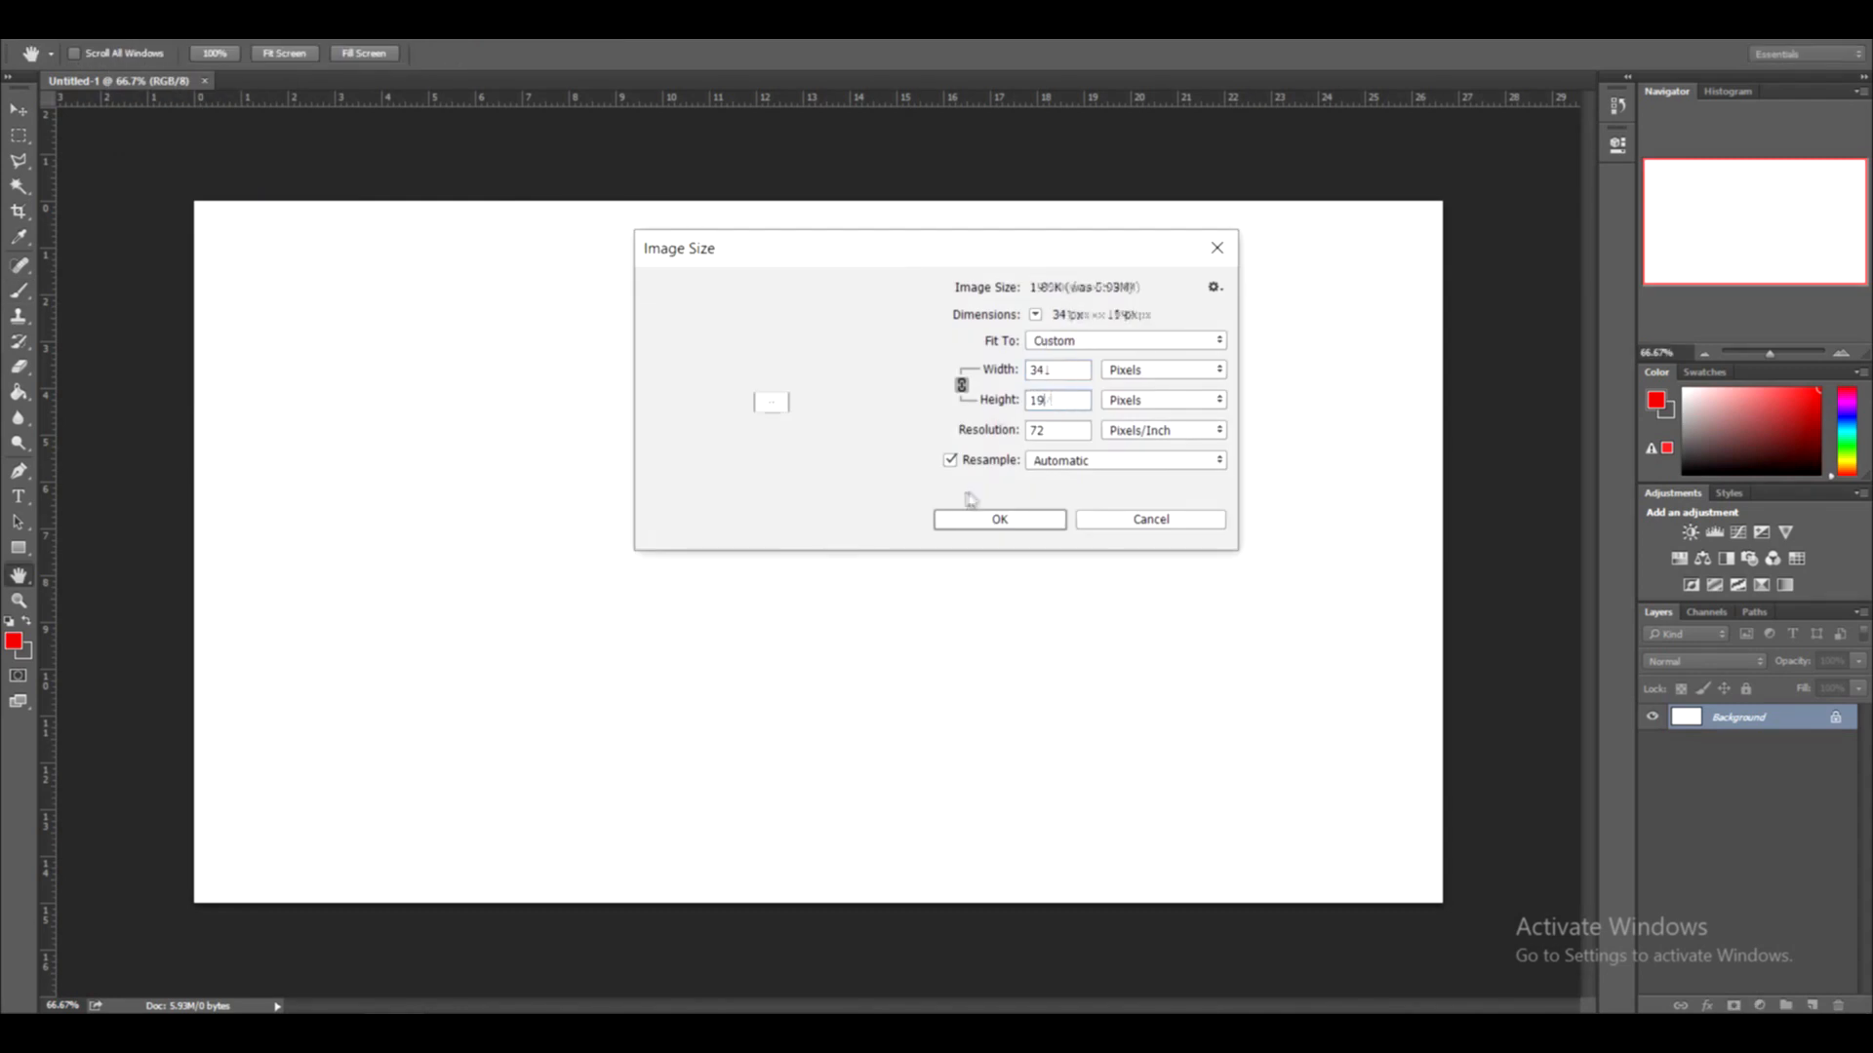
Choose a brush tip and adjust its size for sketching on the blank canvas
key(ctrl+minus)
key(ctrl+minus)
click(26, 622)
click(99, 54)
drag(121, 118, 126, 118)
click(503, 489)
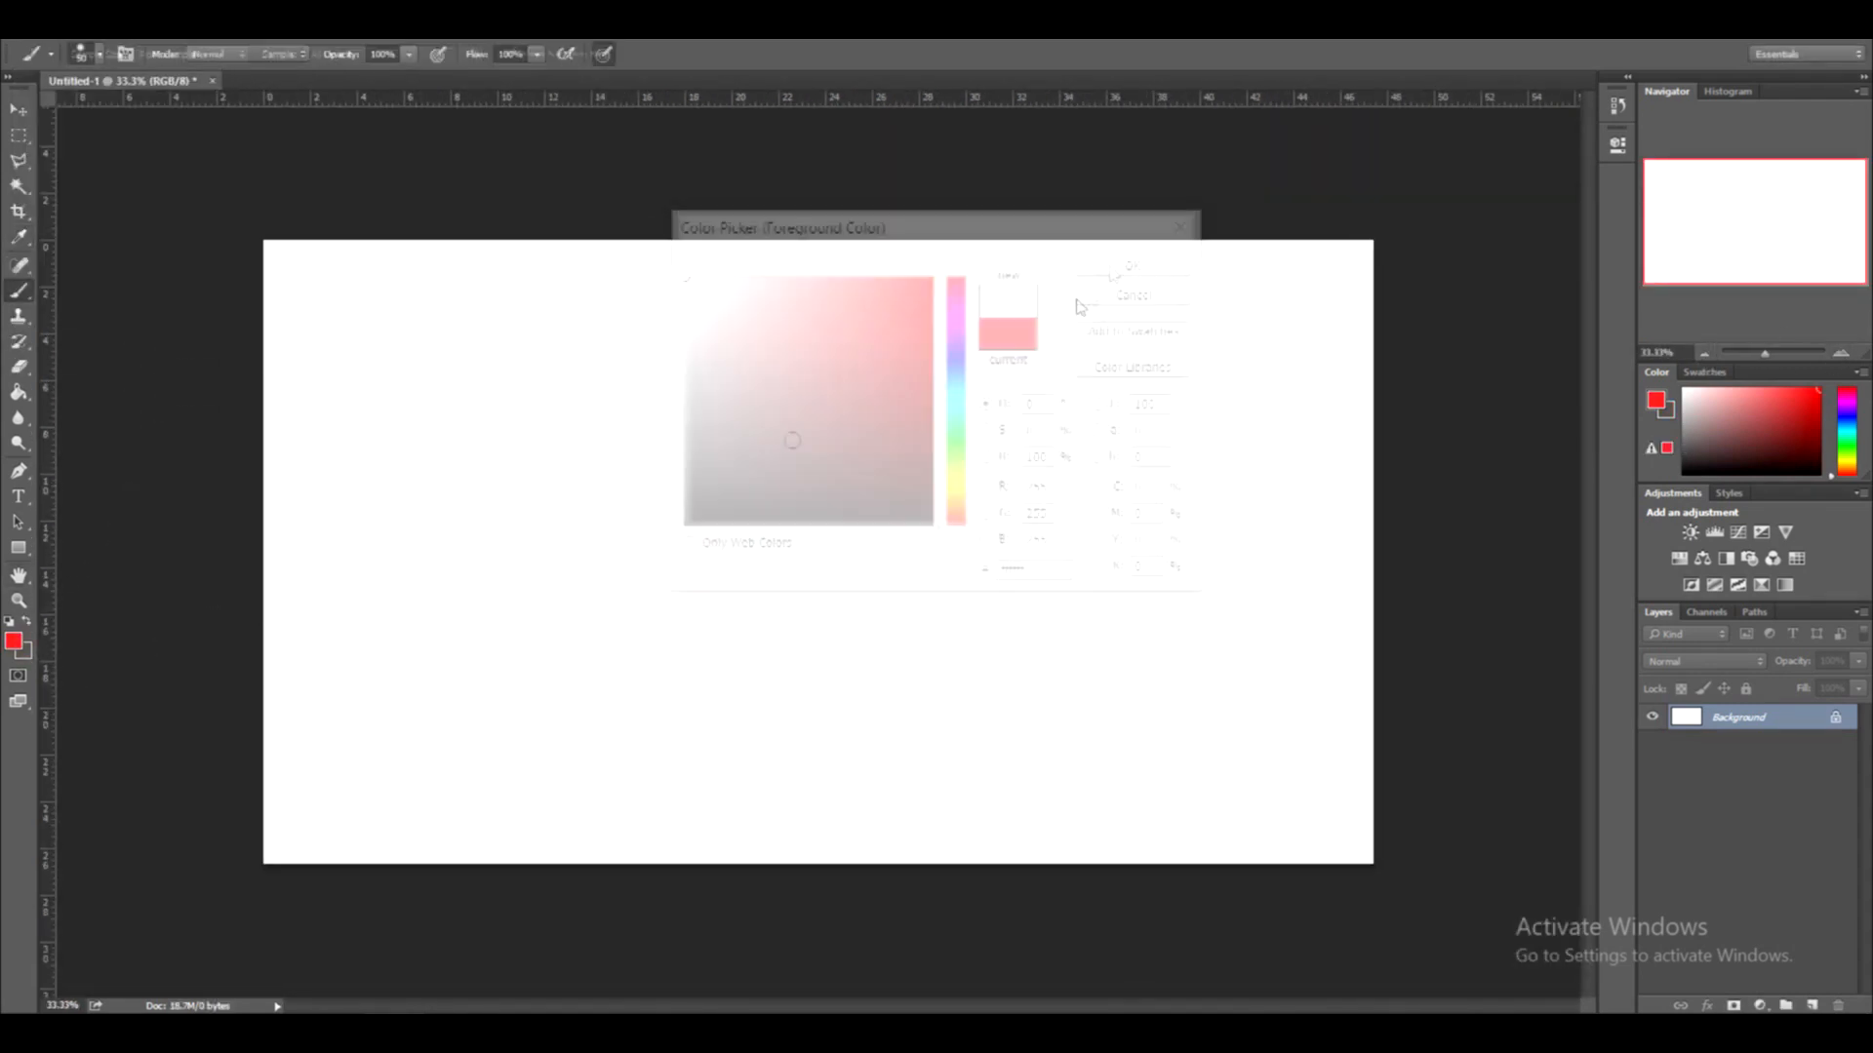
Hide the rulers and sketch a tall two-sided pillar outline in black, hanging from the canvas's upper edge
key(ctrl+r)
drag(882, 234, 890, 451)
drag(747, 239, 798, 576)
key(ctrl+z)
drag(722, 556, 792, 593)
drag(722, 244, 727, 566)
drag(890, 487, 798, 592)
Draw a black horizon line across the full canvas width below the pillar
drag(453, 648, 582, 660)
drag(1212, 685, 1363, 683)
drag(256, 632, 583, 657)
drag(256, 670, 1364, 683)
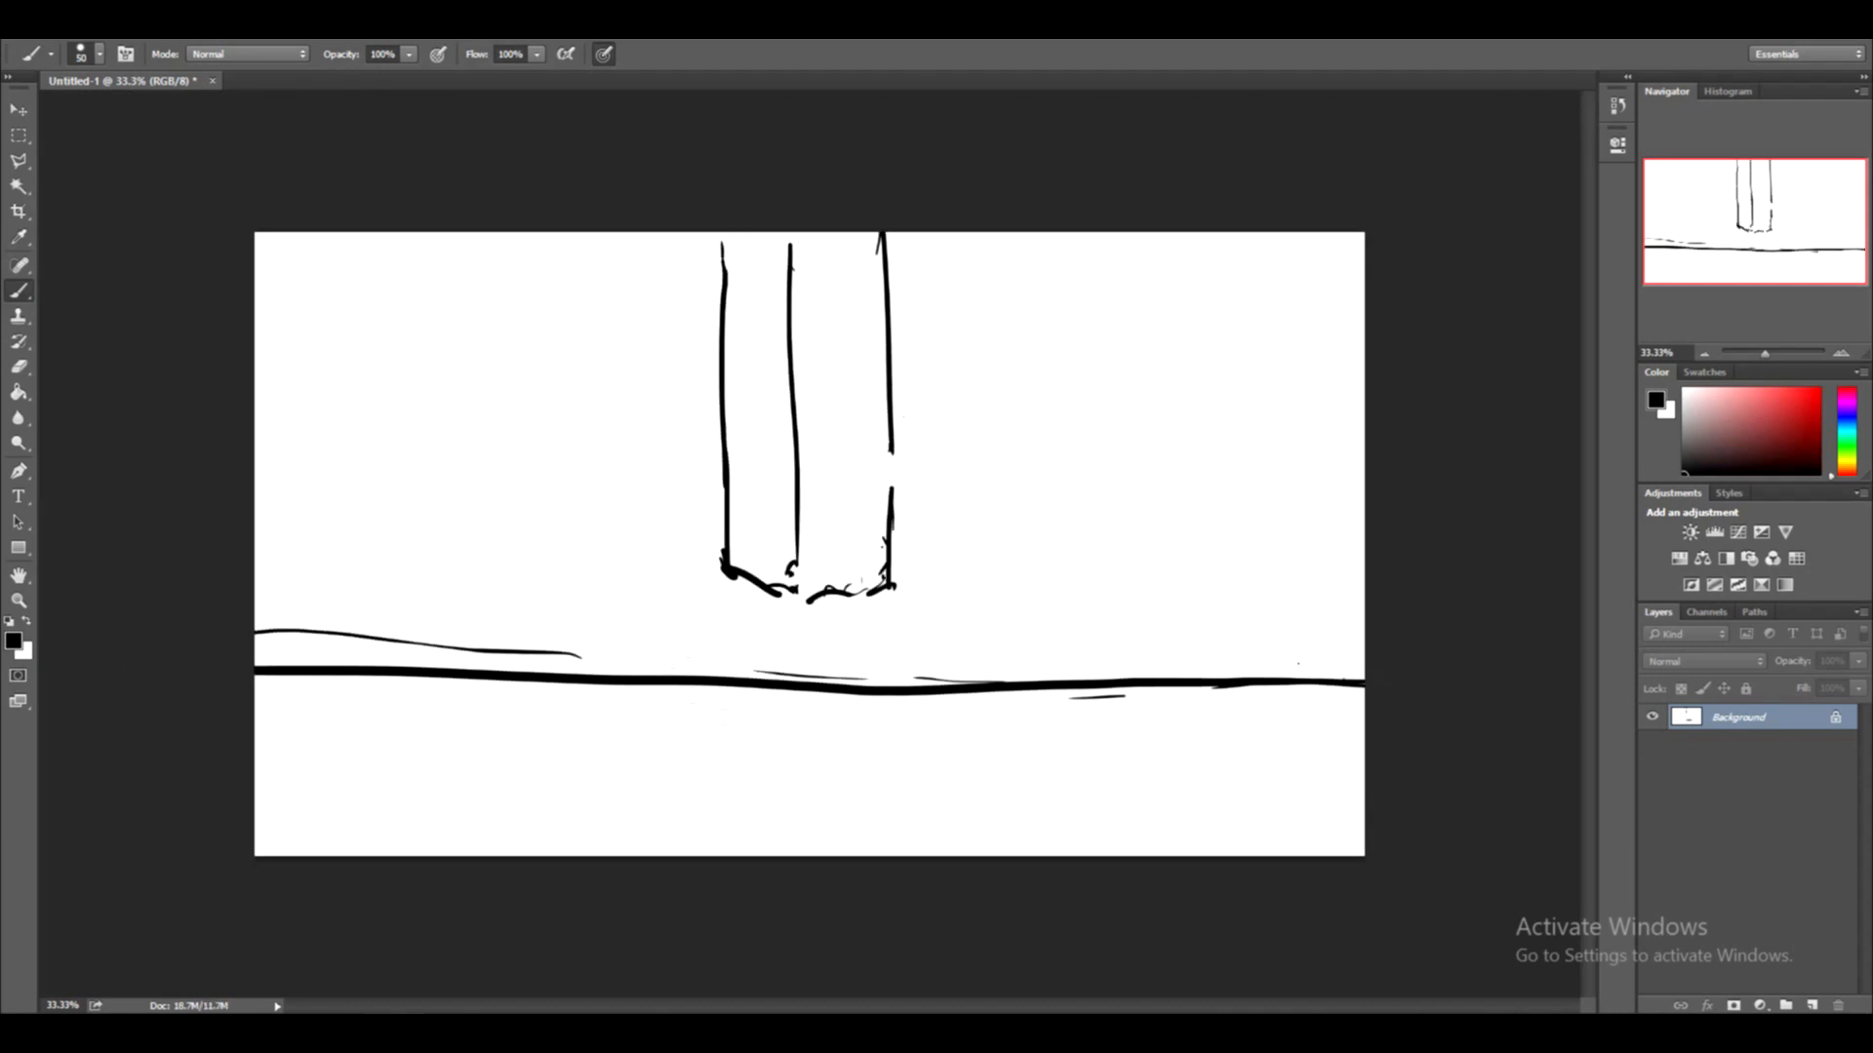
Paint raised black hill contours on both sides of the horizon line
drag(954, 693, 1364, 625)
drag(893, 726, 1059, 700)
drag(802, 712, 974, 694)
drag(255, 593, 444, 666)
Fill the whole ground below the horizon with solid black using a larger brush
key(bracketright)
key(bracketright)
key(bracketright)
key(bracketright)
key(bracketright)
key(bracketright)
key(bracketright)
key(bracketright)
key(bracketright)
mouse_move(260, 732)
mouse_down()
mouse_move(683, 800)
mouse_move(256, 634)
mouse_move(1337, 800)
mouse_move(1263, 663)
mouse_move(1363, 641)
mouse_up()
drag(1000, 694, 1364, 701)
drag(1064, 722, 1356, 839)
Fill the pillar's left face with black and thicken its base and right edge
drag(771, 361, 784, 588)
drag(811, 645, 883, 623)
click(879, 622)
key(ctrl+z)
mouse_move(733, 610)
mouse_down()
mouse_move(804, 561)
mouse_move(780, 243)
mouse_move(751, 575)
mouse_move(736, 234)
mouse_up()
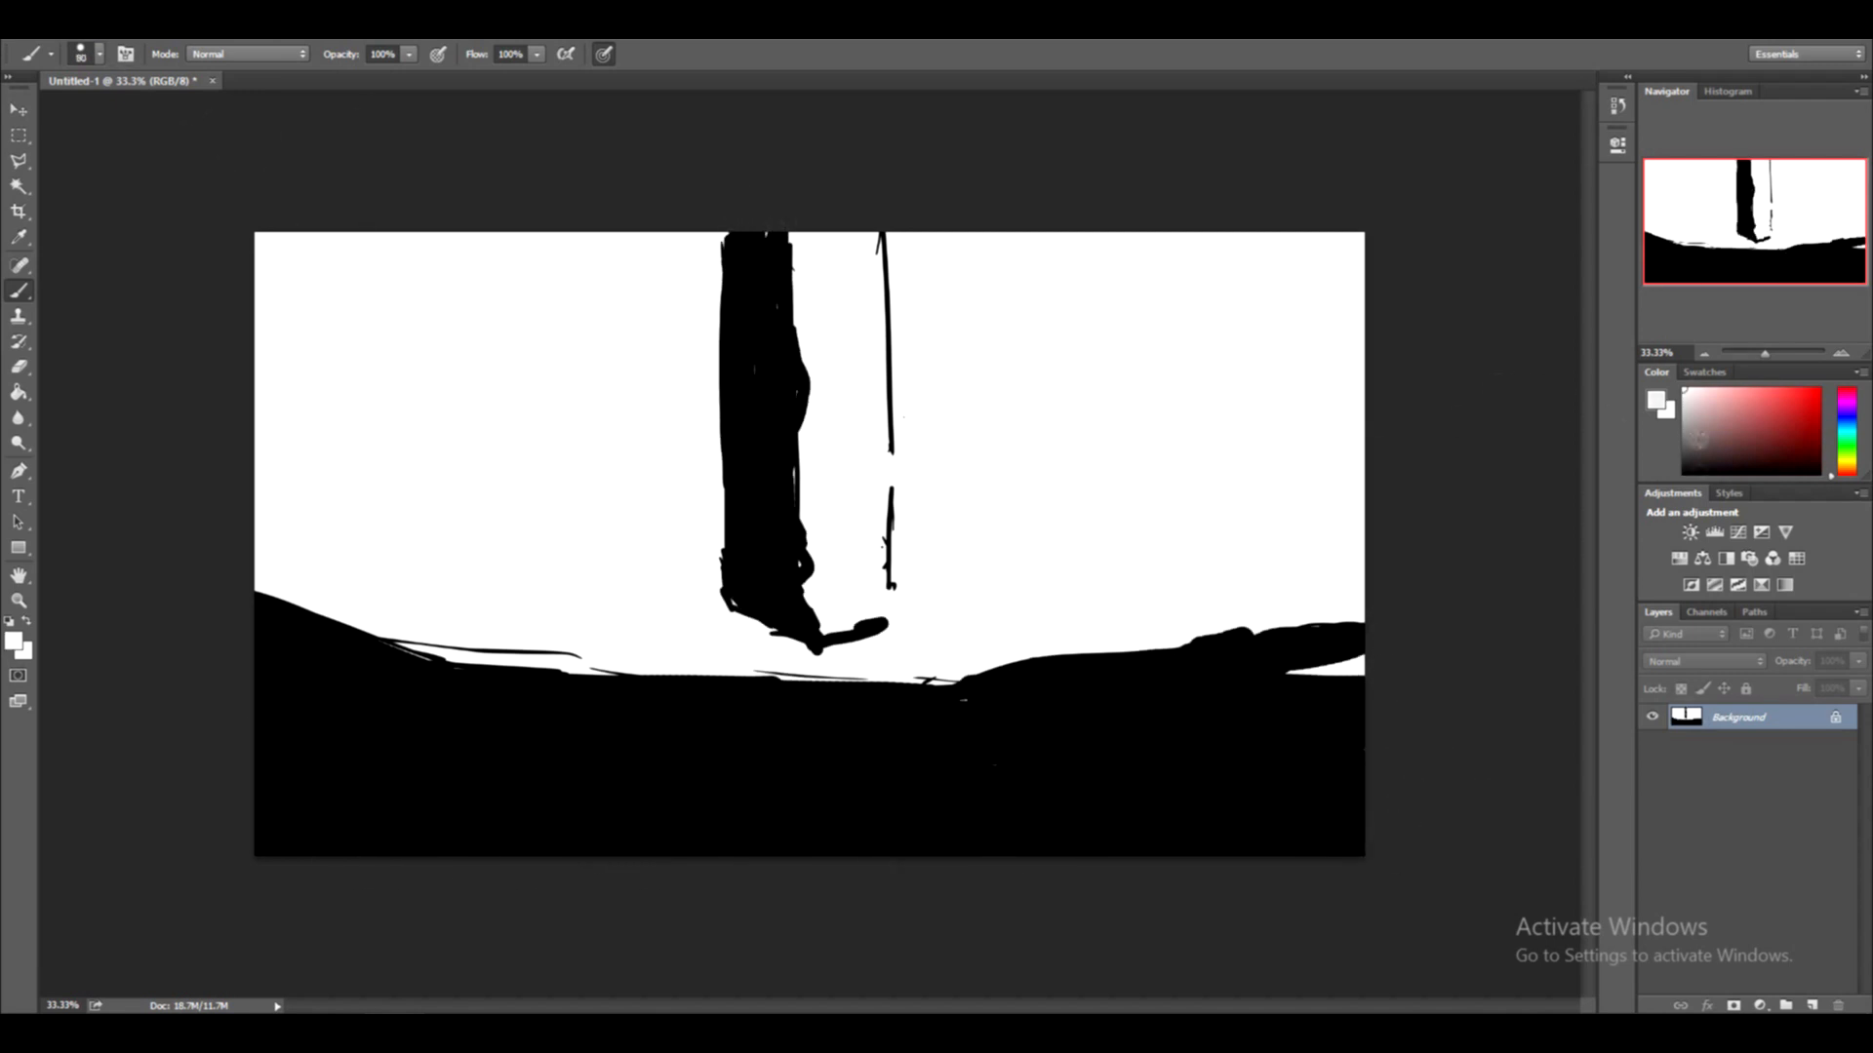
drag(898, 226, 892, 586)
Pick a light grey foreground colour and fill the pillar's right face with it
click(27, 622)
click(14, 641)
click(680, 290)
click(1143, 246)
mouse_move(841, 265)
mouse_down()
mouse_move(877, 256)
mouse_move(836, 375)
mouse_move(873, 613)
mouse_move(834, 430)
mouse_move(860, 273)
mouse_up()
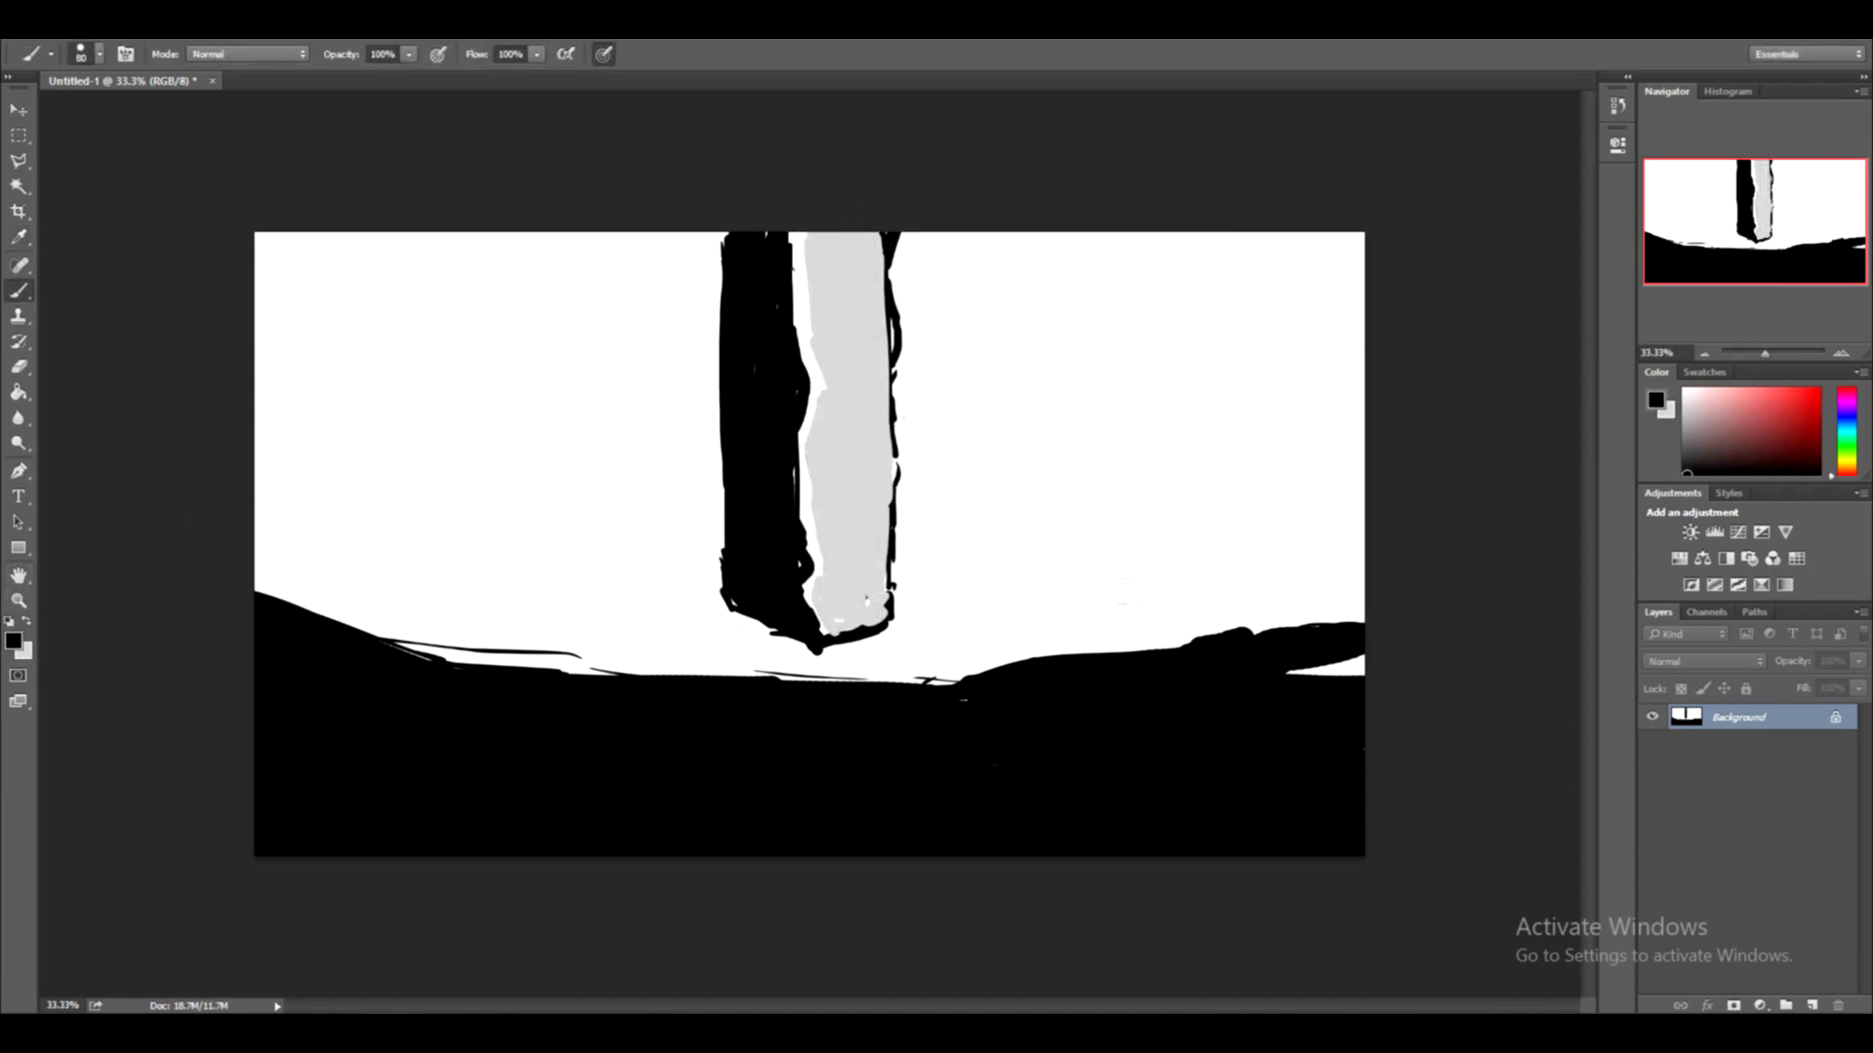
Outline the pillar's right face with a Polygonal Lasso selection
key(x)
key(l)
click(910, 219)
click(889, 282)
click(905, 343)
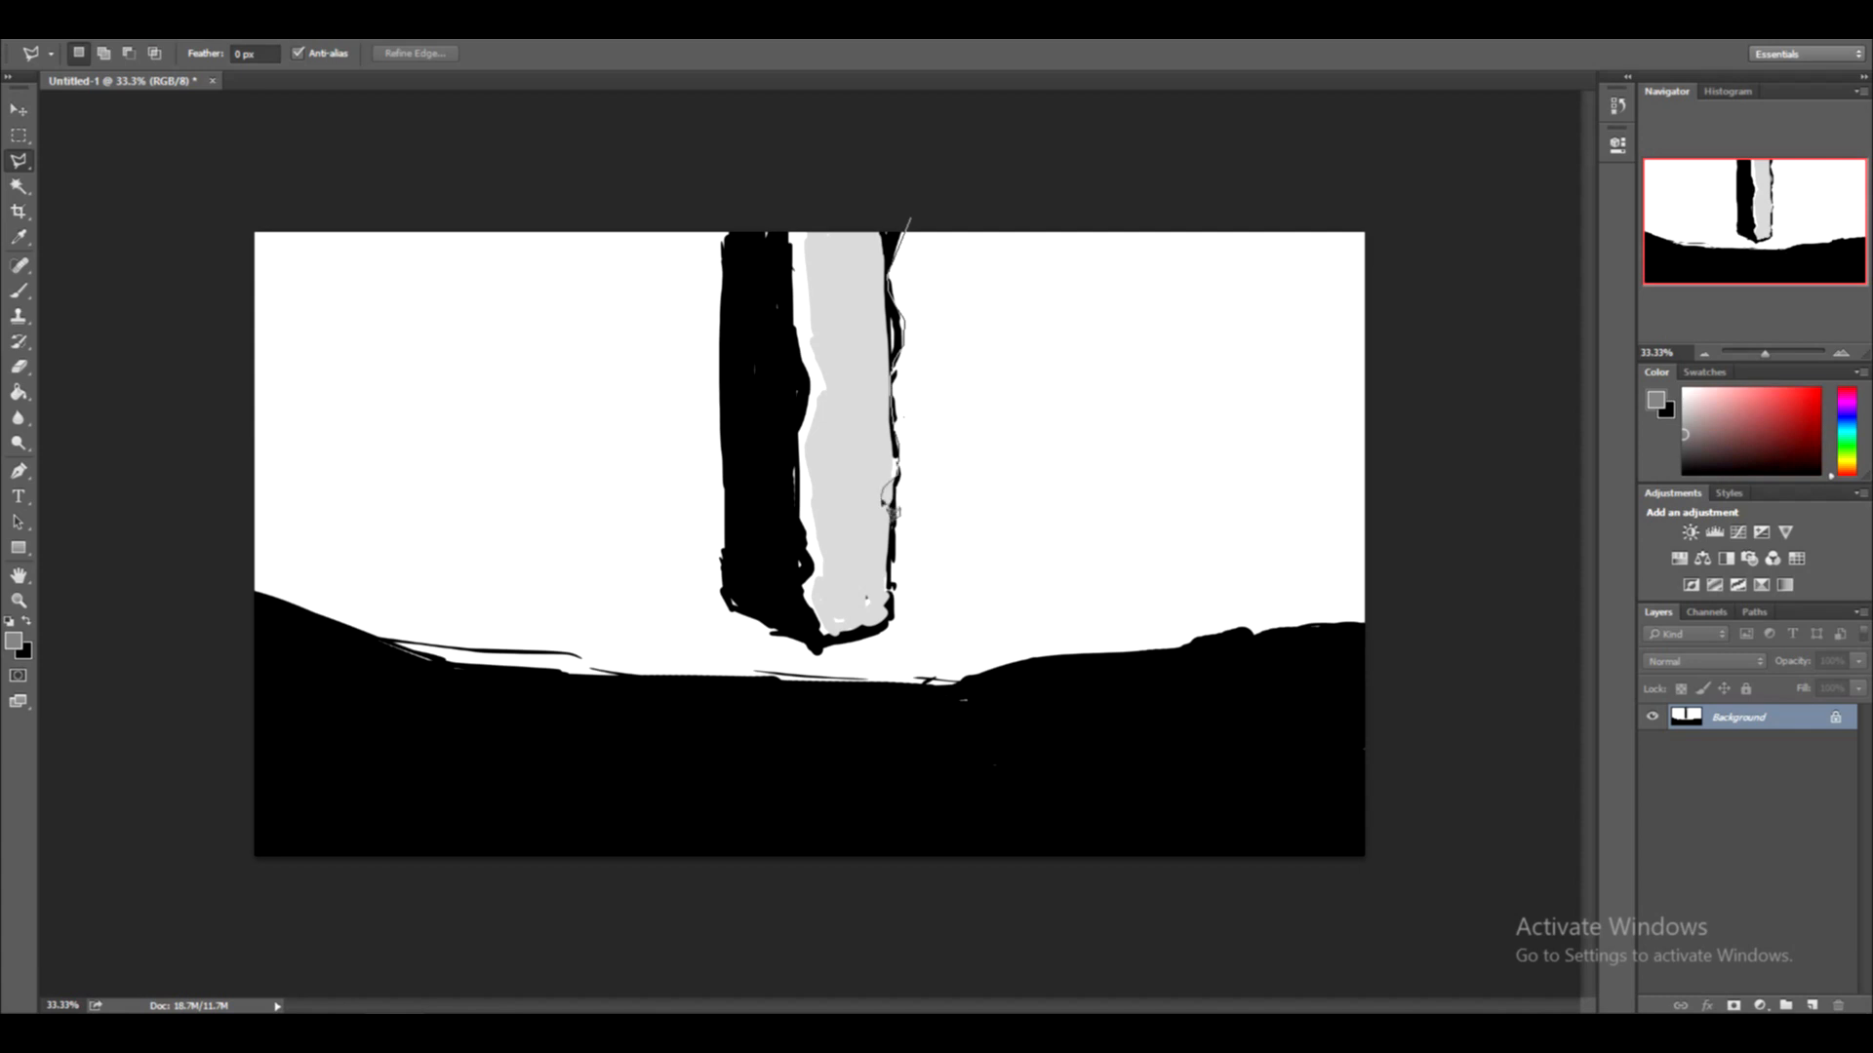
click(907, 222)
click(787, 219)
click(793, 326)
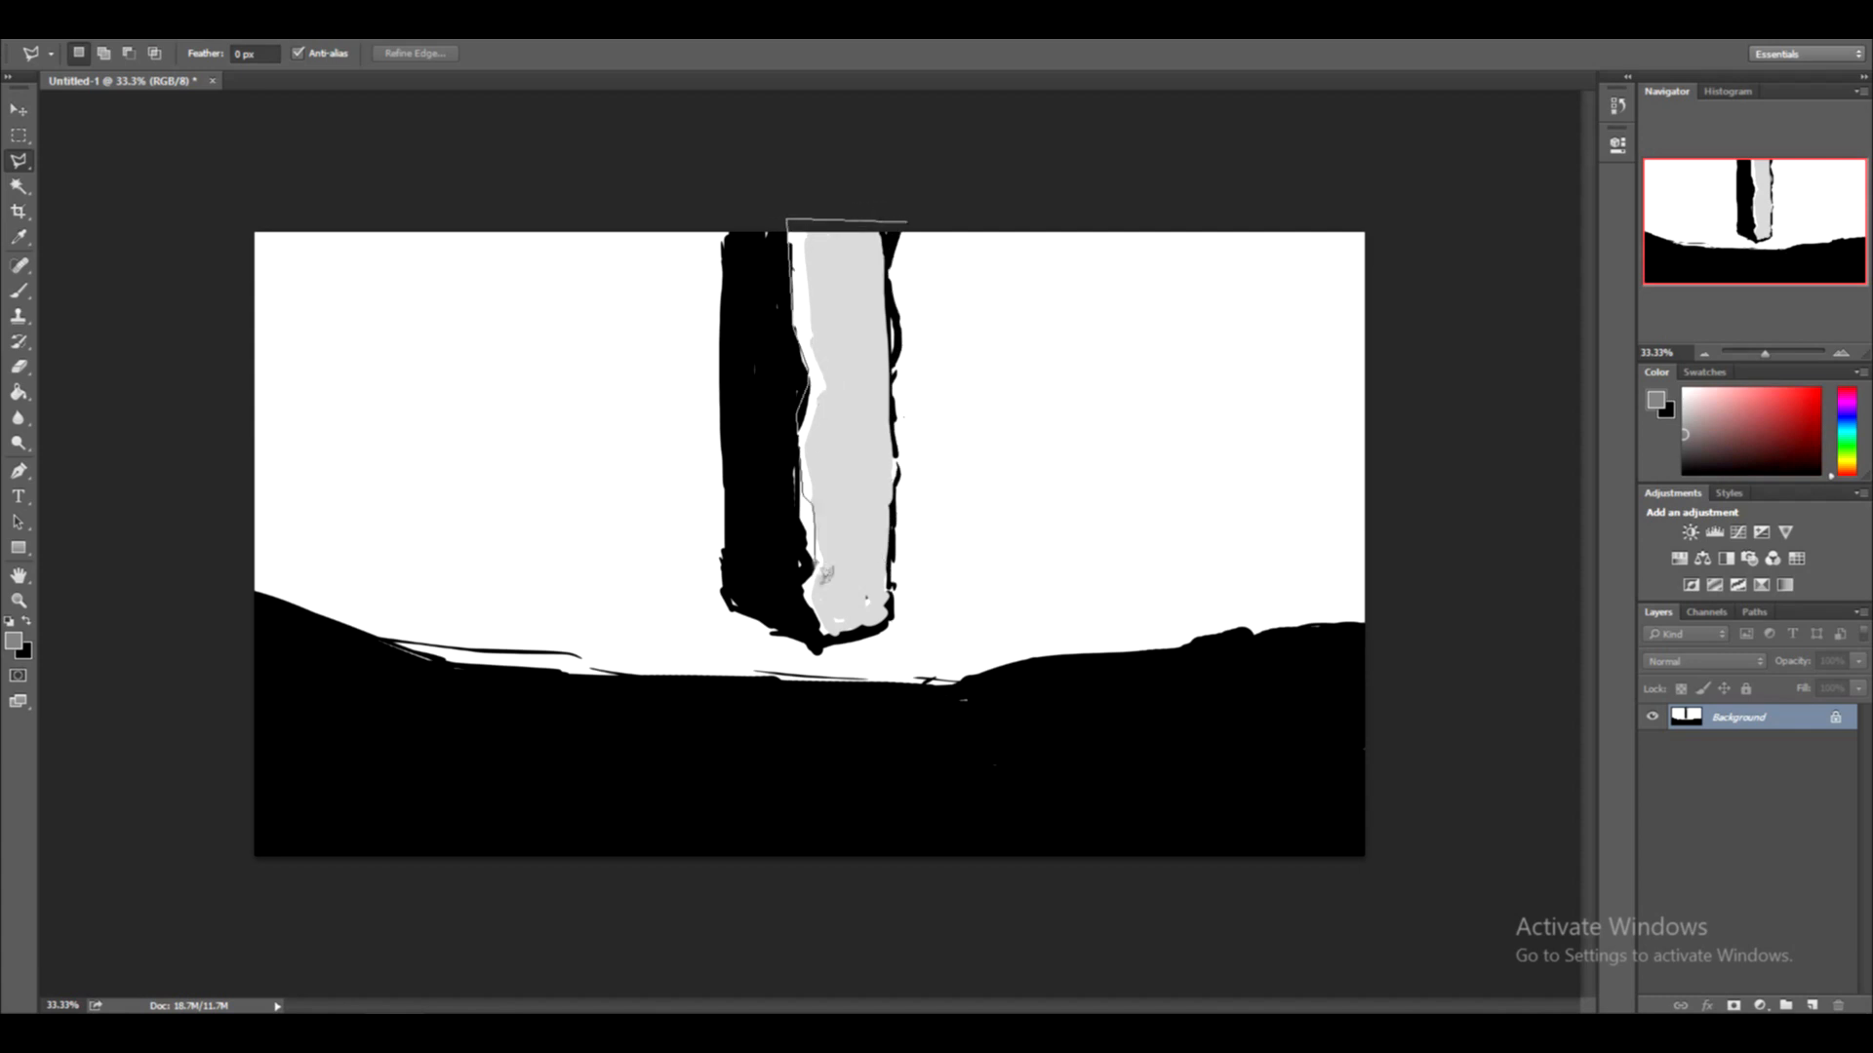
click(905, 256)
Paint the selected right face of the pillar in a slightly darker light grey
click(13, 641)
click(1133, 266)
key(b)
drag(798, 300, 890, 361)
click(14, 641)
click(1133, 267)
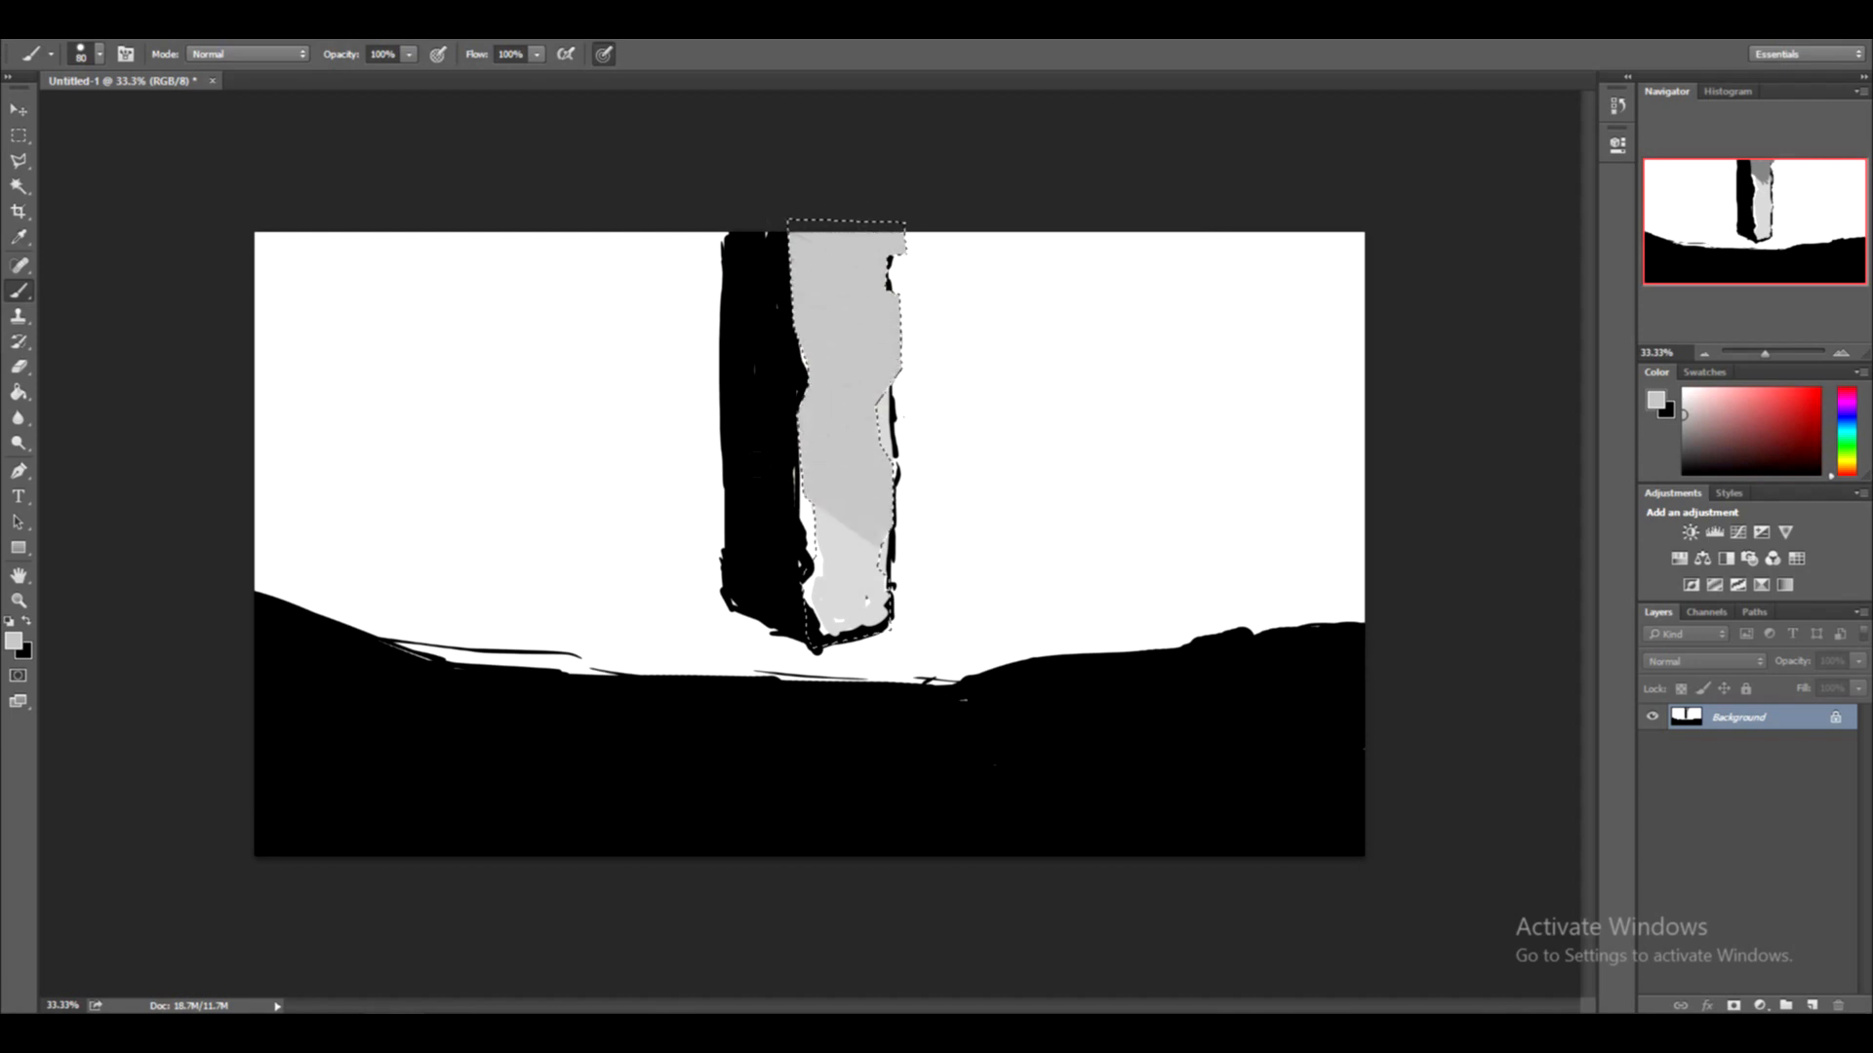
Invert the selection and set the foreground colour to a mid warm grey
click(259, 31)
click(277, 100)
click(14, 641)
click(696, 394)
click(1133, 266)
Paint the upper sky on both sides of the pillar in warm grey with a large brush
mouse_move(895, 255)
mouse_down()
mouse_move(958, 312)
mouse_move(1355, 336)
mouse_move(917, 488)
mouse_up()
key(bracketright)
key(bracketright)
key(bracketright)
key(bracketright)
key(bracketright)
key(bracketright)
key(bracketright)
key(bracketright)
drag(712, 221, 756, 220)
key(ctrl+z)
drag(1058, 380, 1351, 405)
mouse_move(585, 248)
mouse_down()
mouse_move(240, 478)
mouse_move(690, 251)
mouse_move(727, 409)
mouse_move(698, 571)
mouse_move(673, 565)
mouse_up()
Paint warm grey strokes beneath the pillar's base and above the left hill with a smaller brush
key(bracketleft)
key(bracketleft)
key(bracketleft)
key(bracketleft)
key(bracketleft)
key(bracketleft)
key(bracketleft)
drag(827, 649, 934, 638)
drag(255, 600, 457, 614)
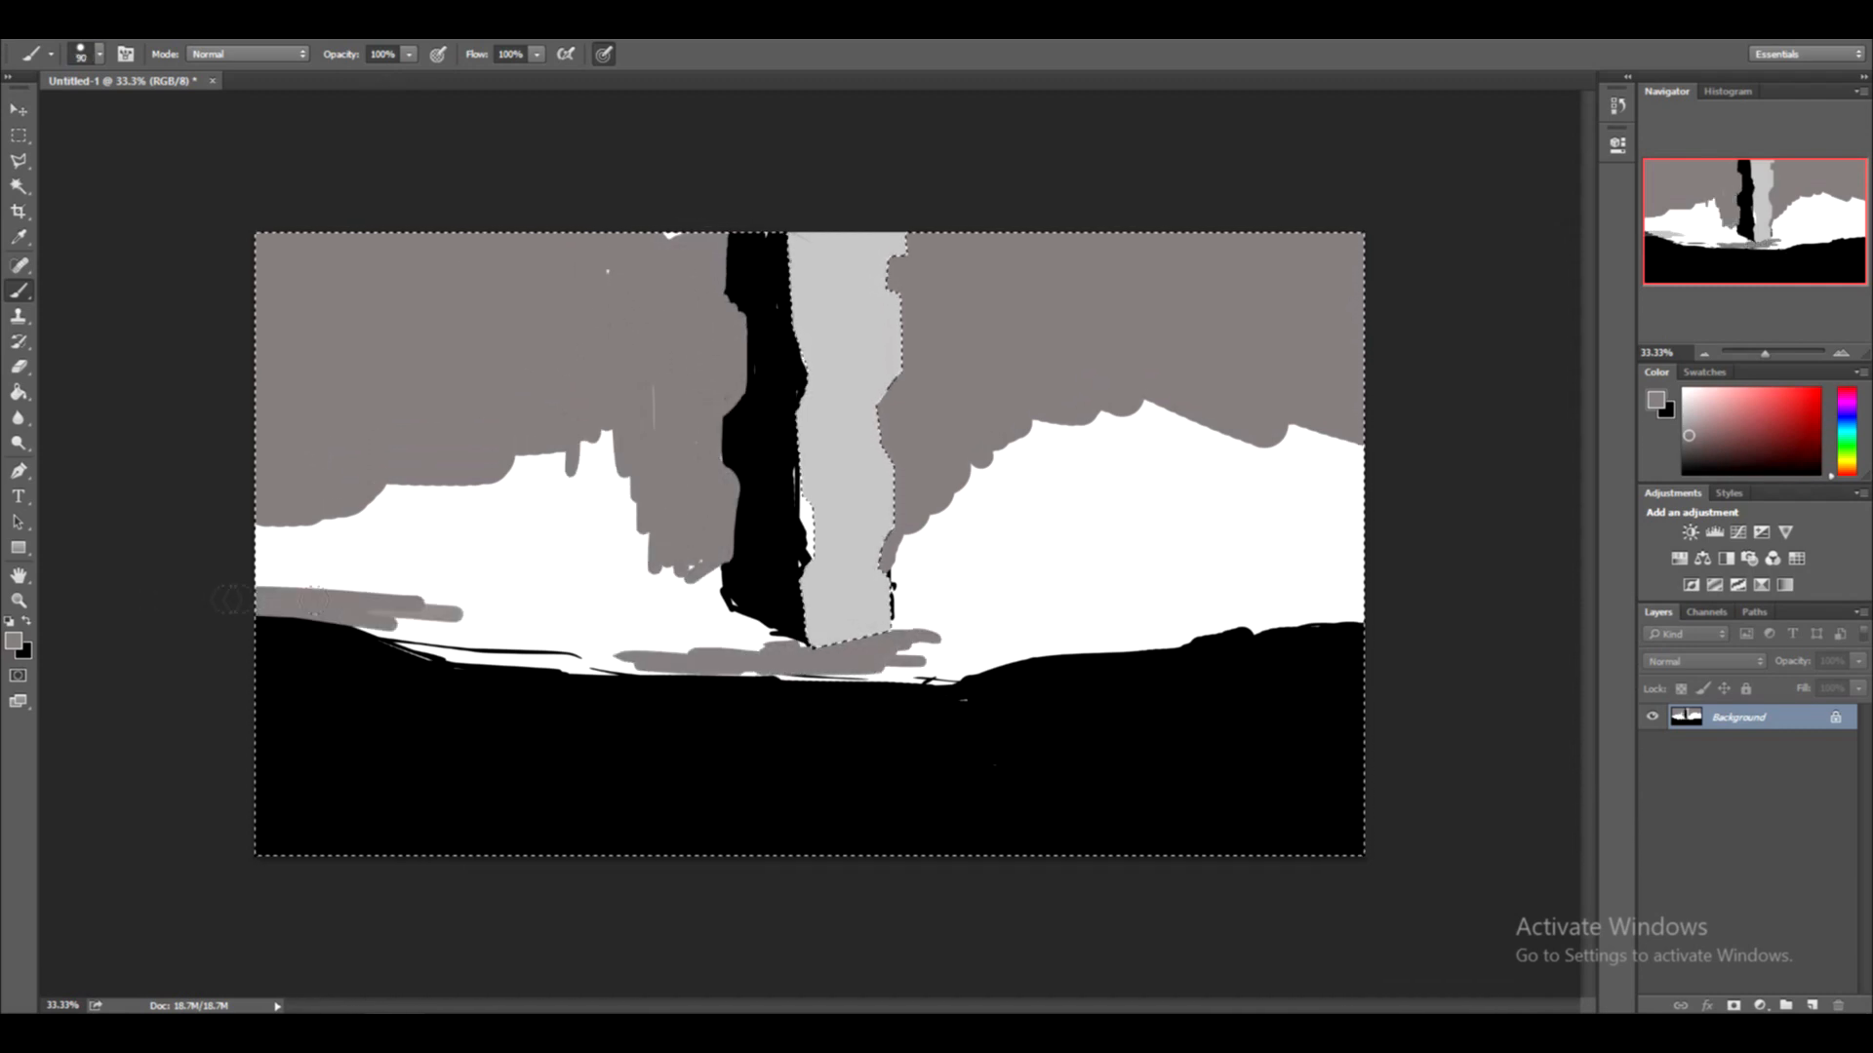
Paint a grey band across the left ground and cover the white gaps above the left horizon
drag(256, 739, 644, 680)
drag(341, 620, 634, 663)
drag(526, 618, 746, 638)
drag(692, 577, 746, 616)
drag(505, 569, 639, 624)
click(406, 560)
Cover the remaining white areas of the sky with warm grey using a large brush
key(bracketright)
key(bracketright)
key(bracketright)
key(bracketright)
key(bracketright)
key(bracketright)
key(bracketright)
key(bracketright)
mouse_move(595, 468)
mouse_down()
mouse_move(419, 566)
mouse_move(278, 576)
mouse_up()
mouse_move(1351, 469)
mouse_down()
mouse_move(956, 517)
mouse_move(1351, 556)
mouse_up()
Switch to light grey and paint cloud bands above the right horizon and across the right side of the sky
click(1685, 412)
mouse_move(1118, 583)
mouse_down()
mouse_move(1282, 605)
mouse_move(936, 654)
mouse_up()
key(bracketleft)
key(bracketleft)
key(bracketleft)
key(bracketleft)
key(bracketleft)
key(bracketleft)
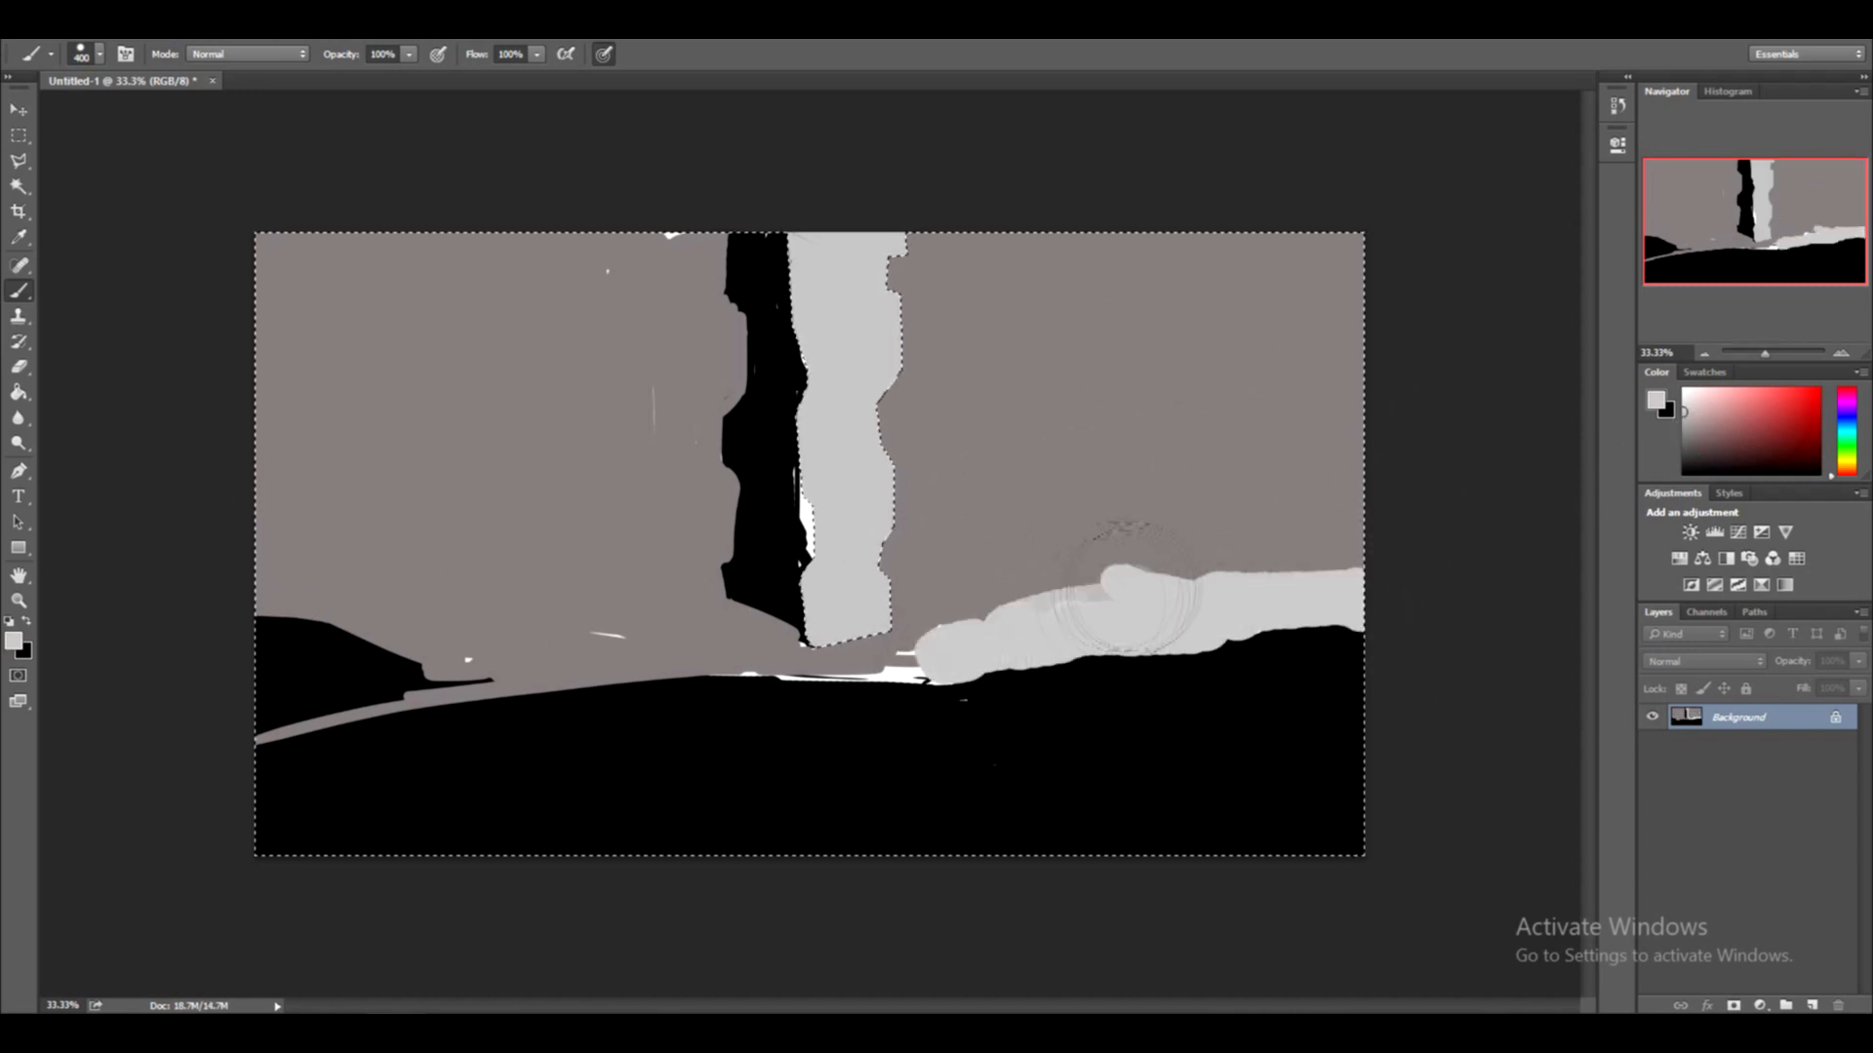
drag(1366, 468, 1097, 468)
drag(1366, 342, 1146, 343)
drag(1356, 263, 1015, 268)
Paint light grey clouds across the left side of the sky and along the left horizon
drag(283, 253, 664, 249)
drag(293, 380, 576, 390)
drag(302, 478, 454, 478)
drag(258, 622, 742, 673)
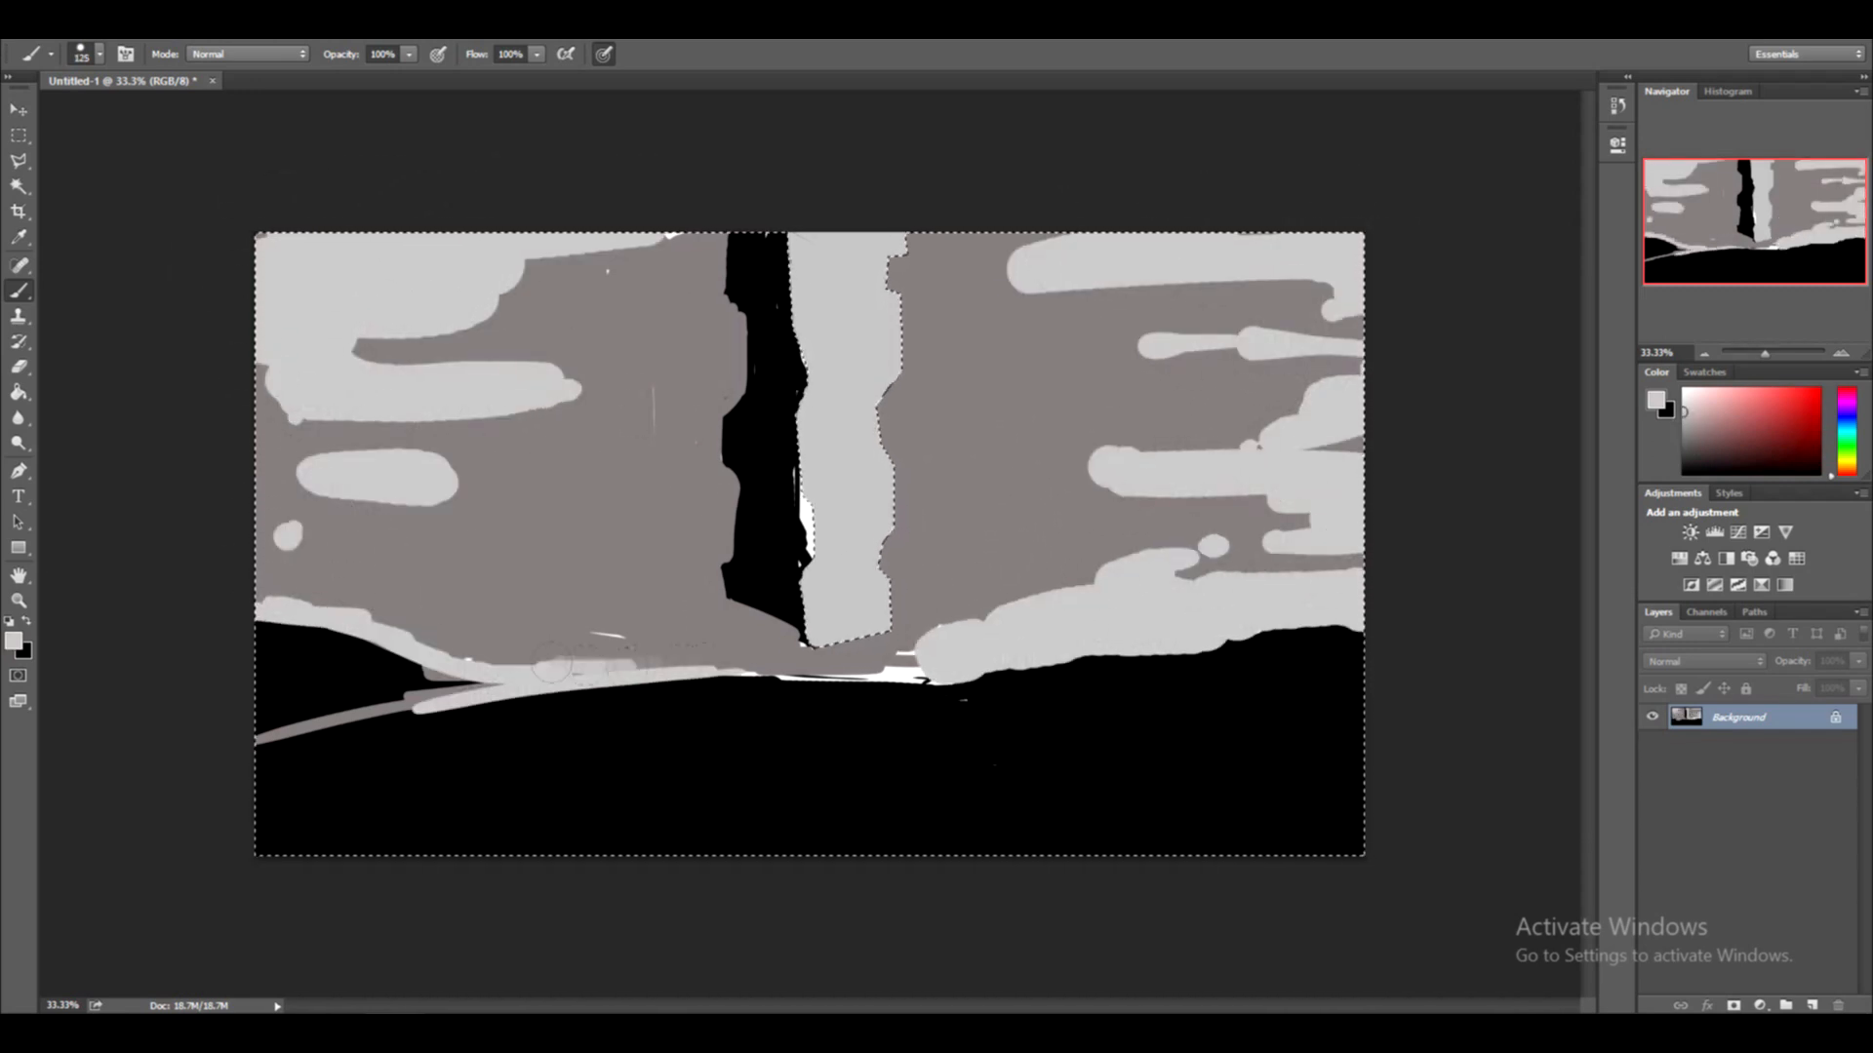
Add thinner light grey cloud streaks reaching toward the pillar from both sides of the sky
drag(434, 591, 722, 625)
drag(1014, 492, 1307, 507)
drag(1249, 566, 1195, 542)
drag(259, 409, 400, 430)
drag(624, 312, 351, 336)
drag(610, 499, 293, 488)
drag(535, 549, 302, 541)
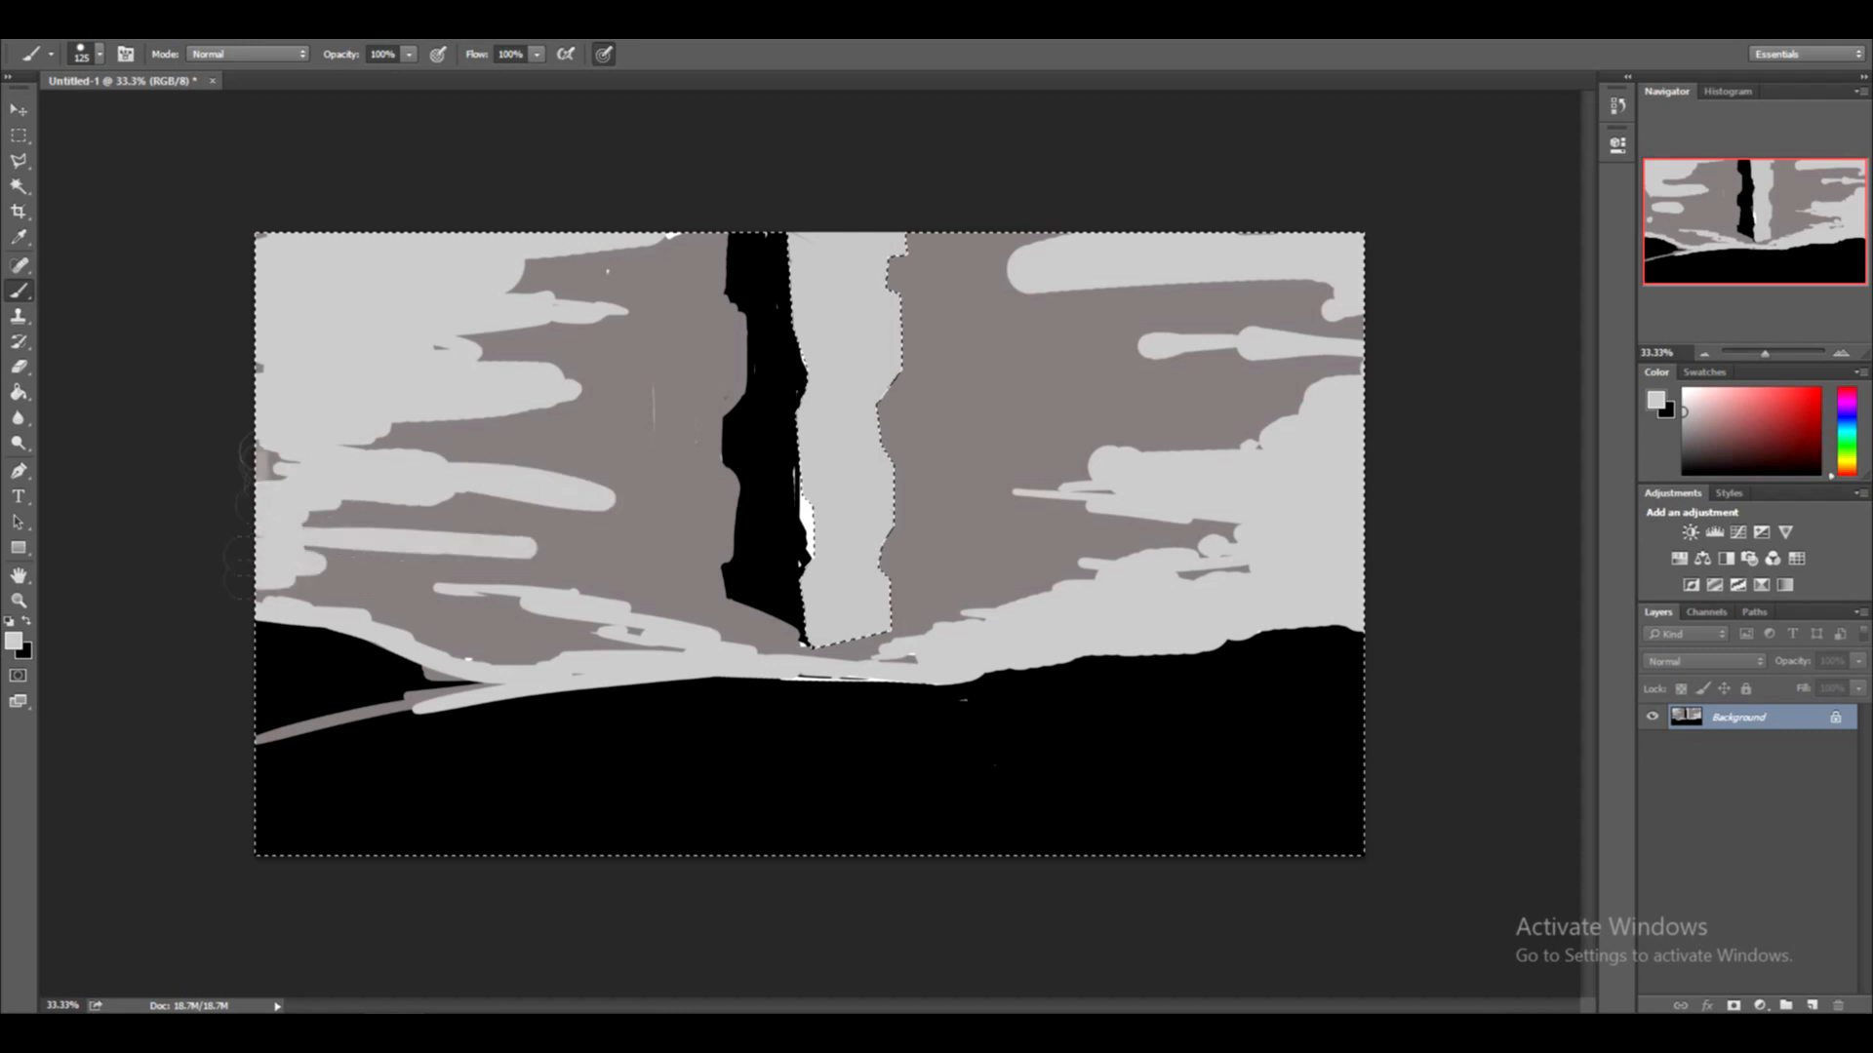
Clear the selection and trim the right end of the black ground with light grey
key(ctrl+d)
drag(1366, 632, 1248, 636)
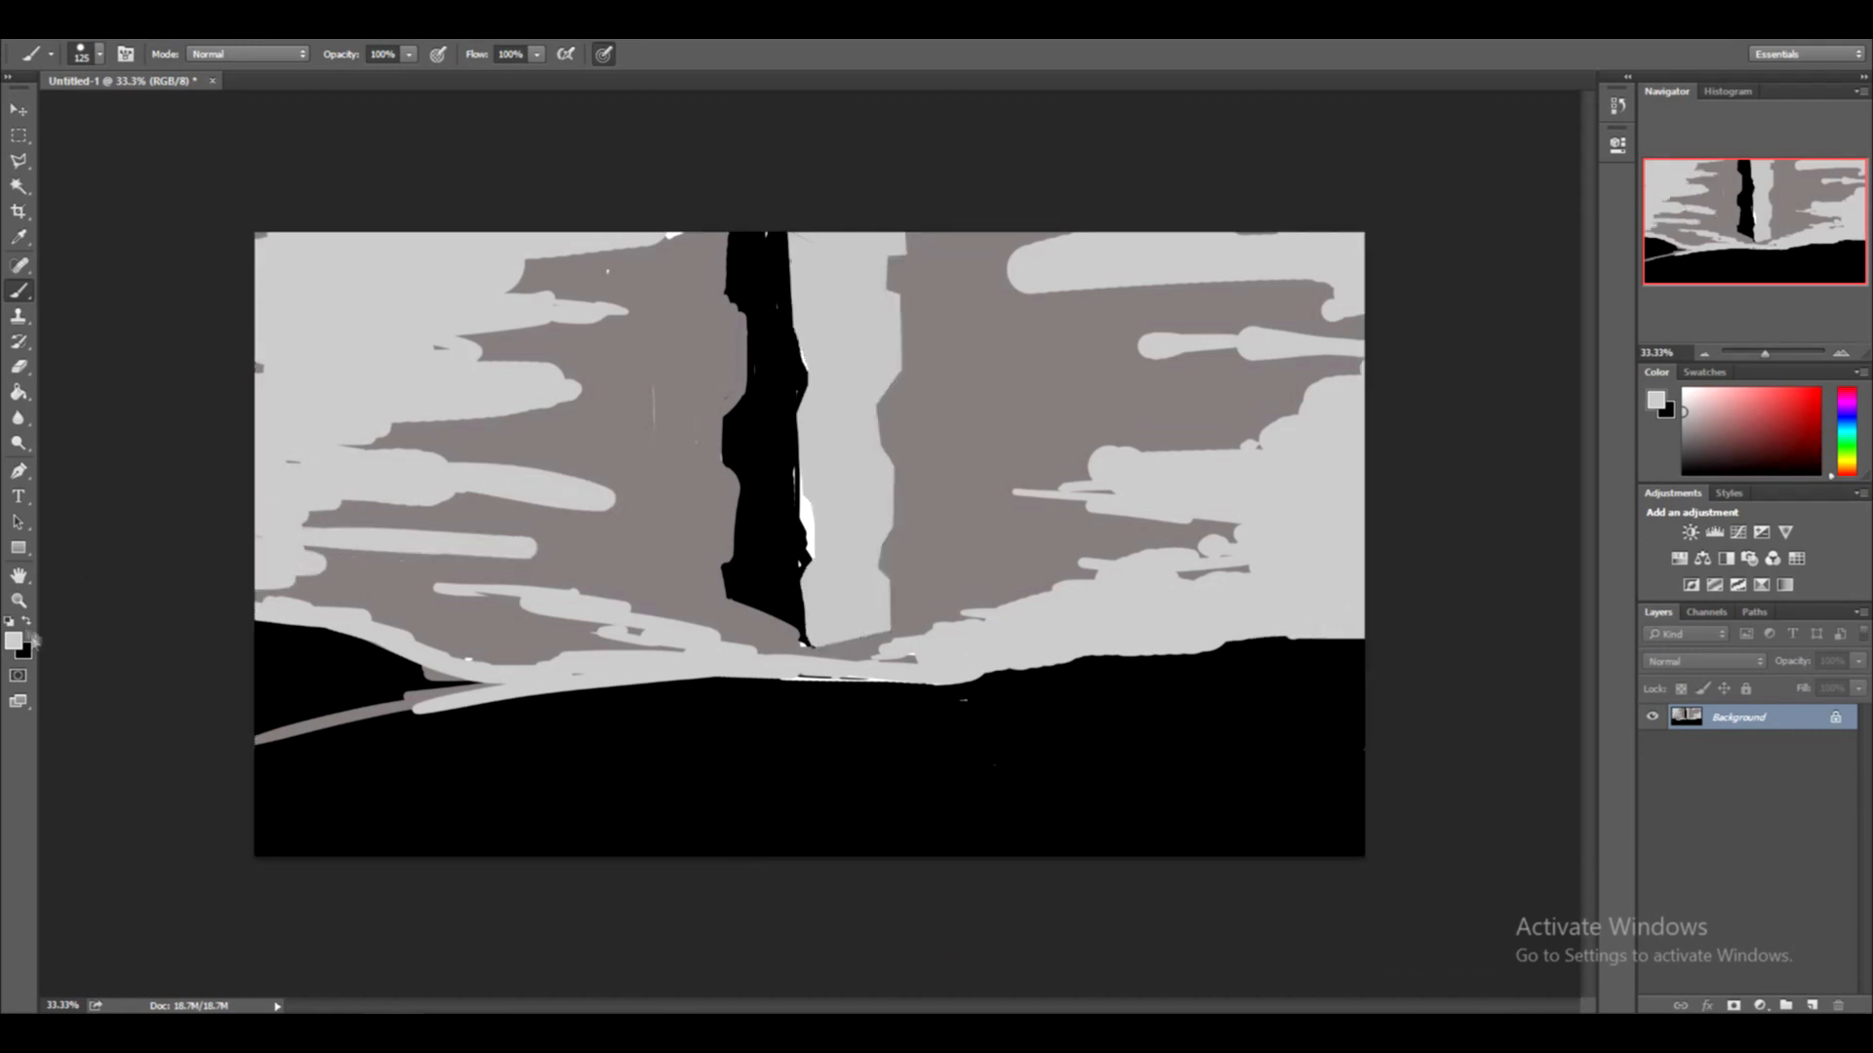
click(13, 642)
click(1133, 294)
Select both black ground areas with the Magic Wand, lighten them to dark grey with Levels, and deselect
click(19, 186)
click(605, 771)
shift+click(327, 673)
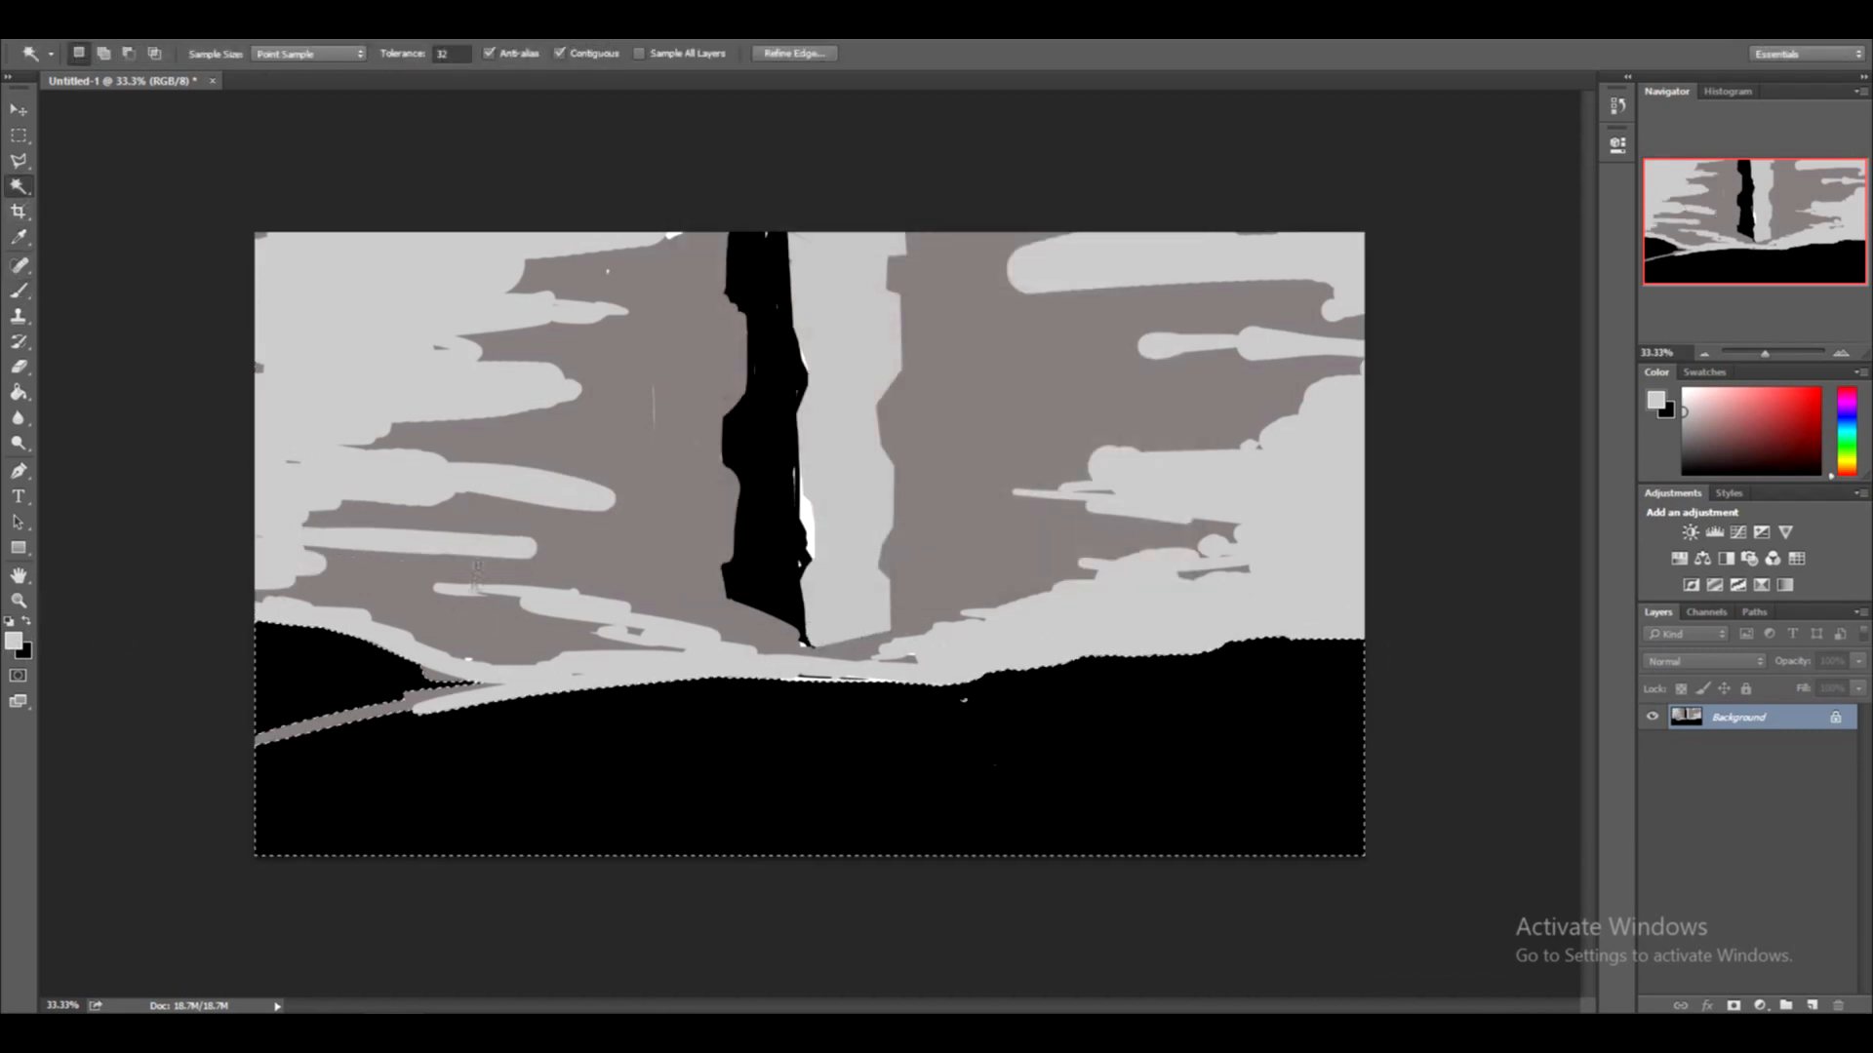
key(ctrl+l)
drag(108, 465, 173, 471)
key(Return)
key(ctrl+d)
Brush a black shadow across the ground from below the pillar to the canvas's left edge
key(b)
key(d)
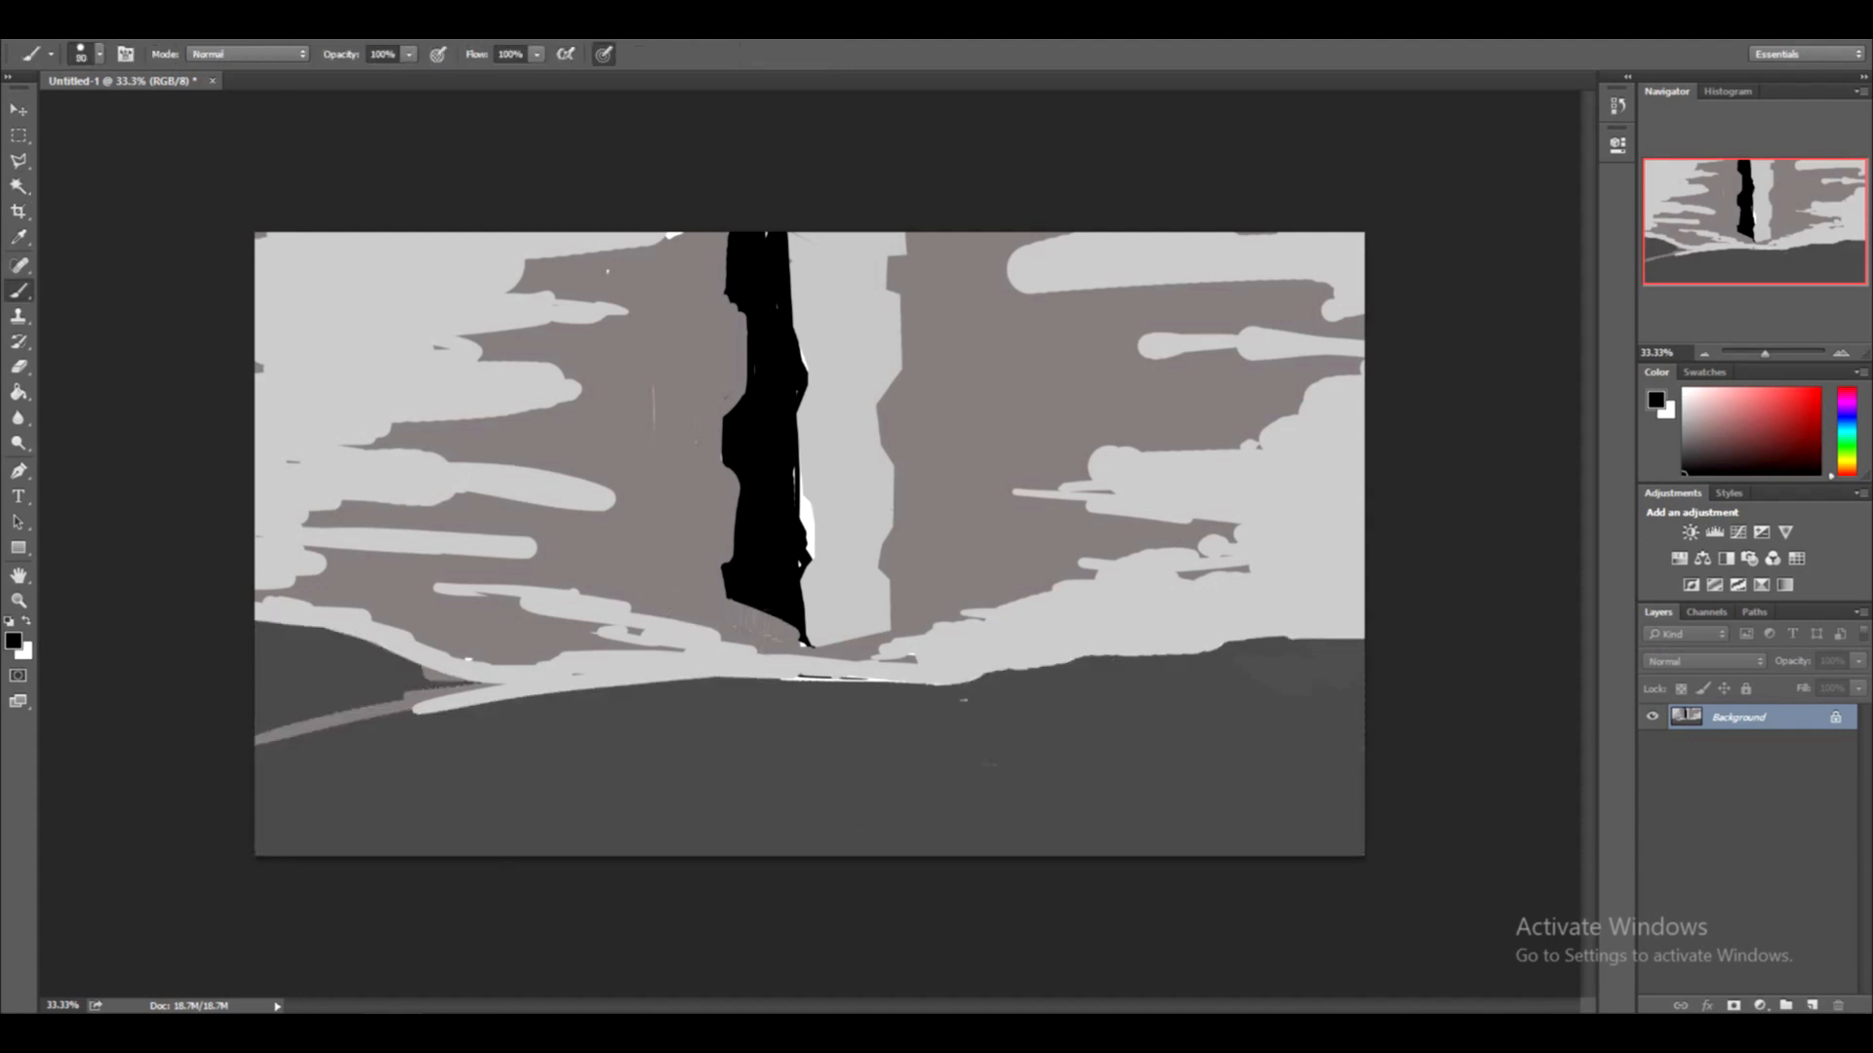
mouse_move(466, 764)
mouse_down()
mouse_move(805, 680)
mouse_move(517, 740)
mouse_up()
drag(256, 829, 591, 697)
key(ctrl+z)
mouse_move(708, 686)
mouse_down()
mouse_move(268, 747)
mouse_move(458, 766)
mouse_up()
key(ctrl+z)
Set the foreground colour to white and paint highlights along the edges and cracks of the pillar's right face
click(13, 641)
click(687, 277)
click(1160, 275)
mouse_move(902, 234)
mouse_down()
mouse_move(889, 320)
mouse_move(825, 375)
mouse_up()
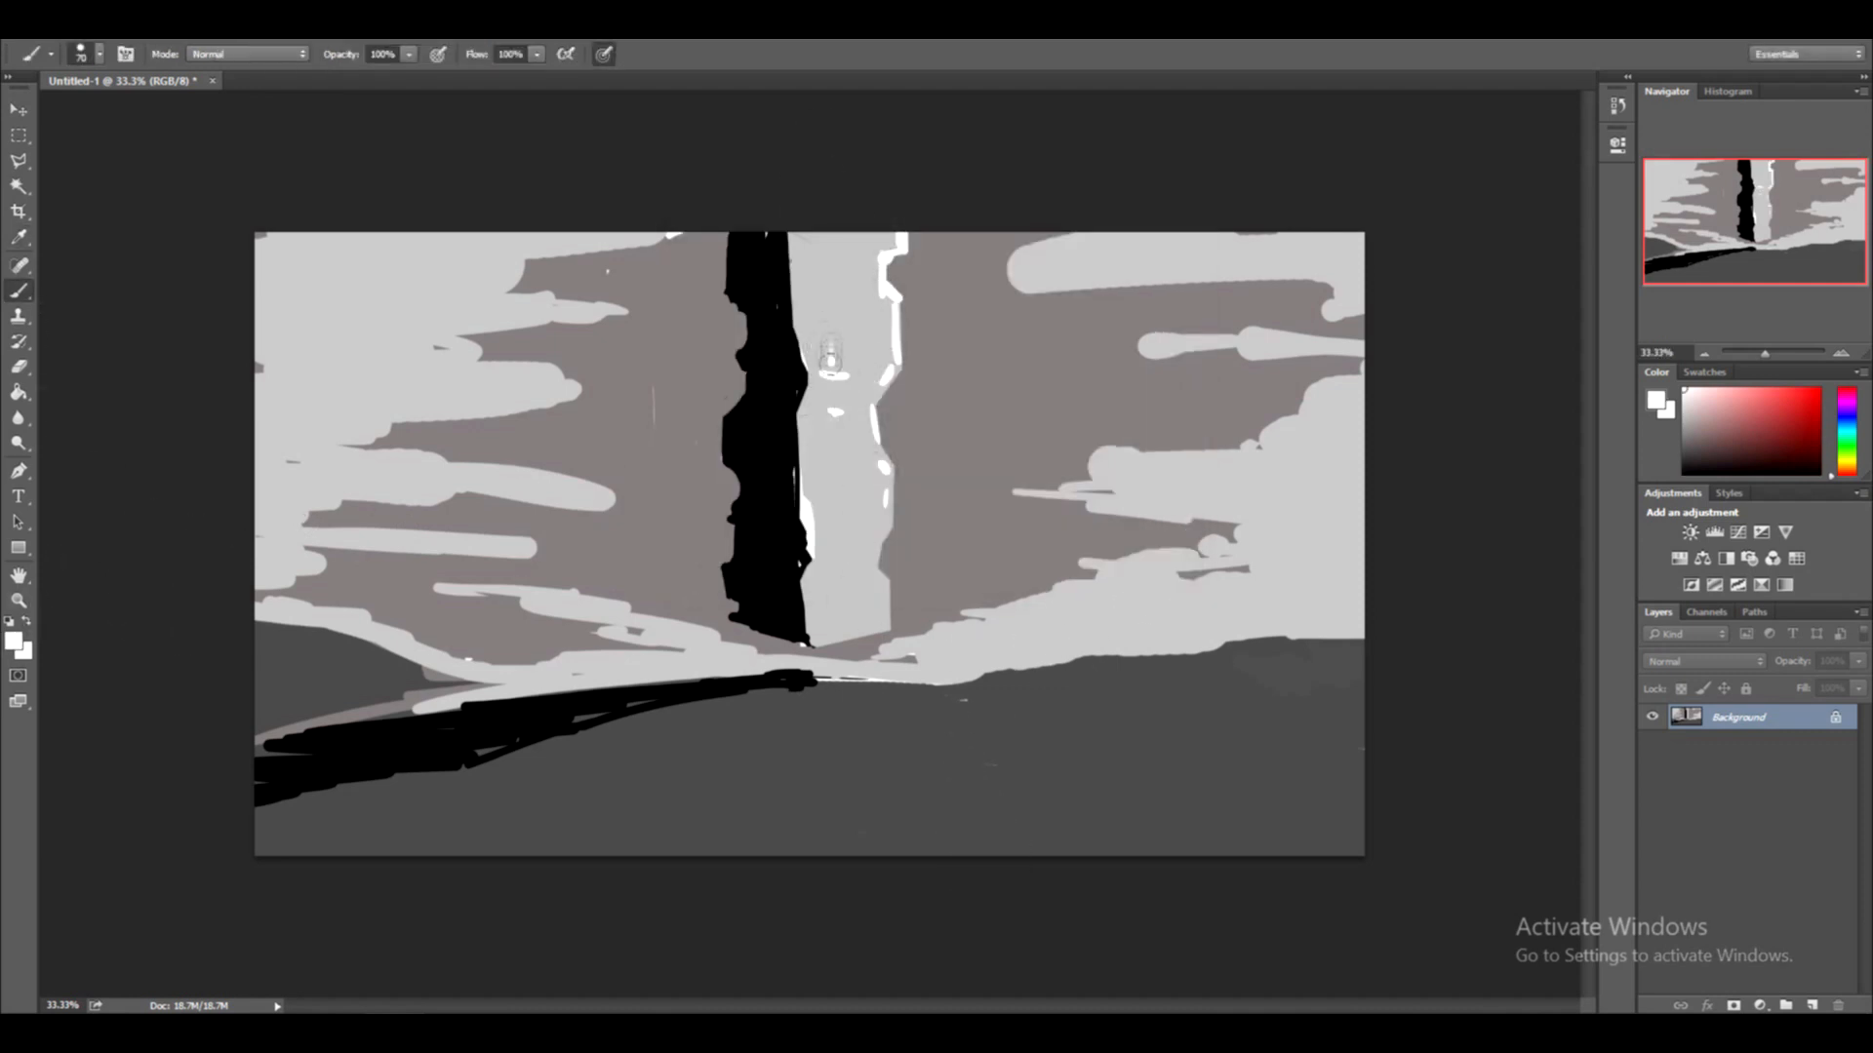
drag(792, 236, 802, 371)
drag(802, 371, 814, 506)
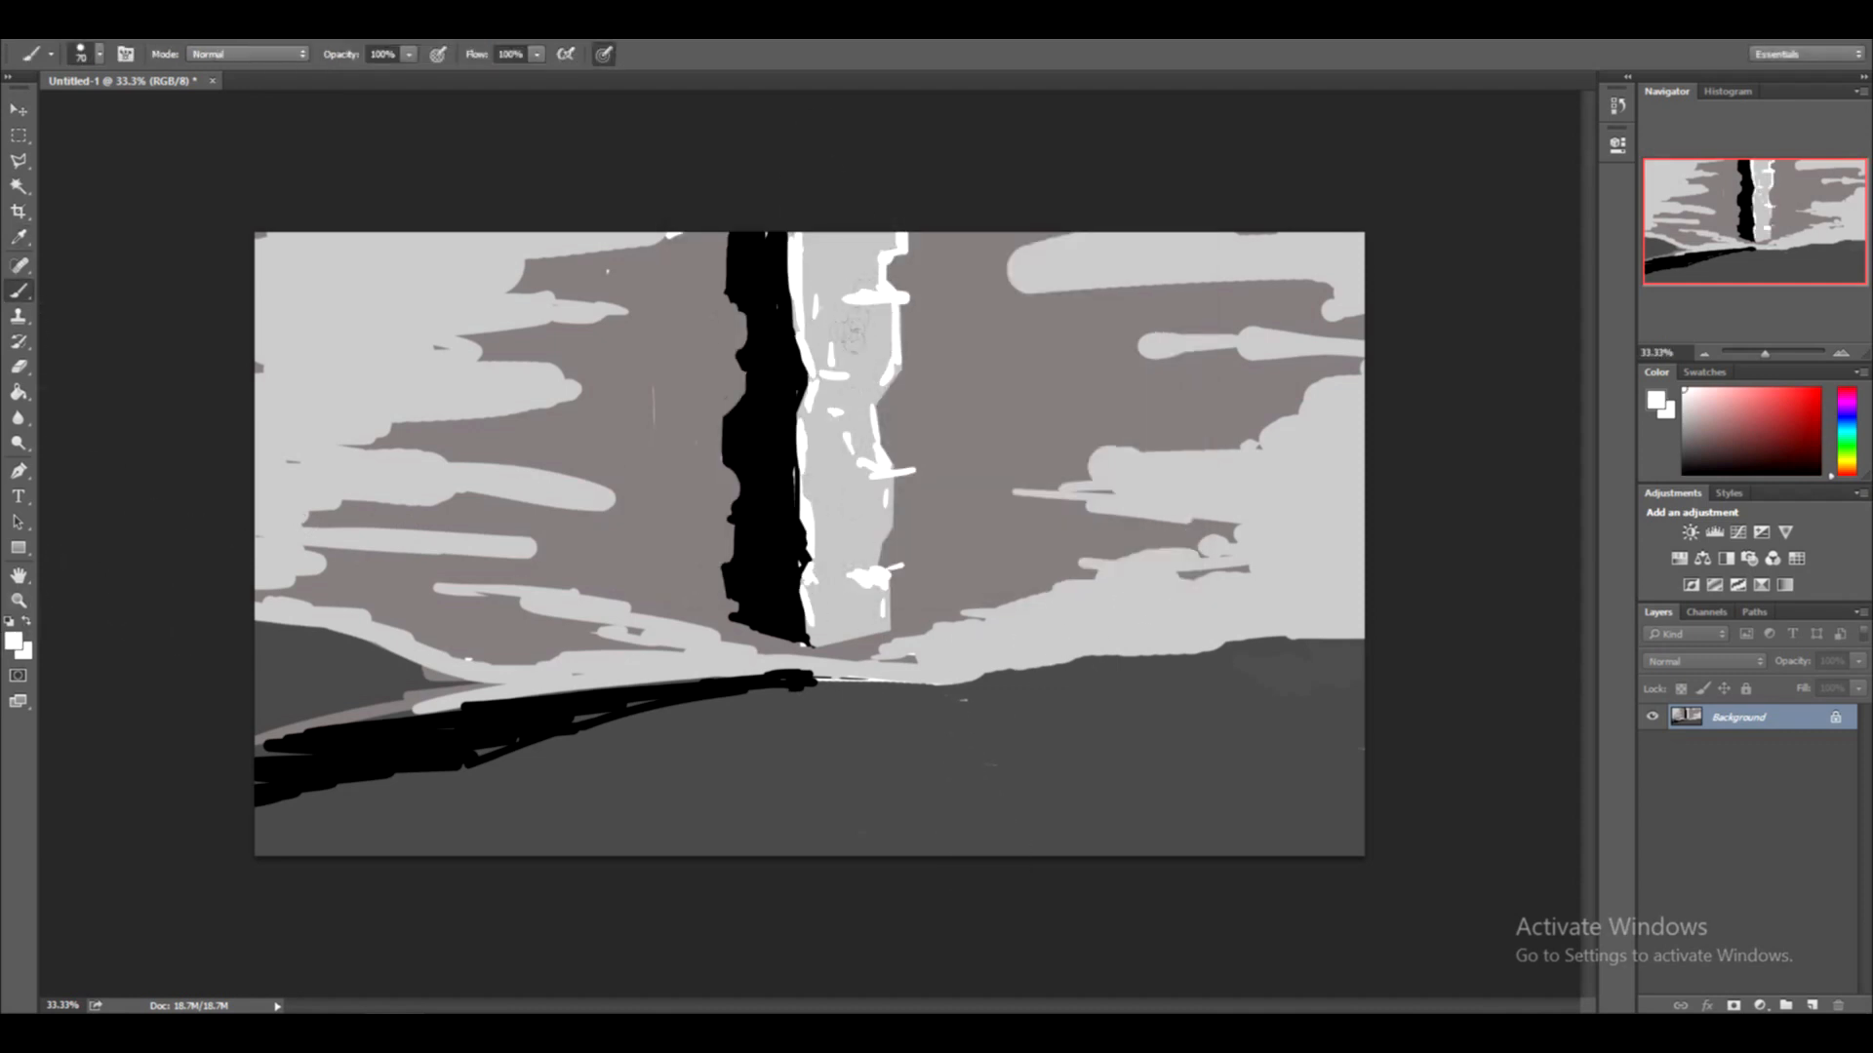
Set the foreground colour to mid grey and brush shading strokes onto the pillar's right face, undoing the last stroke
click(12, 642)
click(684, 371)
click(1161, 270)
drag(876, 236, 883, 366)
drag(898, 371, 845, 395)
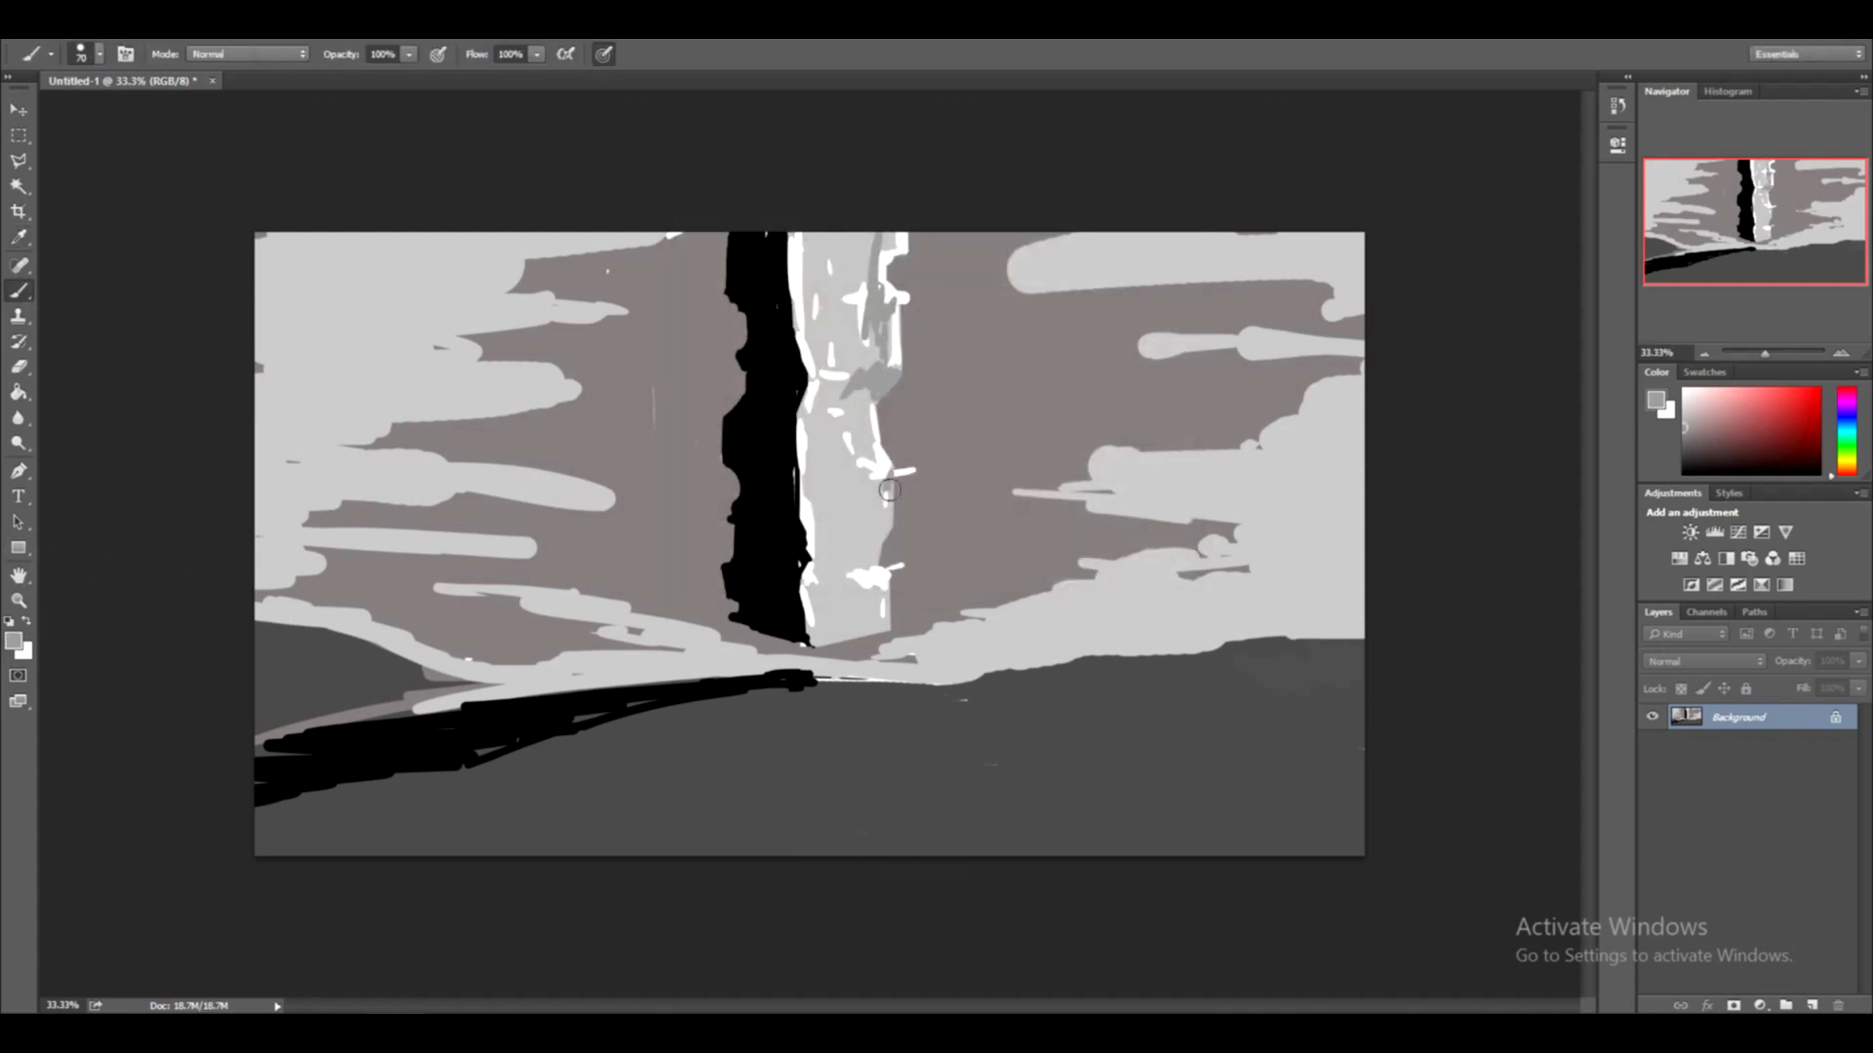
key(ctrl+z)
With a smaller black brush, paint thin cracks and a small standing figure on the ground right of the pillar
click(12, 642)
click(686, 526)
click(1136, 266)
key(bracketleft)
key(bracketleft)
key(bracketleft)
key(bracketleft)
drag(1363, 707, 1234, 727)
key(ctrl+z)
drag(1031, 704, 1054, 738)
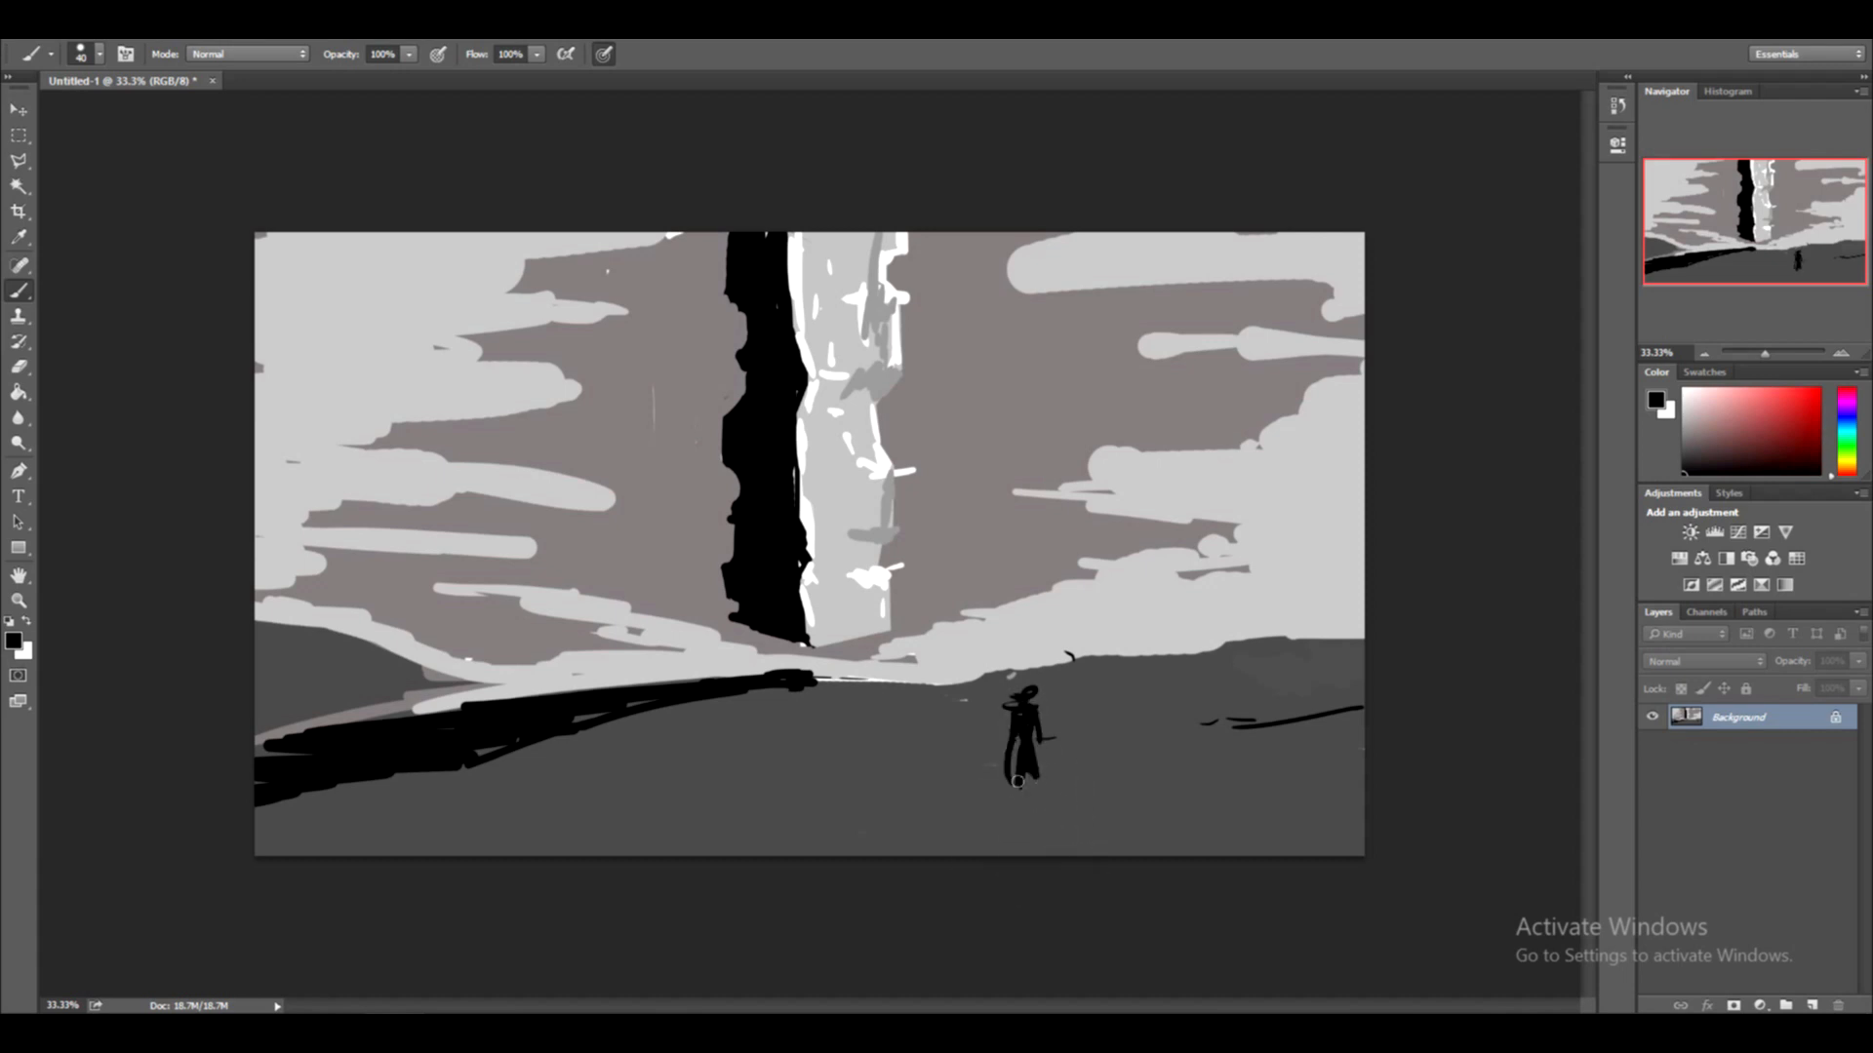
Fill out the figure in solid black and extend its shadow diagonally down to the canvas's bottom edge
click(17, 646)
click(1137, 266)
click(15, 643)
click(684, 453)
click(1136, 266)
click(13, 642)
click(686, 526)
click(1136, 266)
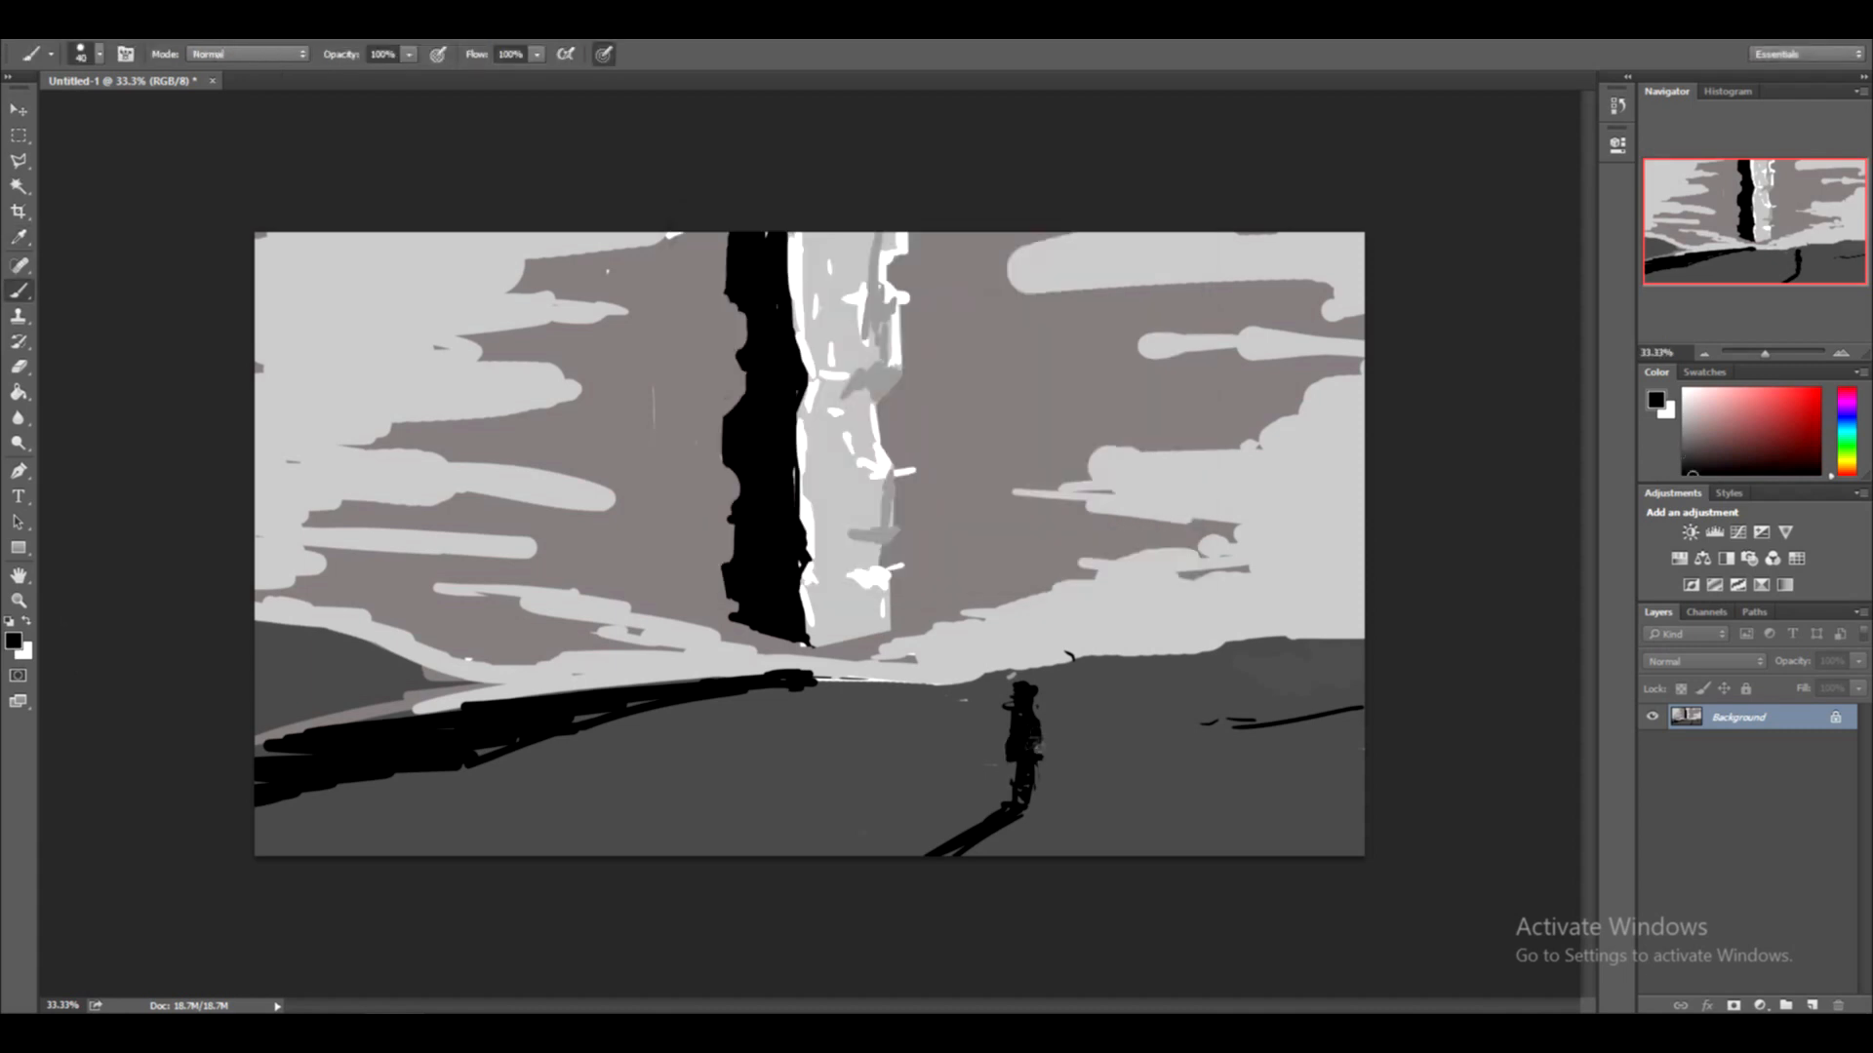
click(13, 642)
mouse_move(1007, 809)
mouse_down()
mouse_move(876, 858)
mouse_move(944, 858)
mouse_up()
Set the foreground colour to mid grey and brush a light streak along the figure's shadow
click(688, 392)
click(1136, 266)
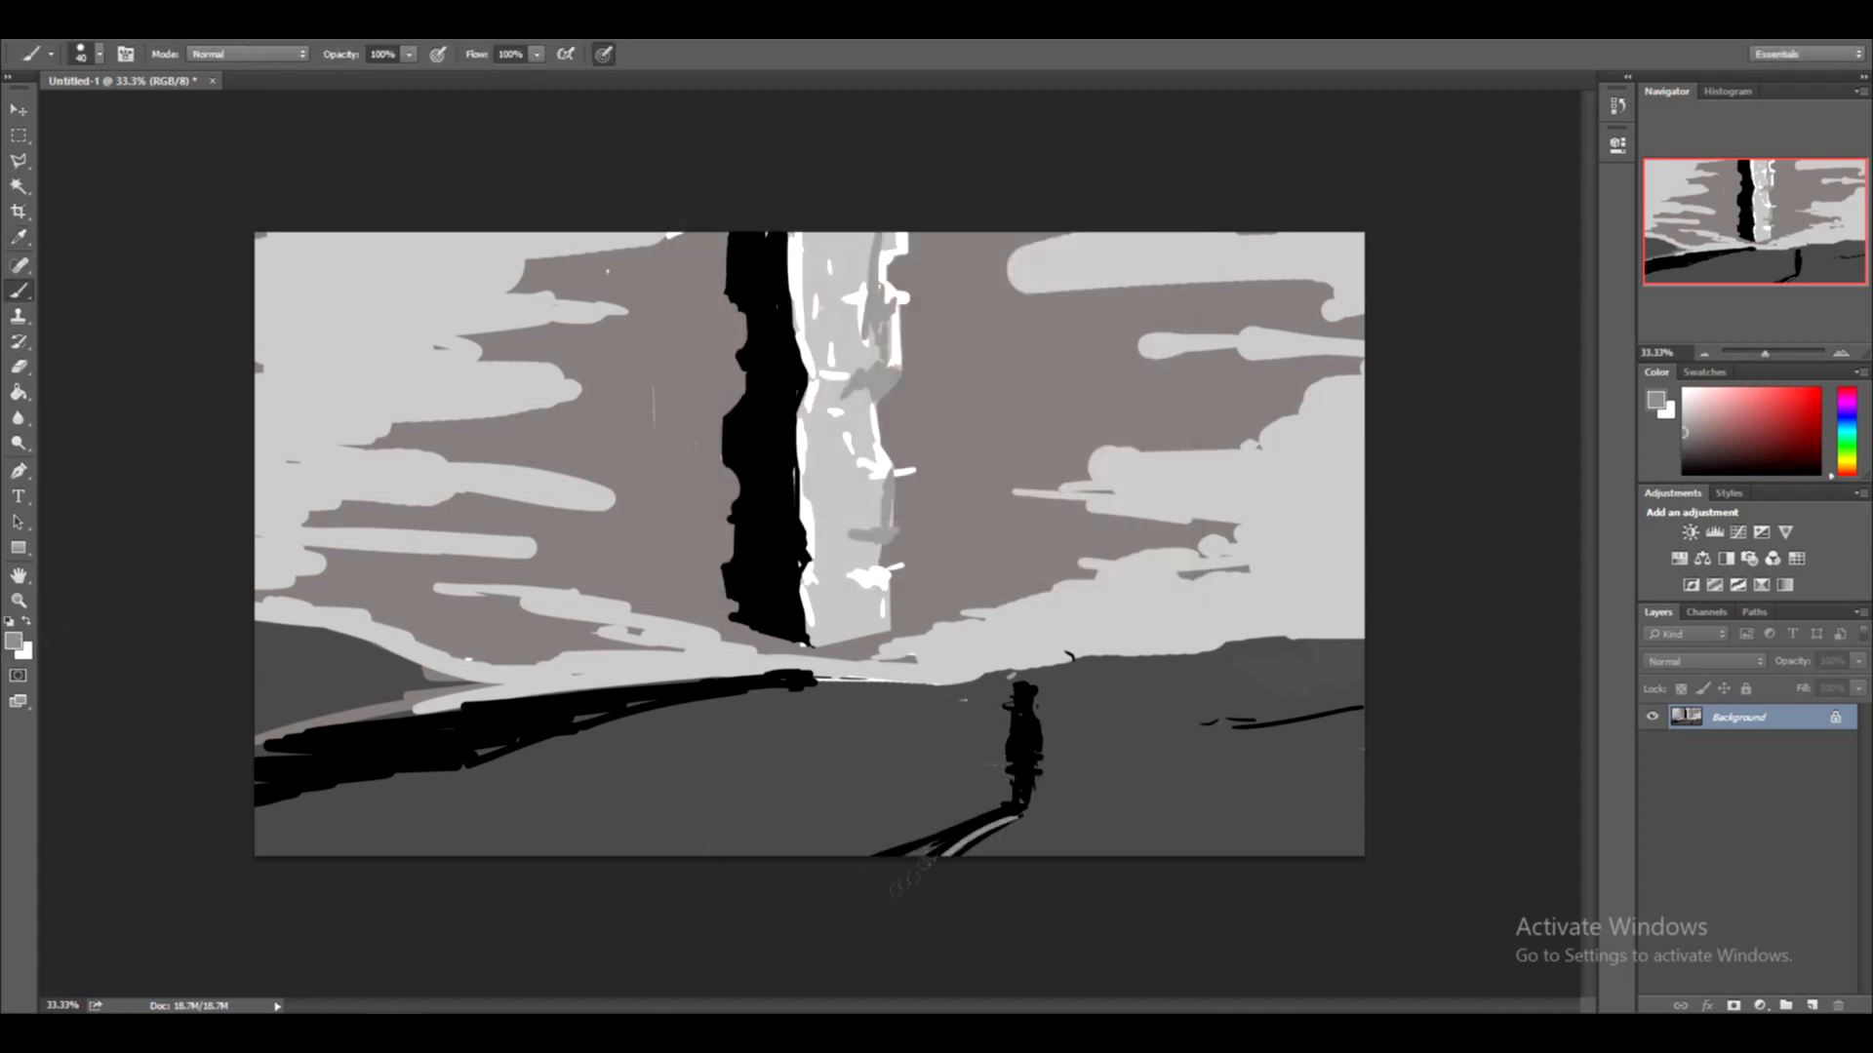
alt+scroll(810, 543, down, 5)
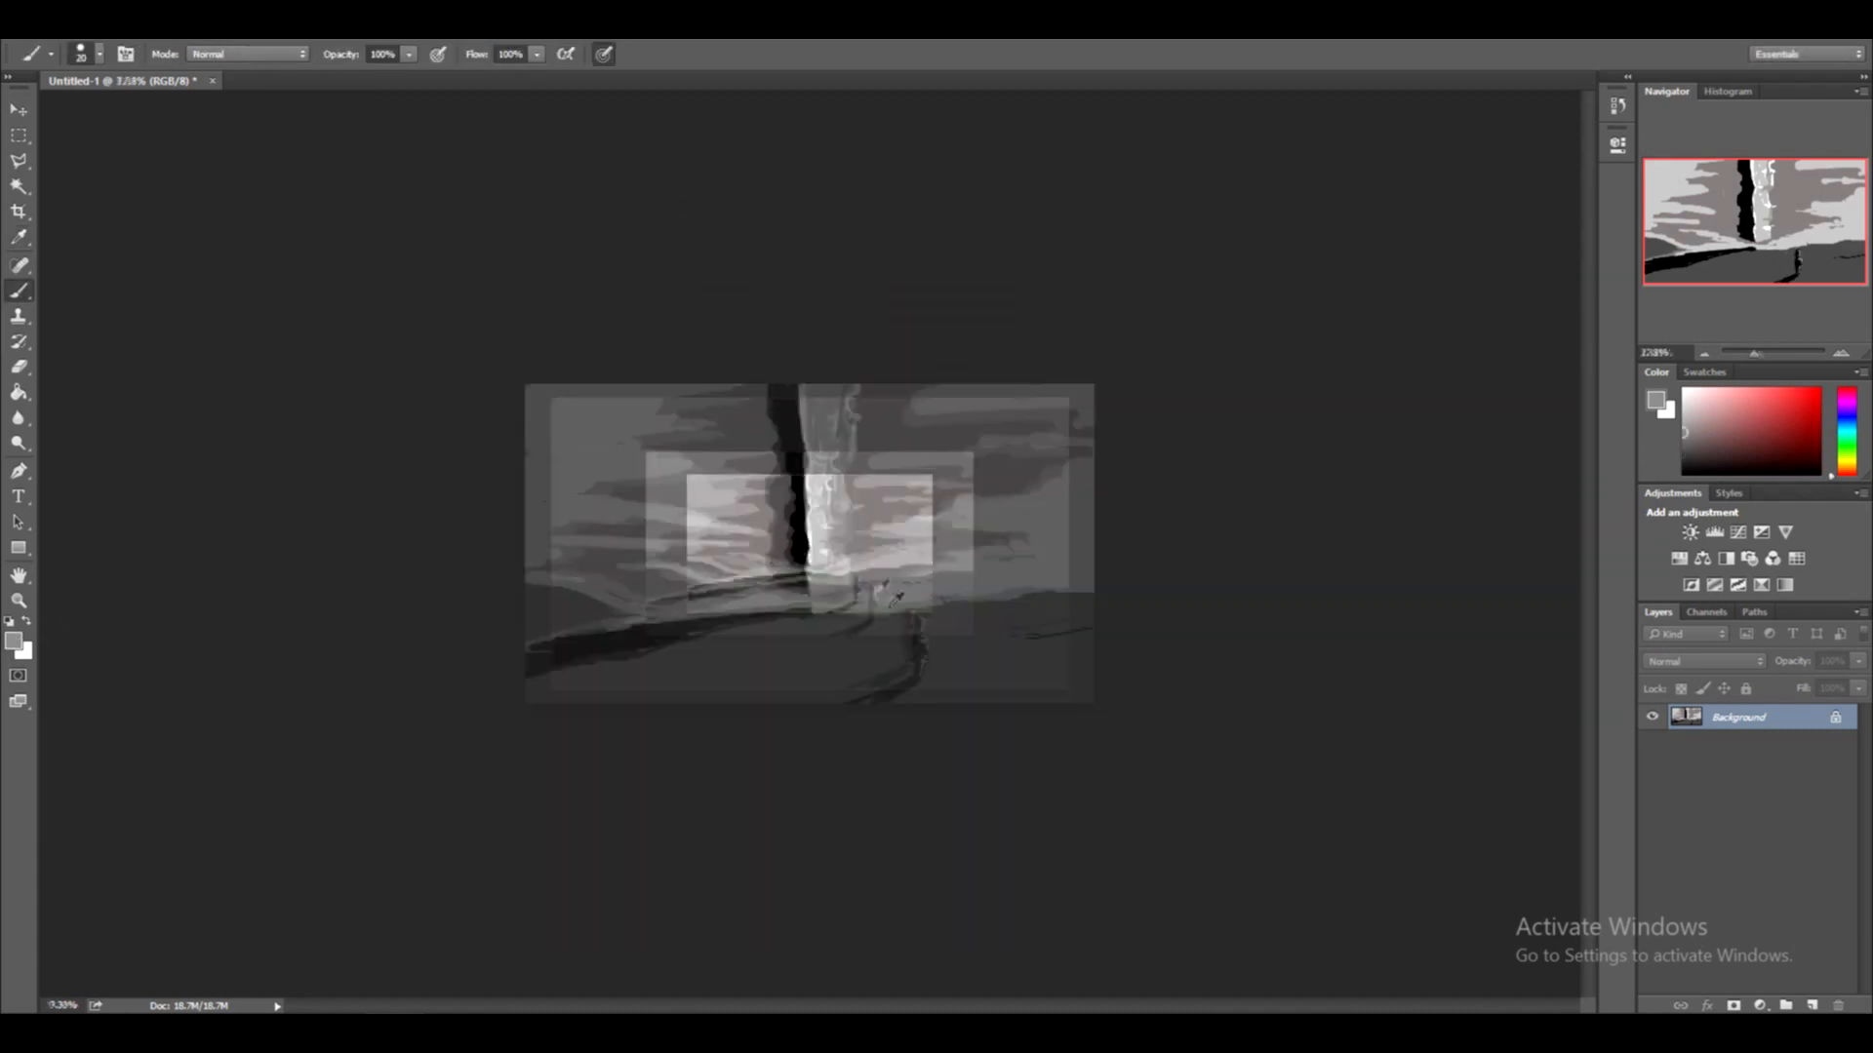
Choose a darker grey and brush thin streaks through the light clouds on both sides and over the right-hand ground
click(13, 642)
click(693, 417)
click(1136, 266)
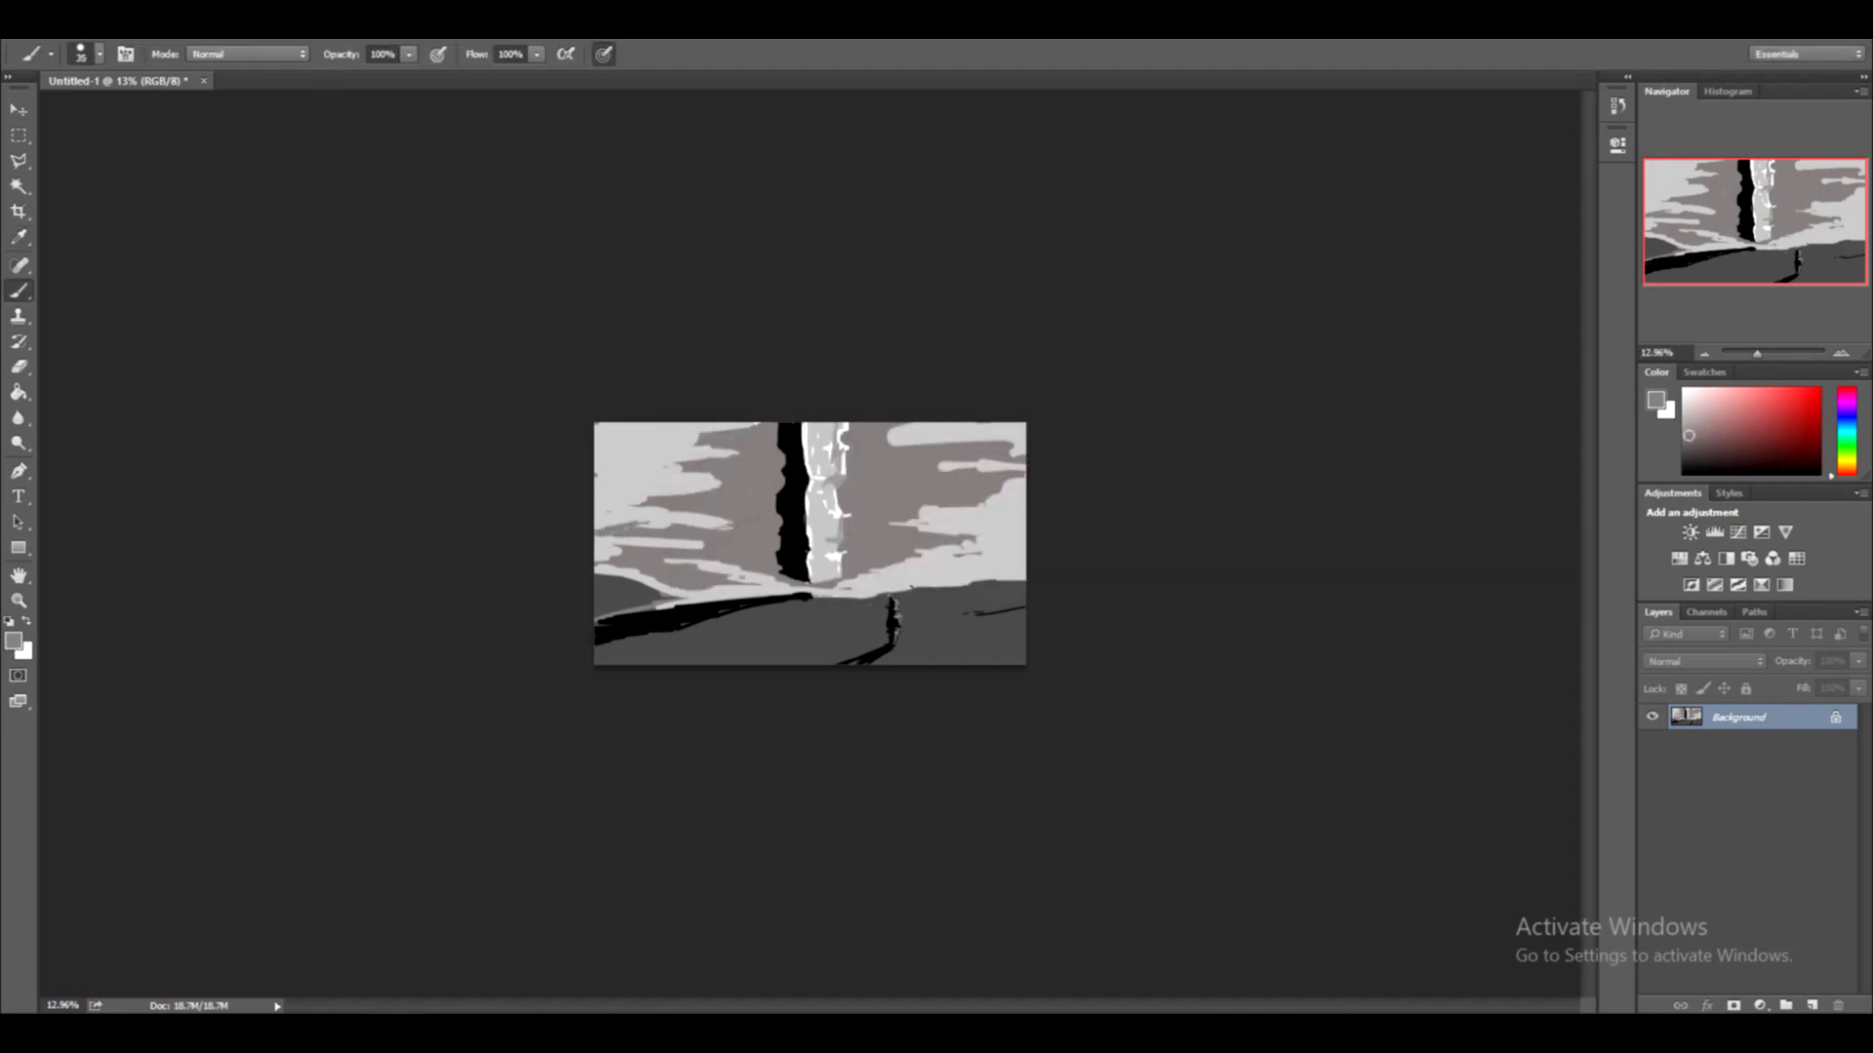
drag(719, 480, 596, 506)
alt+click(20, 295)
alt+click(20, 294)
alt+click(19, 295)
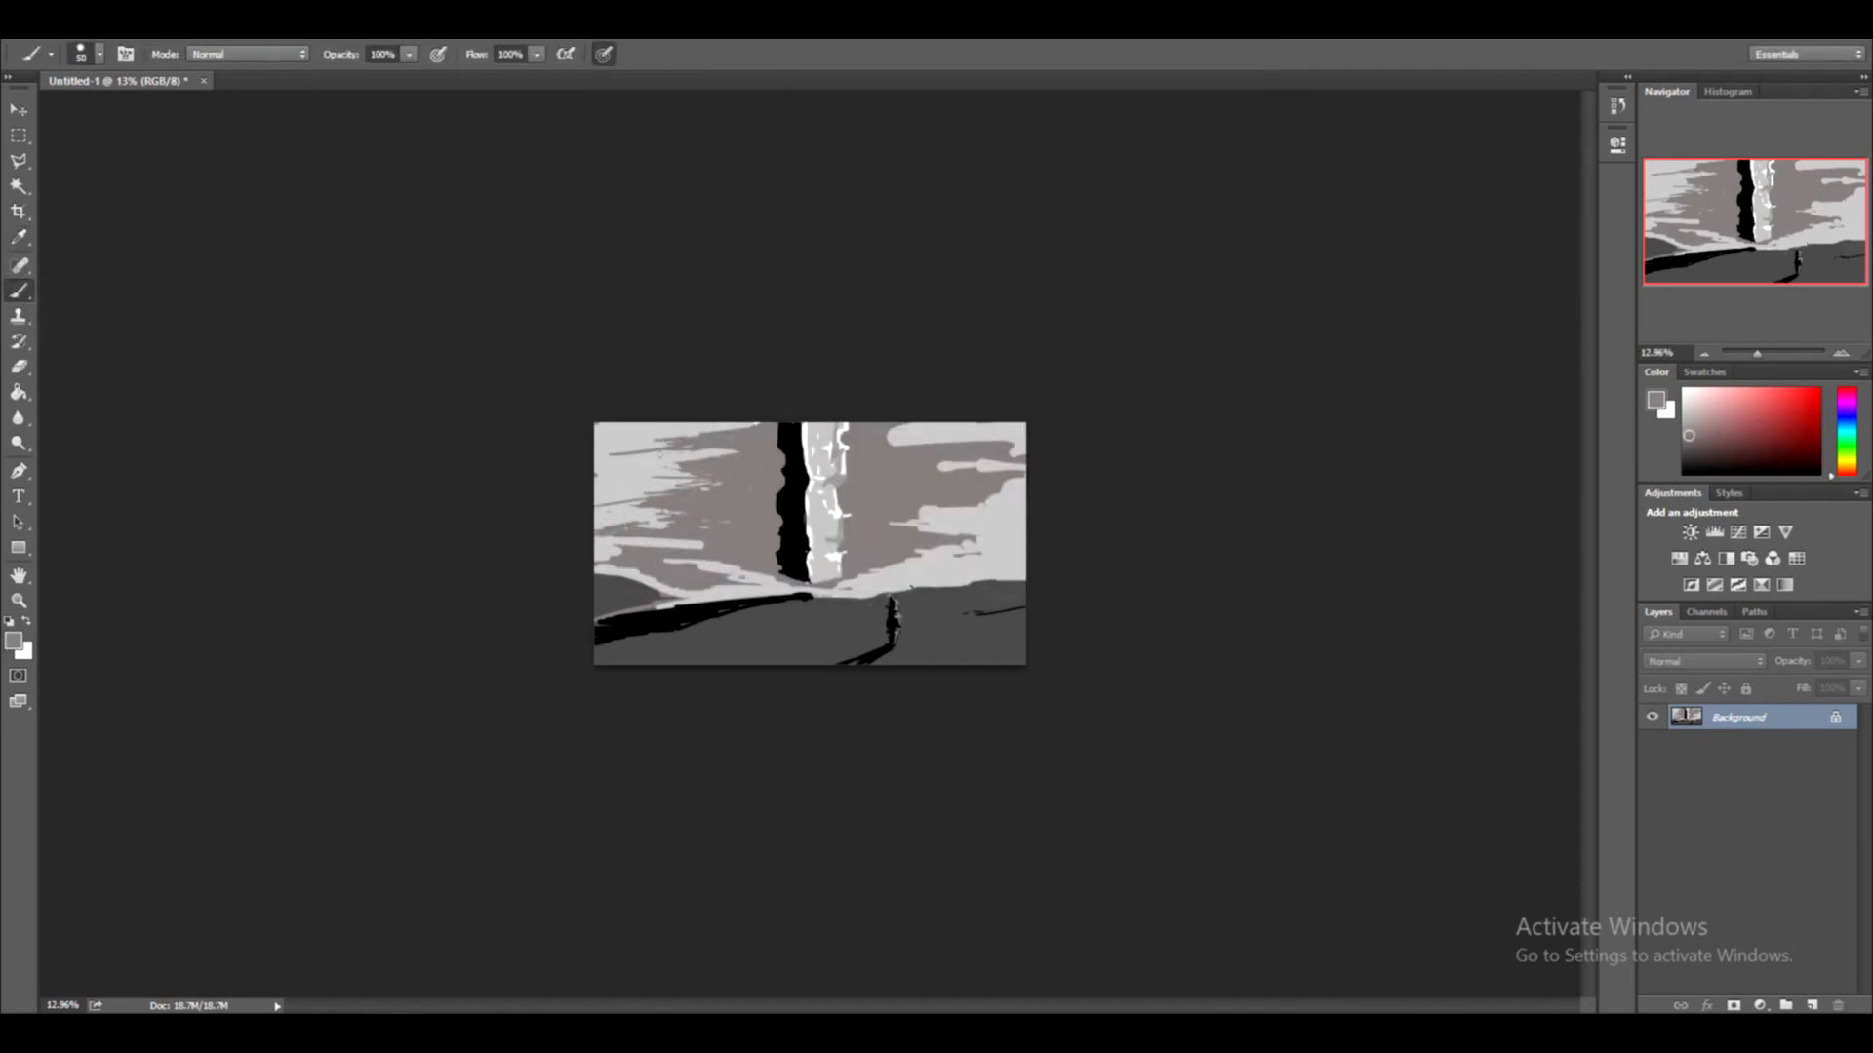
drag(1022, 519, 922, 543)
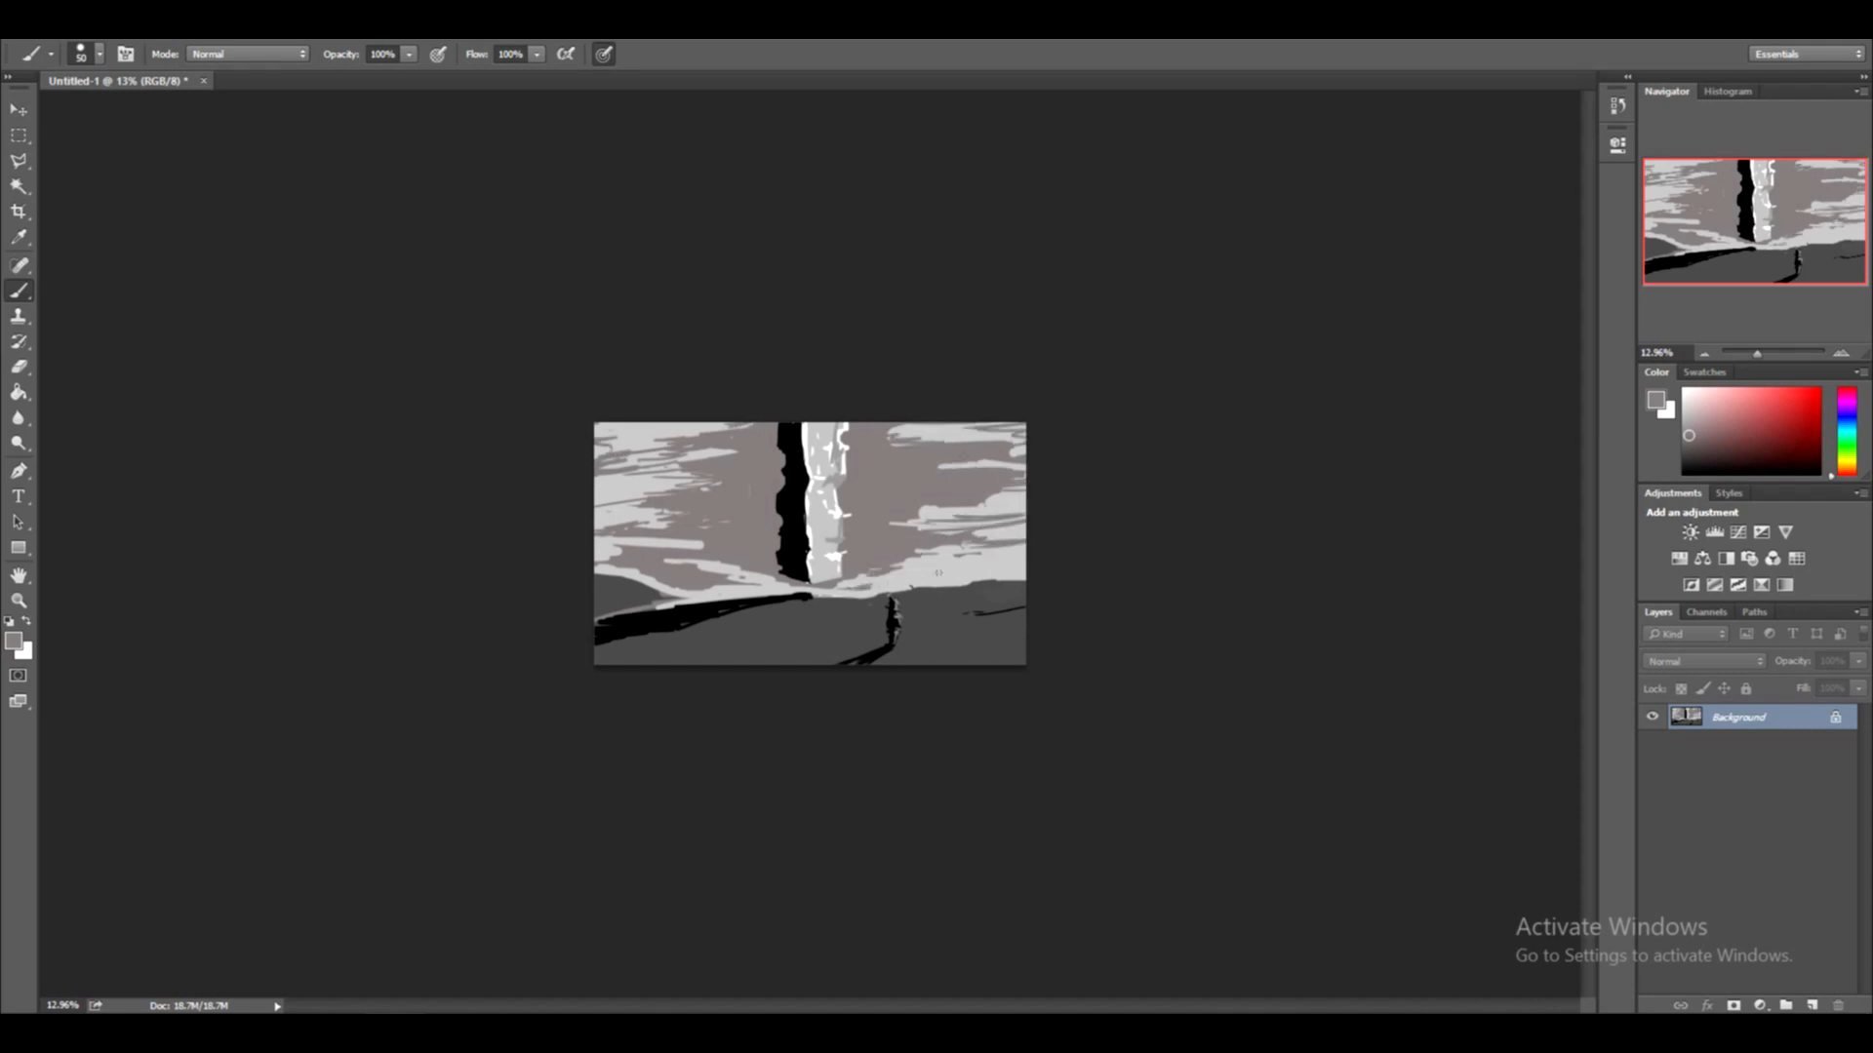
alt+scroll(810, 543, up, 7)
Lasso the pillar, duplicate it onto a new layer, move the copy left of the original and scale it down
key(l)
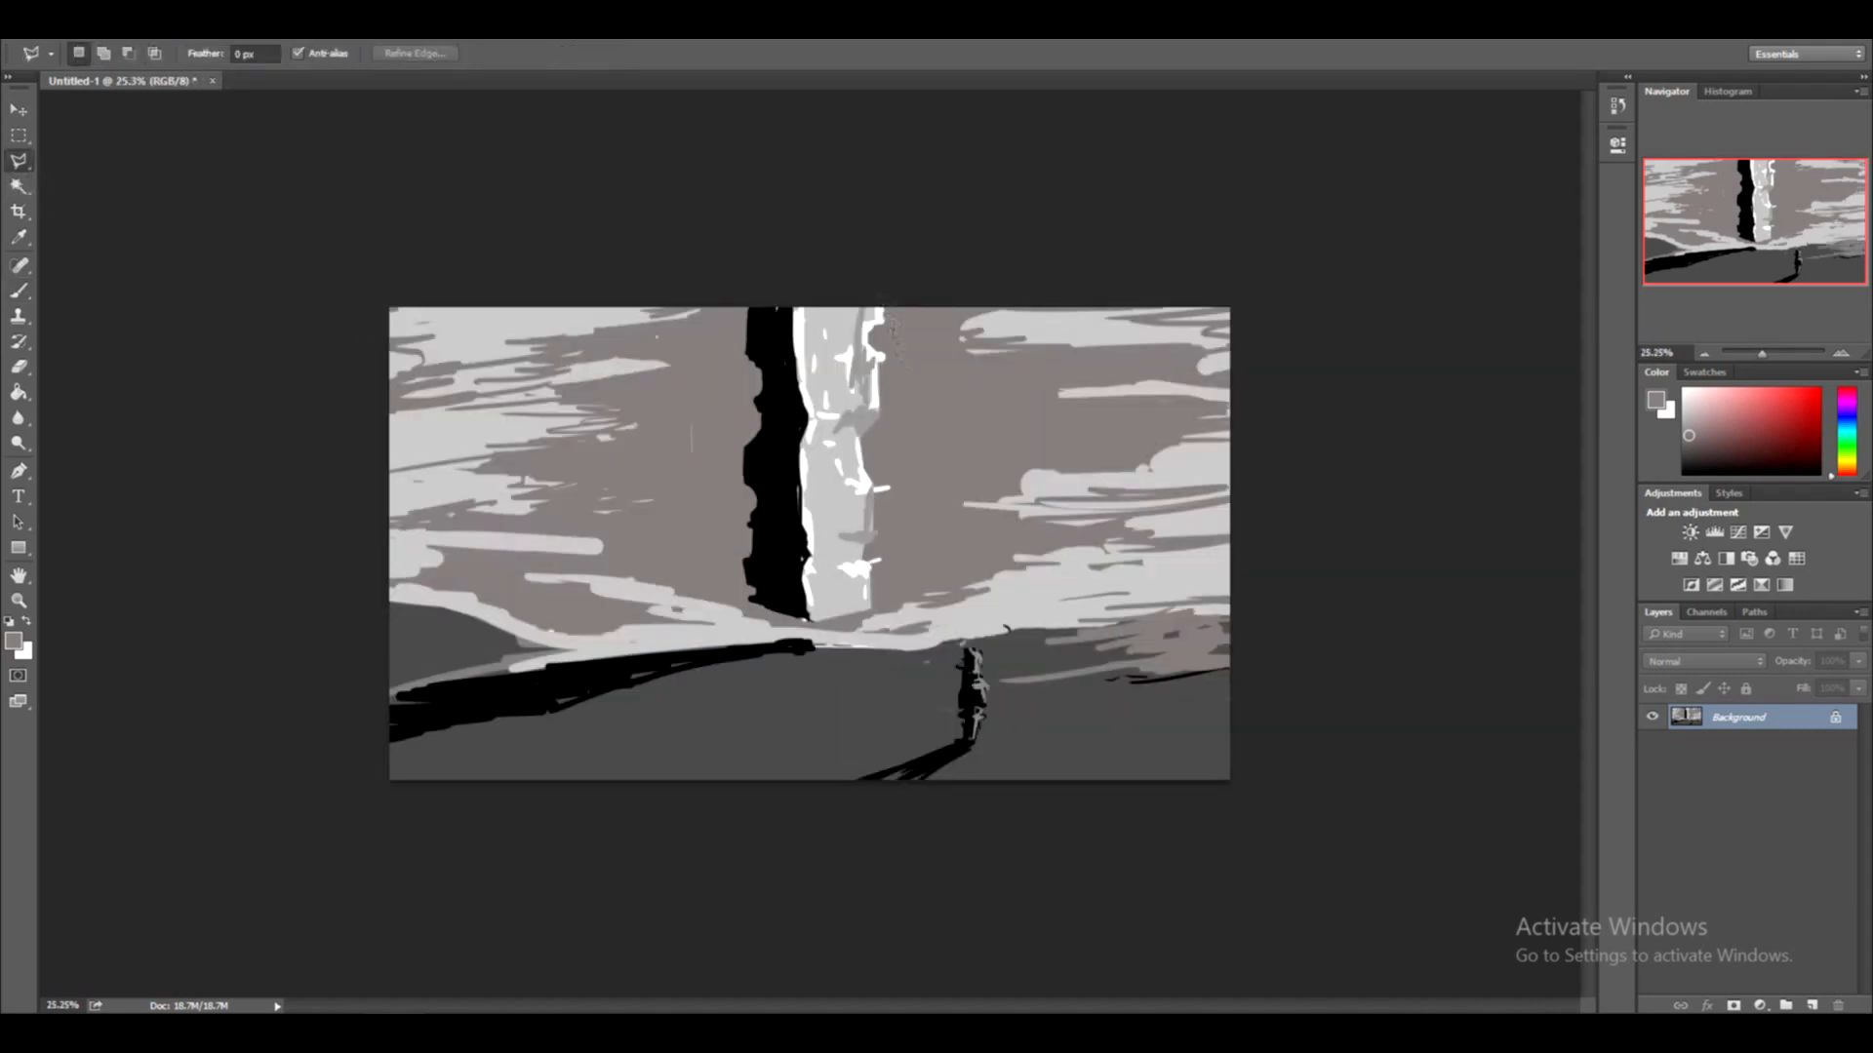
click(726, 287)
click(895, 287)
key(ctrl+j)
mouse_move(829, 487)
ctrl+mouse_down()
mouse_move(615, 481)
mouse_move(614, 459)
ctrl+mouse_up()
key(ctrl+t)
drag(563, 618, 562, 597)
key(Return)
Select the leftover sky around the pillar copy with the Magic Wand, delete it, and deselect
key(w)
click(520, 439)
shift+click(607, 439)
key(Delete)
key(ctrl+d)
Turn the pillar copy into a flat dark grey silhouette with Levels by lowering the output white
key(ctrl+l)
click(430, 192)
drag(353, 464, 367, 328)
key(ctrl+m)
click(715, 164)
key(ctrl+l)
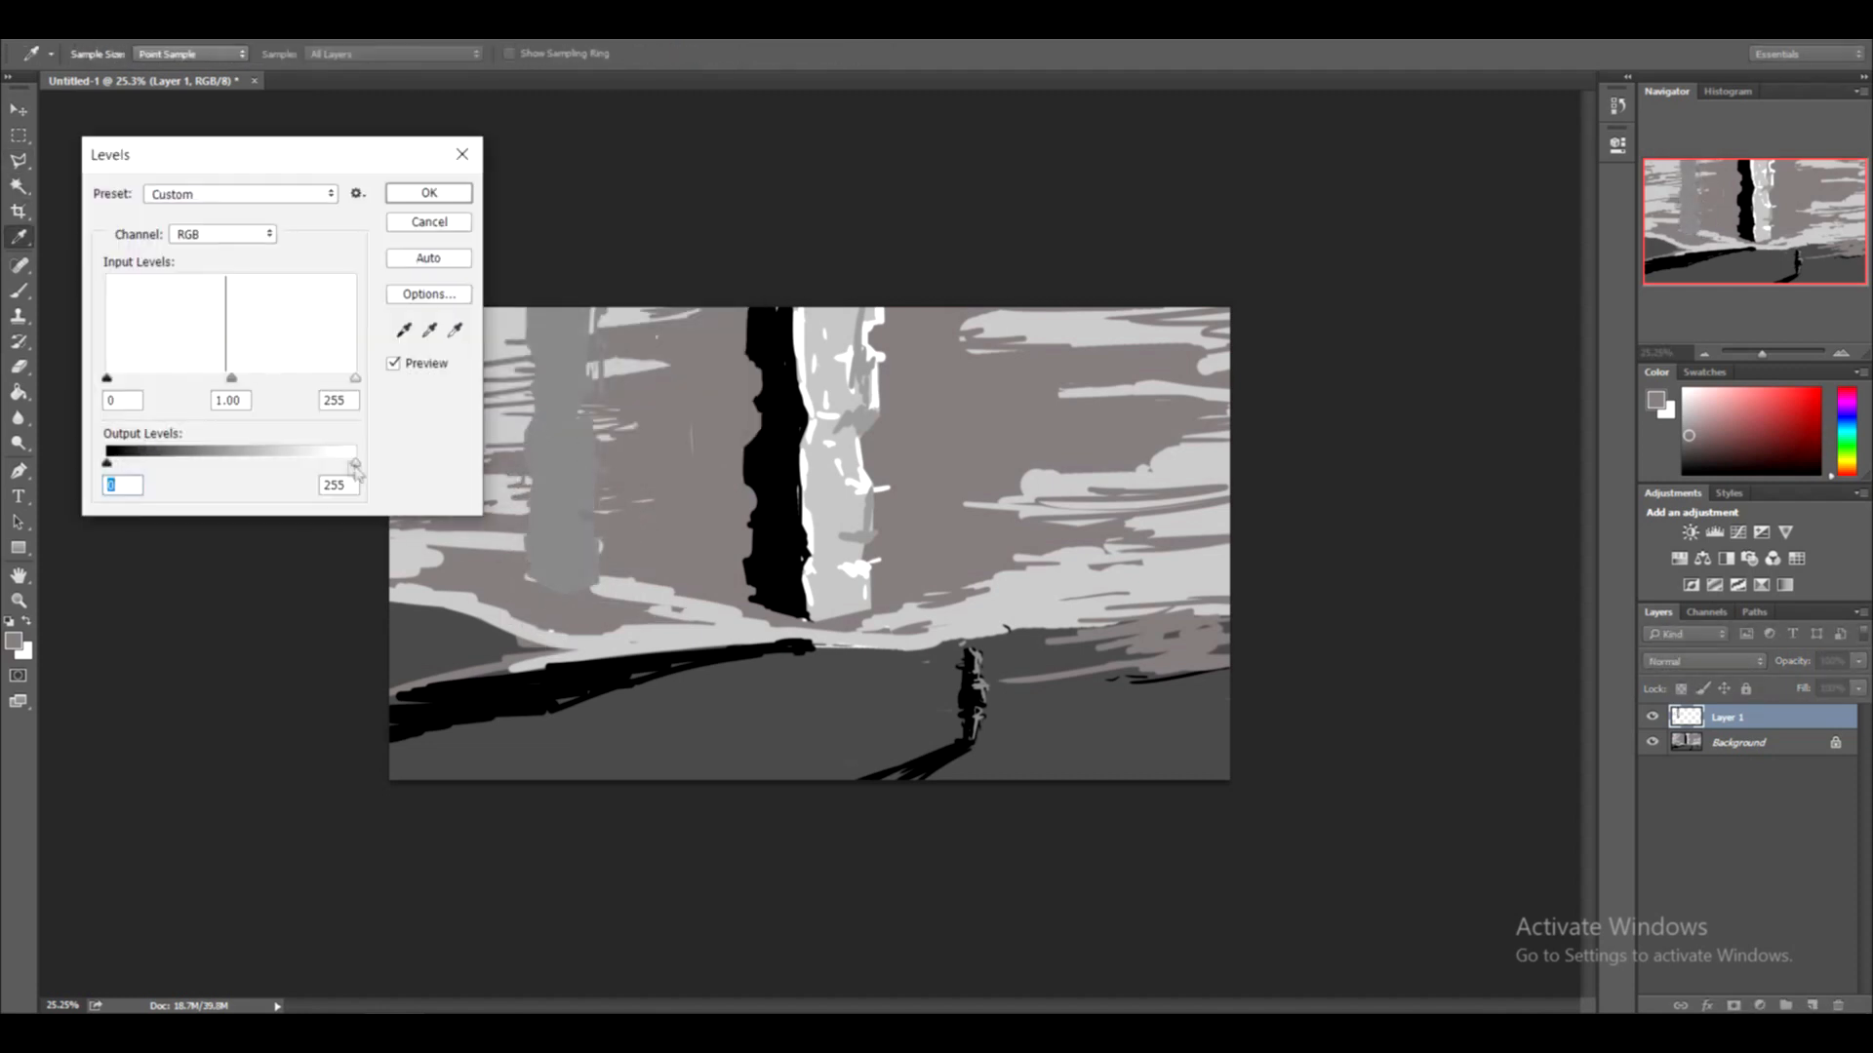
drag(354, 464, 314, 465)
click(430, 192)
Brush a dark shadow side down the pillar copy and lower the opacity of Layer 1
key(b)
alt+click(546, 315)
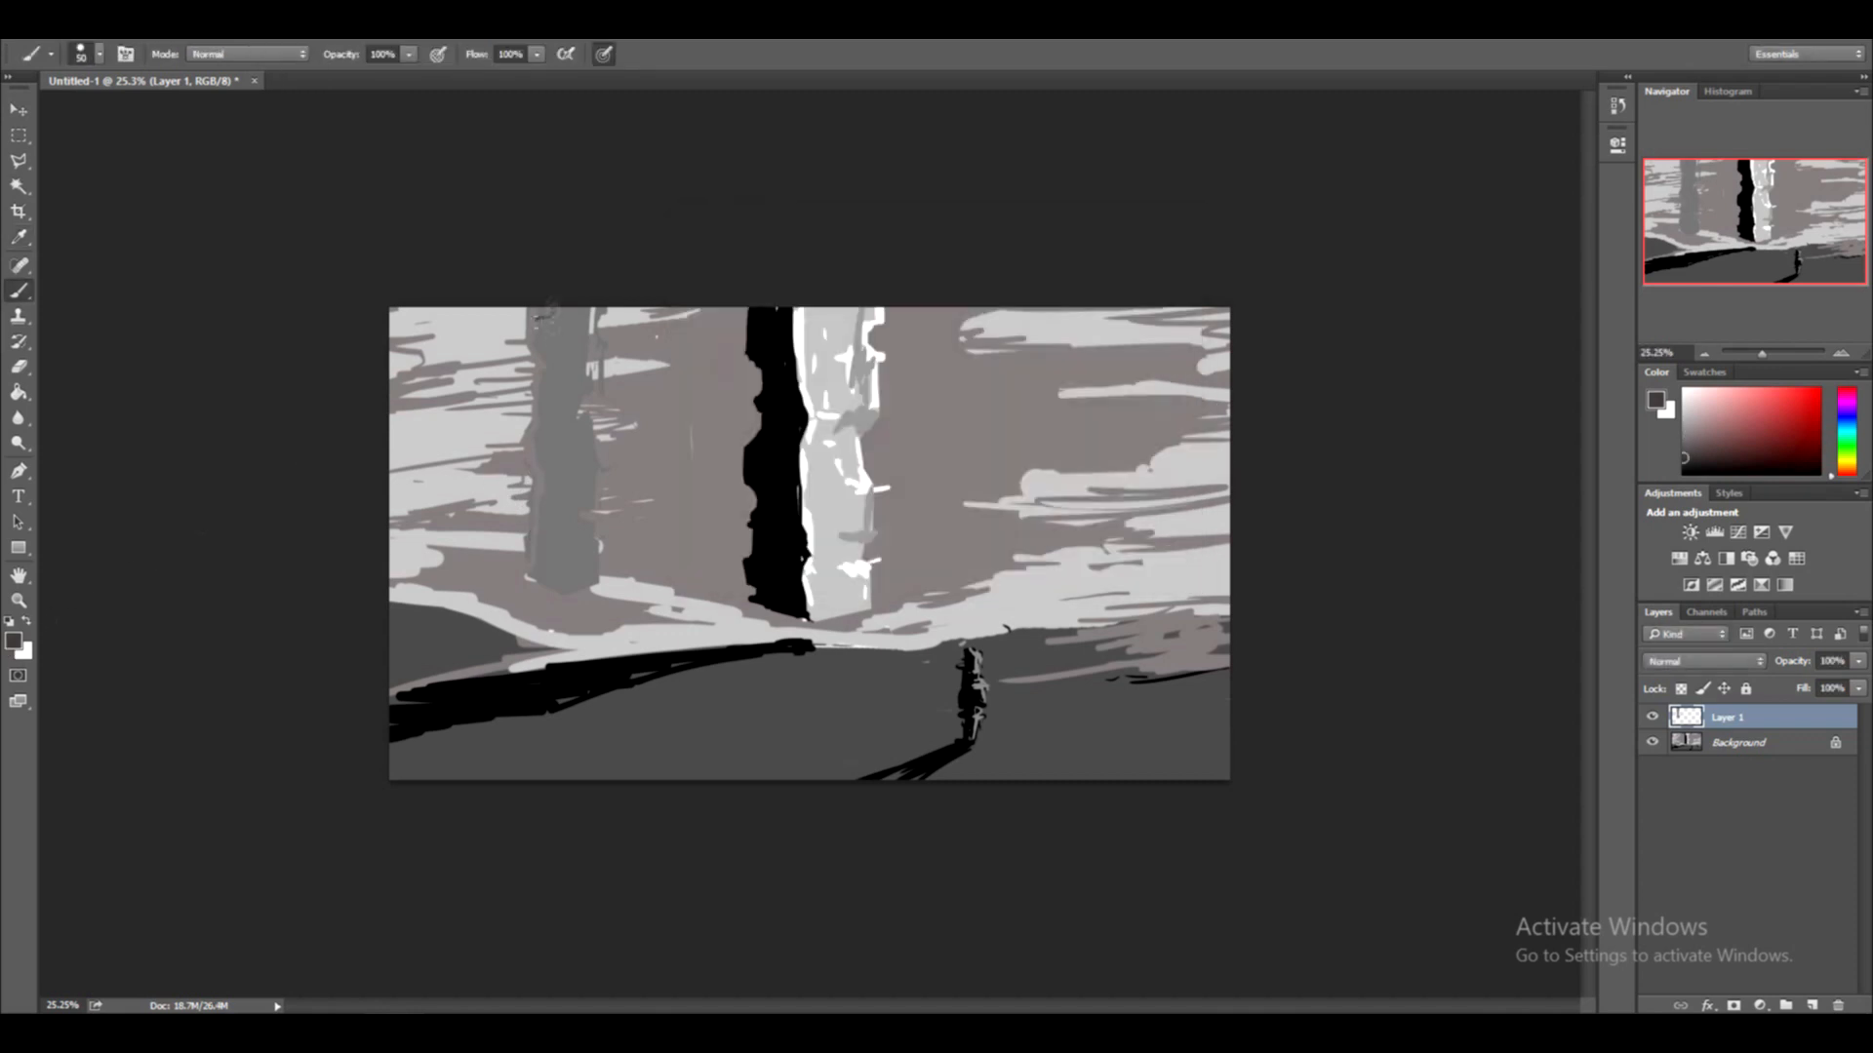
drag(547, 566, 540, 359)
click(1858, 661)
drag(1796, 694, 1823, 692)
click(27, 145)
key(ctrl+v)
key(ctrl+z)
Copy the faded pillar onto a new layer right of the main pillar, scale it down and lower its opacity
key(ctrl+a)
key(ctrl+c)
key(ctrl+v)
ctrl+drag(810, 556, 965, 361)
key(ctrl+t)
mouse_move(968, 489)
mouse_down()
mouse_move(967, 549)
mouse_move(946, 468)
mouse_up()
key(Return)
click(1858, 661)
drag(1856, 686, 1801, 687)
Select the Background layer and brush black strokes along the ground shadow leading left from below the main pillar
click(13, 641)
click(14, 641)
click(586, 727)
click(1131, 265)
mouse_move(597, 700)
mouse_down()
mouse_move(544, 712)
mouse_move(583, 703)
mouse_up()
click(1738, 767)
click(13, 643)
click(685, 524)
click(1132, 266)
mouse_move(710, 651)
mouse_down()
mouse_move(808, 641)
mouse_move(444, 675)
mouse_up()
Set the foreground to the ground's dark grey and break up the long black shadow with strokes
click(14, 643)
click(687, 460)
mouse_move(640, 647)
mouse_down()
mouse_move(392, 689)
mouse_move(505, 682)
mouse_up()
click(1133, 266)
drag(425, 729, 595, 663)
drag(507, 706, 583, 684)
Choose a near-black grey and brush rough texture strokes over the shadow and ground at the canvas's left end
click(13, 643)
click(686, 489)
click(1133, 266)
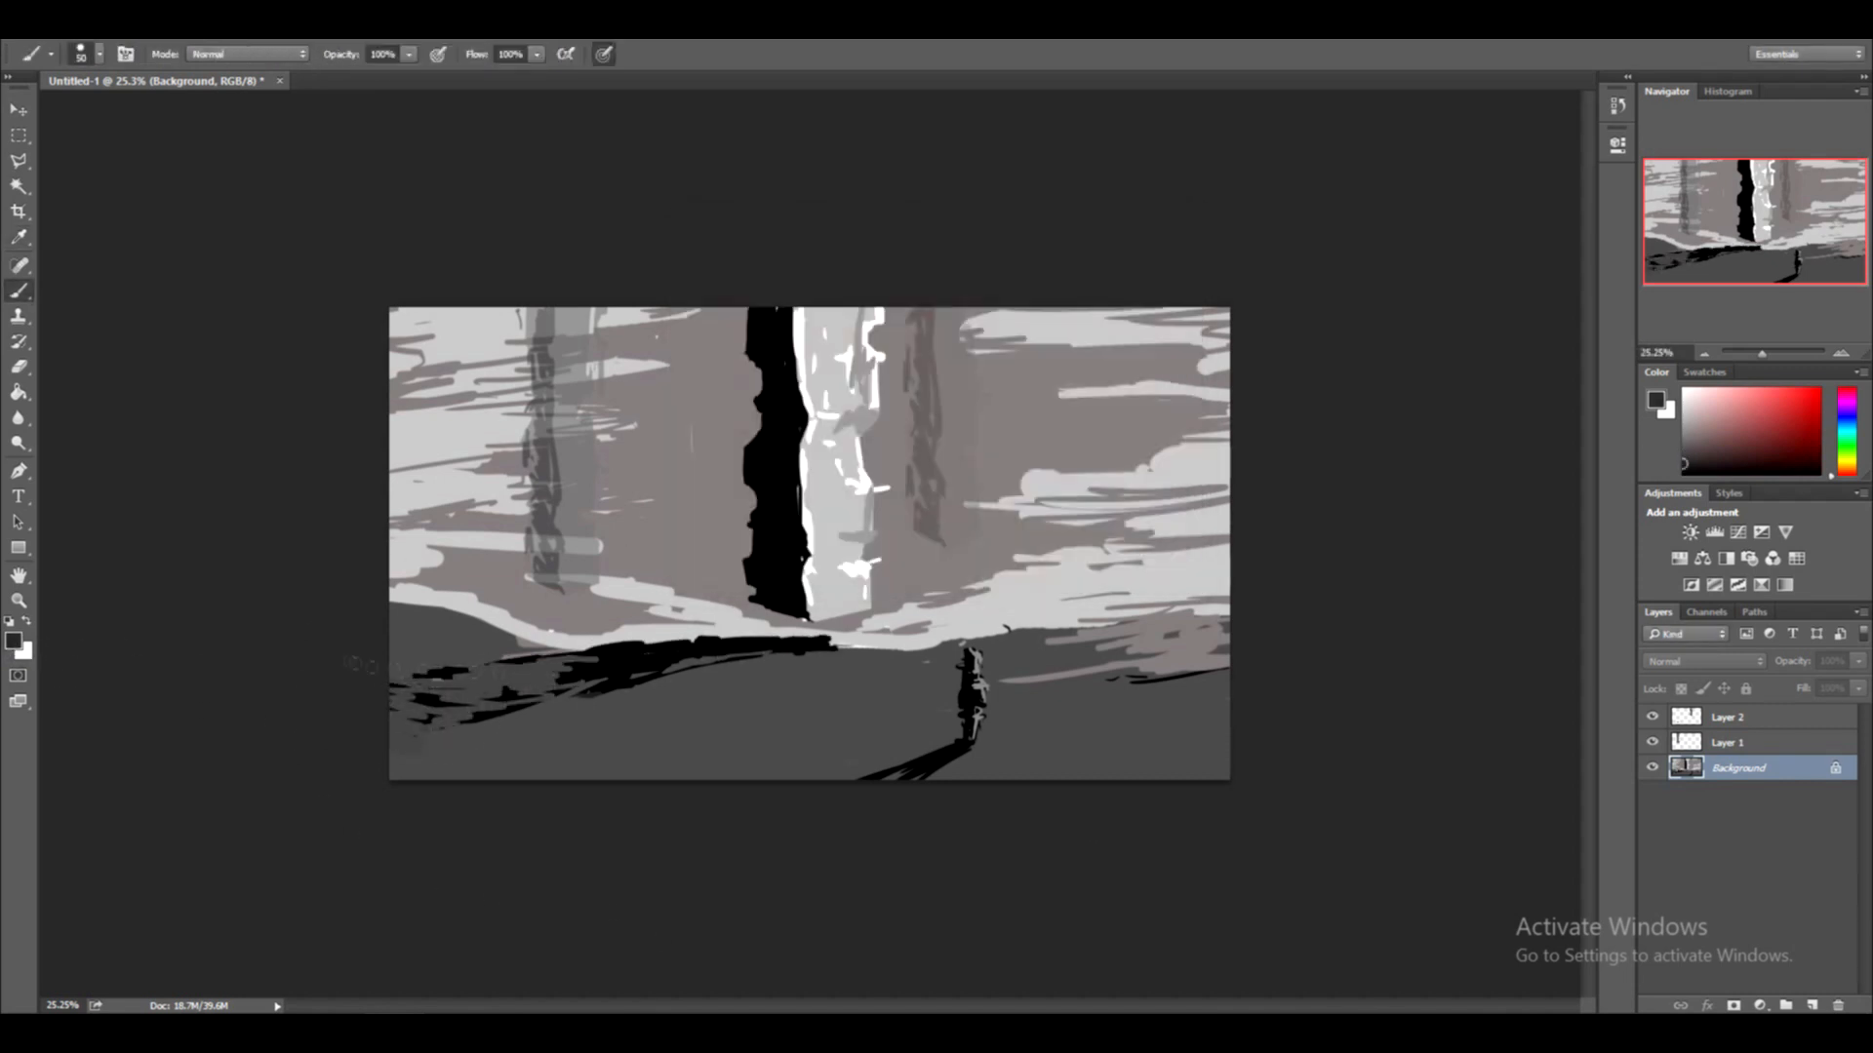
drag(624, 658, 410, 706)
drag(493, 689, 392, 721)
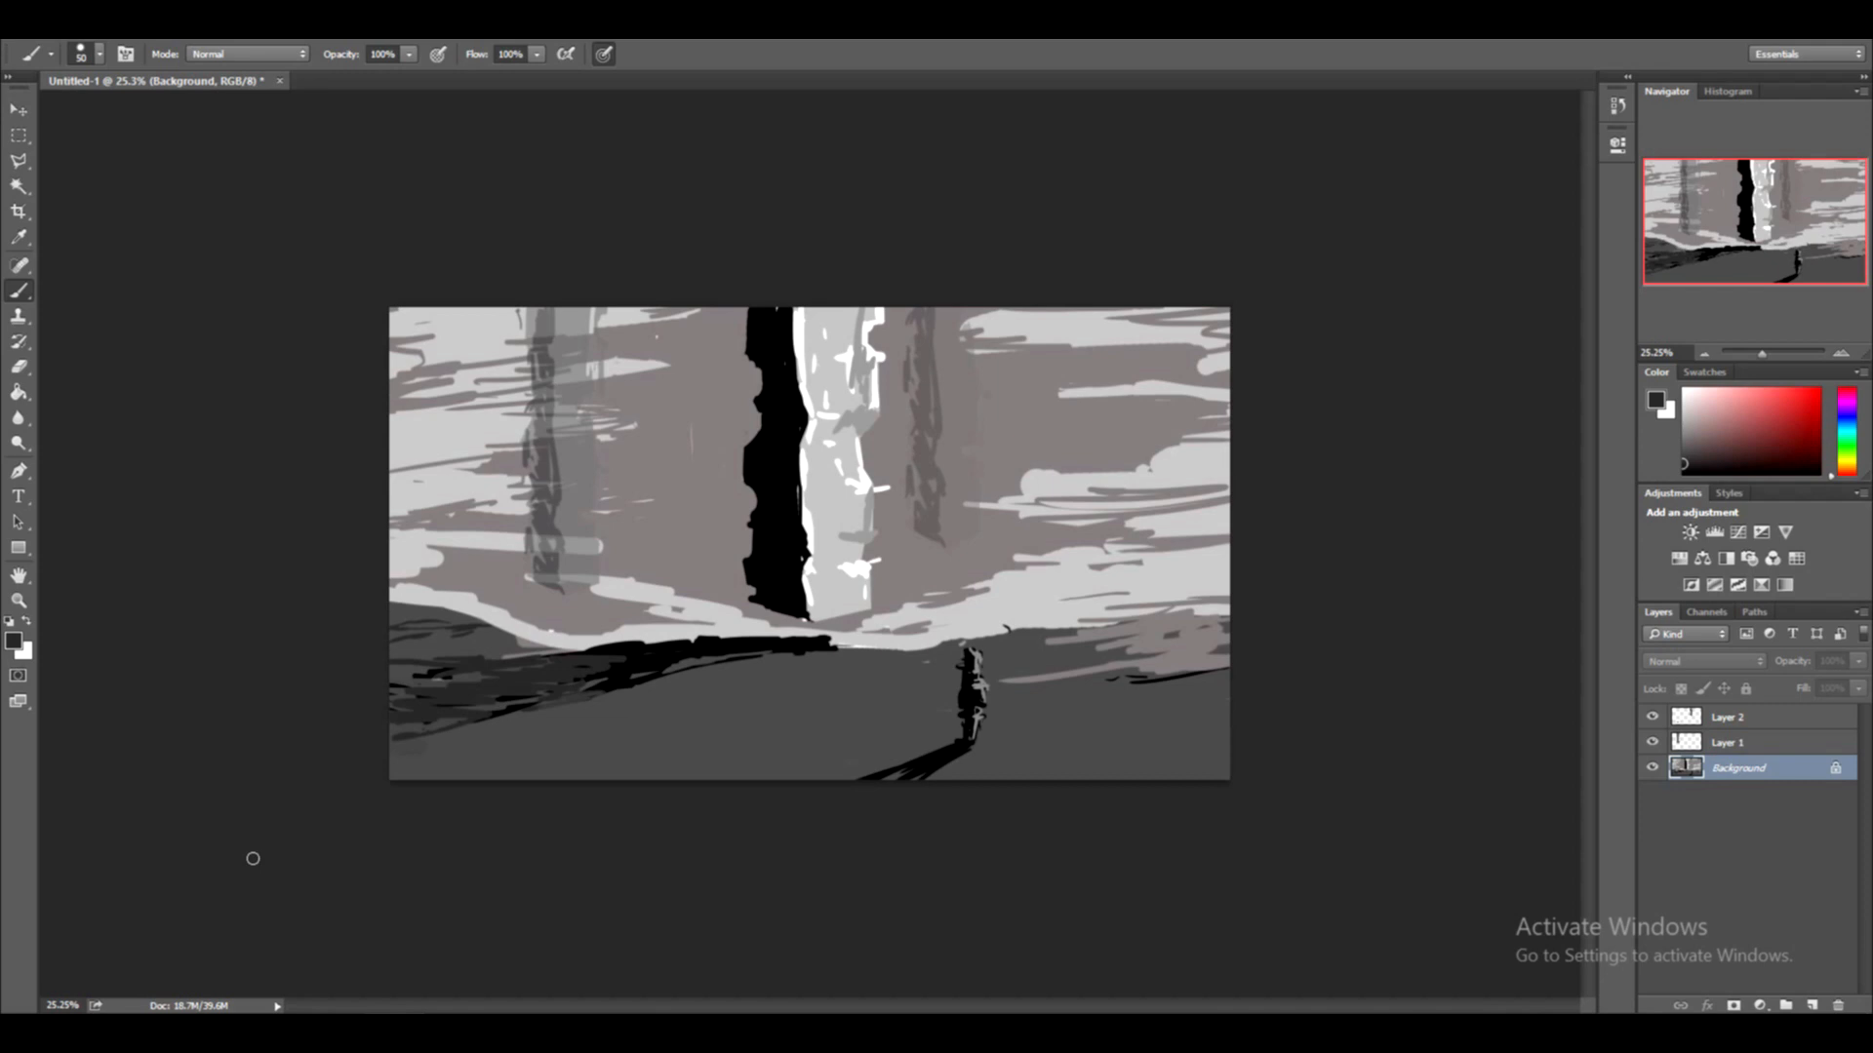
Create a new document 1080 pixels wide and 1920 pixels high
click(49, 29)
click(64, 45)
double_click(860, 373)
text(1920)
drag(861, 346, 776, 364)
text(1080)
key(Return)
Arrange the landscape painting and the new portrait document side by side as floating windows
drag(185, 81, 1043, 124)
drag(1313, 782, 1431, 927)
drag(908, 708, 963, 827)
drag(1151, 125, 1228, 126)
Cover the new portrait canvas with brownish grey as a sky tone
click(1689, 435)
mouse_move(1112, 244)
mouse_down()
mouse_move(1429, 570)
mouse_move(1389, 729)
mouse_up()
mouse_move(1085, 625)
mouse_down()
mouse_move(1097, 390)
mouse_move(1083, 673)
mouse_up()
click(273, 685)
key(ctrl+z)
Sample the dark grey from the landscape's ground and paint a ground strip across the bottom of the portrait canvas
click(13, 640)
click(273, 686)
click(1132, 266)
mouse_move(1106, 792)
mouse_down()
mouse_move(1419, 761)
mouse_move(1084, 741)
mouse_up()
click(14, 641)
click(127, 639)
click(1132, 266)
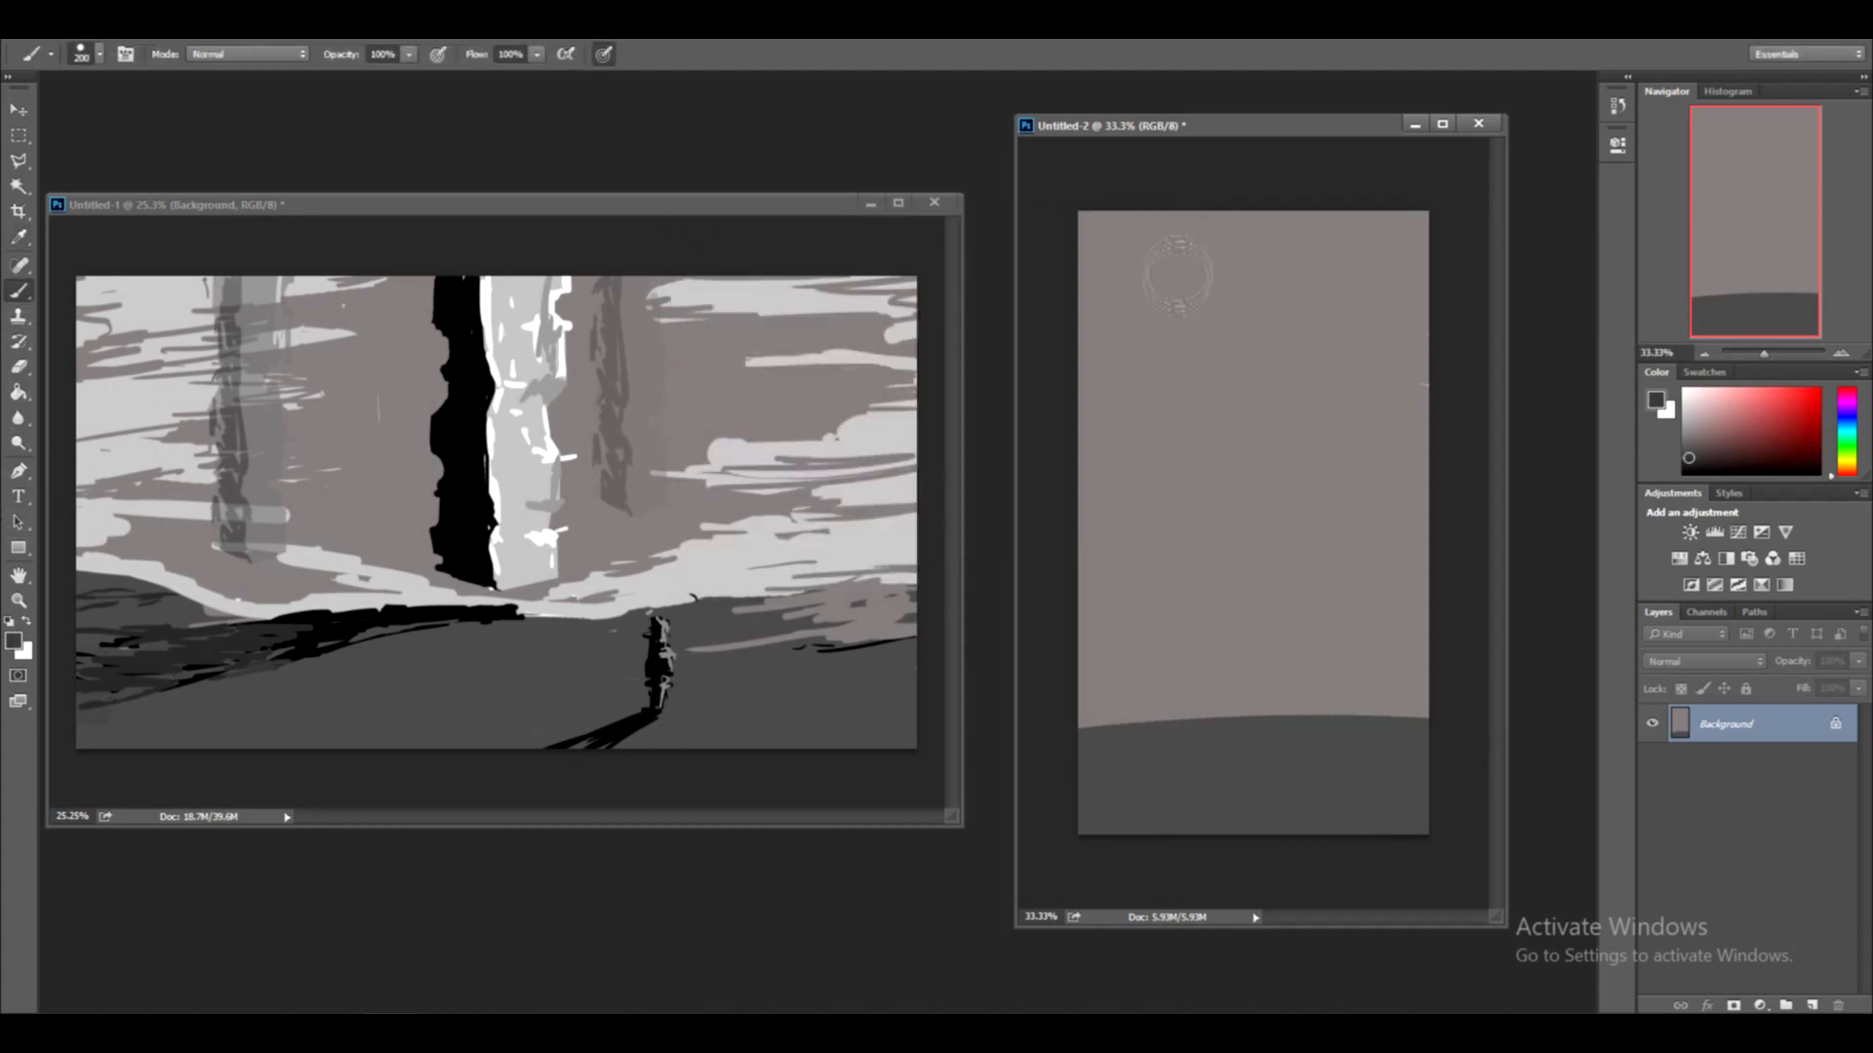
Set the foreground colour to mid grey, fill the entire portrait canvas with it, and deselect
key(l)
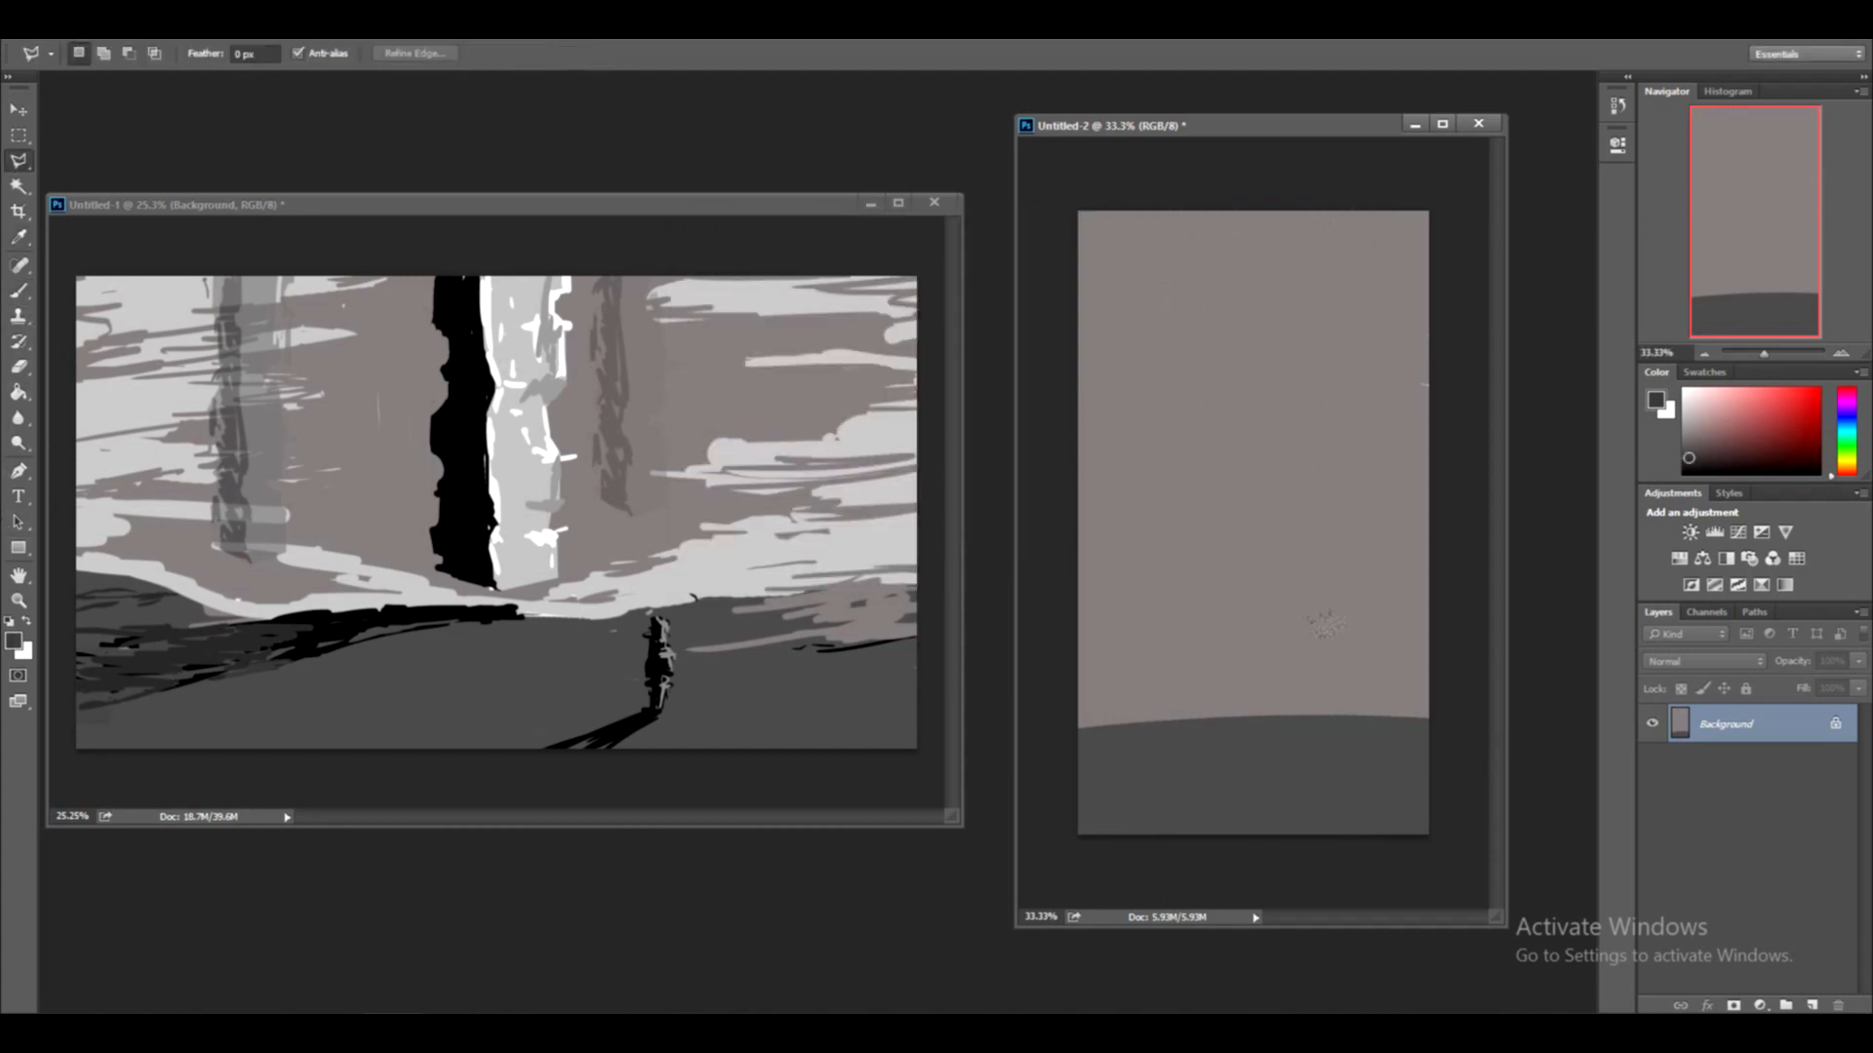
click(14, 641)
click(688, 390)
click(1132, 266)
key(b)
mouse_move(1141, 788)
mouse_down()
mouse_move(1352, 729)
mouse_move(1141, 817)
mouse_up()
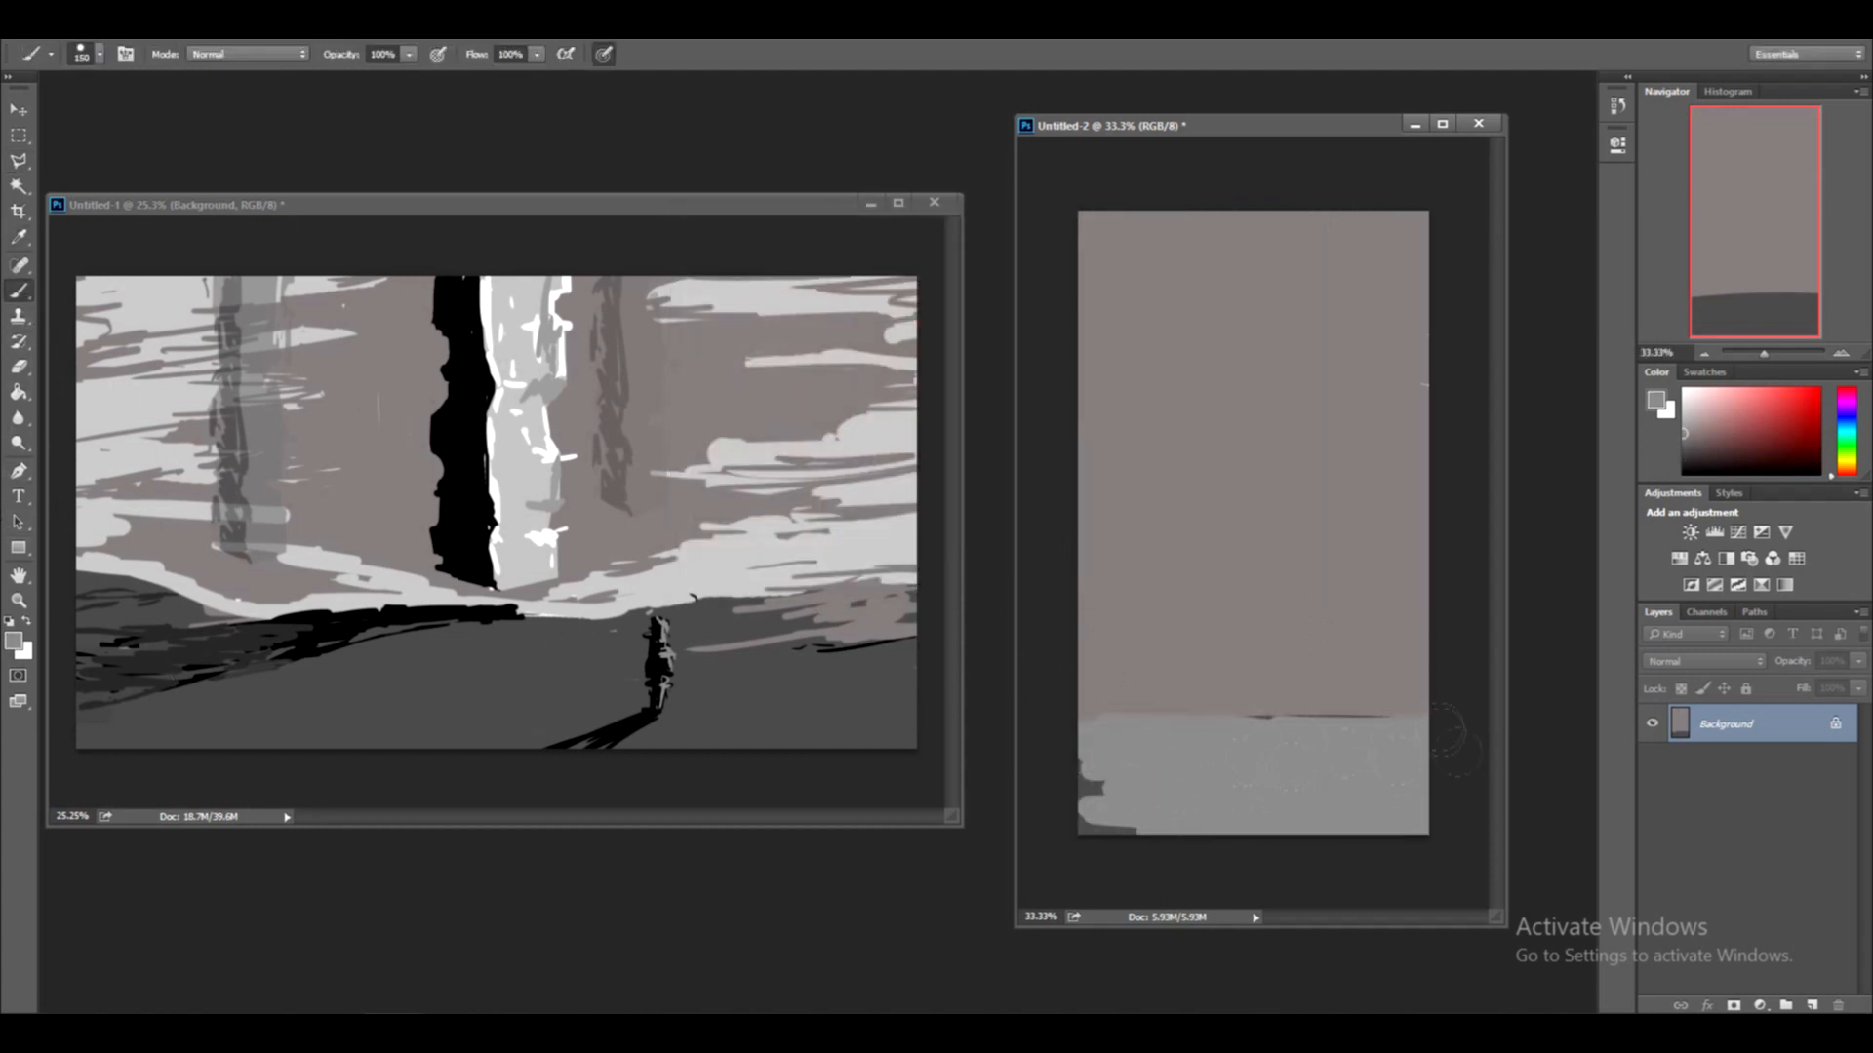
drag(1220, 703, 1419, 652)
key(ctrl+a)
key(alt+BackSpace)
key(ctrl+d)
Outline a pillar tapering upwards with a notched base using the Polygonal Lasso, fill it with black, and deselect
click(14, 641)
click(689, 525)
click(1135, 266)
key(l)
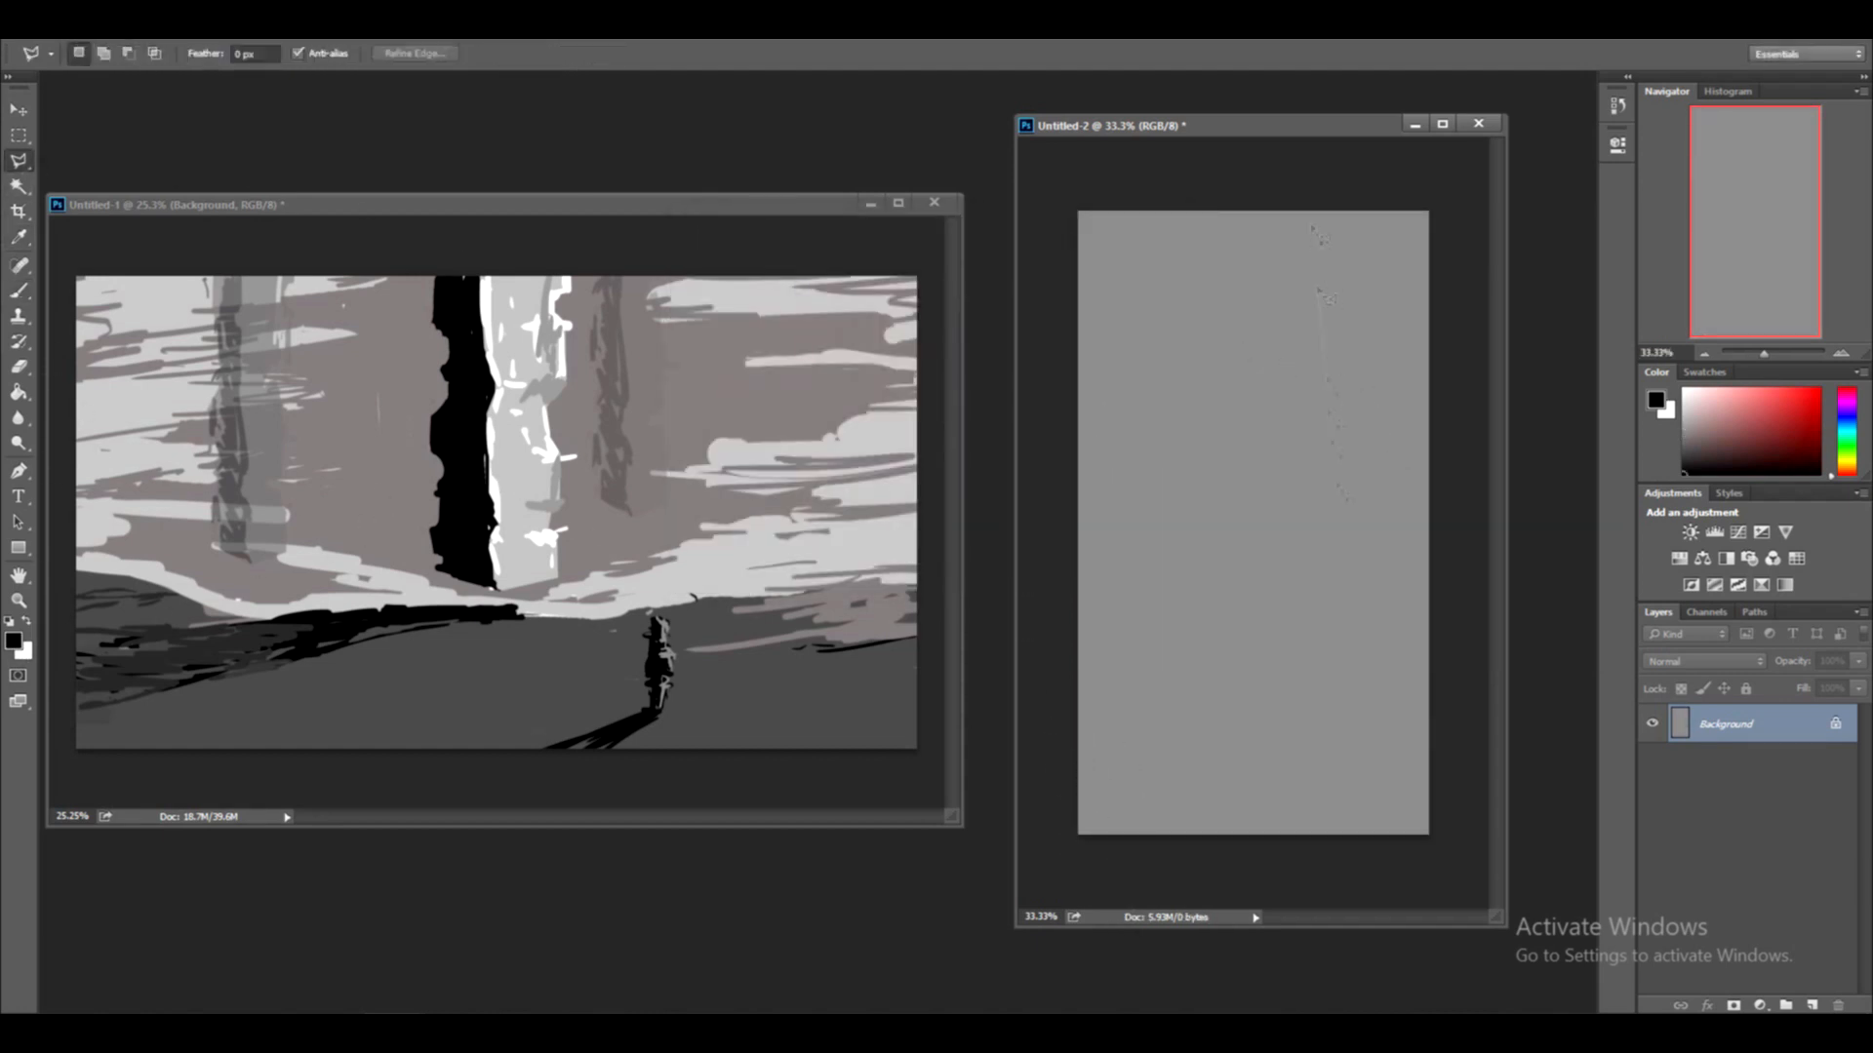
double_click(1318, 290)
key(alt+BackSpace)
key(ctrl+d)
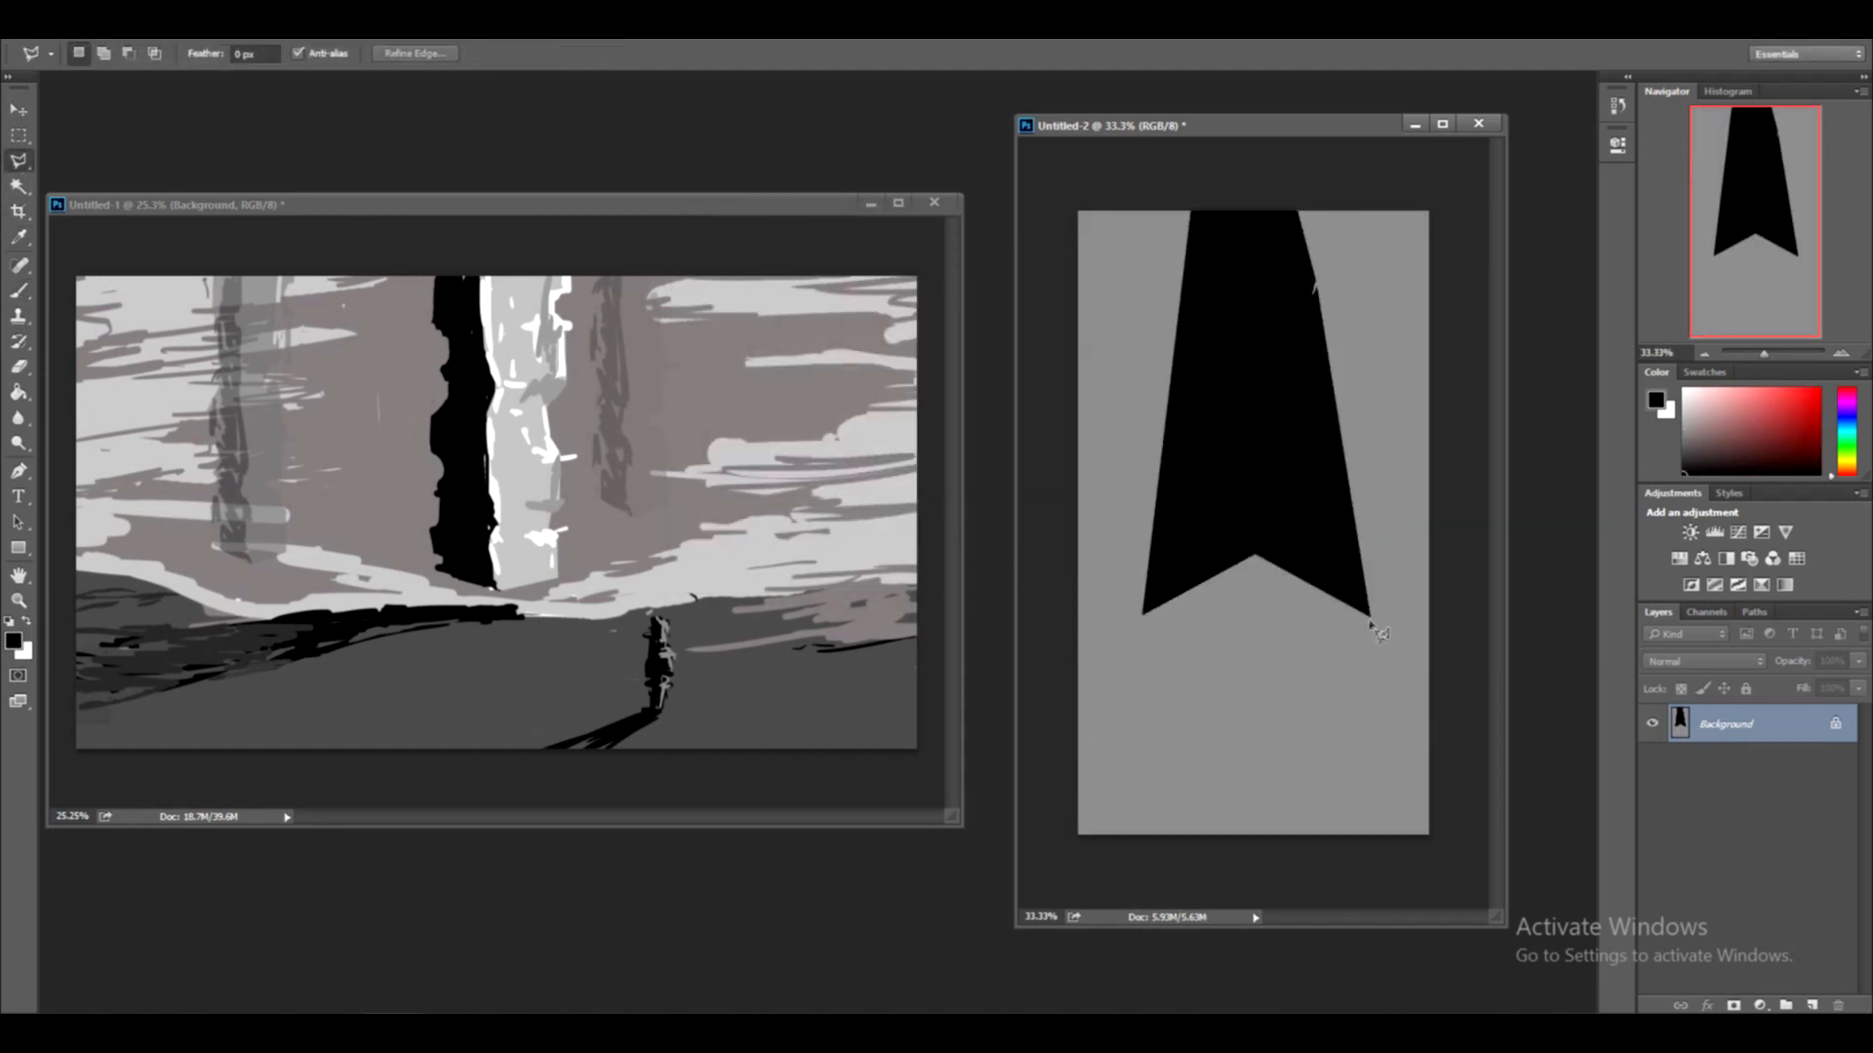
Select the diamond-shaped underside beneath the pillar's notched base, fill it with black, and deselect
click(1249, 670)
click(1141, 614)
double_click(1256, 556)
key(alt+BackSpace)
key(ctrl+d)
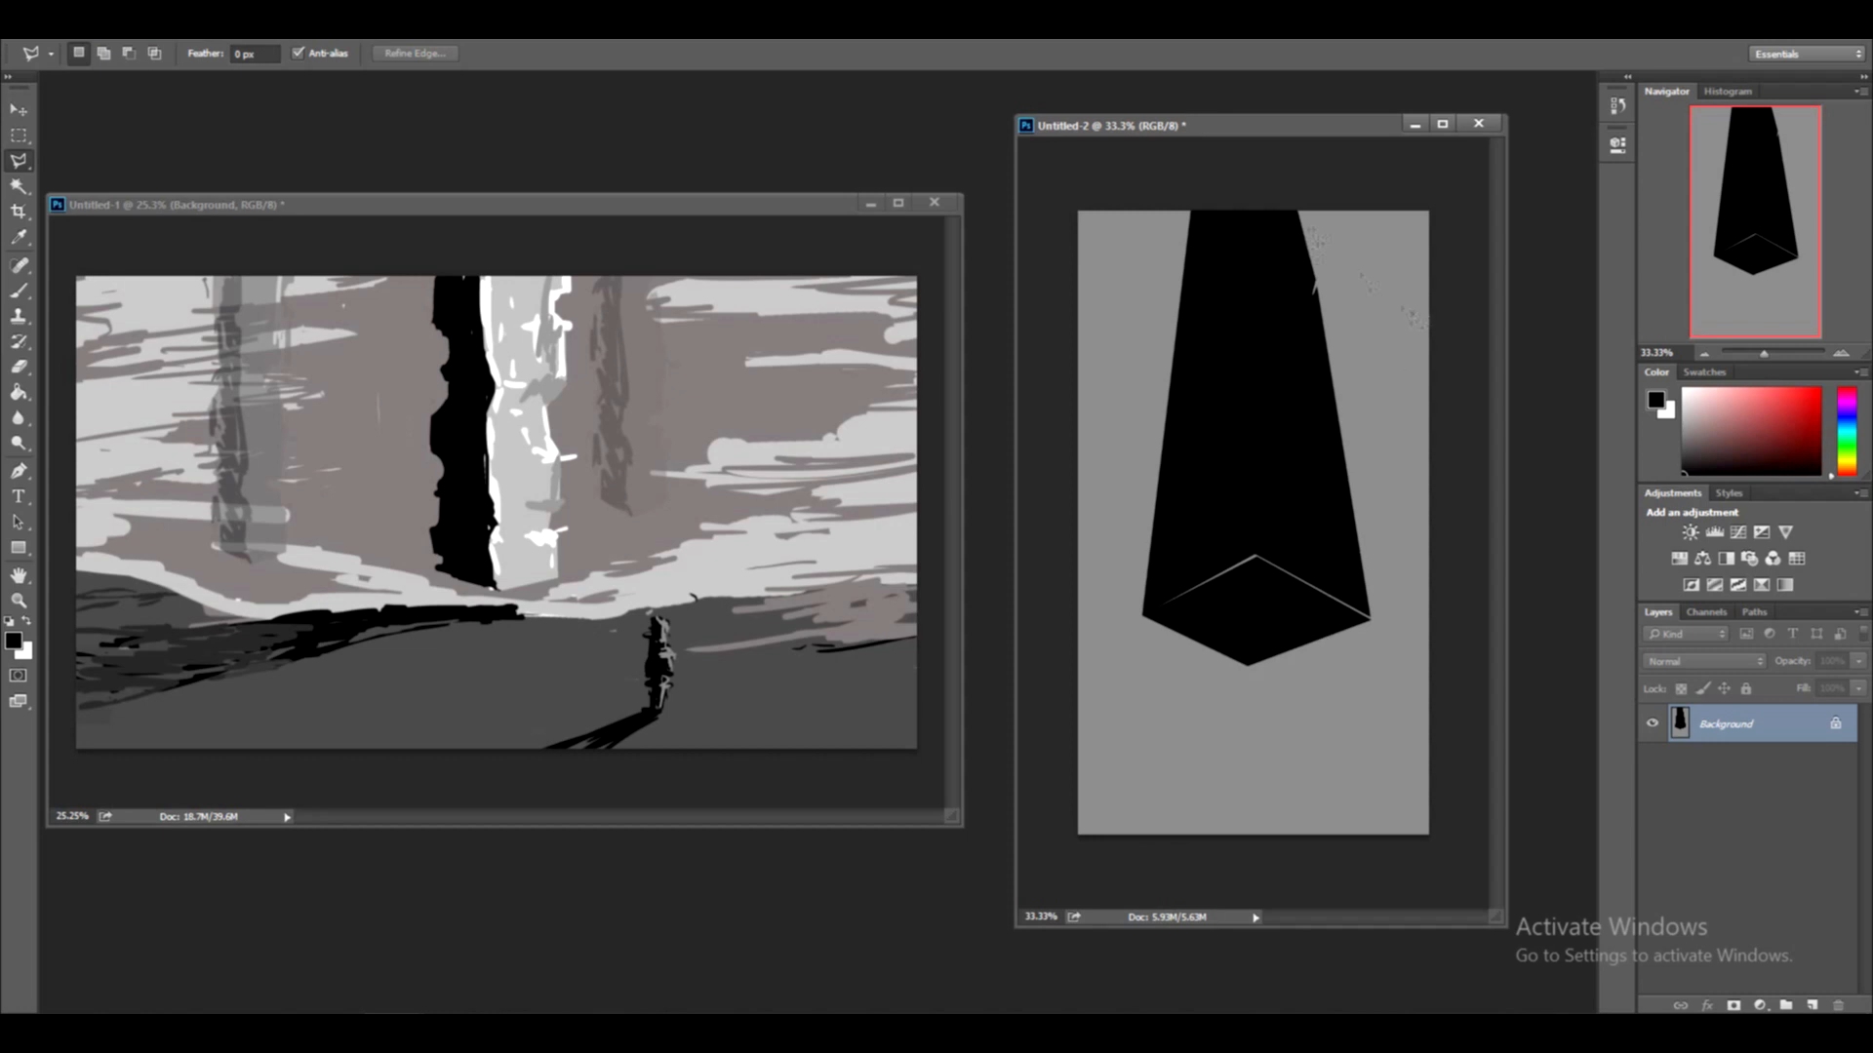
Cut a jagged right edge into the pillar by lassoing along it and filling the selection with the sampled background grey
click(1272, 196)
click(1397, 187)
double_click(1400, 635)
click(14, 641)
click(1112, 649)
click(1135, 267)
key(alt+BackSpace)
key(ctrl+d)
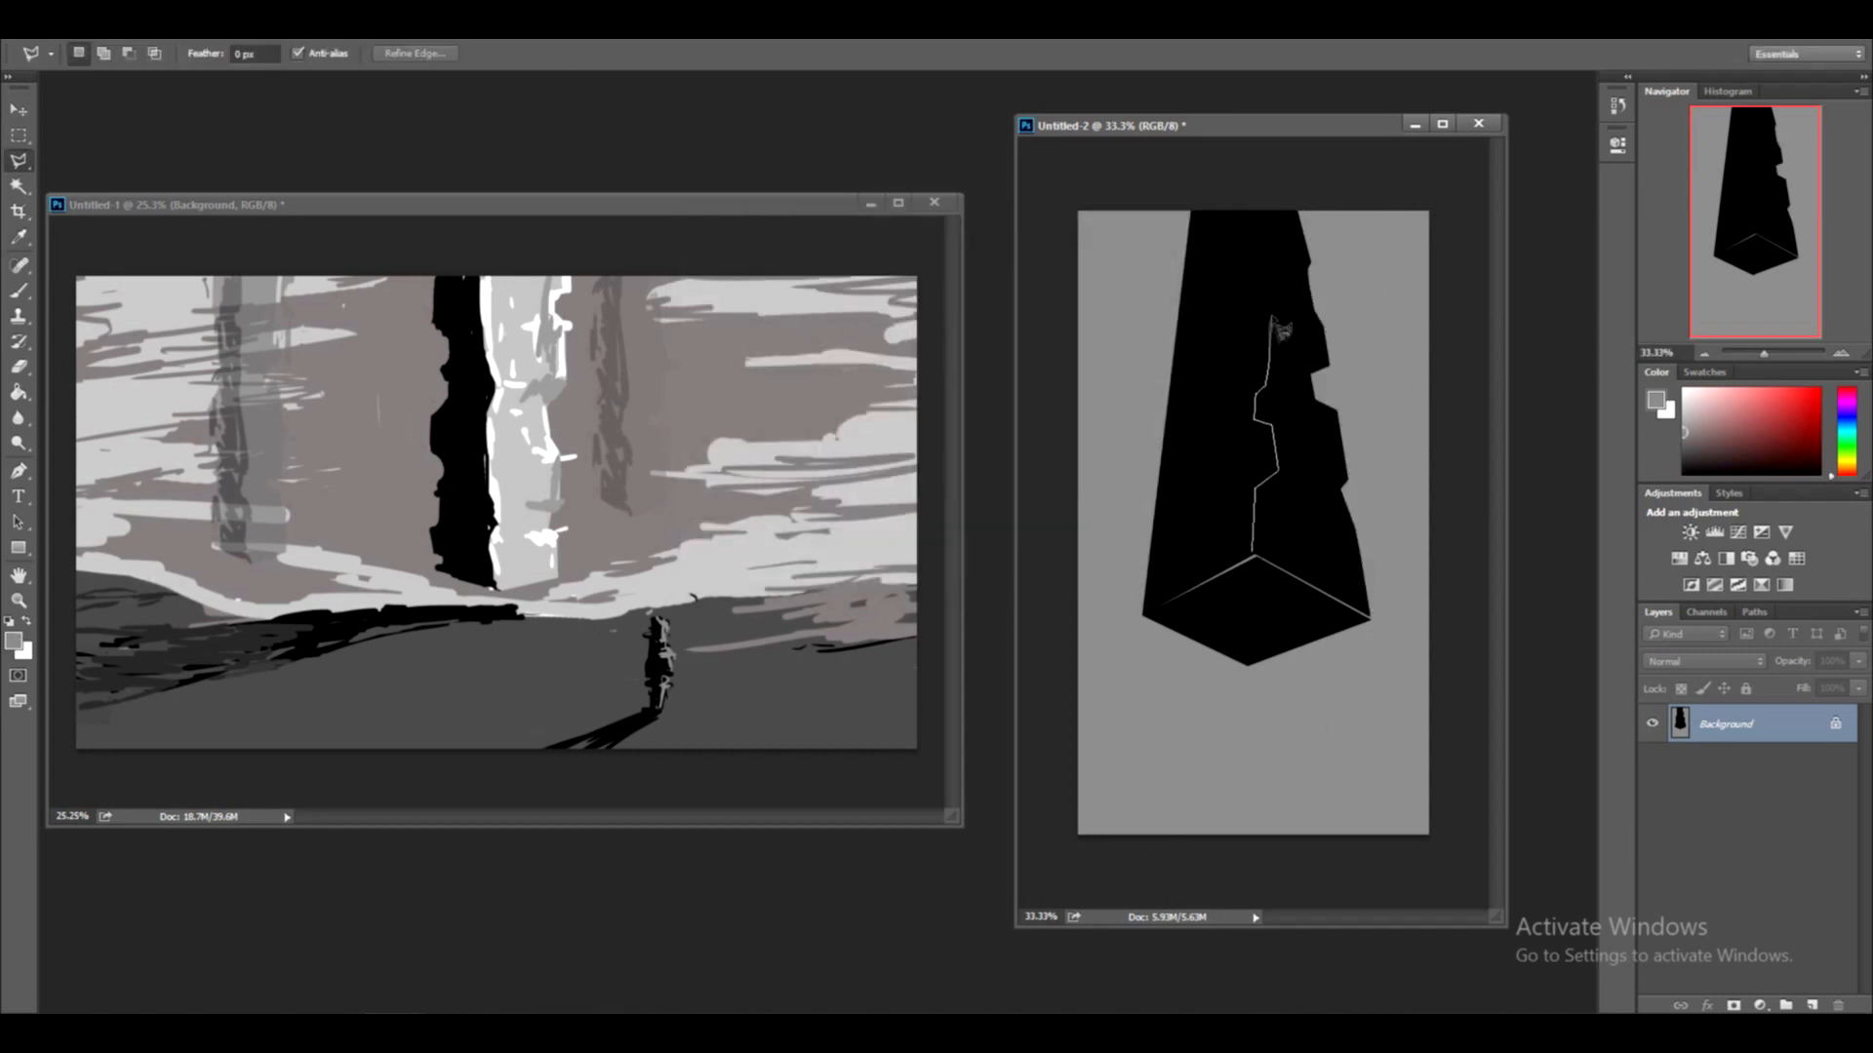
Lasso a jagged strip along the pillar's central edge, brush it with the background grey, and deselect
double_click(1256, 263)
key(b)
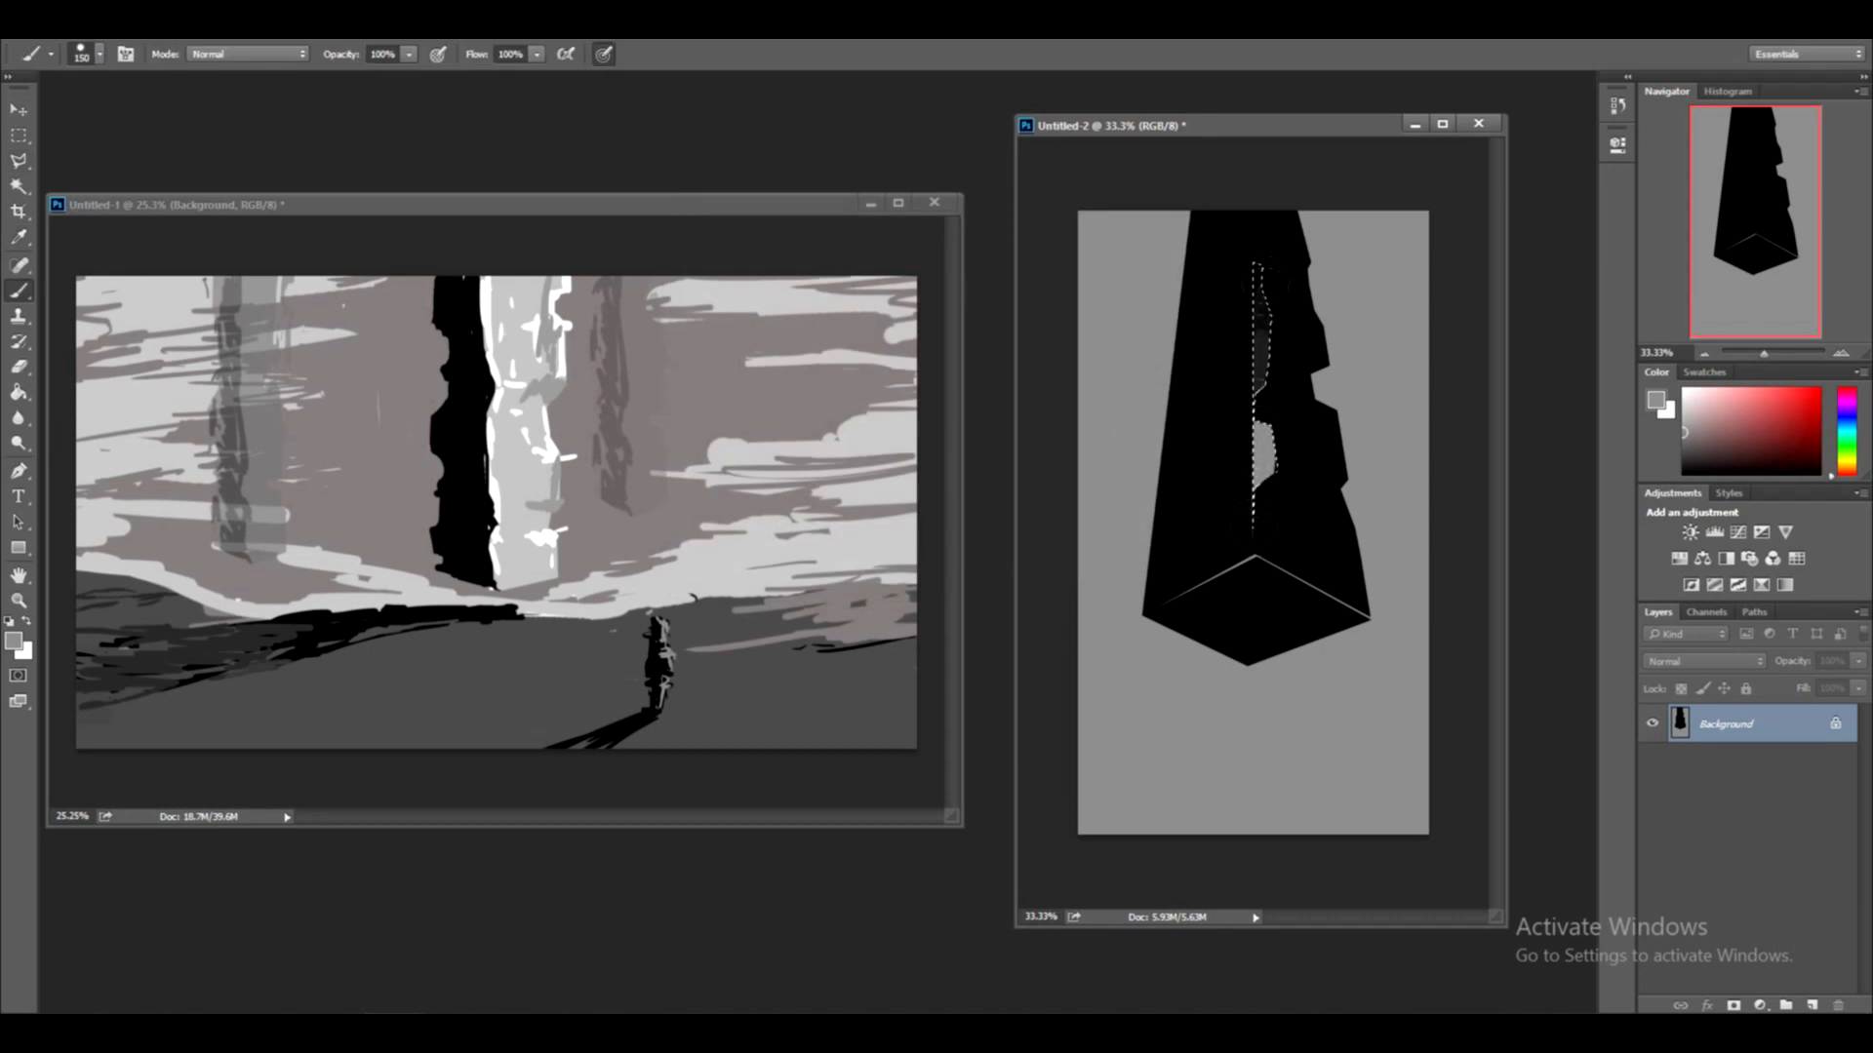
drag(1265, 283, 1260, 266)
key(ctrl+d)
Invert the pillar to white, then lasso its left face with jagged edges and fill that selection with black
key(ctrl+i)
click(19, 161)
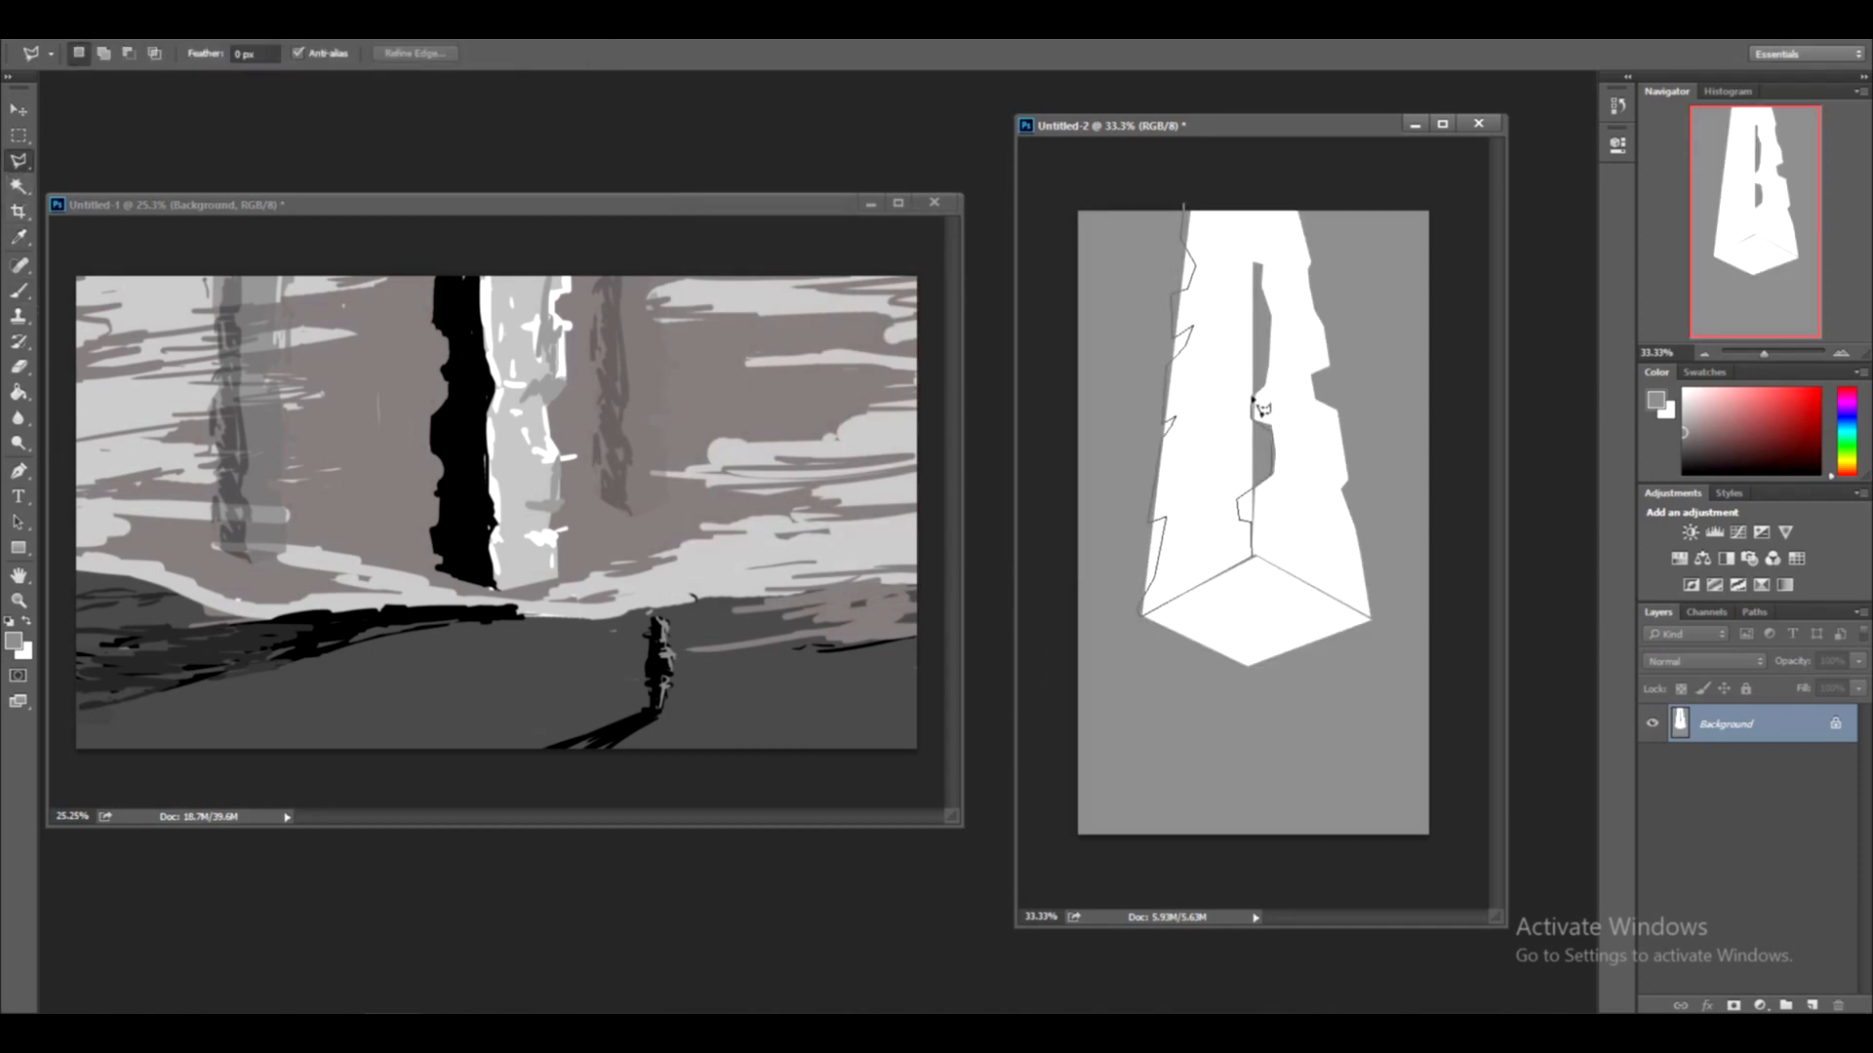
click(1254, 231)
click(1252, 200)
double_click(1192, 173)
key(d)
key(shift+F5)
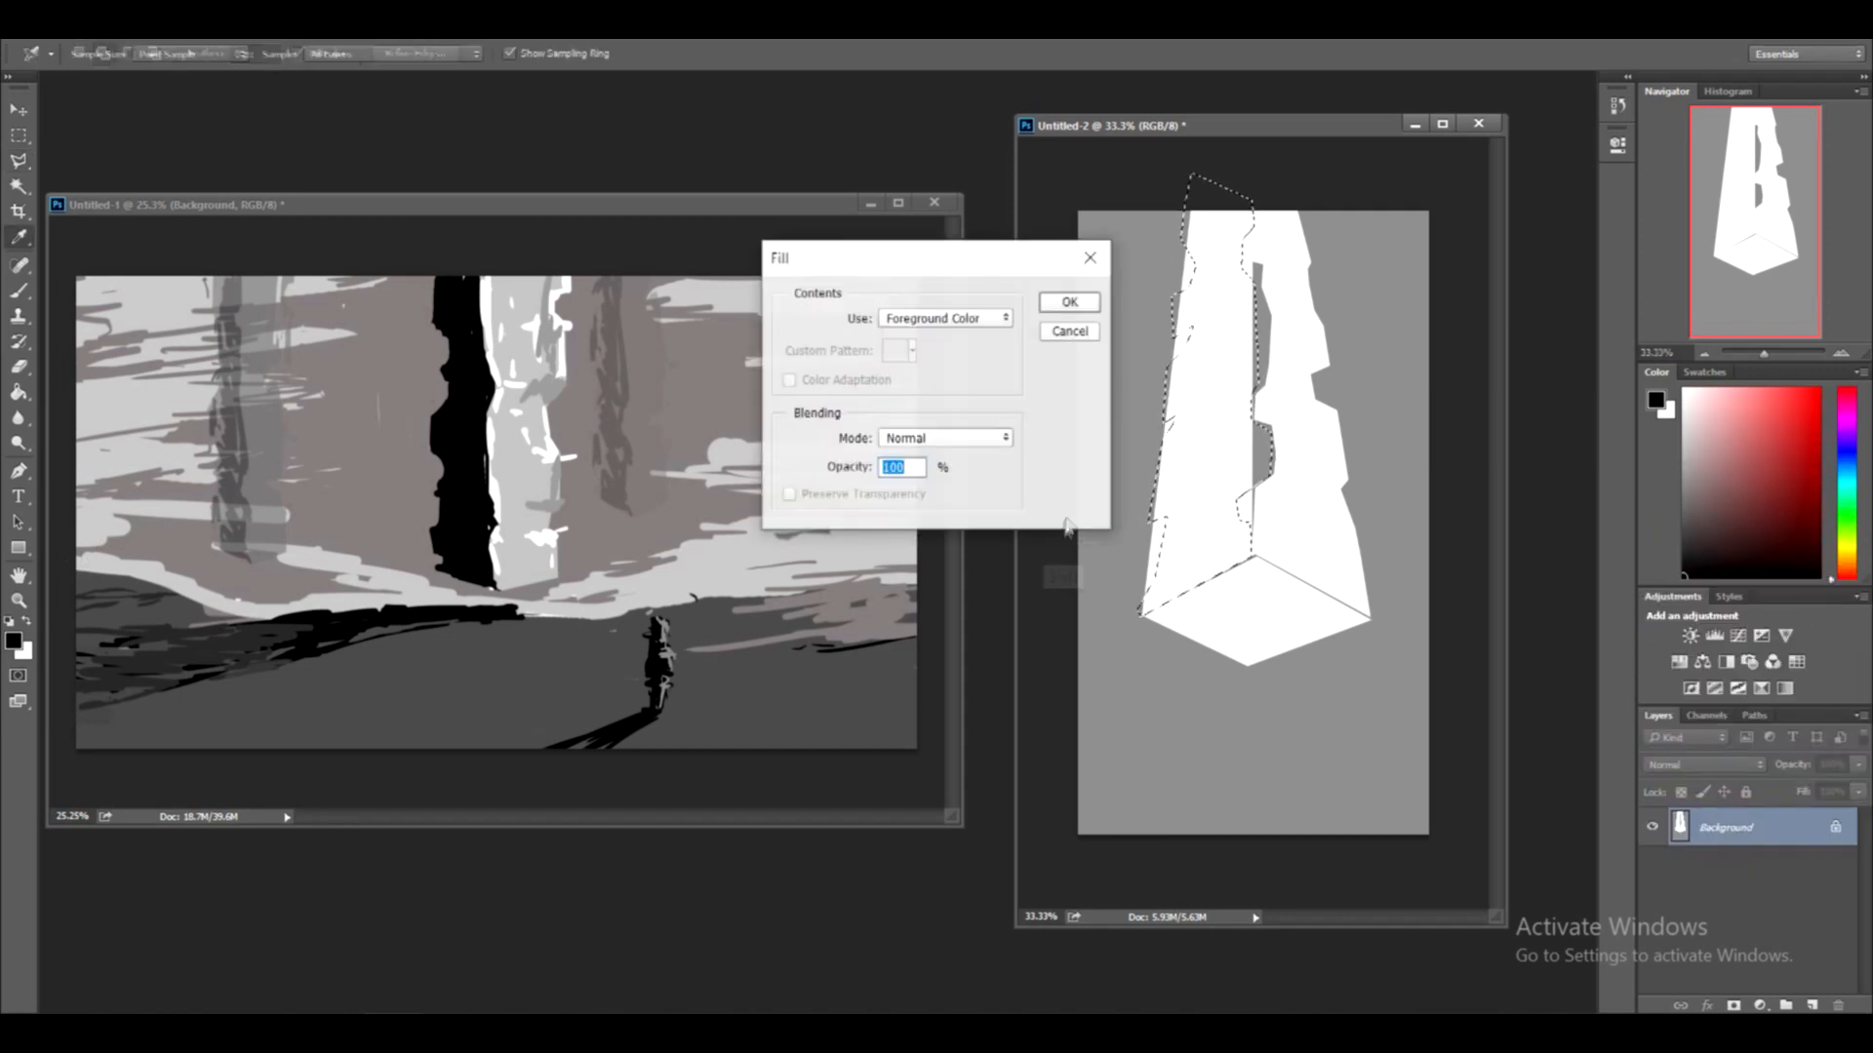
key(Return)
Invert the selection, brush the leftover white along the pillar's left edge with the background grey, and deselect
click(259, 29)
click(292, 116)
click(14, 640)
click(1132, 435)
key(Return)
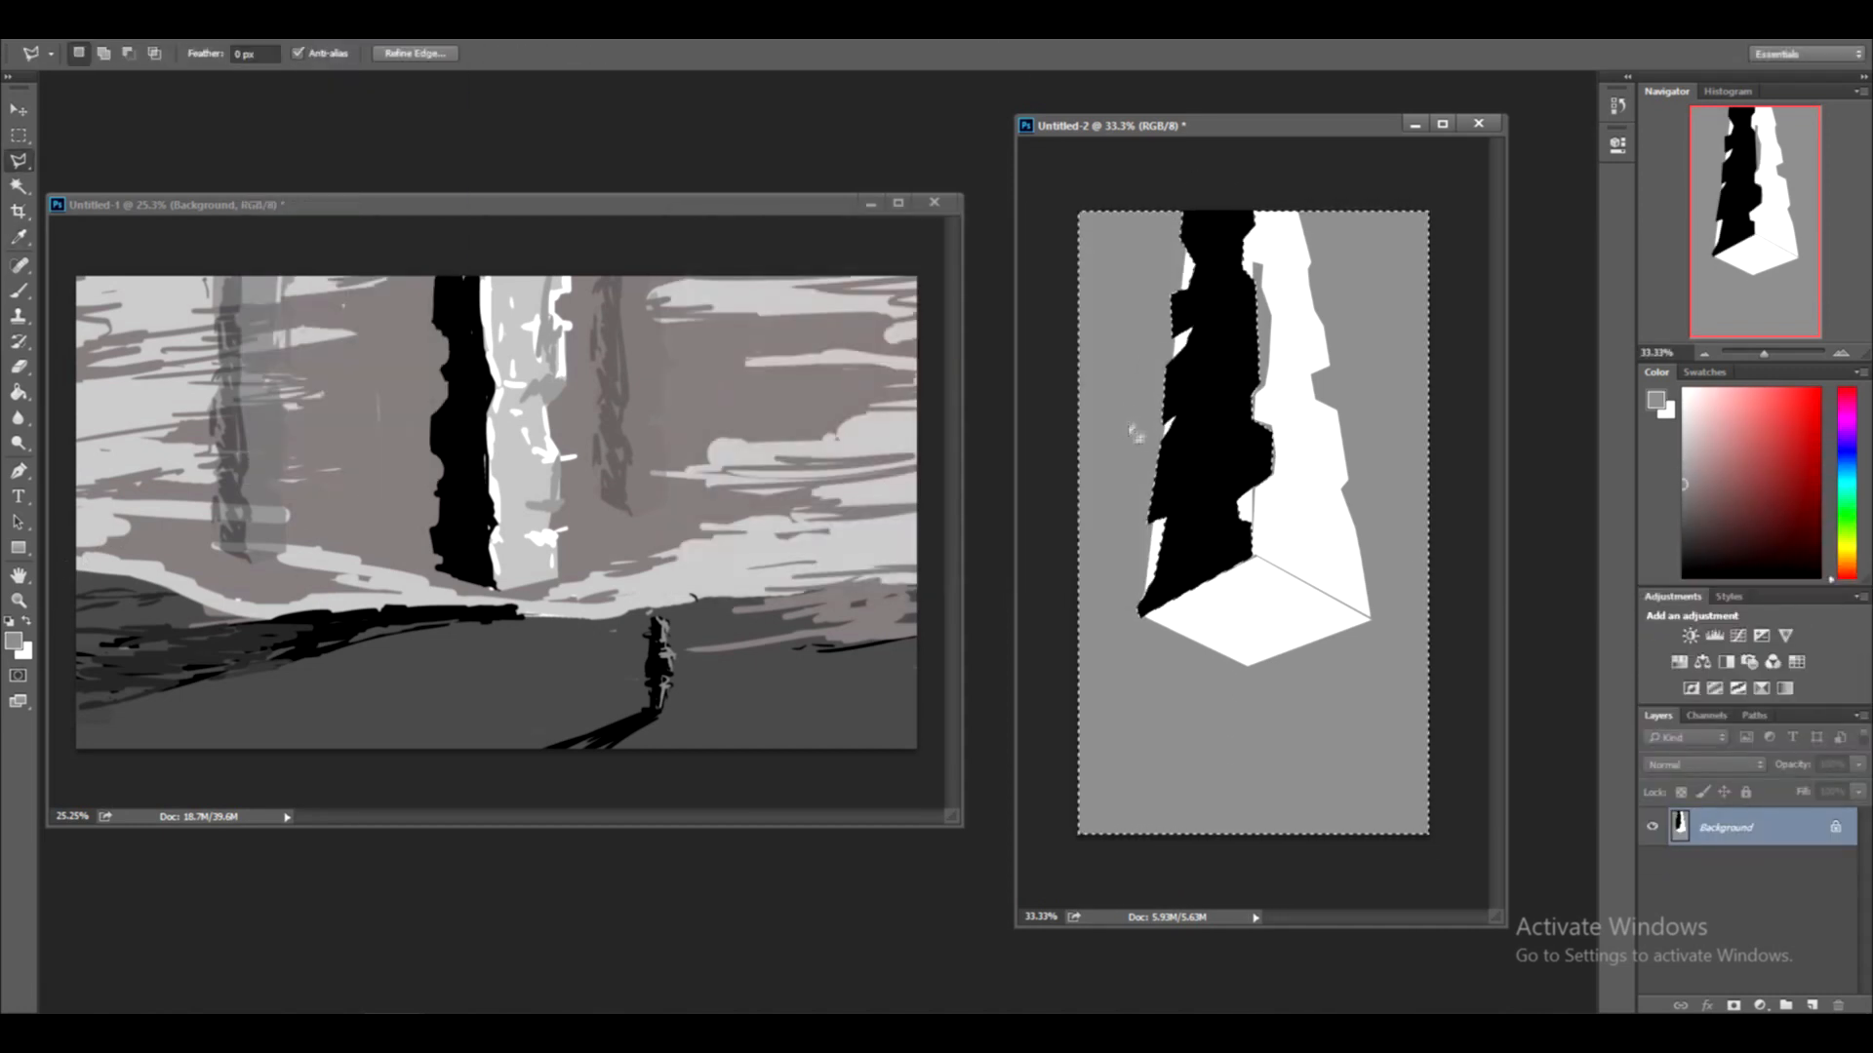
key(b)
drag(1170, 249, 1143, 586)
key(ctrl+d)
Choose black and paint over the pillar's diamond-shaped underside and its lower edges
click(14, 641)
click(678, 517)
key(Return)
mouse_move(1253, 566)
mouse_down()
mouse_move(1283, 587)
mouse_move(1236, 650)
mouse_move(1370, 633)
mouse_up()
drag(1145, 622, 1167, 629)
Brush dark warm-grey strokes along the pillar's broken edges and diagonally across its lit and shadowed faces, undoing unwanted strokes
click(14, 641)
click(698, 442)
key(Return)
drag(1316, 325, 1318, 354)
drag(1314, 370, 1330, 366)
key(ctrl+alt+z)
key(ctrl+alt+z)
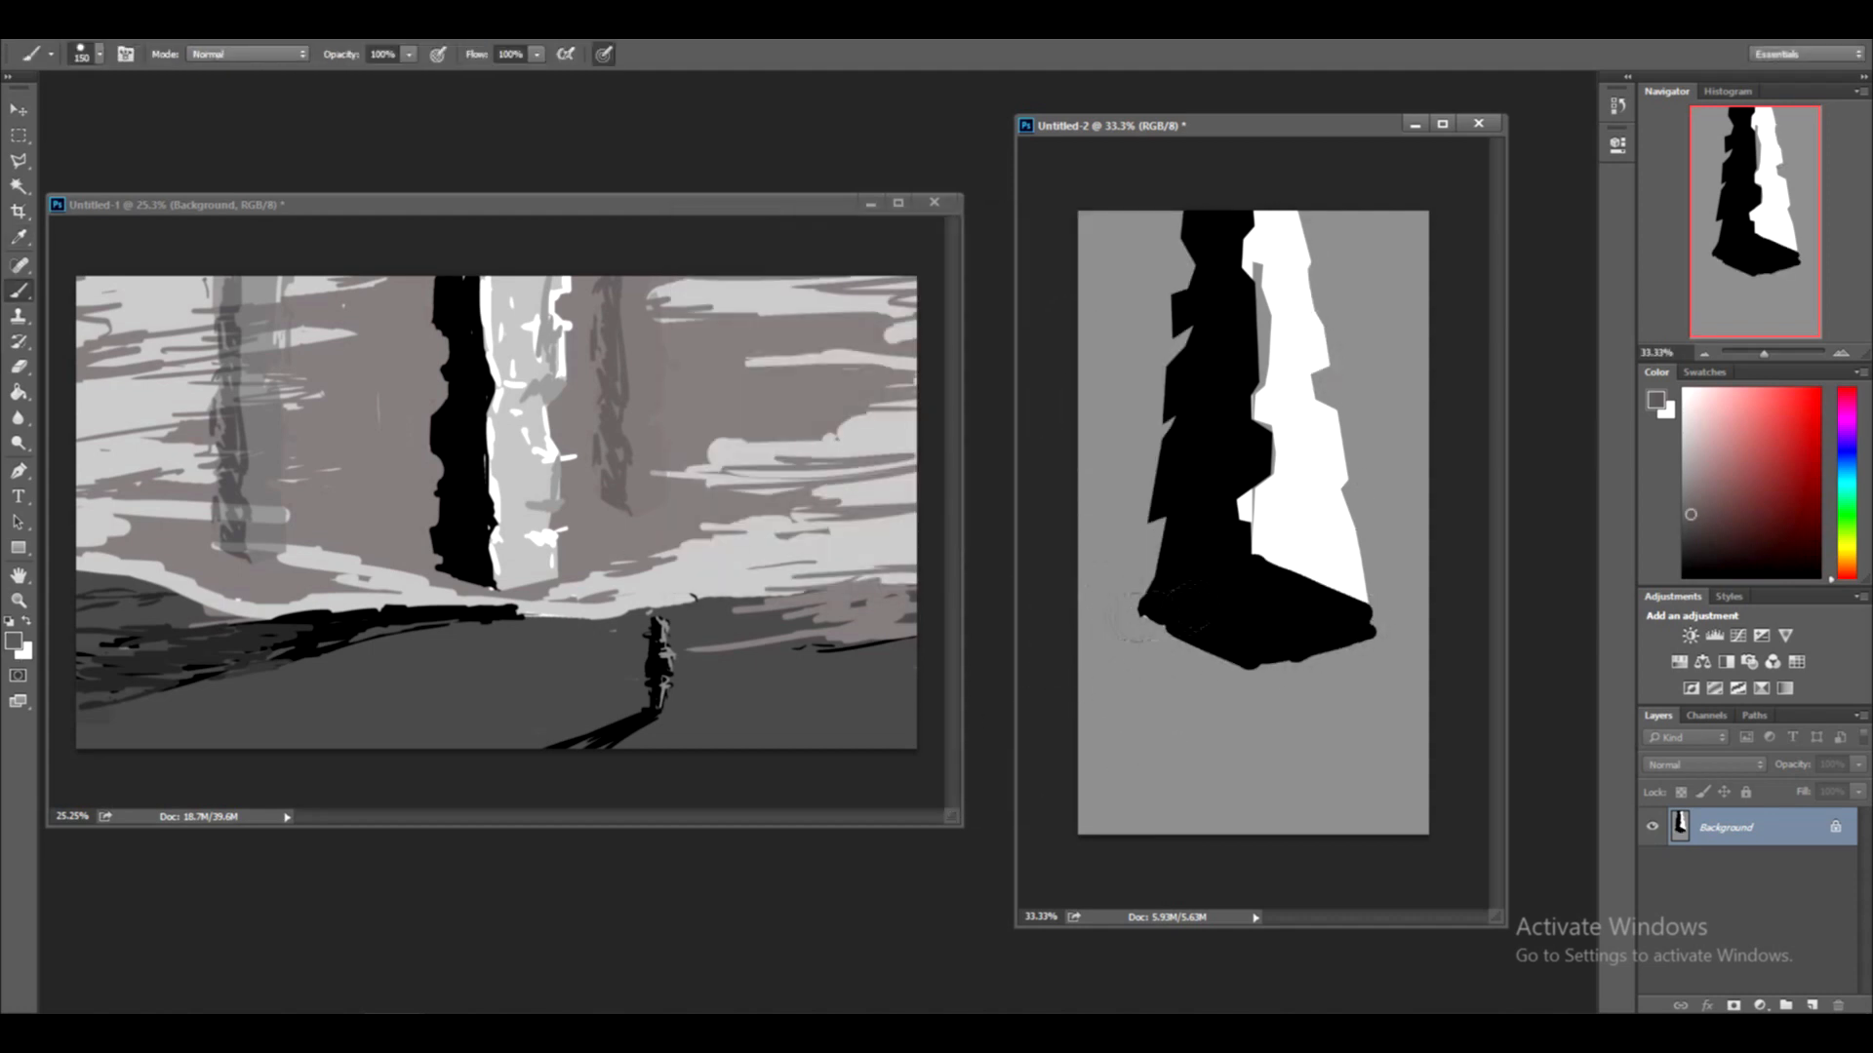
drag(1332, 485, 1358, 607)
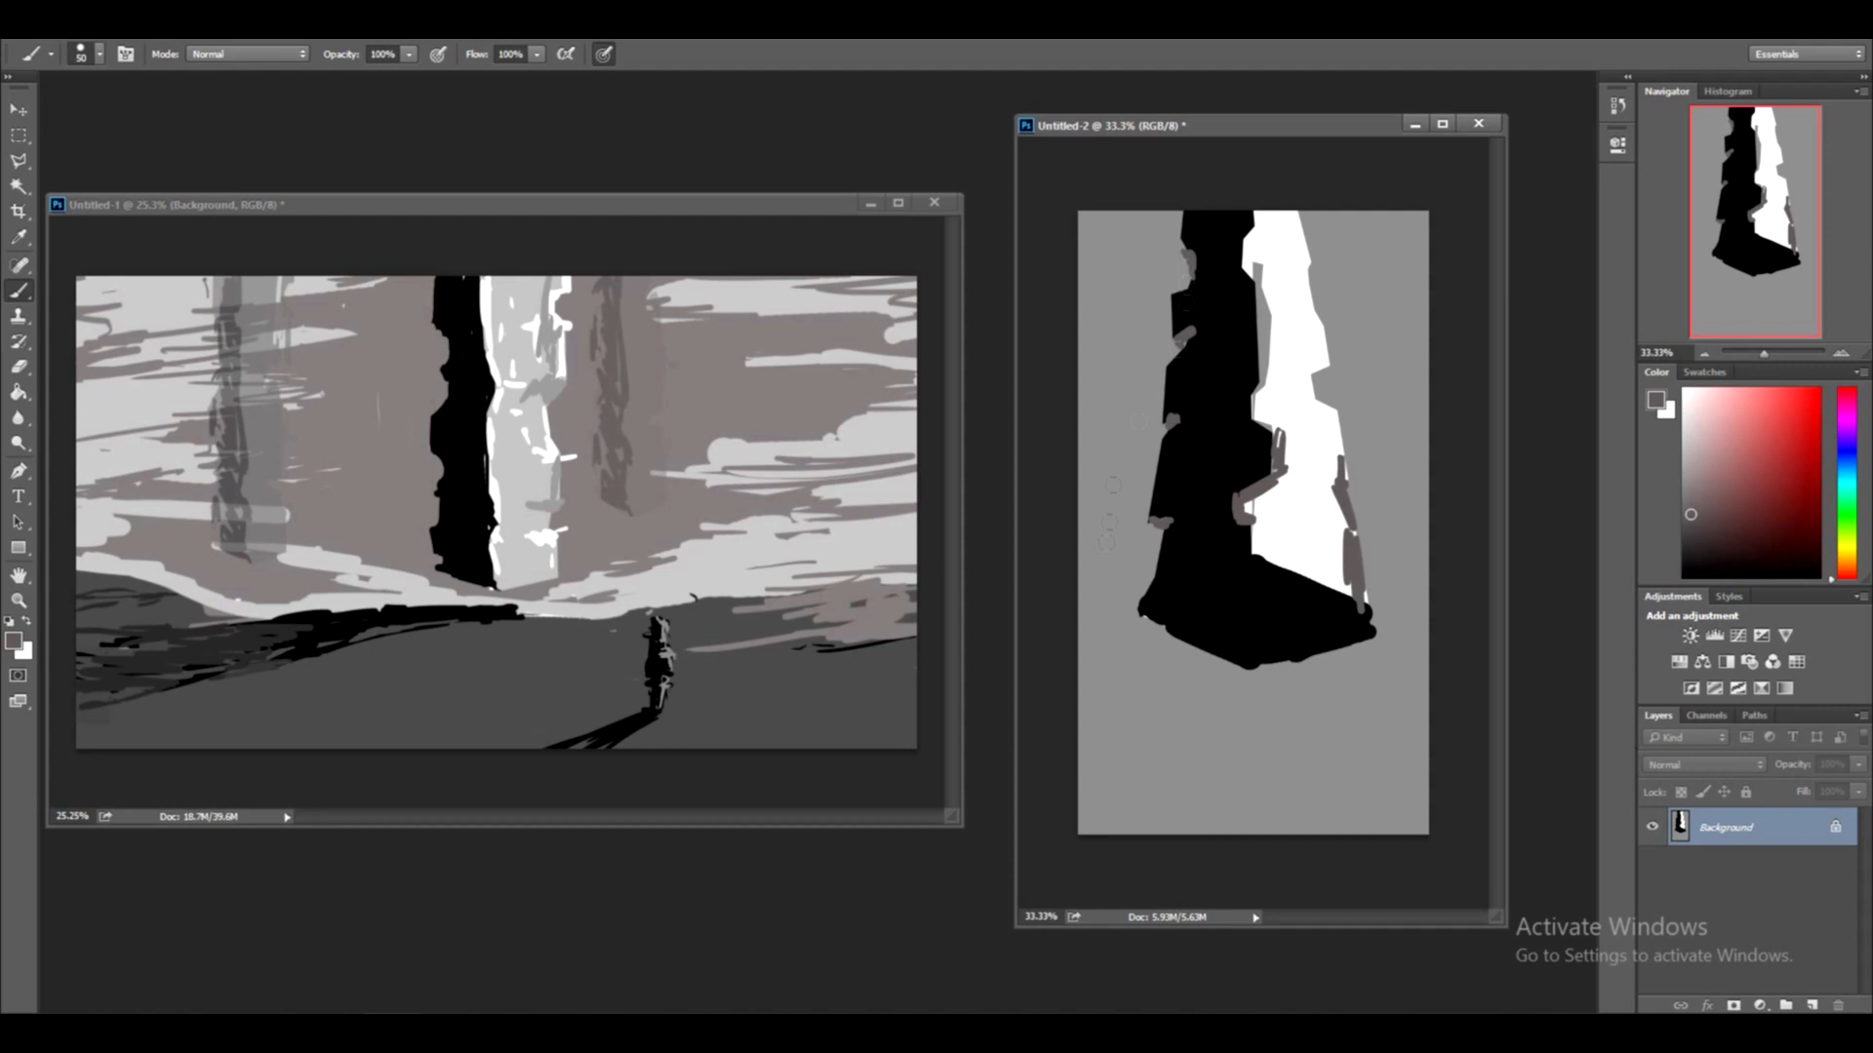
key(ctrl+alt+z)
key(ctrl+alt+z)
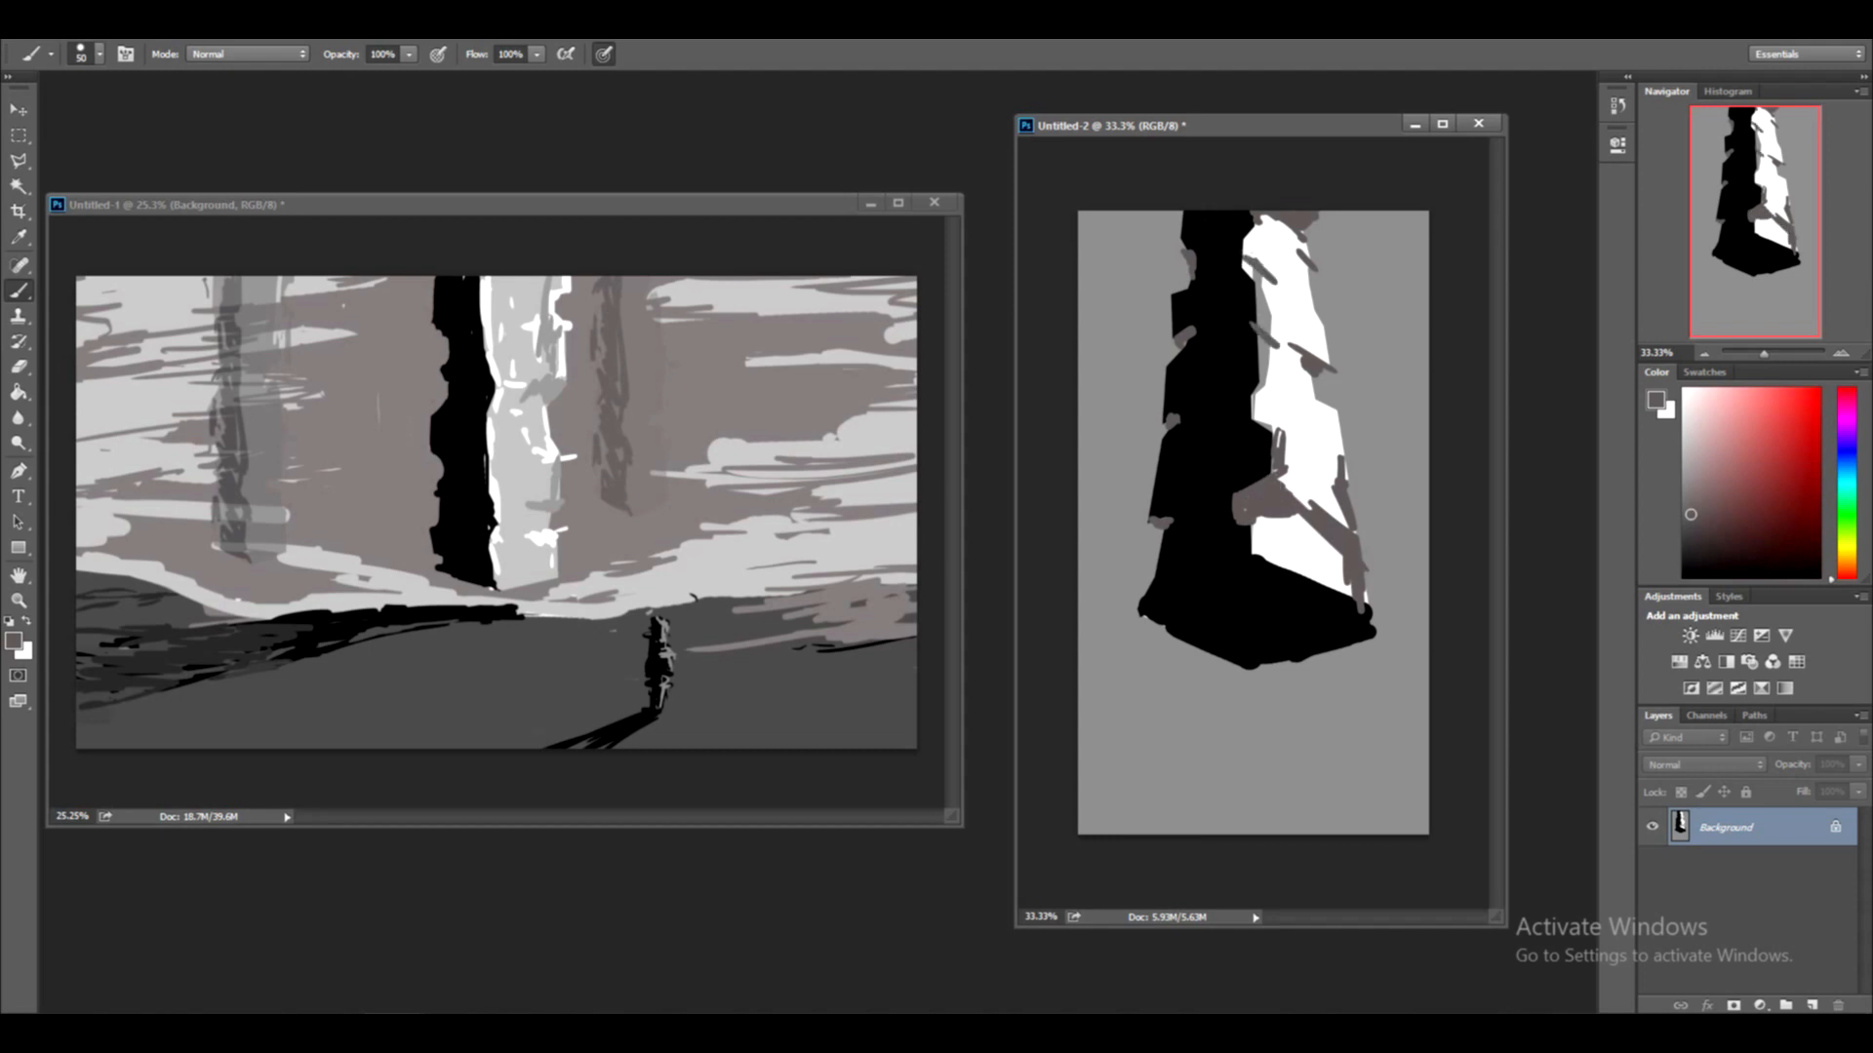
drag(1181, 490, 1184, 402)
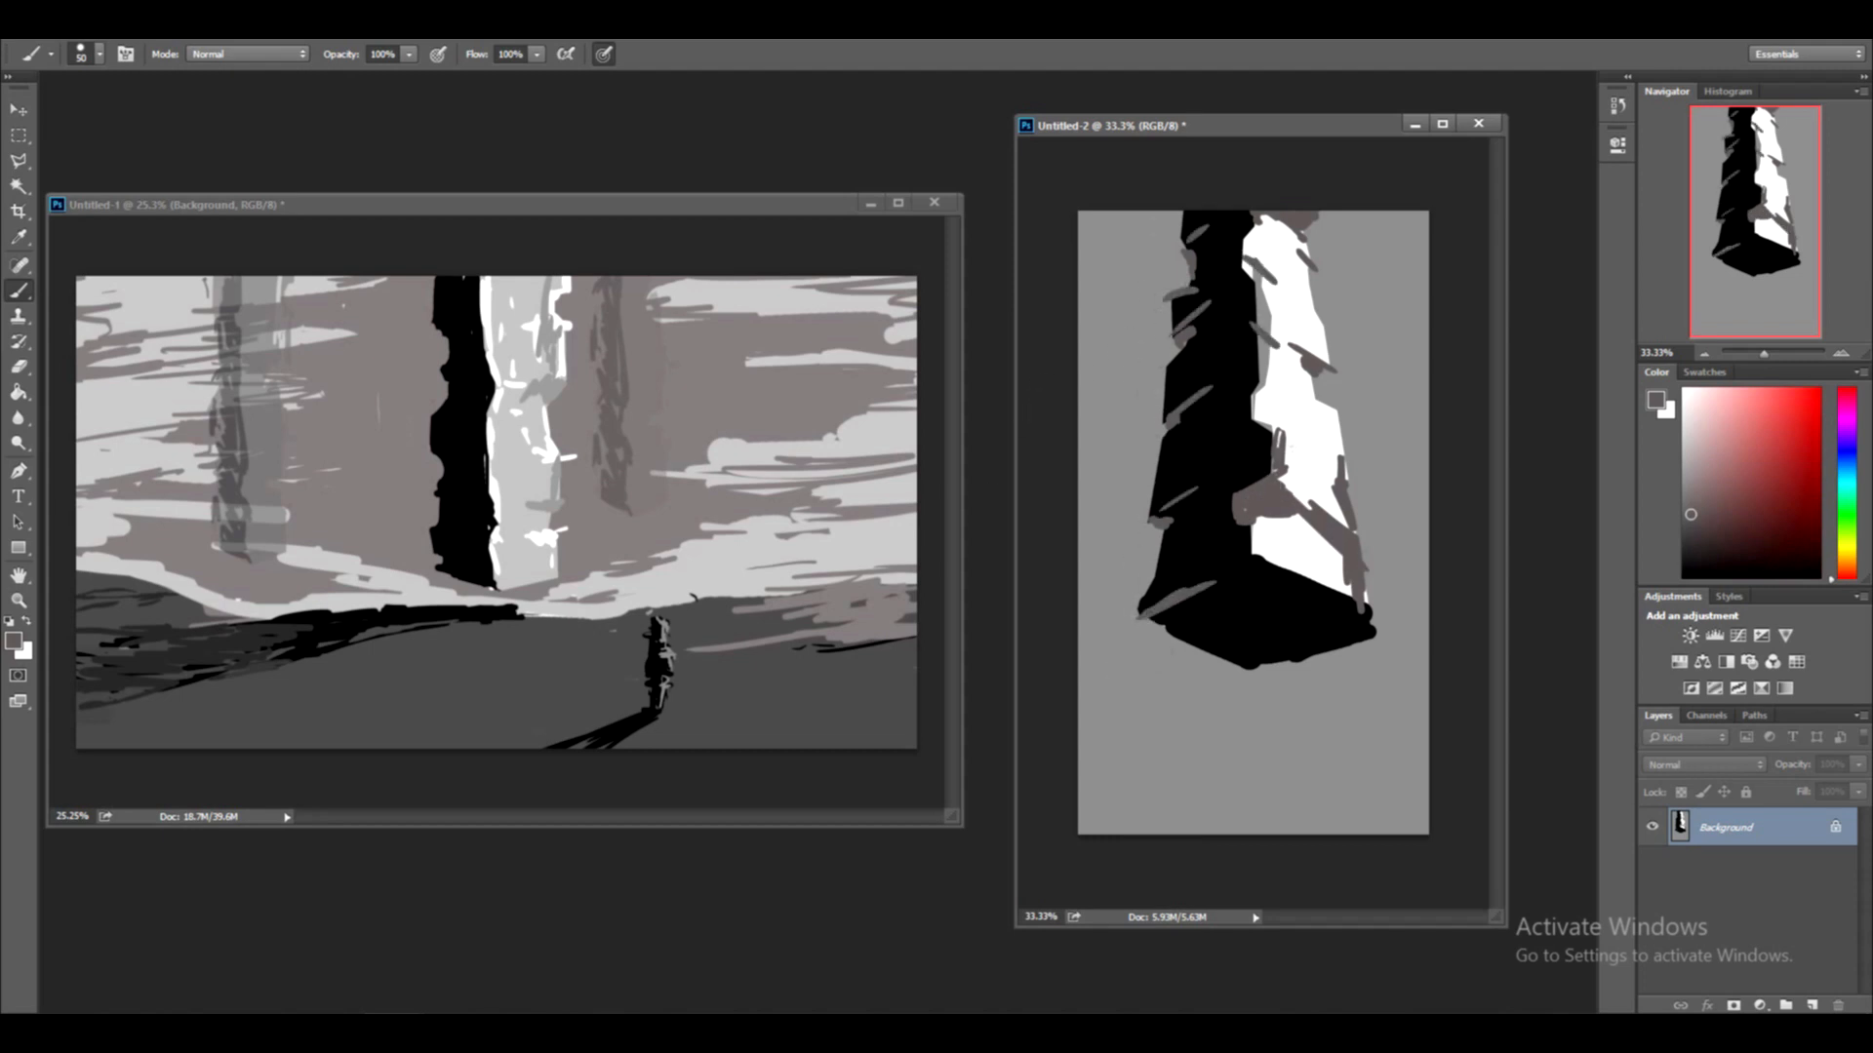
On a new layer, paint a dark grey figure with outstretched arms in front of the pillar's base
click(1815, 1006)
drag(1225, 639, 1268, 688)
drag(1276, 687, 1374, 666)
drag(1137, 680, 1210, 736)
drag(1312, 698, 1245, 791)
drag(1151, 690, 1079, 671)
drag(1312, 683, 1429, 652)
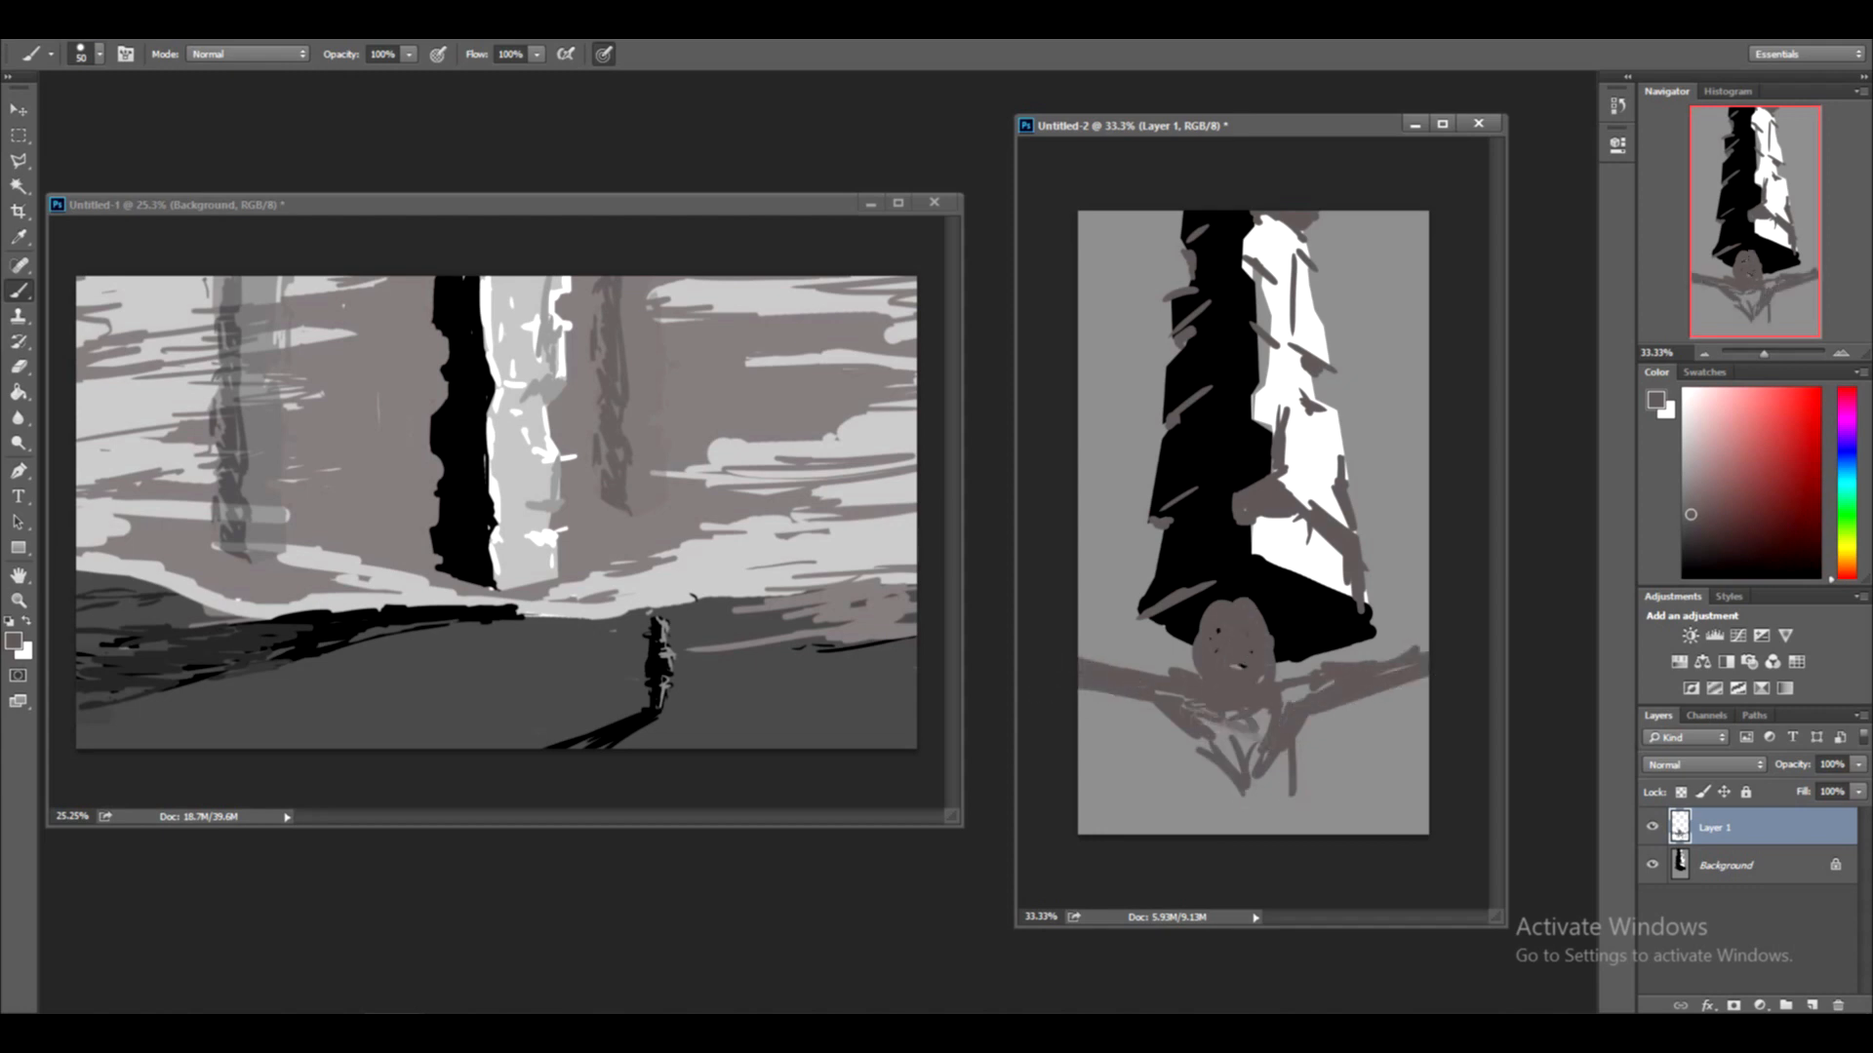
drag(1204, 712, 1254, 834)
drag(1286, 761, 1286, 834)
Choose black and shade the left side of the figure's torso, arm and face
click(13, 640)
click(690, 498)
click(1143, 243)
drag(1233, 724, 1212, 827)
drag(1177, 710, 1240, 831)
drag(1093, 681, 1236, 718)
drag(1200, 667, 1254, 677)
drag(1217, 658, 1217, 634)
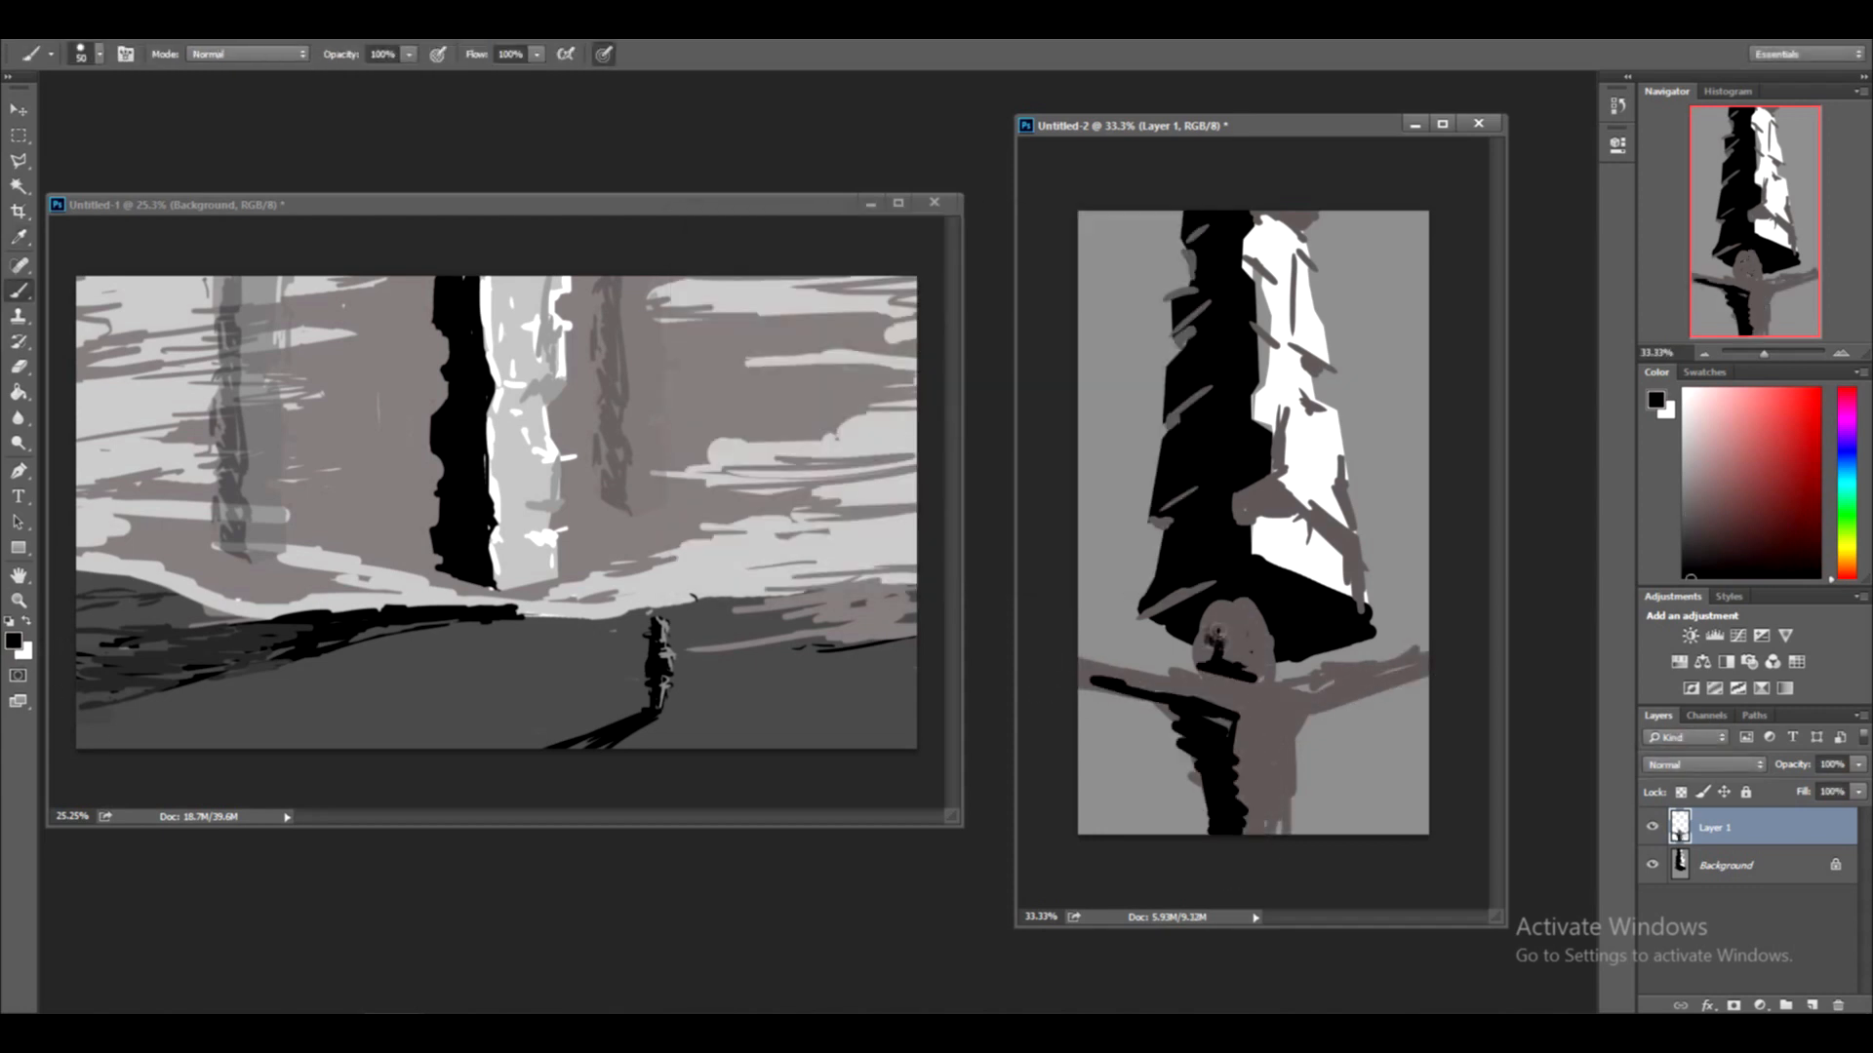
Undo the last black strokes on the face and highlight the figure's right-hand arm with white
key(ctrl+alt+z)
key(ctrl+alt+z)
key(ctrl+alt+z)
drag(1378, 660, 1431, 656)
Try a lighter grey stroke beneath the figure's left-hand arm
click(13, 641)
click(675, 348)
click(1143, 243)
drag(1138, 695, 1176, 720)
key(ctrl+z)
Add black shadows beneath the figure's right-hand arm and torso, and trim the pillar's edges and underside with the background grey
click(14, 641)
click(676, 376)
click(1143, 243)
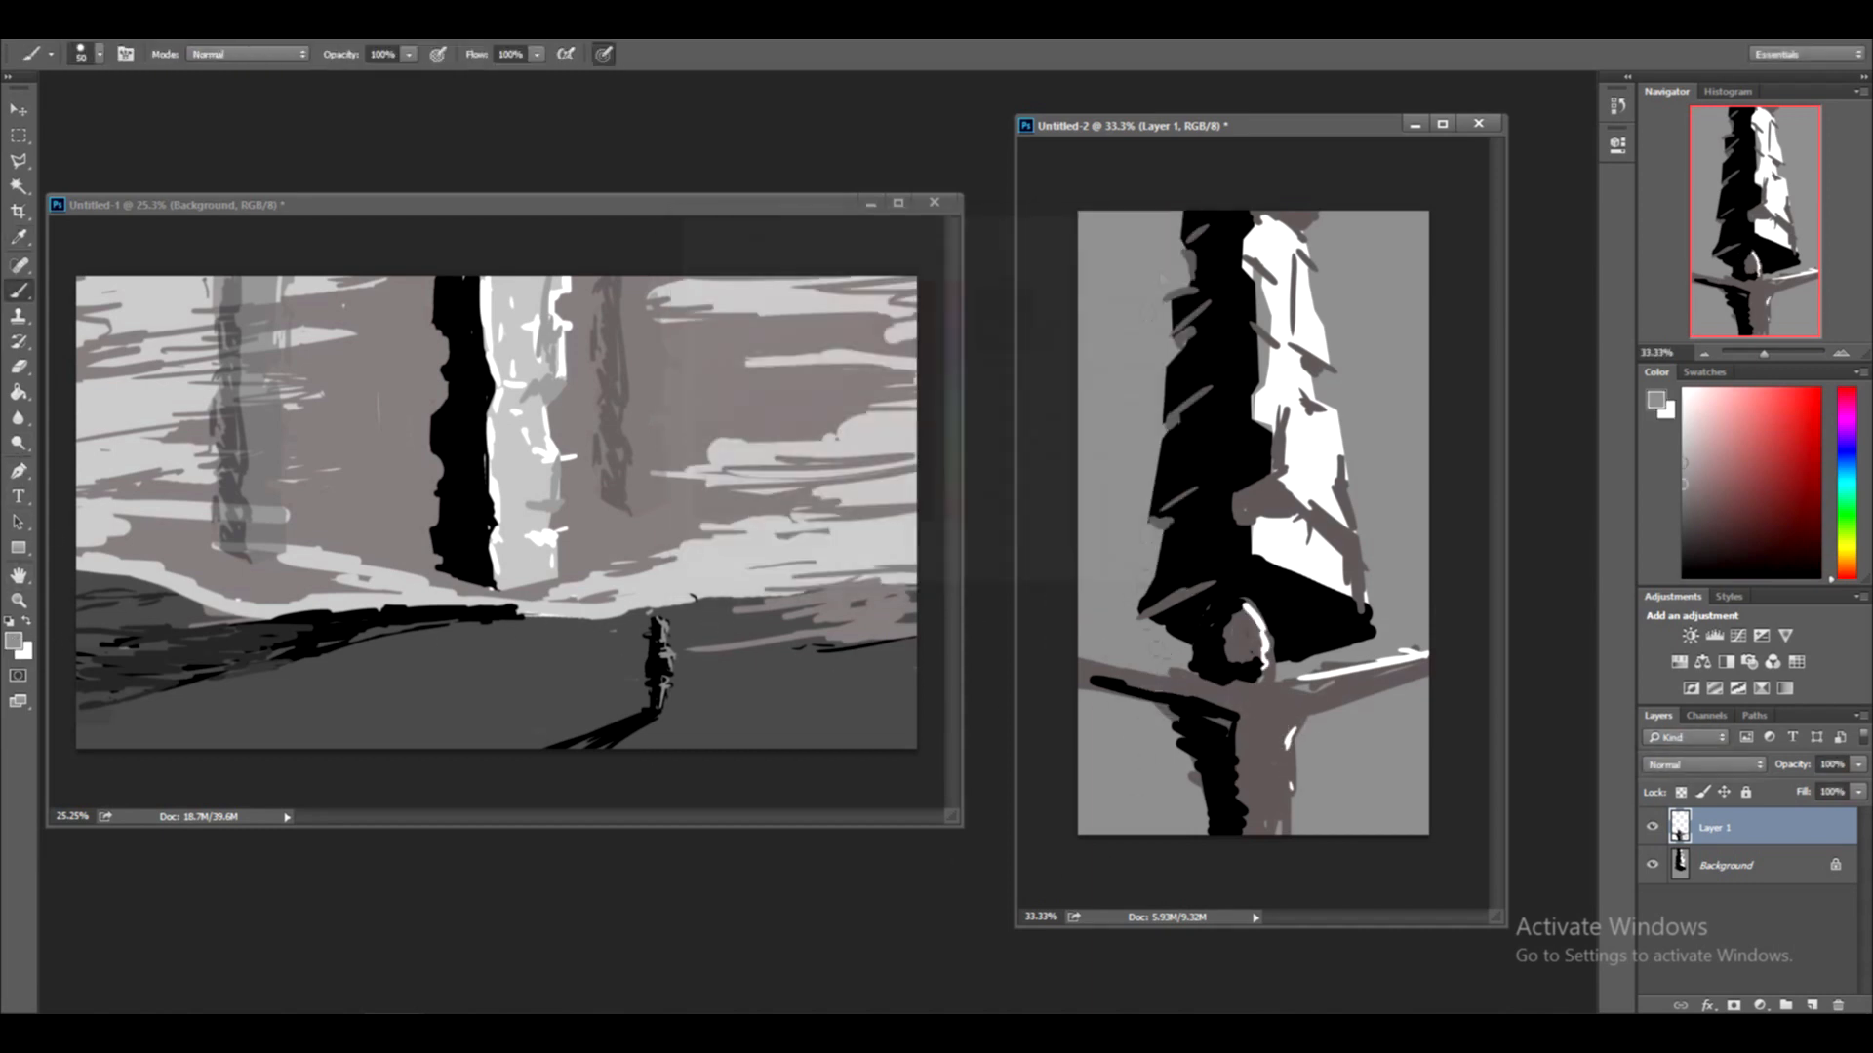
click(14, 641)
click(678, 573)
click(1143, 242)
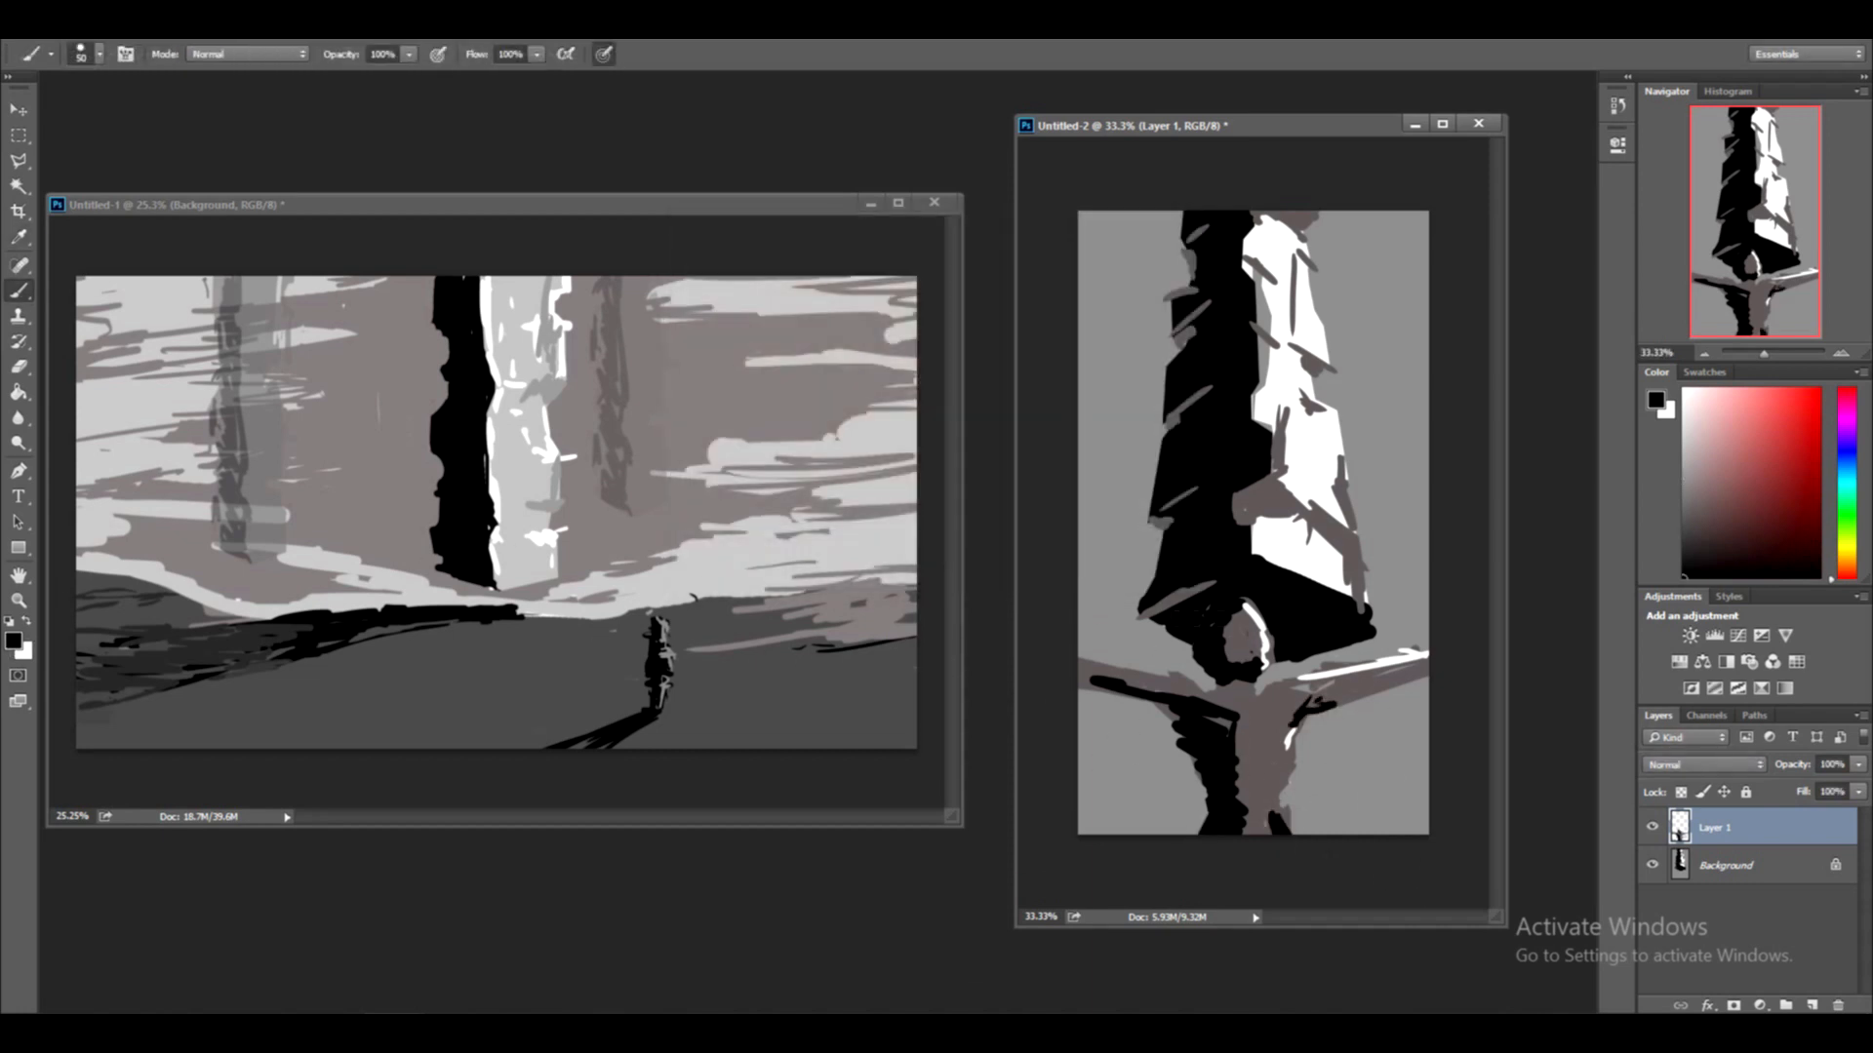
click(14, 641)
click(676, 351)
click(1144, 243)
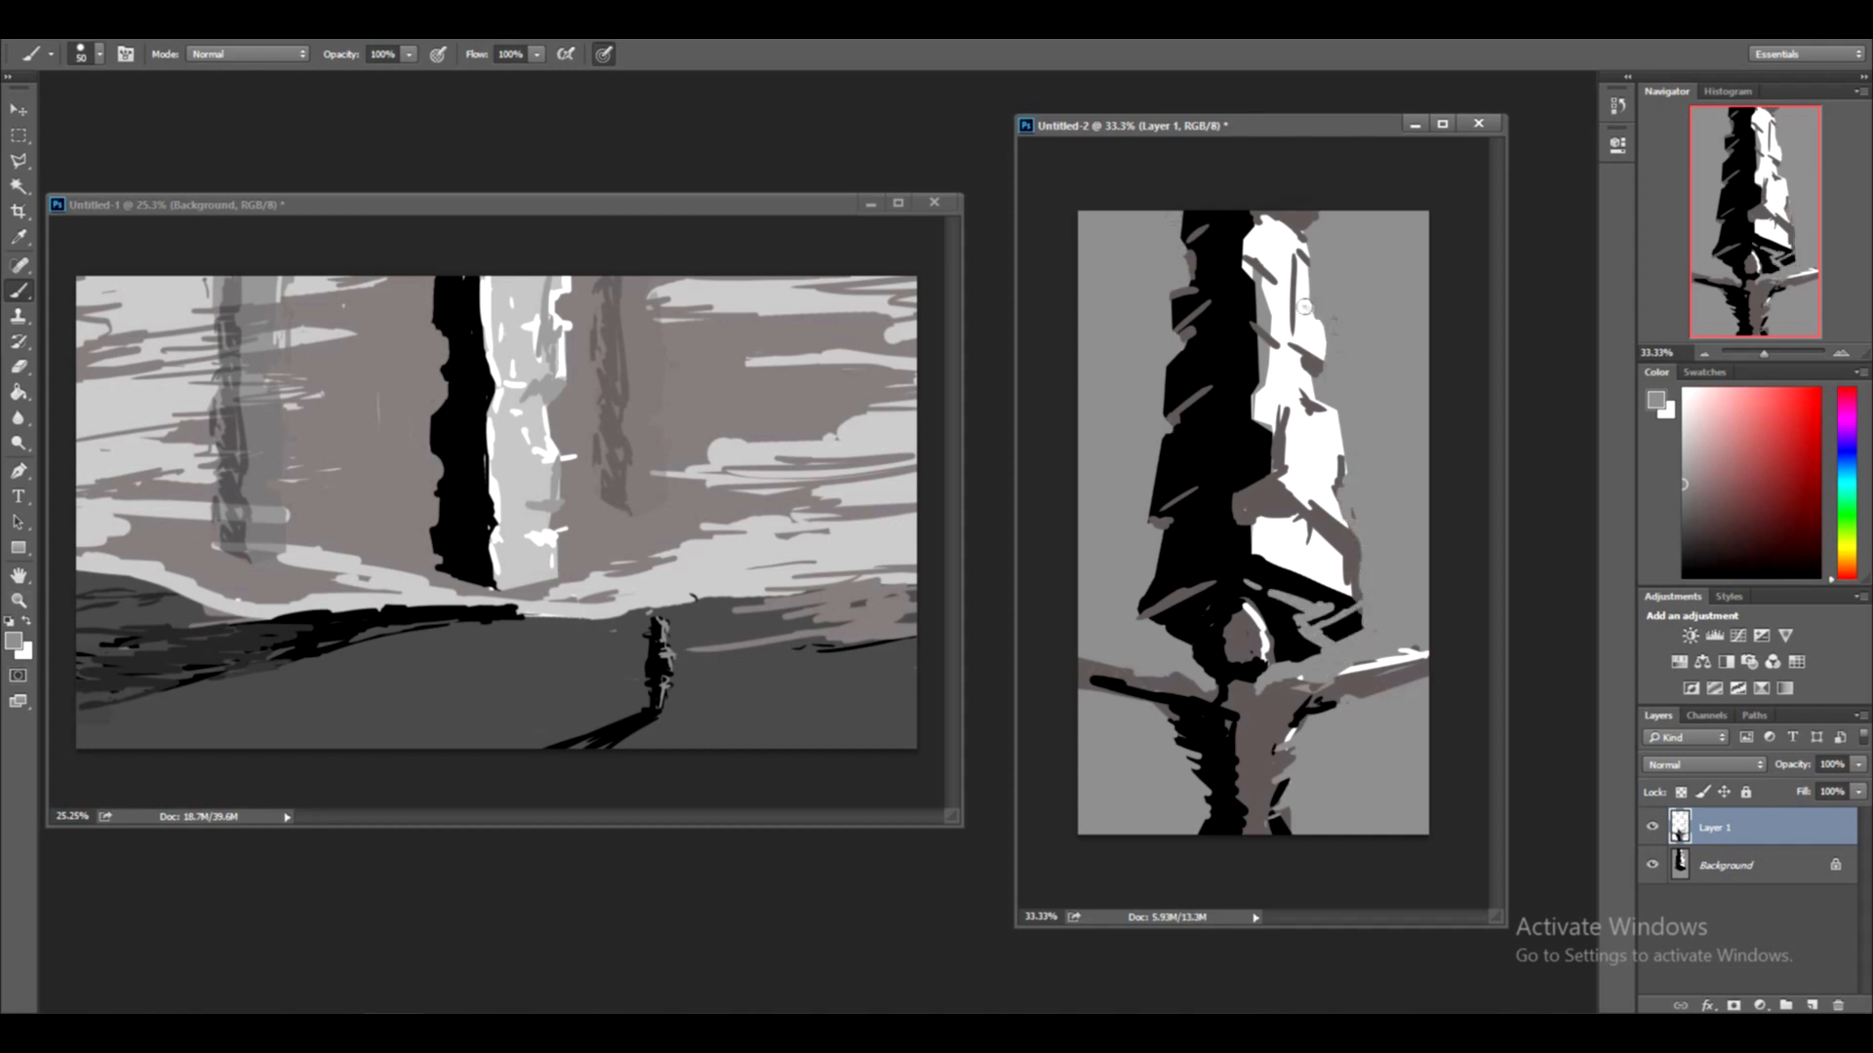
key(ctrl+l)
drag(364, 459, 291, 459)
key(Escape)
Flatten the pillar study's layers and compress its Levels output range to 67–160
right_click(1719, 829)
click(1524, 667)
key(ctrl+l)
drag(109, 460, 175, 460)
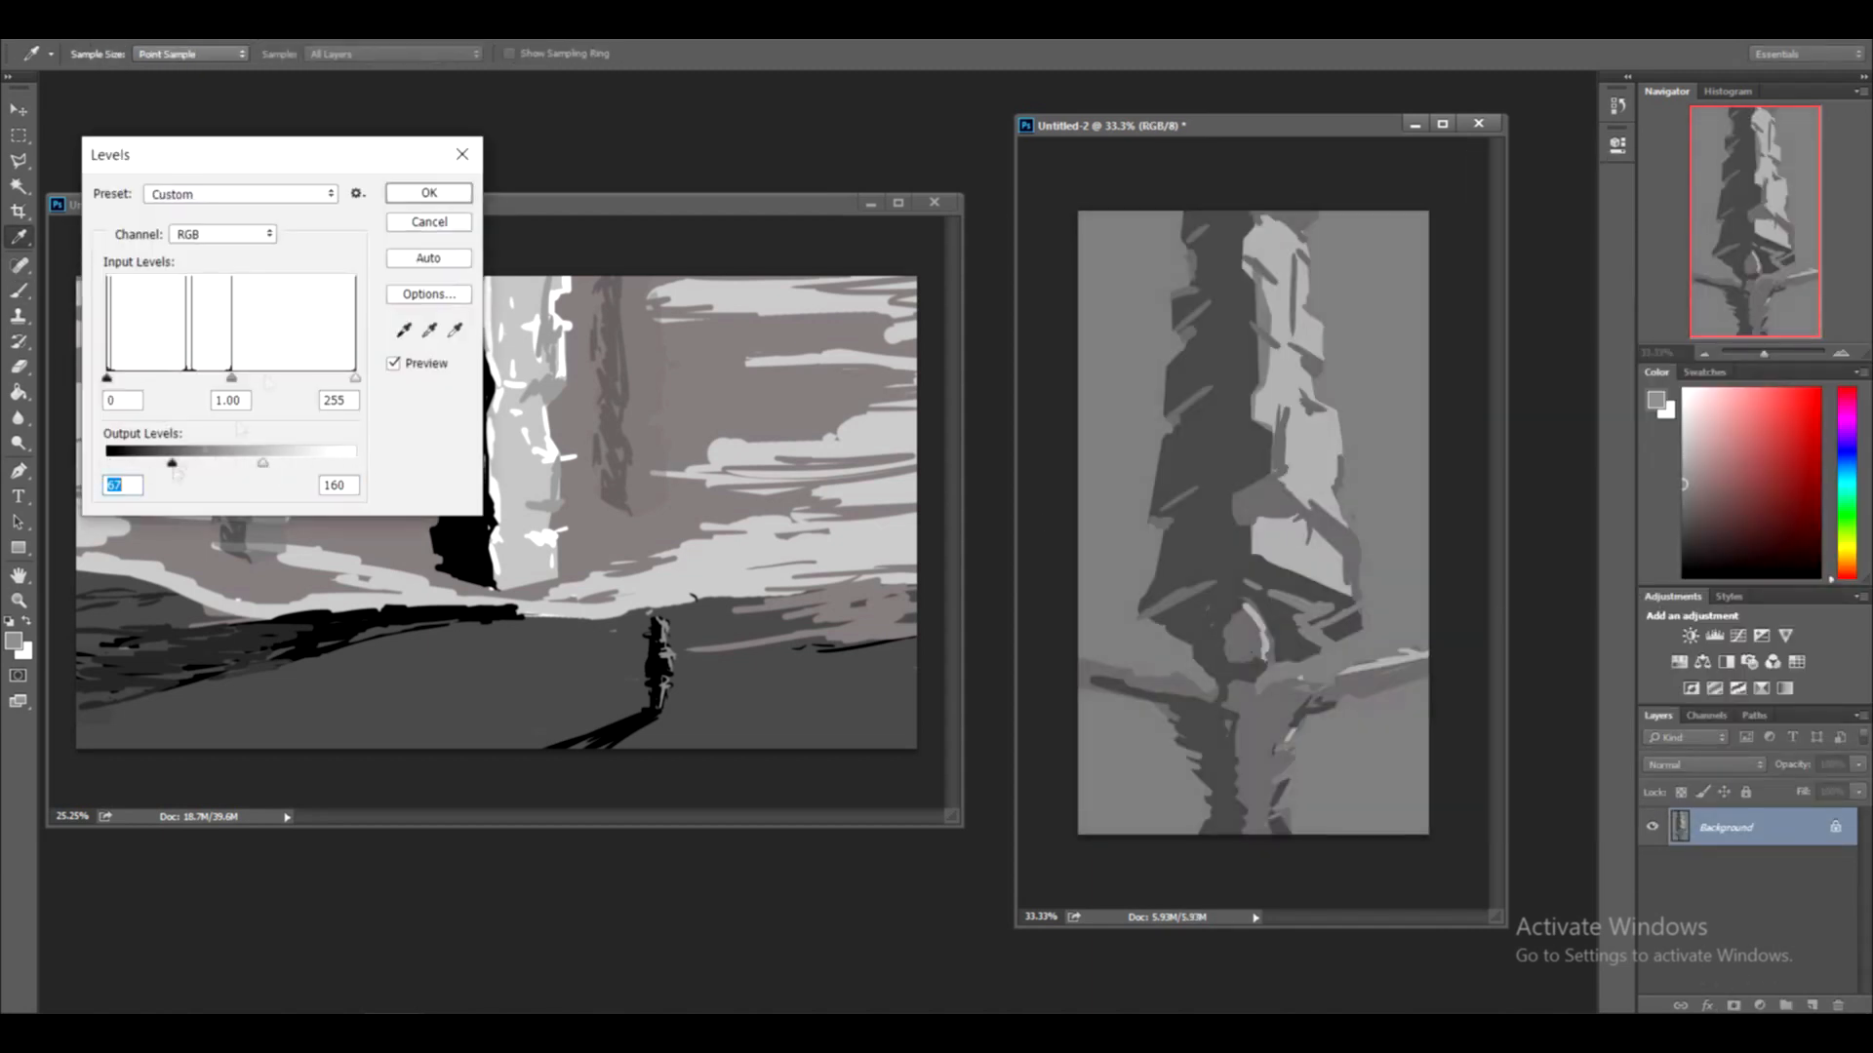
click(429, 191)
Lower the landscape painting's contrast with Levels by narrowing the output range and raising the input black point
click(397, 717)
key(ctrl+l)
drag(364, 460, 277, 459)
drag(109, 459, 151, 460)
drag(277, 459, 225, 453)
click(430, 191)
key(ctrl+l)
drag(435, 453, 424, 452)
drag(184, 365, 200, 365)
click(507, 180)
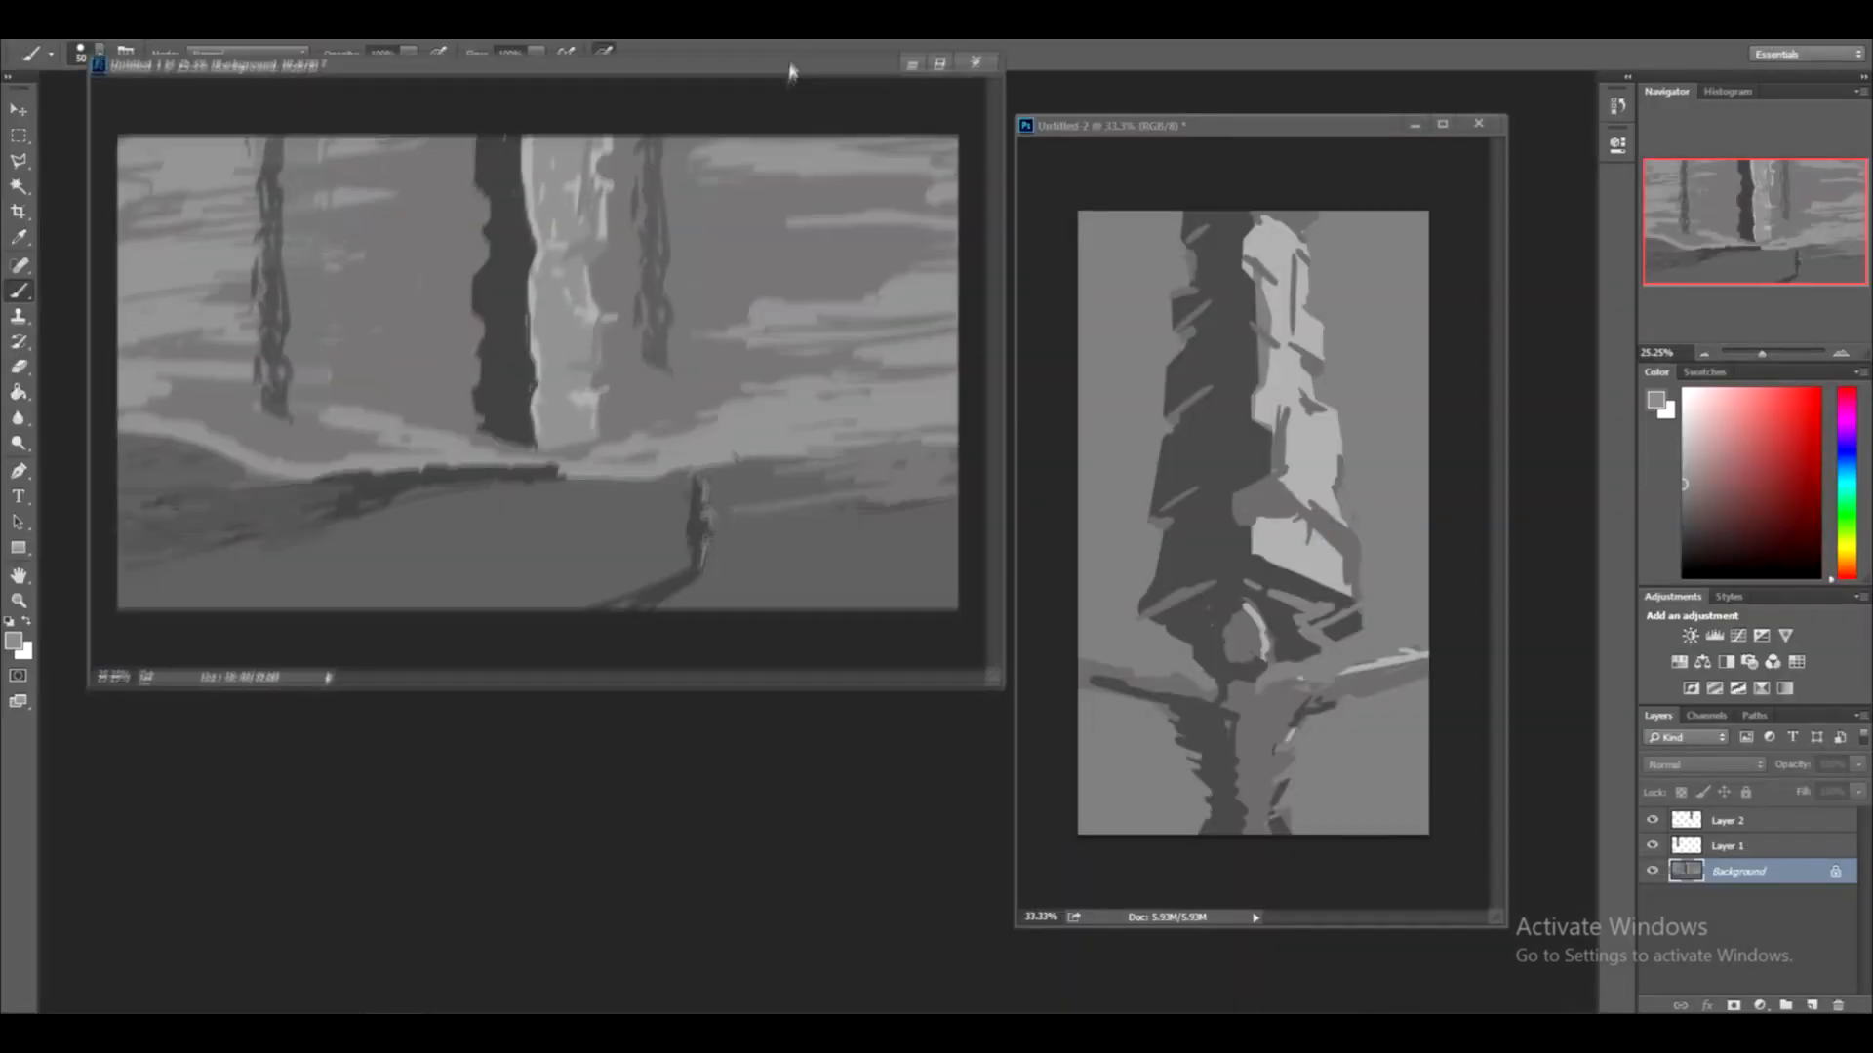
Dock both documents as tabs and extend the landscape canvas to the right with the Crop tool
drag(790, 63, 790, 78)
drag(1308, 204, 1273, 83)
key(c)
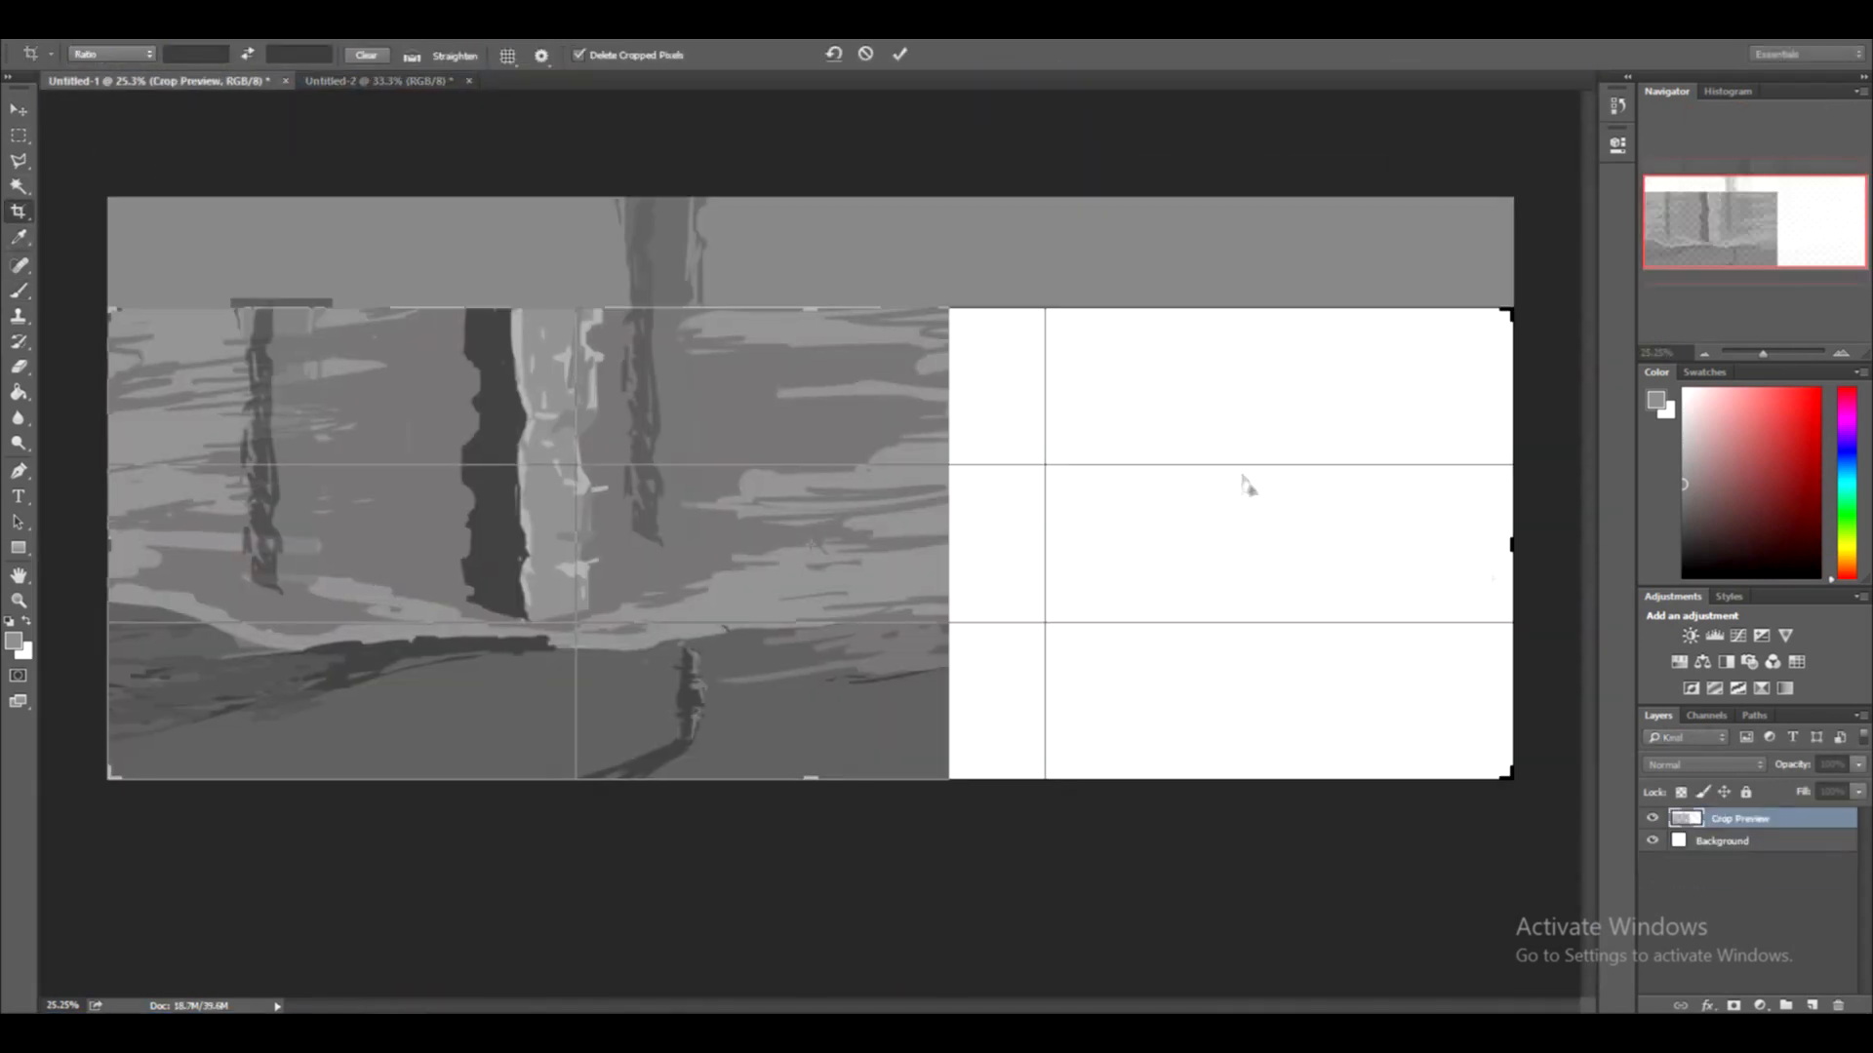
drag(1512, 544, 1402, 544)
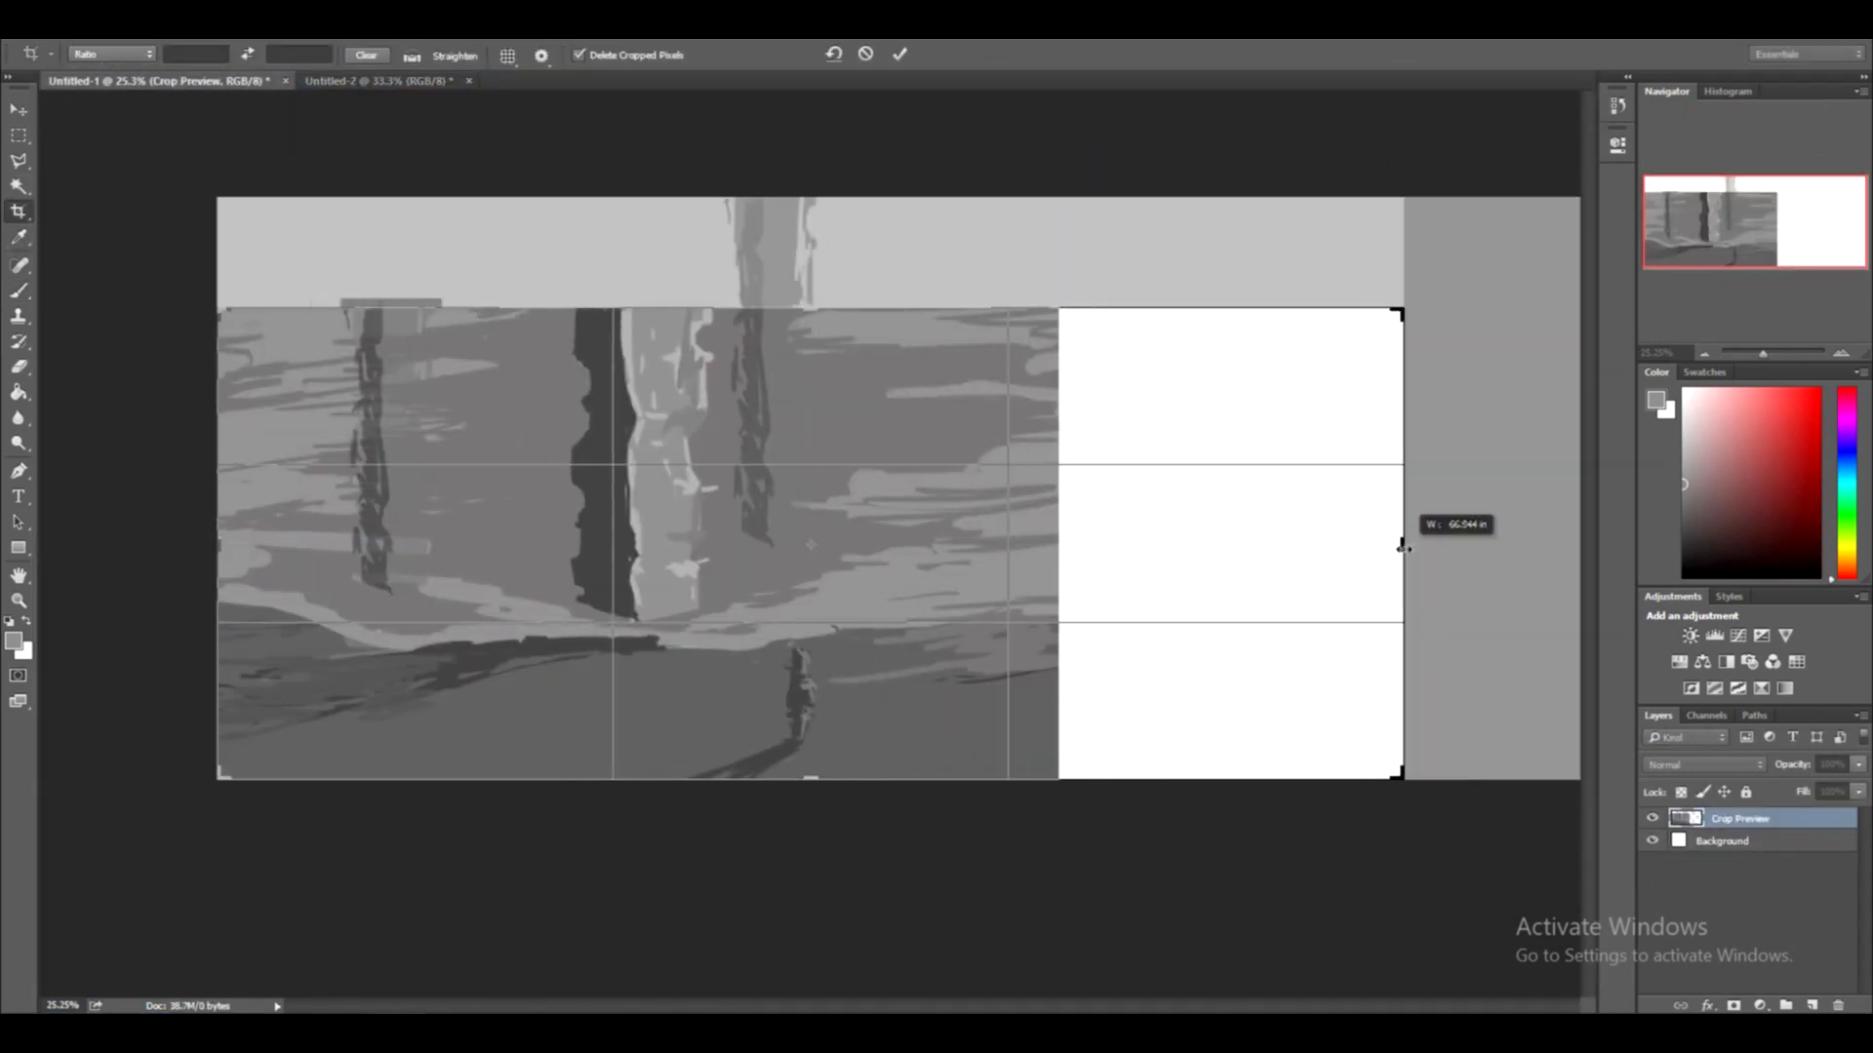
key(Return)
Place the pillar study beside the landscape over the extension inverted to black, leaving a narrow gap between the two images
click(375, 81)
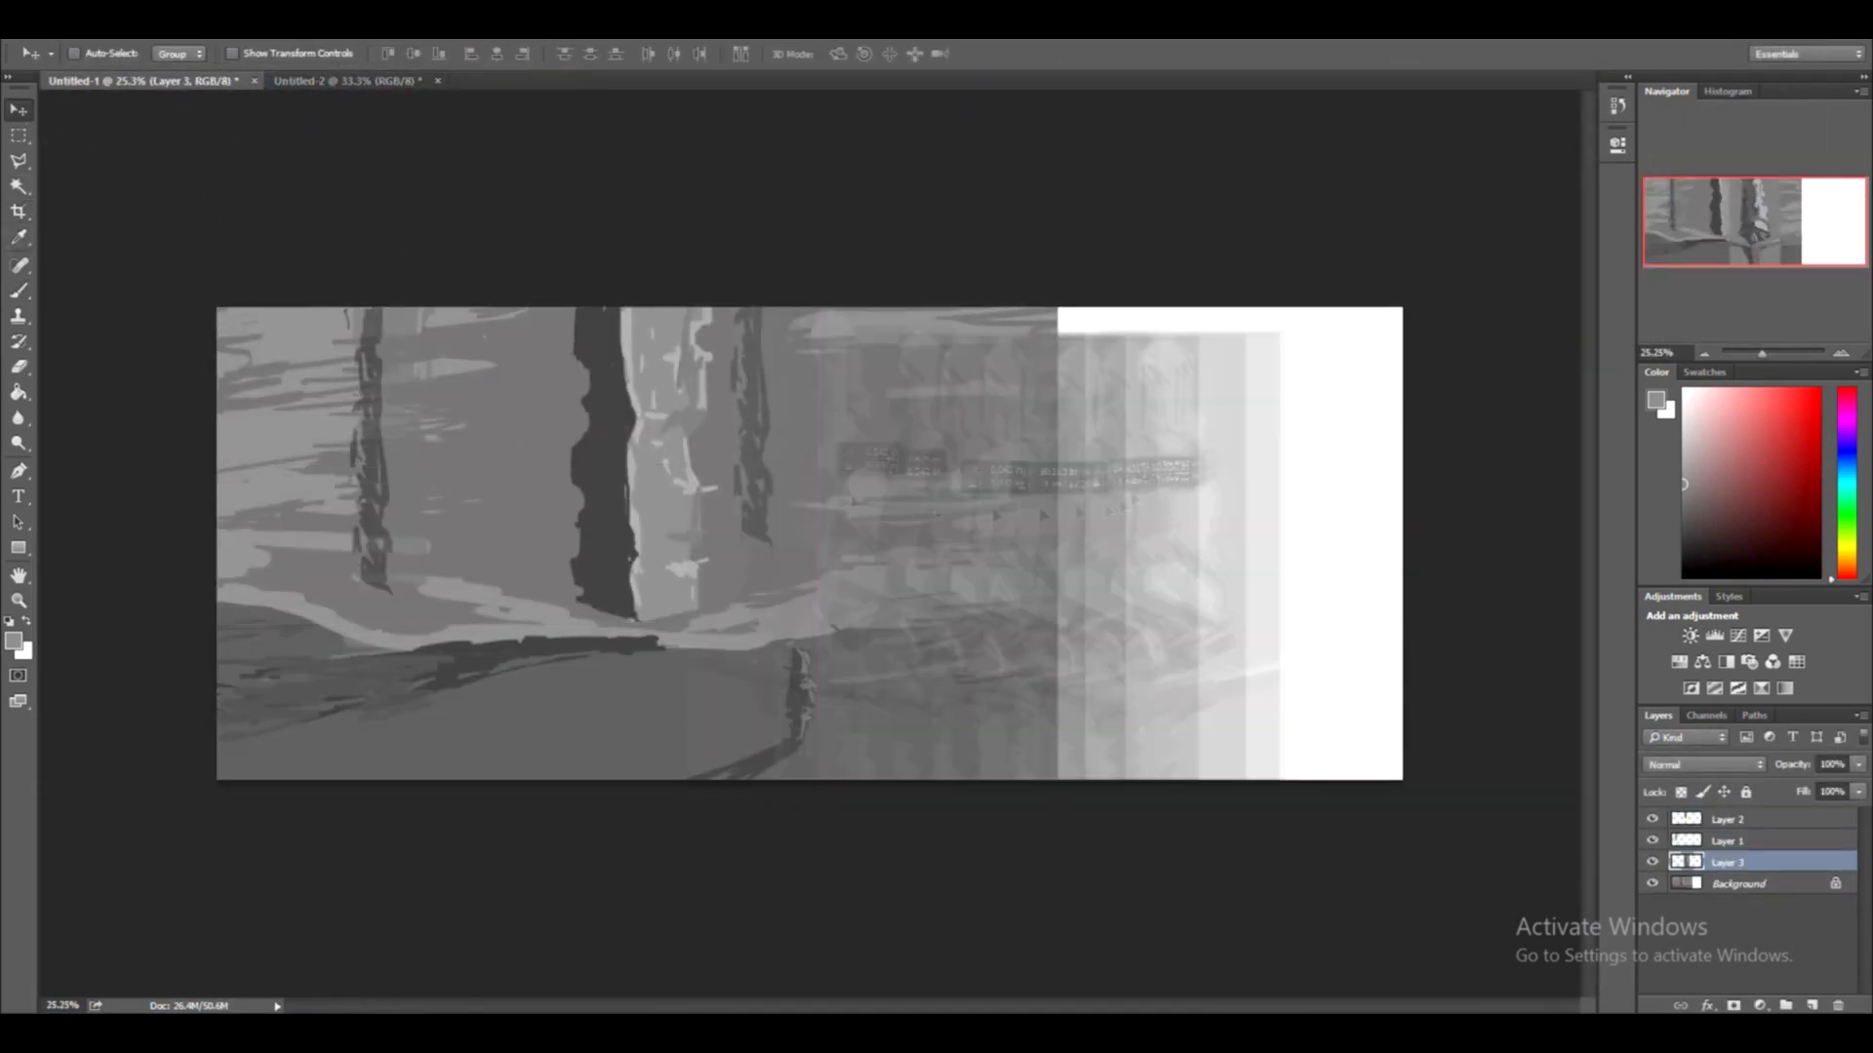
click(1739, 883)
click(1376, 573)
key(ctrl+i)
key(ctrl+d)
click(1727, 862)
ctrl+shift+drag(1183, 458, 1175, 458)
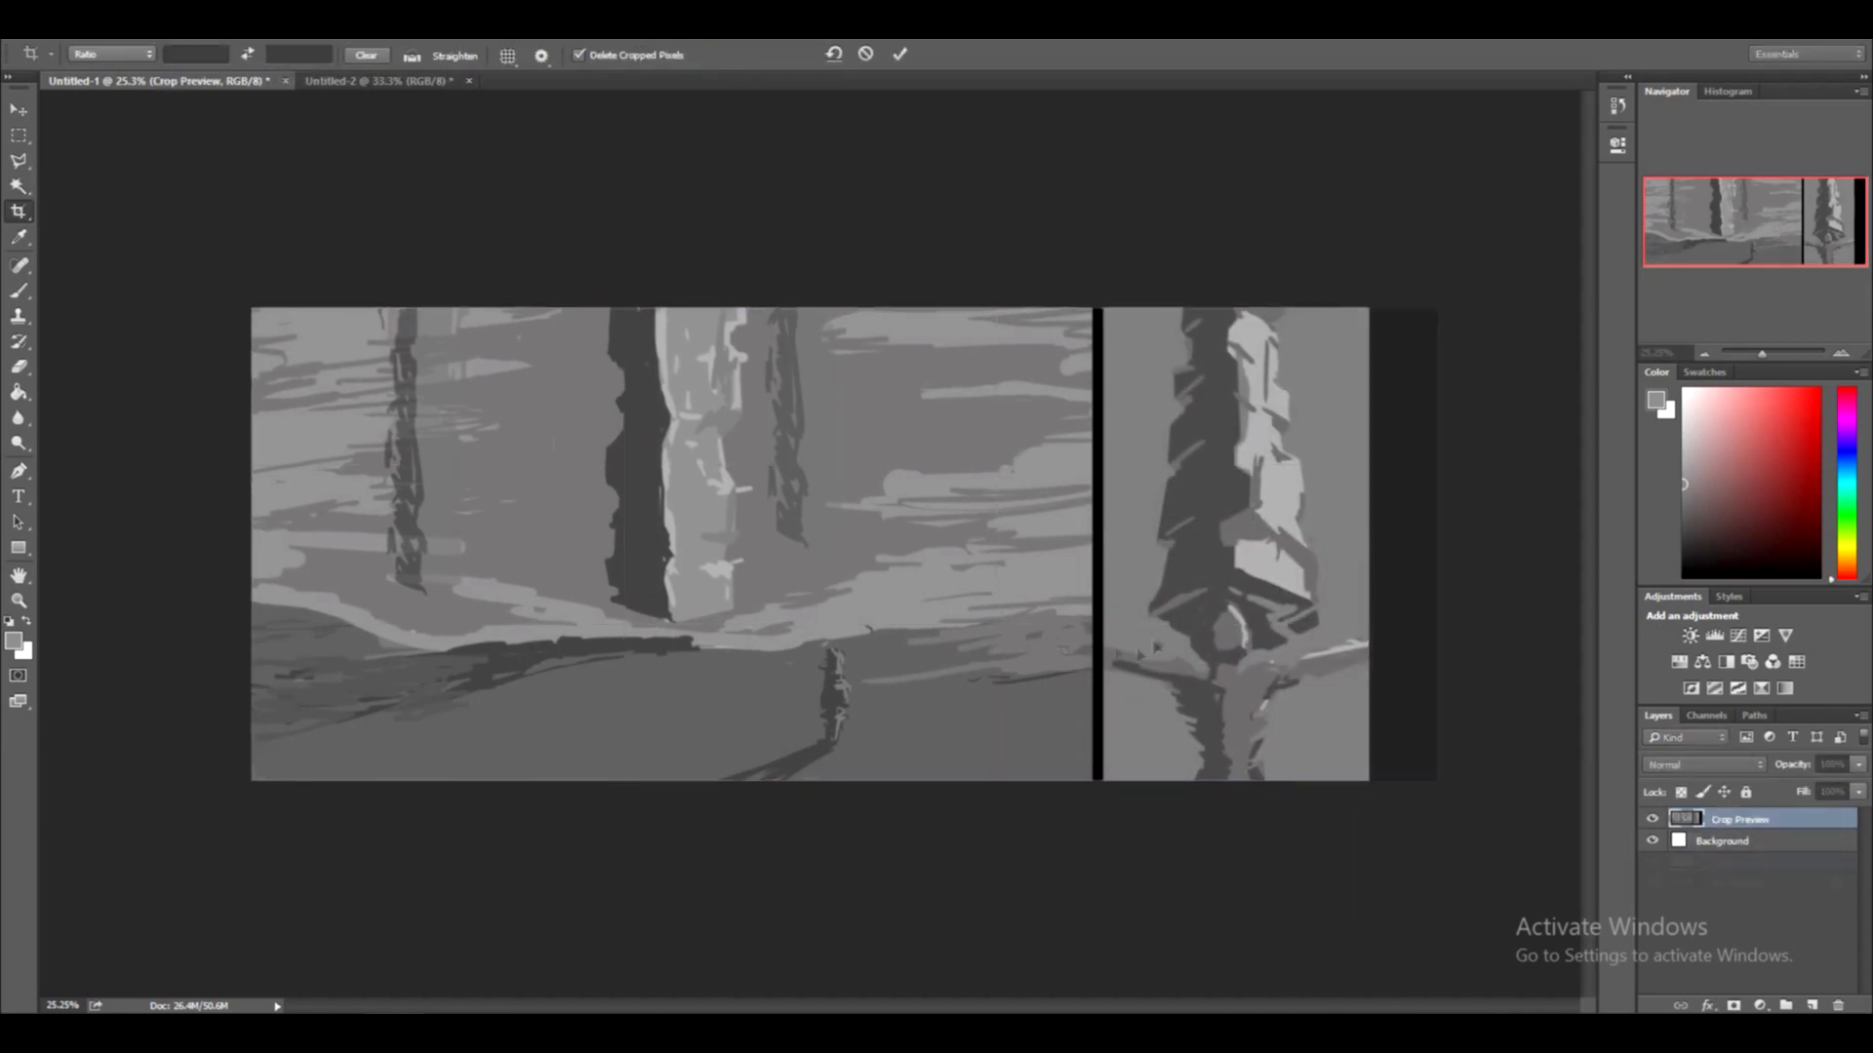
Set the background colour to black and crop the canvas to the pillar panel's right edge while extending it downwards
click(27, 620)
click(14, 641)
click(693, 525)
click(1132, 265)
click(28, 620)
drag(809, 779, 766, 1013)
key(Return)
Select the empty area below both images, leaving a black border, fill it with grey #808080, and darken it slightly with Levels
scroll(765, 631, down, 4)
click(18, 136)
drag(1375, 860, 192, 303)
click(14, 641)
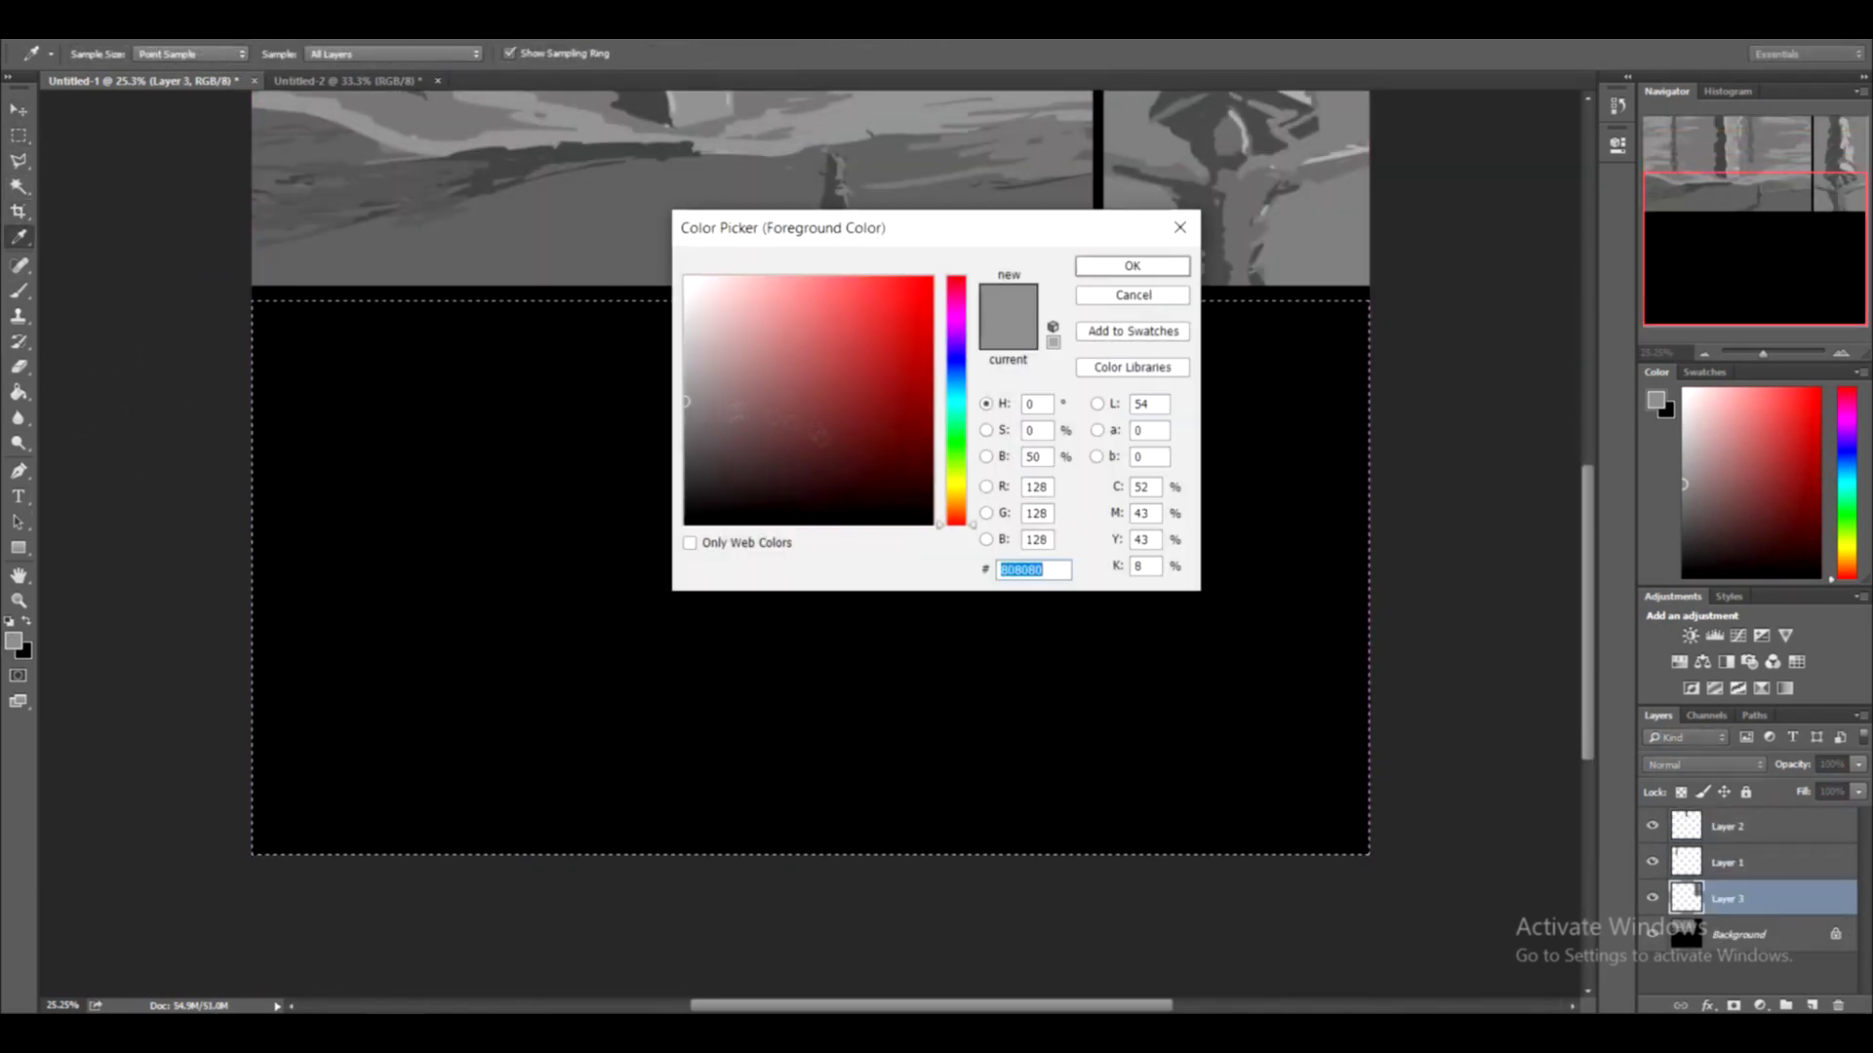
click(1128, 263)
key(alt+BackSpace)
key(ctrl+l)
drag(433, 451, 408, 453)
key(Return)
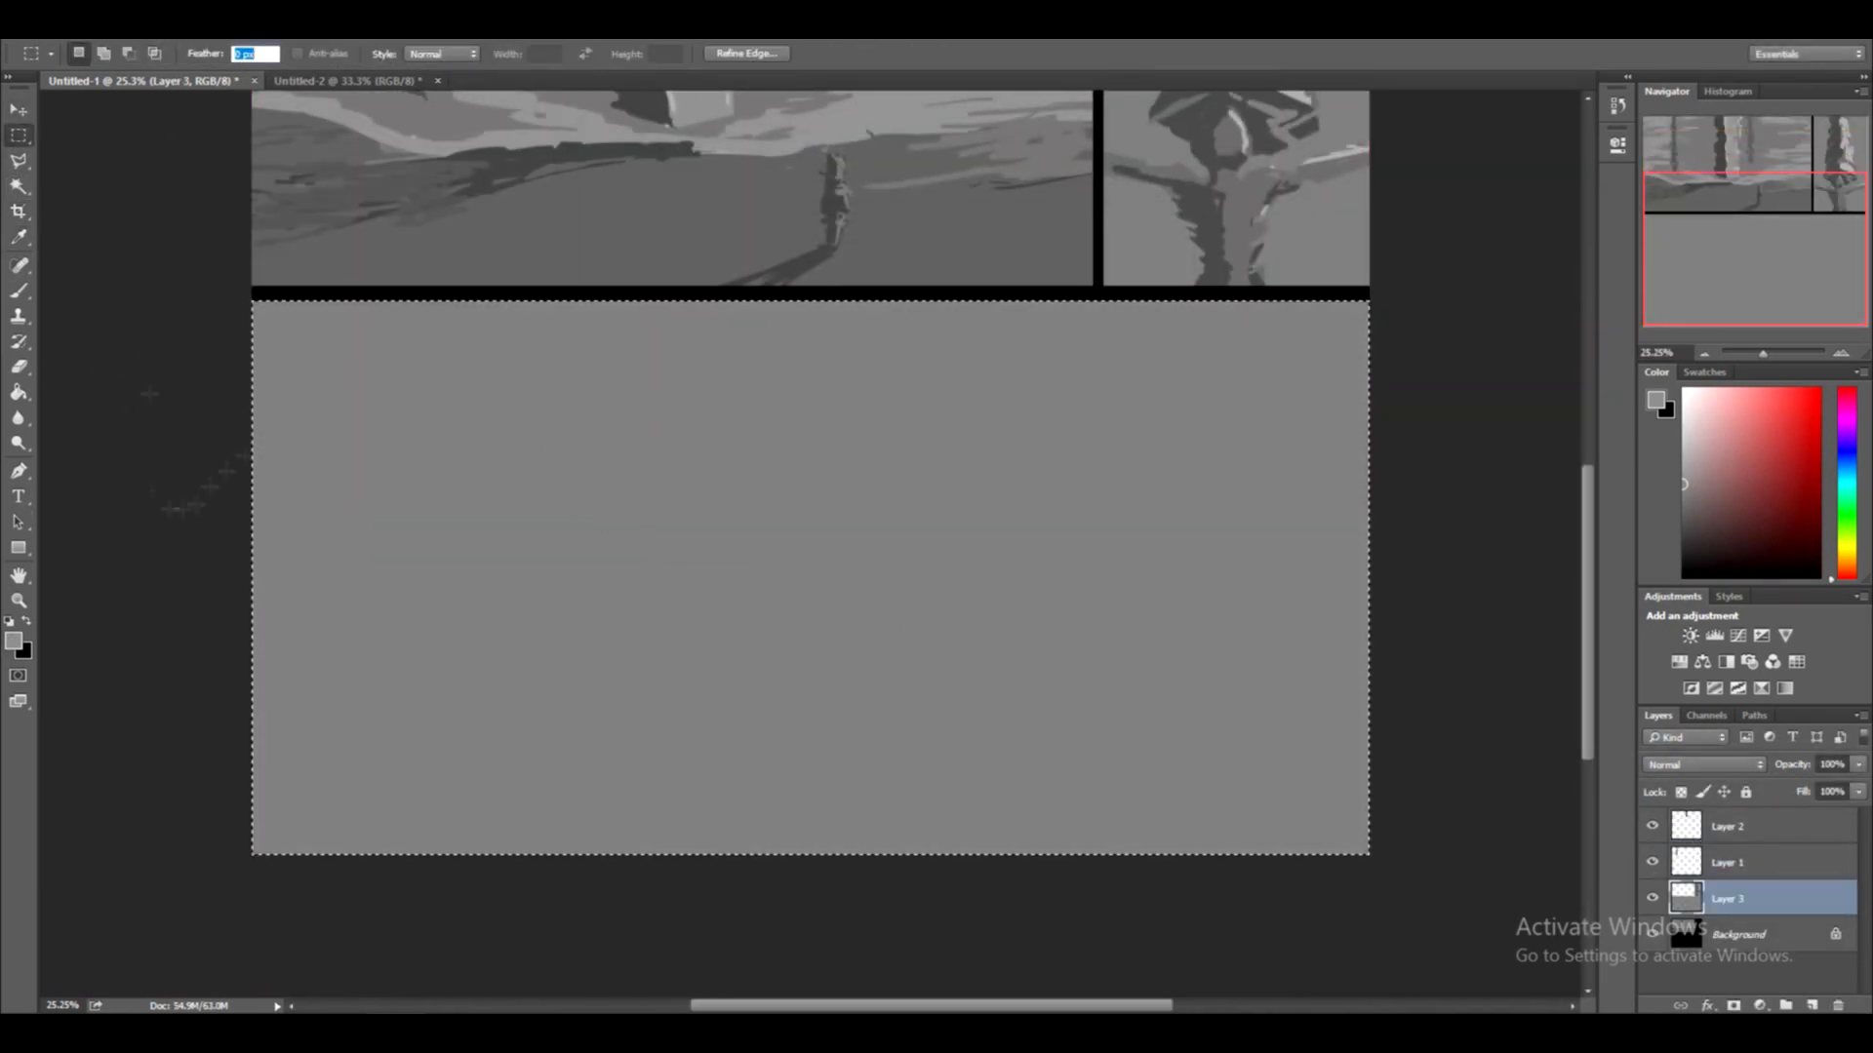
On a new layer, subtract the right part of the panel selection along a jagged outline using the Polygonal Lasso
click(1812, 1006)
key(l)
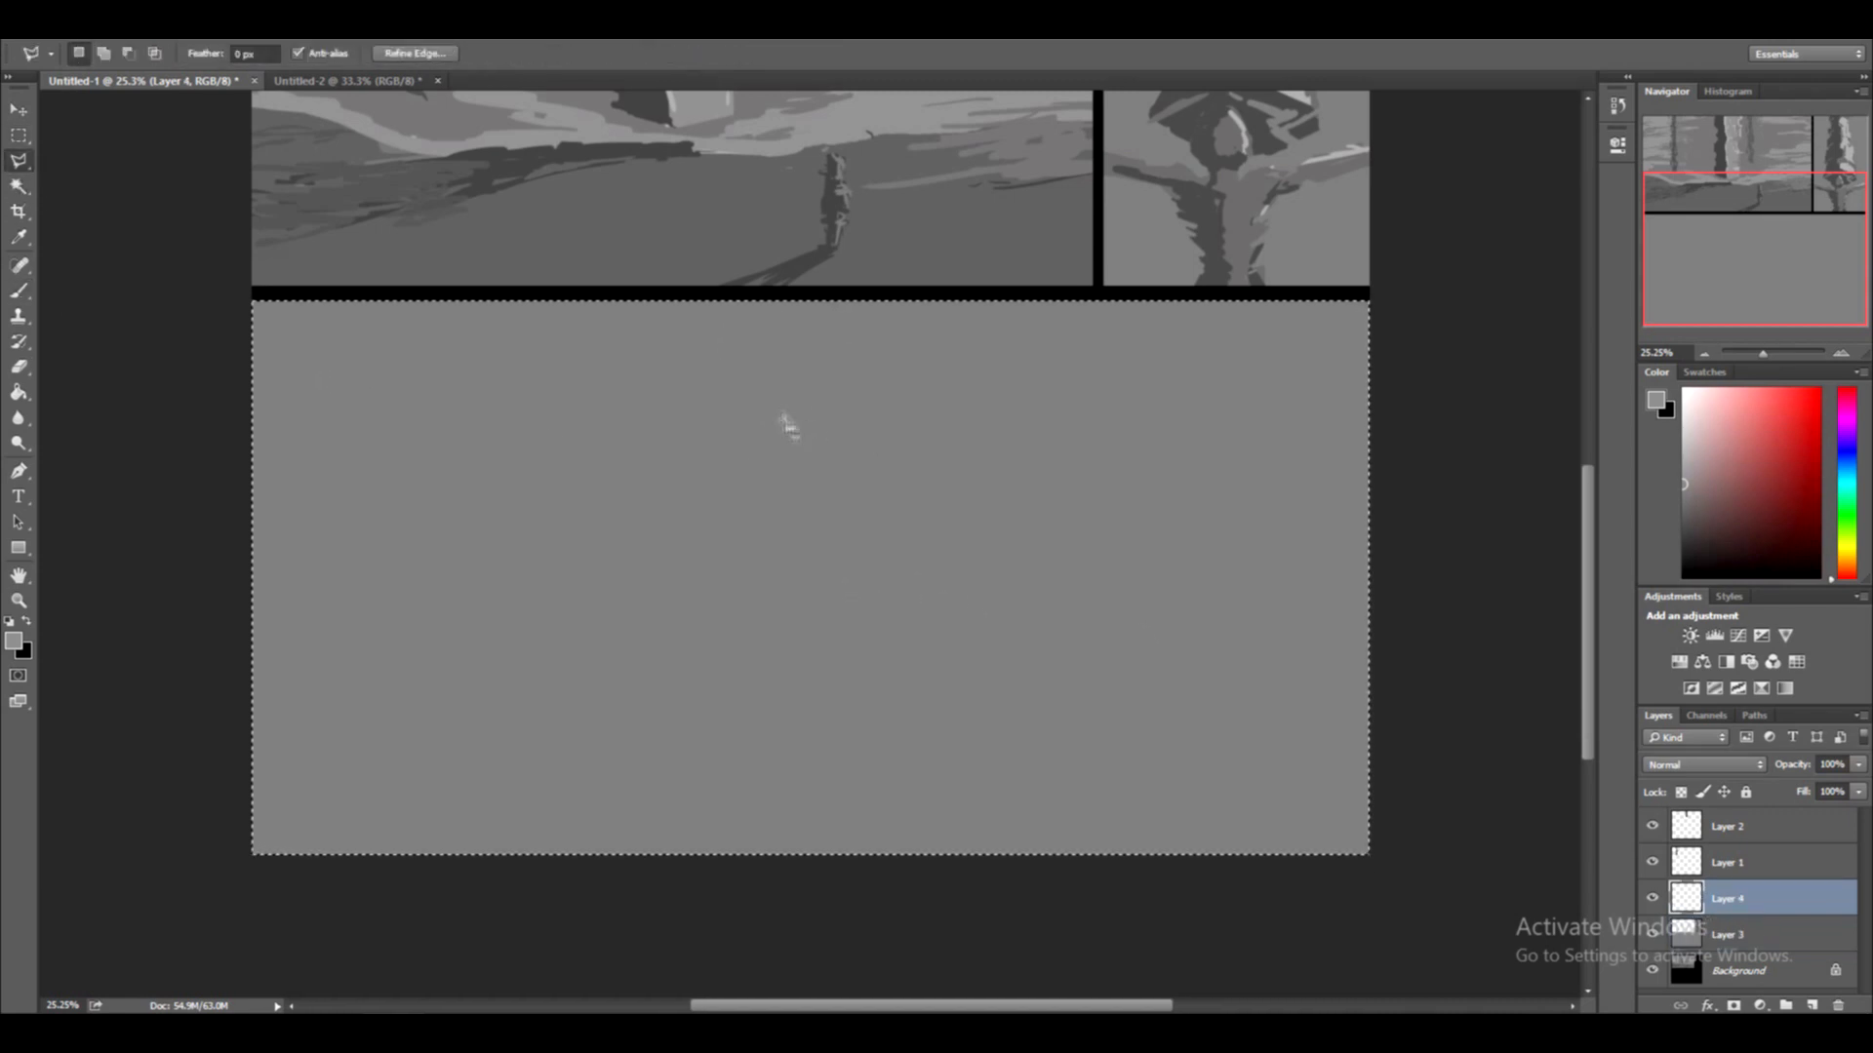
click(766, 334)
alt+click(814, 608)
alt+click(872, 592)
alt+click(942, 743)
alt+click(912, 798)
alt+click(946, 869)
alt+click(1395, 934)
Paint the remaining jagged selection black and lighten it to dark grey by raising the Levels output black
key(b)
key(d)
drag(634, 390, 342, 741)
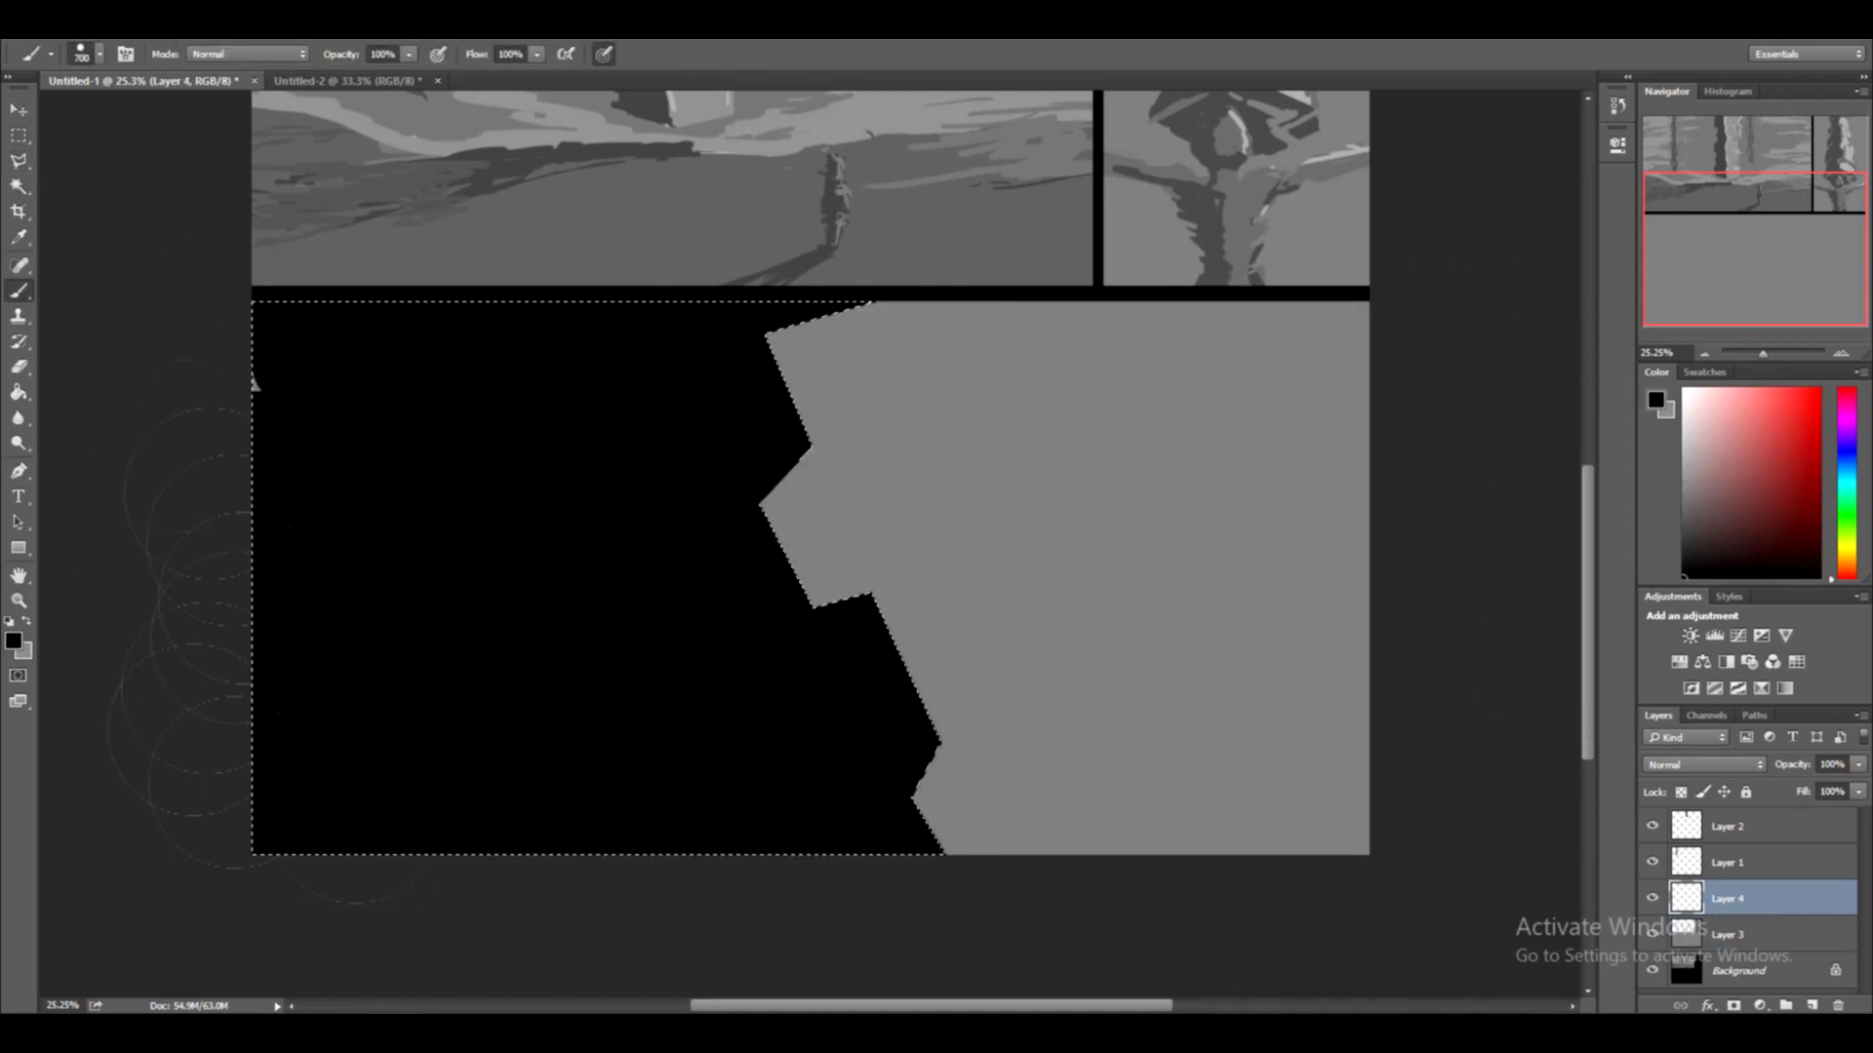
key(ctrl+l)
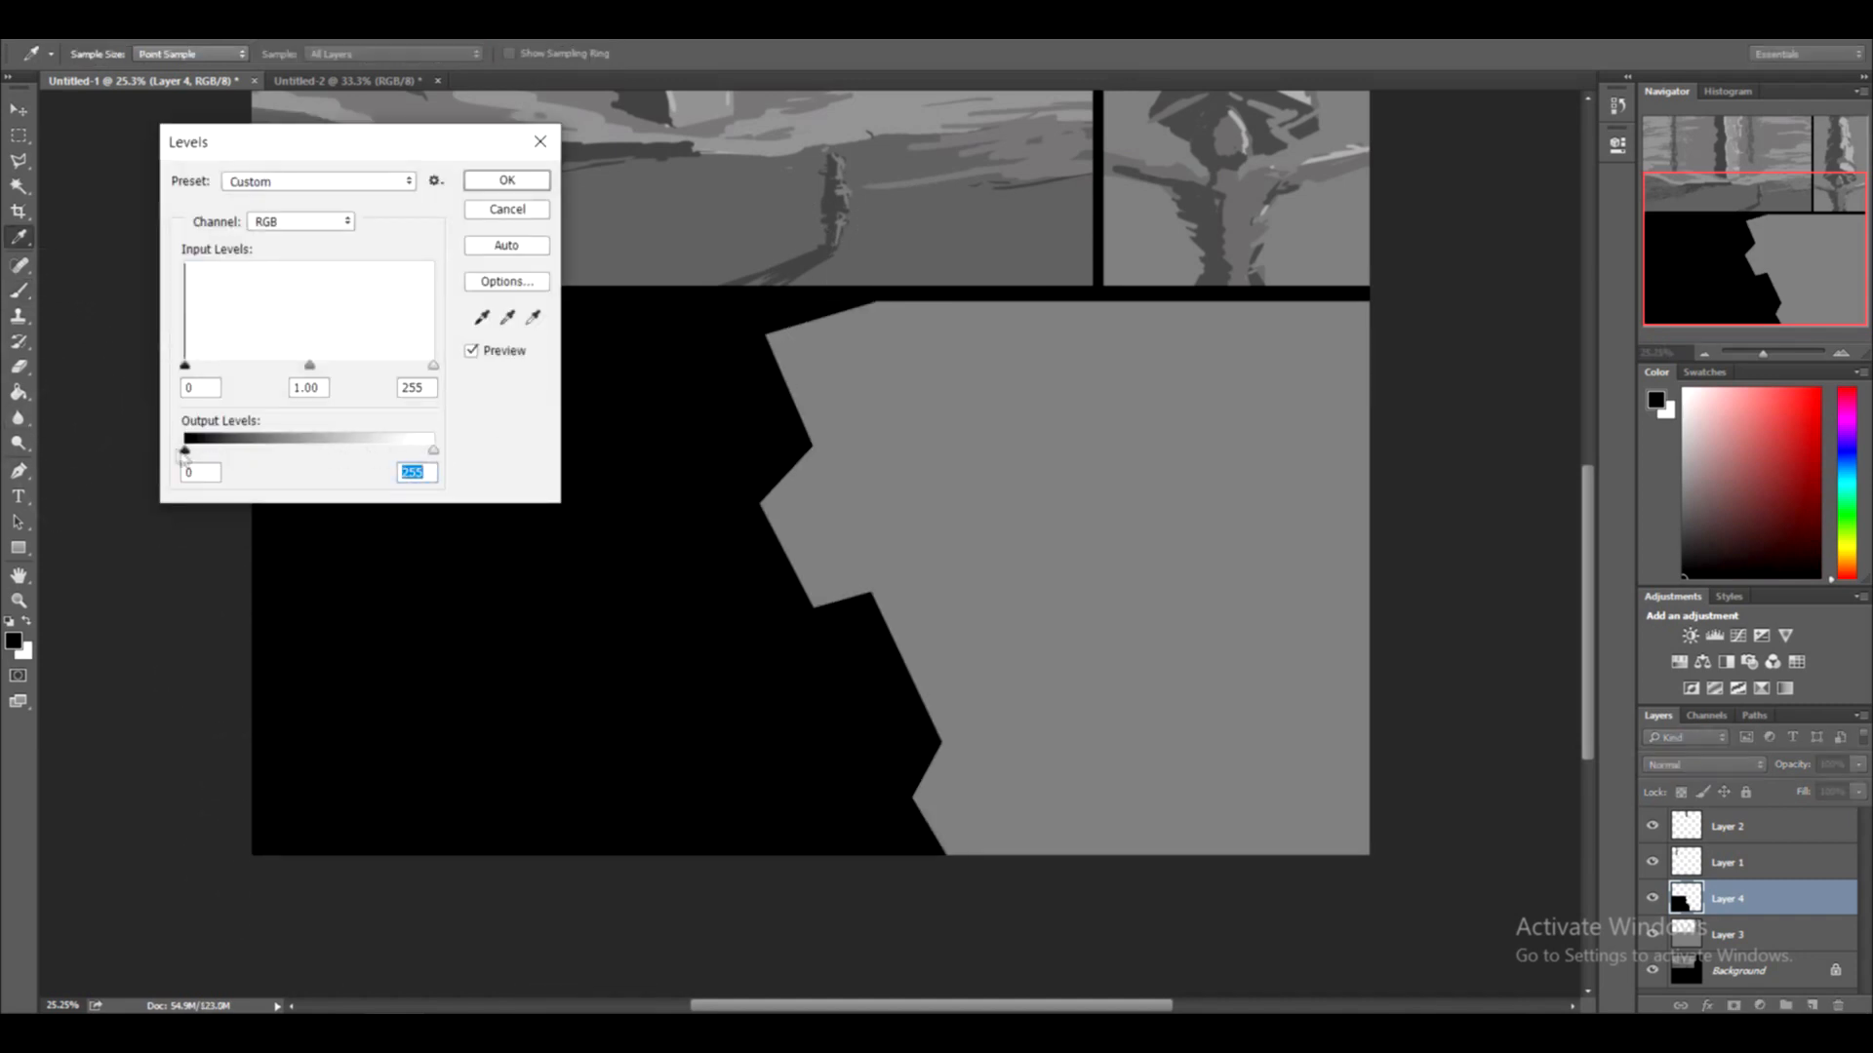
drag(185, 454, 229, 454)
key(Return)
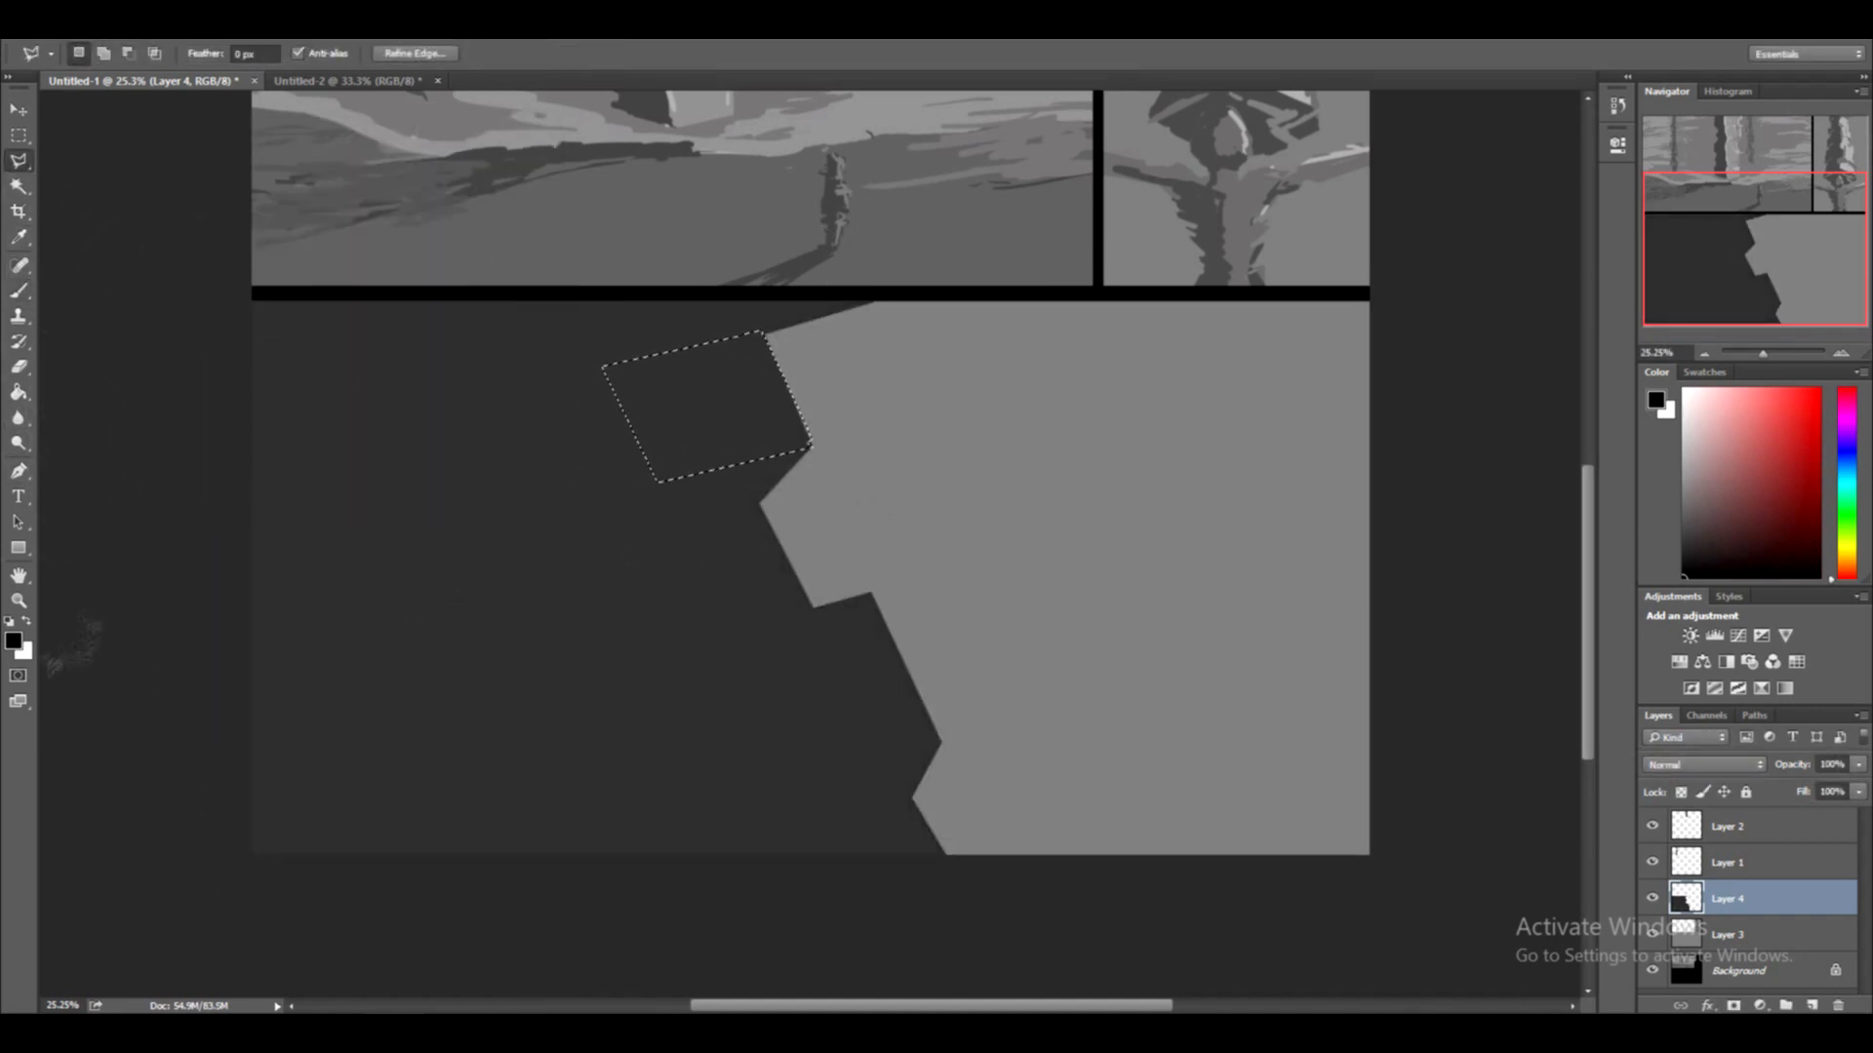
Choose a light grey and fill two lassoed four-sided block faces along the dark shape's jagged edge
key(x)
click(14, 641)
click(662, 356)
key(Return)
key(alt+BackSpace)
click(871, 602)
double_click(713, 660)
key(alt+BackSpace)
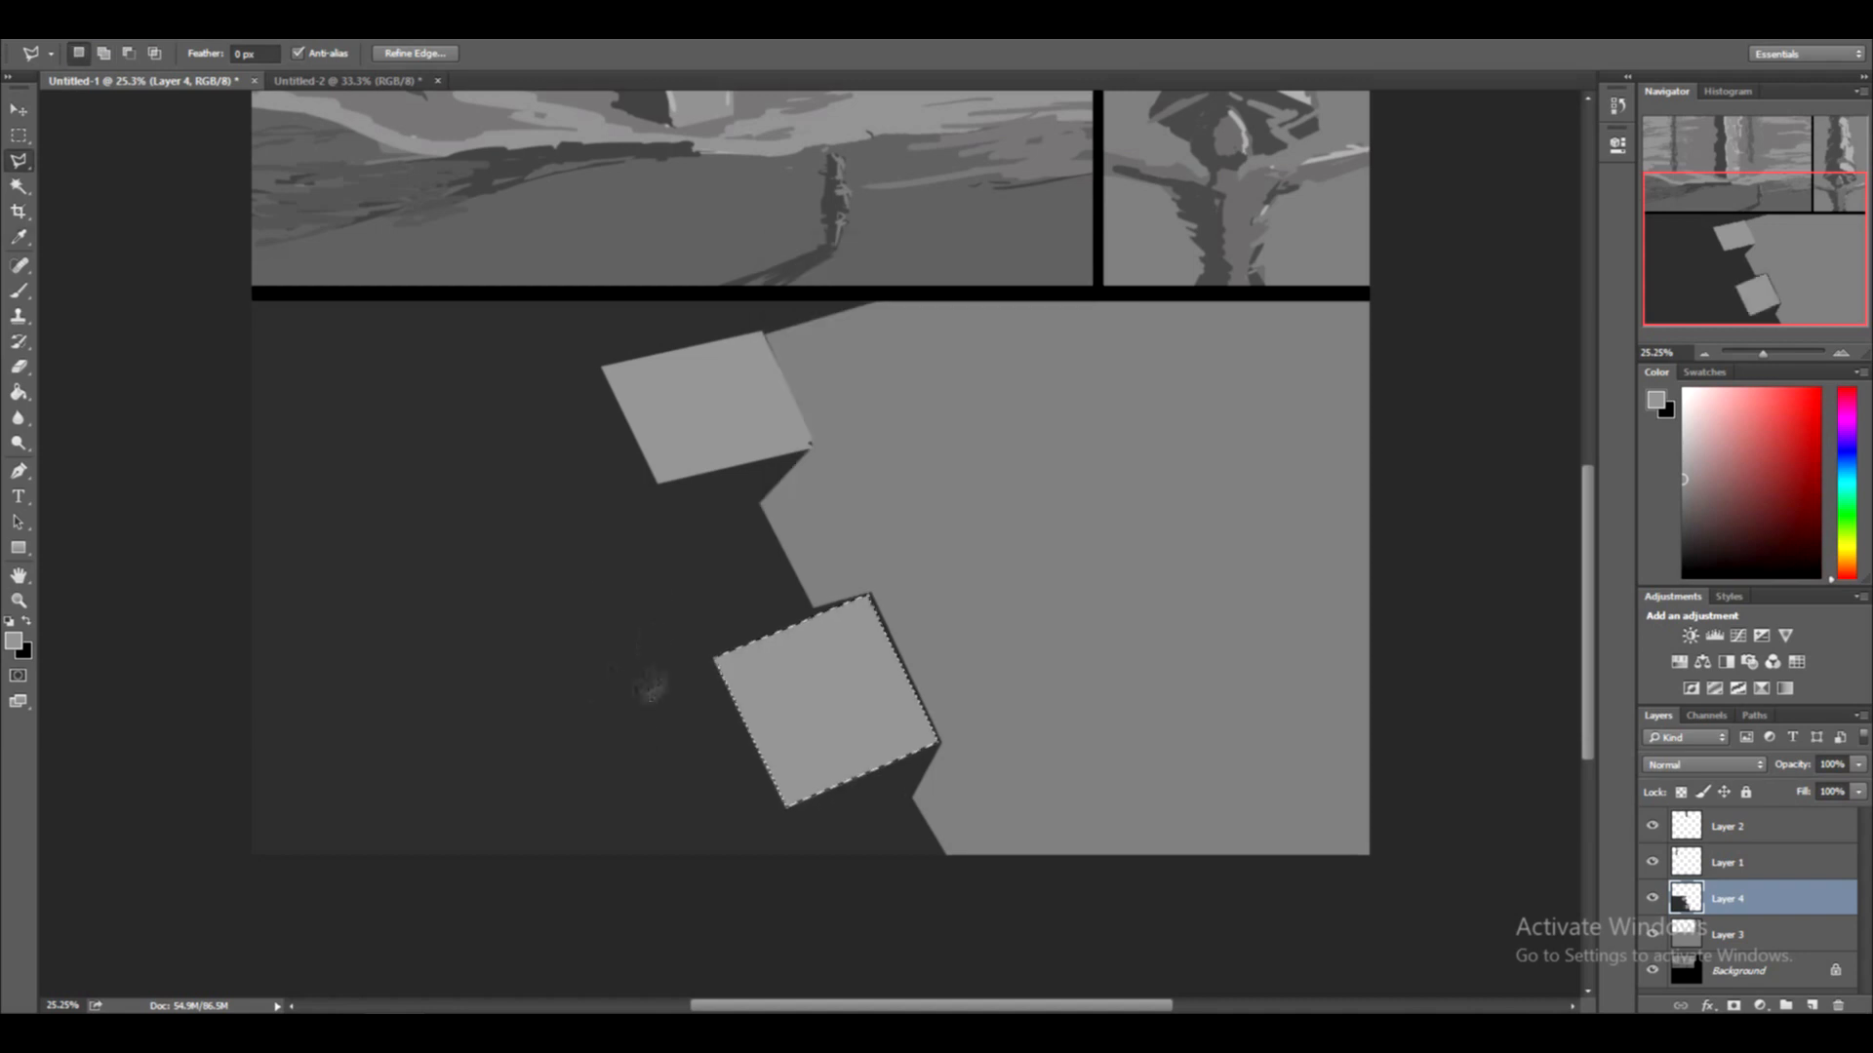
Fill the smaller lassoed facets between and below the blocks and two slanted slabs further left with the same light grey
key(alt+BackSpace)
key(ctrl+d)
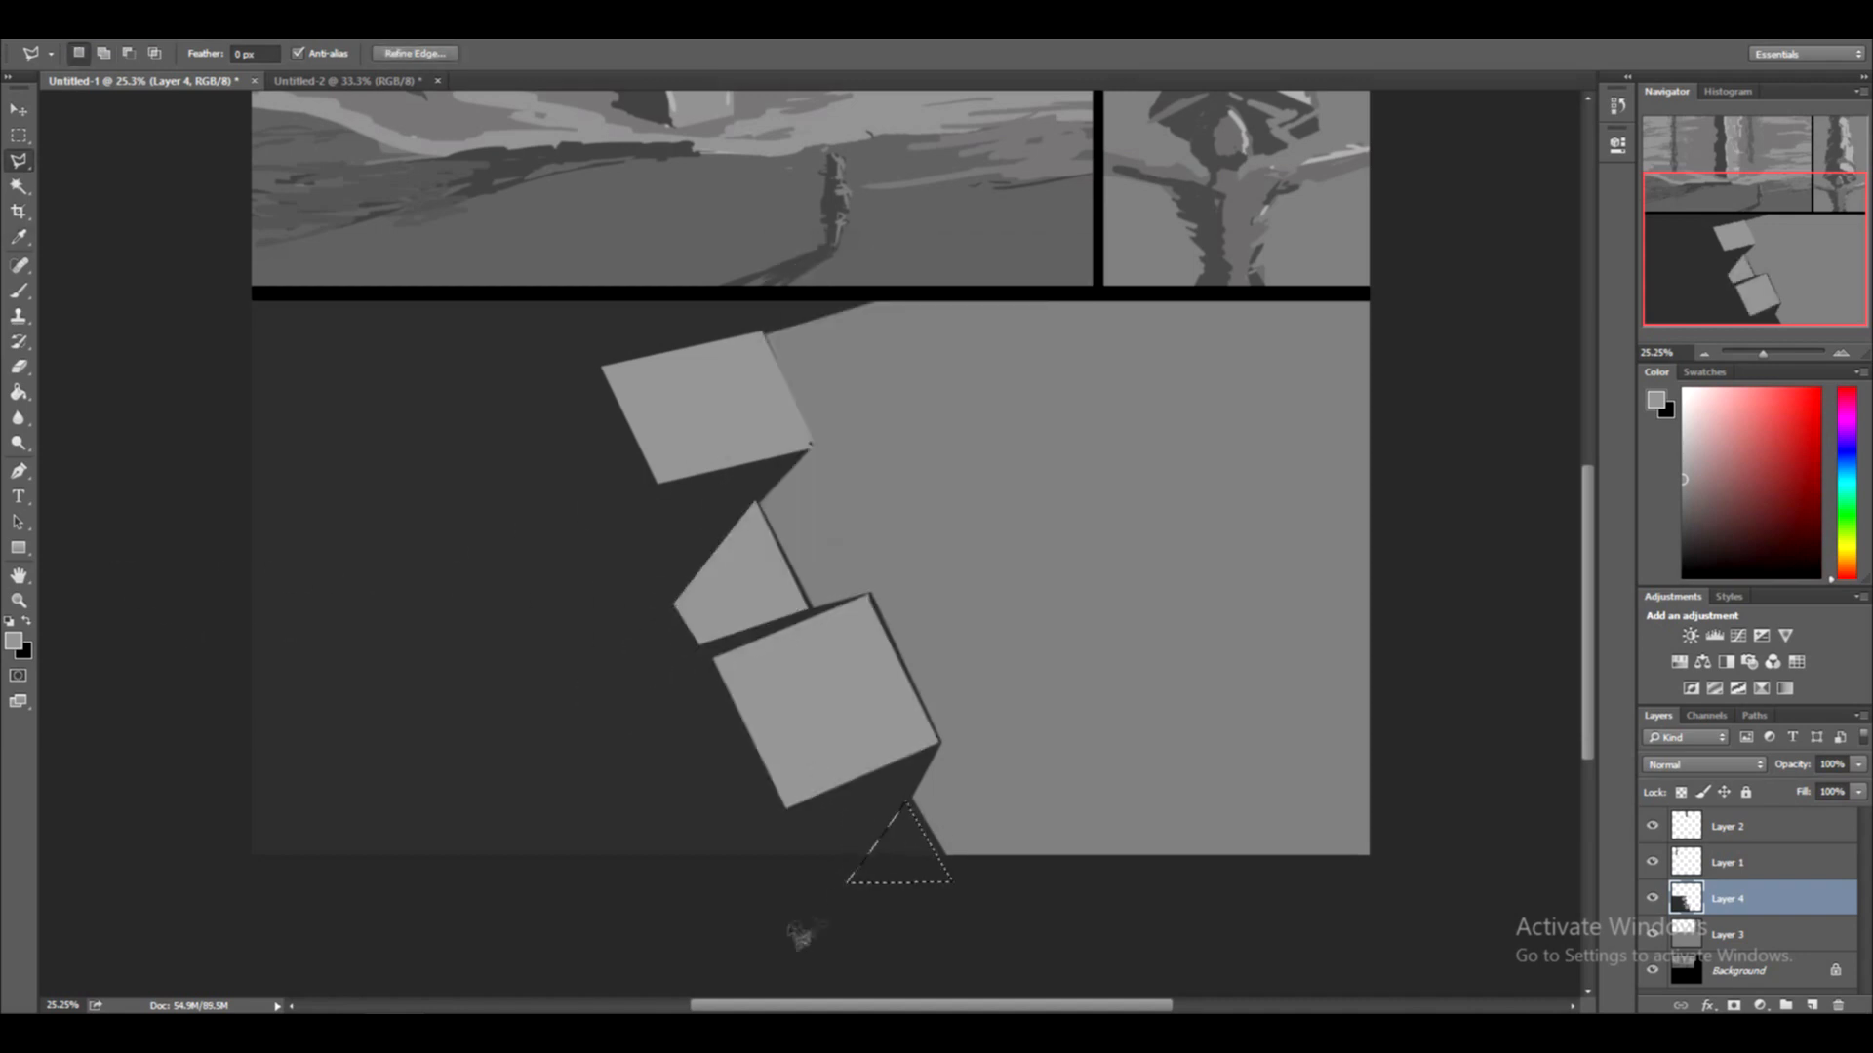
key(alt+BackSpace)
key(ctrl+d)
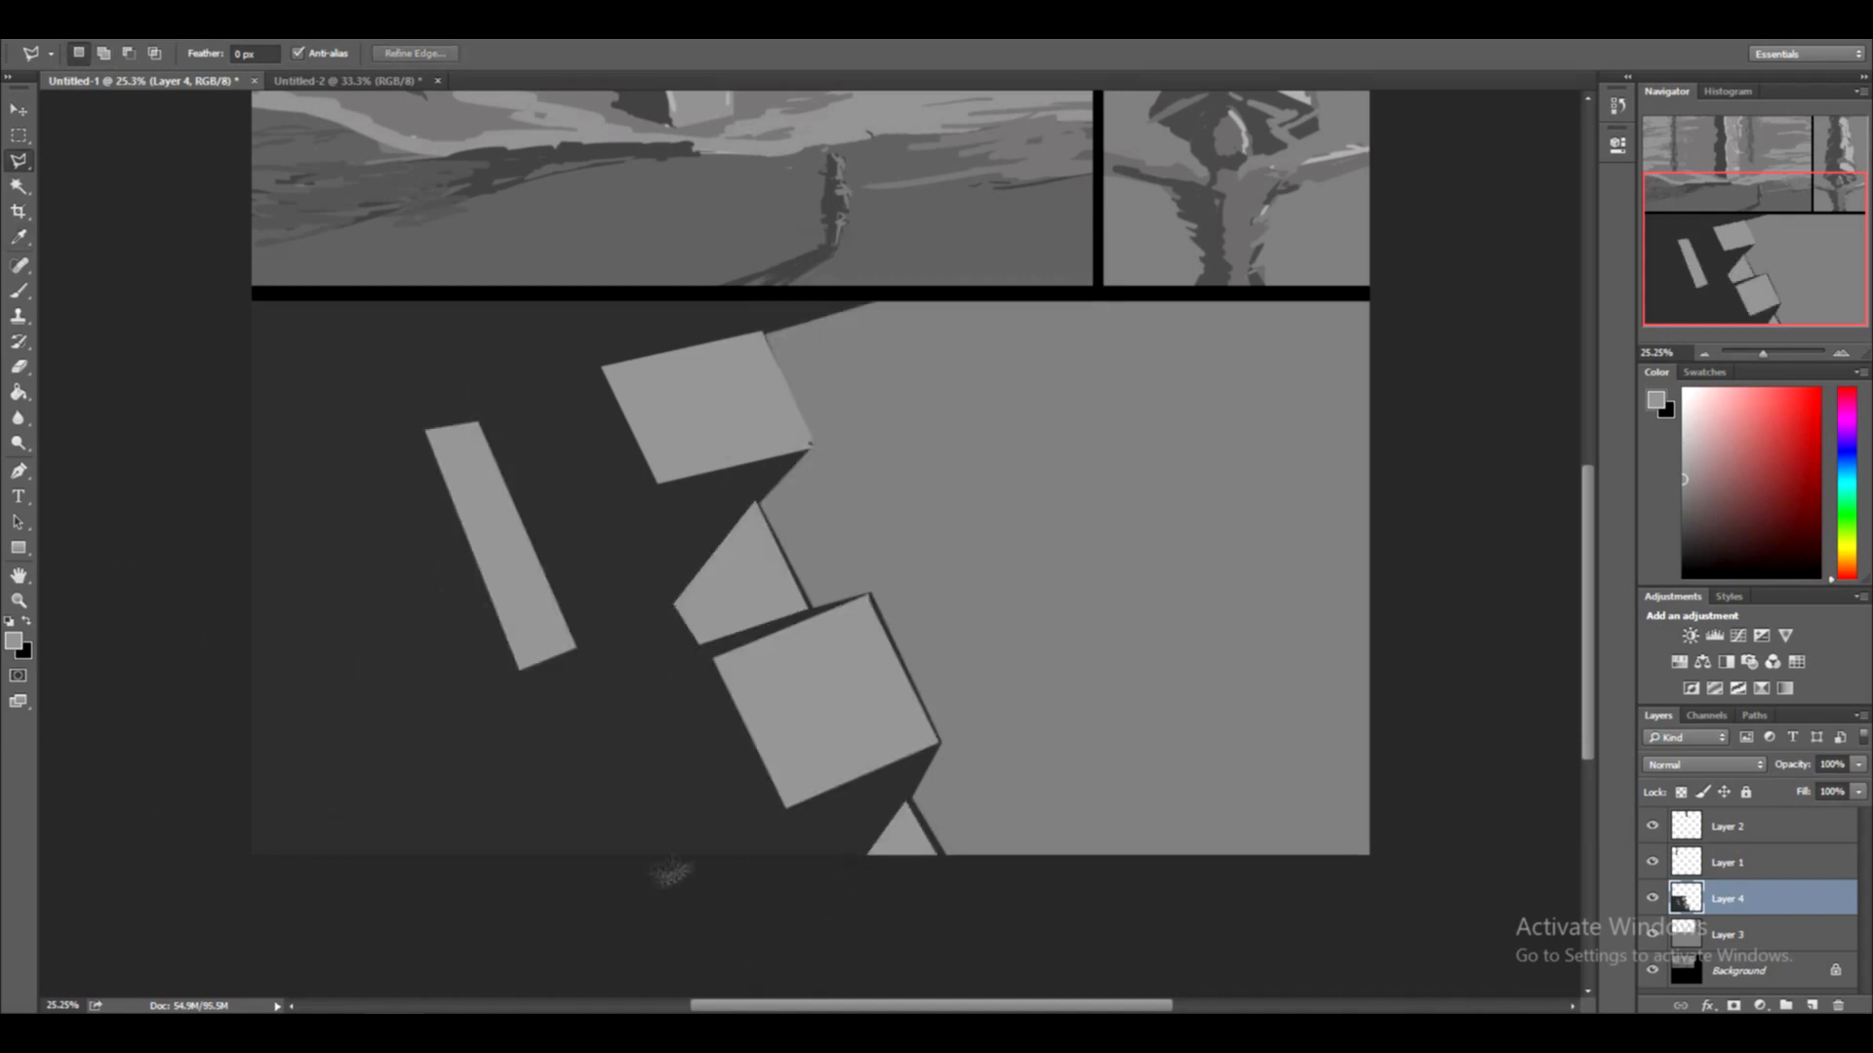
double_click(695, 881)
key(alt+BackSpace)
key(ctrl+d)
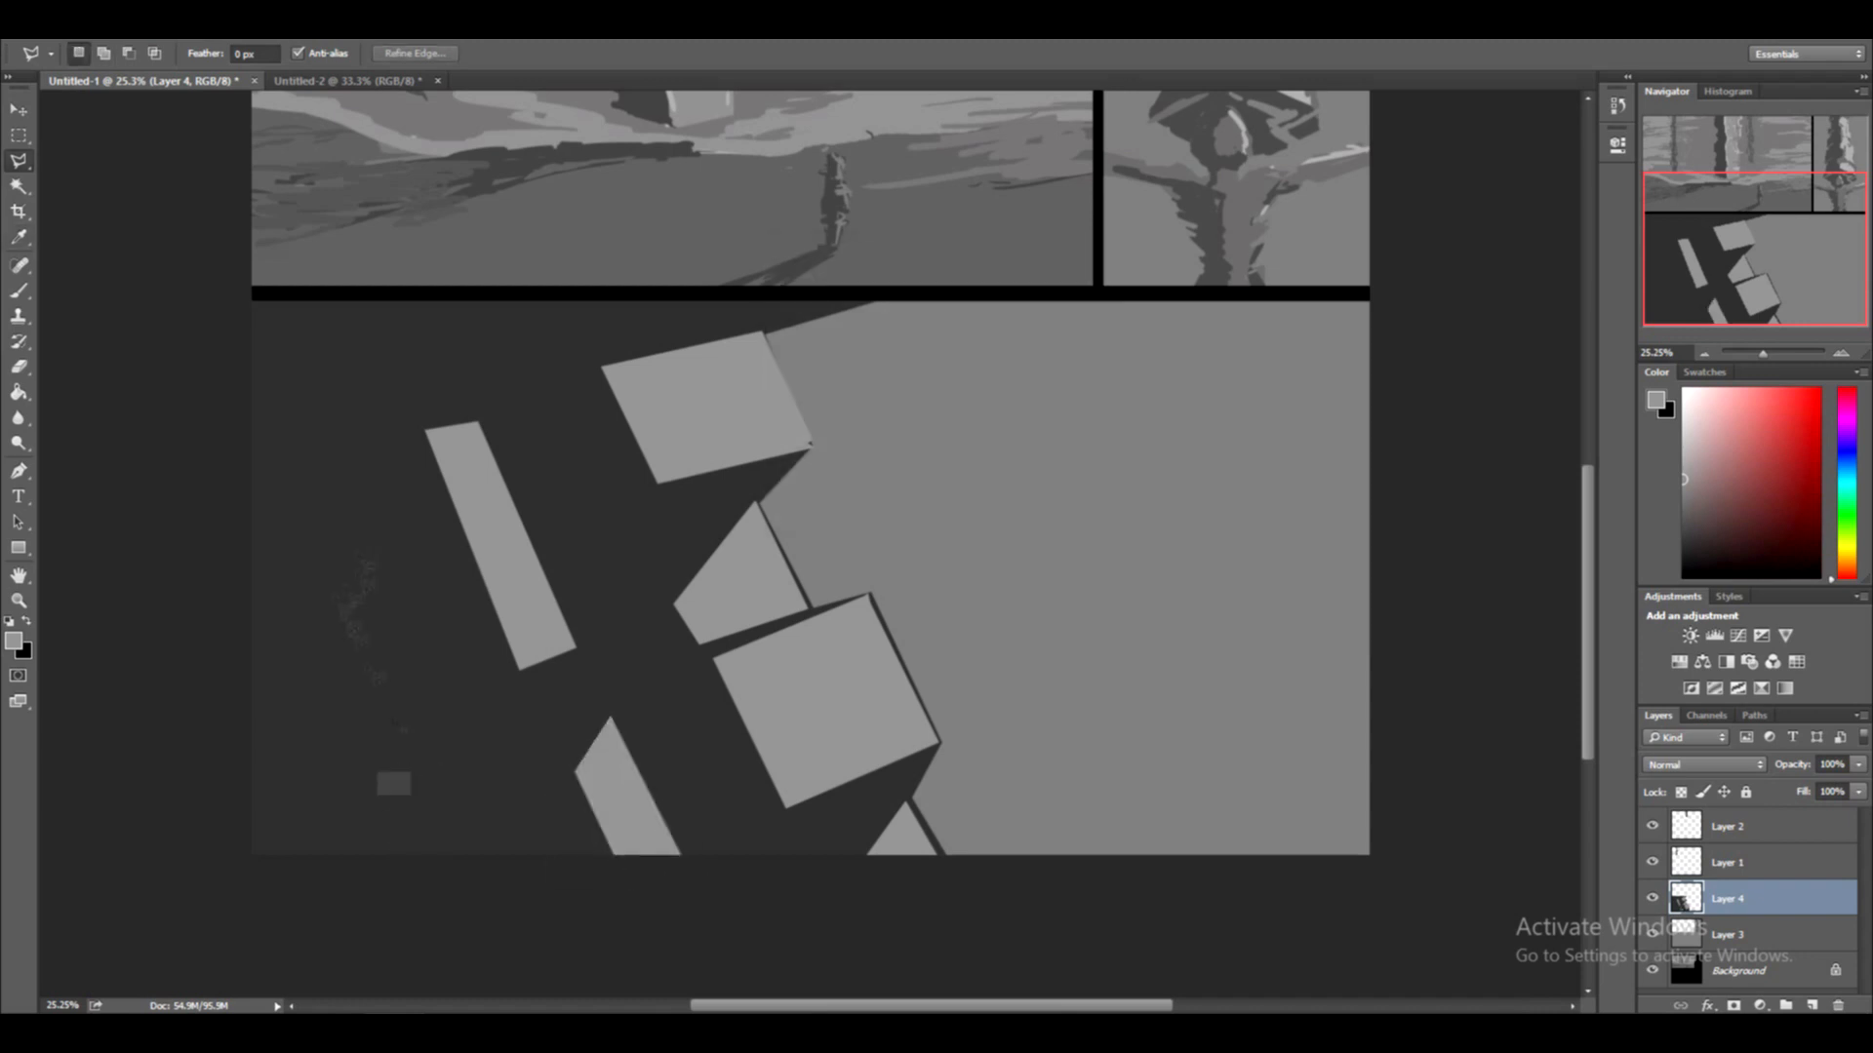
Lasso the left side faces of the lower and upper blocks, fill them with black, and deselect
double_click(786, 809)
key(alt+BackSpace)
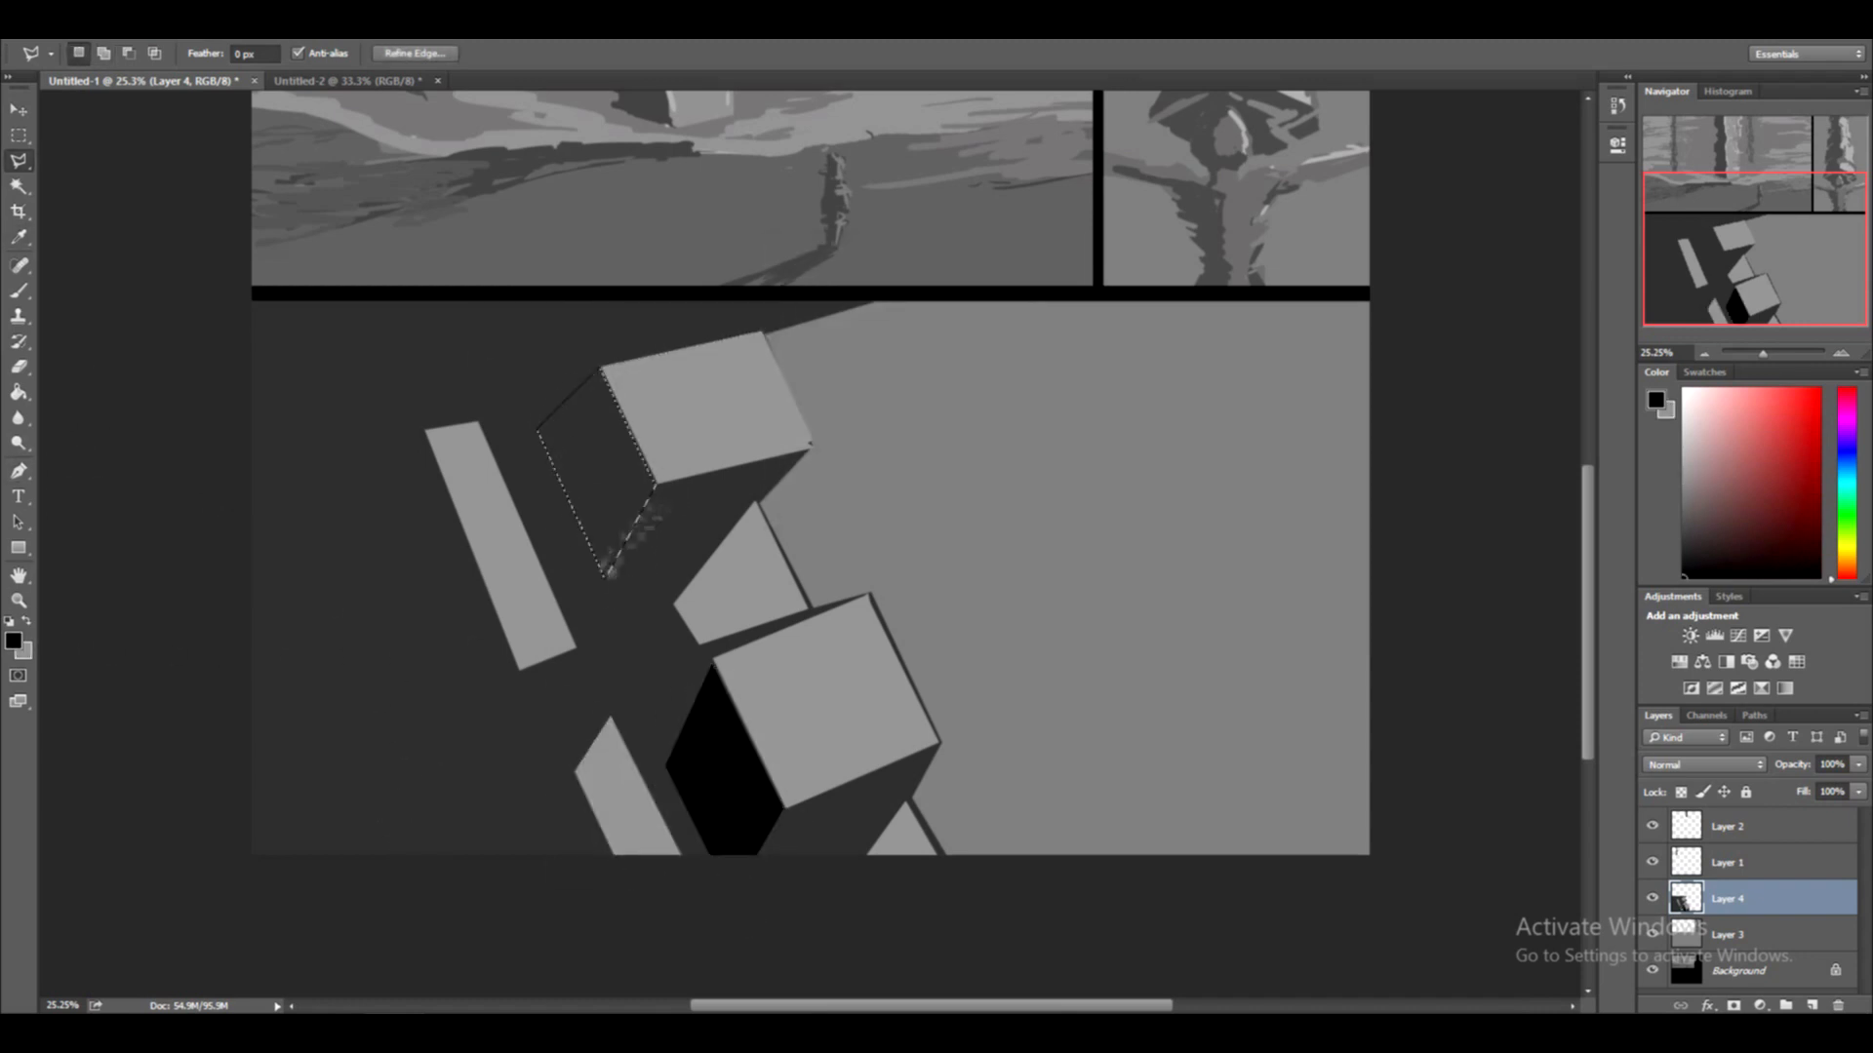
key(alt+BackSpace)
key(ctrl+d)
Choose a dark grey and, with a smaller brush, paint narrow stripes across the upper block's light face
click(13, 640)
click(684, 432)
click(1133, 265)
key(bracketleft)
key(bracketleft)
key(bracketleft)
key(bracketleft)
key(bracketleft)
key(bracketleft)
key(bracketleft)
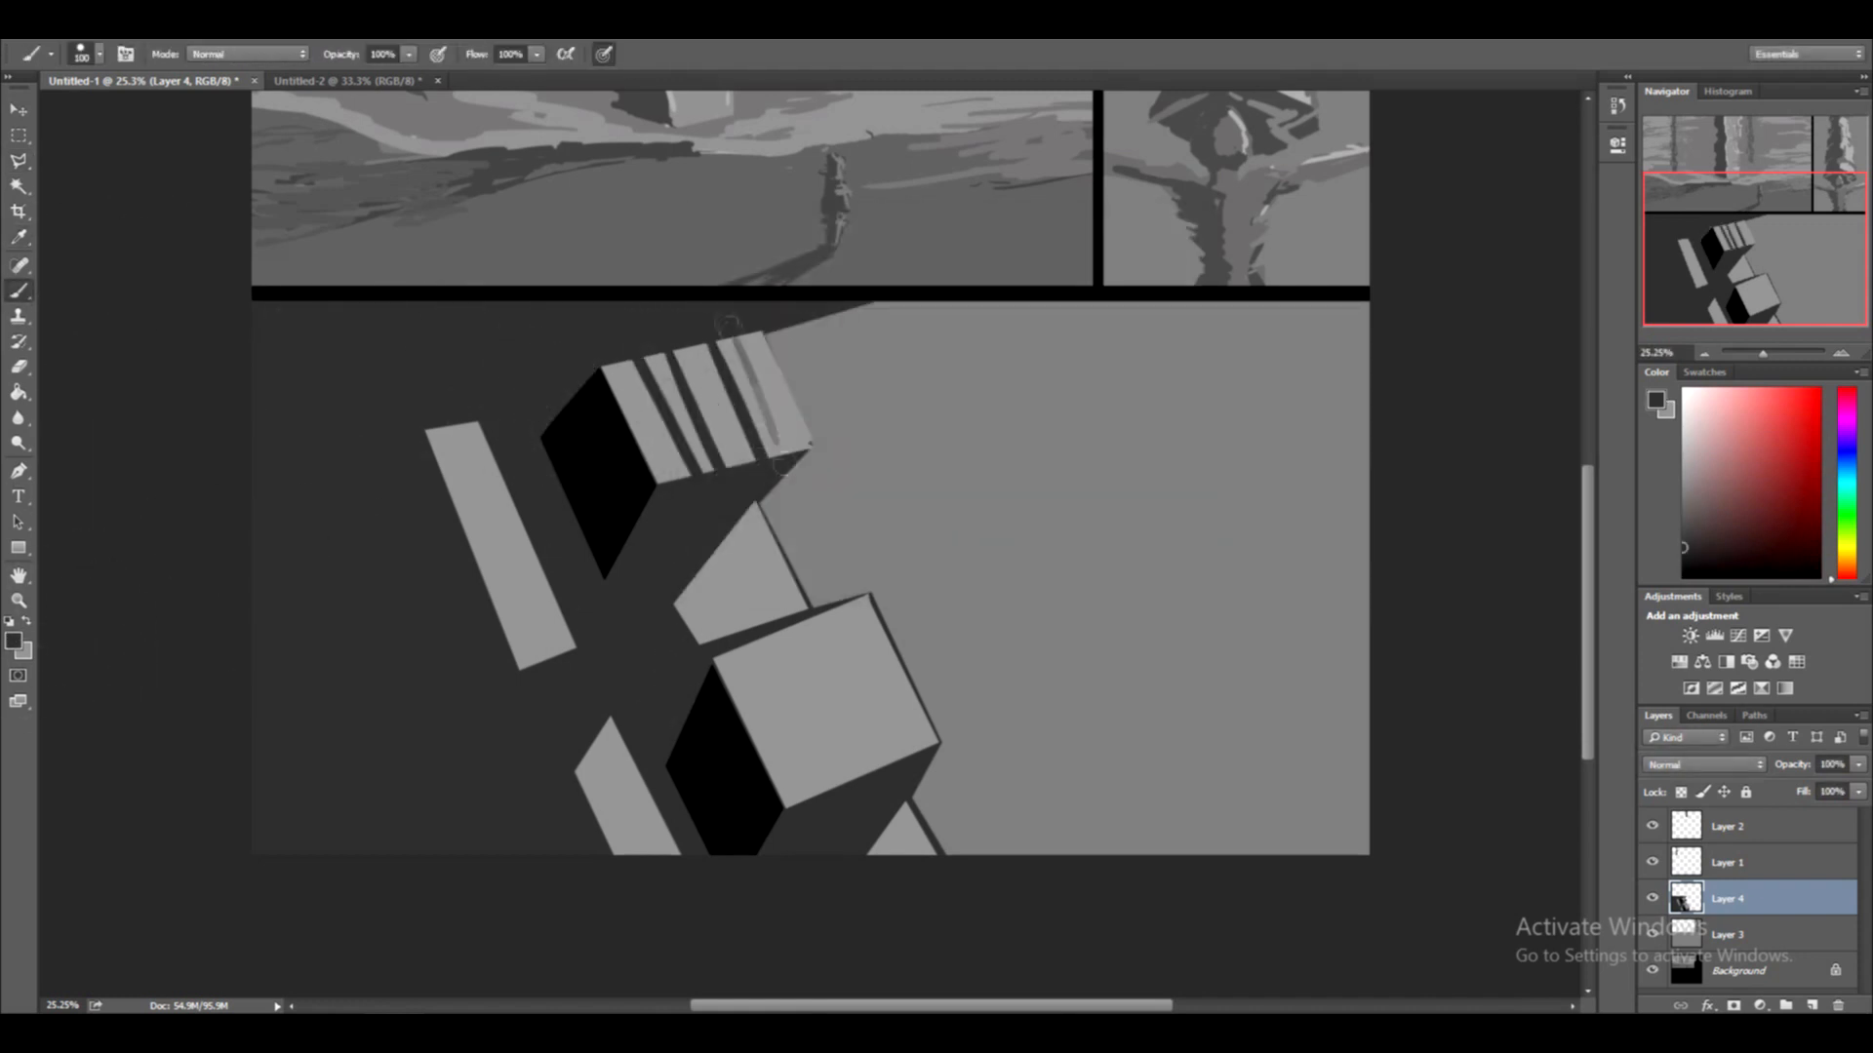
Stripe the lower block's light face in dark grey and paint black shading beneath the blocks and around the slanted slabs
click(13, 641)
click(680, 468)
click(1132, 244)
click(14, 641)
click(677, 492)
click(1133, 243)
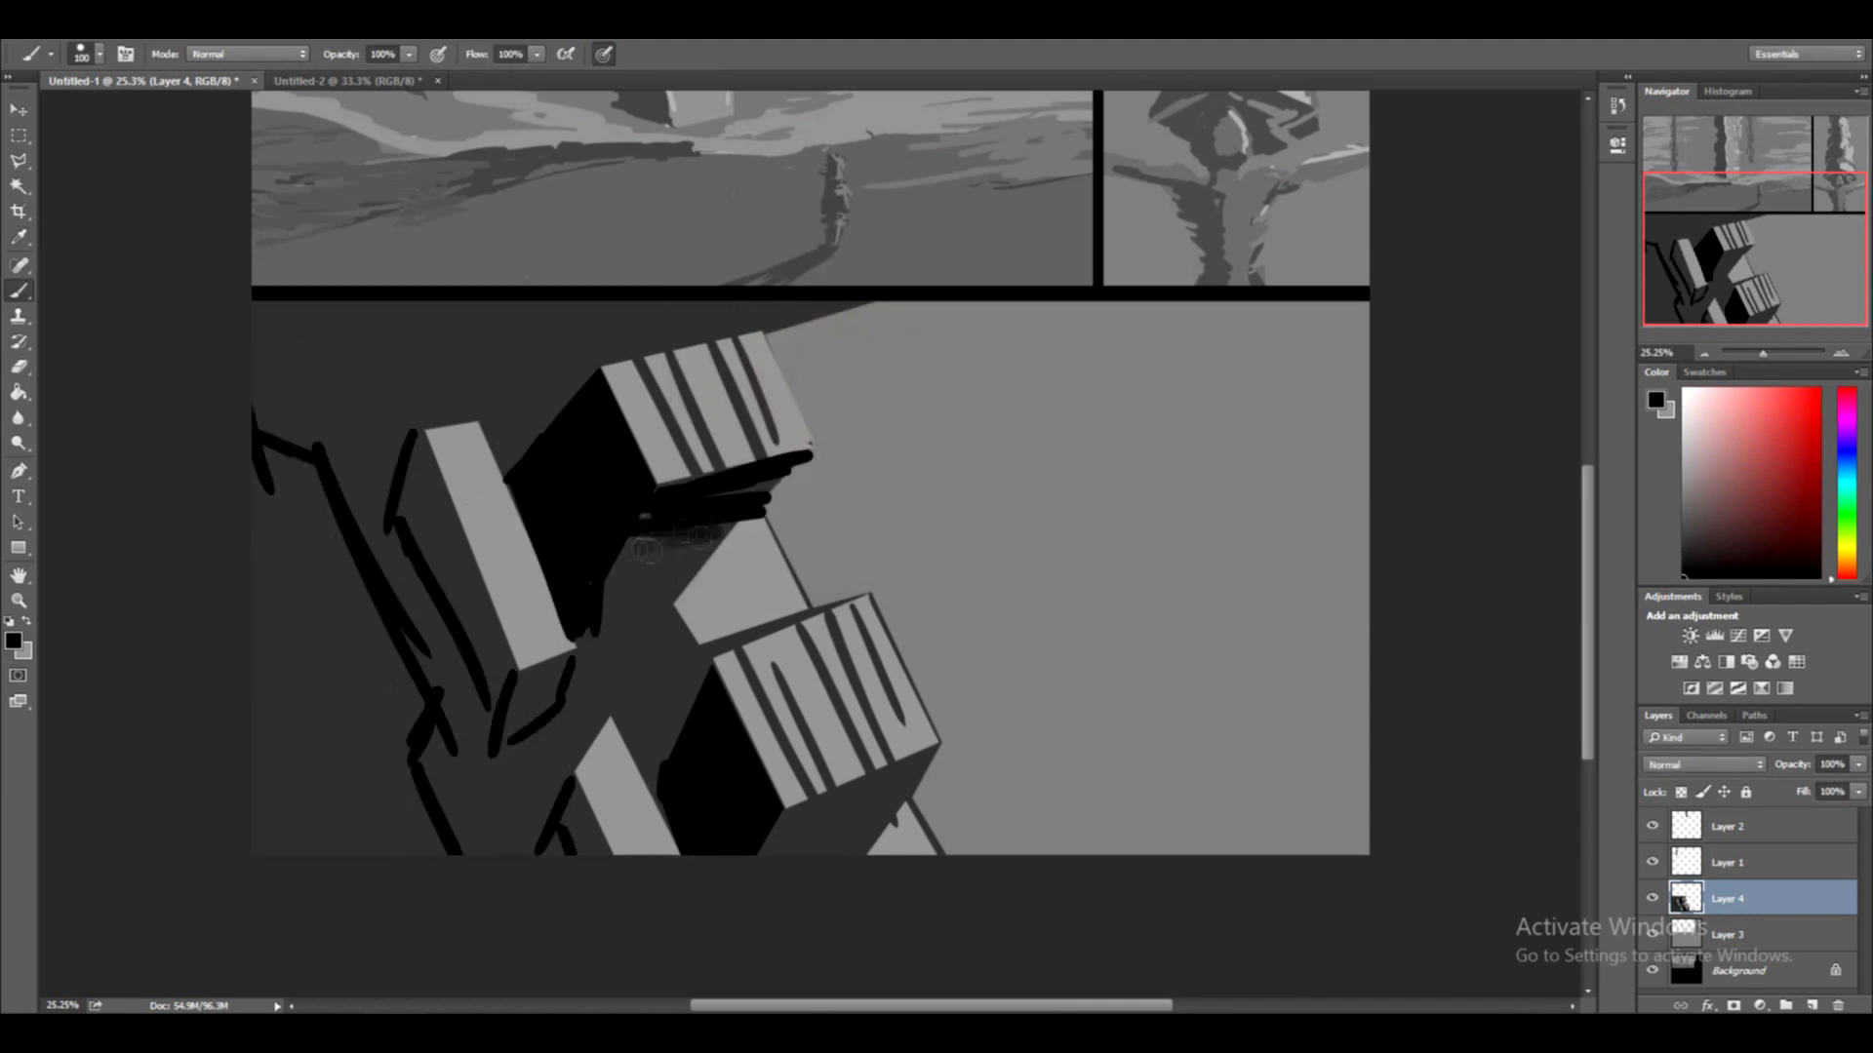
mouse_move(410, 508)
mouse_down()
mouse_move(292, 761)
mouse_move(293, 468)
mouse_up()
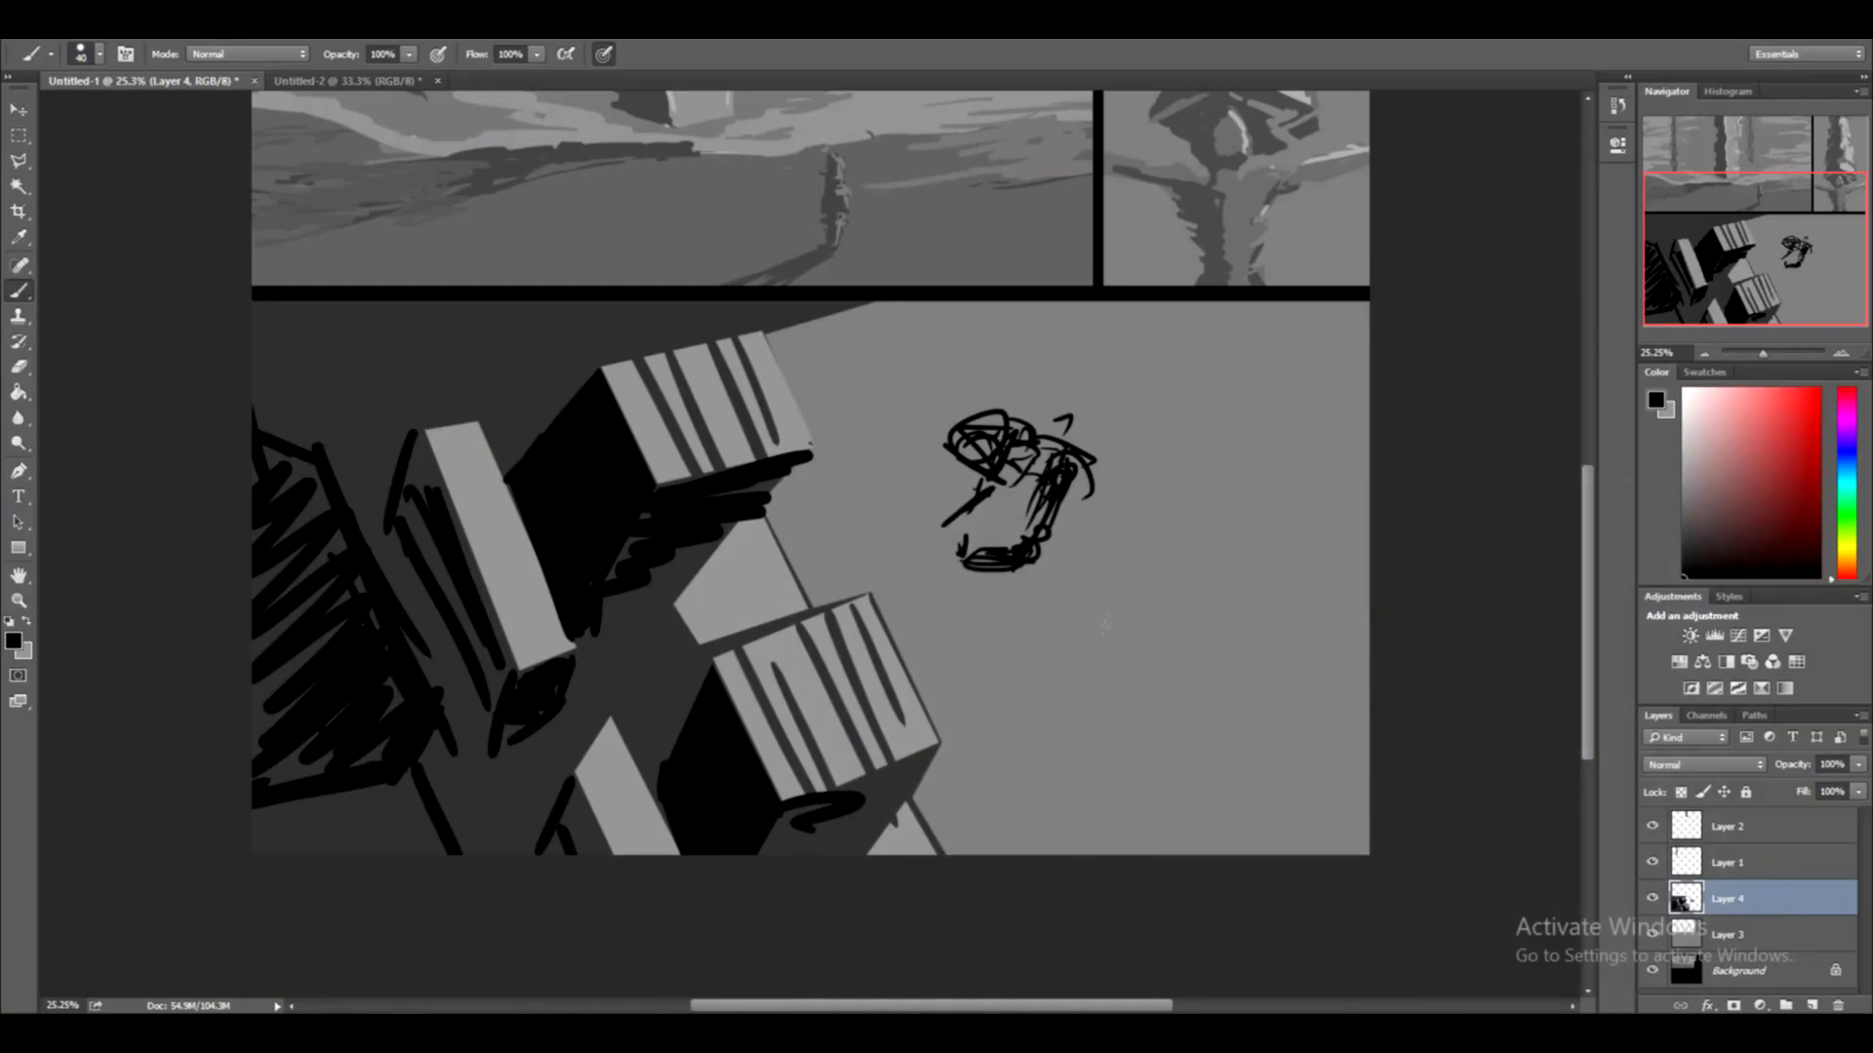
Cover the scribbled figure sketch by filling a rectangular selection around it with the panel's background grey
key(x)
click(15, 641)
click(1130, 782)
key(Return)
key(m)
drag(1173, 360, 894, 647)
key(alt+BackSpace)
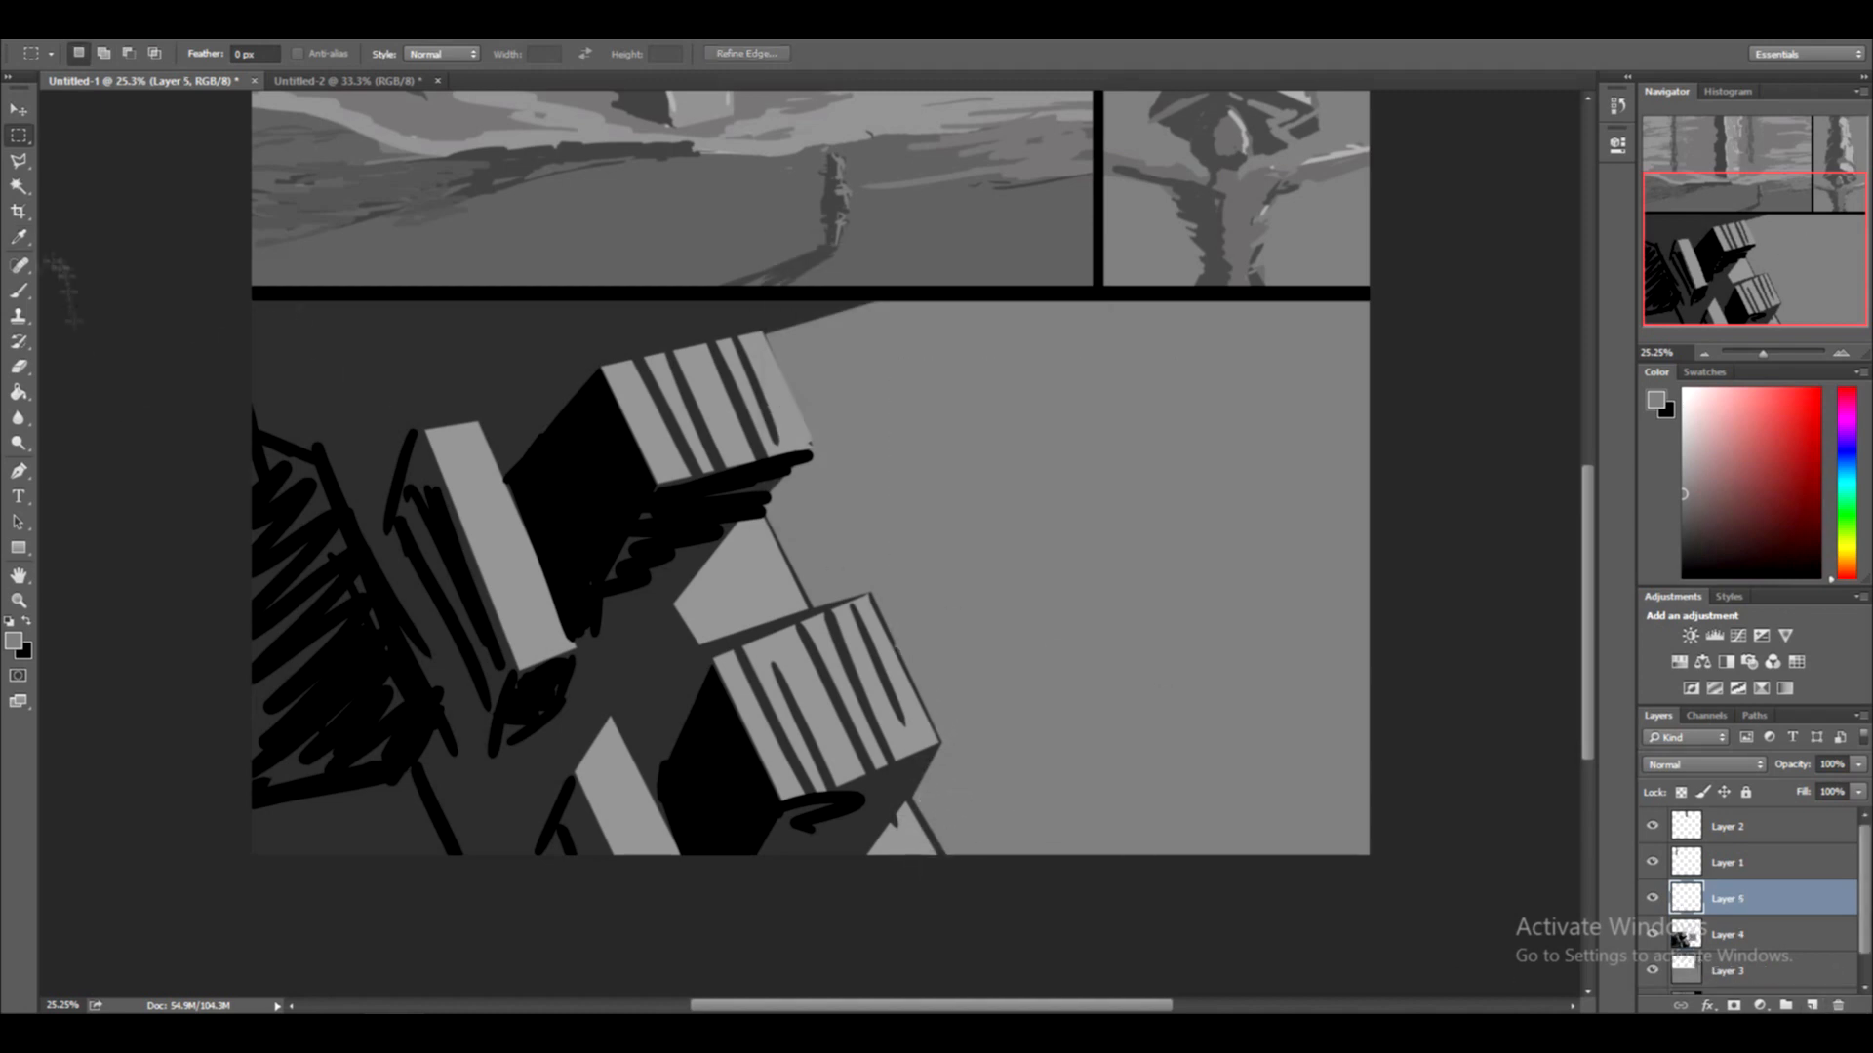
Paint a black curled-up figure on the new layer, in the open grey area beside the blocks
click(27, 621)
click(18, 315)
click(1024, 449)
click(964, 414)
click(17, 292)
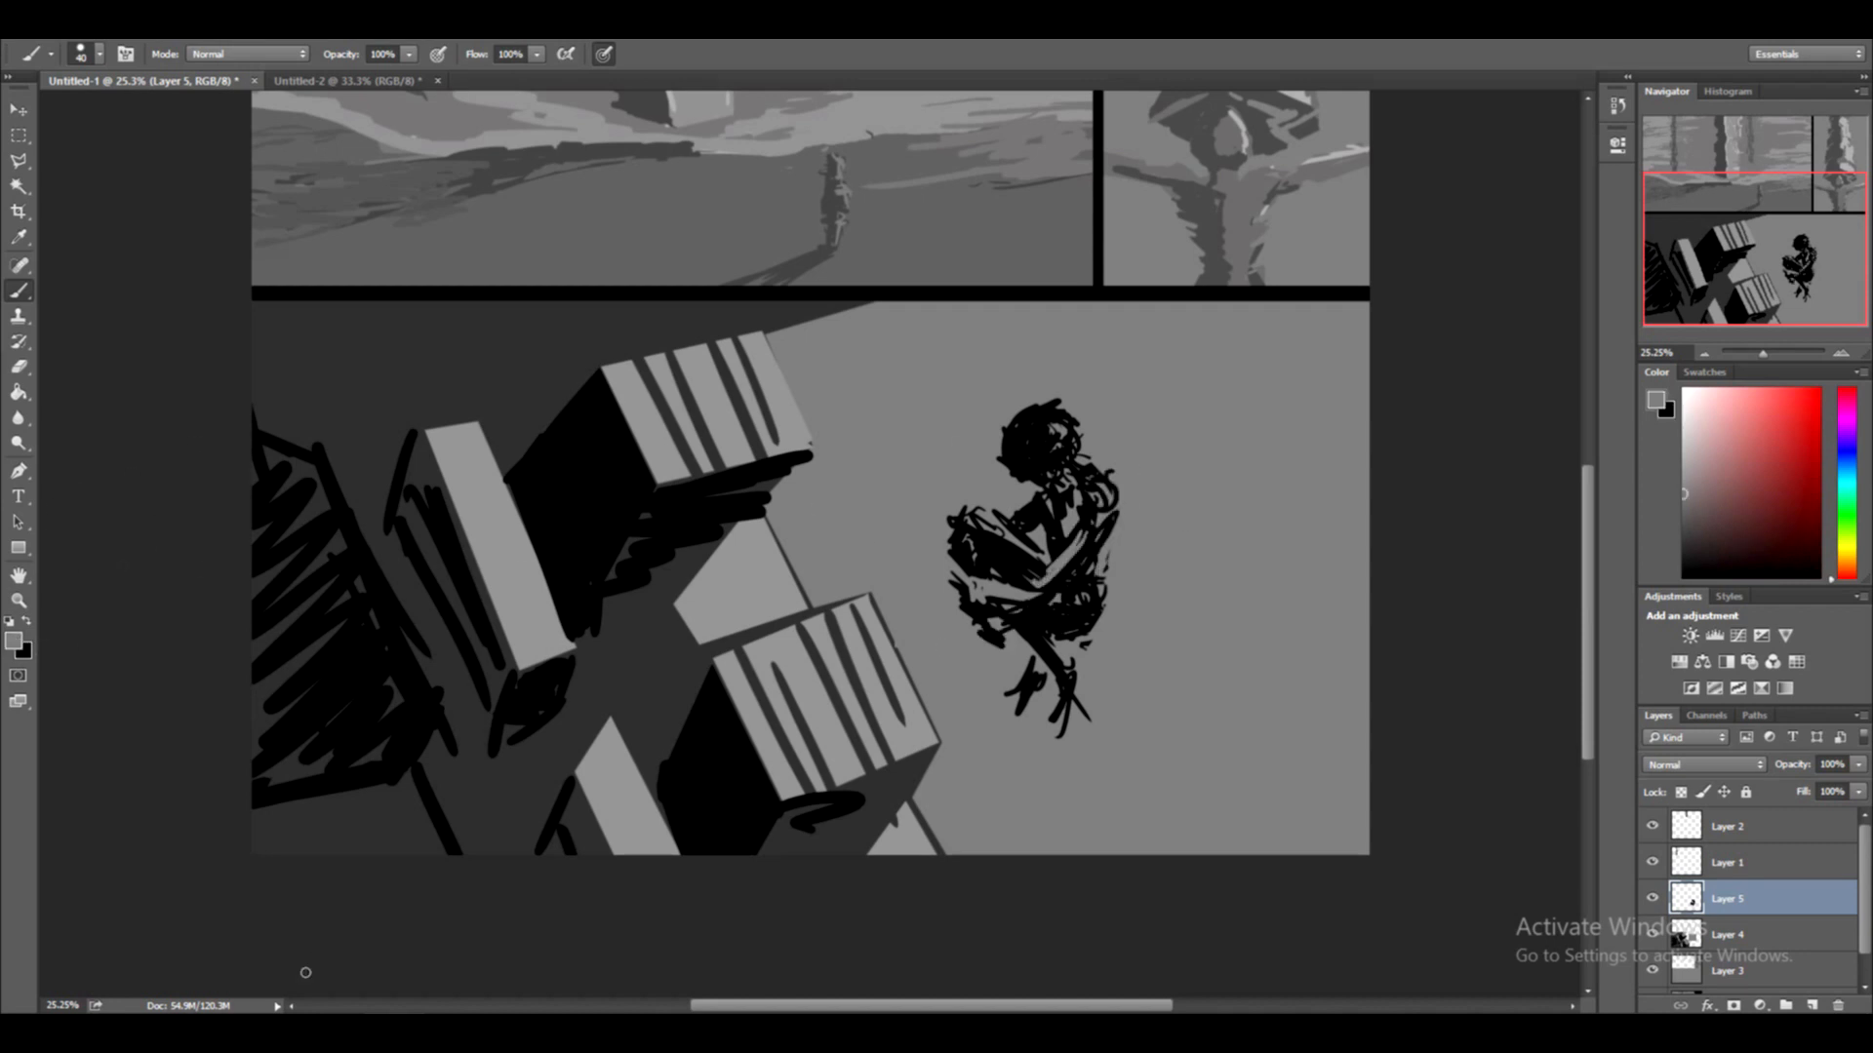
Shrink the curled-up figure, move it closer to the blocks and flip it vertically so its head points down
key(ctrl+t)
shift+drag(947, 399, 1060, 579)
mouse_move(1131, 558)
mouse_down()
mouse_move(1080, 583)
mouse_move(991, 452)
mouse_move(976, 468)
mouse_up()
right_click(1084, 644)
click(1172, 914)
key(Return)
key(b)
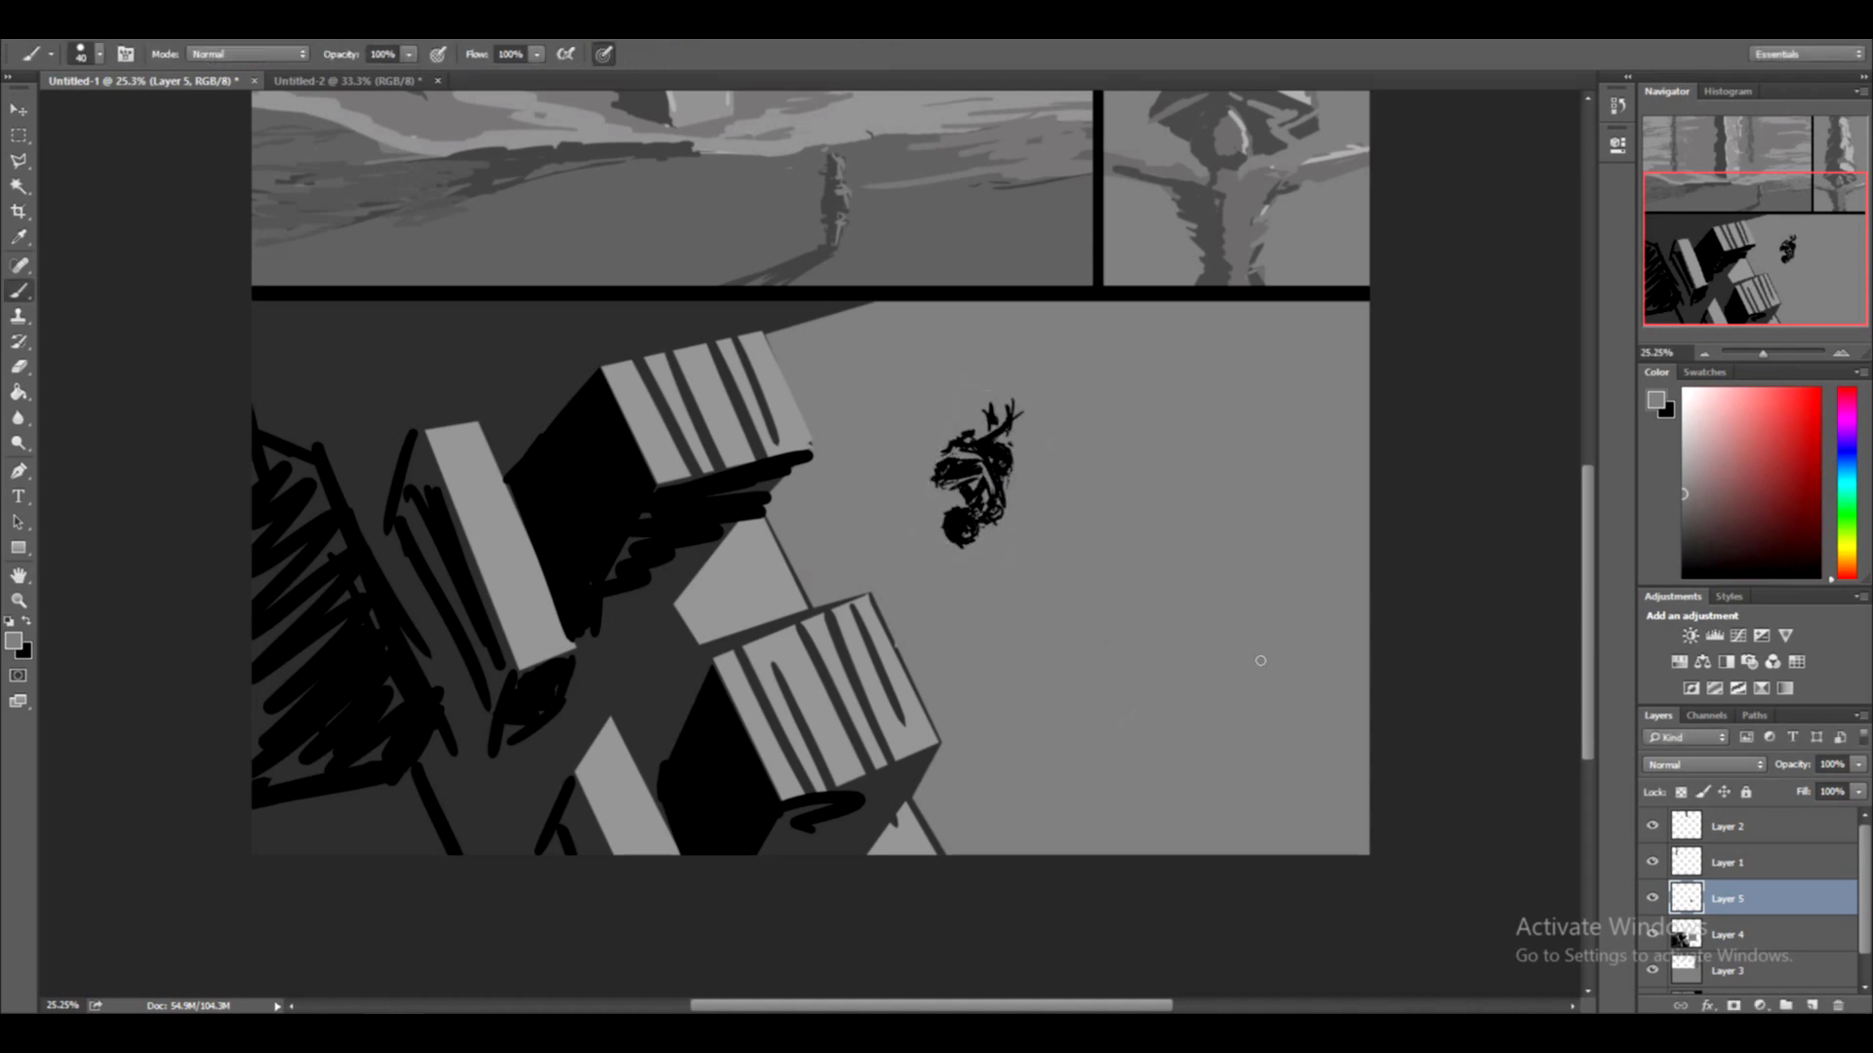
Merge the visible layers and fade the selected bottom panel by narrowing its Levels output range from both ends, then deselect
right_click(1730, 898)
click(1566, 659)
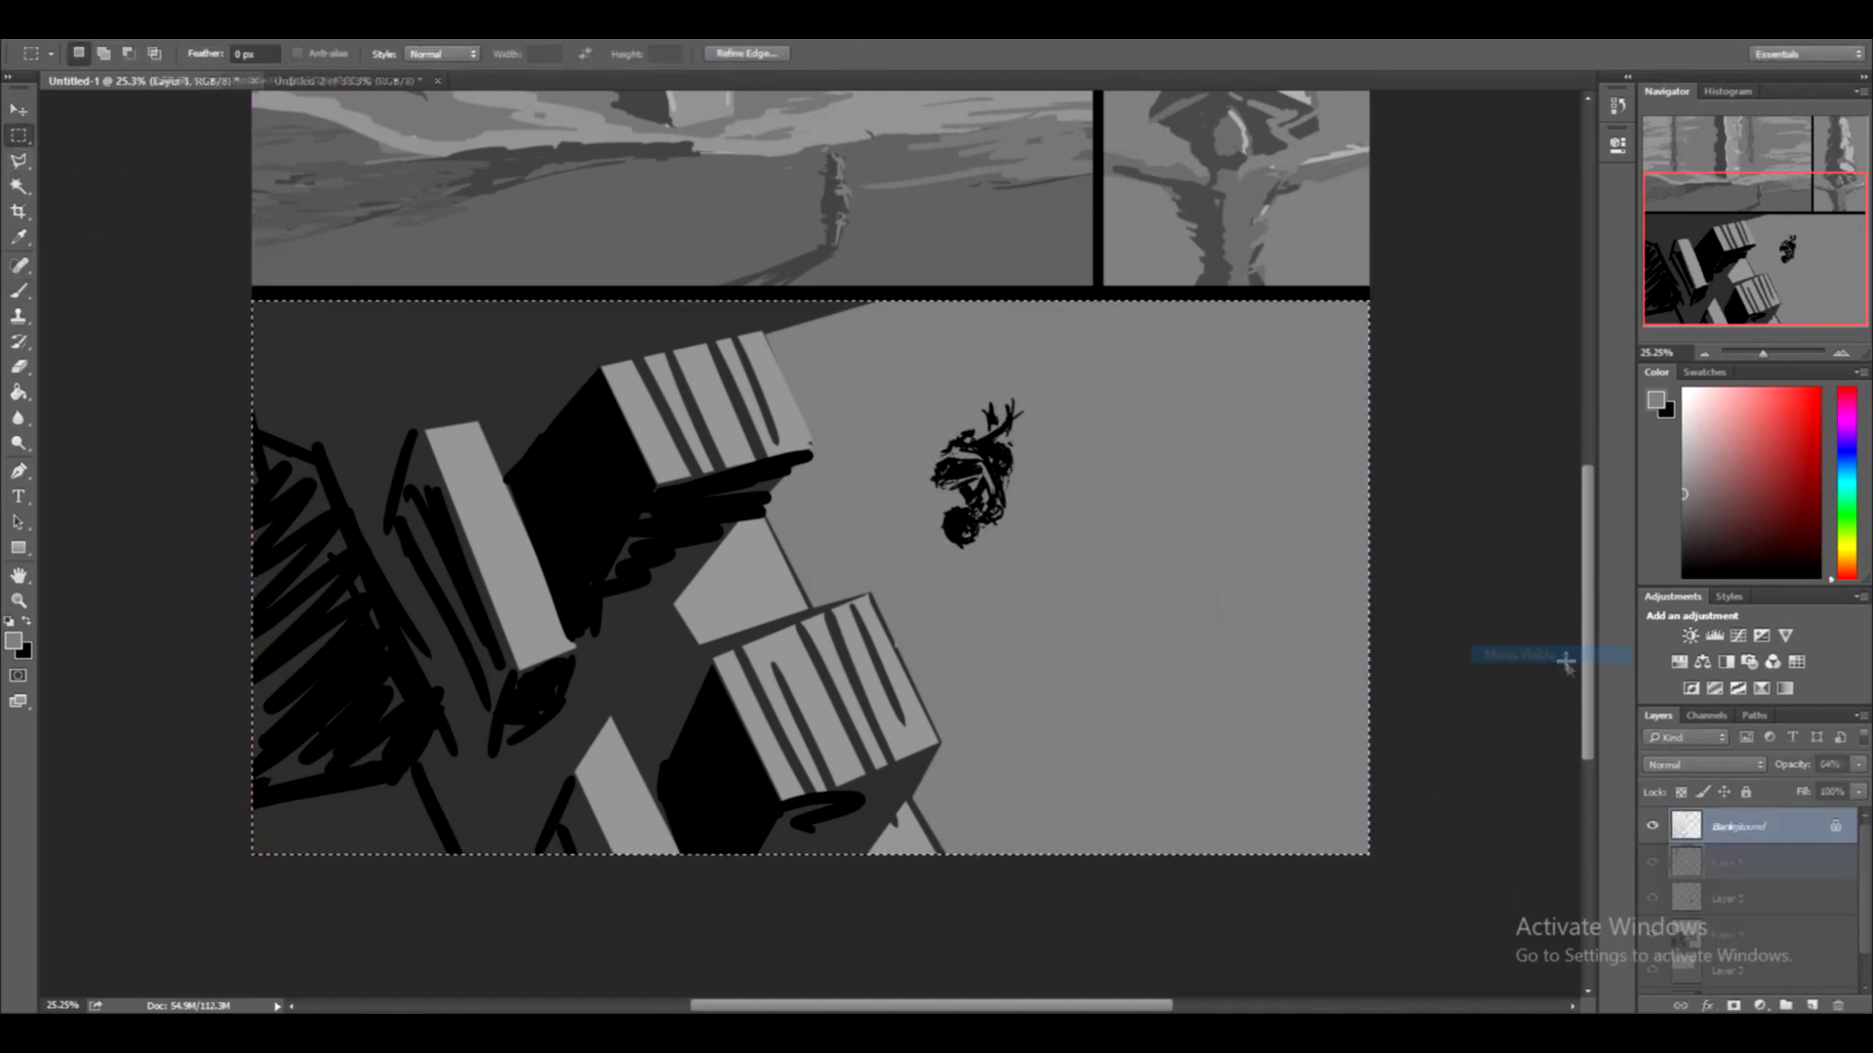
click(1705, 354)
click(1705, 354)
key(ctrl+l)
drag(185, 452, 255, 454)
drag(433, 452, 391, 453)
click(507, 180)
key(ctrl+d)
Choose a light grey and paint horizontal cloud streaks in the upper right corner of the bottom panel
click(13, 641)
click(1053, 766)
click(1133, 266)
key(ctrl+d)
key(b)
click(14, 641)
click(673, 332)
click(1133, 266)
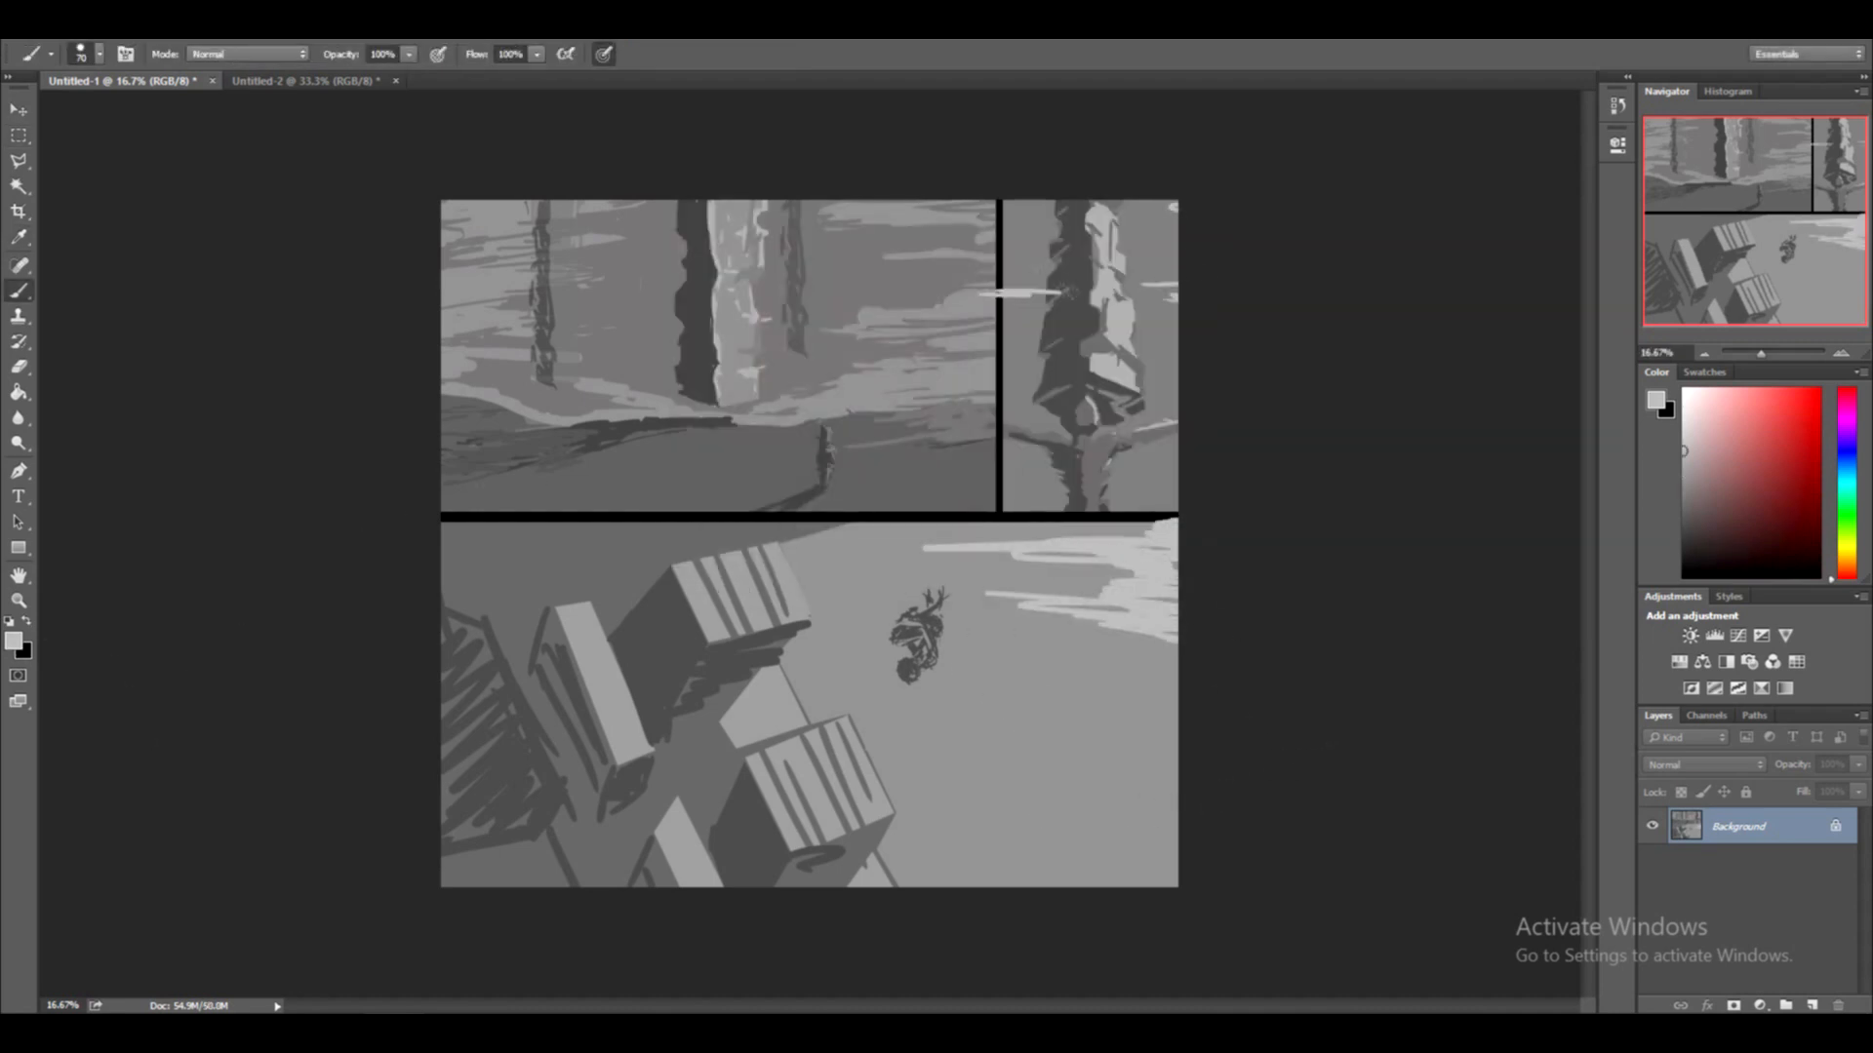
Choose a mid grey and paint darker accents among the light cloud streaks in the bottom panel
click(14, 640)
click(673, 423)
click(1132, 266)
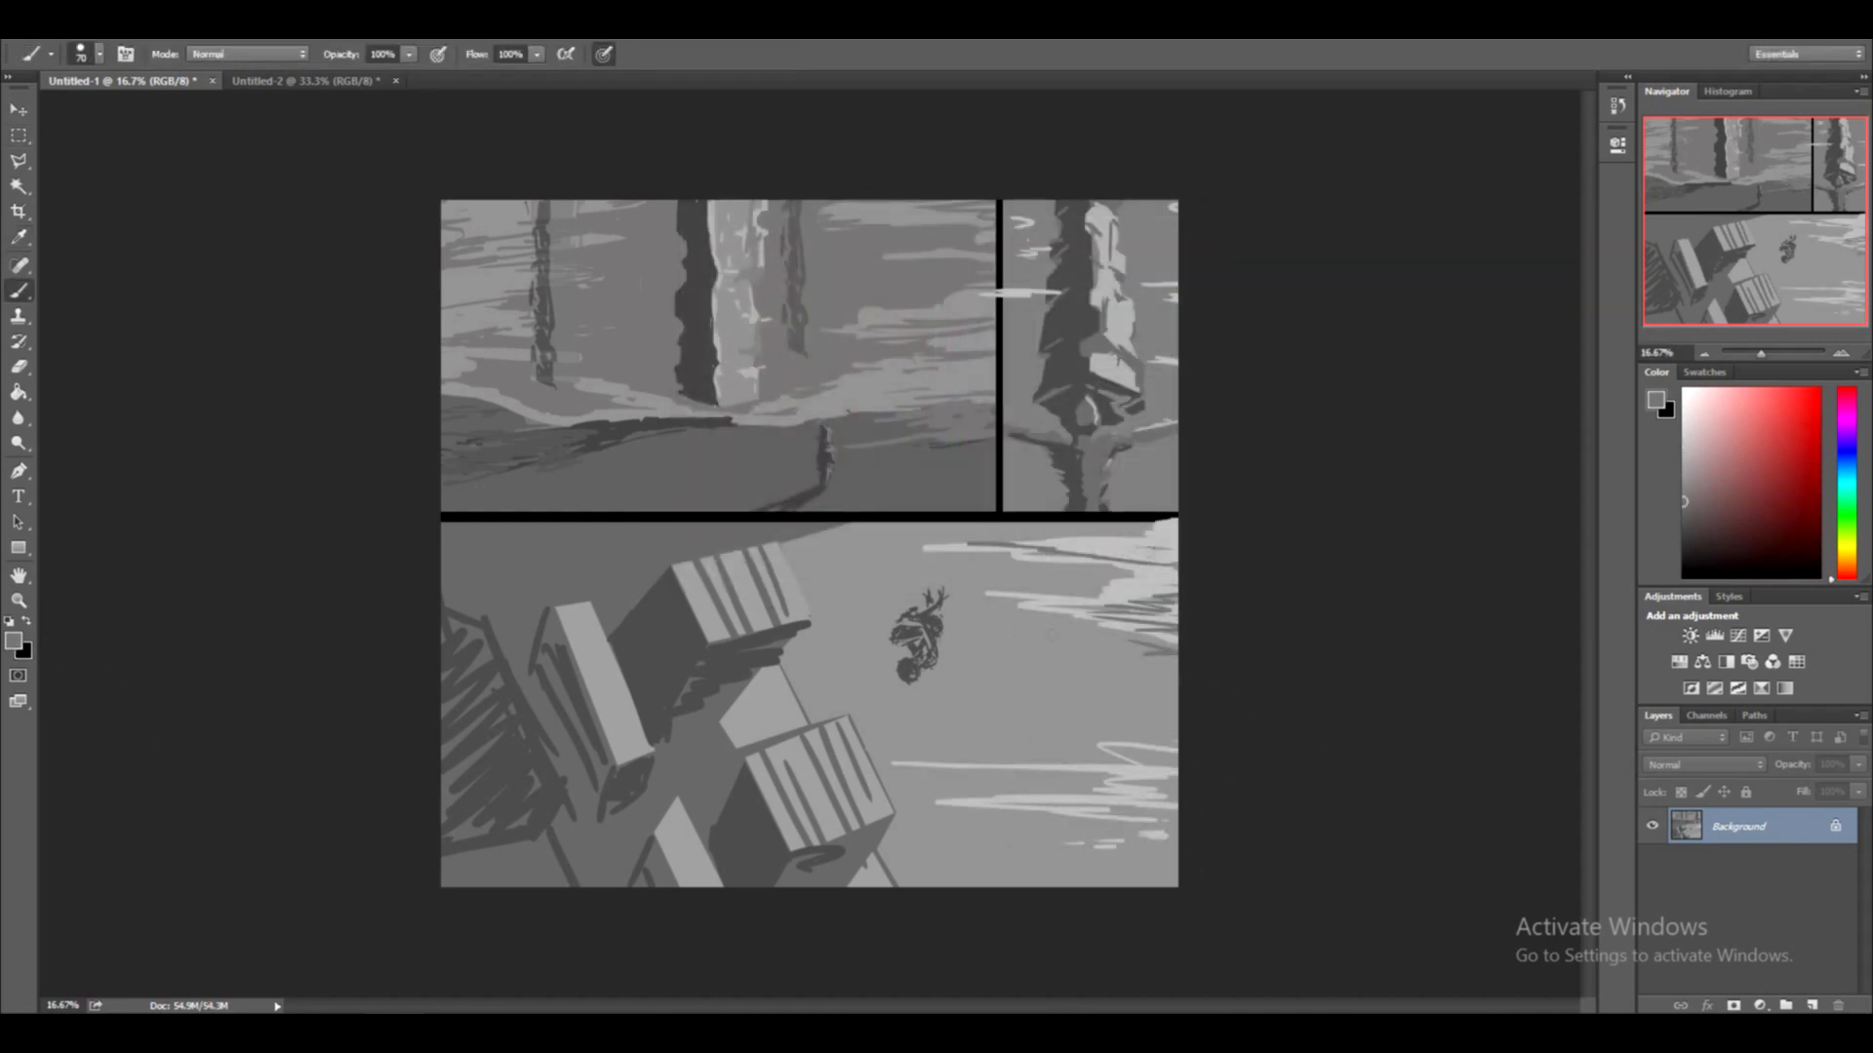
Copy a pillar from the upper panels to a new layer and place it over the right part of the bottom panel
click(668, 177)
key(ctrl+j)
mouse_move(731, 302)
ctrl+mouse_down()
mouse_move(1112, 639)
mouse_move(1080, 613)
mouse_move(1036, 624)
ctrl+mouse_up()
key(ctrl+d)
Set the copied pillar to Multiply at 21% opacity and stretch it to the bottom edge of the panel
click(1705, 764)
click(1682, 431)
click(1858, 765)
drag(1854, 782, 1776, 783)
key(ctrl+t)
drag(1057, 729, 1056, 833)
key(Return)
key(w)
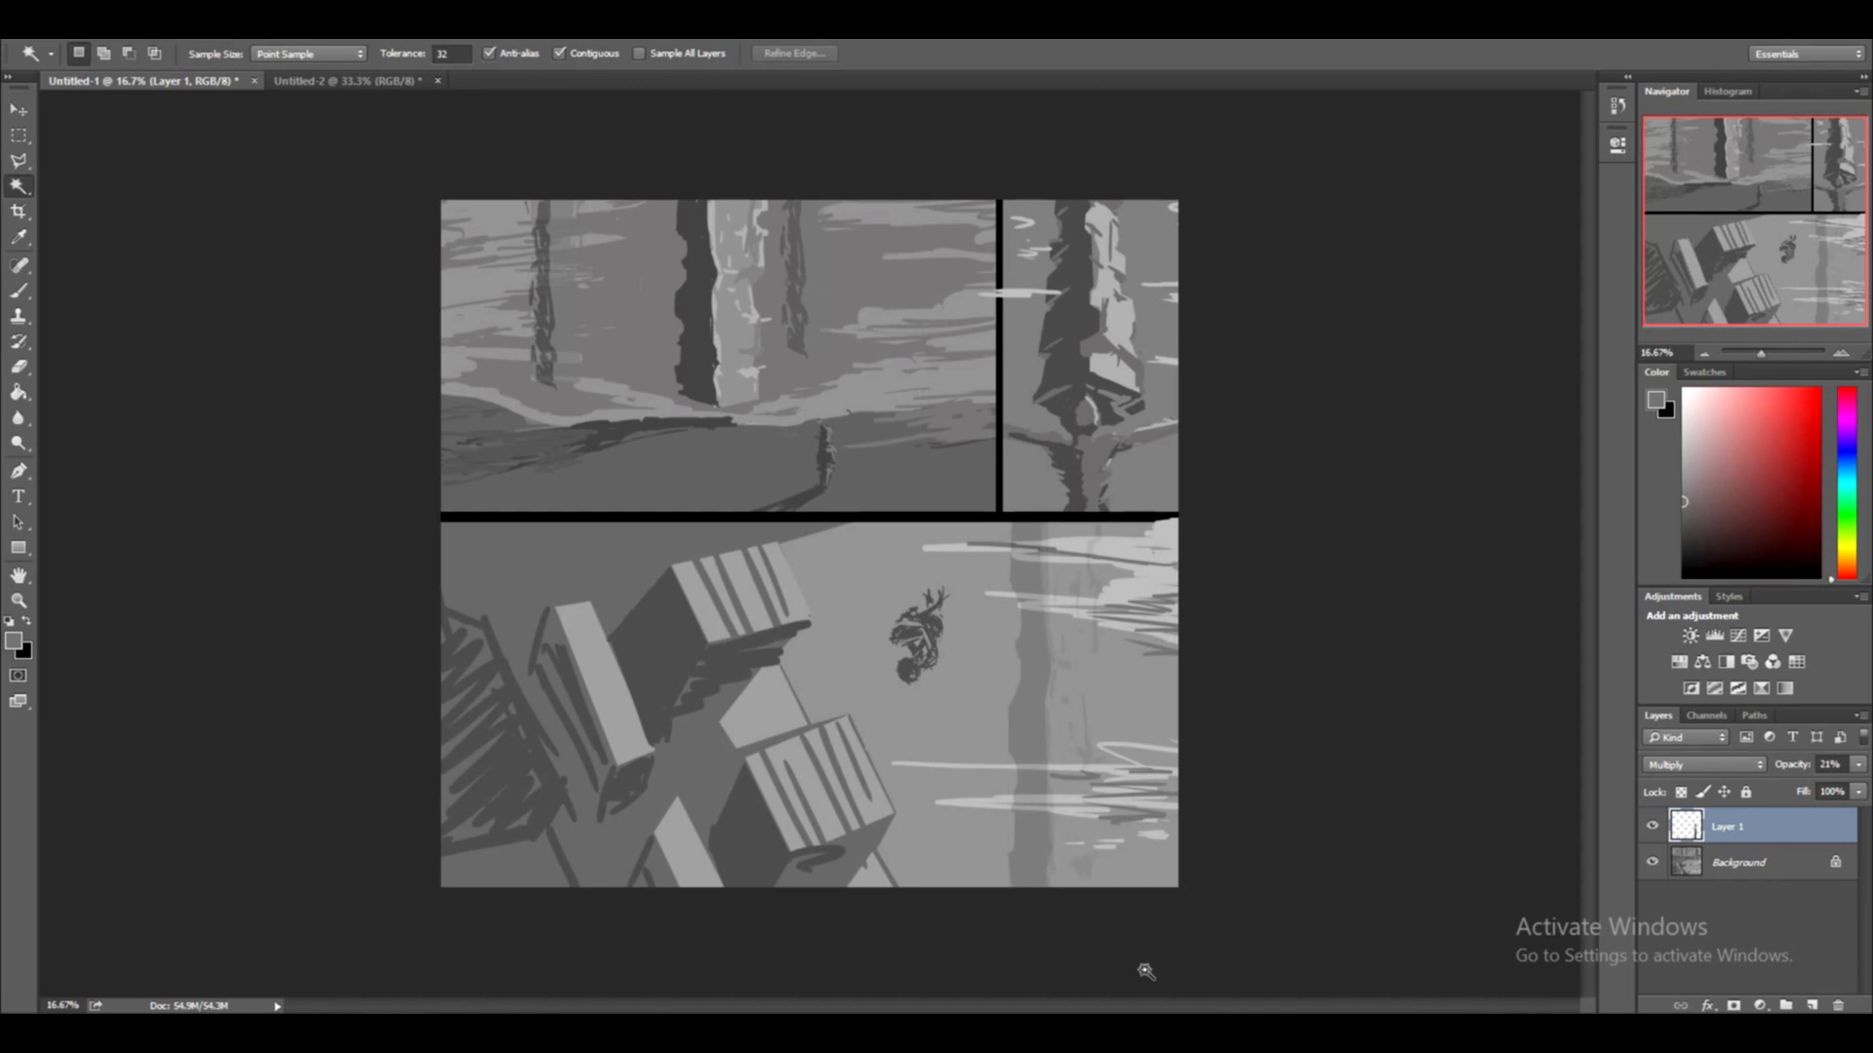
Paint light and dark streaks around the faint pillar and add small grey highlights to the standing figure in the landscape
click(14, 641)
click(1134, 267)
click(14, 641)
click(1133, 266)
key(b)
drag(1065, 845, 1169, 837)
click(1738, 862)
click(1727, 826)
key(alt+bracketleft)
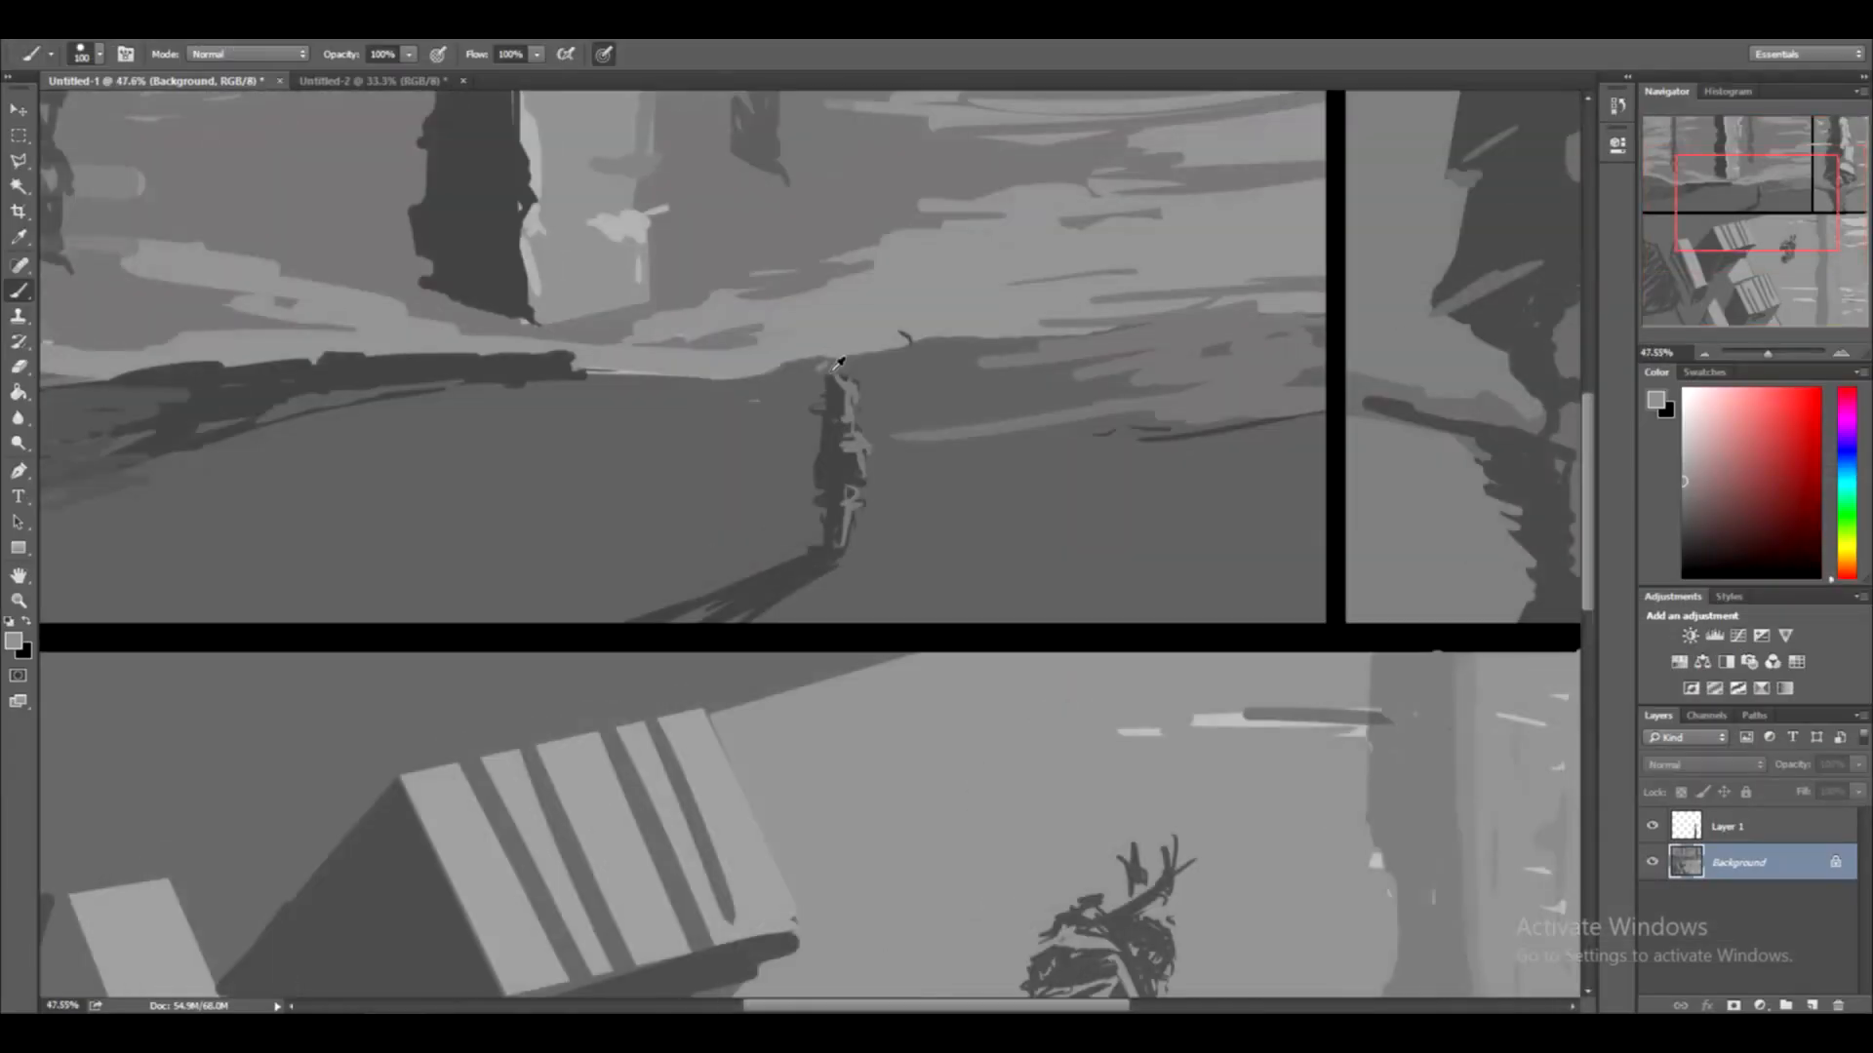
Choose red and circle the figure in each of the three panels
alt+scroll(837, 363, down, 2)
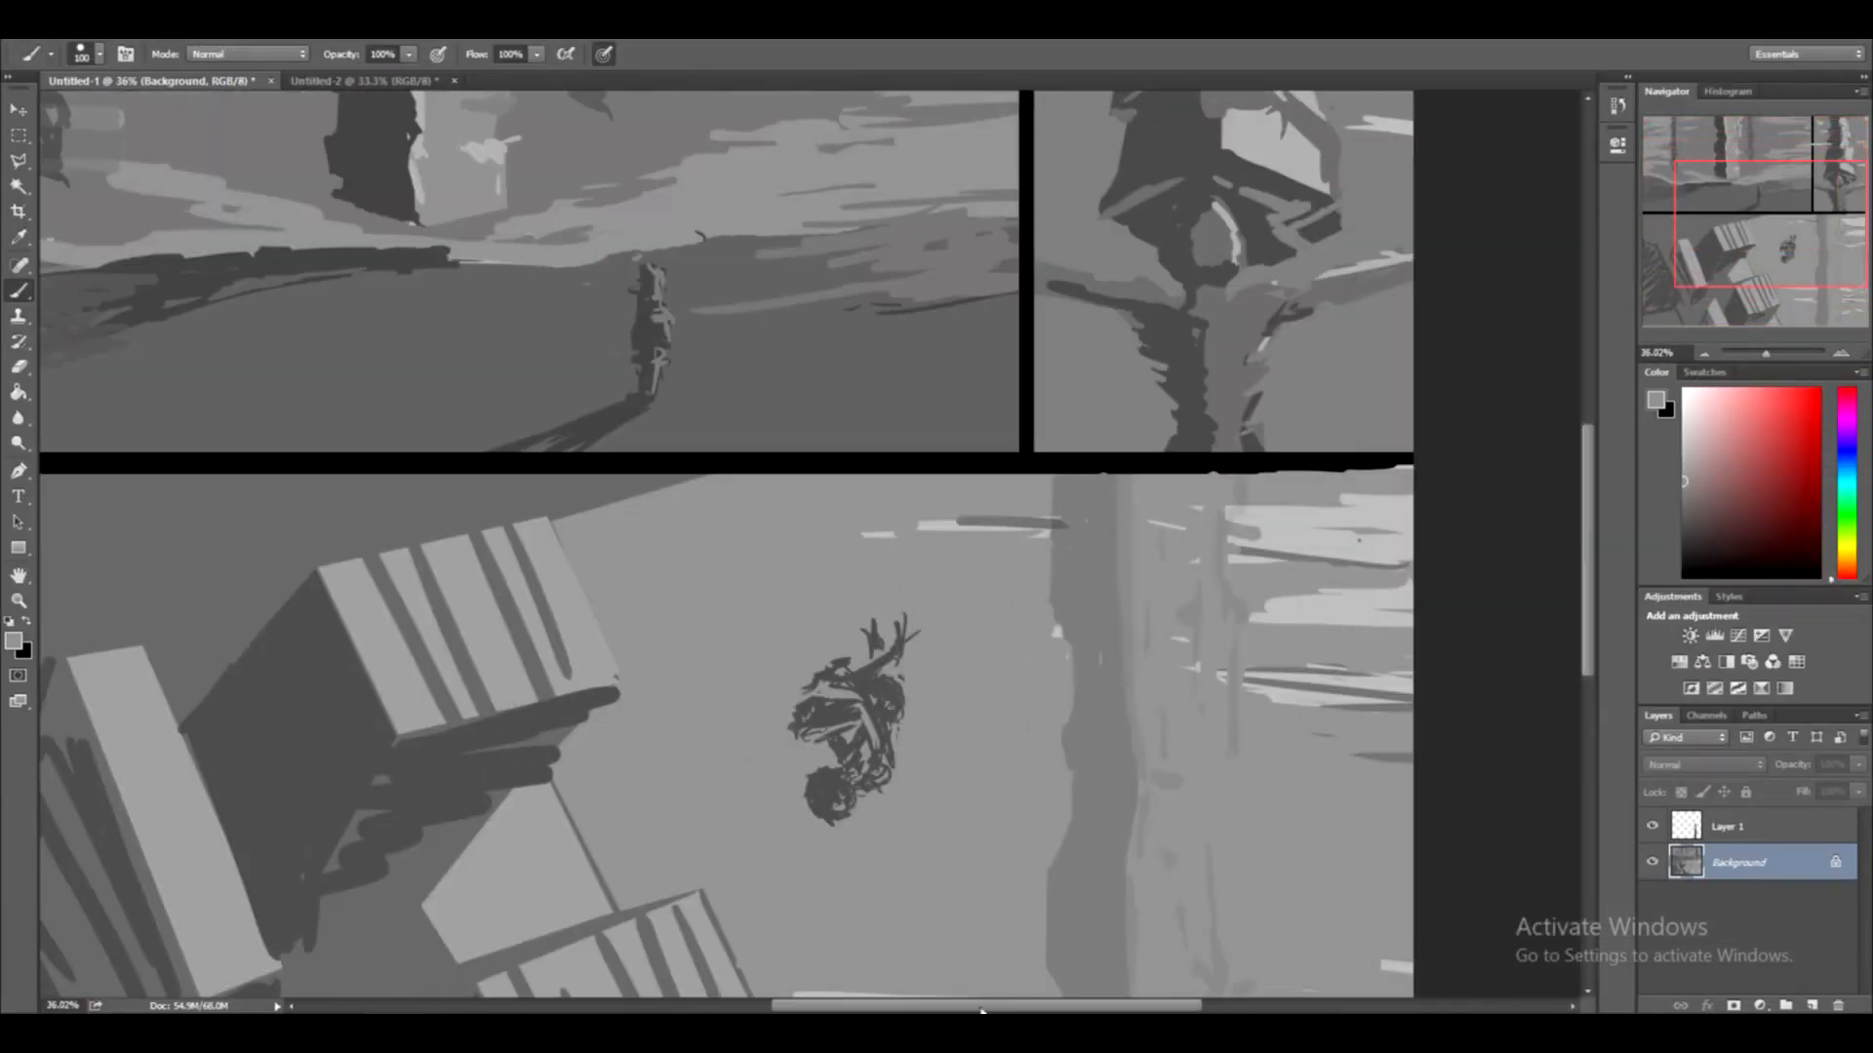
click(14, 641)
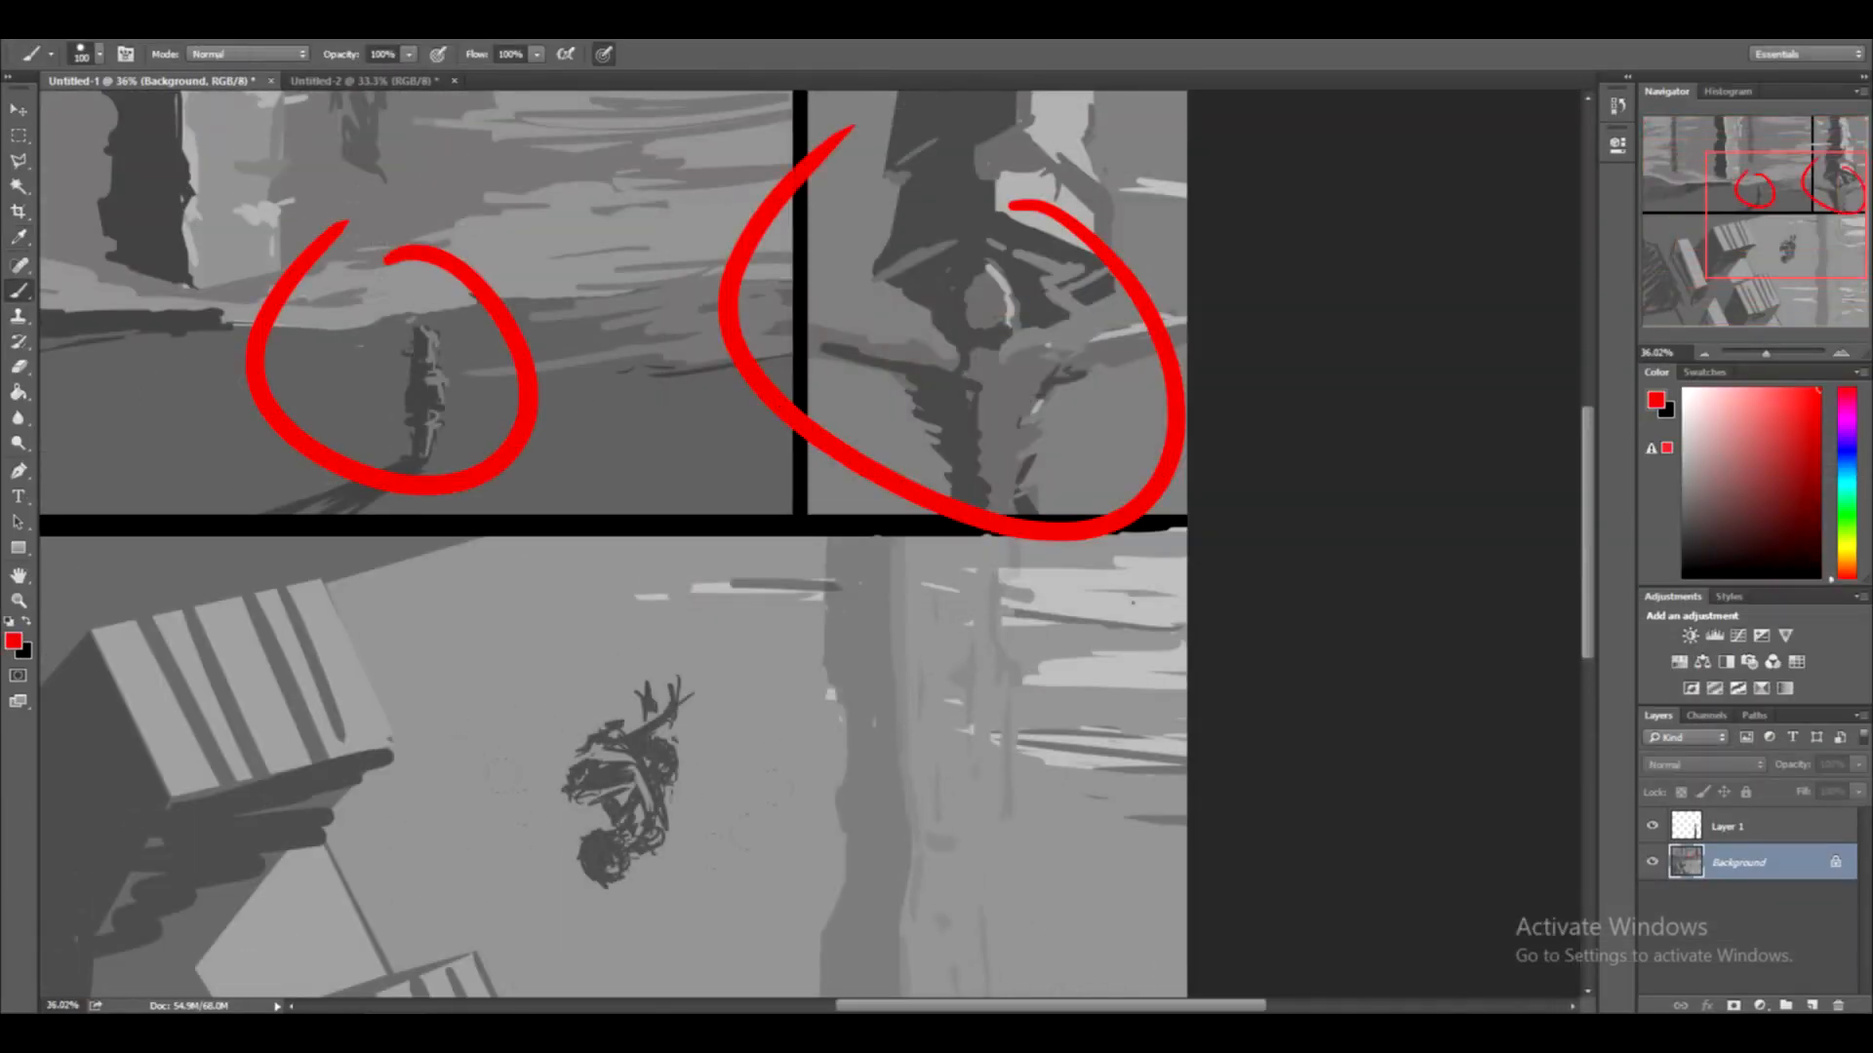
drag(505, 568, 669, 607)
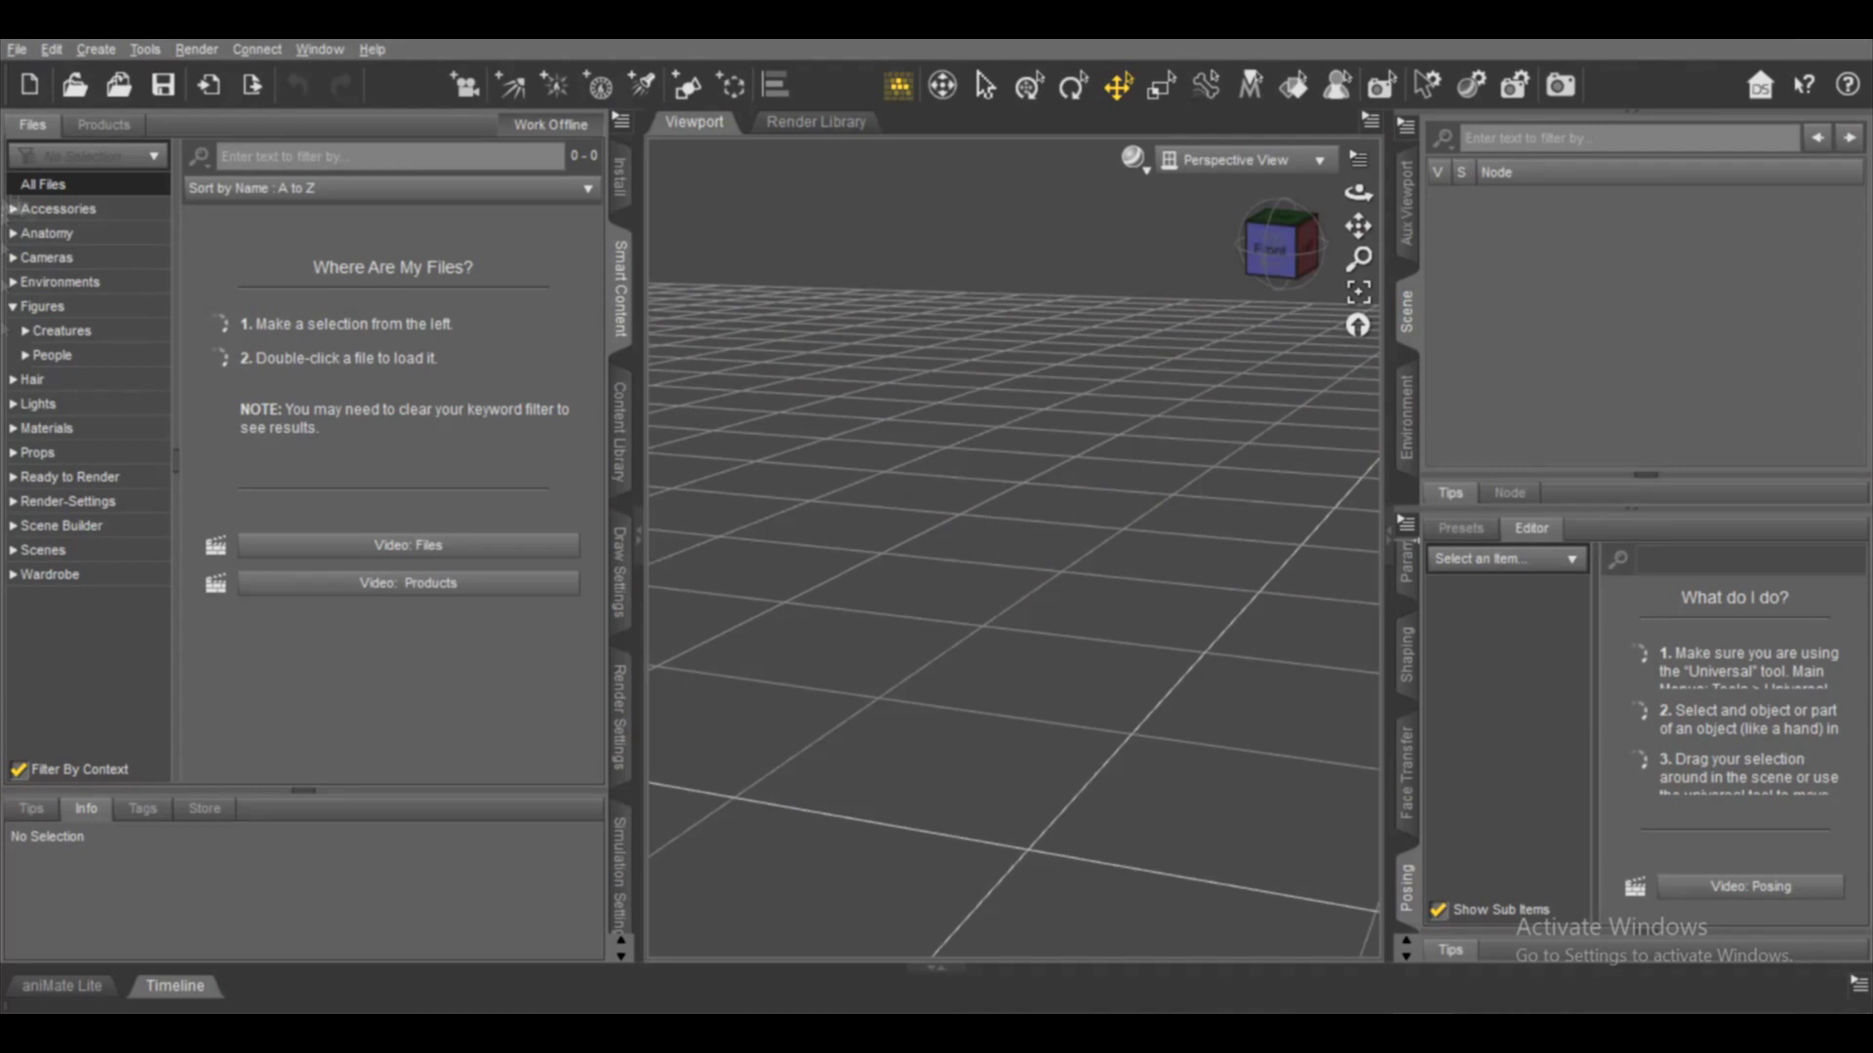
Switch to DAZ Studio, load the Genesis 2 Base Female figure and apply pose 13 to it
click(42, 306)
double_click(242, 261)
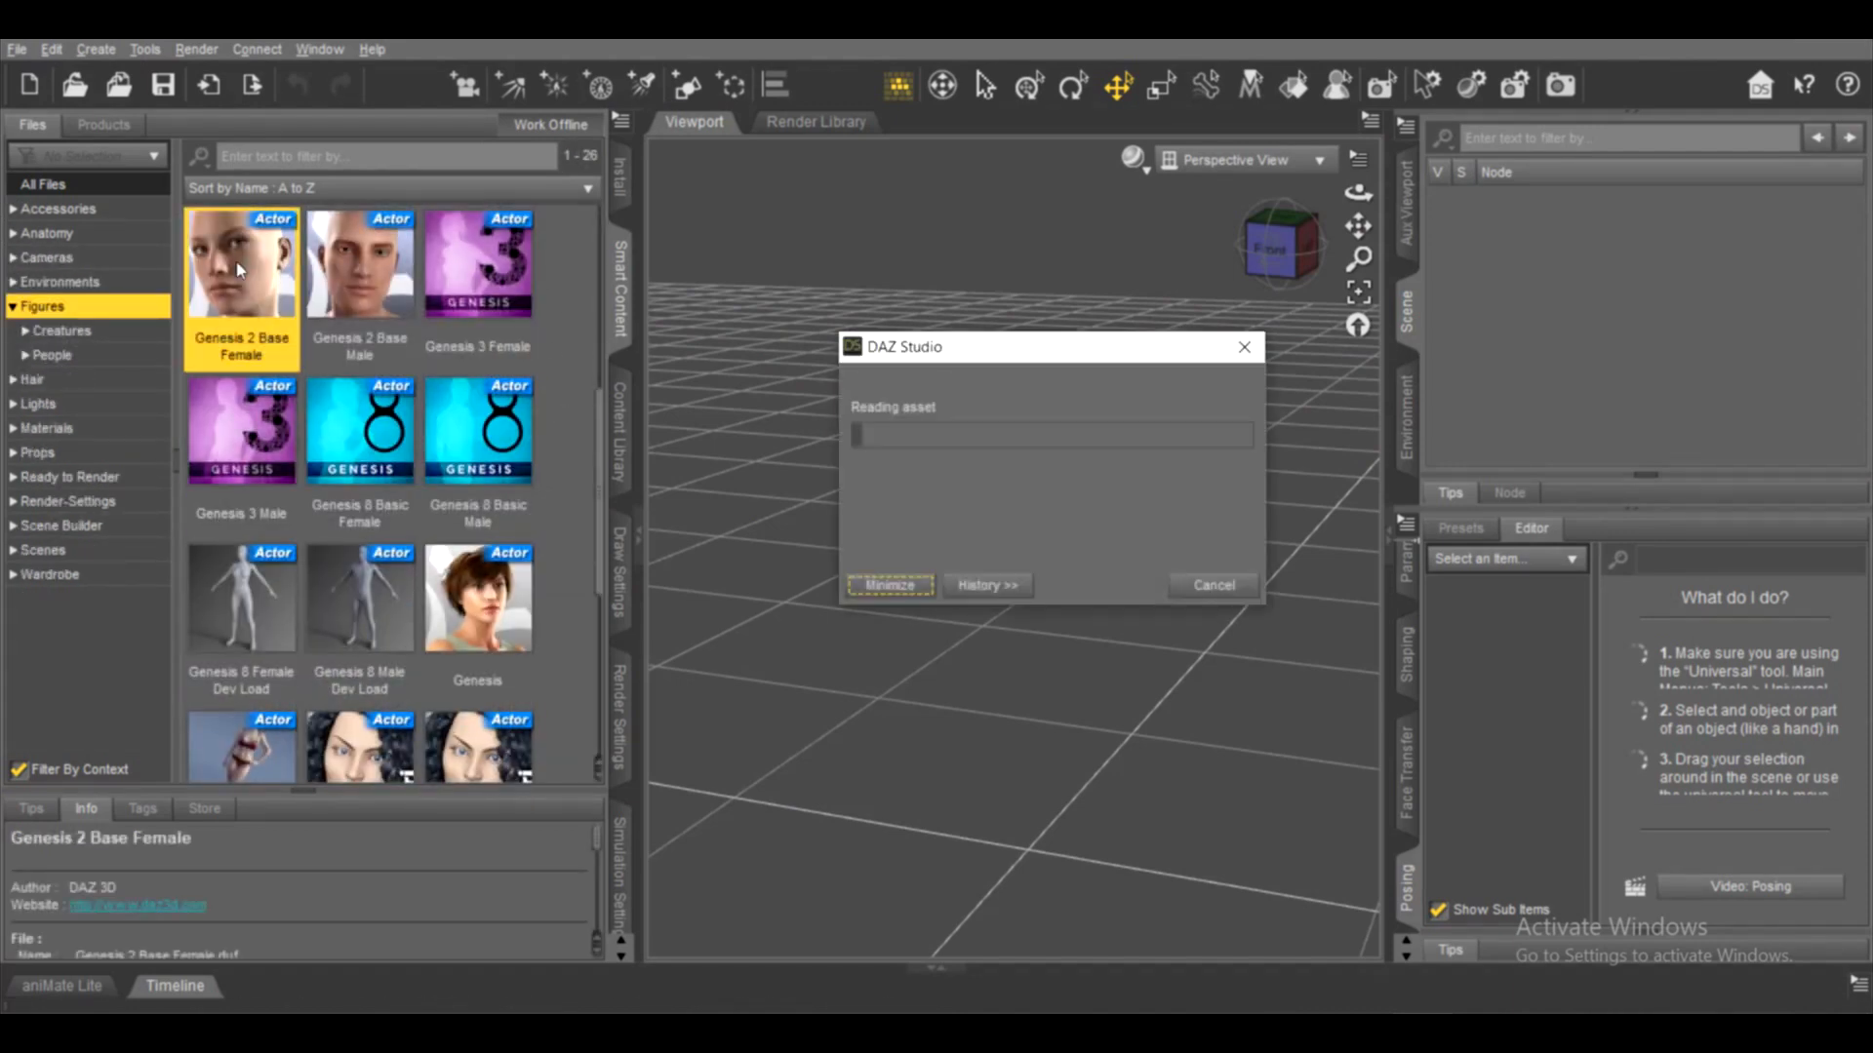
click(12, 330)
click(26, 355)
click(39, 331)
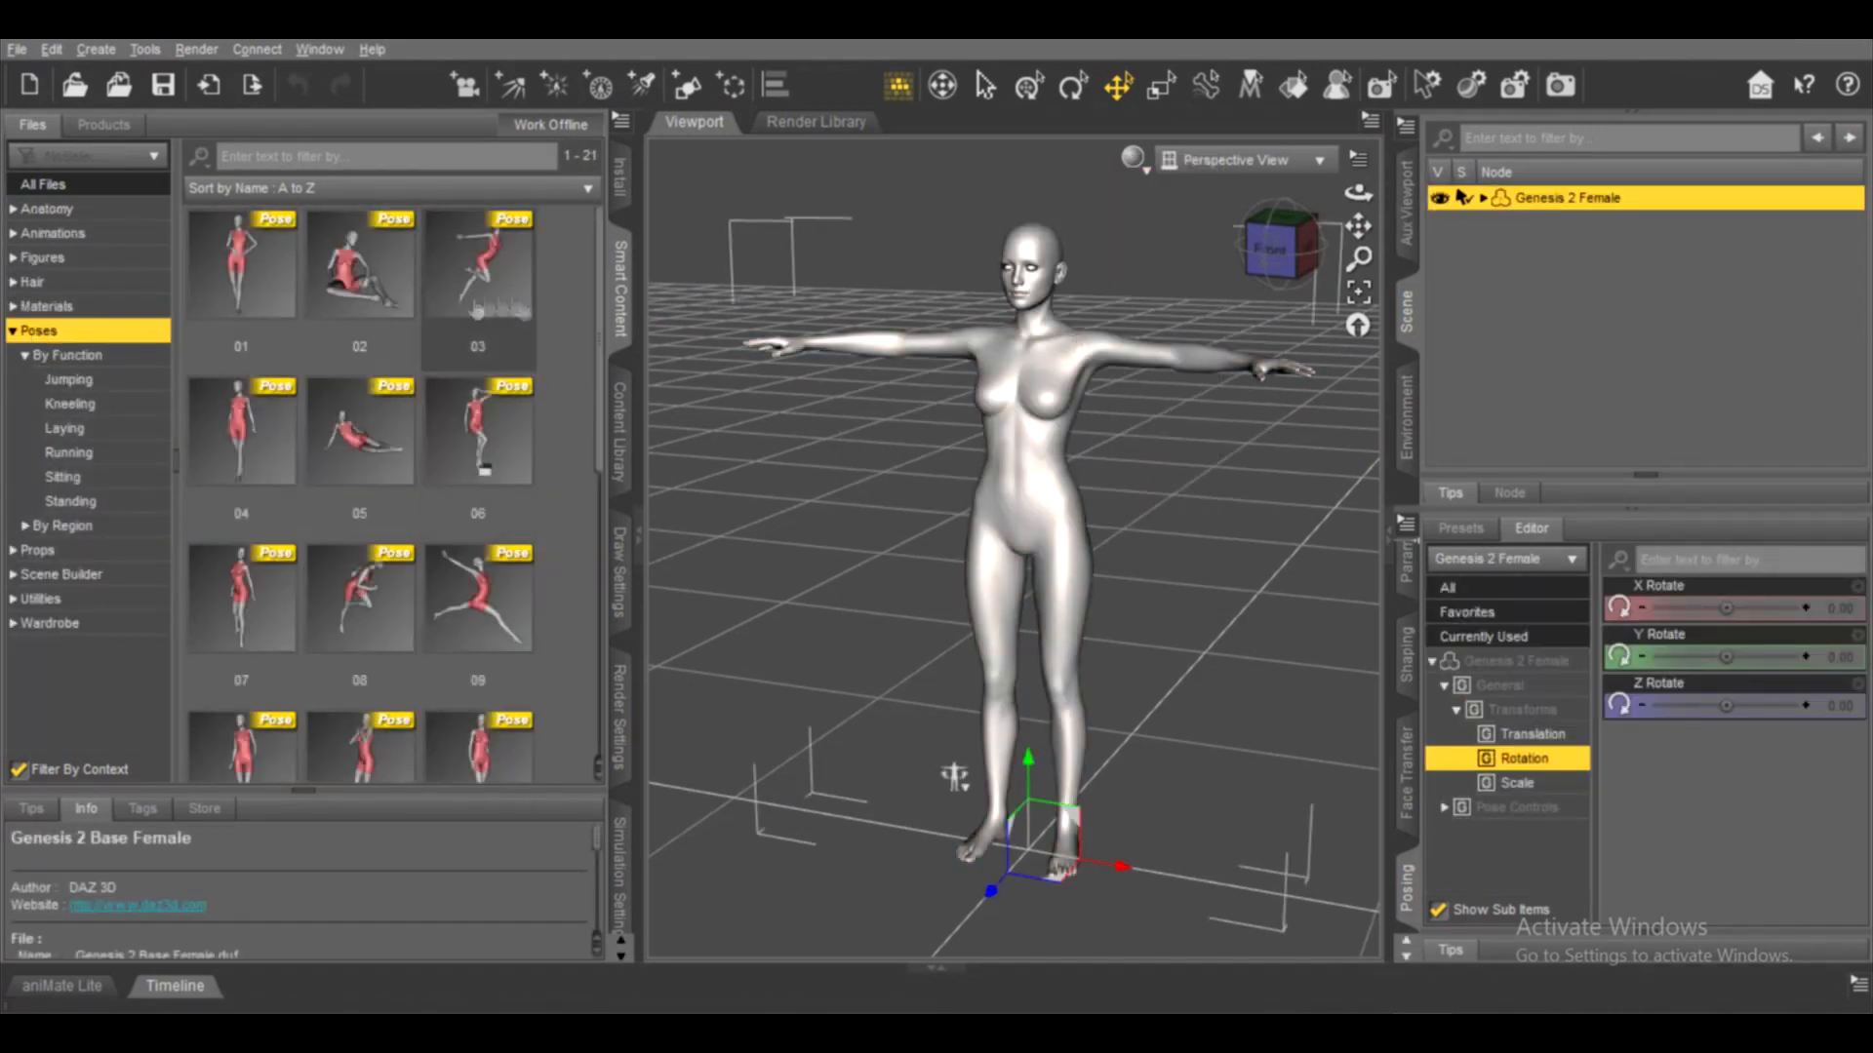
double_click(242, 598)
scroll(395, 303, down, 3)
double_click(242, 434)
Adjust the rotation of one body part on the posed figure and reselect the whole Genesis 2 Female figure
mouse_move(1286, 245)
mouse_down()
mouse_move(1336, 246)
mouse_move(1290, 245)
mouse_up()
click(902, 546)
click(1358, 292)
scroll(900, 485, down, 5)
drag(1661, 609, 1728, 609)
mouse_move(1283, 245)
mouse_down()
mouse_move(1333, 251)
mouse_move(1304, 259)
mouse_up()
click(1565, 197)
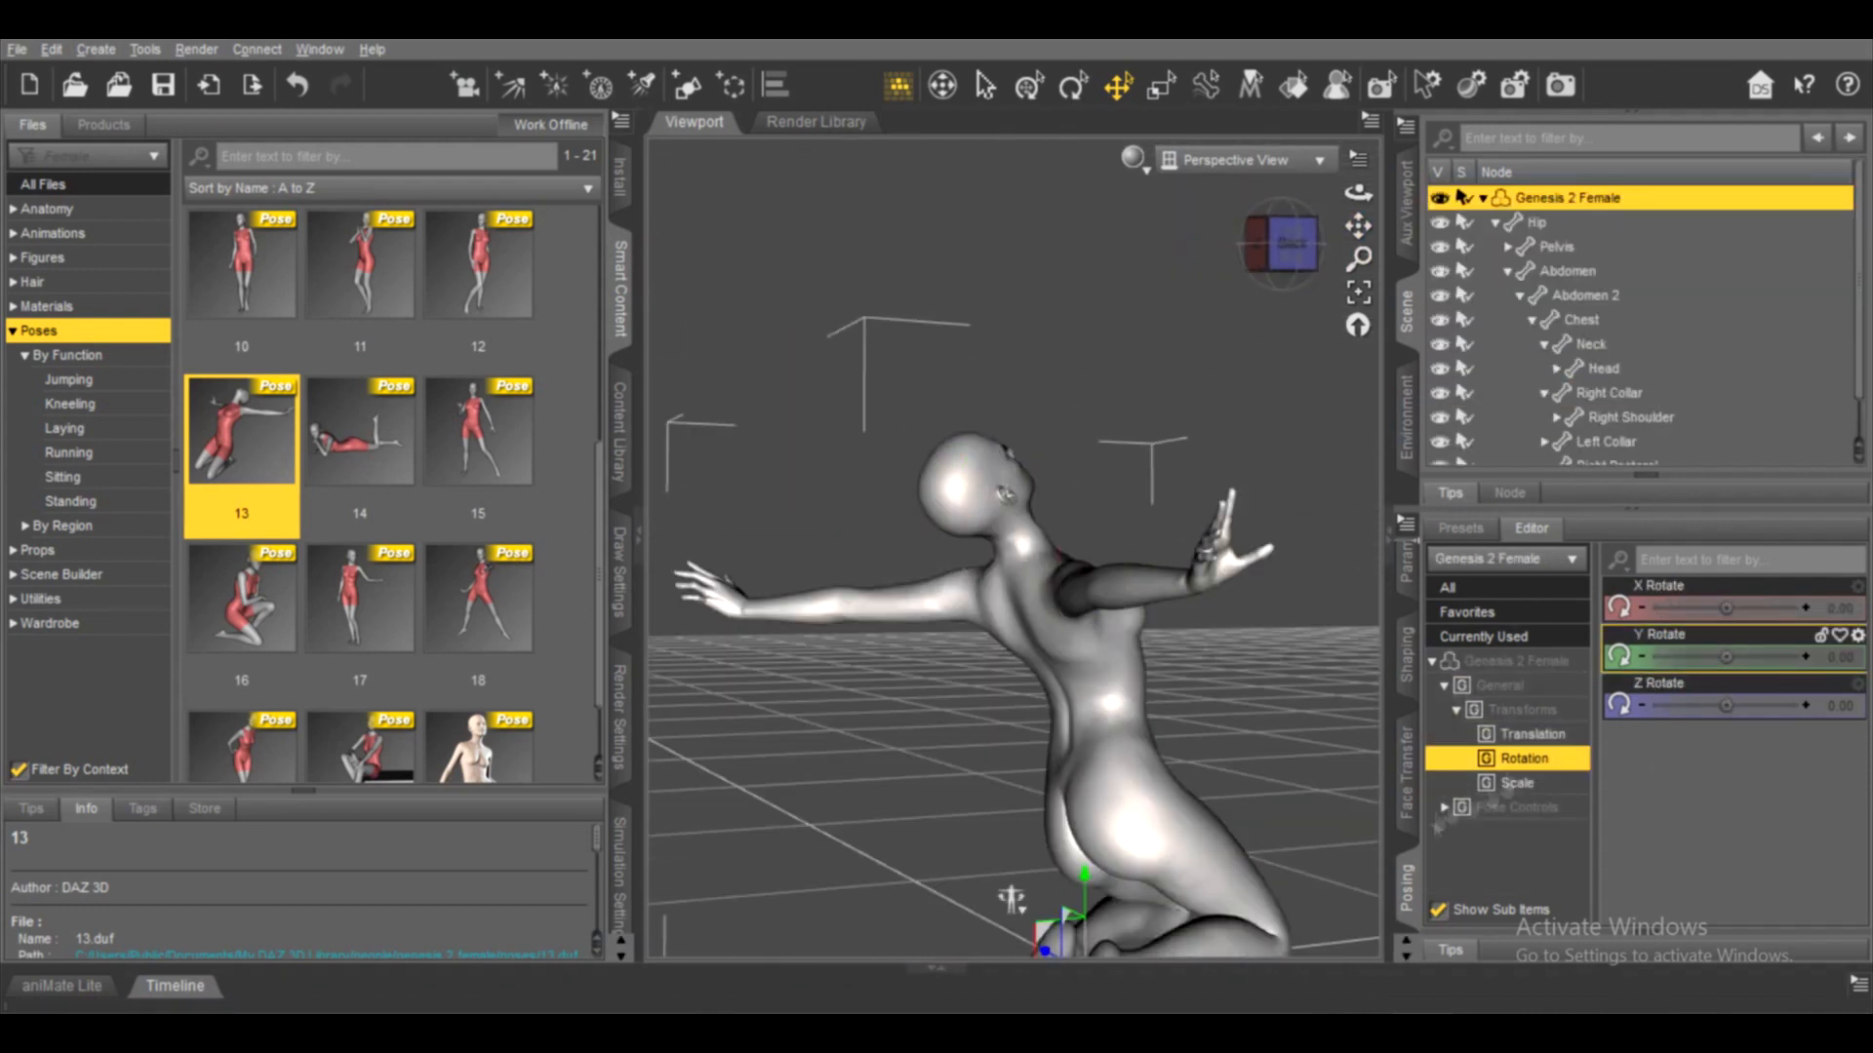
Set the figure's Bodybuilder Details shape to 0.59 and export it to the Desktop as a Wavefront OBJ file named 0
click(1406, 655)
mouse_move(1753, 778)
mouse_down()
mouse_move(1753, 726)
mouse_move(1752, 778)
mouse_up()
drag(1283, 244, 1316, 246)
drag(1753, 778, 1753, 705)
drag(1283, 246, 1260, 265)
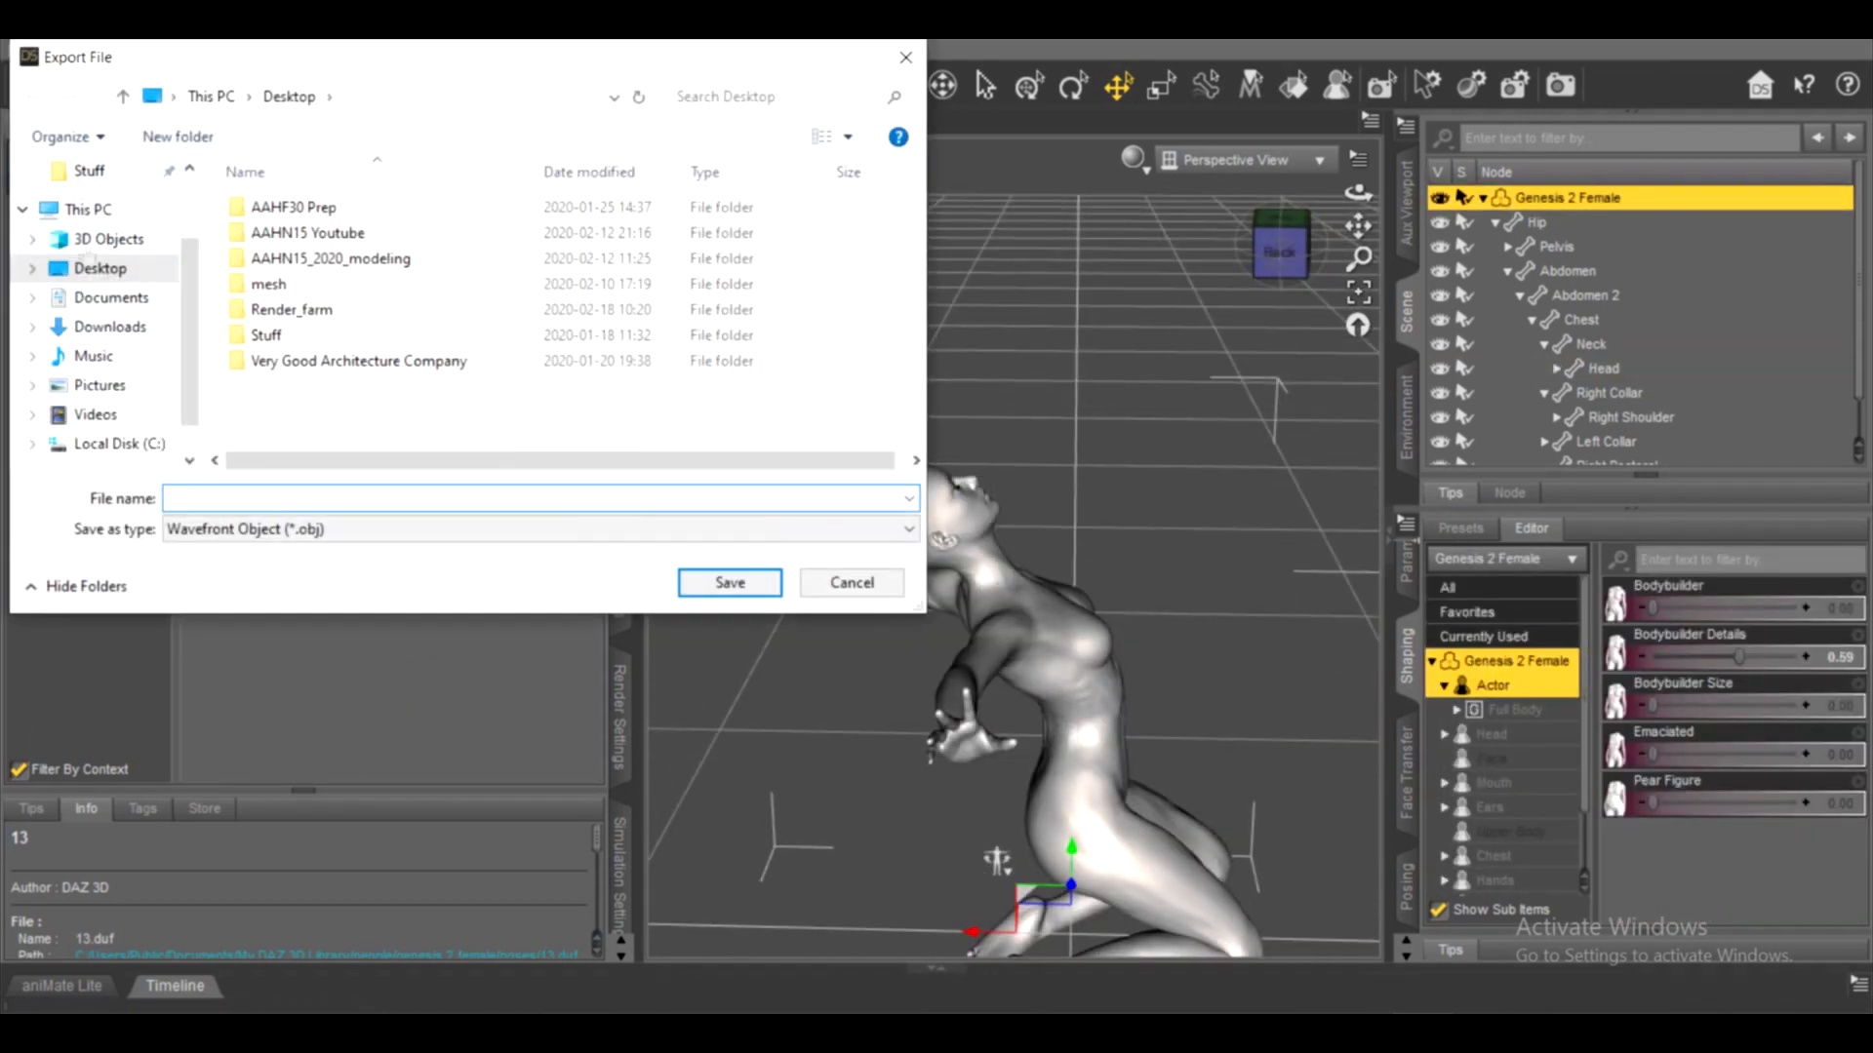
text(0)
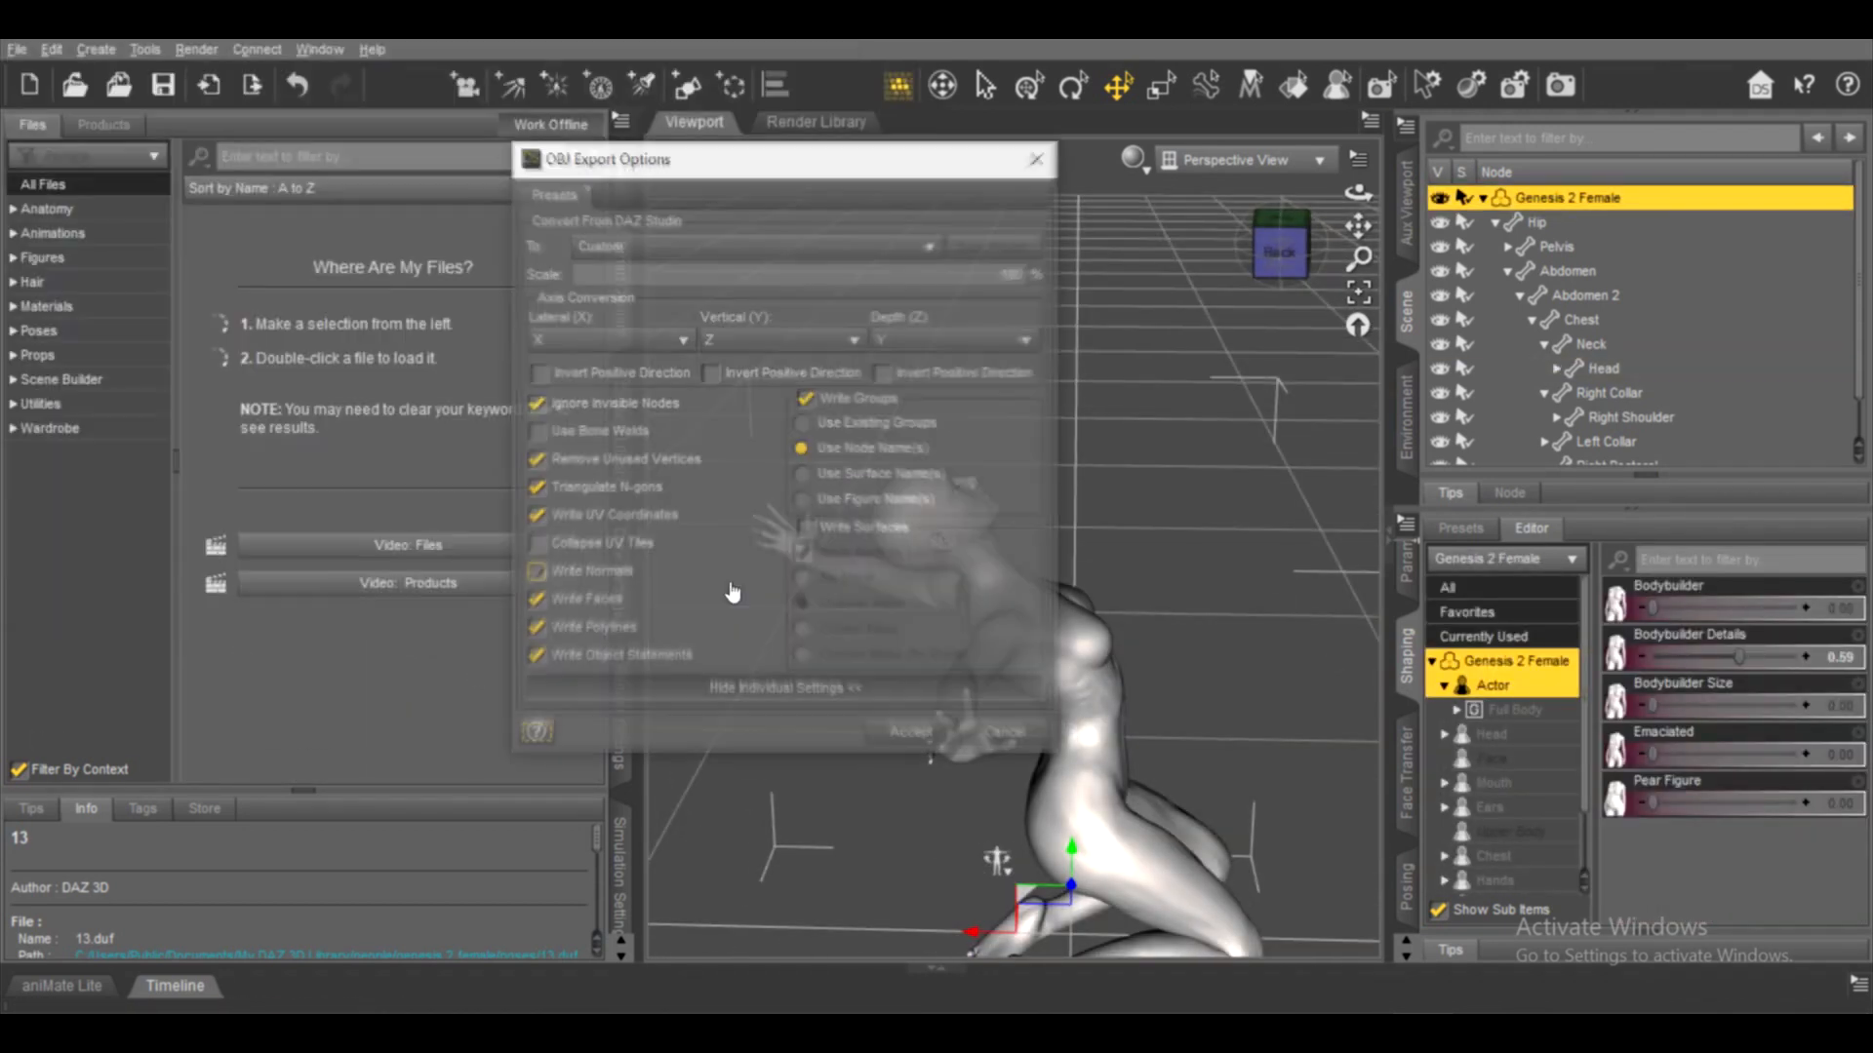
mouse_move(474, 305)
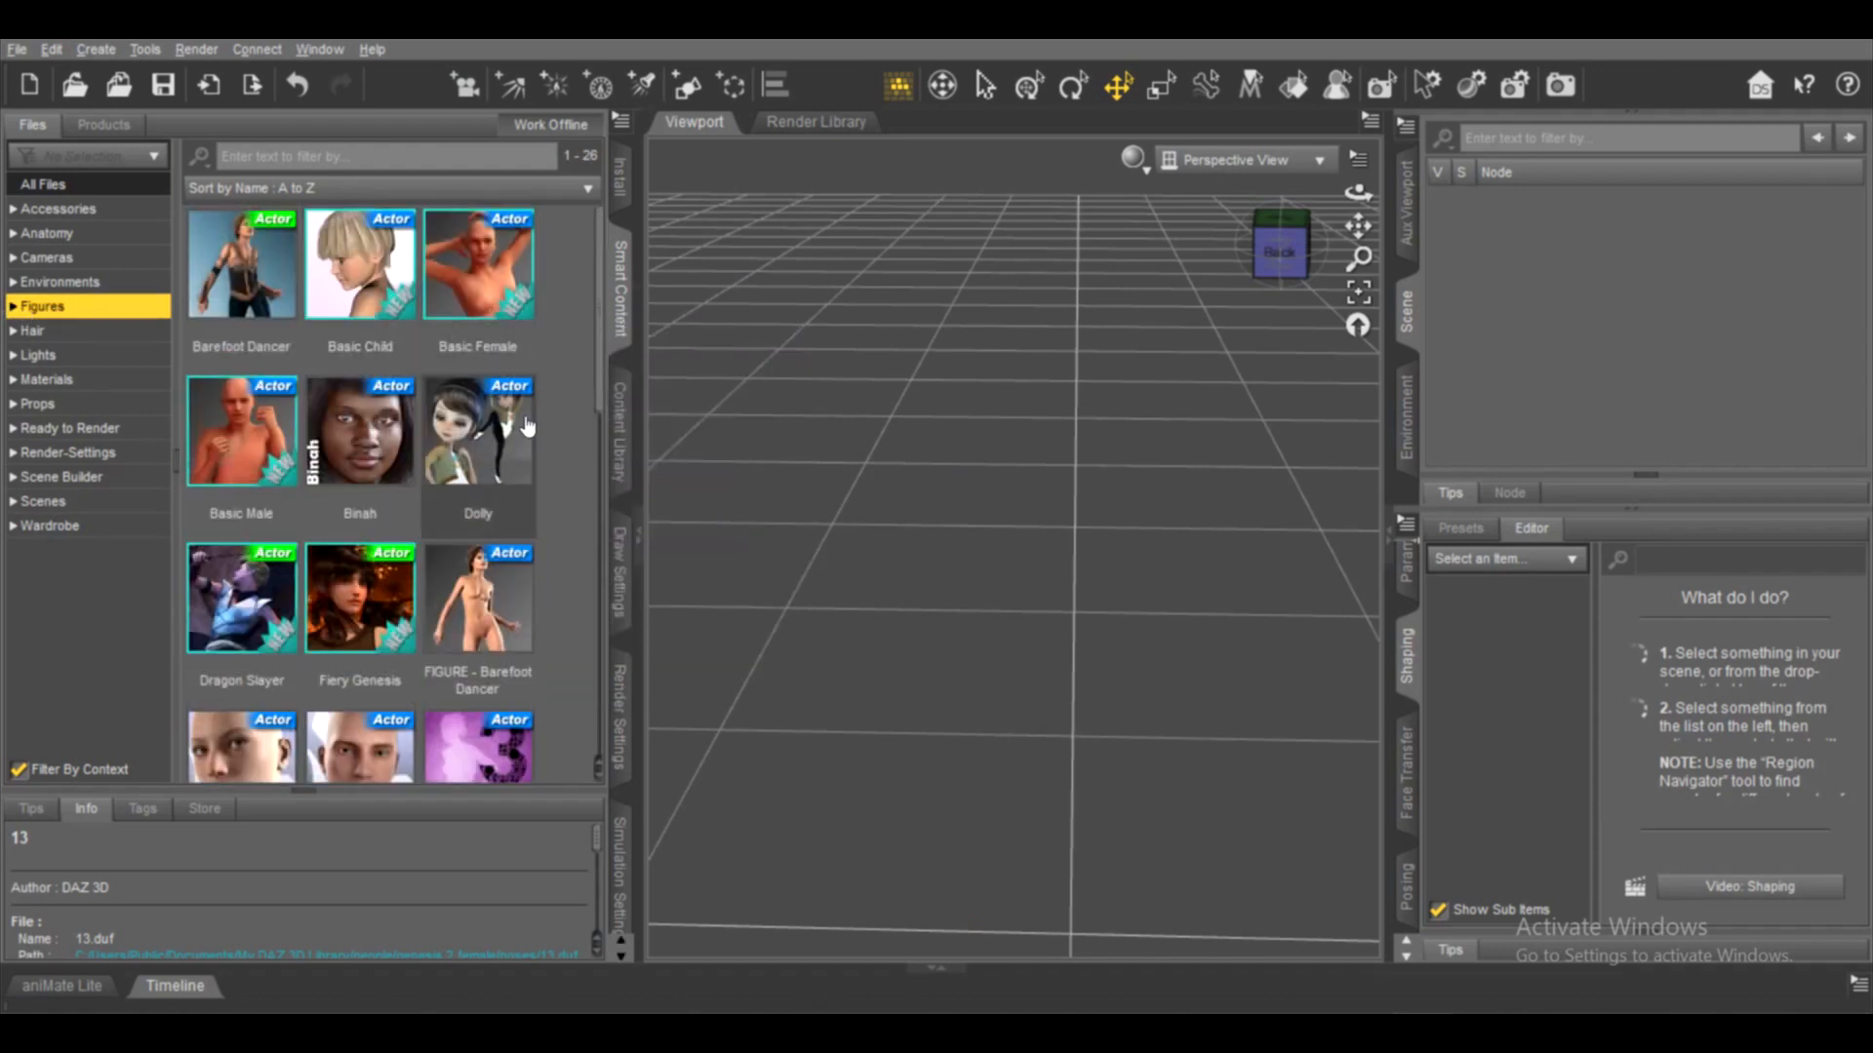
double_click(353, 449)
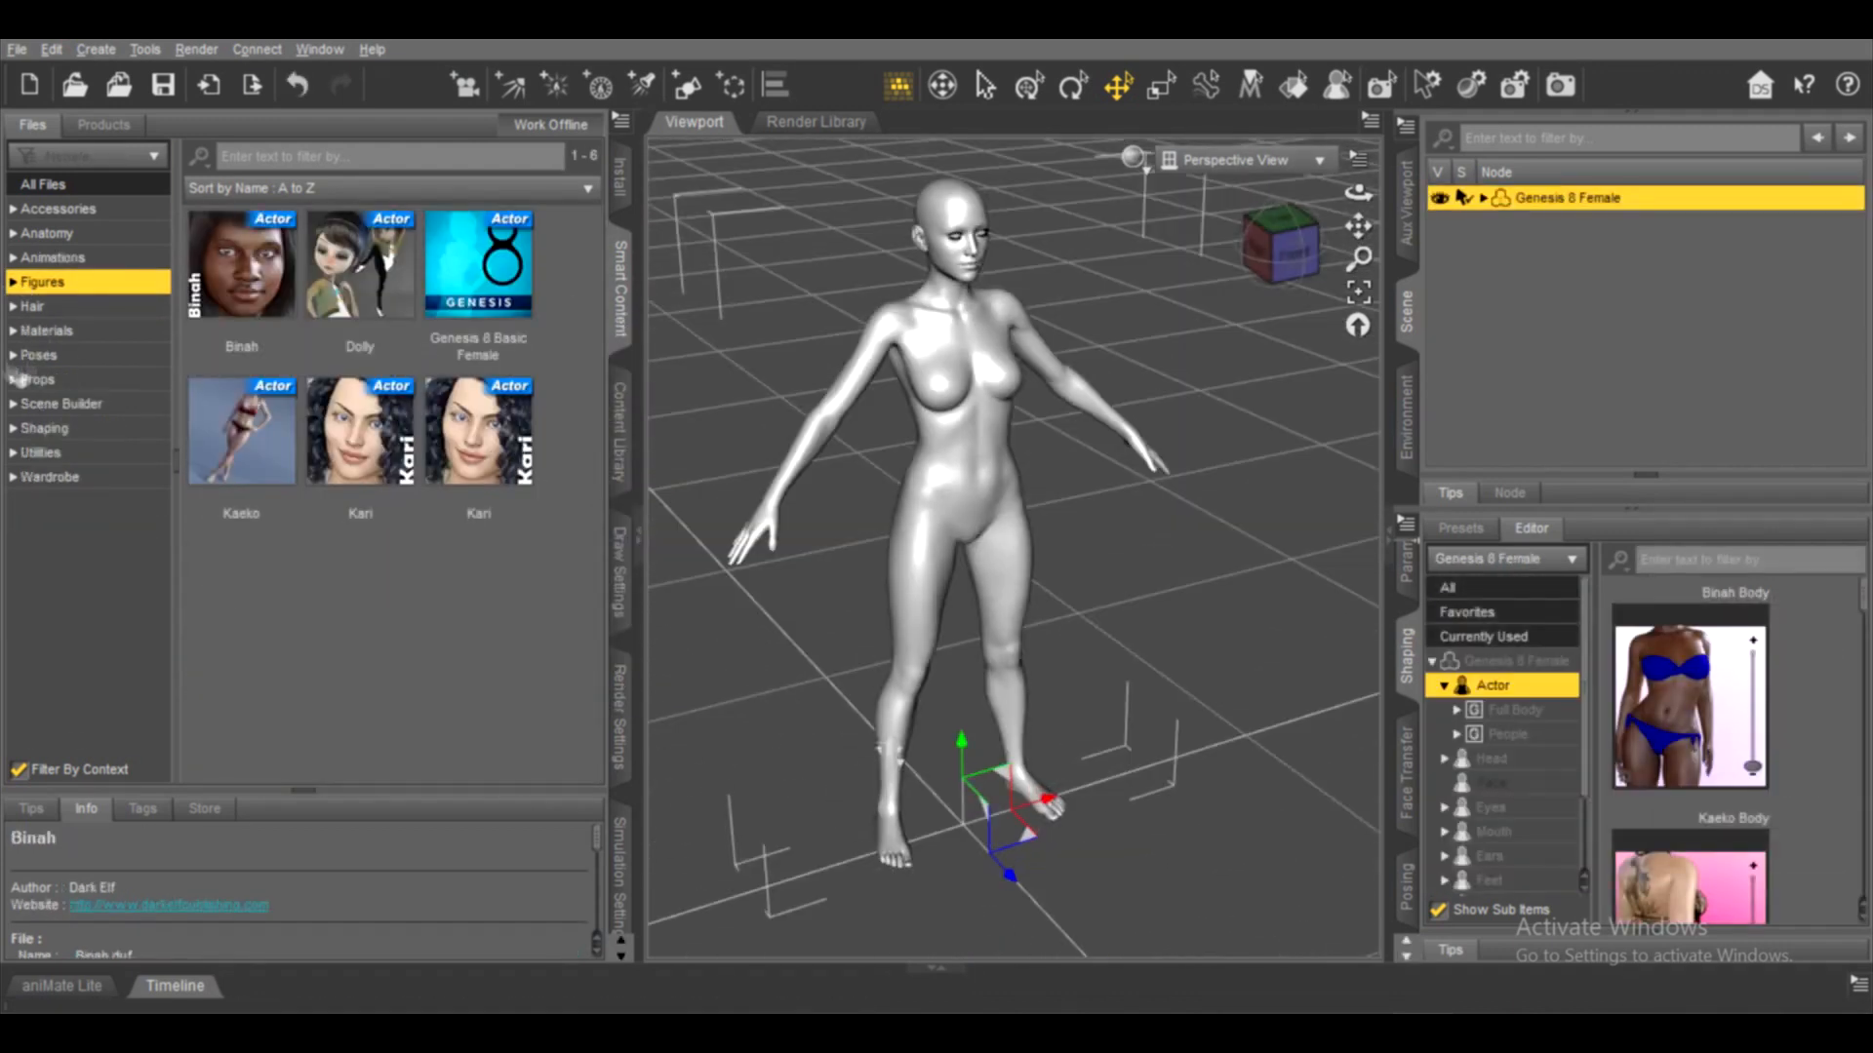
click(39, 354)
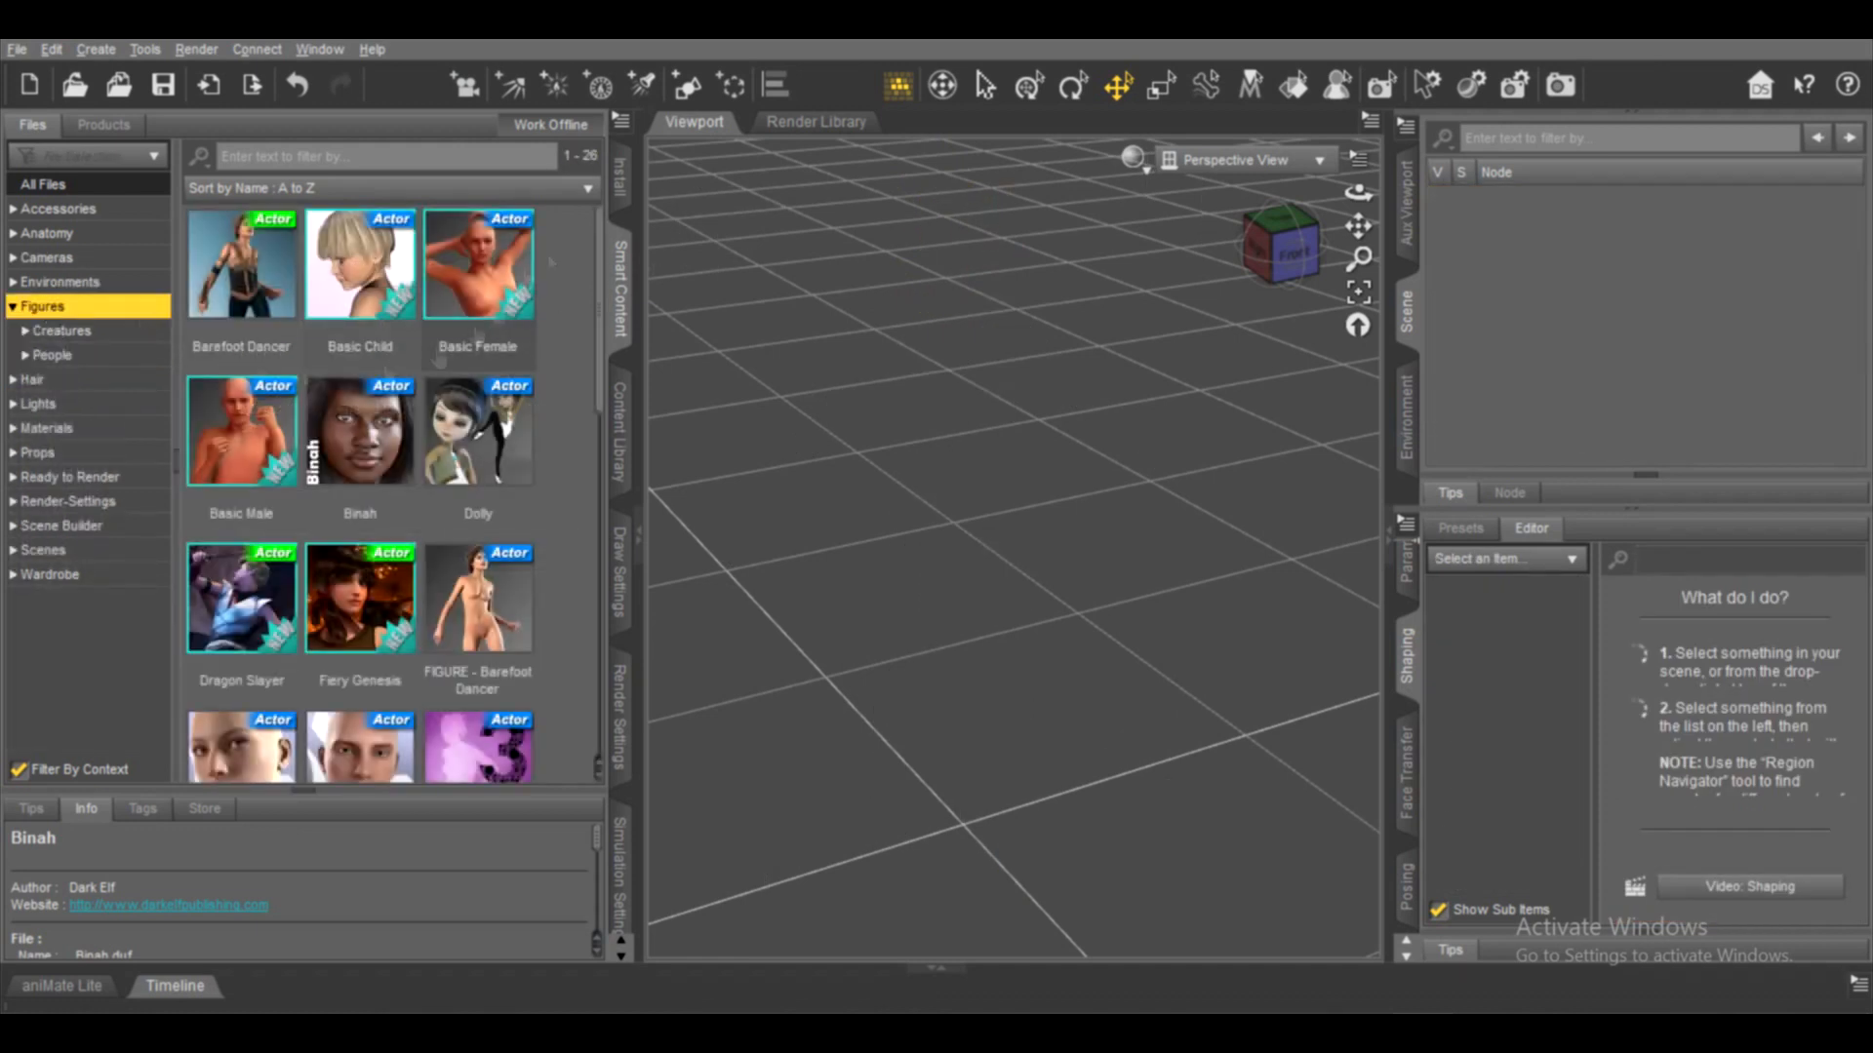
double_click(465, 276)
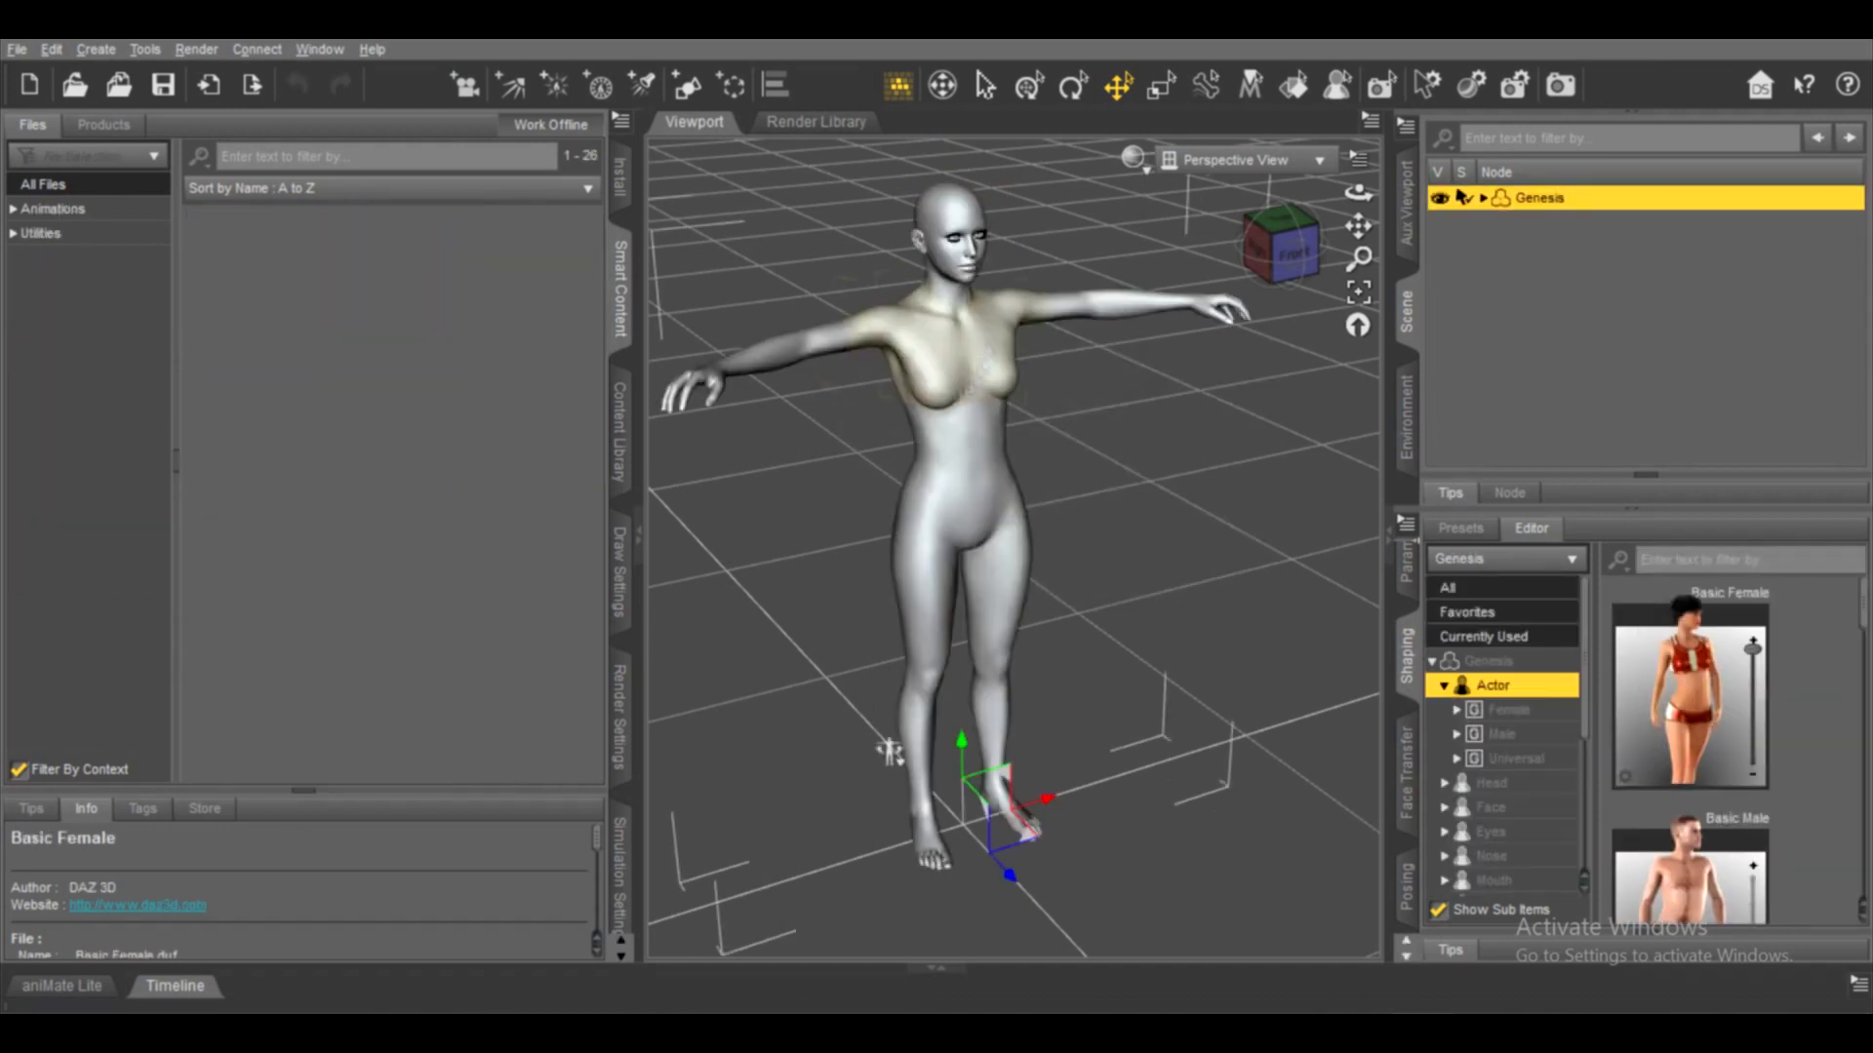
click(949, 234)
click(827, 375)
click(780, 414)
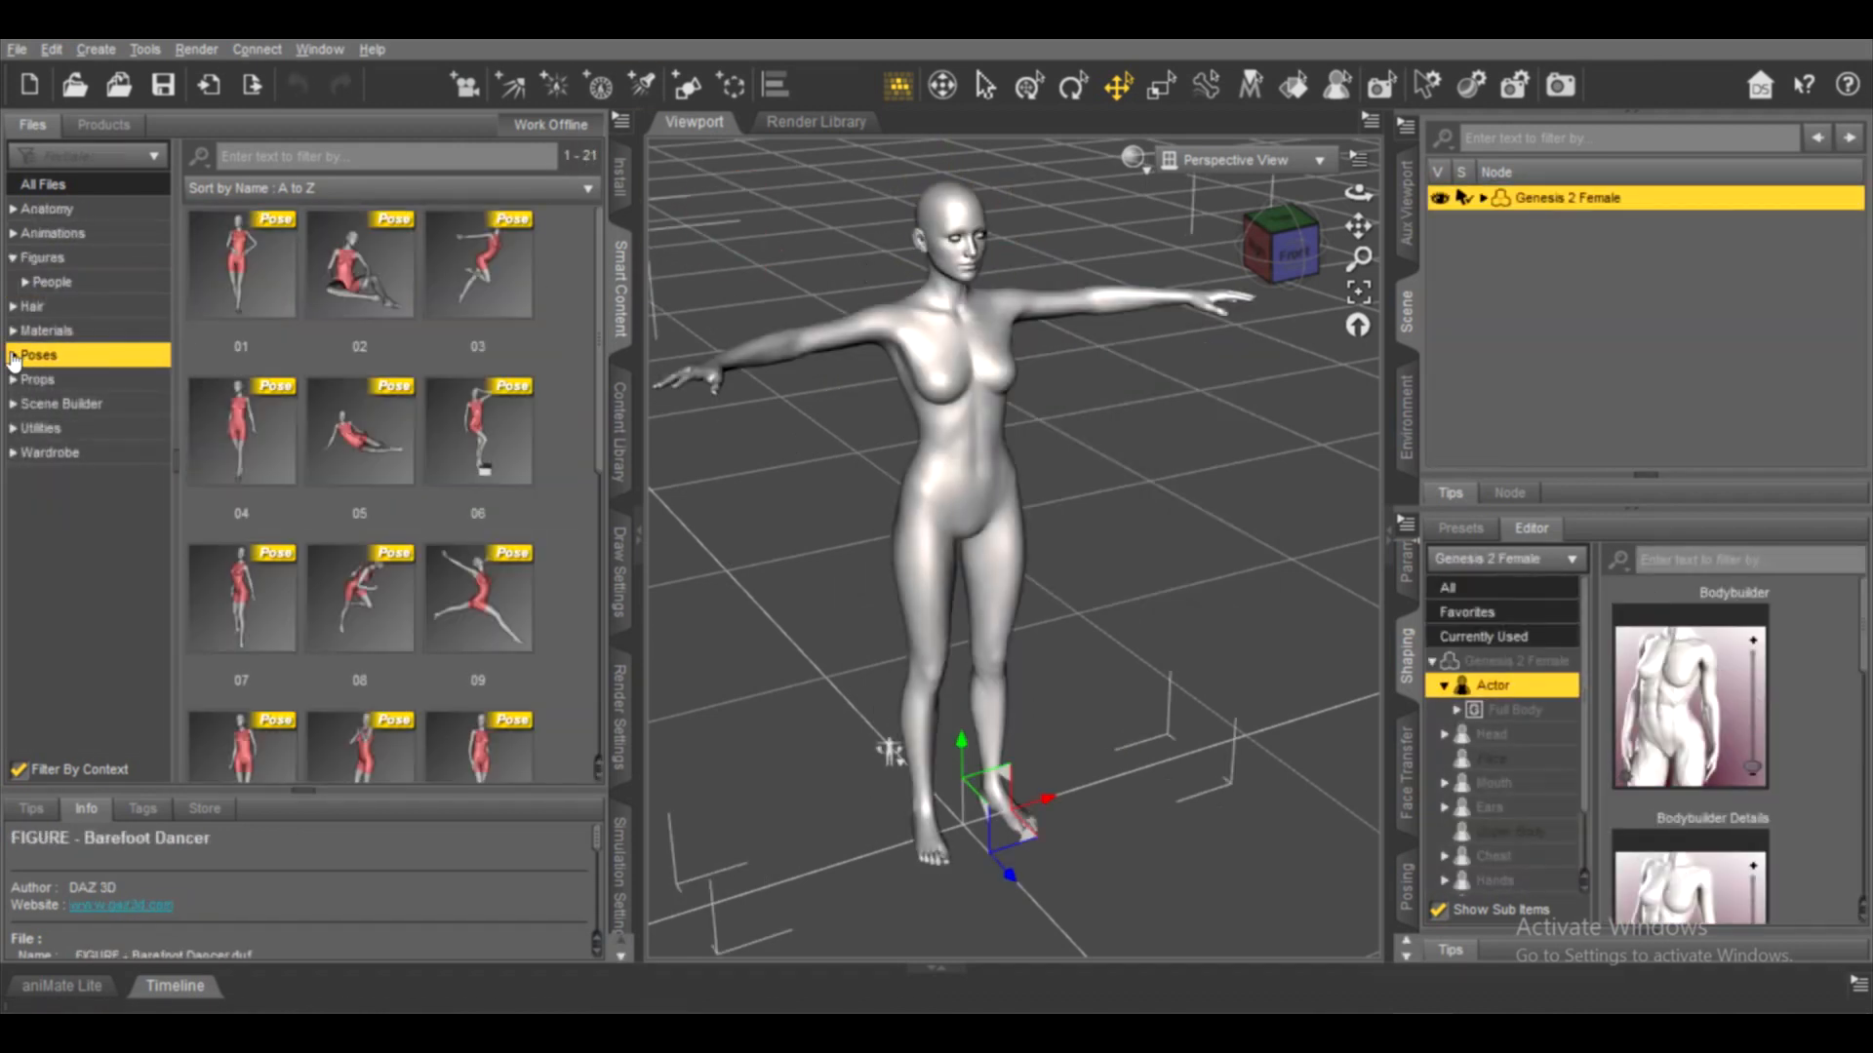
scroll(537, 356, down, 3)
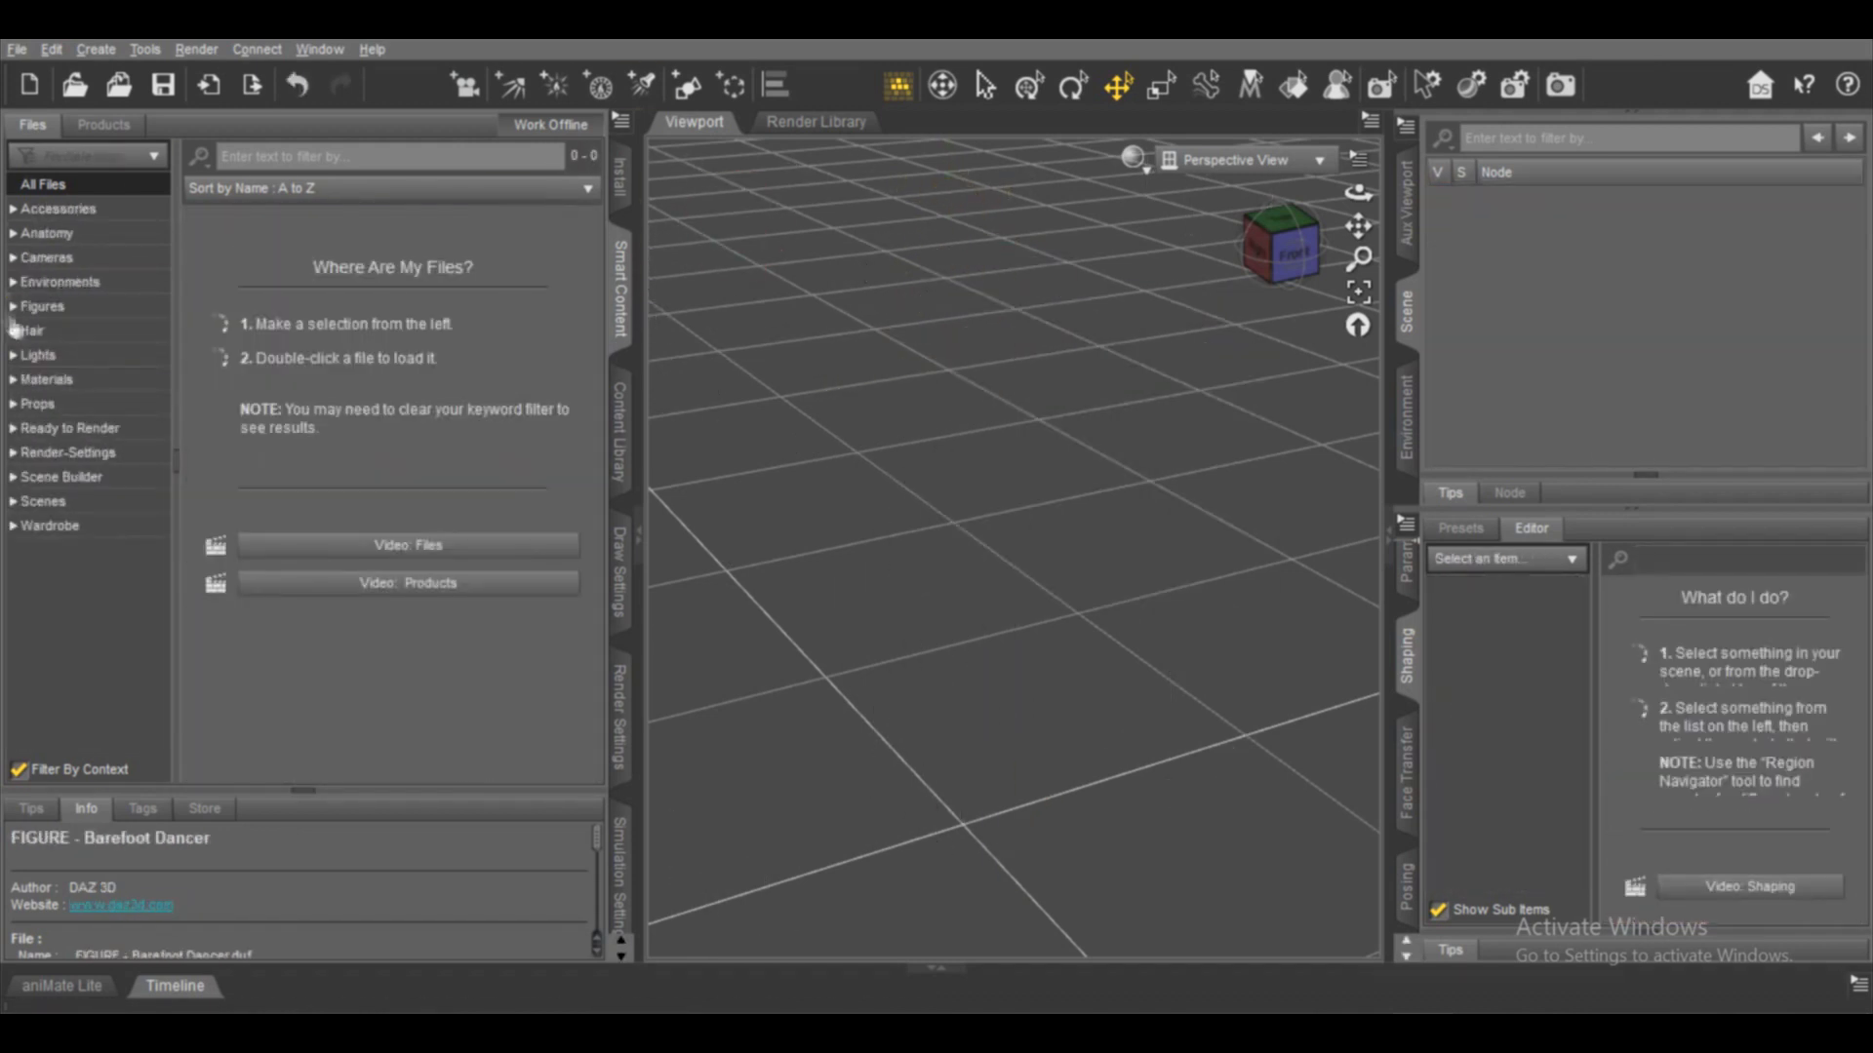
Load the Genesis 3 Female figure into the empty scene and switch the viewport to a wireframe-style display
double_click(505, 226)
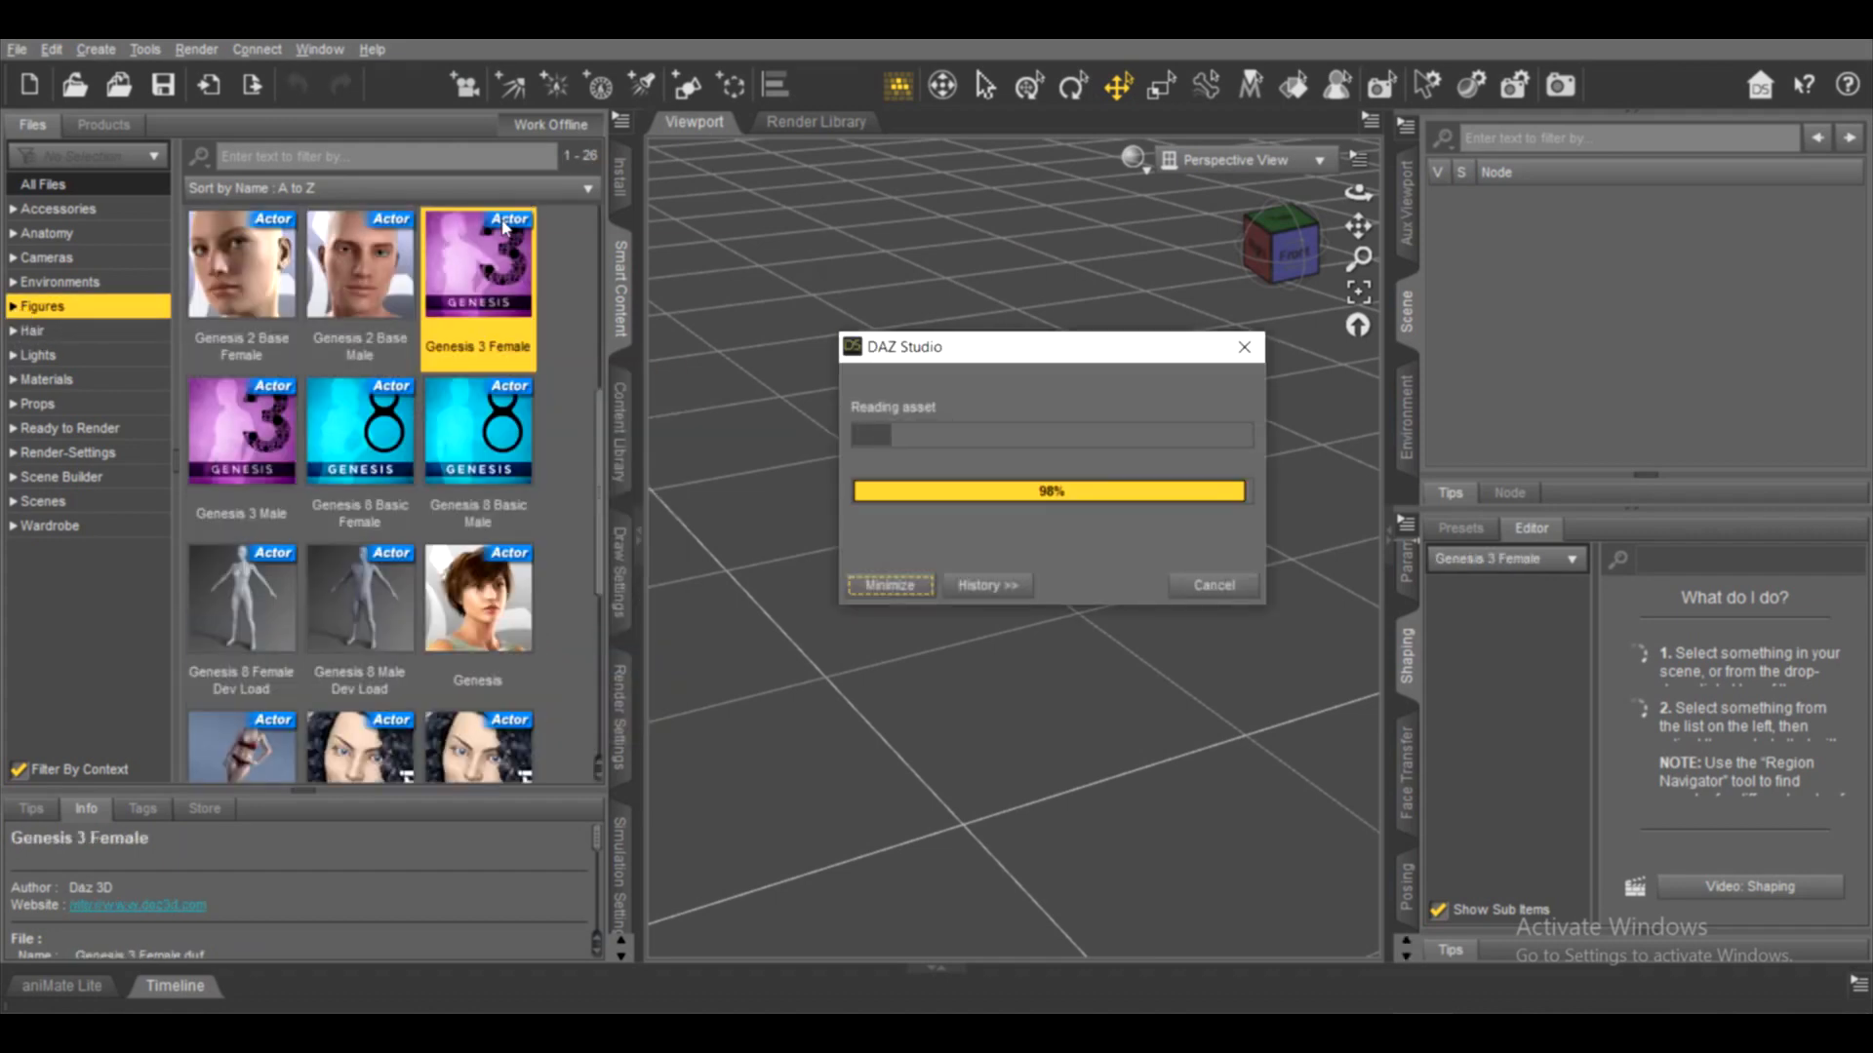
click(1131, 157)
click(1115, 227)
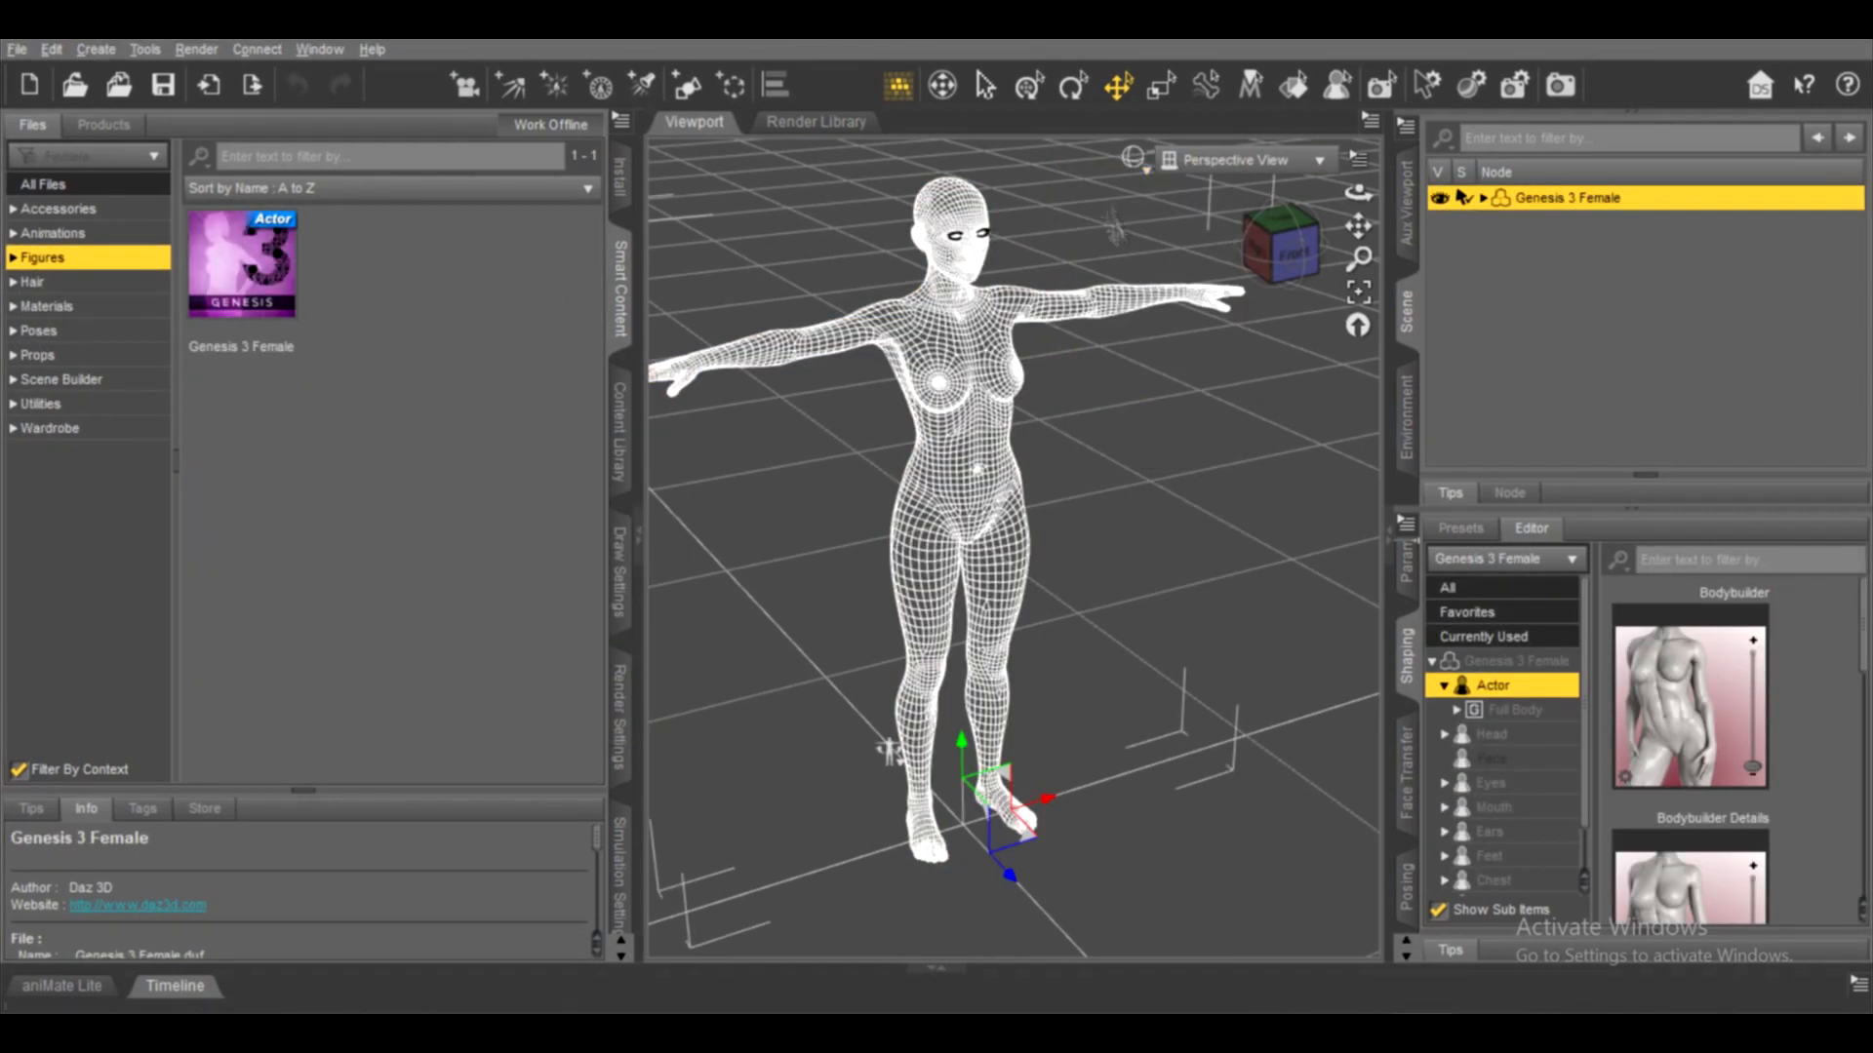
Browse the poses available for the Genesis 3 Female figure and apply Fashion Model Pose 14
click(14, 331)
click(14, 306)
click(13, 307)
click(26, 355)
click(41, 332)
scroll(478, 390, down, 5)
scroll(478, 390, up, 5)
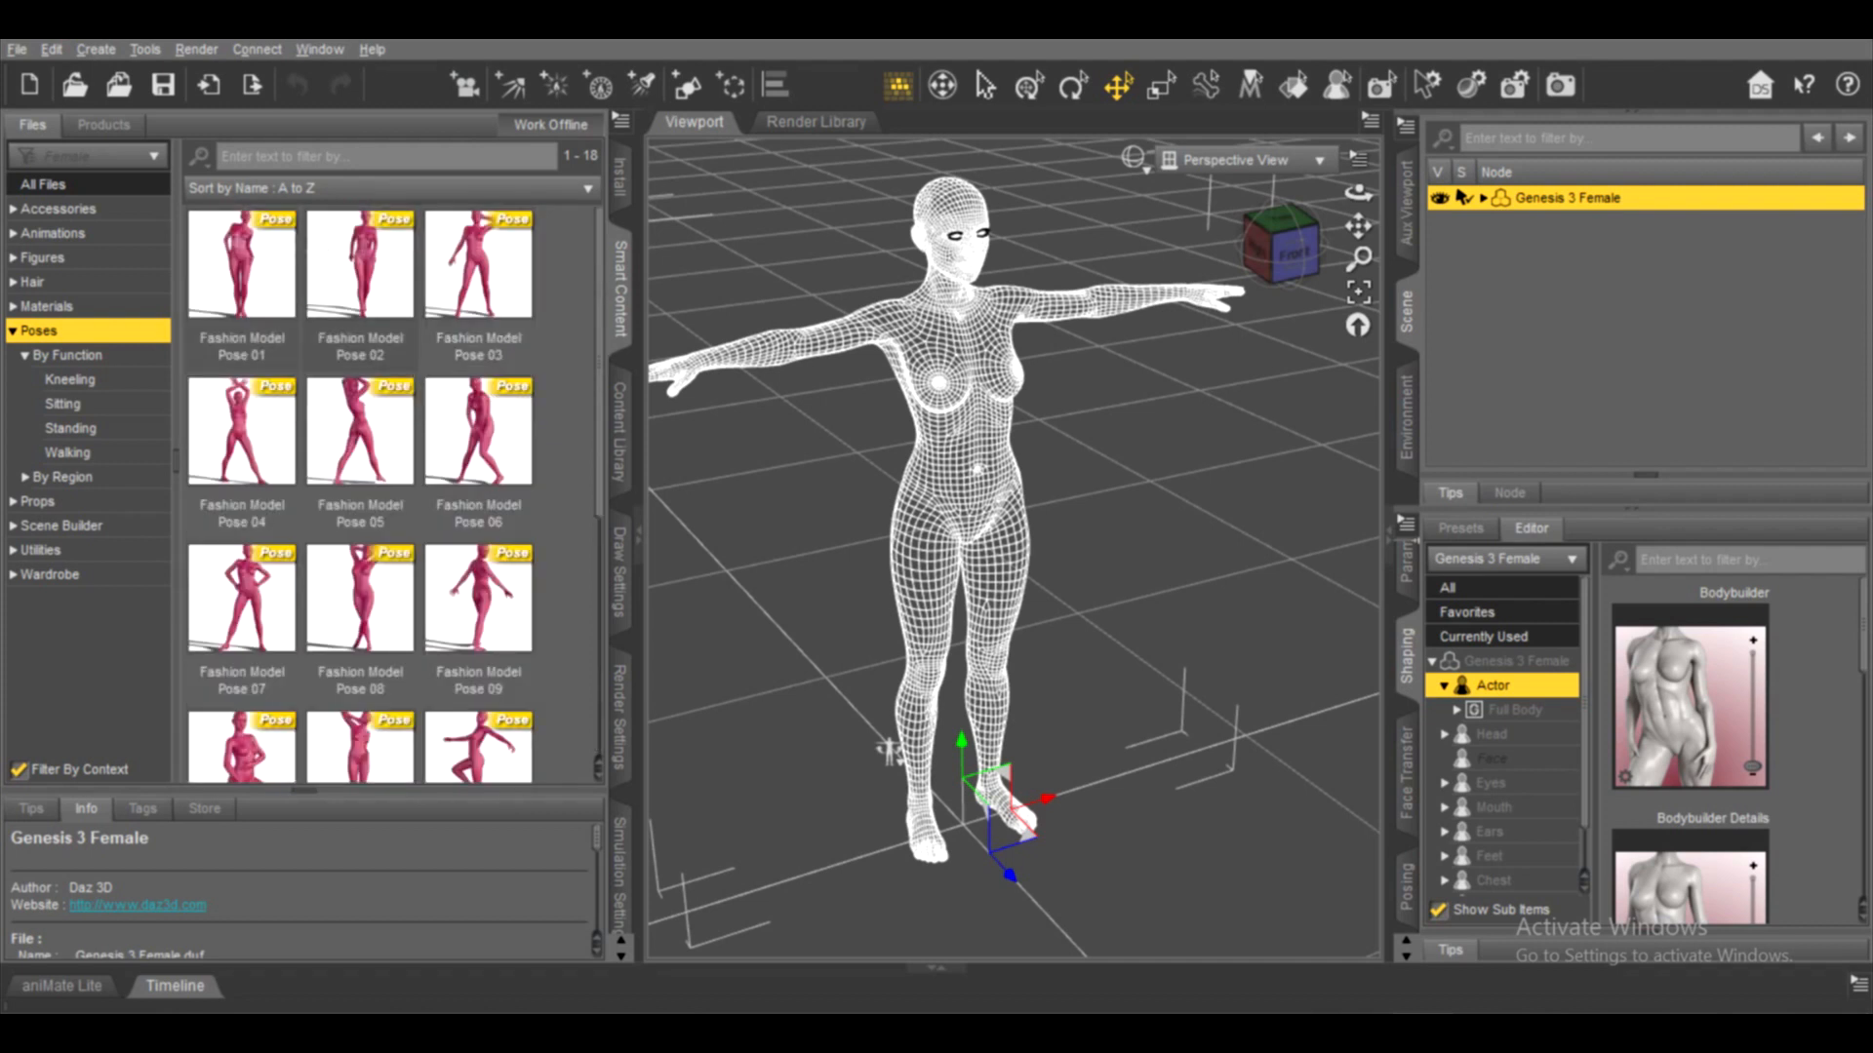
scroll(360, 503, down, 5)
double_click(360, 502)
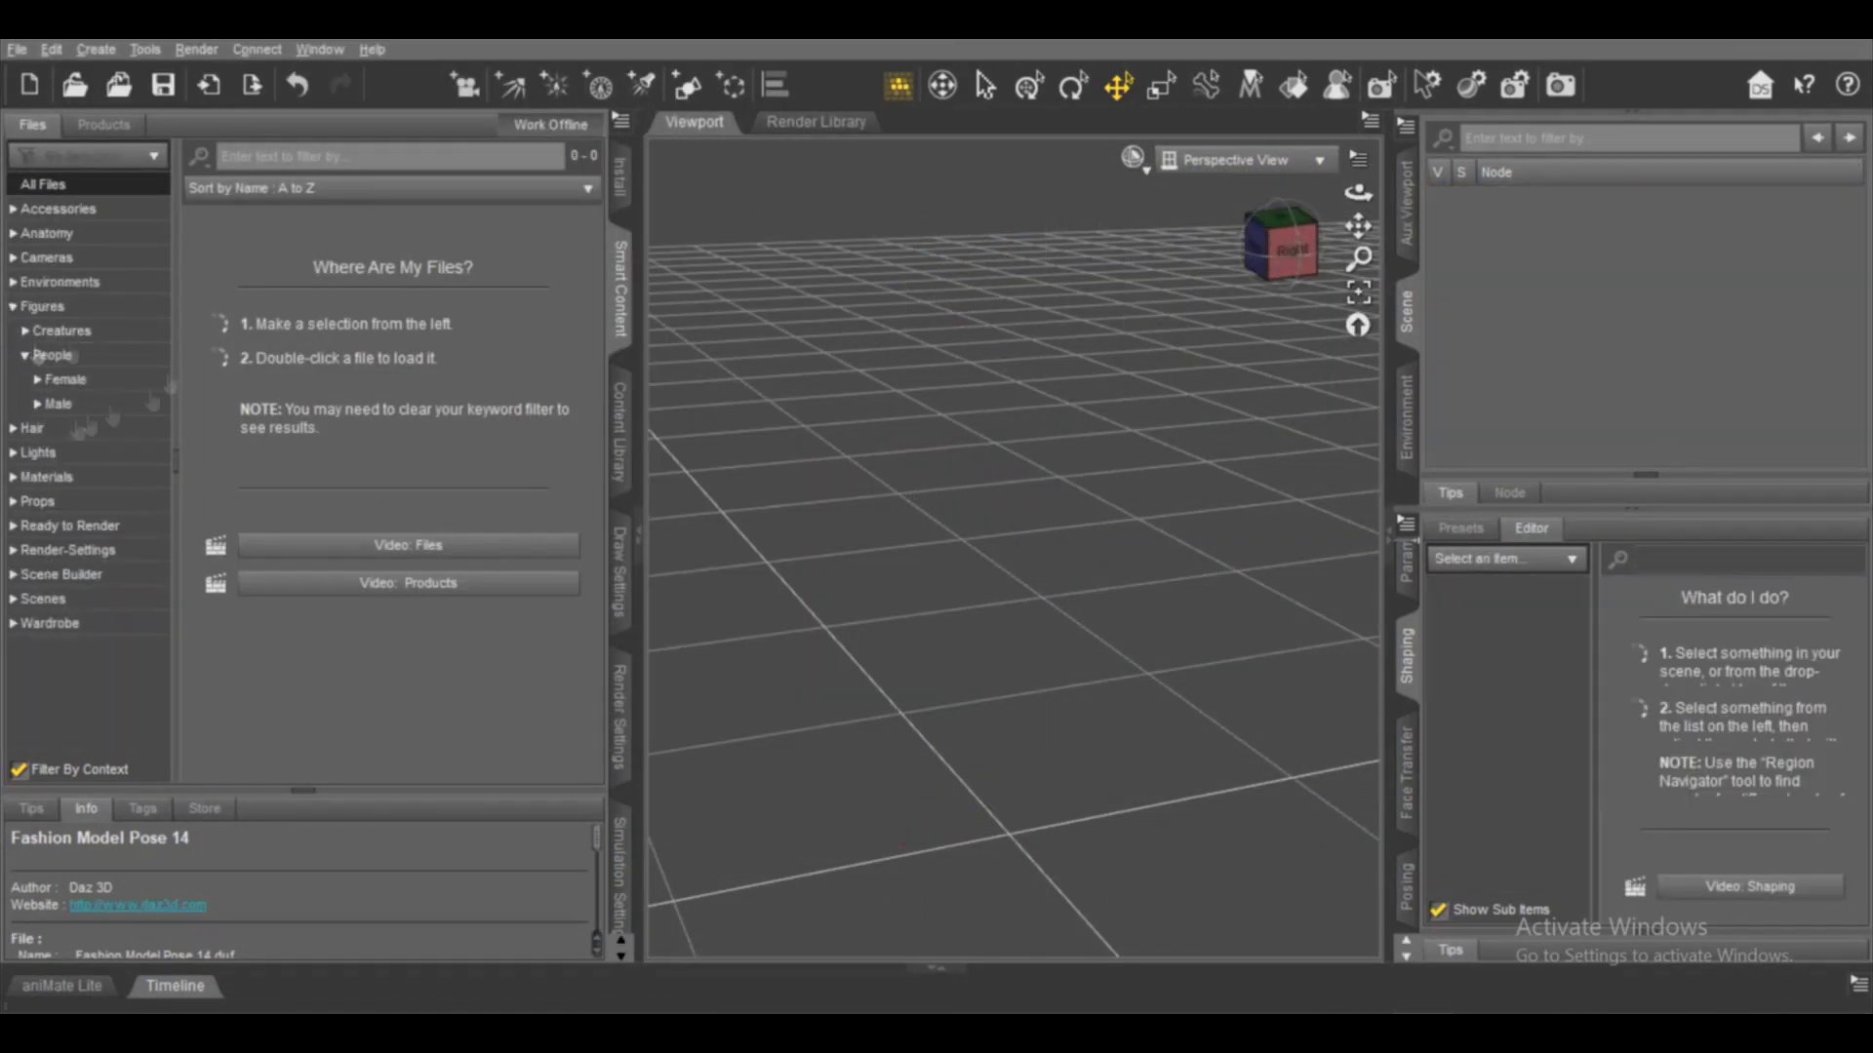
click(64, 379)
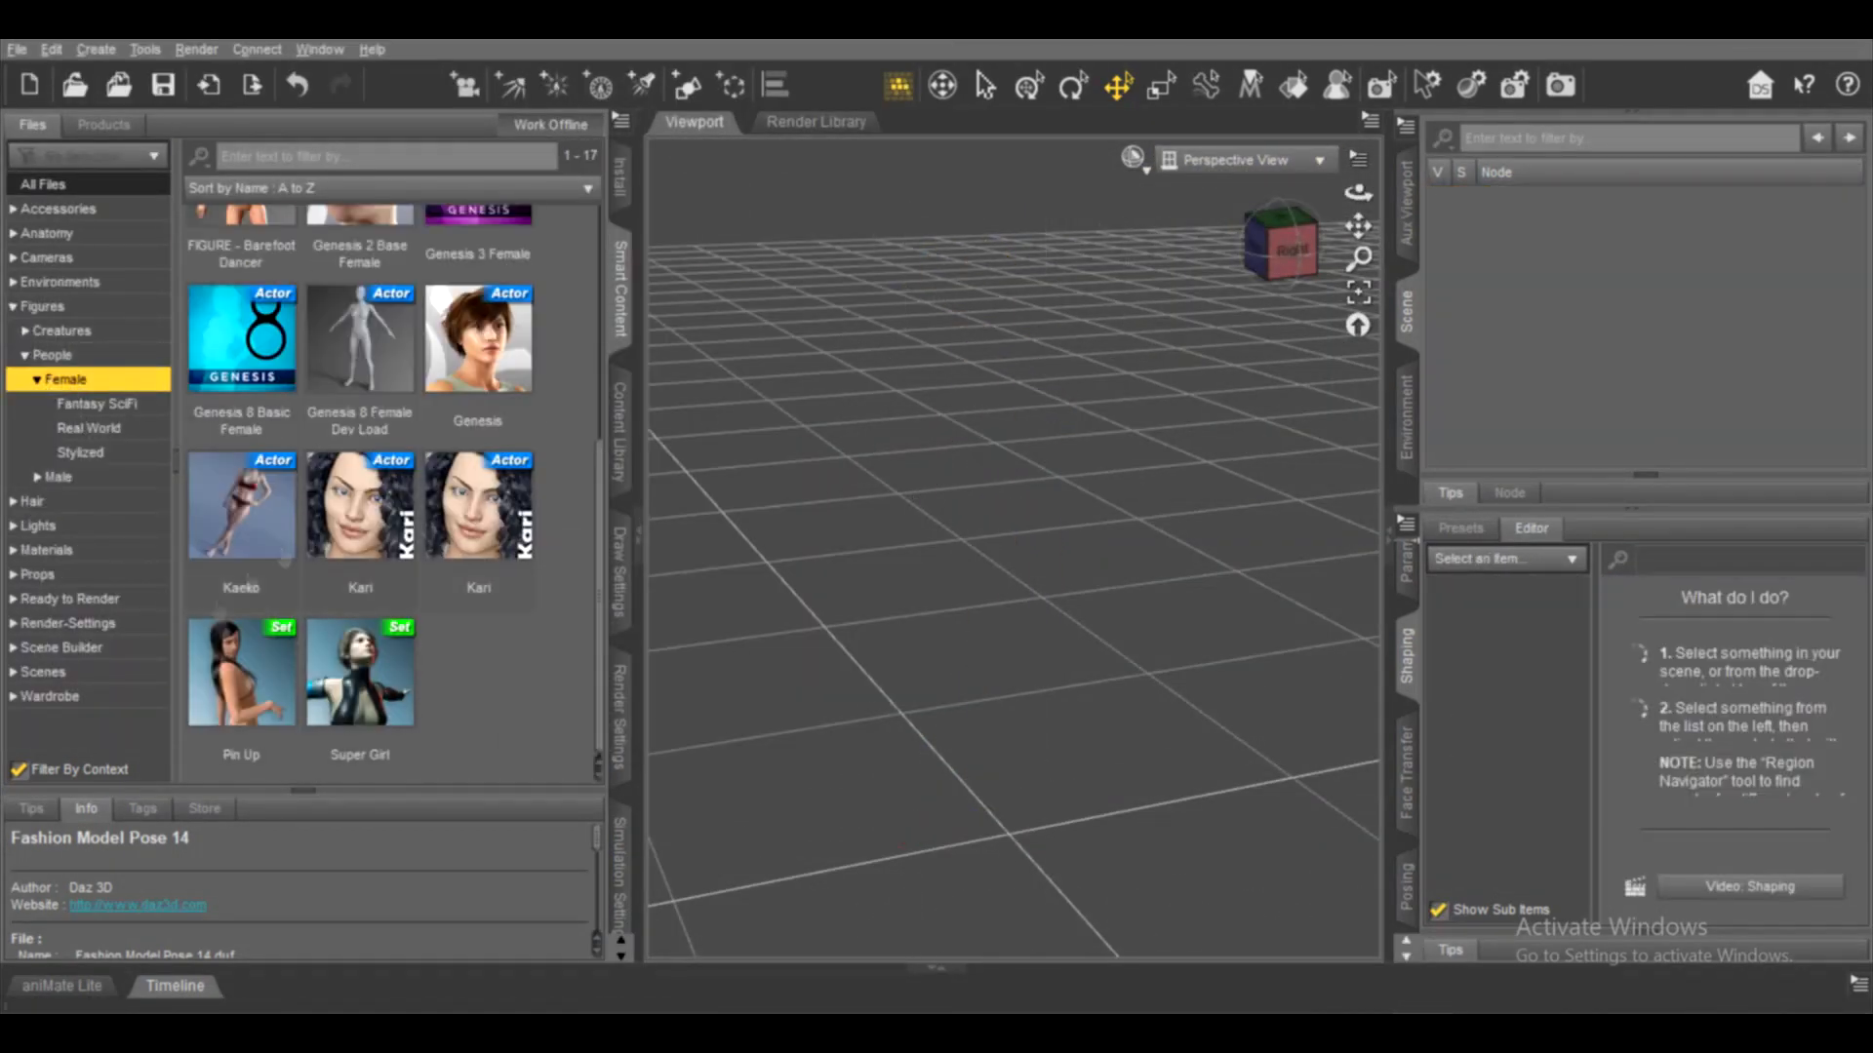
double_click(362, 341)
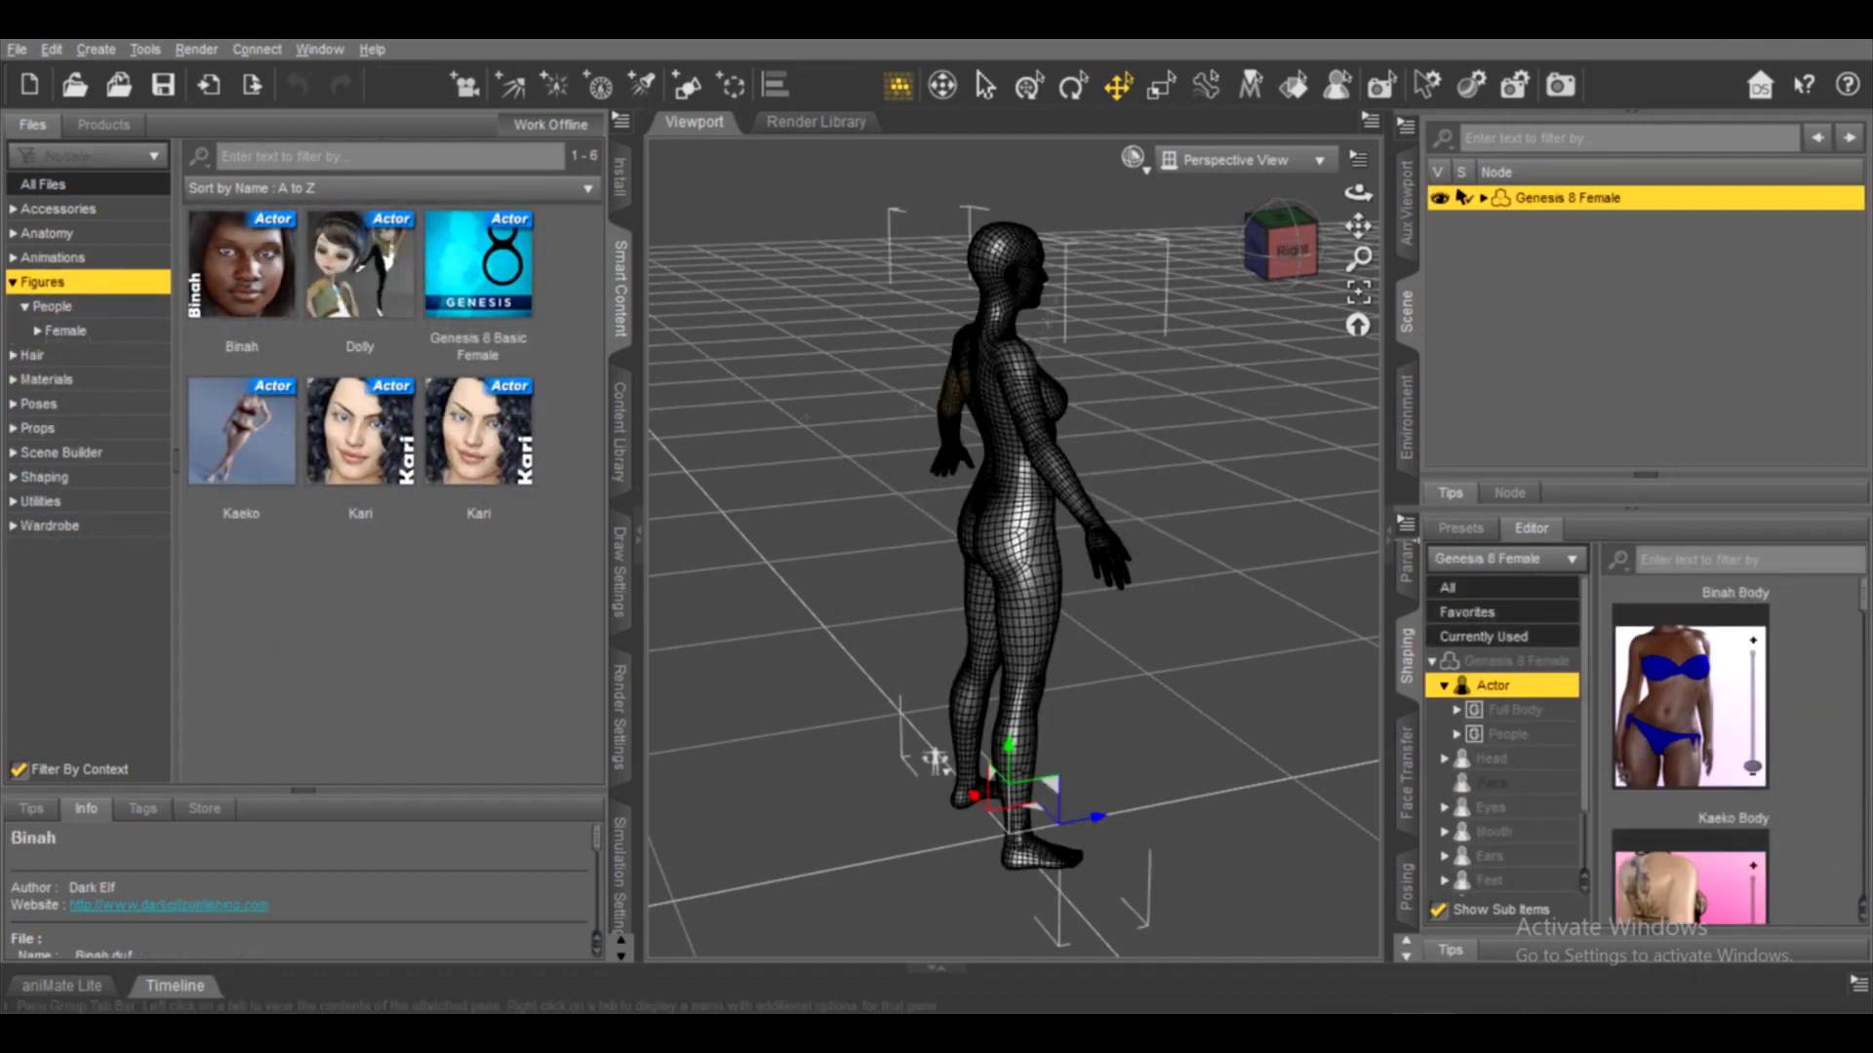
click(39, 404)
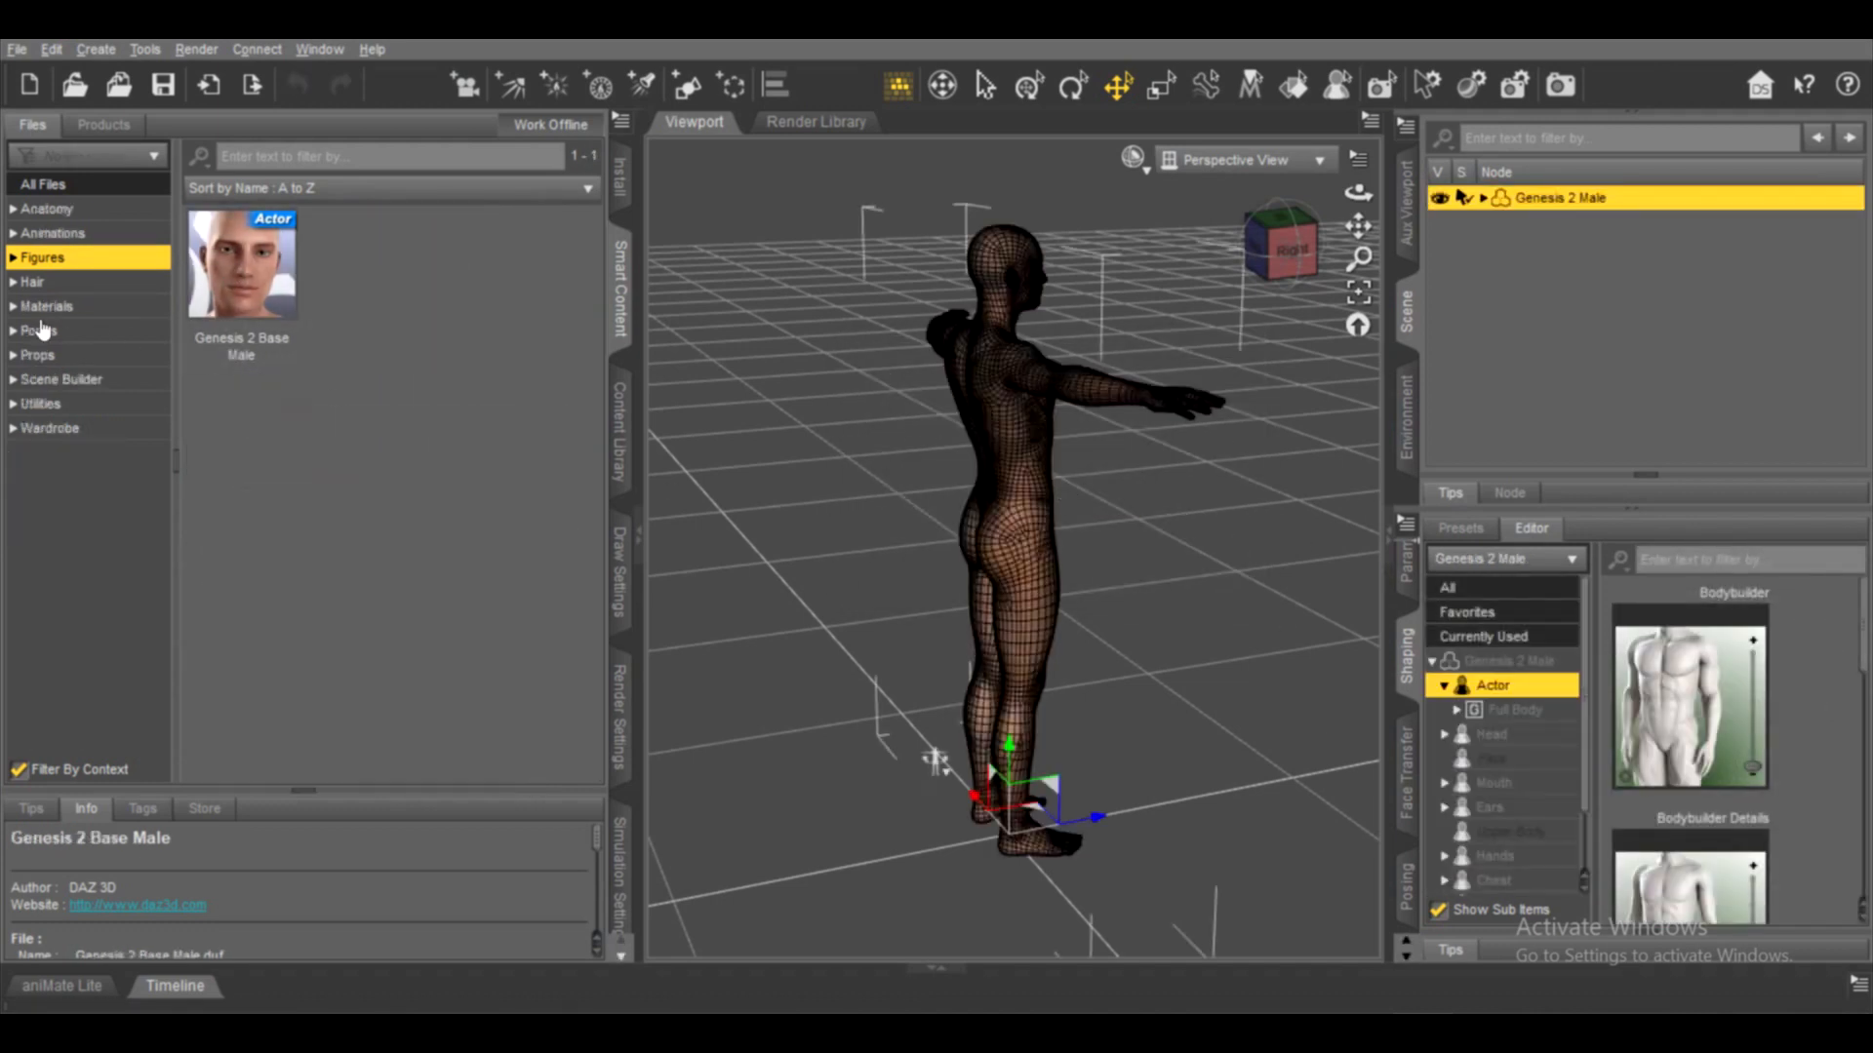
click(39, 330)
scroll(546, 439, up, 5)
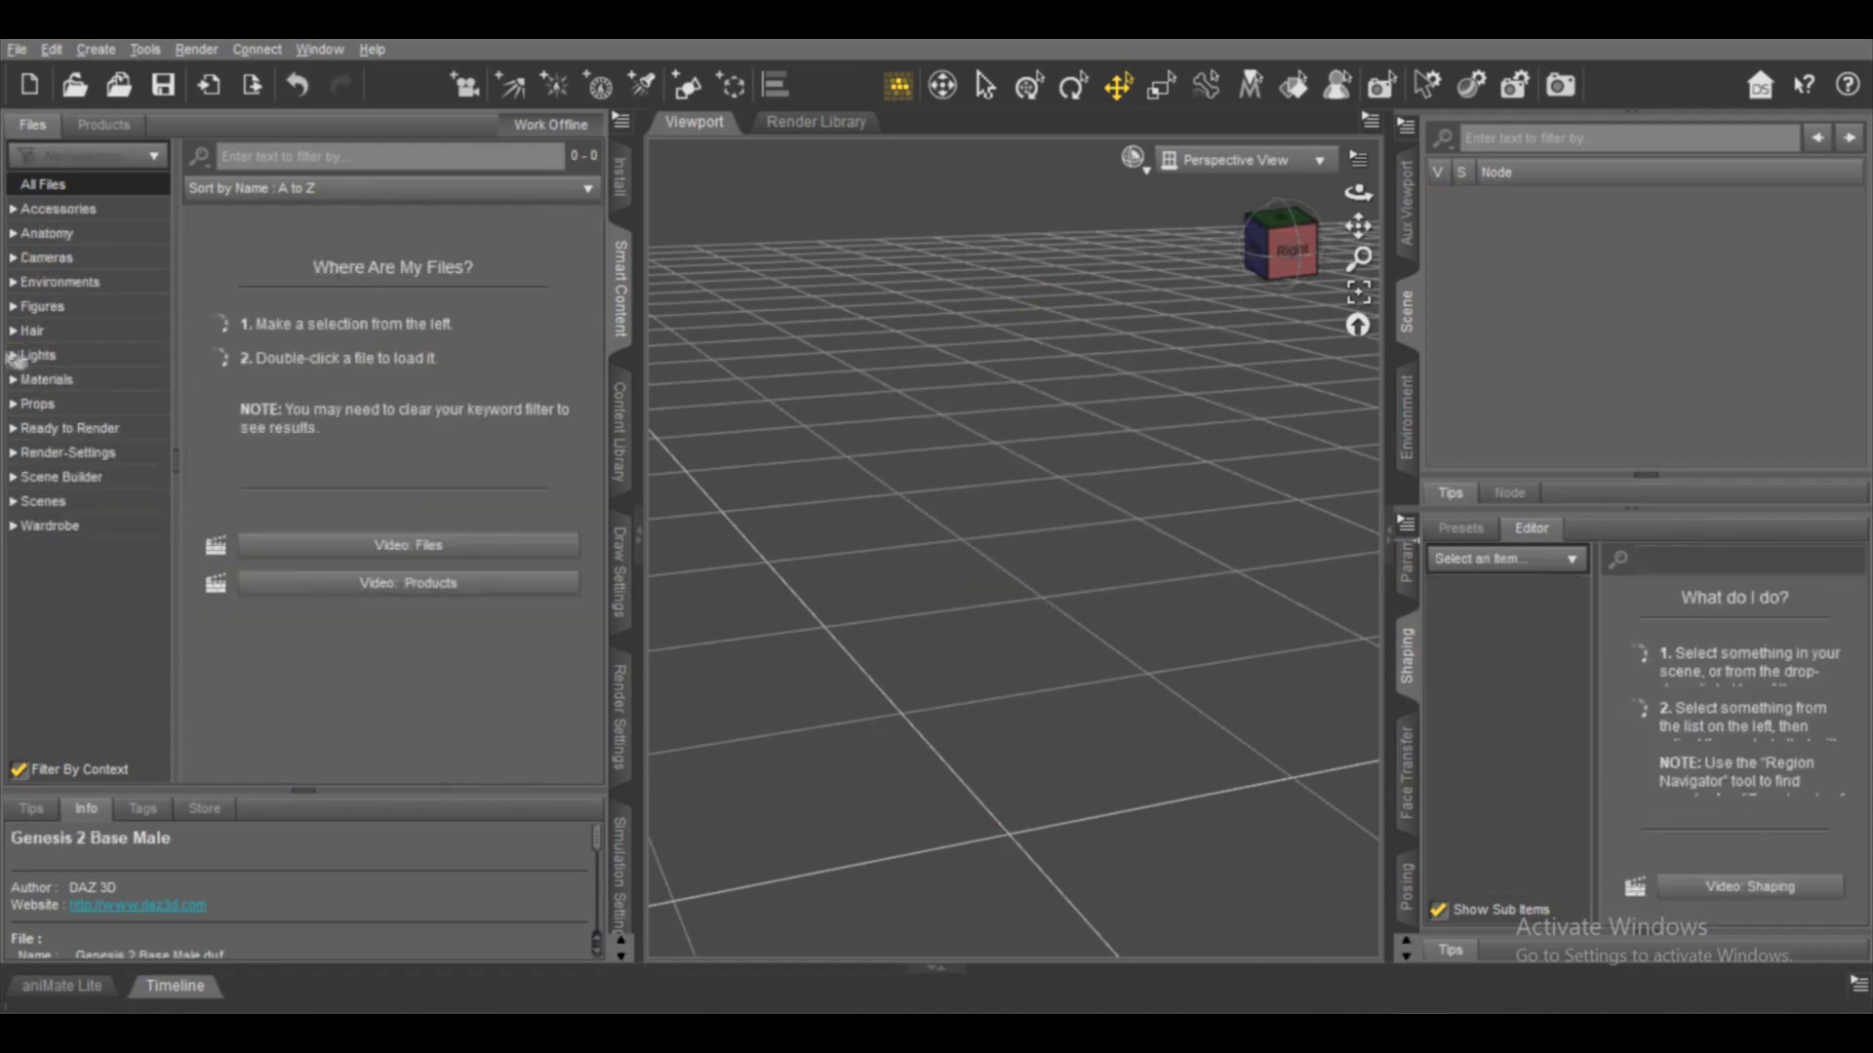
Load the Genesis 3 Male figure into the empty scene and apply the Urban Model 09 pose
click(51, 355)
double_click(251, 444)
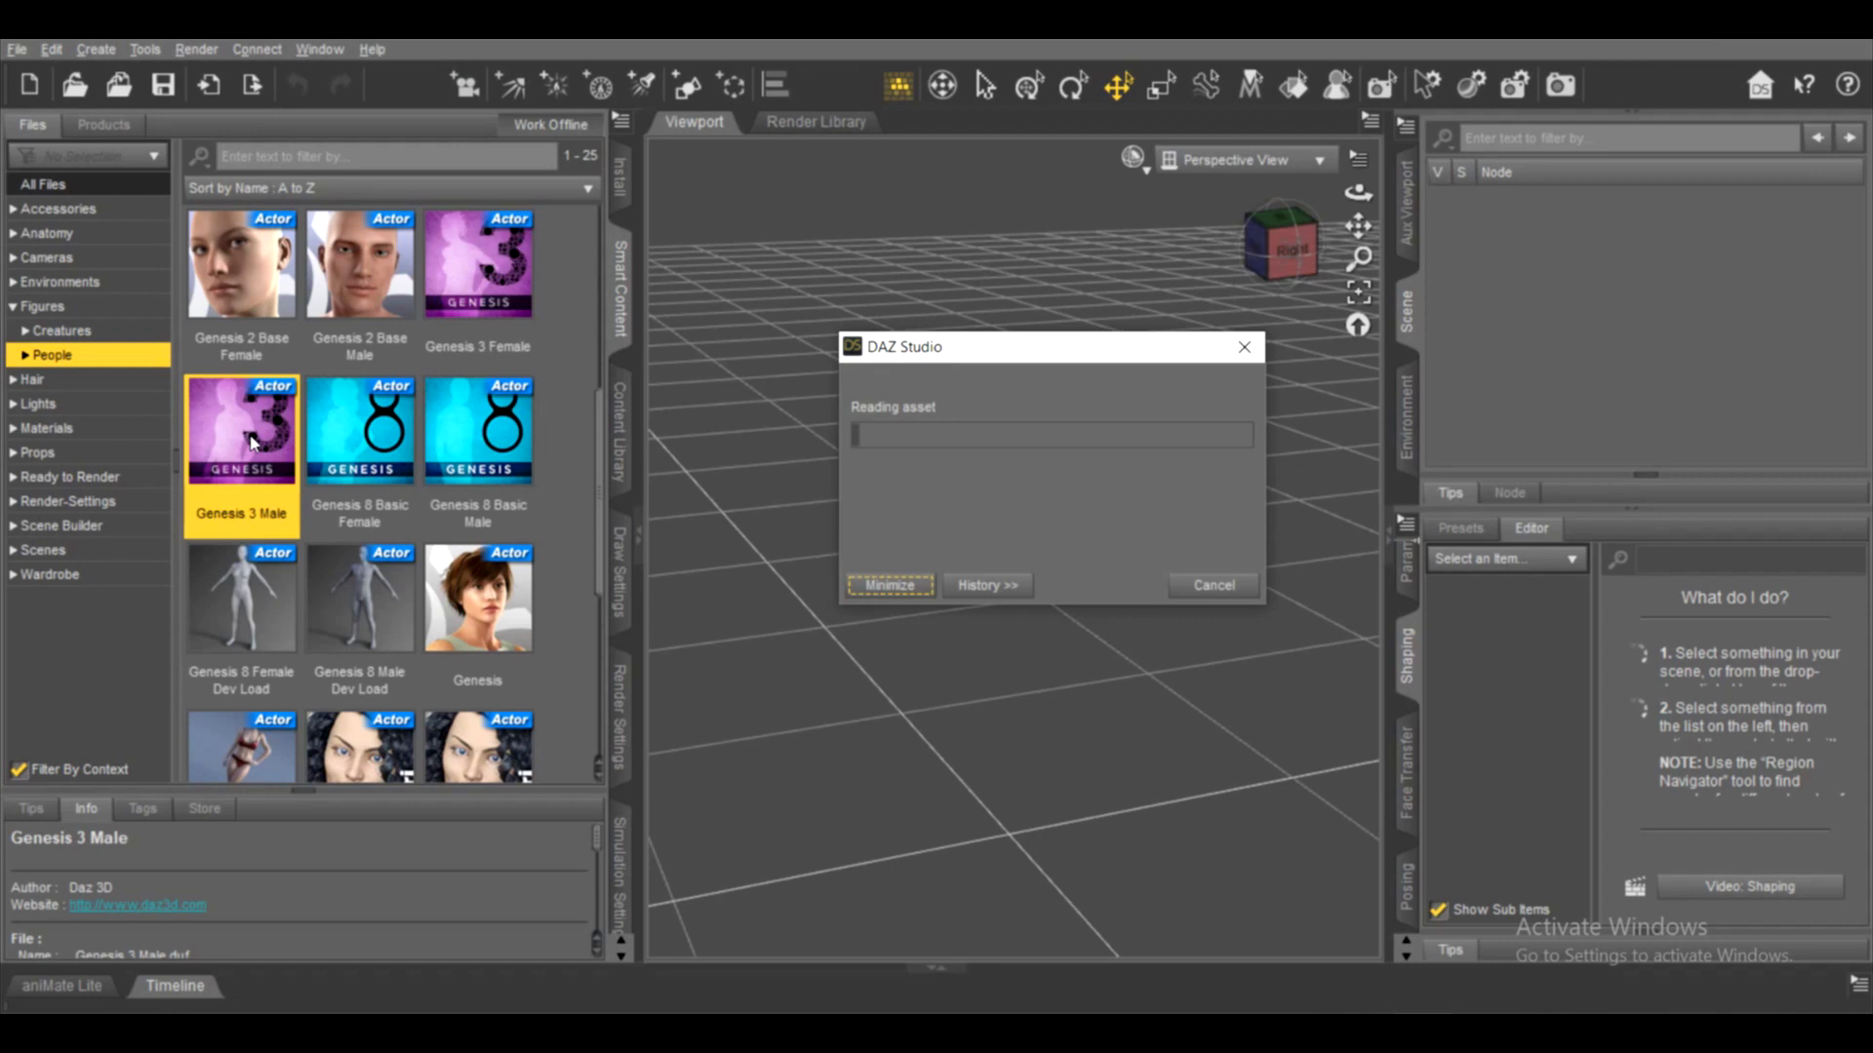
click(39, 331)
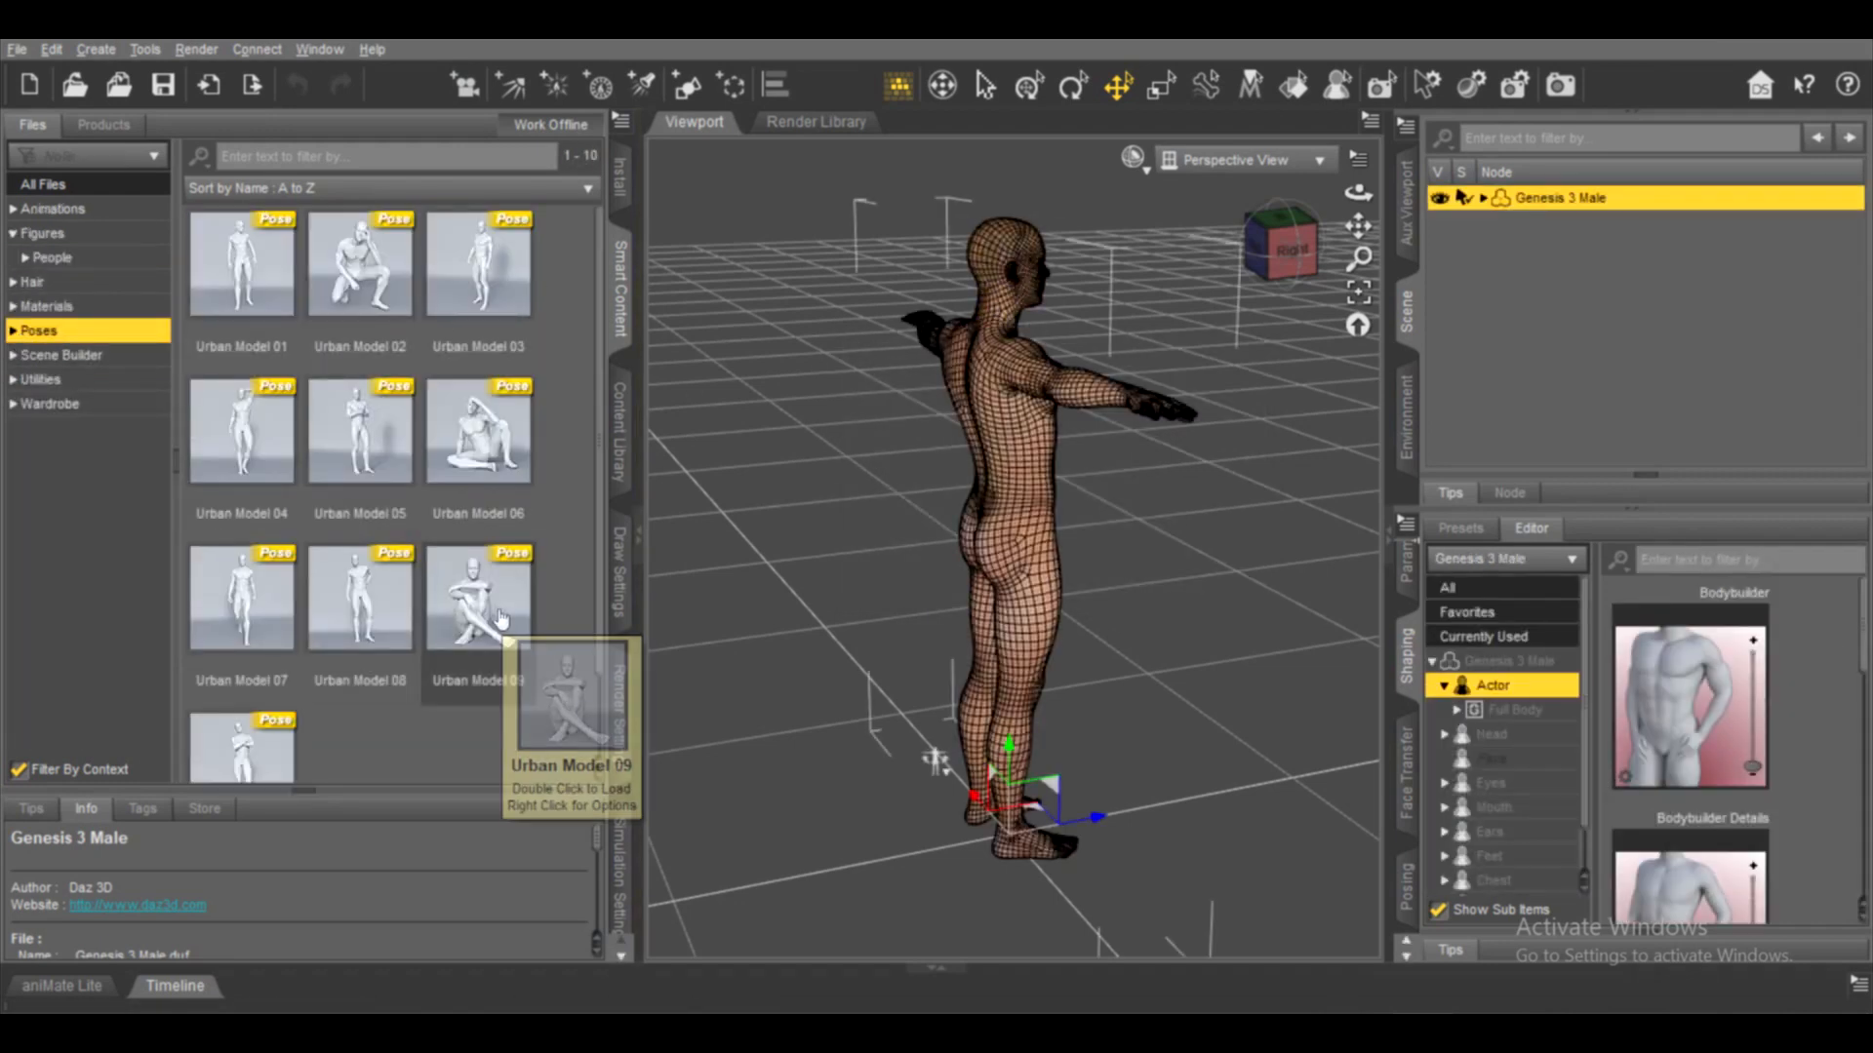
double_click(478, 599)
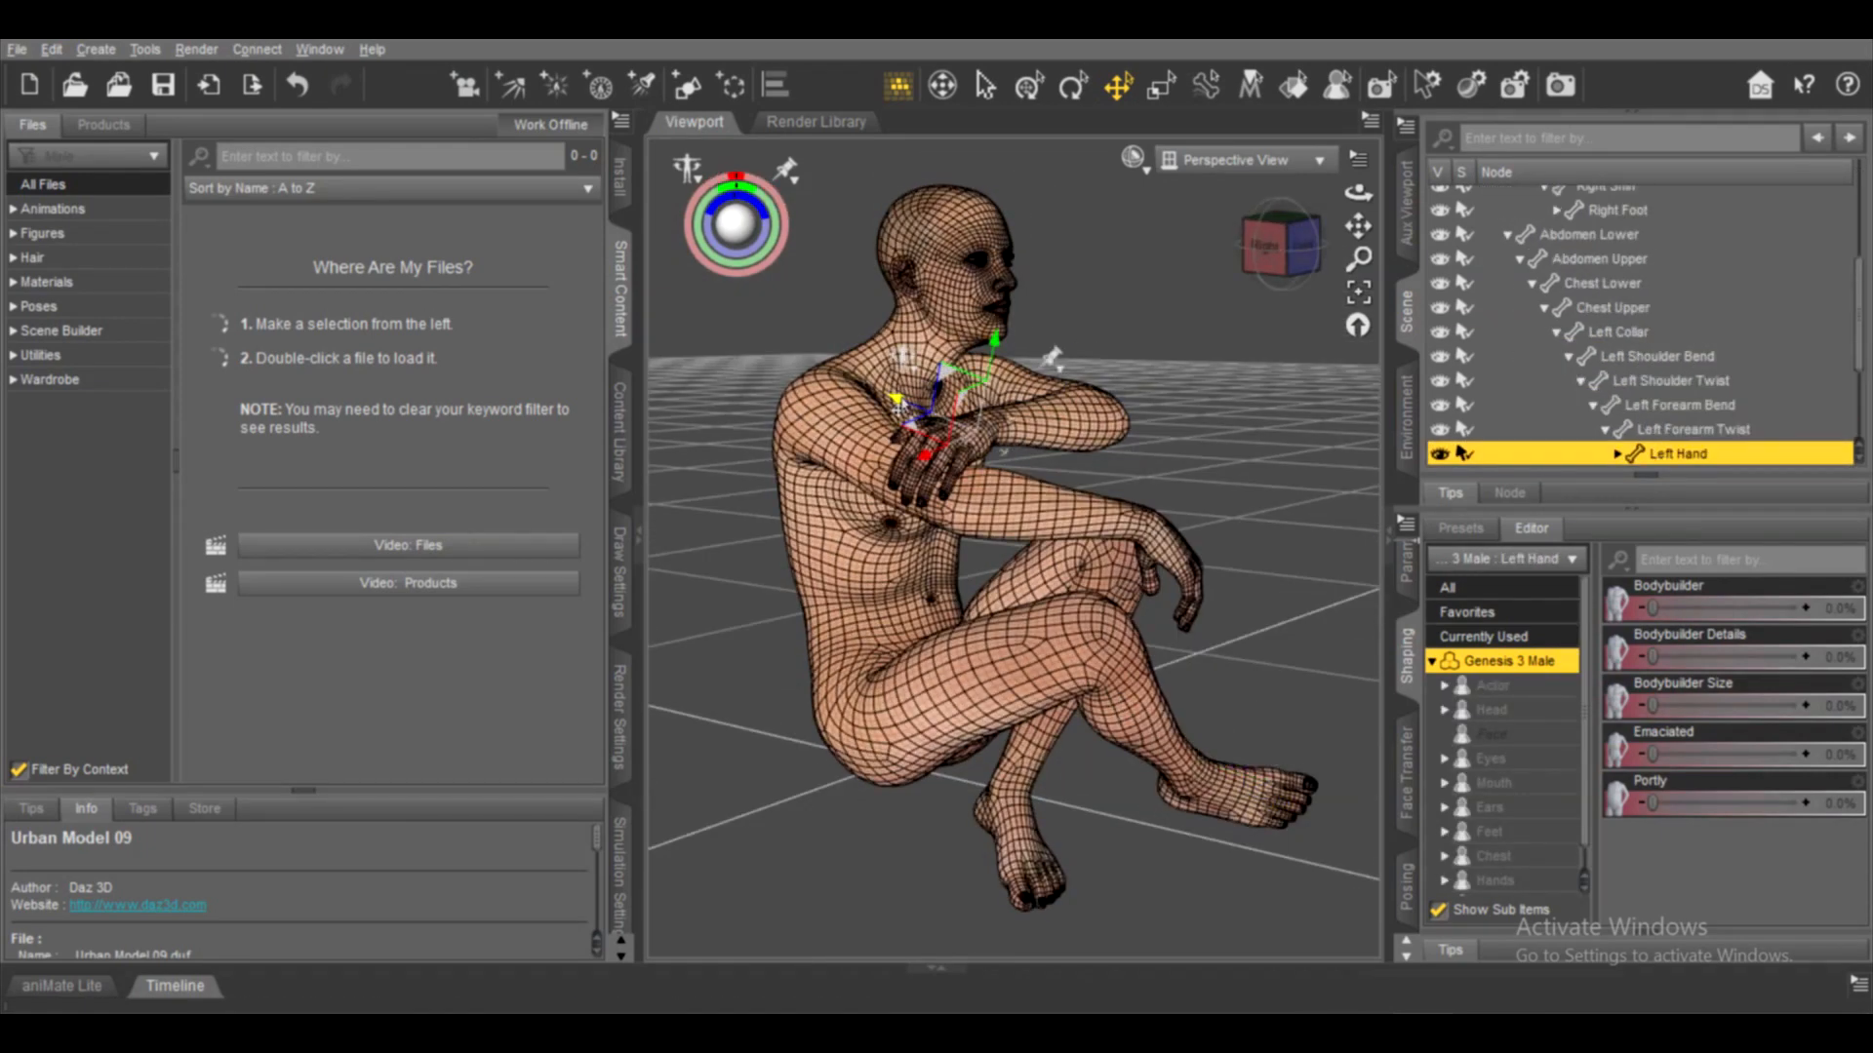
Bend the seated male figure's right forearm so that the hand crosses in front of the shins
click(1278, 242)
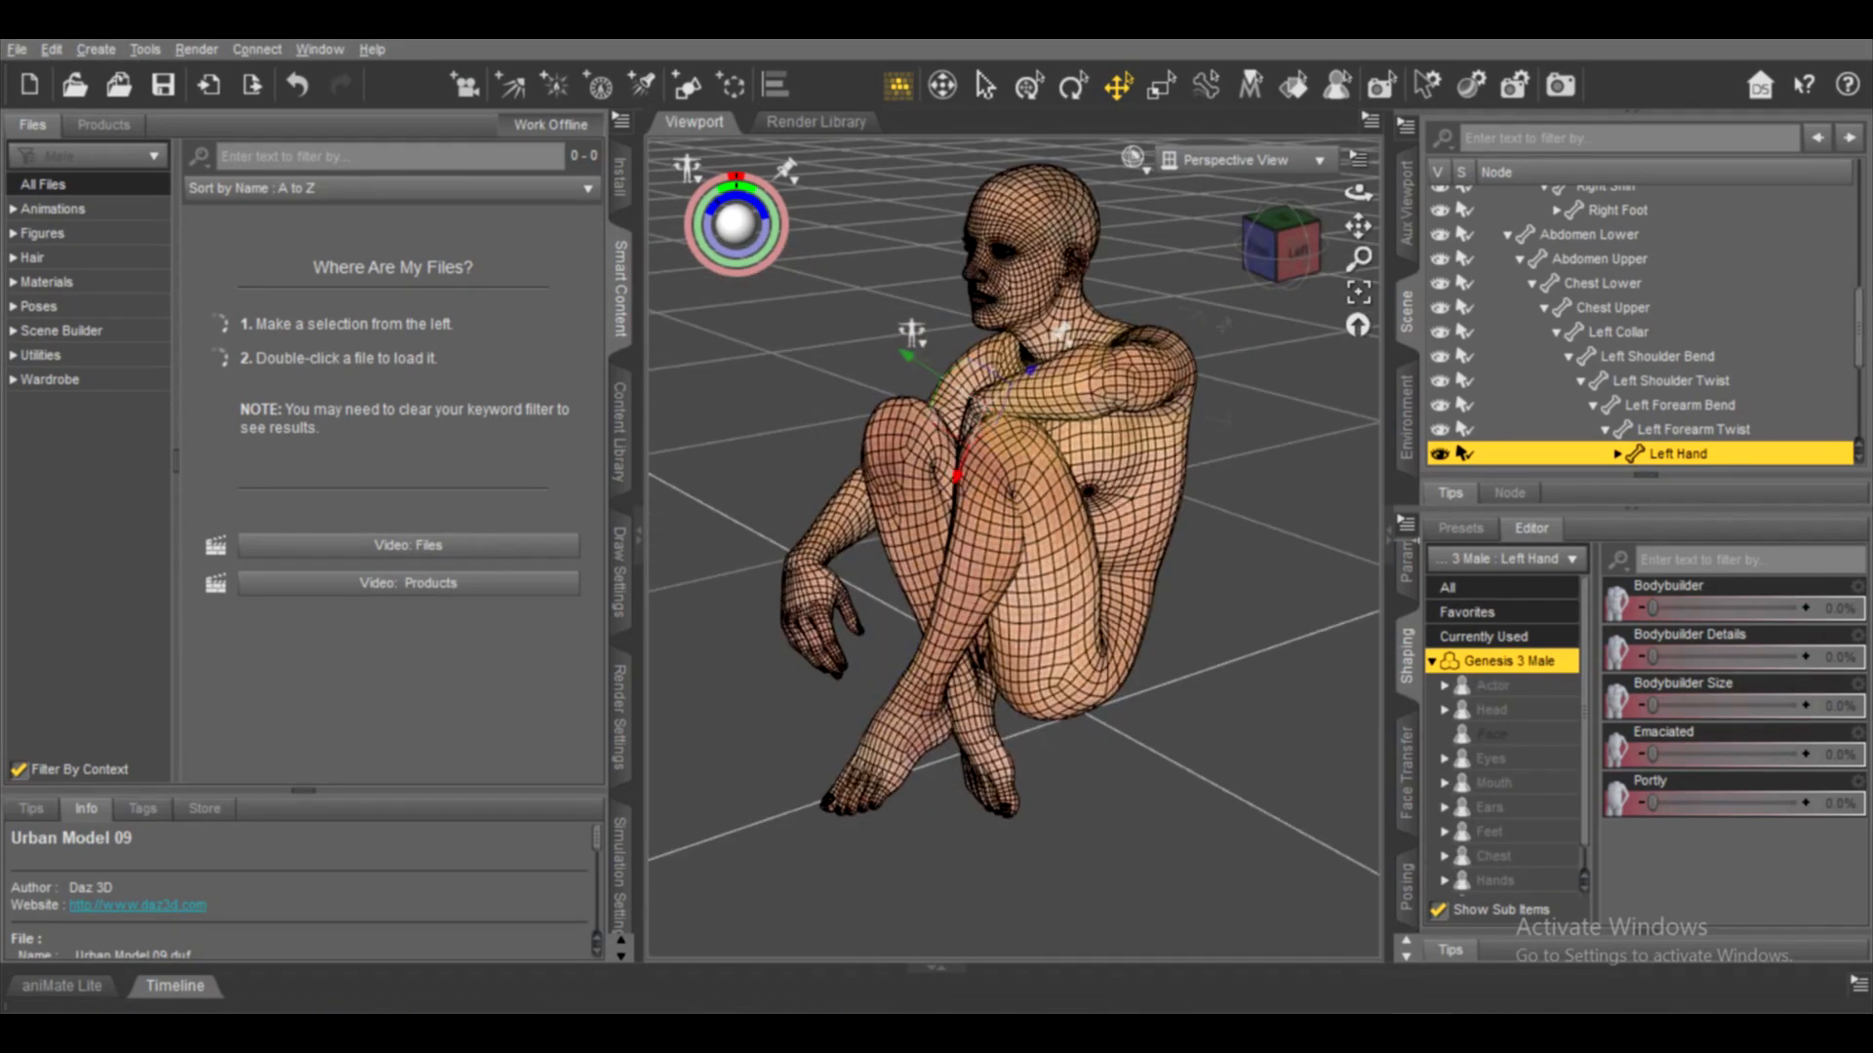
drag(1219, 439, 1161, 322)
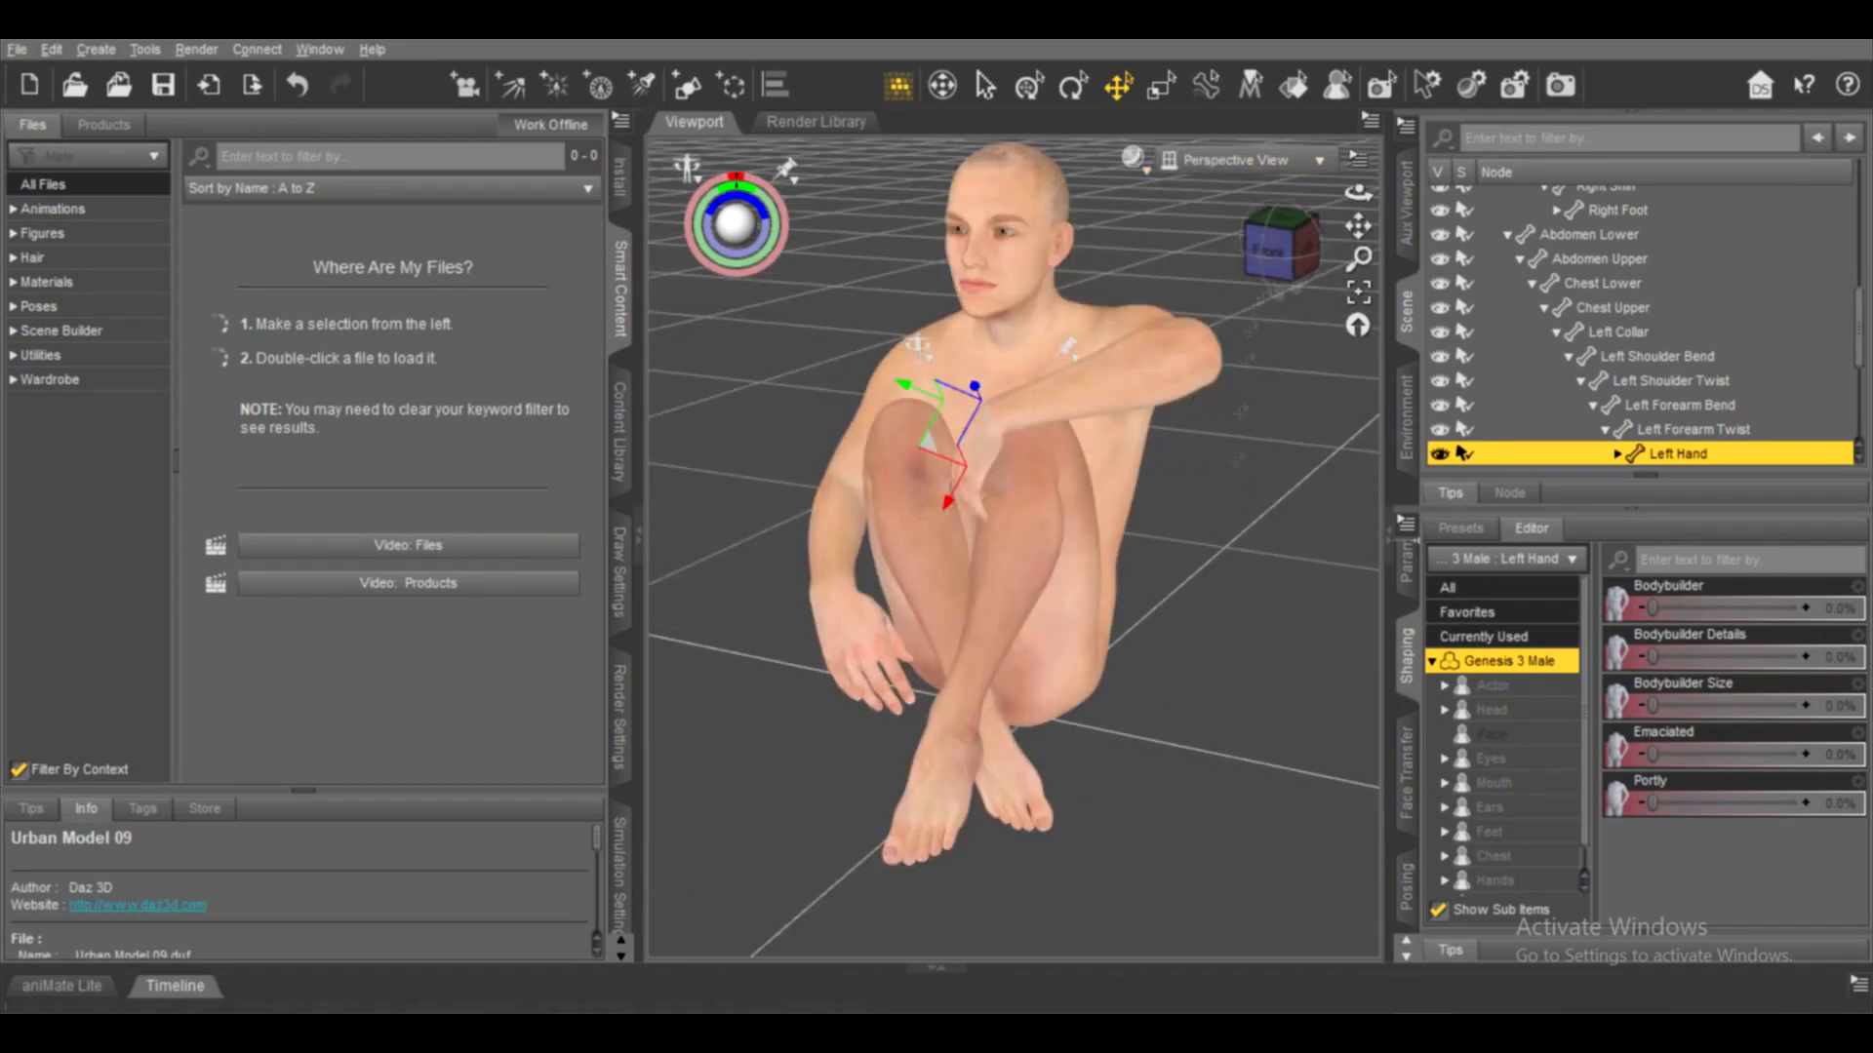
click(863, 668)
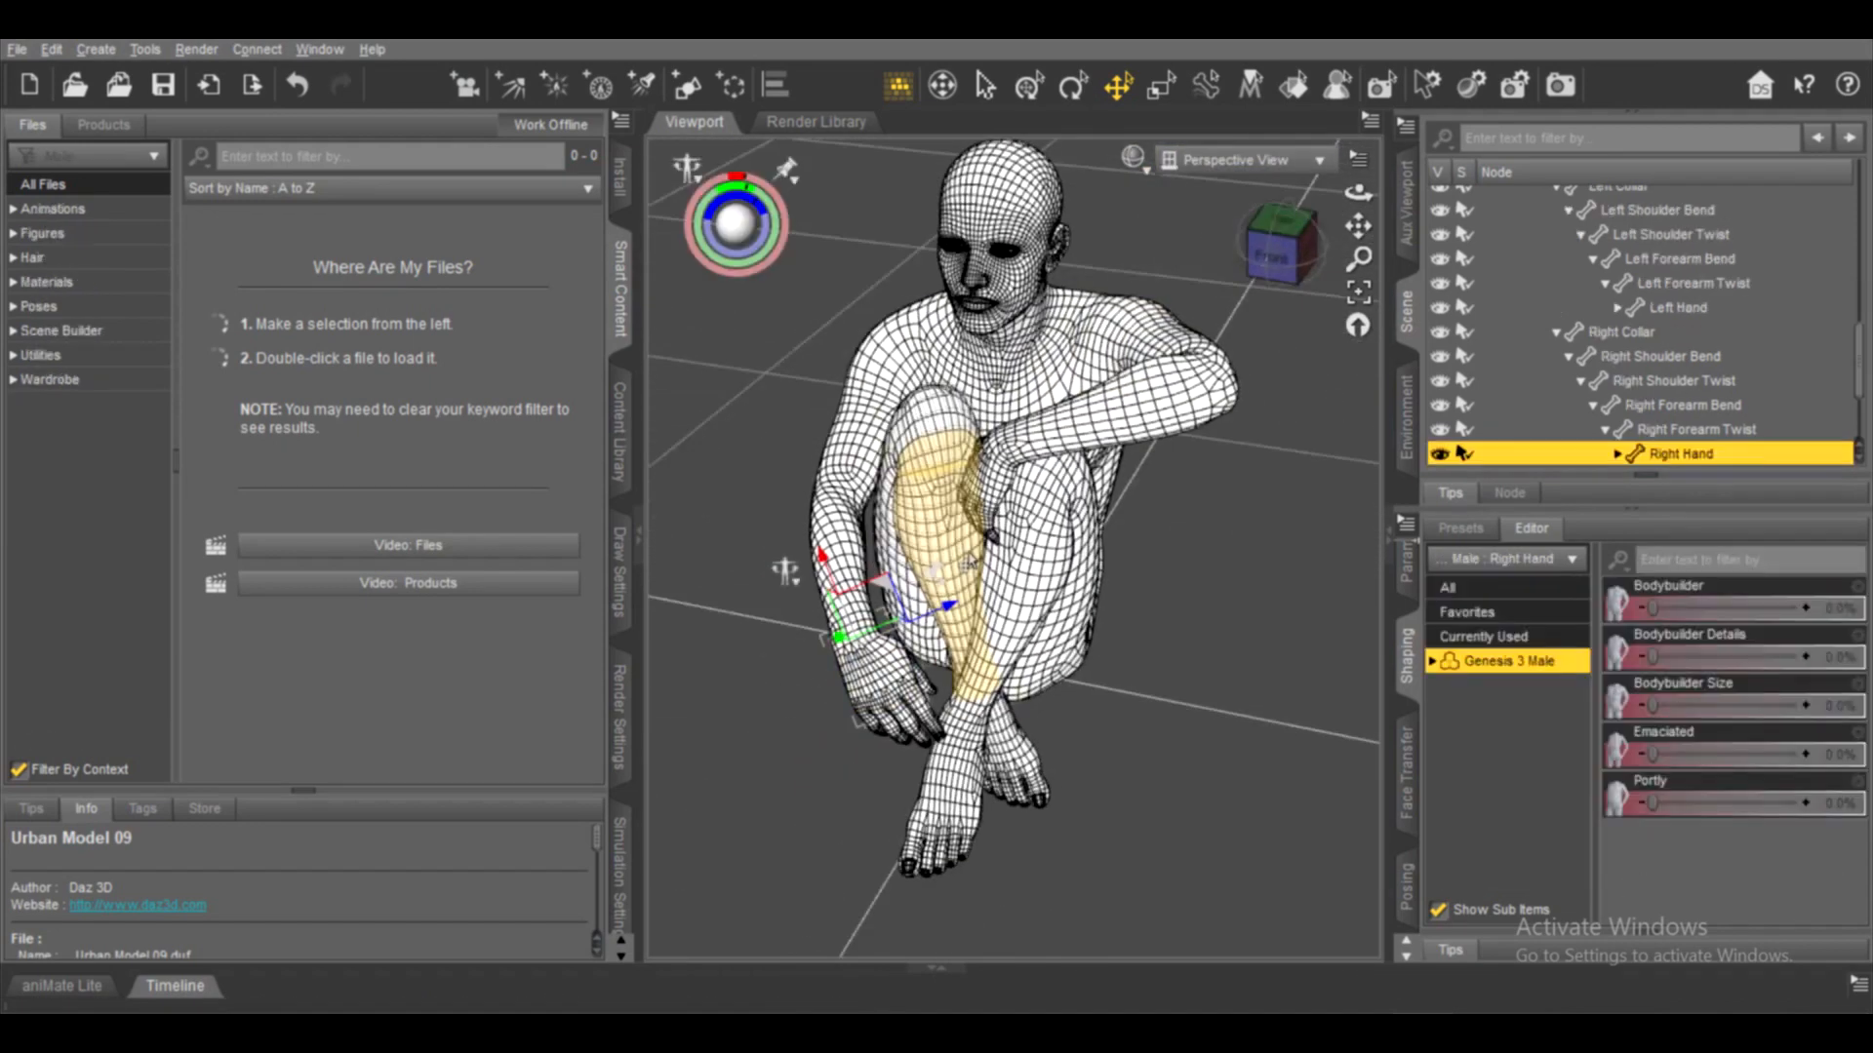
click(824, 498)
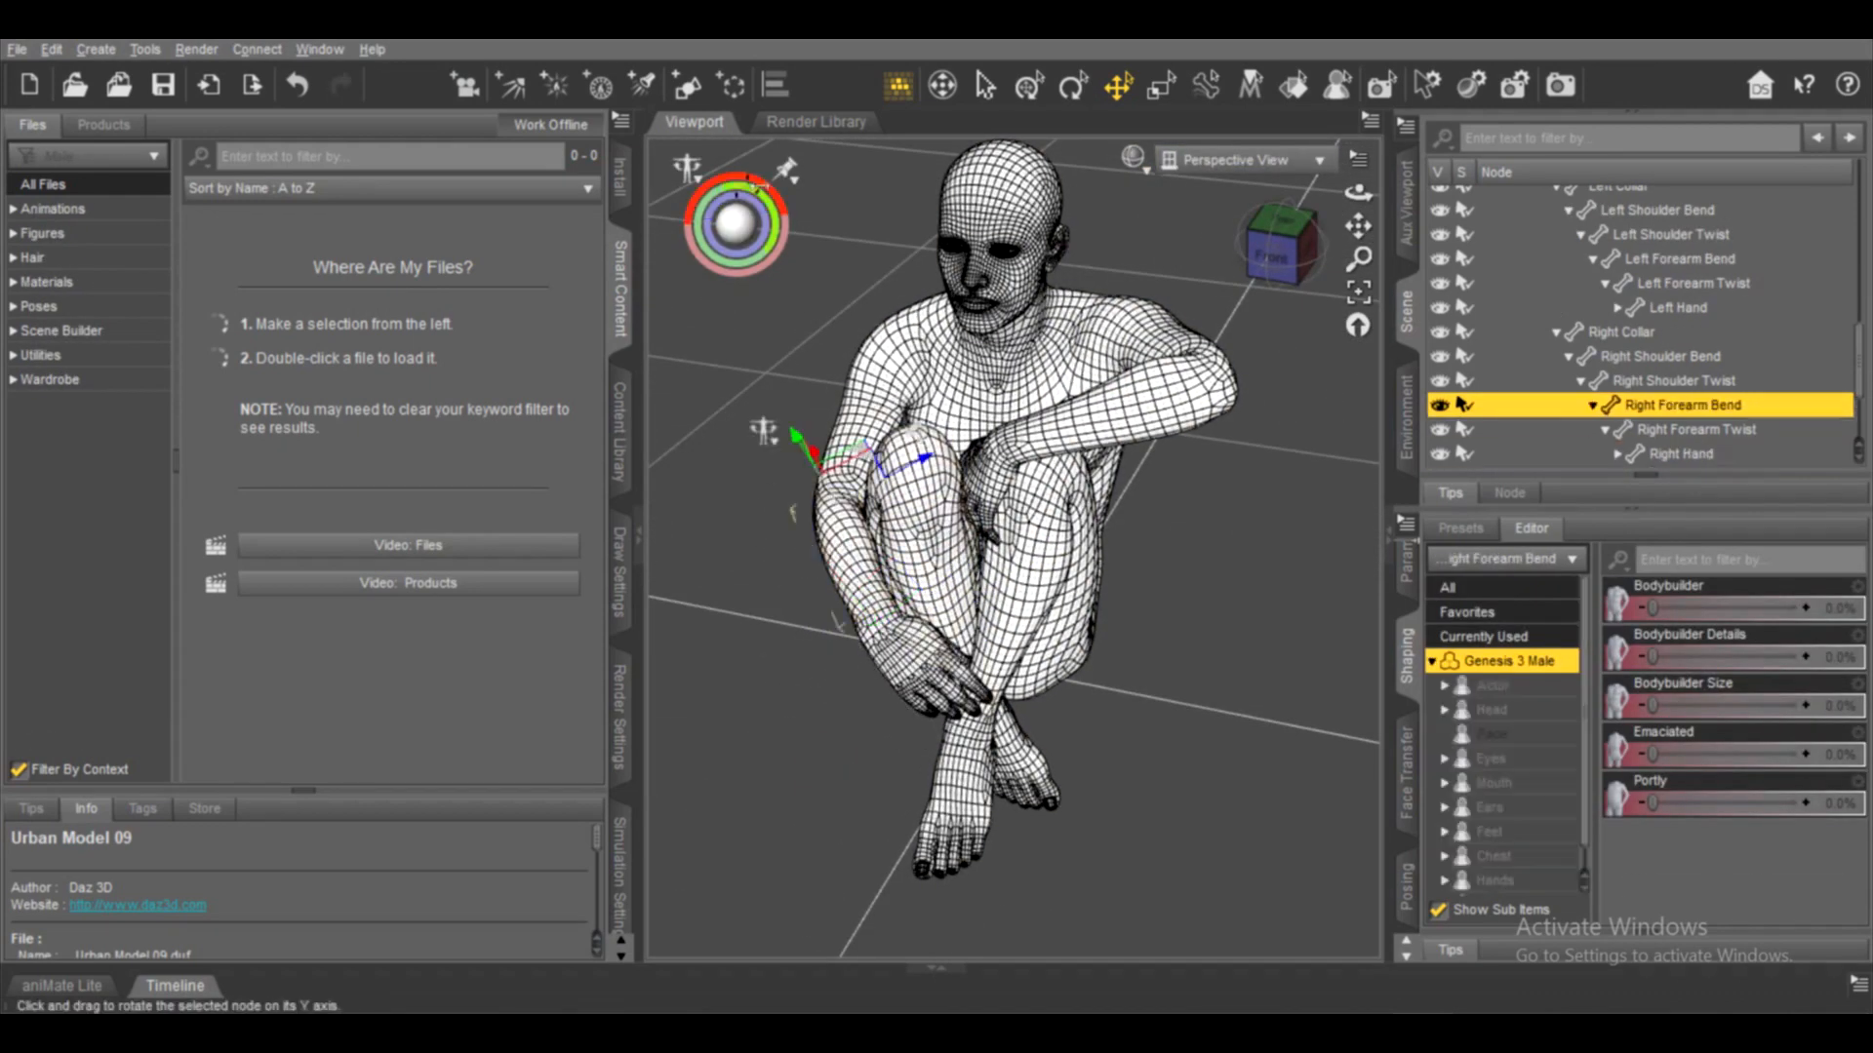
drag(1281, 244, 1342, 190)
click(912, 678)
click(838, 585)
drag(1281, 244, 1281, 204)
click(961, 570)
click(931, 564)
Adjust the rotation of the right hand and its thumb and finger joints so the hand wraps around the leg
scroll(1014, 586, up, 10)
click(1019, 521)
drag(736, 194, 717, 200)
click(1024, 590)
click(1005, 648)
click(897, 512)
click(795, 554)
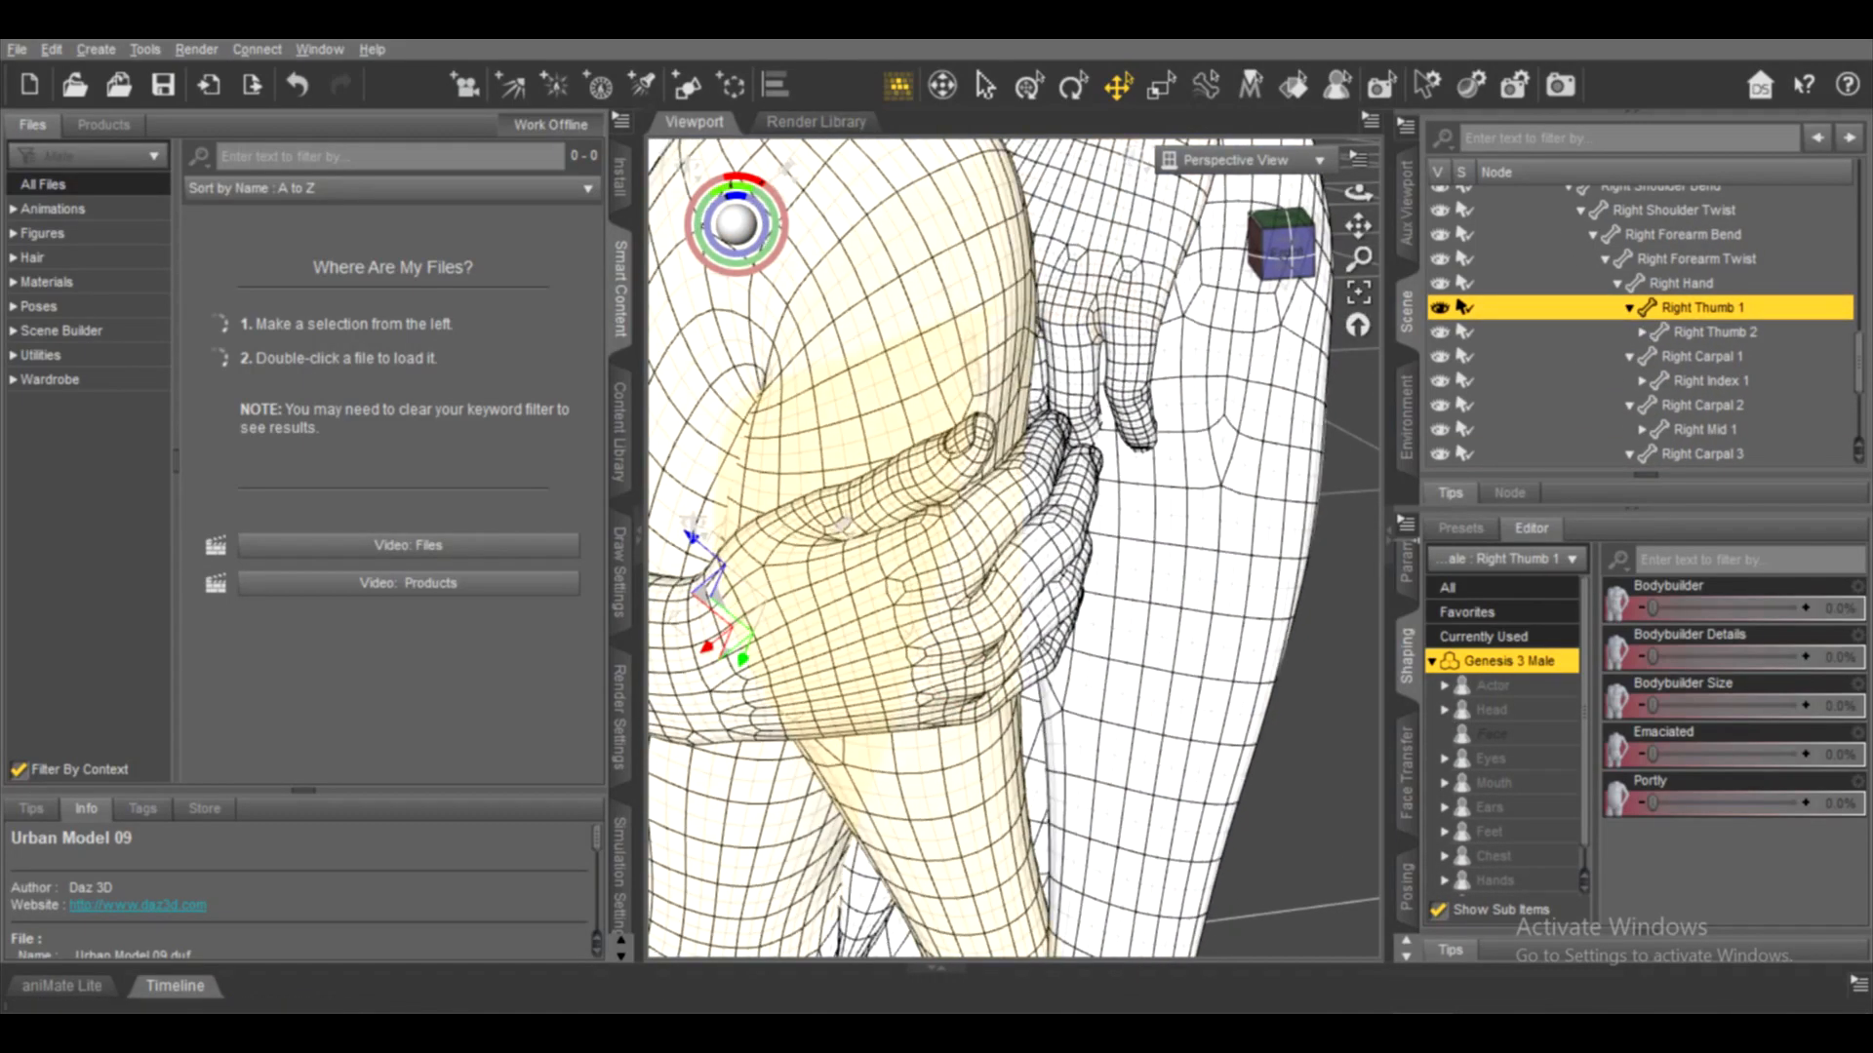
click(902, 507)
scroll(975, 488, up, 5)
mouse_move(1281, 244)
mouse_down()
mouse_move(1268, 255)
mouse_move(1312, 239)
mouse_move(1247, 257)
mouse_up()
Lower the seated figure's head and clear the selection
scroll(975, 488, down, 15)
click(1307, 390)
scroll(1014, 488, down, 3)
click(1045, 268)
click(1286, 415)
Export the seated male figure to the Desktop as an OBJ file named 003
click(17, 49)
click(41, 331)
click(41, 331)
text(003)
key(Return)
click(883, 715)
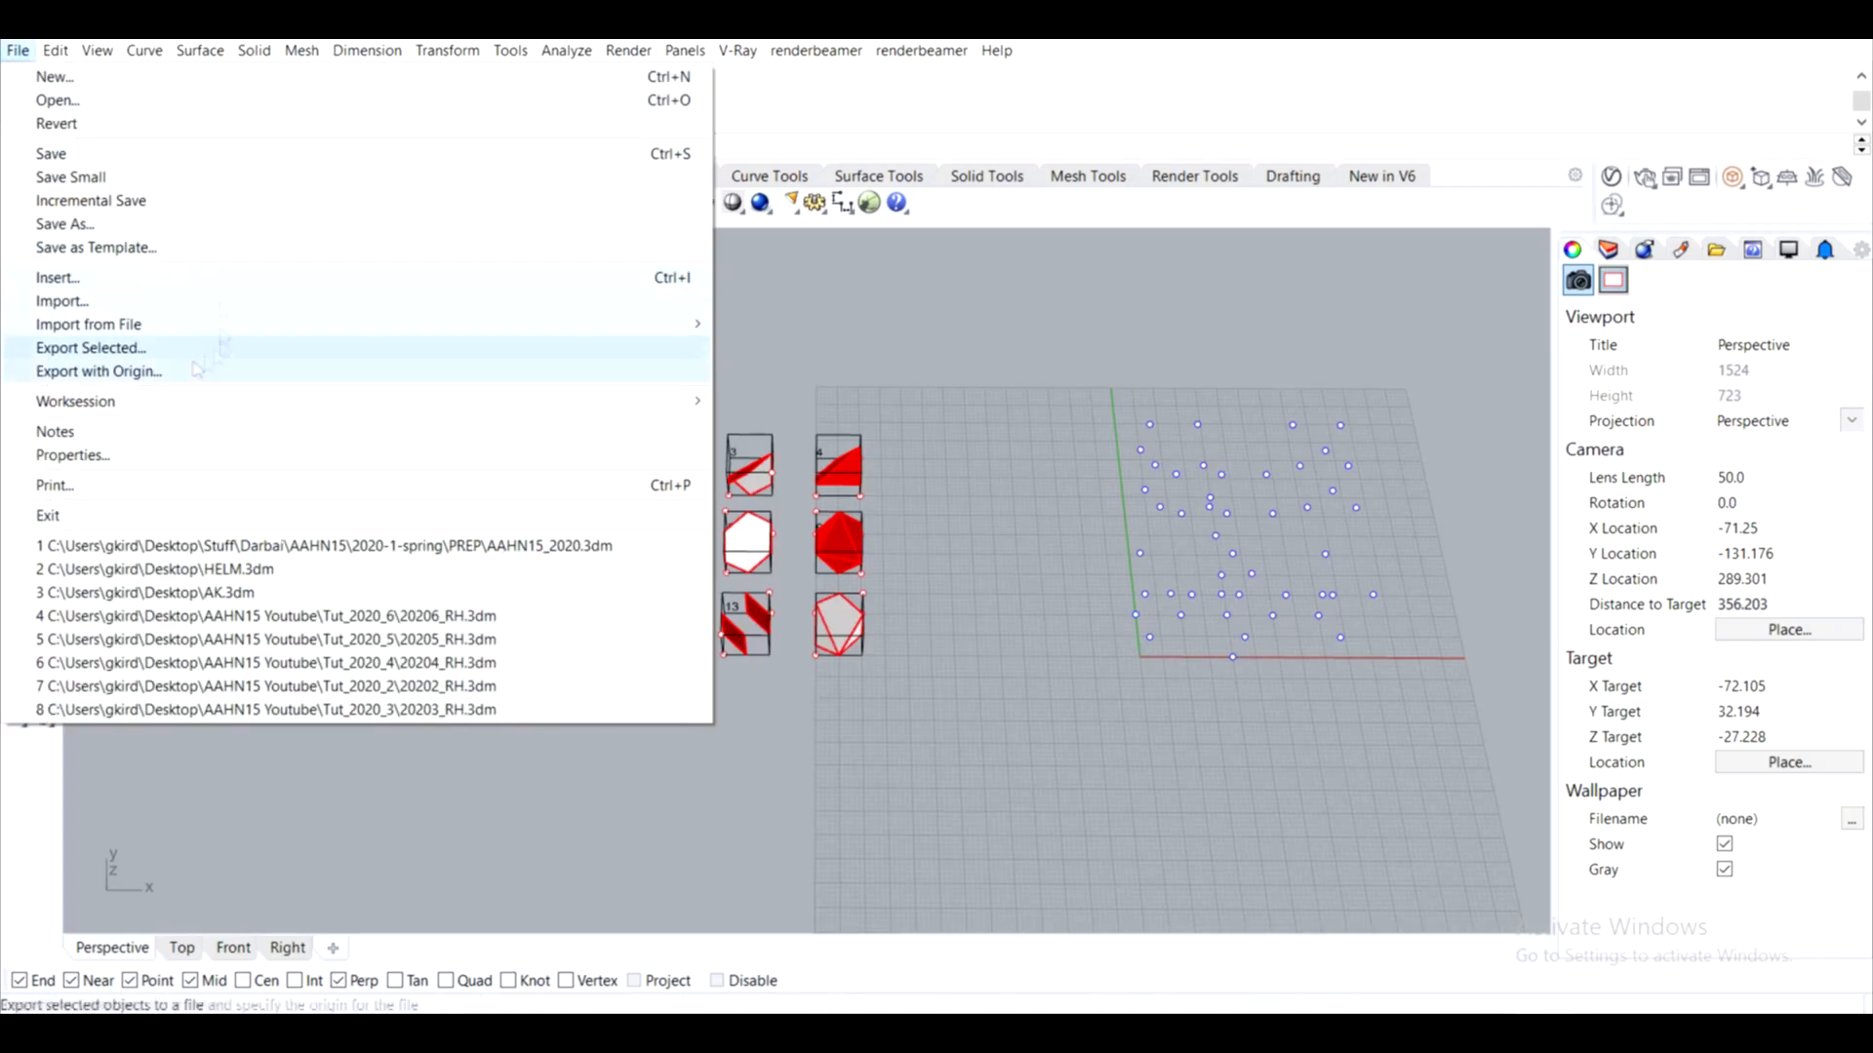
Switch to Rhino, import 001.obj and move the kneeling figure clear of the existing geometry
click(84, 297)
click(556, 635)
scroll(976, 682, down, 3)
right_drag(1066, 747, 1297, 625)
drag(878, 450, 1365, 478)
click(1170, 624)
Import 002.obj and position the standing figure beside the kneeling one
click(16, 50)
click(84, 297)
click(272, 419)
click(558, 636)
drag(878, 451, 1443, 483)
right_drag(1327, 634, 1156, 431)
drag(1103, 370, 975, 624)
drag(975, 517, 912, 507)
click(1102, 624)
right_drag(1102, 624, 1221, 468)
Import 003.obj, move the seated figure near the other two and inspect its pose
click(17, 49)
click(84, 297)
click(272, 438)
click(558, 636)
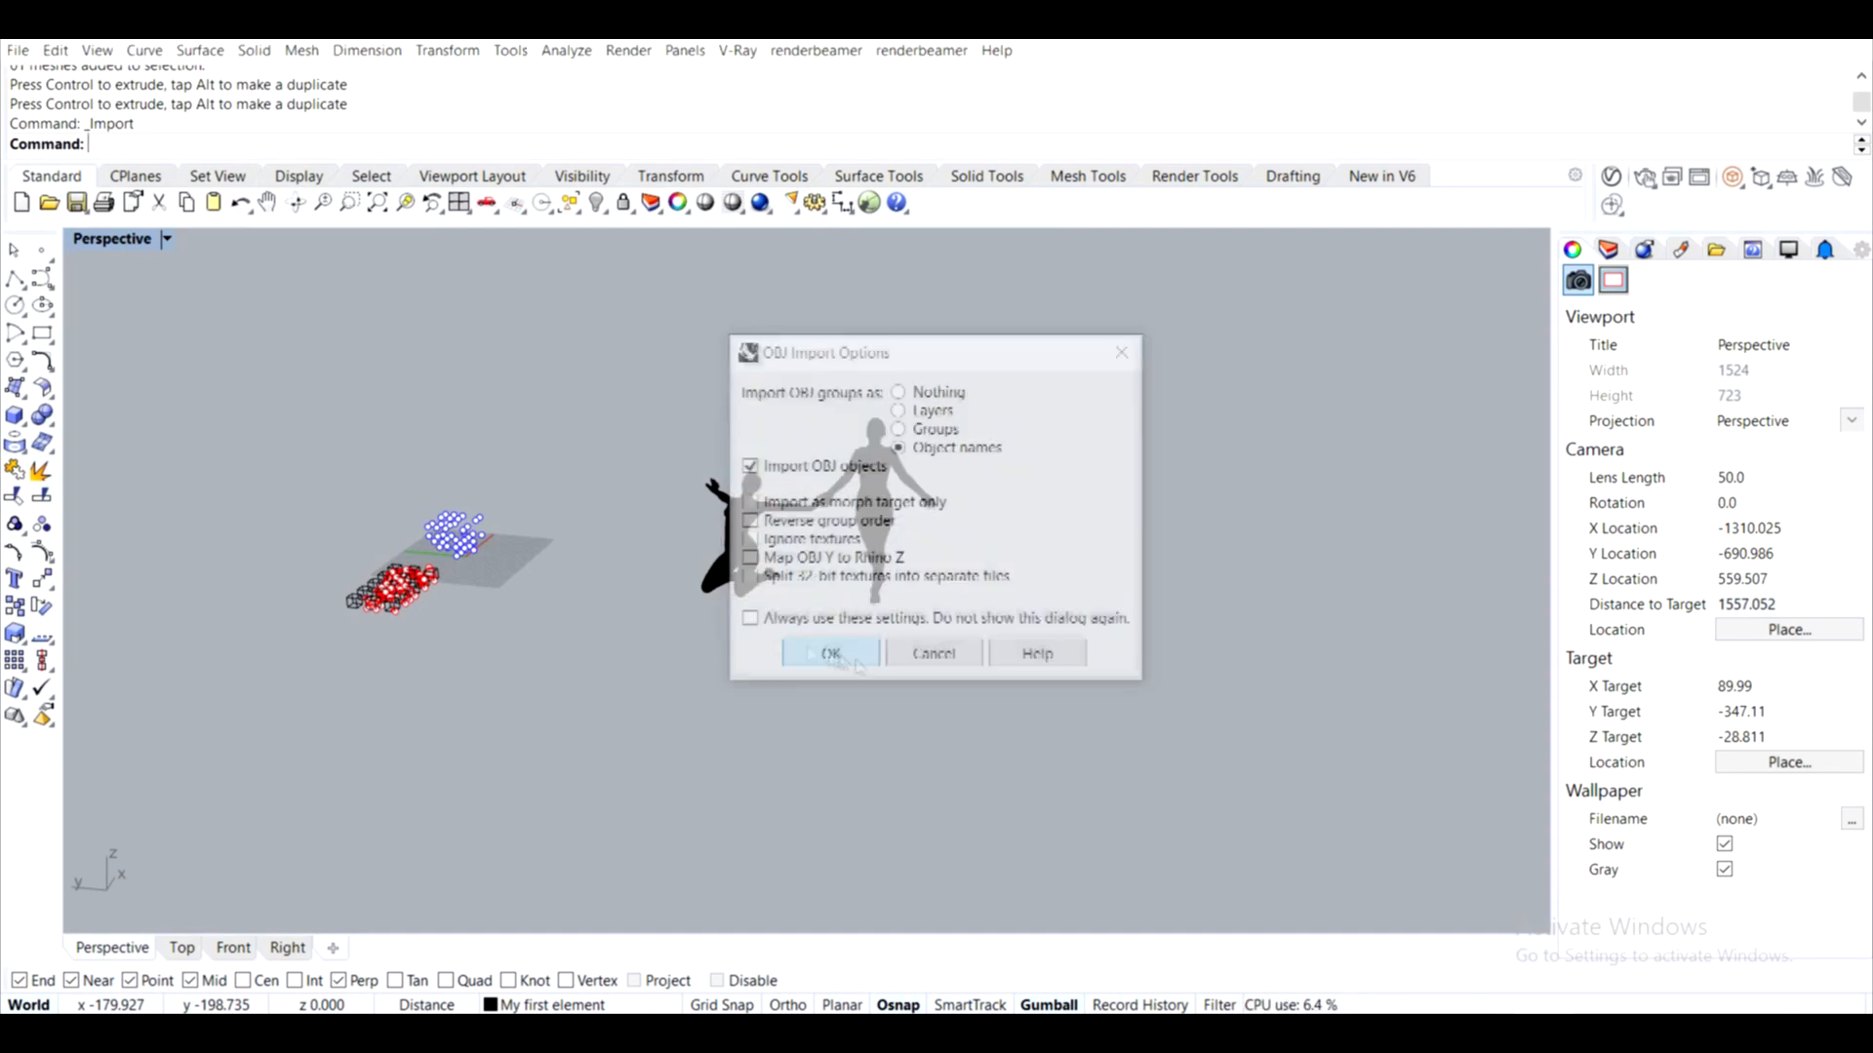
click(828, 653)
drag(355, 557, 585, 566)
click(731, 683)
scroll(731, 585, up, 10)
right_drag(624, 546, 909, 554)
scroll(909, 554, up, 8)
scroll(909, 554, down, 8)
click(523, 586)
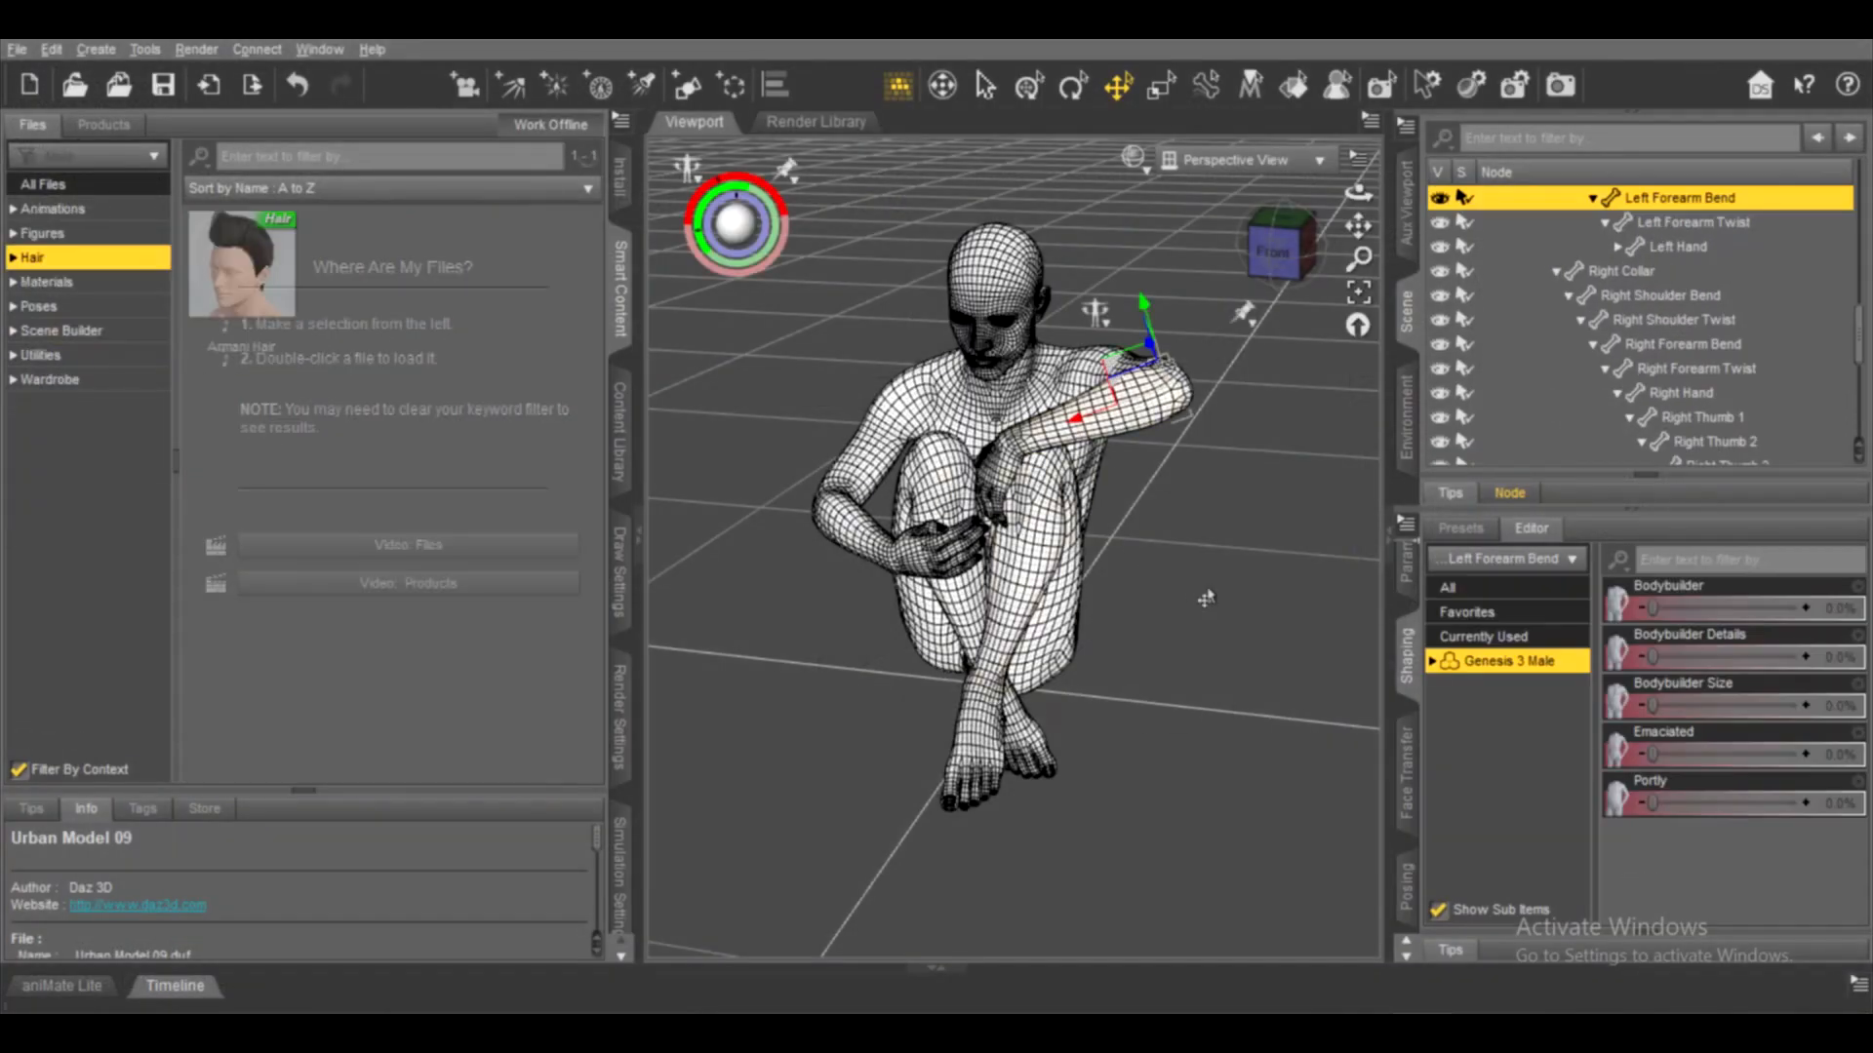
Return to DAZ Studio, enlarge the viewport and select the seated figure's left hand to adjust its pose
click(1002, 468)
scroll(1002, 468, up, 3)
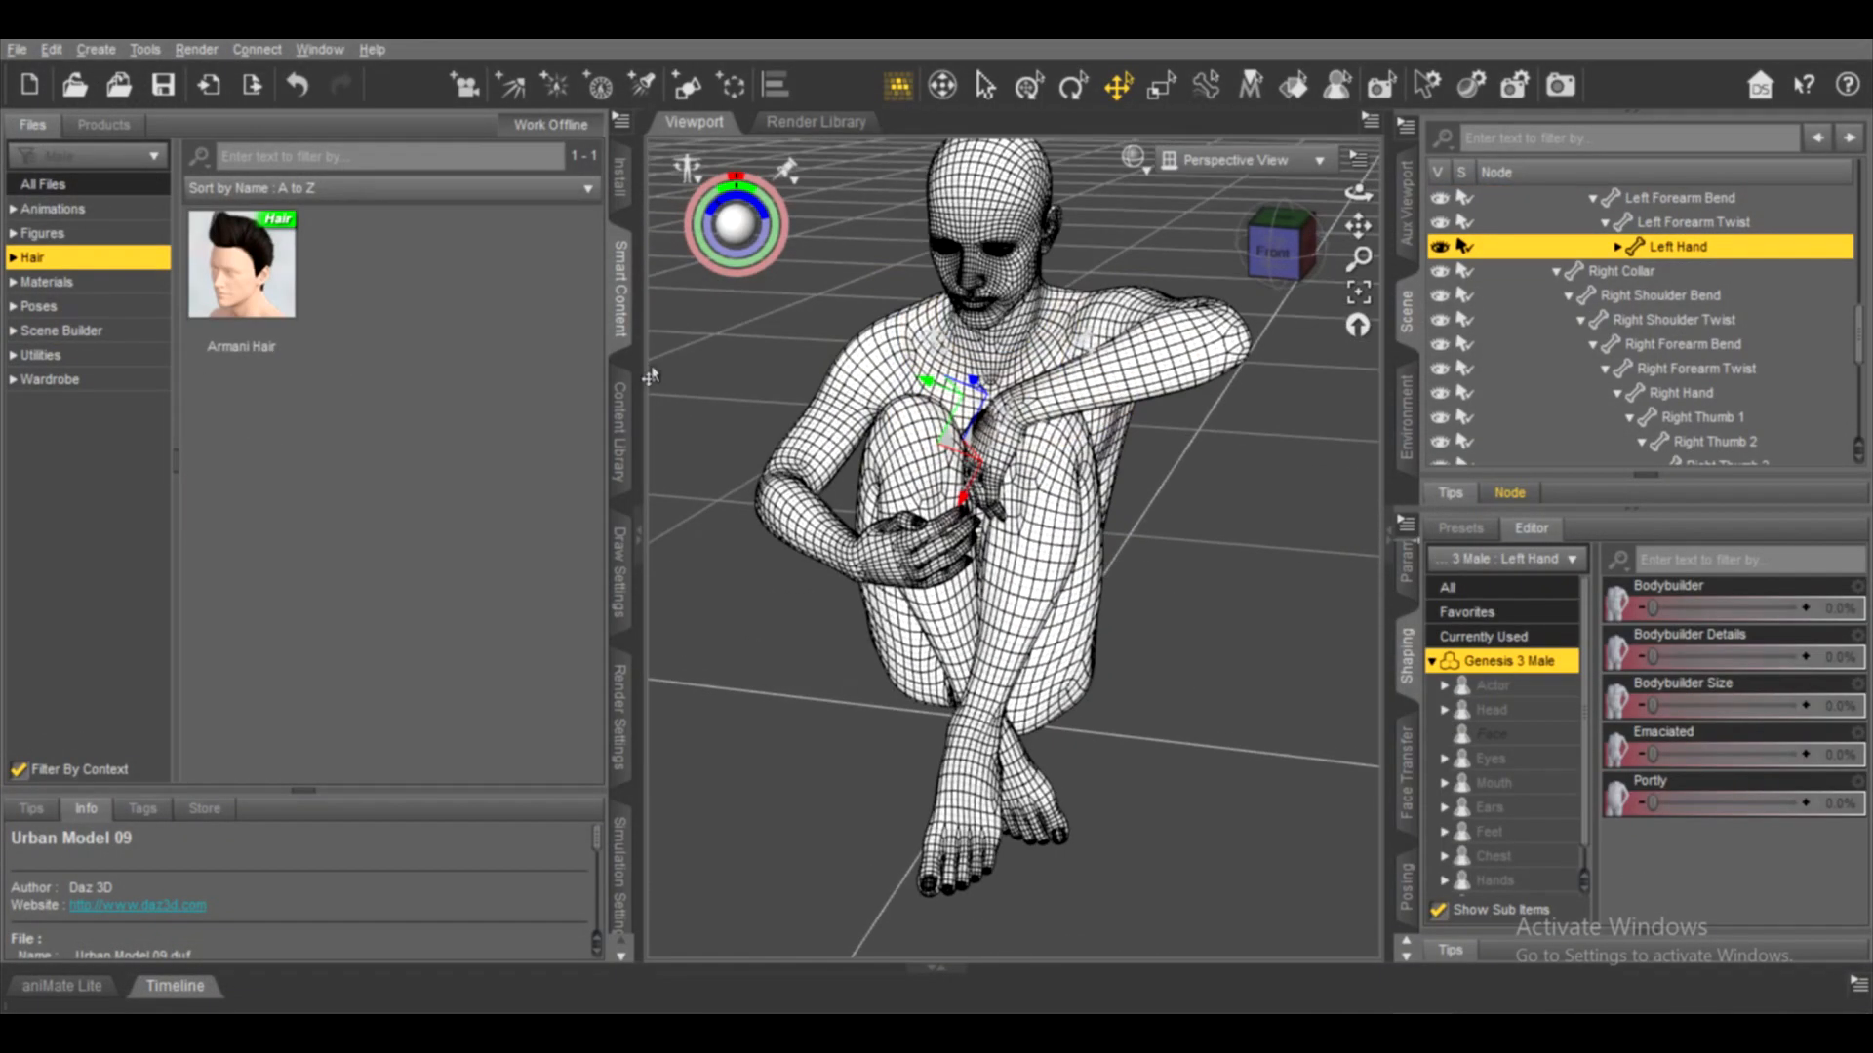
click(620, 289)
drag(1276, 252, 1312, 278)
drag(737, 434, 1019, 610)
mouse_move(1293, 259)
mouse_down()
mouse_move(1258, 242)
mouse_move(1302, 263)
mouse_up()
drag(990, 552, 948, 562)
mouse_move(1292, 259)
mouse_down()
mouse_move(1258, 229)
mouse_move(1292, 250)
mouse_move(1263, 246)
mouse_move(1299, 248)
mouse_move(1302, 226)
mouse_move(1289, 248)
mouse_up()
Adjust the rotation of the small joints in the seated figure's hand at close range
click(693, 501)
scroll(773, 419, up, 8)
drag(109, 204, 127, 197)
click(668, 476)
click(634, 488)
click(714, 487)
drag(1297, 248, 1272, 246)
scroll(773, 419, down, 8)
Refine the rotation of several more joints on the seated male figure, checking the pose from different angles
click(1083, 487)
click(961, 376)
drag(105, 207, 125, 199)
drag(1292, 250, 1264, 232)
click(756, 429)
drag(792, 336, 786, 293)
click(1029, 360)
drag(1278, 239, 1289, 251)
mouse_move(90, 191)
mouse_down()
mouse_move(128, 177)
mouse_move(107, 182)
mouse_up()
mouse_move(1275, 248)
mouse_down()
mouse_move(1299, 246)
mouse_move(1276, 249)
mouse_up()
mouse_move(90, 192)
mouse_down()
mouse_move(126, 176)
mouse_move(109, 181)
mouse_up()
mouse_move(1276, 248)
mouse_down()
mouse_move(1298, 246)
mouse_move(1281, 247)
mouse_up()
Export the reposed seated figure again as the OBJ file 003 on the Desktop
click(1161, 439)
click(17, 49)
click(101, 332)
click(790, 604)
click(888, 548)
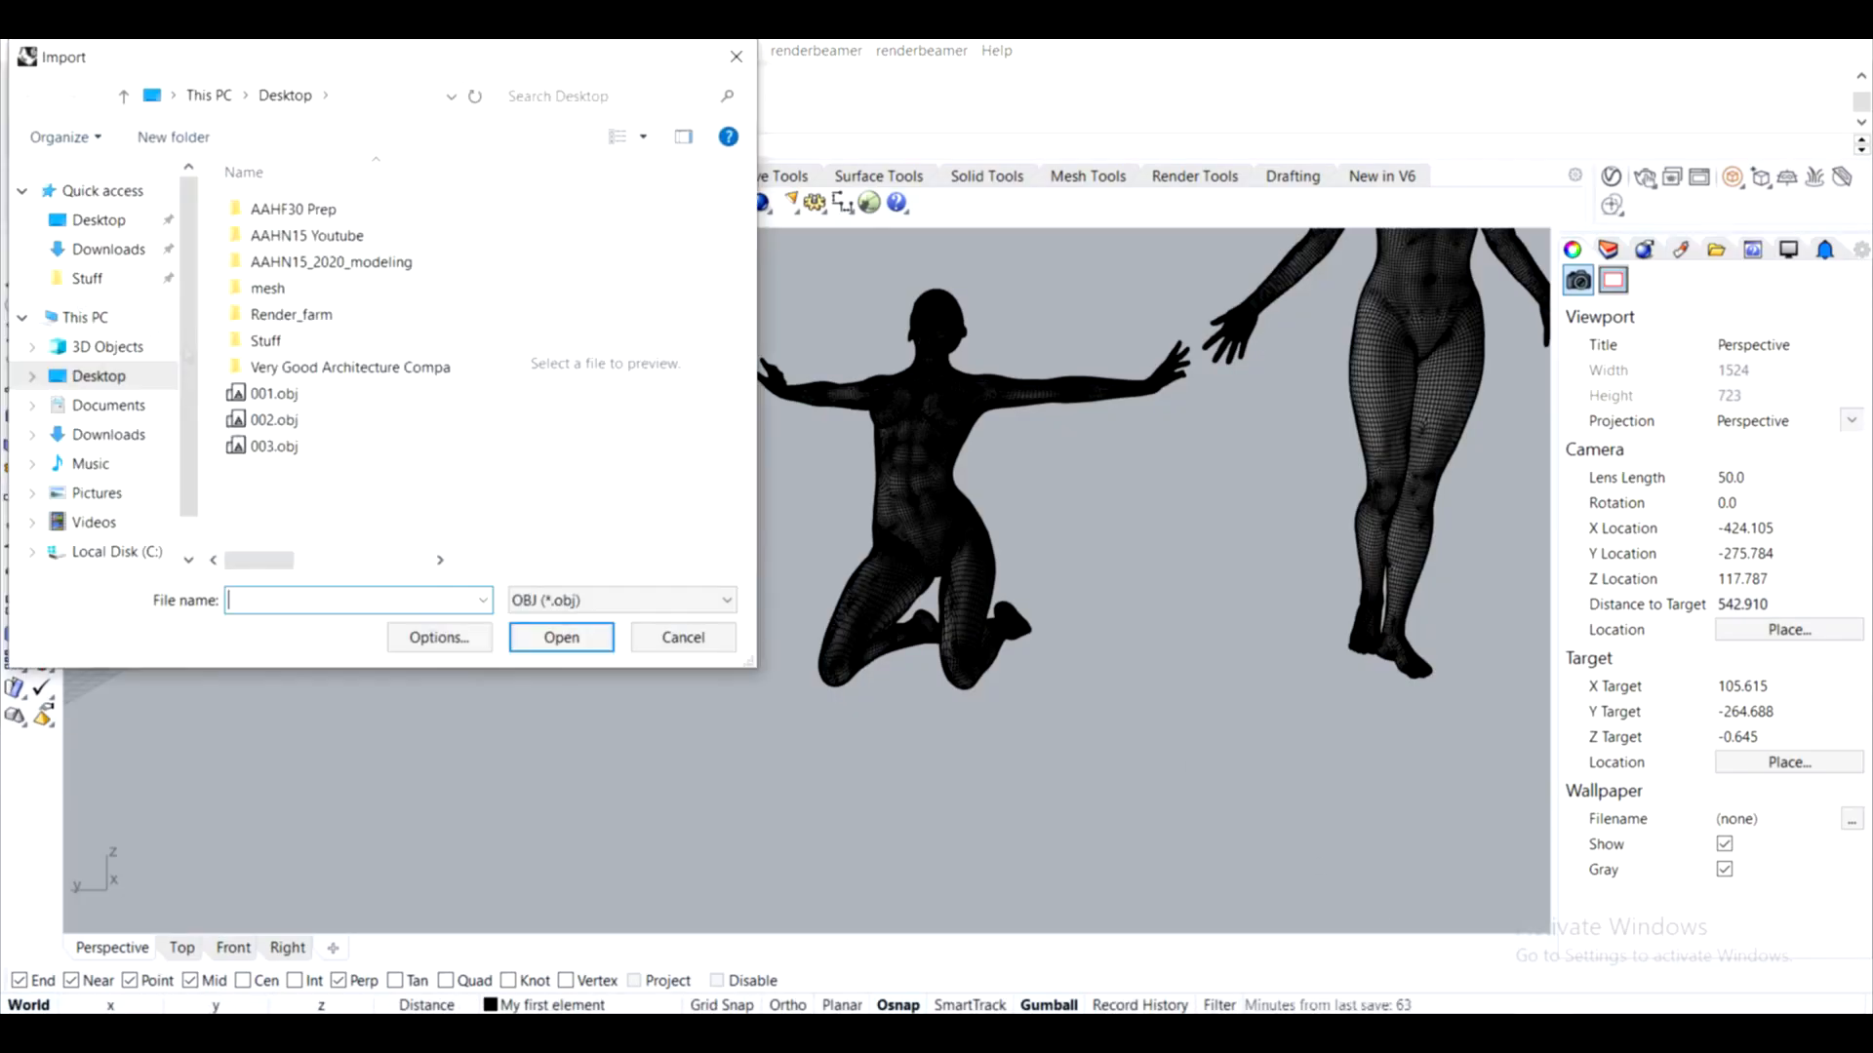
Import the updated 003.obj into Rhino and move the seated figure next to the other two figures
key(Return)
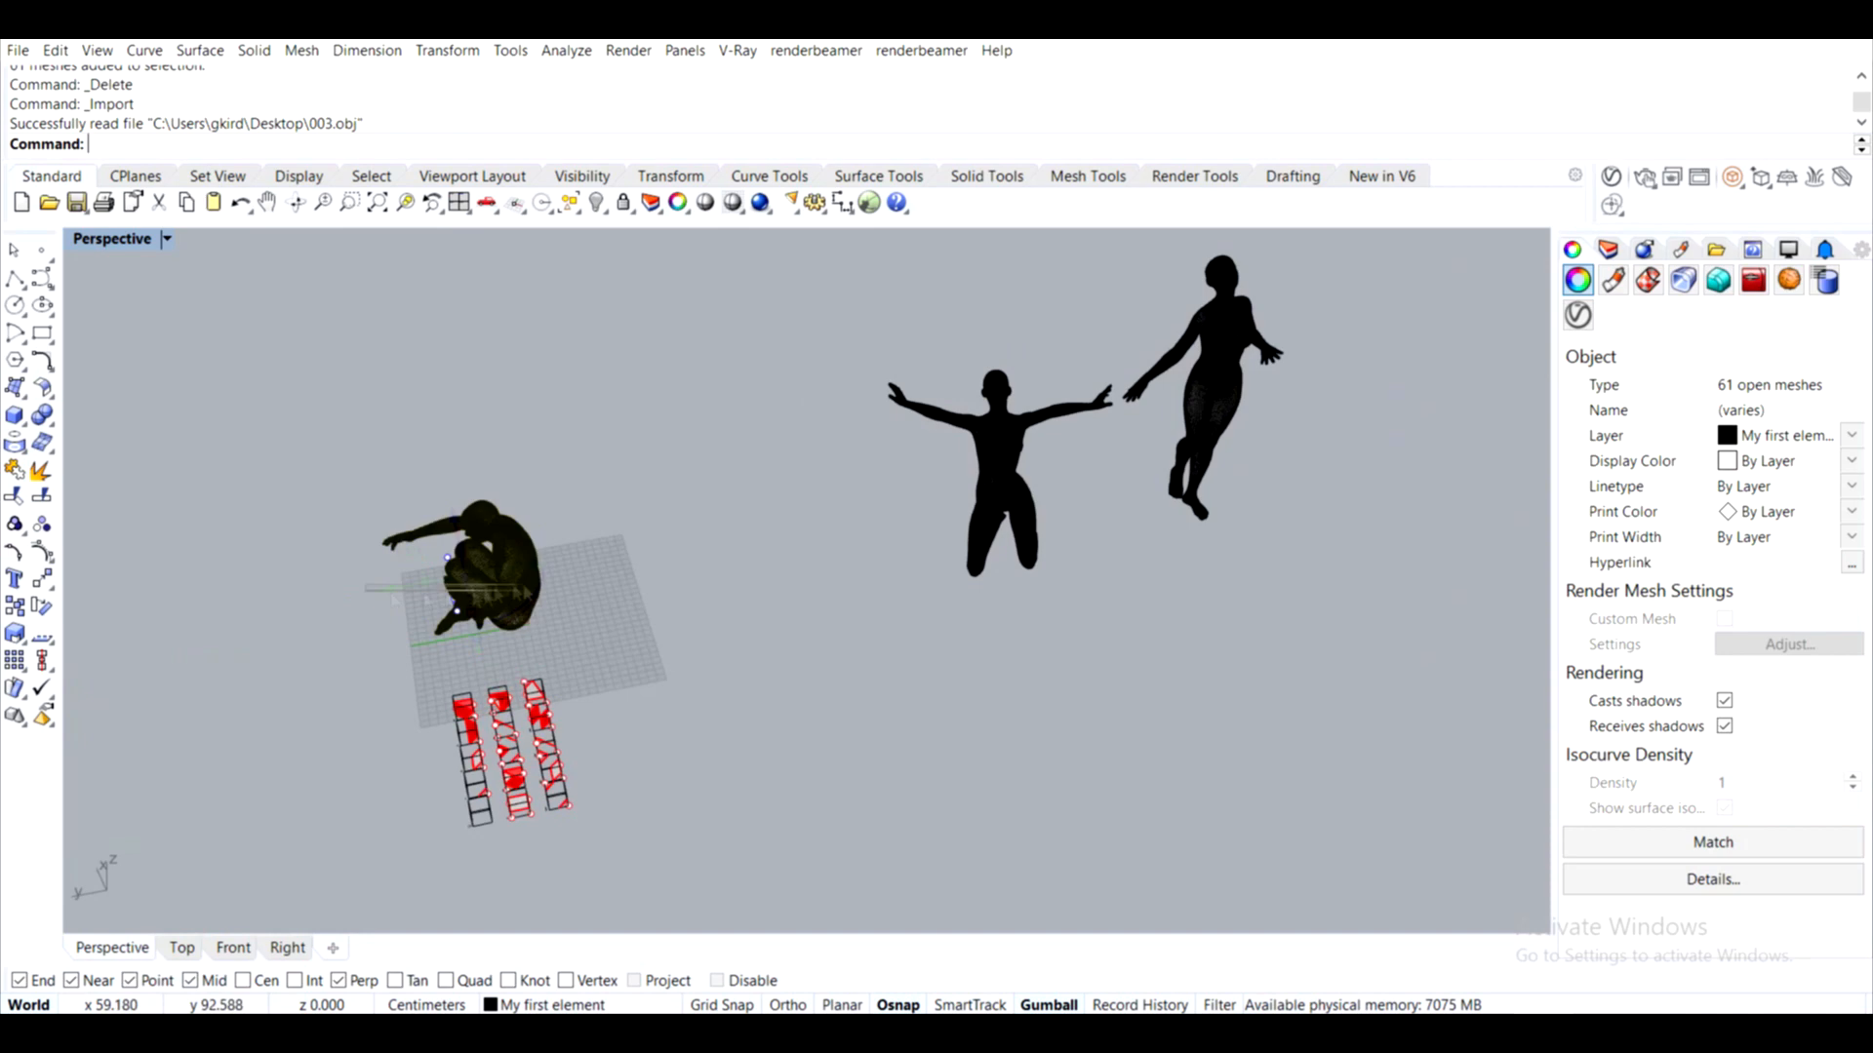
ctrl+drag(420, 668, 605, 848)
drag(493, 517, 921, 473)
click(976, 683)
right_drag(878, 605, 741, 547)
Turn off Mesh Wires for the Shaded viewport display
click(1788, 250)
click(1716, 561)
right_drag(878, 605, 741, 547)
Join the separate meshes of each of the three figures and shift a figure for spacing
drag(780, 830, 474, 405)
text(join)
key(Return)
drag(1151, 751, 694, 327)
text(join)
key(Return)
drag(895, 511, 797, 519)
drag(1174, 800, 833, 319)
text(join)
key(Return)
Weld the joined meshes of the three figures
click(731, 446)
text(weld)
key(Return)
key(Return)
click(1032, 510)
click(1122, 407)
key(Return)
Run the mesh rebuild command on the welded figures
click(443, 517)
text(rebuild)
key(Return)
text(rebuild)
key(Return)
click(904, 536)
click(1026, 449)
Move the seated and standing figures closer to the kneeling figure to line up all three
scroll(1026, 450, down, 5)
right_drag(878, 468, 917, 625)
click(677, 669)
drag(677, 669, 737, 673)
click(1254, 410)
drag(1253, 409, 1185, 624)
right_drag(937, 702, 878, 547)
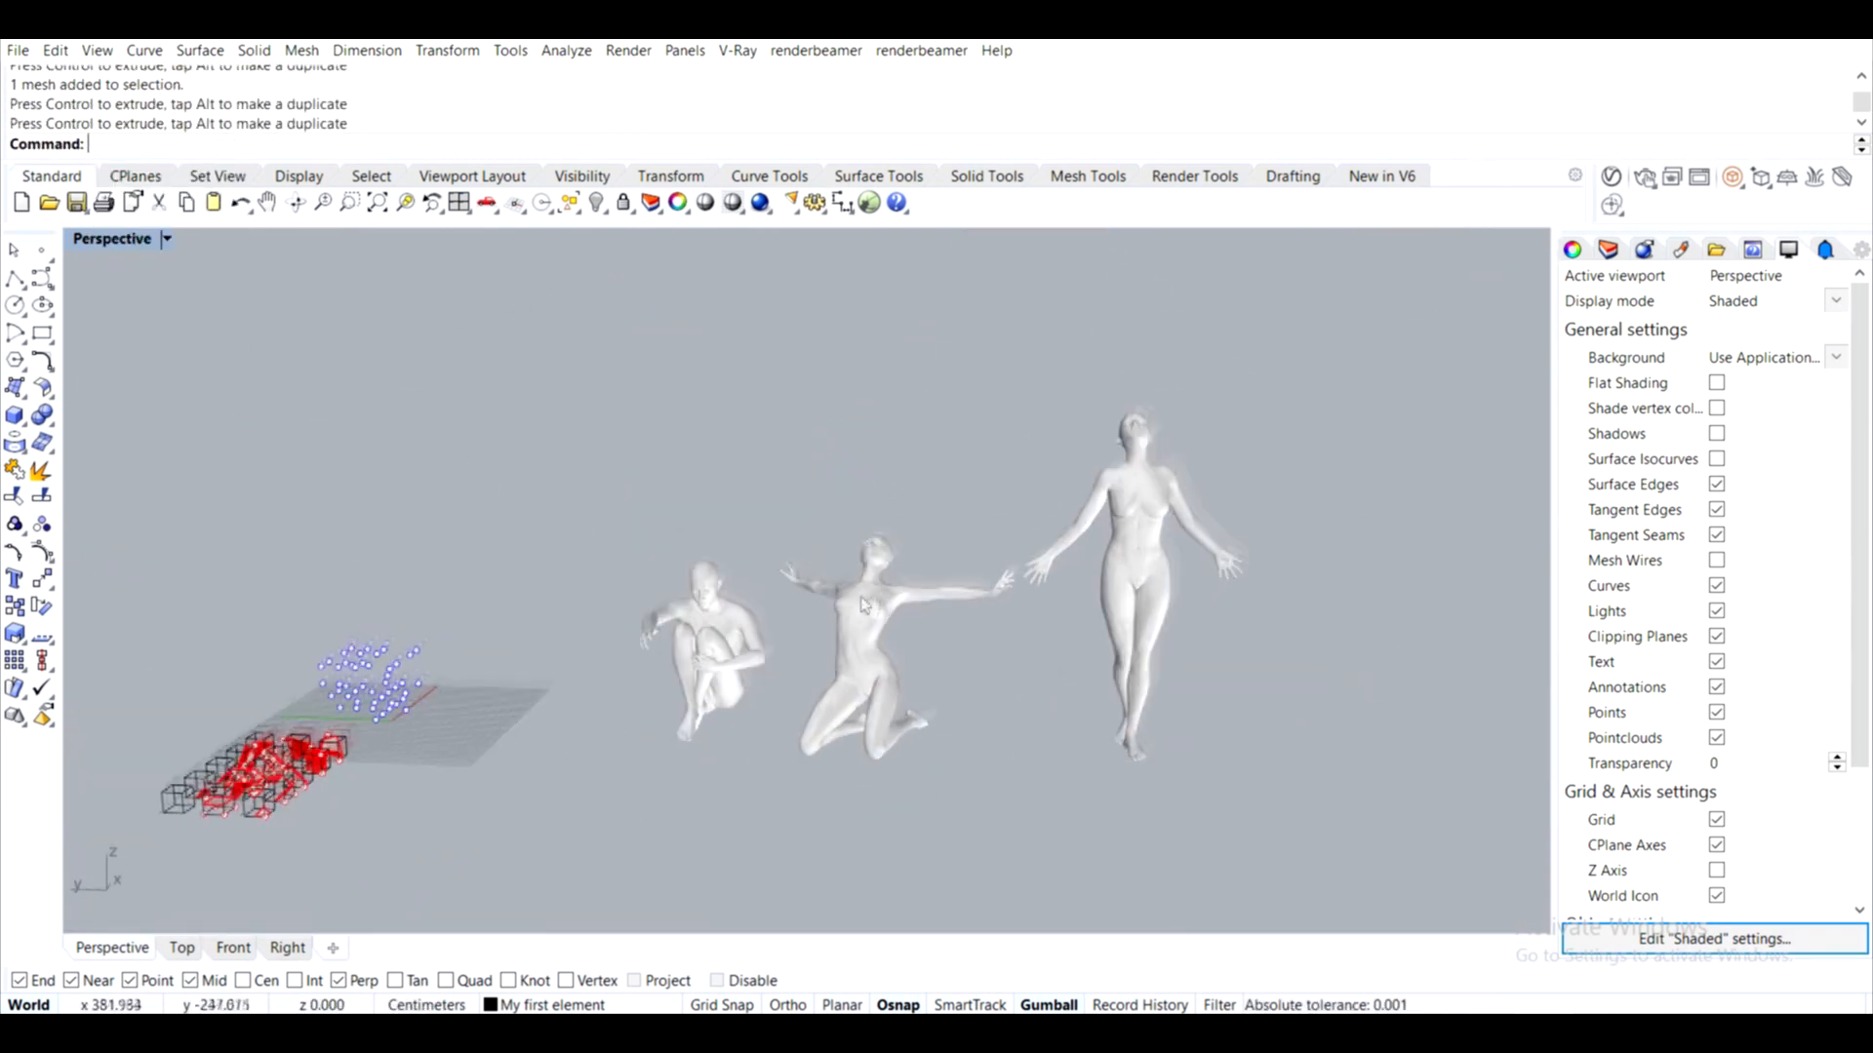
Import the helmet model and move it across to the figures near the standing one
click(56, 51)
mouse_move(17, 50)
click(130, 302)
click(624, 598)
click(566, 254)
click(589, 644)
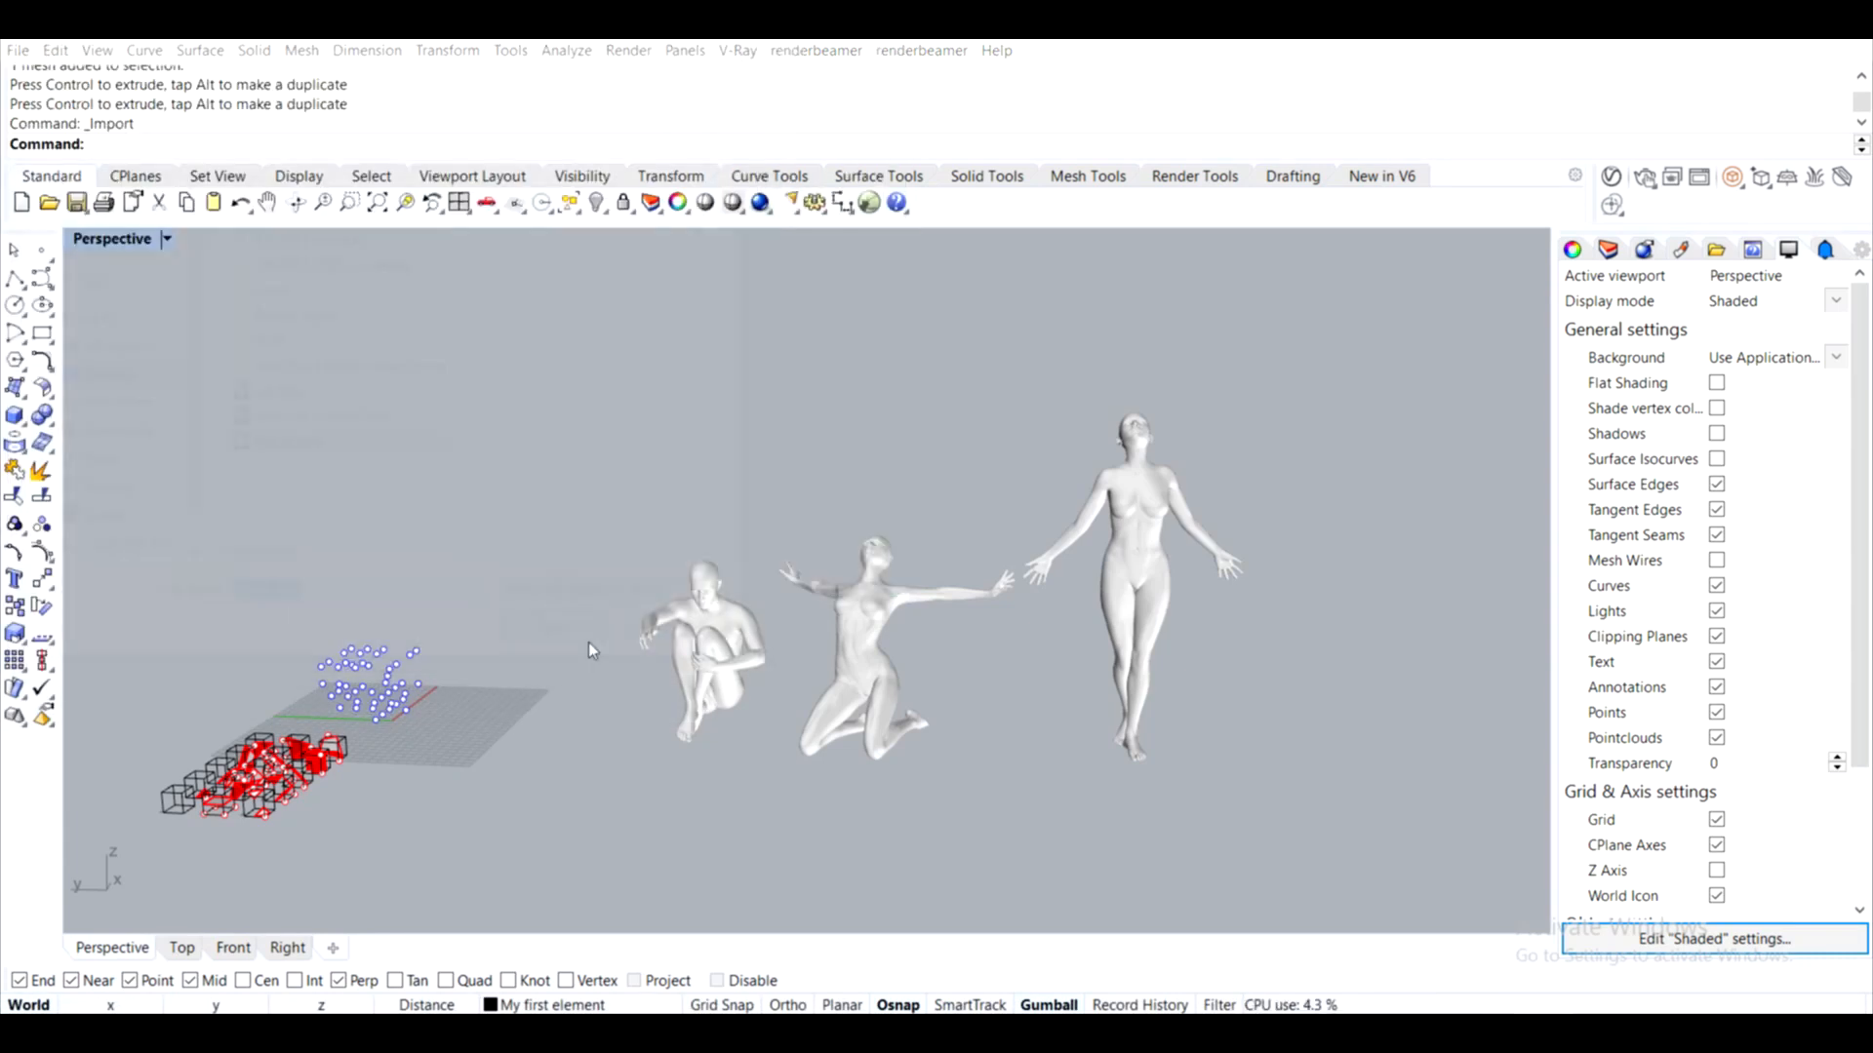
right_drag(431, 629, 469, 741)
drag(303, 673, 976, 706)
drag(1018, 652, 986, 824)
right_drag(878, 683, 849, 585)
Select all the helmet's polysurfaces and group them
scroll(809, 332, up, 6)
click(839, 351)
drag(794, 606, 981, 478)
key(ctrl+g)
Maximize the Front view and move the helmet group in front of the standing figure's face
double_click(112, 239)
double_click(90, 596)
scroll(746, 566, down, 8)
drag(722, 597, 556, 597)
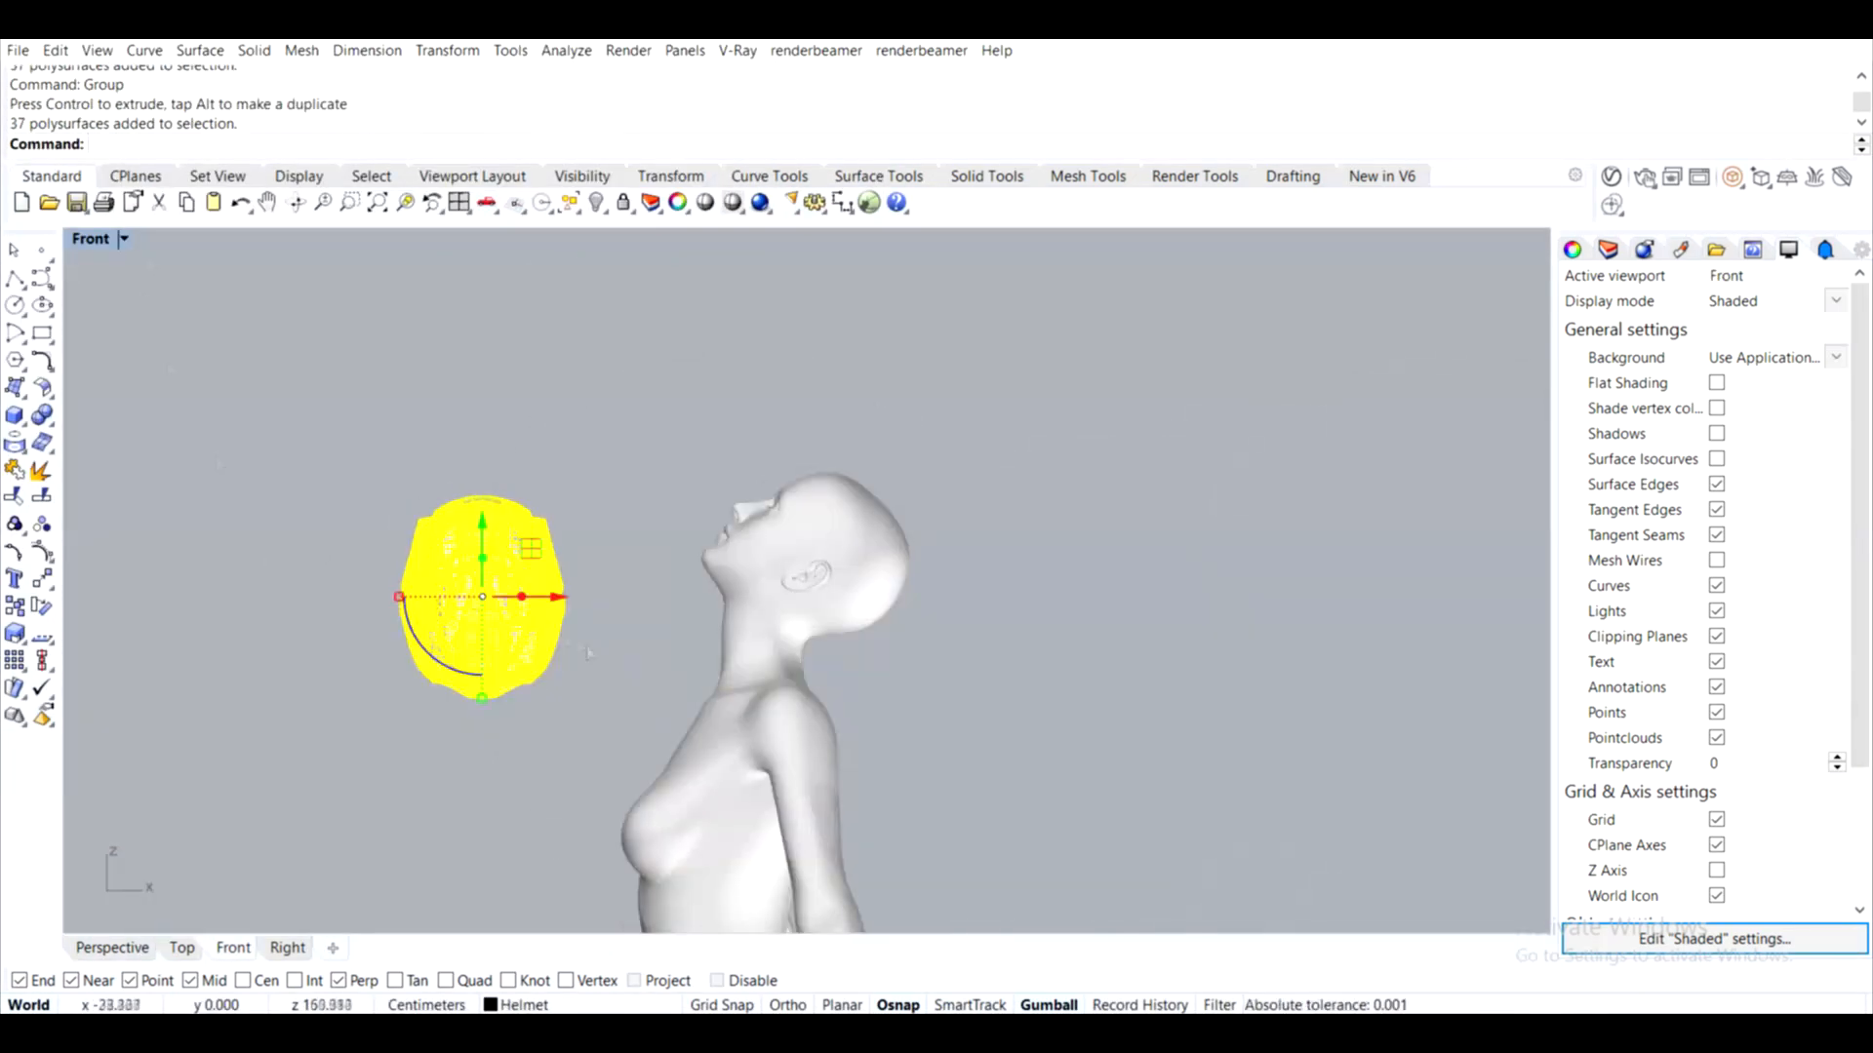
Move and rotate the helmet group over the standing figure's head, working between the Front and Top views
double_click(88, 239)
double_click(84, 239)
scroll(536, 472, down, 4)
click(698, 535)
drag(698, 536, 843, 517)
click(683, 405)
scroll(607, 722, up, 8)
click(648, 488)
drag(593, 544, 560, 377)
drag(685, 536, 786, 715)
Set the Top view to Shaded and center the helmet over the standing figure's head
right_click(78, 243)
click(124, 320)
scroll(761, 673, up, 5)
drag(642, 488, 907, 585)
click(1122, 390)
click(780, 410)
drag(868, 511, 878, 518)
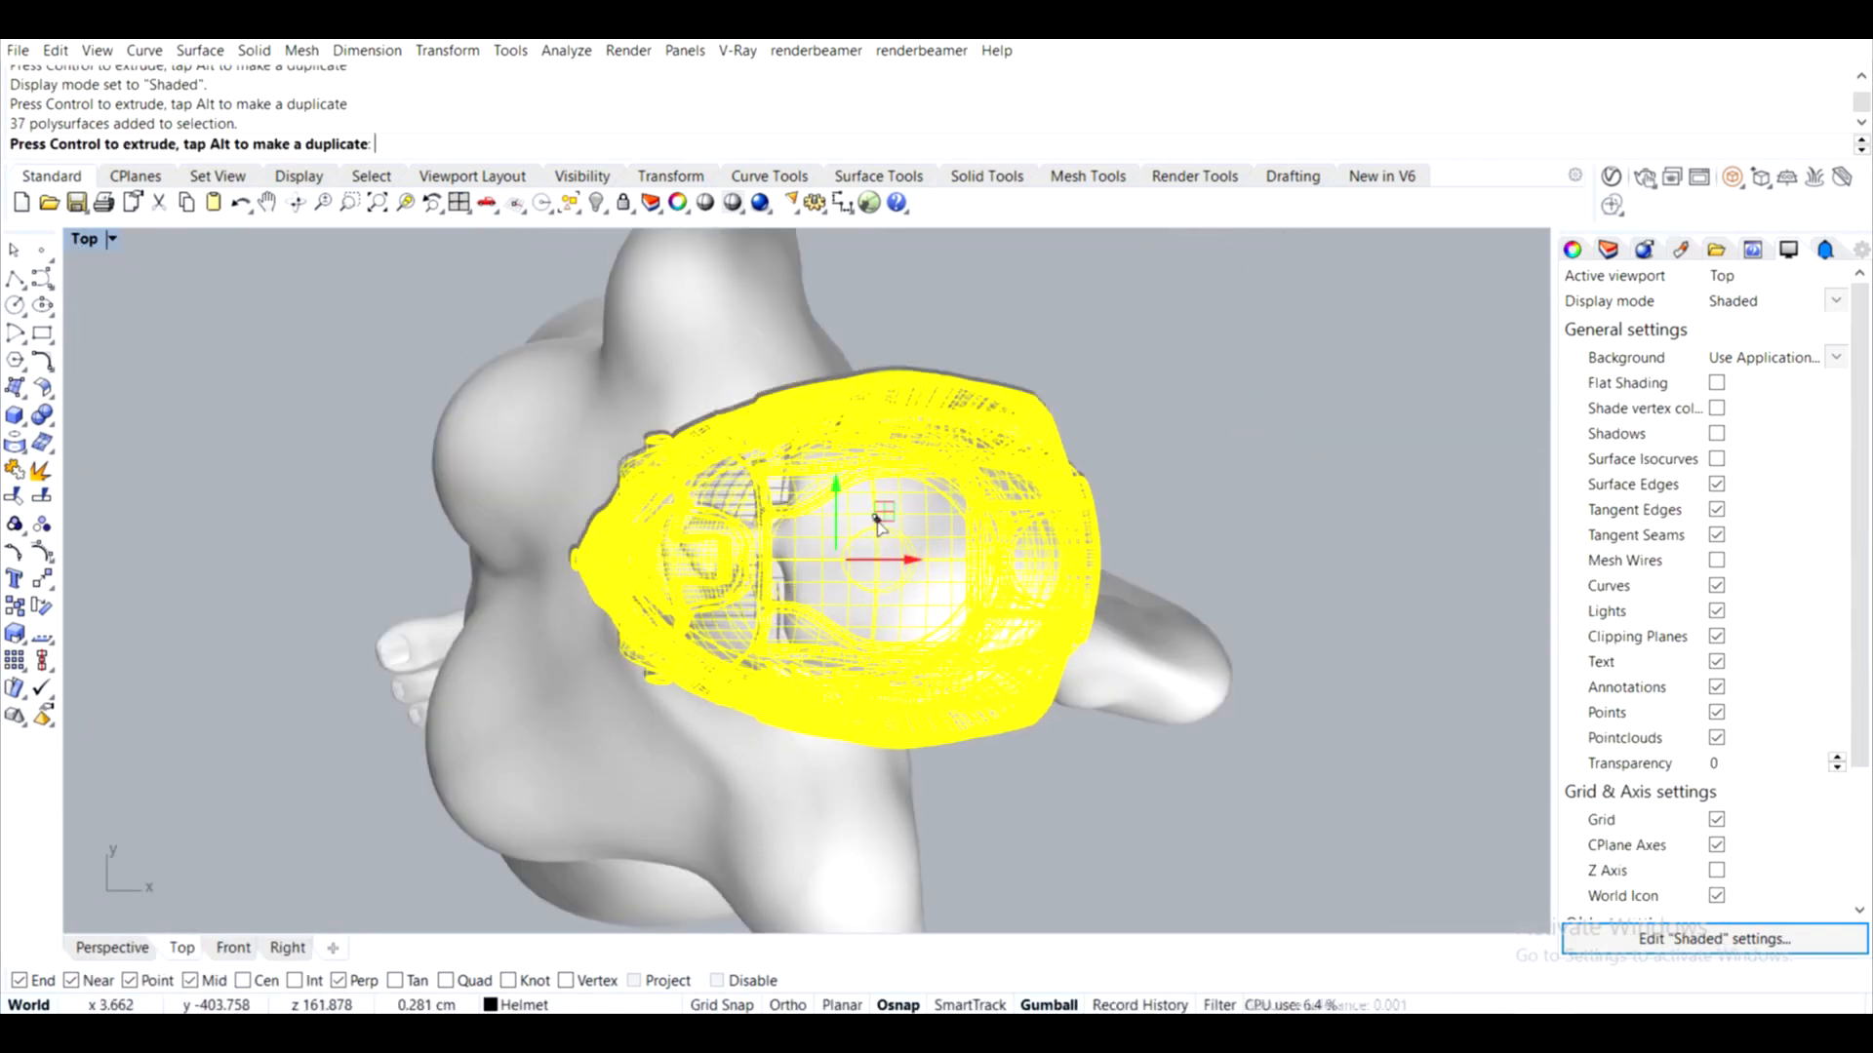
Copy the helmet to the kneeling figure and turn it in plan to align with that figure's head
click(1151, 468)
scroll(851, 699, down, 9)
scroll(850, 698, down, 2)
right_drag(850, 698, 569, 771)
click(561, 768)
alt+drag(593, 719, 794, 472)
scroll(745, 524, up, 10)
click(780, 570)
drag(780, 571, 609, 533)
drag(502, 541, 476, 534)
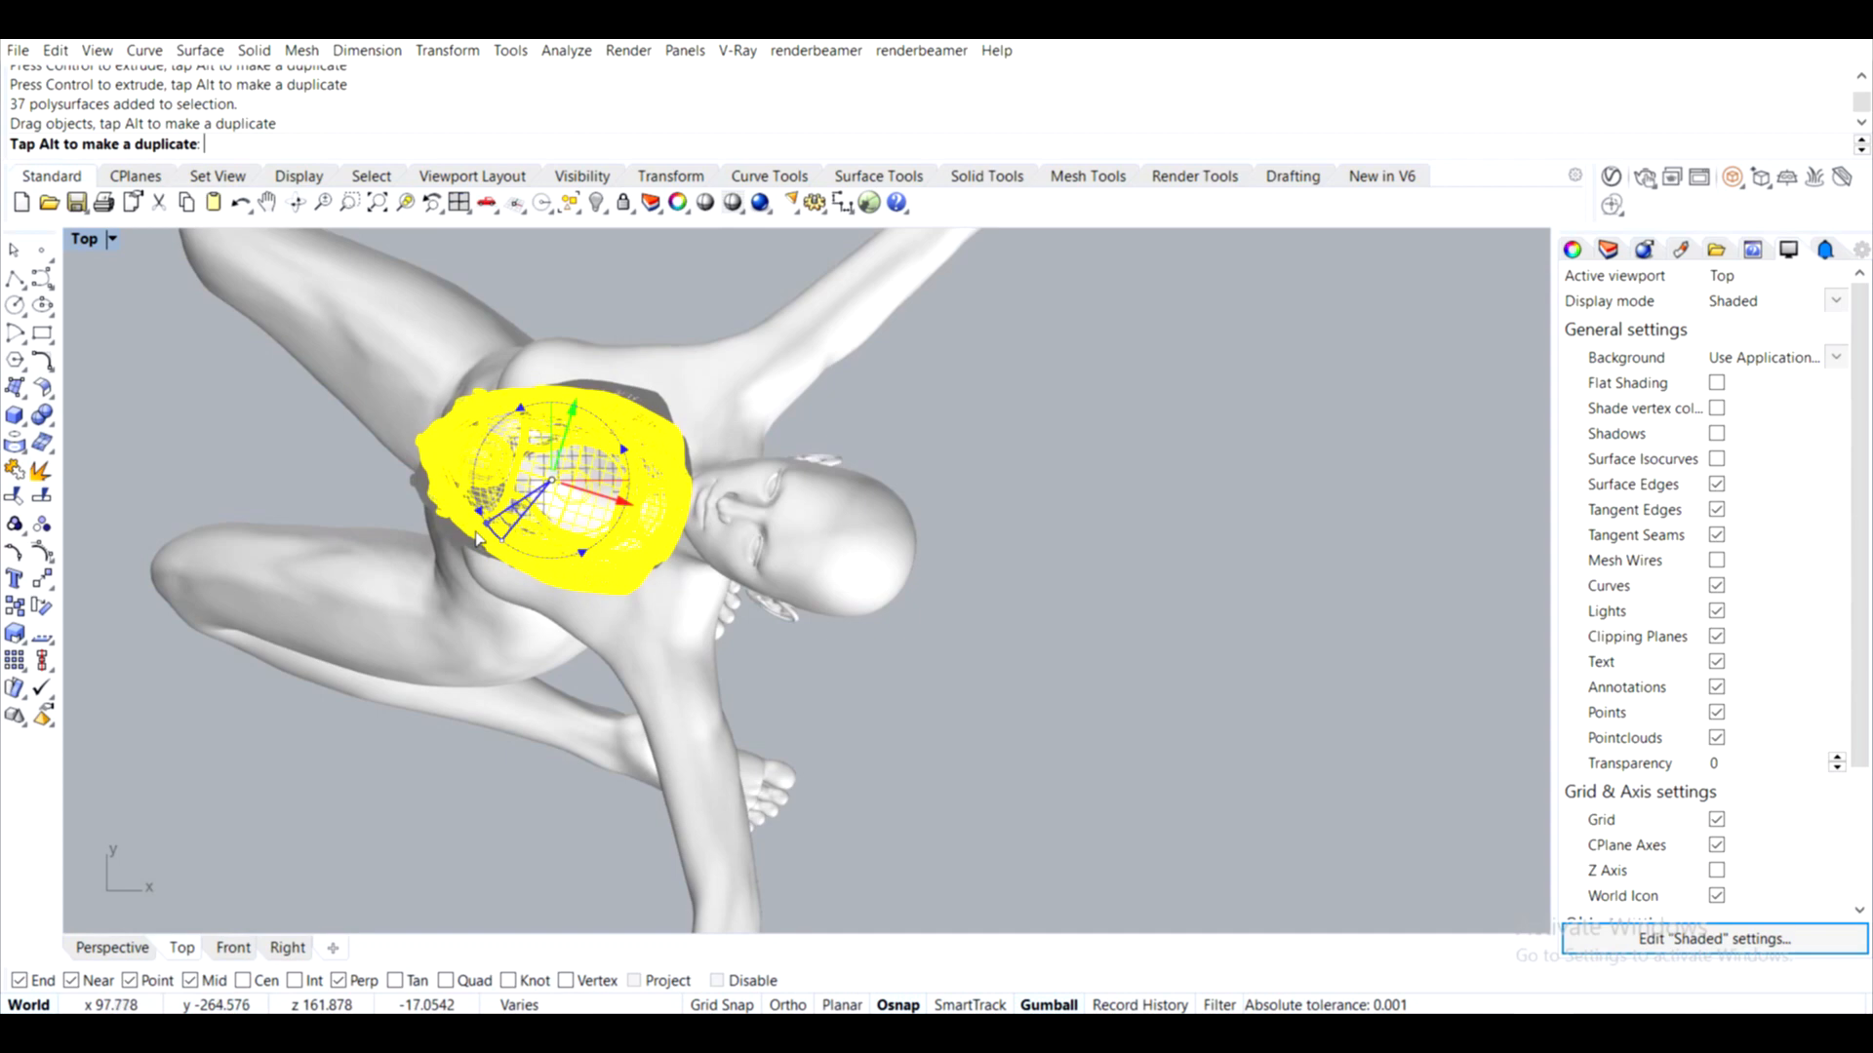
drag(610, 444, 849, 508)
drag(644, 586, 961, 507)
Tilt and move the copied helmet in the Front view so it sits on the kneeling figure's head
double_click(85, 239)
double_click(96, 594)
scroll(761, 722, up, 6)
click(761, 721)
drag(808, 641, 478, 478)
drag(439, 561, 395, 548)
drag(517, 483, 923, 627)
click(1151, 468)
Set the Front view to Wireframe and move and rotate the helmet toward the next figure's head
click(123, 239)
click(124, 297)
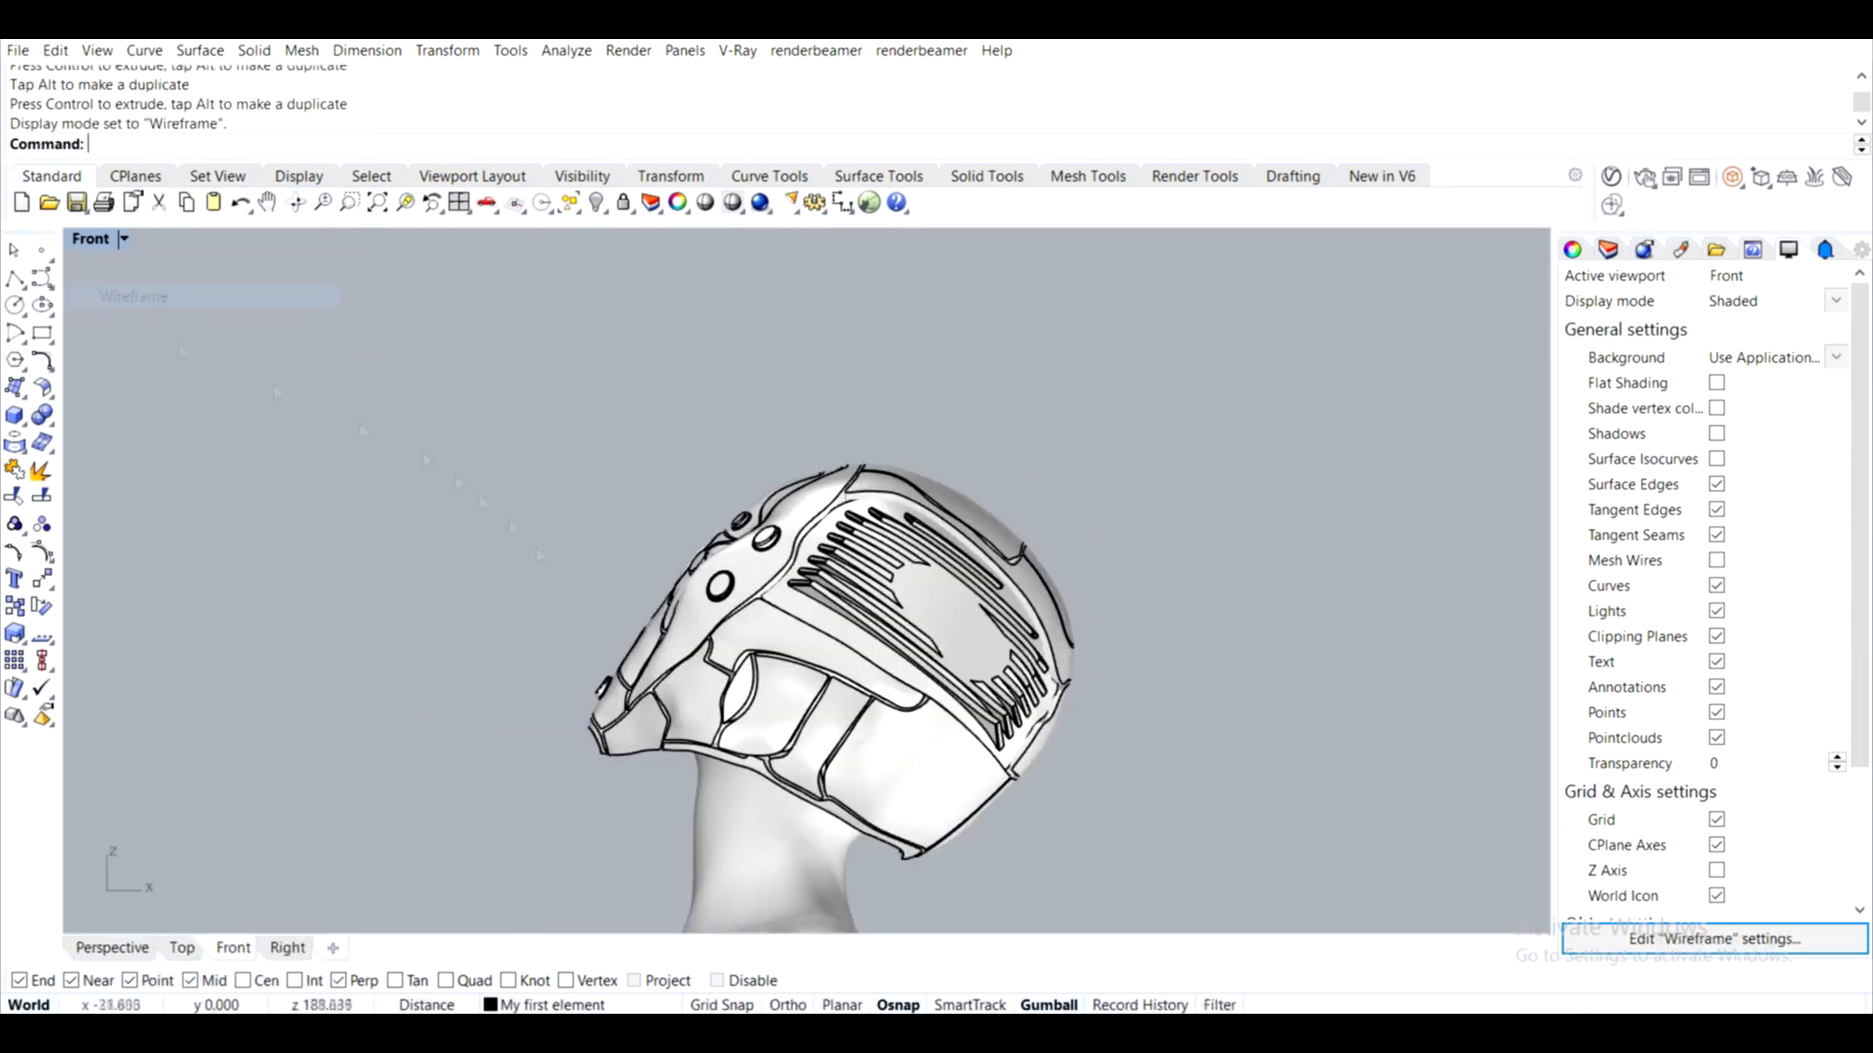
scroll(1029, 682, up, 8)
scroll(1036, 689, down, 10)
click(605, 272)
drag(606, 273, 624, 585)
scroll(625, 586, up, 5)
drag(749, 627, 715, 305)
right_drag(715, 305, 780, 454)
drag(692, 566, 674, 532)
drag(732, 348, 764, 670)
scroll(766, 673, up, 7)
scroll(780, 624, down, 5)
Lower the helmet onto the remaining figure's head and fine-tune its position and tilt
click(780, 624)
scroll(1414, 573, down, 9)
click(877, 361)
drag(878, 361, 878, 761)
scroll(878, 771, up, 6)
drag(789, 542, 839, 597)
drag(780, 682, 798, 688)
click(1170, 547)
scroll(839, 547, up, 2)
Set the Perspective view to the Arctic display mode
click(112, 948)
right_drag(1073, 439, 1073, 566)
click(1646, 179)
click(1288, 225)
click(167, 239)
click(122, 480)
Zoom to a fitted helmet and examine how it sits on the figure's head from several sides
scroll(878, 487, up, 3)
right_drag(878, 488, 829, 605)
click(751, 604)
text(zs)
key(Return)
right_drag(878, 546, 995, 546)
scroll(829, 585, down, 6)
scroll(829, 625, up, 7)
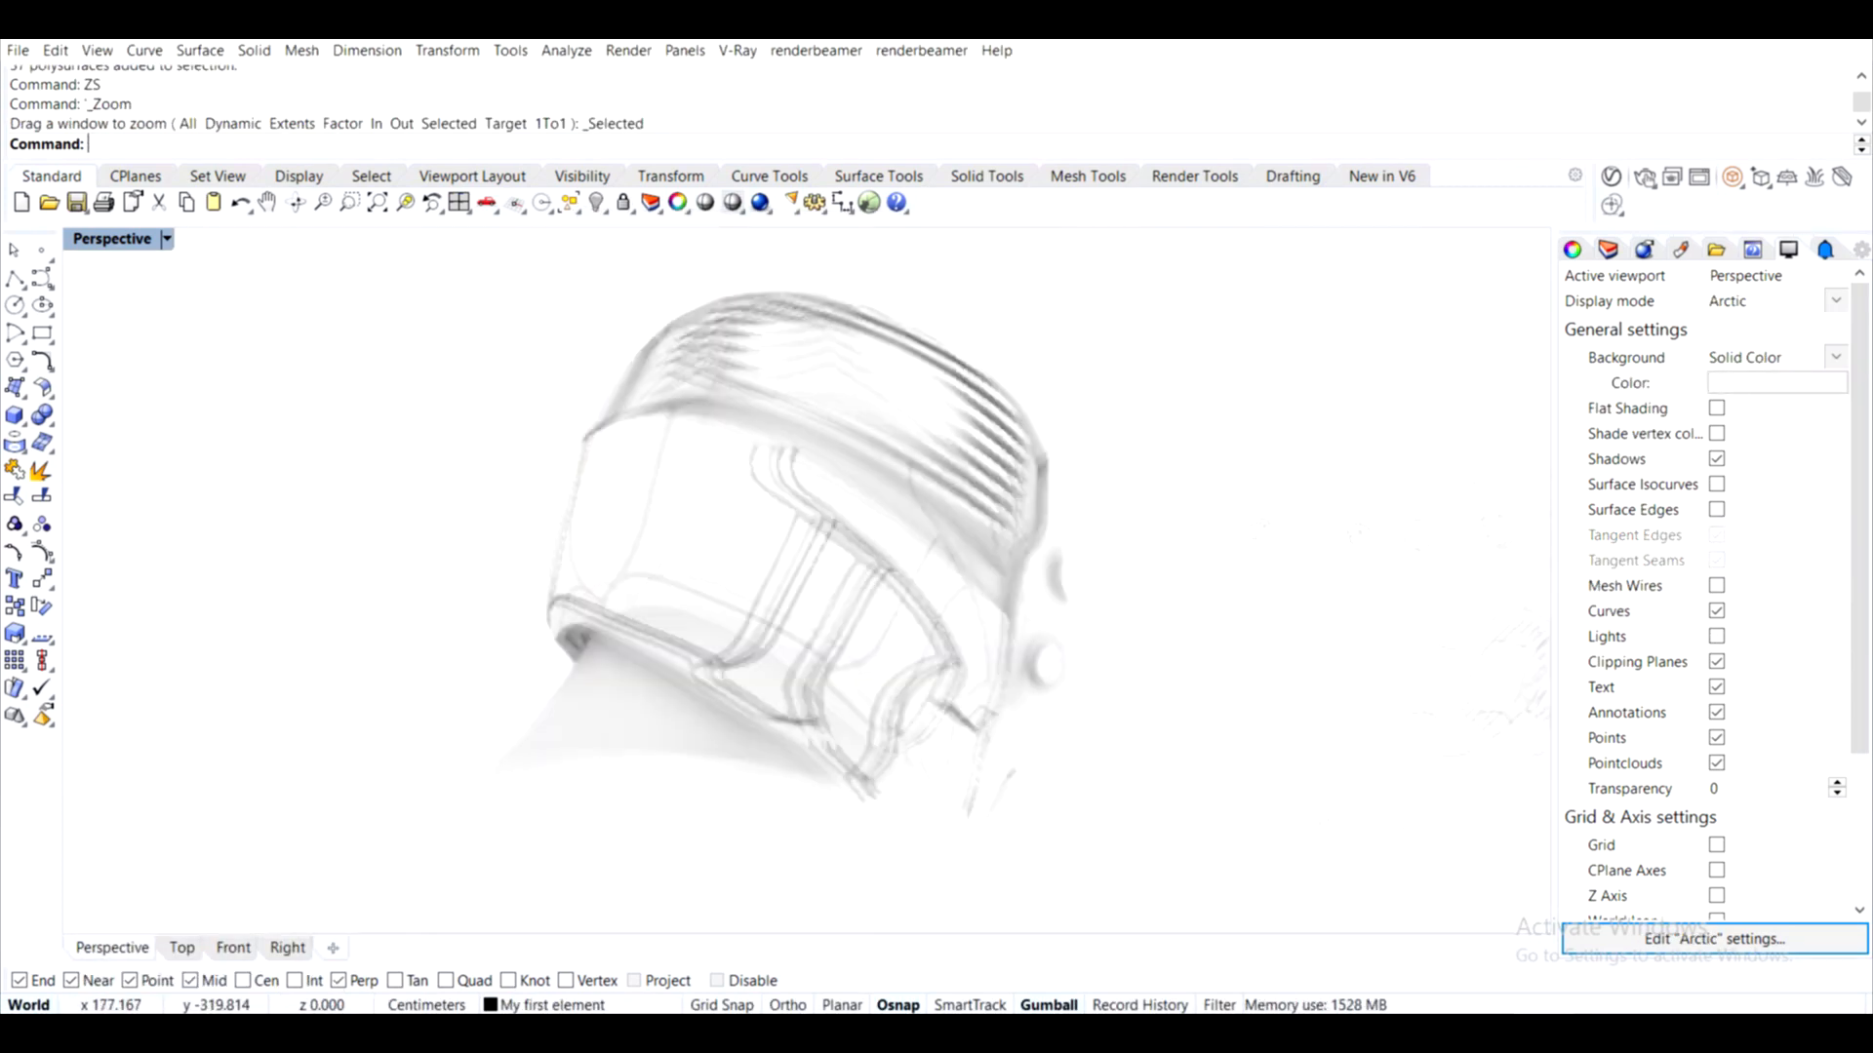
scroll(809, 546, down, 6)
right_drag(829, 546, 1024, 566)
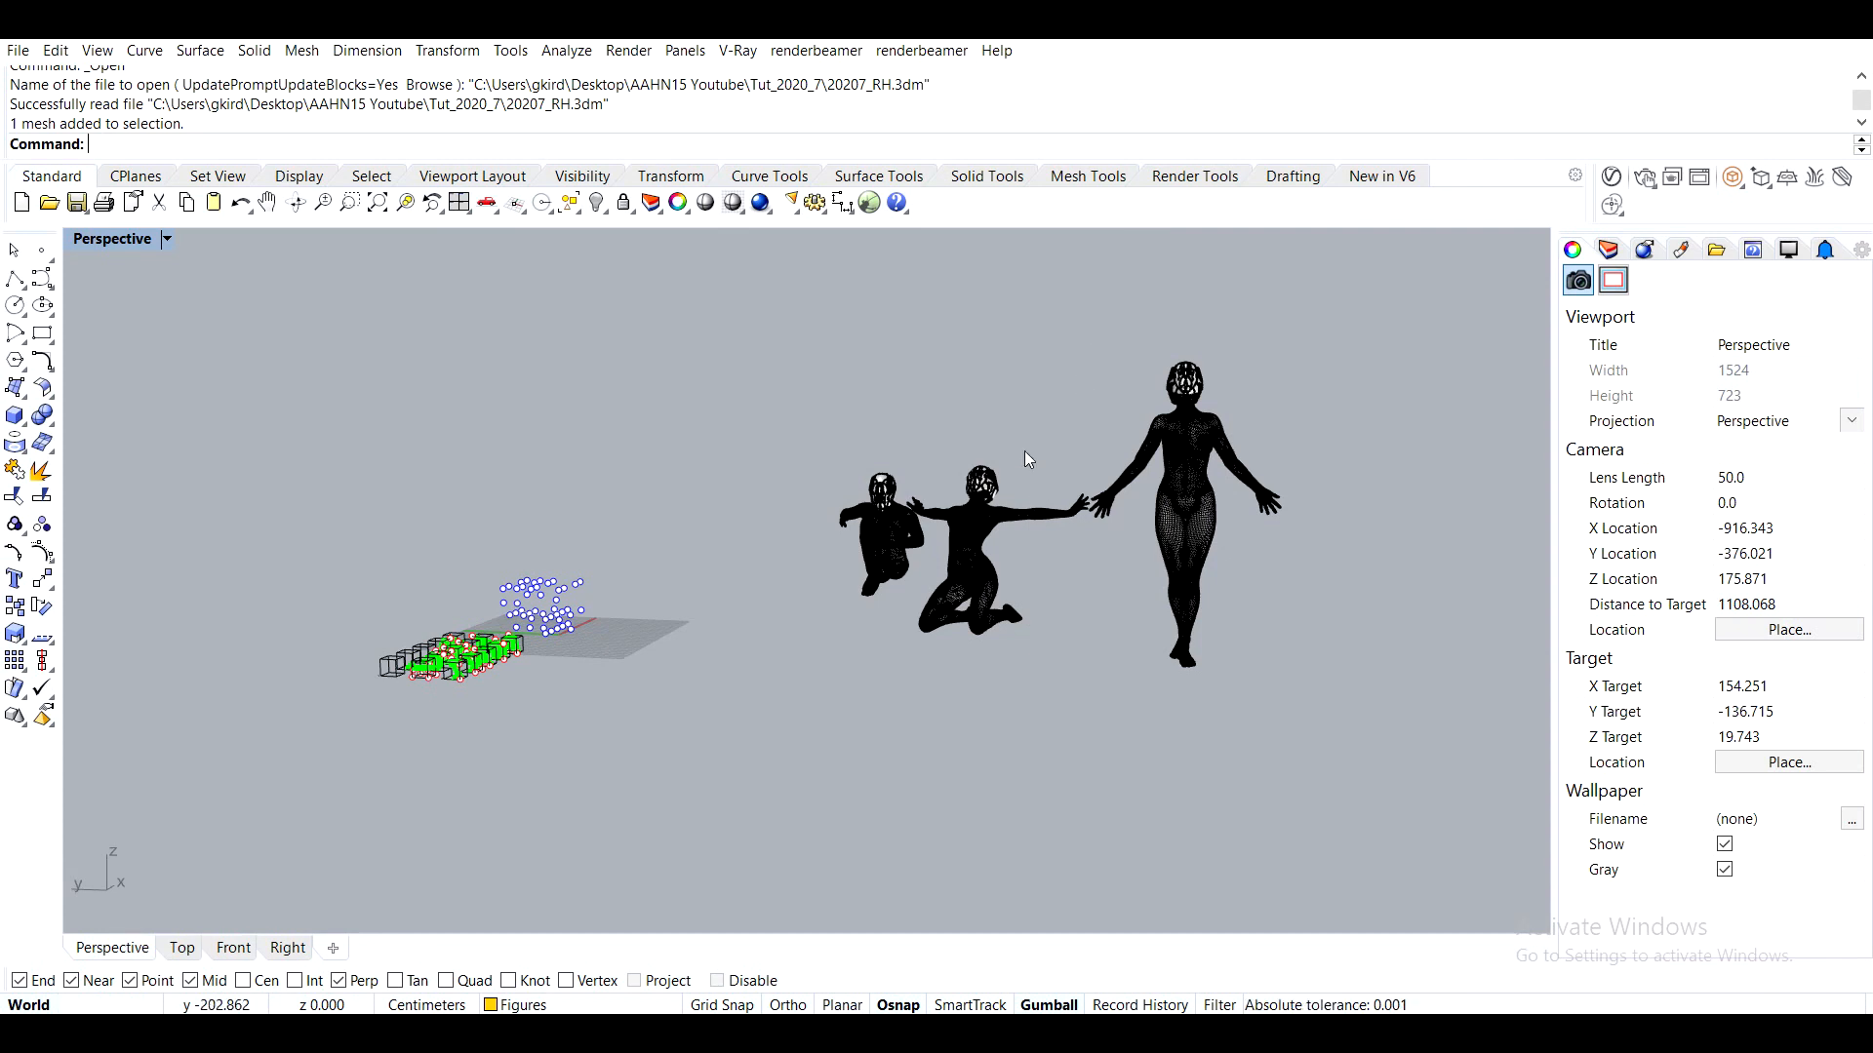
Review the three helmeted figures from several angles, checking which objects make up the standing figure
right_drag(1024, 460, 973, 510)
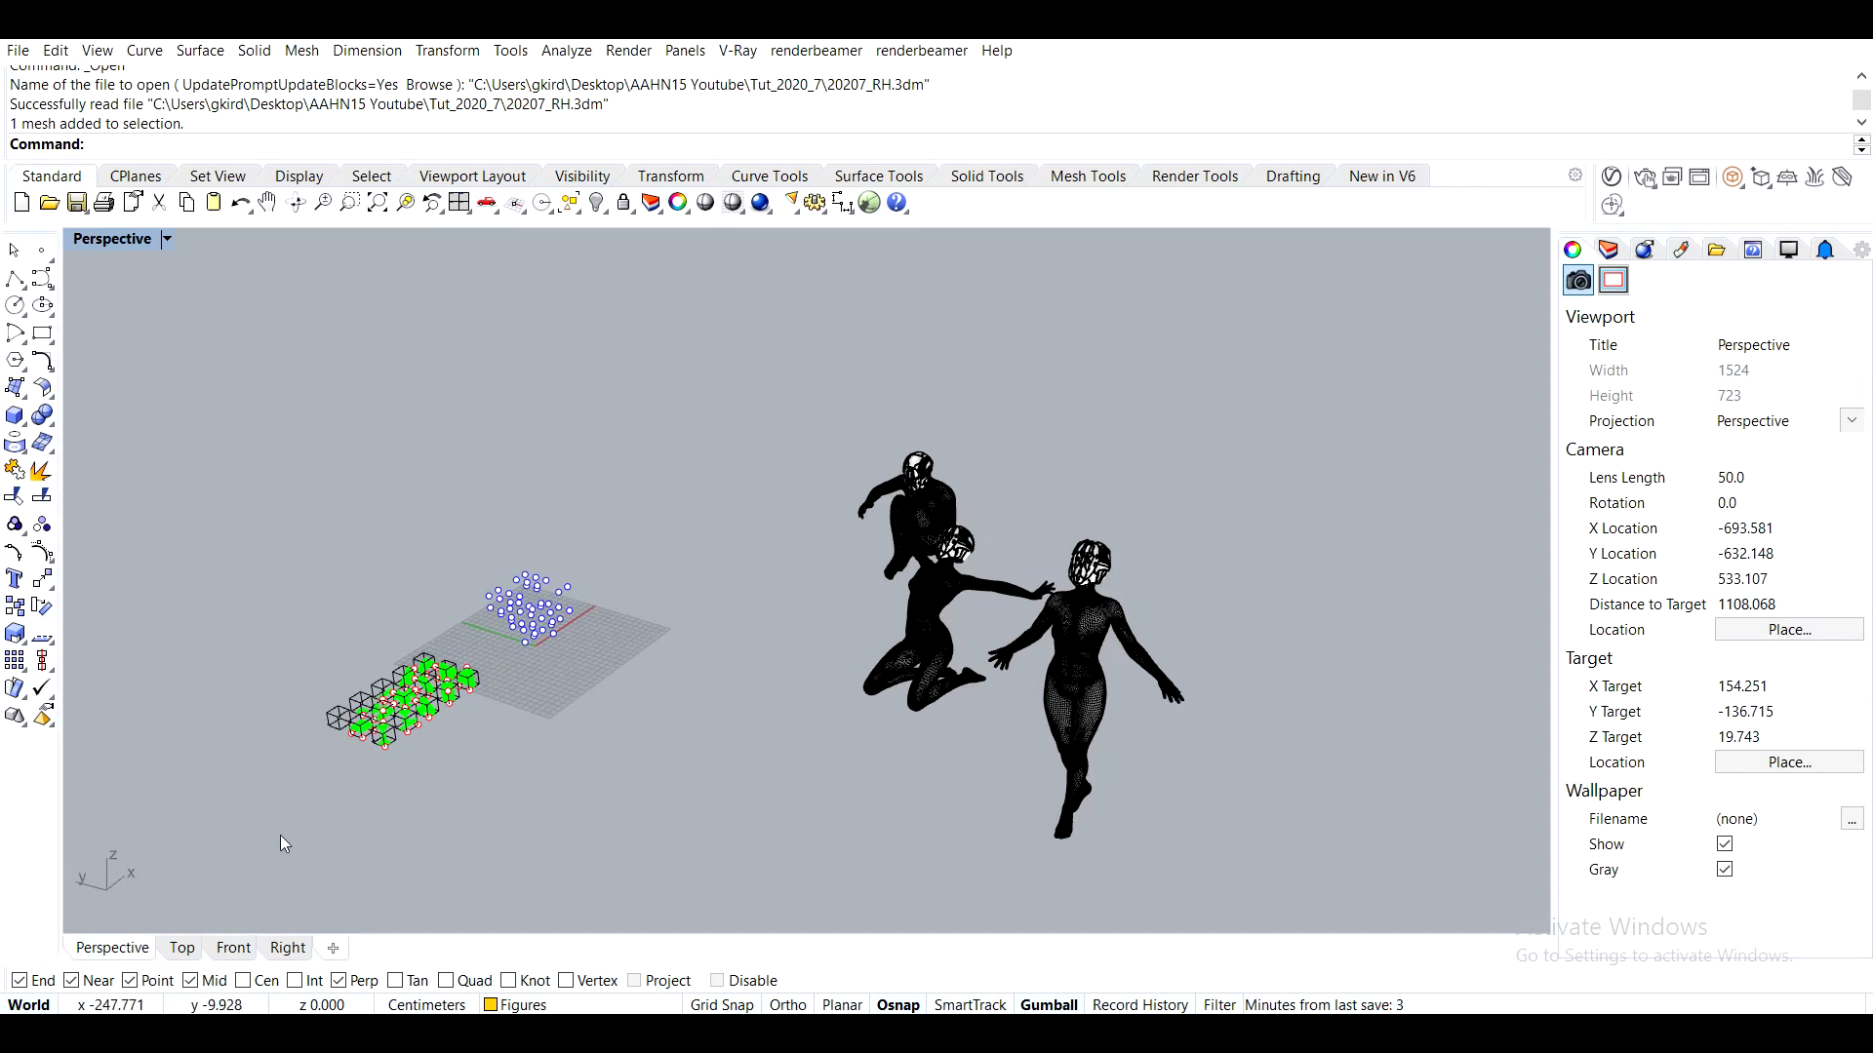
right_drag(910, 595, 1134, 572)
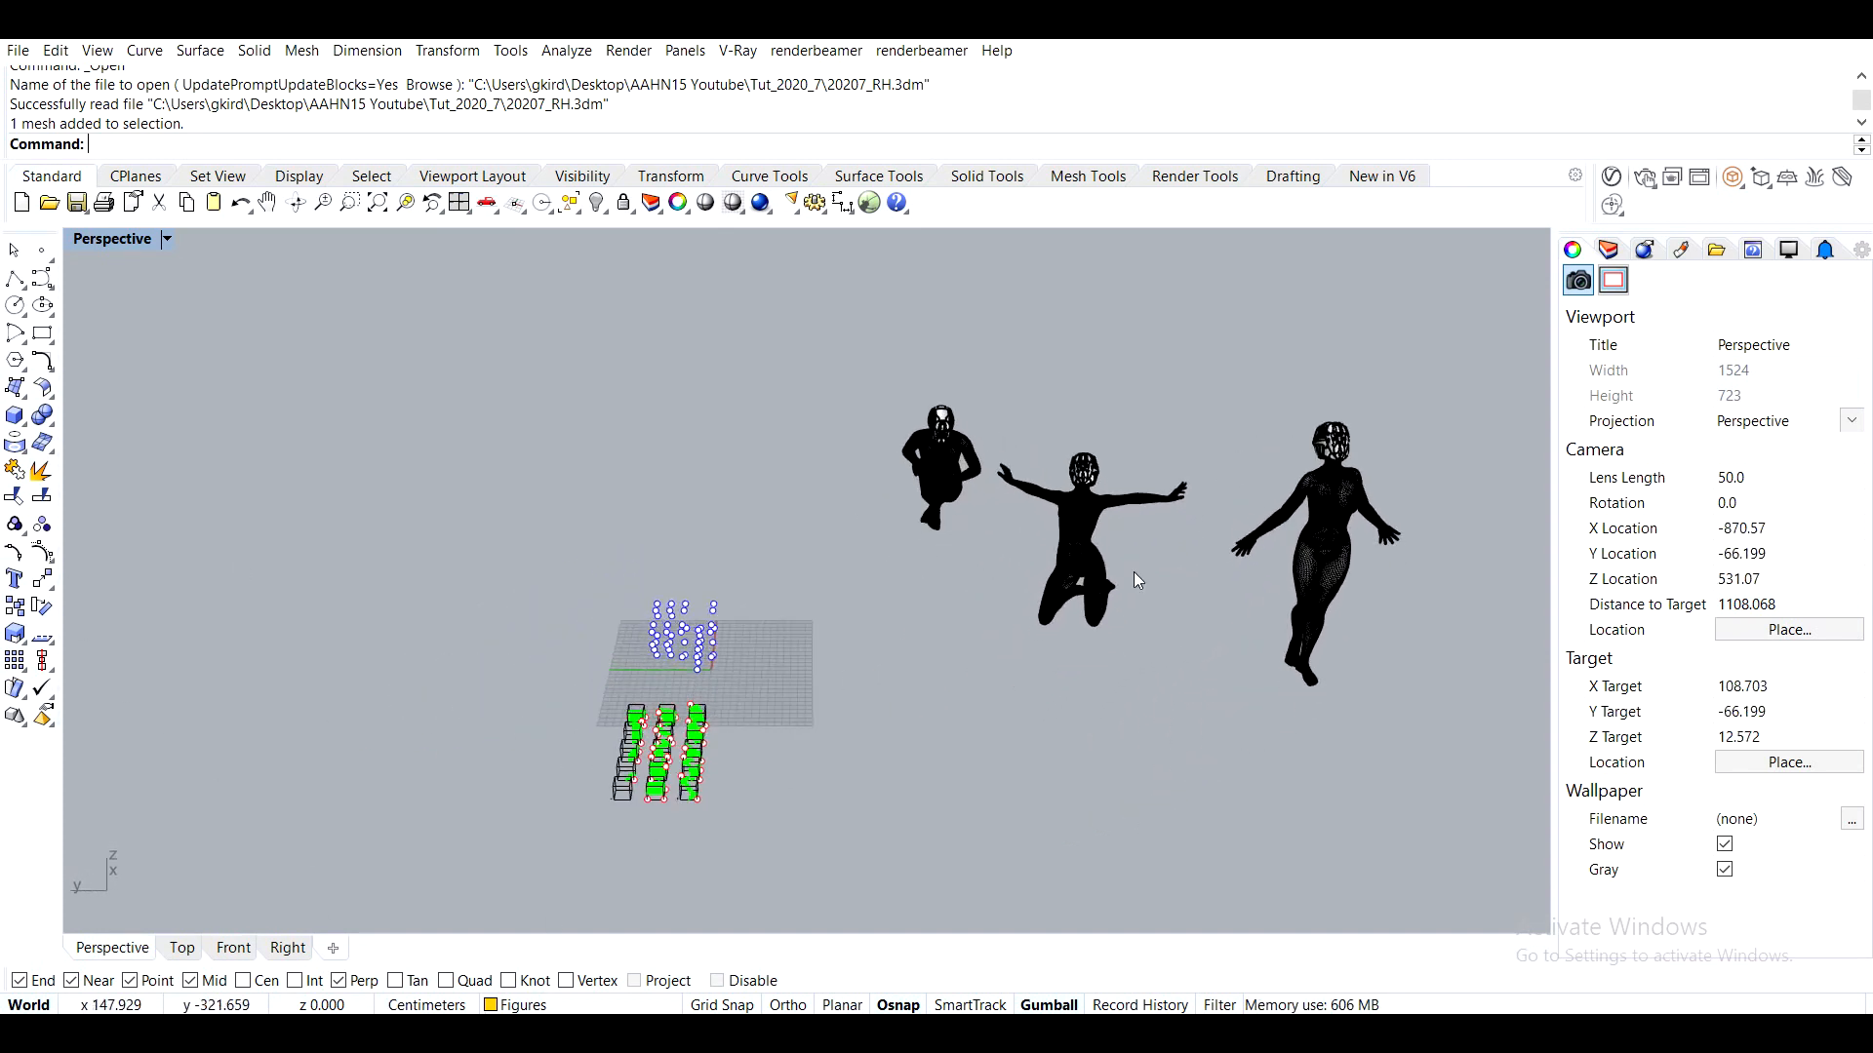
right_drag(965, 775, 819, 588)
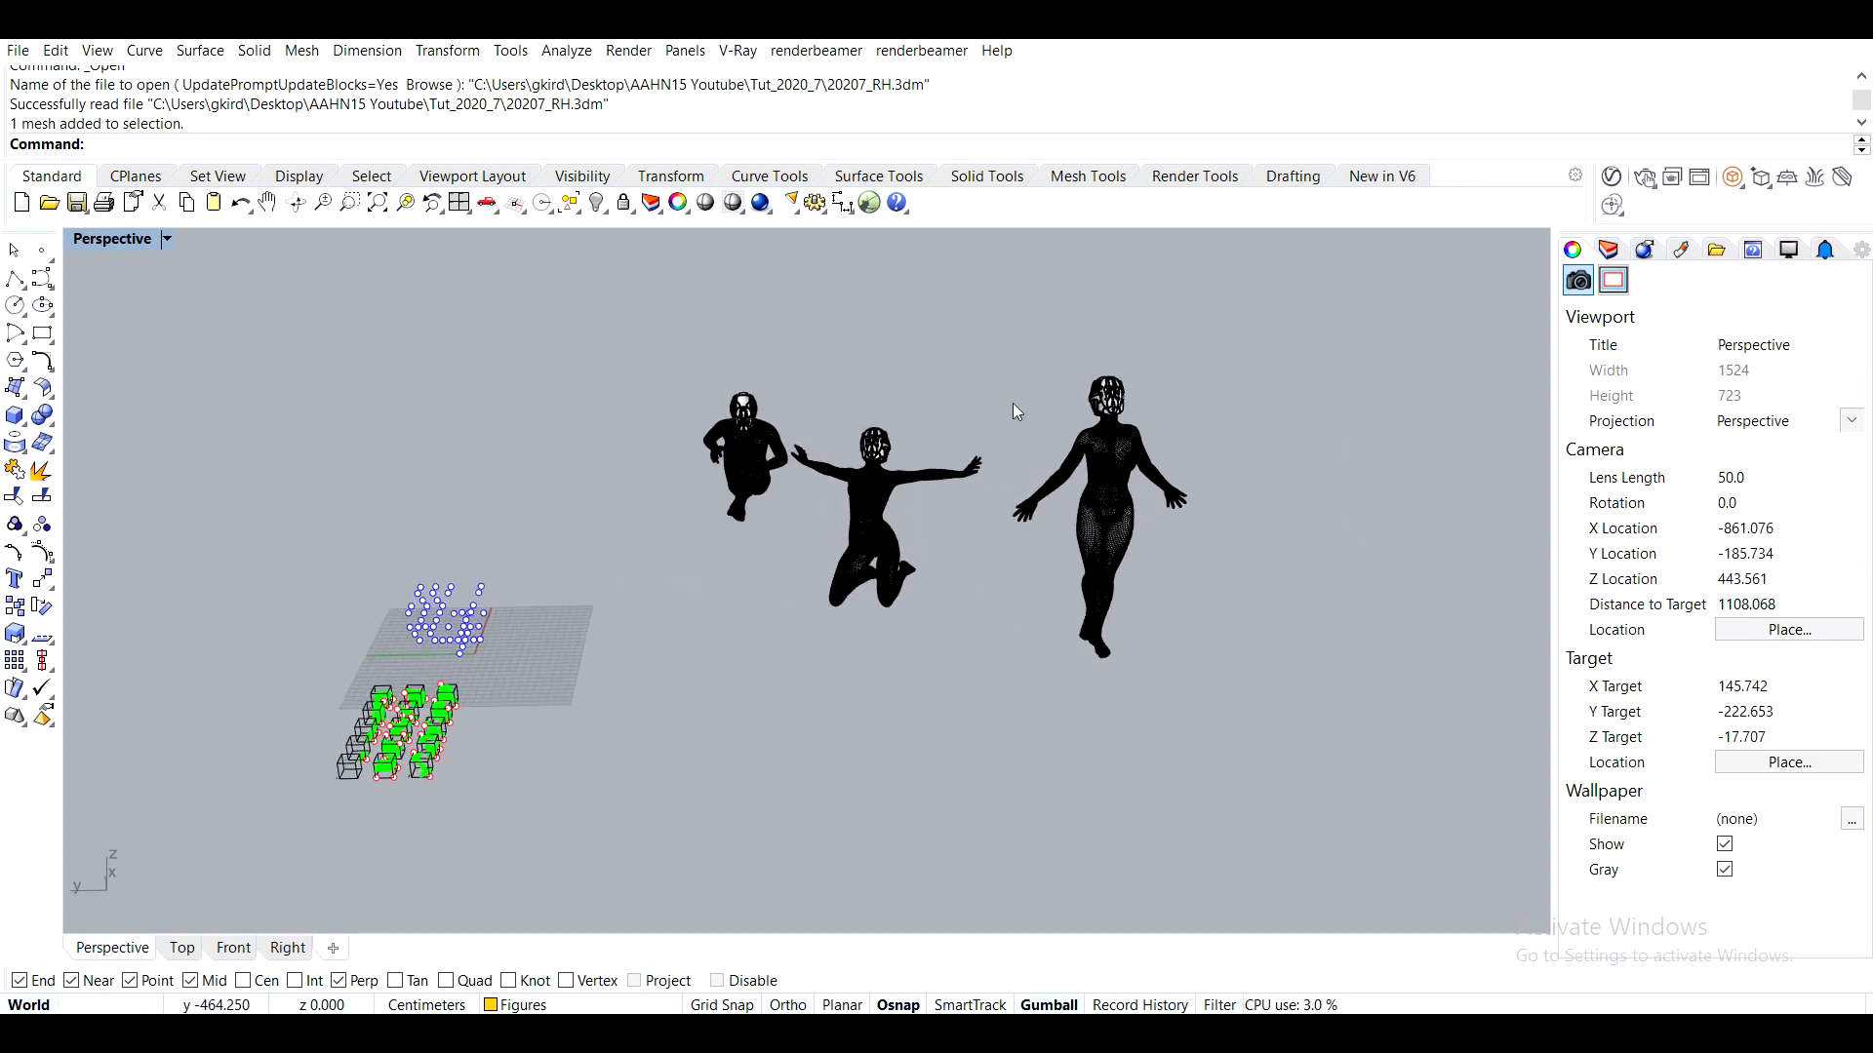
mouse_move(1326, 501)
right_down()
mouse_move(1330, 485)
mouse_move(1329, 504)
right_up()
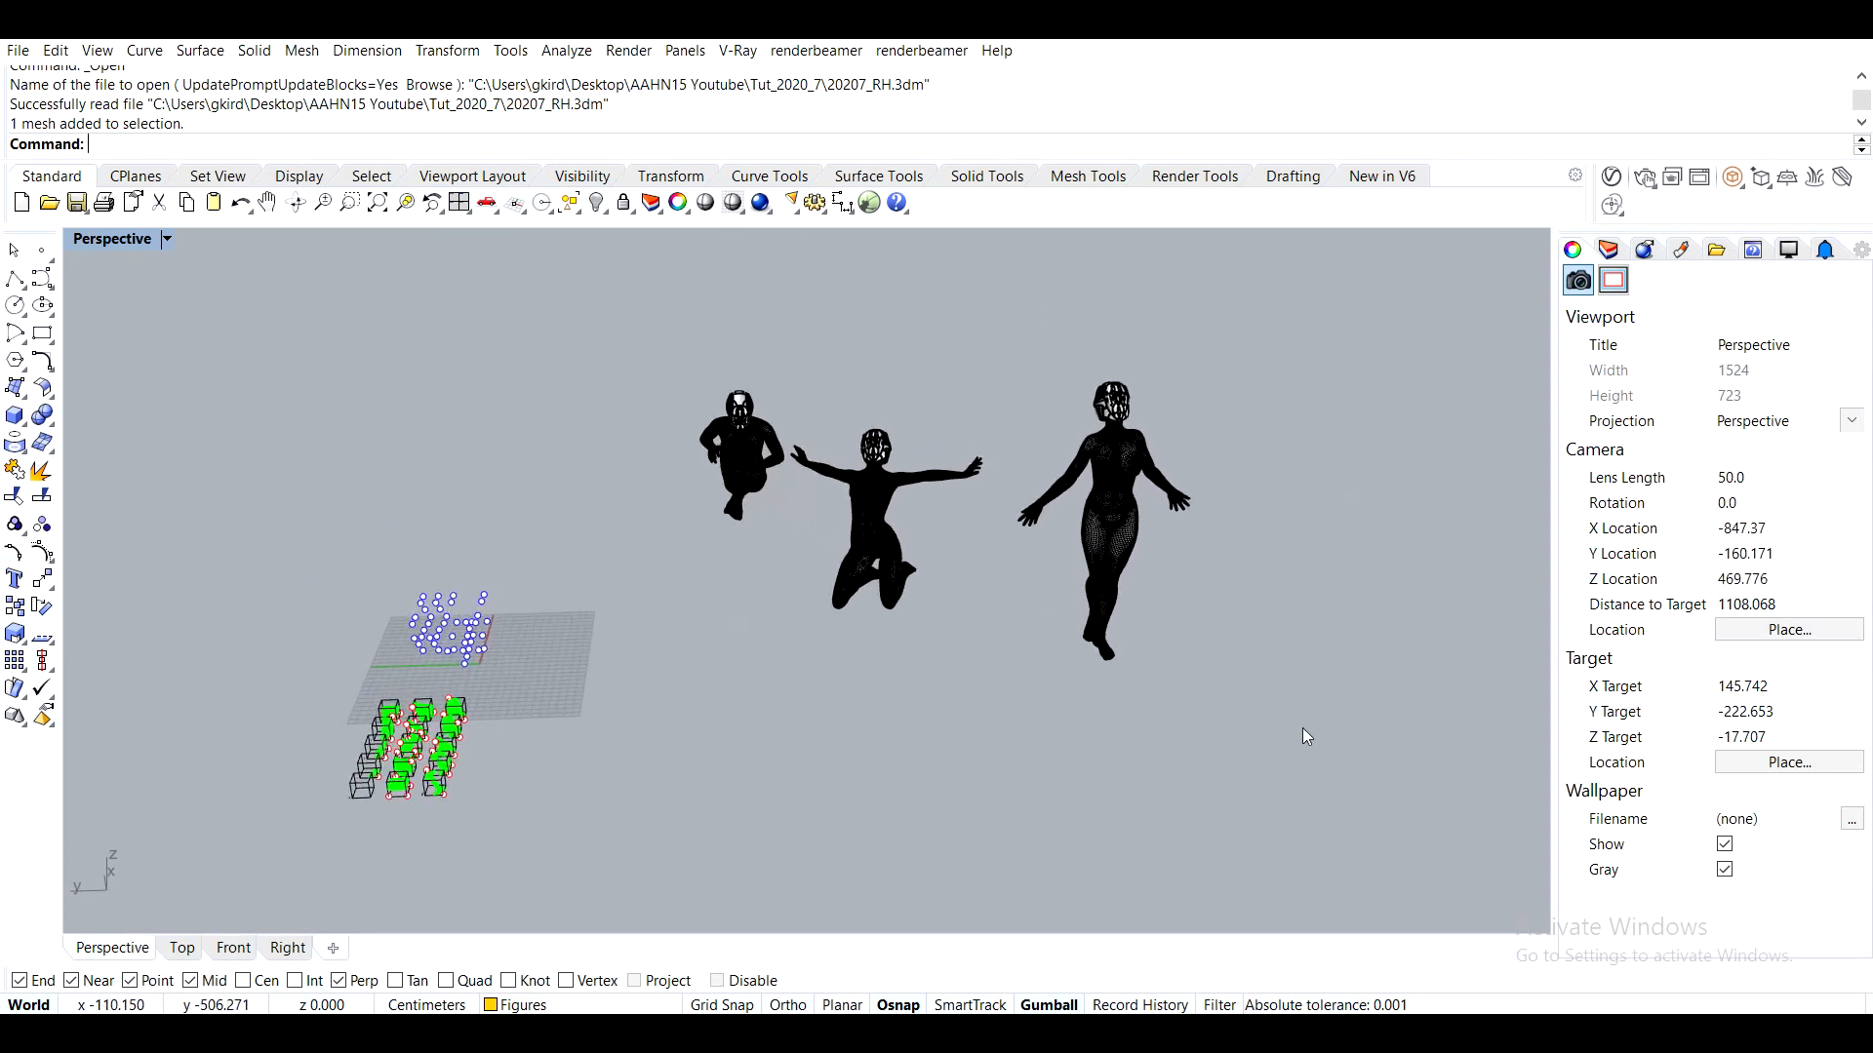
drag(1077, 378, 1077, 381)
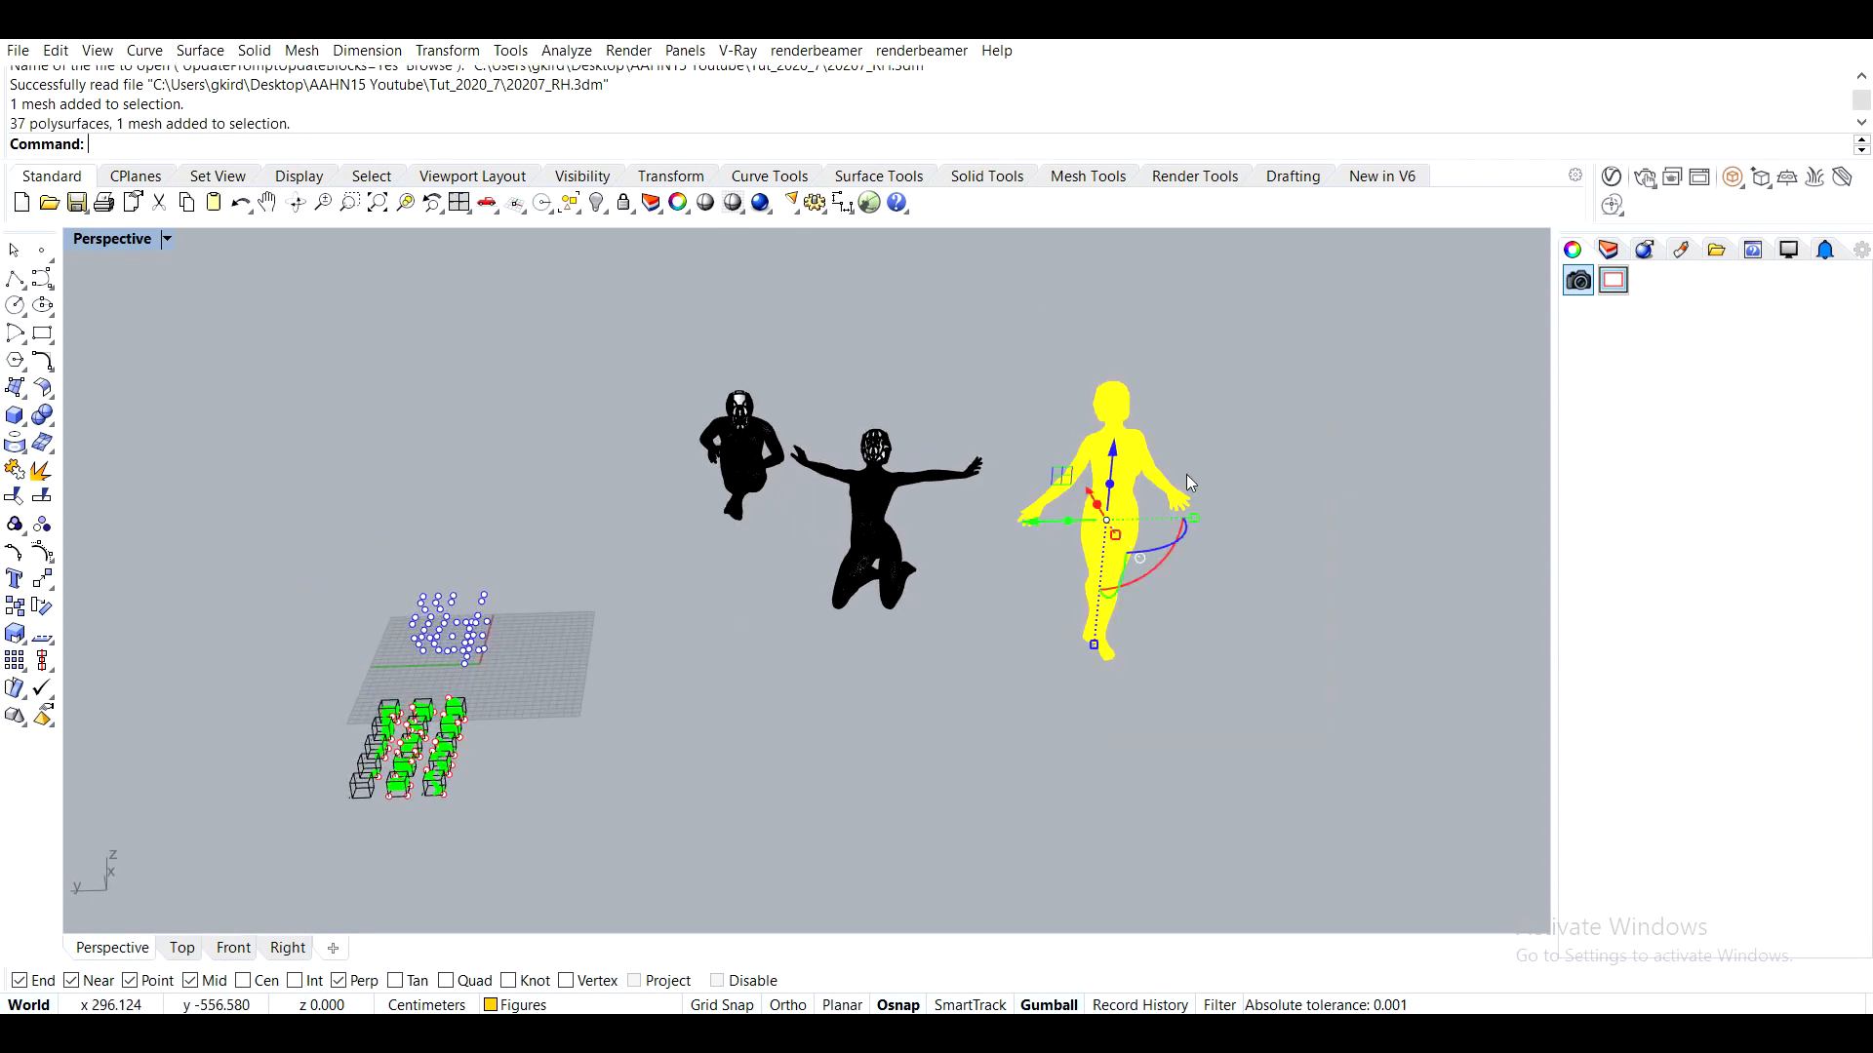
click(1332, 523)
right_drag(1137, 466, 1126, 529)
click(1125, 528)
drag(1327, 792, 1211, 625)
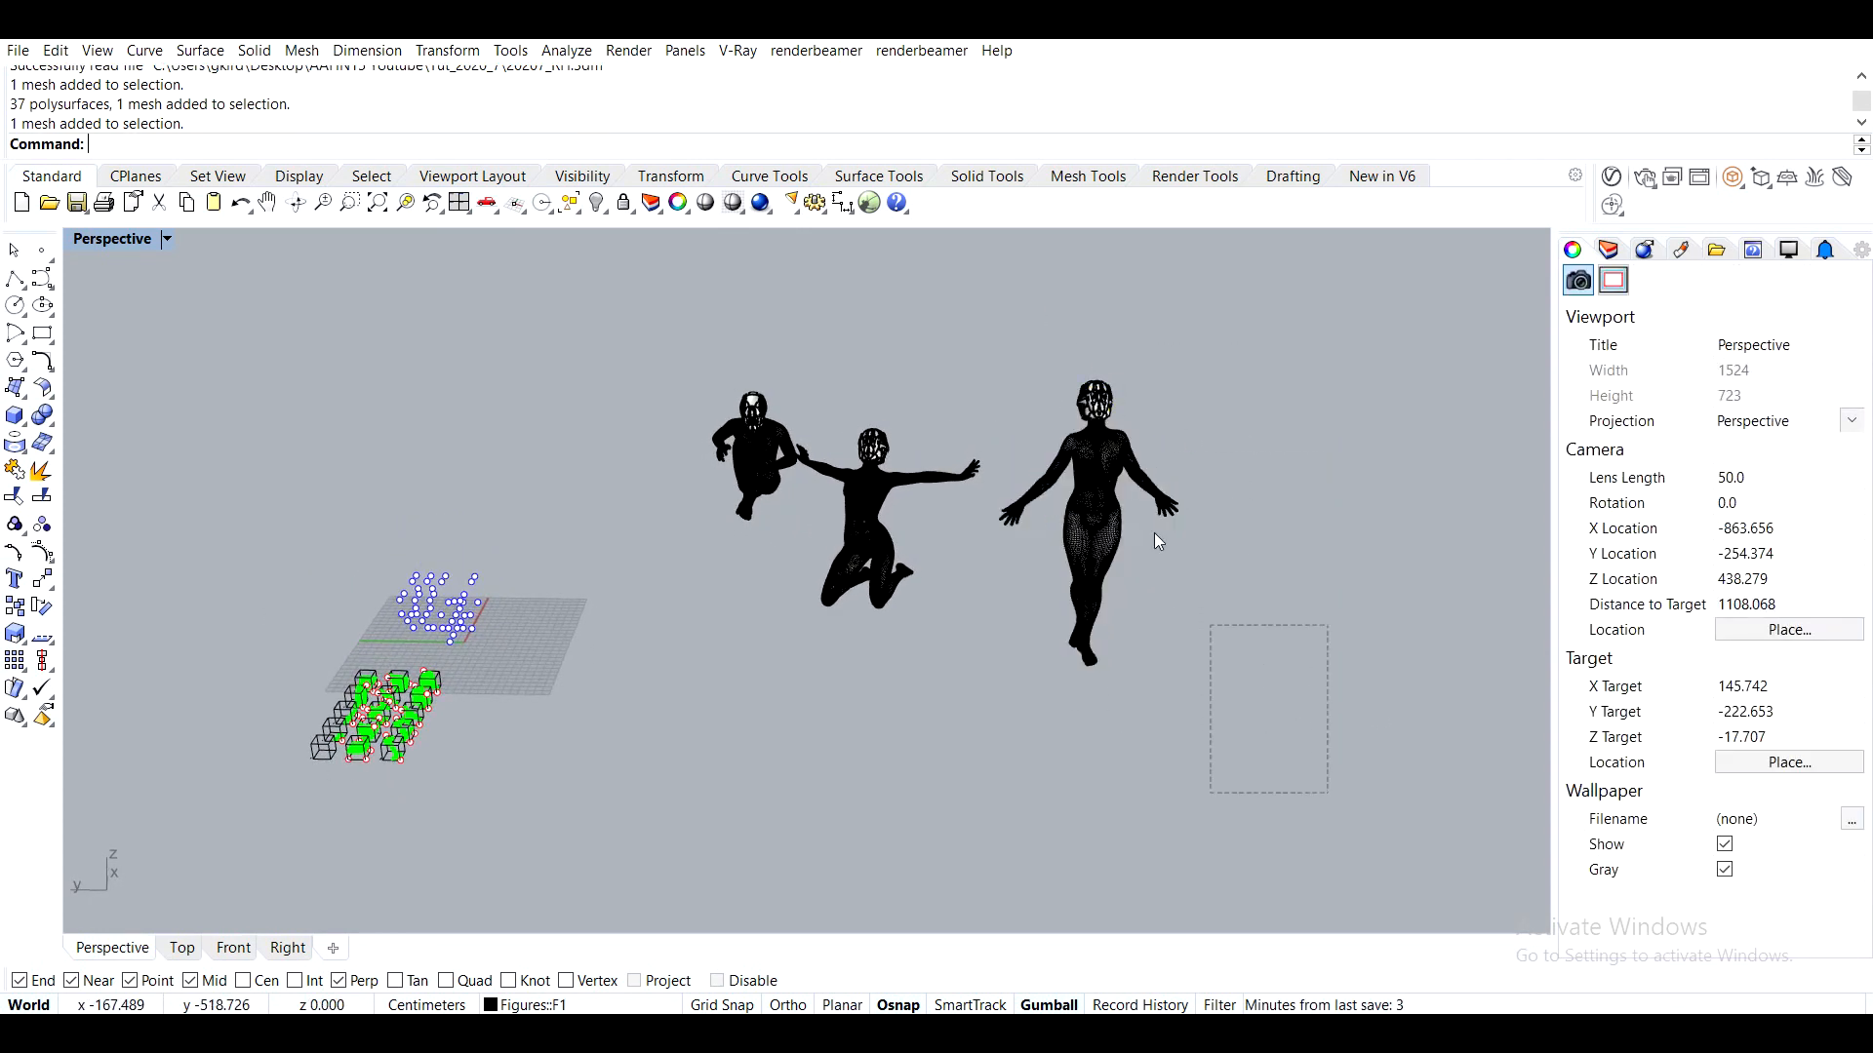
drag(999, 332, 999, 332)
click(1233, 459)
Measure the standing figure's height with Distance on a temporary bounding box, and delete the box
click(1097, 477)
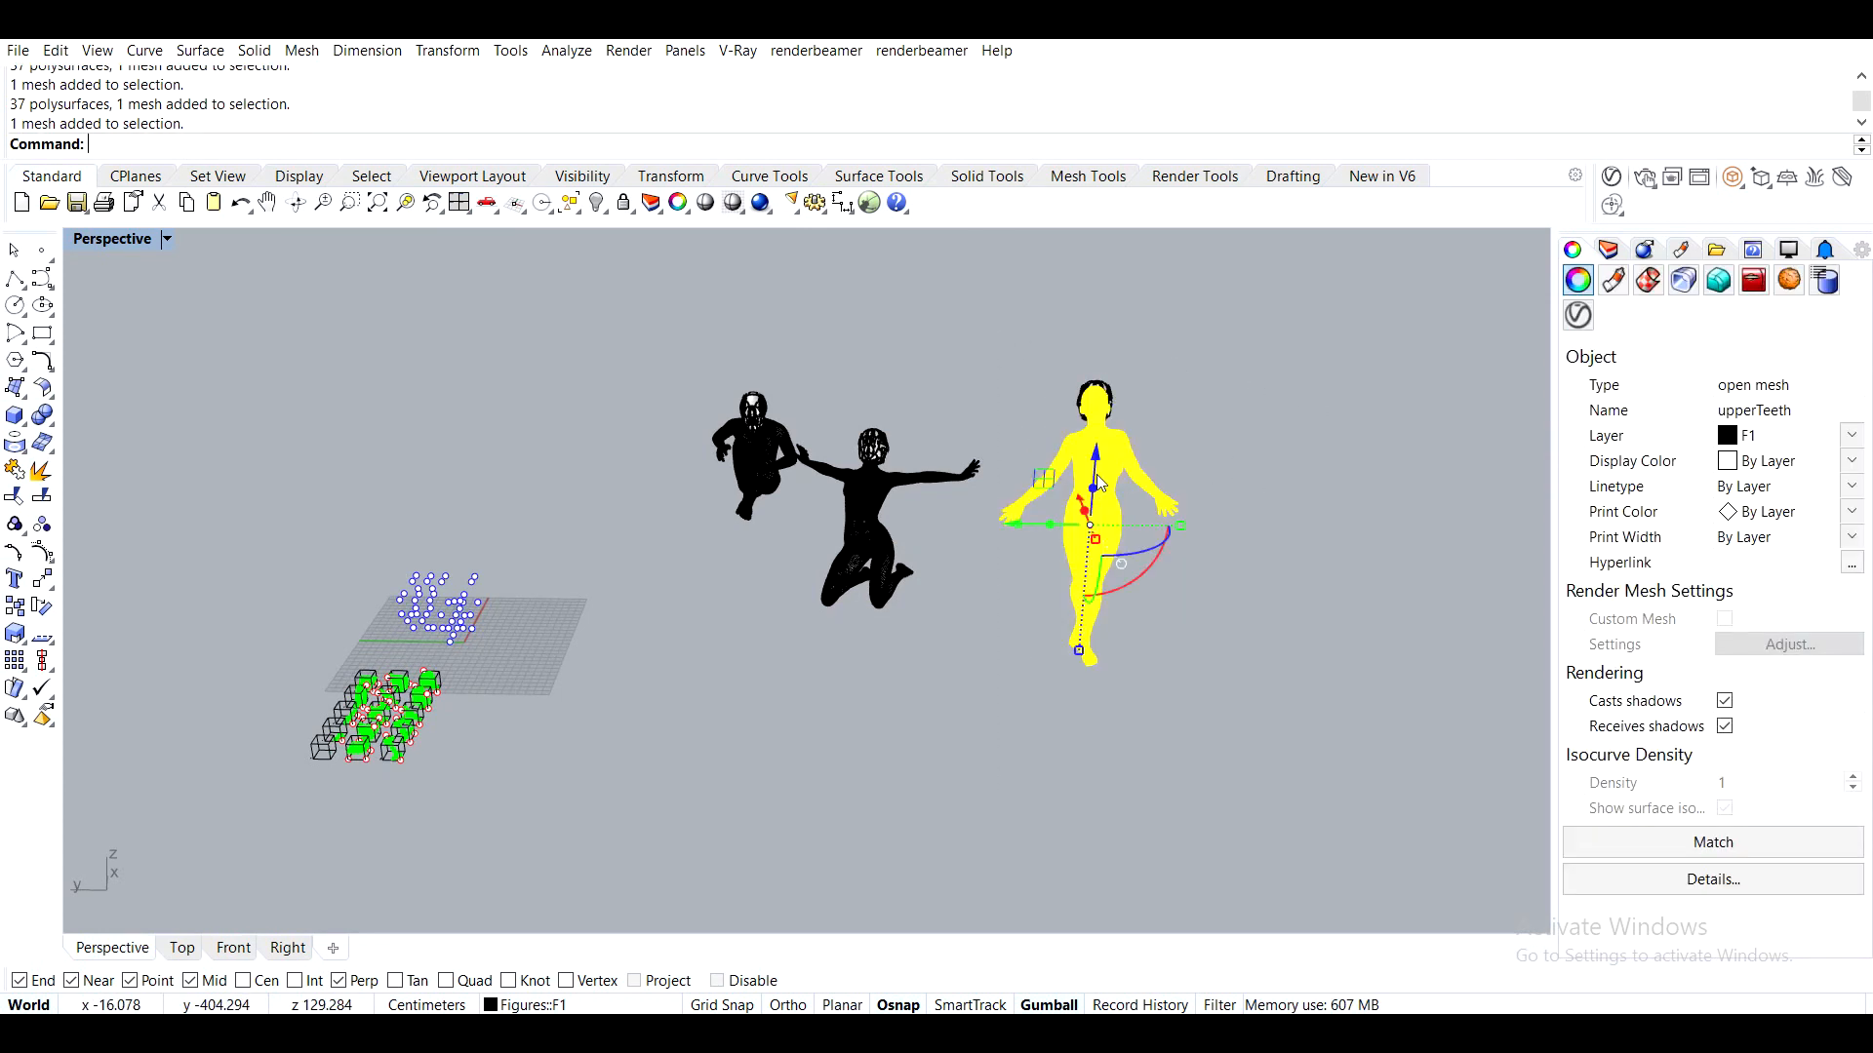
key(Return)
key(Return)
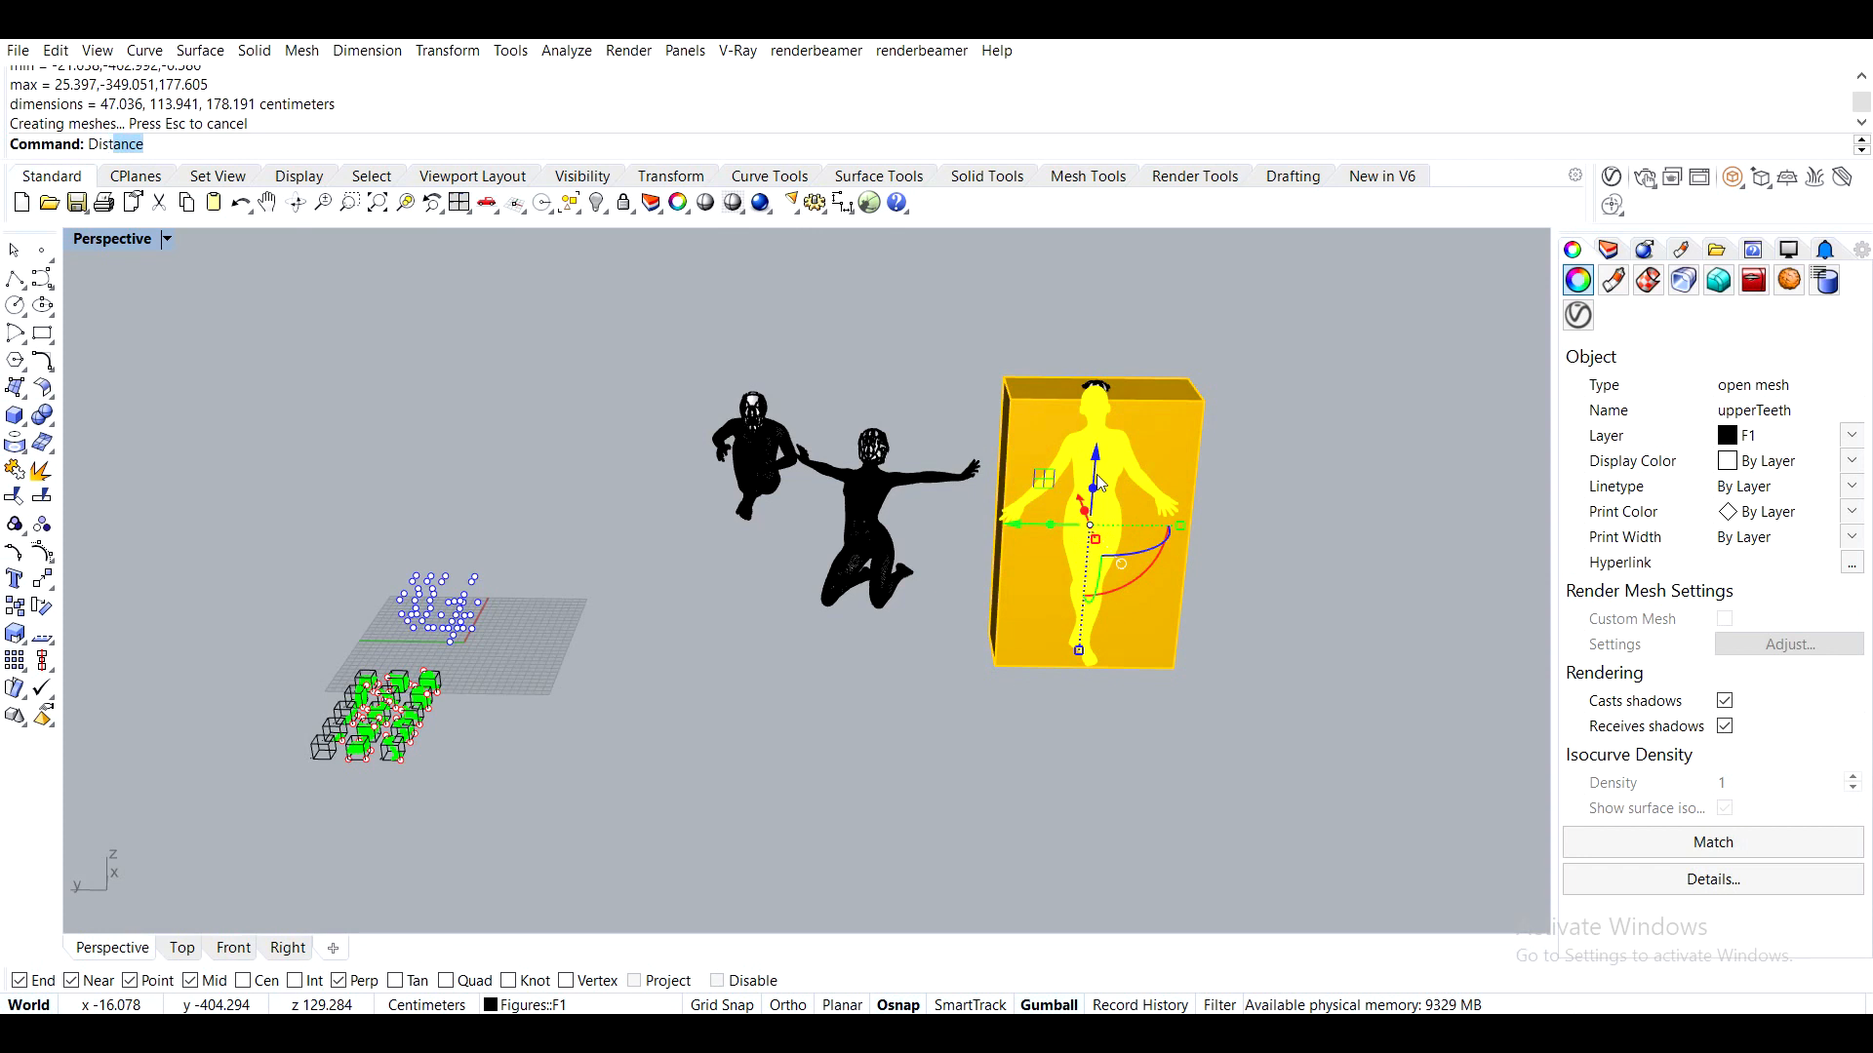
text(Dist)
key(Return)
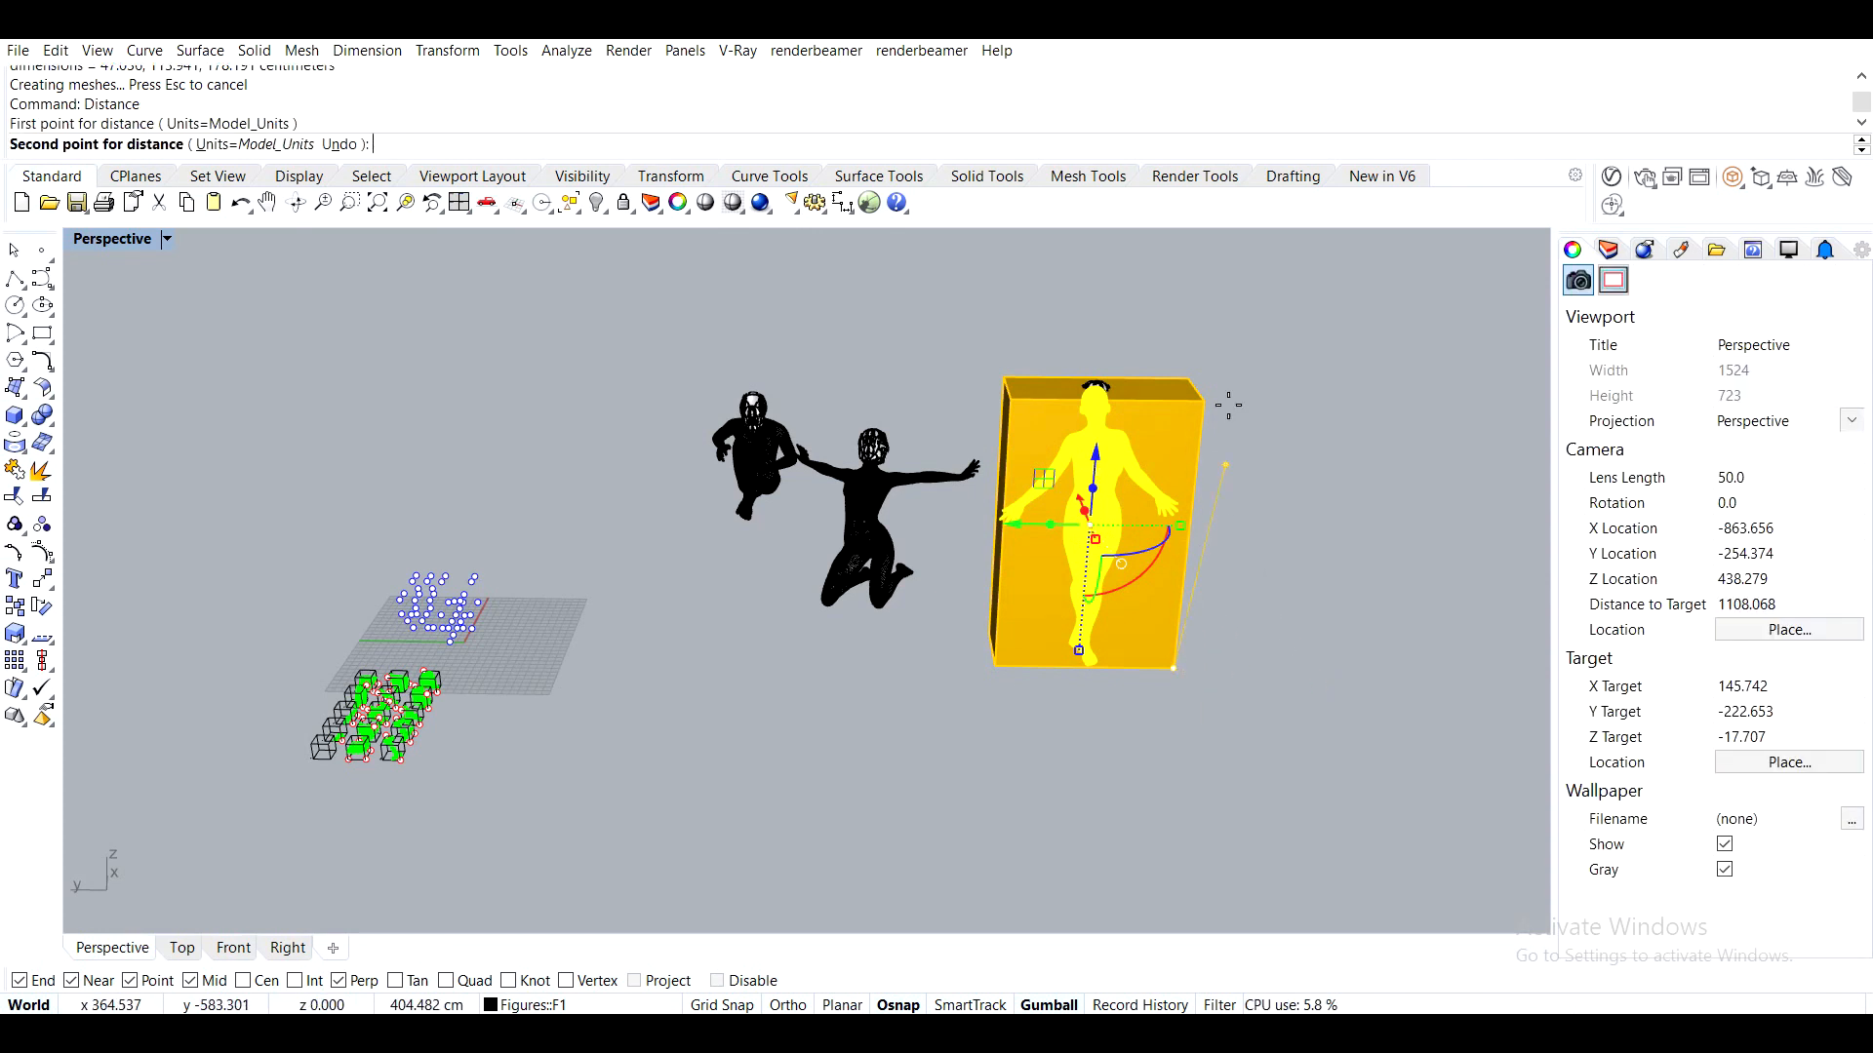
click(1218, 395)
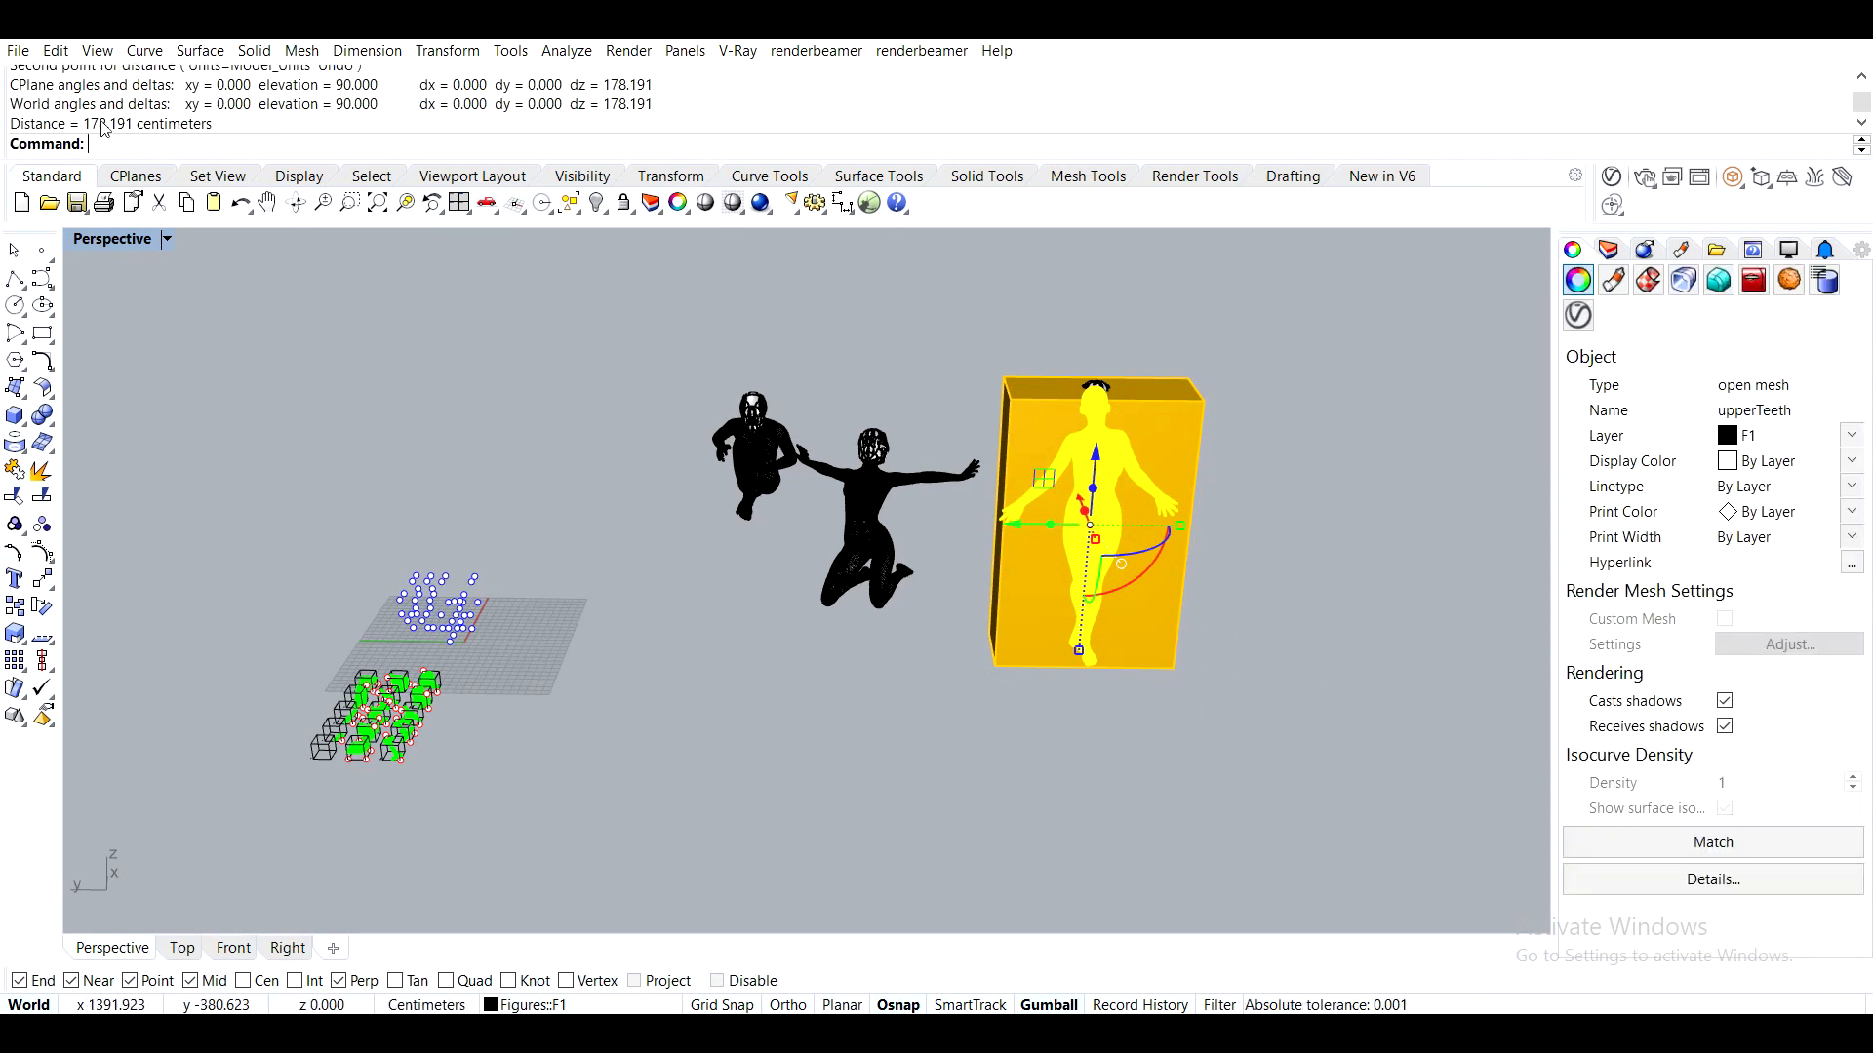
click(1198, 378)
click(1180, 385)
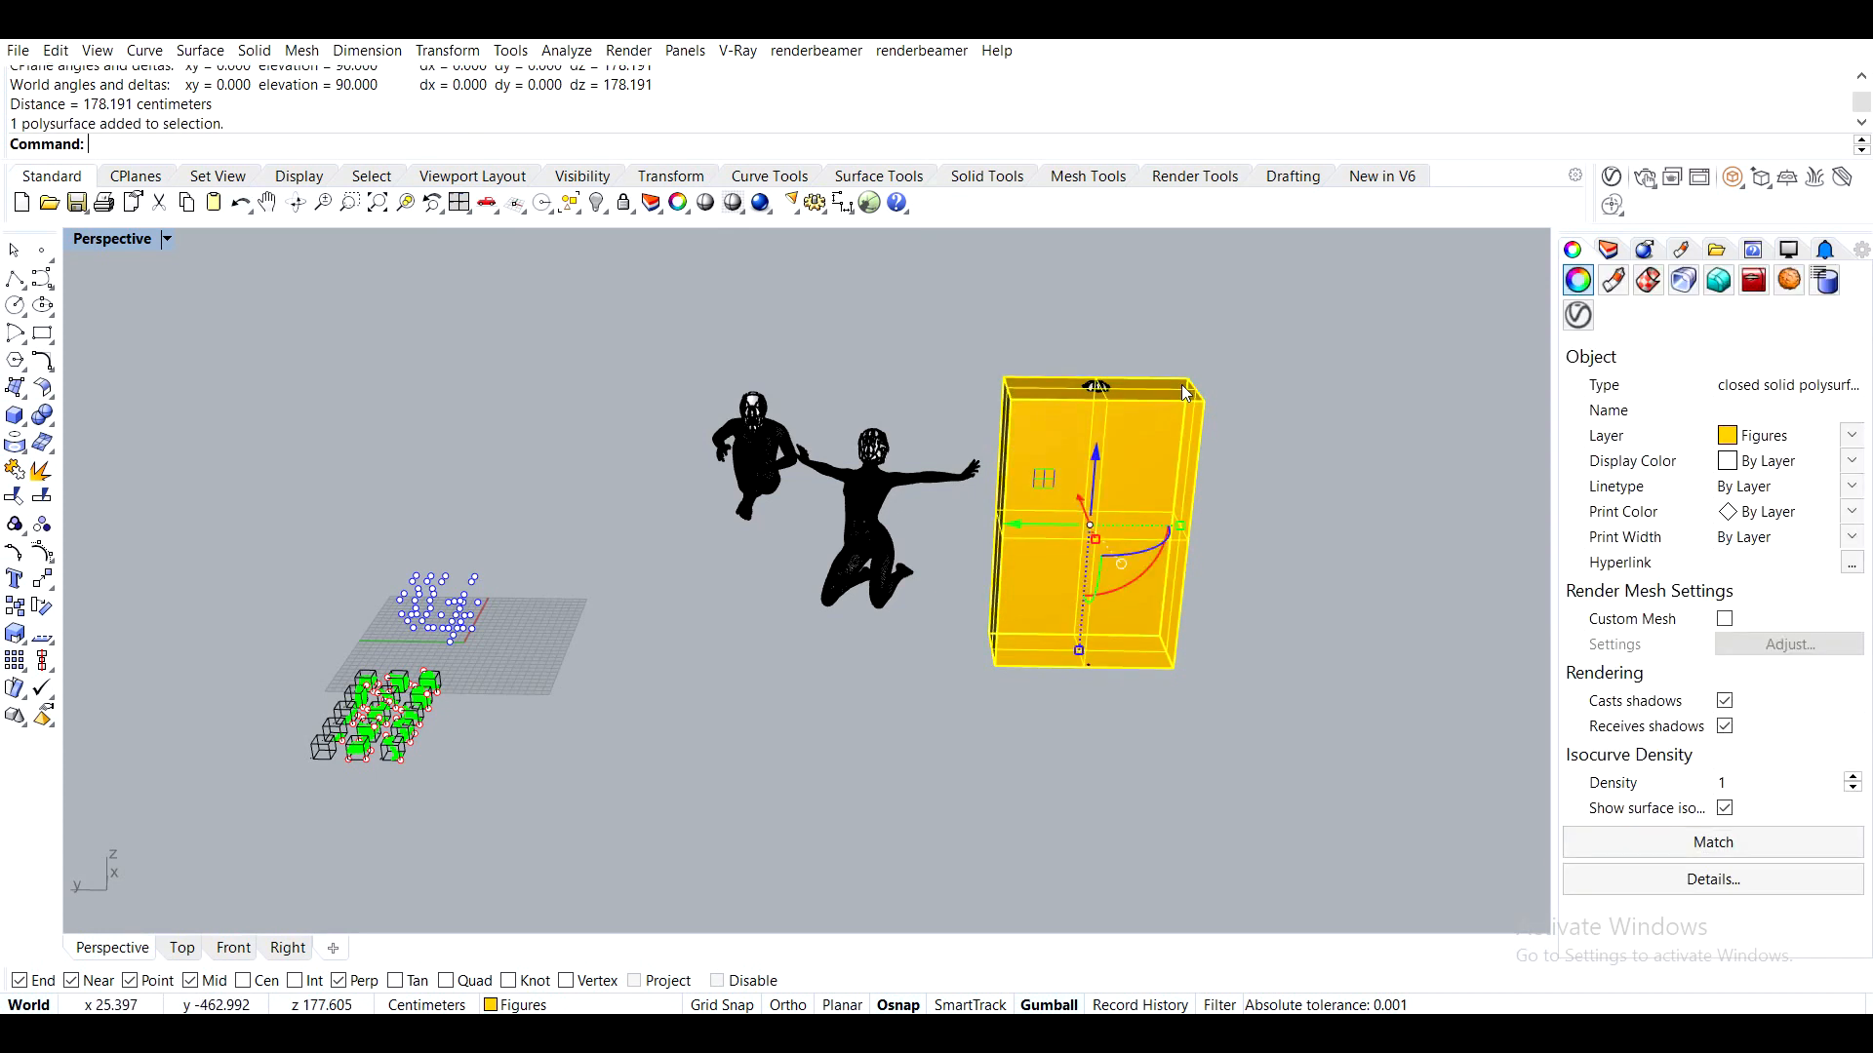
key(Delete)
Hide the F1, F2 and F3 sublayers of the Figures layer
right_drag(800, 457, 1233, 553)
right_drag(1284, 429, 922, 538)
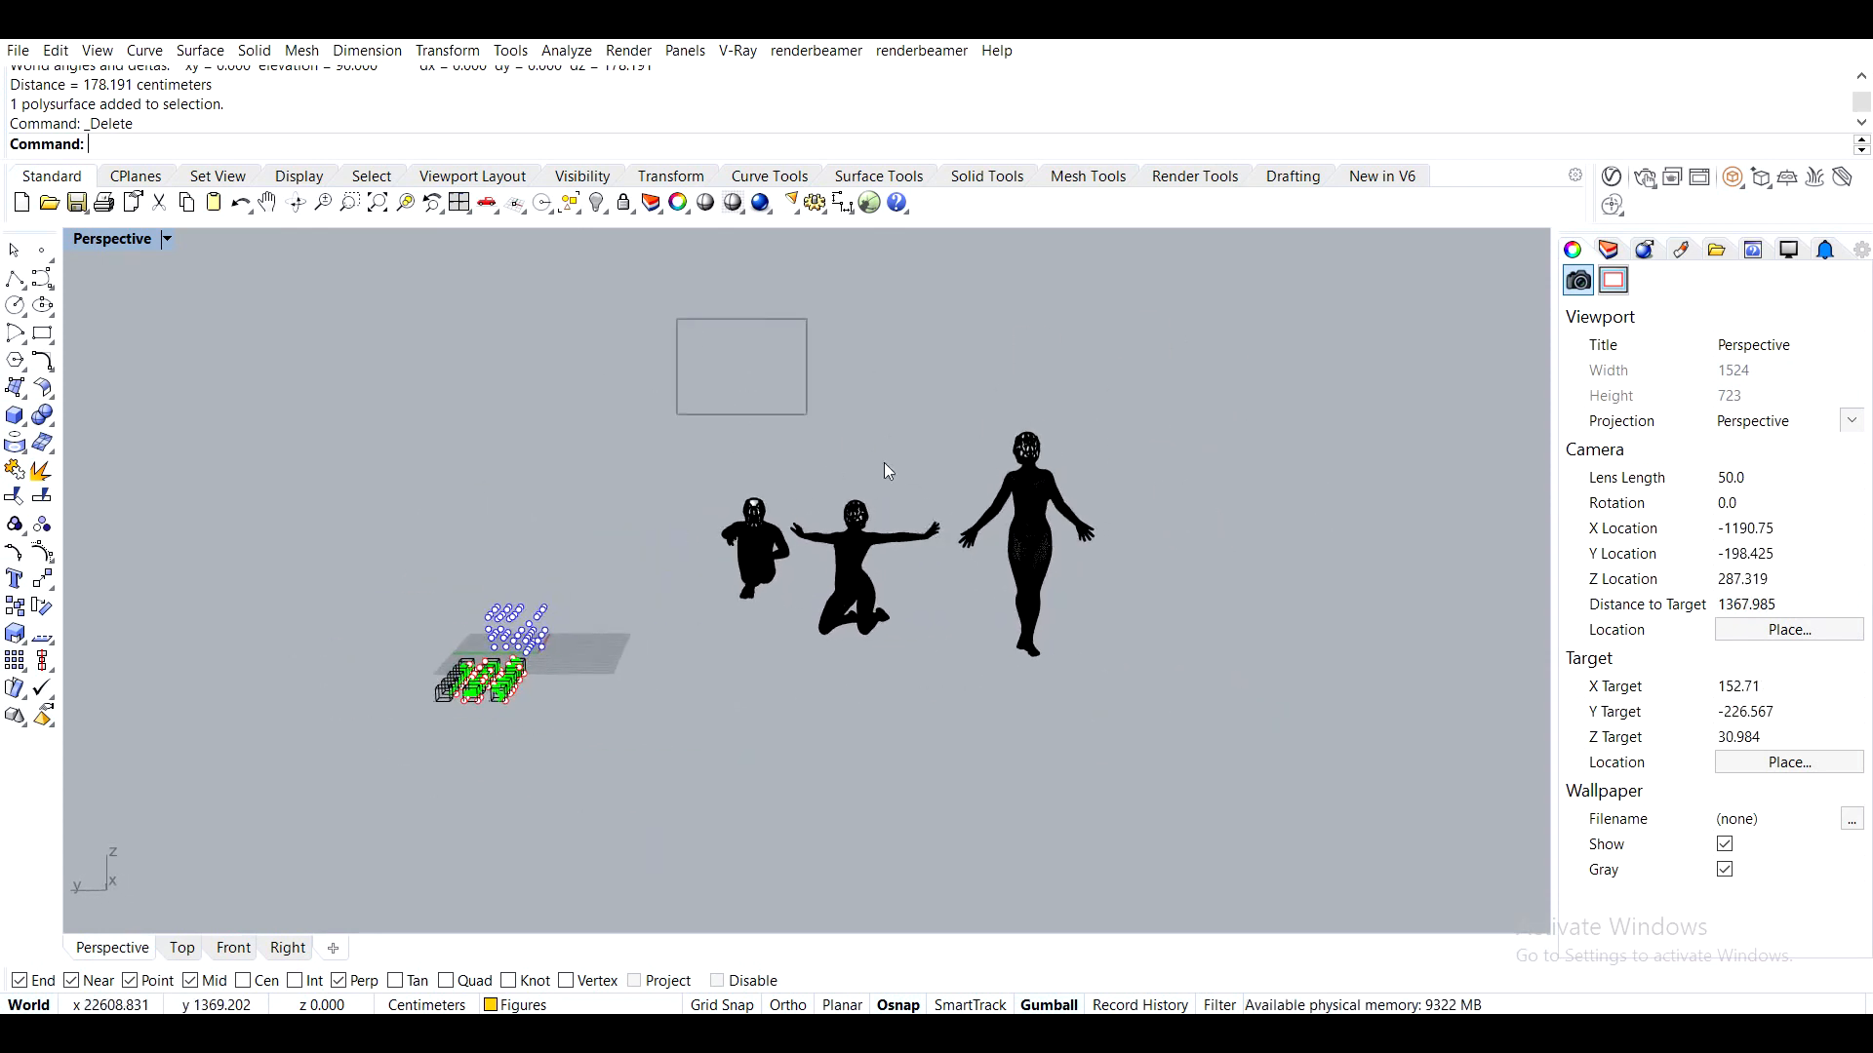
drag(1190, 686, 1192, 687)
click(1610, 252)
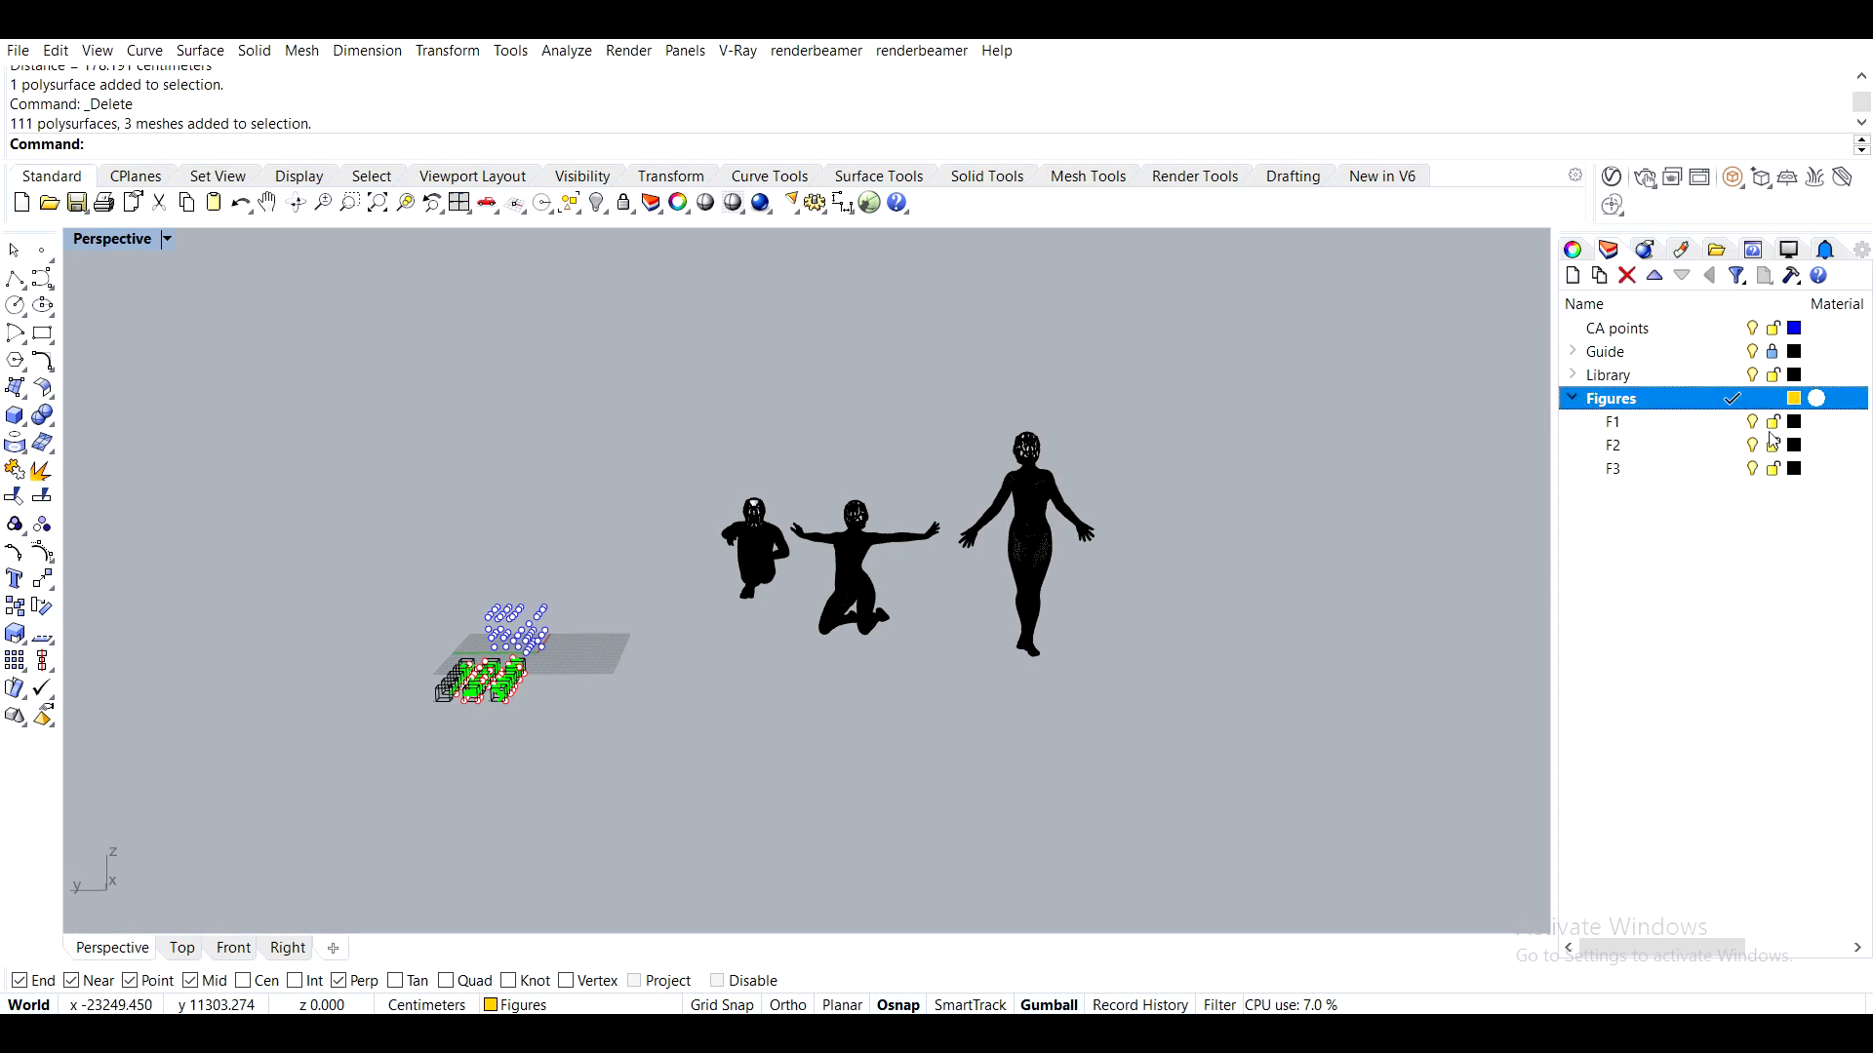
click(1752, 424)
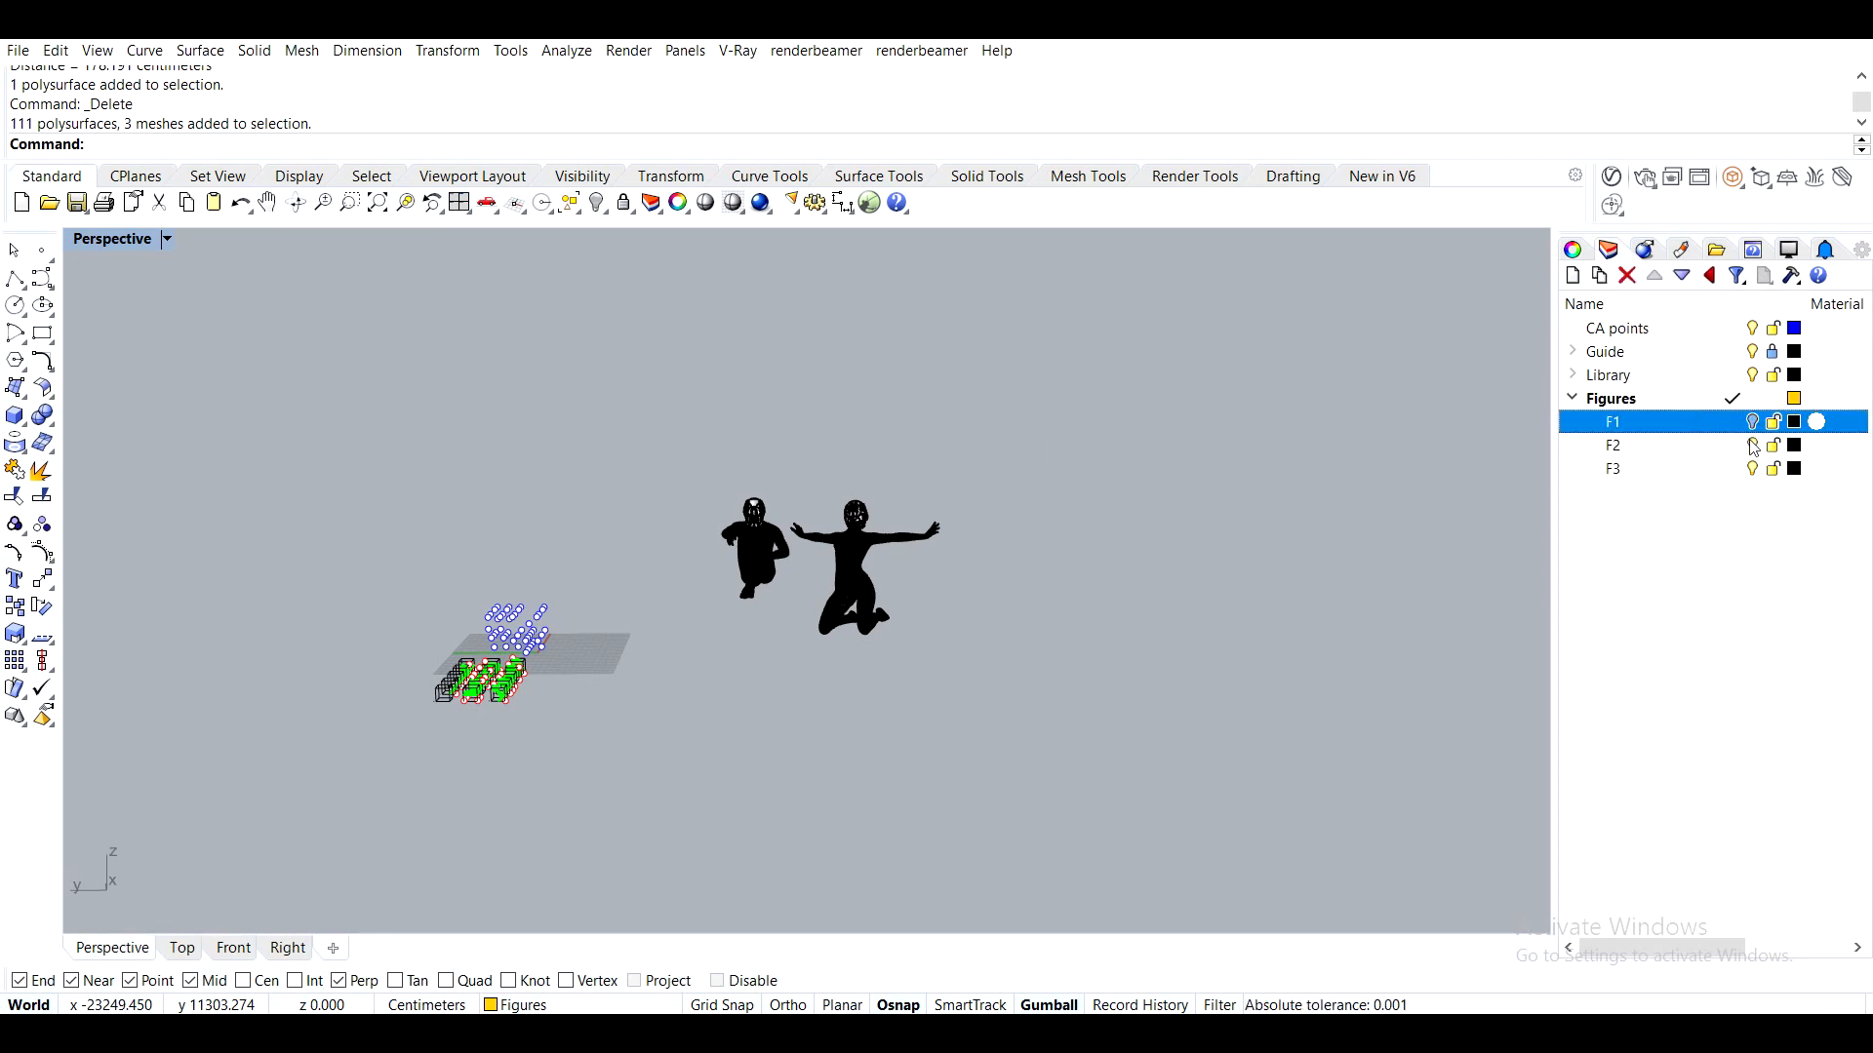
key(ctrl+z)
key(ctrl+z)
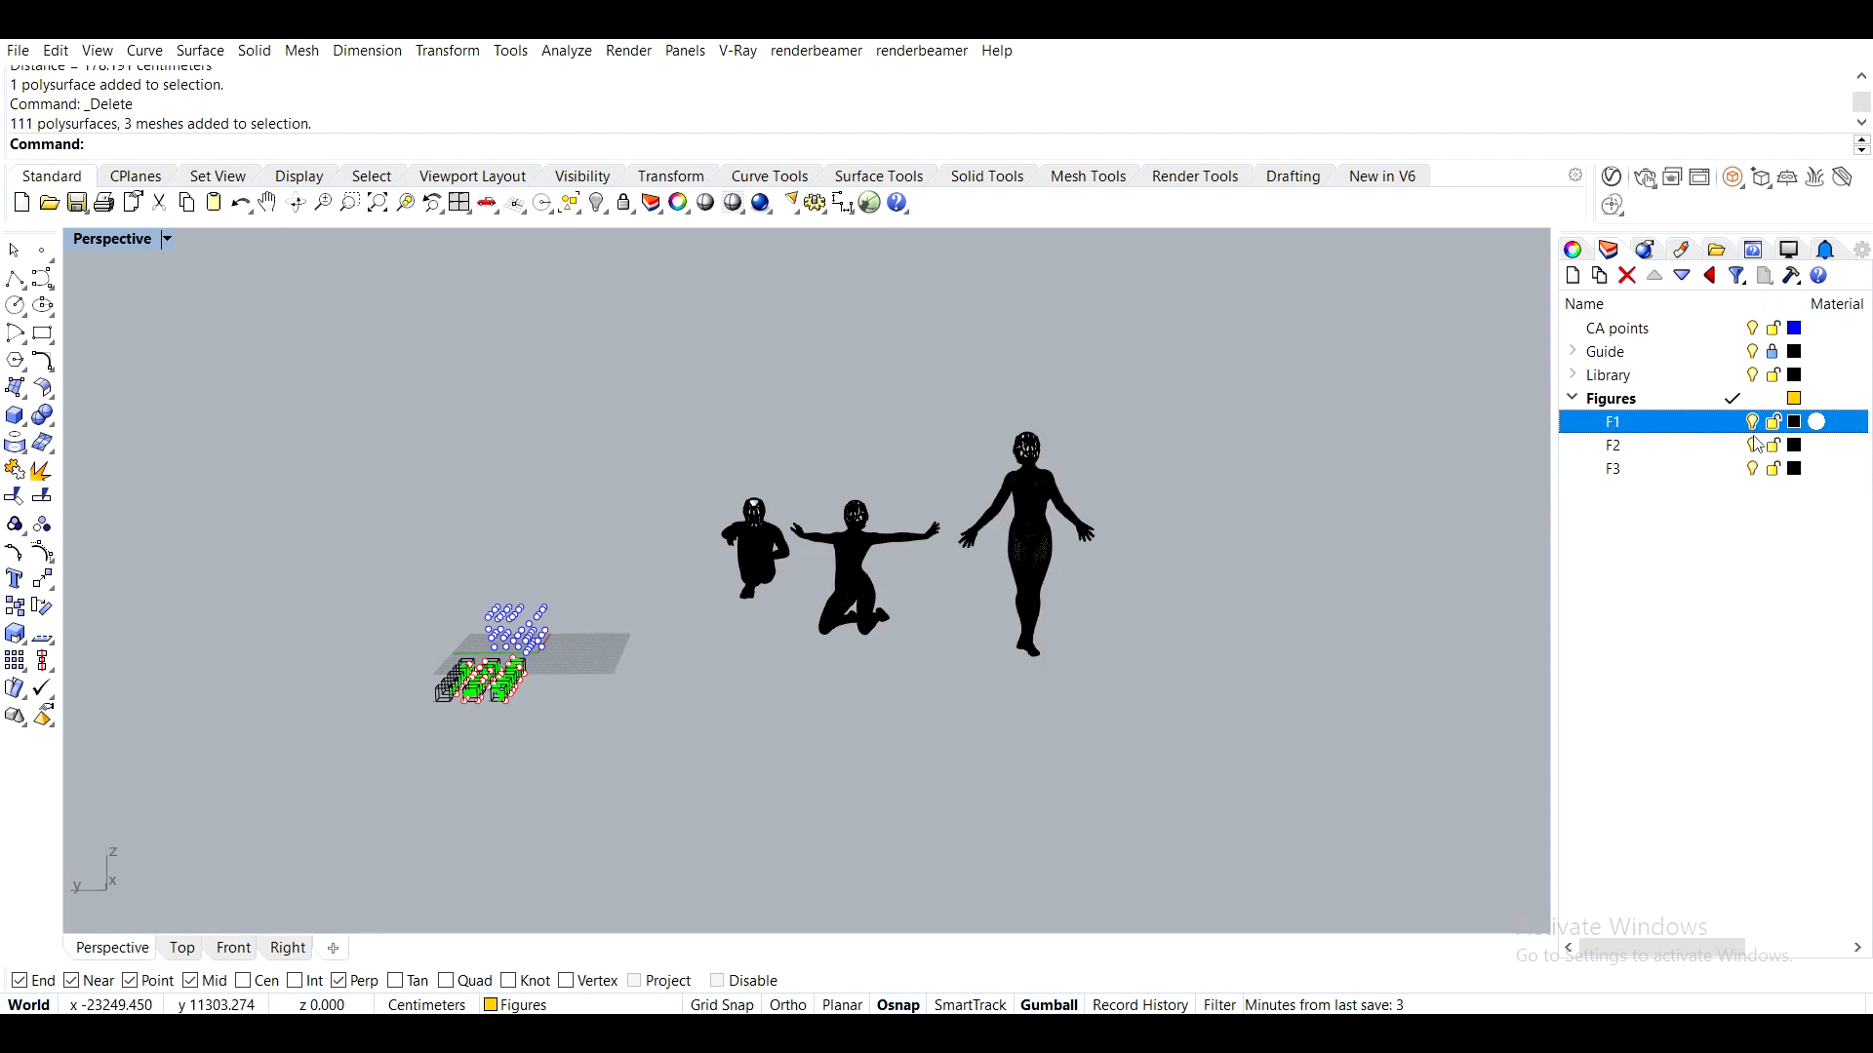
click(1752, 422)
click(1753, 446)
right_drag(1074, 495, 1452, 517)
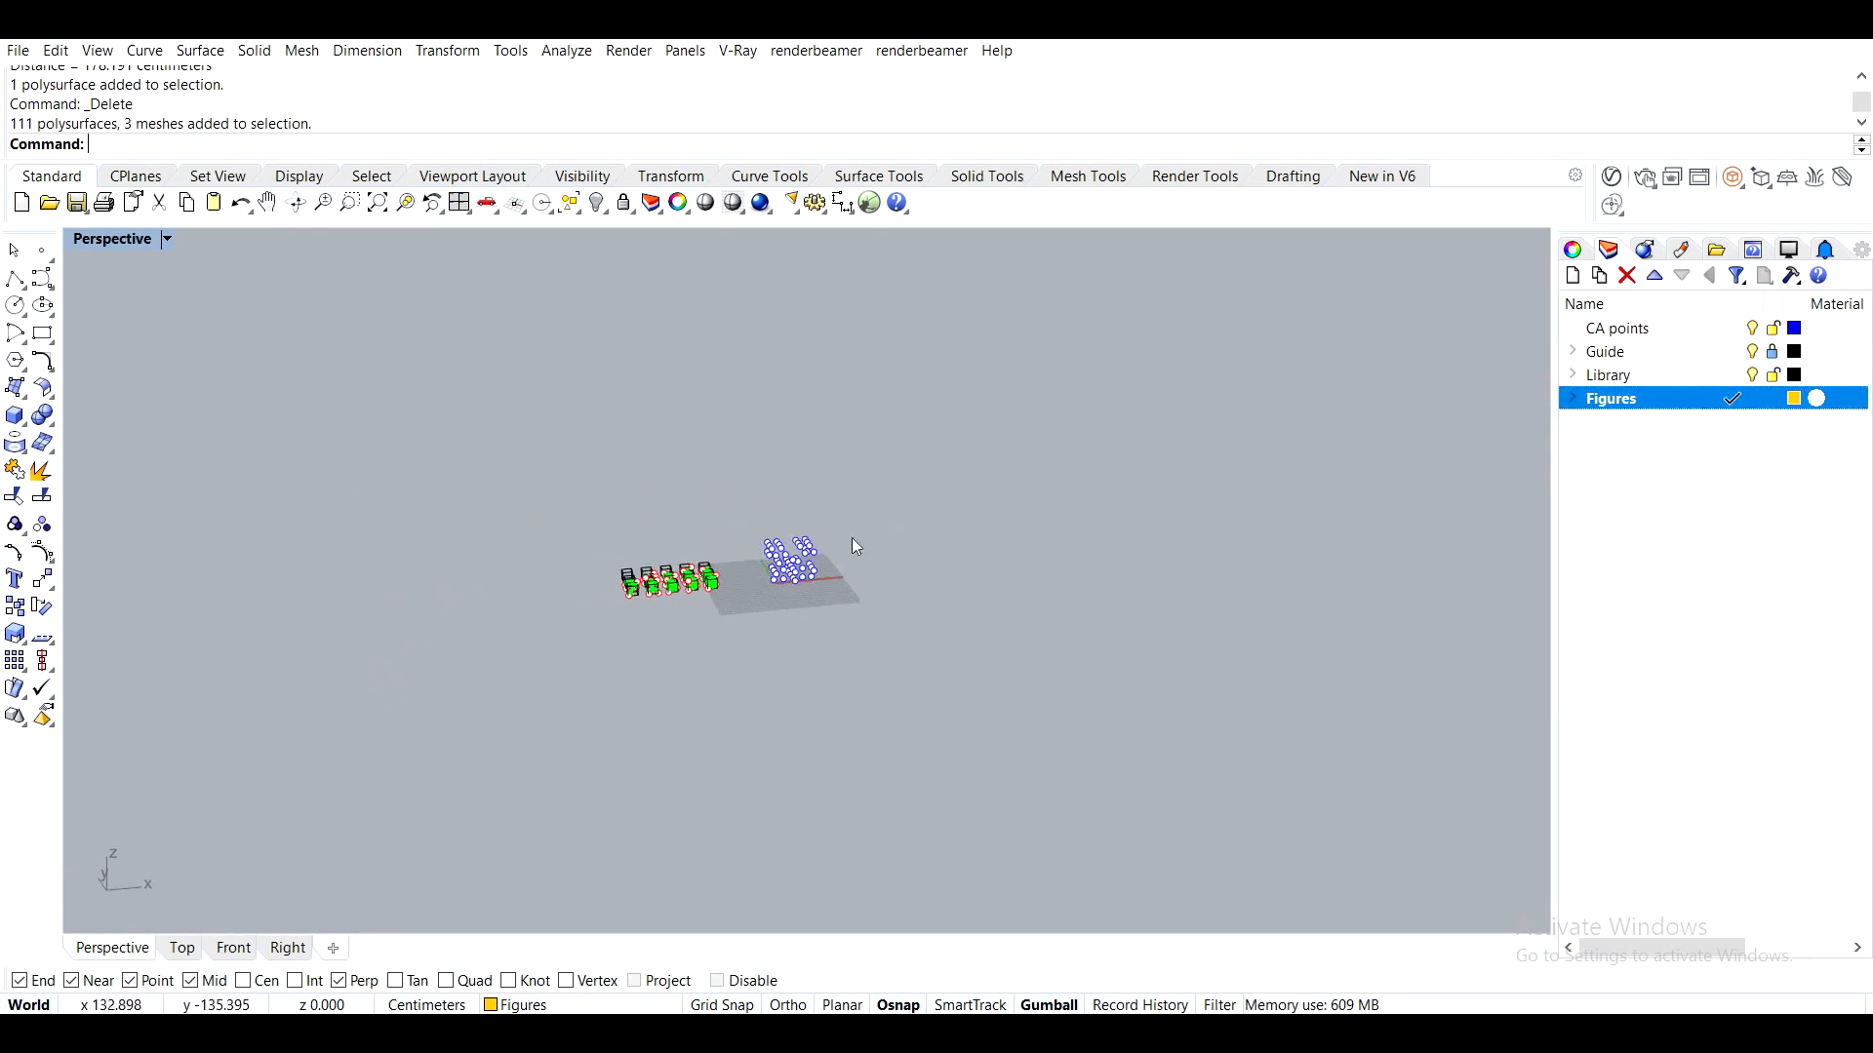
Delete all the points above the grid
scroll(856, 546, up, 10)
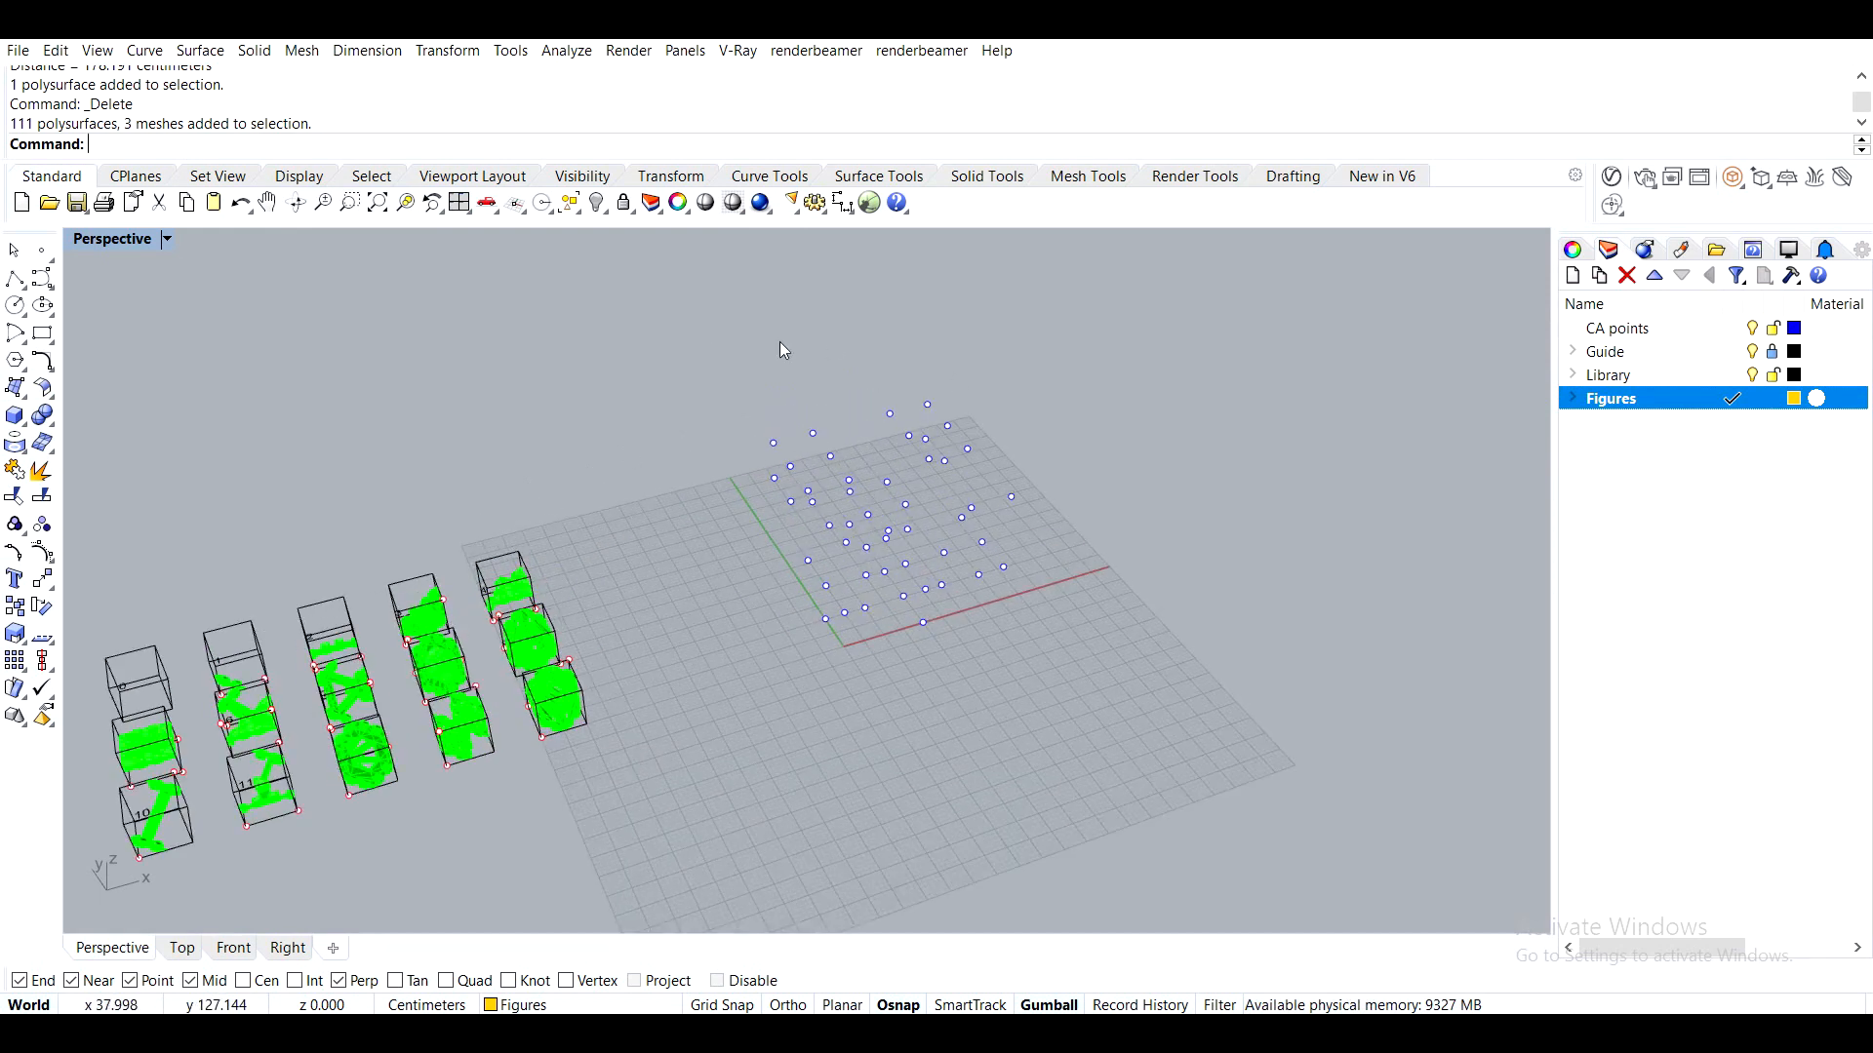
right_drag(781, 350, 1037, 503)
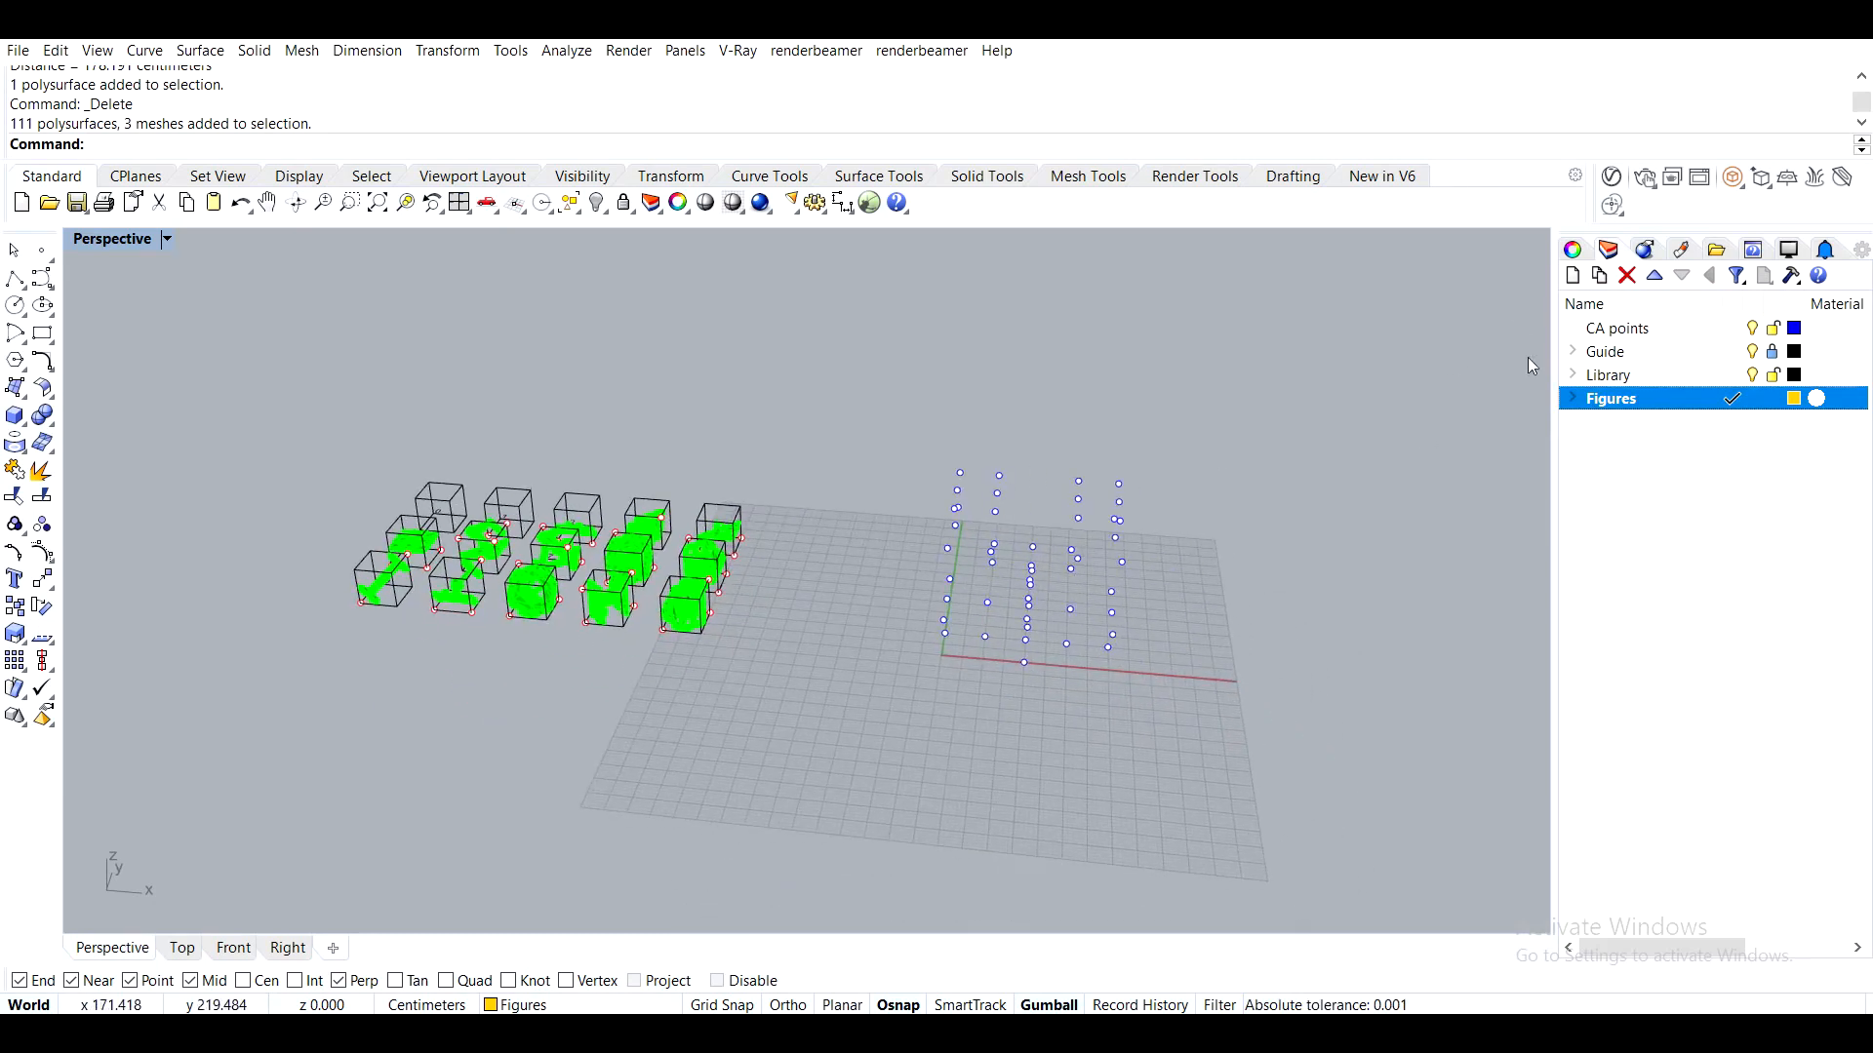
right_drag(1127, 715, 744, 652)
key(Delete)
Launch Grasshopper and minimize its window to uncover the model
right_drag(842, 574, 730, 505)
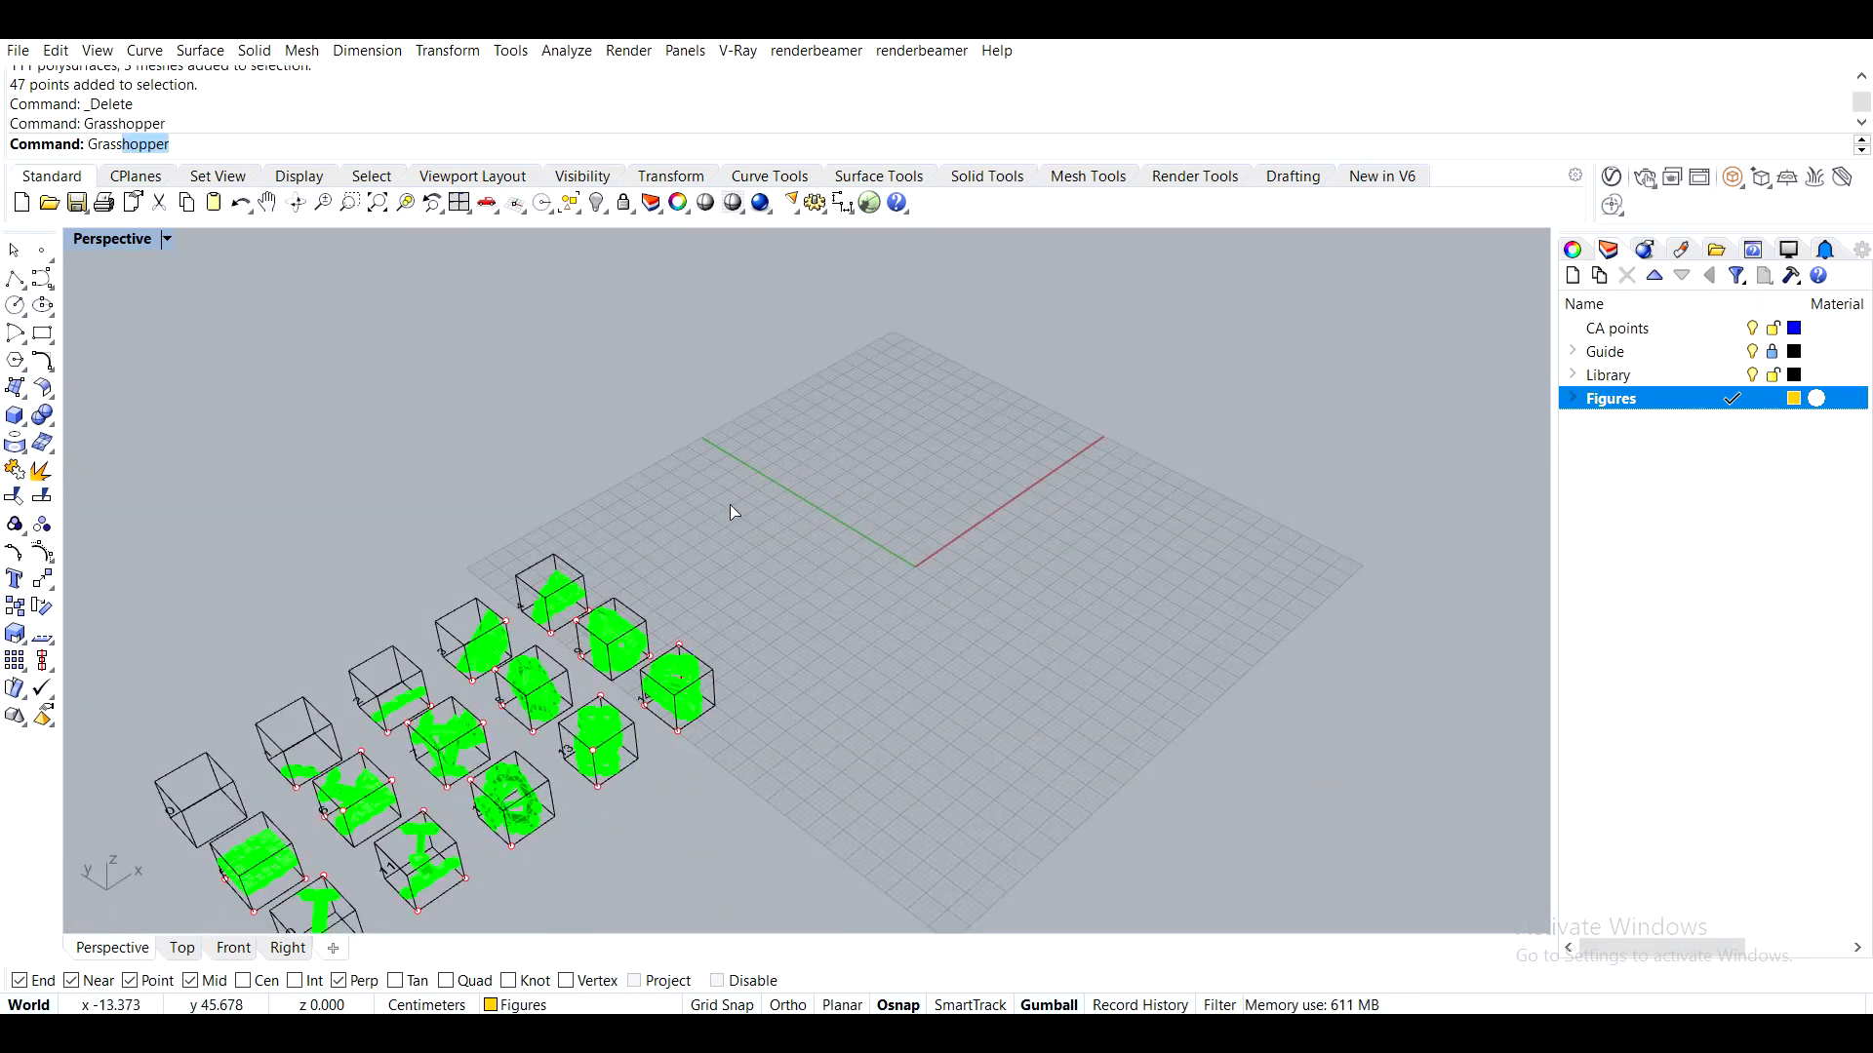
key(Return)
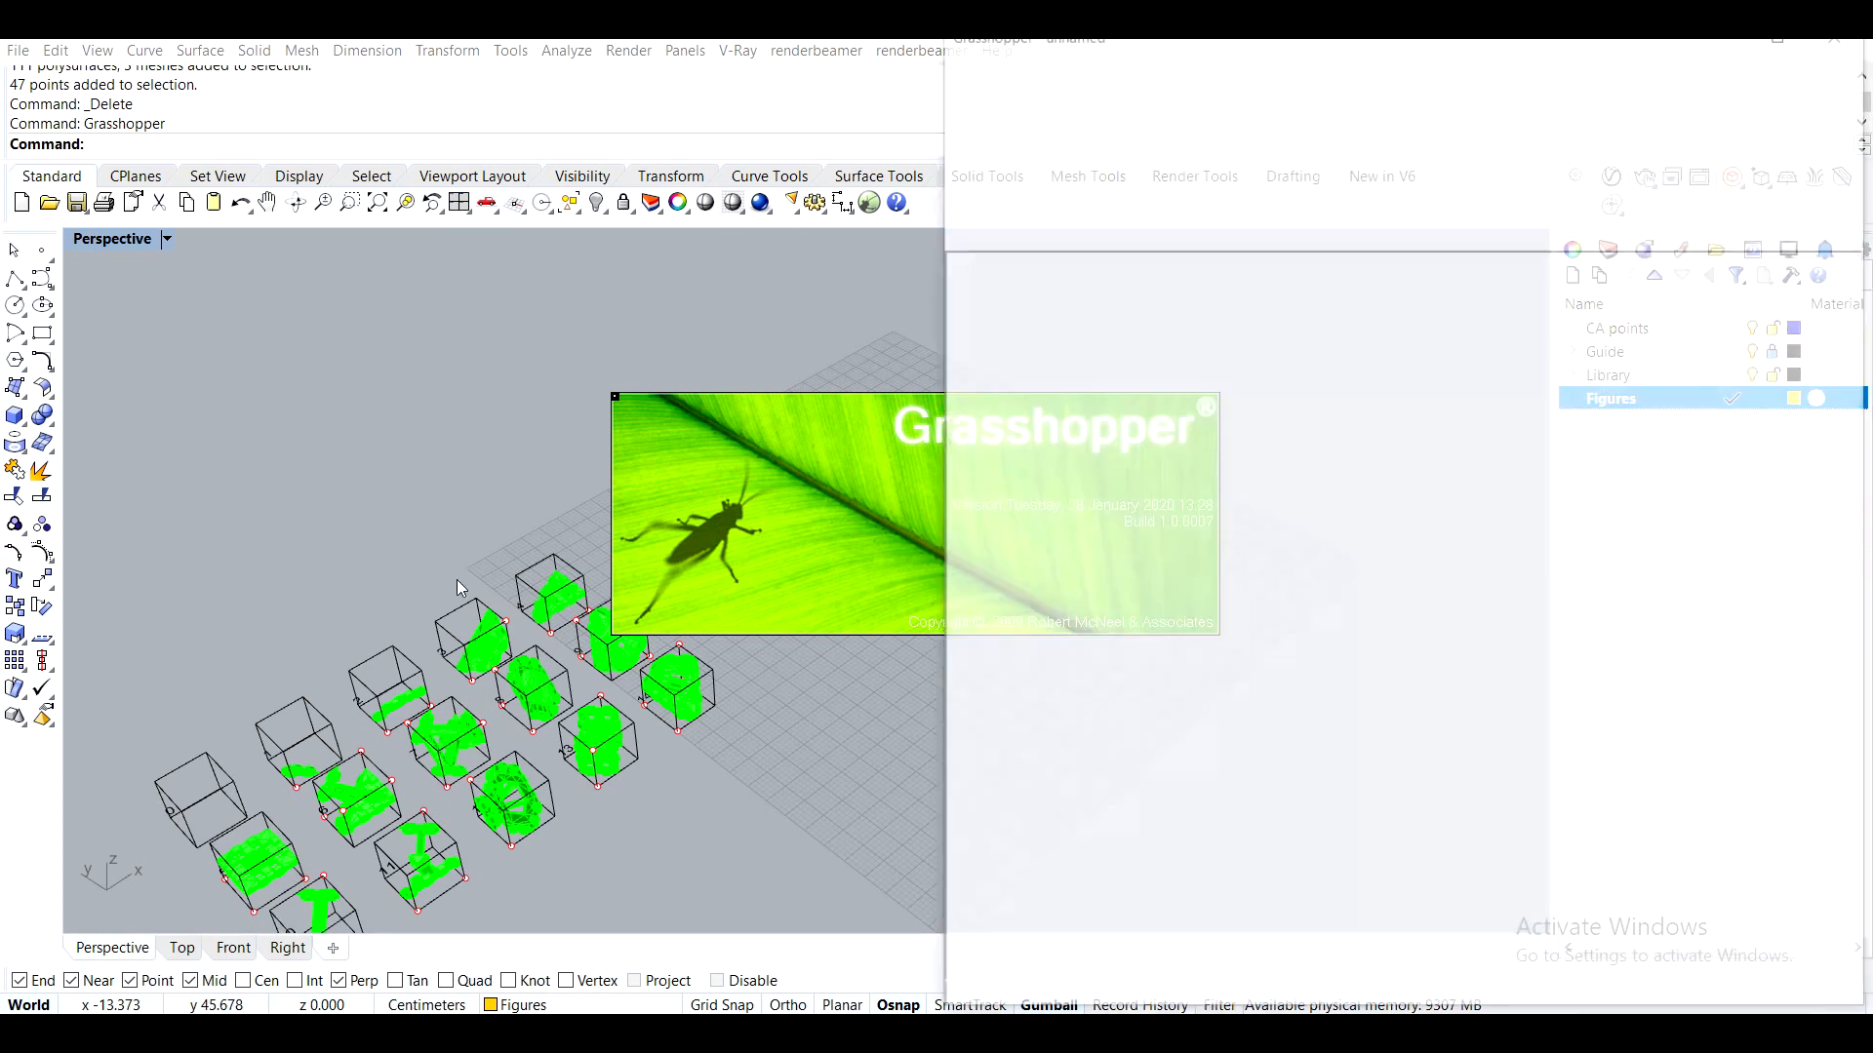
right_drag(719, 441, 893, 451)
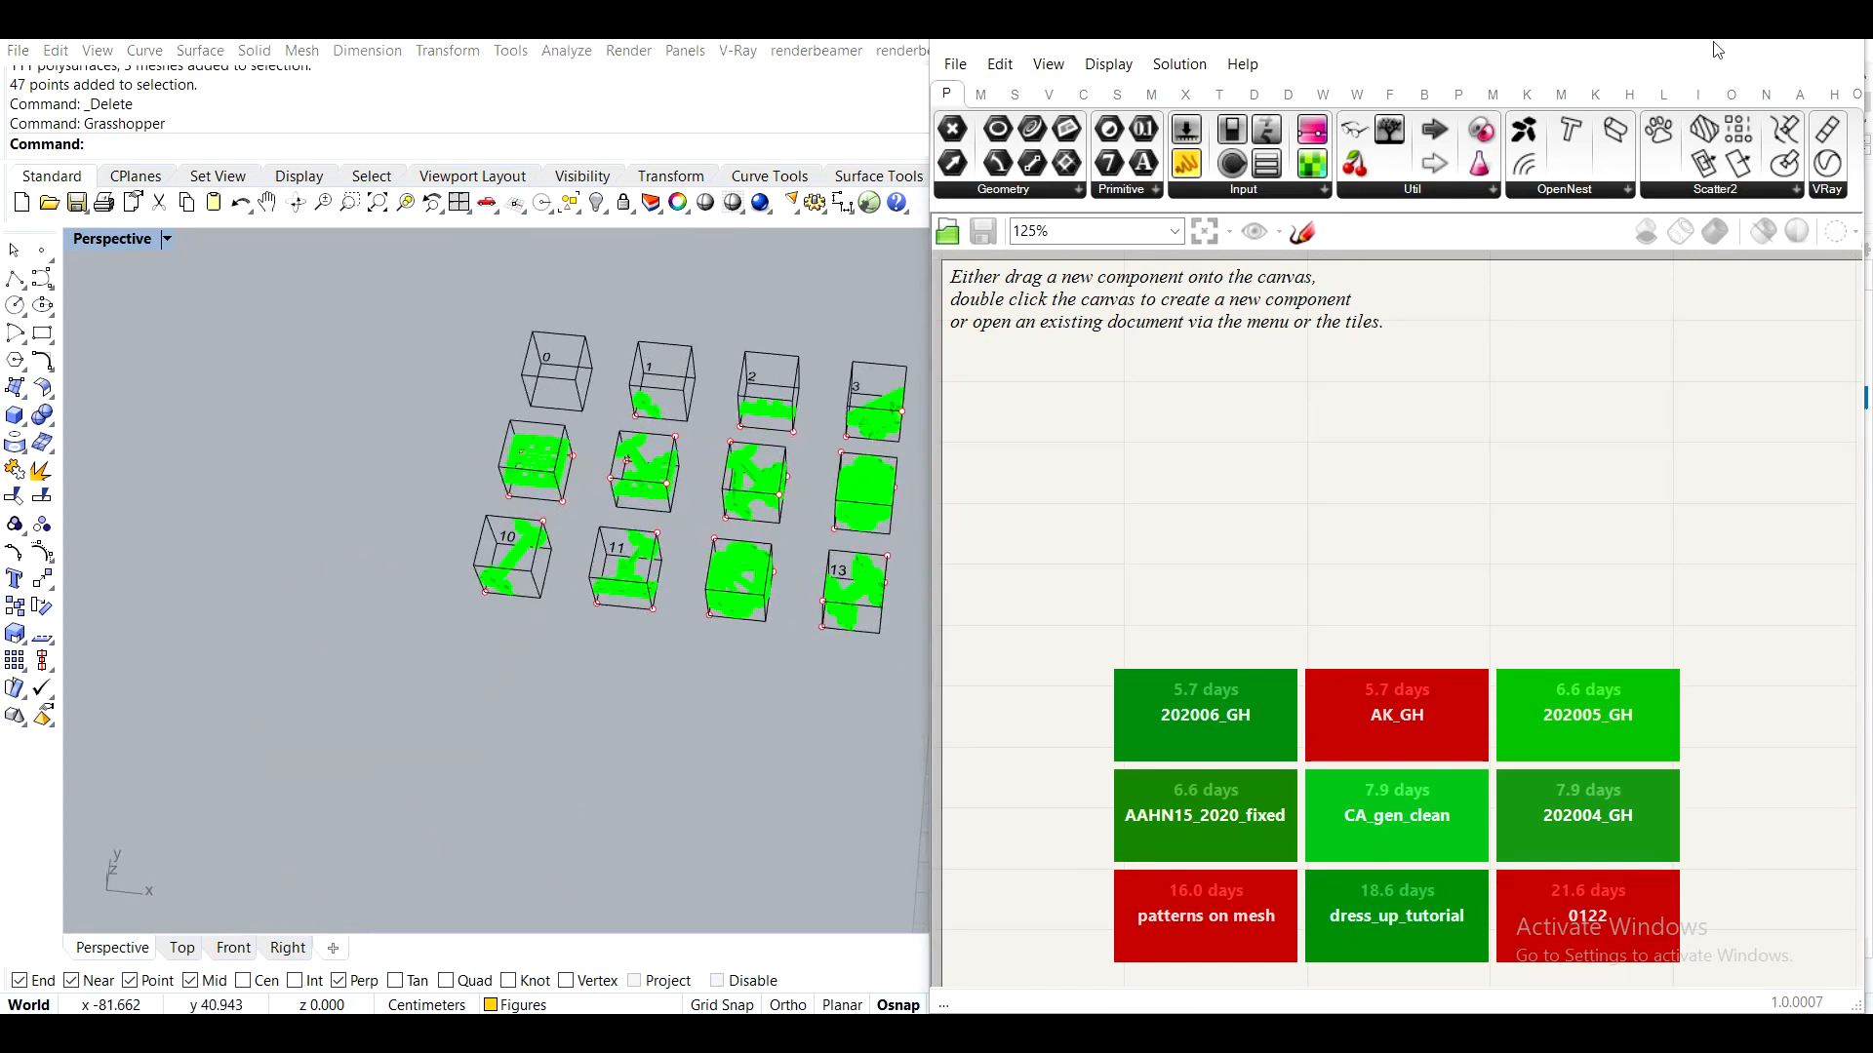
click(1718, 48)
Examine the green library modules closely, zooming to modules 6 and 1 and orbiting around them
scroll(698, 504, up, 8)
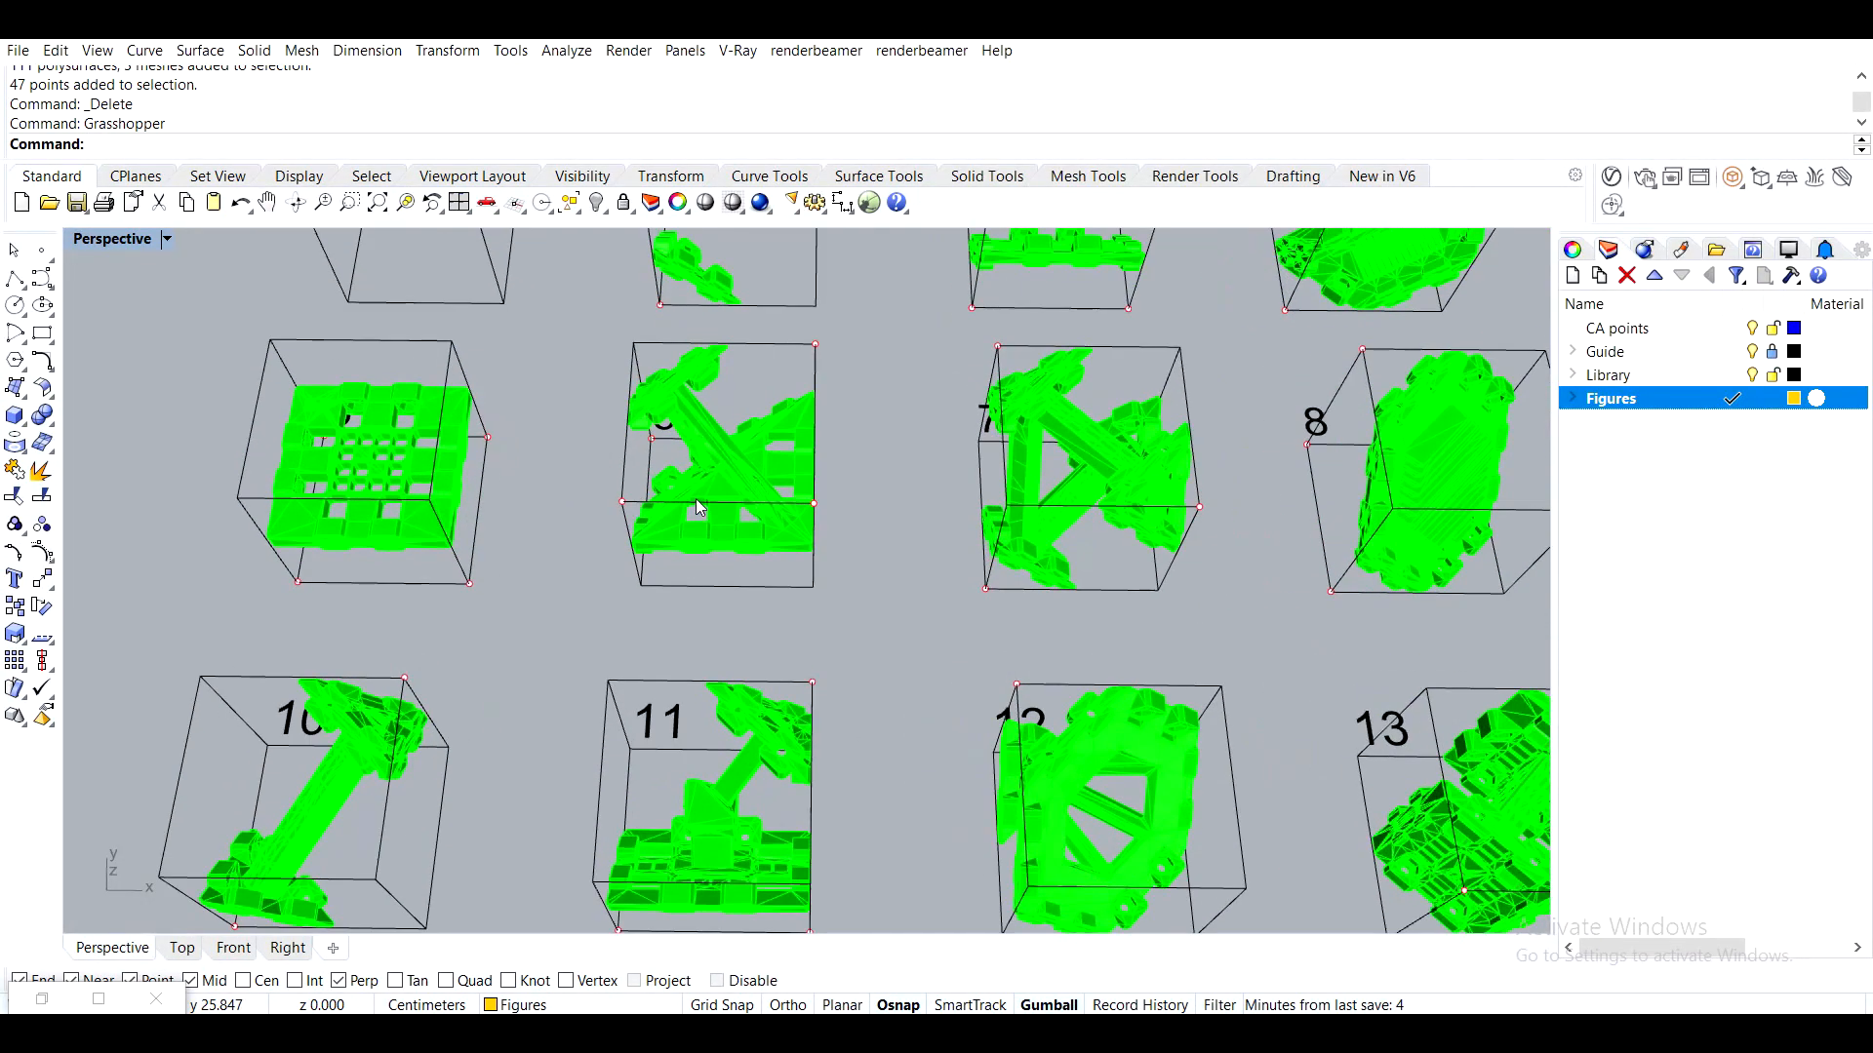
click(699, 507)
text(zs)
key(Return)
key(Escape)
right_drag(732, 464, 782, 705)
scroll(757, 587, down, 6)
scroll(743, 571, up, 8)
text(ZS)
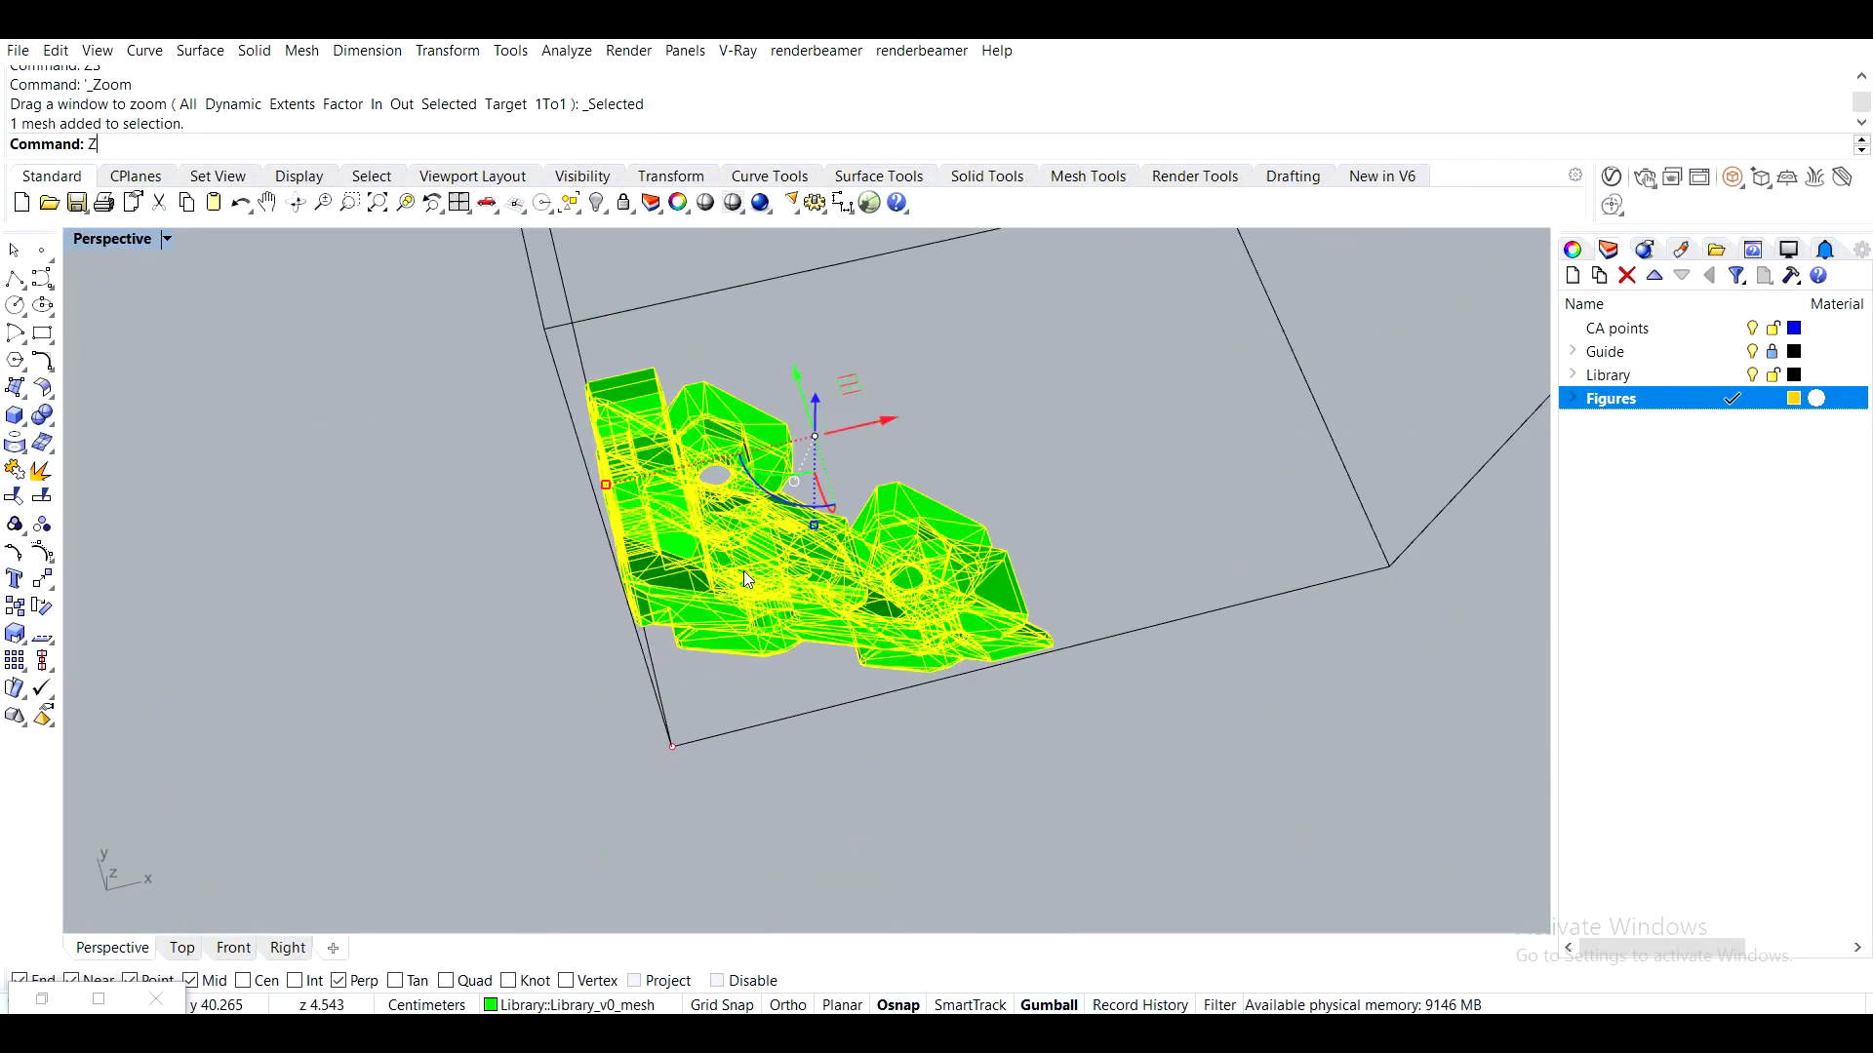
key(Return)
right_drag(743, 571, 794, 536)
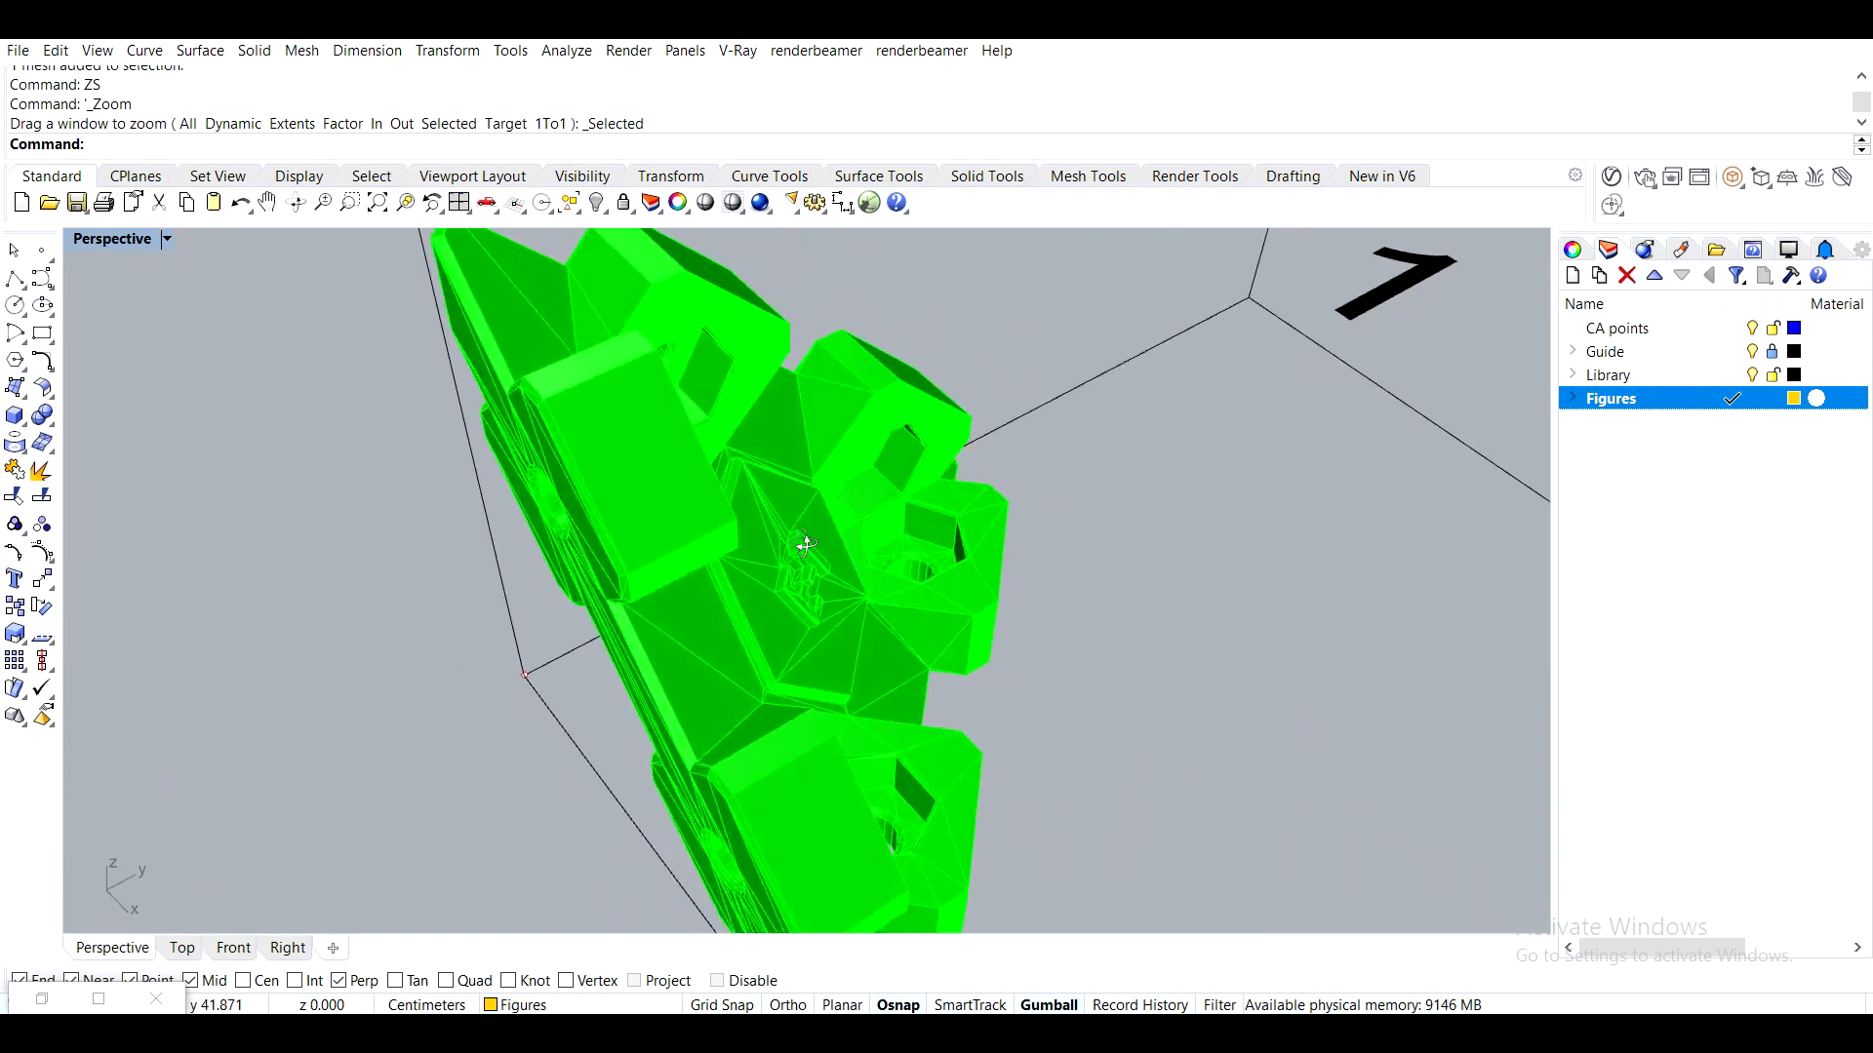
scroll(991, 535, down, 10)
right_drag(1066, 584, 904, 543)
scroll(1037, 564, up, 5)
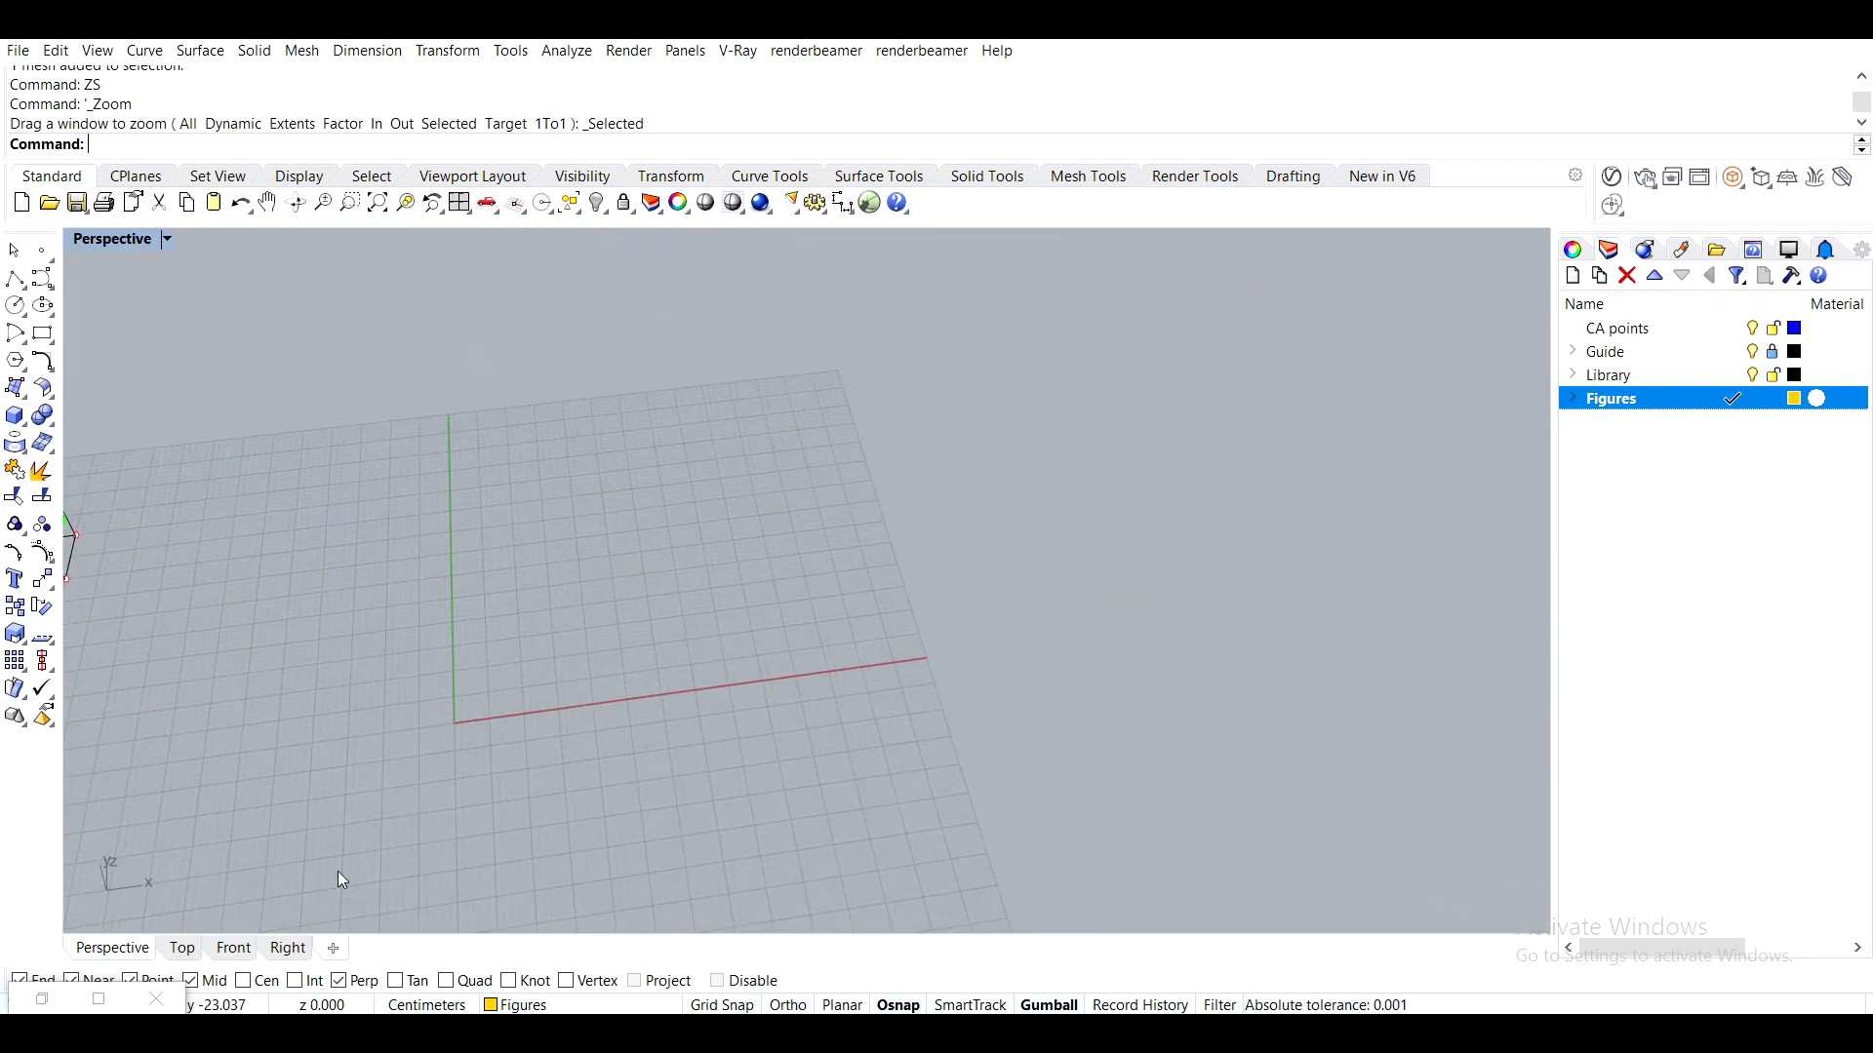
Restore the Grasshopper window and open the recent CA_gen_clean definition
click(21, 1009)
scroll(607, 577, down, 4)
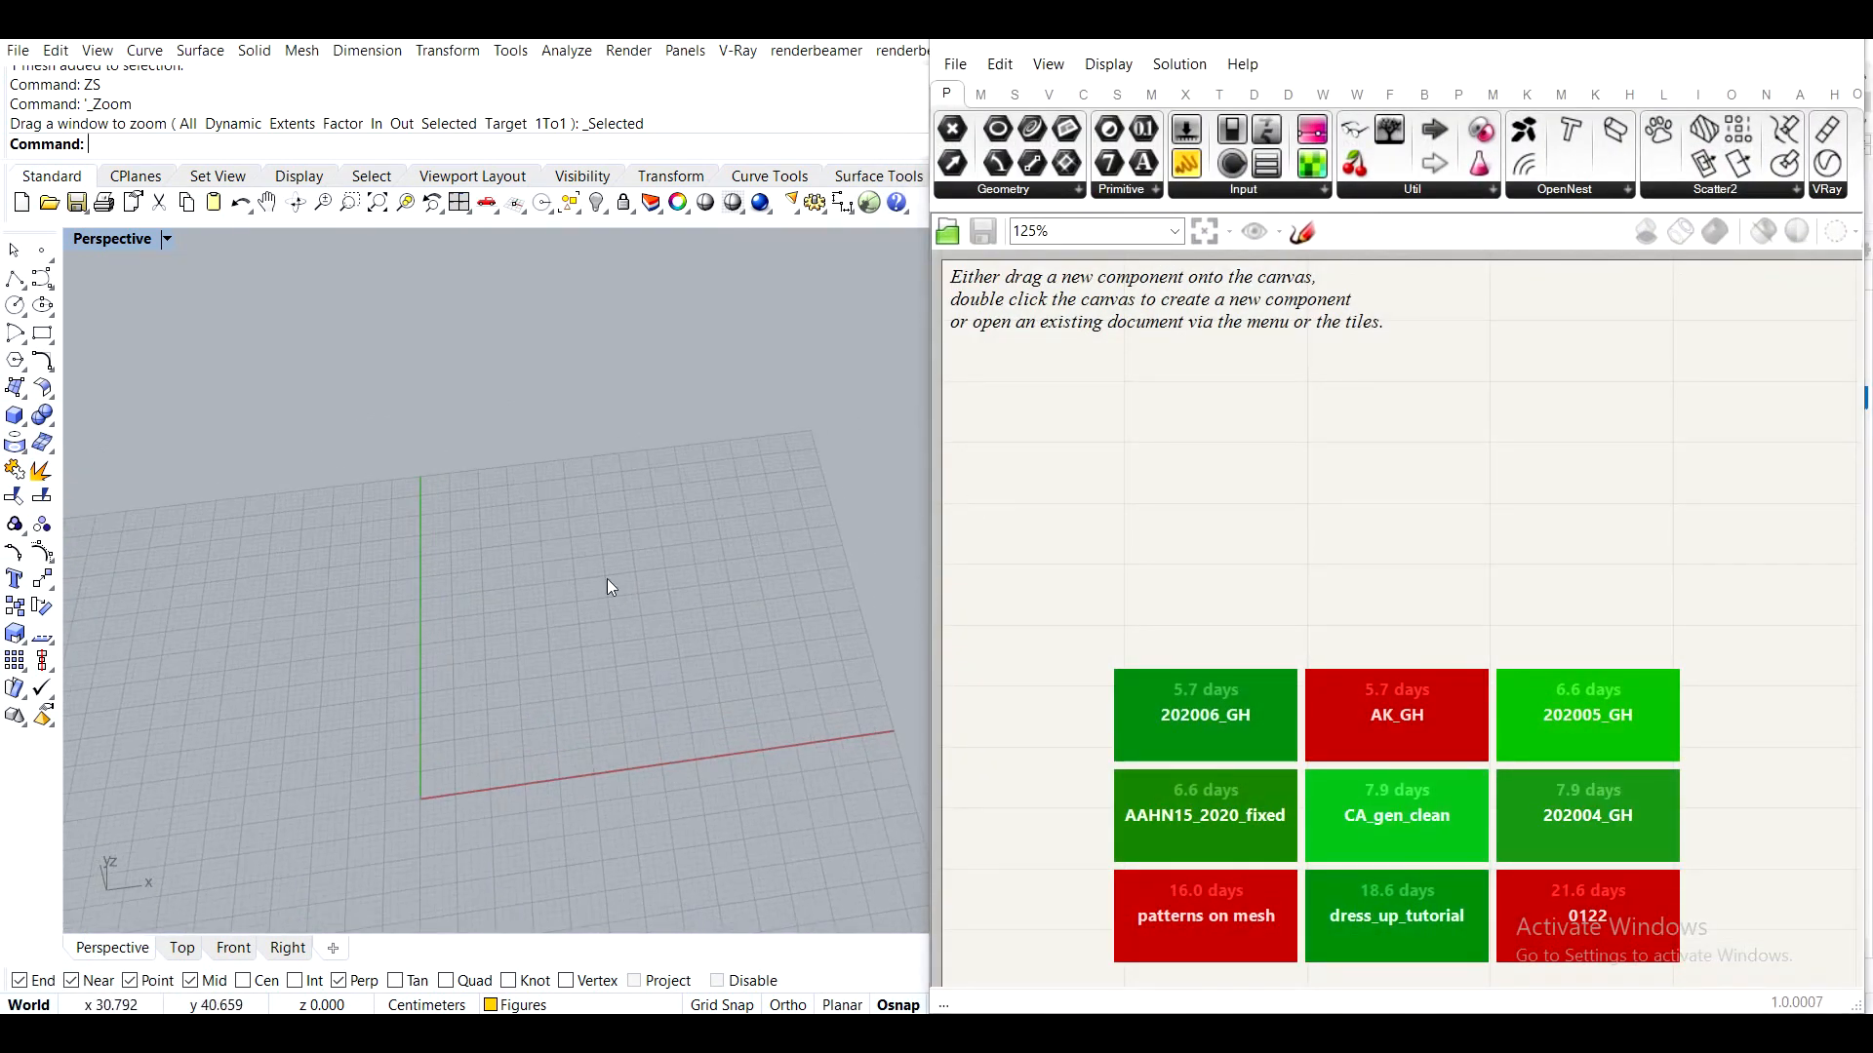
right_drag(607, 578, 441, 568)
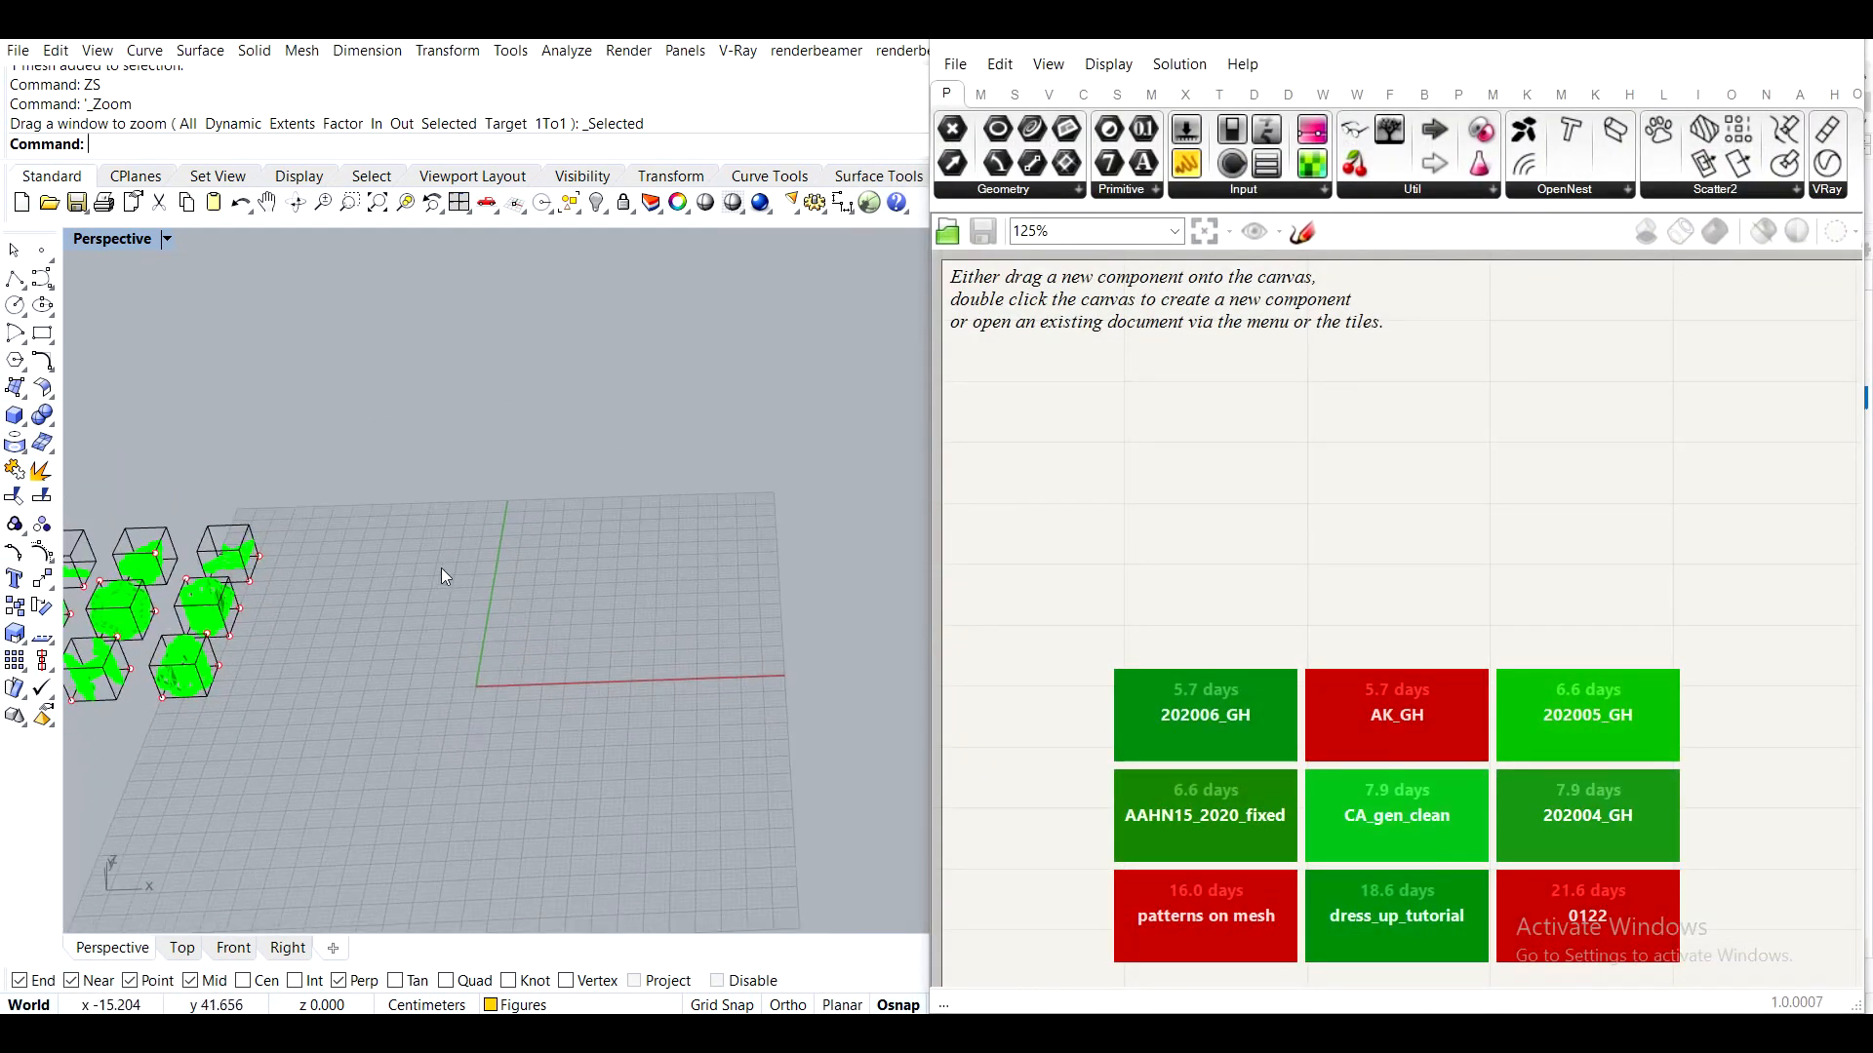
click(1410, 829)
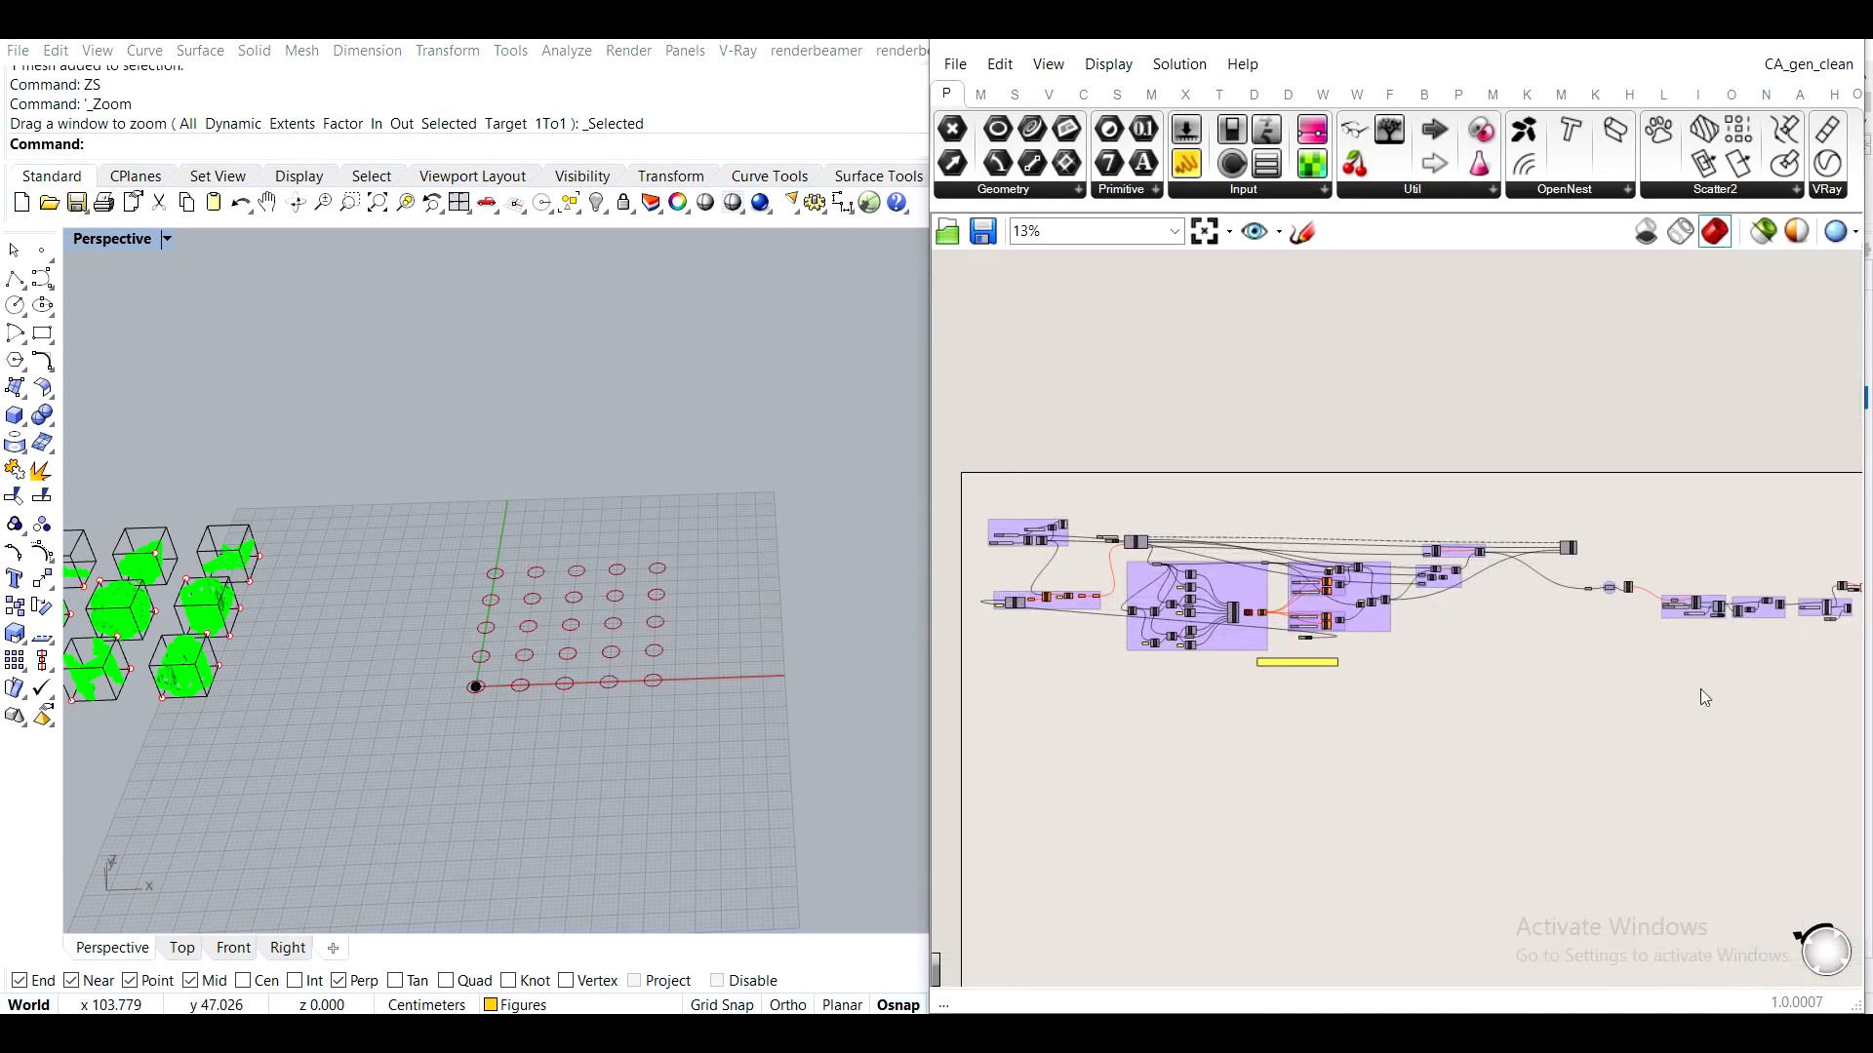
Try deleting the mesh-generation components at the downstream end of the definition, and undo the deletions
scroll(1364, 689, up, 7)
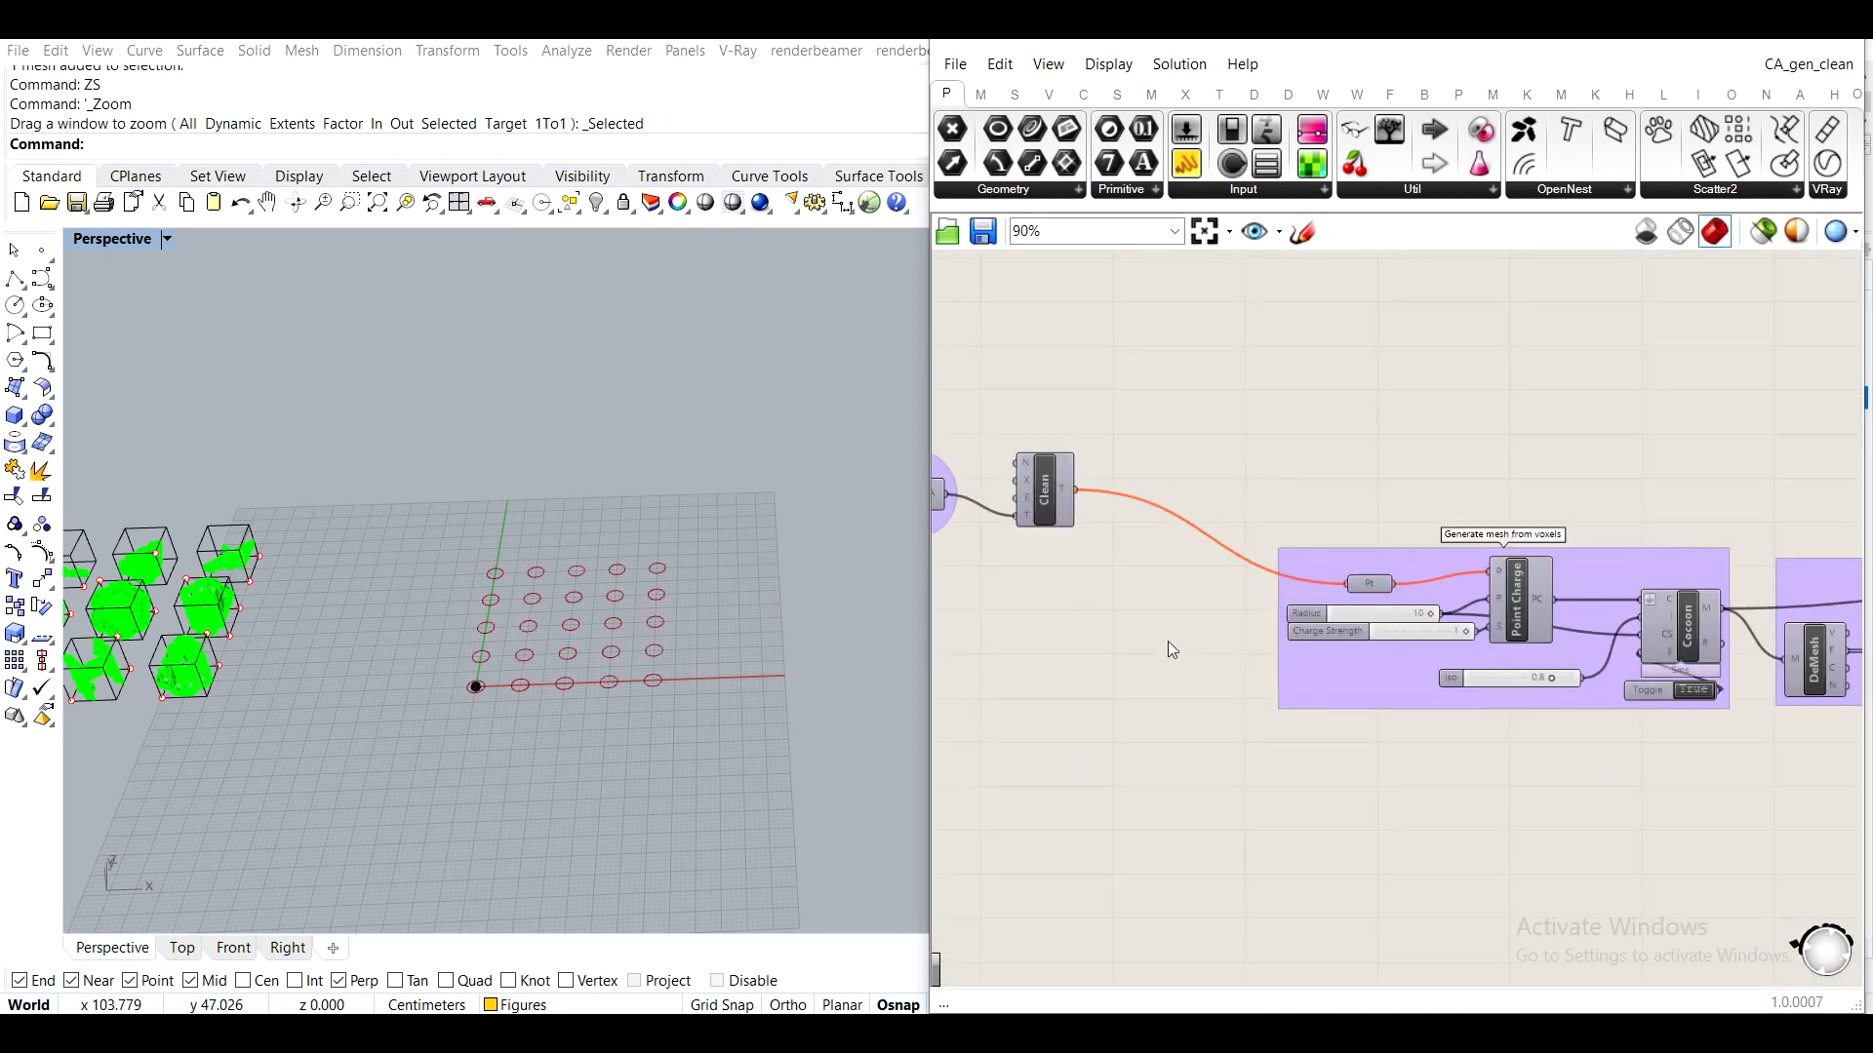
scroll(1168, 649, down, 2)
drag(1592, 773, 1212, 537)
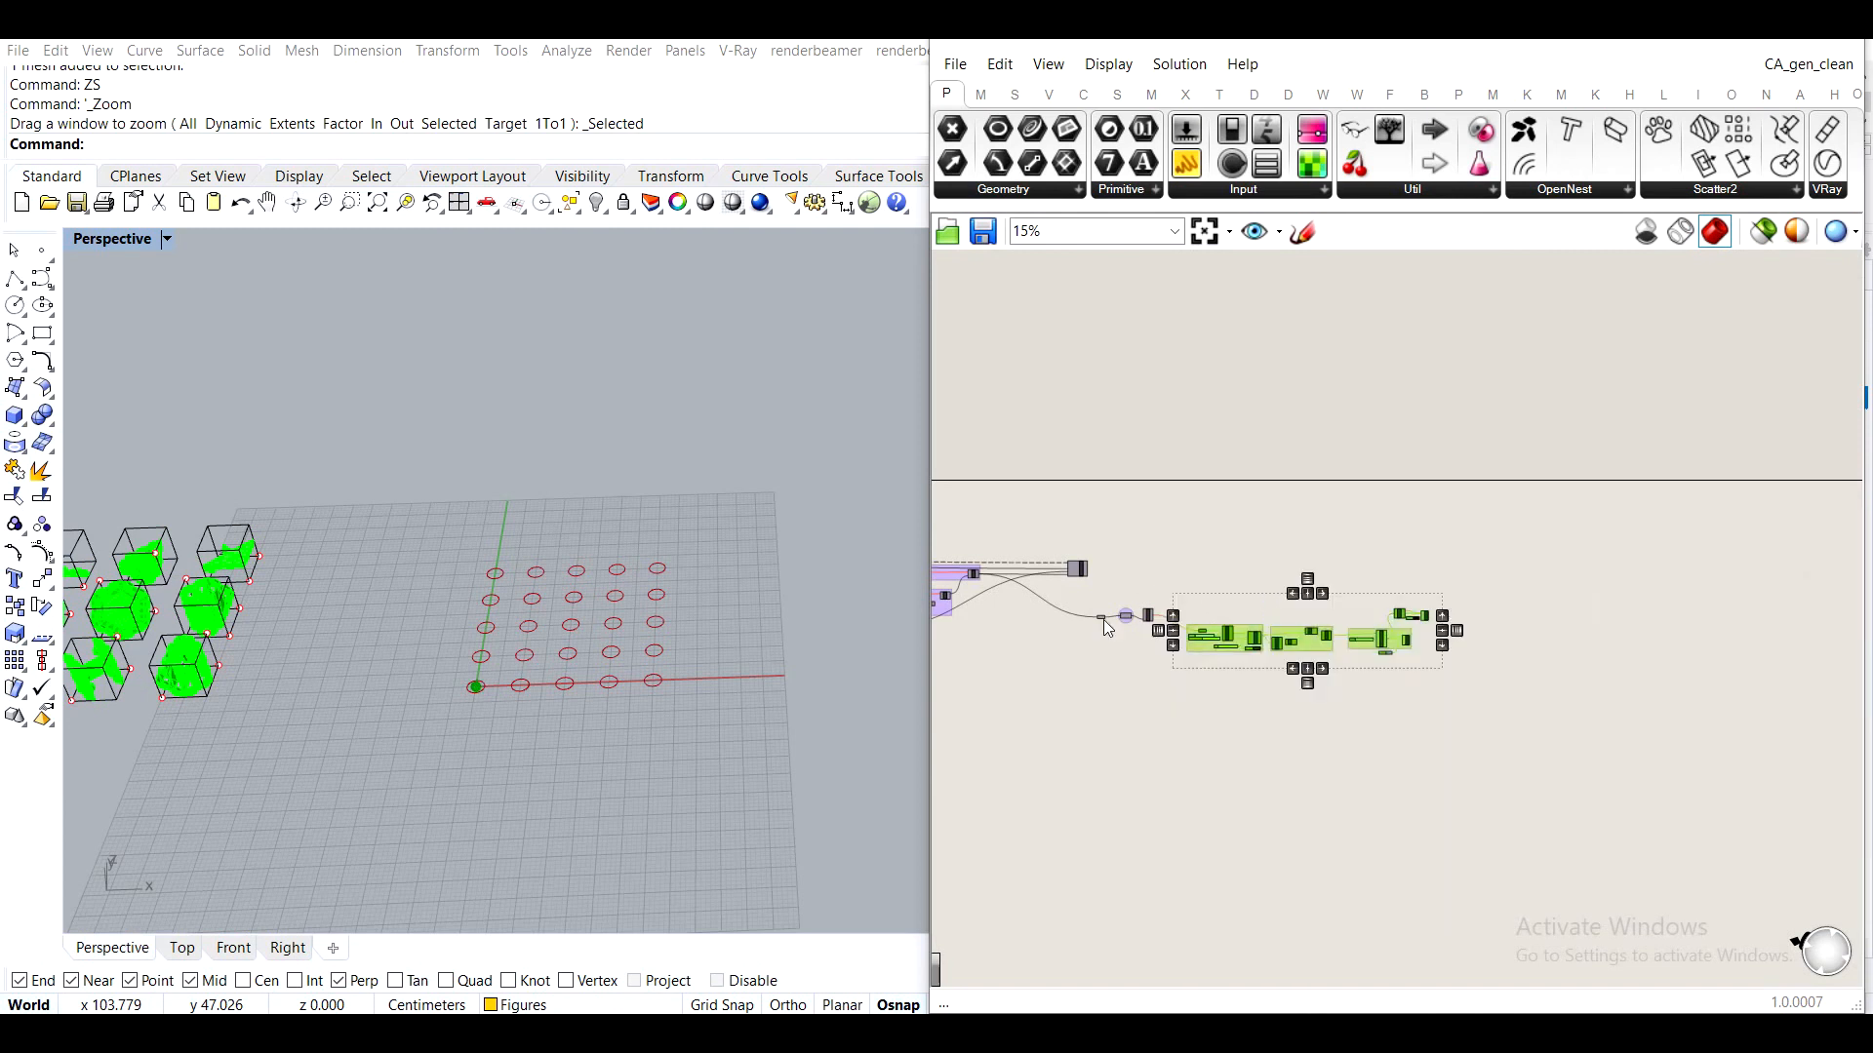
right_drag(1268, 648, 1334, 669)
scroll(1341, 672, up, 3)
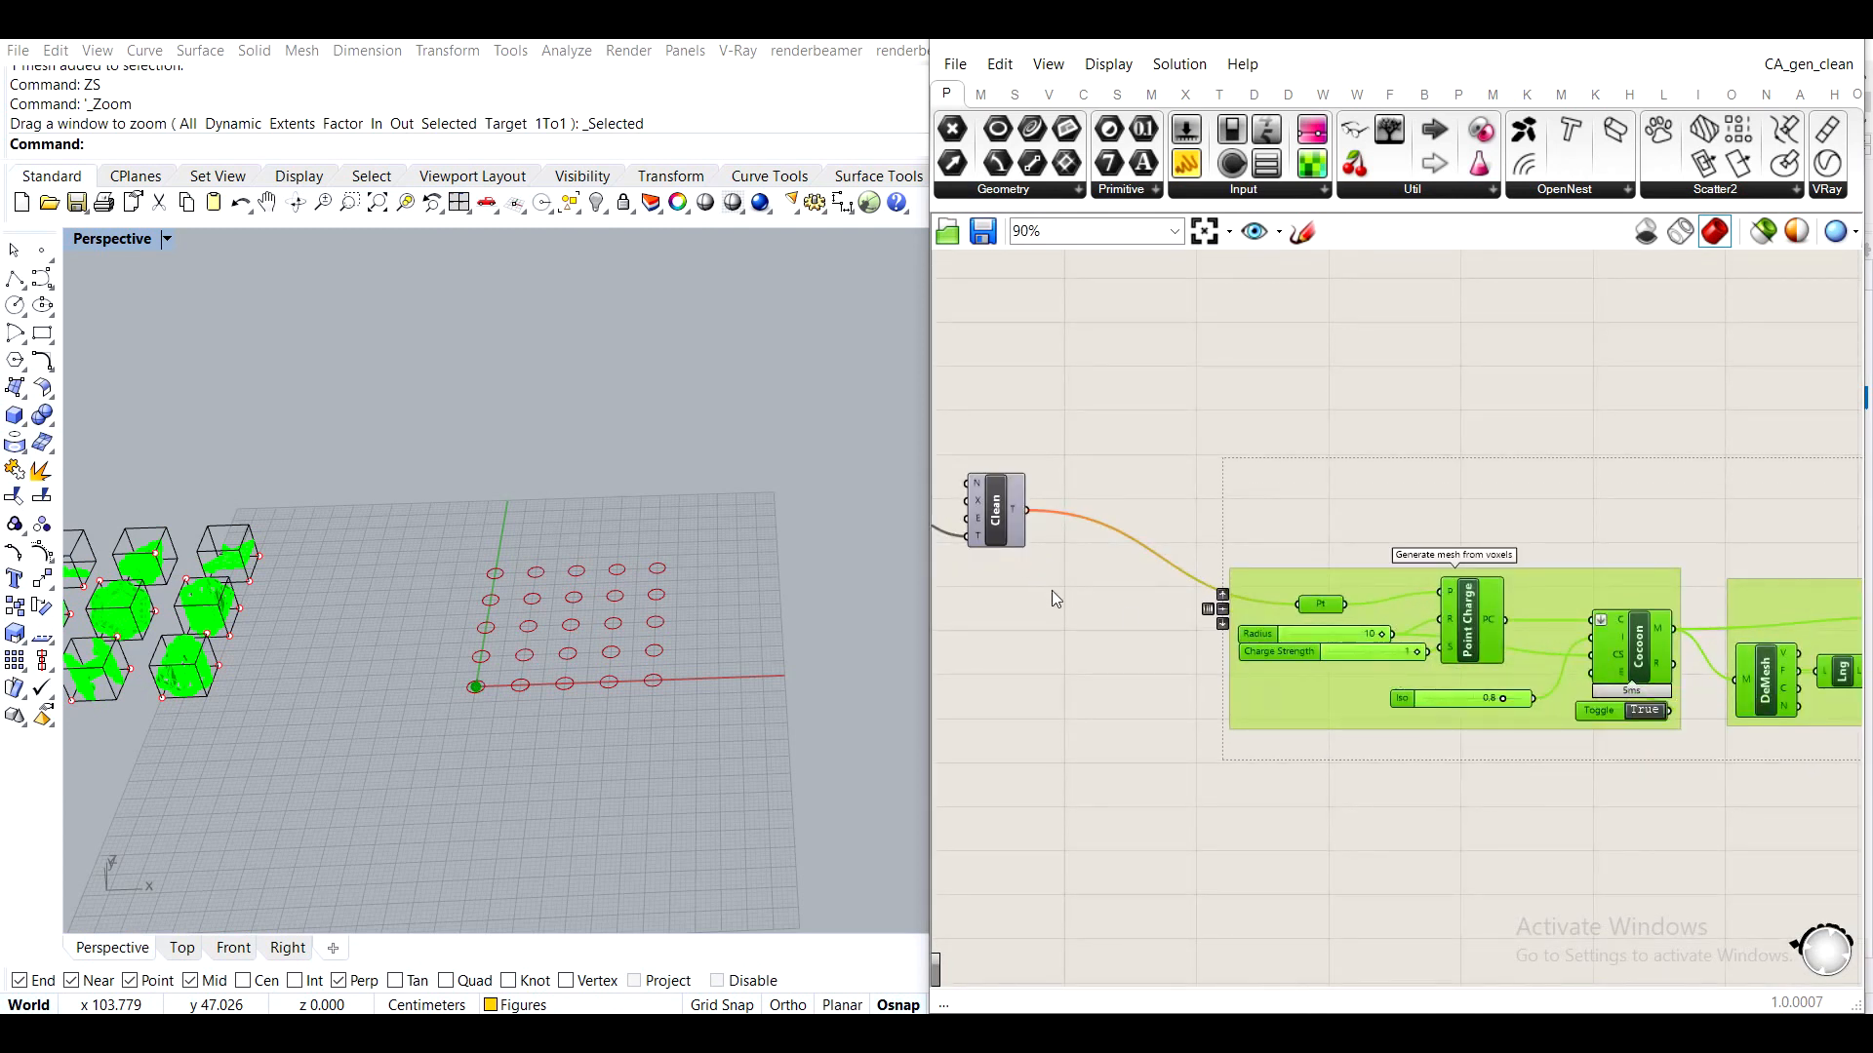
right_drag(1053, 595, 1586, 666)
drag(1587, 666, 1288, 447)
key(Delete)
middle_click(1208, 586)
click(1434, 544)
scroll(1436, 543, down, 2)
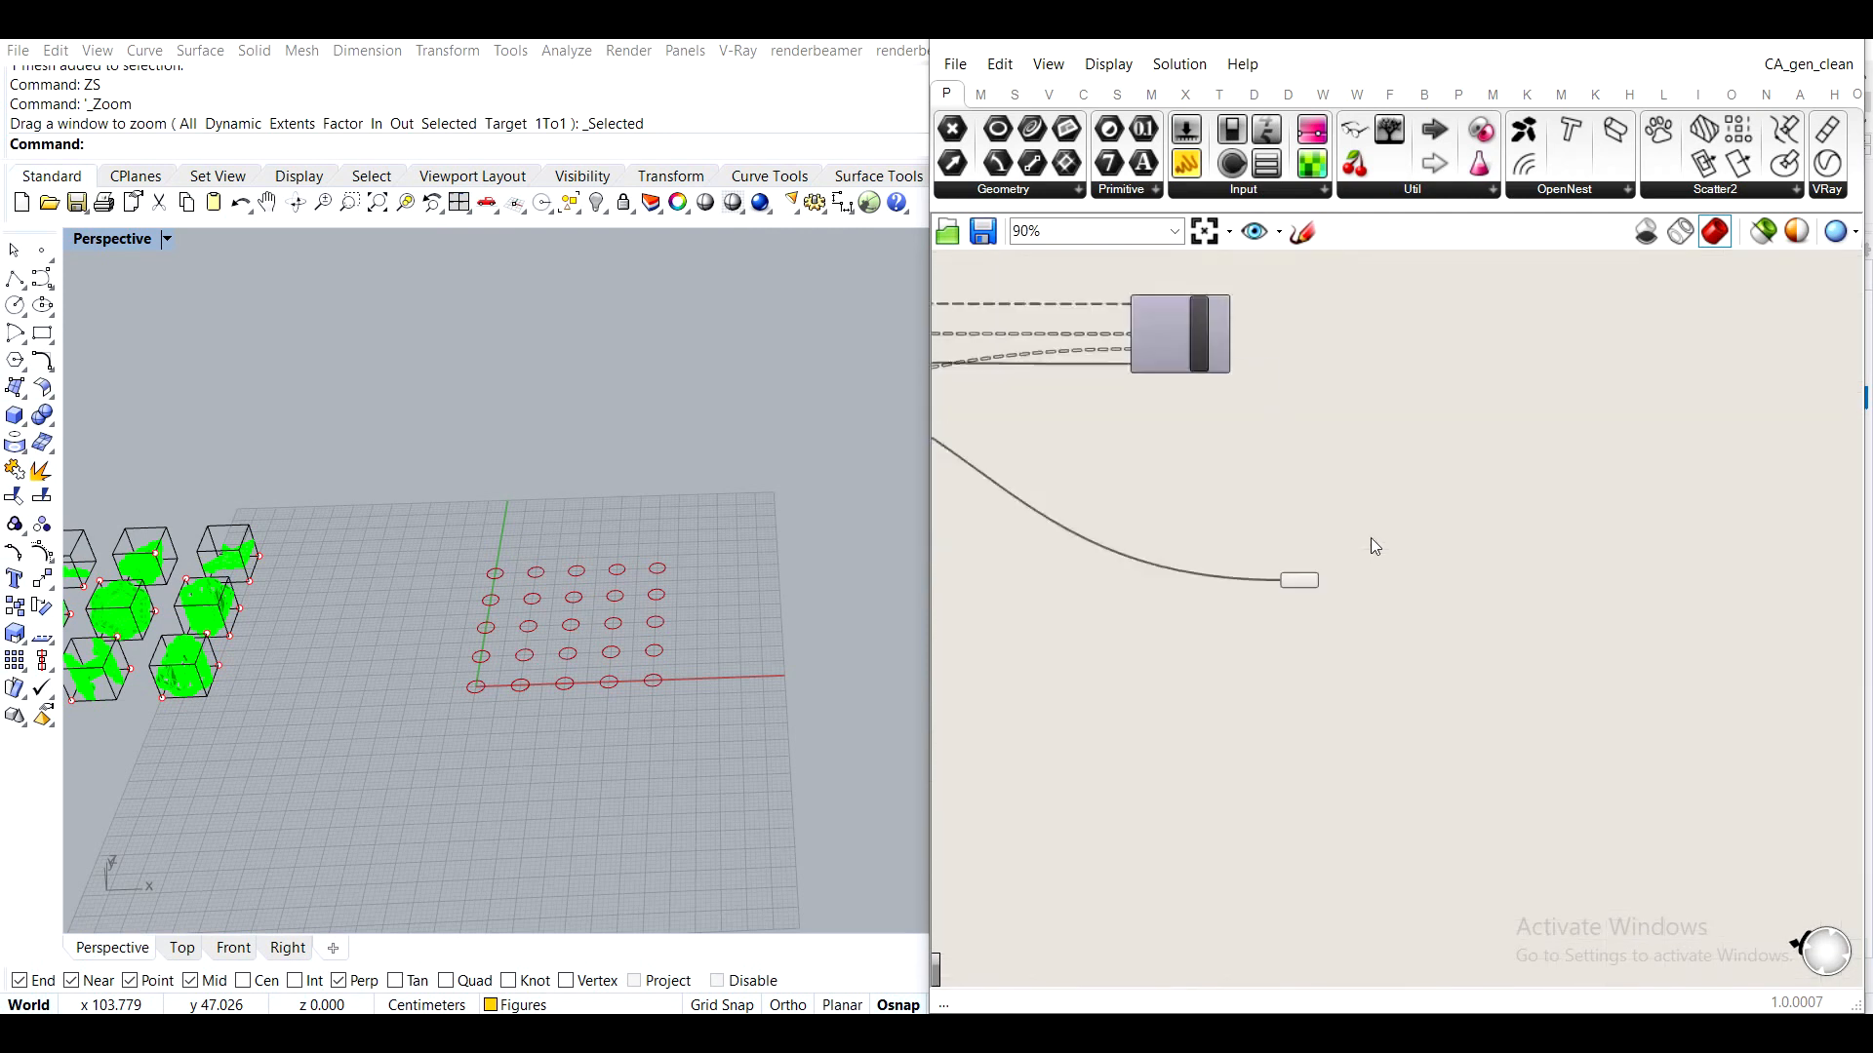
key(ctrl+z)
key(ctrl+z)
Examine the definition's overall layout and the Create grid group with its grid spacing and xy amount sliders
scroll(1560, 649, down, 5)
click(1636, 547)
right_drag(1636, 547, 1213, 458)
scroll(1212, 459, down, 2)
scroll(1450, 560, up, 4)
mouse_move(475, 624)
right_down()
mouse_move(522, 637)
mouse_move(485, 639)
right_up()
scroll(1209, 575, down, 3)
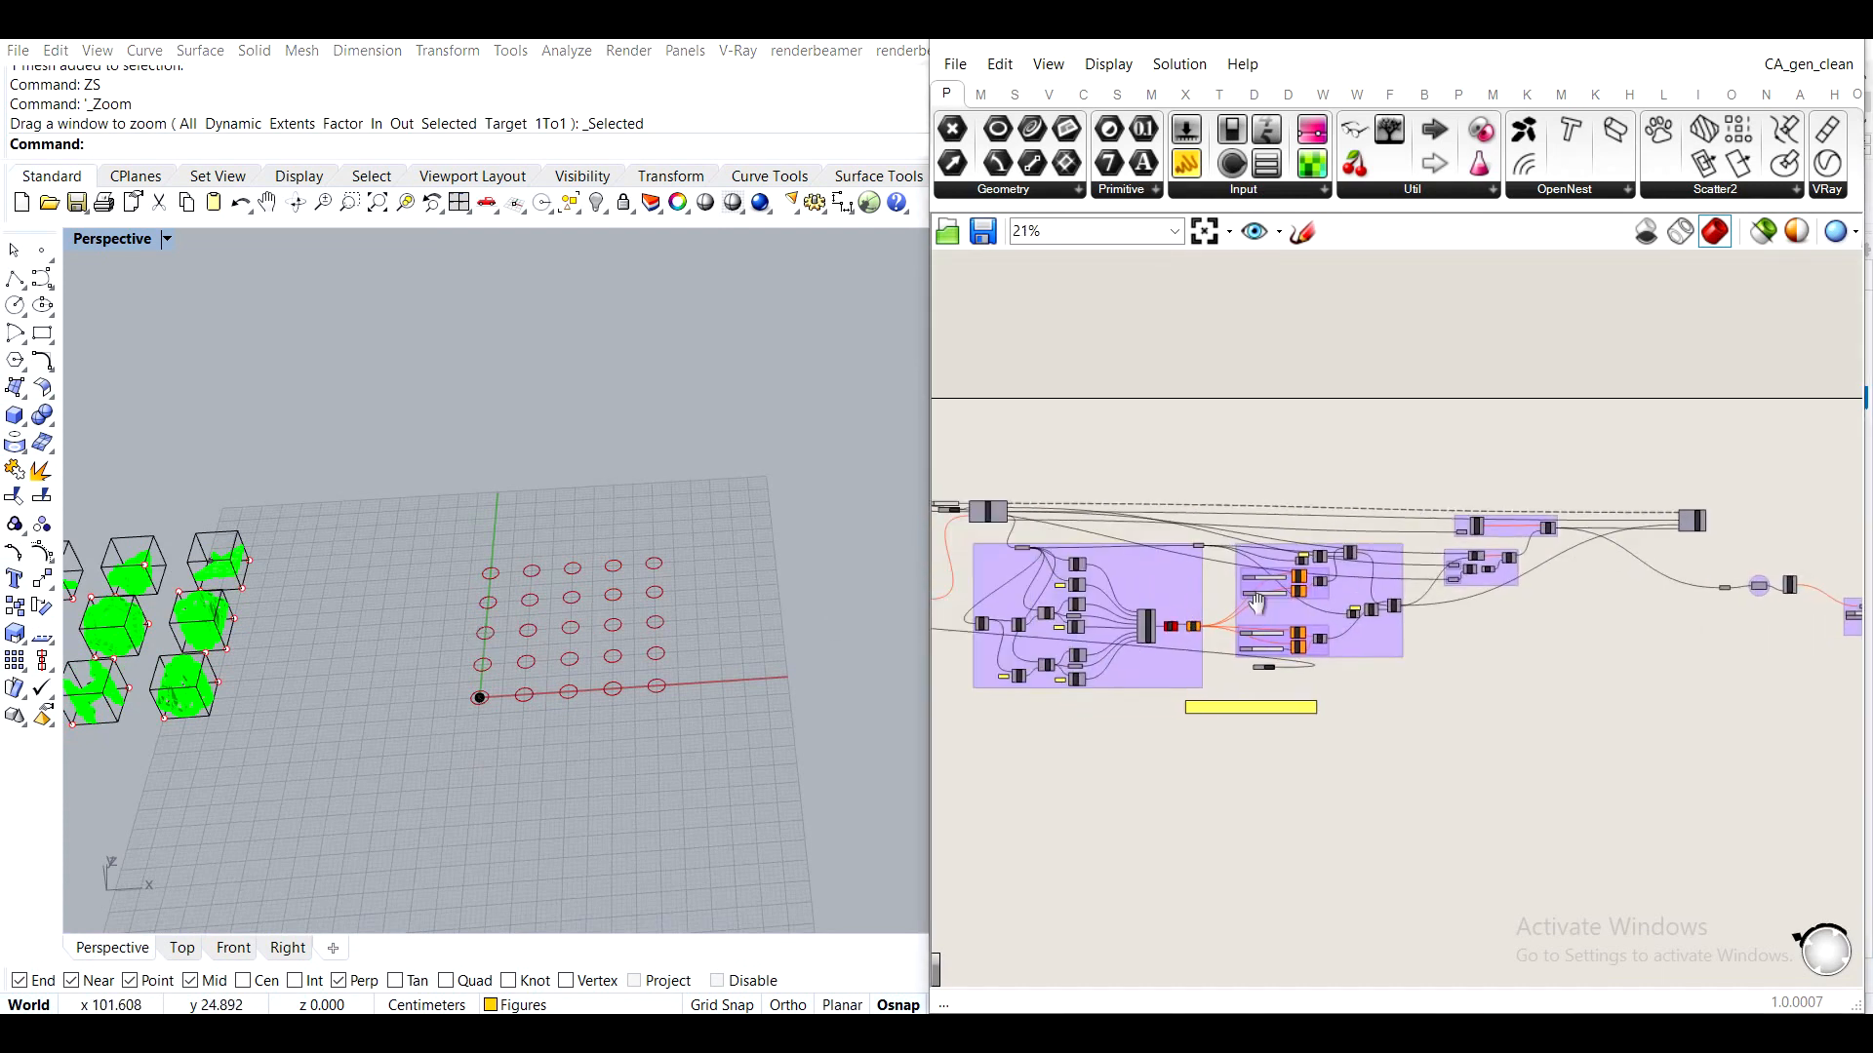
scroll(1297, 537, up, 6)
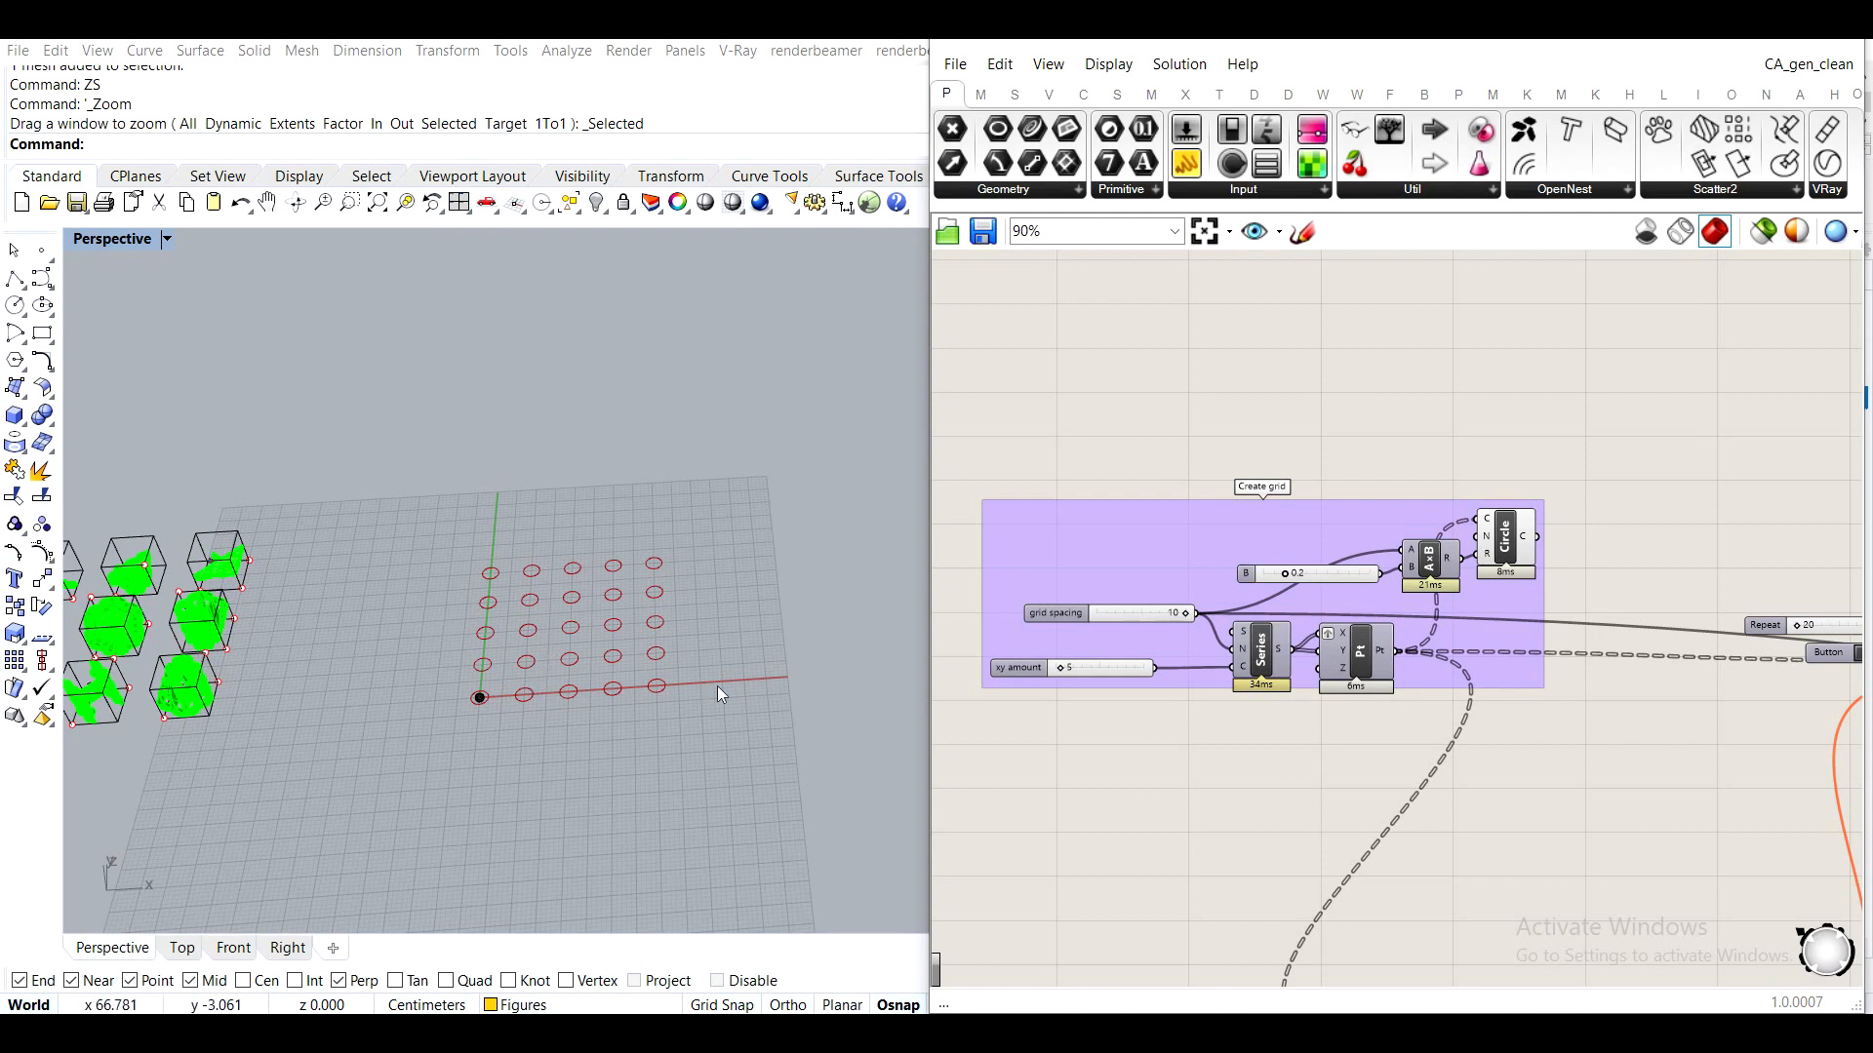
scroll(1090, 689, up, 5)
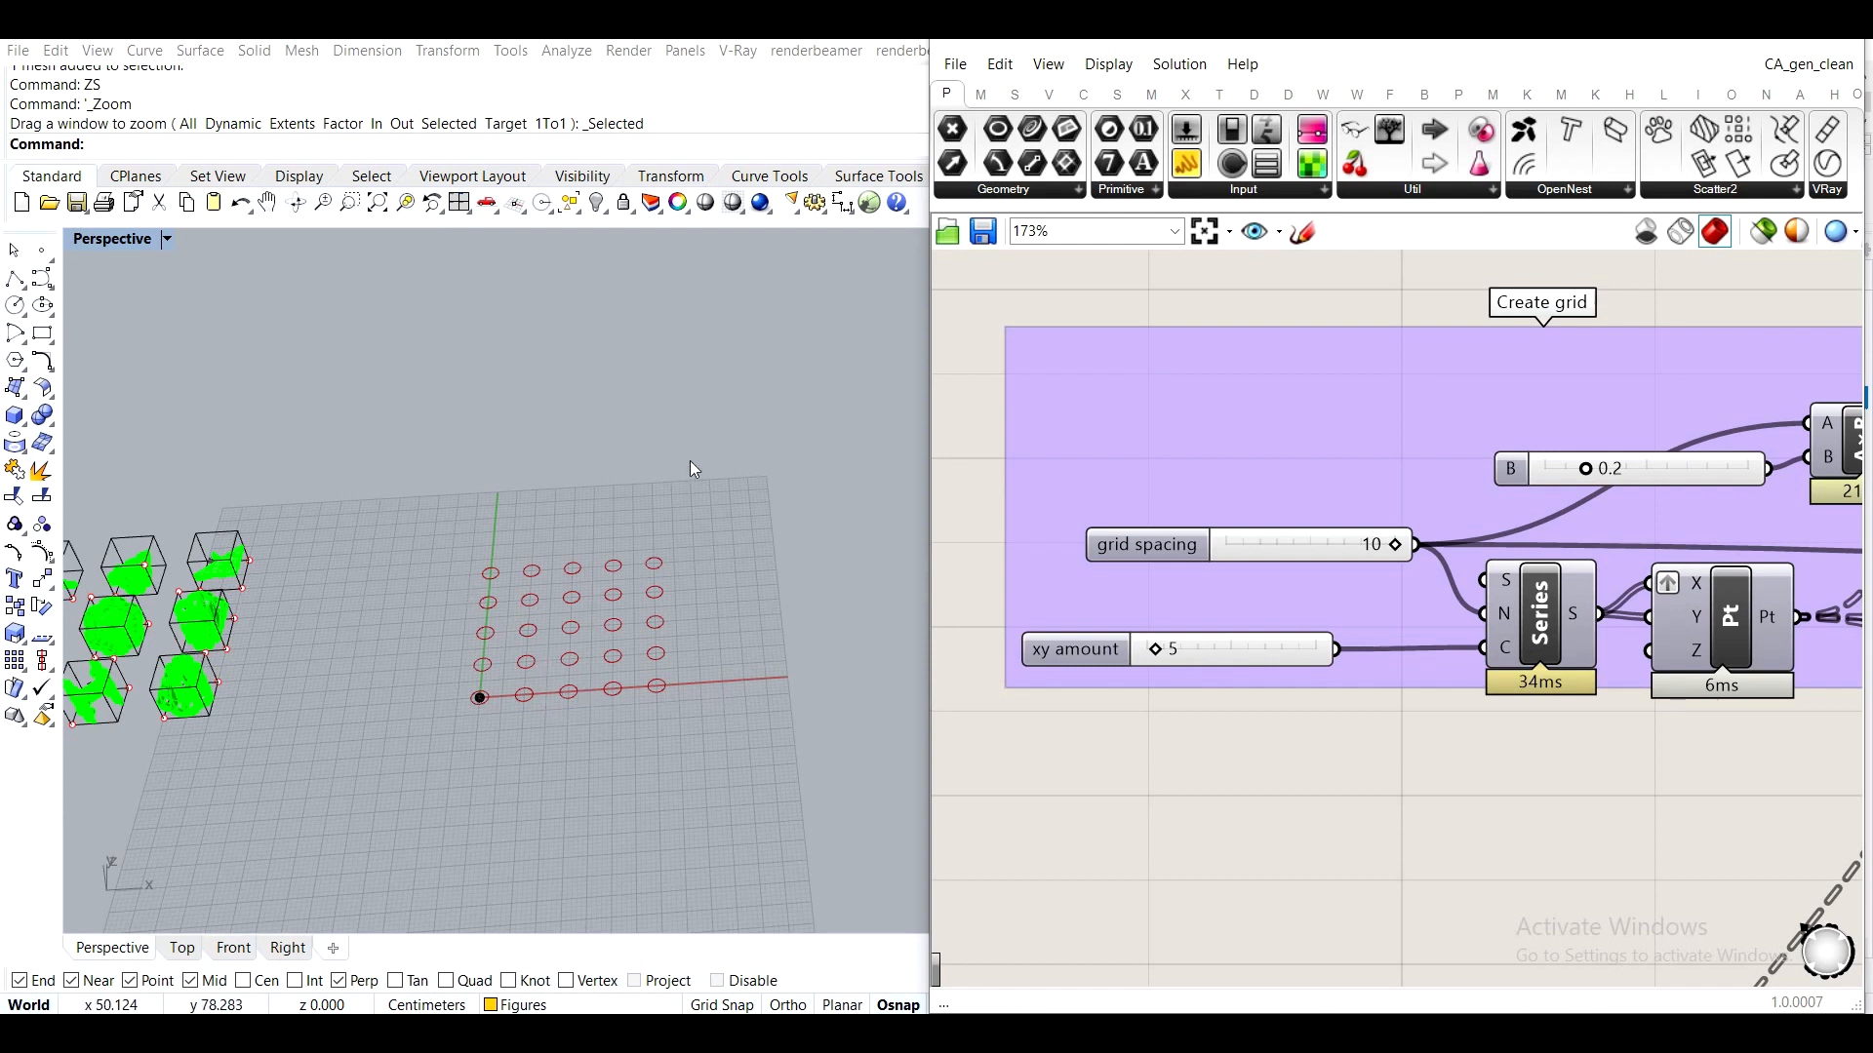
Minimize the Grasshopper window, add a new top-level layer and make it current
click(14, 282)
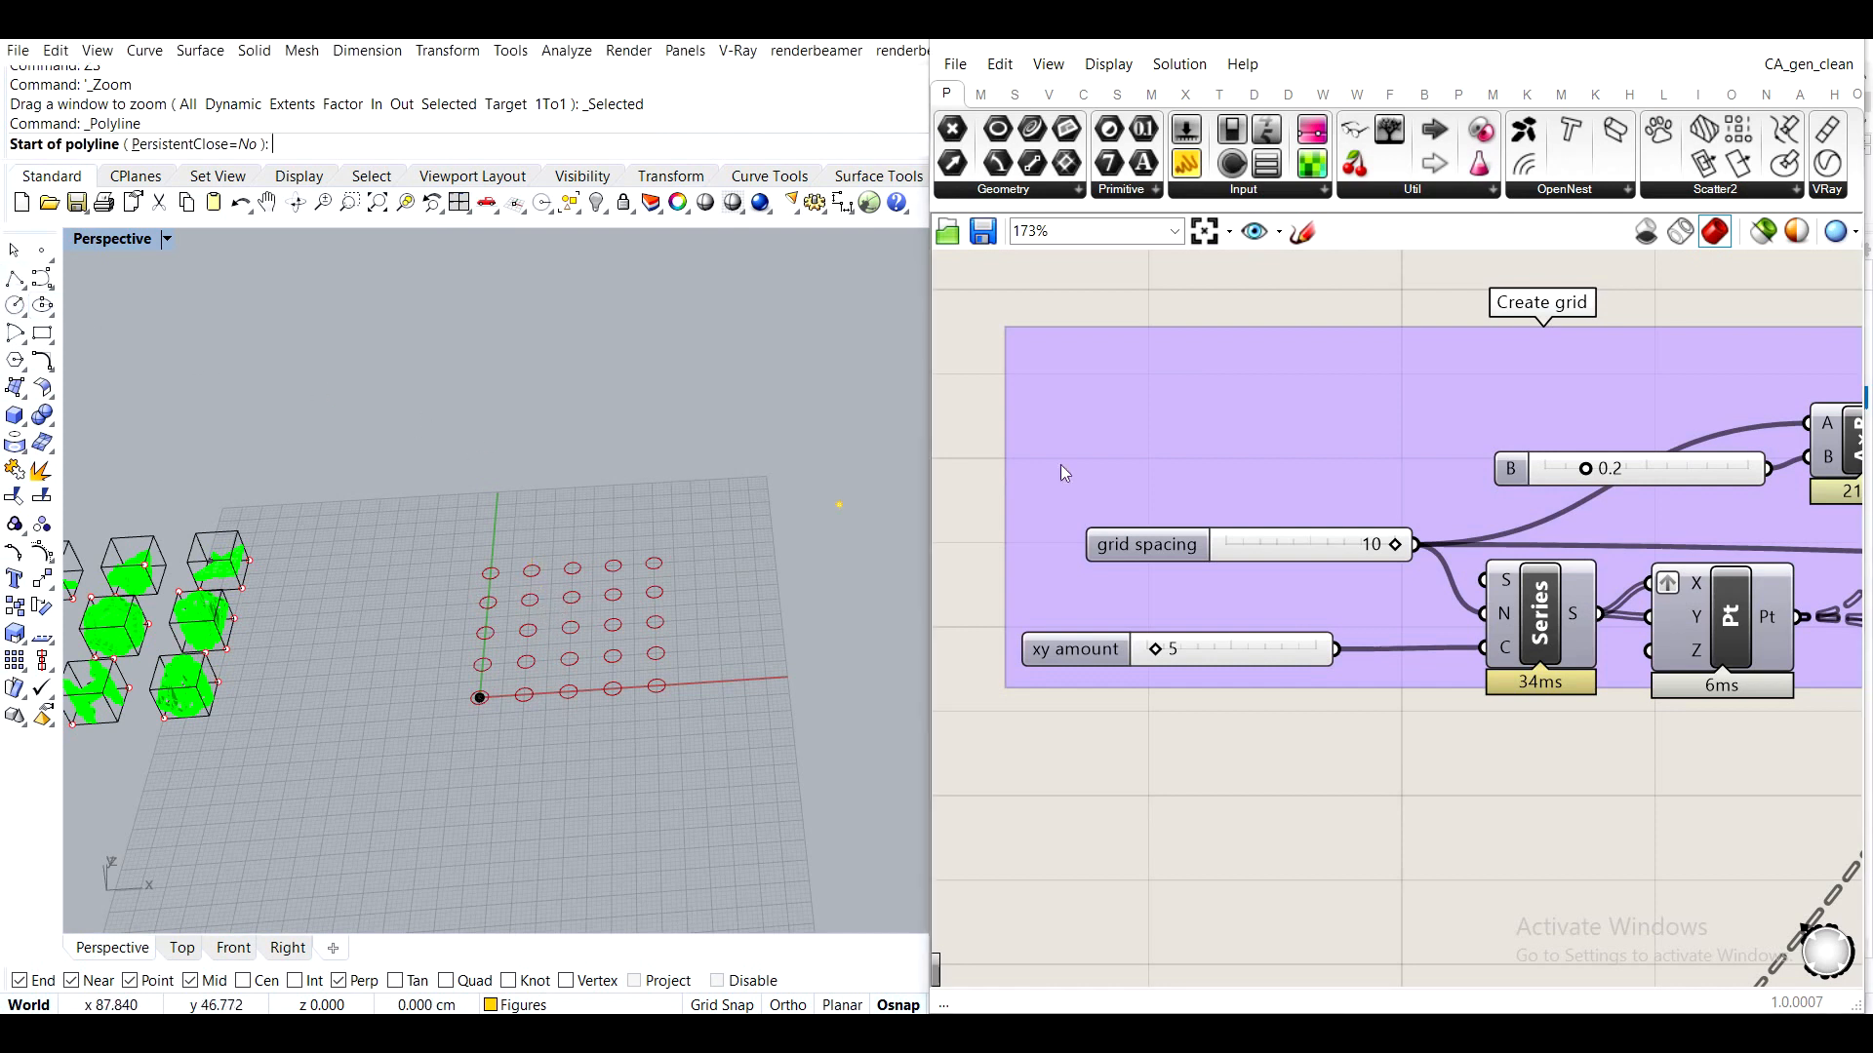
key(Escape)
click(1670, 39)
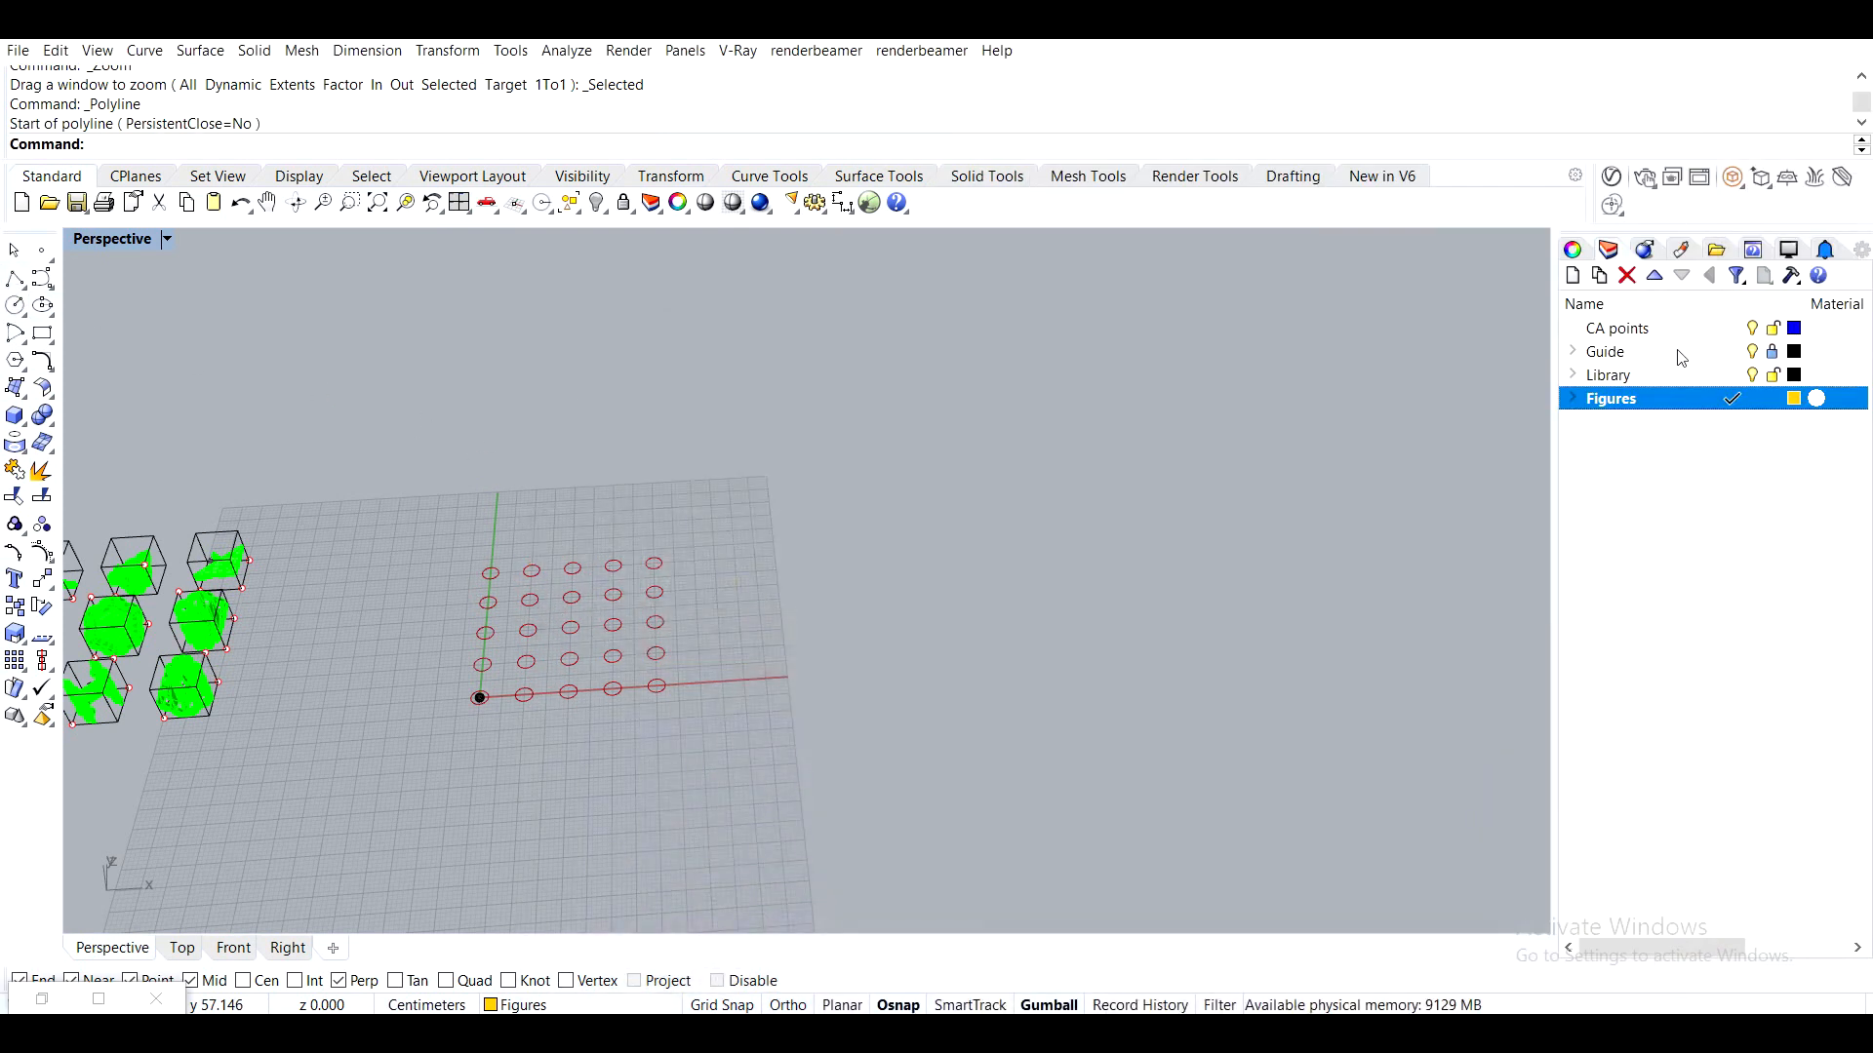
click(1574, 283)
double_click(1672, 420)
Draw two narrow rectangles around the middle three circles of the second and fourth grid columns, and select both
click(42, 335)
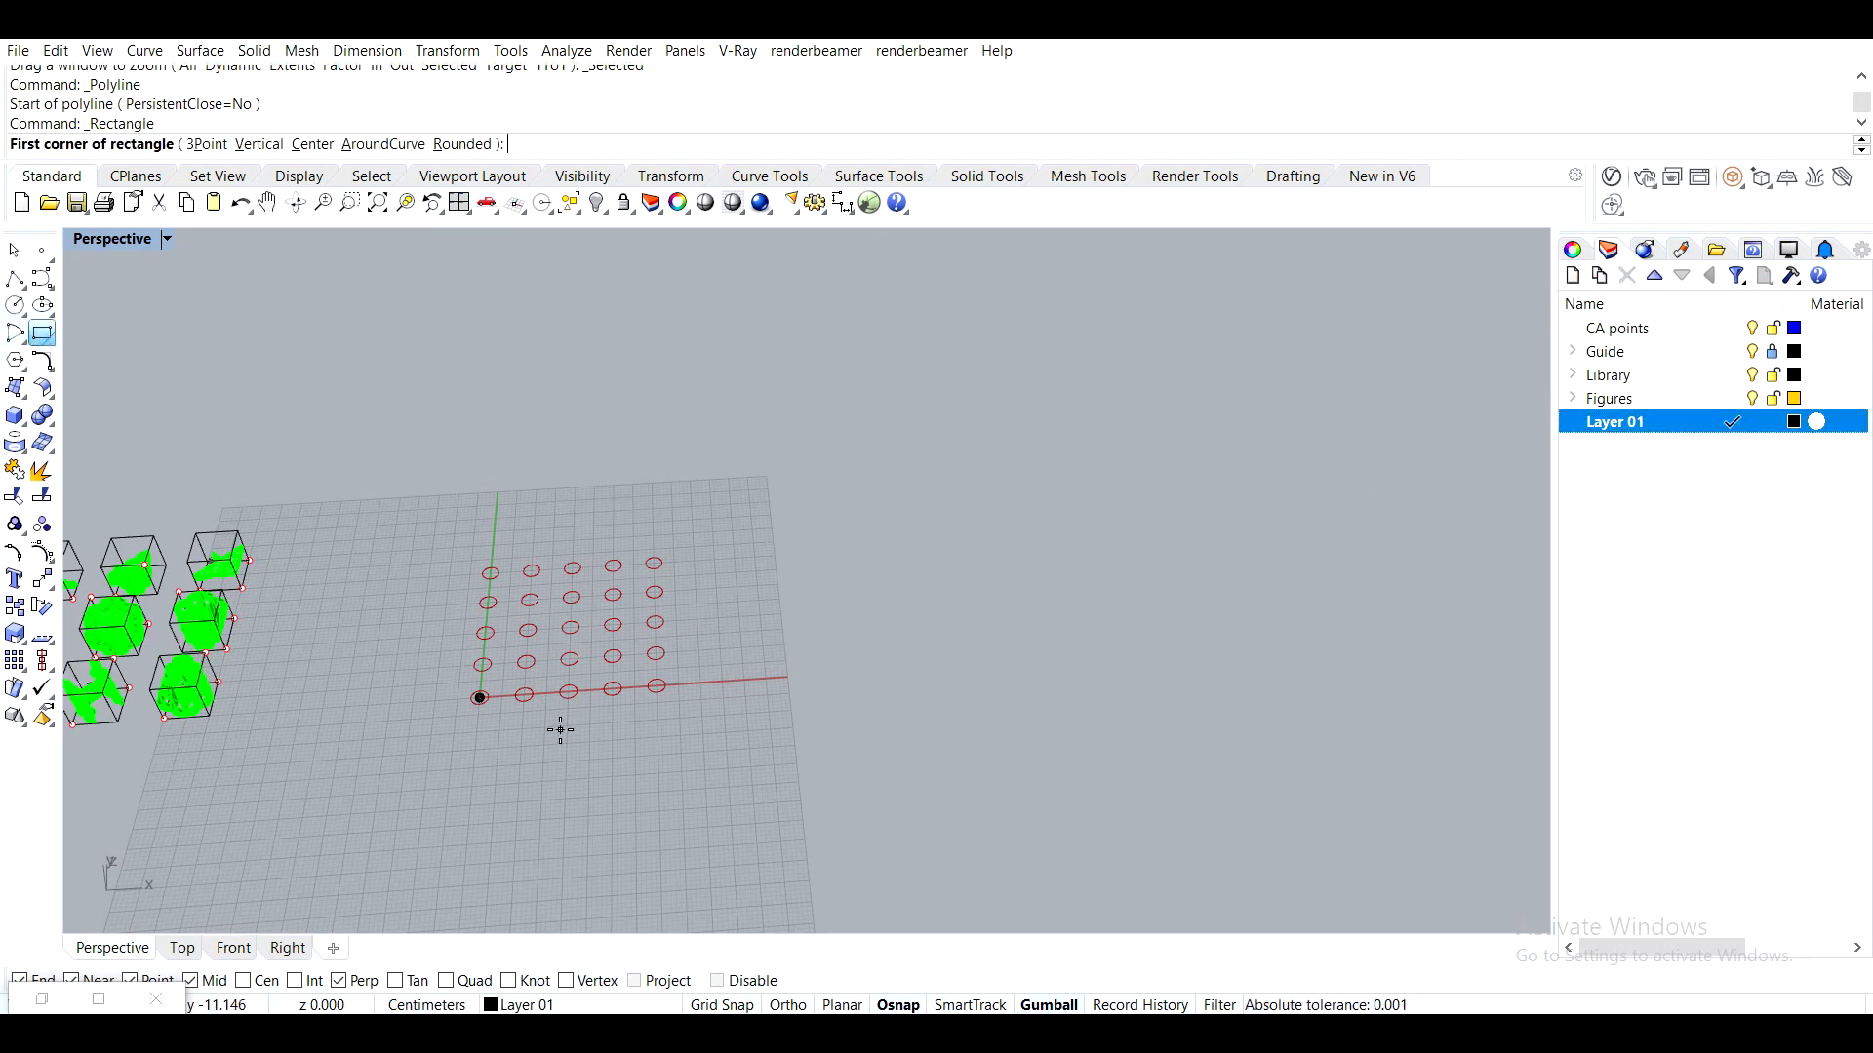
scroll(501, 656, up, 5)
click(463, 695)
click(563, 450)
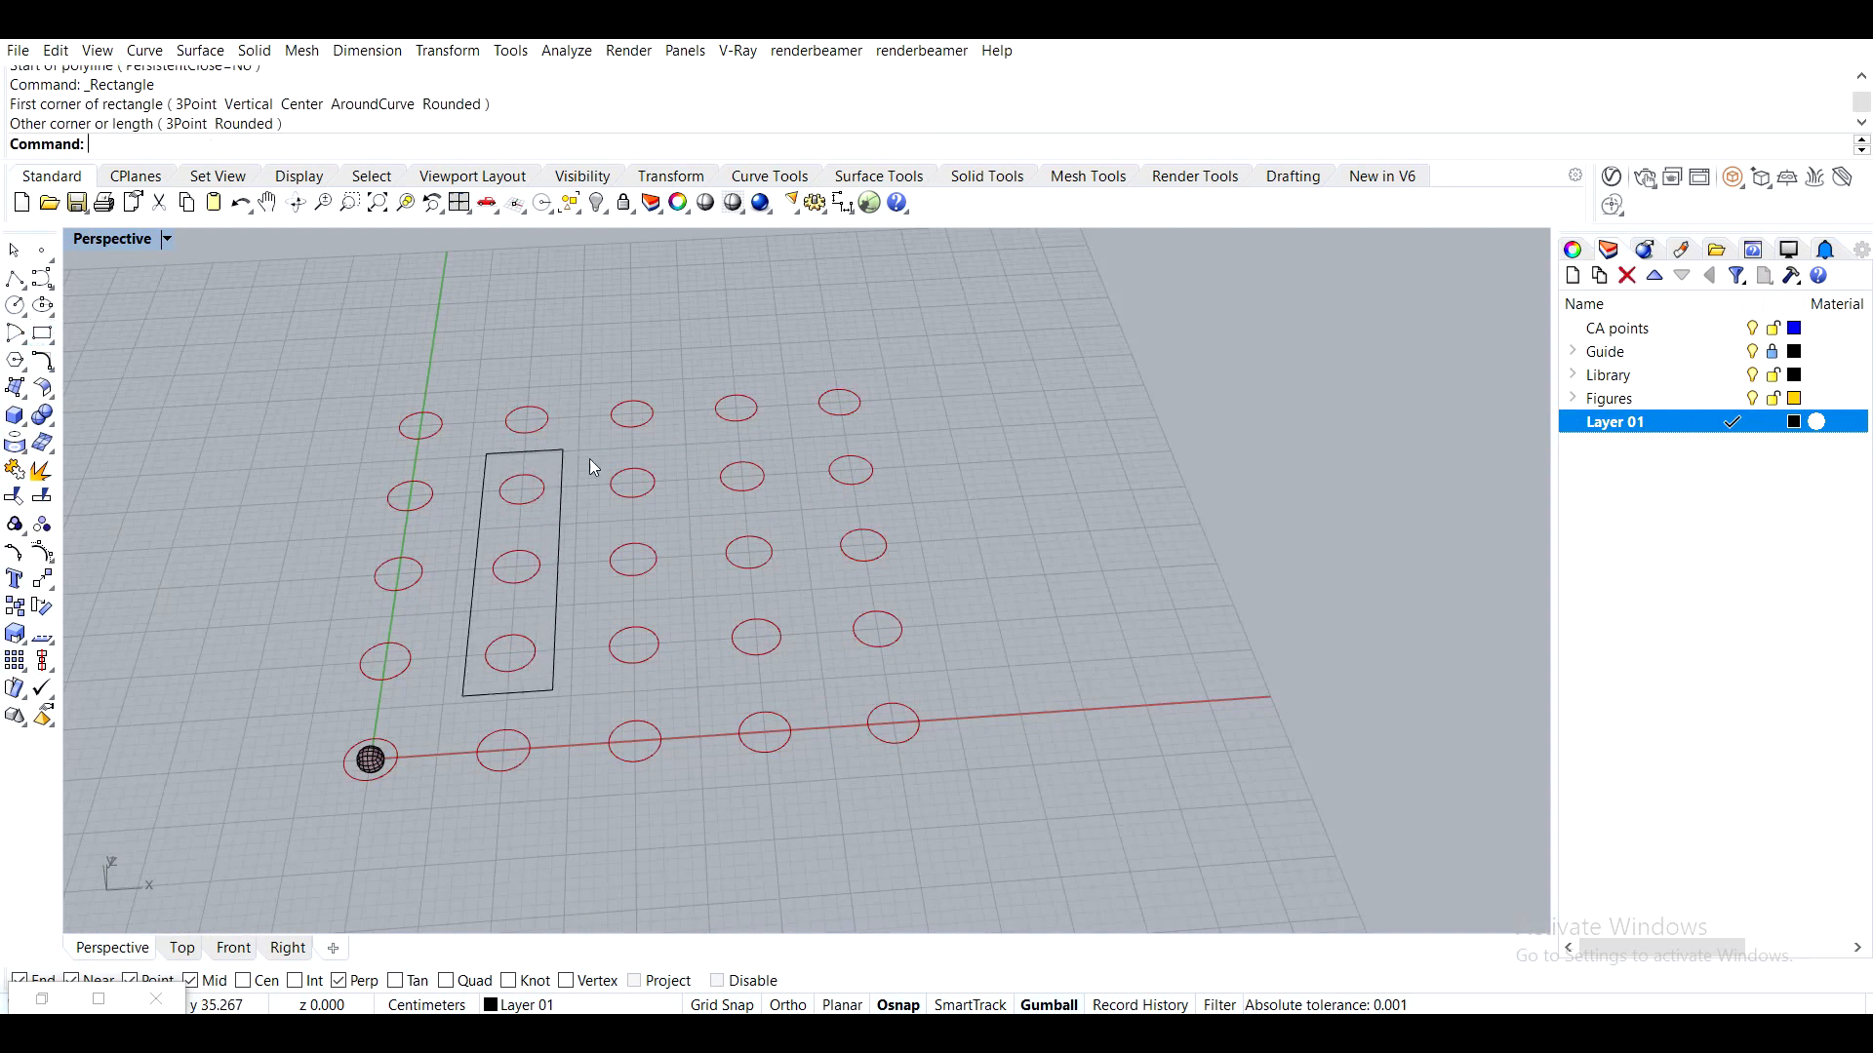
right_click(761, 429)
click(712, 441)
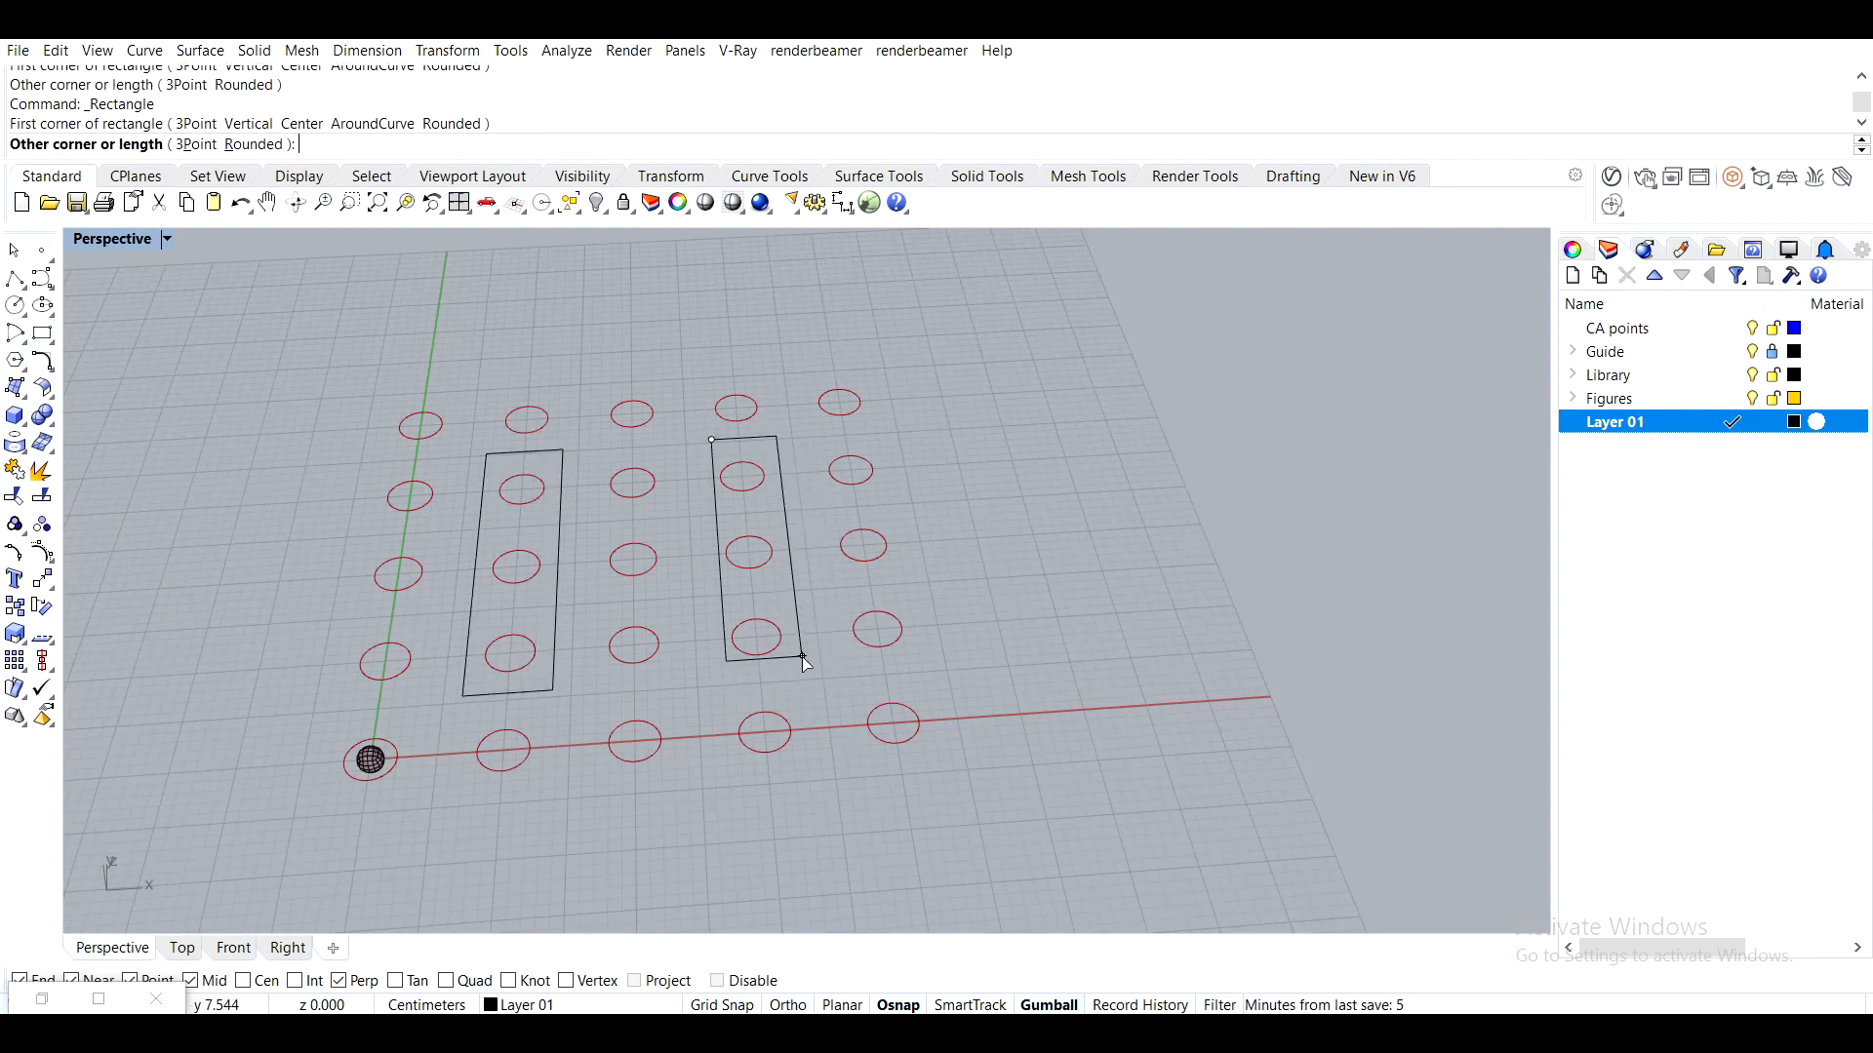
click(802, 657)
key(ctrl+a)
Restore Grasshopper and delete the Layer Ref component and its Active panel from the first-step-of-the-game group
click(56, 1005)
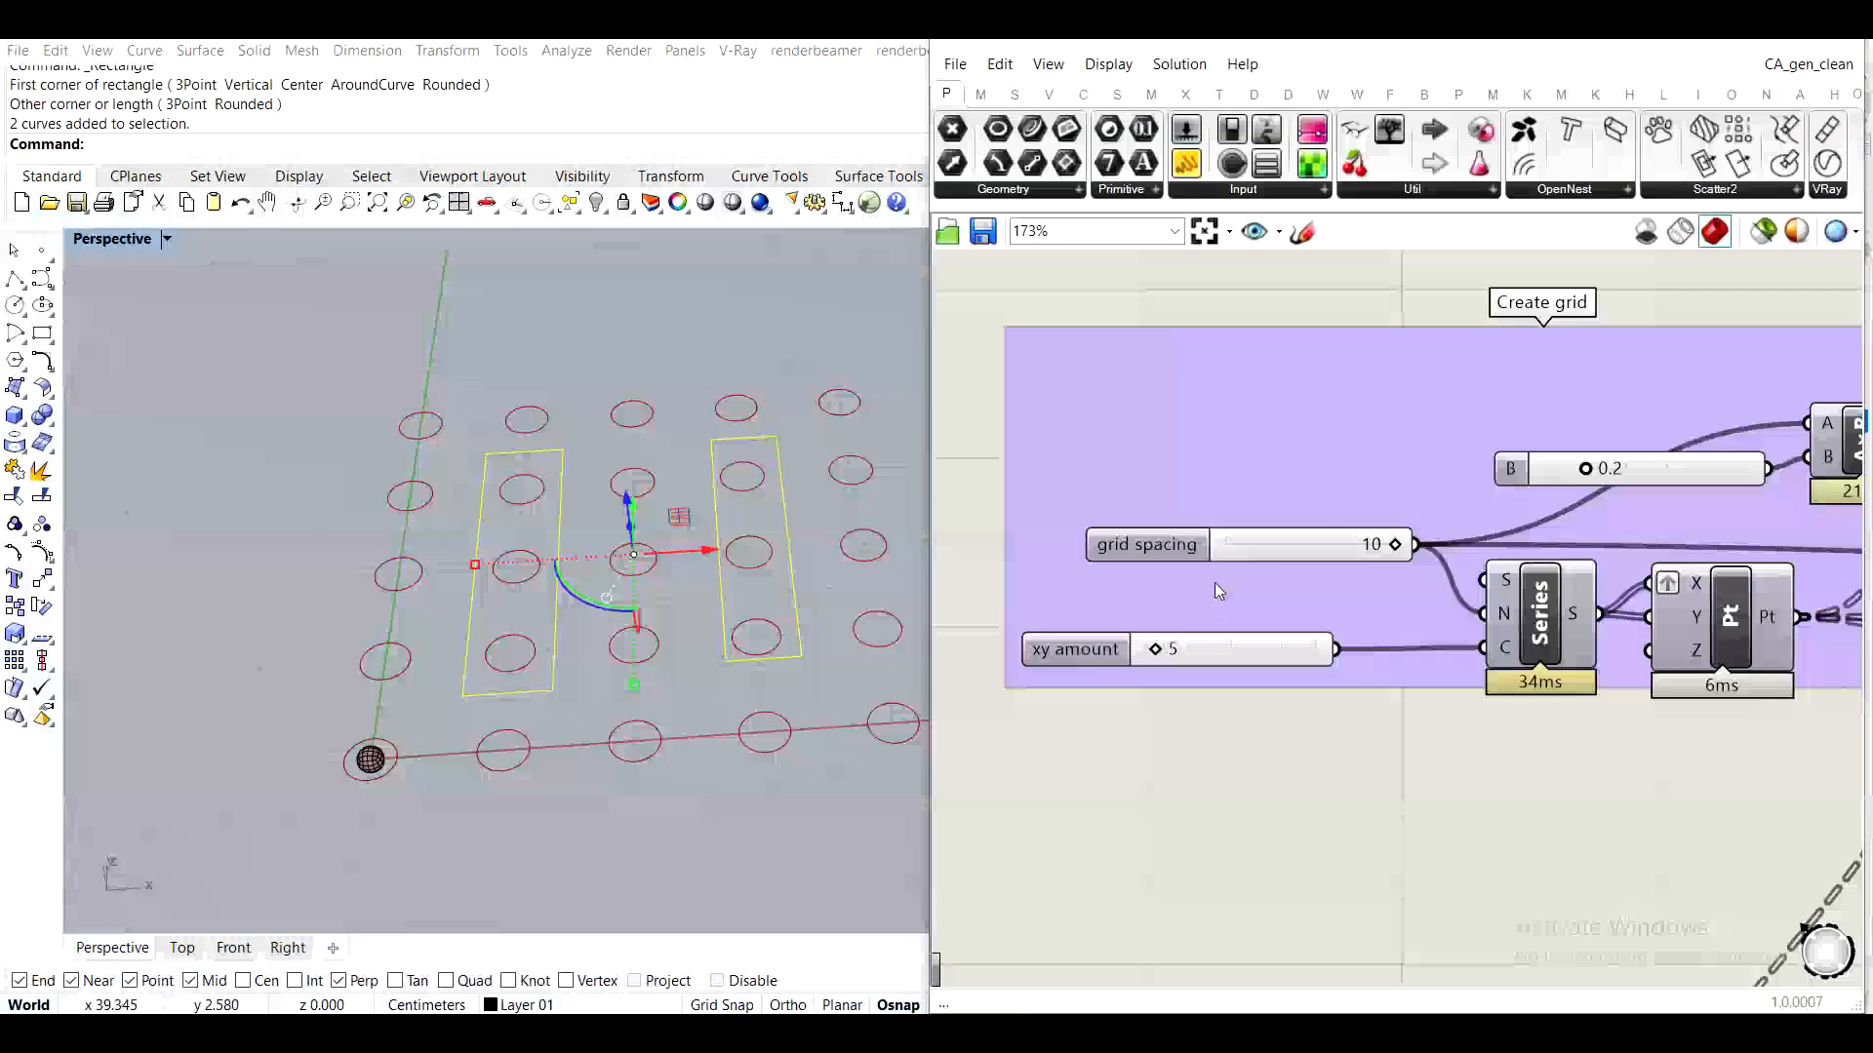
scroll(1383, 757, down, 3)
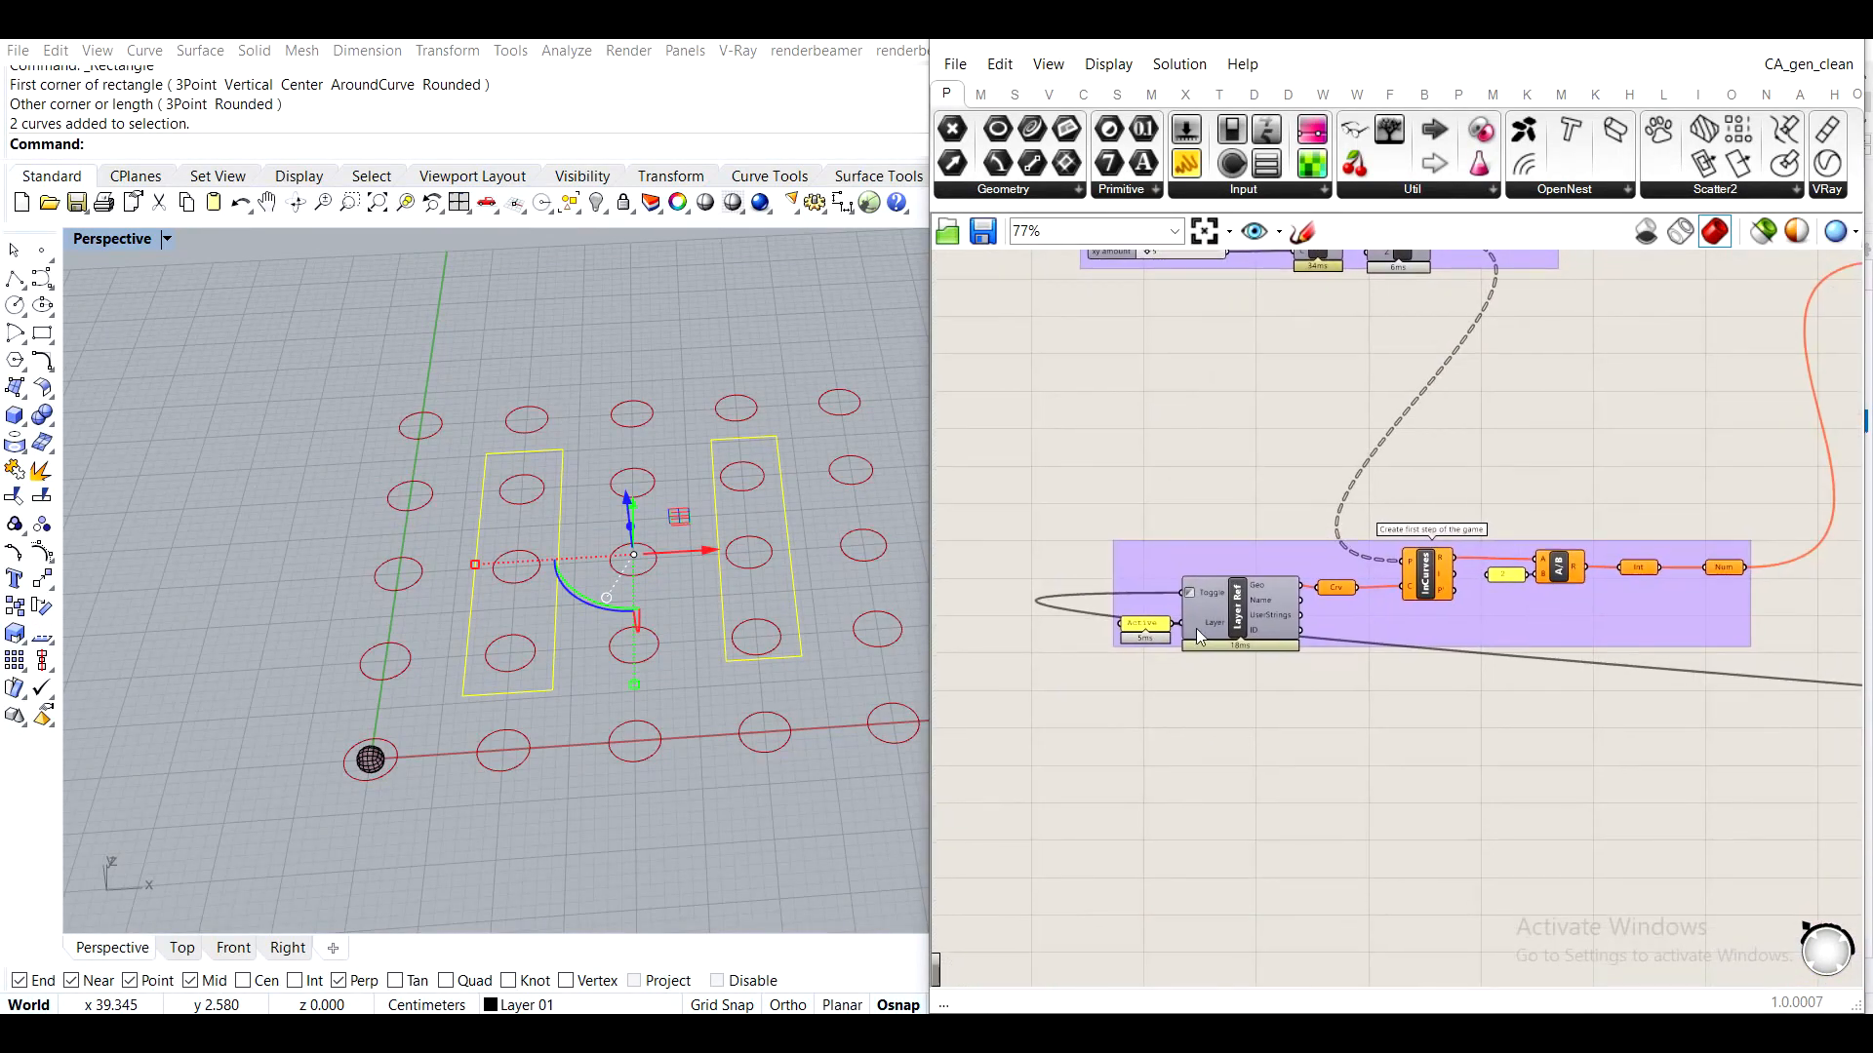
scroll(1196, 628, up, 5)
scroll(1186, 741, down, 3)
scroll(1248, 770, up, 4)
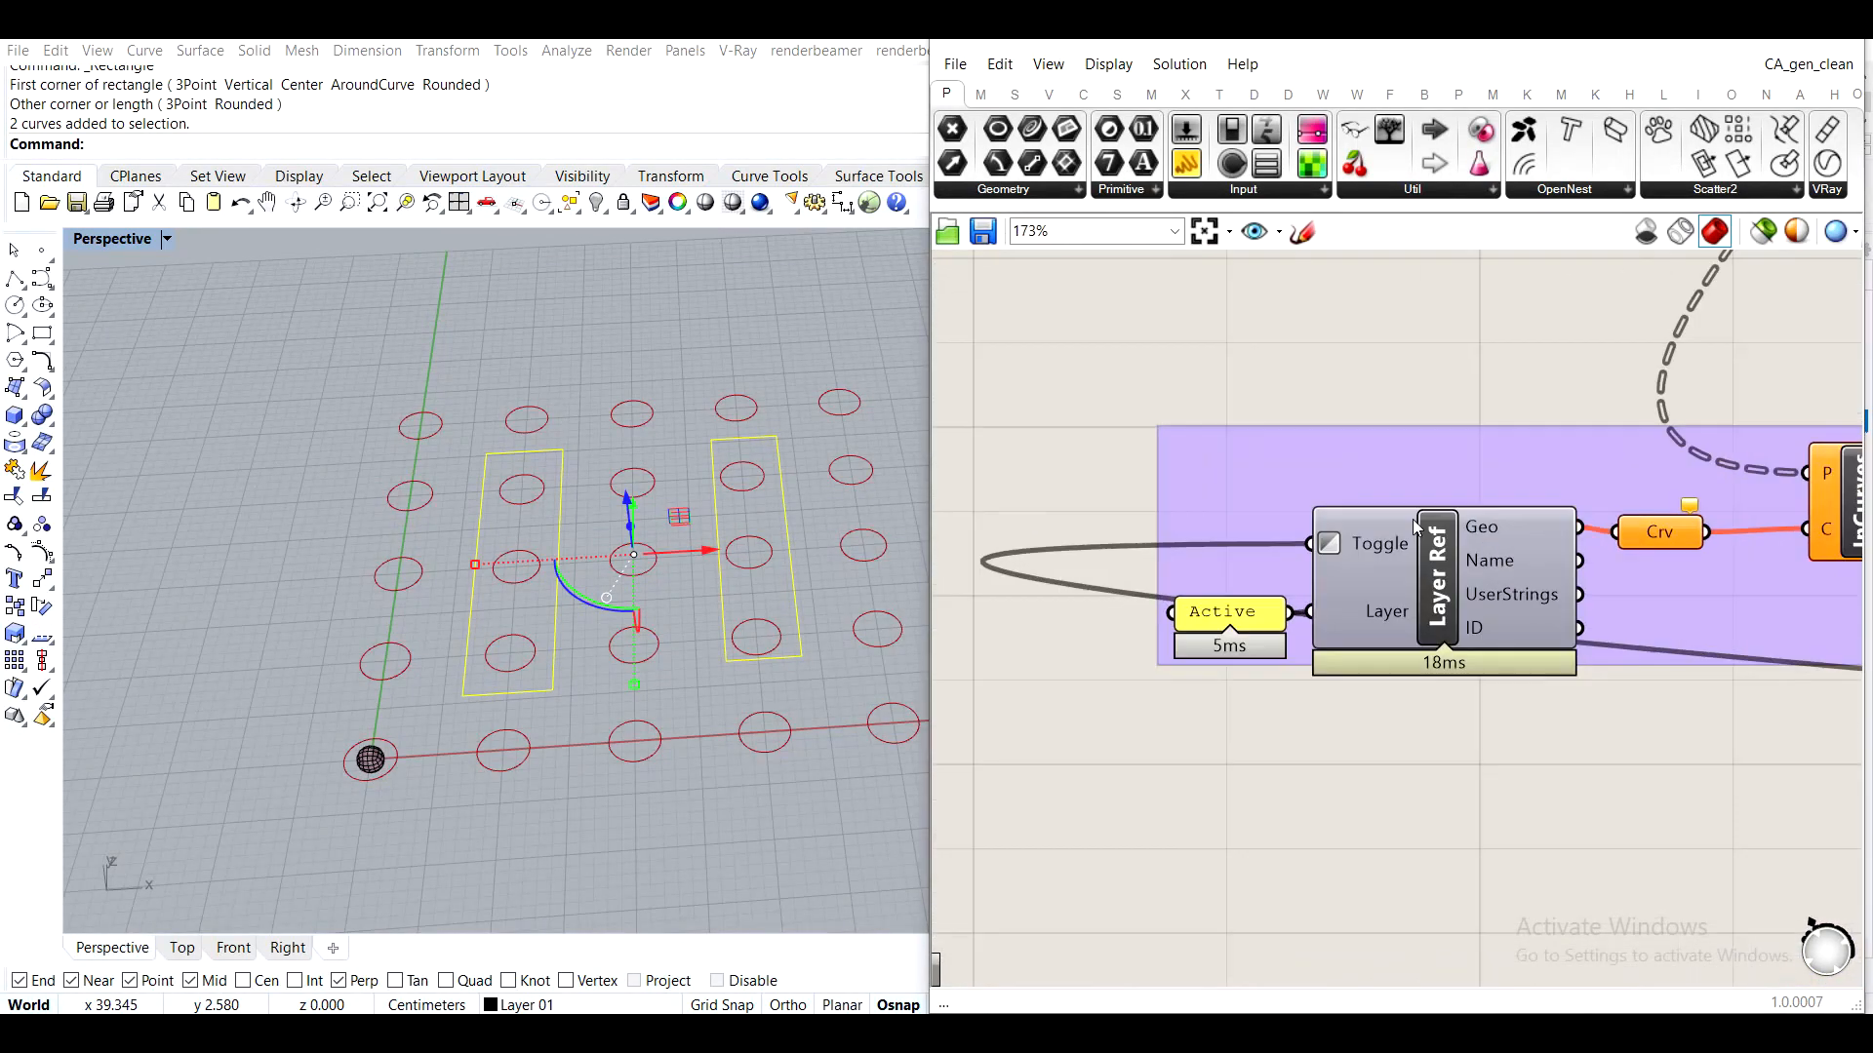
click(1434, 609)
key(Delete)
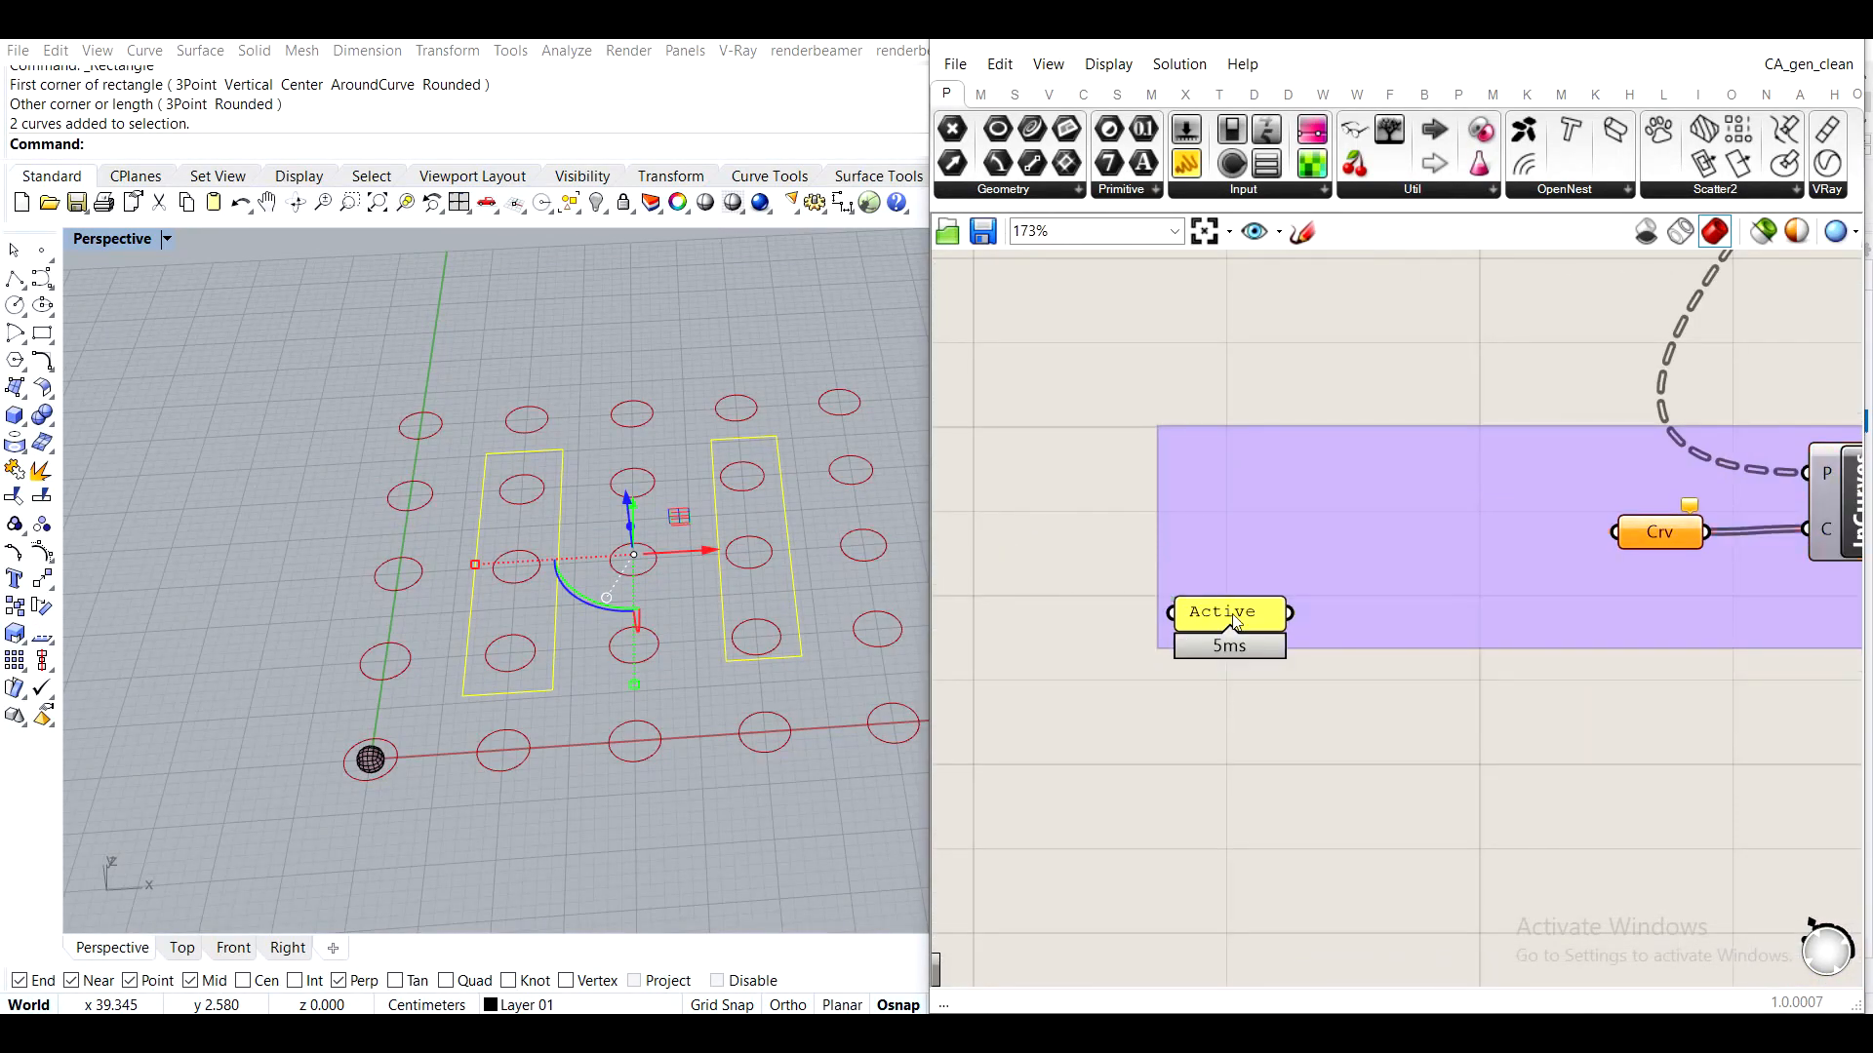
click(1219, 614)
key(Delete)
Reference the two selected rectangles in the Crv parameter feeding InCurves
right_drag(1599, 611, 1131, 676)
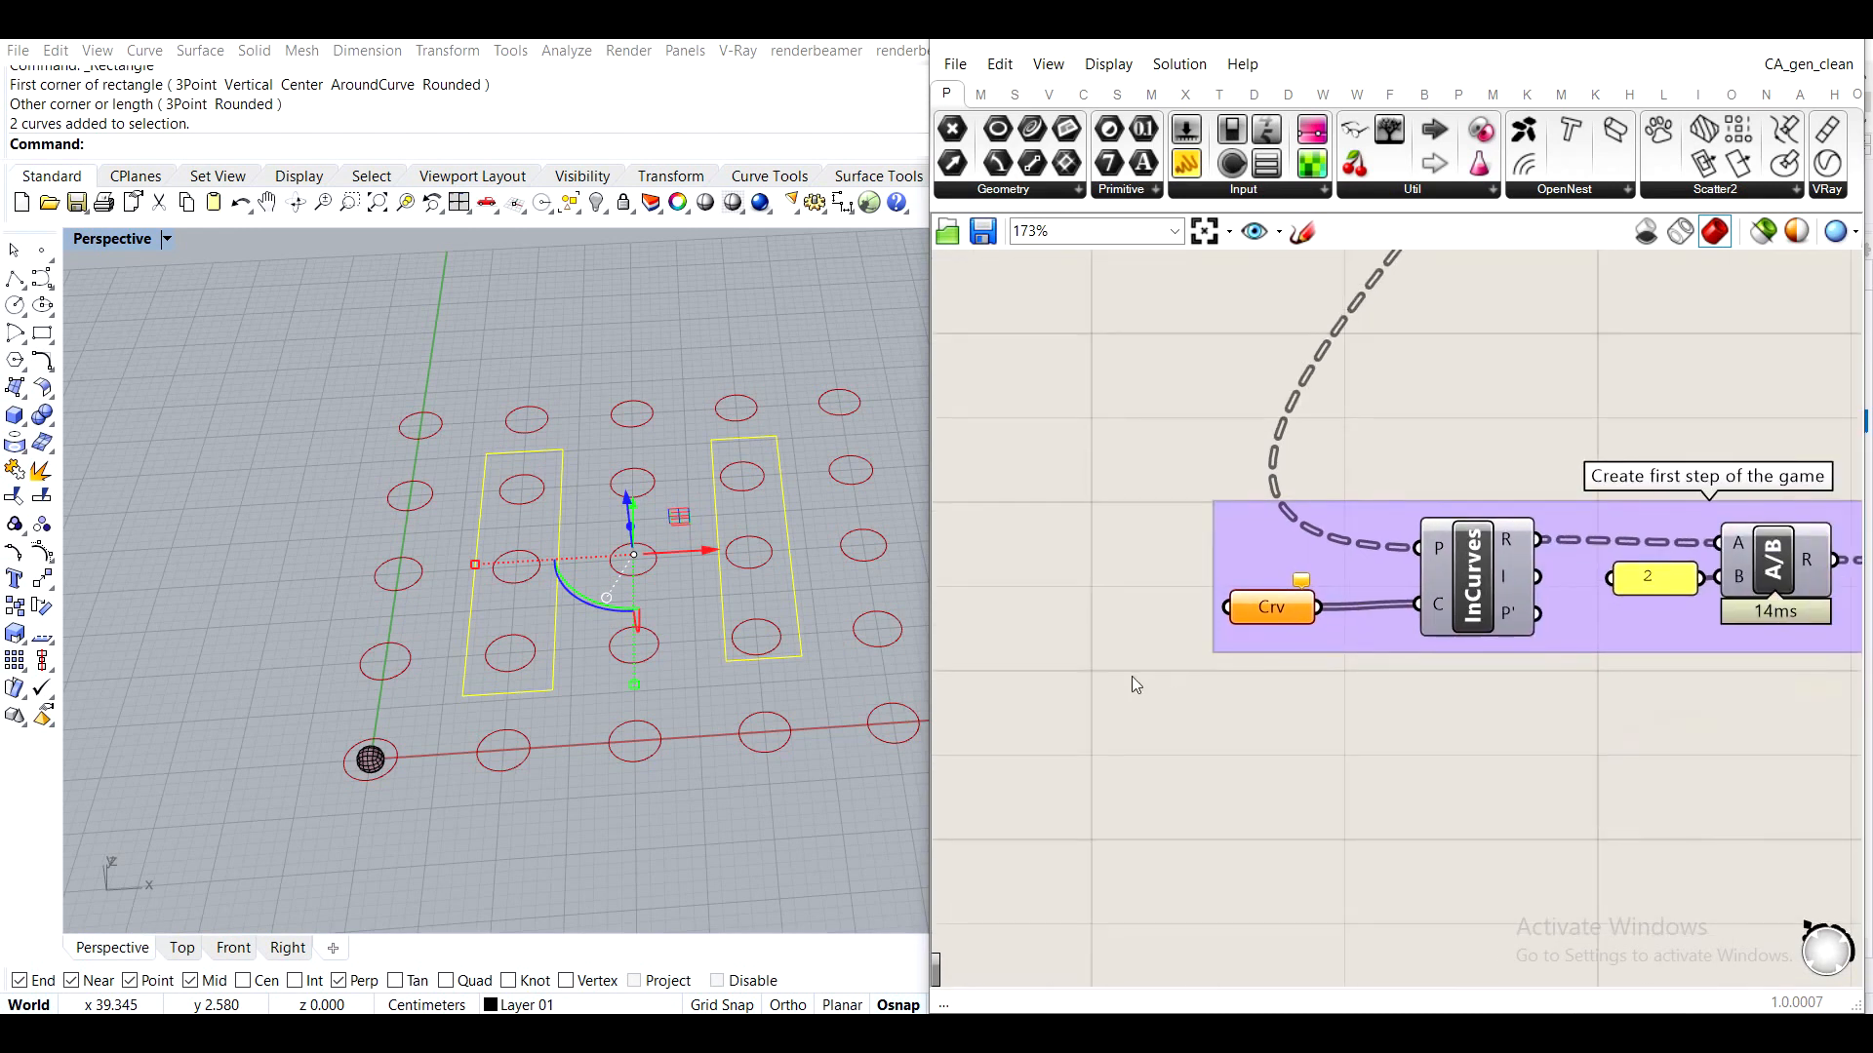
right_click(1276, 615)
click(1415, 866)
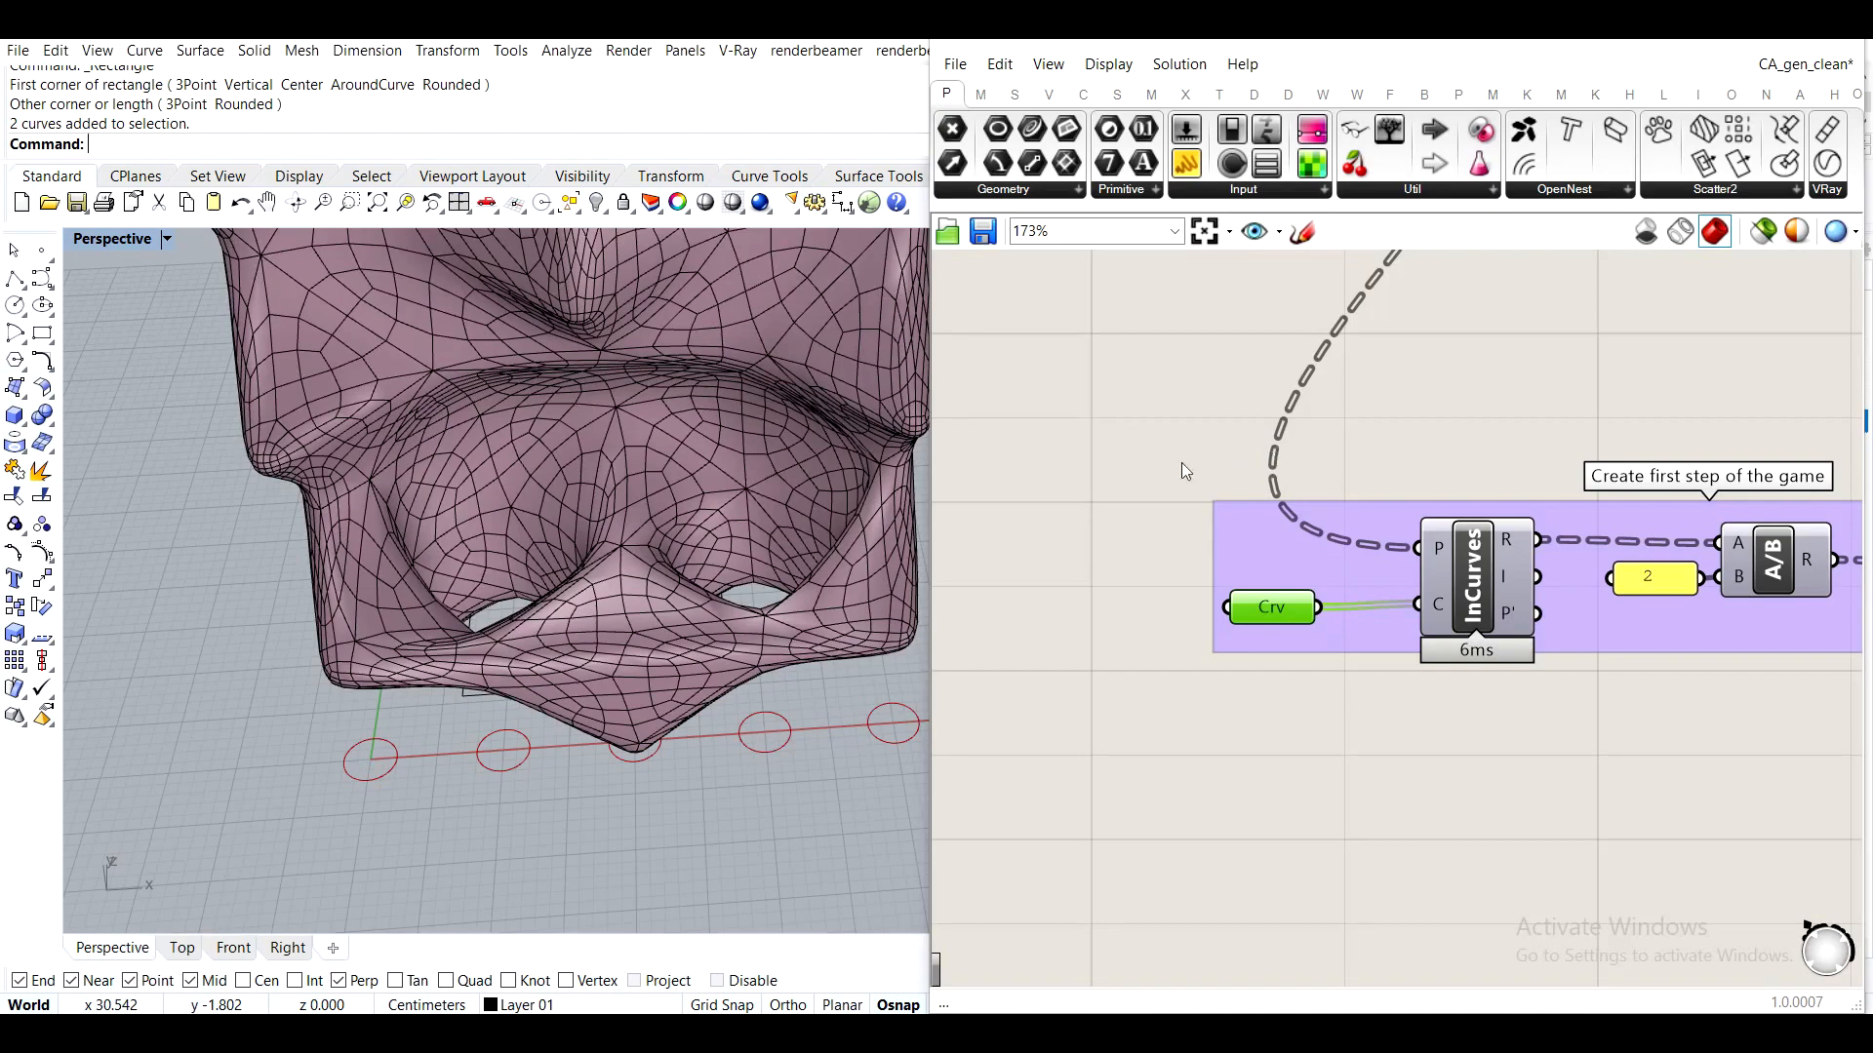
Inspect the base of the generated mesh, and clear the referenced curves from the Crv parameter
scroll(700, 495, down, 6)
shift+right_drag(700, 495, 710, 600)
scroll(524, 685, up, 4)
scroll(577, 652, up, 2)
scroll(648, 589, up, 4)
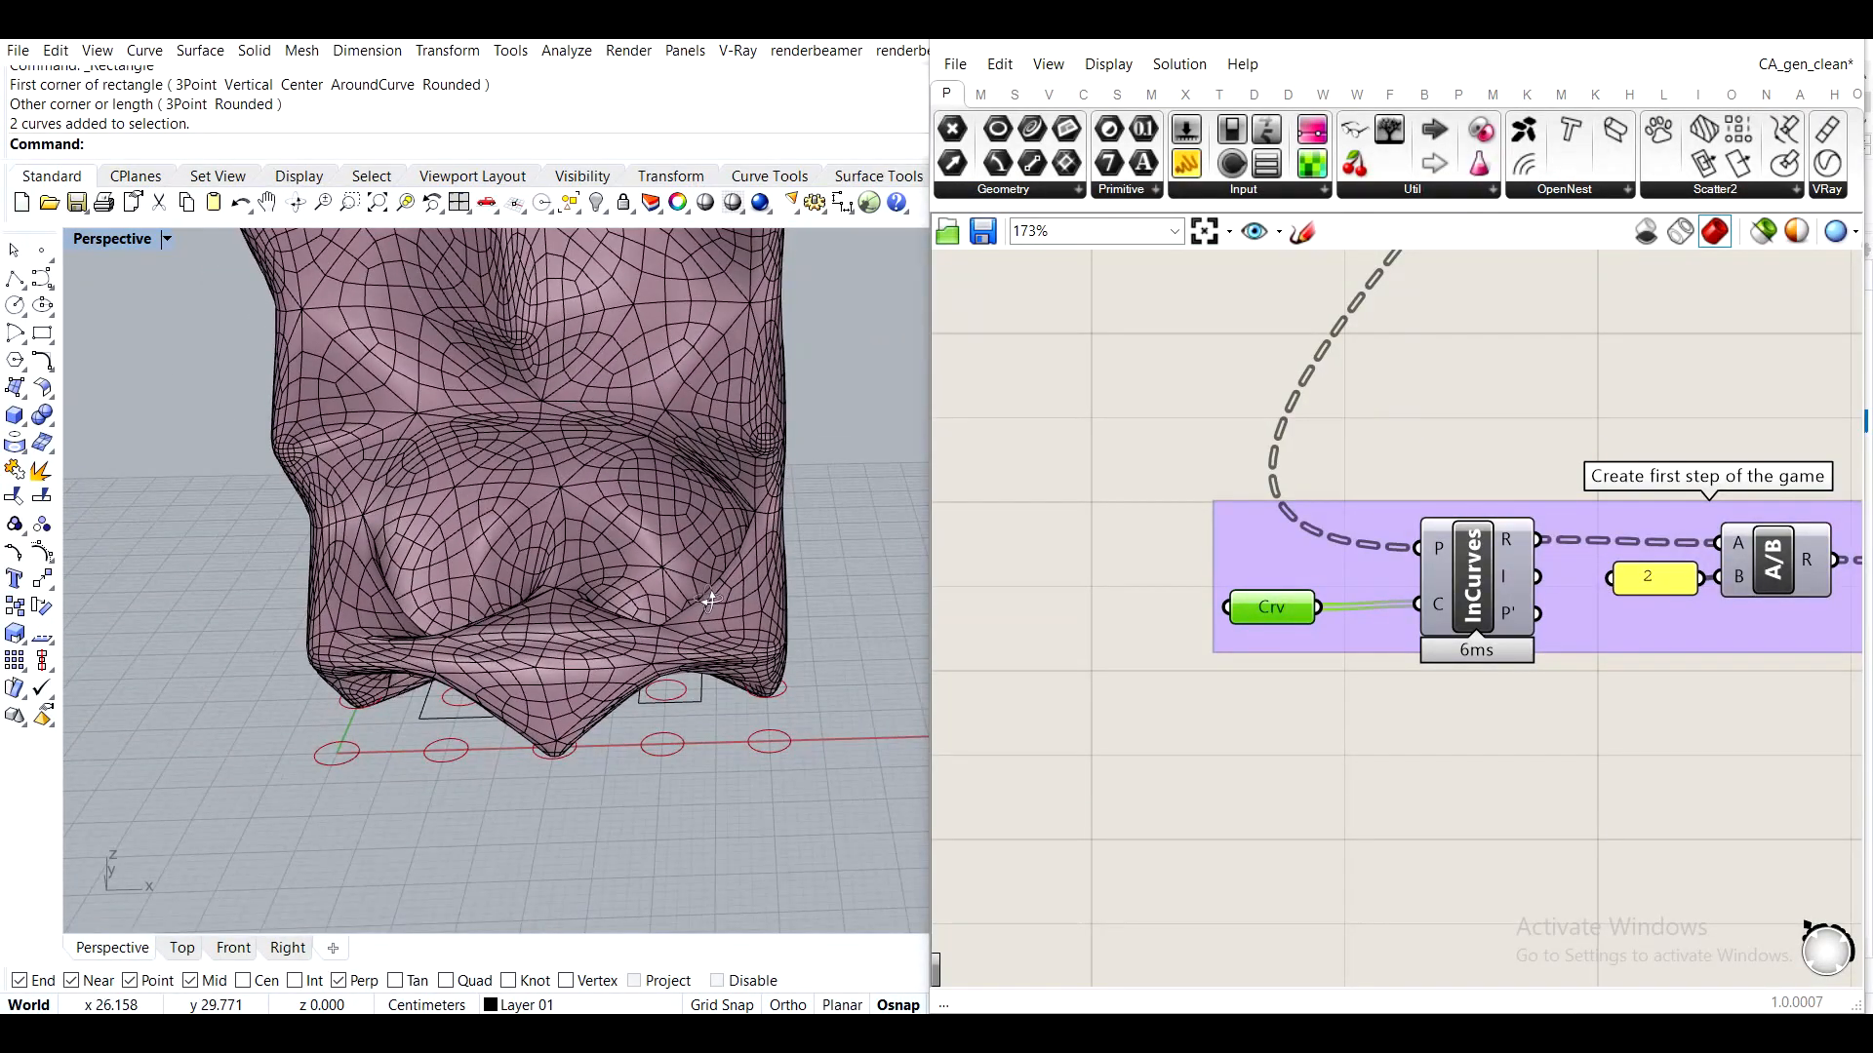
right_click(1282, 611)
click(1334, 915)
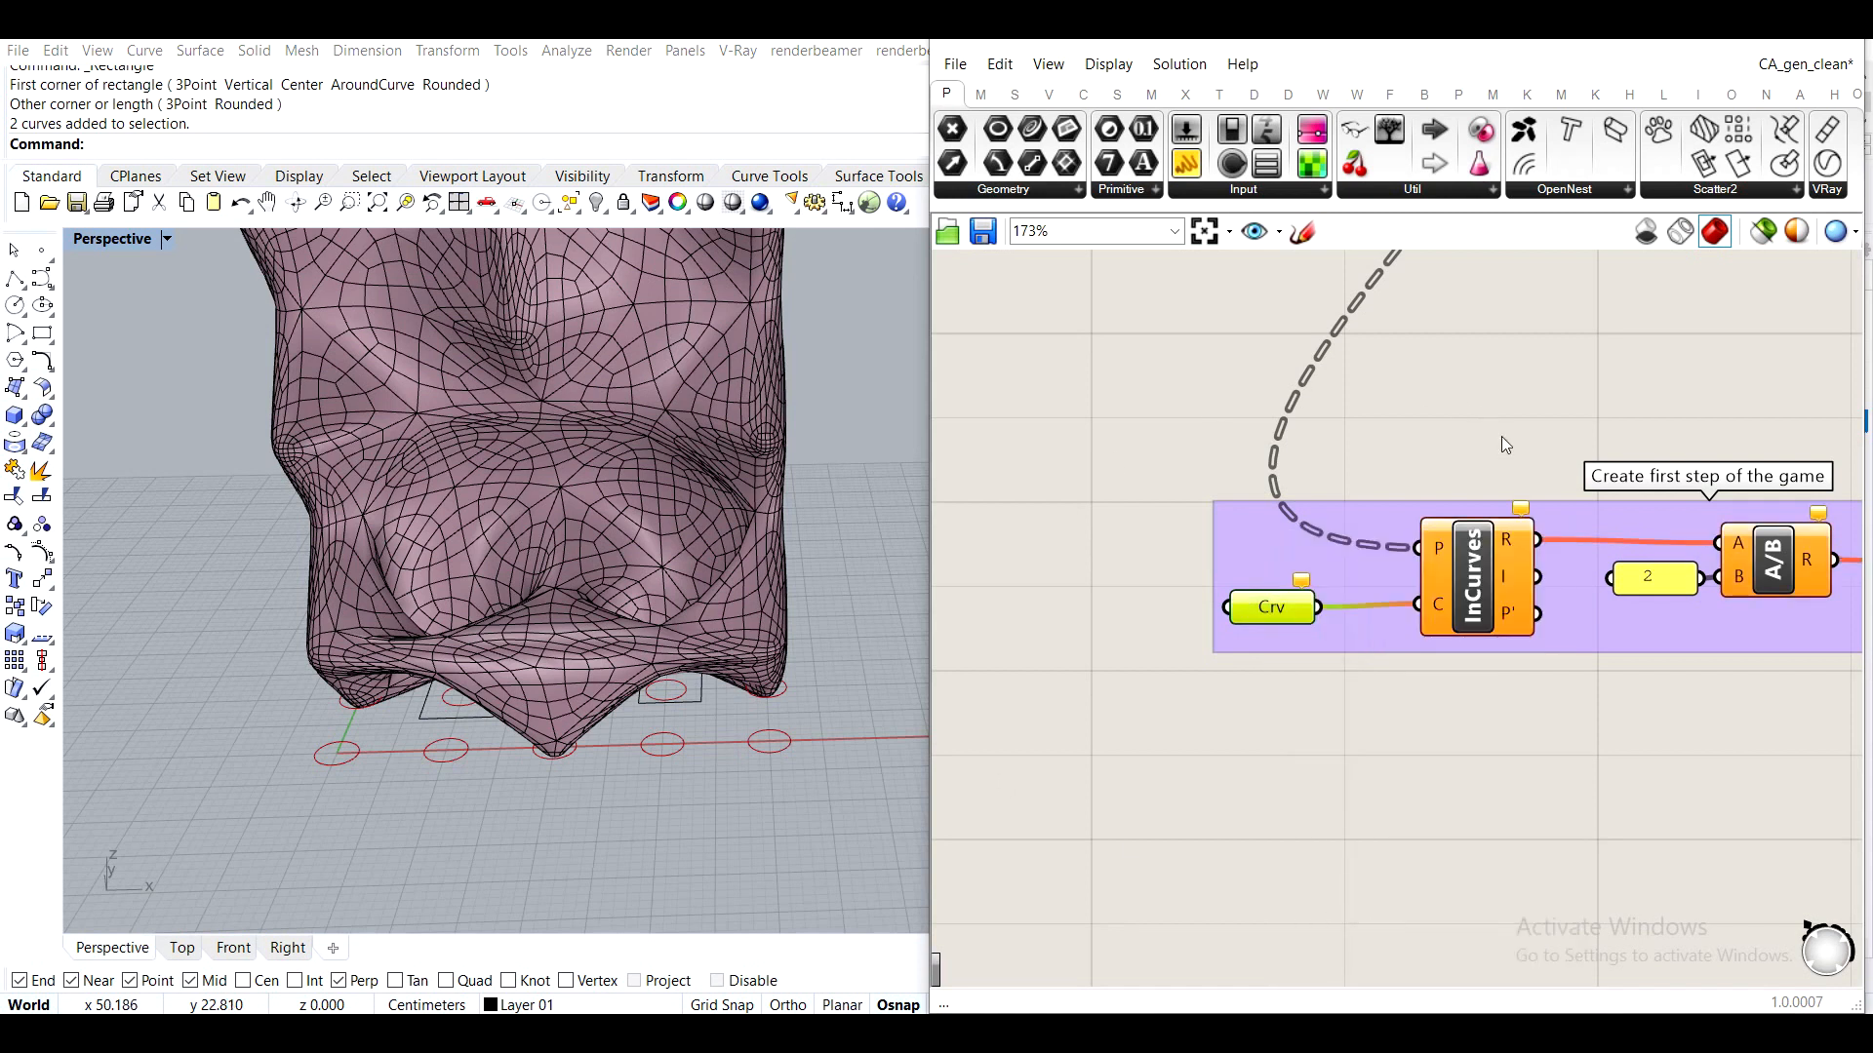
Rotate the rectangle around the fourth column by 90 degrees so it runs along the middle row
scroll(1503, 439, down, 11)
right_drag(612, 561, 675, 649)
scroll(760, 601, up, 5)
click(694, 581)
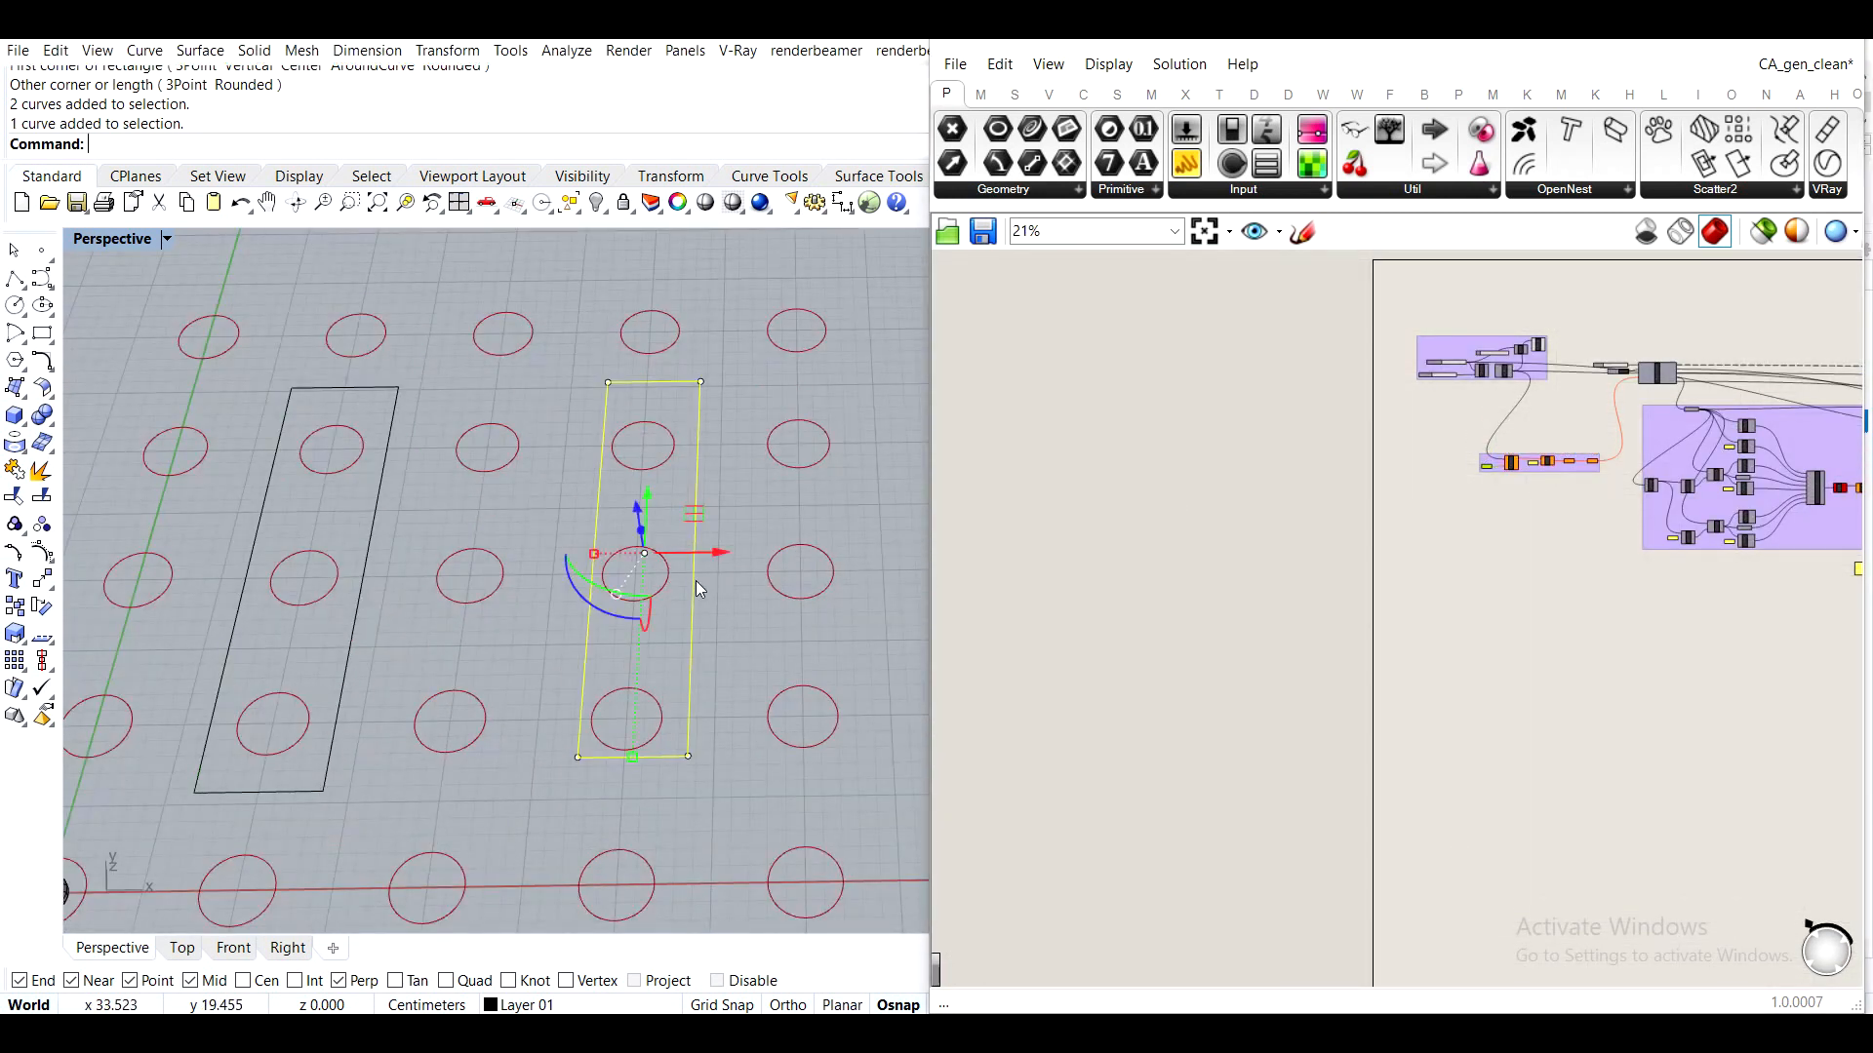
drag(567, 595, 741, 617)
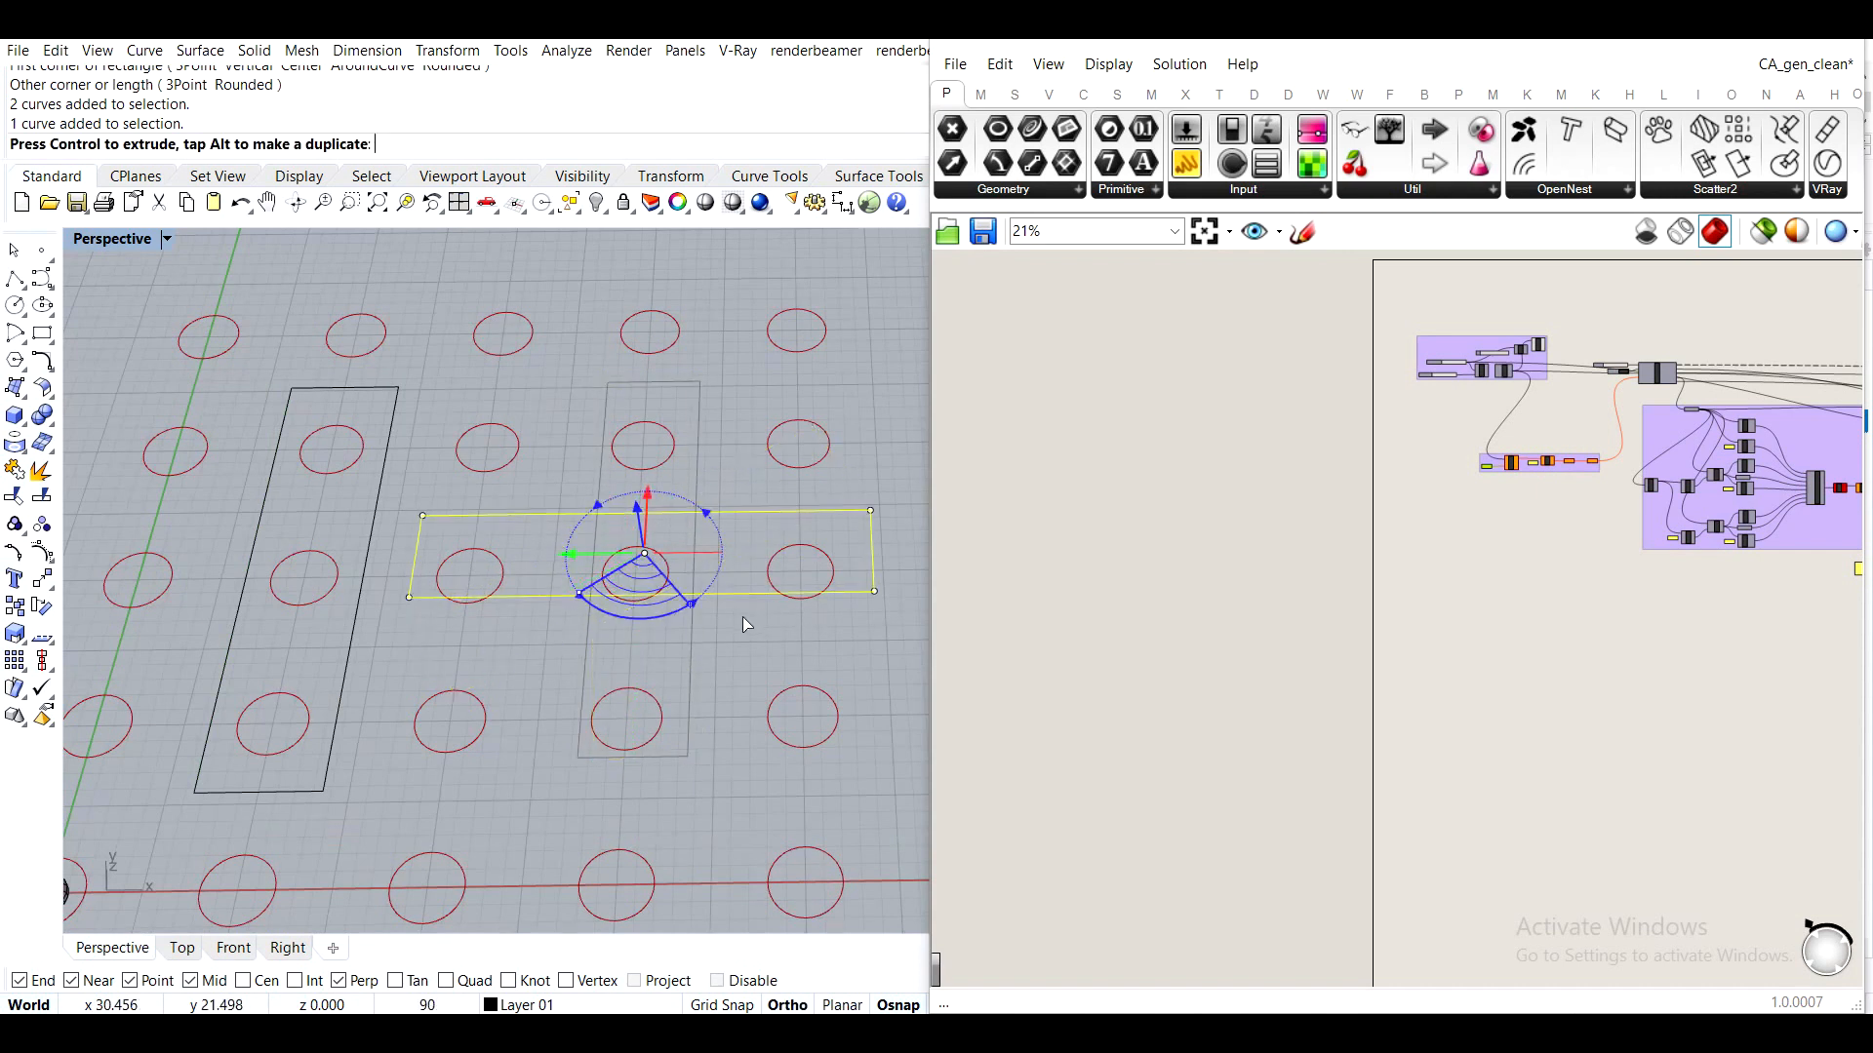
scroll(1333, 565, down, 2)
key(Escape)
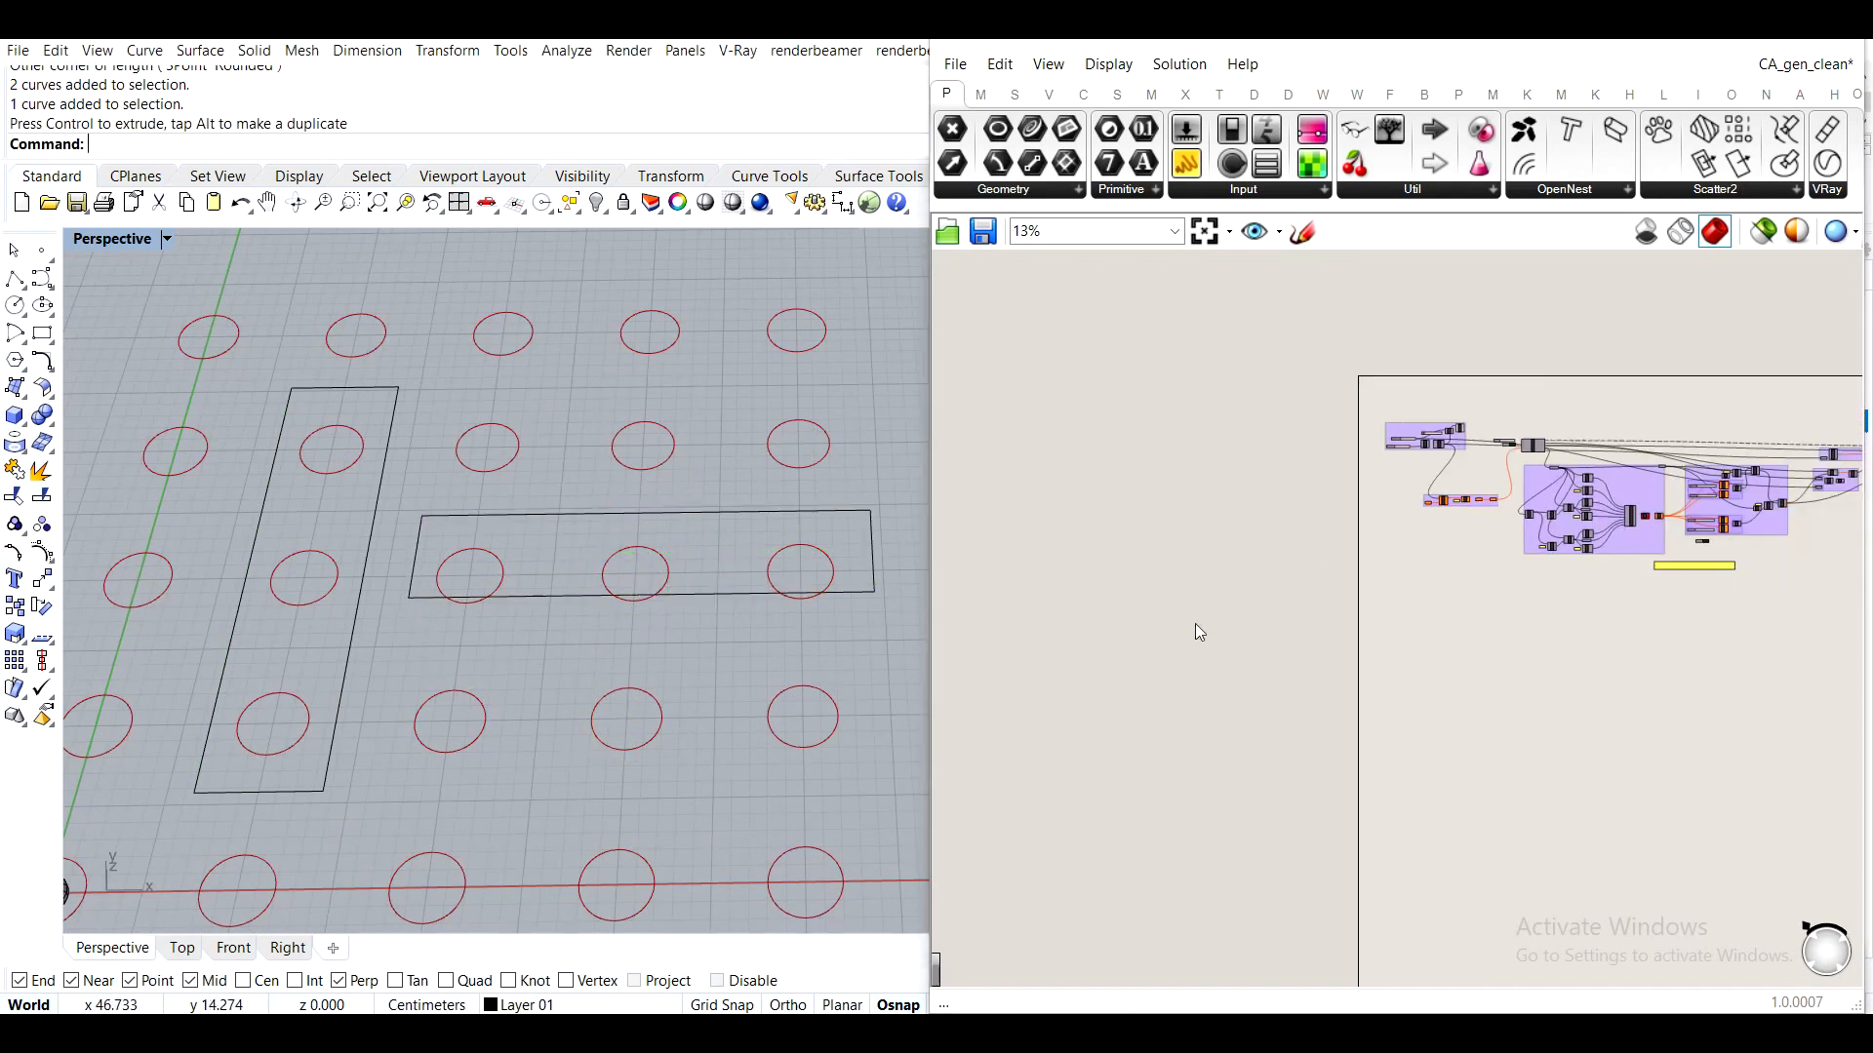
Set the upright rectangle and the rotated rectangle as the Crv parameter's multiple referenced curves
scroll(1290, 572, up, 7)
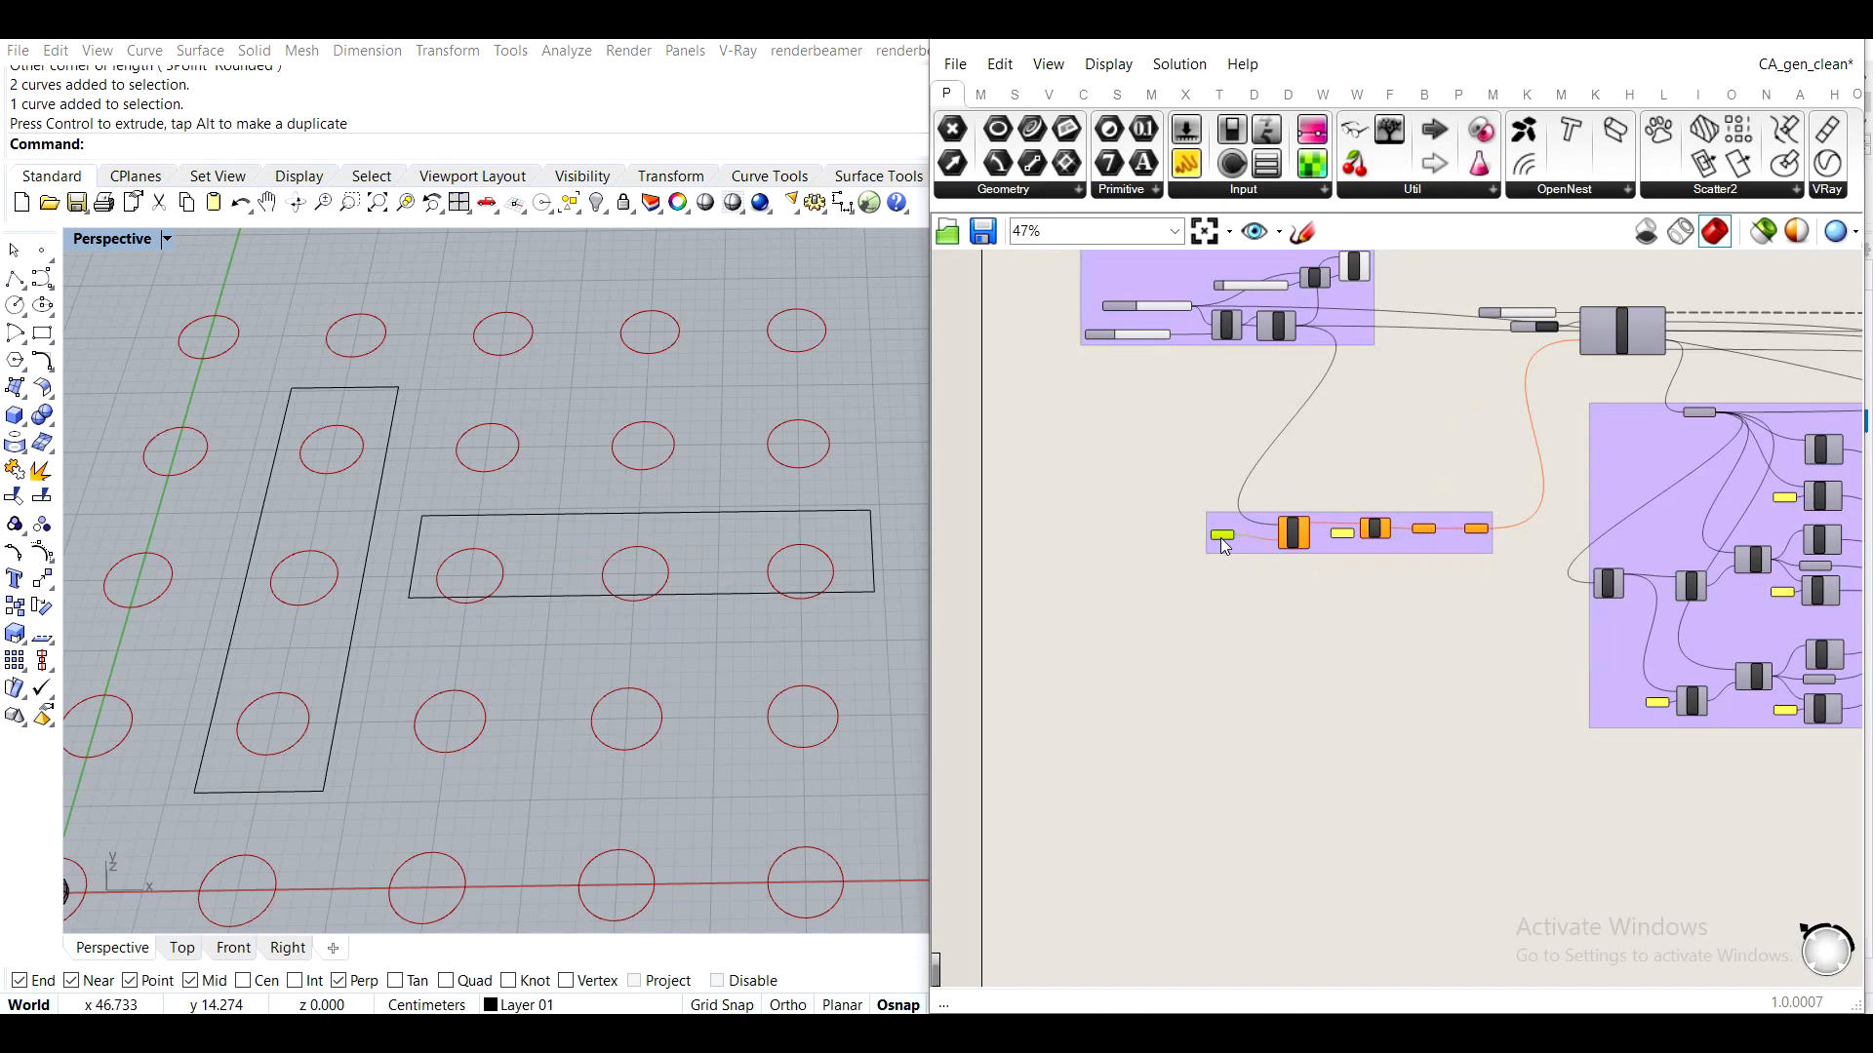
right_click(1221, 538)
click(1329, 861)
drag(704, 722, 317, 464)
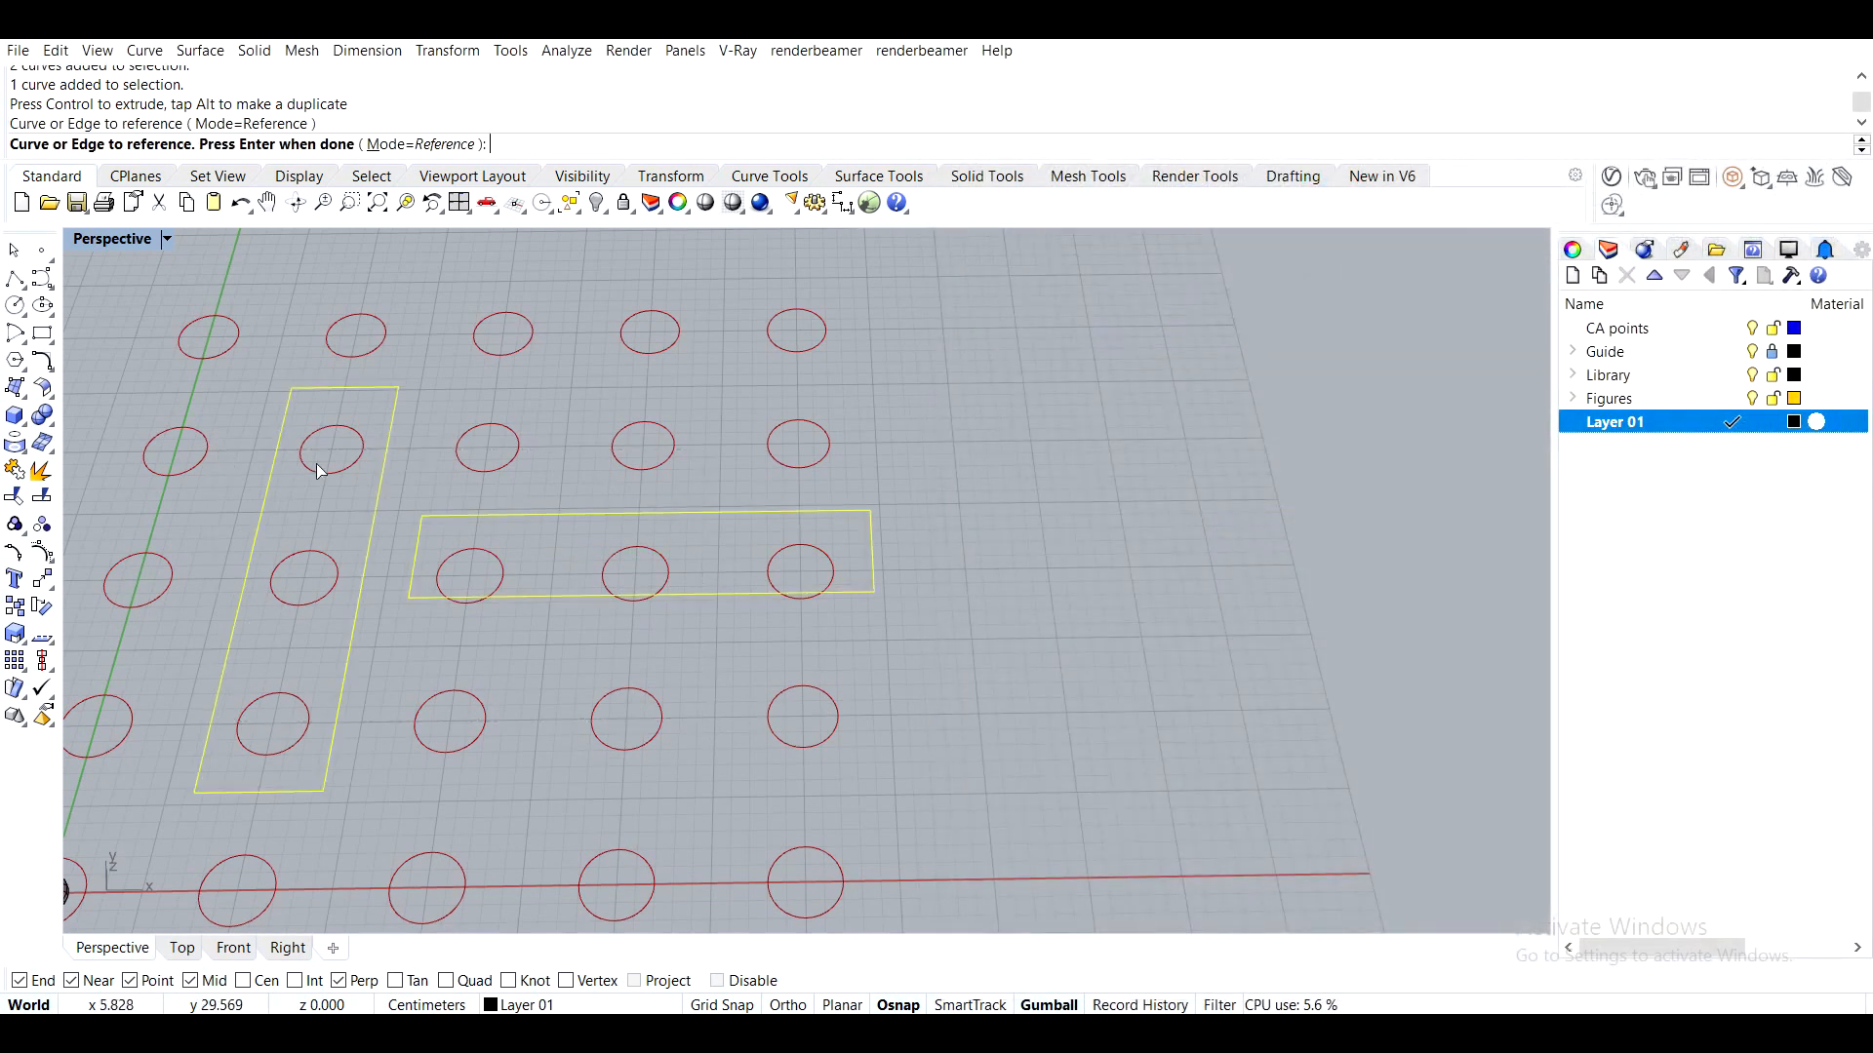
key(Return)
Examine the regenerated pillar mesh from several angles and the birth/alive rule group in the definition
right_drag(774, 587, 711, 606)
right_drag(1610, 637, 1329, 568)
scroll(1463, 570, down, 4)
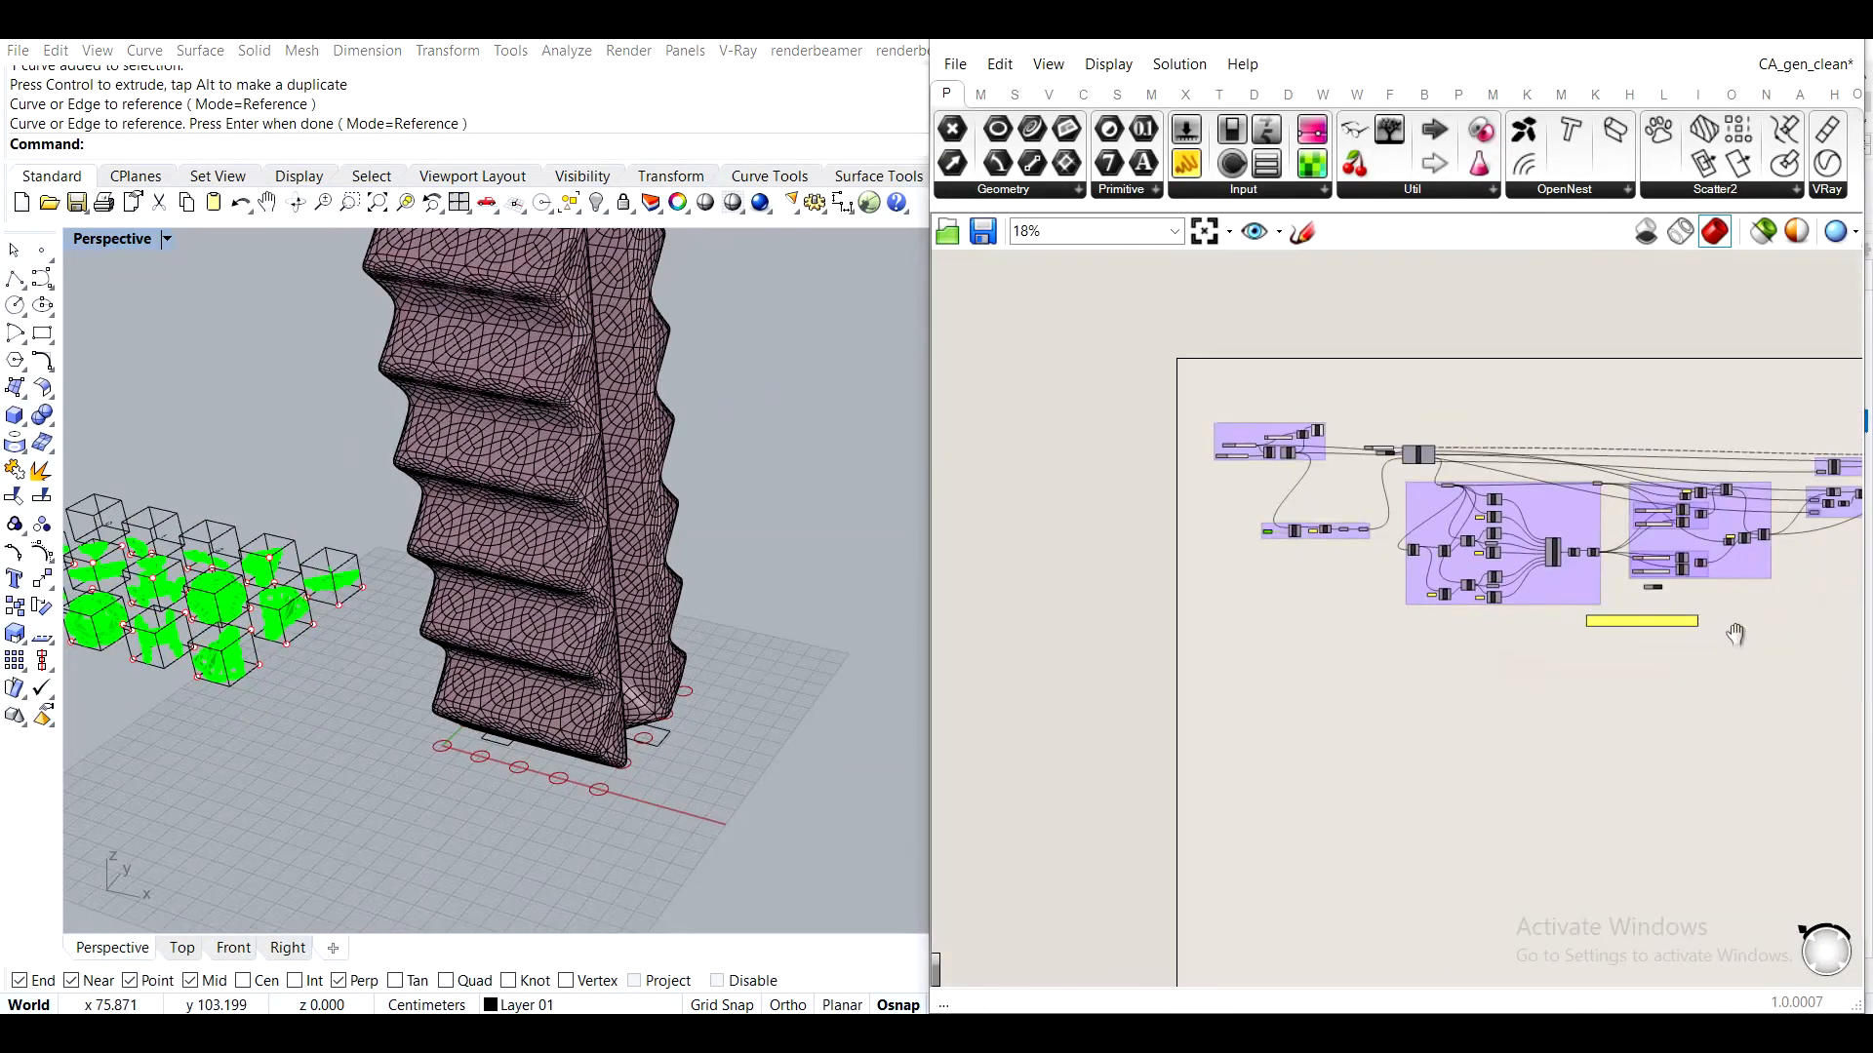
right_drag(1736, 631, 1337, 631)
scroll(1309, 551, up, 8)
right_drag(1089, 669, 1325, 585)
right_drag(885, 646, 609, 727)
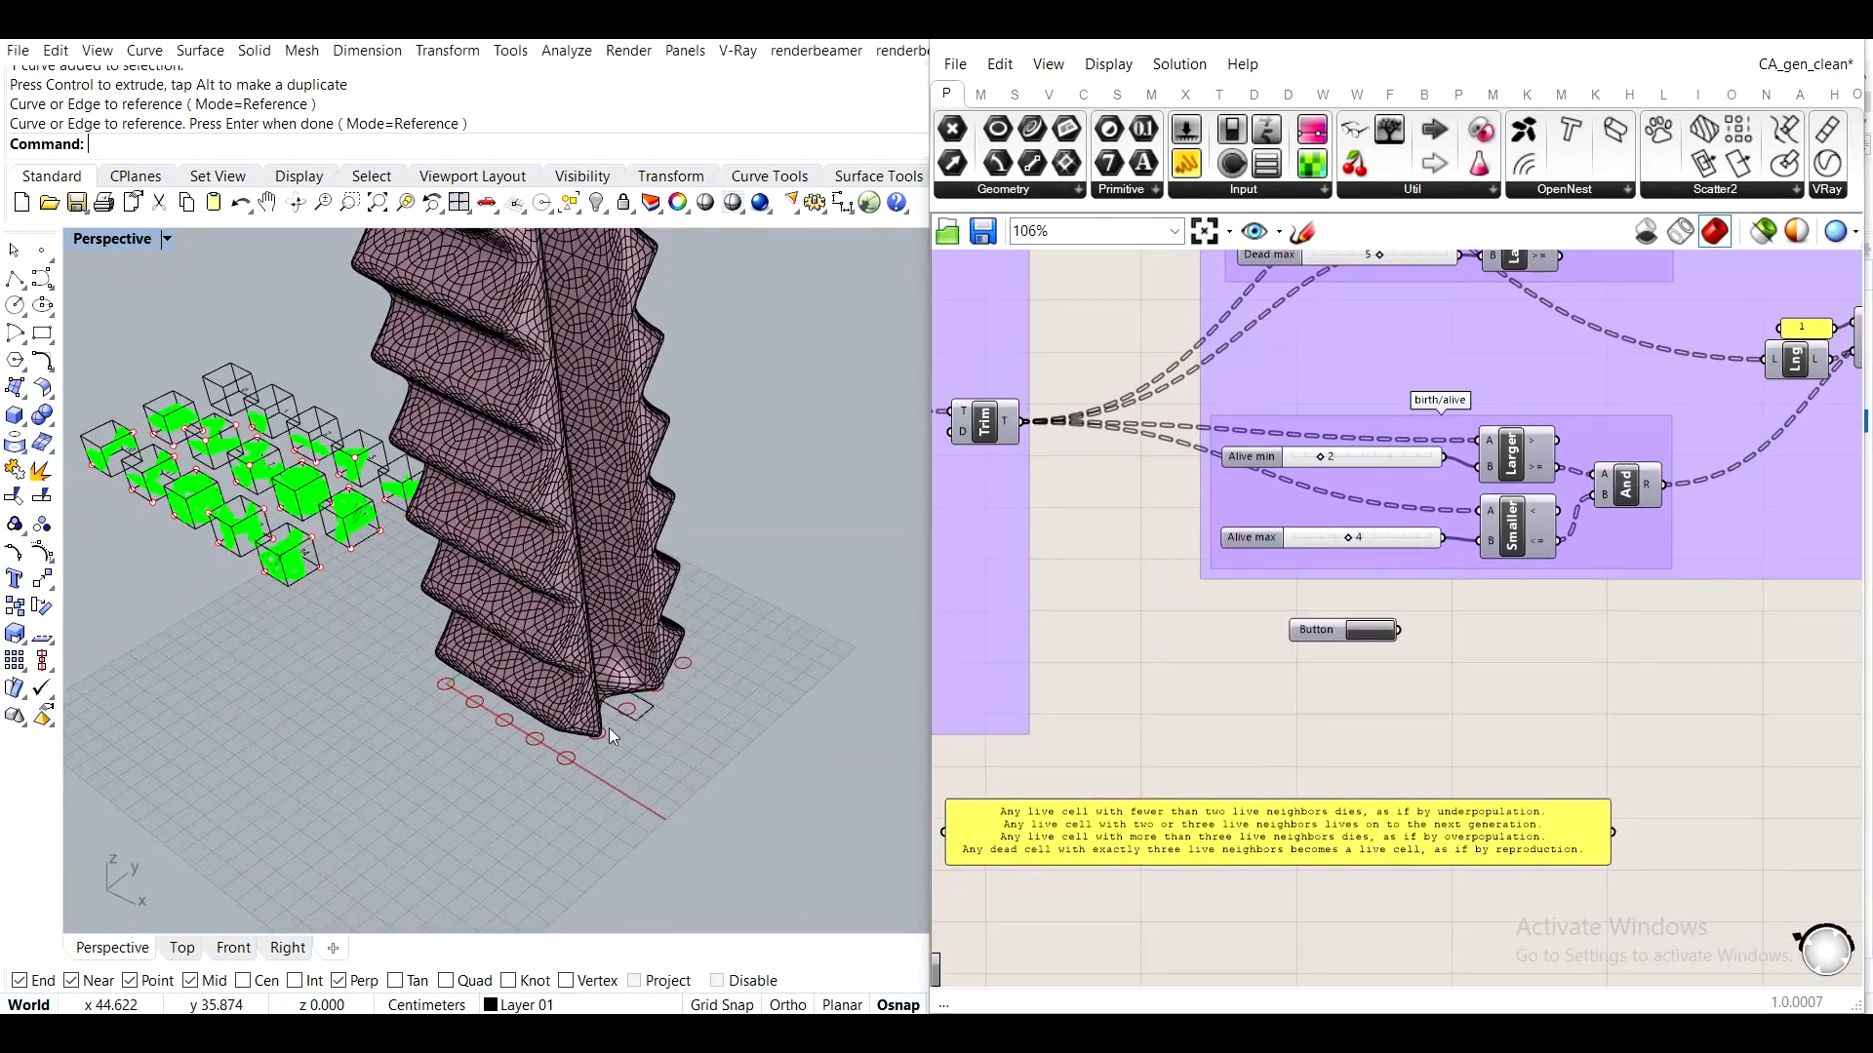
scroll(685, 727, up, 3)
Move the rotated rectangle along the Y axis by one grid row towards the red X axis
click(693, 728)
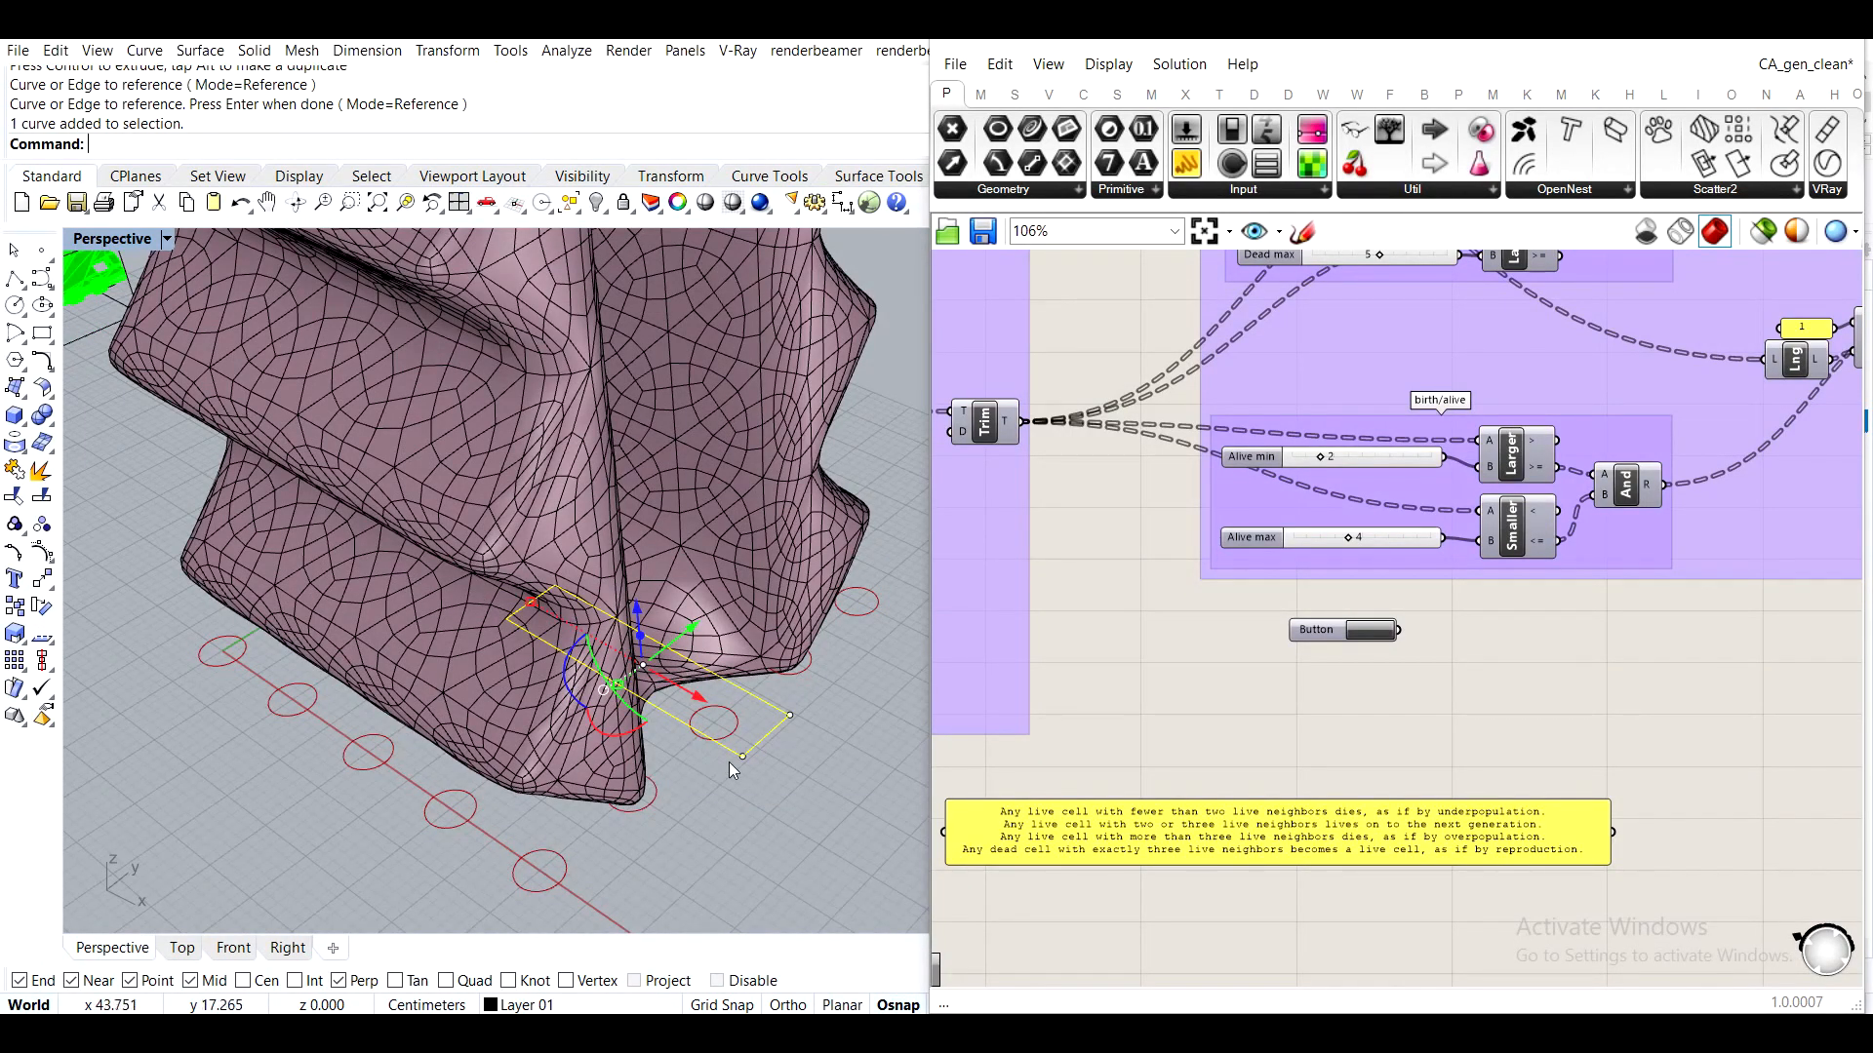
right_drag(499, 606, 693, 655)
drag(675, 624, 613, 715)
Inspect the updated pillar mesh, set the Dead max slider to 4 and rerun the loop
scroll(669, 636, down, 8)
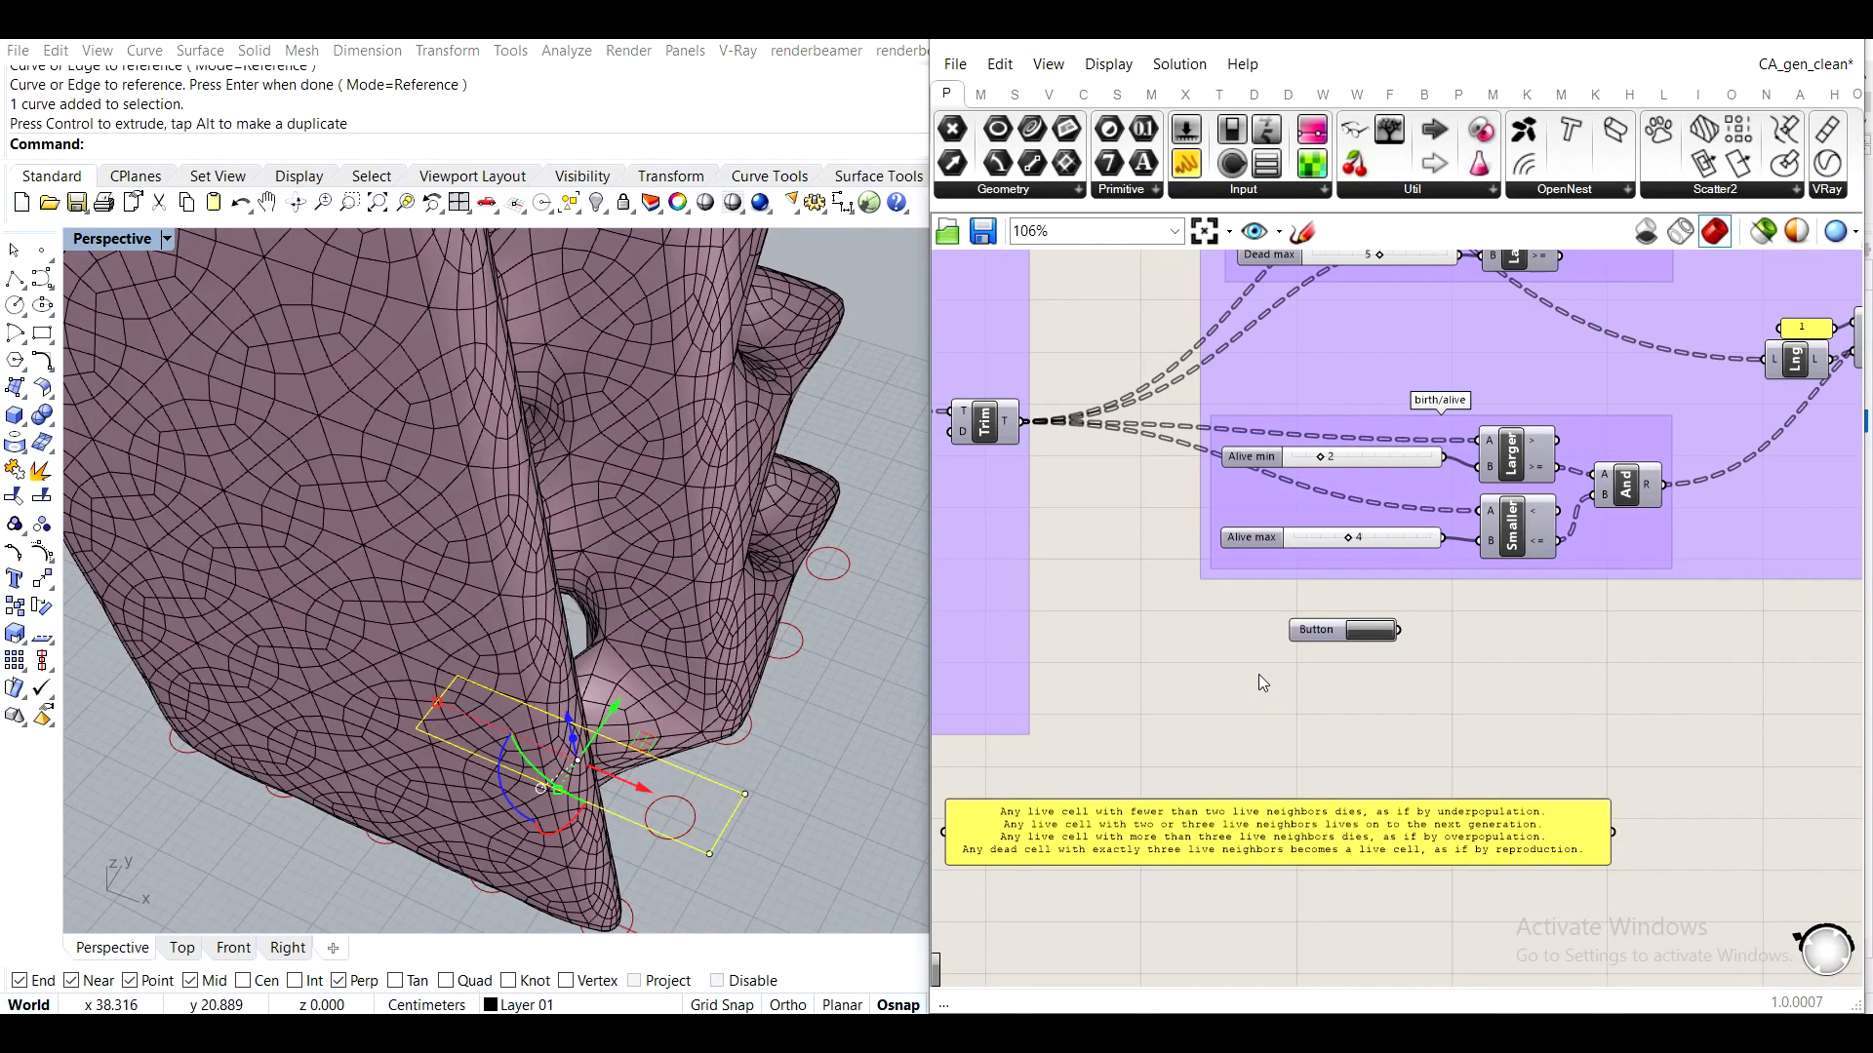
mouse_move(639, 605)
right_down()
mouse_move(682, 491)
mouse_move(640, 605)
right_up()
scroll(703, 610, up, 6)
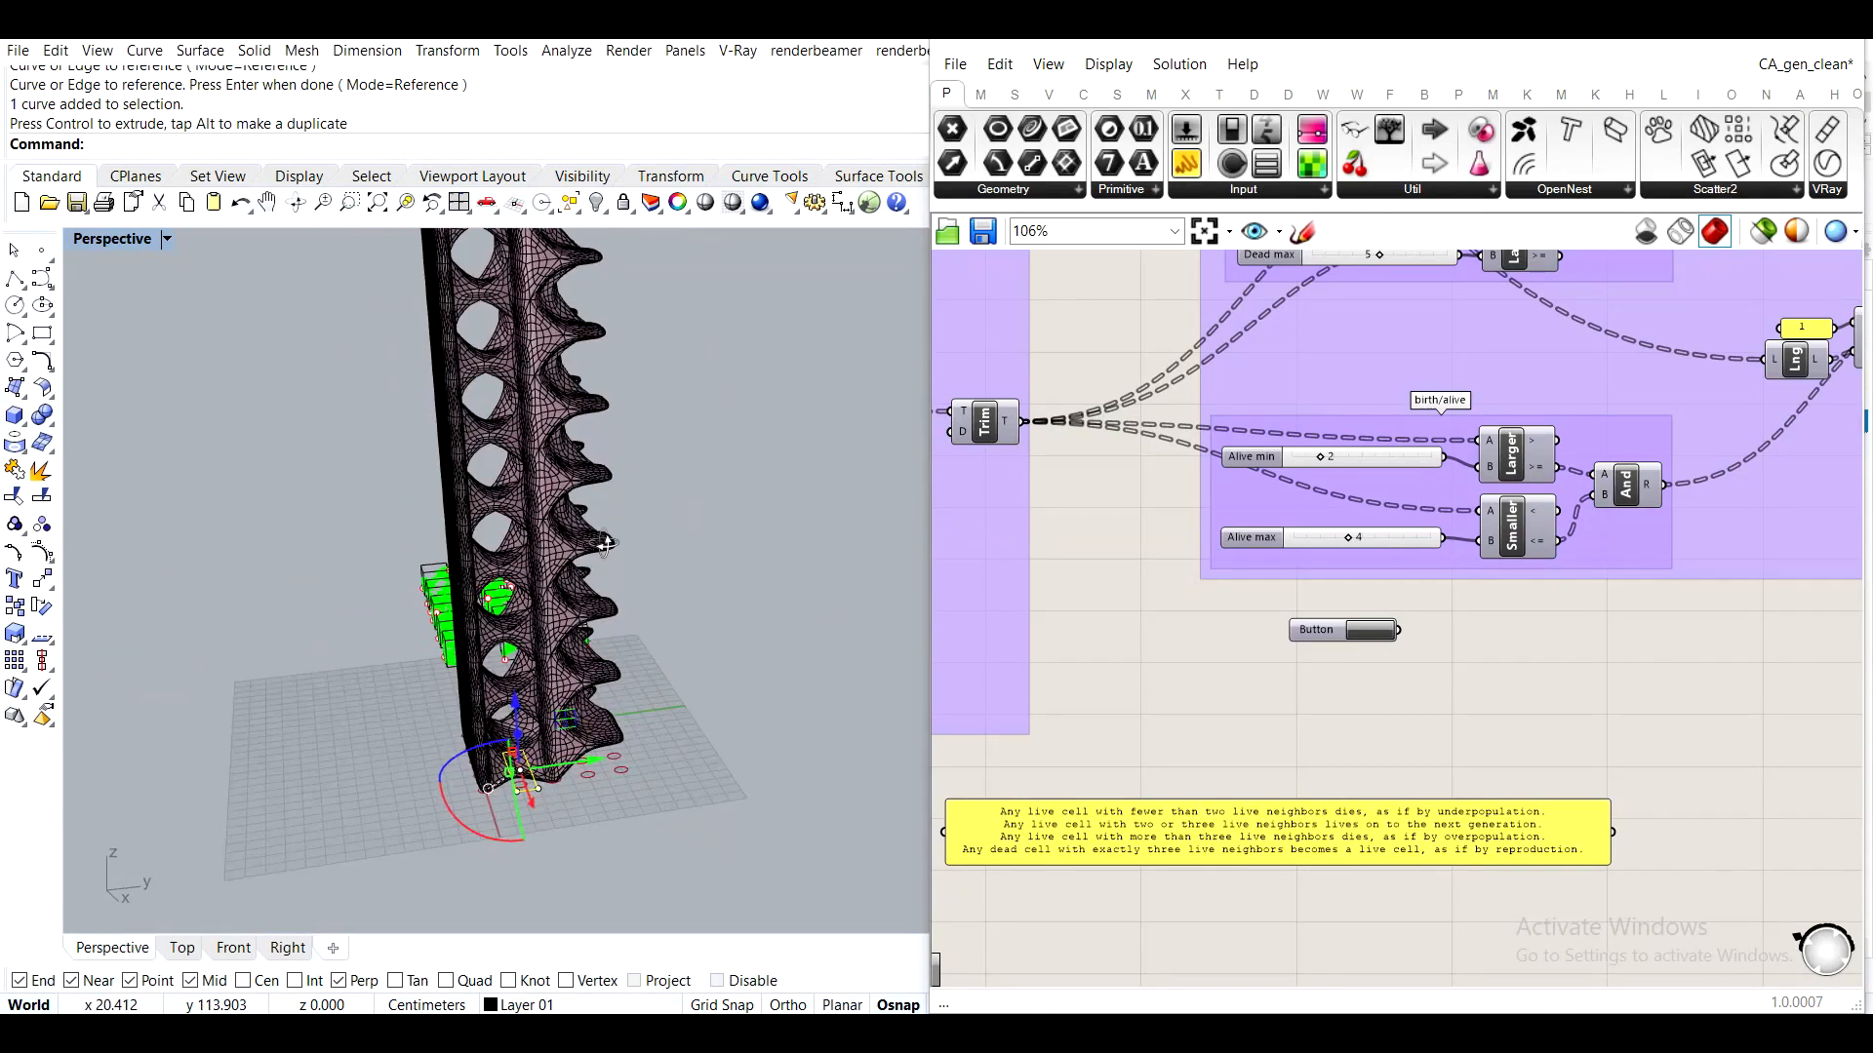
shift+right_drag(757, 616, 820, 506)
scroll(1242, 426, up, 5)
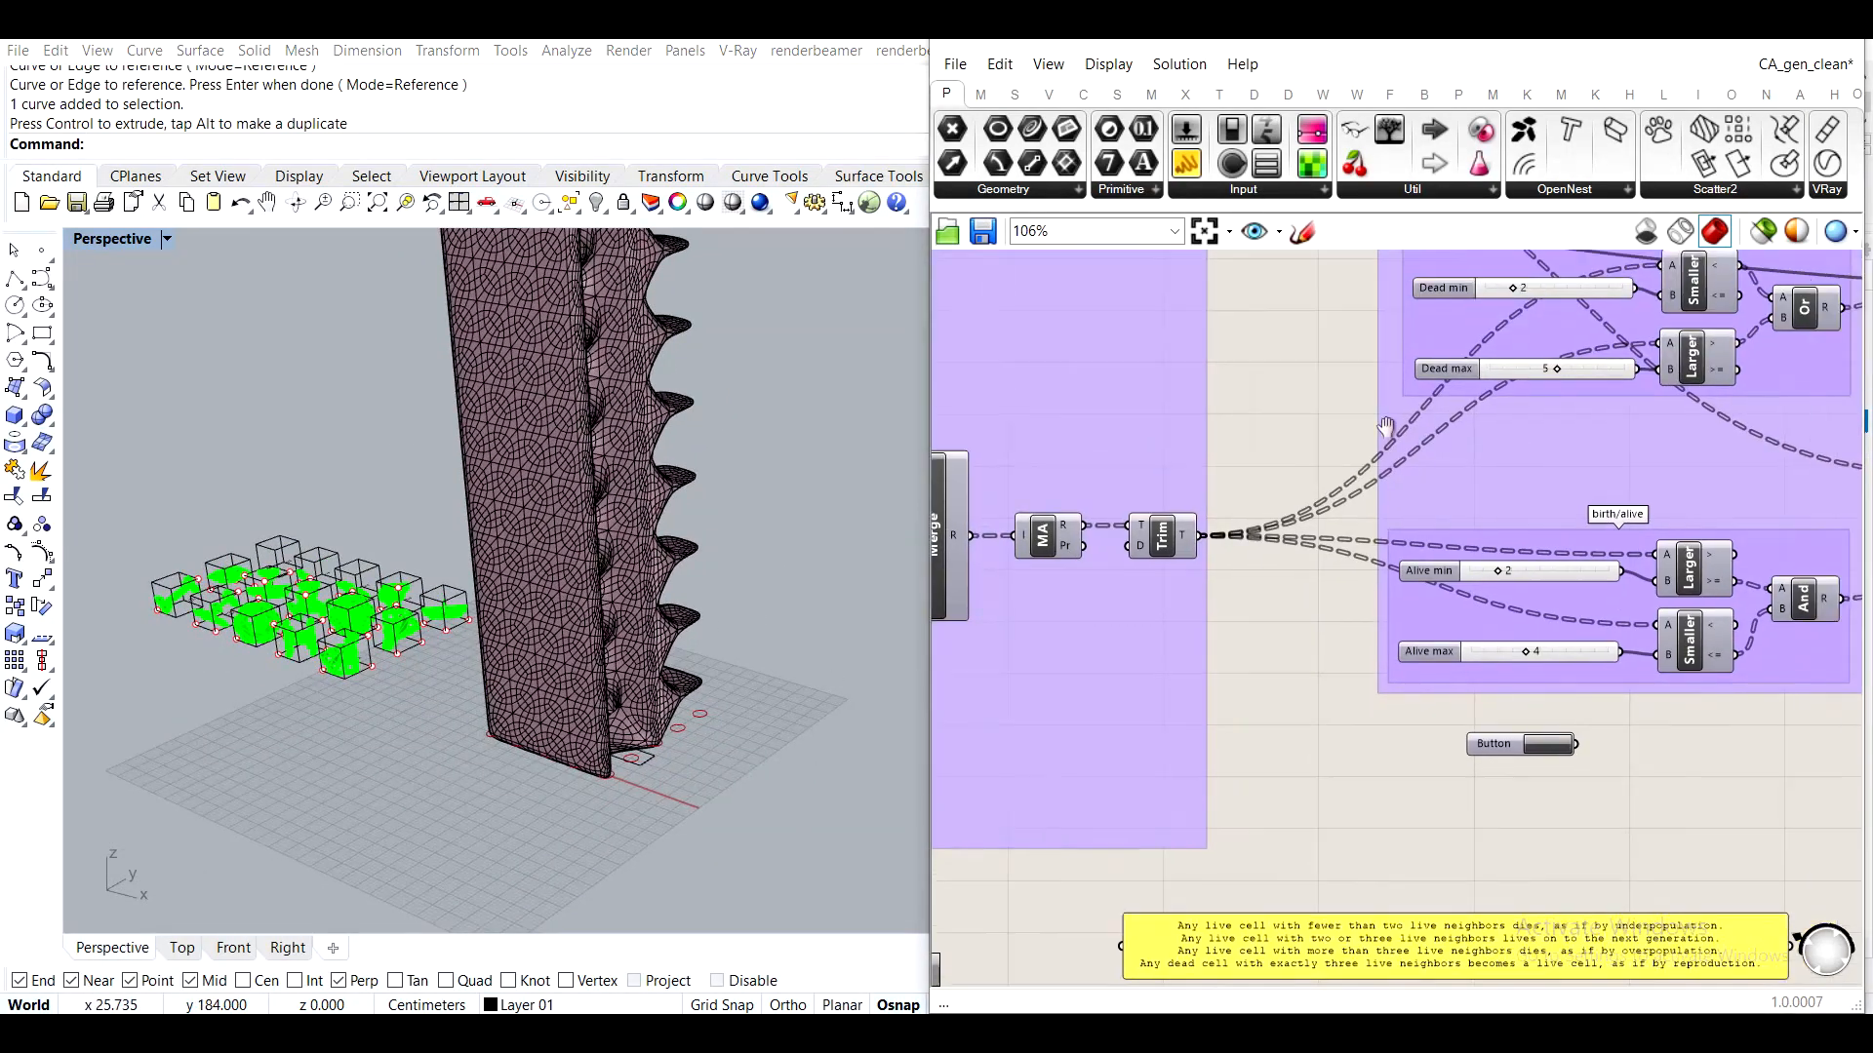
scroll(1346, 408, down, 3)
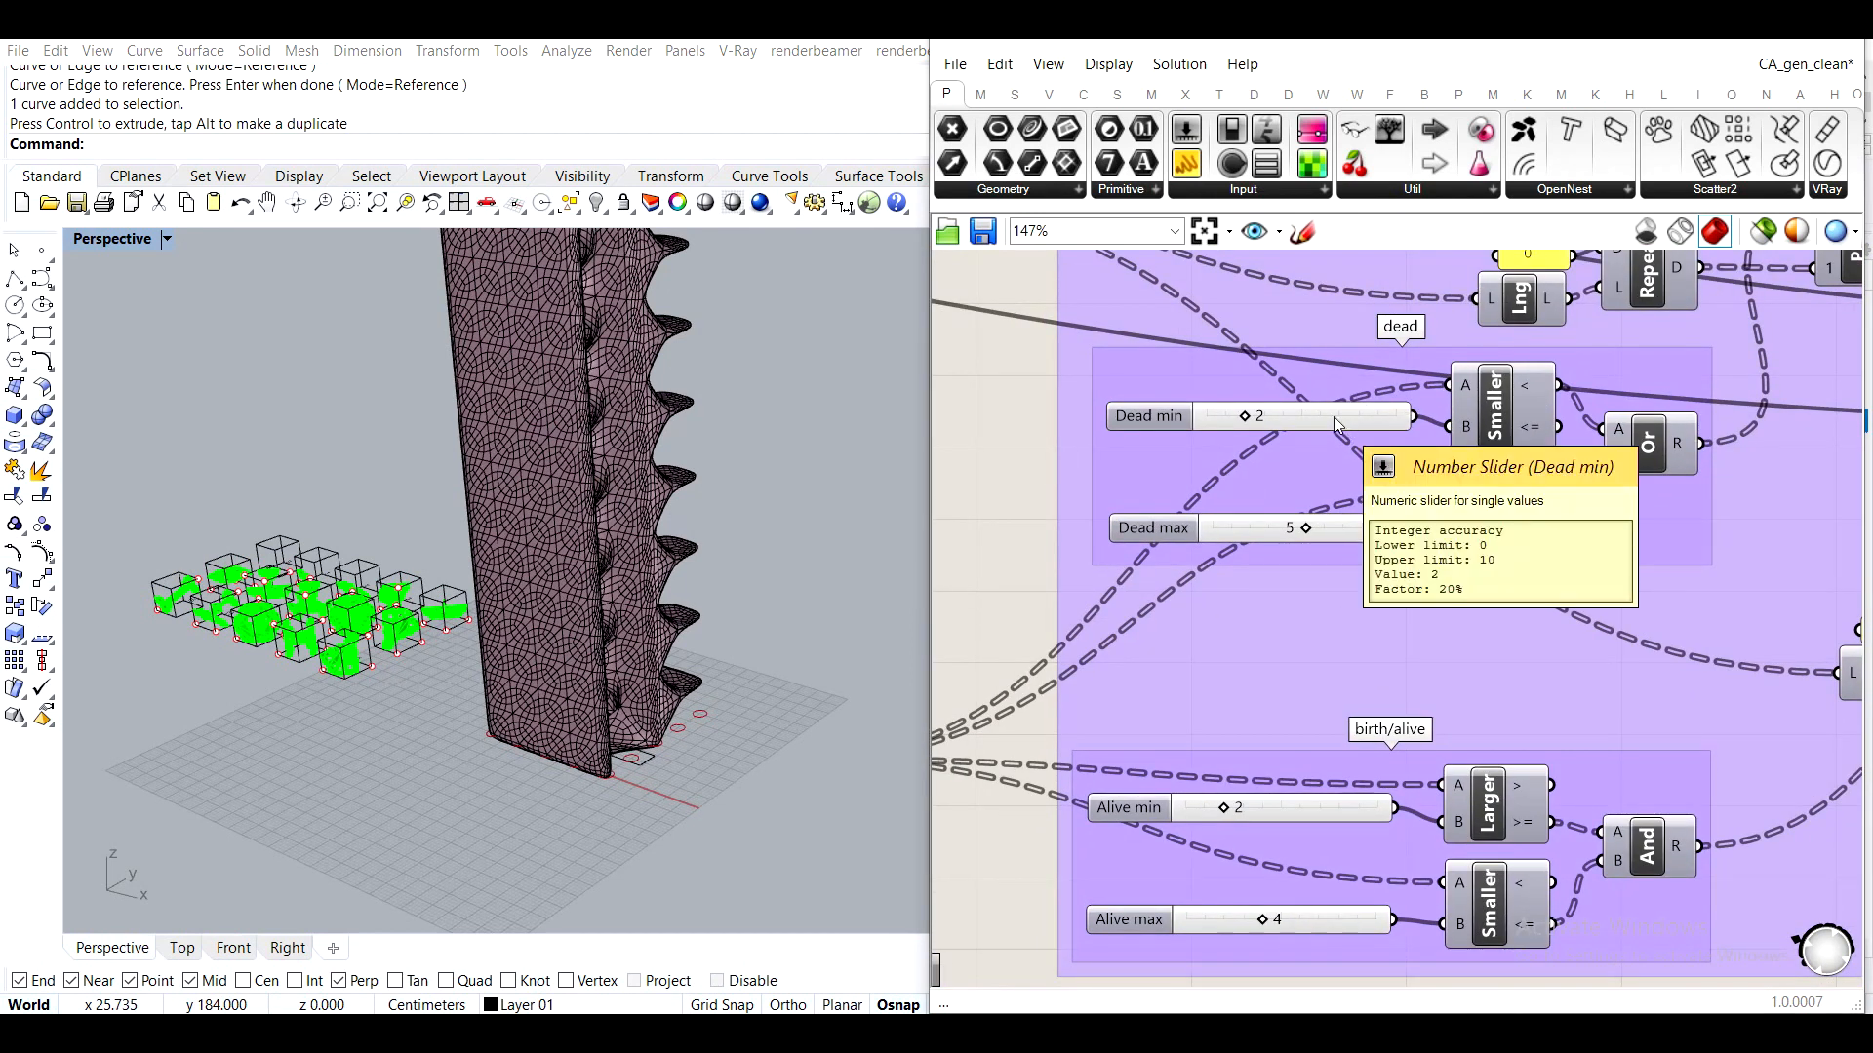
click(1185, 414)
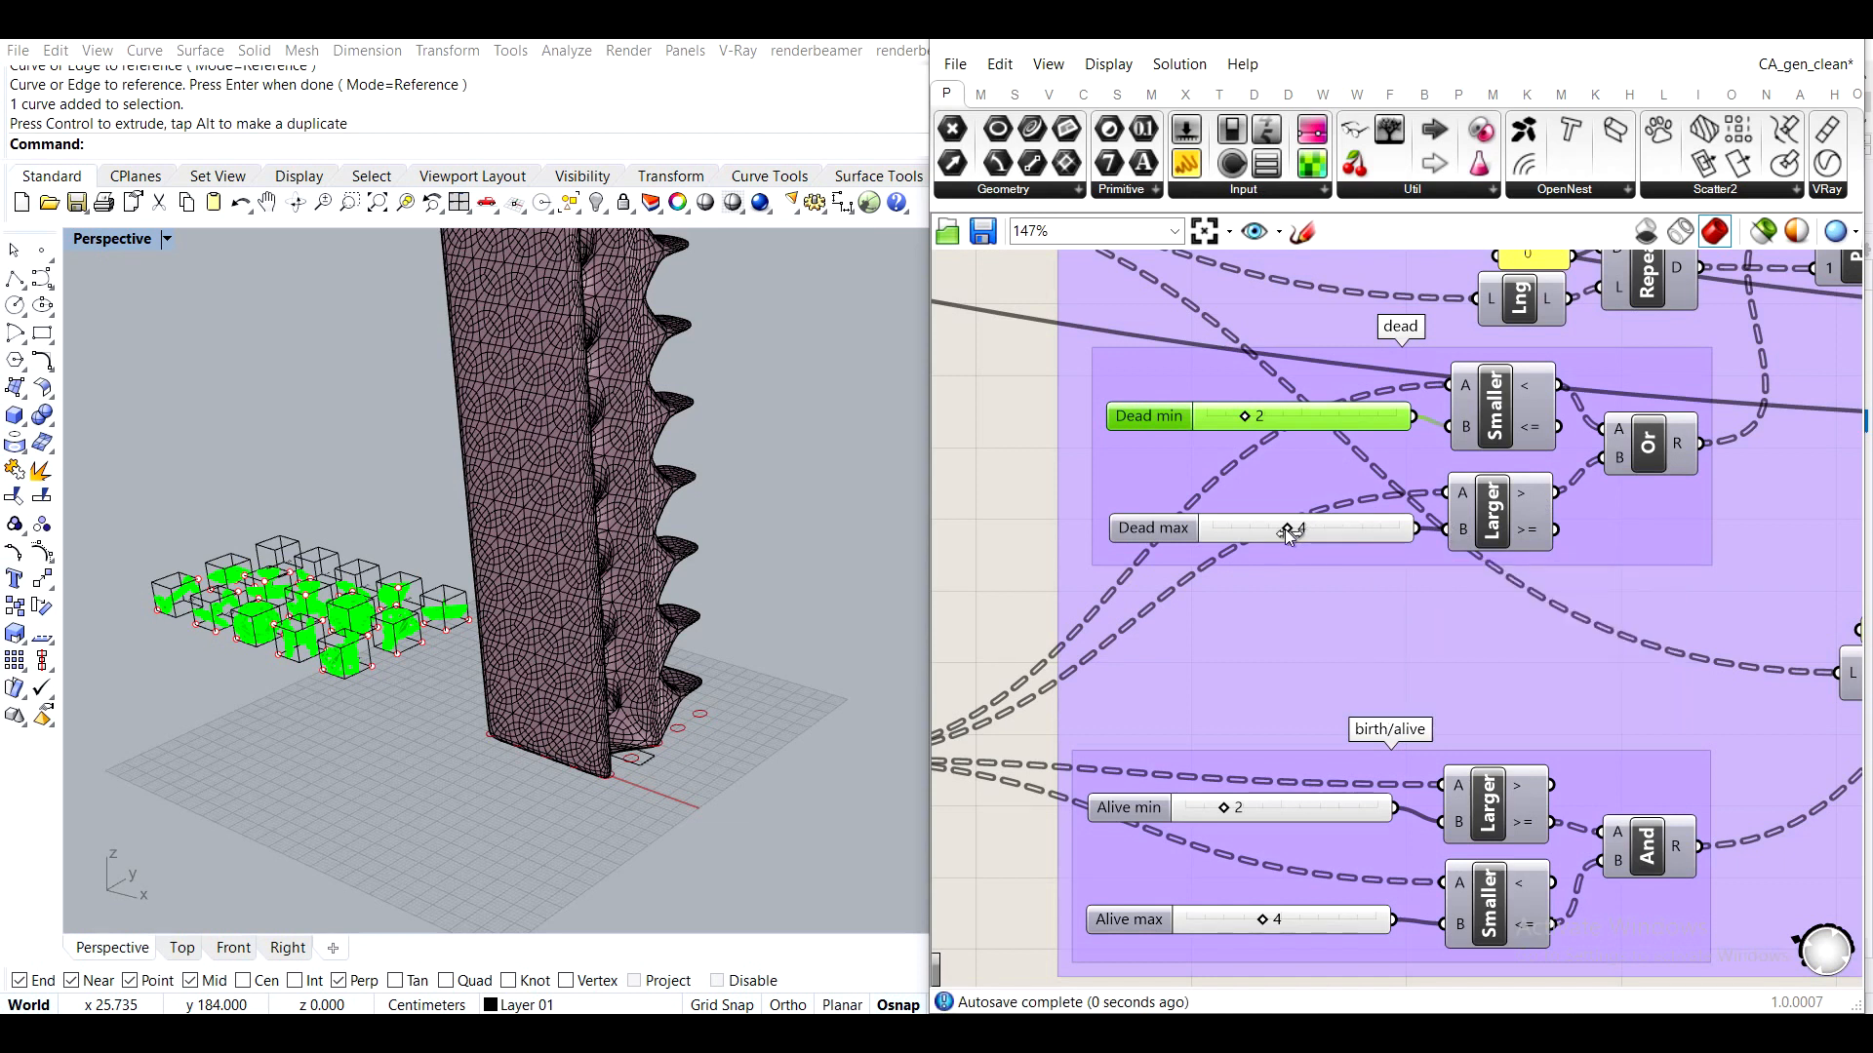
scroll(1479, 541, down, 5)
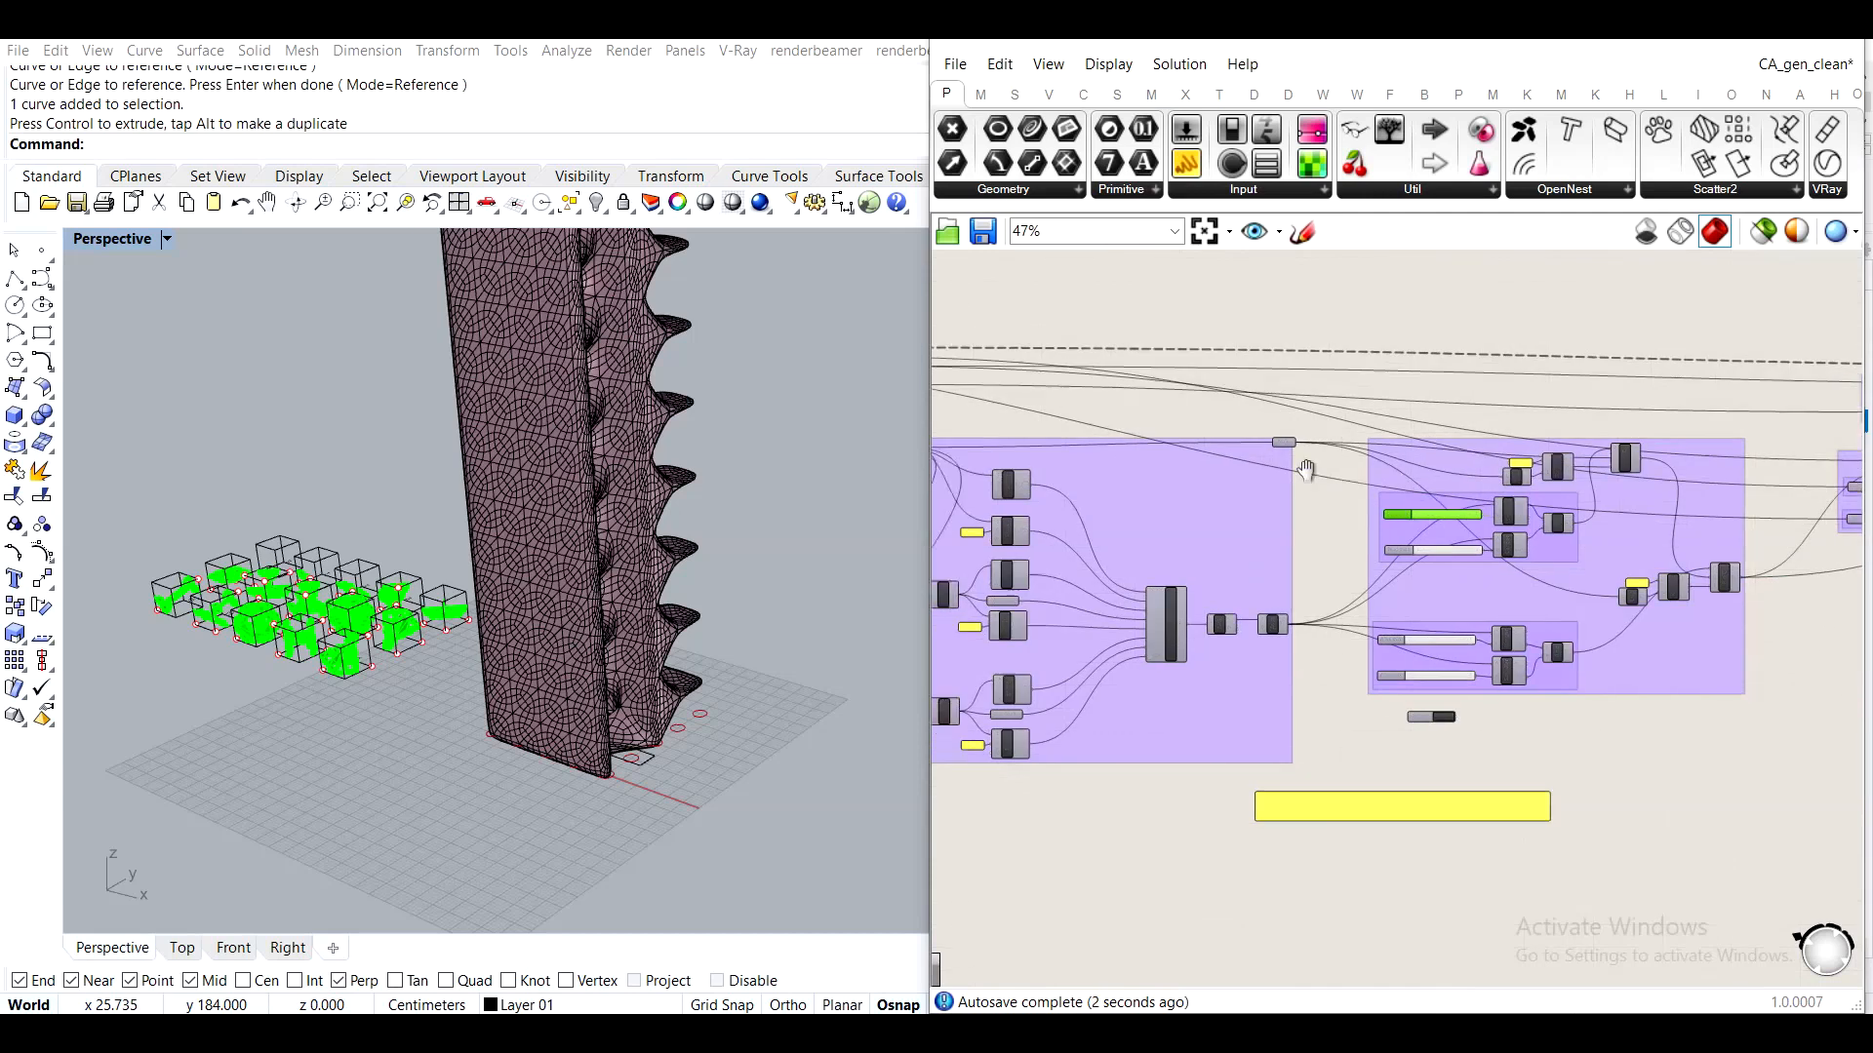
right_drag(1306, 471, 1648, 539)
scroll(1067, 433, up, 2)
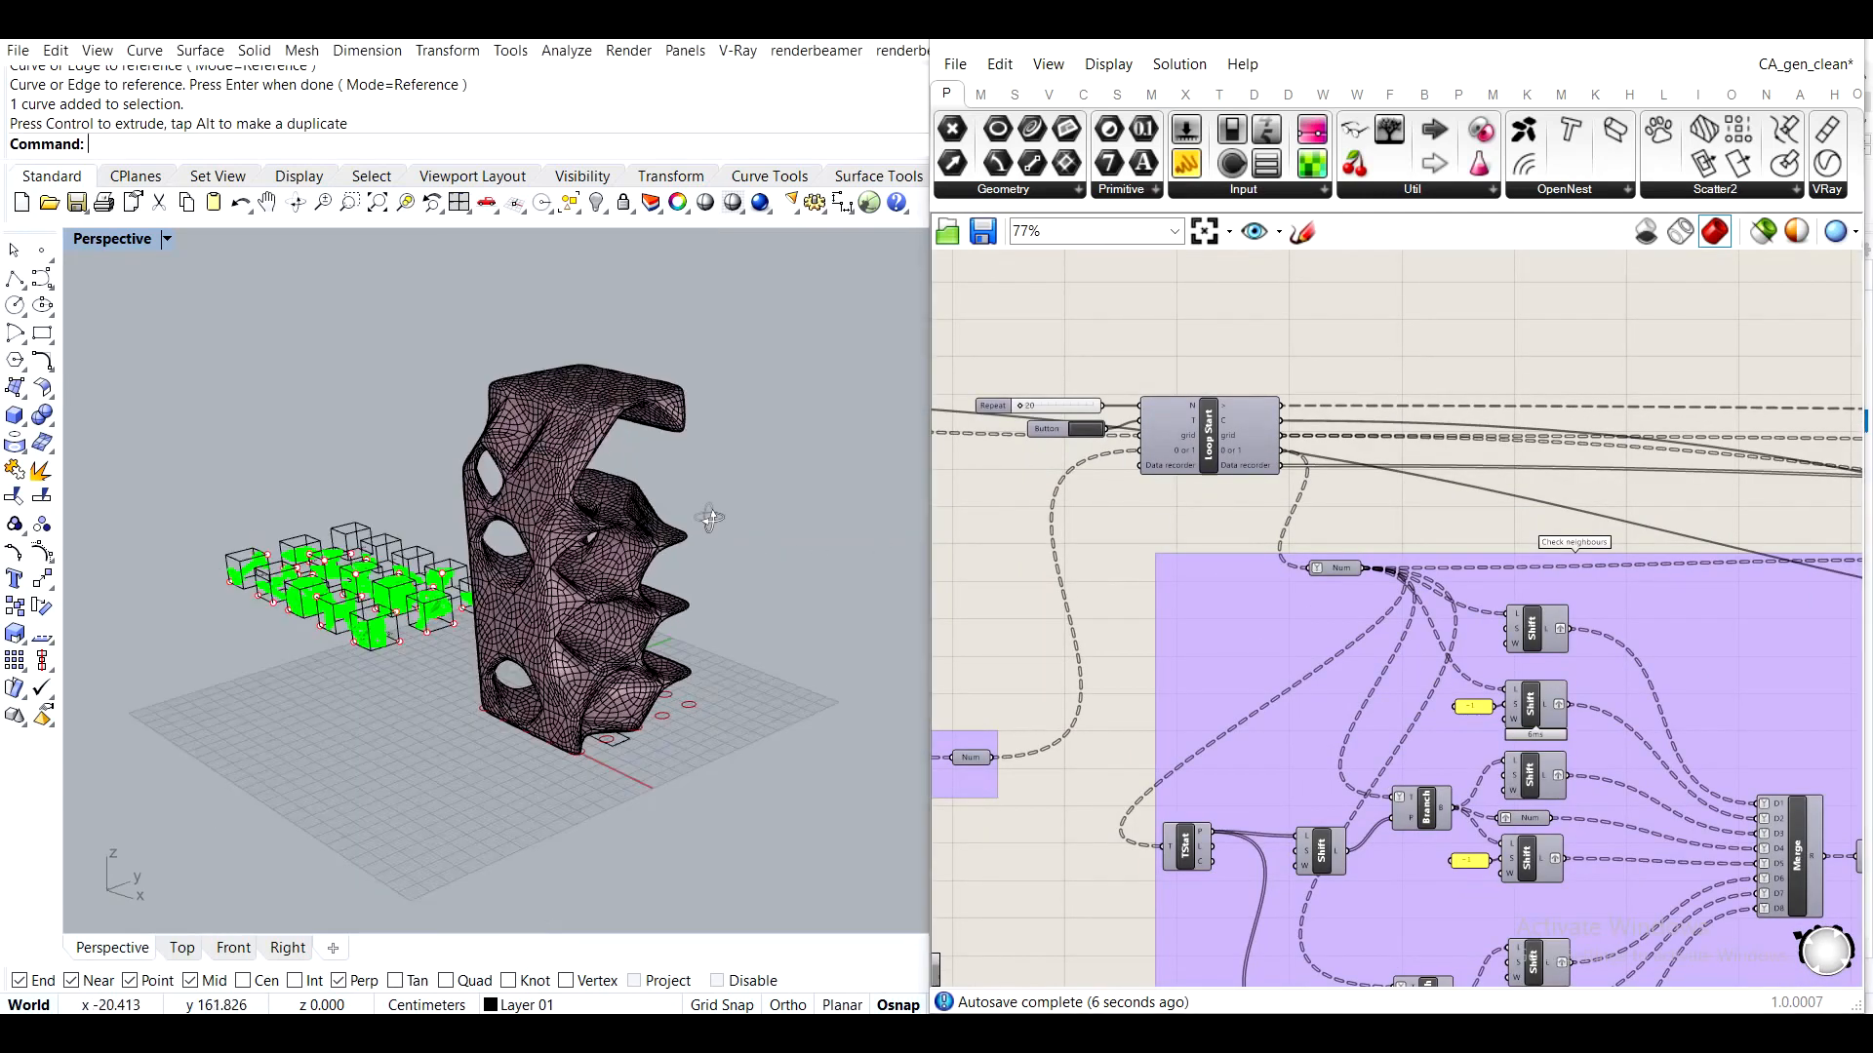
Set the birth/alive group's Alive min slider to 1 and rerun the loop
right_drag(1462, 508, 993, 344)
scroll(1266, 655, up, 8)
right_drag(1259, 543, 1250, 788)
scroll(1267, 606, down, 3)
right_drag(1244, 616, 1232, 591)
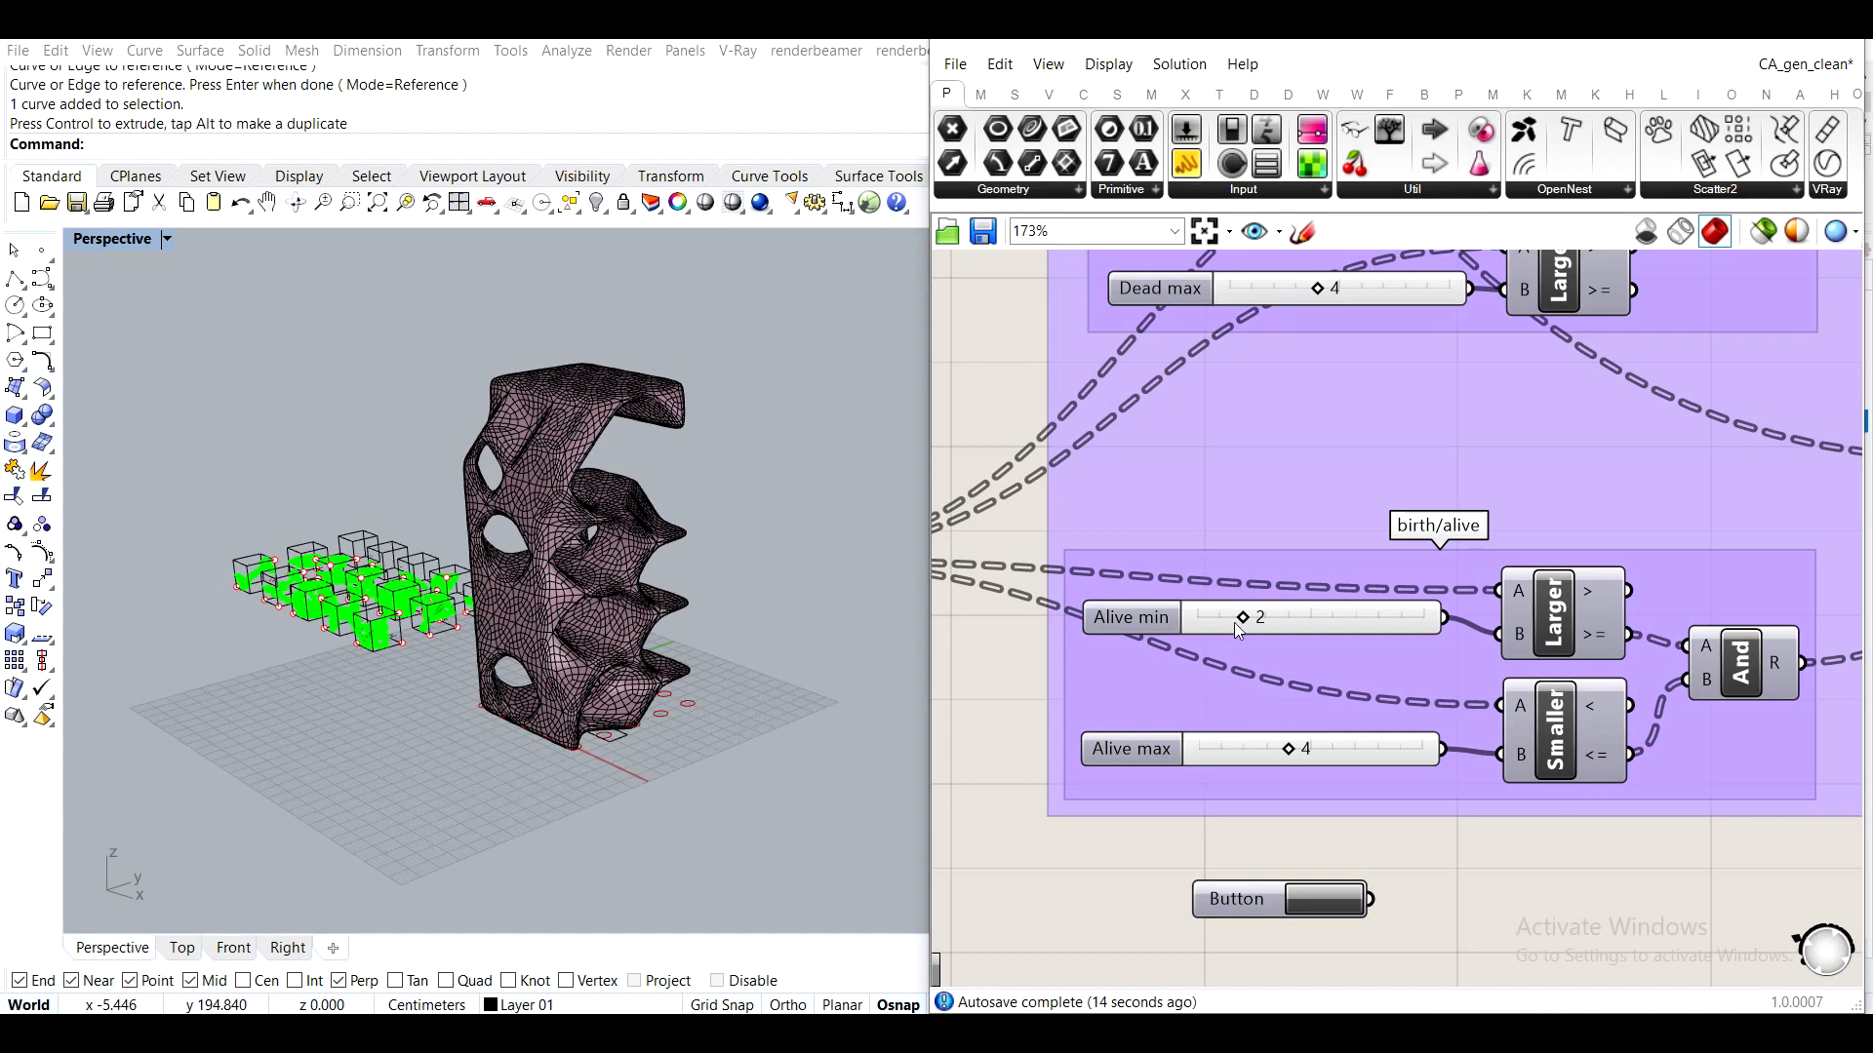
mouse_move(1243, 622)
mouse_down()
mouse_move(1201, 628)
mouse_move(1219, 630)
mouse_up()
scroll(1253, 605, down, 3)
right_drag(1114, 522, 1518, 636)
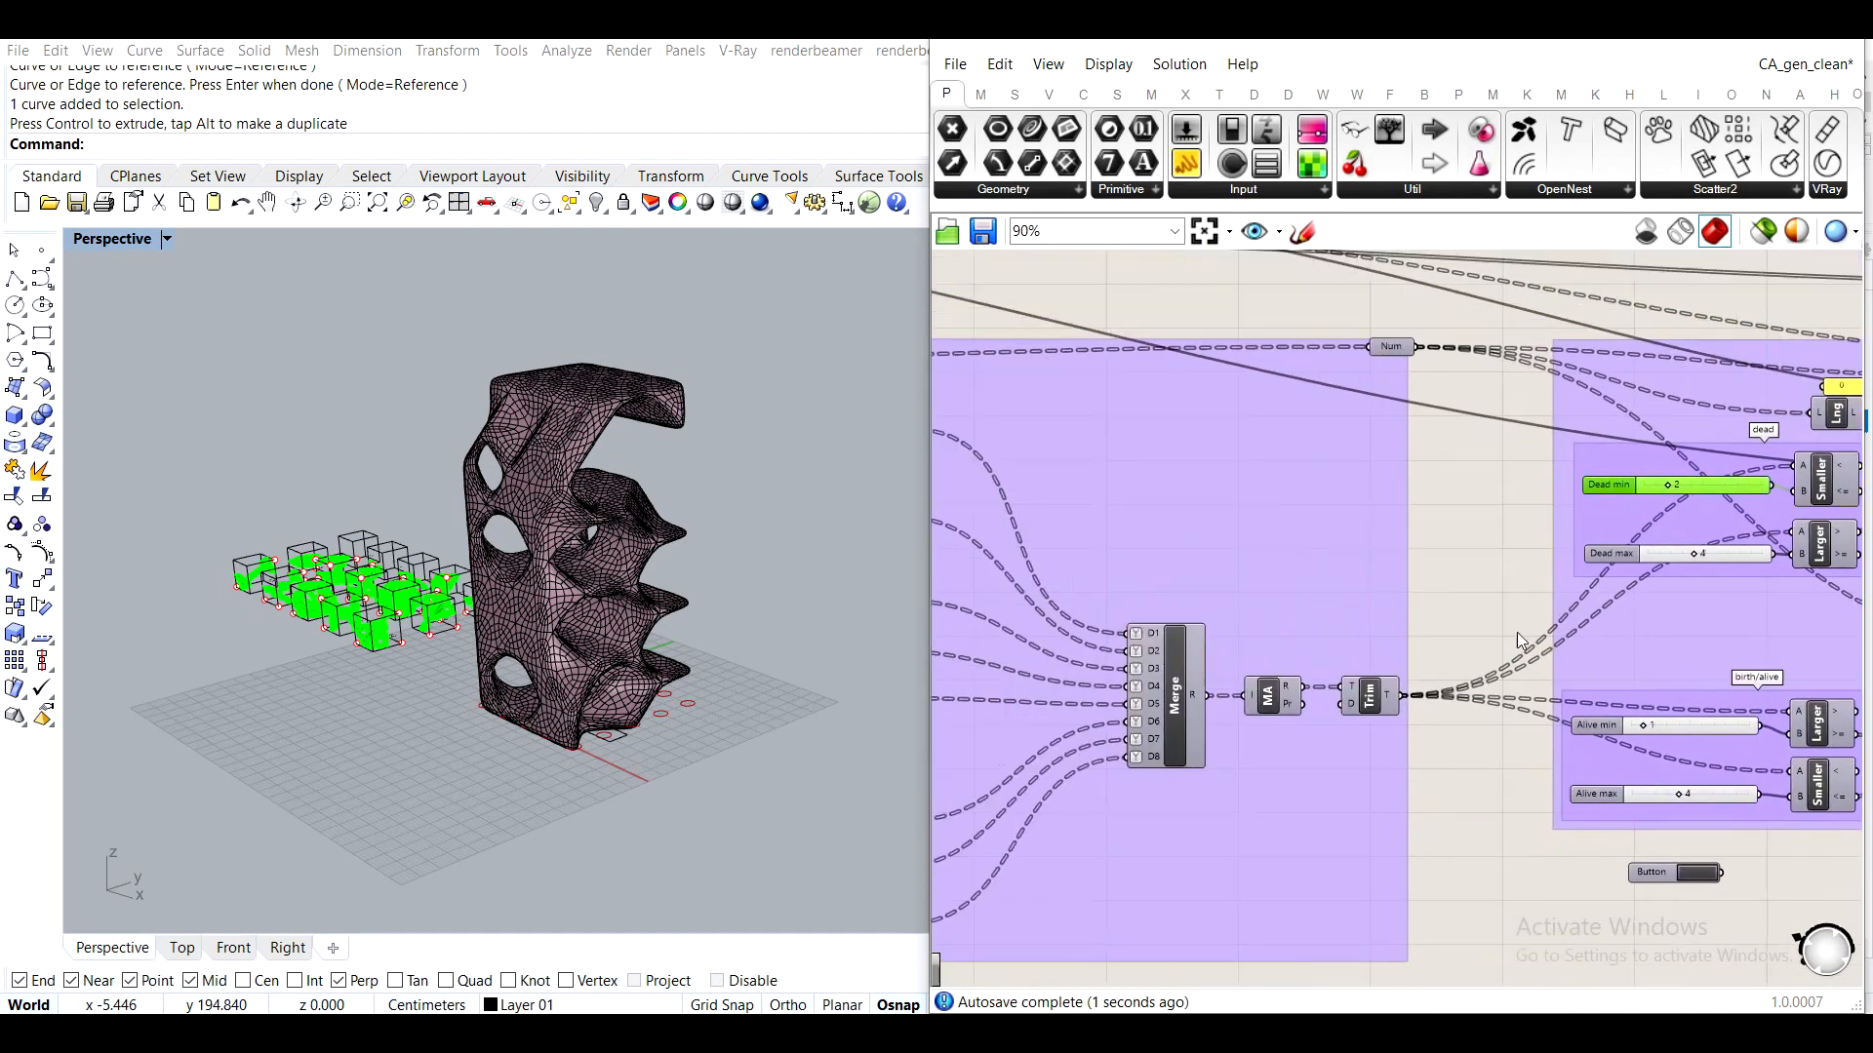
scroll(1414, 599, down, 3)
right_drag(1136, 480, 1517, 568)
scroll(1083, 462, up, 4)
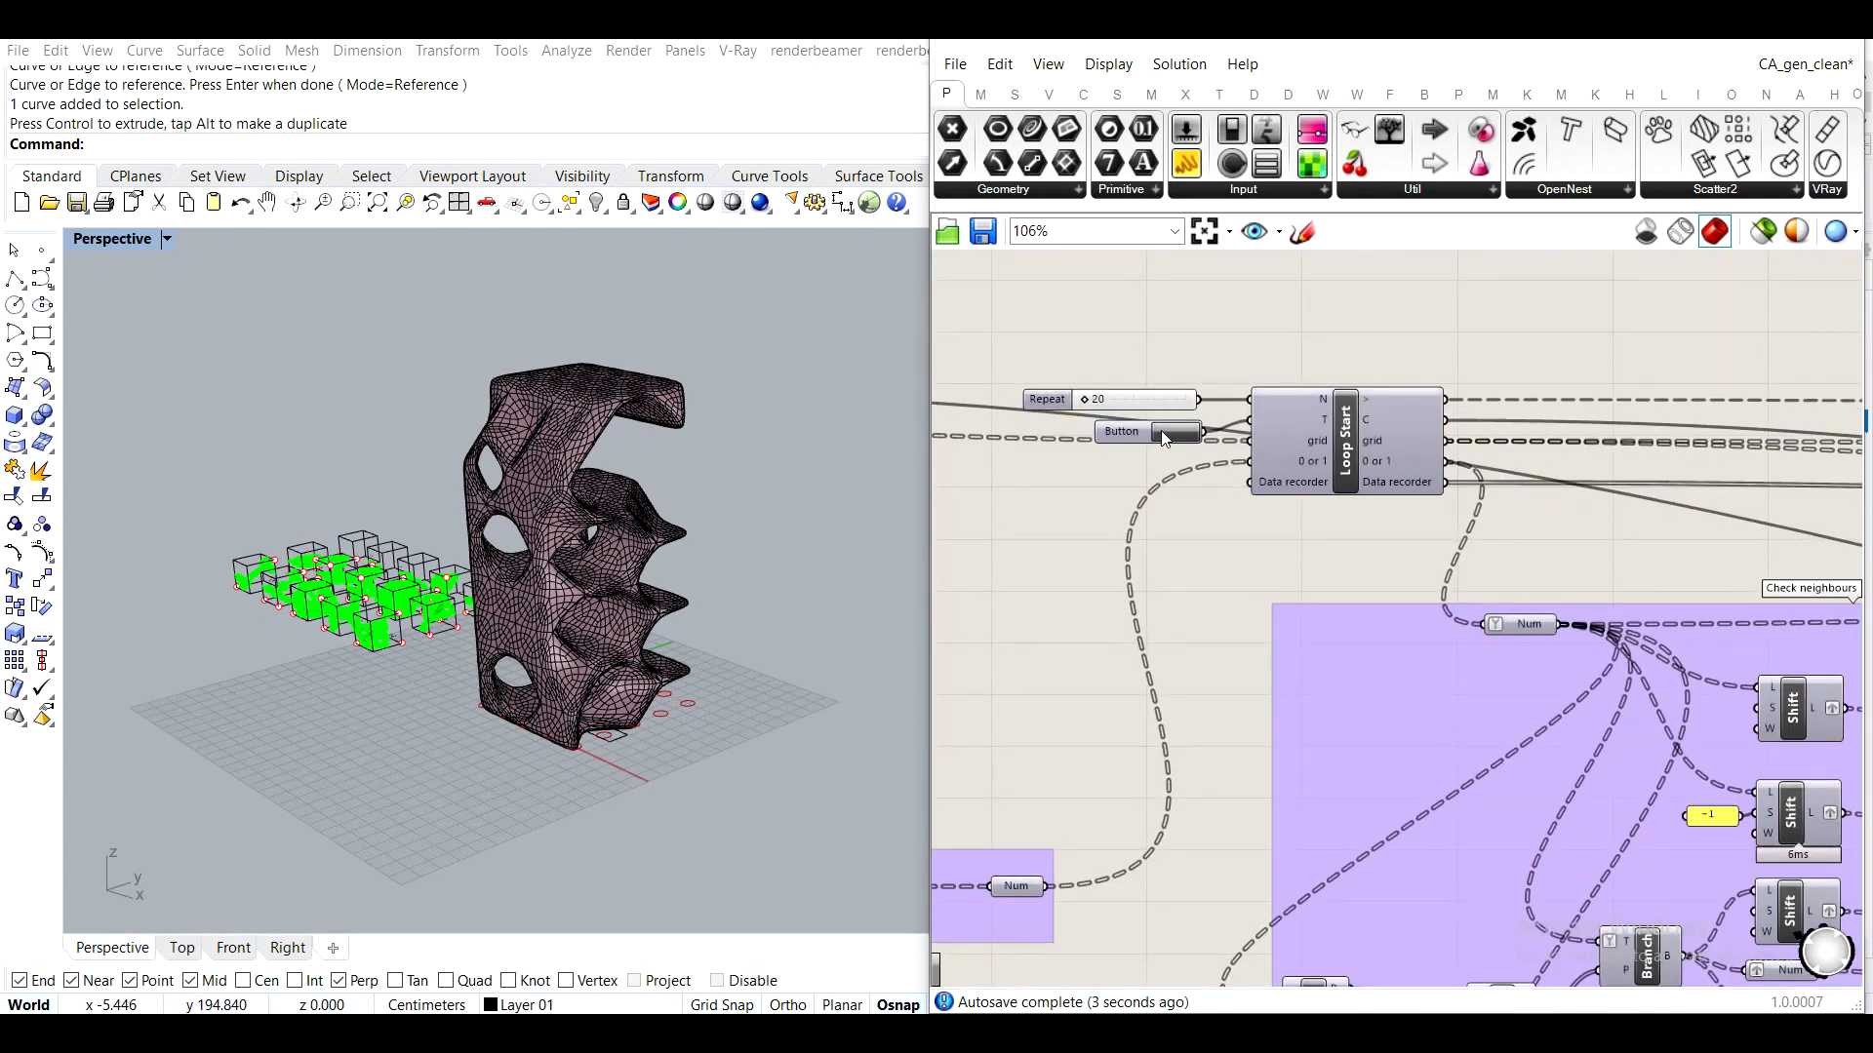
click(1166, 433)
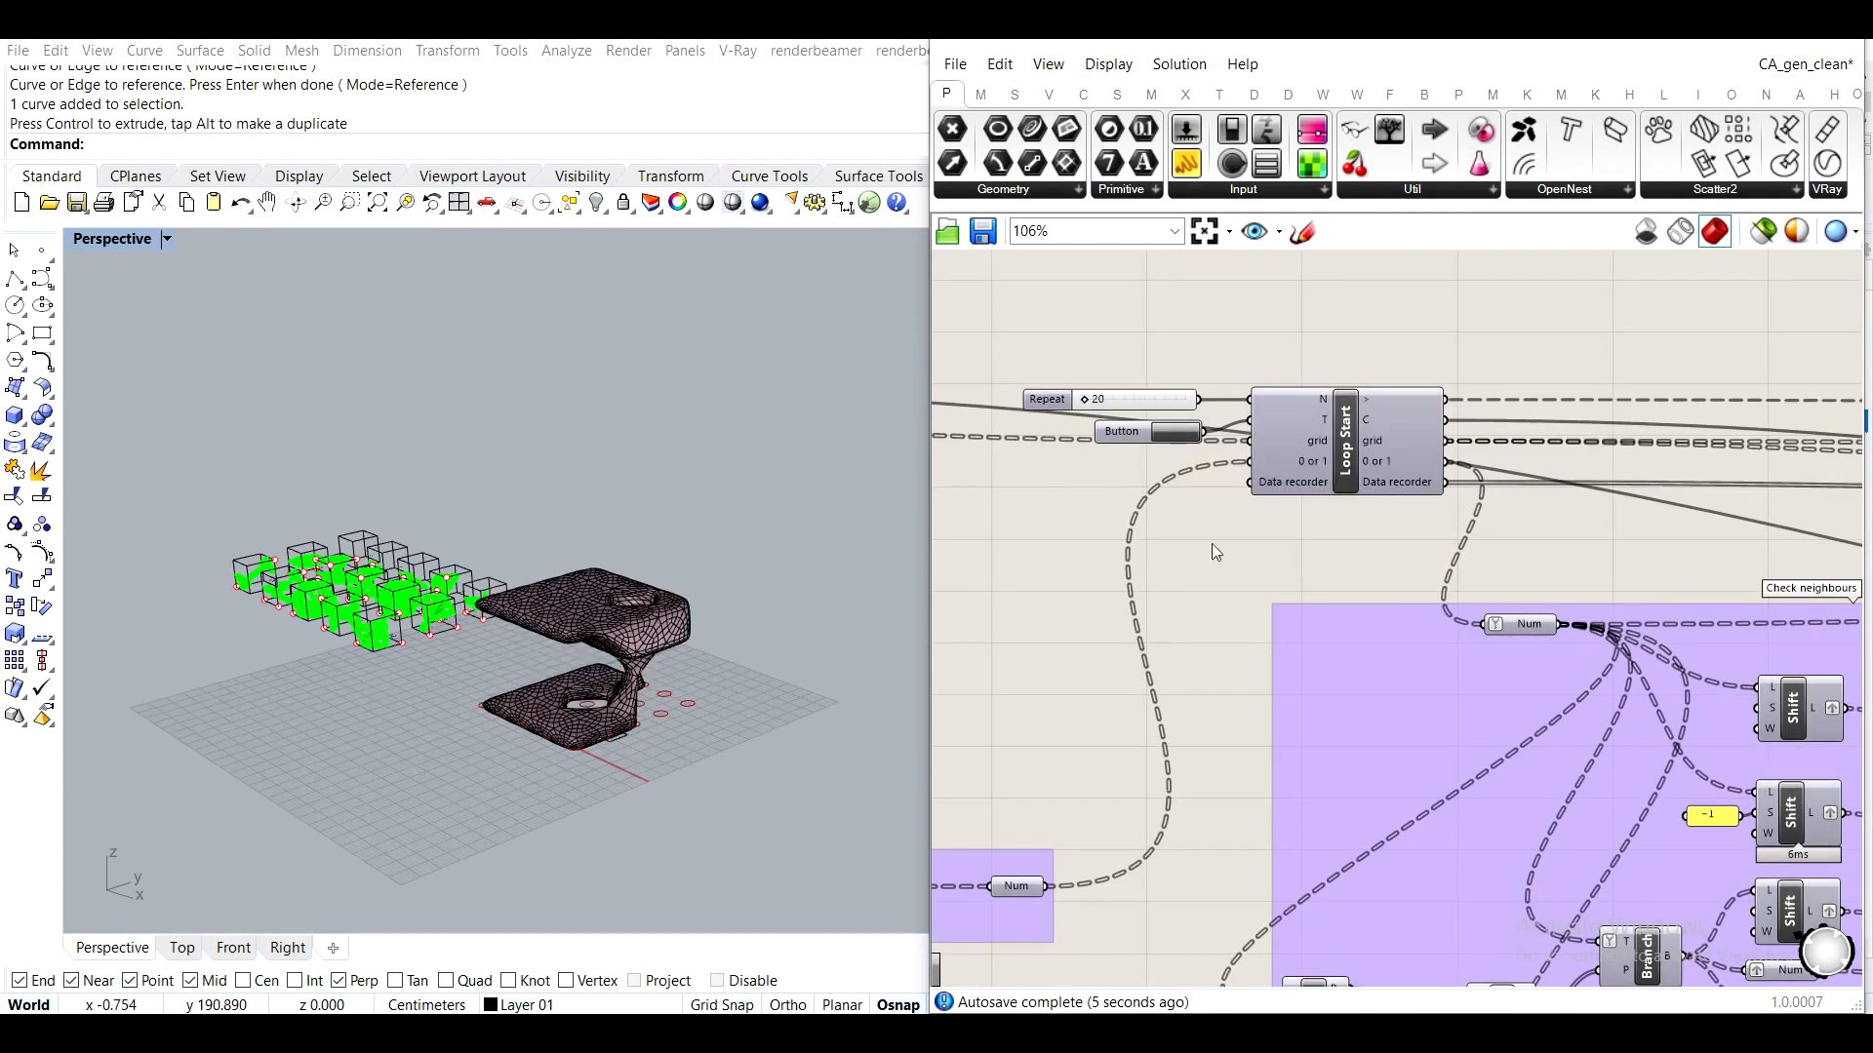
Set Alive min to 2, Dead min to 1 and Dead max to 5, and rerun the loop
right_drag(1503, 569, 1225, 439)
scroll(1283, 453, down, 3)
right_drag(1795, 644, 1336, 471)
scroll(1554, 630, up, 2)
scroll(1406, 531, up, 4)
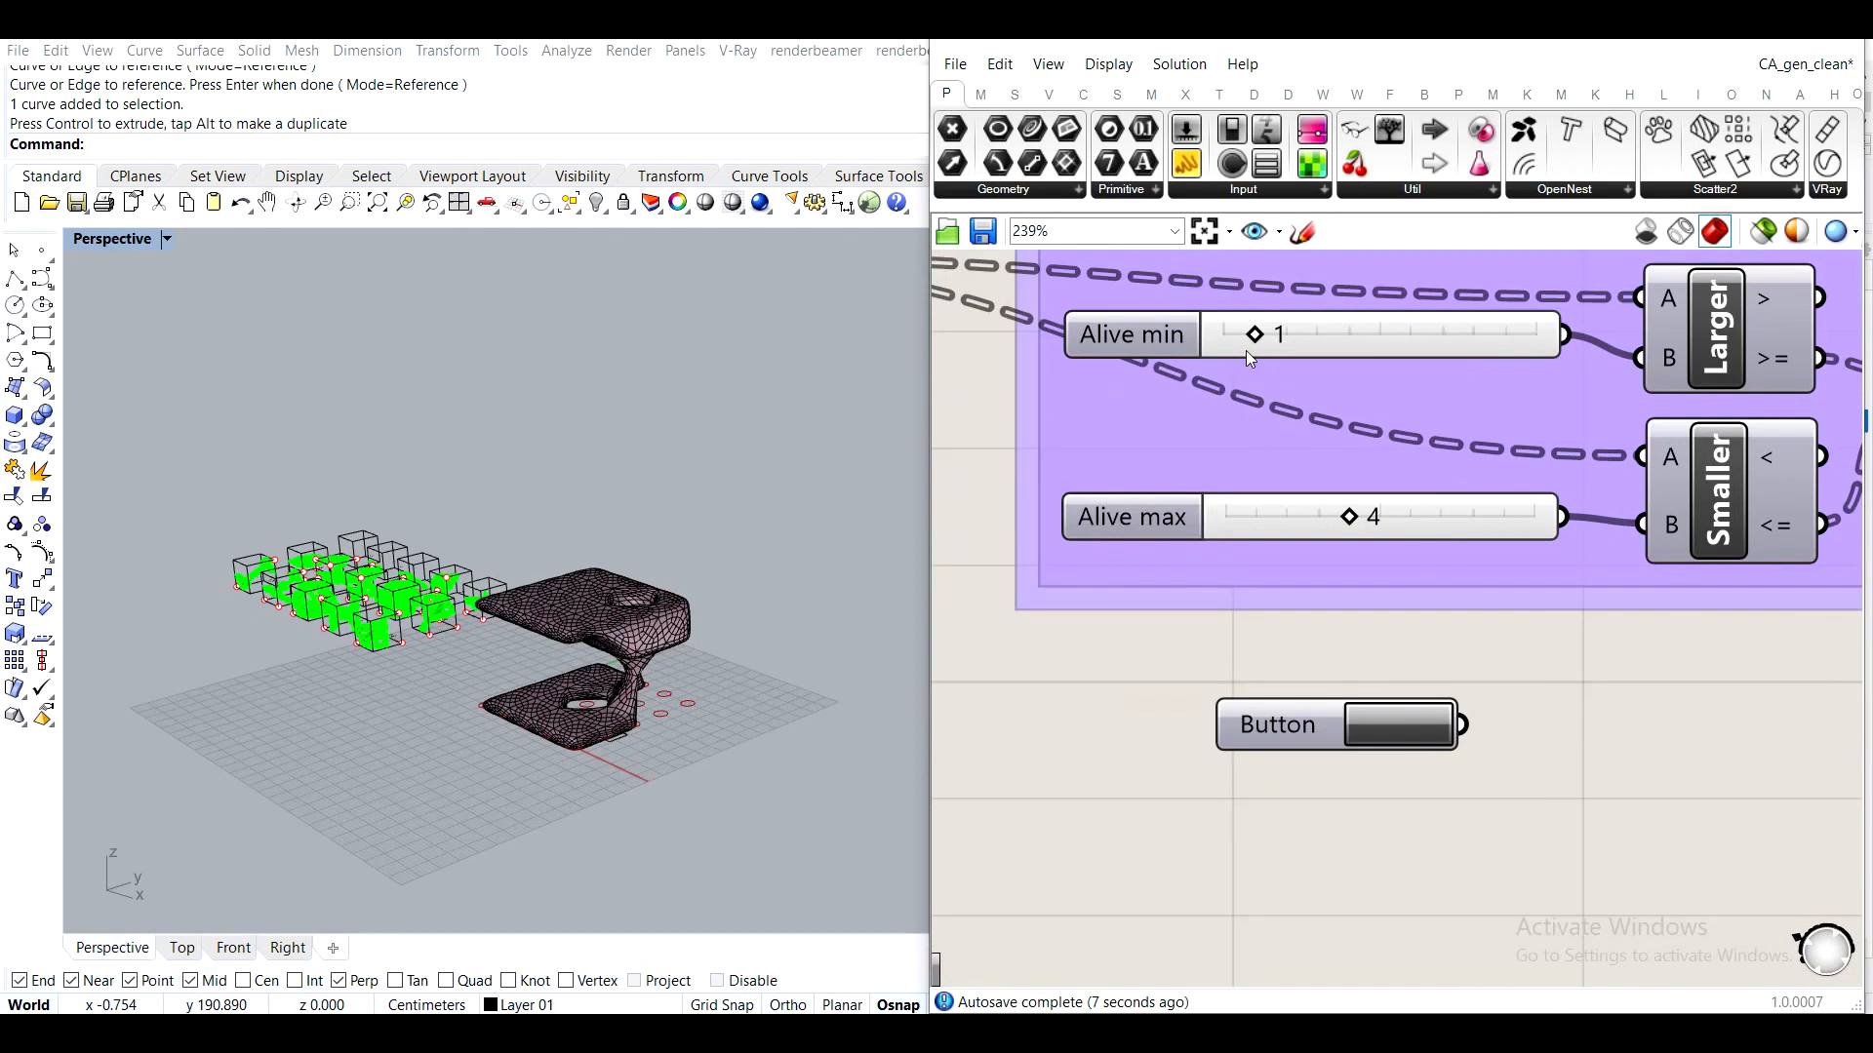
right_drag(1490, 351, 1465, 720)
right_drag(1336, 424, 1403, 764)
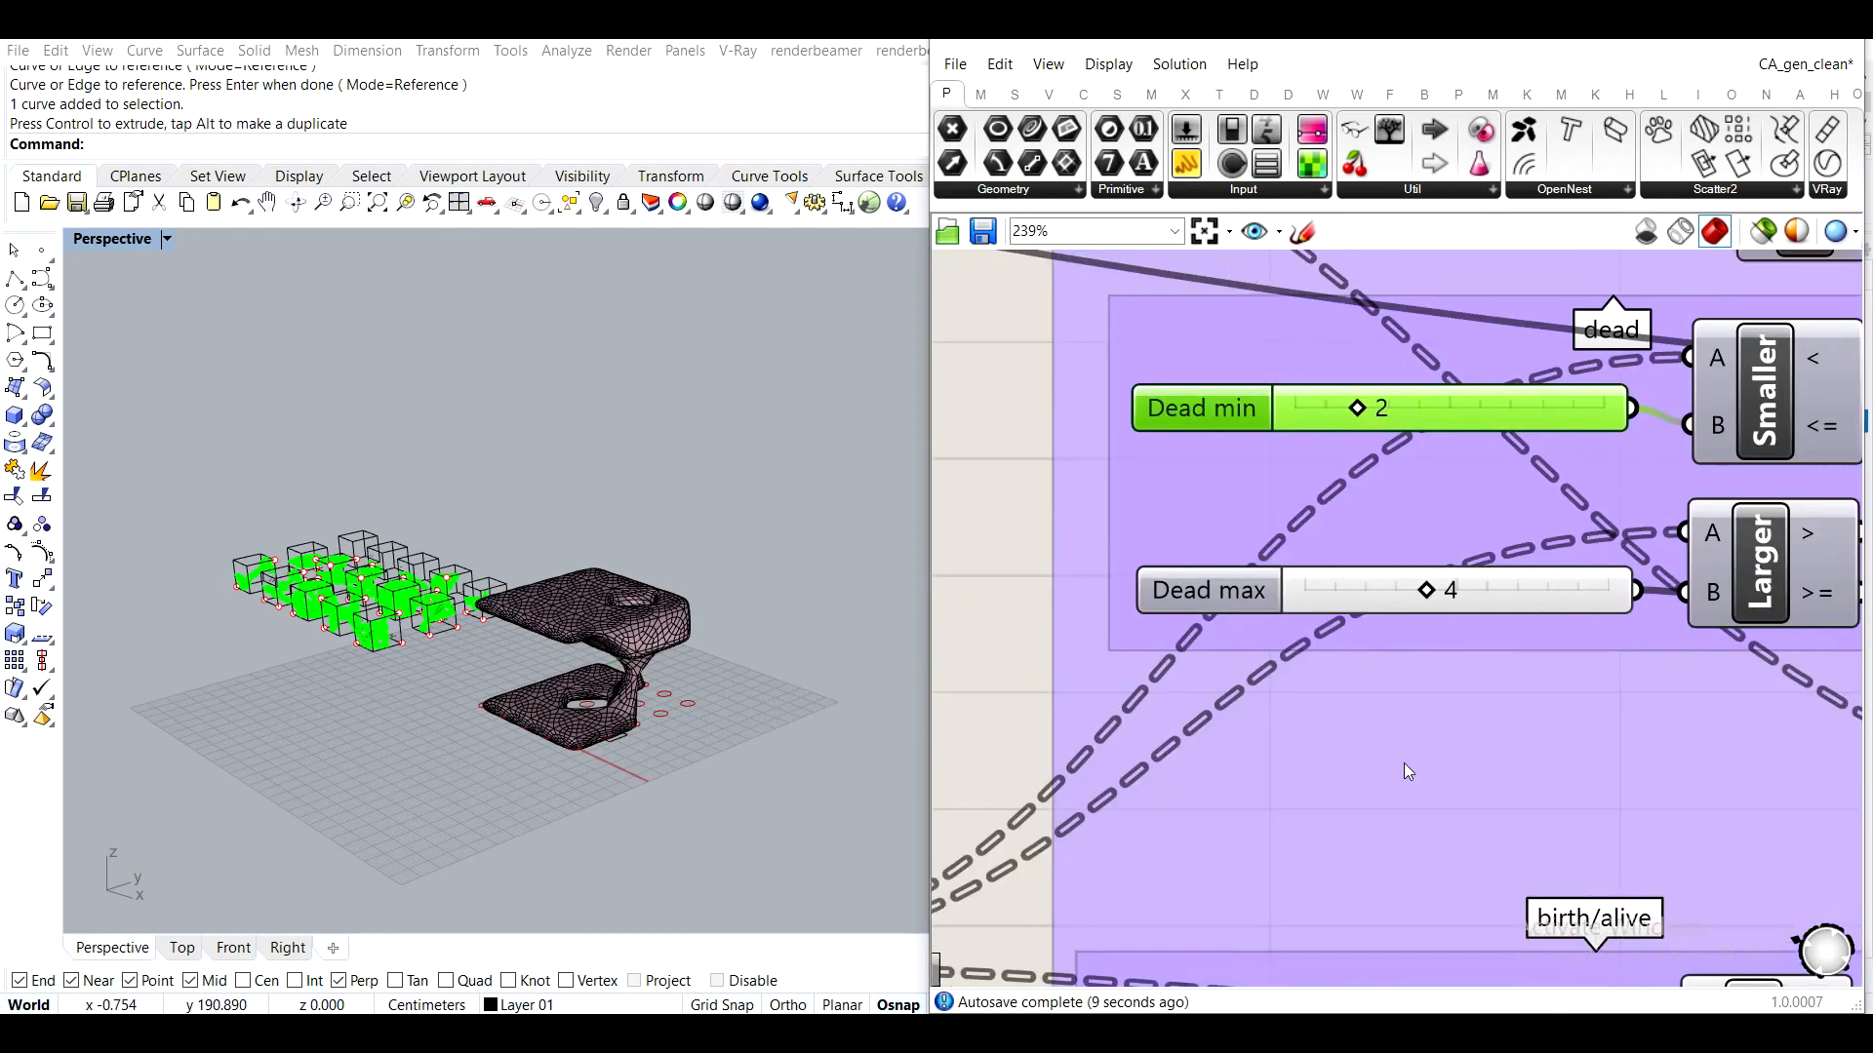
right_drag(1466, 577, 1313, 624)
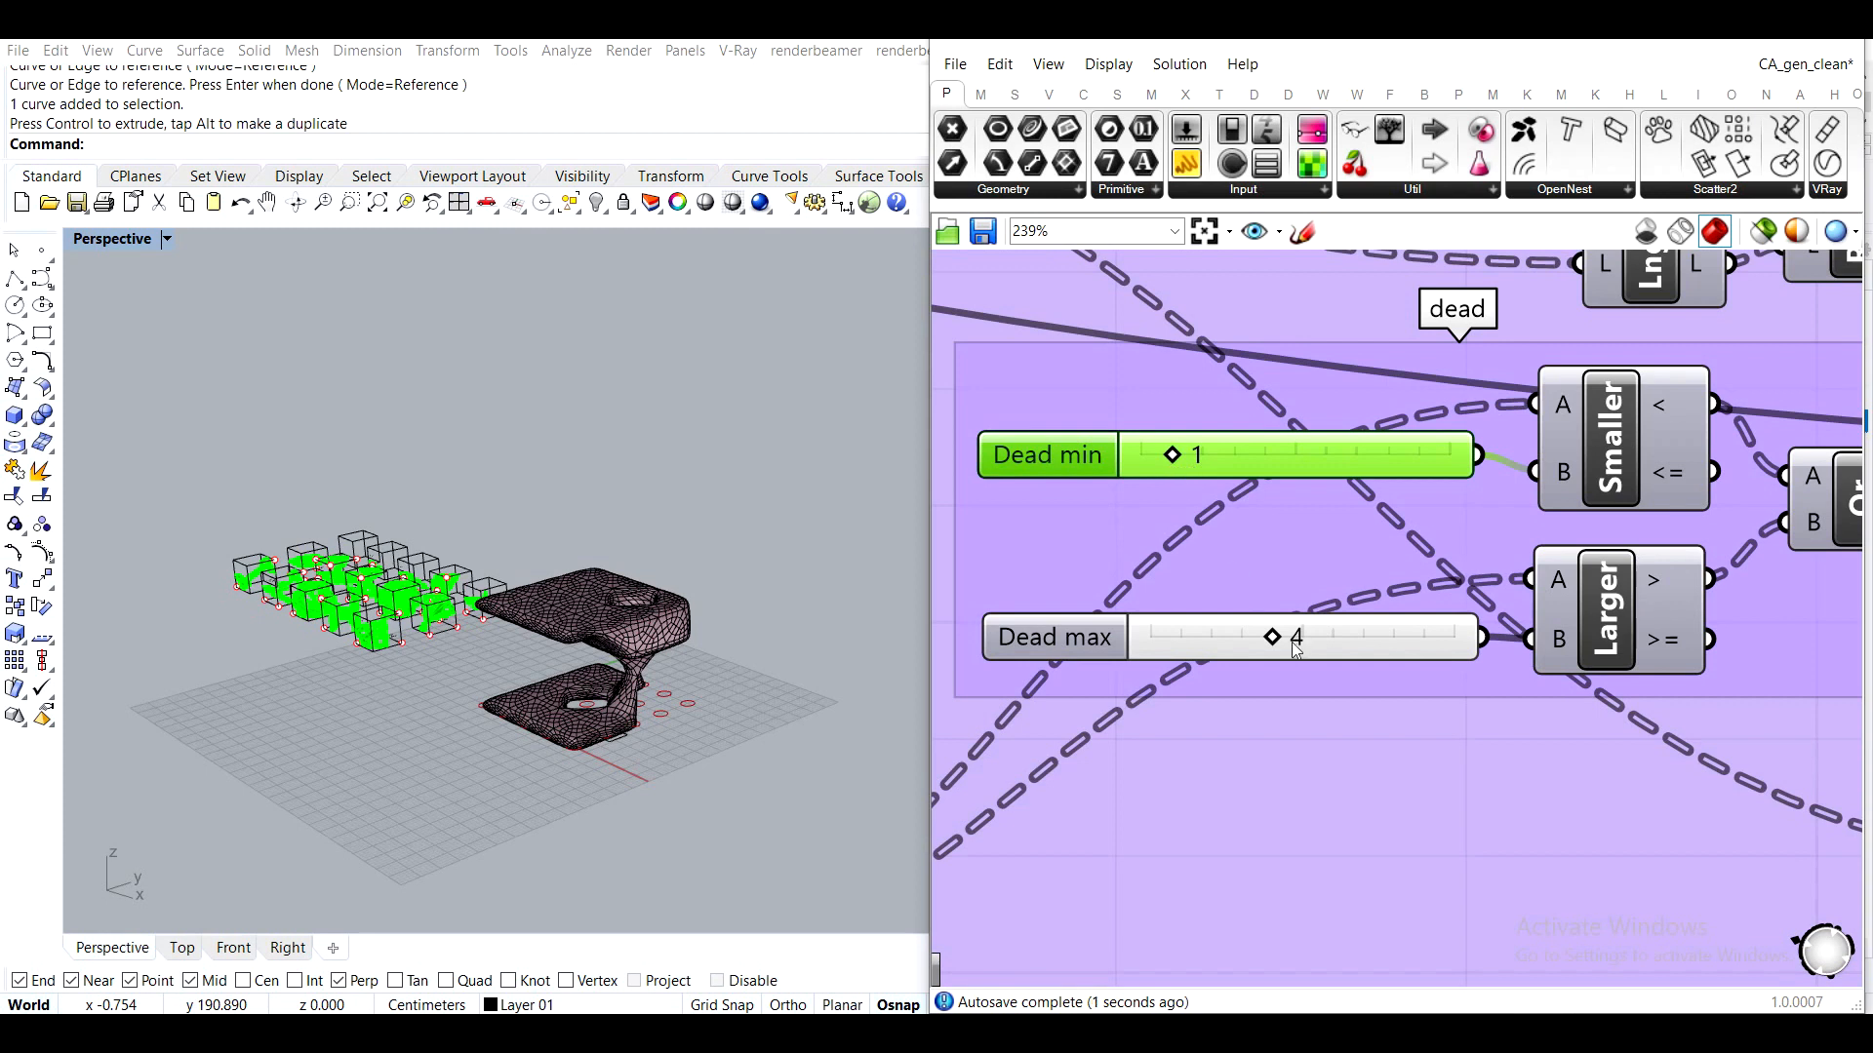
scroll(1307, 644, down, 6)
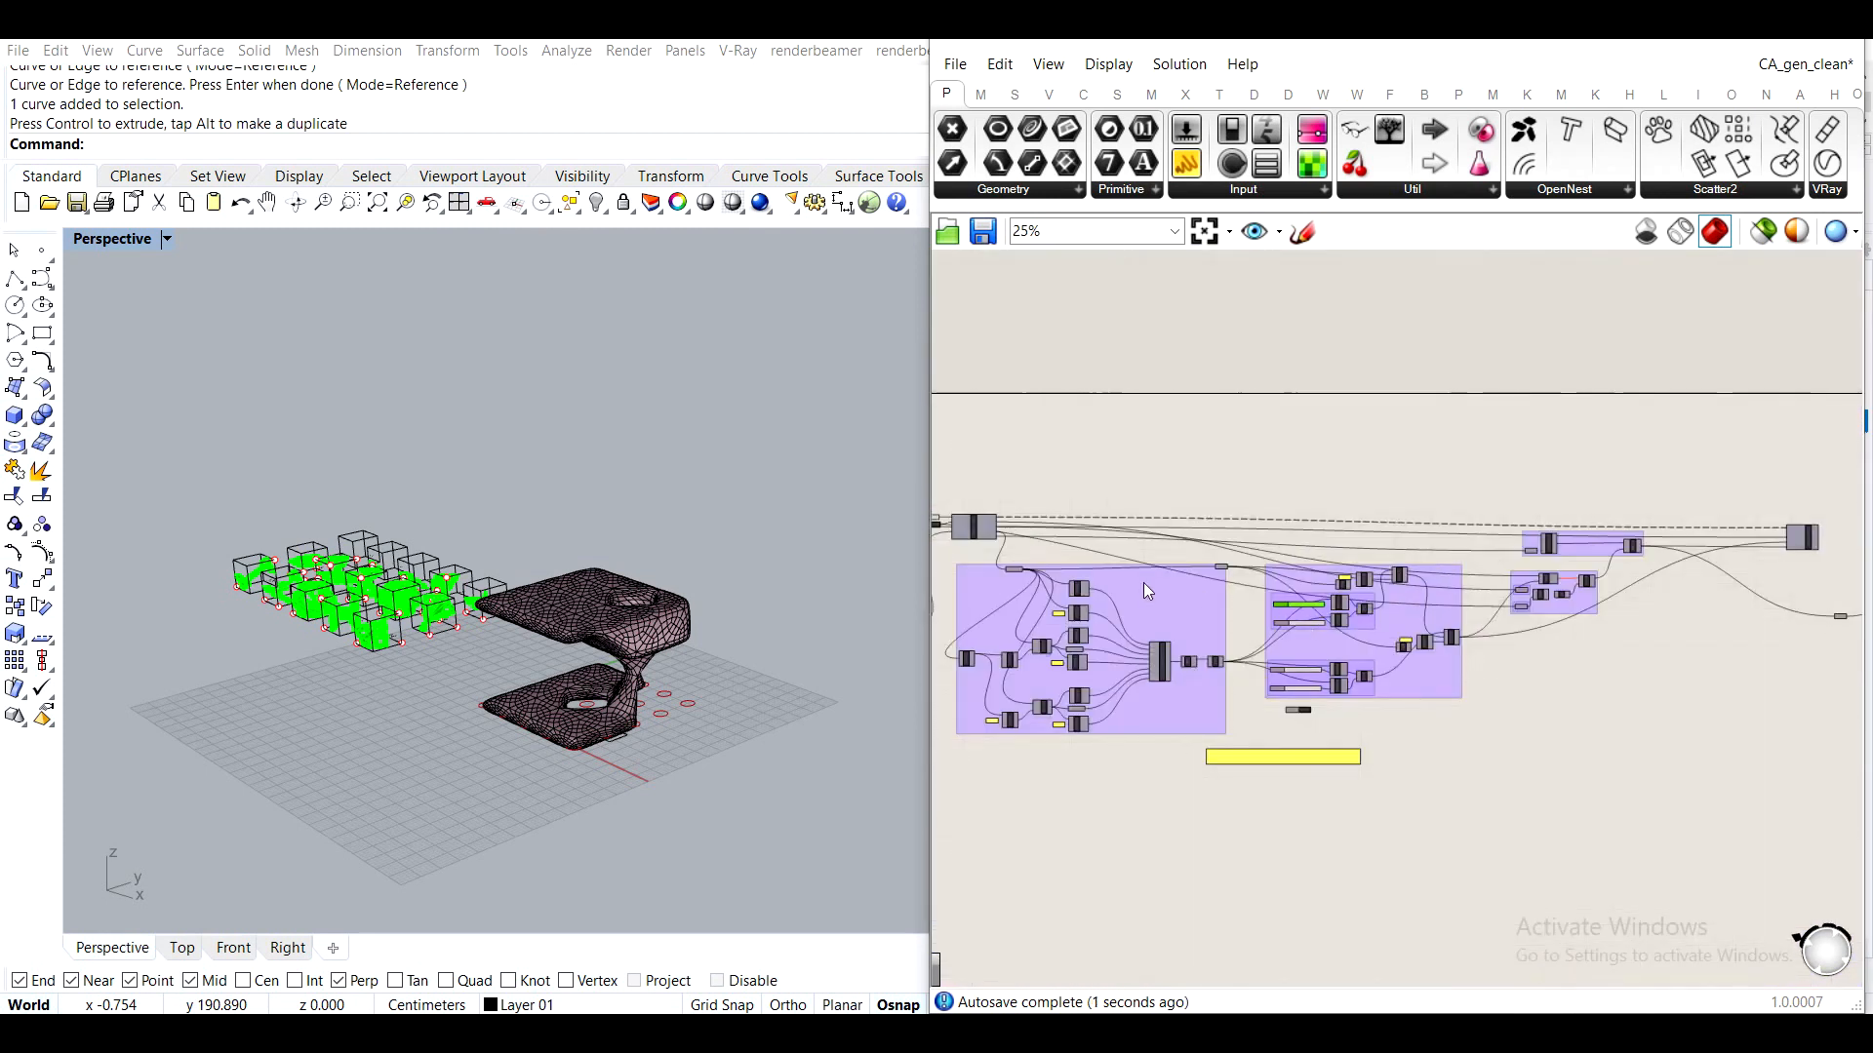
scroll(1143, 583, up, 5)
click(1473, 541)
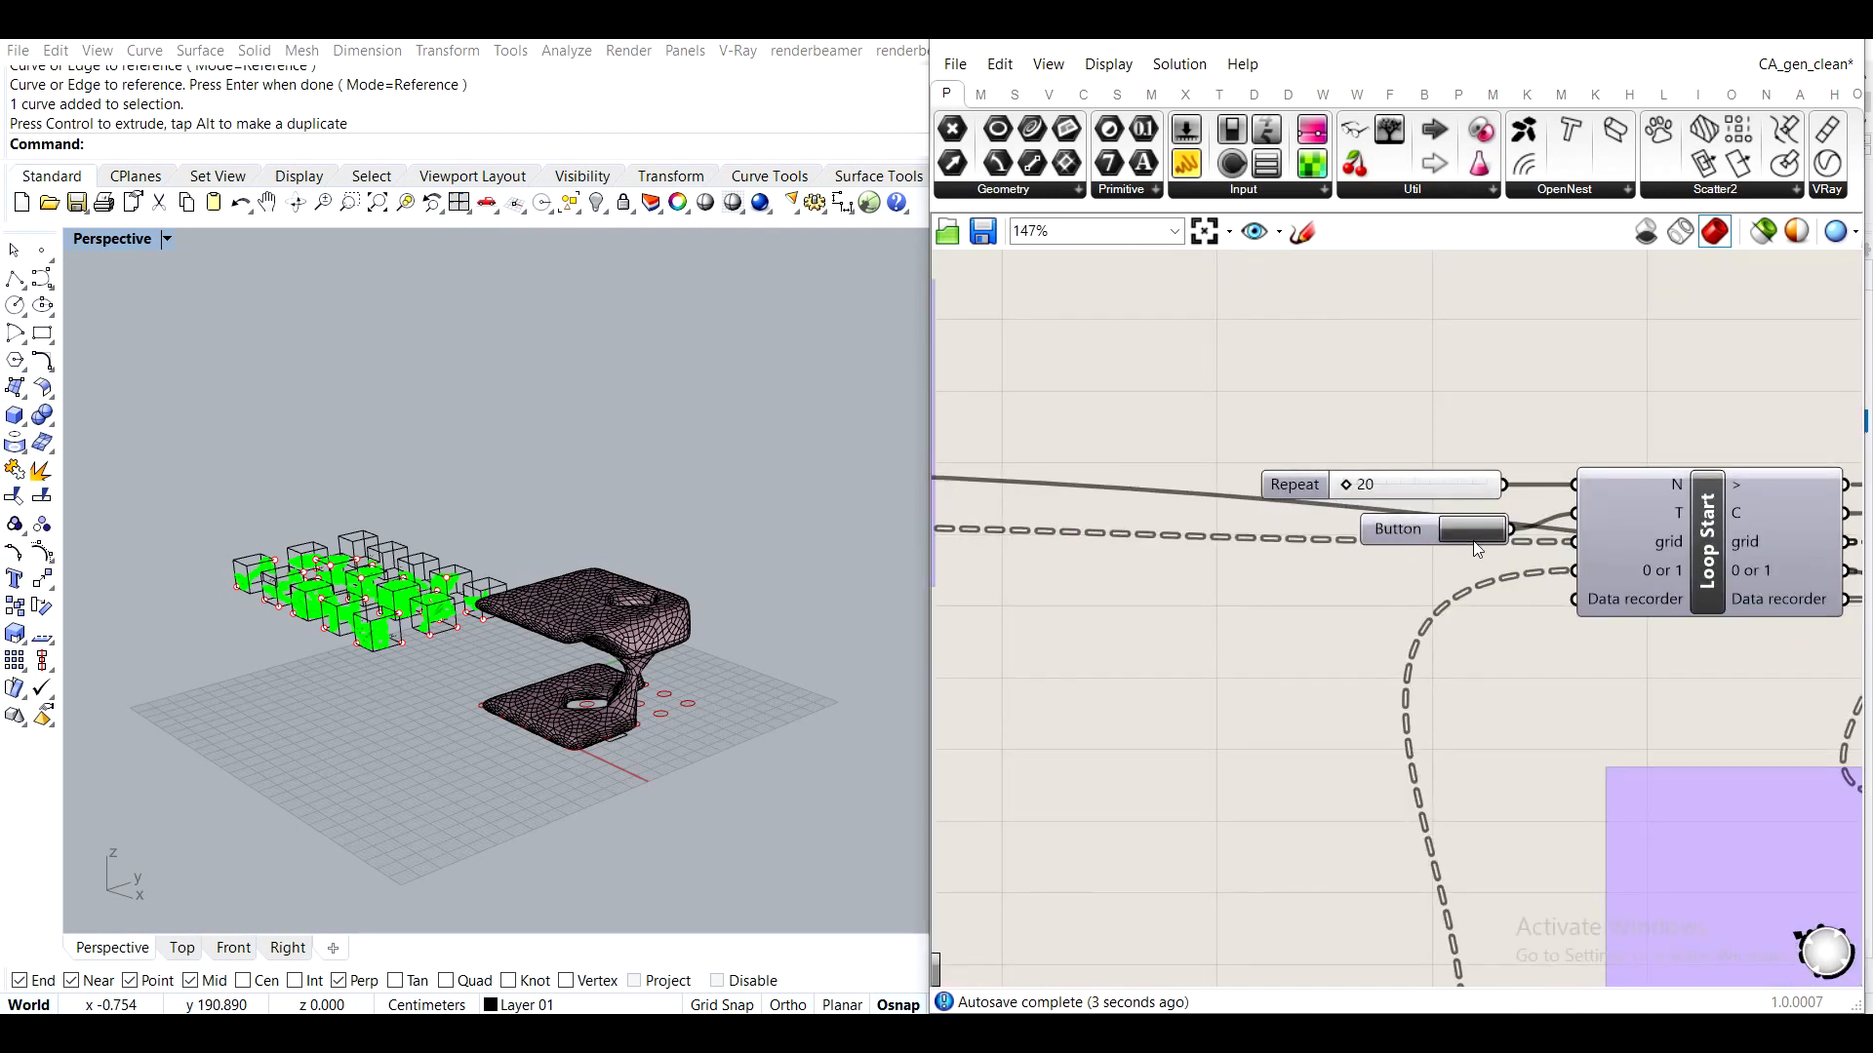
Examine the regenerated pillar mesh, the starting rectangle at its base and the dead and birth/alive rule groups
right_drag(840, 512, 613, 495)
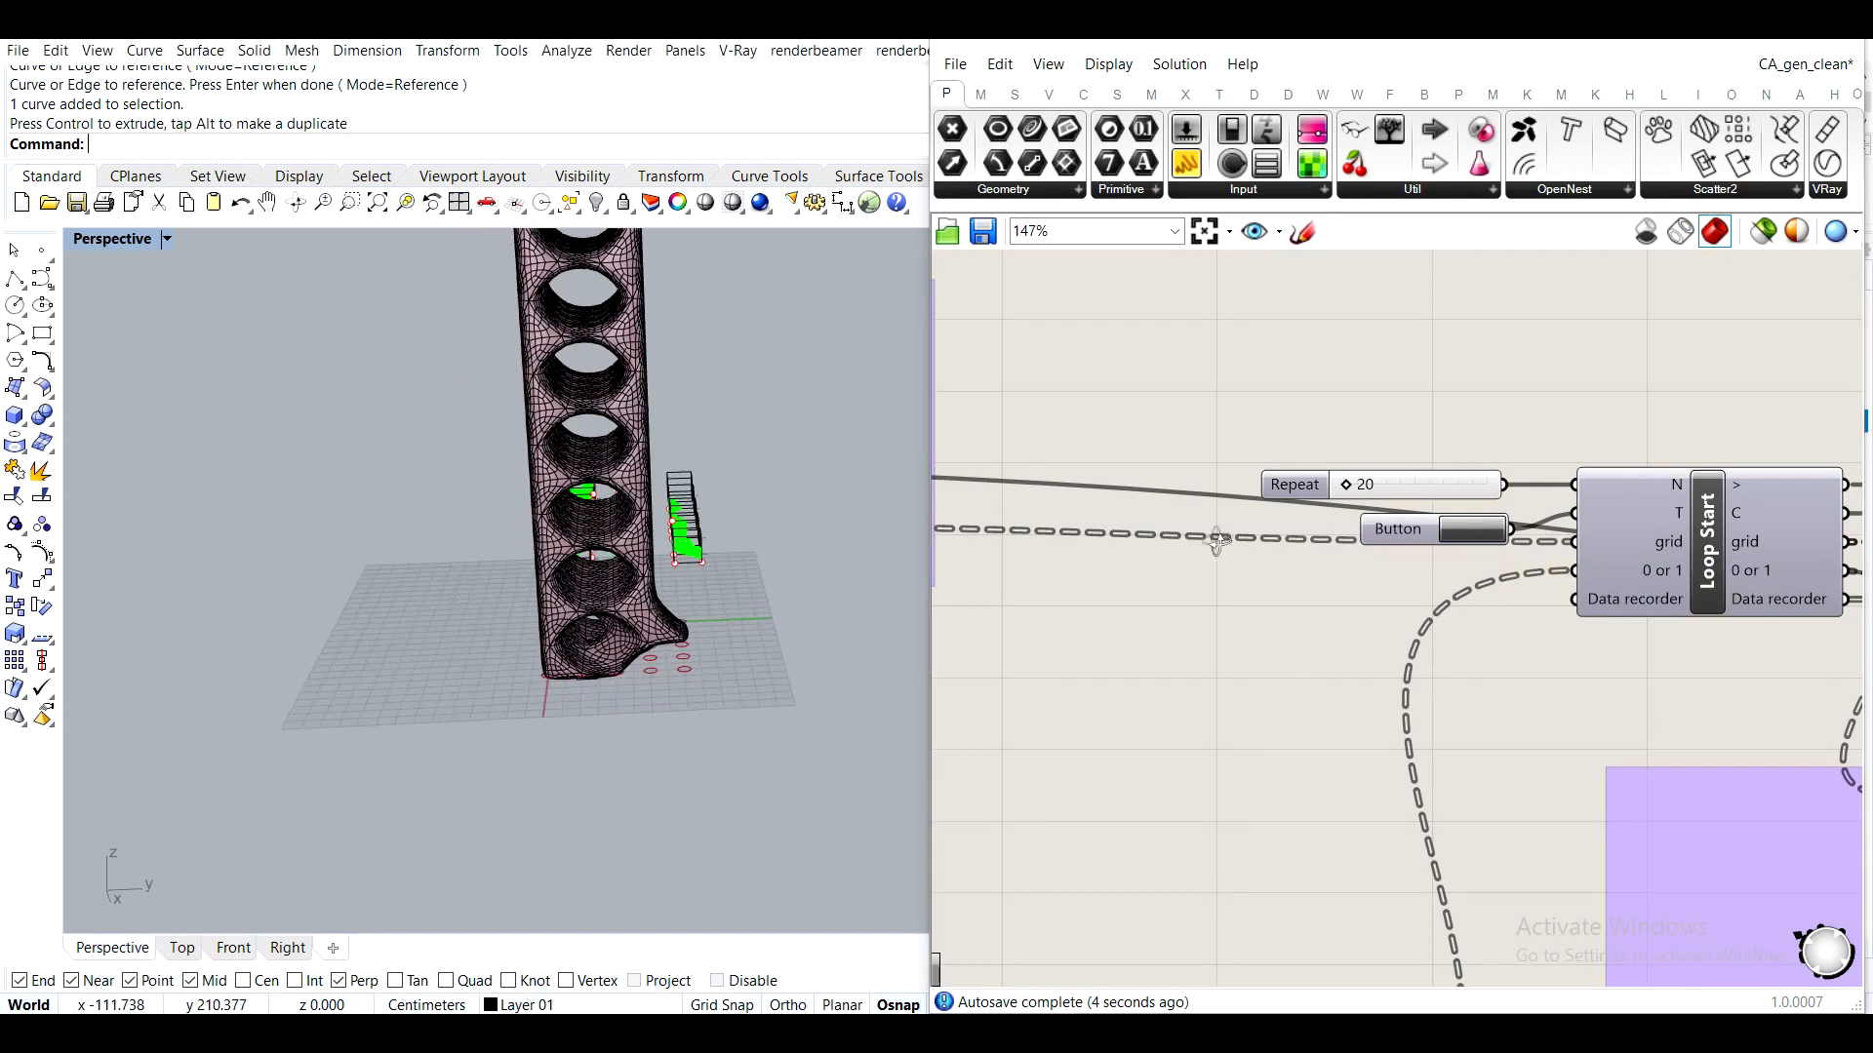
scroll(1283, 542, down, 2)
right_drag(1647, 622, 1216, 453)
right_drag(1604, 579, 1139, 406)
right_drag(1541, 624, 1194, 416)
right_drag(1647, 501, 1247, 680)
right_drag(657, 758, 839, 761)
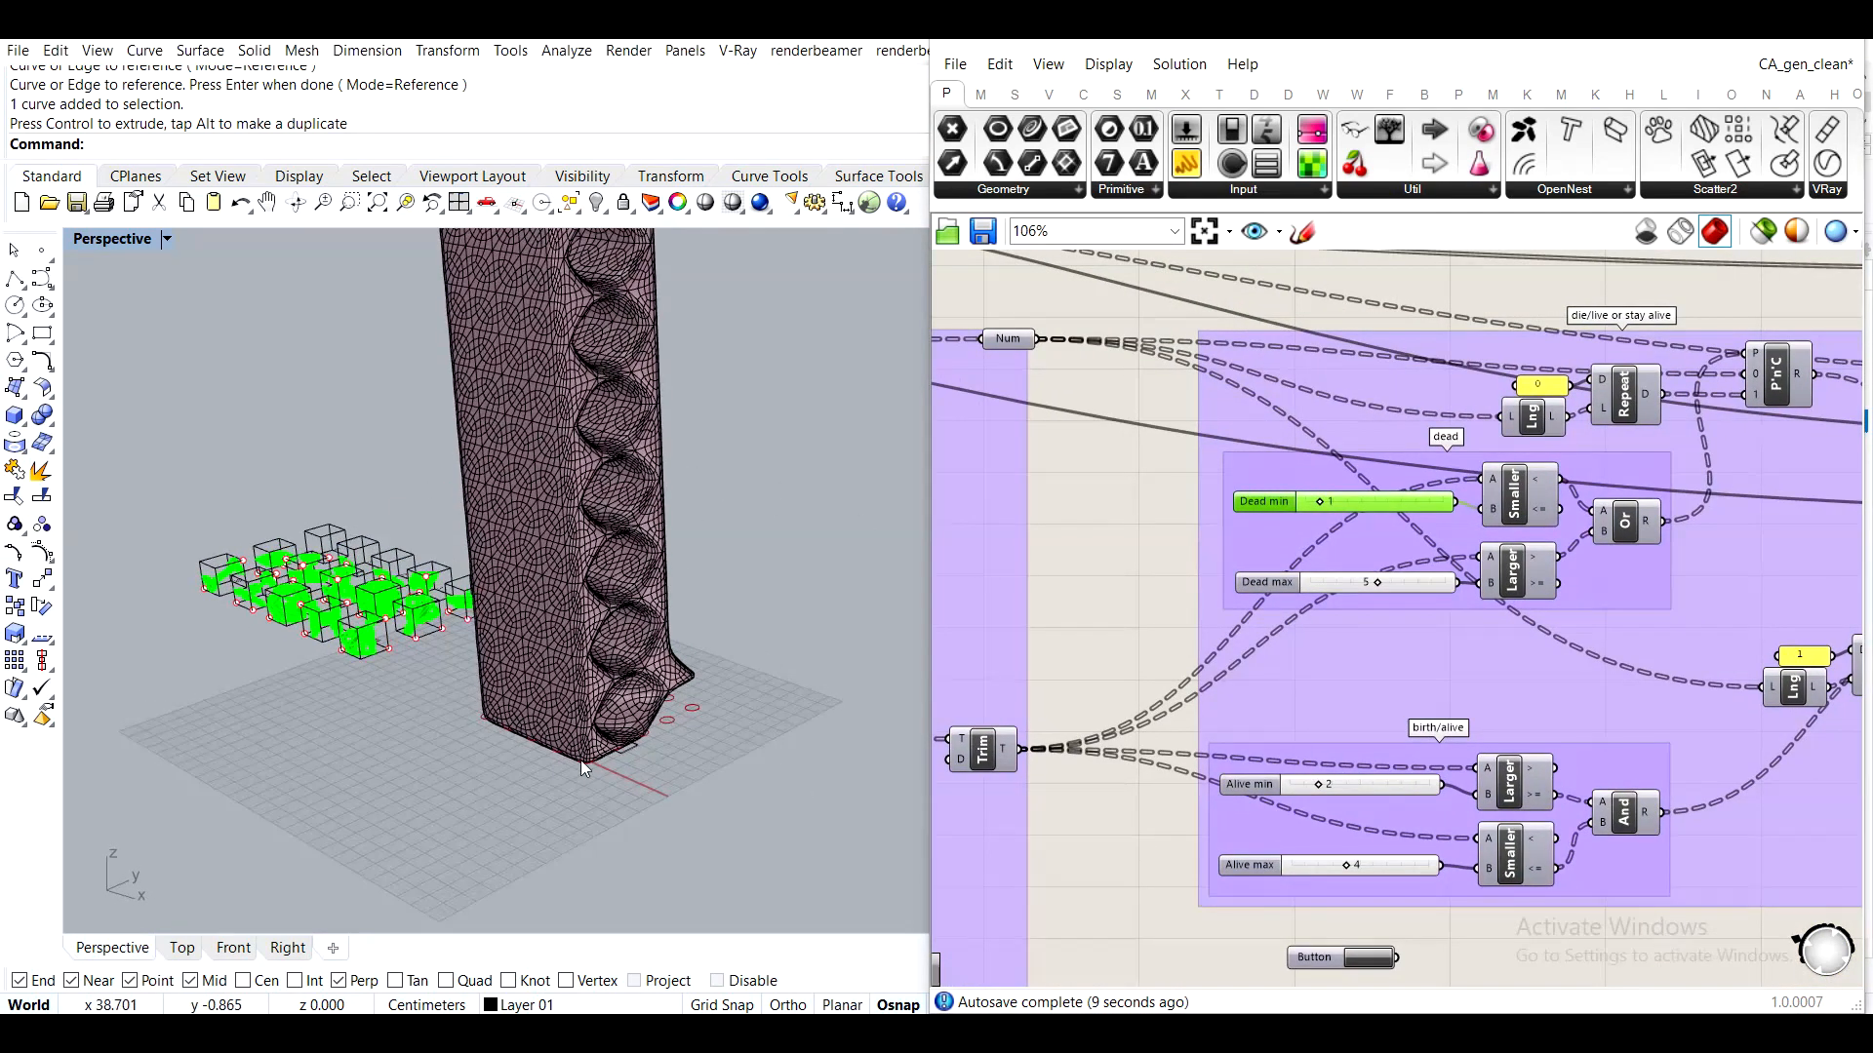
scroll(581, 758, up, 8)
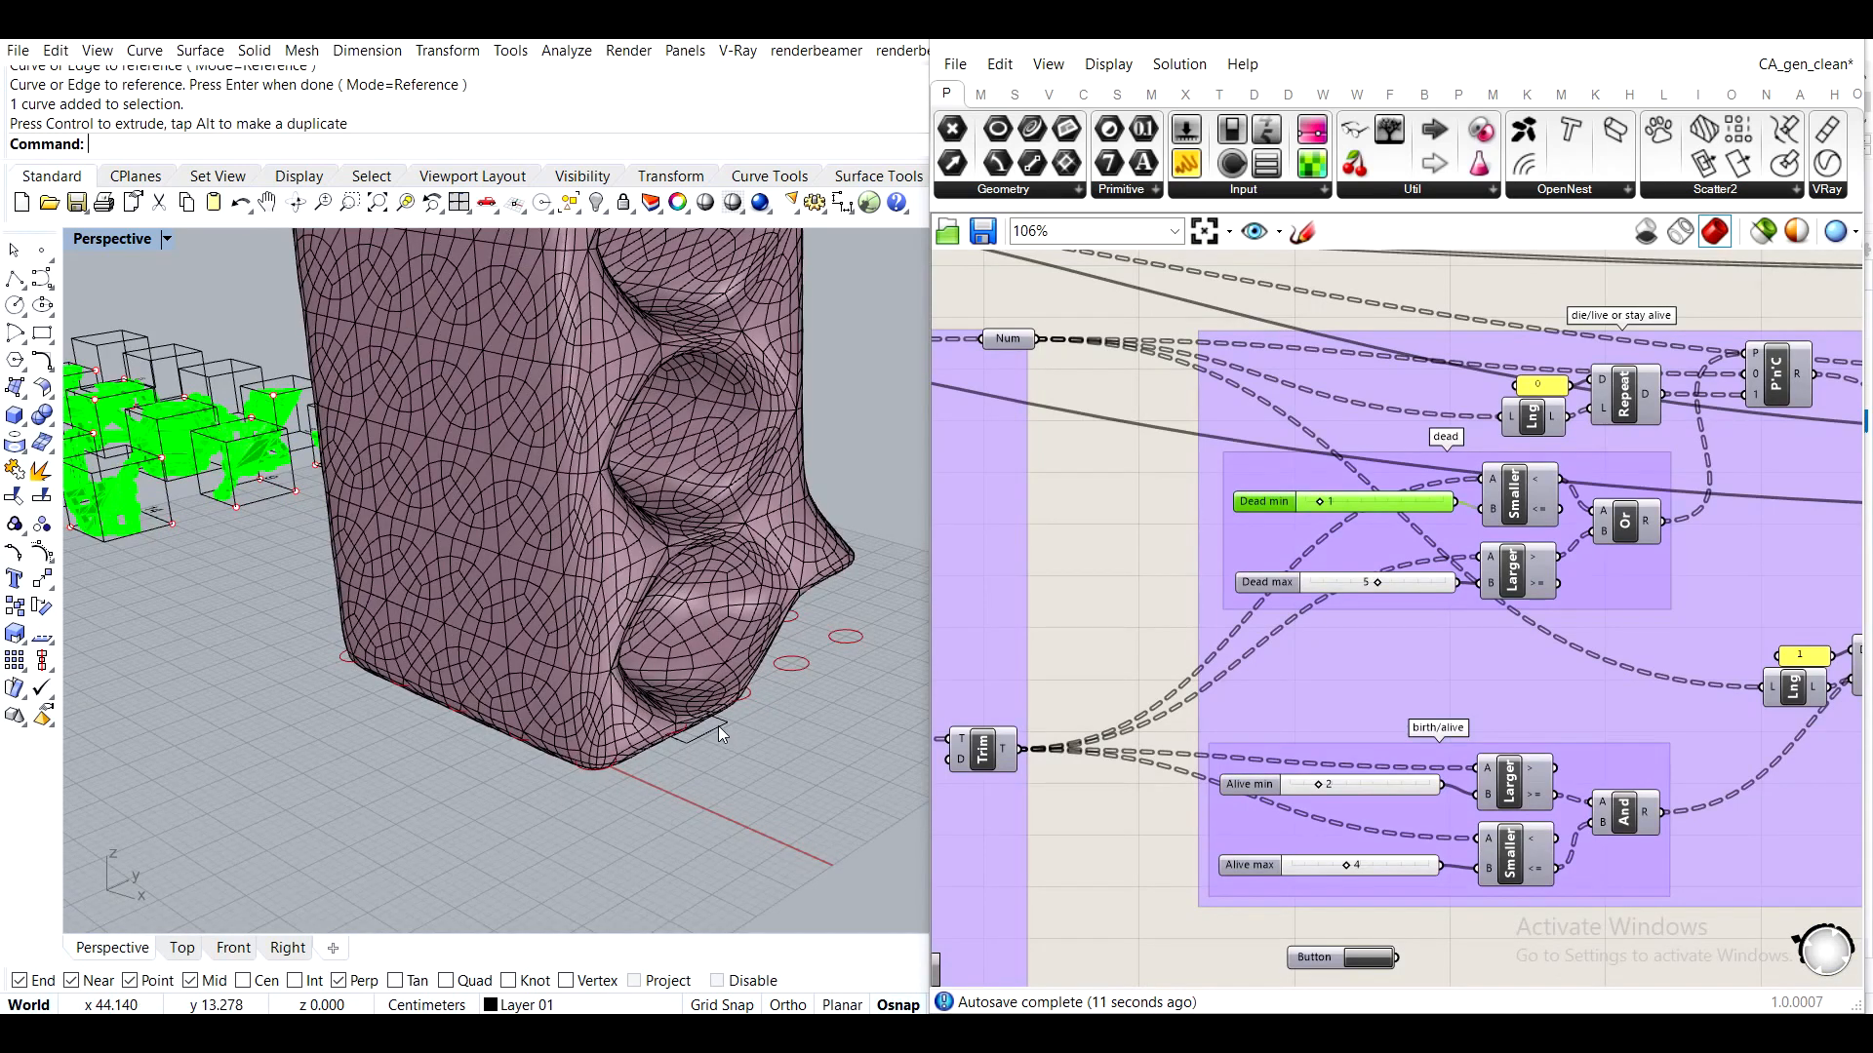
click(718, 726)
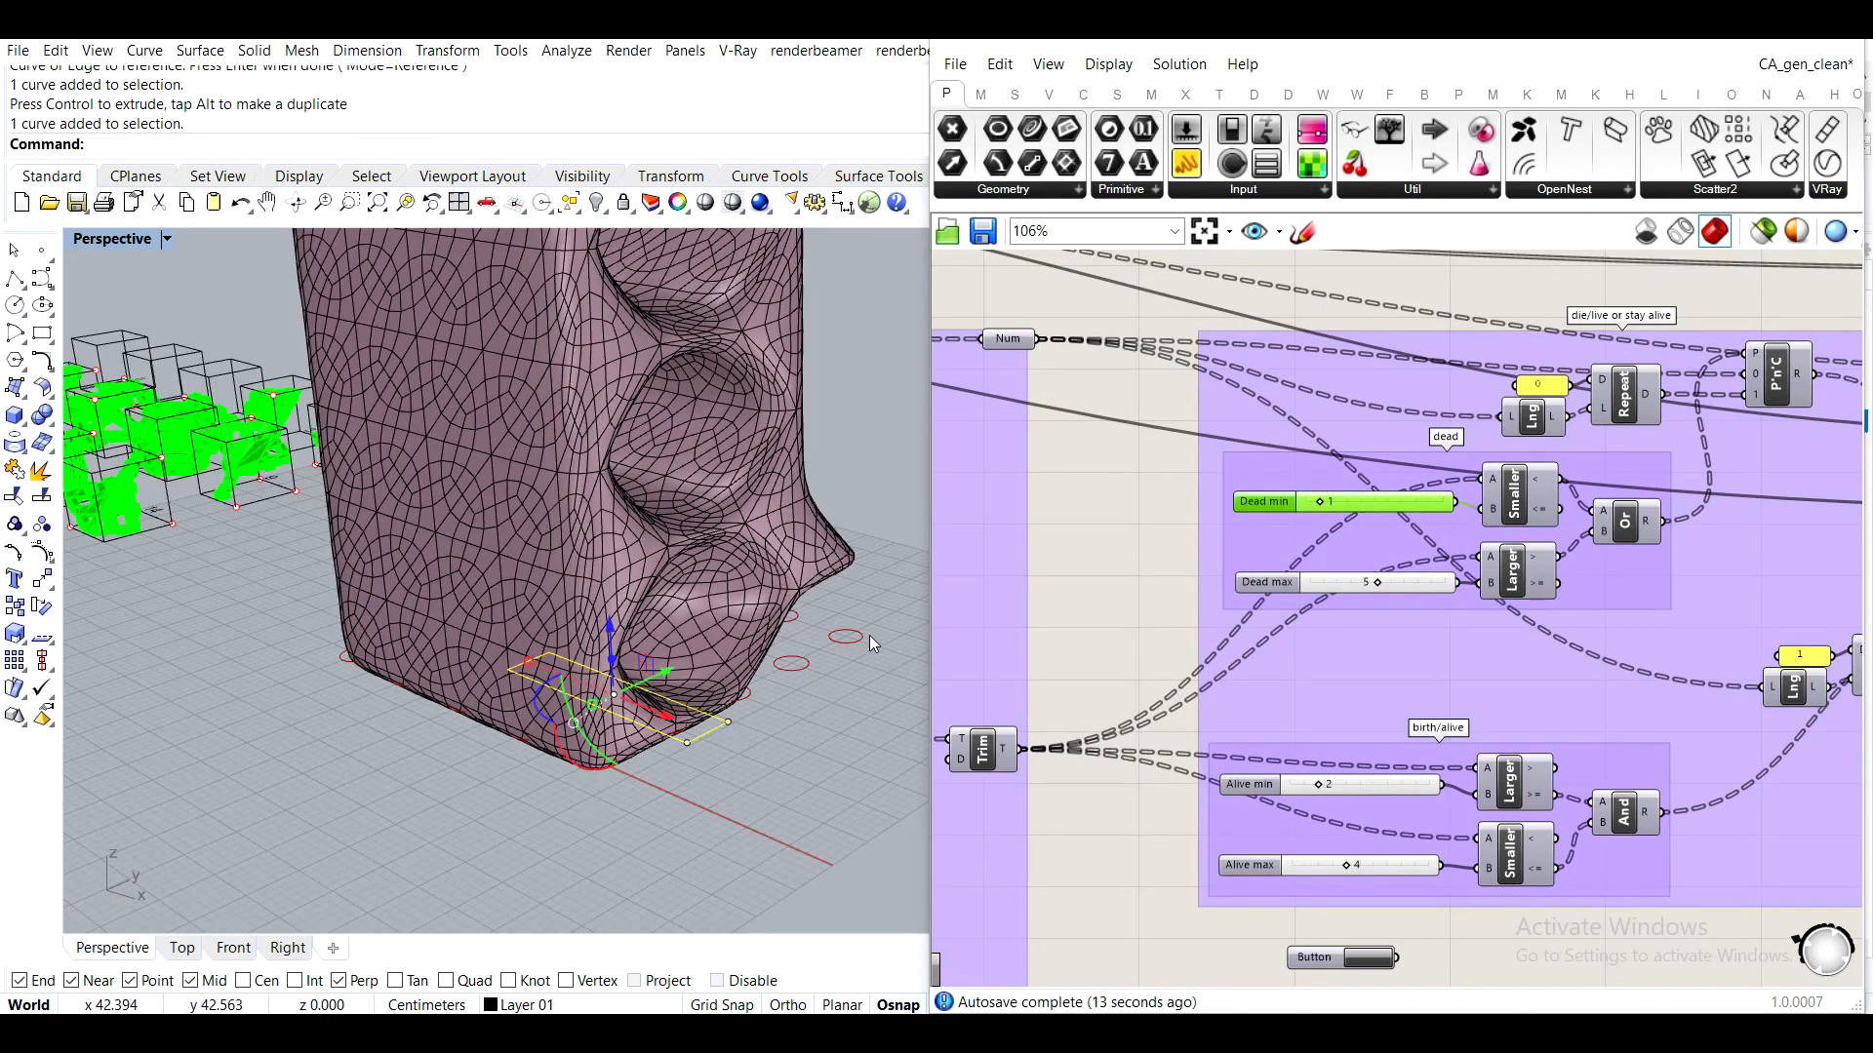
mouse_move(840, 601)
right_down()
mouse_move(712, 609)
mouse_move(817, 627)
right_up()
scroll(770, 614, down, 8)
mouse_move(660, 655)
right_down()
mouse_move(688, 620)
mouse_move(695, 673)
mouse_move(658, 620)
right_up()
click(806, 714)
right_drag(807, 716, 647, 619)
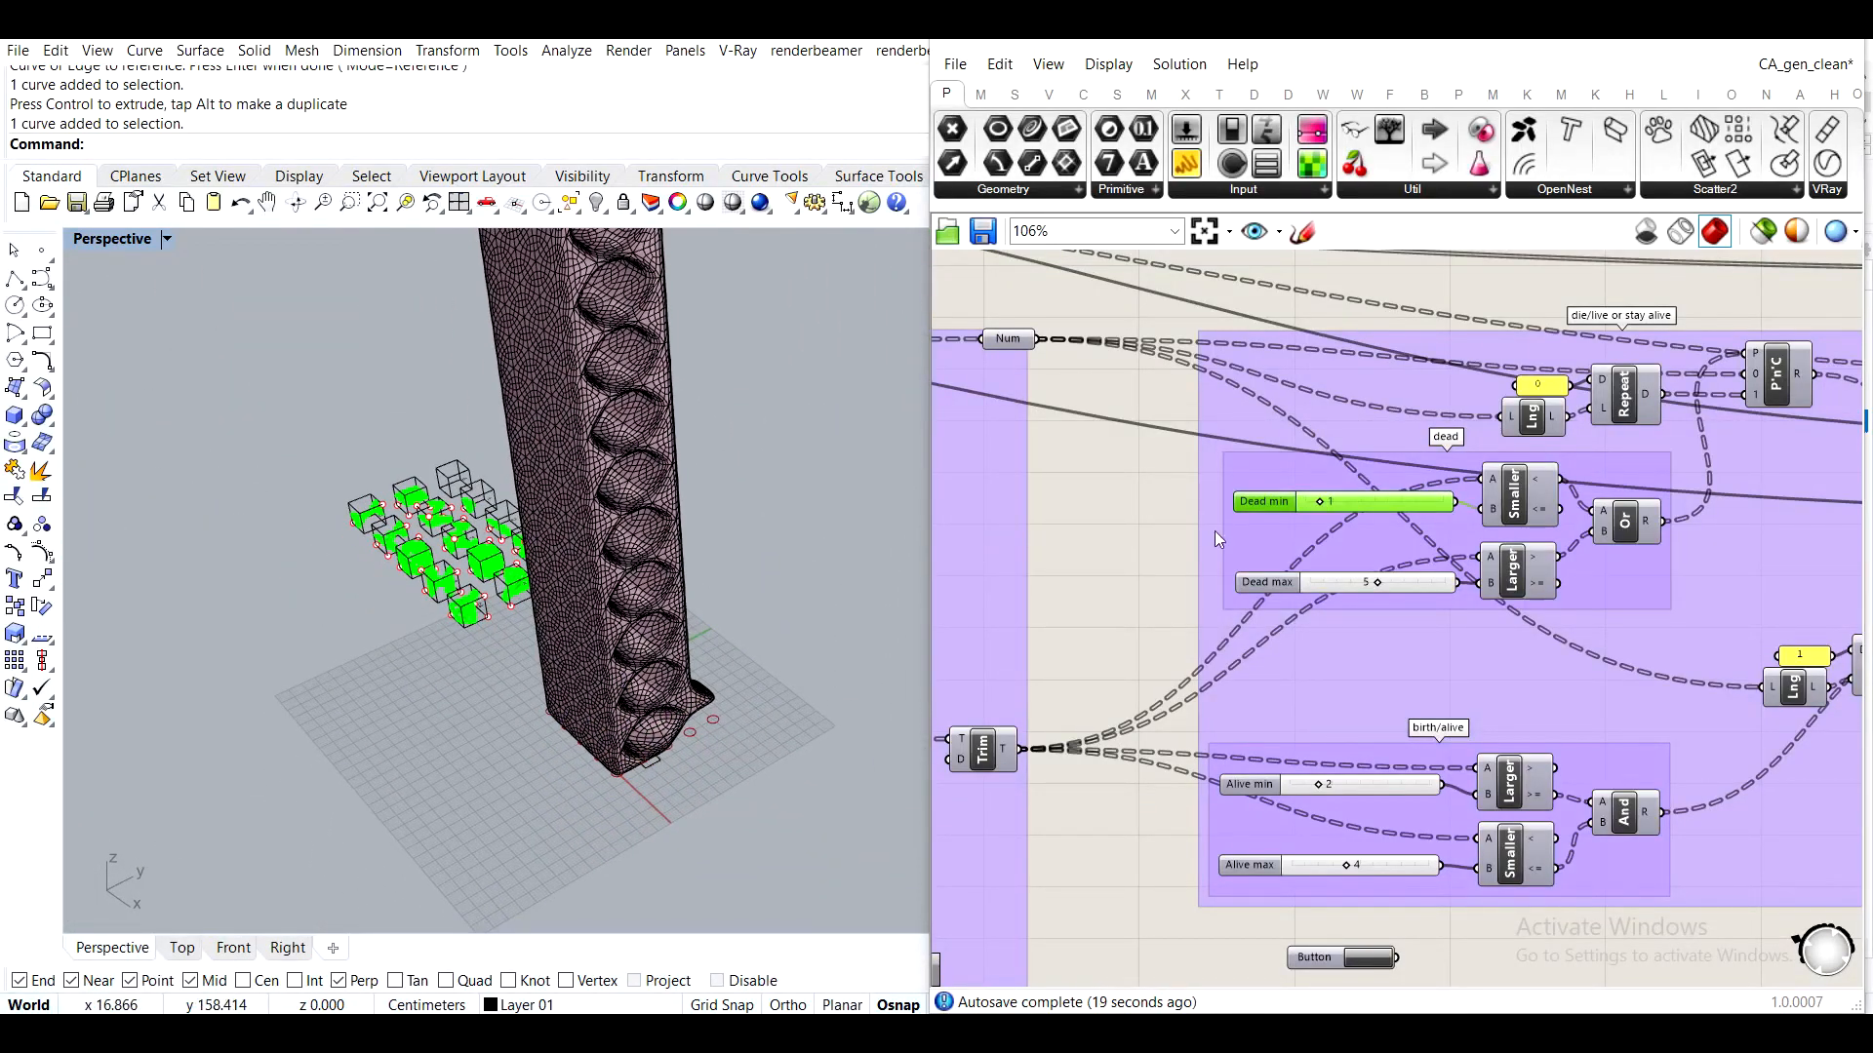
Set the Dead max and Alive max sliders to 3 and rerun the loop
right_drag(1346, 495, 1336, 571)
scroll(1337, 570, up, 5)
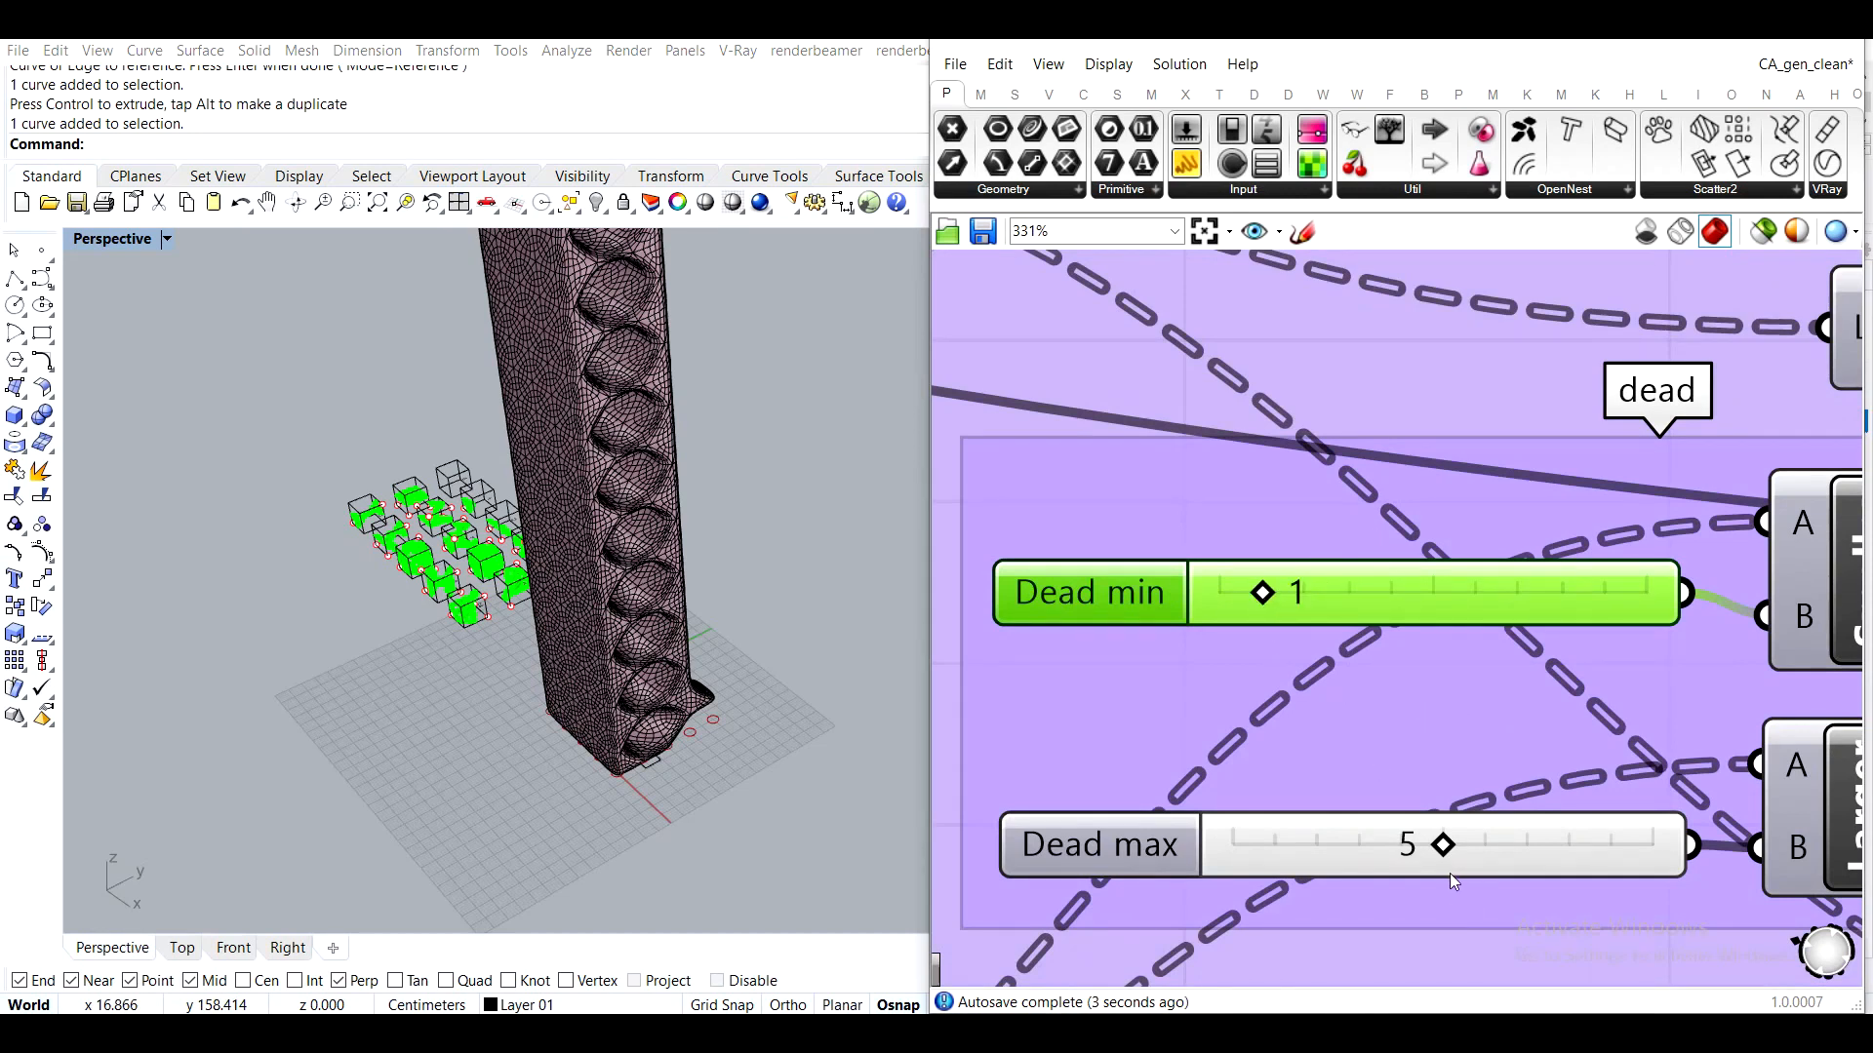
drag(1434, 848, 1343, 865)
scroll(1385, 742, down, 10)
right_drag(1396, 946, 1333, 746)
scroll(1332, 744, up, 9)
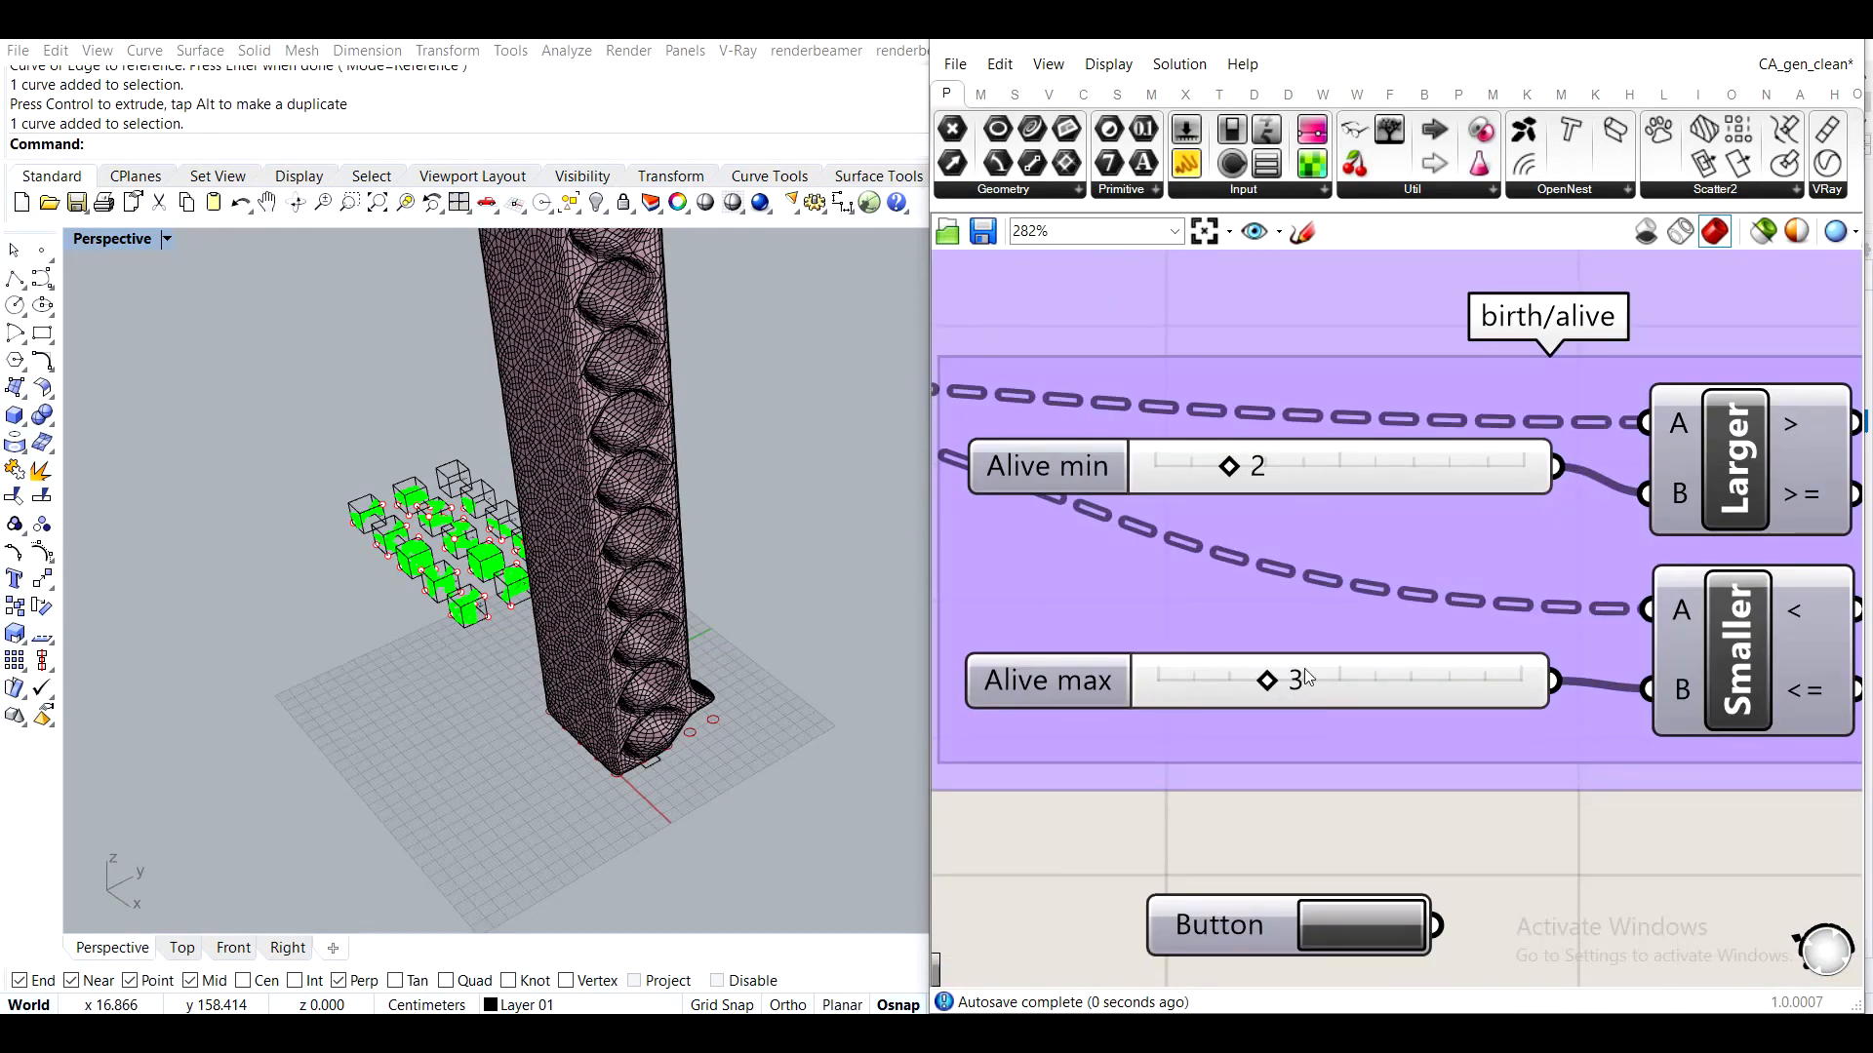
scroll(1307, 677, down, 8)
scroll(1380, 798, up, 4)
click(1406, 782)
click(1390, 783)
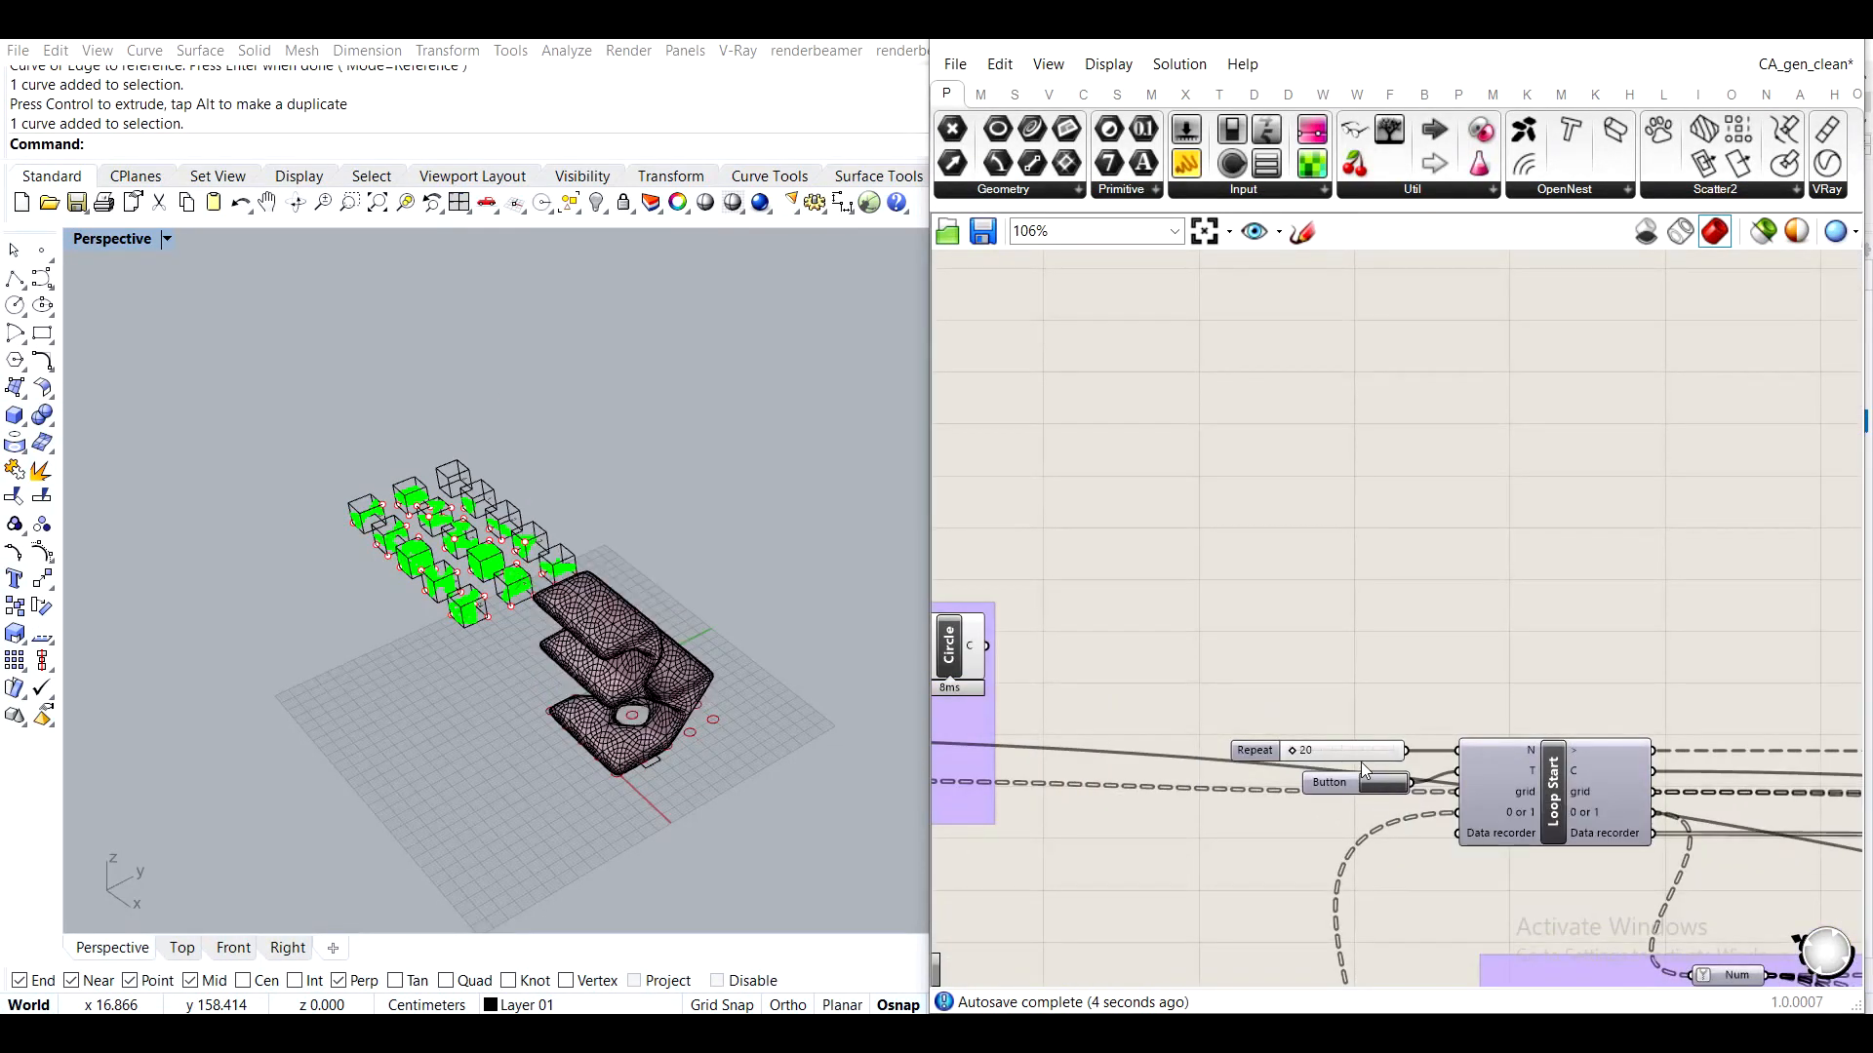
Set the Alive min slider to 3 and the Alive max slider to 4
scroll(1390, 636, down, 4)
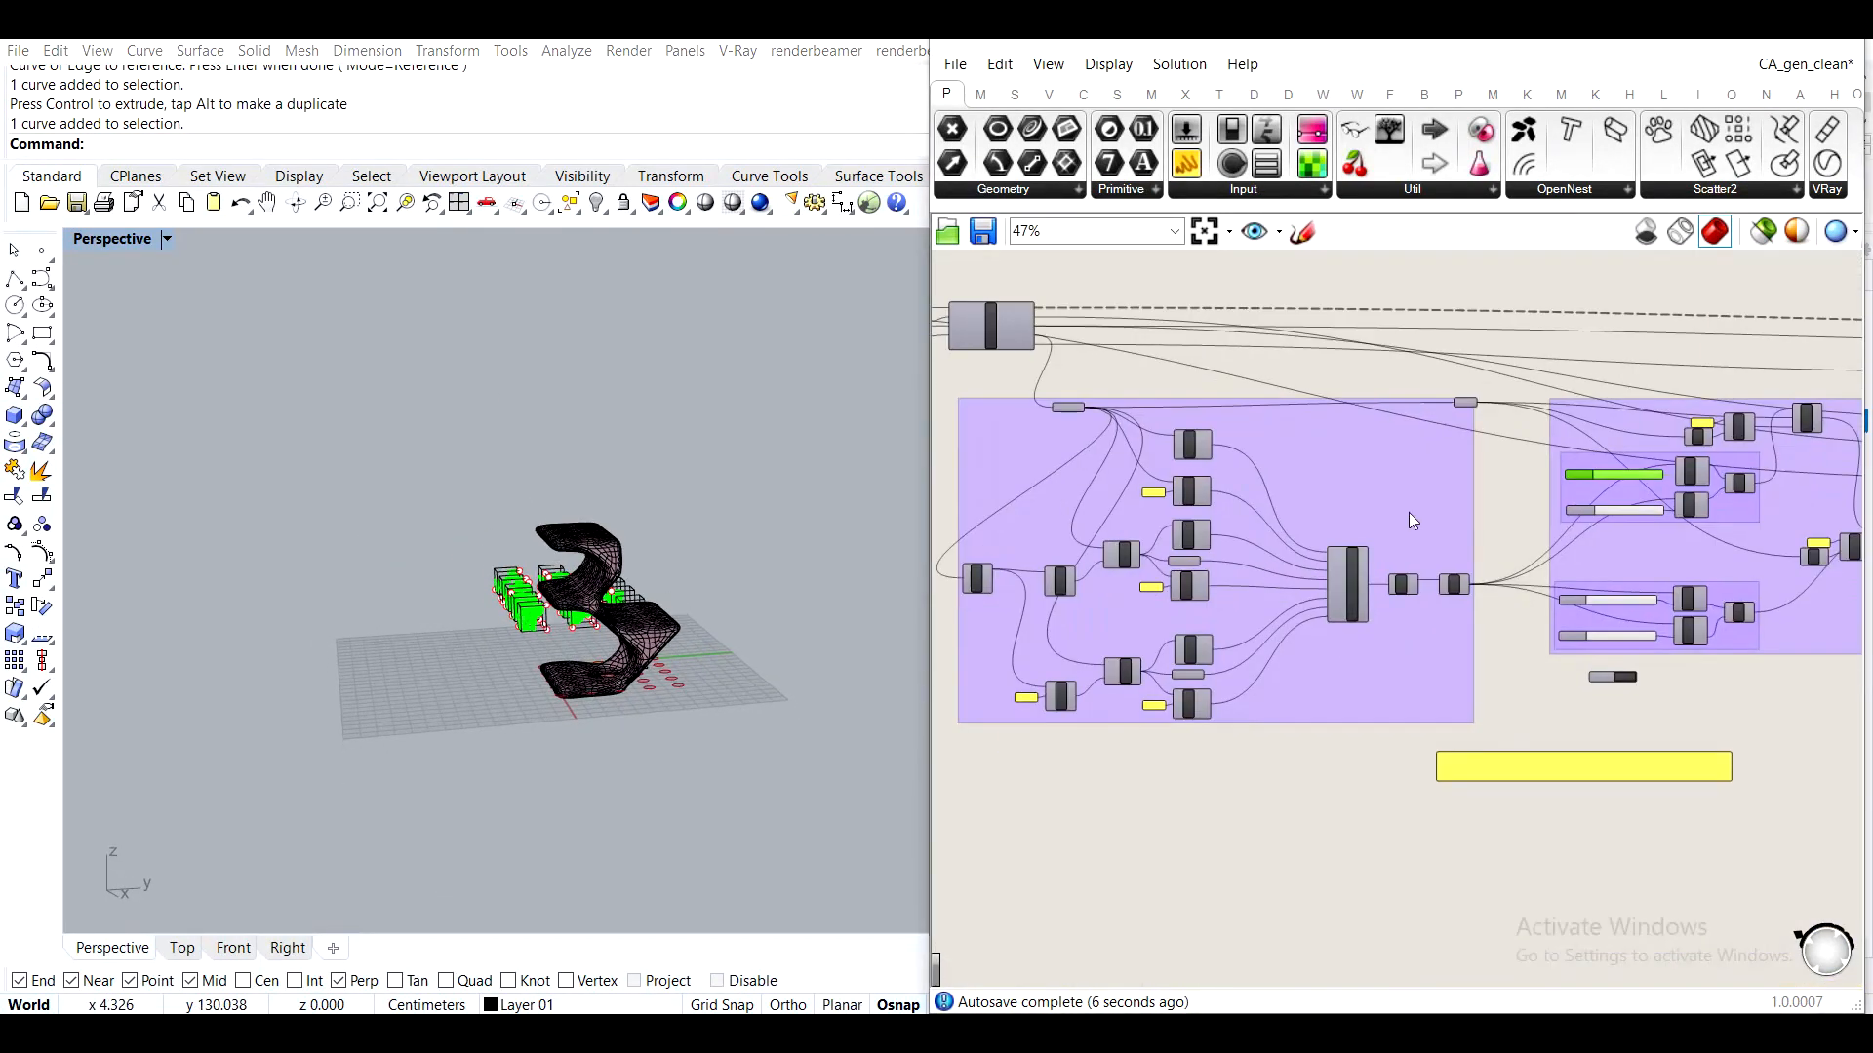
scroll(1345, 586, up, 9)
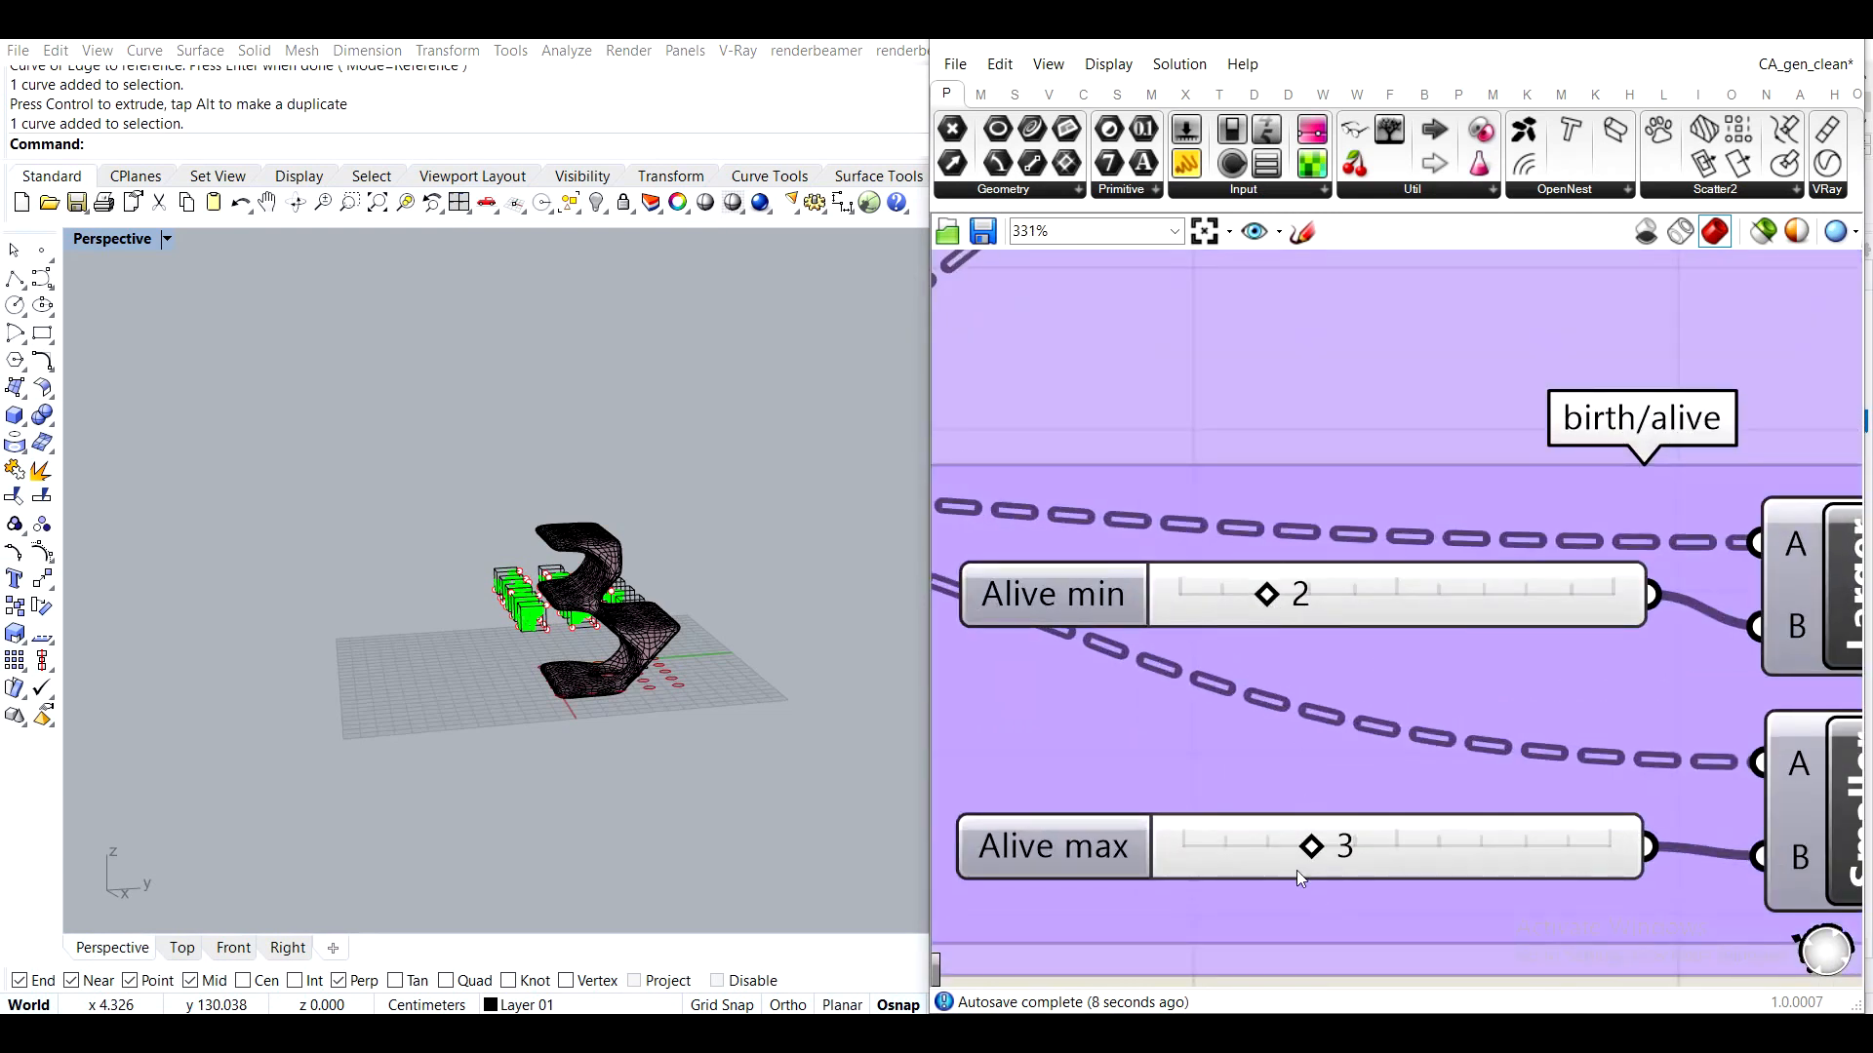
drag(1333, 857, 1418, 857)
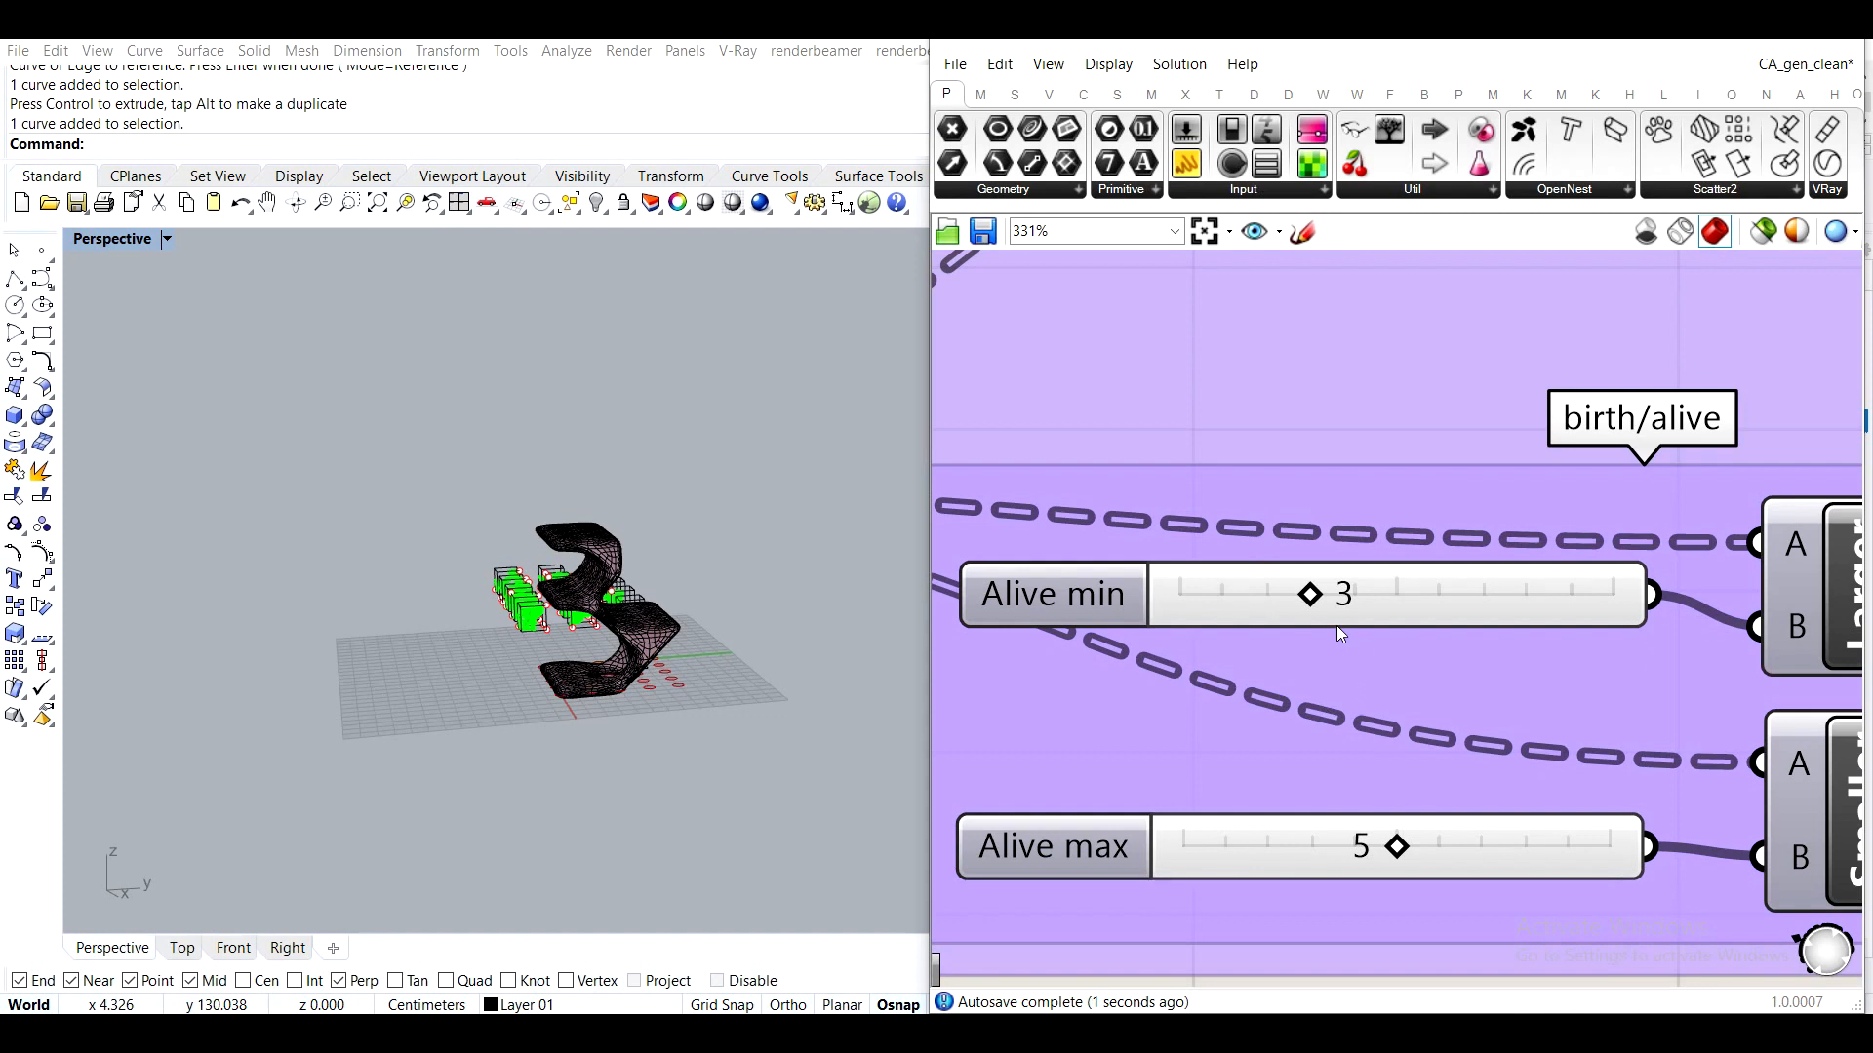
right_drag(1538, 759, 1262, 719)
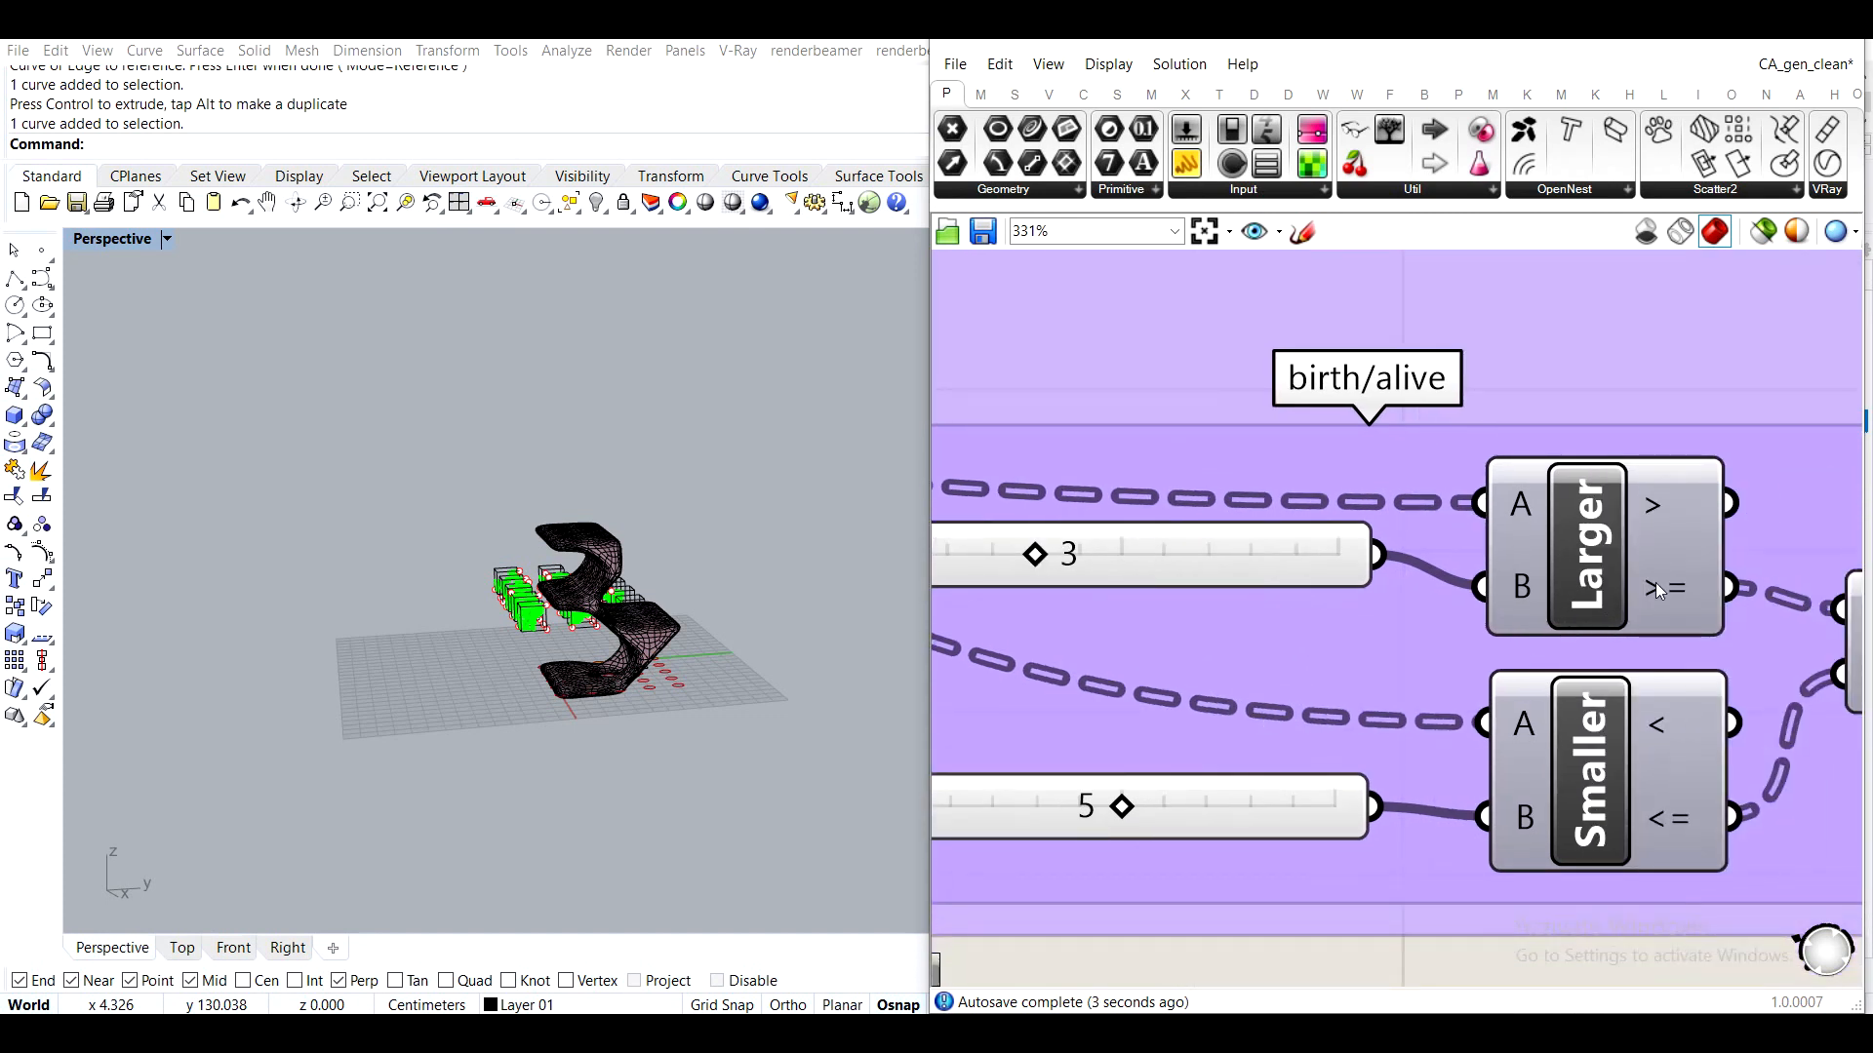
right_drag(1124, 815, 1258, 792)
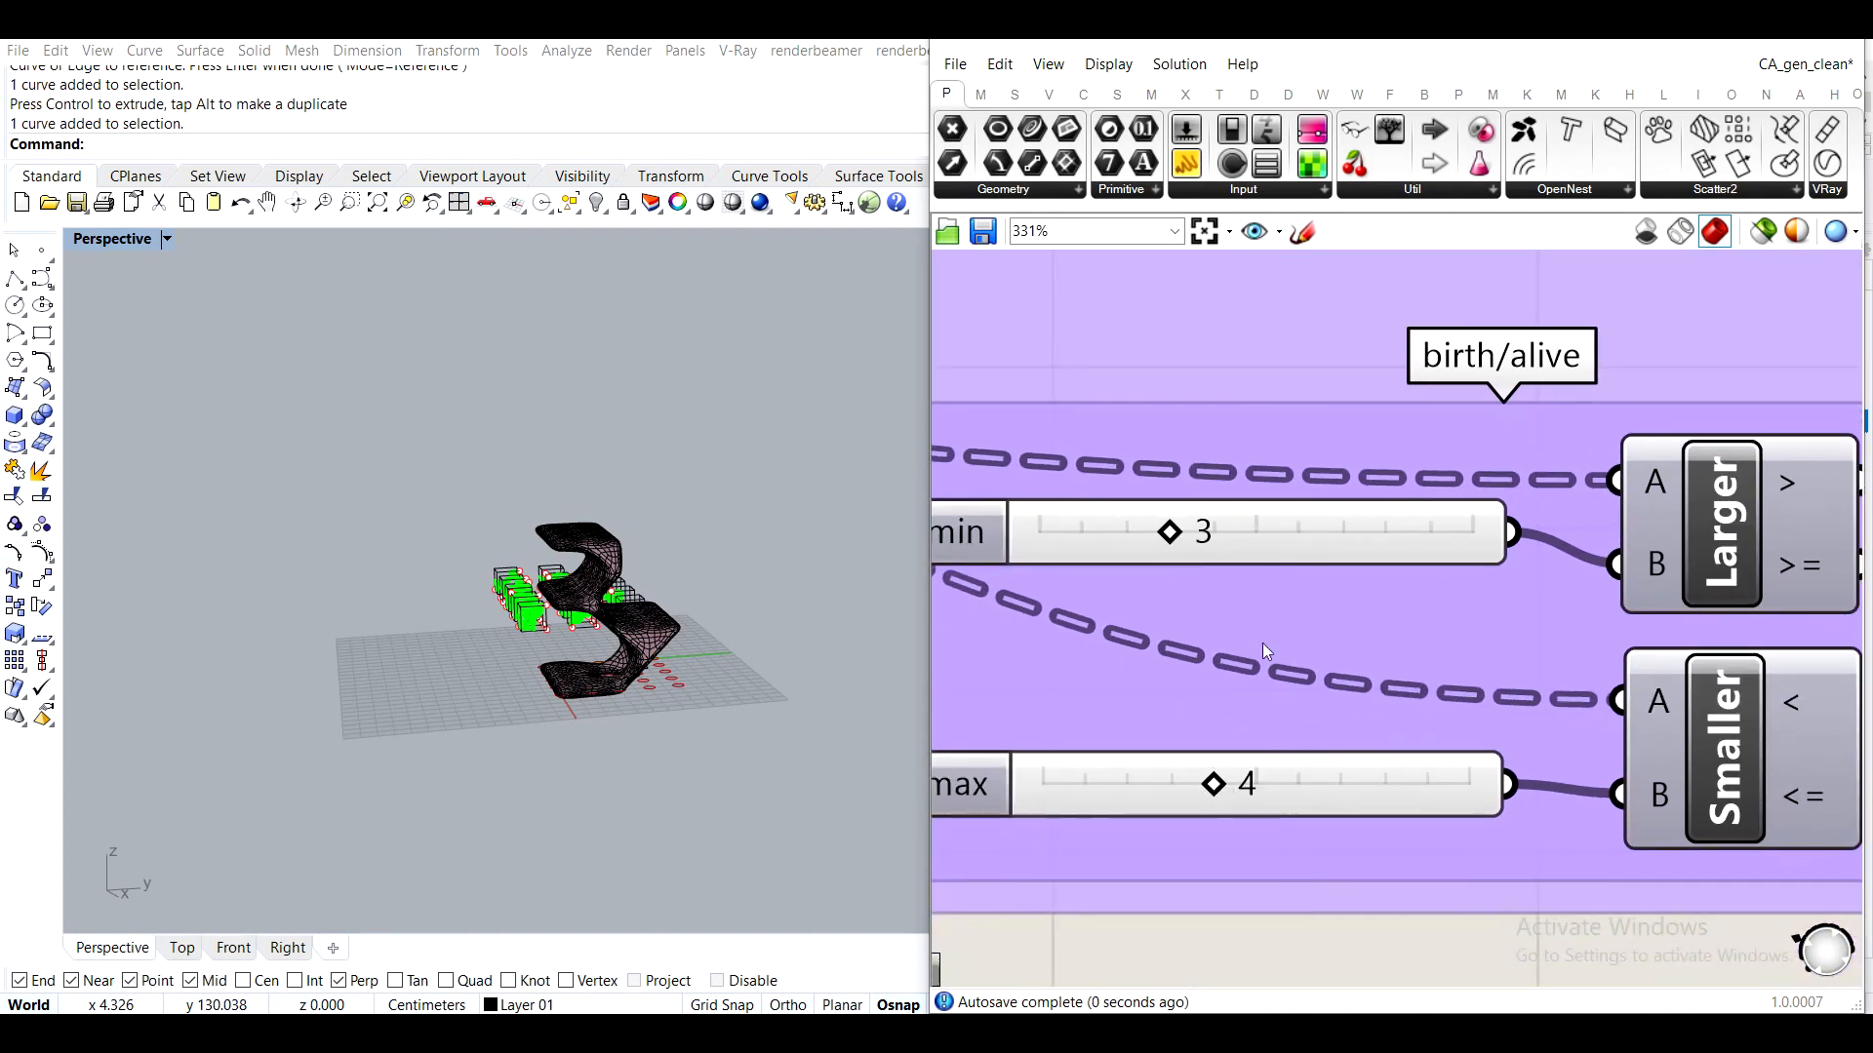
Set the Dead max slider to 4 and rerun the loop
scroll(1263, 642, down, 5)
scroll(1272, 445, up, 4)
right_drag(1373, 702, 1226, 494)
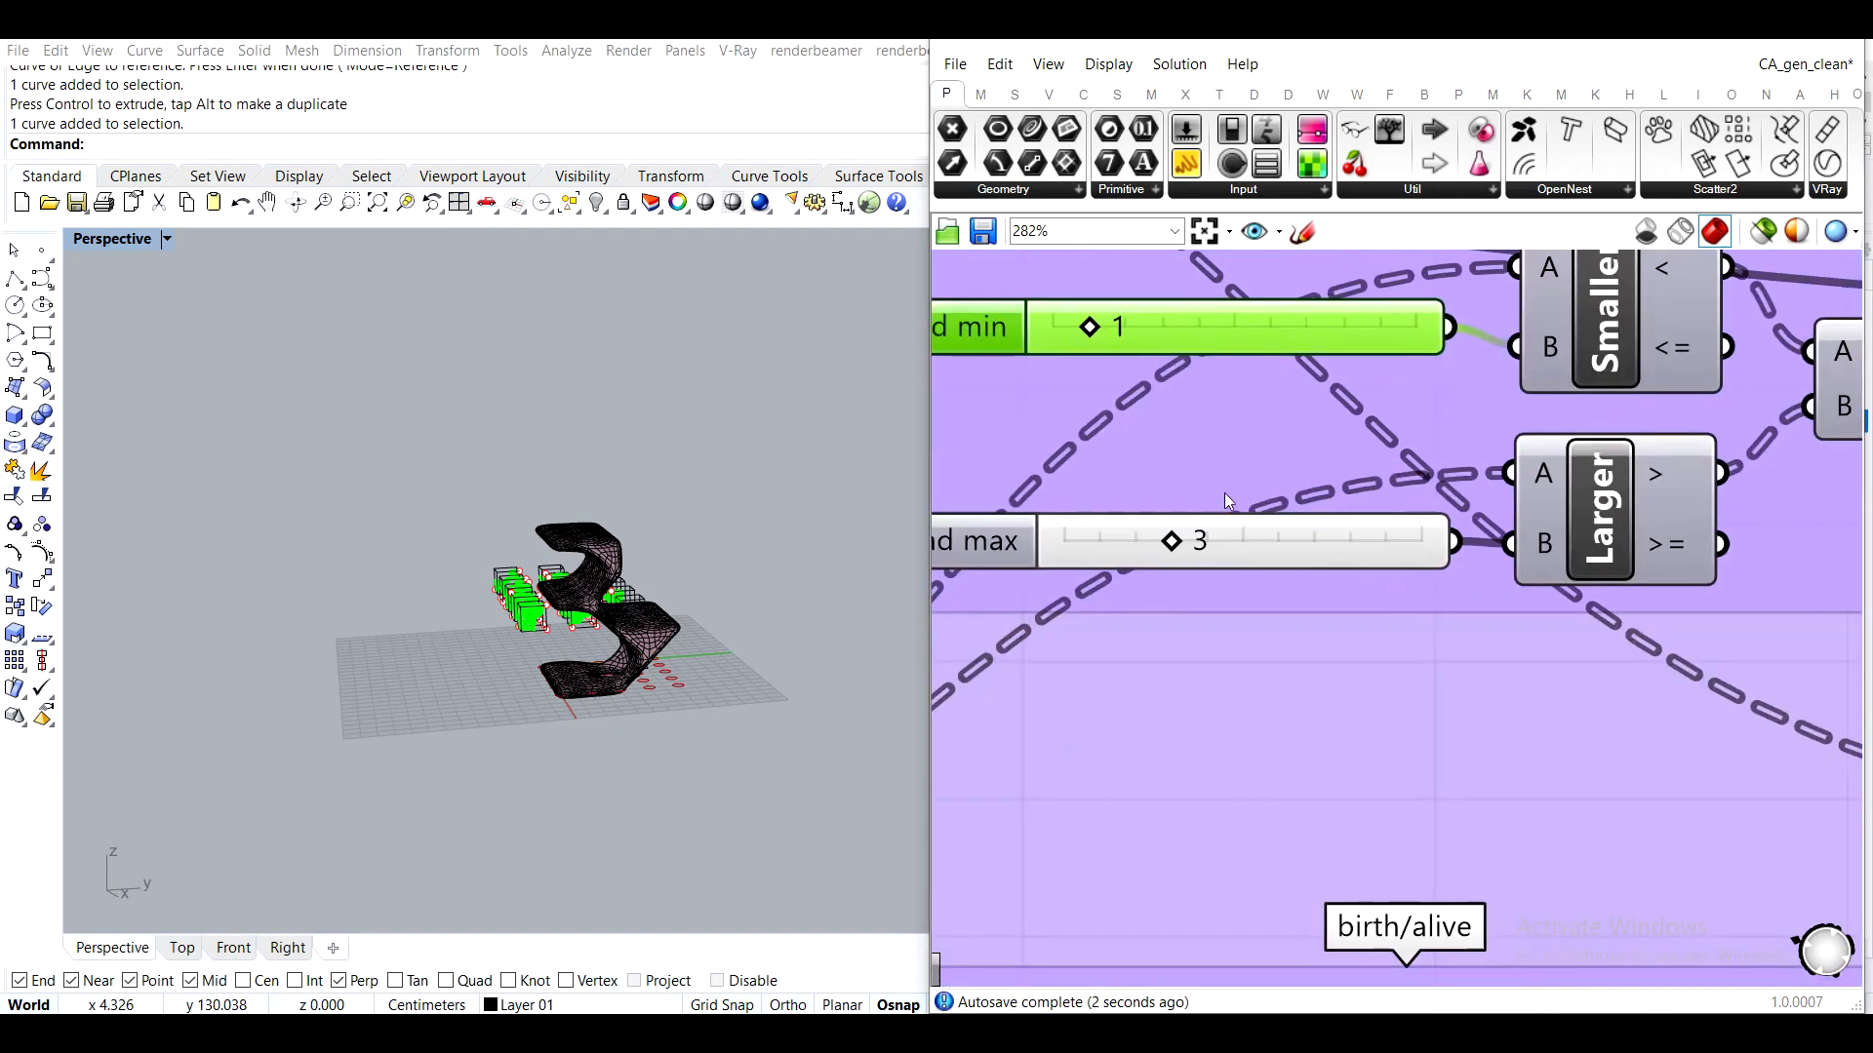
drag(1159, 551, 1178, 553)
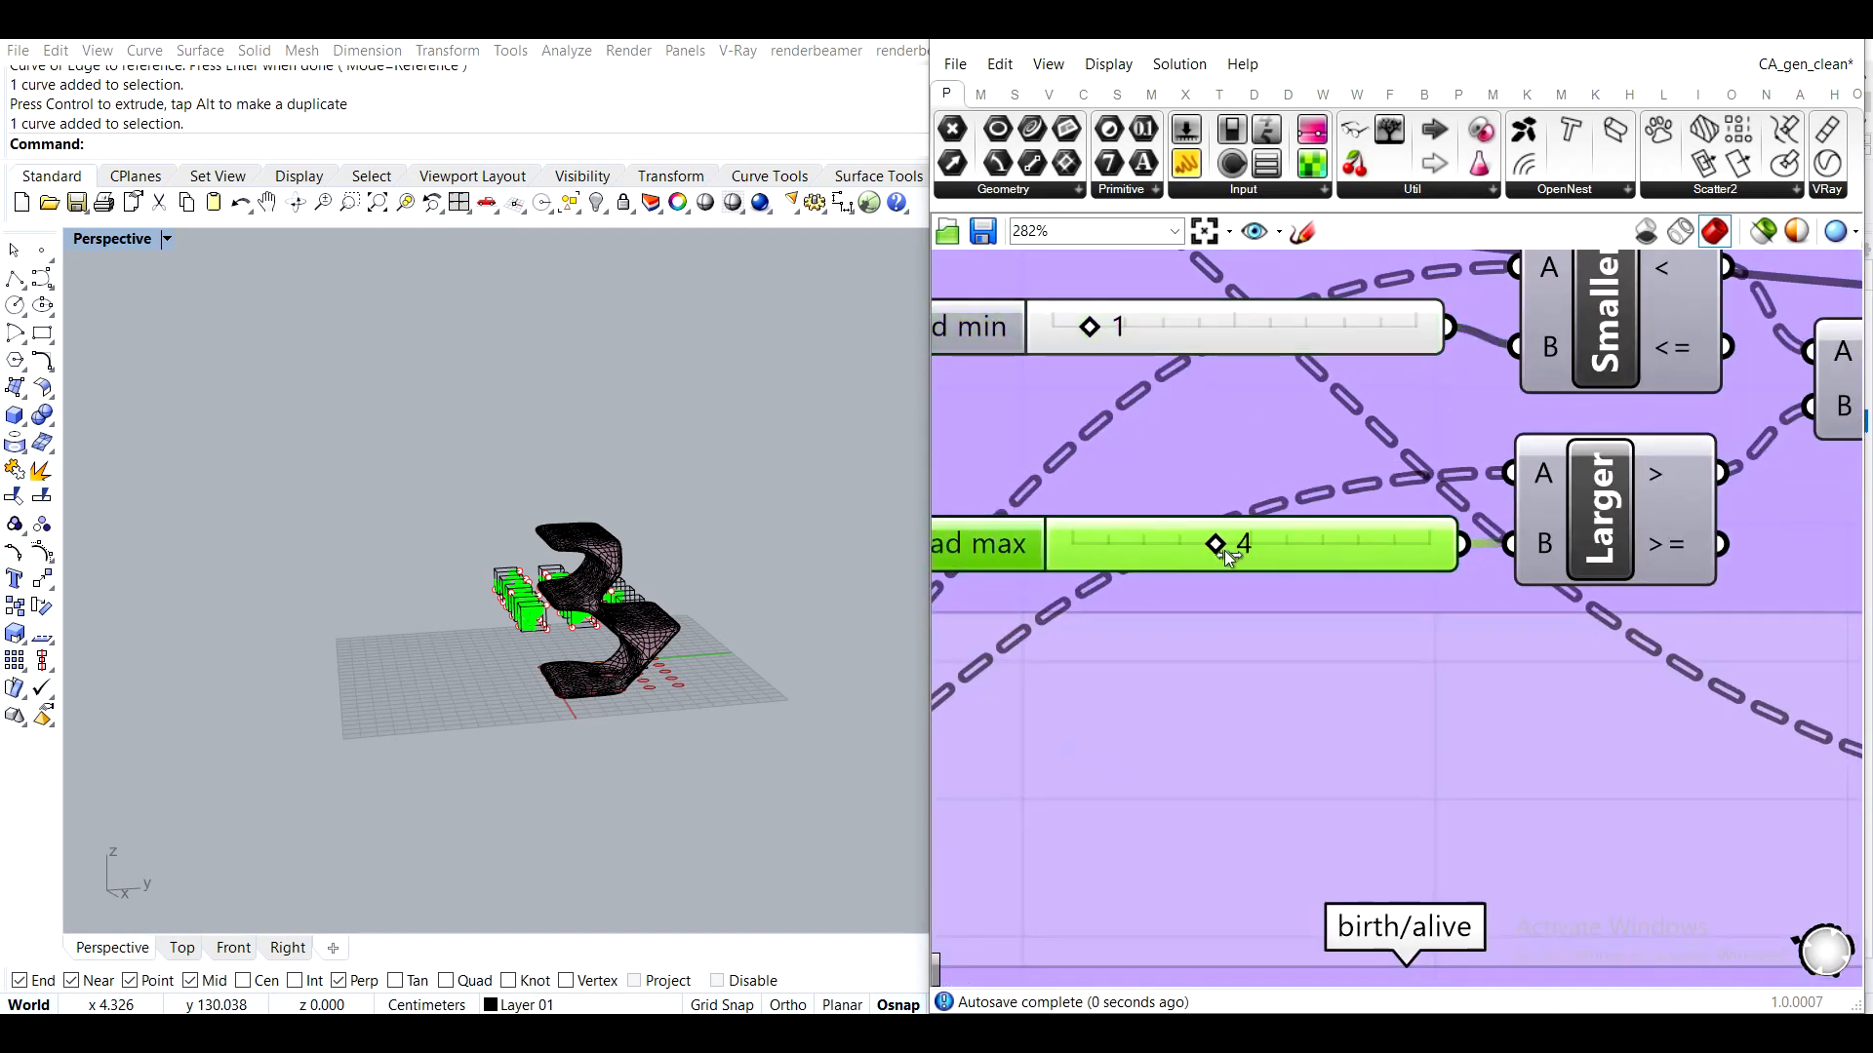
scroll(1219, 554, down, 6)
scroll(1137, 482, up, 2)
scroll(1066, 480, up, 2)
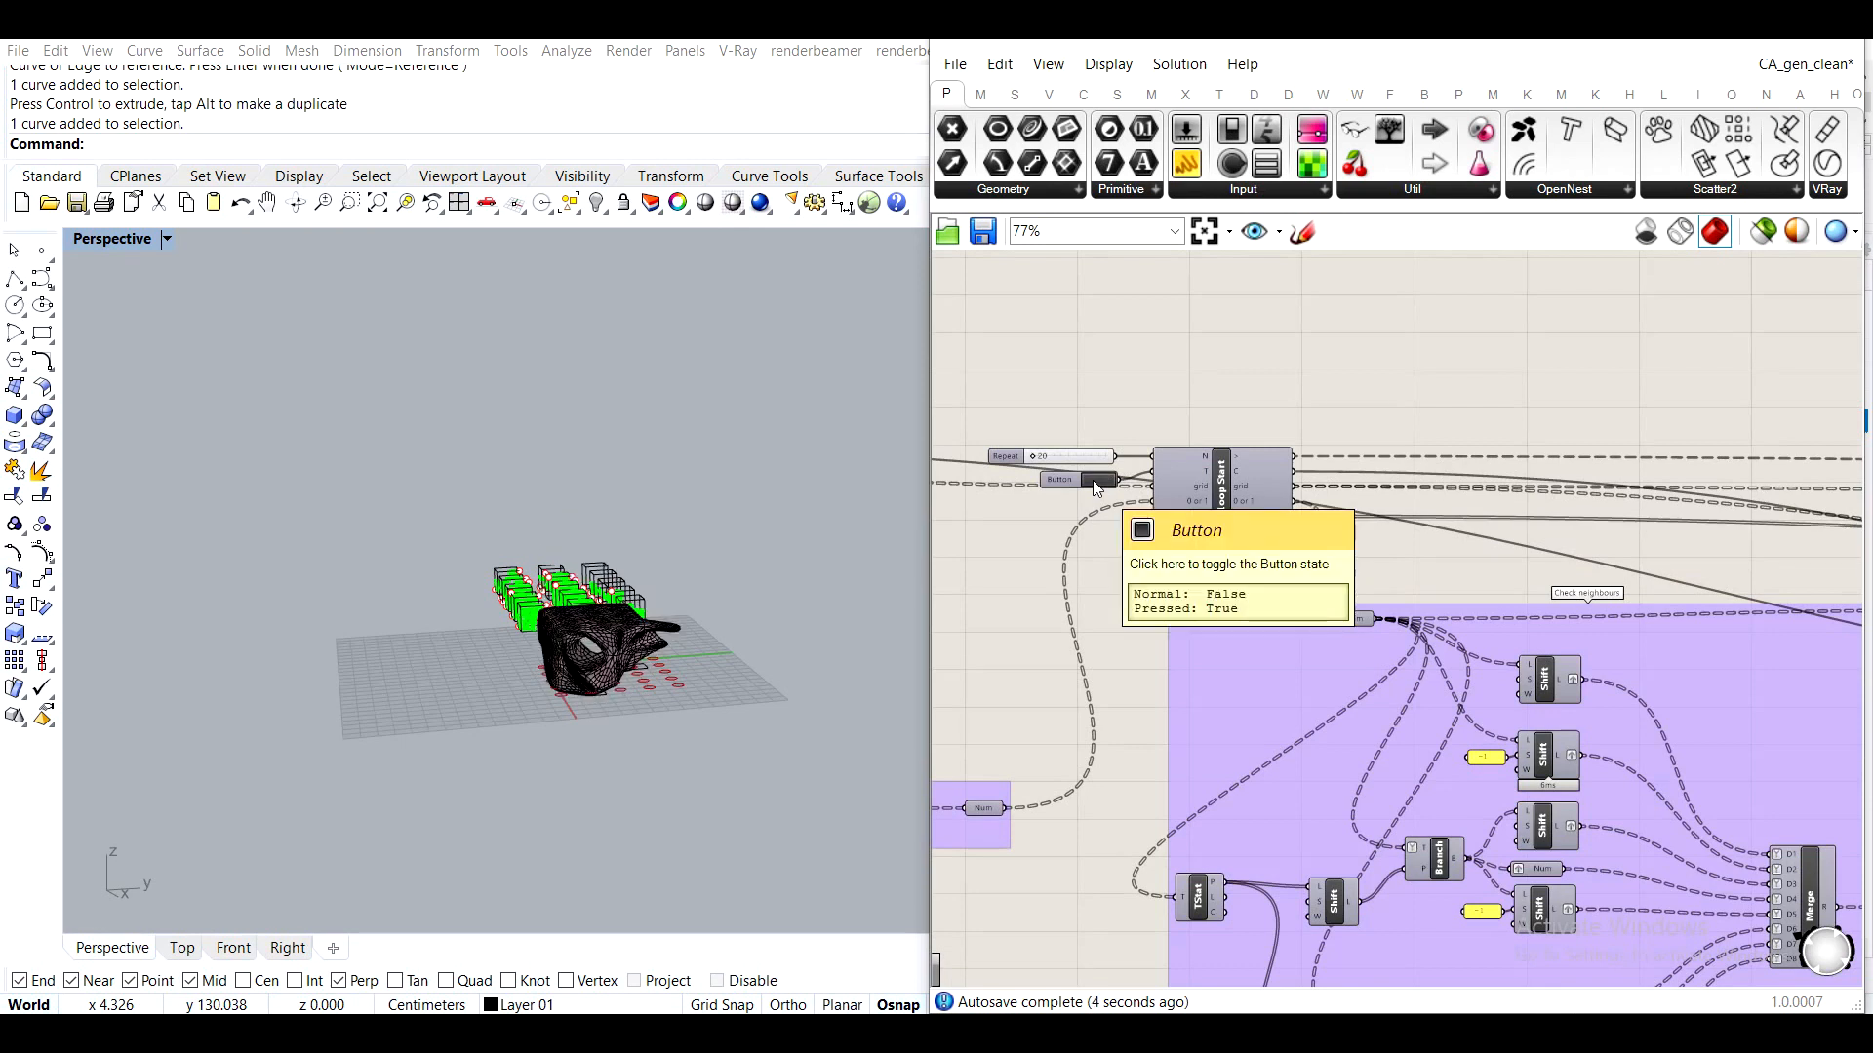
Move the rotated rectangle along the Y axis away from the red X axis and place a copy of it farther along Y
scroll(679, 774, up, 5)
scroll(680, 775, up, 2)
click(558, 682)
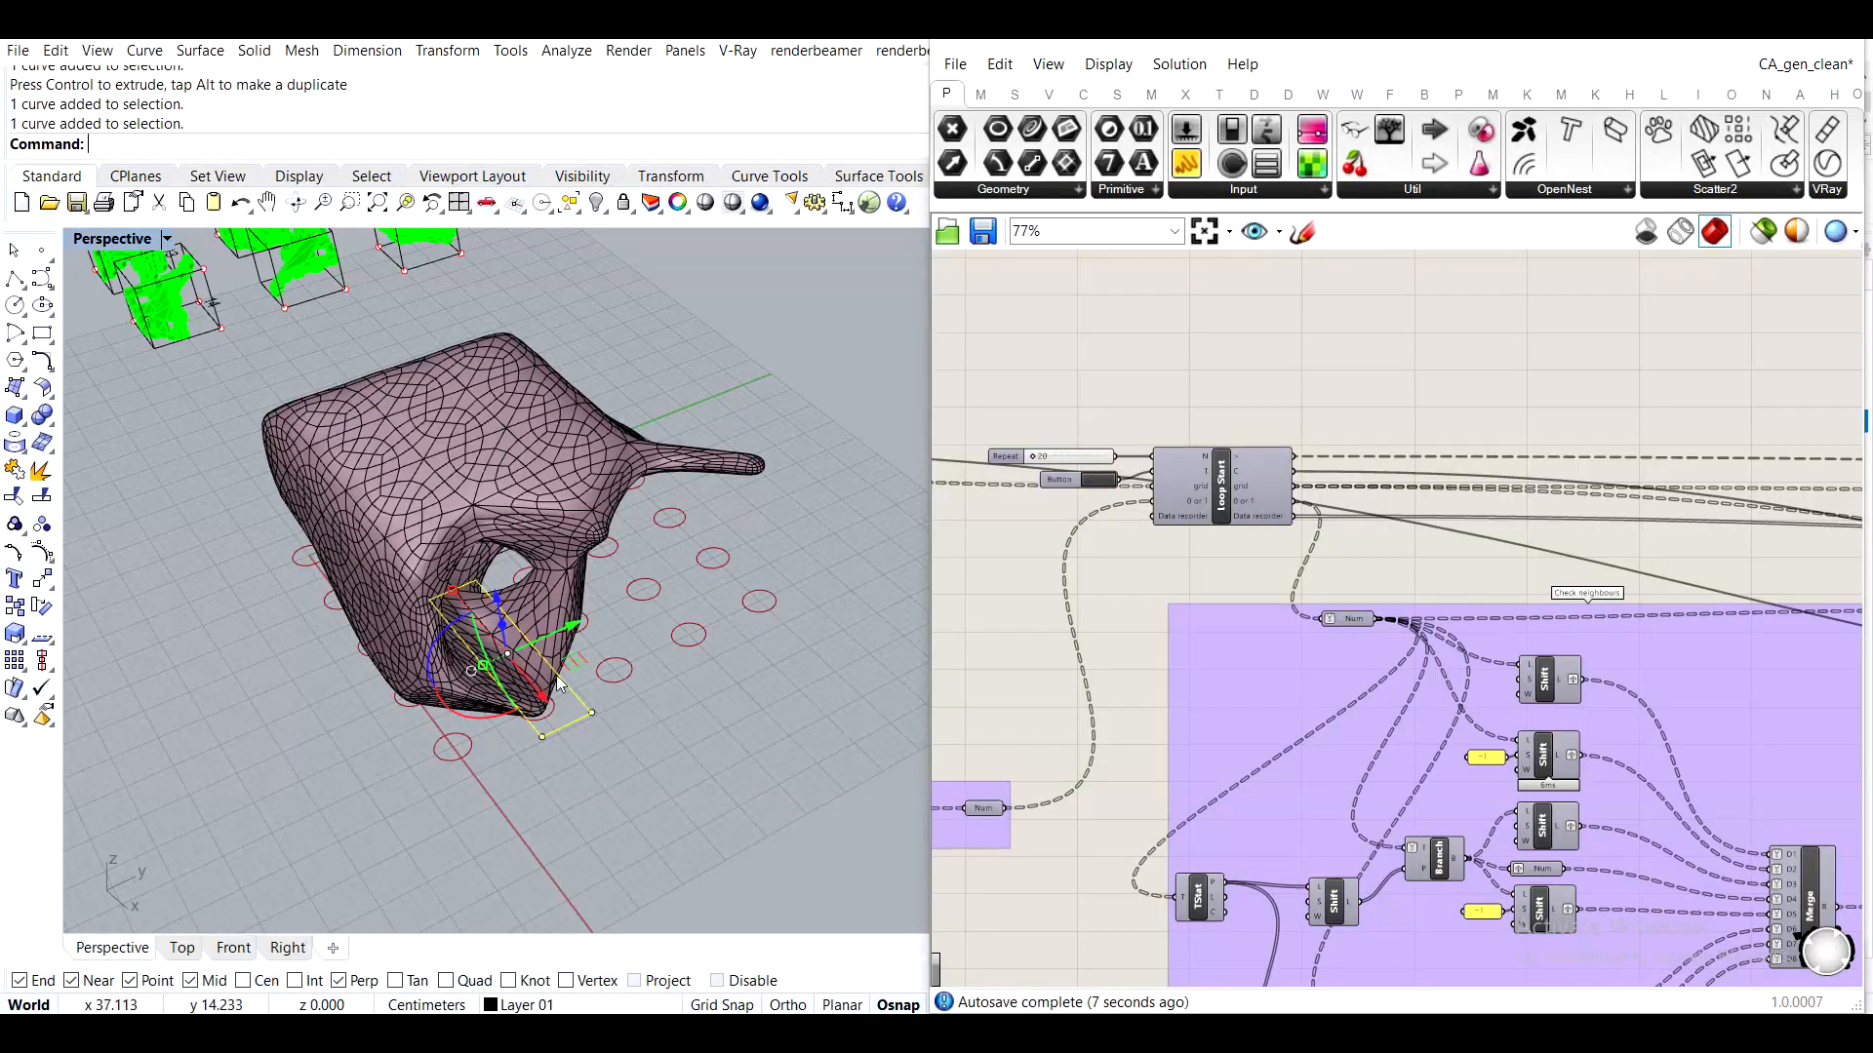
drag(573, 641, 640, 622)
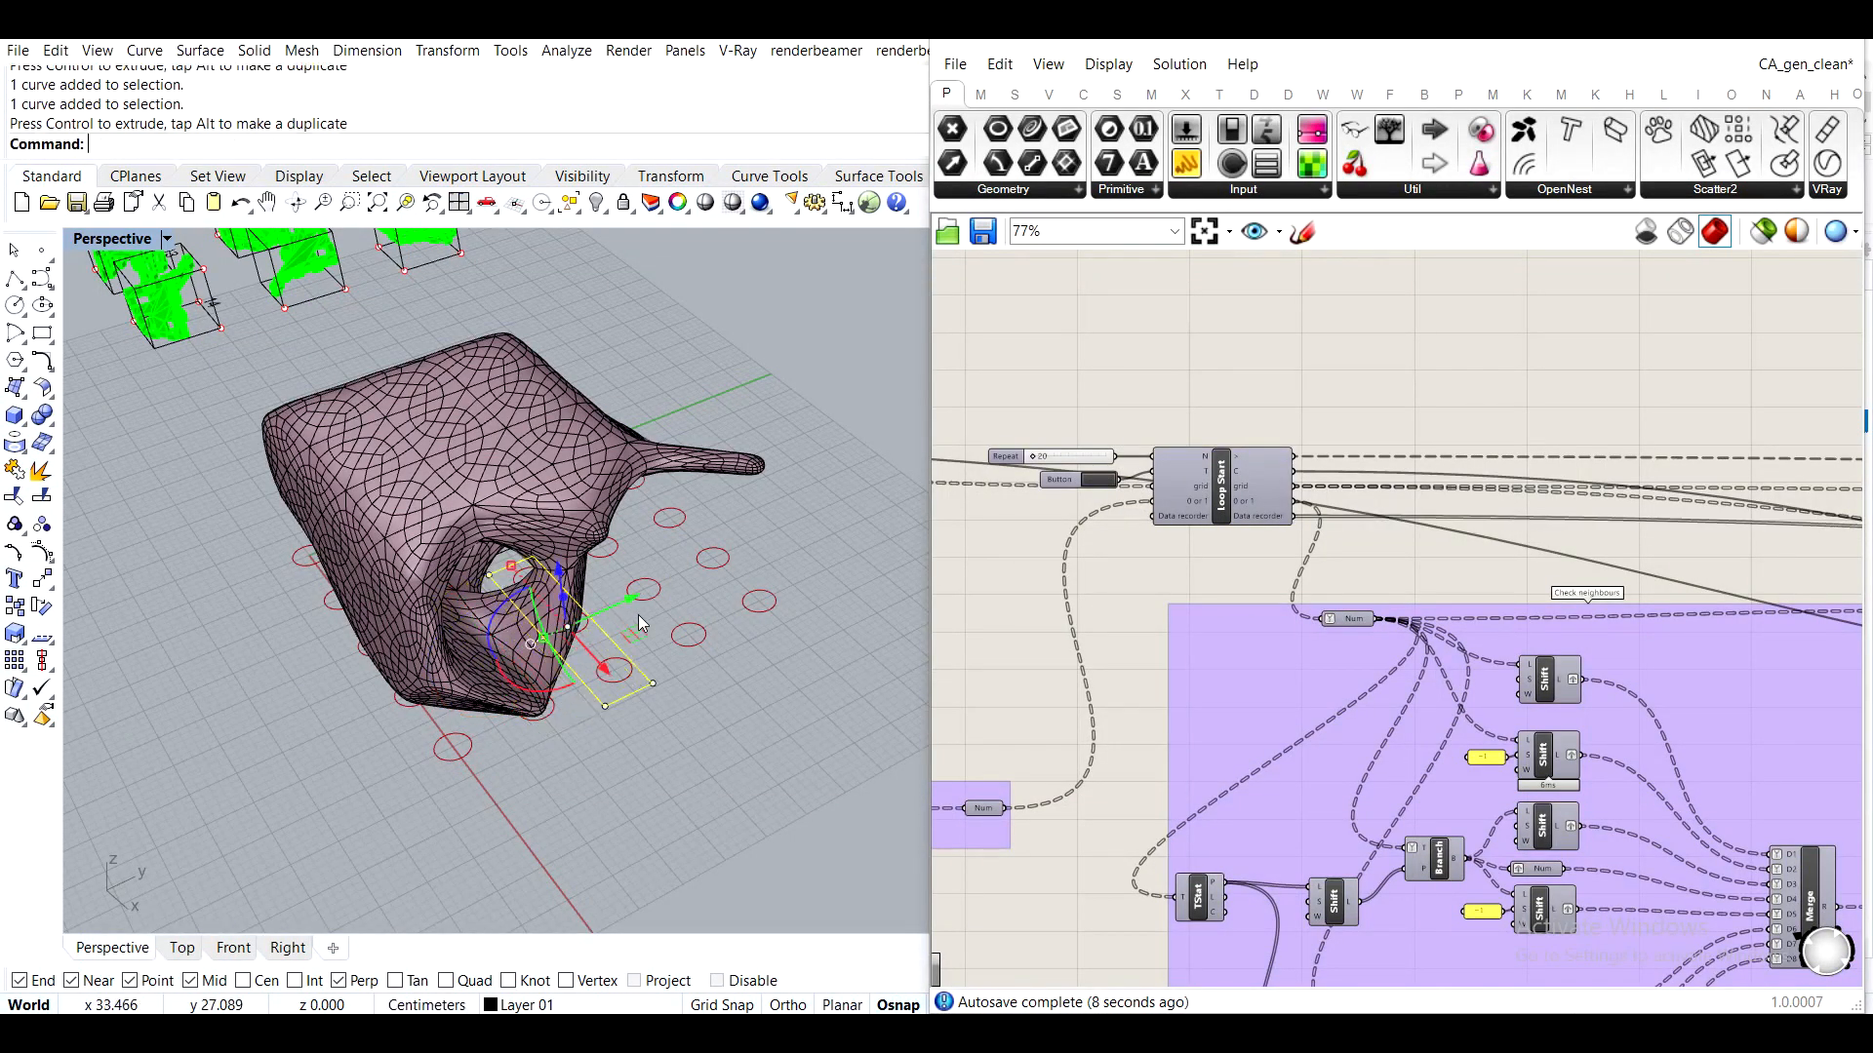
right_drag(638, 615, 573, 702)
drag(622, 670, 768, 656)
click(828, 823)
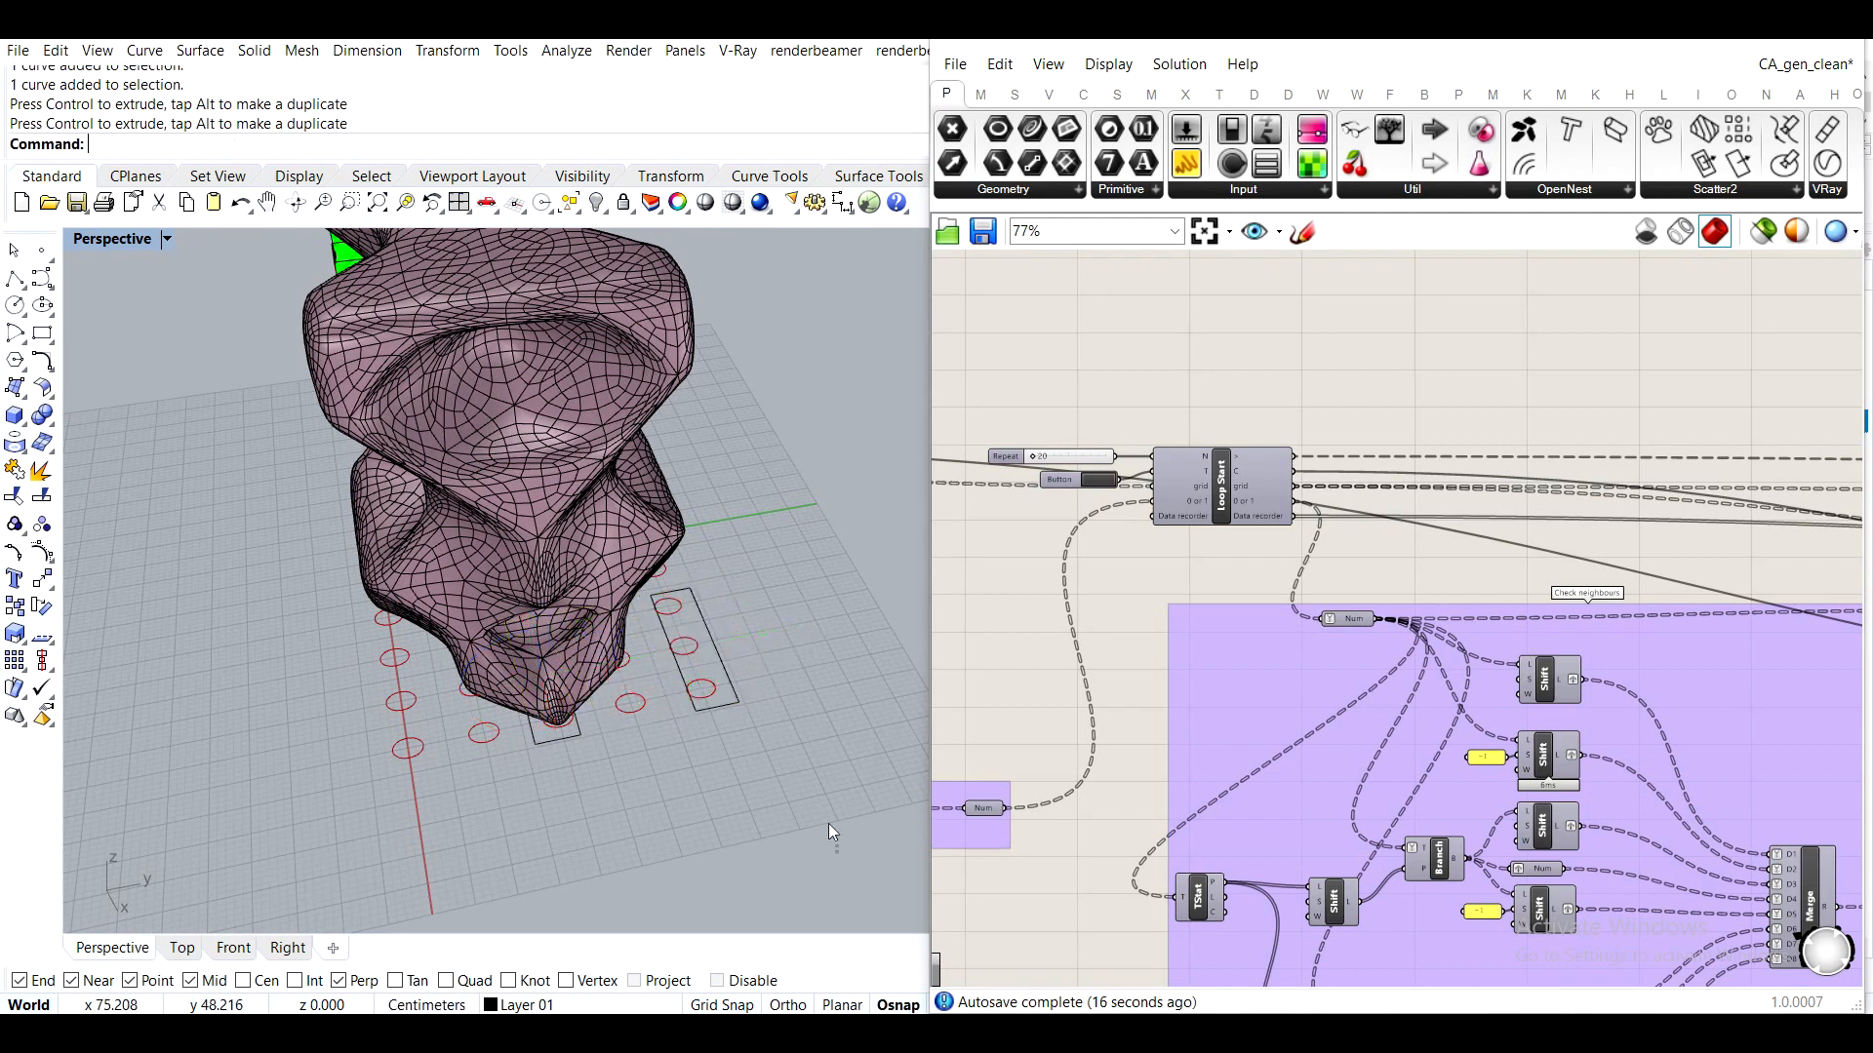
Set the three rectangles as the Crv parameter's multiple referenced curves
drag(429, 550, 430, 546)
scroll(1476, 401, down, 3)
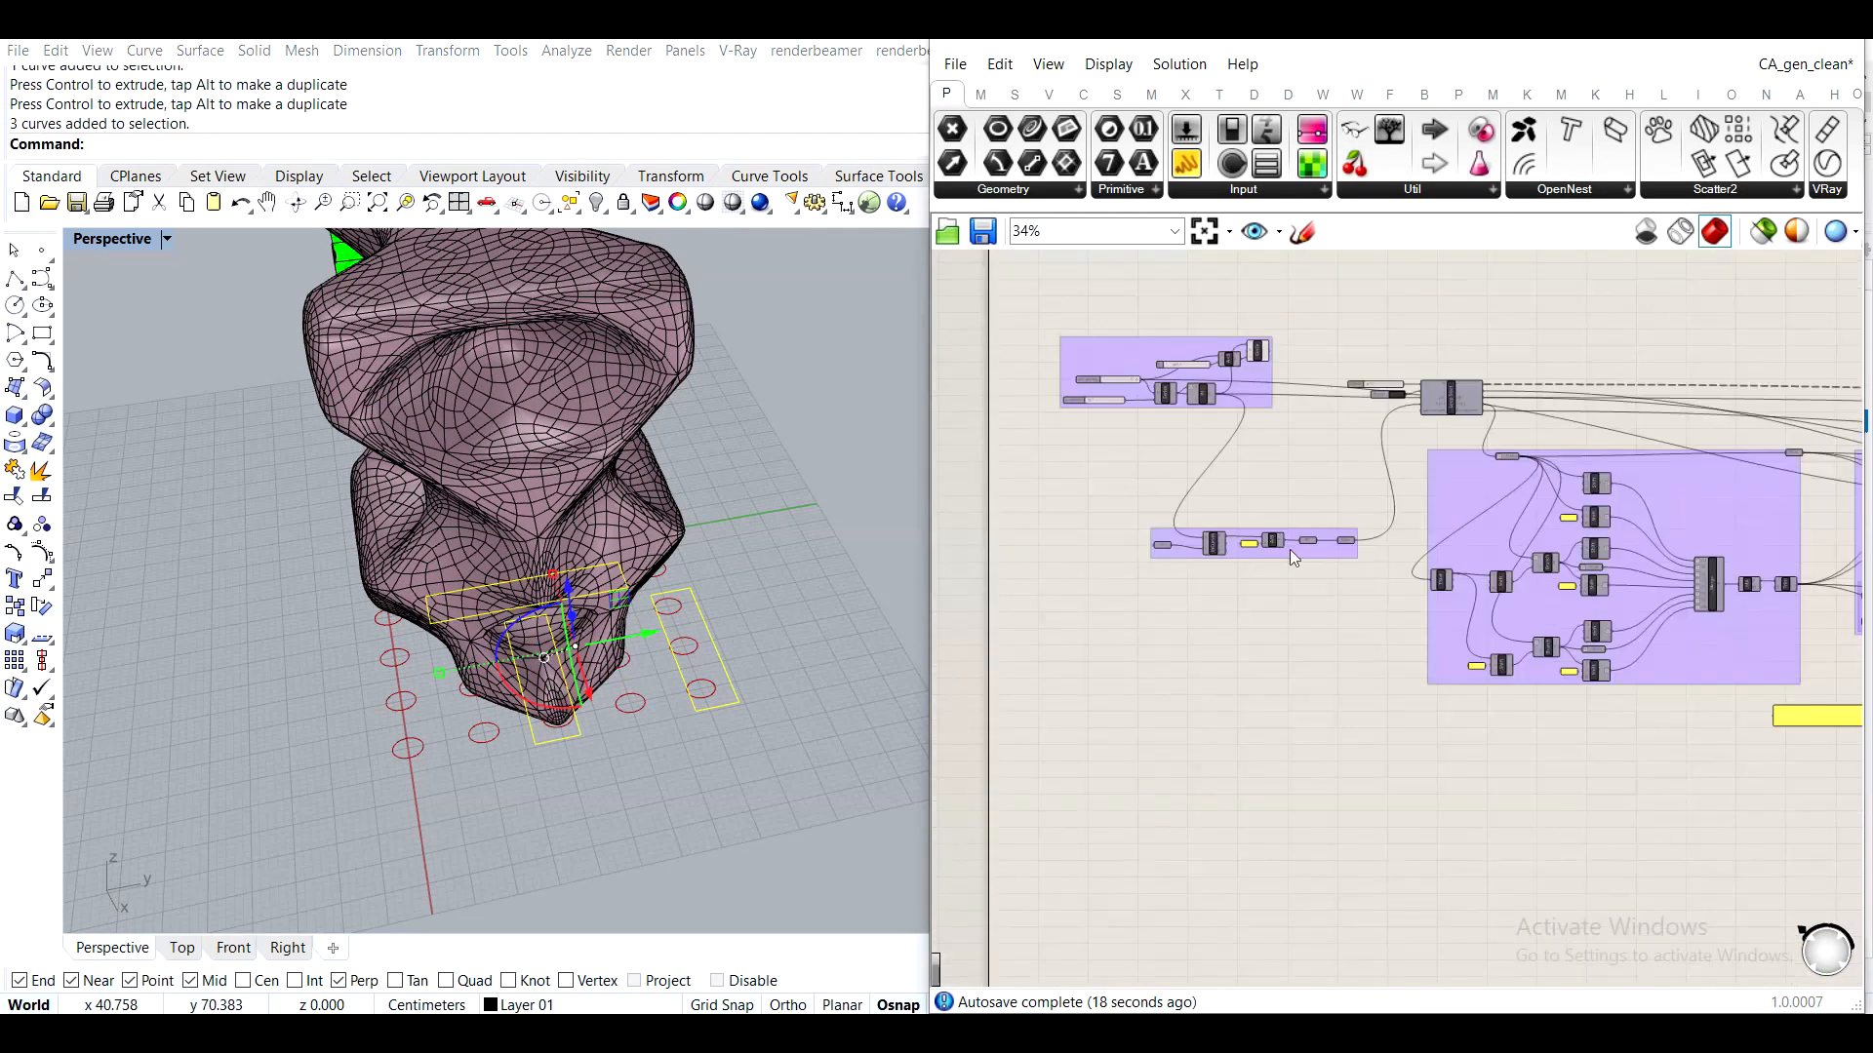
scroll(1186, 544, up, 3)
scroll(1187, 544, up, 3)
right_click(1251, 554)
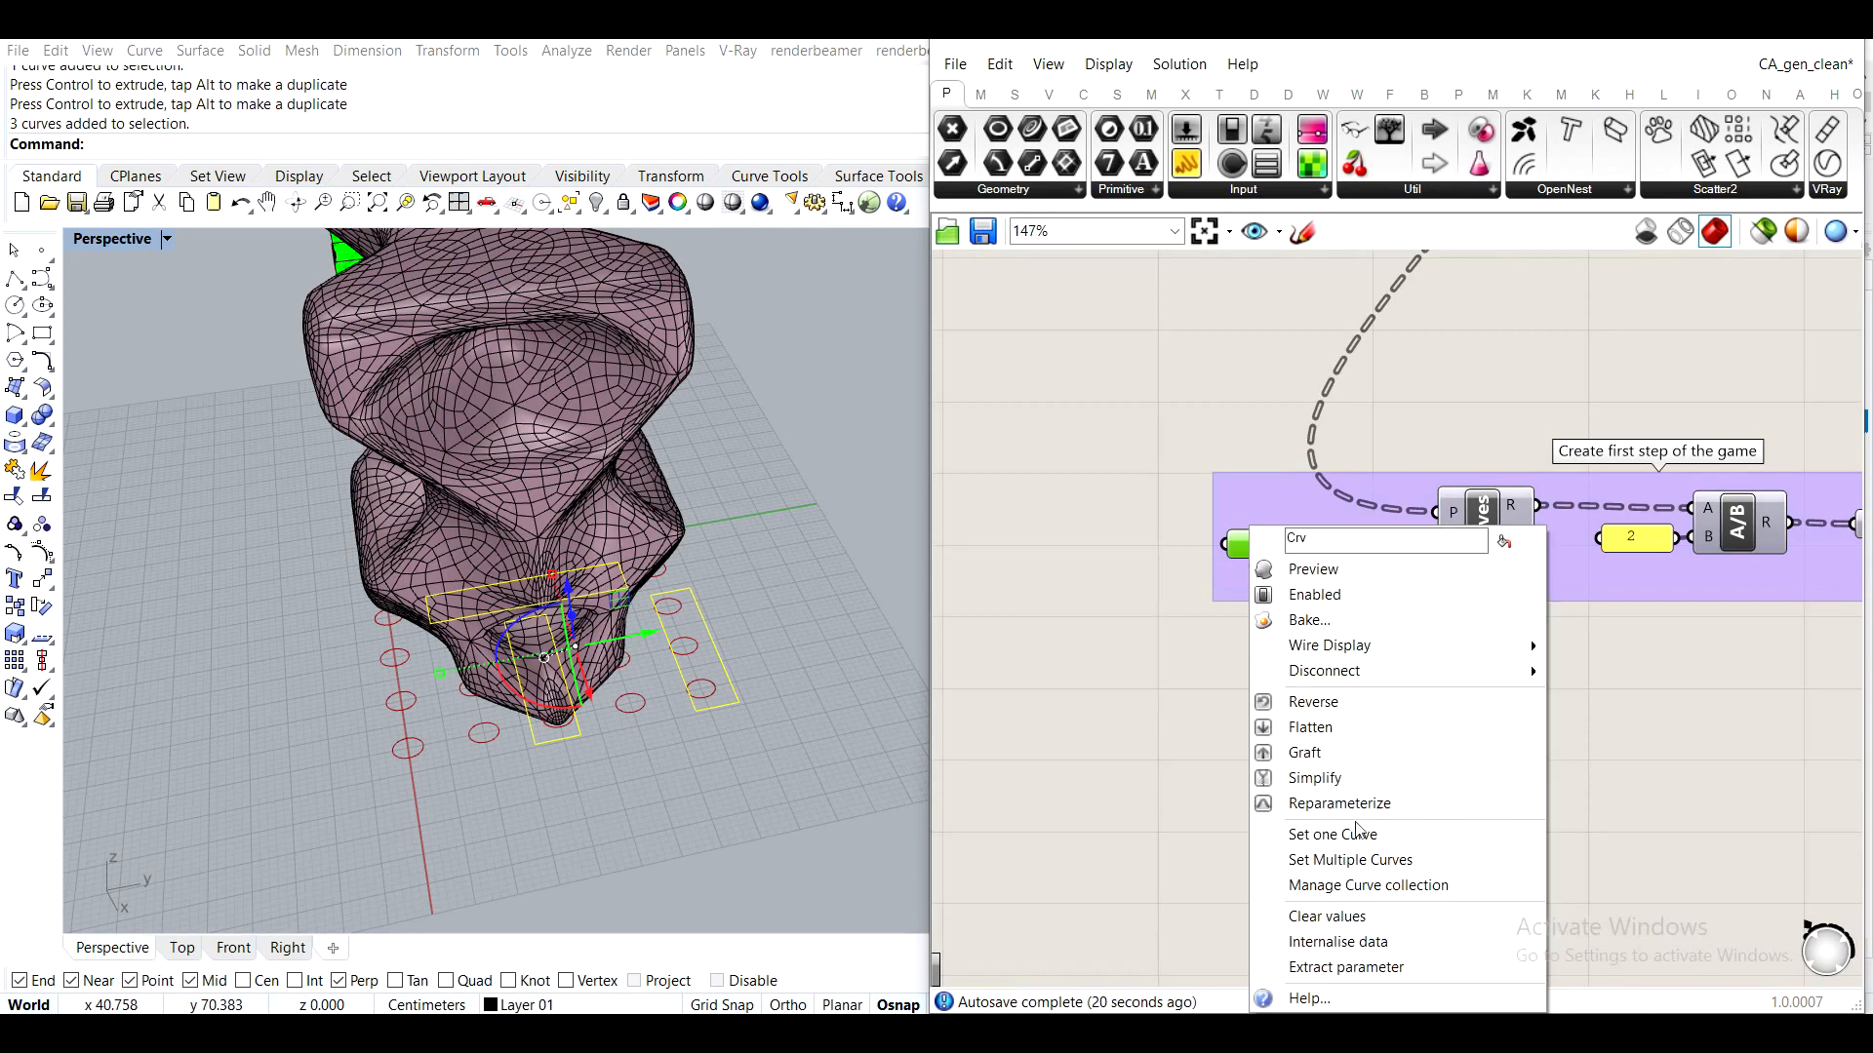
click(1350, 860)
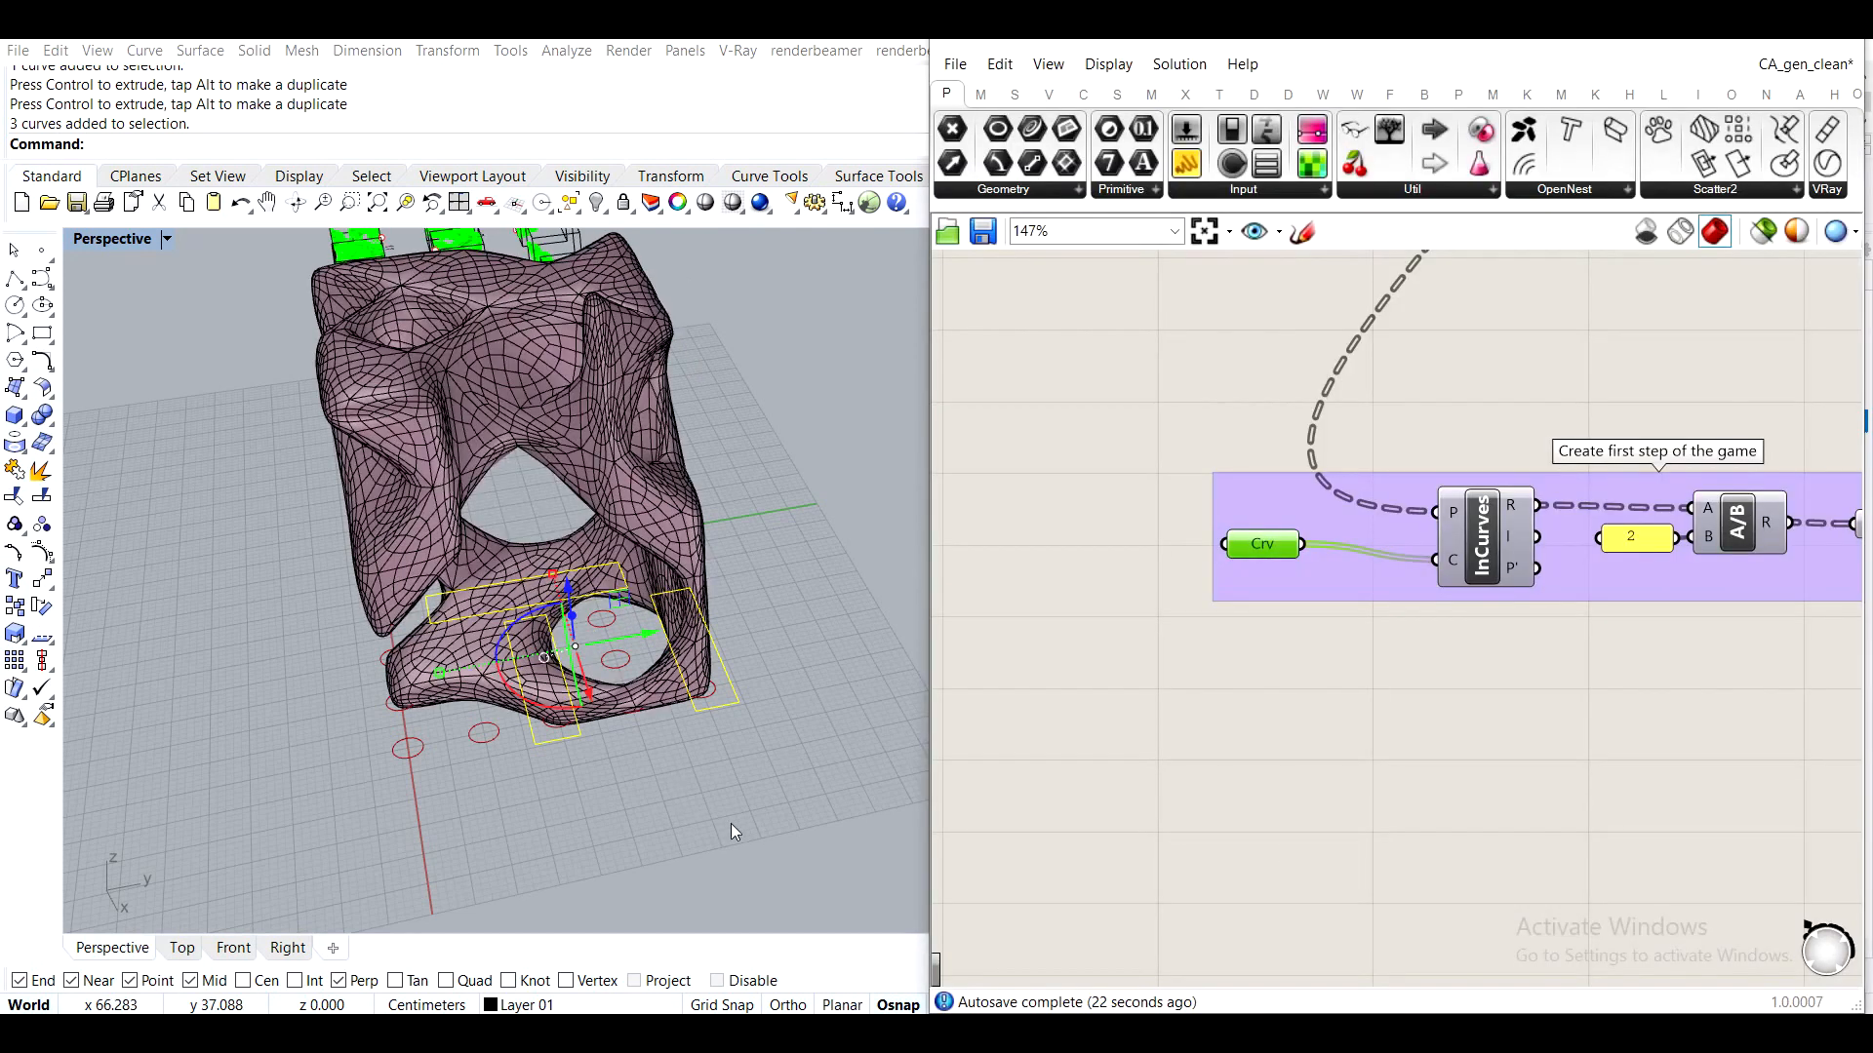
Reposition the copied rectangle on the point grid and inspect the regenerated pillar mesh from several angles
right_drag(730, 823, 764, 747)
click(758, 714)
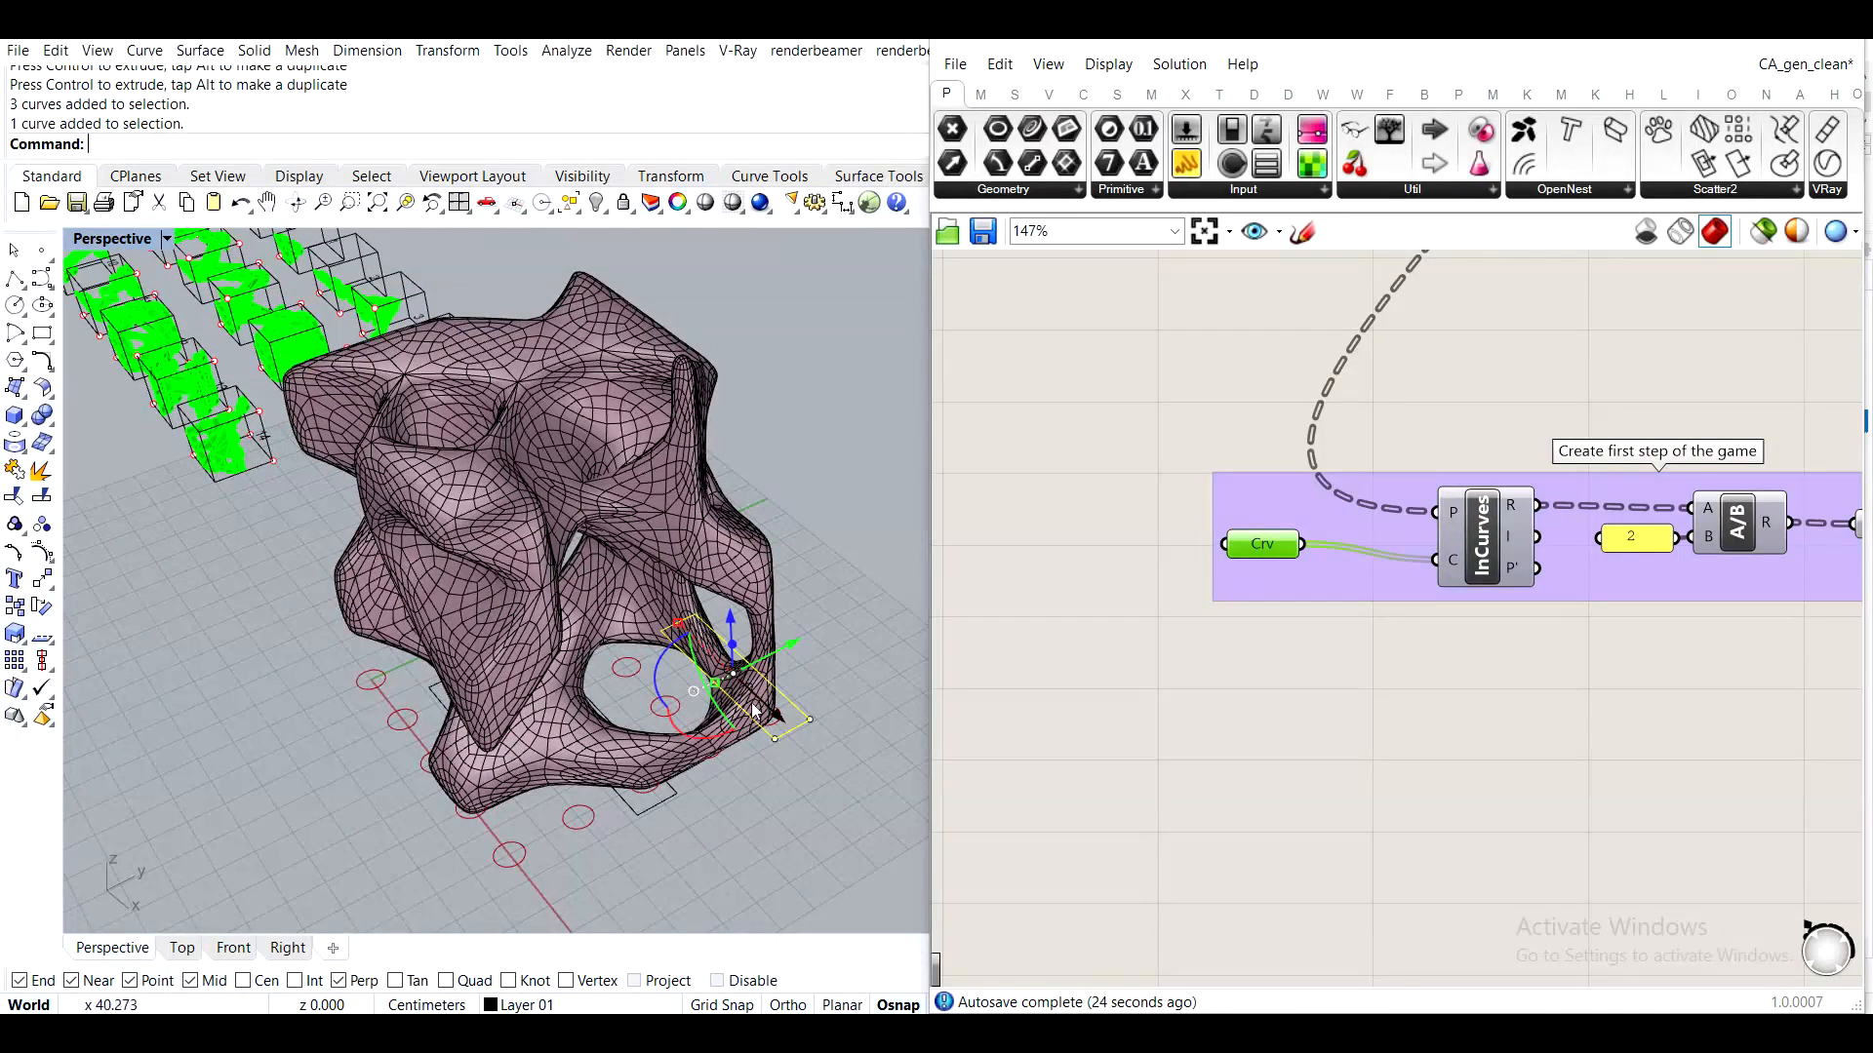
drag(687, 706, 677, 827)
right_drag(710, 813, 740, 682)
scroll(659, 781, down, 8)
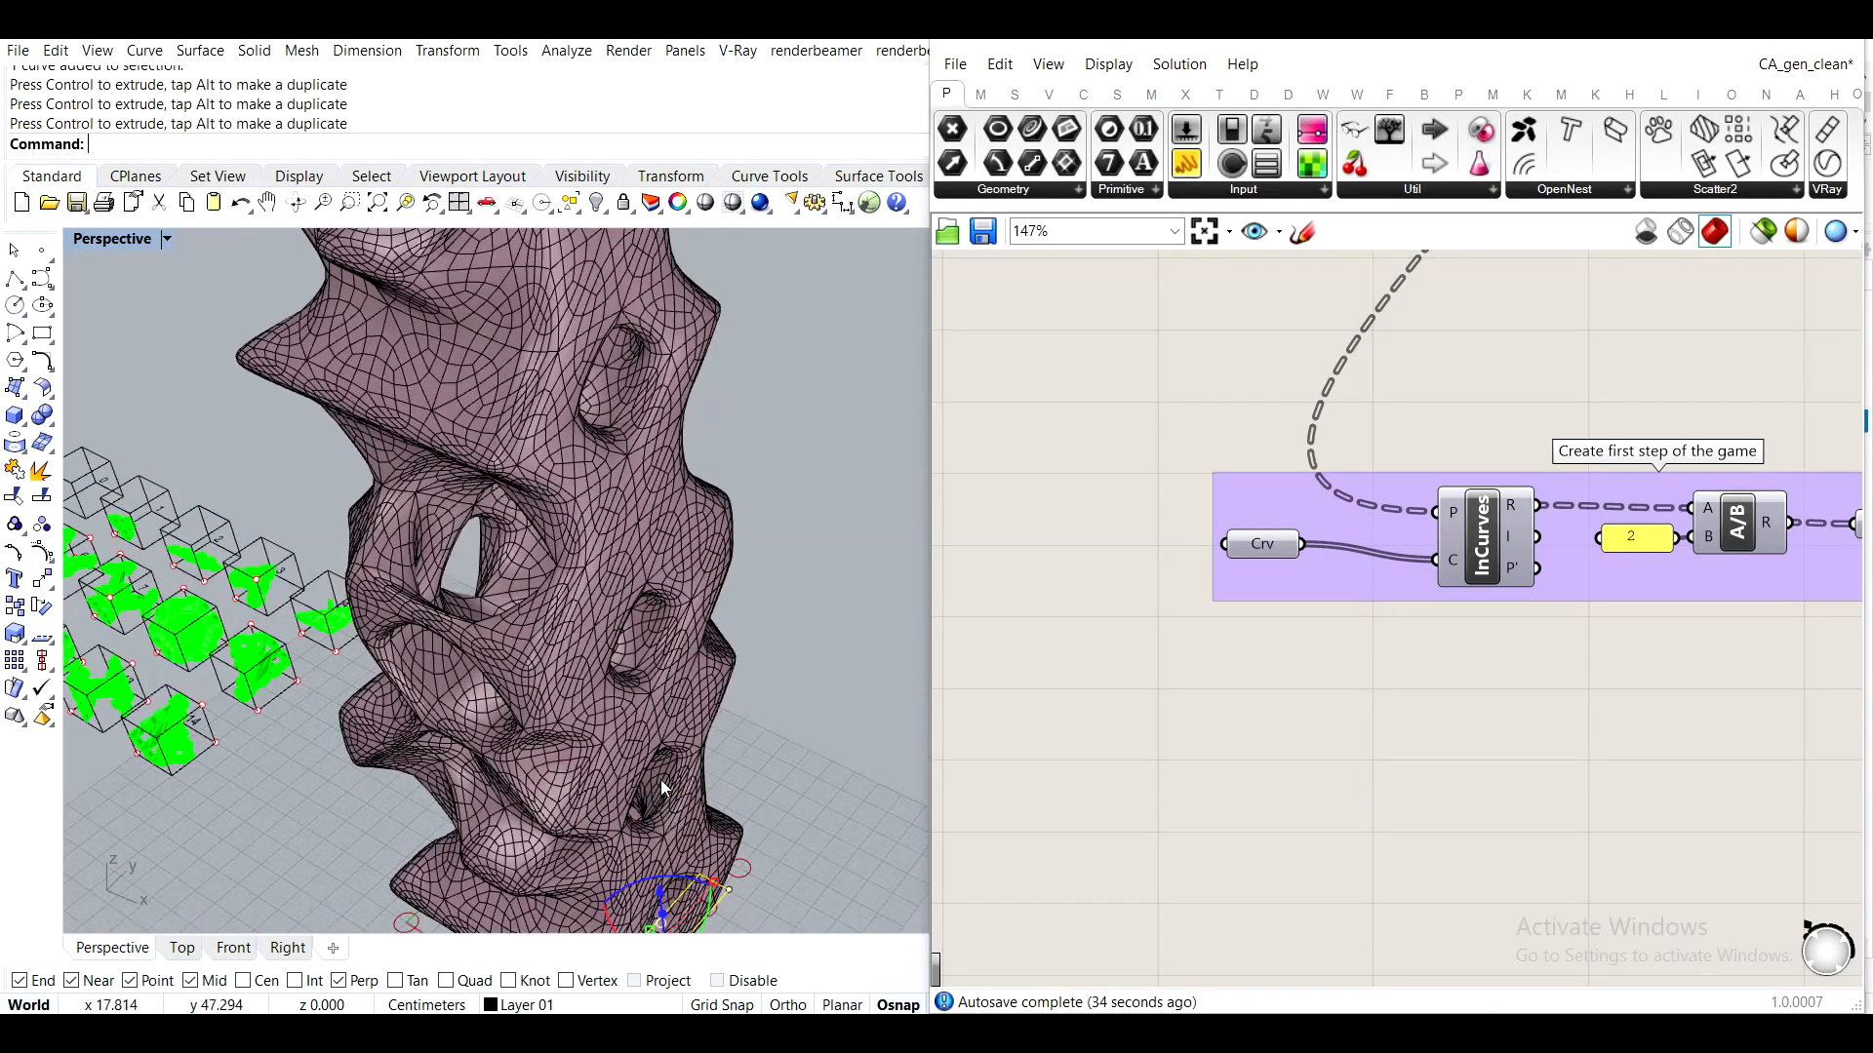
right_drag(659, 780, 424, 626)
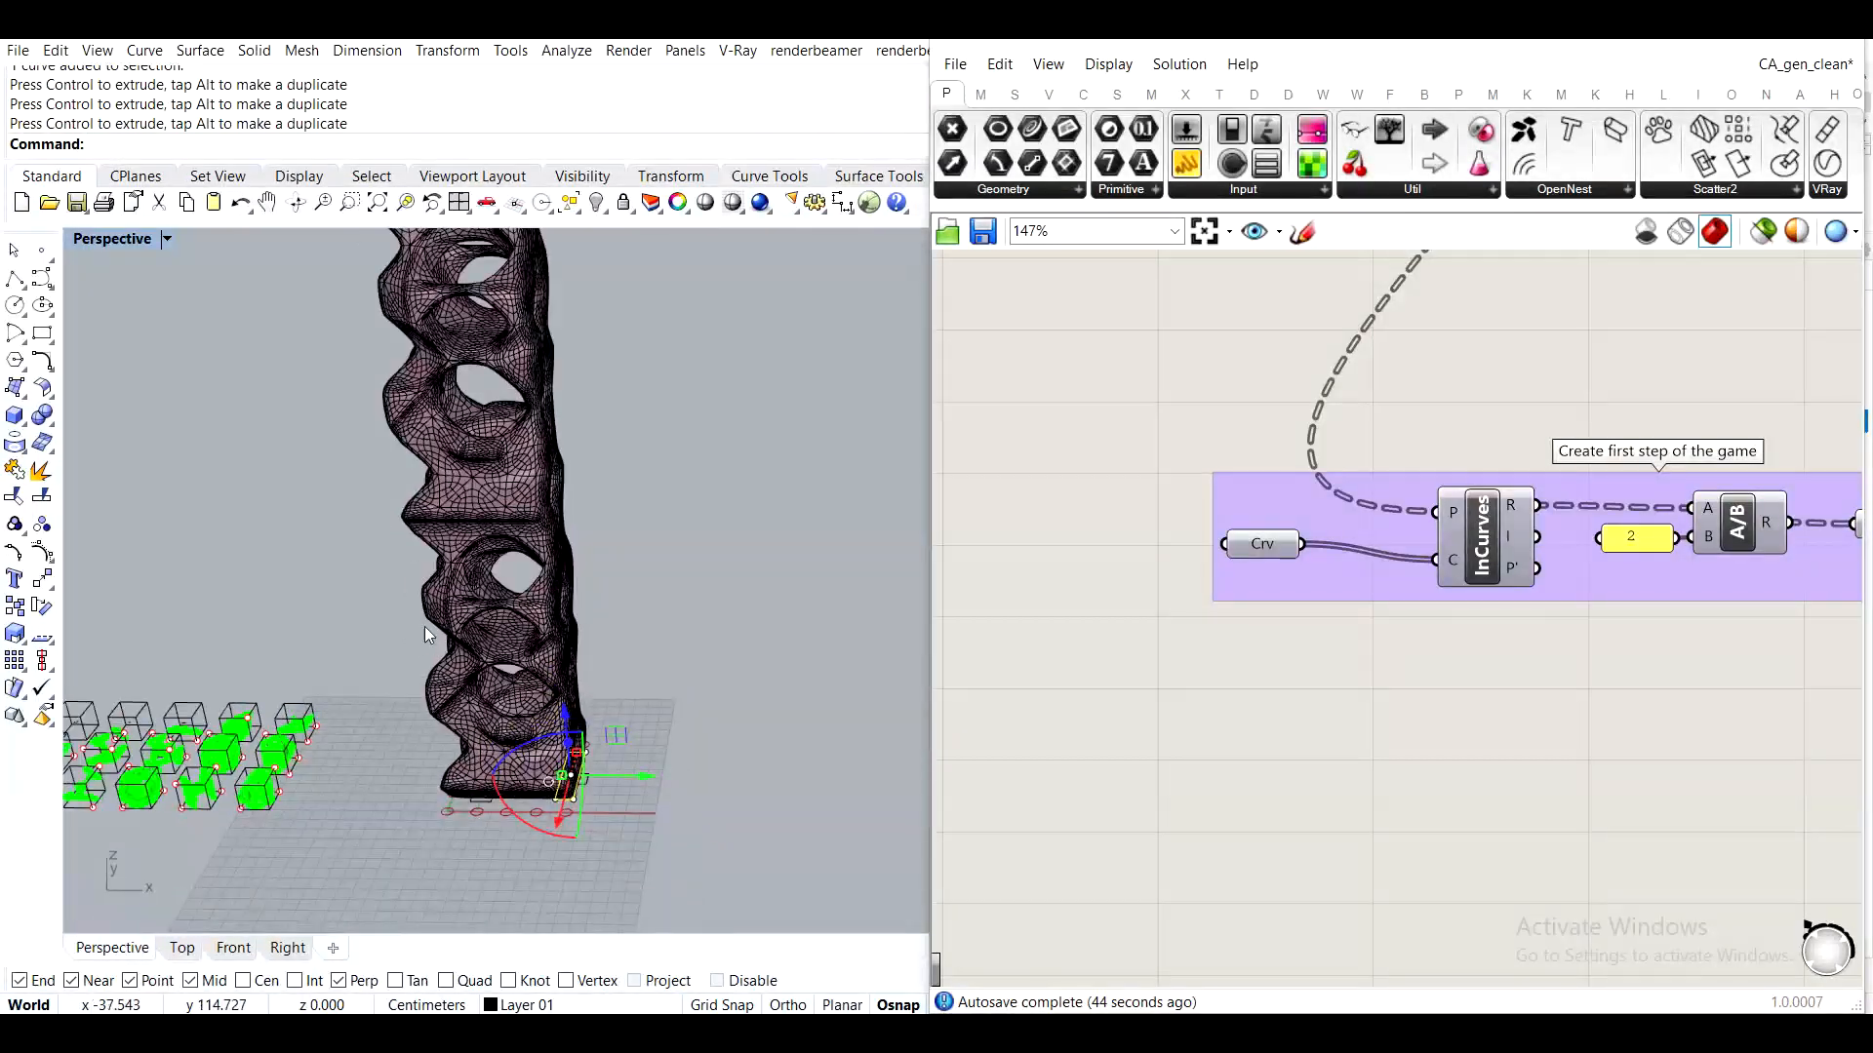
right_drag(716, 501, 909, 547)
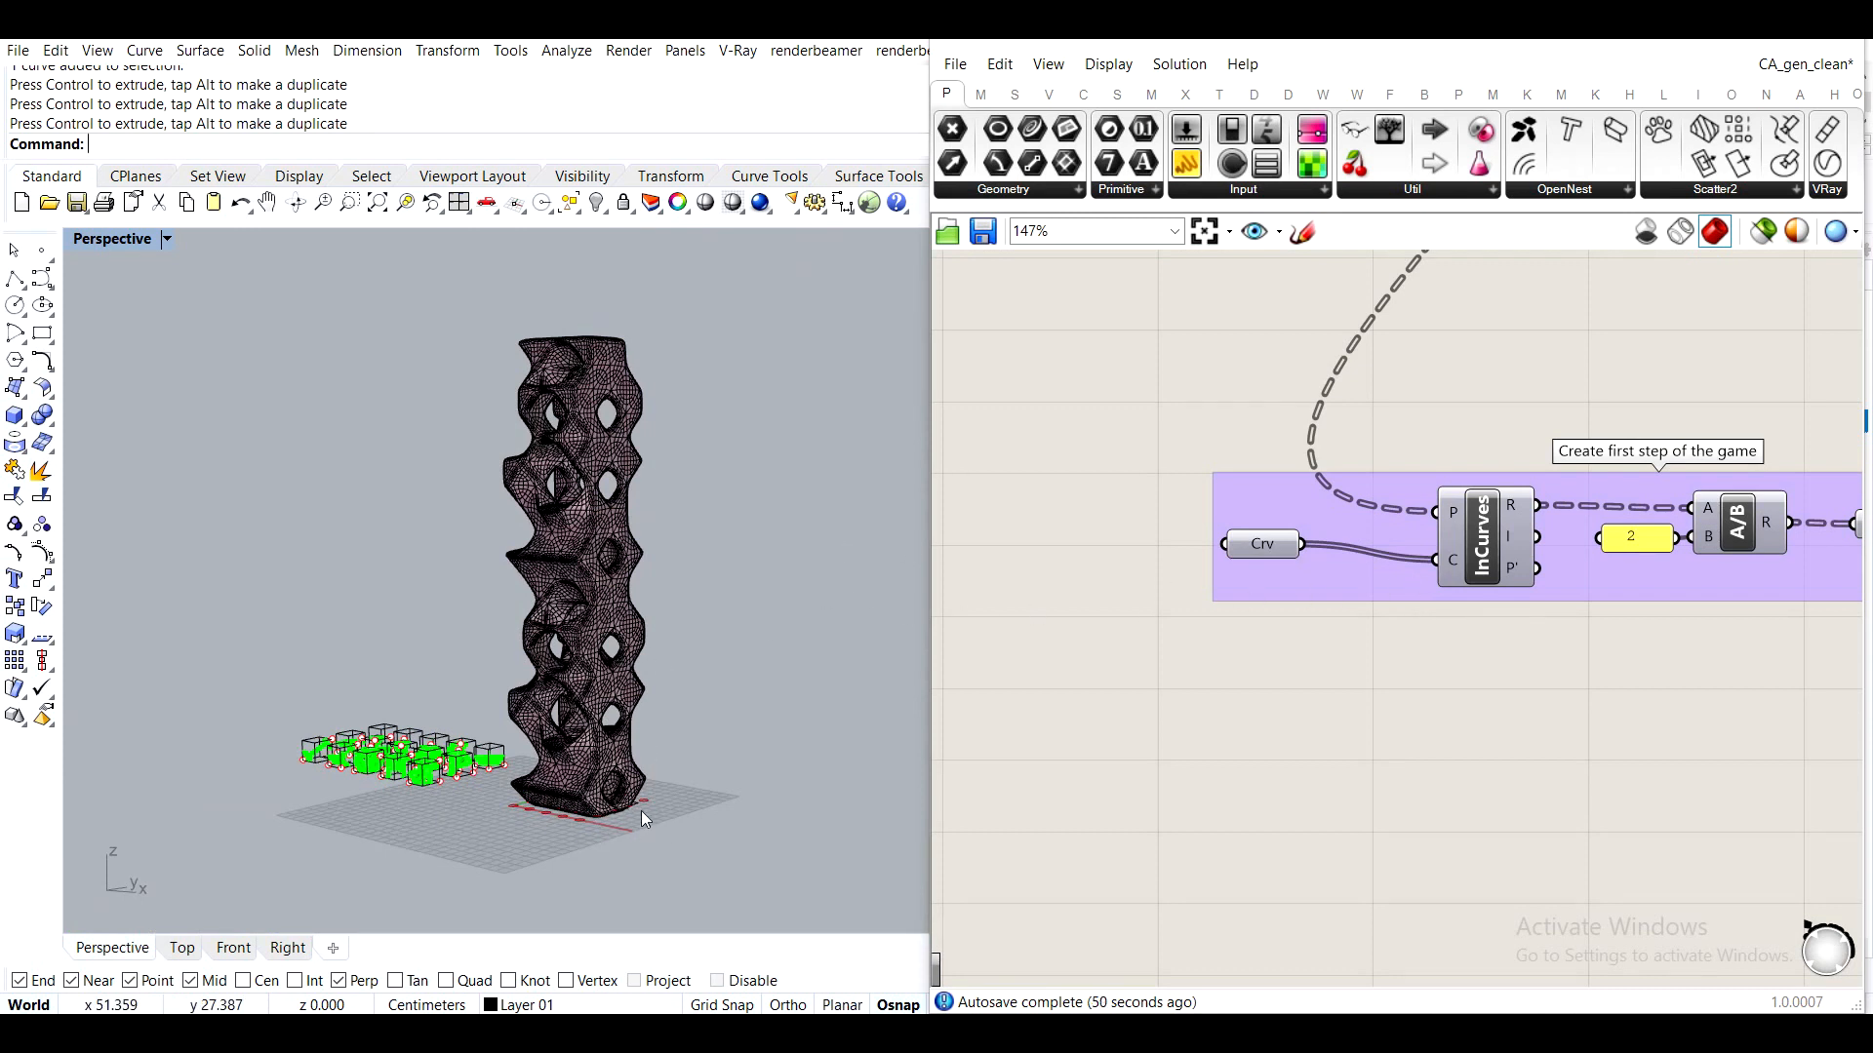
Set the loop's Repeat slider to 30 and view the full height of the regenerated pillar
right_drag(669, 763, 624, 853)
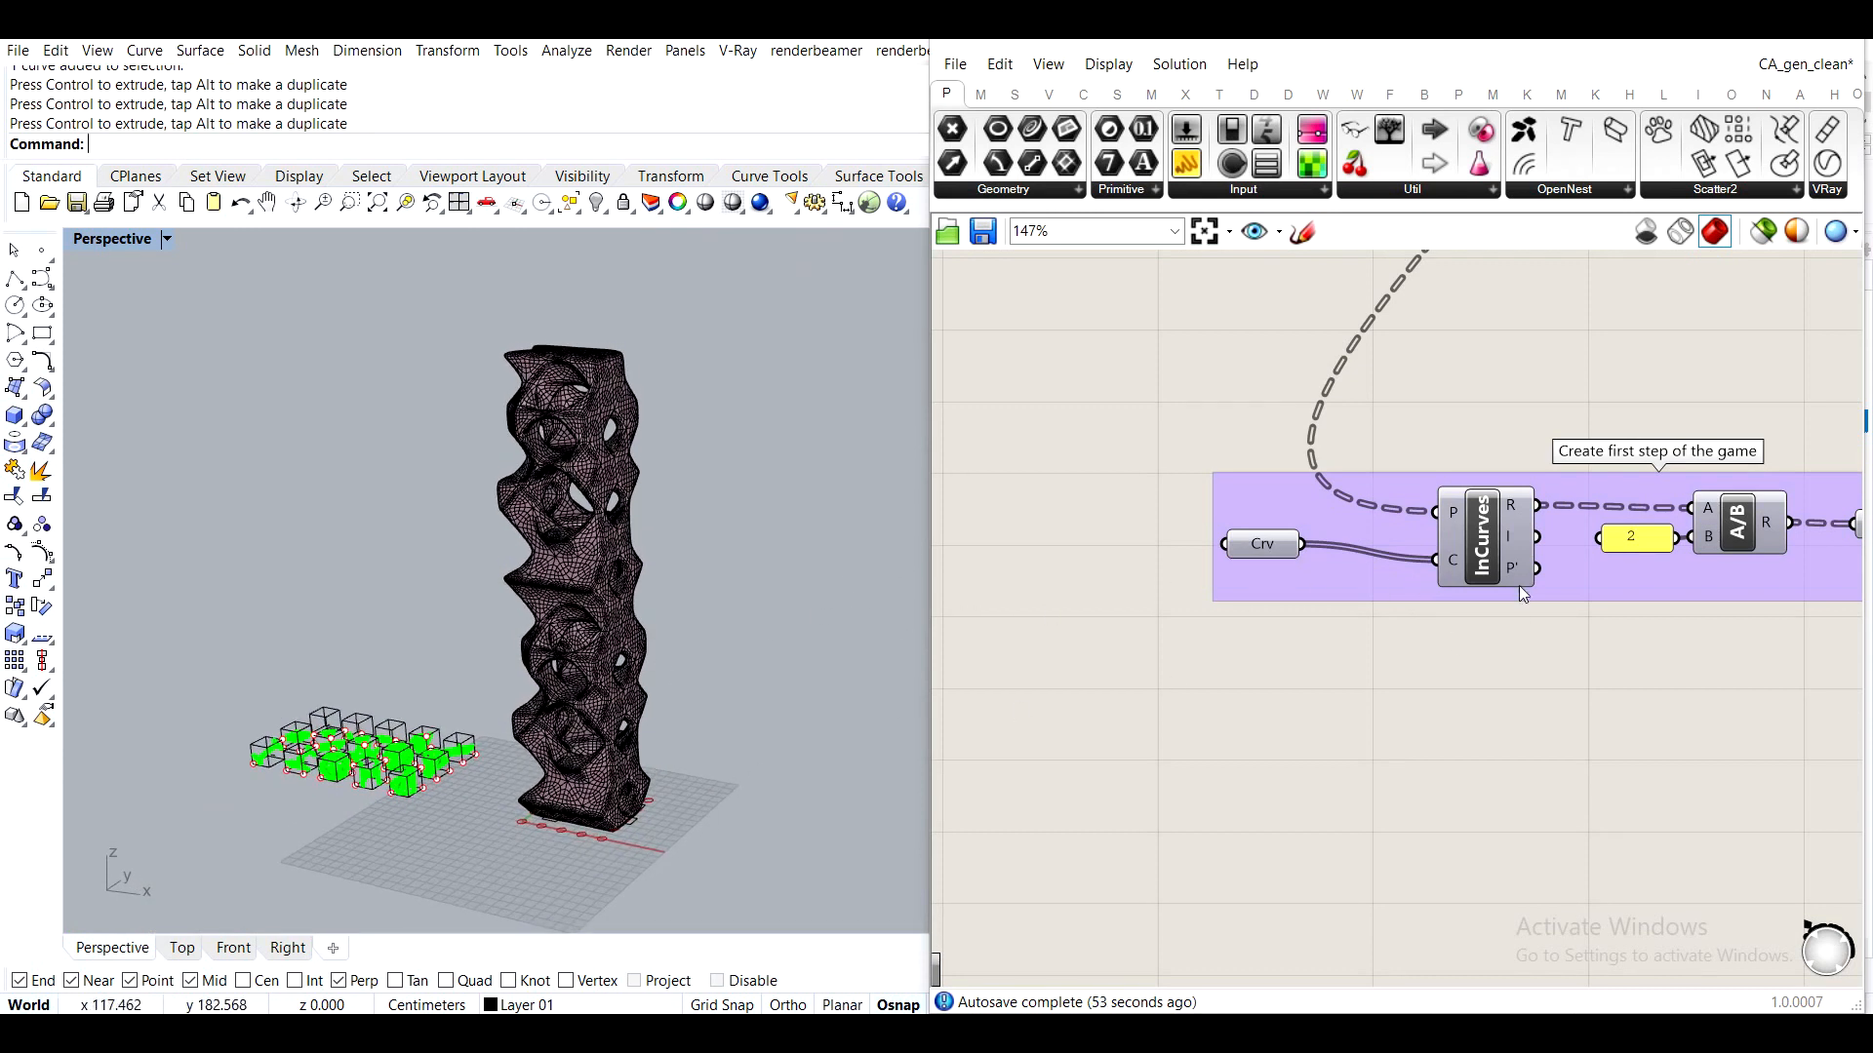
scroll(1519, 585, down, 5)
right_drag(1831, 349, 1407, 459)
scroll(1416, 419, up, 4)
scroll(1296, 418, up, 4)
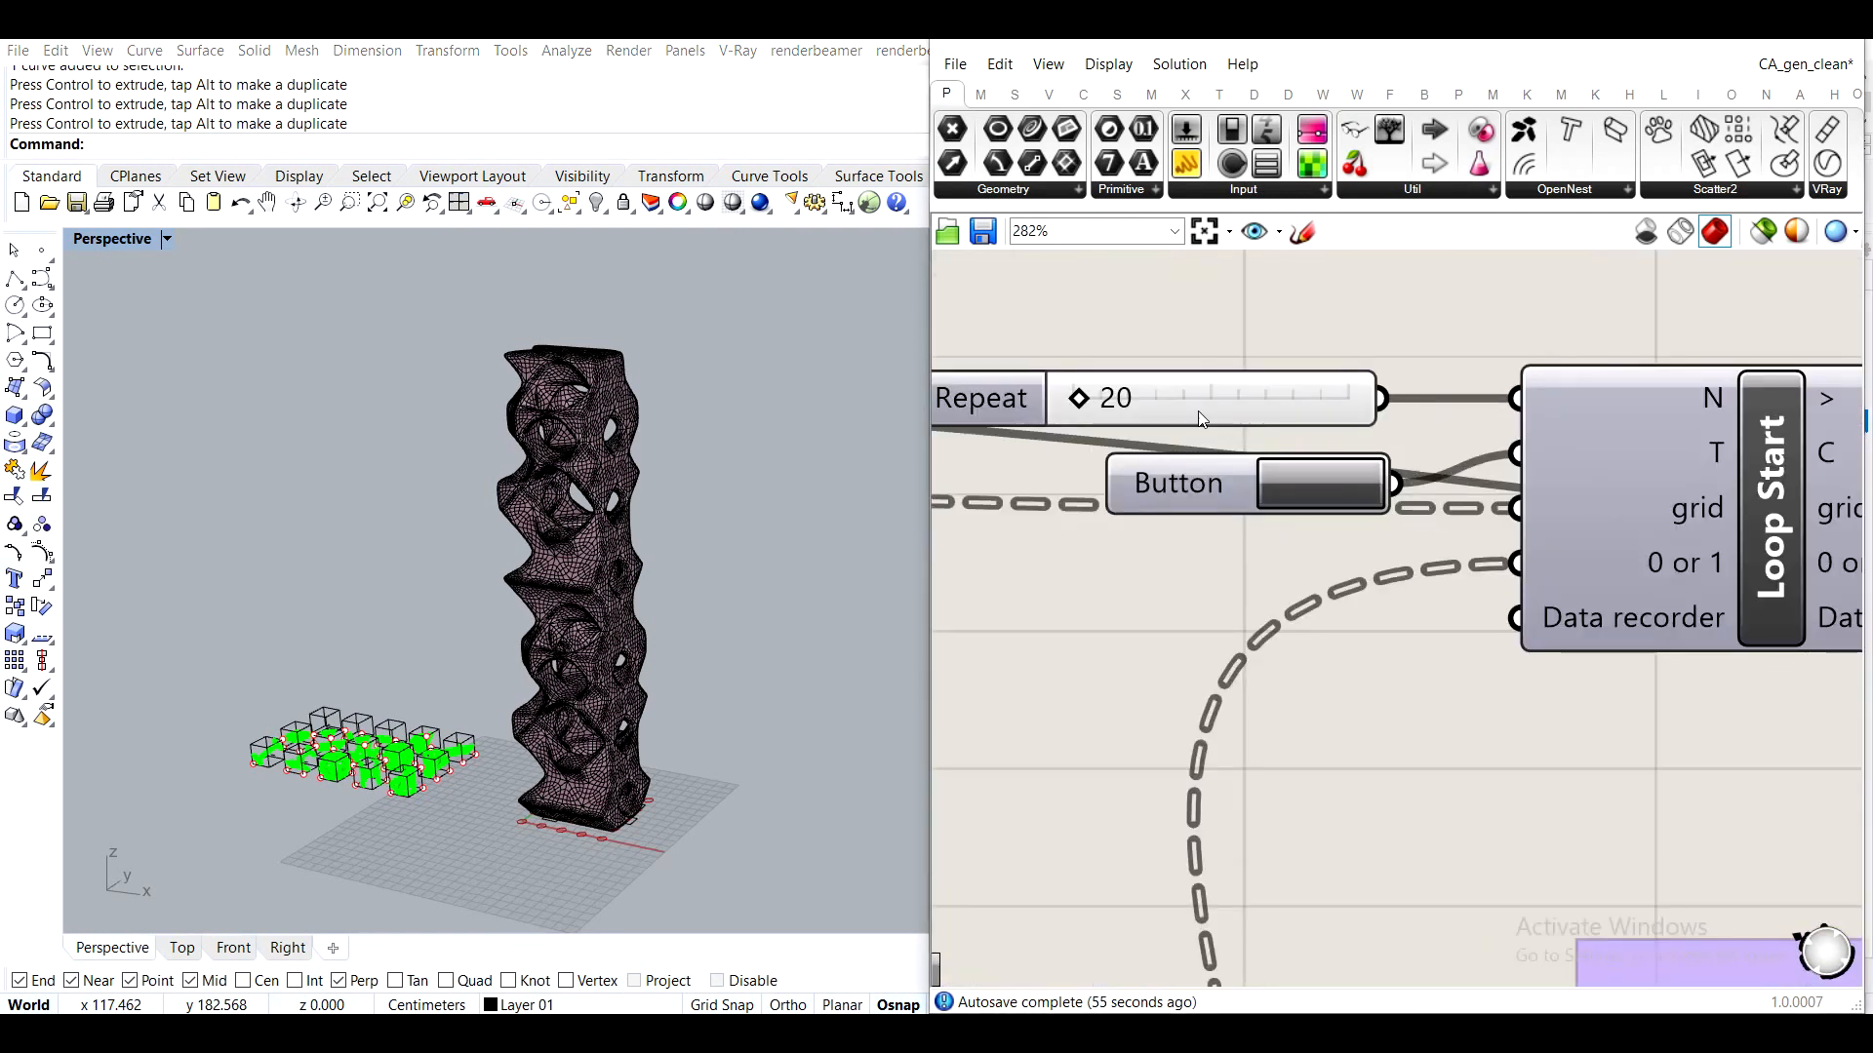
click(1202, 419)
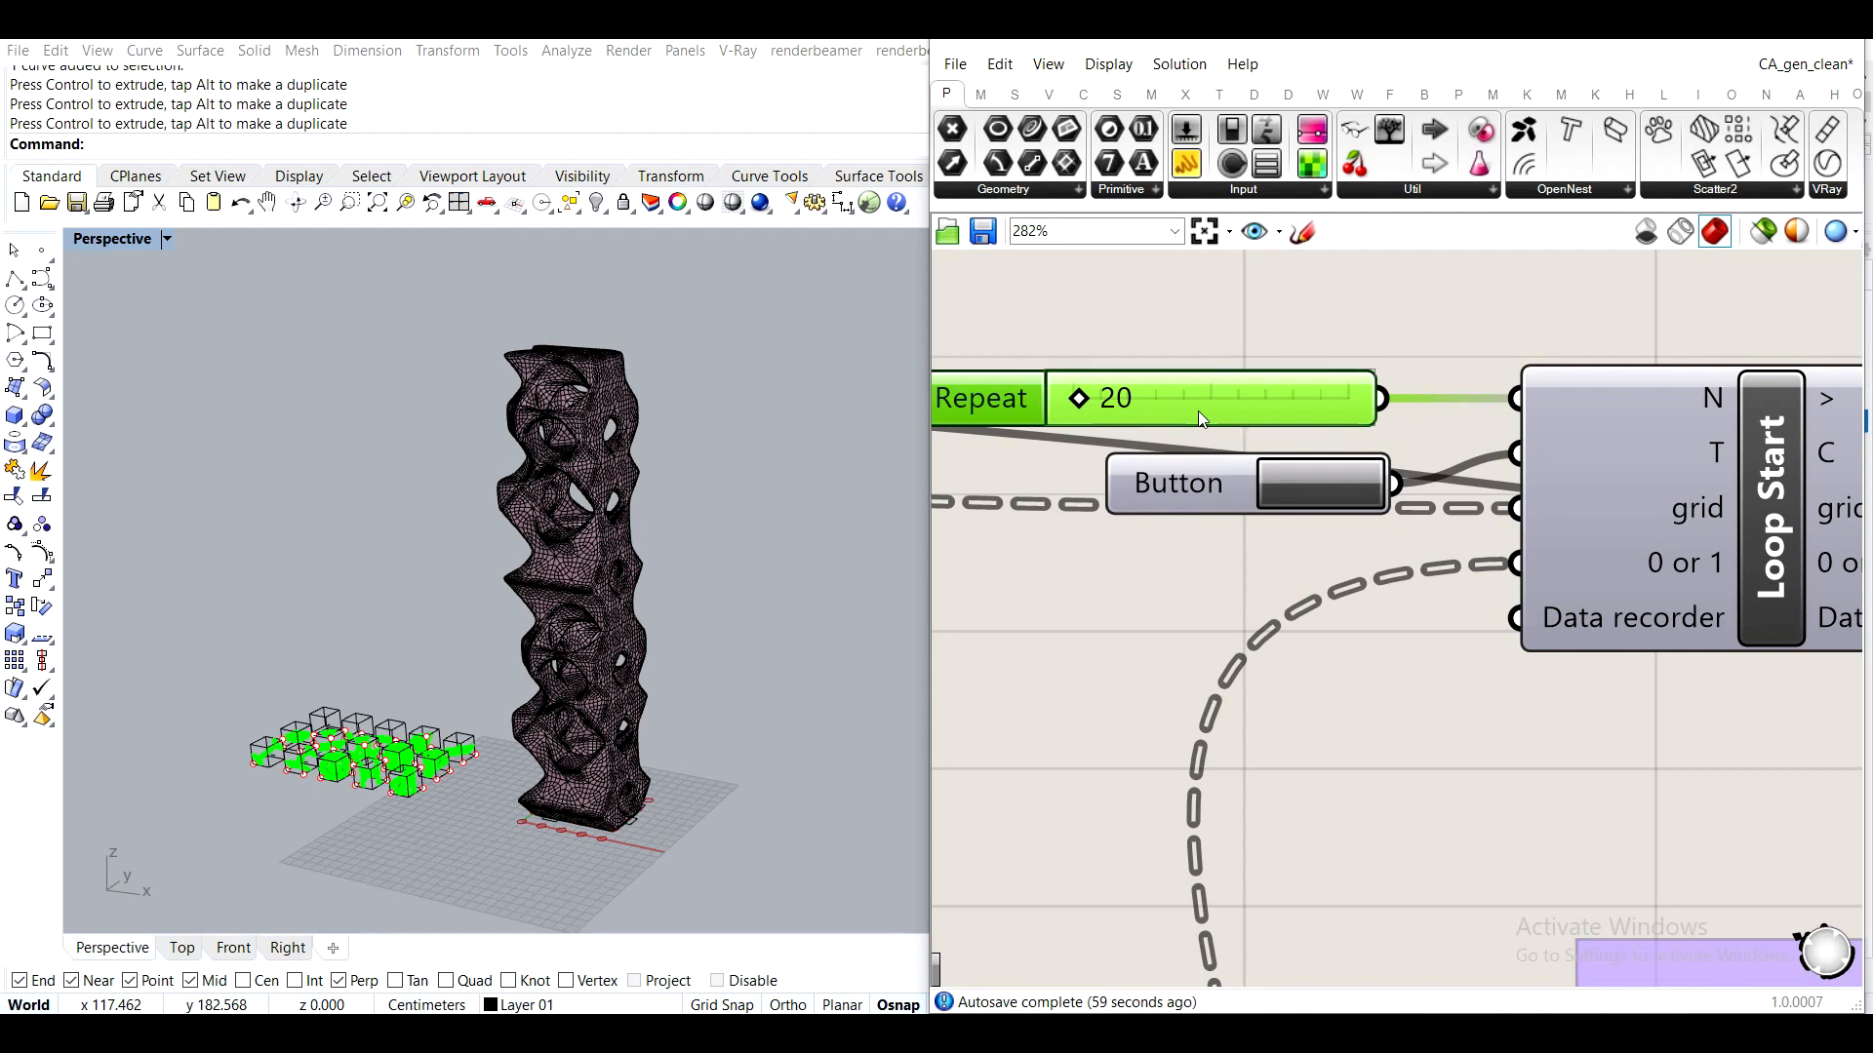
double_click(1201, 414)
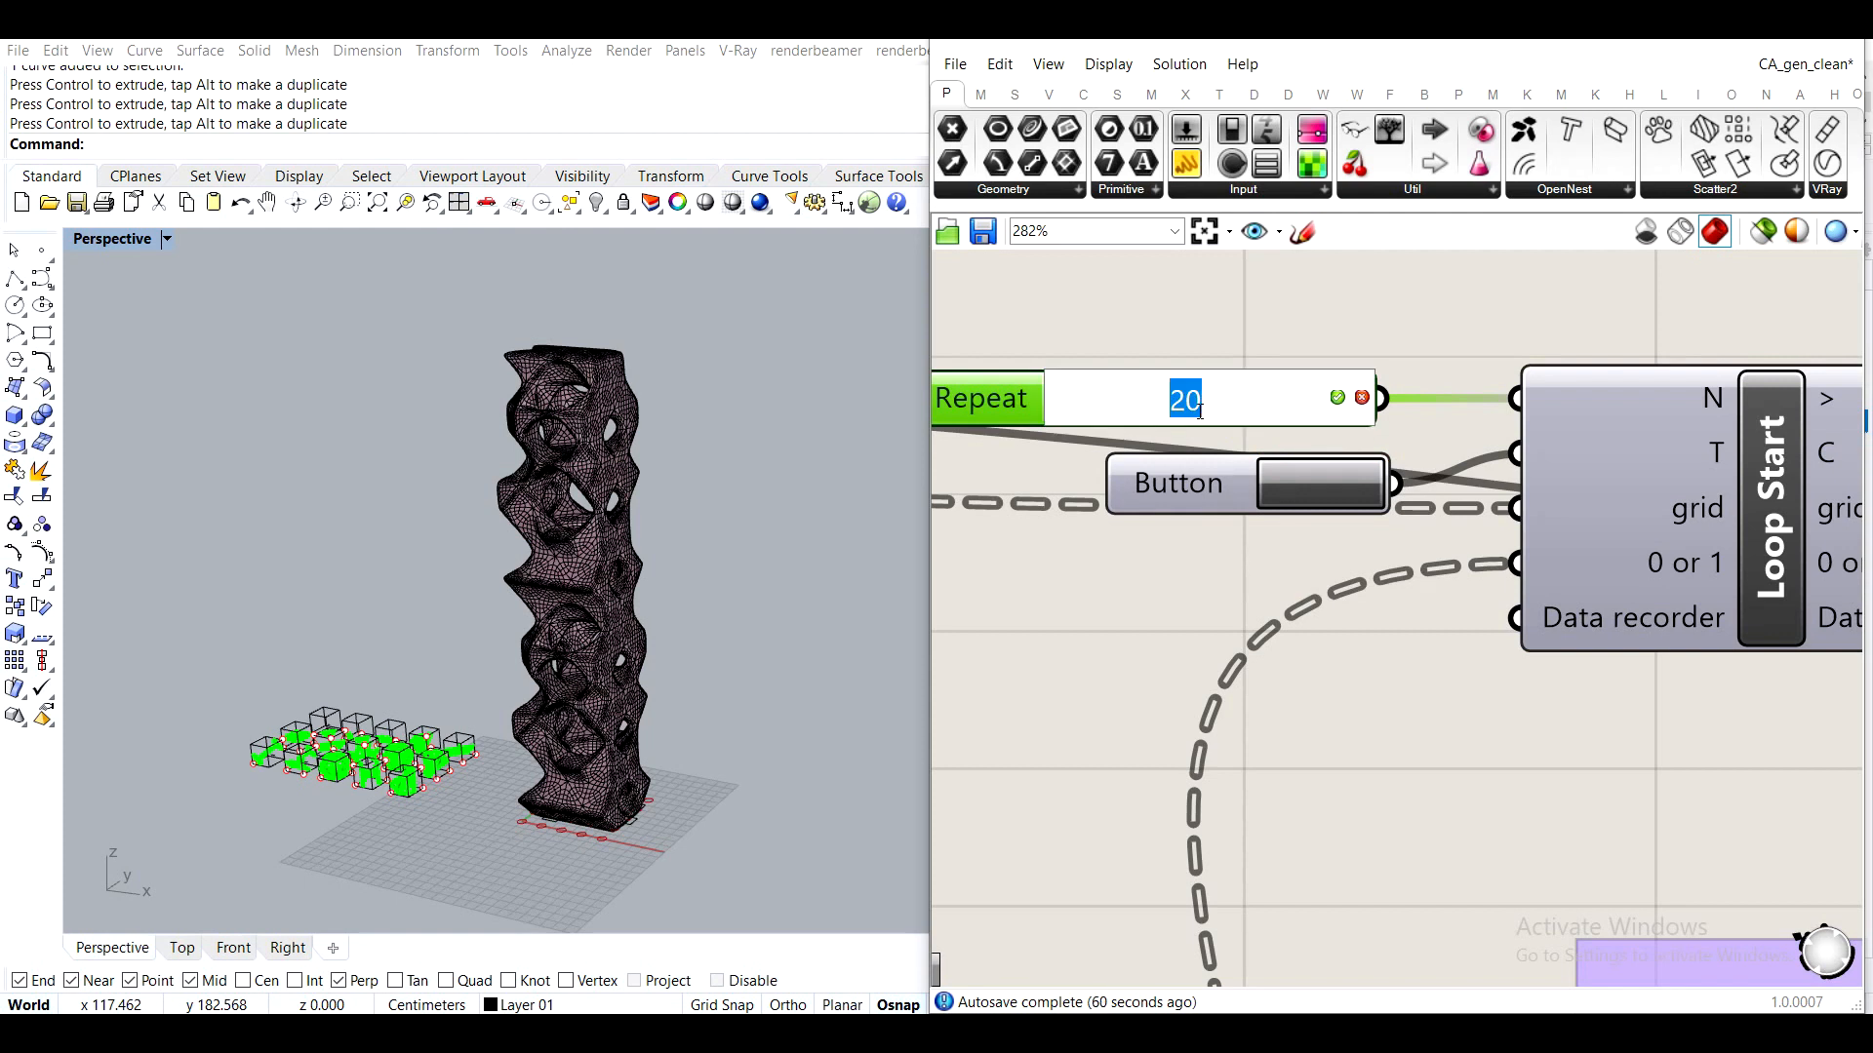
key(Return)
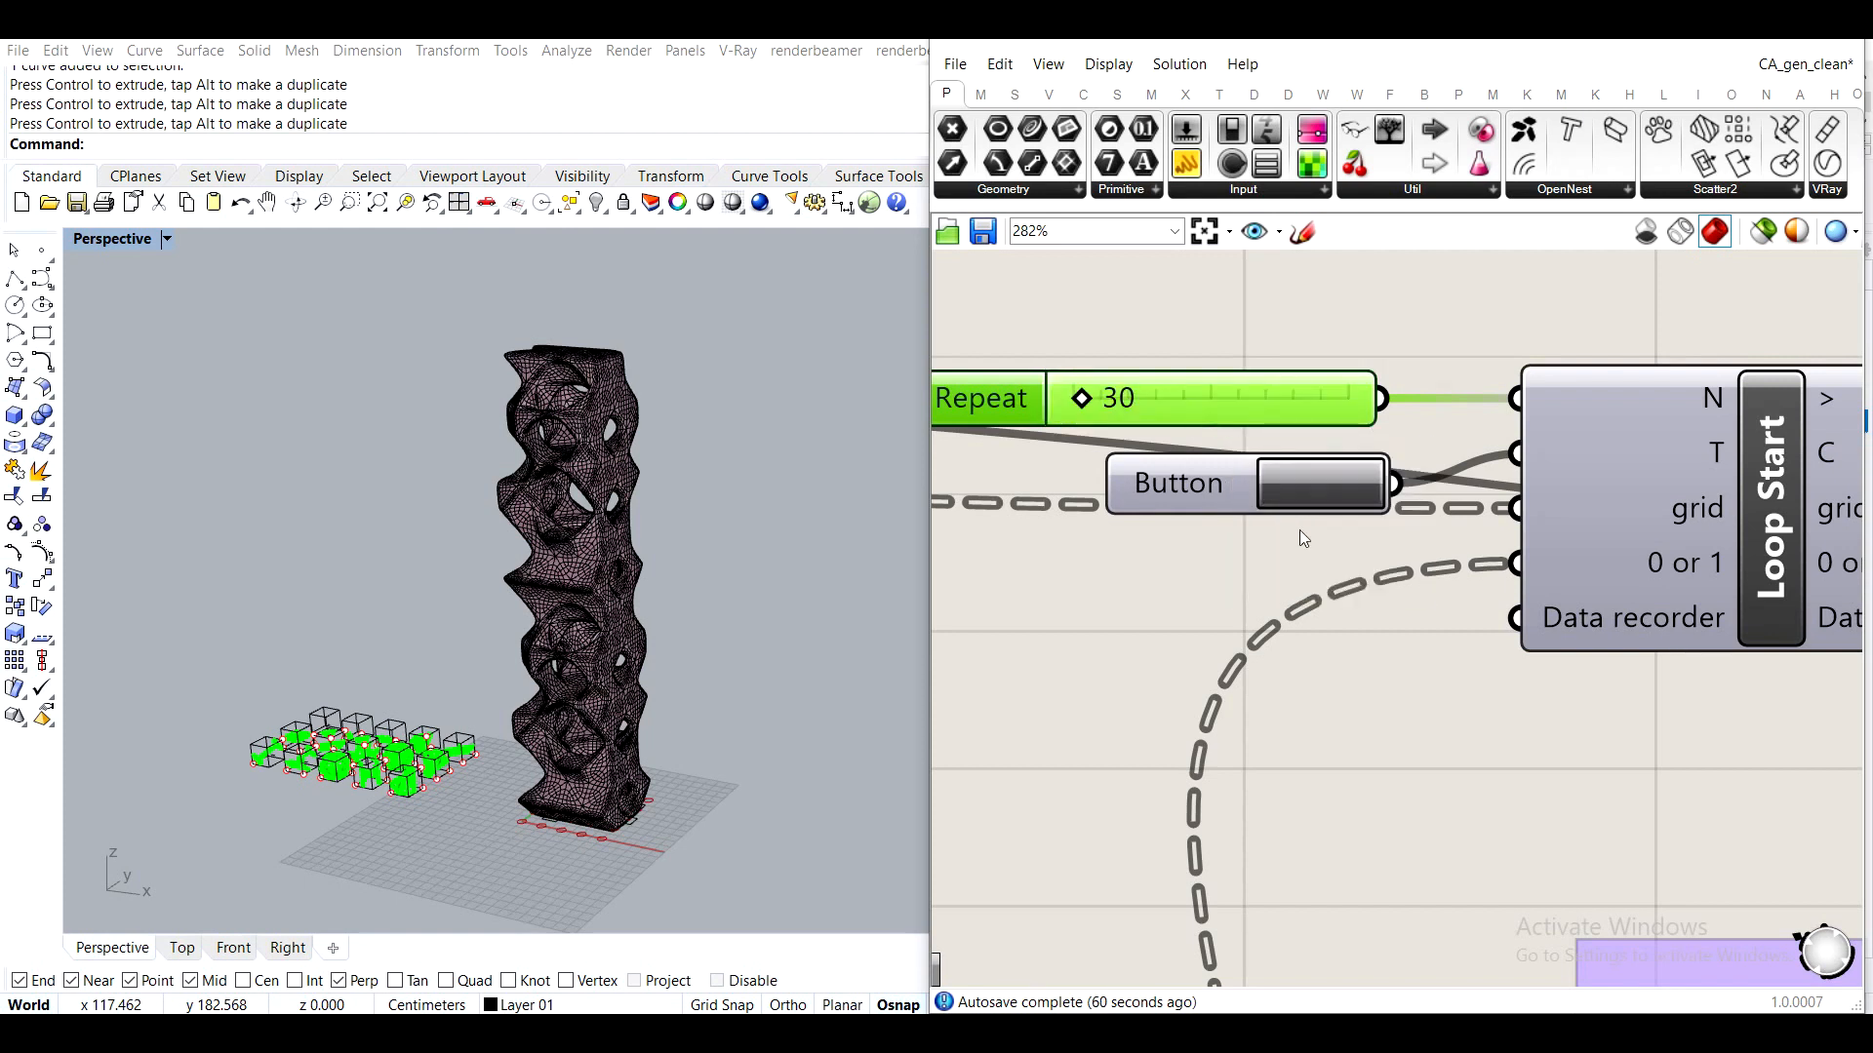
click(1632, 1034)
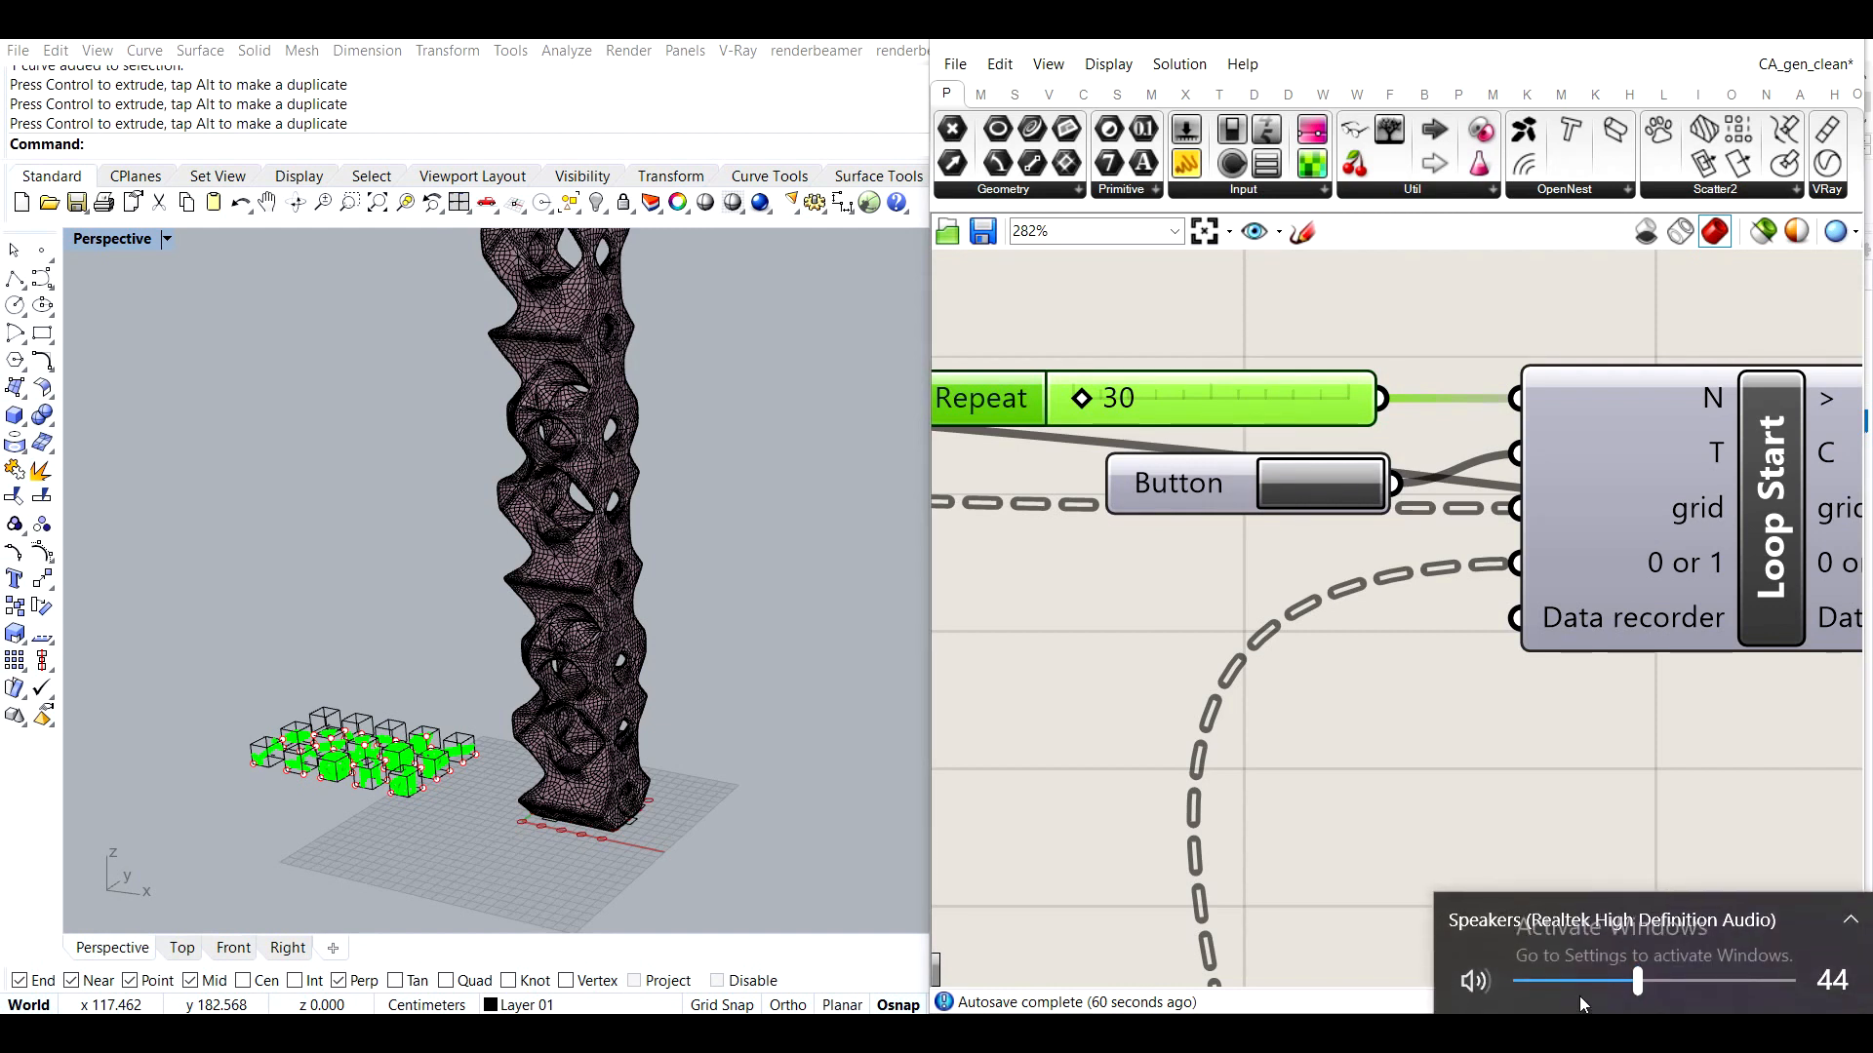
click(1393, 697)
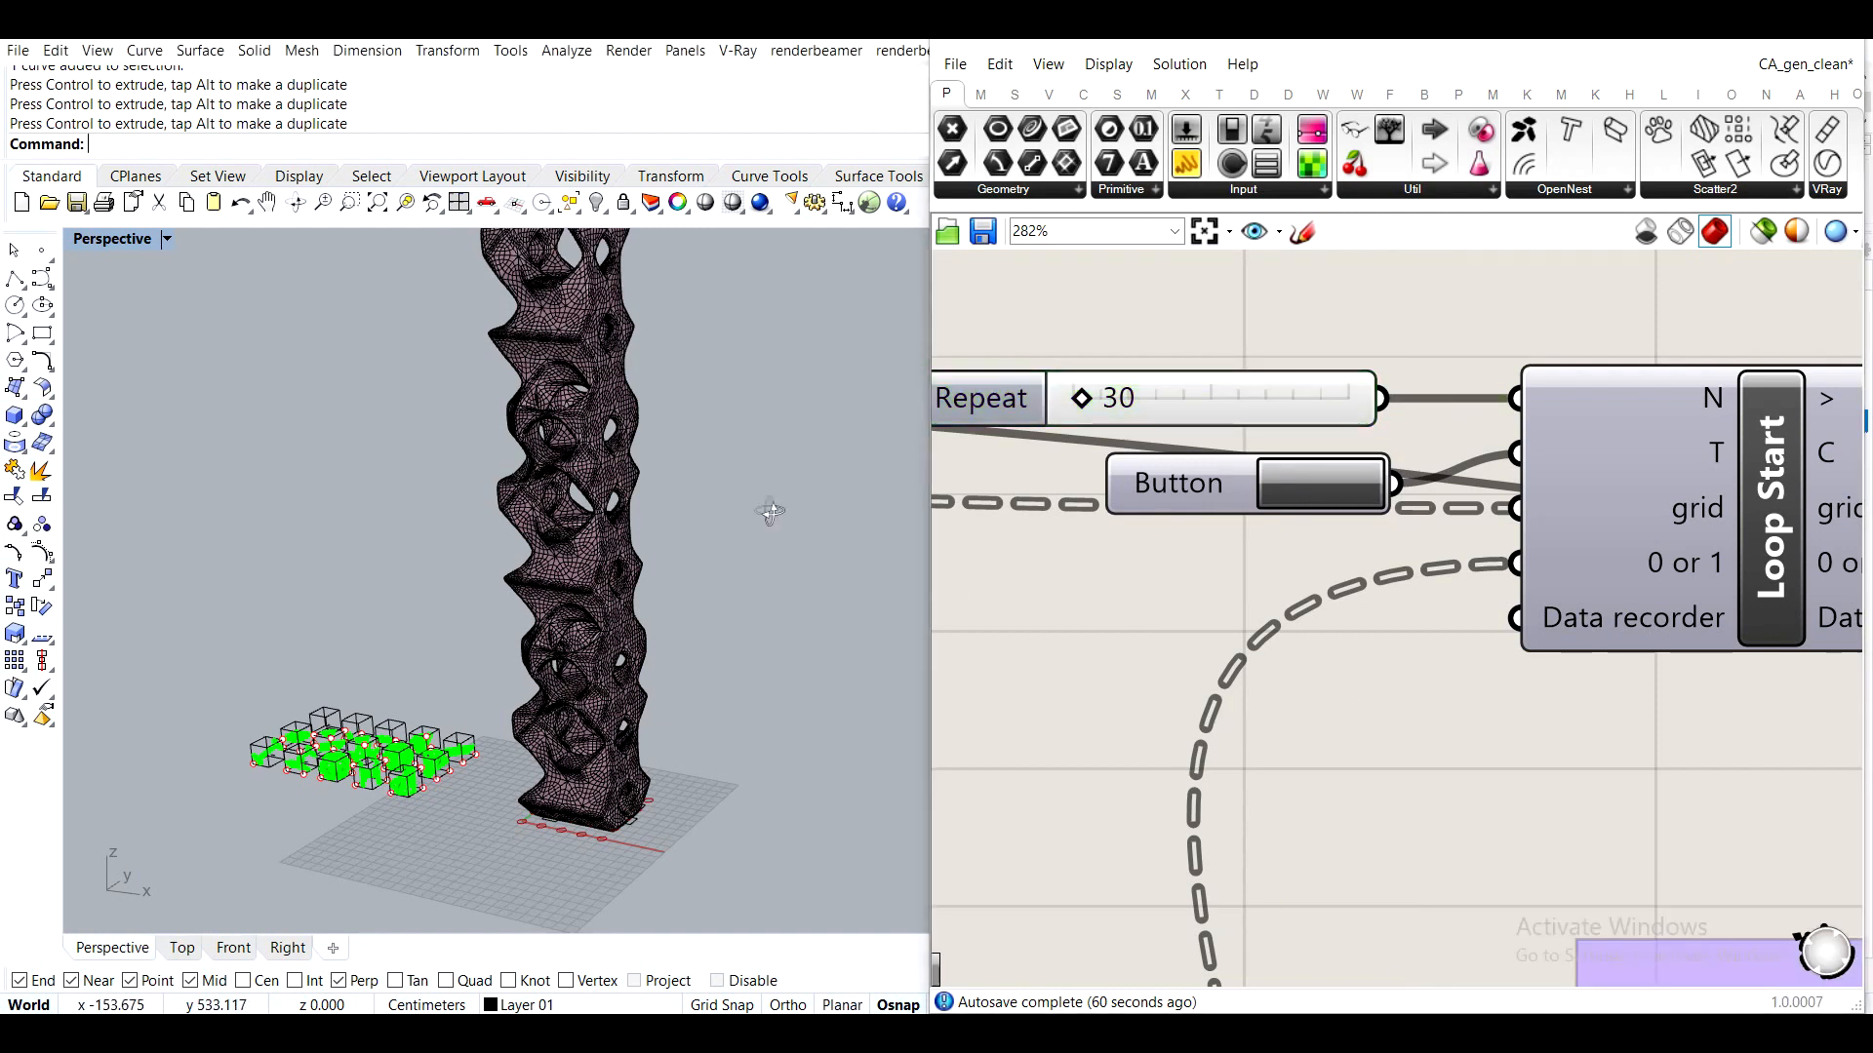
scroll(776, 522, down, 6)
scroll(680, 408, up, 6)
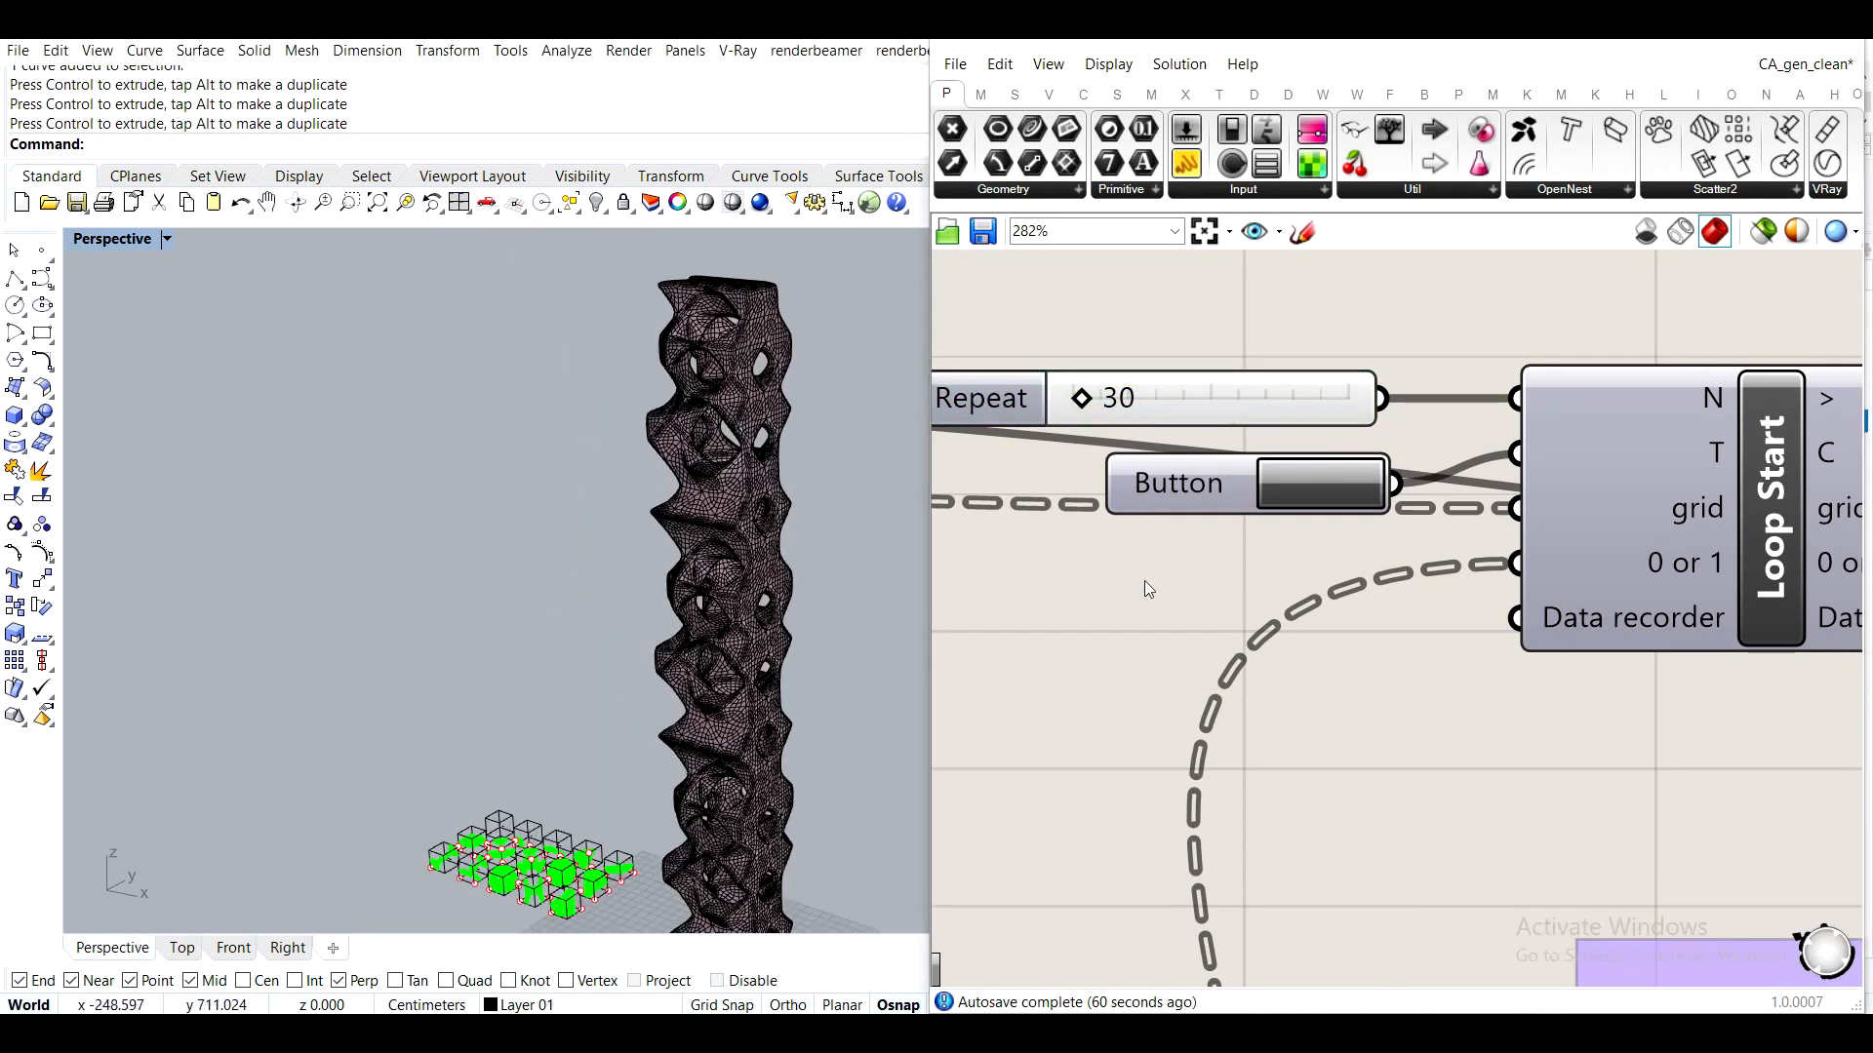
Set the xy amount slider of the point grid to 6
scroll(1147, 587, down, 5)
right_drag(1147, 586, 1512, 483)
right_drag(1205, 513, 1707, 305)
right_drag(1290, 411, 1370, 616)
scroll(1144, 477, up, 4)
double_click(1270, 499)
text(6)
key(Return)
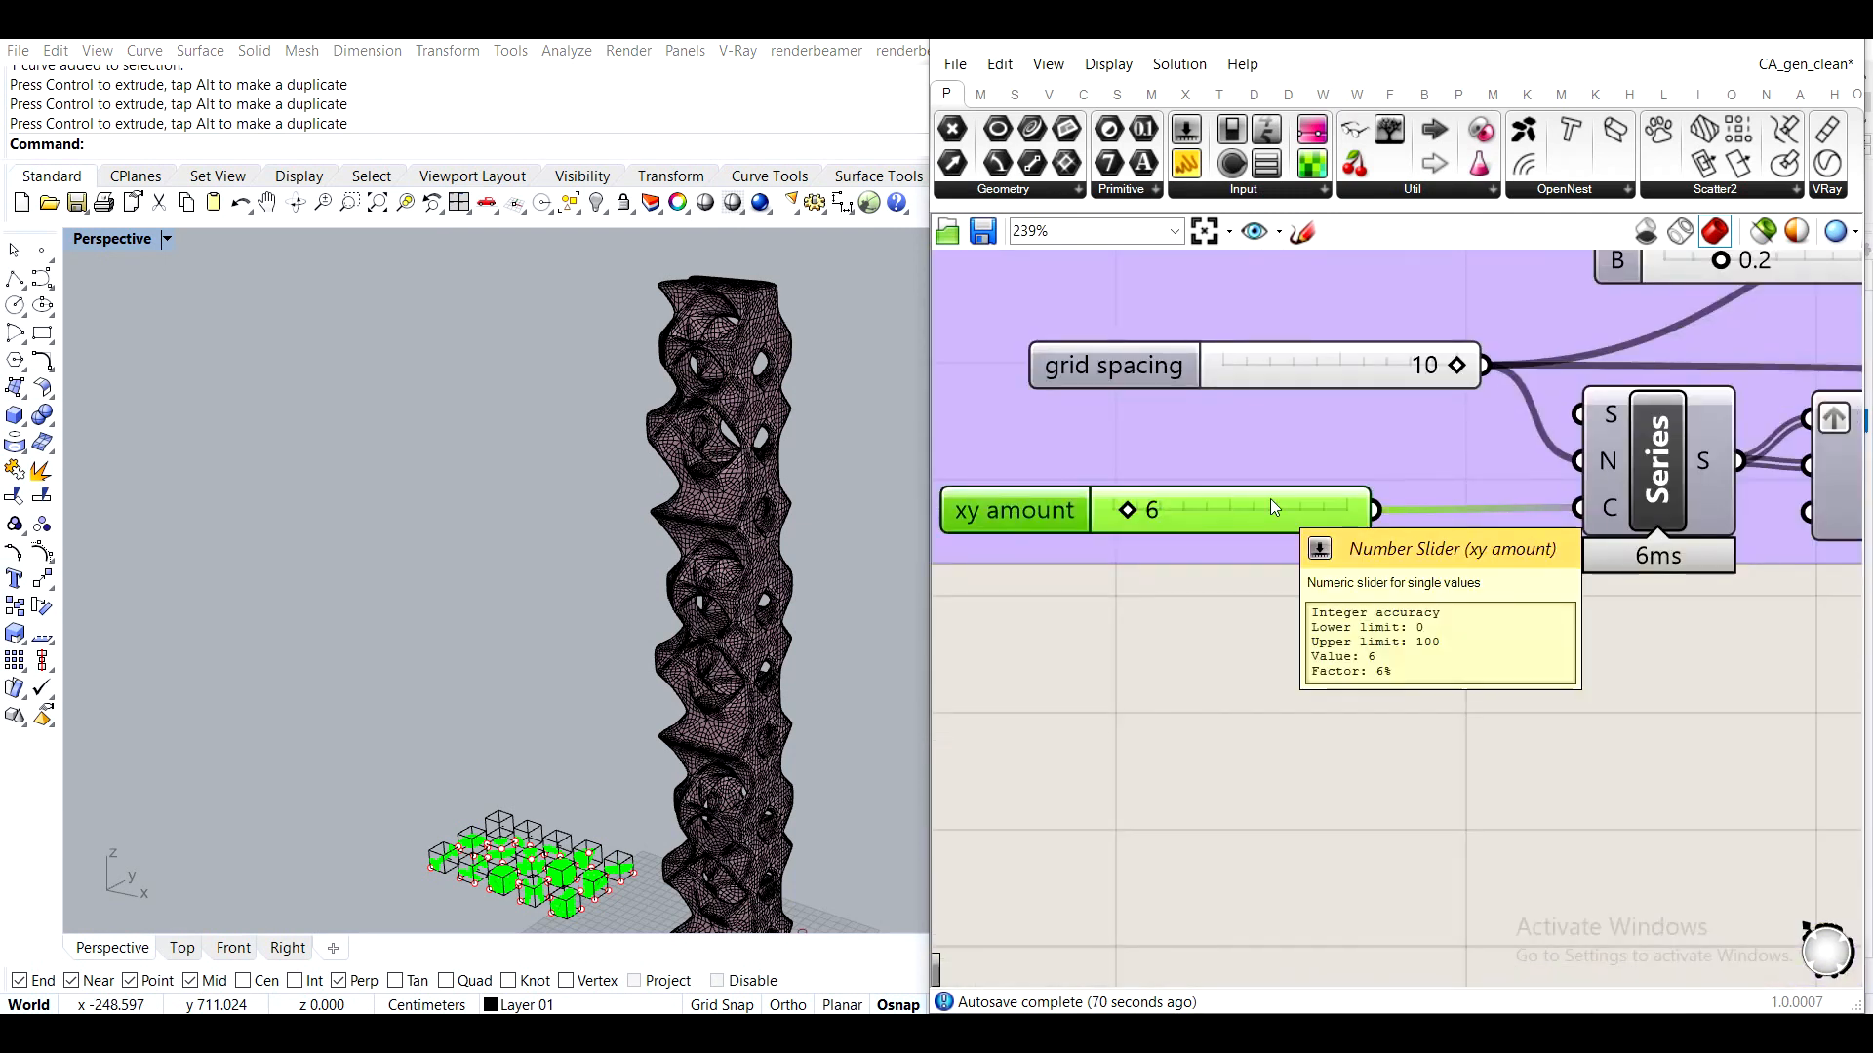
Select the rectangle at the pillar's base and move it along the X axis over the enlarged point grid
right_drag(862, 700, 799, 567)
scroll(728, 610, up, 8)
click(686, 768)
drag(800, 721, 886, 761)
click(720, 741)
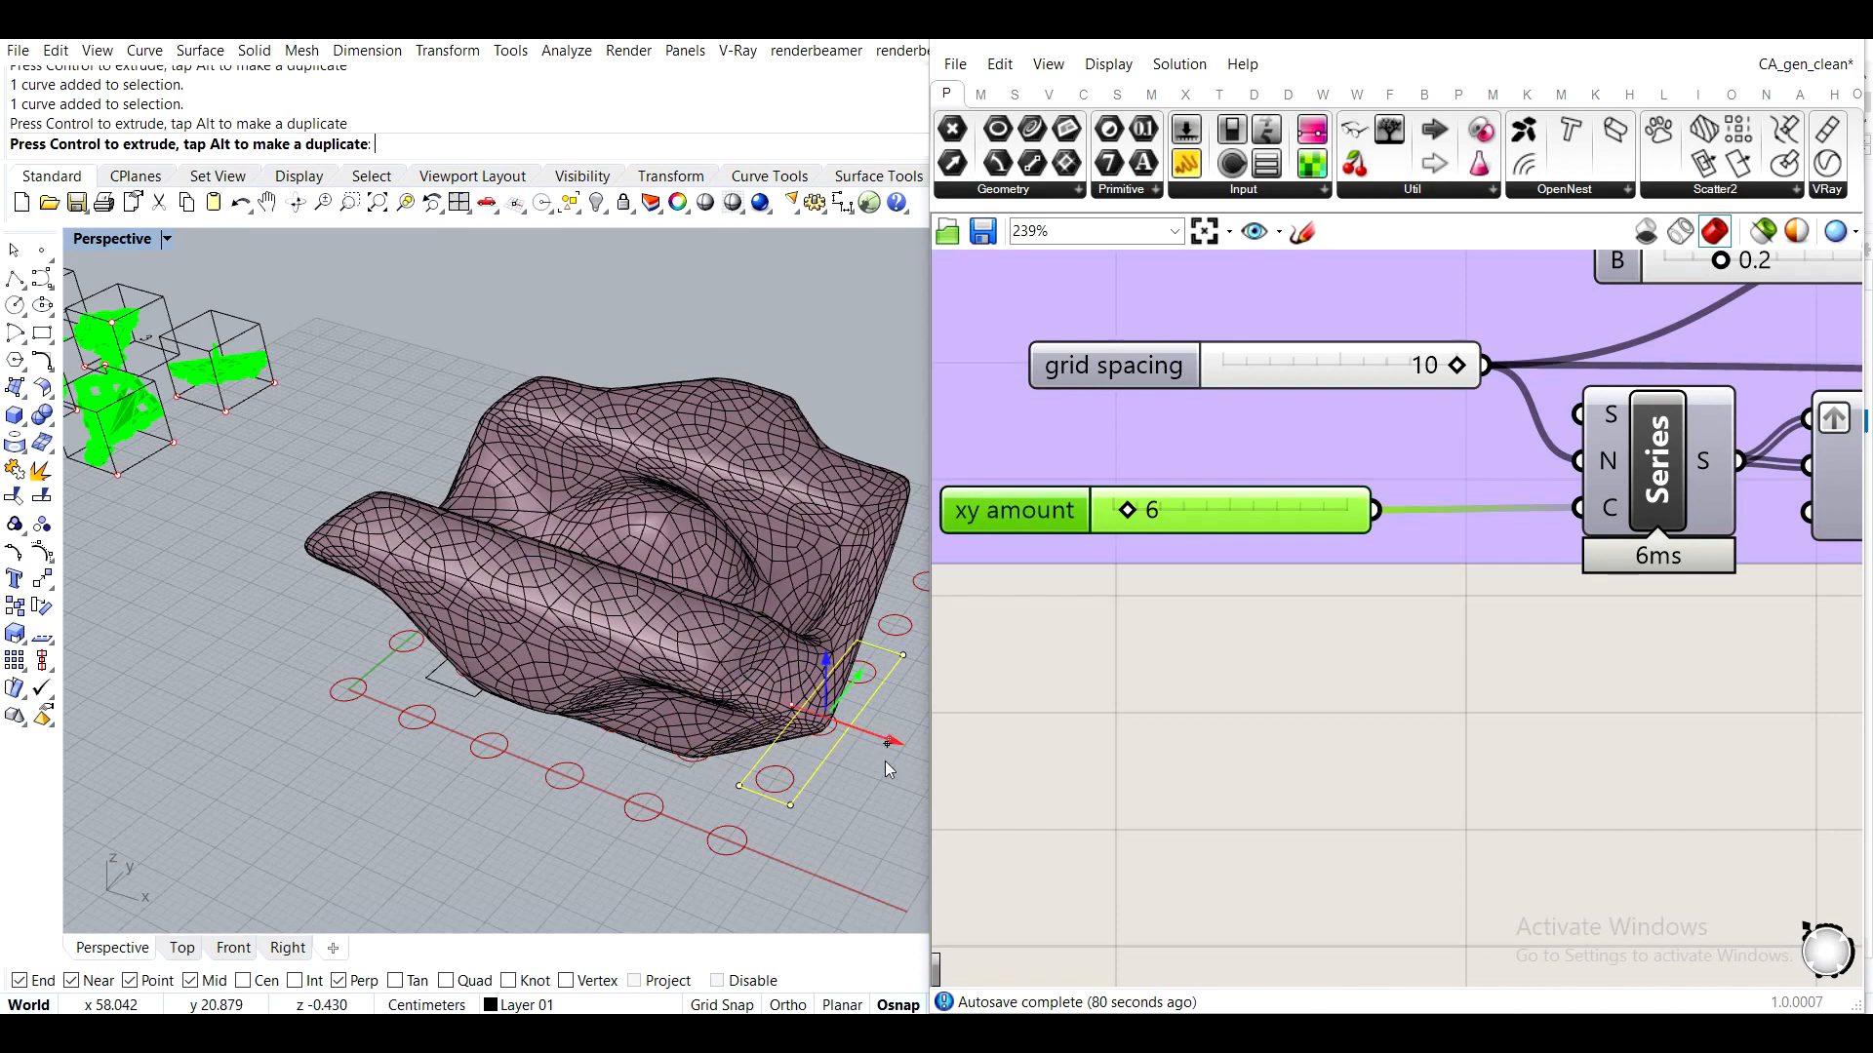
click(1297, 734)
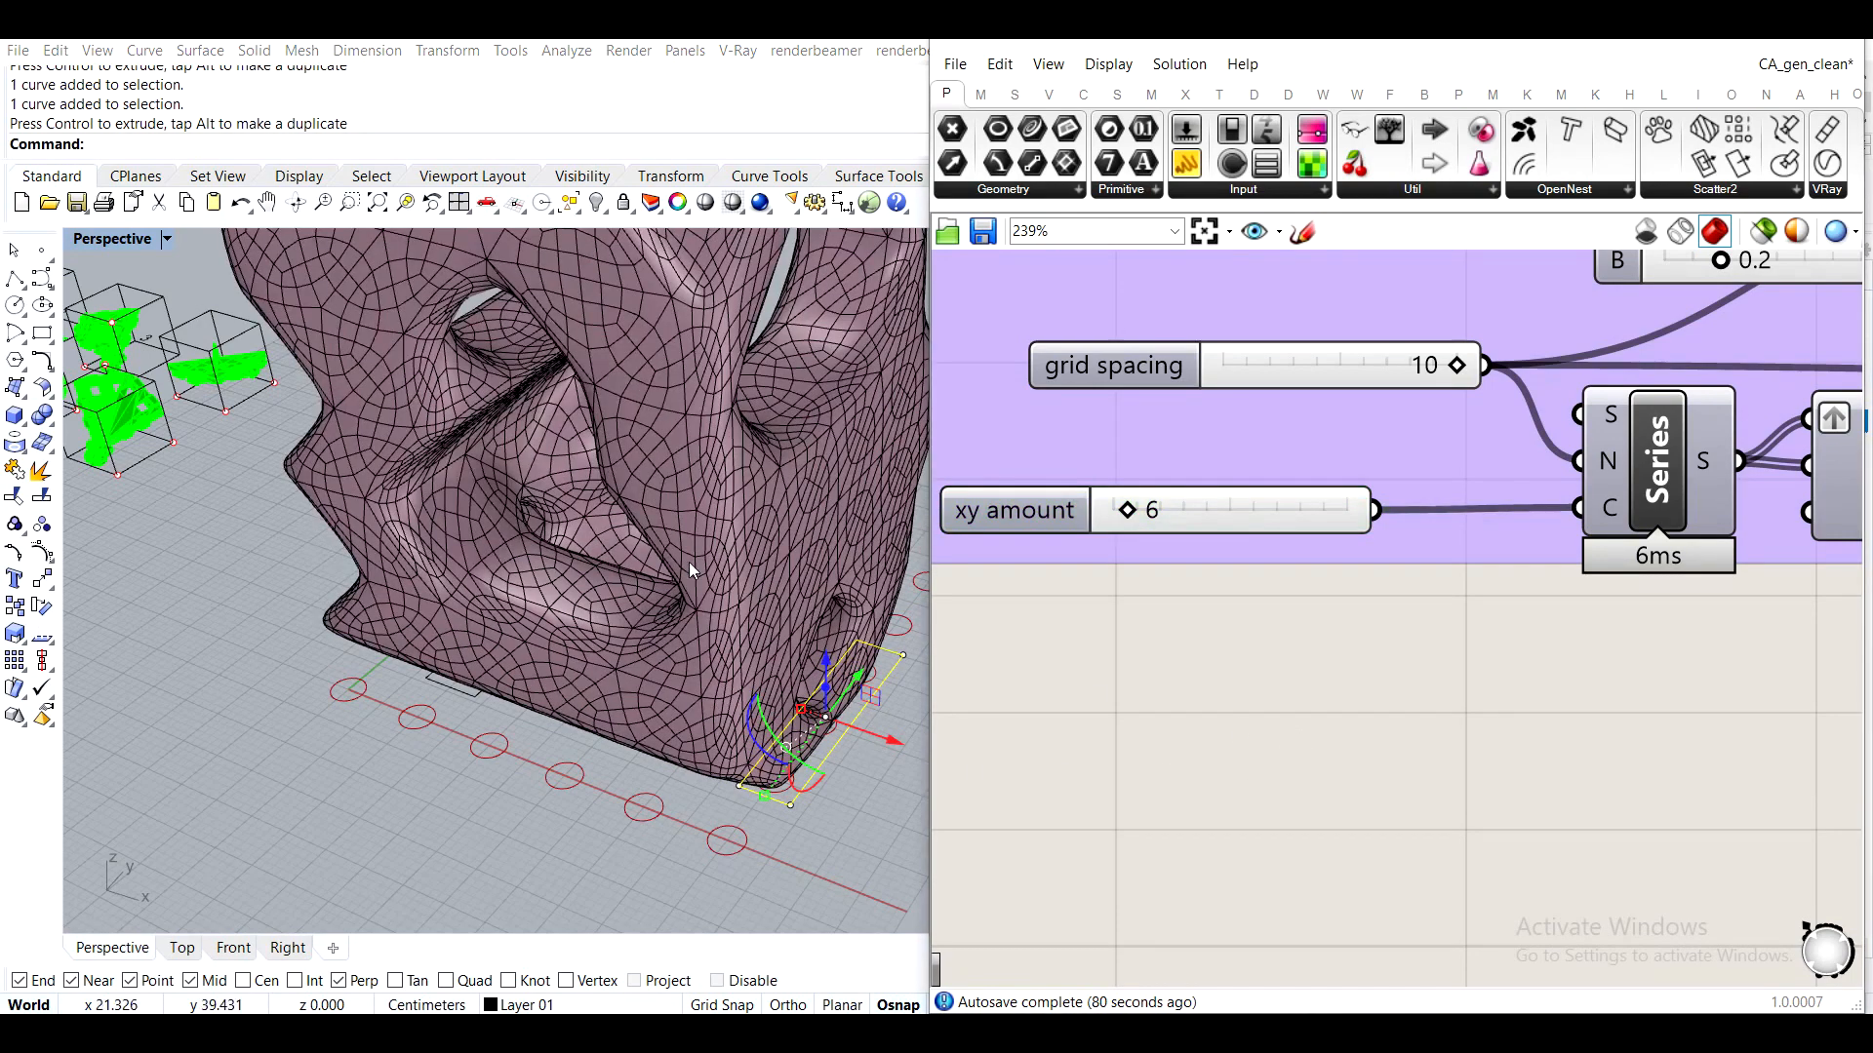
Shift the rectangle at the pillar's corner along the Y axis
scroll(689, 561, down, 10)
right_drag(799, 569, 658, 704)
scroll(683, 829, up, 5)
click(682, 883)
right_drag(677, 884, 581, 648)
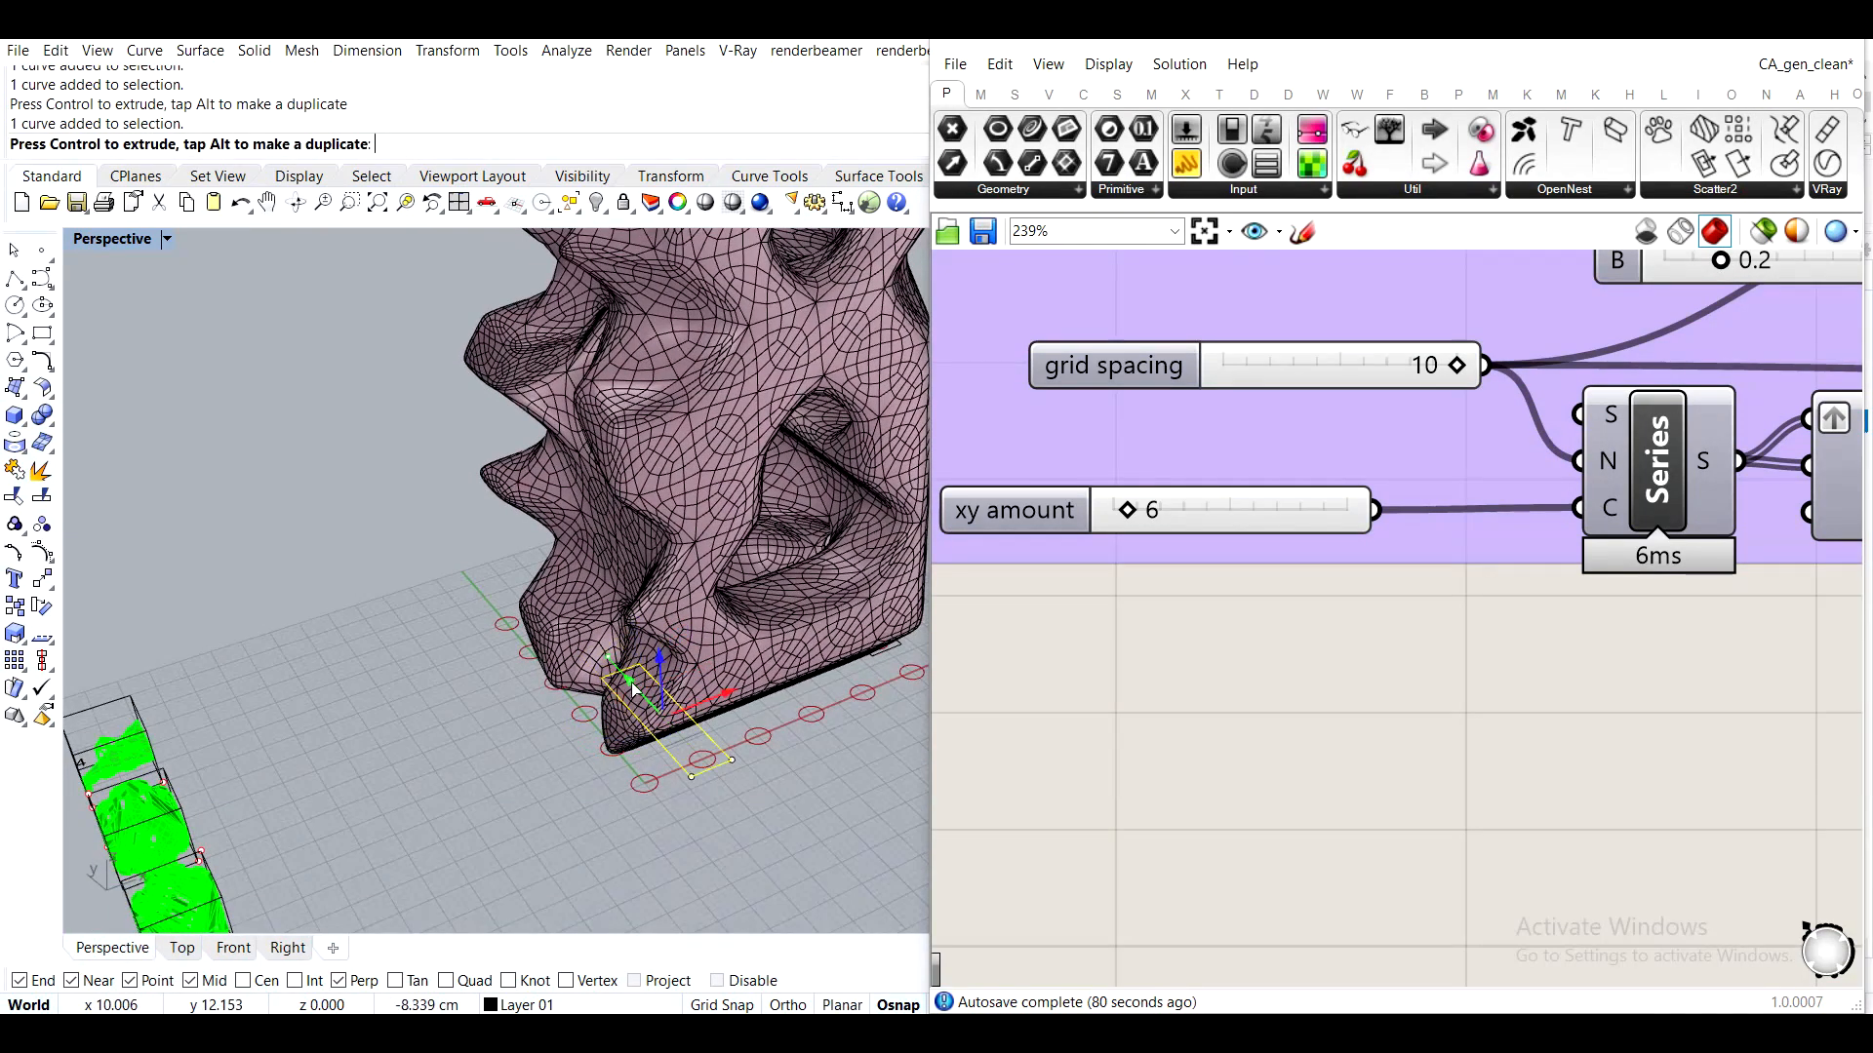
drag(635, 689, 639, 695)
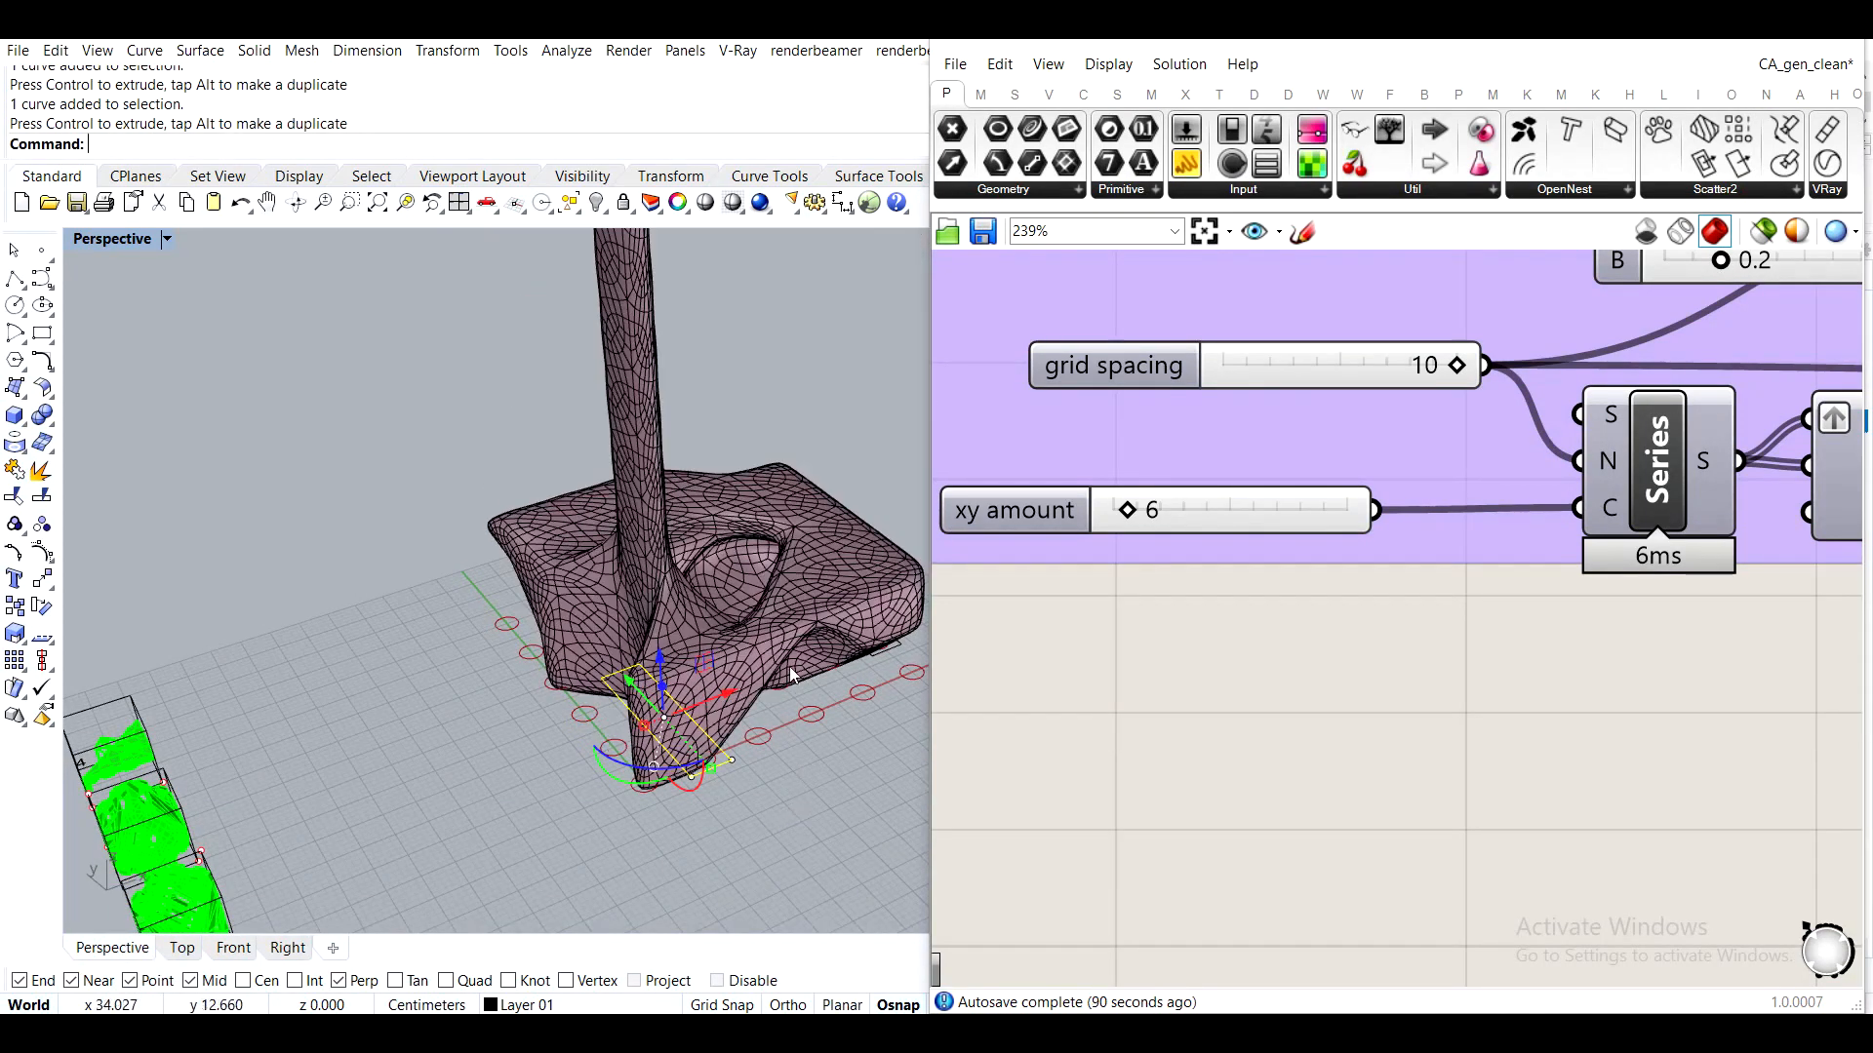
Move the rectangle lying parallel to the X axis to another position on the point grid
scroll(771, 708, down, 5)
right_drag(770, 709, 798, 644)
scroll(715, 640, up, 6)
click(798, 643)
drag(818, 573, 1037, 653)
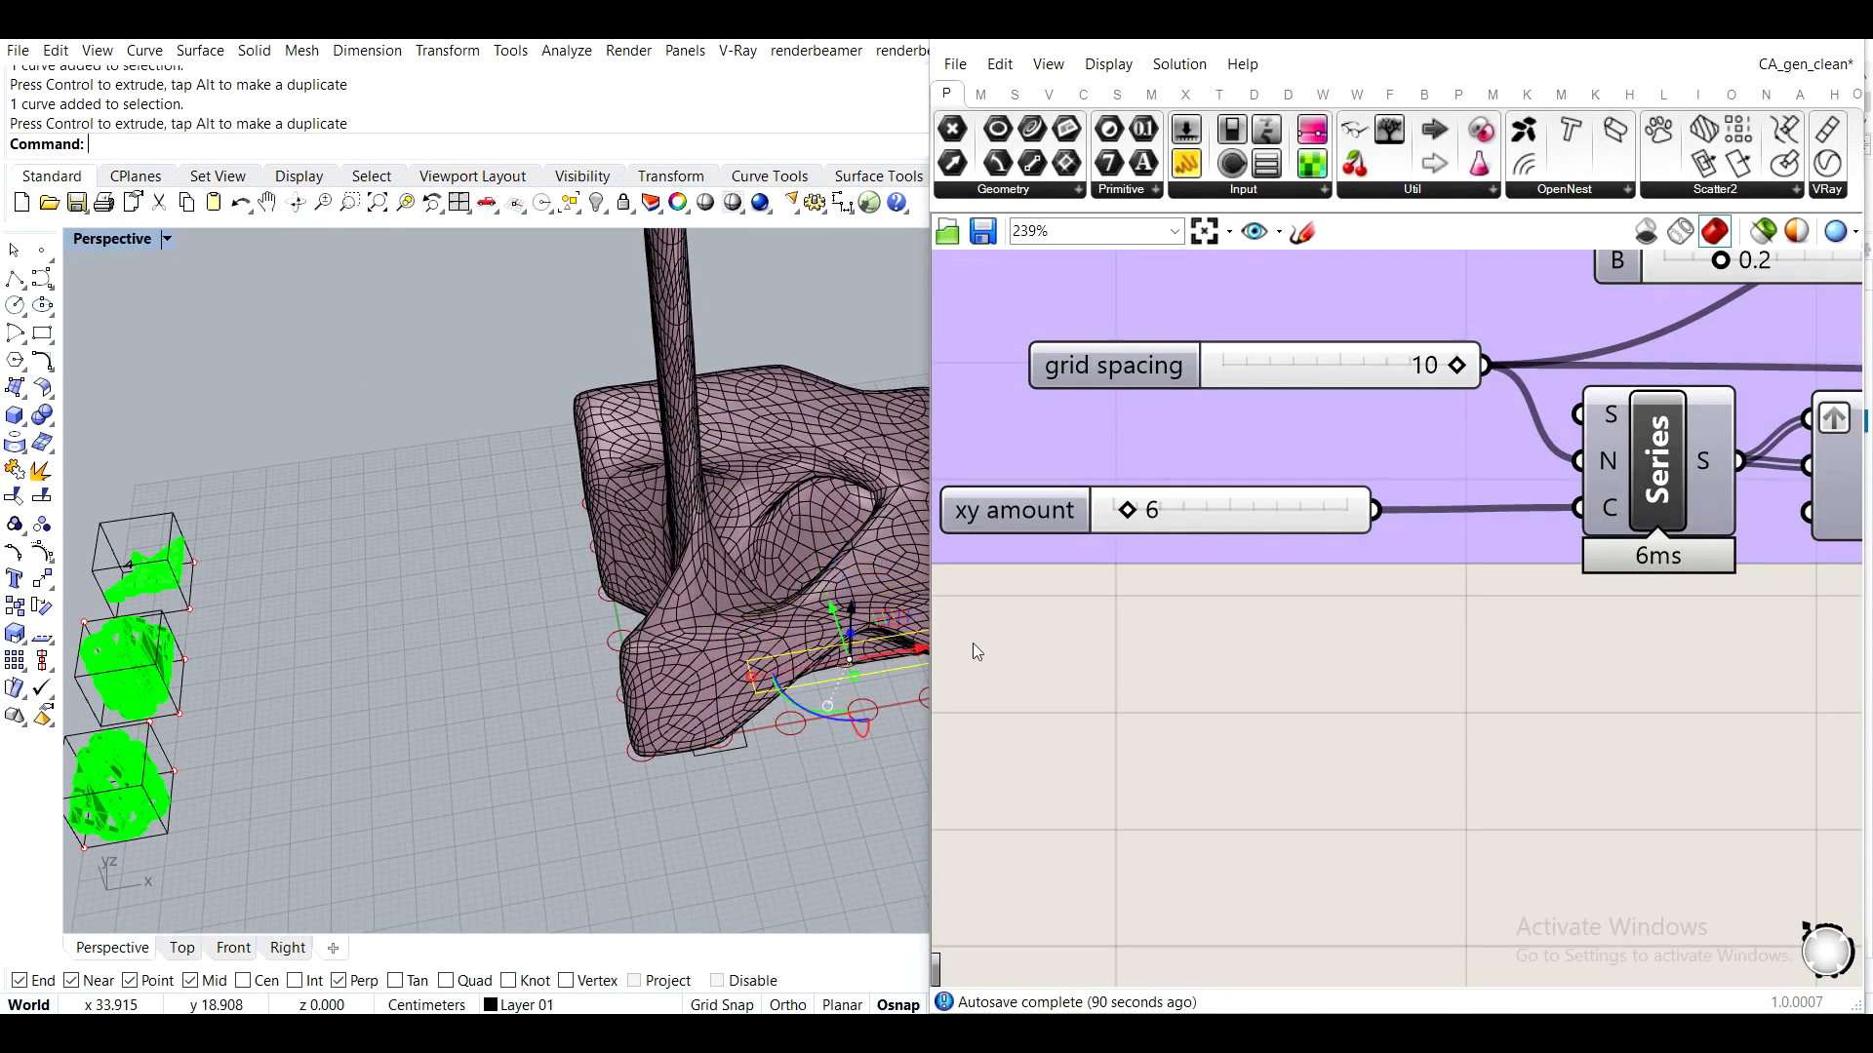
Turn off the preview of the final mesh components at the end of the definition to uncover the grid and curves
scroll(1261, 620, down, 10)
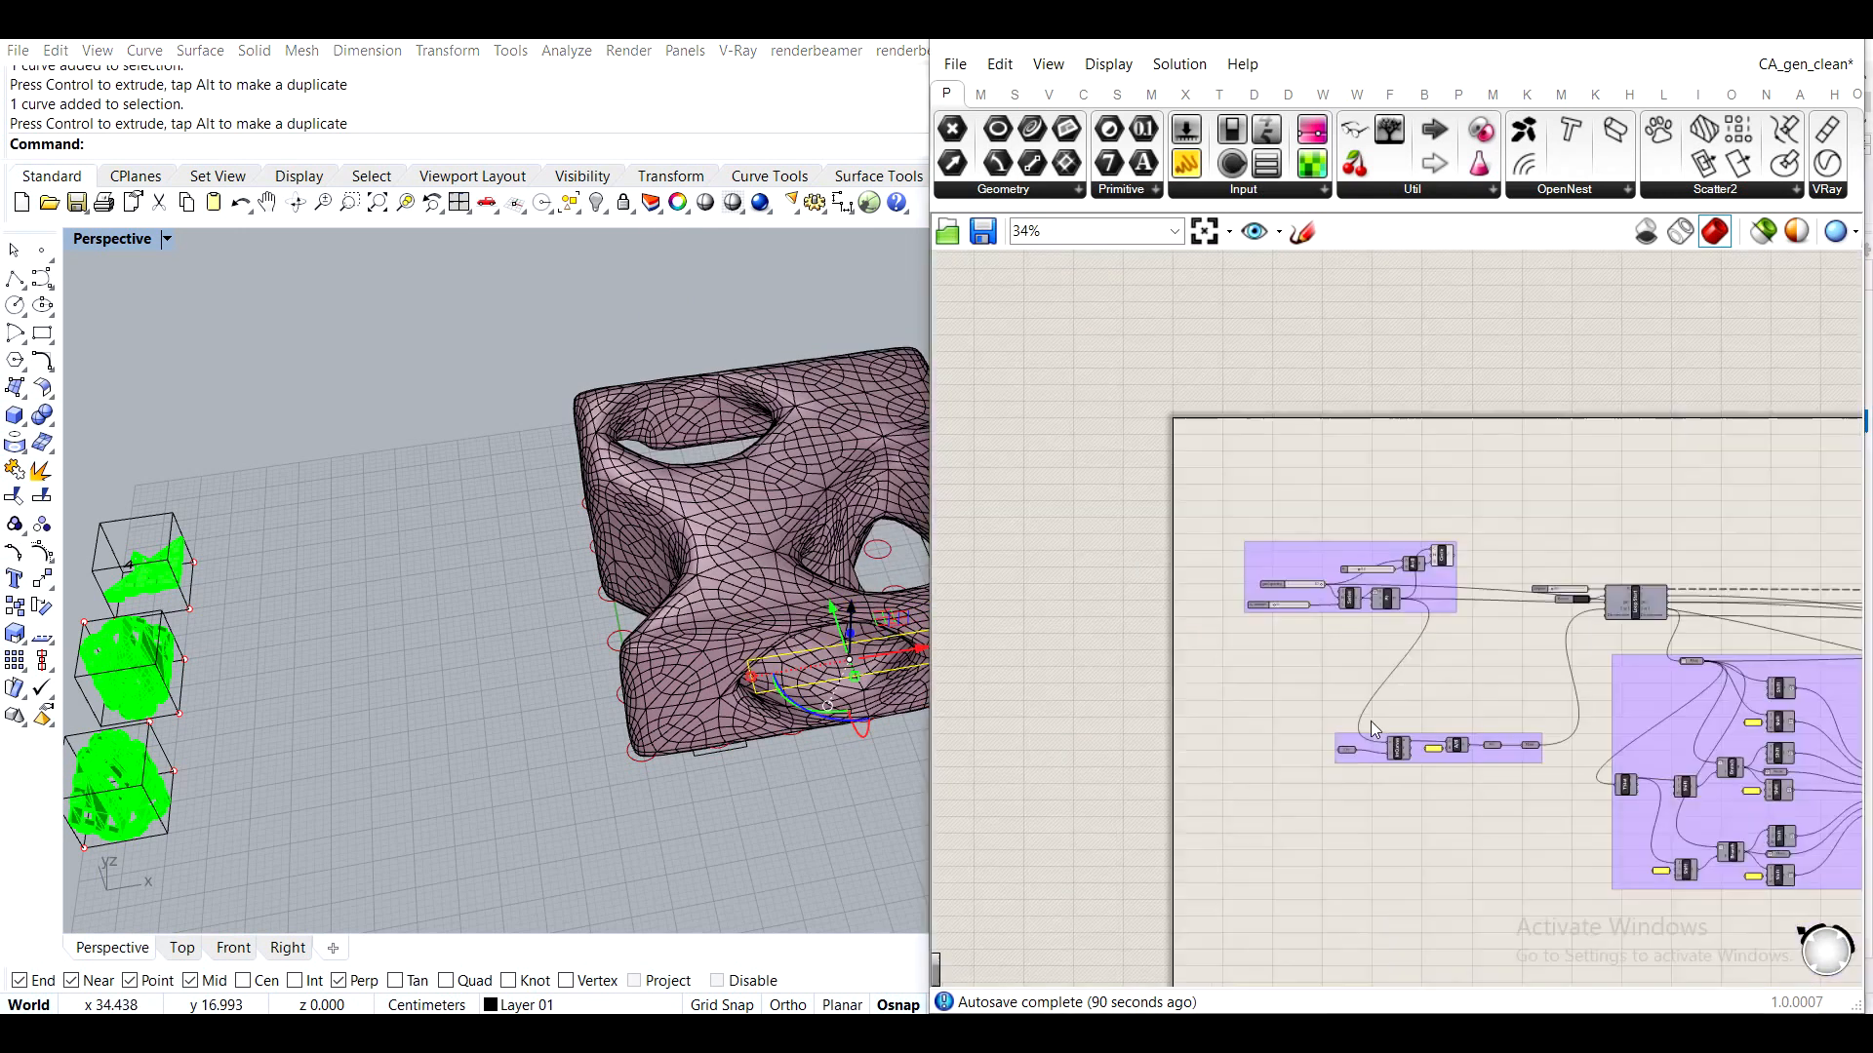
scroll(1531, 606, up, 4)
right_drag(1623, 594, 1461, 582)
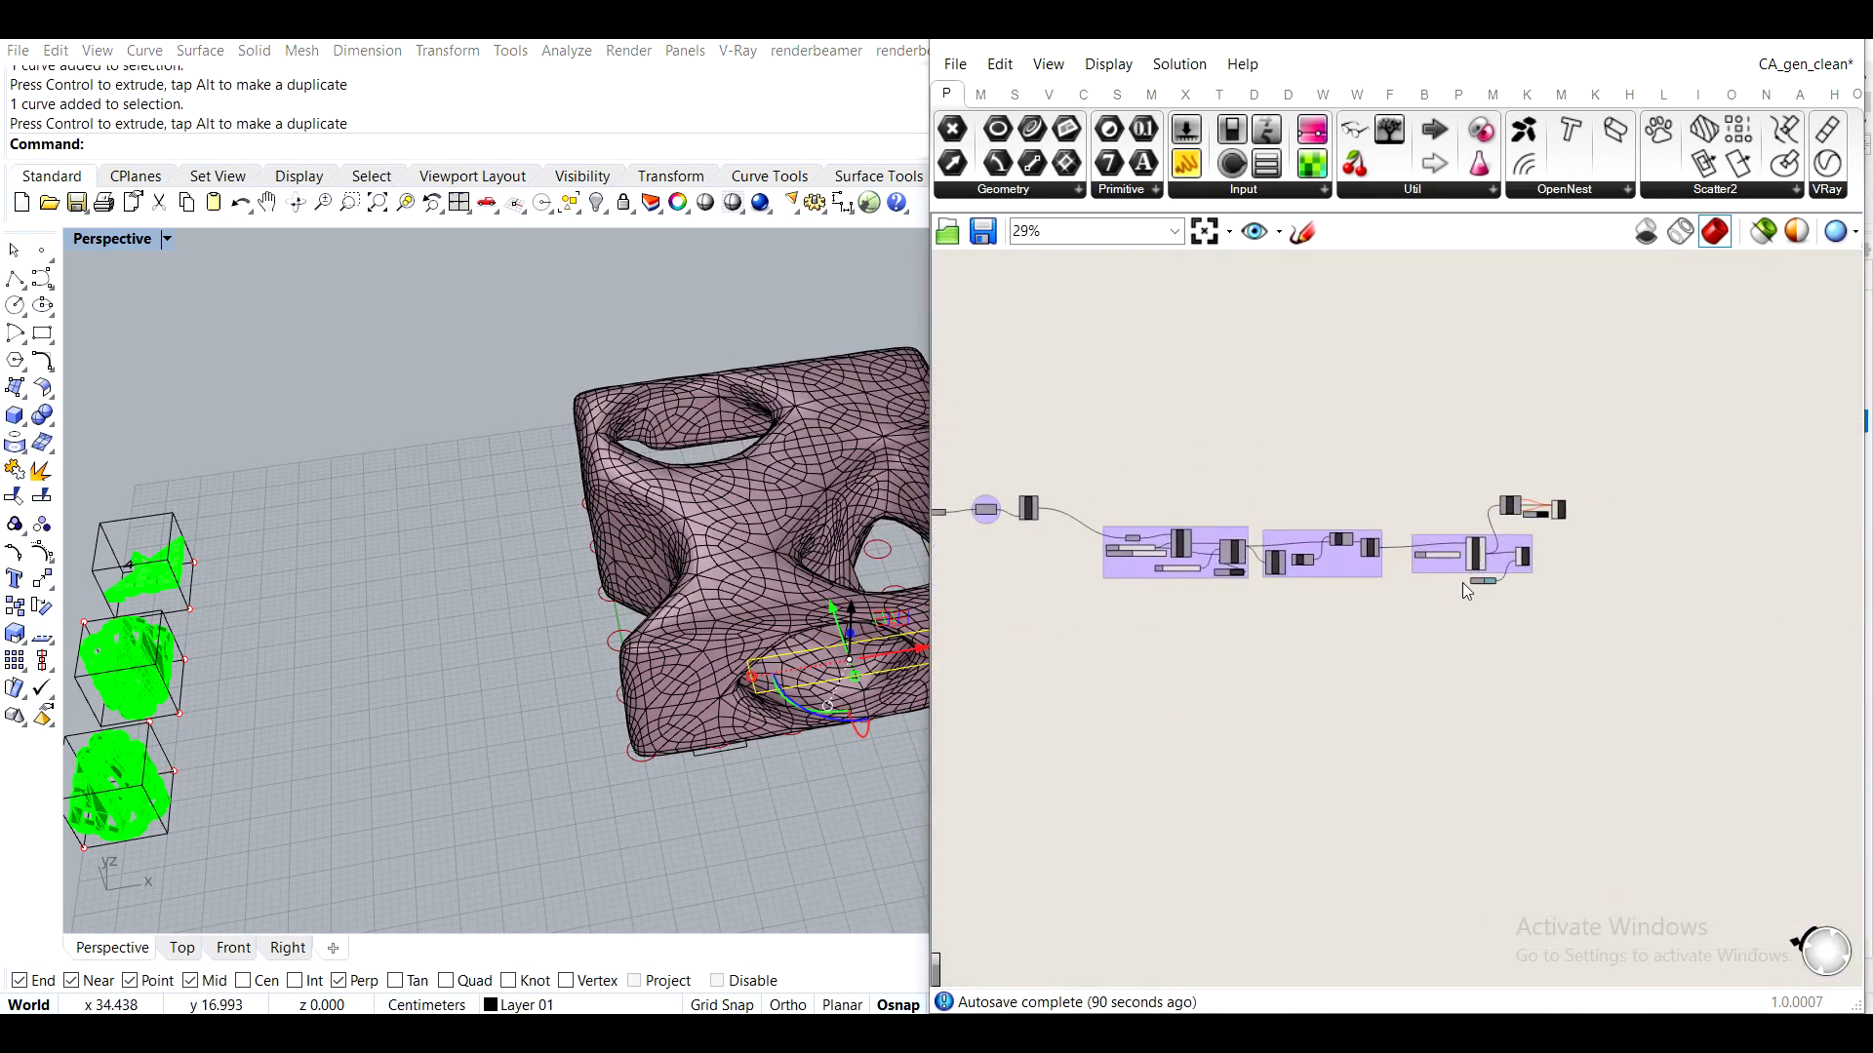
drag(1578, 619, 1377, 407)
middle_click(1377, 405)
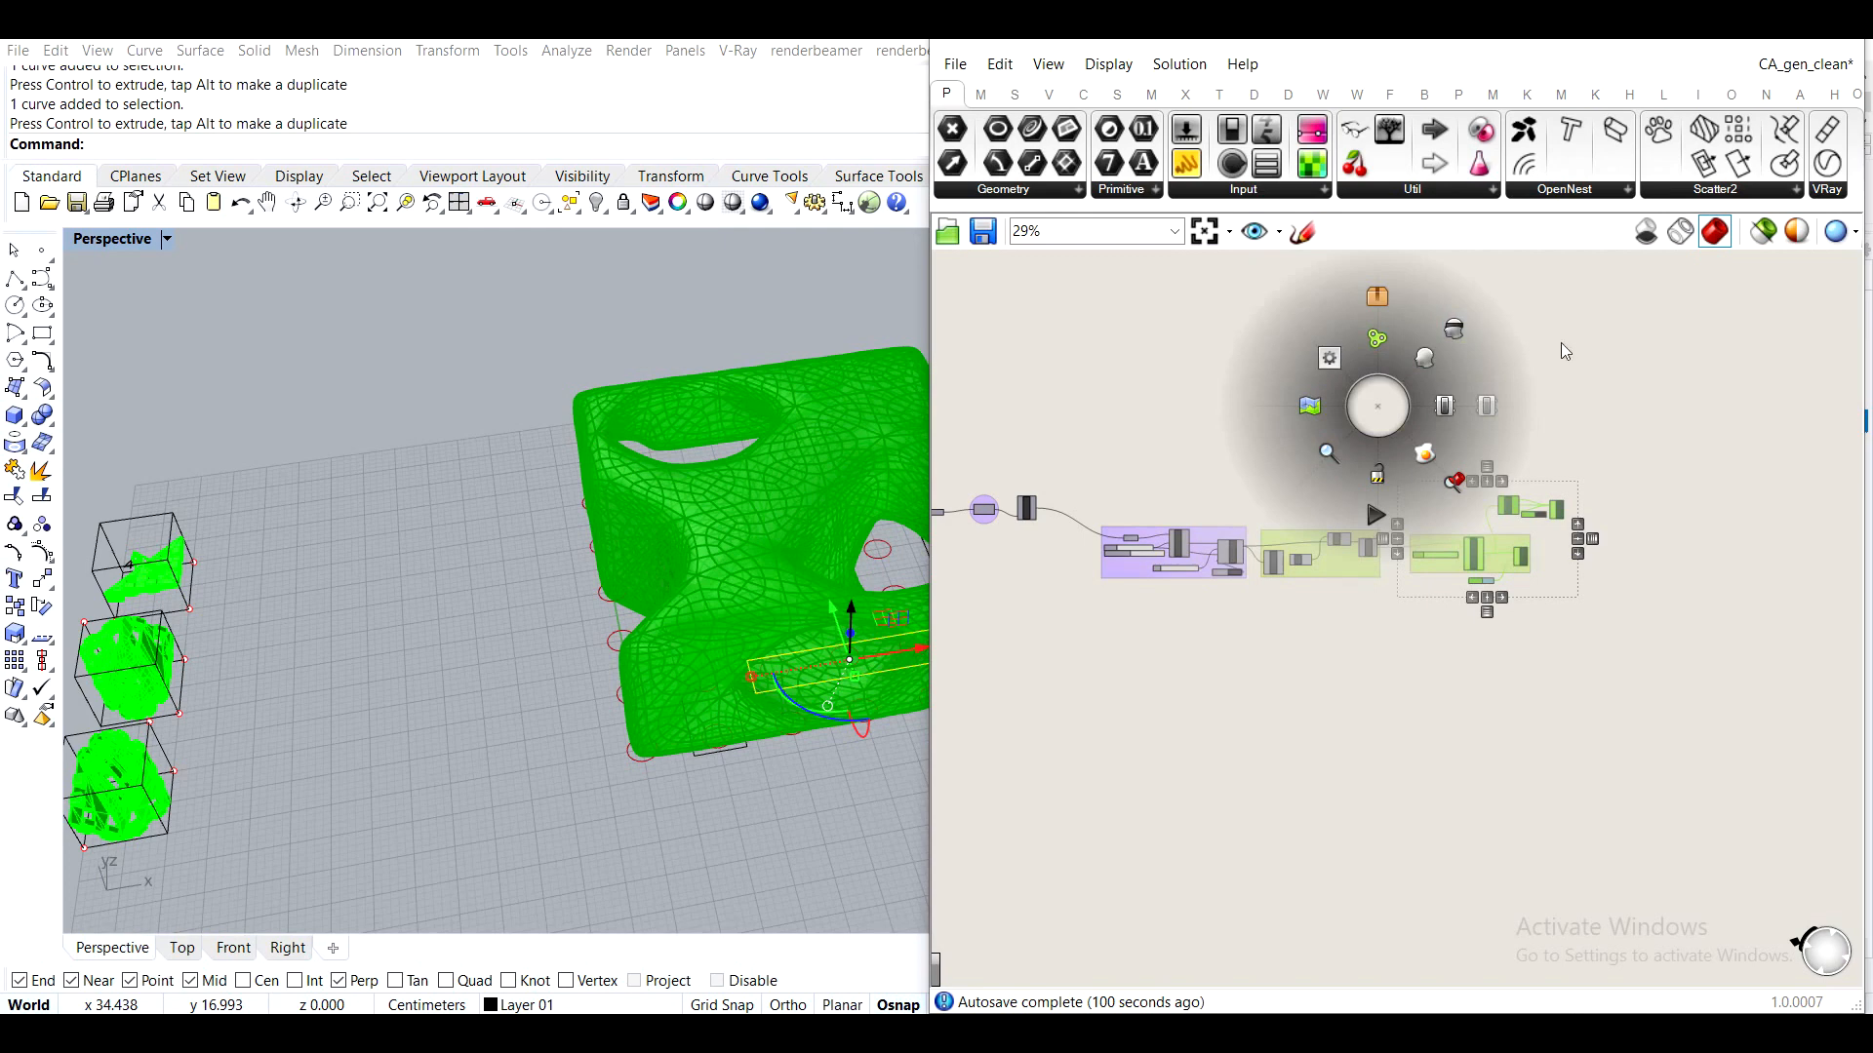
middle_click(1531, 537)
click(1605, 459)
click(1102, 468)
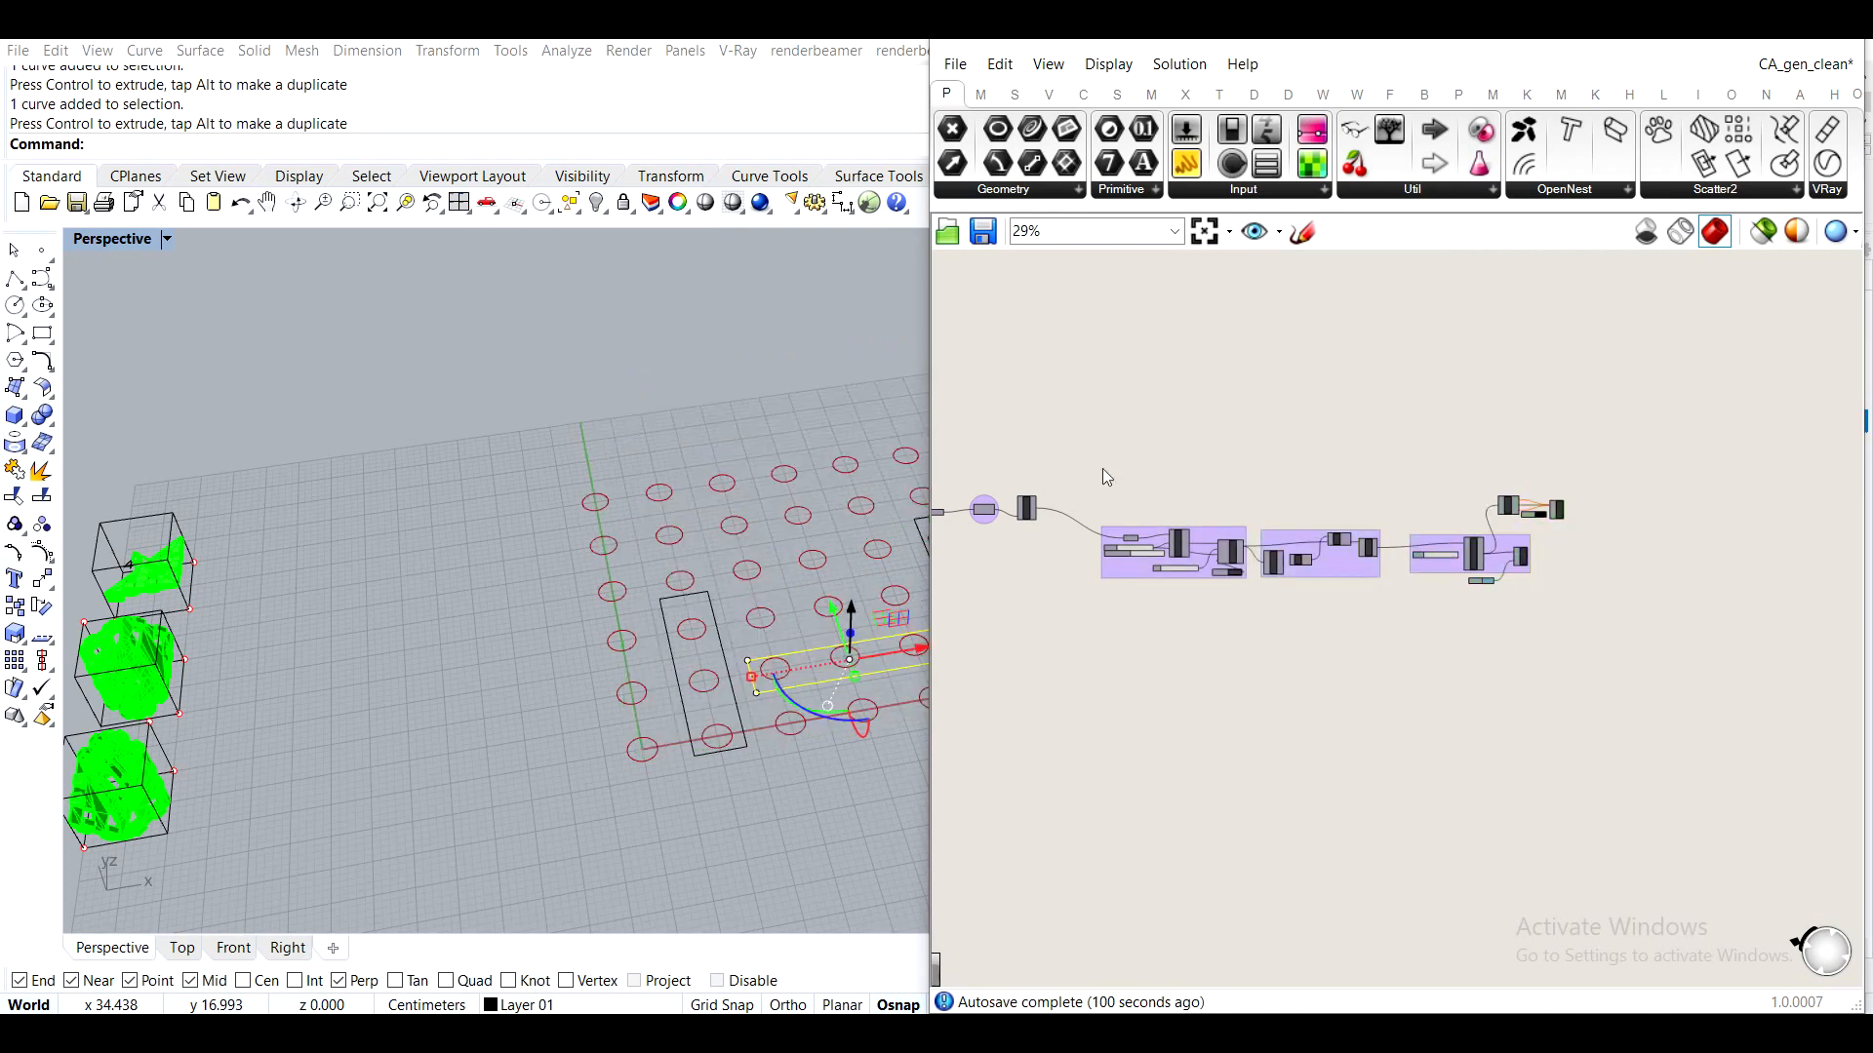
Reposition the Y-direction rectangle so it crosses the middle of the X-direction rectangle, forming a cross on the point grid
shift+right_drag(756, 438, 541, 377)
click(540, 377)
right_drag(656, 410, 640, 556)
click(644, 564)
drag(681, 495, 772, 487)
click(762, 355)
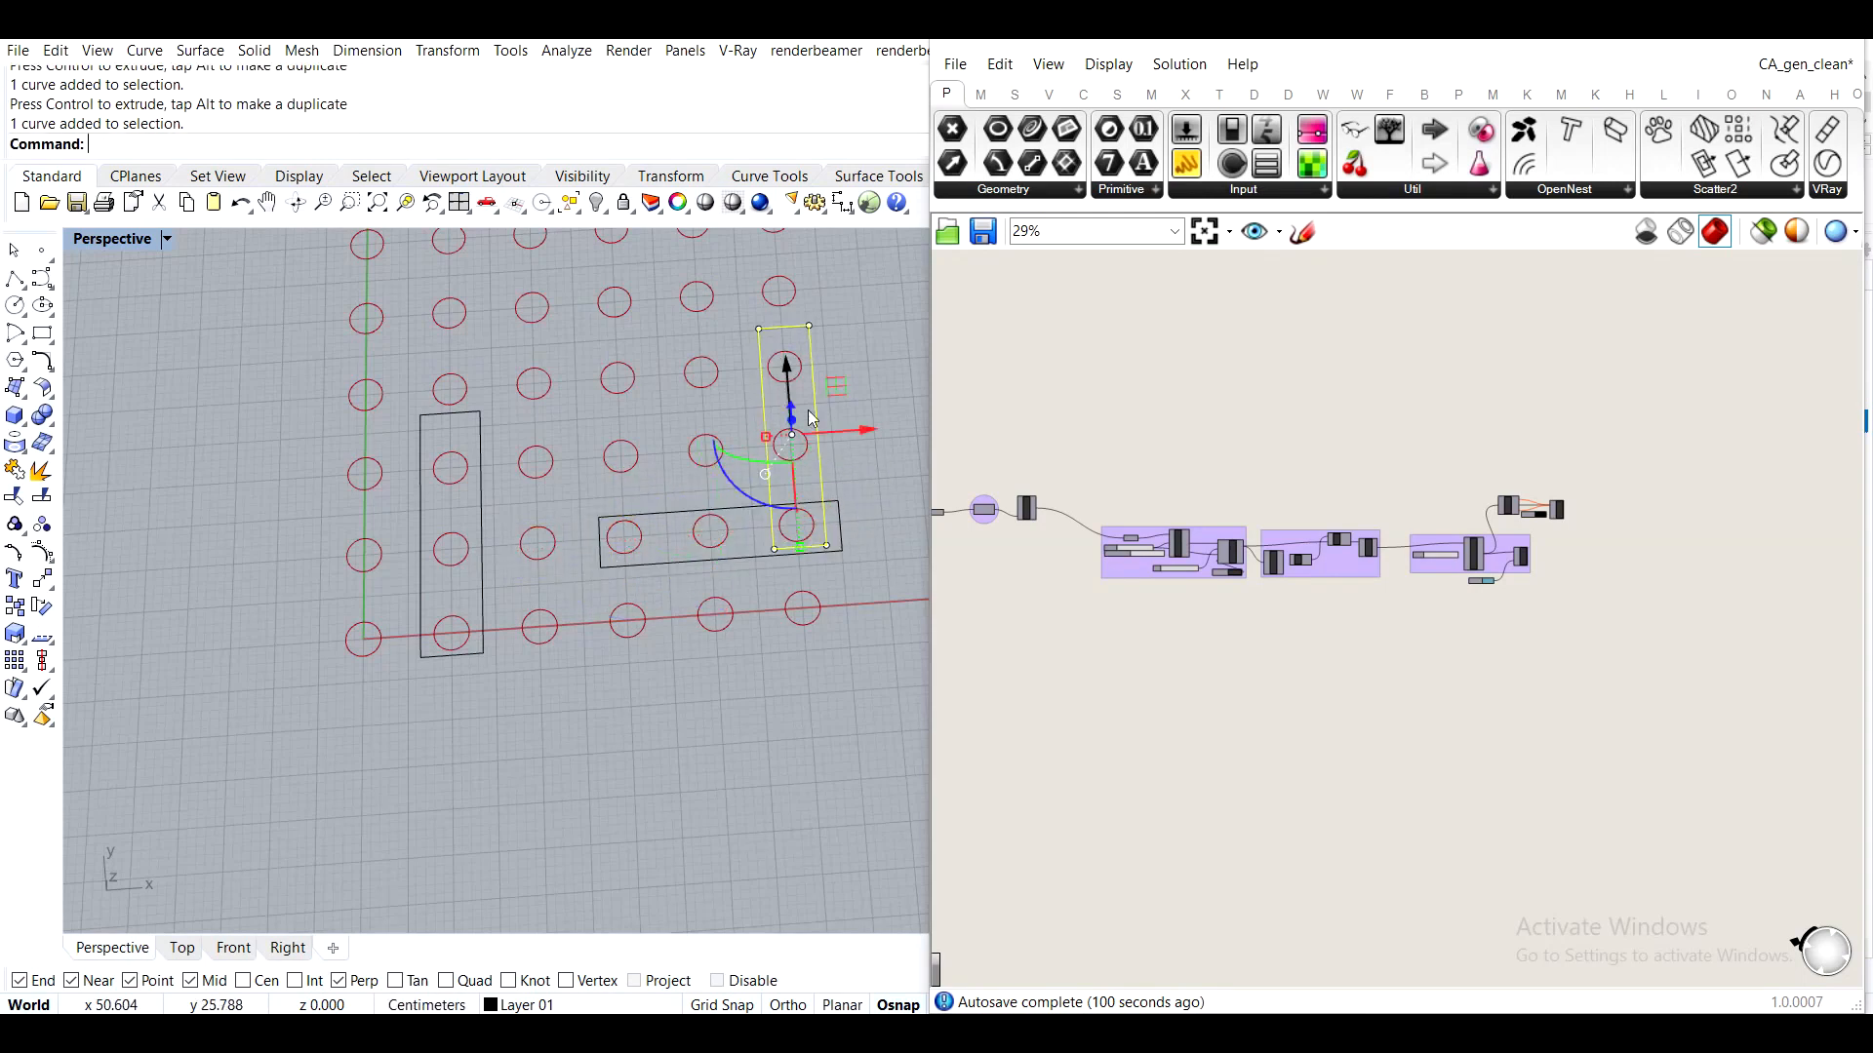
drag(845, 389, 755, 485)
Delete the separate rectangle standing near the Y axis
click(507, 503)
click(477, 490)
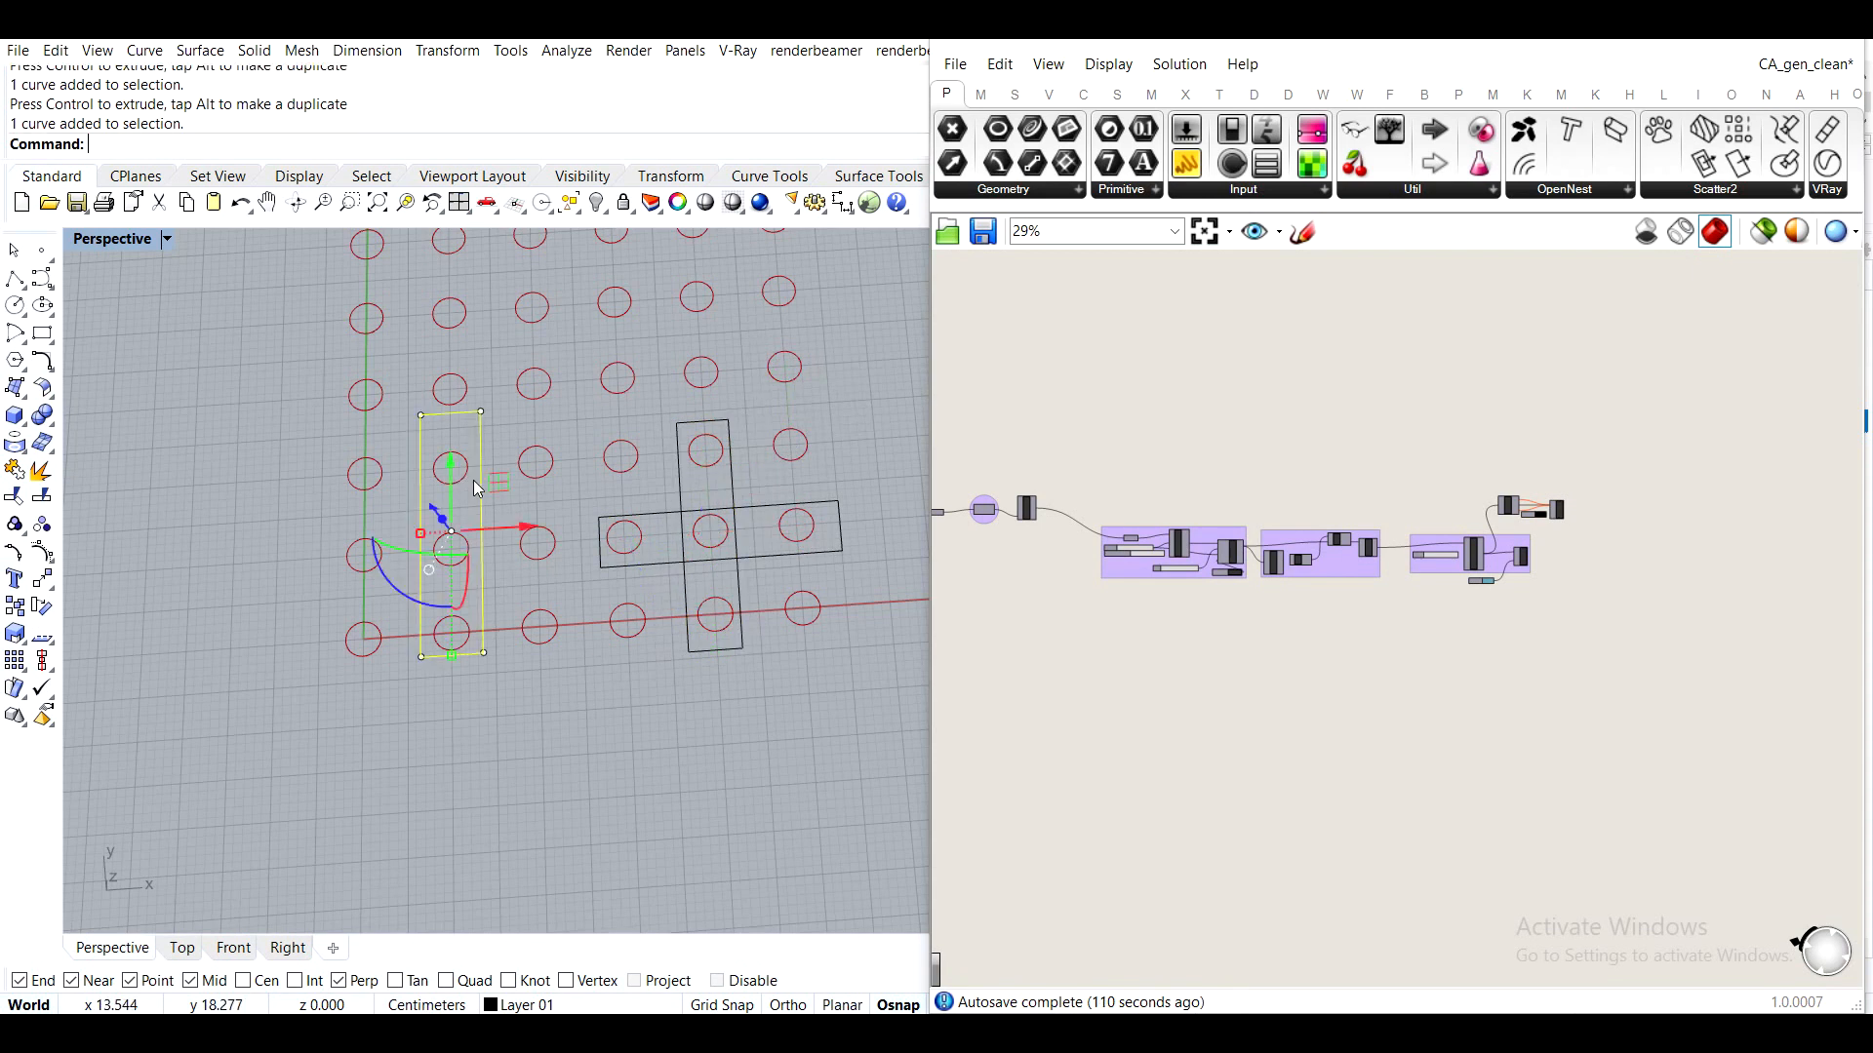
key(Delete)
Place a copy of the two crossed rectangles at the far corner of the point grid beside the Y axis
drag(741, 569, 595, 418)
scroll(568, 404, down, 3)
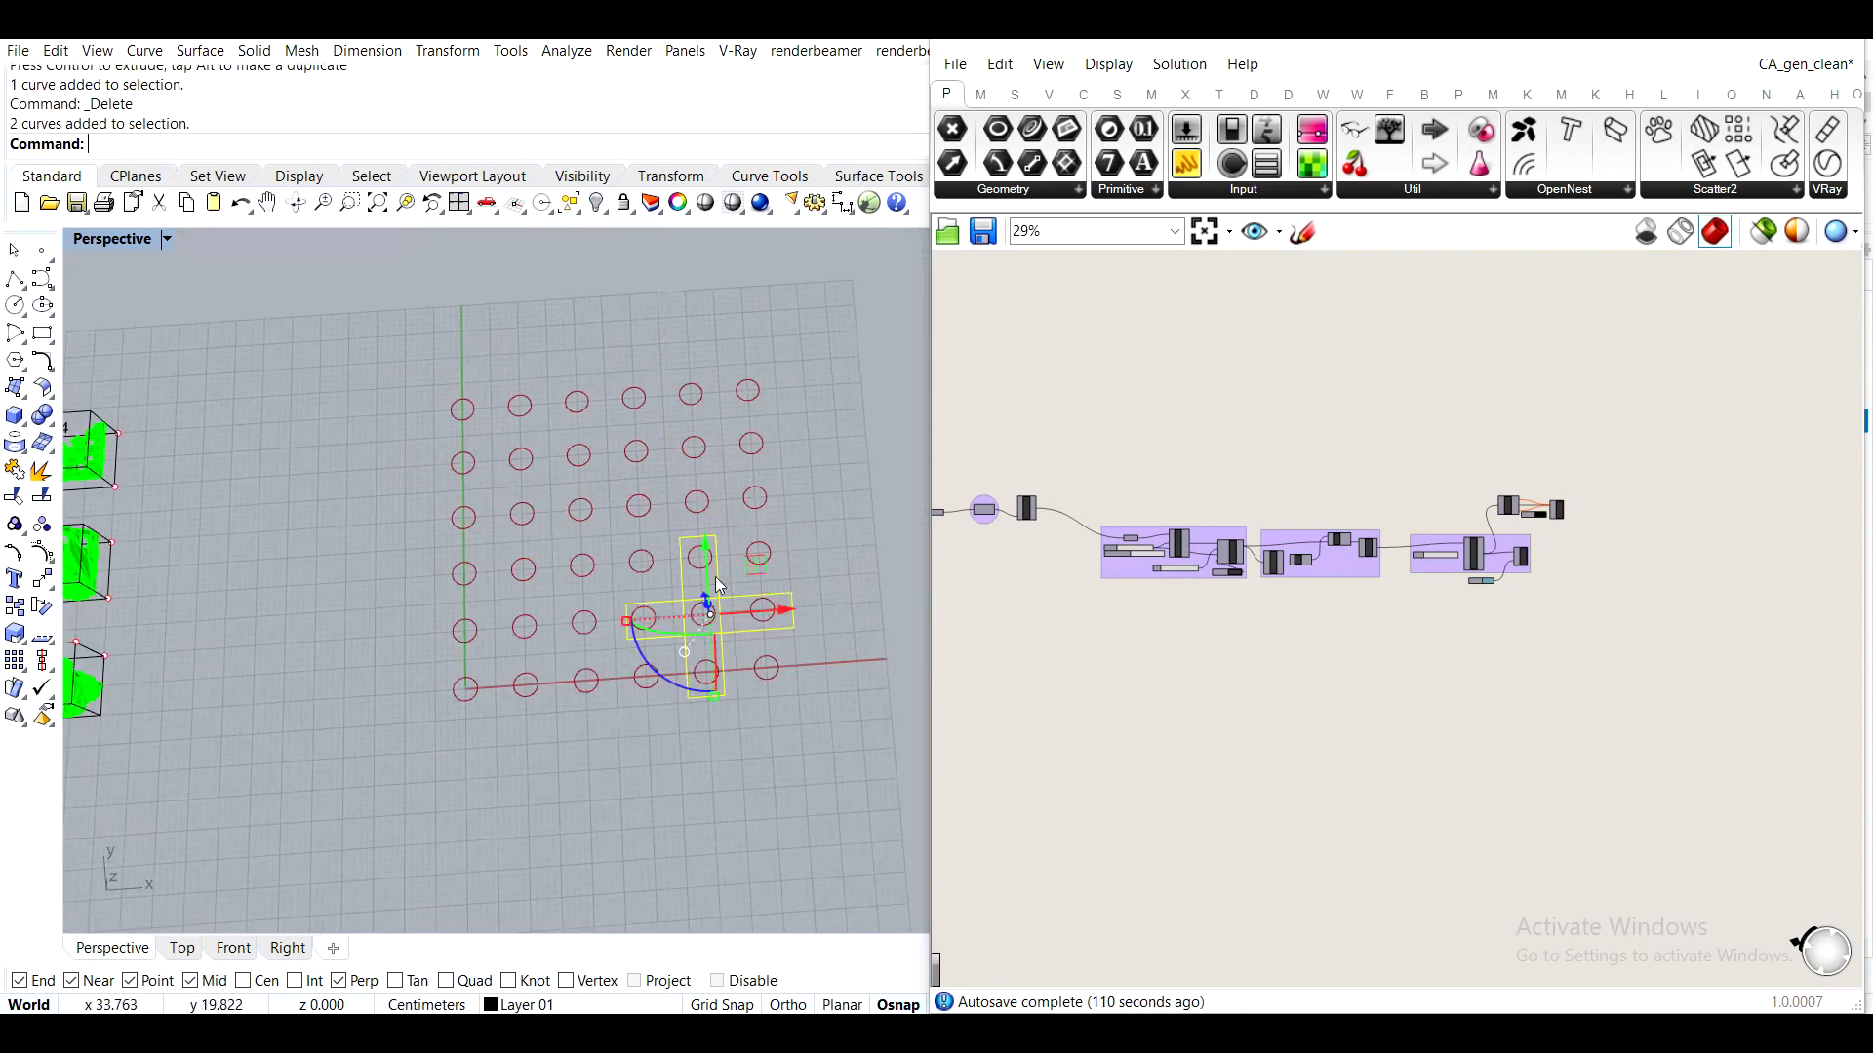
drag(758, 564, 643, 459)
drag(707, 542, 572, 409)
Copy the Y-direction rectangle of the original cross along the X axis toward the grid's Y-axis side
click(713, 565)
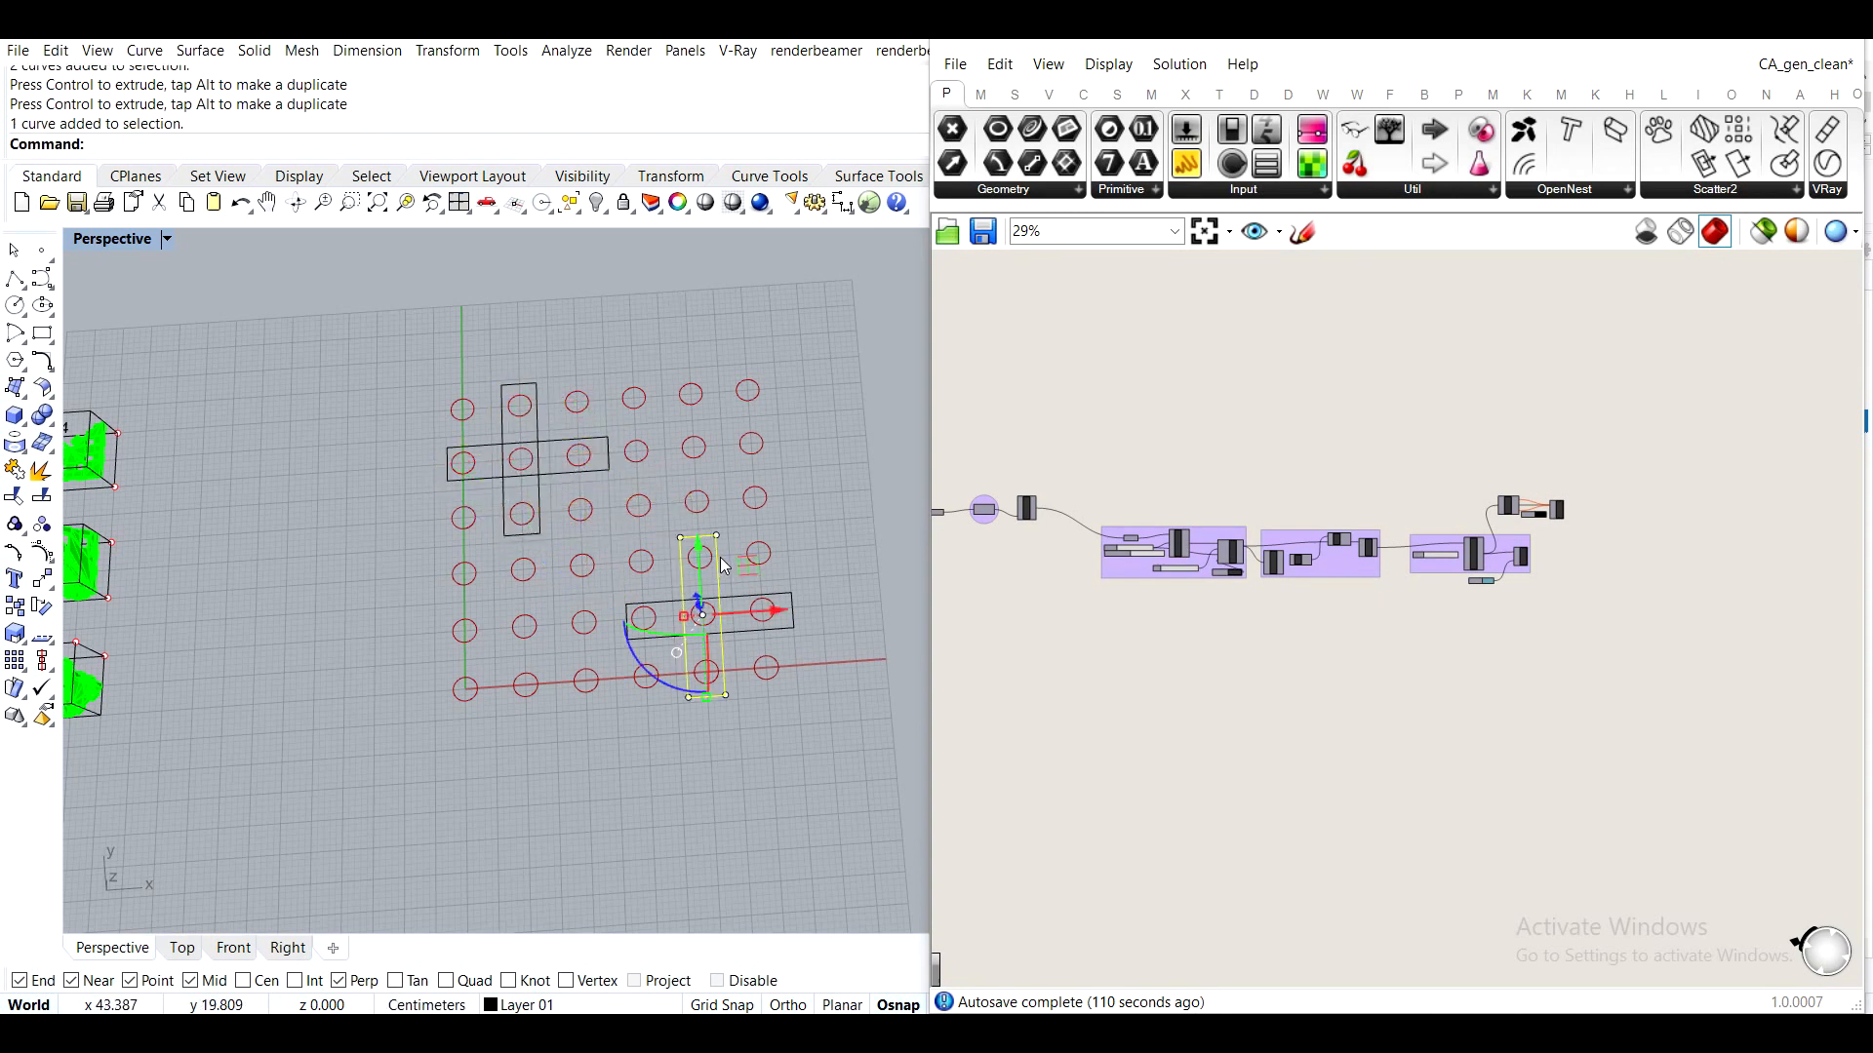
drag(748, 569, 799, 411)
key(ctrl+z)
drag(752, 549, 543, 558)
key(Escape)
Turn the preview of the final mesh components back on
mouse_move(1013, 382)
right_down()
mouse_move(1443, 366)
mouse_move(985, 405)
right_up()
scroll(1443, 367, down, 4)
scroll(1073, 411, up, 3)
drag(1443, 554, 1246, 368)
middle_click(1245, 365)
click(1307, 317)
click(1268, 390)
scroll(1241, 459, up, 8)
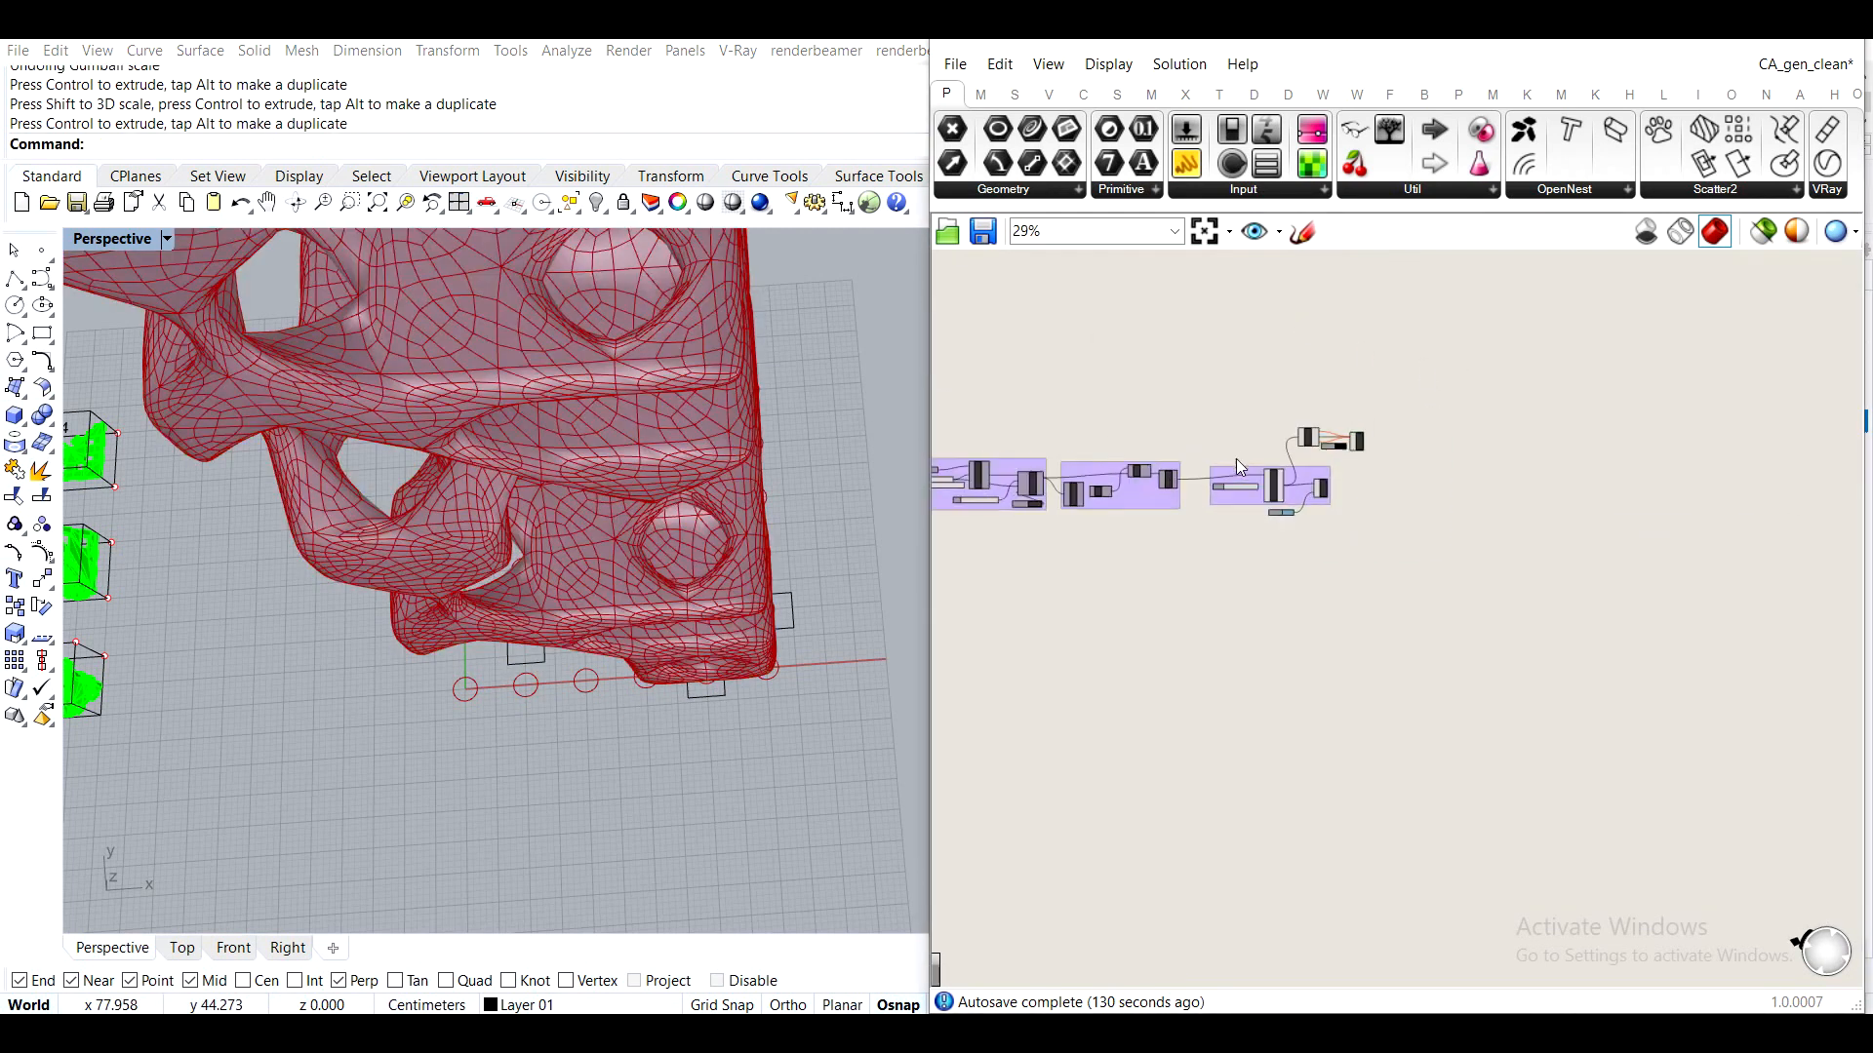
Adjust the component previews so the pillar mesh is displayed in the Swatch colour by the custom Preview component
click(1286, 535)
middle_click(1285, 533)
click(1354, 449)
click(1404, 358)
middle_click(1404, 357)
click(1480, 281)
click(1584, 280)
Lower the alpha of the Swatch colour to make the pillar preview semi-transparent
scroll(1285, 512, down, 3)
scroll(1268, 546, up, 6)
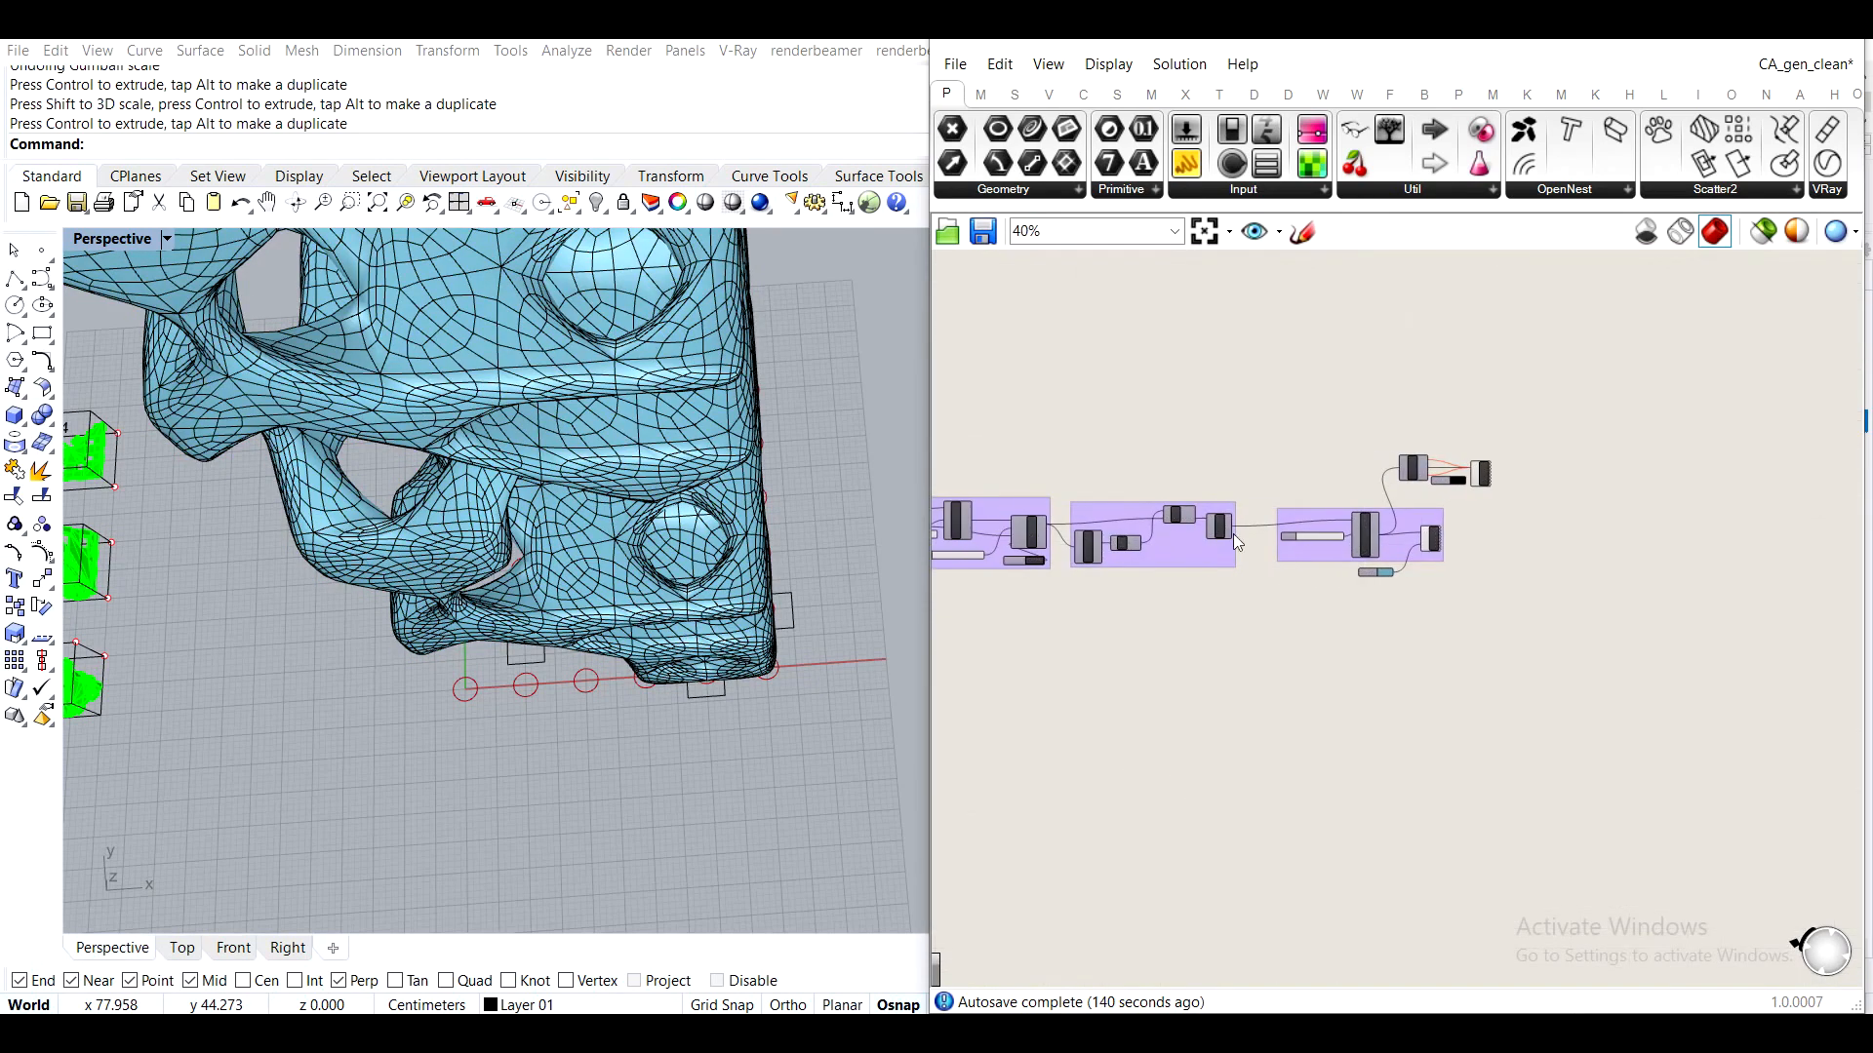
click(1078, 583)
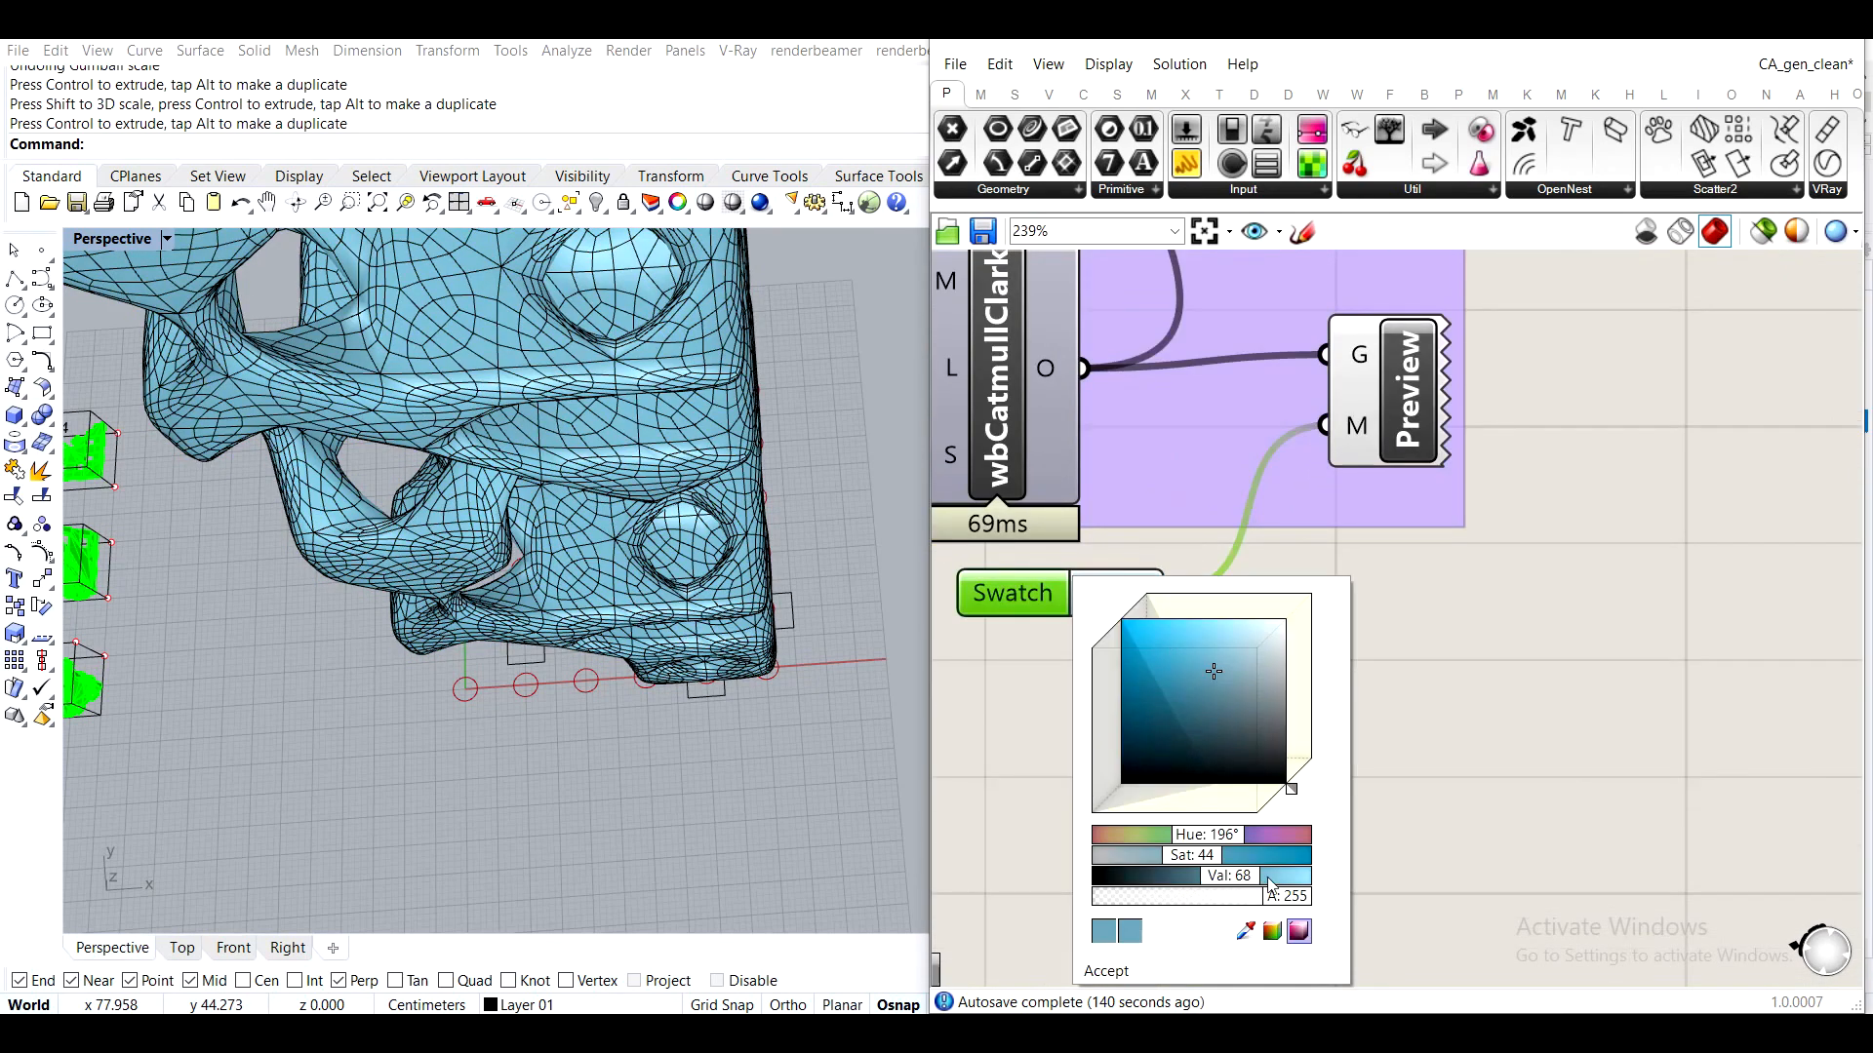
drag(1286, 902, 1146, 899)
click(1106, 972)
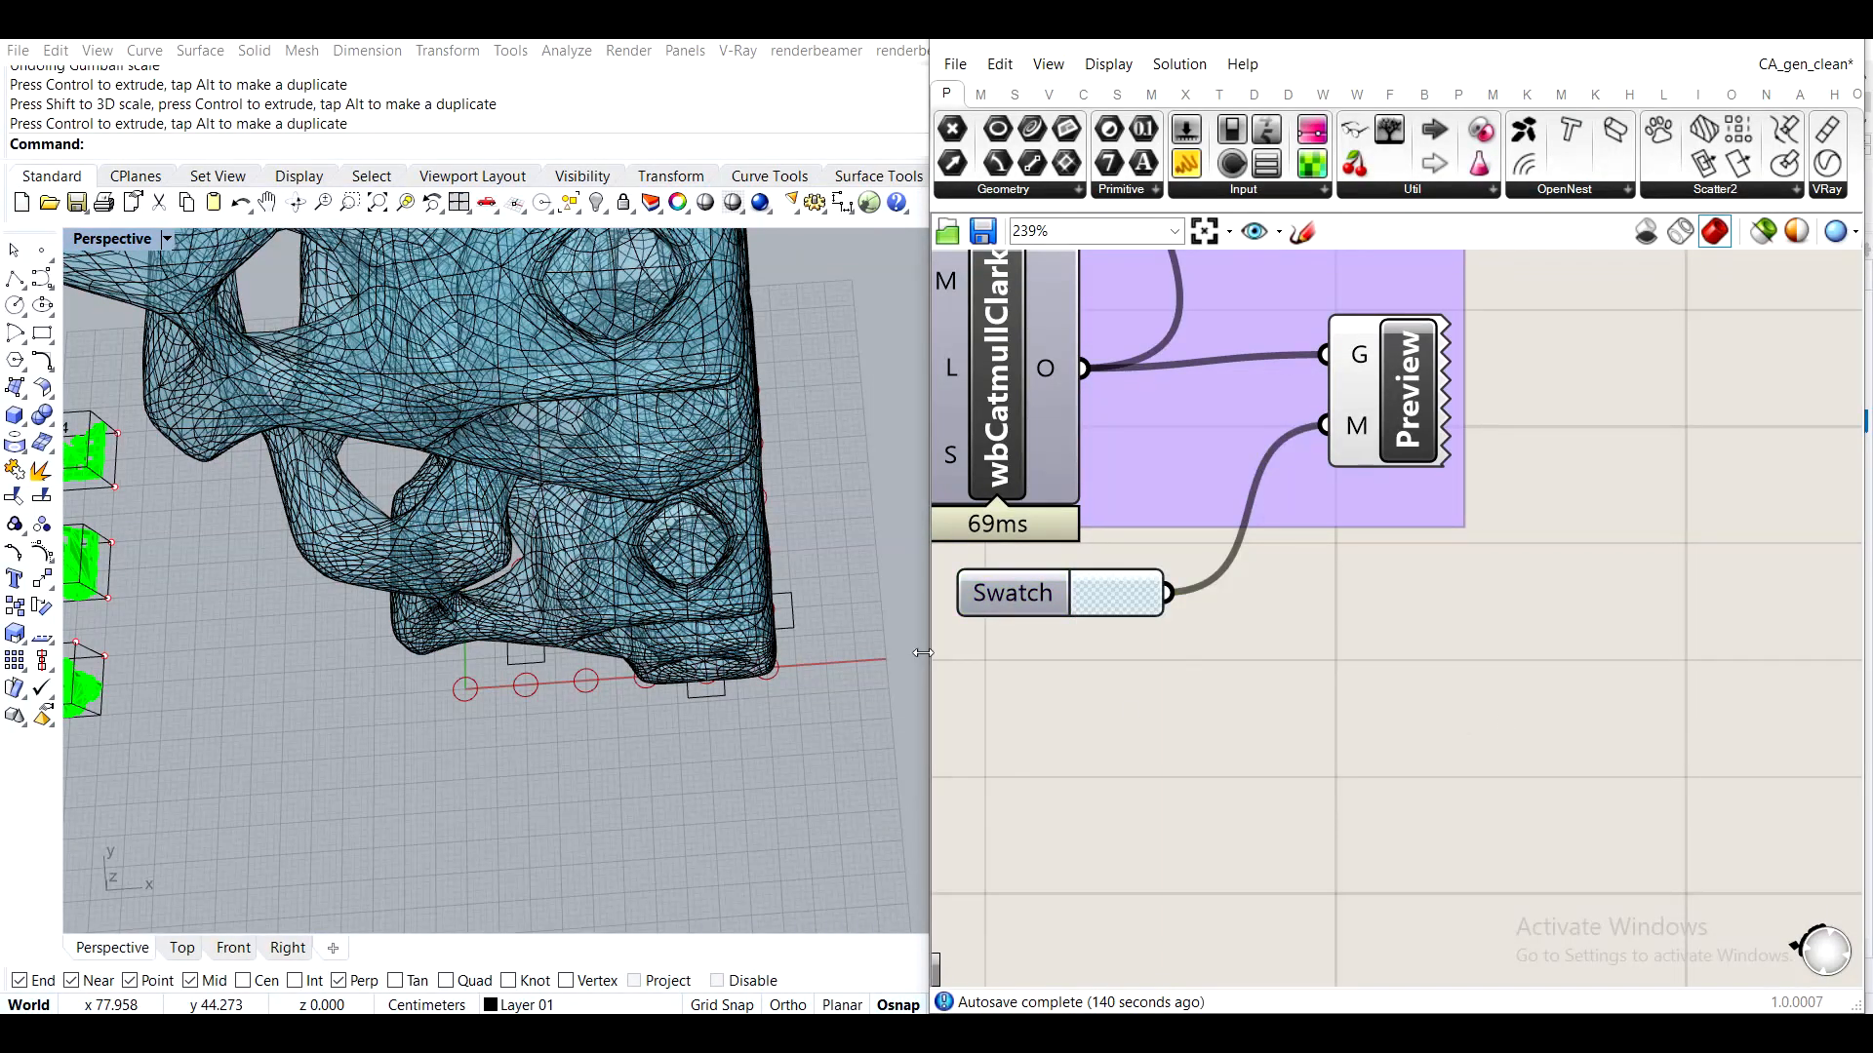
right_drag(1106, 971, 1171, 913)
scroll(648, 593, down, 6)
scroll(644, 546, up, 3)
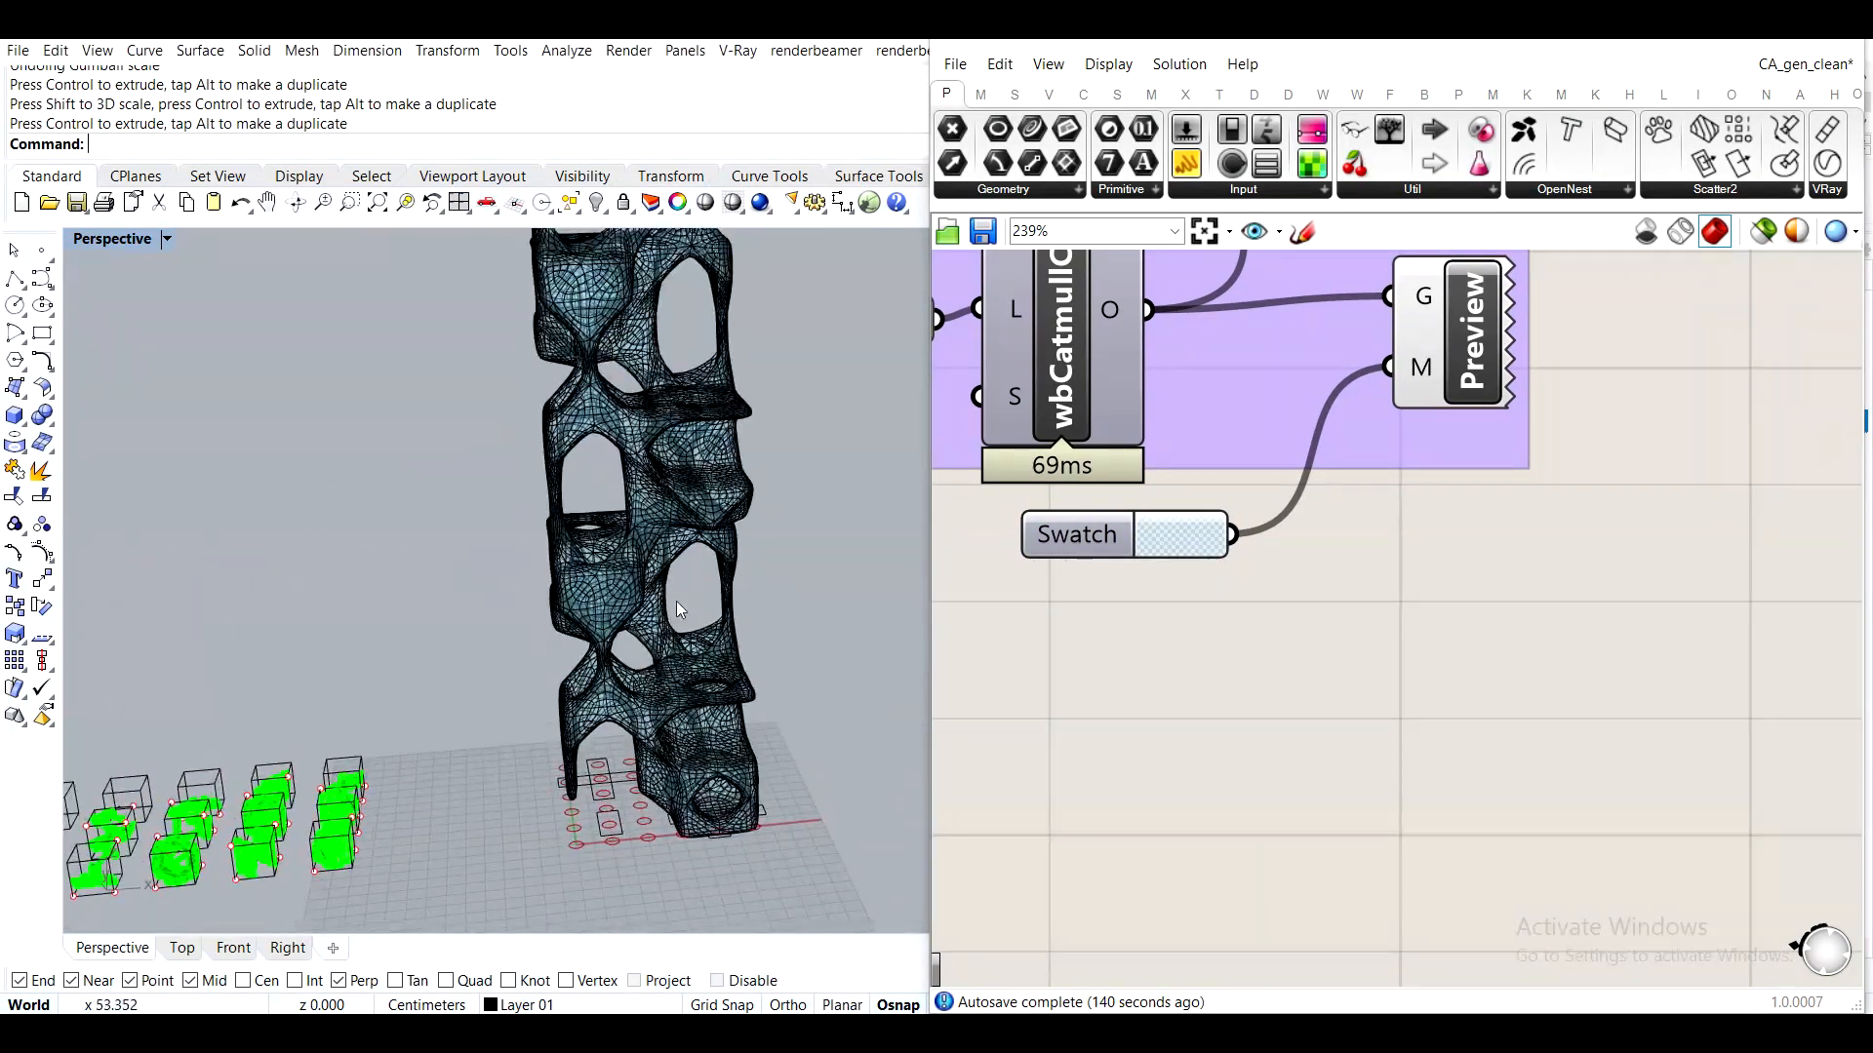
Reference all the rectangles on the point grid as multiple curves in the Crv parameter
scroll(1125, 460, down, 5)
scroll(1356, 488, down, 5)
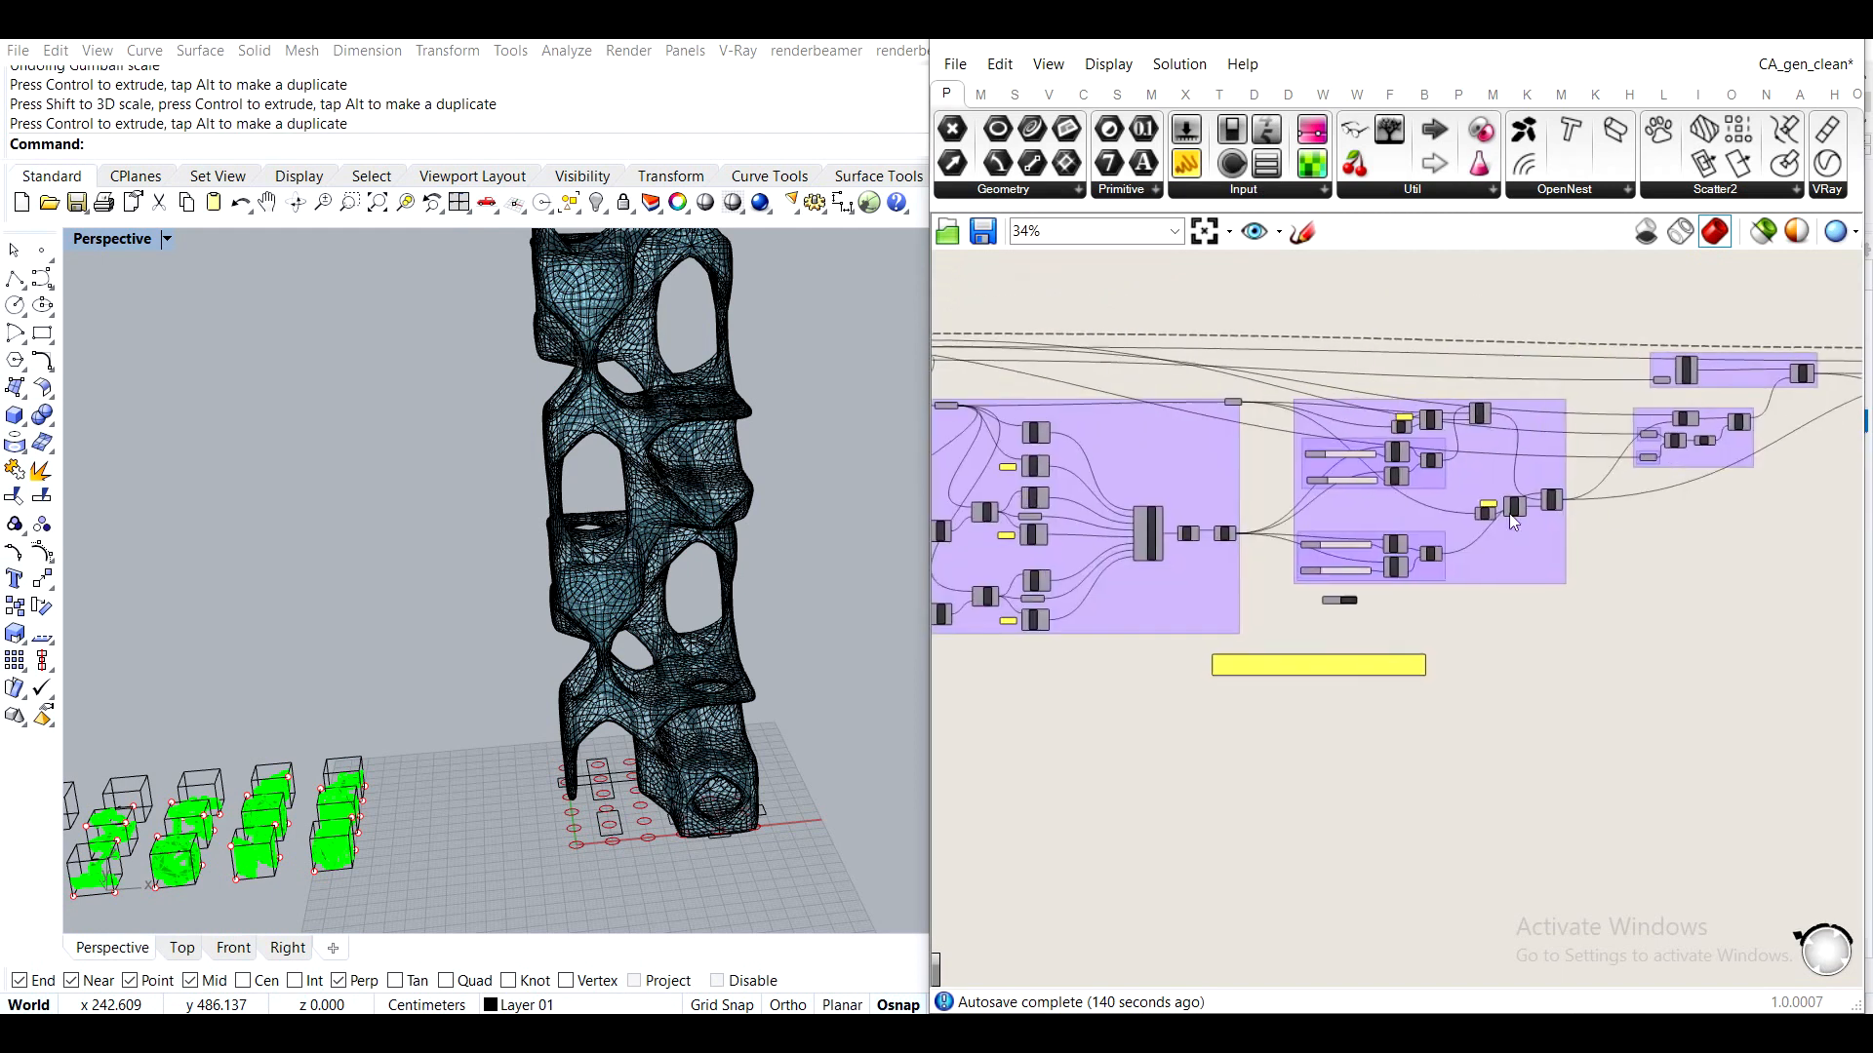
scroll(1170, 468, up, 4)
scroll(1090, 747, up, 4)
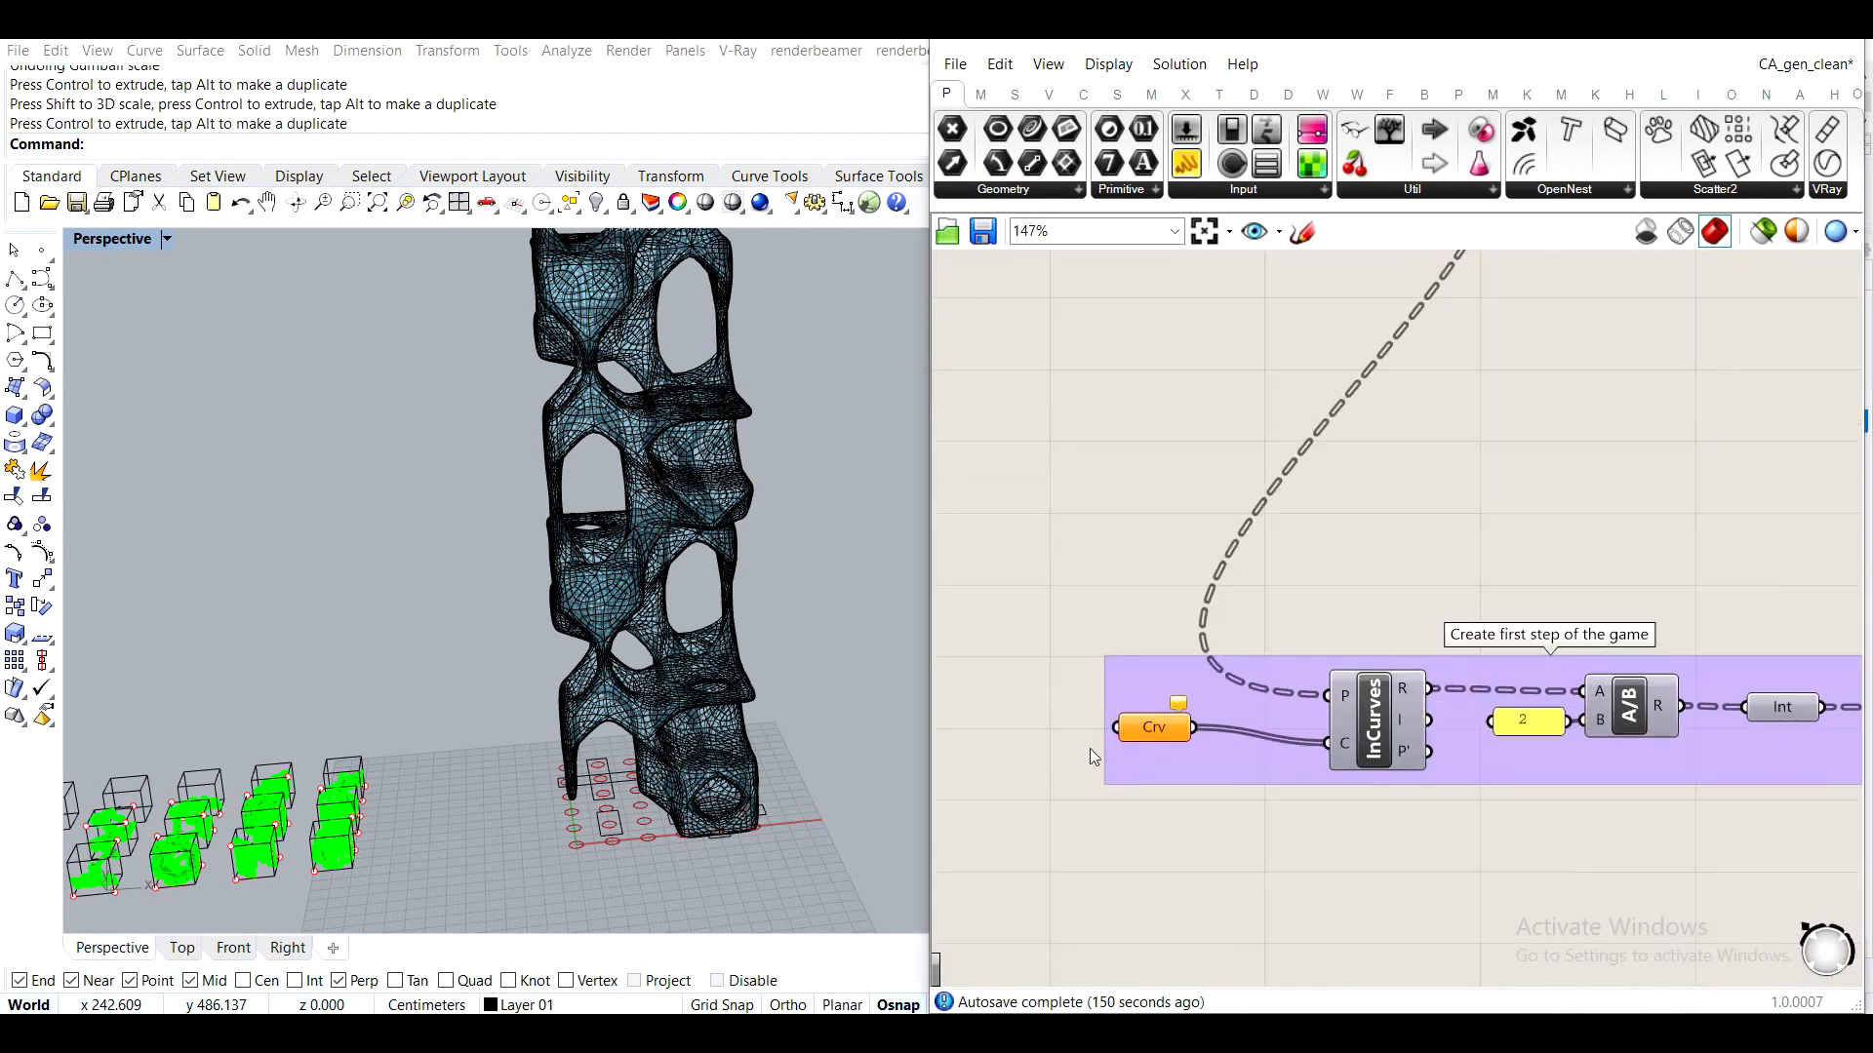
right_click(1135, 732)
click(1219, 858)
drag(842, 849, 424, 647)
key(Return)
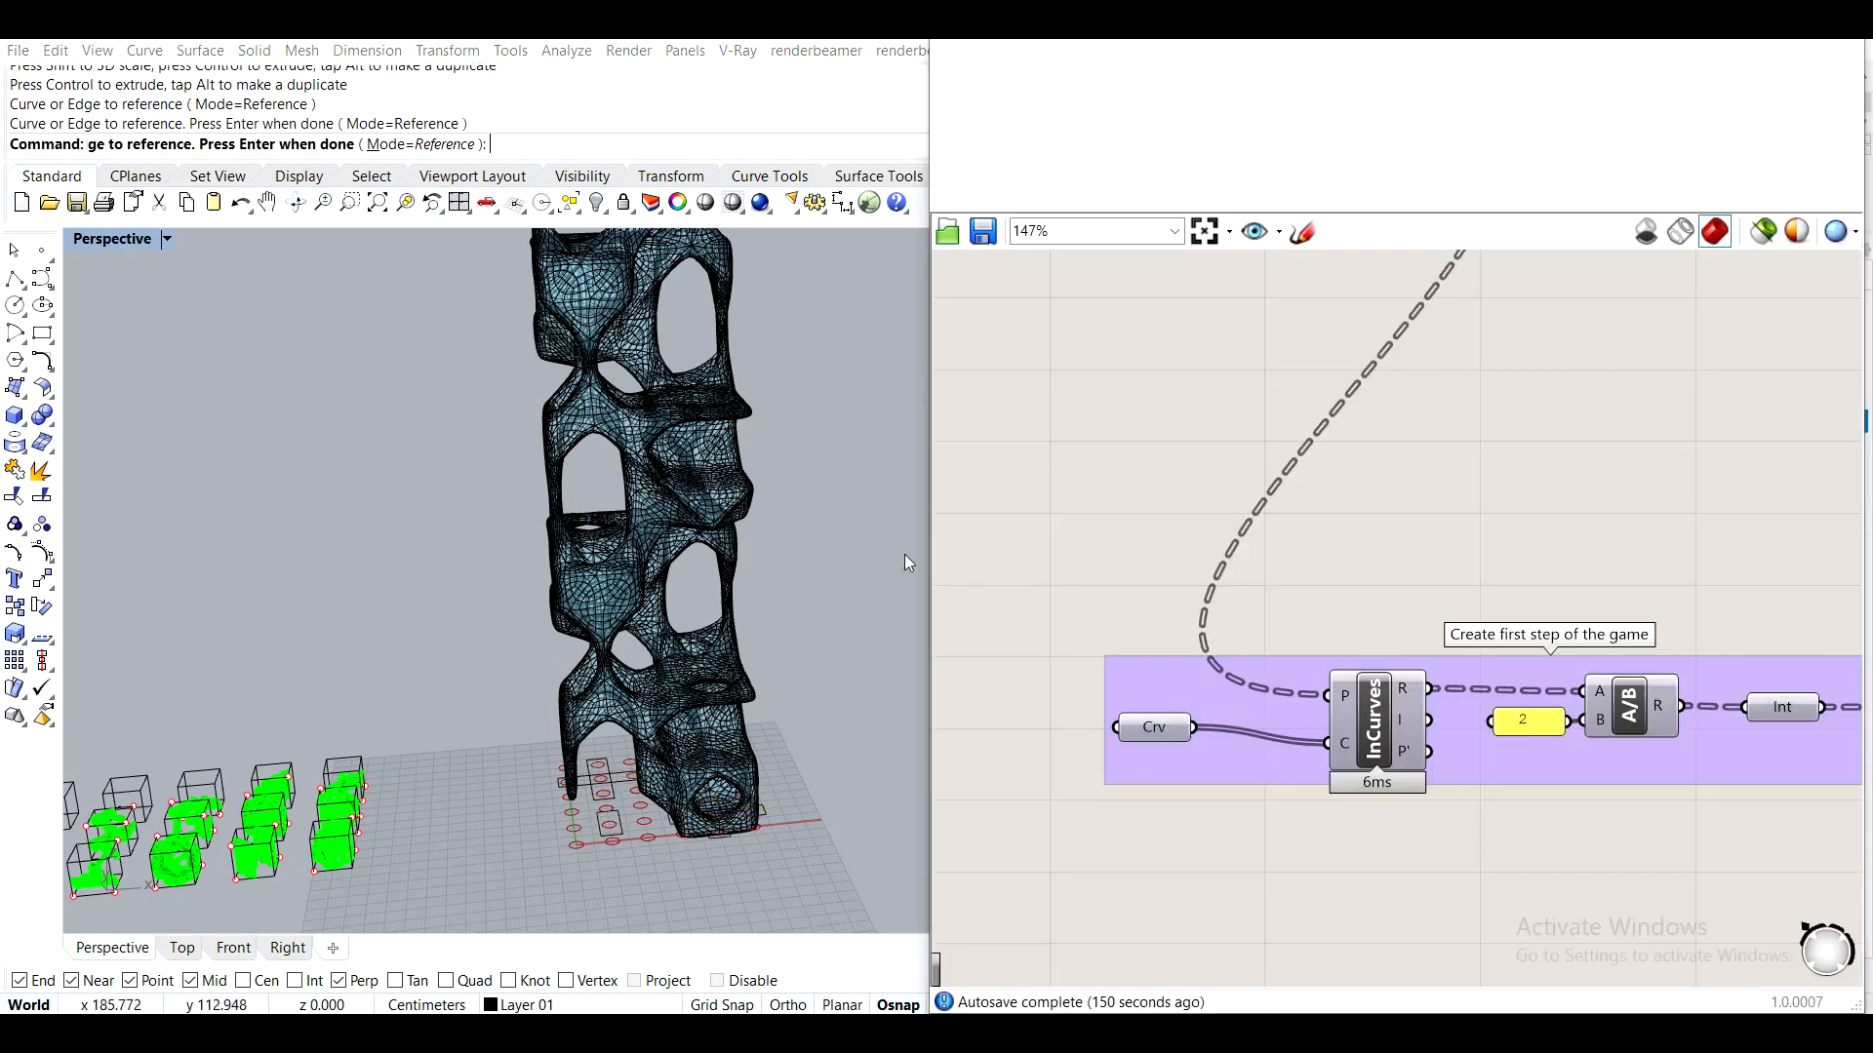
Move the copied rectangle nearest the grid origin along the Y axis
scroll(625, 587, up, 5)
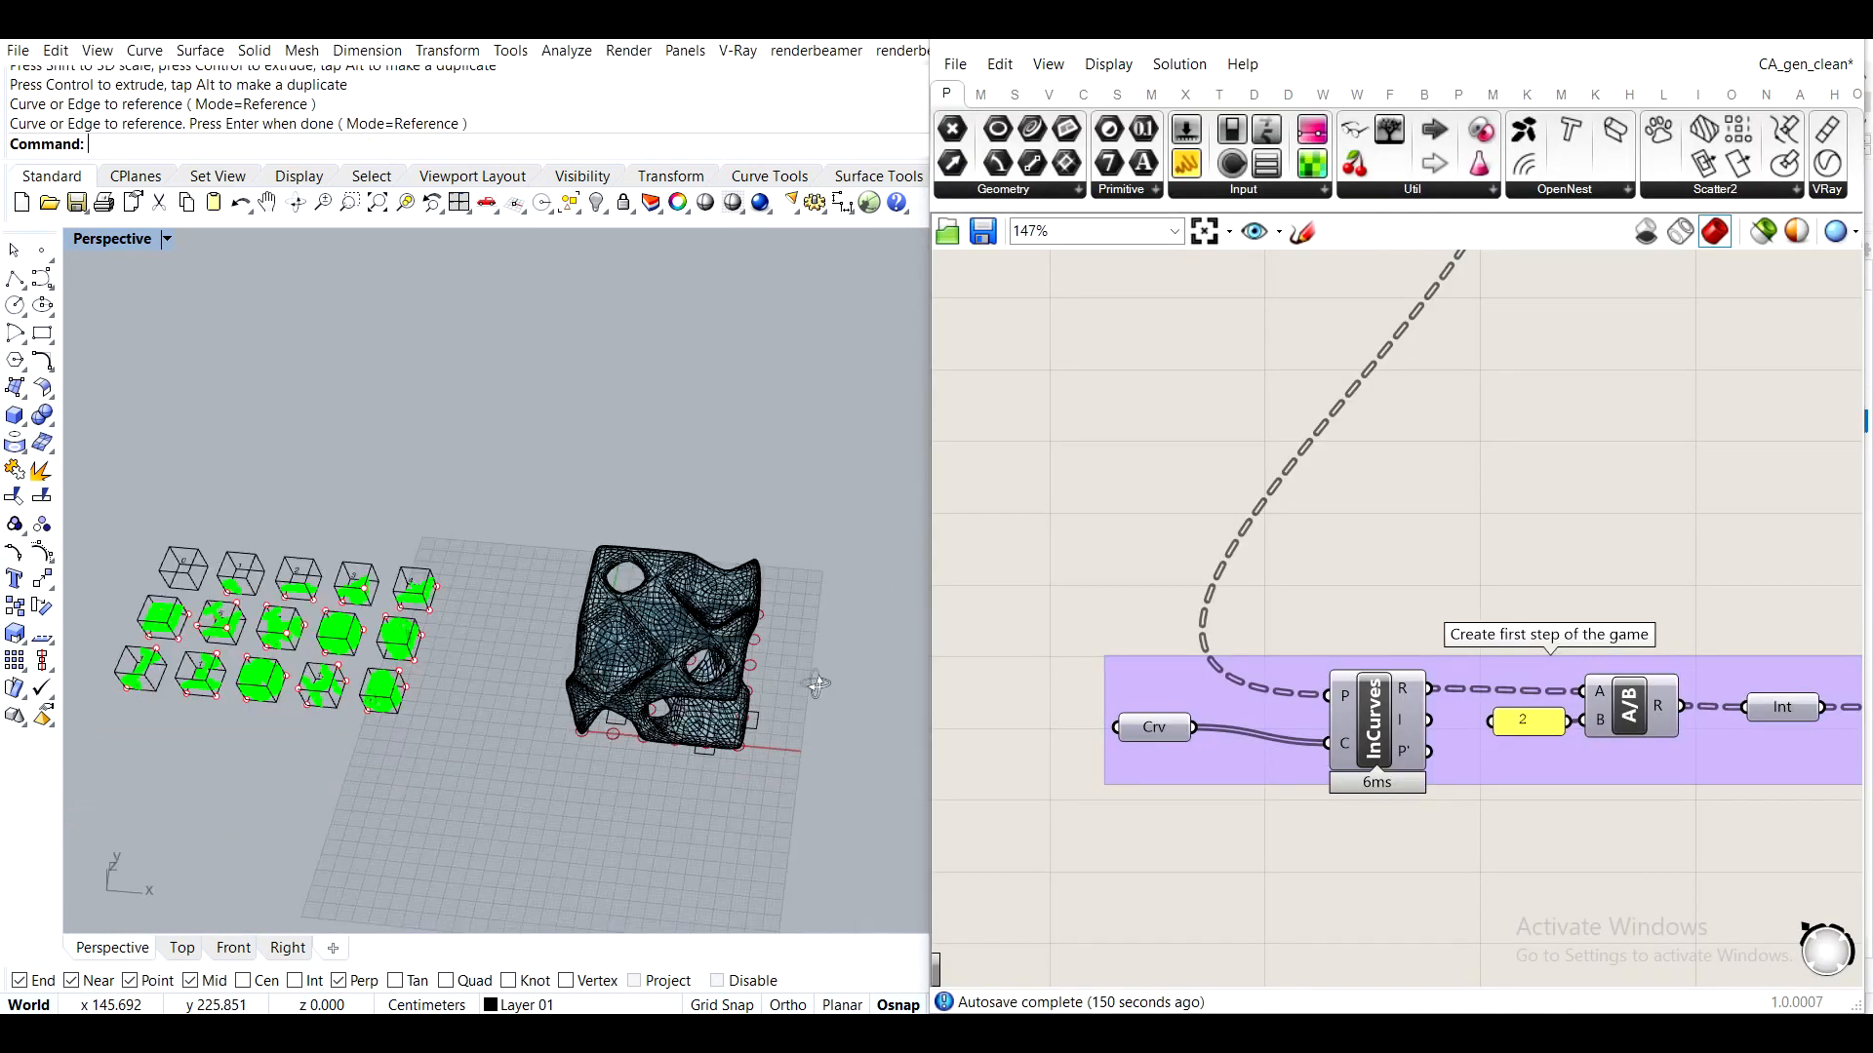
scroll(625, 586, up, 2)
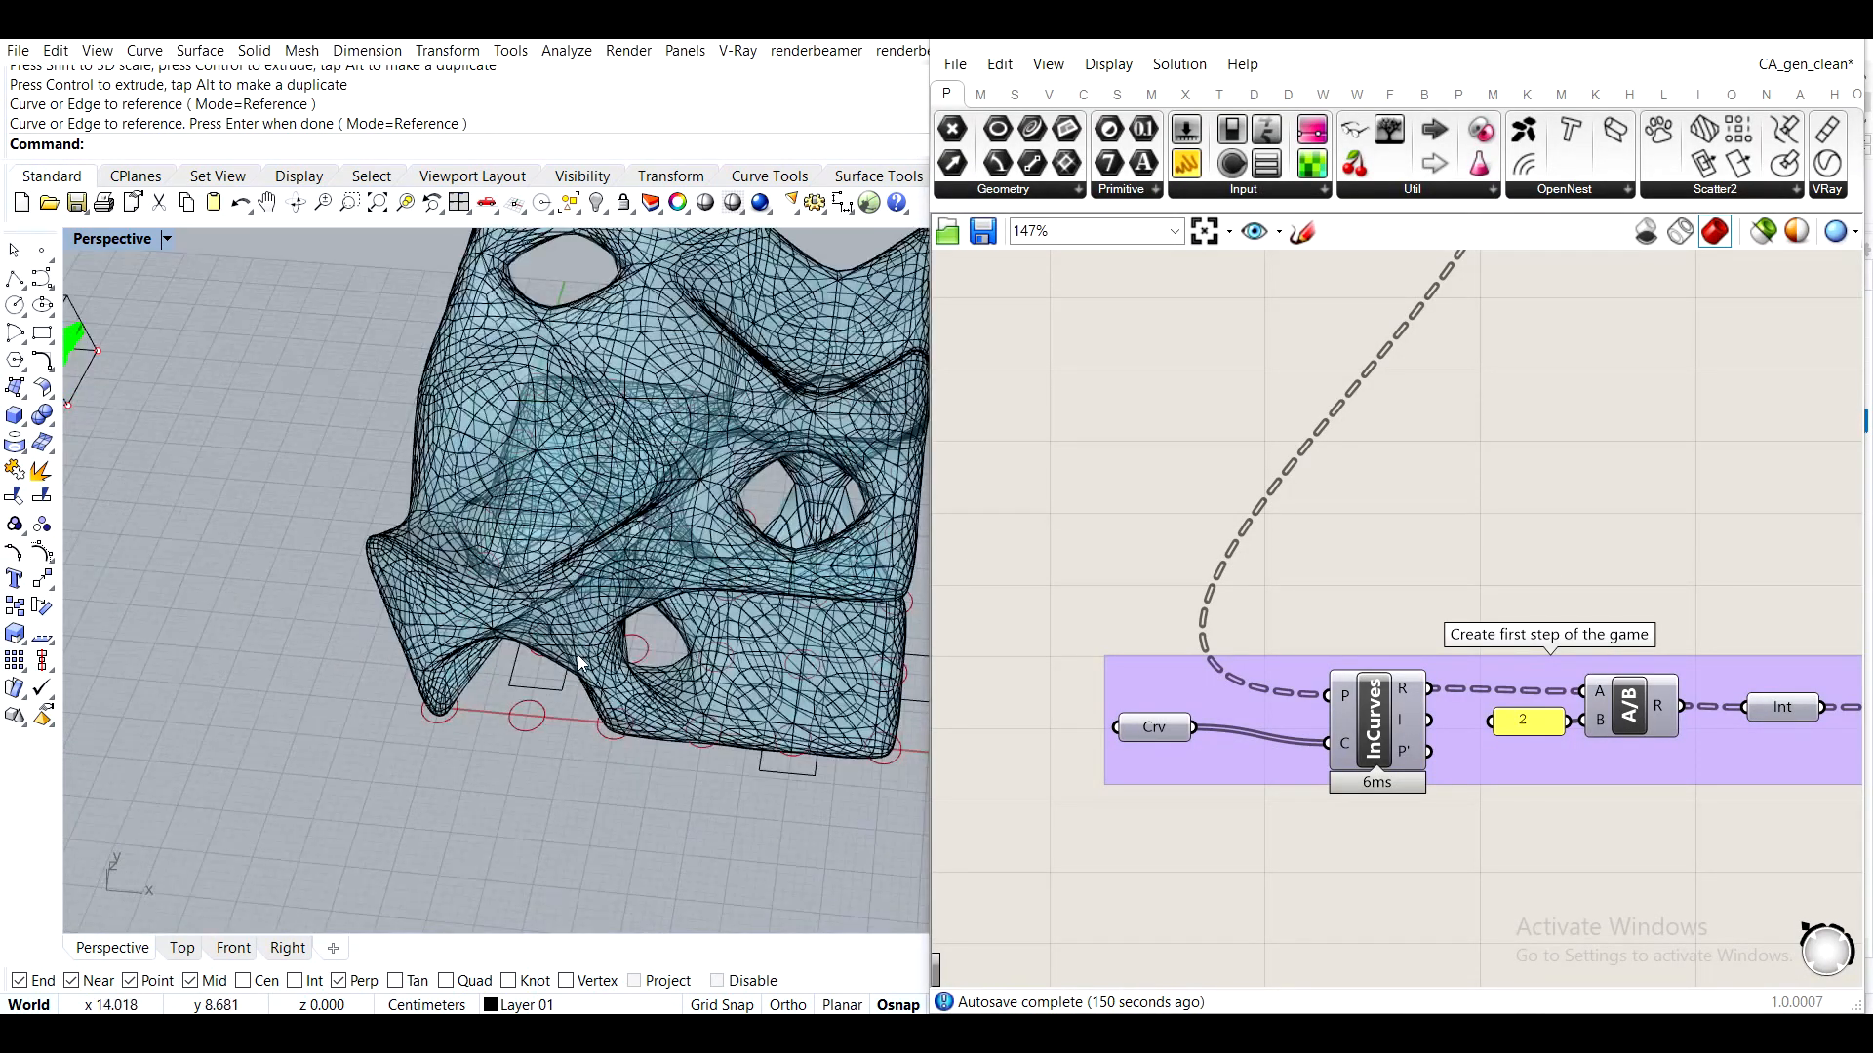
click(560, 669)
drag(566, 589, 749, 645)
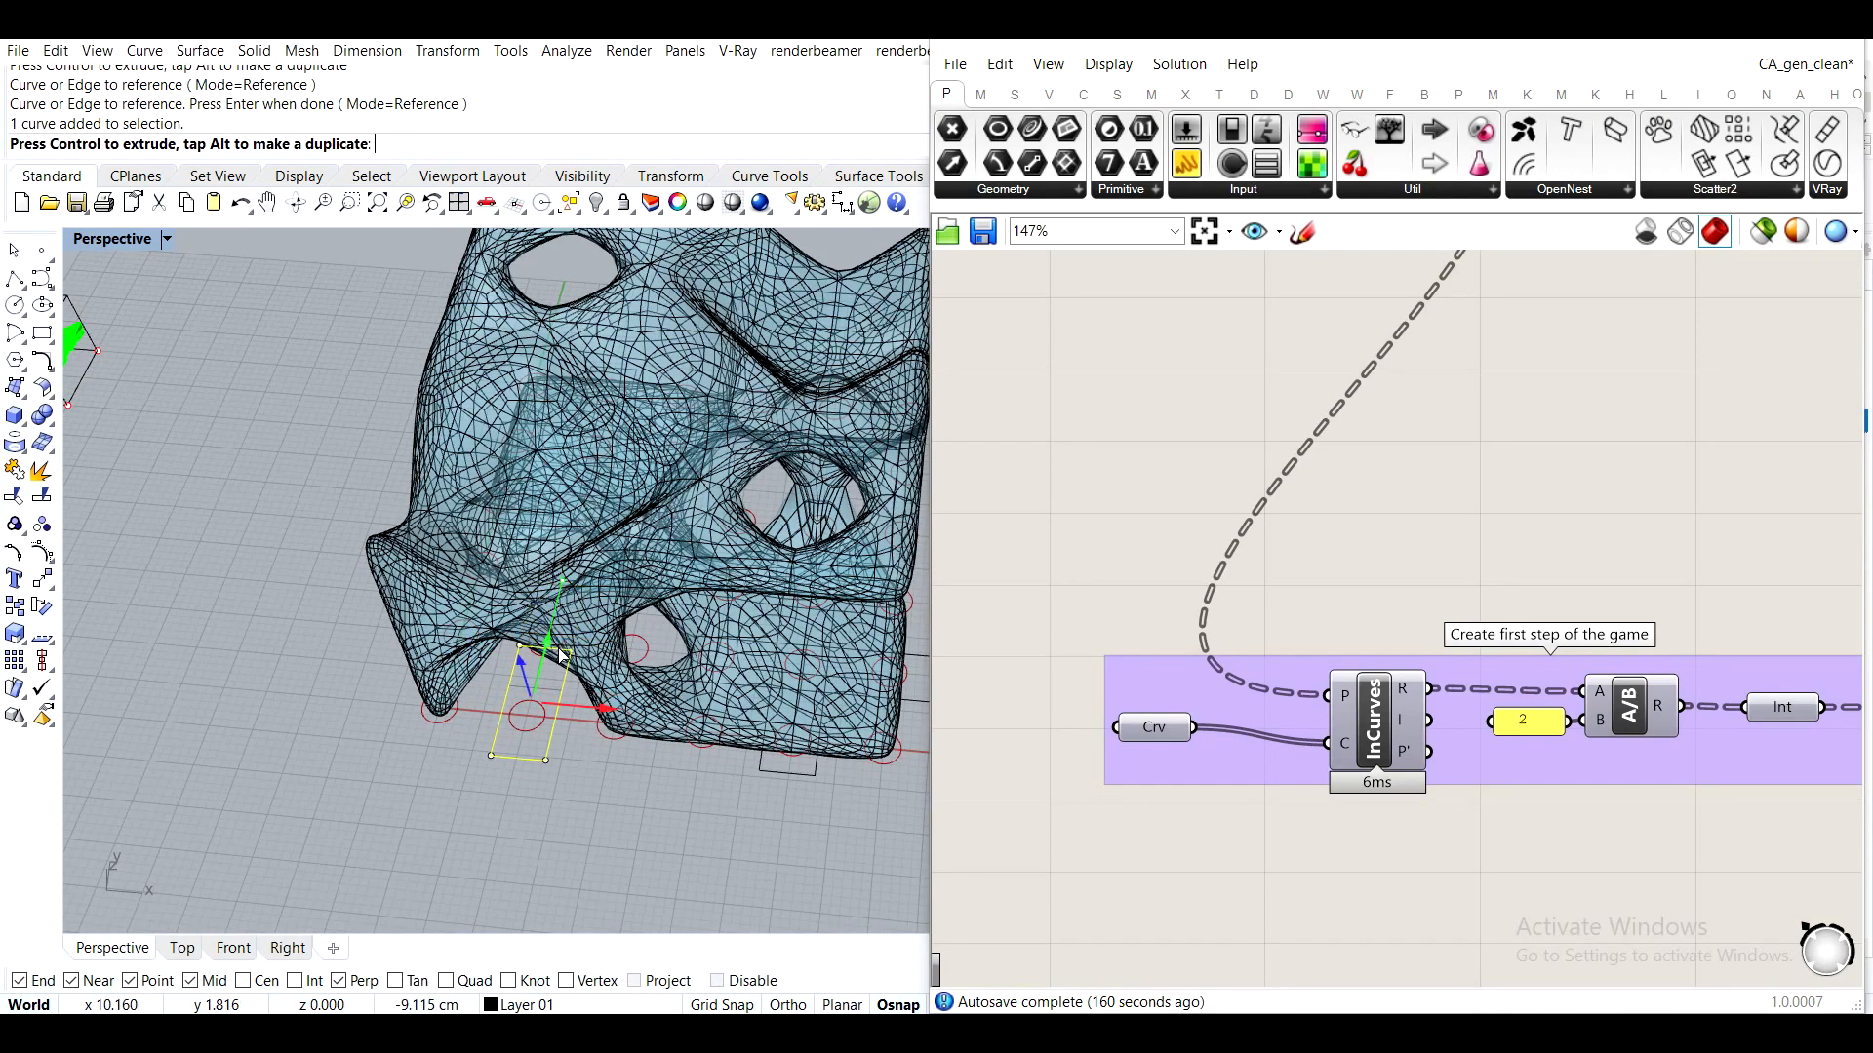
Examine the regenerated semi-transparent pillar from several angles and distances
scroll(733, 635, down, 1)
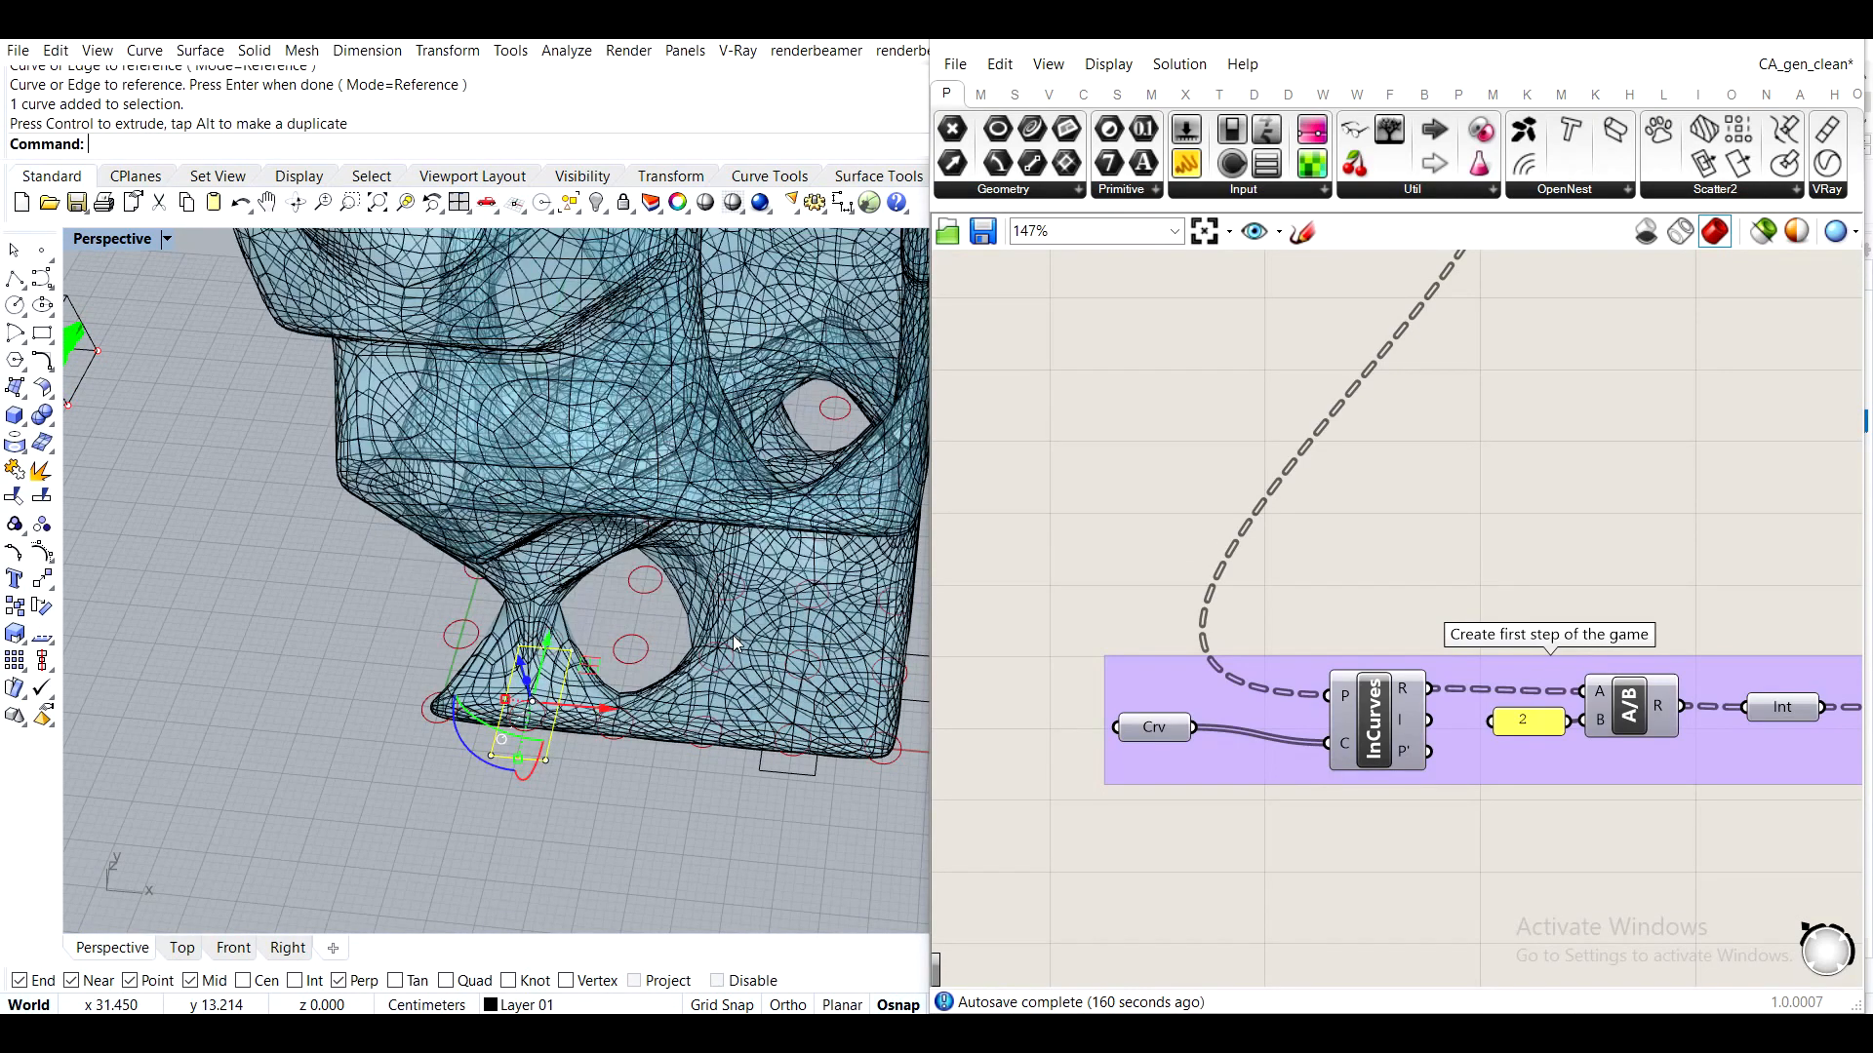
scroll(734, 635, down, 2)
right_drag(733, 635, 642, 635)
scroll(752, 464, down, 6)
right_drag(607, 554, 675, 507)
scroll(673, 478, down, 8)
scroll(673, 470, up, 4)
scroll(675, 470, up, 5)
scroll(683, 439, down, 5)
right_drag(773, 447, 769, 494)
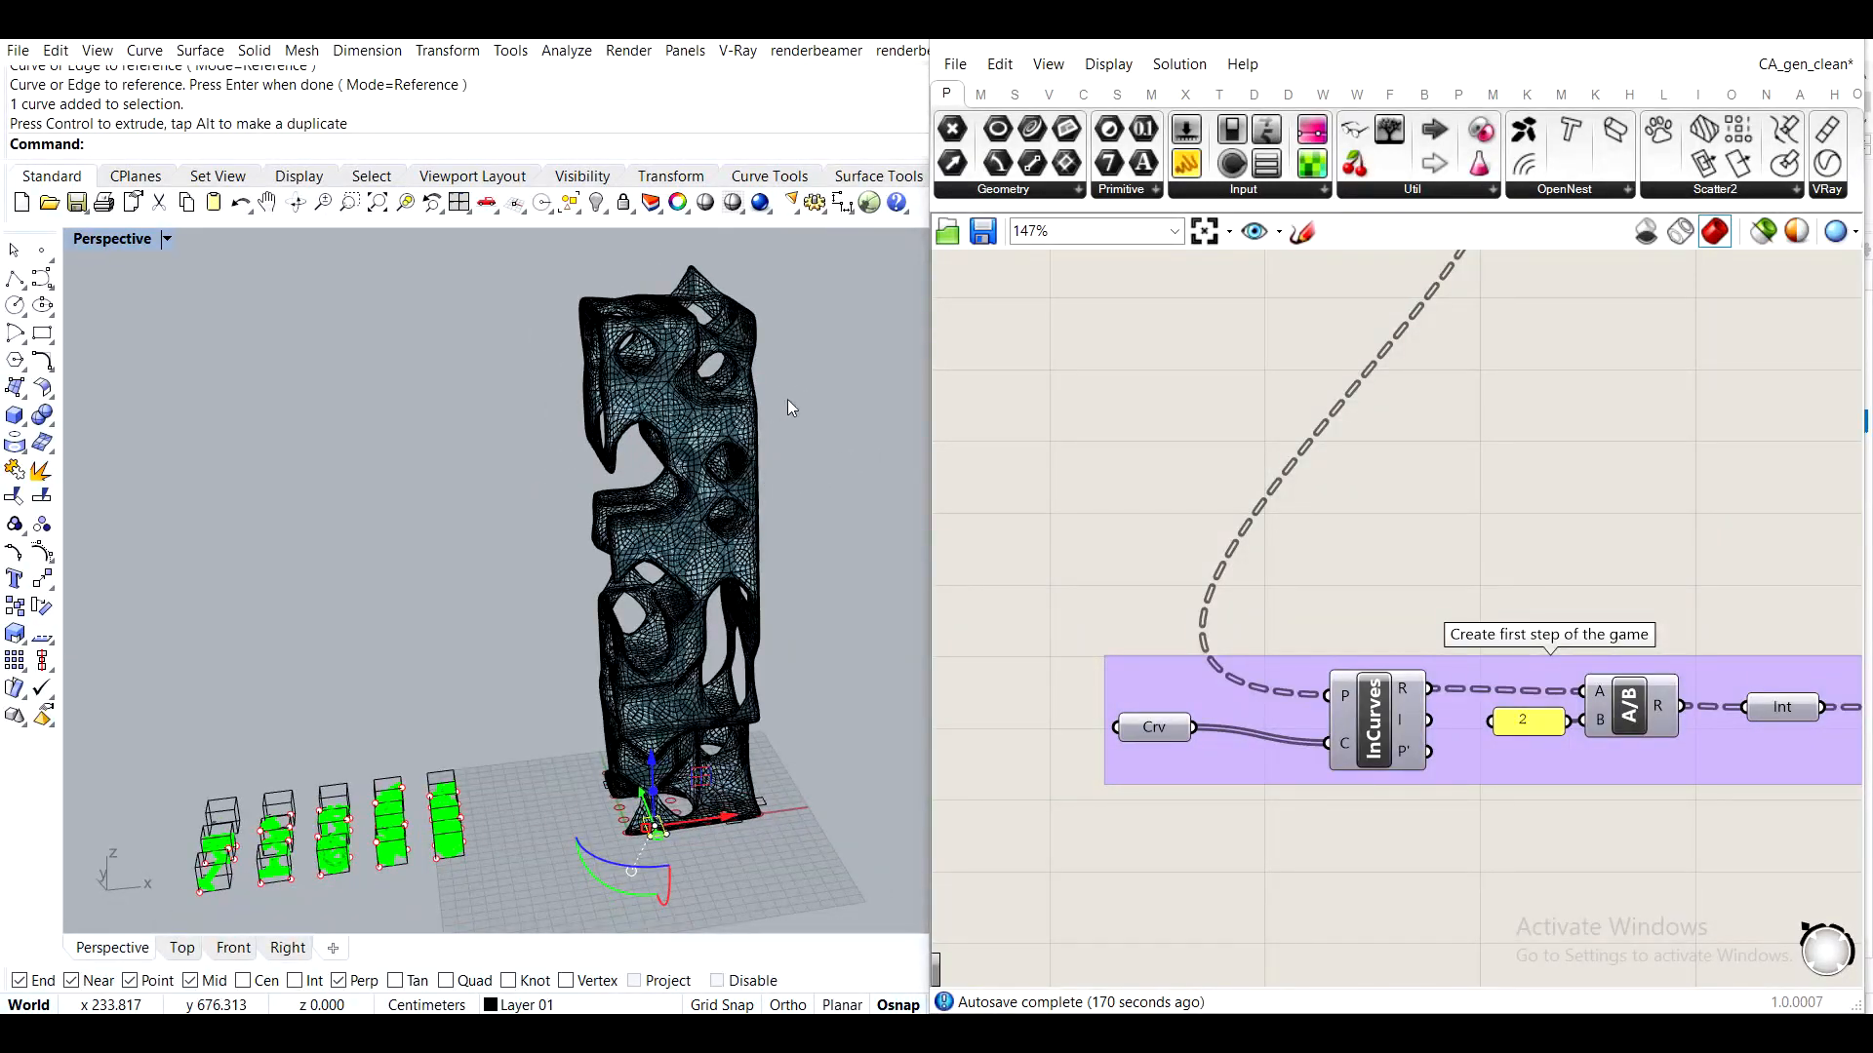
Trace the definition from the first game step through the loop to the final point parameter
scroll(1505, 497, down, 5)
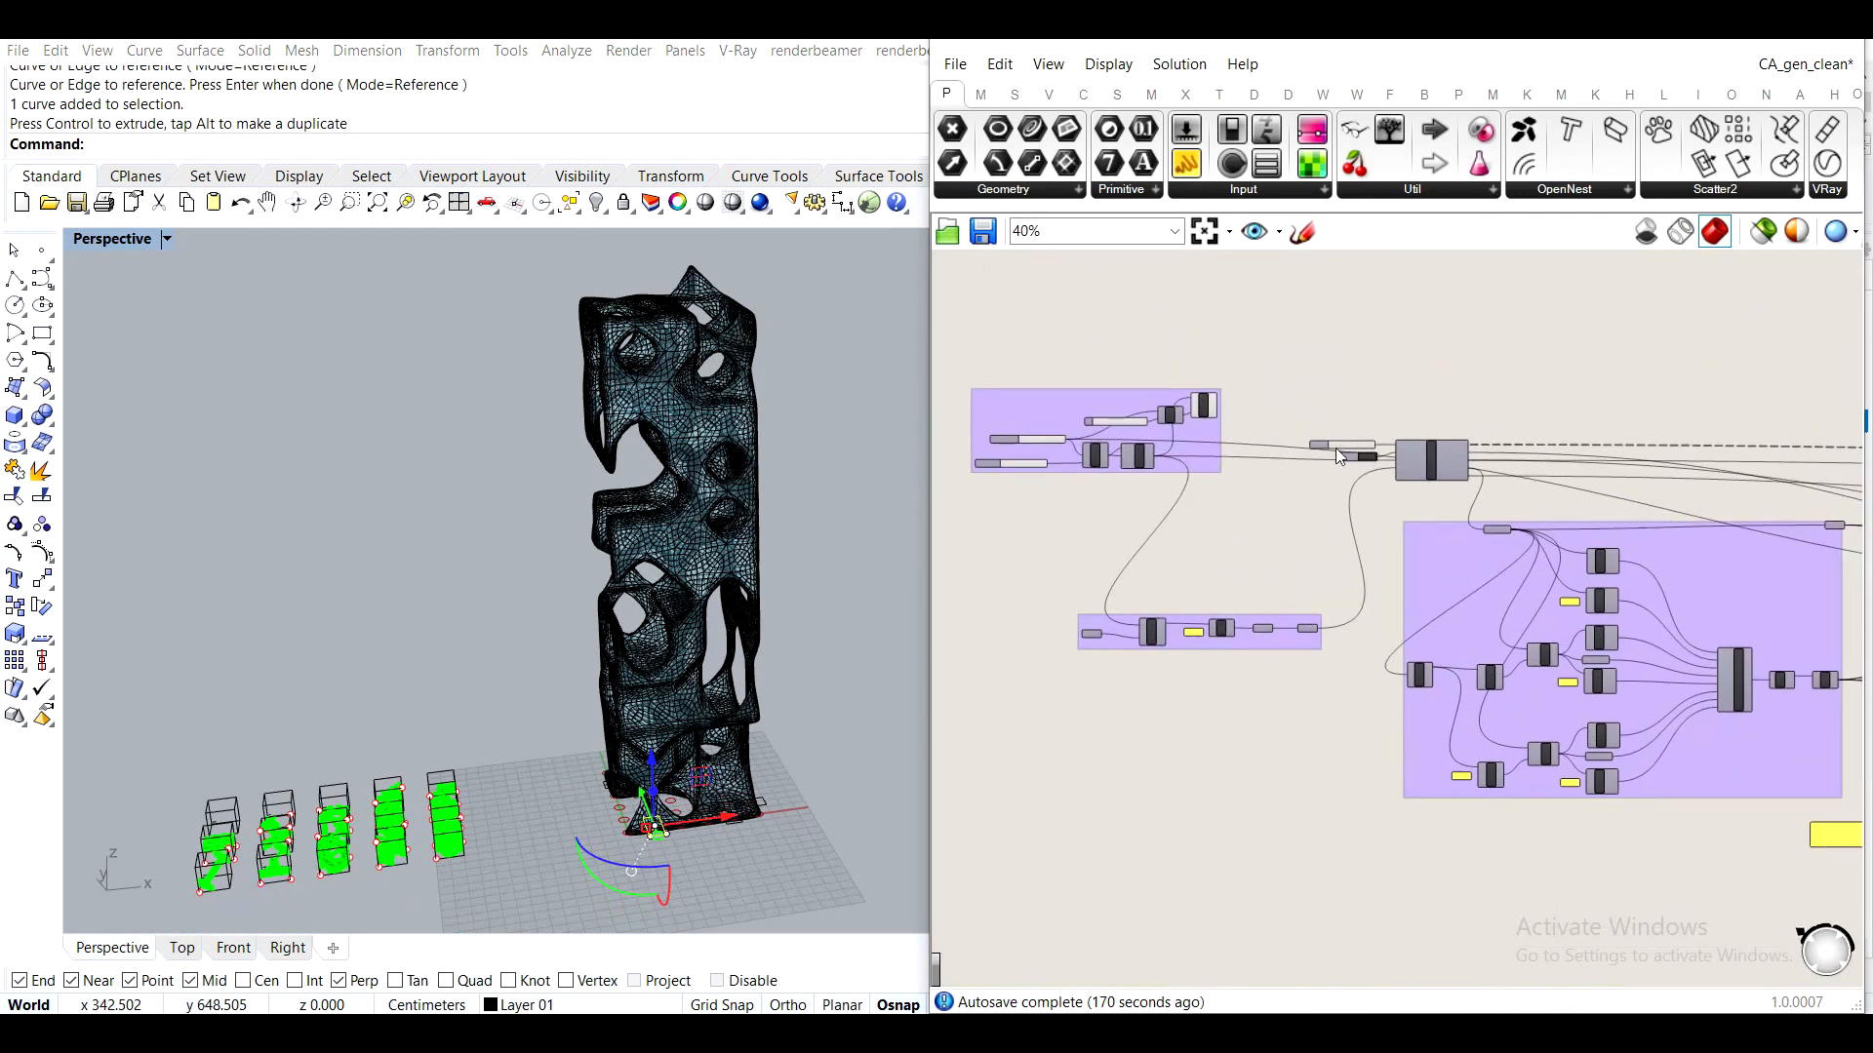
scroll(1336, 448, up, 4)
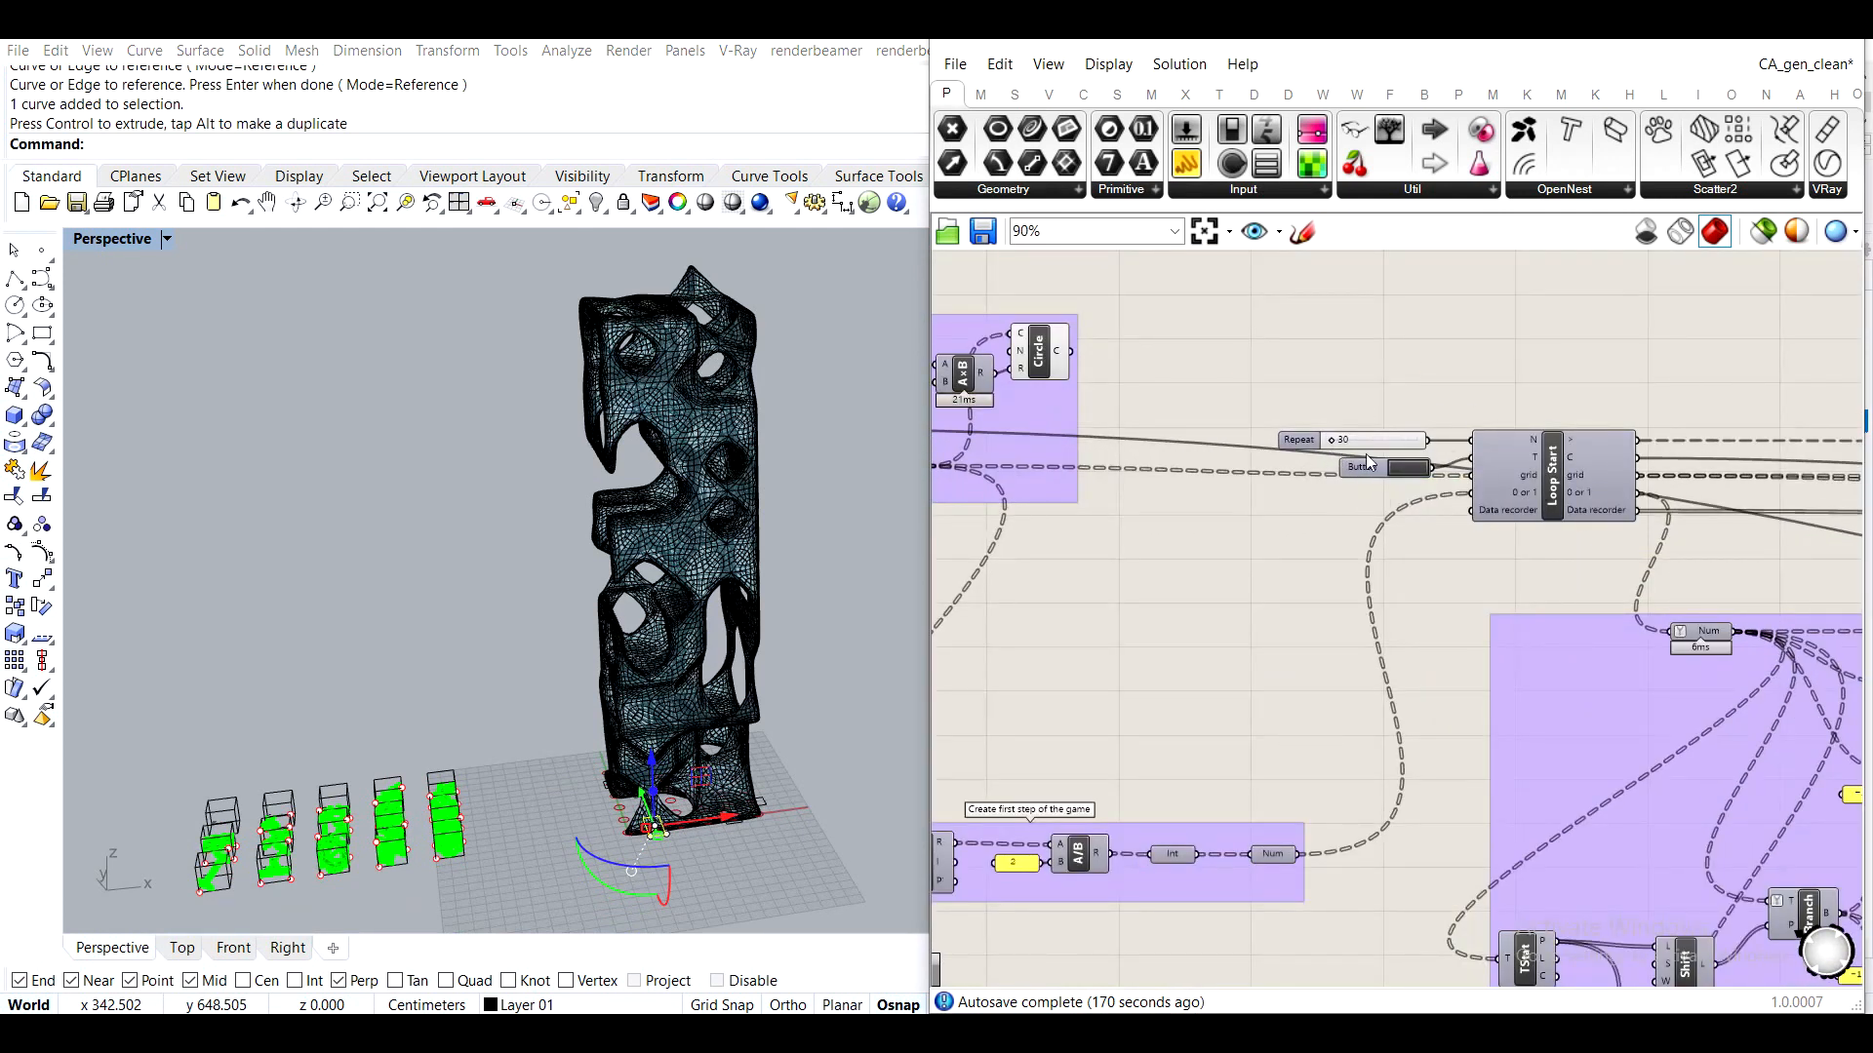
scroll(1489, 572, down, 5)
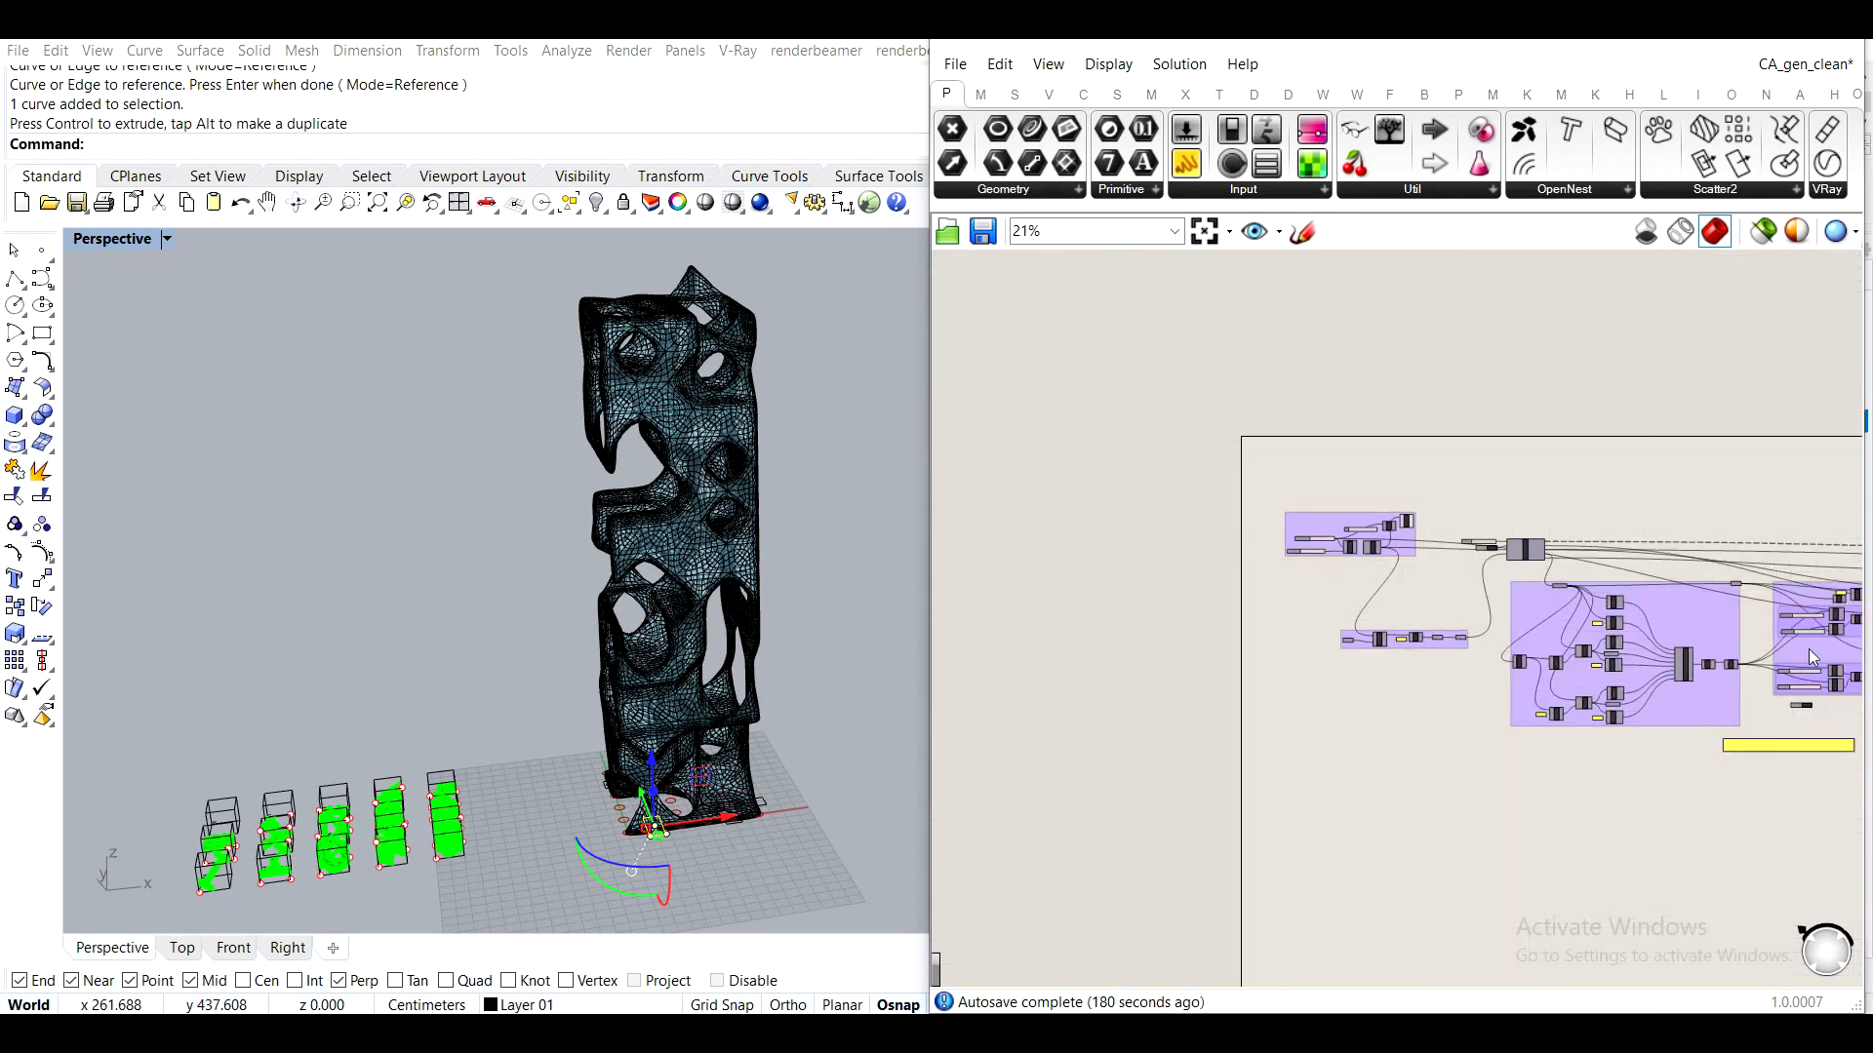
scroll(1651, 601, up, 3)
scroll(1350, 665, up, 3)
click(1189, 668)
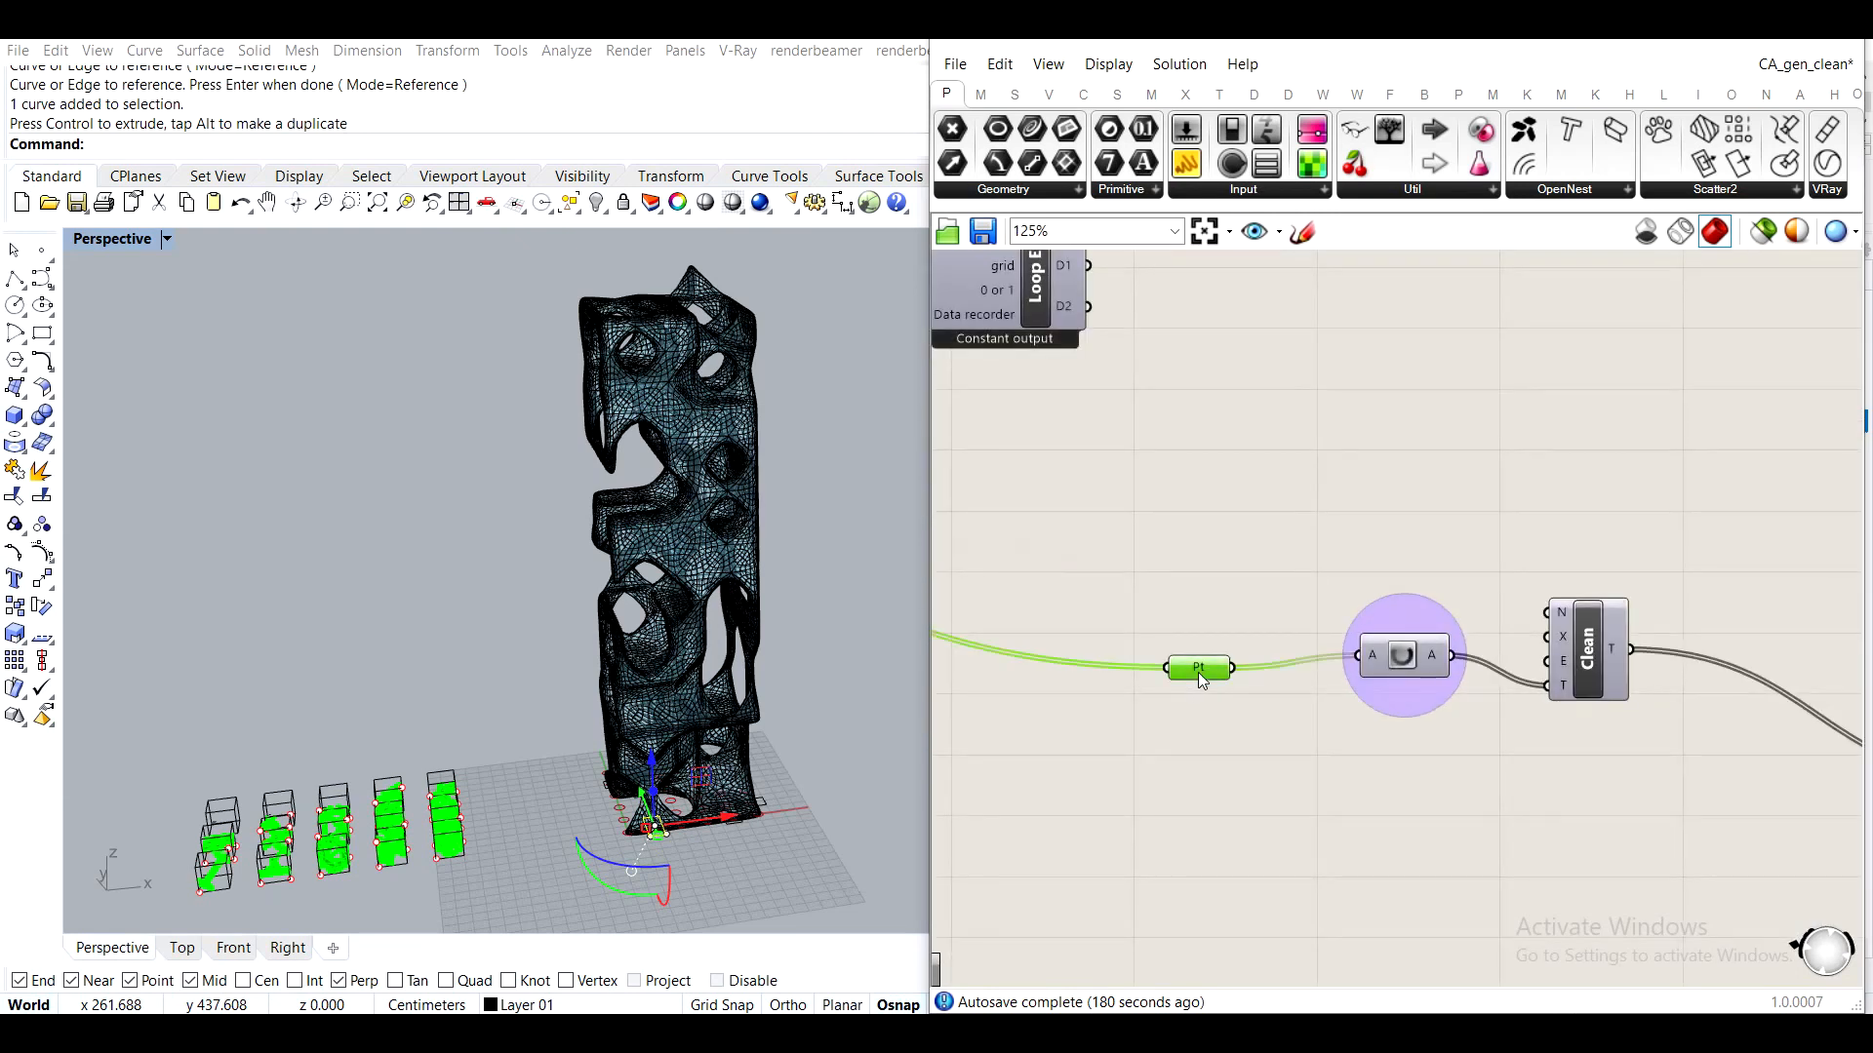
right_click(1188, 669)
click(1120, 878)
Examine the Loop Start component and the Move and Merge outputs of the group that moves each generation up
scroll(1158, 620, down, 4)
right_drag(1158, 614, 1746, 629)
right_drag(1216, 526, 1698, 560)
scroll(921, 535, up, 7)
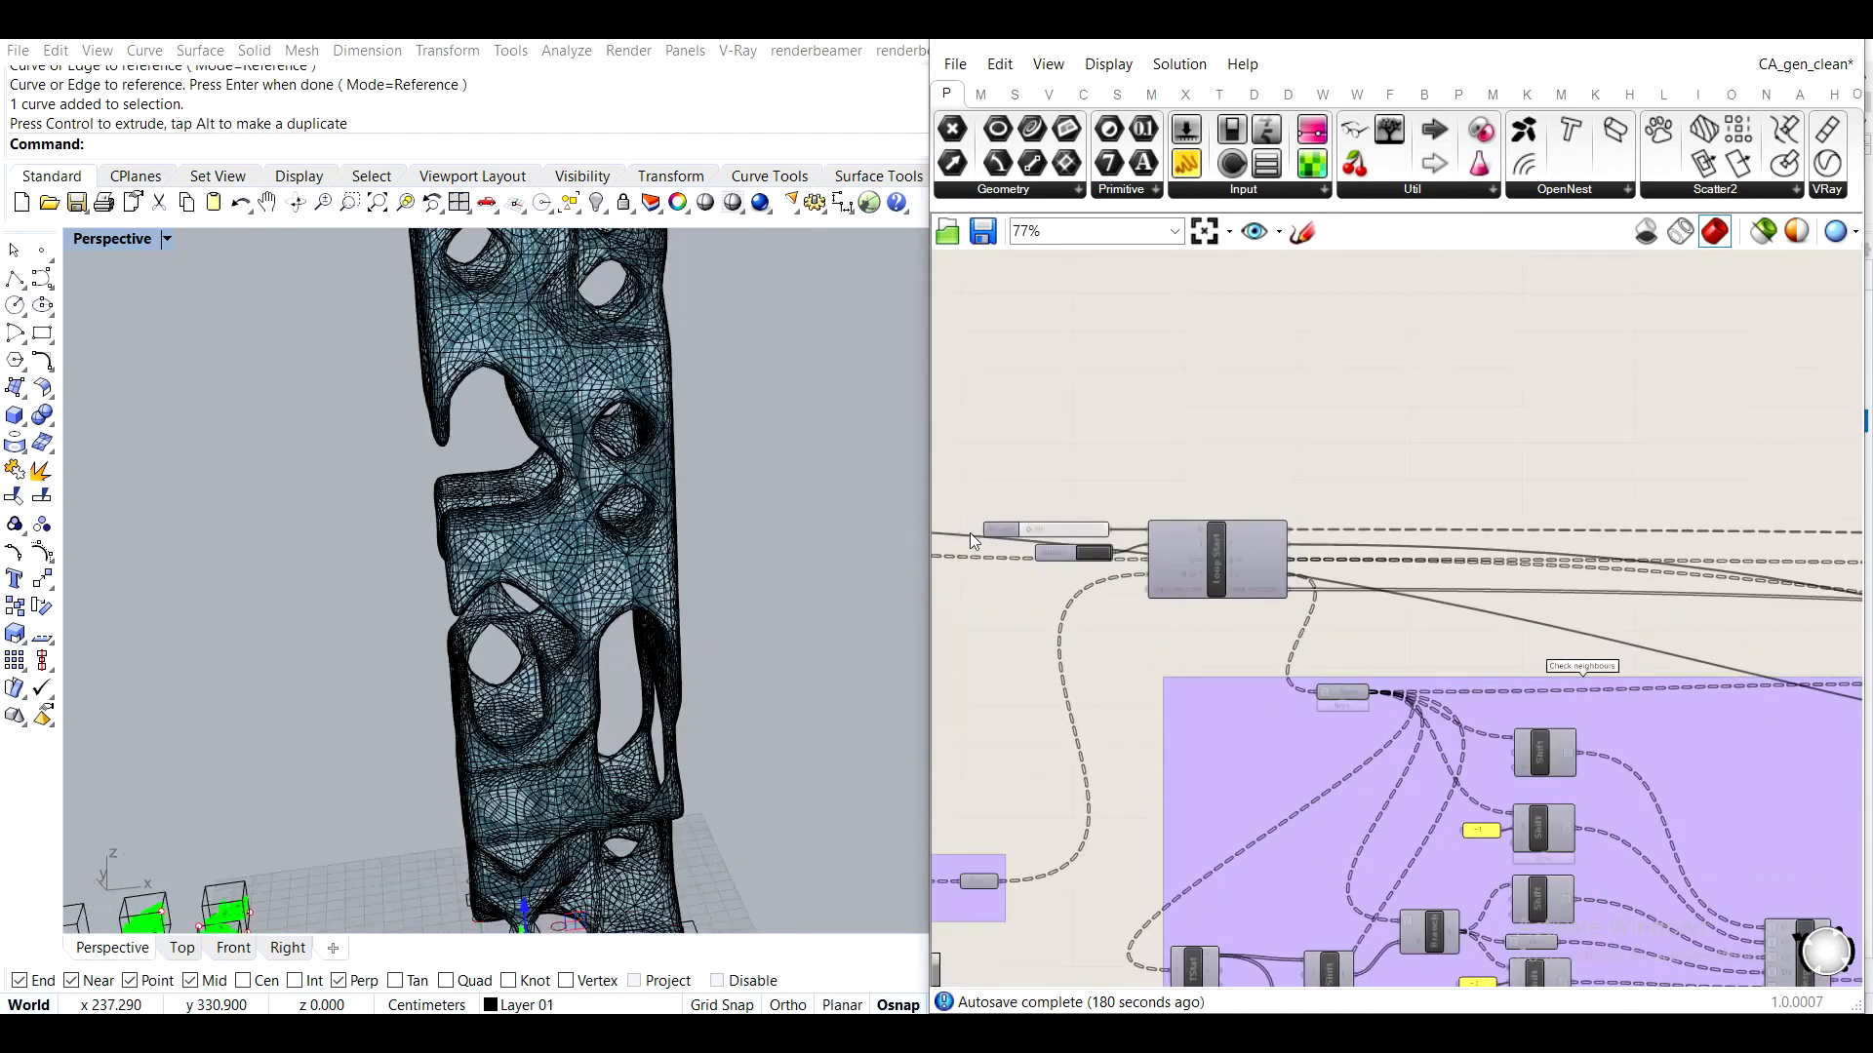
scroll(1219, 569, down, 5)
scroll(1319, 562, up, 5)
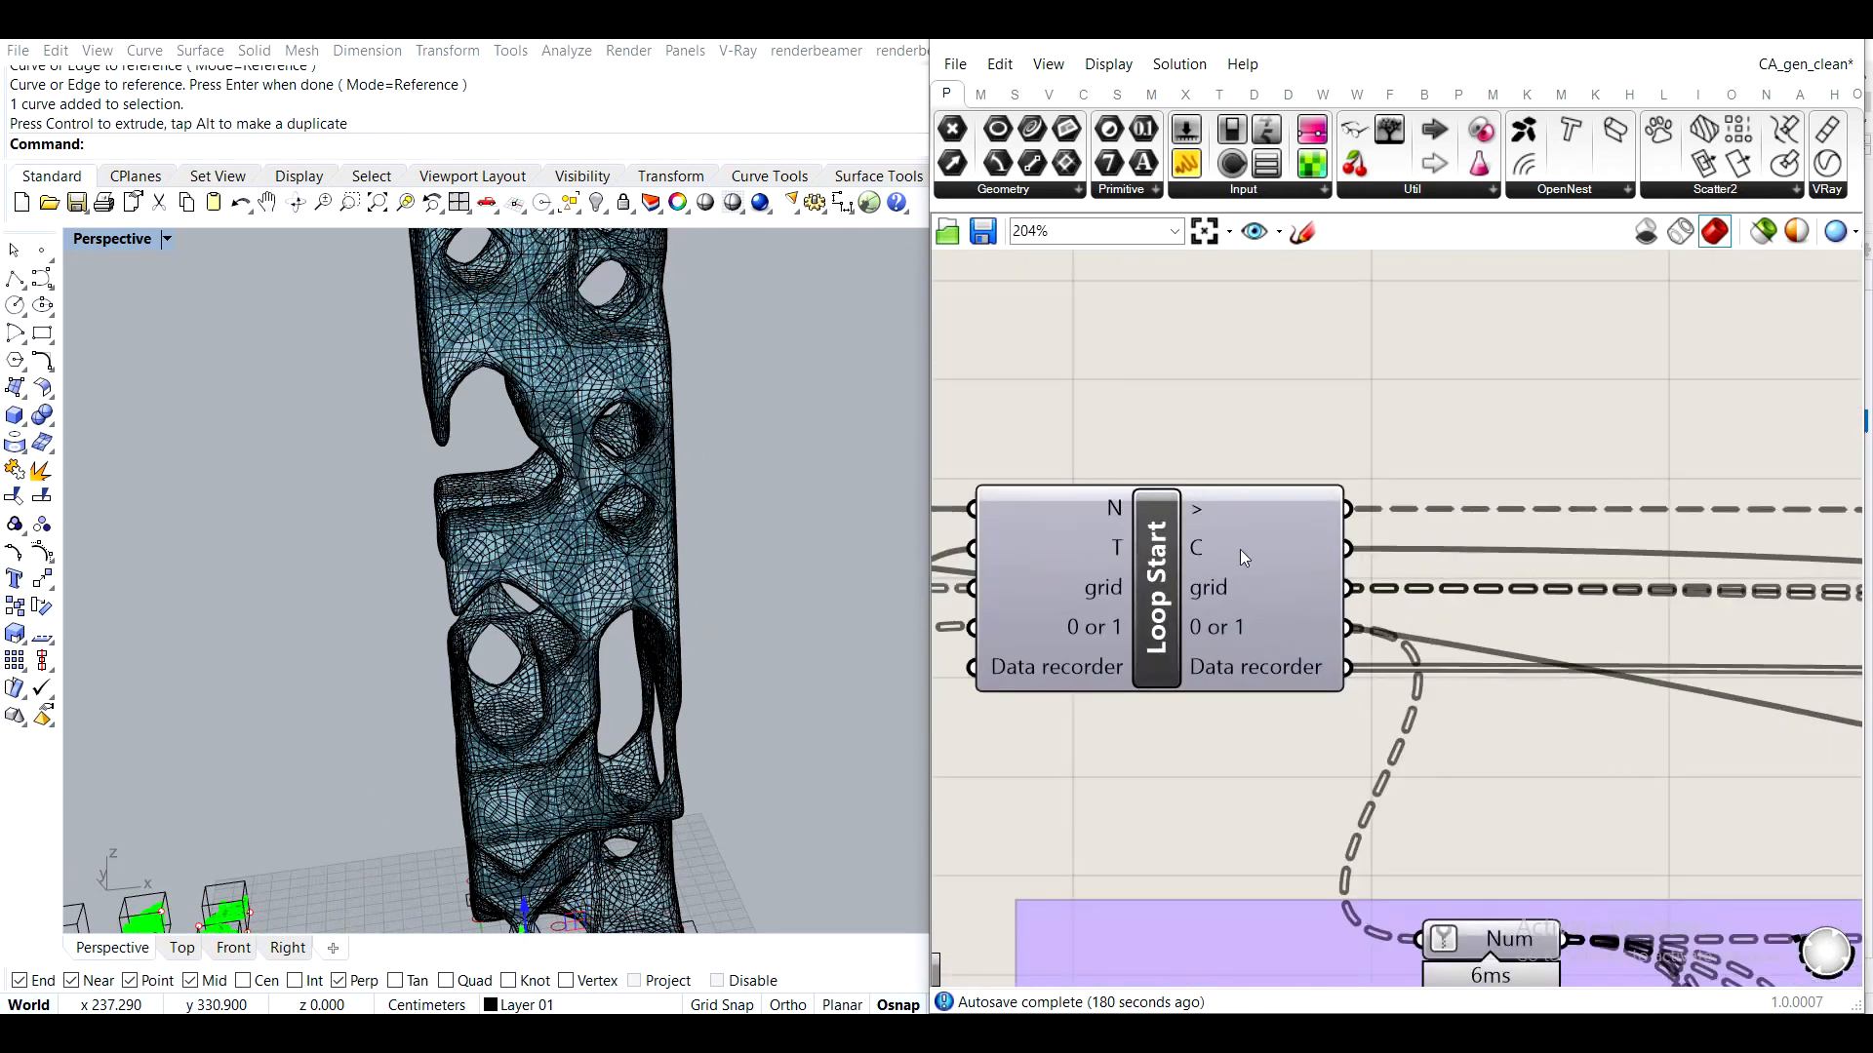
scroll(1413, 594, down, 5)
right_drag(1787, 700, 1688, 560)
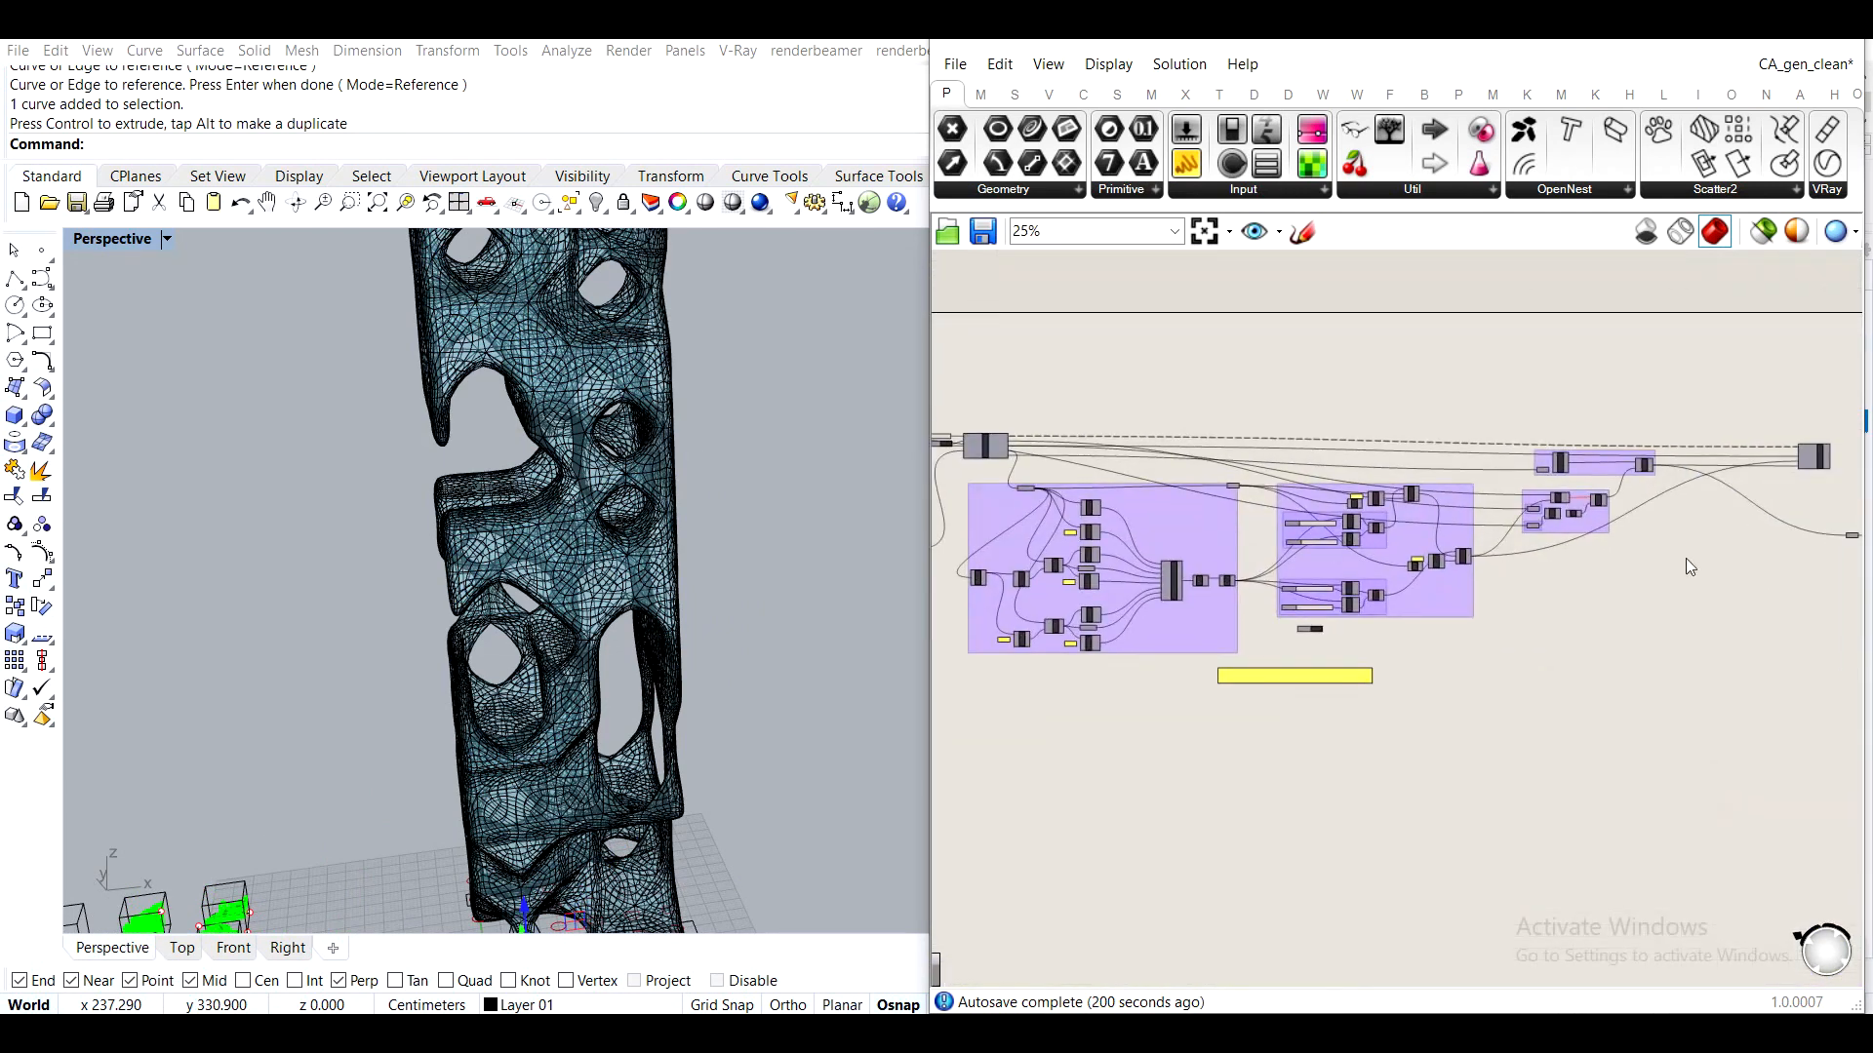
scroll(1542, 527, up, 4)
scroll(1268, 576, up, 3)
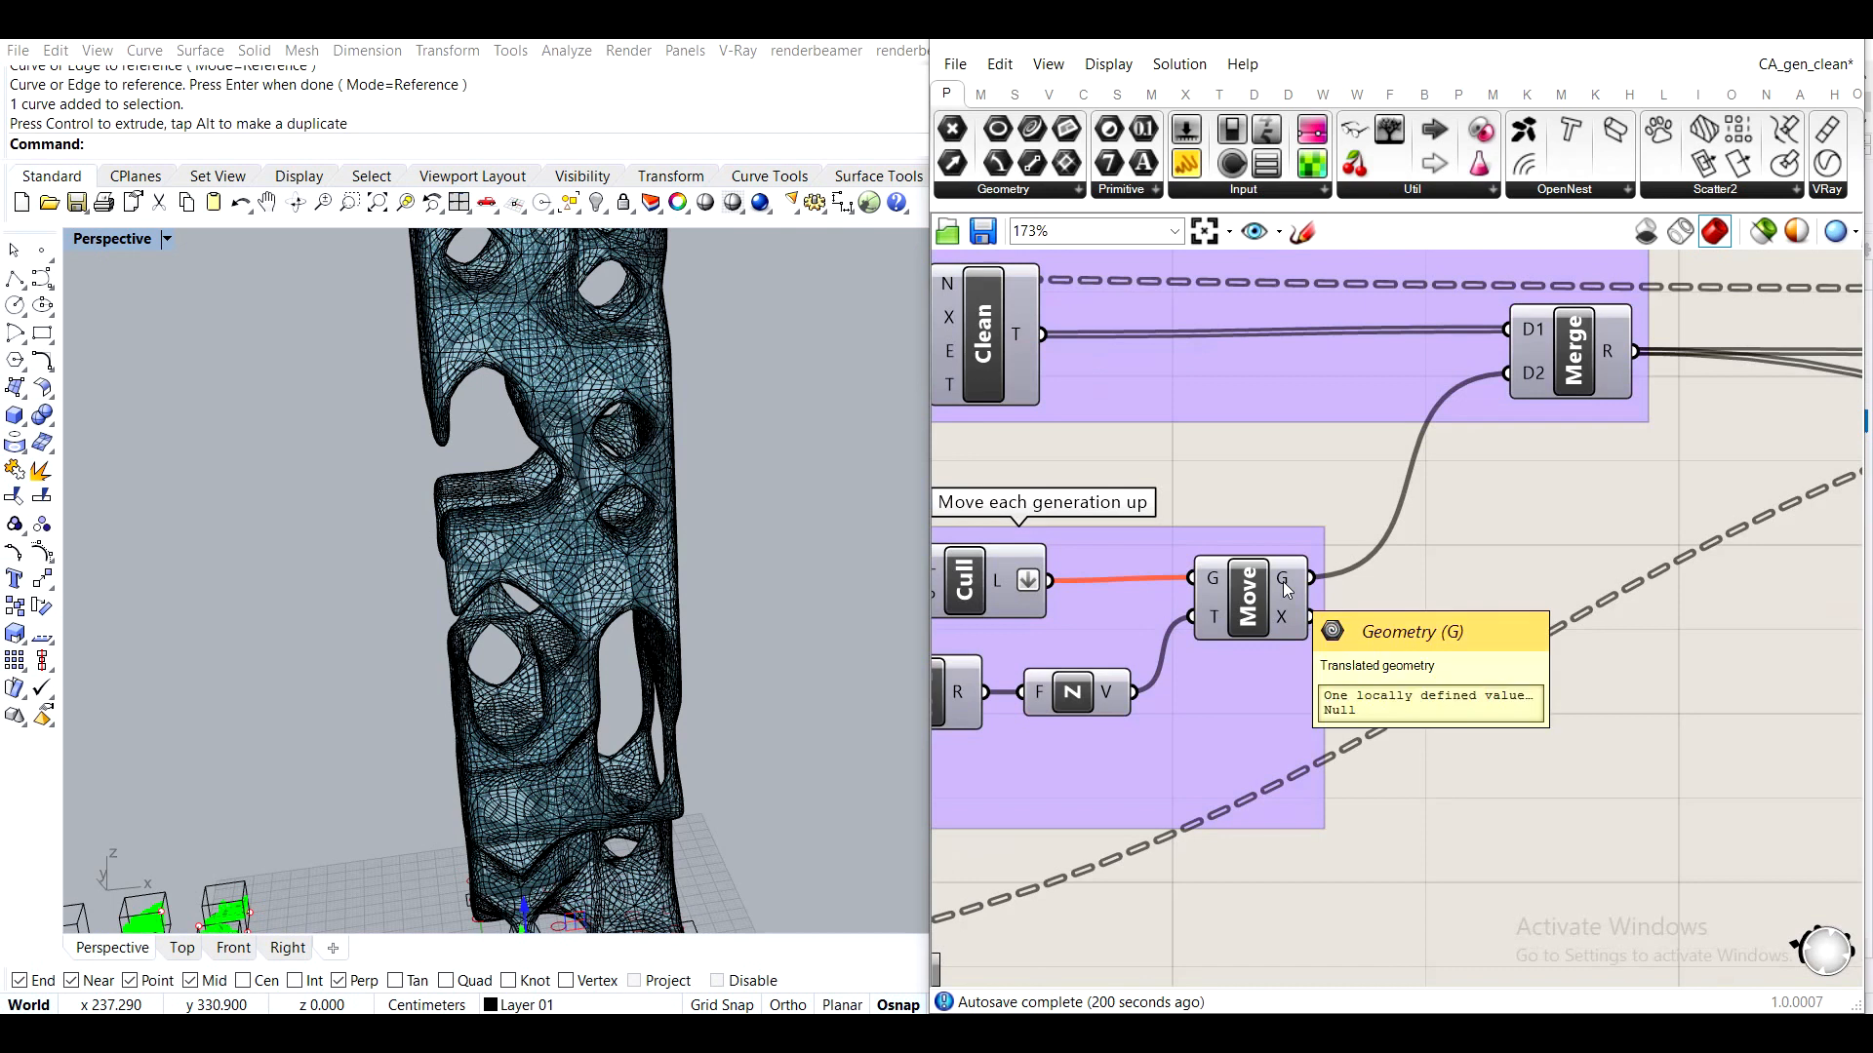
mouse_move(1611, 345)
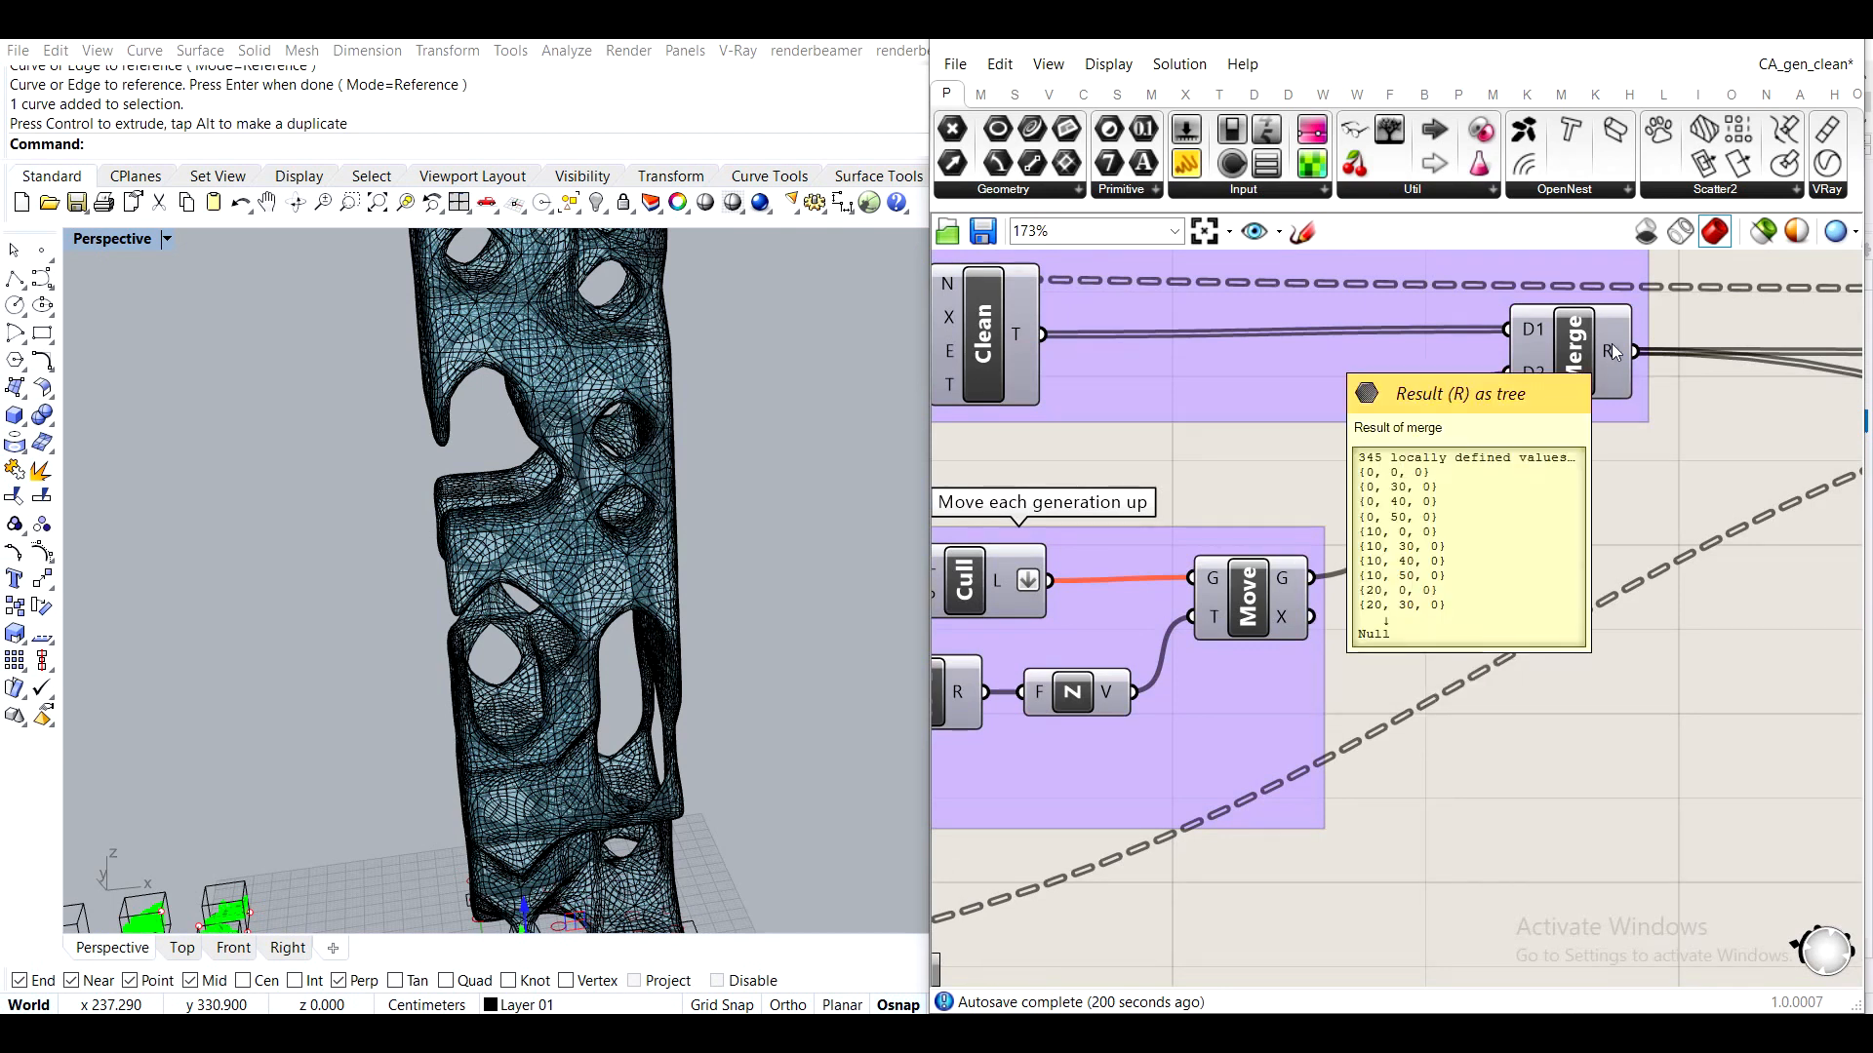
scroll(1648, 605, down, 8)
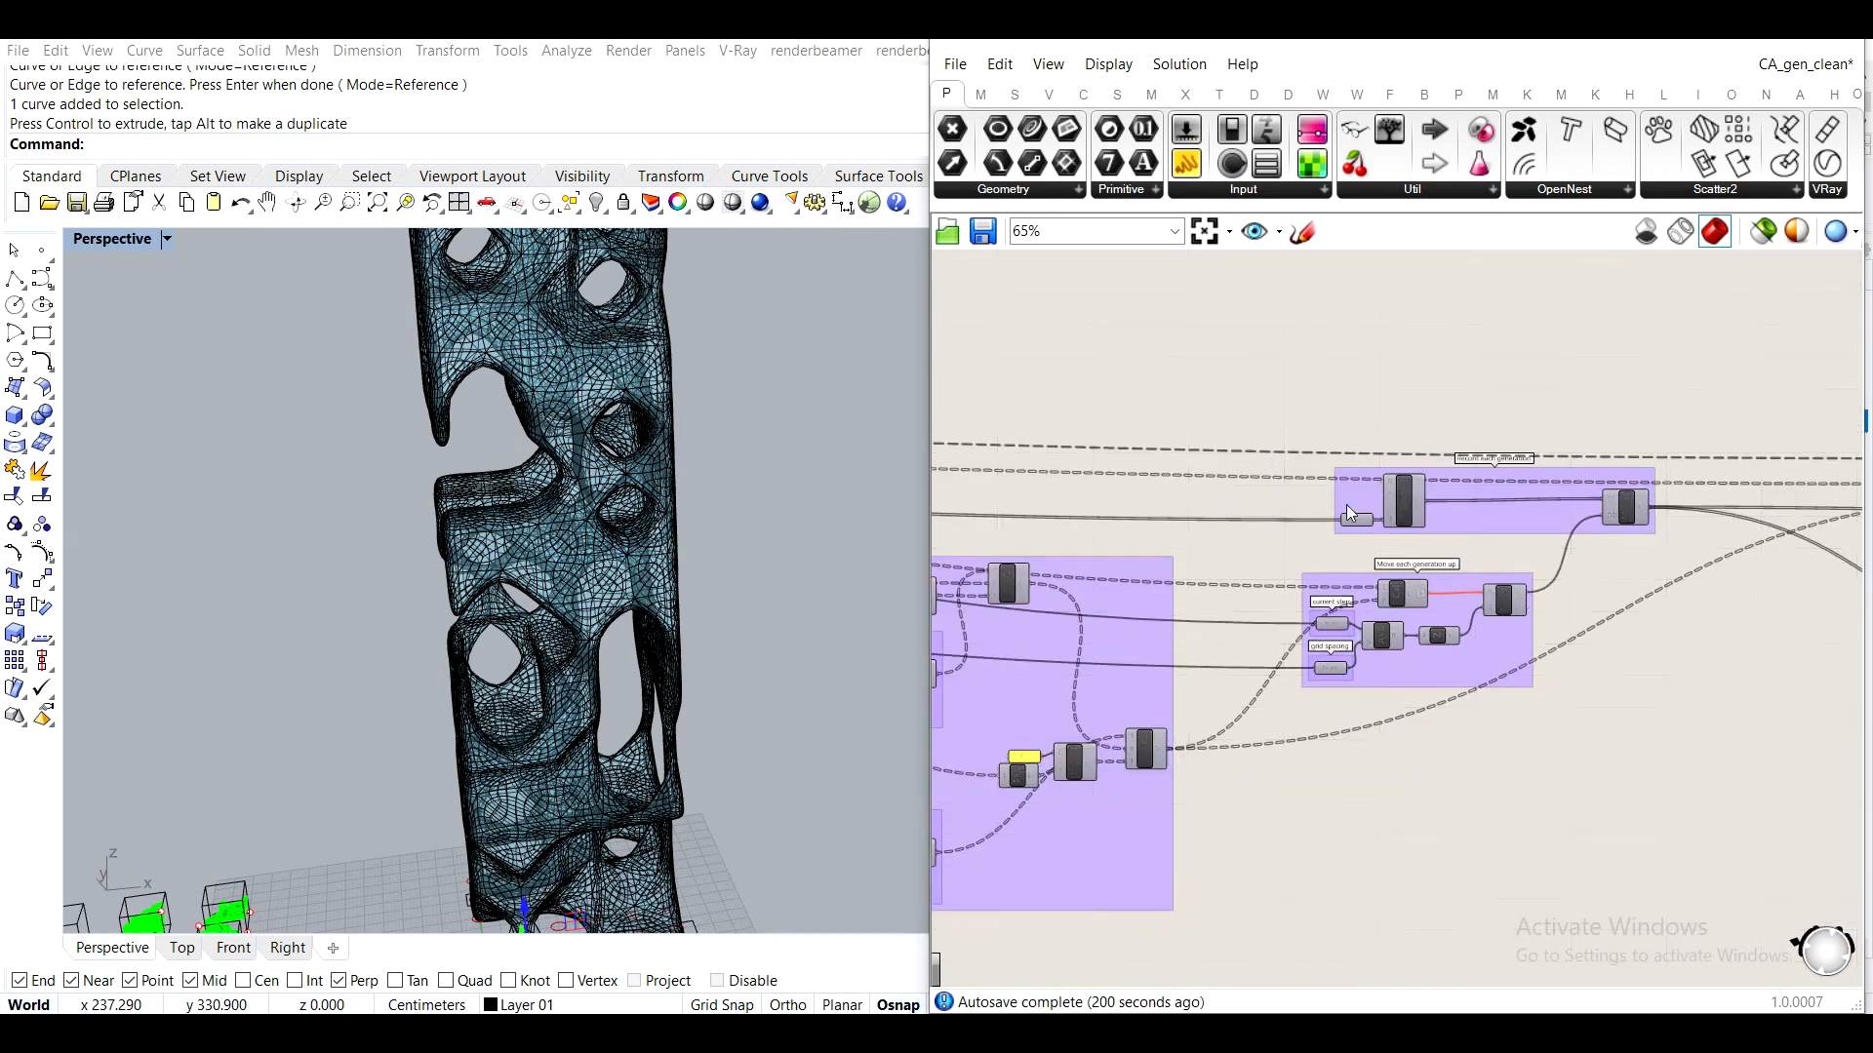
right_drag(1722, 636, 1496, 566)
scroll(791, 585, down, 5)
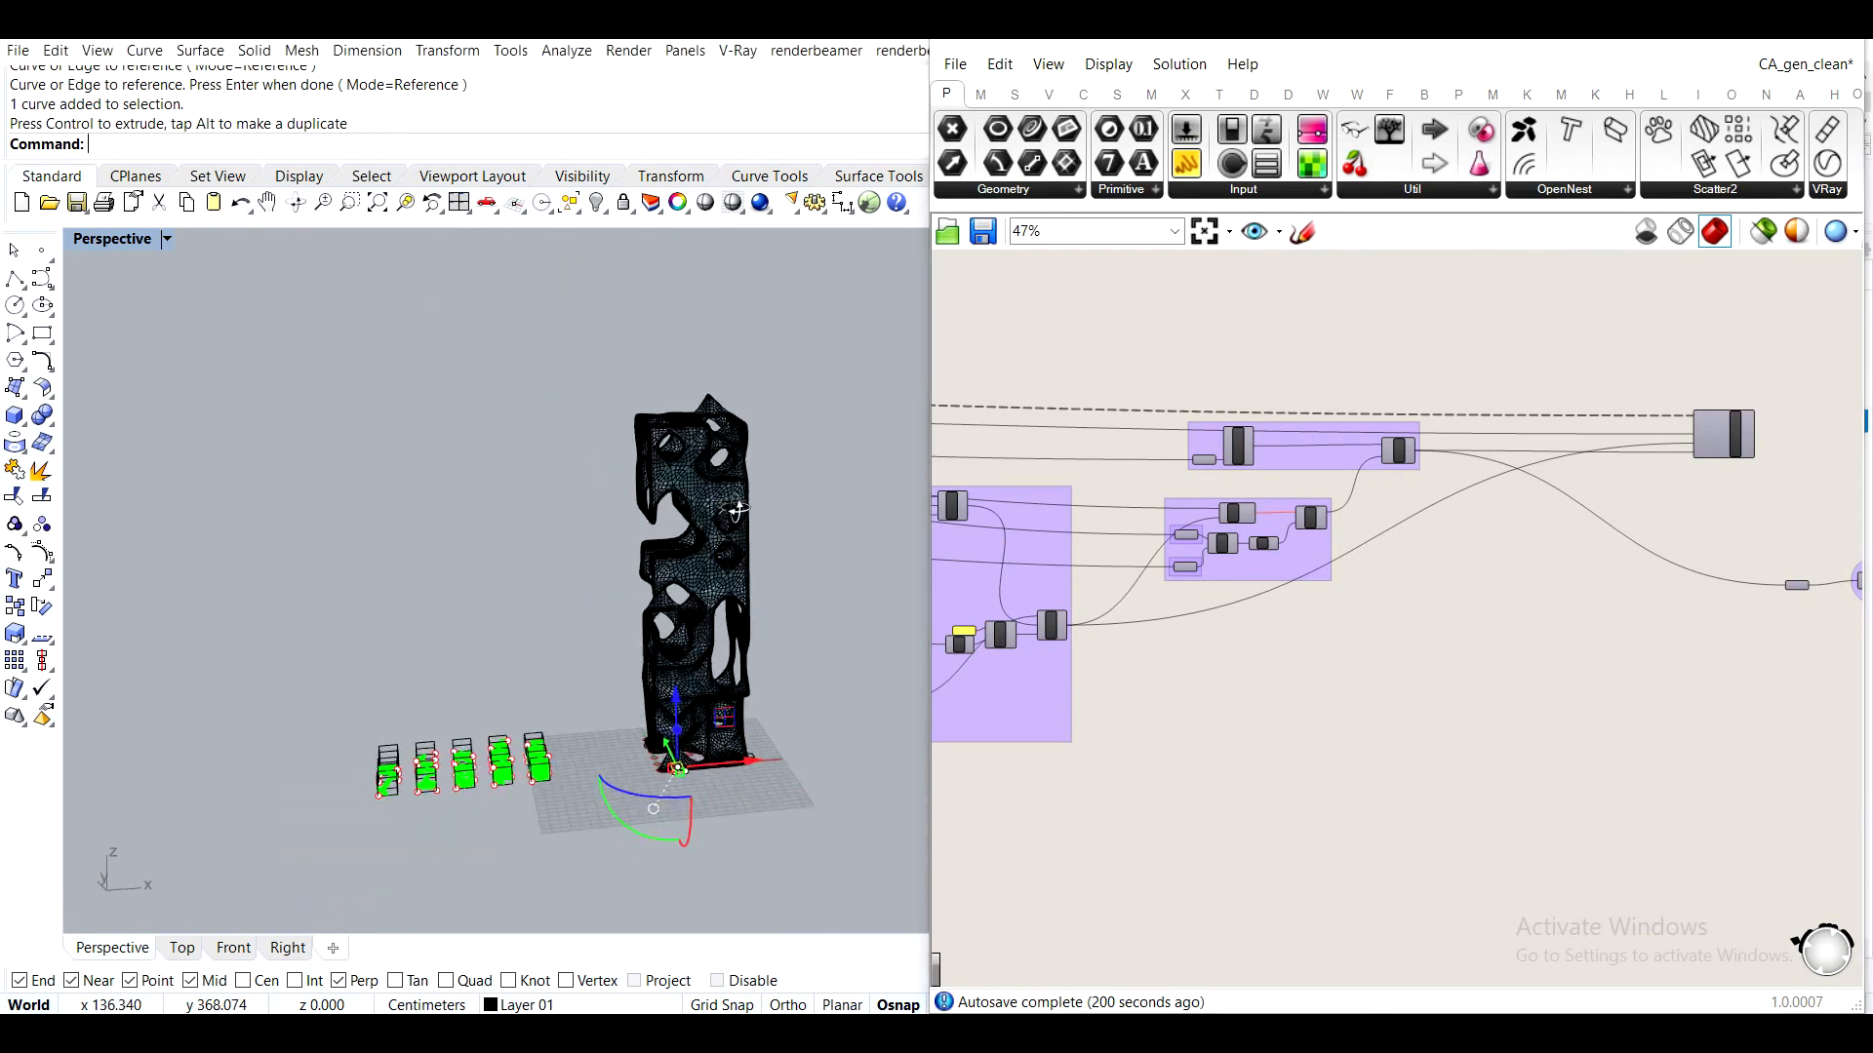
Bake the output of the Clean component after the point parameter onto the CA points layer as a group
scroll(1208, 606, up, 9)
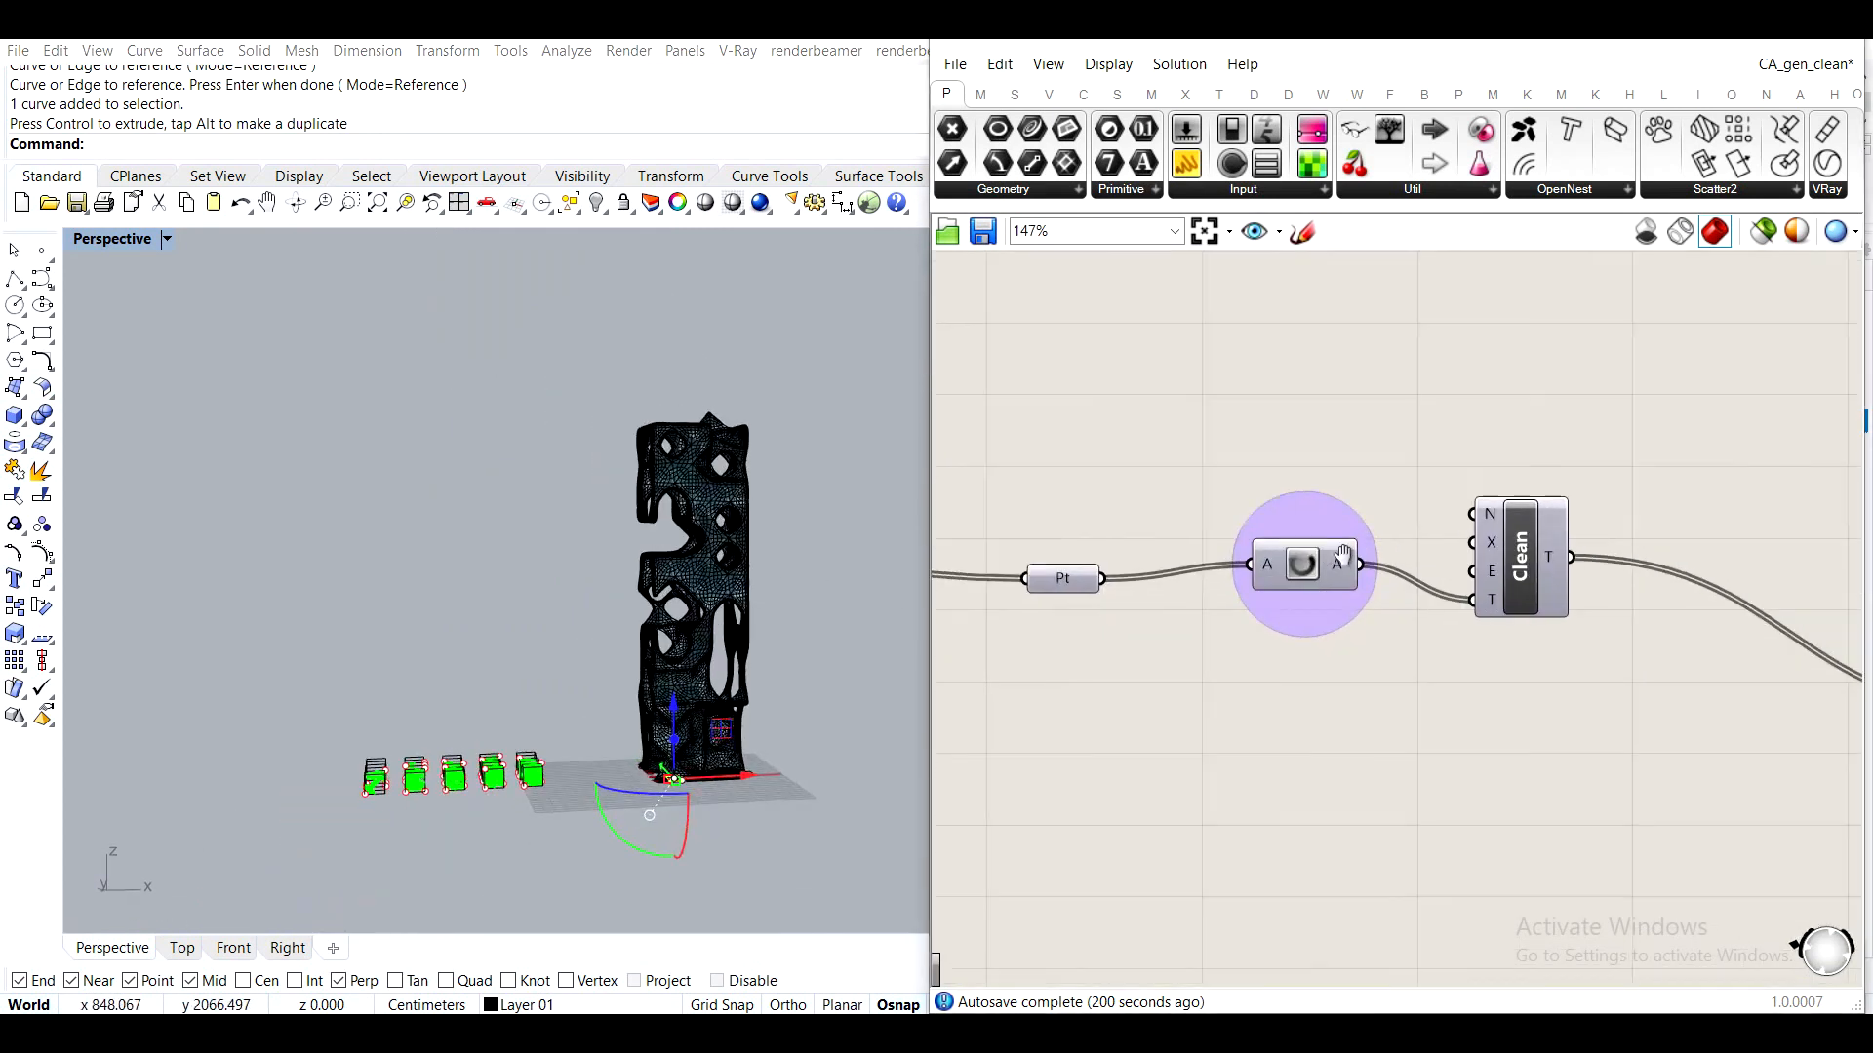
right_drag(1006, 555, 1195, 578)
right_drag(1358, 587, 984, 560)
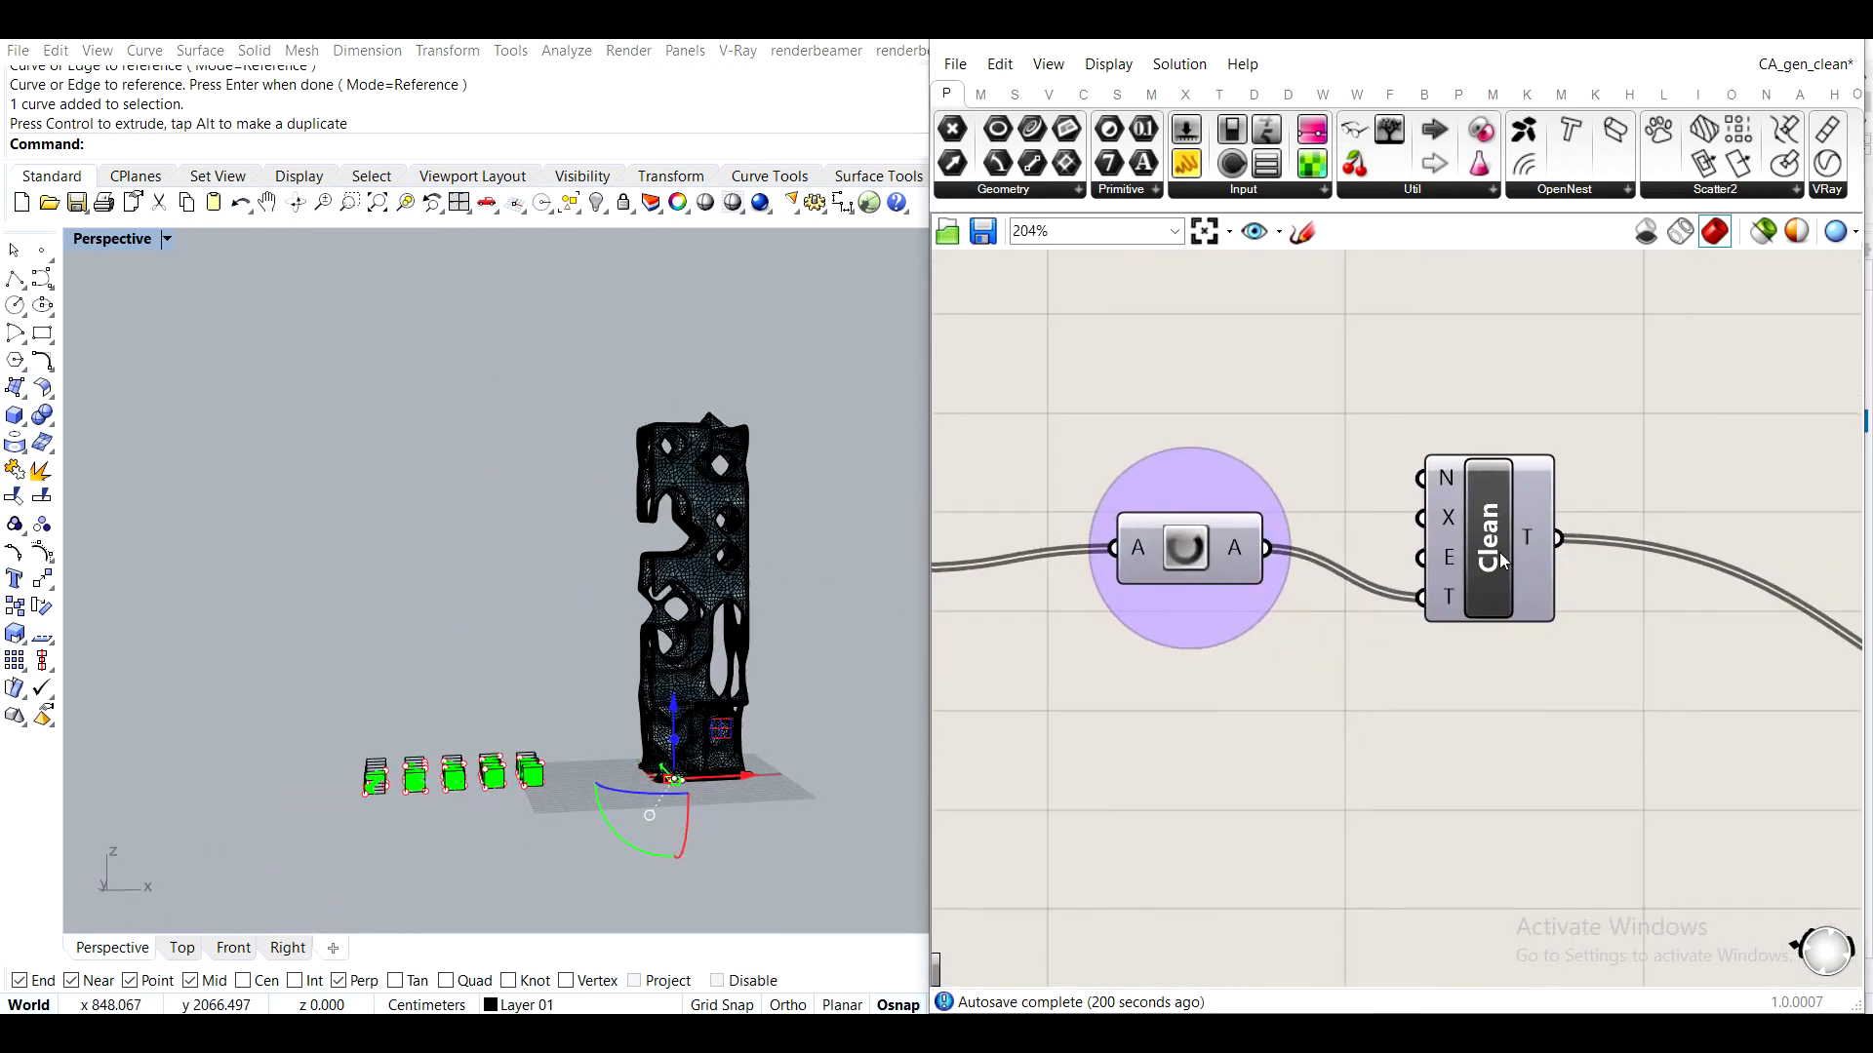
right_click(1526, 536)
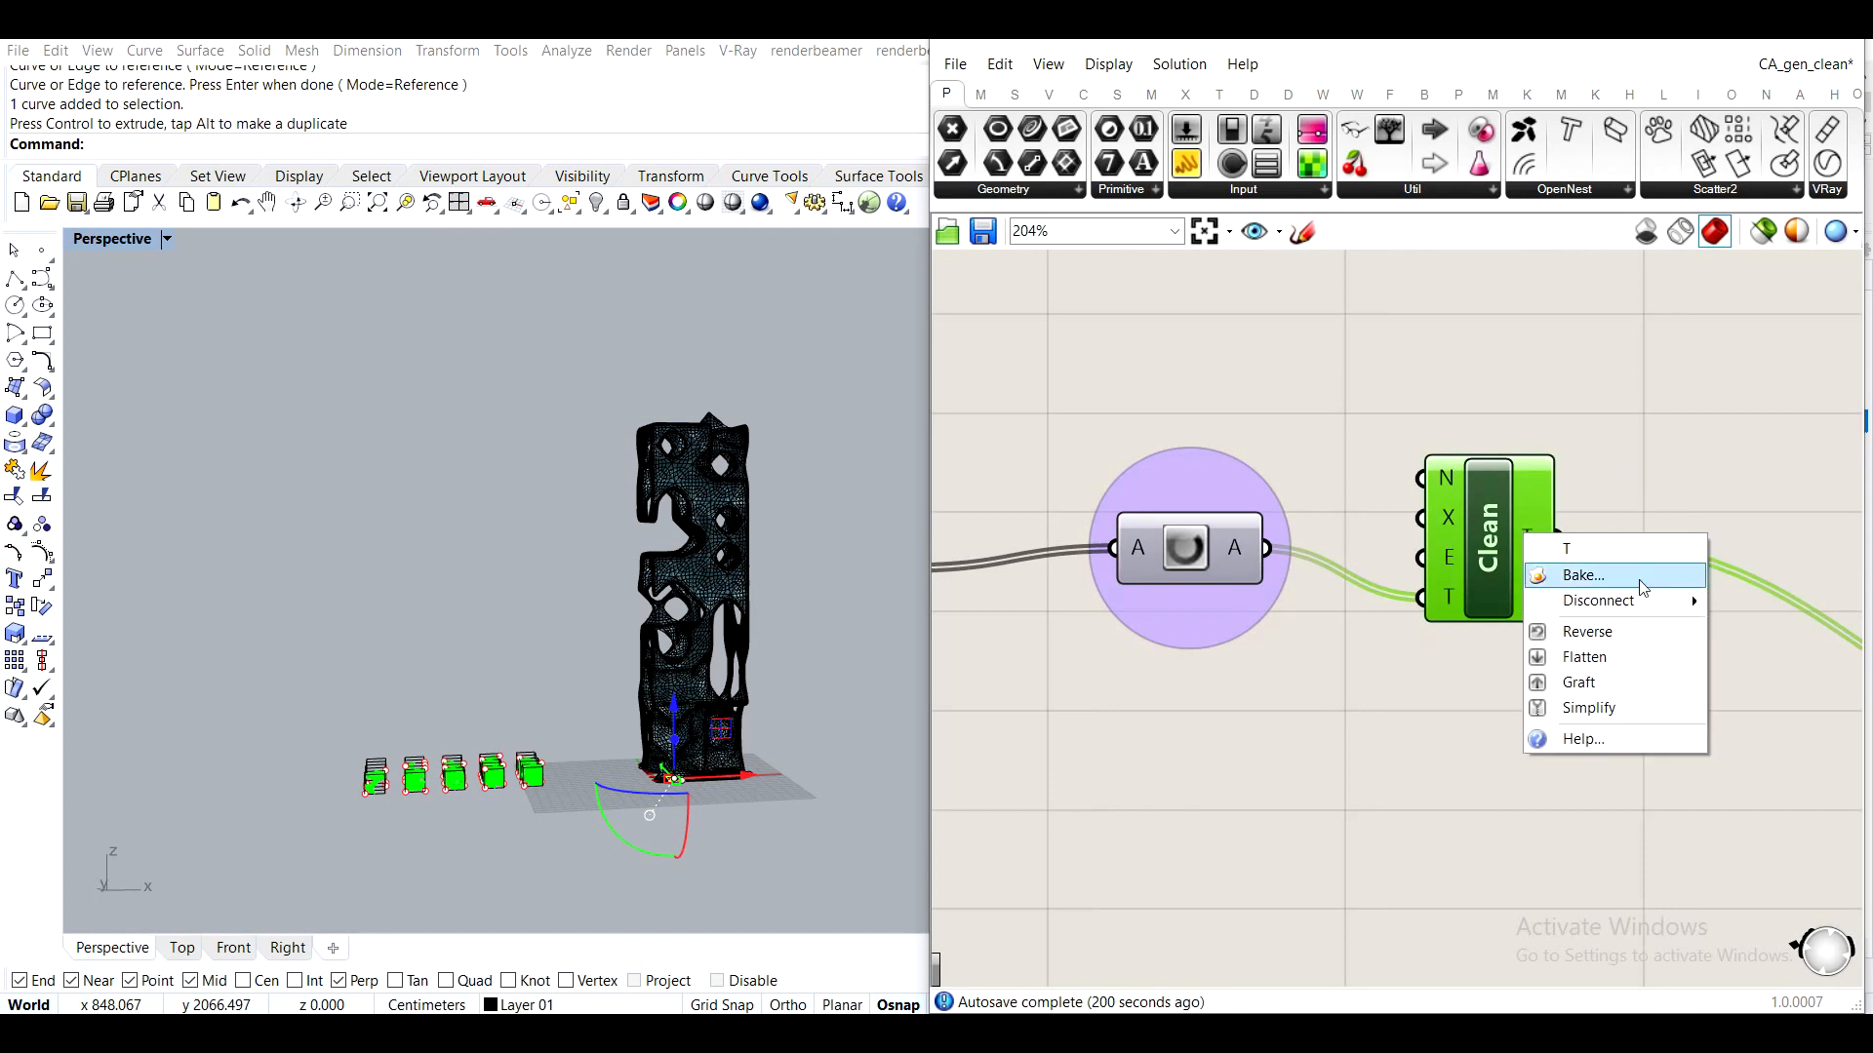
click(1619, 577)
click(1592, 405)
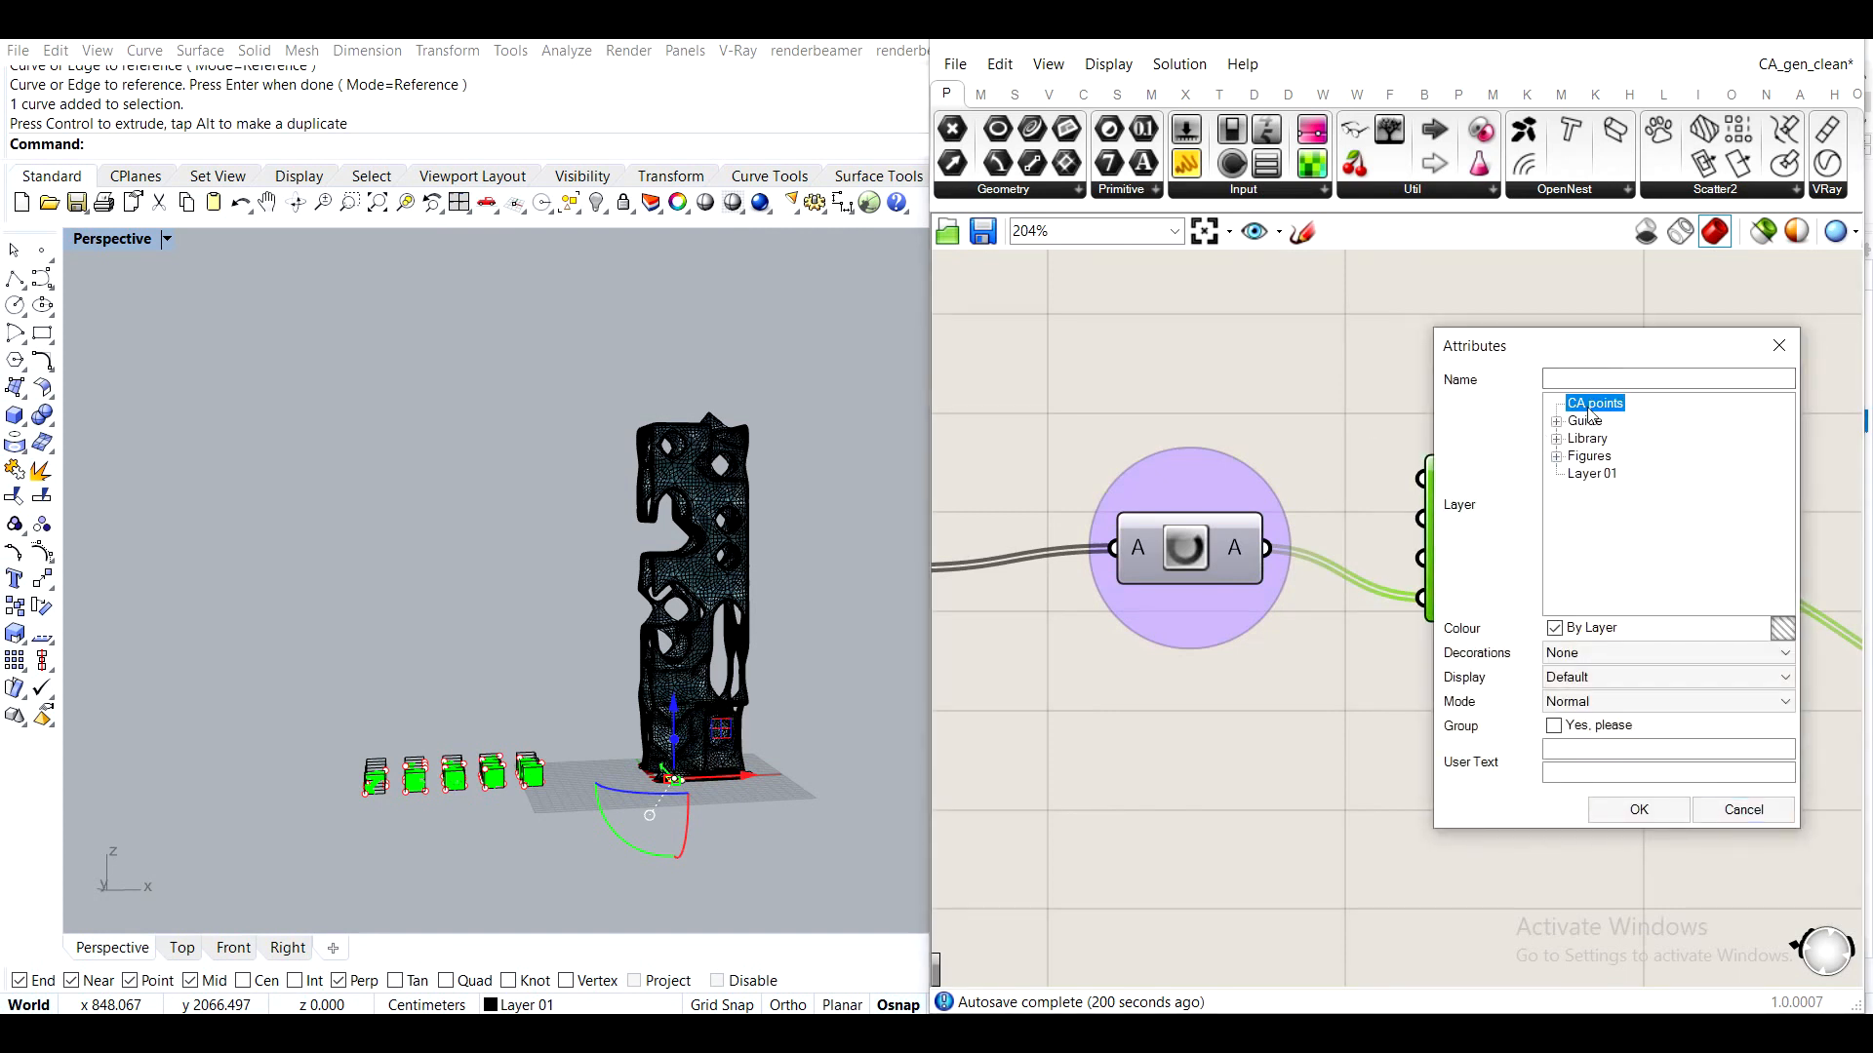
click(1553, 726)
click(1634, 810)
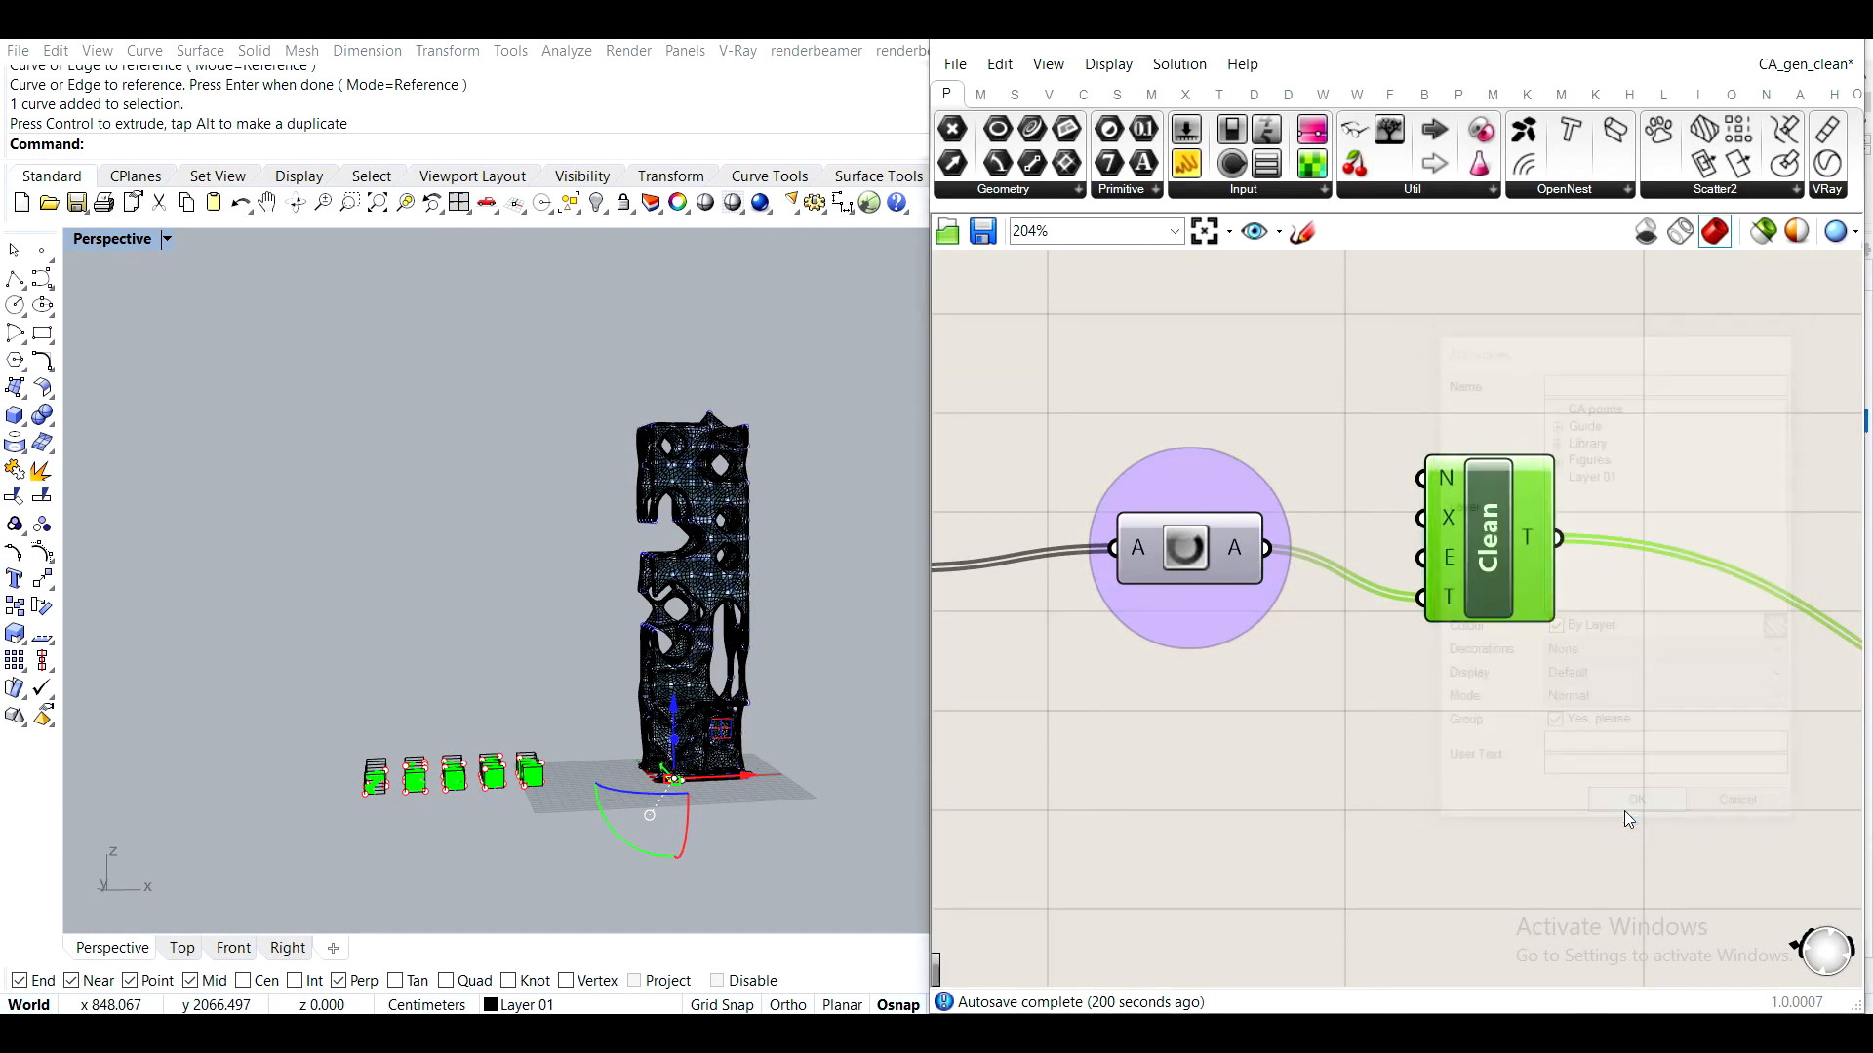
Put the Grasshopper window away and delete the starting rectangles from the Rhino grid
click(1830, 51)
click(1004, 611)
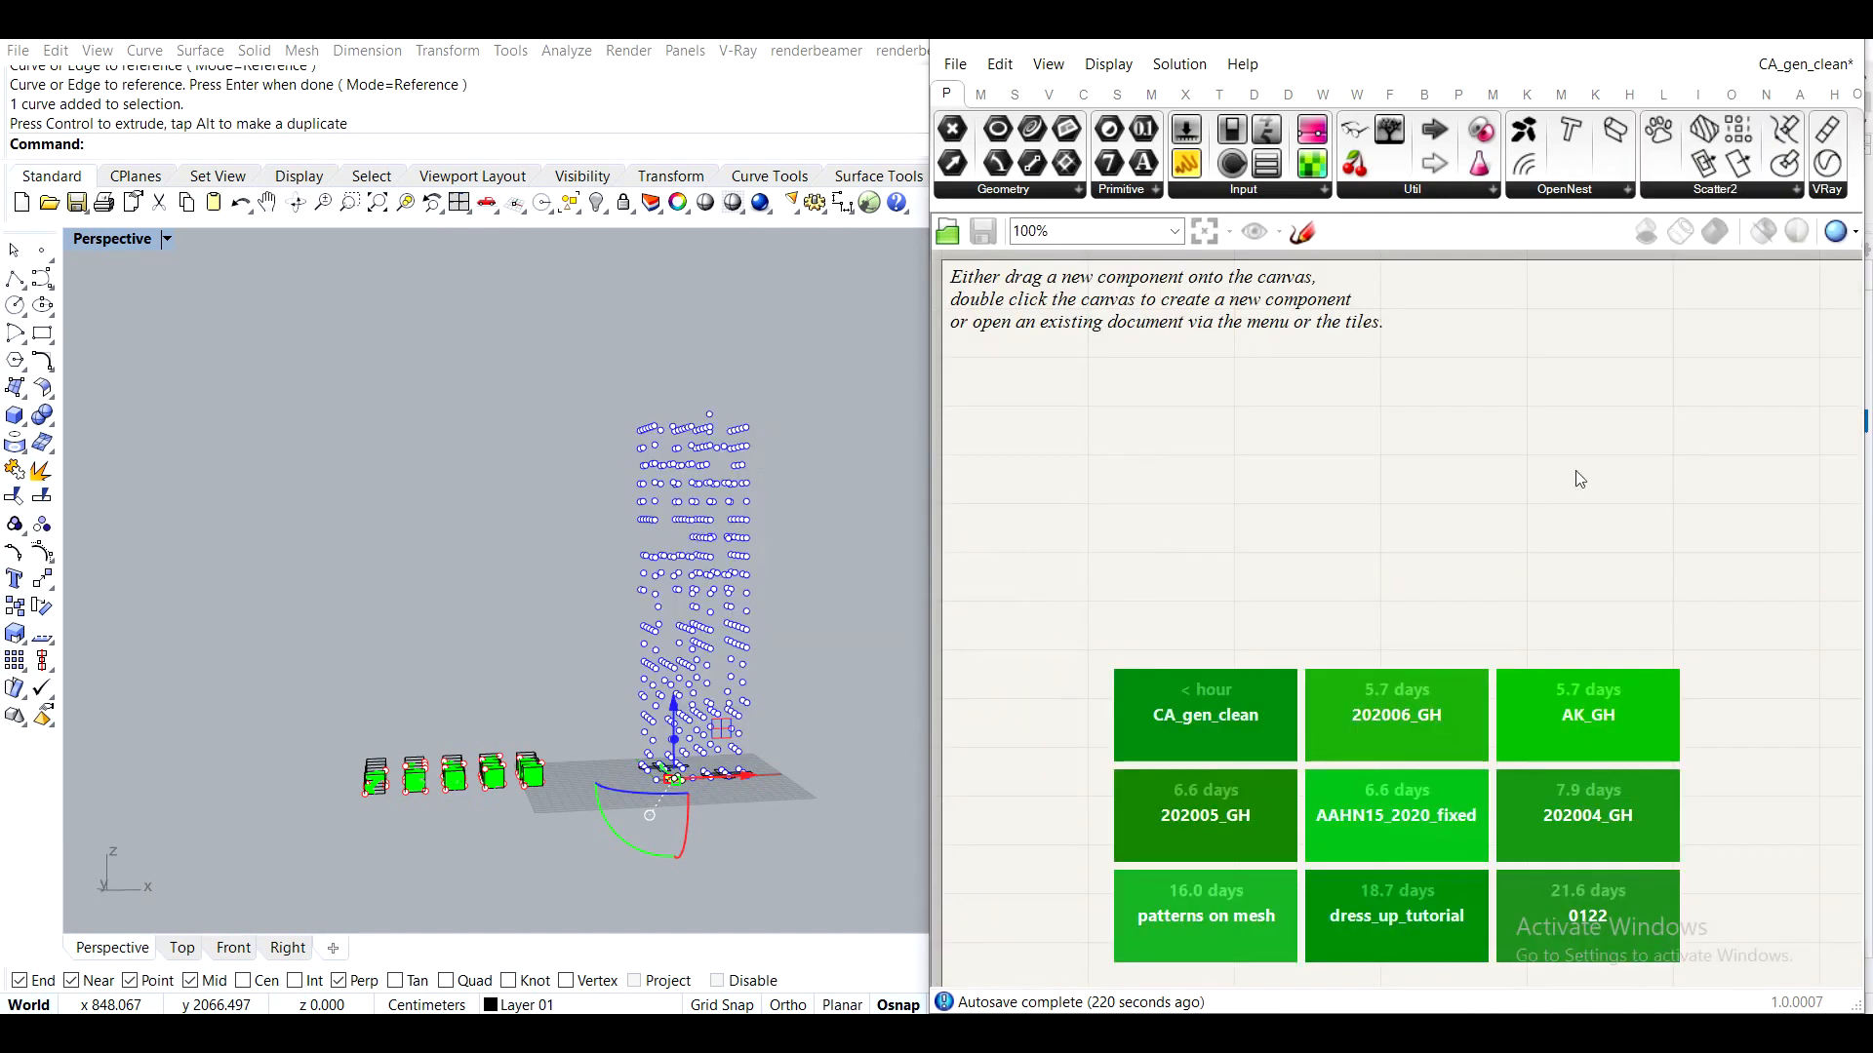
scroll(779, 722, up, 10)
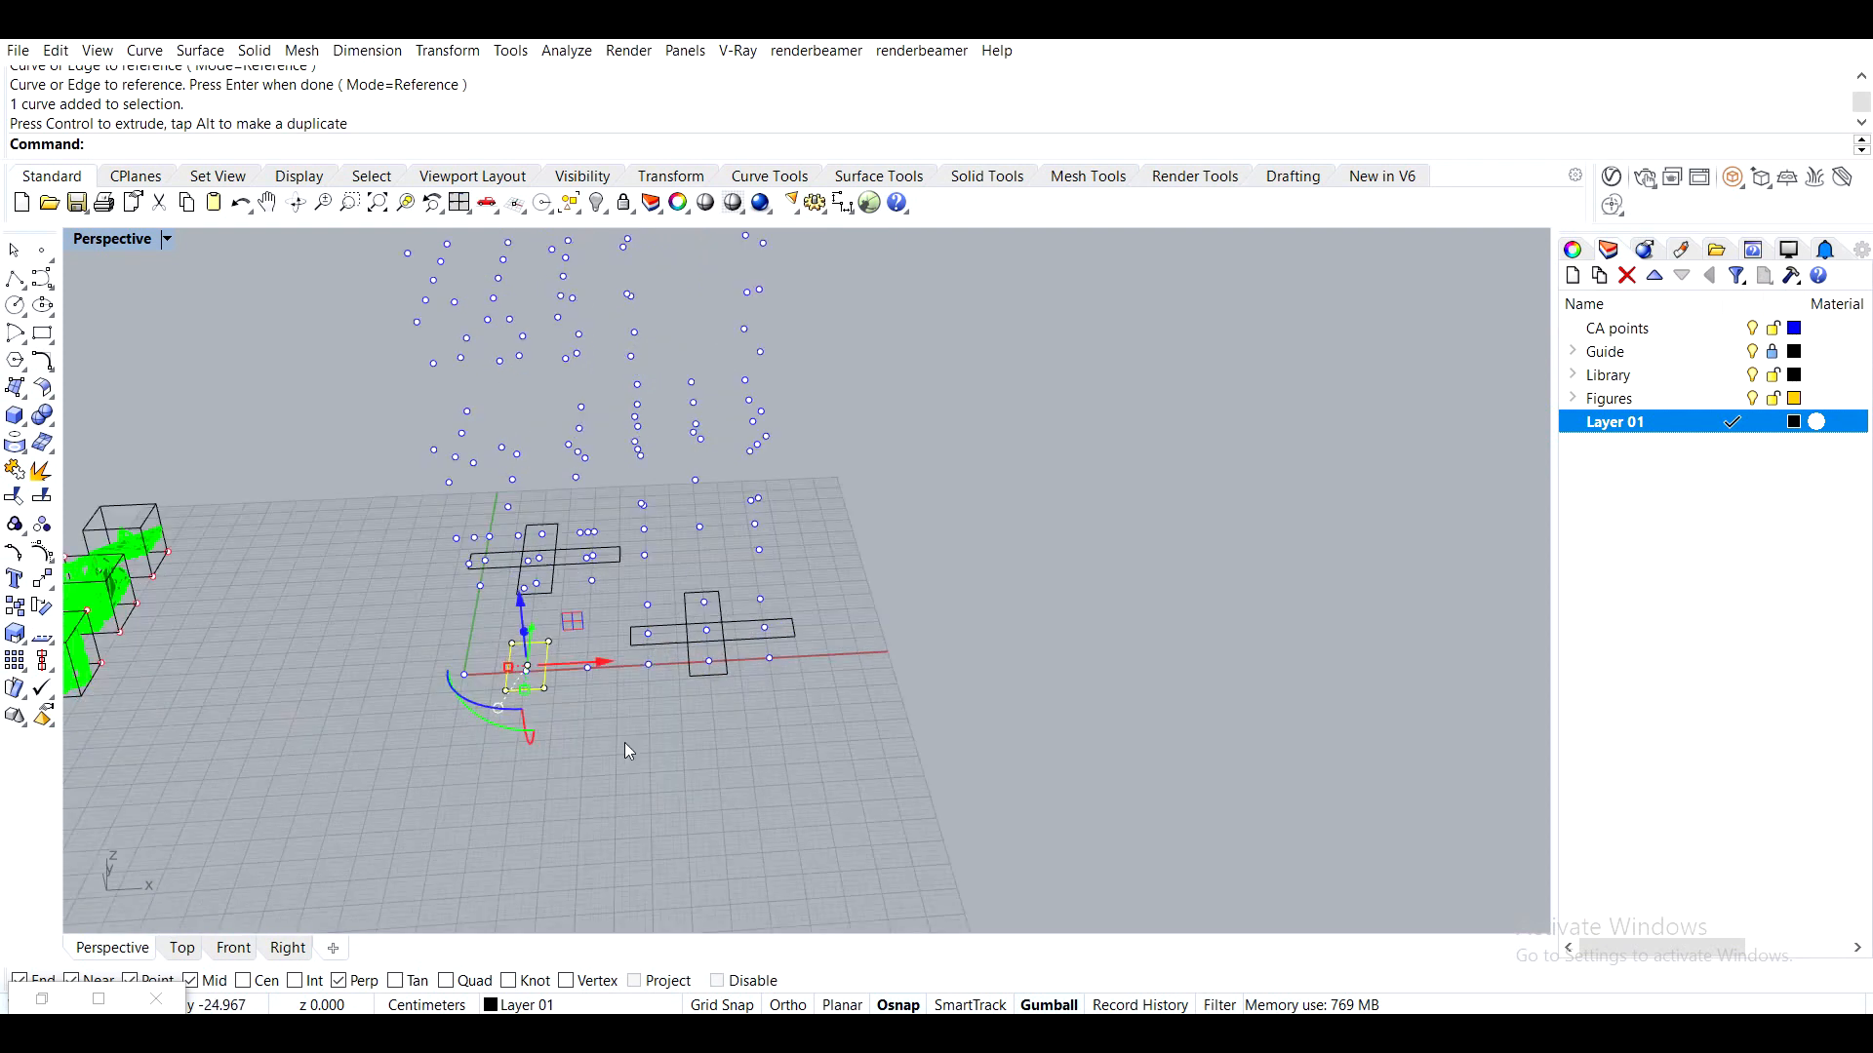
key(Delete)
click(642, 520)
key(Delete)
click(806, 603)
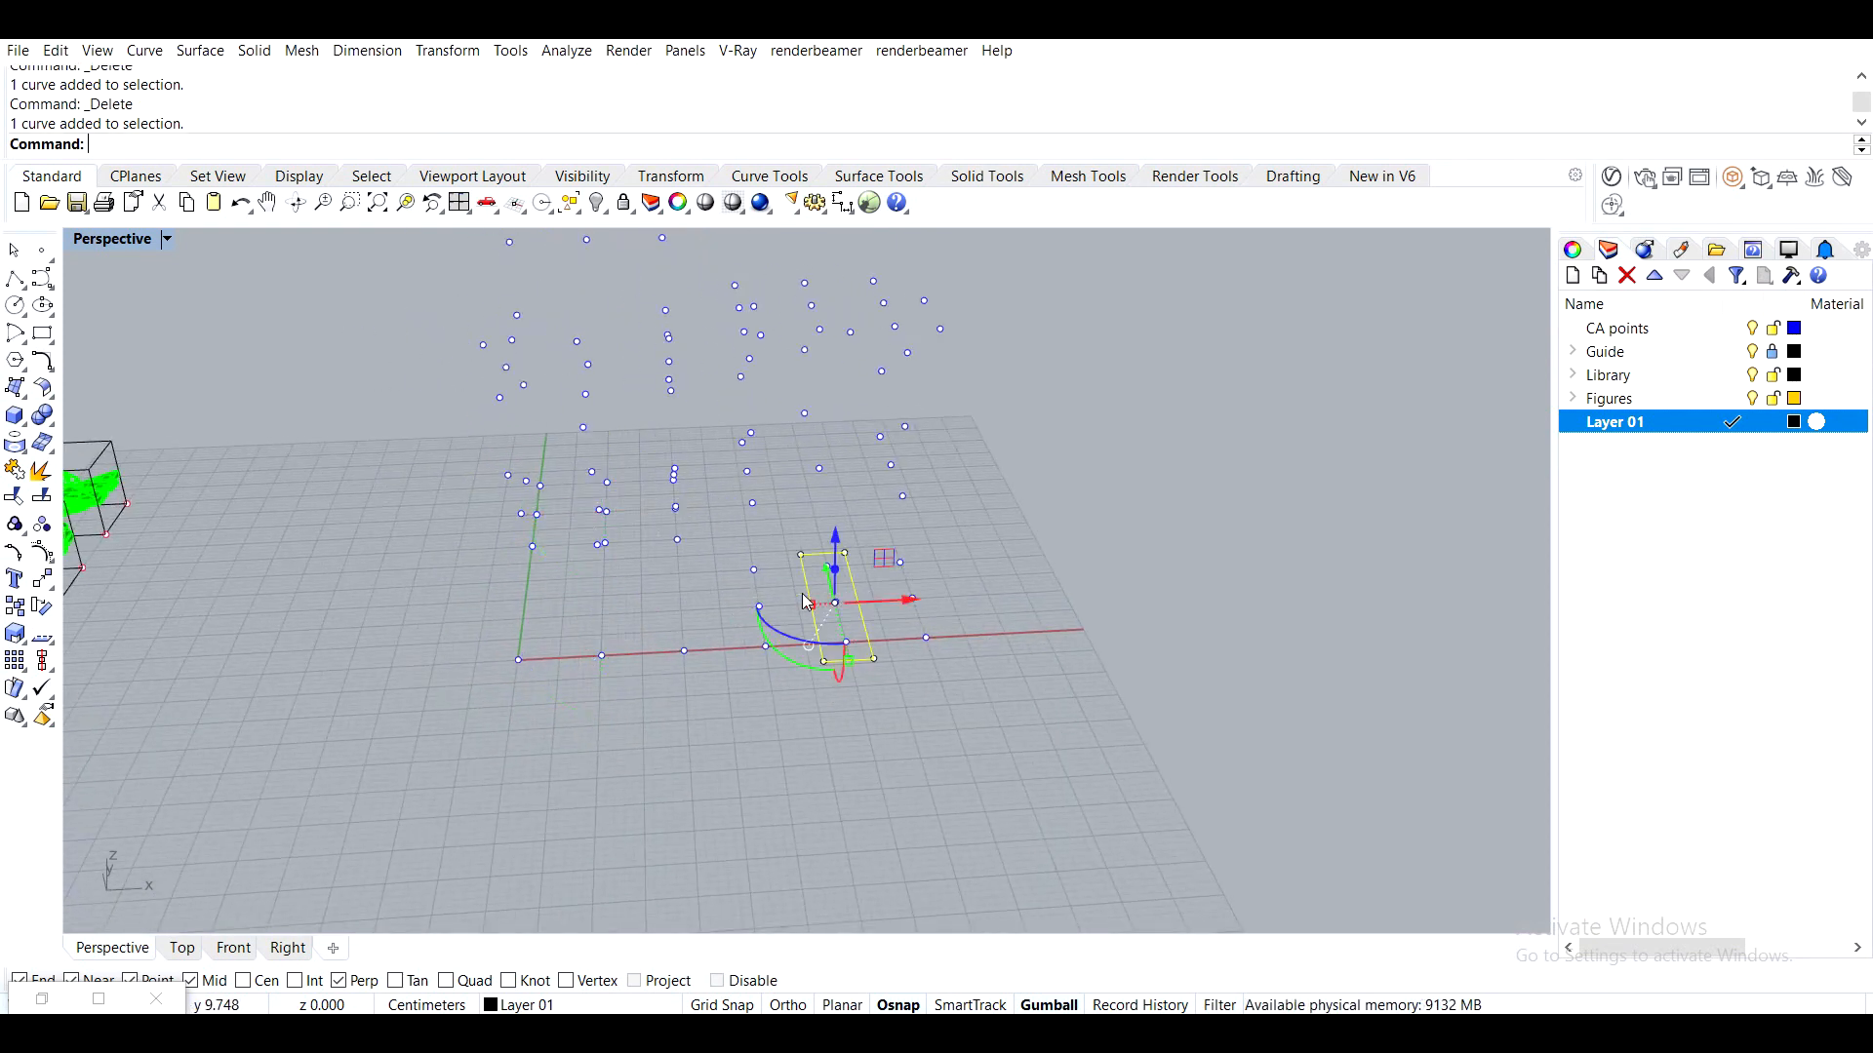
key(Delete)
Select the baked pillar points and ungroup them
scroll(1172, 589, down, 10)
right_drag(1134, 679, 1004, 593)
scroll(883, 483, up, 8)
drag(940, 553, 872, 490)
scroll(872, 490, down, 12)
shift+right_drag(872, 489, 780, 459)
scroll(895, 406, up, 8)
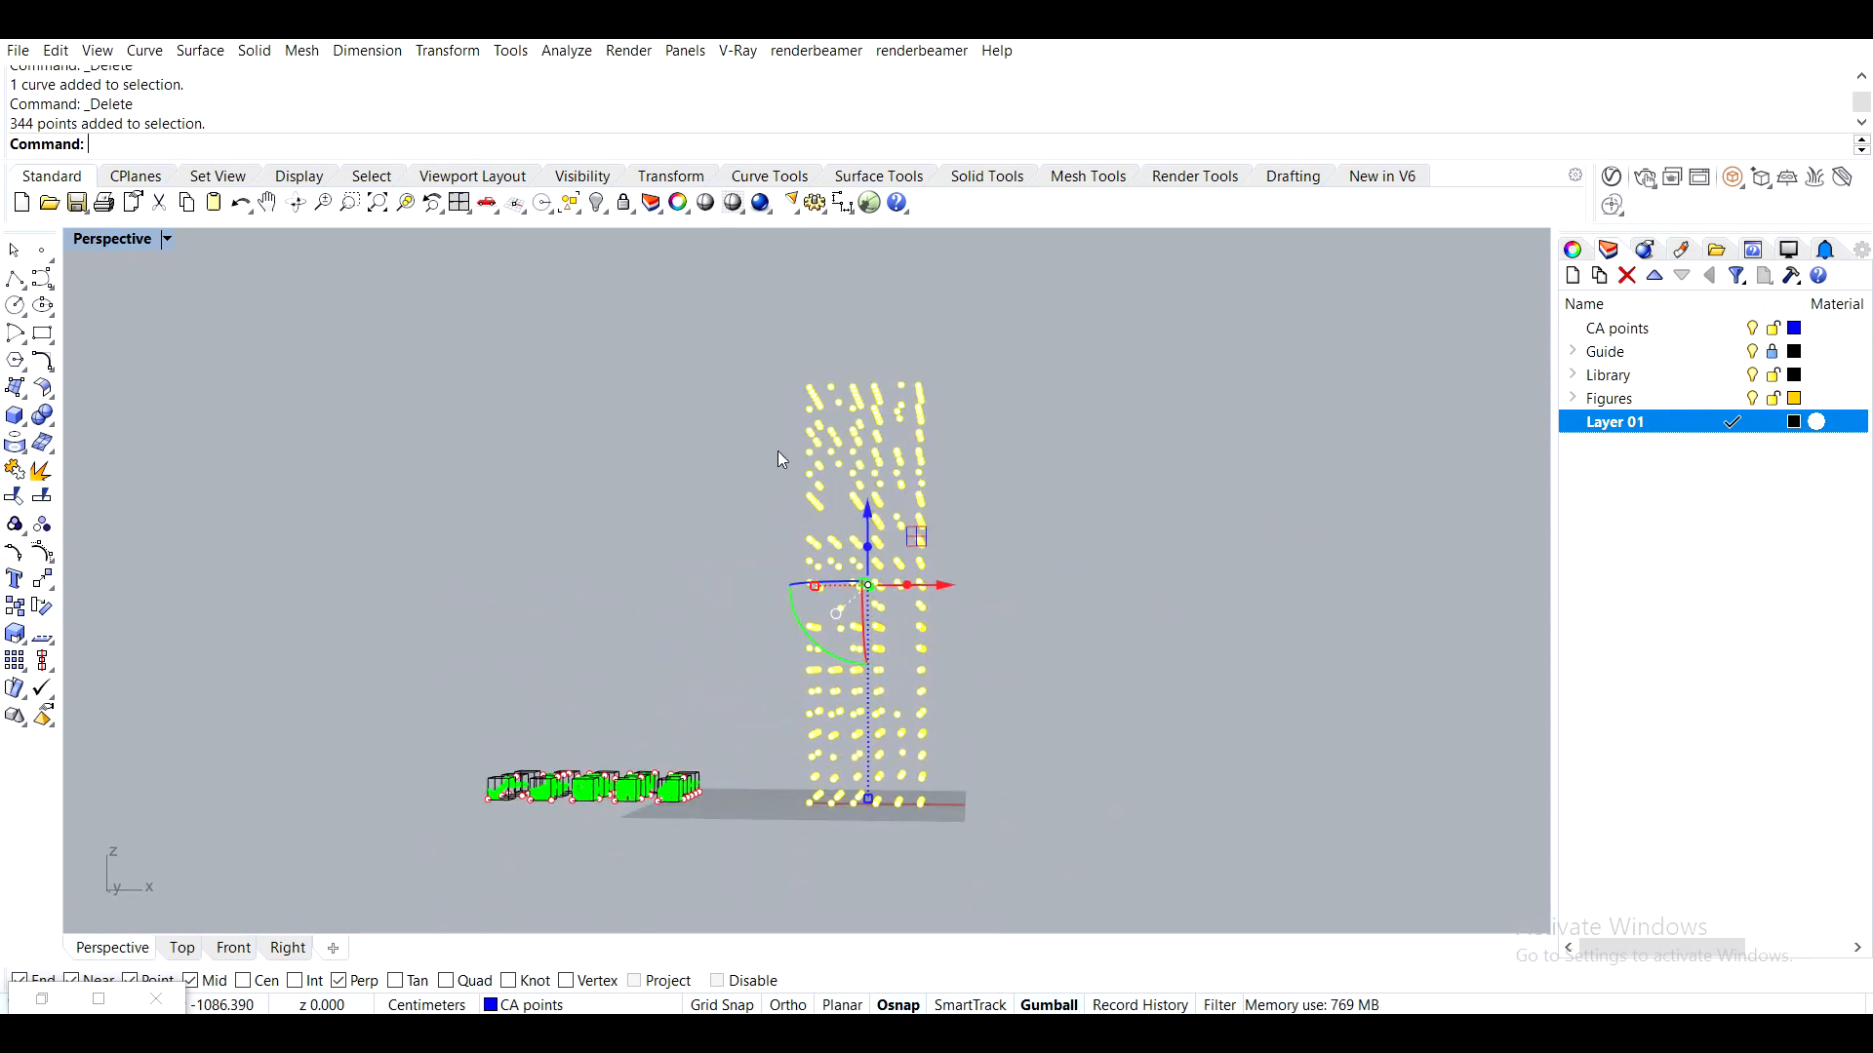
right_drag(777, 450, 741, 525)
mouse_move(869, 349)
right_down()
mouse_move(819, 385)
mouse_move(878, 382)
right_up()
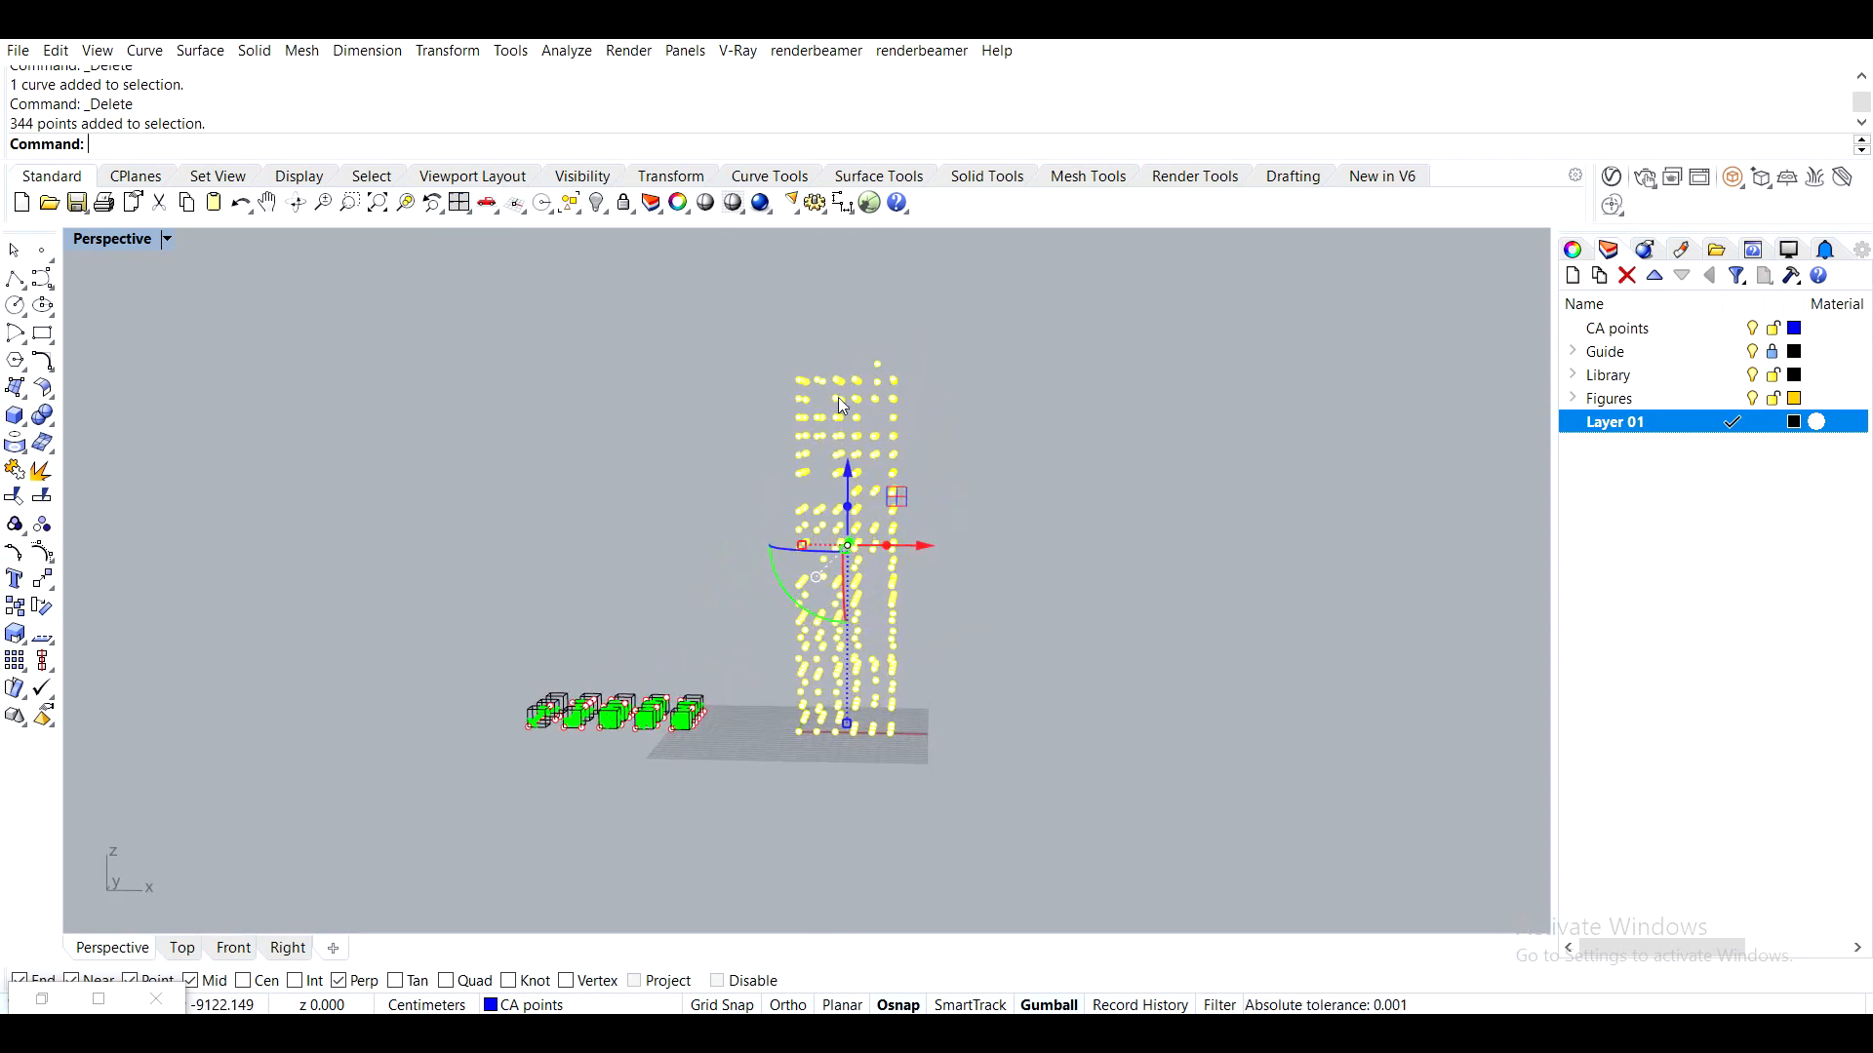
text(Ungroup)
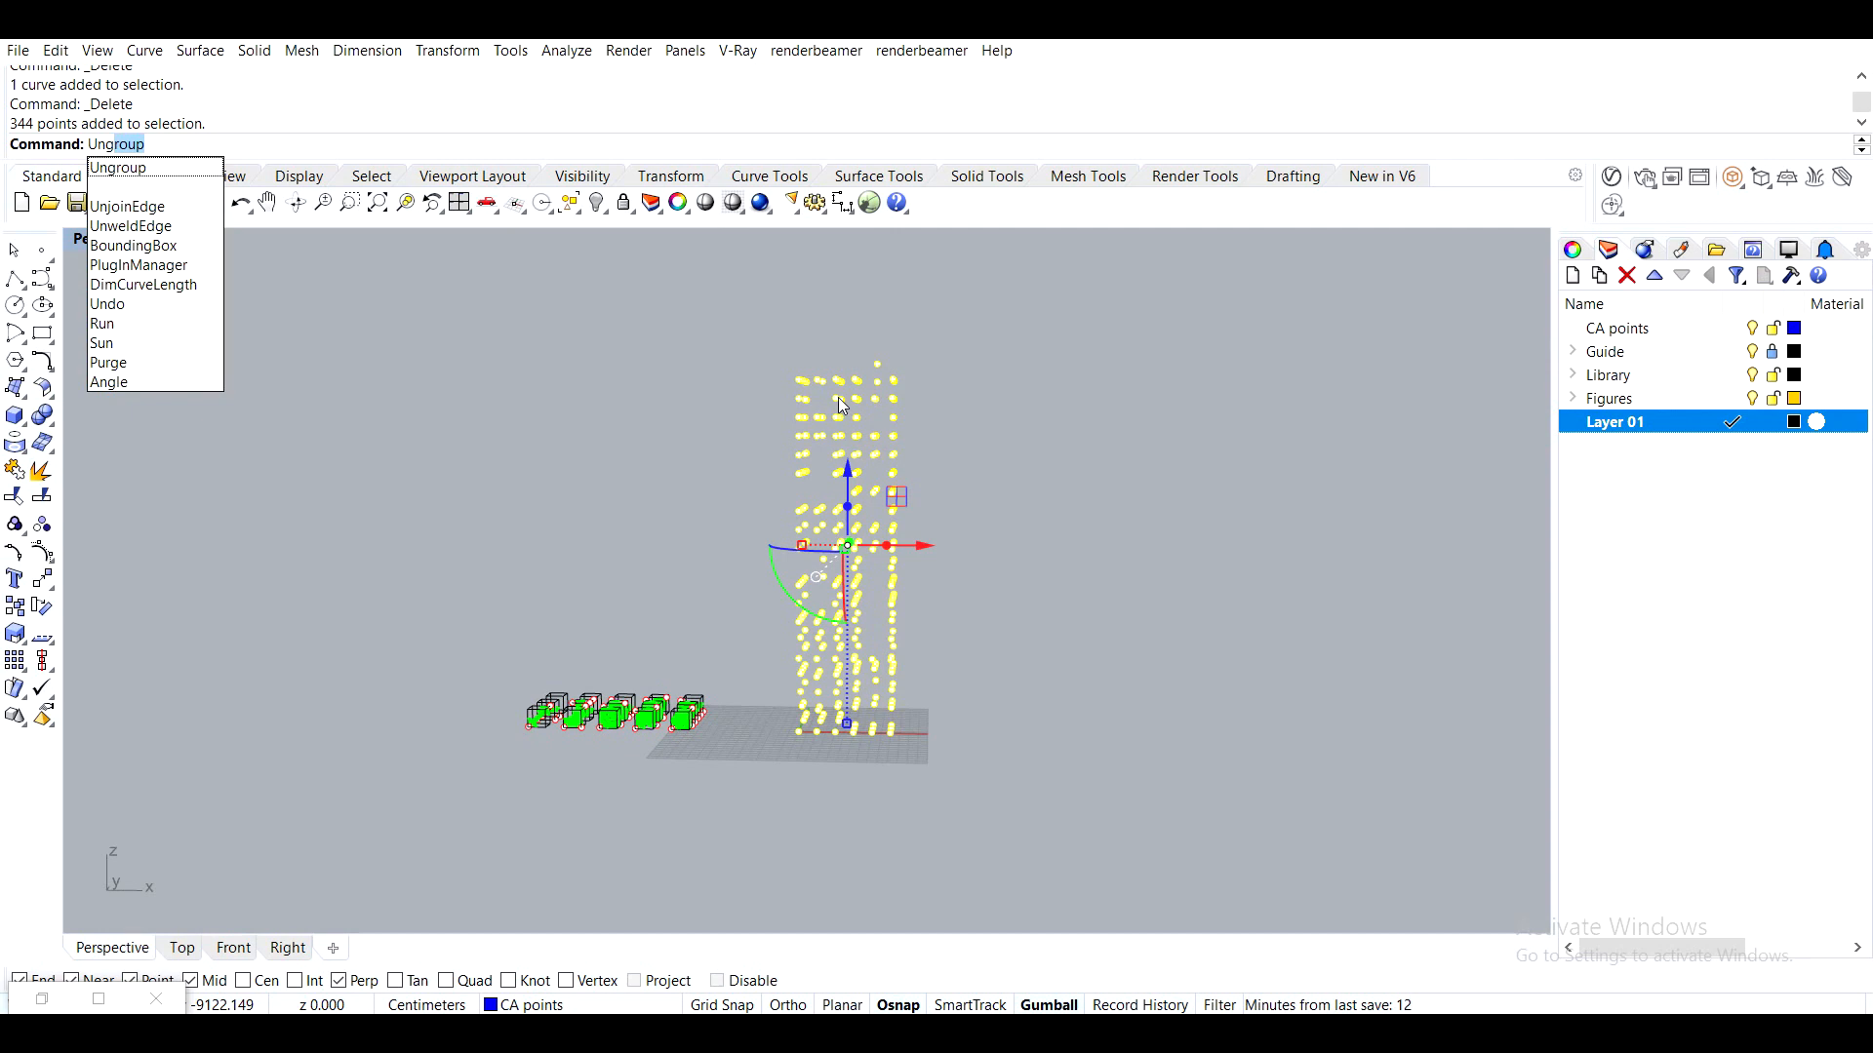
key(Return)
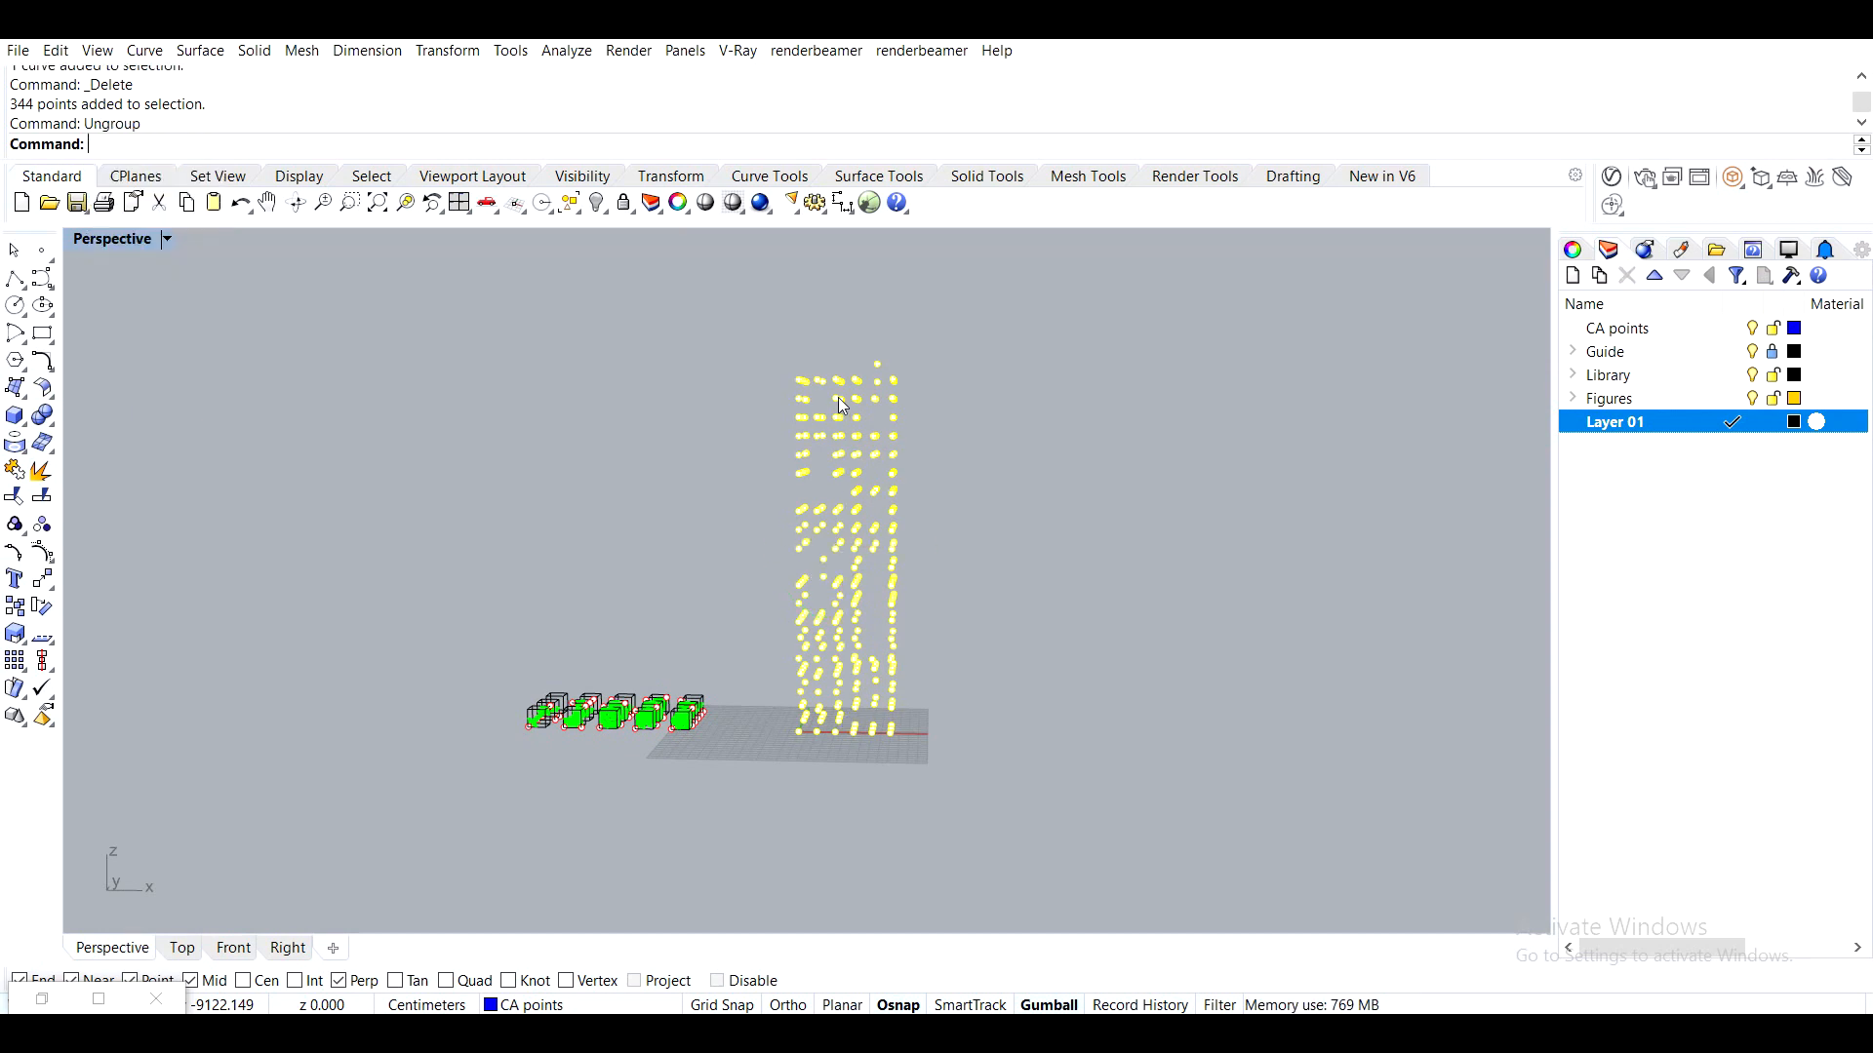
Delete the single stray point above the top row and group the remaining pillar points
scroll(850, 322, up, 5)
click(894, 427)
key(Delete)
scroll(895, 430, down, 3)
drag(883, 611, 1041, 844)
text(roup)
key(Return)
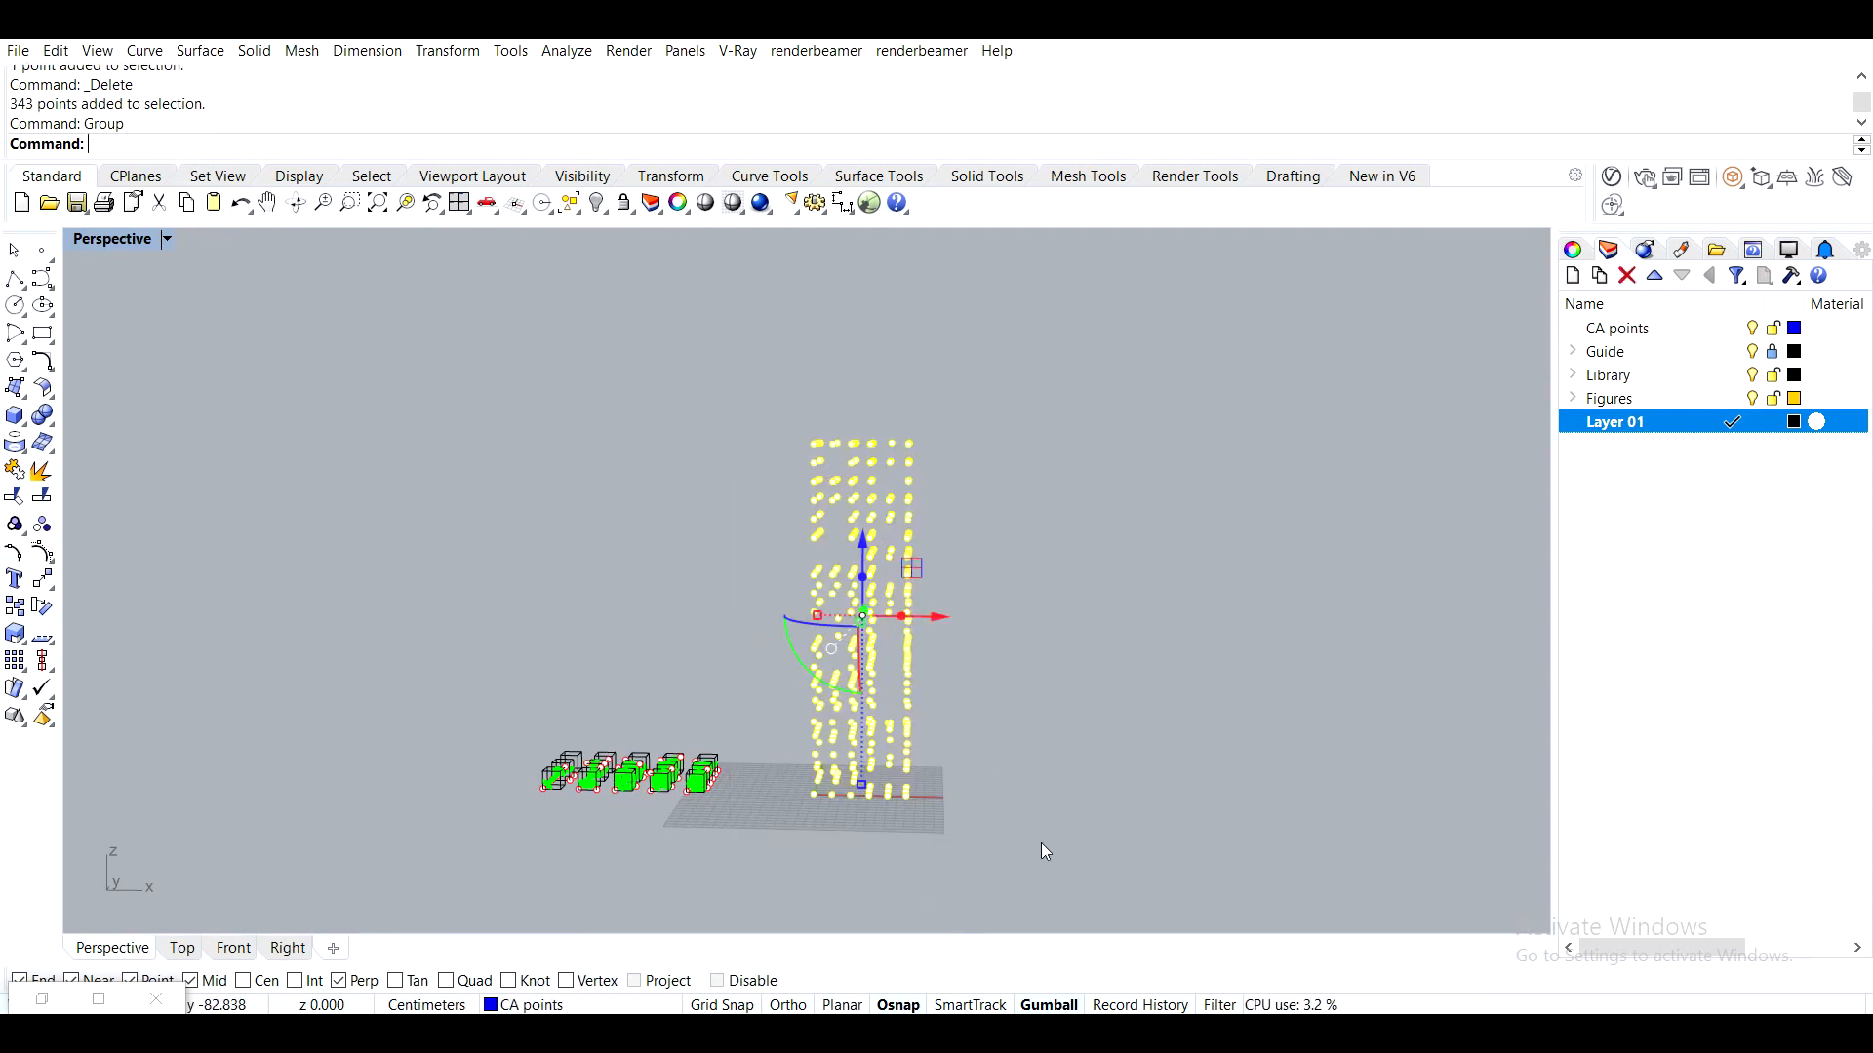
Create a bounding box around the grouped pillar points
text(bou)
key(Return)
key(Return)
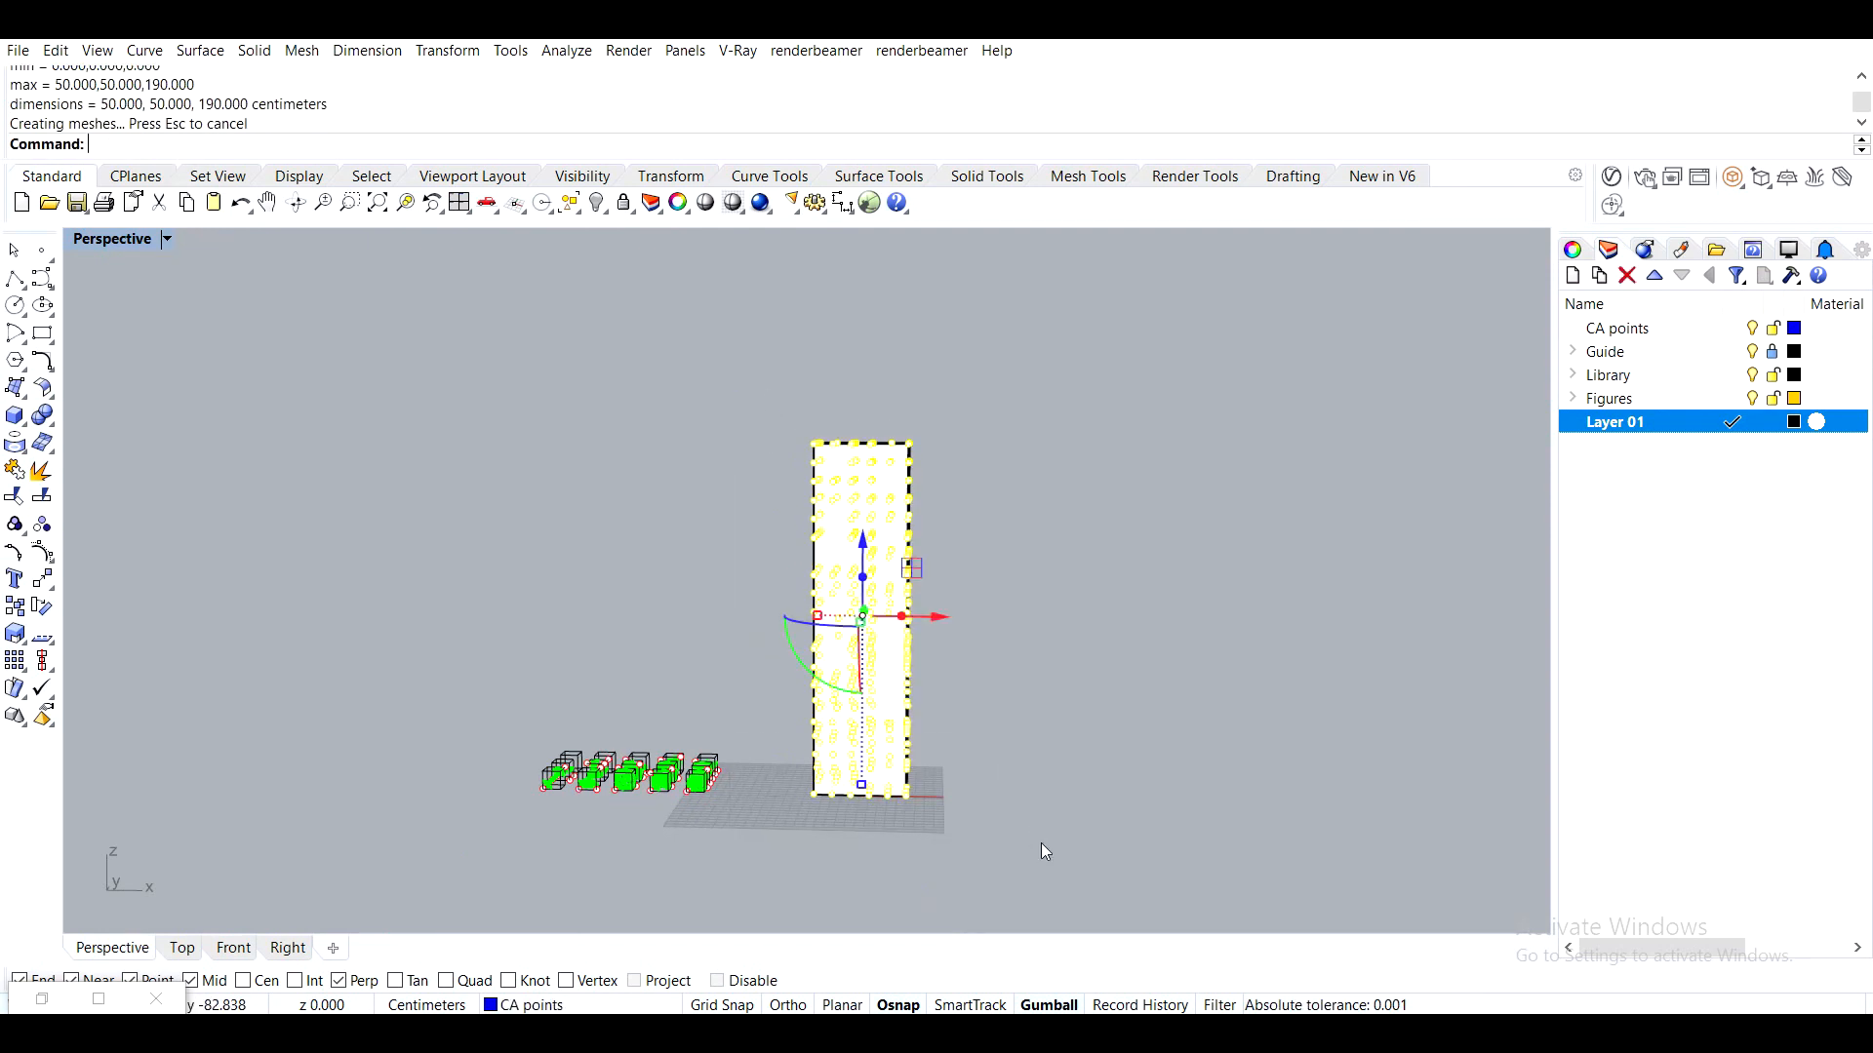
Mirror a copy of the points and bounding box across the box's top face, using a 3Point mirror plane through its corners
scroll(890, 506, up, 2)
scroll(891, 507, up, 2)
click(813, 403)
right_drag(813, 403, 881, 441)
scroll(717, 415, up, 3)
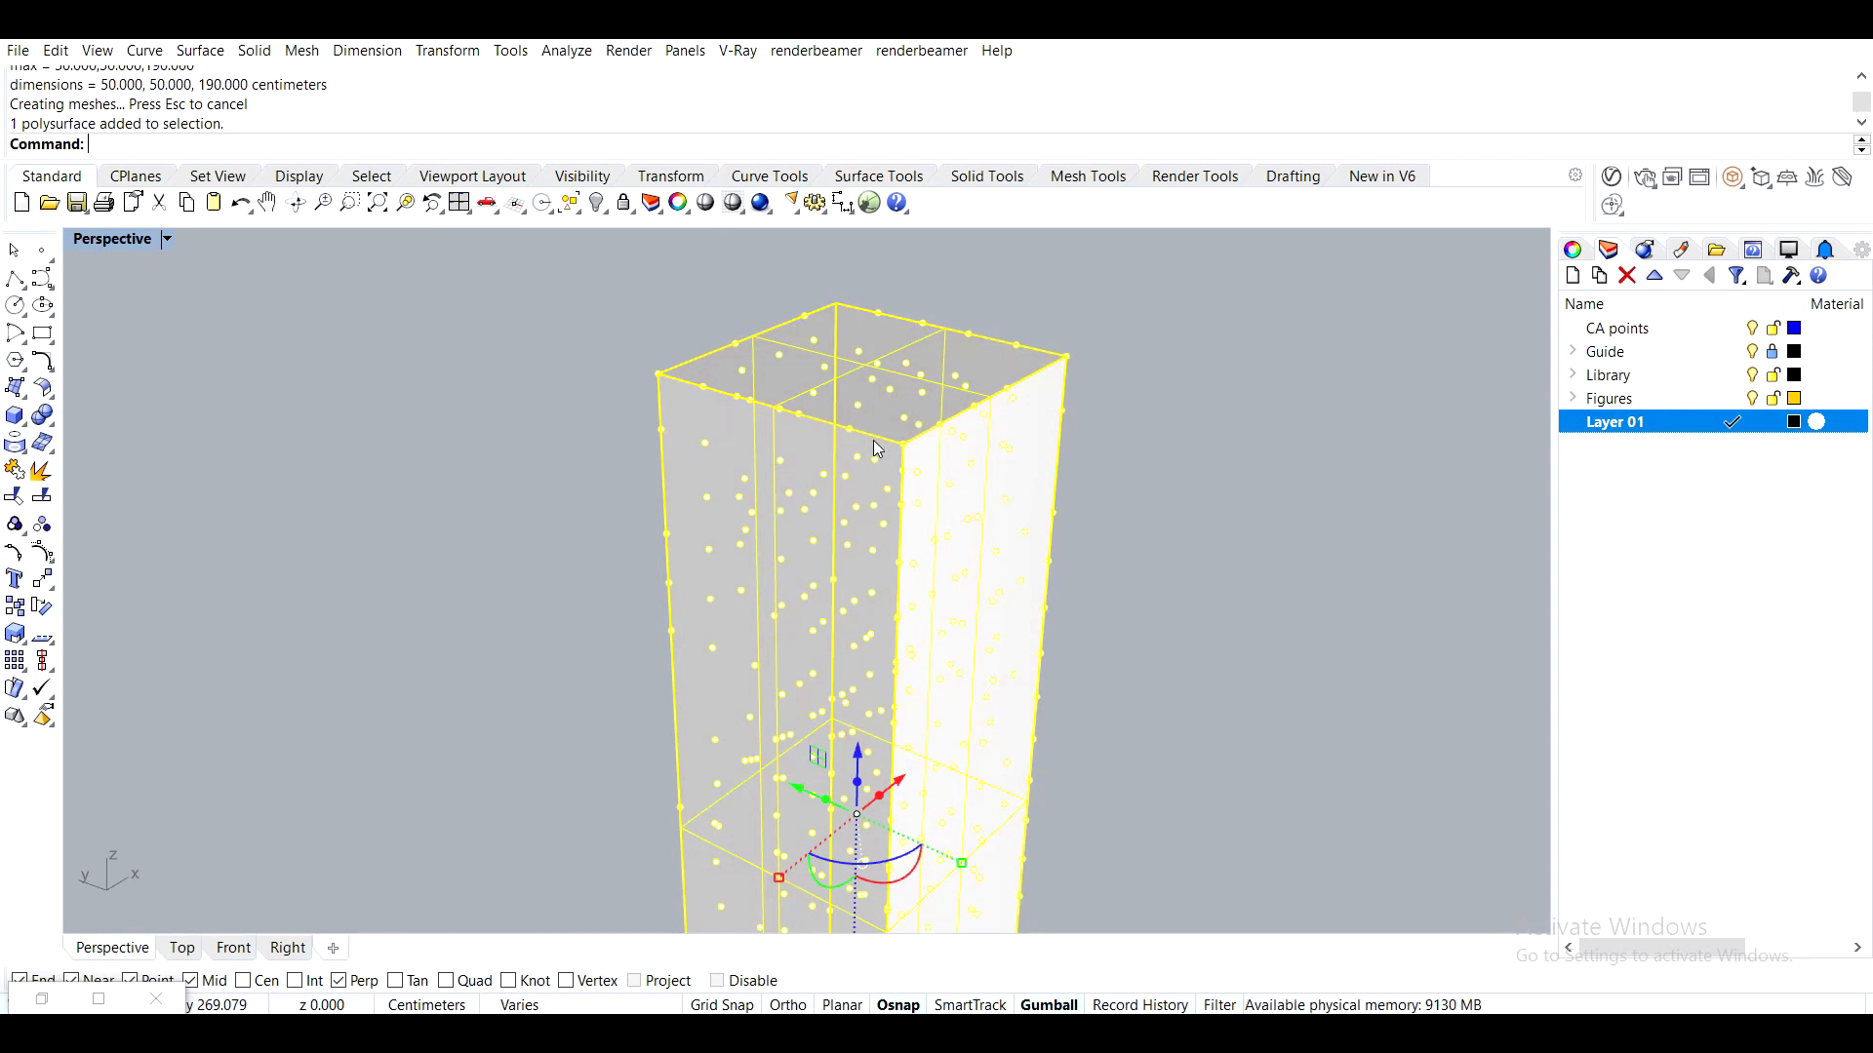
key(Return)
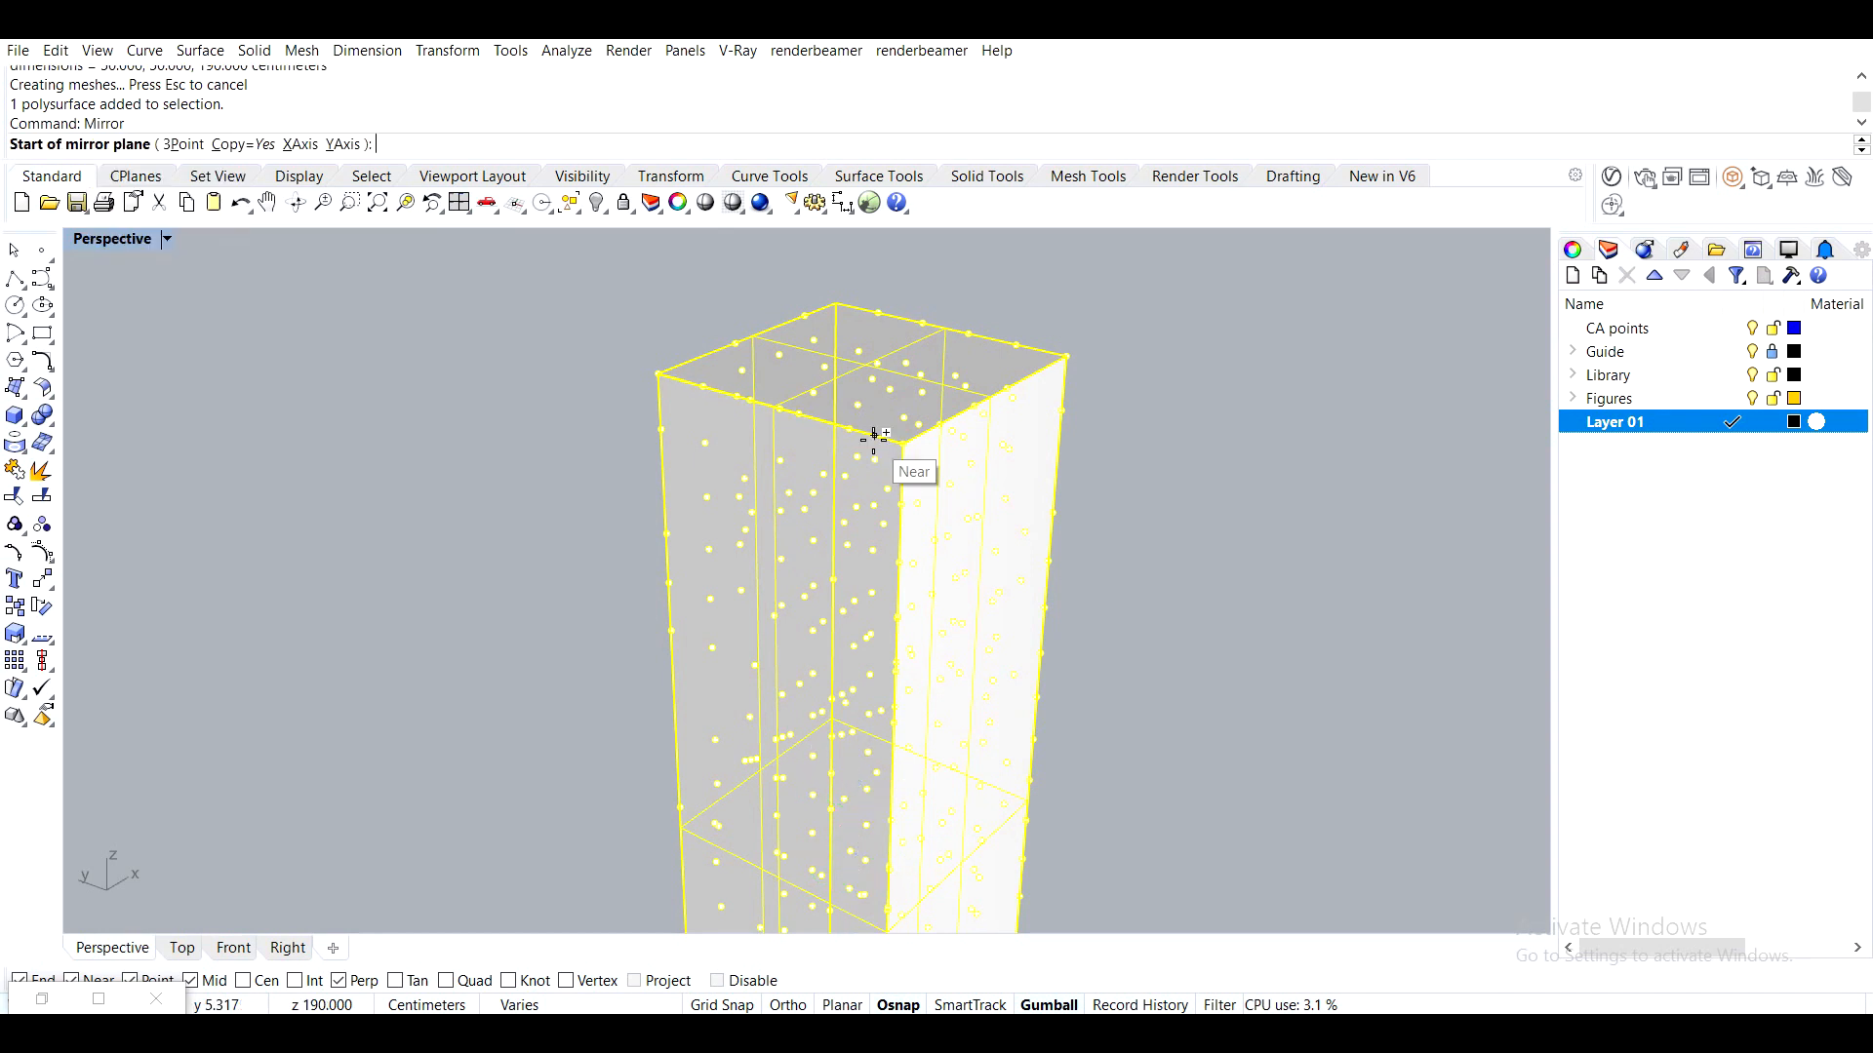
click(184, 145)
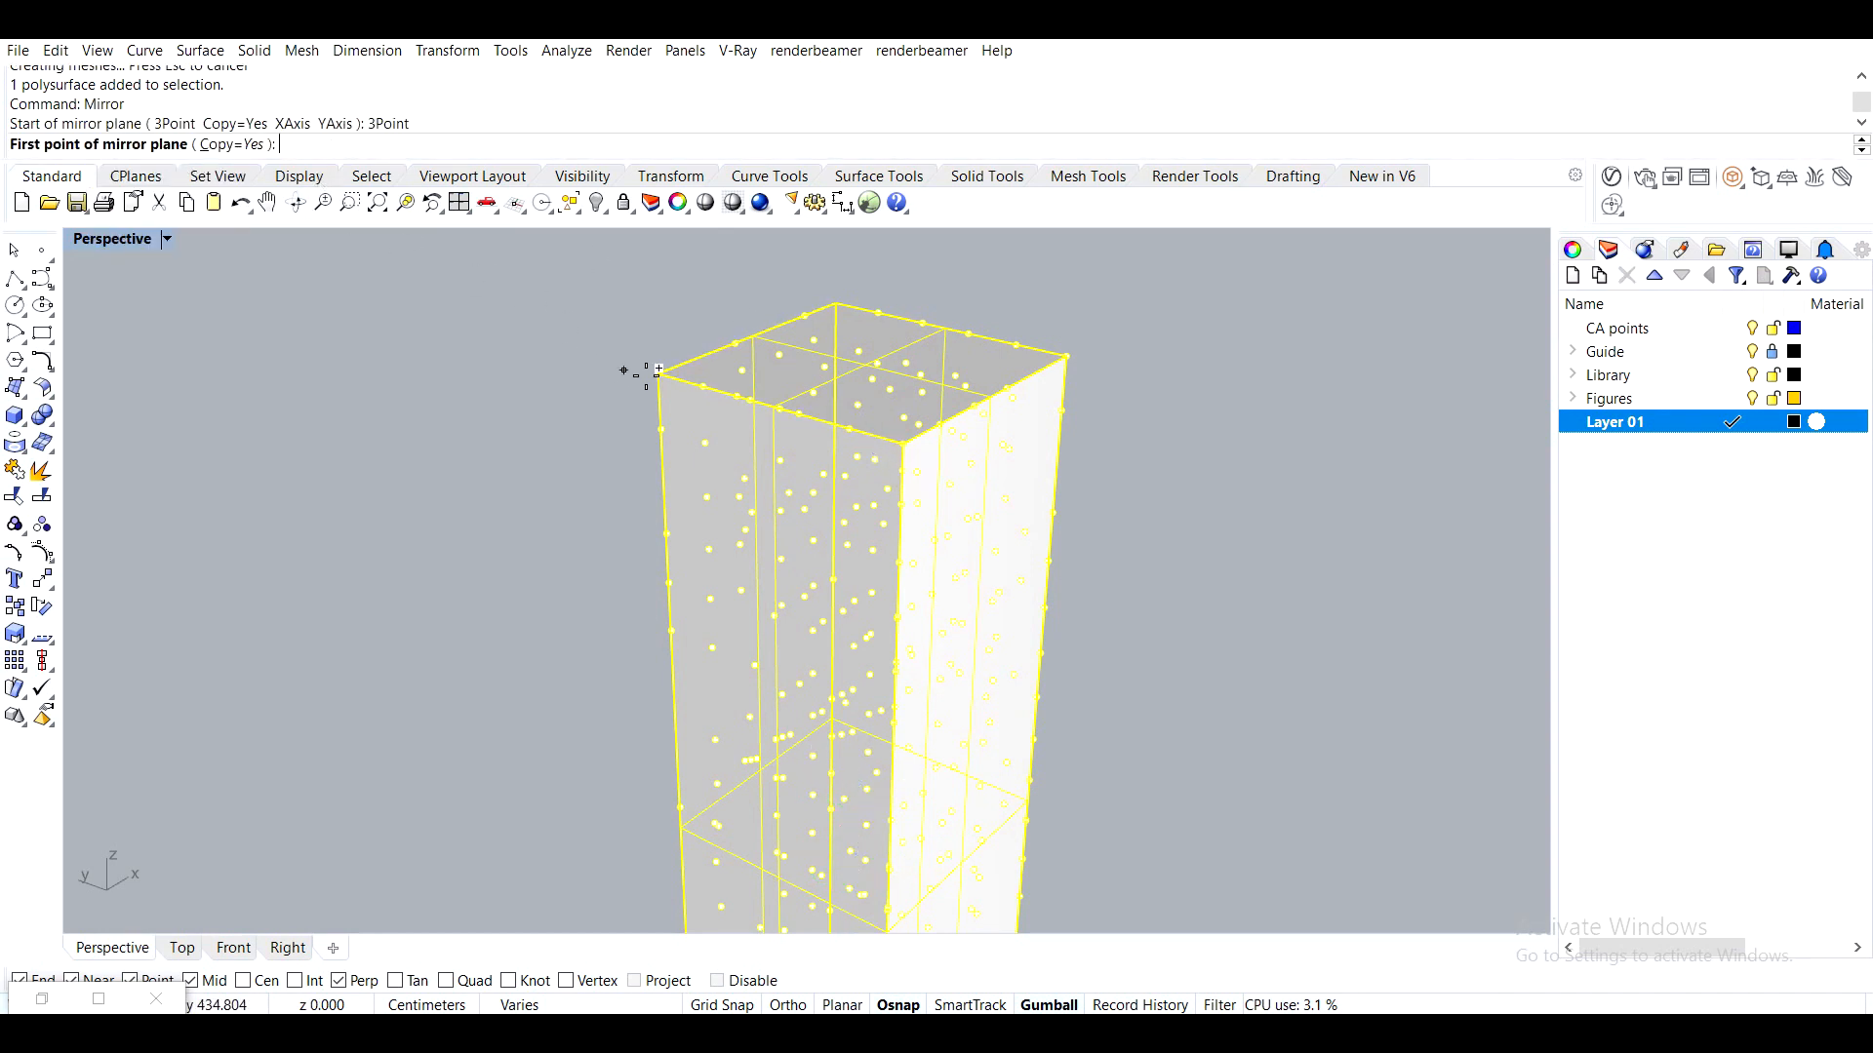
click(658, 374)
click(910, 439)
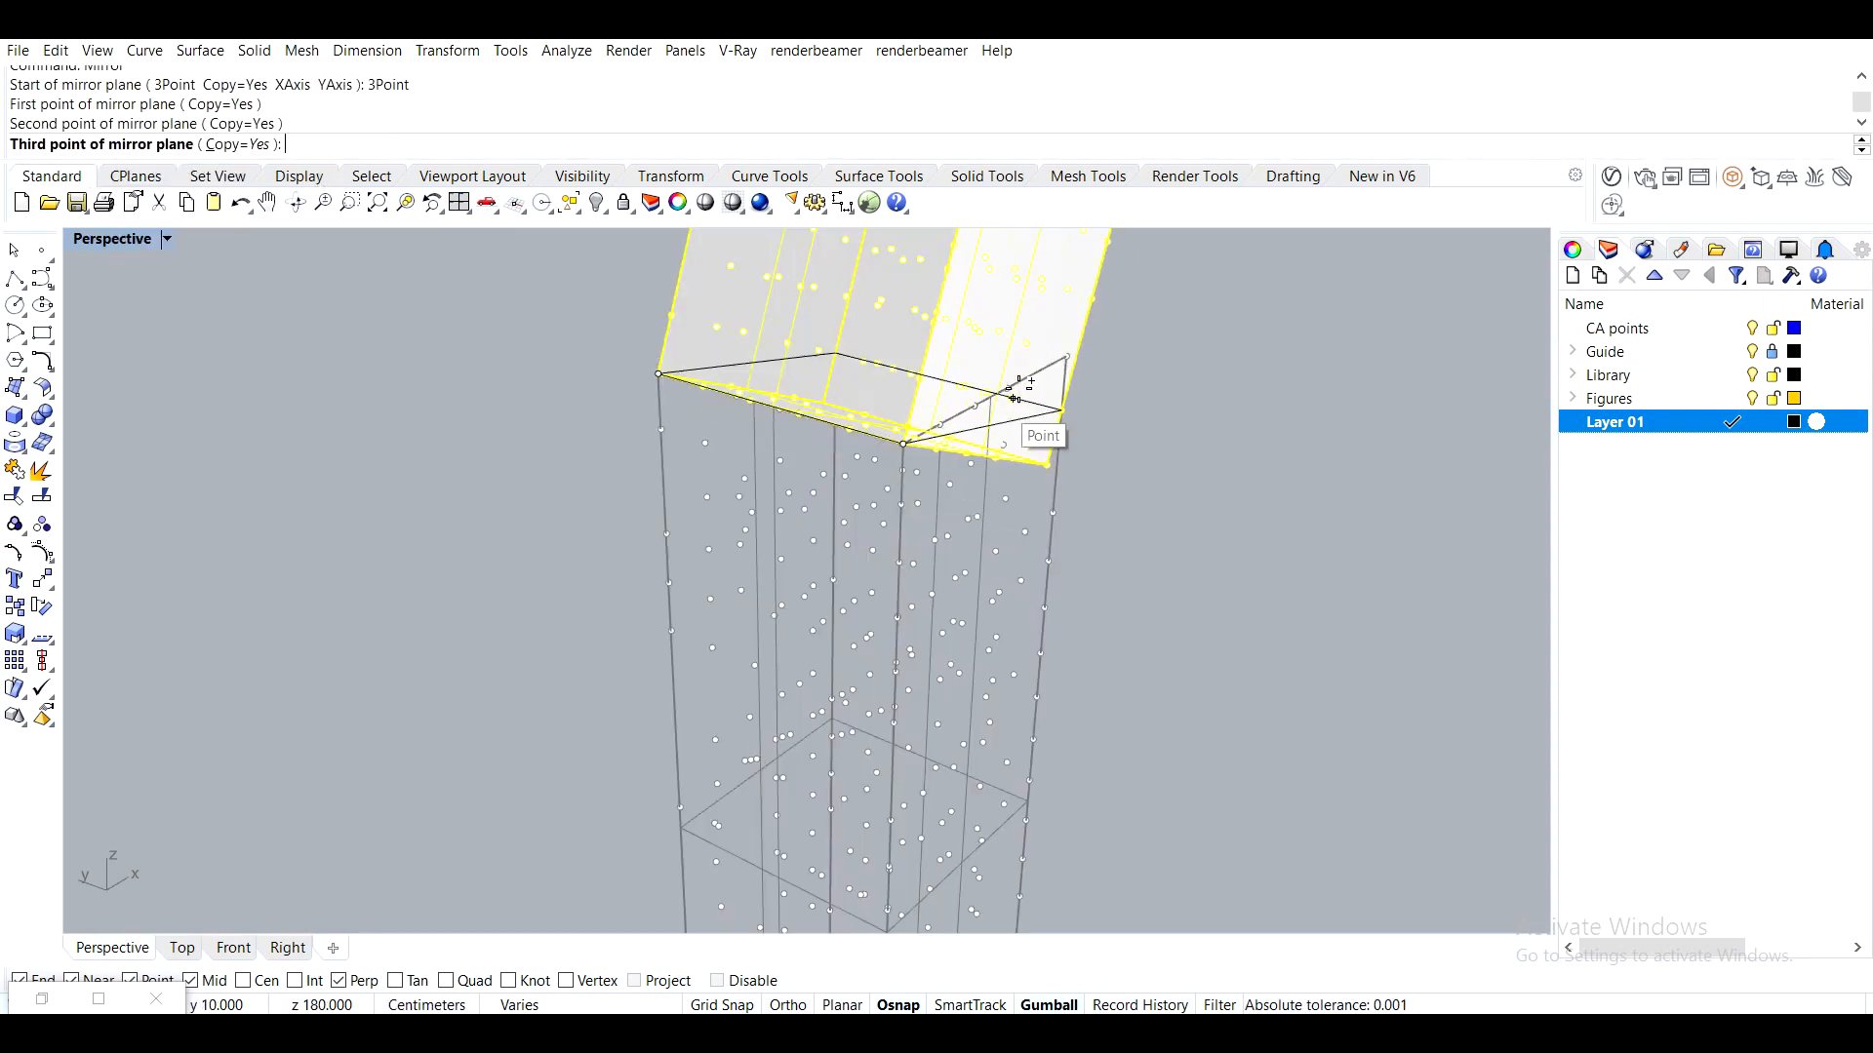
click(1066, 357)
Move the mirrored upper box and its points up 10 cm along the Z axis
scroll(1066, 357, down, 10)
shift+right_drag(1066, 357, 1043, 507)
right_drag(1042, 507, 987, 504)
drag(1184, 428, 804, 306)
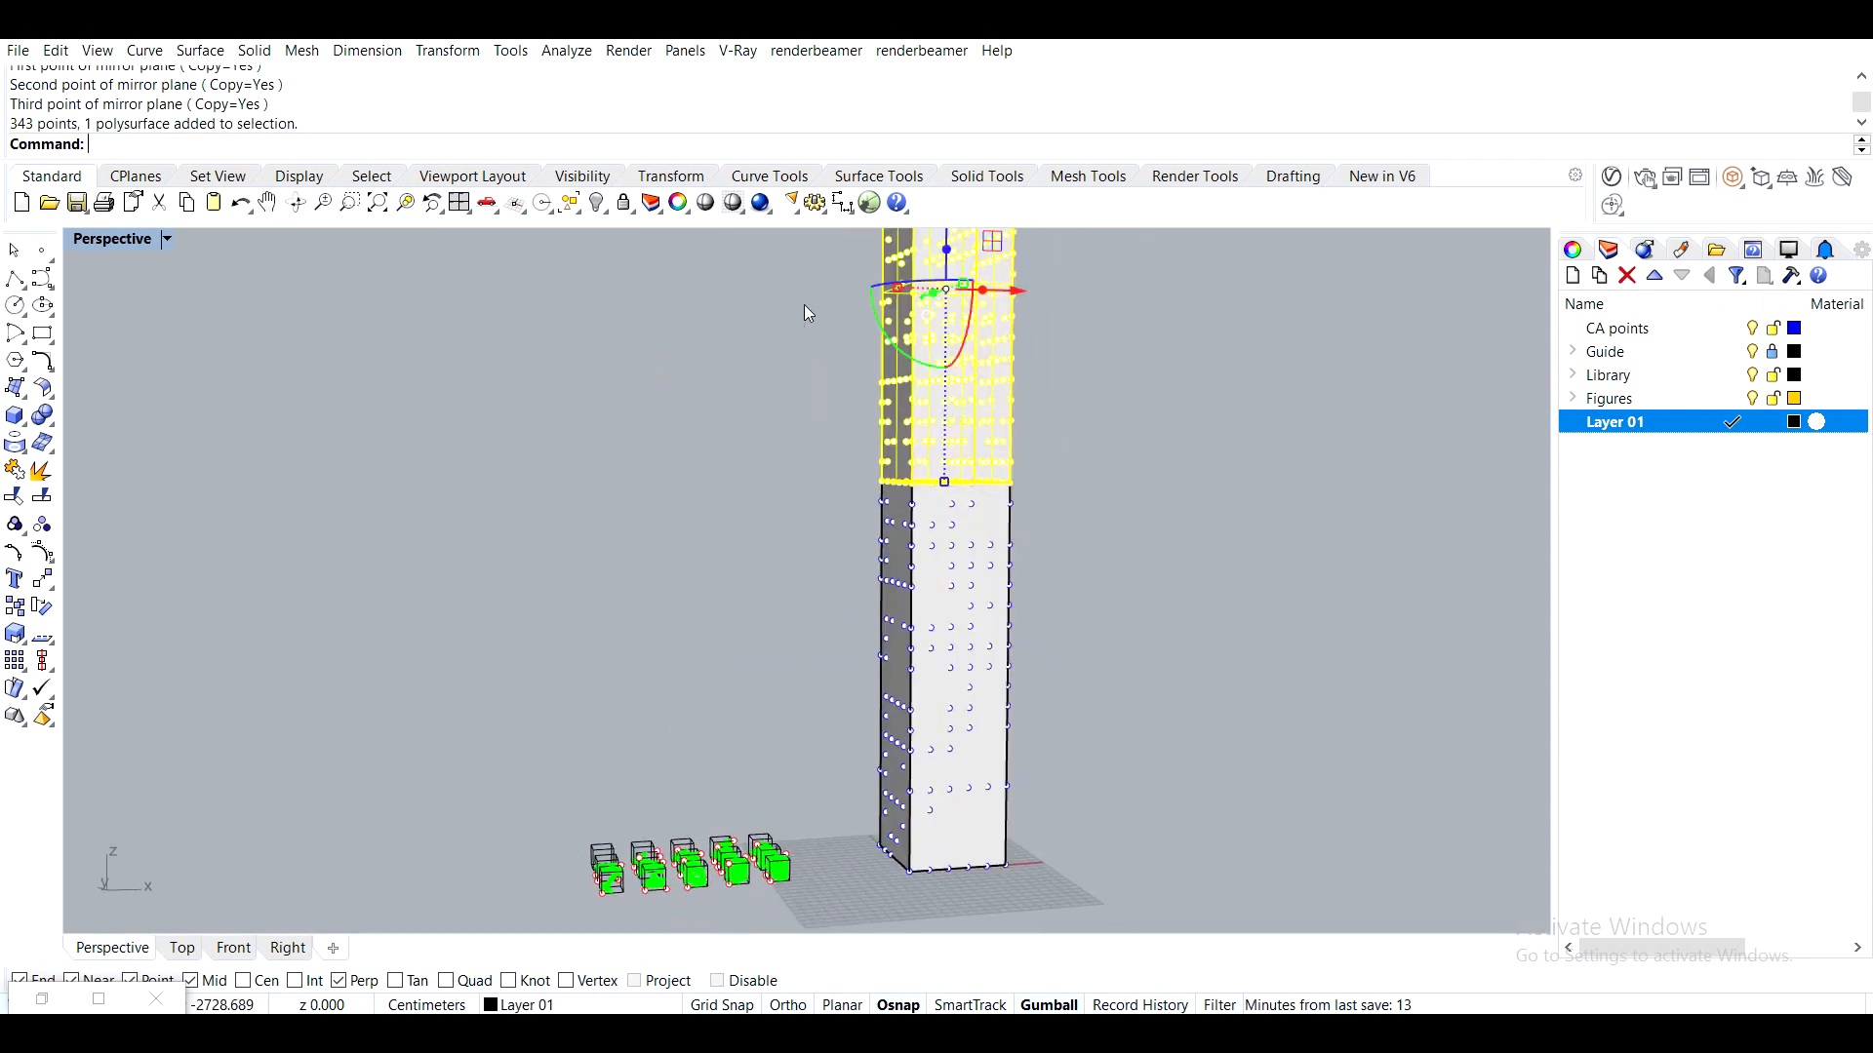
shift+right_drag(1097, 361, 1116, 501)
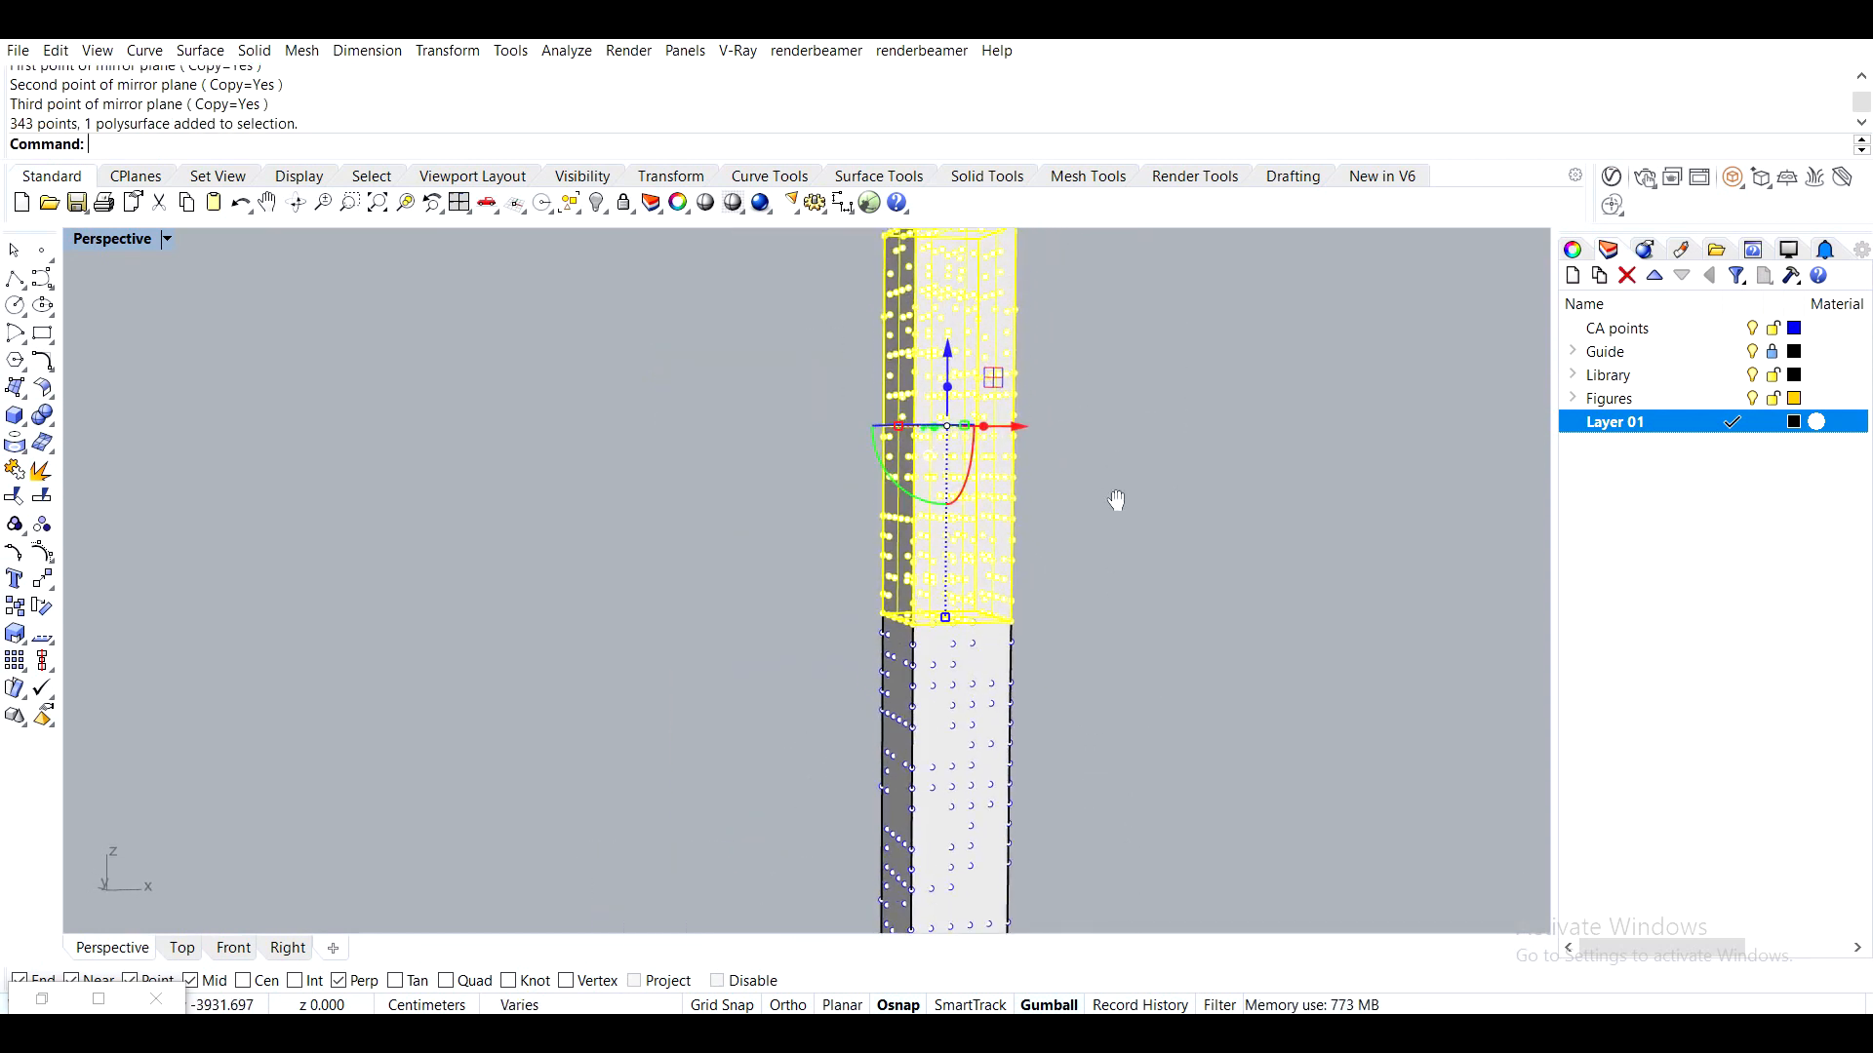
click(955, 371)
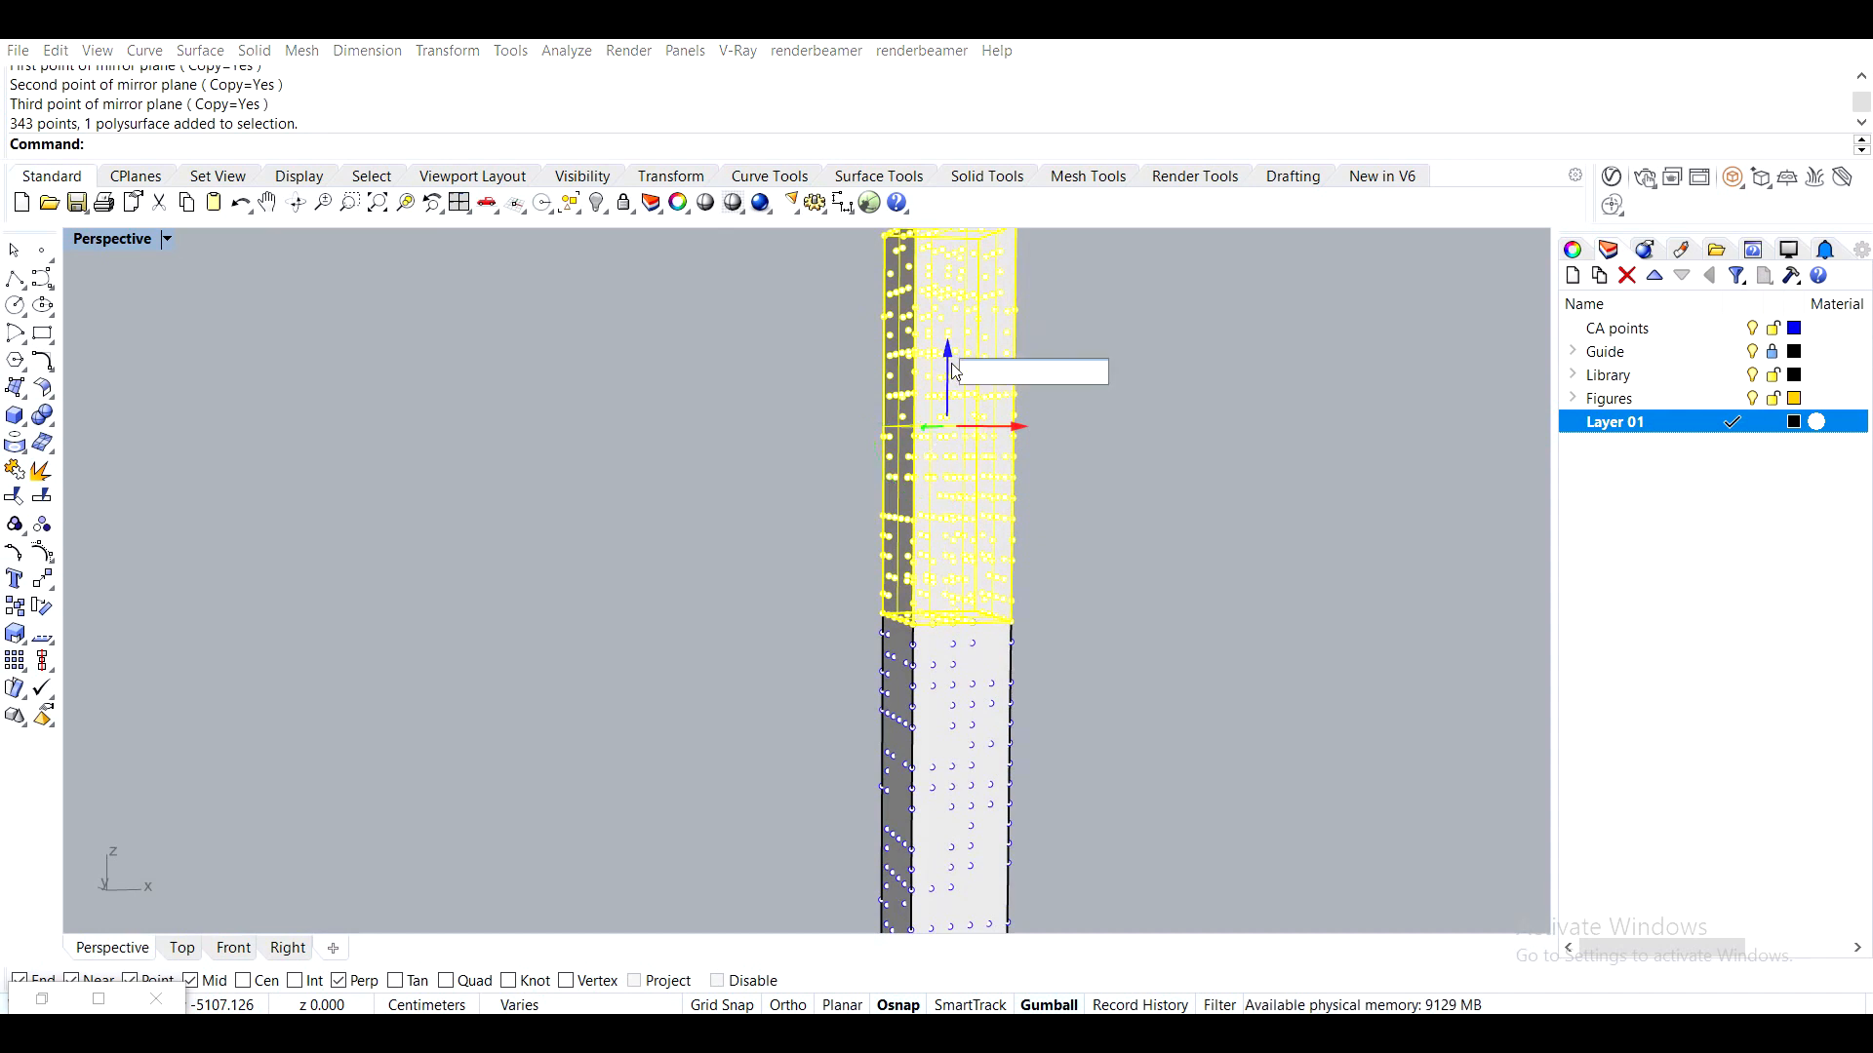
text(10)
key(Return)
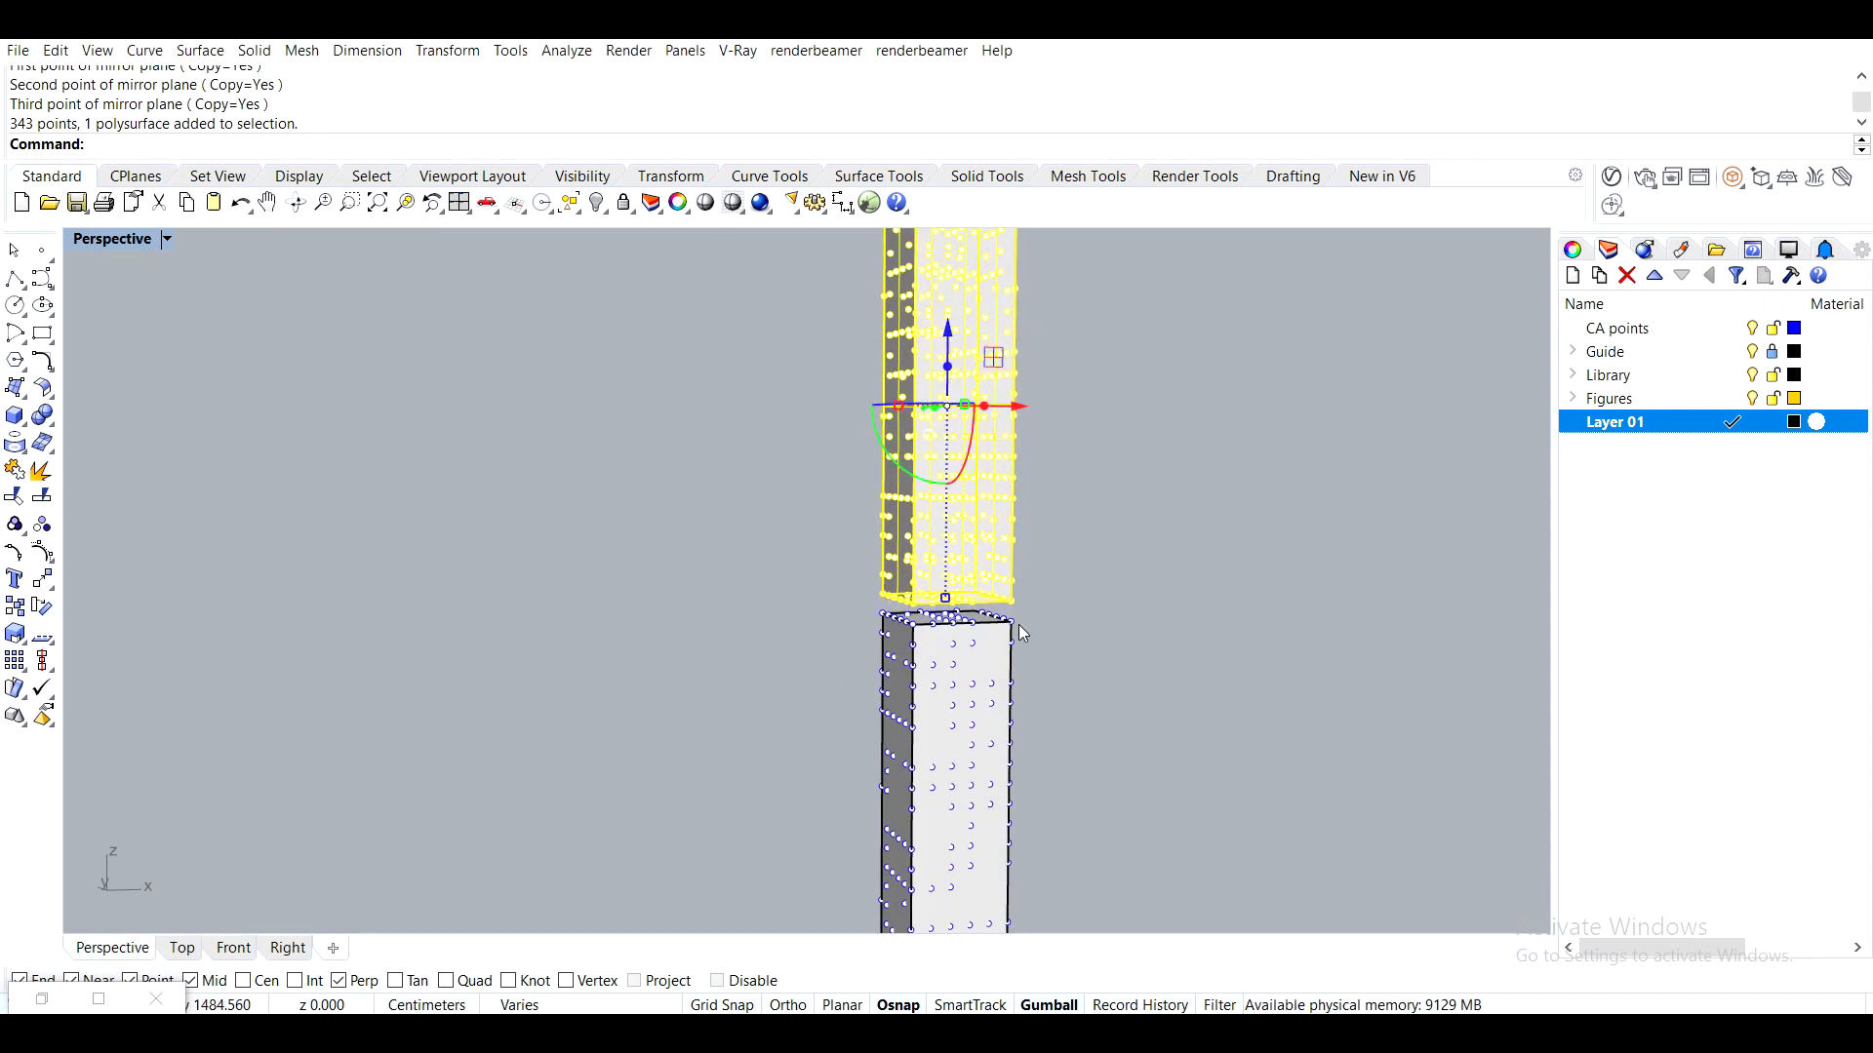
scroll(1022, 632, up, 10)
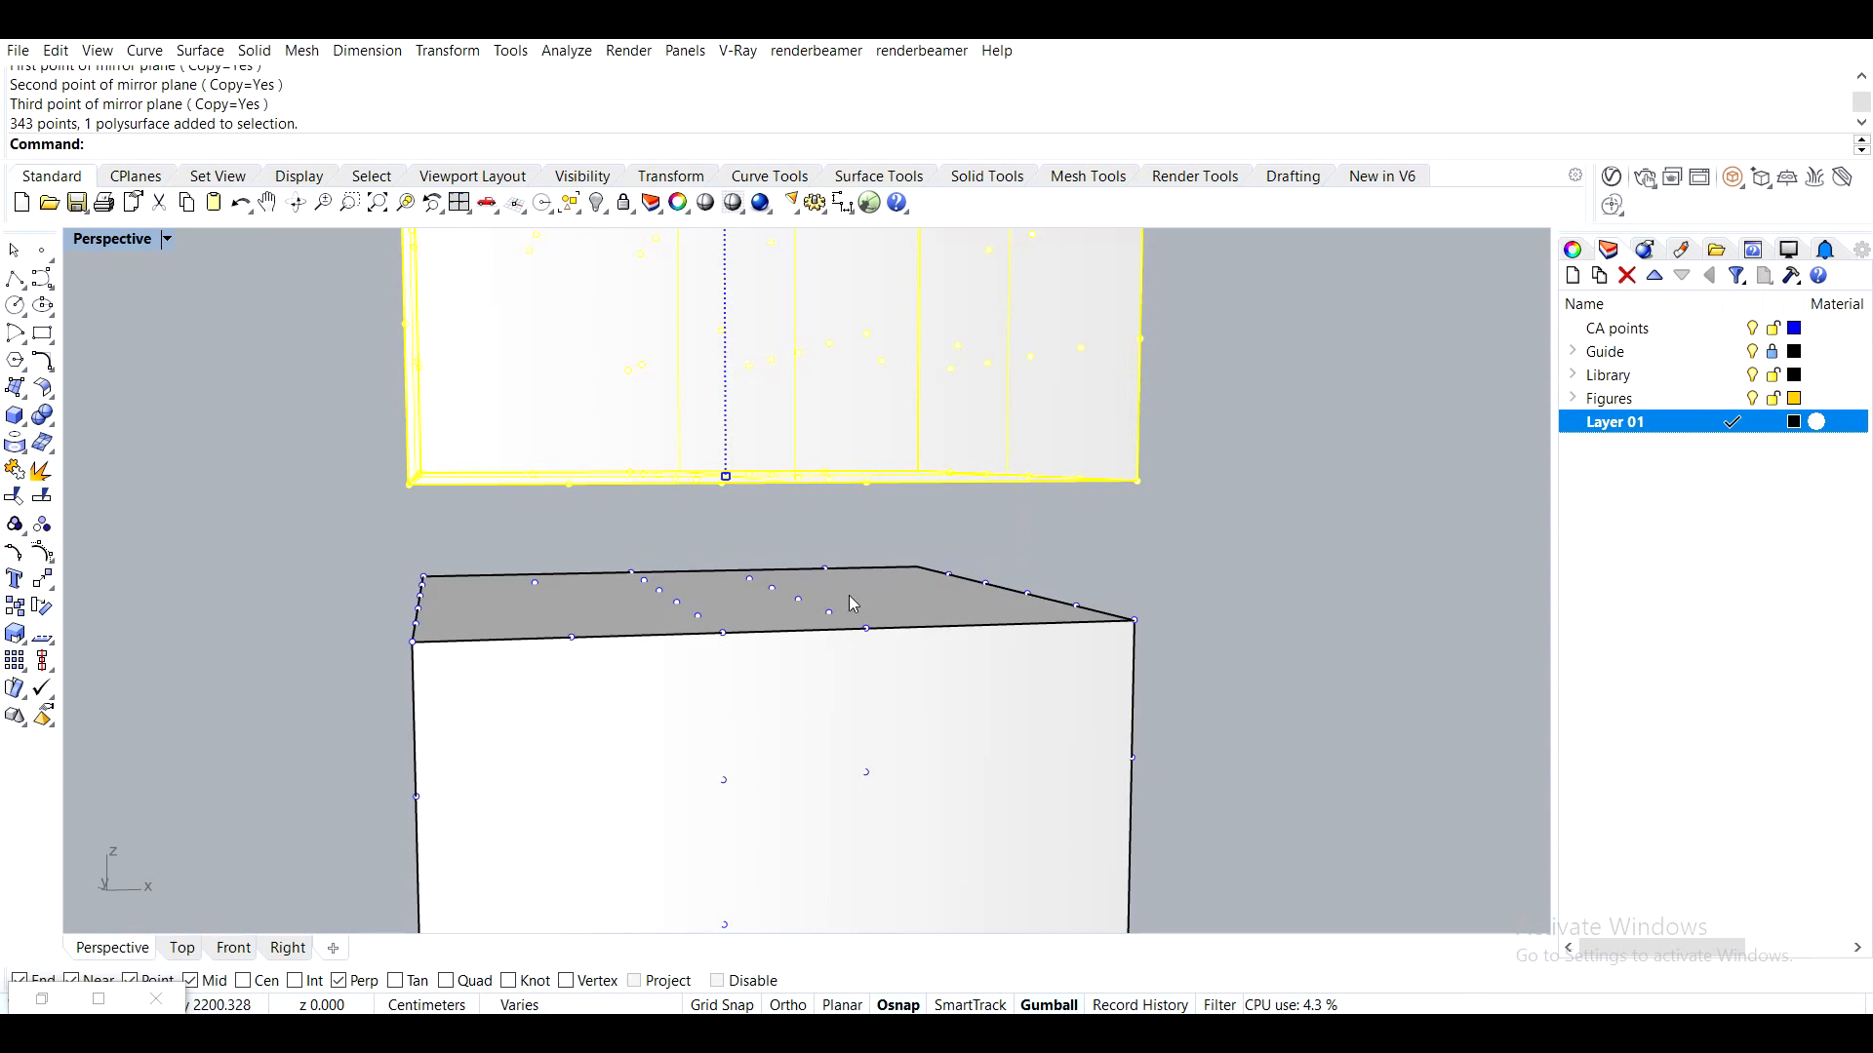
right_drag(881, 546, 939, 553)
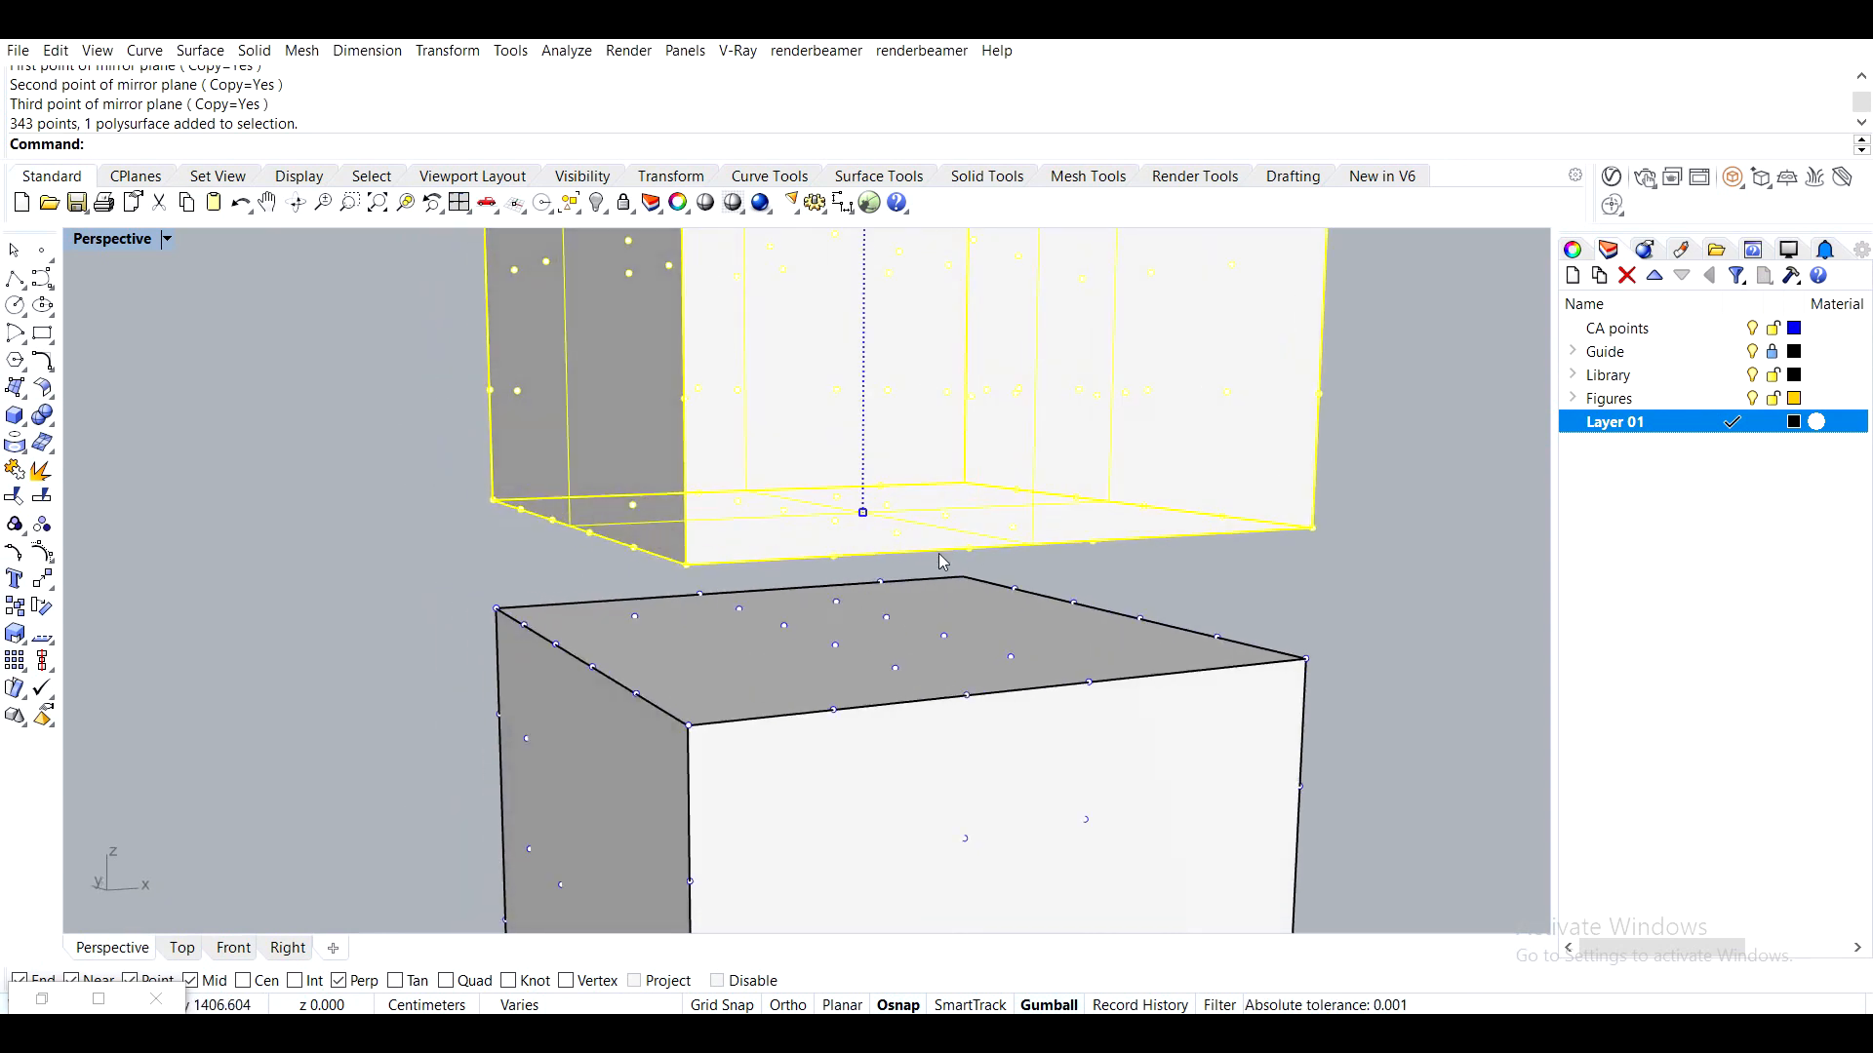
Delete the two bounding boxes around the lower and upper pillar points, keeping the points
scroll(1183, 514, down, 5)
scroll(970, 510, up, 2)
click(1087, 548)
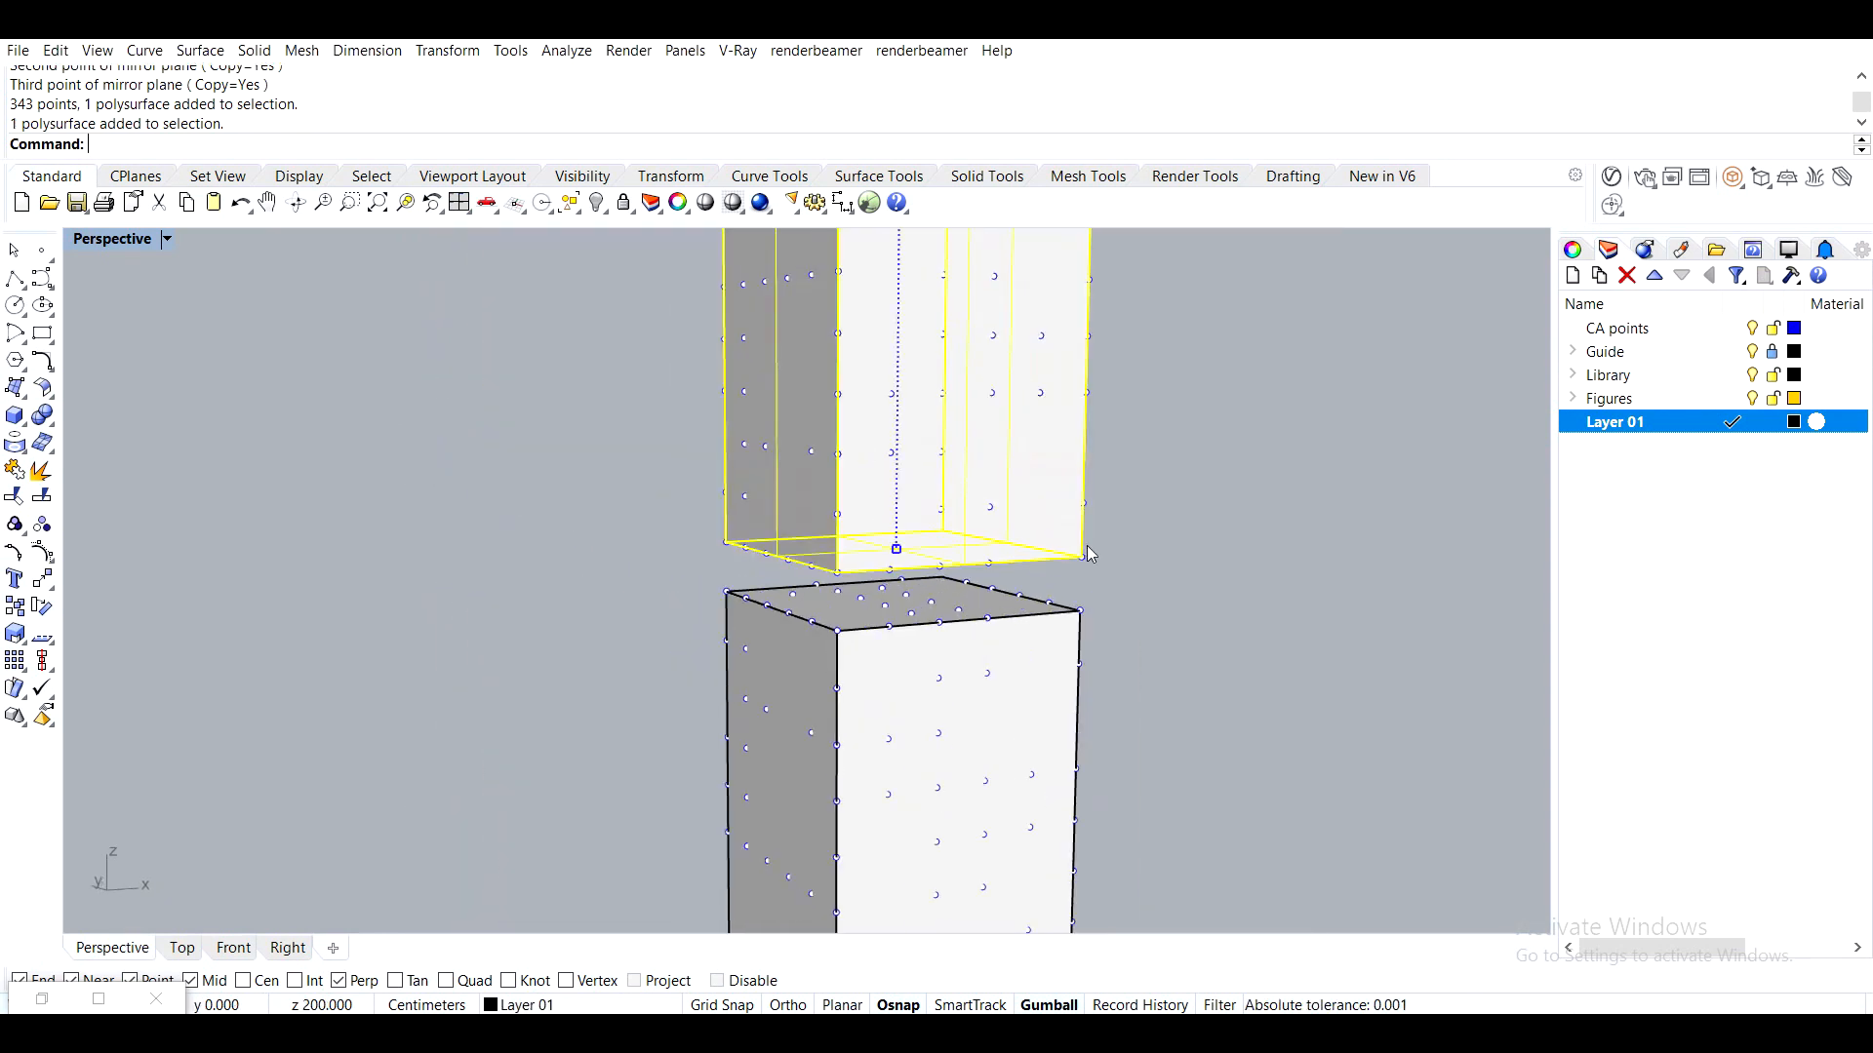
key(Delete)
click(1040, 694)
key(Delete)
scroll(1039, 693, down, 4)
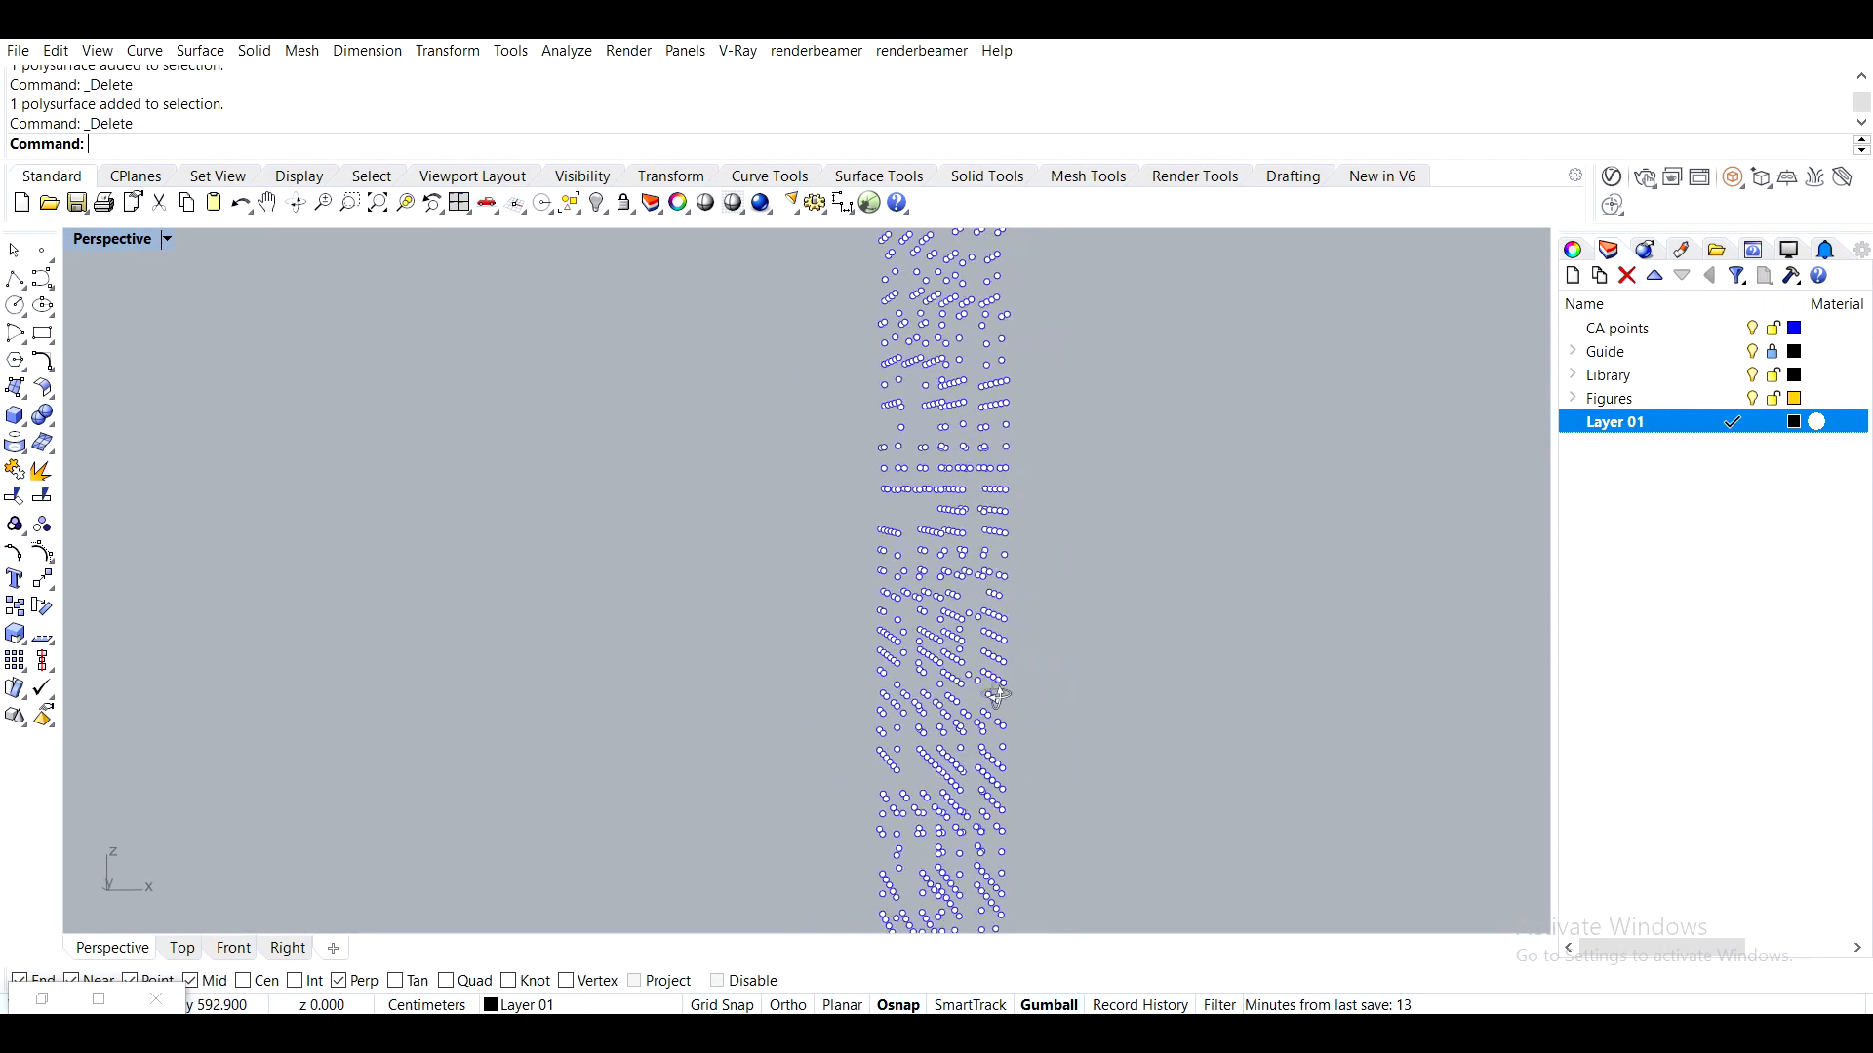
Switch to Grasshopper and open the AAHN15_2020_fixed definition
right_drag(997, 639, 946, 585)
right_drag(929, 746, 825, 583)
scroll(881, 826, up, 3)
right_drag(743, 732, 373, 880)
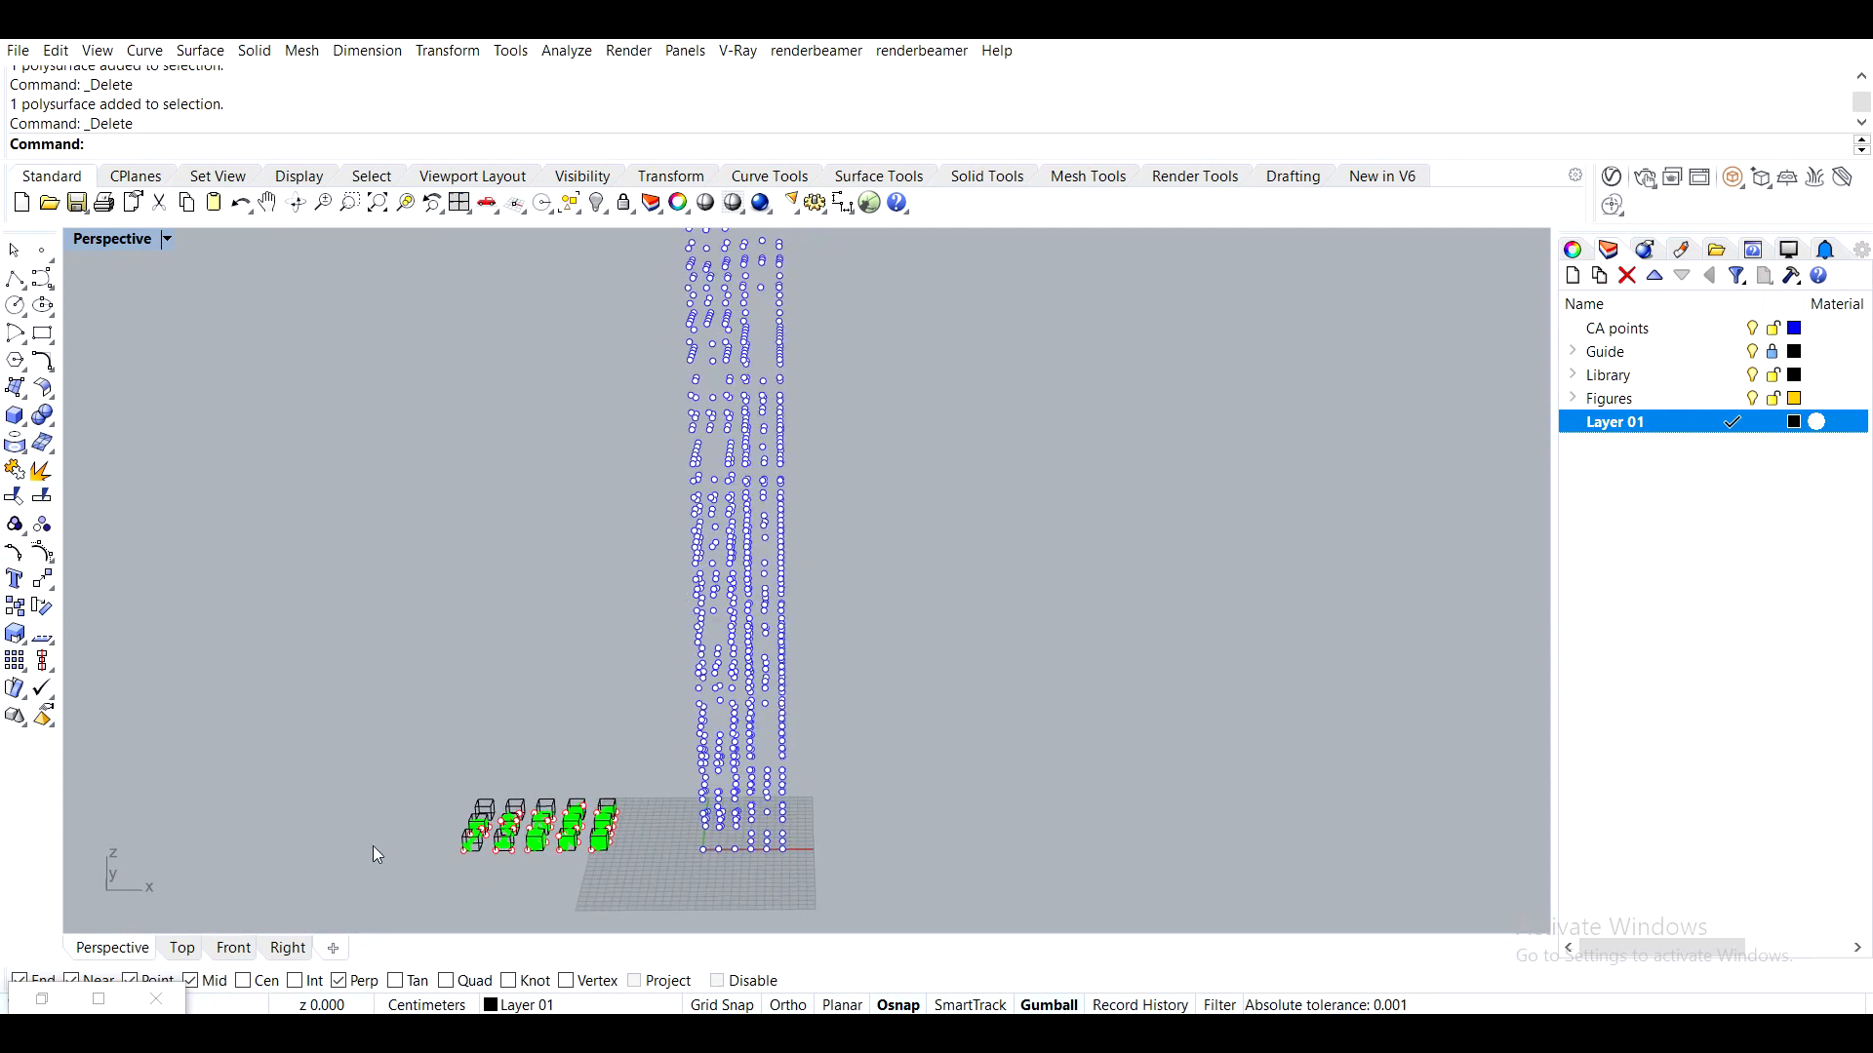
scroll(420, 844, up, 10)
scroll(534, 842, down, 8)
click(42, 1000)
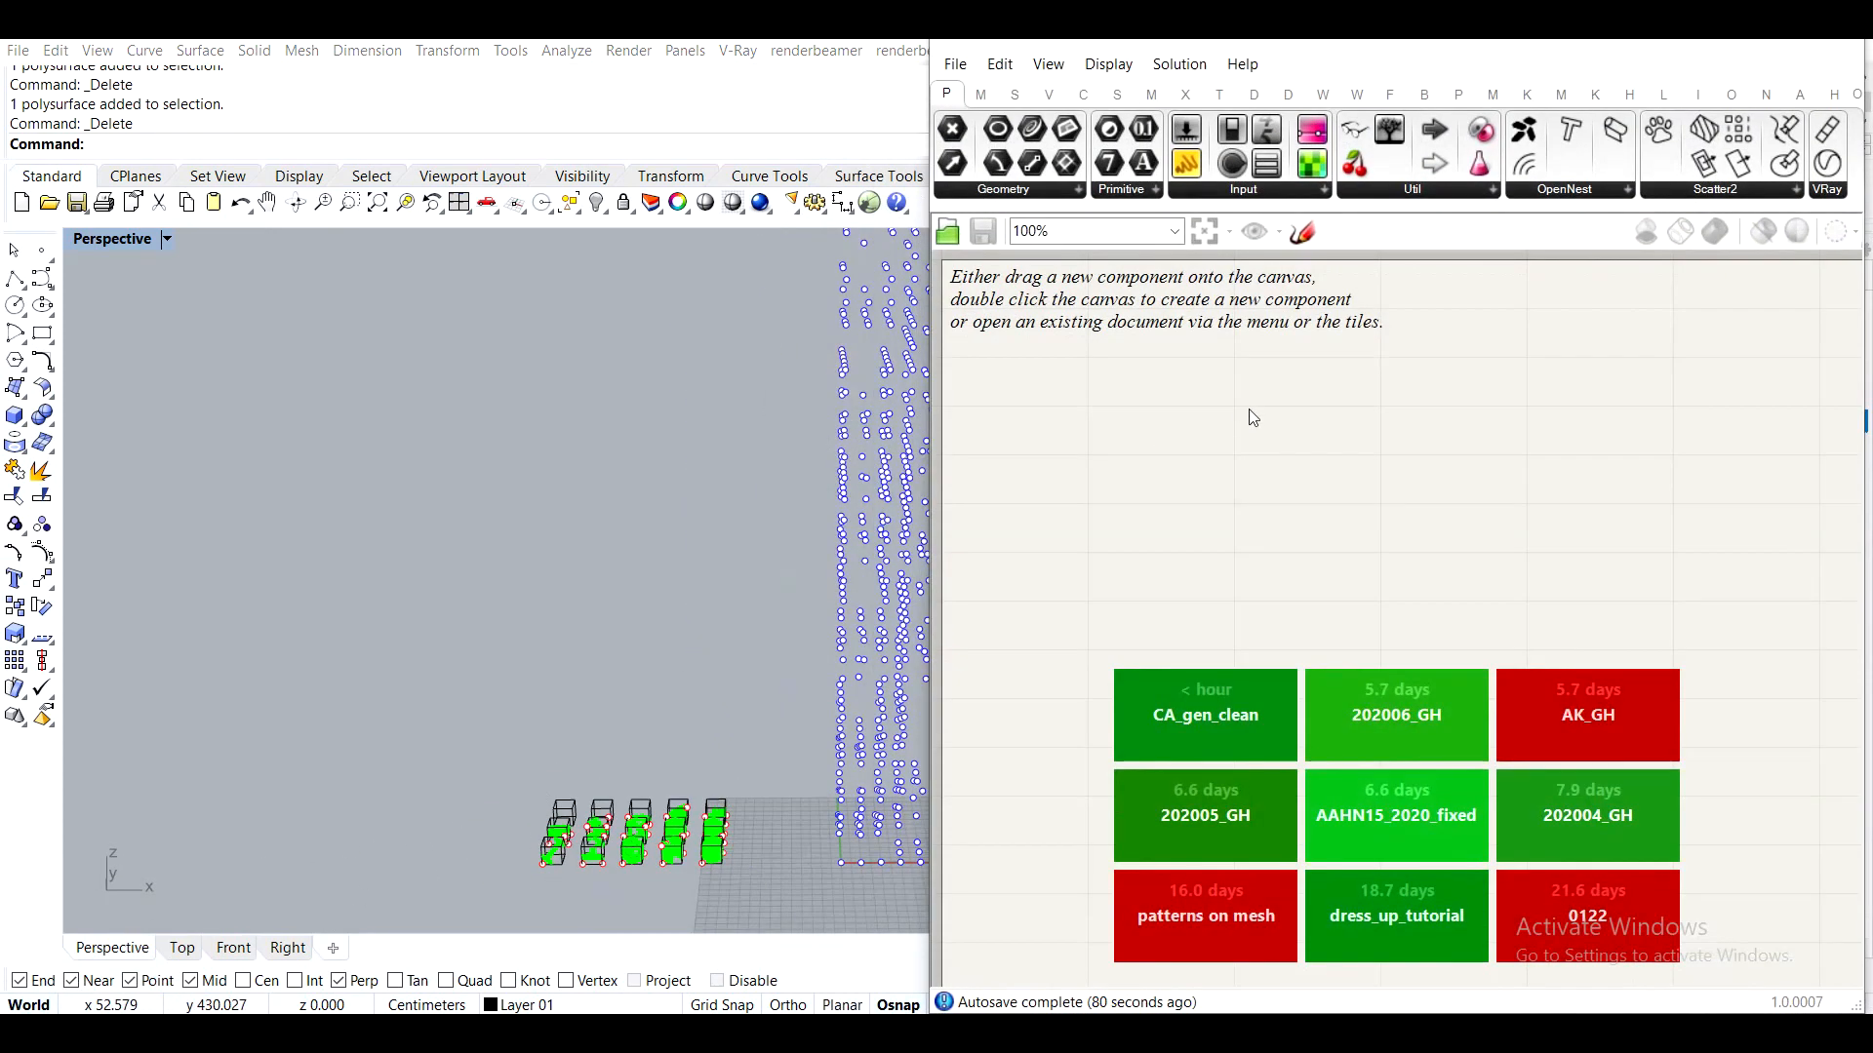
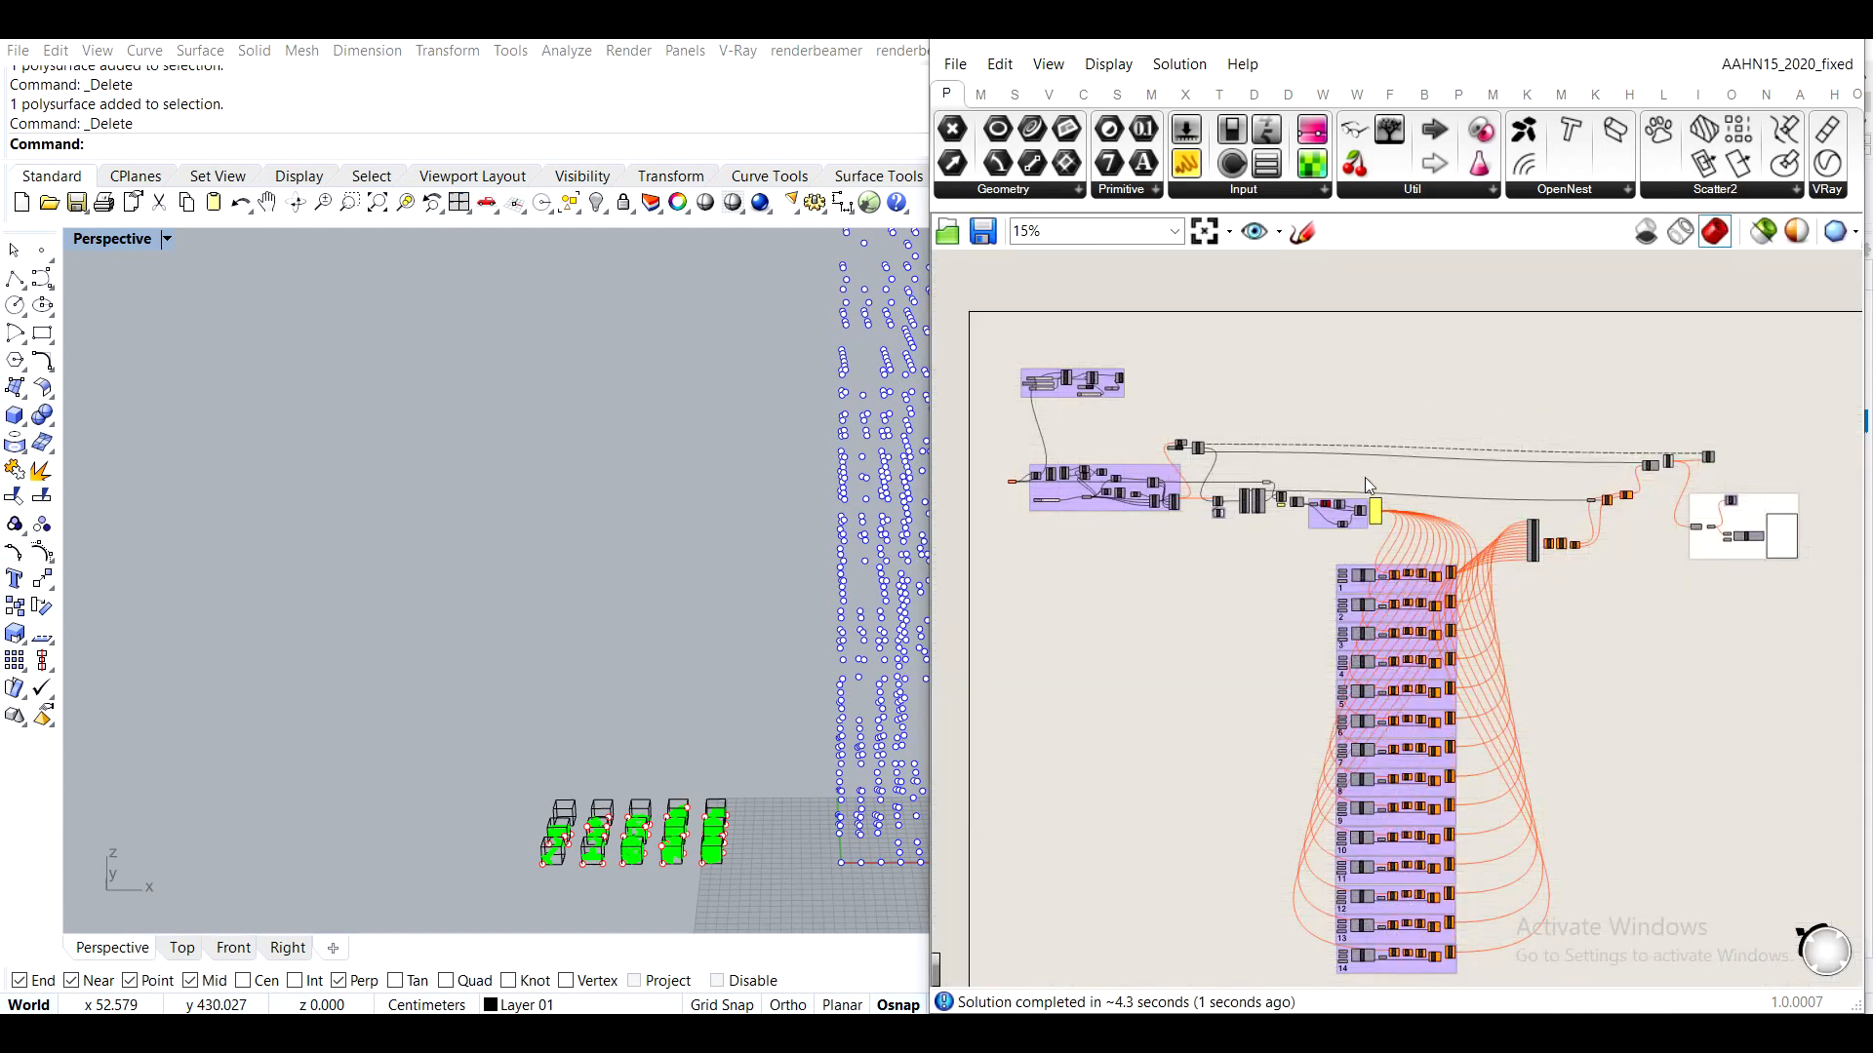
Enable the preview of the Geometry parameter in group 1 of the tile clusters
right_drag(709, 393, 598, 437)
right_drag(642, 655, 741, 664)
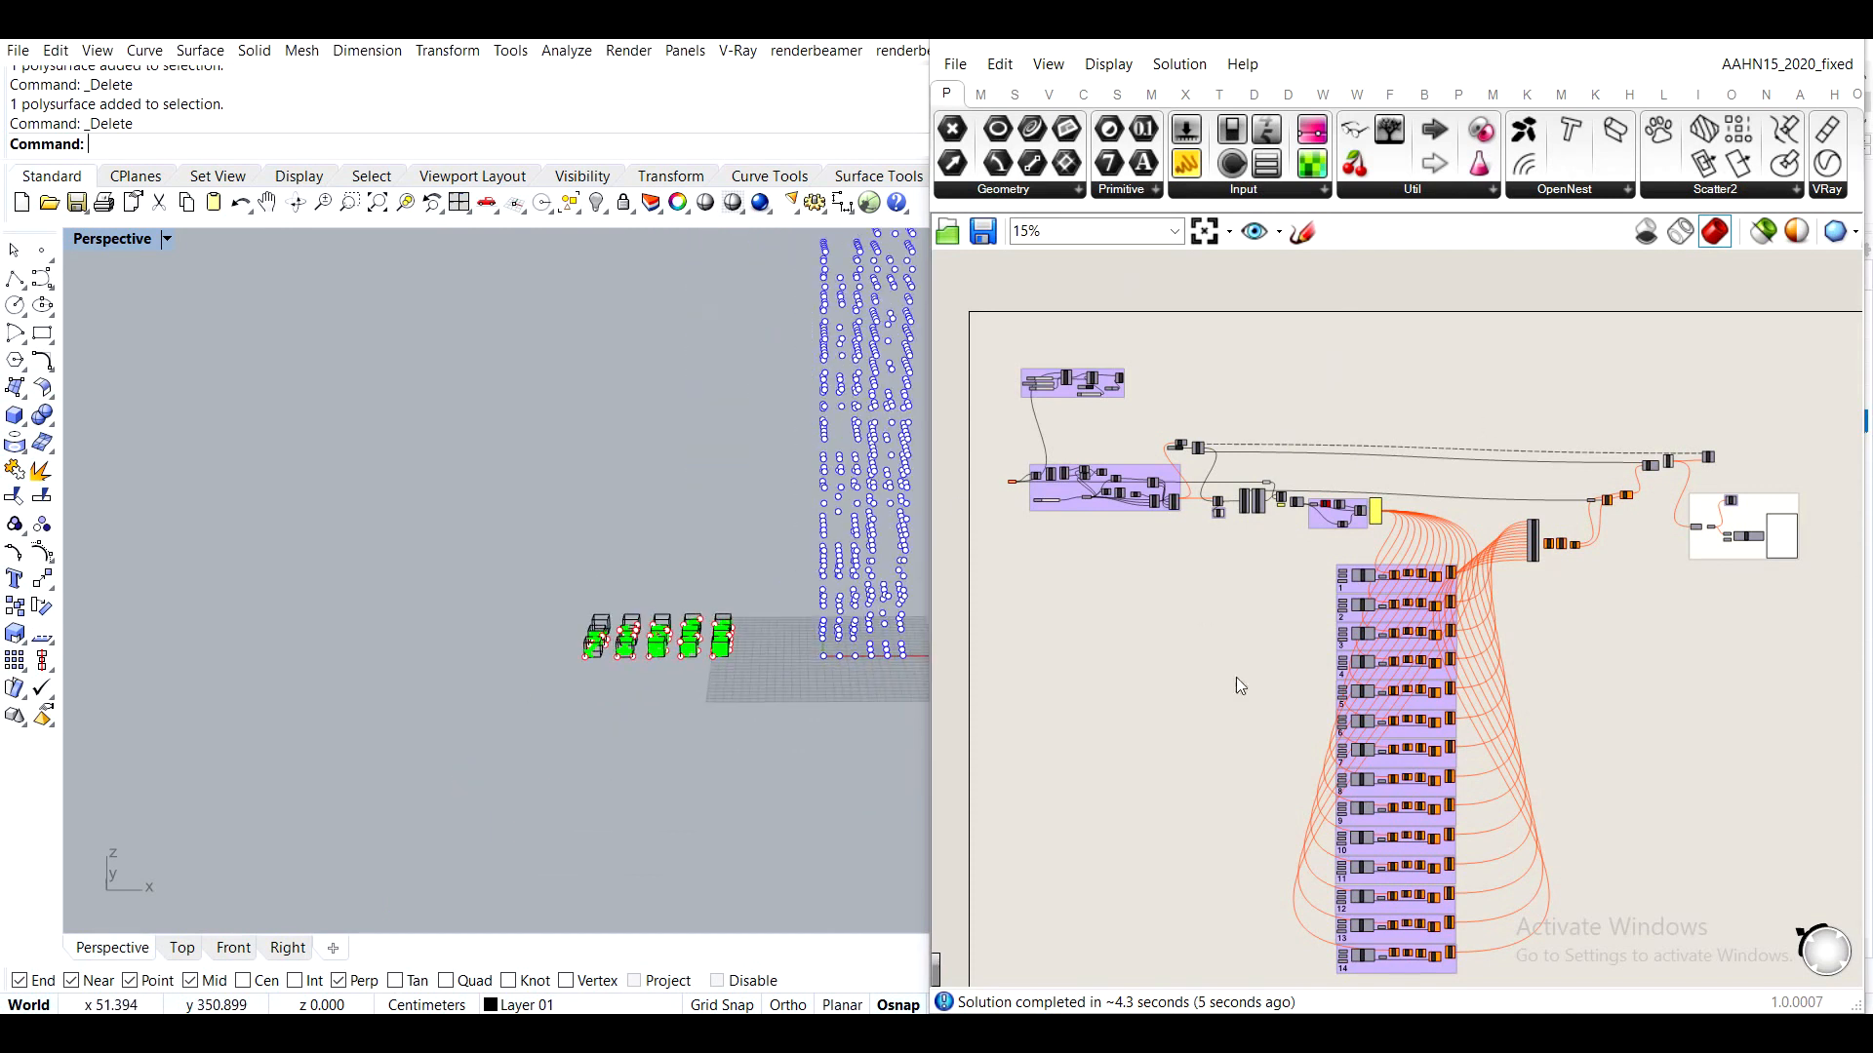
right_drag(560, 497, 674, 679)
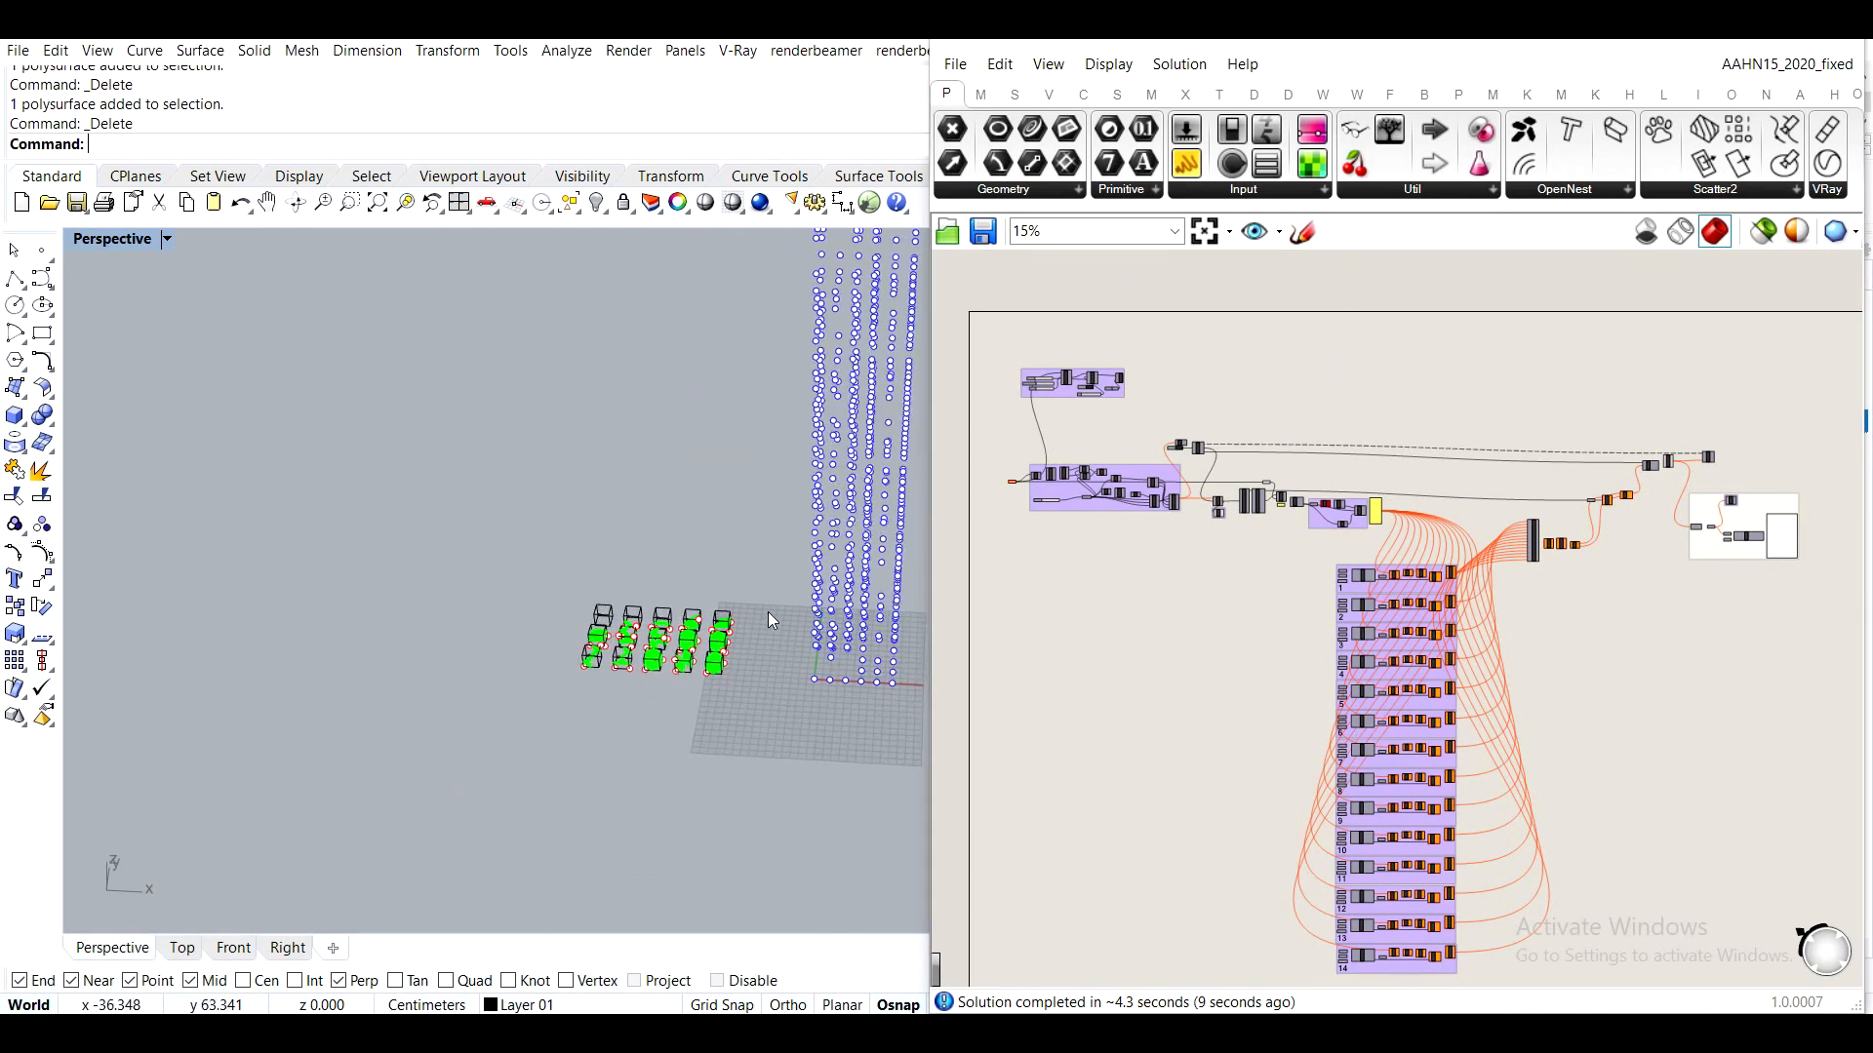
right_drag(675, 536, 663, 624)
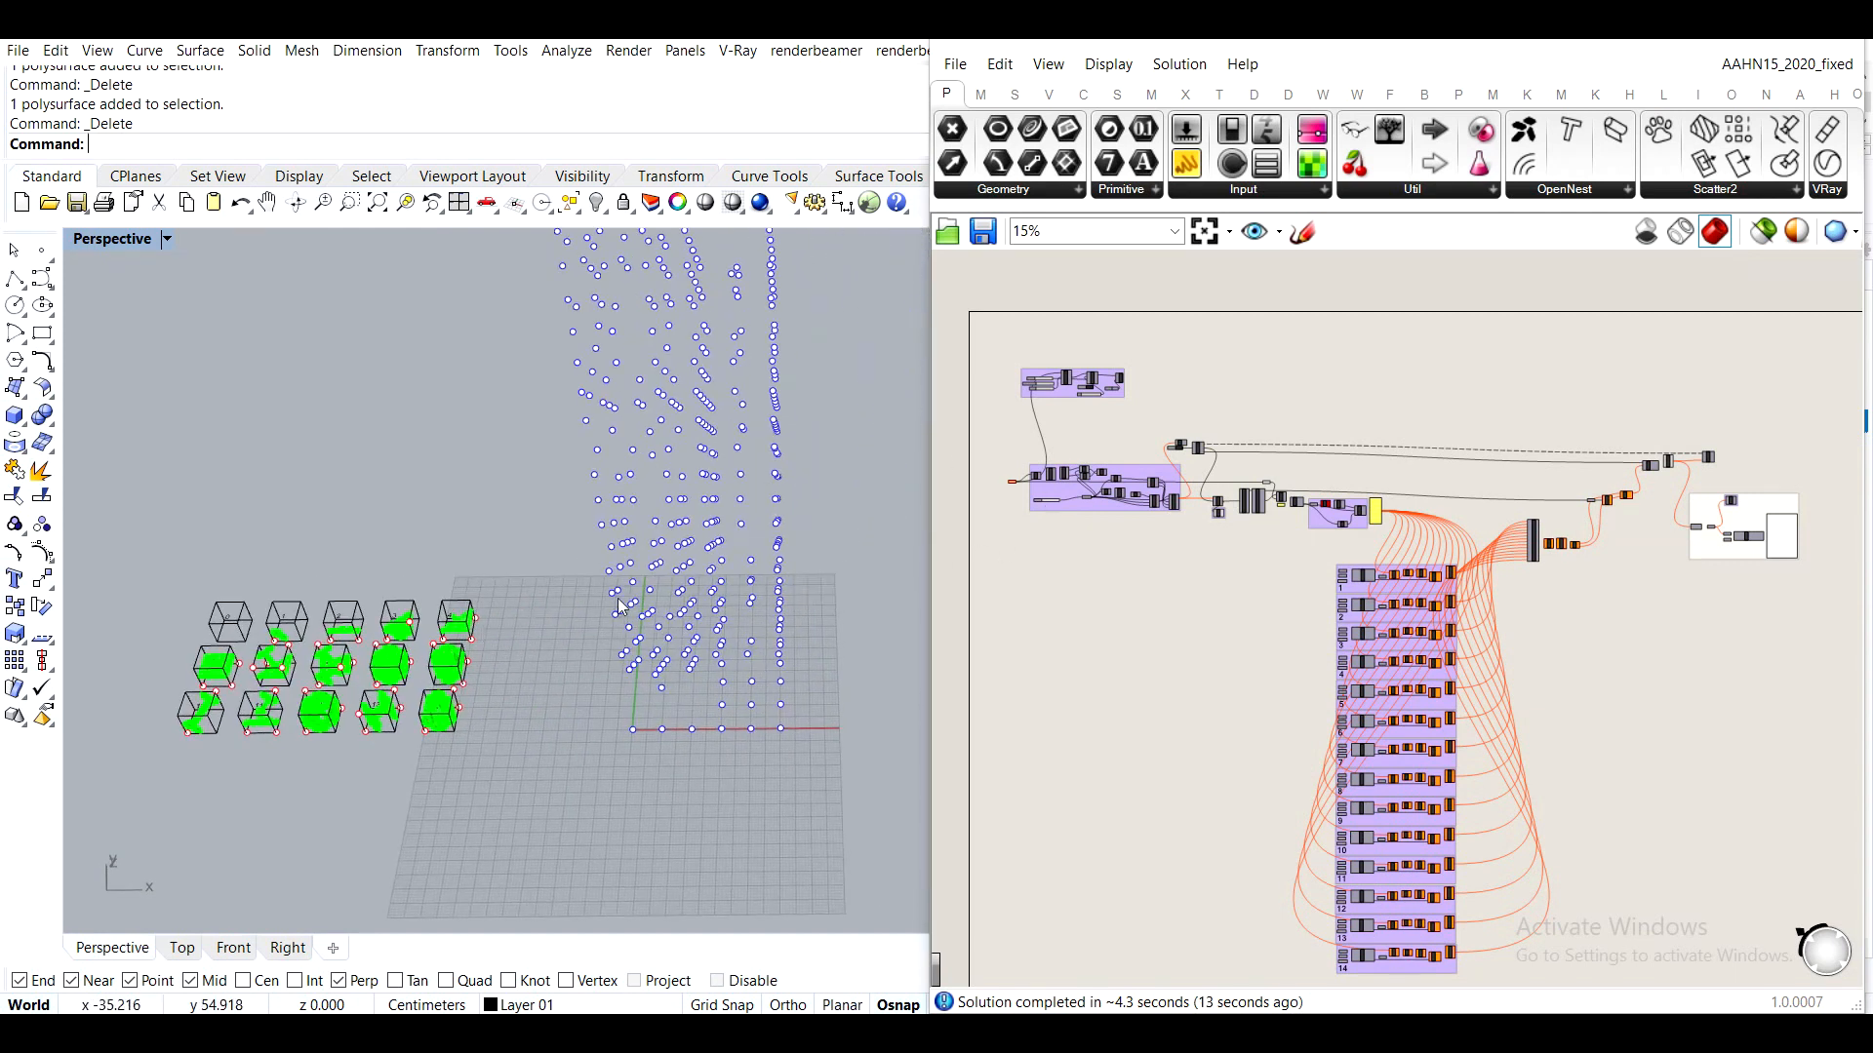
scroll(1369, 738, down, 2)
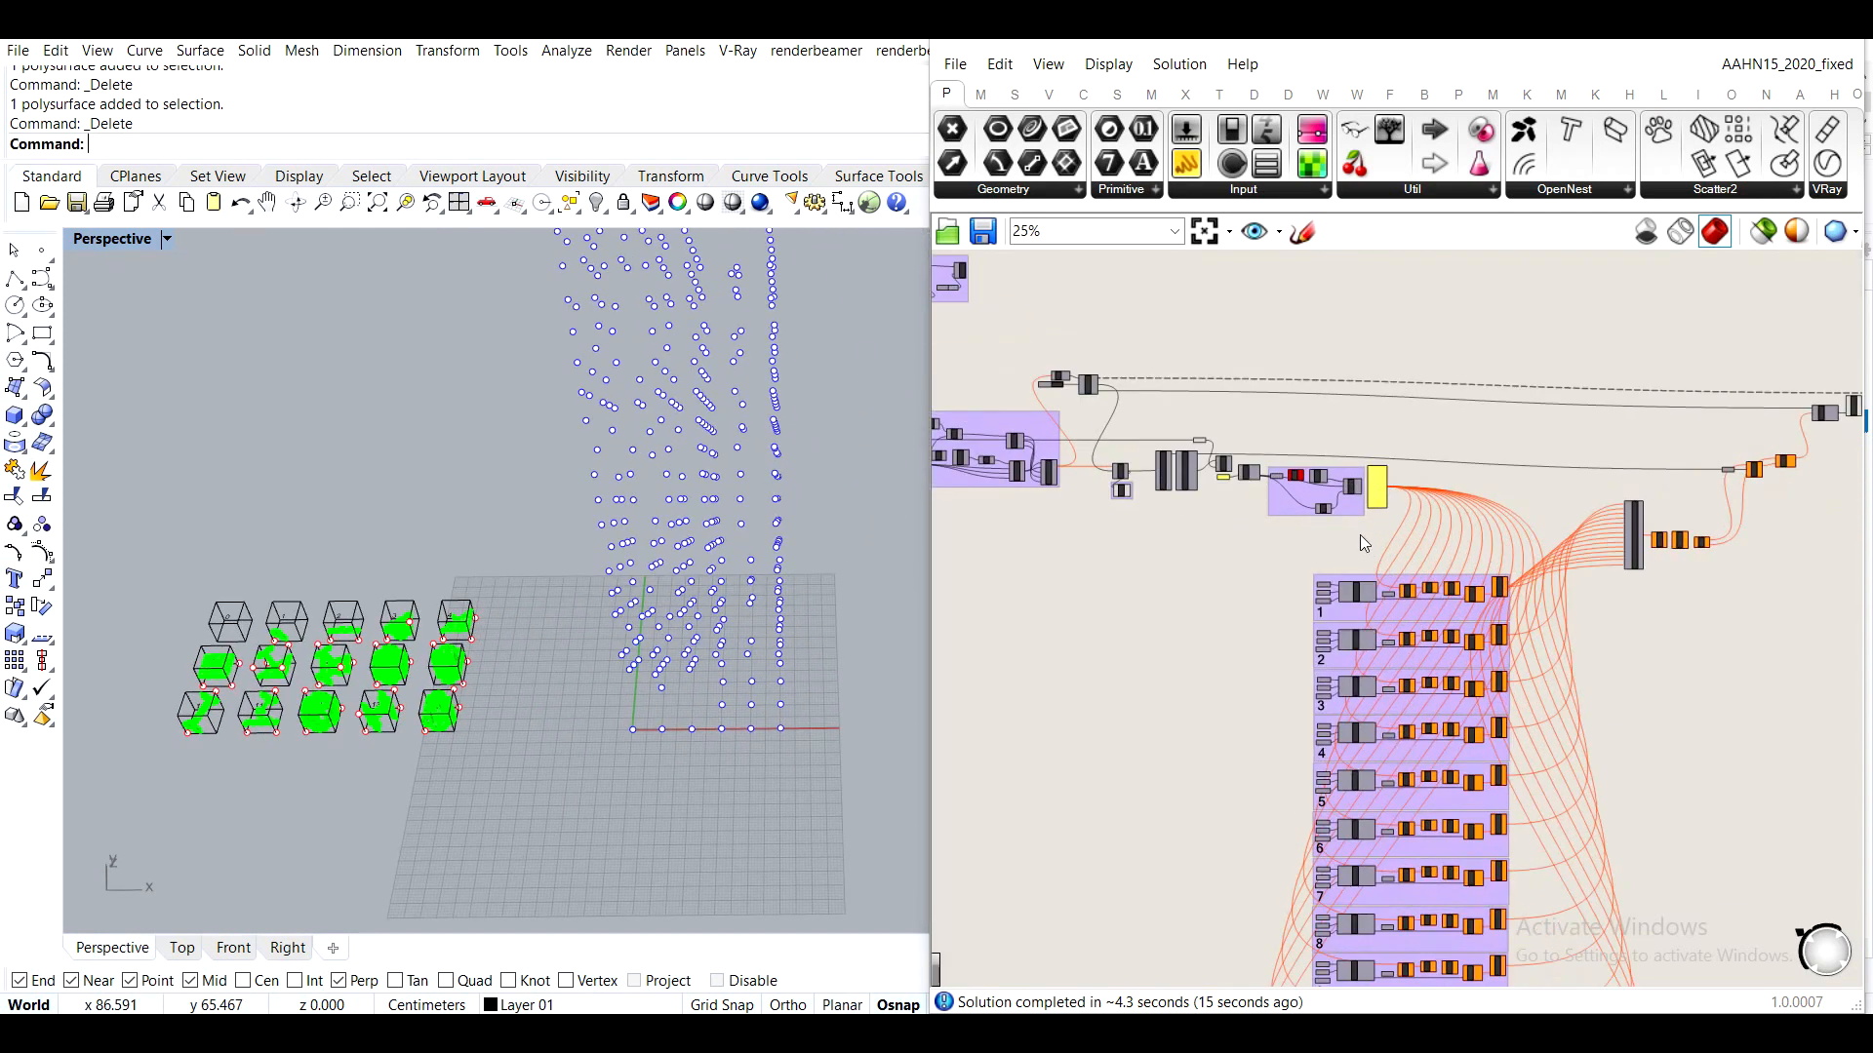
scroll(1220, 476, up, 10)
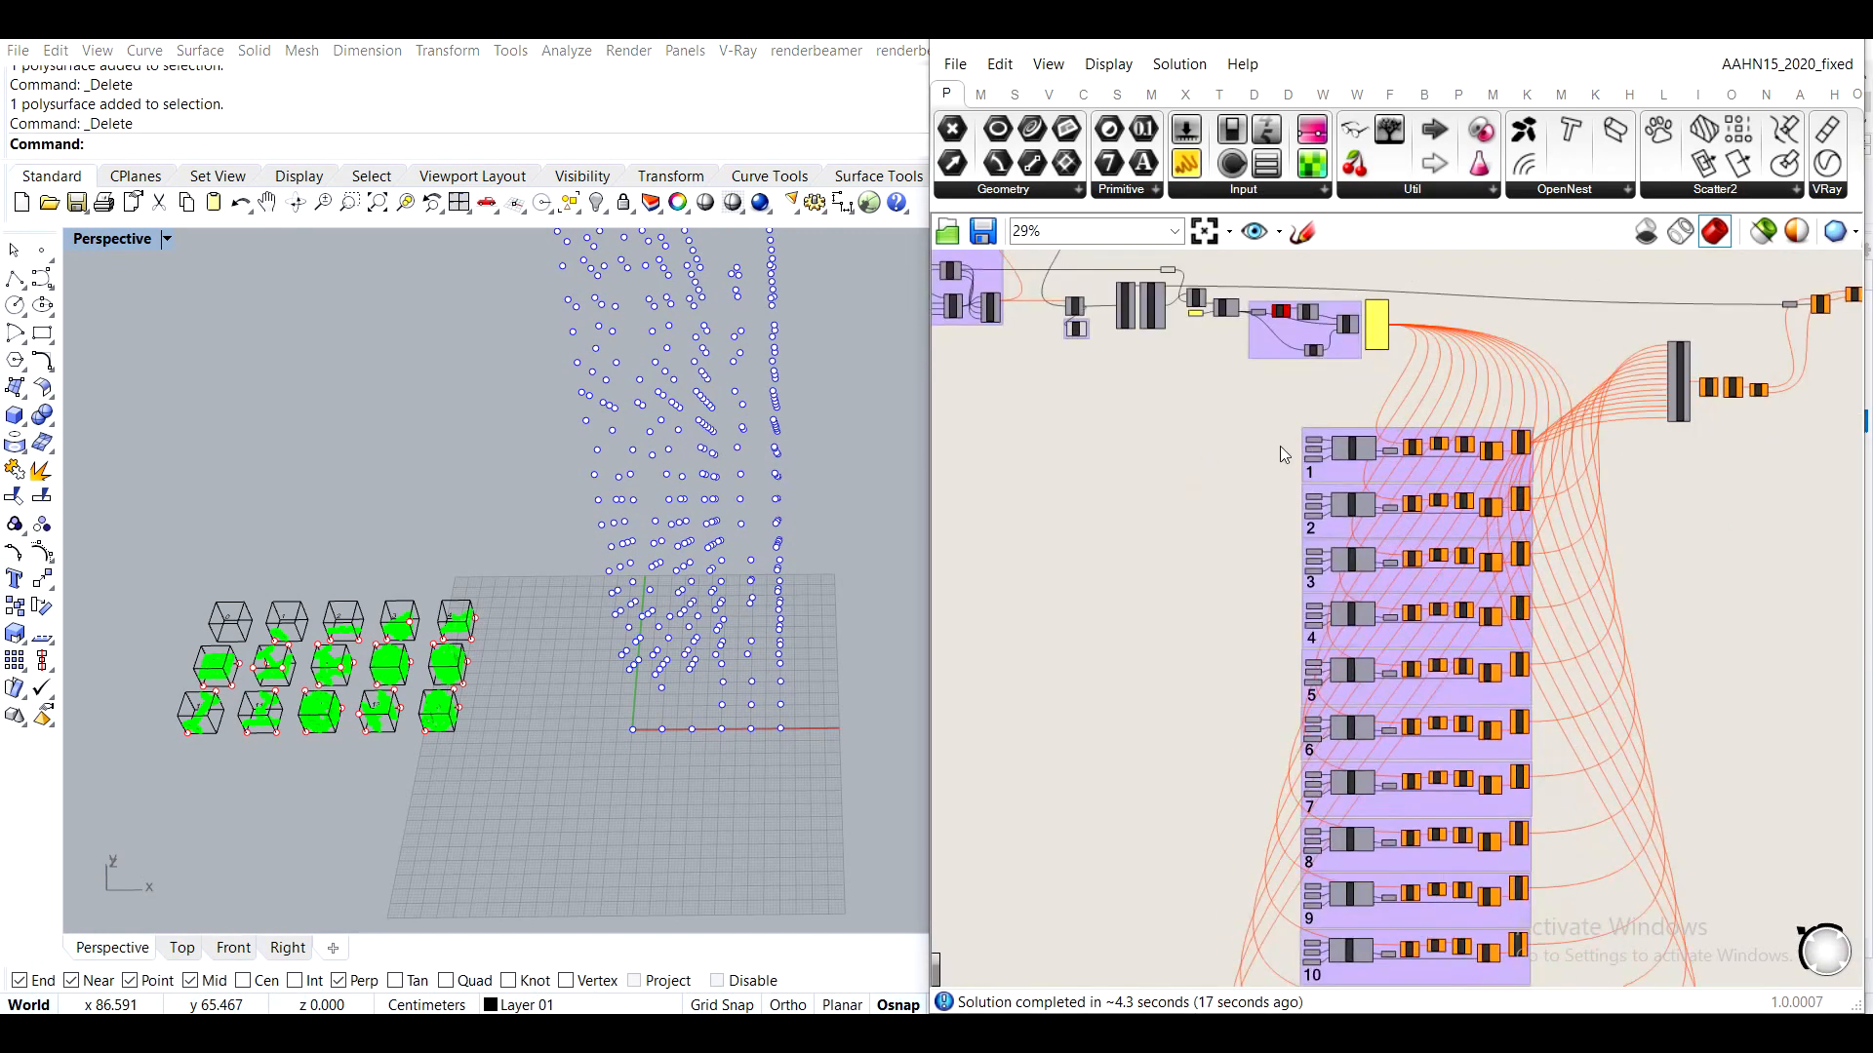
middle_click(1346, 459)
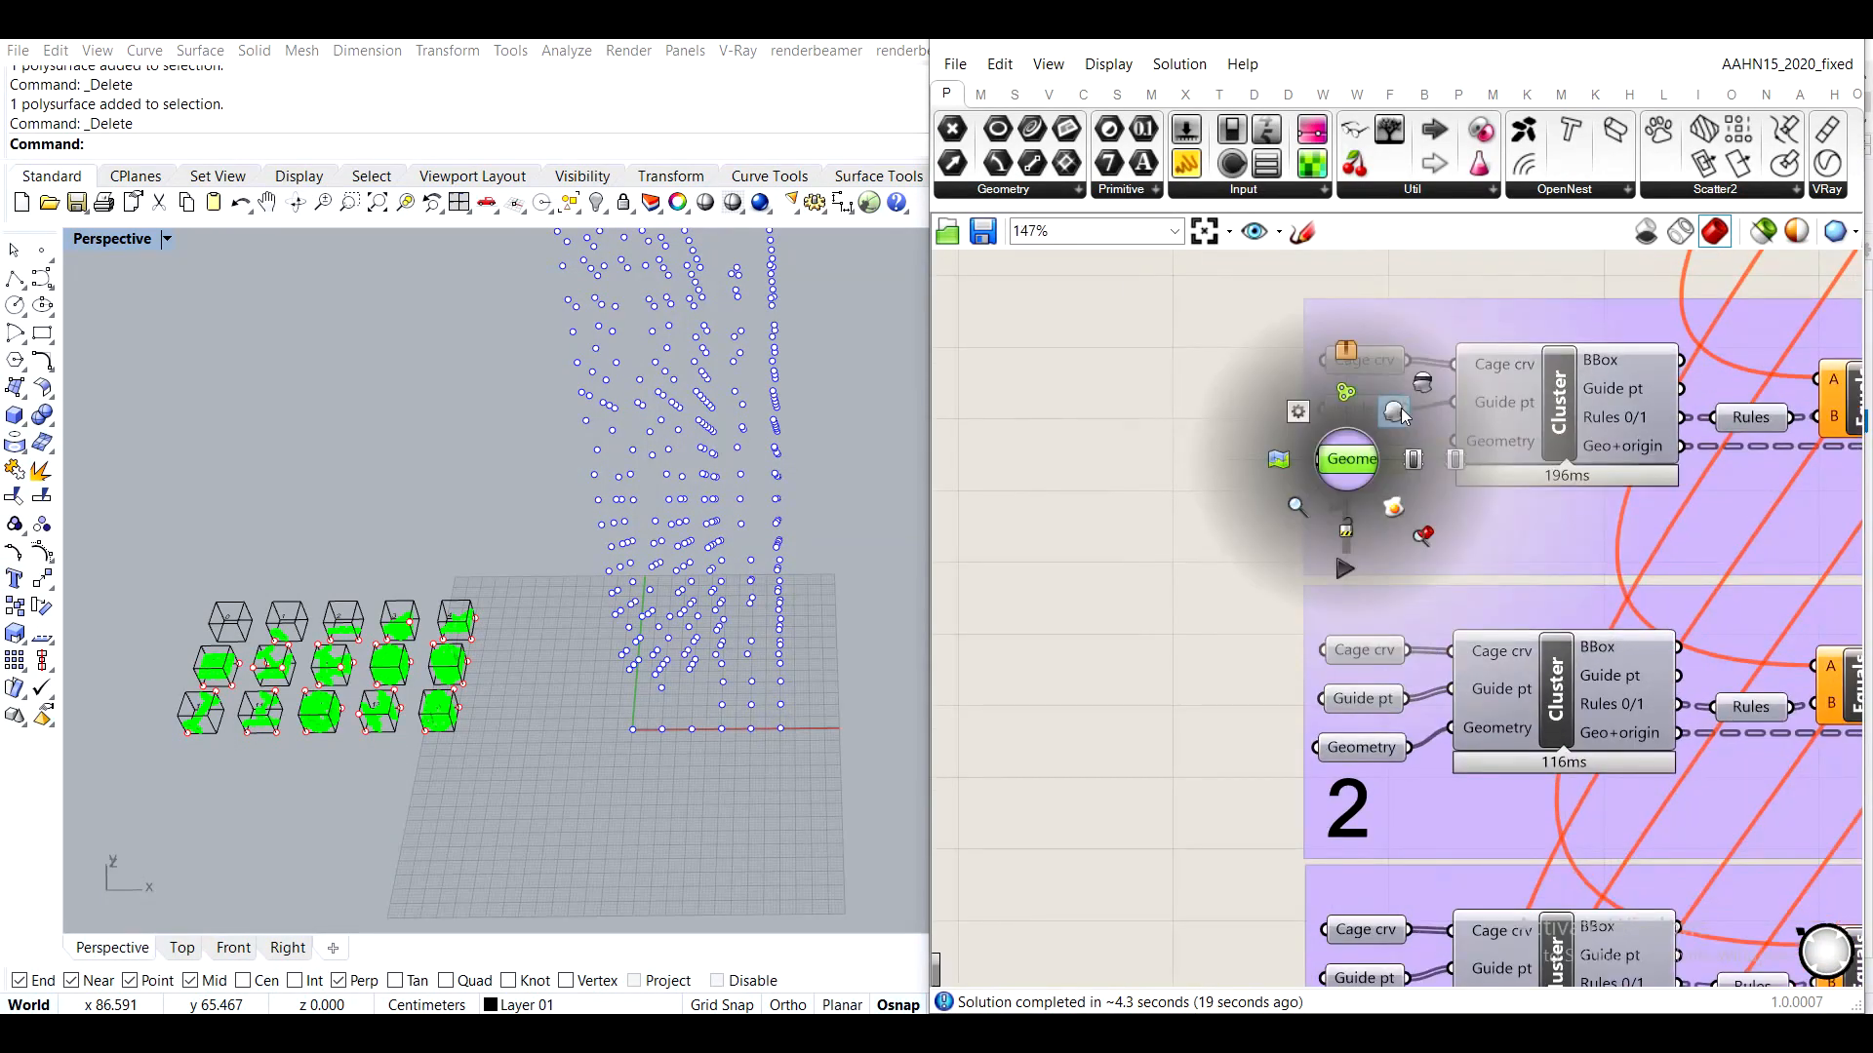
scroll(252, 690, up, 5)
shift+right_drag(252, 690, 339, 523)
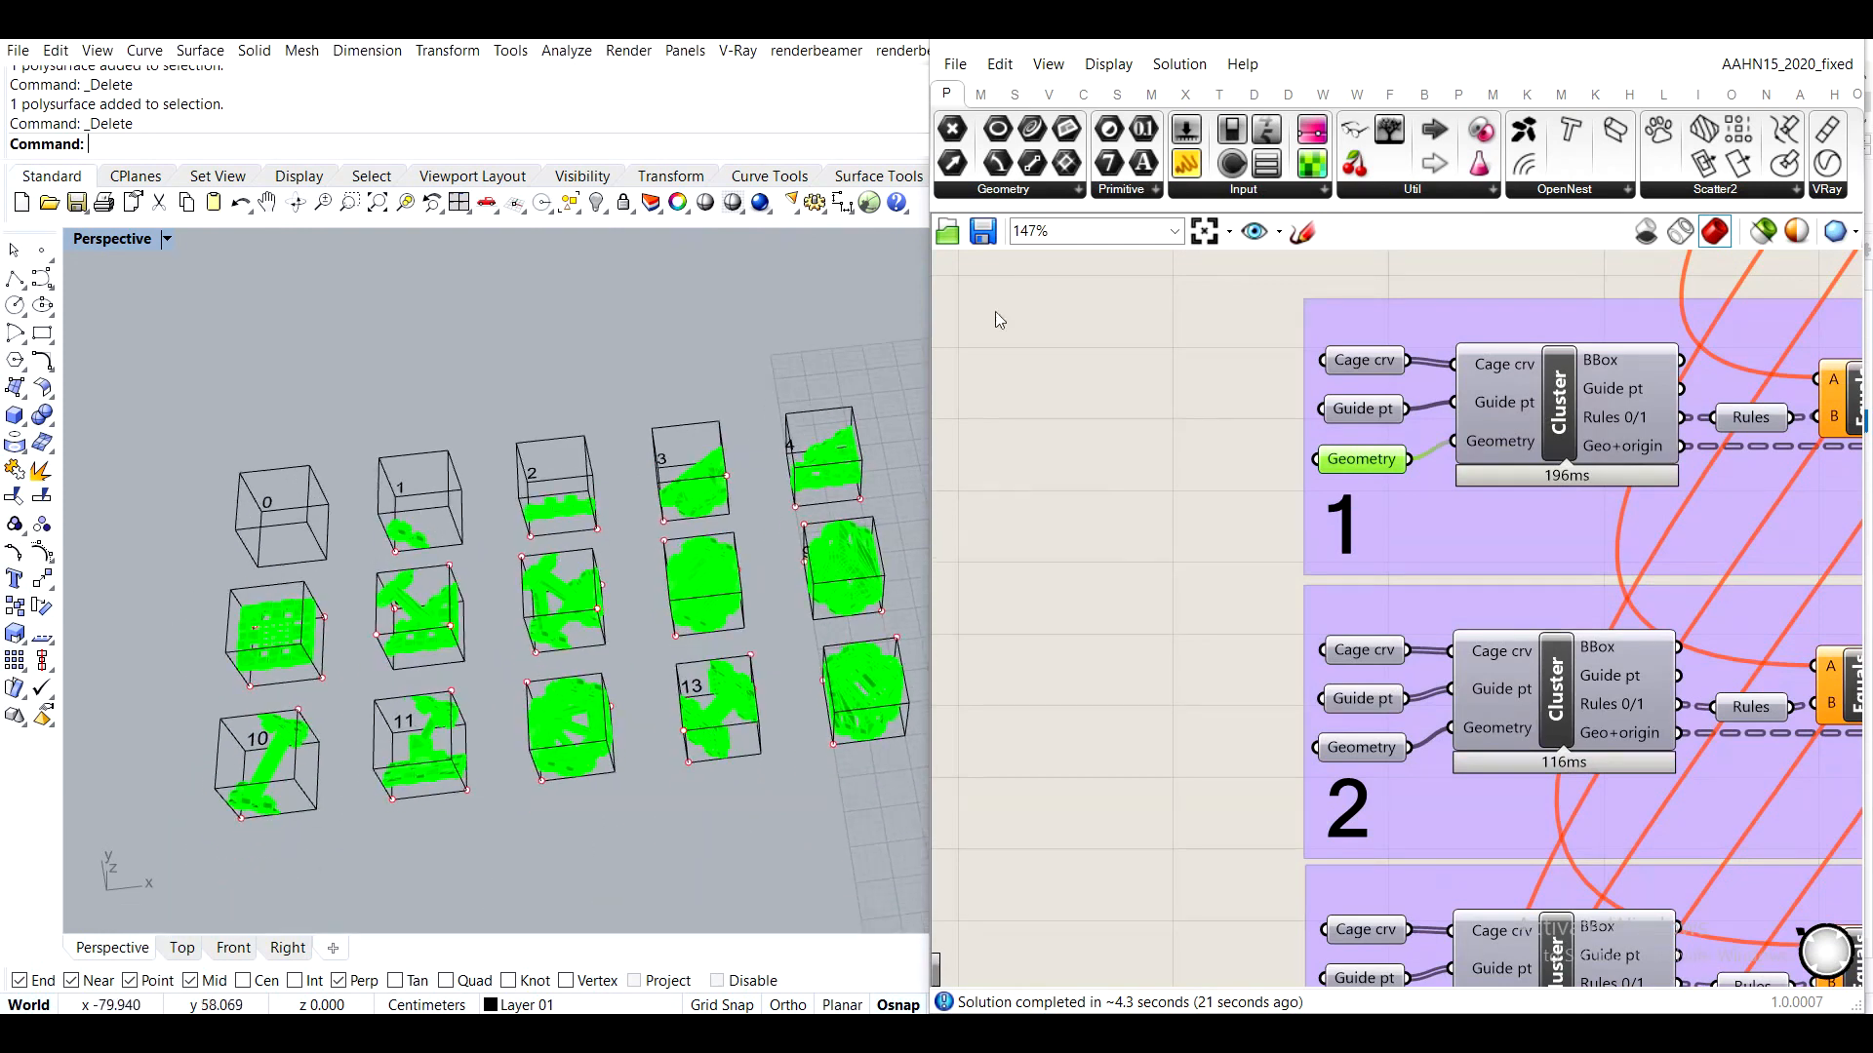
Switch to Rhino and hide the Library layer so only the Grasshopper preview remains in the tile cages
click(1719, 41)
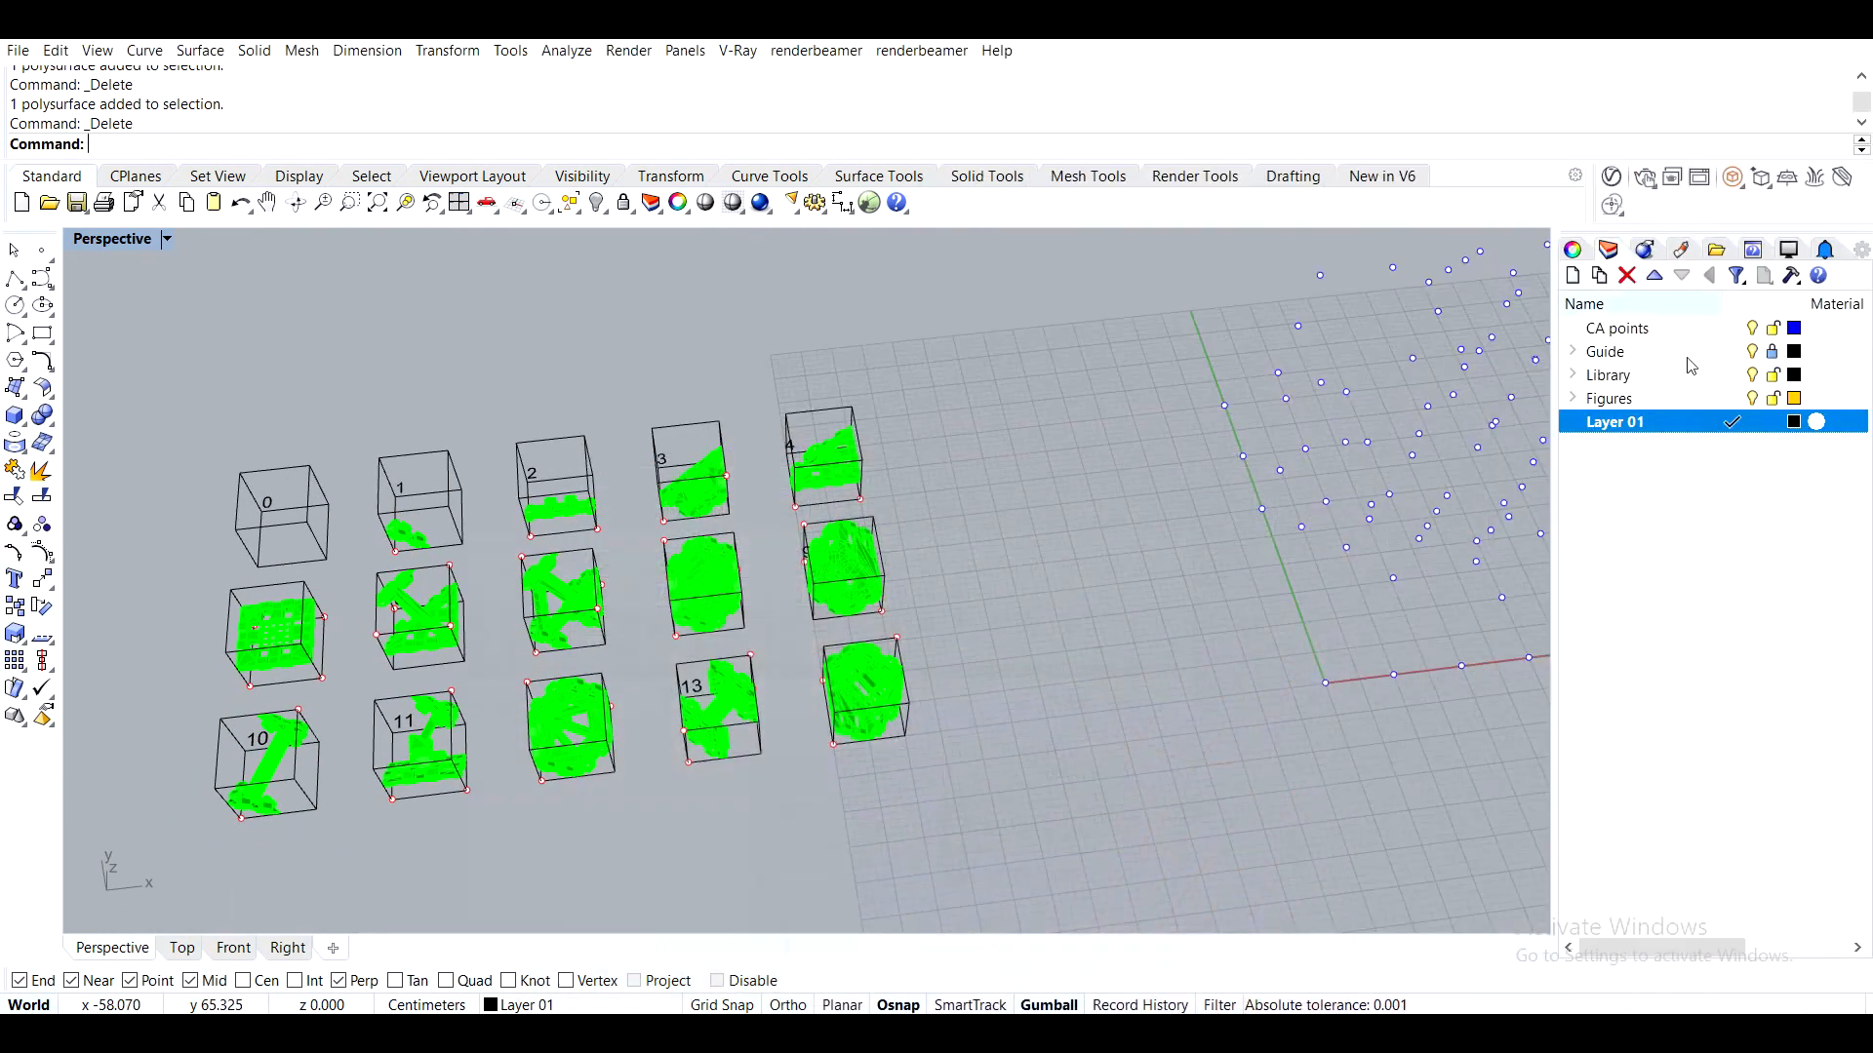
click(1752, 376)
right_drag(985, 538, 990, 515)
scroll(423, 521, up, 6)
scroll(651, 573, down, 6)
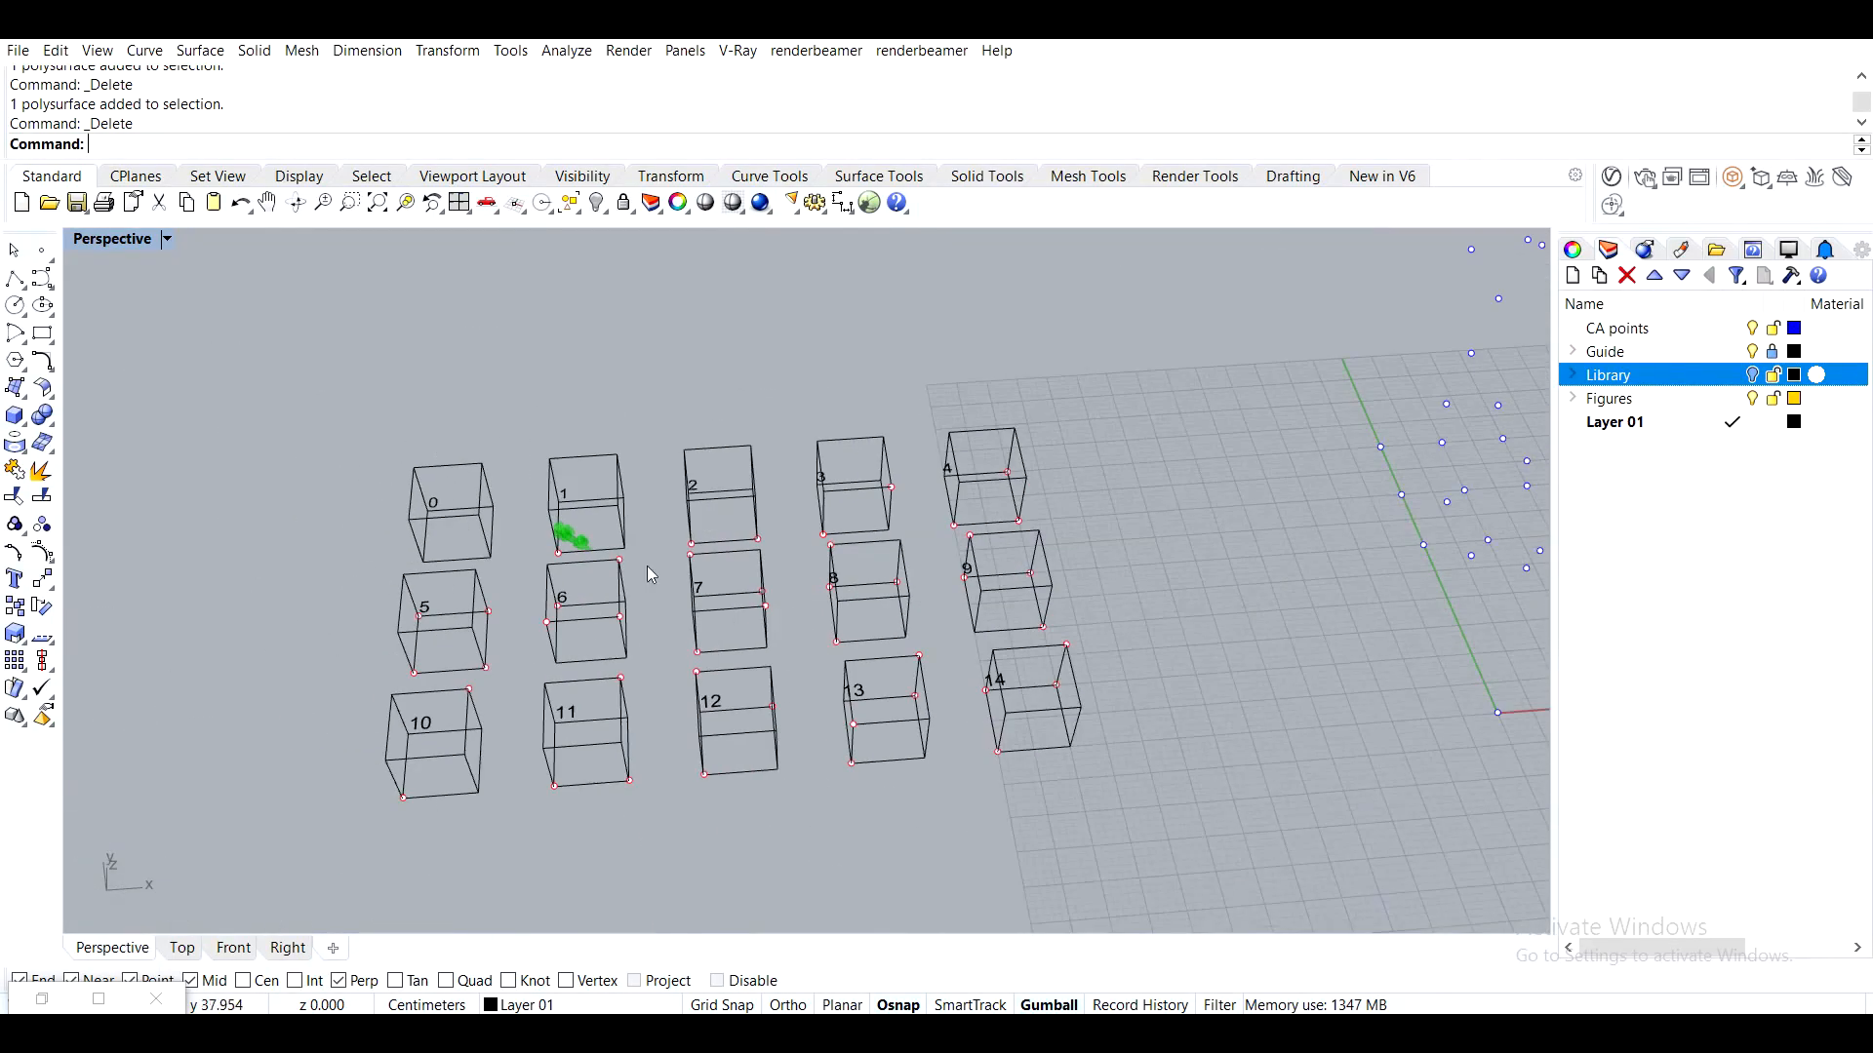
right_drag(652, 573, 820, 610)
Return to Grasshopper and enable the preview of the Geometry parameters in groups 2 and 3
click(41, 1000)
shift+right_drag(754, 670, 637, 641)
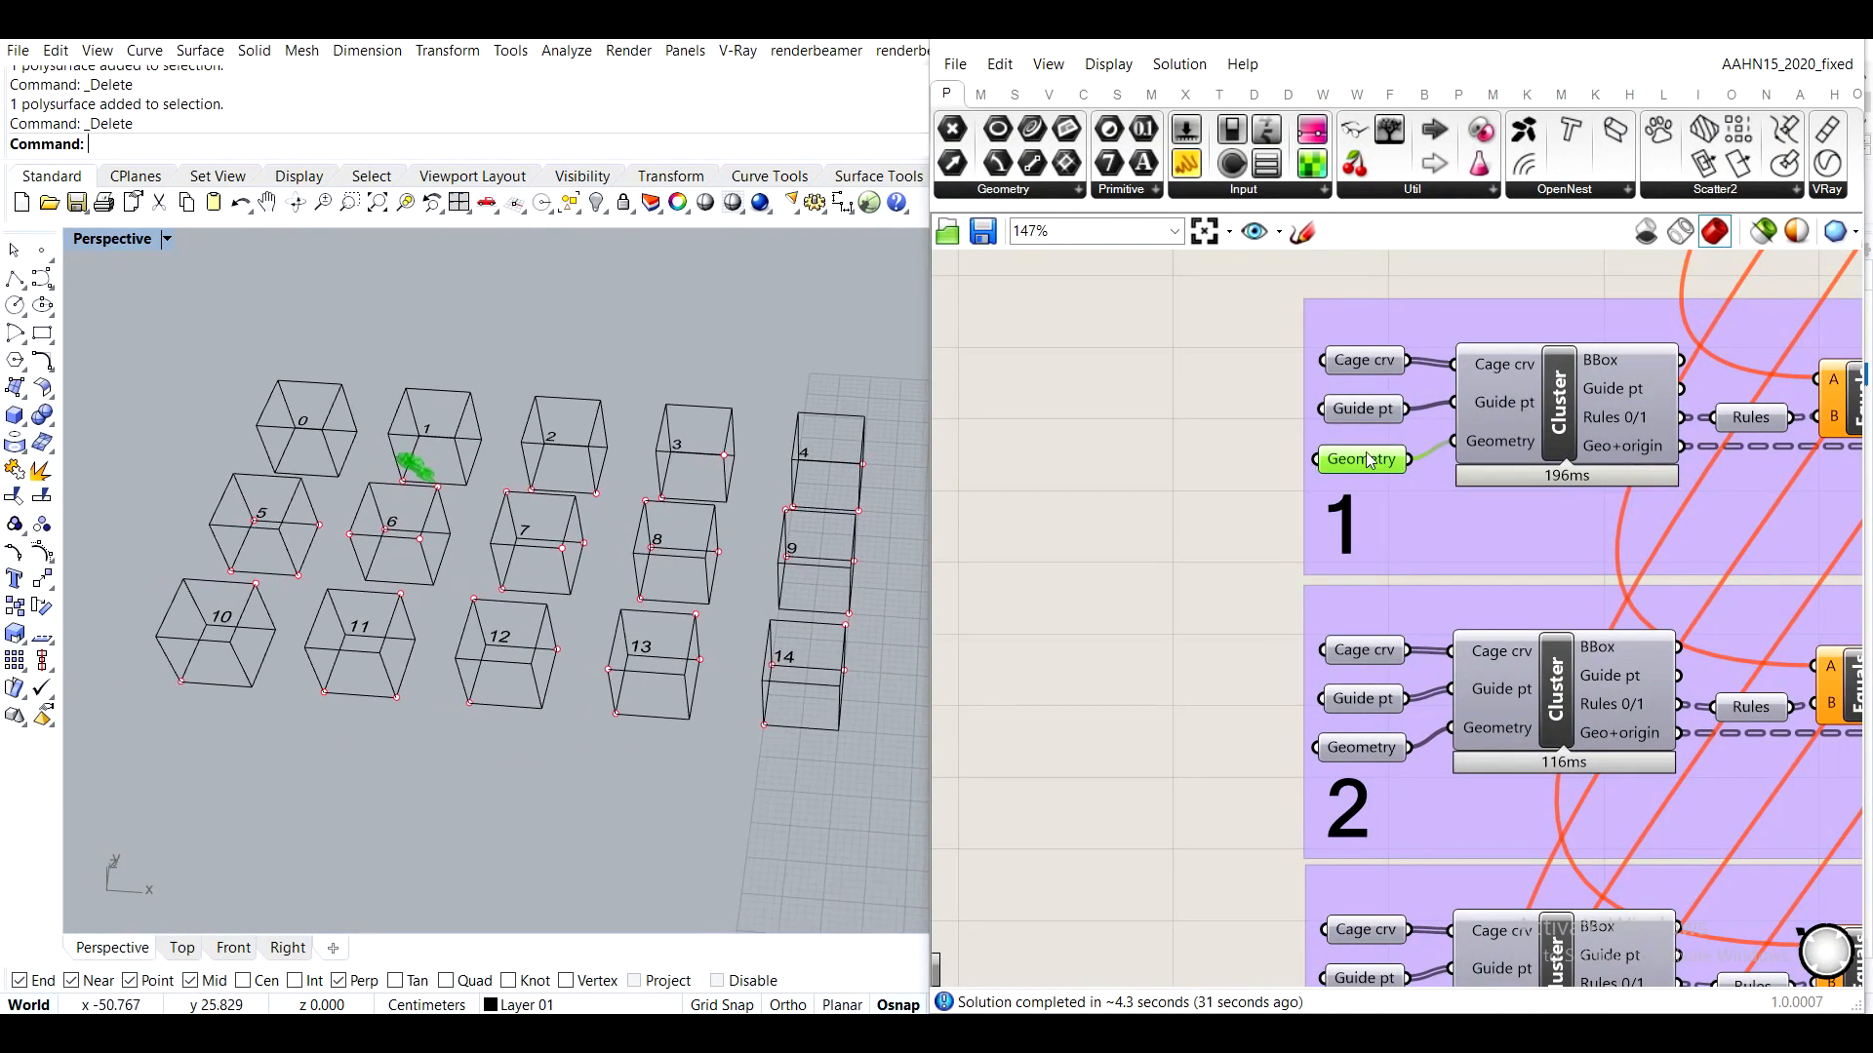
click(1356, 747)
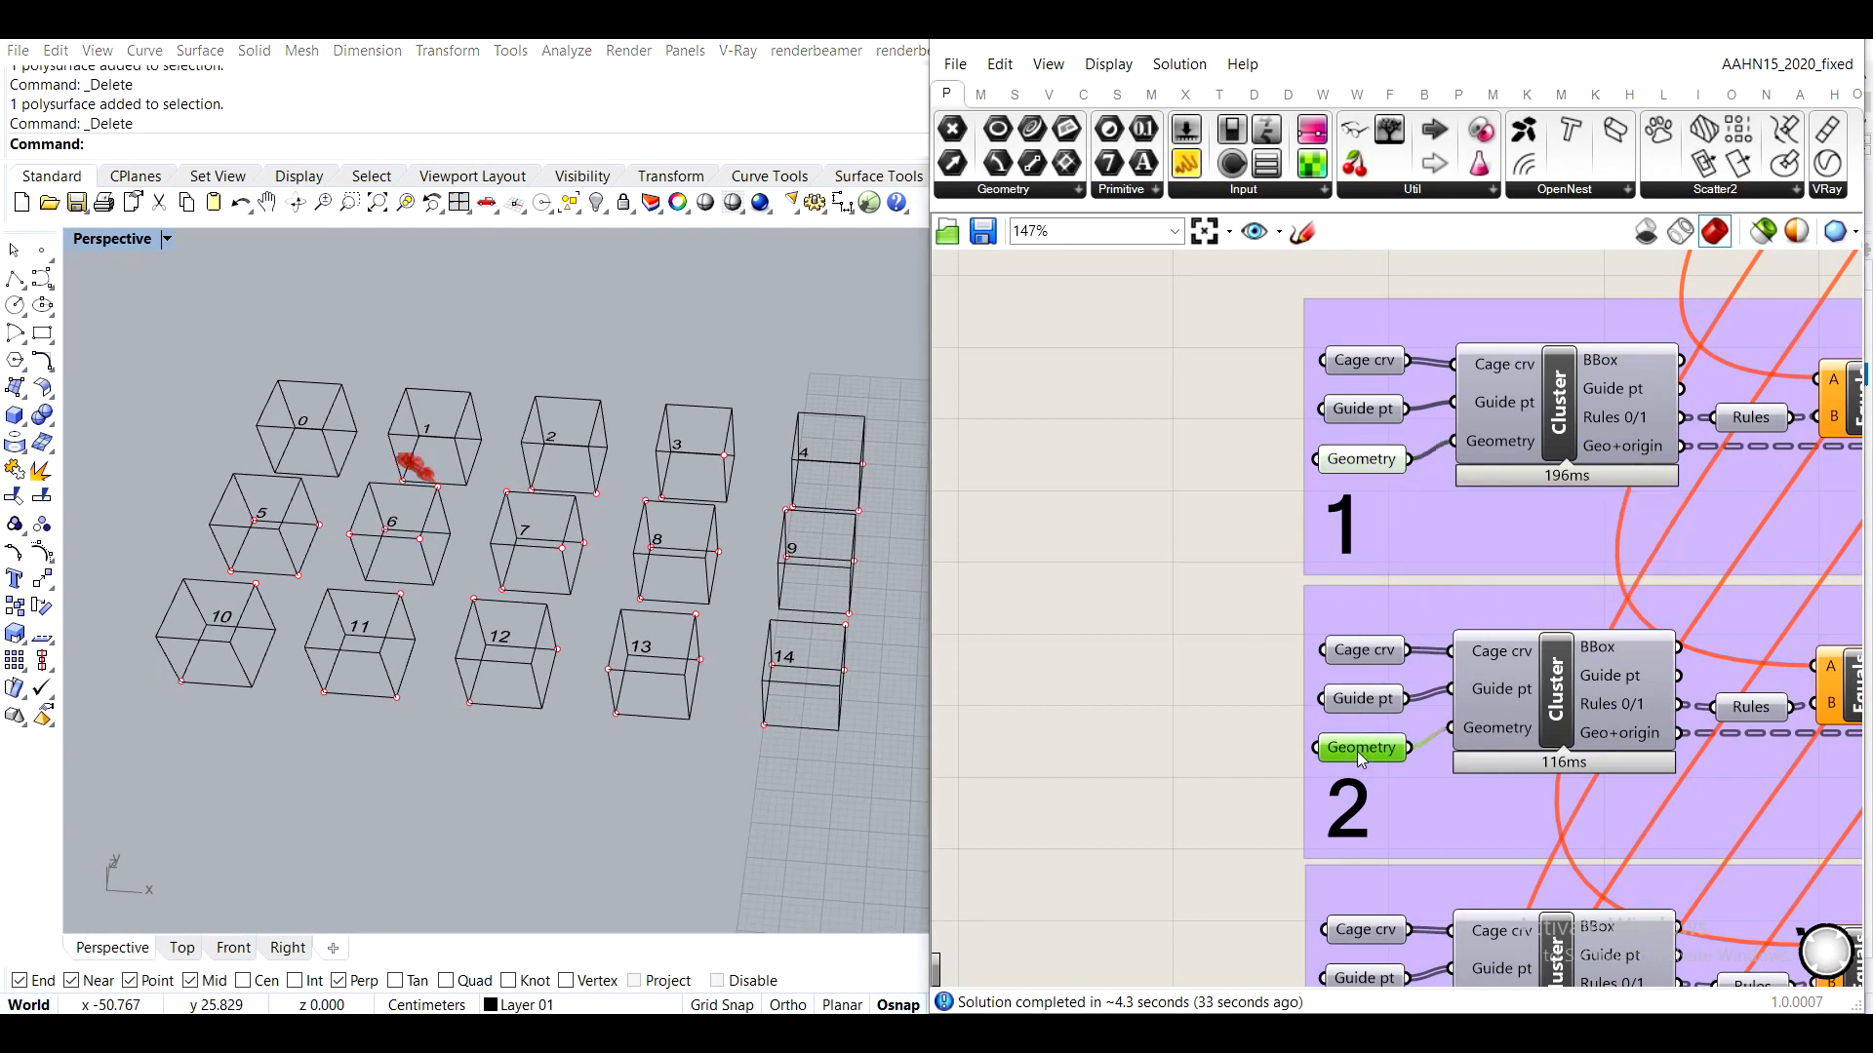
middle_click(1356, 751)
click(1412, 700)
click(1161, 713)
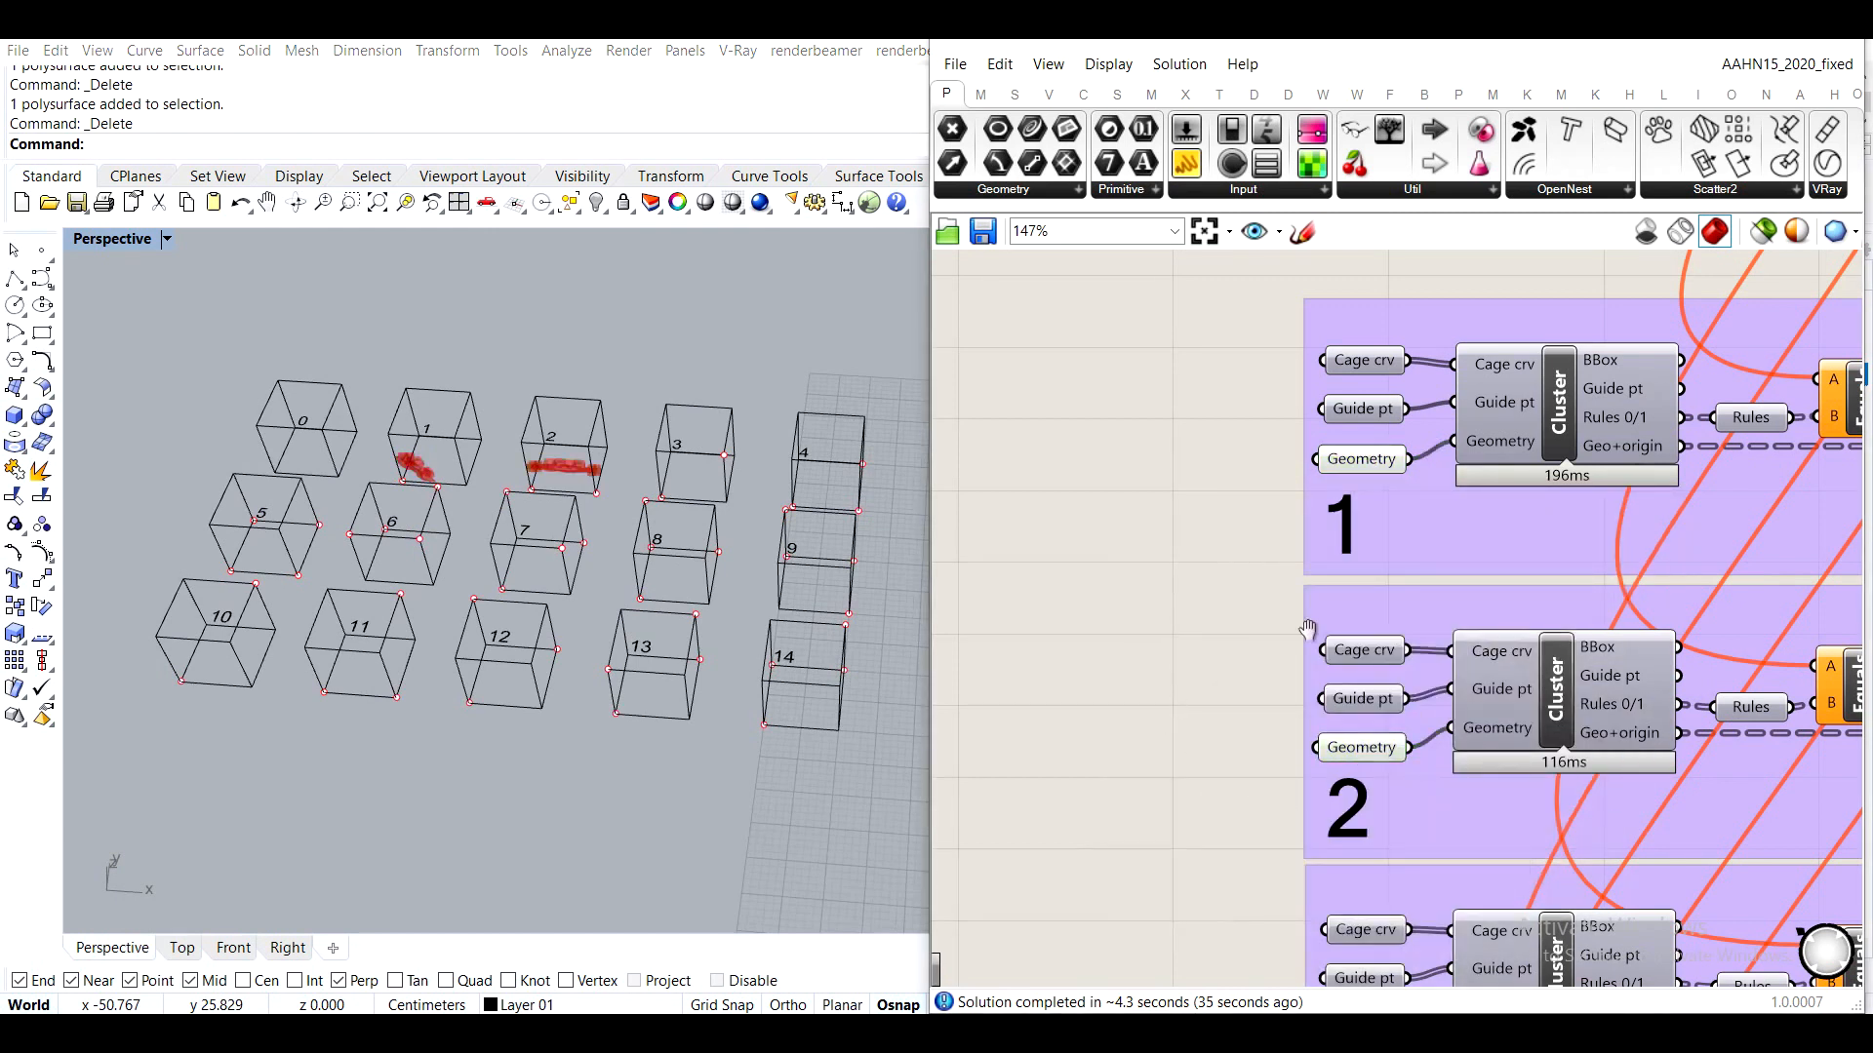
right_drag(1306, 624, 1258, 278)
middle_click(1327, 700)
click(1370, 644)
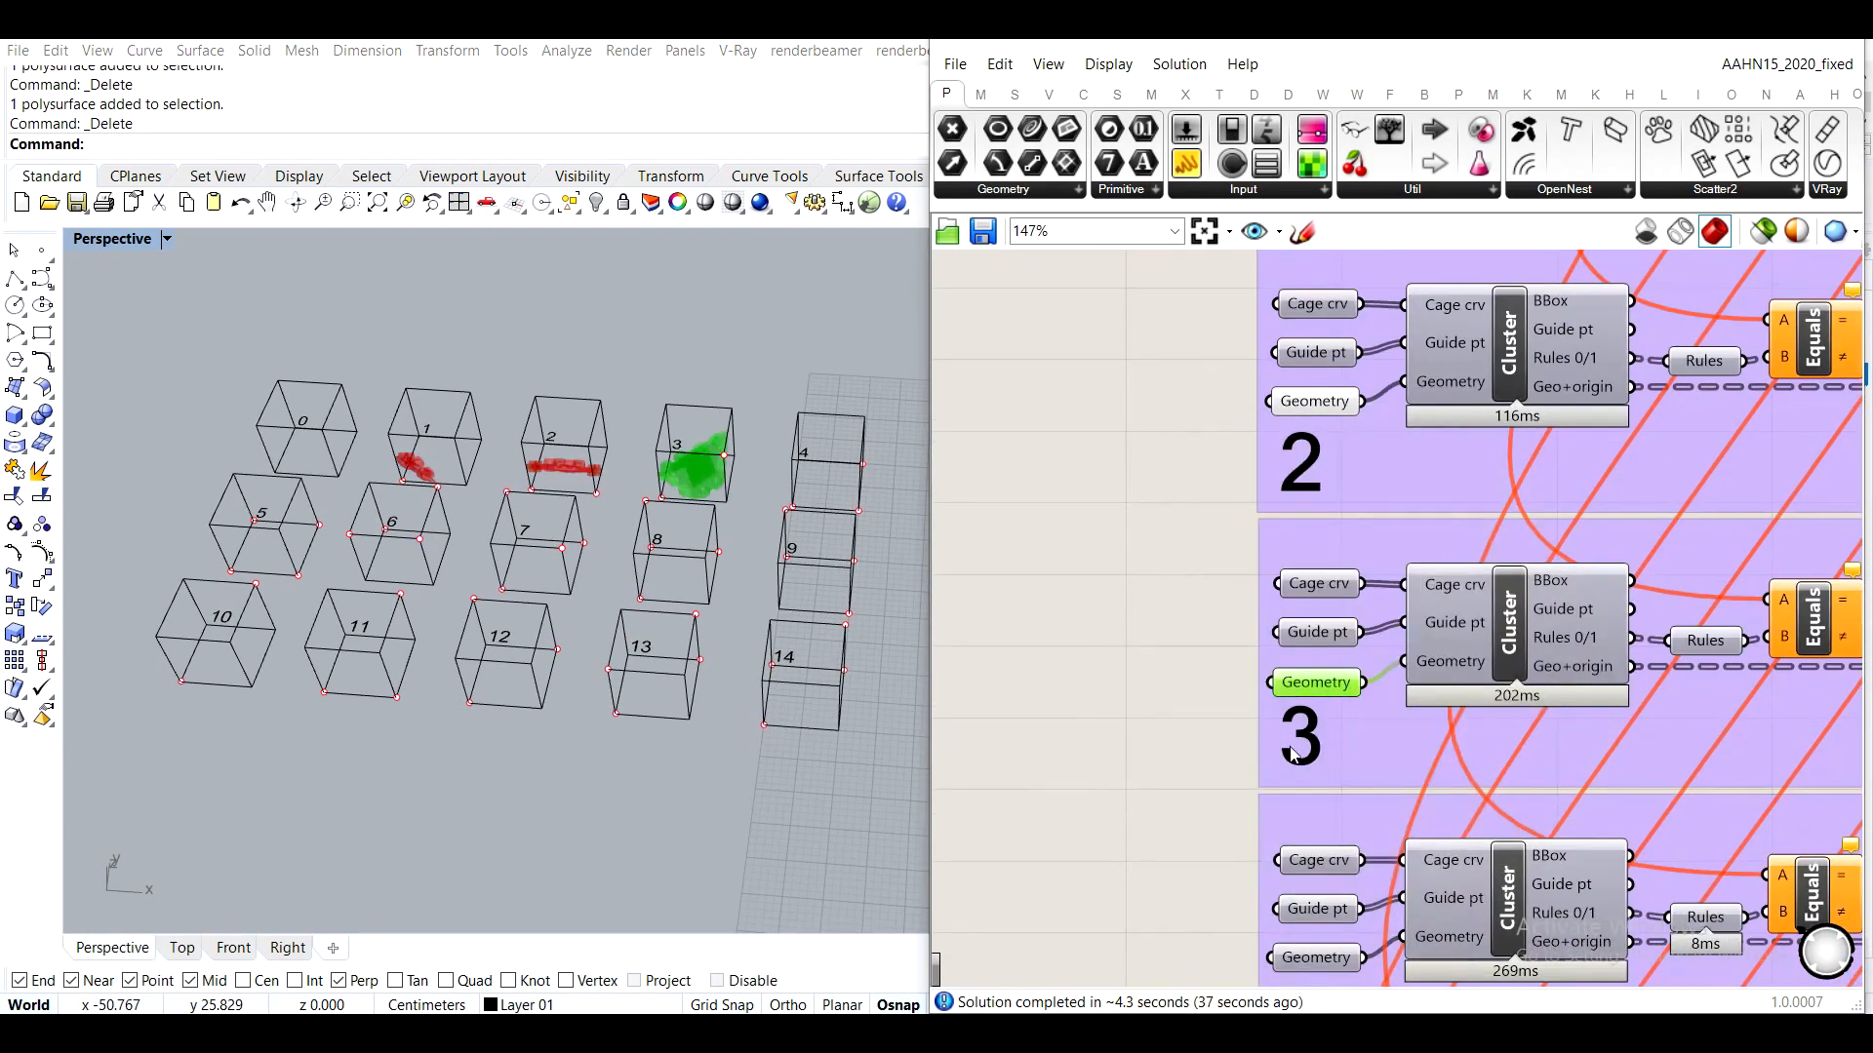
Enable the preview of the Geometry parameters in groups 4 and 5
right_drag(1294, 753, 1289, 468)
click(1273, 671)
middle_click(1305, 683)
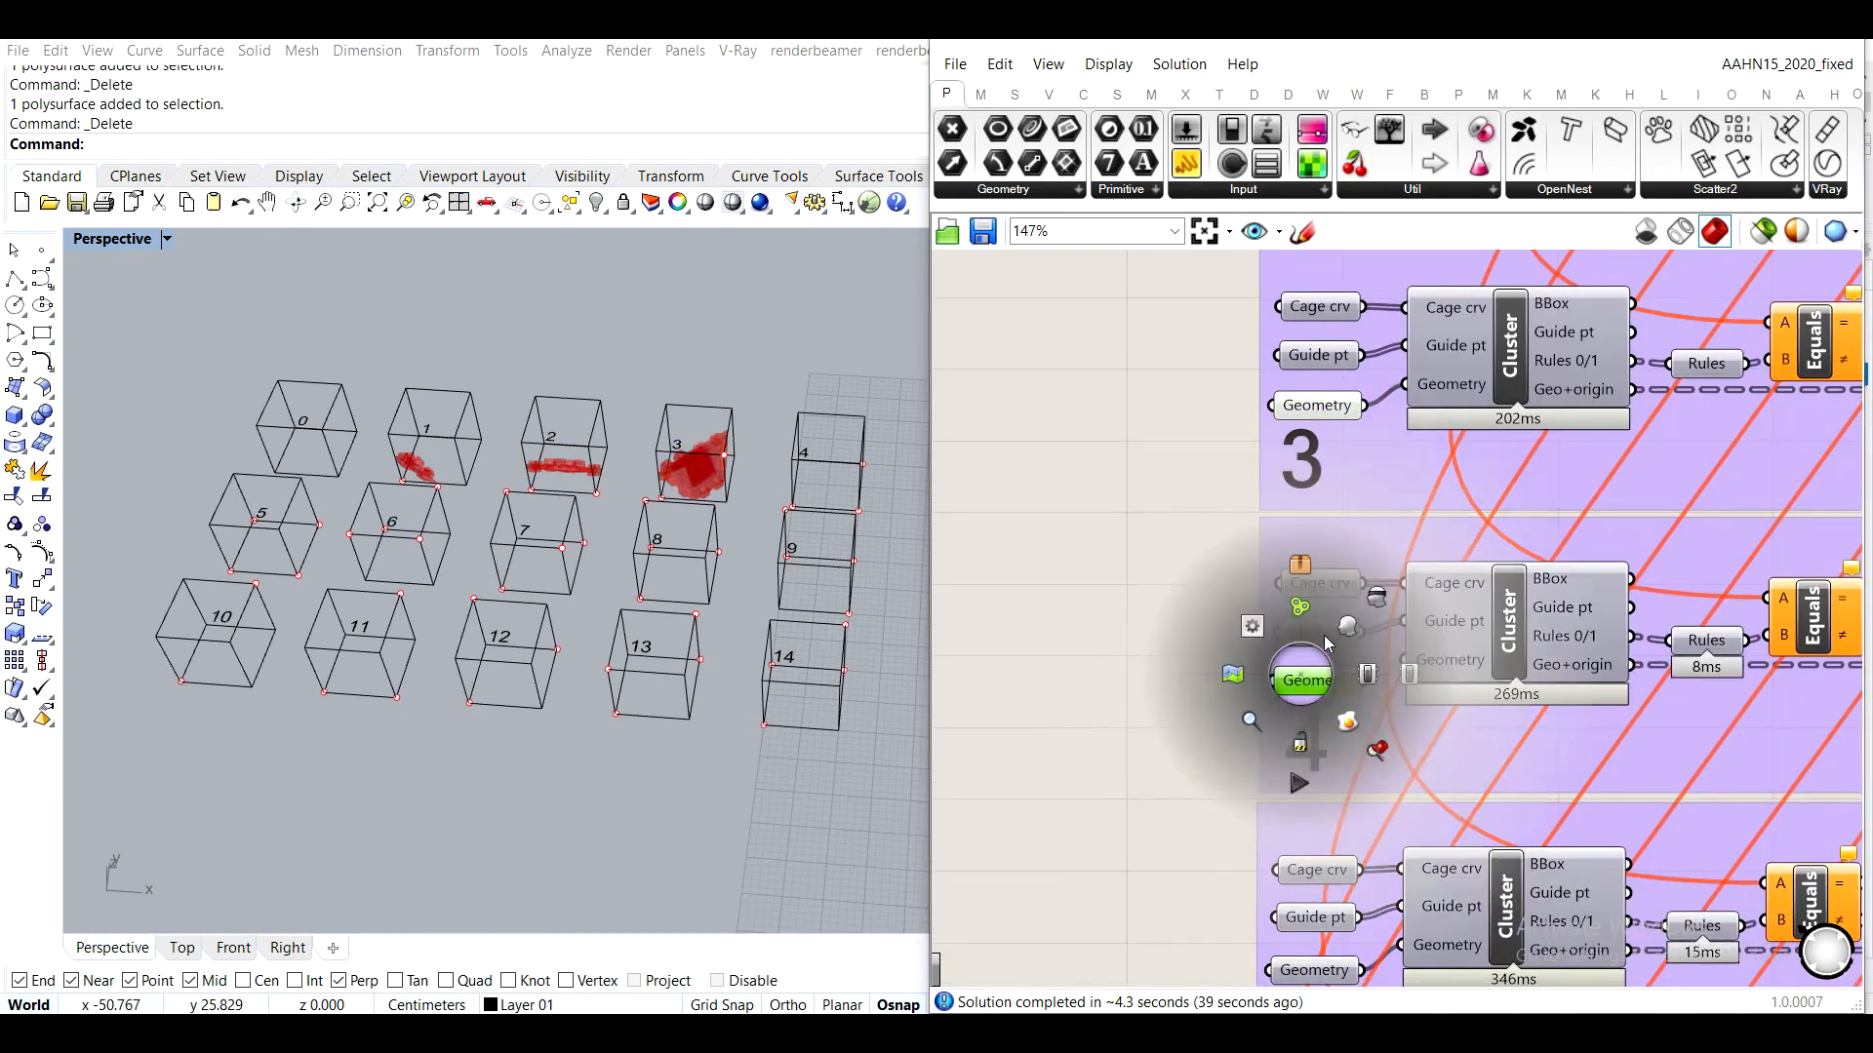
click(1344, 628)
right_drag(1087, 723, 1074, 577)
click(1074, 576)
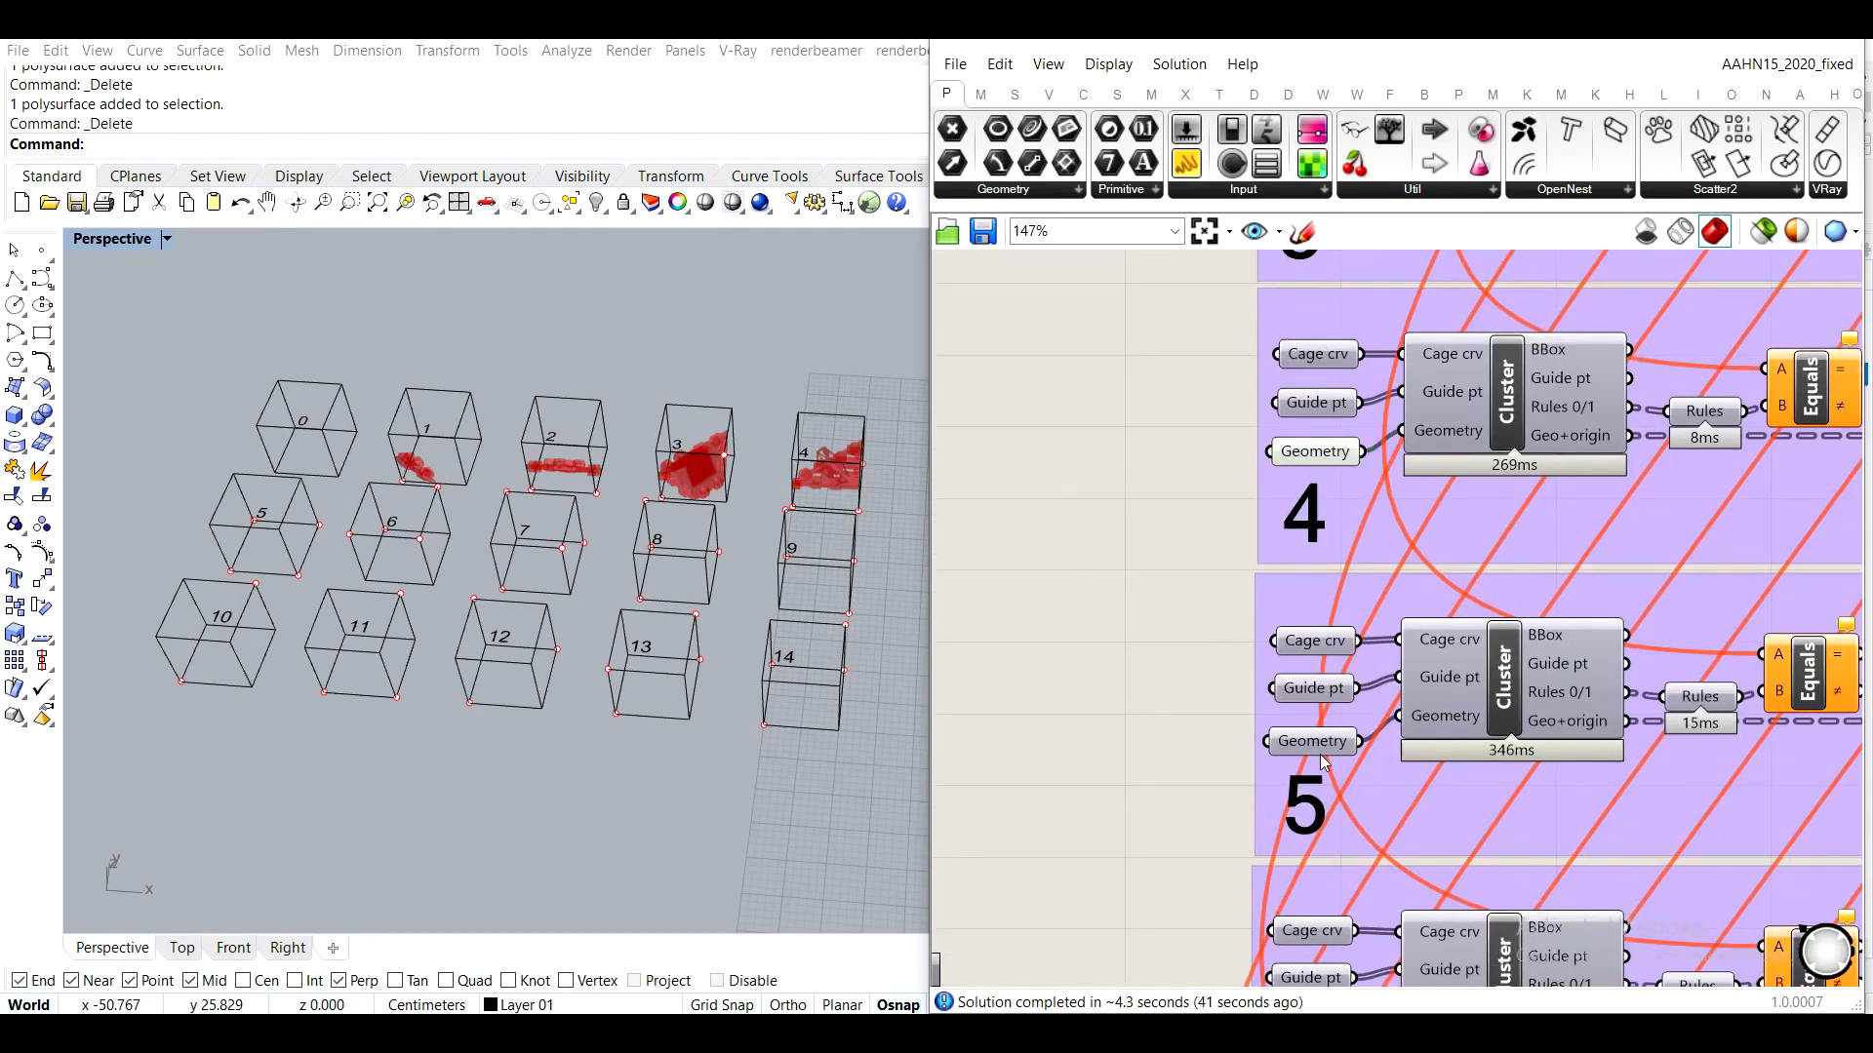
middle_click(1307, 741)
click(1351, 683)
right_drag(1001, 737, 1103, 601)
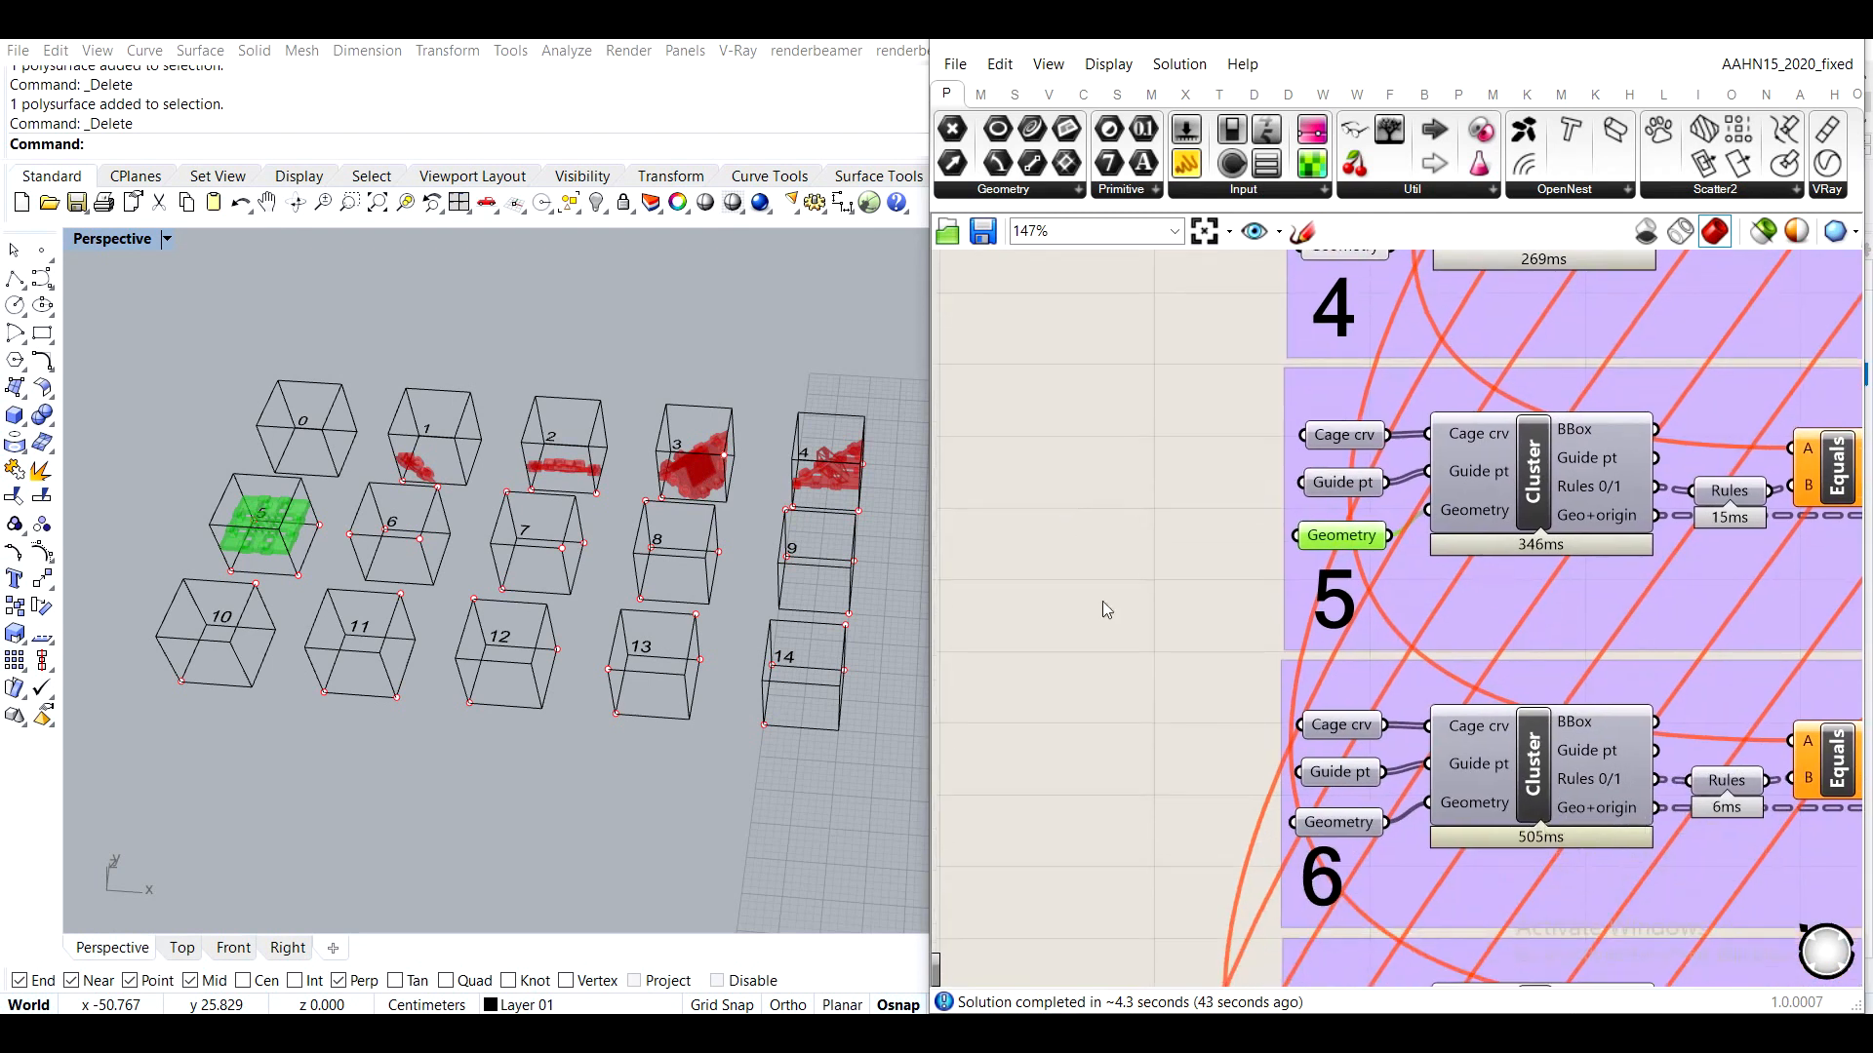
click(1102, 601)
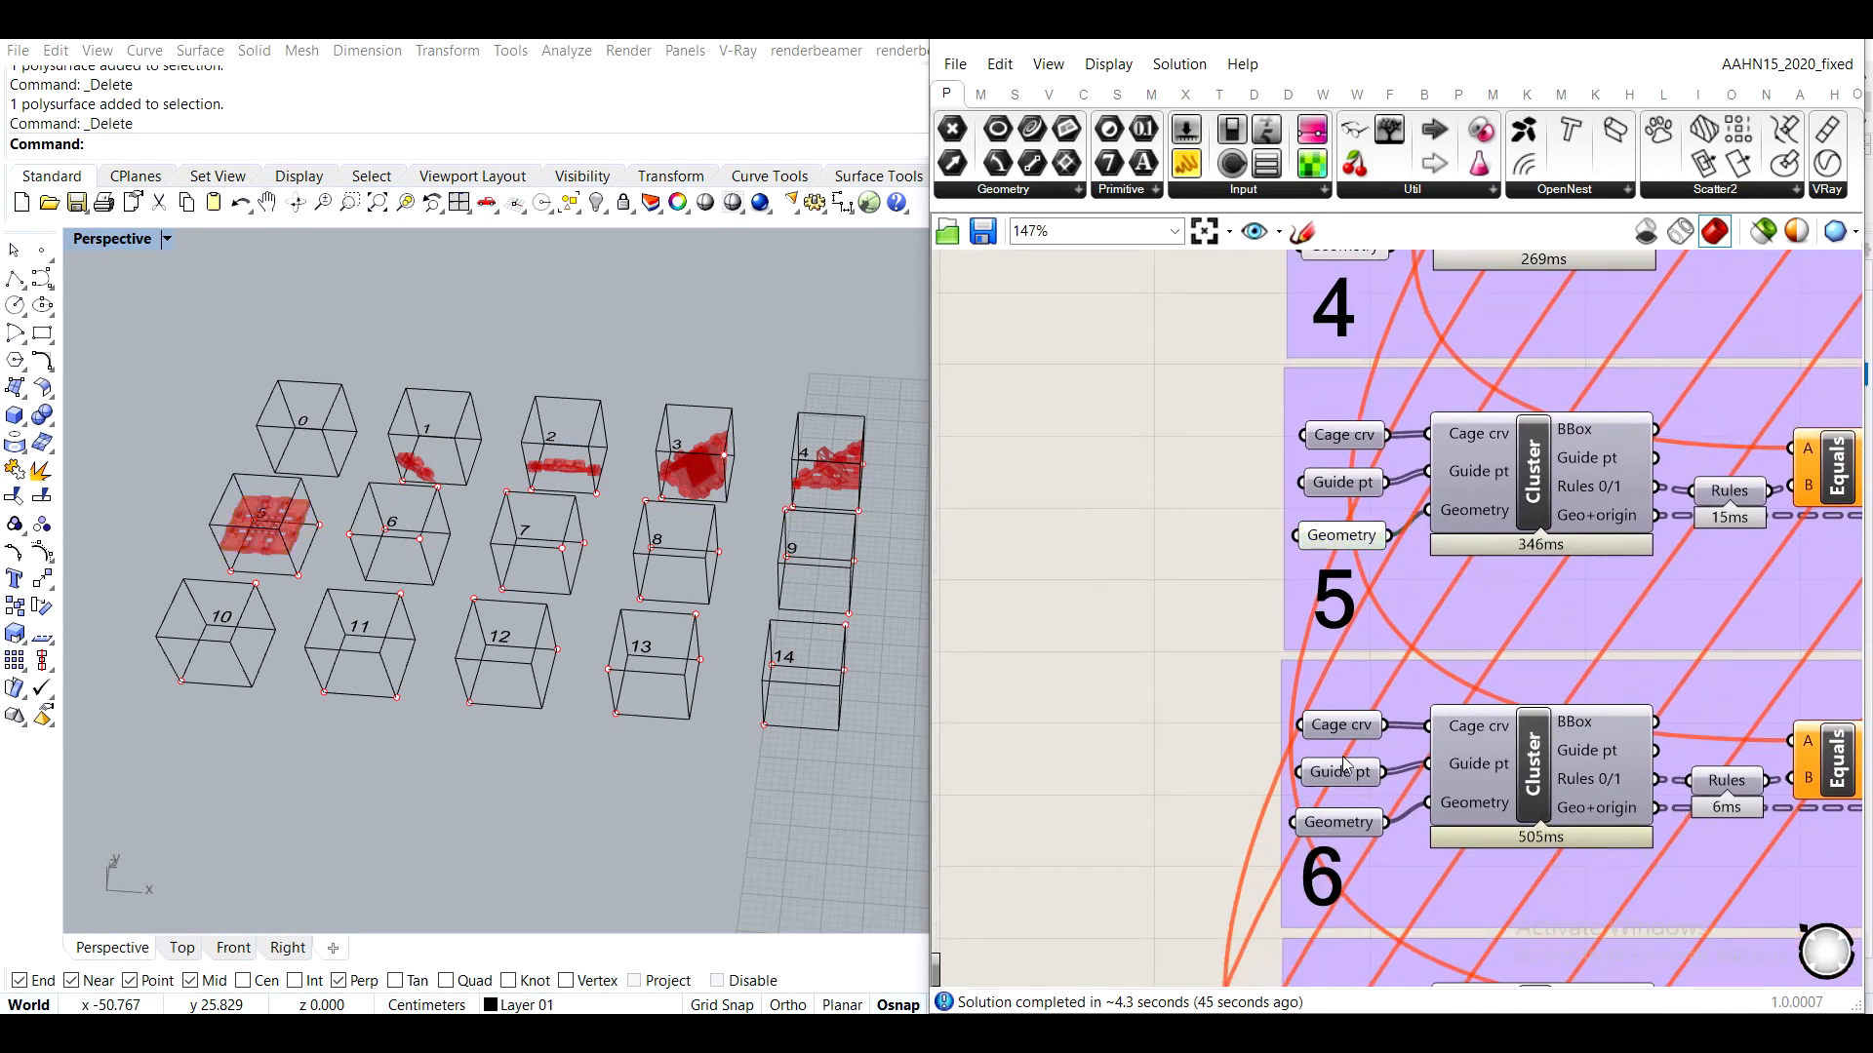
Enable the preview of the Geometry parameters in groups 6 and 7
middle_click(1339, 832)
click(1385, 777)
right_drag(1102, 898, 1112, 593)
click(1112, 593)
click(1351, 776)
middle_click(1358, 778)
click(1404, 732)
right_drag(1085, 733, 1139, 552)
click(1140, 552)
Enable the preview of the Geometry parameters in groups 8 and 9
click(1343, 828)
middle_click(1343, 828)
click(1387, 778)
right_drag(1146, 912, 1151, 618)
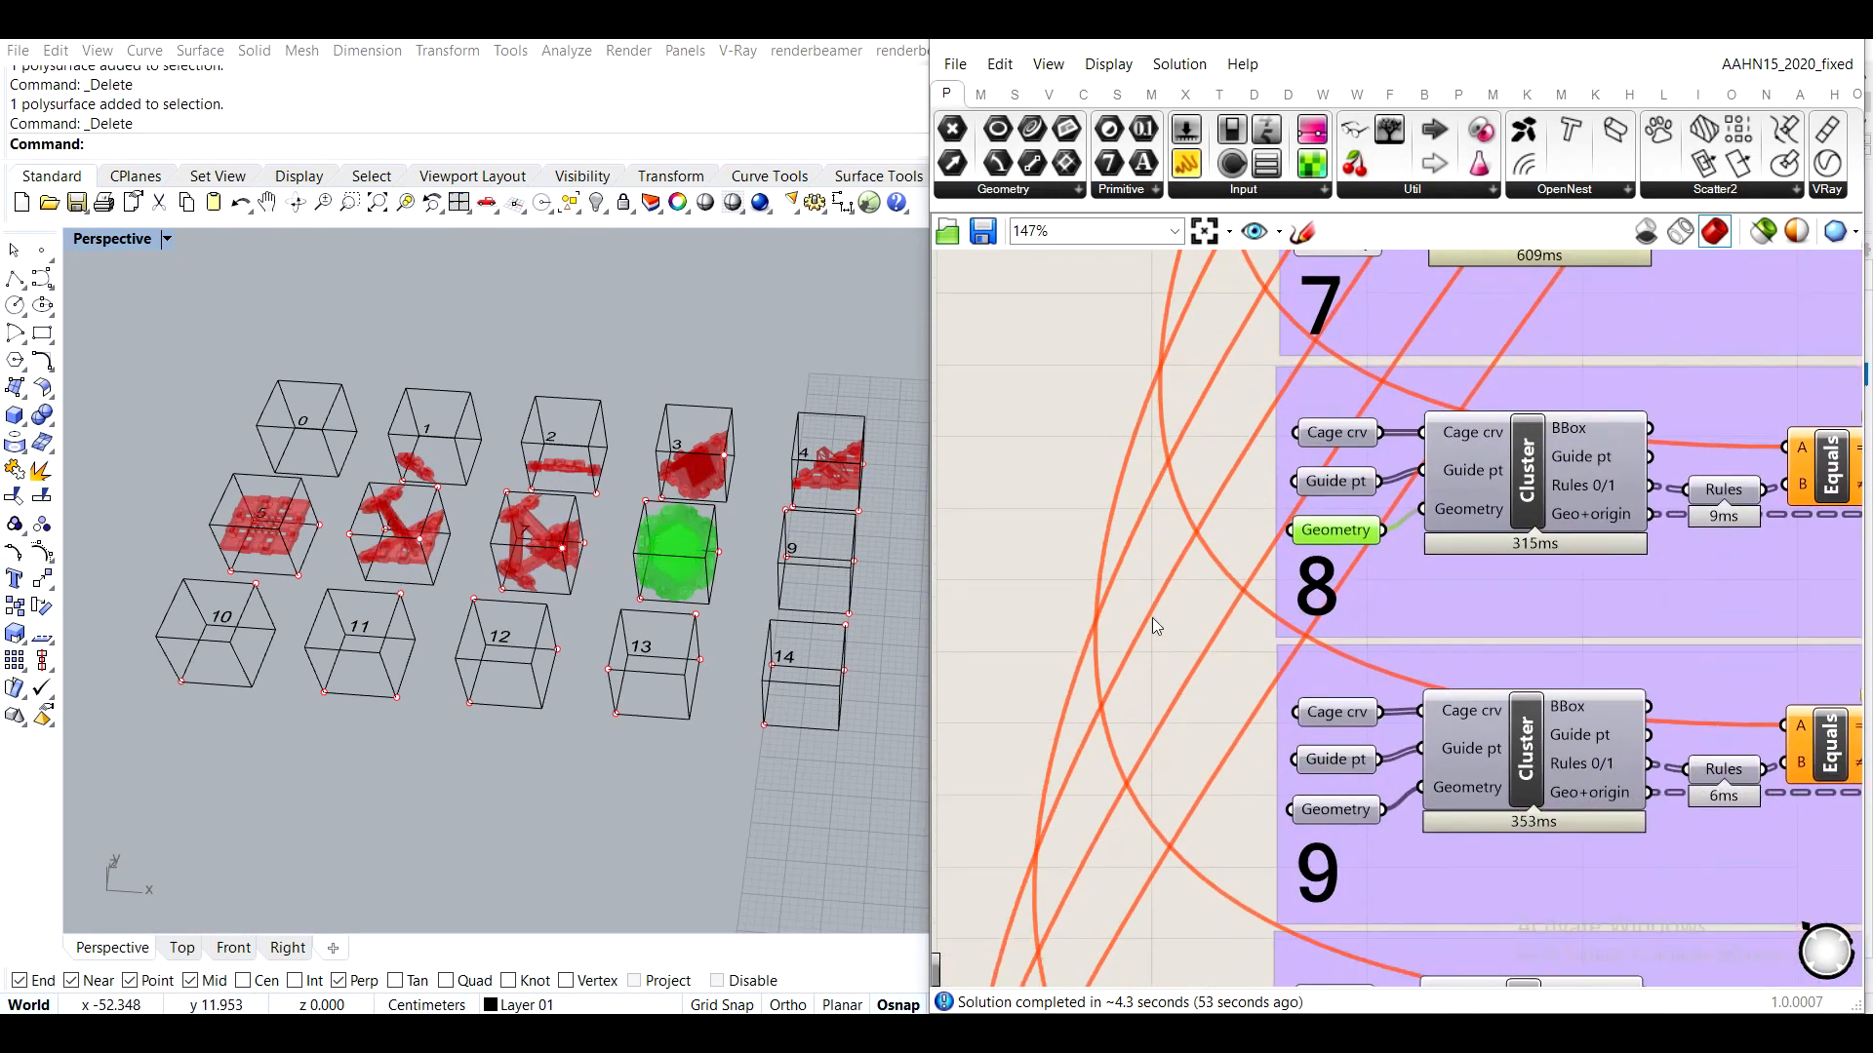
click(1151, 618)
middle_click(1348, 816)
click(1401, 782)
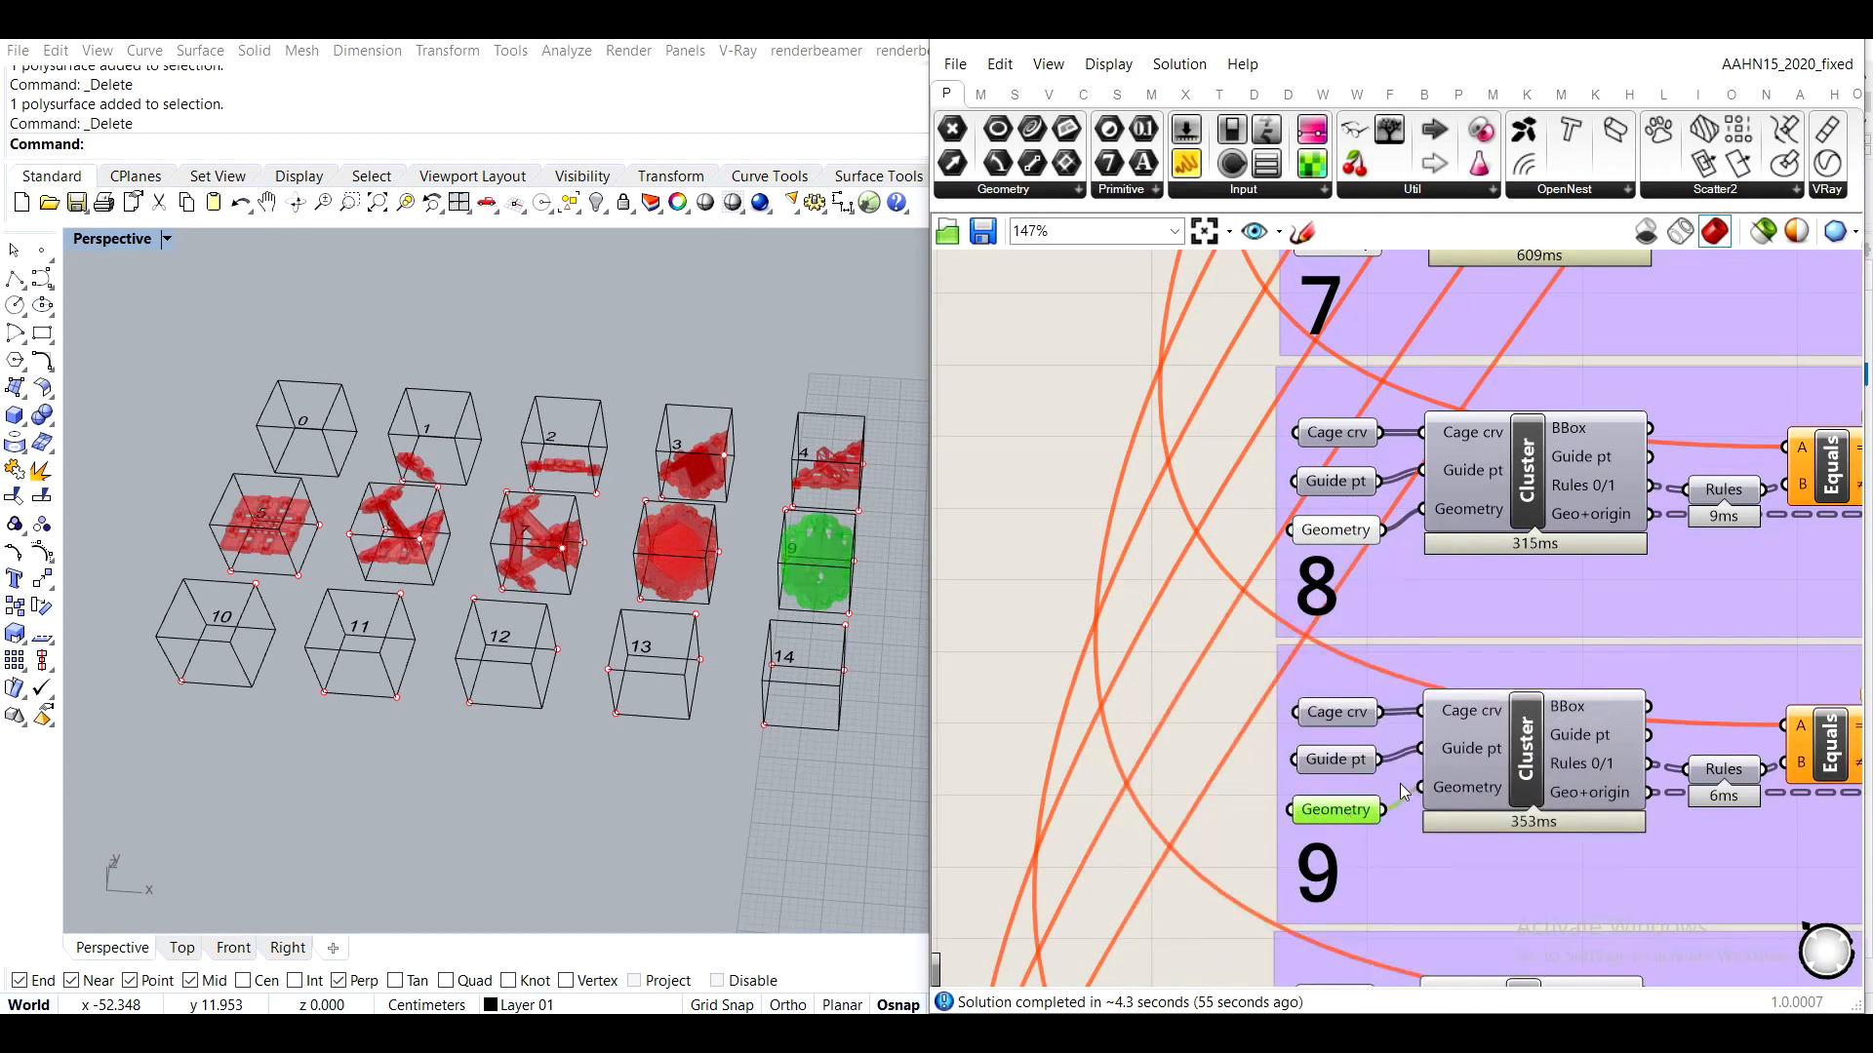
right_drag(1366, 855, 1355, 589)
click(1249, 781)
Enable the preview of the Geometry parameters in groups 10 and 11
click(1338, 839)
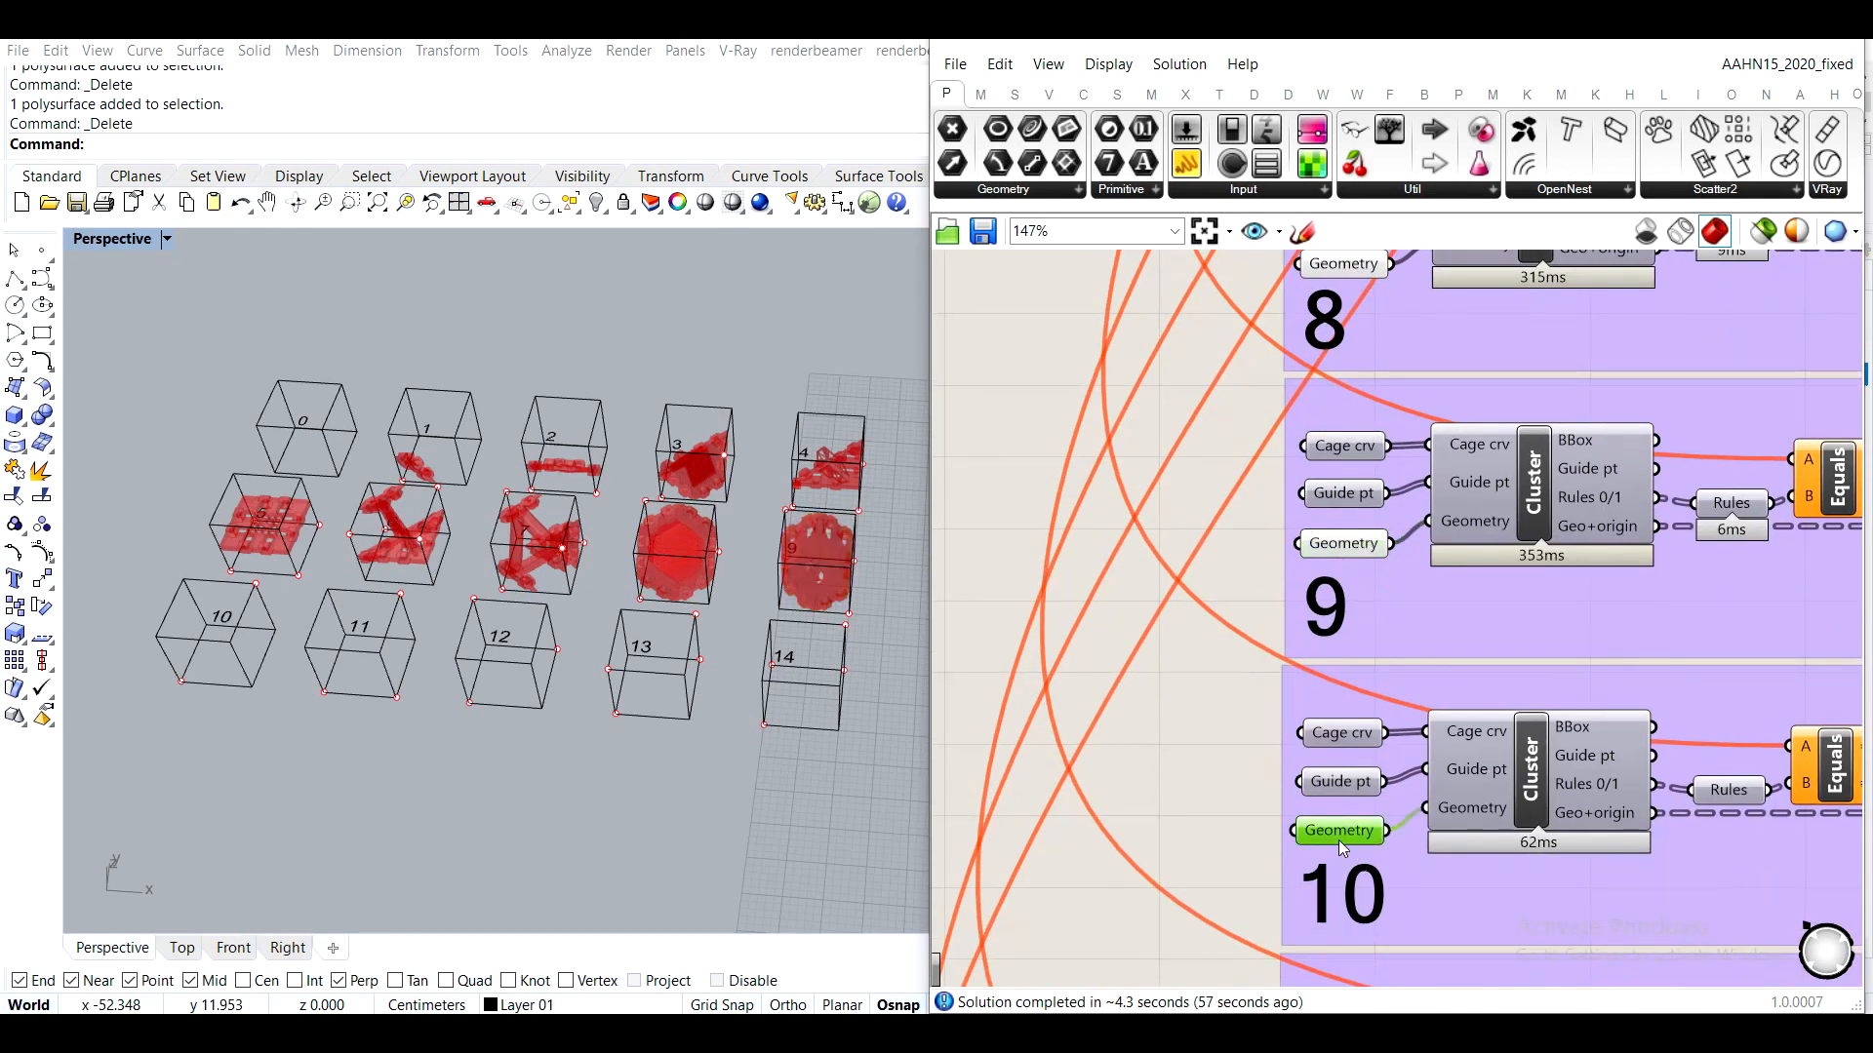
middle_click(1338, 839)
click(1387, 798)
click(1300, 613)
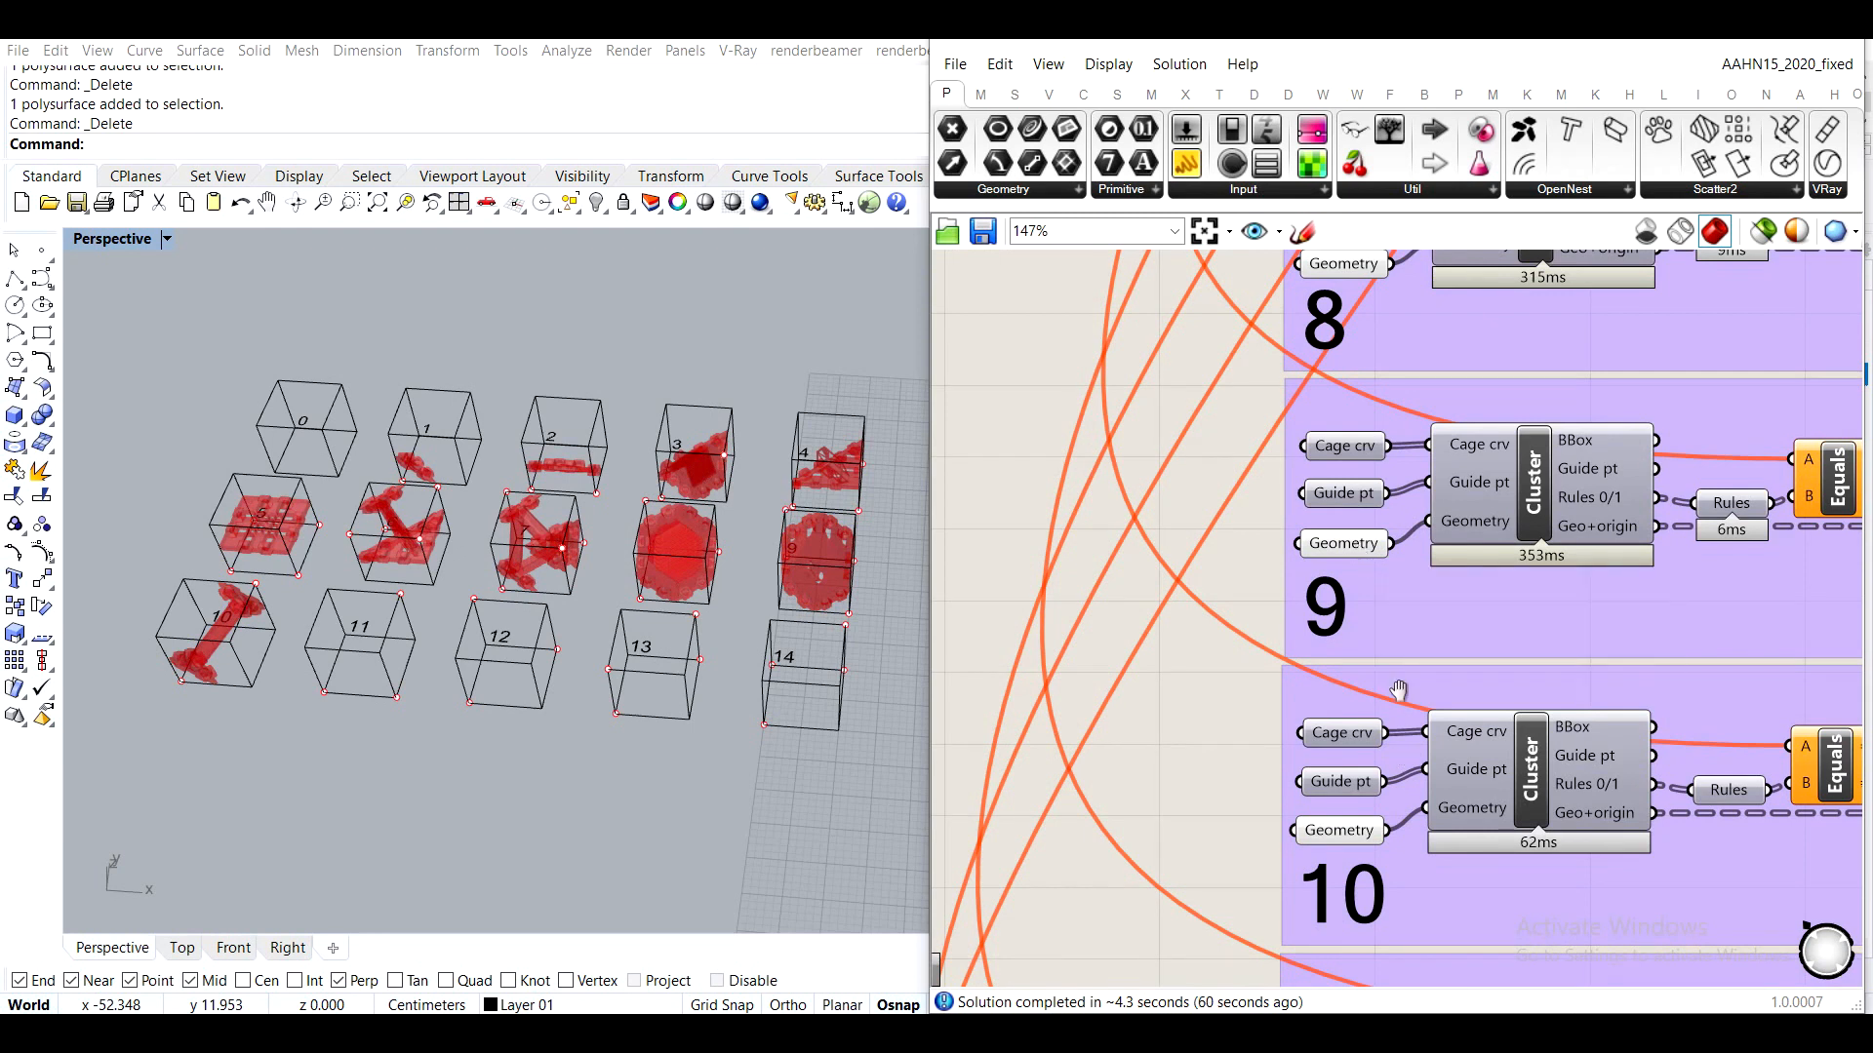
scroll(1358, 585, down, 3)
click(1329, 711)
middle_click(1329, 716)
click(1376, 670)
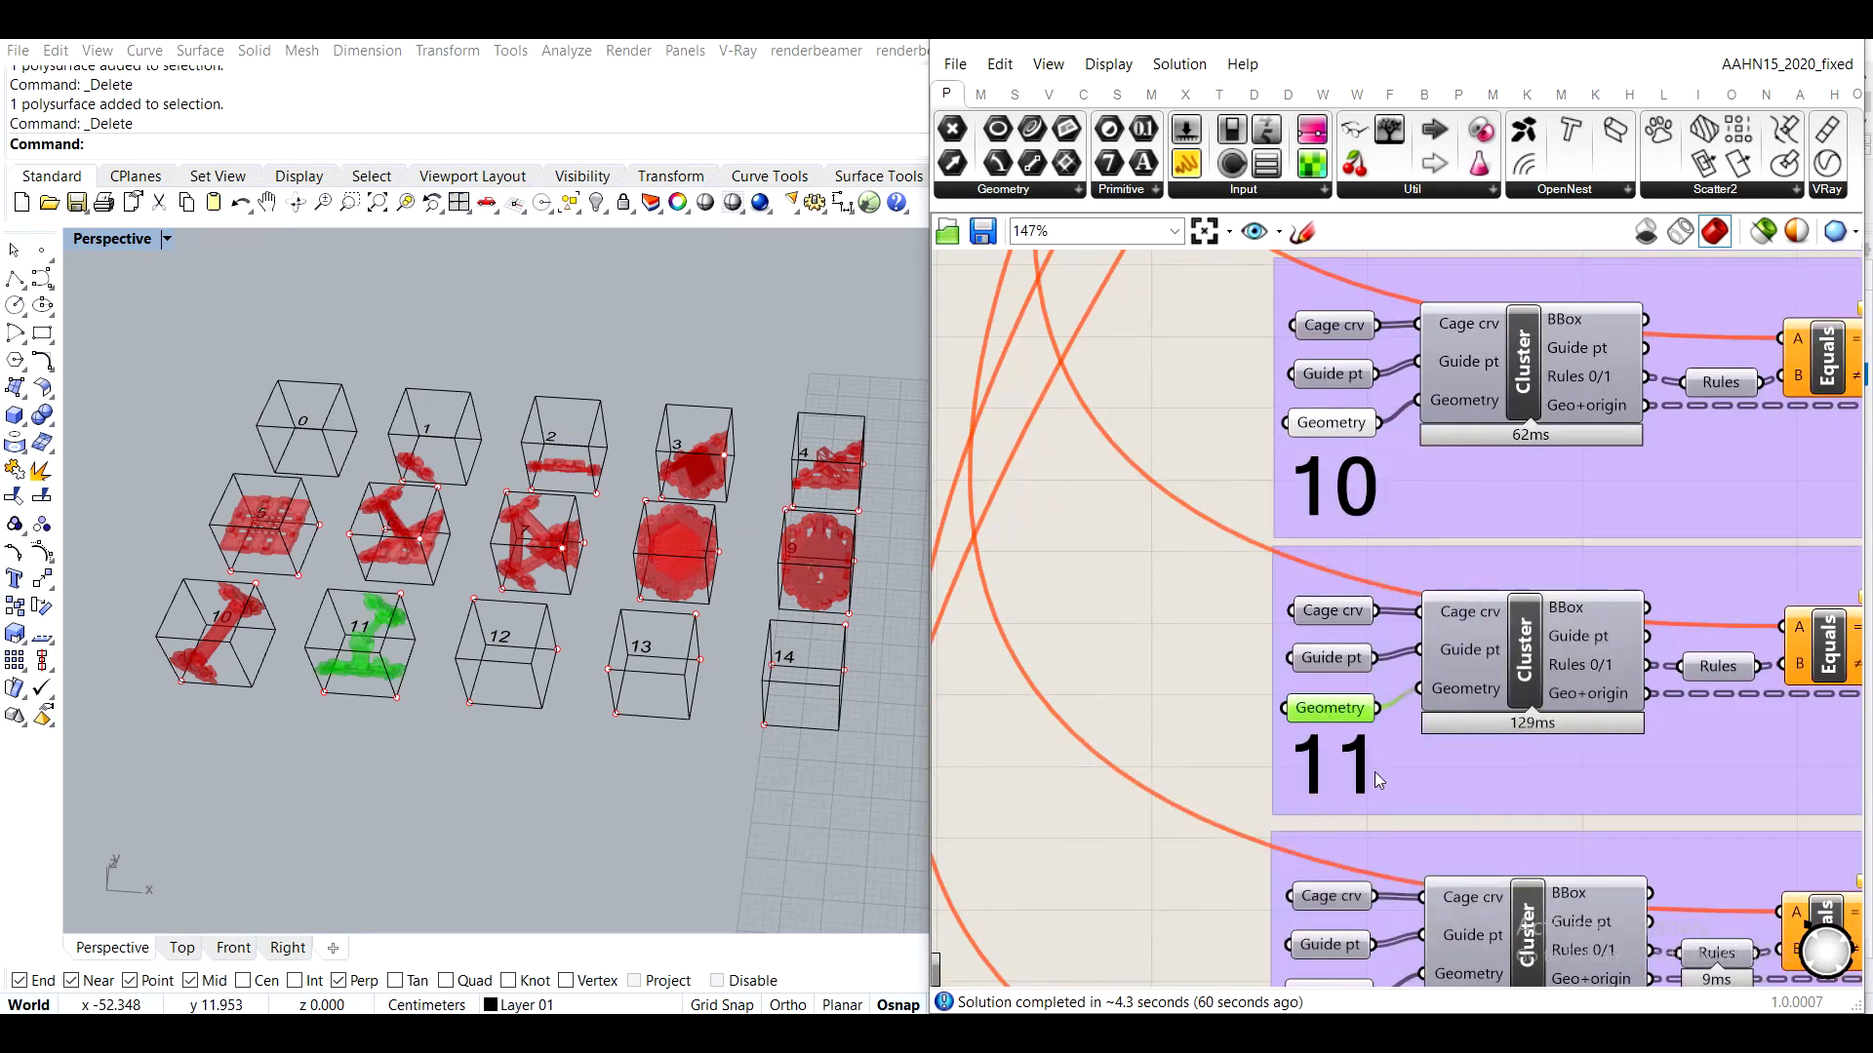
Enable the preview of the Geometry parameters in groups 12 and 13
scroll(1366, 683, down, 3)
click(1340, 613)
middle_click(1338, 613)
click(1386, 566)
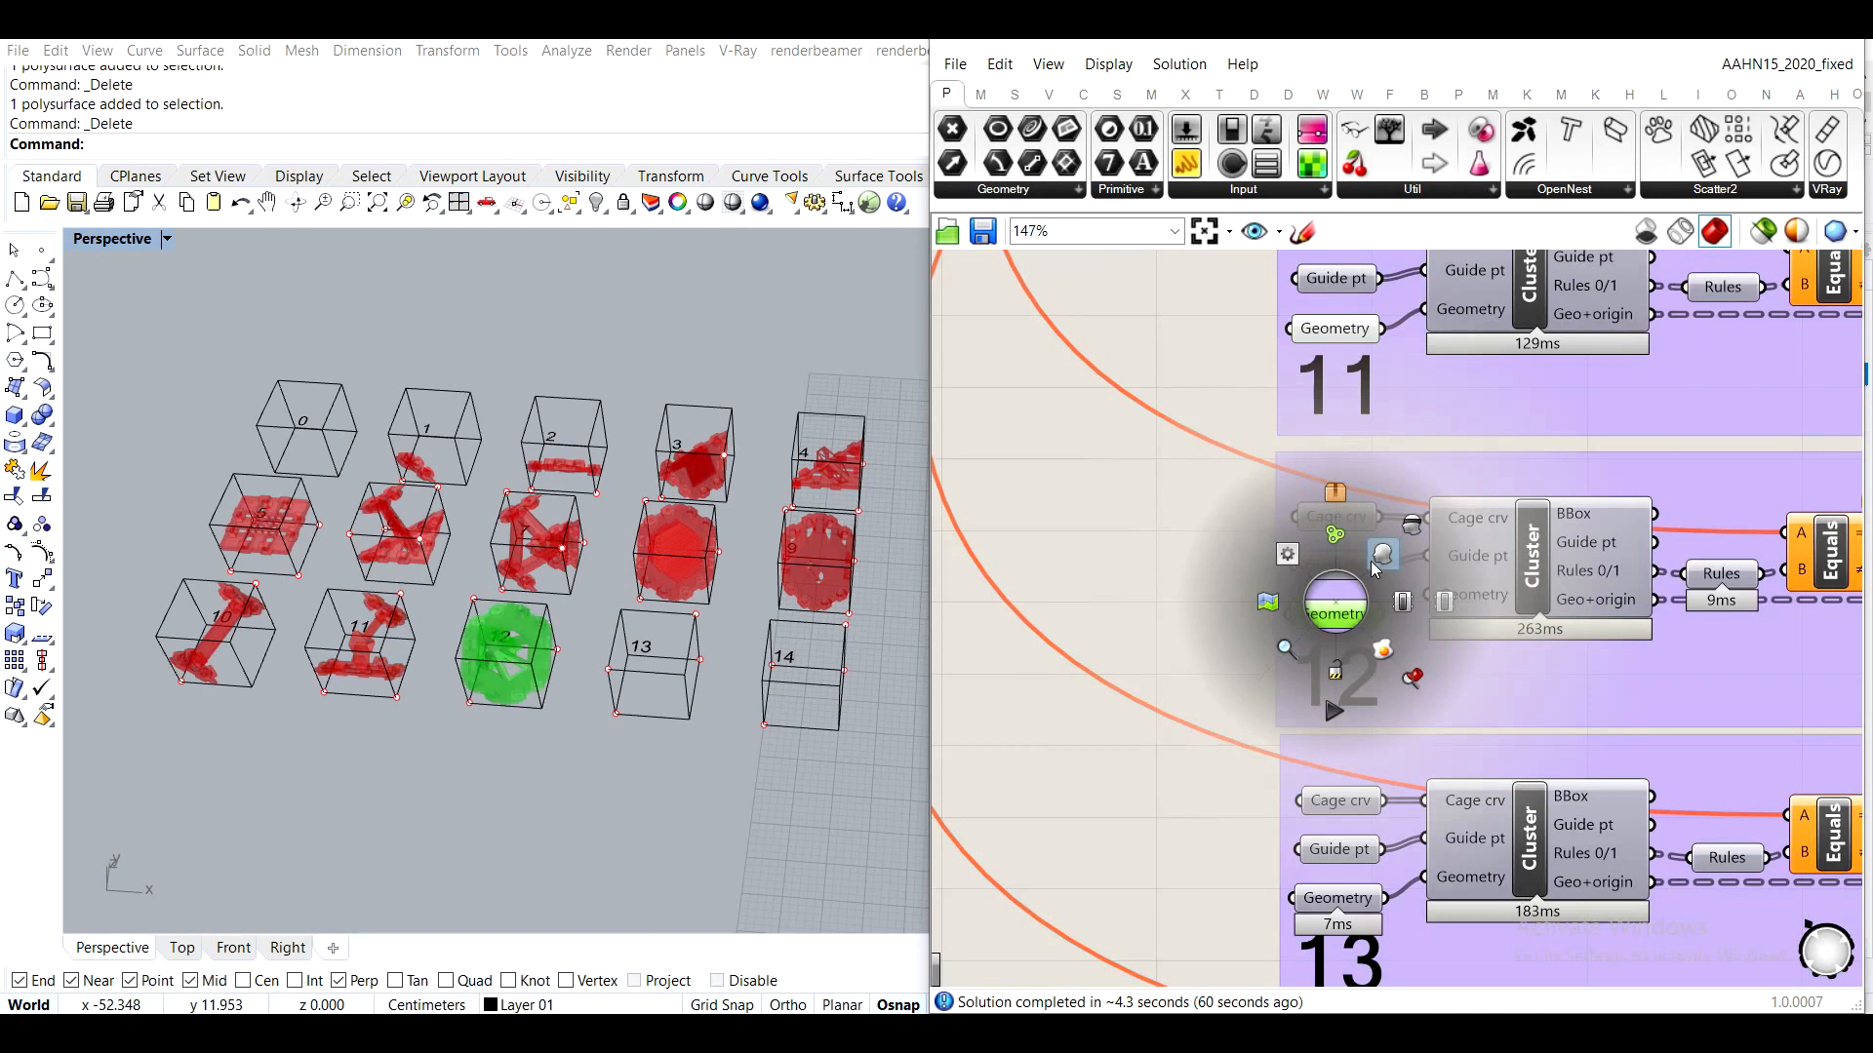
scroll(1327, 613, down, 3)
click(1288, 552)
middle_click(1287, 556)
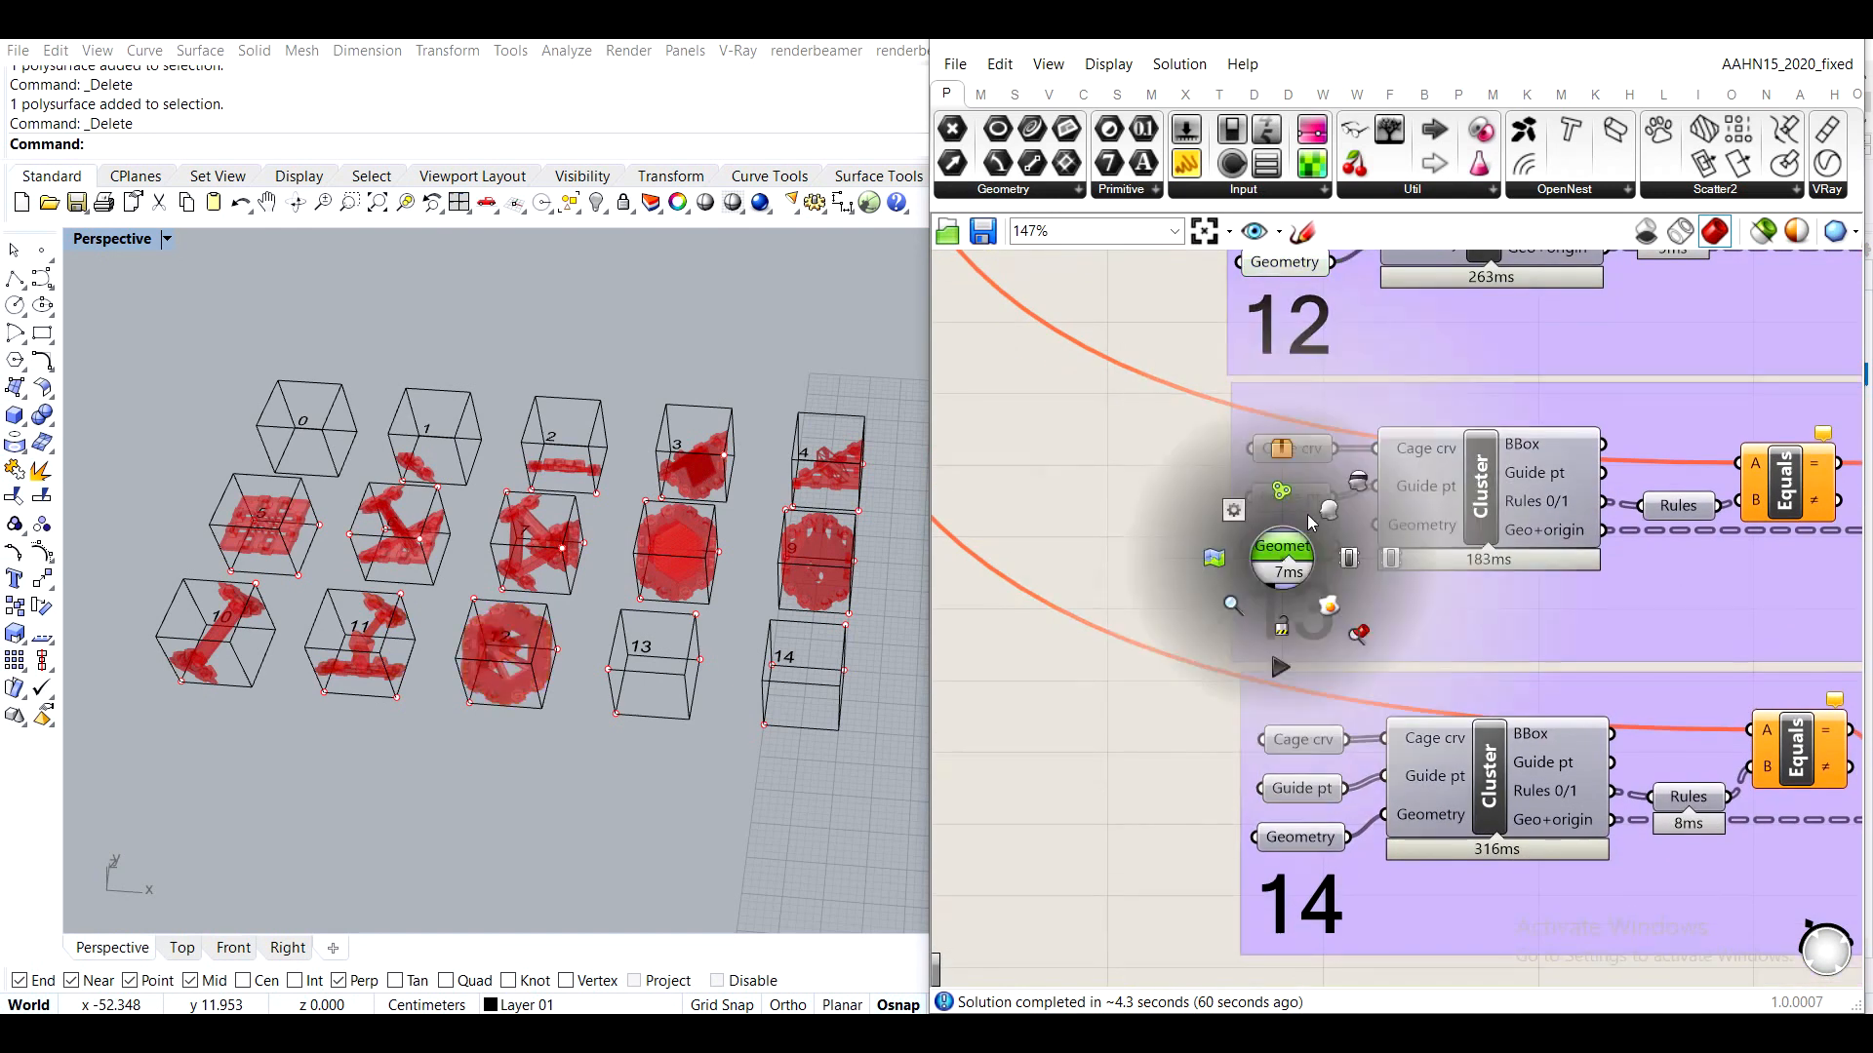
click(1335, 509)
Enable the preview of the Geometry parameter in group 14
scroll(1287, 624, down, 3)
click(1250, 624)
middle_click(1252, 623)
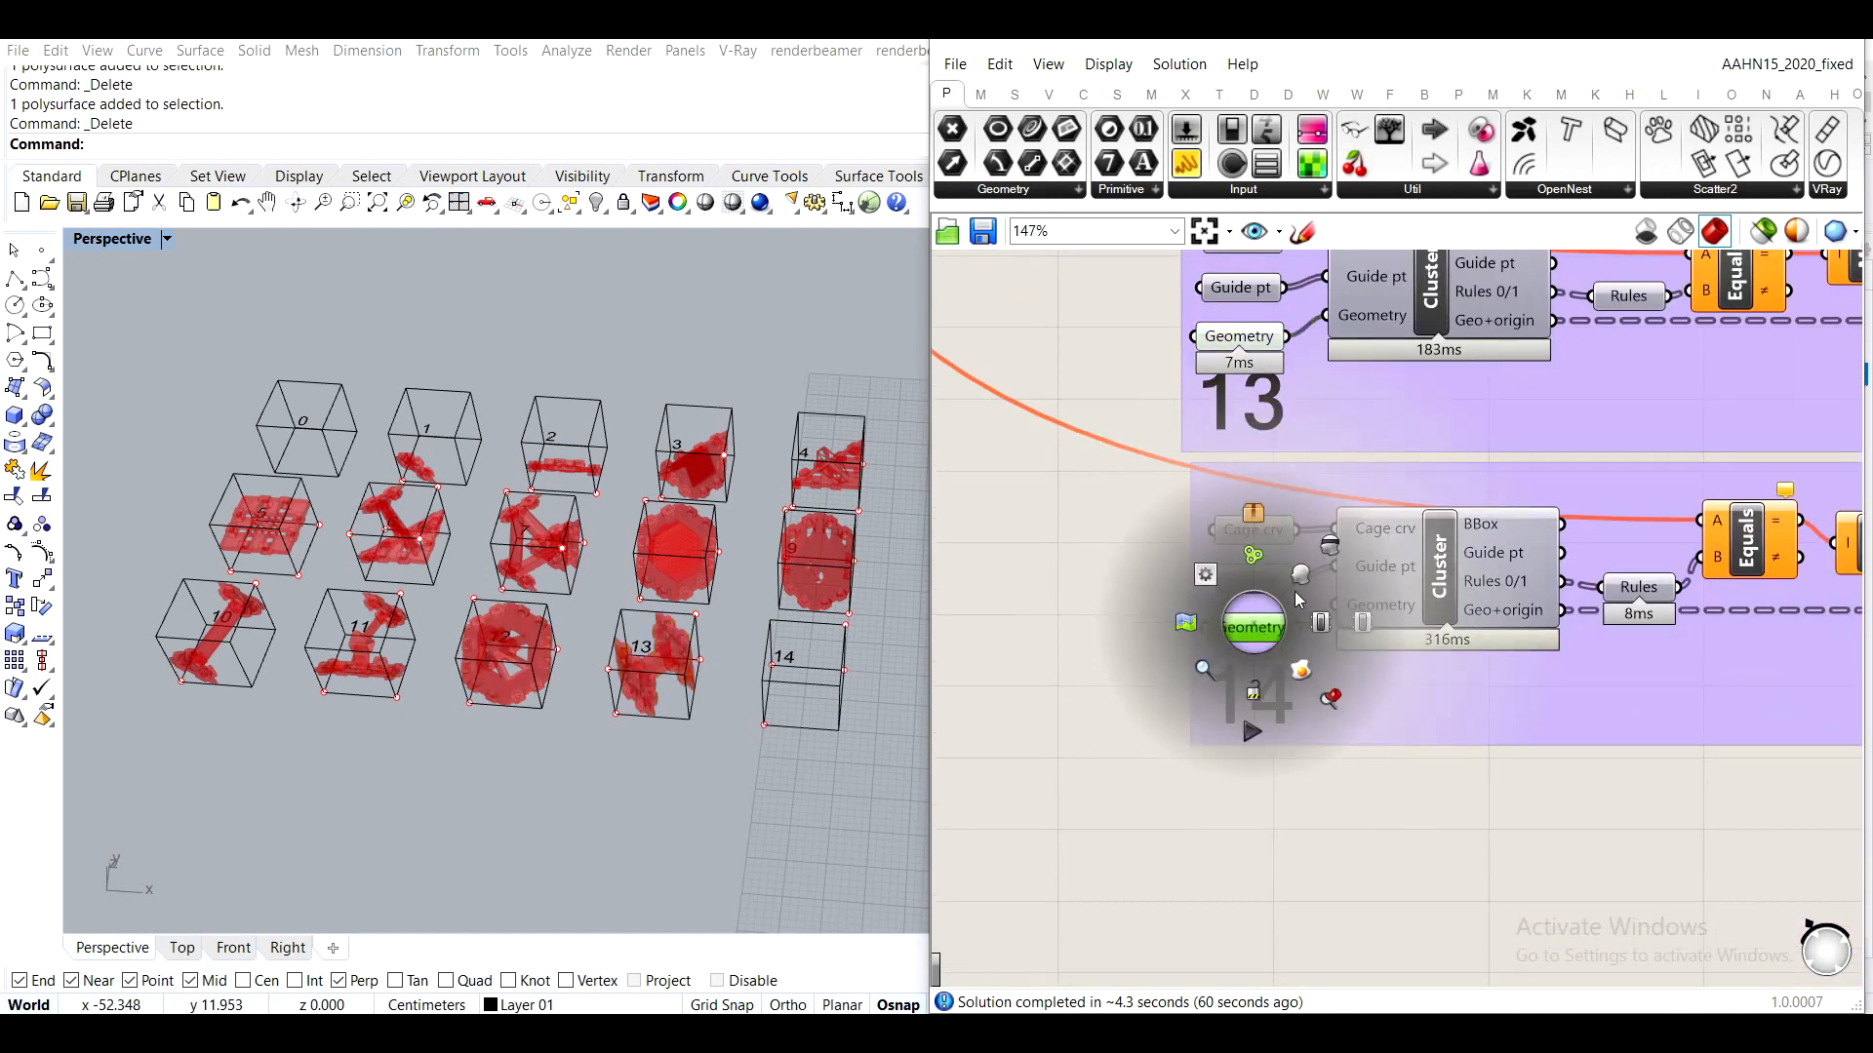
click(1297, 582)
click(1303, 835)
Examine the full-height pillar of points beside the tile cages and the overall layout of the definition
scroll(746, 585, down, 10)
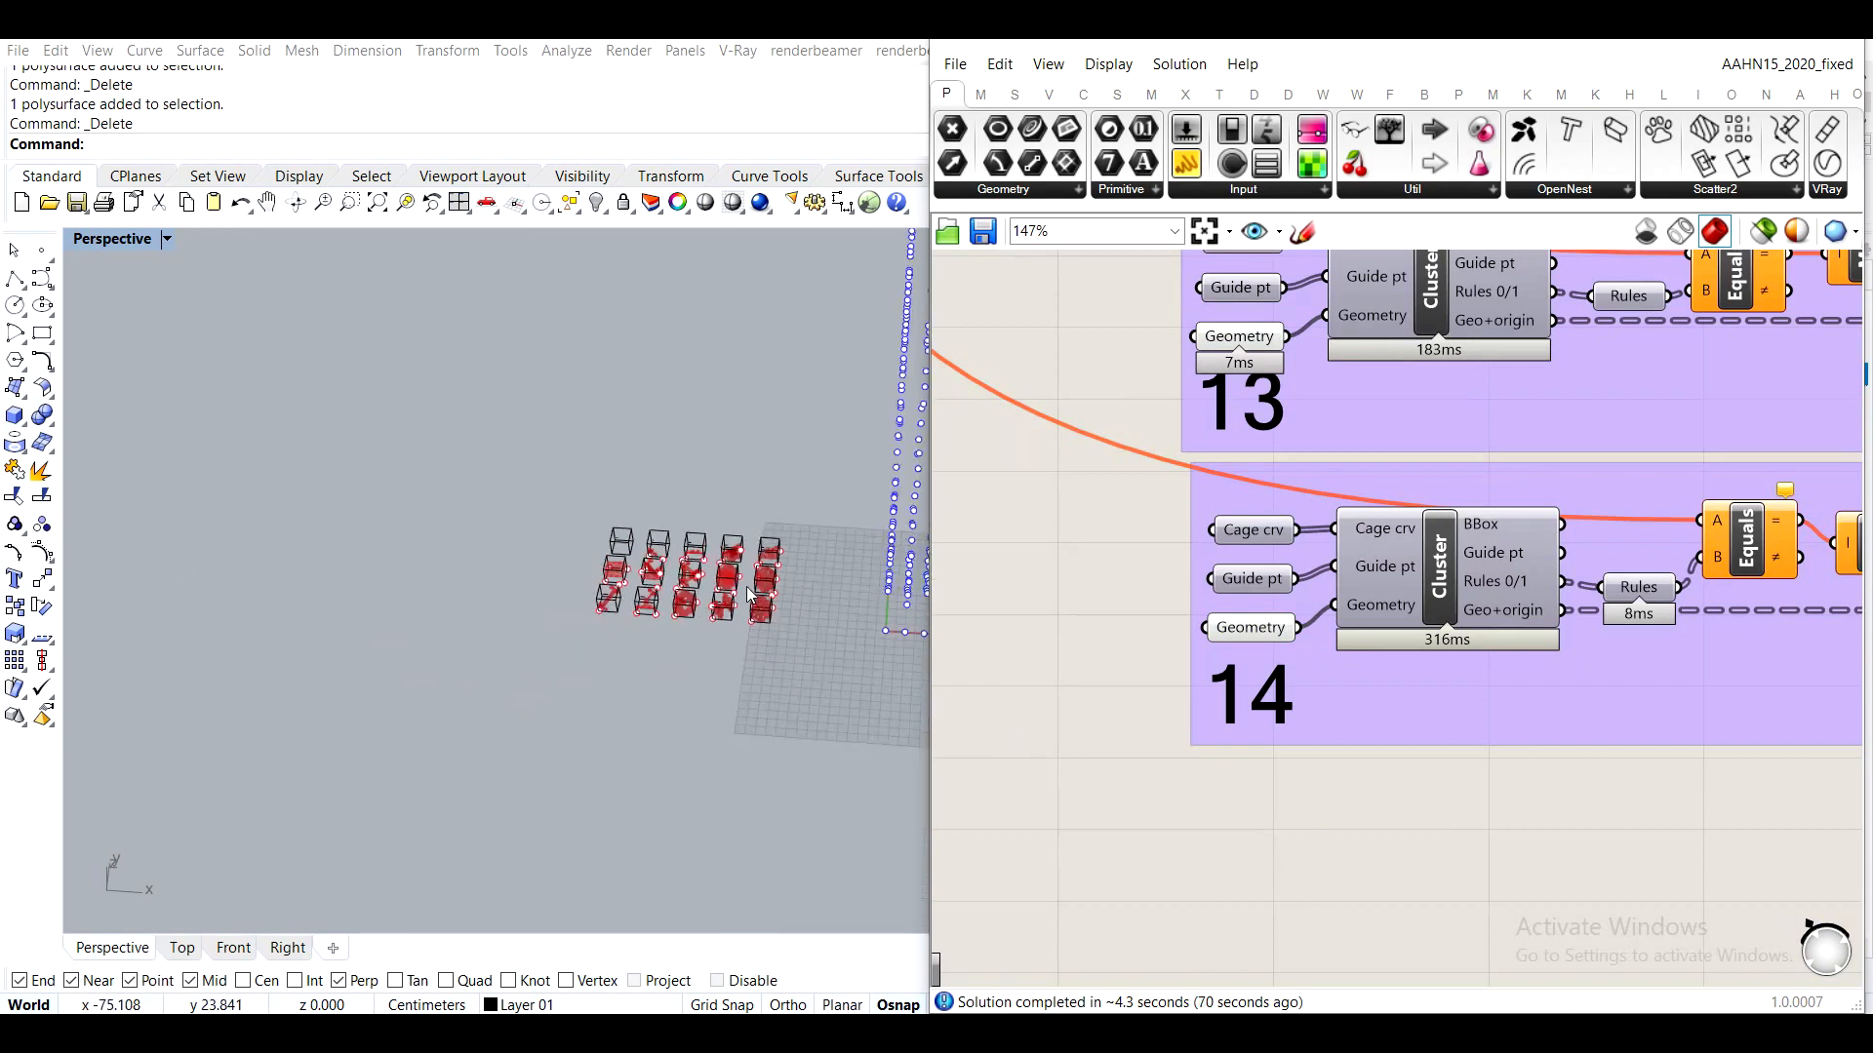
shift+right_drag(892, 534, 677, 598)
shift+right_drag(811, 560, 694, 753)
scroll(1252, 518, down, 9)
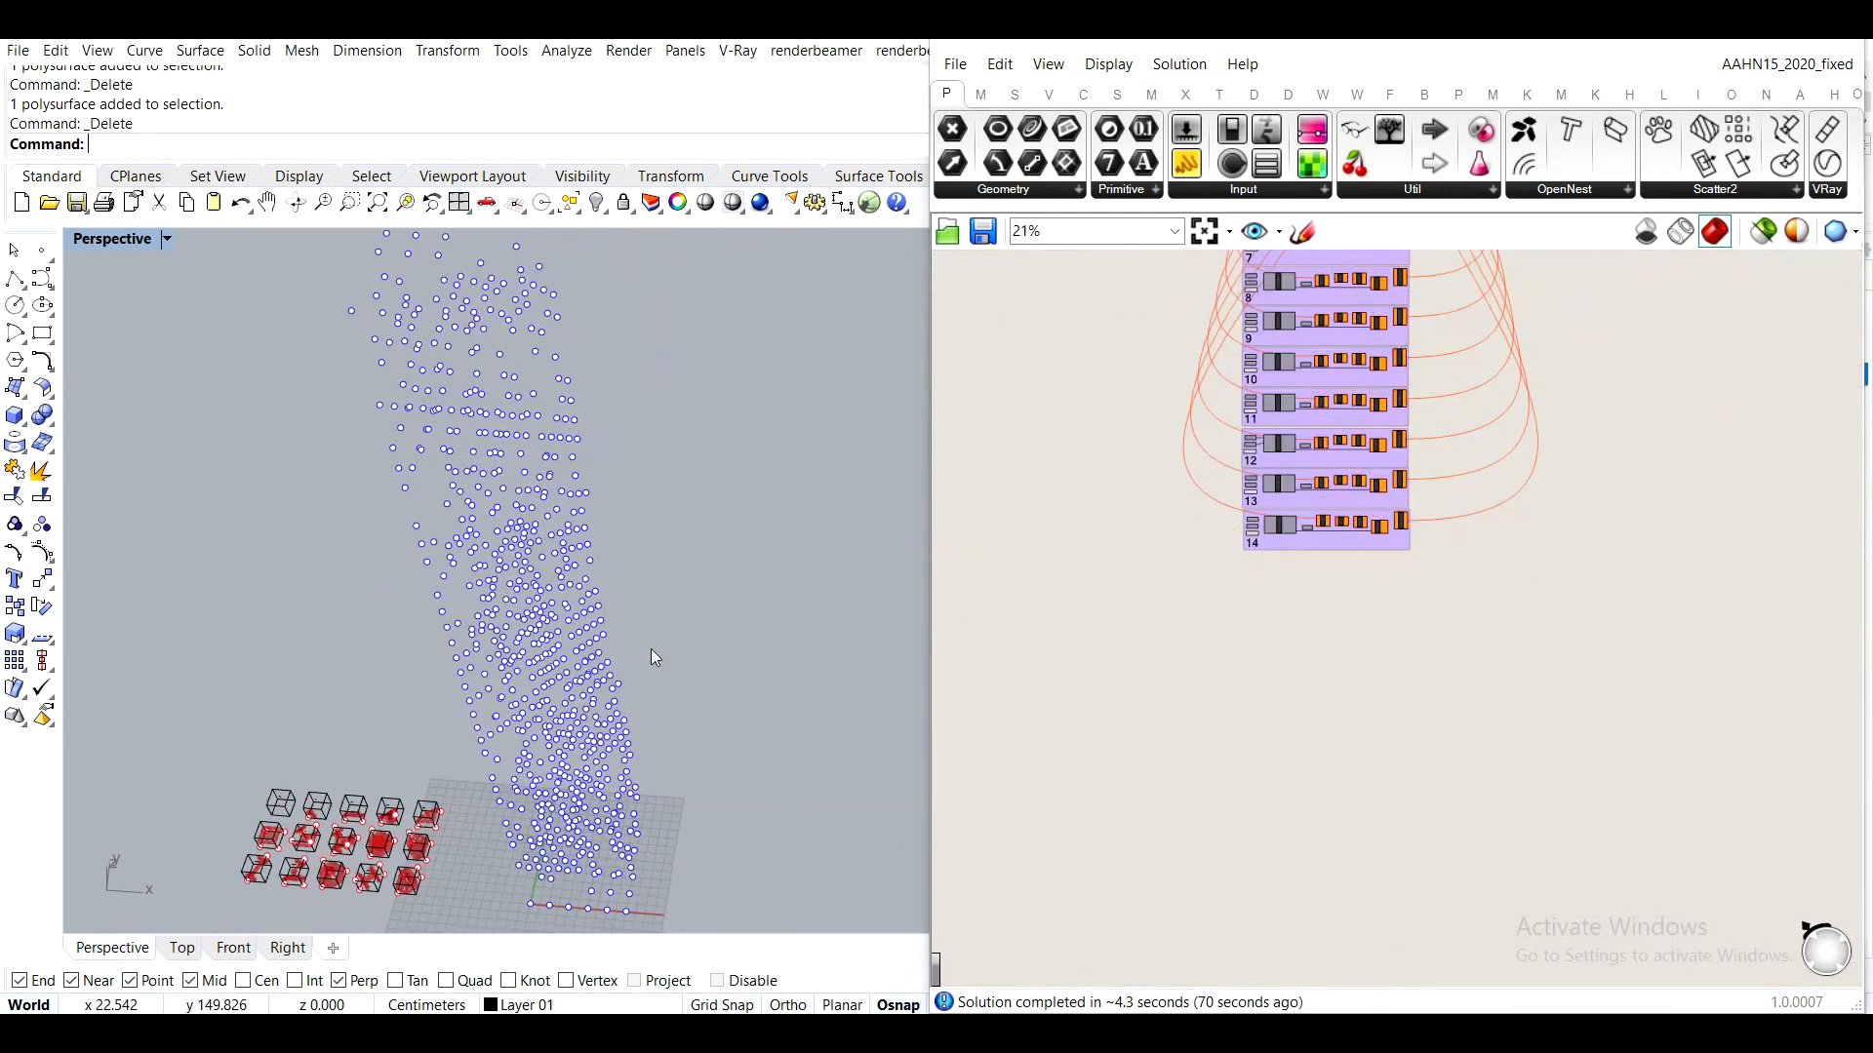
right_drag(652, 649, 682, 518)
shift+right_drag(730, 647, 759, 564)
scroll(741, 527, down, 4)
right_drag(722, 494, 647, 472)
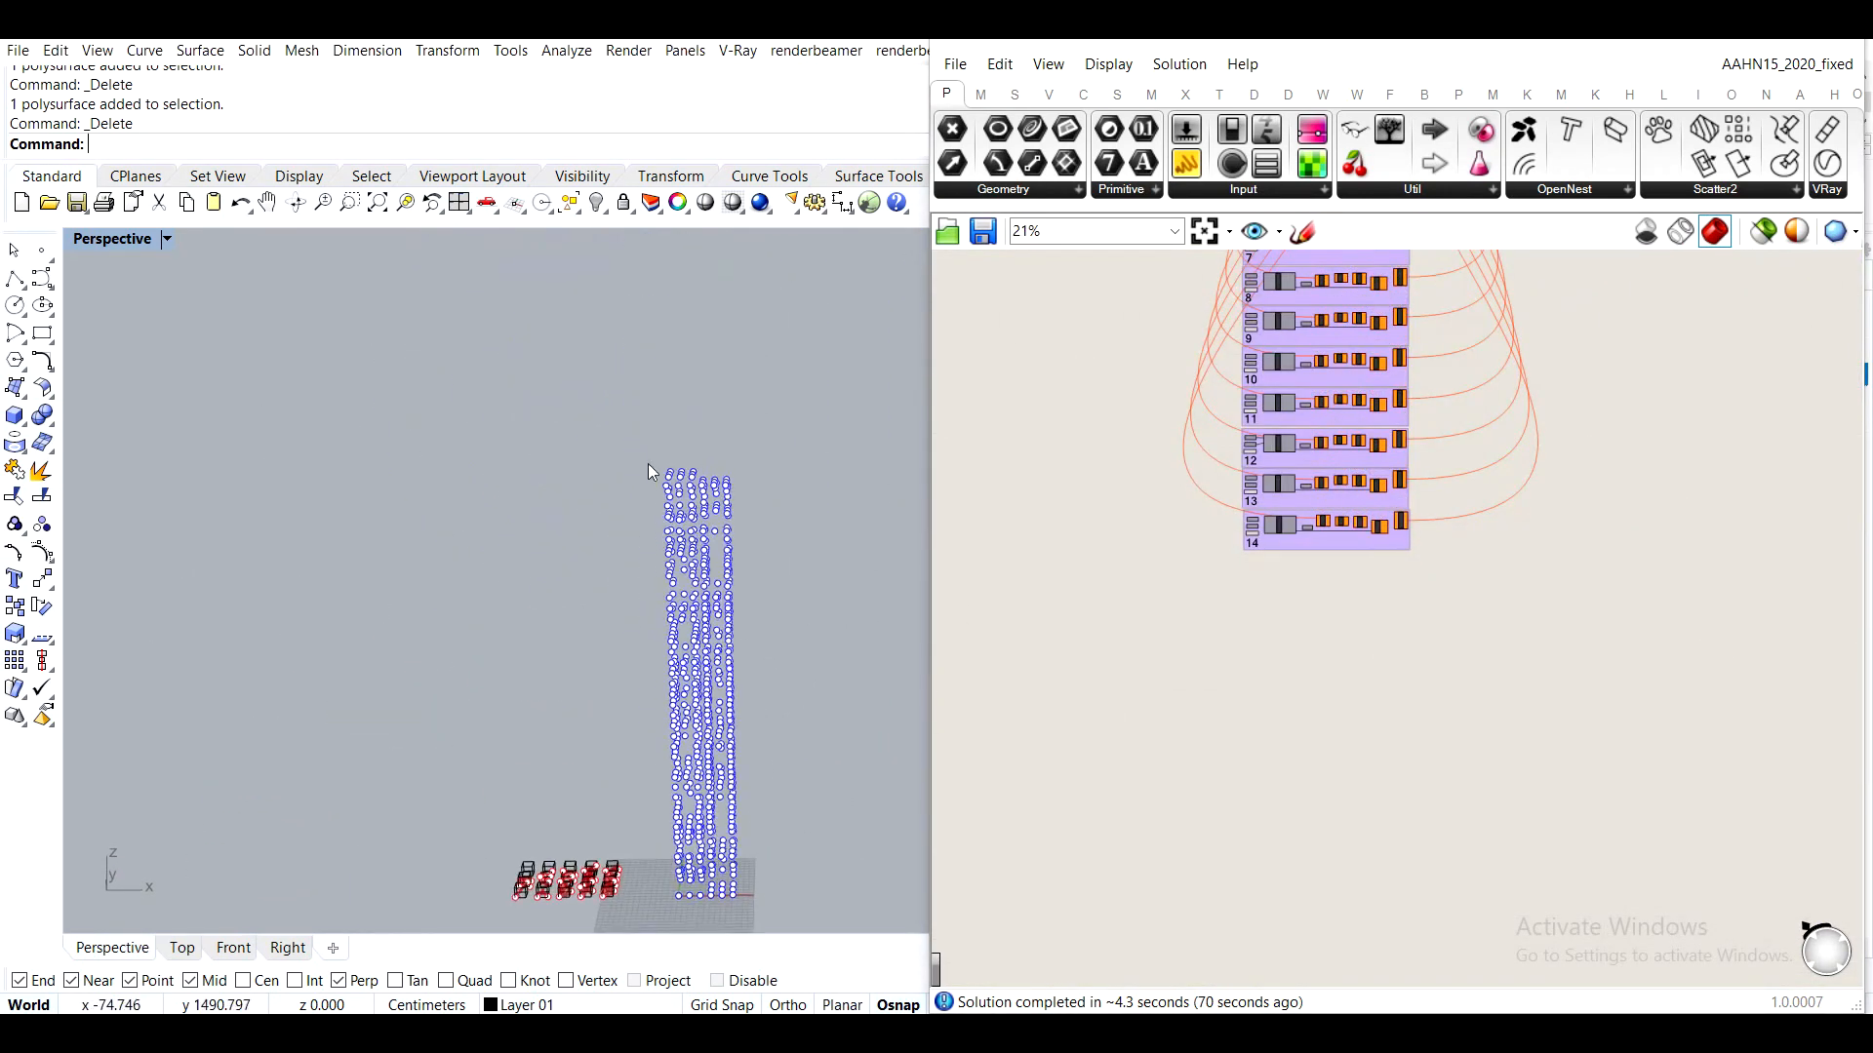
right_drag(620, 593, 561, 547)
scroll(1108, 508, down, 3)
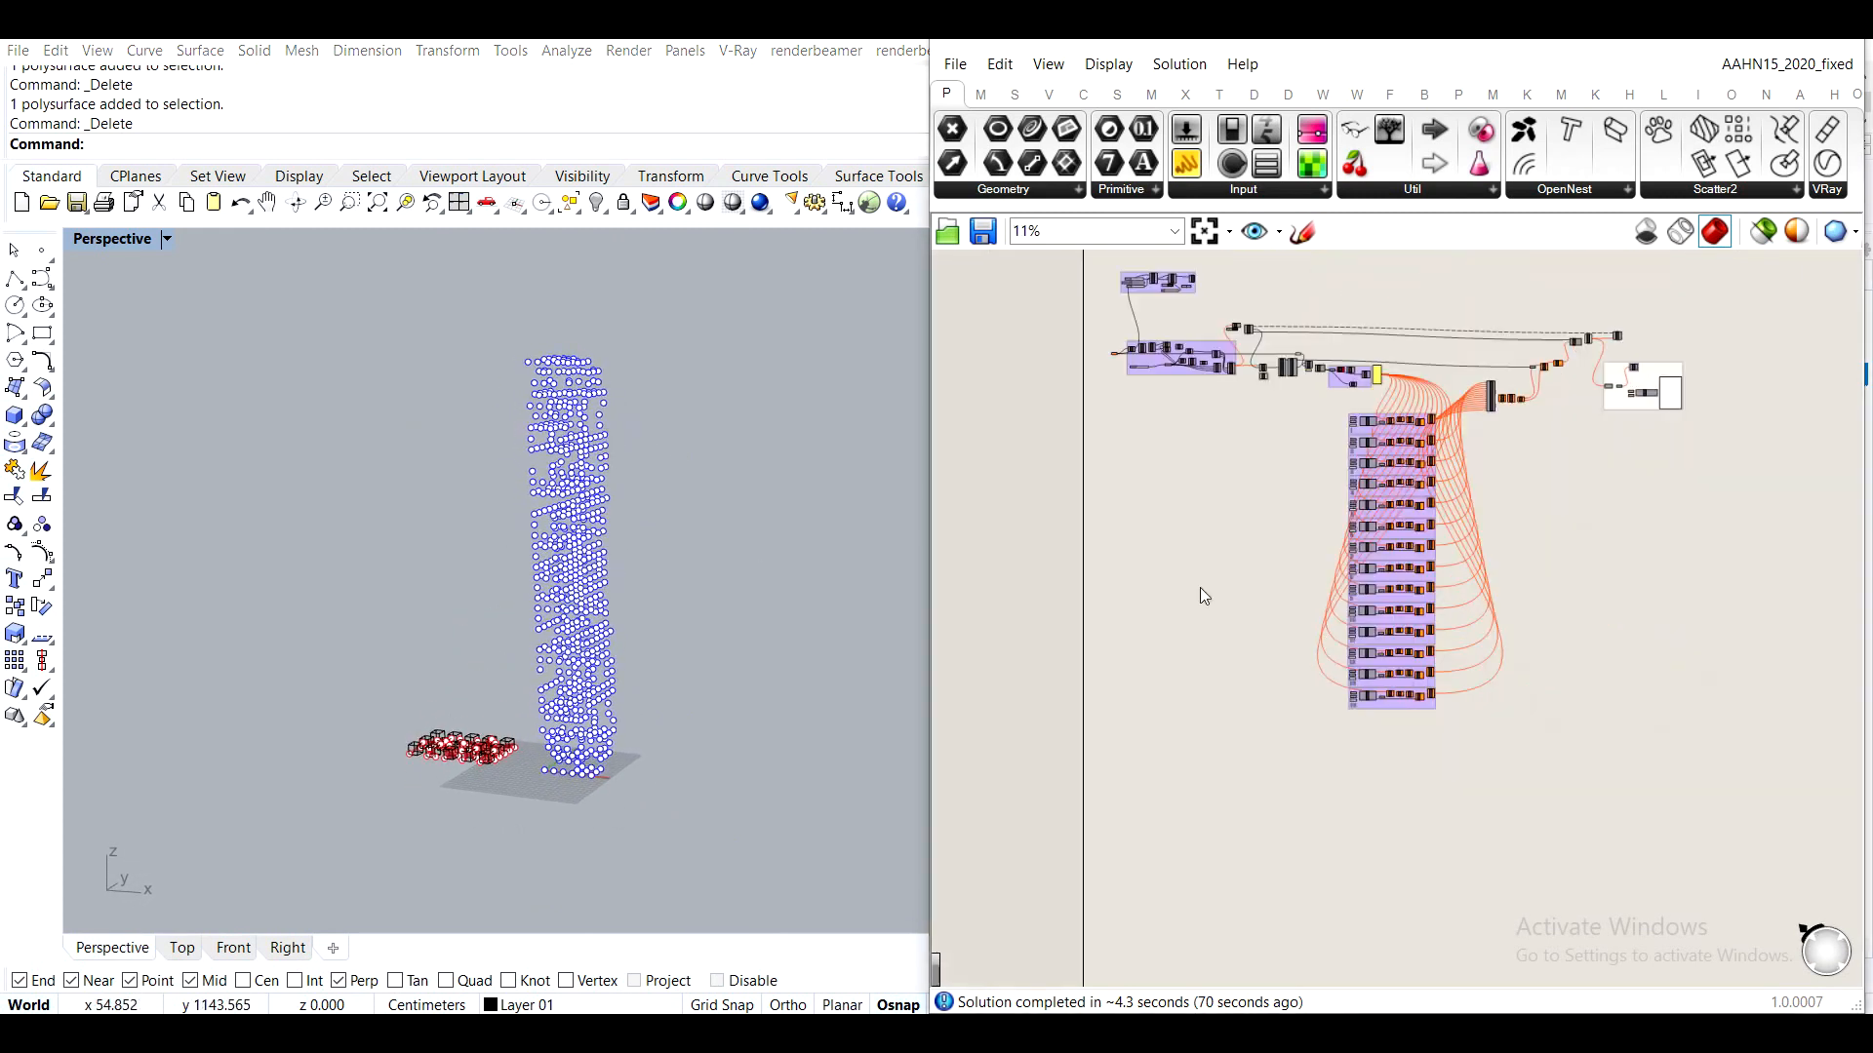
Reference the points in the pillar's middle section as multiple points in the definition's input Pt parameter
scroll(1179, 500, up, 5)
click(1134, 553)
right_click(1138, 560)
click(689, 523)
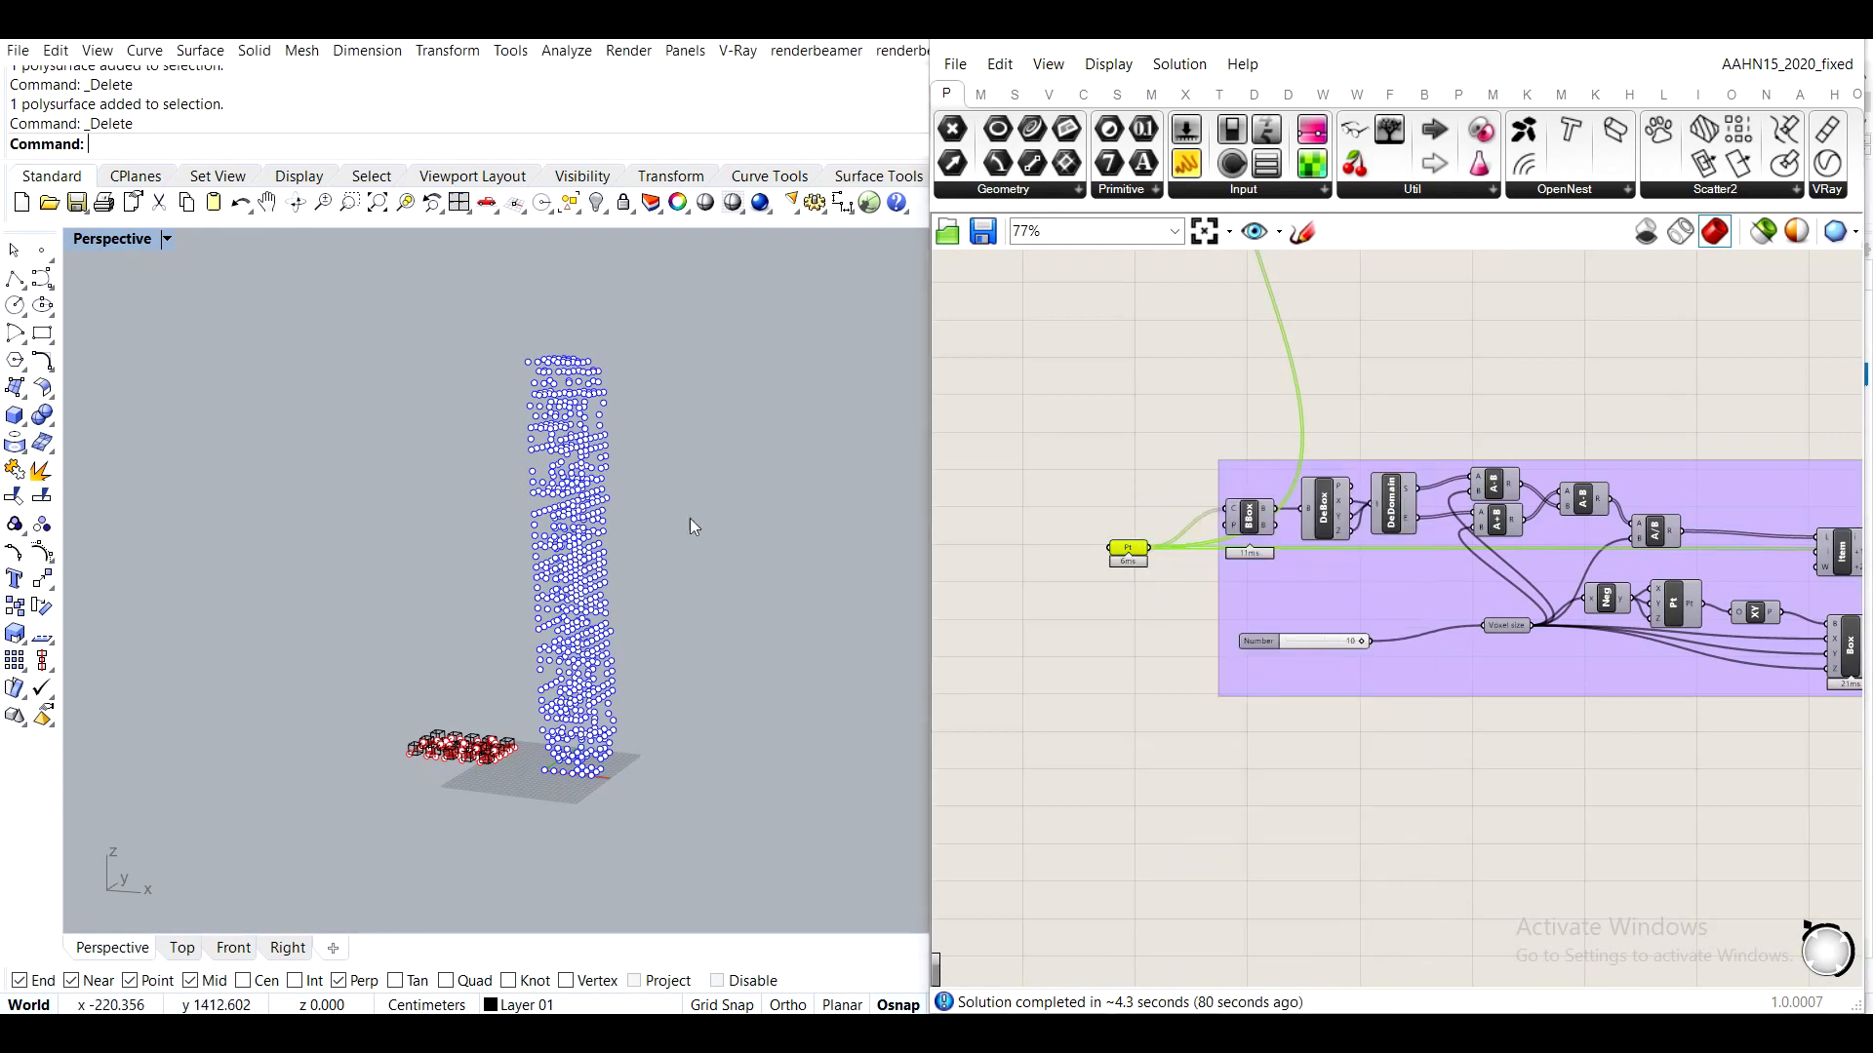
scroll(572, 514, up, 5)
click(607, 444)
right_drag(607, 444, 693, 404)
click(780, 585)
mouse_move(799, 673)
shift+right_down()
mouse_move(820, 502)
mouse_move(829, 683)
shift+right_up()
right_click(1129, 556)
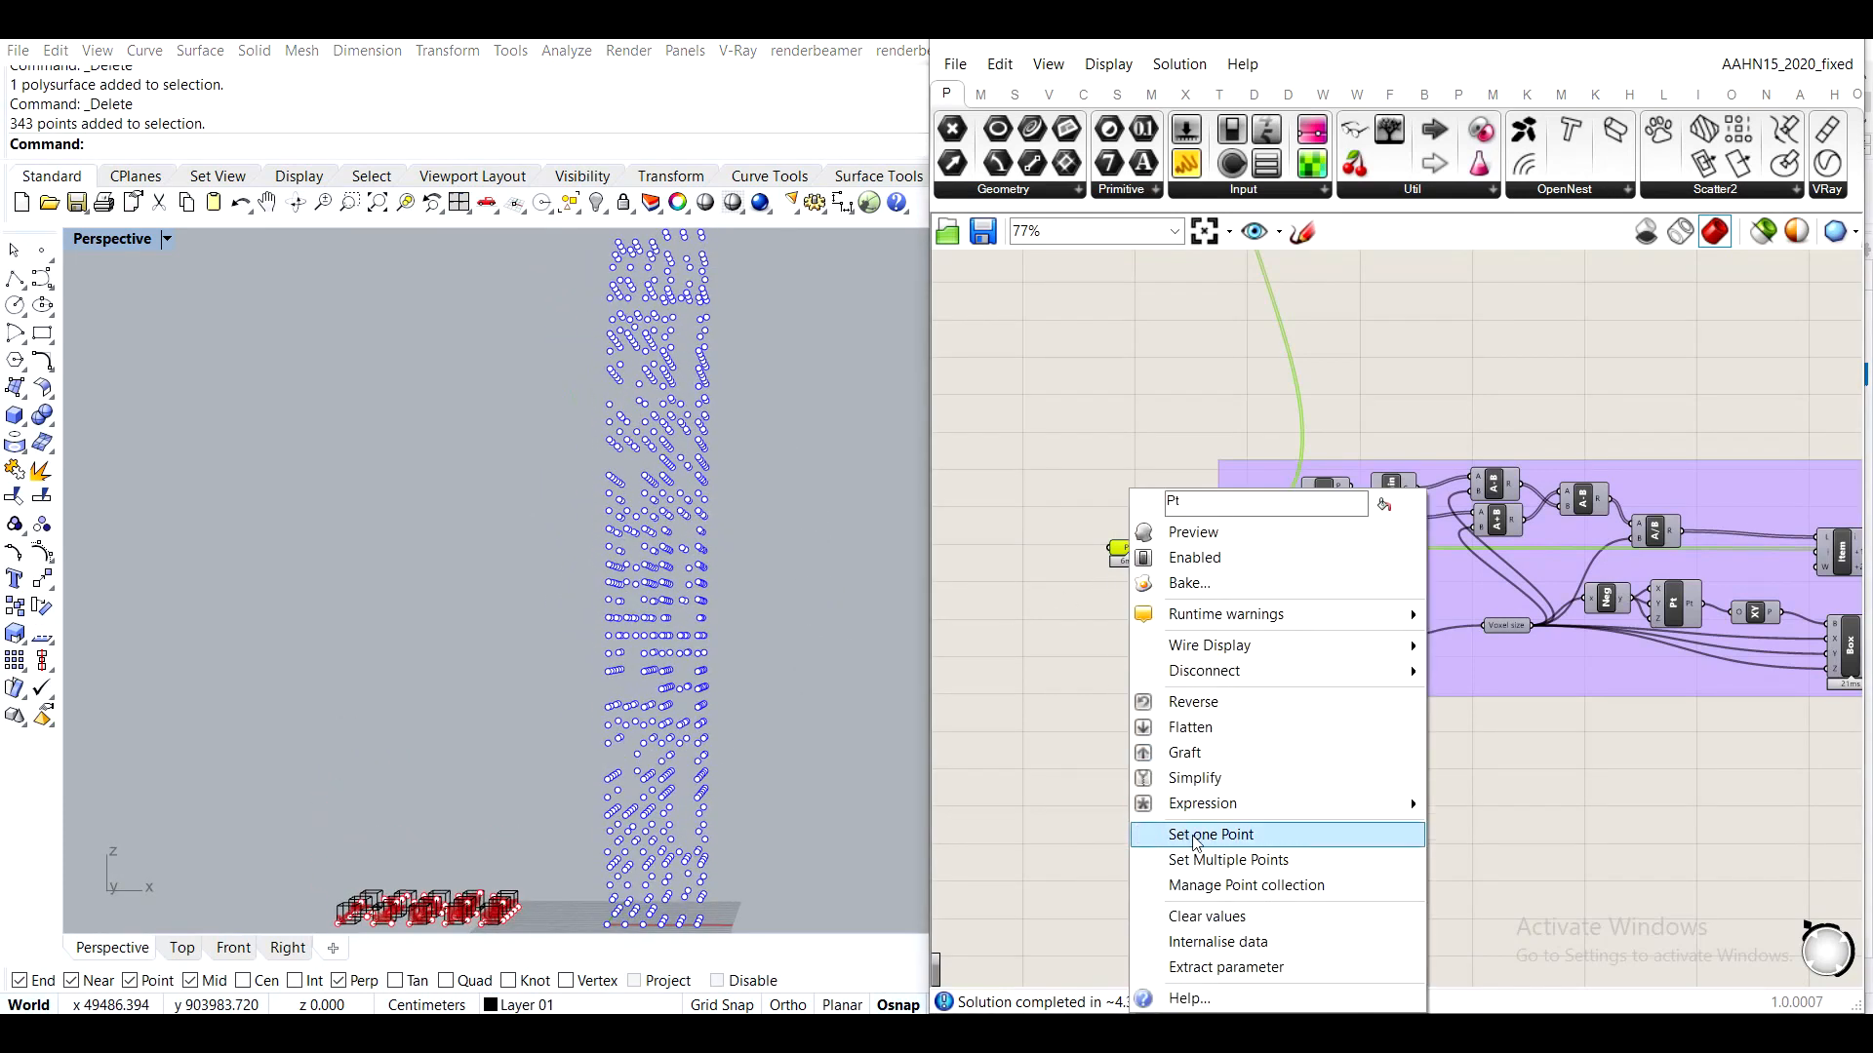
click(1258, 858)
drag(829, 804, 523, 396)
key(Return)
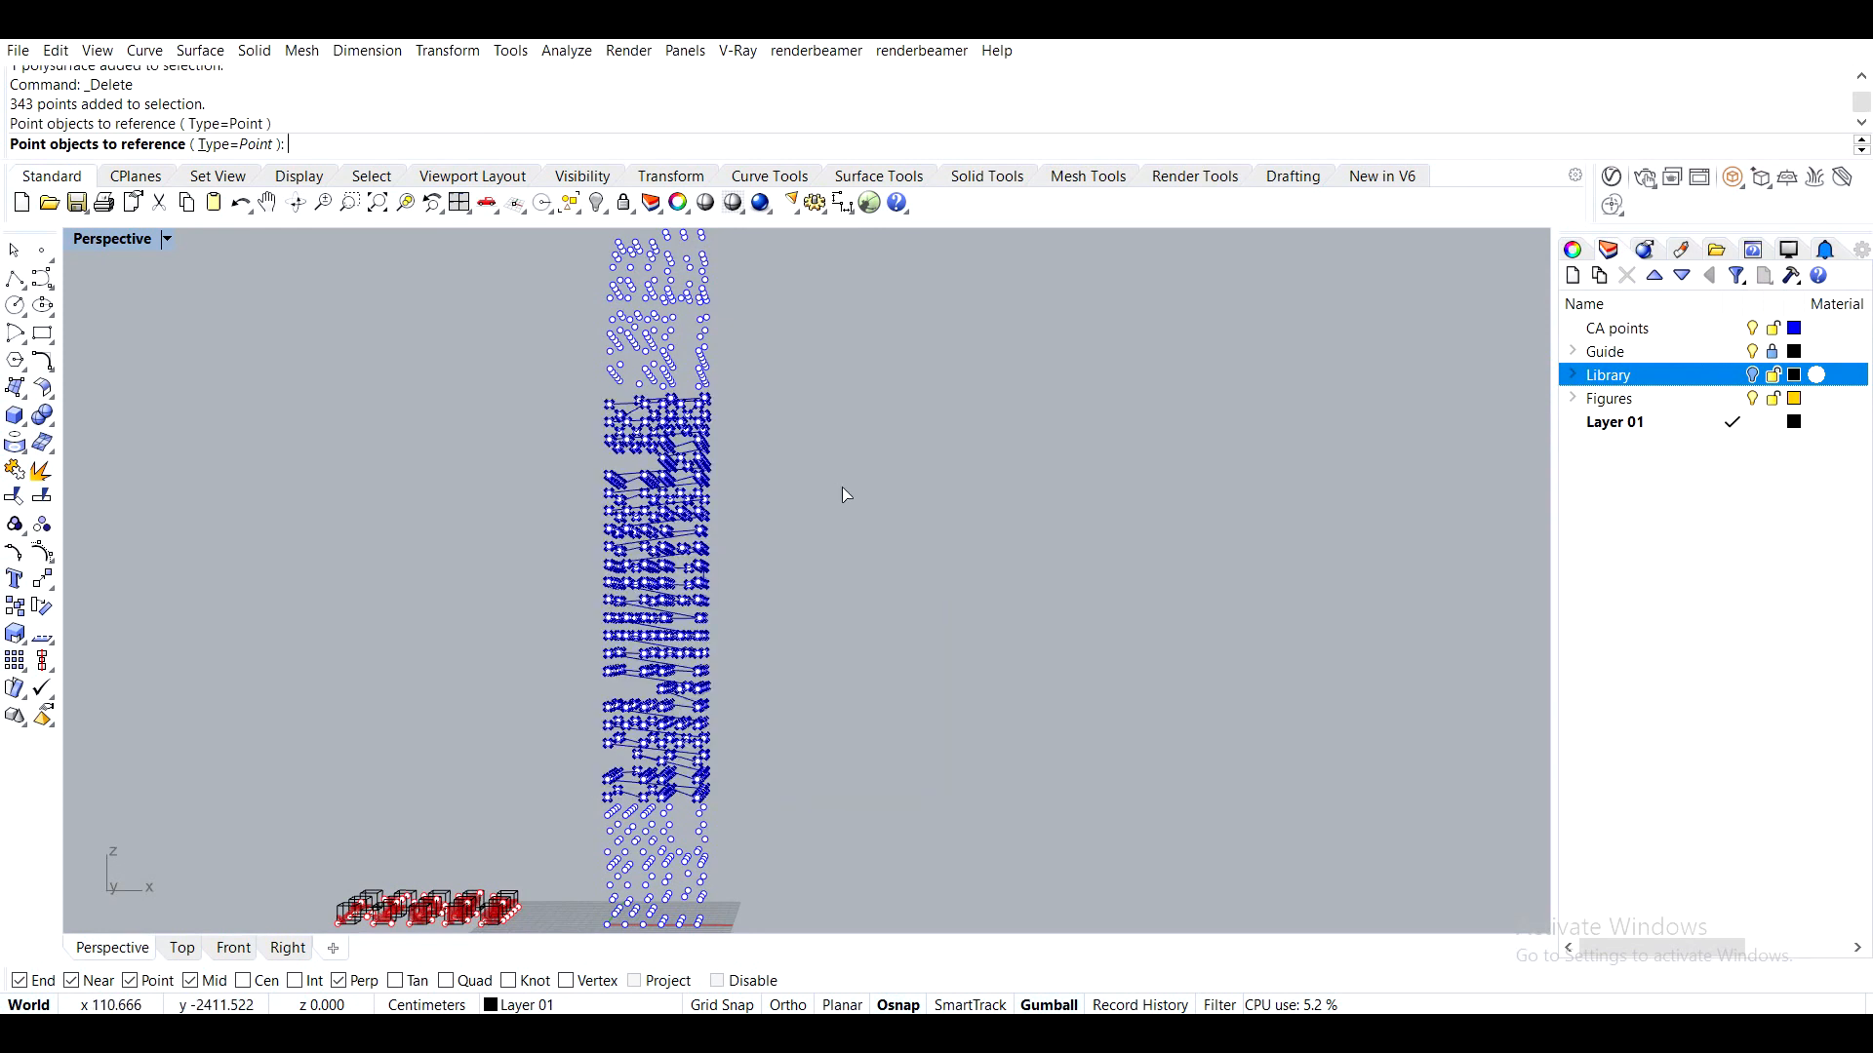
Reference all of the tower's point objects in the Pt parameter that feeds the bounding box
scroll(843, 492, down, 5)
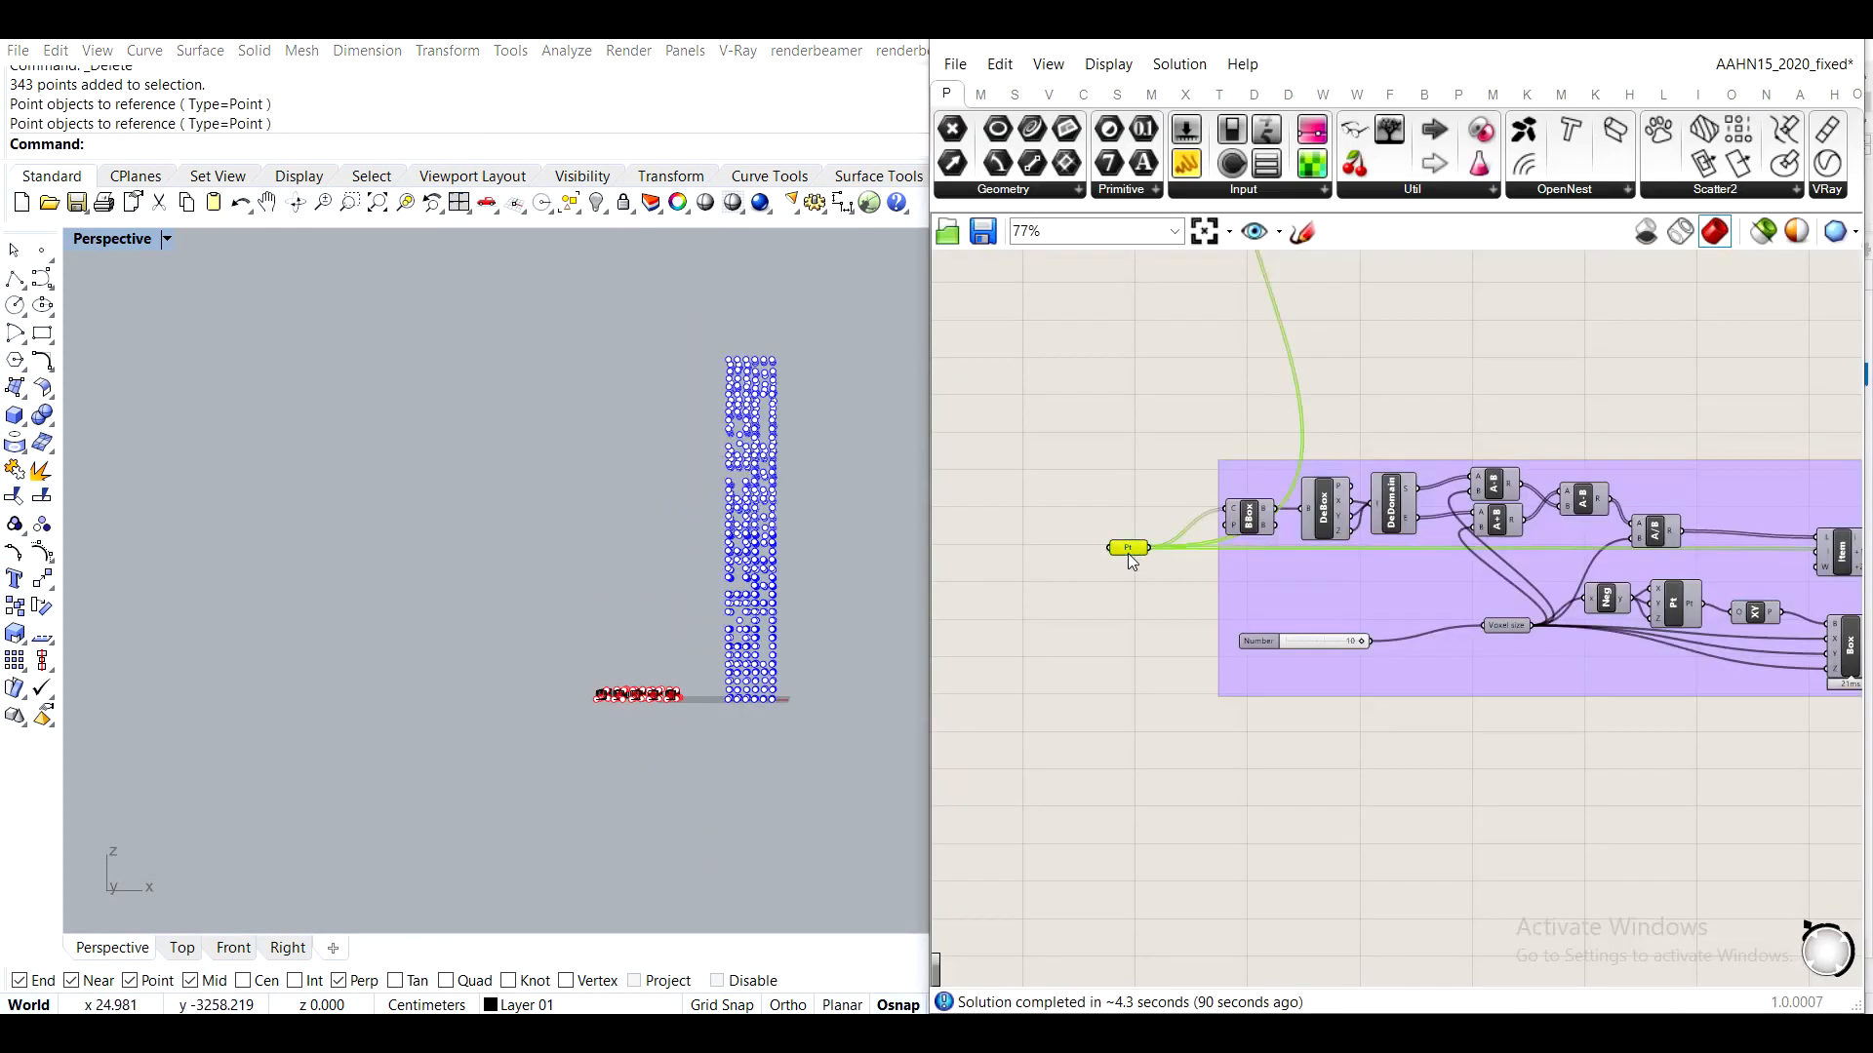
right_click(1129, 556)
click(1250, 858)
drag(693, 310, 707, 281)
key(Return)
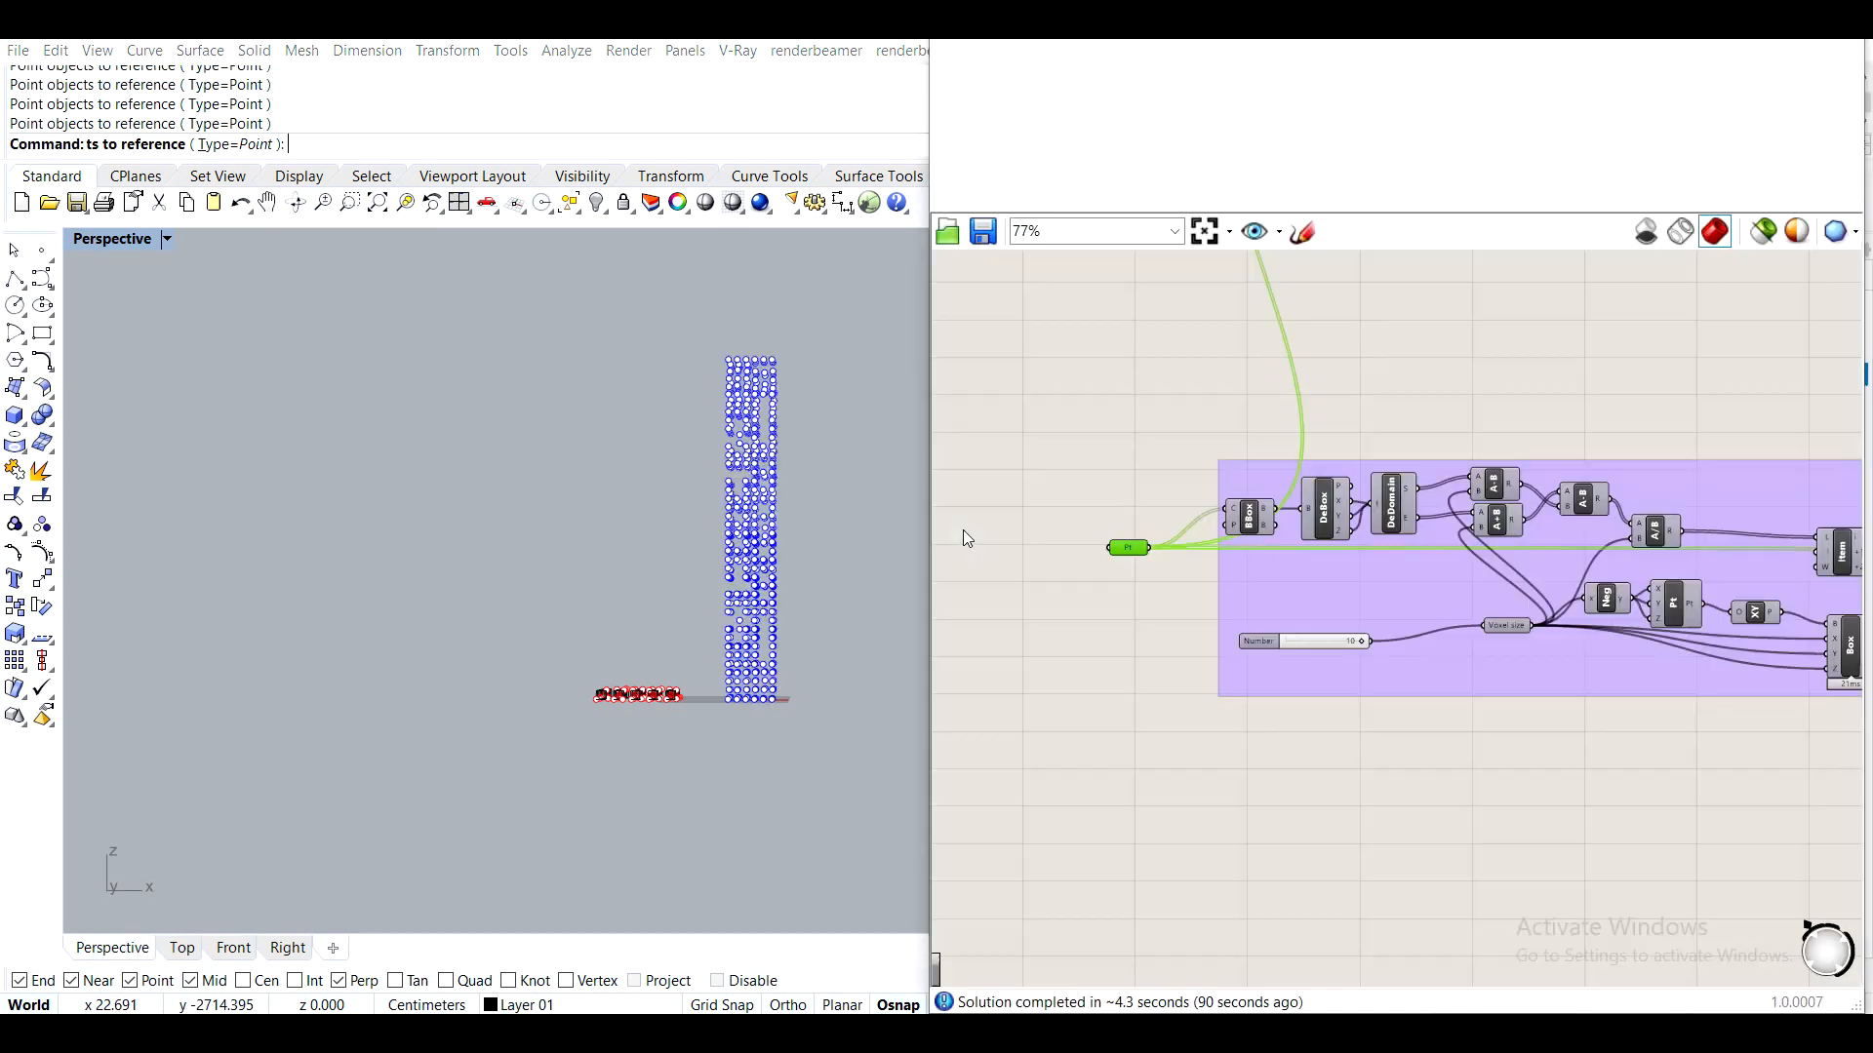
Turn off the preview of the Pt parameter that feeds the CP component
right_drag(854, 620, 780, 734)
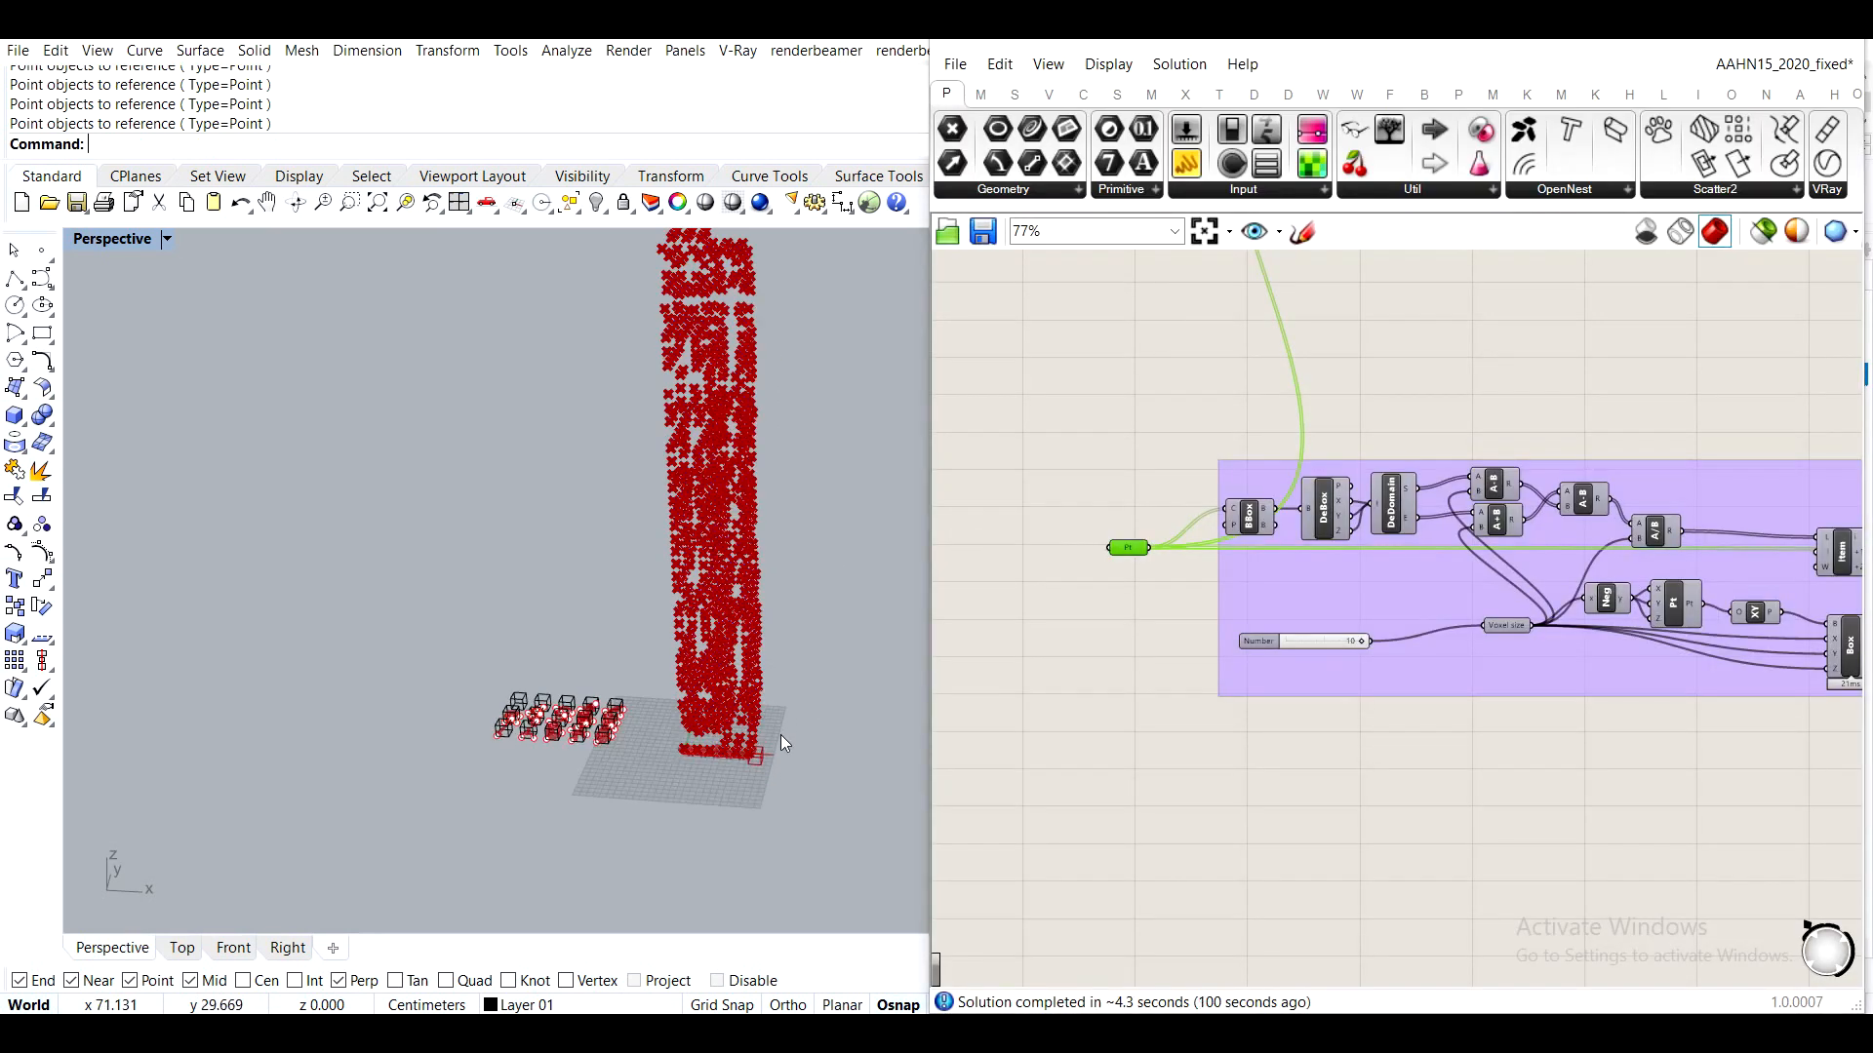
scroll(780, 734, up, 3)
click(1149, 507)
scroll(1168, 664, down, 3)
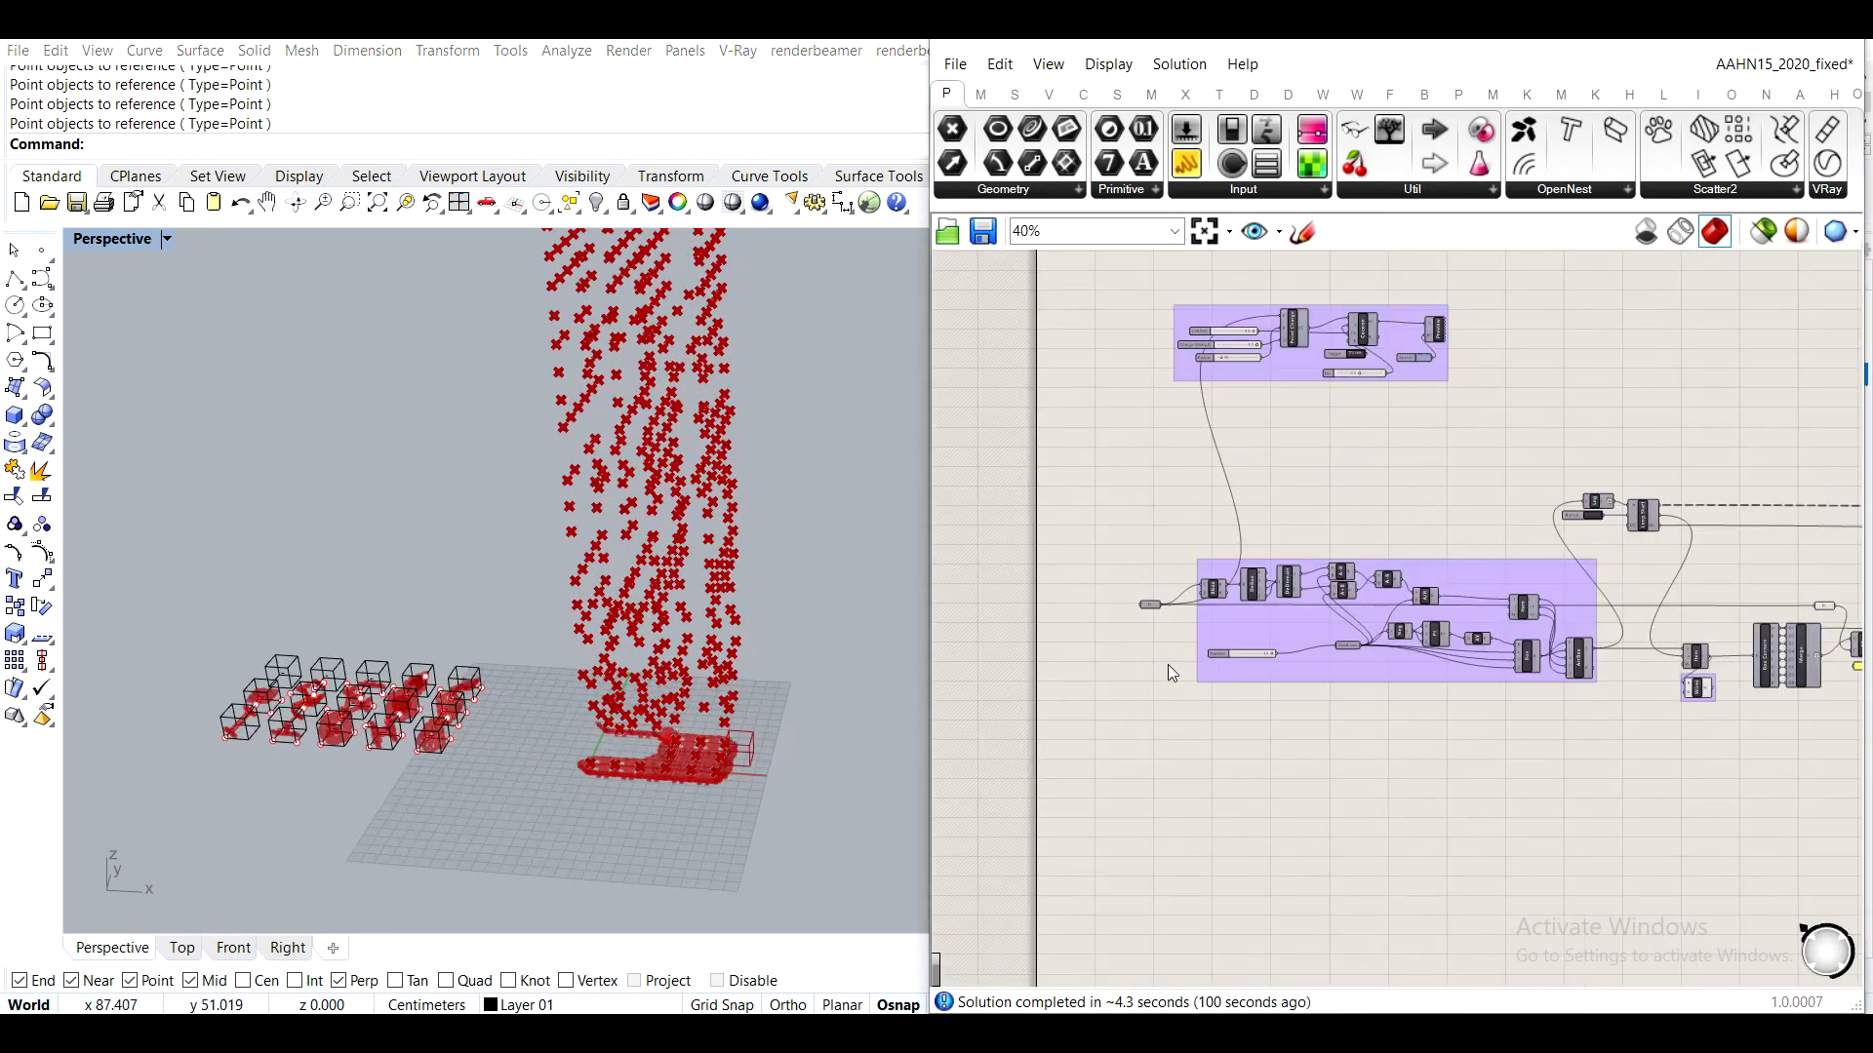
scroll(1168, 664, down, 3)
right_drag(1434, 705, 1316, 554)
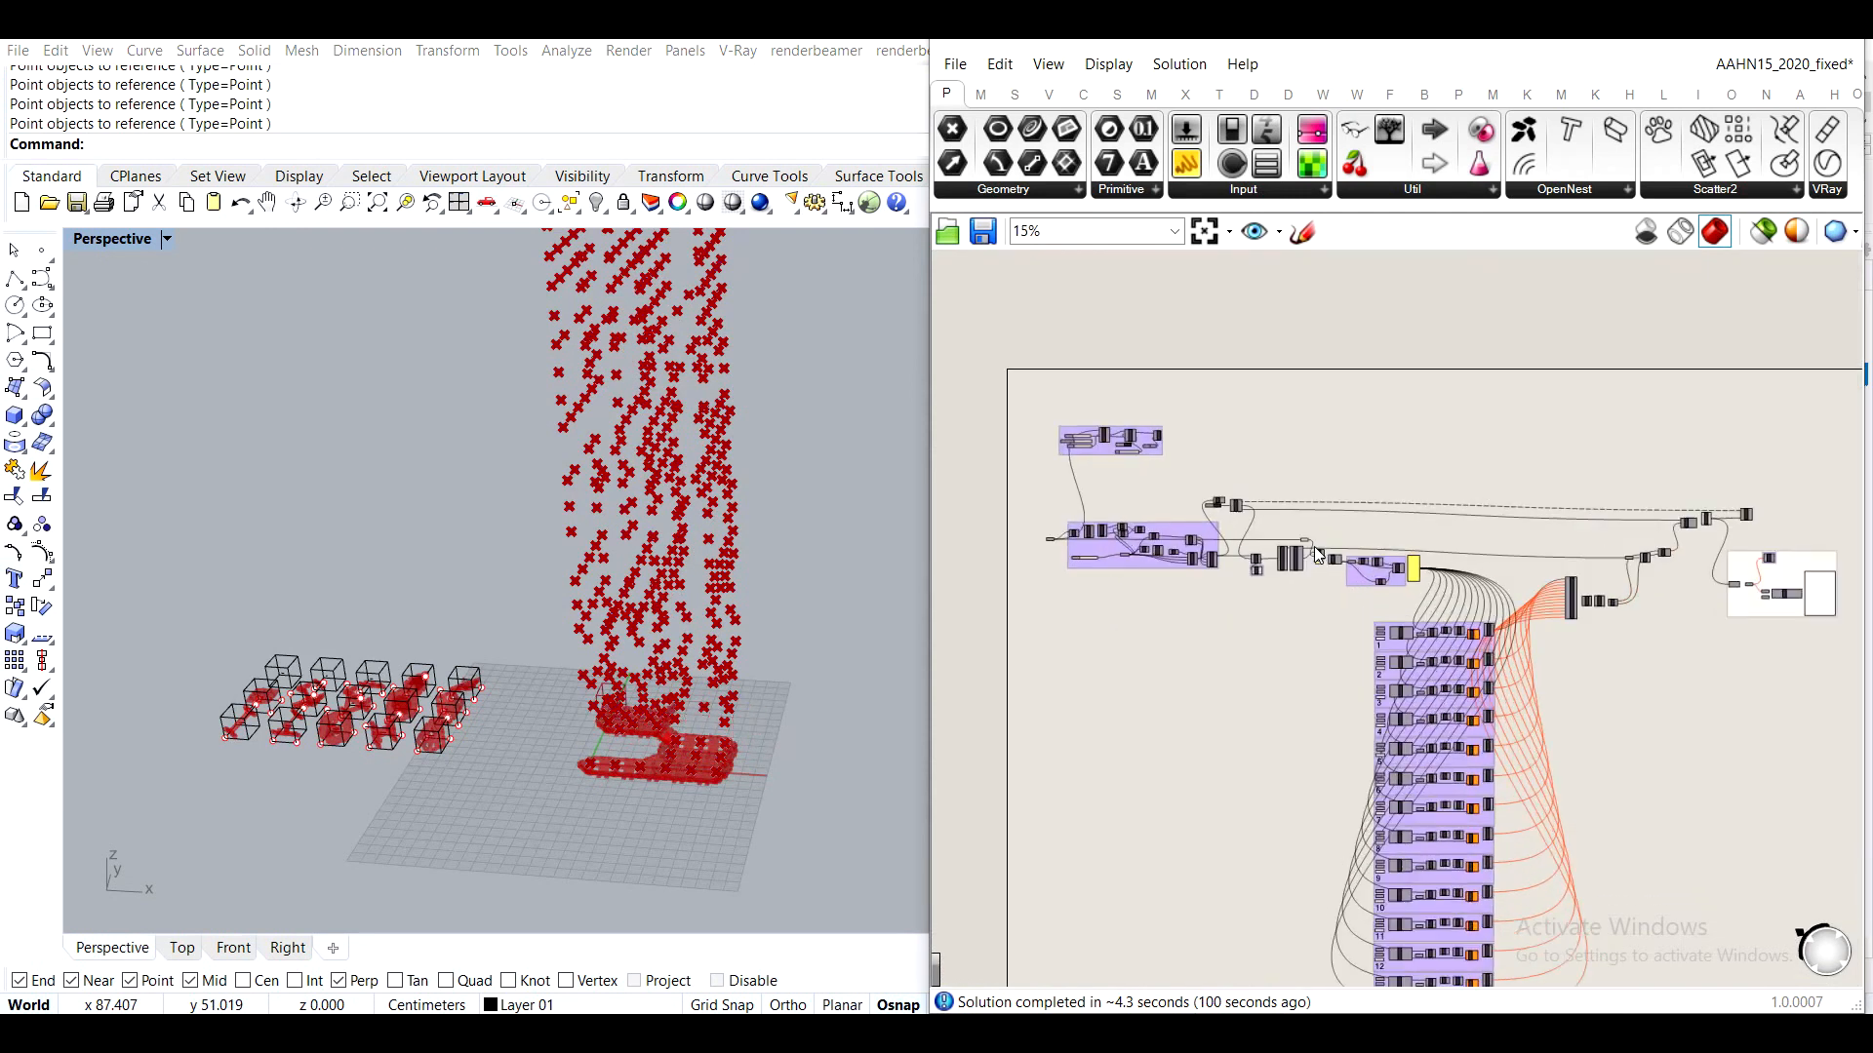
scroll(1315, 554, up, 5)
click(1286, 529)
key(space)
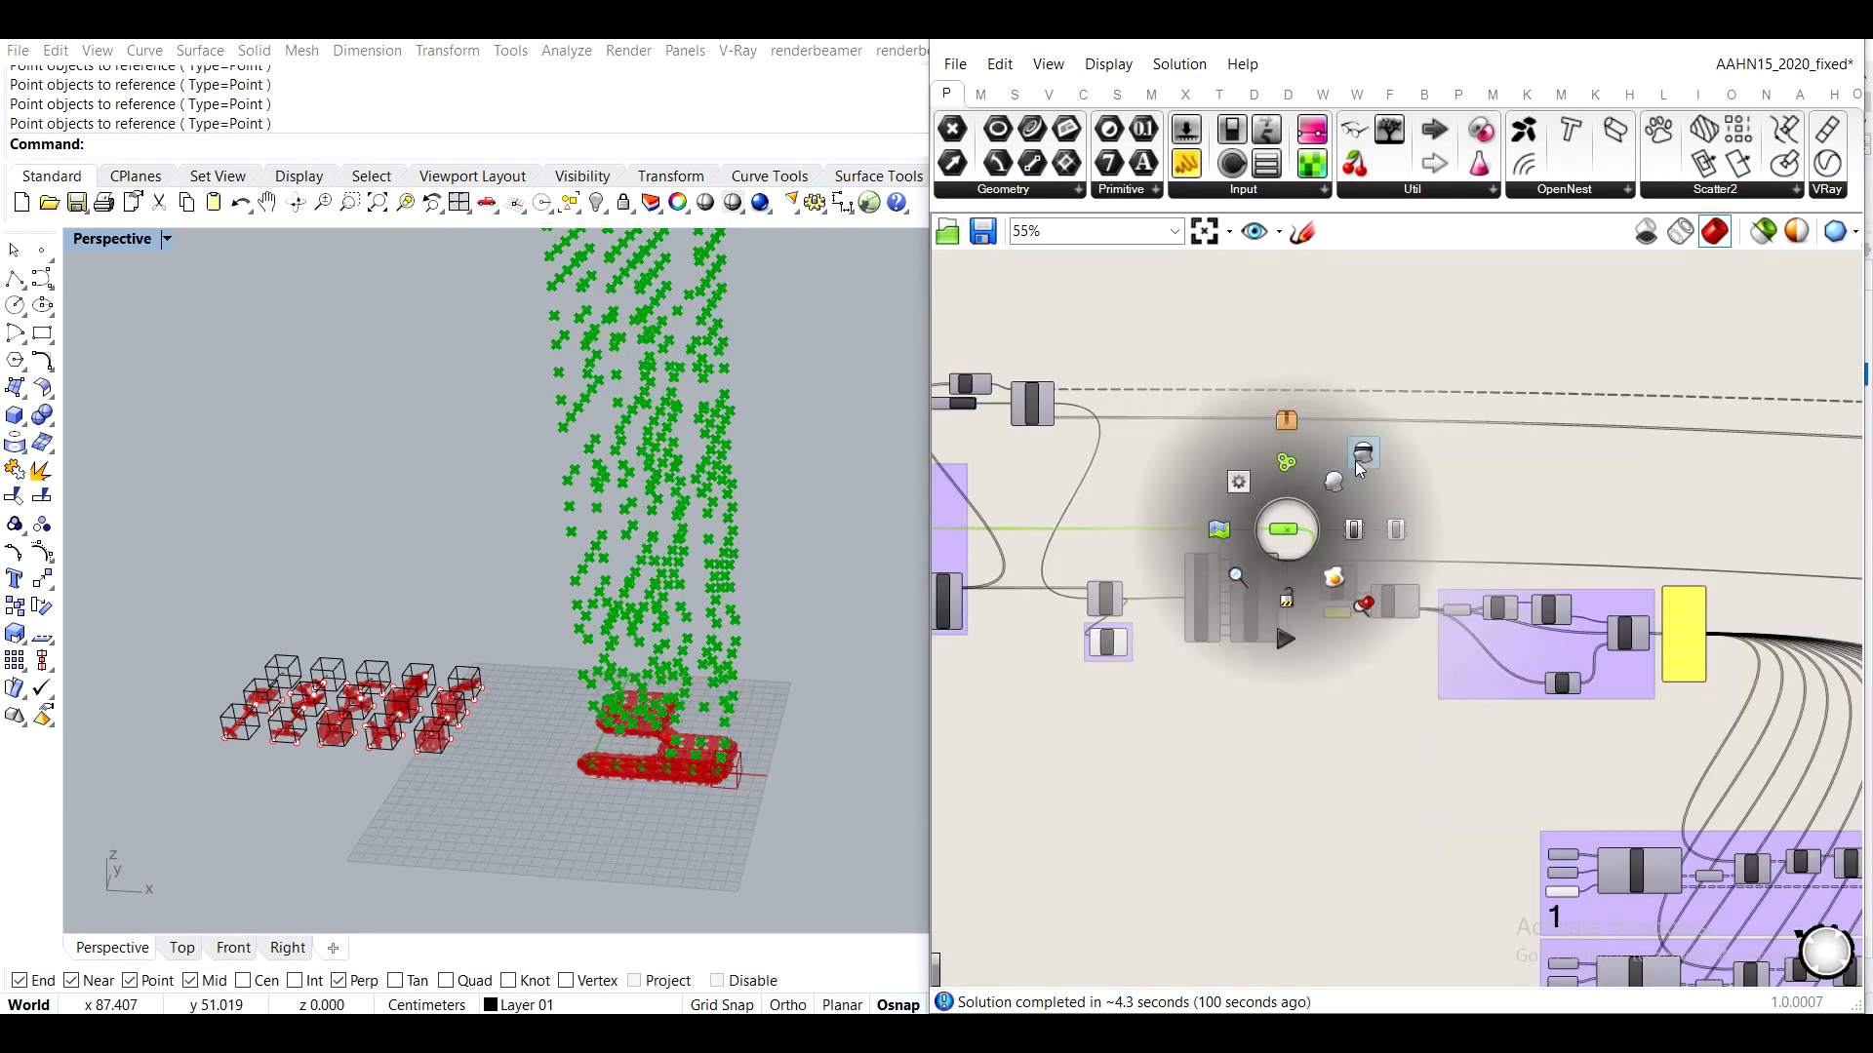
click(1369, 451)
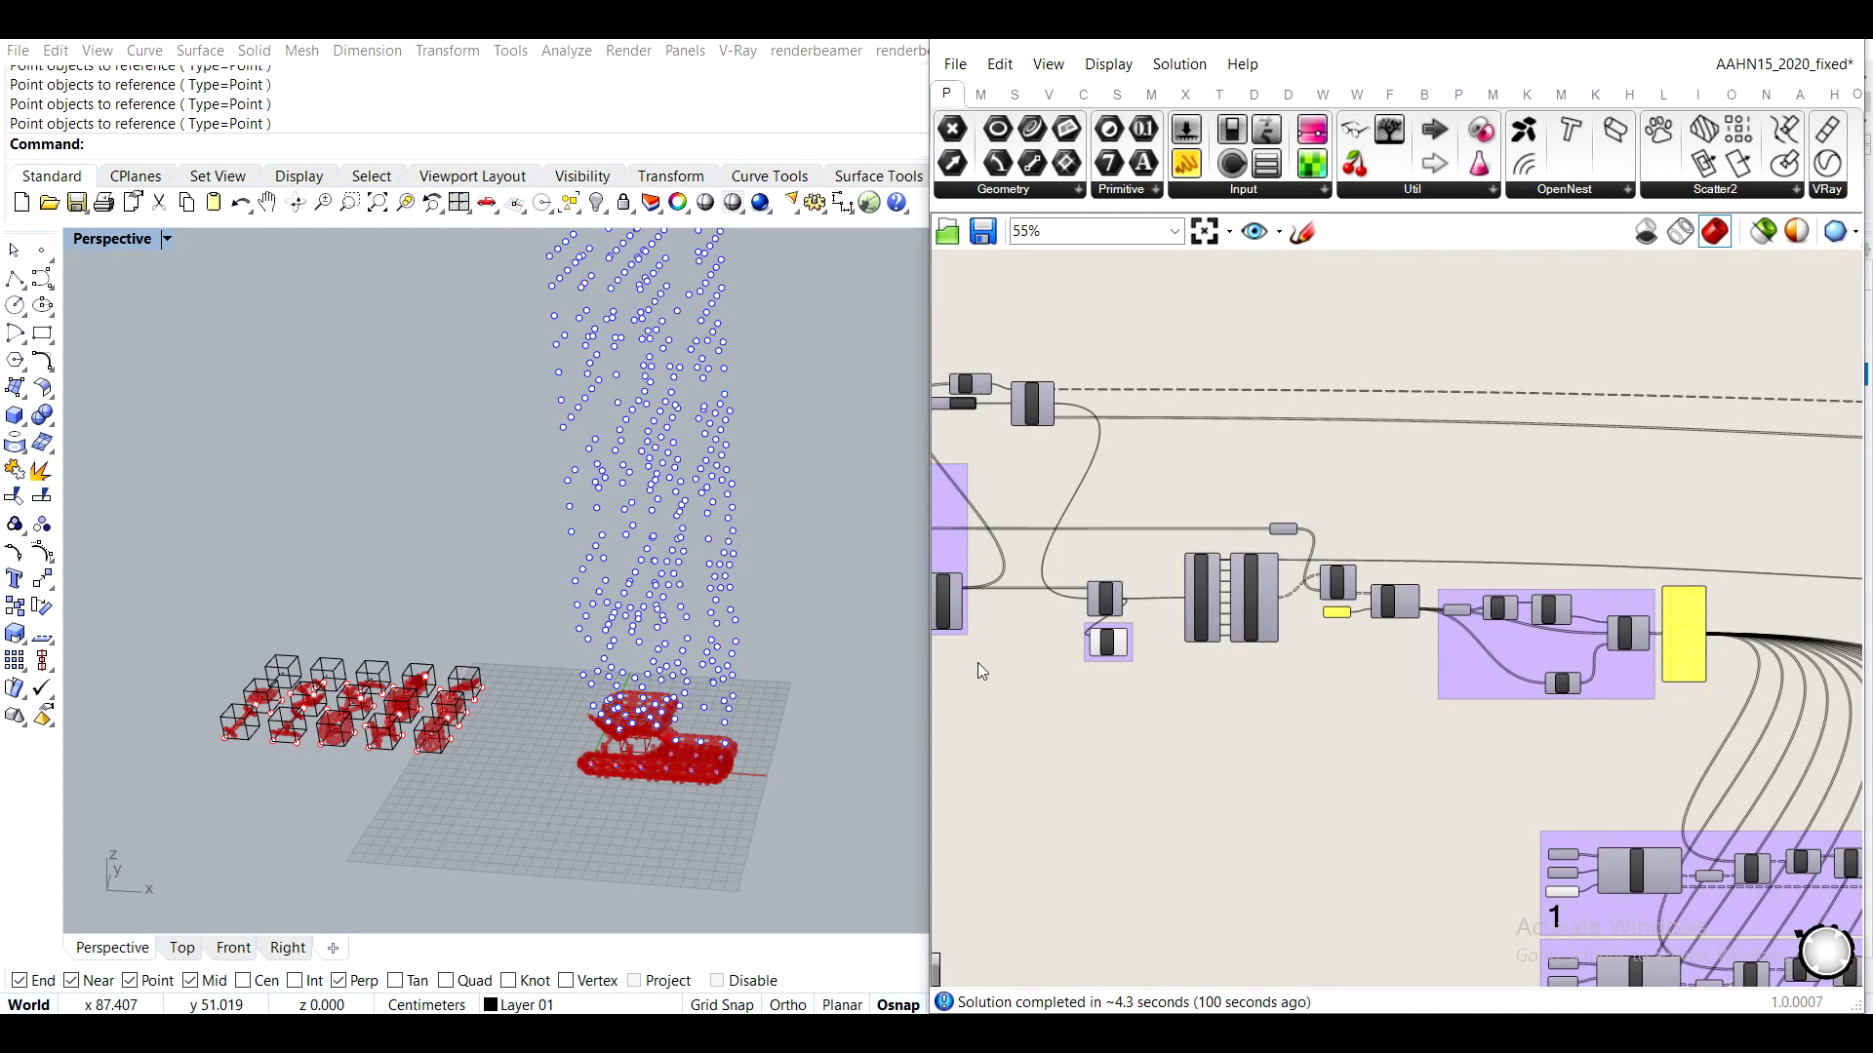
Set the Perspective viewport's display mode to Wireframe
scroll(1239, 535, up, 4)
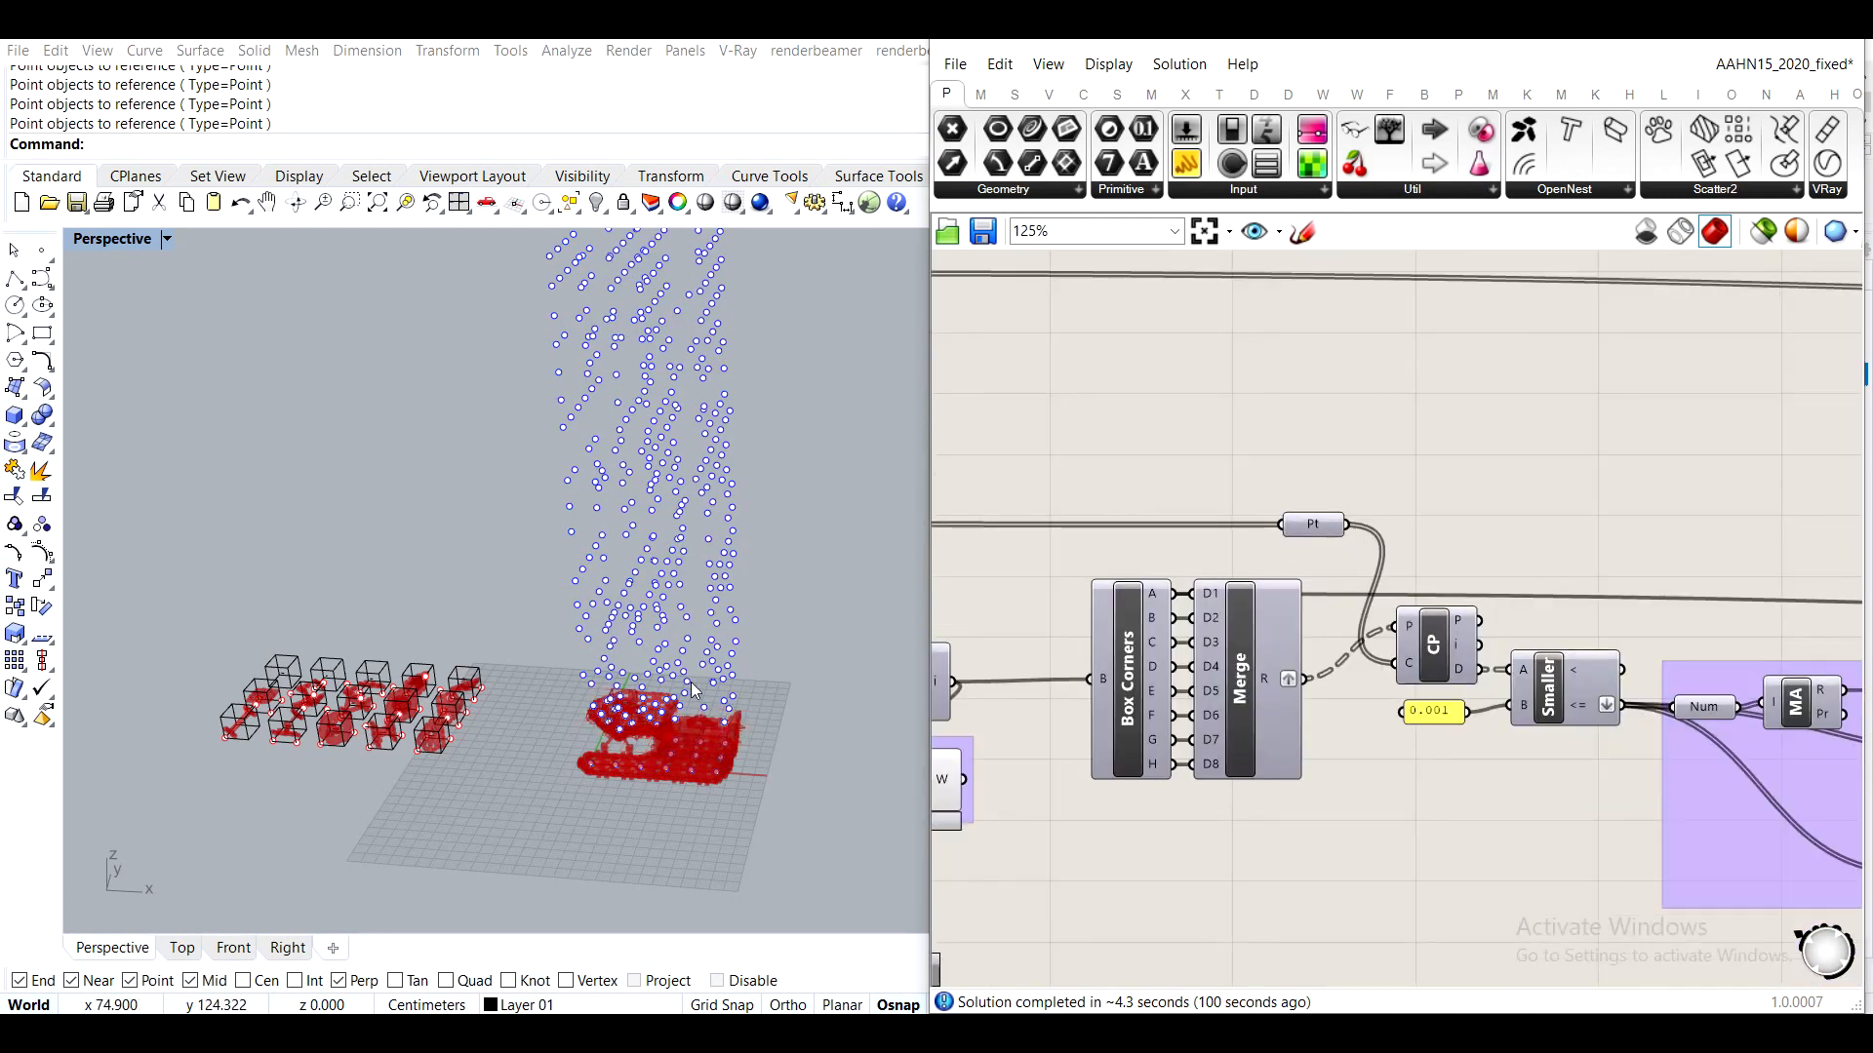
scroll(1417, 696, down, 5)
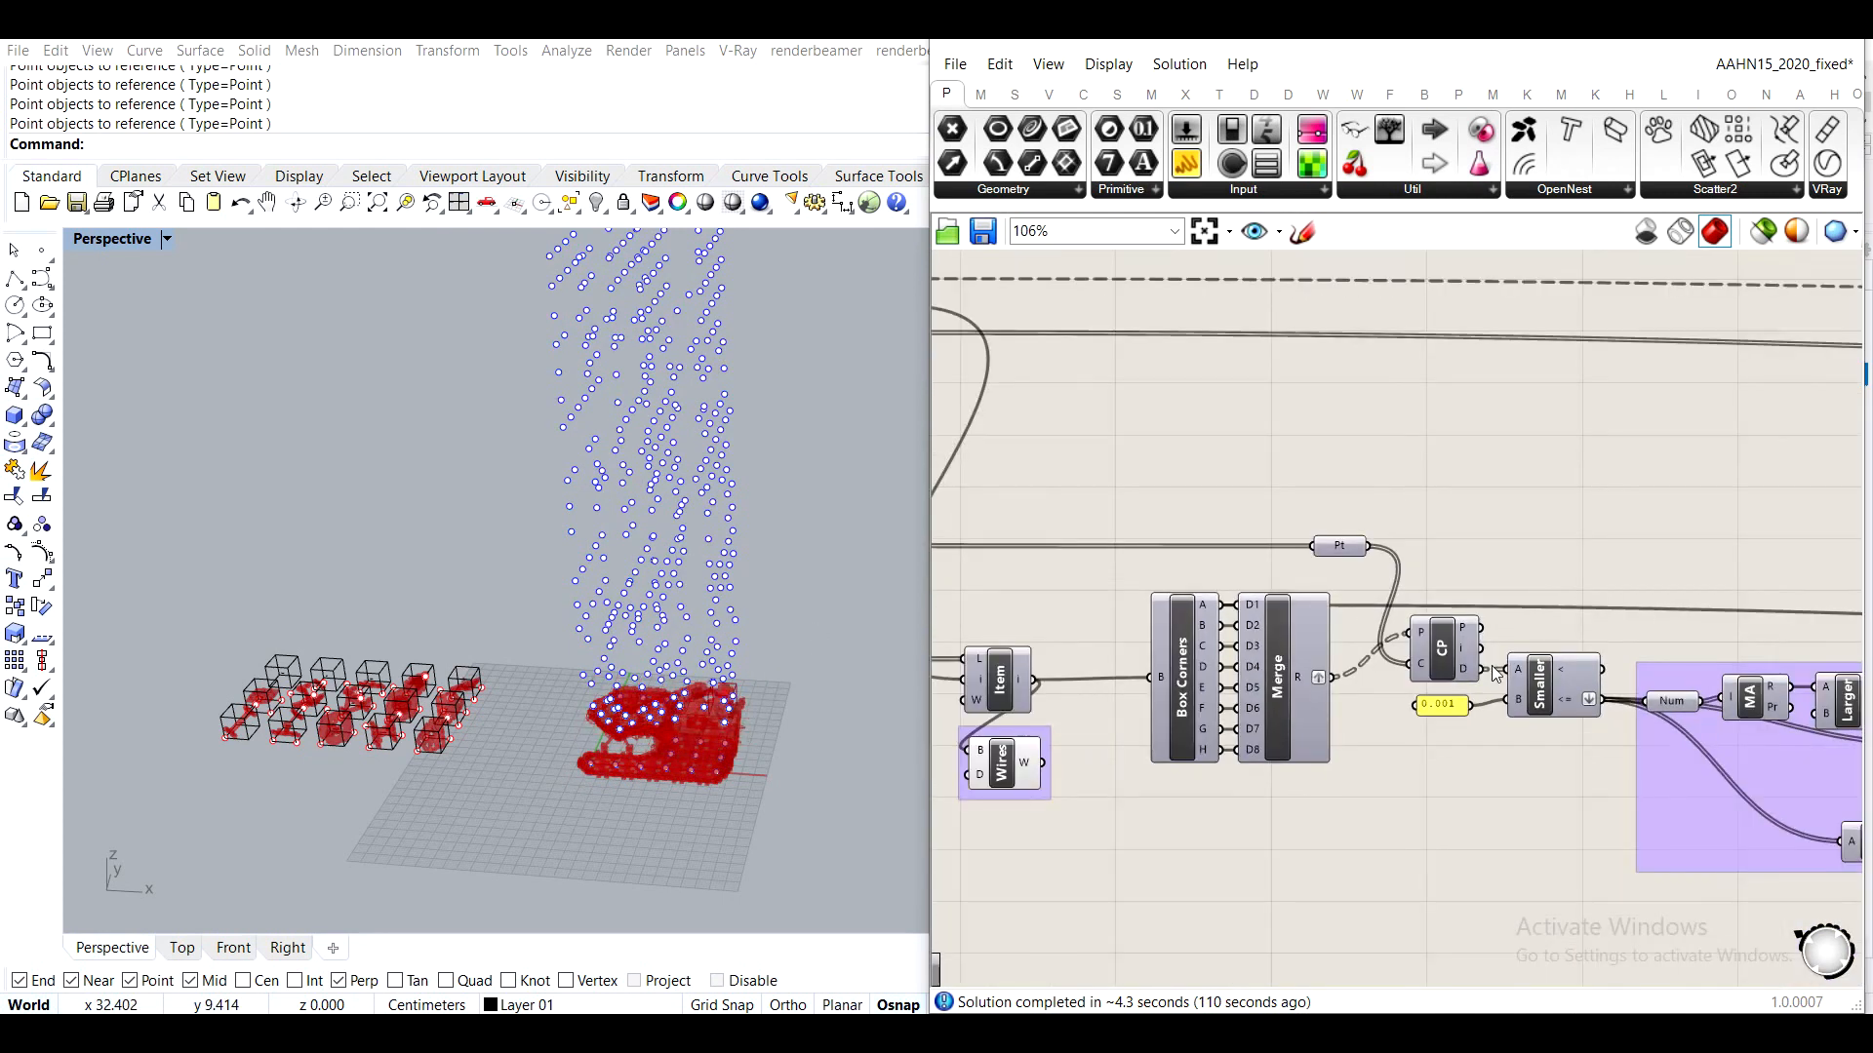
right_drag(738, 717, 601, 639)
scroll(603, 647, up, 3)
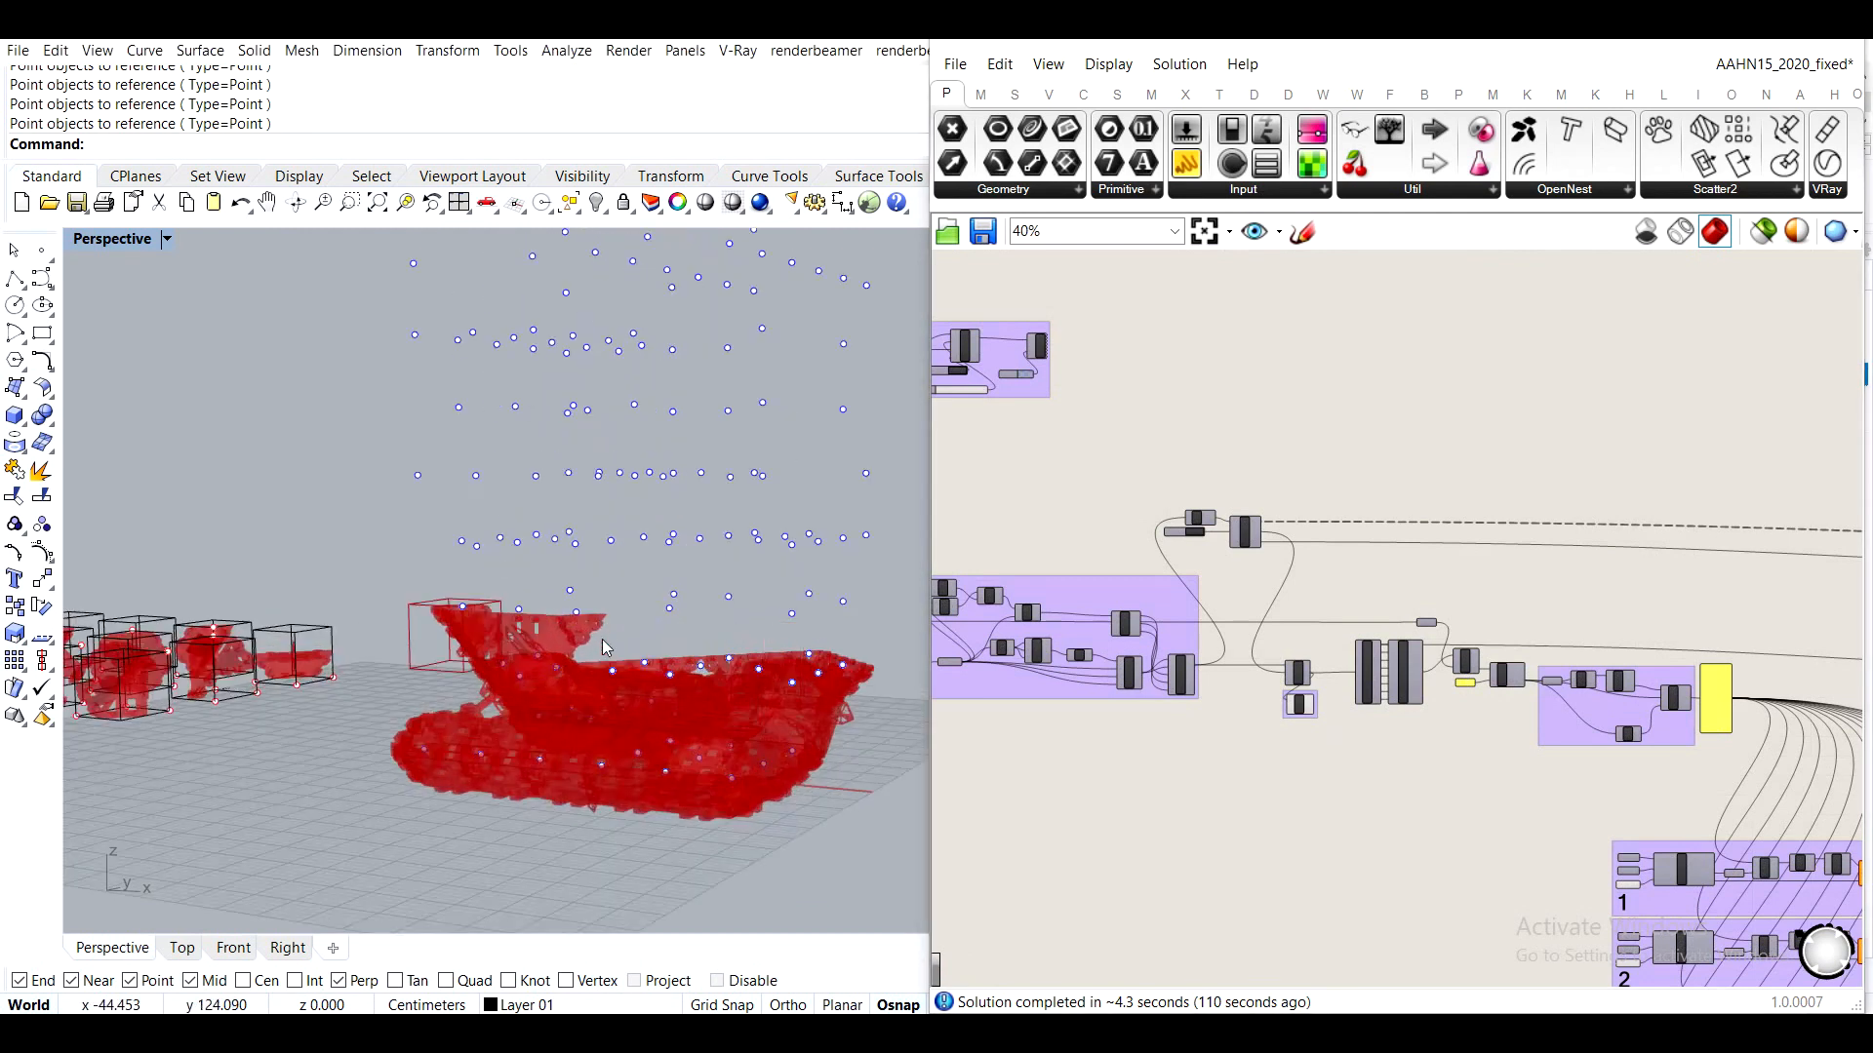
right_drag(1621, 507, 1151, 434)
right_drag(1524, 525, 936, 503)
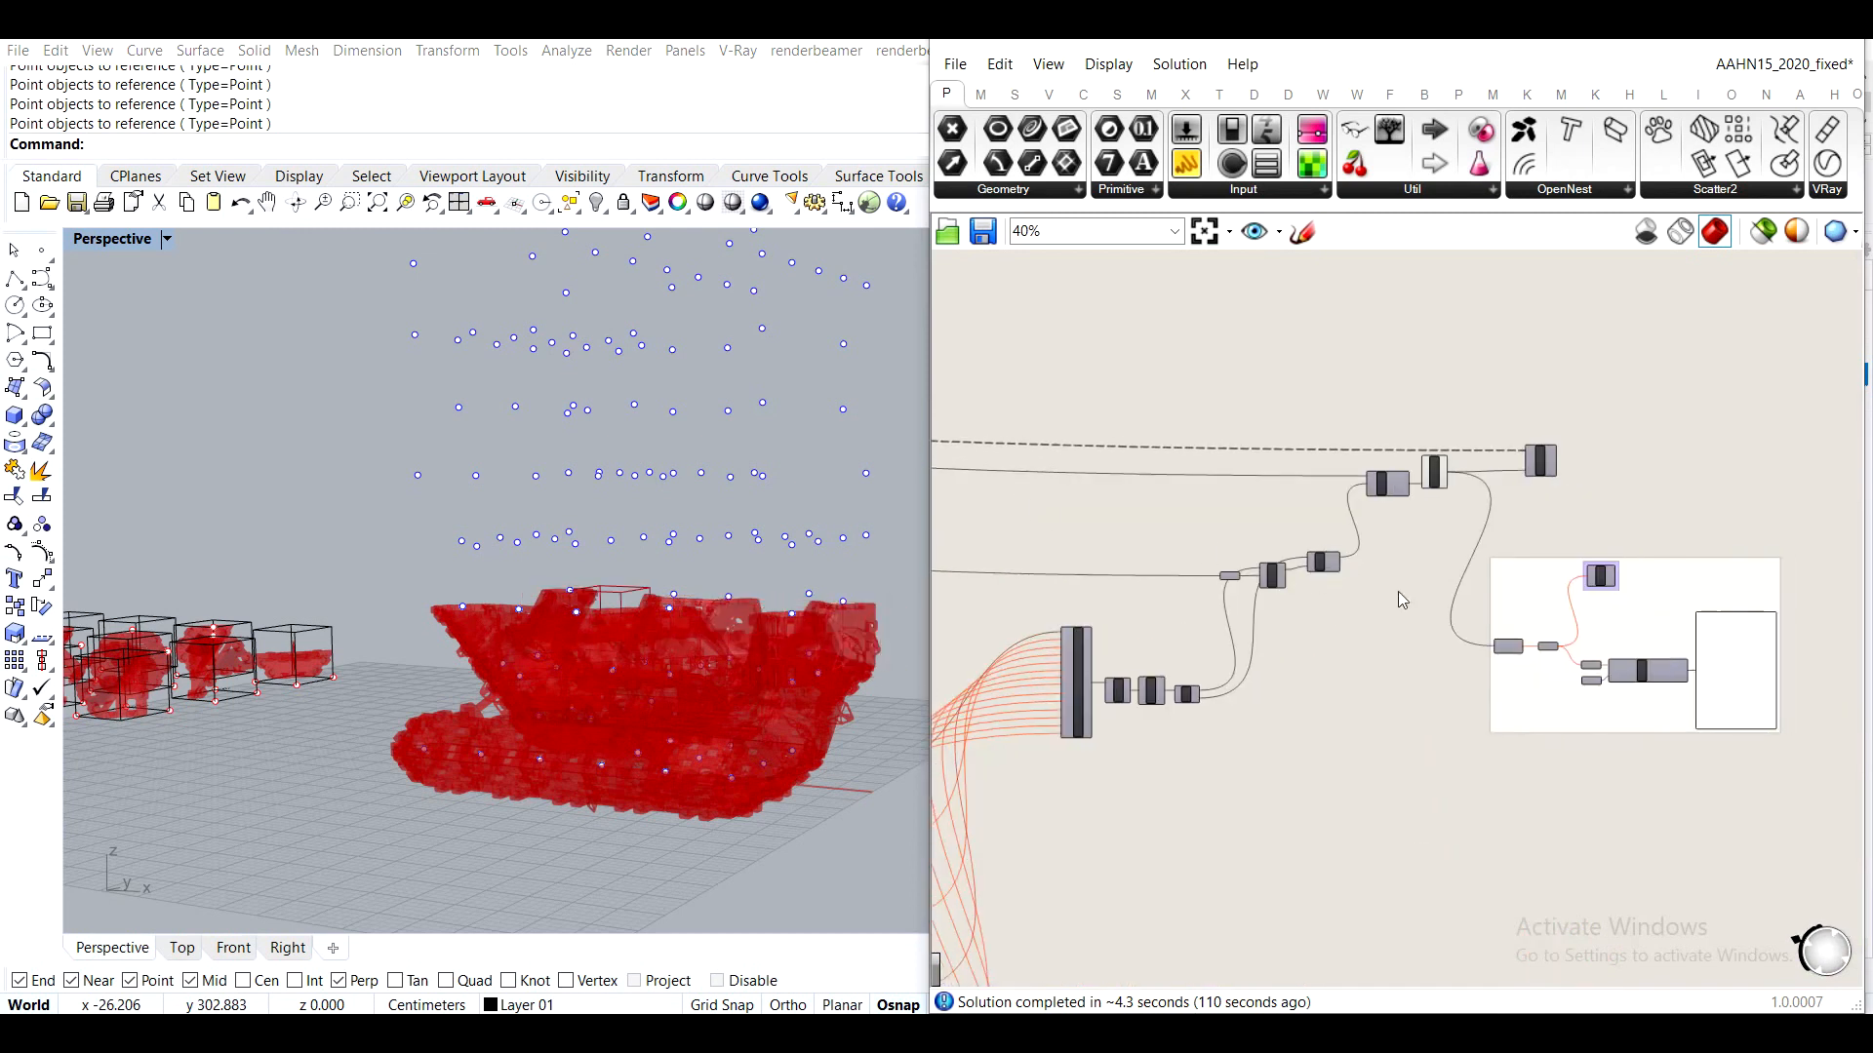
click(112, 239)
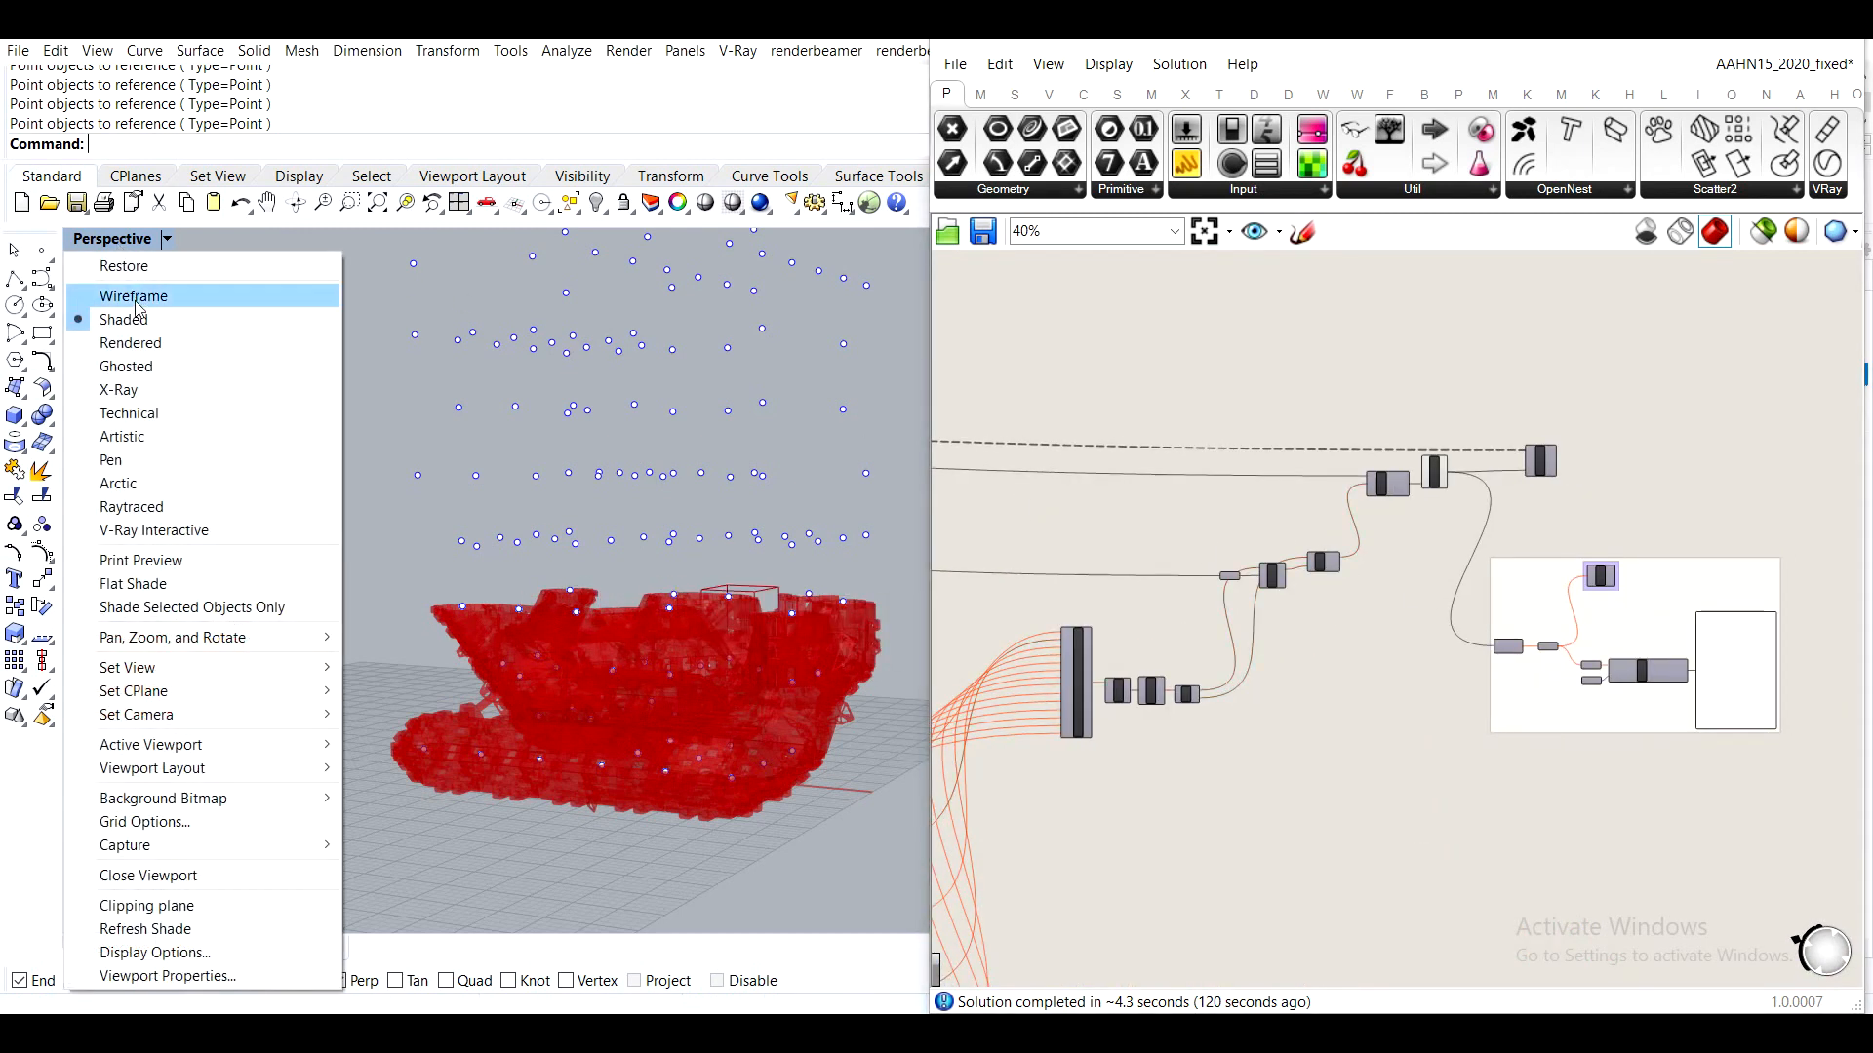
click(133, 295)
right_drag(639, 464, 559, 381)
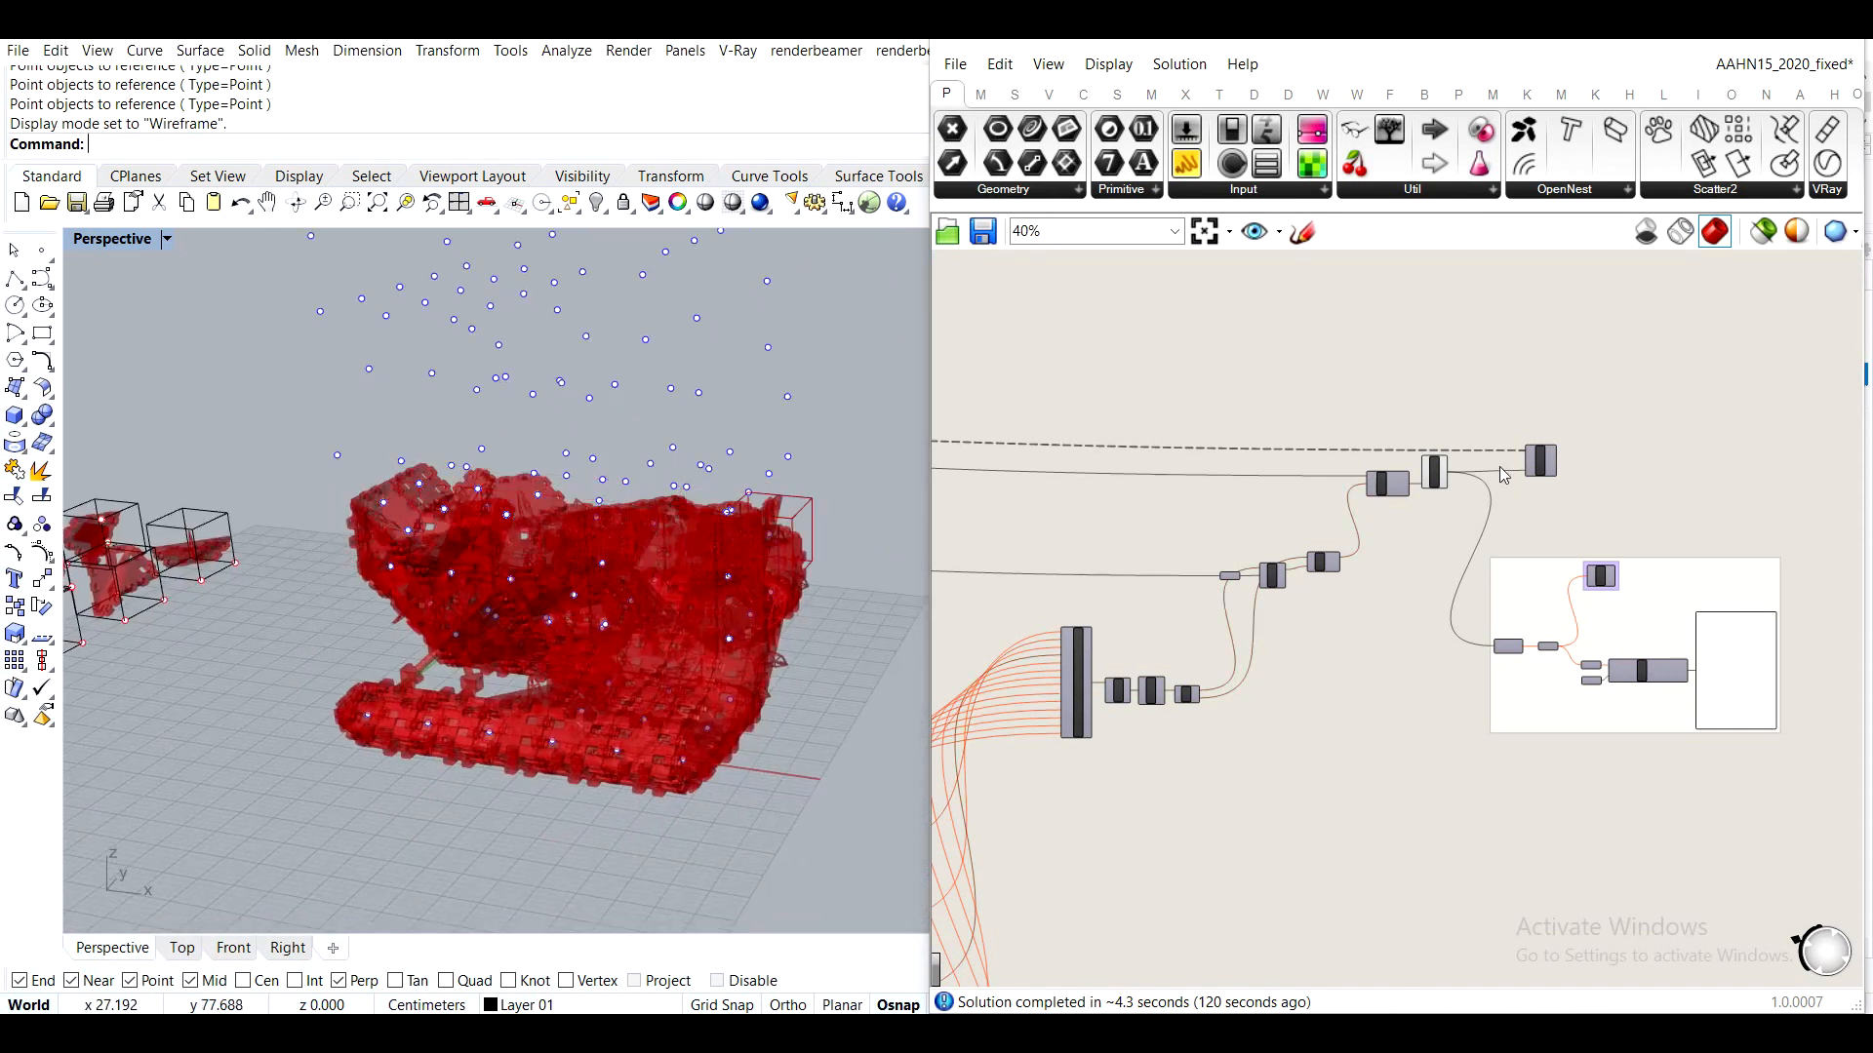
Examine the Merge and Clean components at the loop's end, and watch the tower grow in the full Rhino viewport
scroll(1436, 476, up, 6)
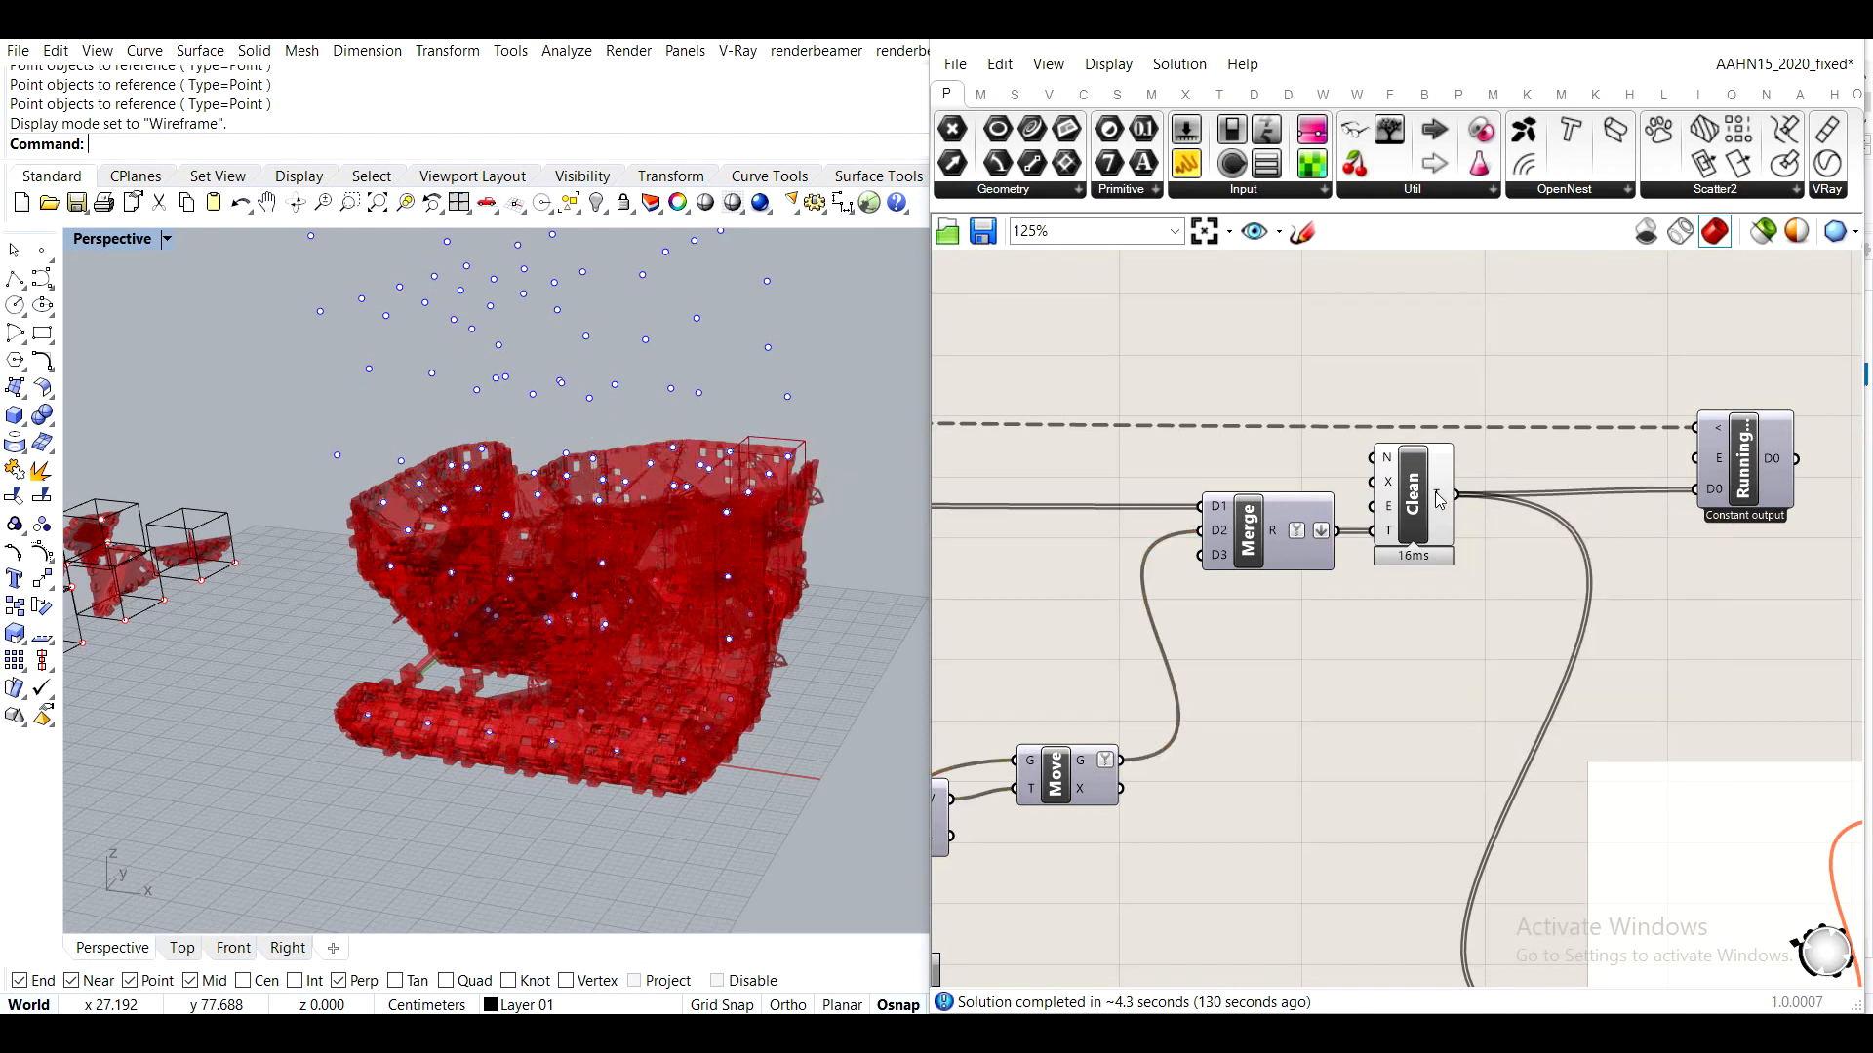
mouse_move(1439, 500)
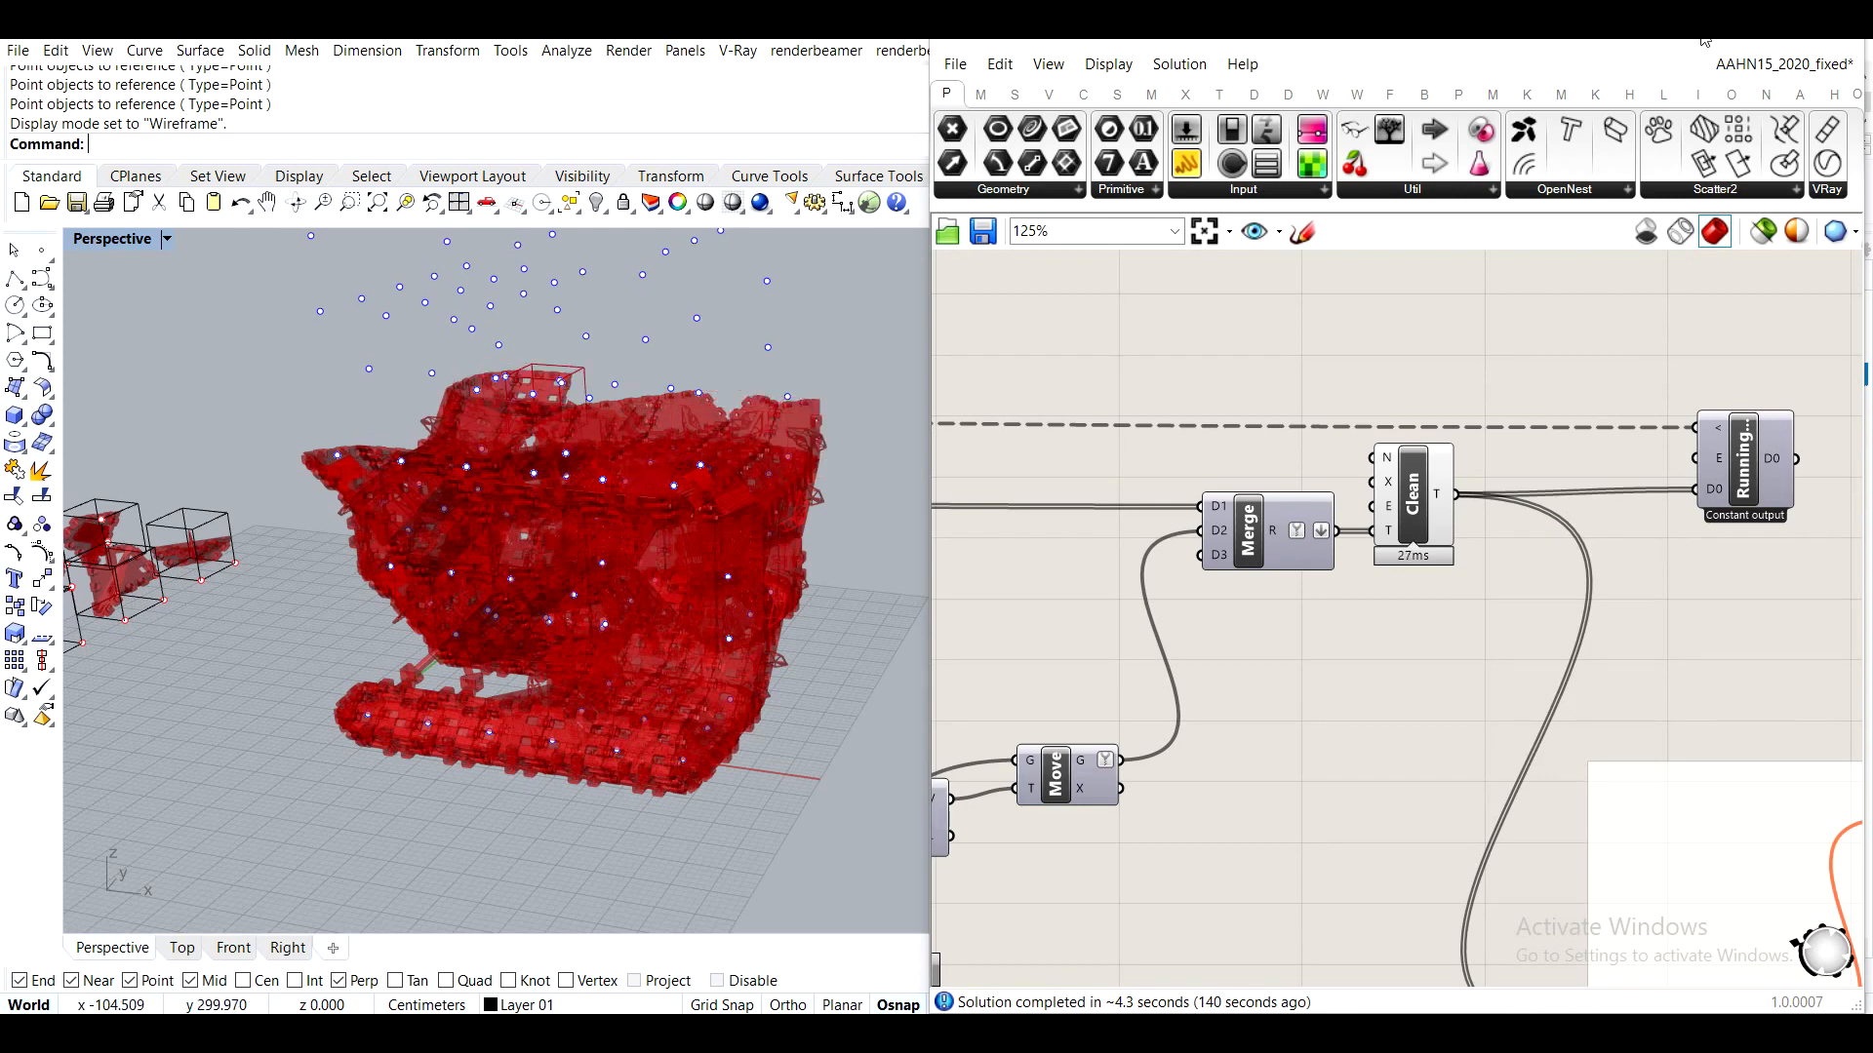
click(1735, 40)
scroll(833, 464, down, 8)
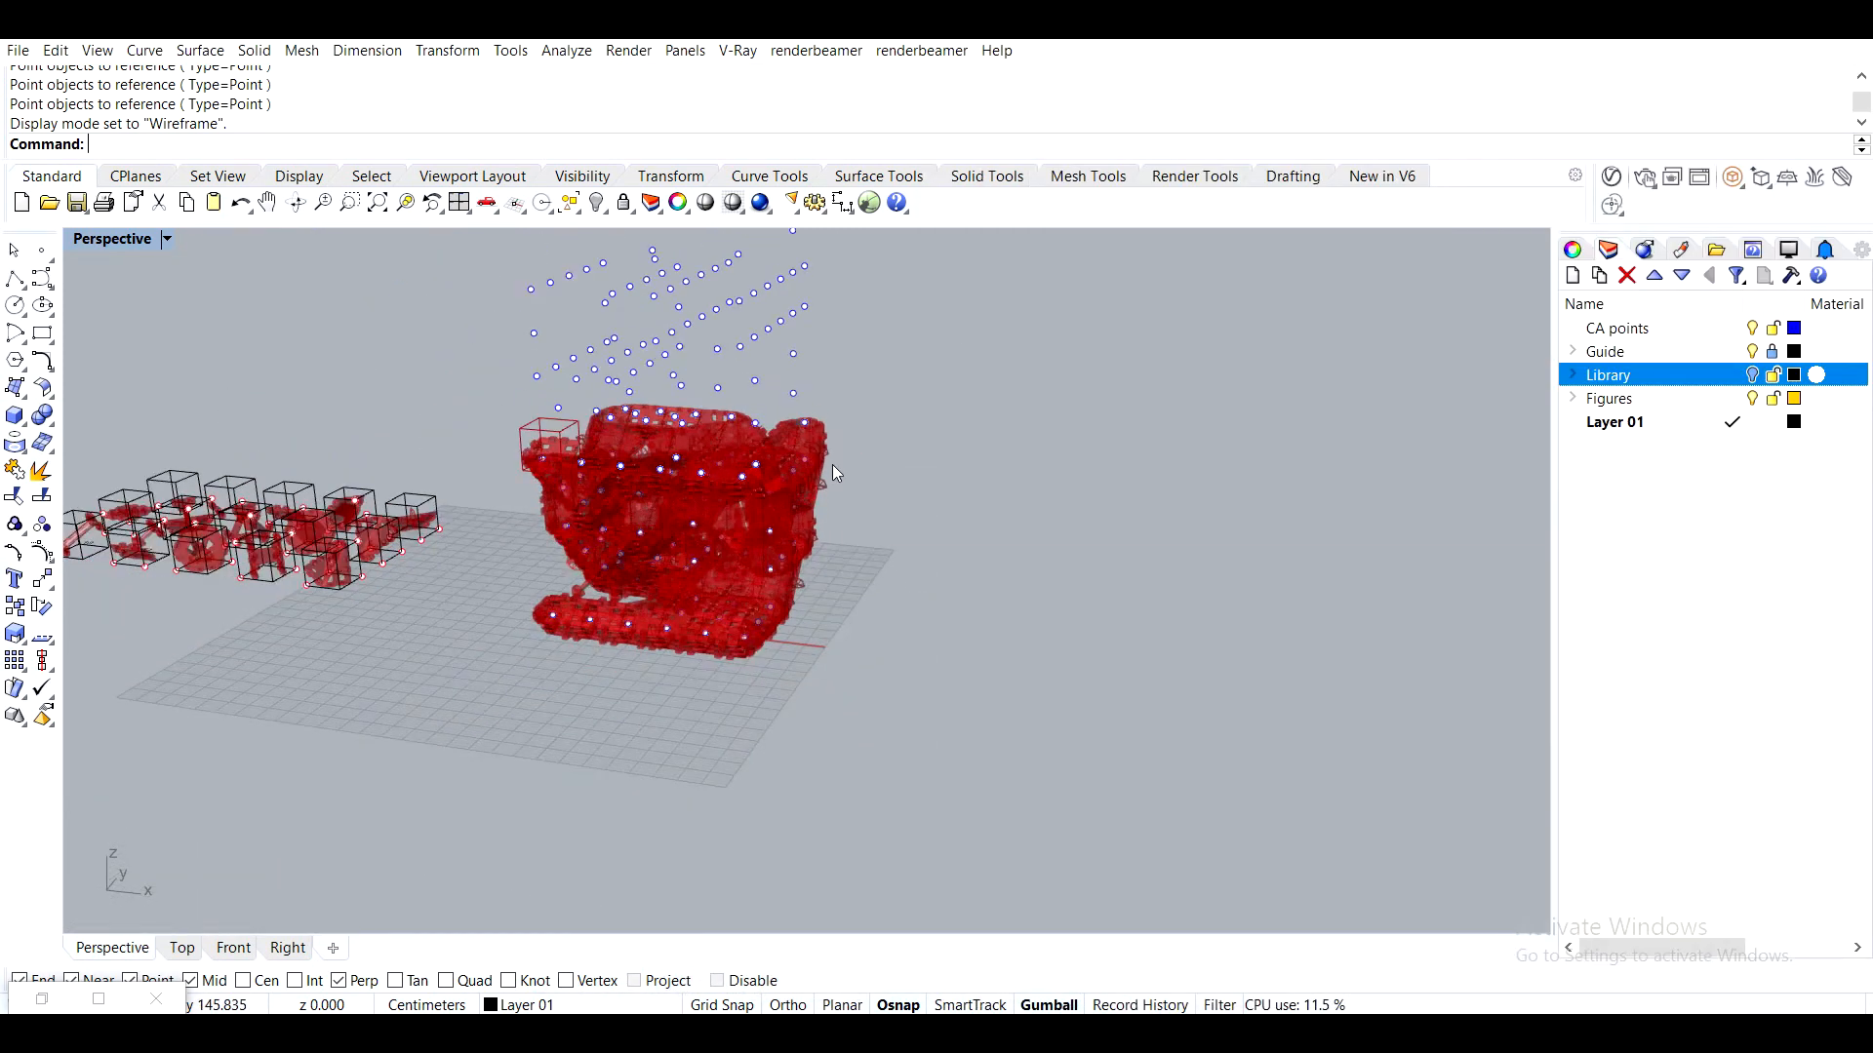
shift+right_drag(868, 436, 907, 716)
scroll(905, 707, down, 4)
shift+right_drag(918, 791, 857, 762)
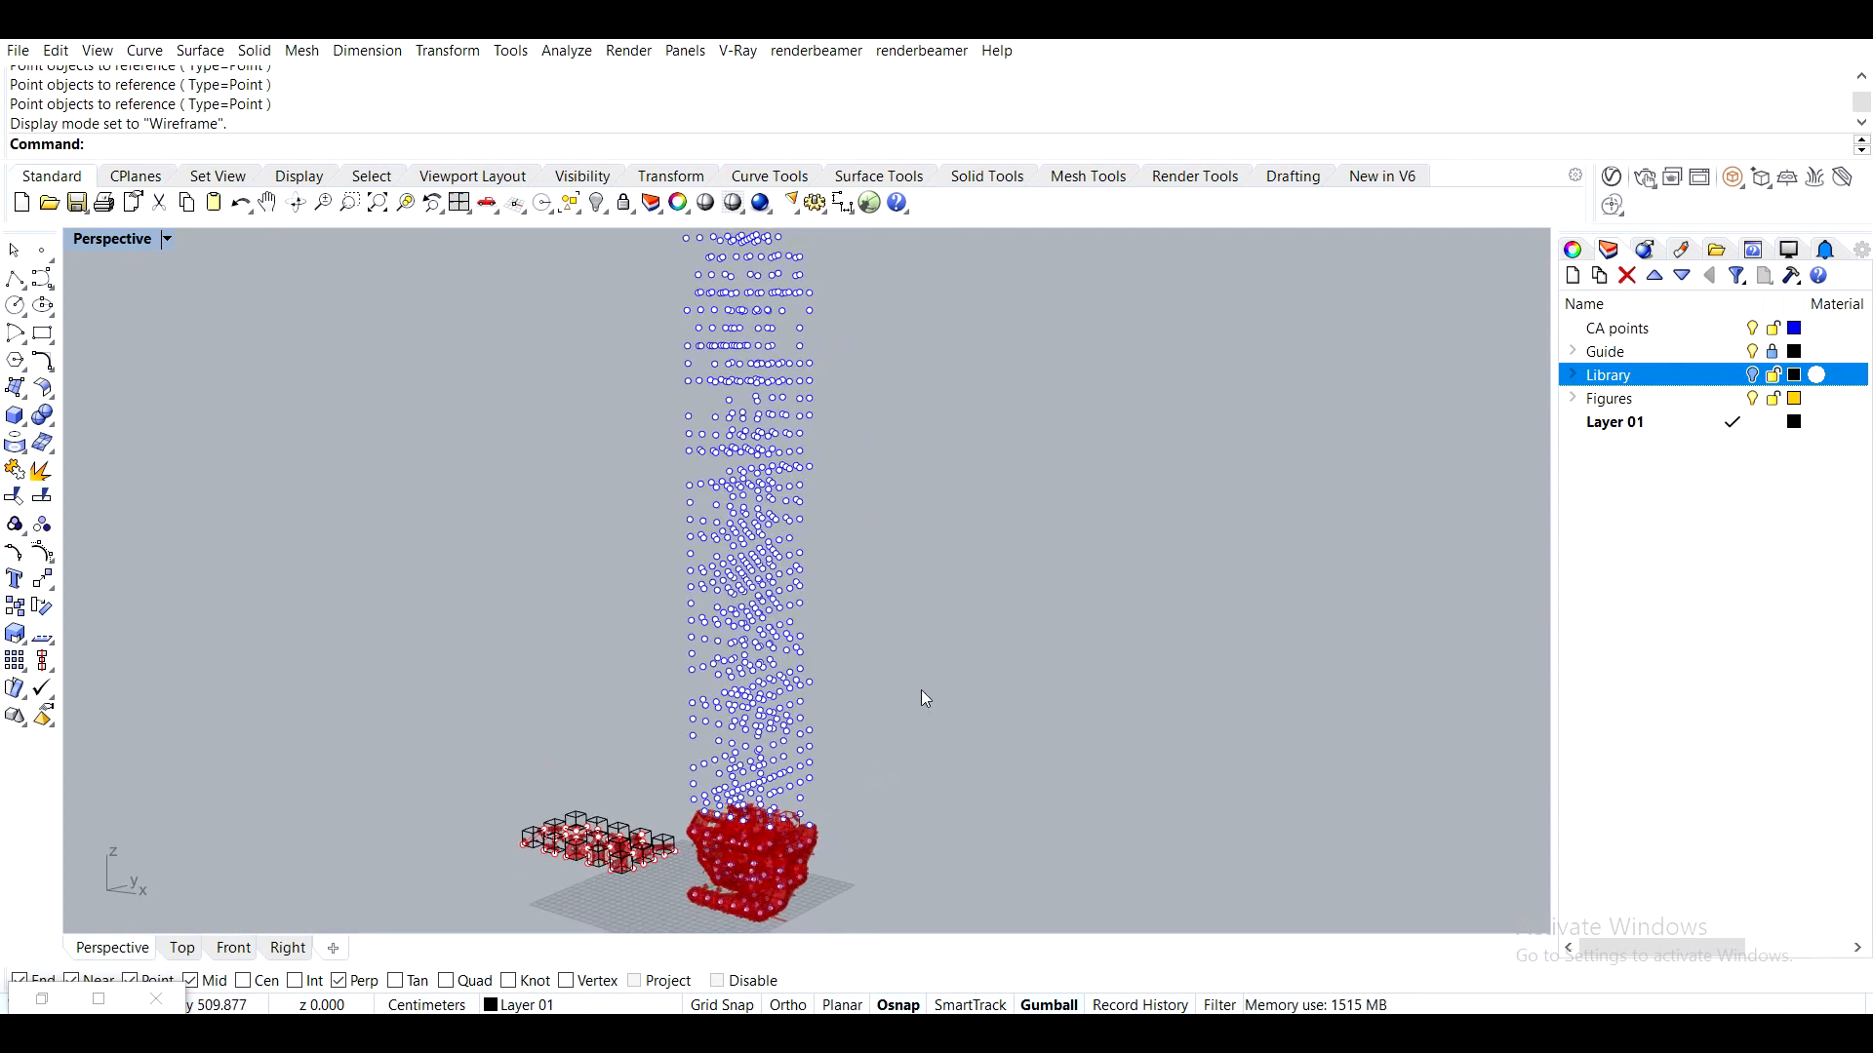
mouse_move(944, 699)
shift+right_down()
mouse_move(960, 711)
mouse_move(944, 701)
shift+right_up()
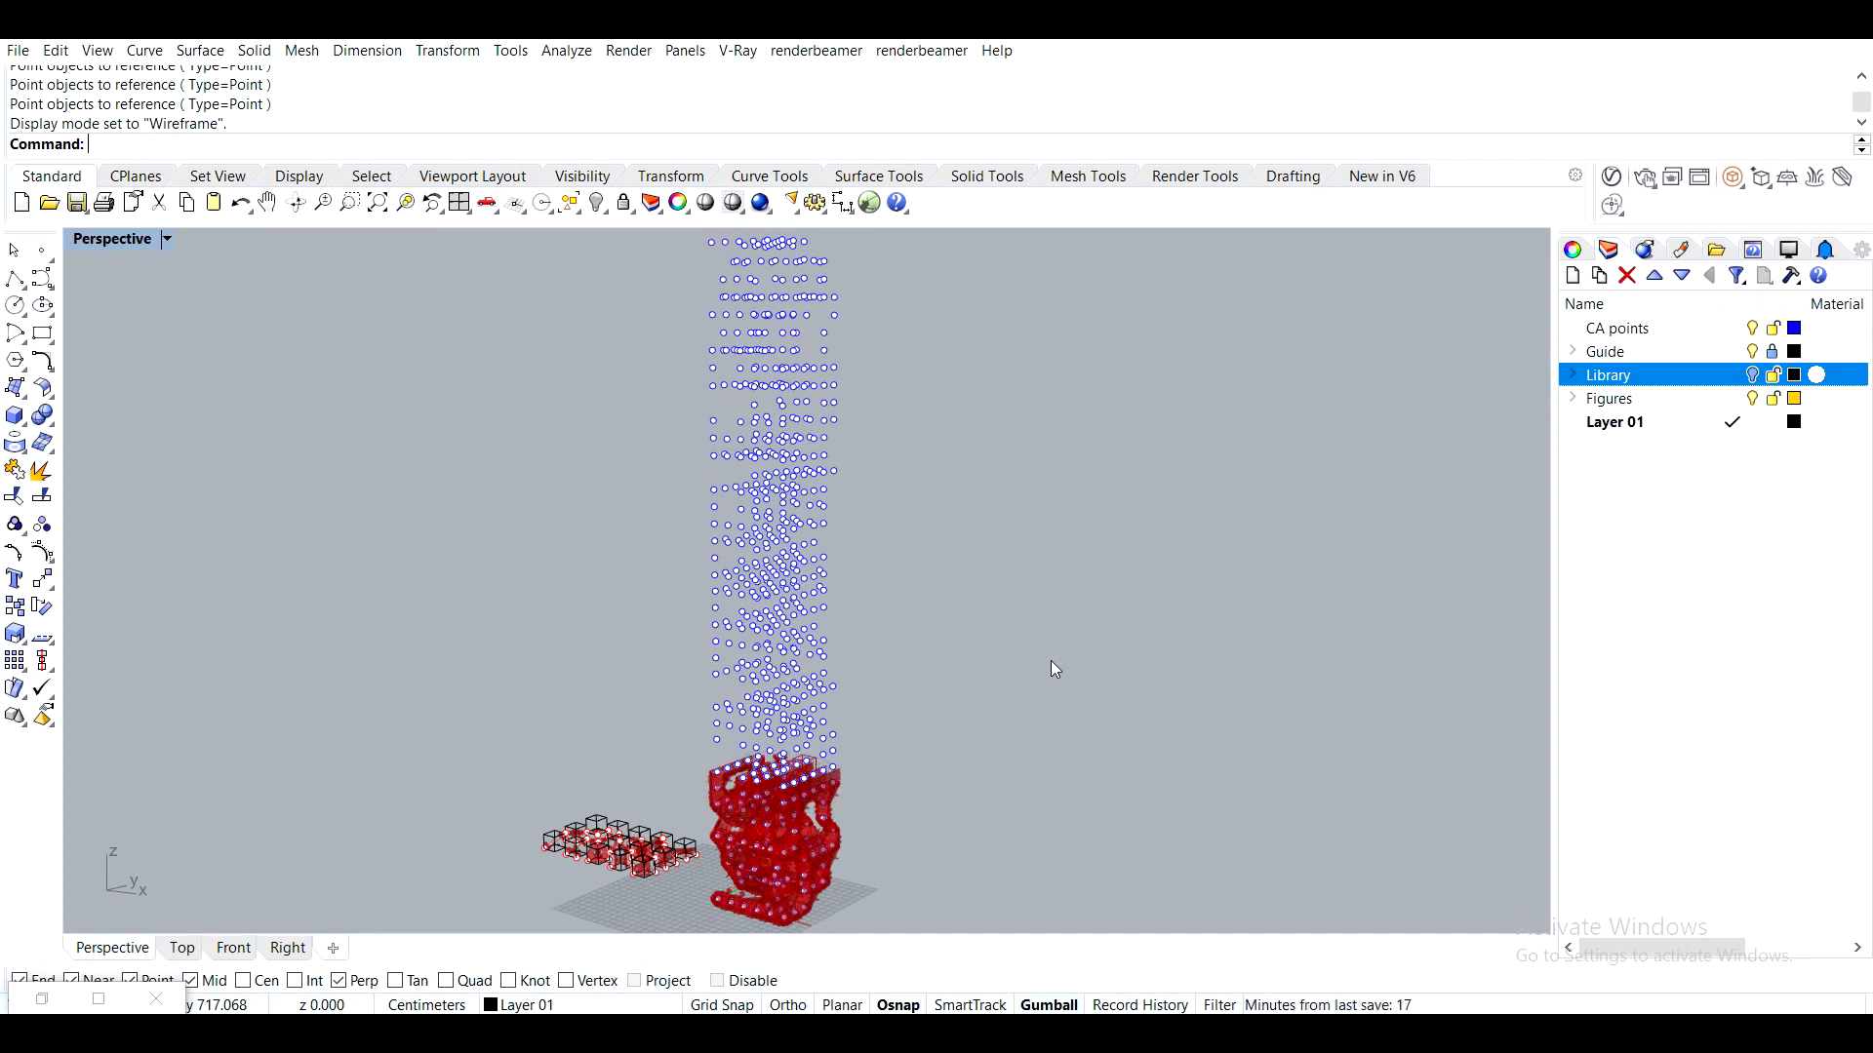
Switch to Grasshopper, add a Custom Preview component and connect the Clean component's T output to its geometry input
key(alt+Tab)
double_click(1444, 671)
text(pre)
click(1434, 431)
drag(1454, 494, 1414, 657)
Toggle off the Clean component's own preview
click(1414, 499)
key(ctrl+q)
click(1473, 380)
Switch to the full Rhino viewport and examine the shaded meshes as the tower grows through the points
click(1723, 45)
scroll(786, 577, up, 7)
shift+right_drag(786, 576, 961, 668)
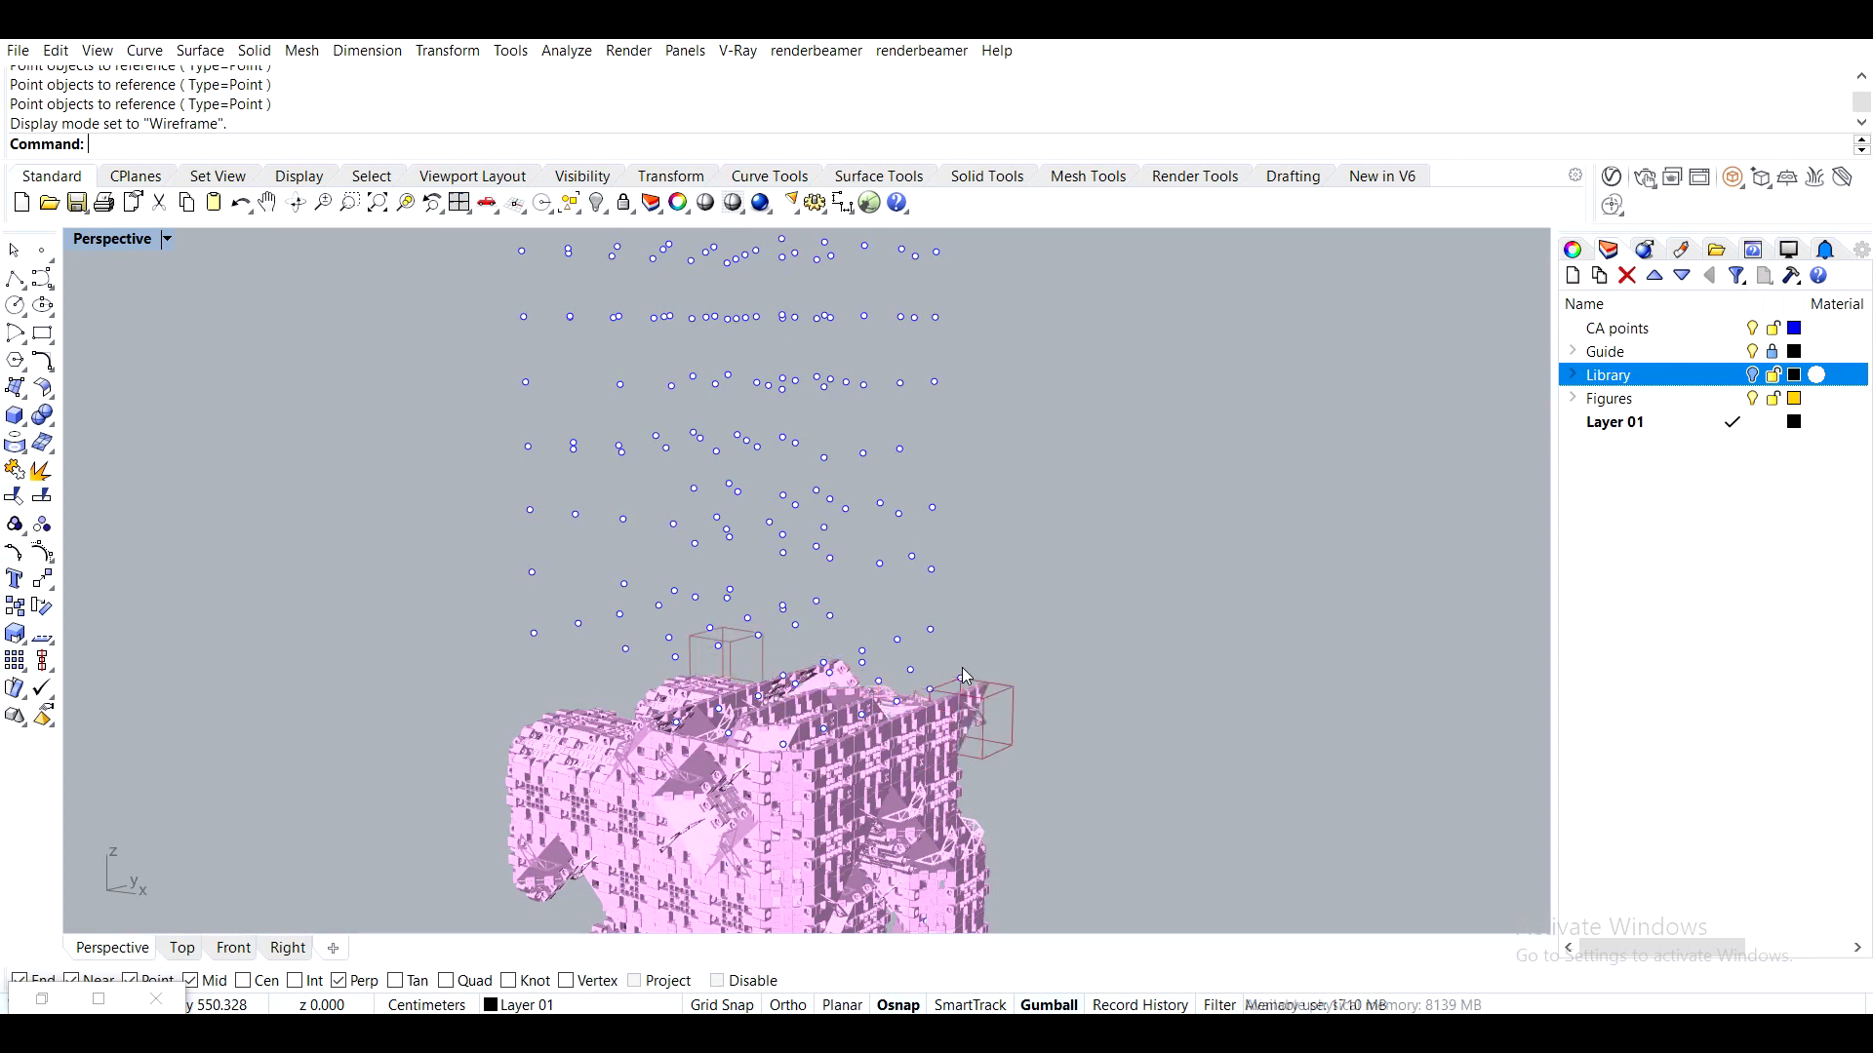
shift+right_drag(1066, 414, 1075, 617)
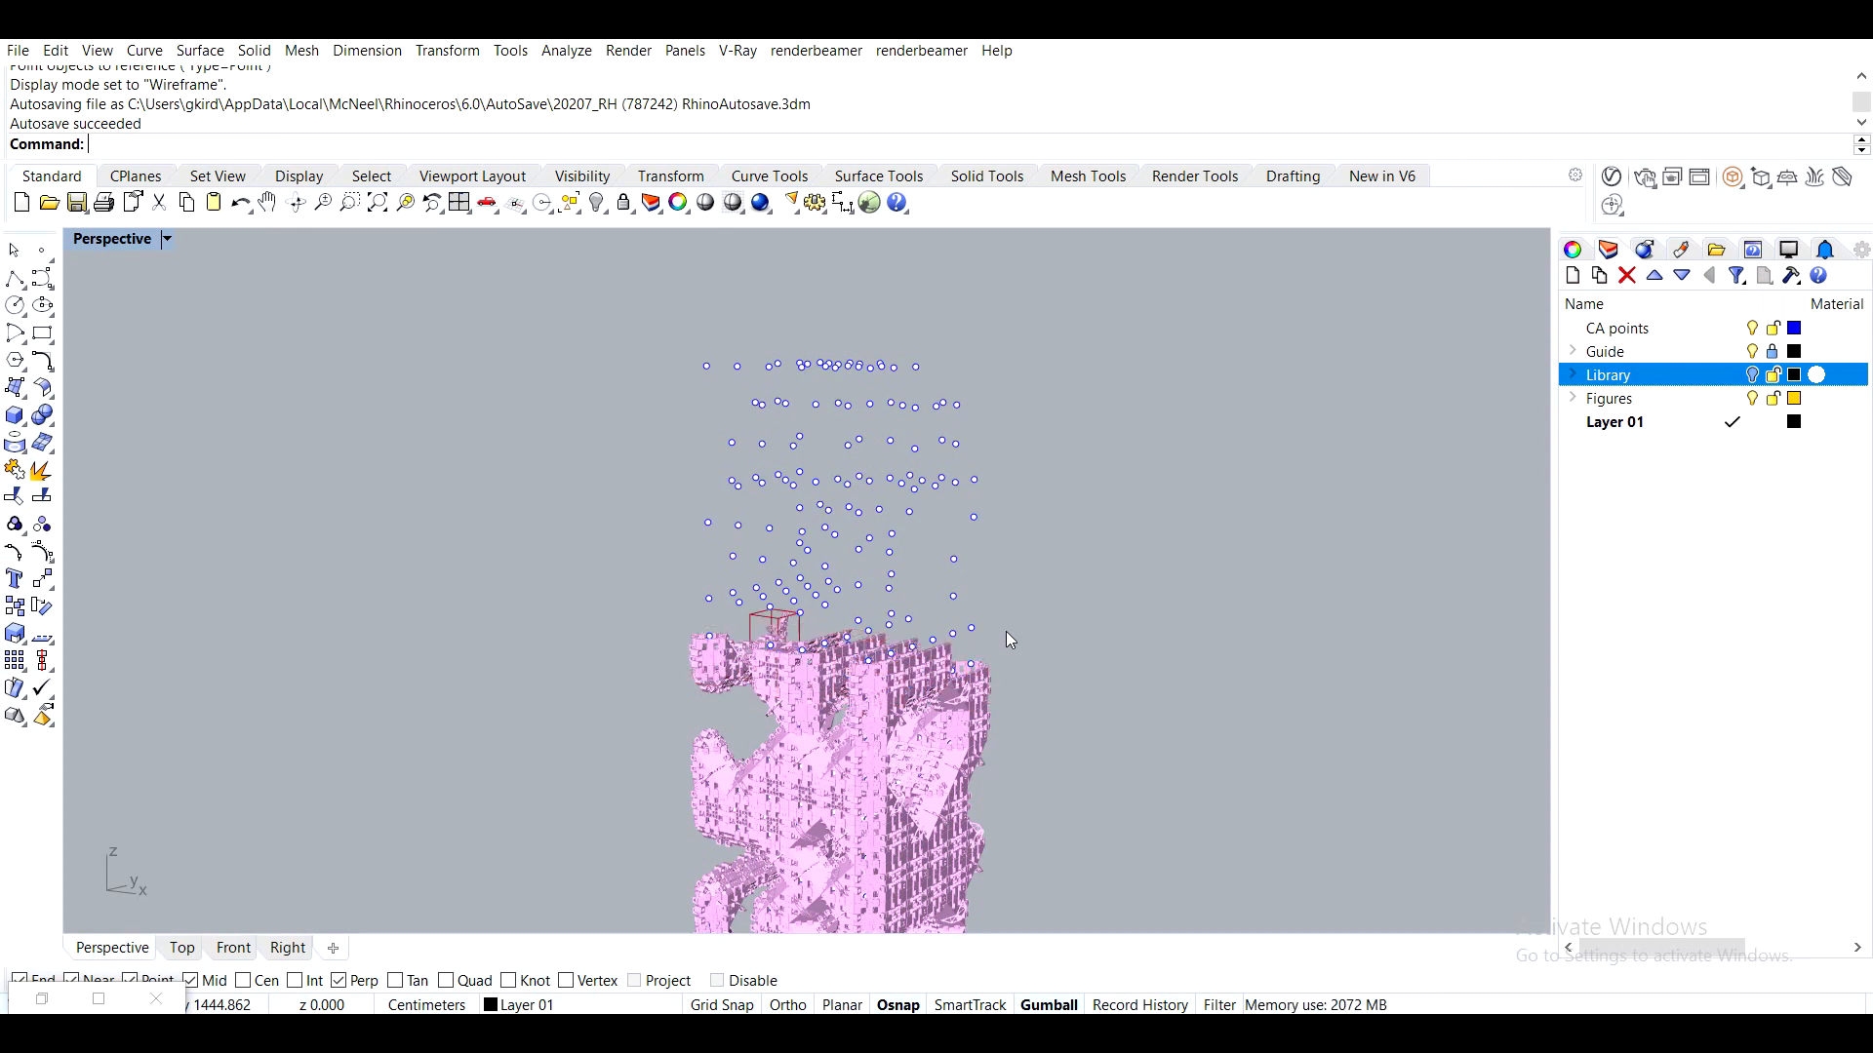
scroll(862, 620, up, 5)
scroll(869, 656, down, 6)
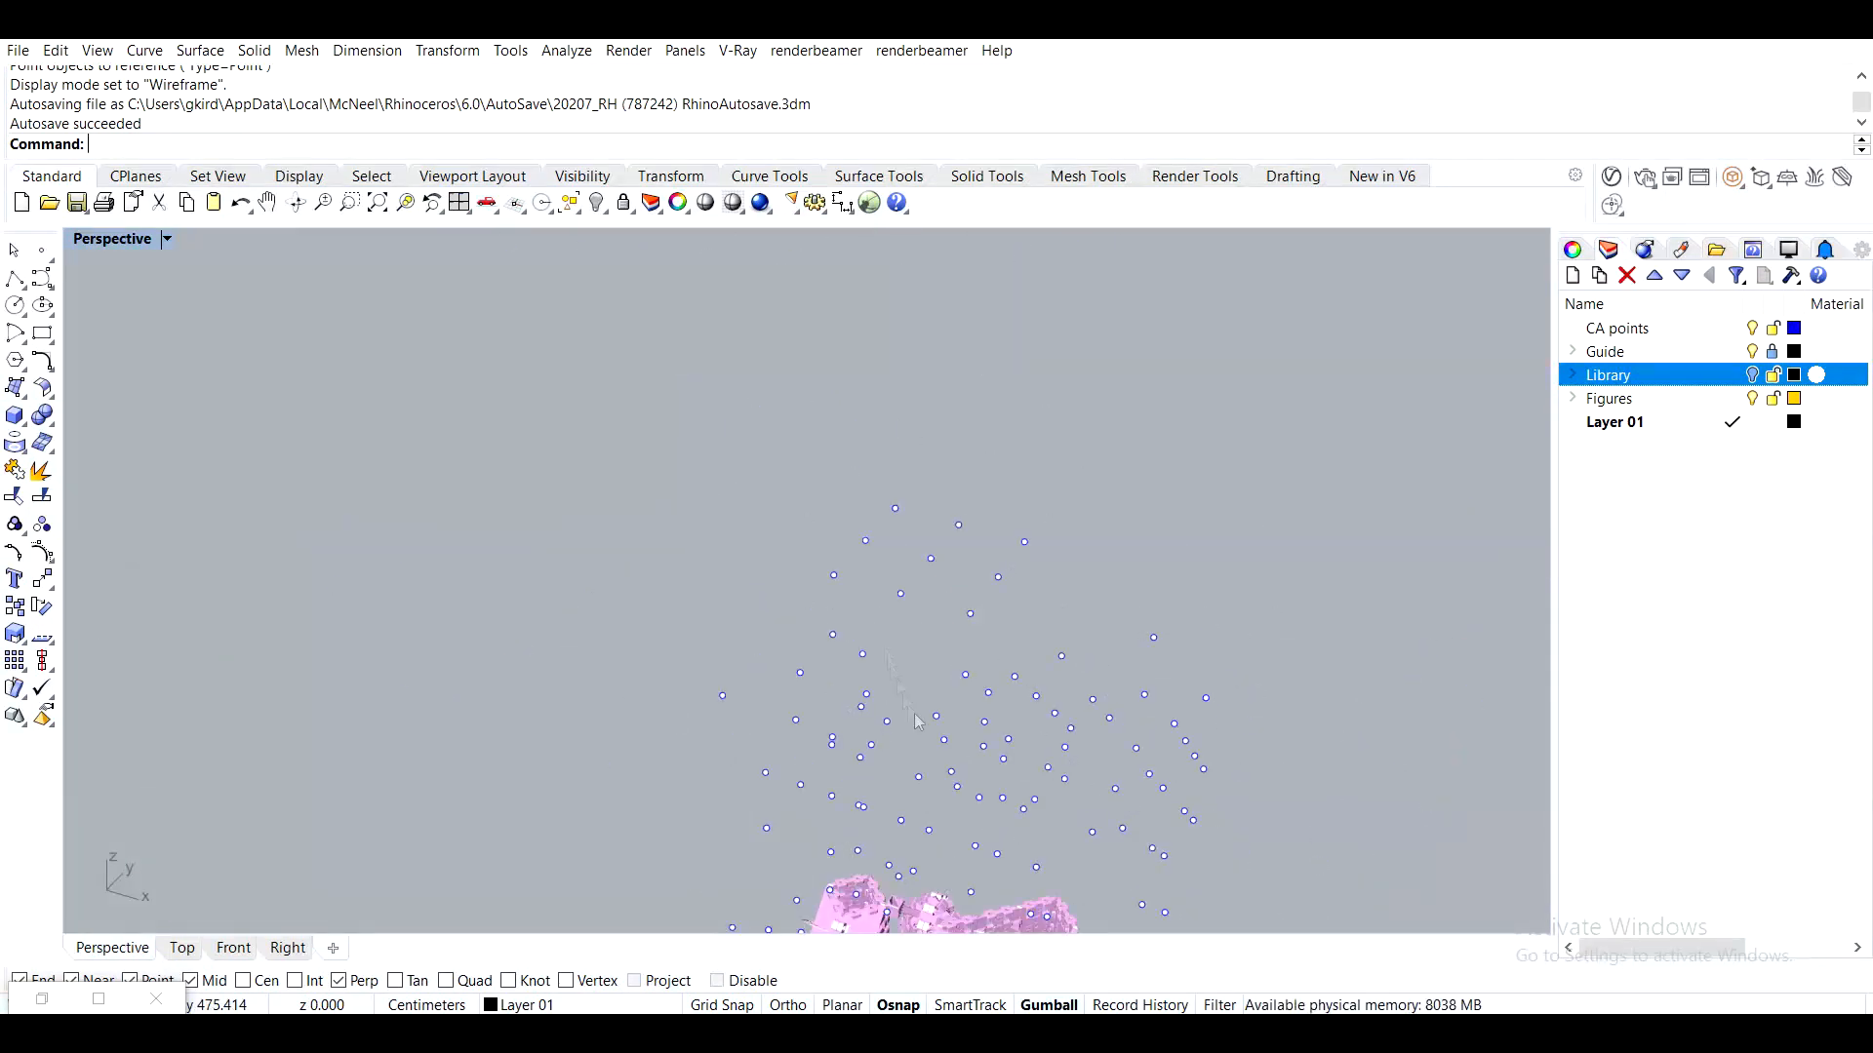
scroll(853, 505, up, 6)
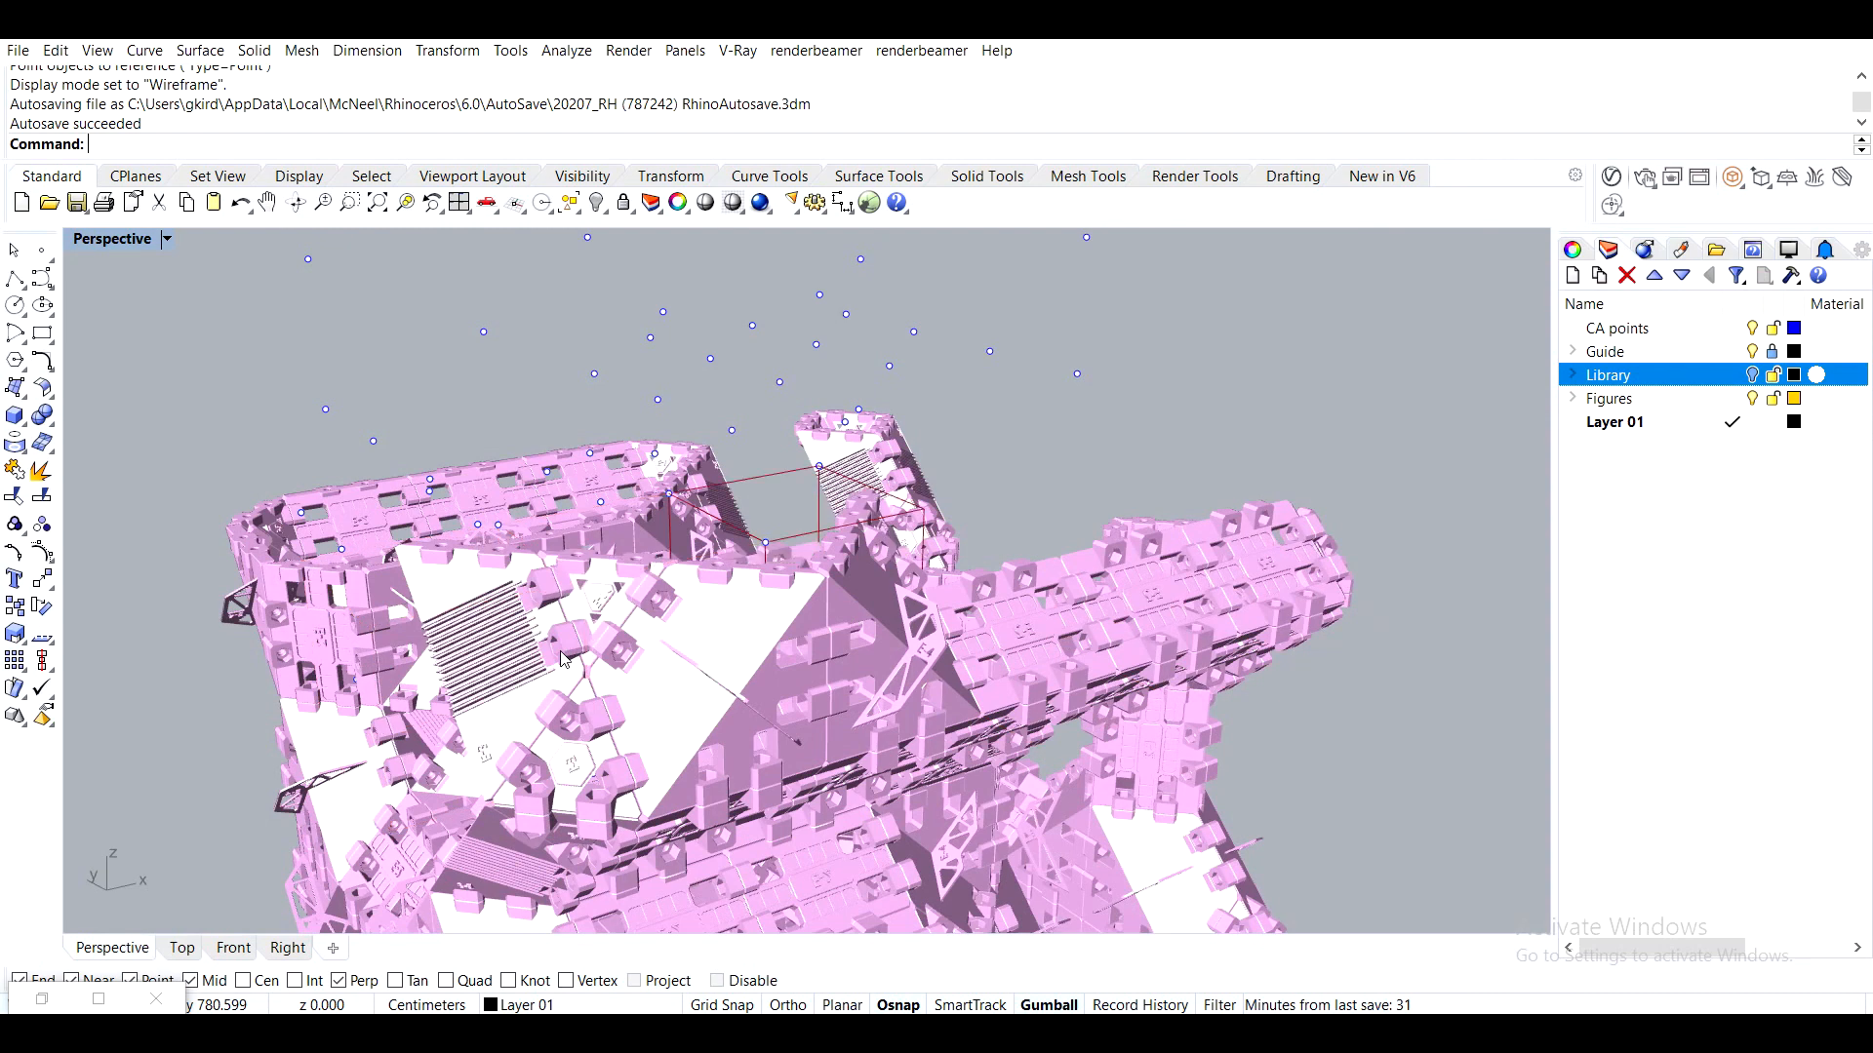
right_drag(590, 673, 665, 559)
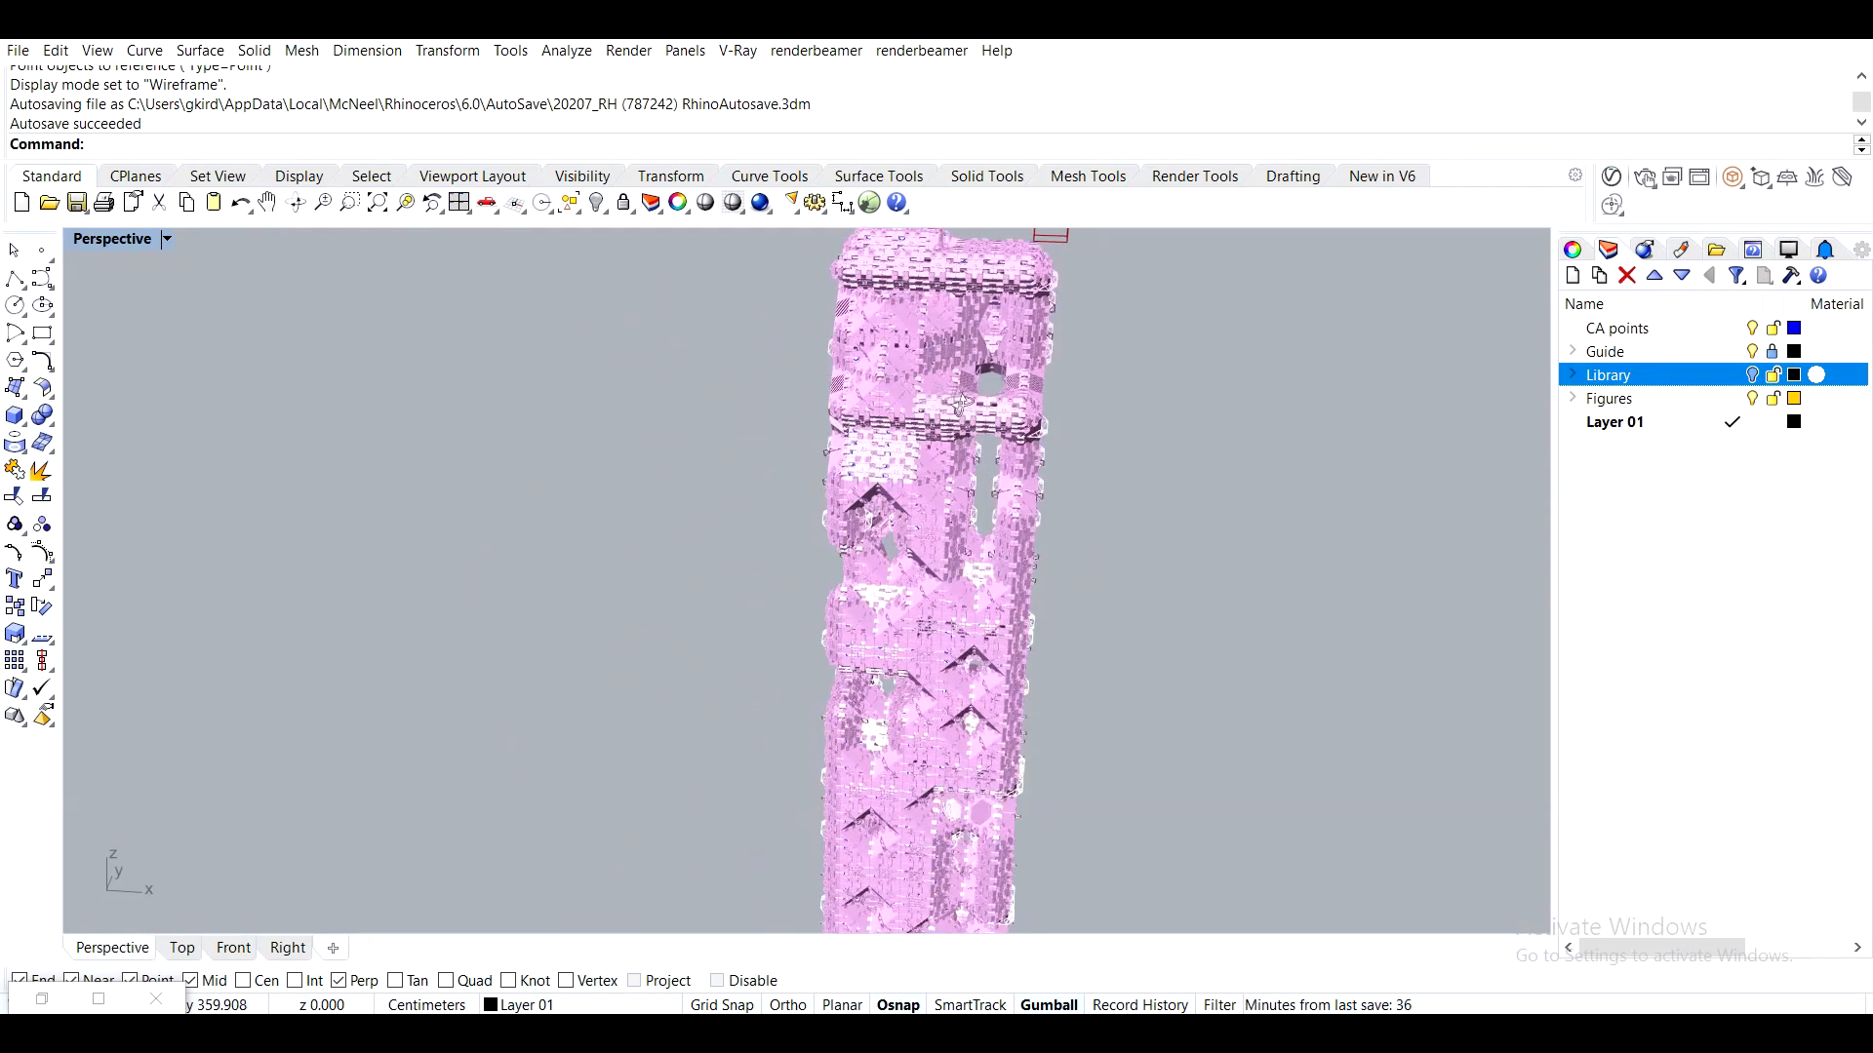
Inspect the tower's facade and mesh details from several sides, up close and as a whole
shift+right_drag(908, 566, 801, 666)
scroll(785, 547, up, 3)
right_drag(780, 517, 926, 468)
scroll(923, 477, down, 5)
shift+right_drag(936, 722, 909, 529)
scroll(909, 529, up, 7)
right_drag(948, 593, 769, 452)
scroll(626, 606, down, 3)
right_drag(625, 606, 1171, 483)
Hide the CA points layer and restore the Grasshopper window
key(Up)
key(Up)
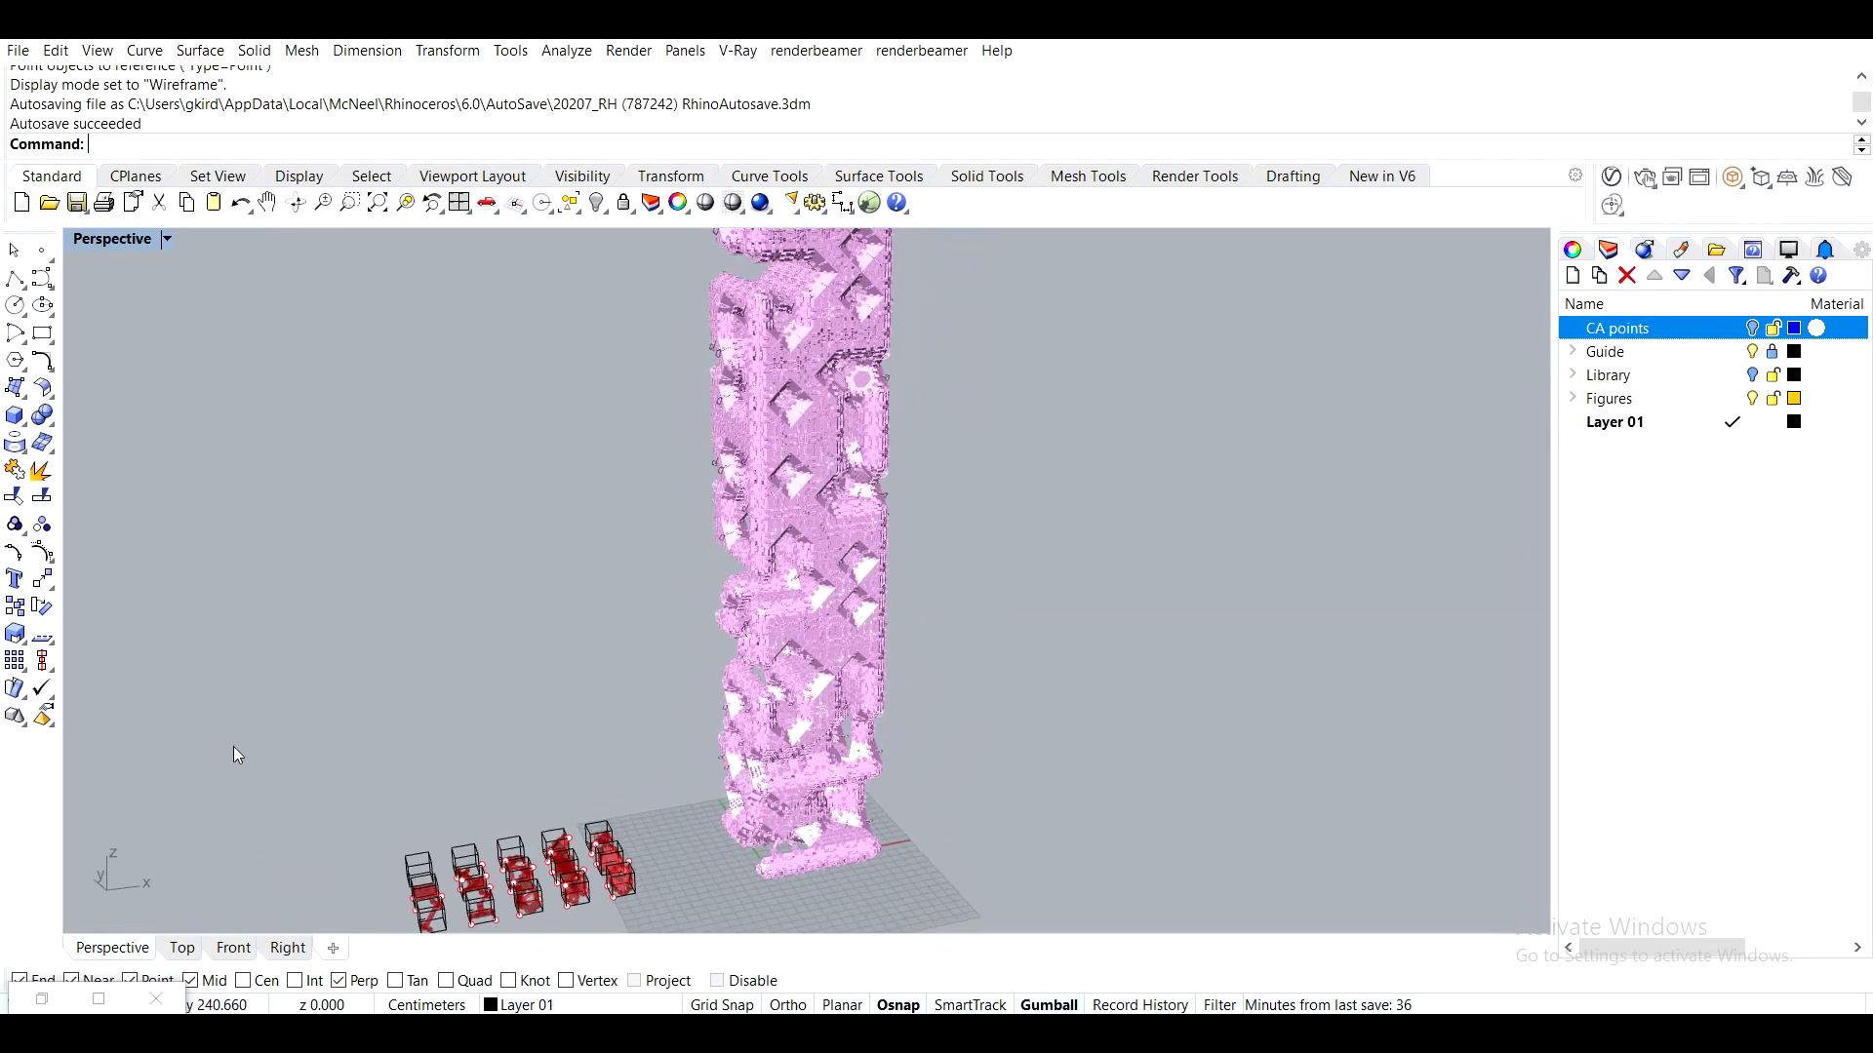
click(43, 999)
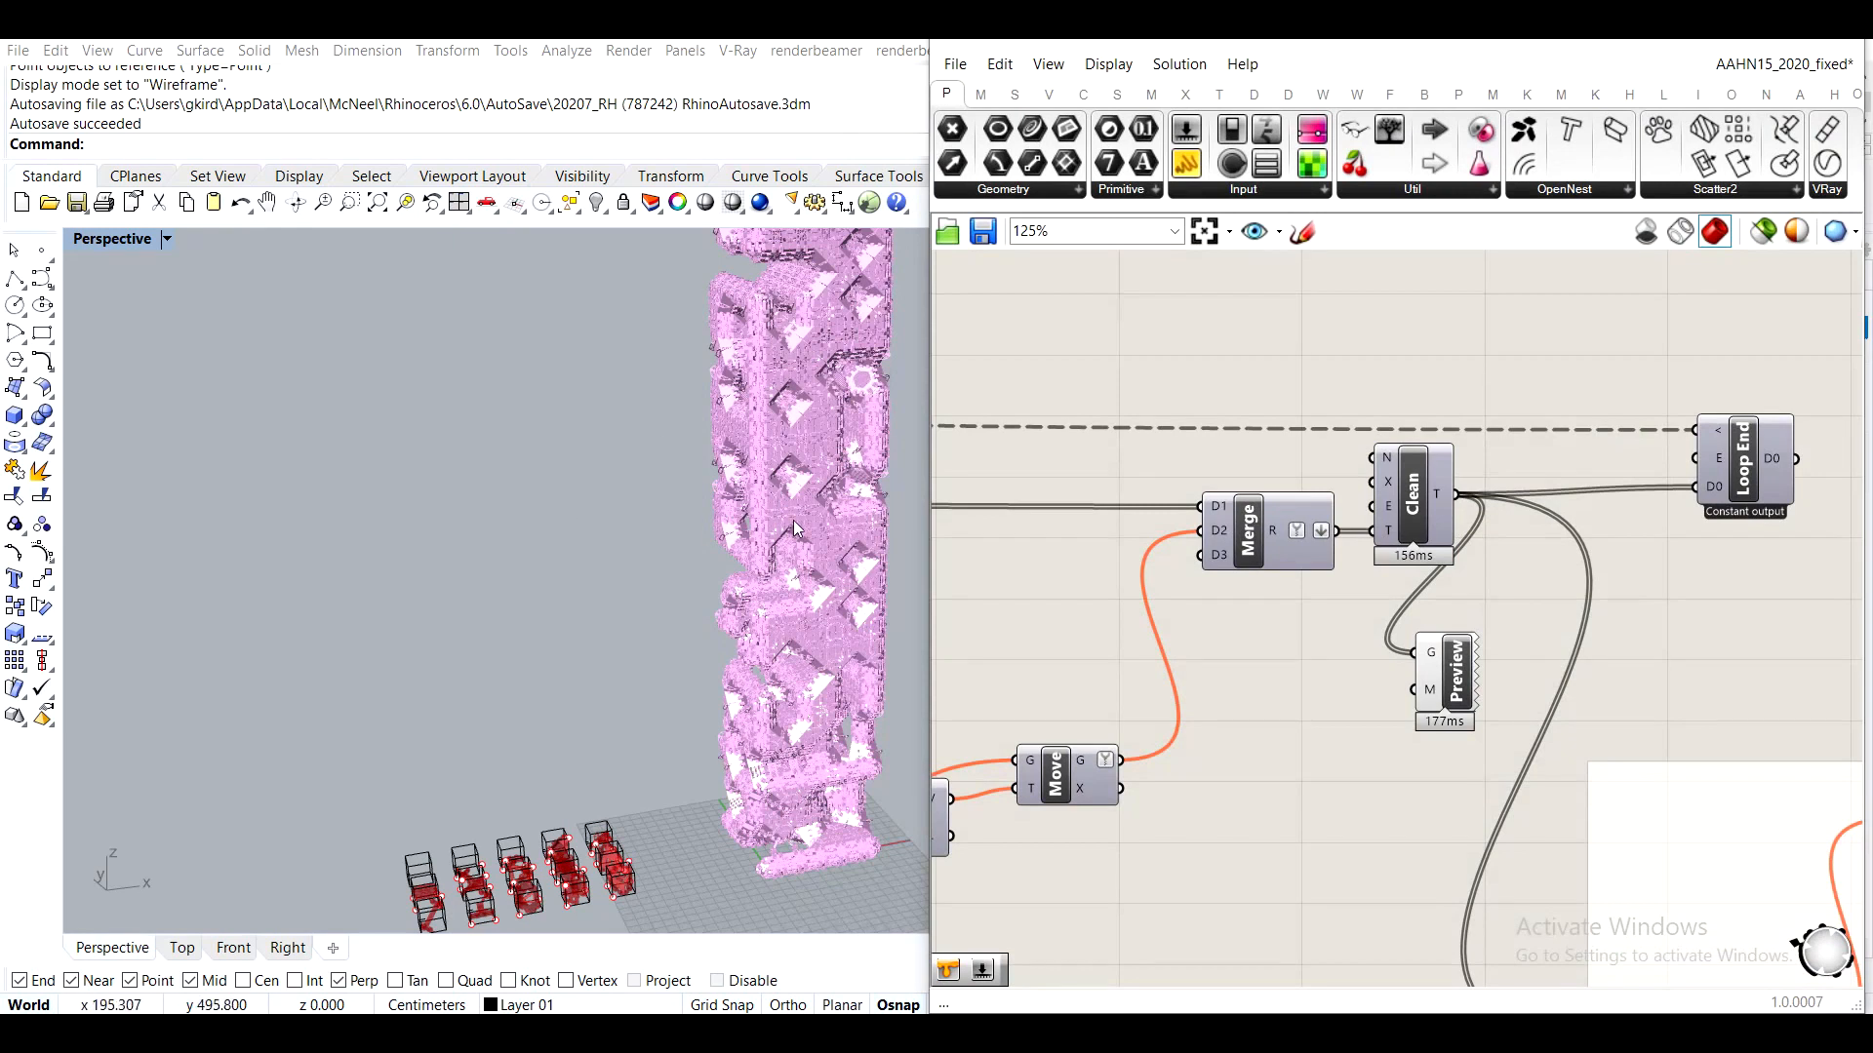
Examine the output group with the Mesh Join component, the element count cluster and the list of types
scroll(787, 500, down, 3)
right_drag(787, 499, 666, 478)
right_drag(1564, 590, 1383, 507)
right_drag(1341, 634, 1161, 329)
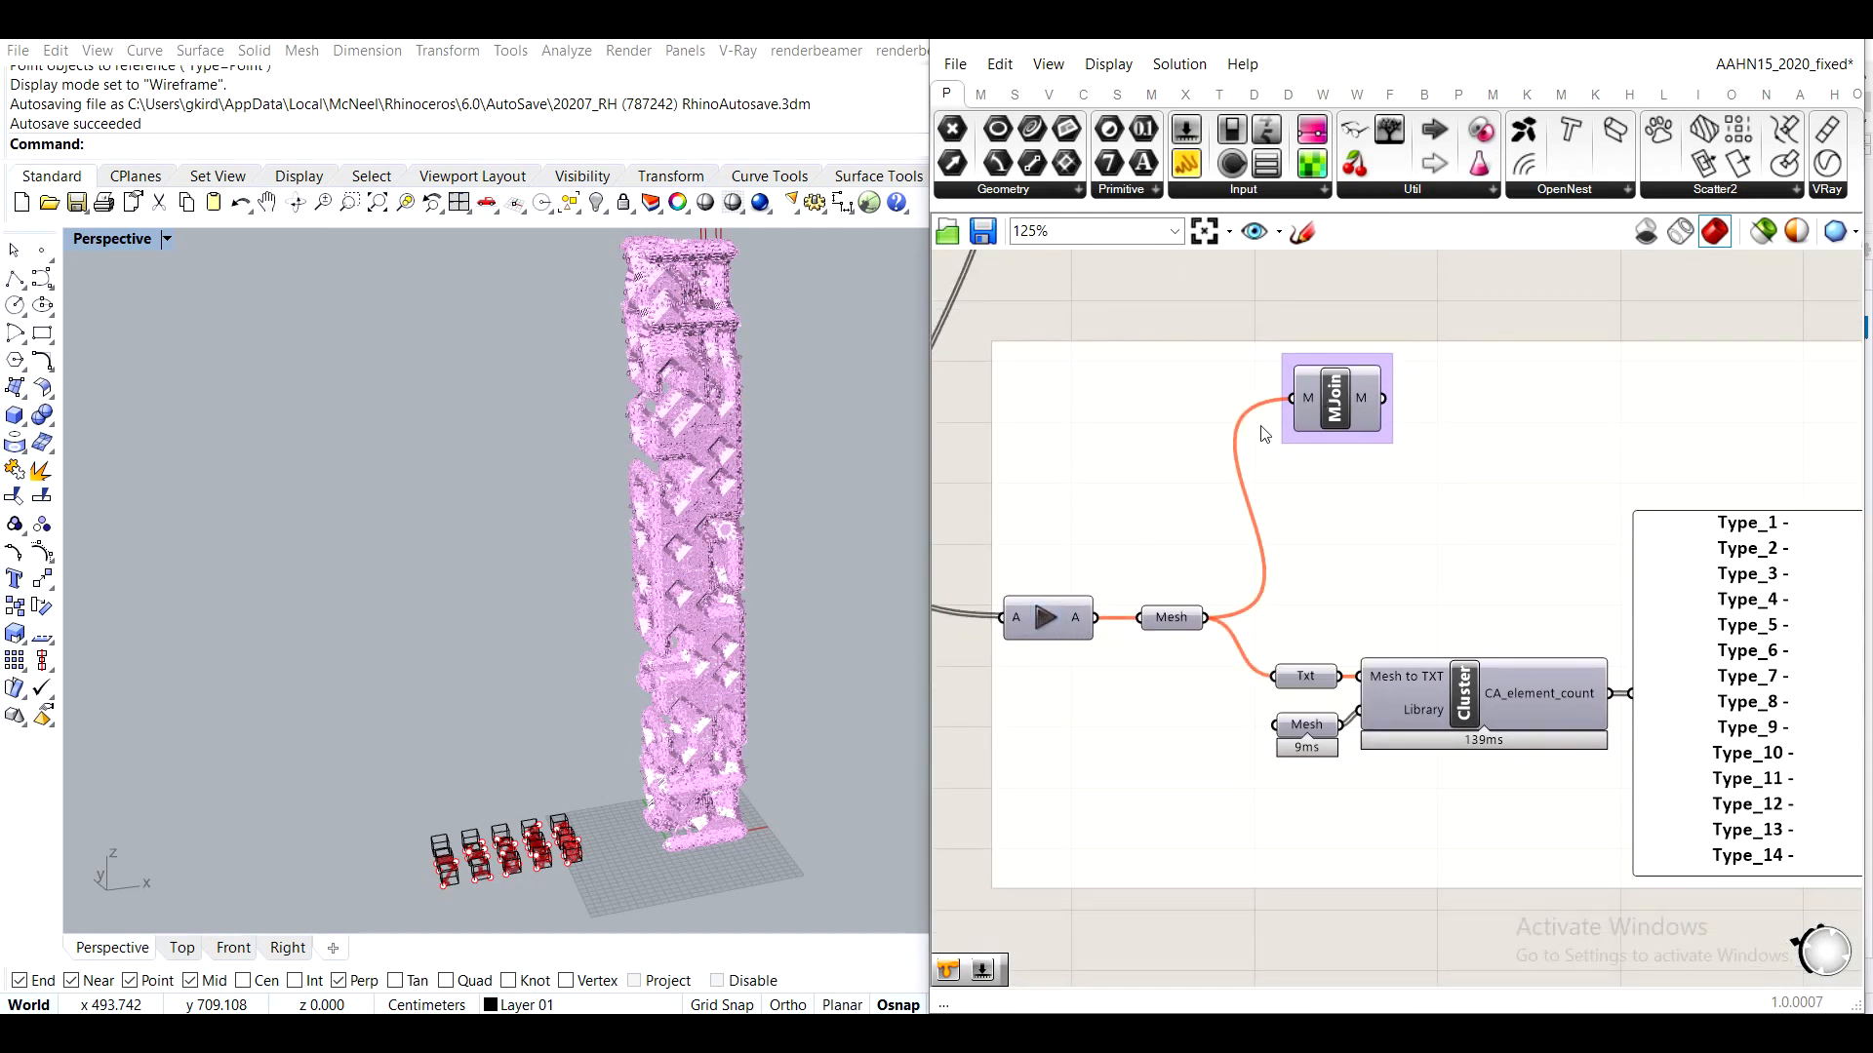
right_drag(1246, 369, 1405, 475)
right_drag(1172, 427, 1215, 606)
right_drag(1515, 674, 1307, 473)
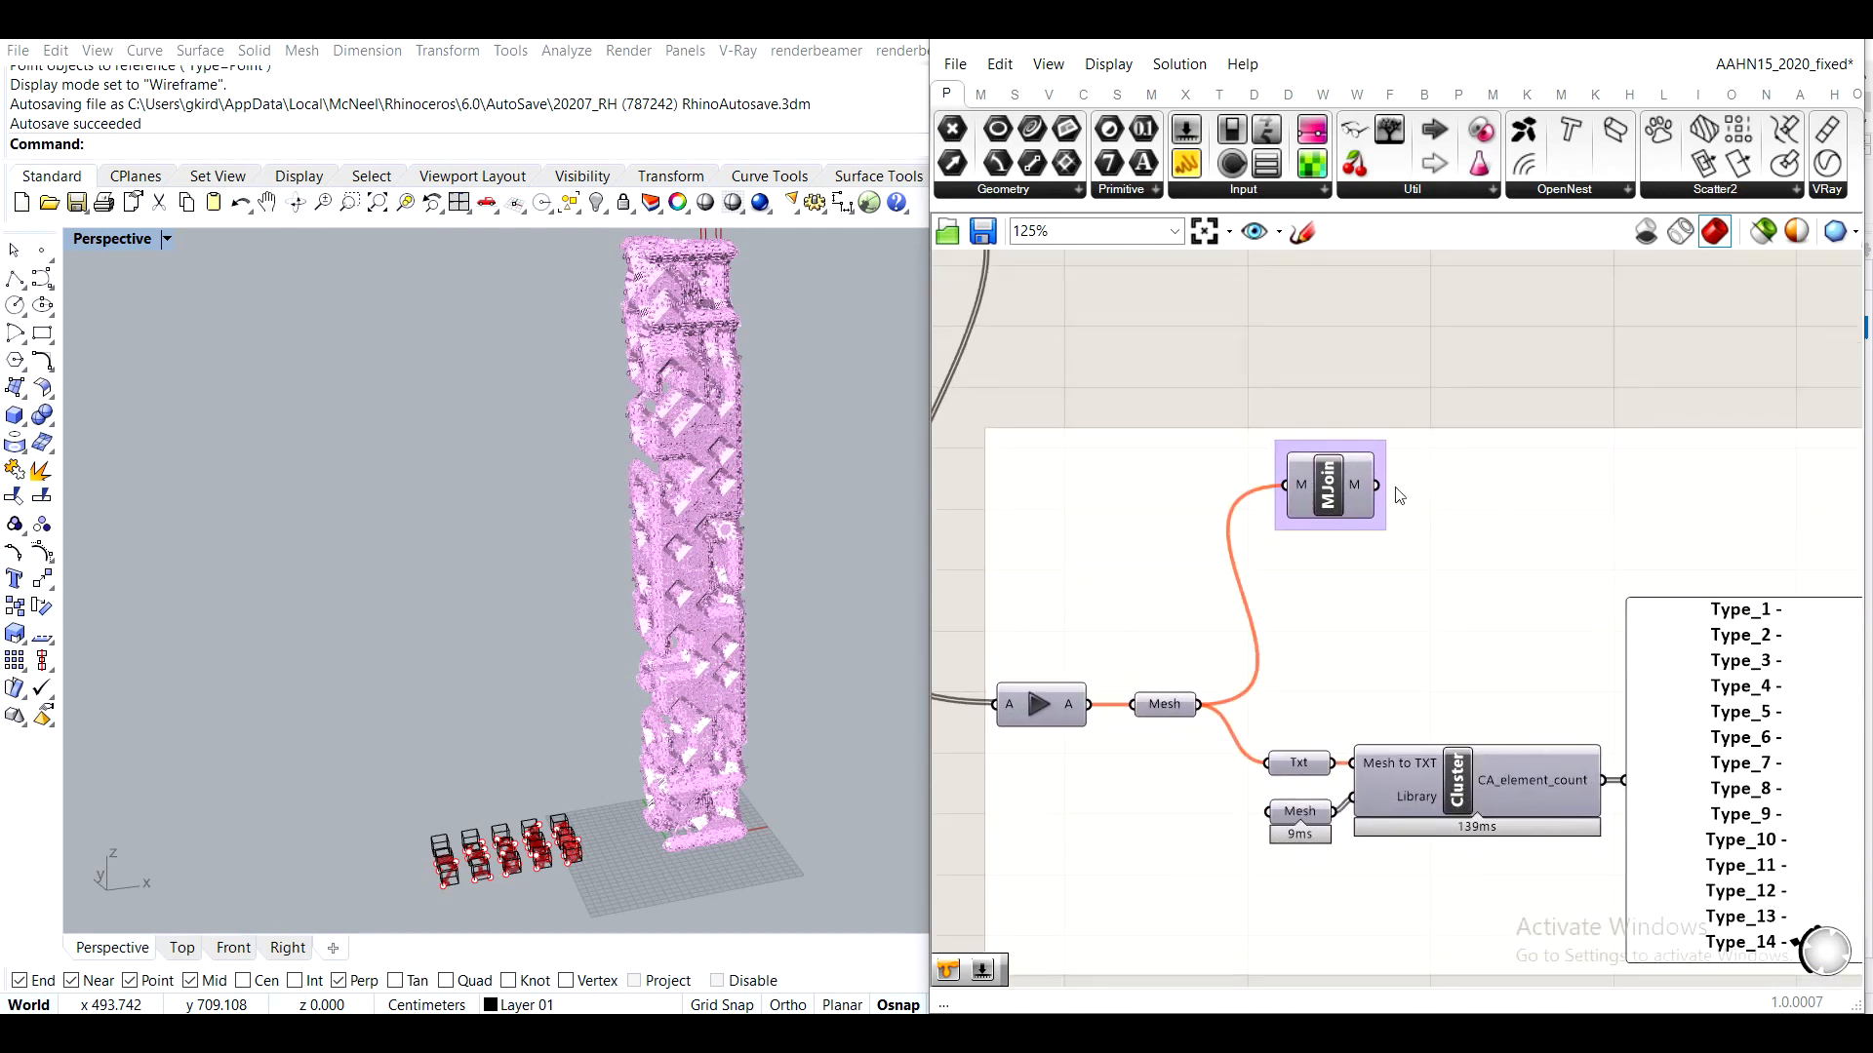
click(1473, 792)
right_drag(1606, 703, 1394, 629)
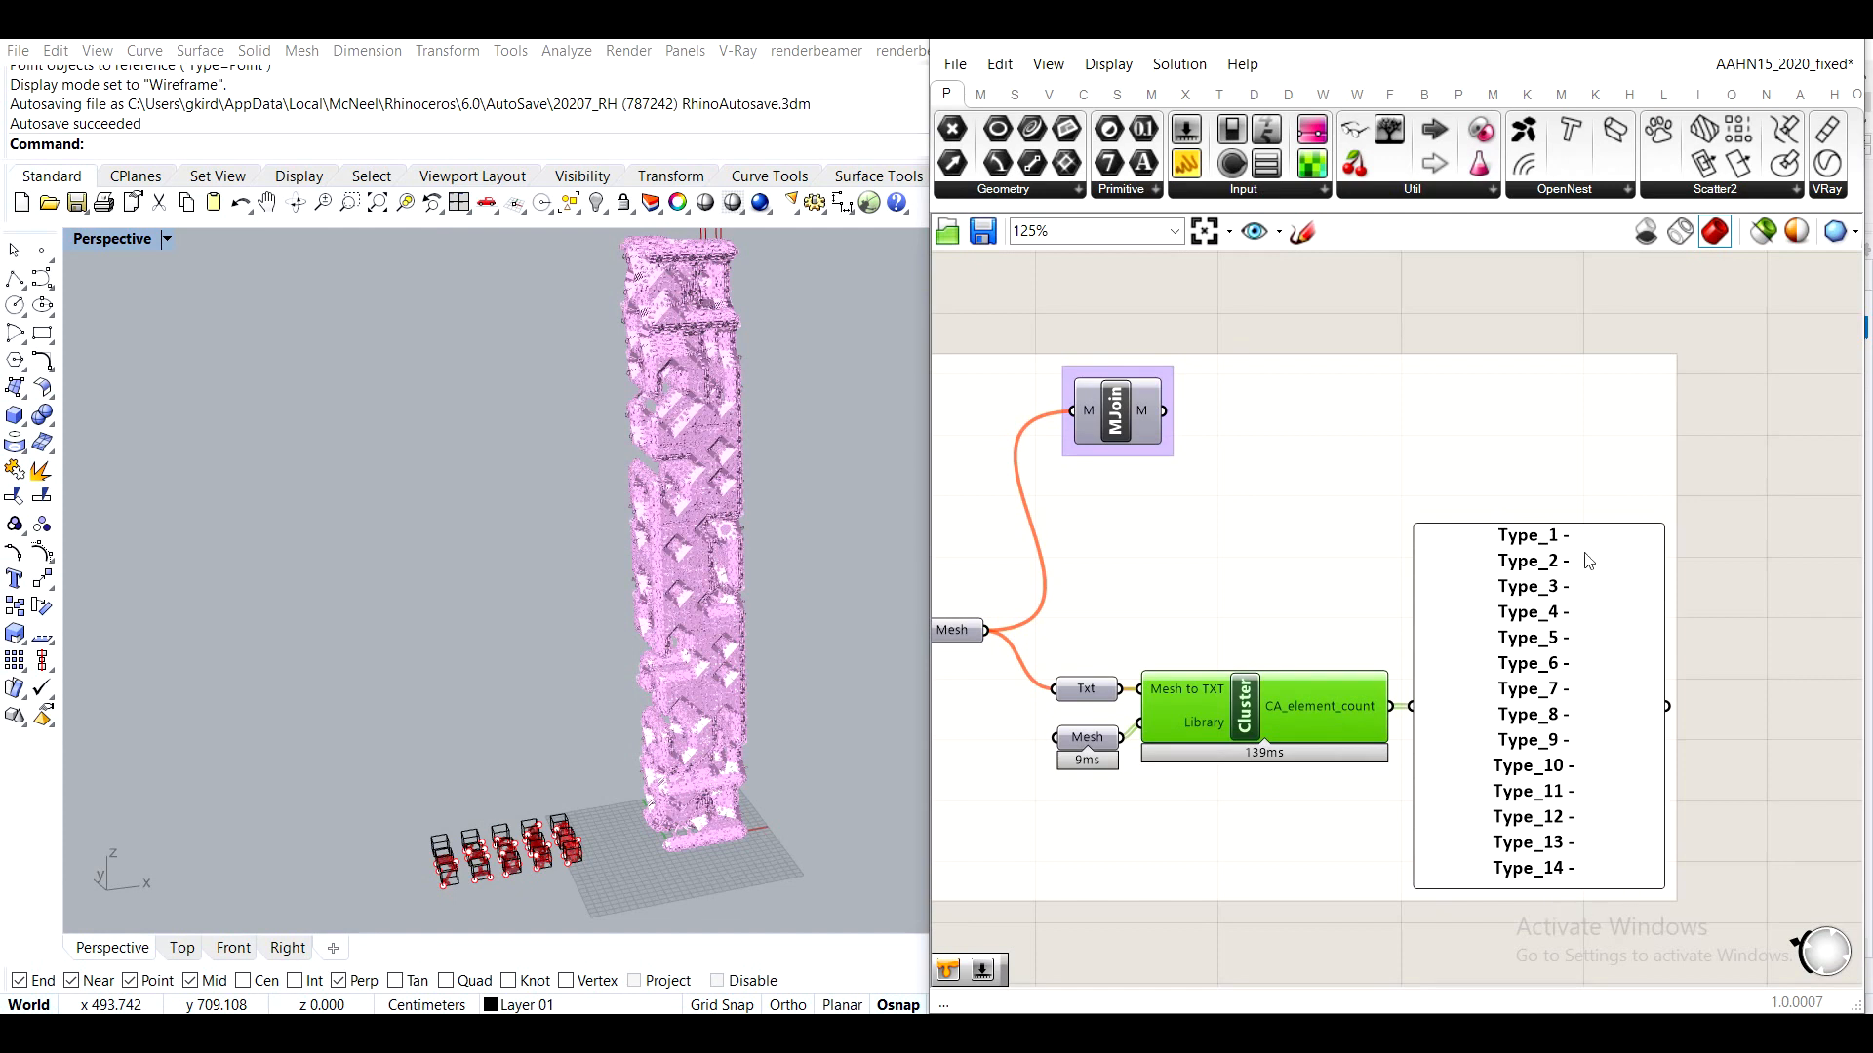
right_drag(1139, 429, 1310, 454)
Release the data dam so the loop's meshes pass to the Mesh Join and element count components
click(1310, 453)
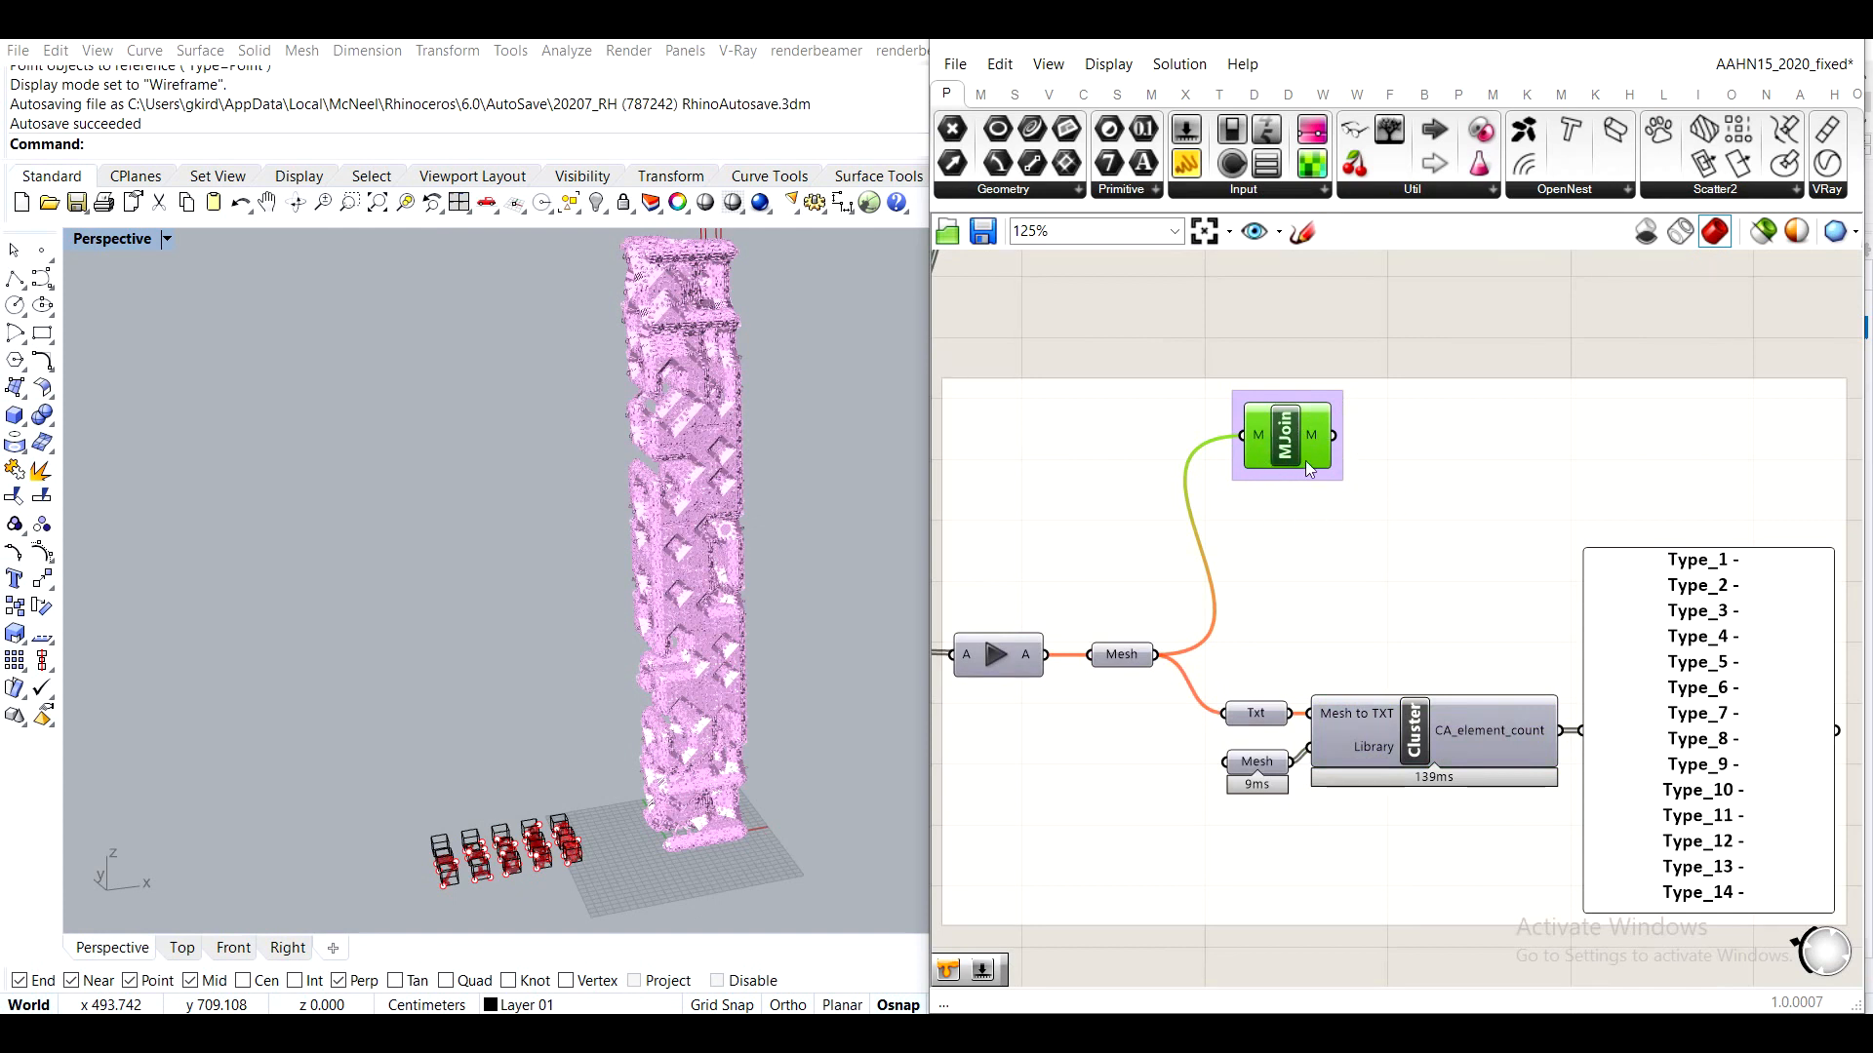
right_drag(1286, 437, 1474, 445)
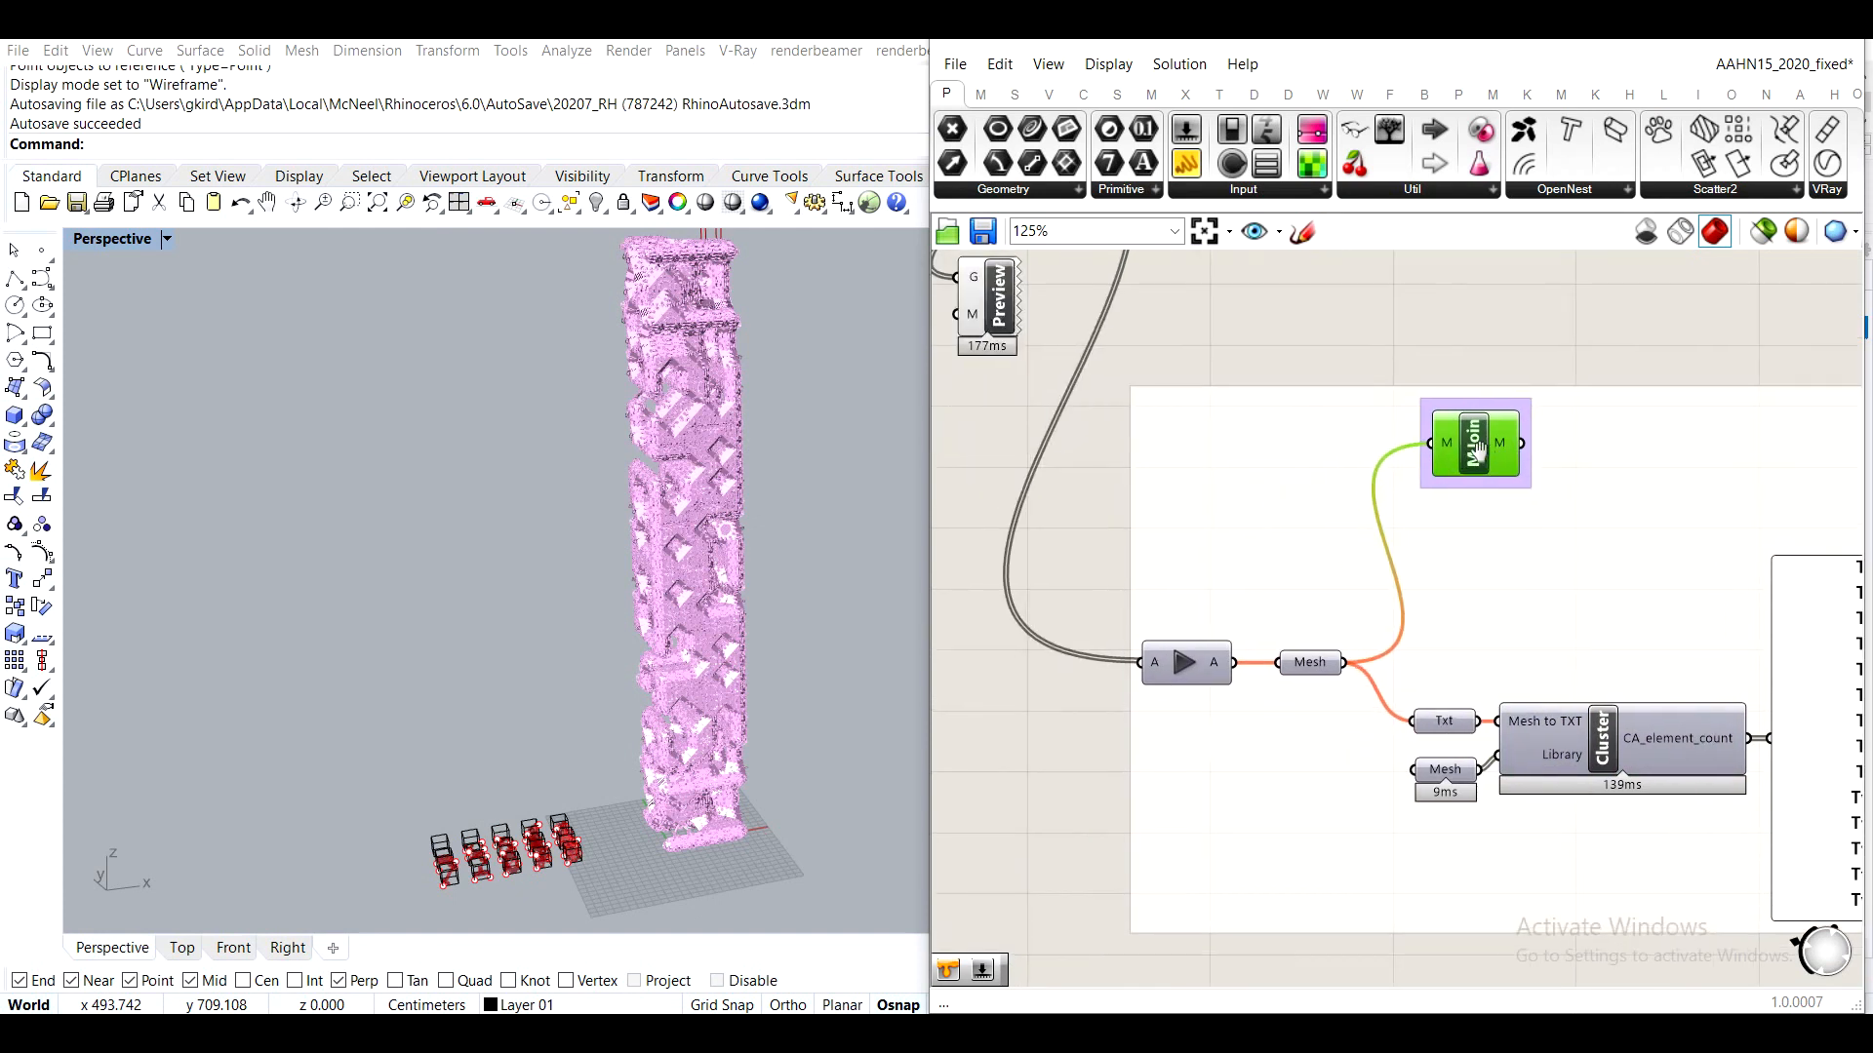
click(1198, 653)
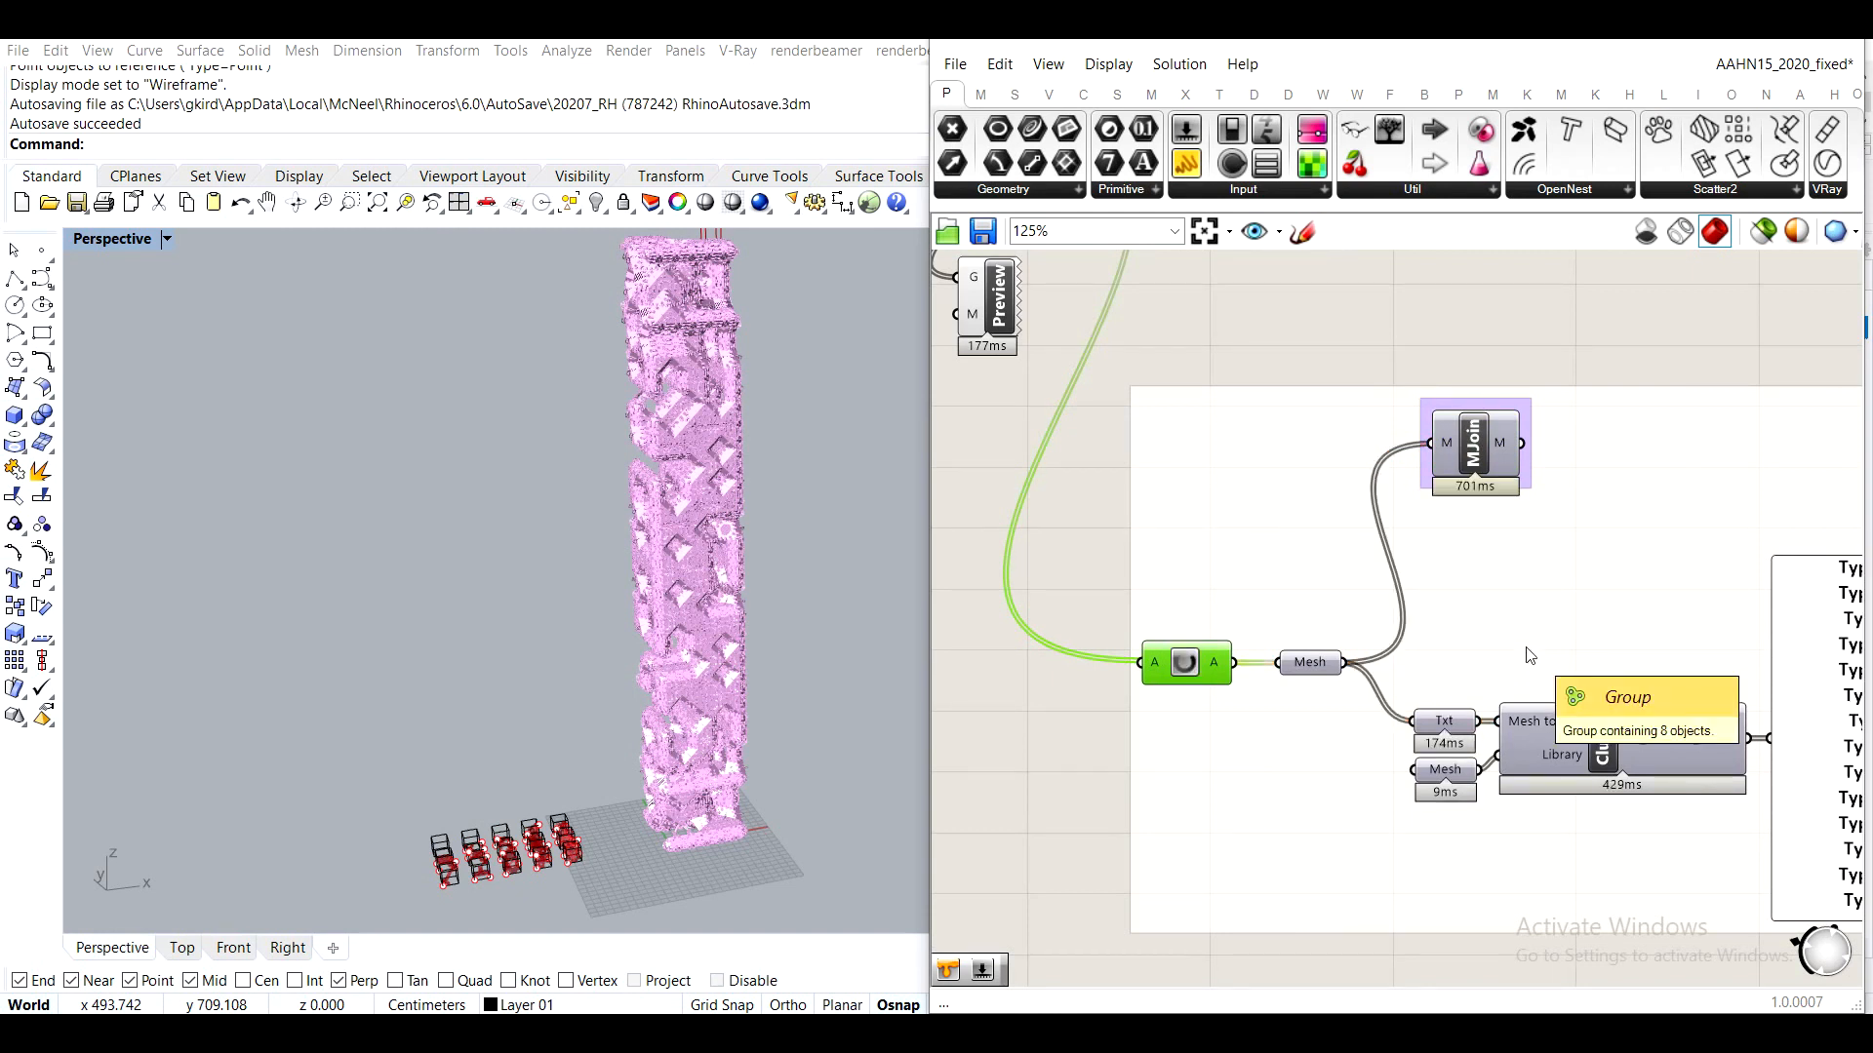
Delete the Custom Preview component connected to the Clean component's output
scroll(1529, 656, down, 3)
right_drag(1015, 484, 1161, 601)
click(1103, 524)
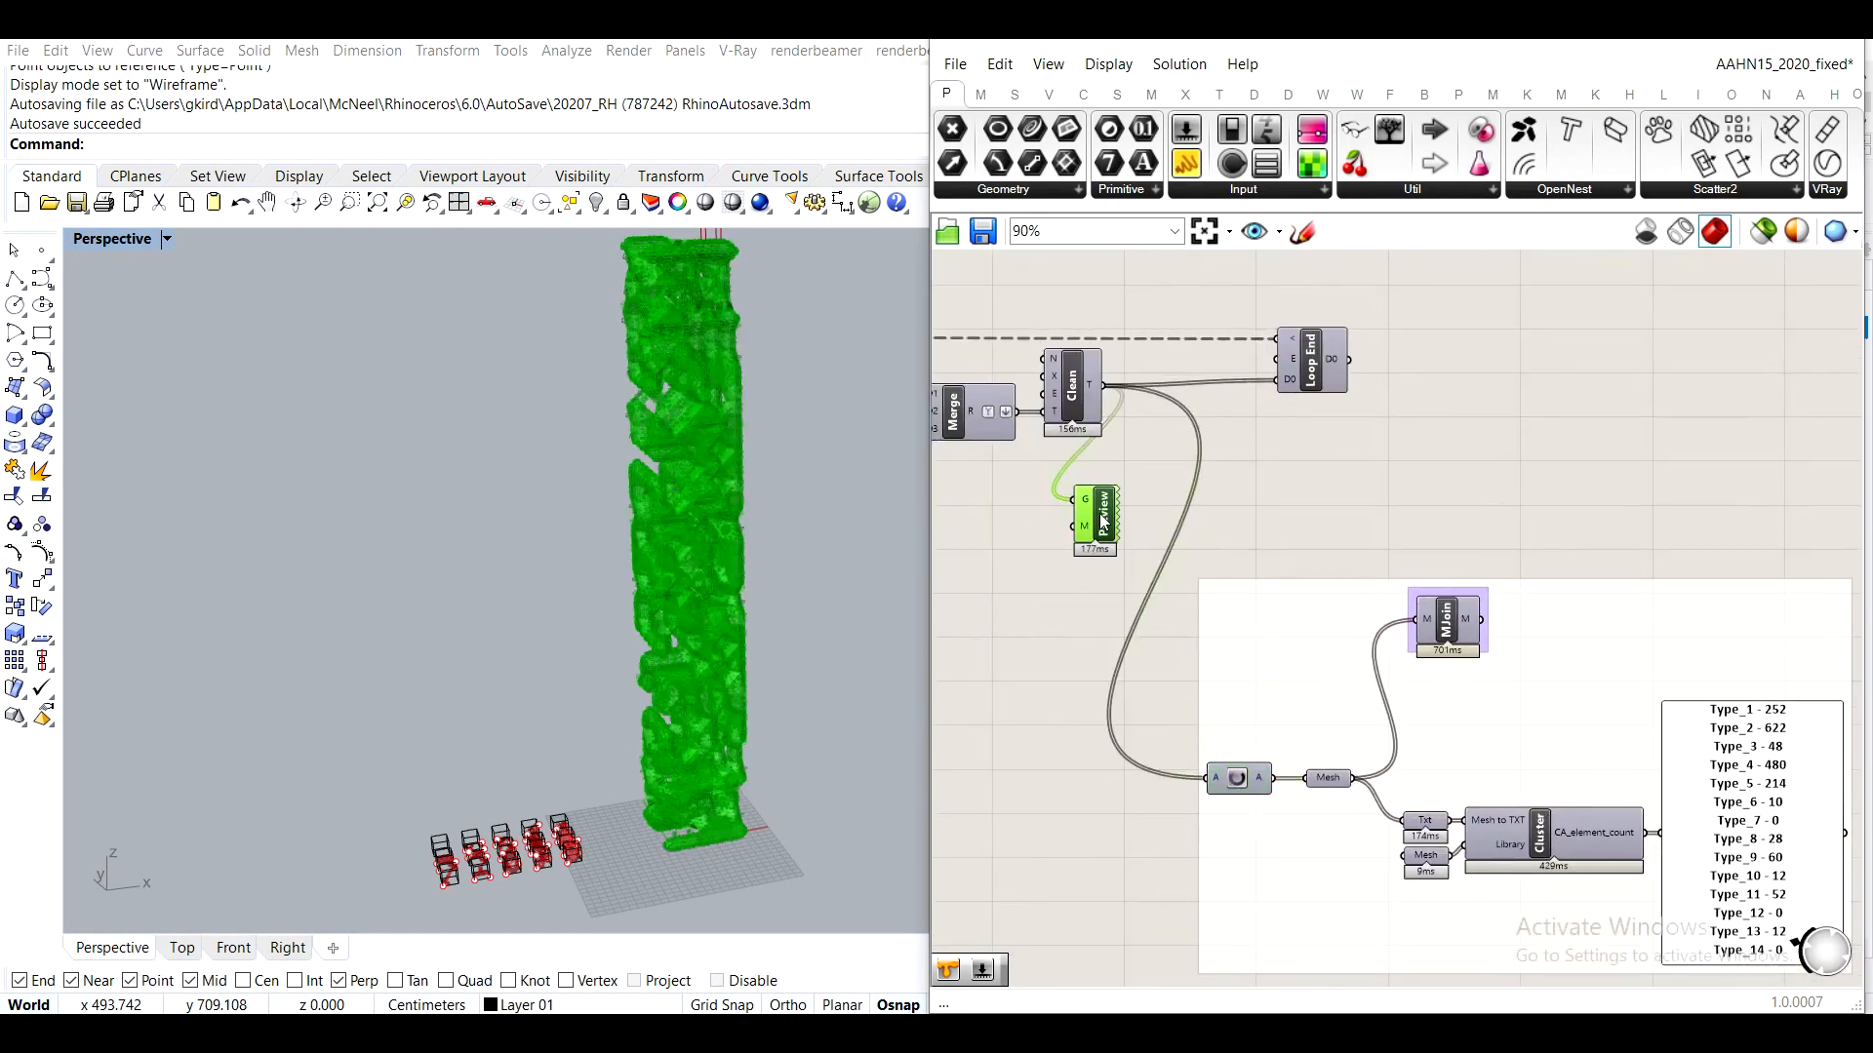
key(Delete)
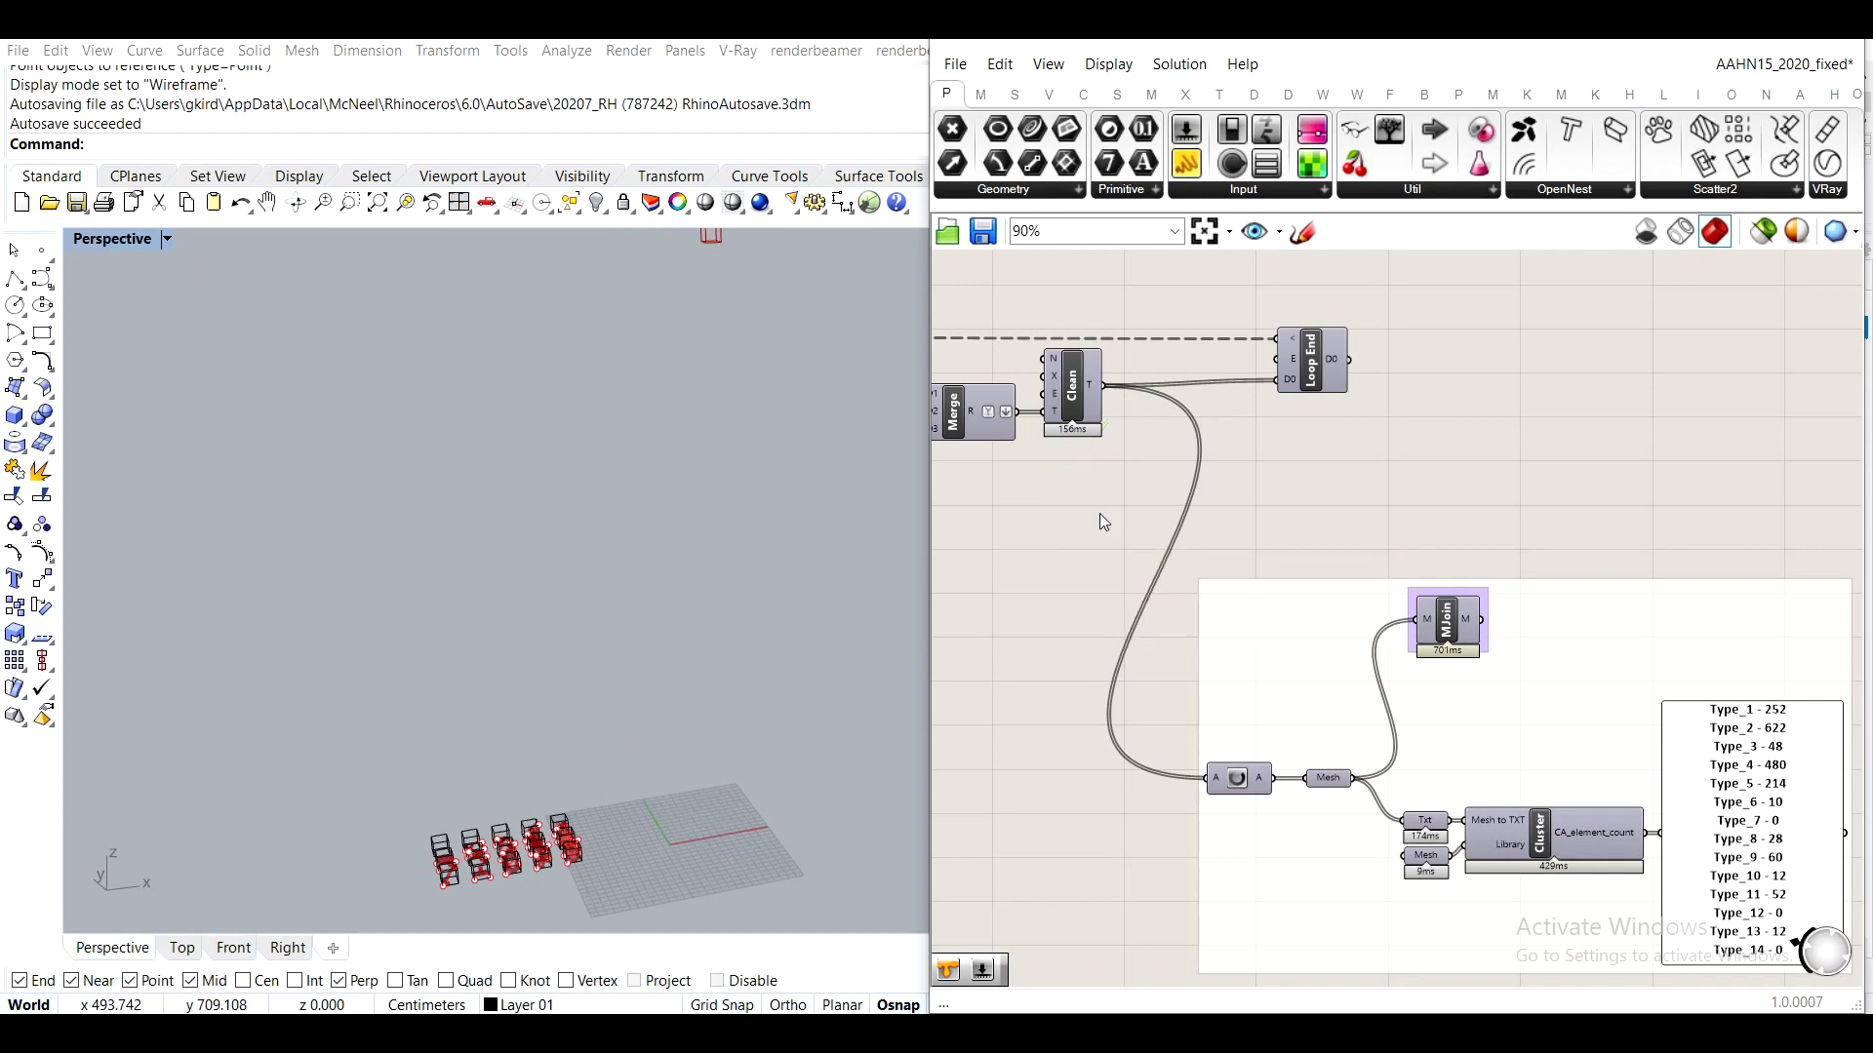
Turn on the preview of the Mesh Join component so the joined tower shows in the Rhino viewport
scroll(1310, 561, up, 3)
click(1310, 561)
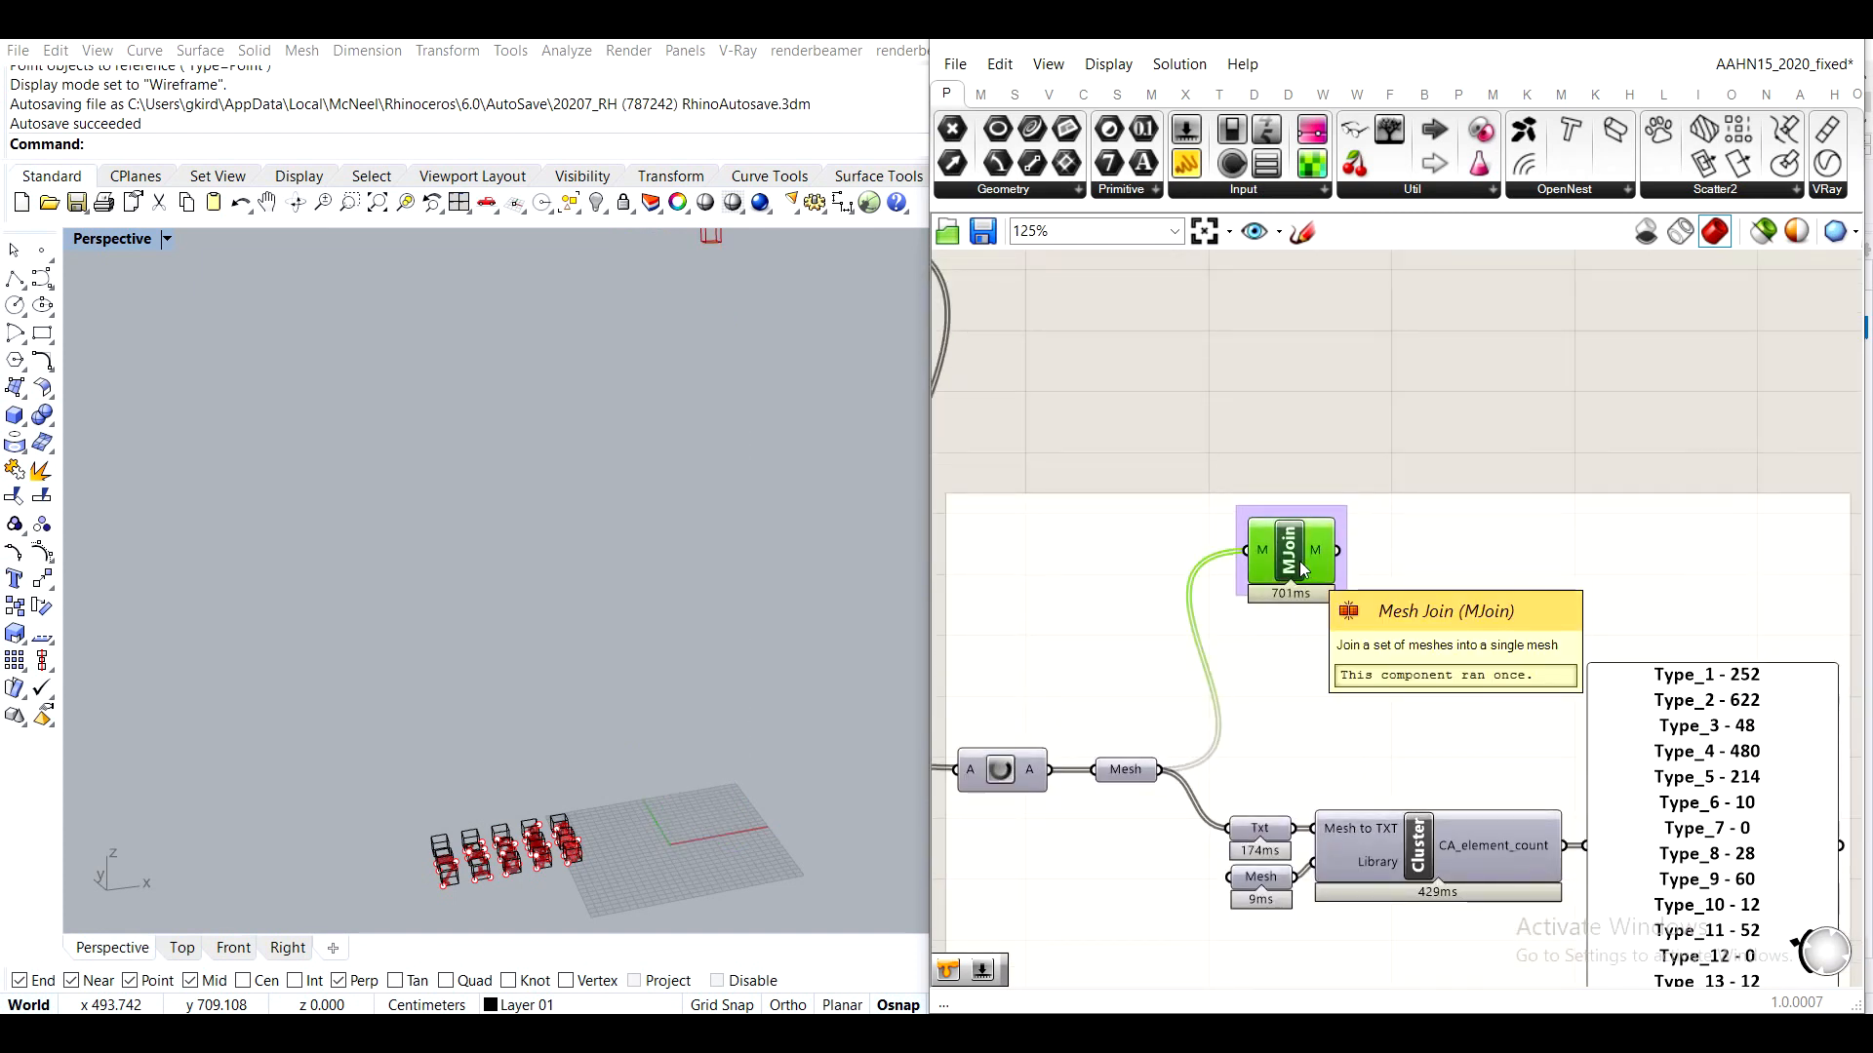
middle_click(1302, 561)
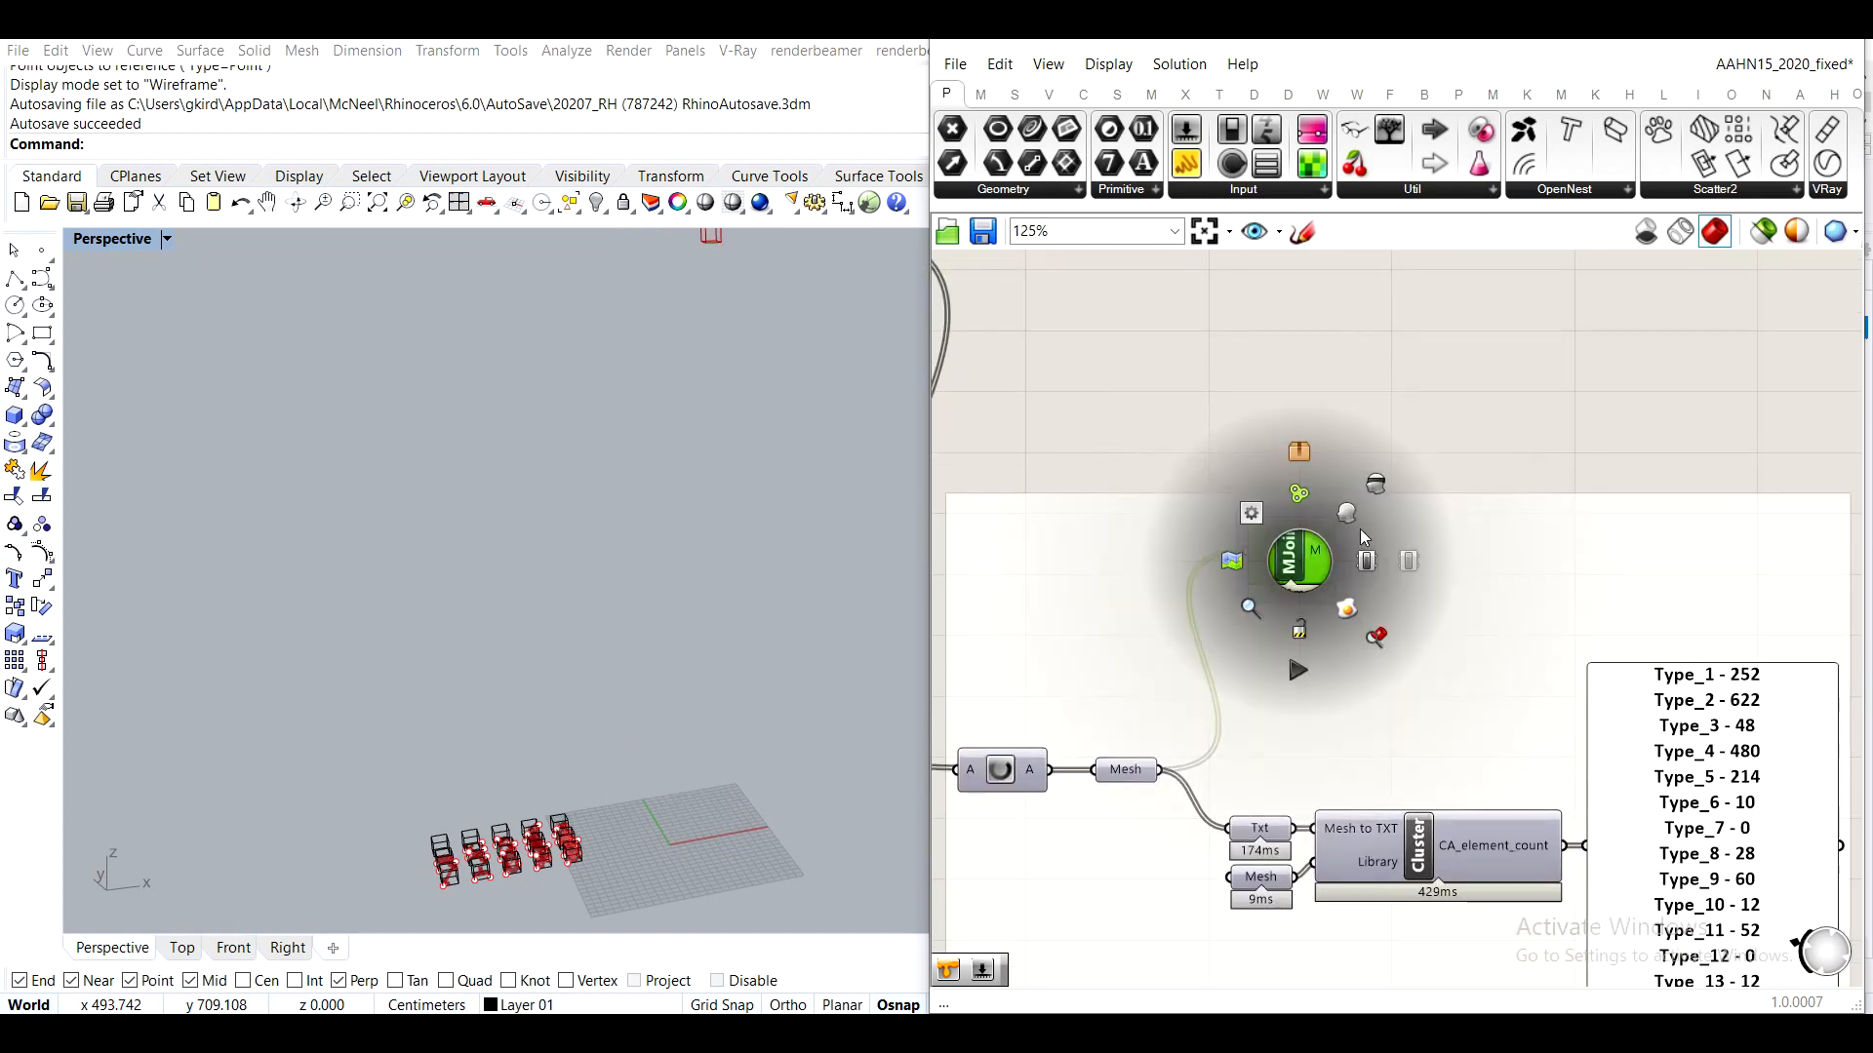
click(1308, 368)
click(1313, 378)
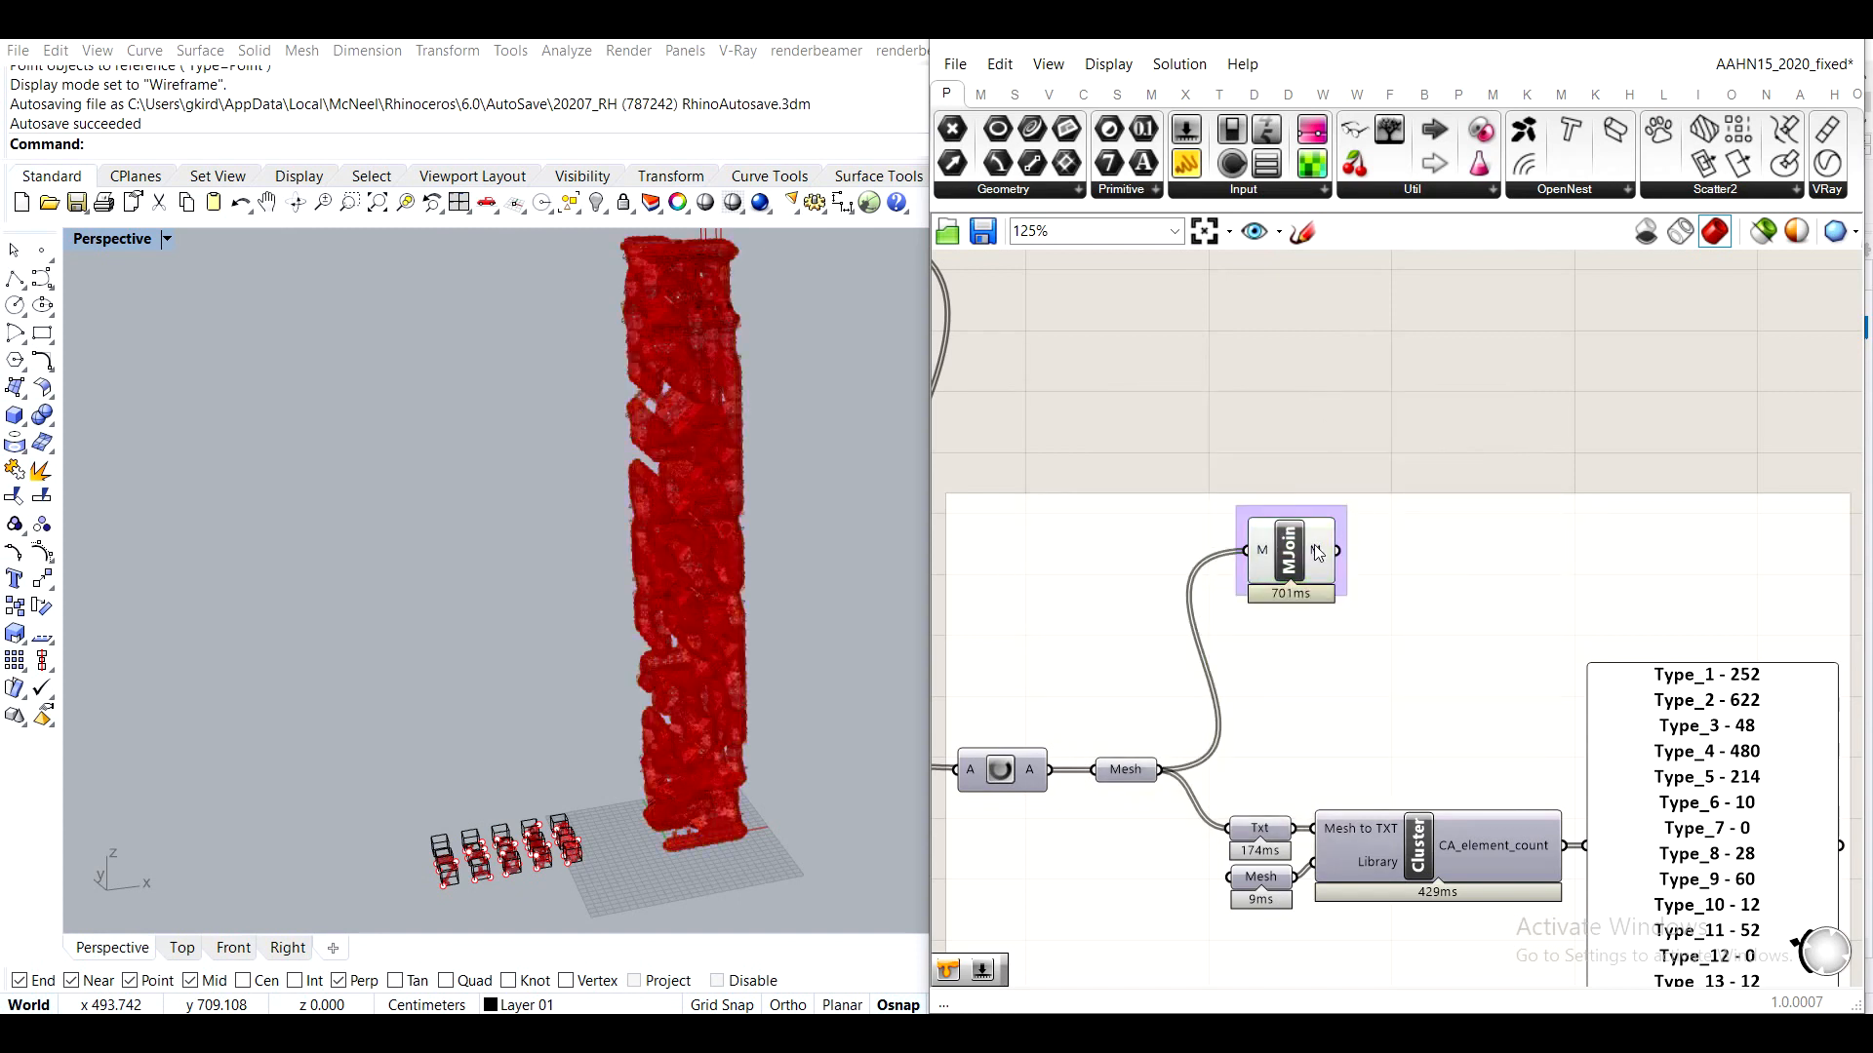
mouse_move(1327, 564)
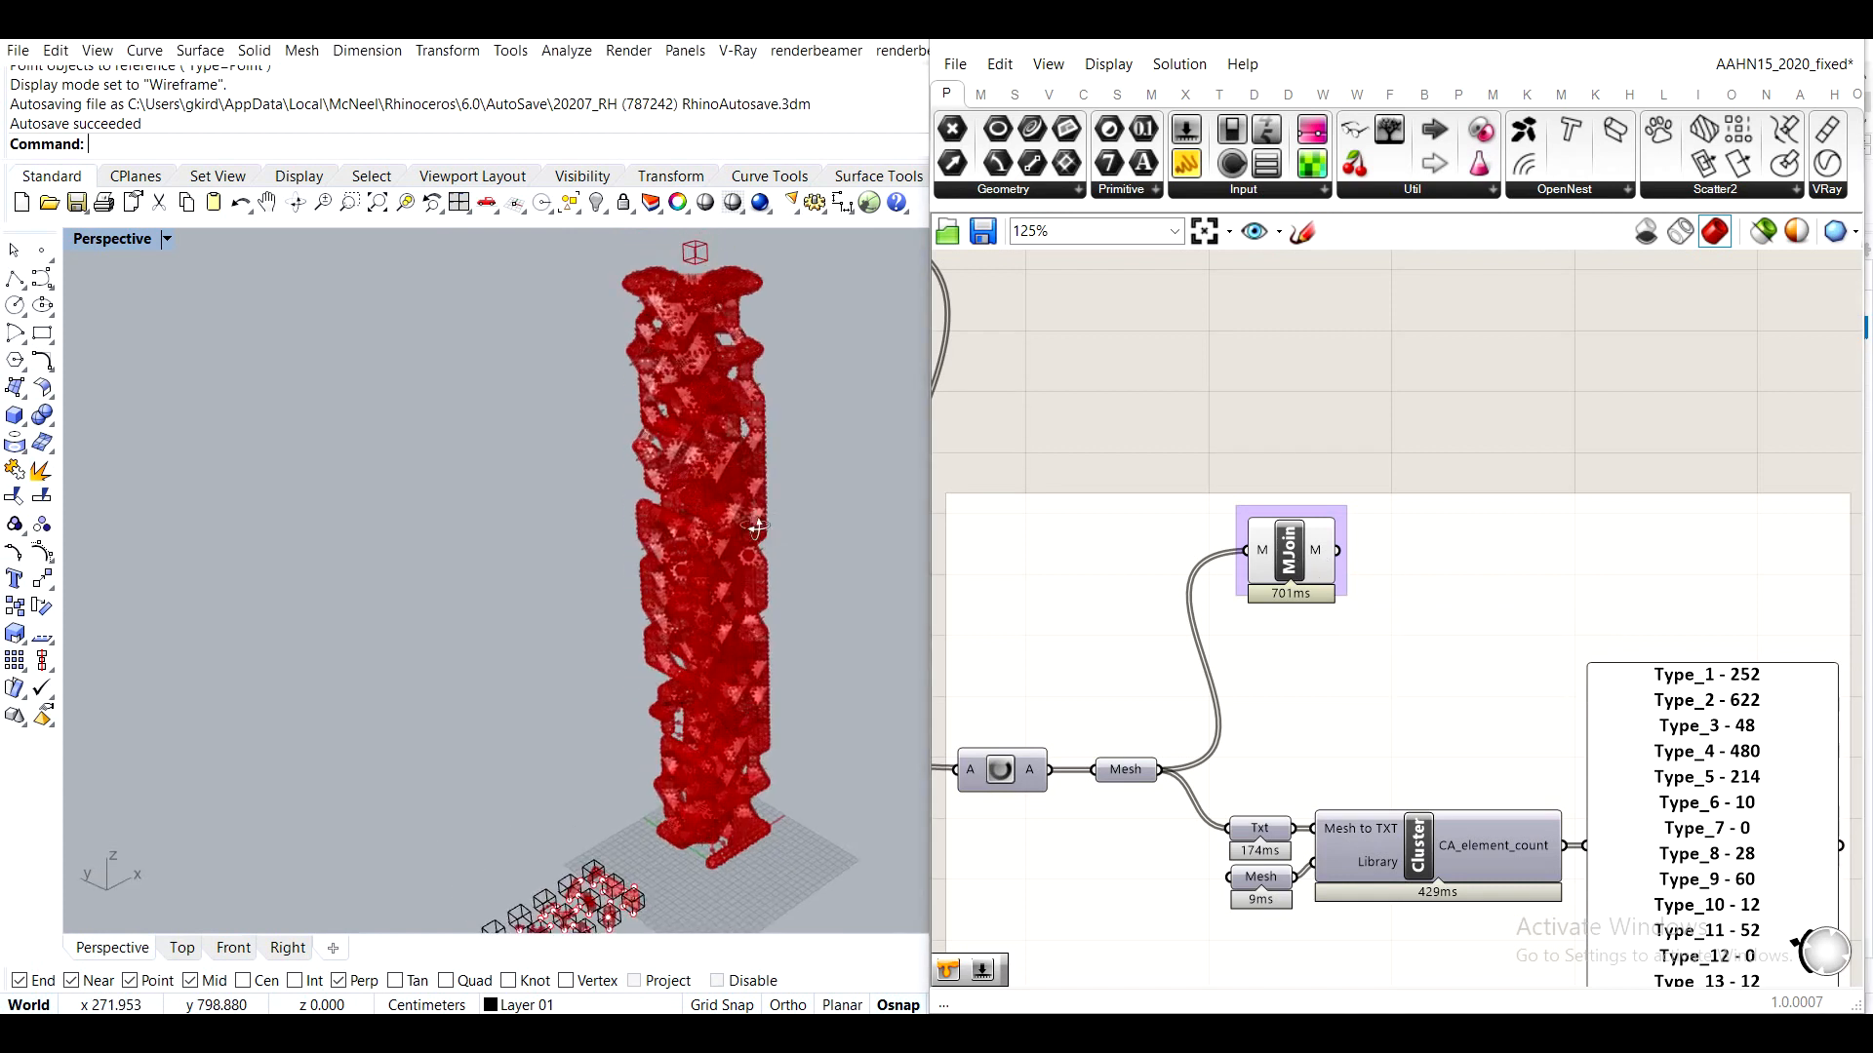
Bake the Mesh Join component's tower mesh to Layer 01
click(1278, 562)
right_click(1281, 563)
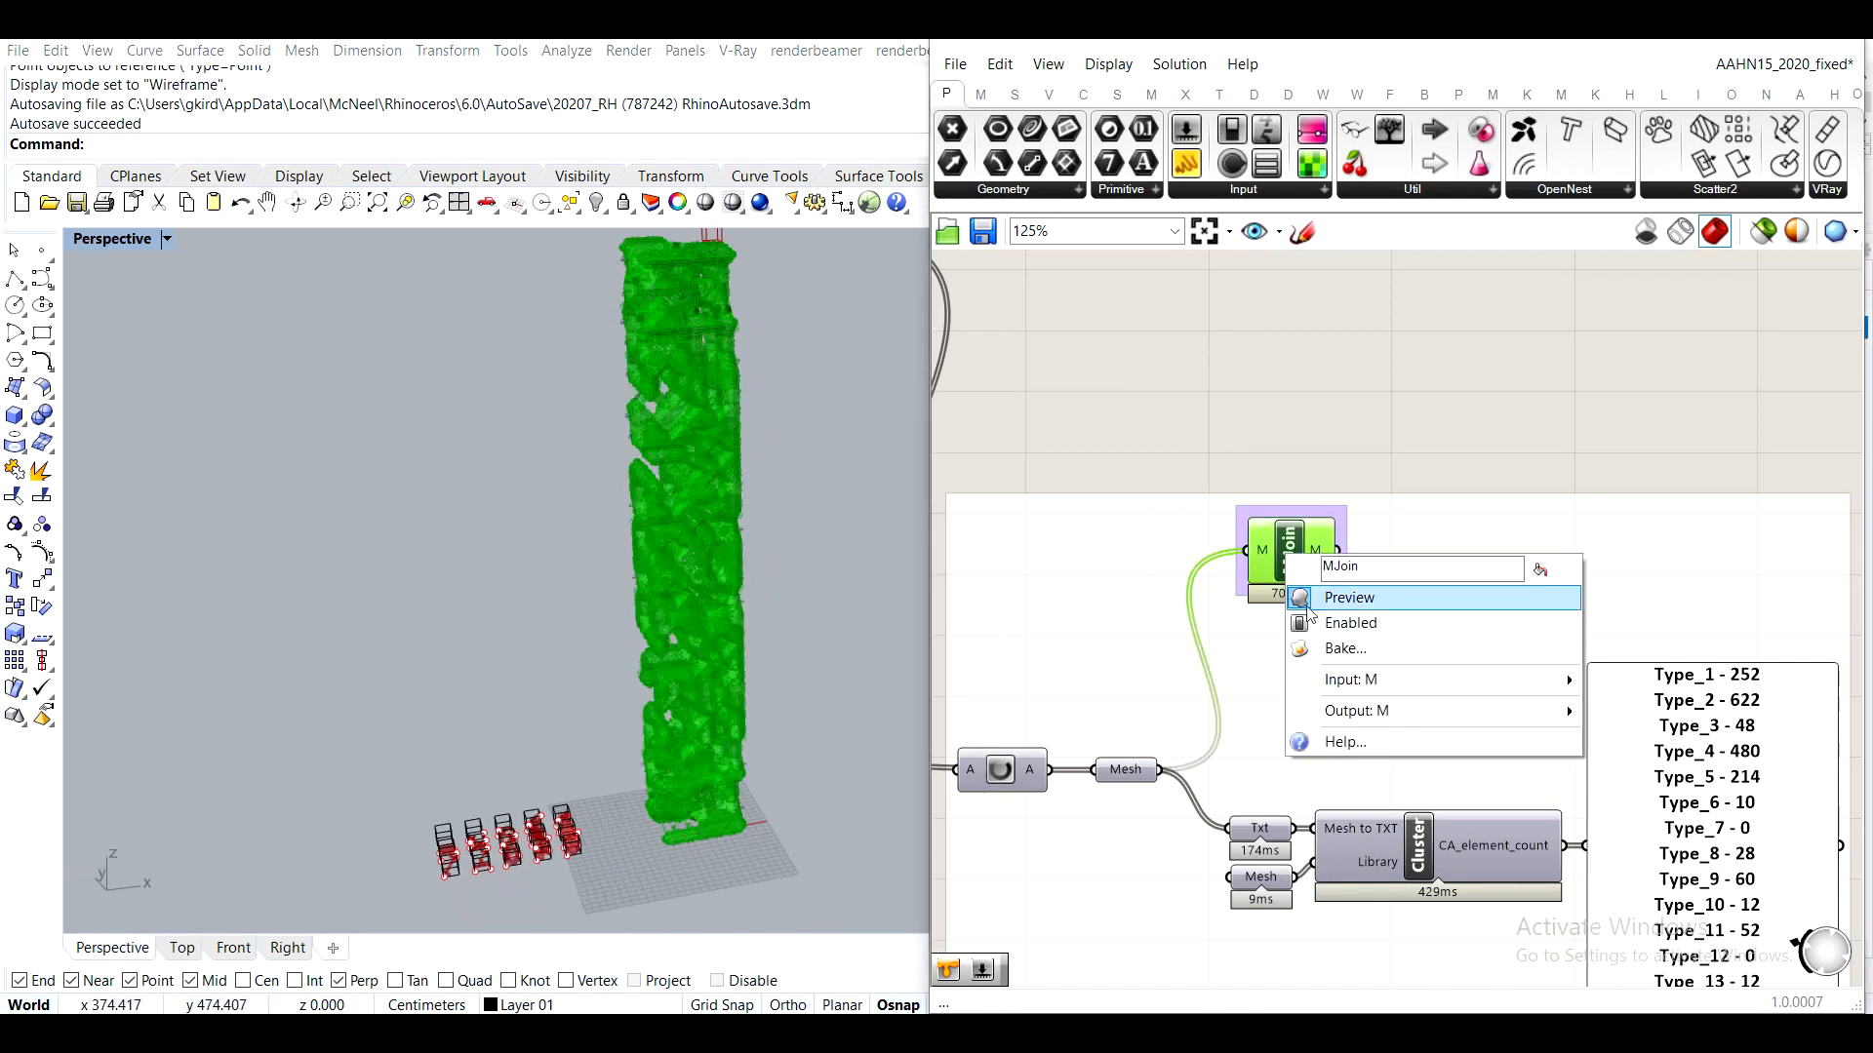
click(1341, 650)
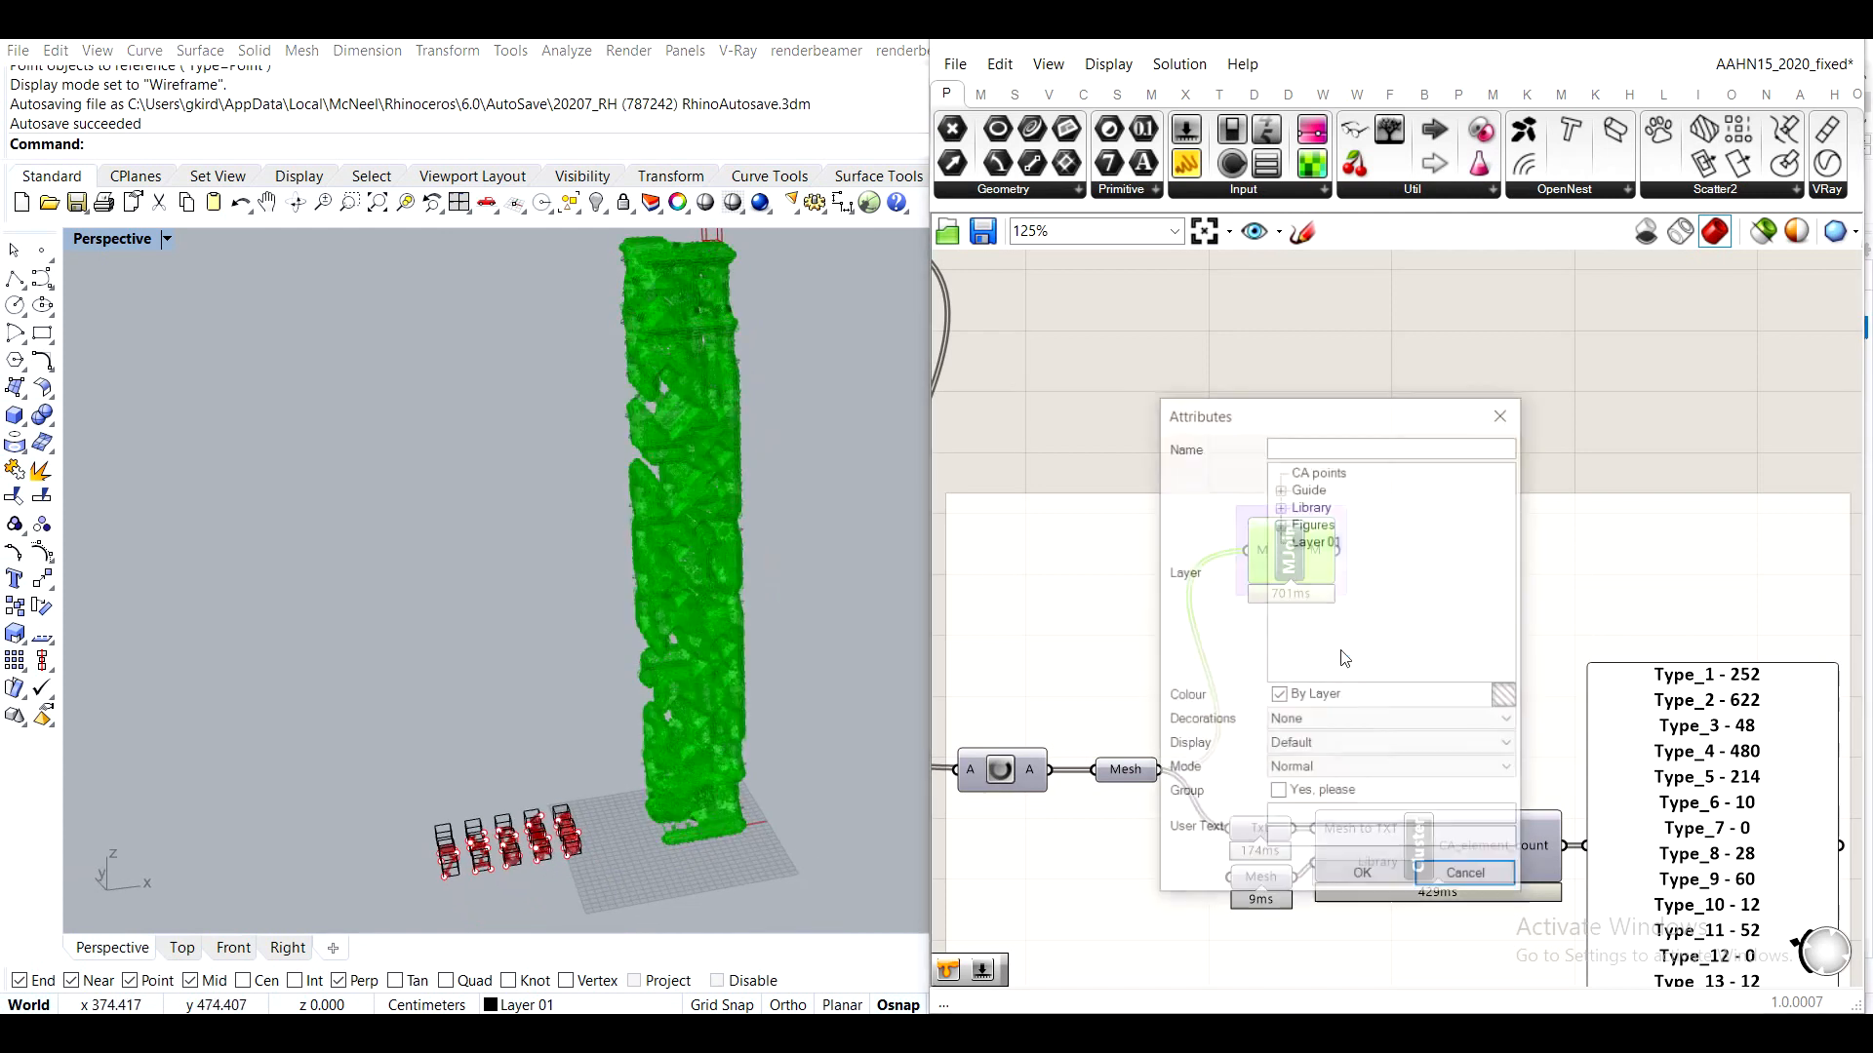
click(1317, 542)
click(1363, 877)
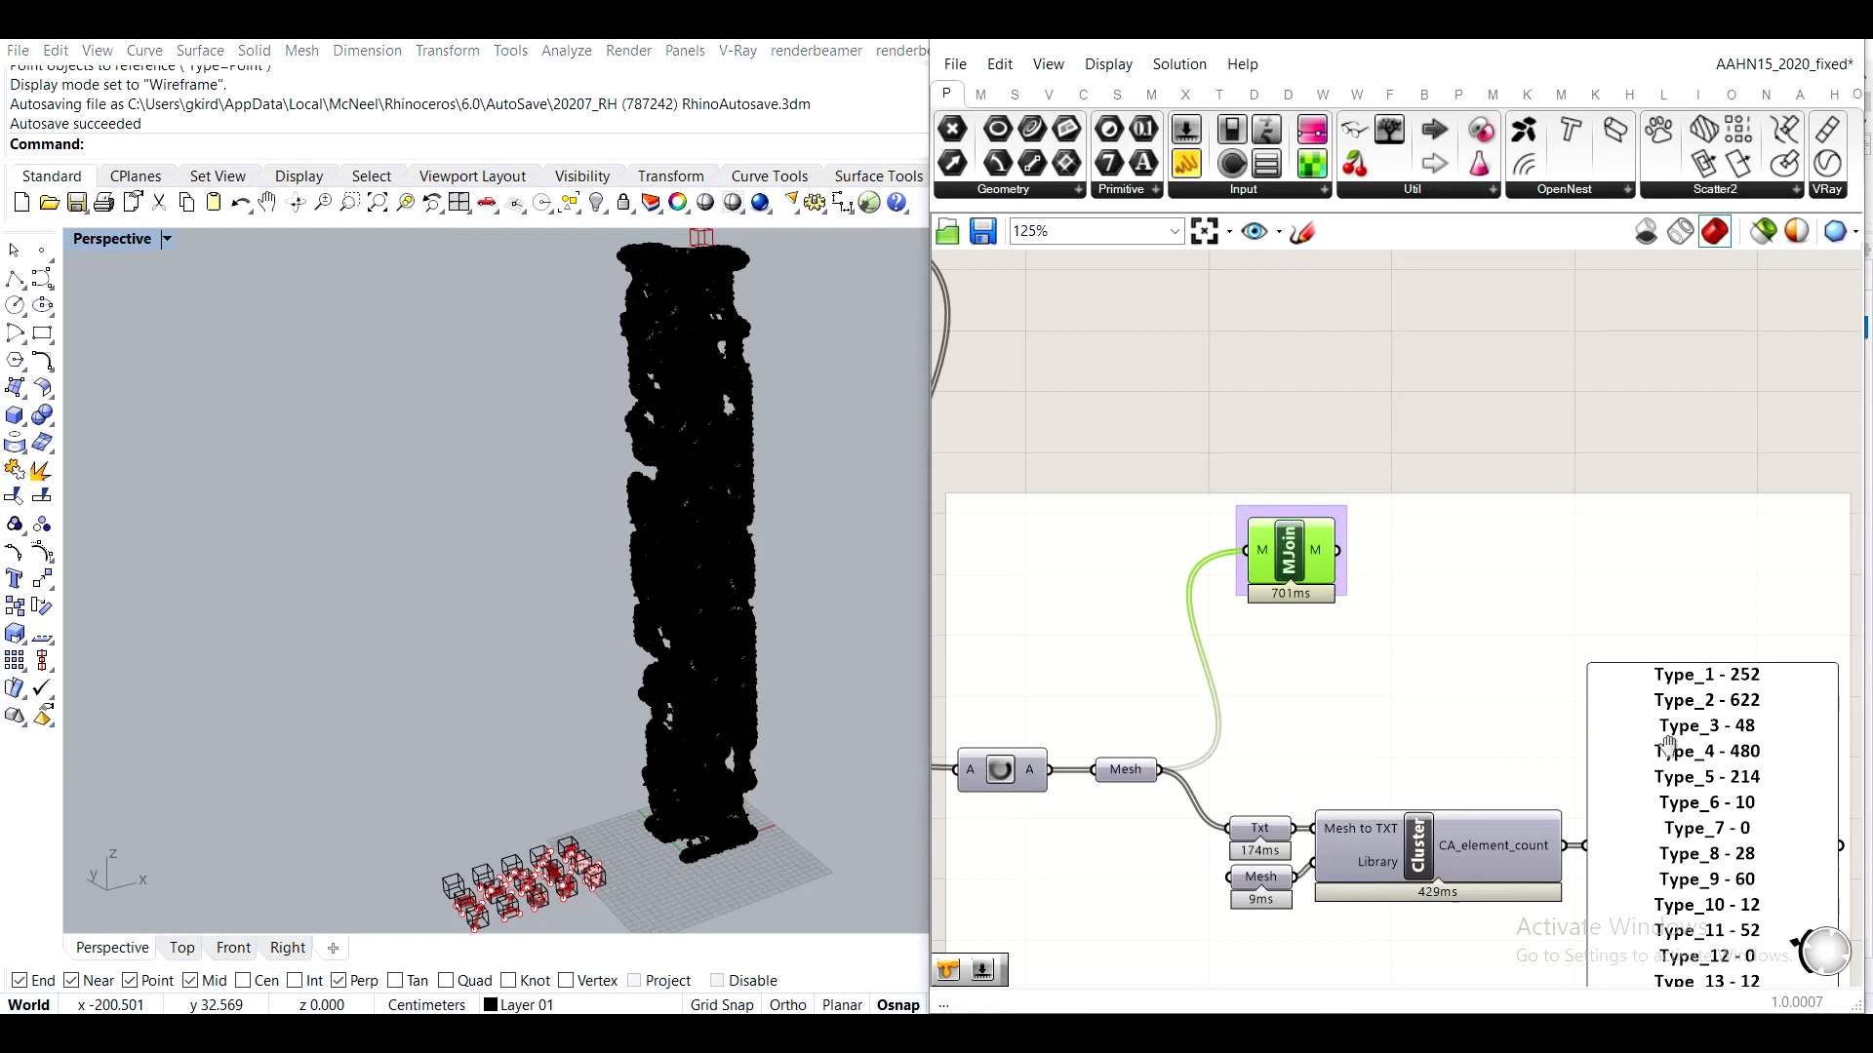
Examine the element count per type against the numbered library elements beside the tower in the Perspective view
right_drag(1678, 827, 1531, 696)
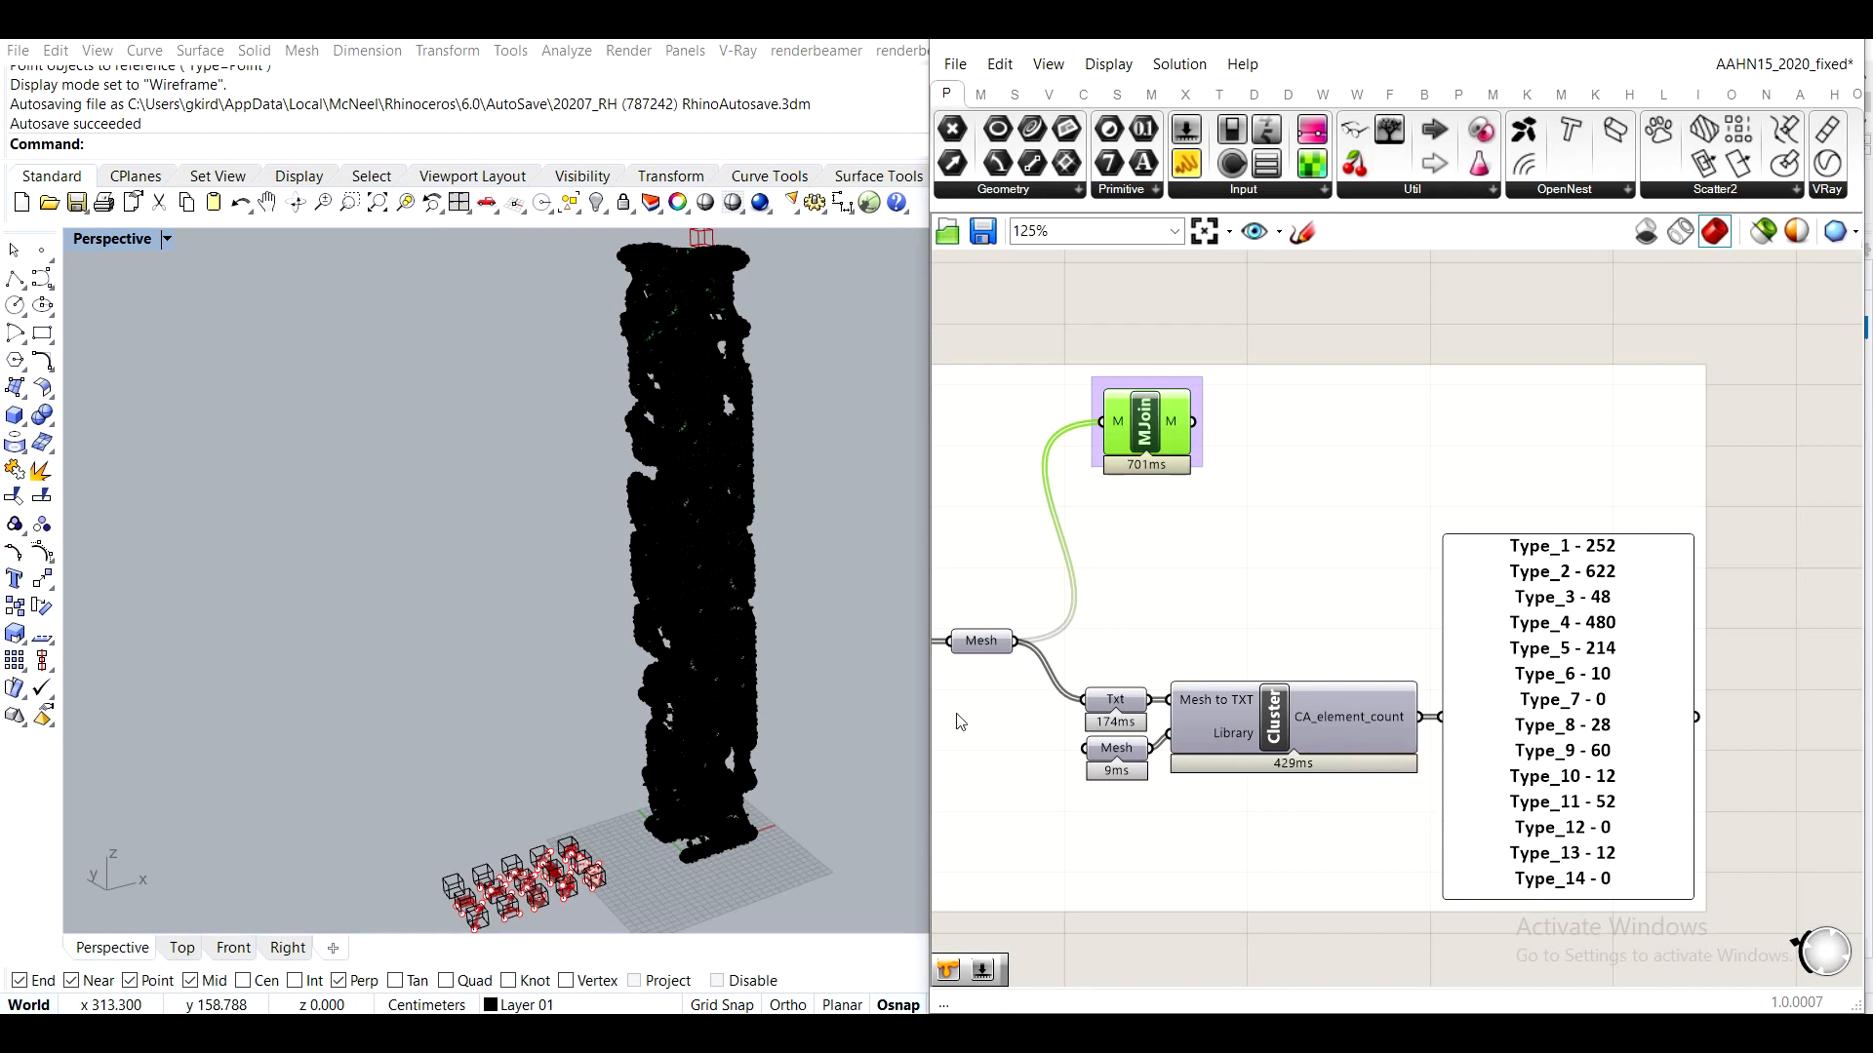
right_drag(749, 572, 627, 447)
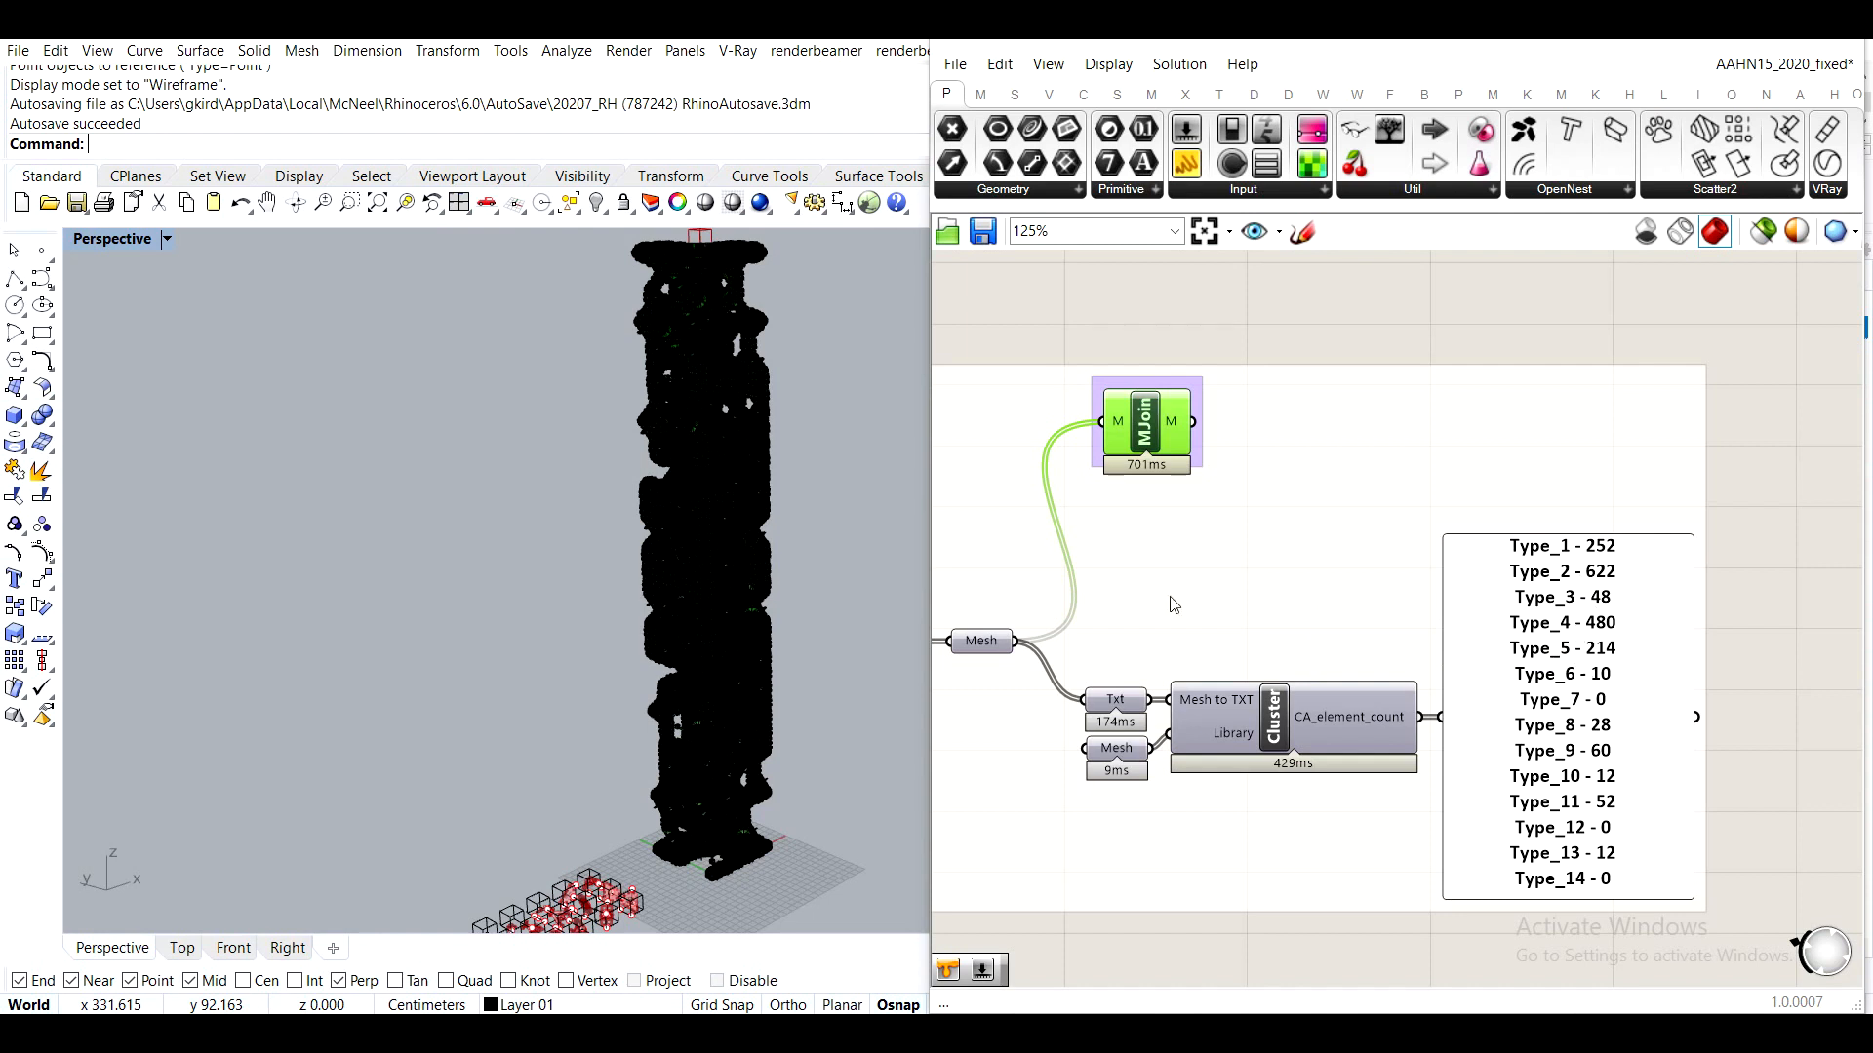
right_drag(770, 696, 617, 756)
shift+right_drag(616, 756, 803, 711)
scroll(710, 669, up, 3)
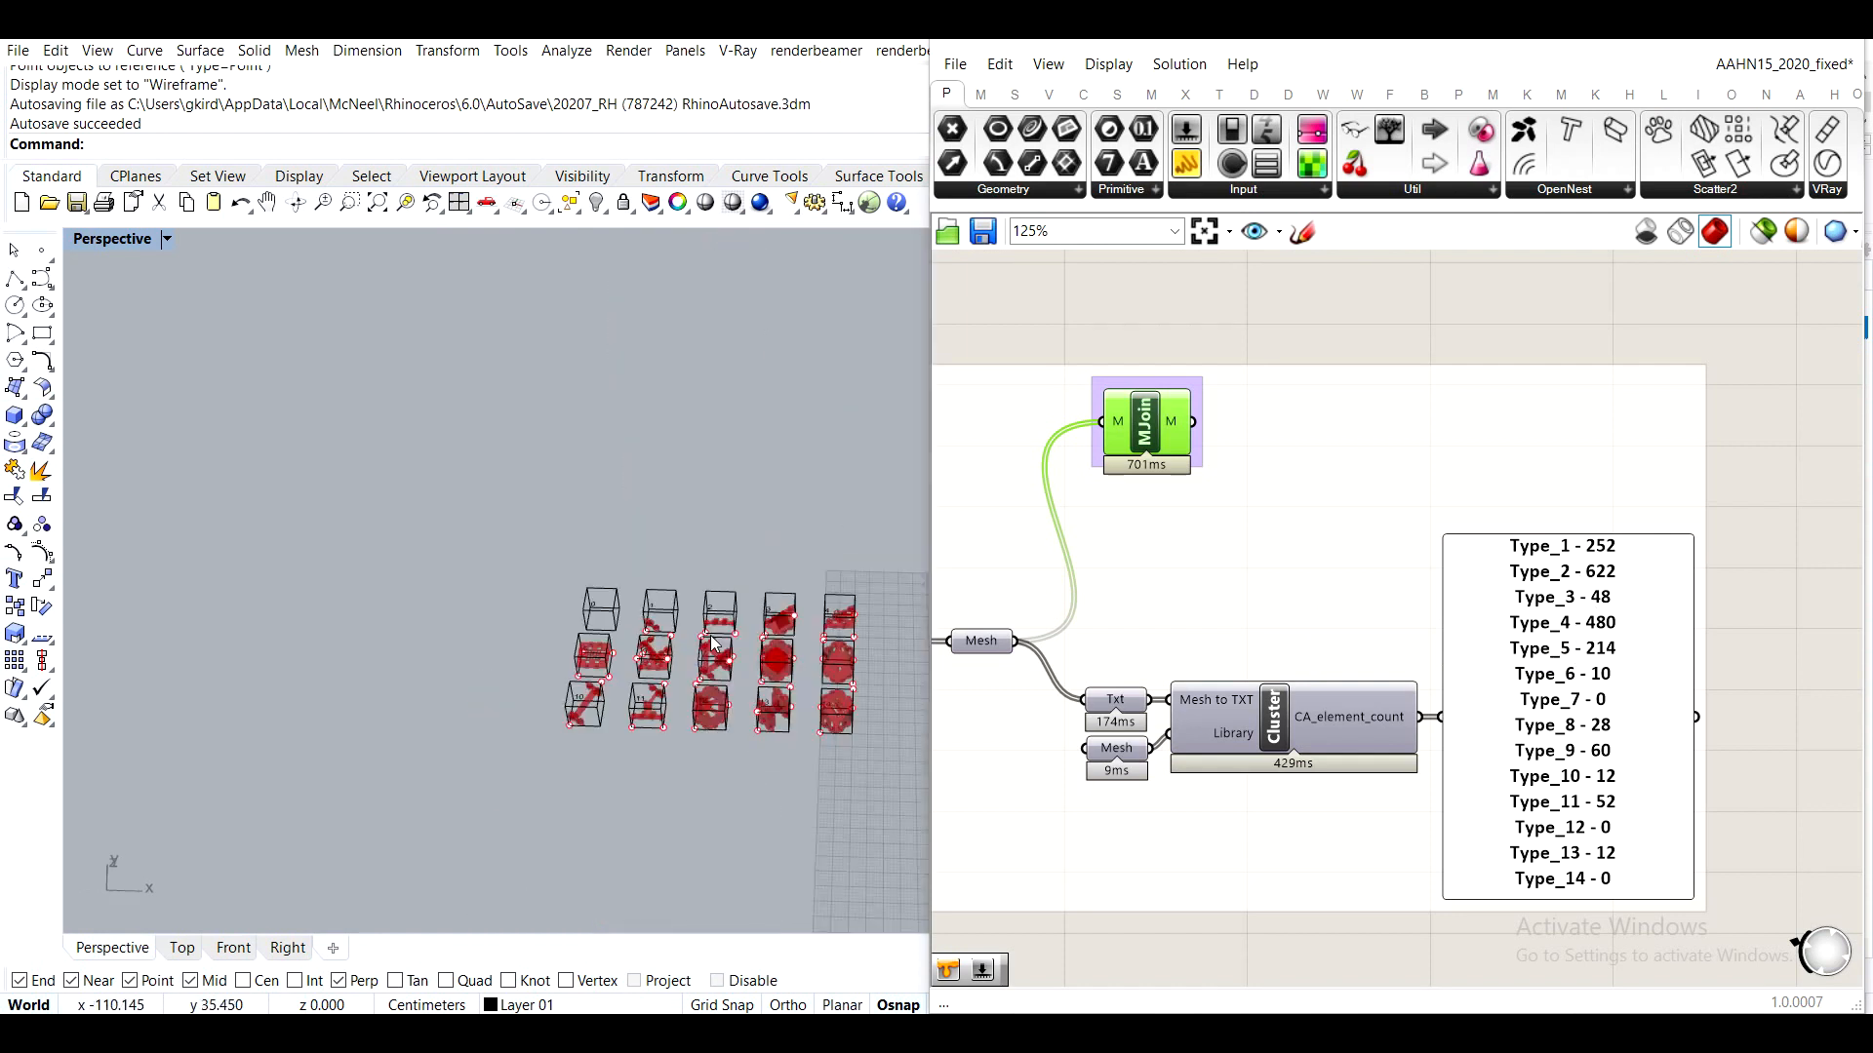
scroll(715, 644, up, 4)
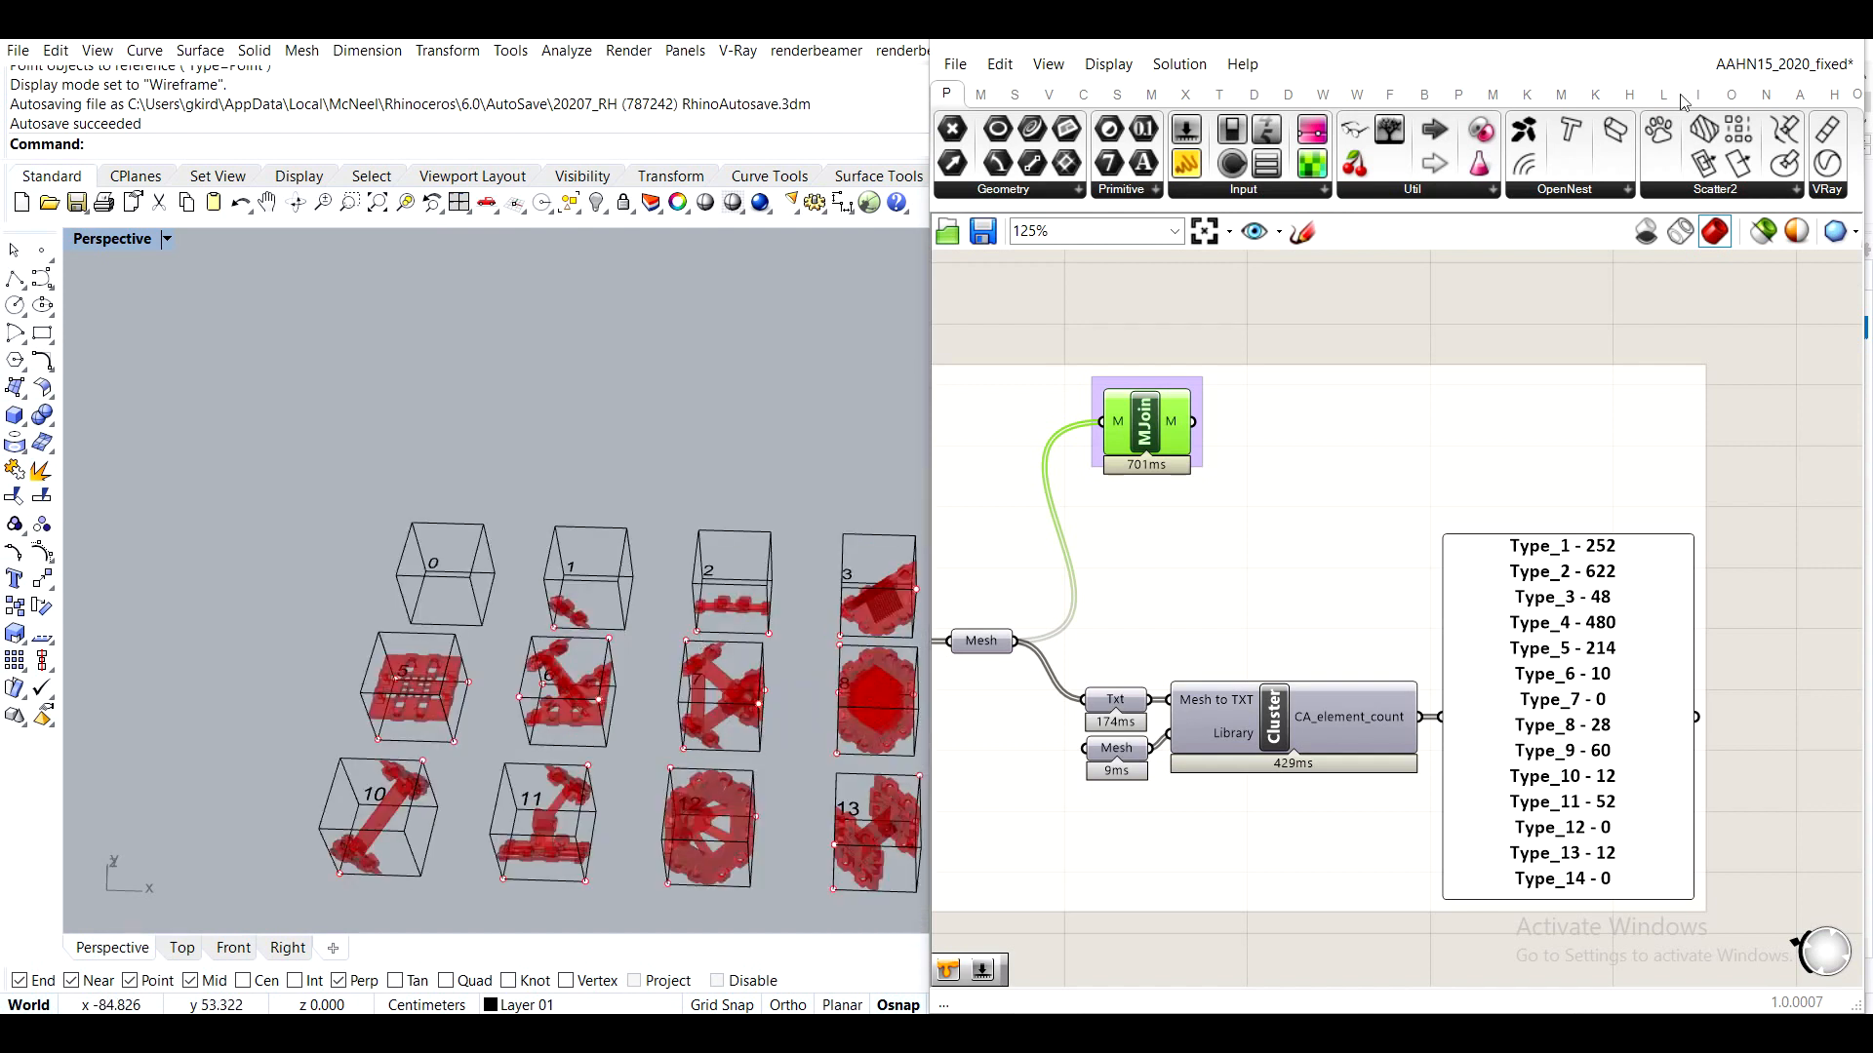
click(1693, 33)
right_drag(538, 408, 677, 389)
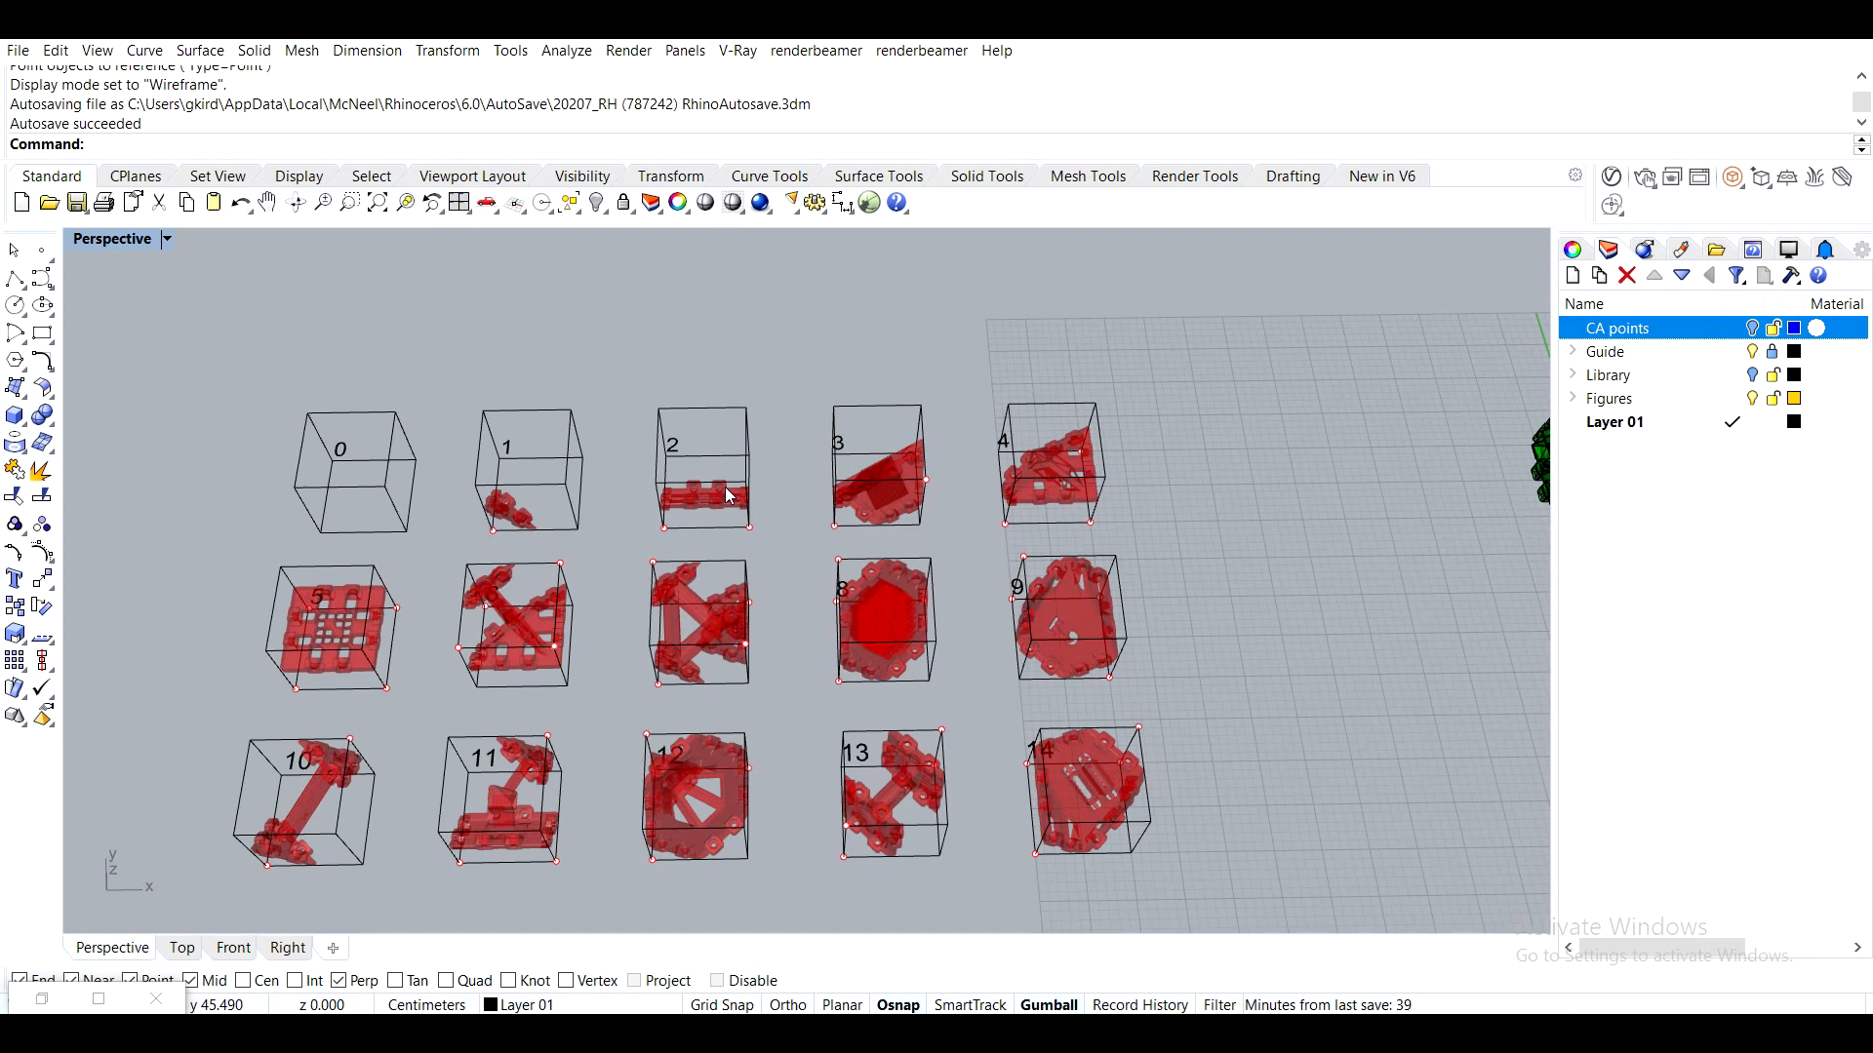
scroll(1053, 405, down, 2)
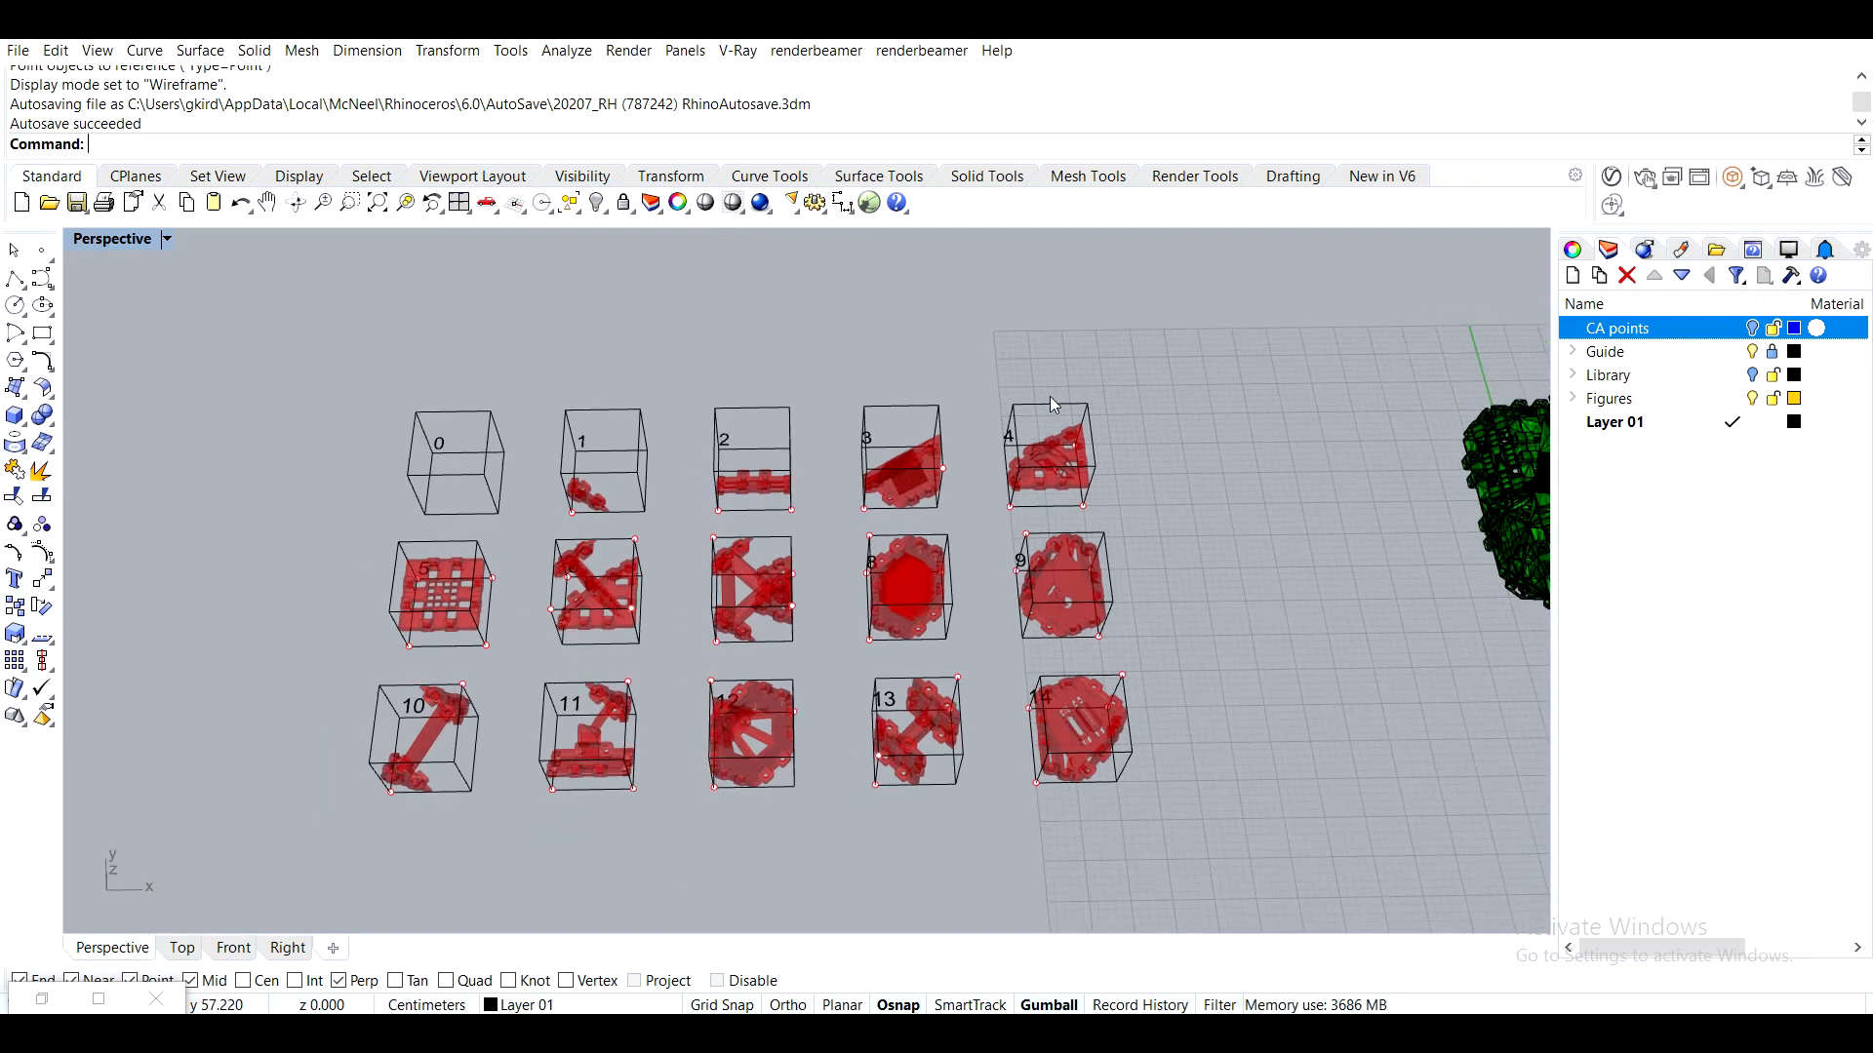
scroll(1049, 396, down, 2)
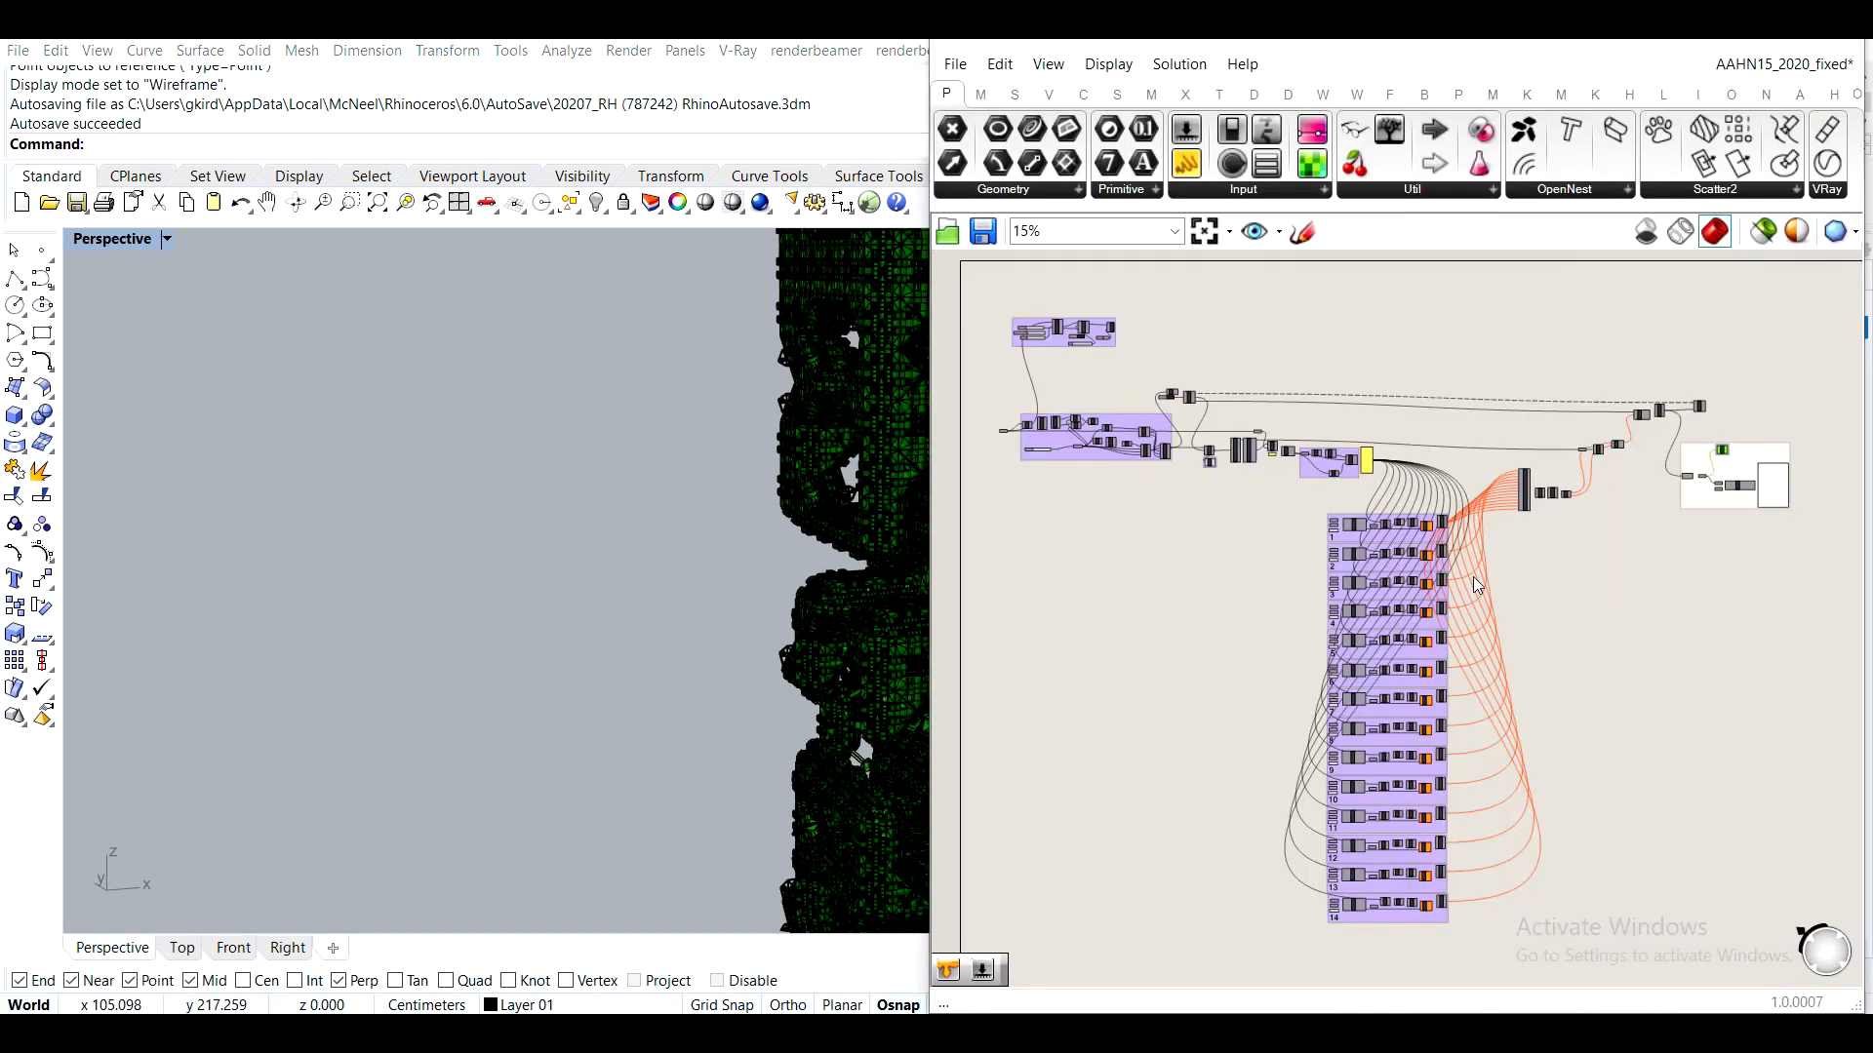
Close the AAHN15_2020_fixed Grasshopper definition and set the Perspective view's display mode to Shaded
mouse_move(1852, 99)
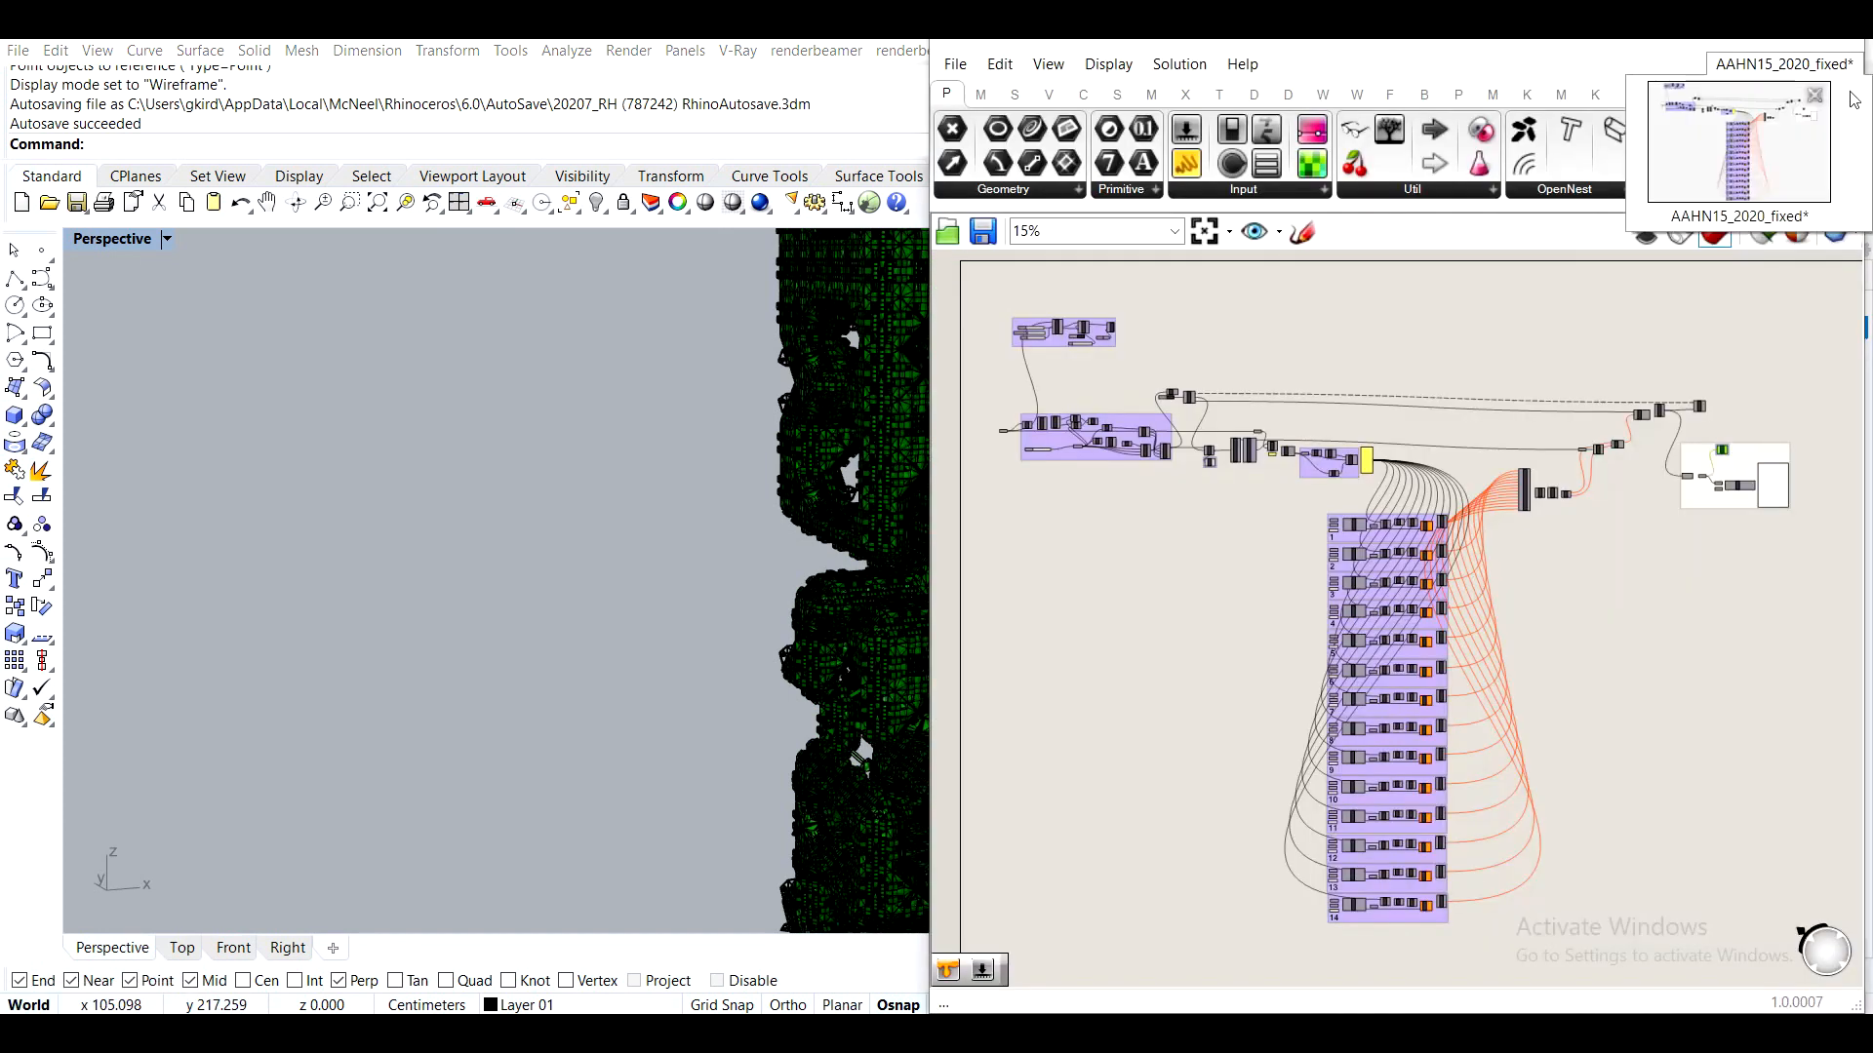
click(1815, 94)
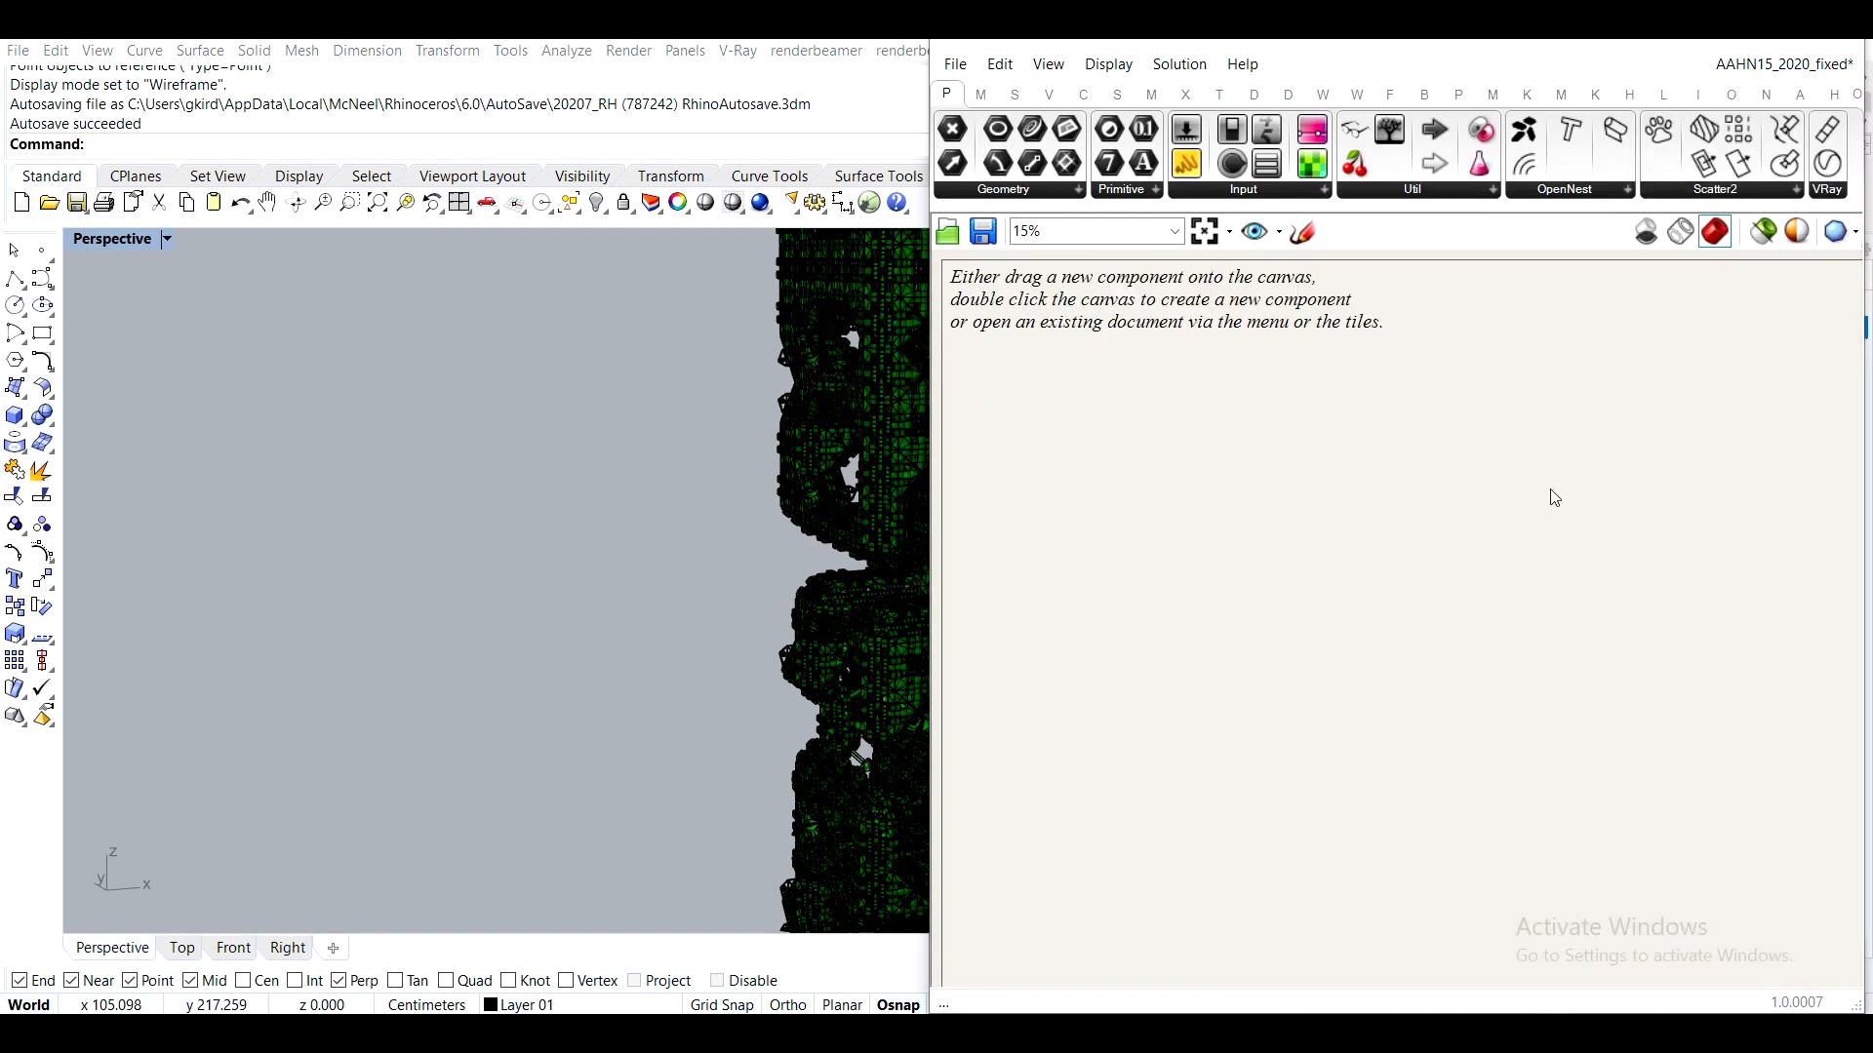
click(166, 239)
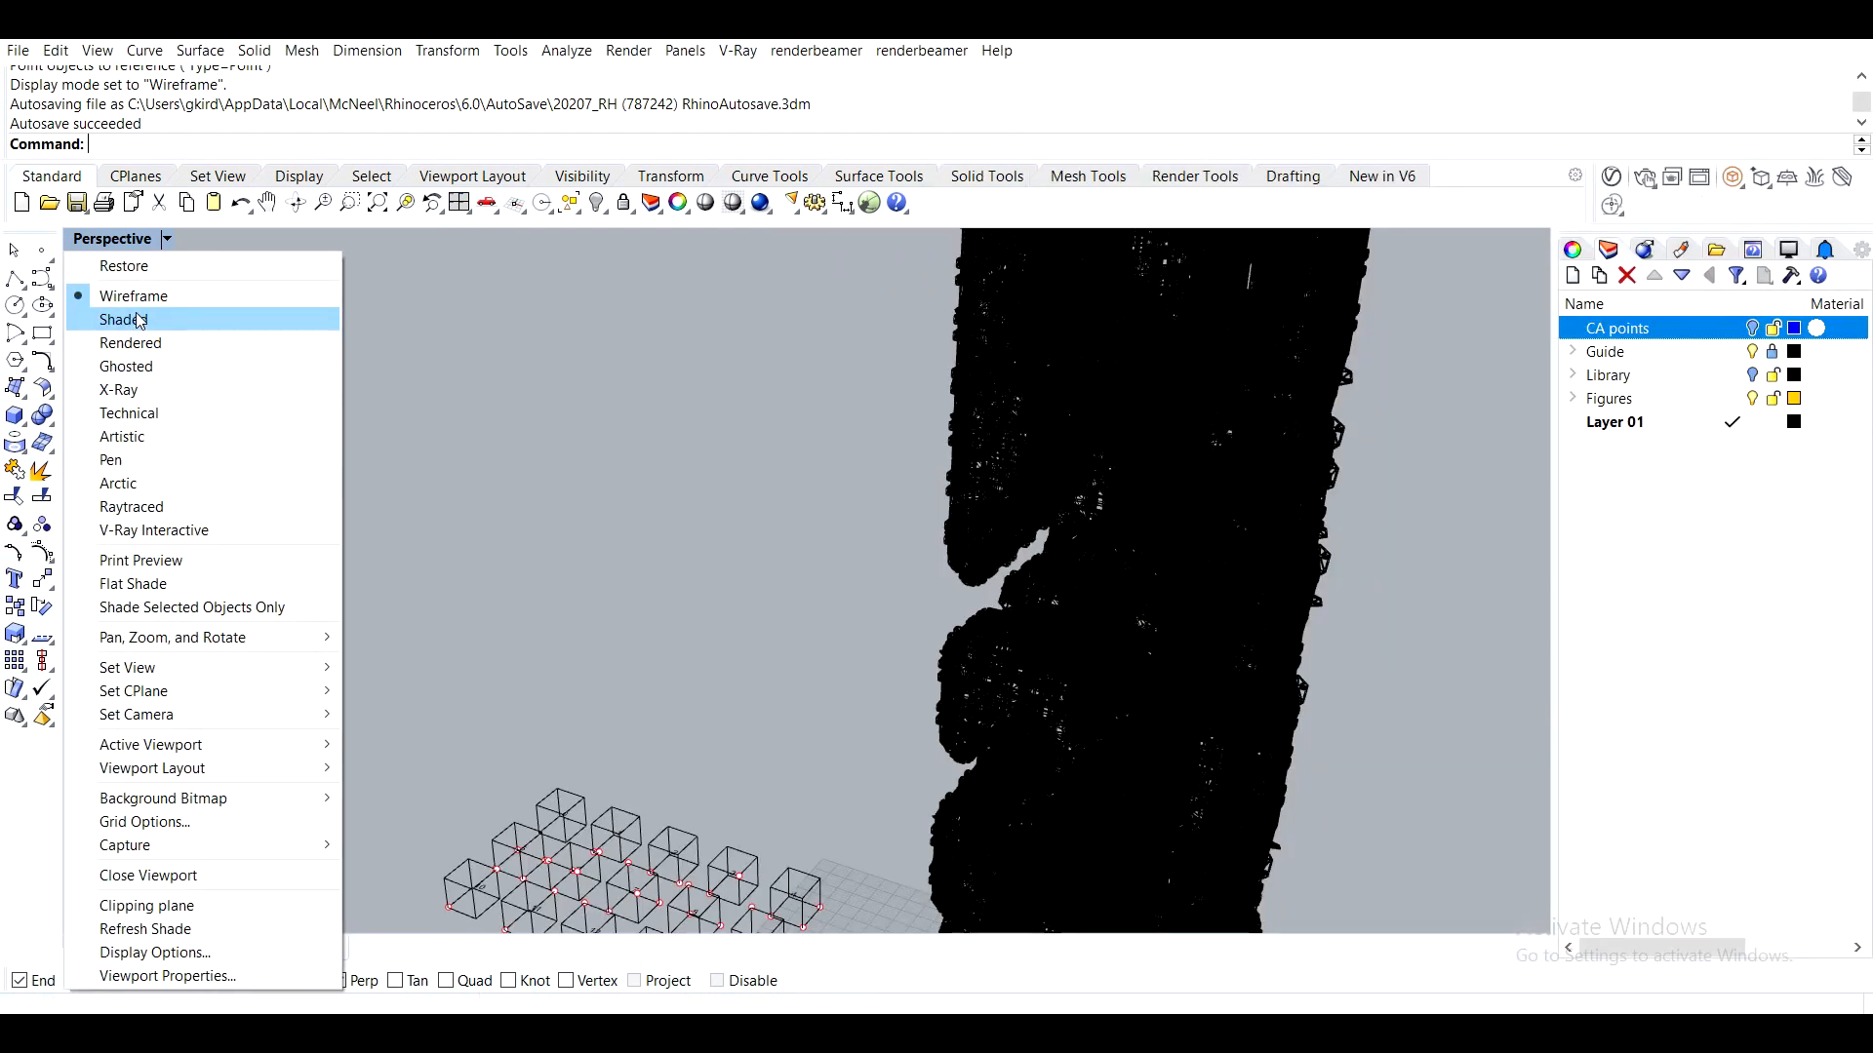
click(139, 320)
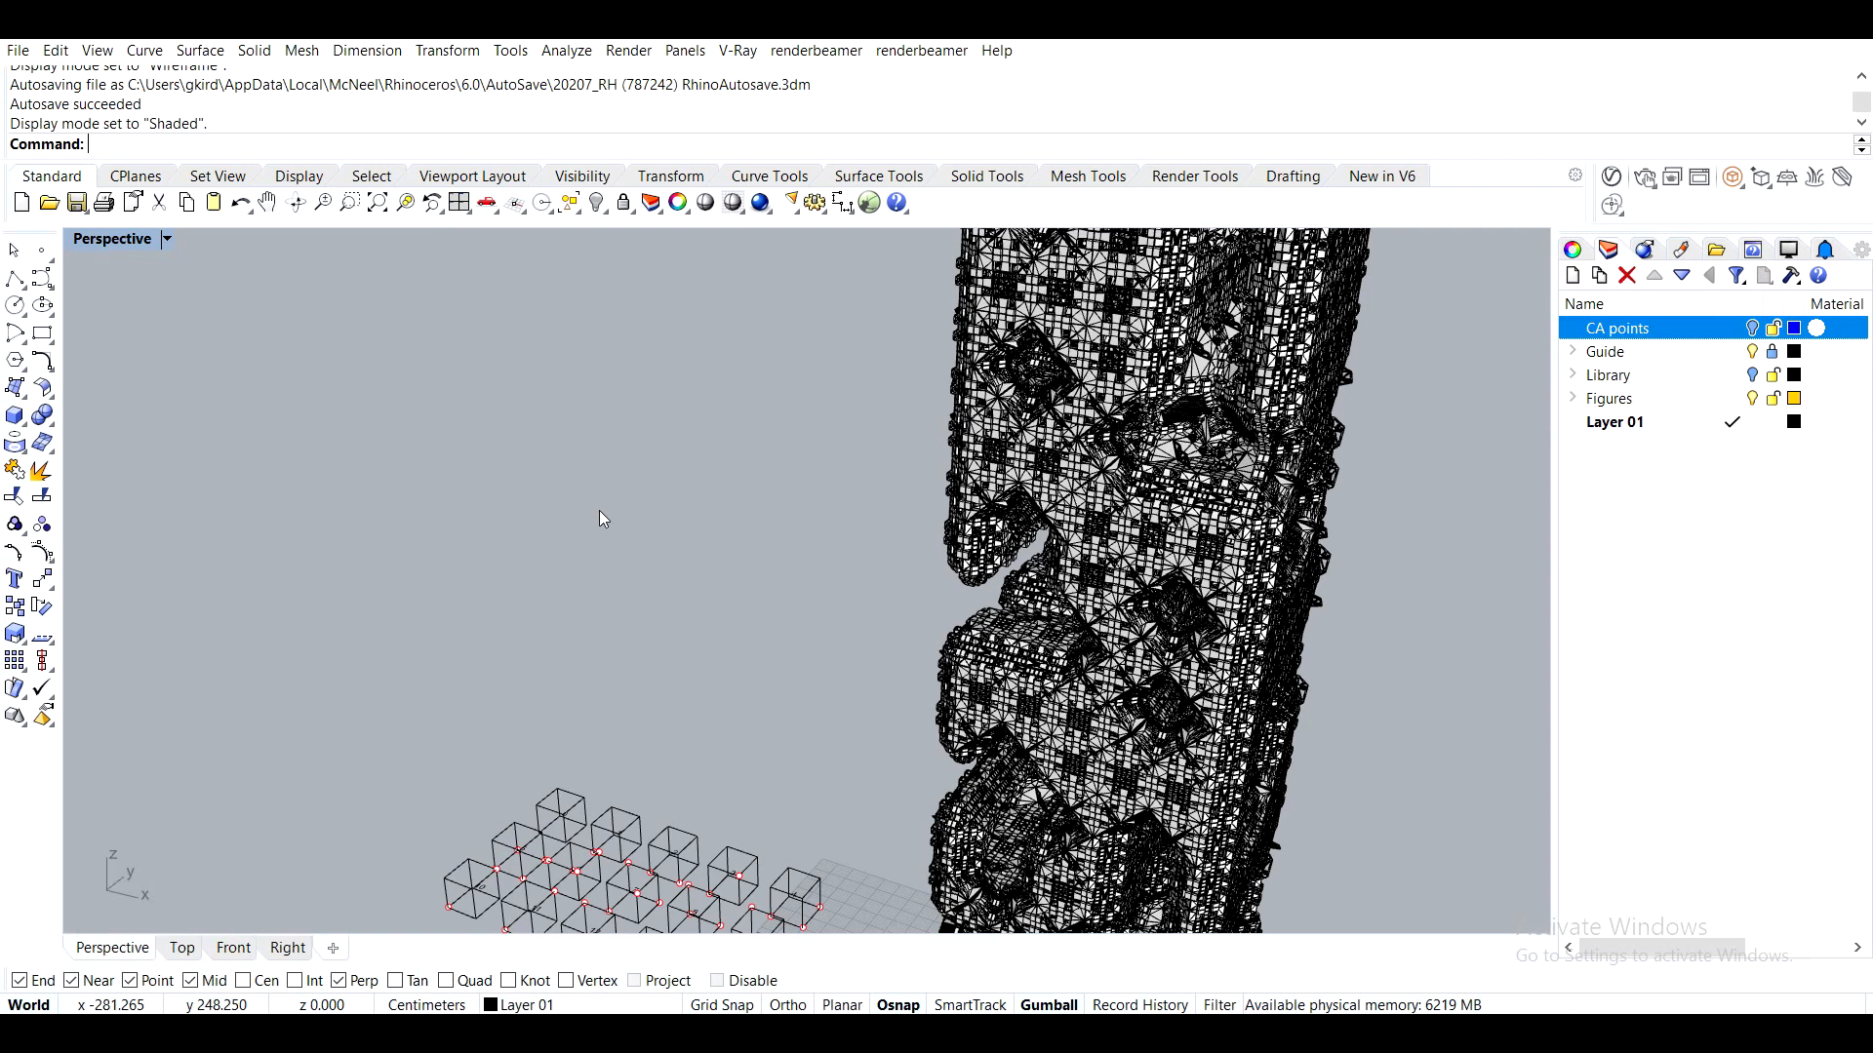
View the baked tower in the Arctic display mode and return the Perspective view to Shaded
click(166, 239)
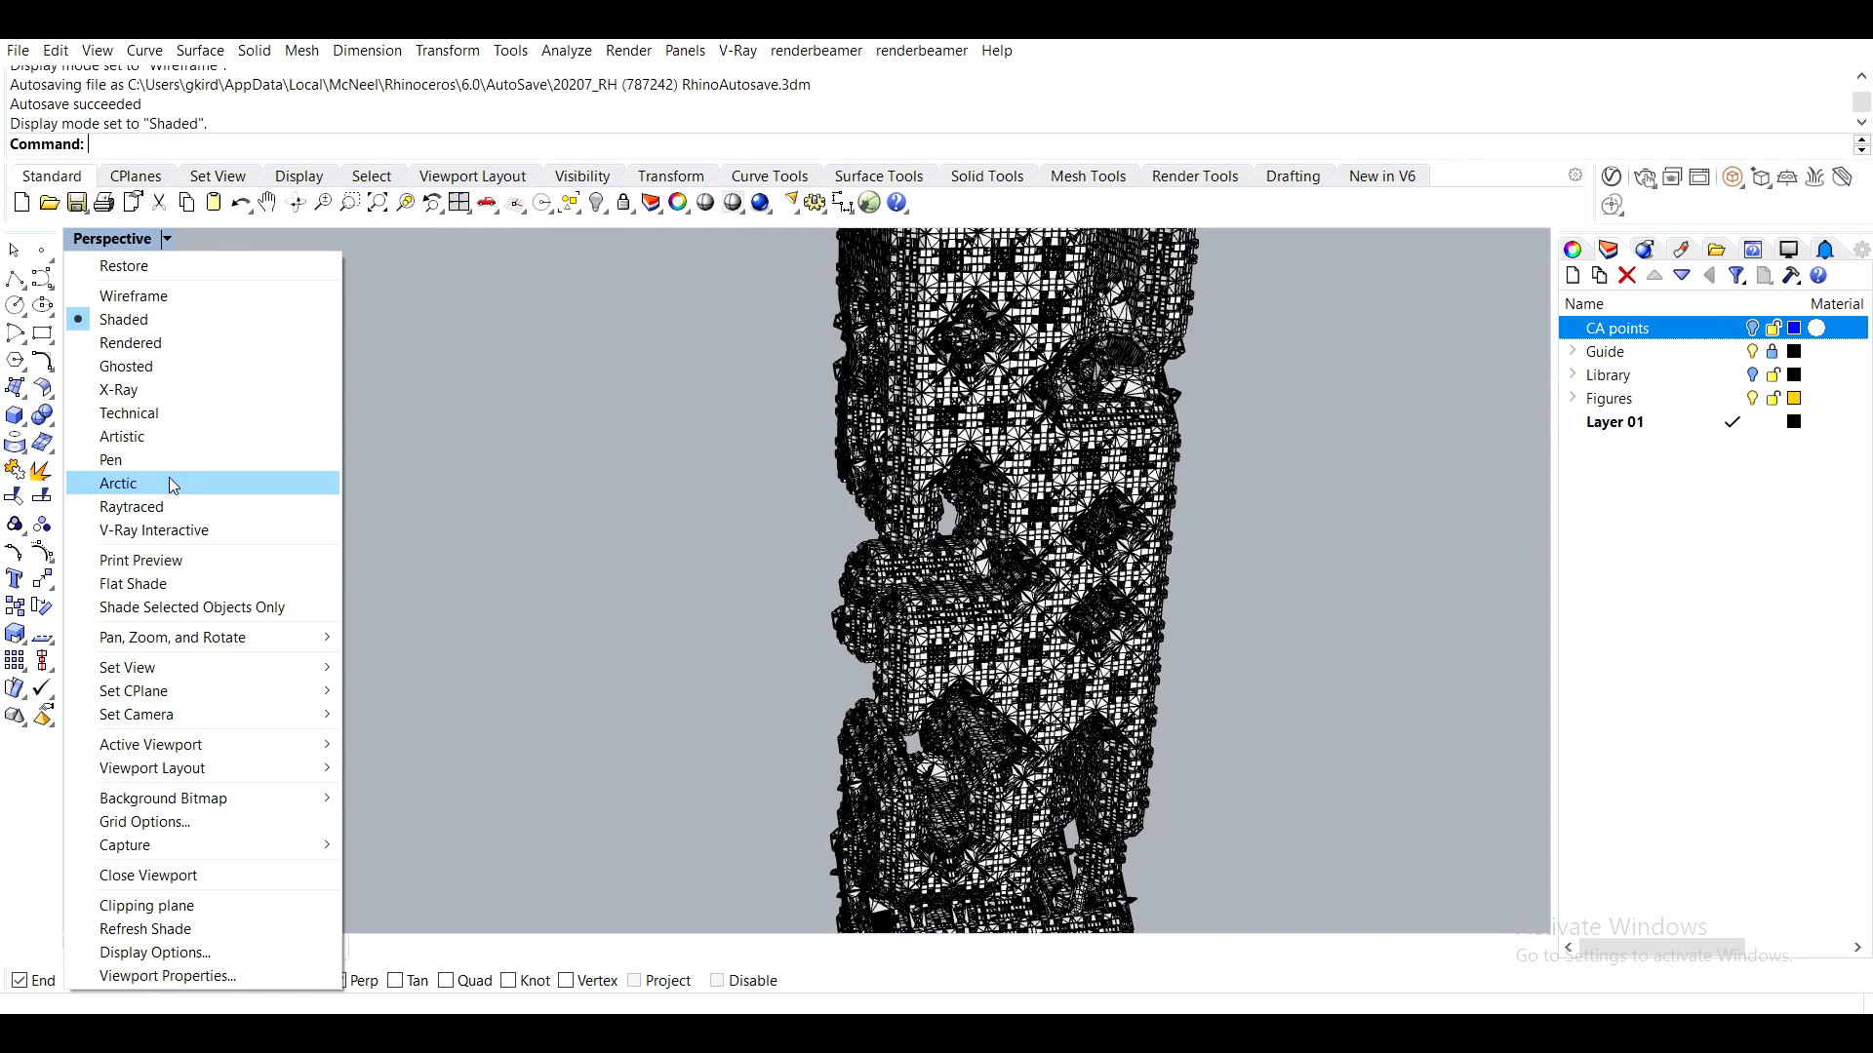
click(173, 484)
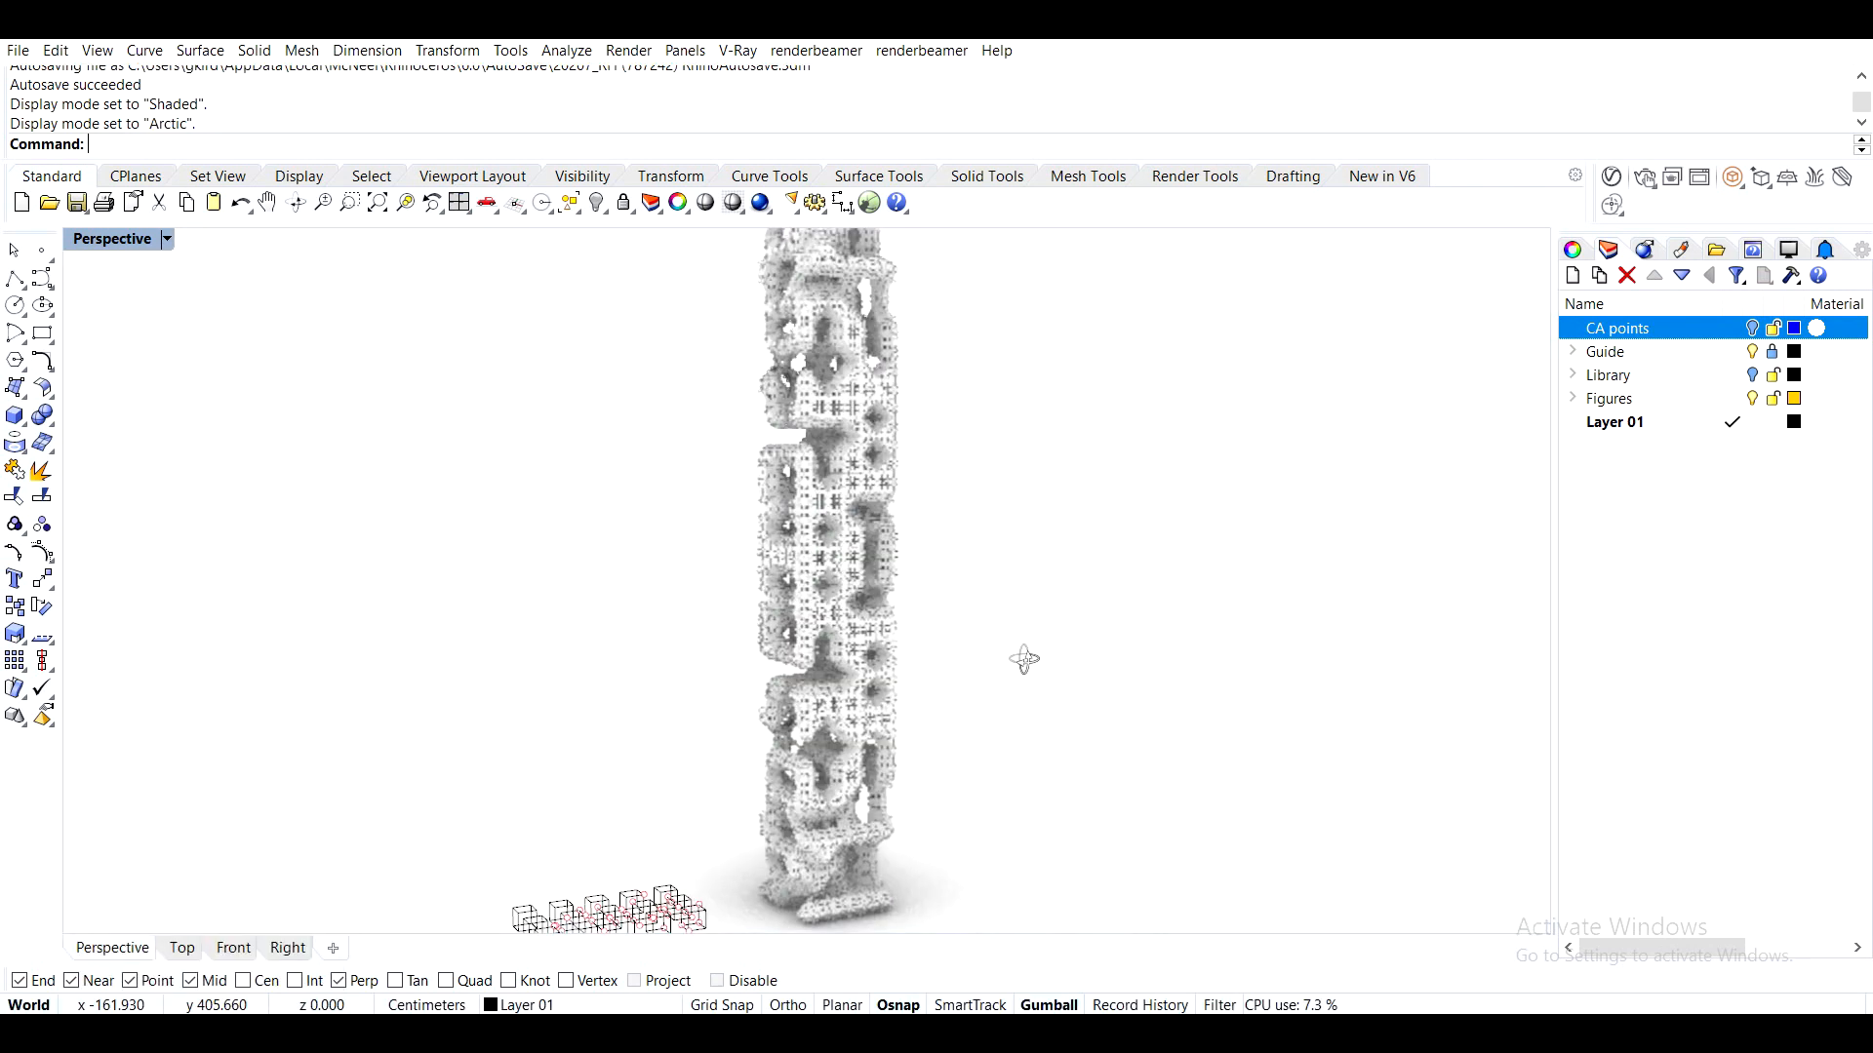
right_drag(1024, 659, 898, 530)
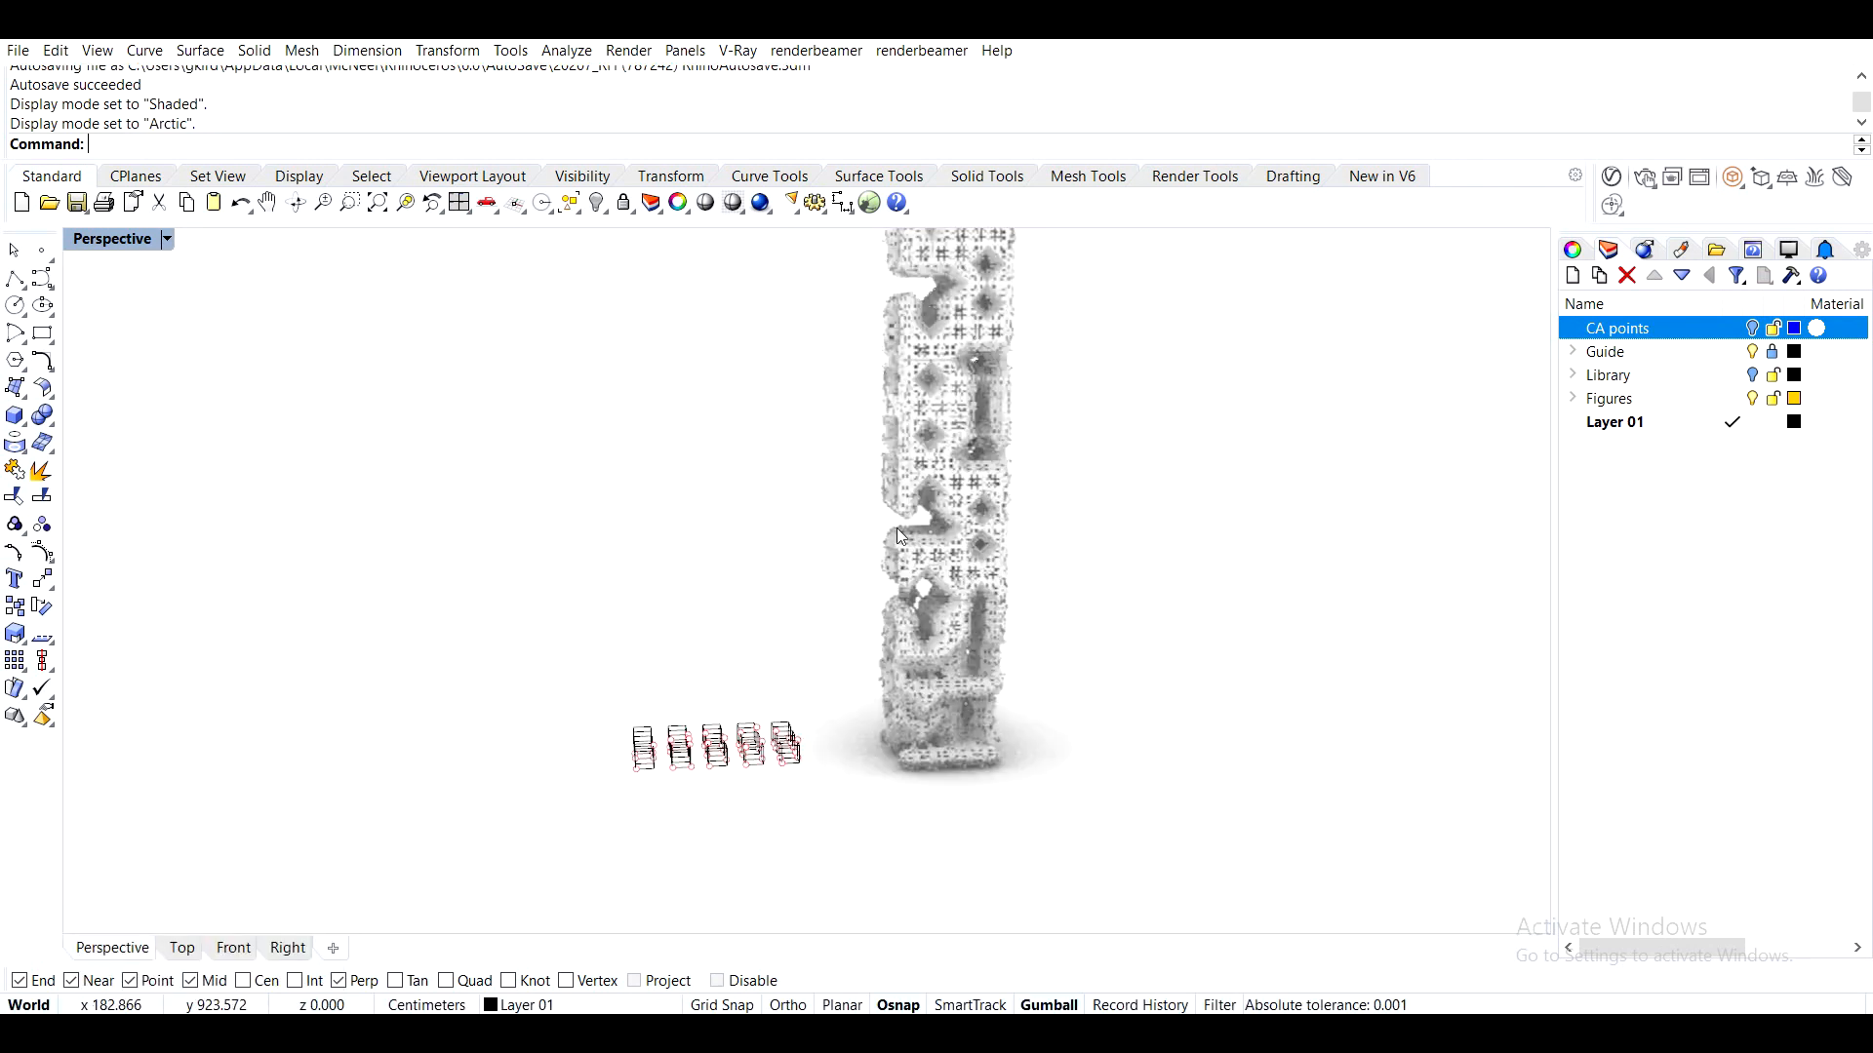
scroll(897, 529, up, 3)
click(167, 239)
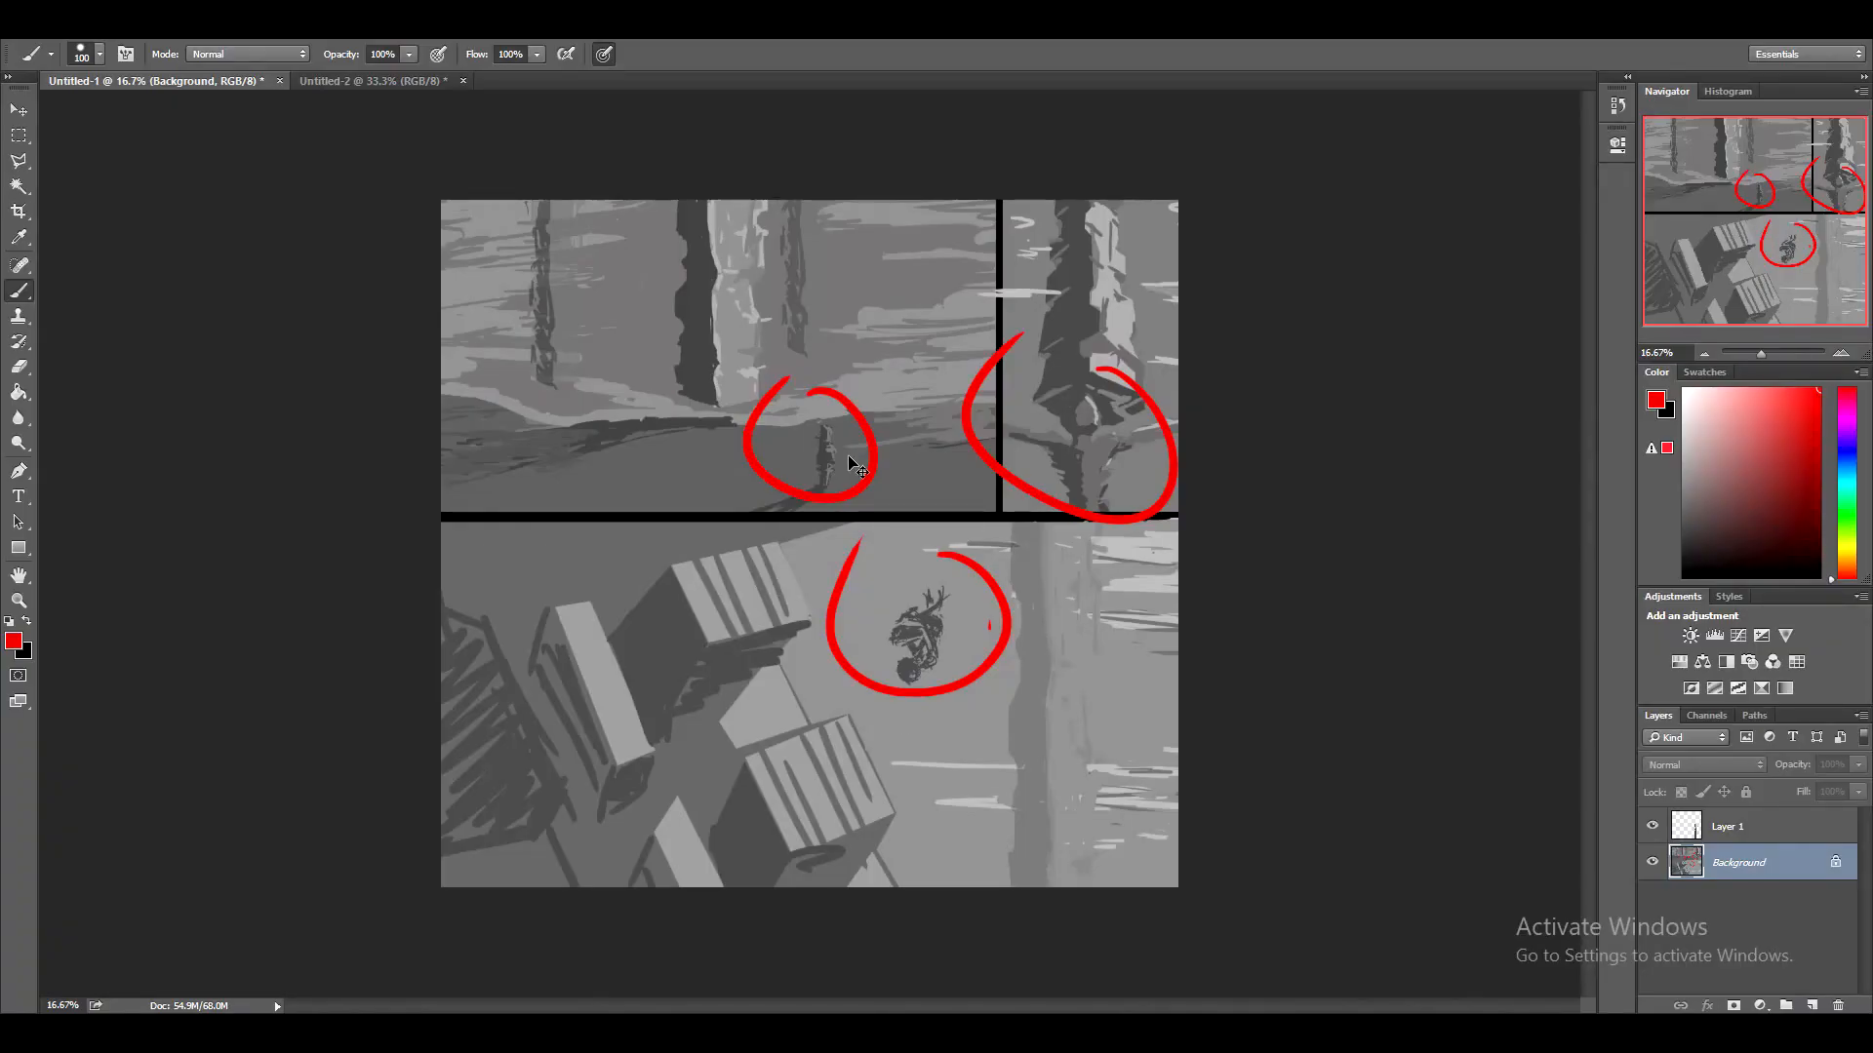
Switch to Photoshop and undo the red brush circles around the figures in the three storyboard panels
key(ctrl+alt+z)
key(ctrl+alt+z)
key(ctrl+alt+z)
key(ctrl+alt+z)
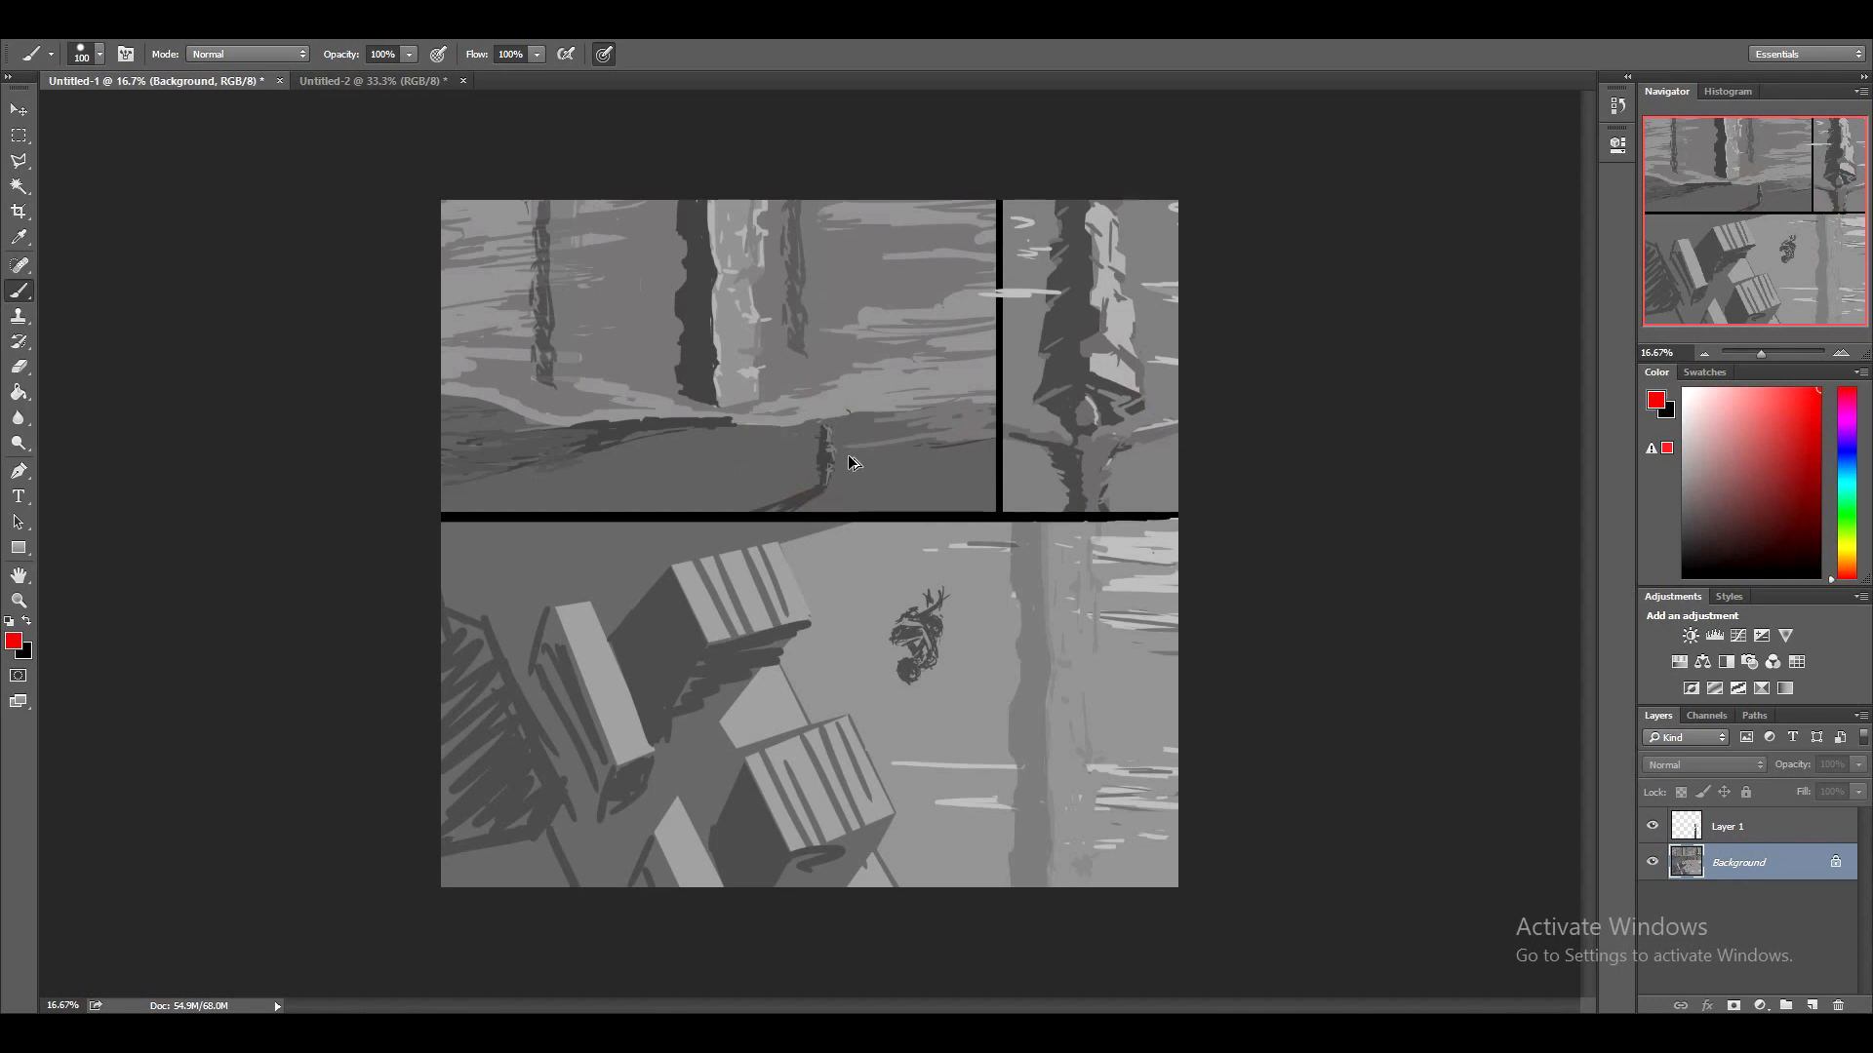
alt+scroll(736, 341, up, 4)
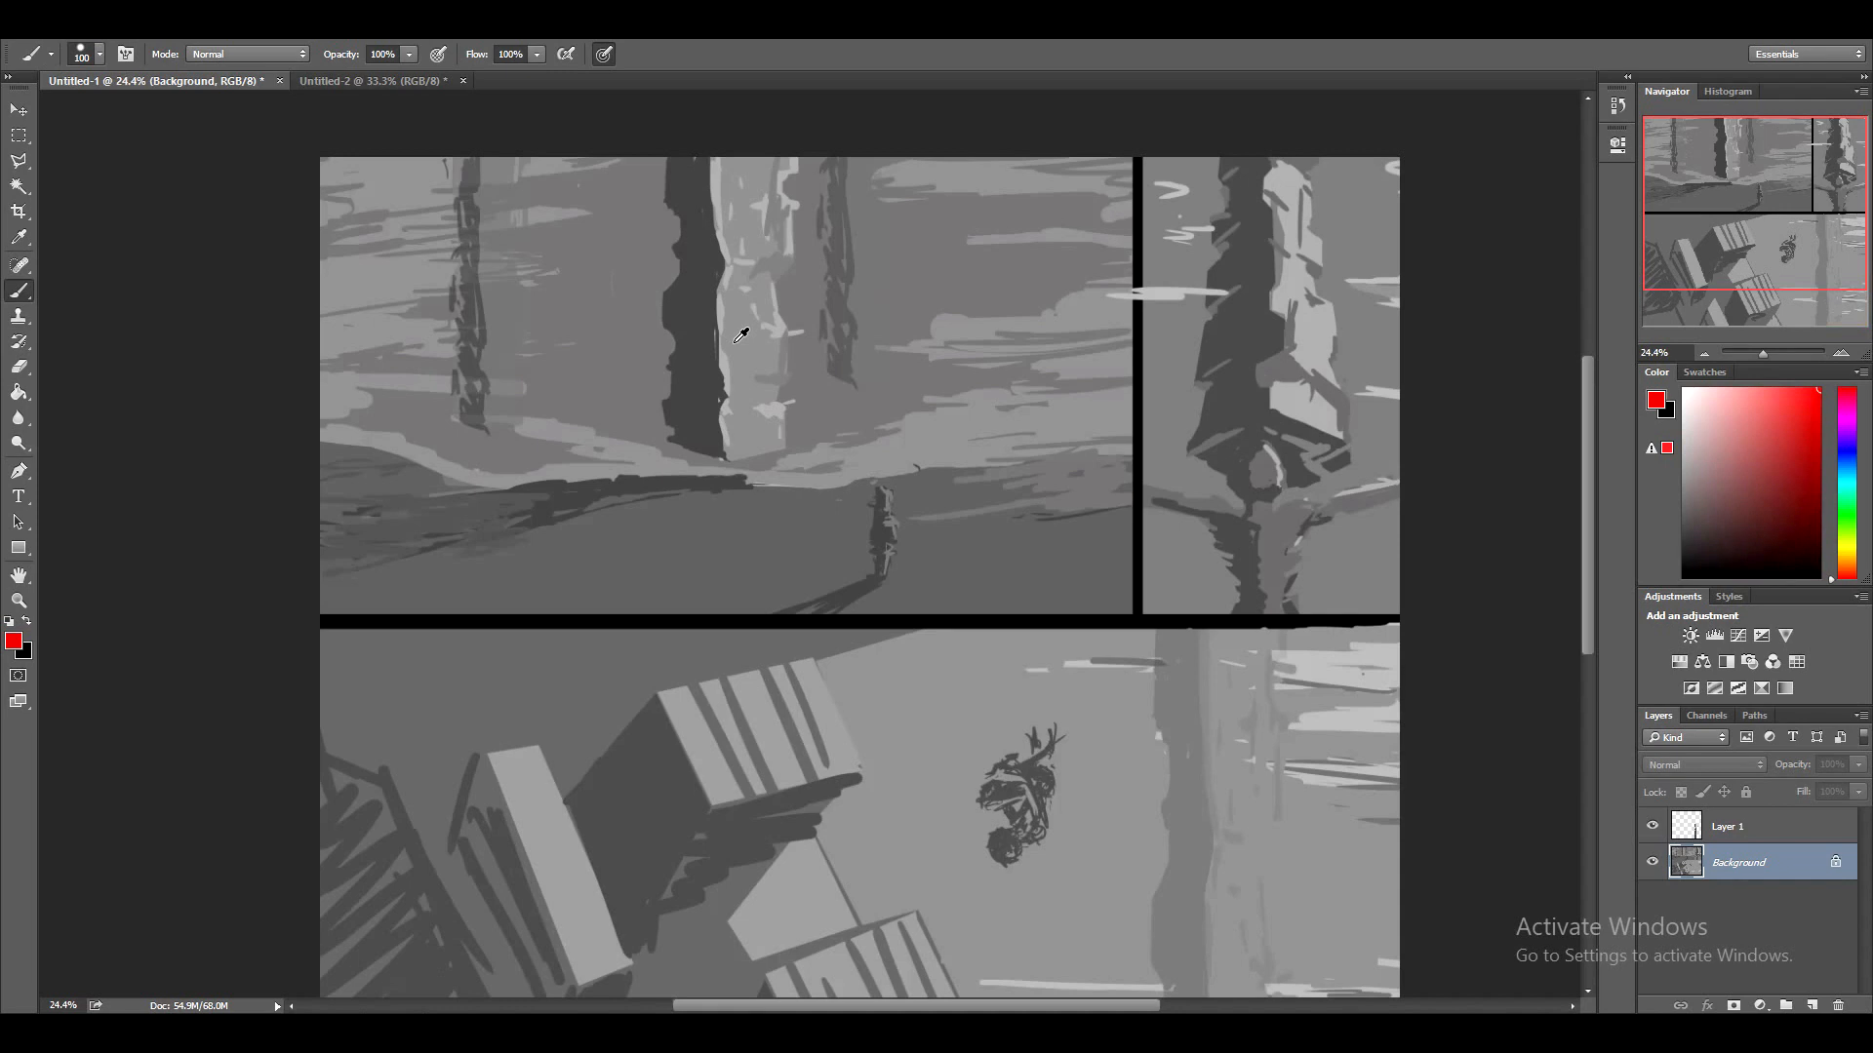
alt+scroll(741, 337, down, 1)
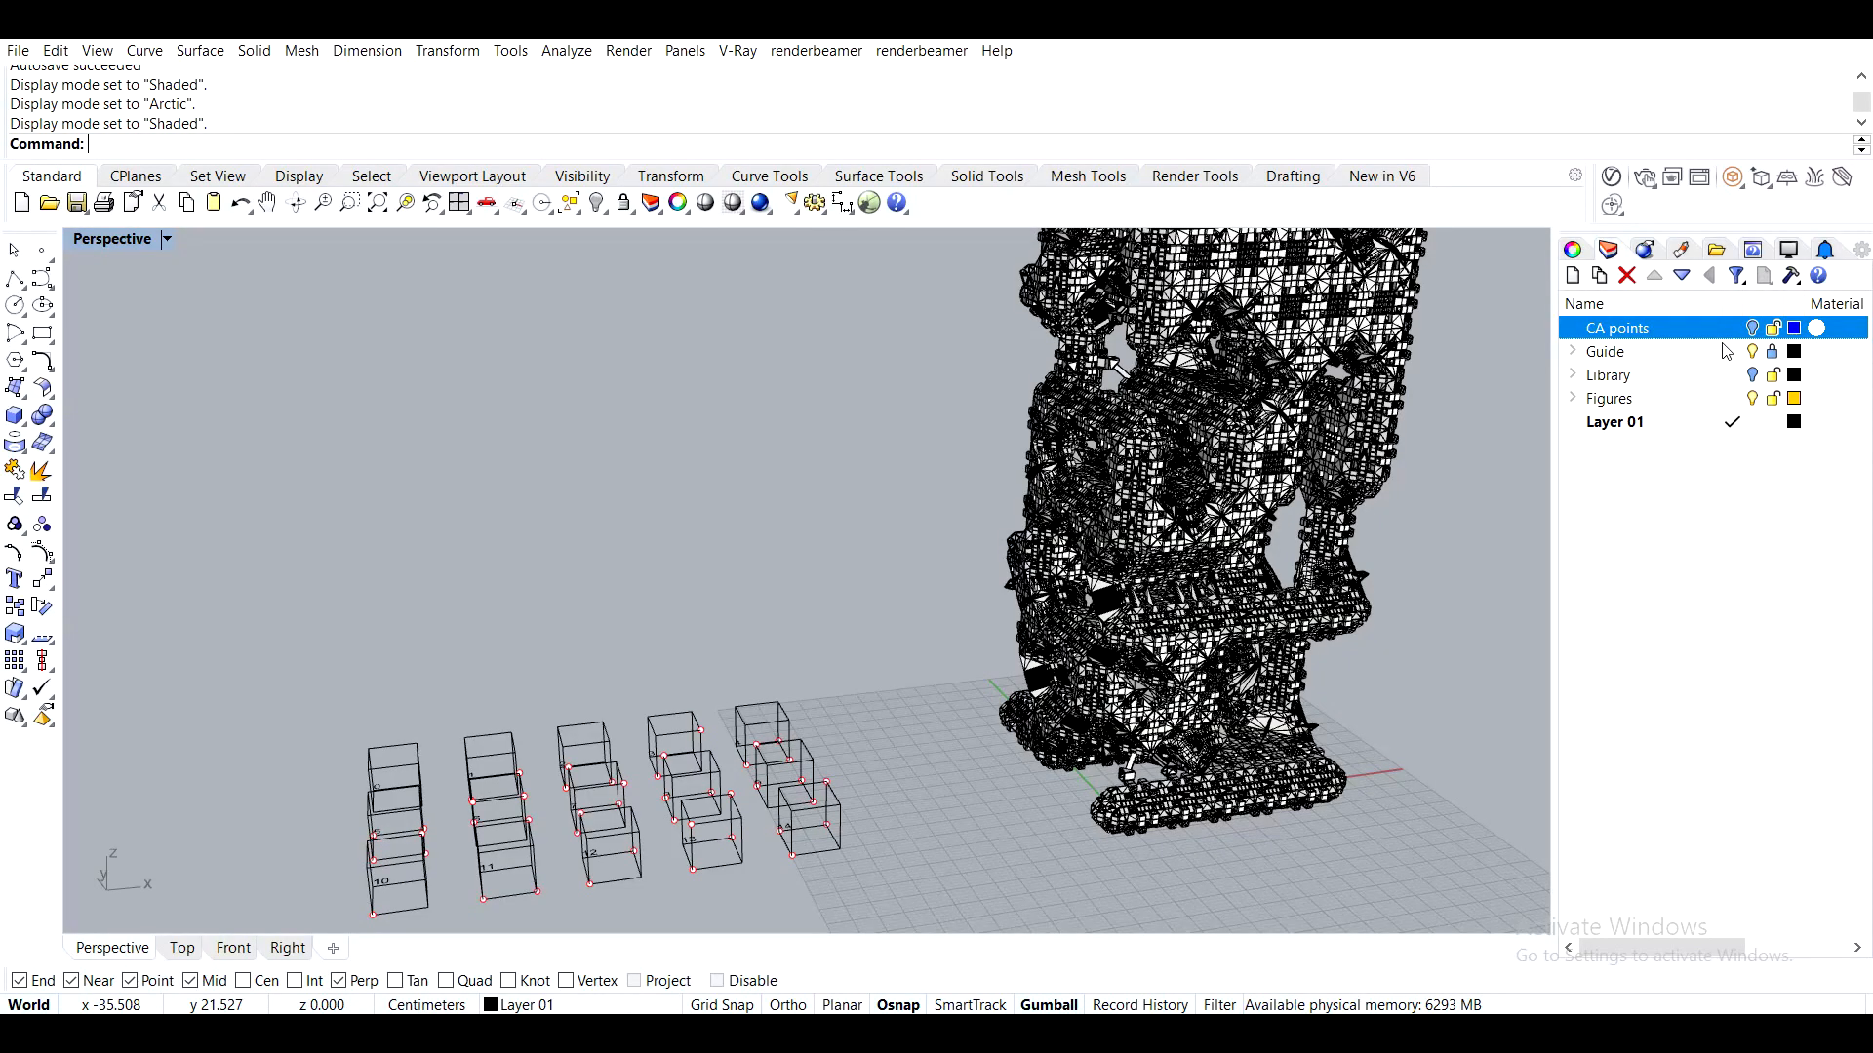
Switch back to Rhino, hide the Guide layer and rename Layer 01 as Tower
click(1725, 352)
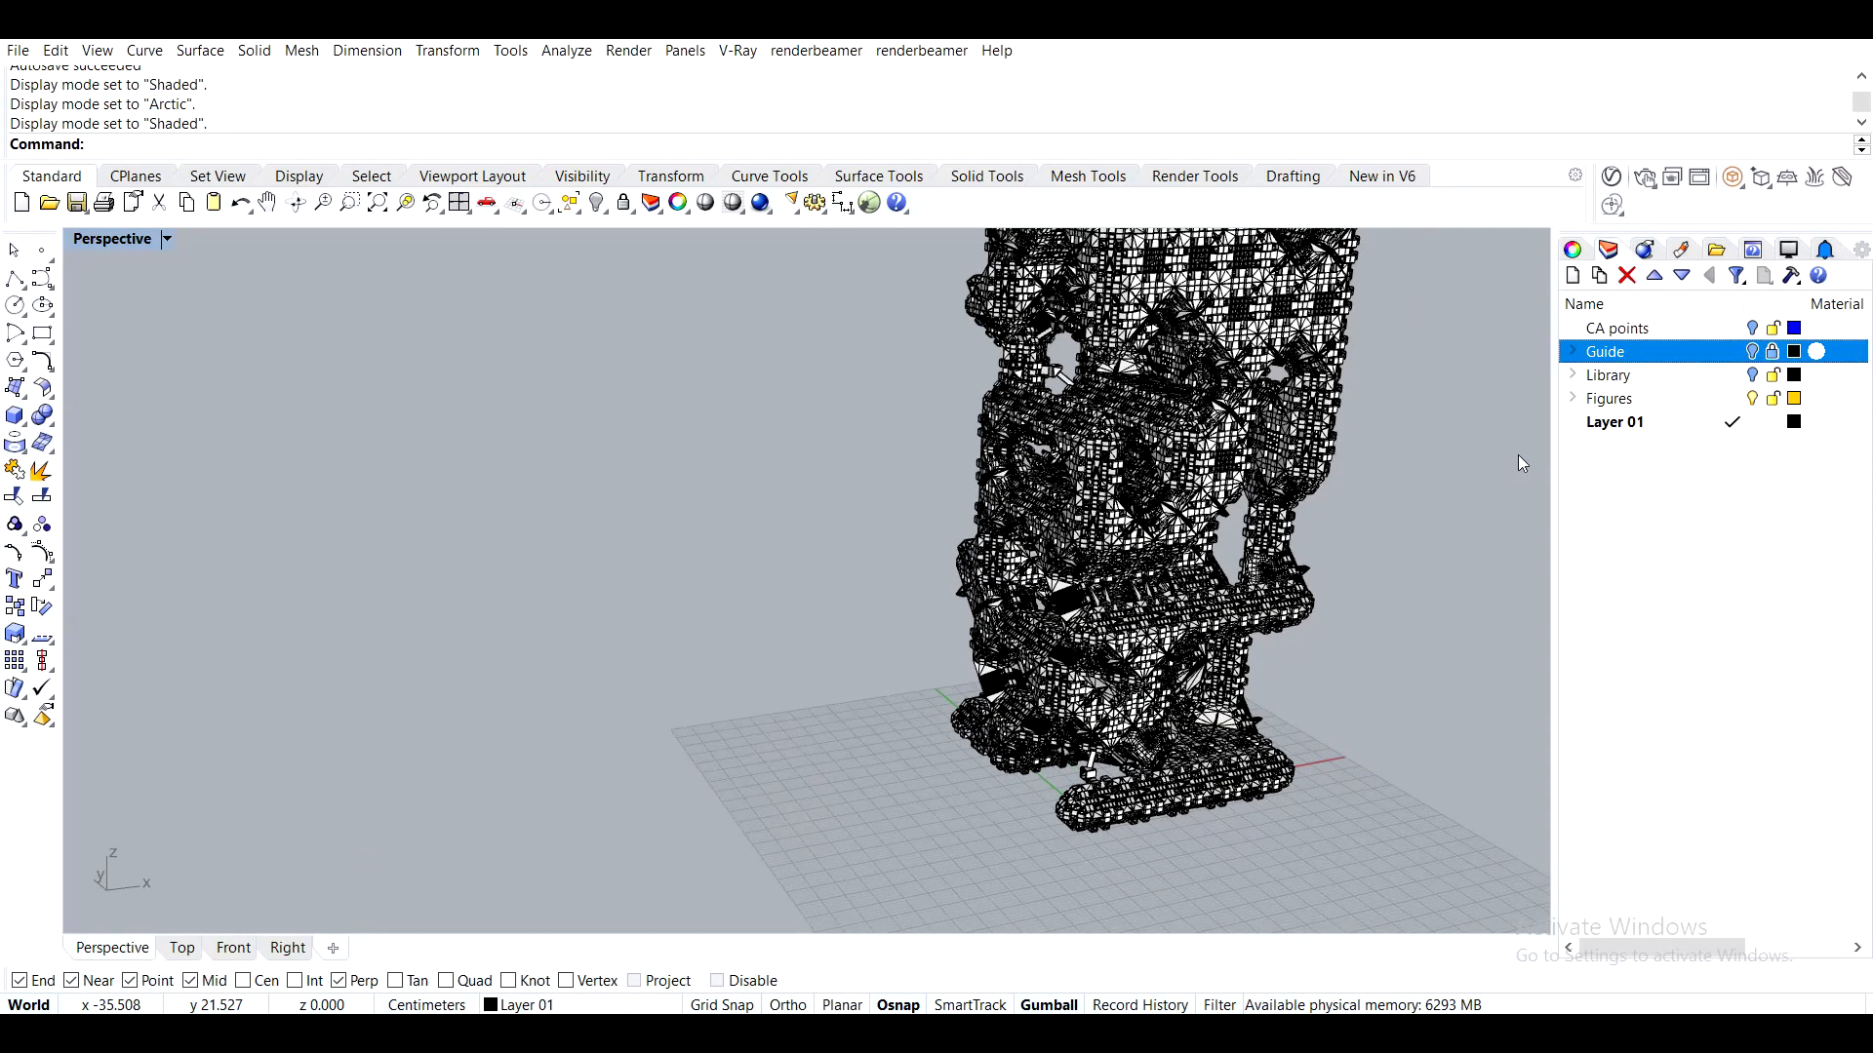
shift+right_drag(1219, 468, 899, 530)
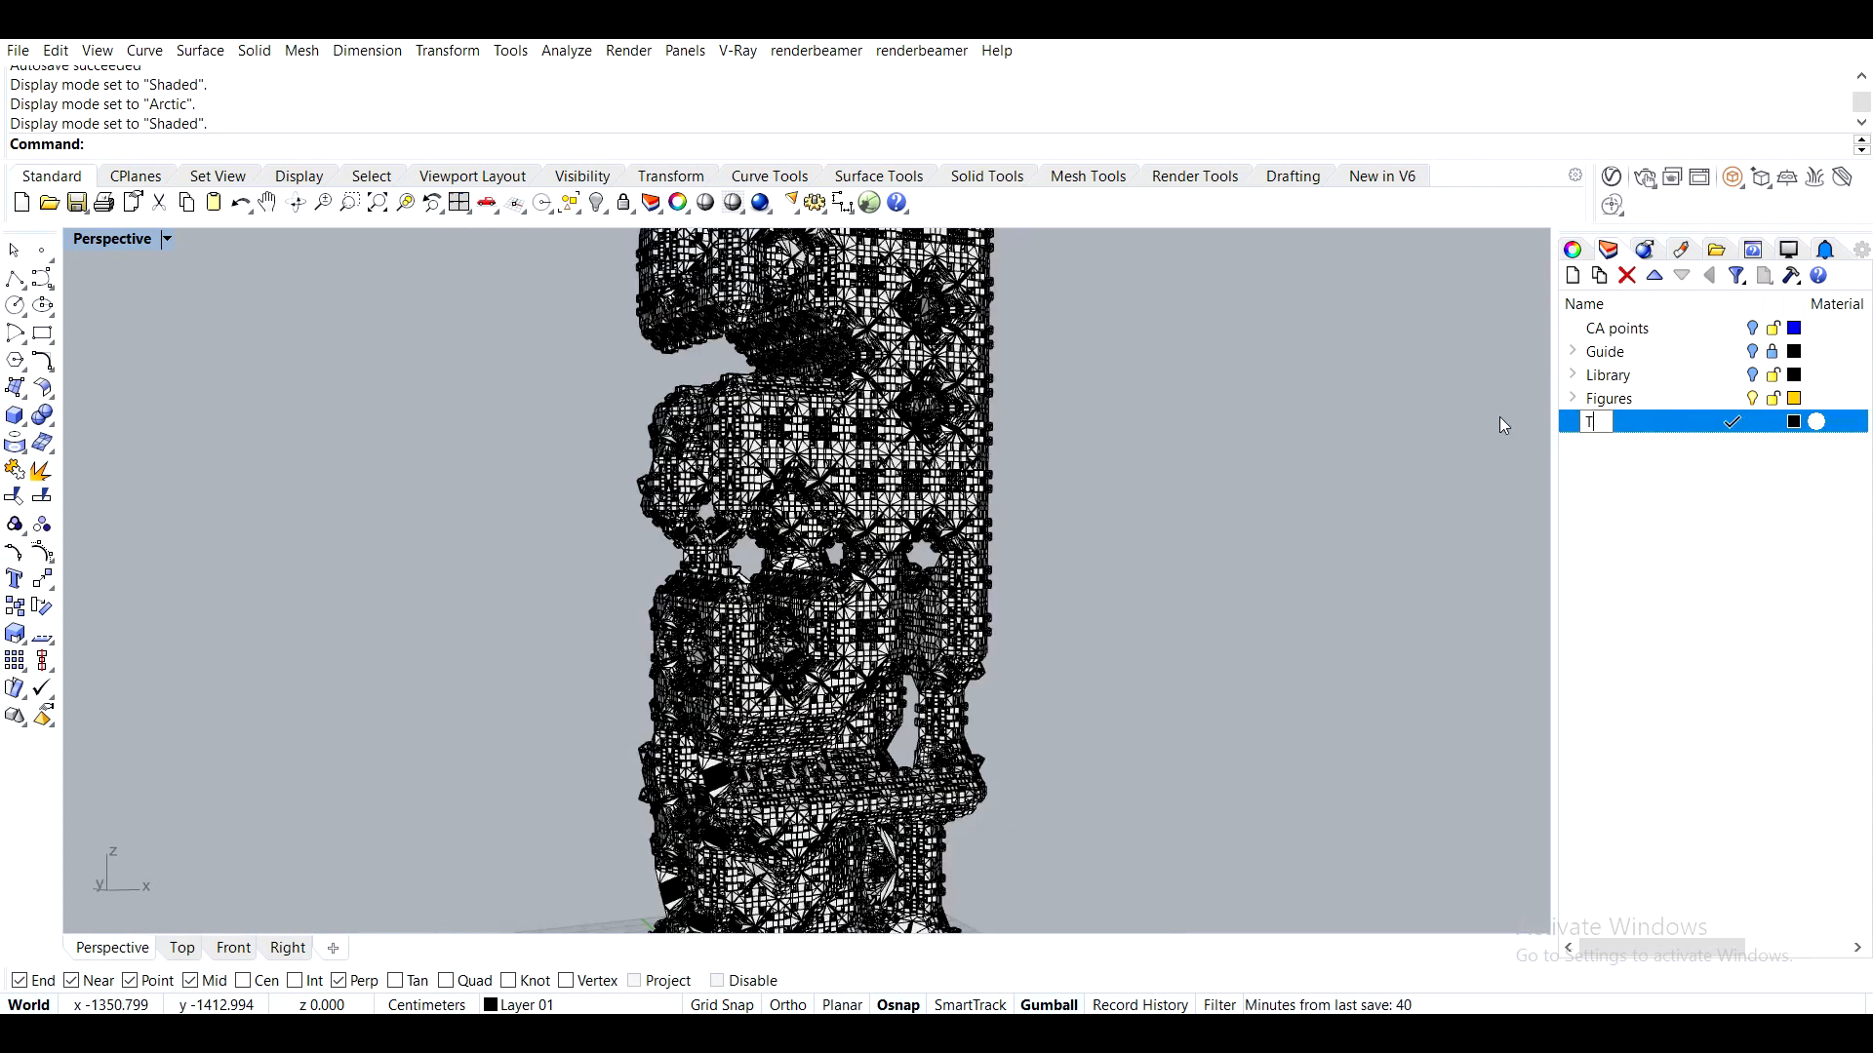
text(ower)
key(Return)
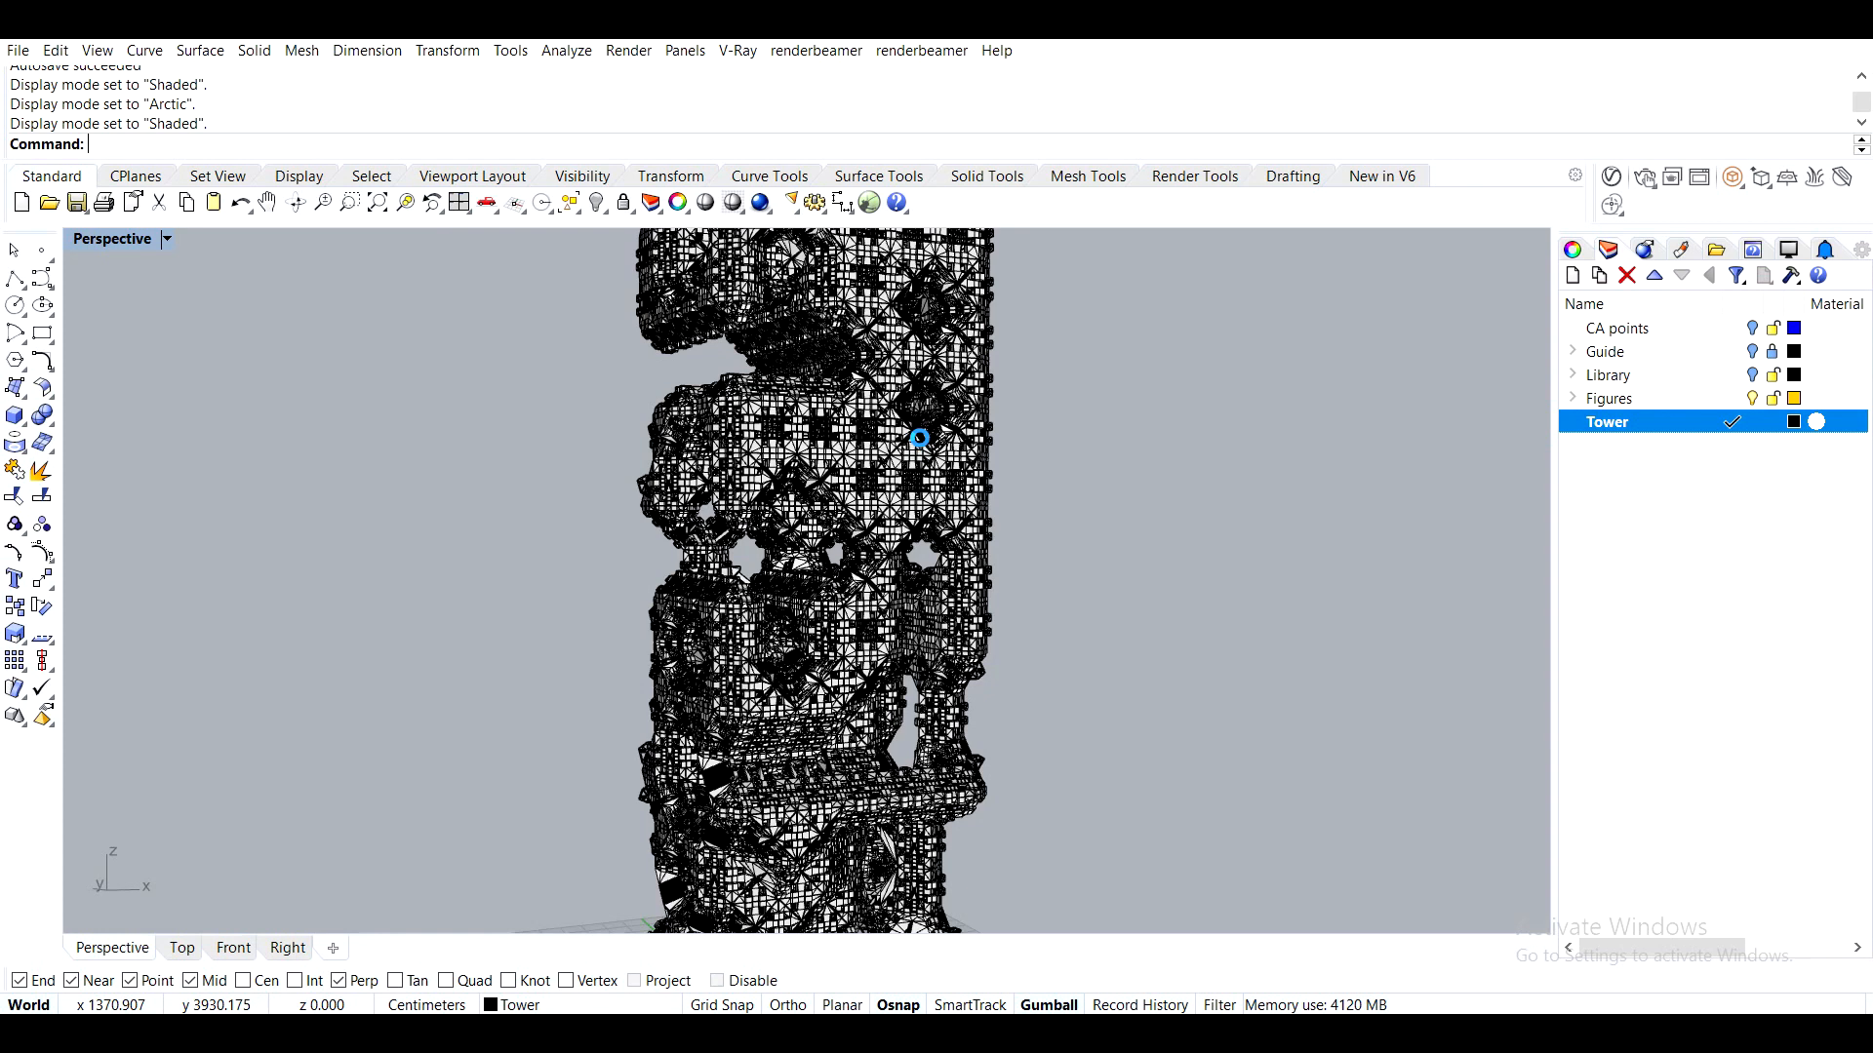
Select the baked tower to check that it is one mesh, and clear the selection
click(875, 500)
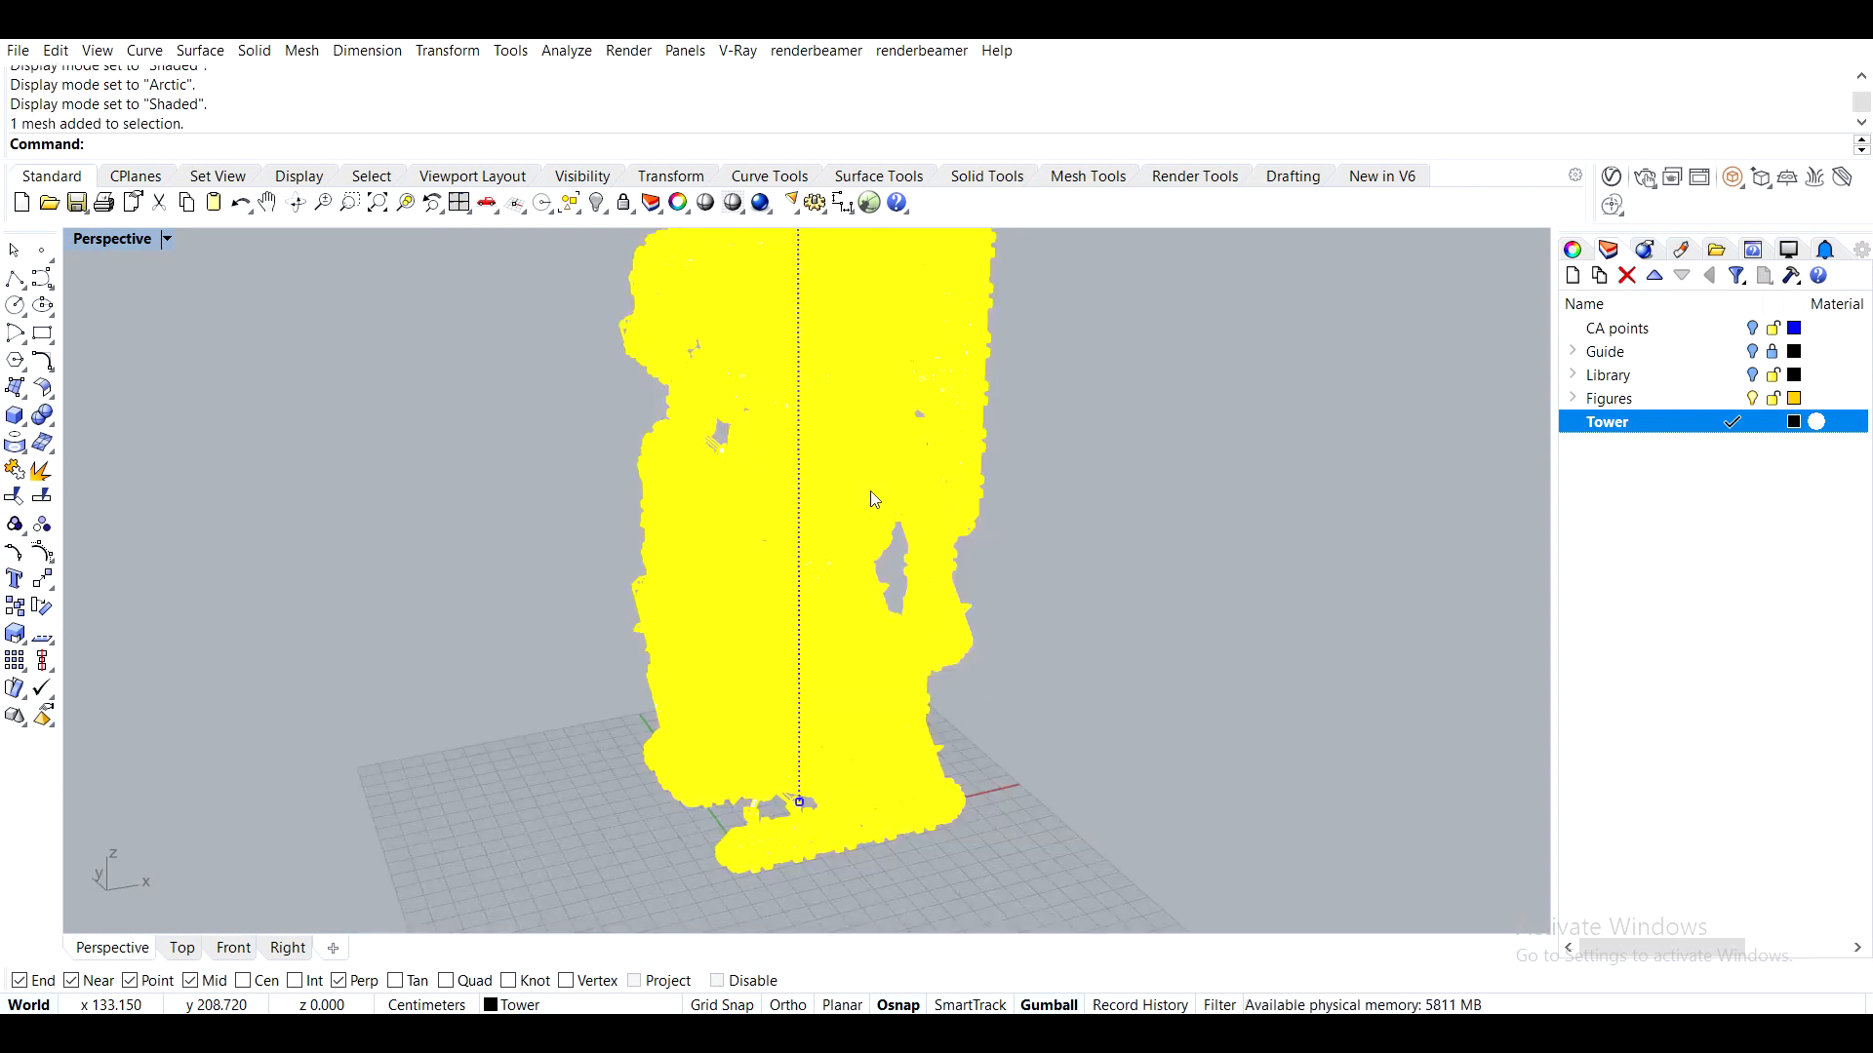
scroll(737, 382, down, 3)
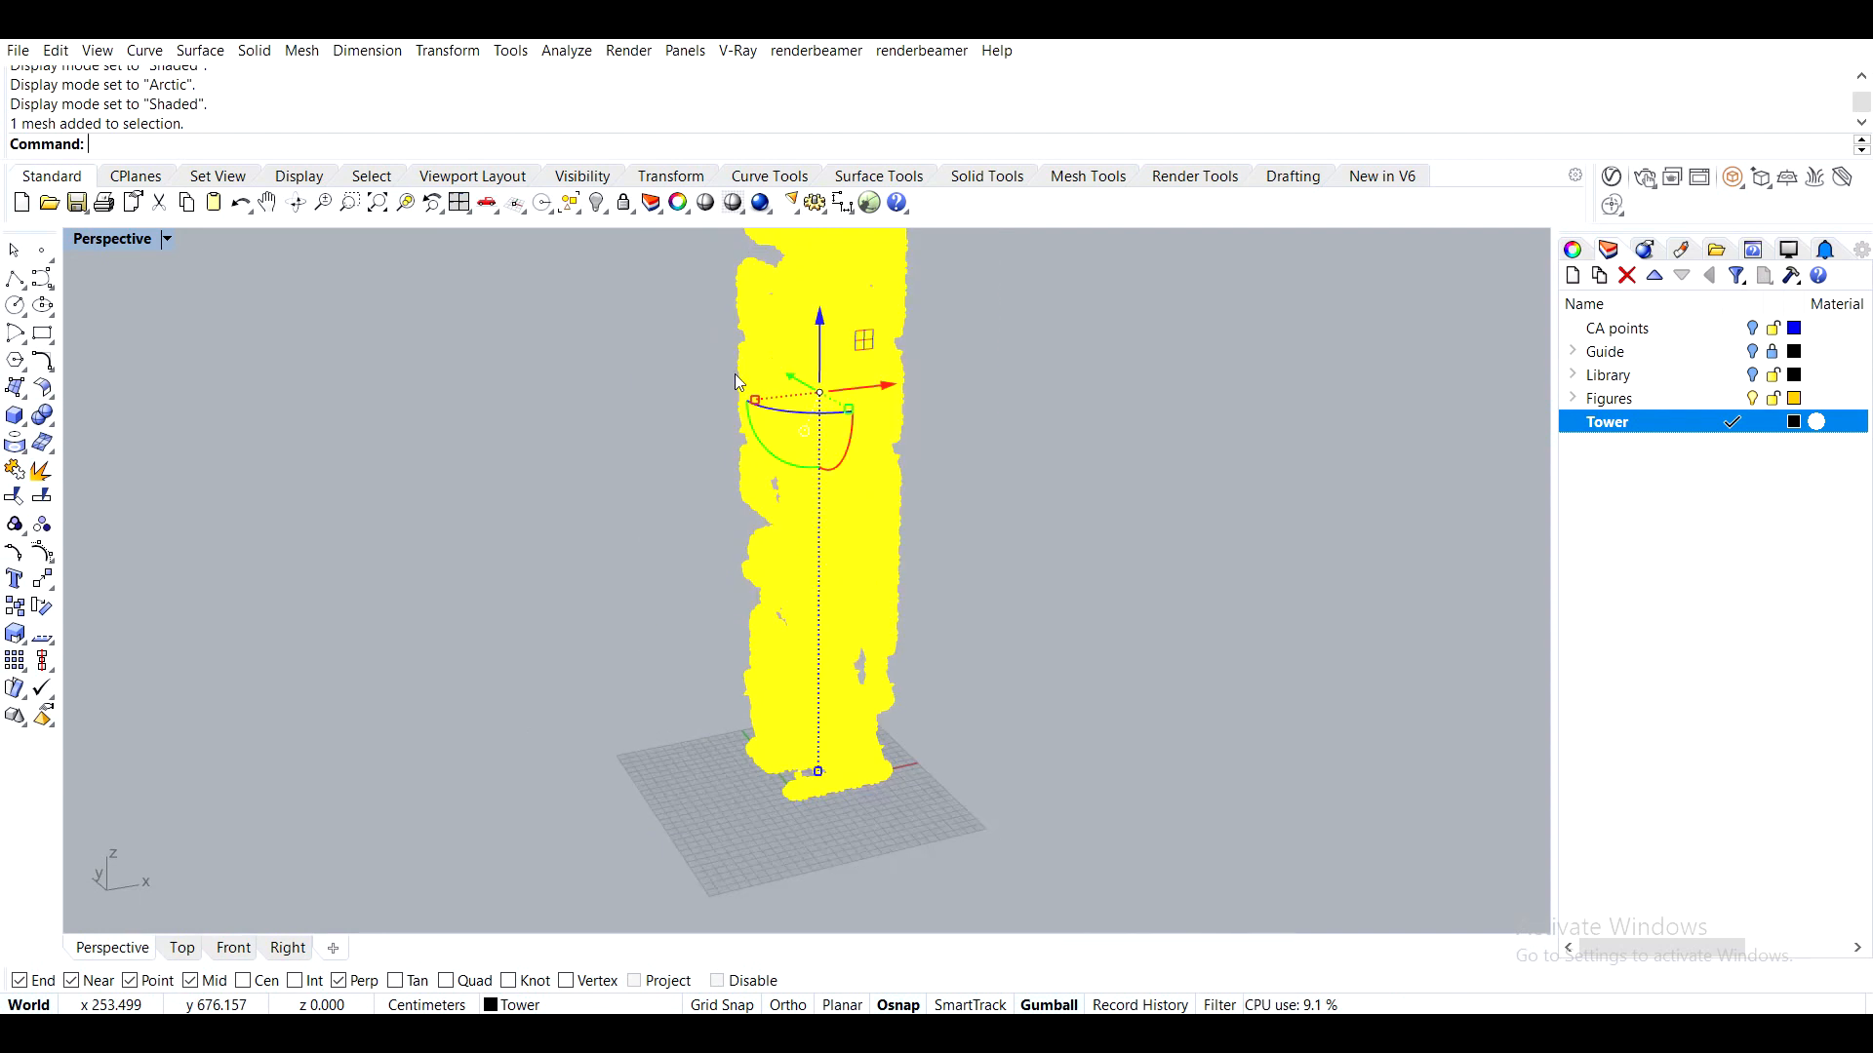
click(751, 827)
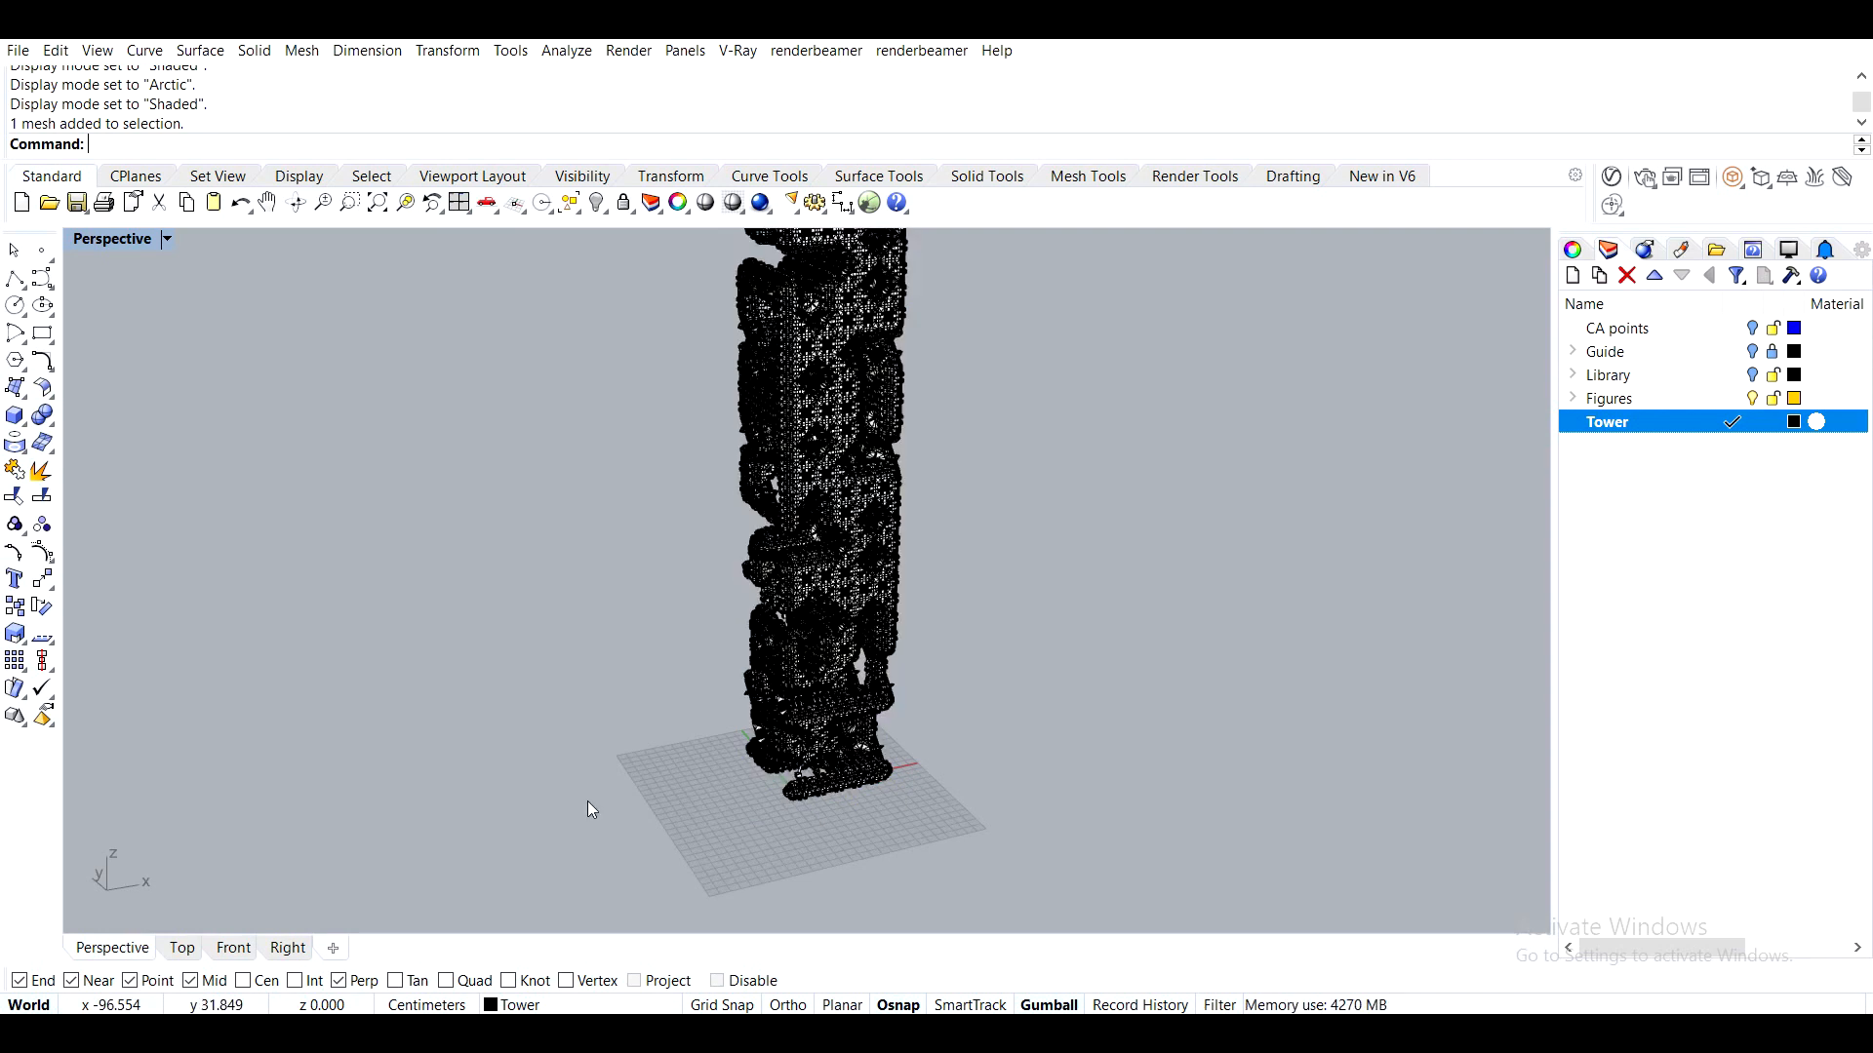
scroll(751, 502, up, 3)
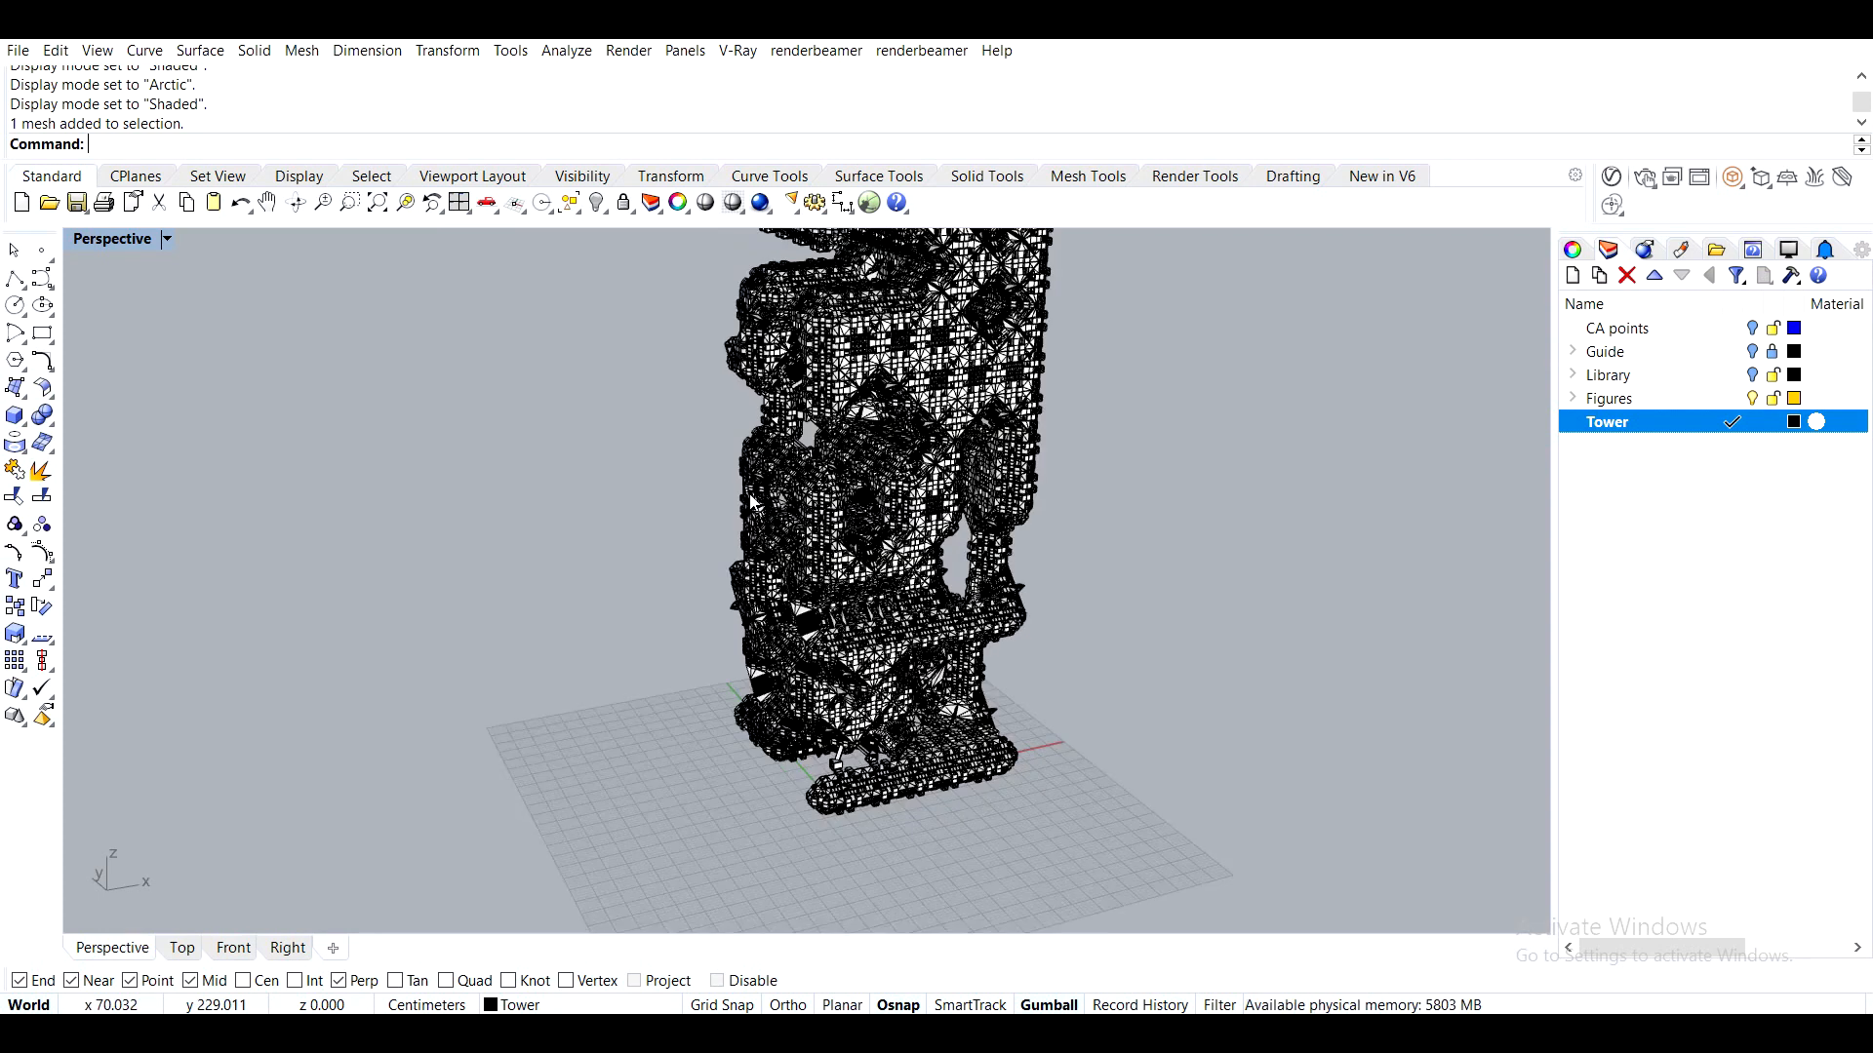
Change the model units to Meters without scaling the model
text(units)
key(Return)
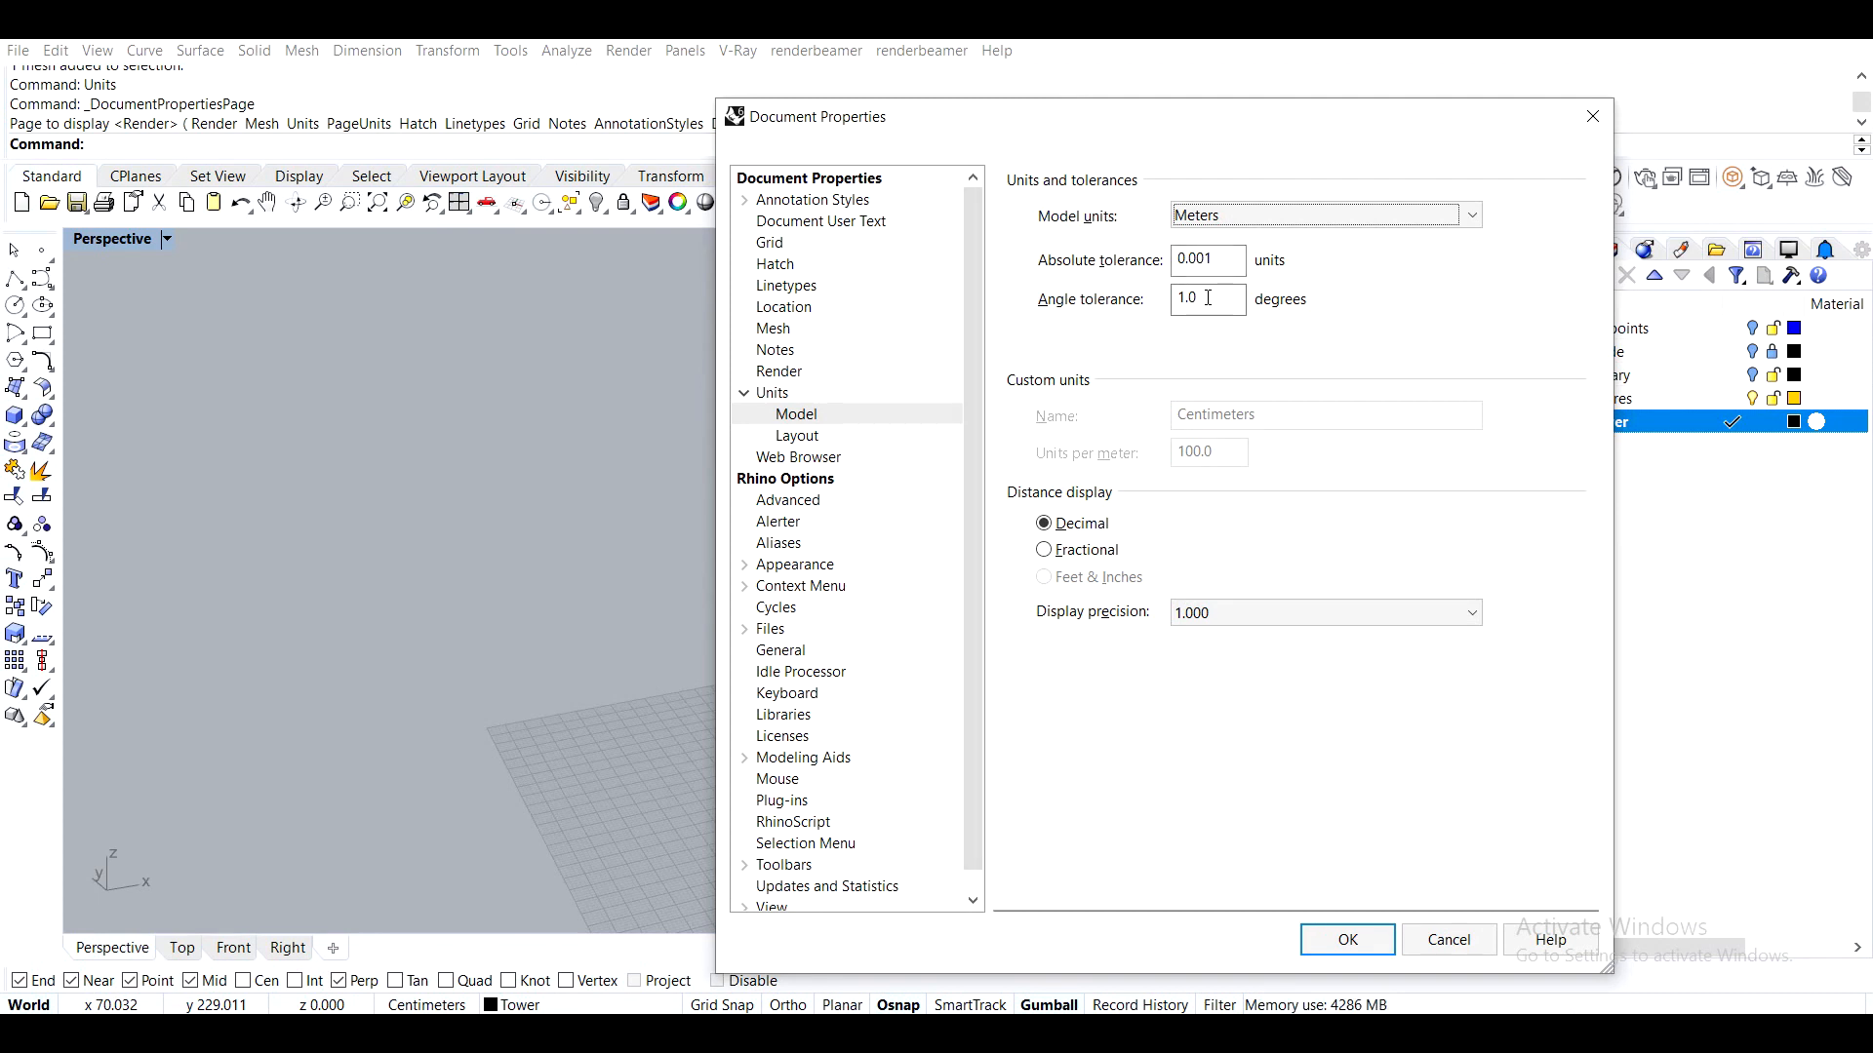
key(Return)
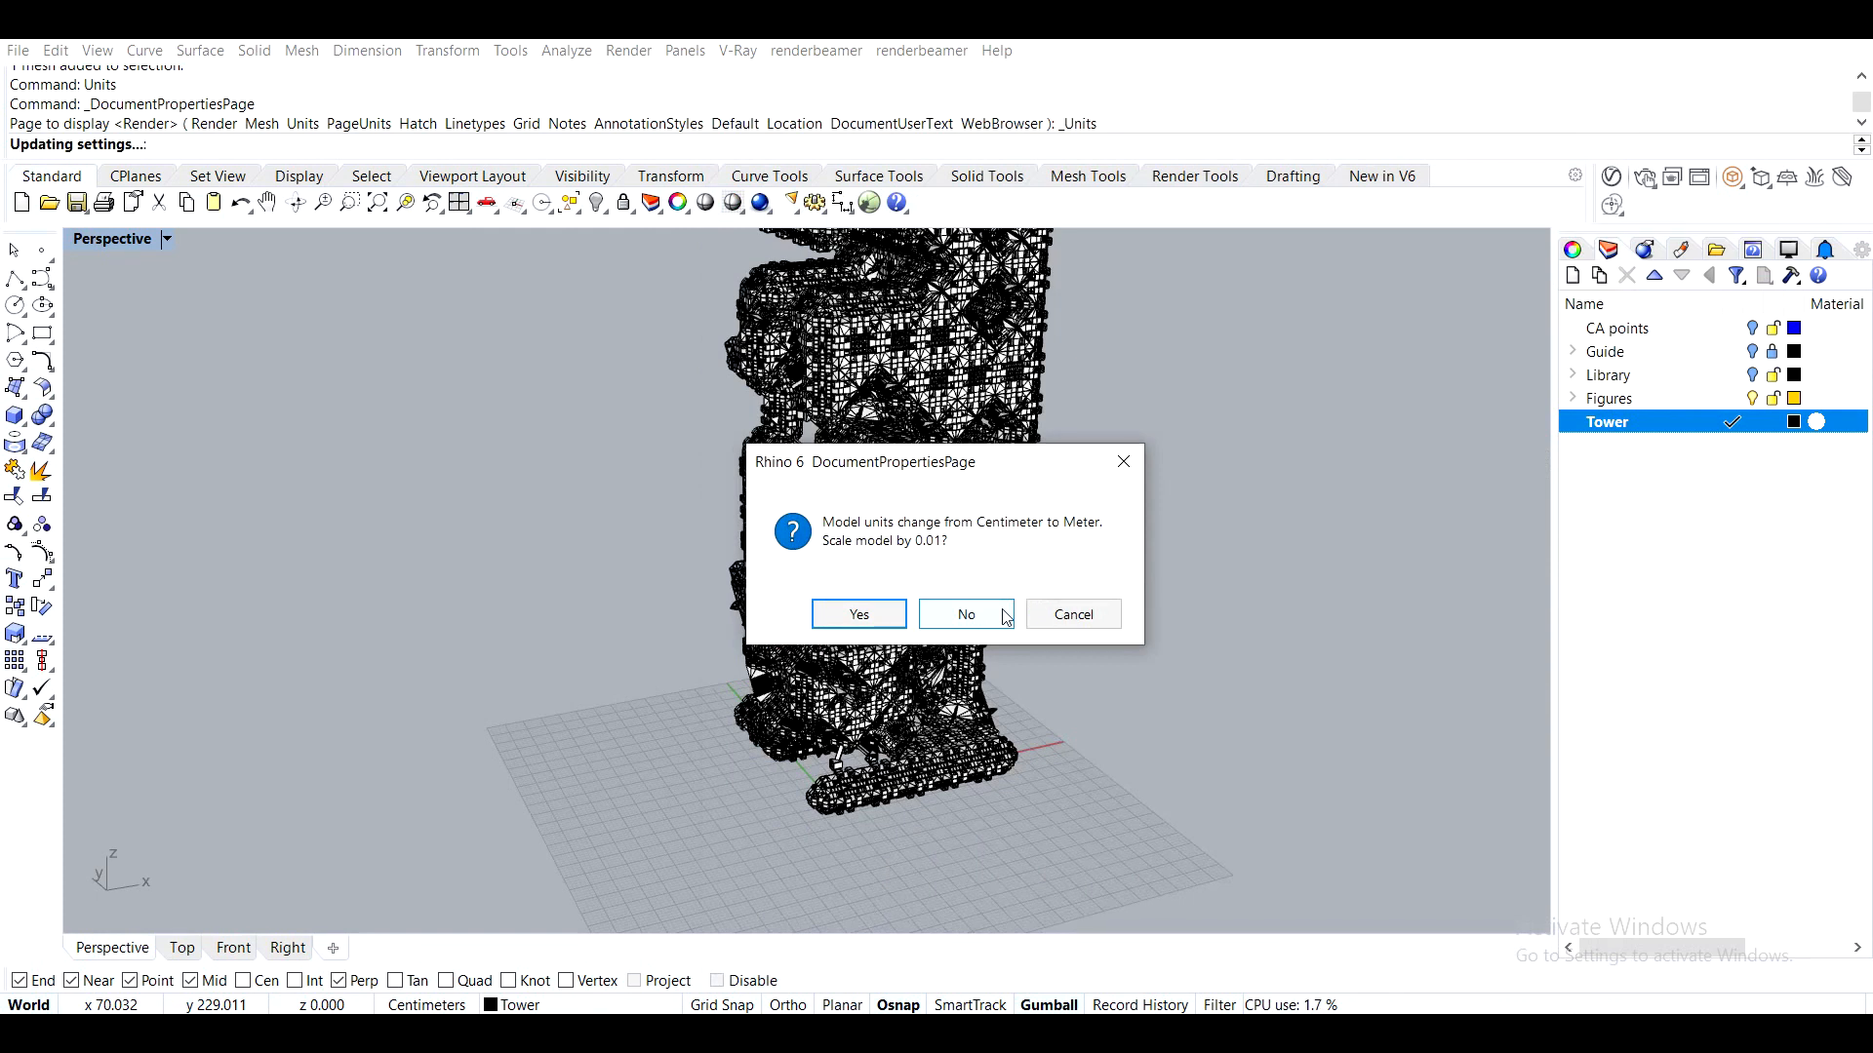
click(1007, 618)
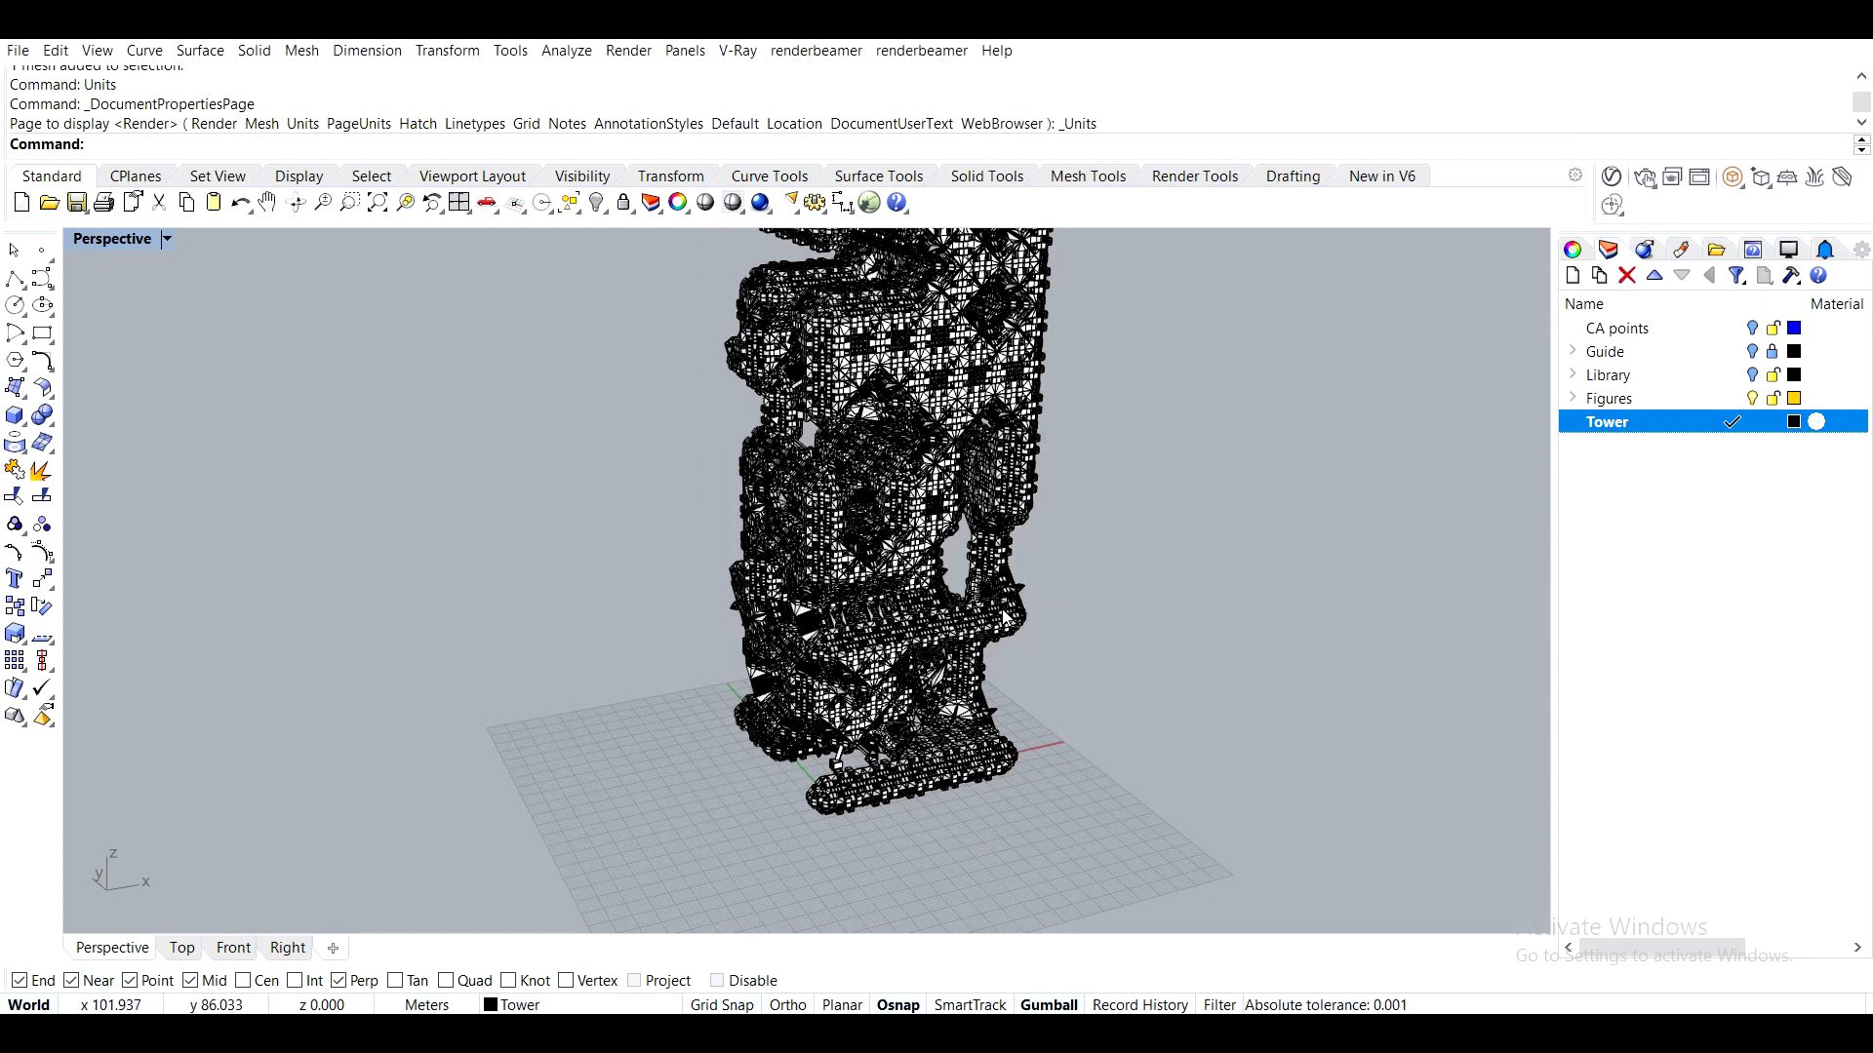
Select all three figures and scale them from the origin (0) by a factor of 0.01
shift+right_drag(1006, 618, 945, 552)
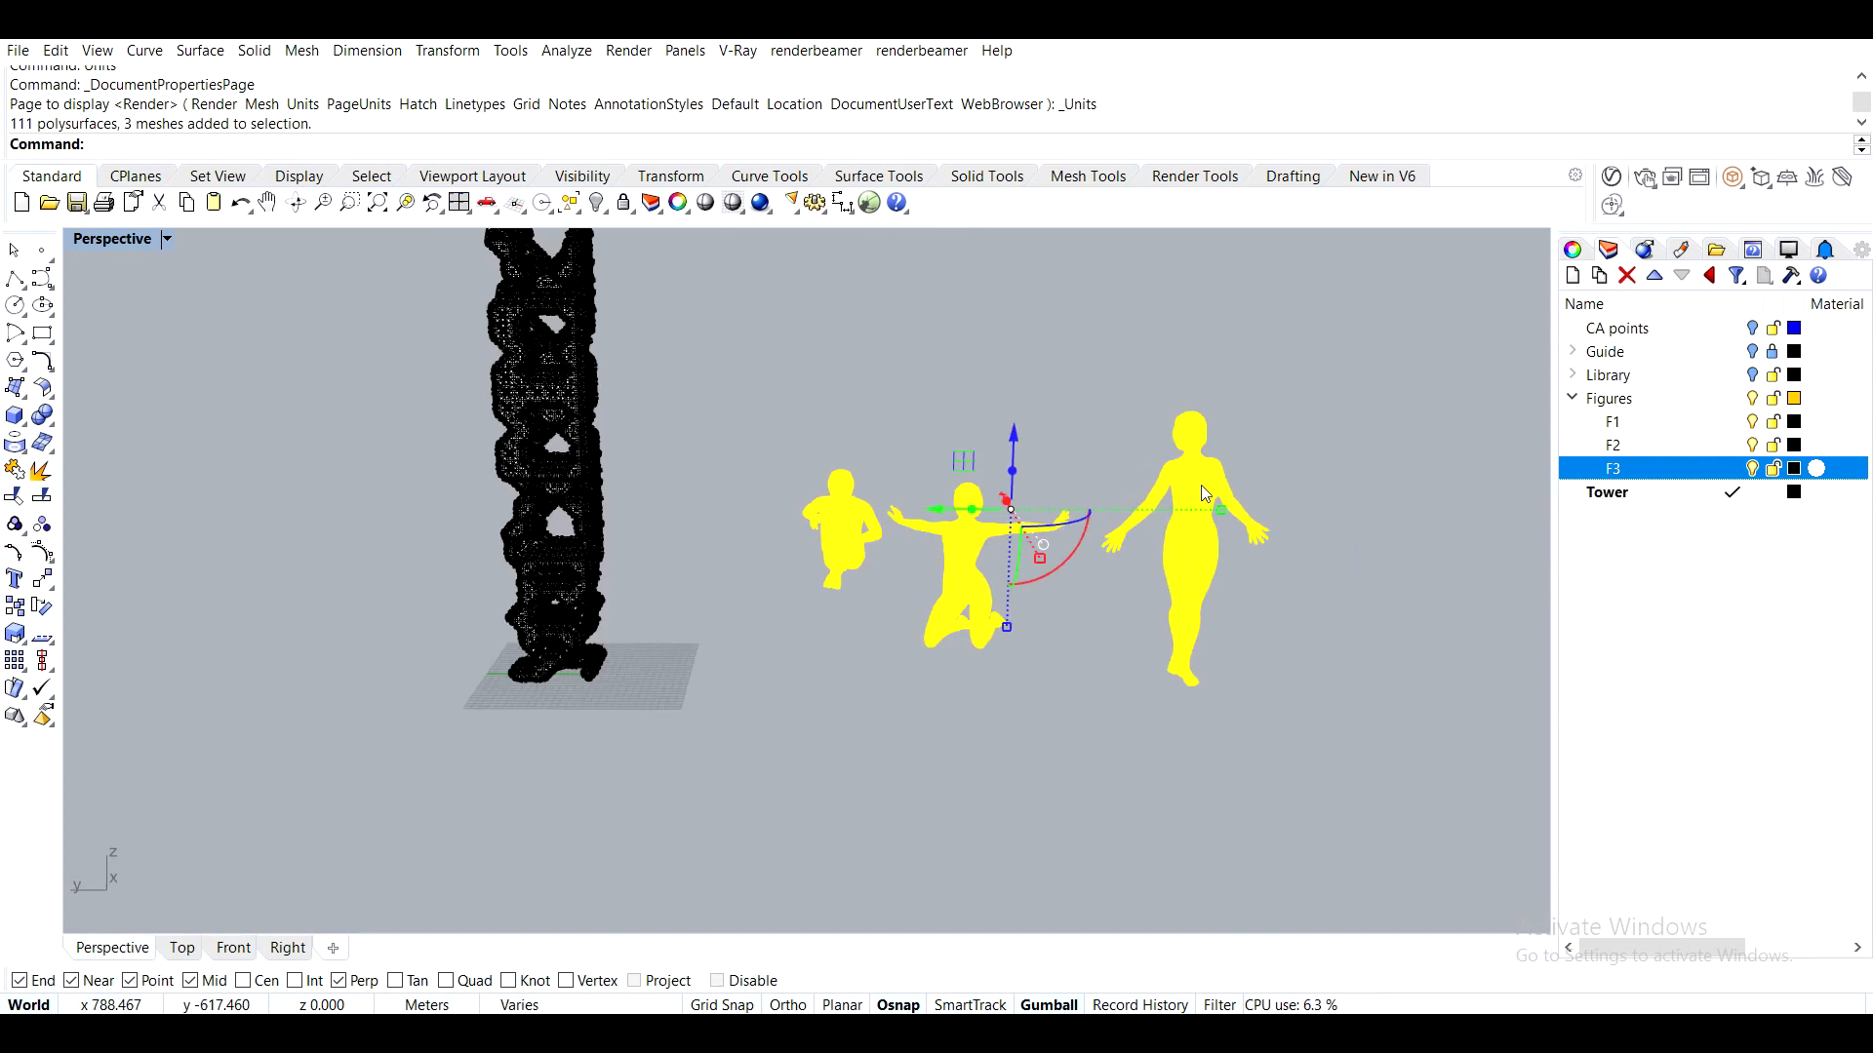
scroll(881, 468, up, 2)
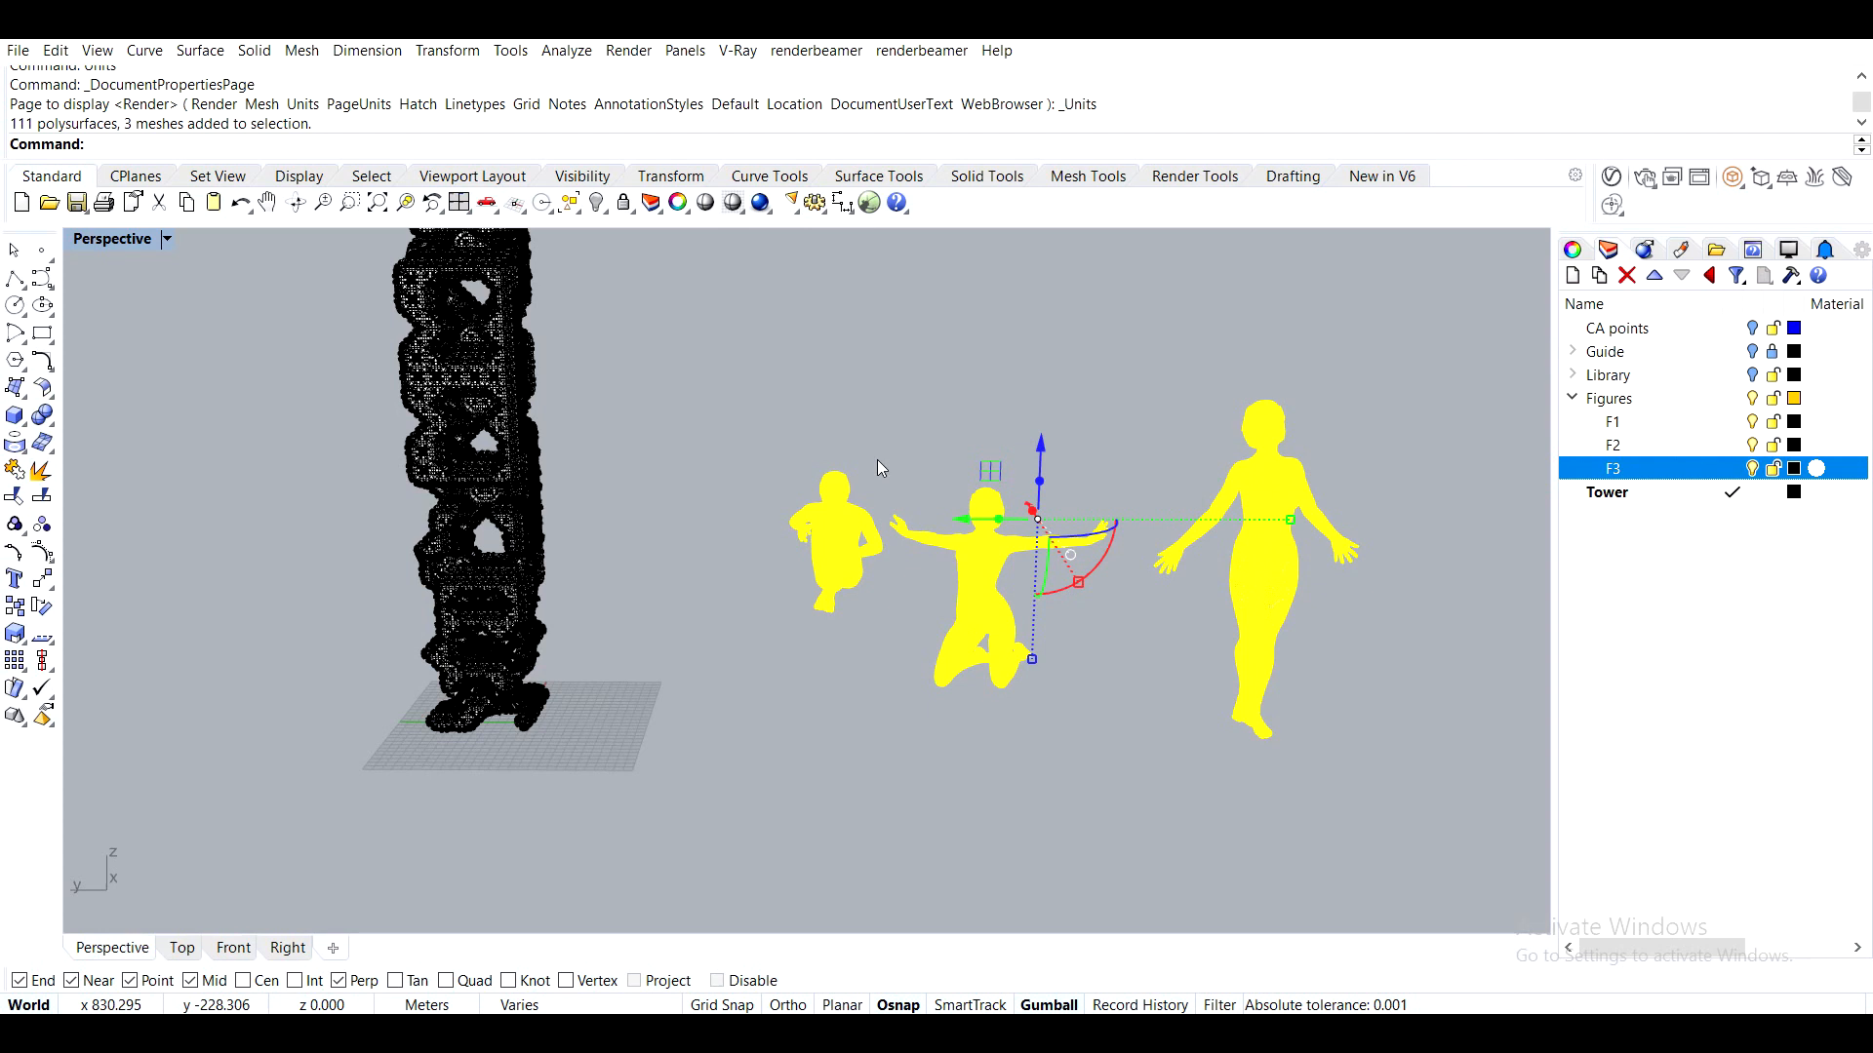
text(scale)
key(Return)
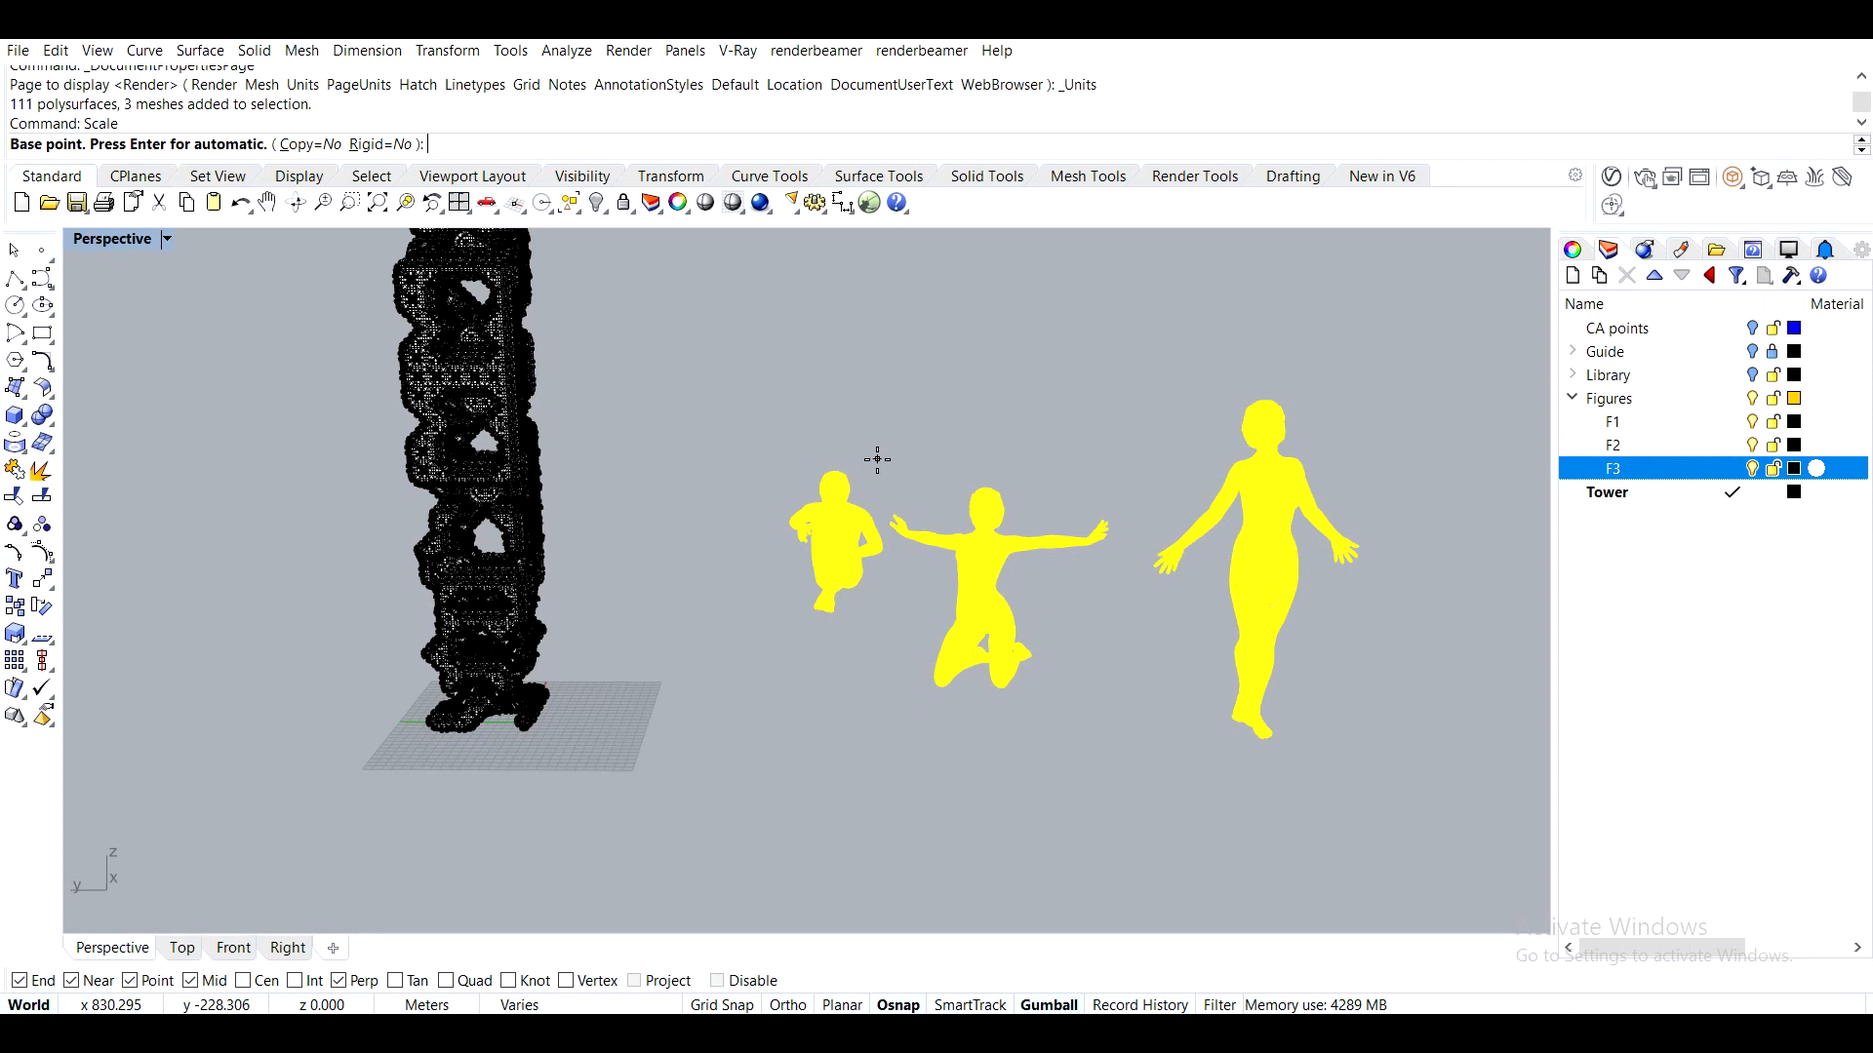
text(0)
key(Return)
text(0.01)
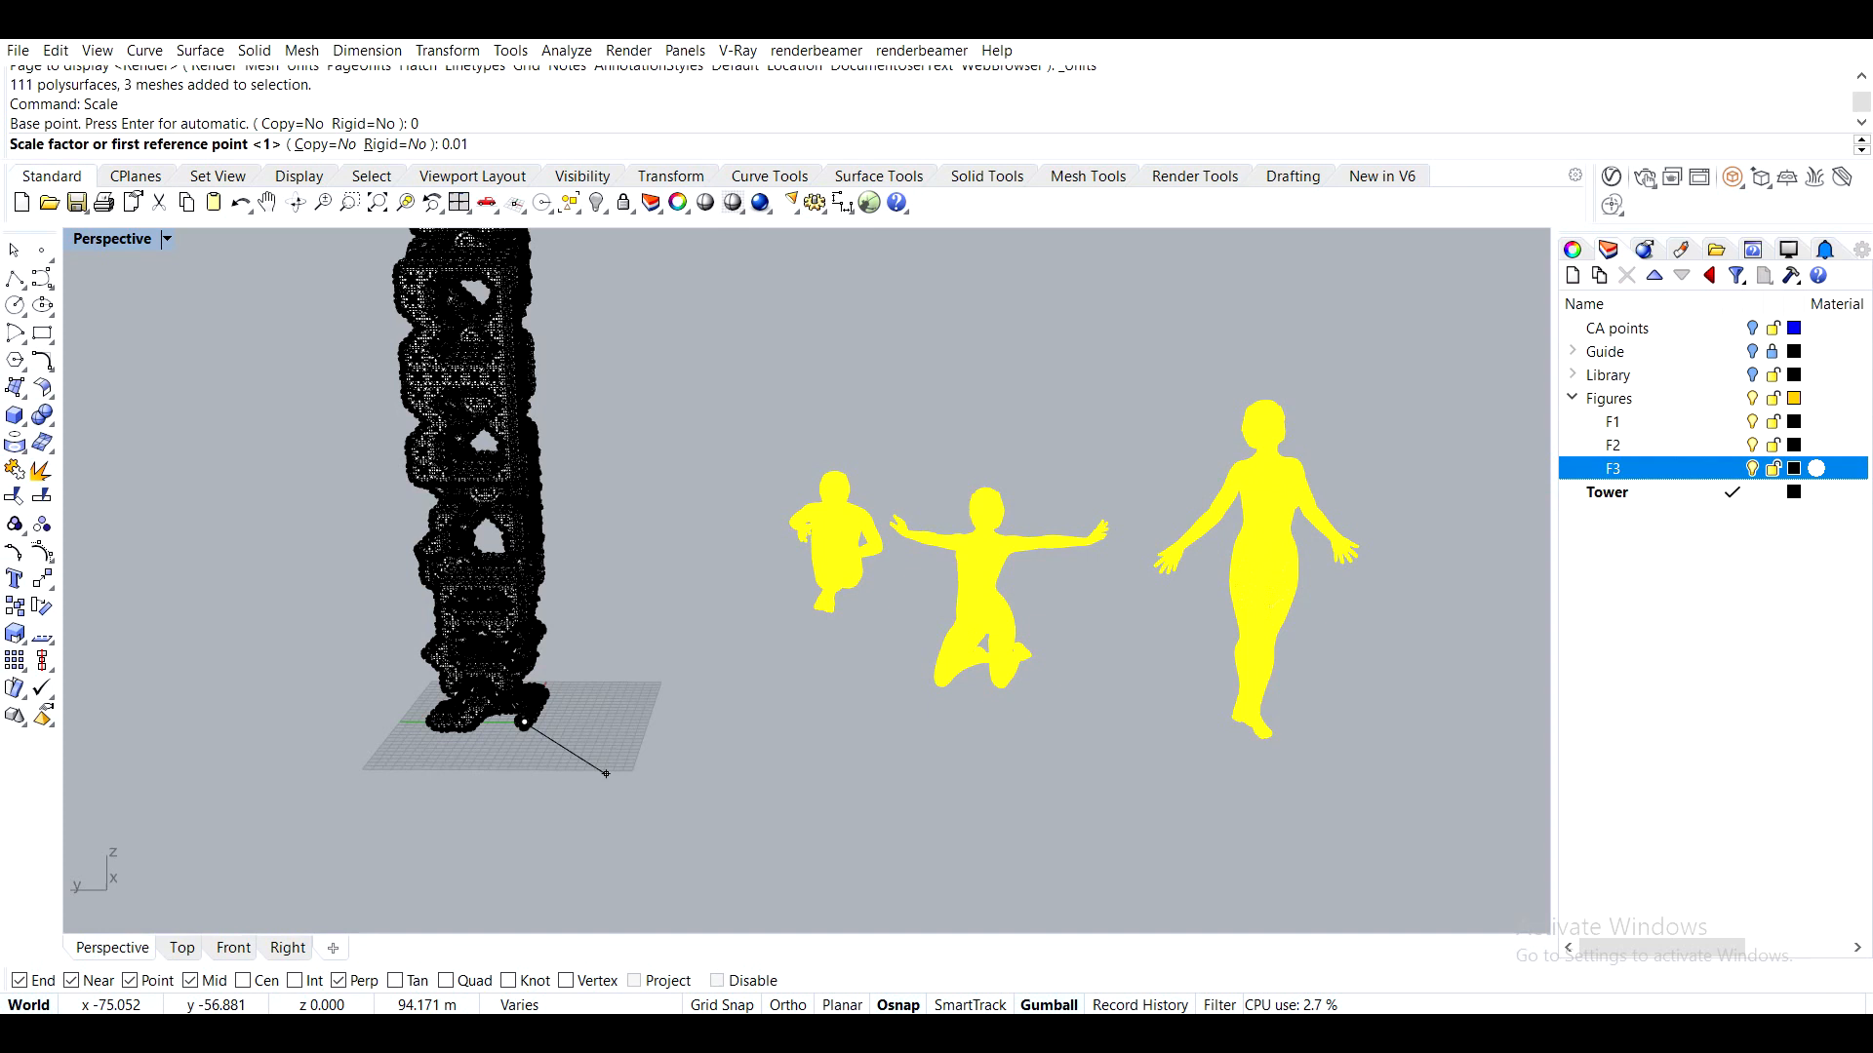
key(Return)
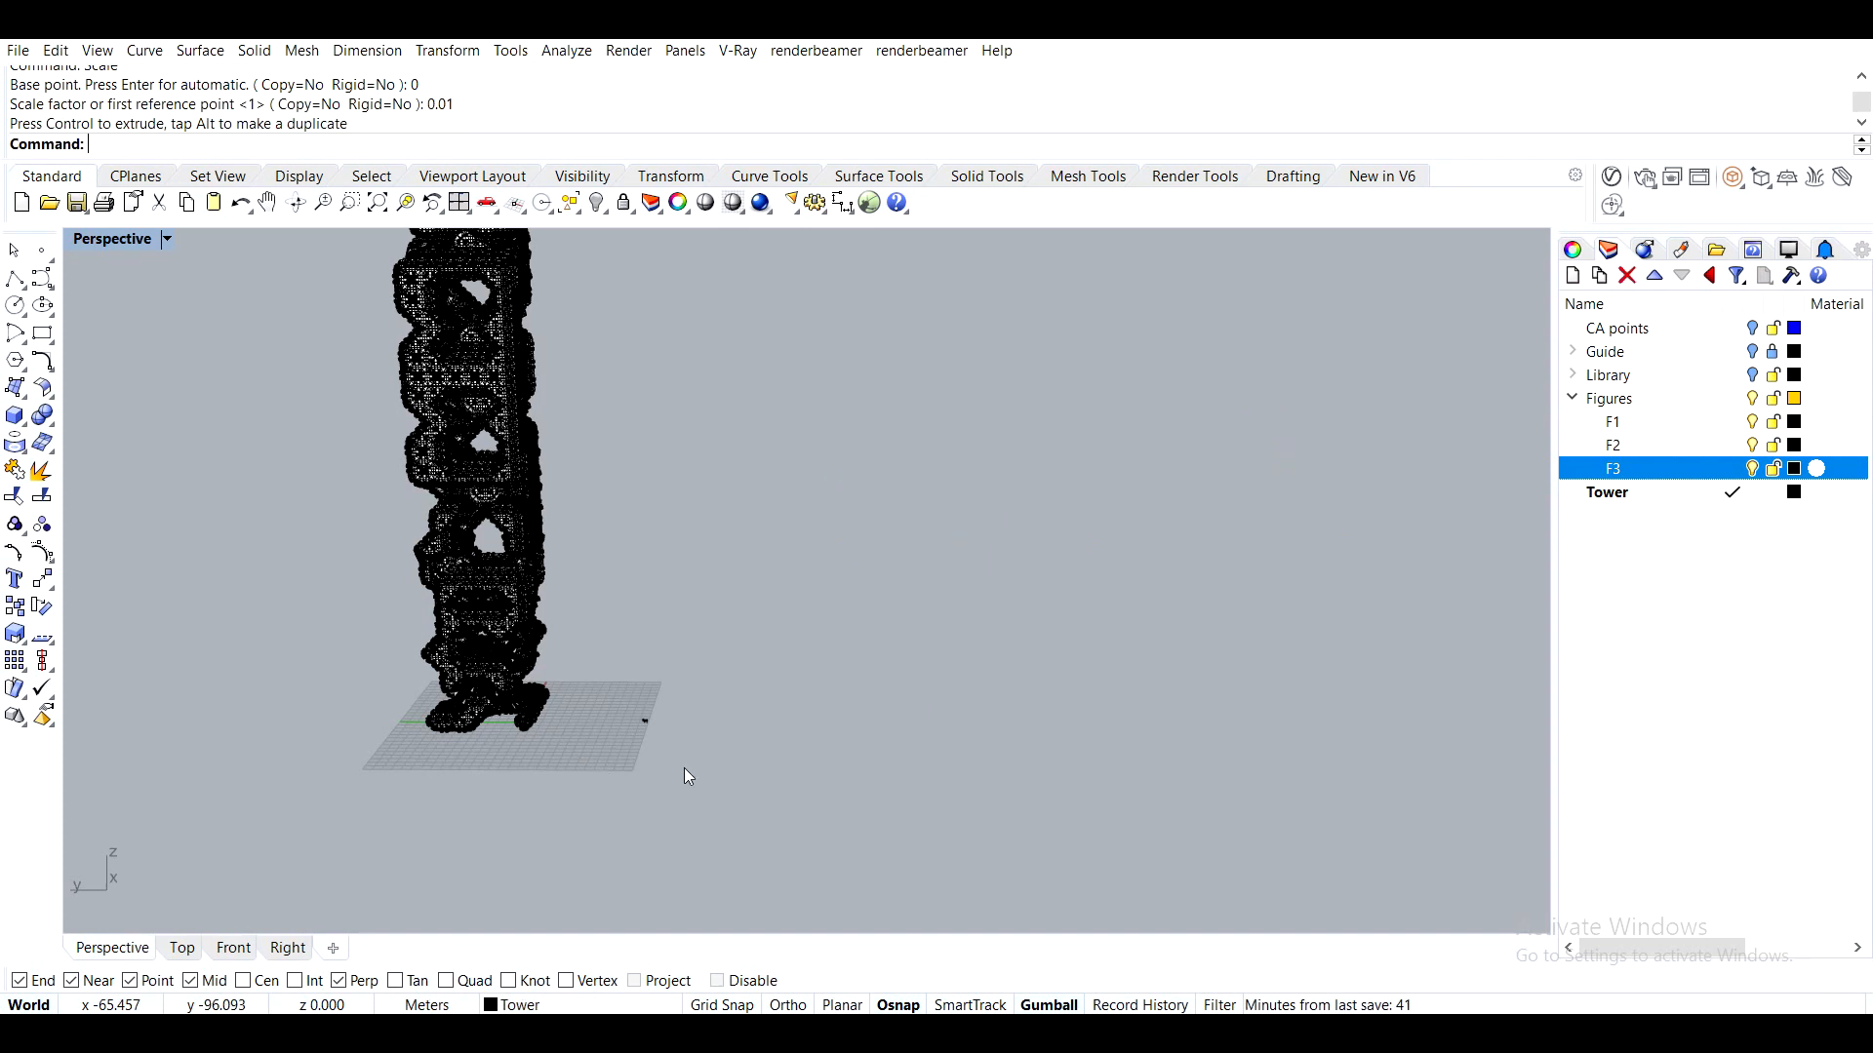
Zoom to the scaled figures, hide layers F2 and F3, and add a new layer named Environment
text(zs)
key(Return)
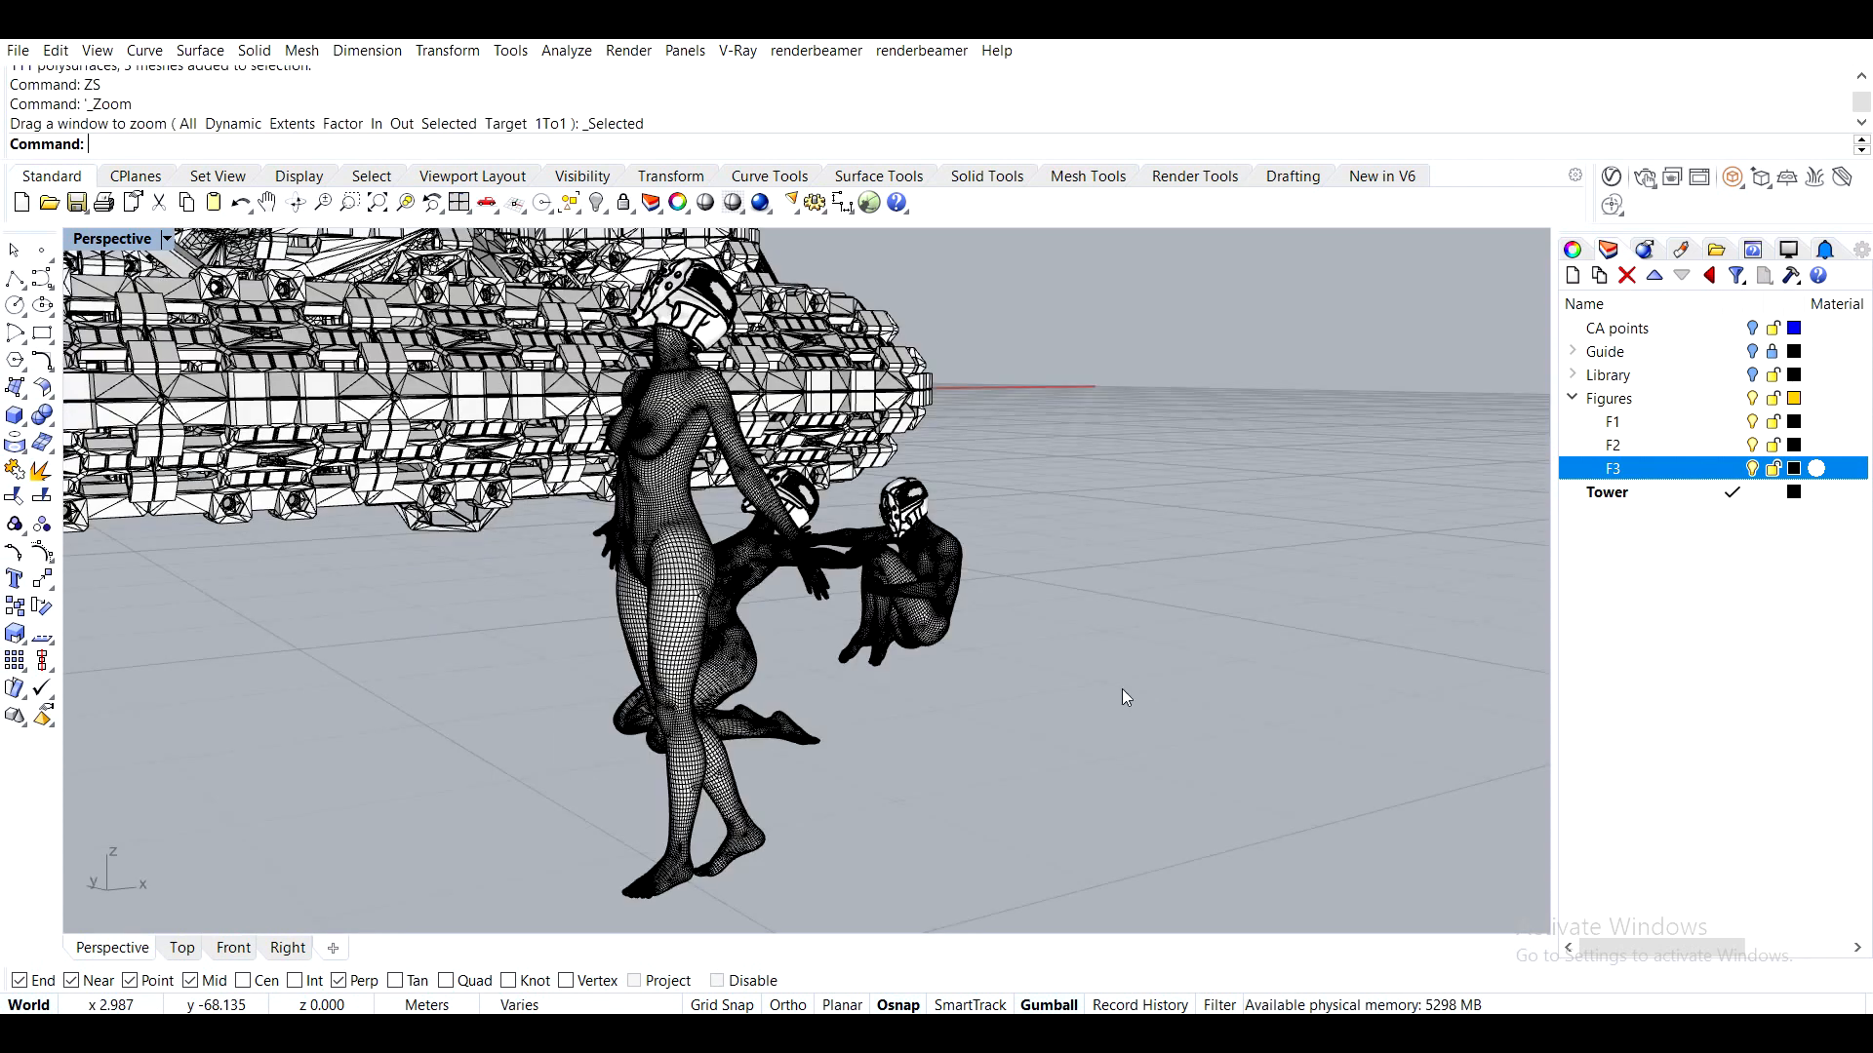
scroll(1122, 689, down, 5)
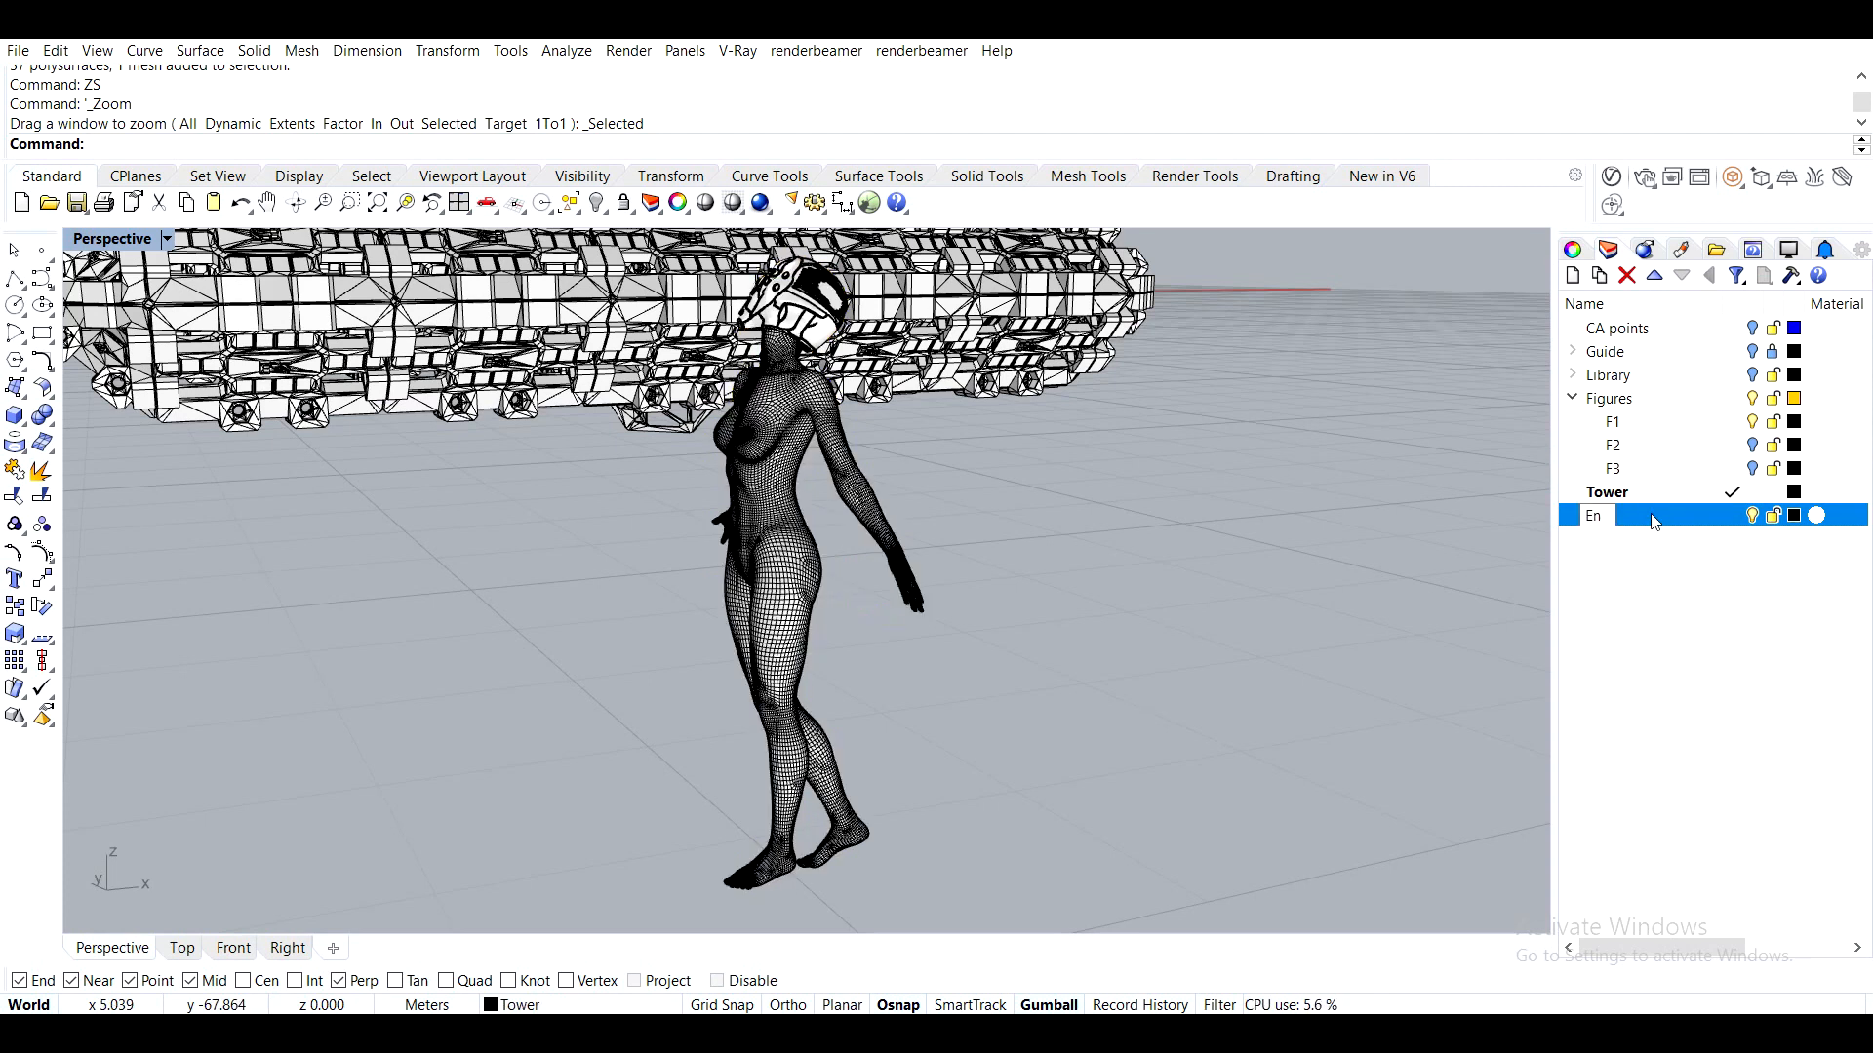
text(vironment)
key(Return)
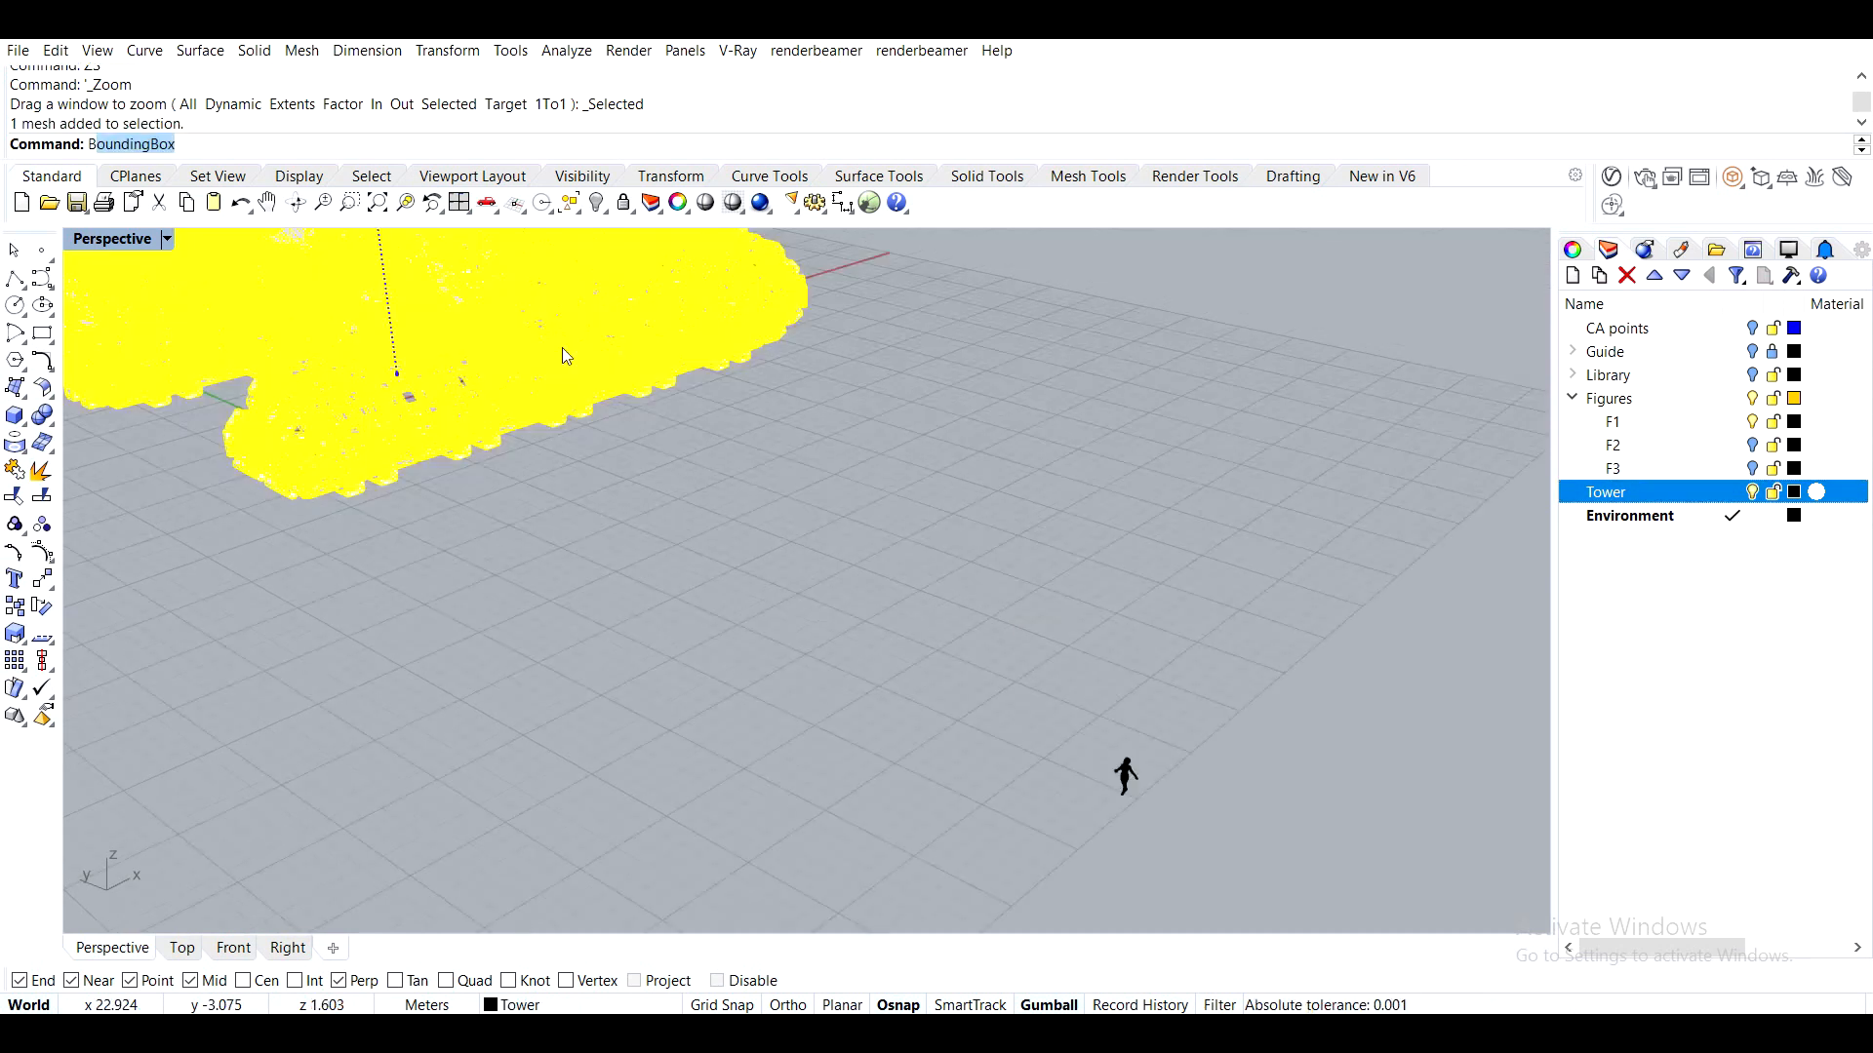
Create a bounding box around the tower mesh on the Environment layer and hide the Tower layer
key(Return)
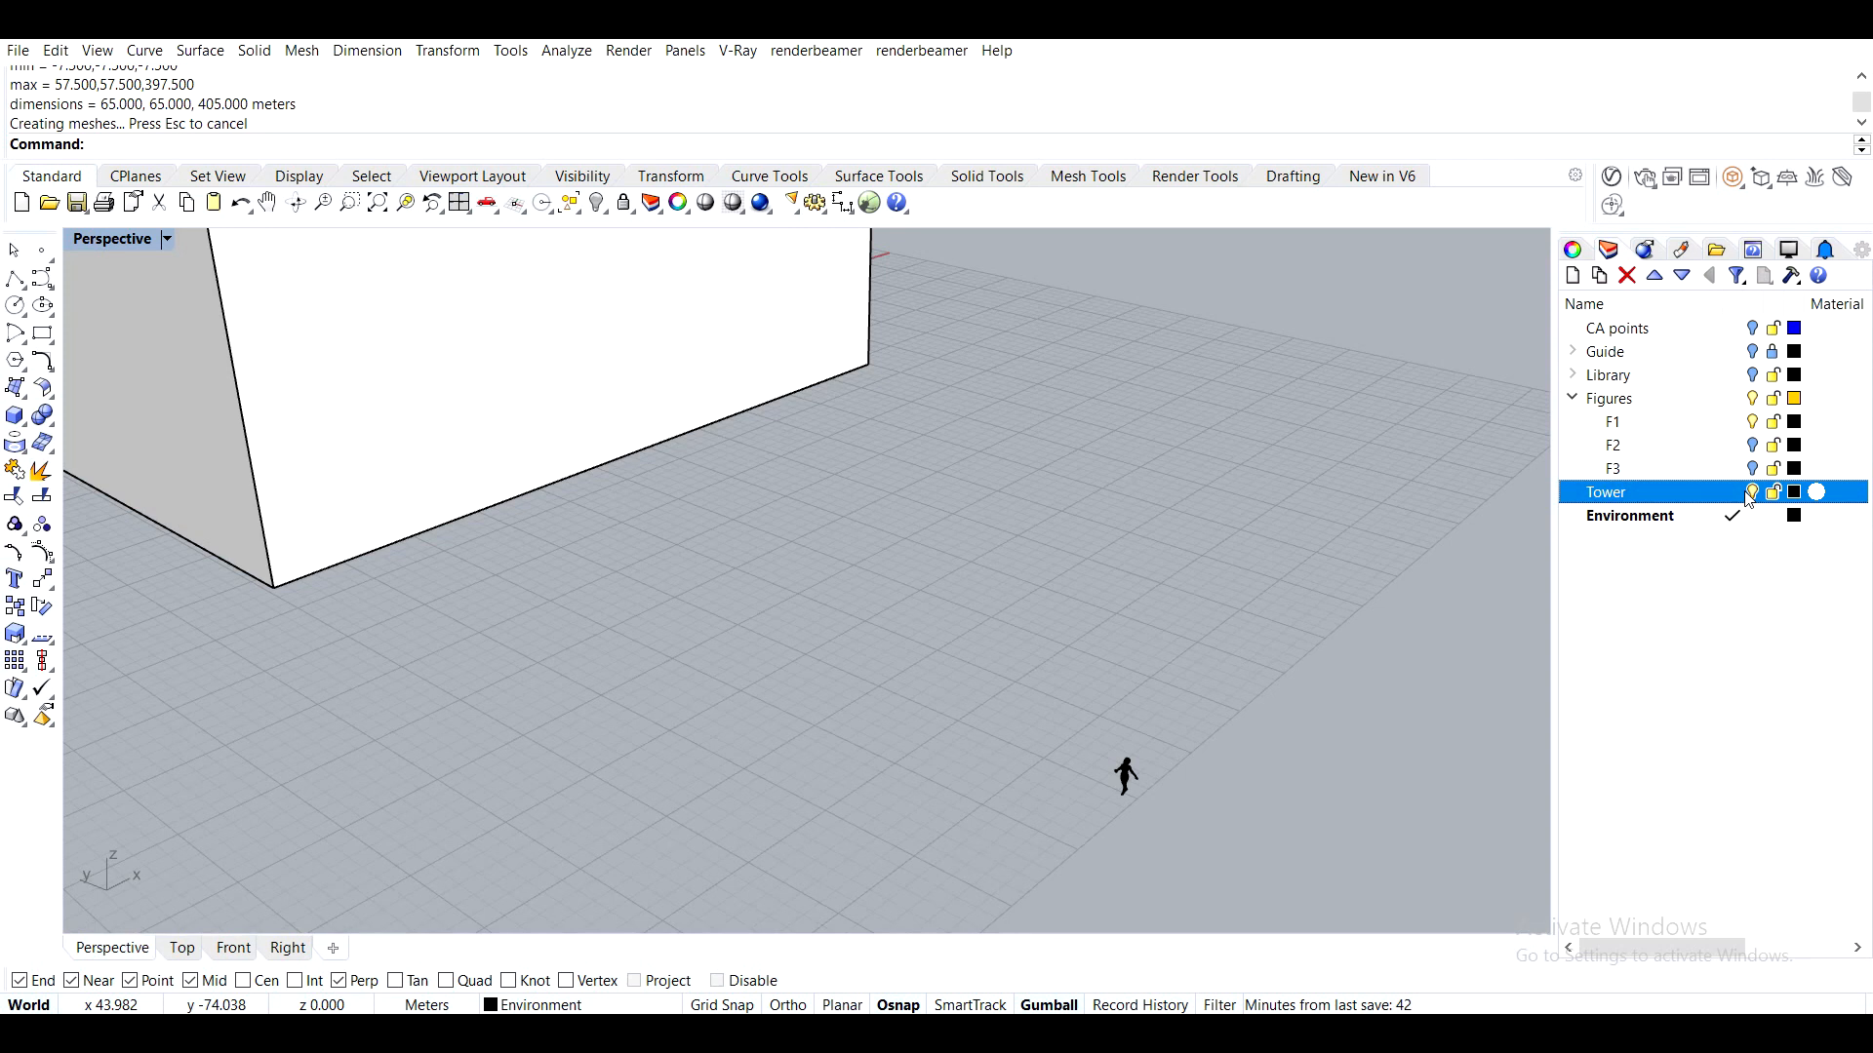
scroll(743, 754, down, 5)
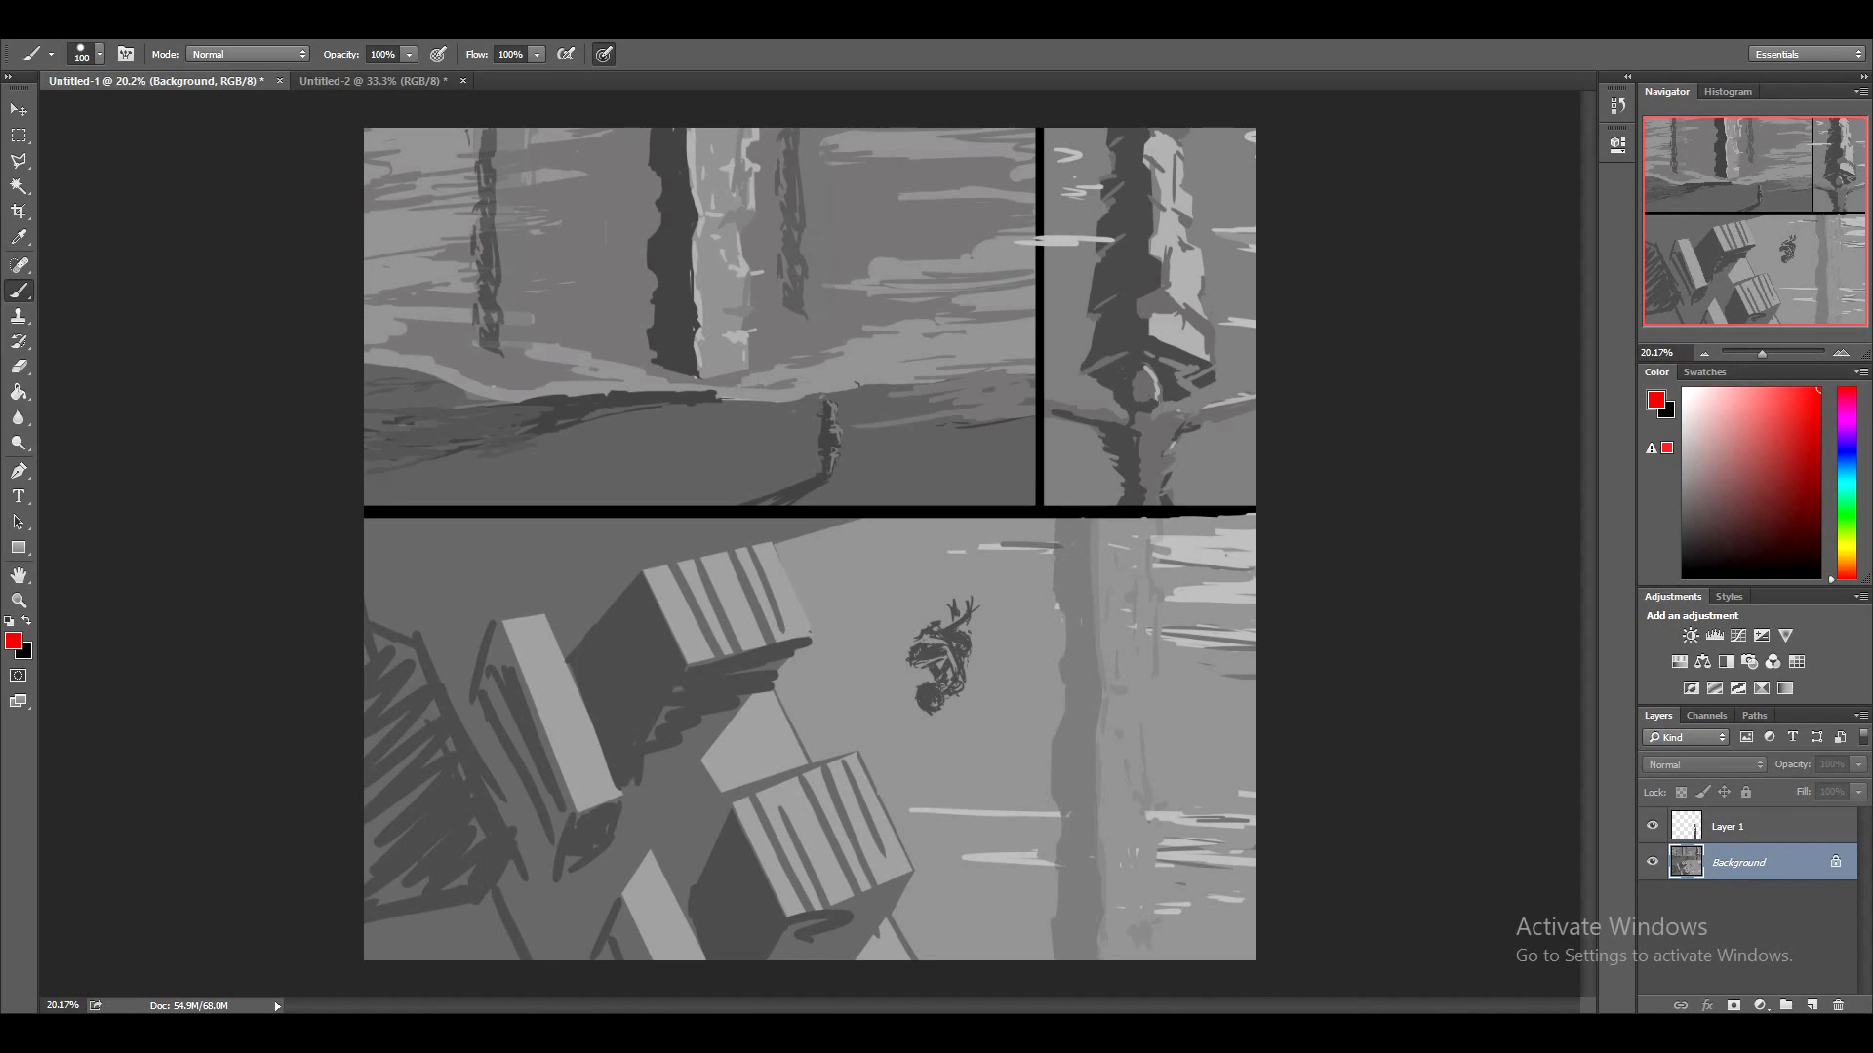
Switch to Photoshop and point out the standing figure in the first storyboard panel
drag(829, 408, 830, 466)
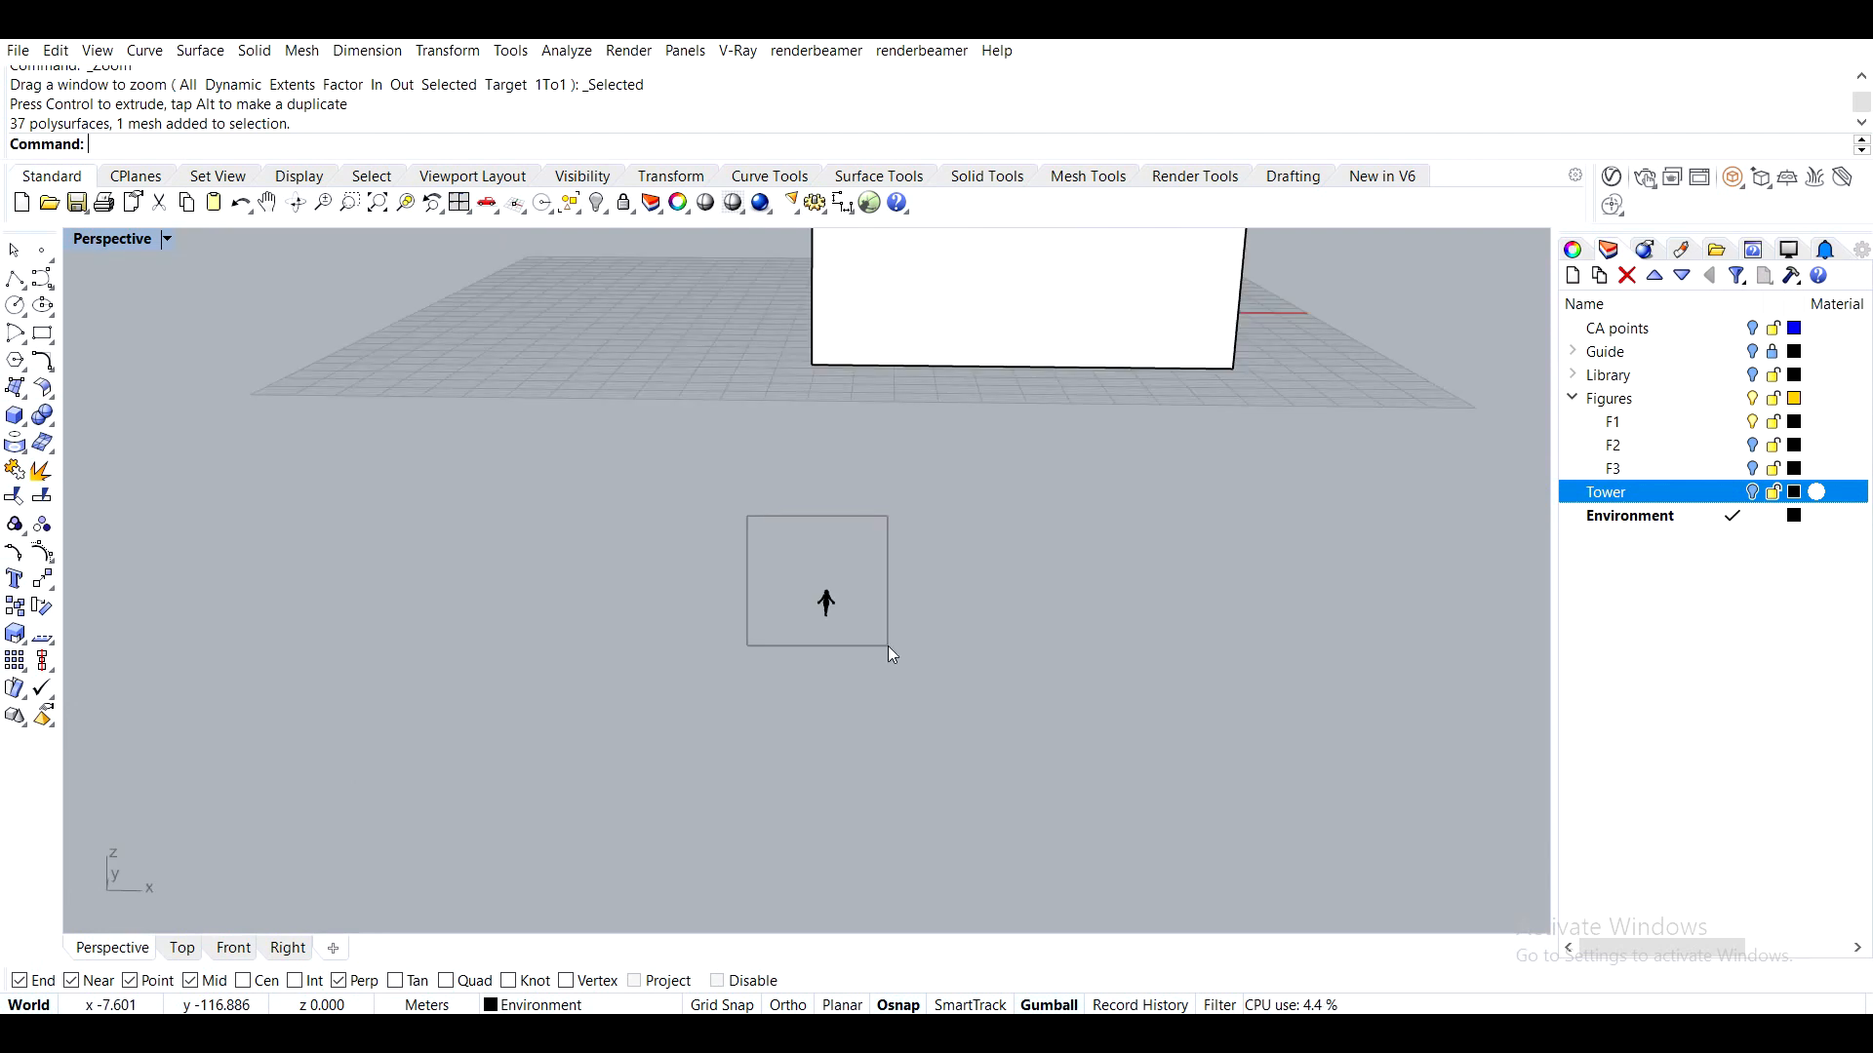
Switch back to Rhino, zoom to figure F1 and set the Perspective camera's lens length to 30
drag(888, 645, 887, 646)
text(ZS)
key(Return)
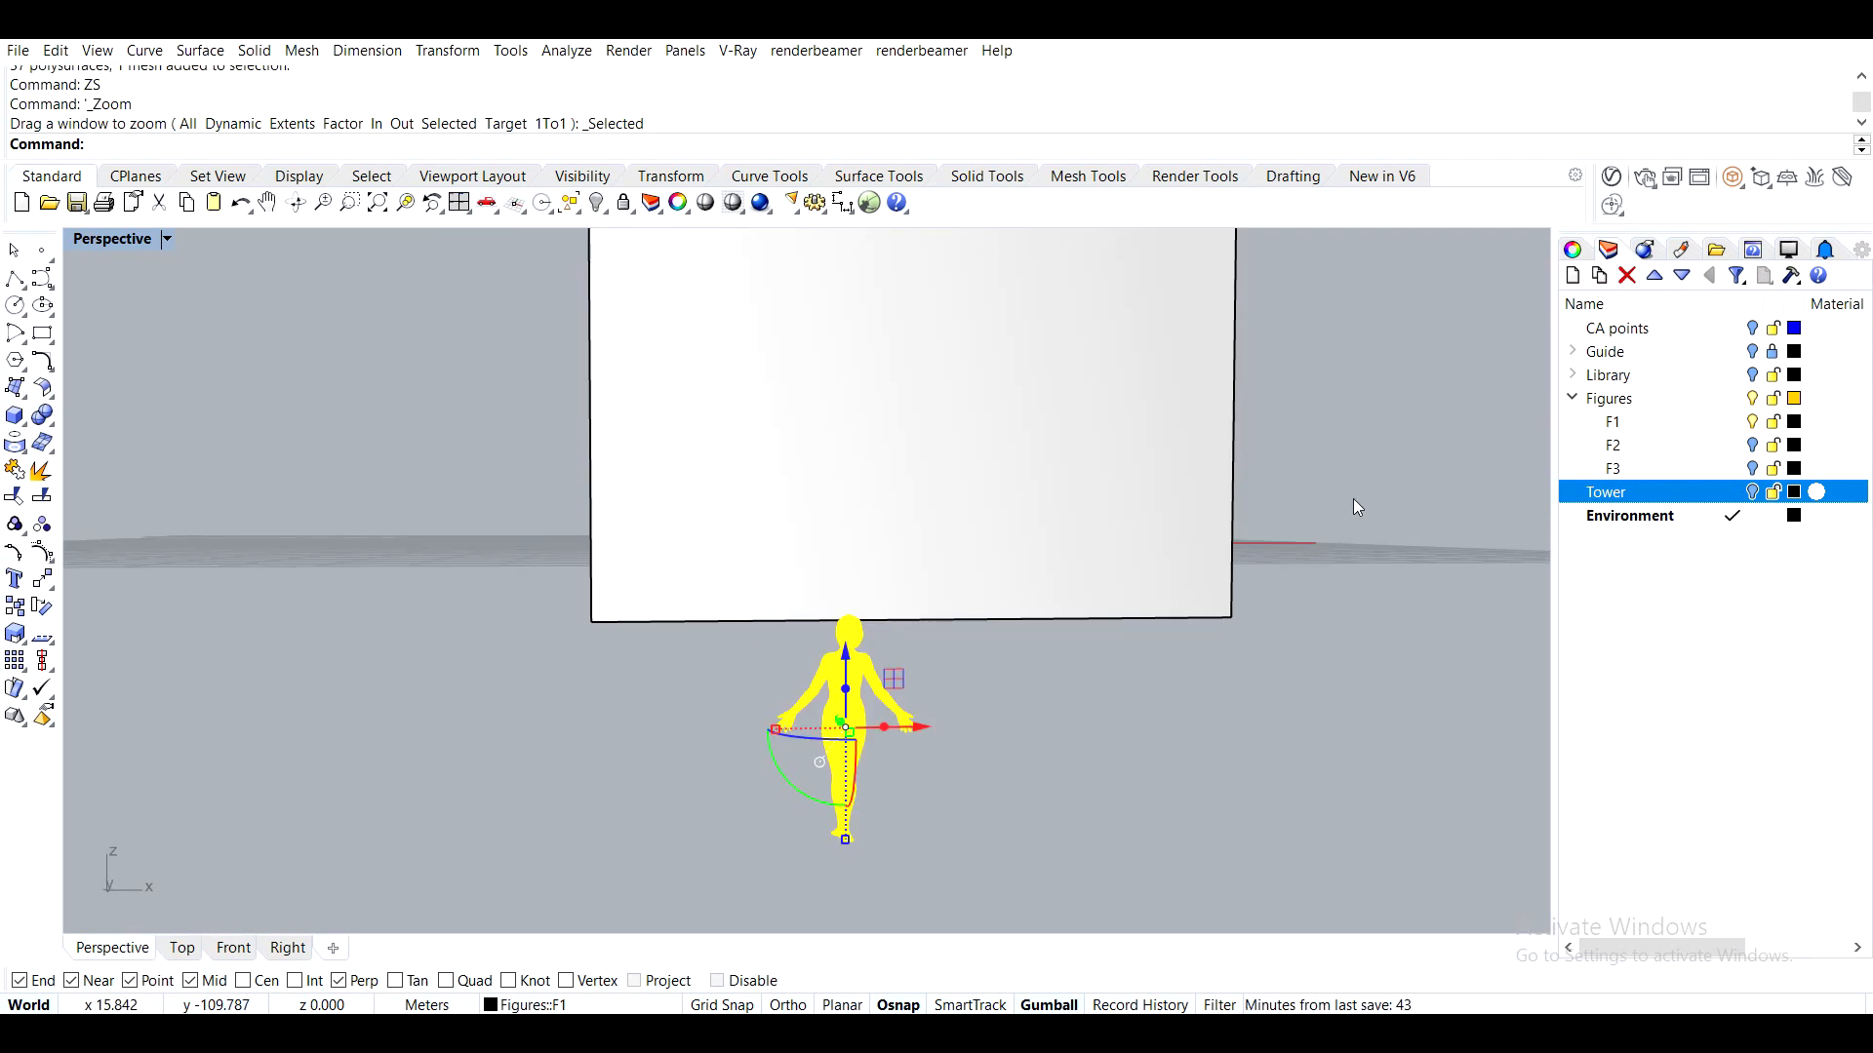
key(F3)
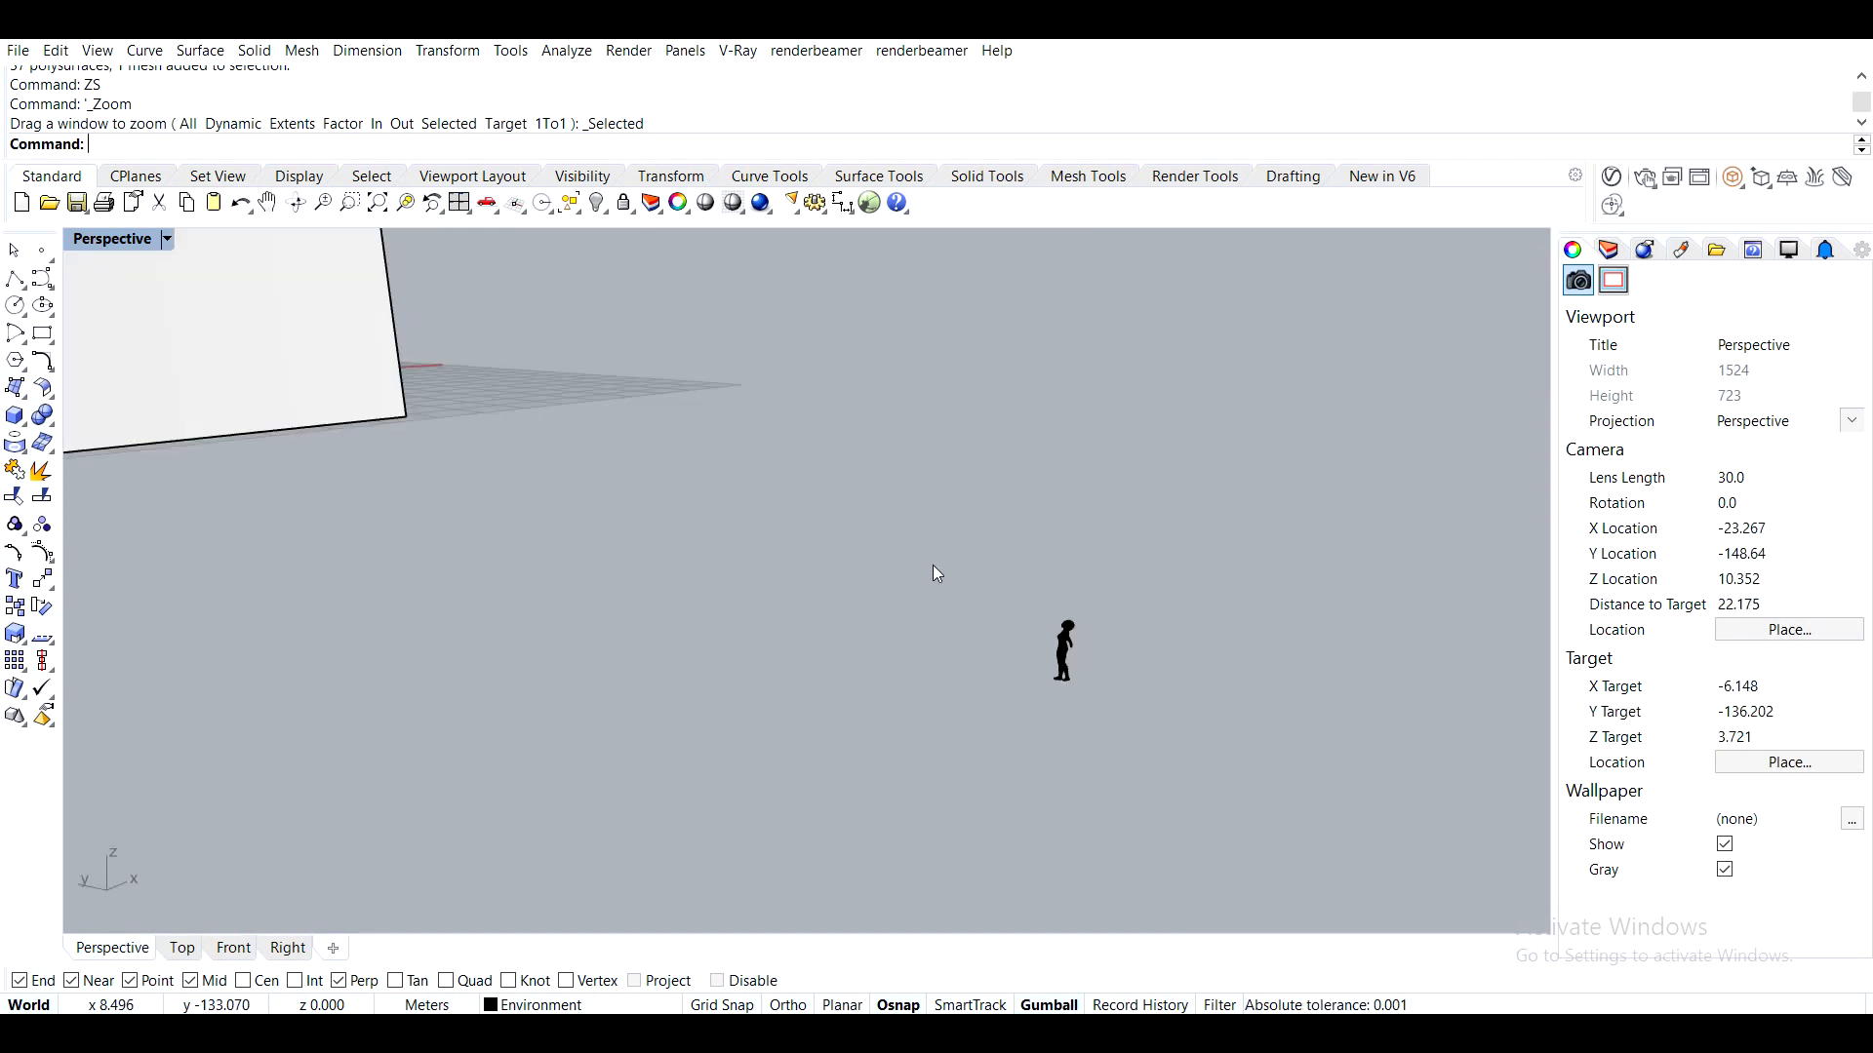
Draw a large rectangle around the box and figure in the Top view and turn it into a planar ground surface
double_click(87, 240)
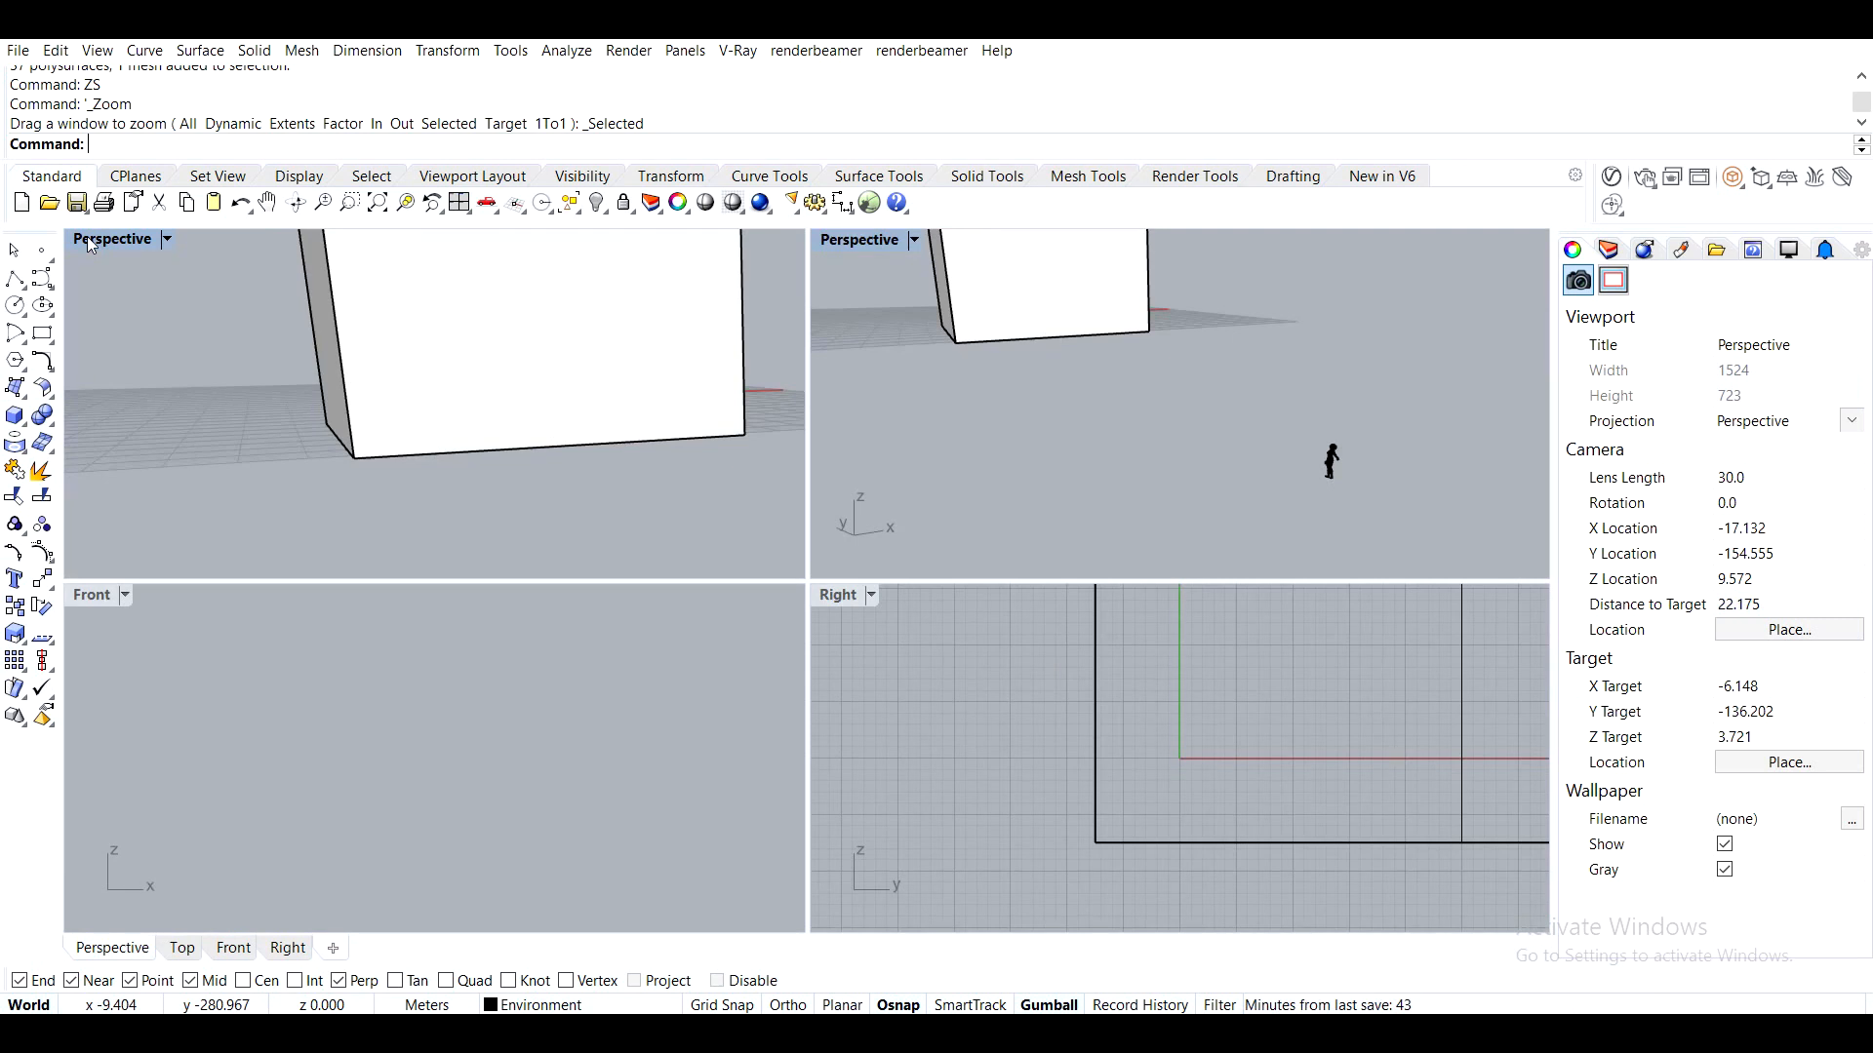
key(ctrl+F1)
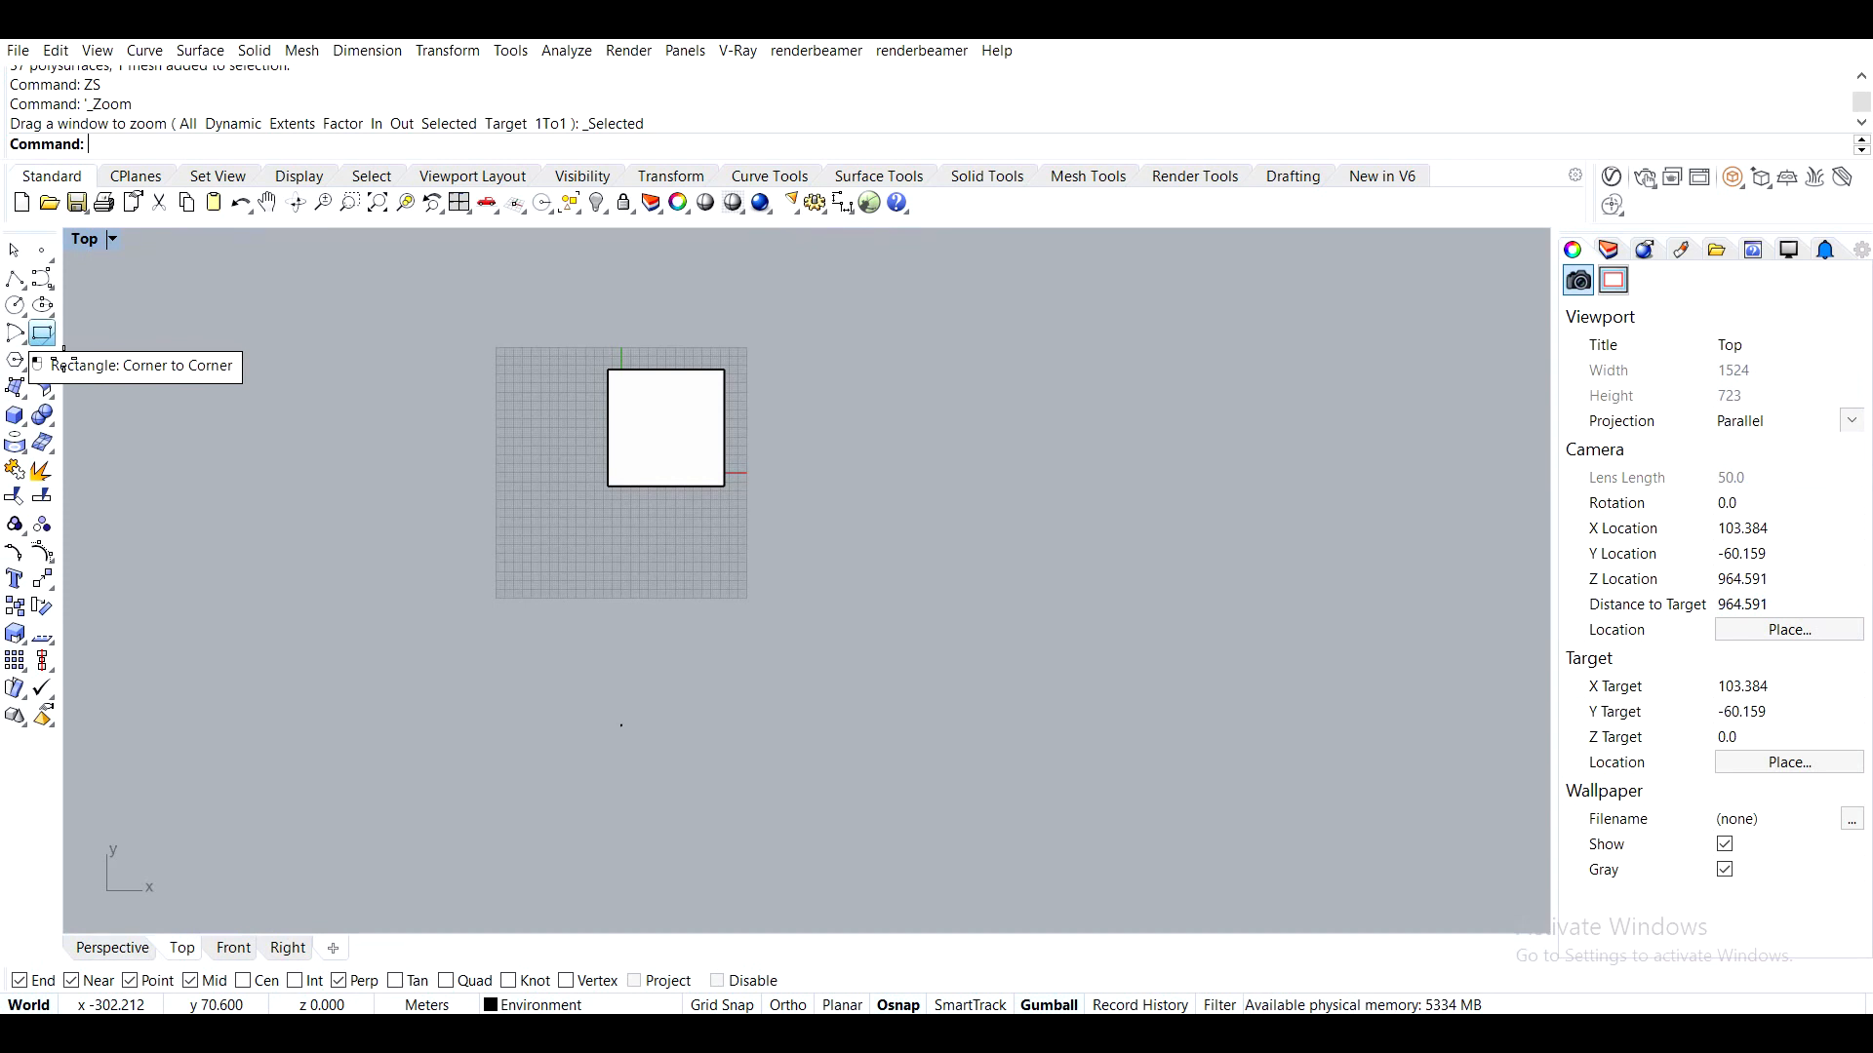
click(42, 333)
scroll(555, 612, down, 3)
click(478, 677)
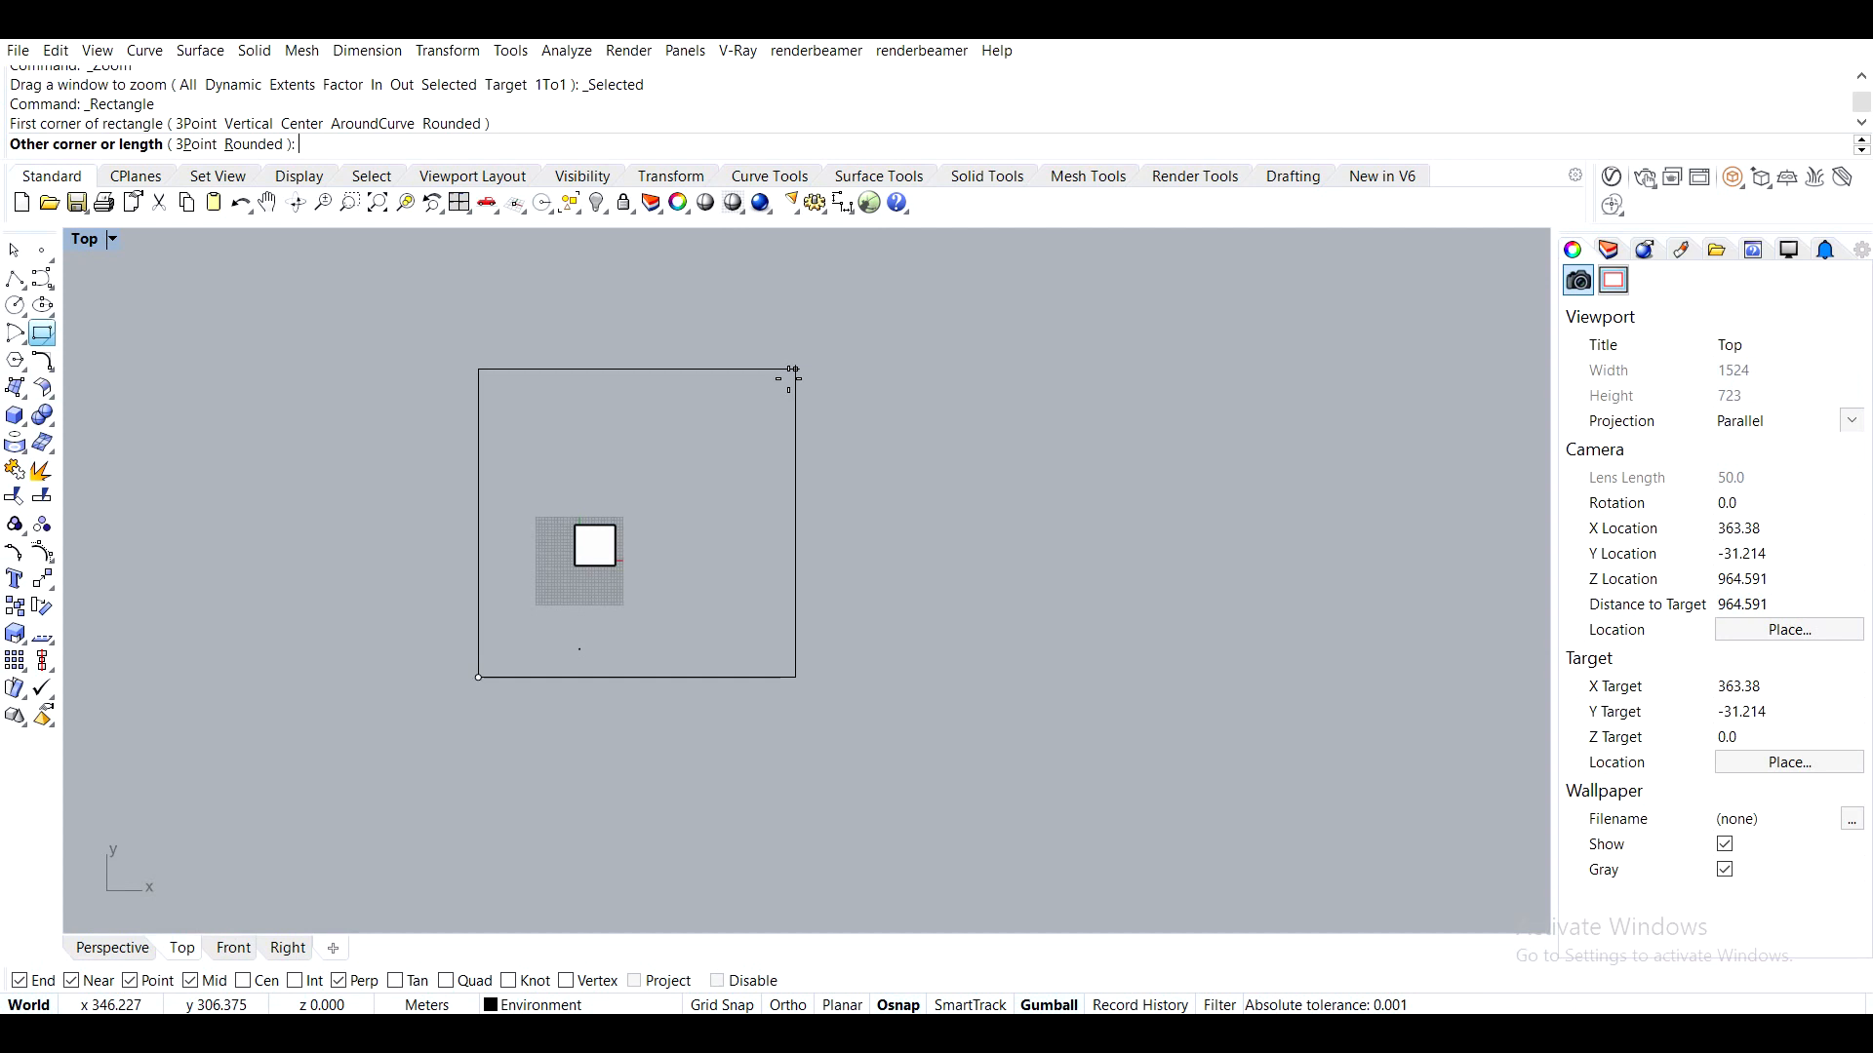
click(816, 418)
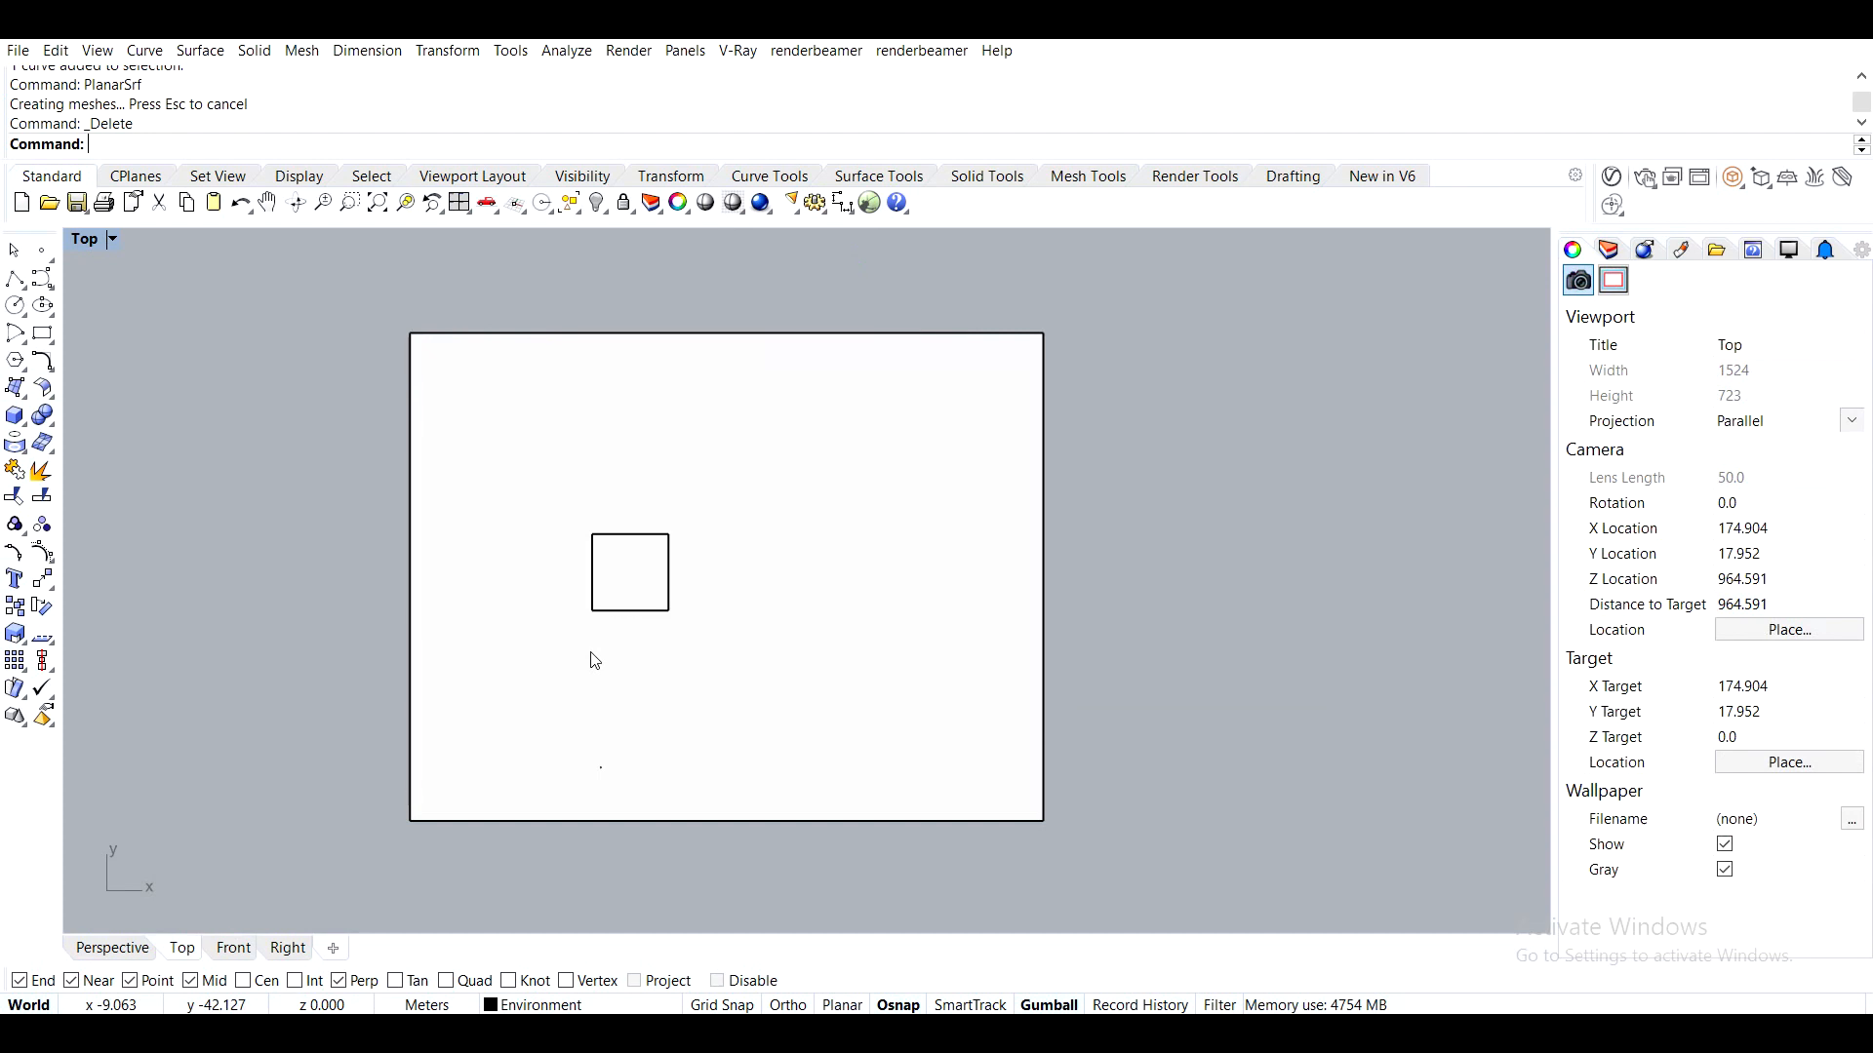
Rebuild the ground surface with 10 by 10 points at degree 3 and turn on its control points
click(733, 644)
text(Rebuild)
key(Return)
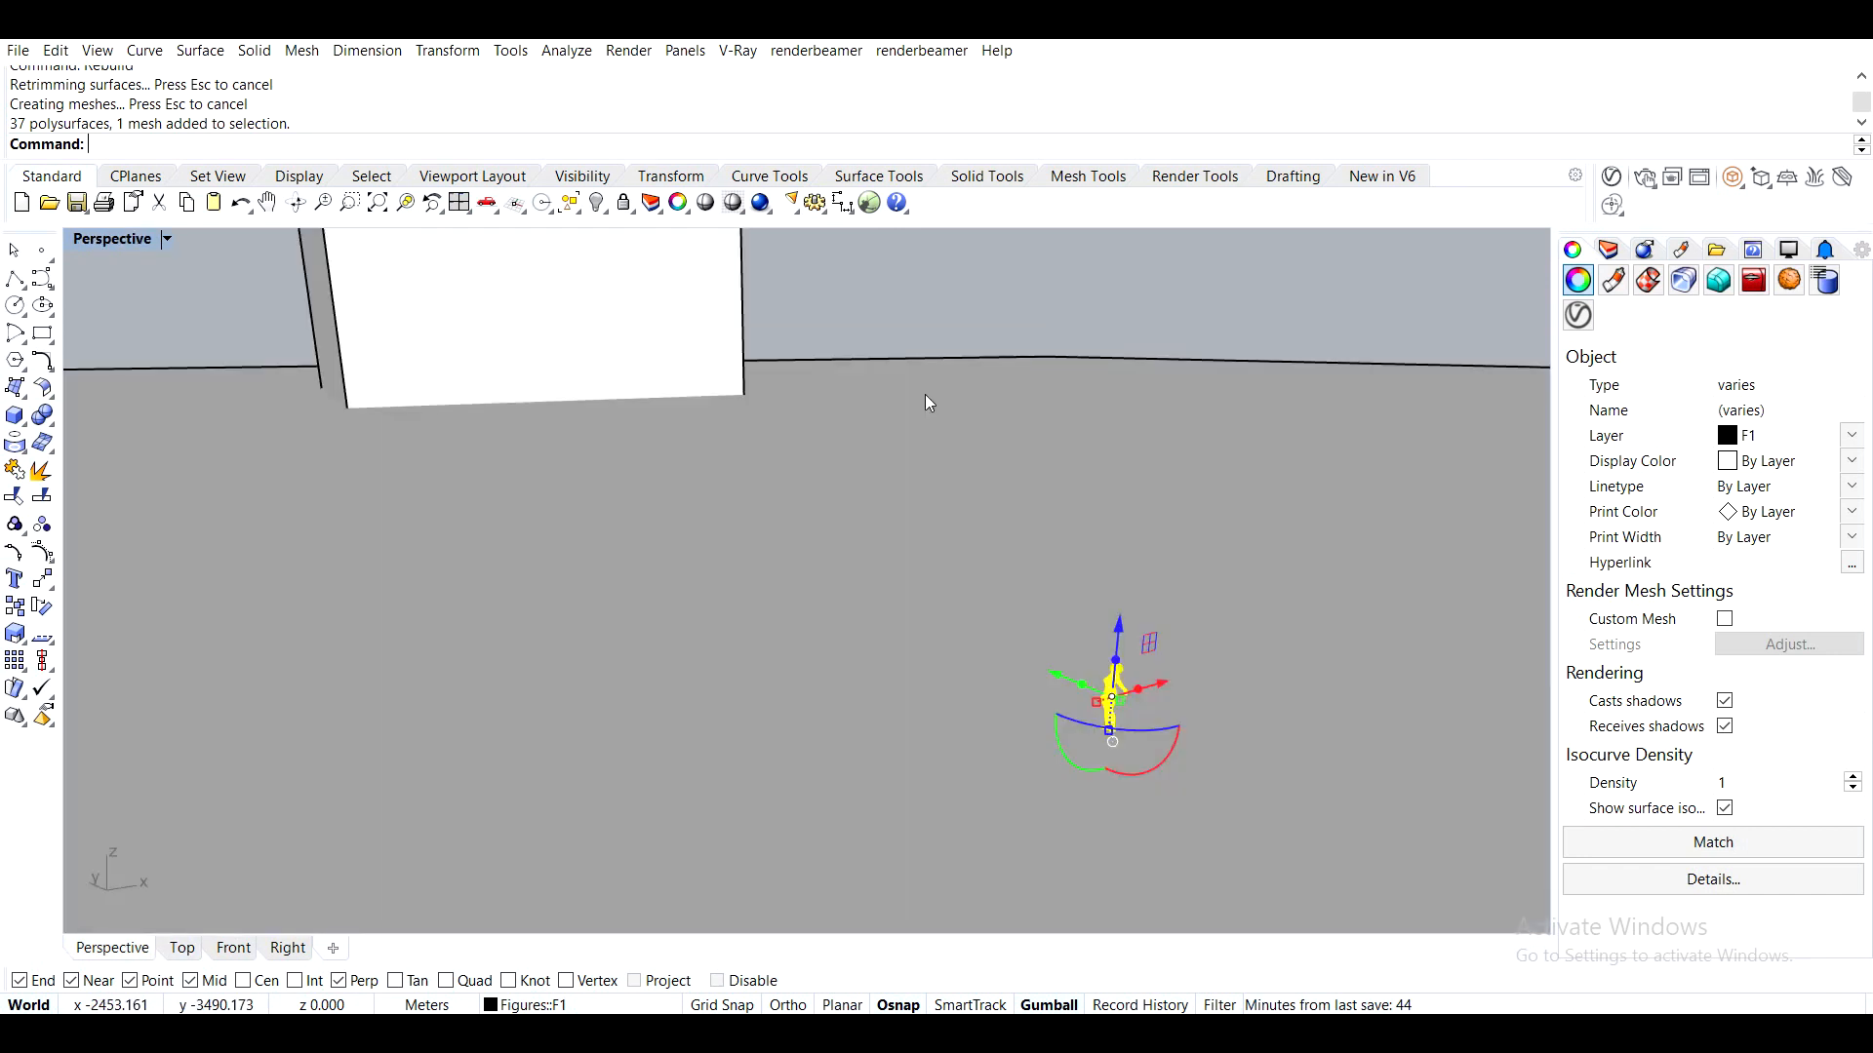
text(ZS)
key(Return)
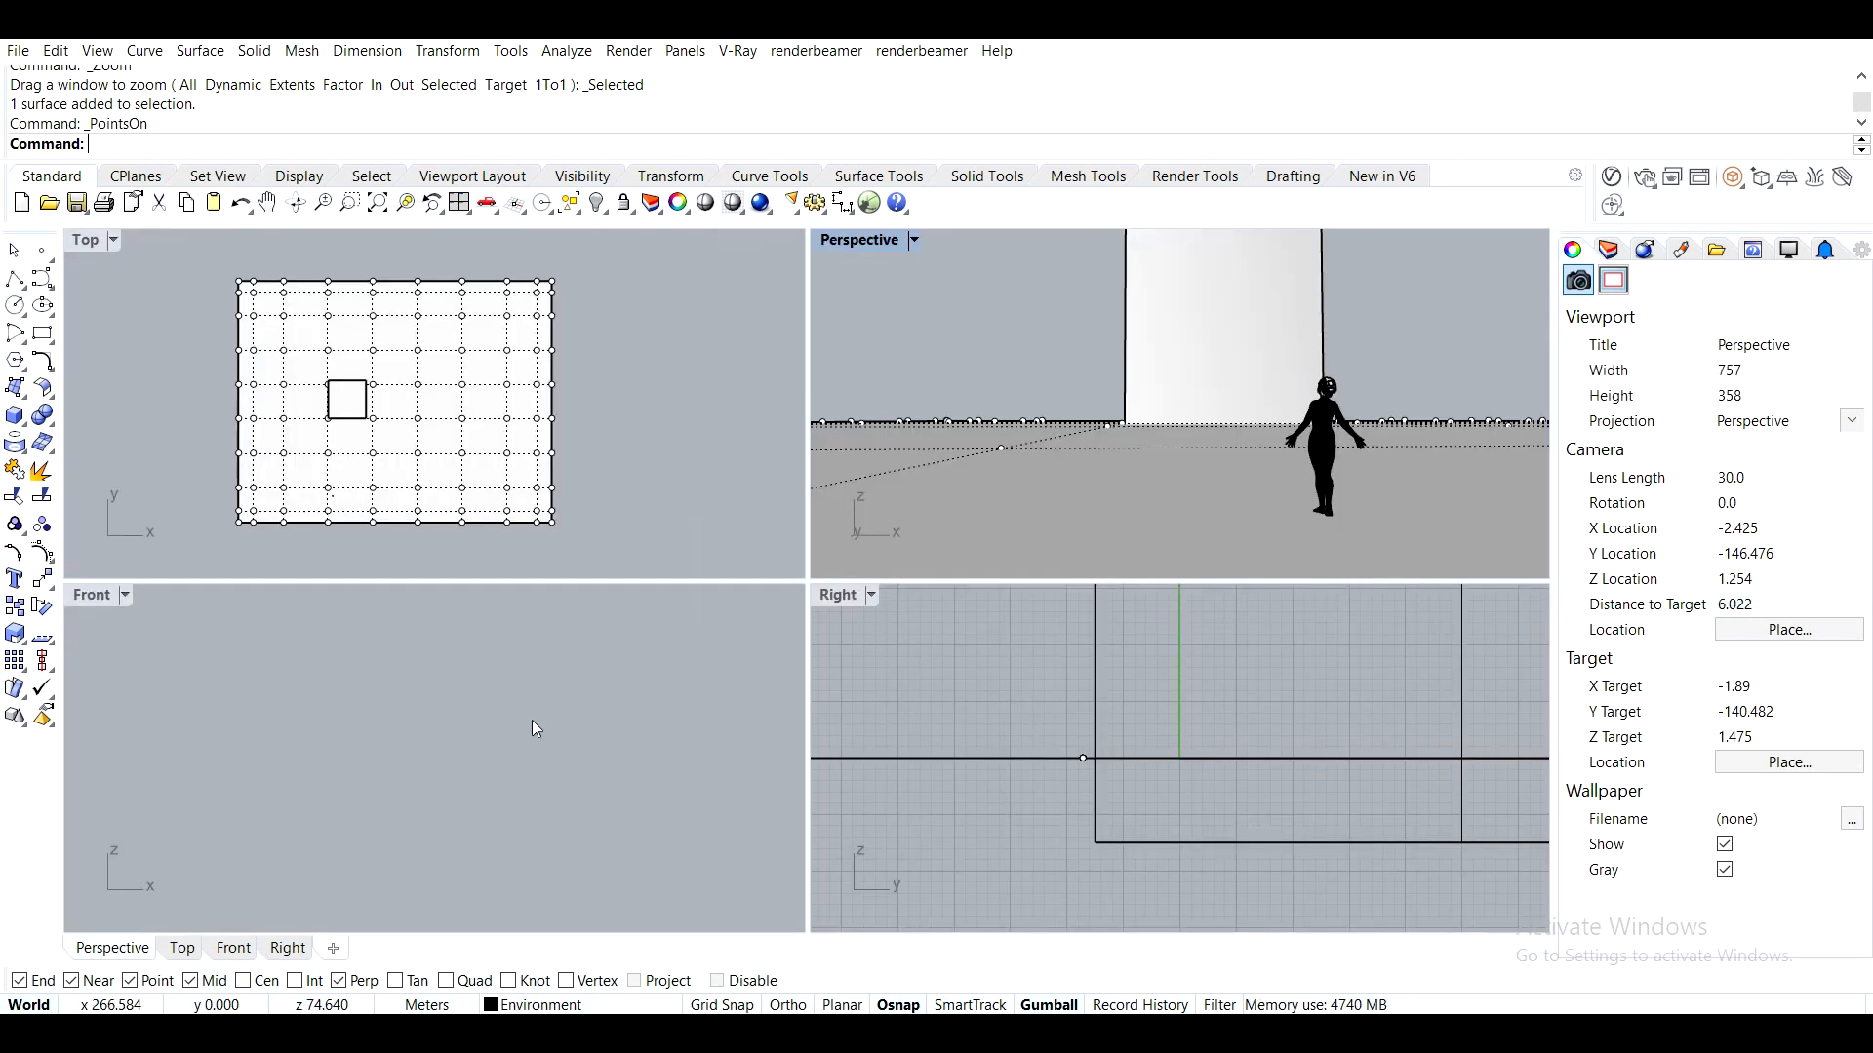
Move the tower's bounding box about 193 m to the far Y edge of the ground surface
right_drag(536, 730, 579, 709)
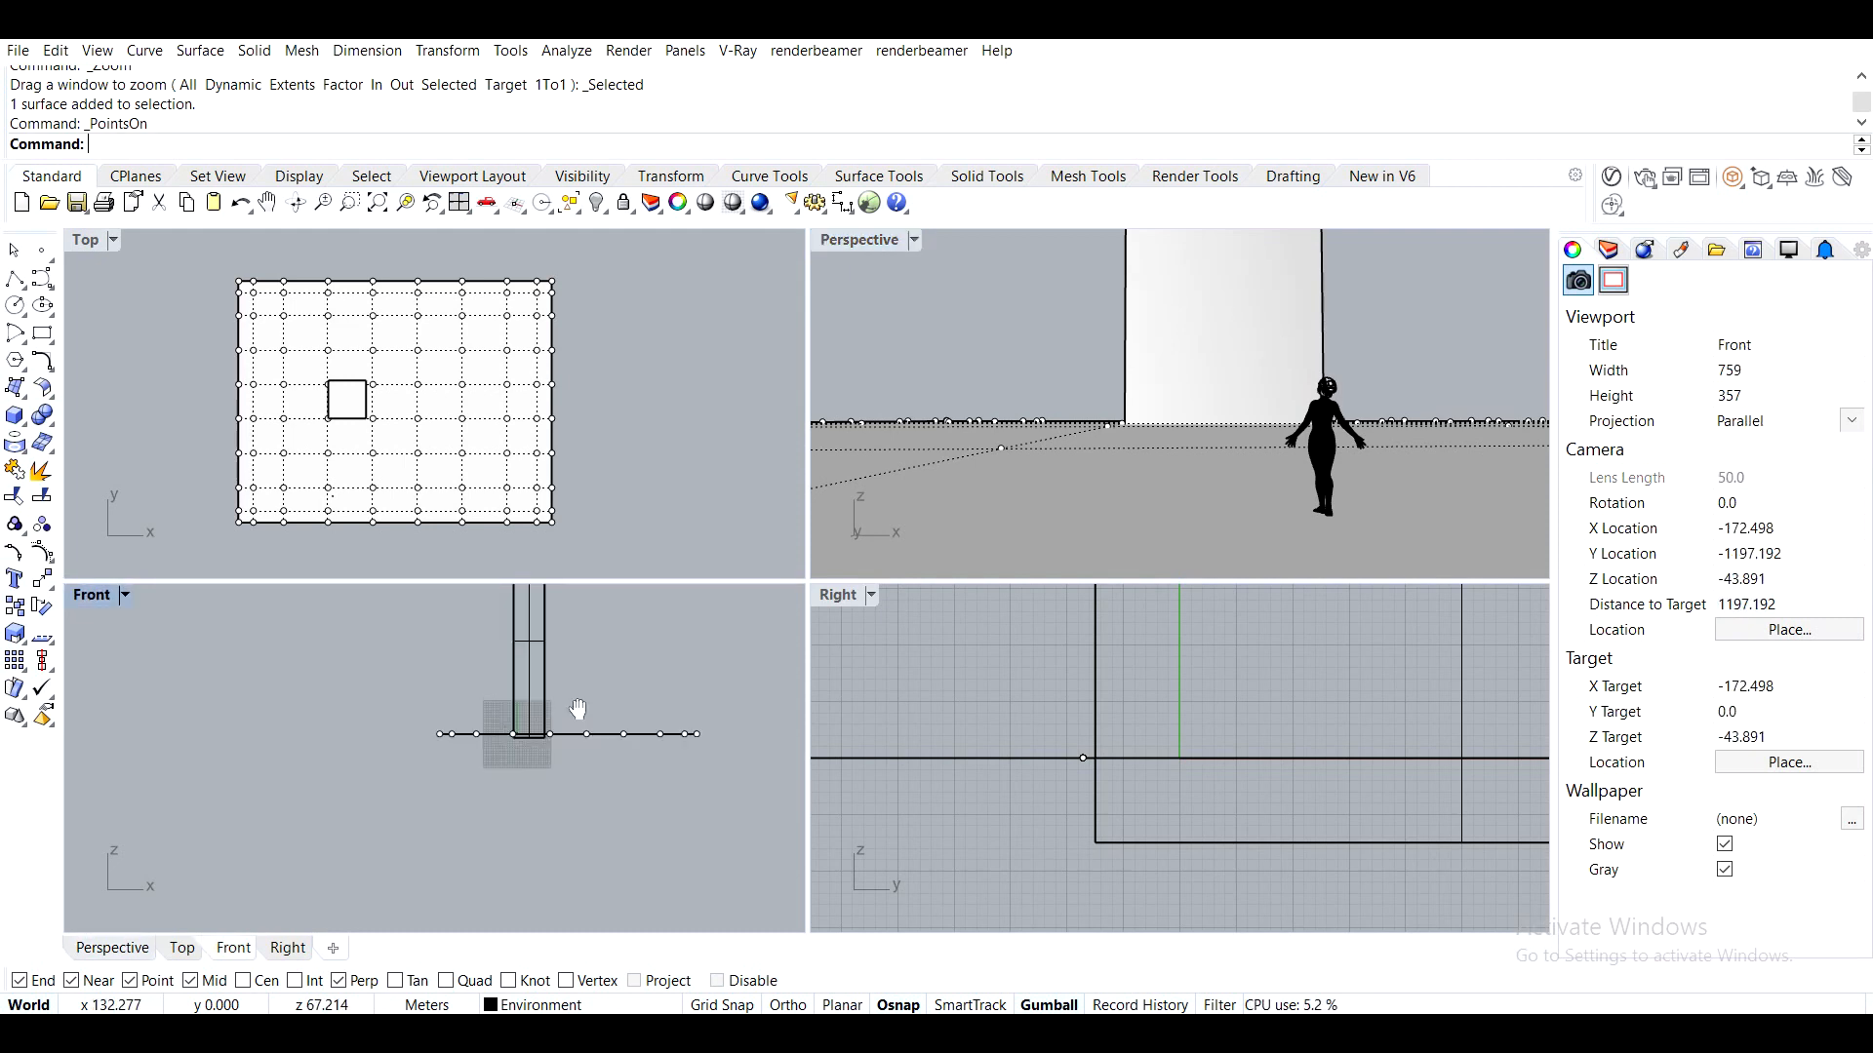
scroll(578, 709, up, 3)
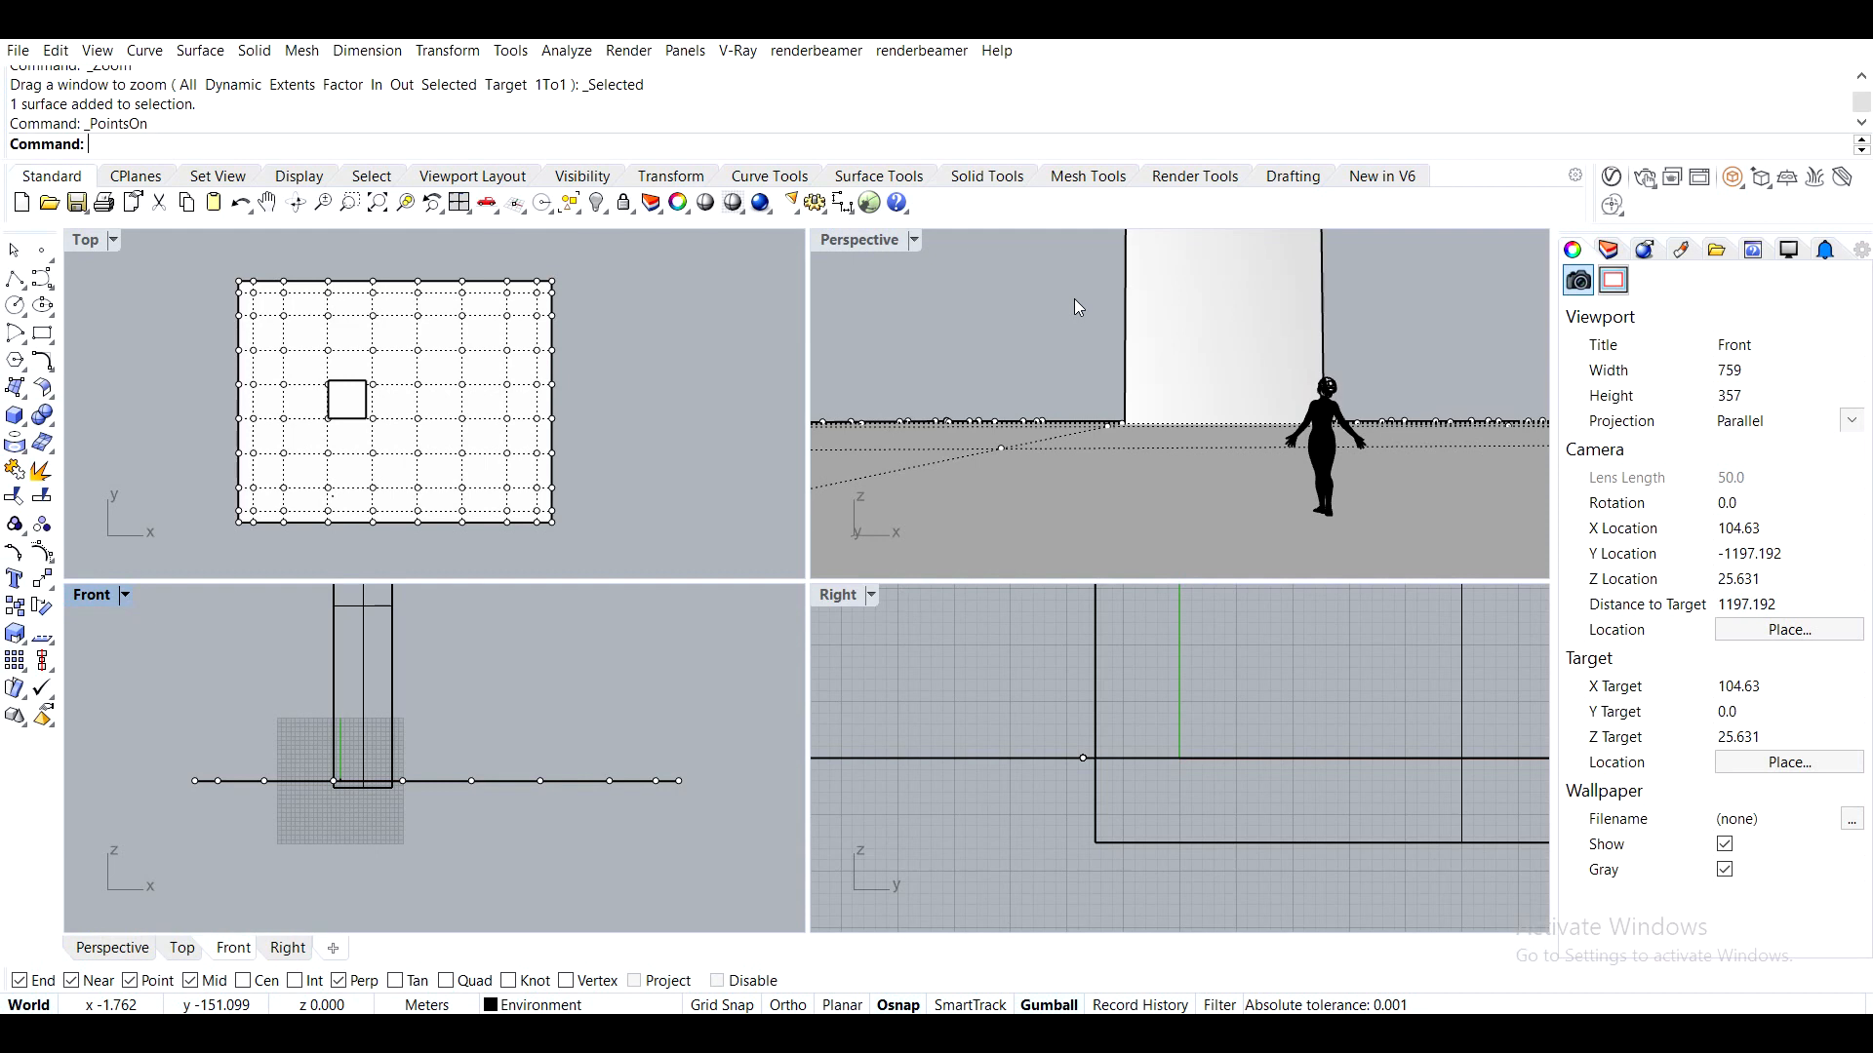
drag(209, 260, 371, 425)
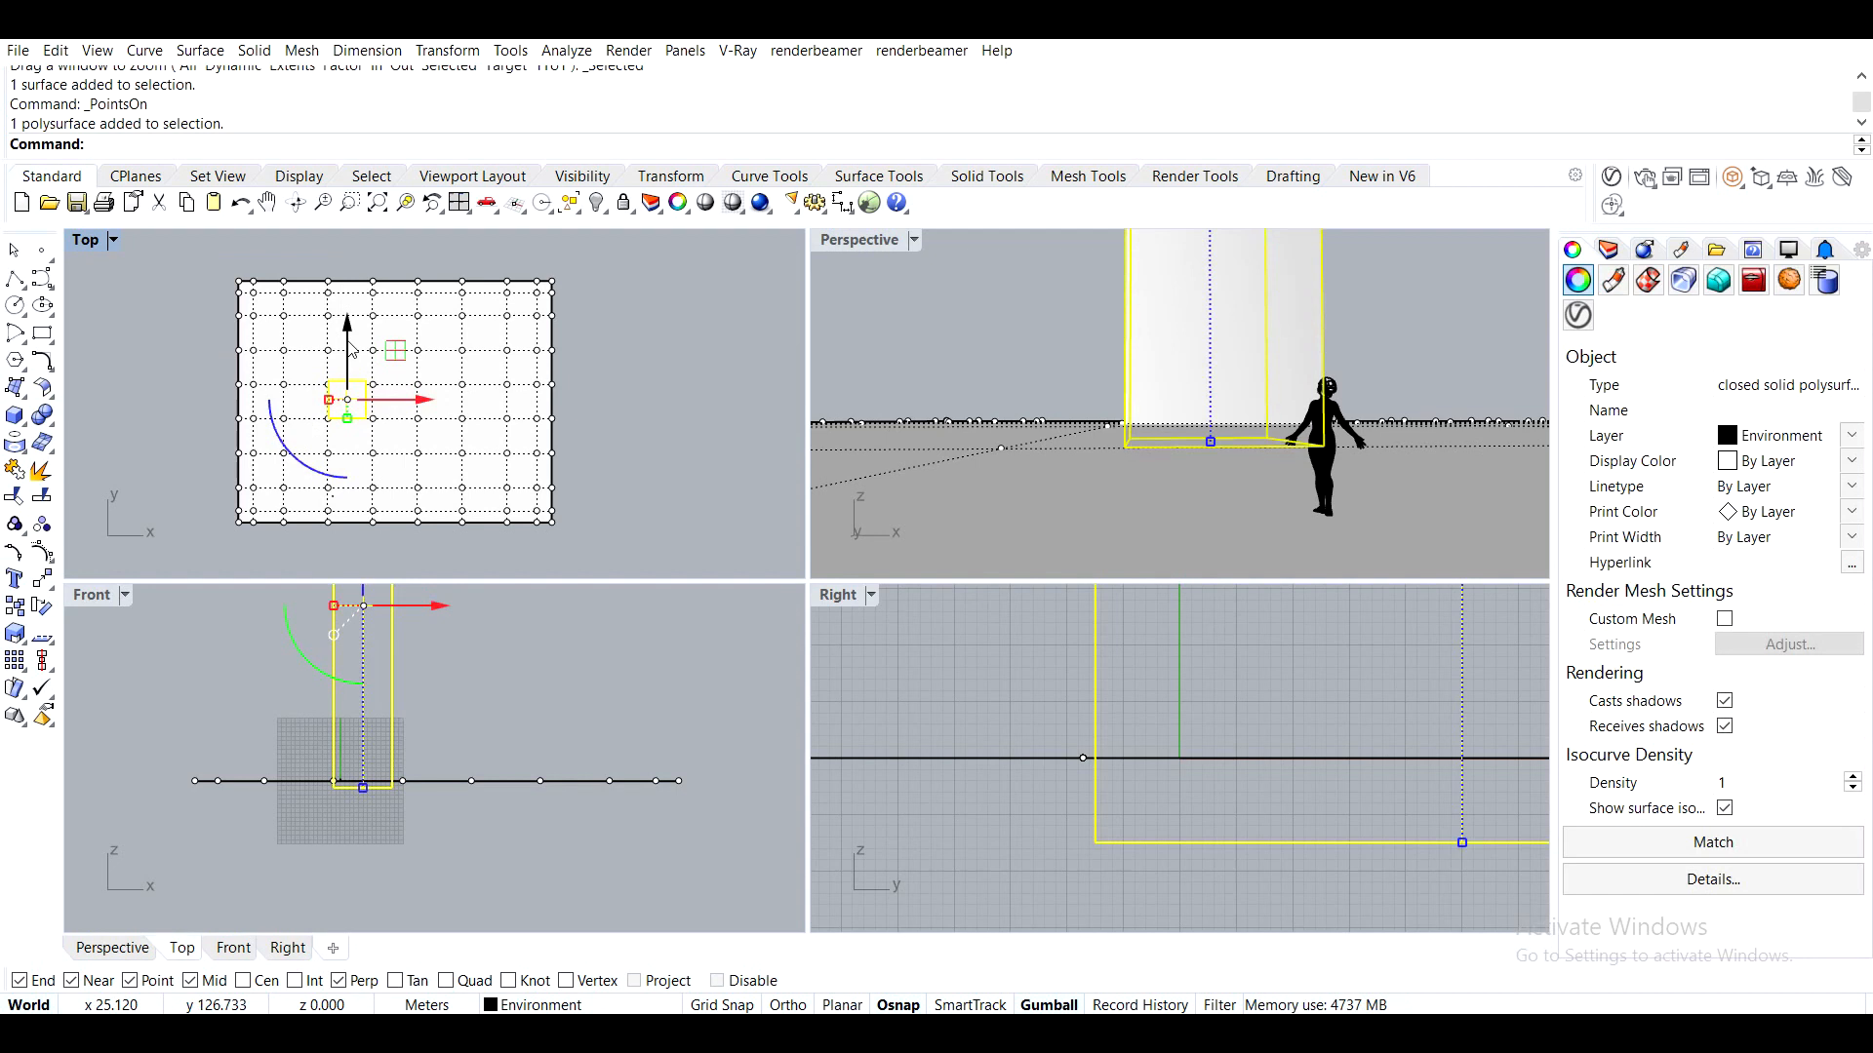
drag(390, 351, 398, 249)
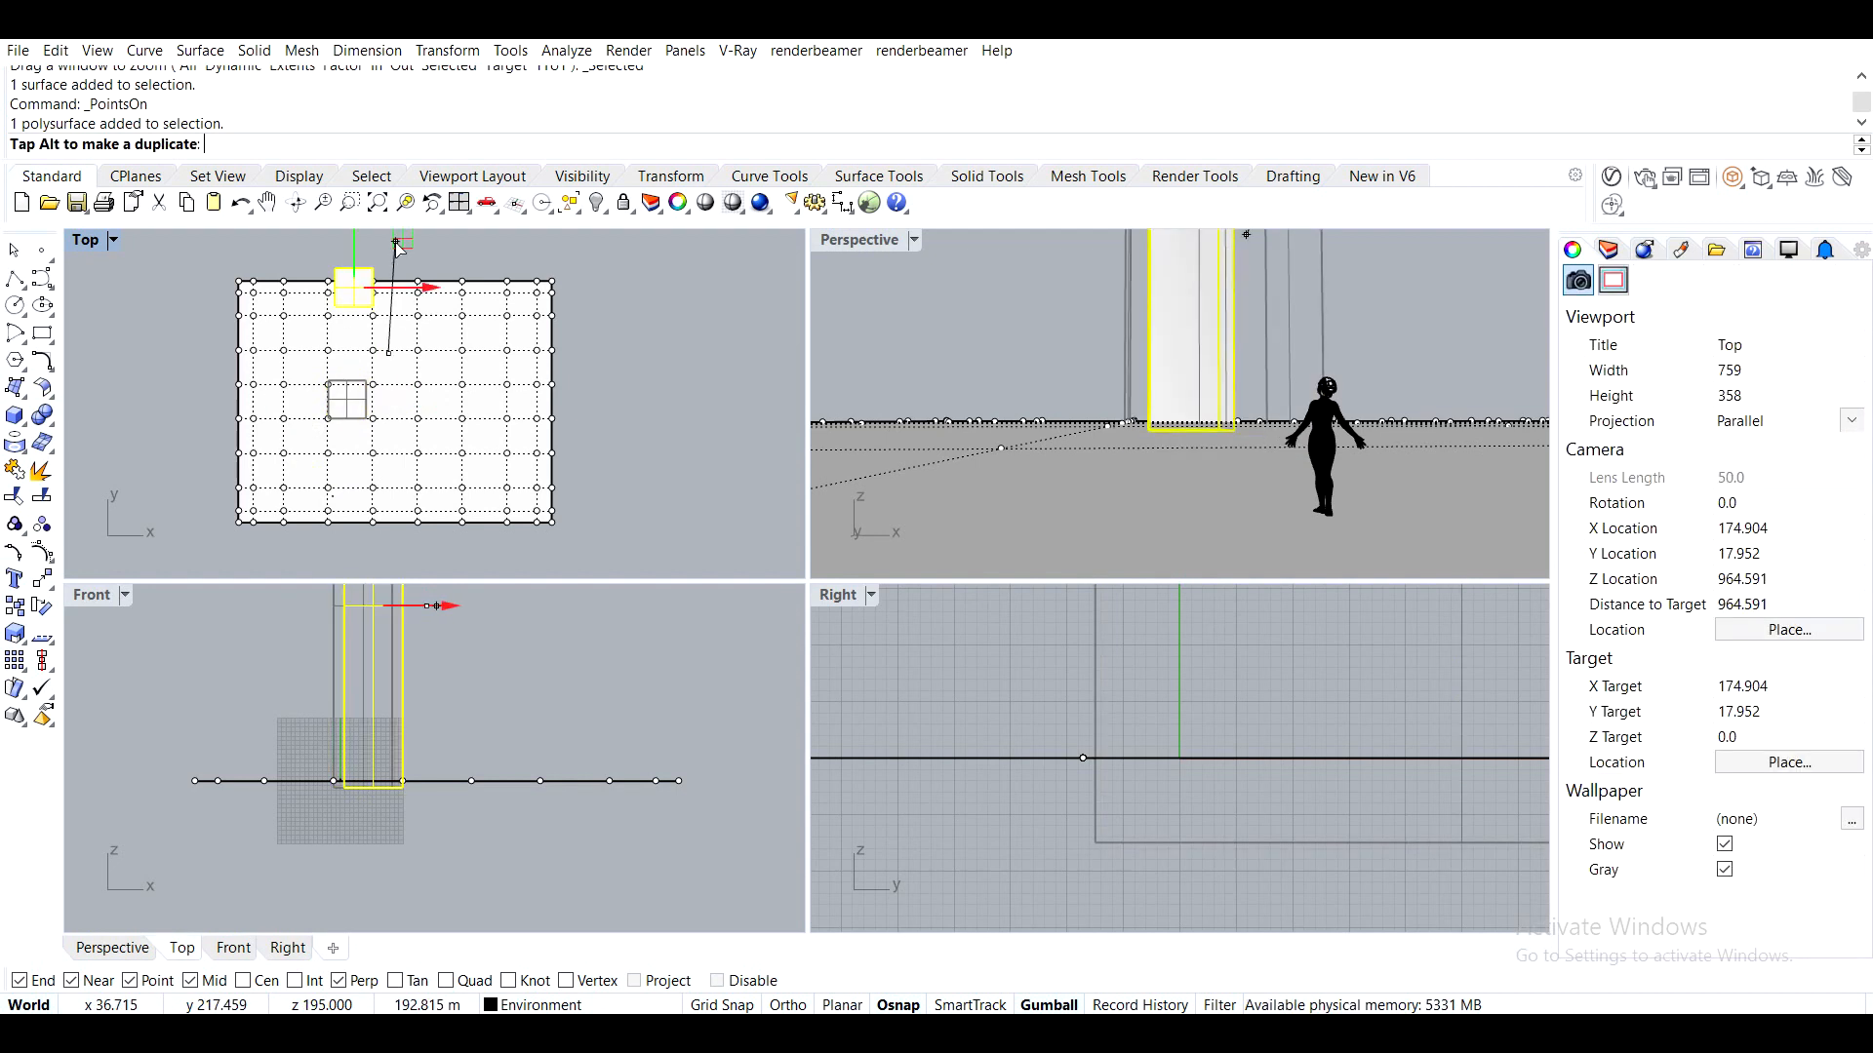
drag(395, 242, 395, 242)
Raise the bounding box above the ground surface in the Front view and lock it
right_drag(438, 626, 463, 760)
scroll(463, 760, down, 6)
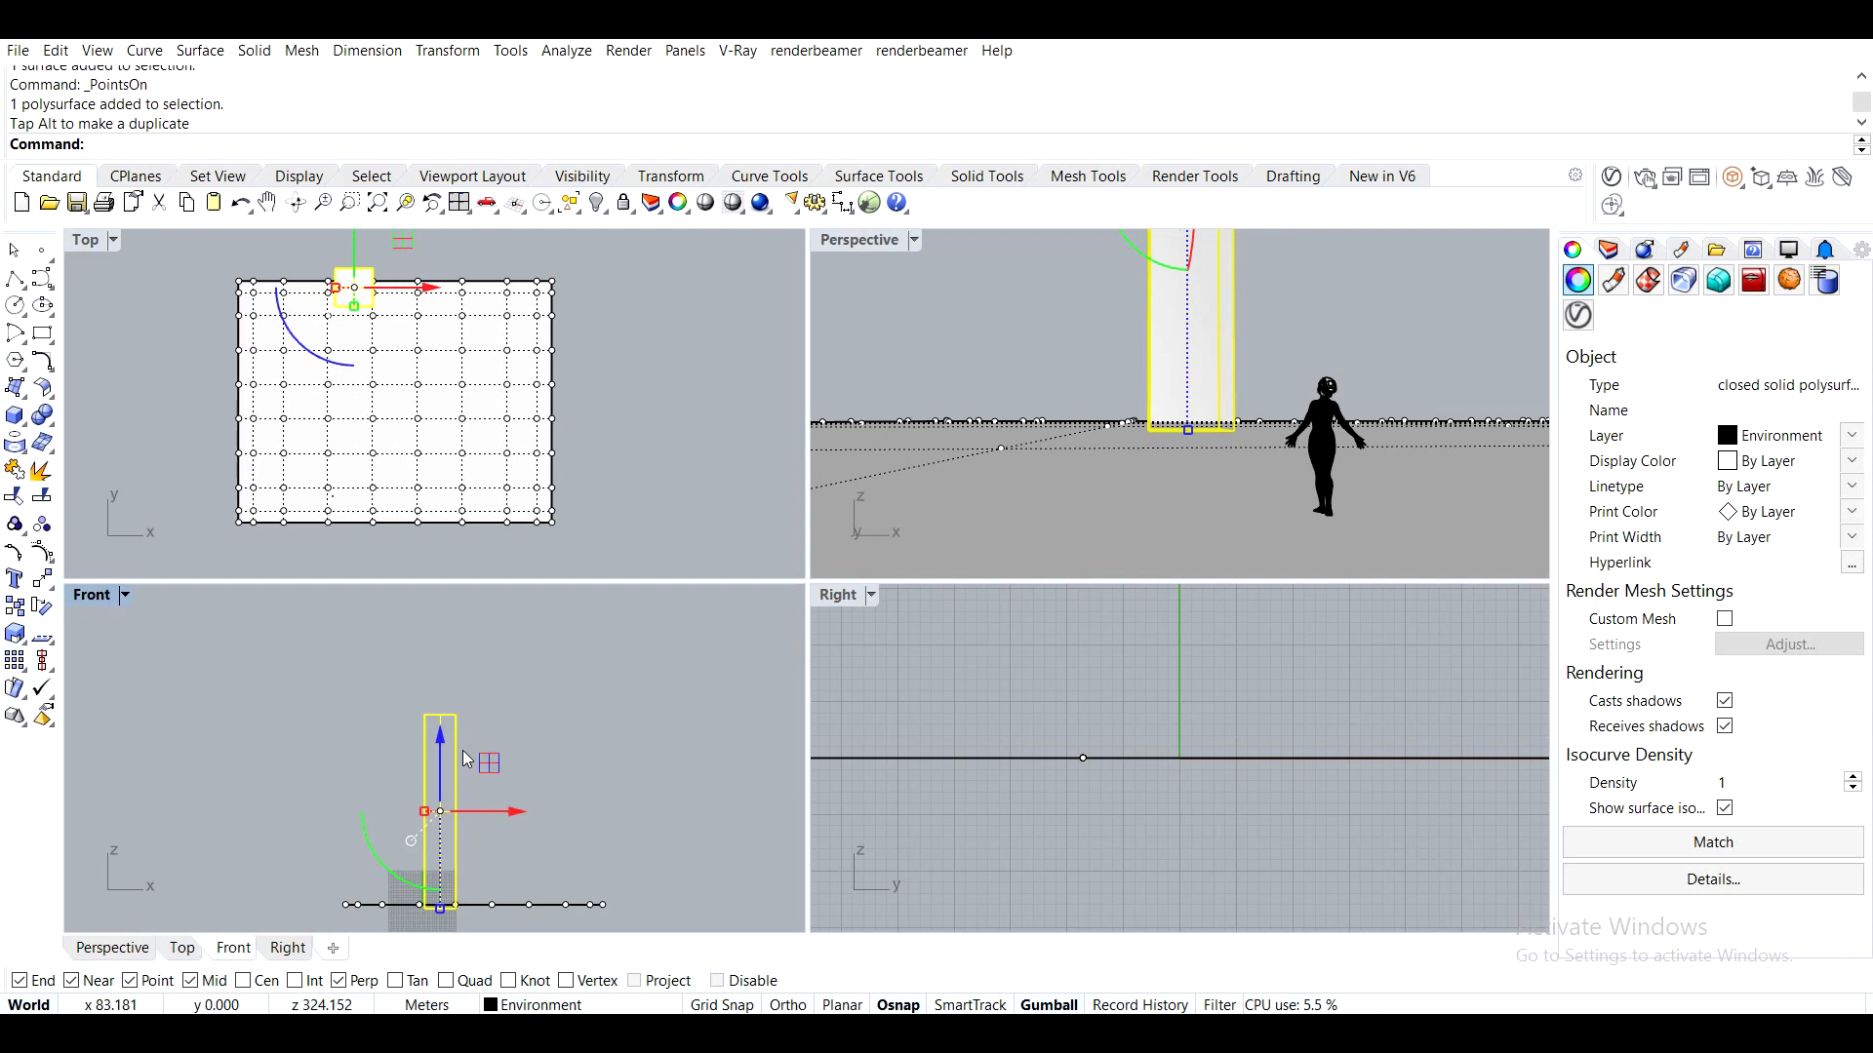
drag(439, 741, 440, 721)
click(605, 761)
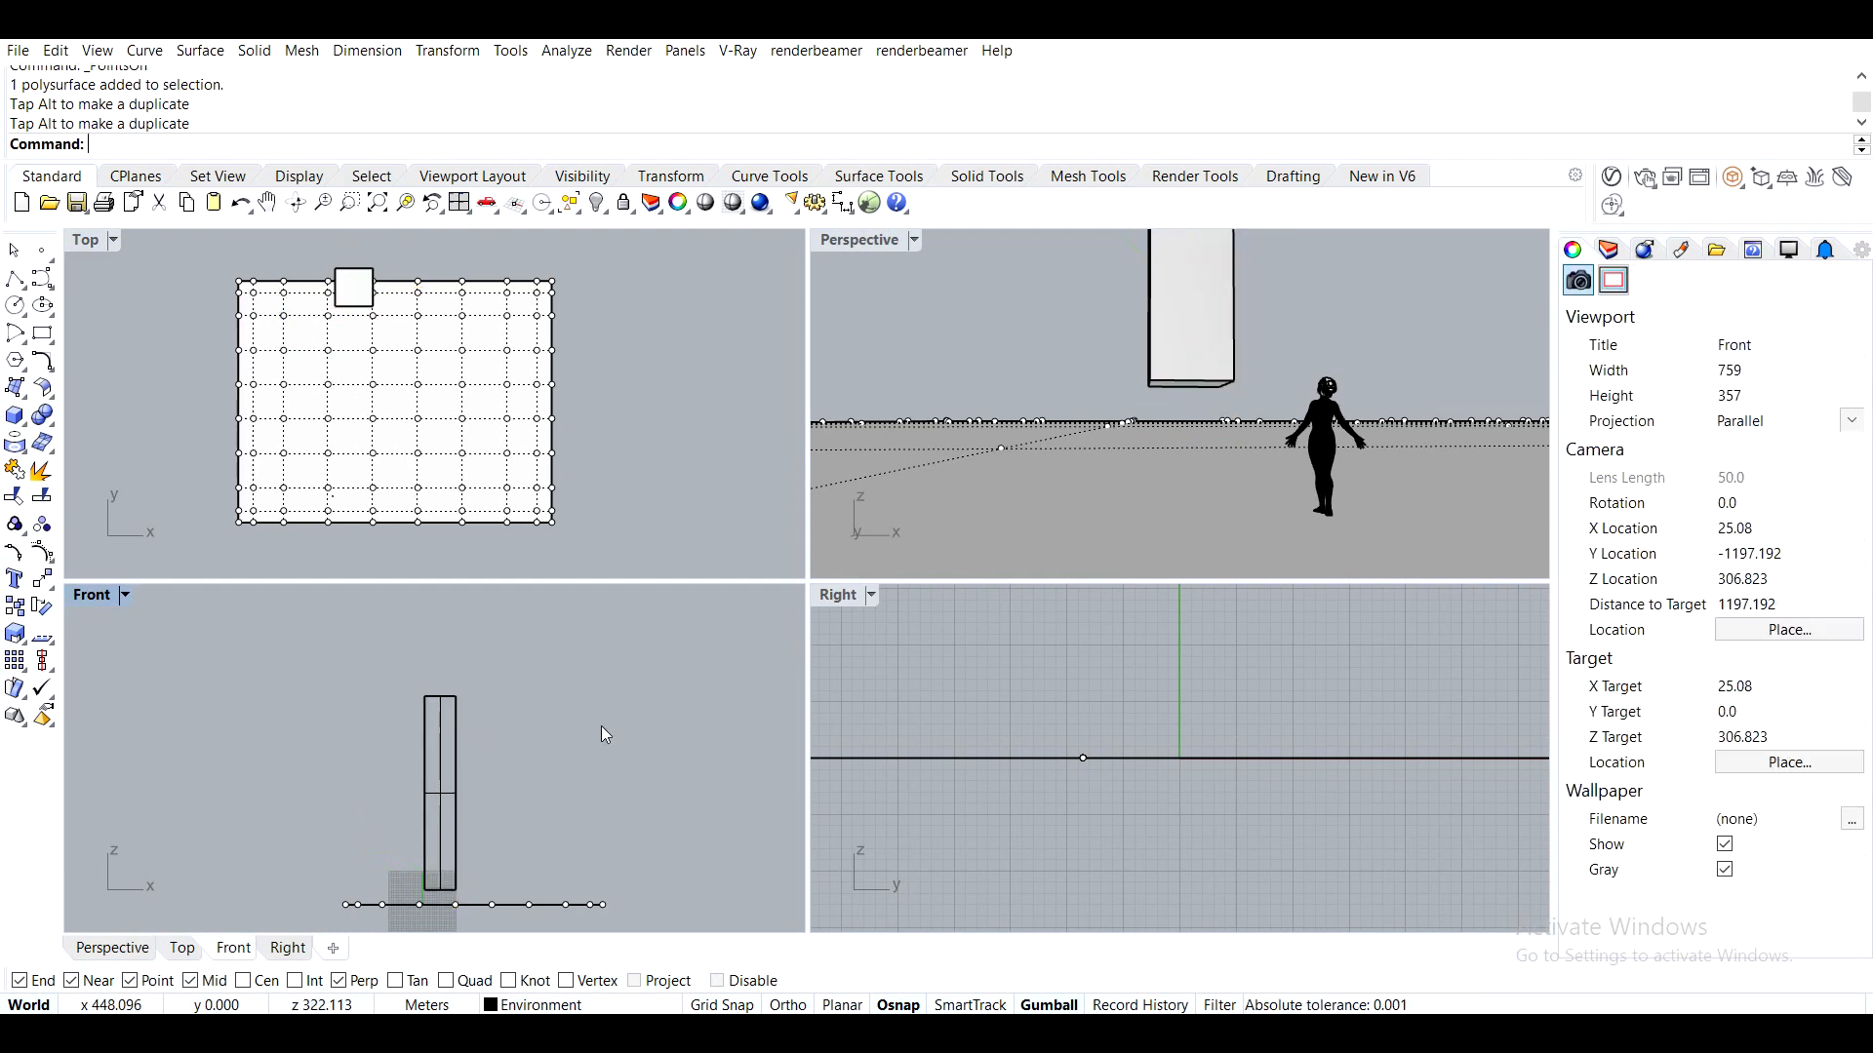
click(354, 277)
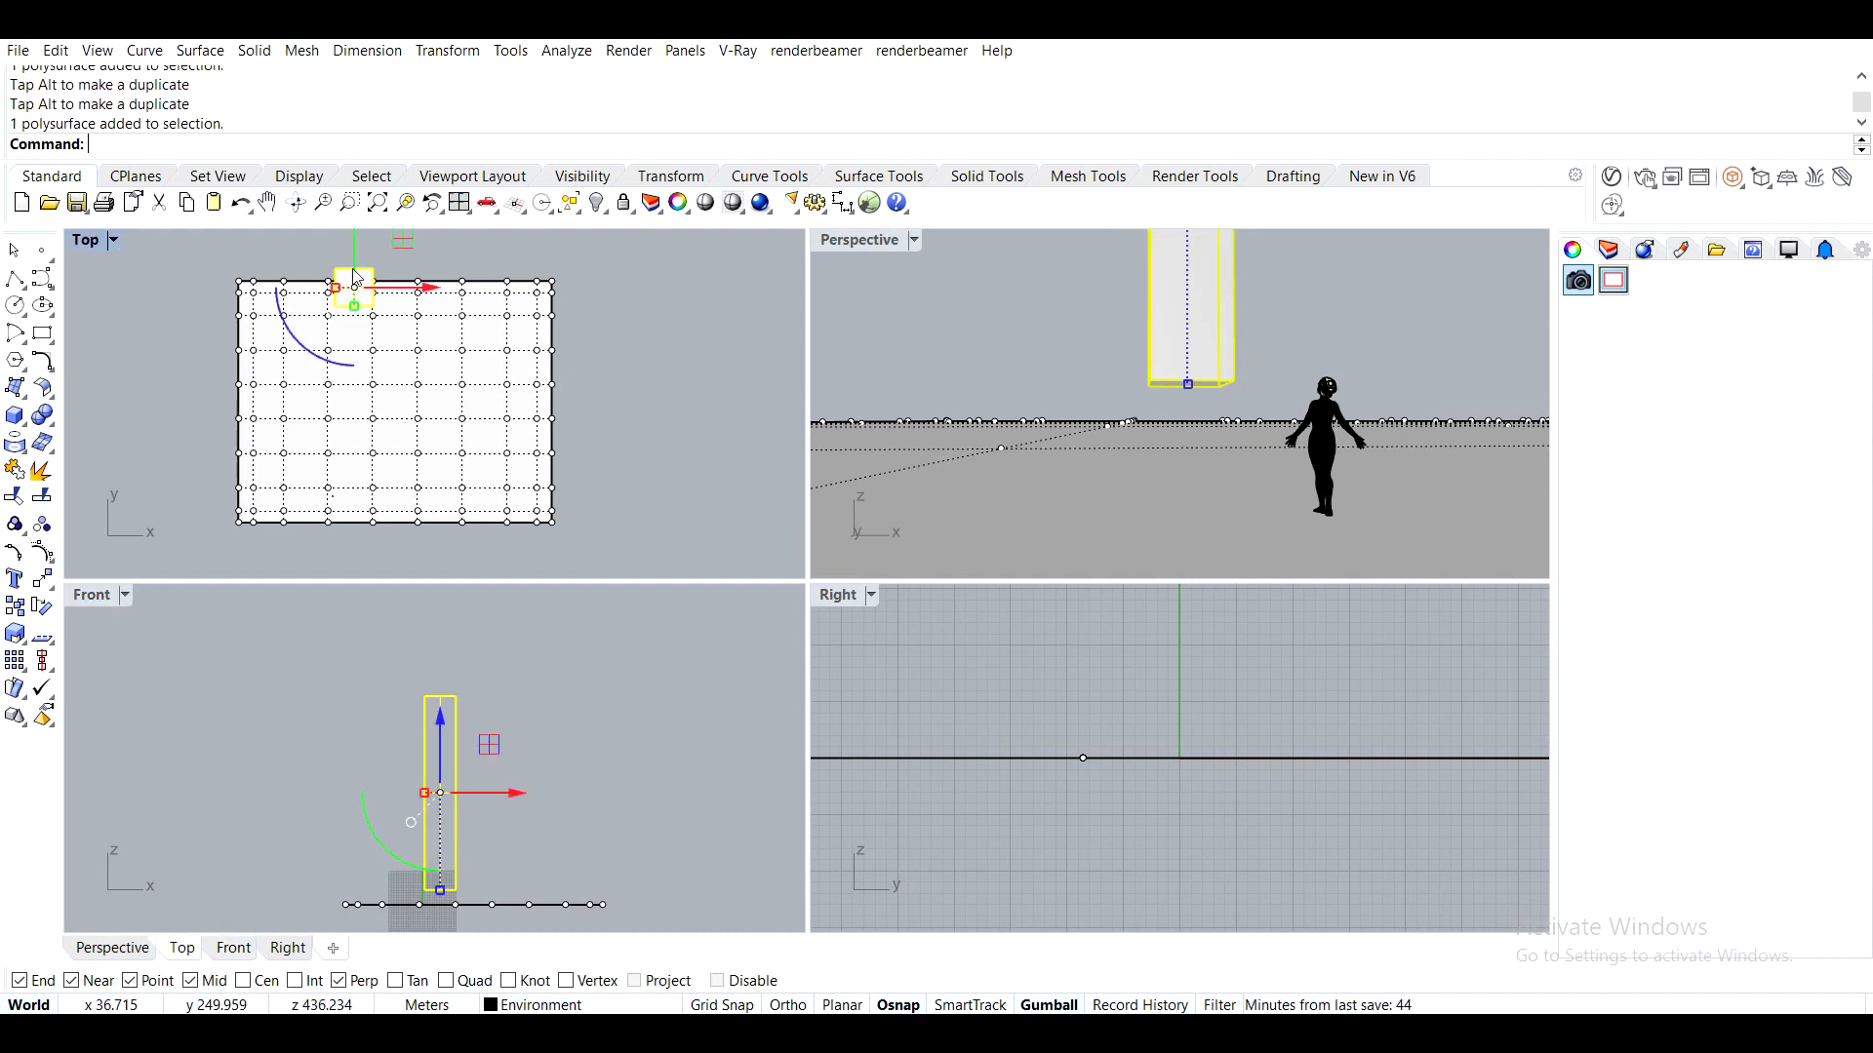
key(ctrl+l)
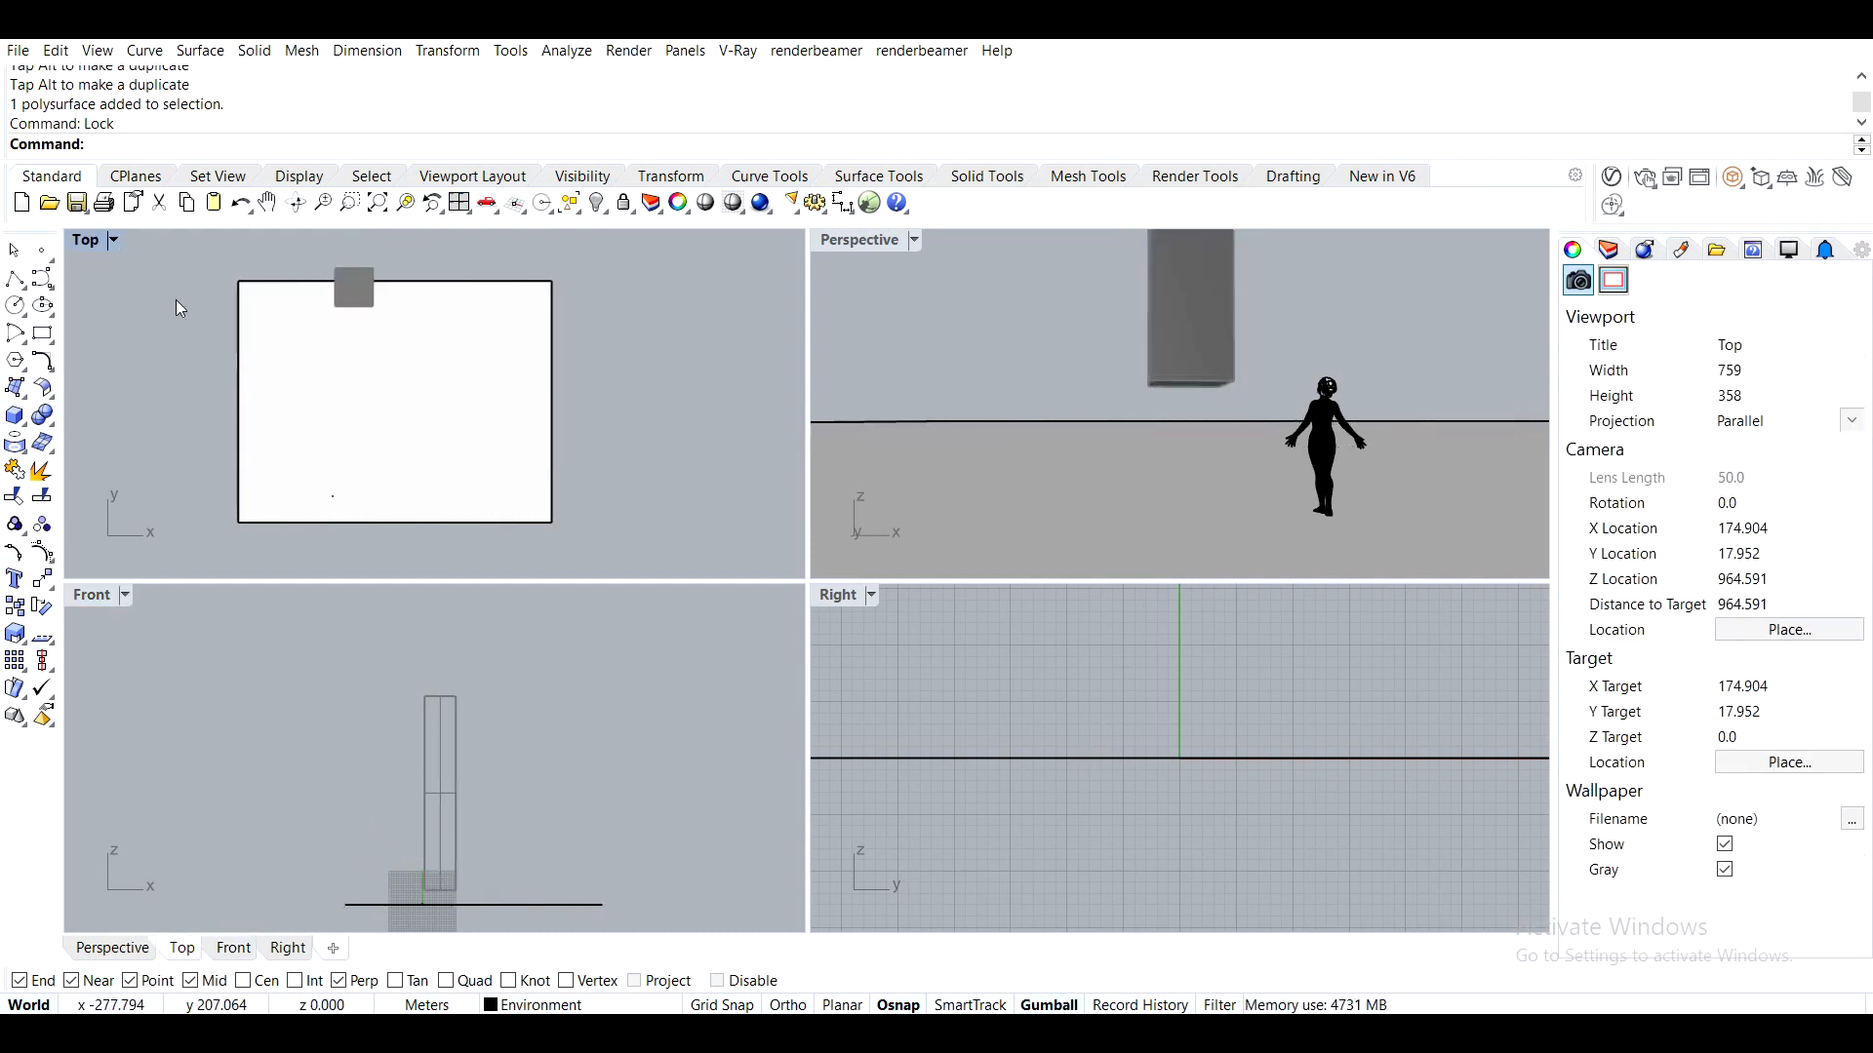
click(264, 331)
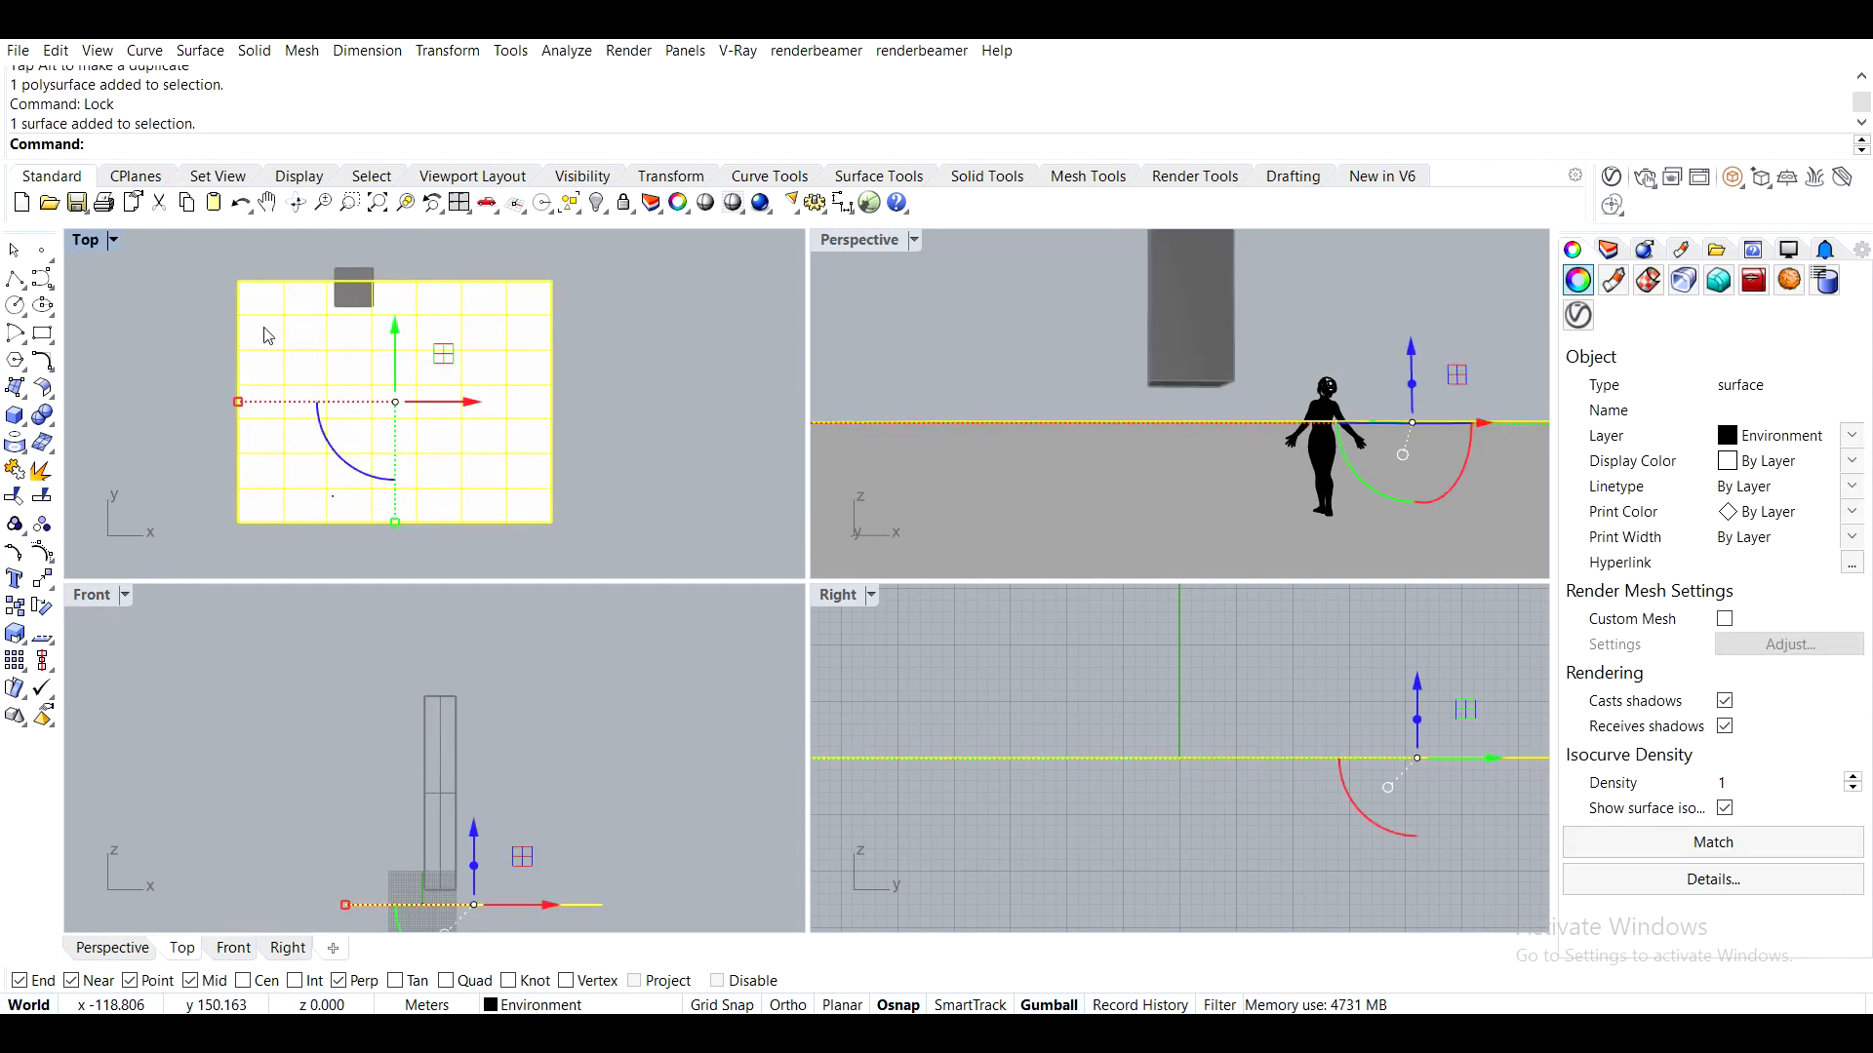
key(F10)
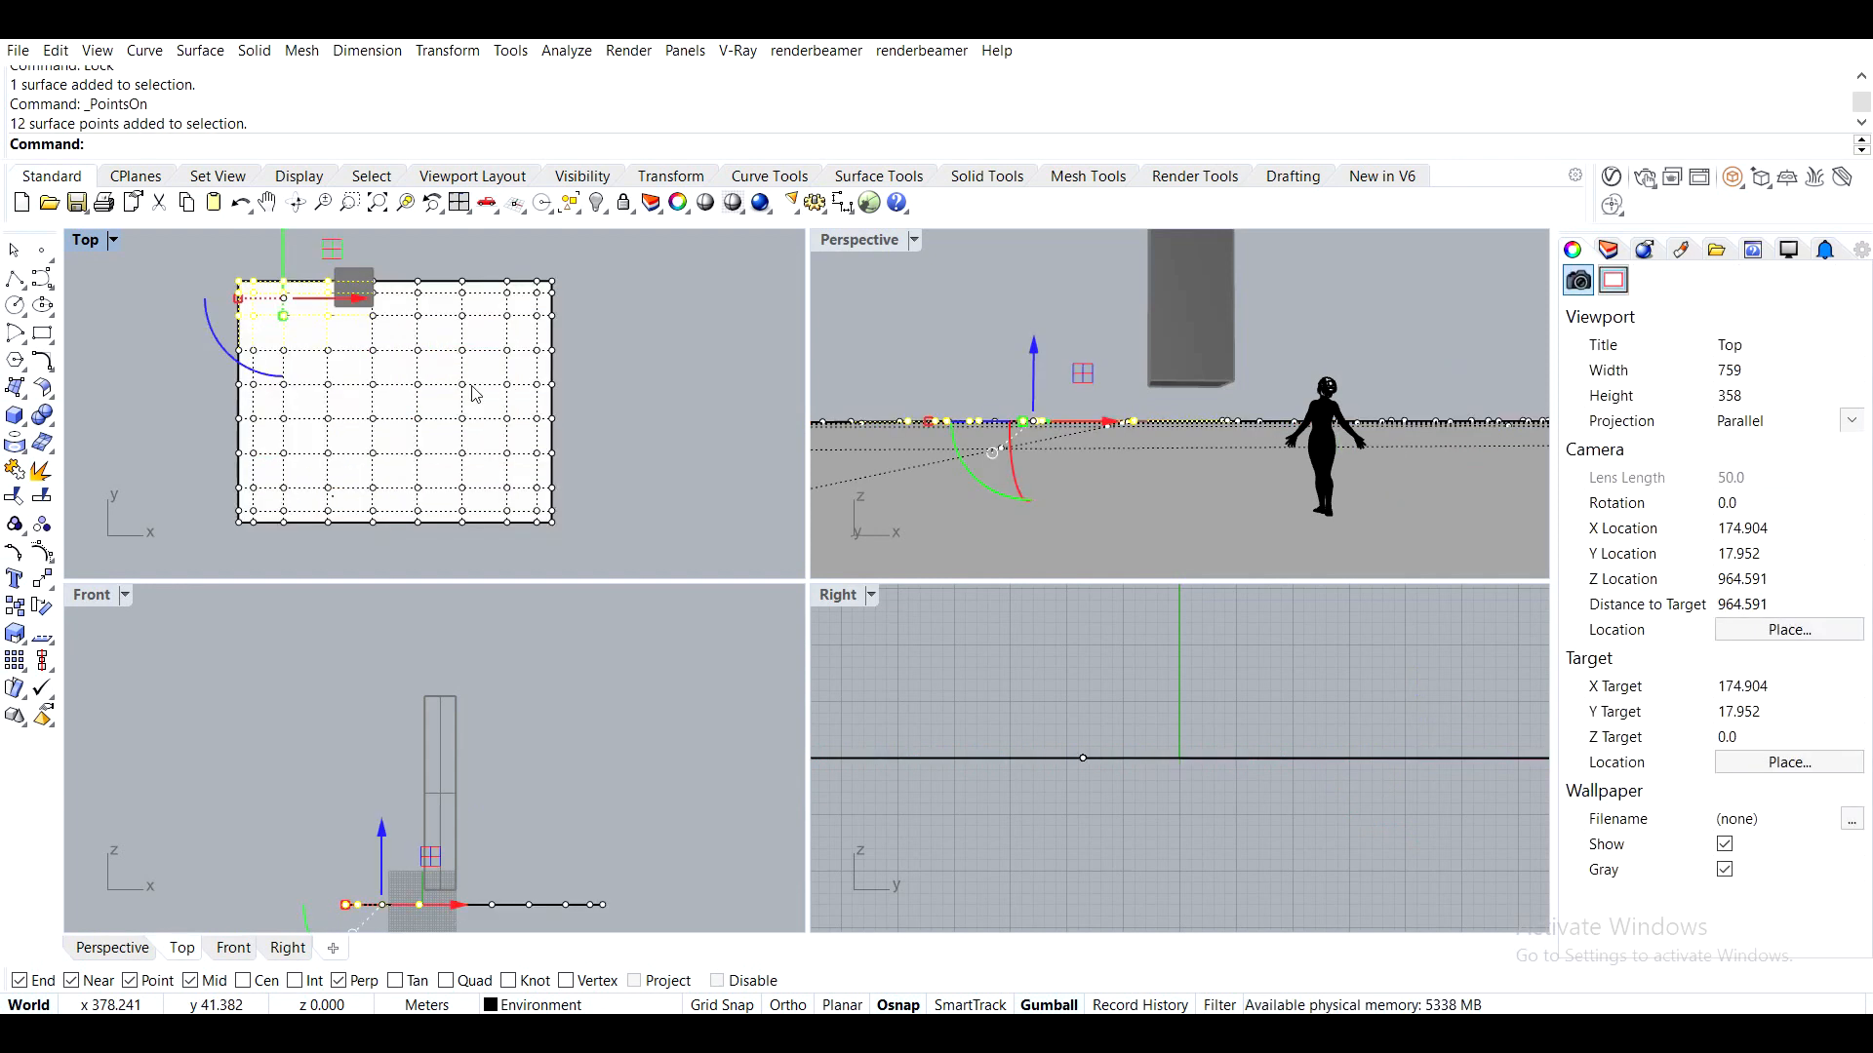
click(158, 394)
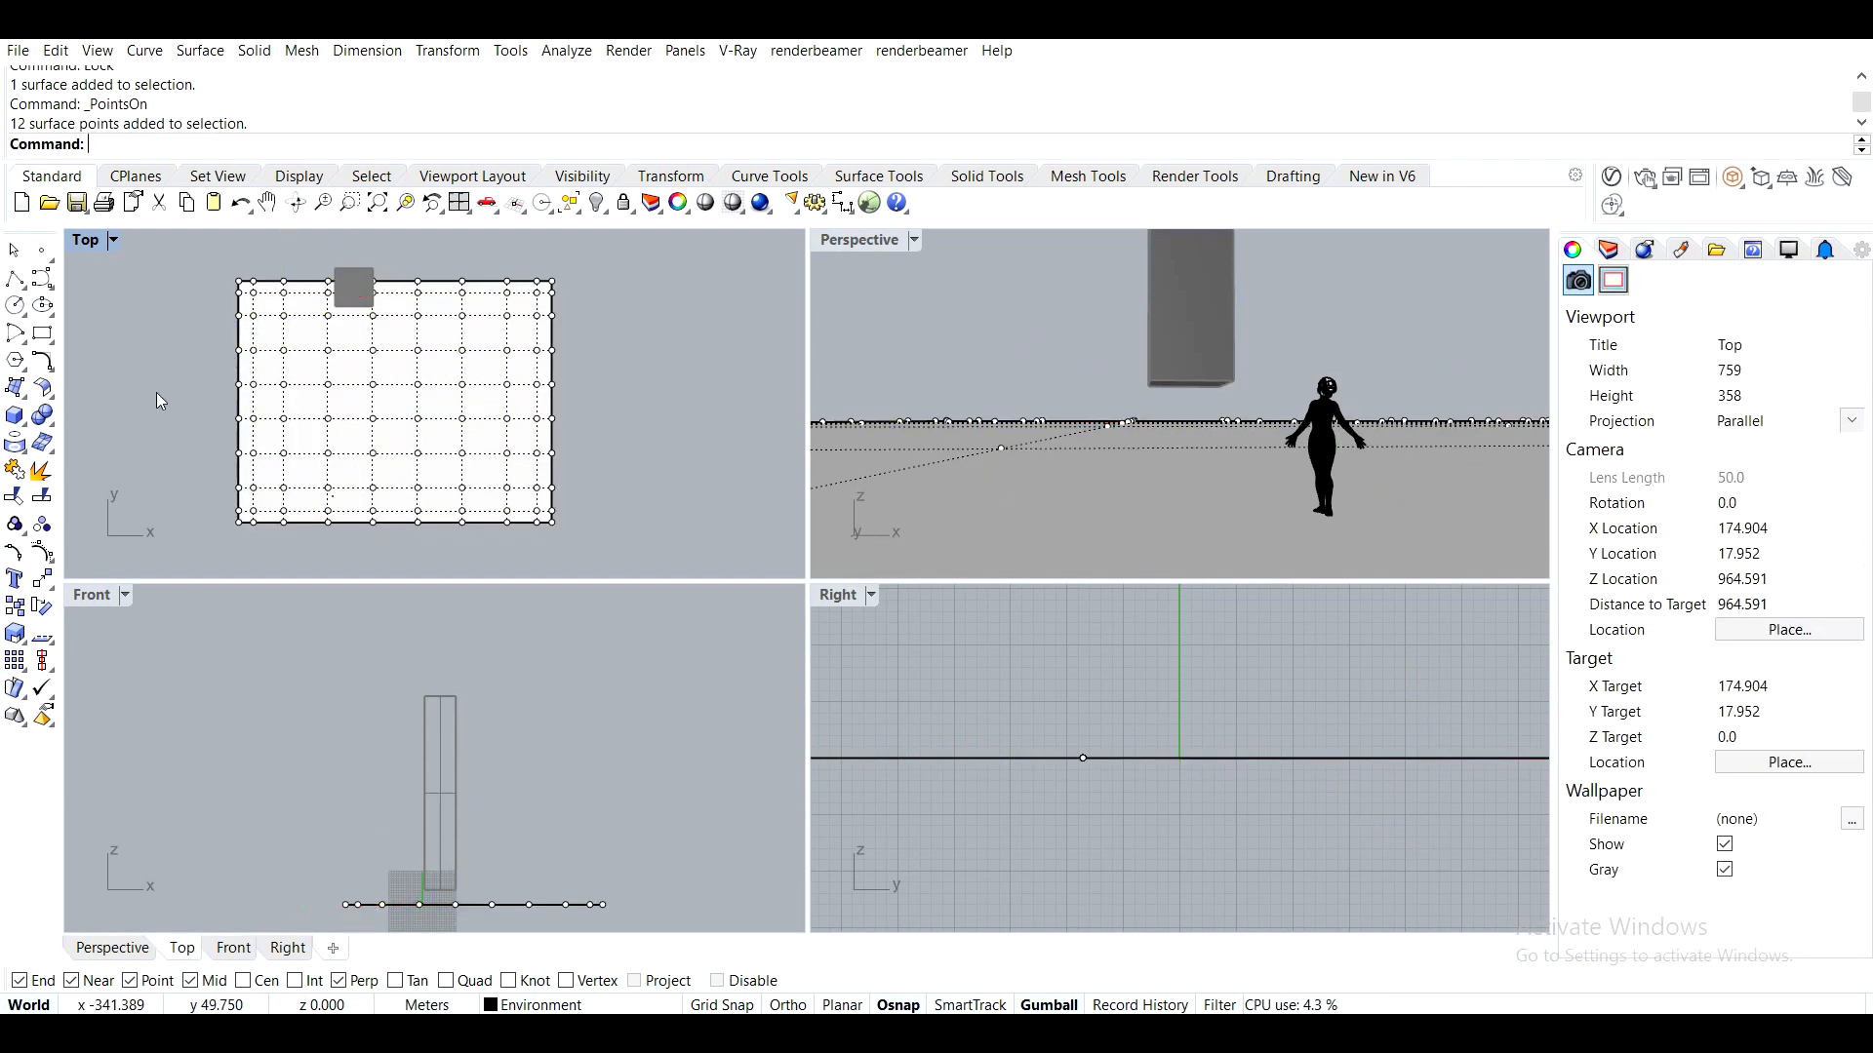
Rebuild the ground surface with 5 points in U and 5 in V at degree 3
click(240, 361)
text(Rebuild)
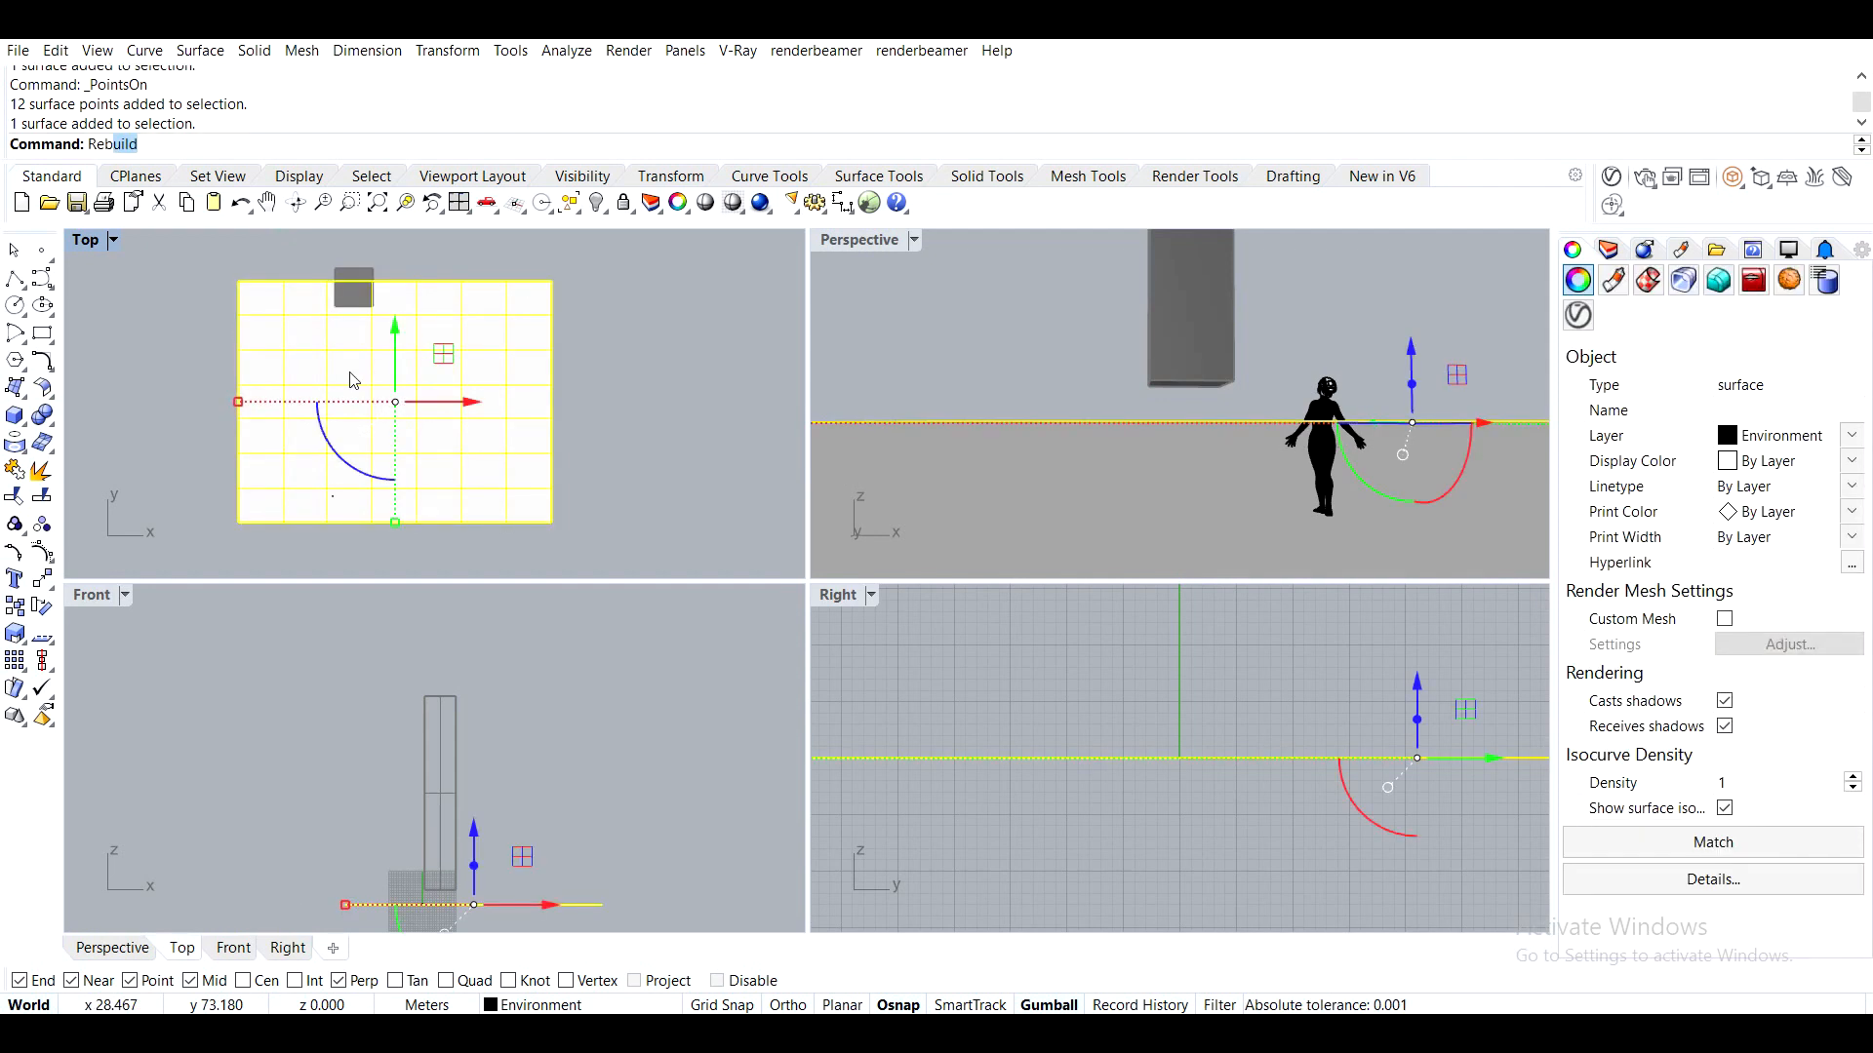
key(Return)
text(5)
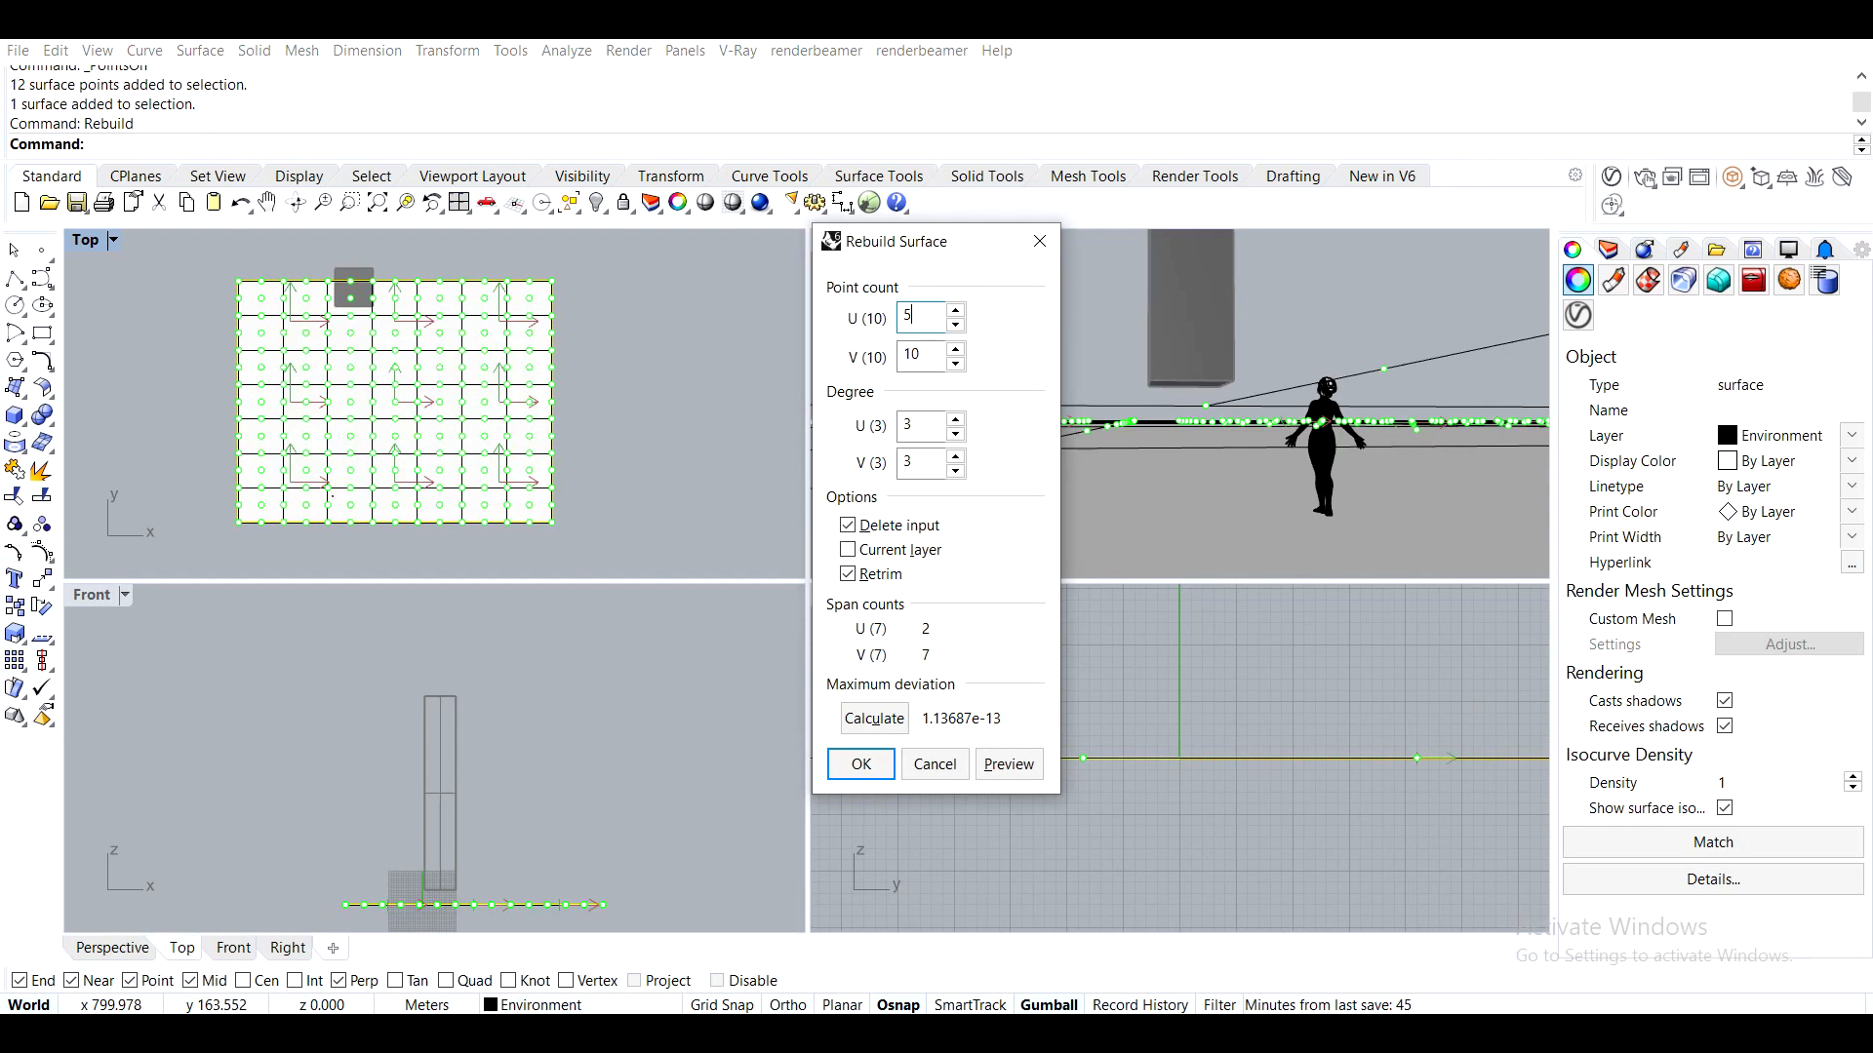
key(Tab)
text(5)
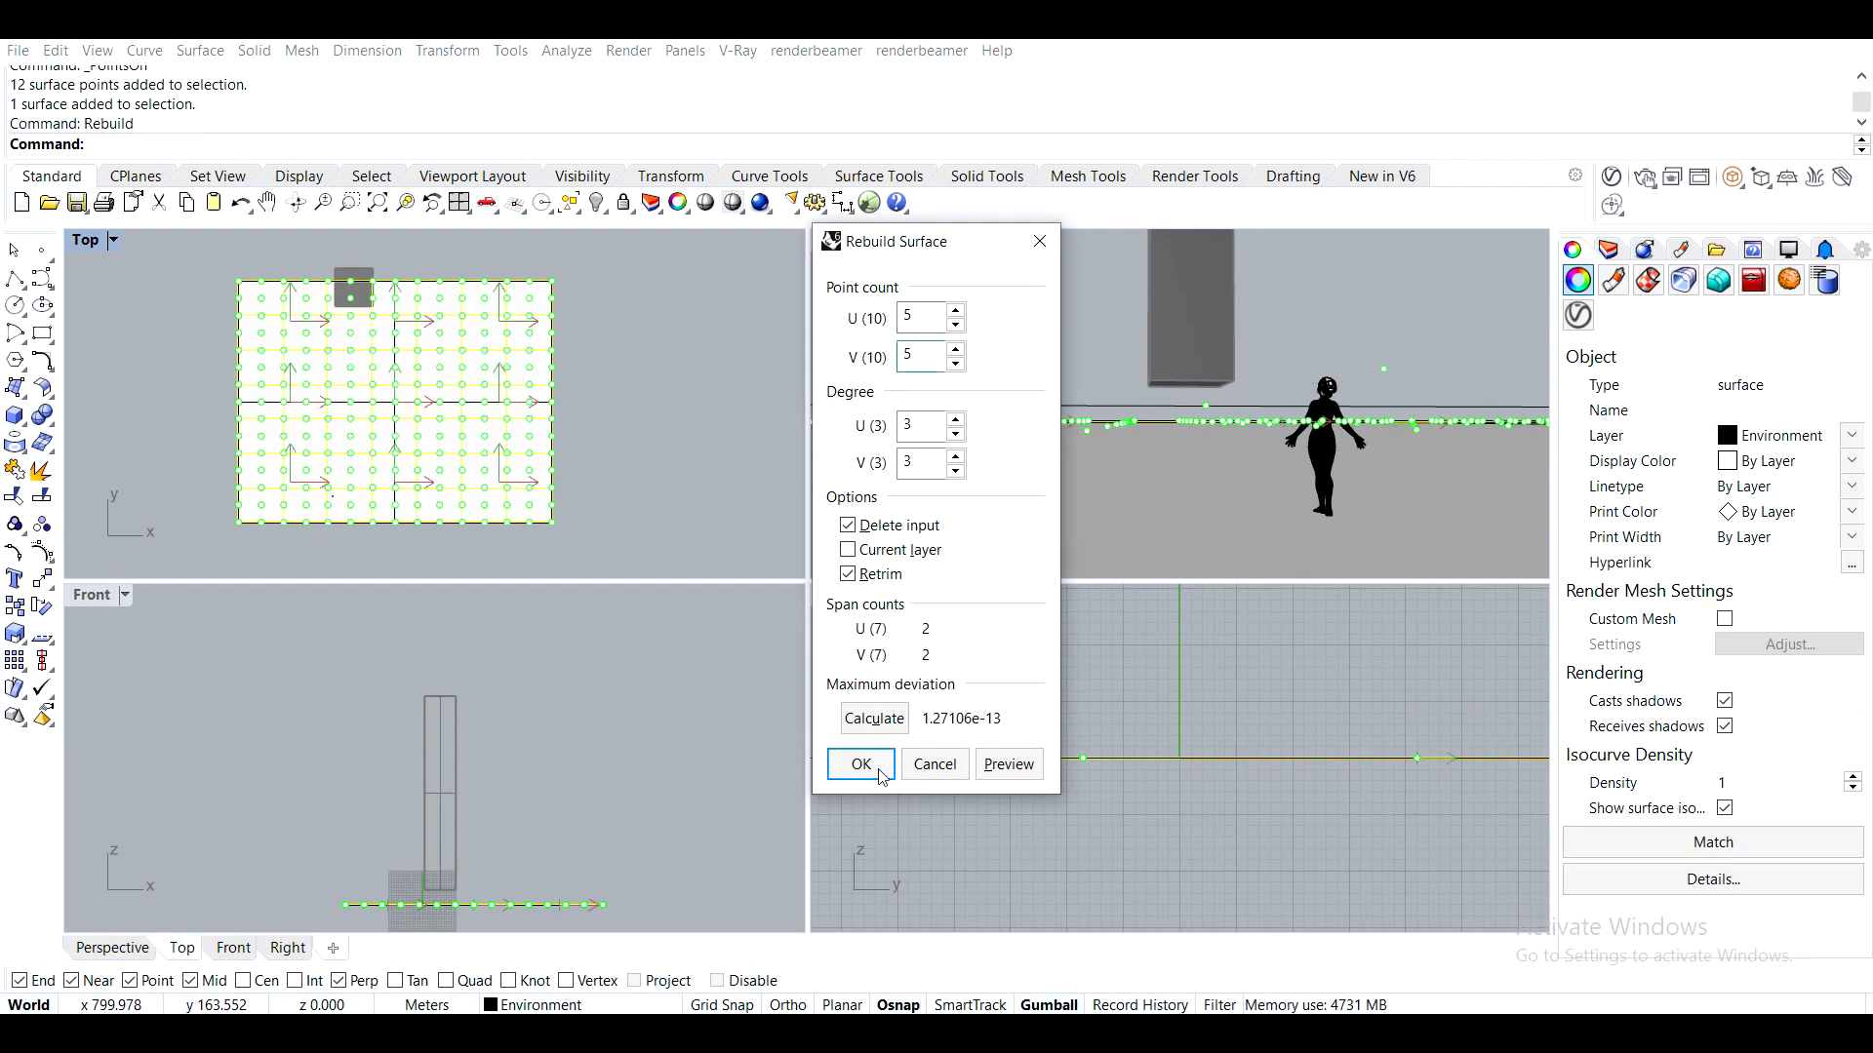
click(862, 764)
Turn on the ground's control points and raise the four points at its far corner beside the box into a hill
key(F10)
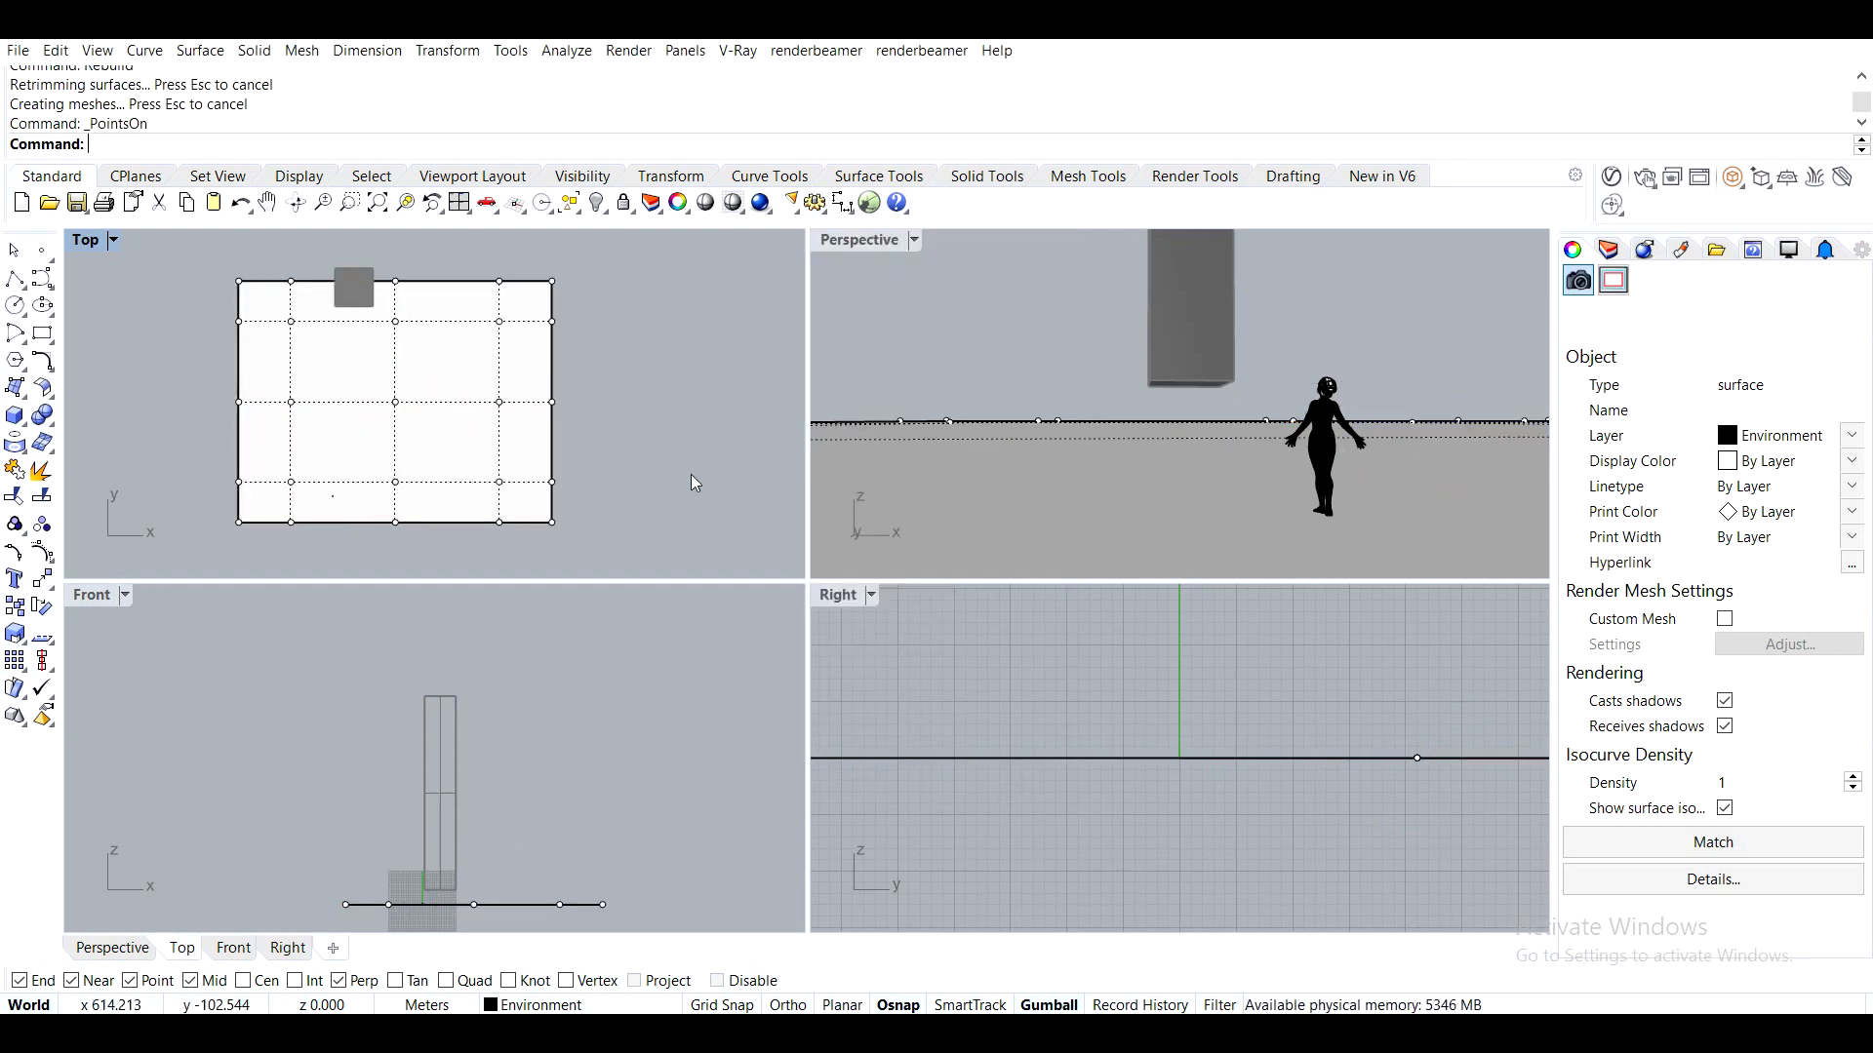
drag(153, 273, 381, 368)
drag(987, 477, 1020, 314)
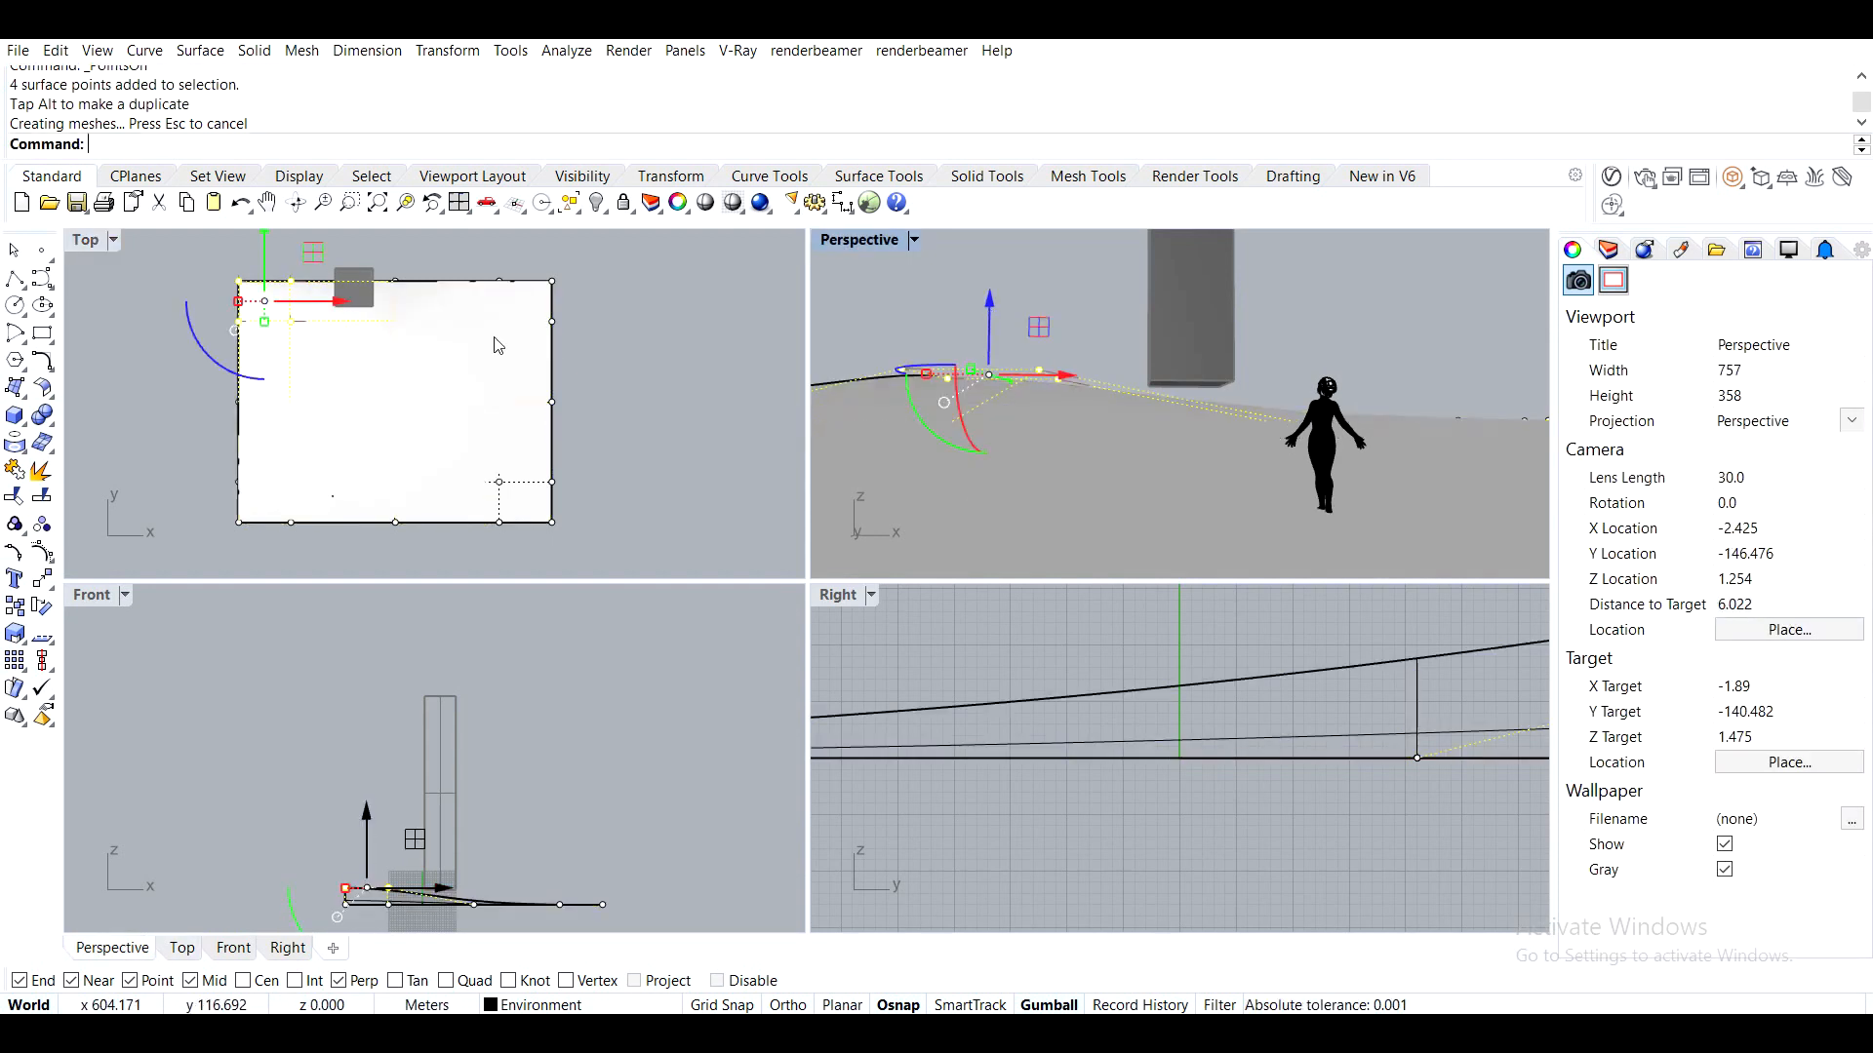
Lower the ground's far -X corner control point and the edge point next to it to soften the hill
click(239, 290)
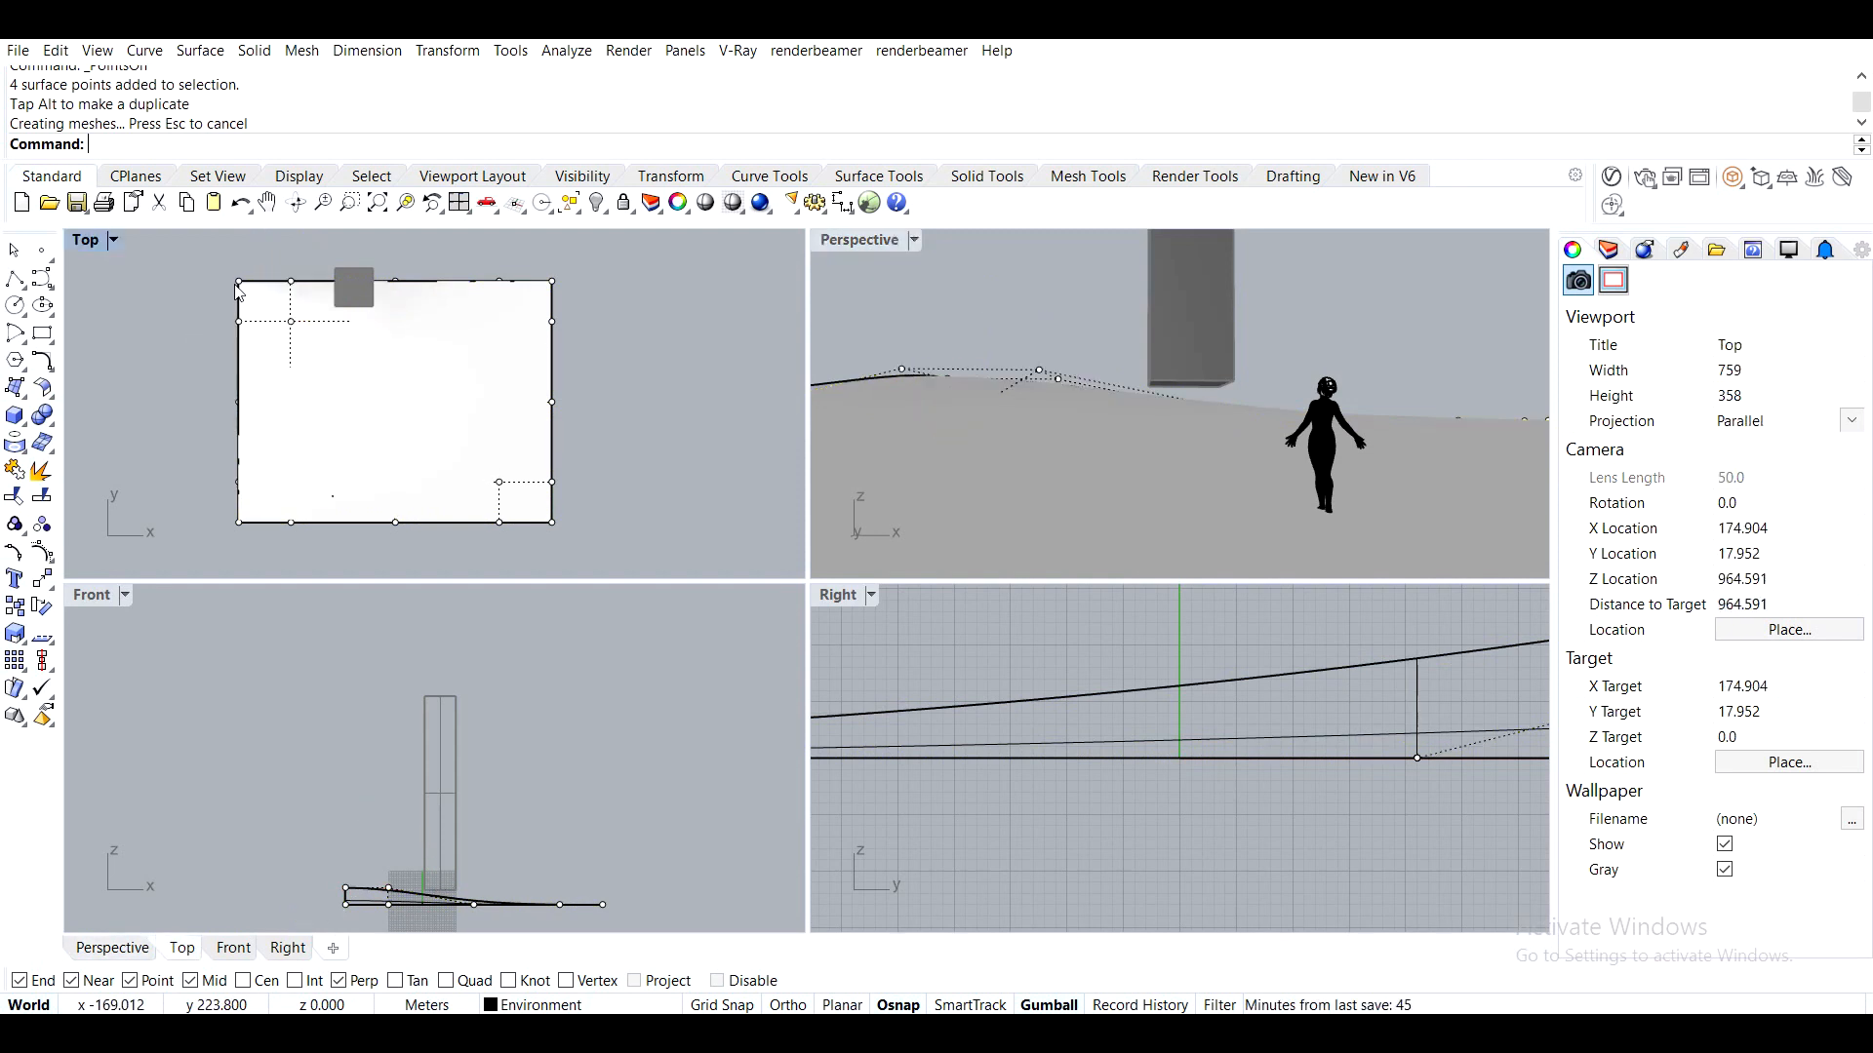
click(238, 286)
drag(948, 344, 951, 375)
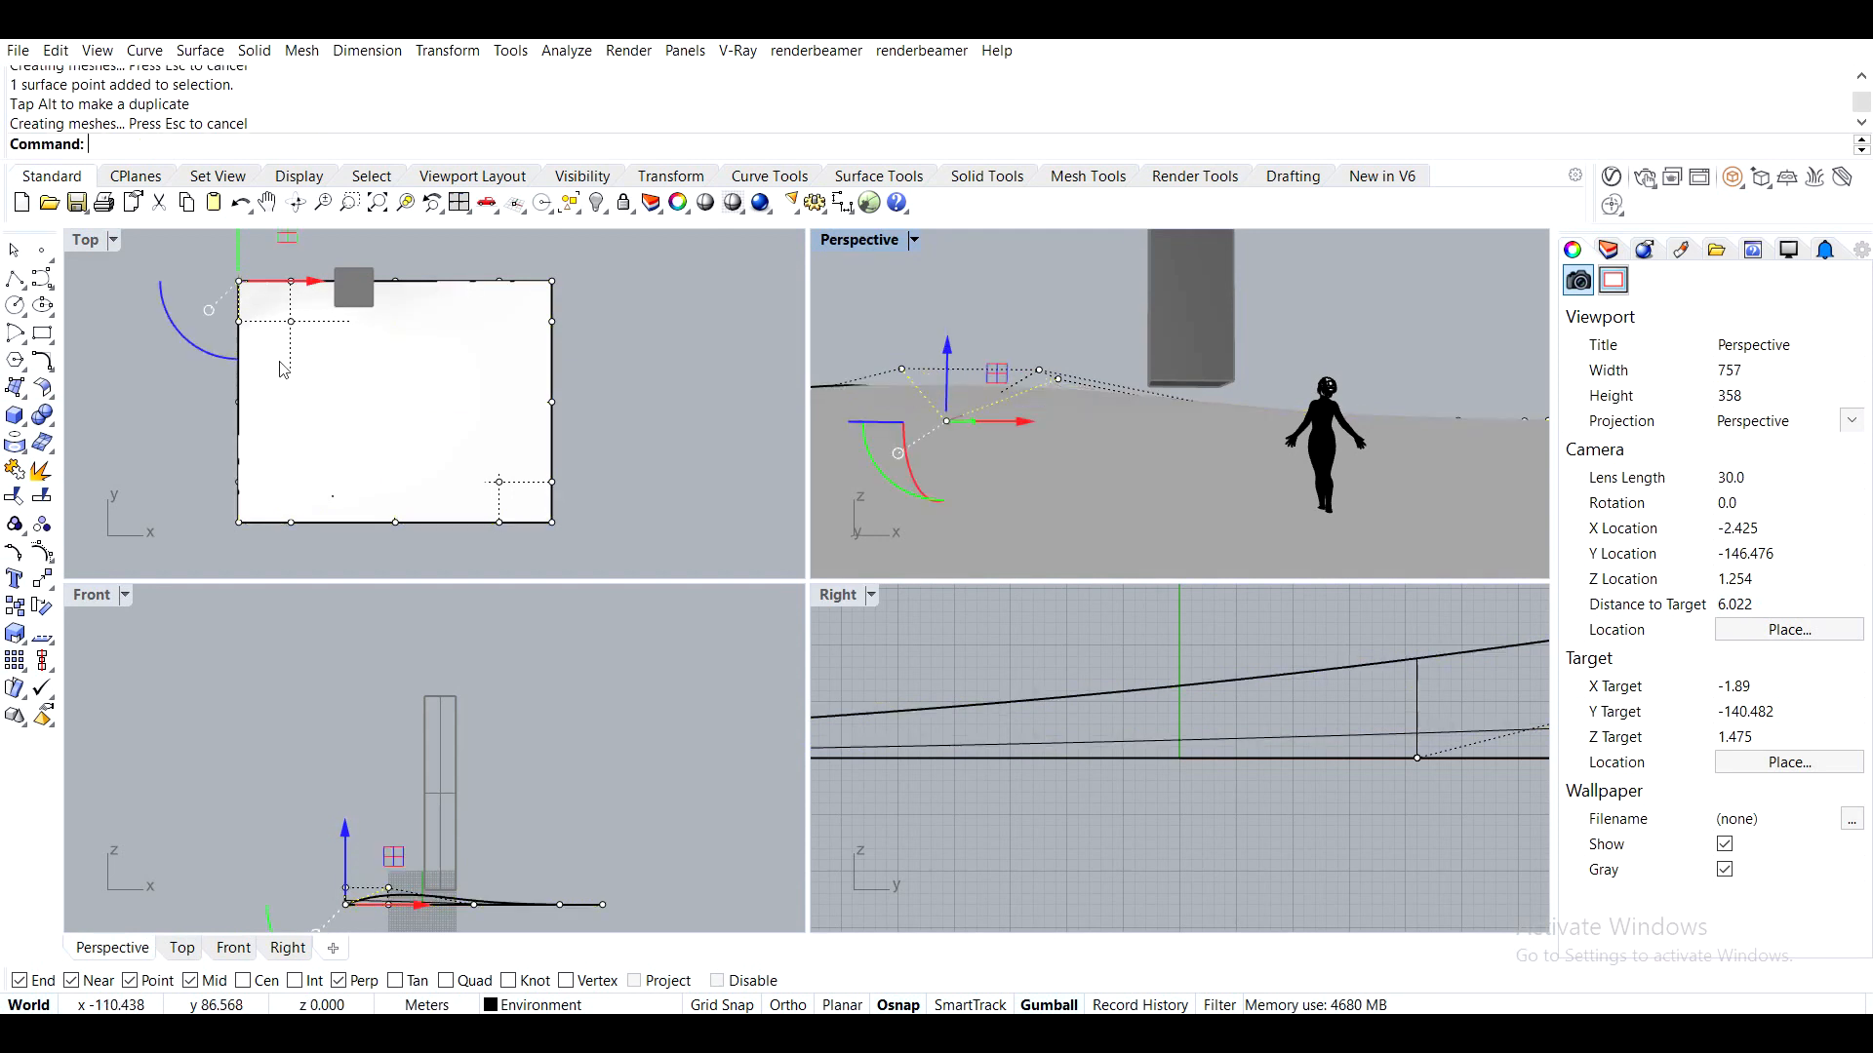
click(291, 321)
drag(902, 307, 1115, 435)
click(1006, 275)
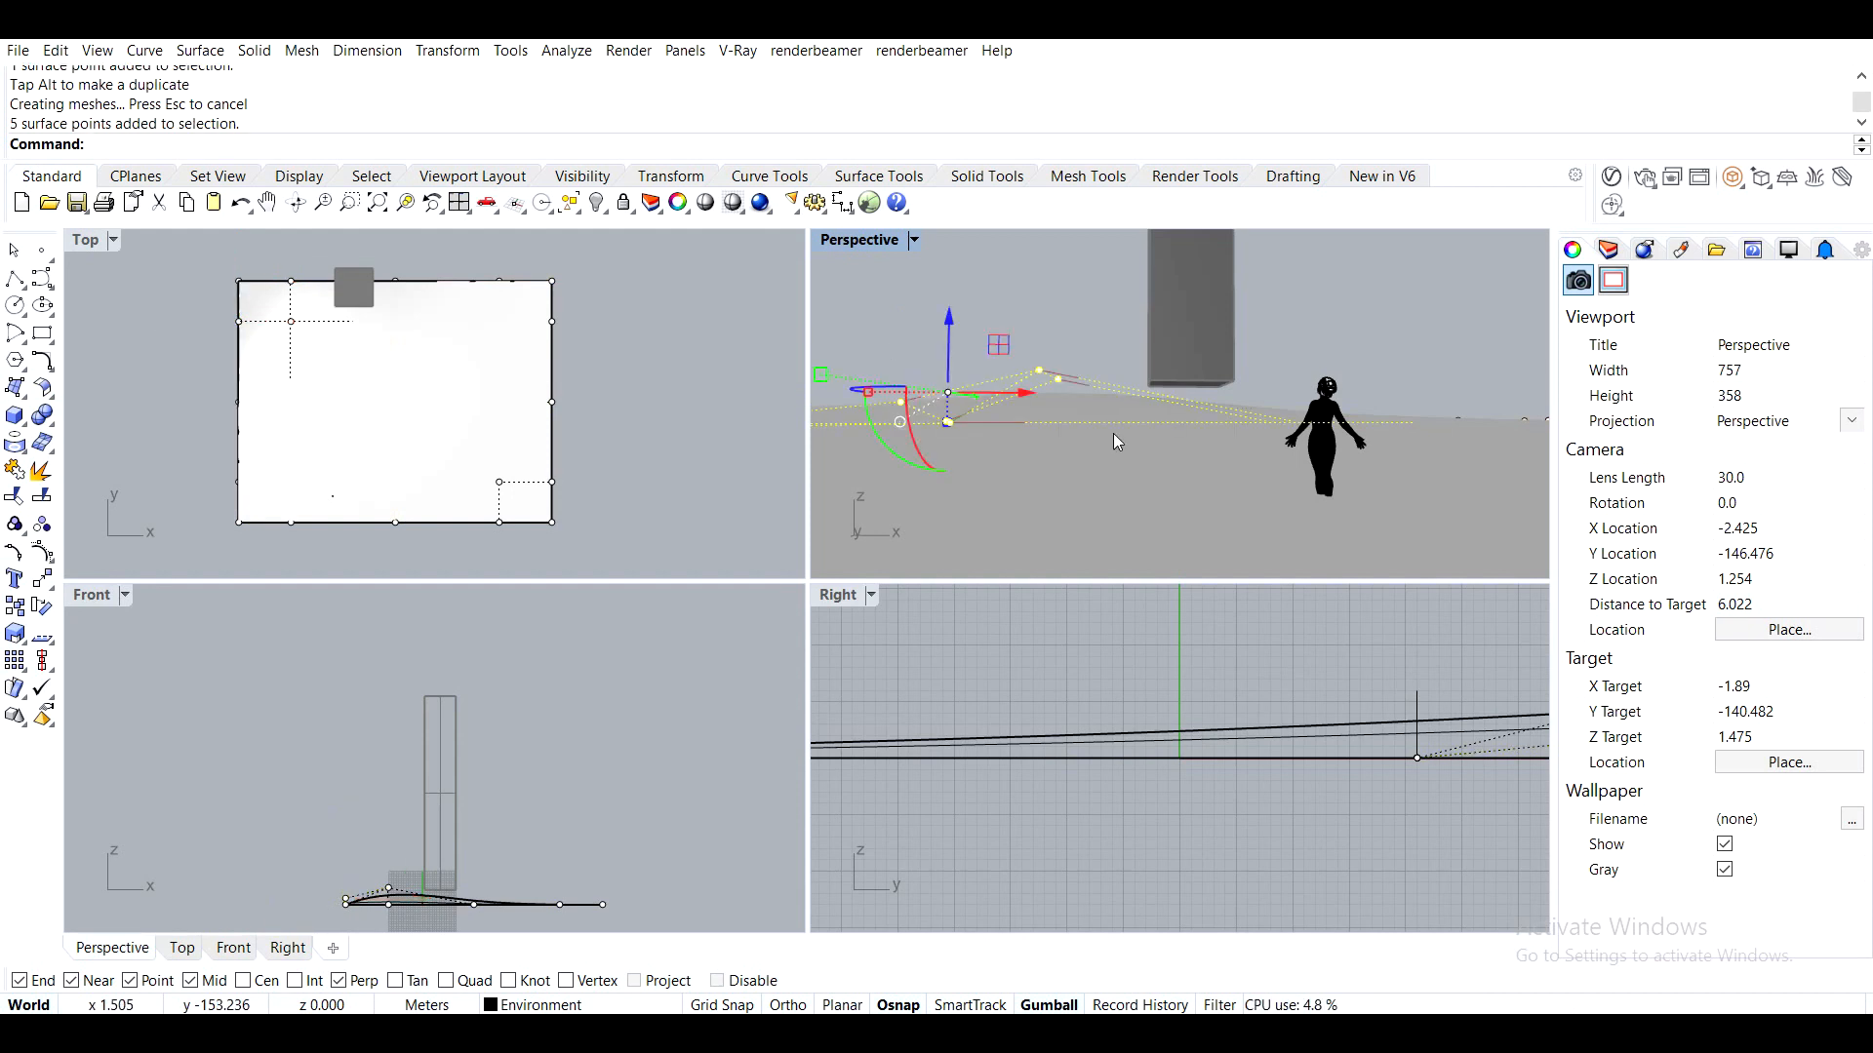
Shift the six ground control points around the hill outward in the -X direction in the Top view
click(184, 256)
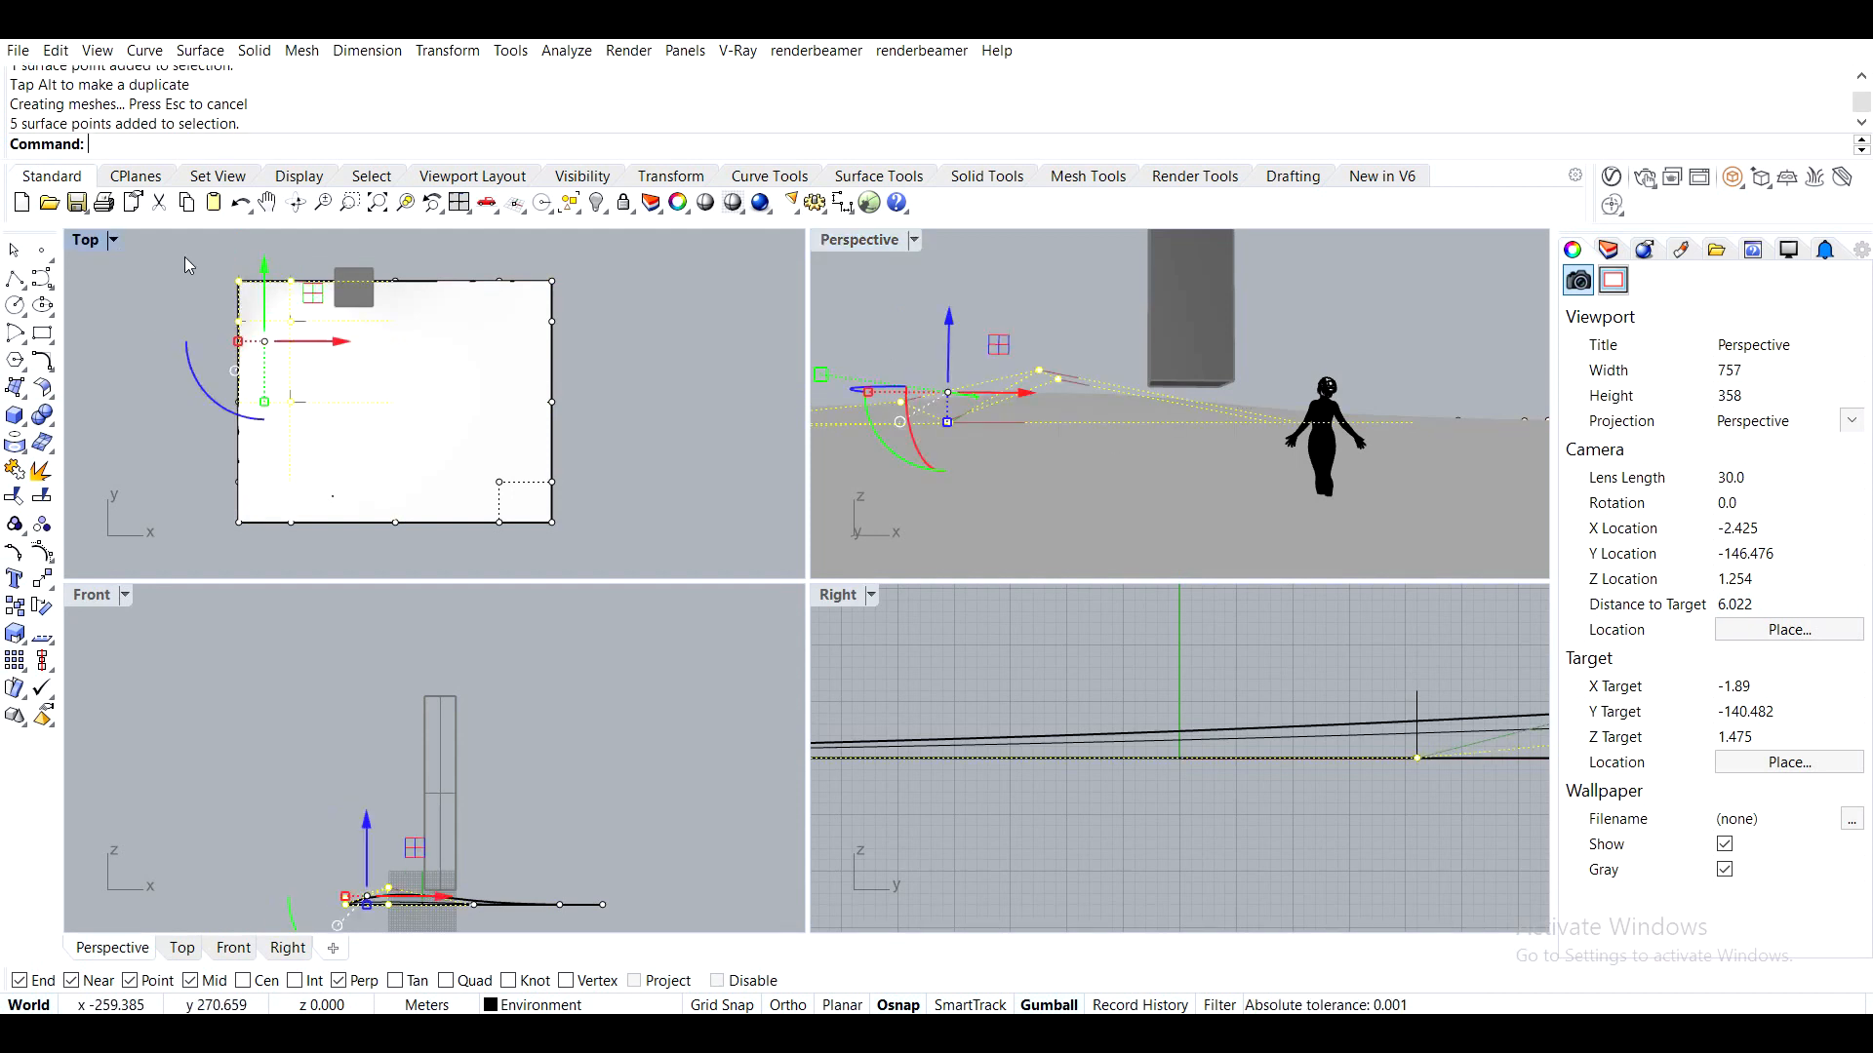
drag(185, 255, 306, 417)
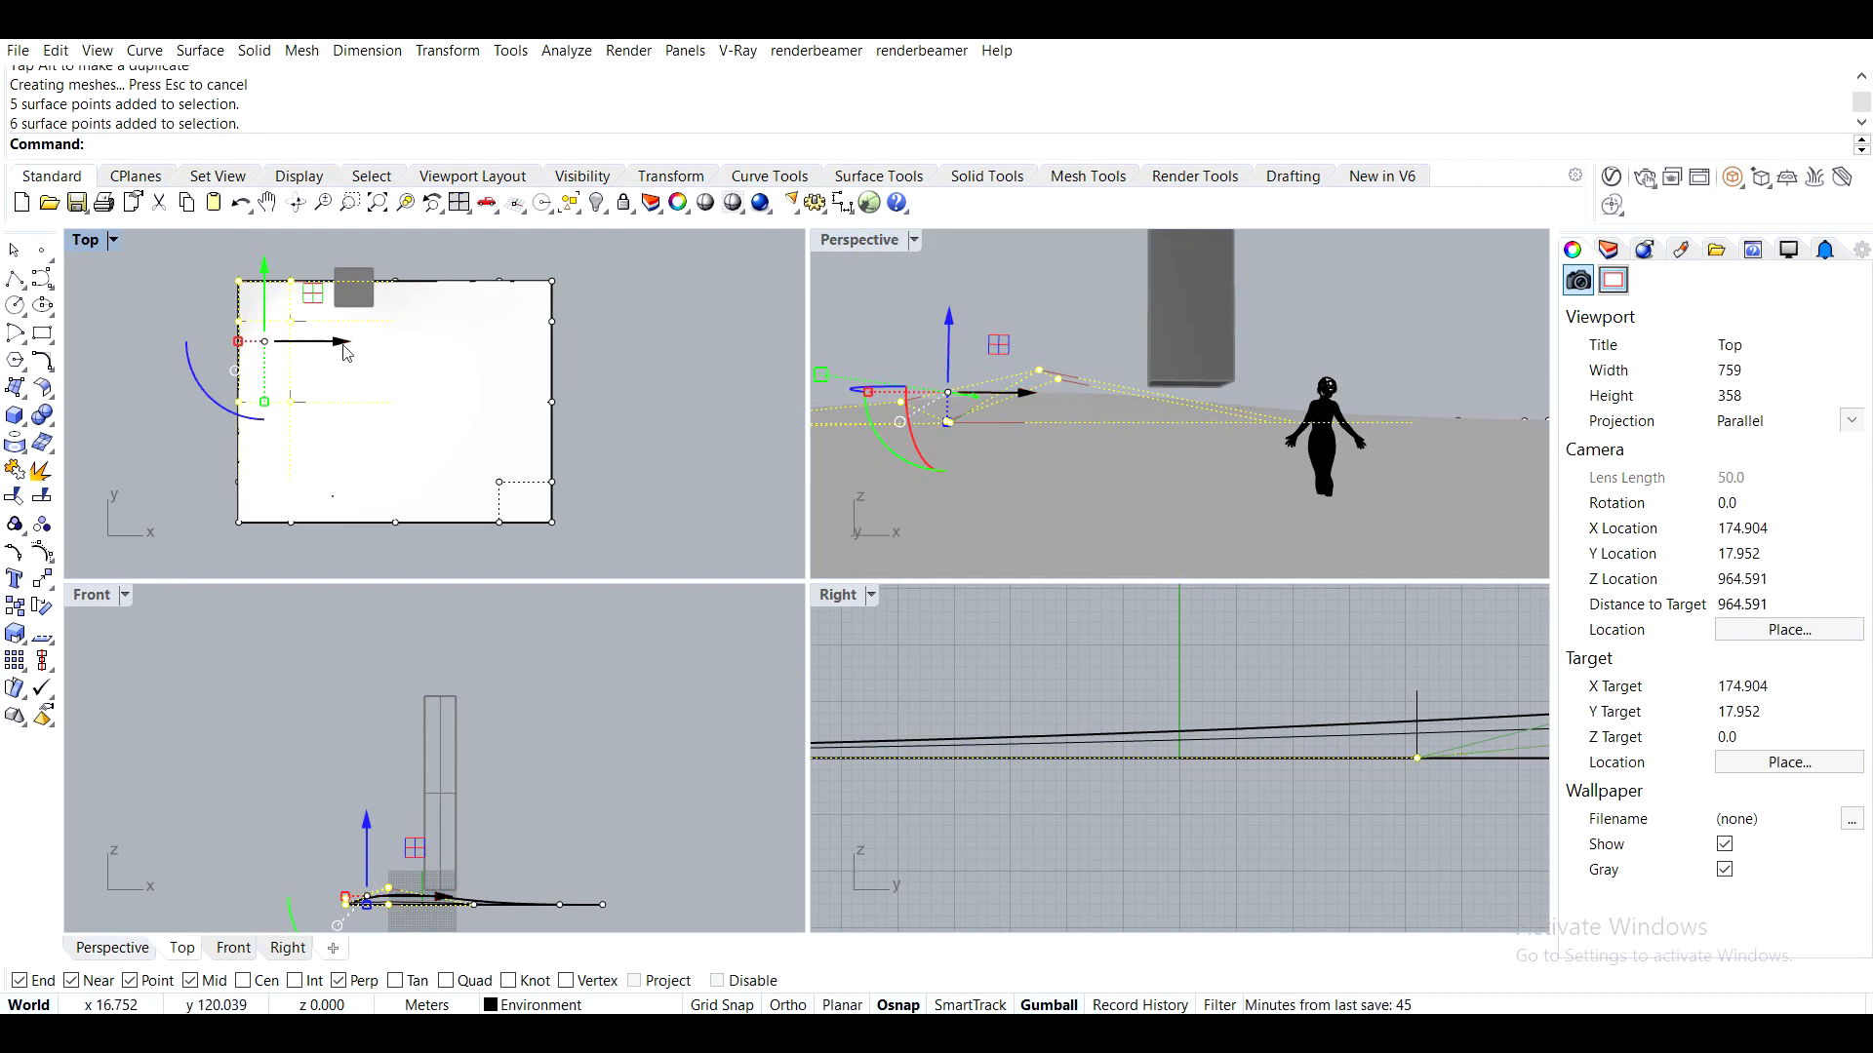
drag(346, 352, 307, 352)
click(854, 332)
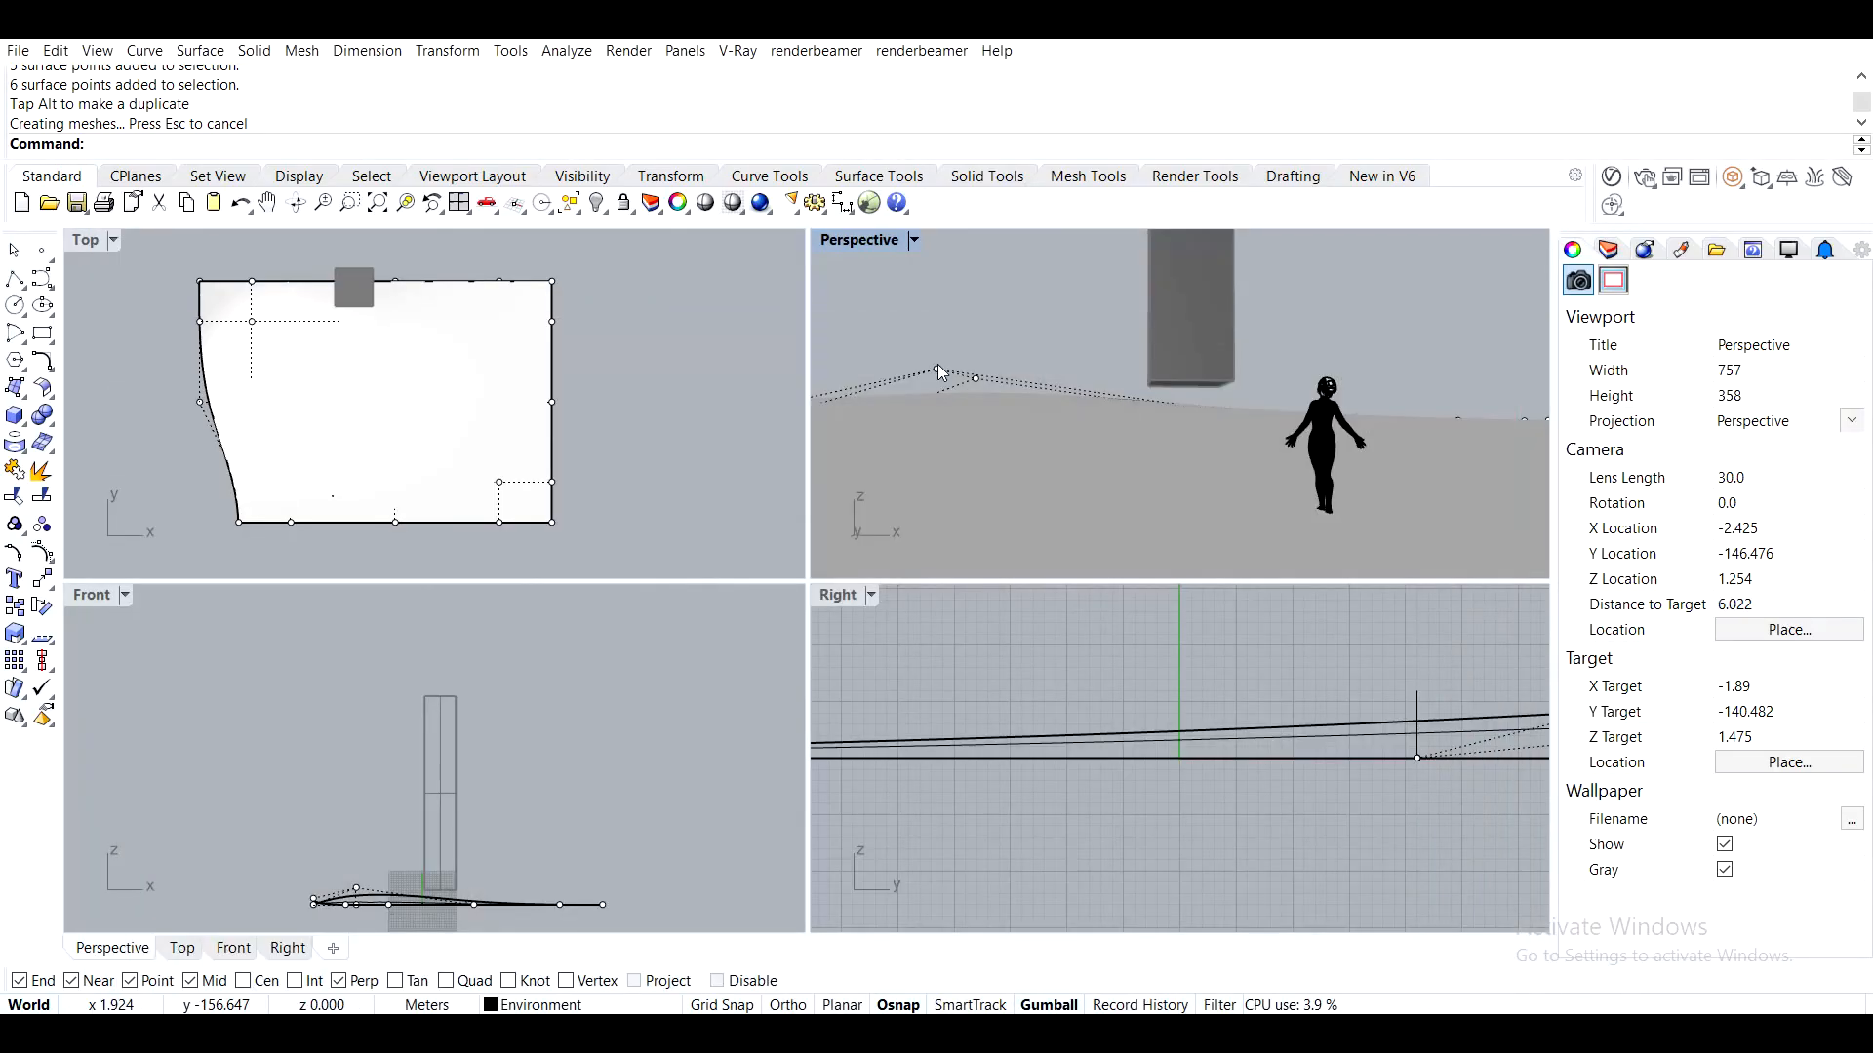
Raise the hill's inner control point and lower the two control points at the middle of the ground's far edge
click(253, 322)
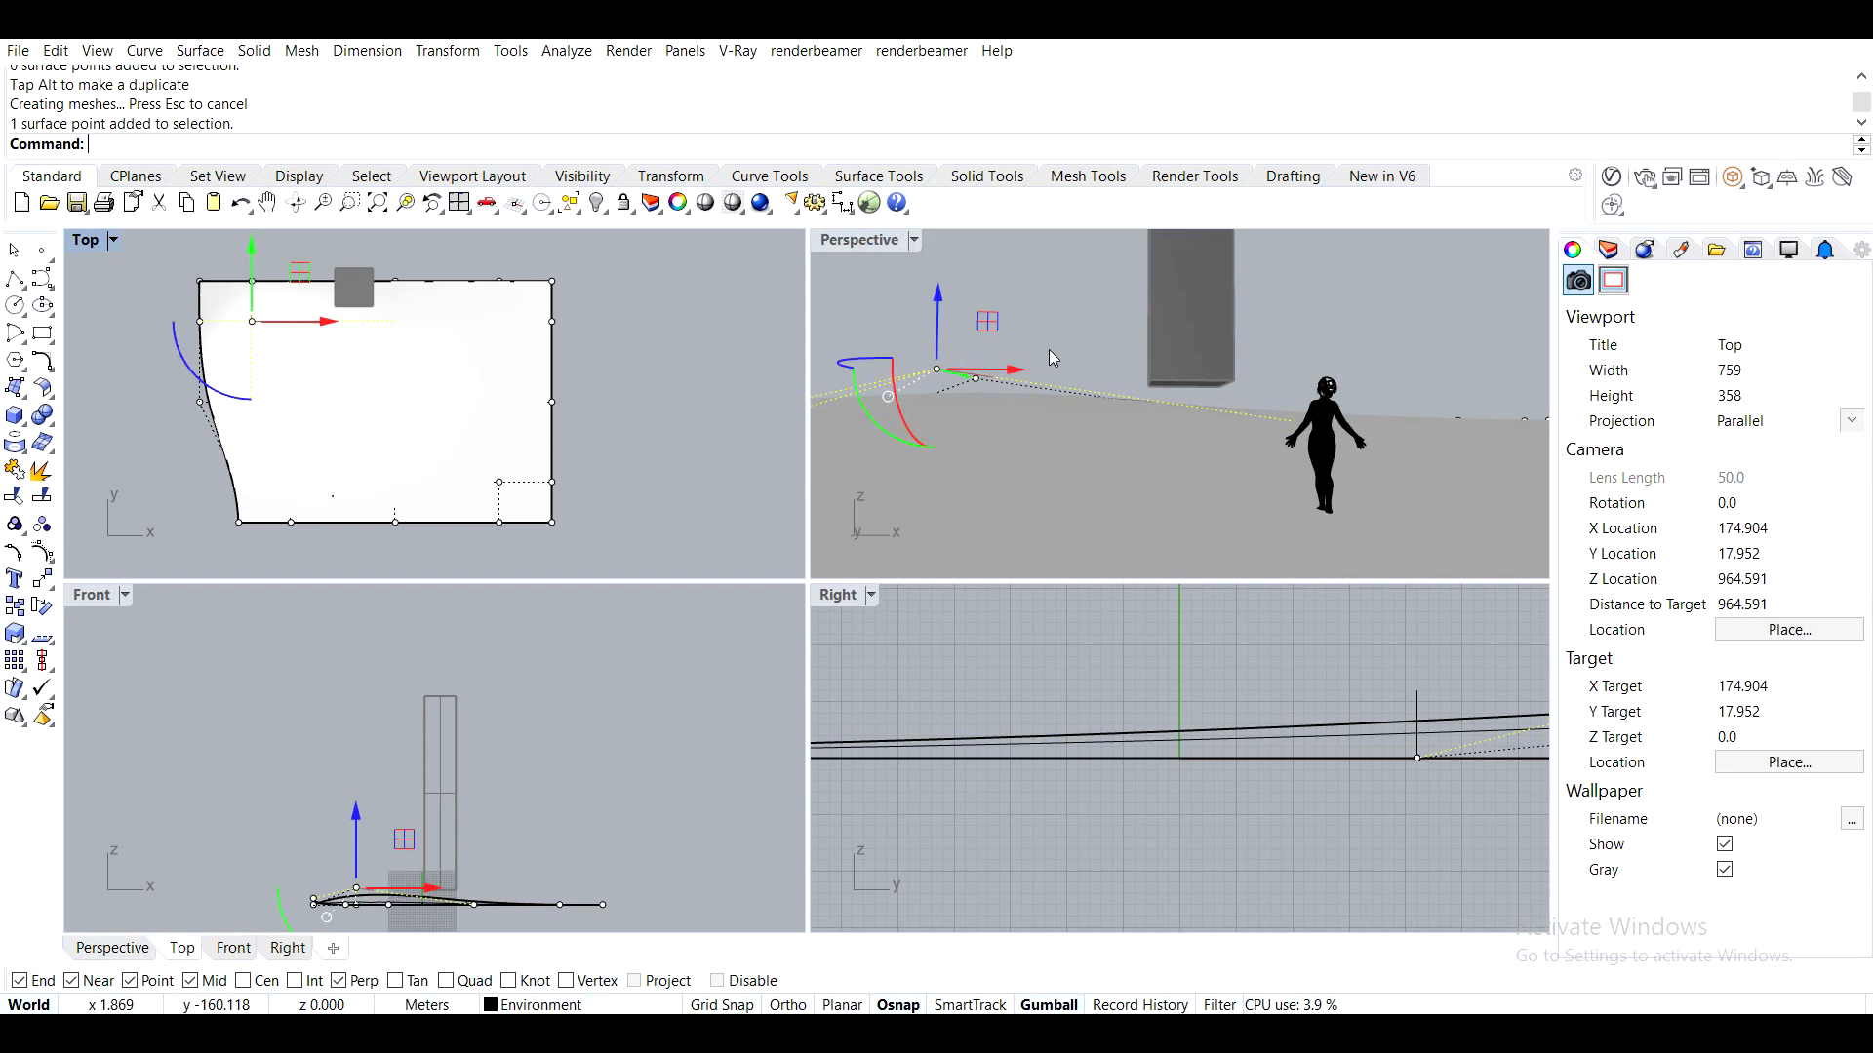
drag(937, 314, 934, 293)
drag(343, 242, 415, 337)
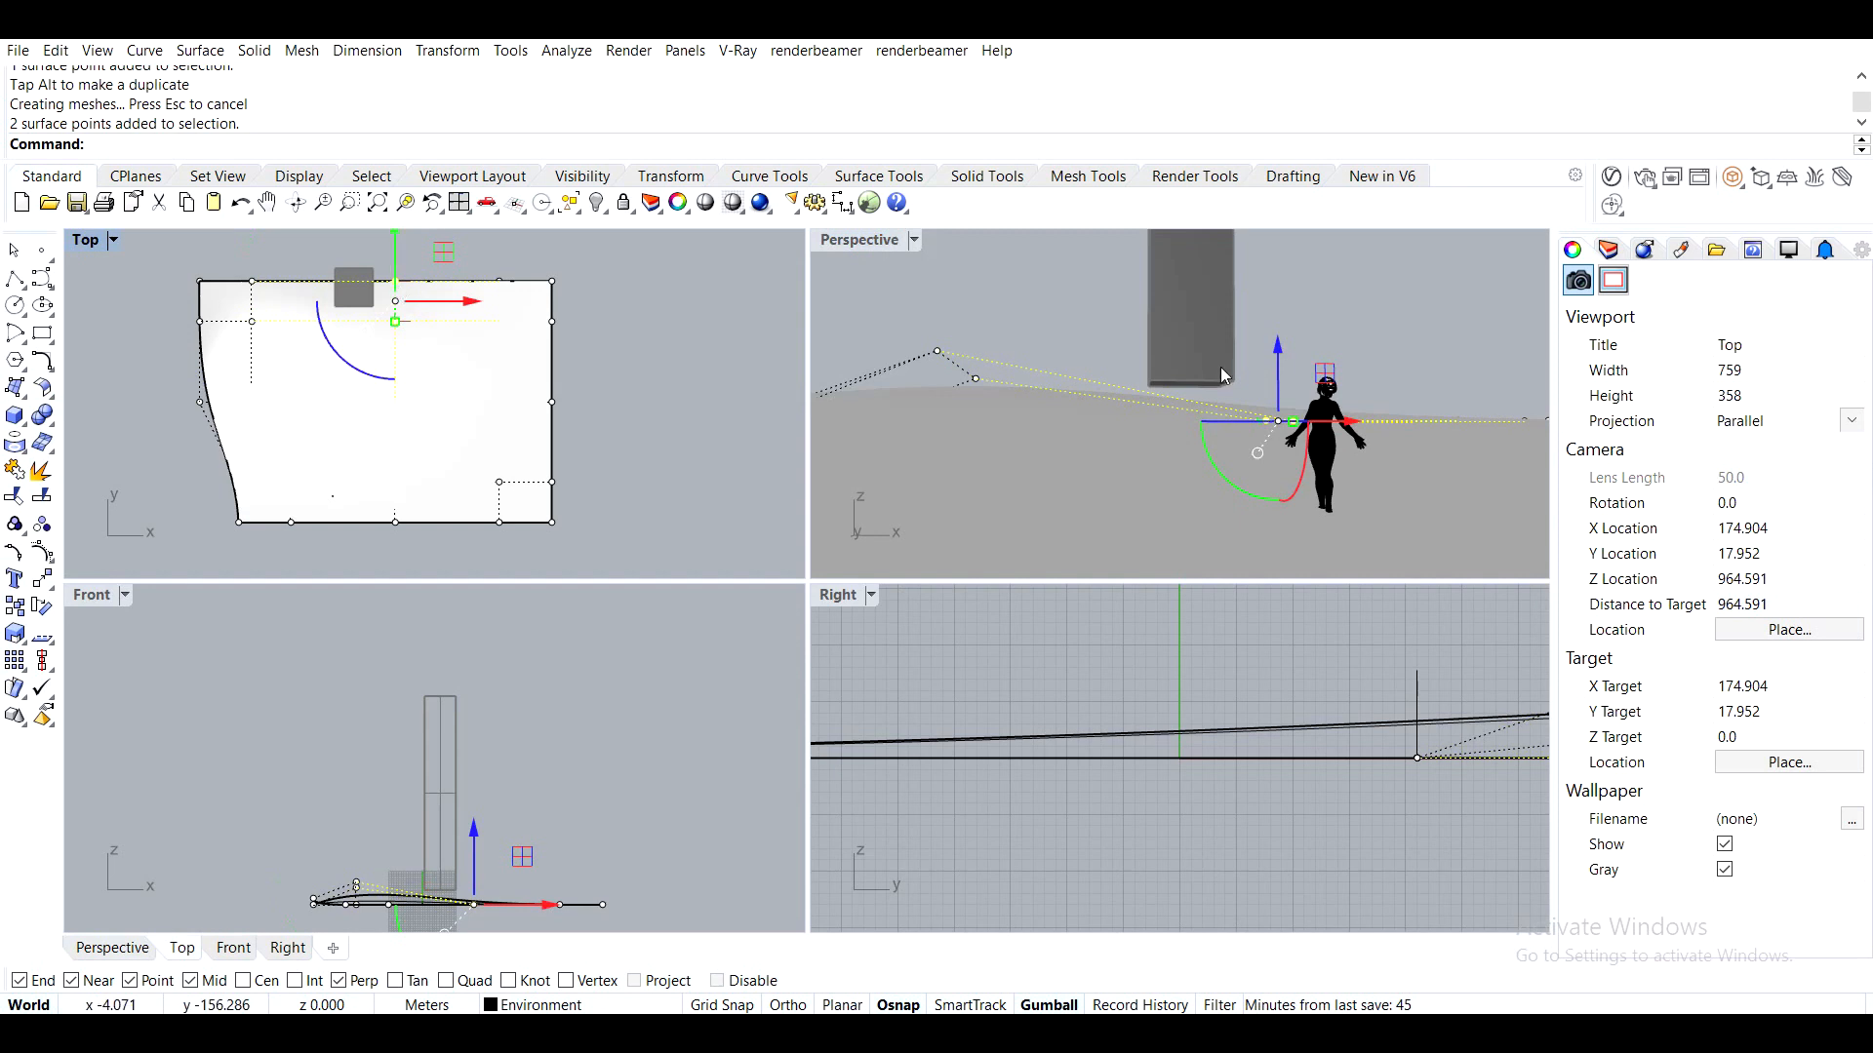
drag(1278, 348, 1278, 376)
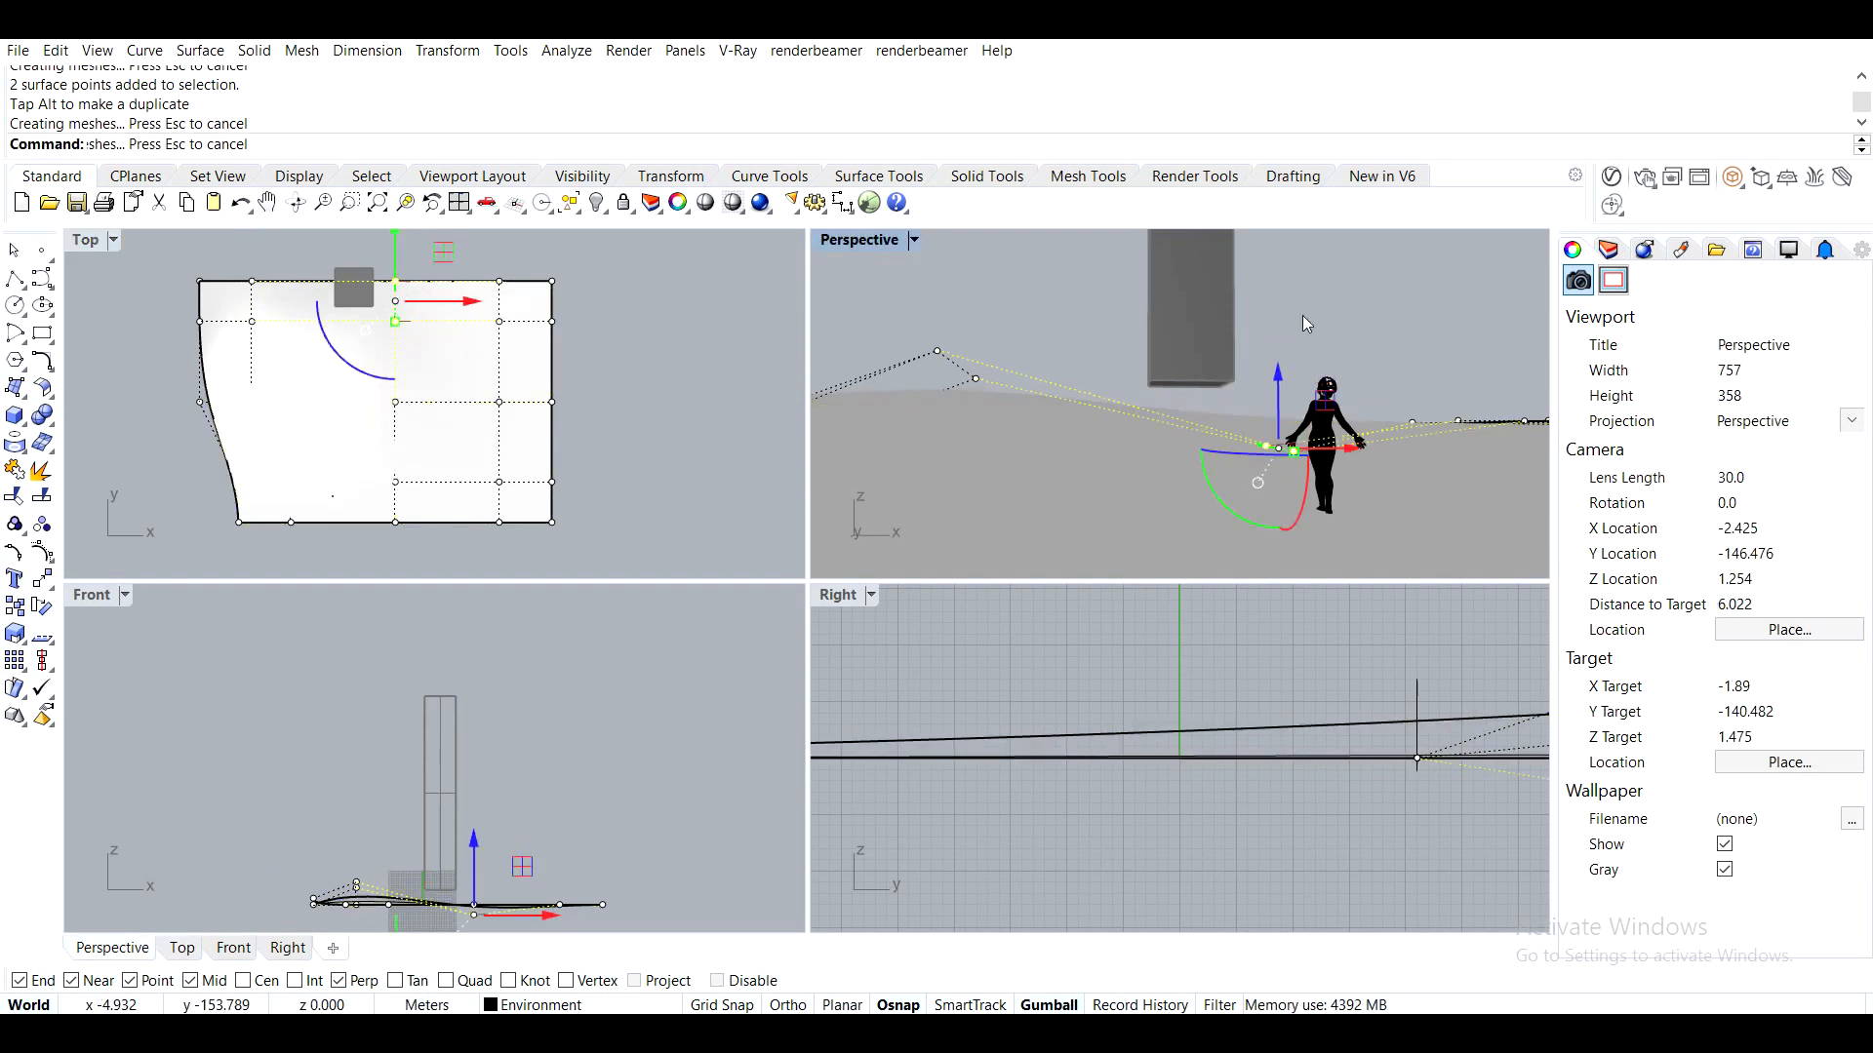
click(1305, 322)
Raise the four control points at the ground's far +X corner into a second slope
drag(483, 250, 620, 358)
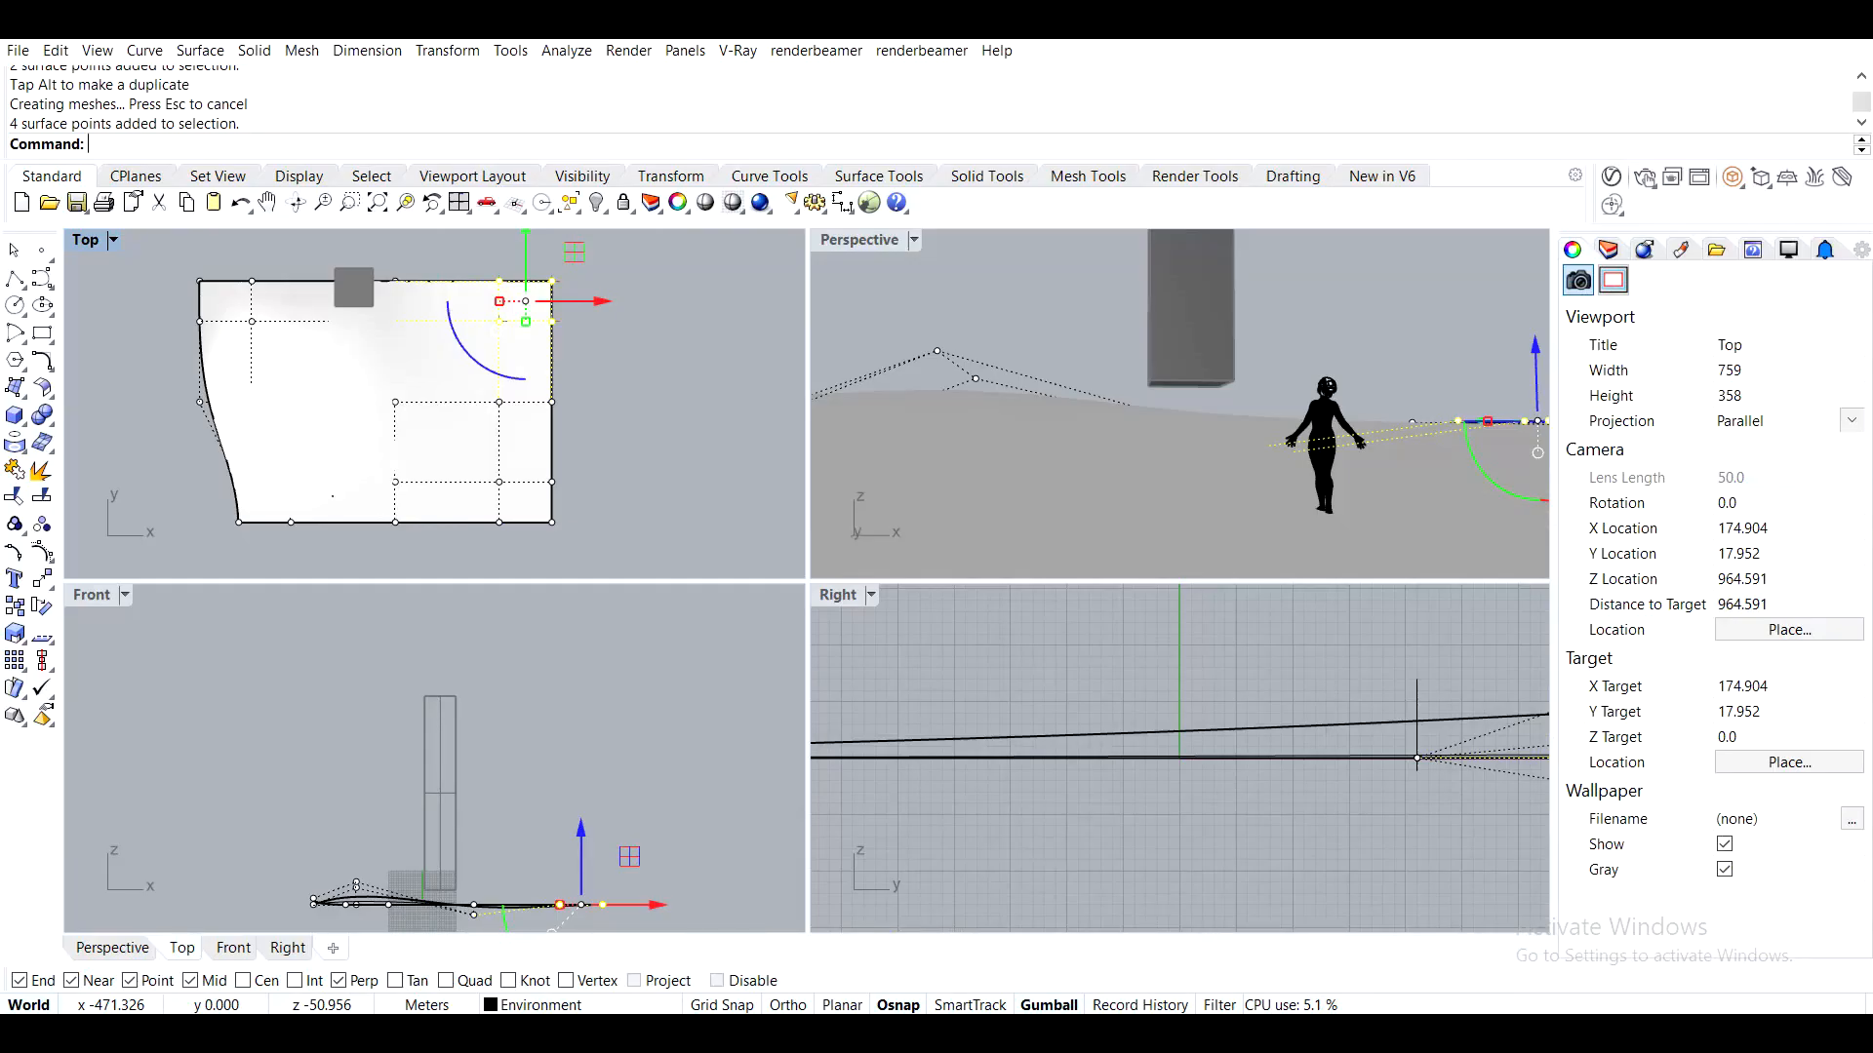
right_click(137, 1034)
click(134, 995)
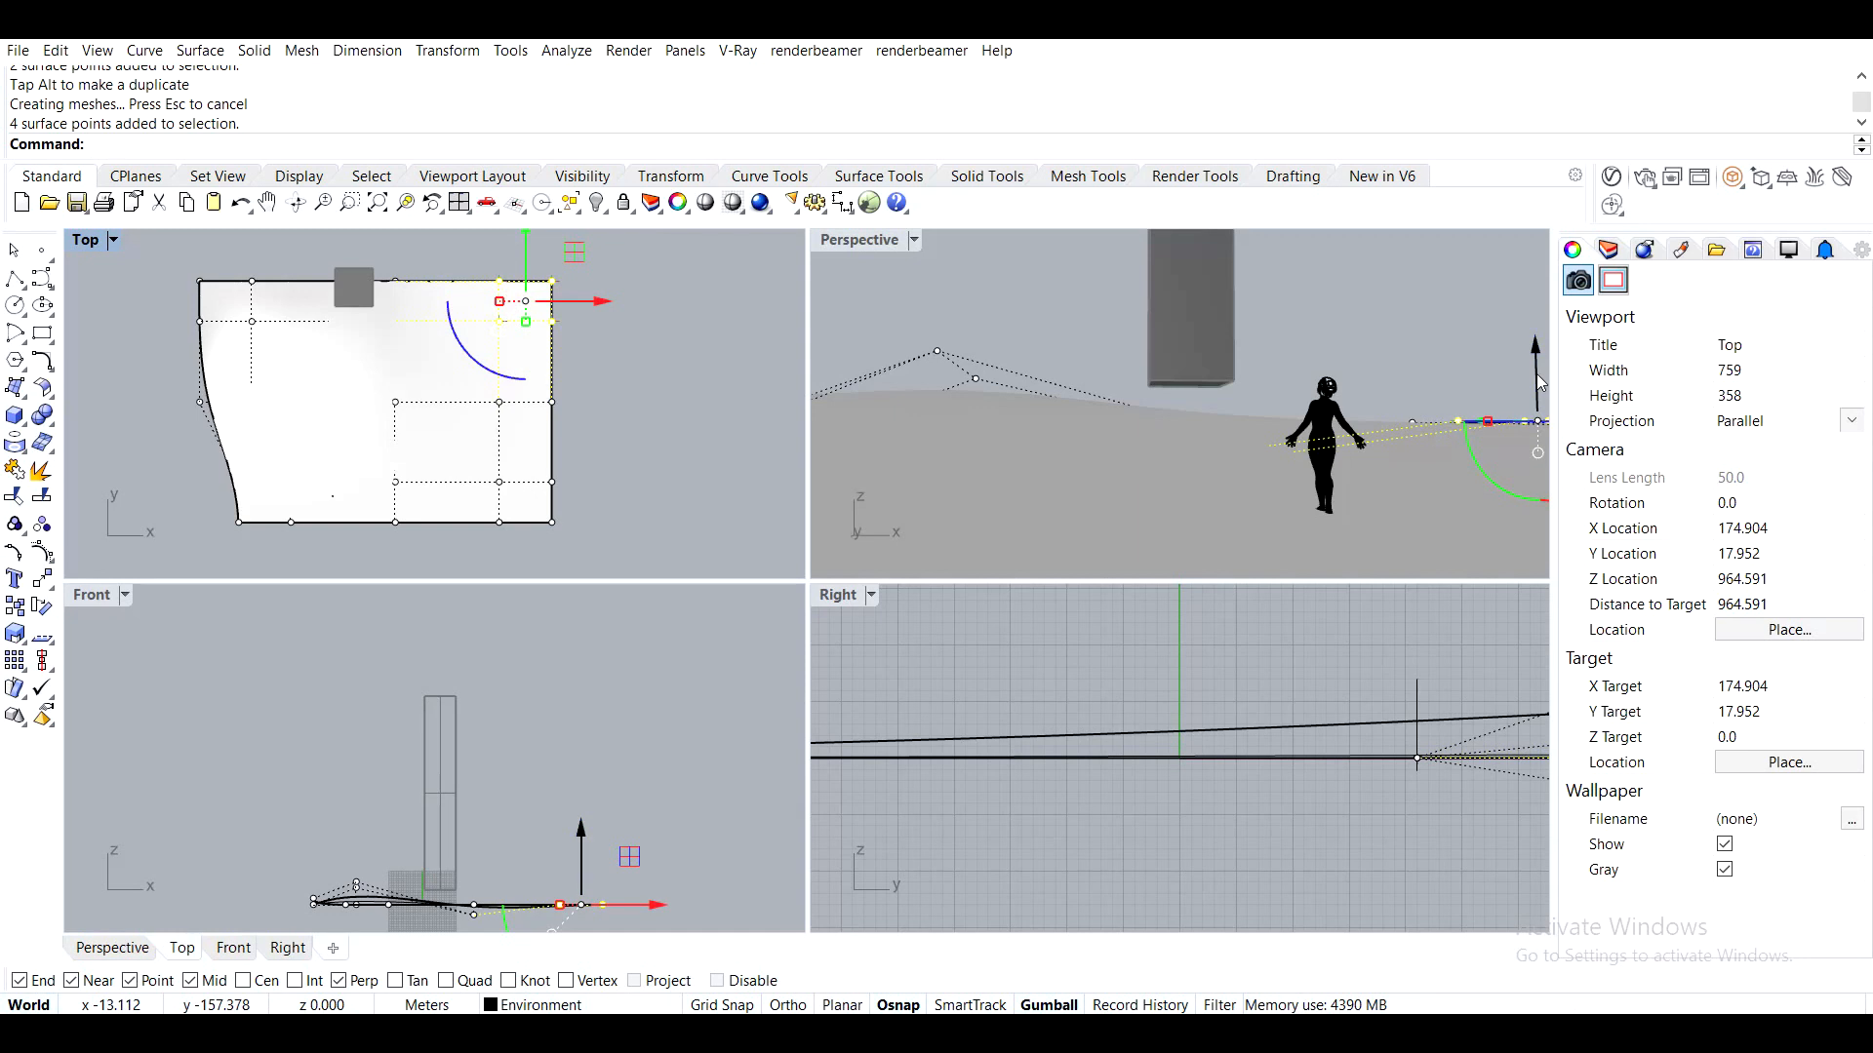
drag(1540, 382, 1533, 352)
click(1453, 339)
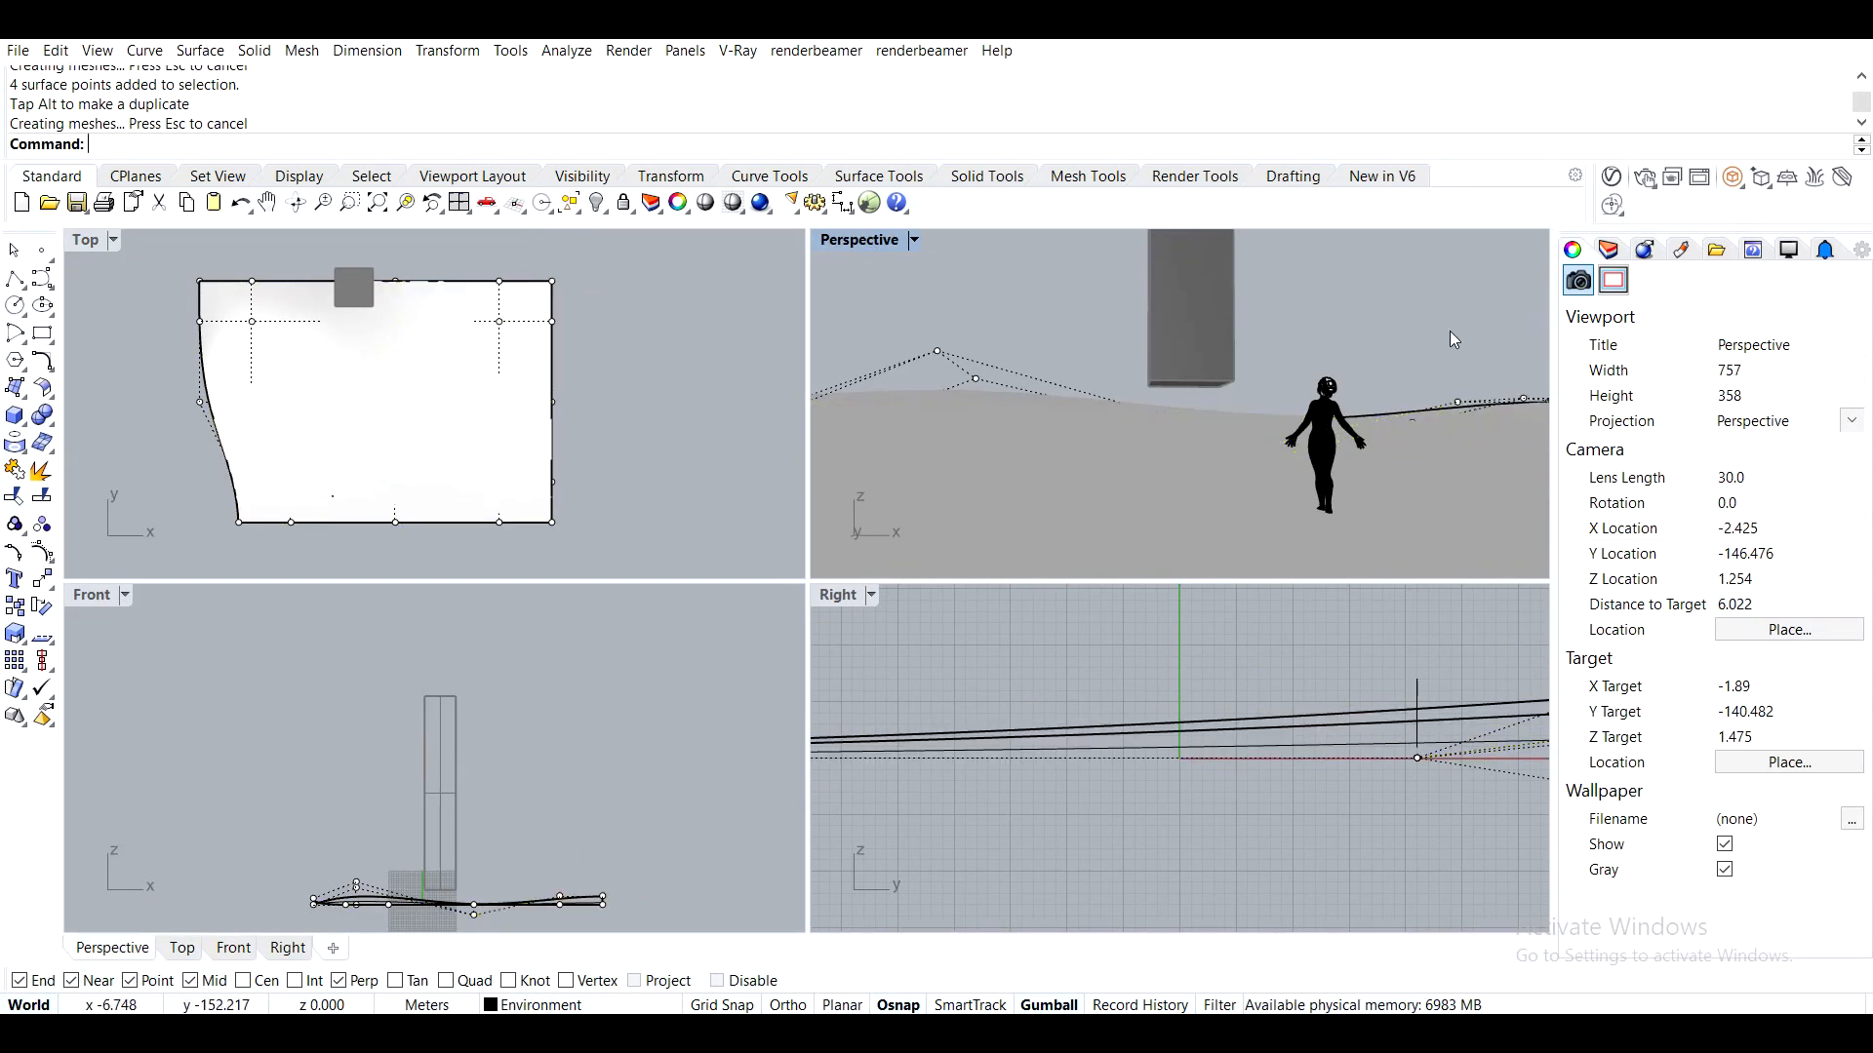
Lower the far +X corner point, raise the inner point beside it, and hide the ground's control points
drag(547, 266, 626, 314)
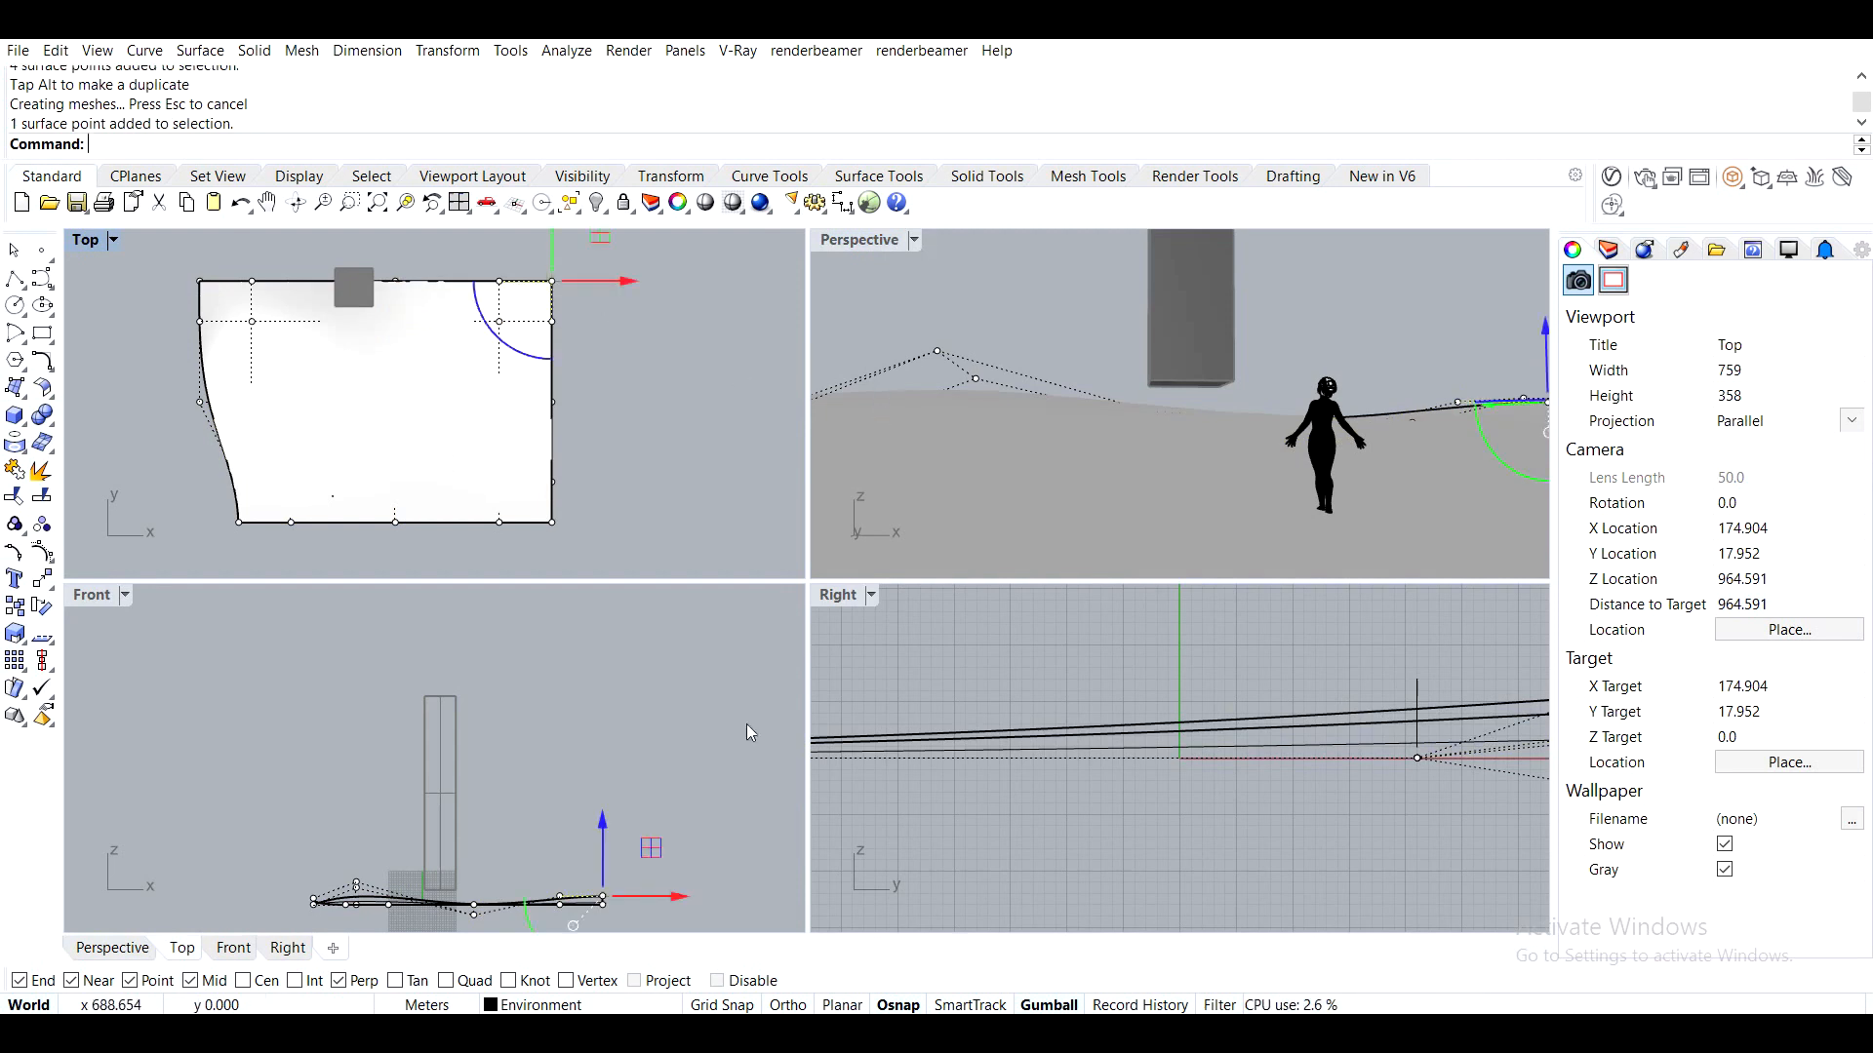
drag(605, 837, 607, 858)
click(499, 321)
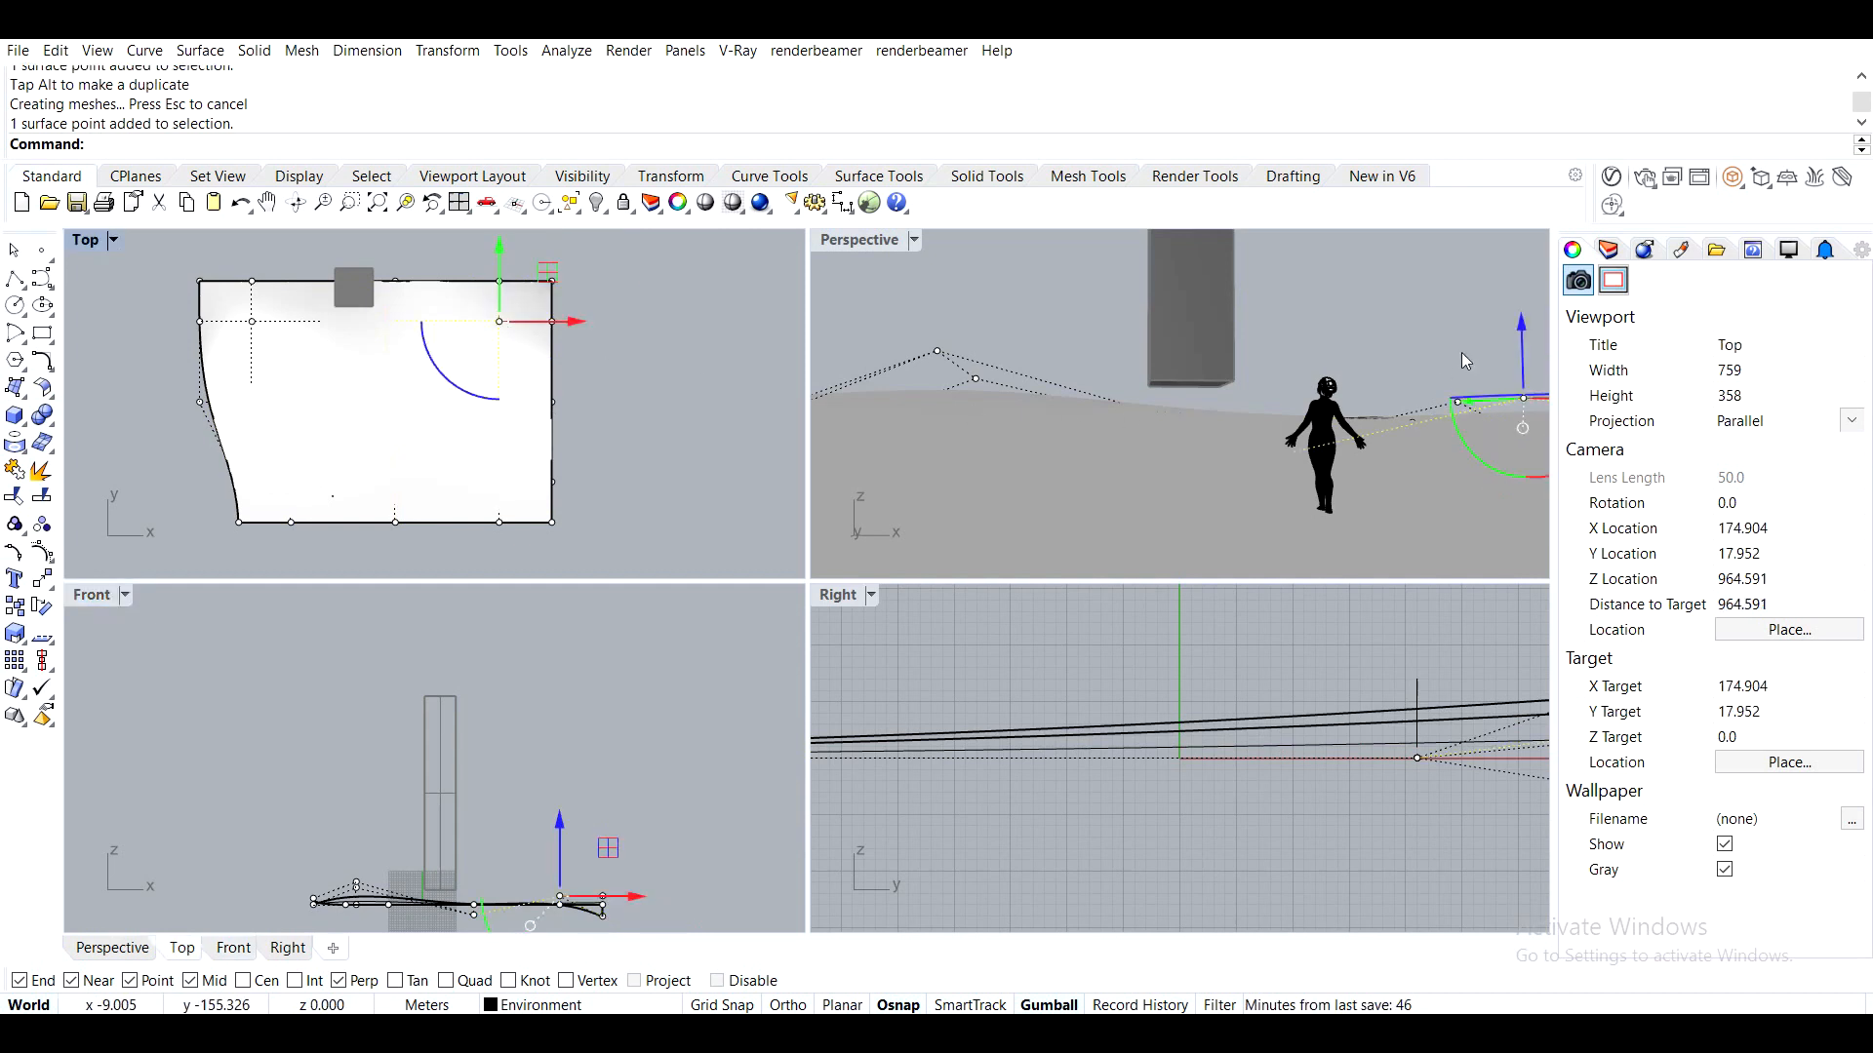
drag(1520, 344, 1517, 300)
key(Escape)
key(Escape)
Rebuild the ground surface with 10 points in U and 10 in V
click(1121, 464)
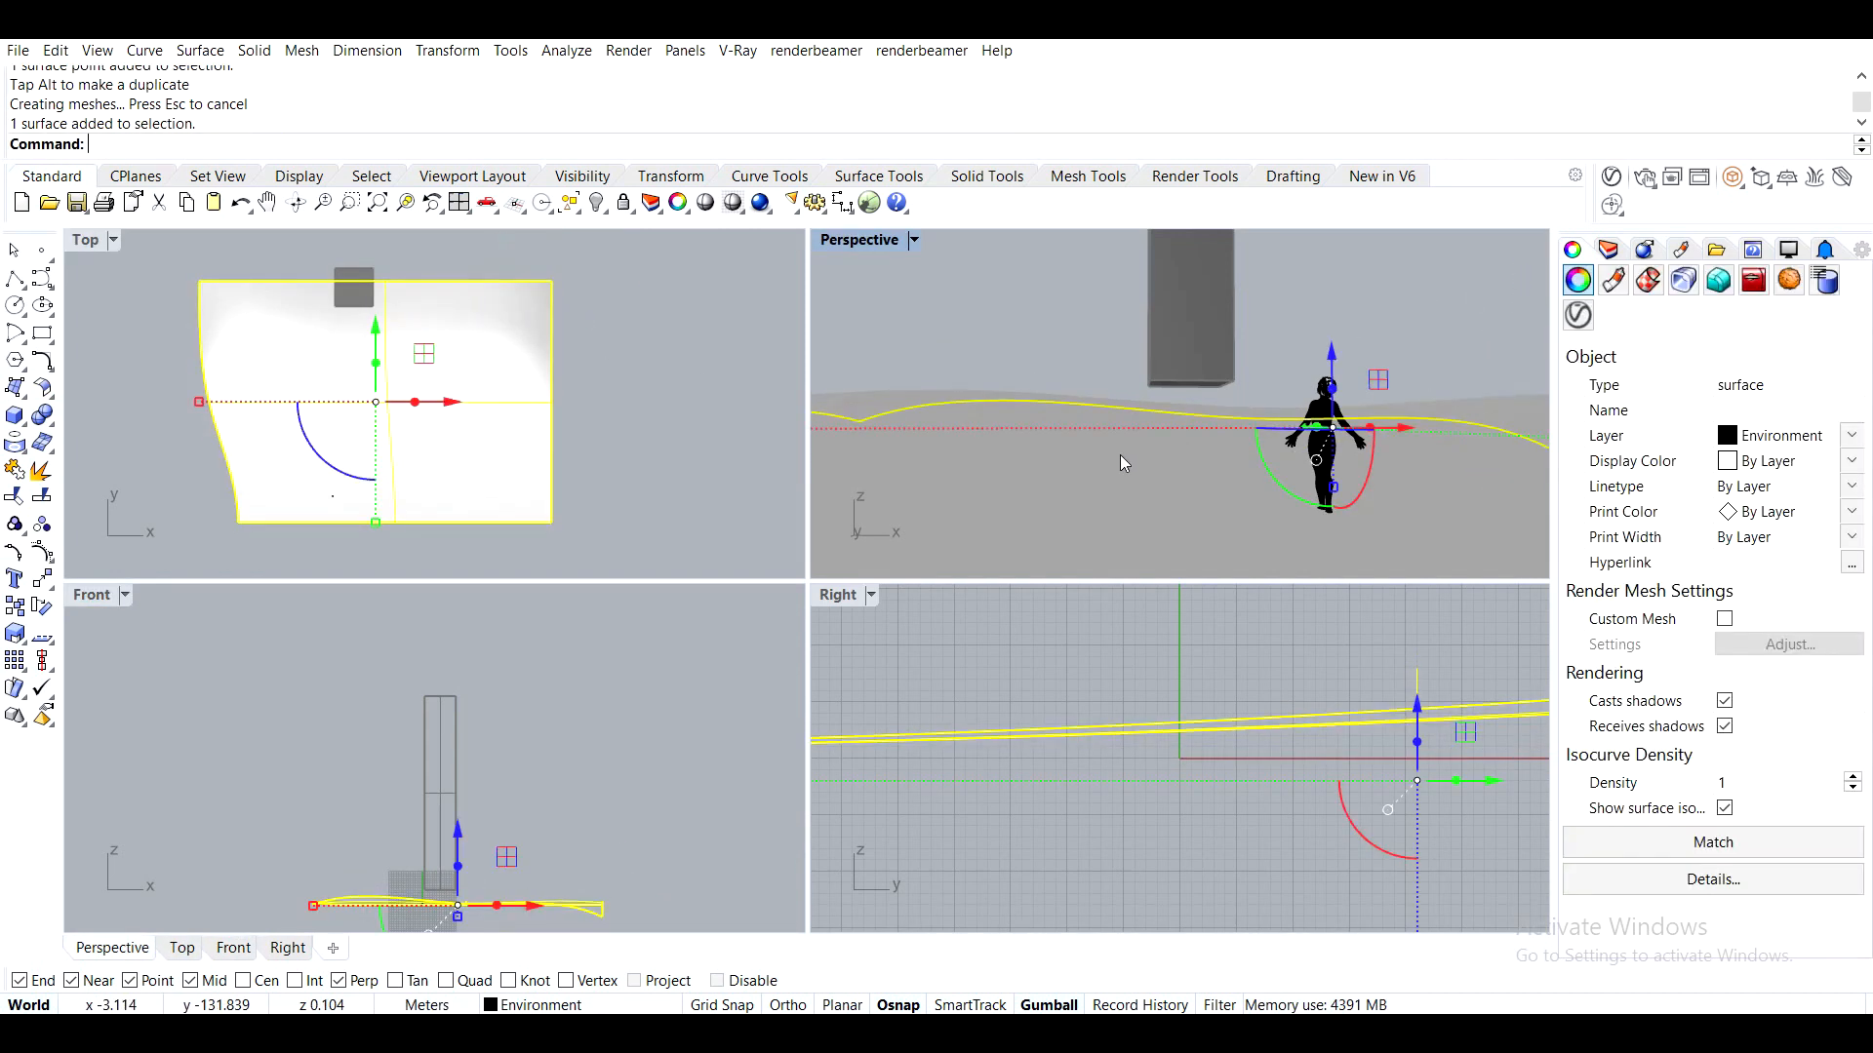
text(Rebuild)
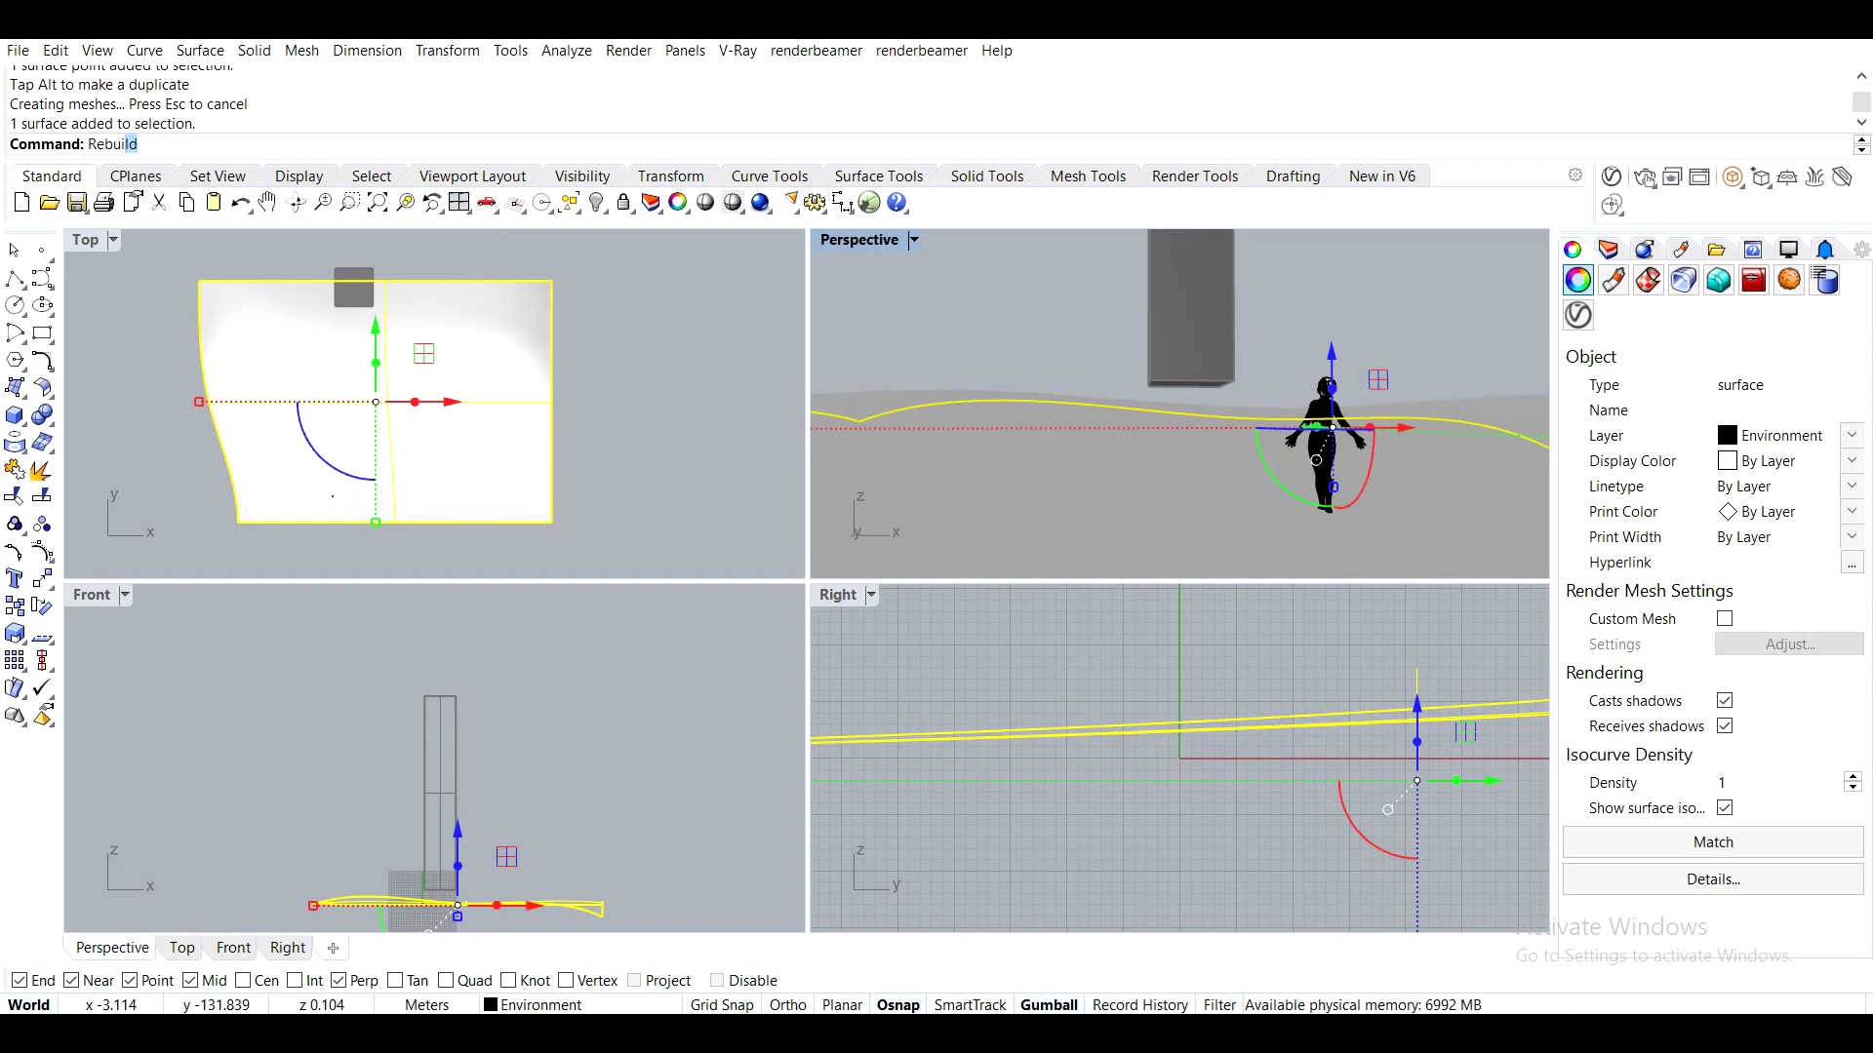
key(Return)
text(10)
key(Tab)
text(10)
key(Return)
Show the rebuilt ground's control points, raise two neighbouring points on the -X hill, and hide the points again
key(F10)
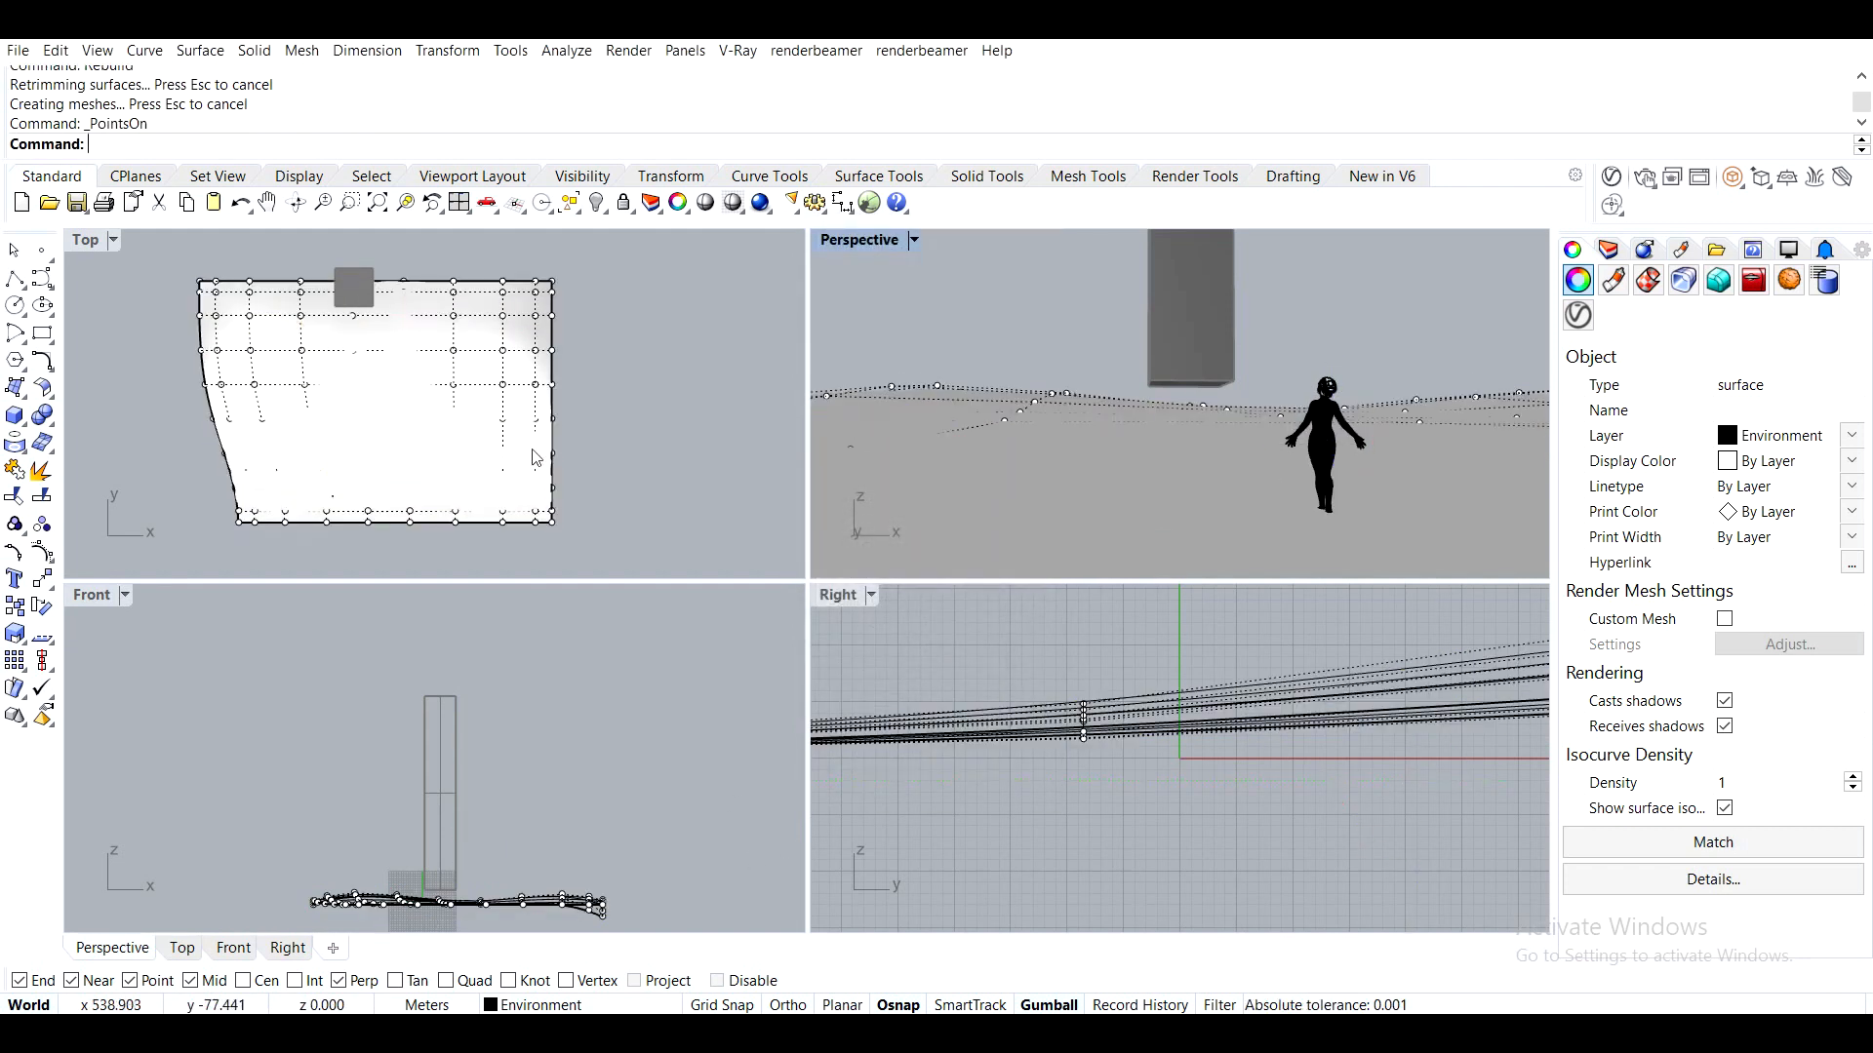
click(249, 315)
click(215, 315)
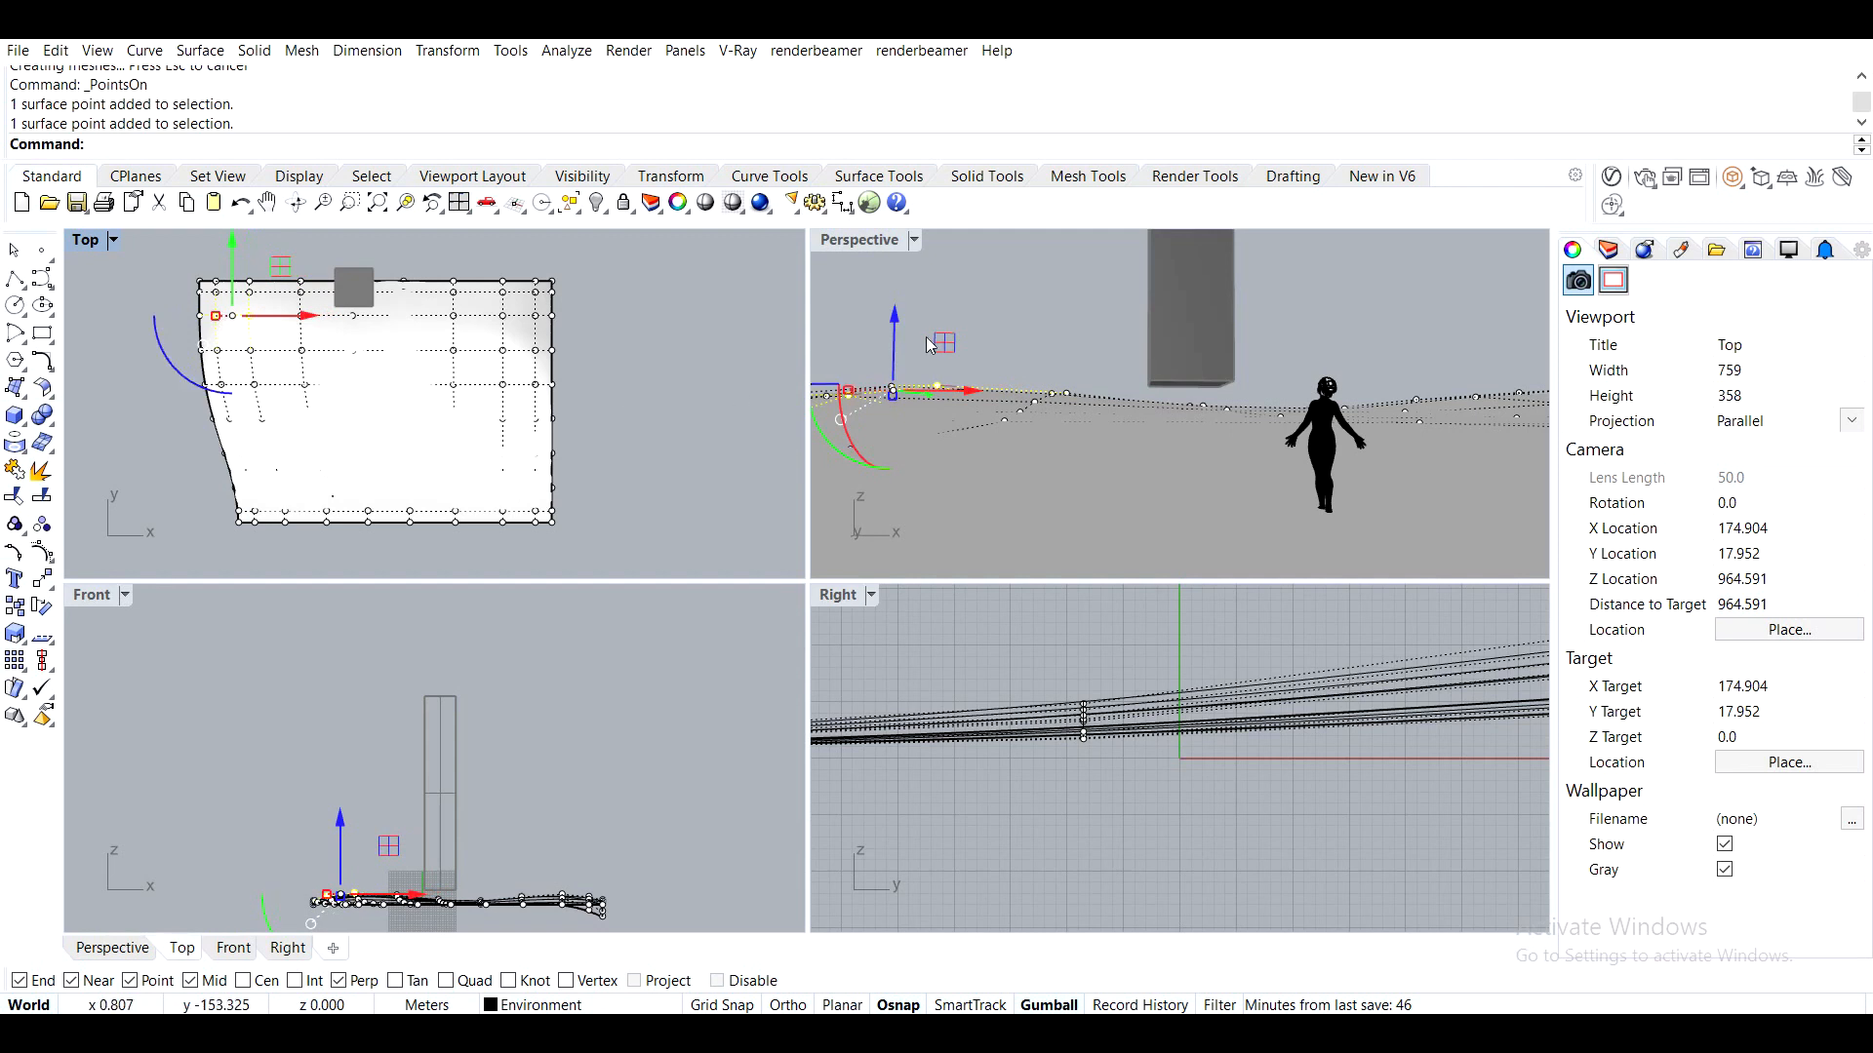
mouse_move(896, 347)
mouse_down()
mouse_move(901, 309)
mouse_move(851, 371)
mouse_move(899, 313)
mouse_up()
key(Escape)
key(Escape)
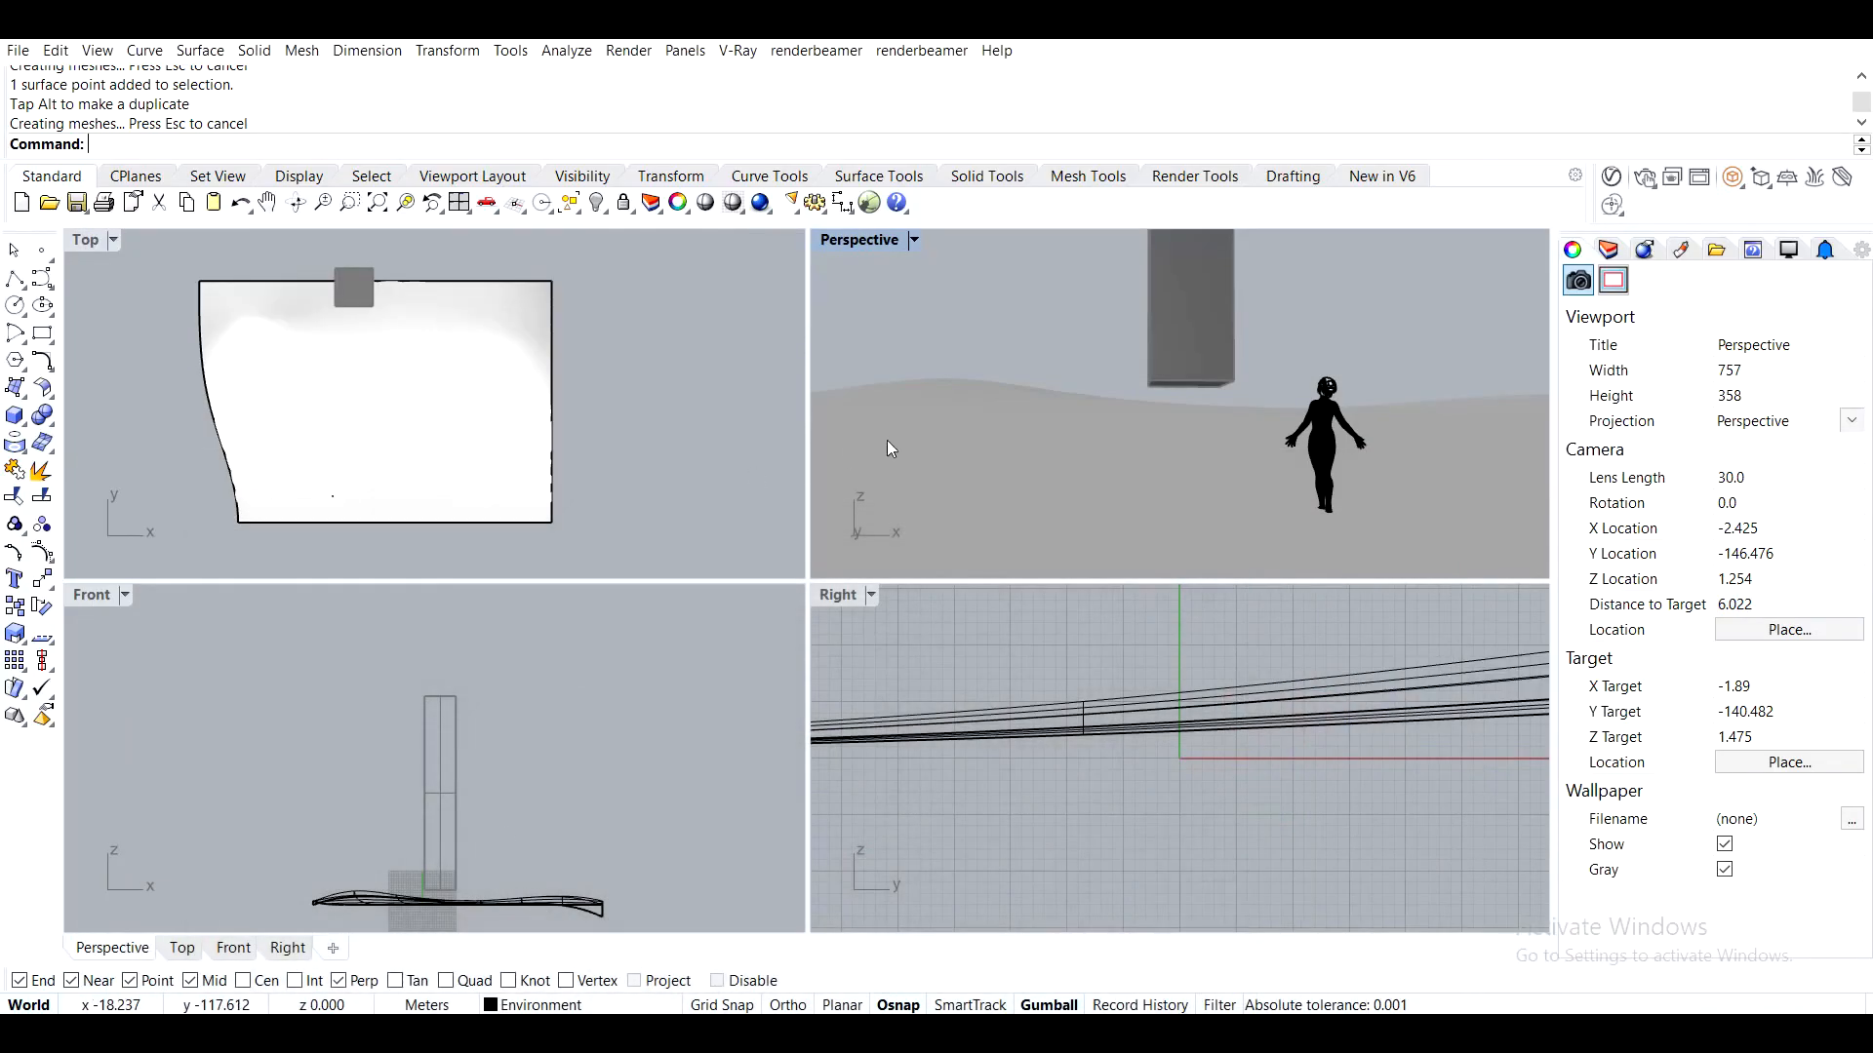
Show the control points again and lower the inner of the two raised hill points to form a dip
click(250, 341)
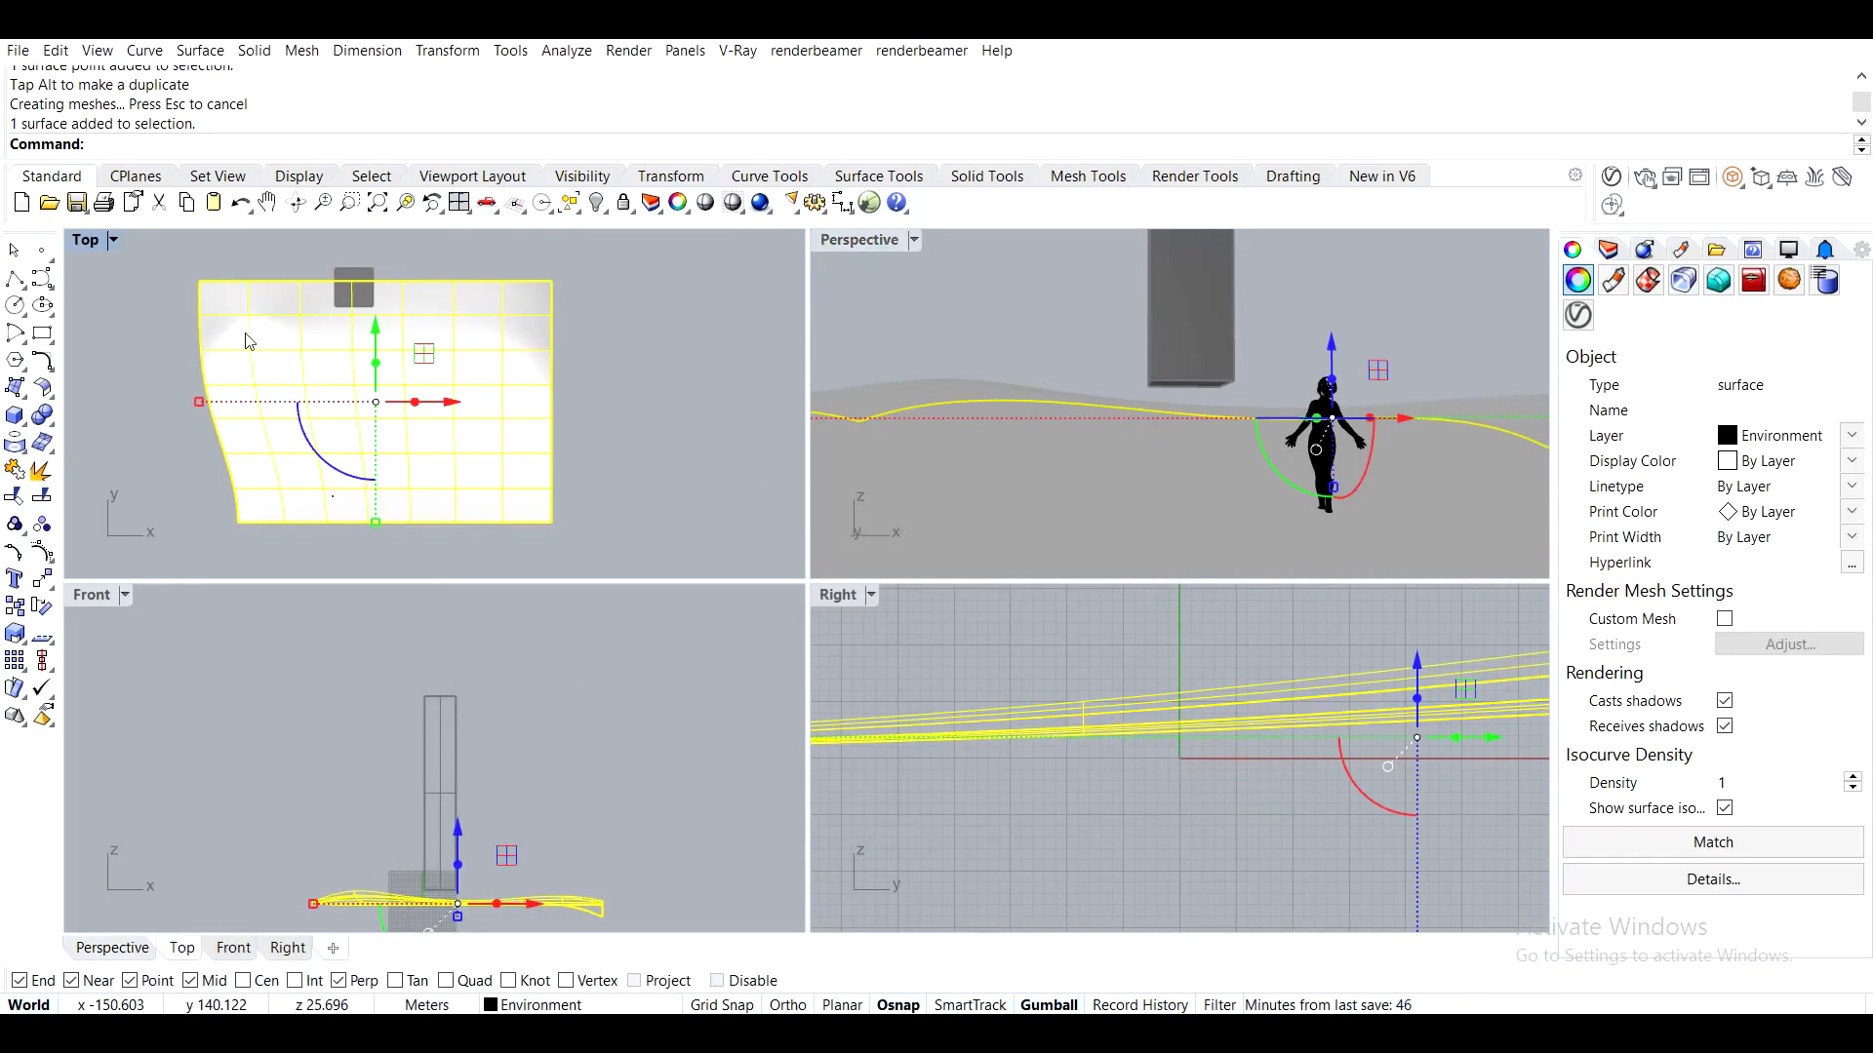
key(F10)
click(218, 317)
drag(850, 336, 938, 398)
click(938, 355)
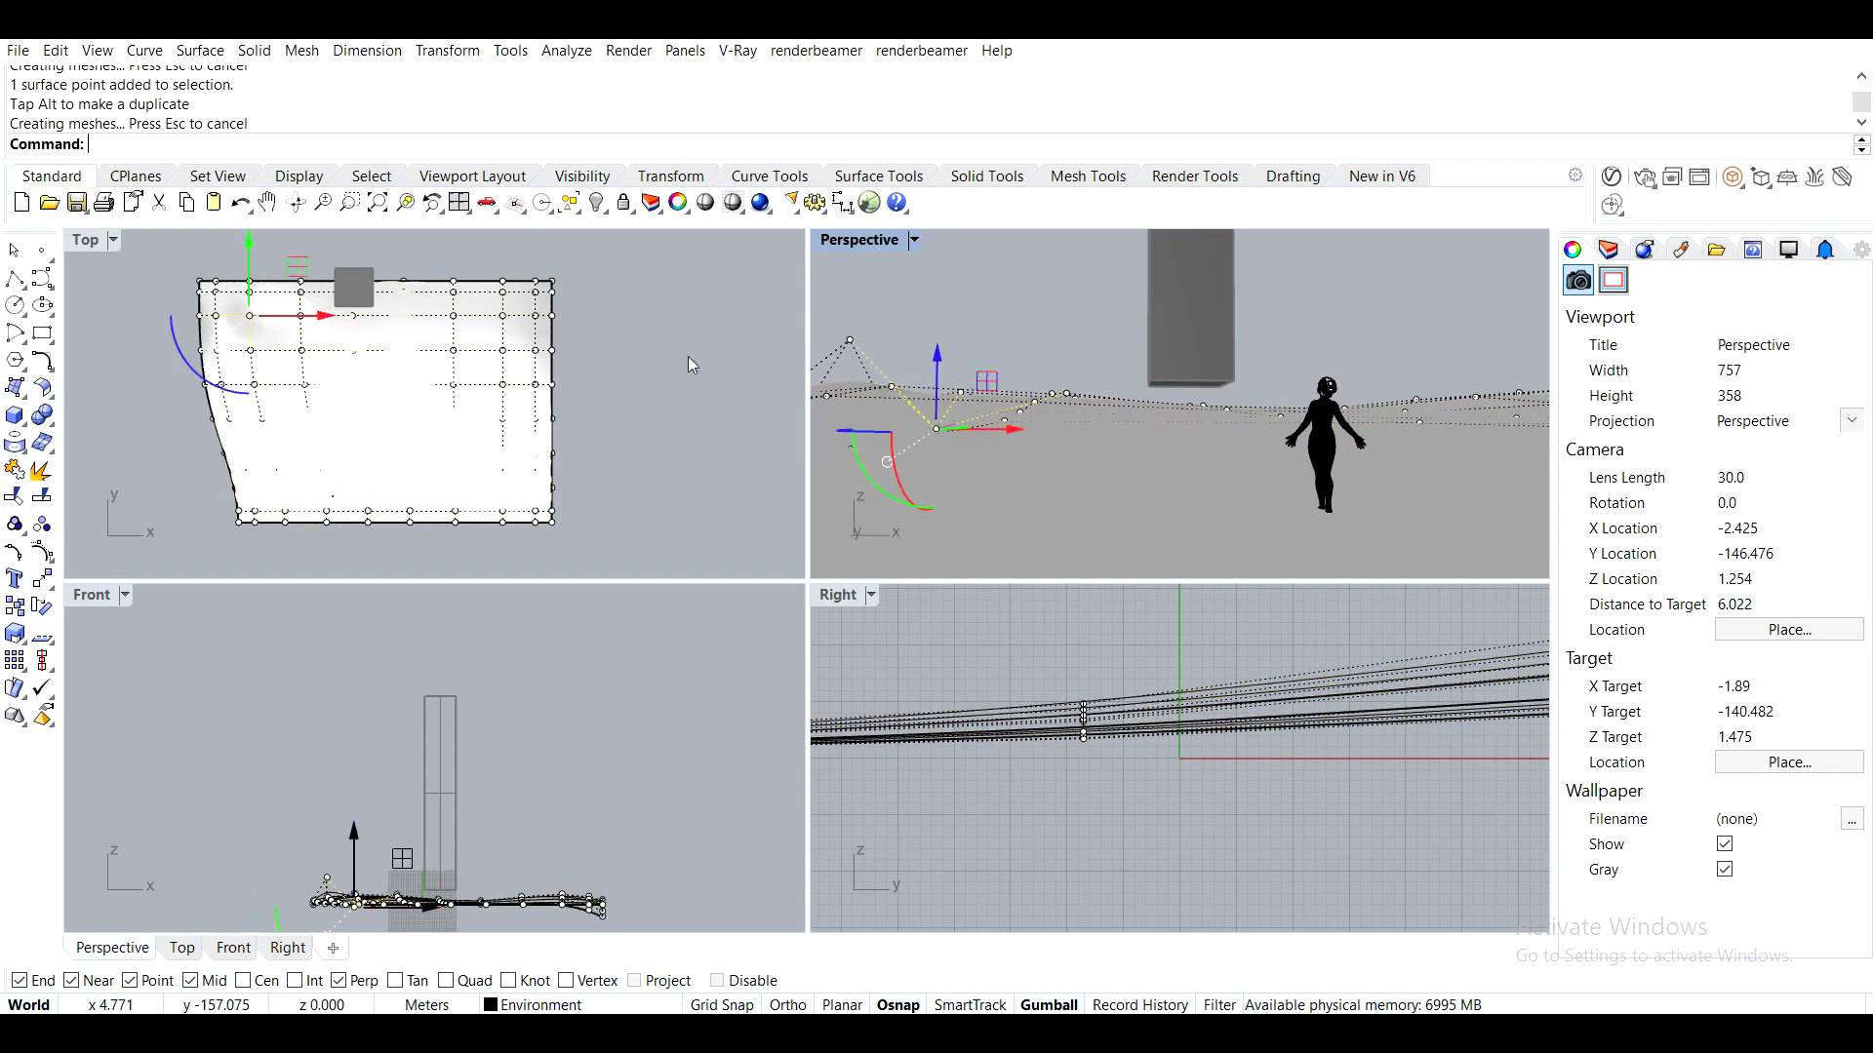
Raise the next control point along the same row toward the box and hide the control points
click(306, 325)
click(301, 315)
drag(1065, 293, 1065, 291)
key(Escape)
key(Escape)
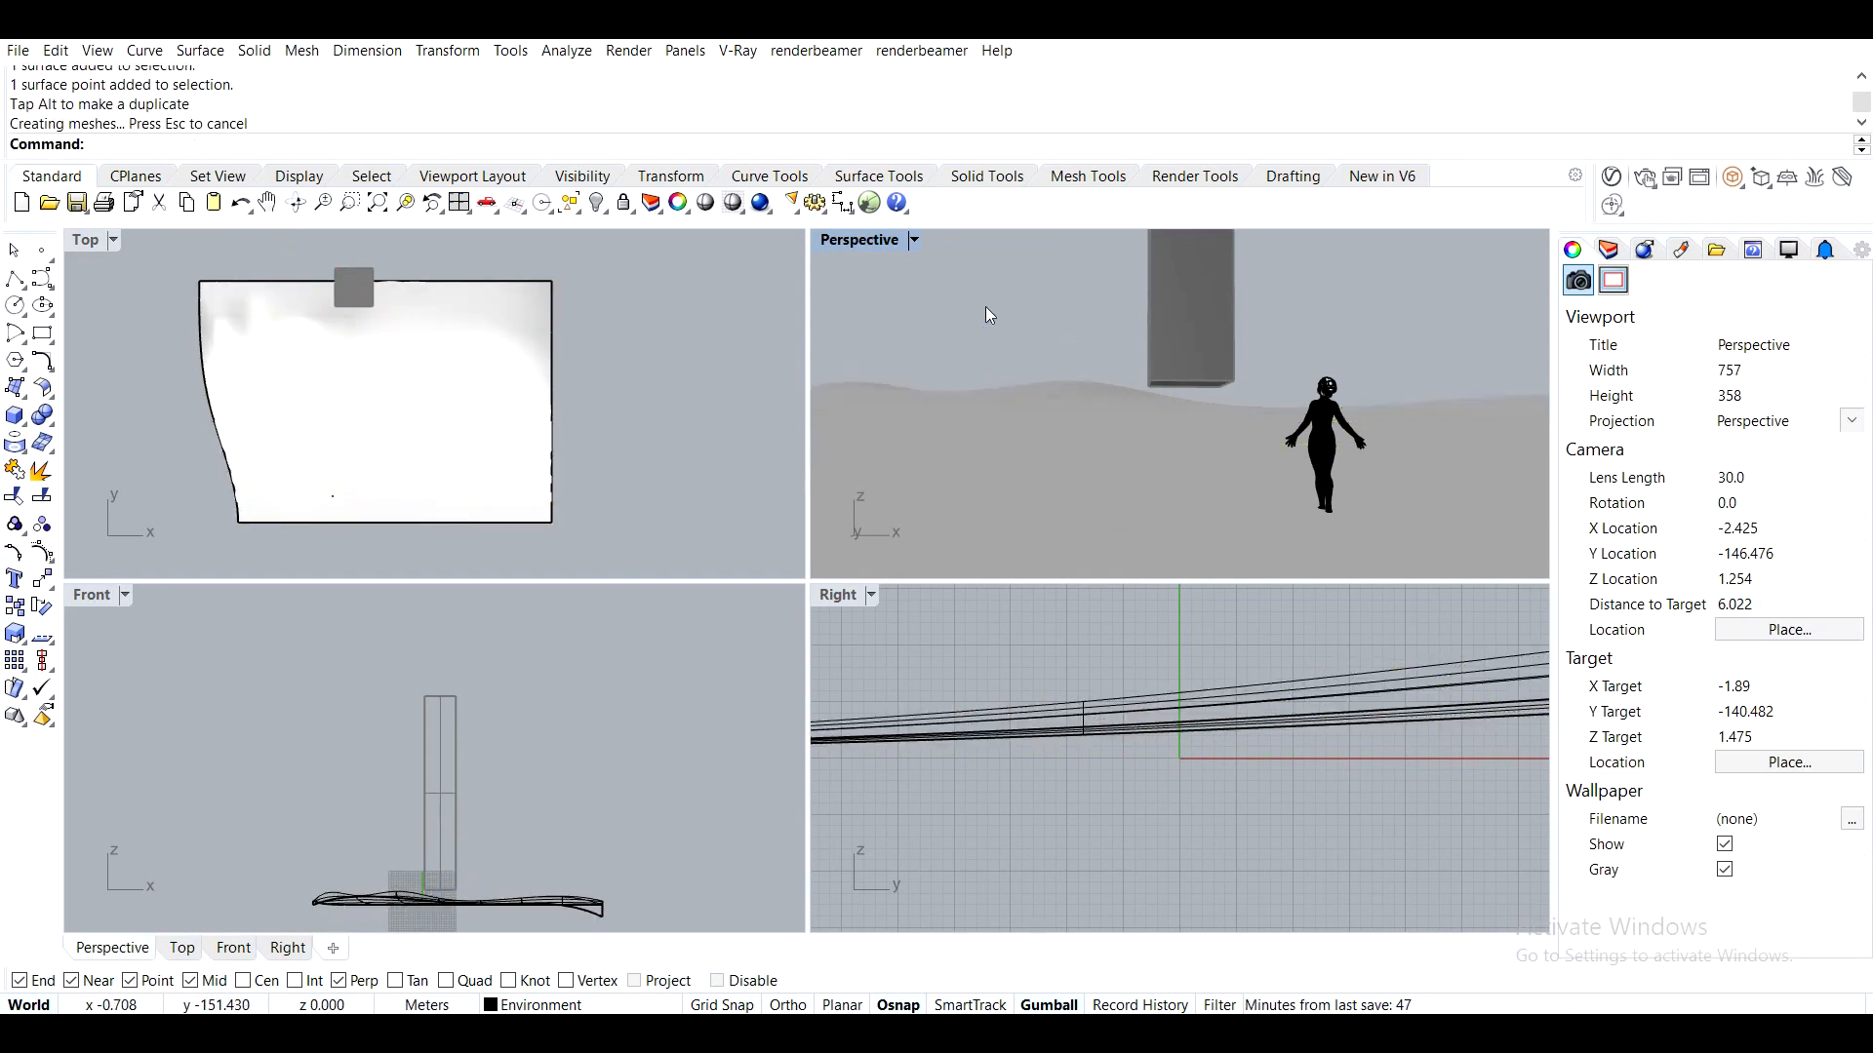
Show the ground's control points and shift the peak point nearest the box in the -X direction
click(1035, 388)
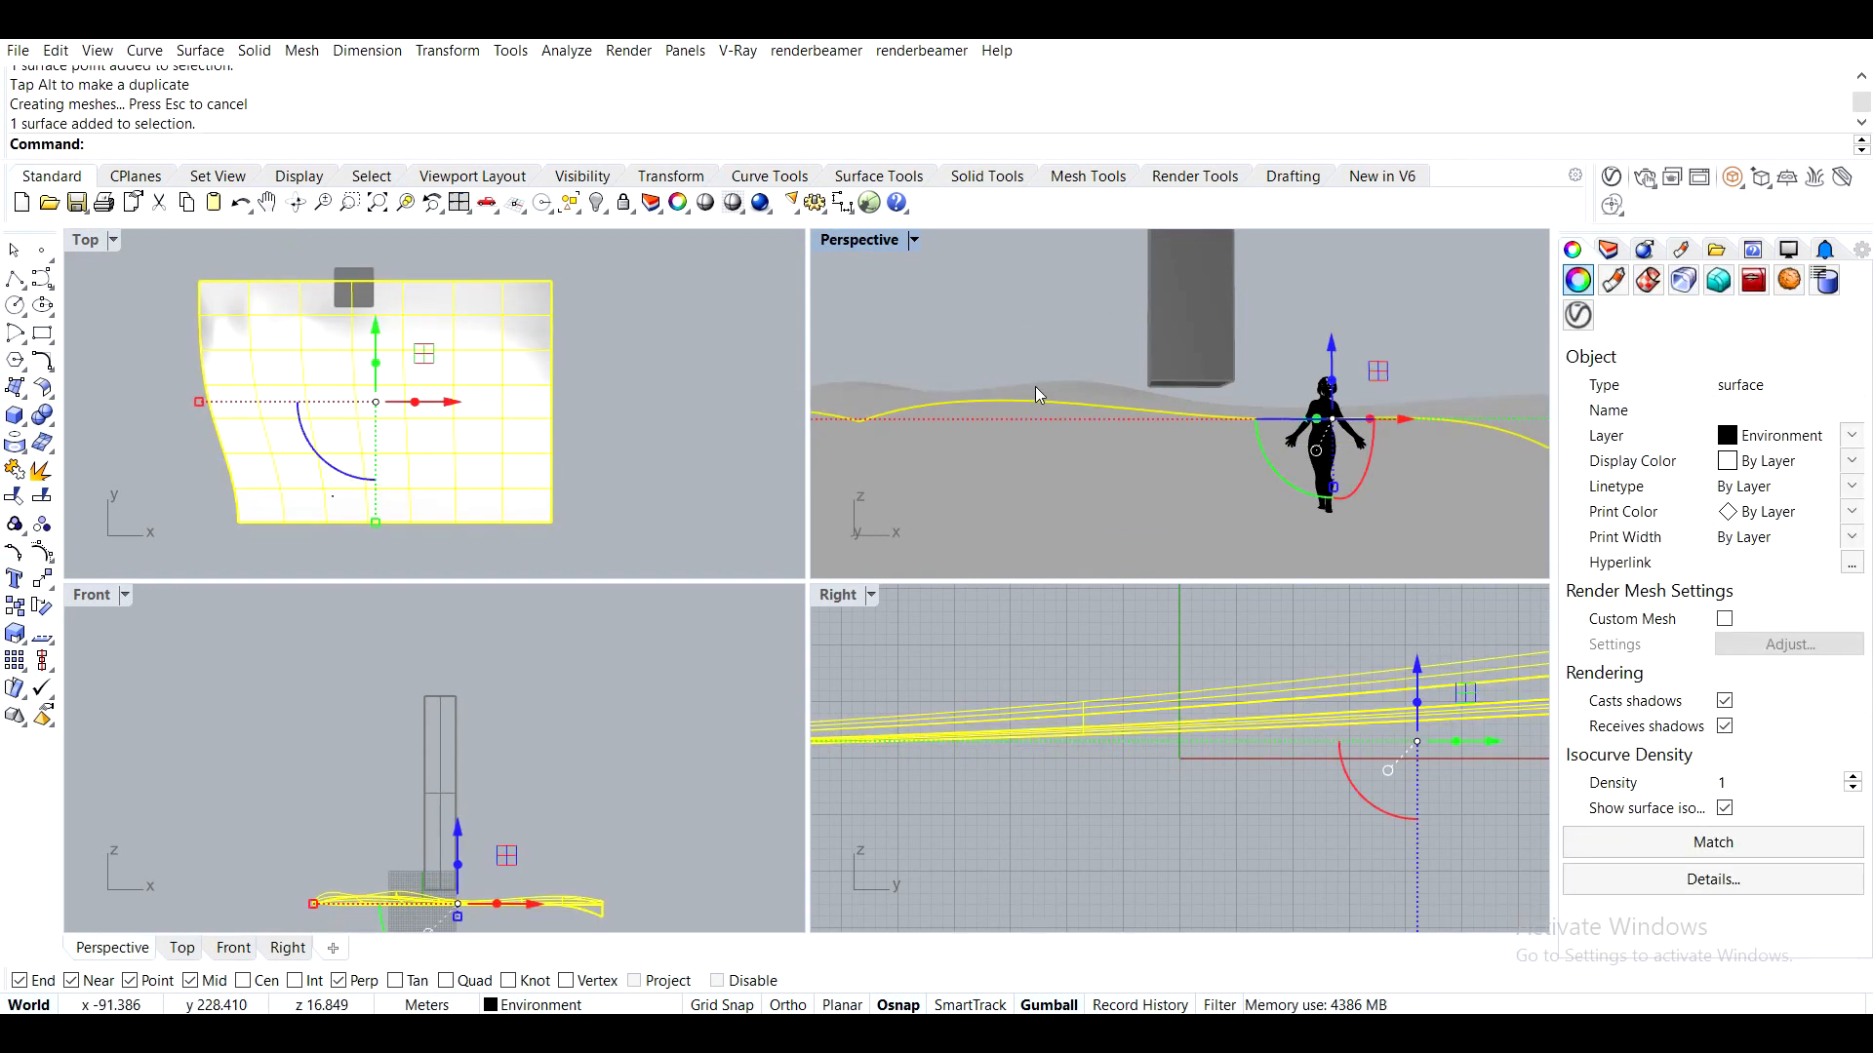
key(F10)
click(991, 388)
drag(1025, 389, 1044, 352)
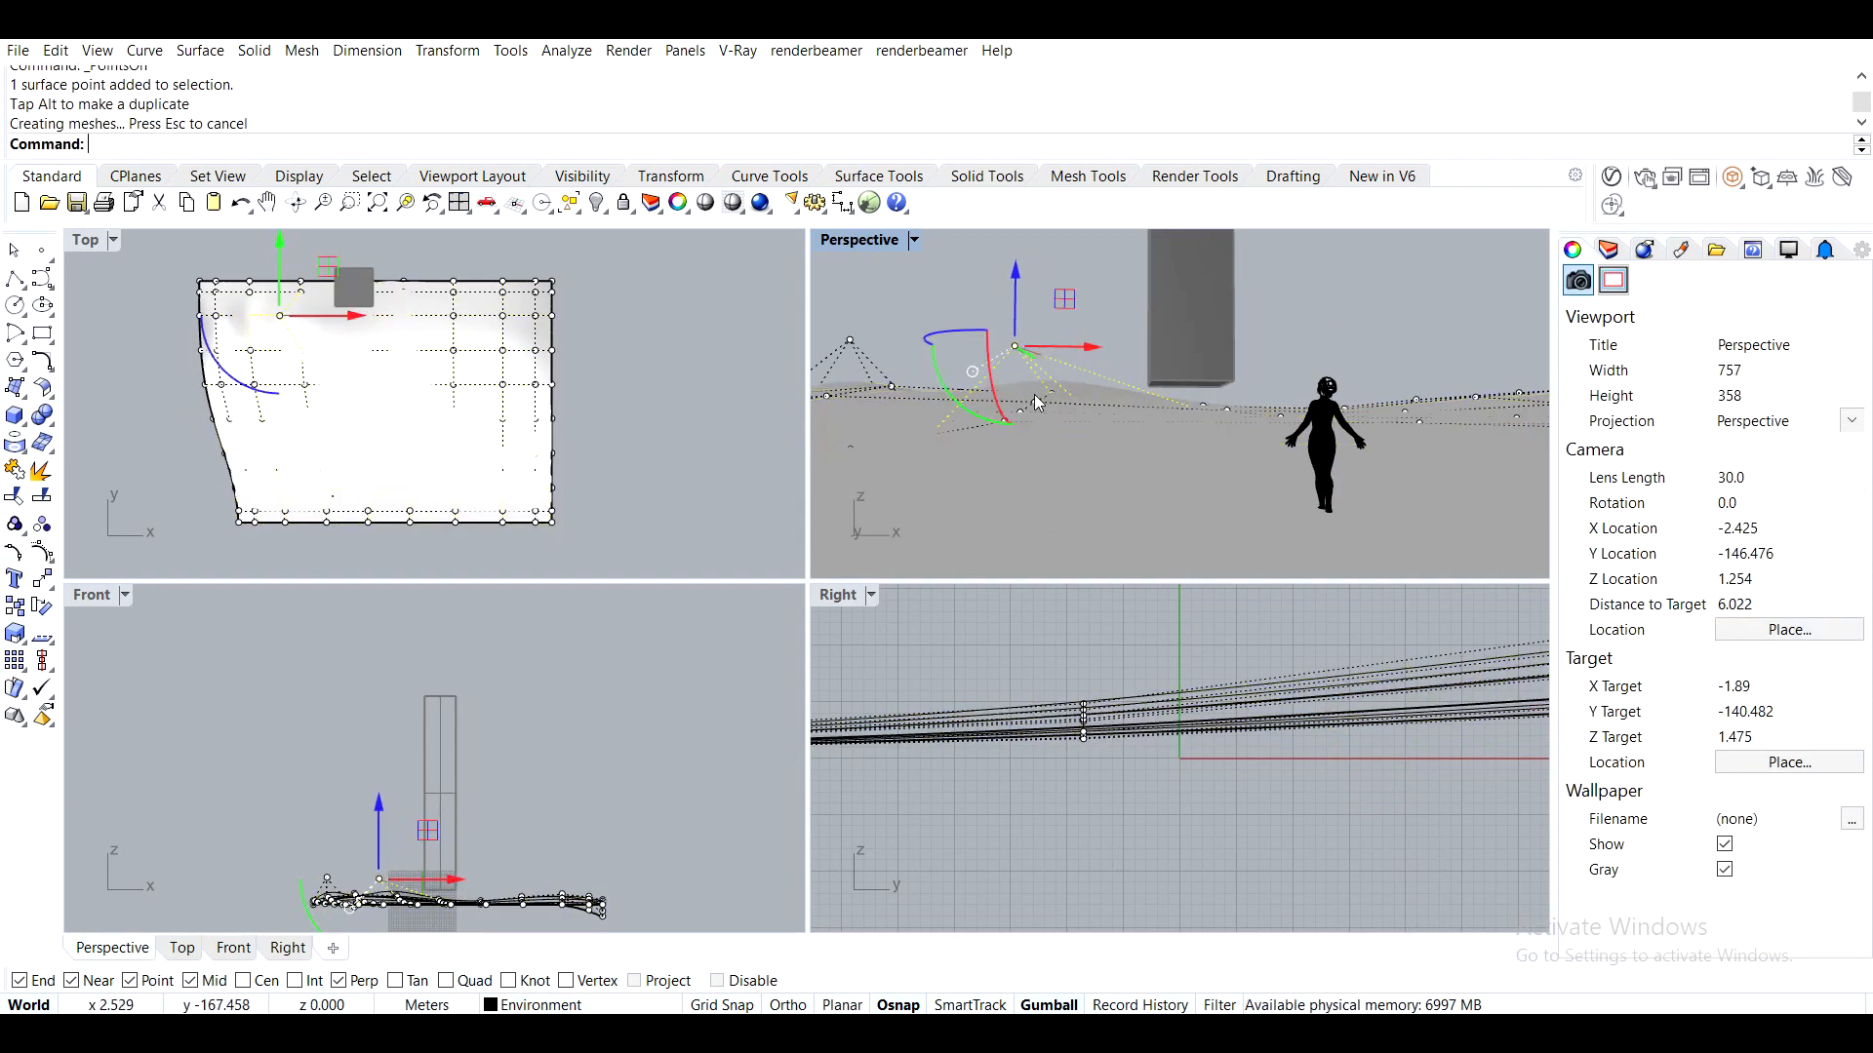
Set the Top view to Wireframe and shift the control point in front of that peak in the -X direction
click(310, 357)
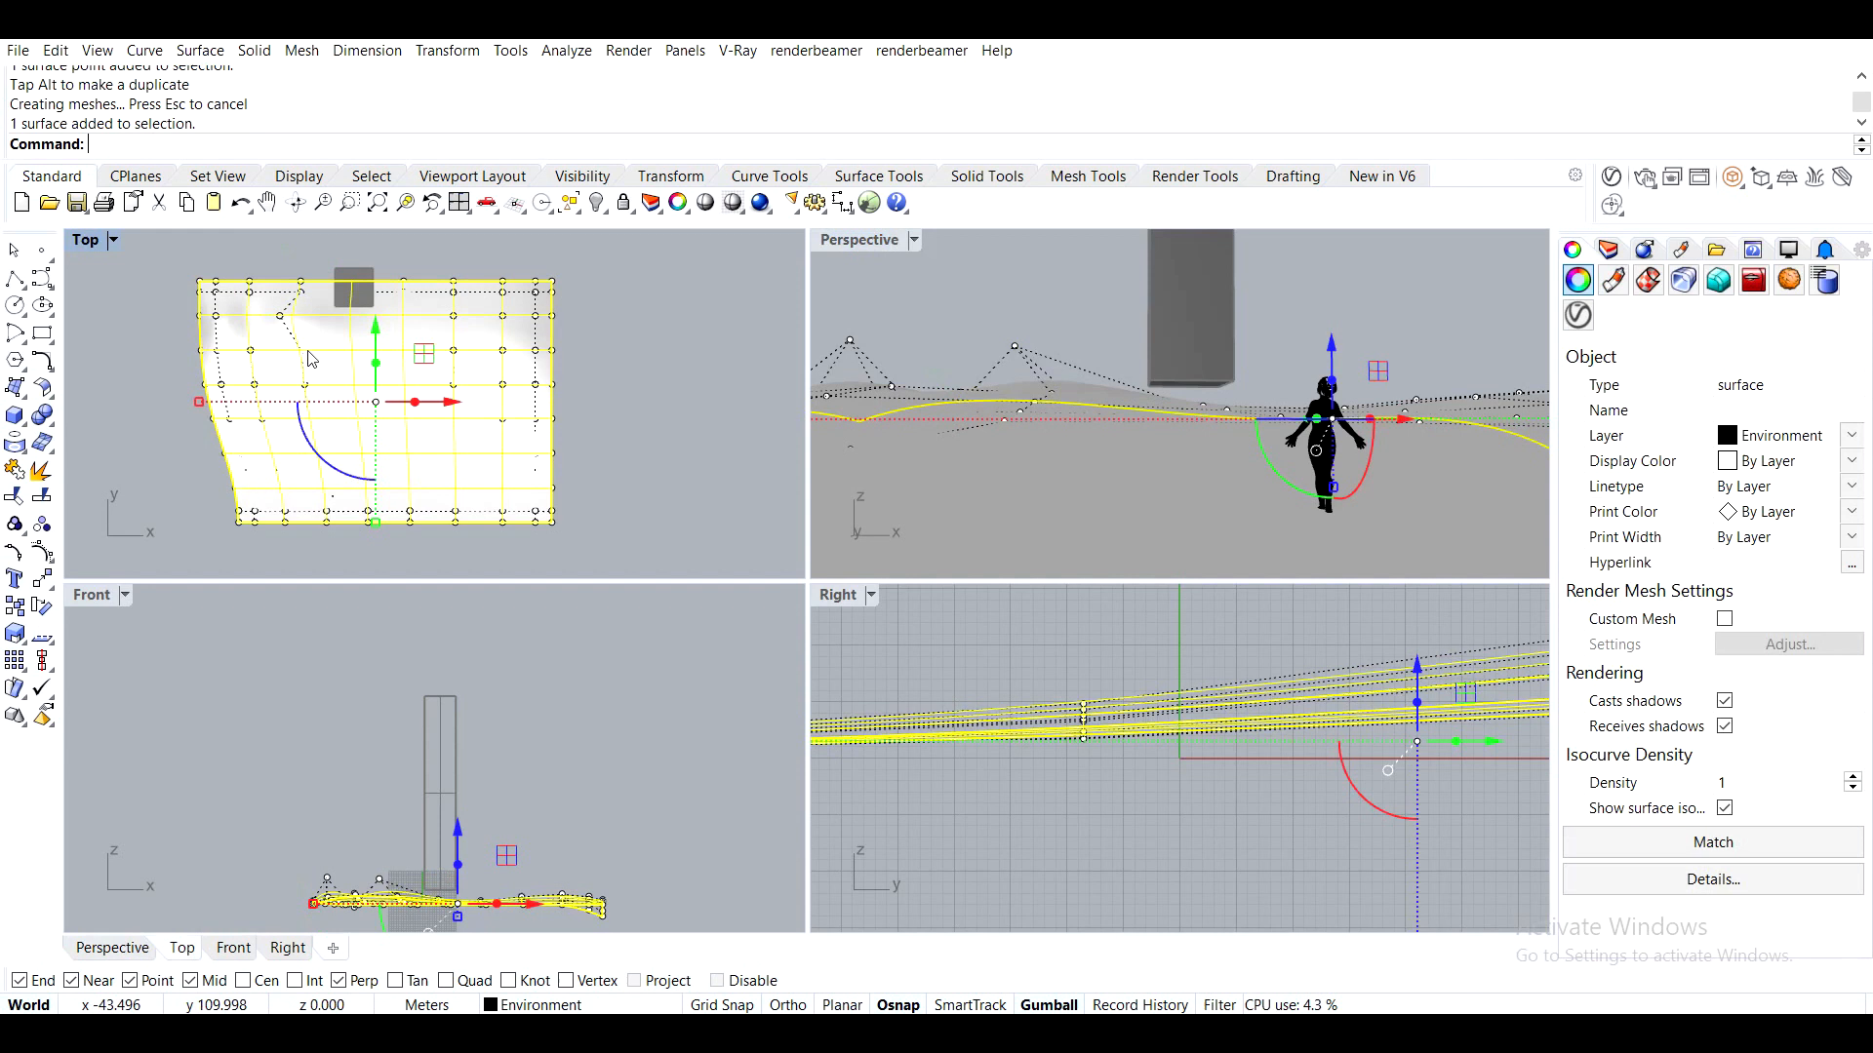
scroll(306, 366, up, 4)
scroll(306, 366, up, 5)
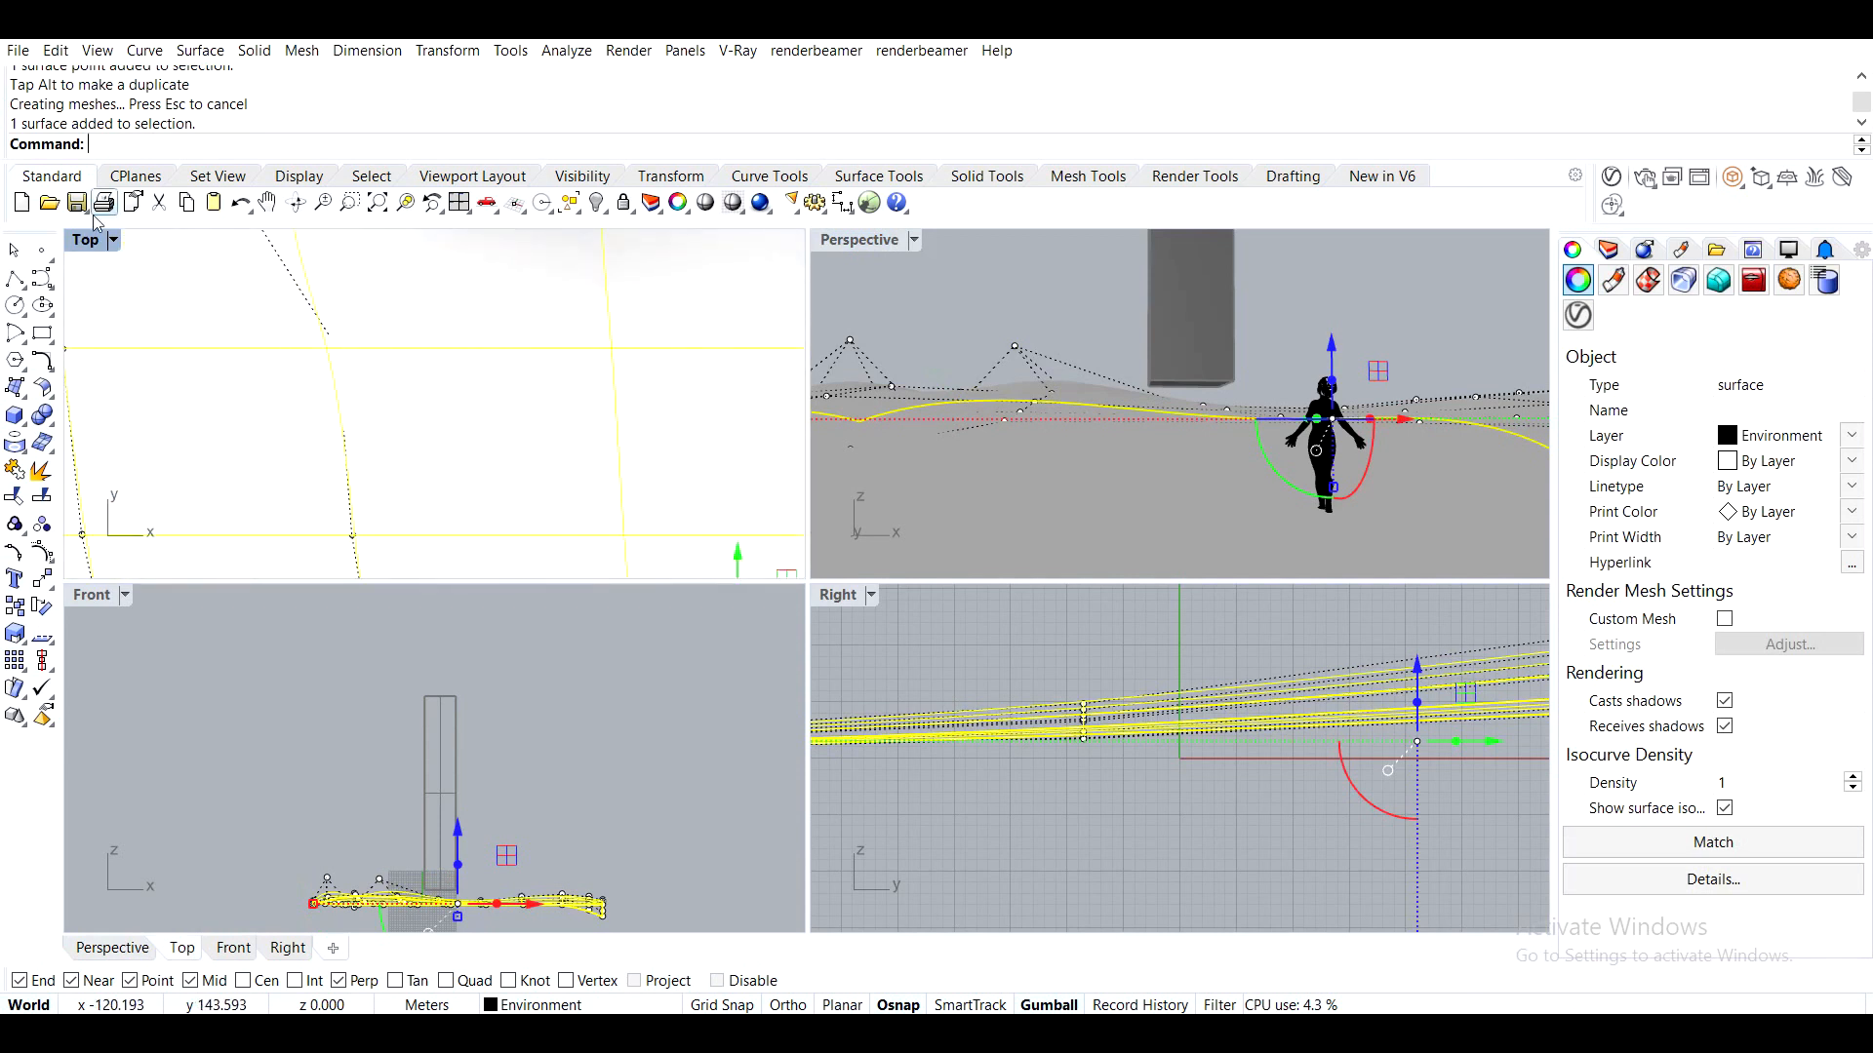
click(113, 240)
click(122, 293)
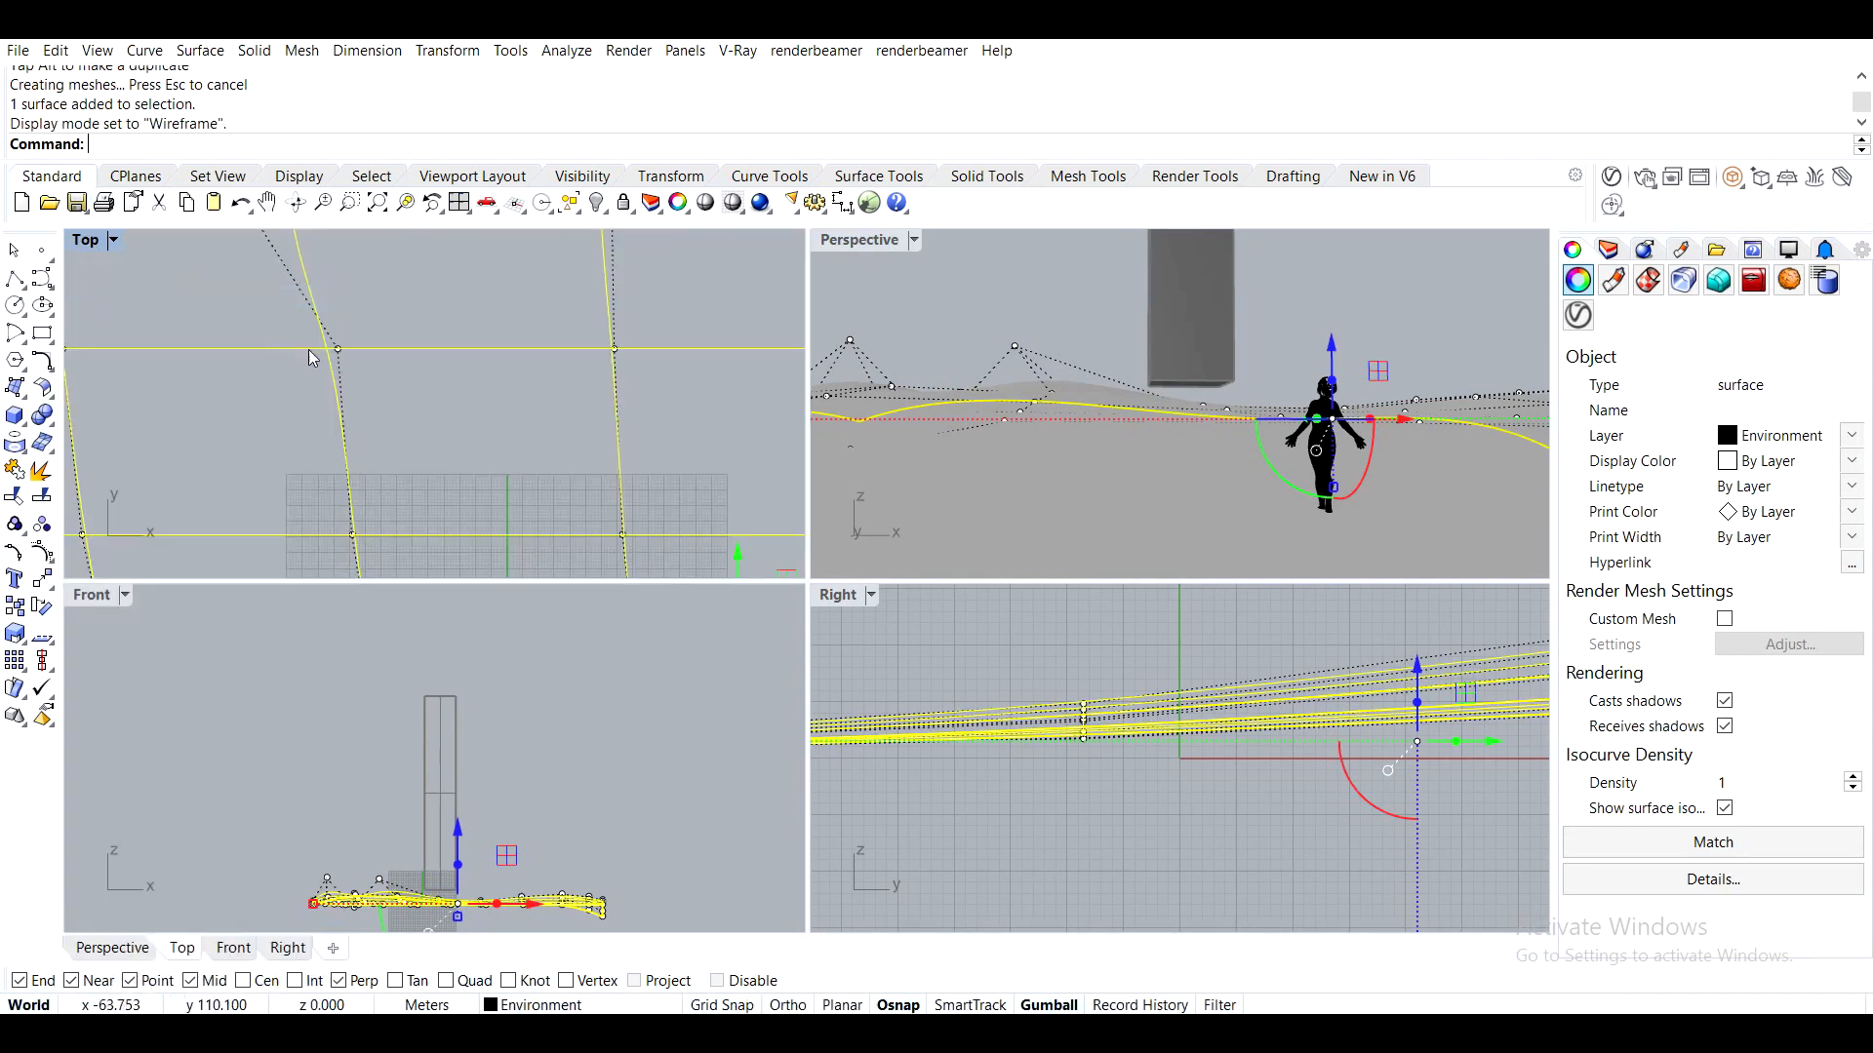
click(338, 349)
drag(410, 349, 283, 347)
scroll(449, 338, down, 4)
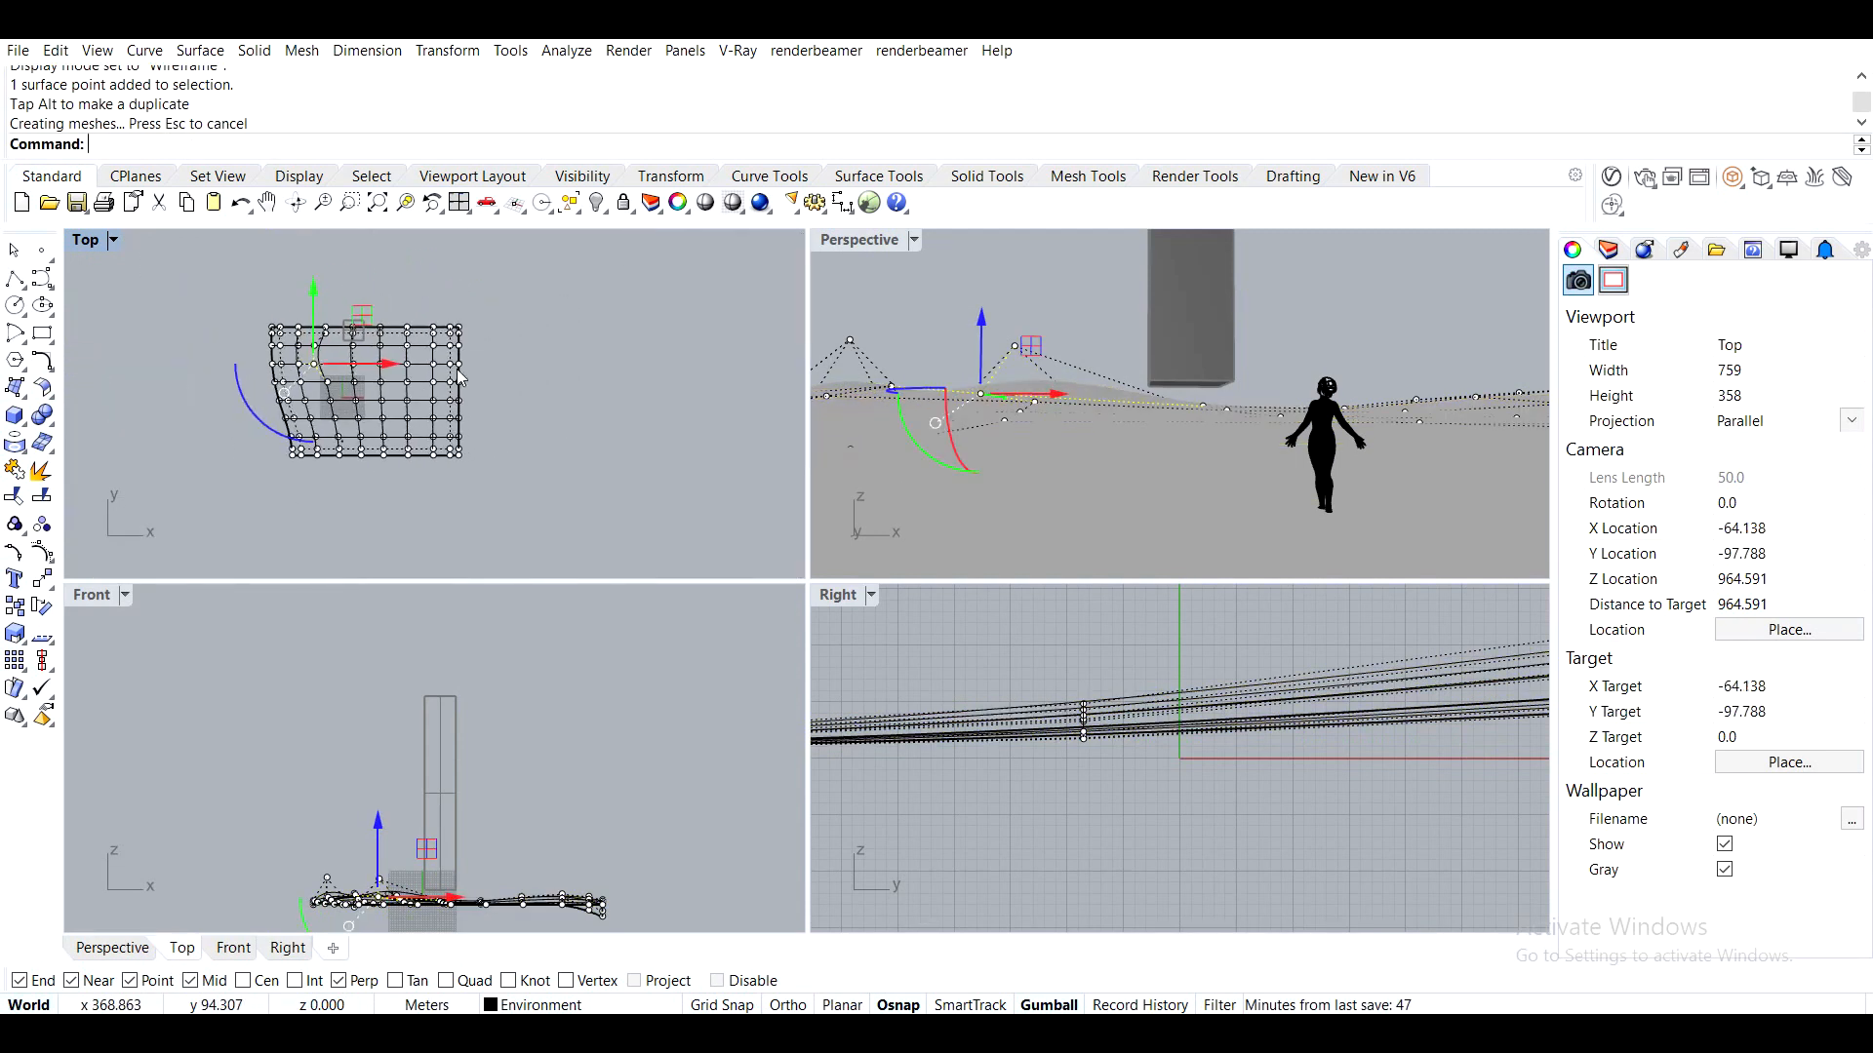
scroll(426, 356, up, 3)
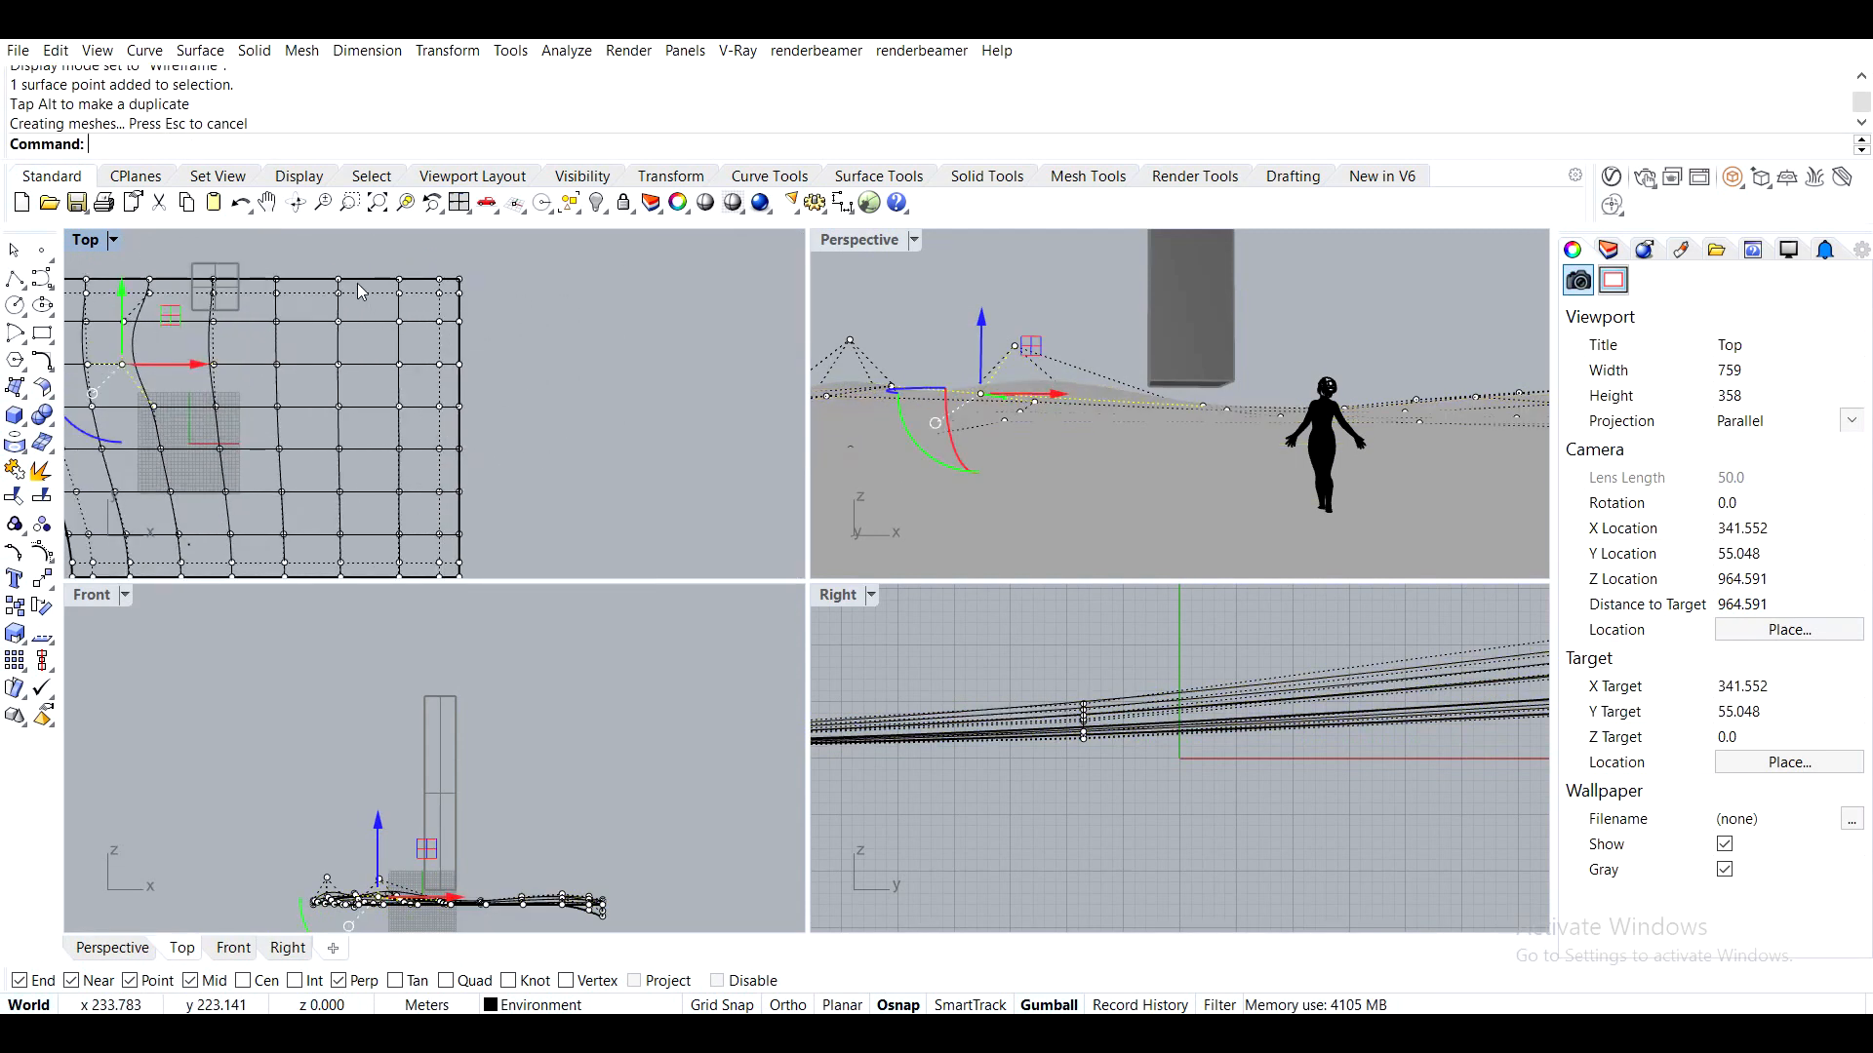
drag(351, 256, 457, 314)
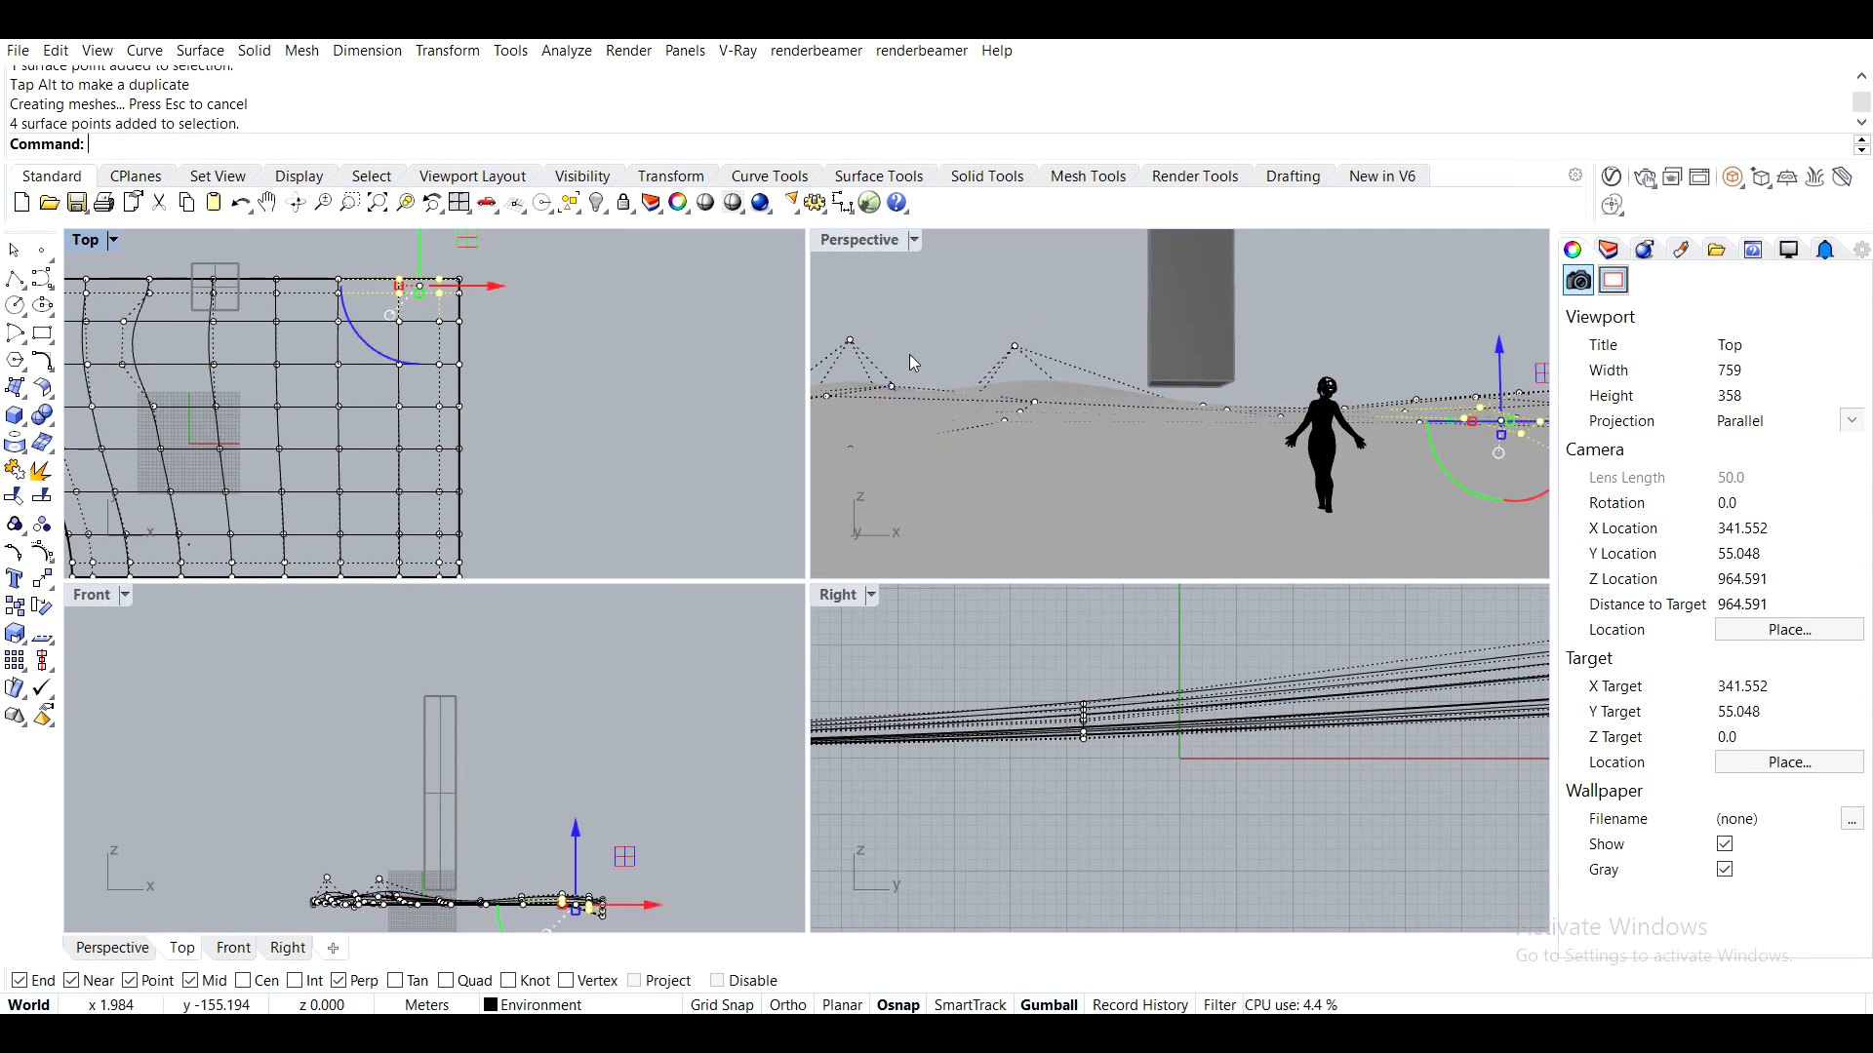
click(513, 413)
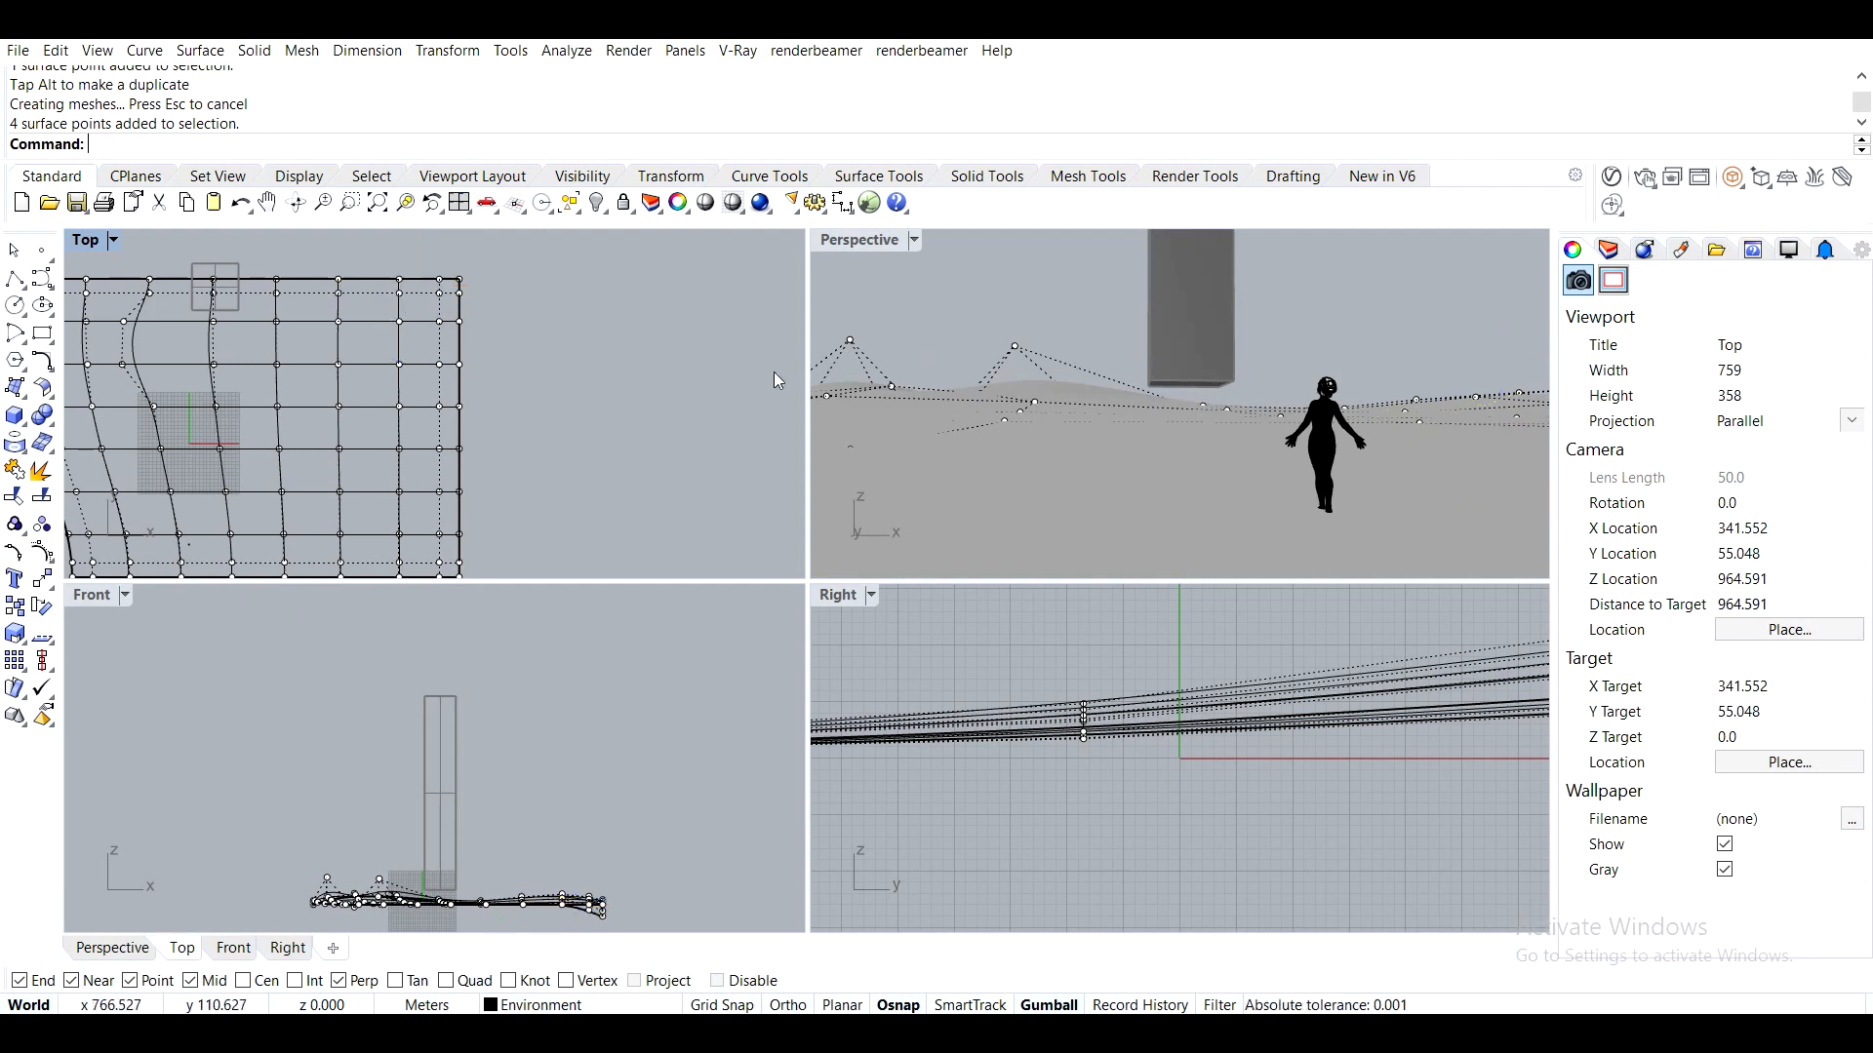
Bring the Perspective view closer to the figure, hide the ground's control points, and unlock the tower's bounding box
shift+right_drag(1203, 352, 1347, 351)
scroll(1311, 358, up, 2)
scroll(1311, 359, up, 2)
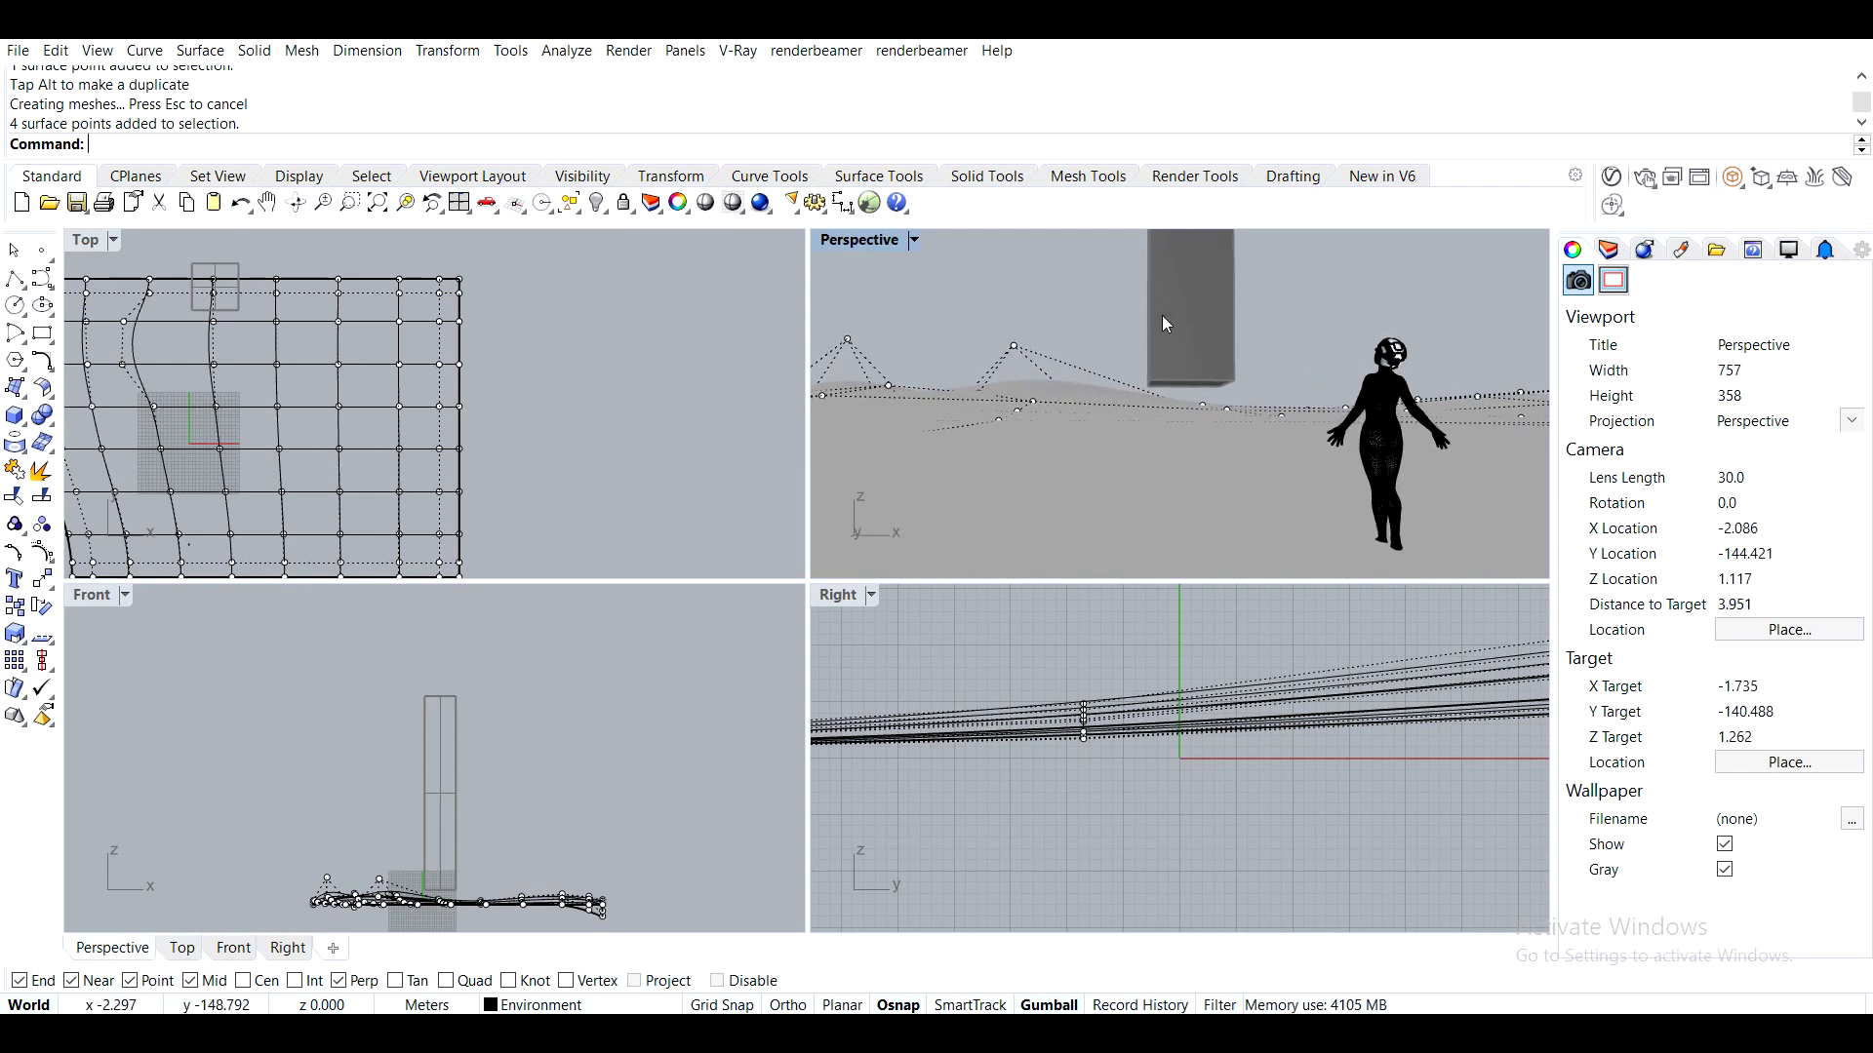
key(Escape)
click(648, 332)
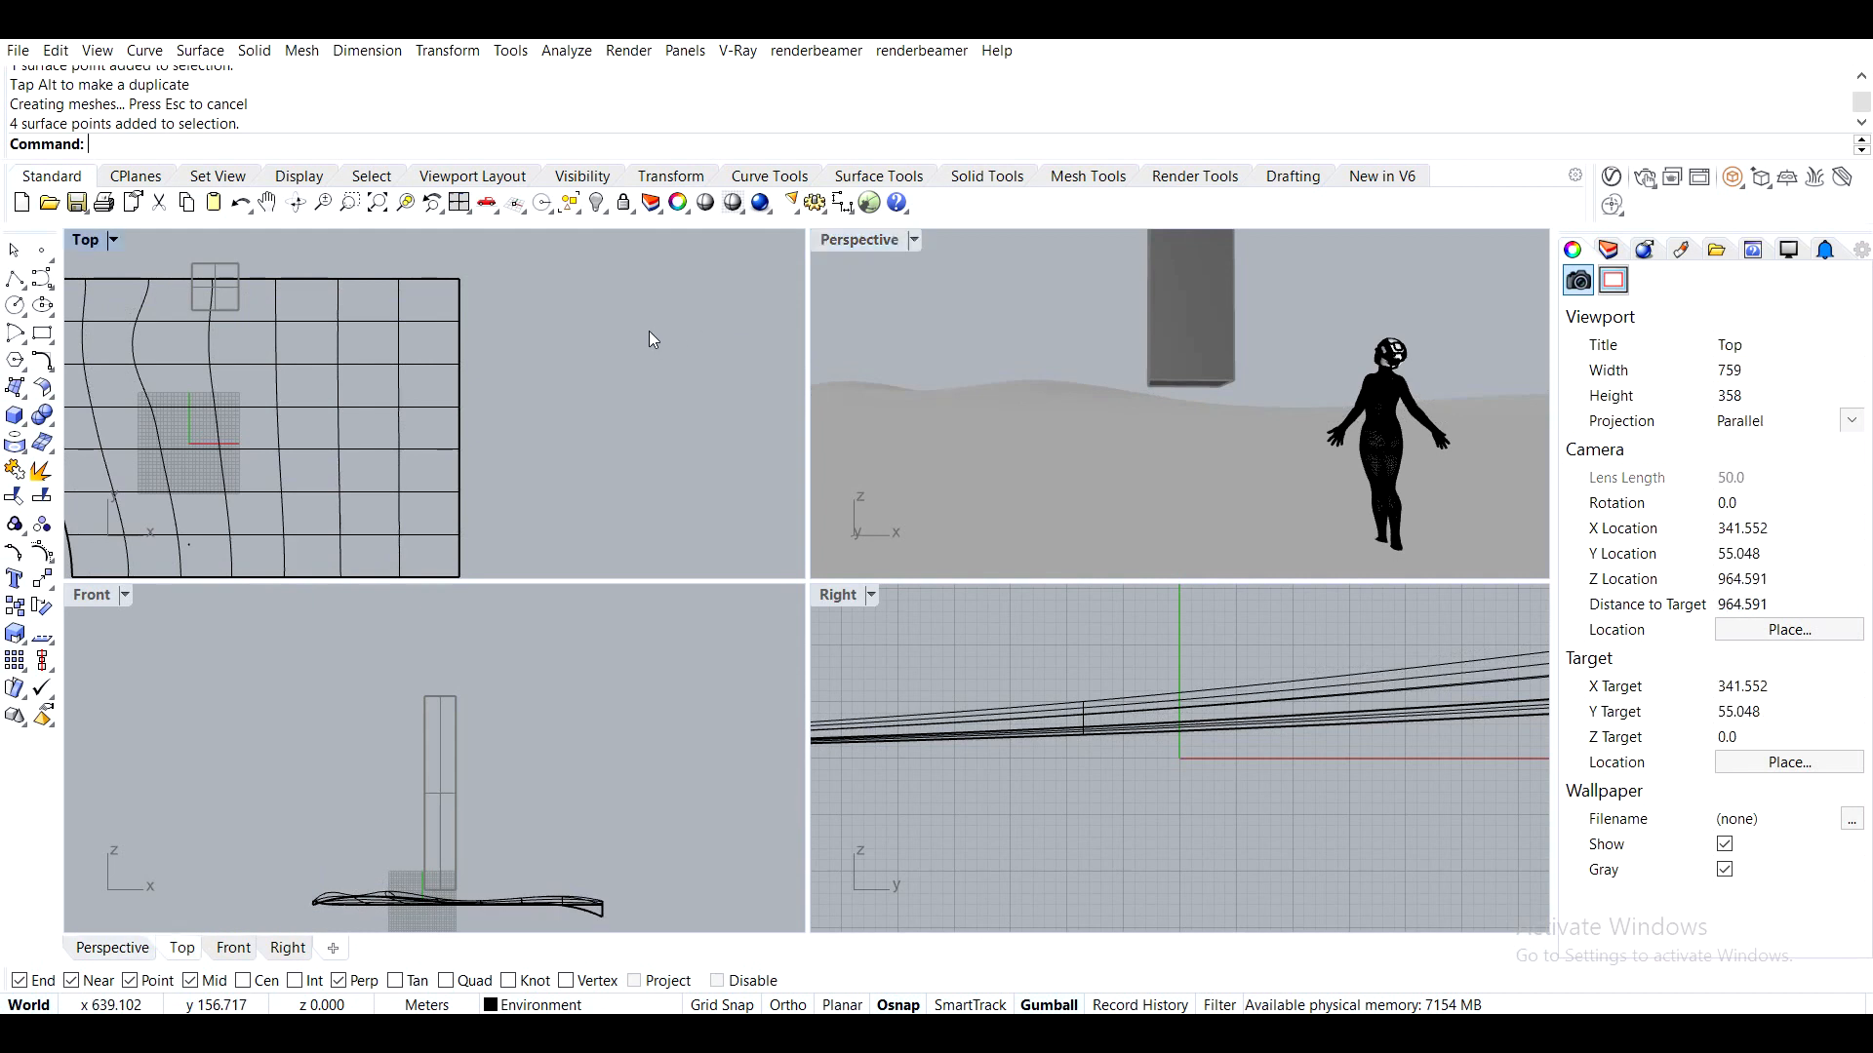
text(Un)
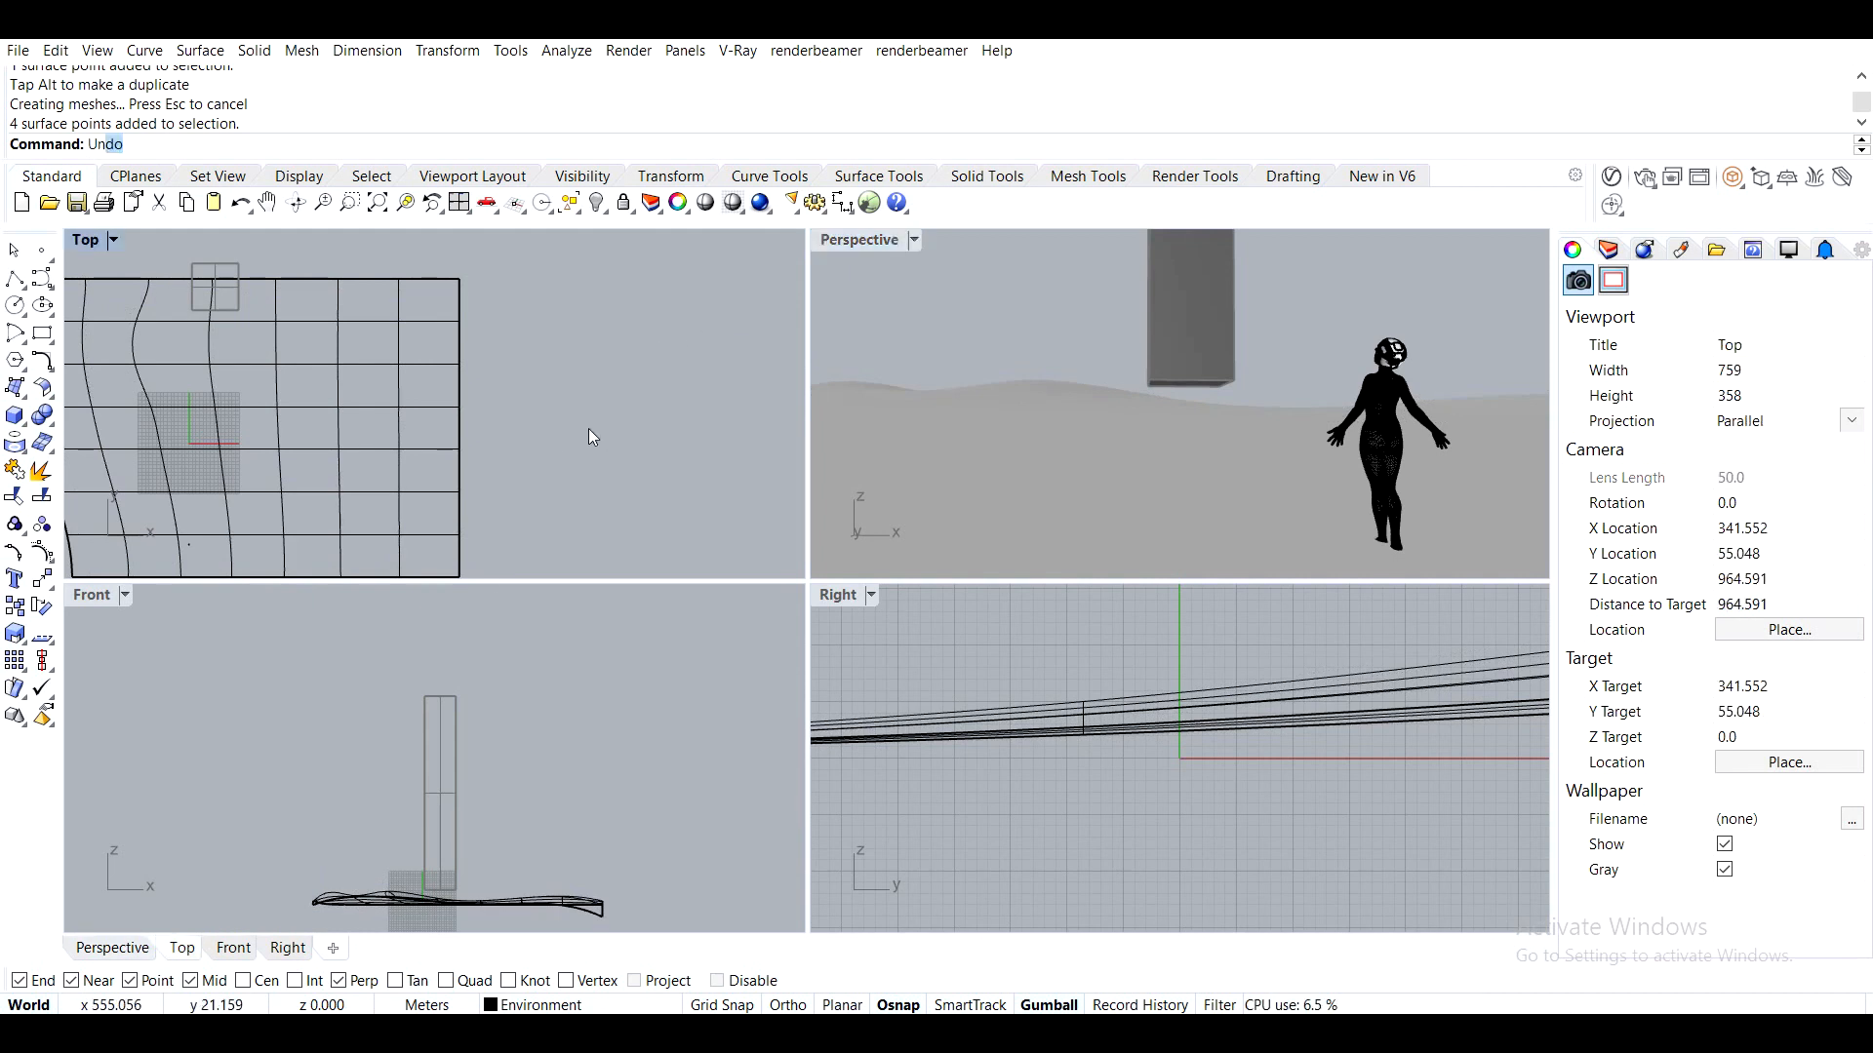
text(loc)
key(Return)
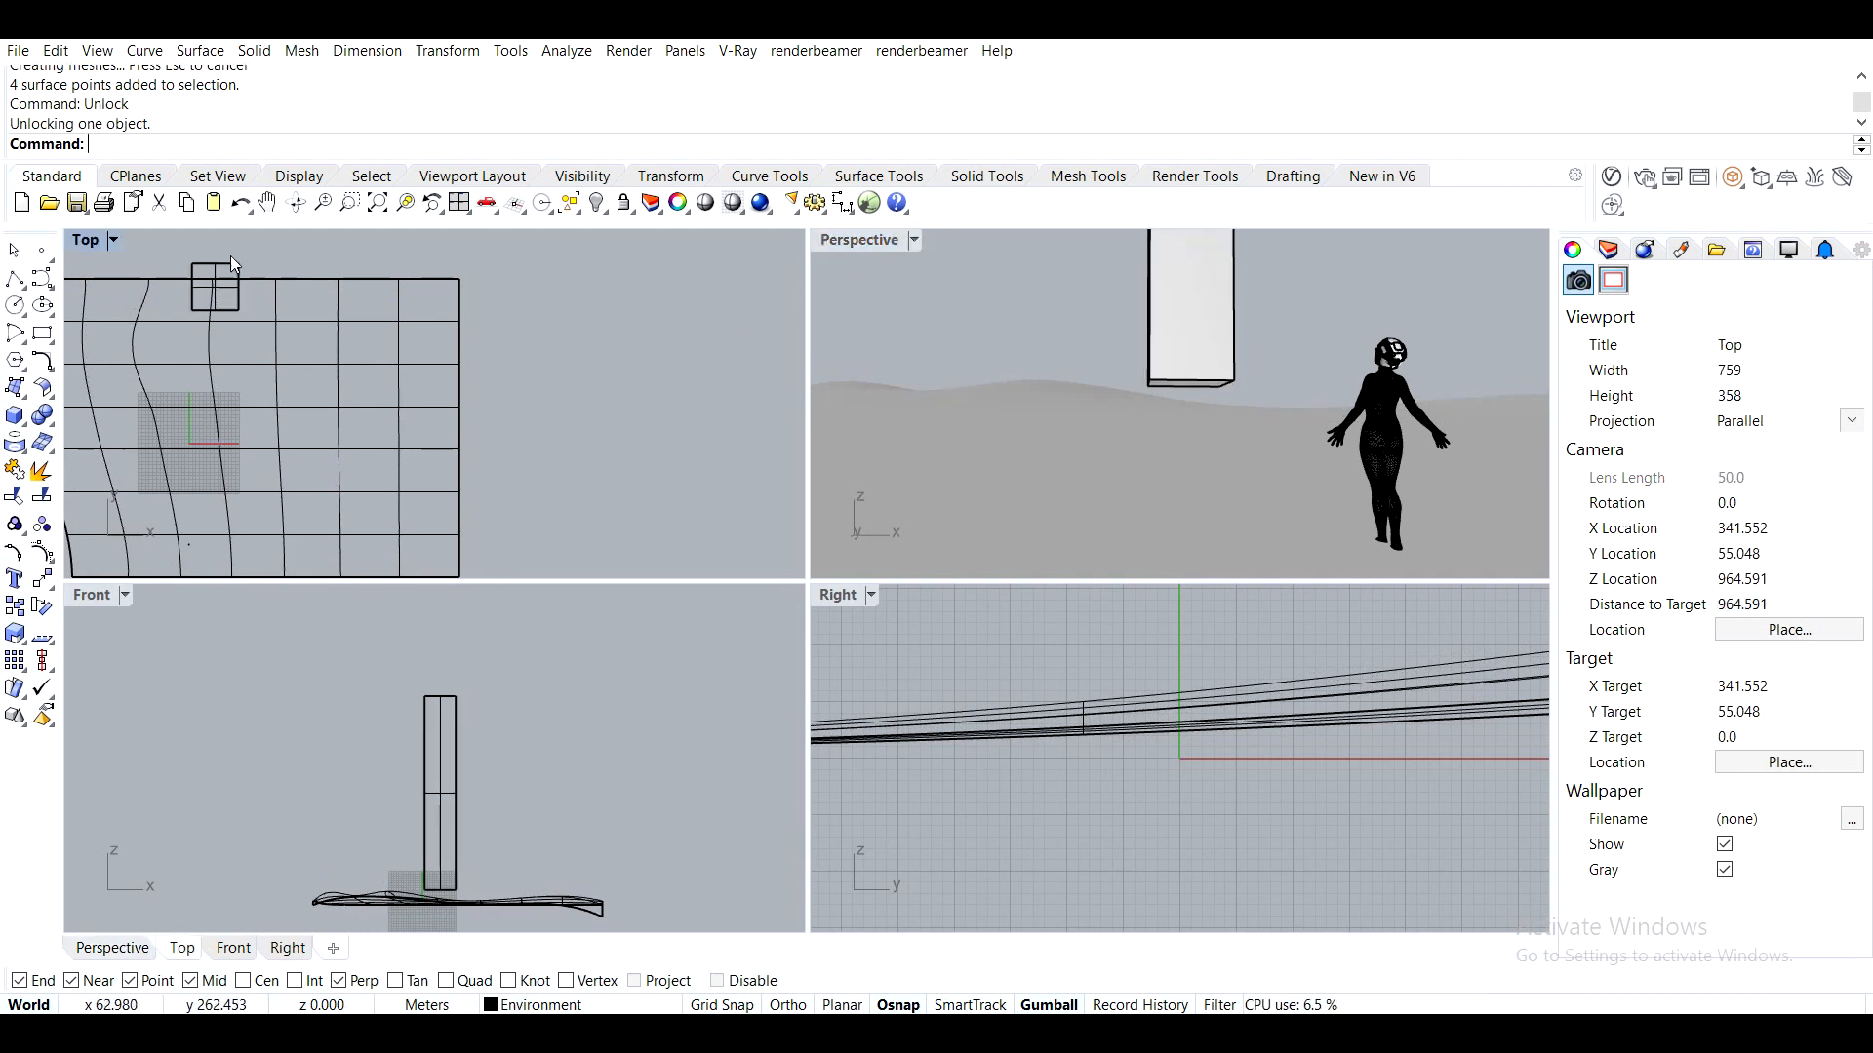
Shift the tower's bounding box in the +X direction and rotate it 45 degrees in the Top view
drag(269, 291, 295, 290)
click(182, 341)
text(45)
key(Return)
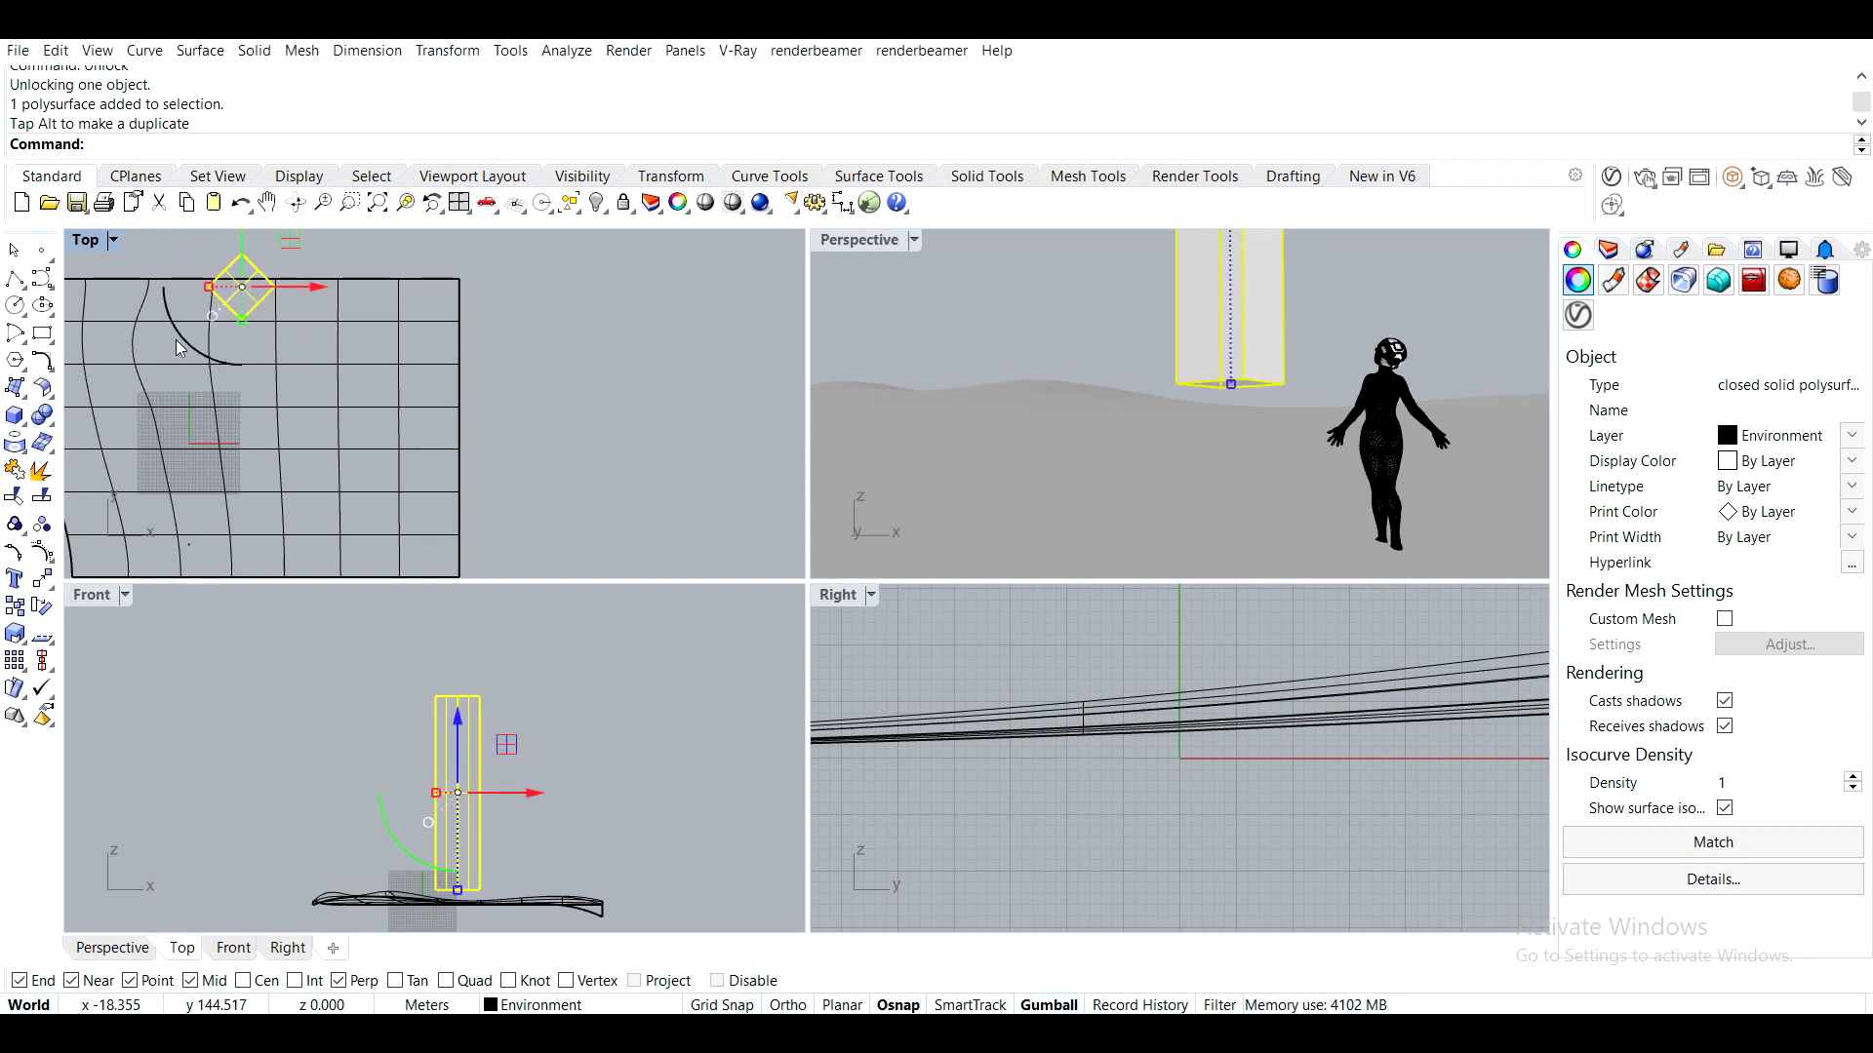
Rotate the bounding box by -15 degrees and a further -5 degrees in the Top view
click(180, 347)
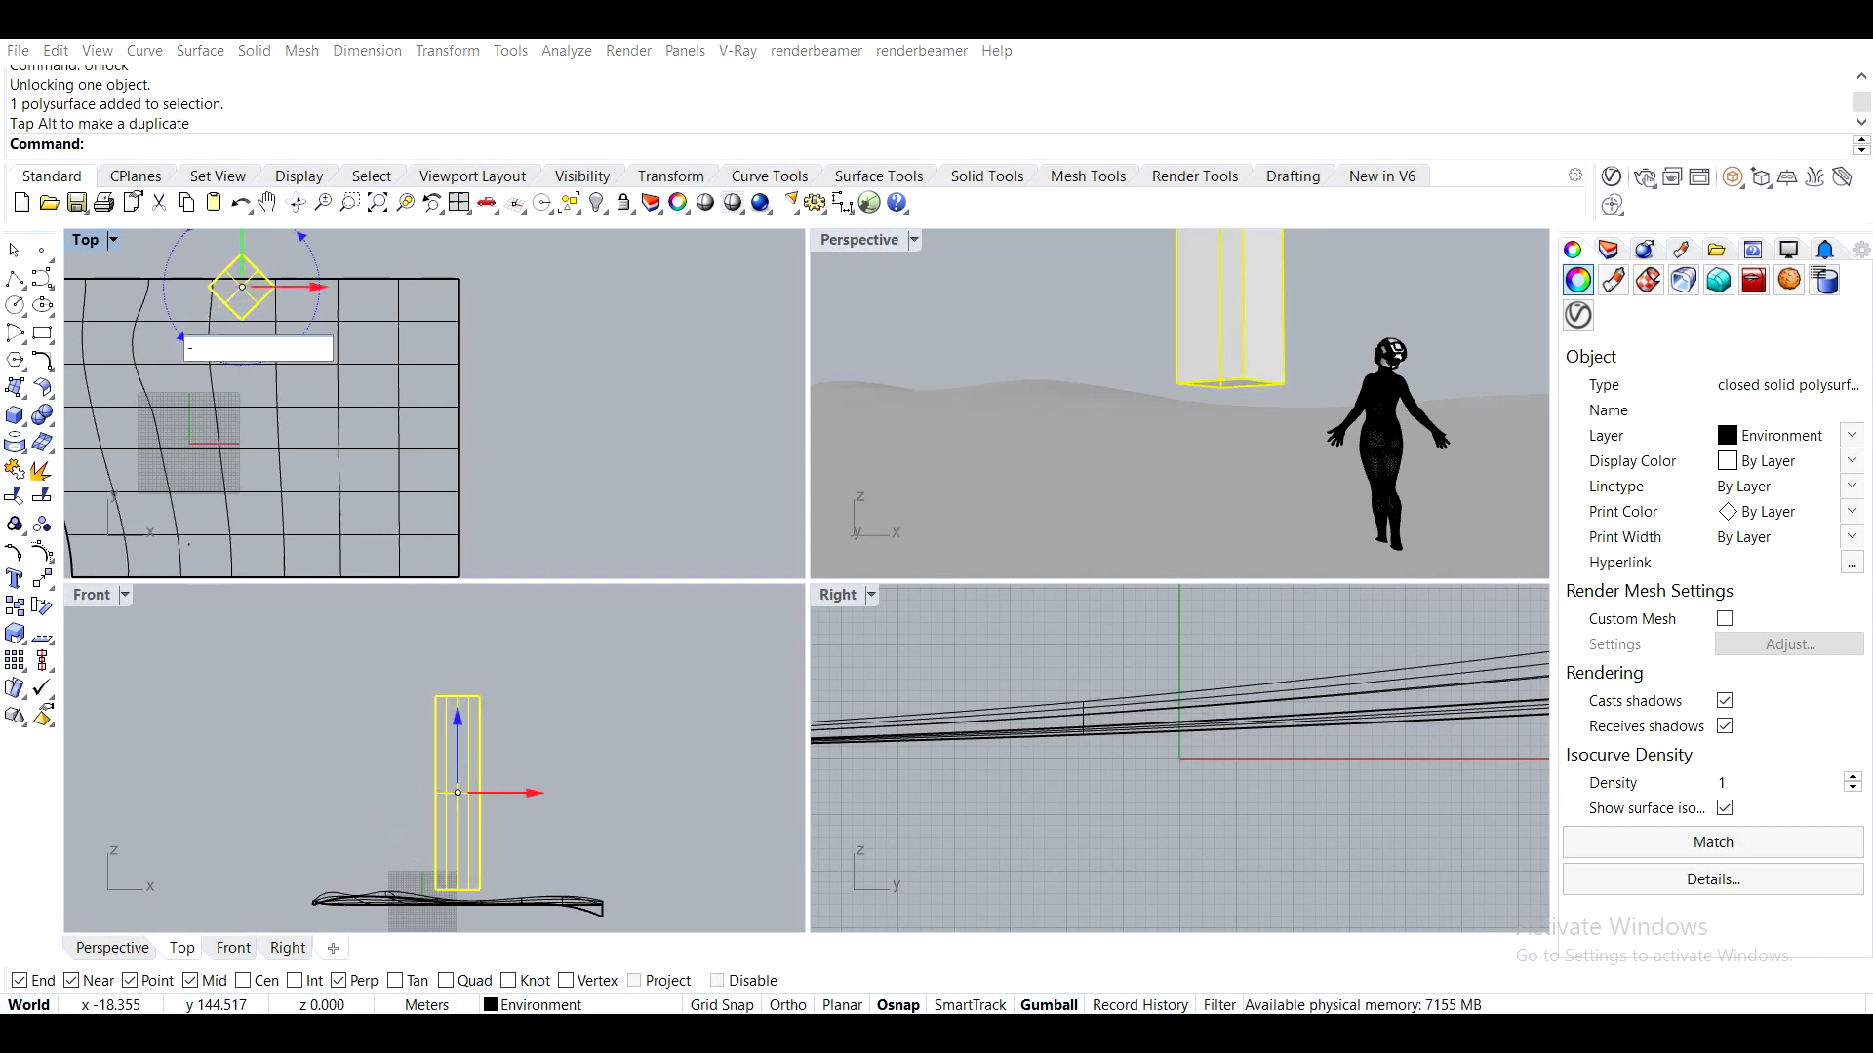
text(-15)
key(Return)
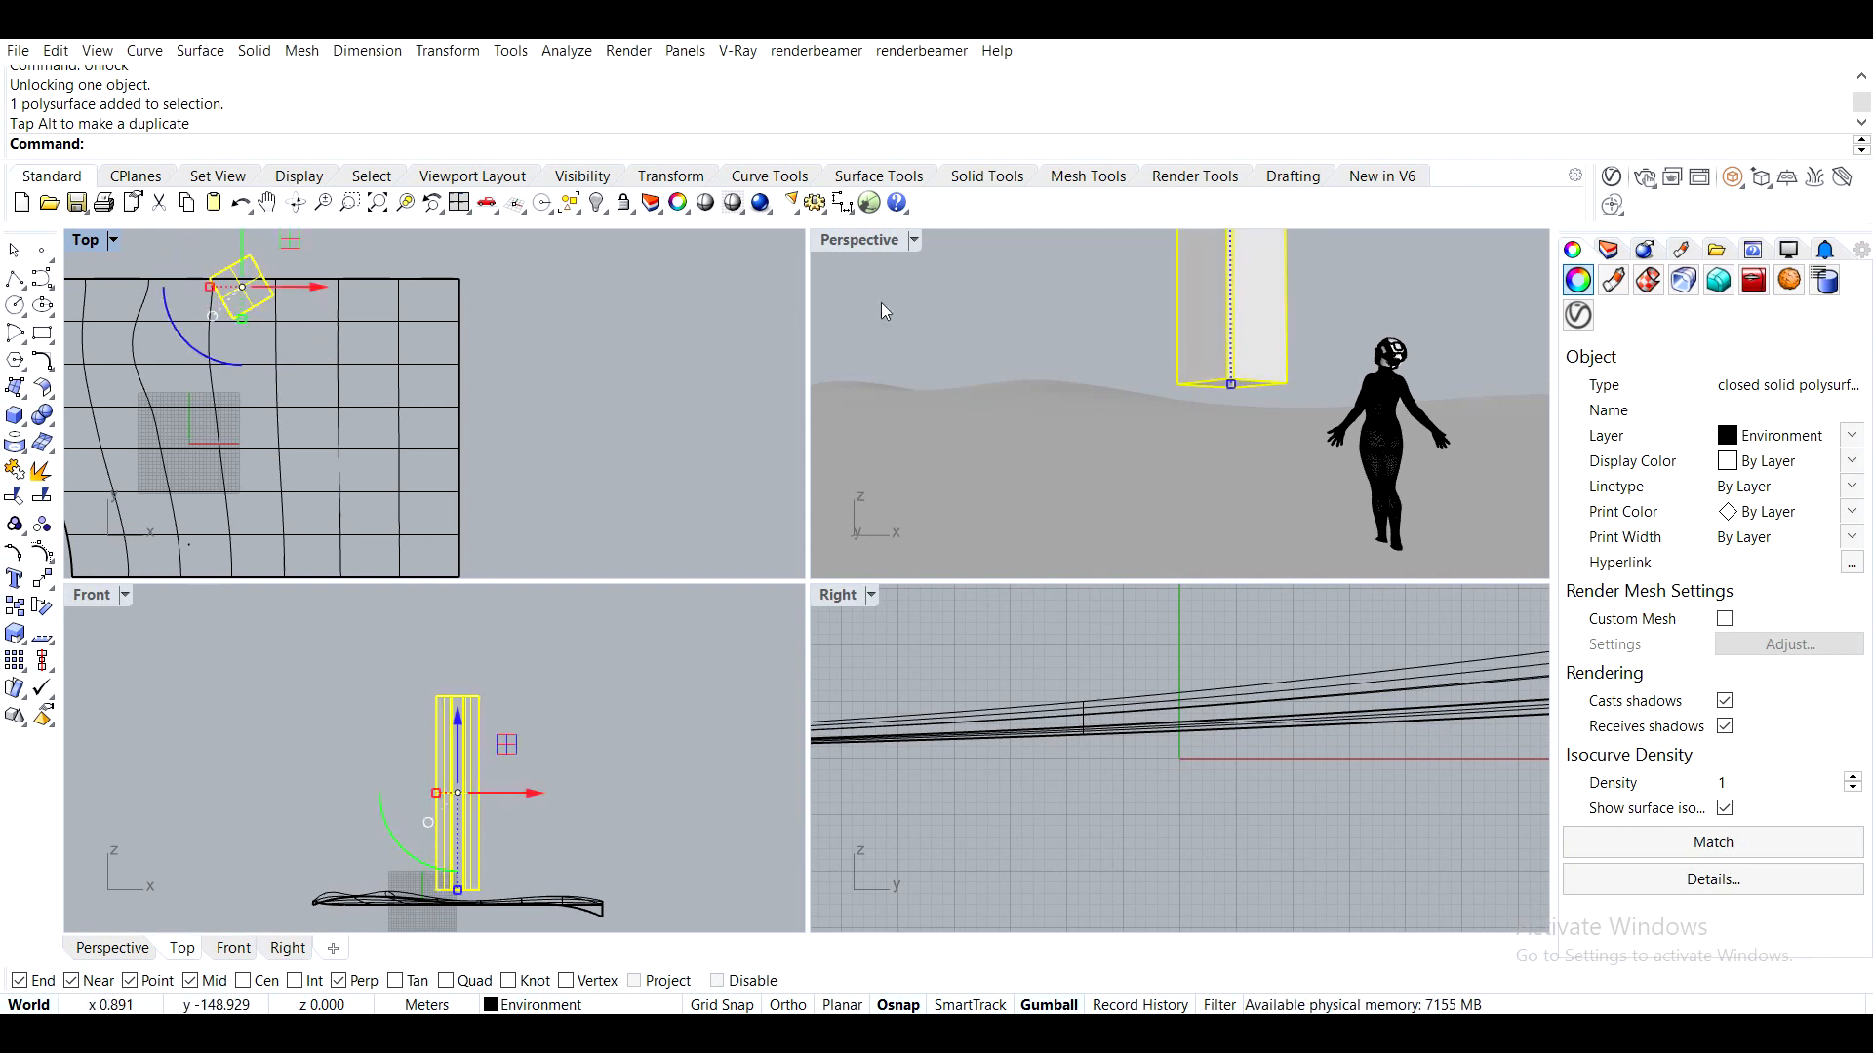
click(185, 347)
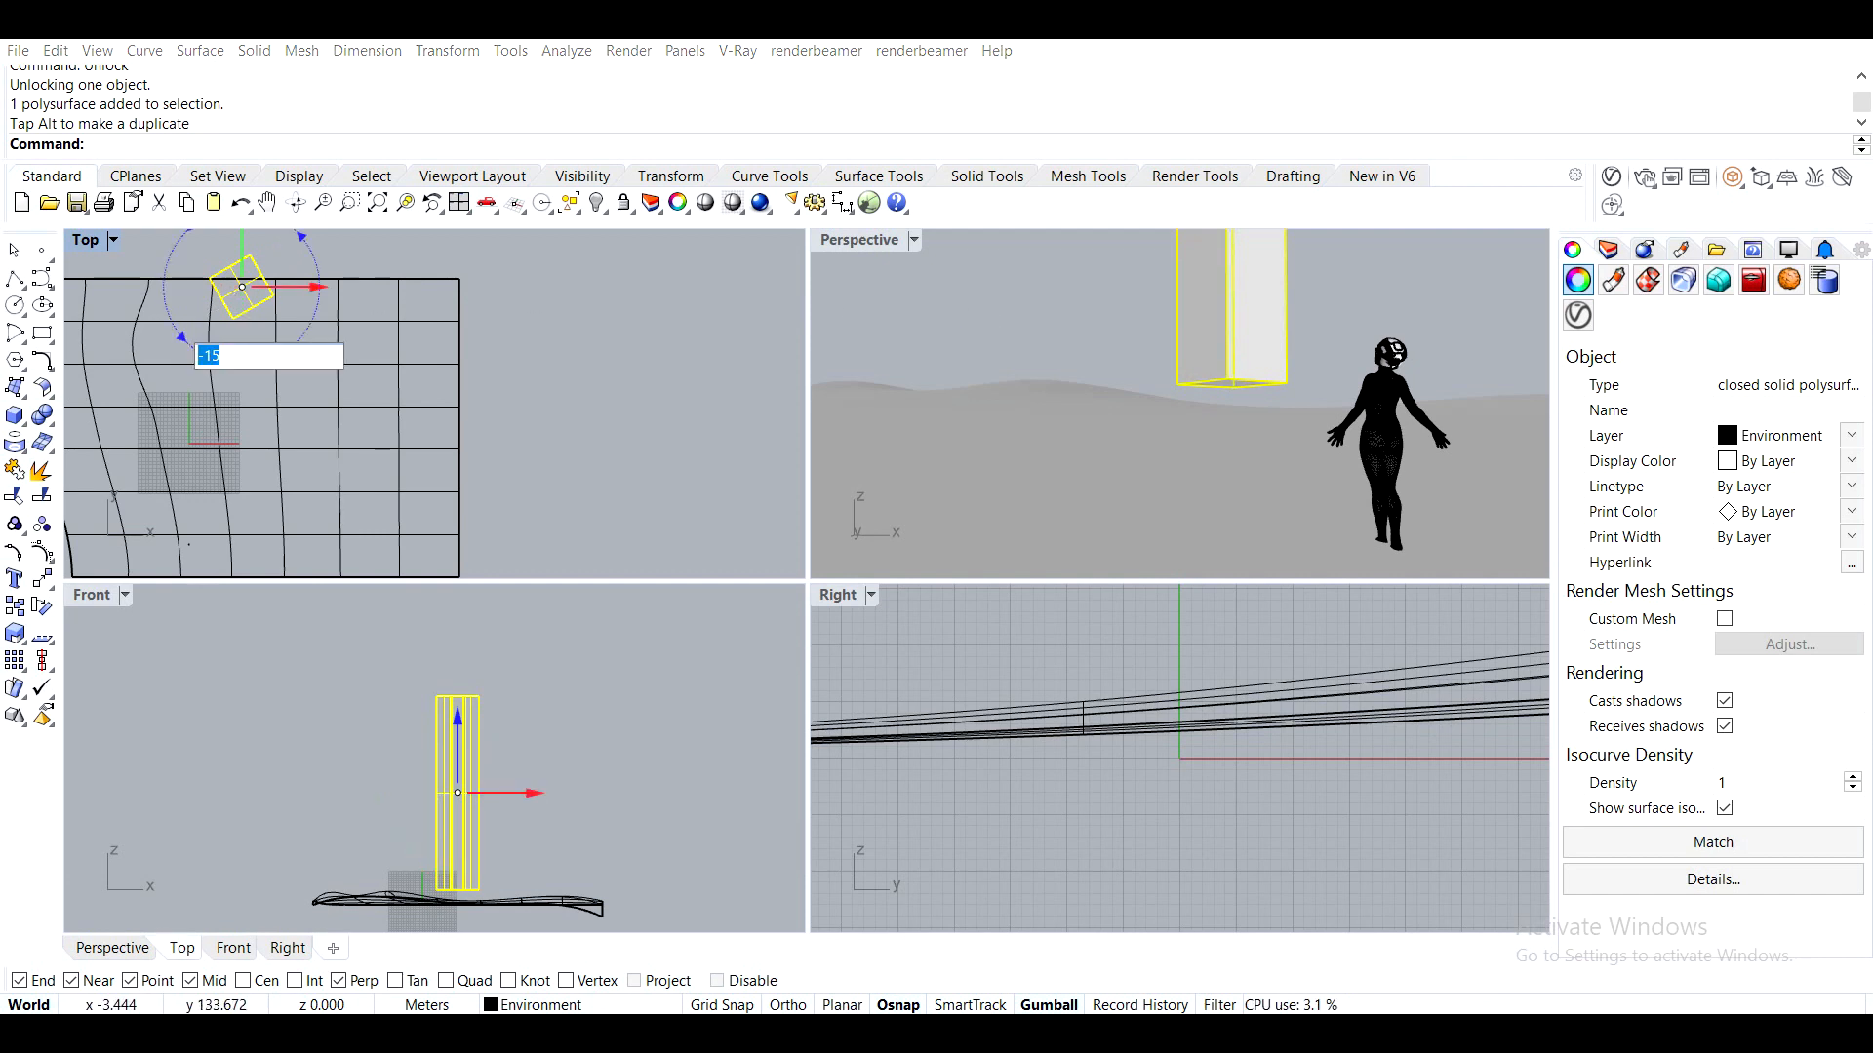
key(Return)
click(191, 355)
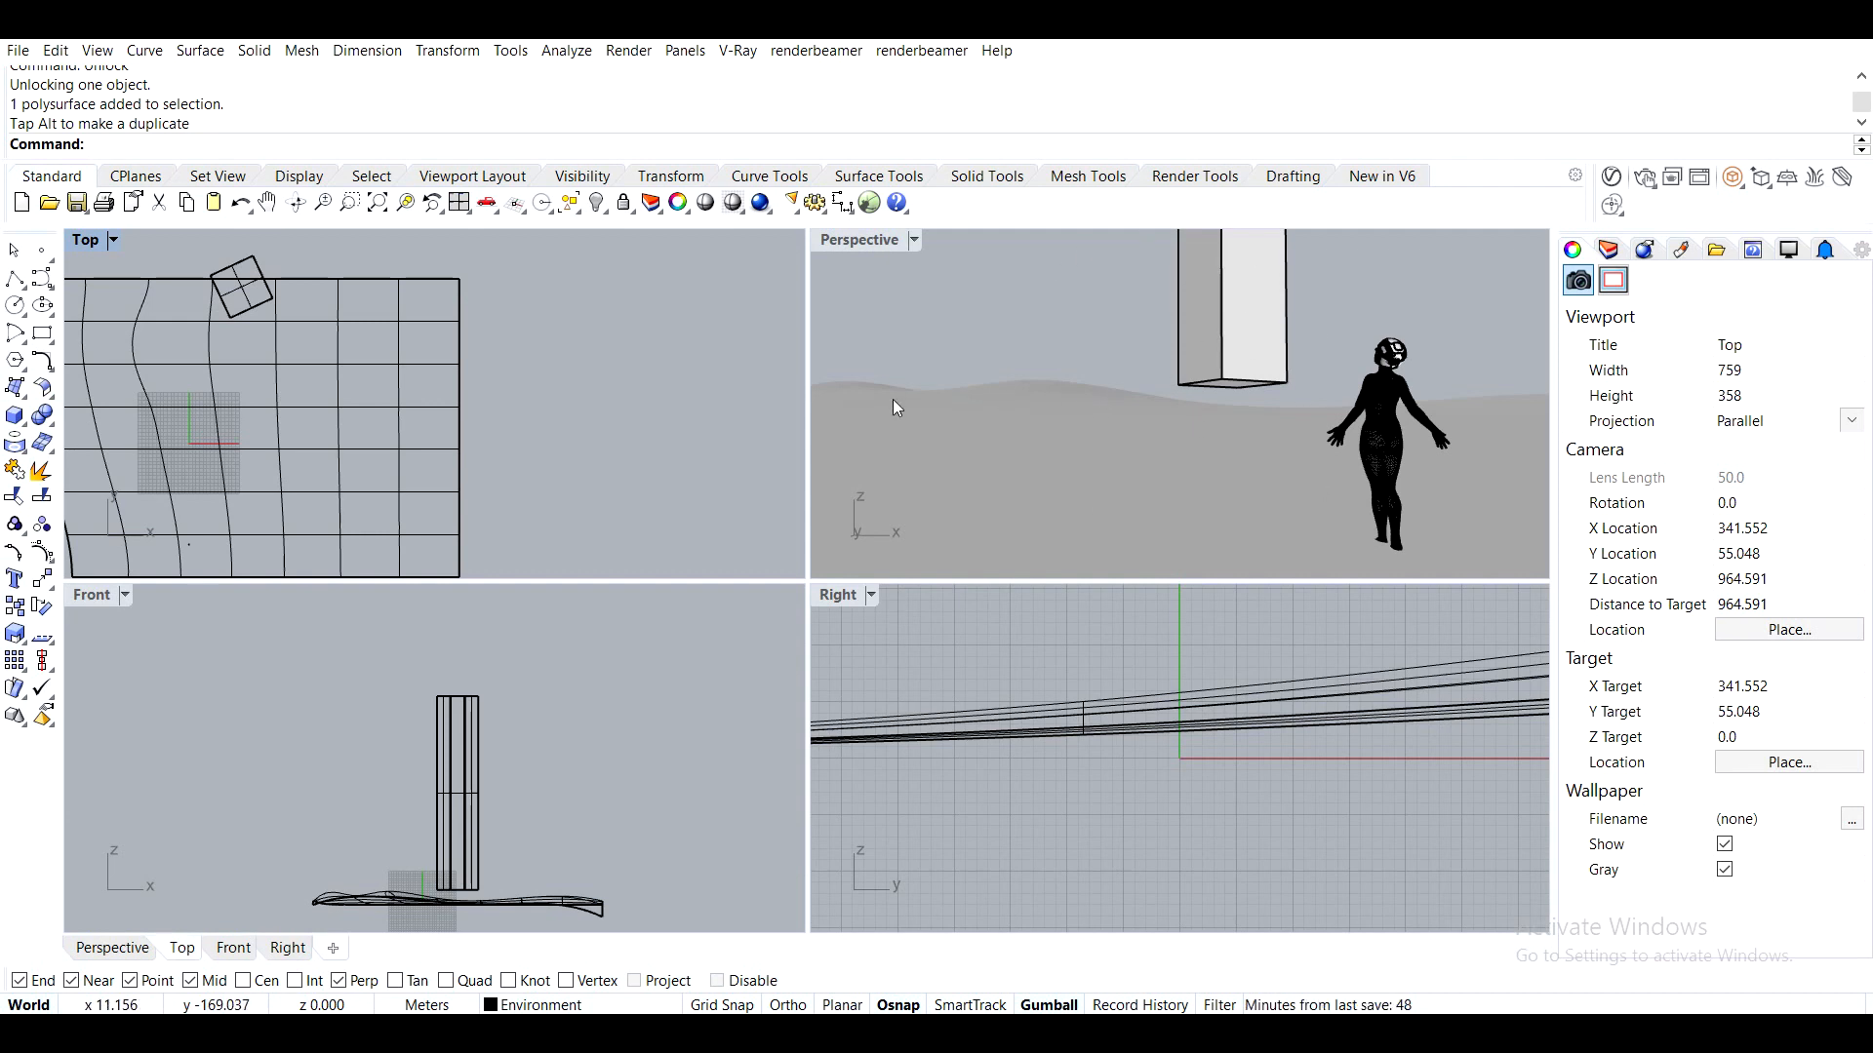
Reframe the figure in the Perspective view and shift the ground surface in the -X direction
shift+right_drag(1118, 392, 1071, 413)
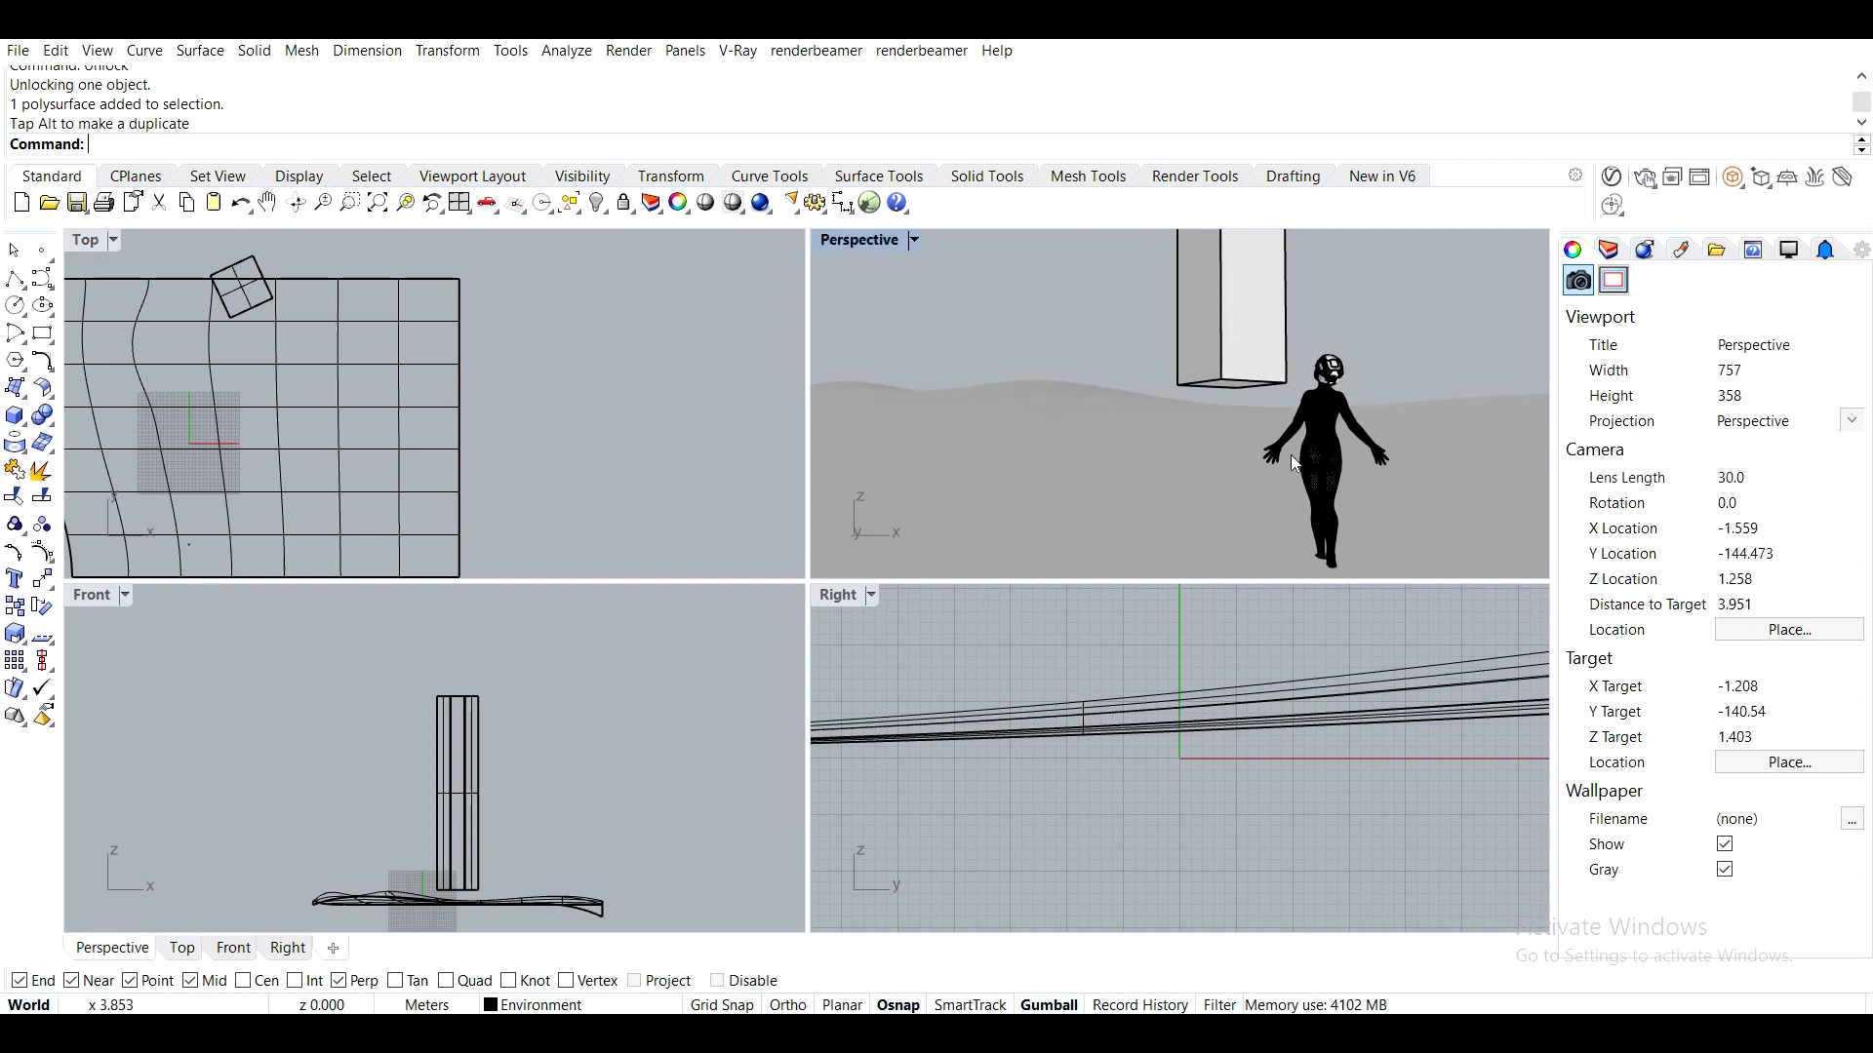
click(1244, 345)
click(1091, 411)
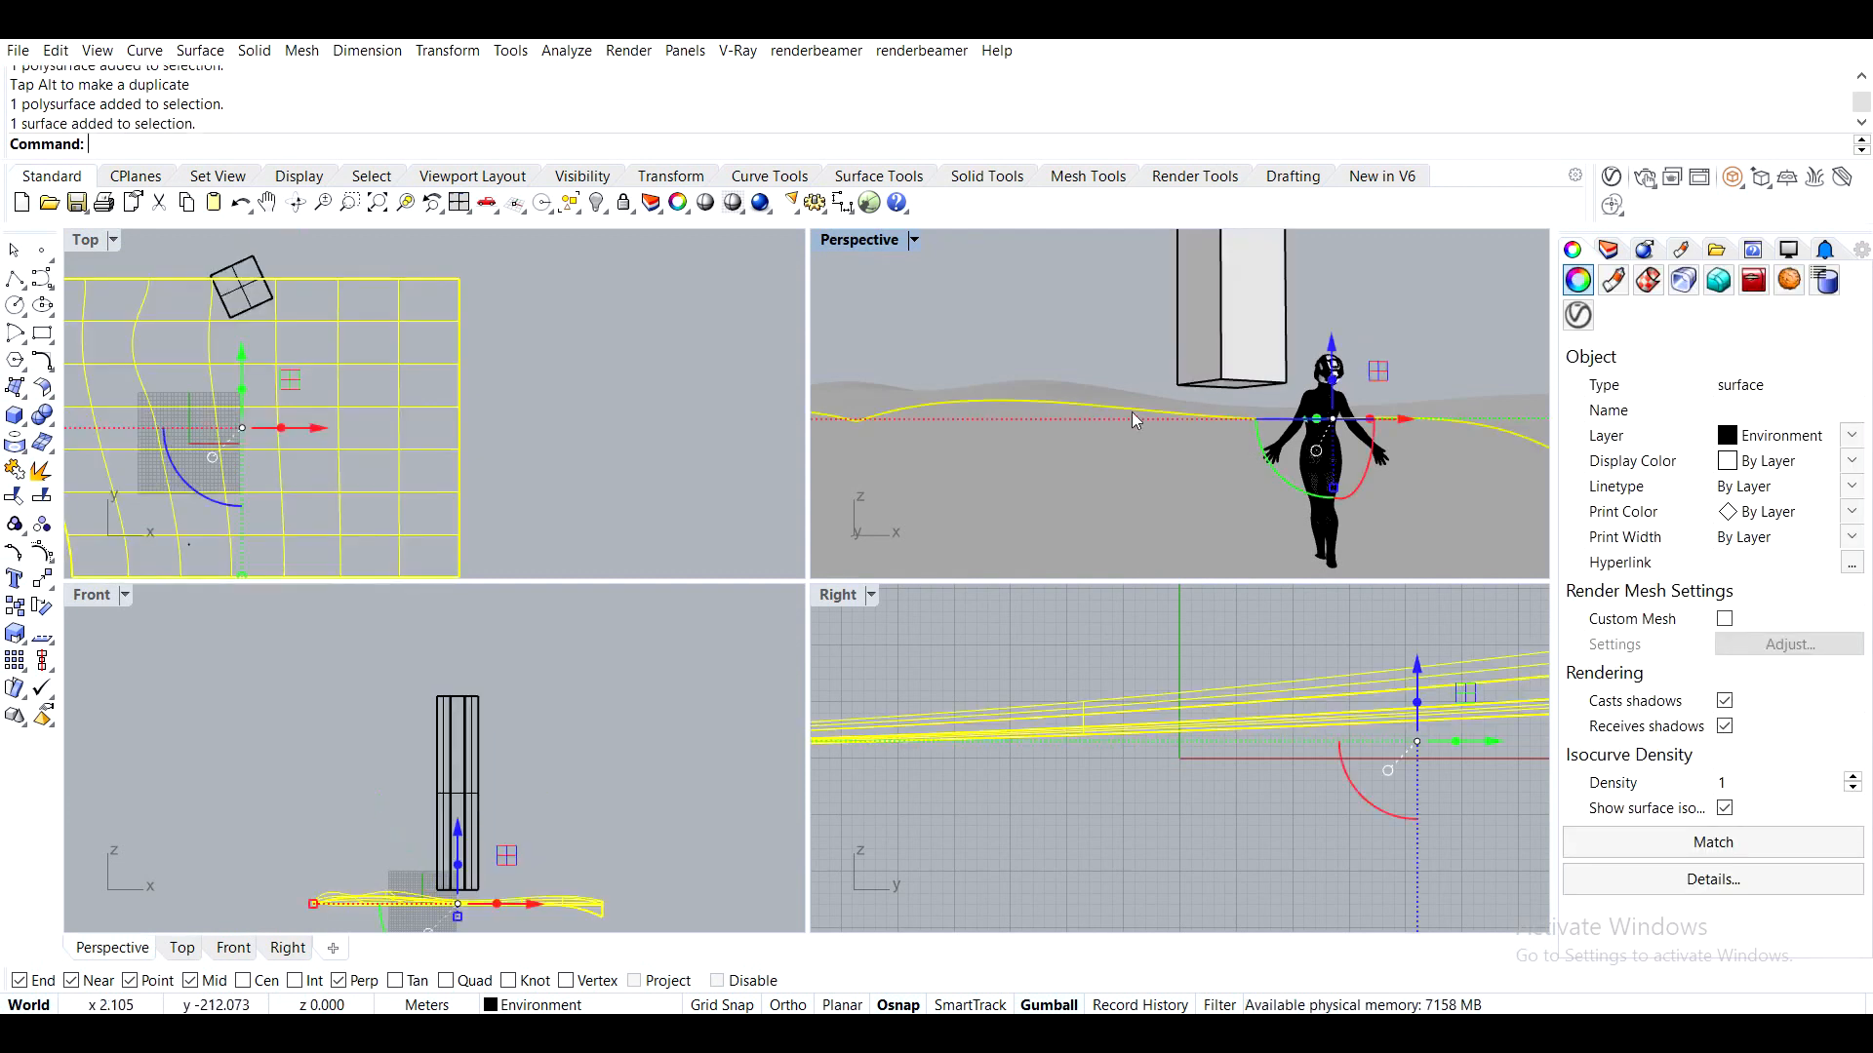
drag(1428, 413, 1343, 419)
click(1466, 338)
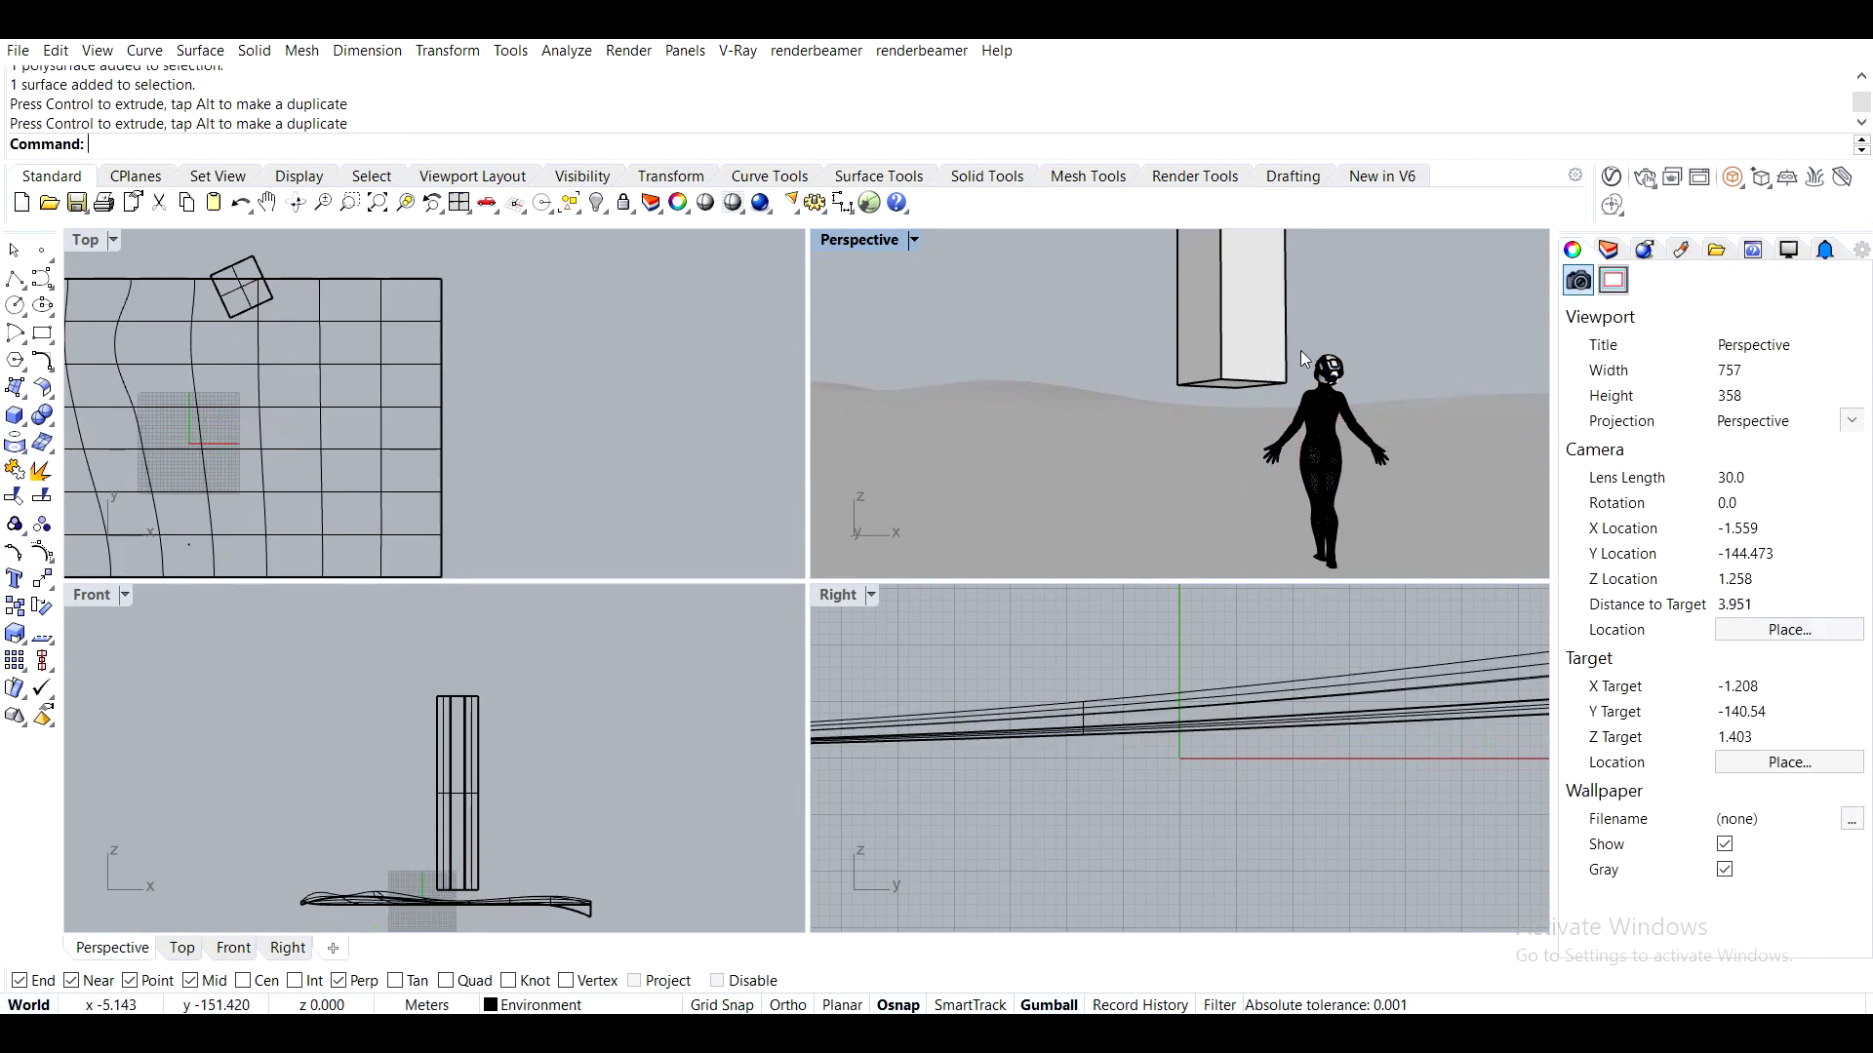
Lower the bounding box slightly toward the ground in the Front view and check it in the enlarged Perspective view
right_drag(1391, 359, 1412, 349)
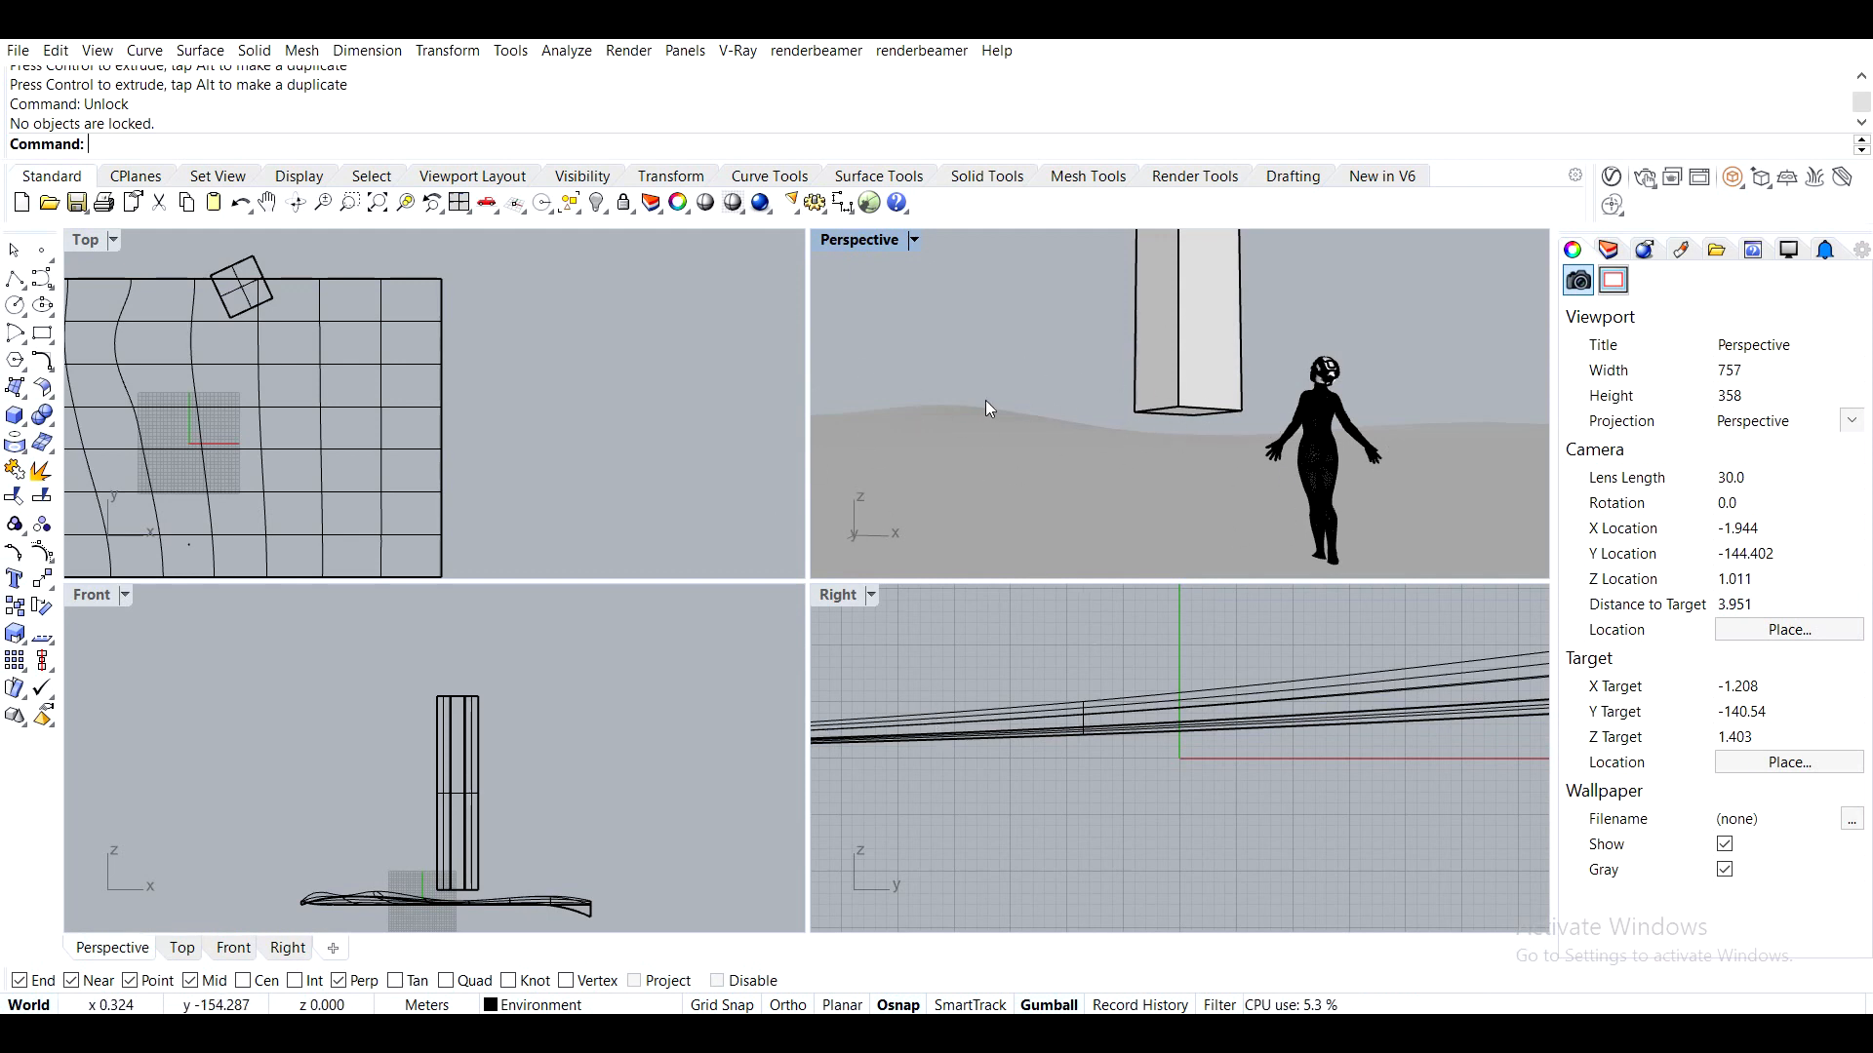
double_click(859, 239)
click(794, 394)
click(1084, 429)
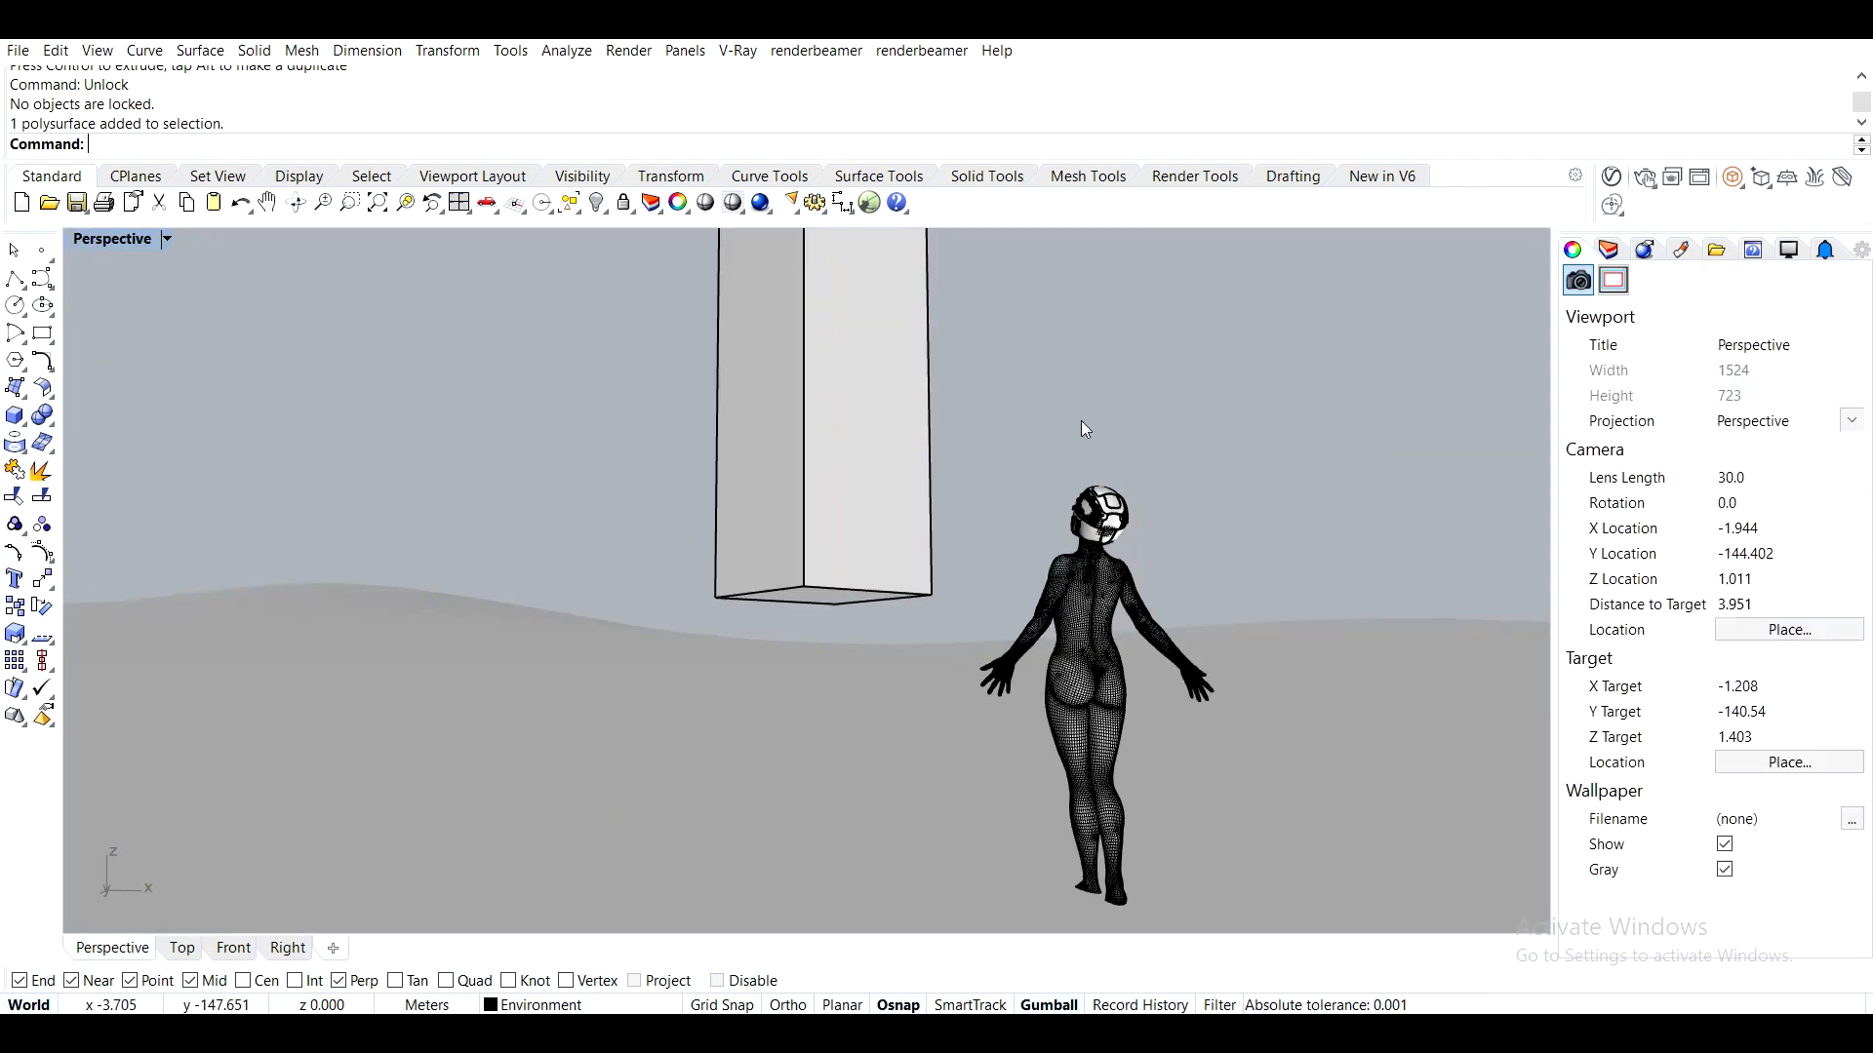
click(847, 478)
double_click(140, 241)
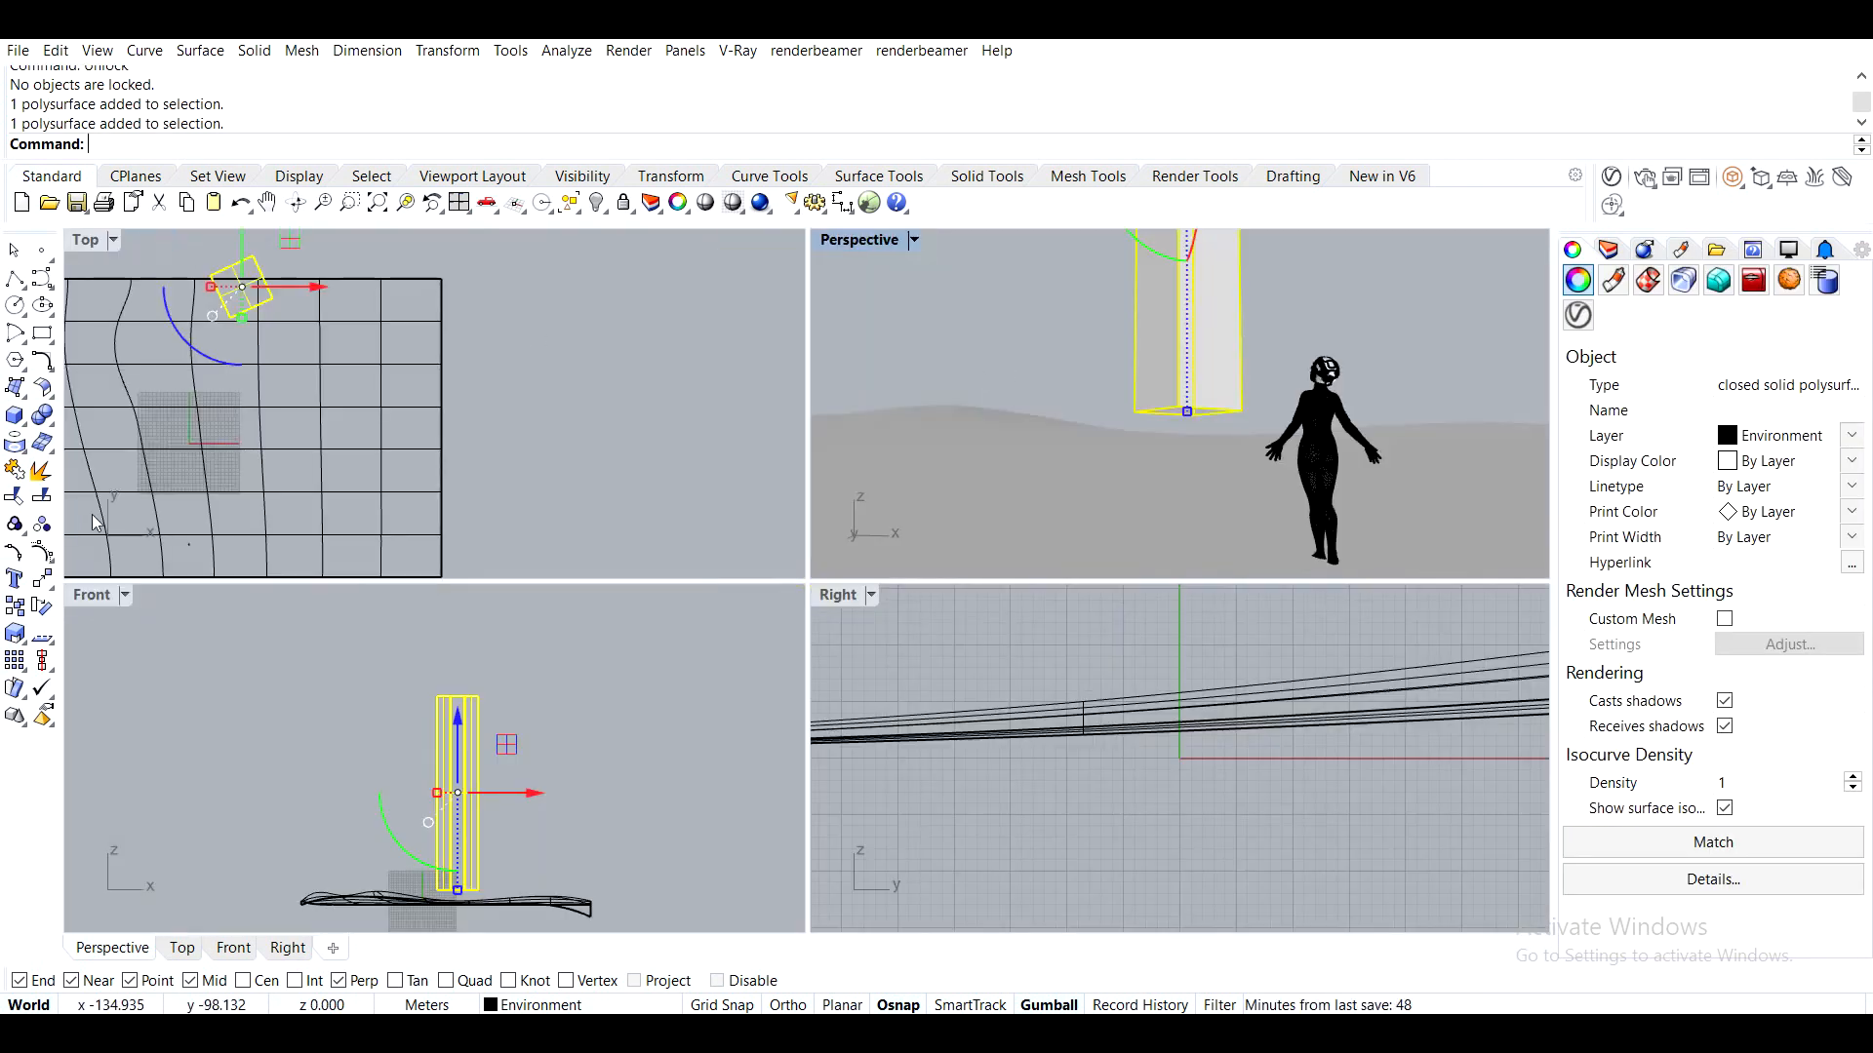
drag(462, 738, 462, 743)
click(973, 359)
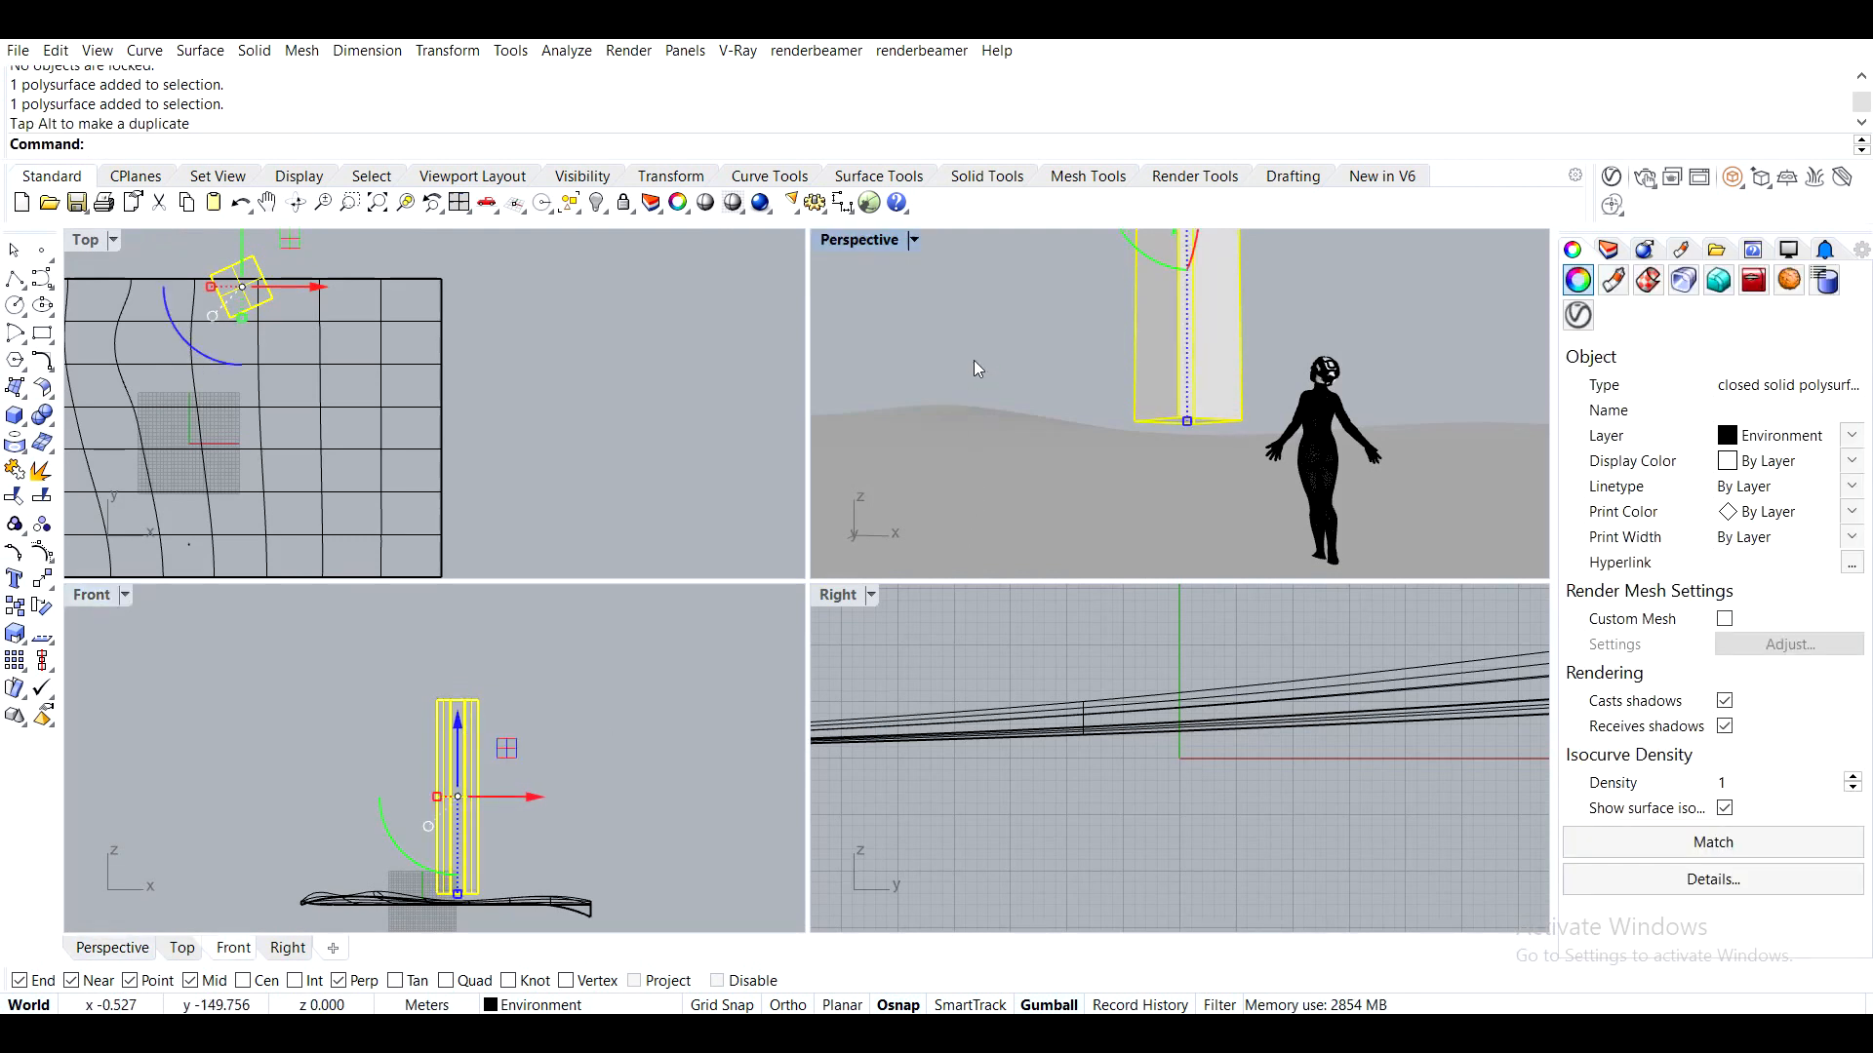
double_click(836, 248)
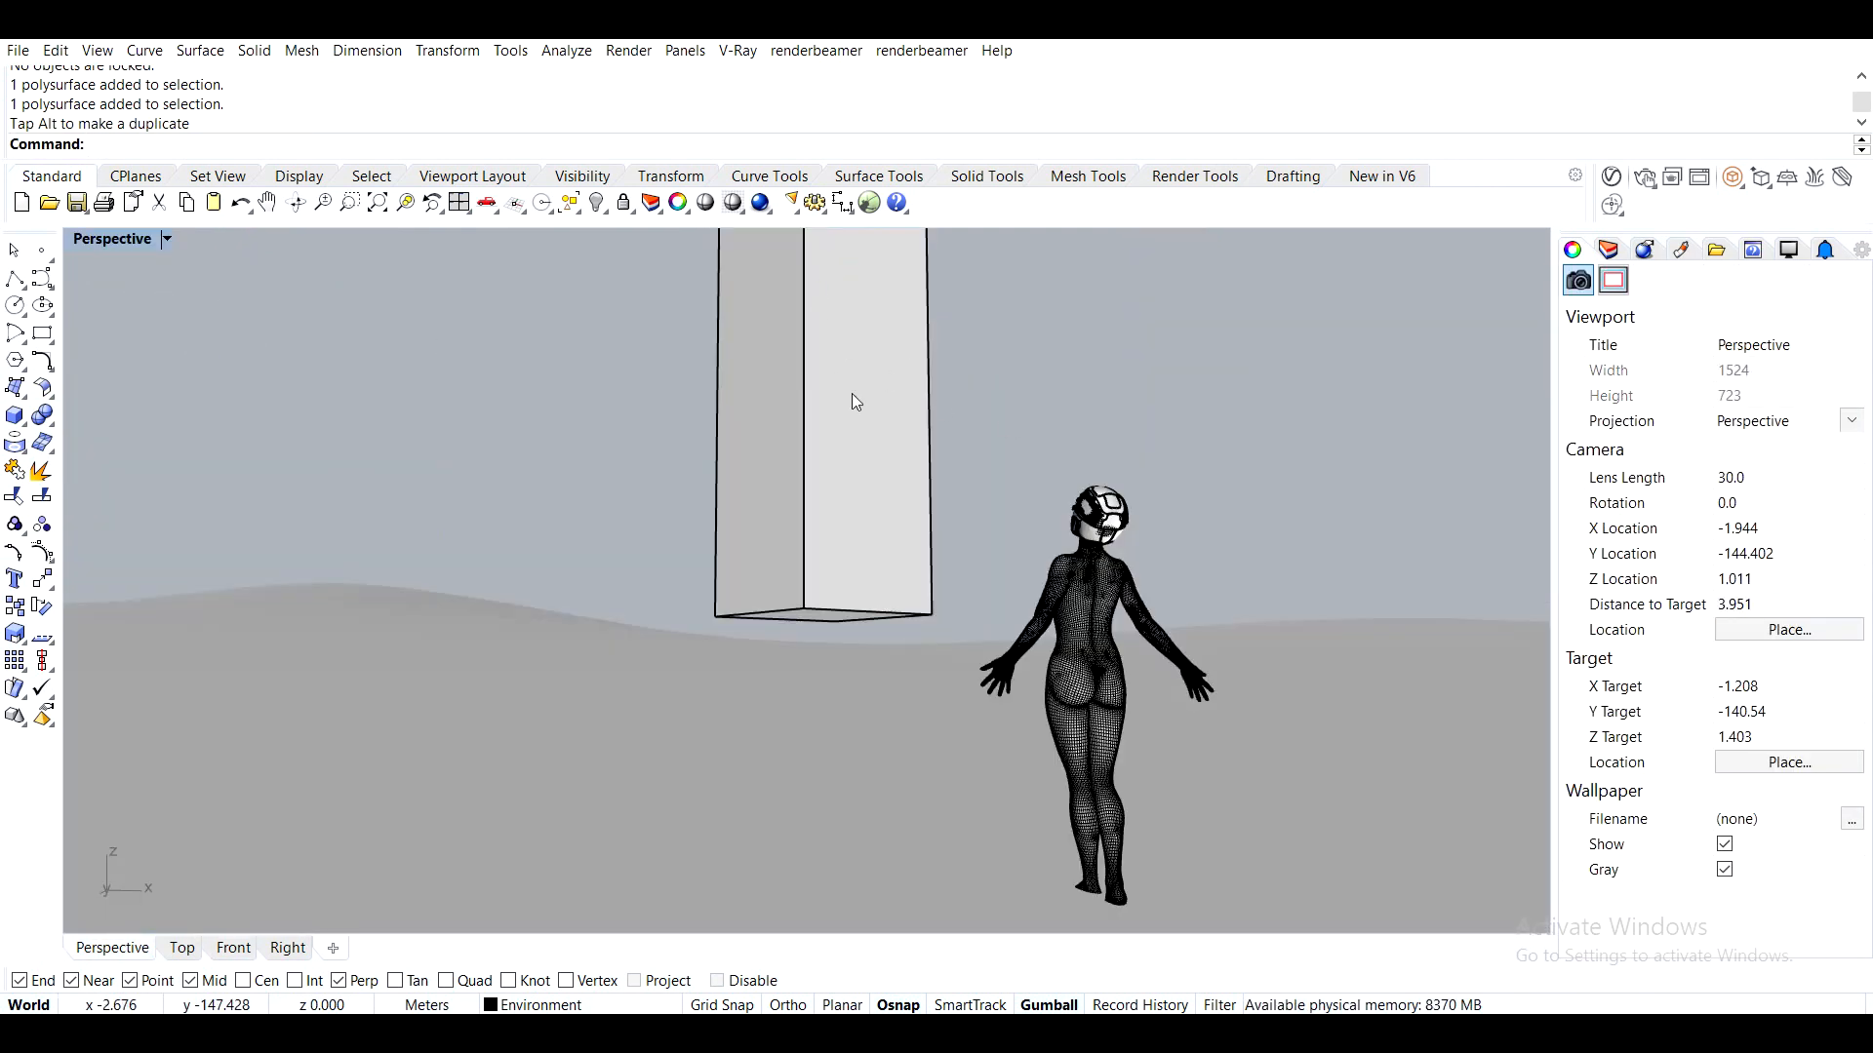
double_click(113, 243)
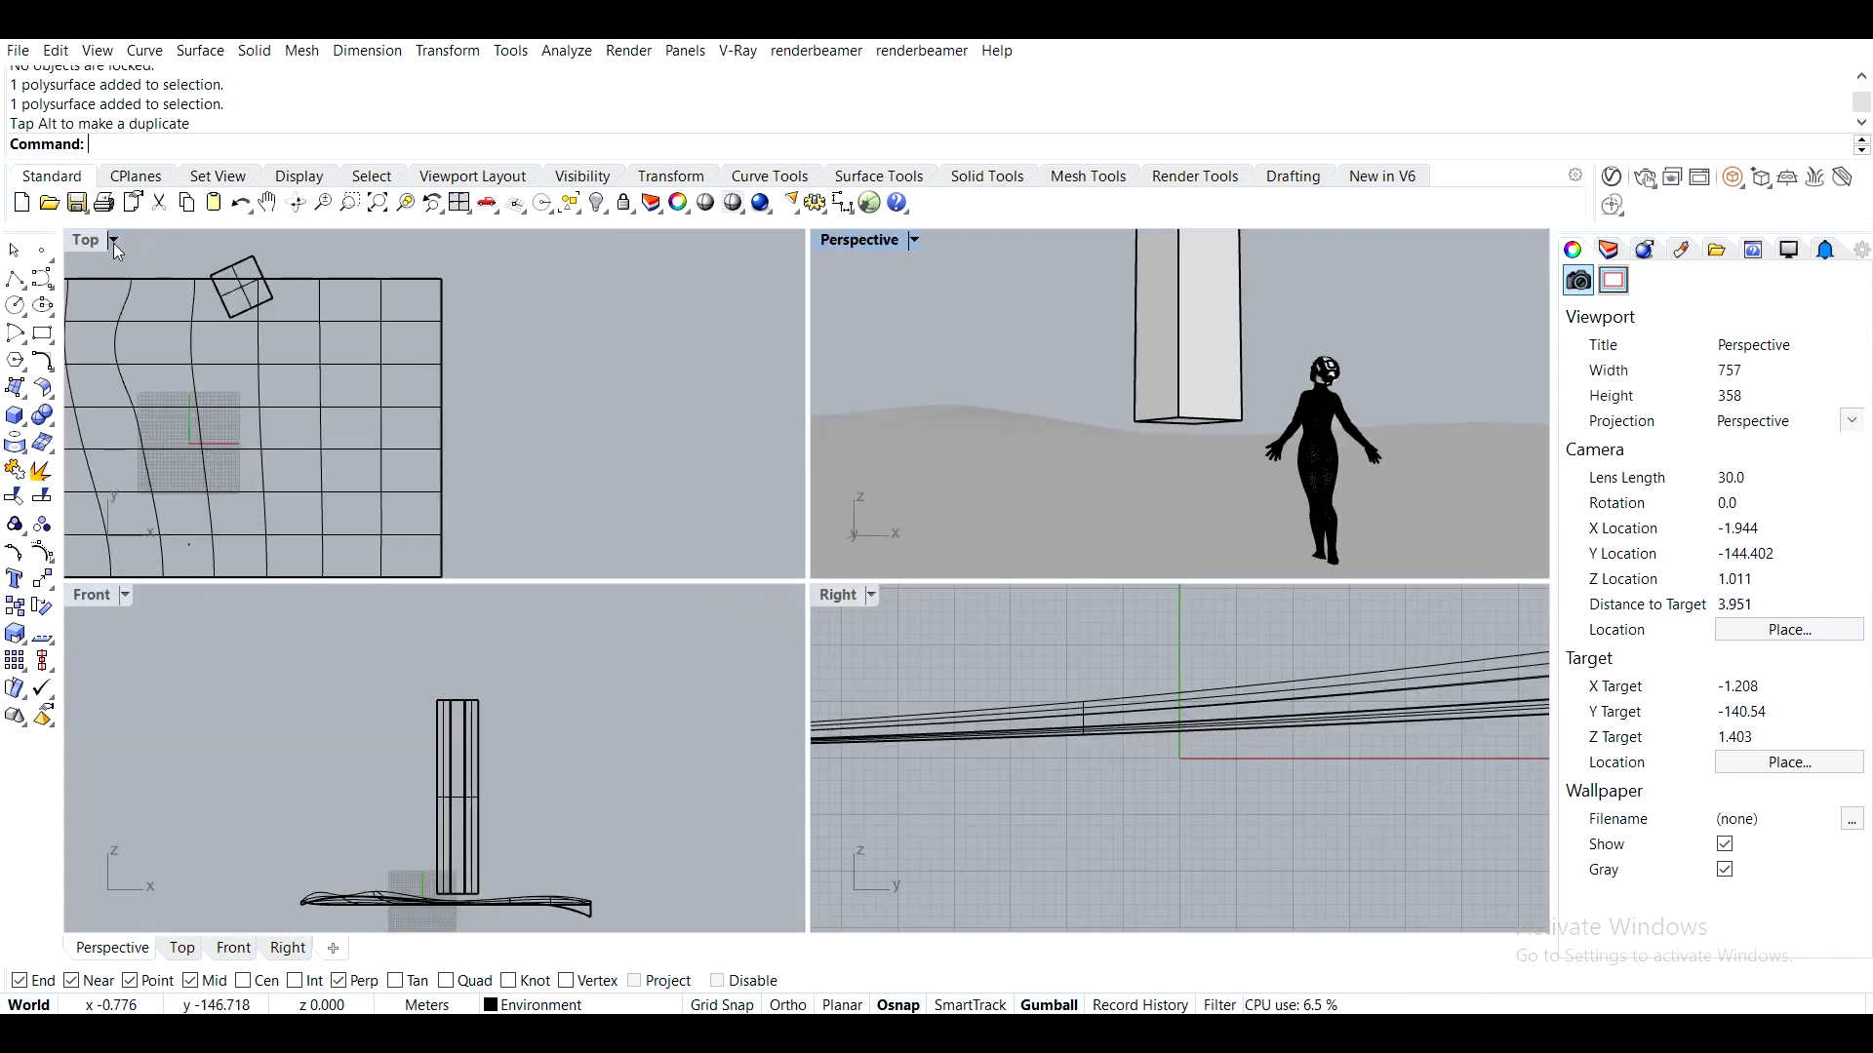
Maximize the Top view and turn on the Tower layer
double_click(91, 243)
scroll(468, 472, up, 6)
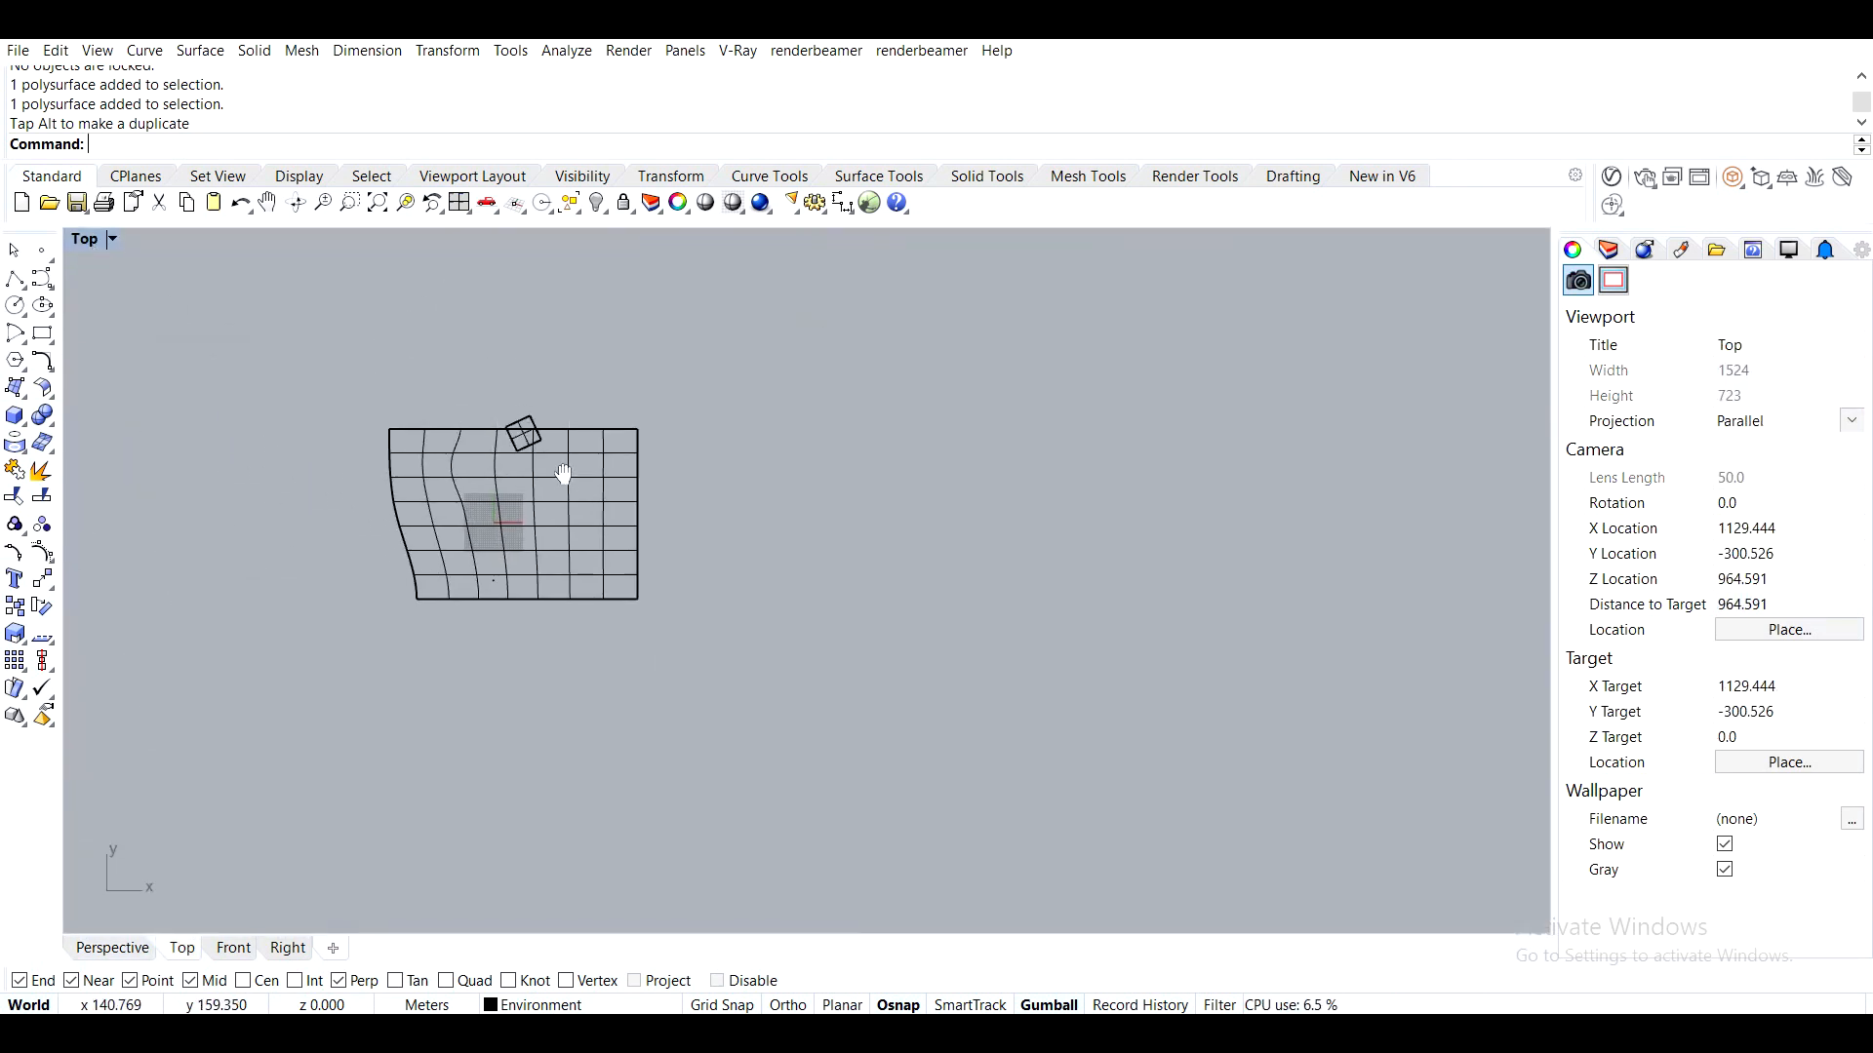
scroll(543, 547, down, 4)
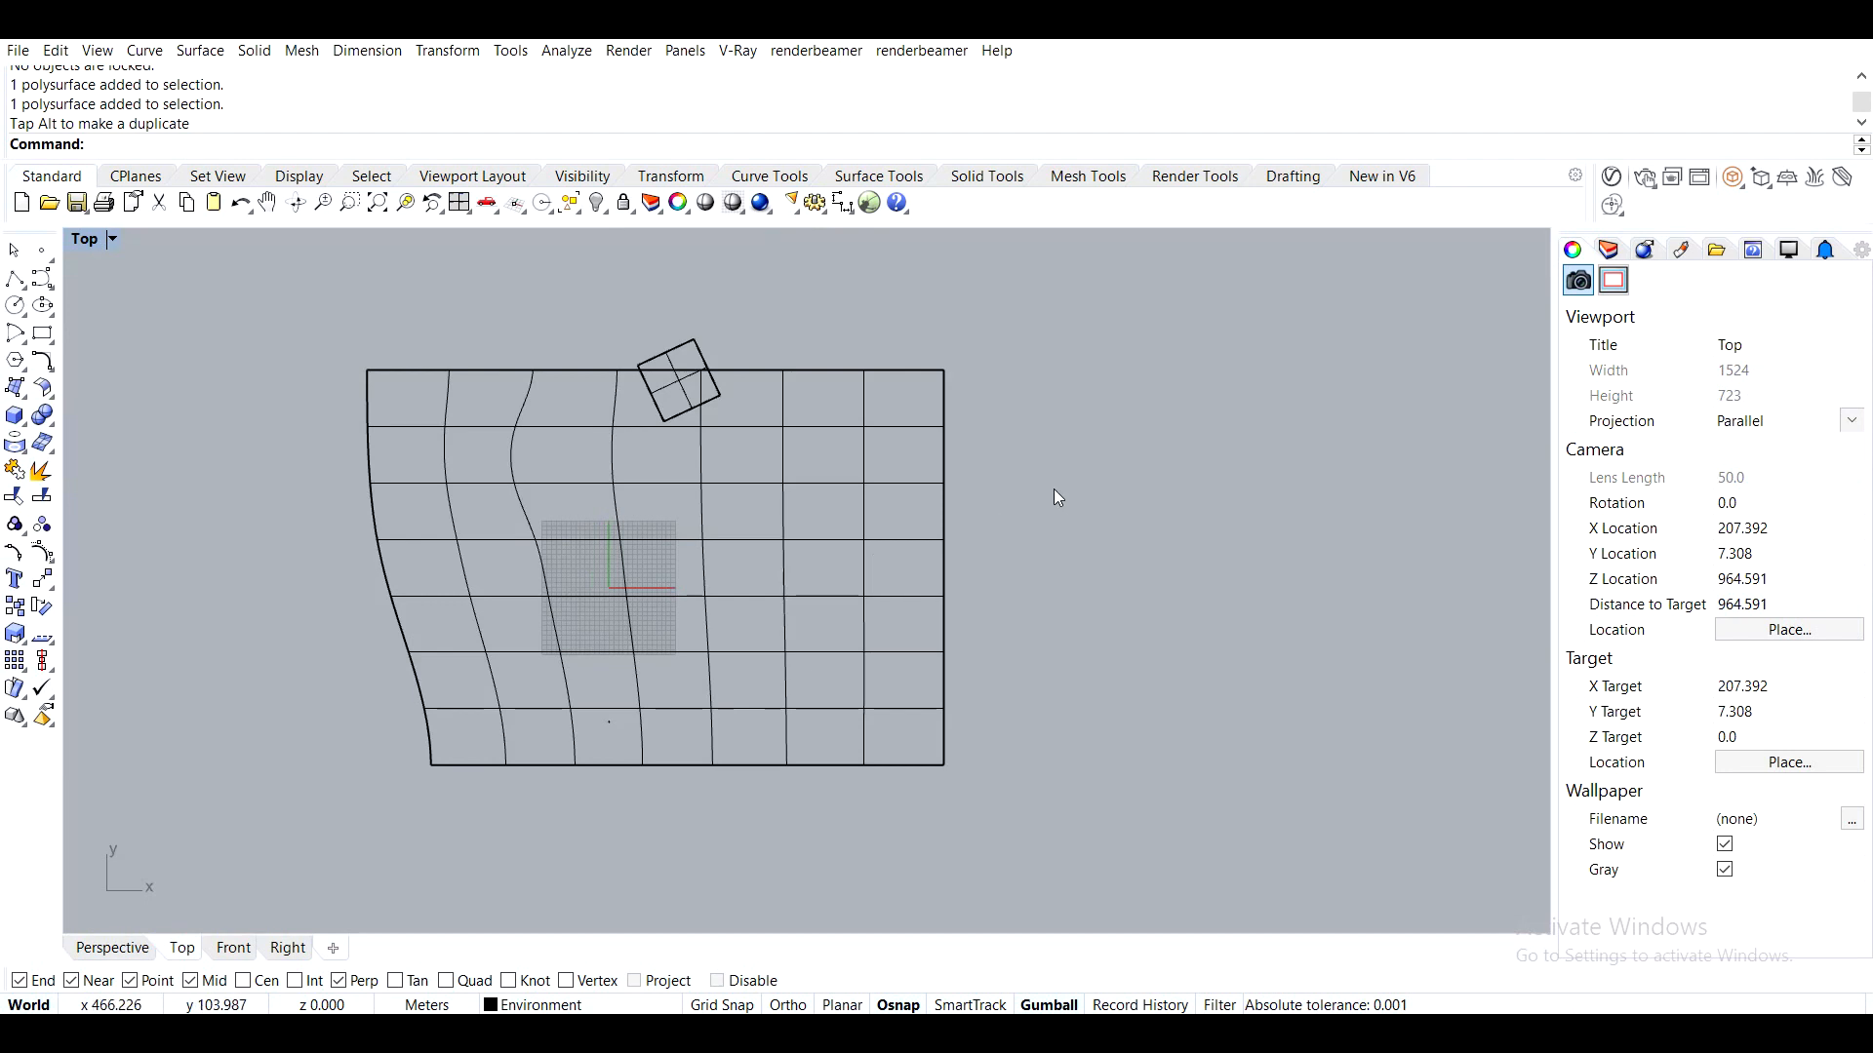
click(1610, 251)
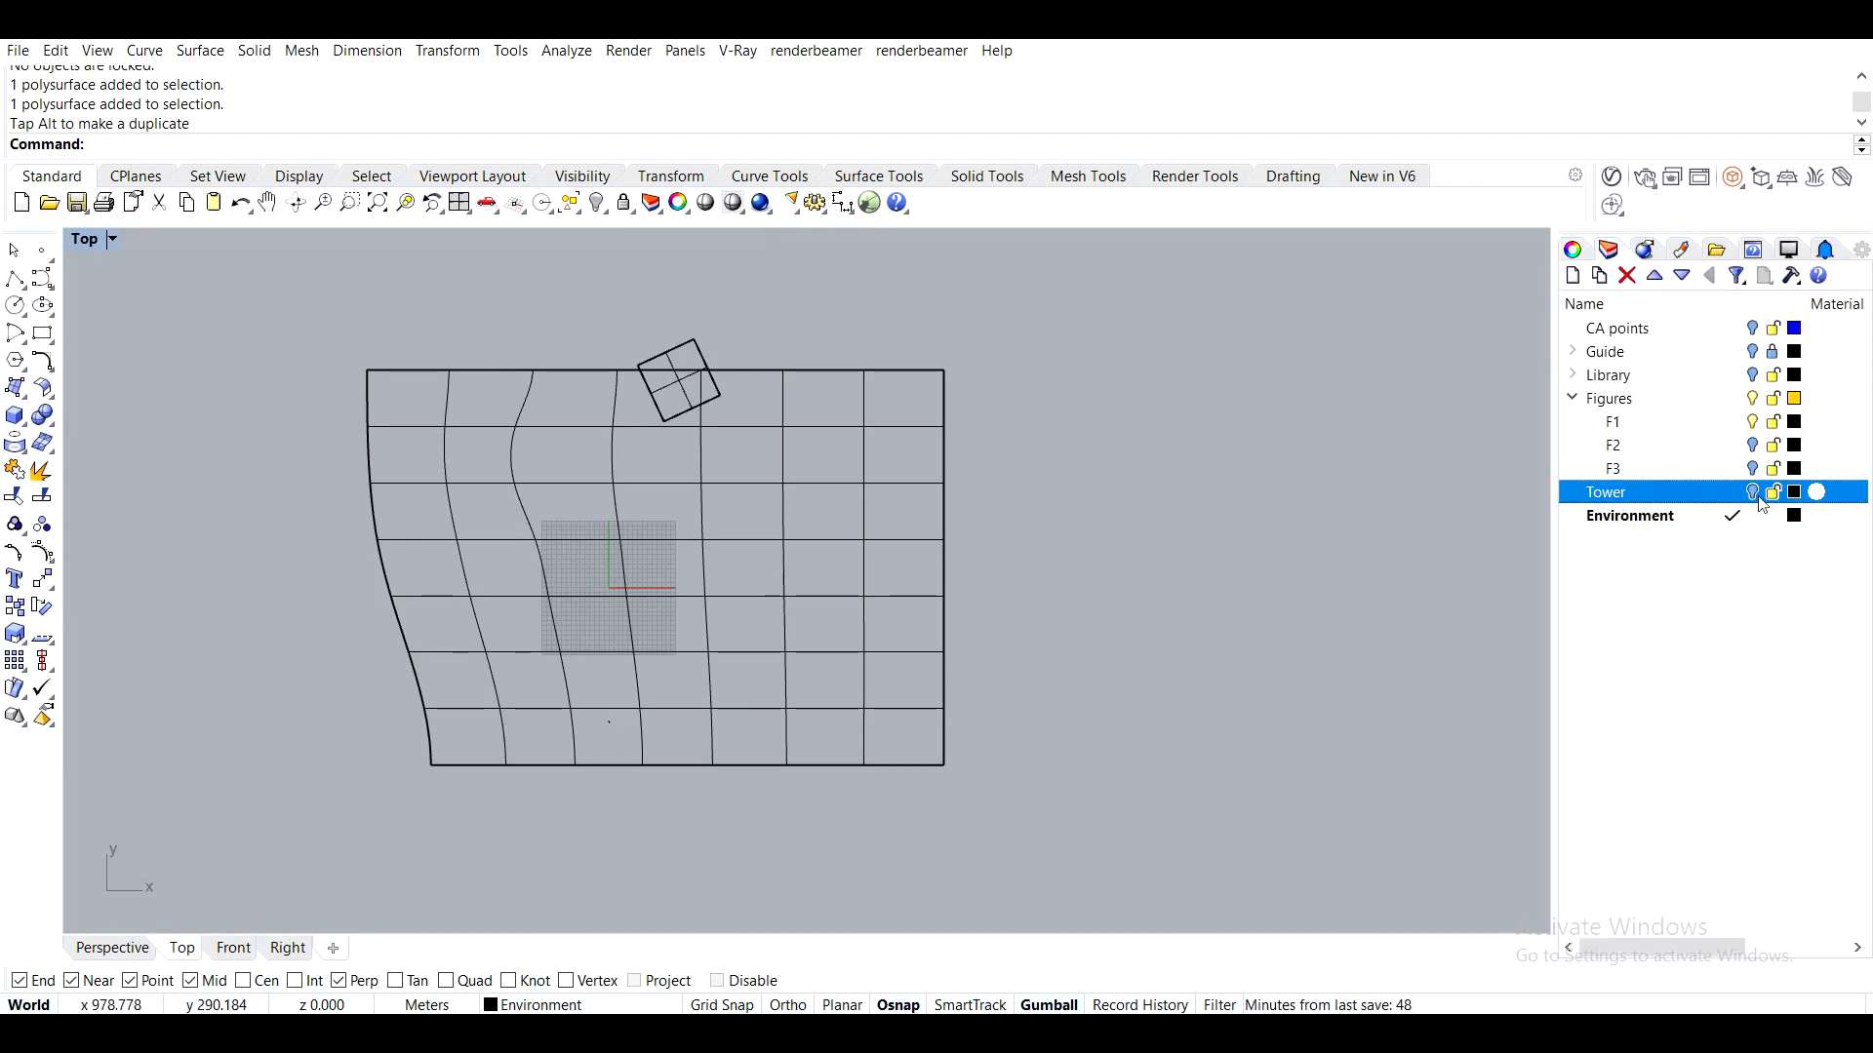
click(1754, 493)
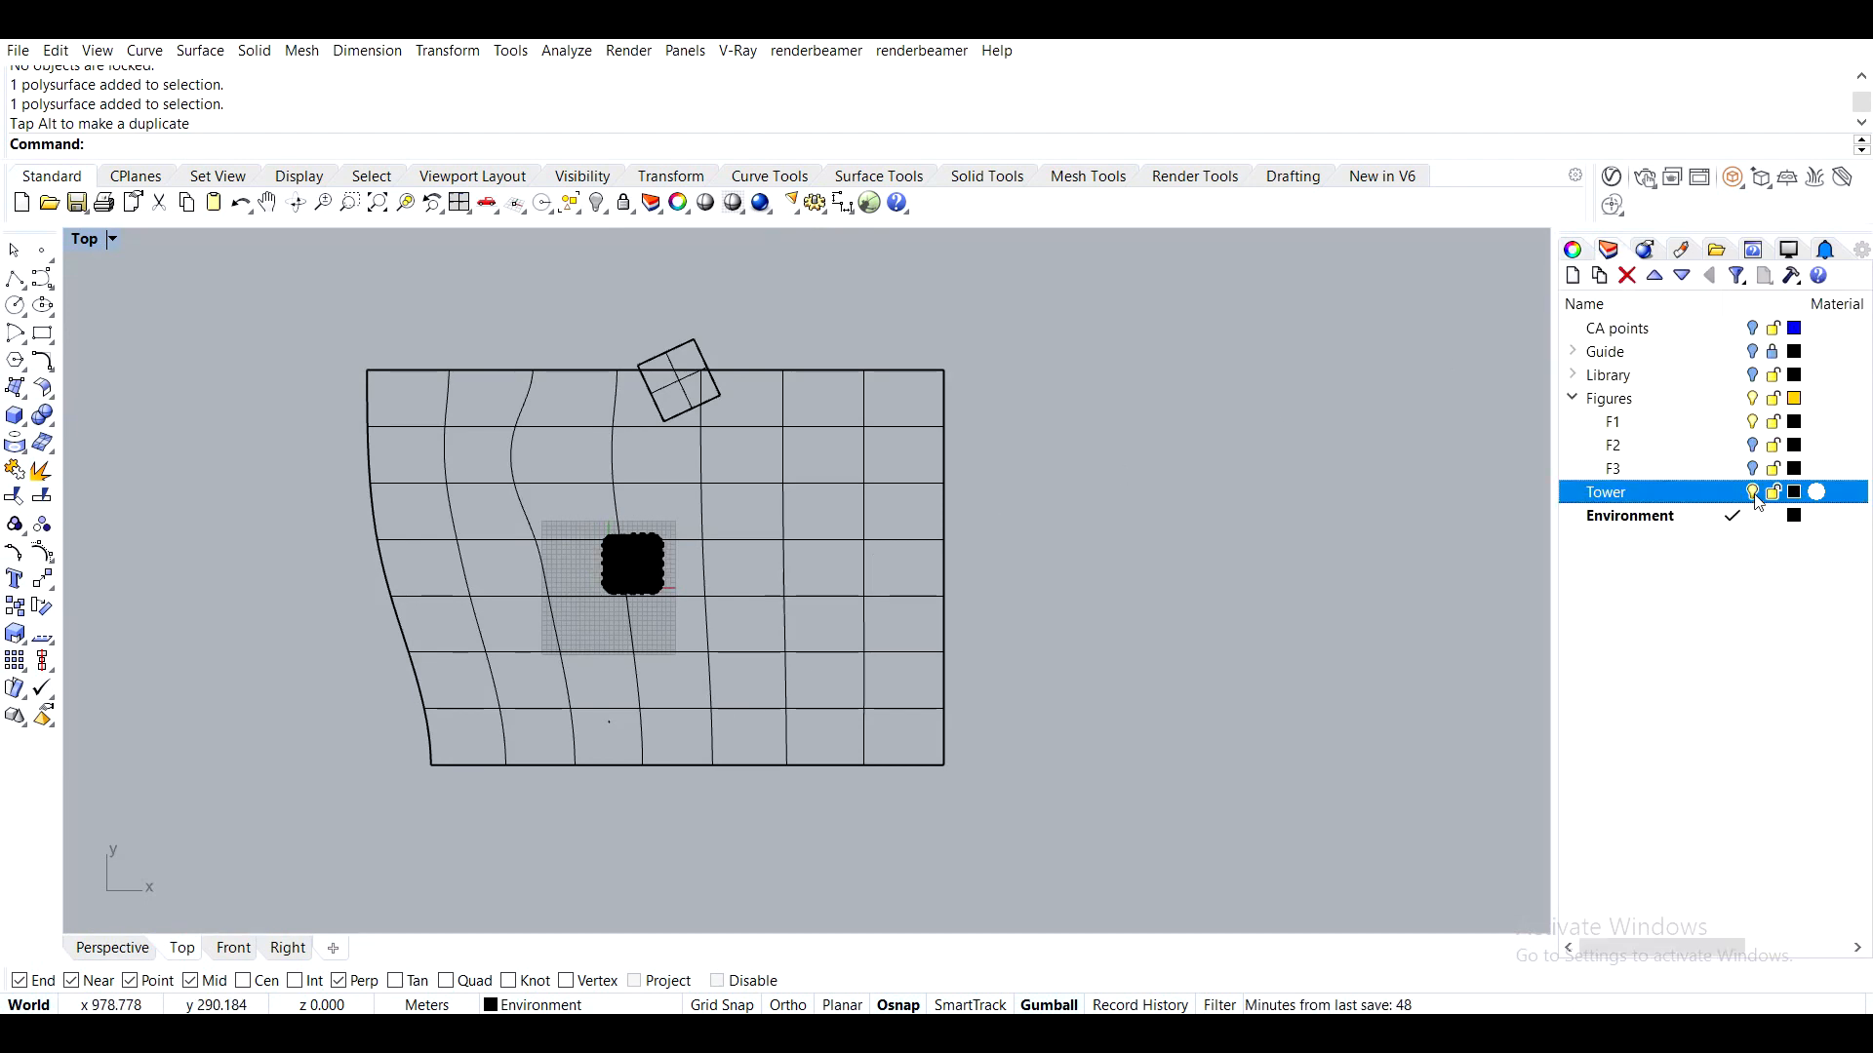
Move the tower mesh onto the bounding box in the Top view and rotate it to match the box's orientation
click(643, 577)
drag(680, 510, 726, 331)
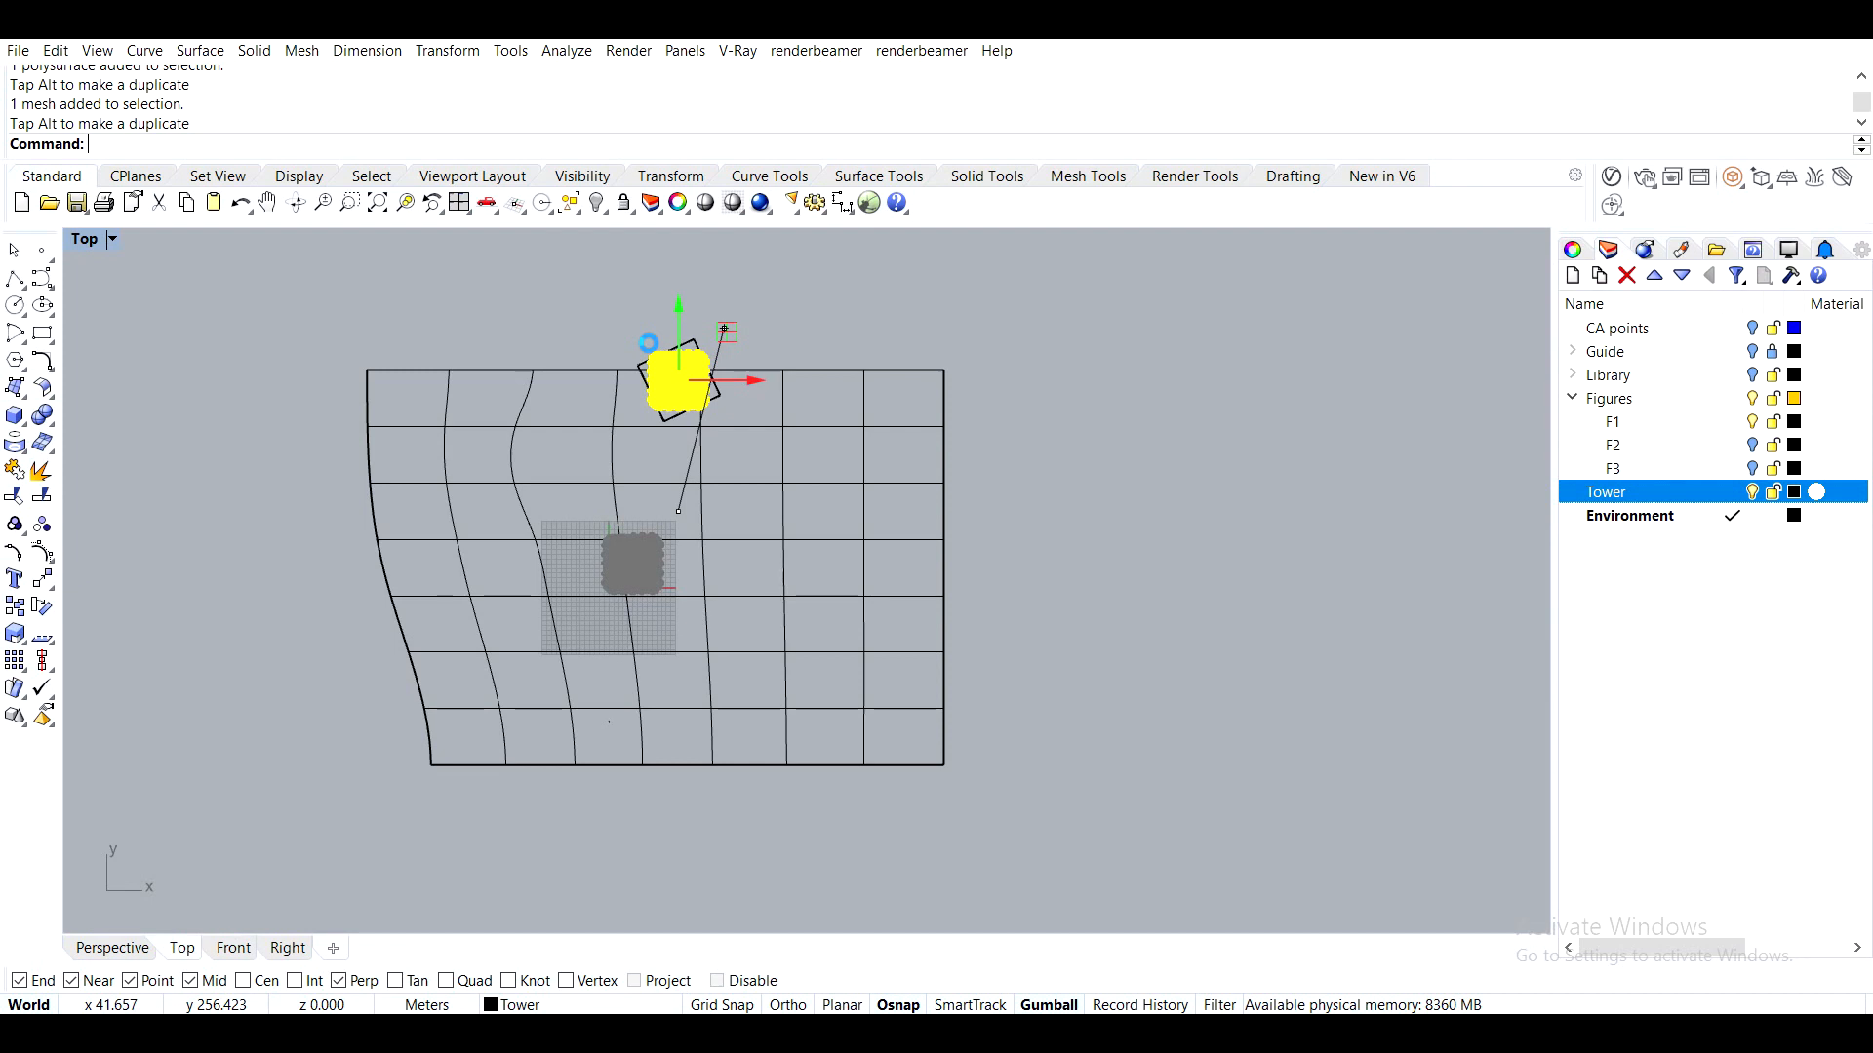
drag(724, 329, 724, 329)
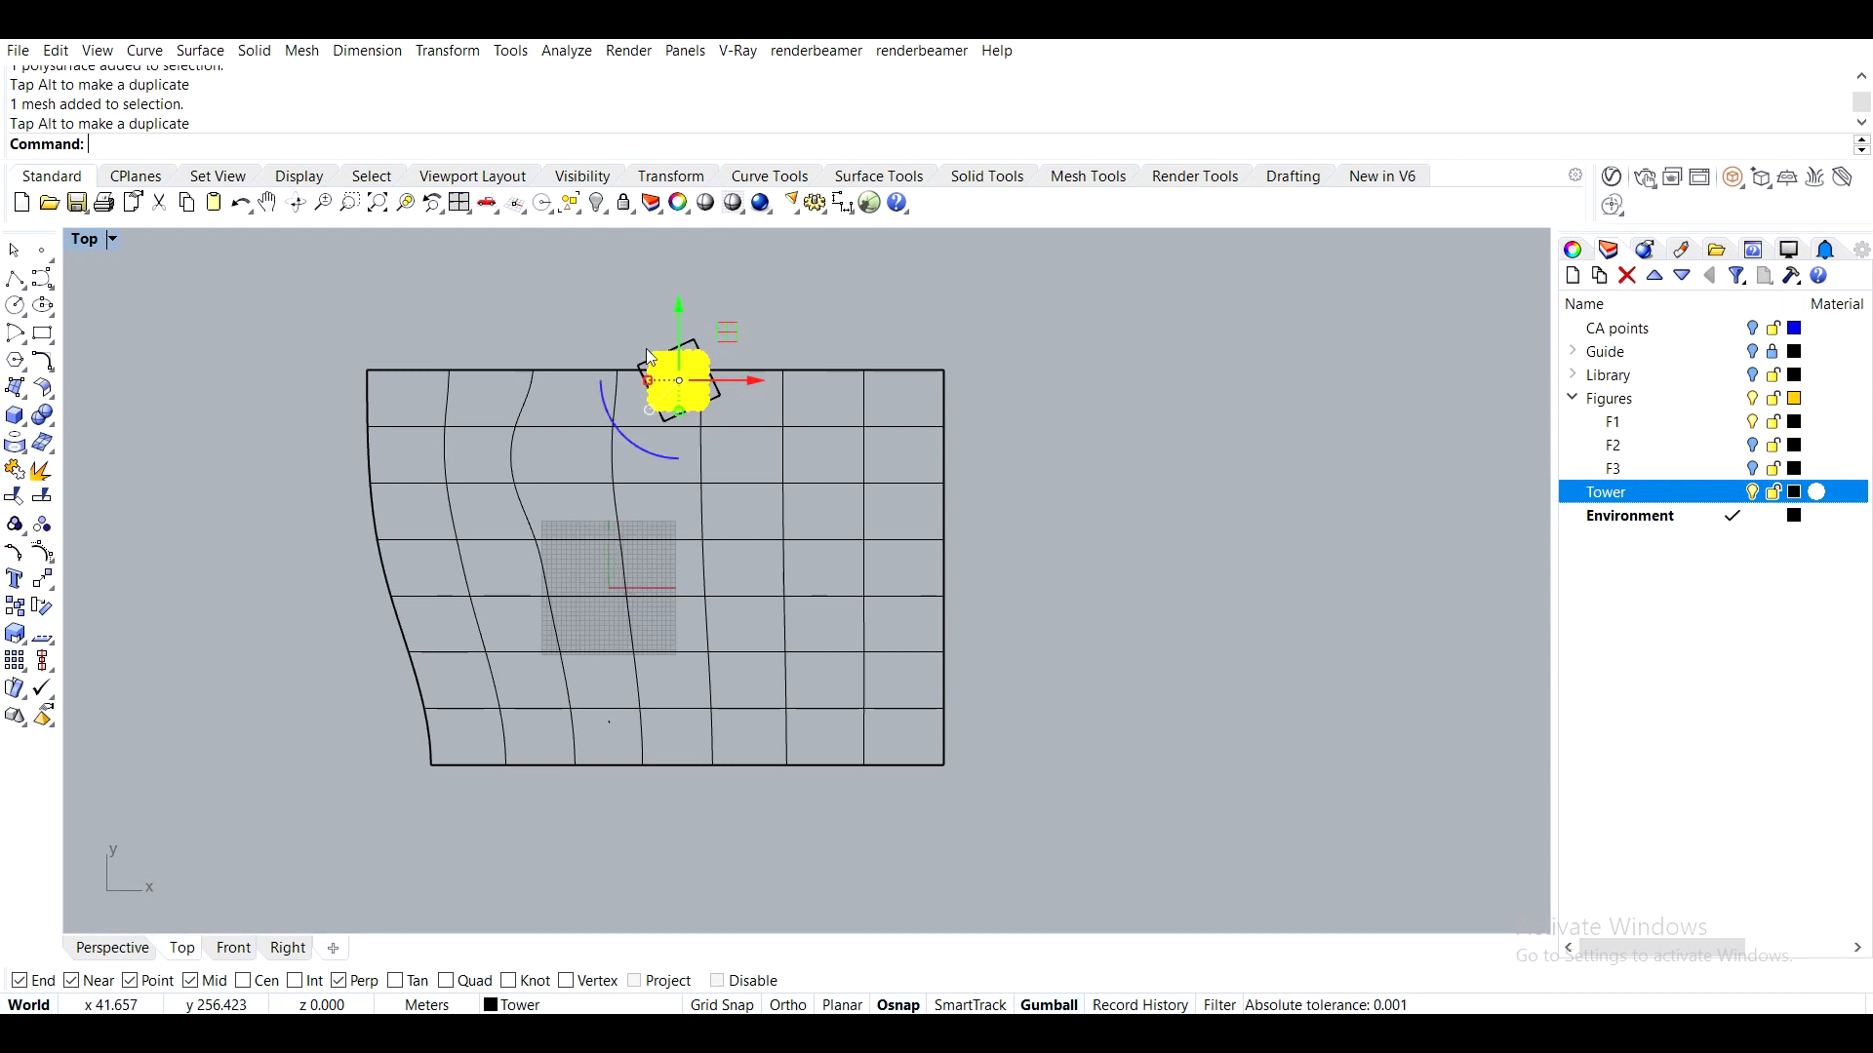
click(635, 453)
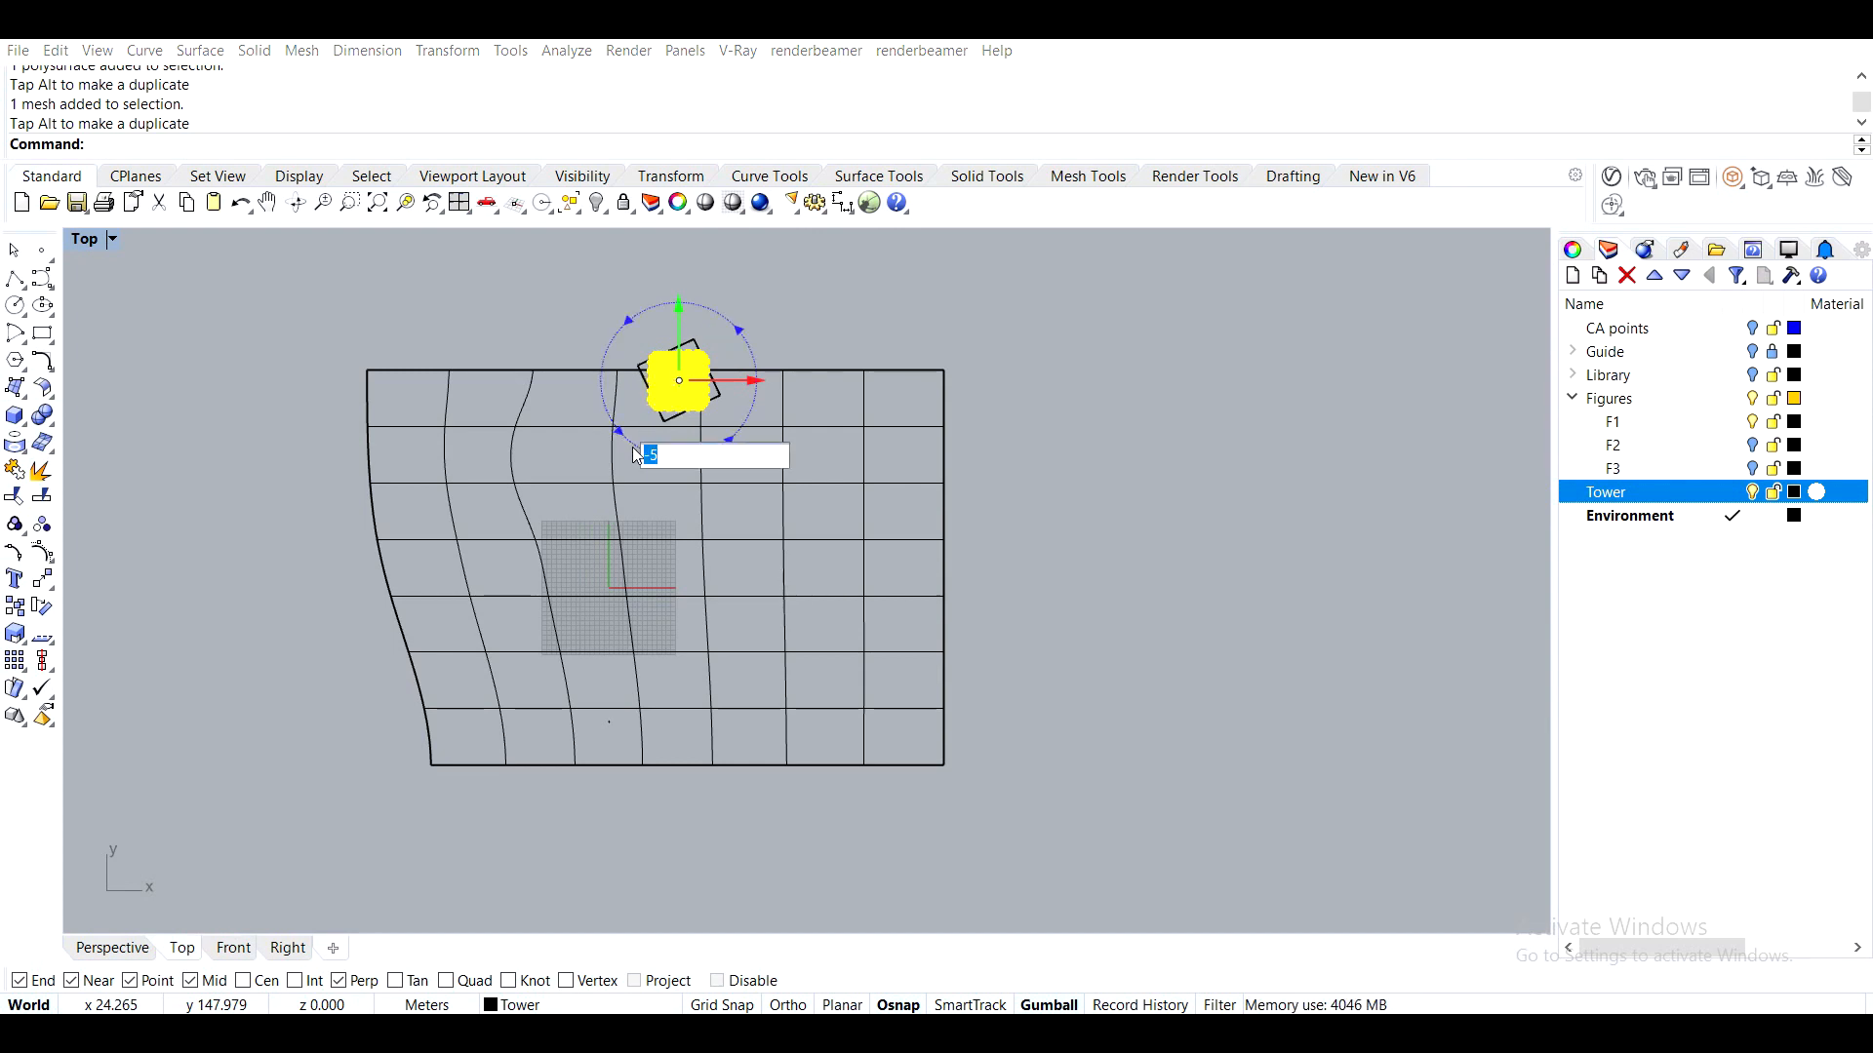
key(Escape)
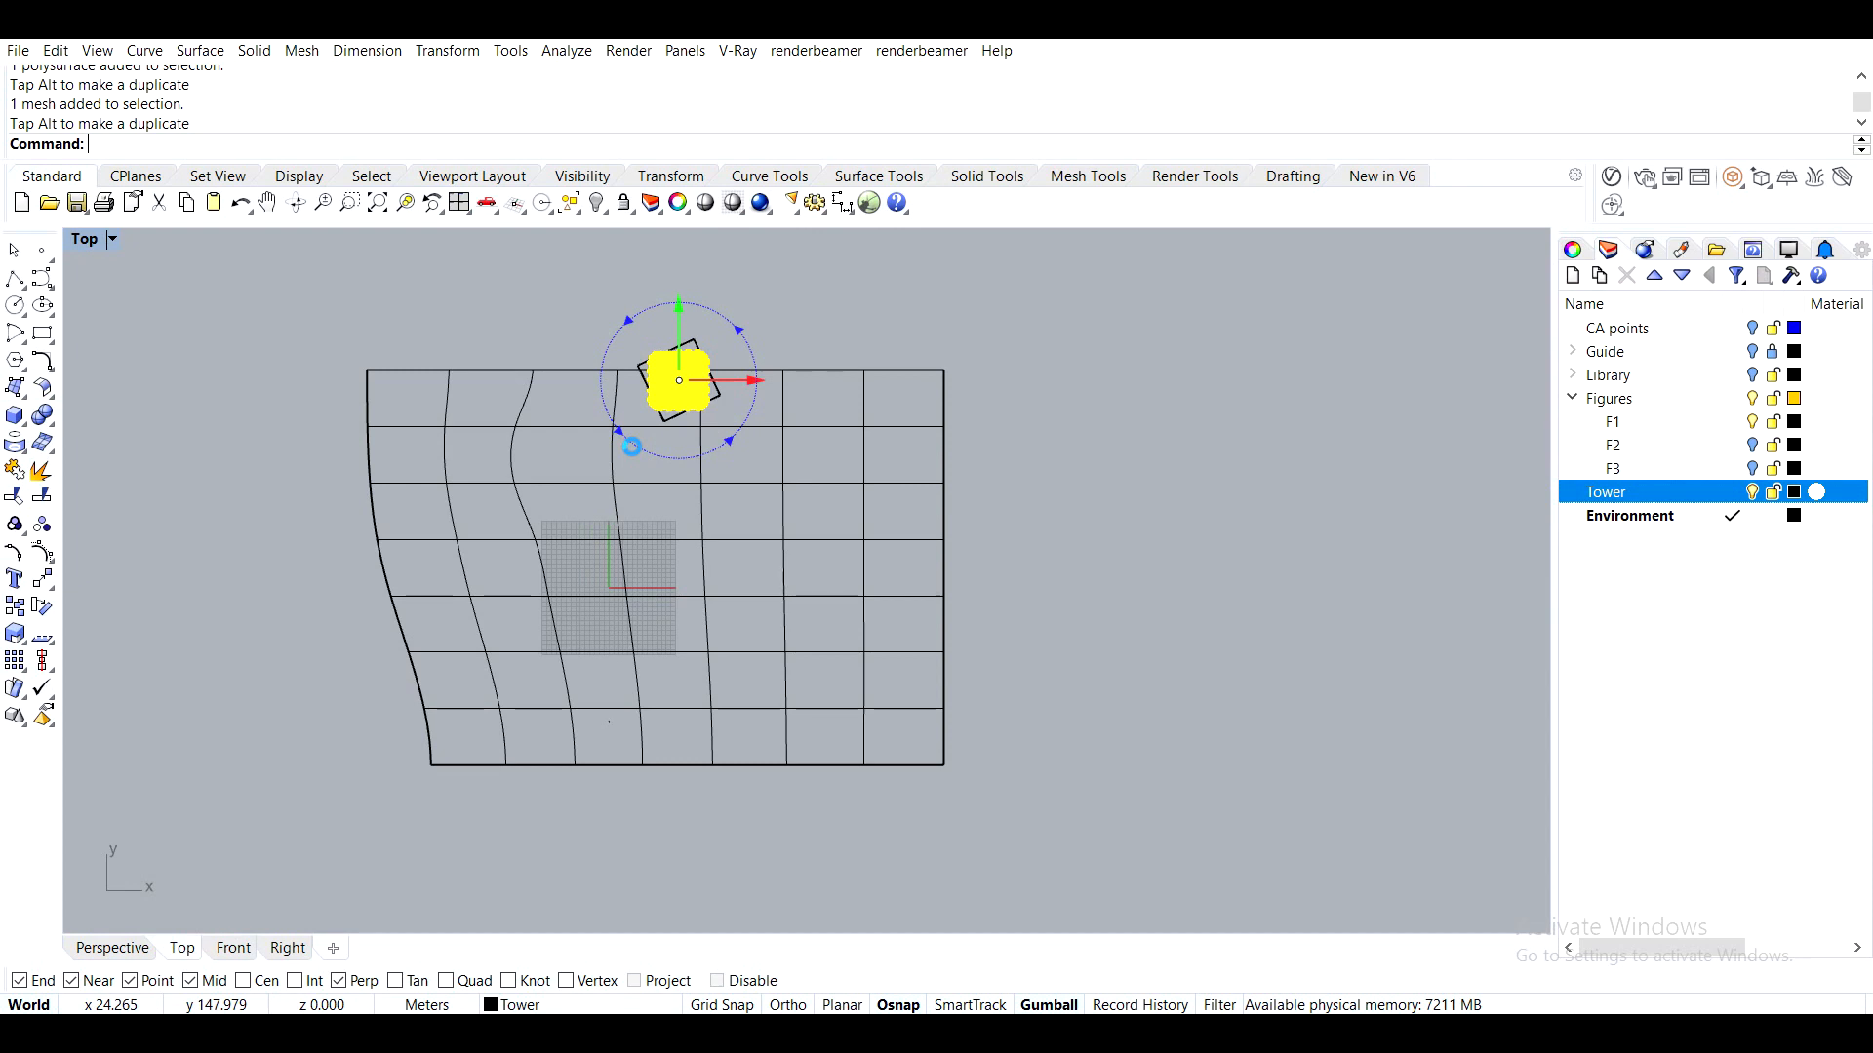
drag(632, 446, 633, 447)
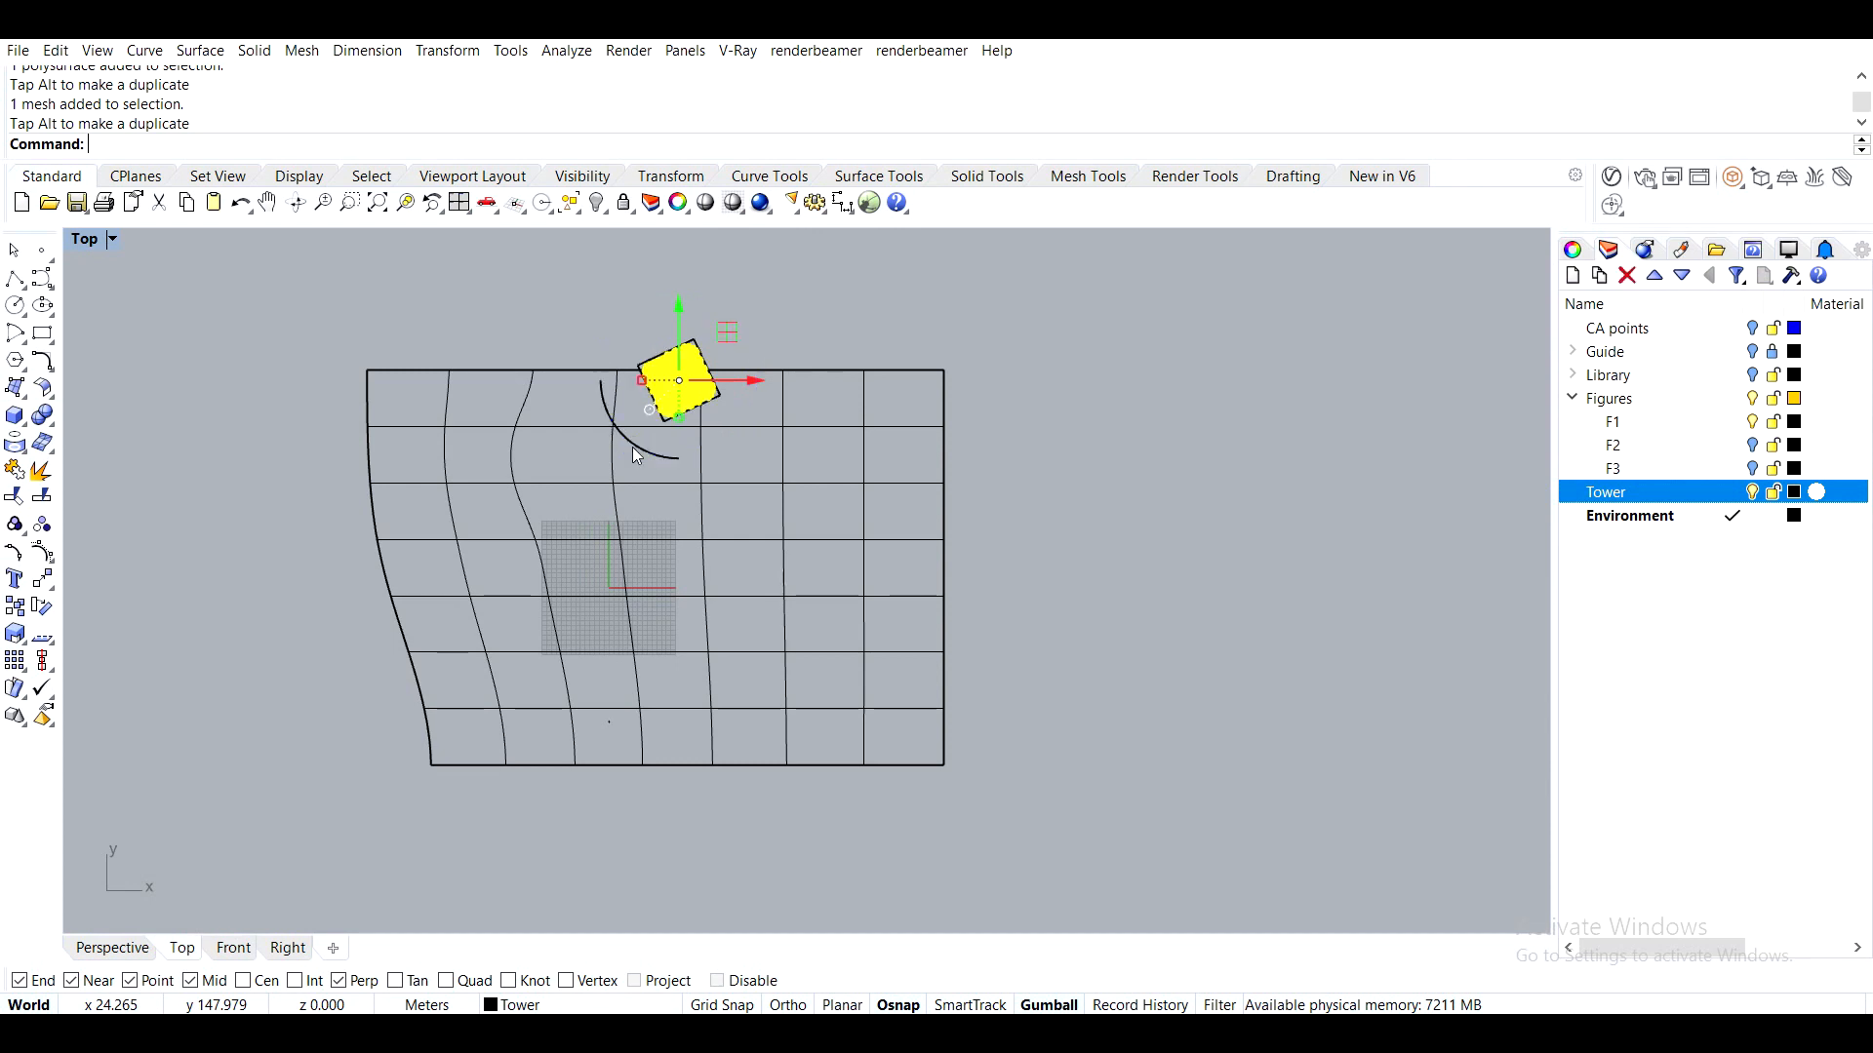
click(553, 327)
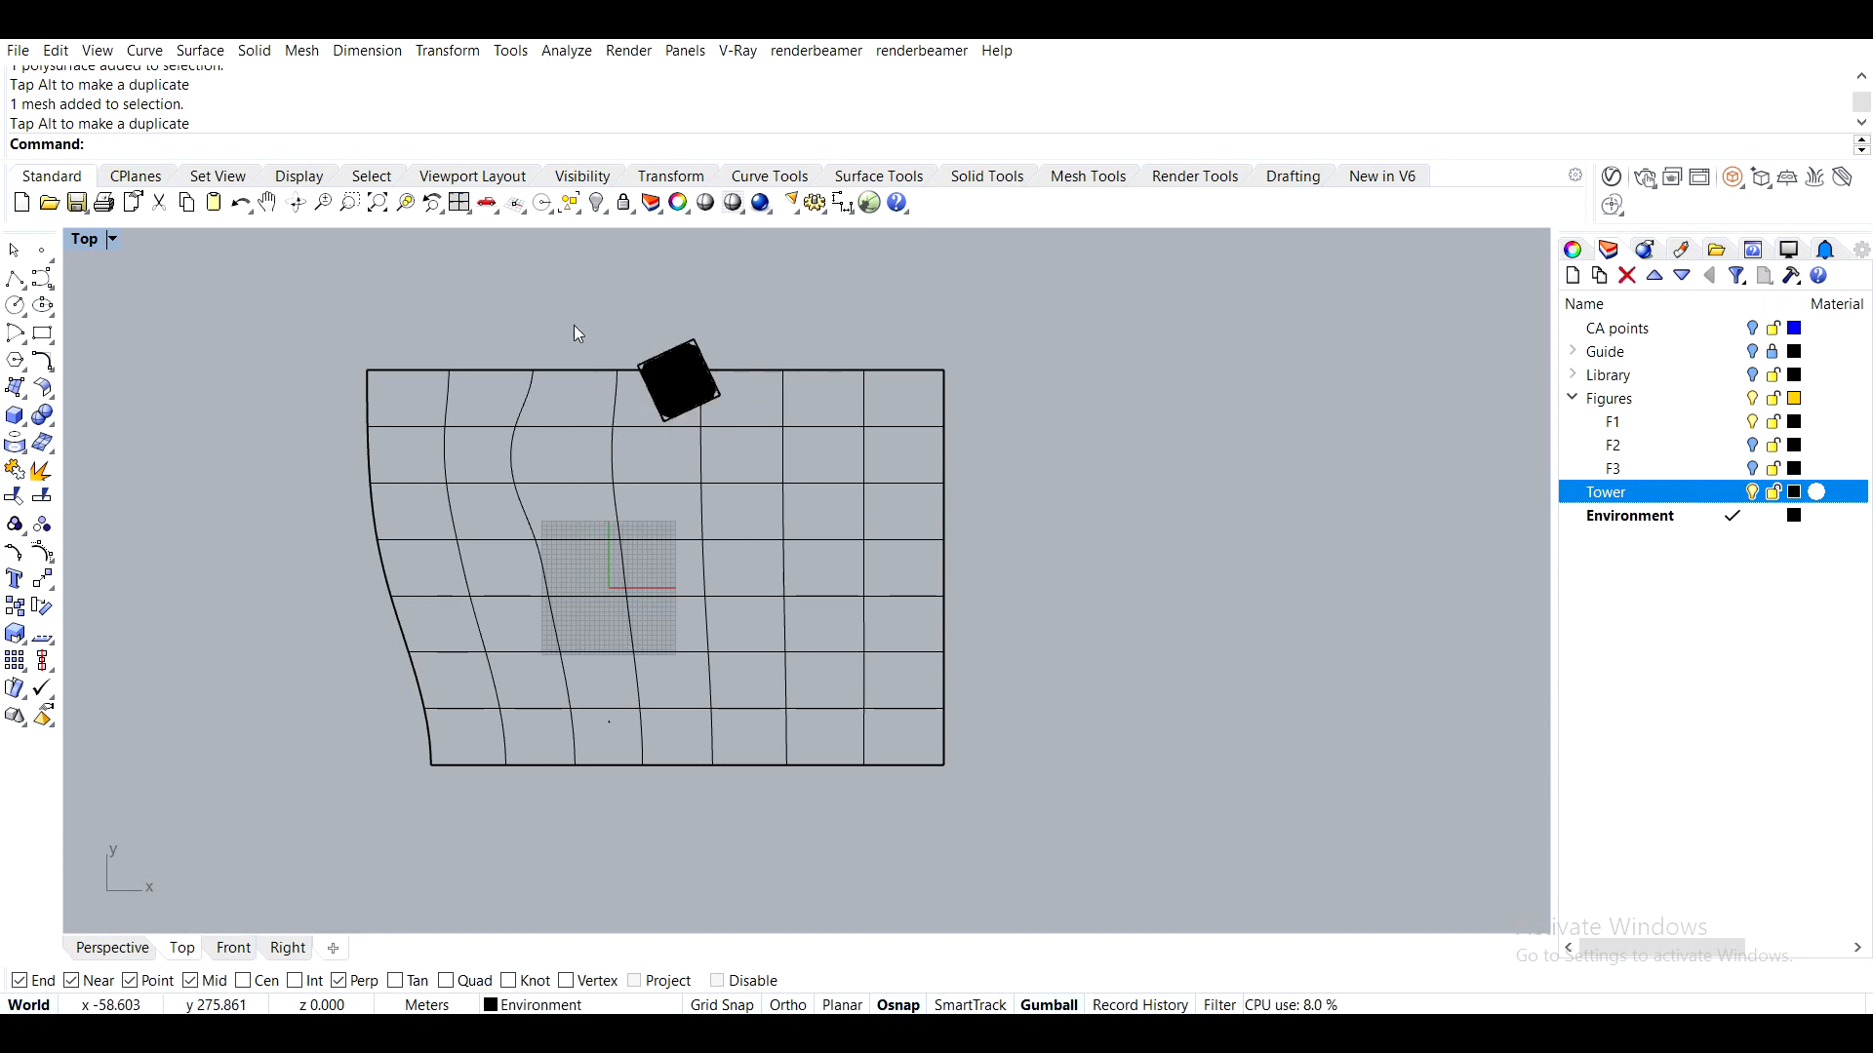
Delete the bounding box around the tower mesh
scroll(638, 375, up, 5)
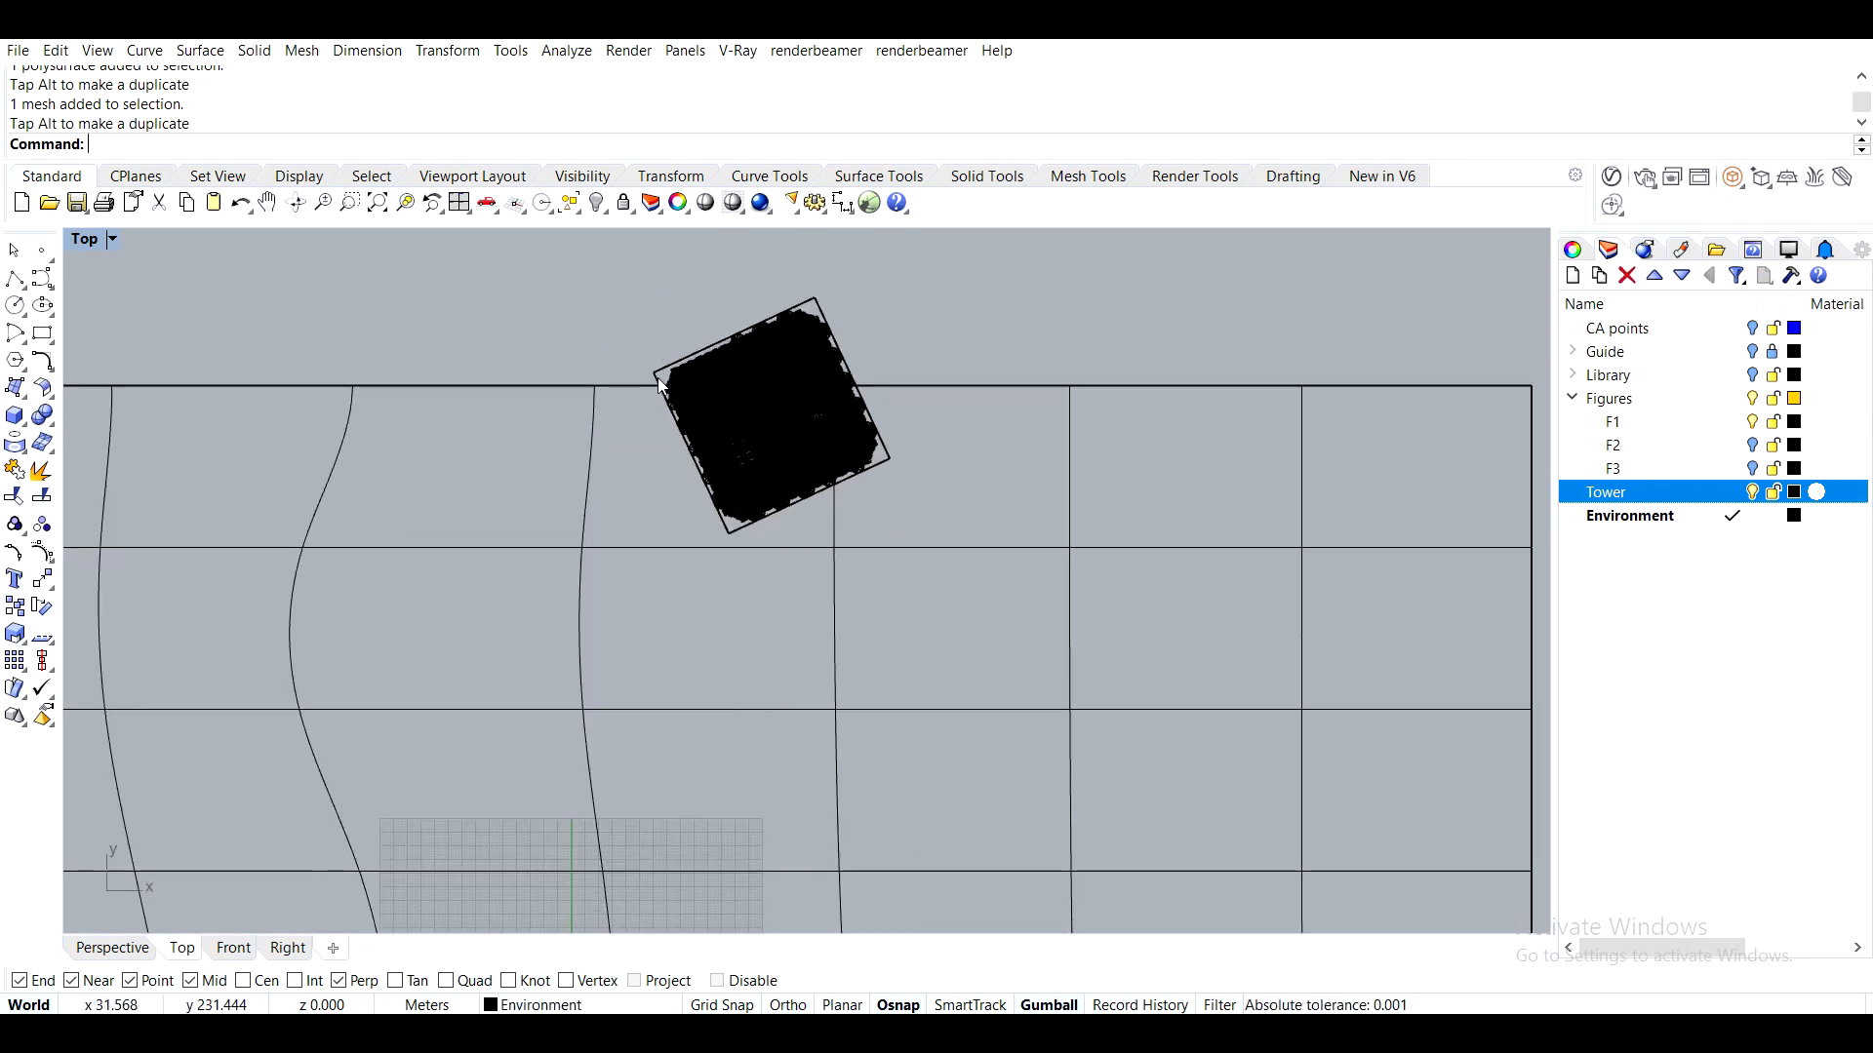
click(658, 382)
key(Delete)
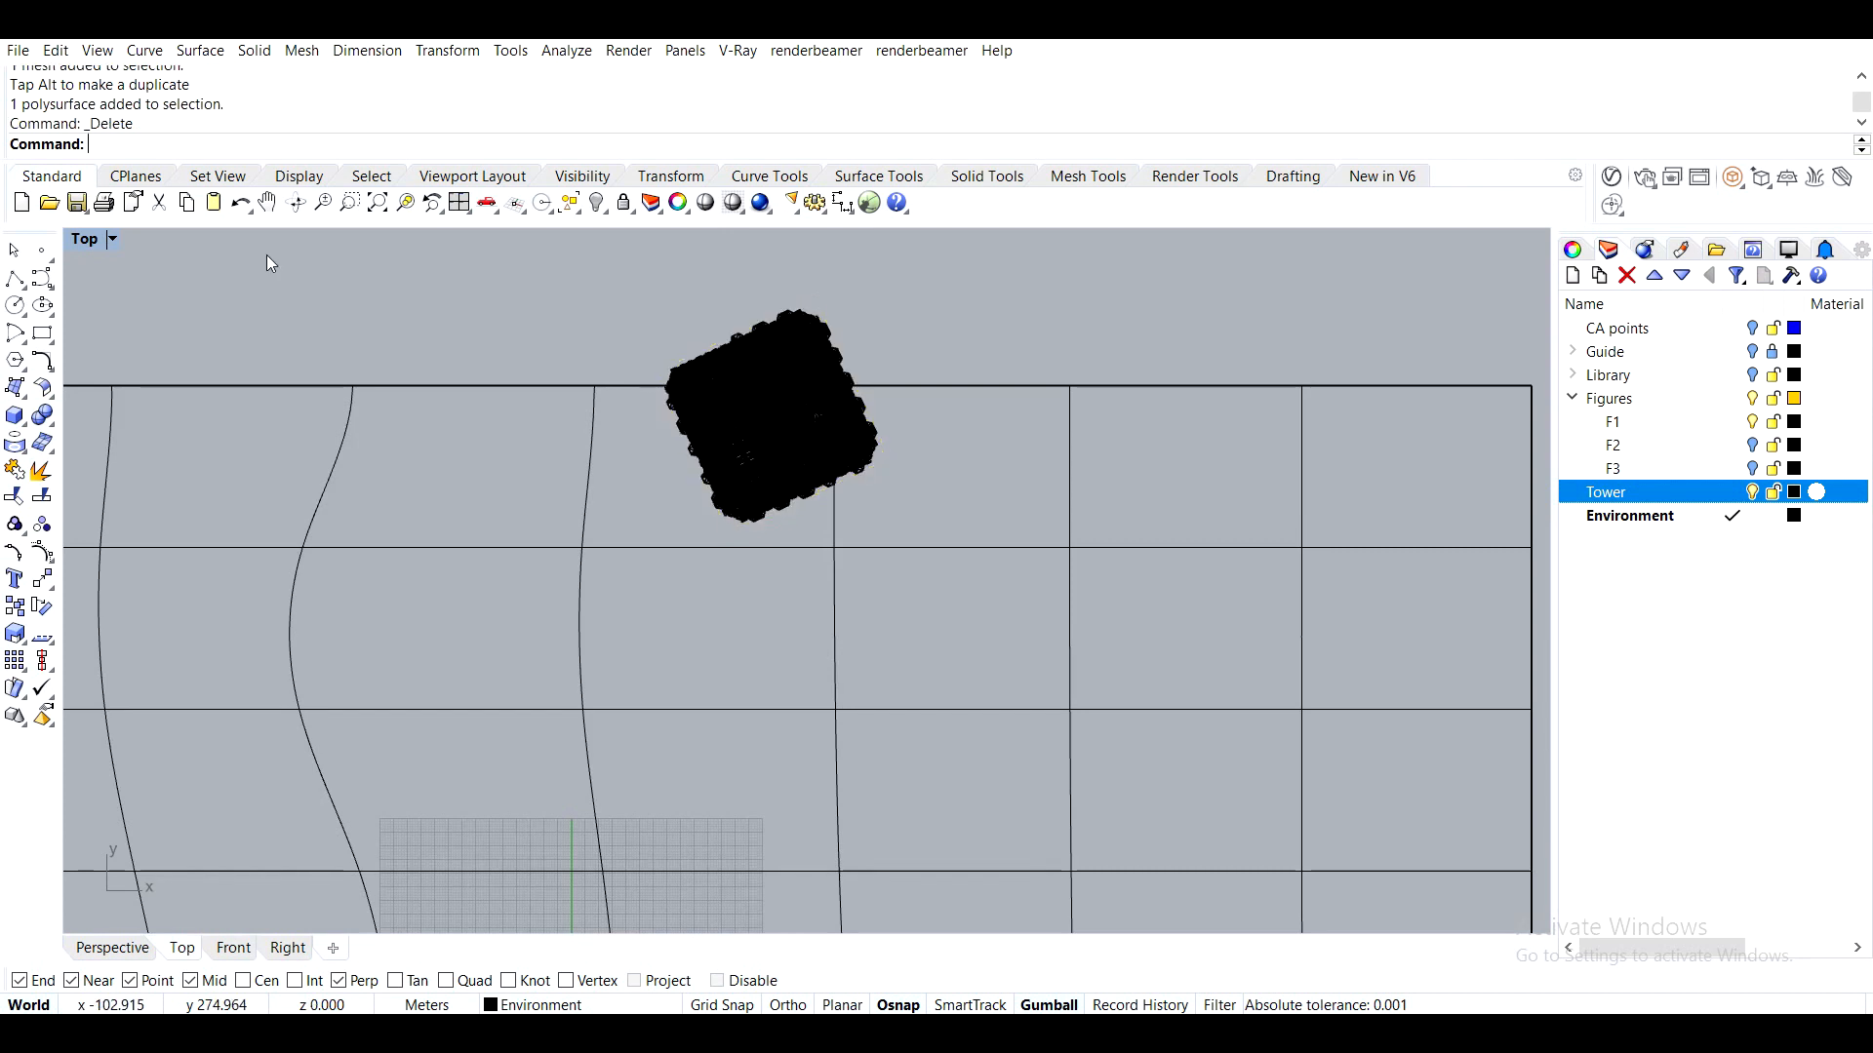
Check the tower in the enlarged Perspective view and raise the tower mesh slightly in the Front view
double_click(86, 240)
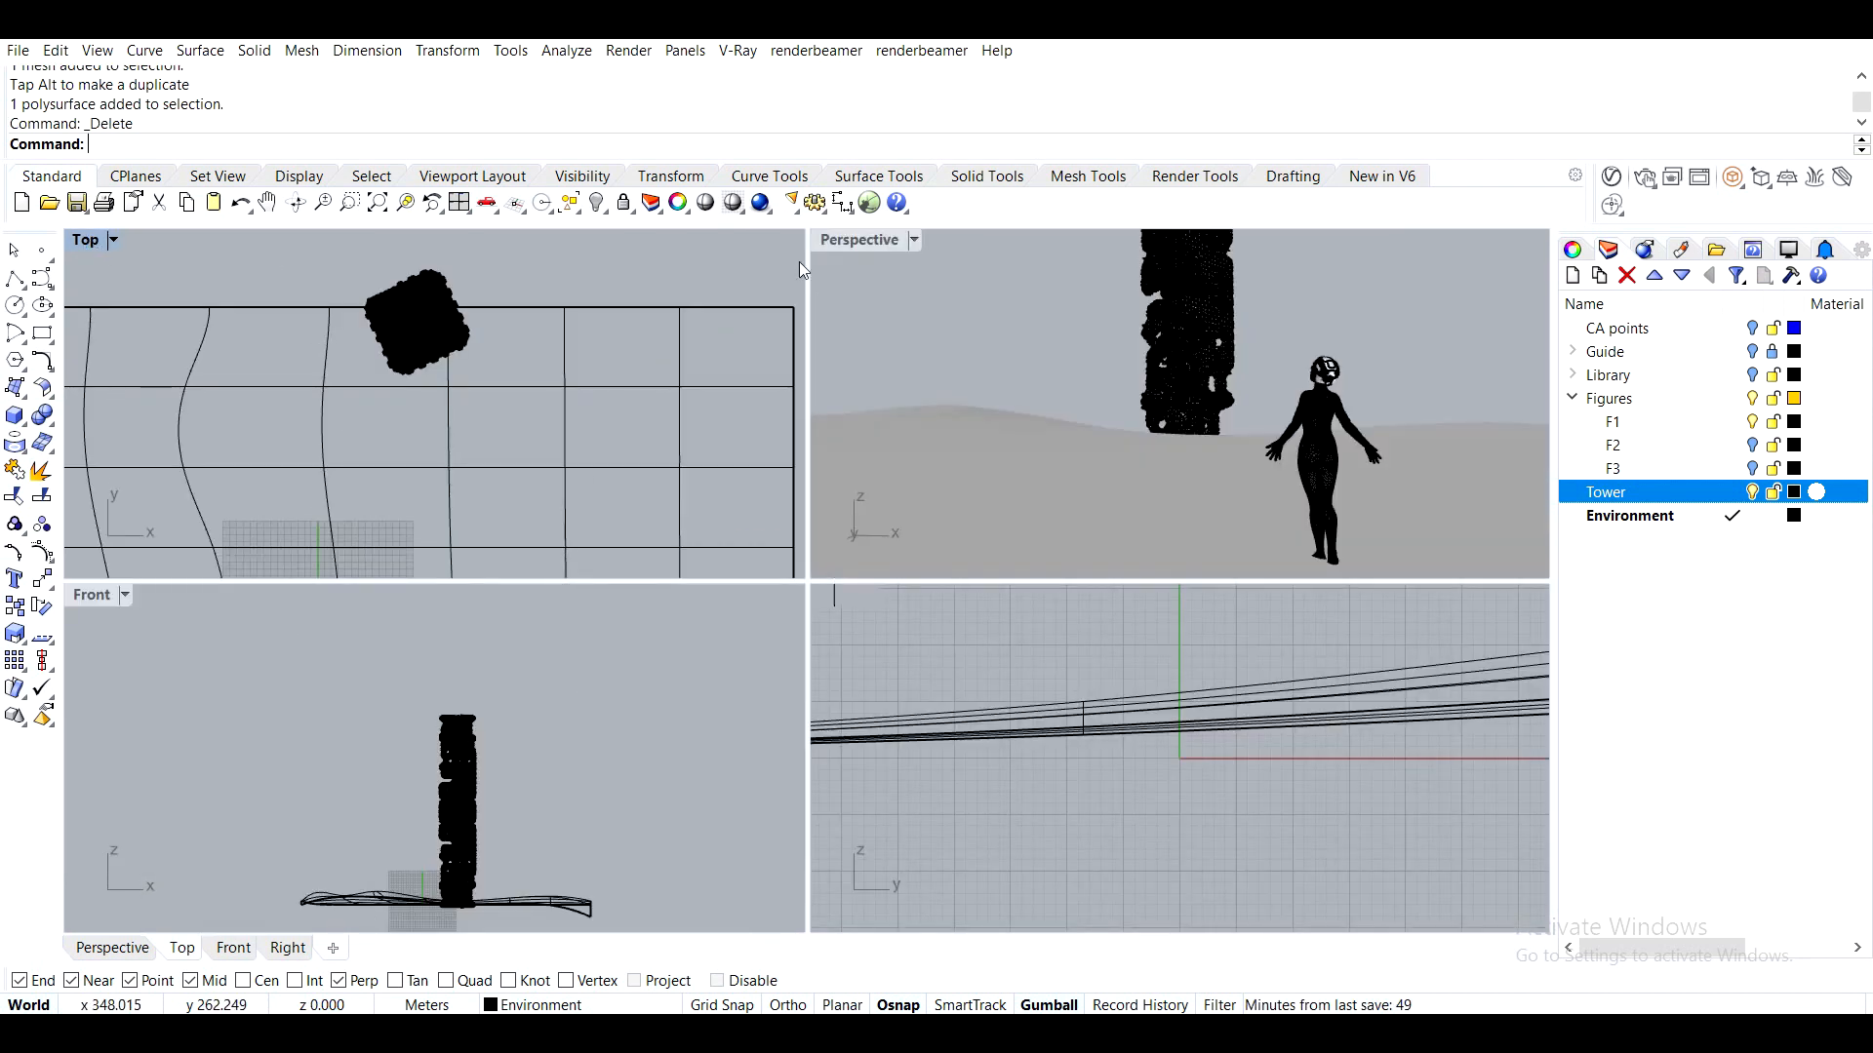
double_click(851, 243)
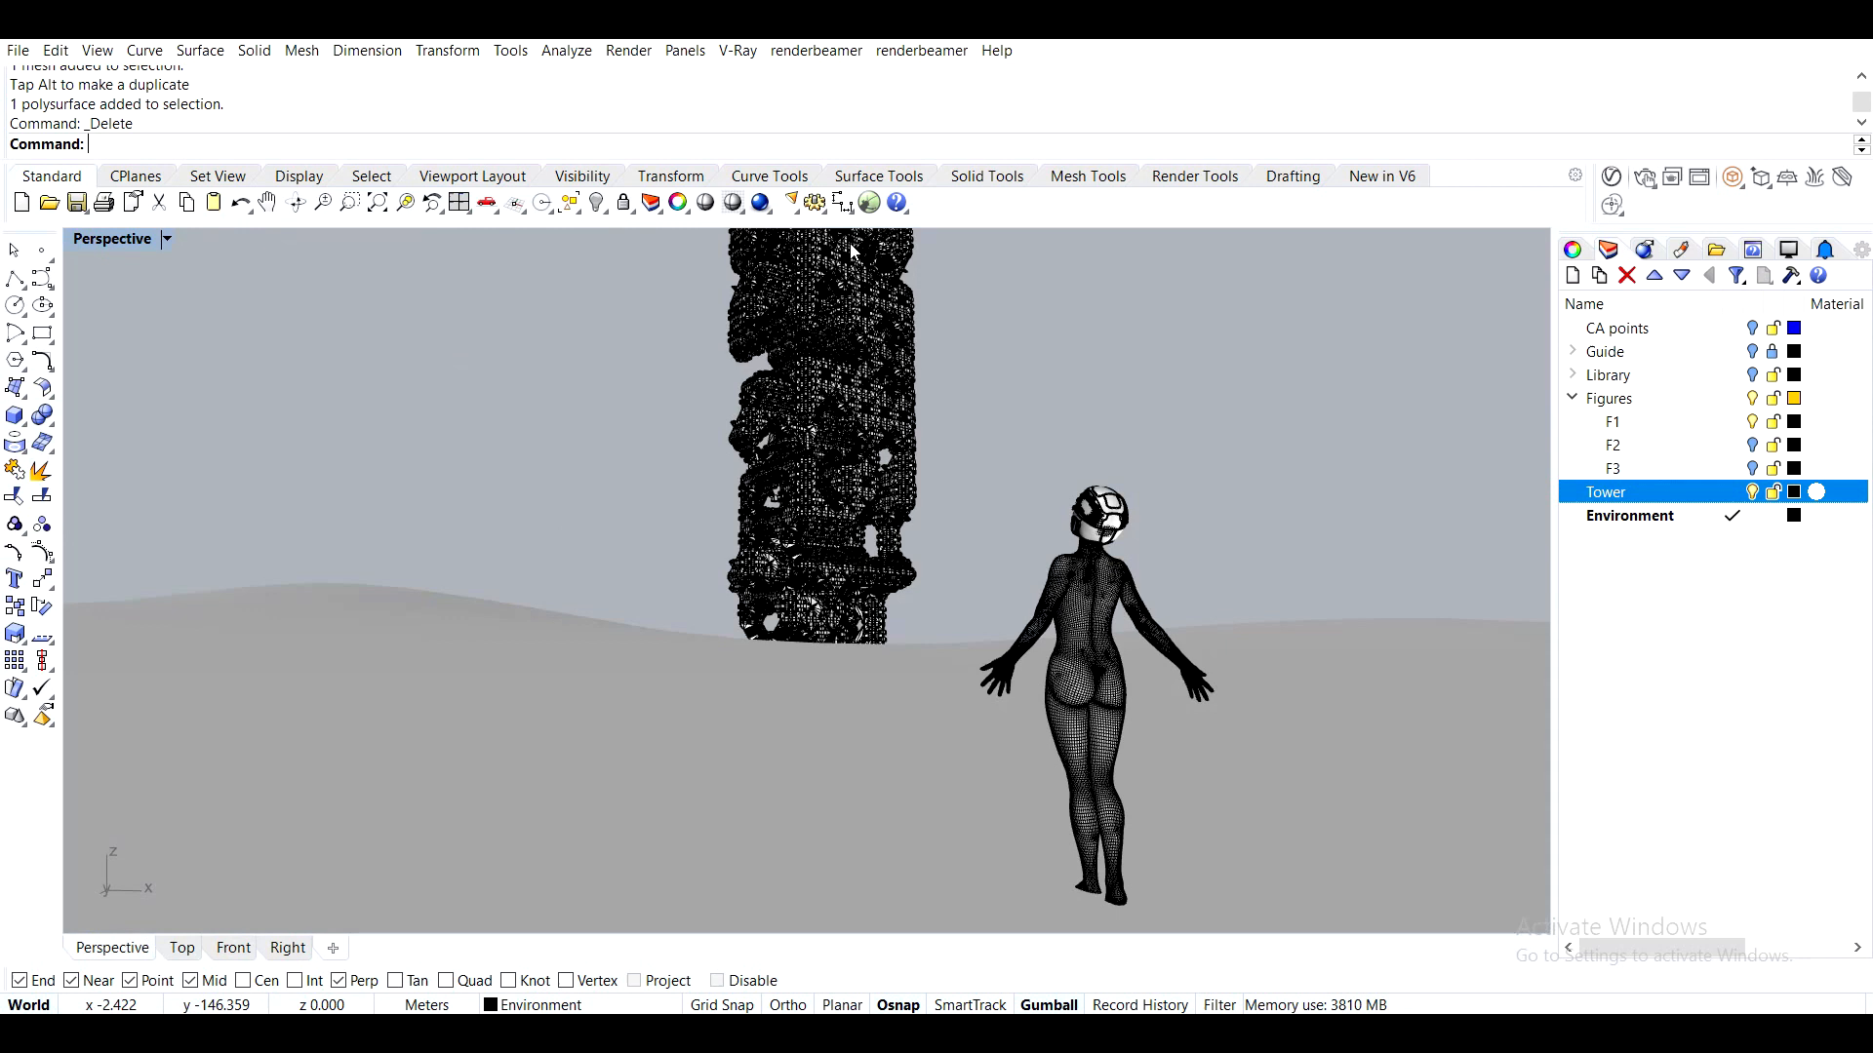
double_click(133, 240)
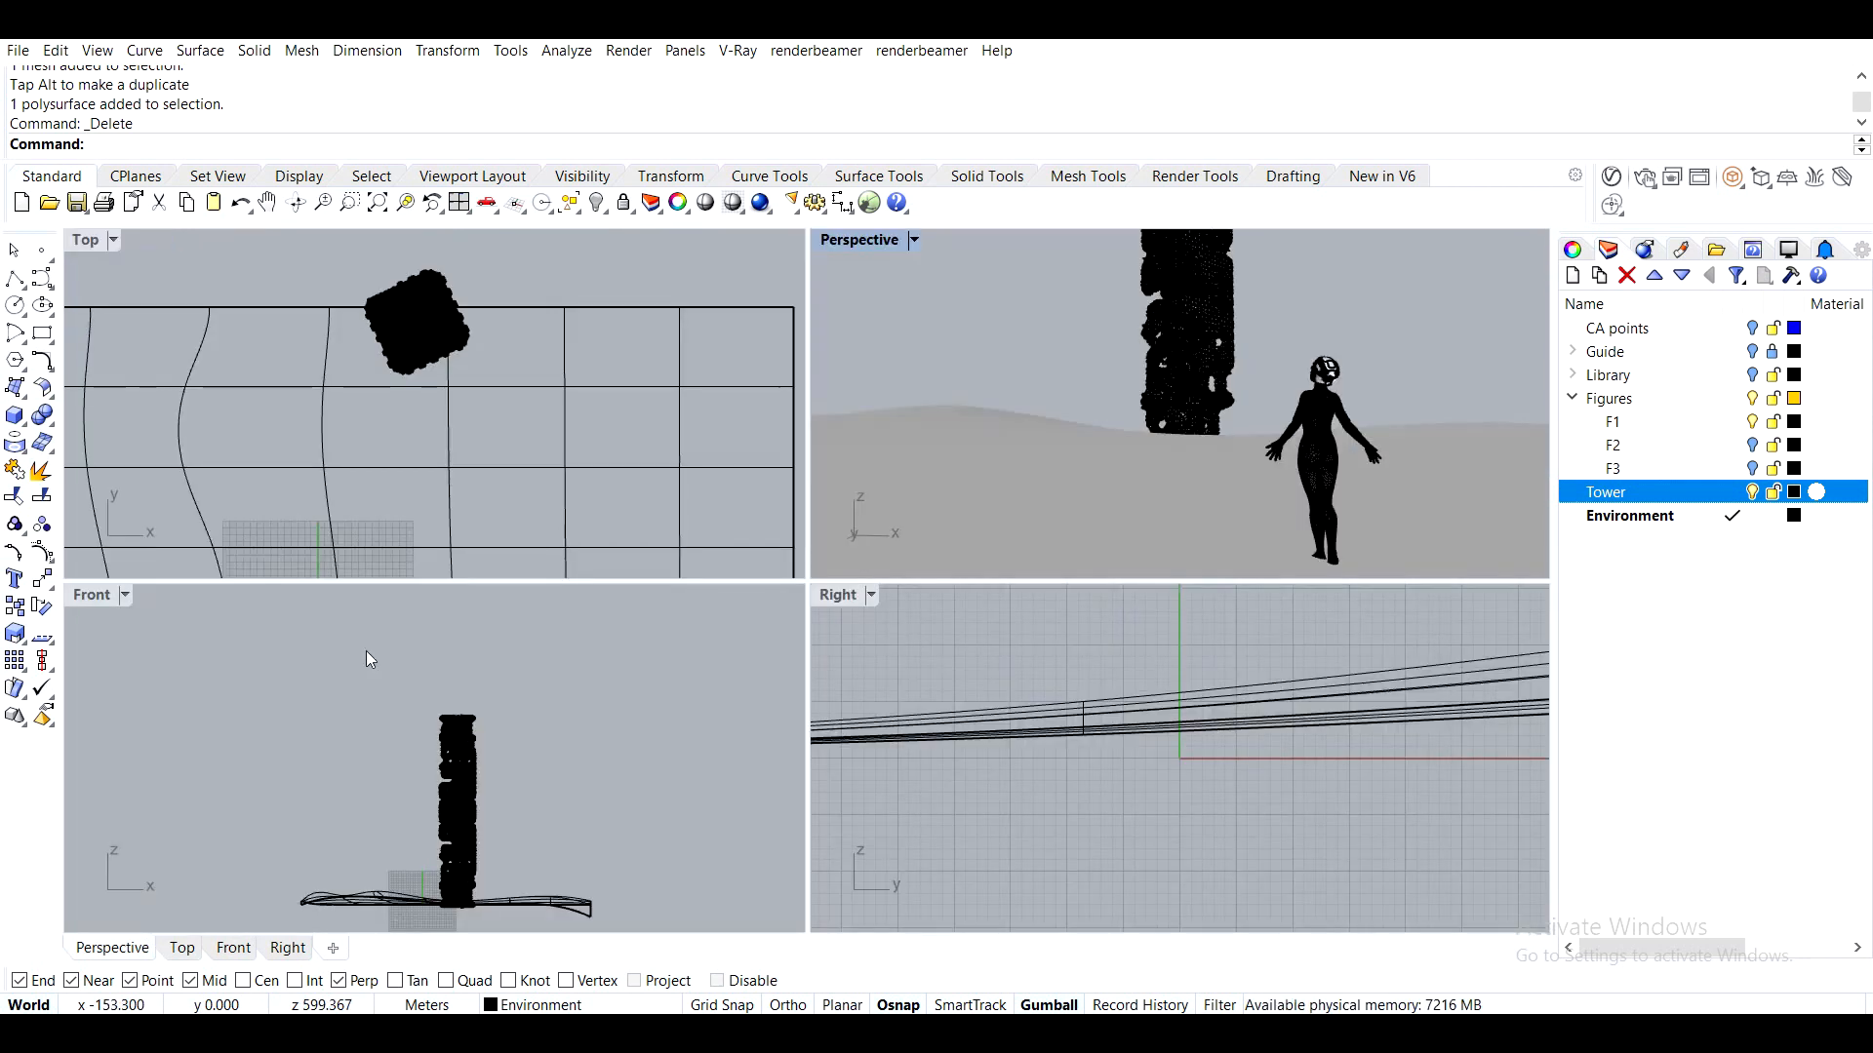
click(454, 782)
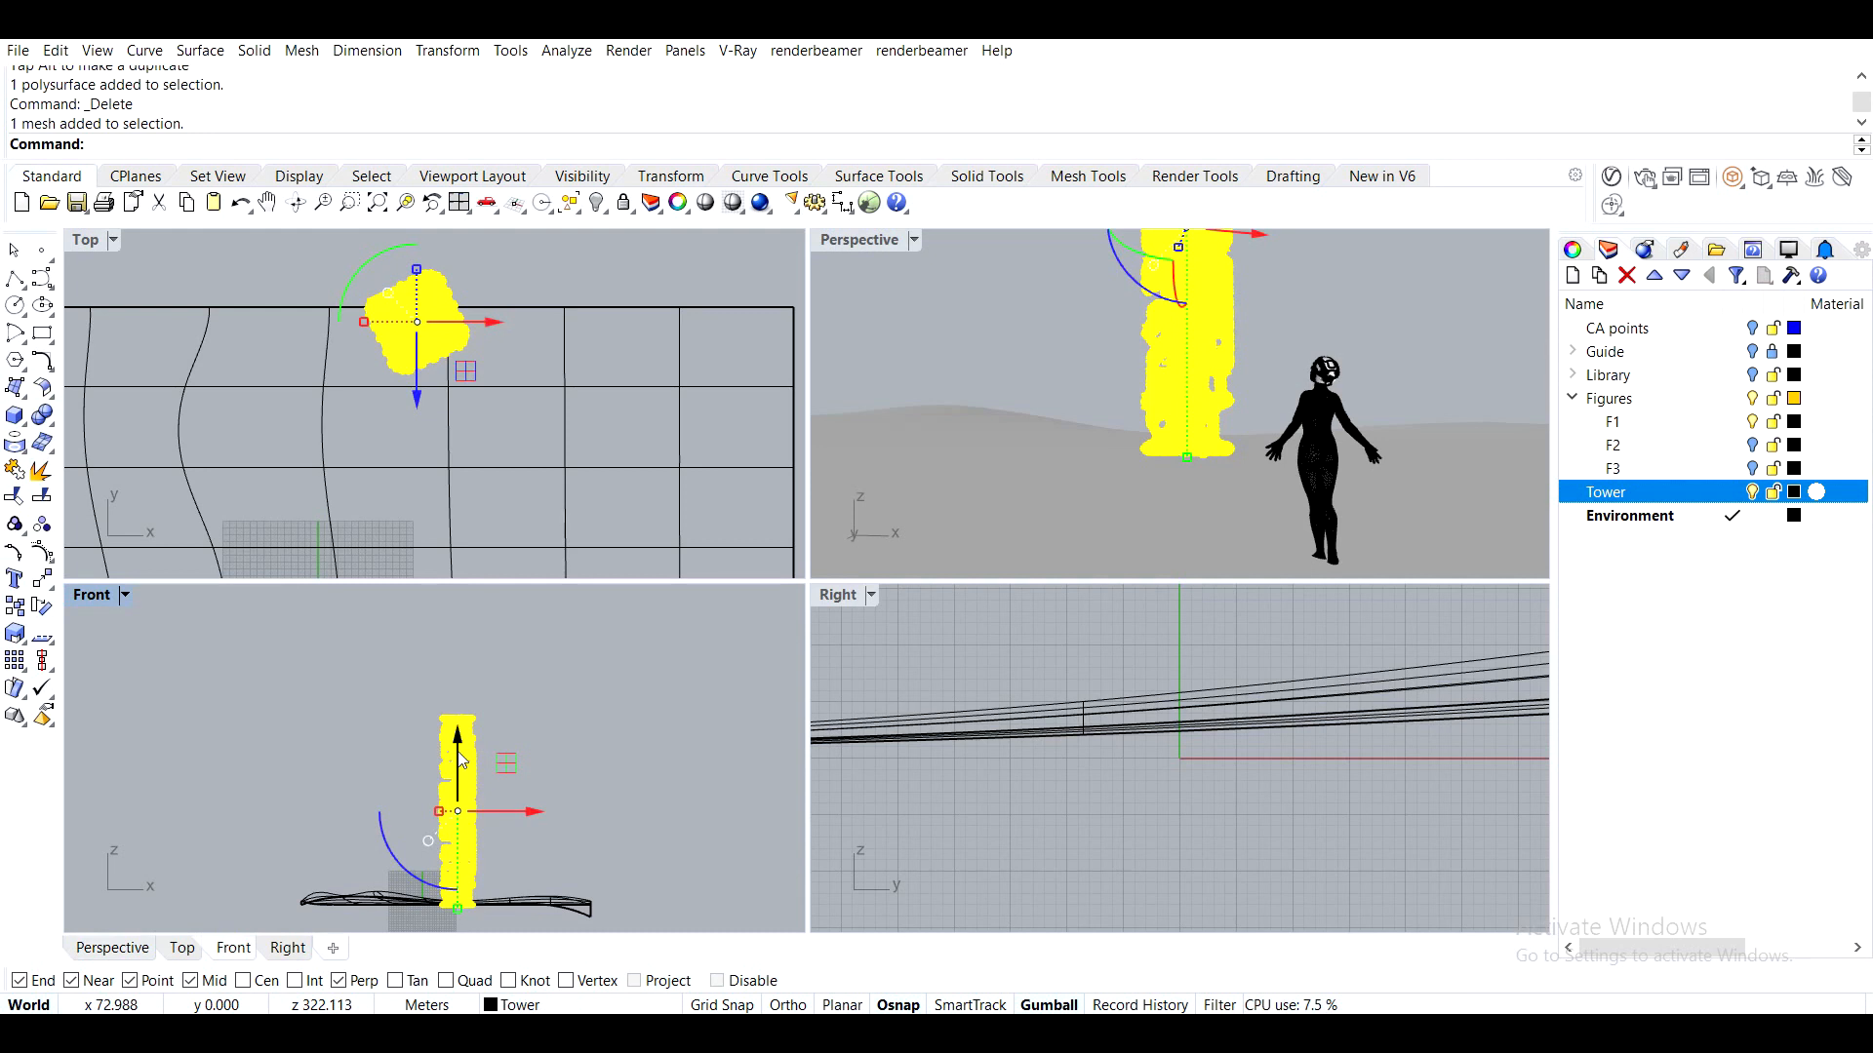
drag(458, 749, 458, 743)
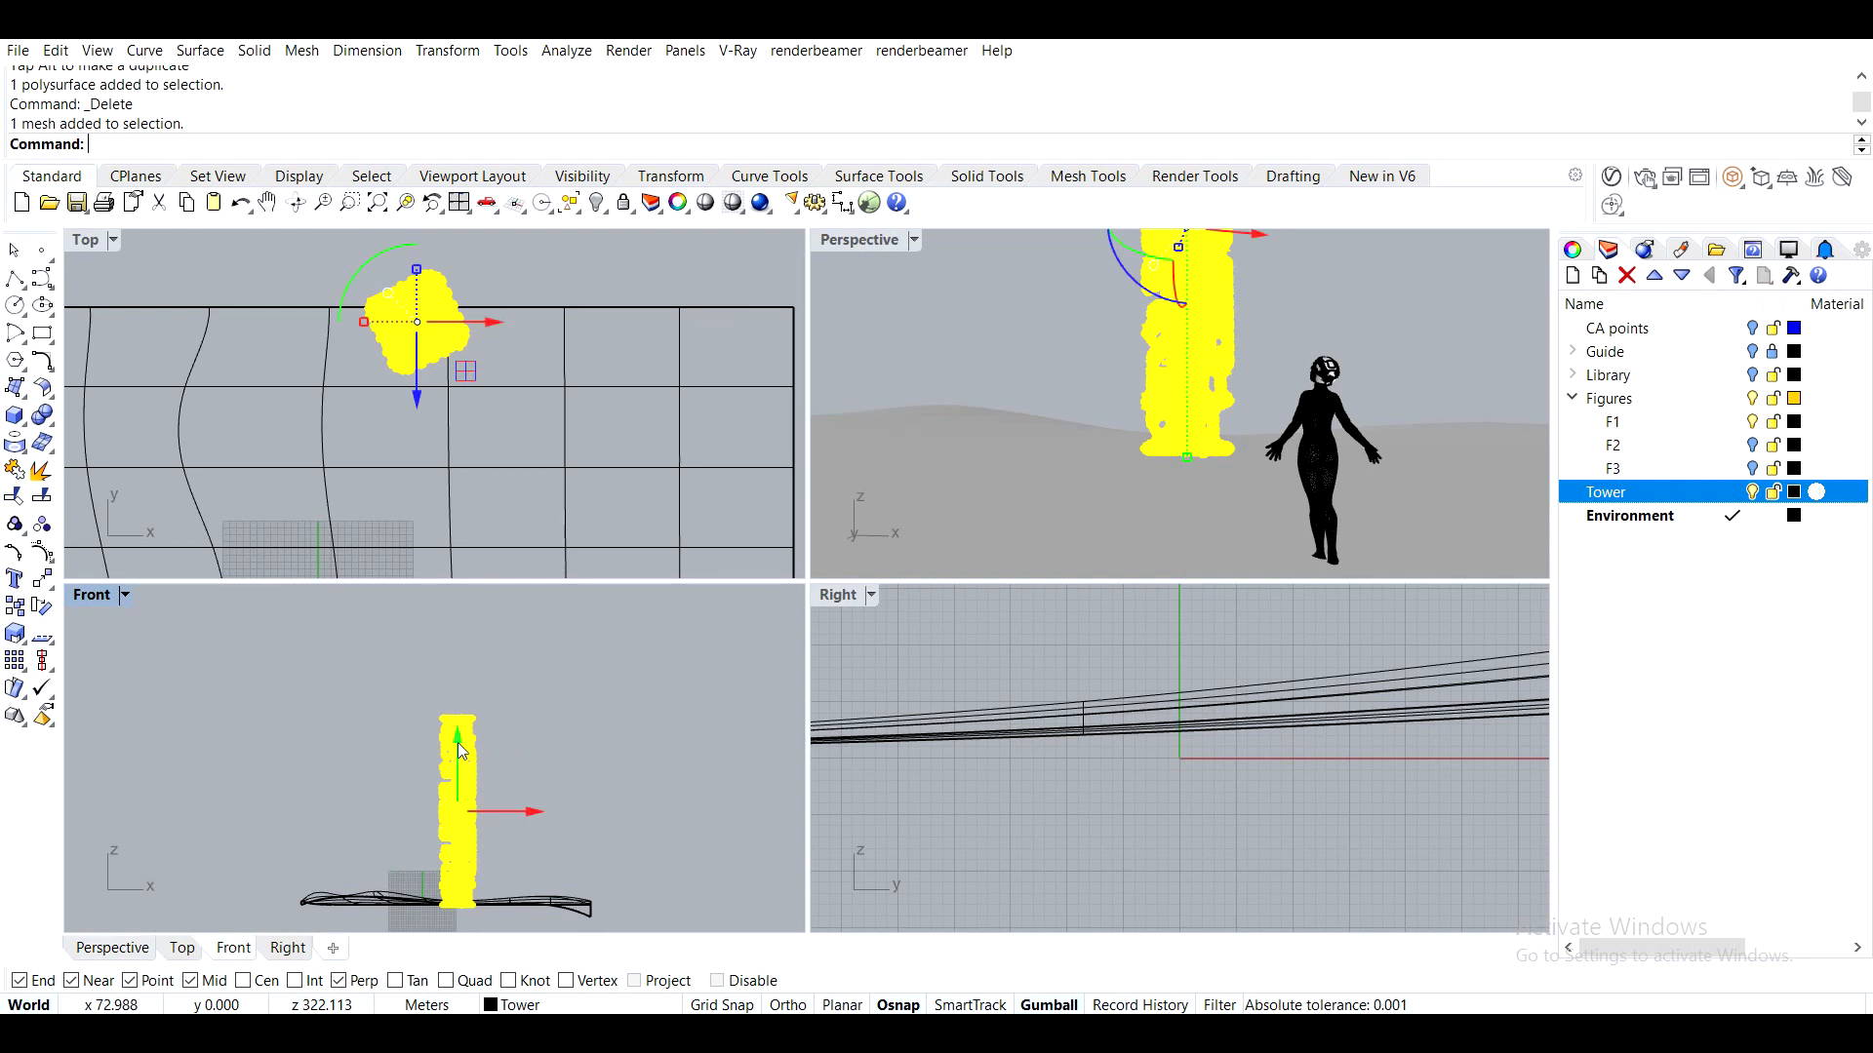
drag(461, 751, 462, 748)
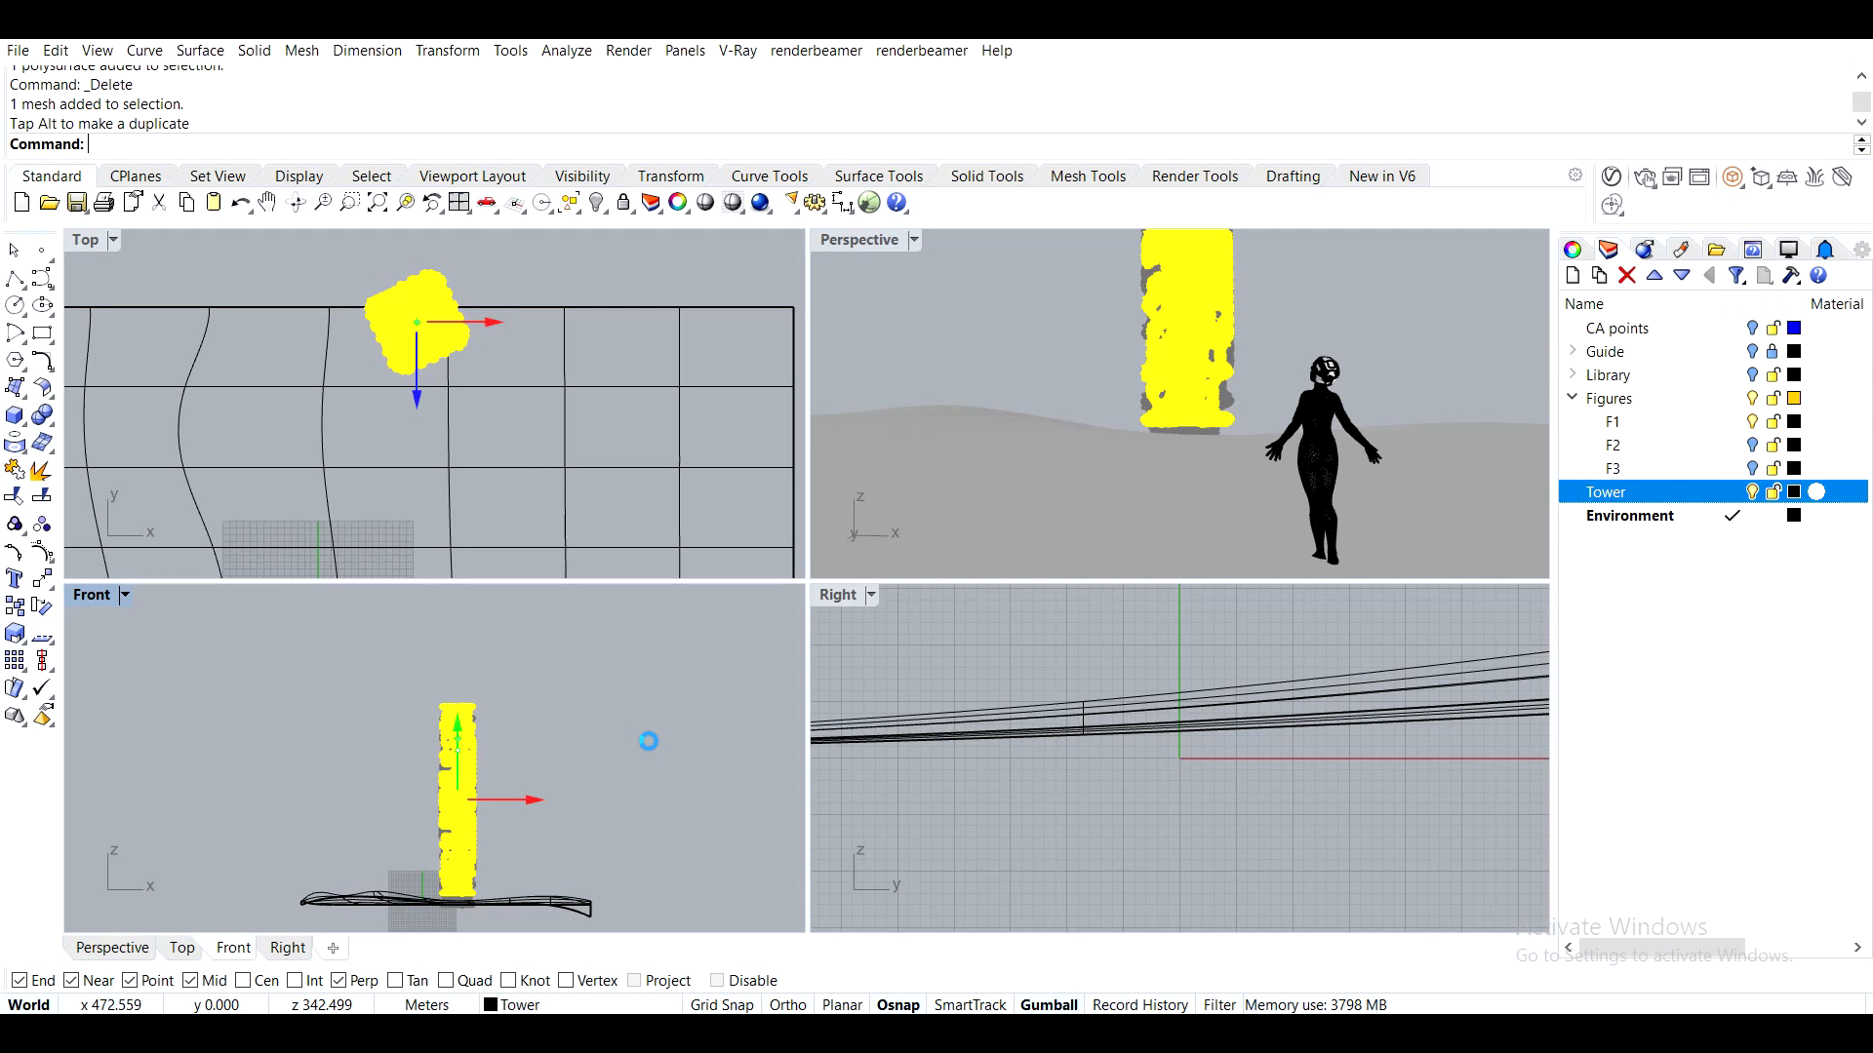
key(Escape)
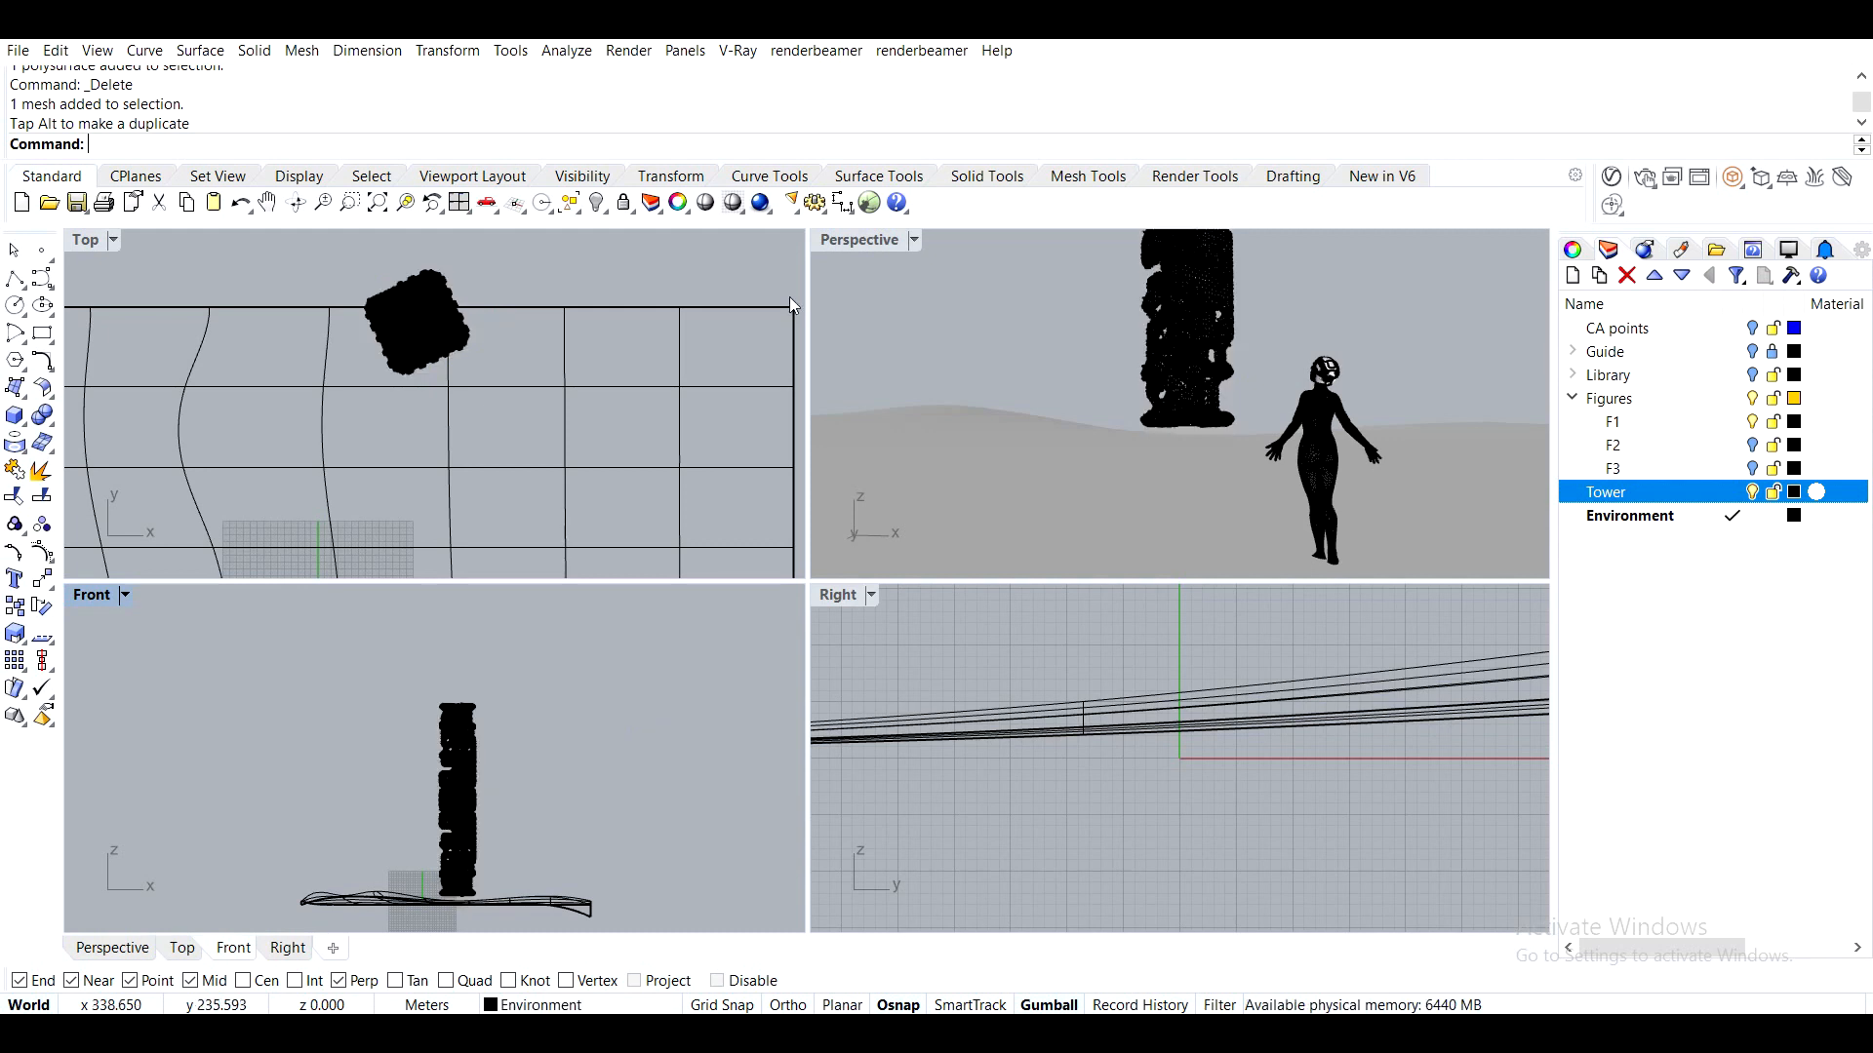
Set the Perspective view's display mode to Arctic and maximize that view
right_click(864, 237)
click(899, 482)
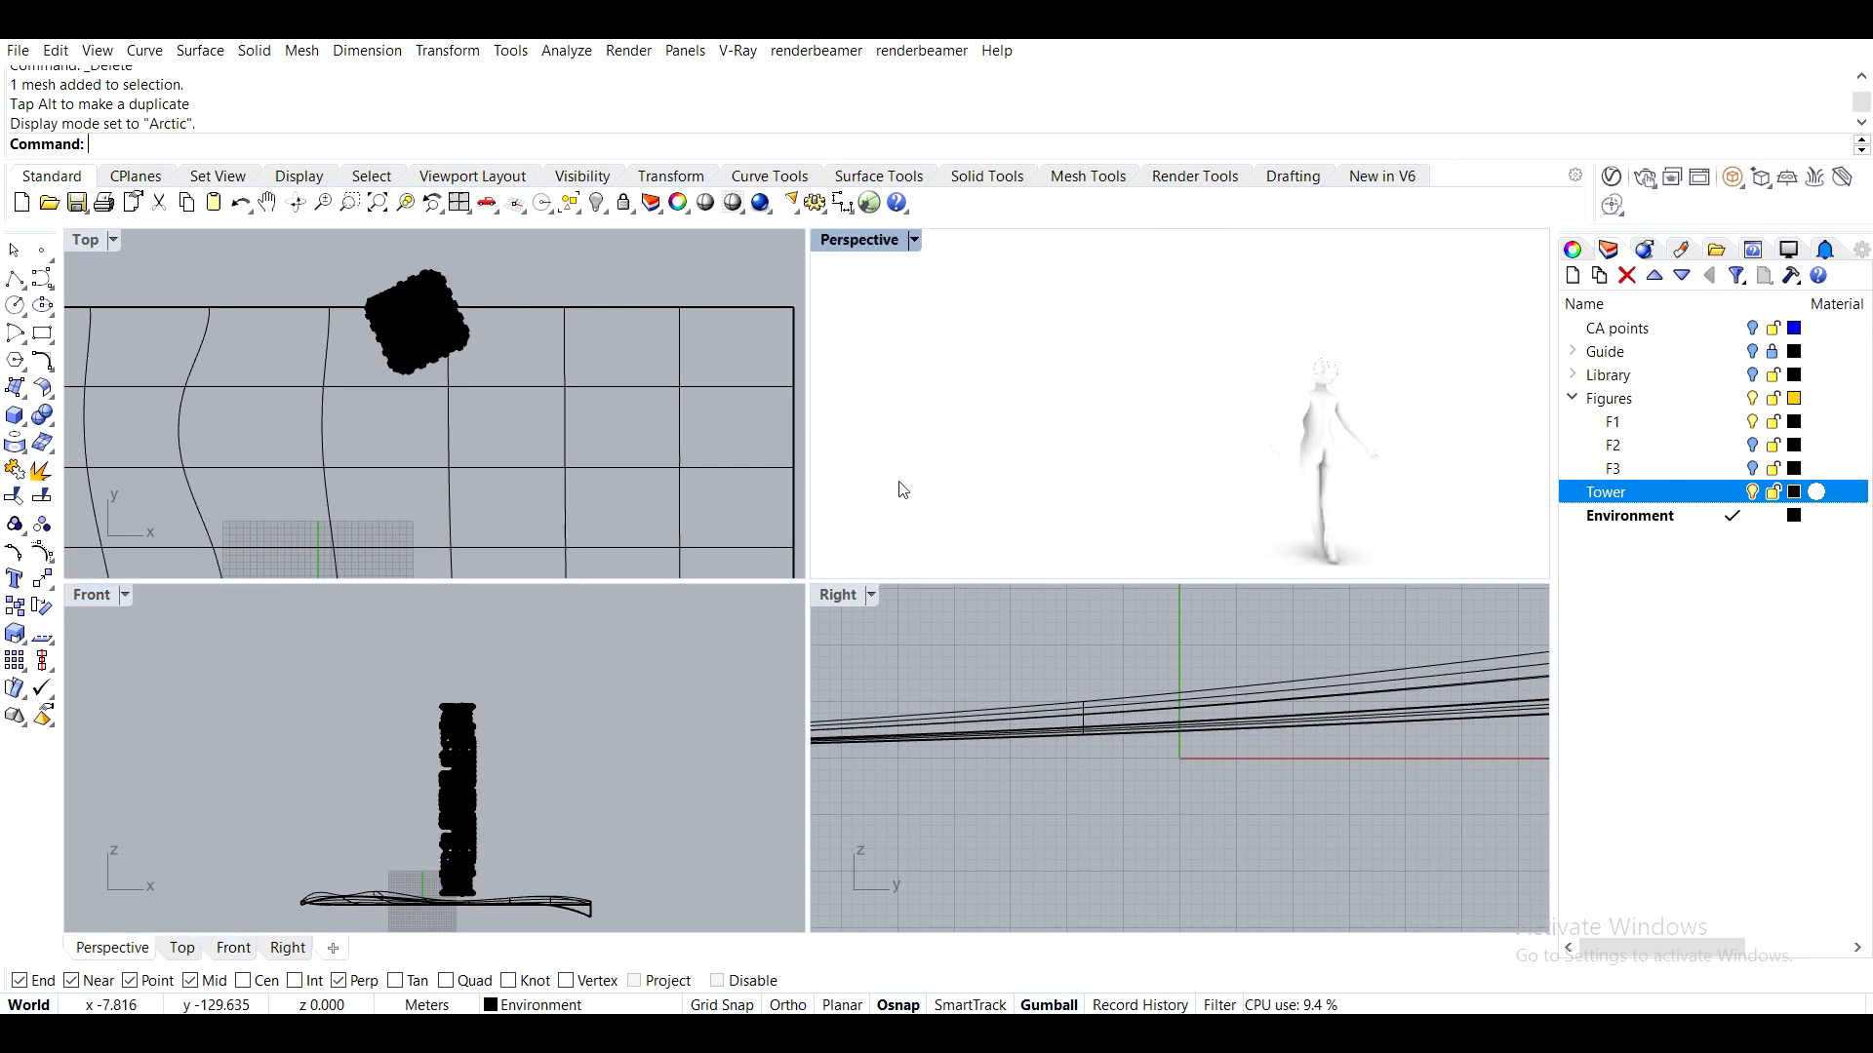
key(ctrl+m)
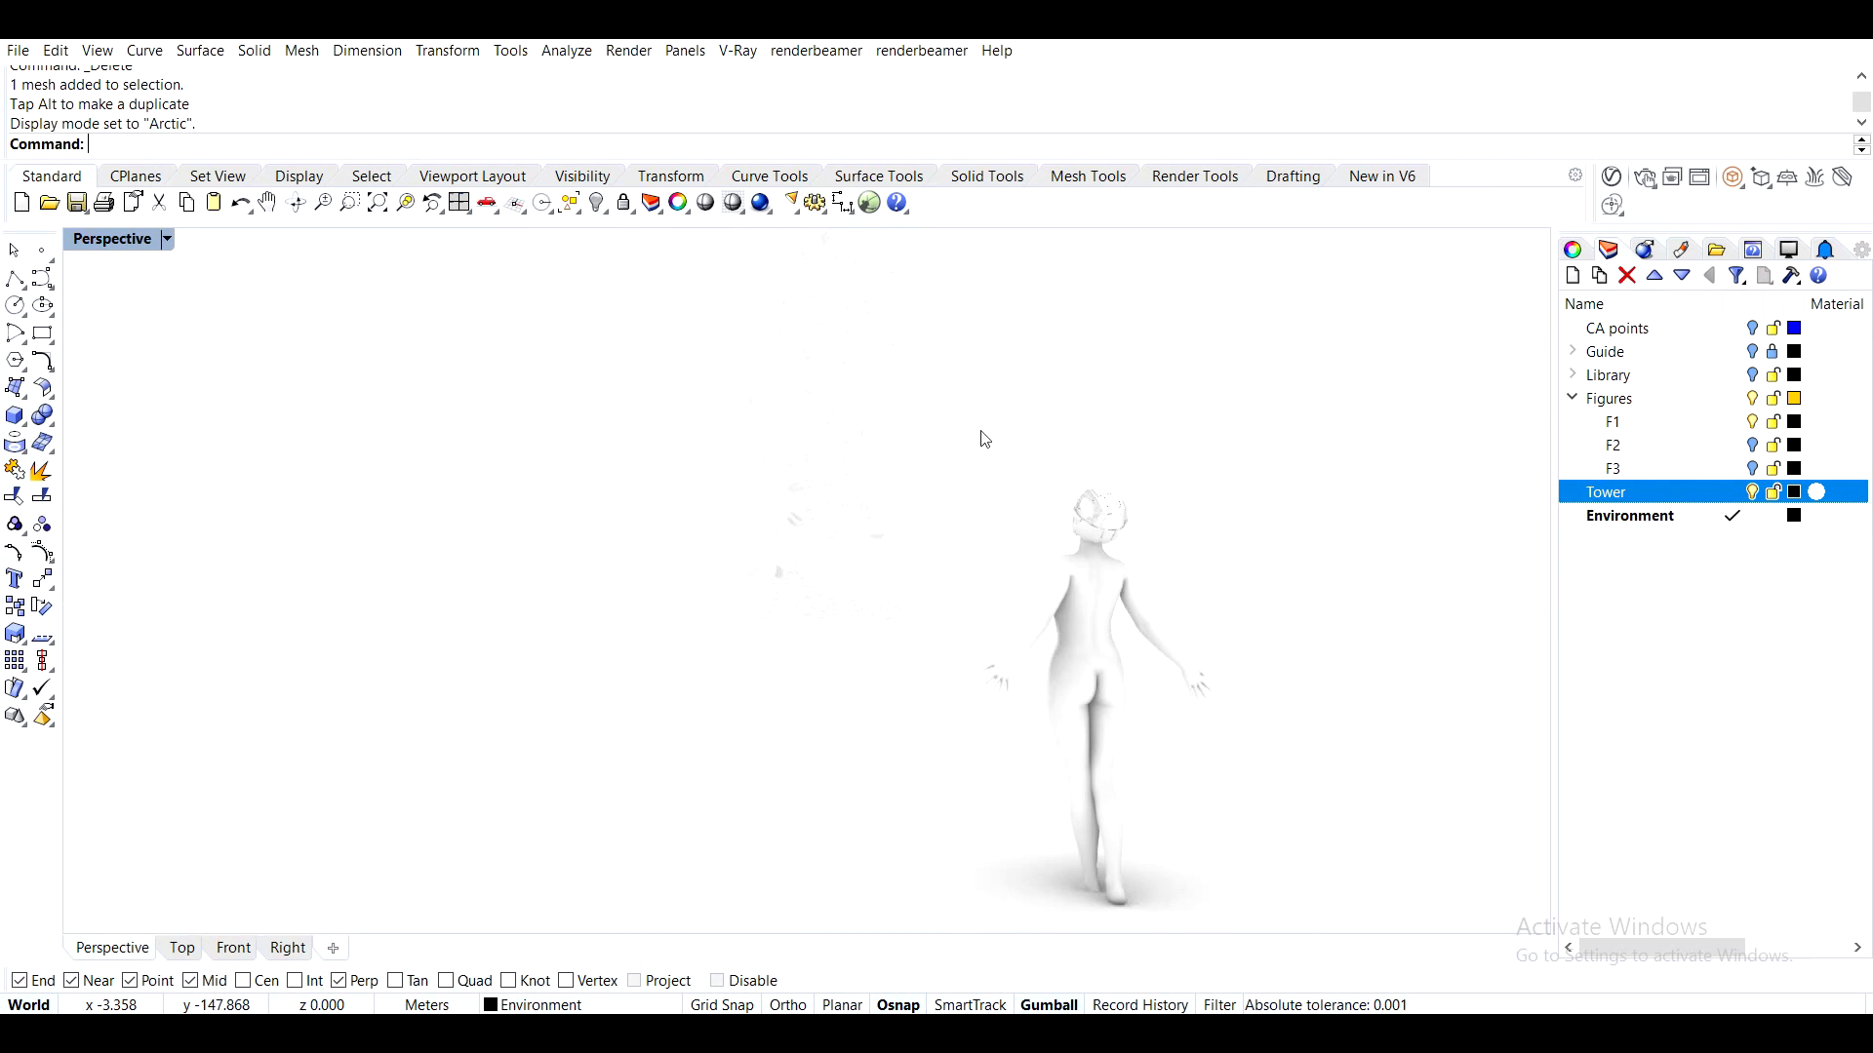
Set the Perspective view's display mode to Shaded
key(ctrl+alt+s)
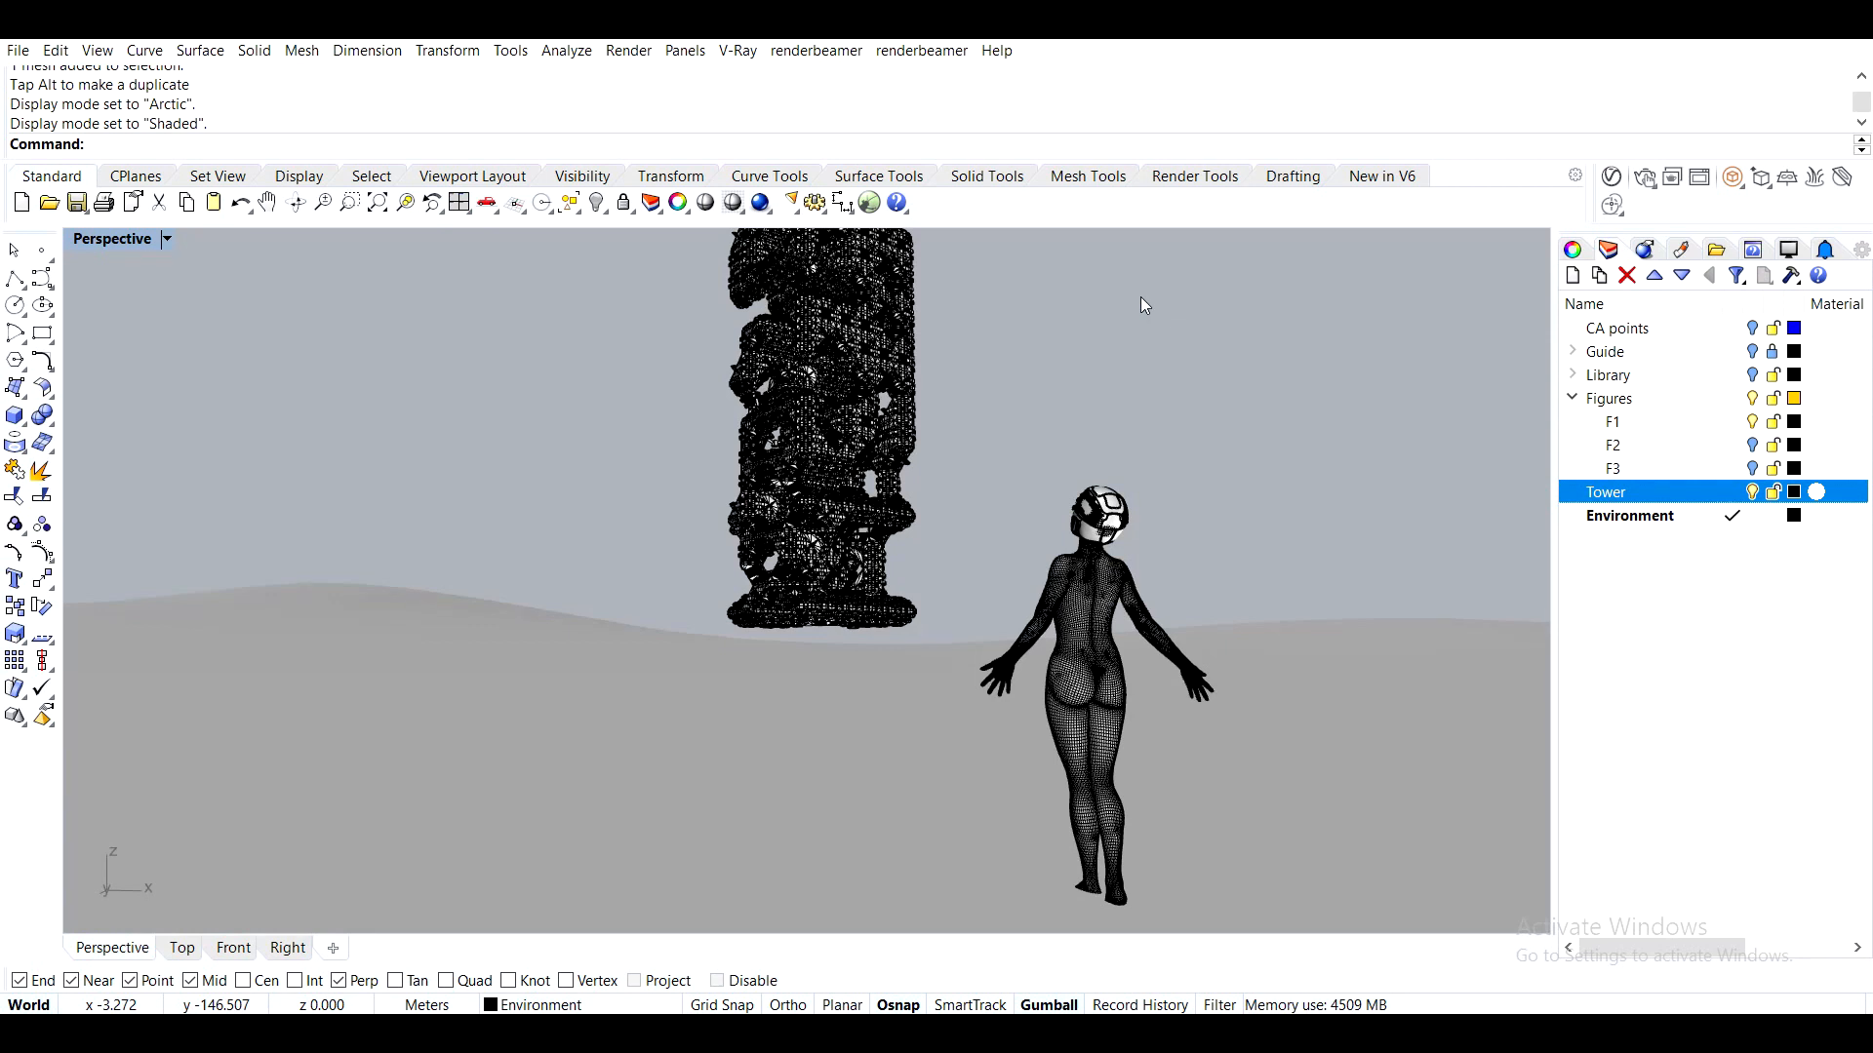
key(ctrl+a)
key(ctrl+h)
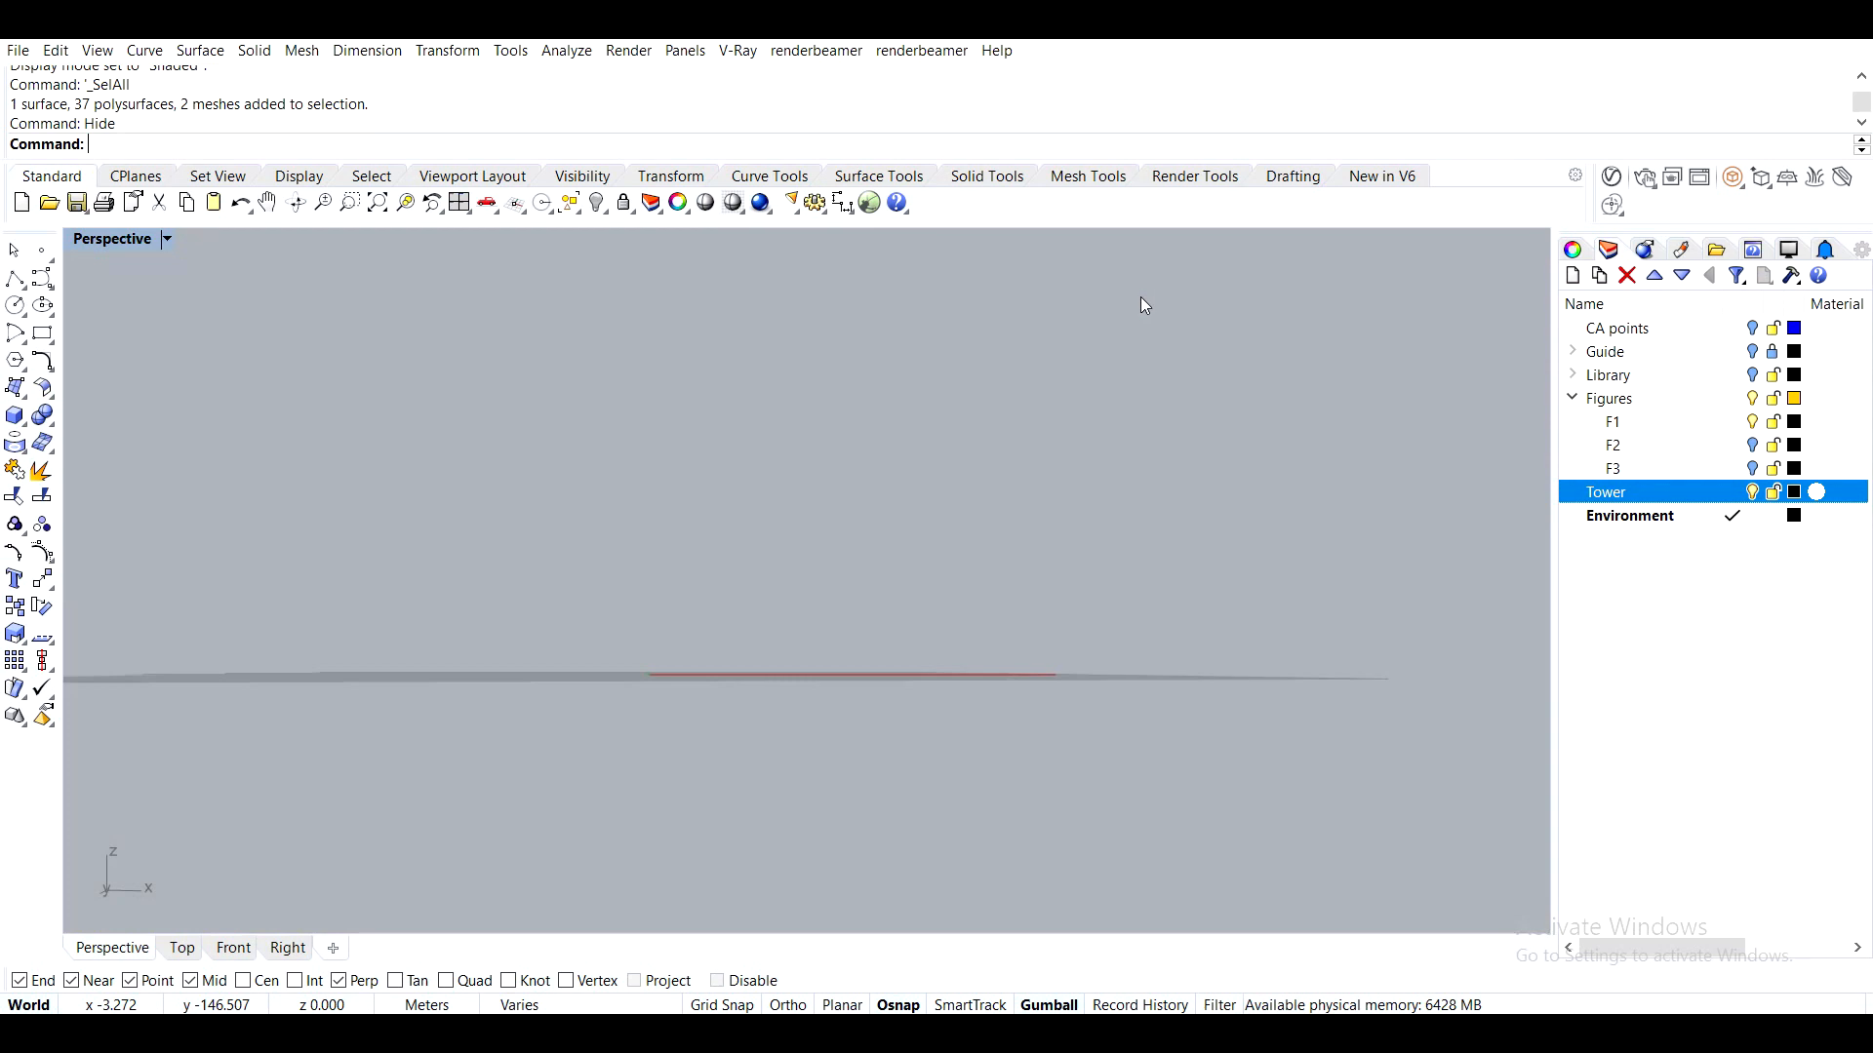
double_click(121, 246)
click(20, 419)
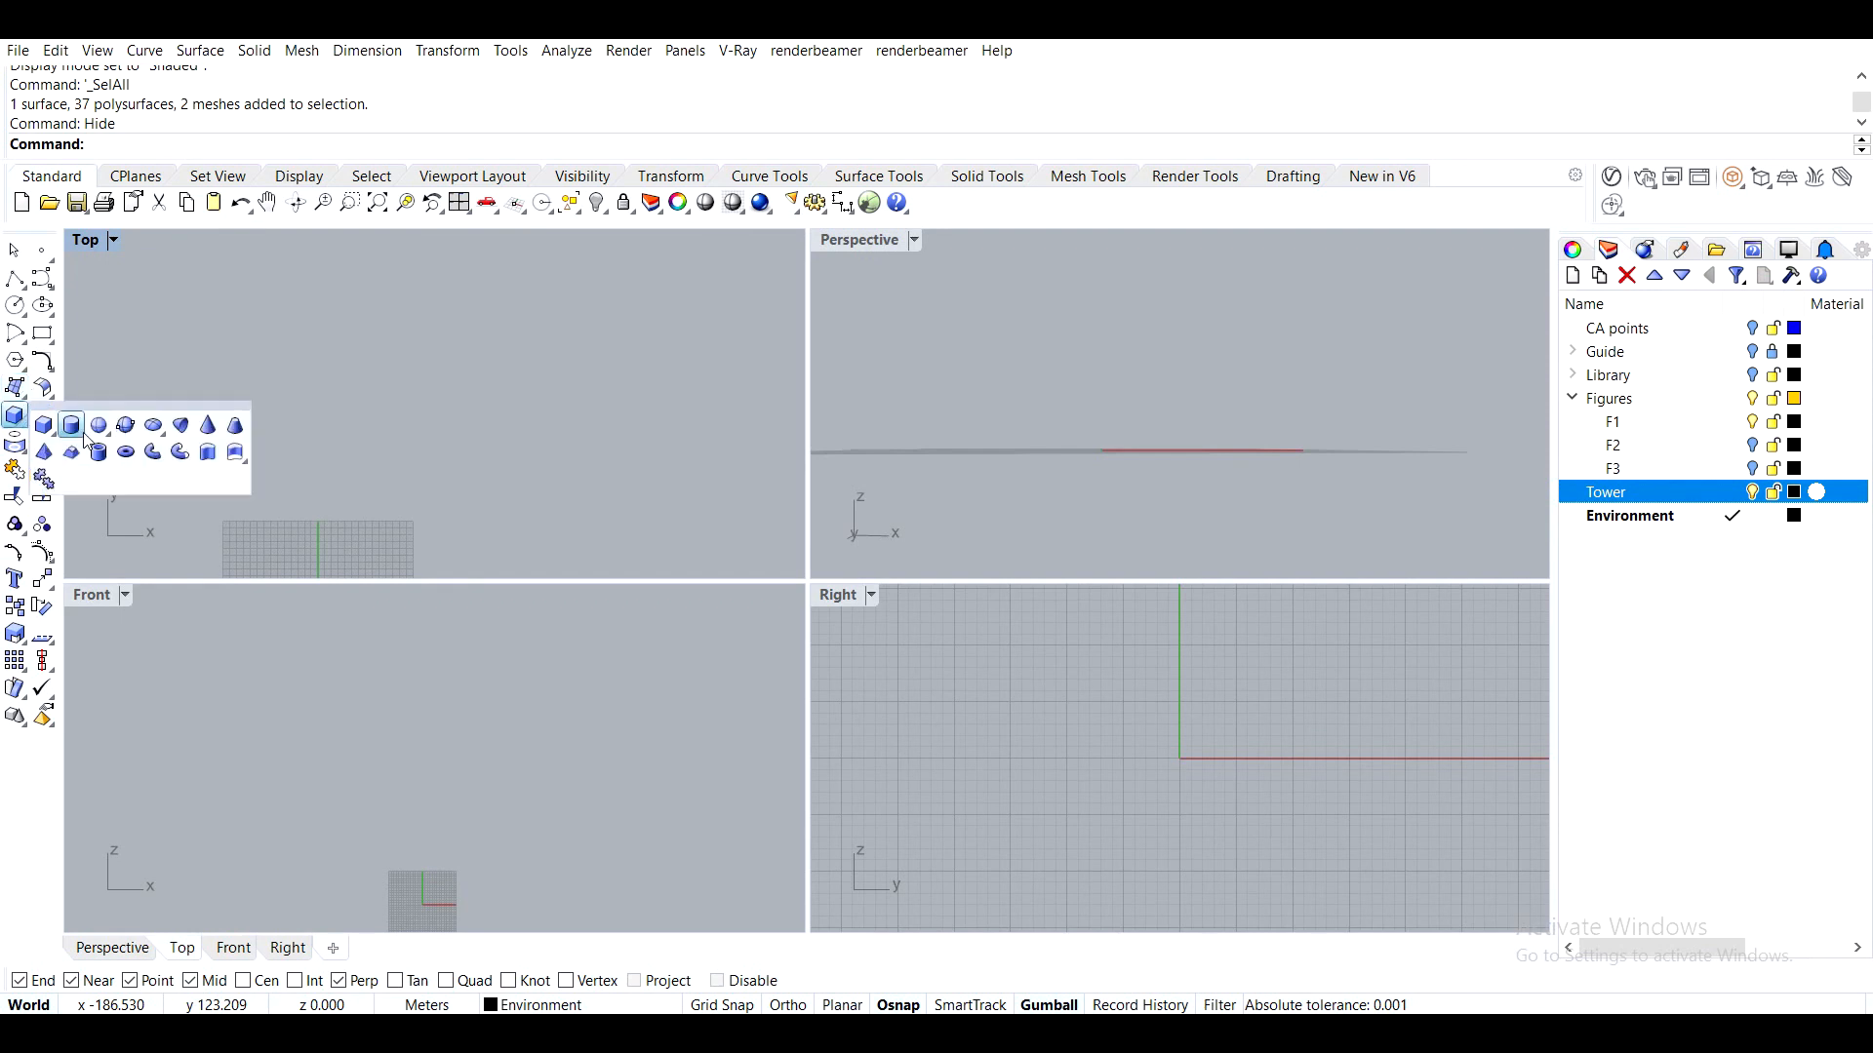
click(97, 427)
key(ctrl+m)
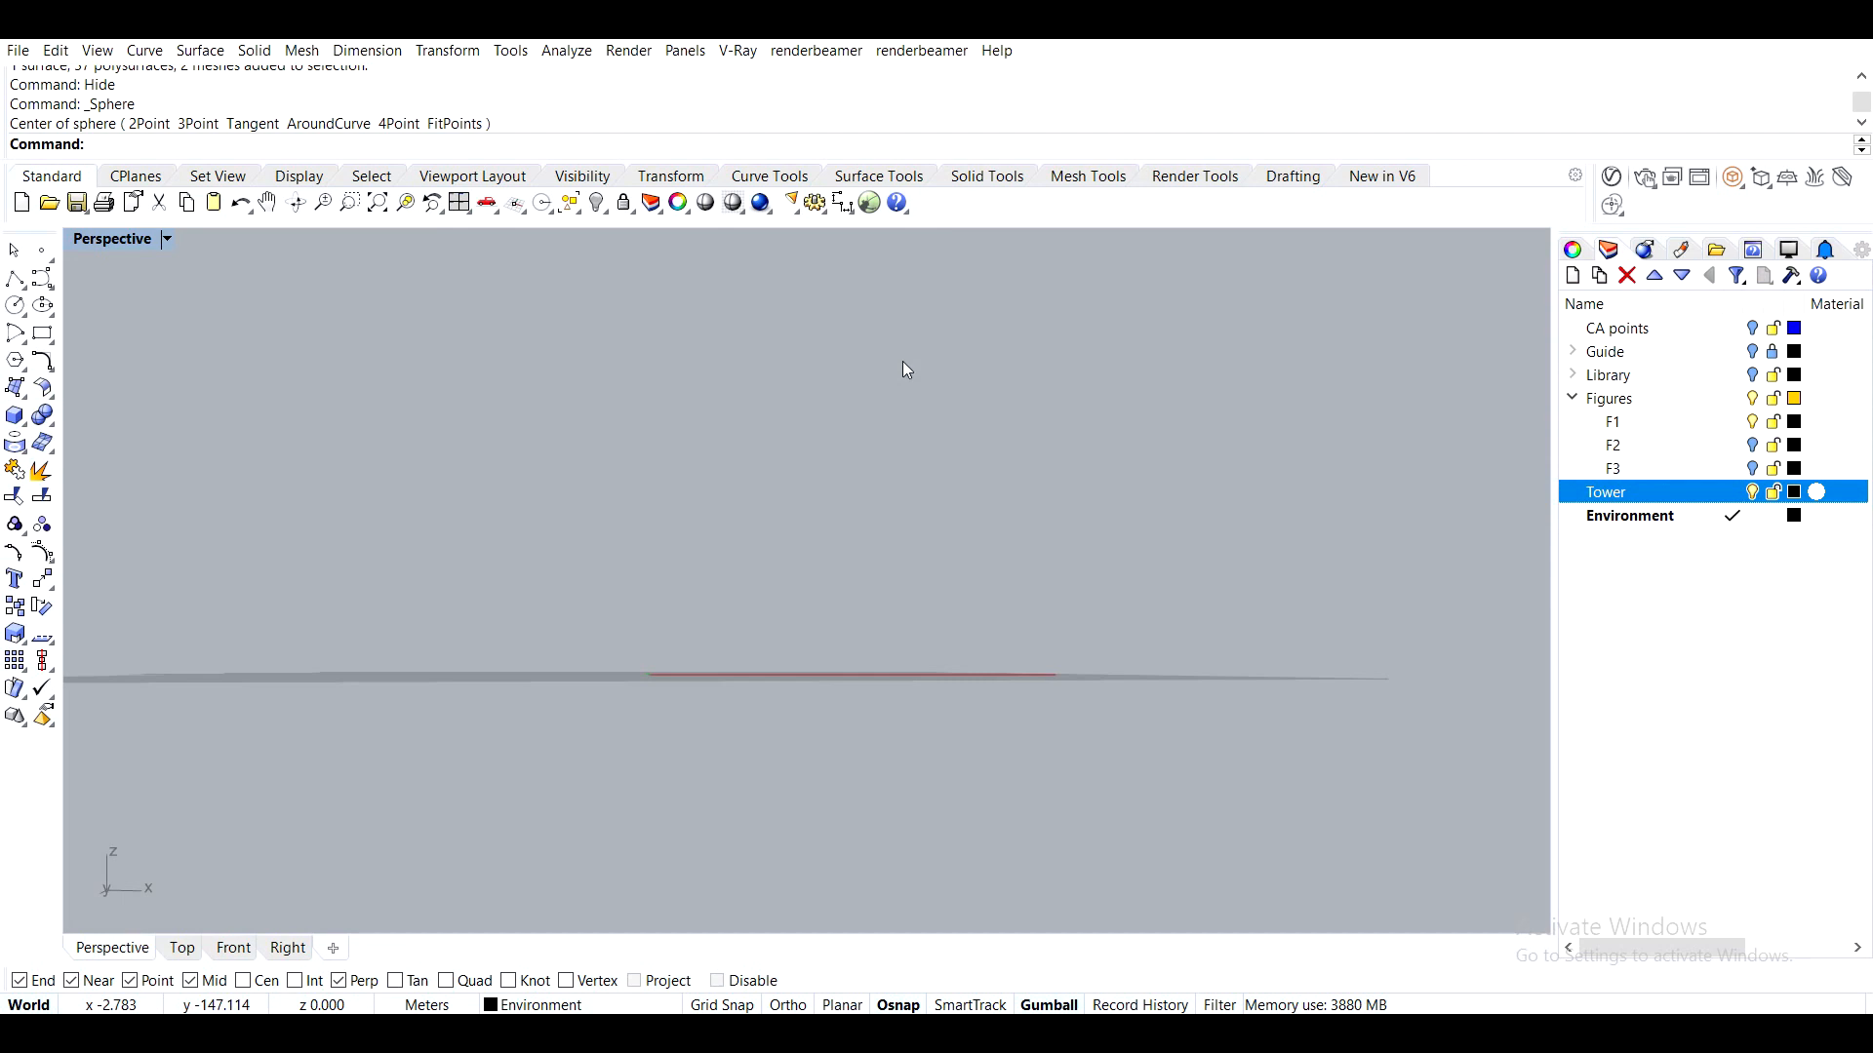
key(ctrl+z)
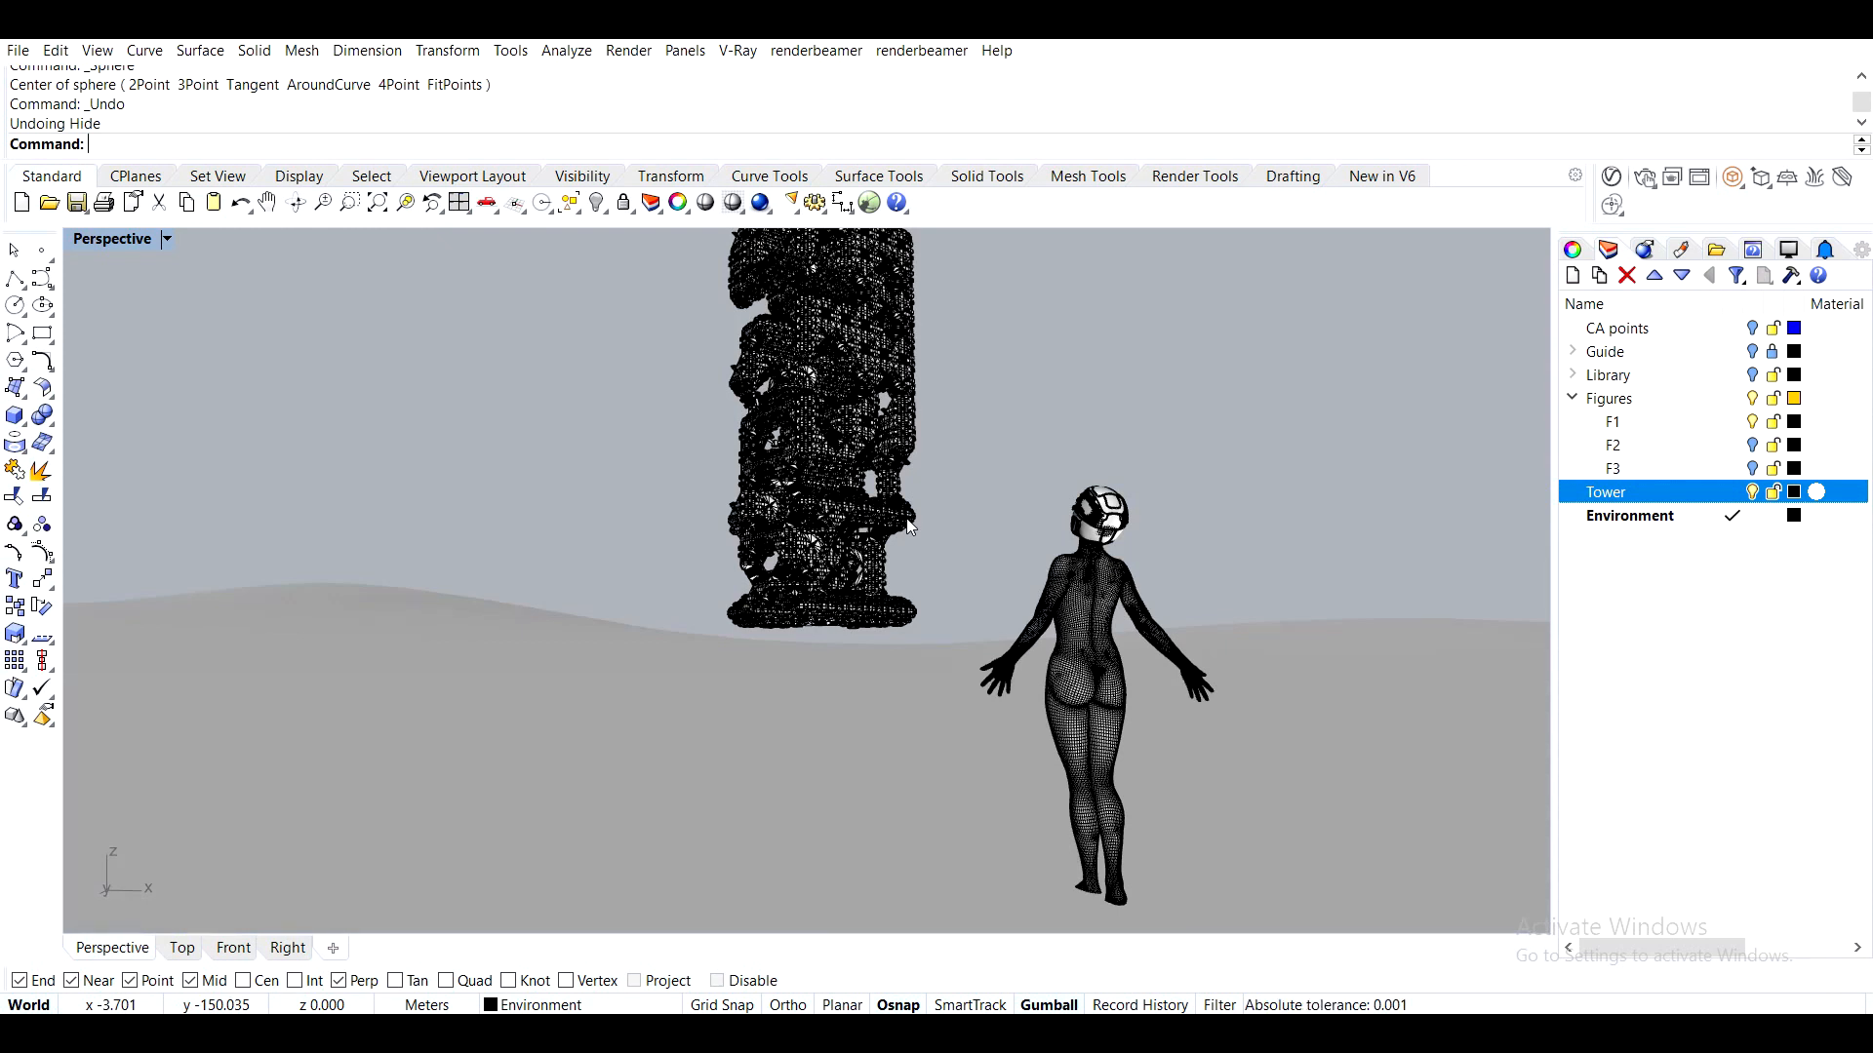
Open the named views list with the NamedView command and delete the saved views Cam and Cam2
text(NamedView)
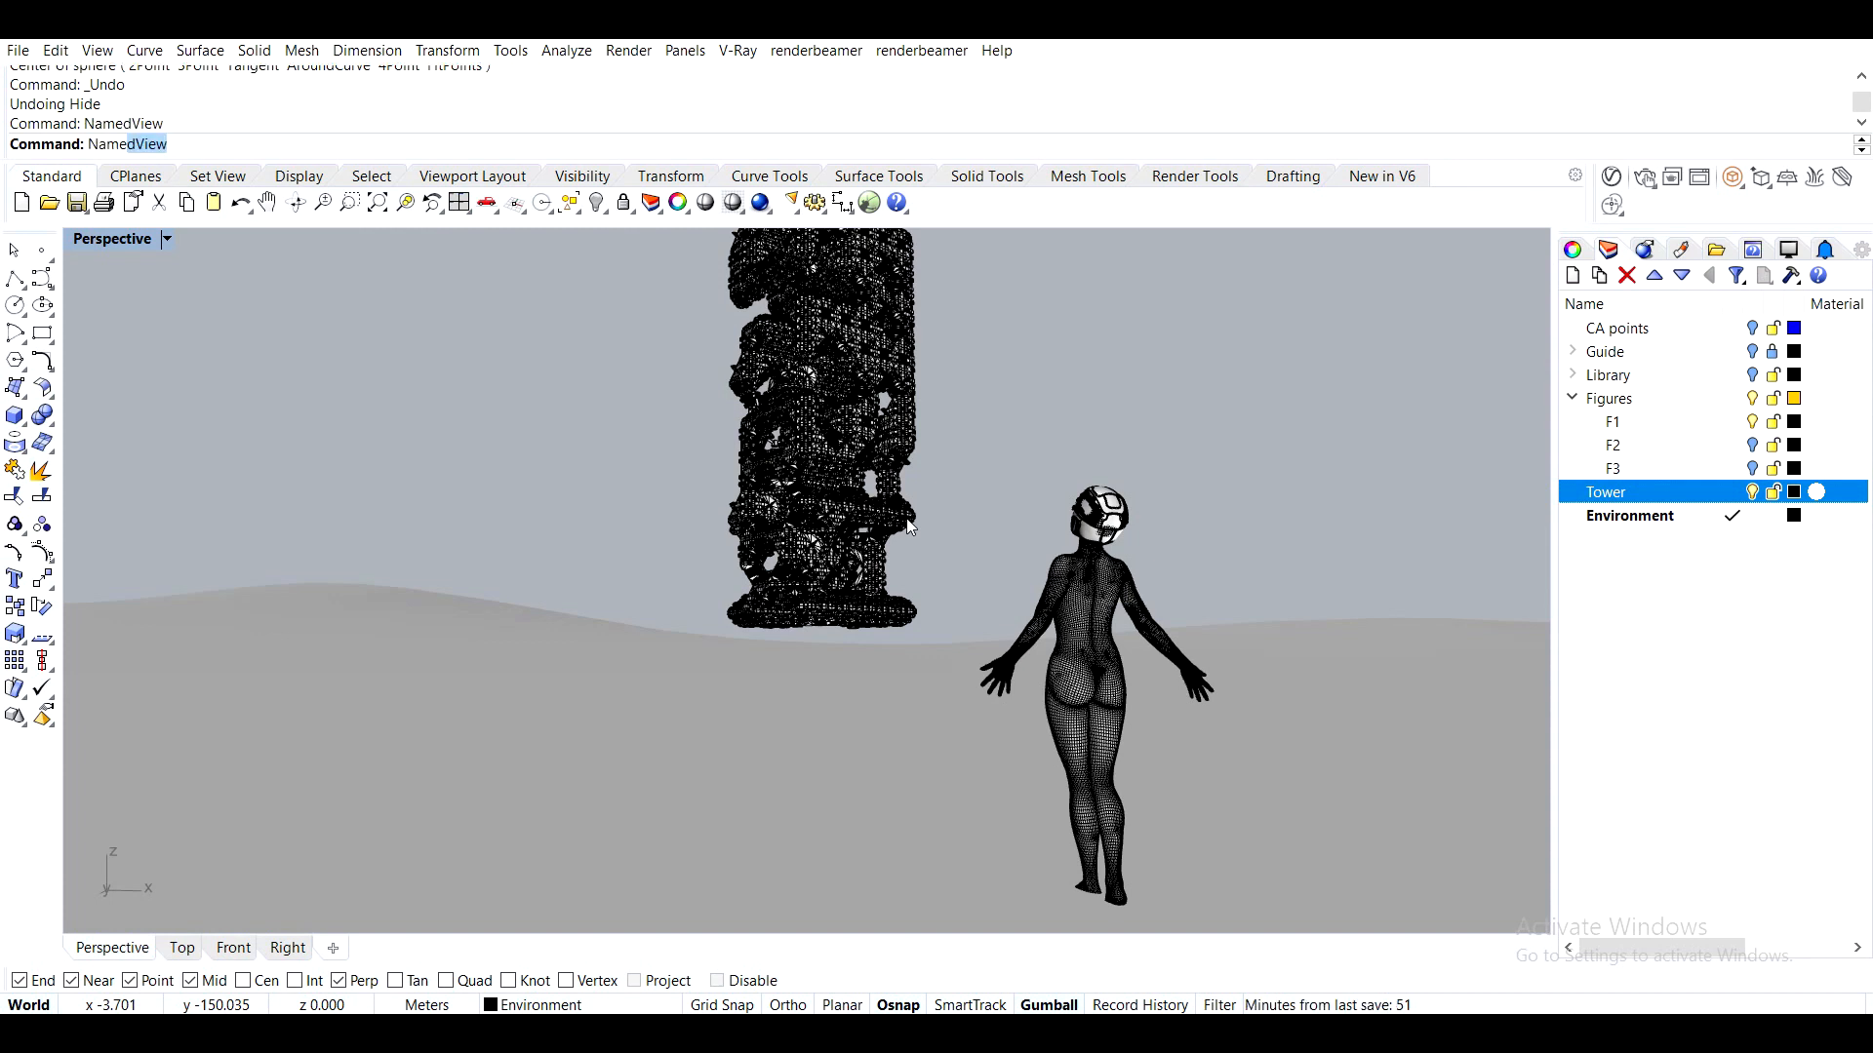
key(Return)
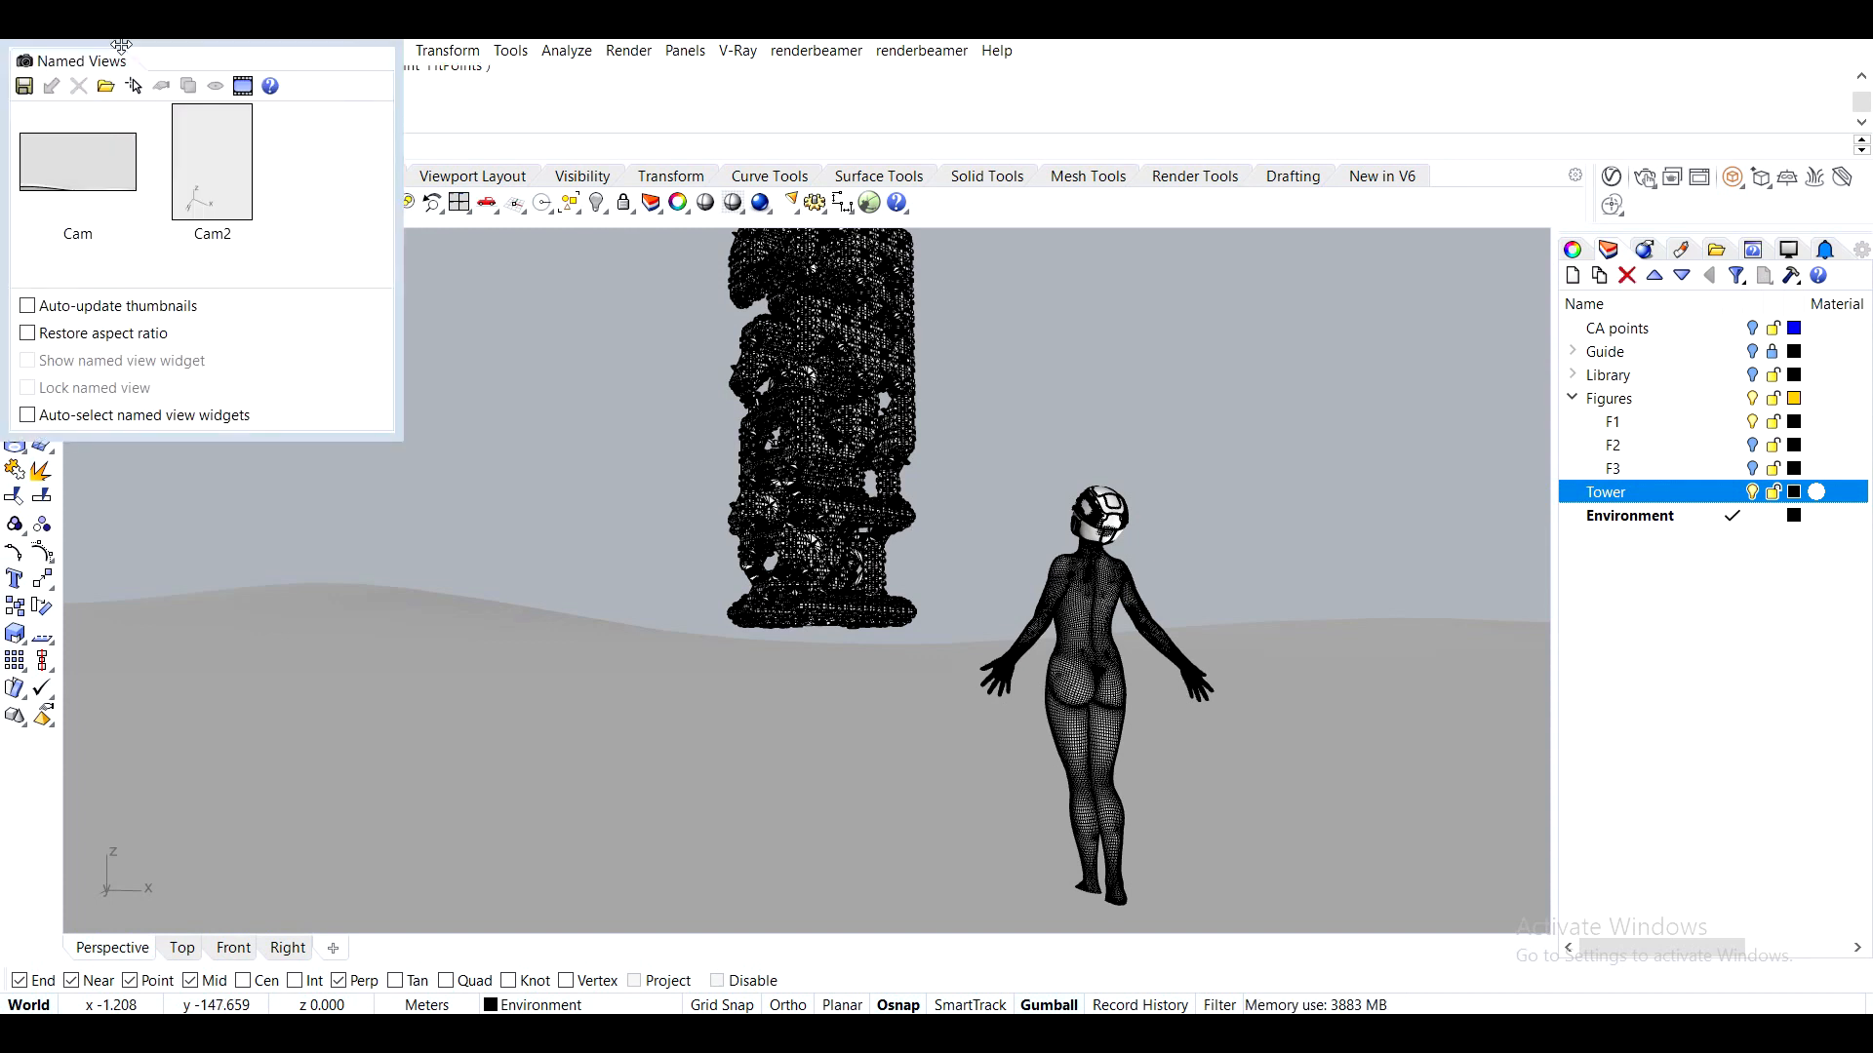
drag(121, 46, 482, 154)
click(439, 269)
click(440, 194)
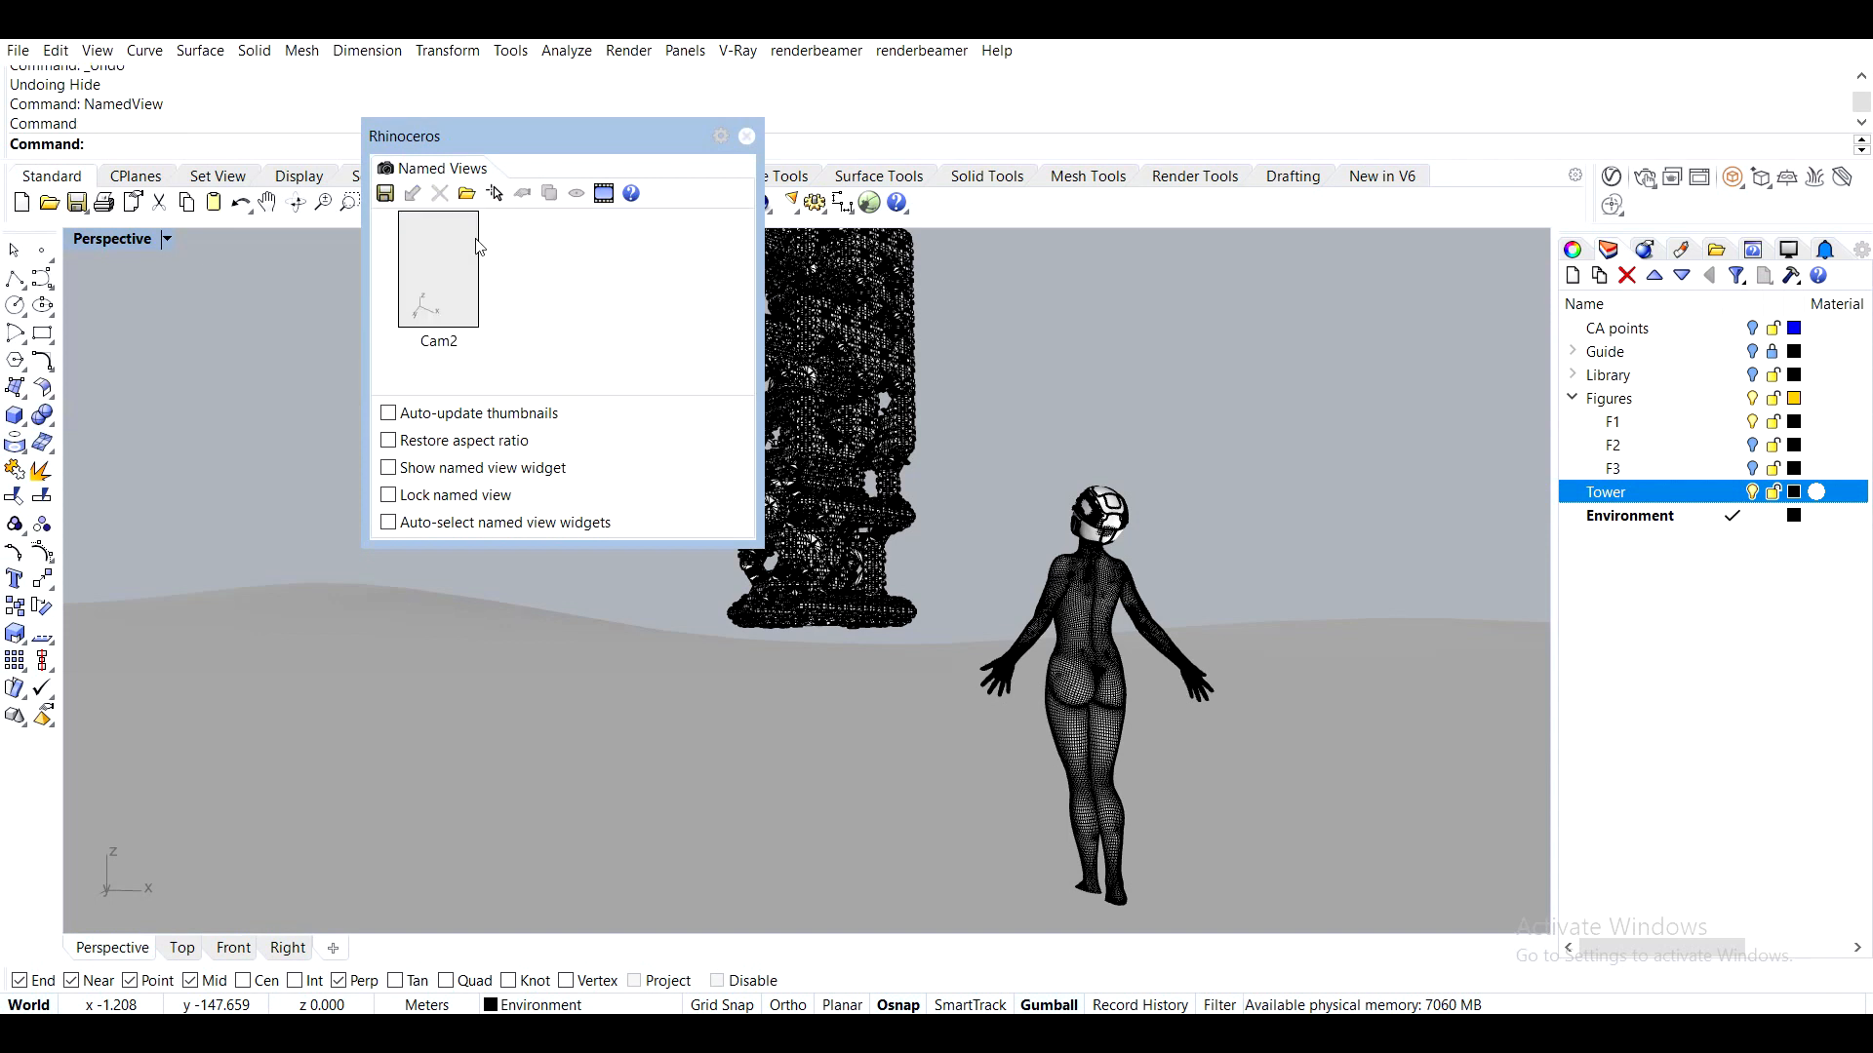
click(479, 247)
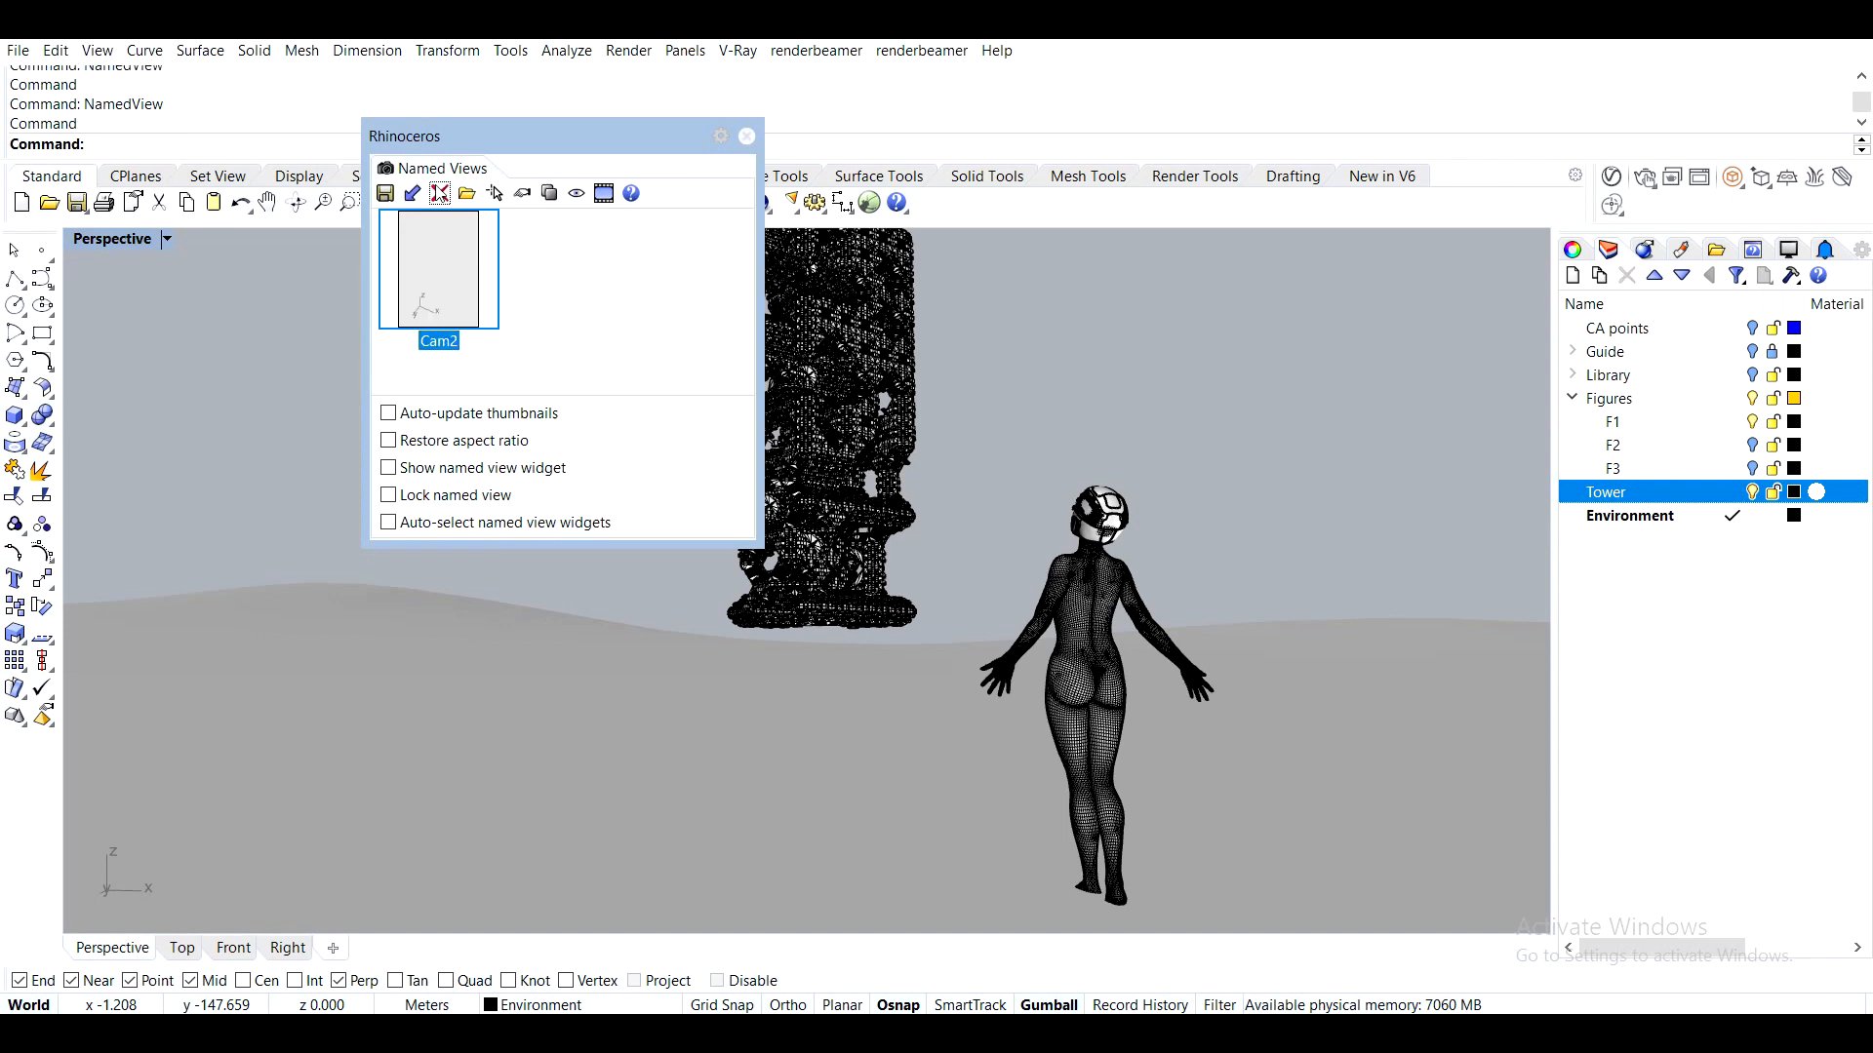
click(440, 193)
Save the current camera view of the figure and tower as a named view called c1
click(385, 194)
text(c1)
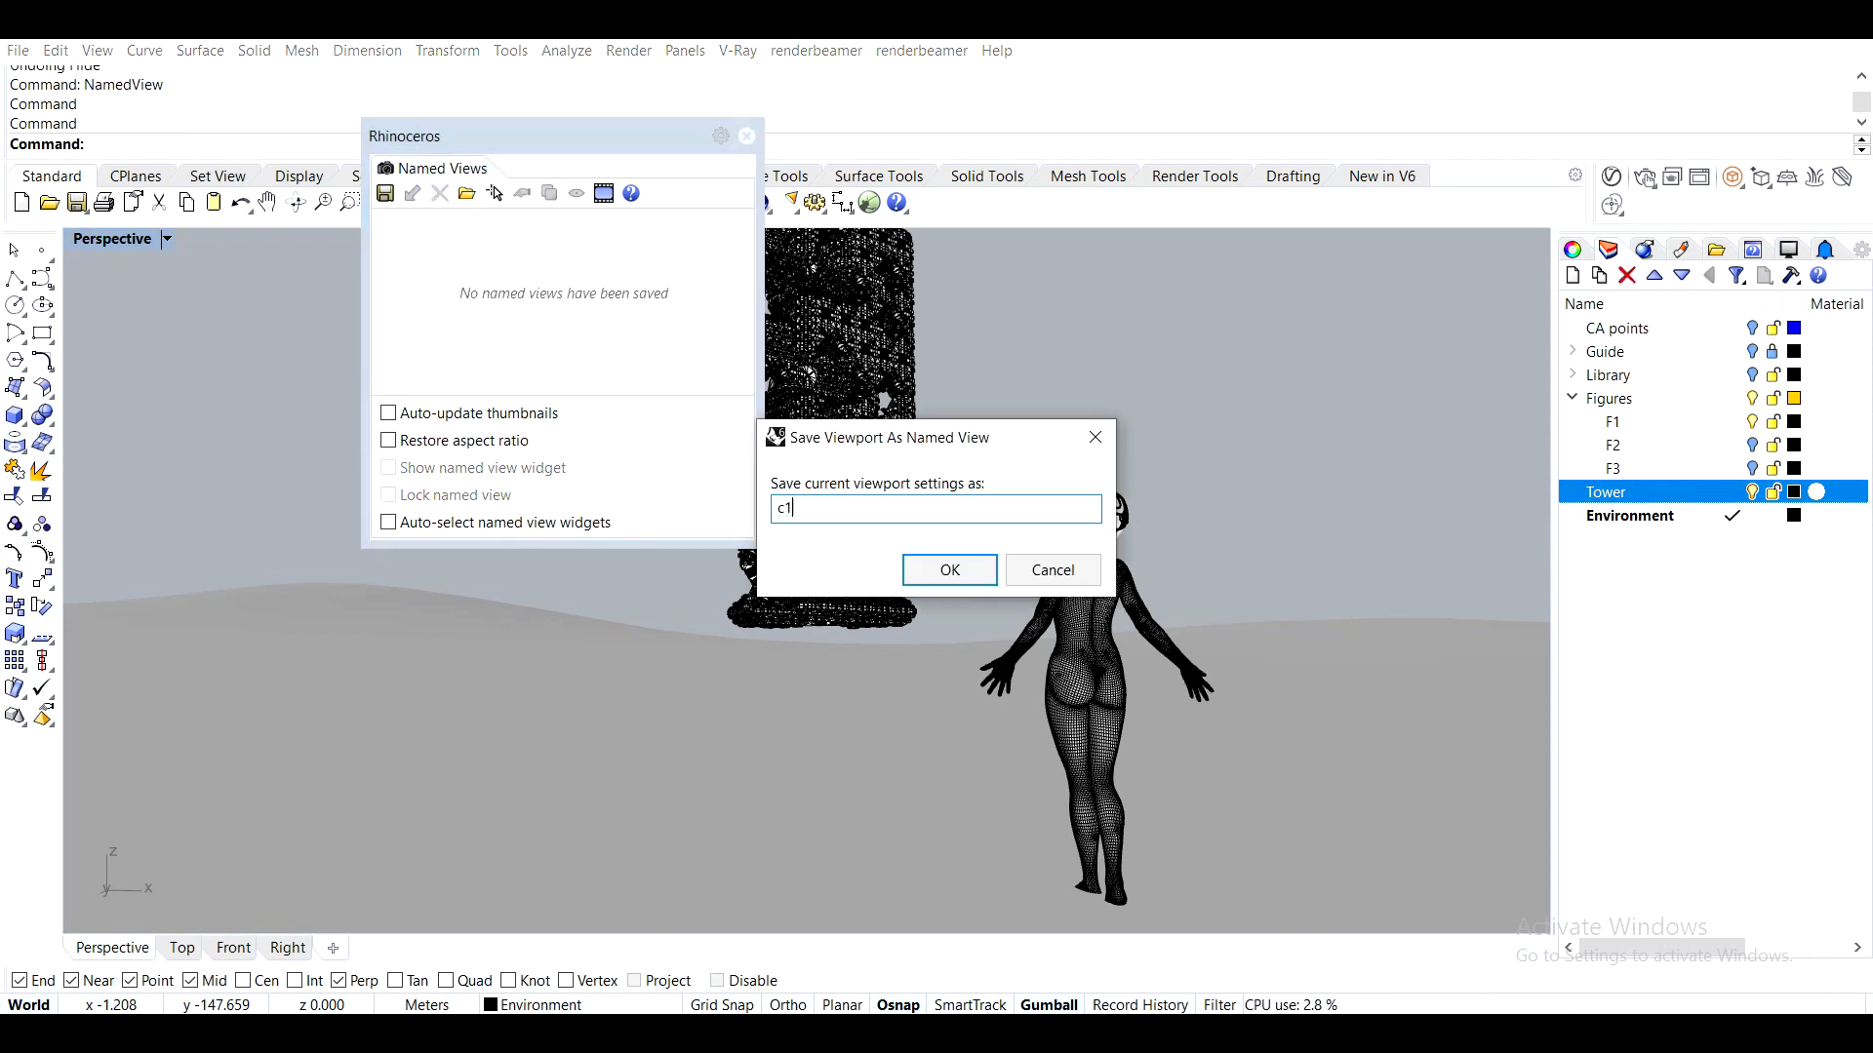
click(948, 569)
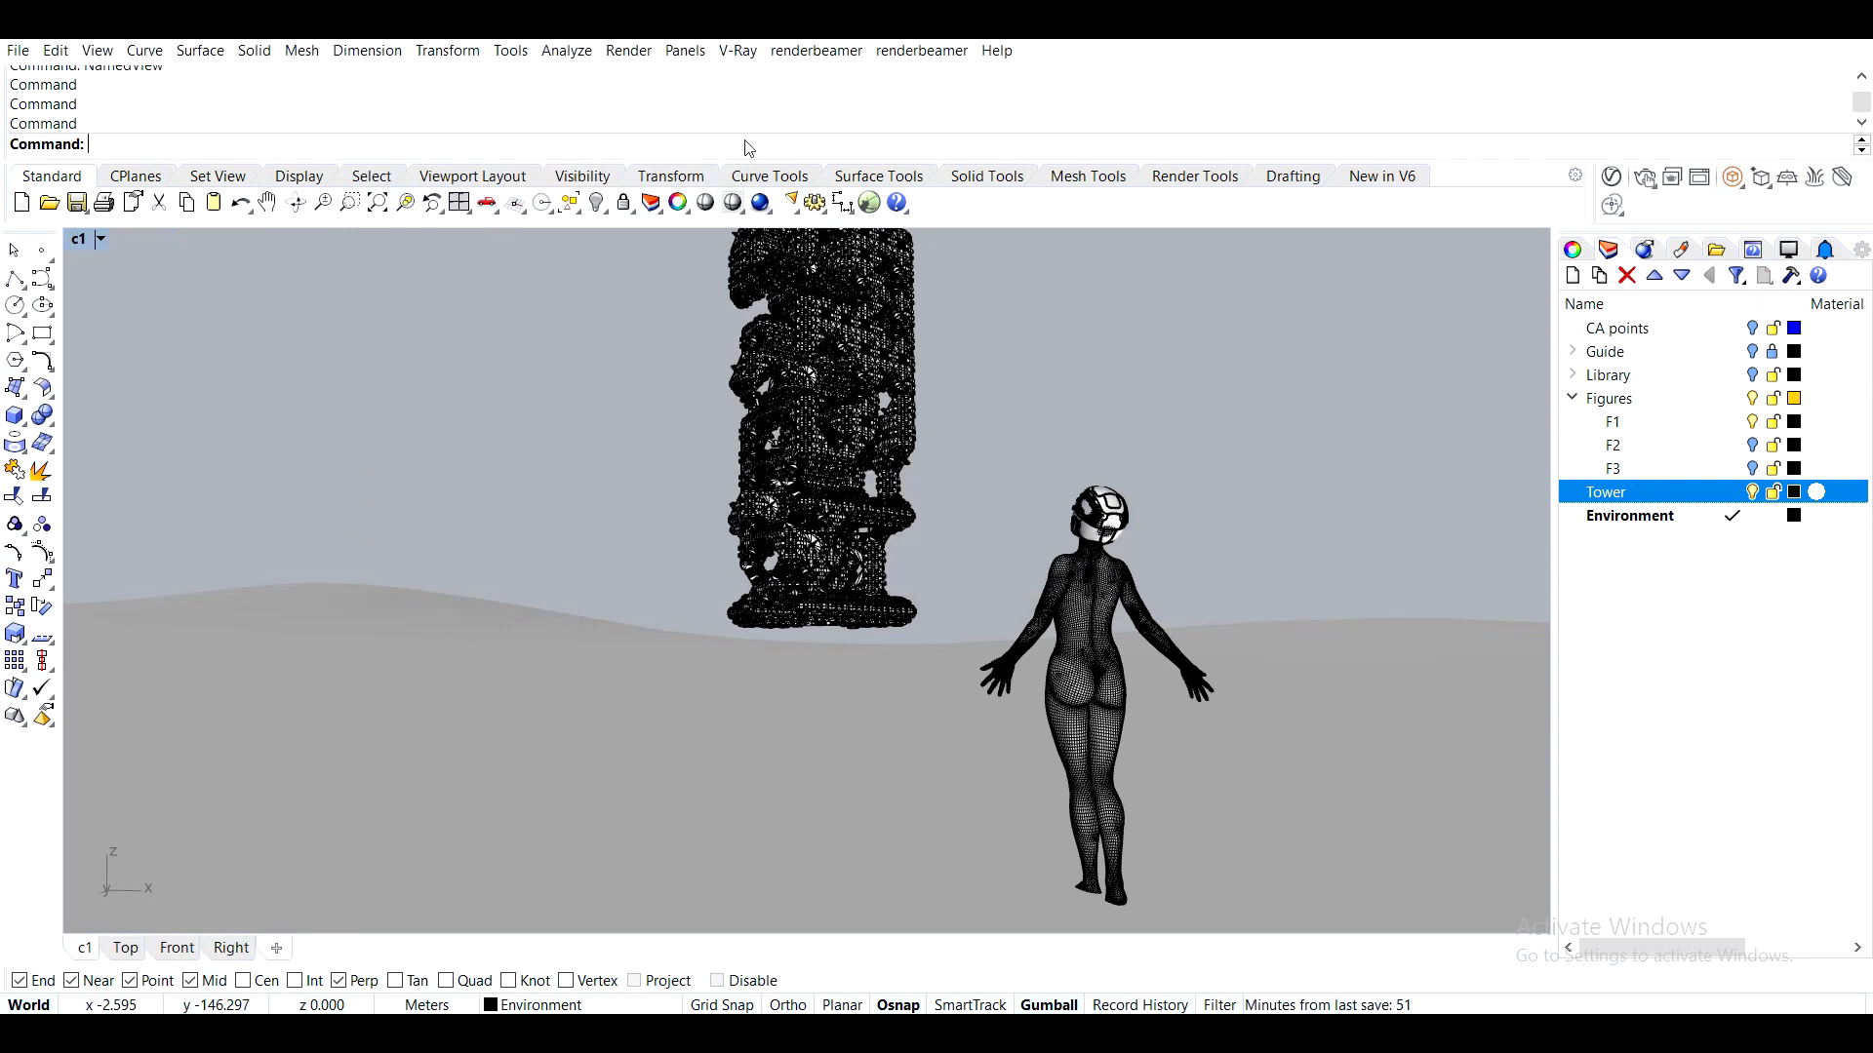
Hide all objects in the scene and set the c1 viewport to the standard Perspective view in the four-view layout
key(ctrl+a)
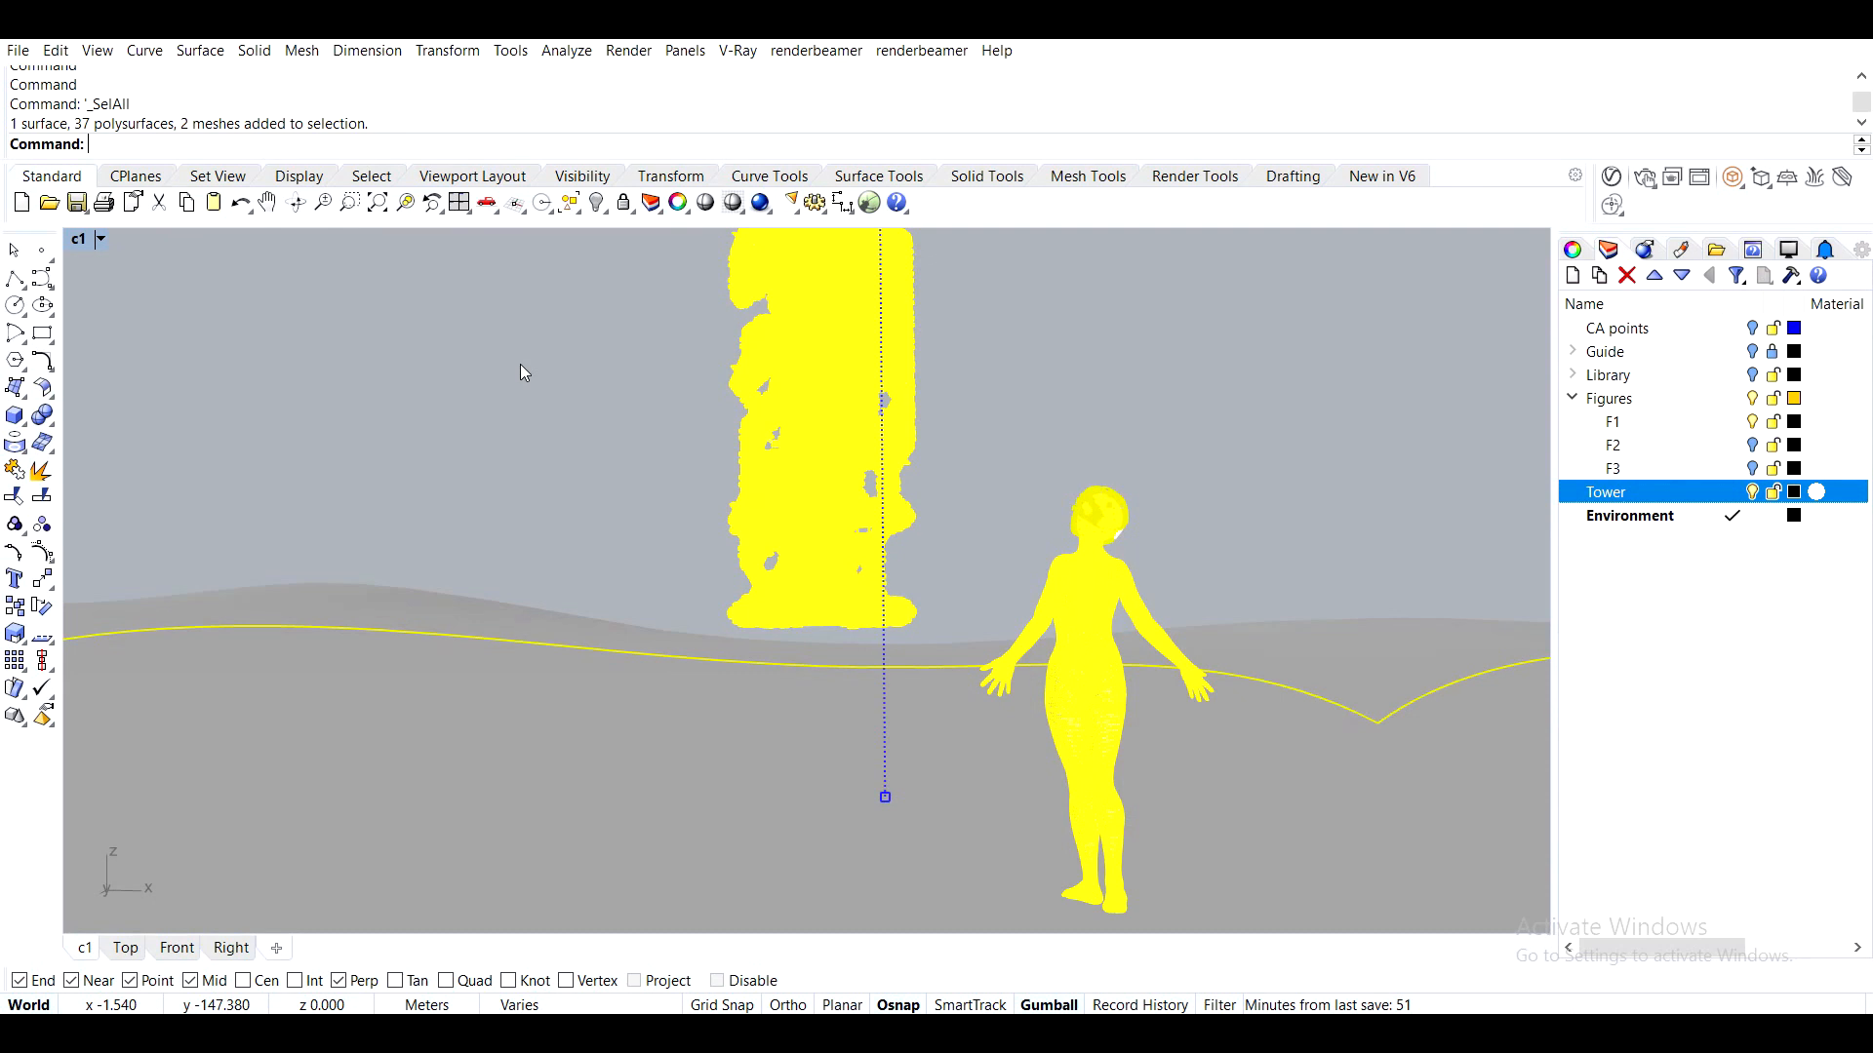
text(Hide)
key(Return)
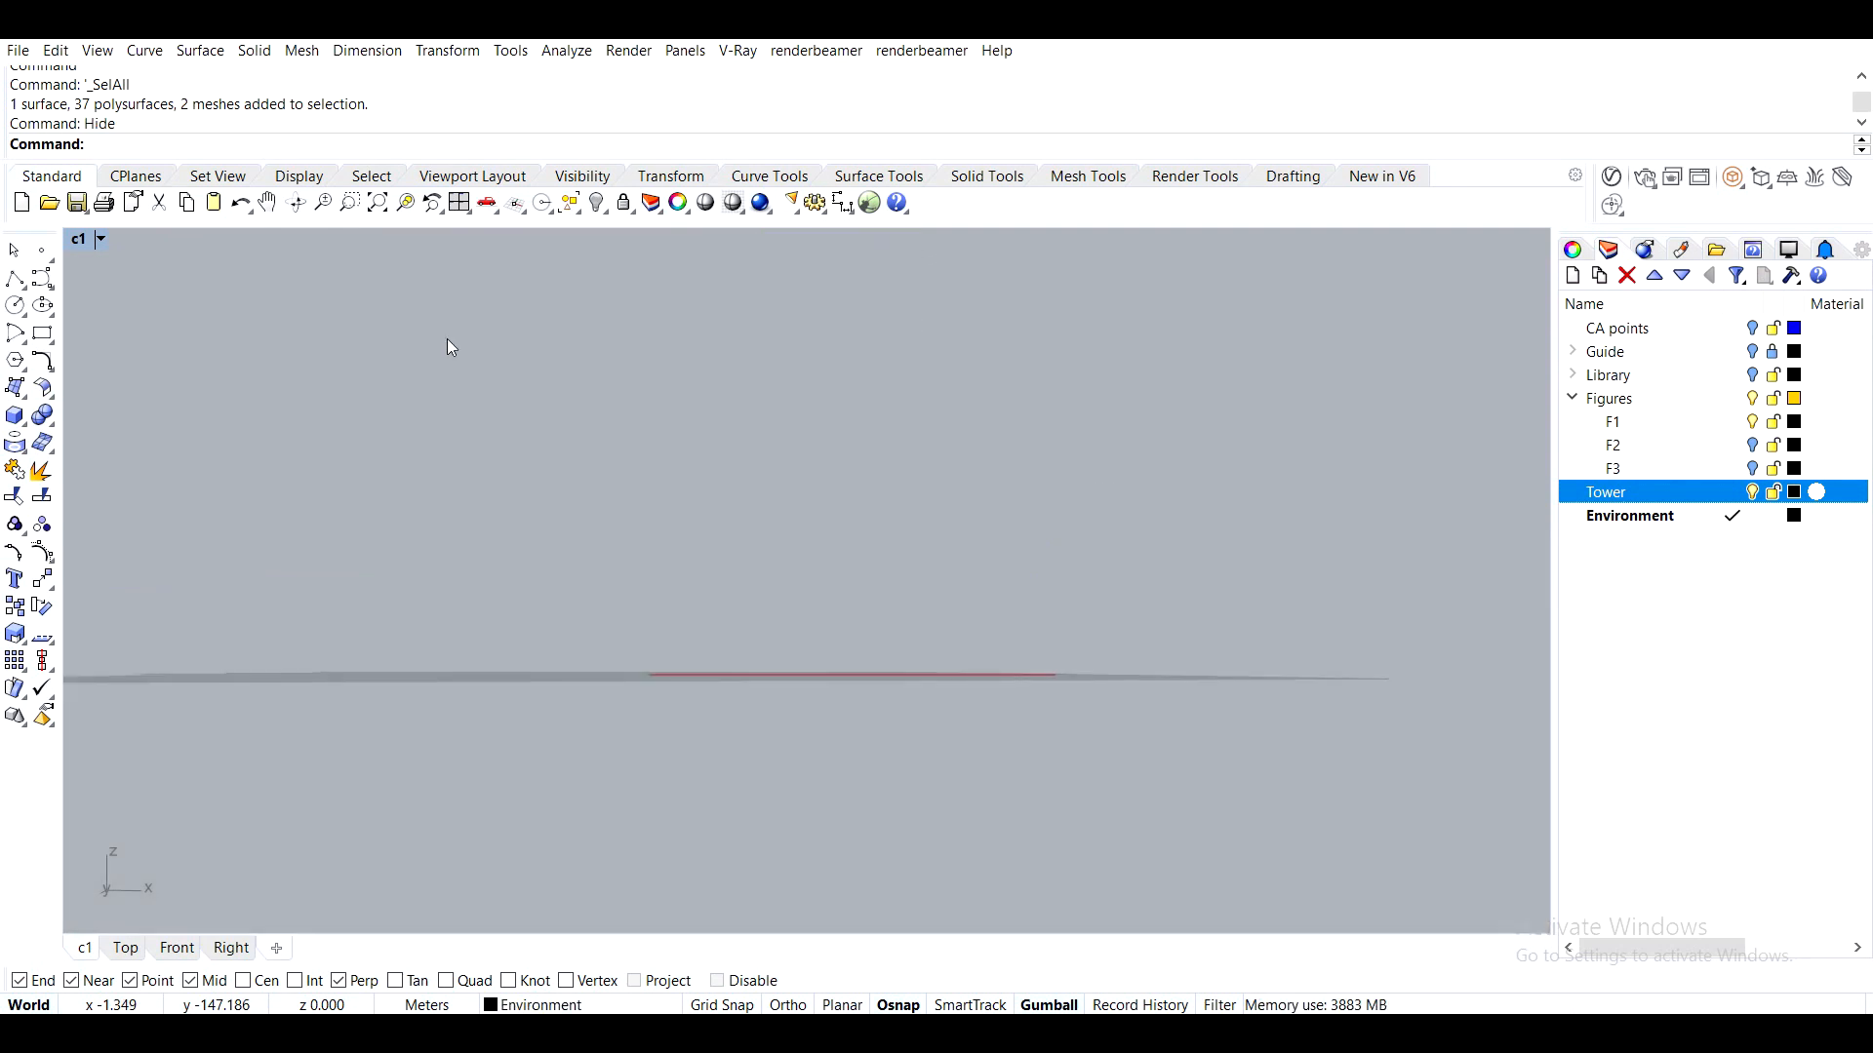
double_click(78, 239)
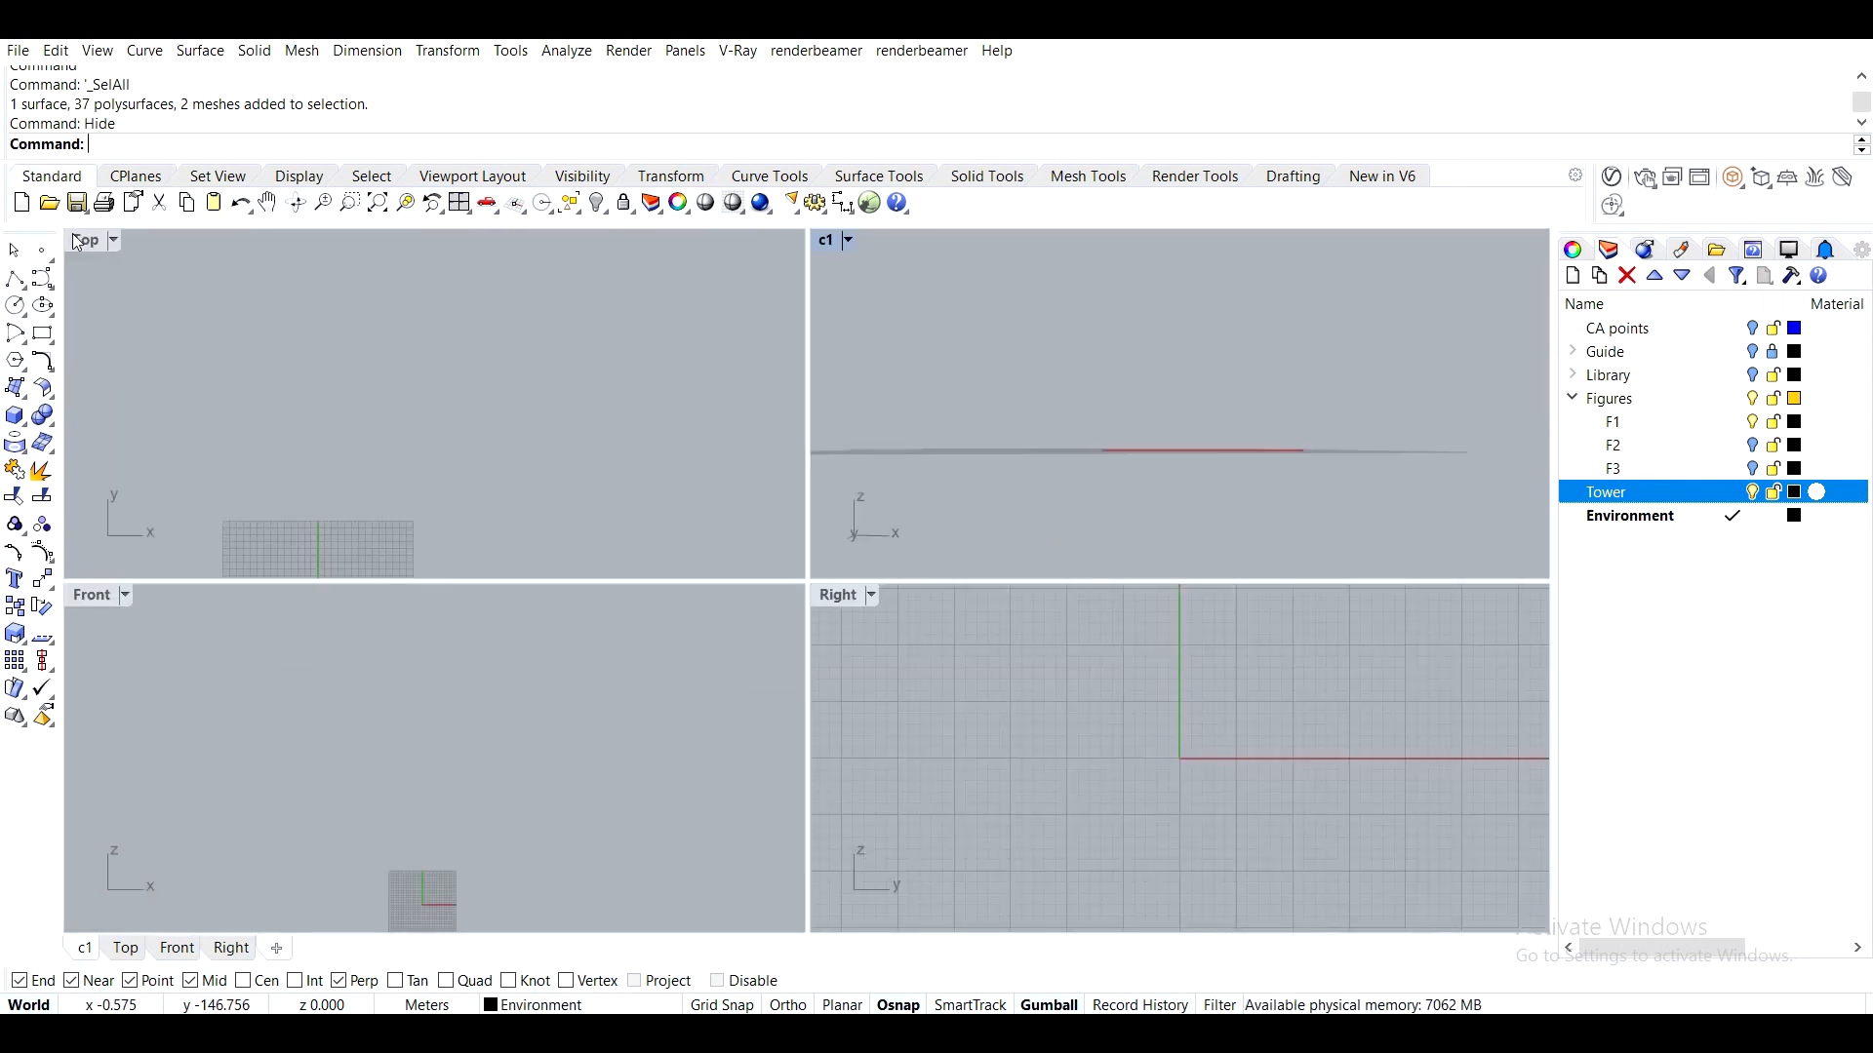
click(848, 240)
mouse_move(936, 668)
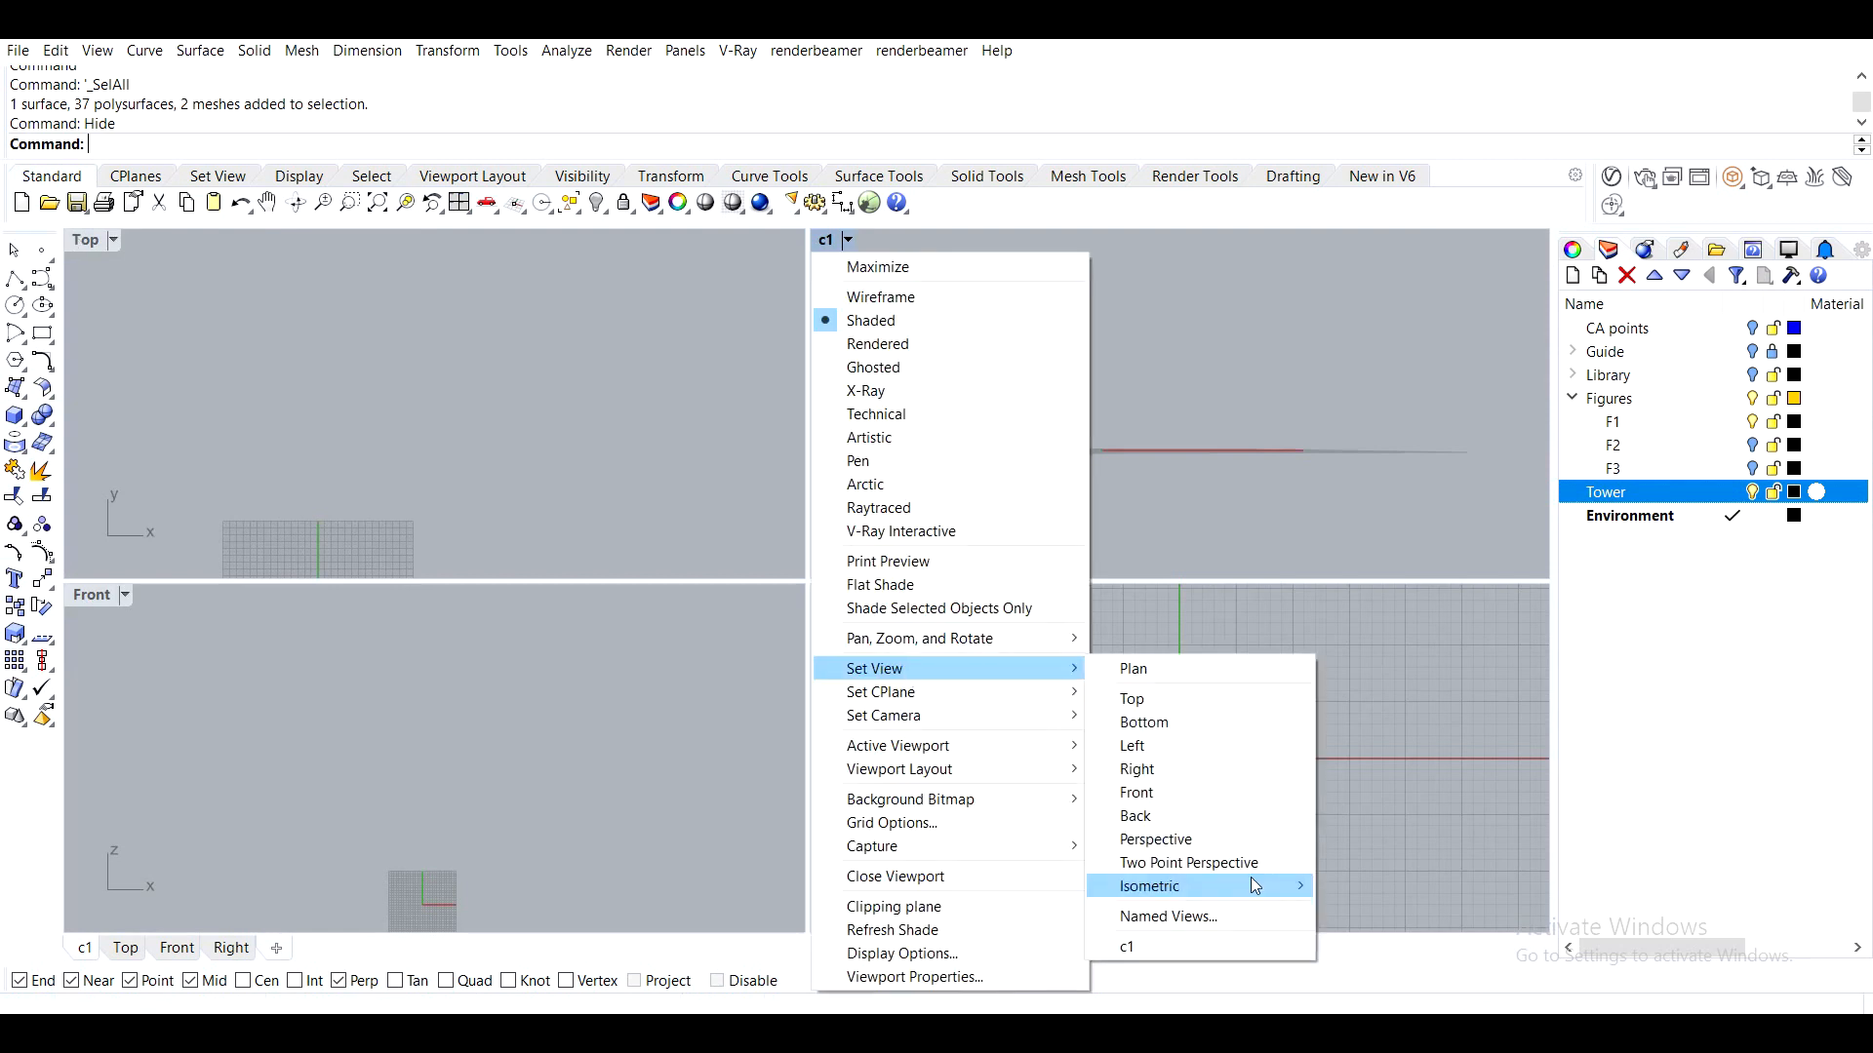
click(1155, 839)
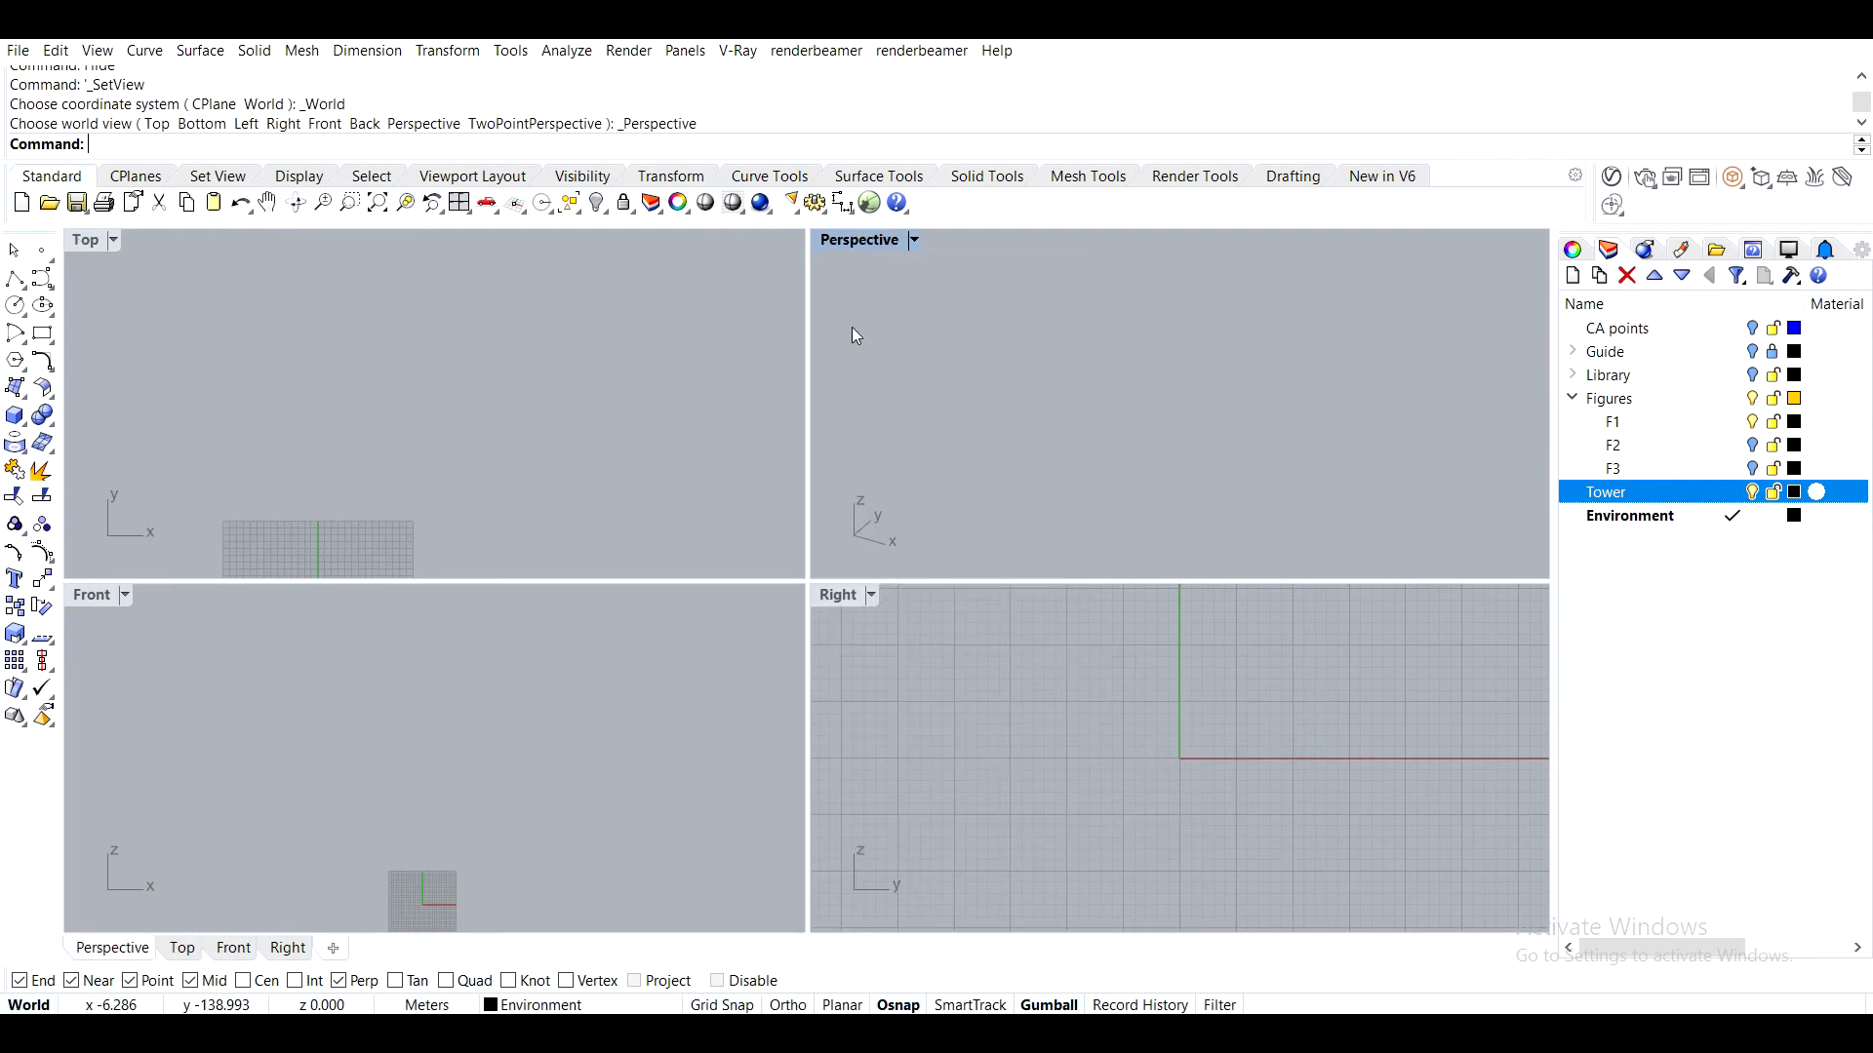
Draw a sphere with a radius of about 29 m centred near the origin in the Top view
right_drag(308, 573, 400, 344)
click(23, 423)
click(100, 427)
click(410, 370)
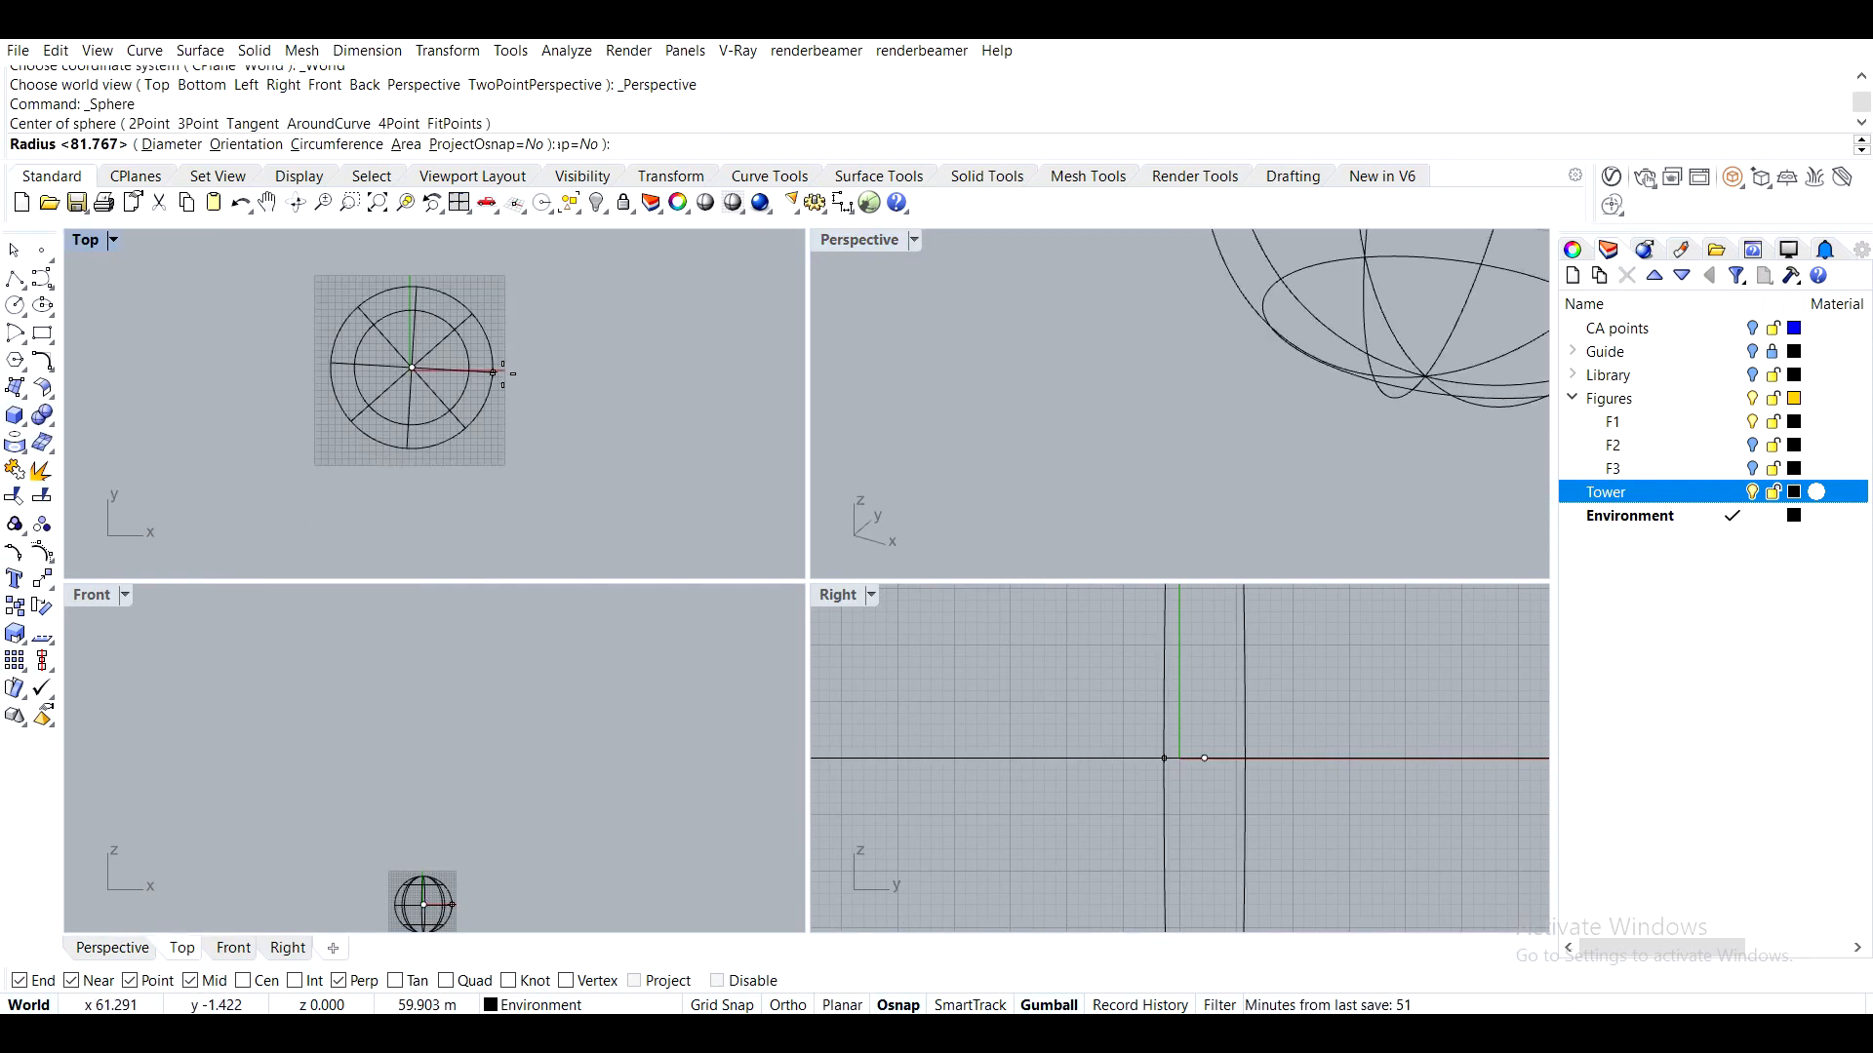
click(452, 374)
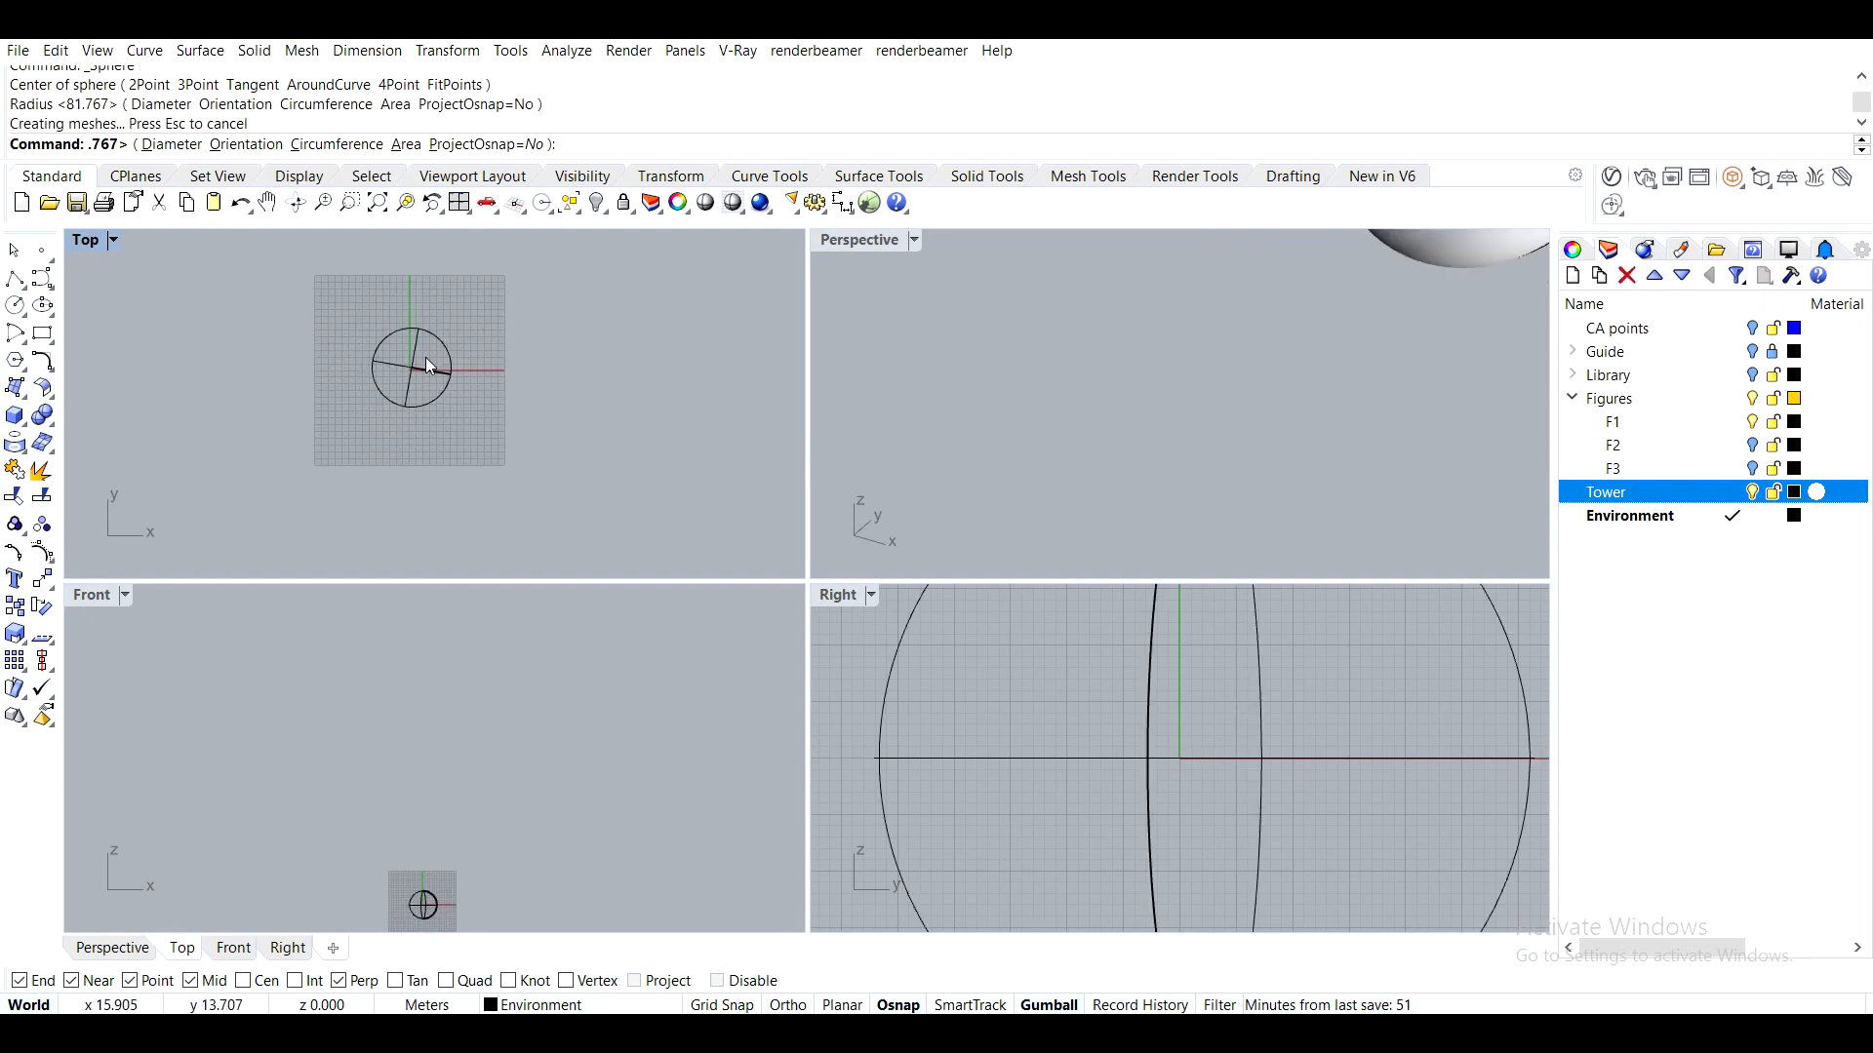
Zoom all viewports to the sphere and maximize the Perspective view
click(415, 368)
text(ZS)
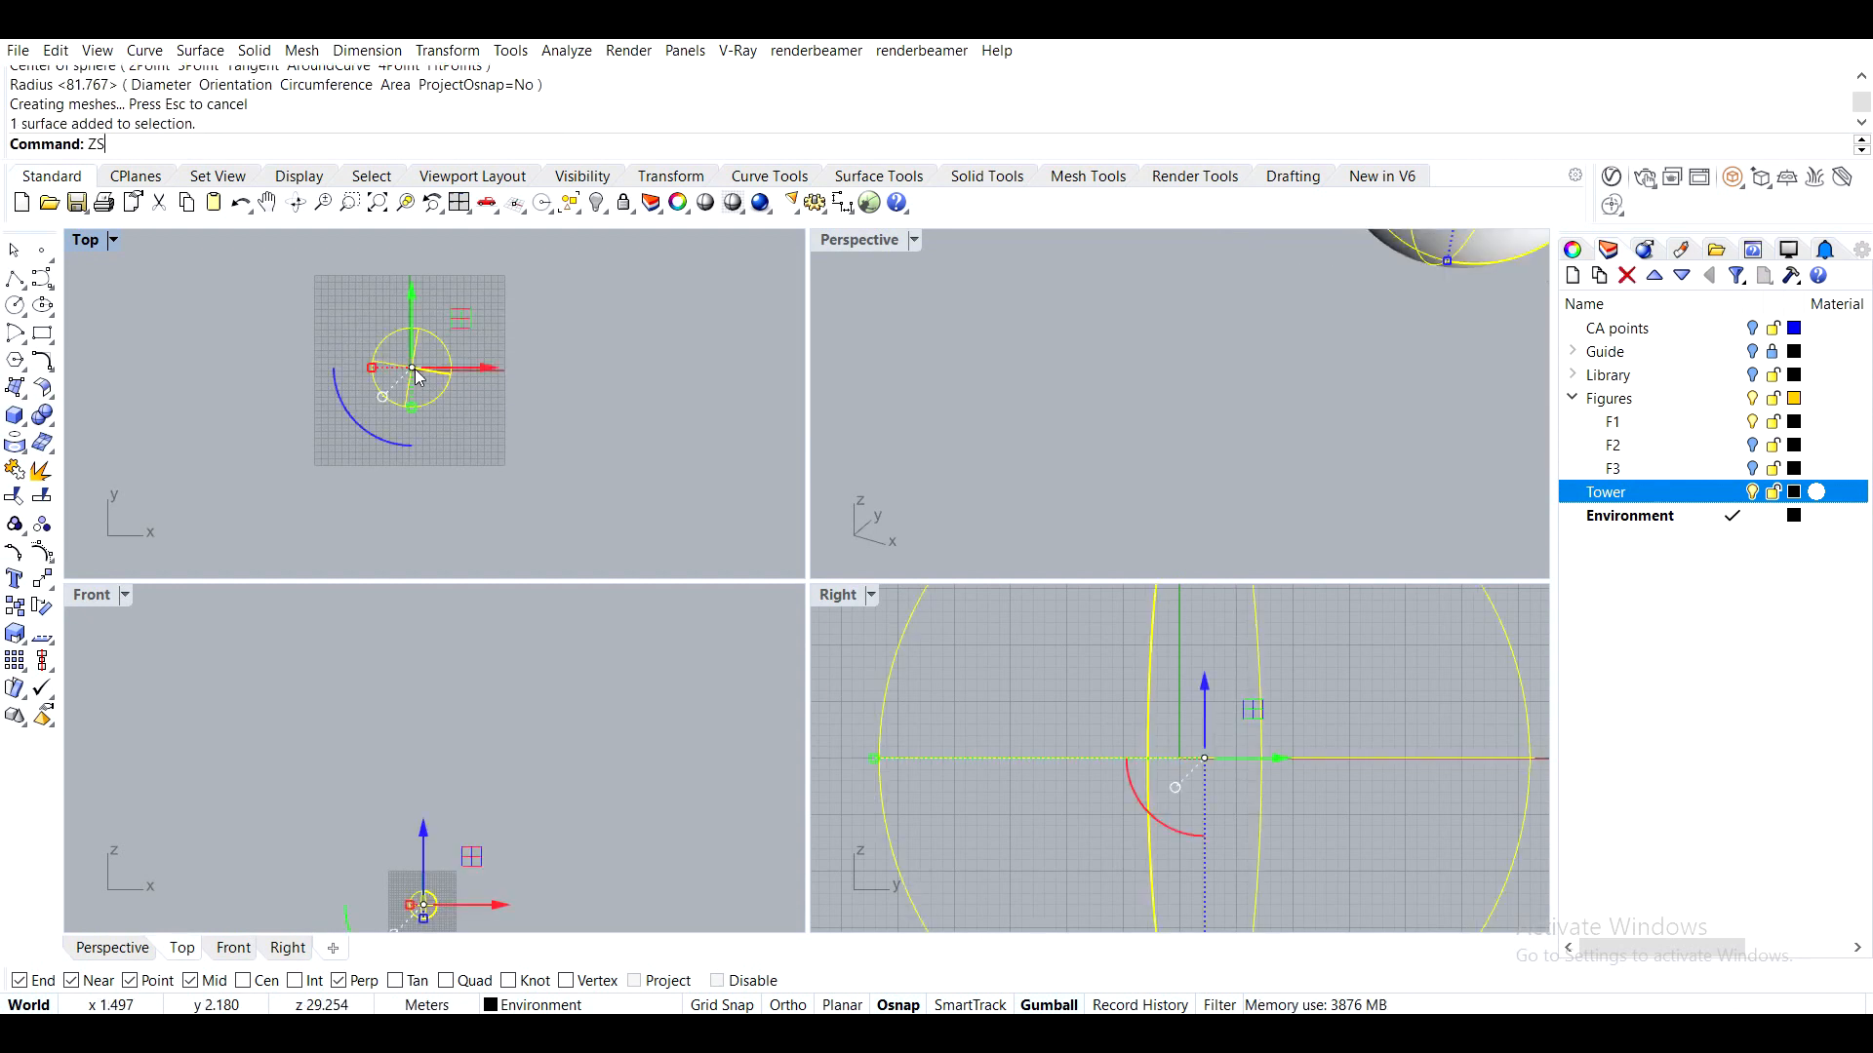
text(A)
key(Return)
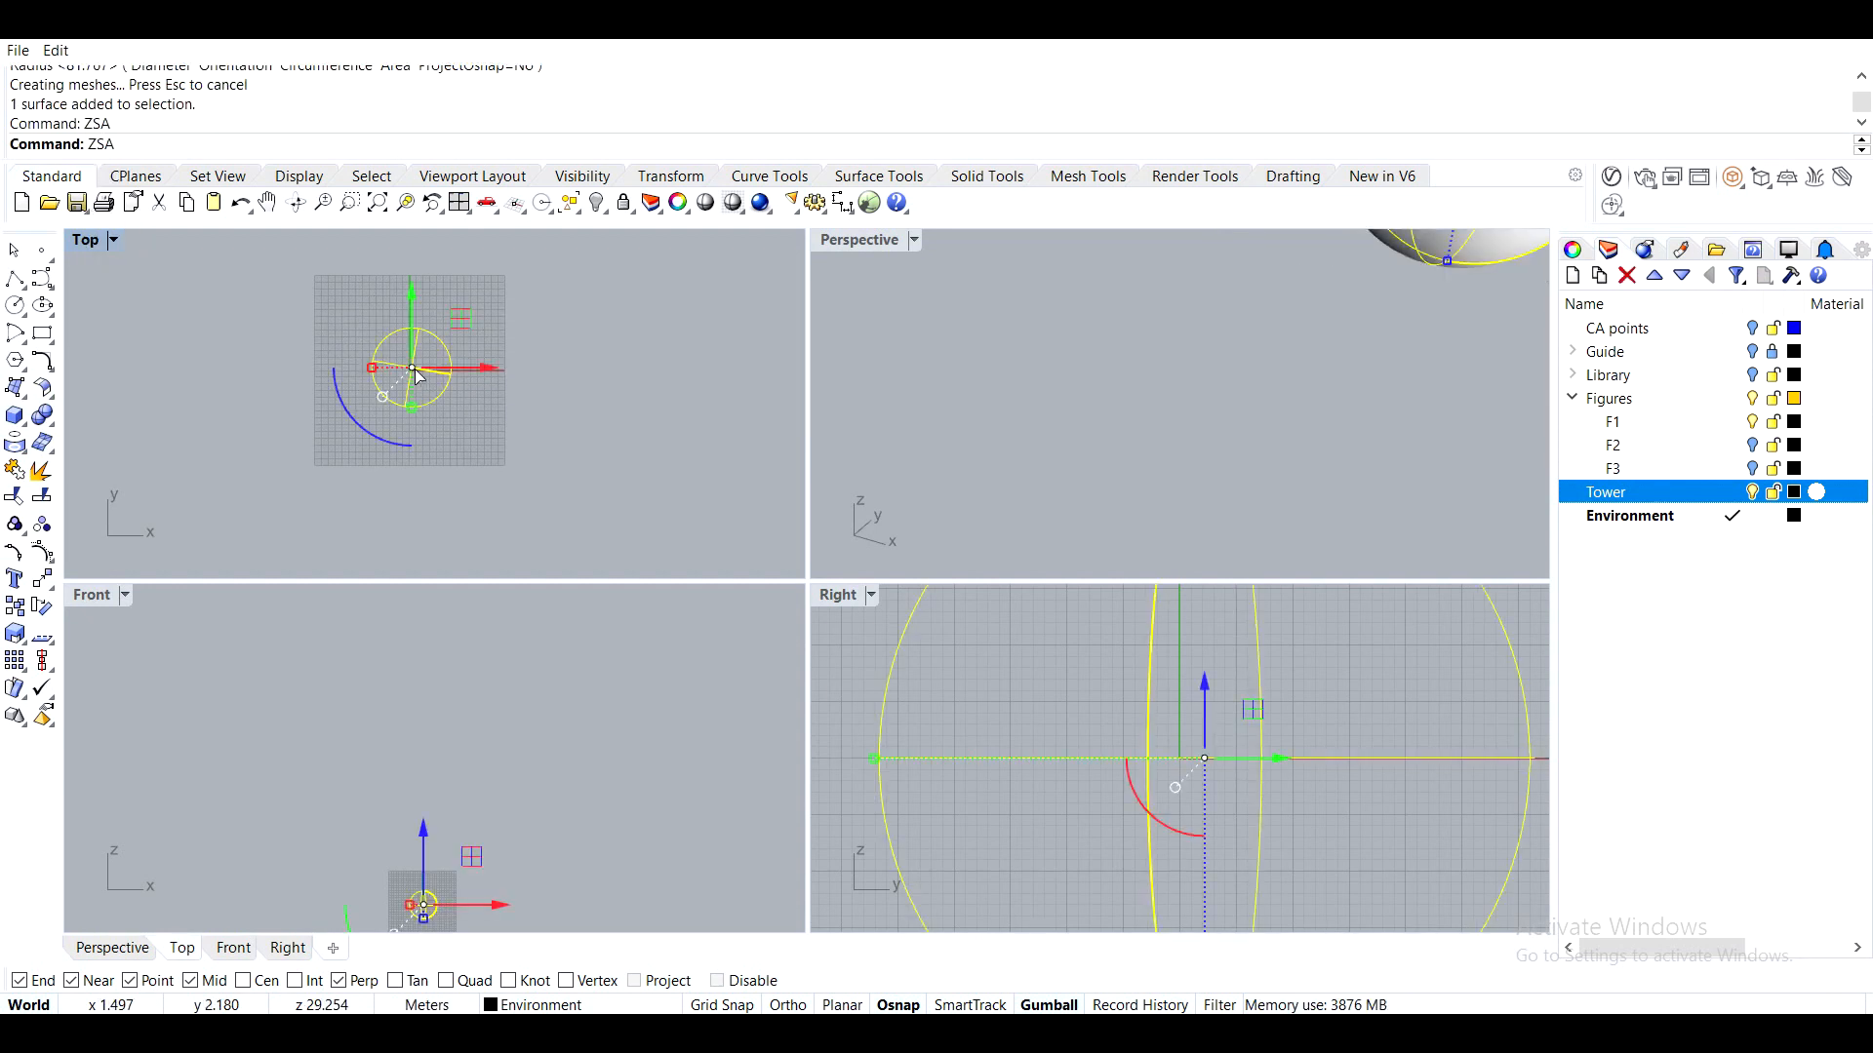
click(870, 252)
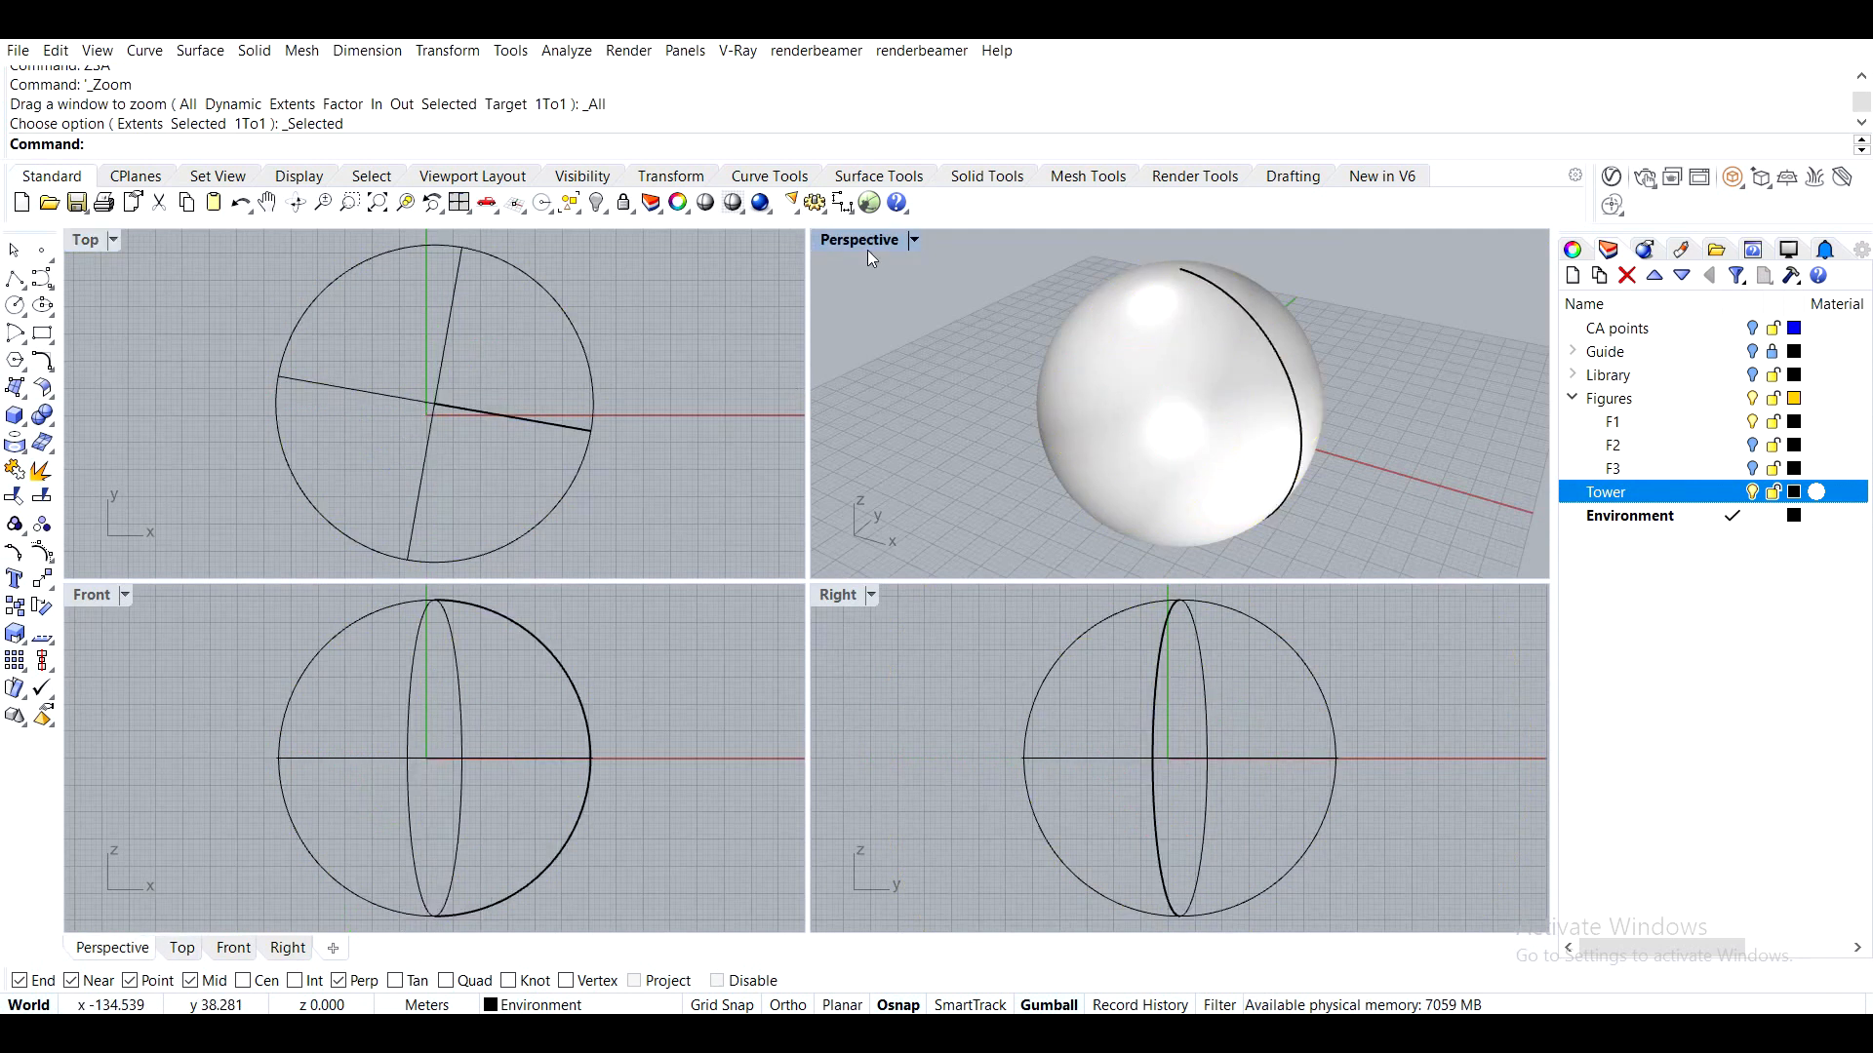
double_click(851, 240)
right_drag(961, 482, 878, 488)
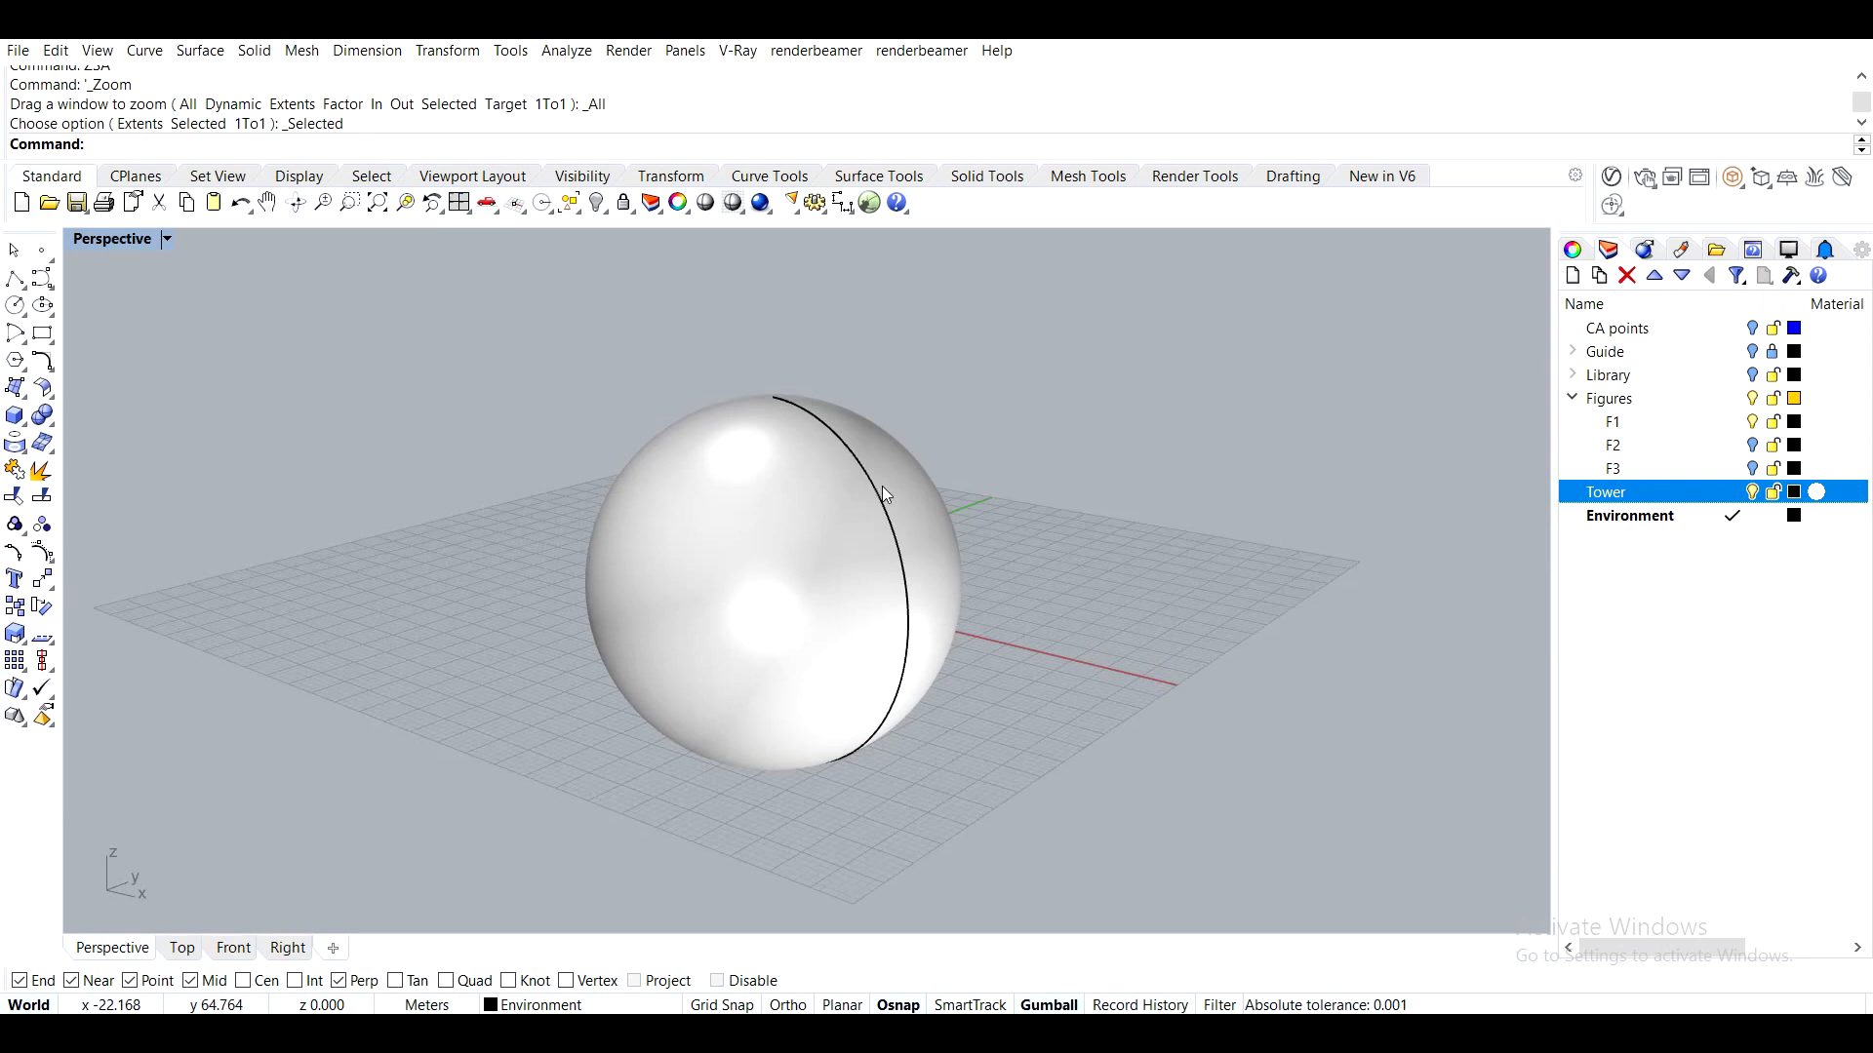
Purge the unused materials in the V-Ray Asset Editor and delete all the remaining materials
click(1610, 183)
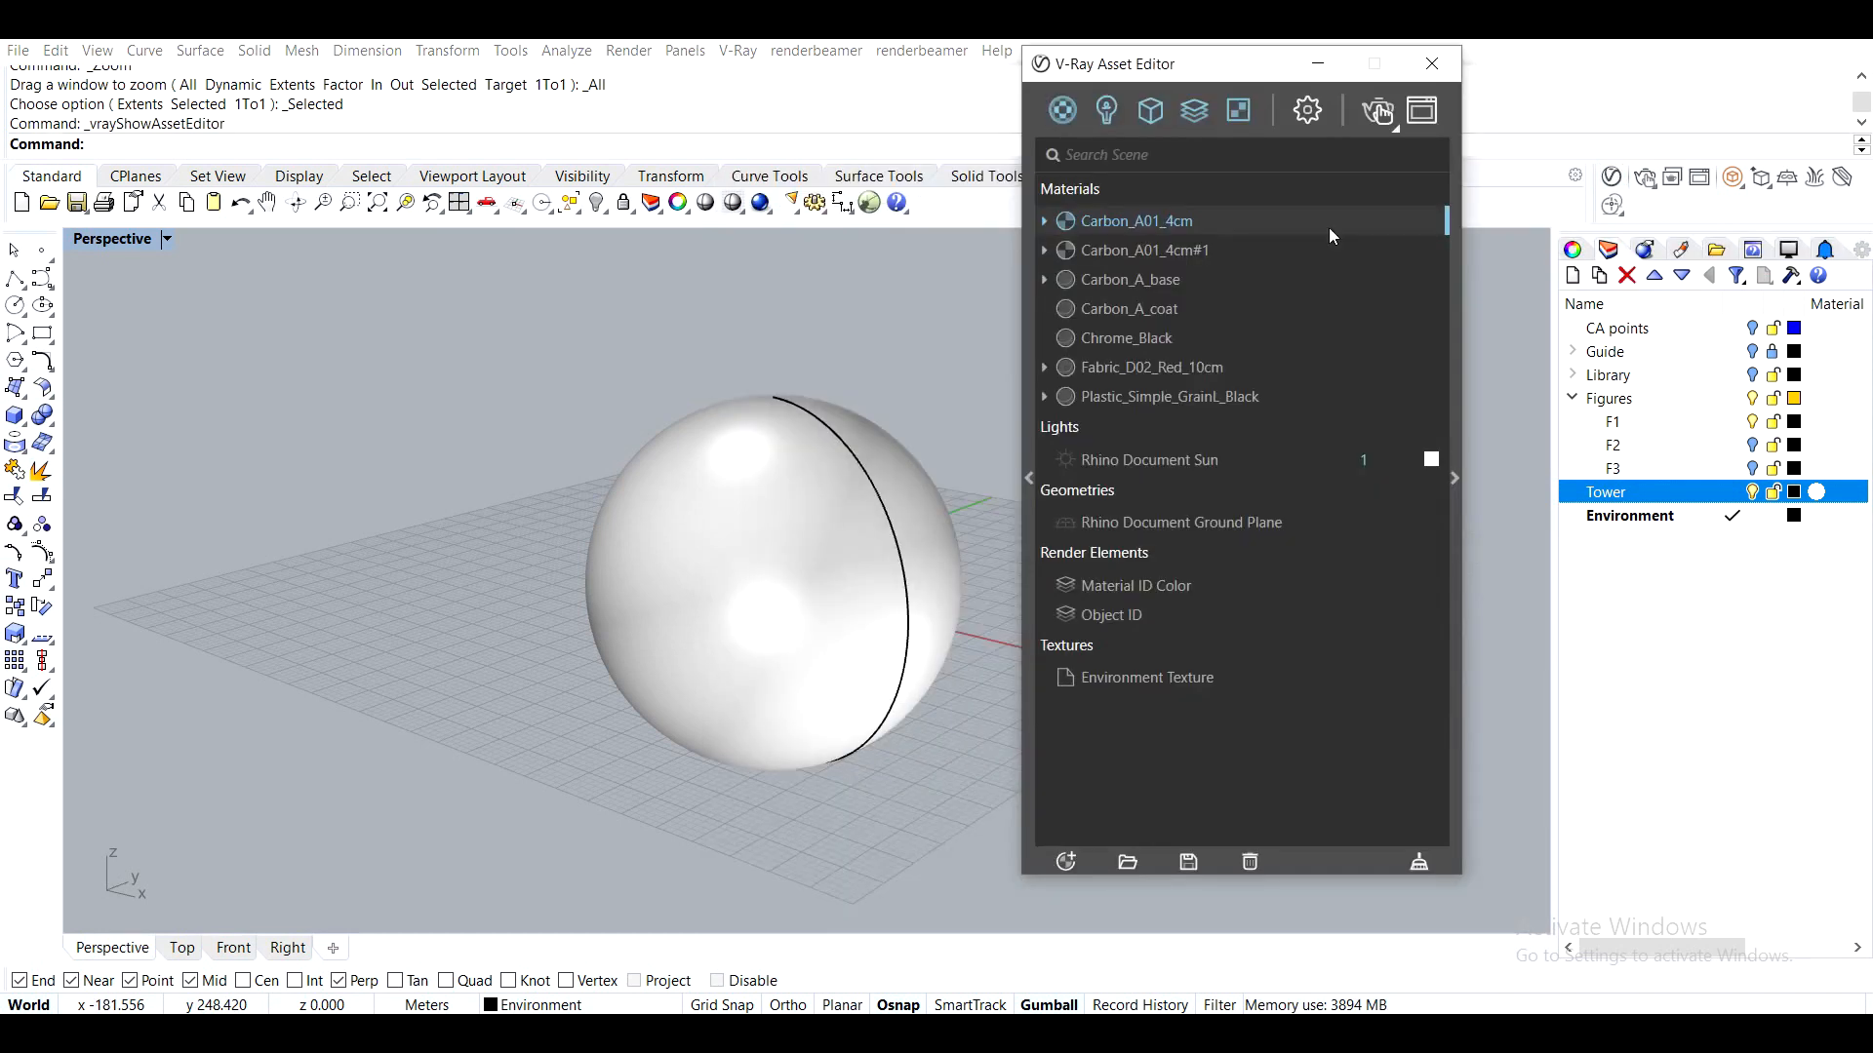
click(1418, 870)
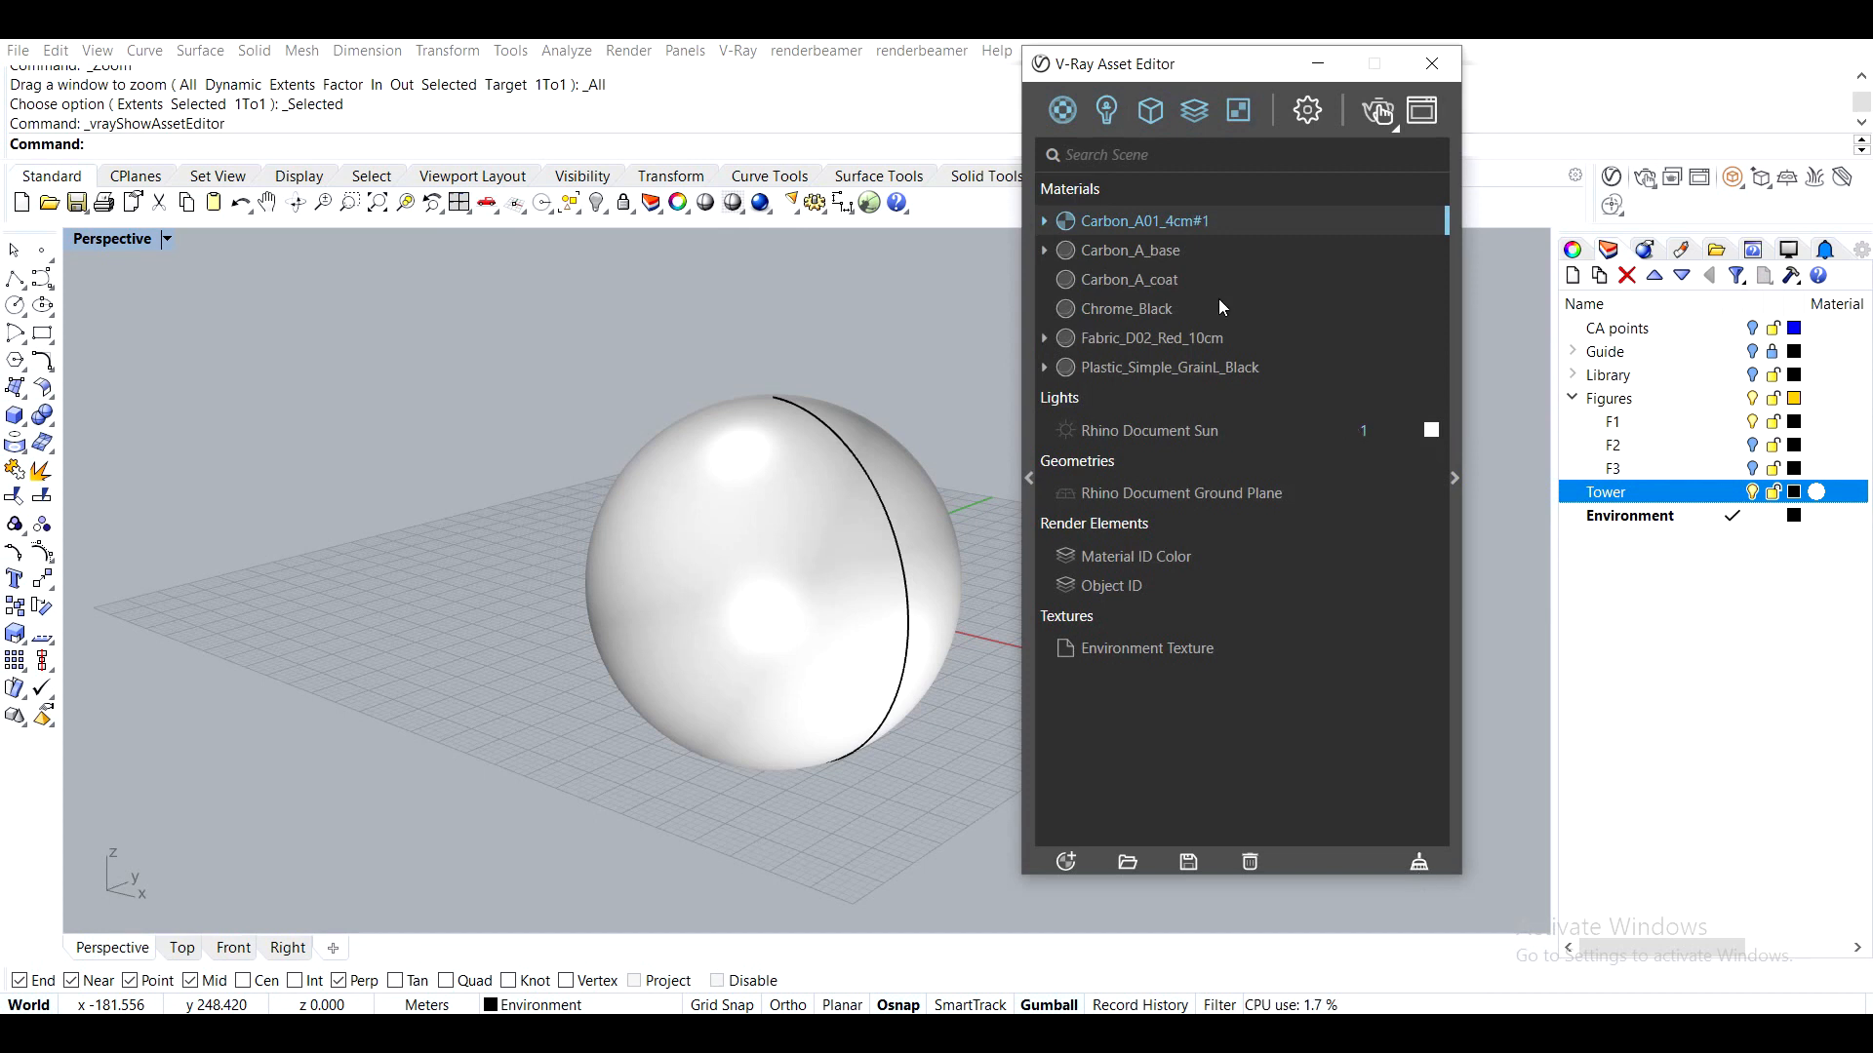
click(1456, 493)
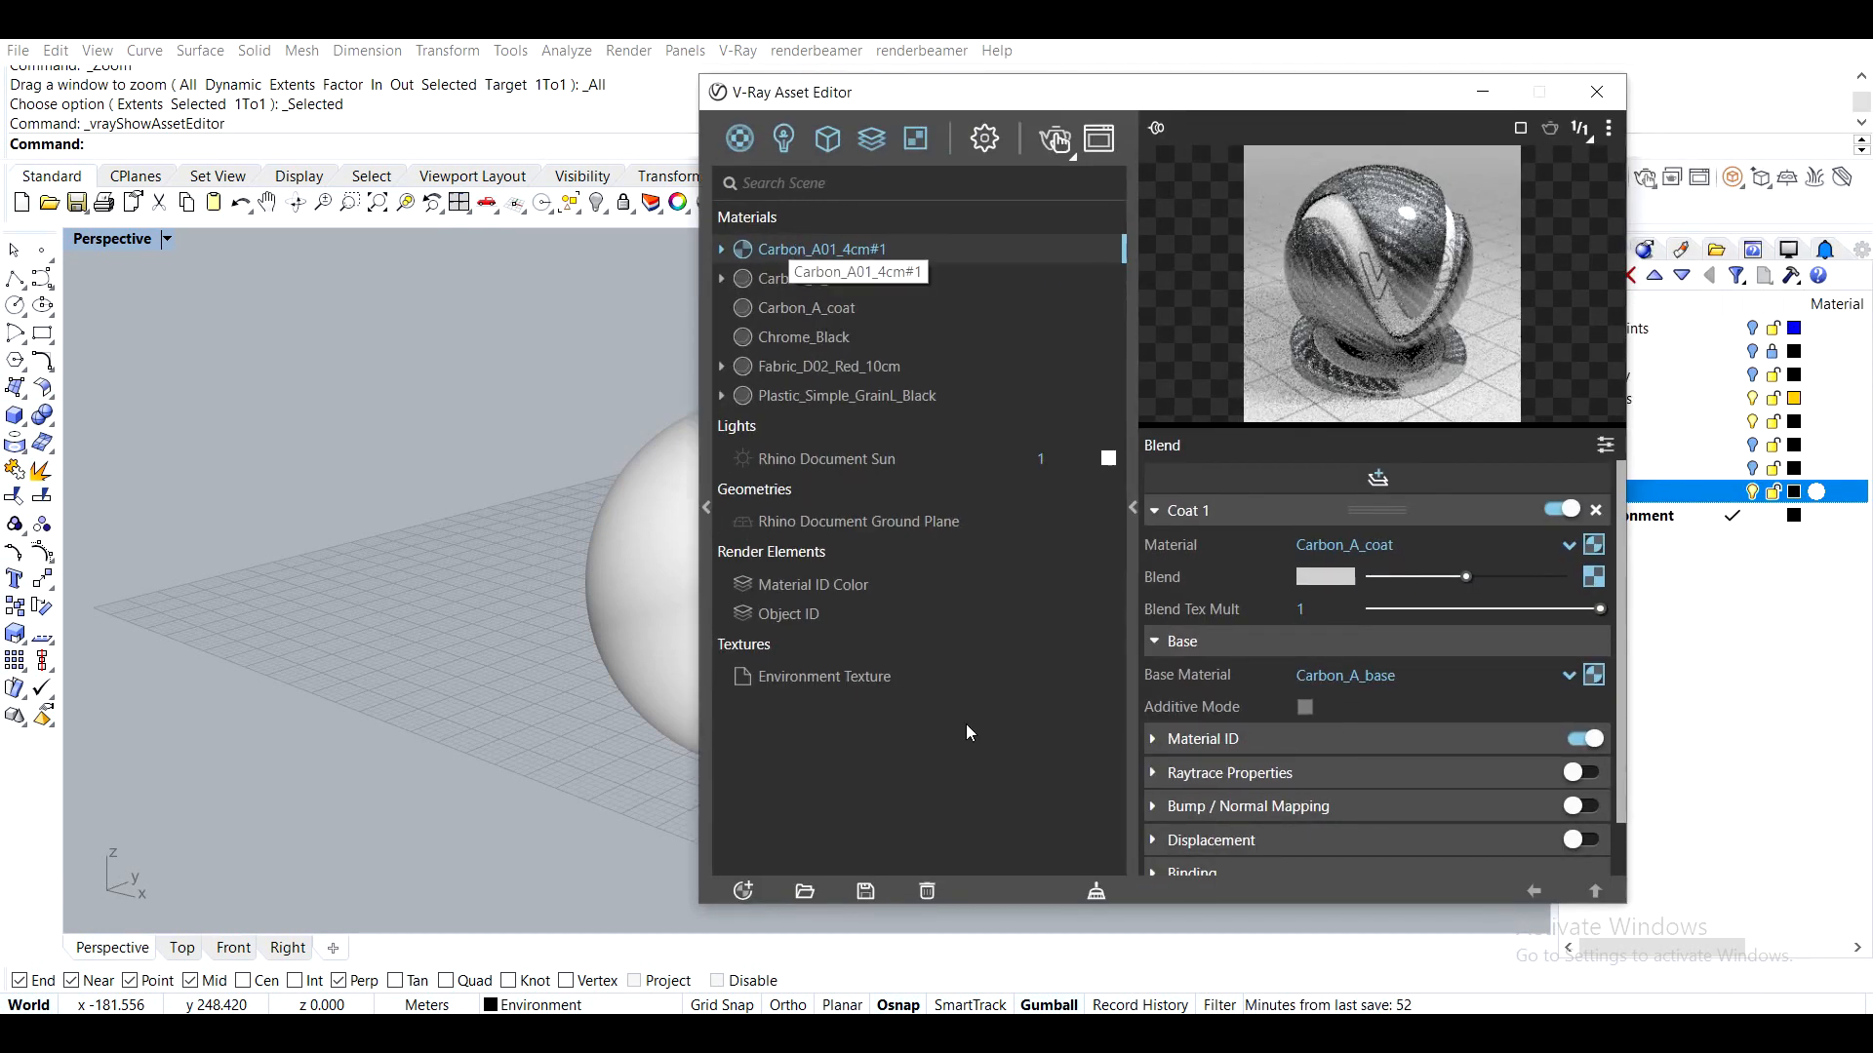
click(934, 892)
click(934, 891)
click(933, 891)
click(933, 892)
click(934, 892)
click(934, 891)
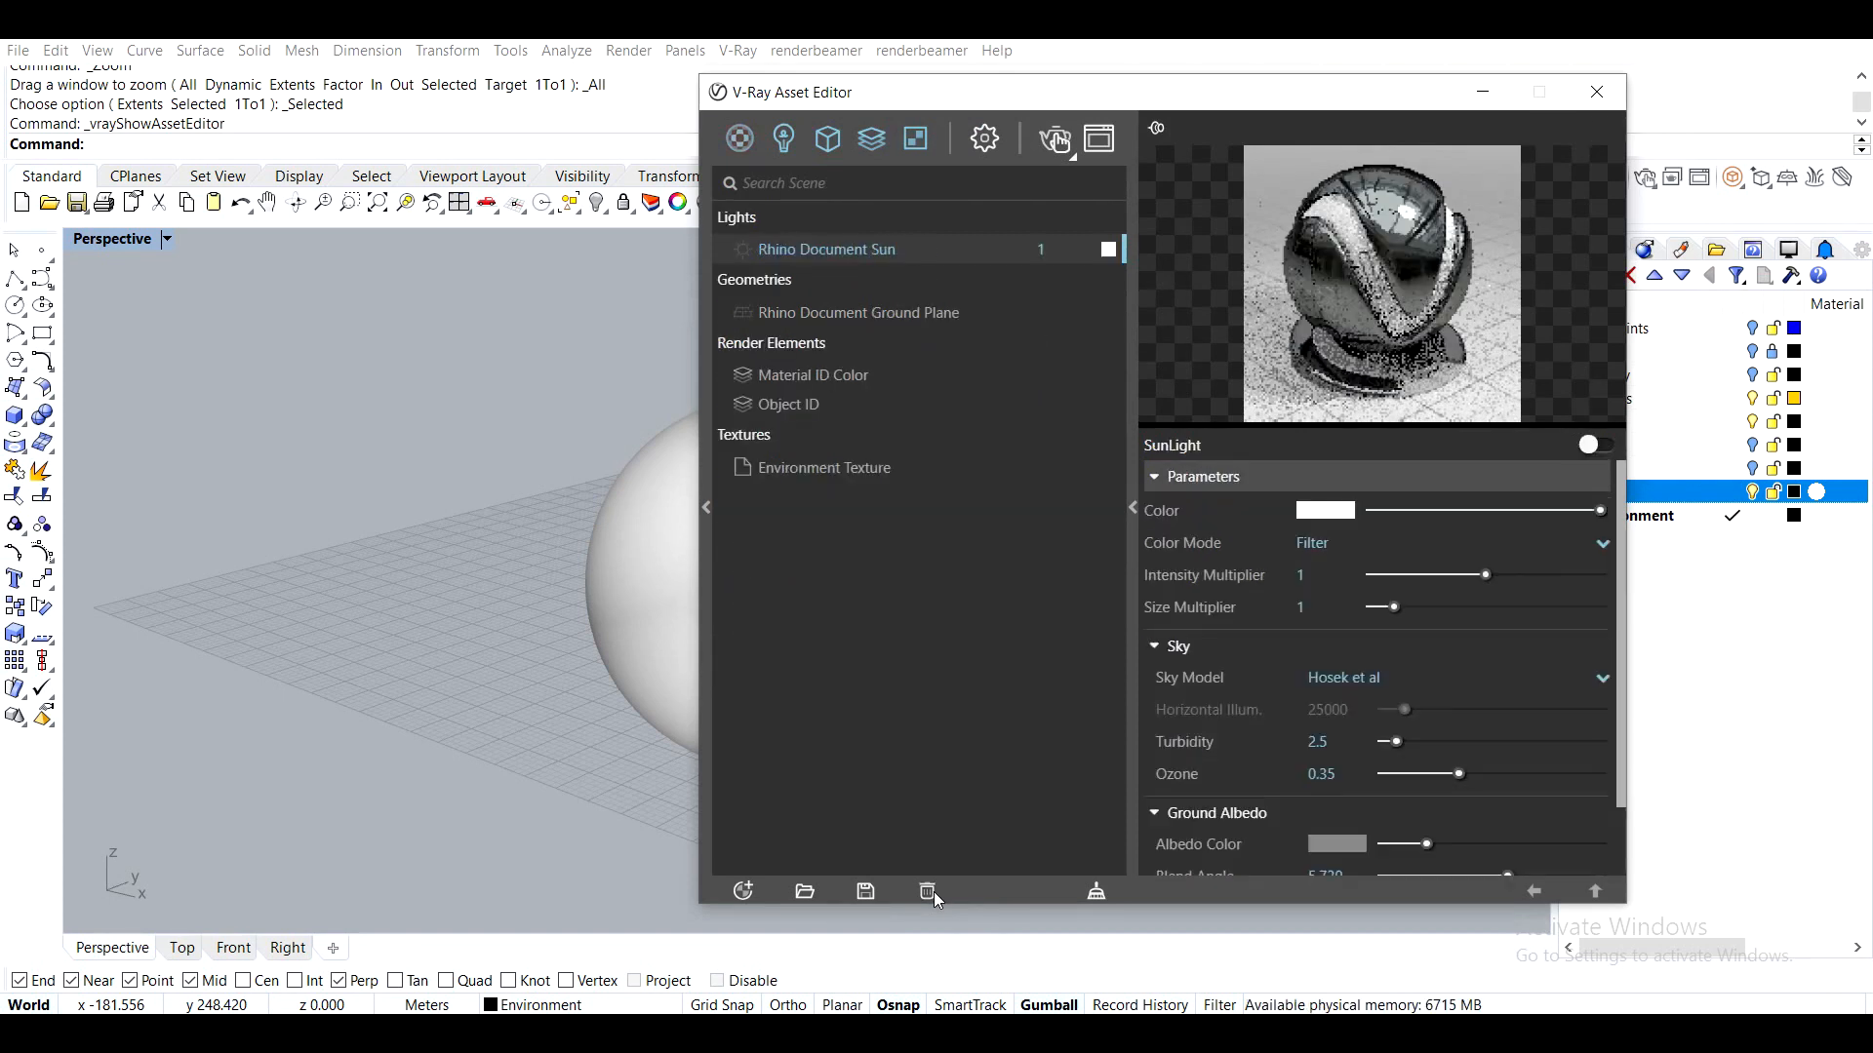
click(844, 310)
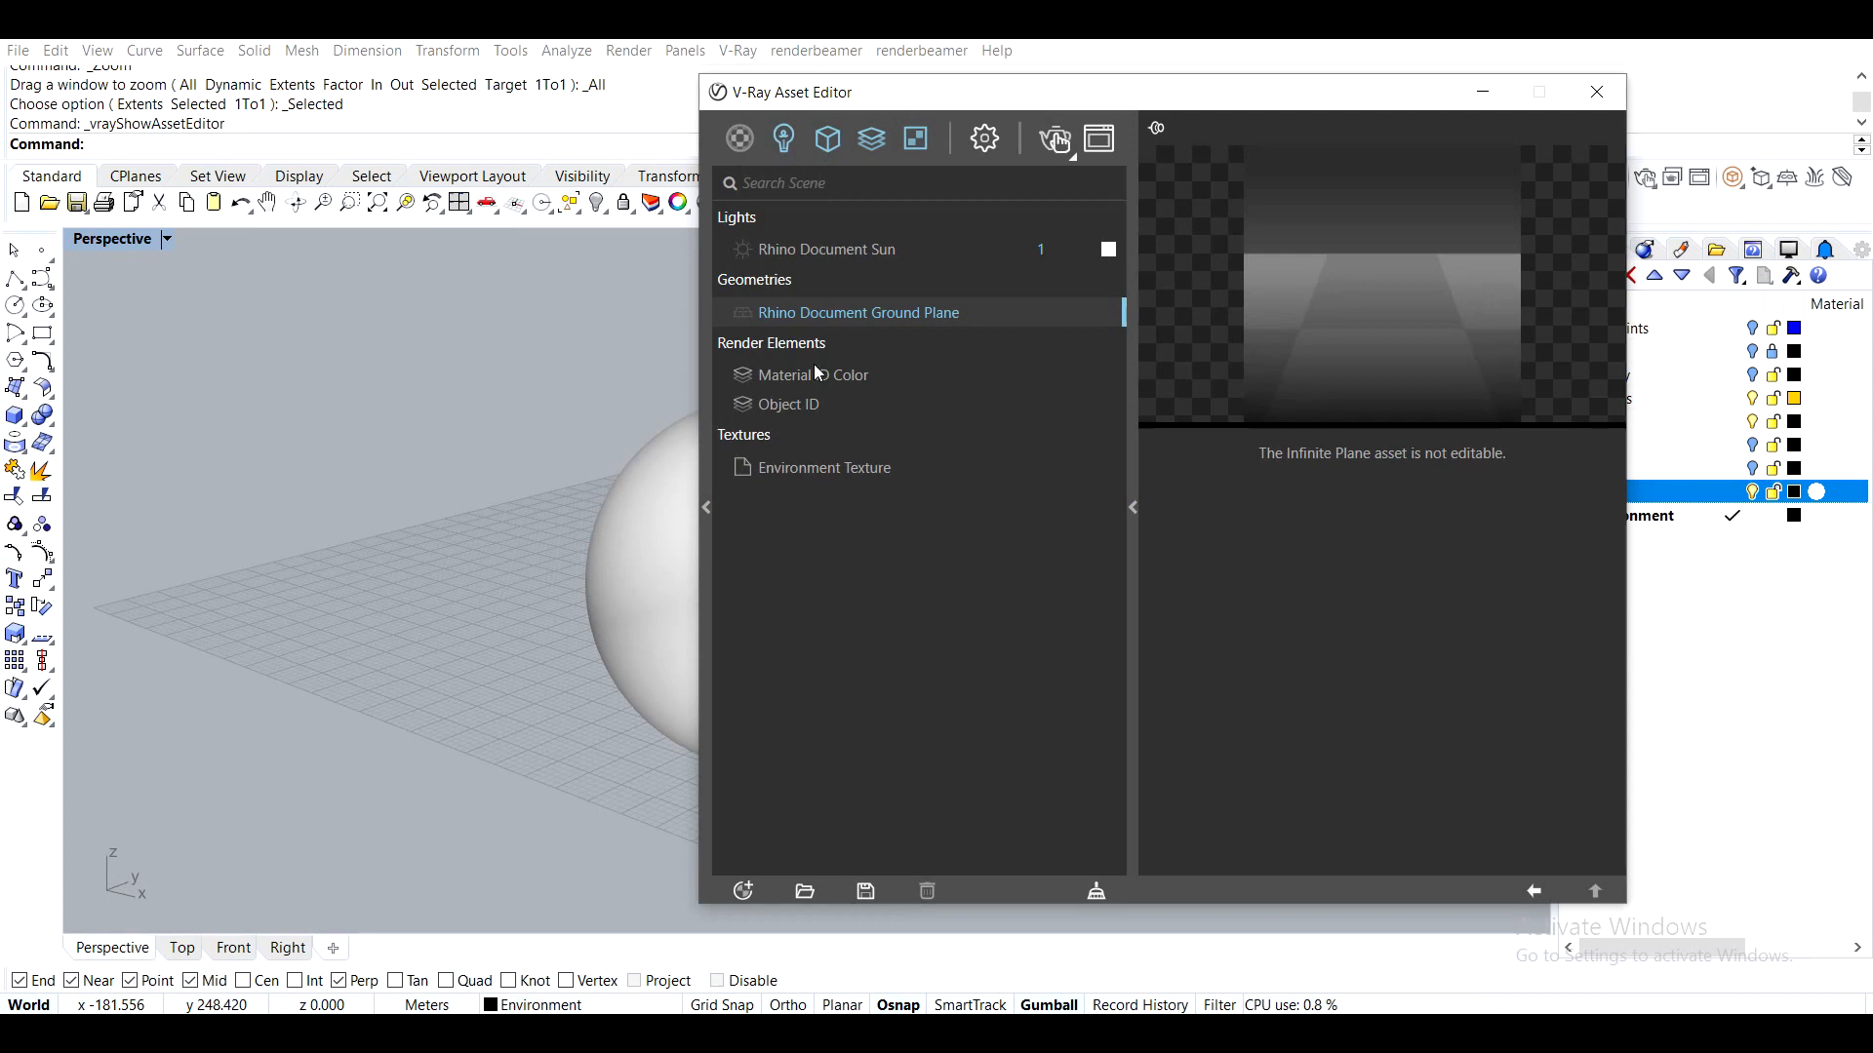
click(806, 244)
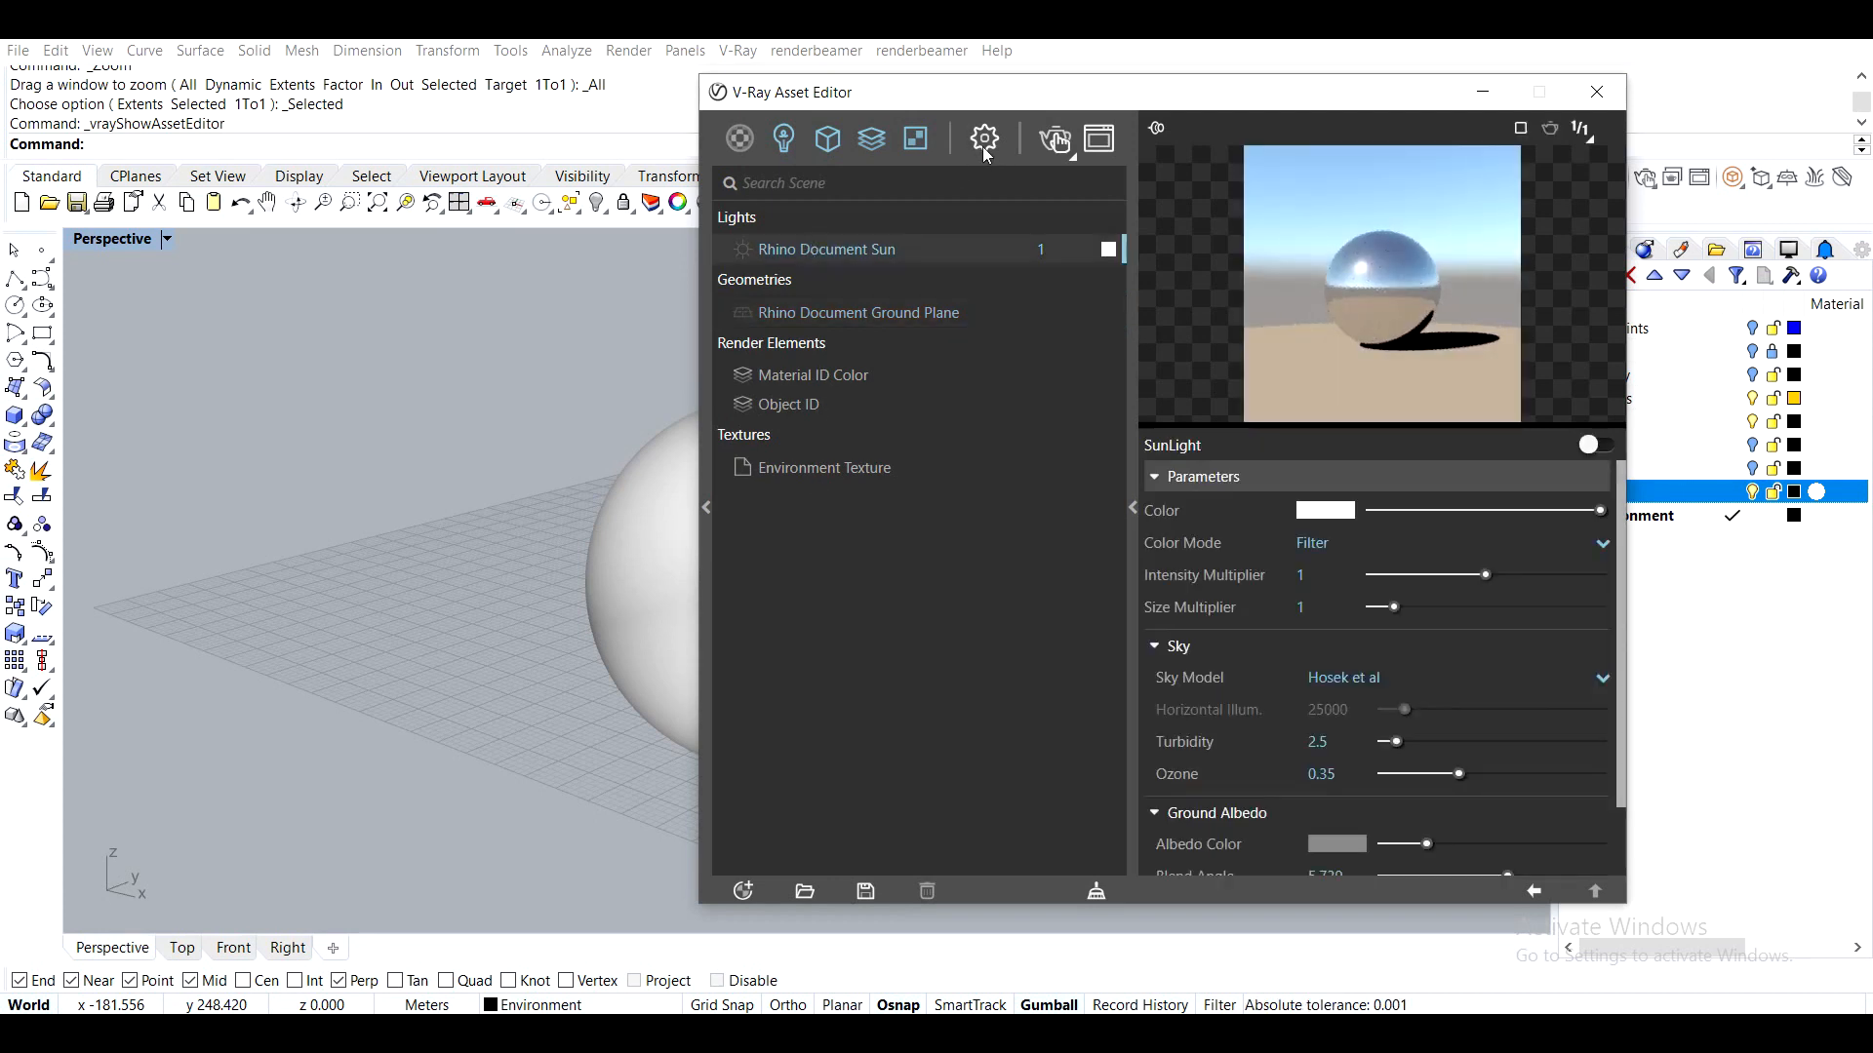
click(743, 143)
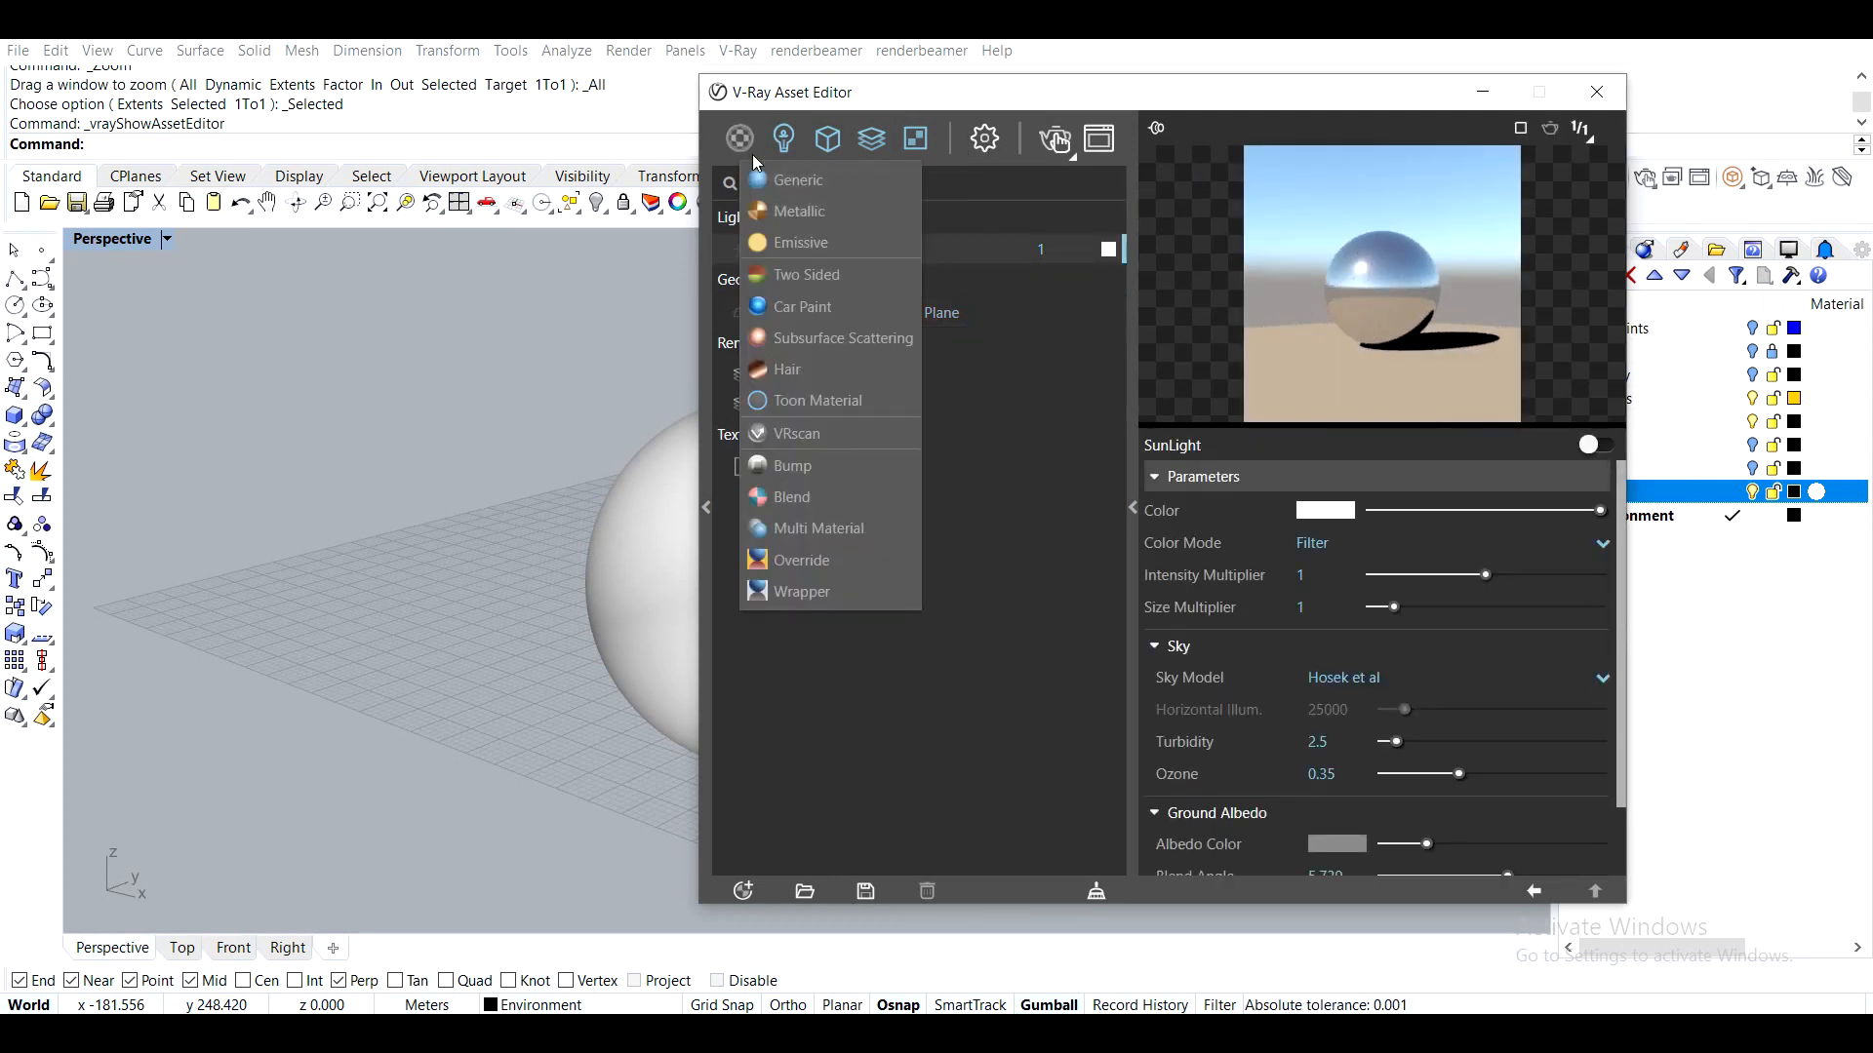
Set the V-Ray render output to the 16:9 Widescreen aspect ratio with an image size of 853 × 480
click(993, 155)
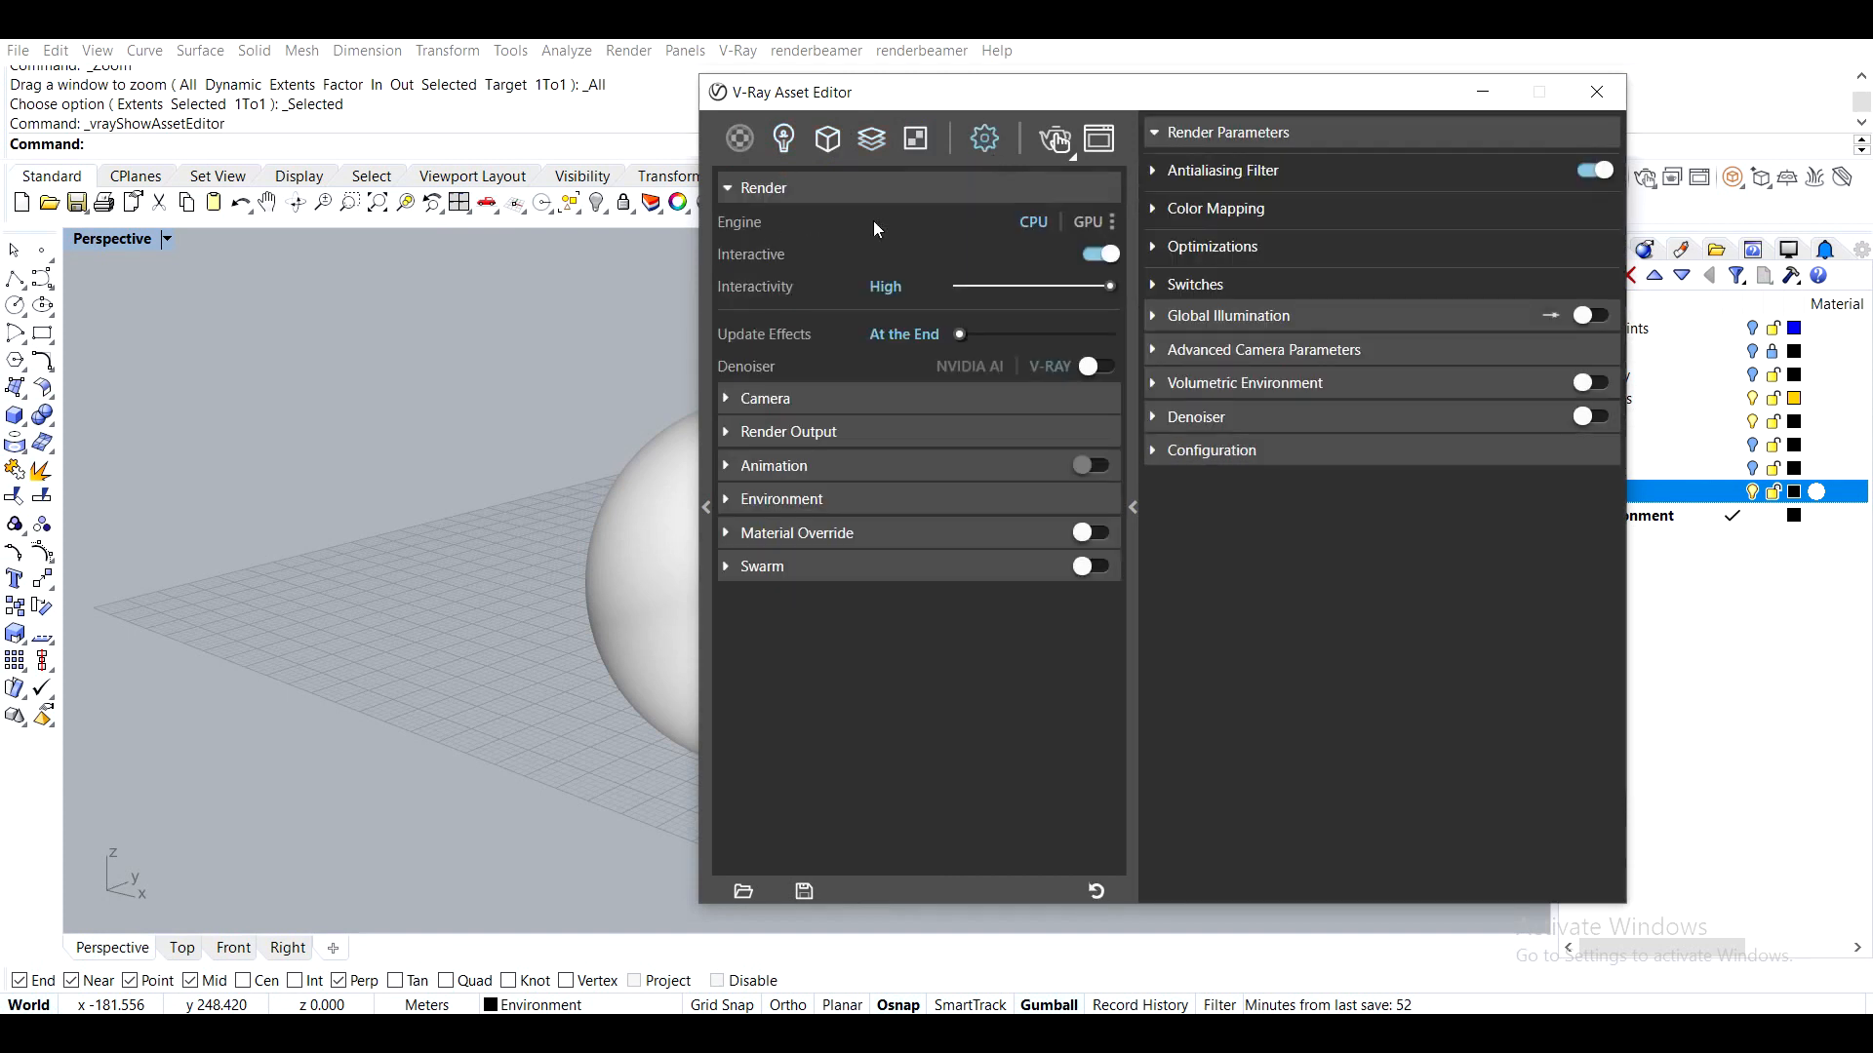
drag(1069, 94, 1344, 74)
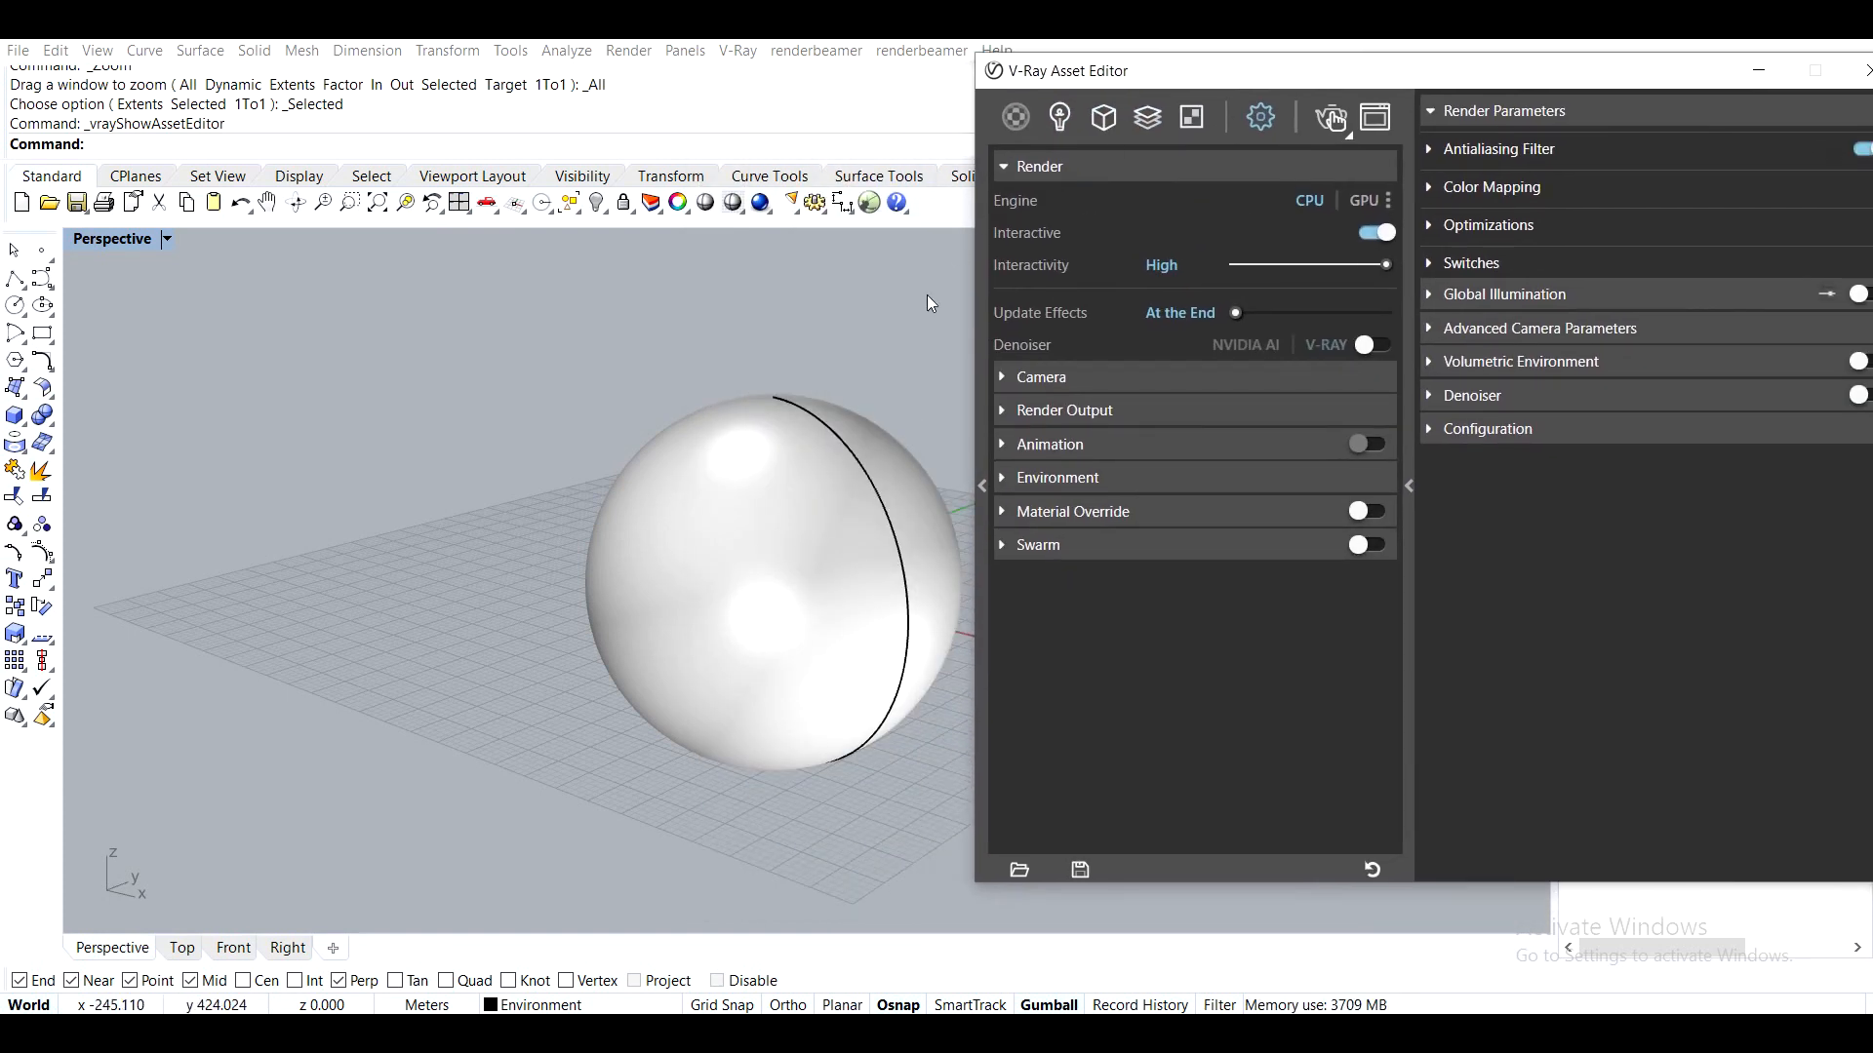
shift+right_drag(889, 496, 745, 466)
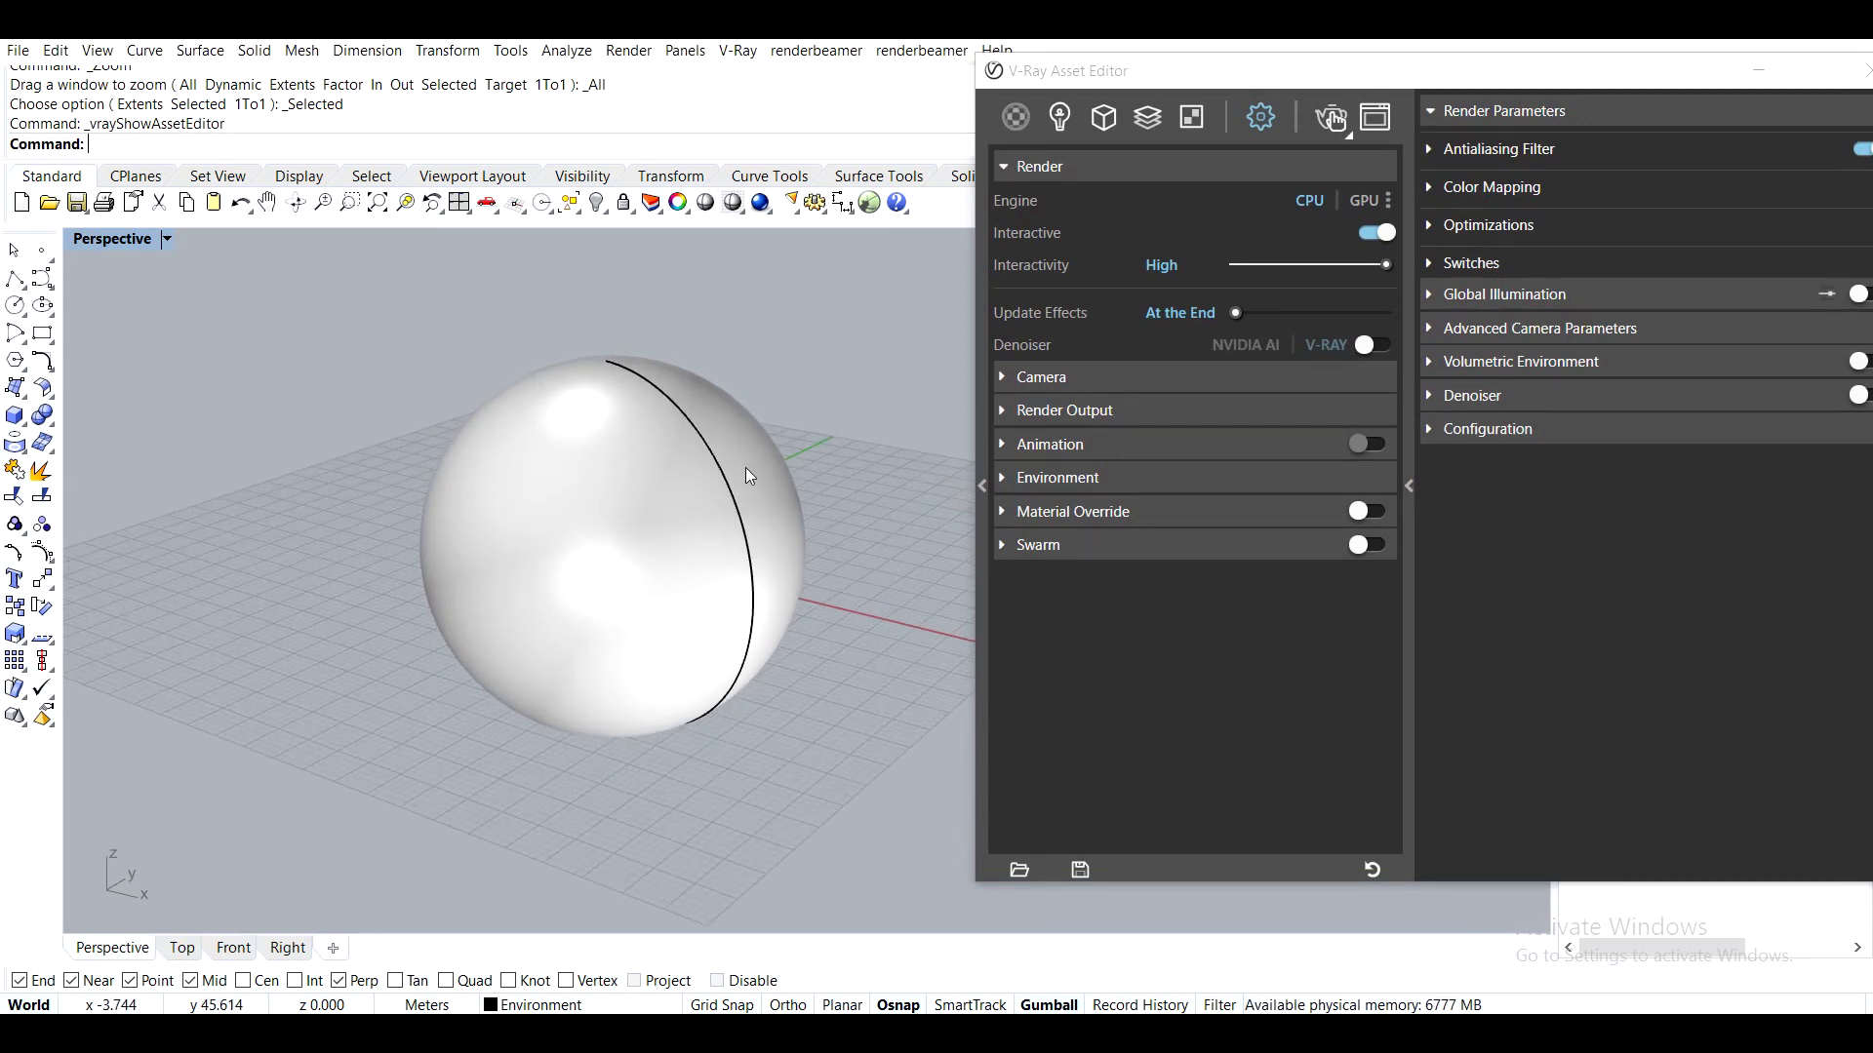
click(1347, 135)
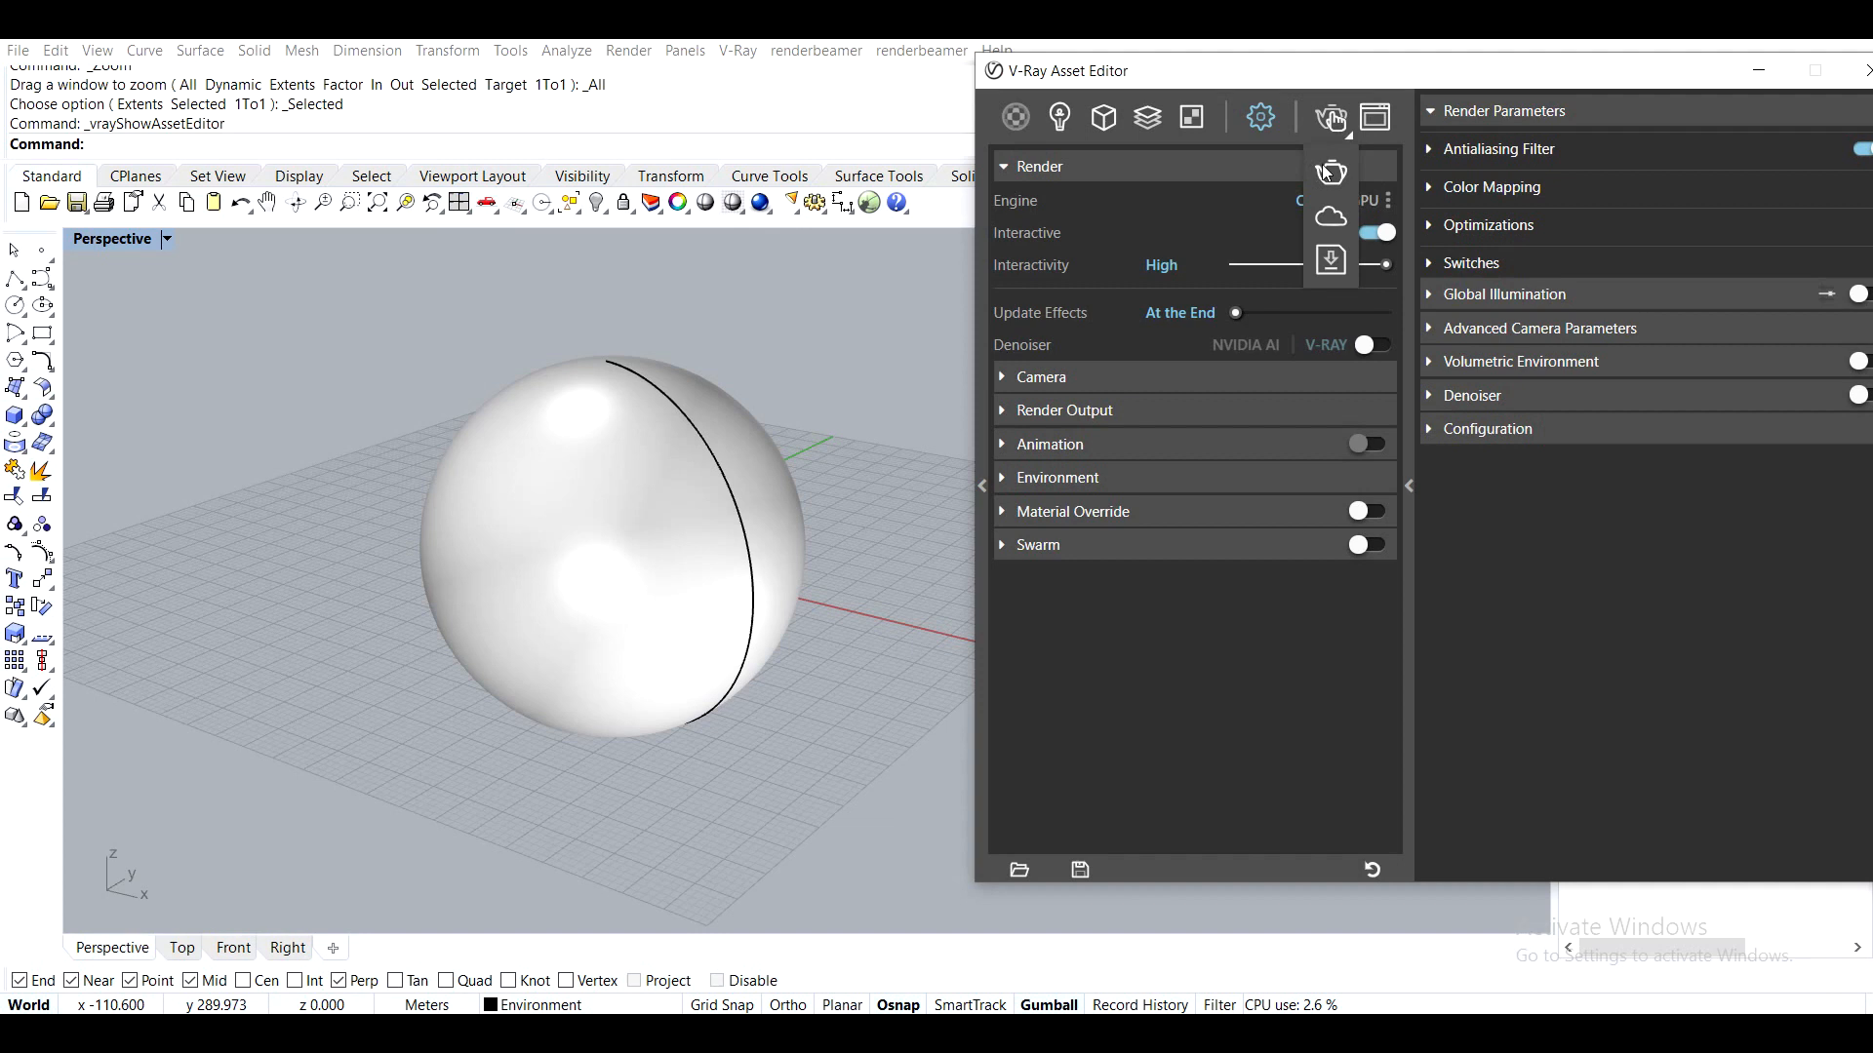
click(1024, 410)
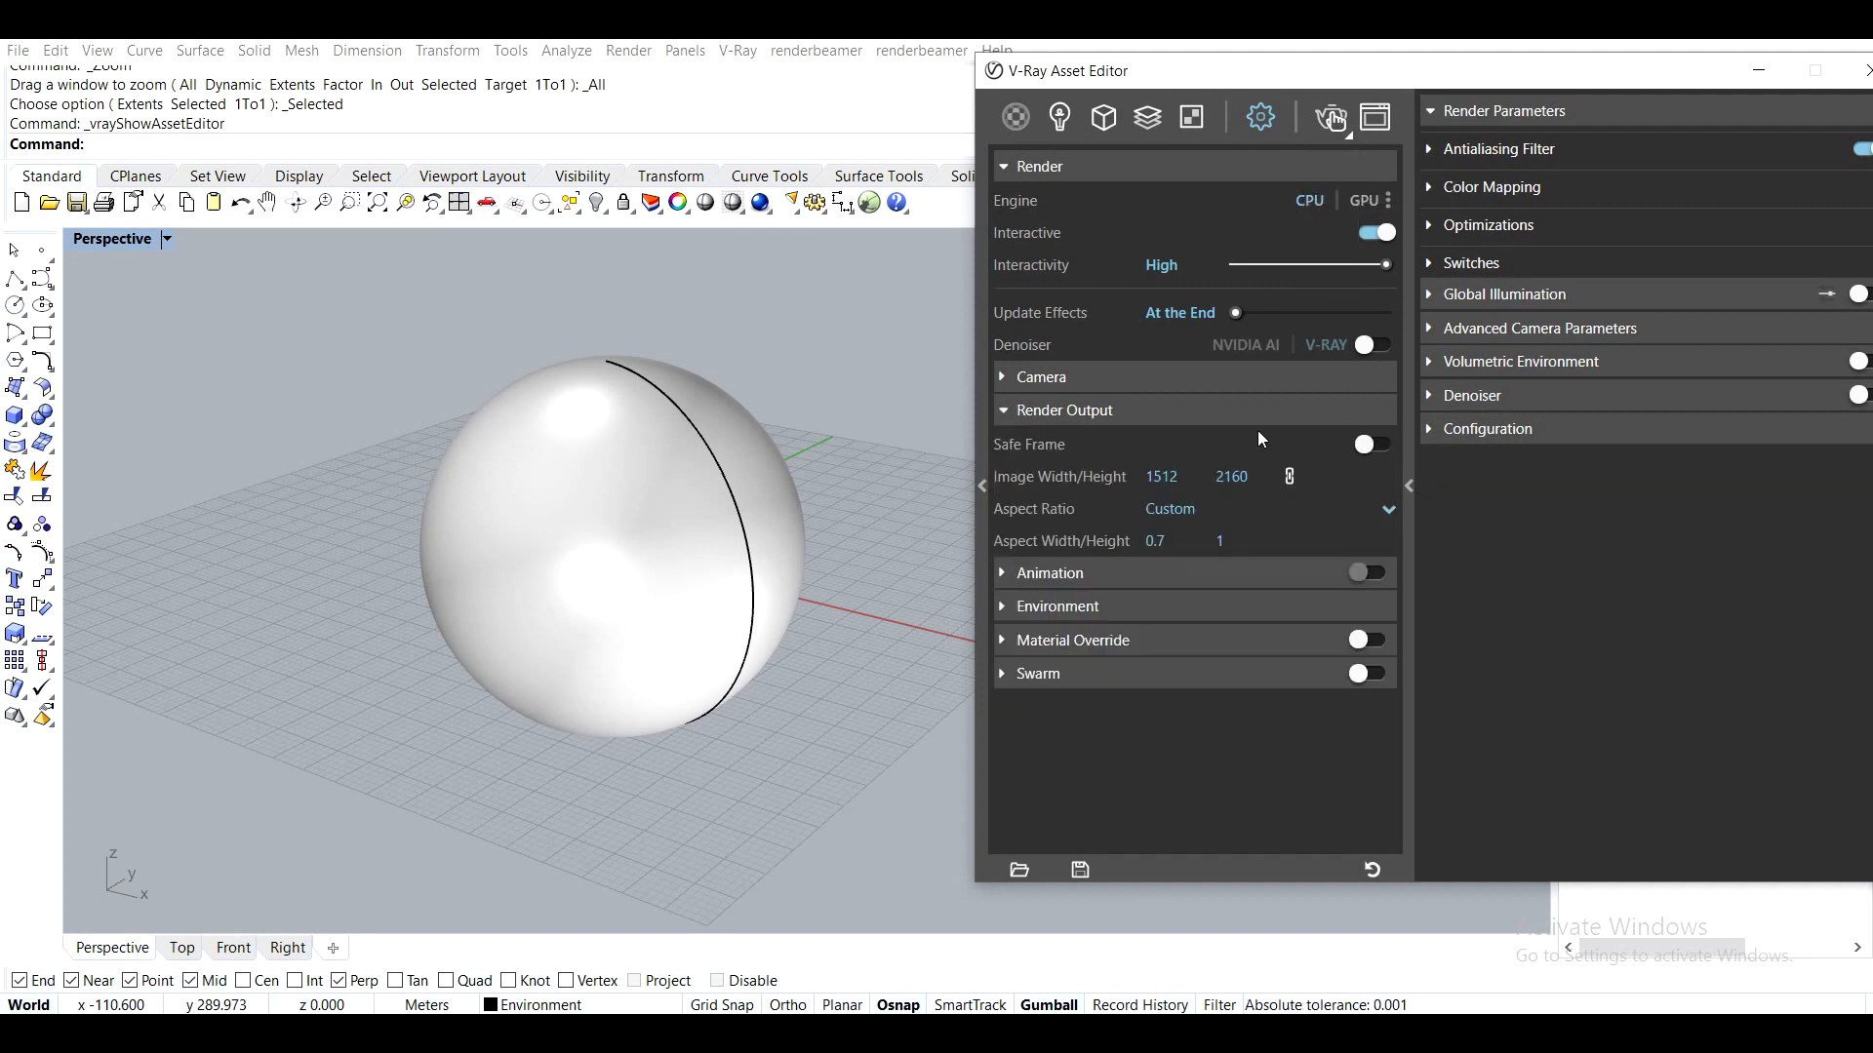
drag(1257, 478, 1047, 473)
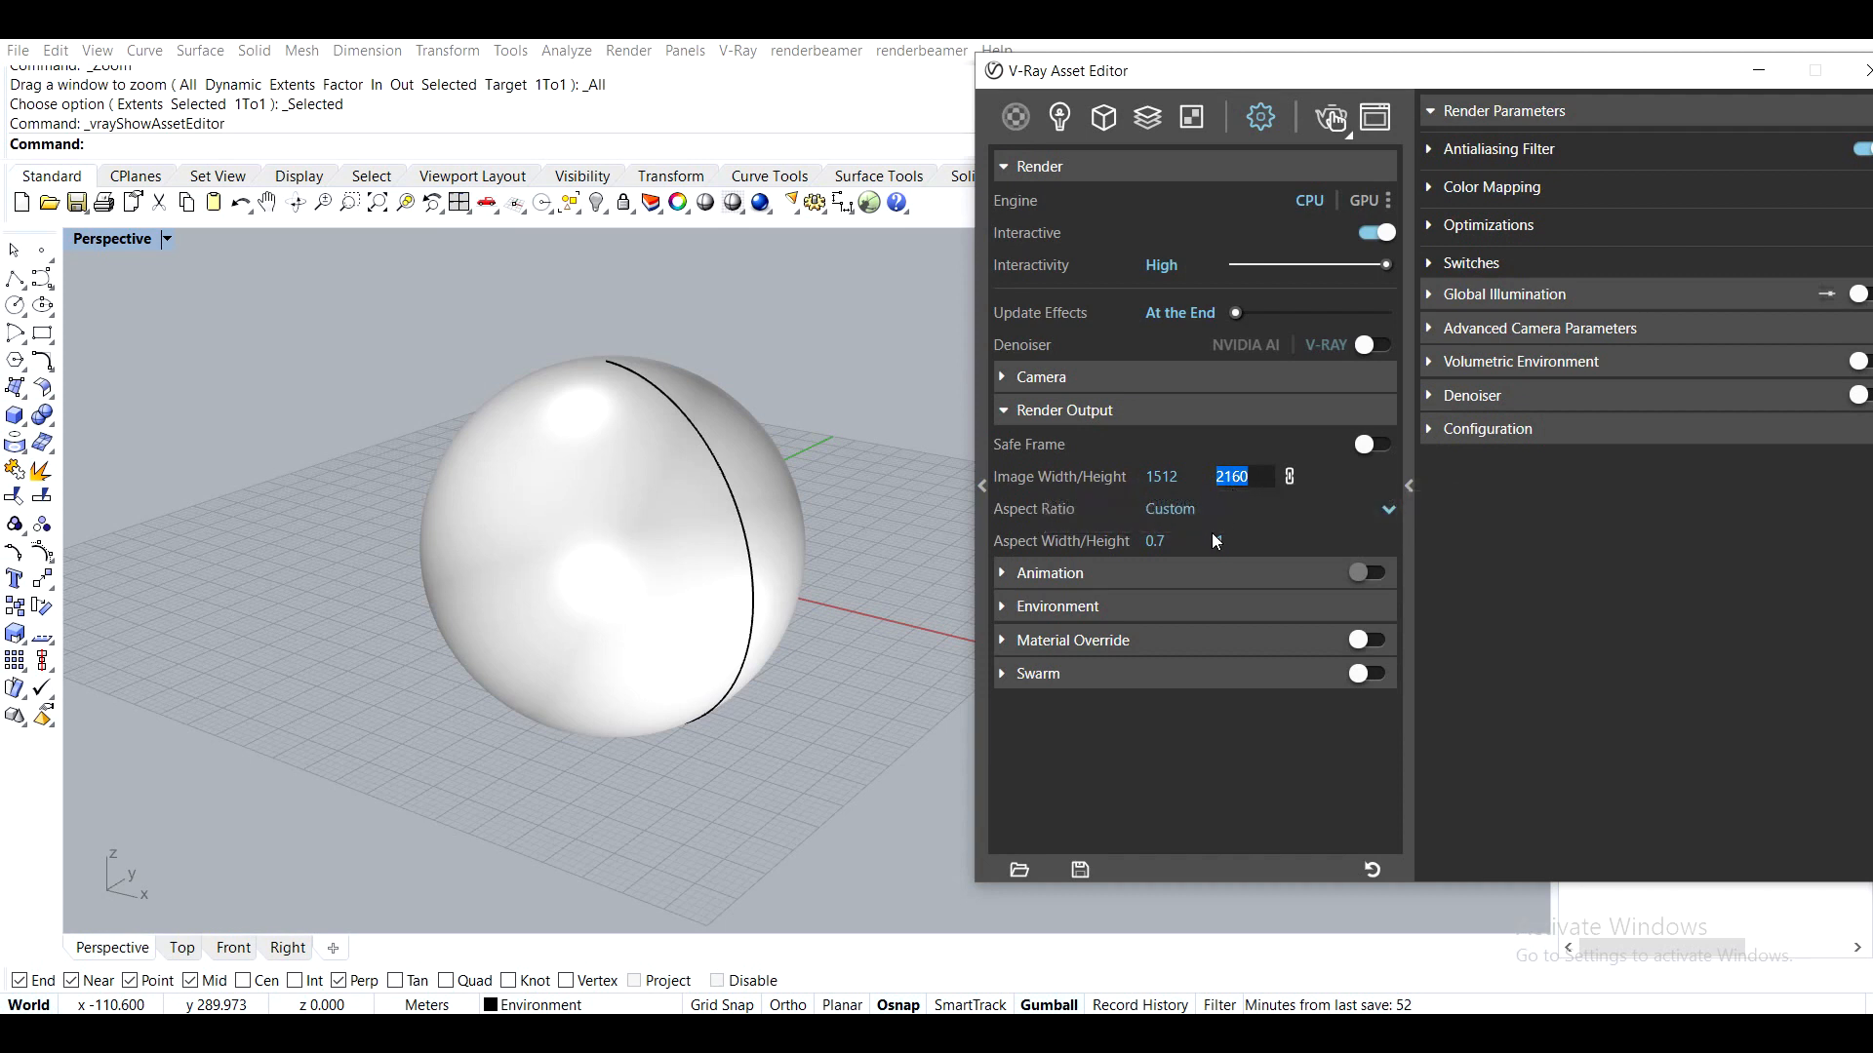
click(1236, 513)
click(1209, 543)
drag(1253, 478, 1130, 478)
text(480)
key(Return)
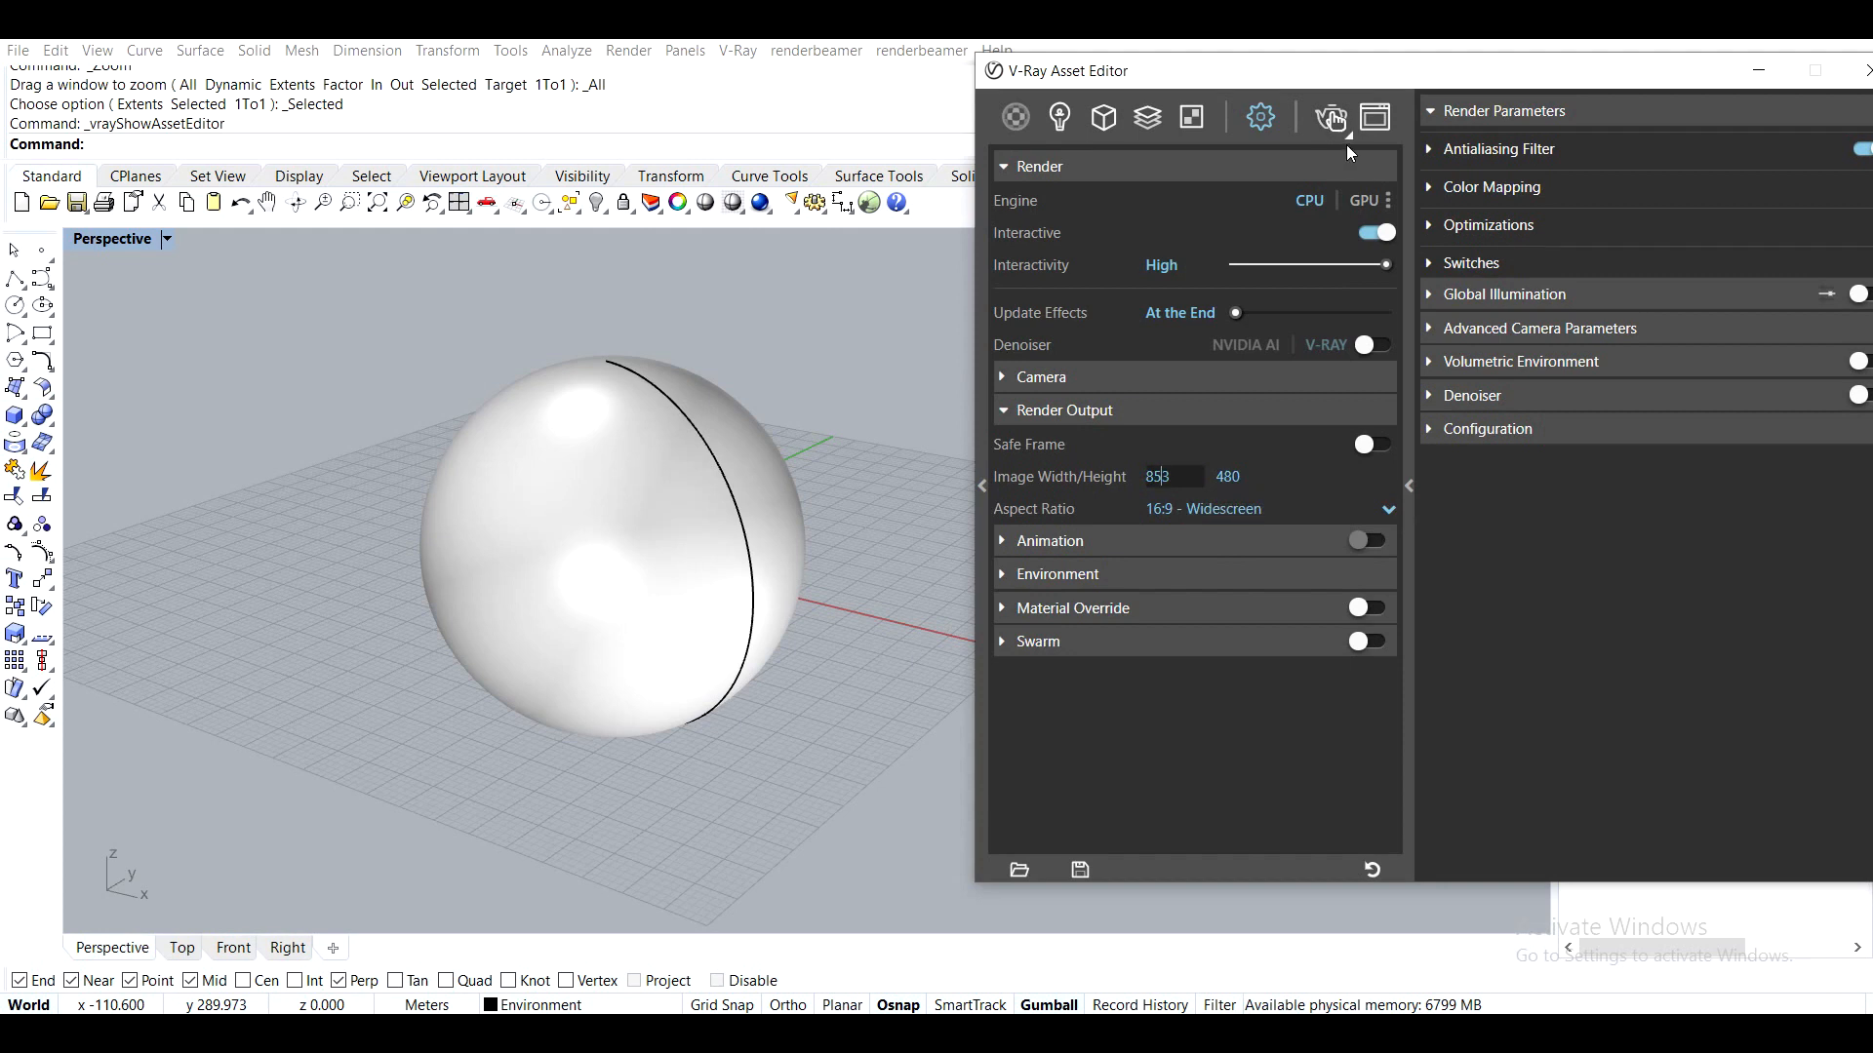
Render the sphere with the standard non-interactive V-Ray render and arrange the frame buffer beside the Asset Editor
click(1346, 138)
click(1323, 173)
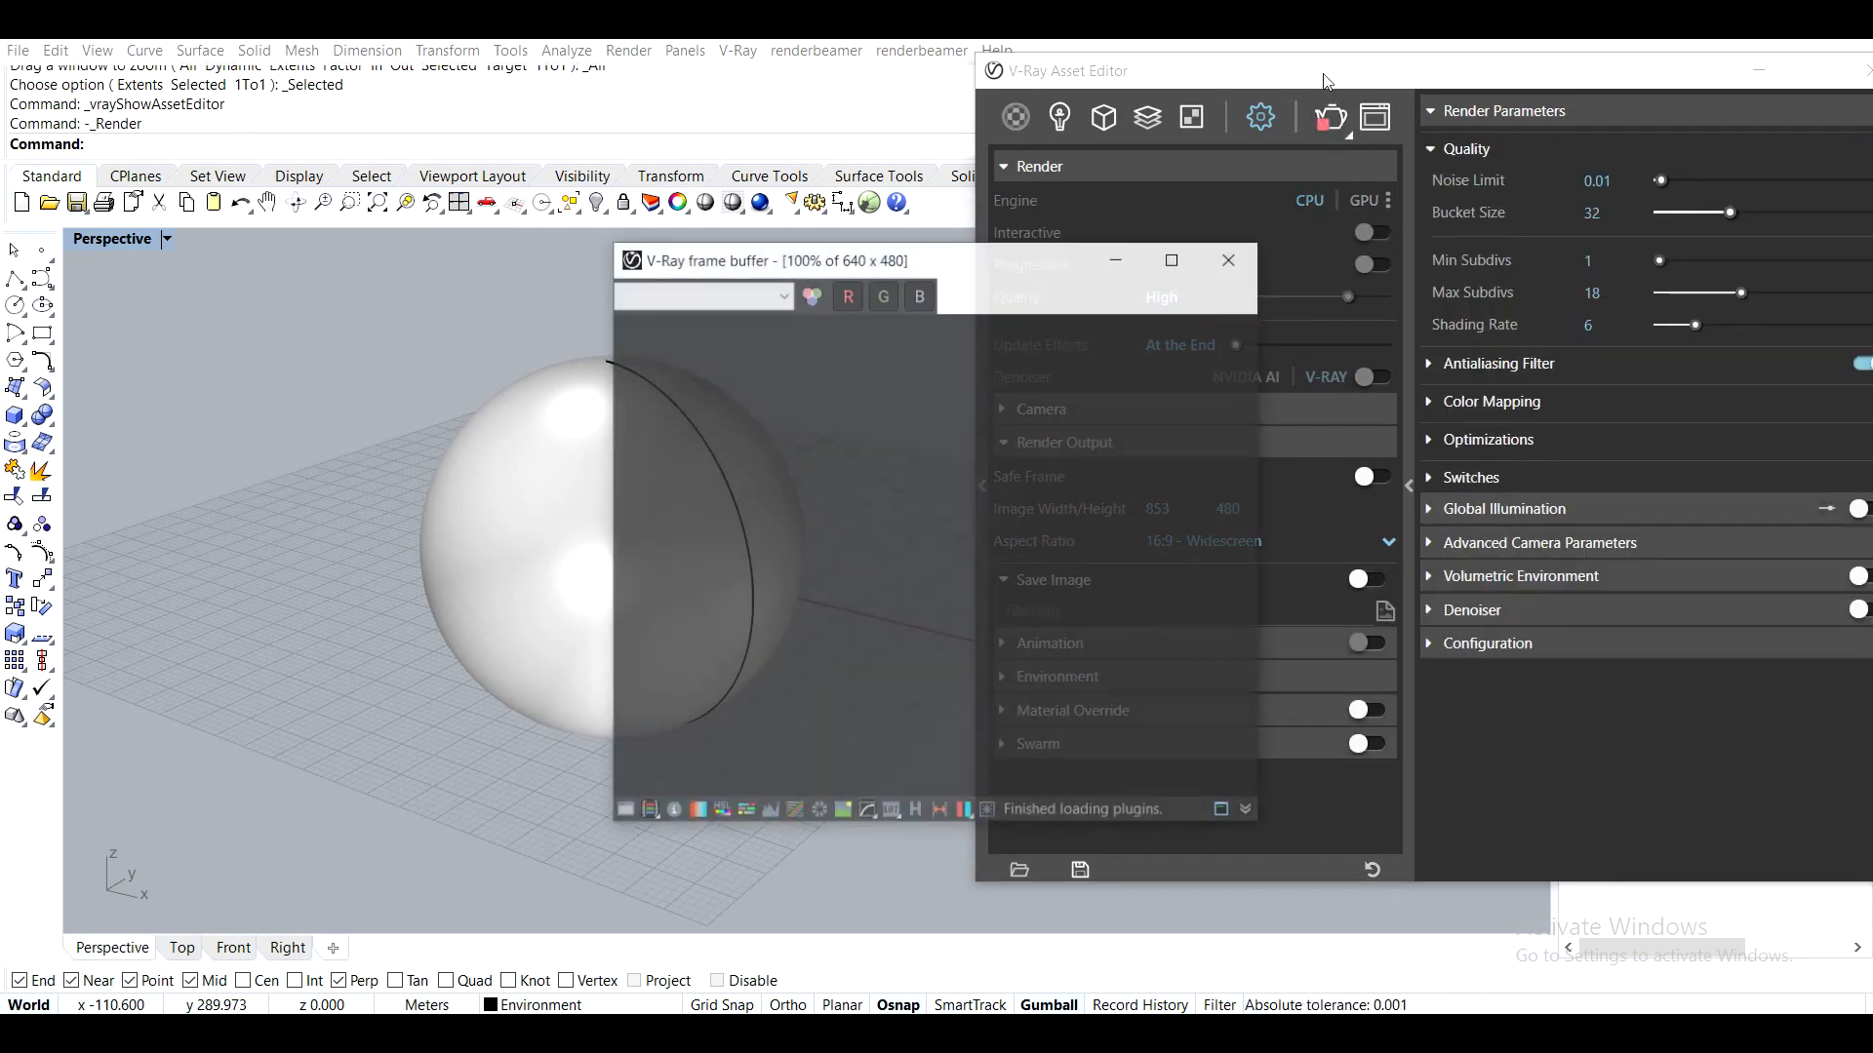
drag(1322, 80, 1258, 71)
drag(794, 259, 444, 242)
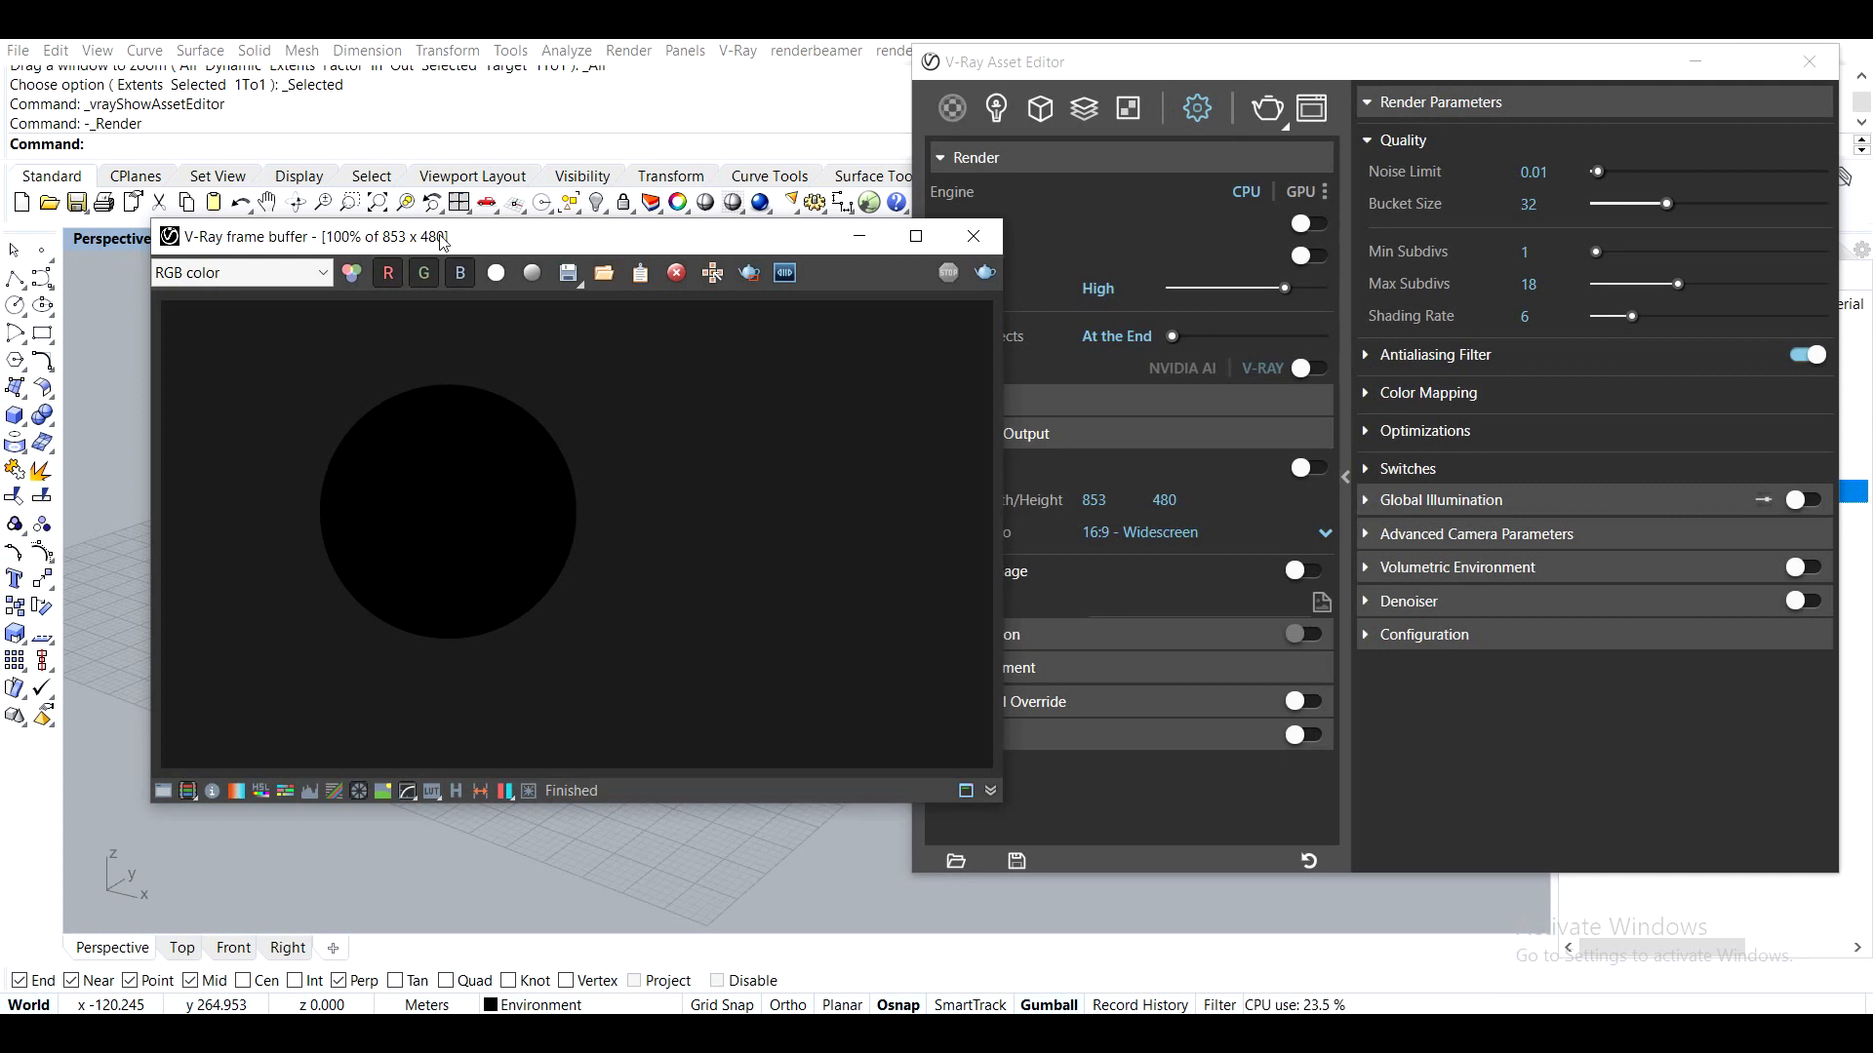
drag(763, 240, 681, 133)
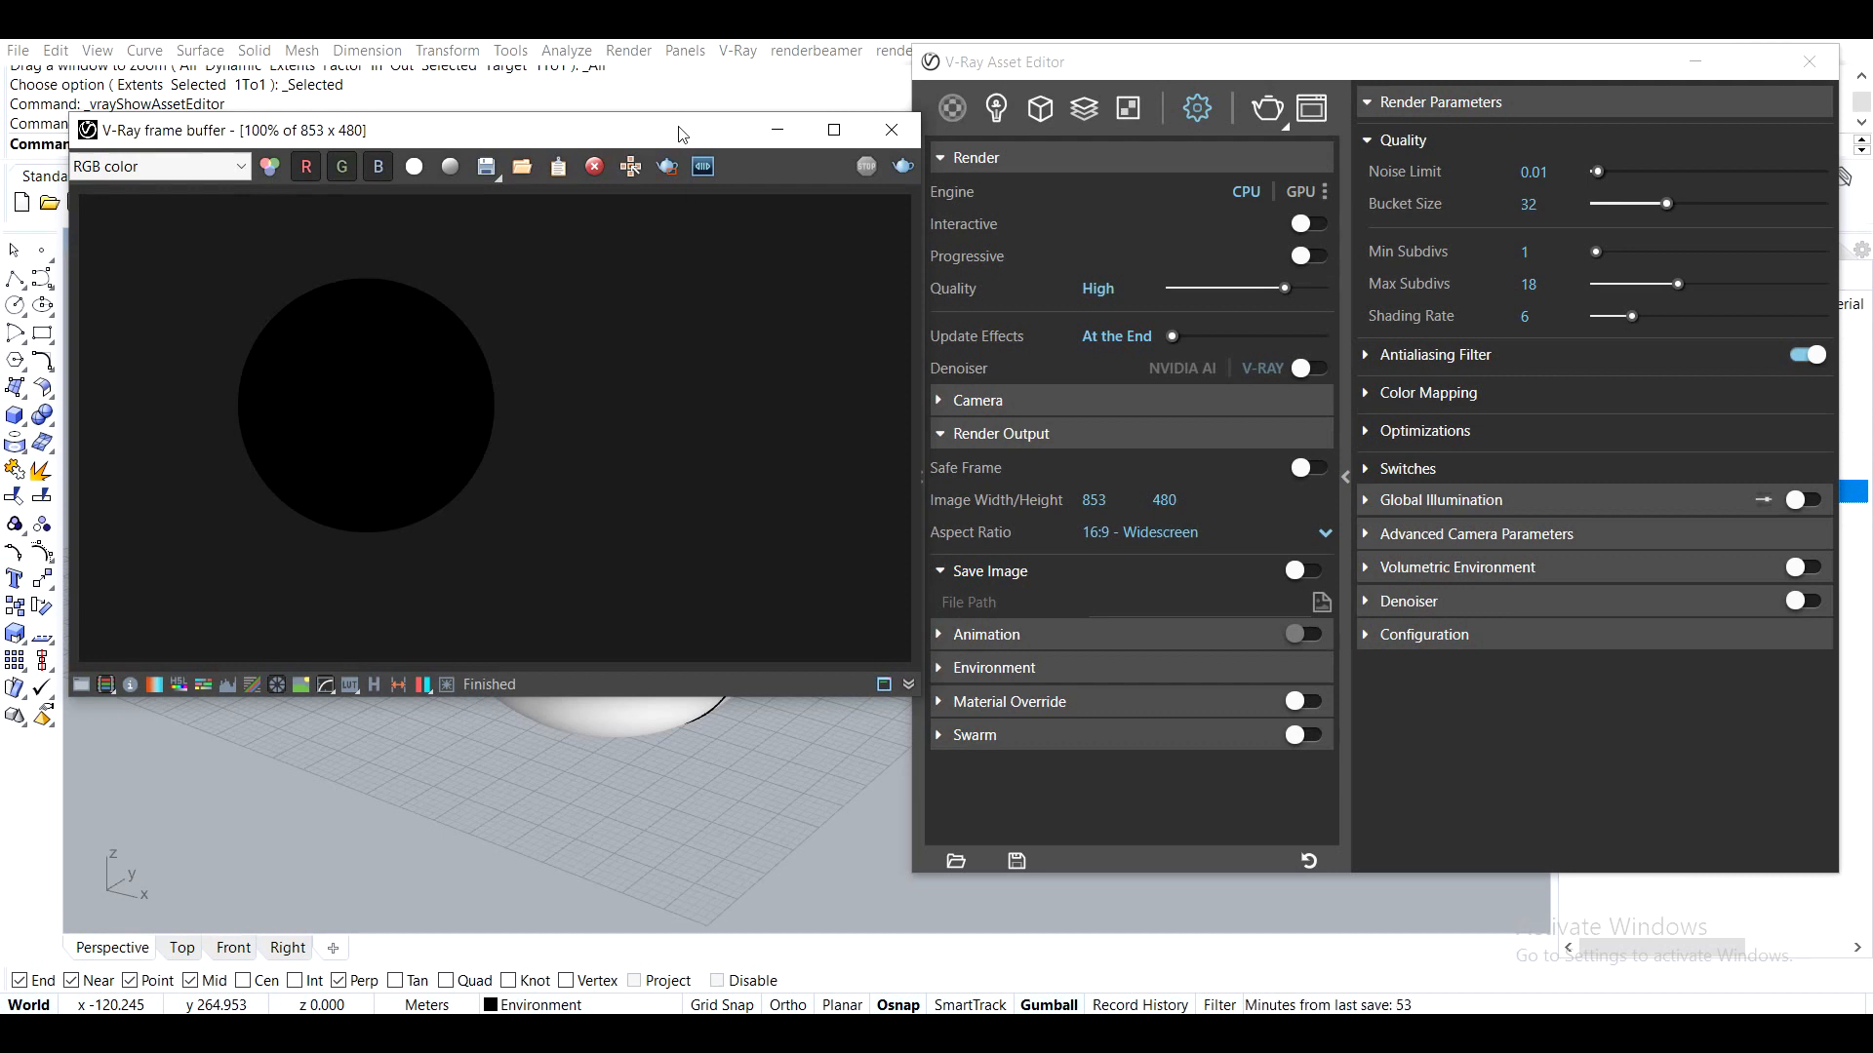
drag(681, 133, 676, 108)
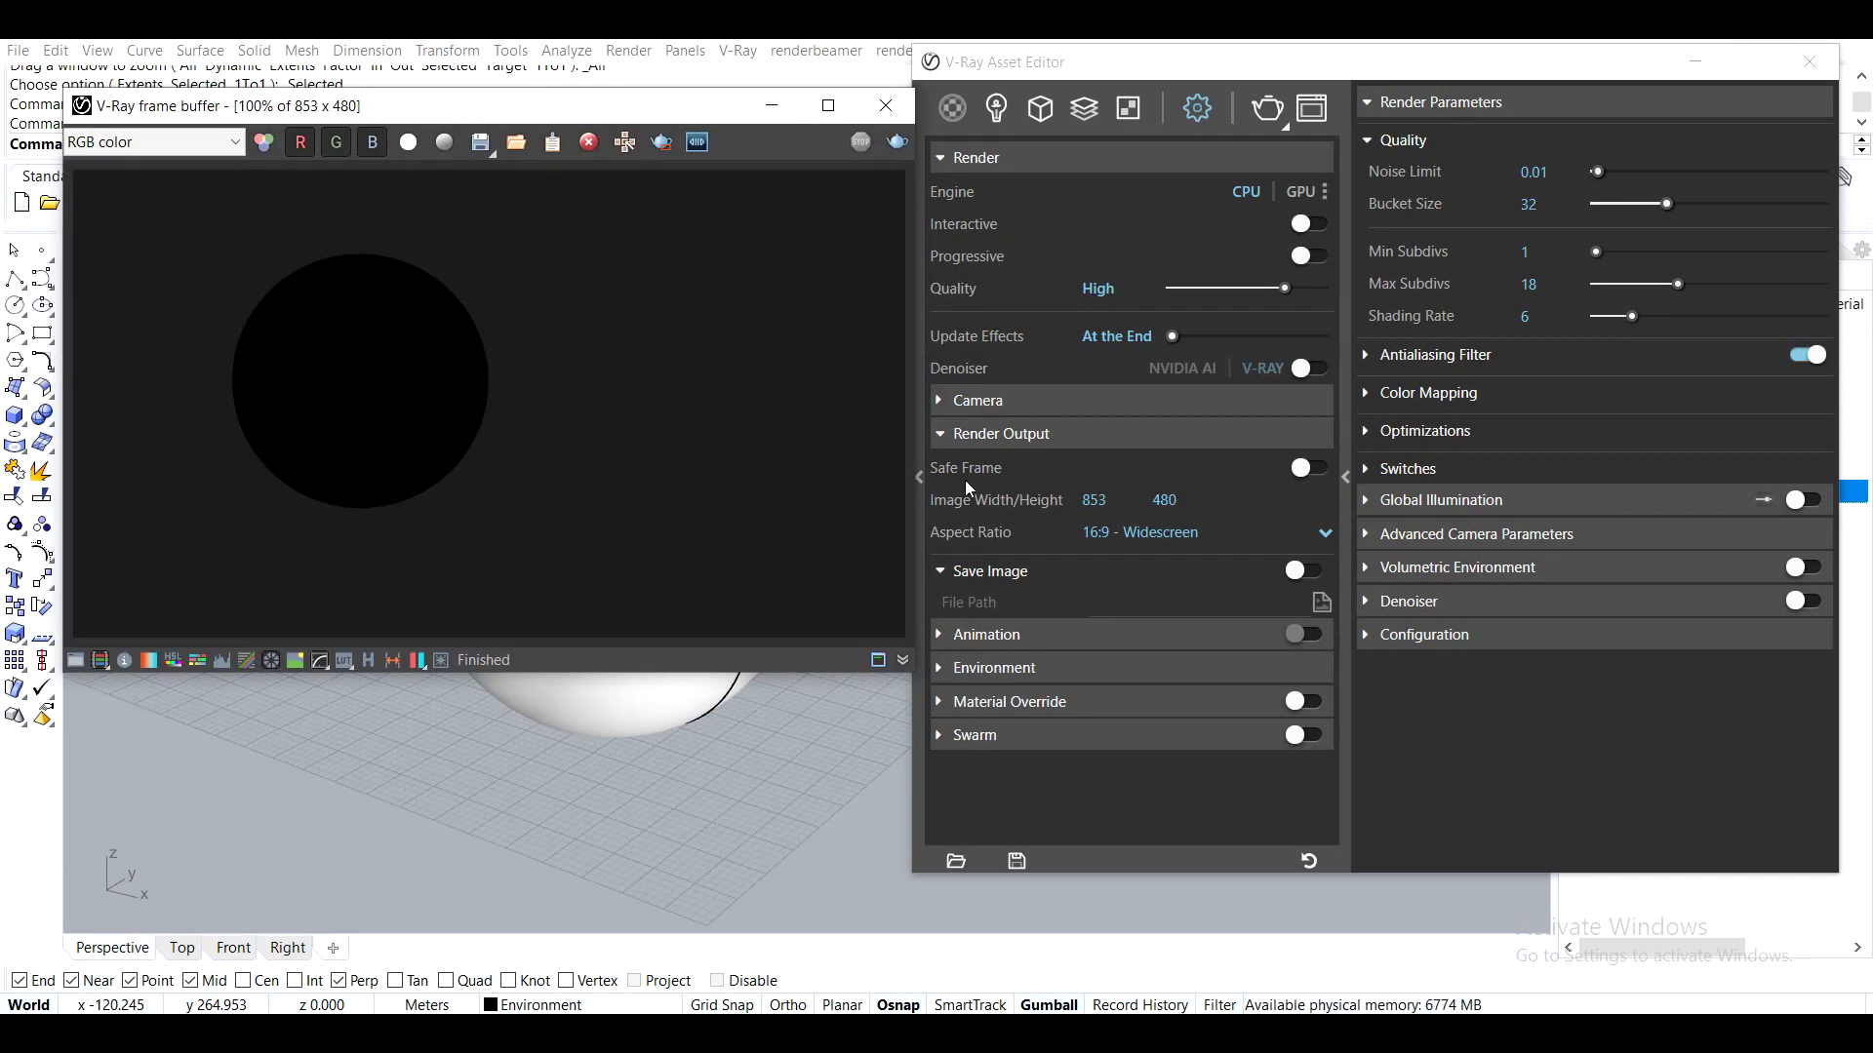
drag(1144, 76, 1211, 64)
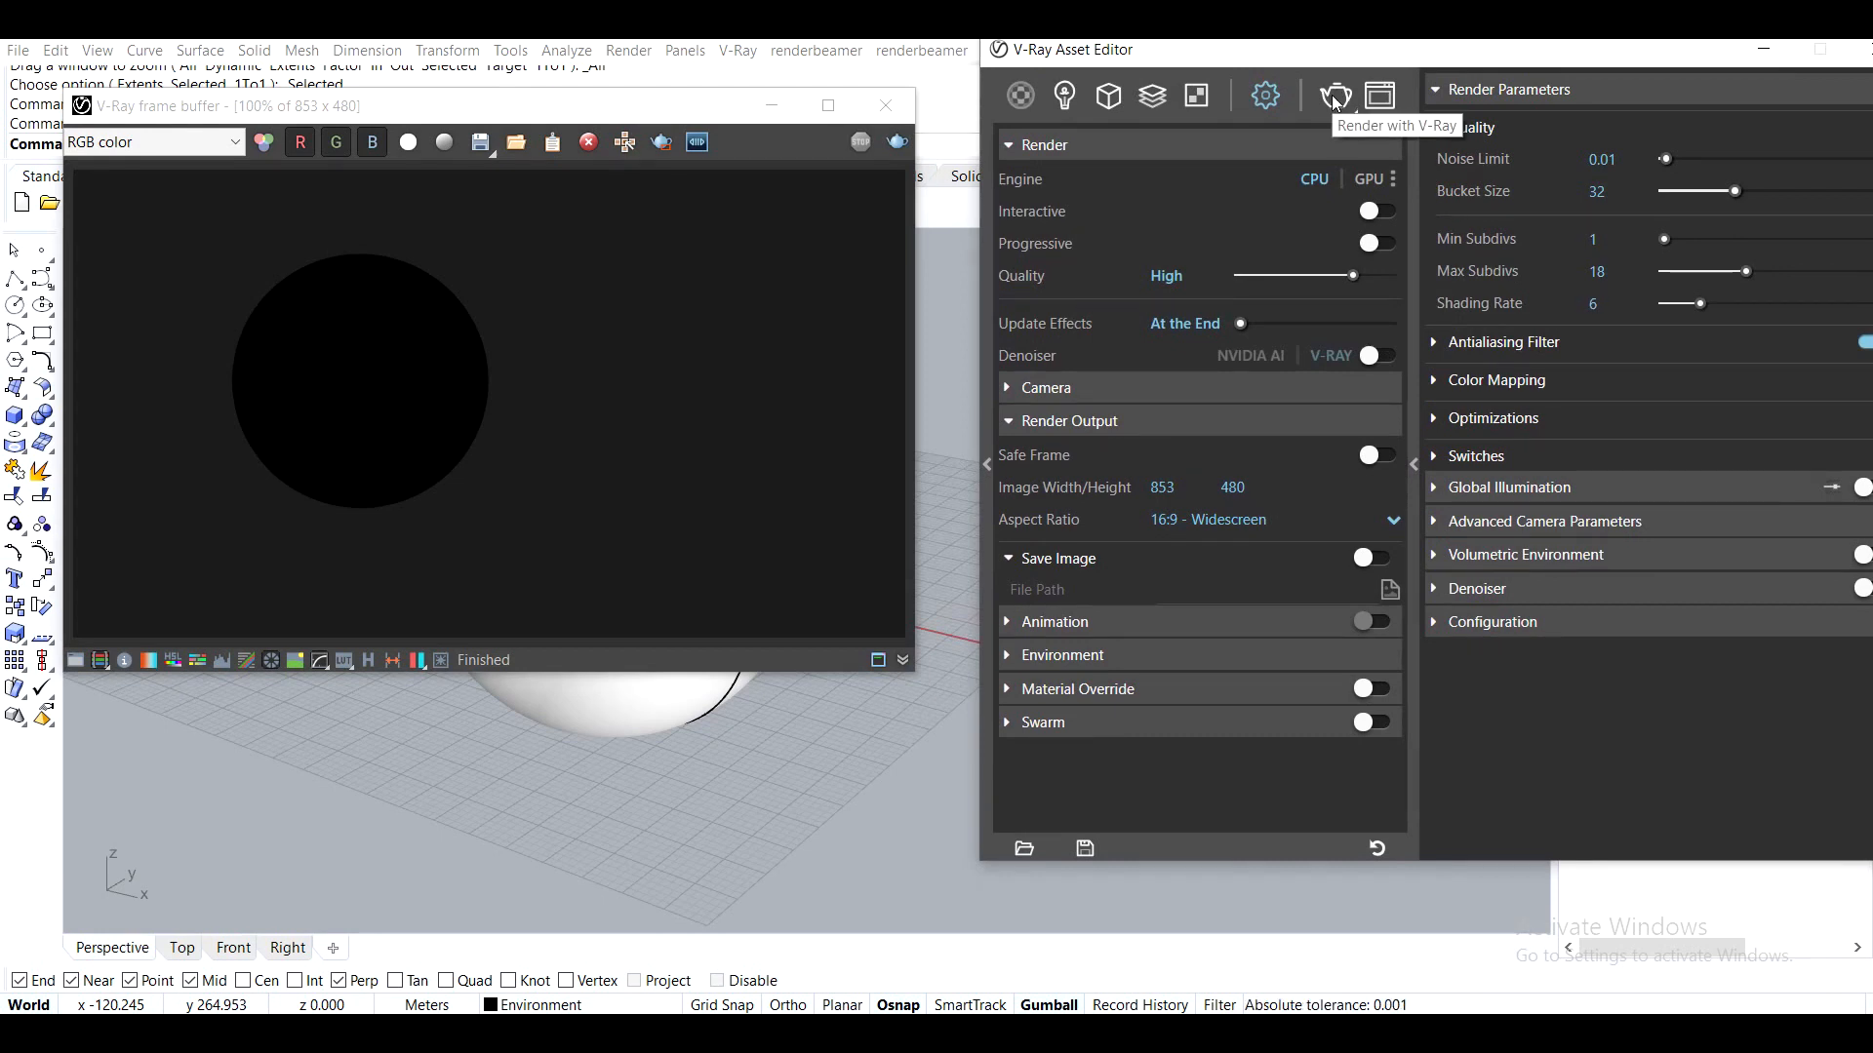
drag(1385, 64, 1335, 65)
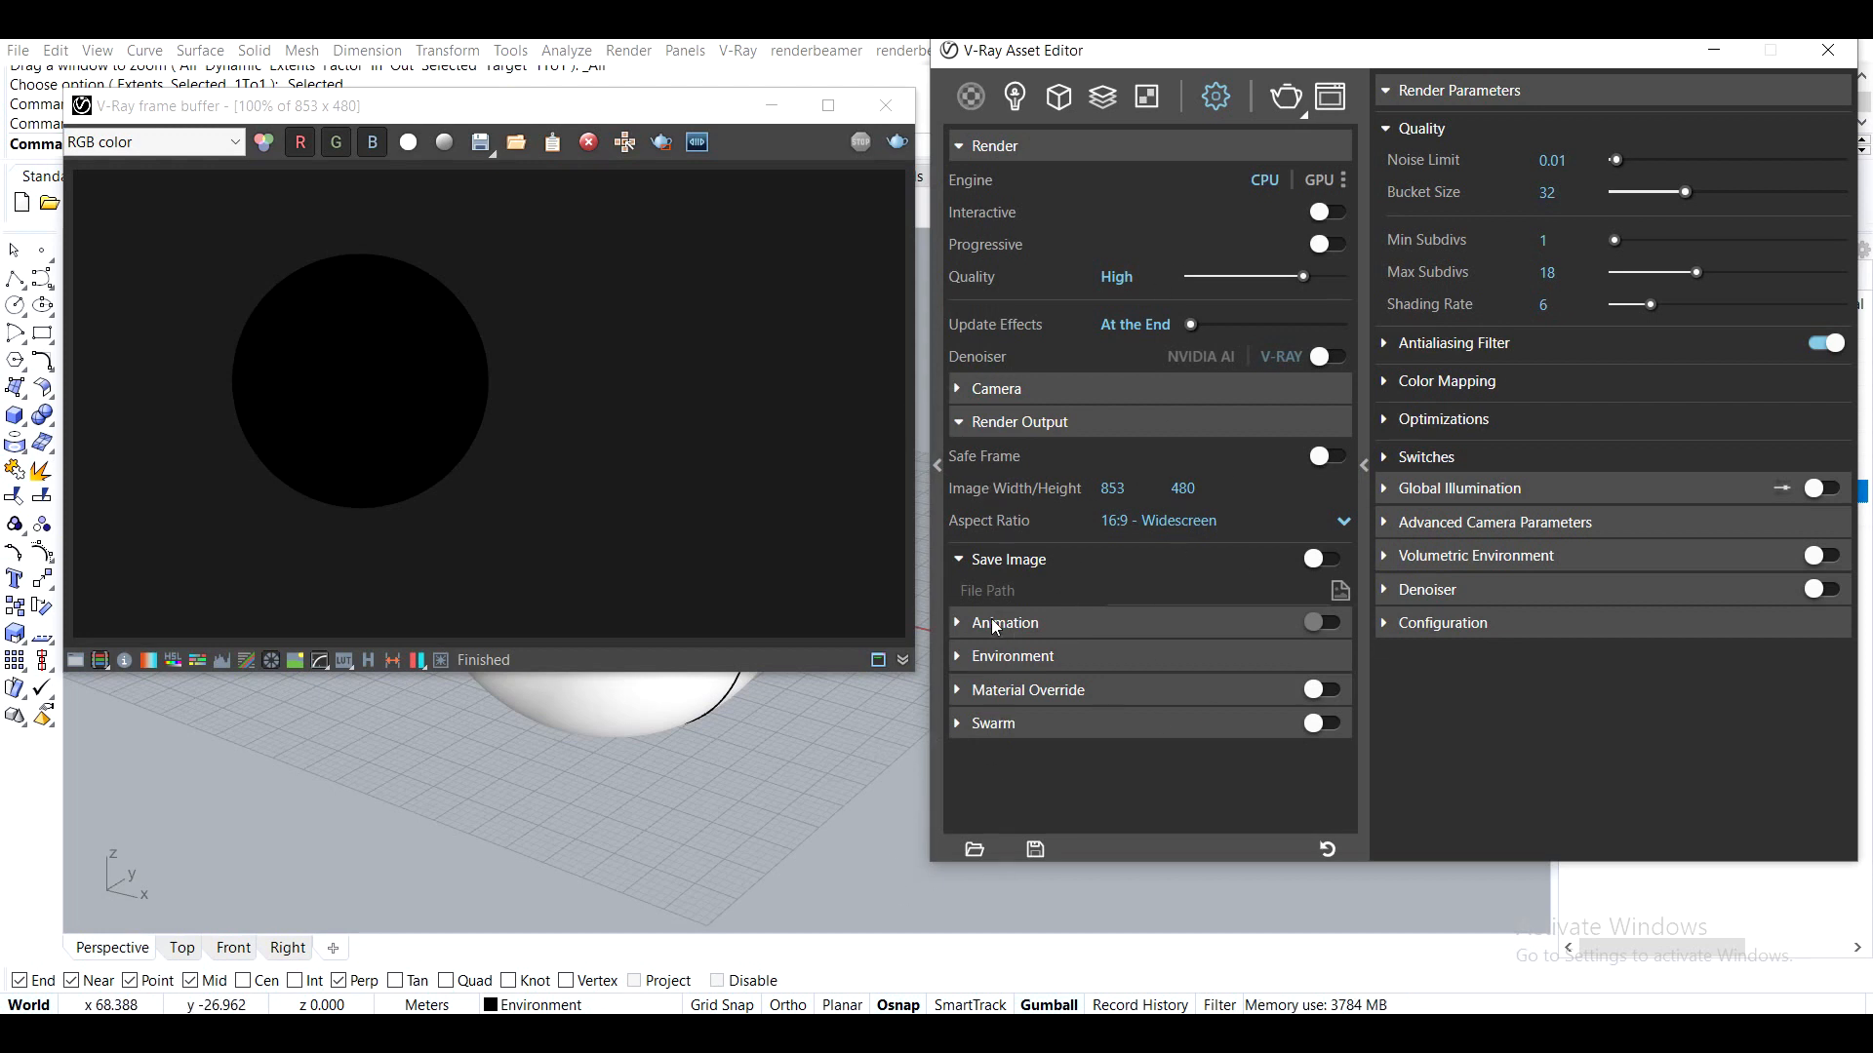
Revert the V-Ray render settings to their defaults and render the sphere again
click(1027, 392)
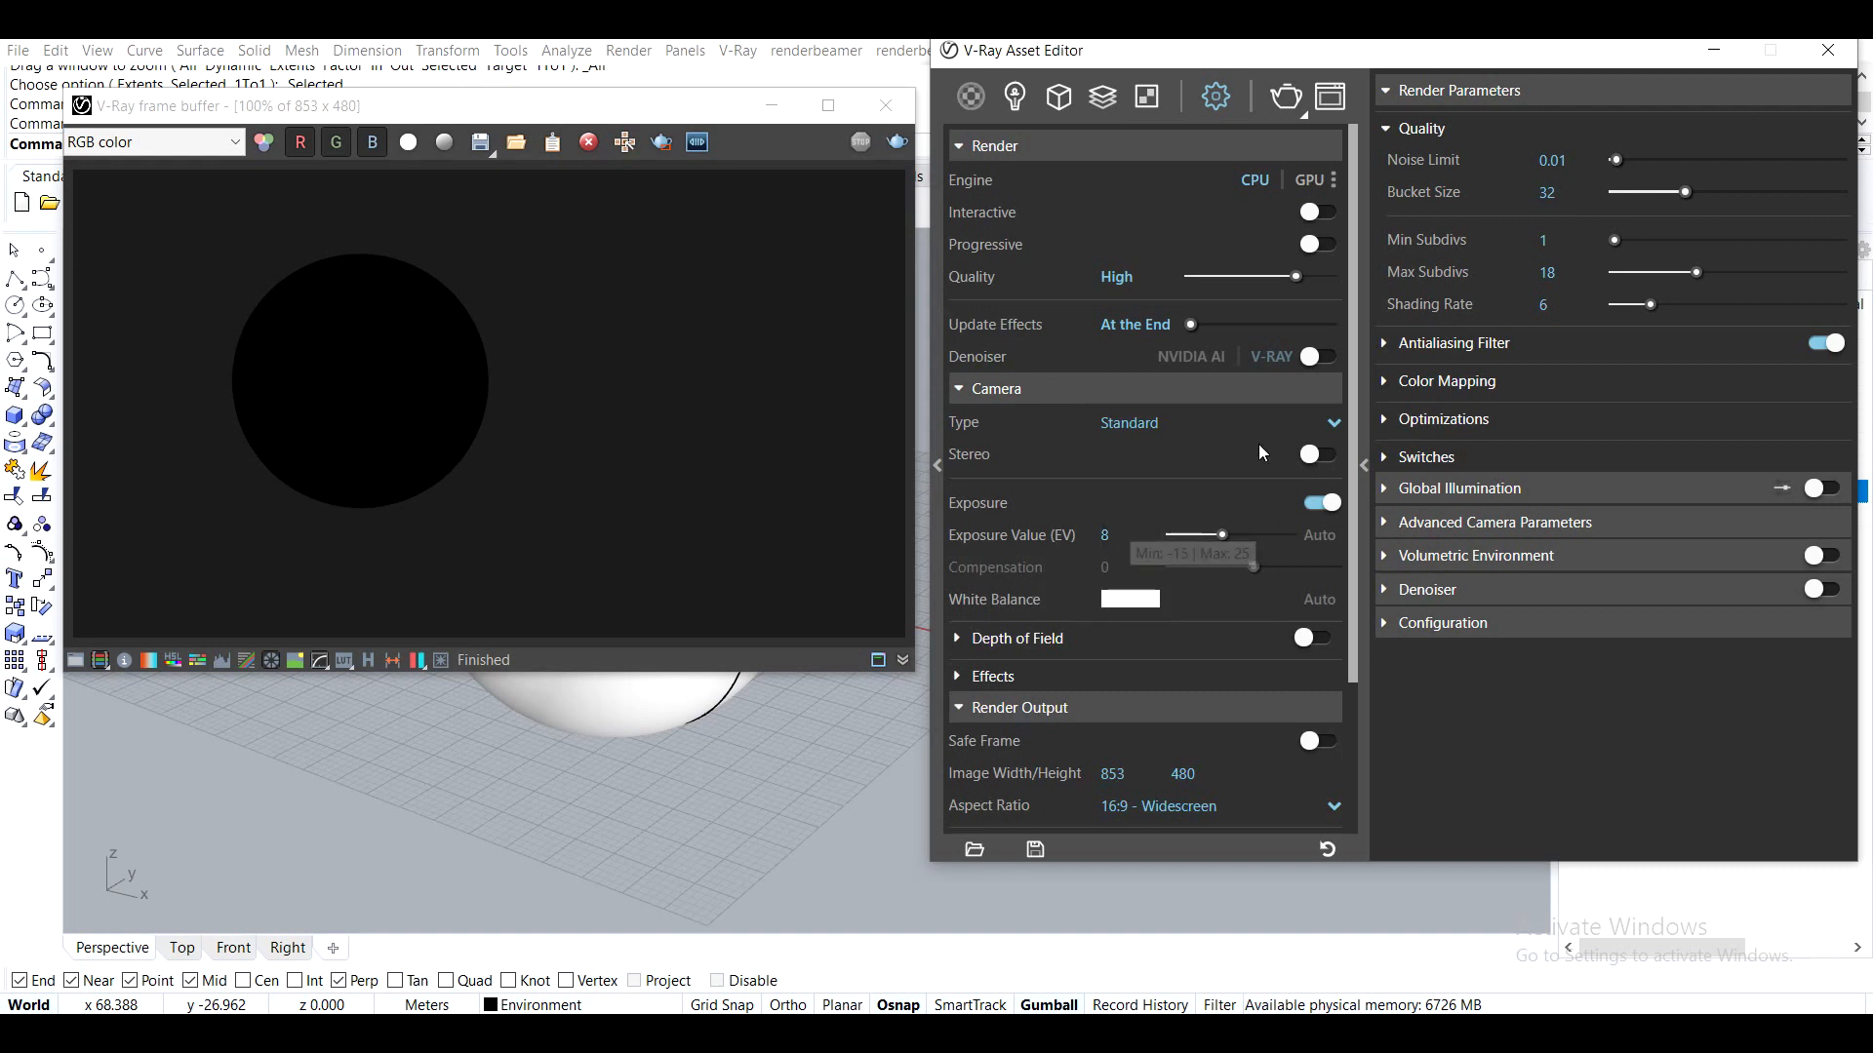
click(1116, 392)
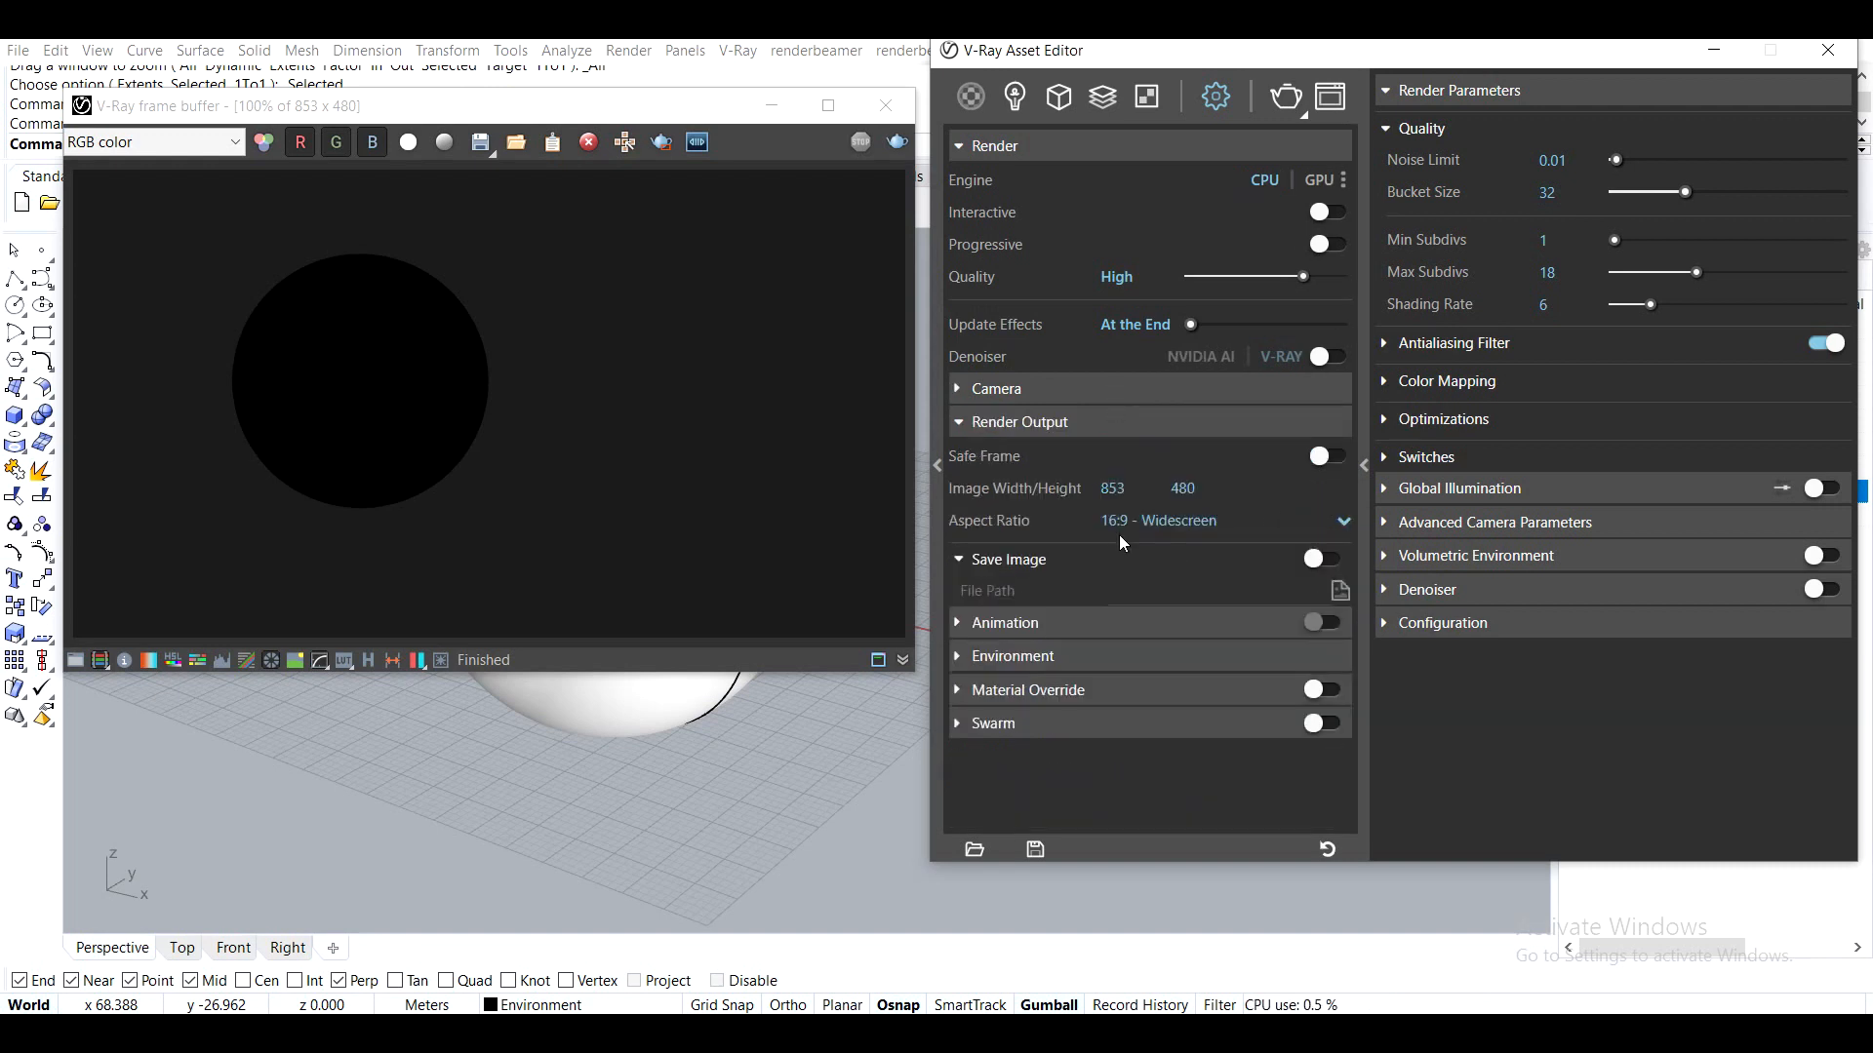
click(1329, 851)
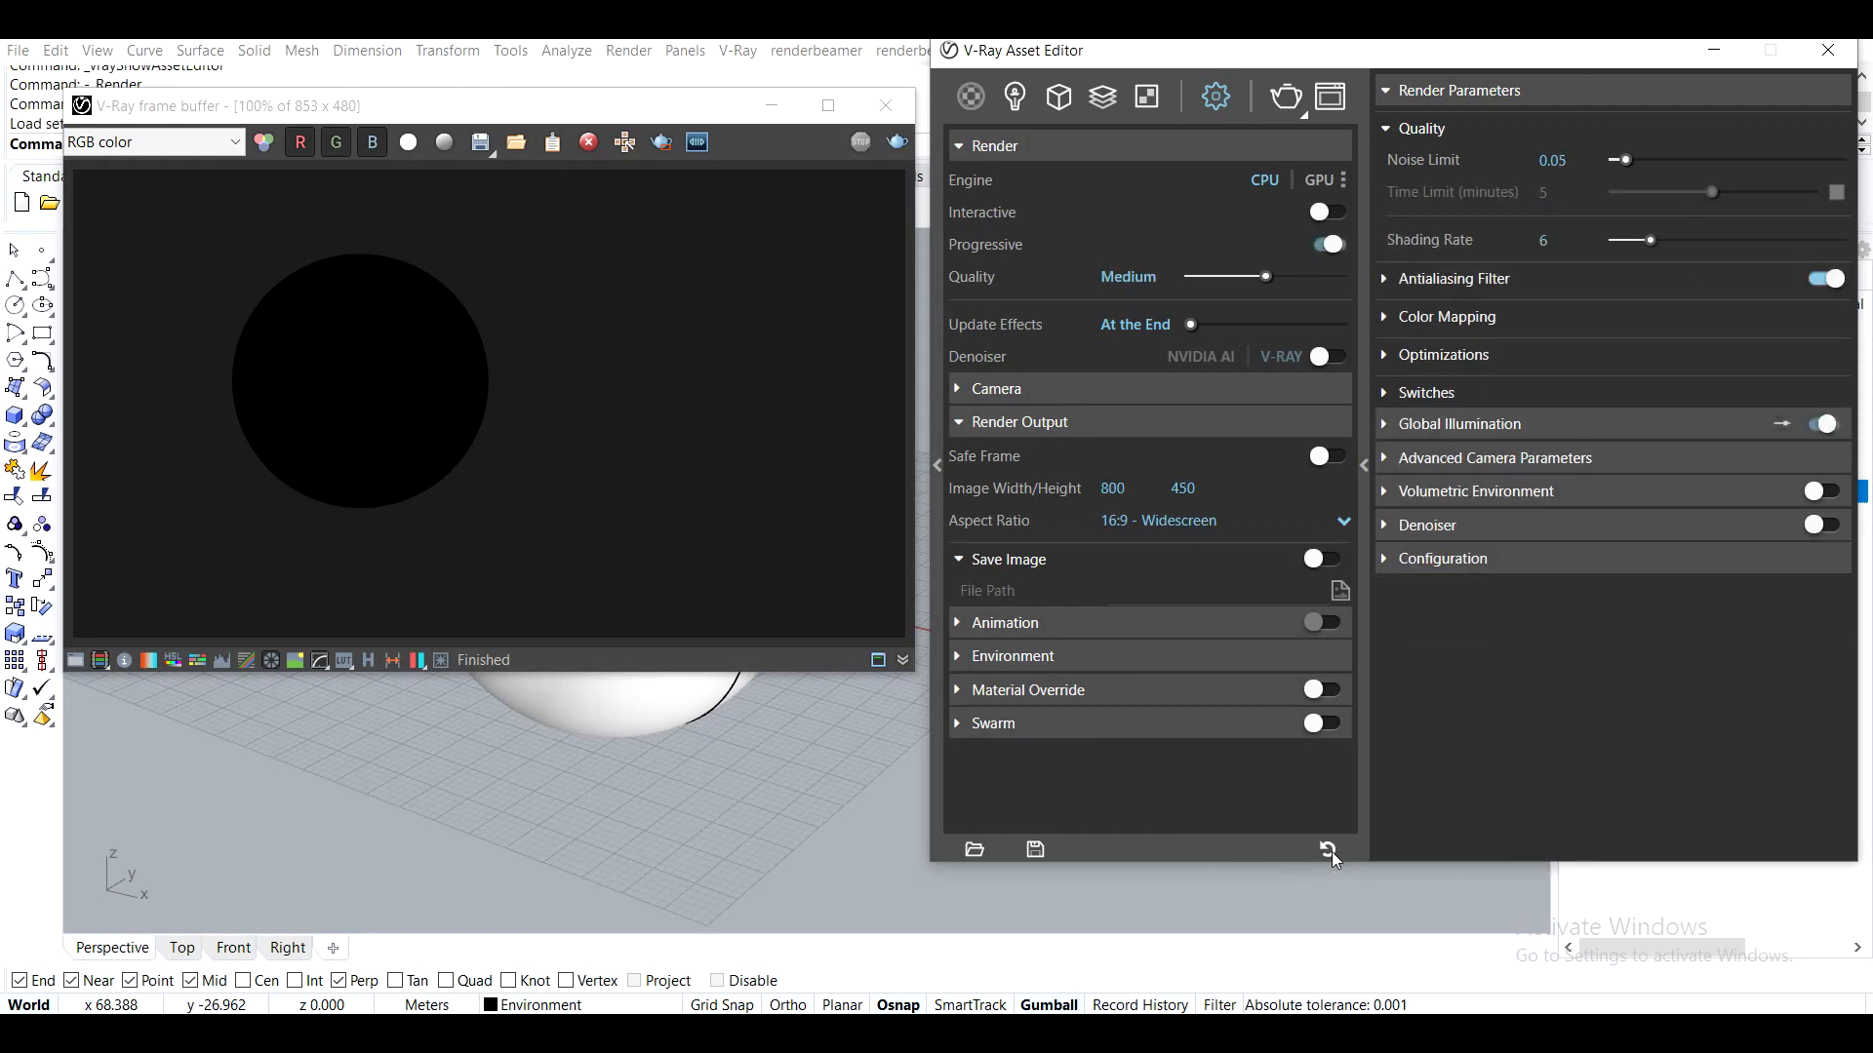
click(1289, 100)
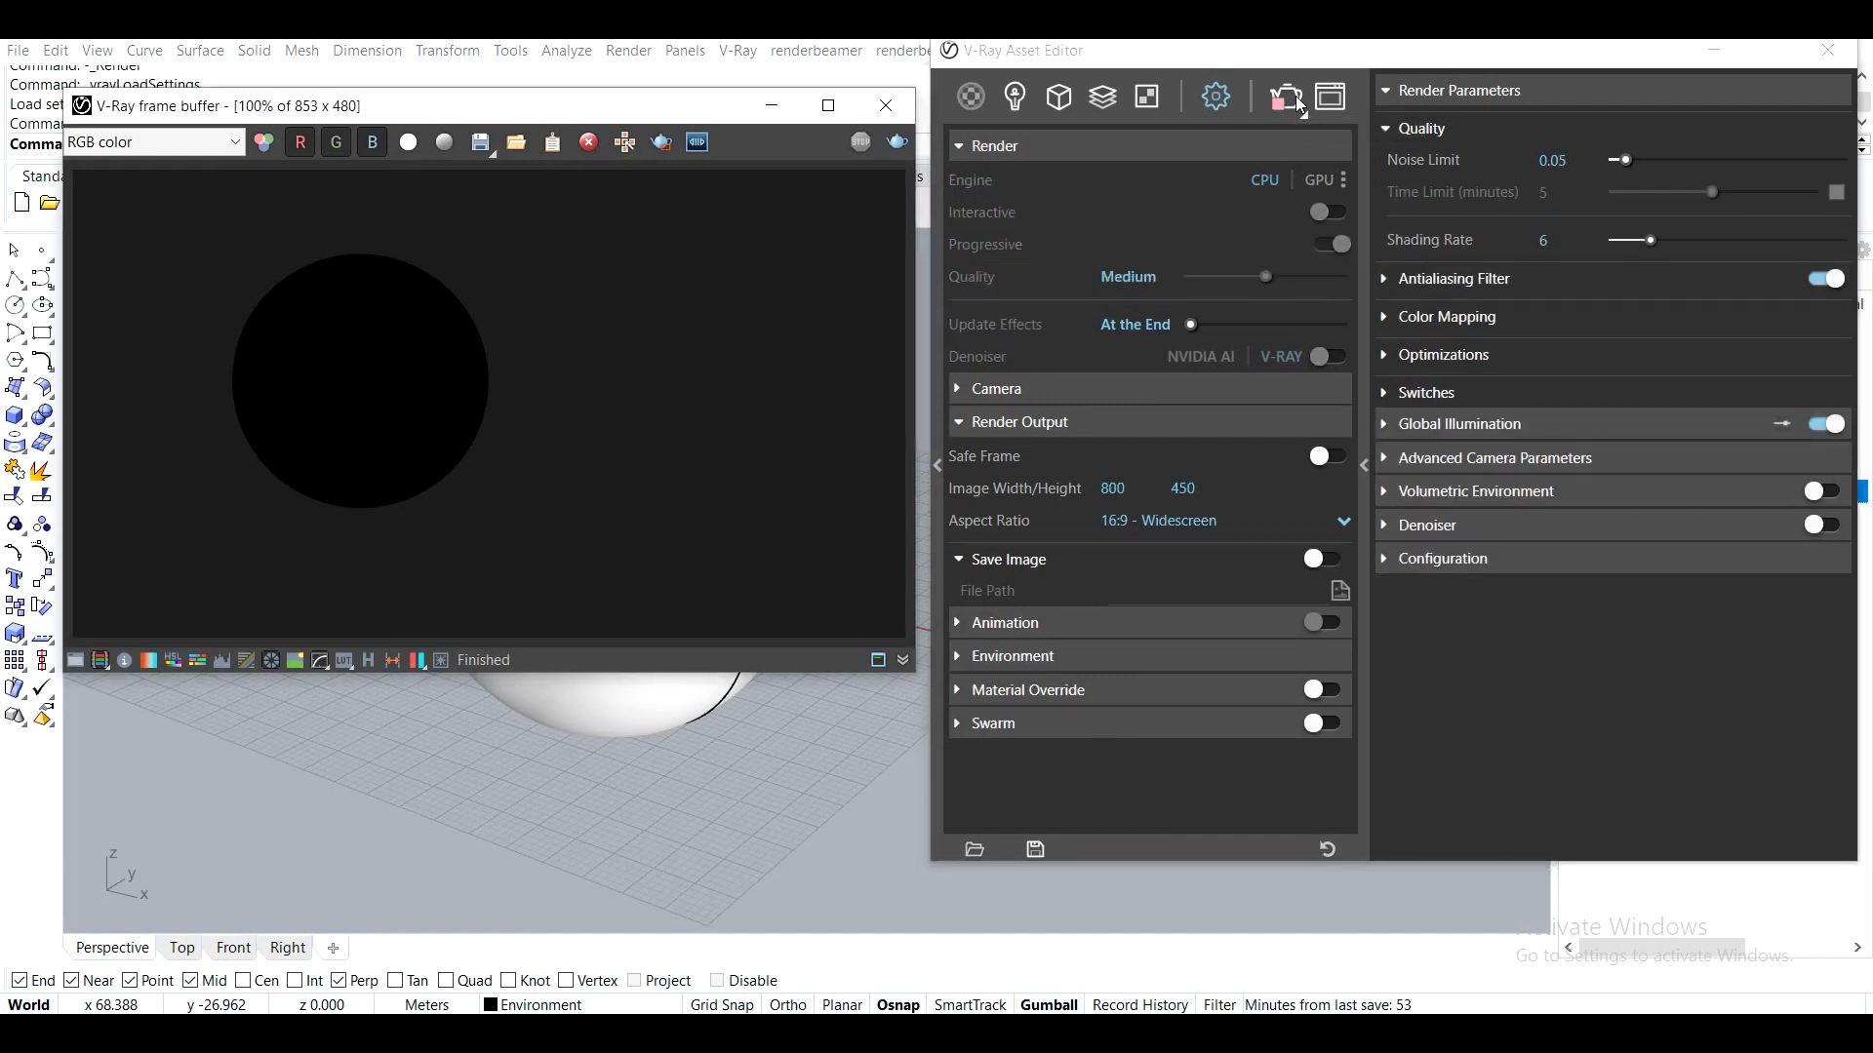
click(1296, 98)
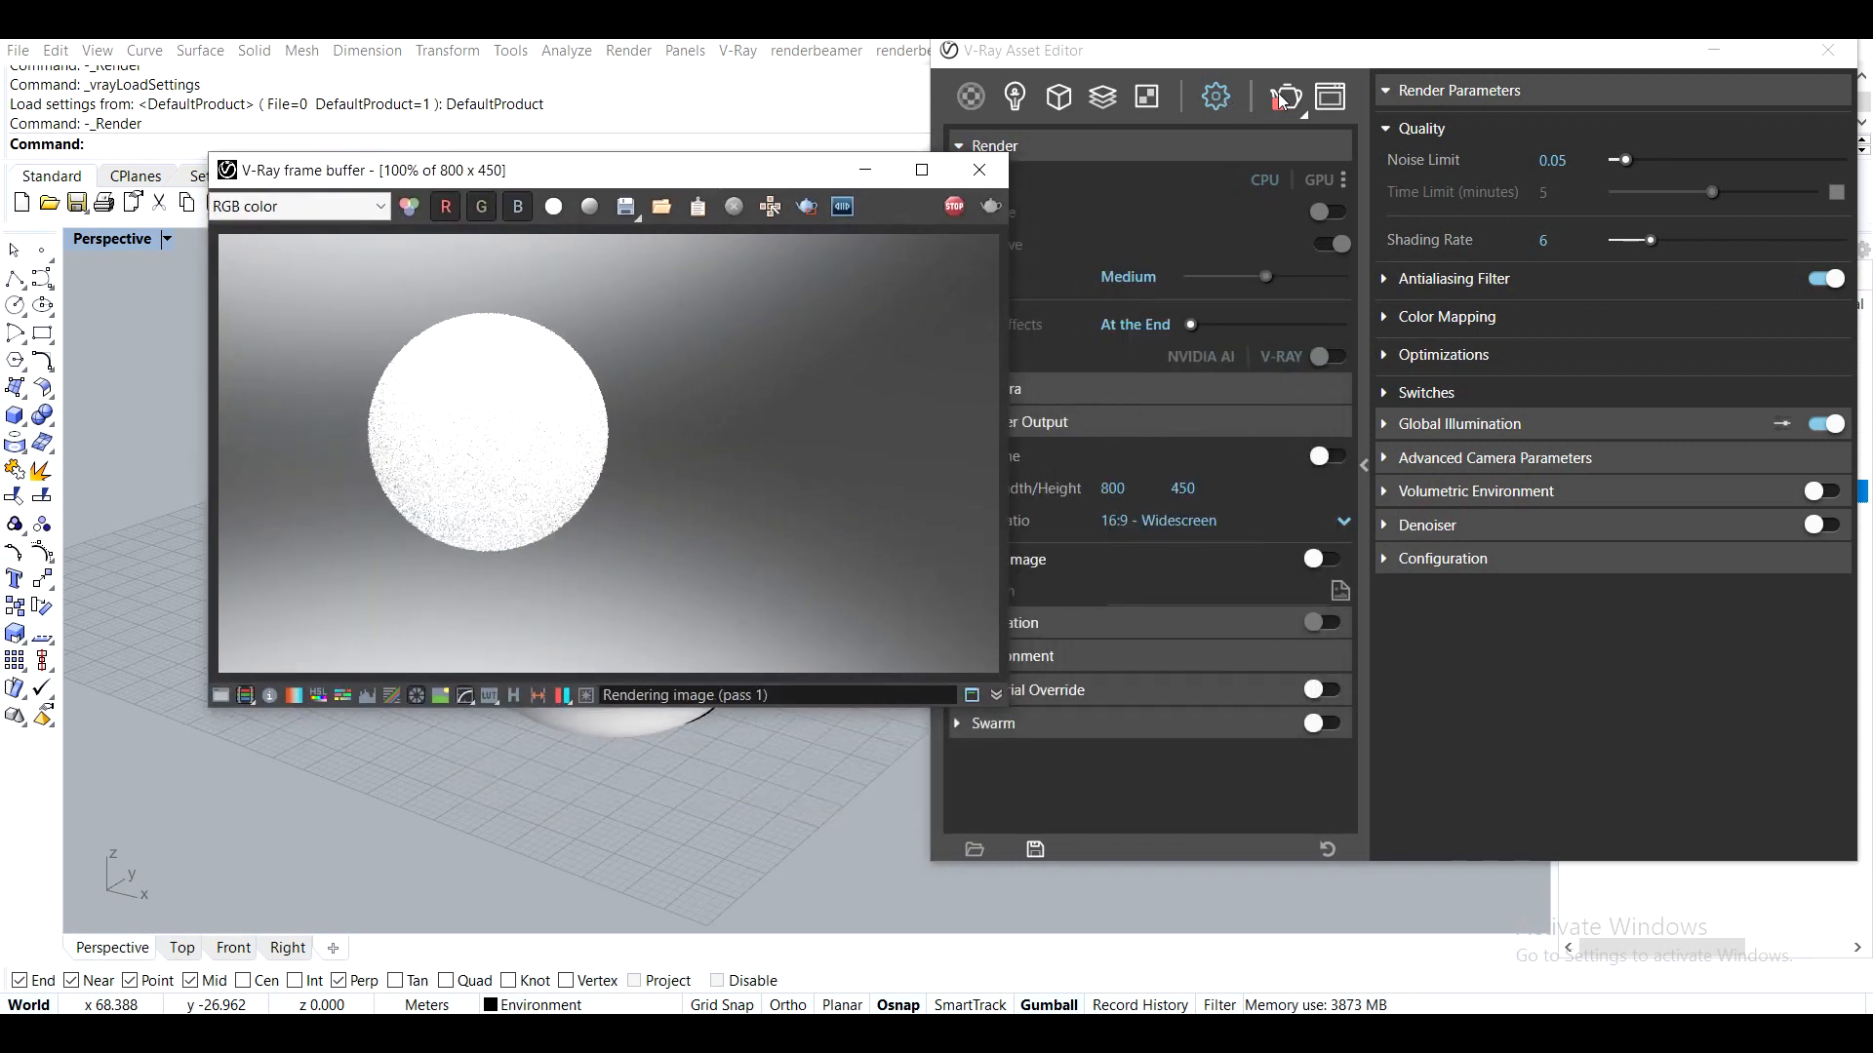
drag(748, 177, 627, 147)
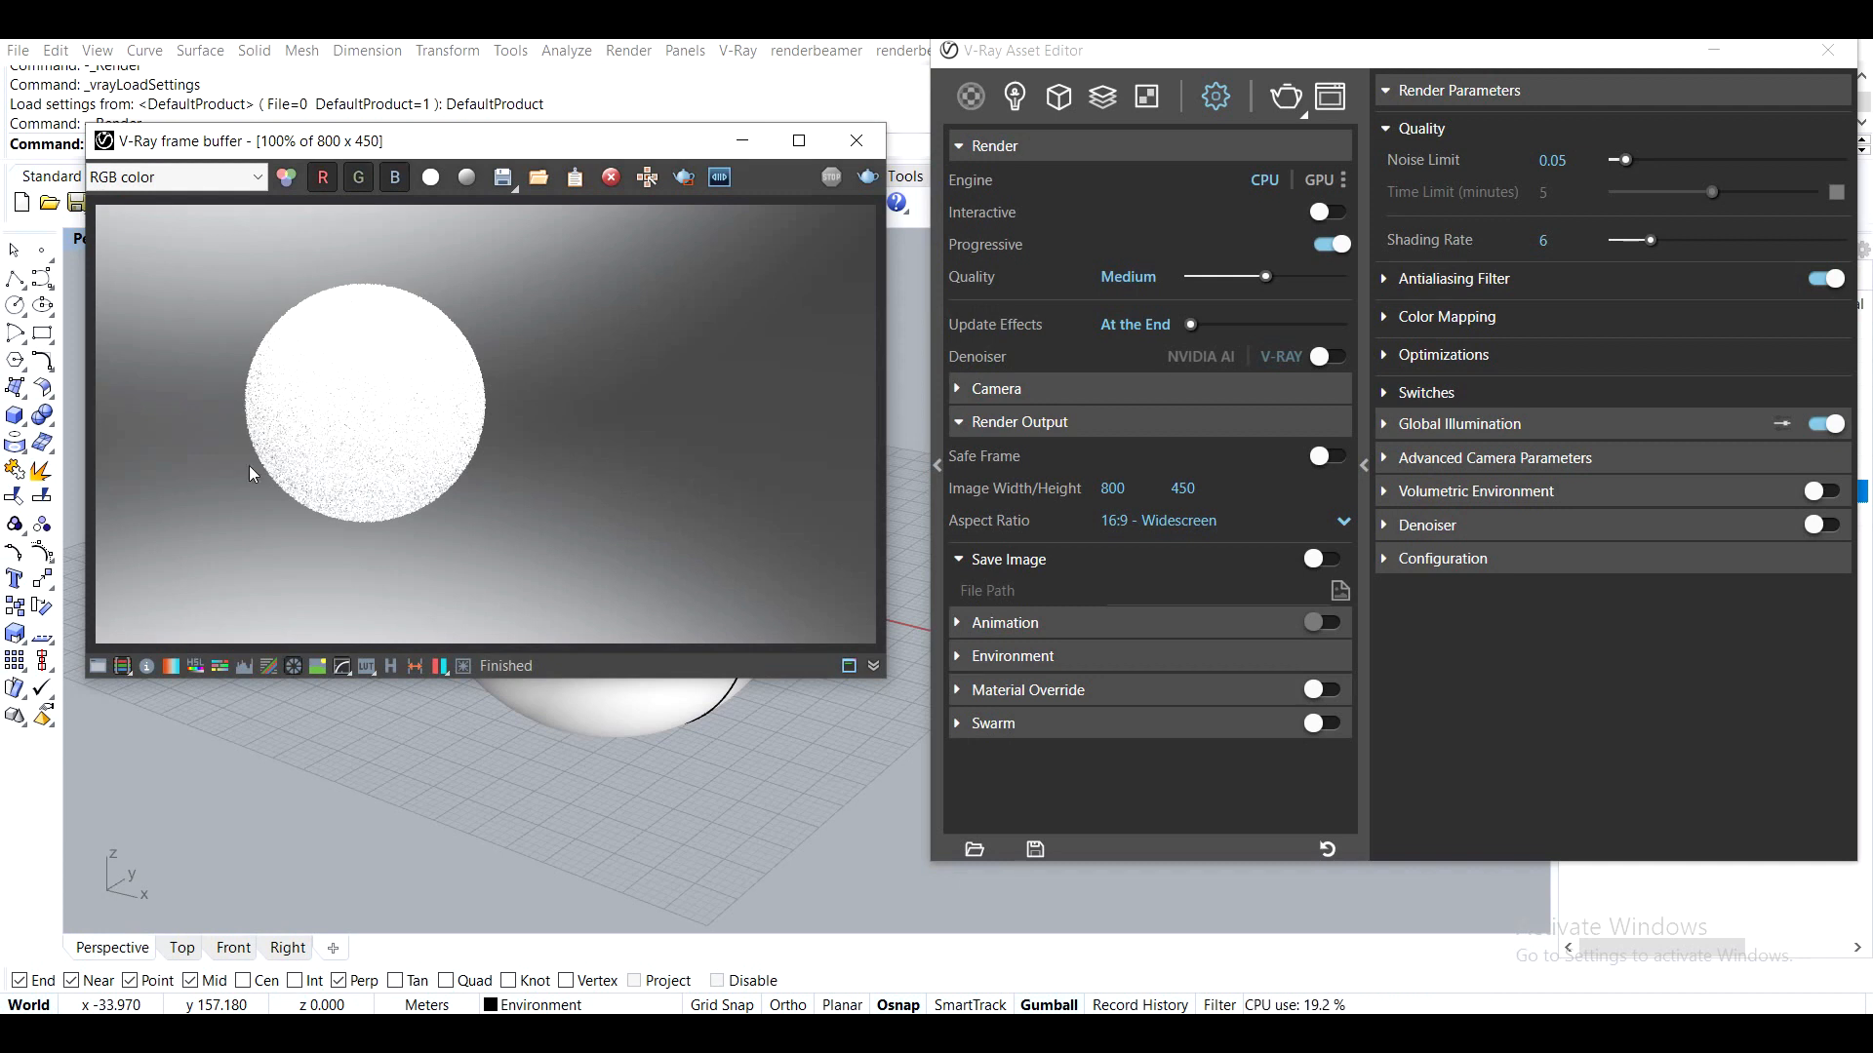
Clear the bitmap texture from the Background slot of the V-Ray environment settings
drag(1240, 50, 1190, 73)
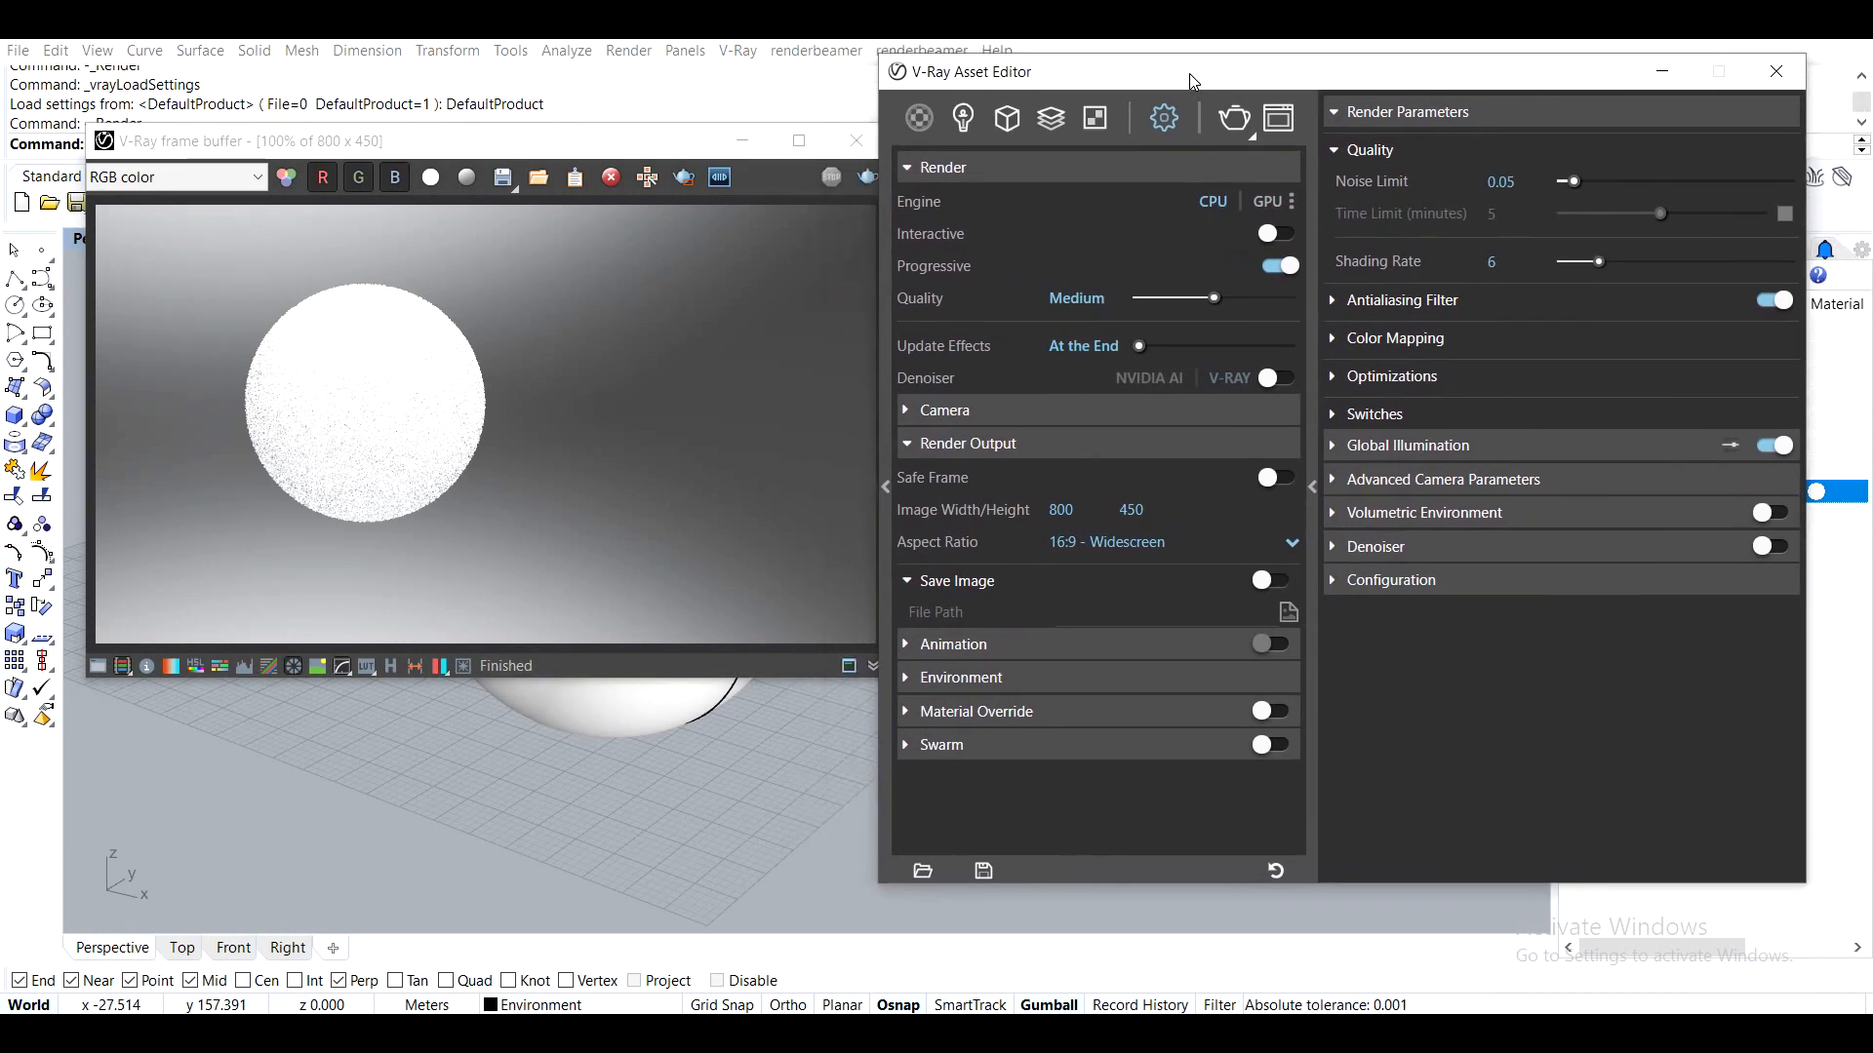
click(1313, 490)
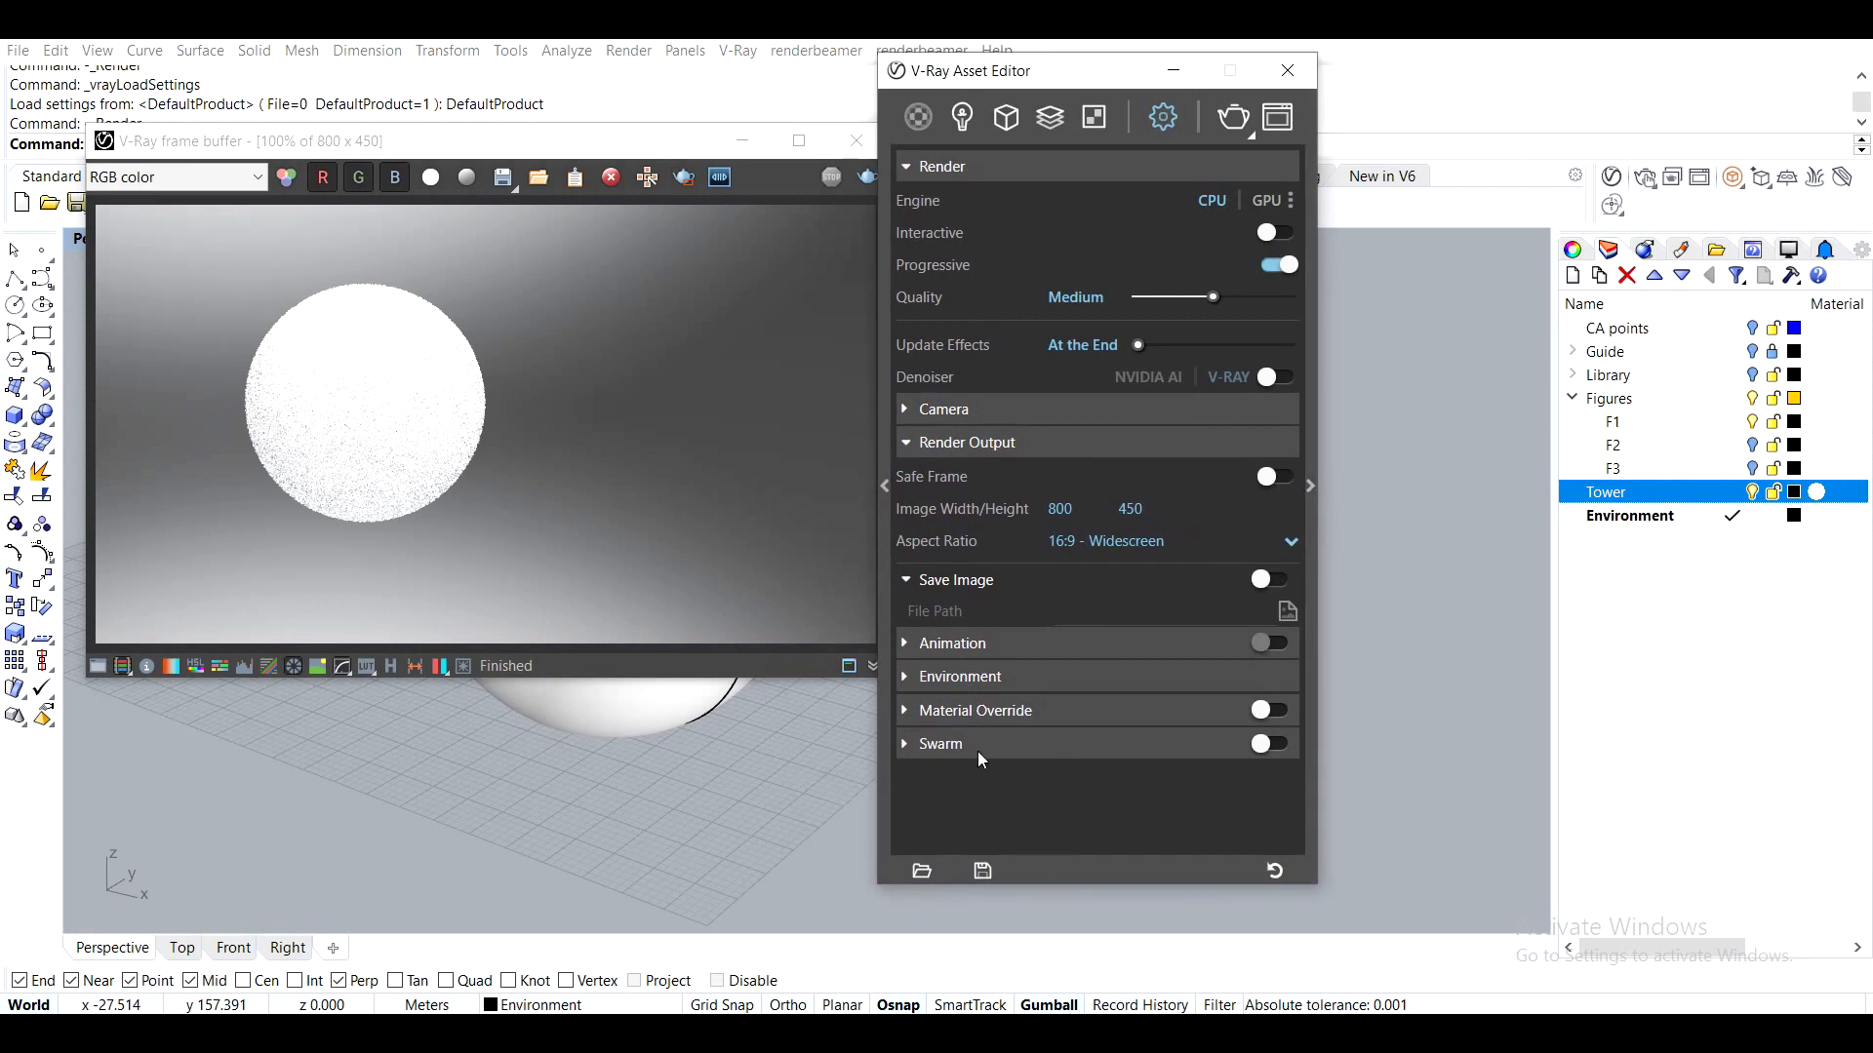
drag(1072, 84, 1248, 55)
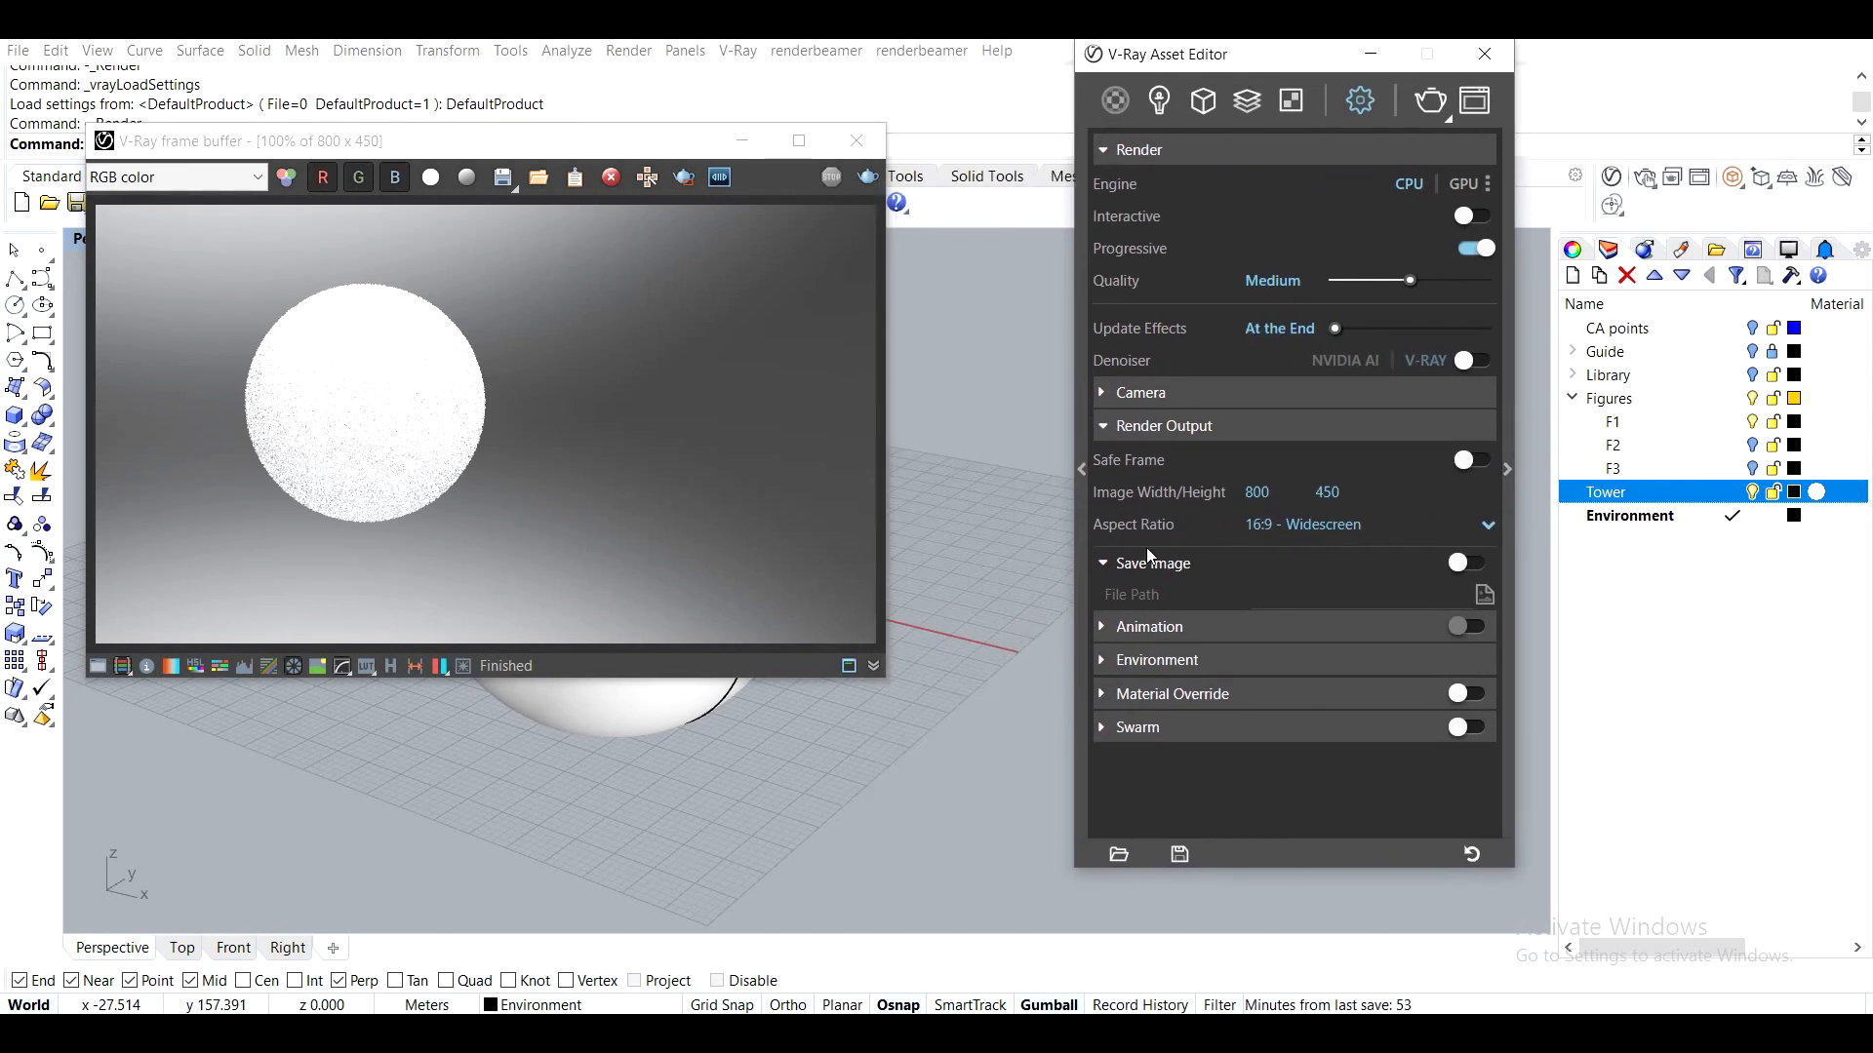
click(1151, 435)
click(1183, 498)
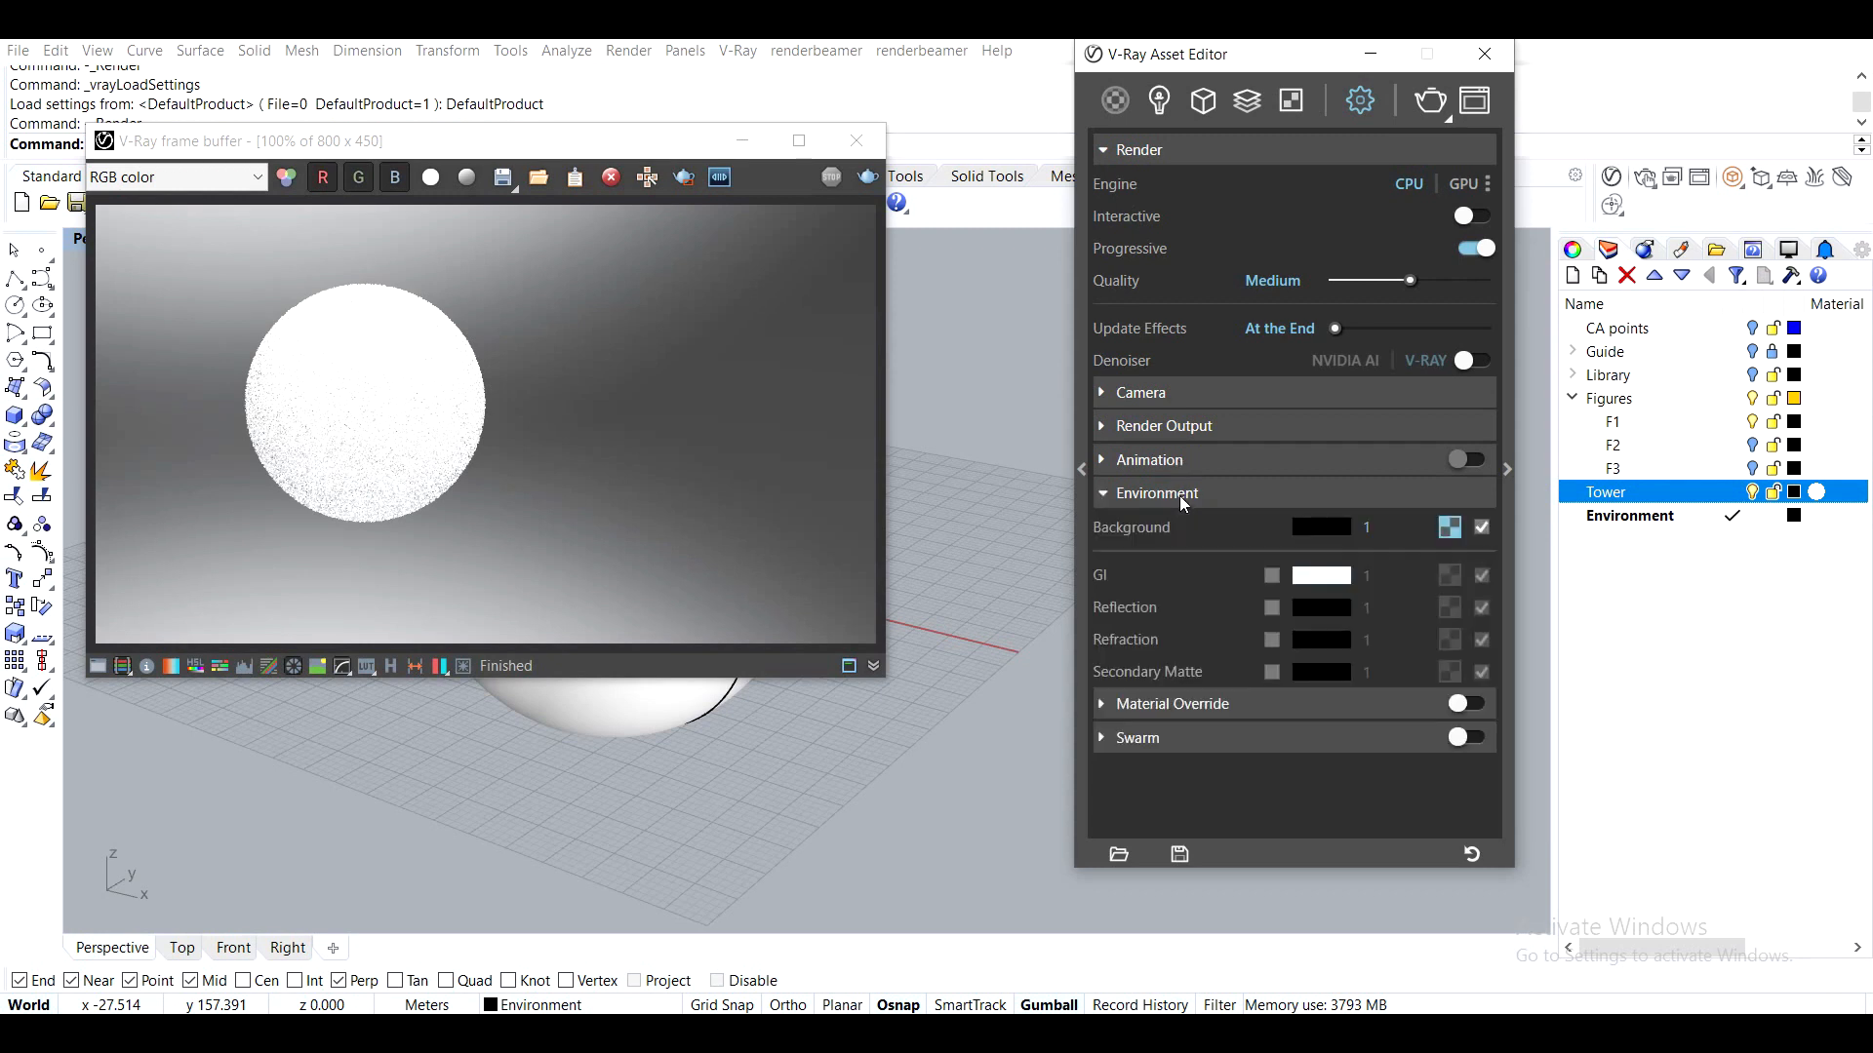
click(1450, 528)
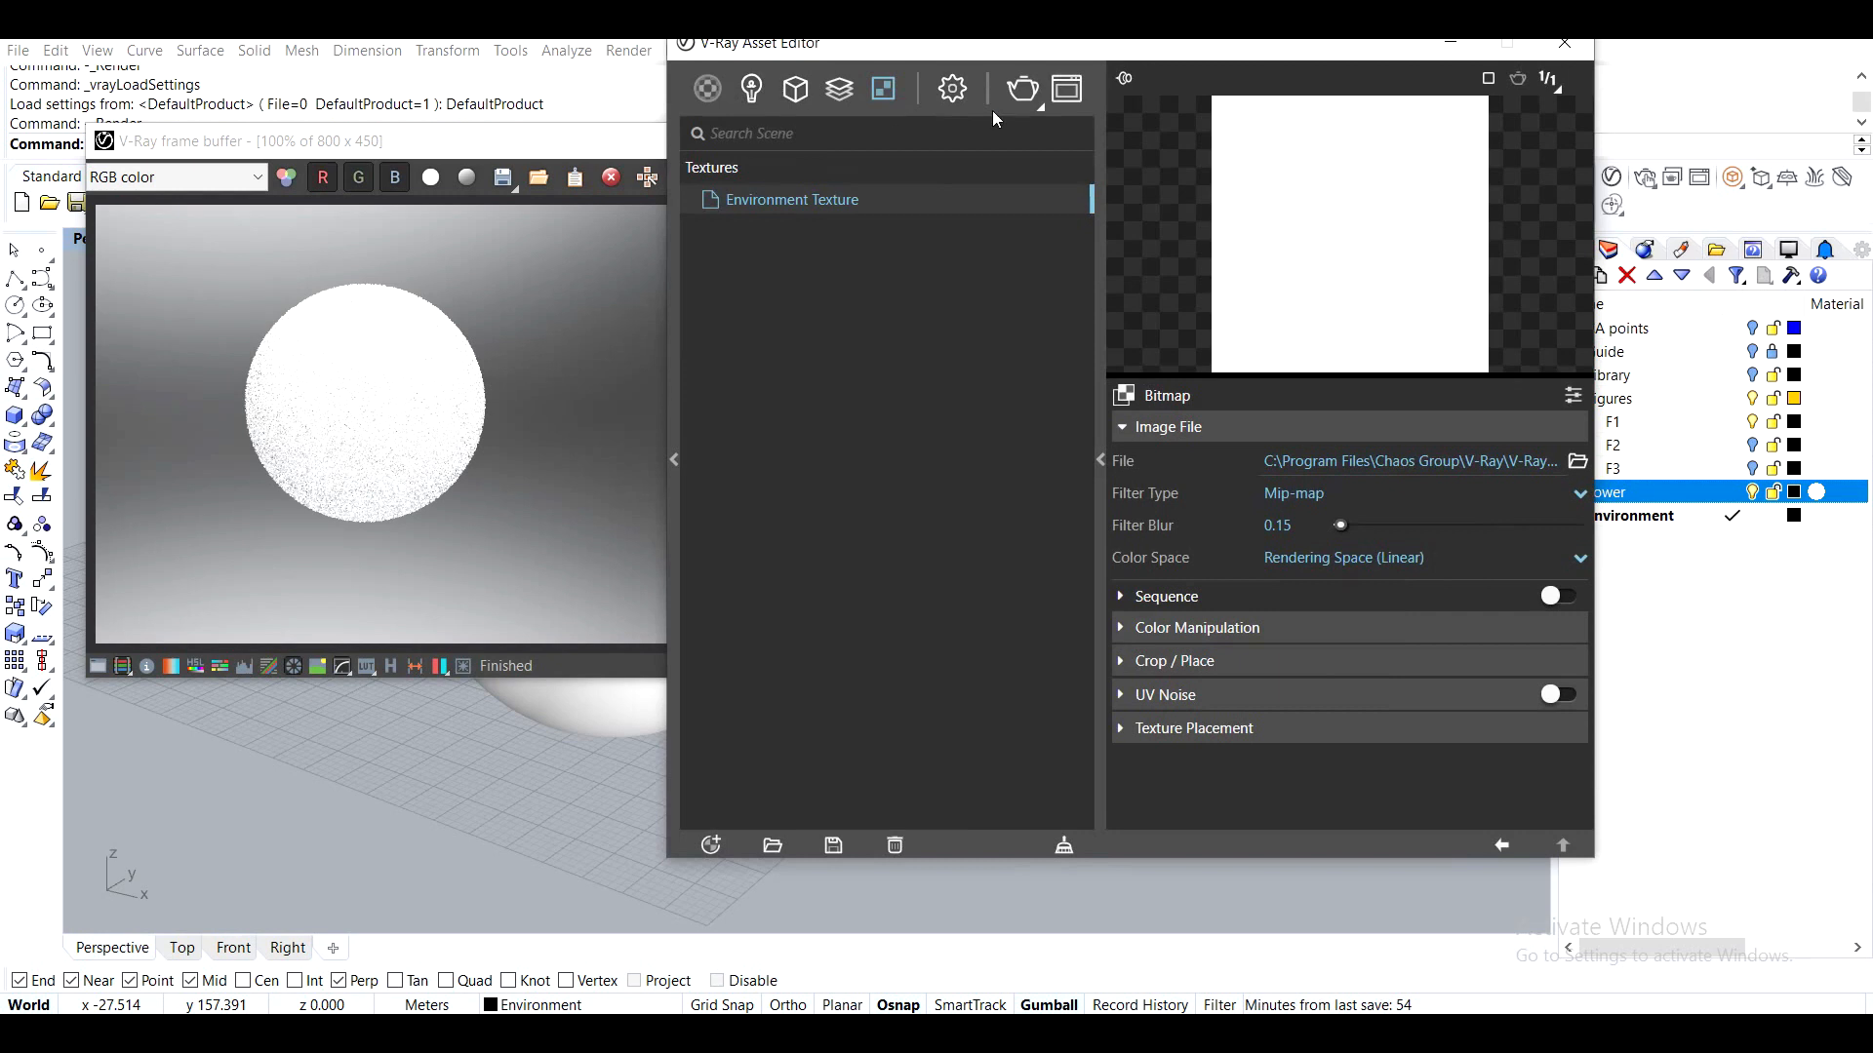
click(1501, 846)
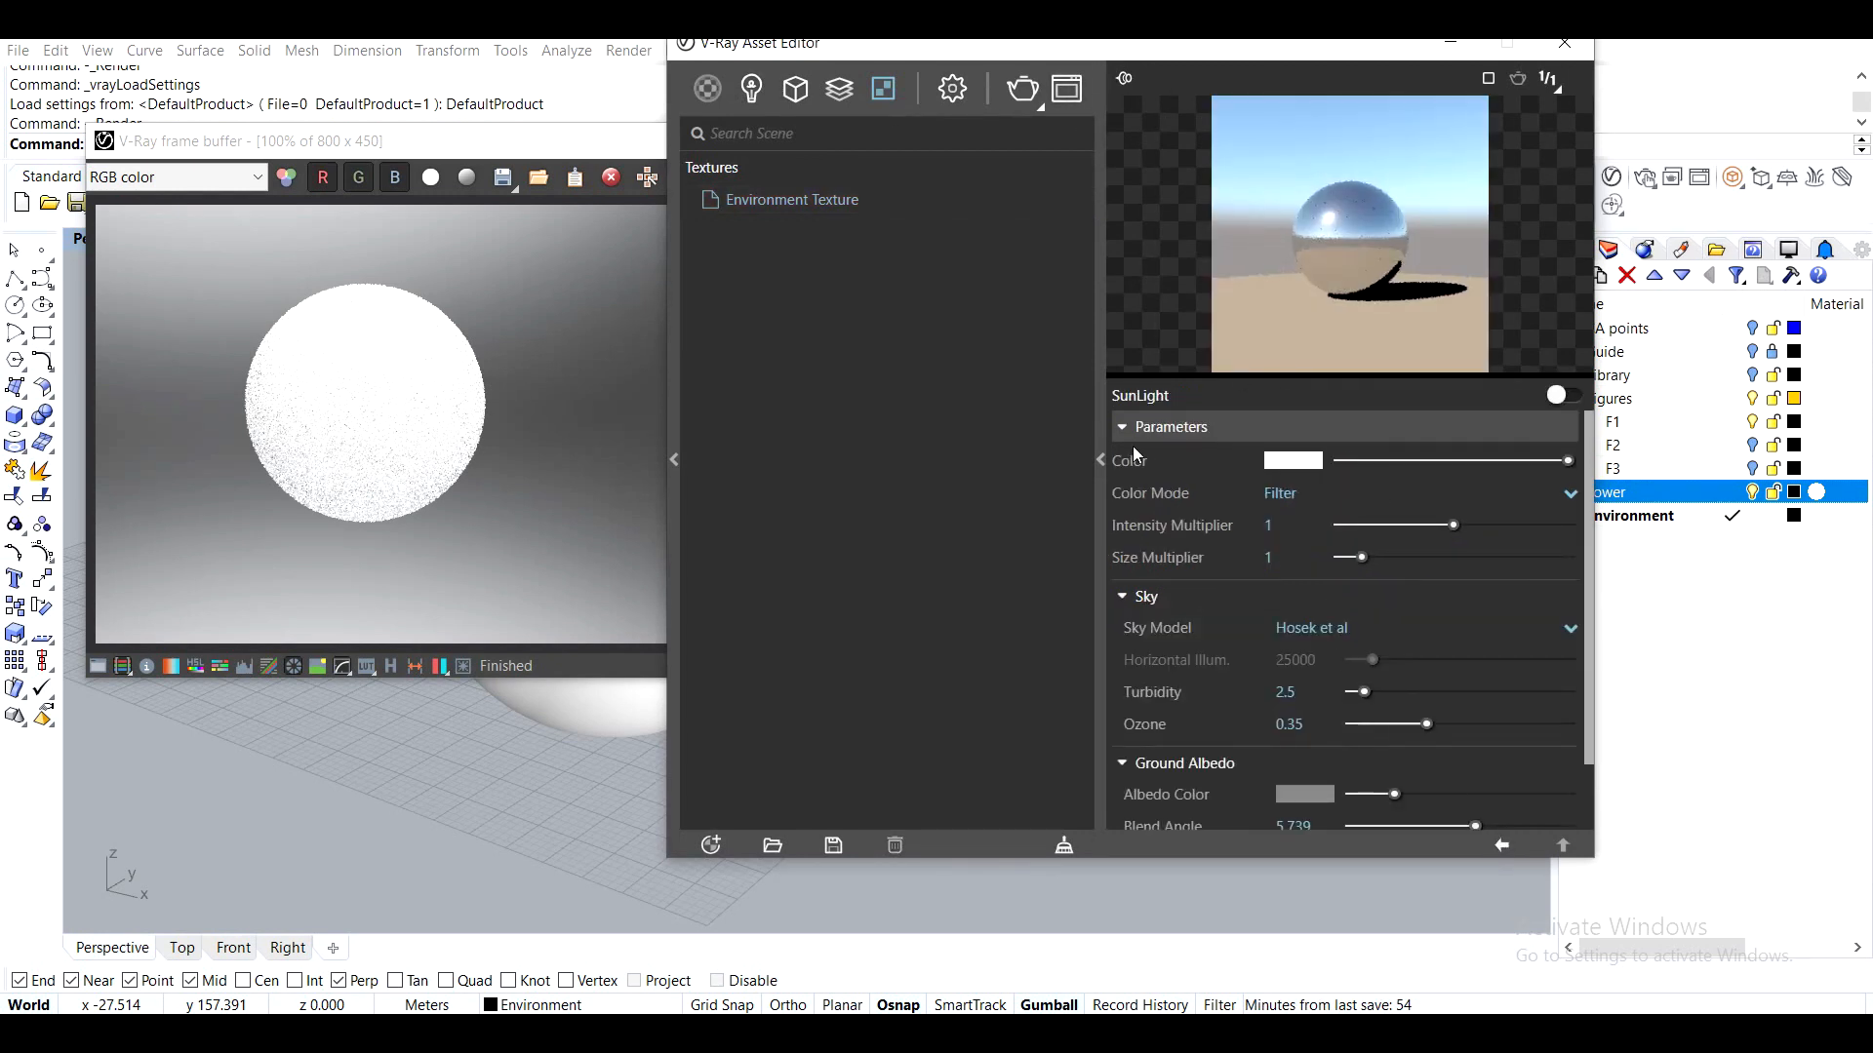
click(955, 92)
right_click(1042, 515)
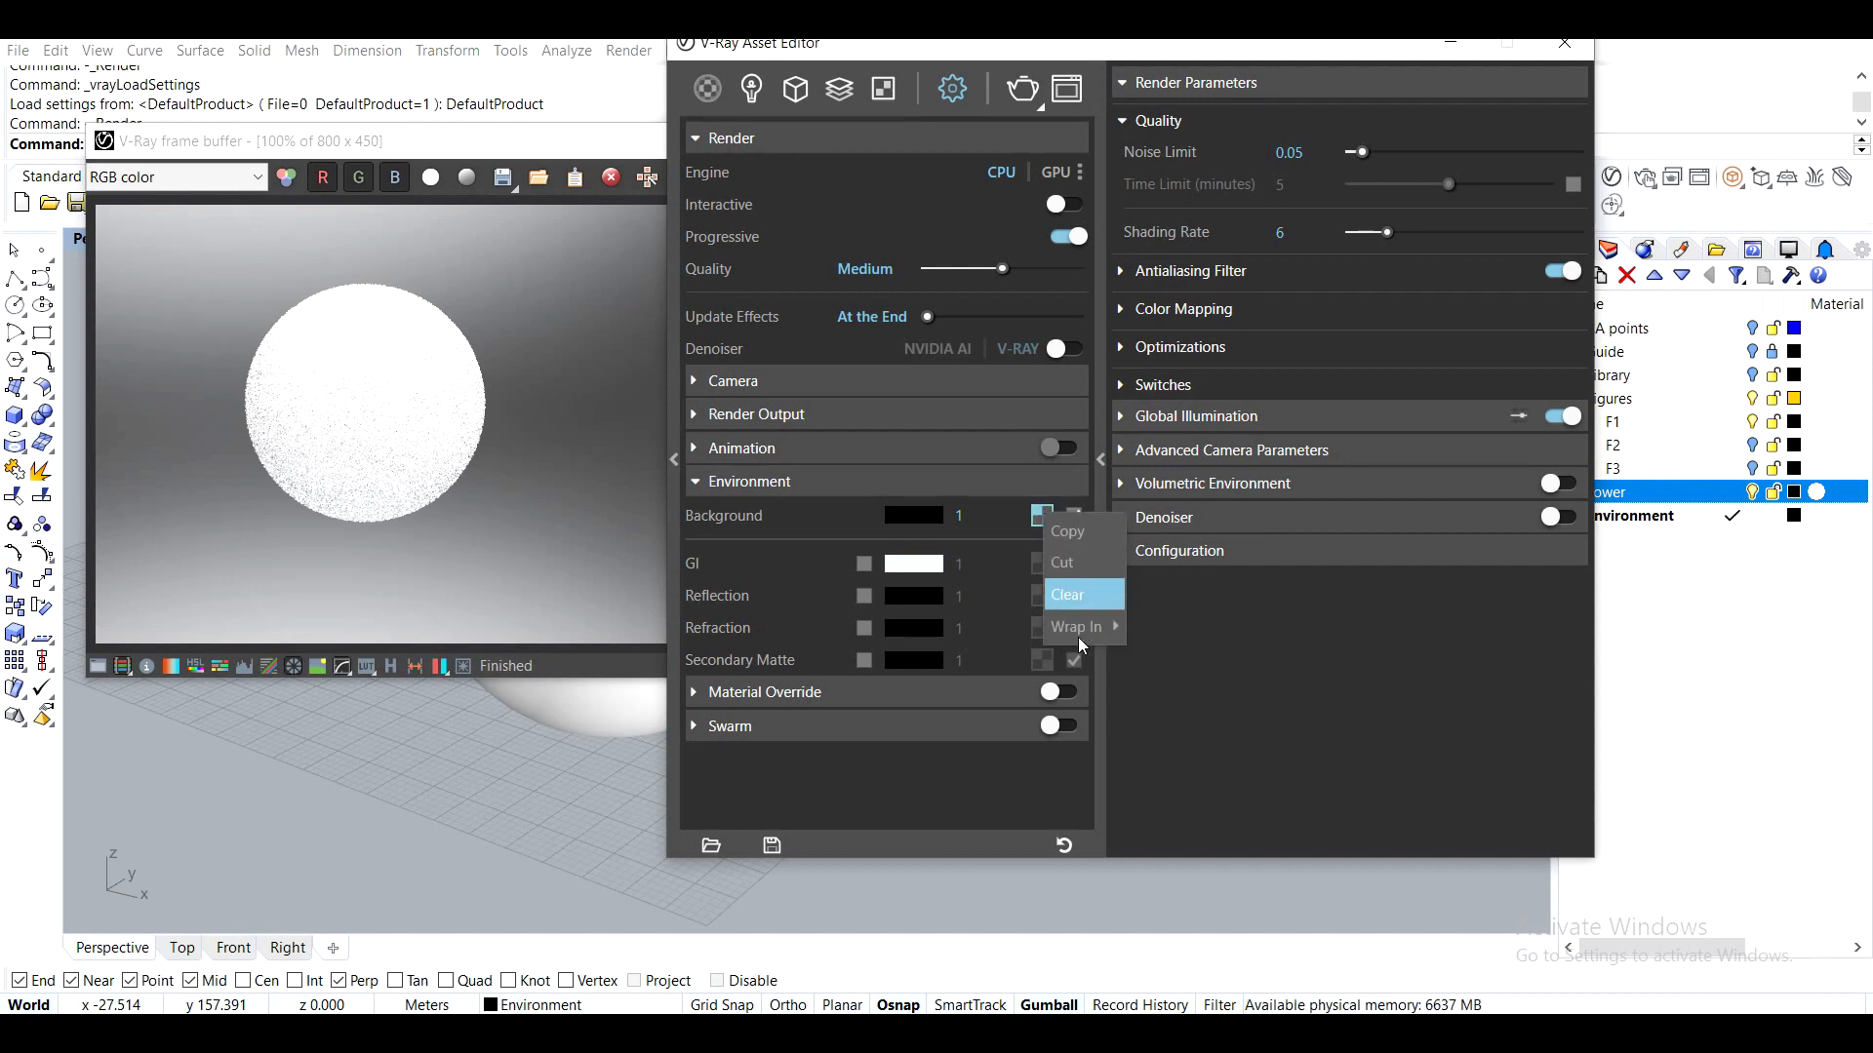
click(1090, 595)
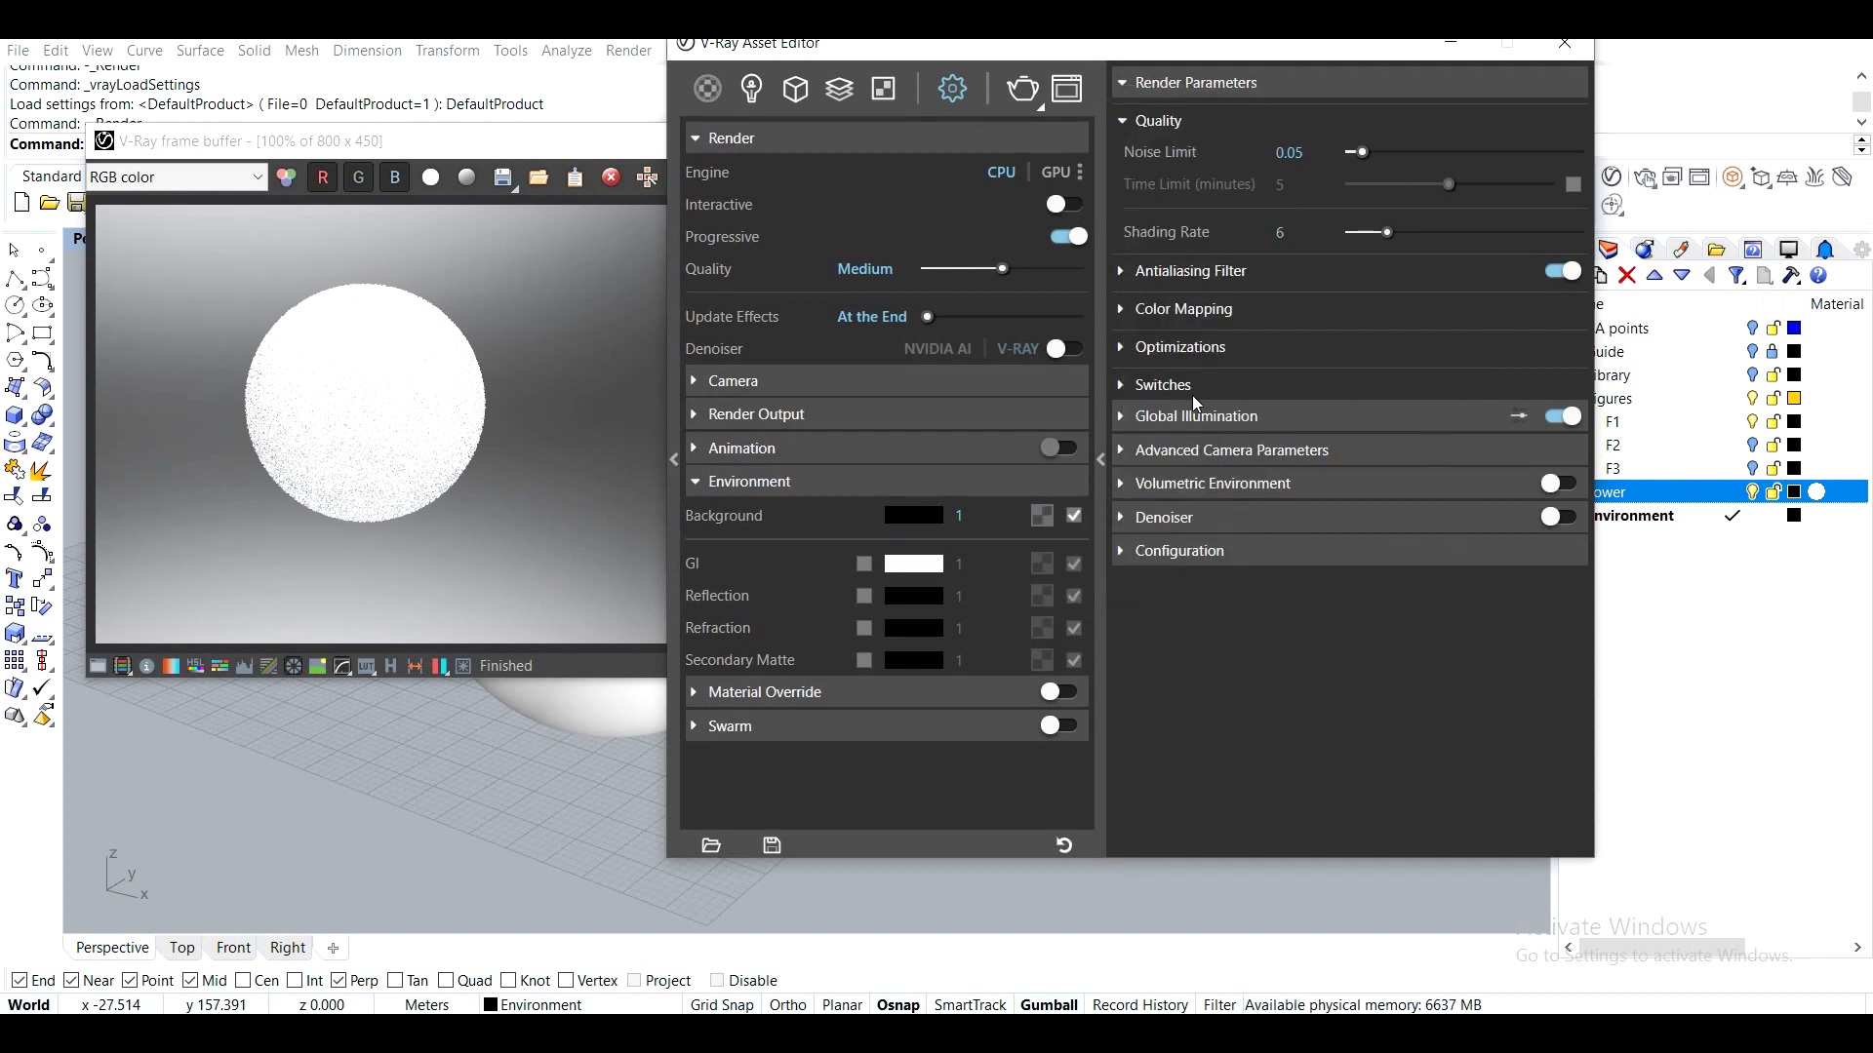
Render the sphere without the background texture, stop the render and close the frame buffer and Asset Editor
drag(1147, 57, 1378, 46)
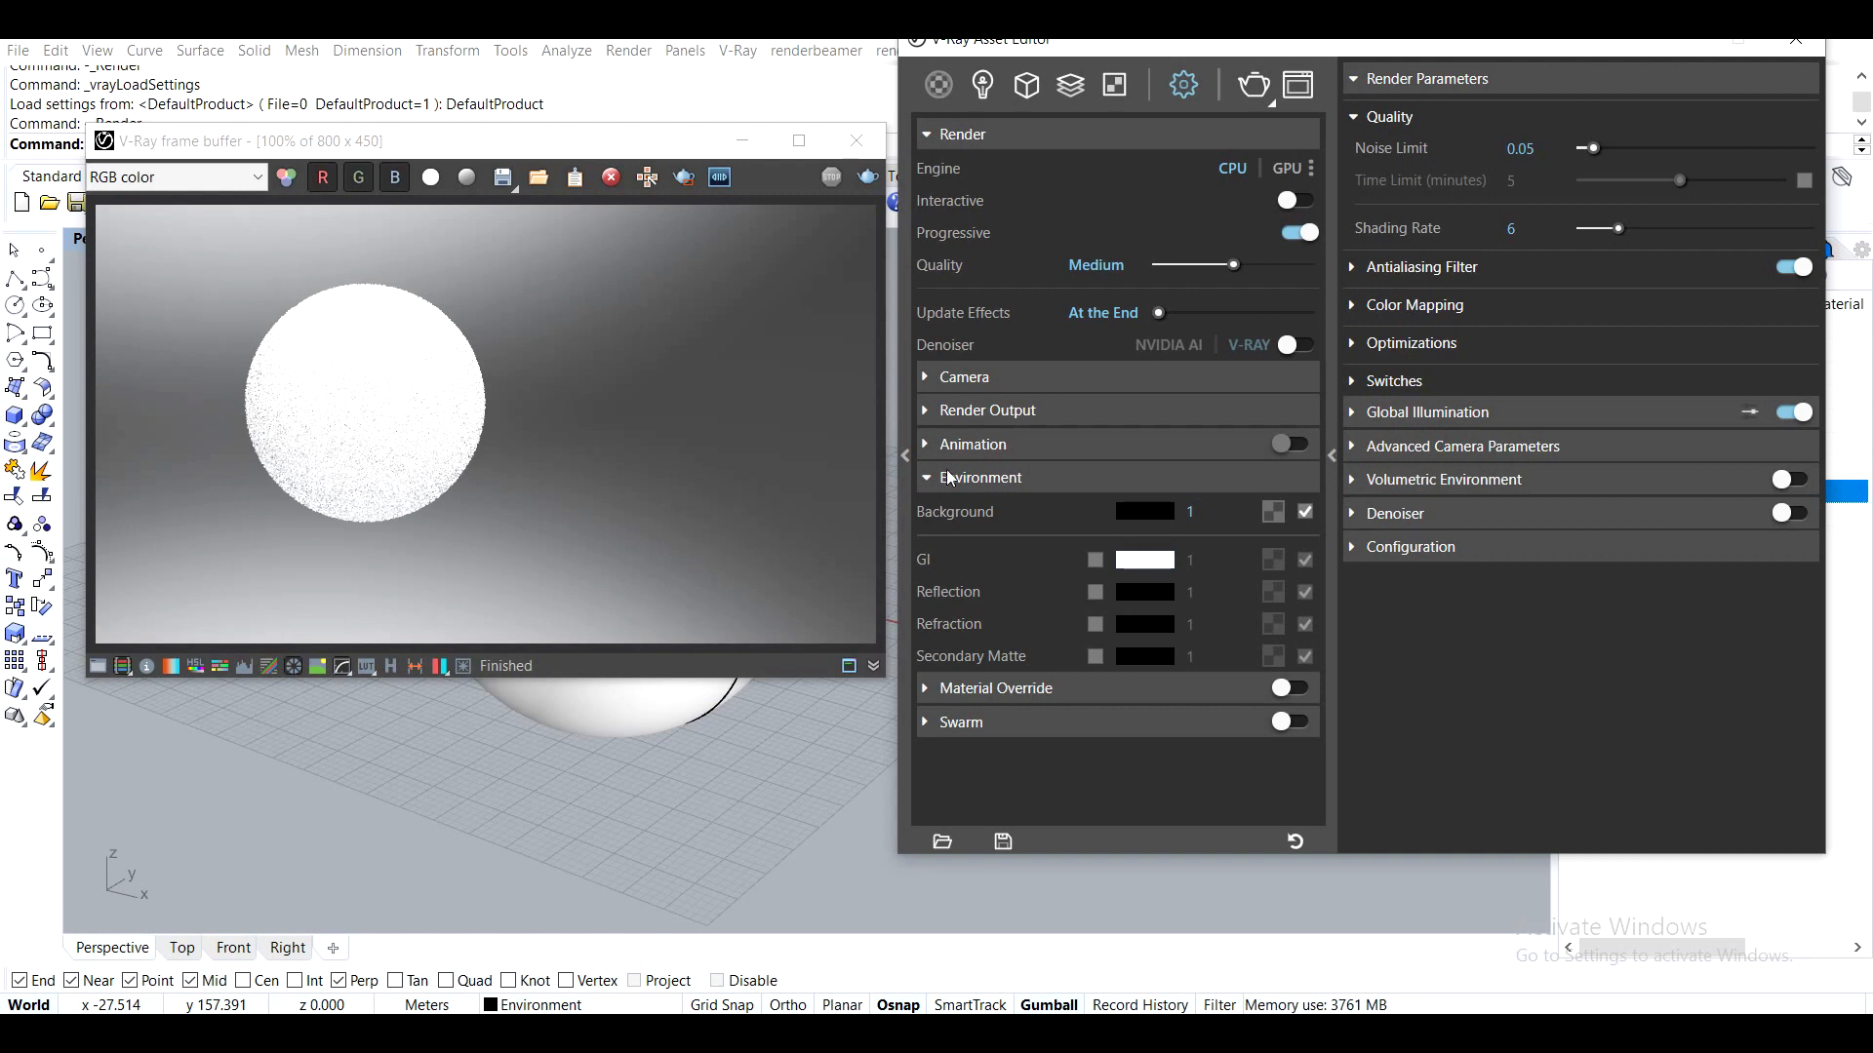
click(1248, 91)
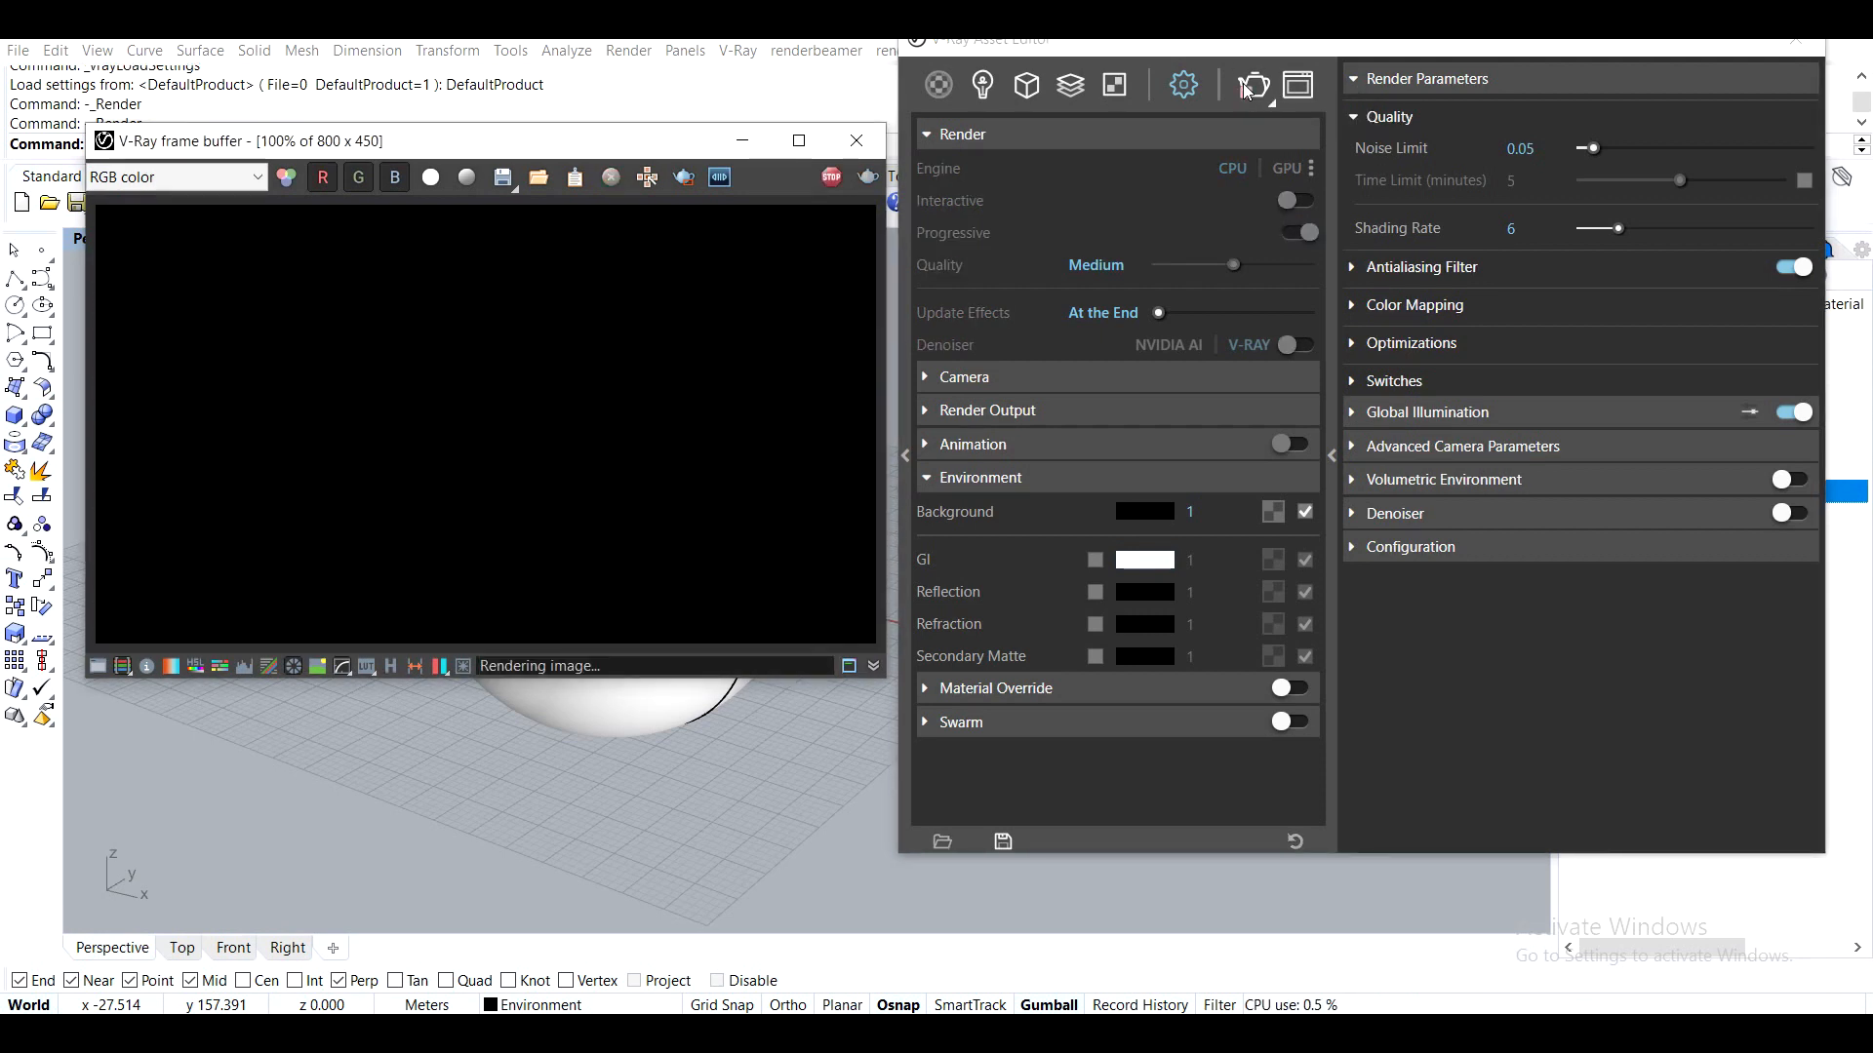
click(839, 185)
click(857, 140)
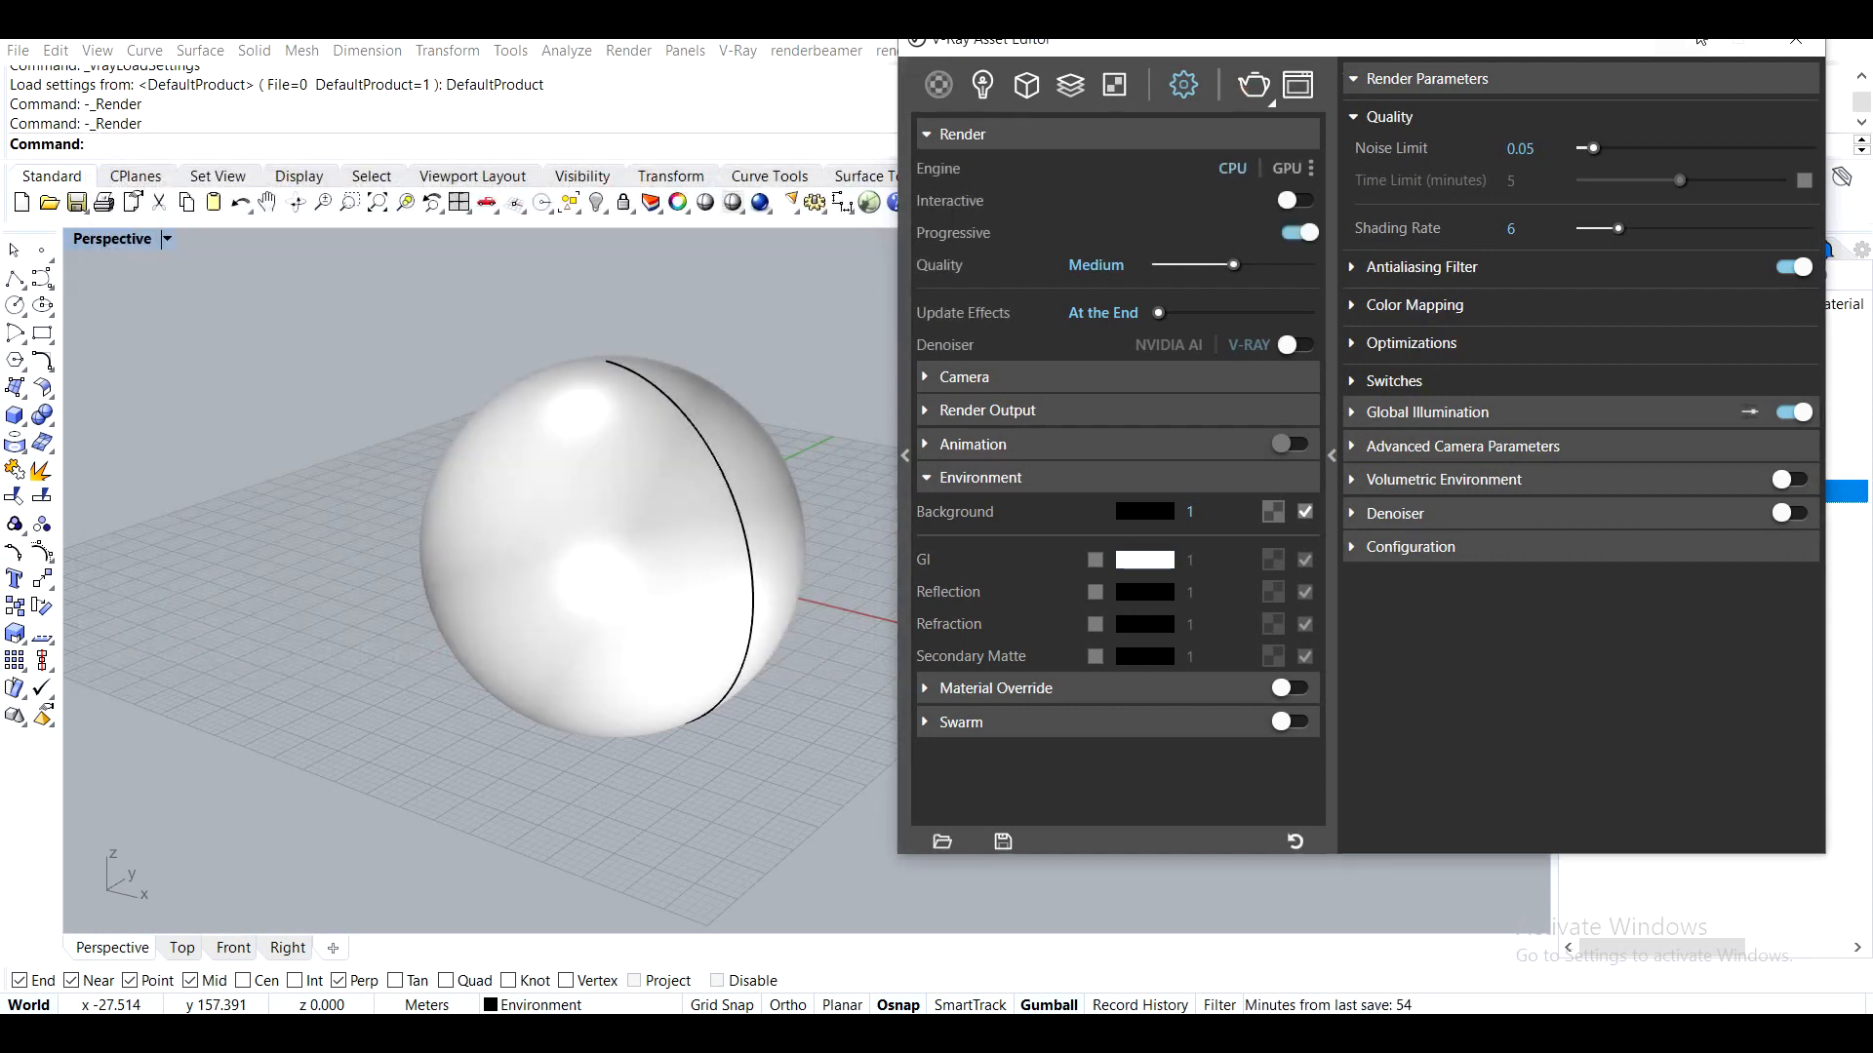
click(1700, 39)
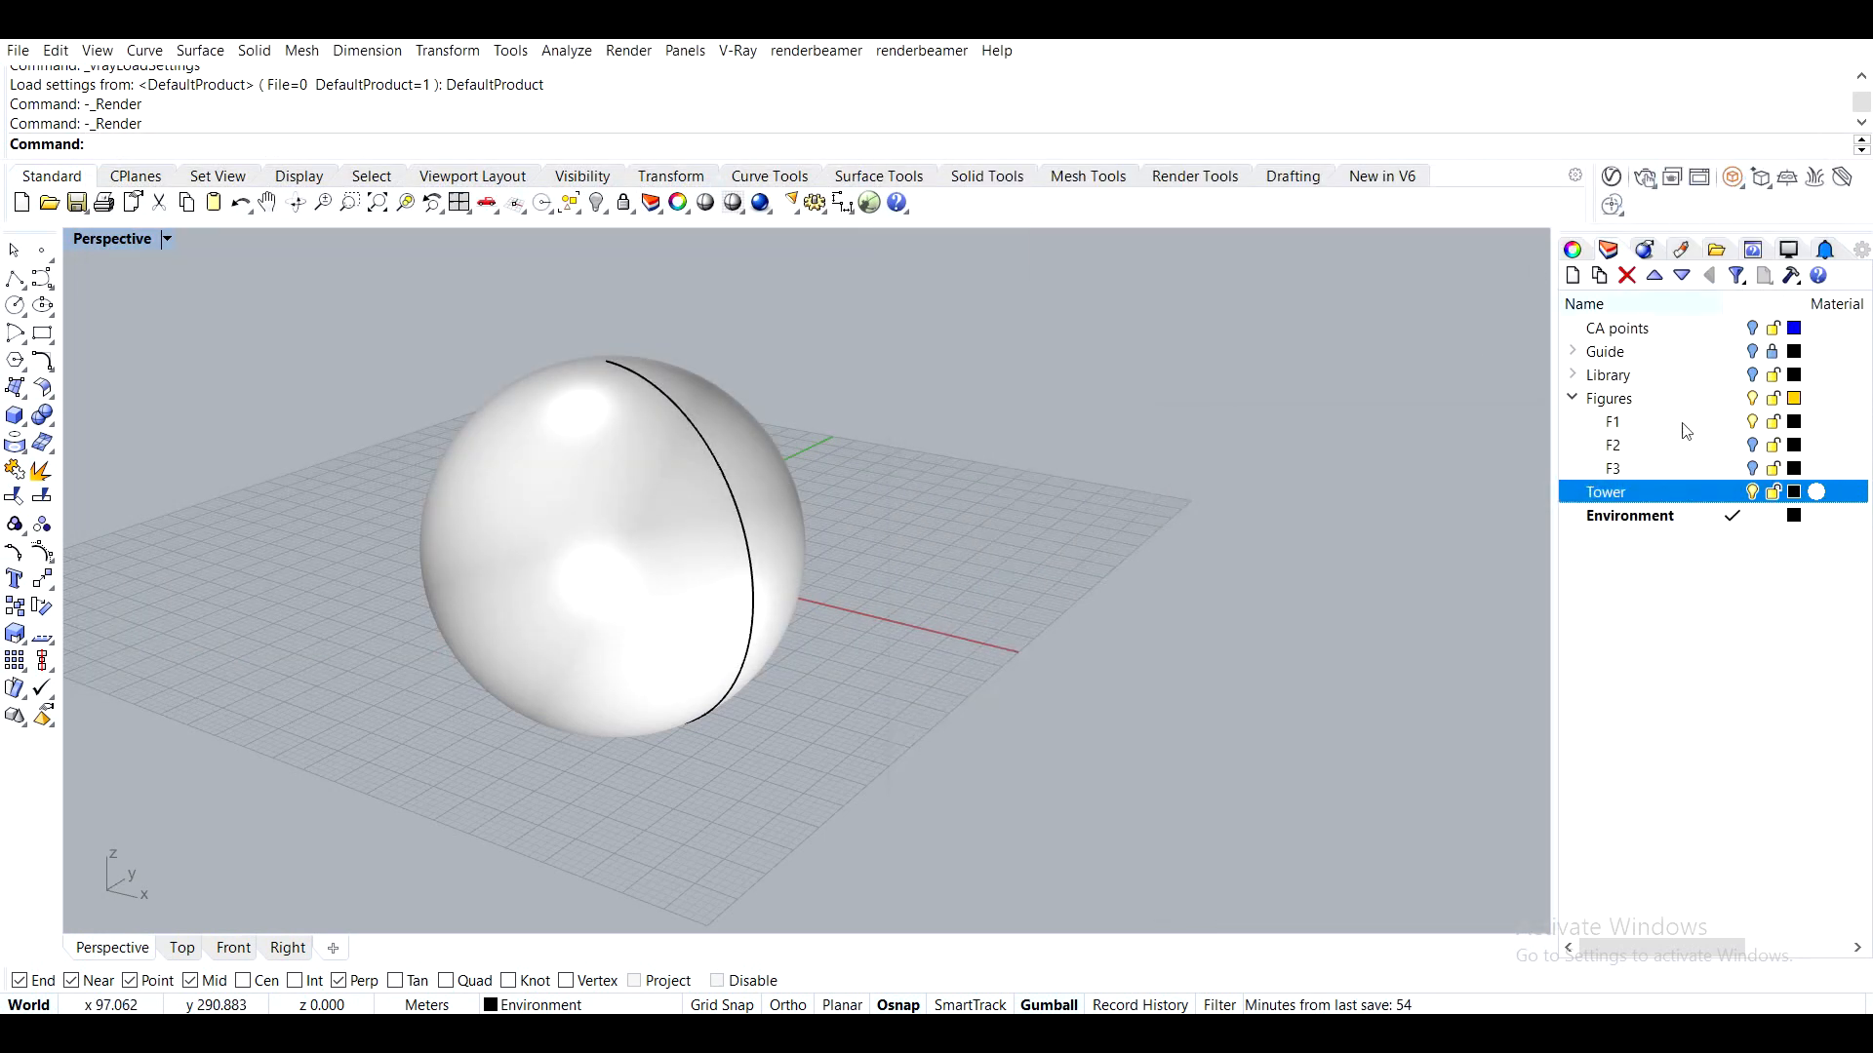
Create a new layer named Lights below the Environment layer
click(1677, 517)
click(1573, 275)
text(Lights)
key(Return)
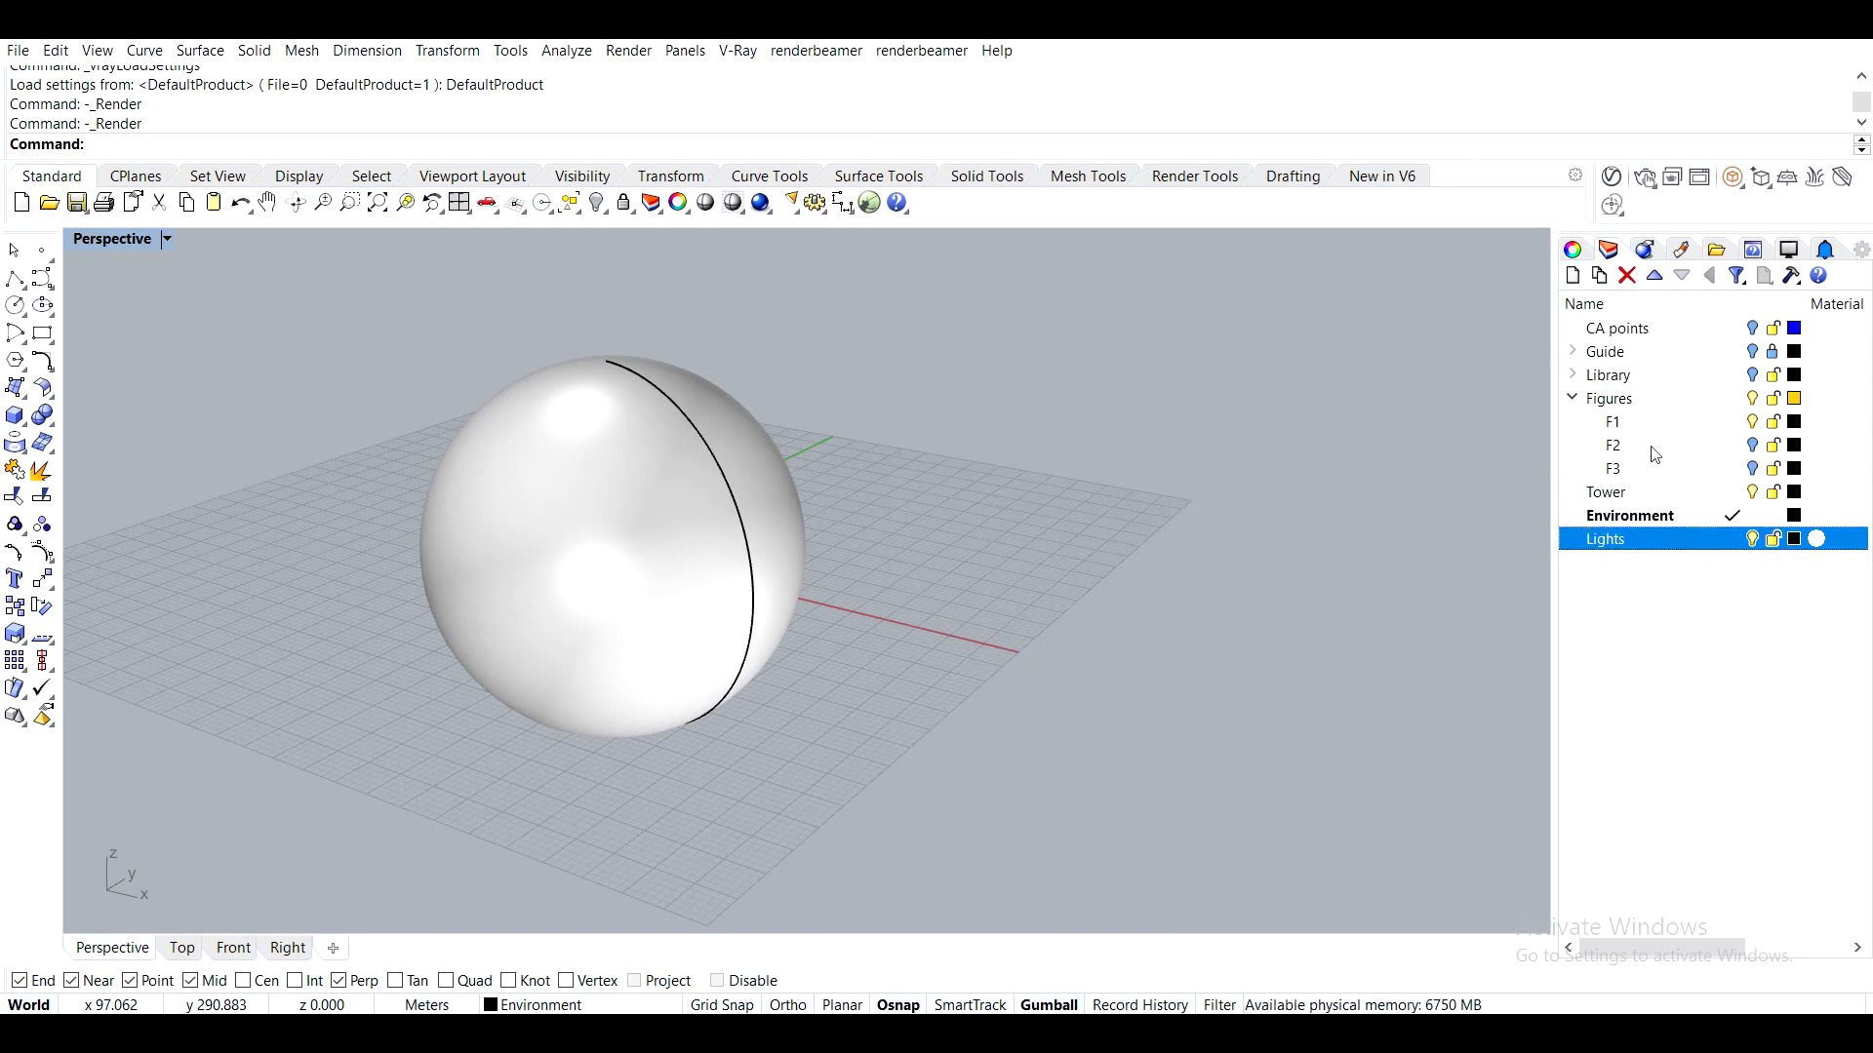
Add a V-Ray directional light on the ground plane beside the sphere, pointing toward it
click(1745, 187)
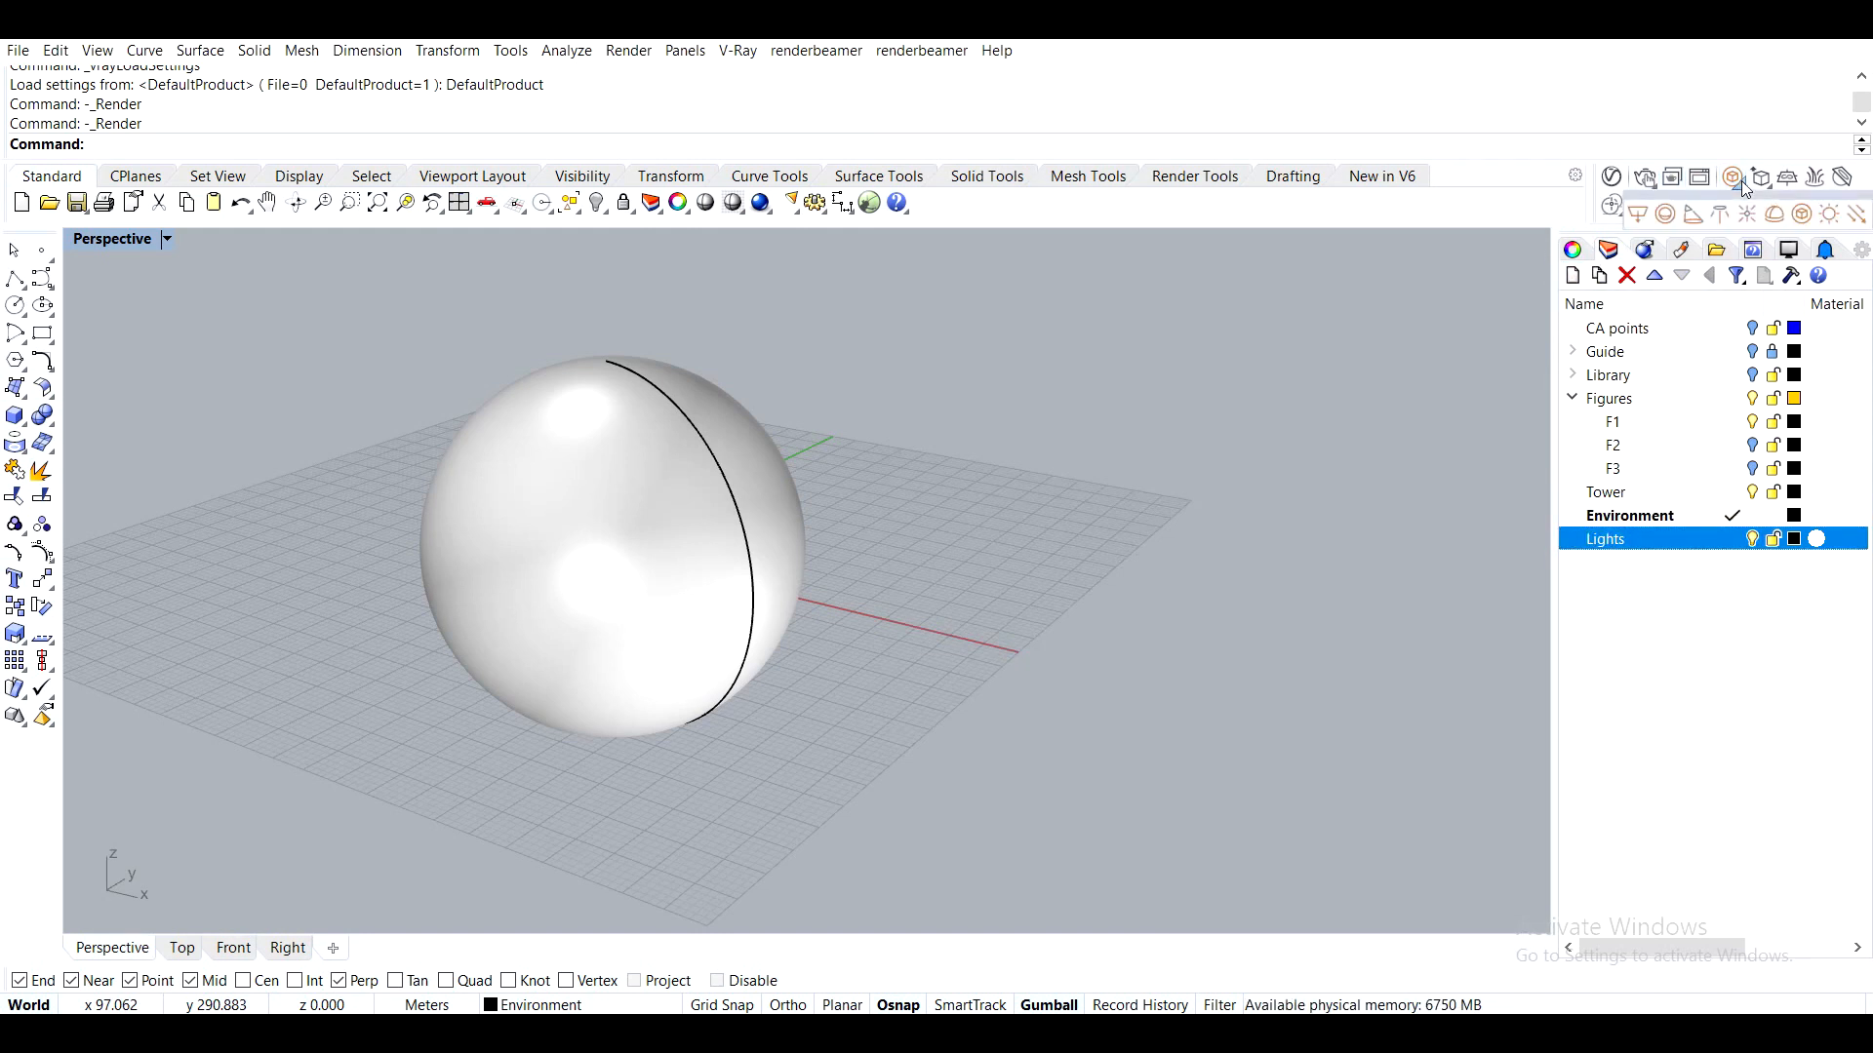
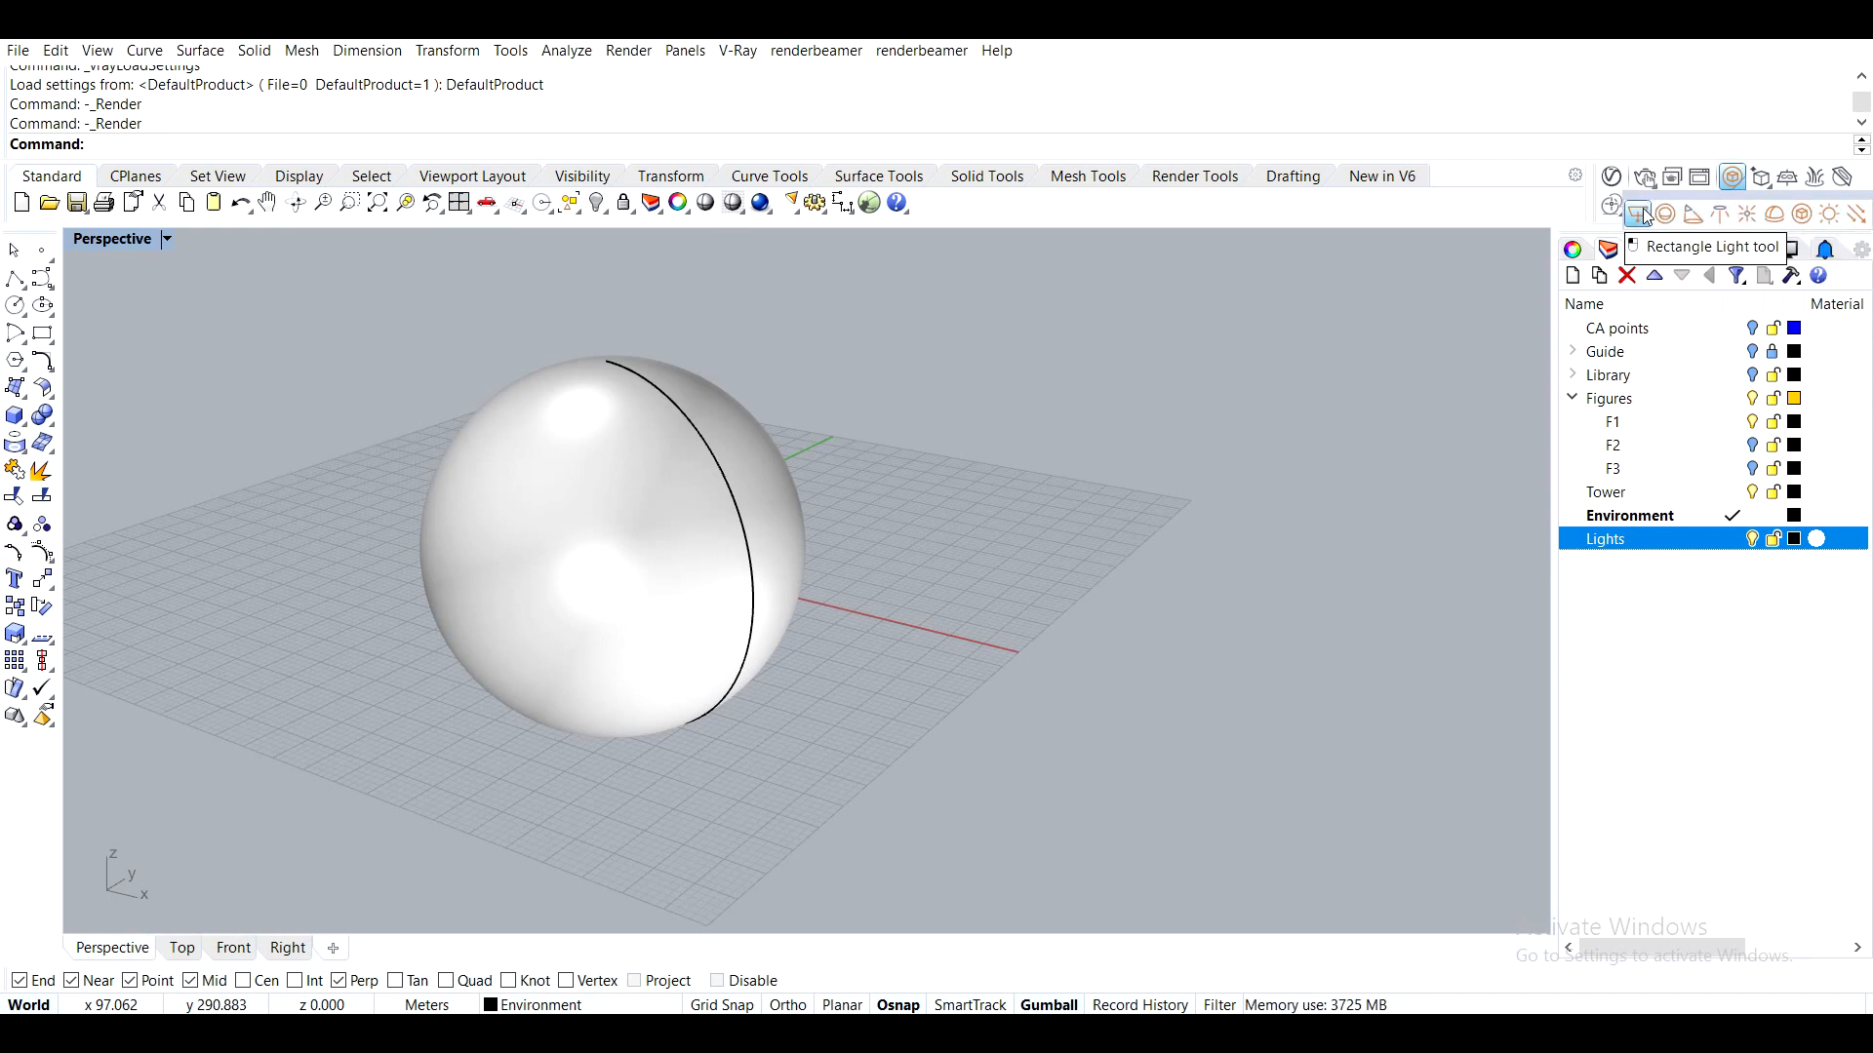
click(1856, 218)
click(1164, 541)
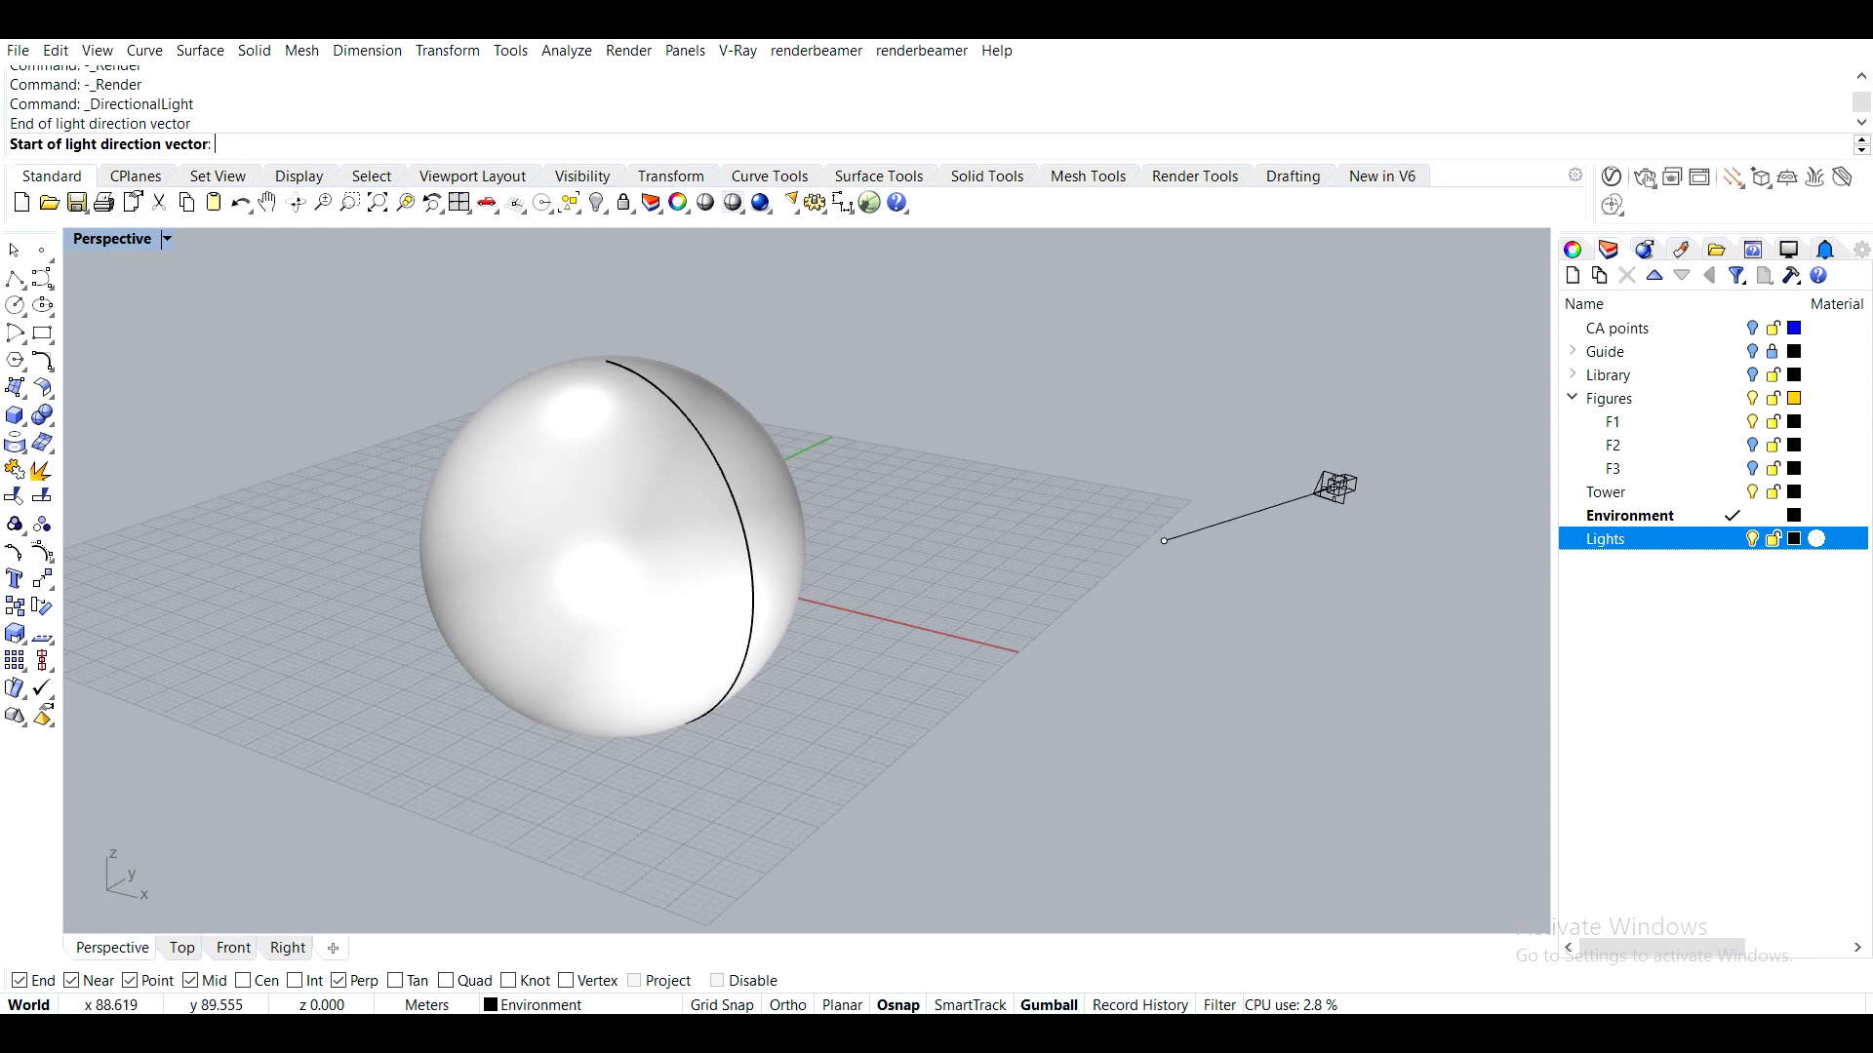
click(1346, 498)
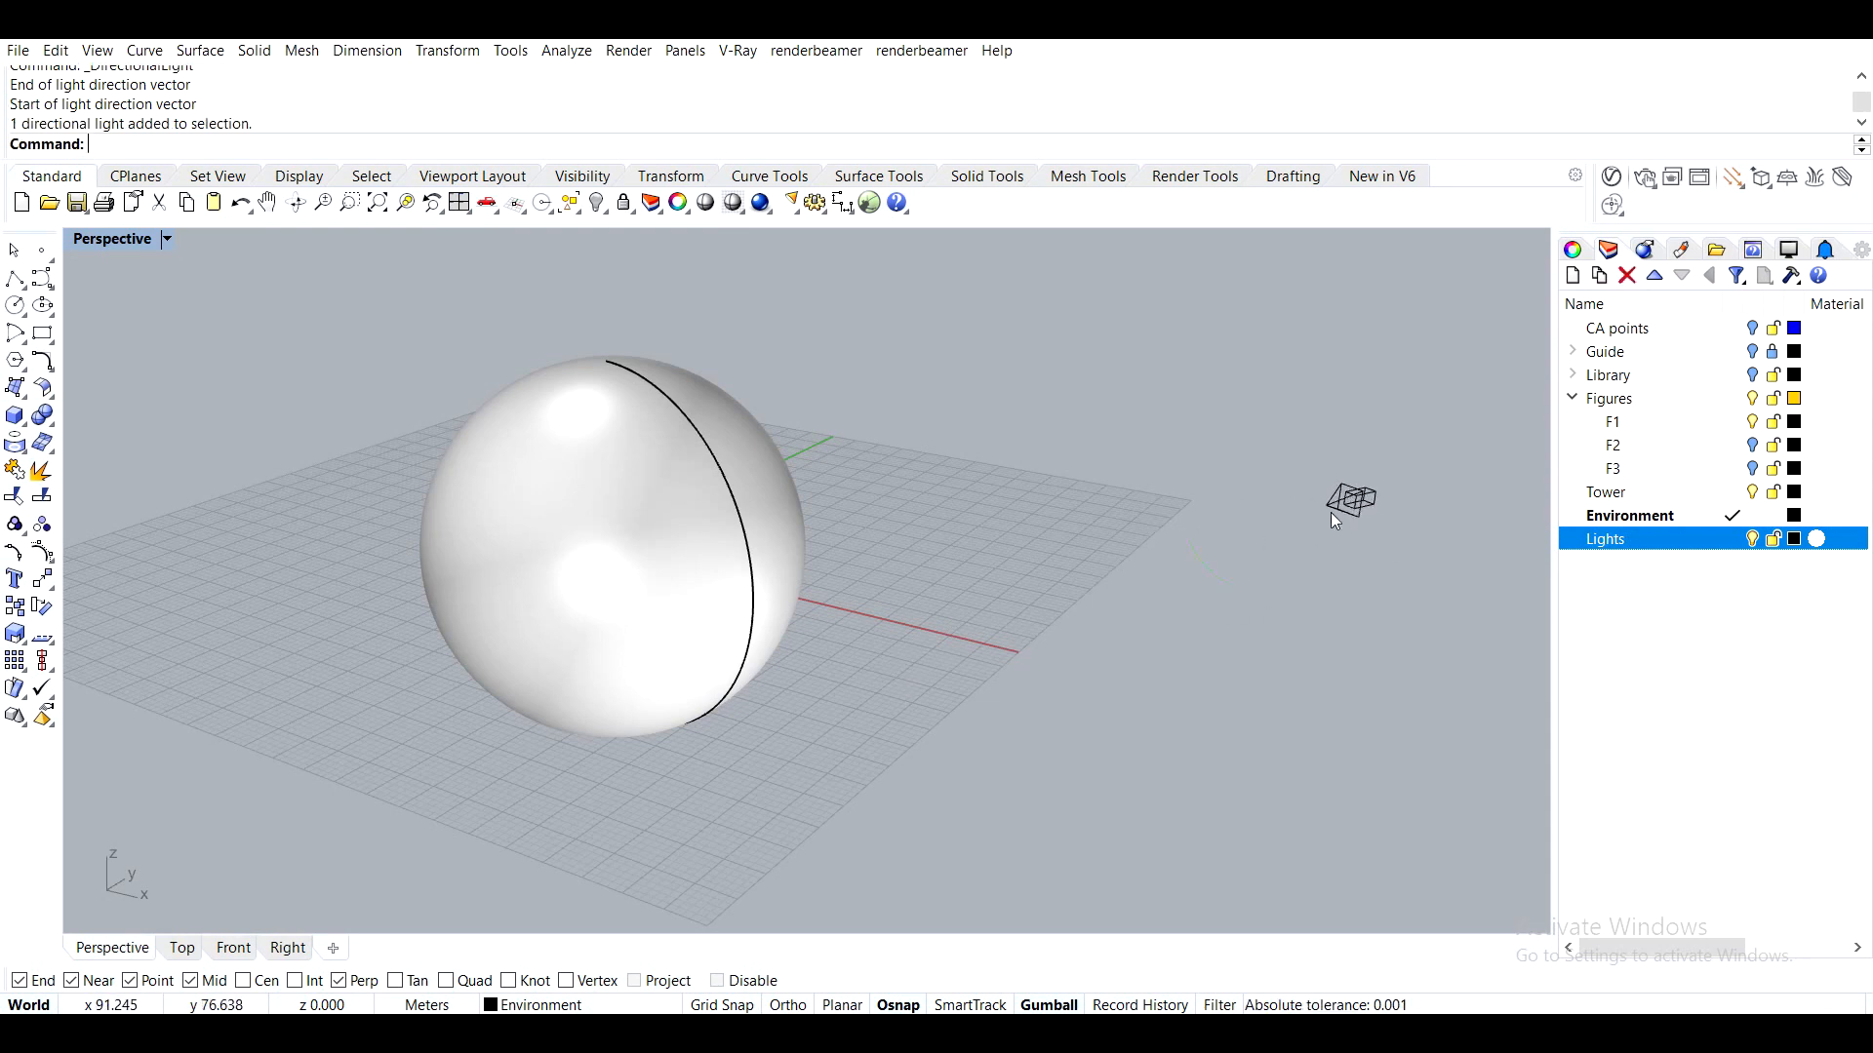
right_drag(1418, 494, 1361, 612)
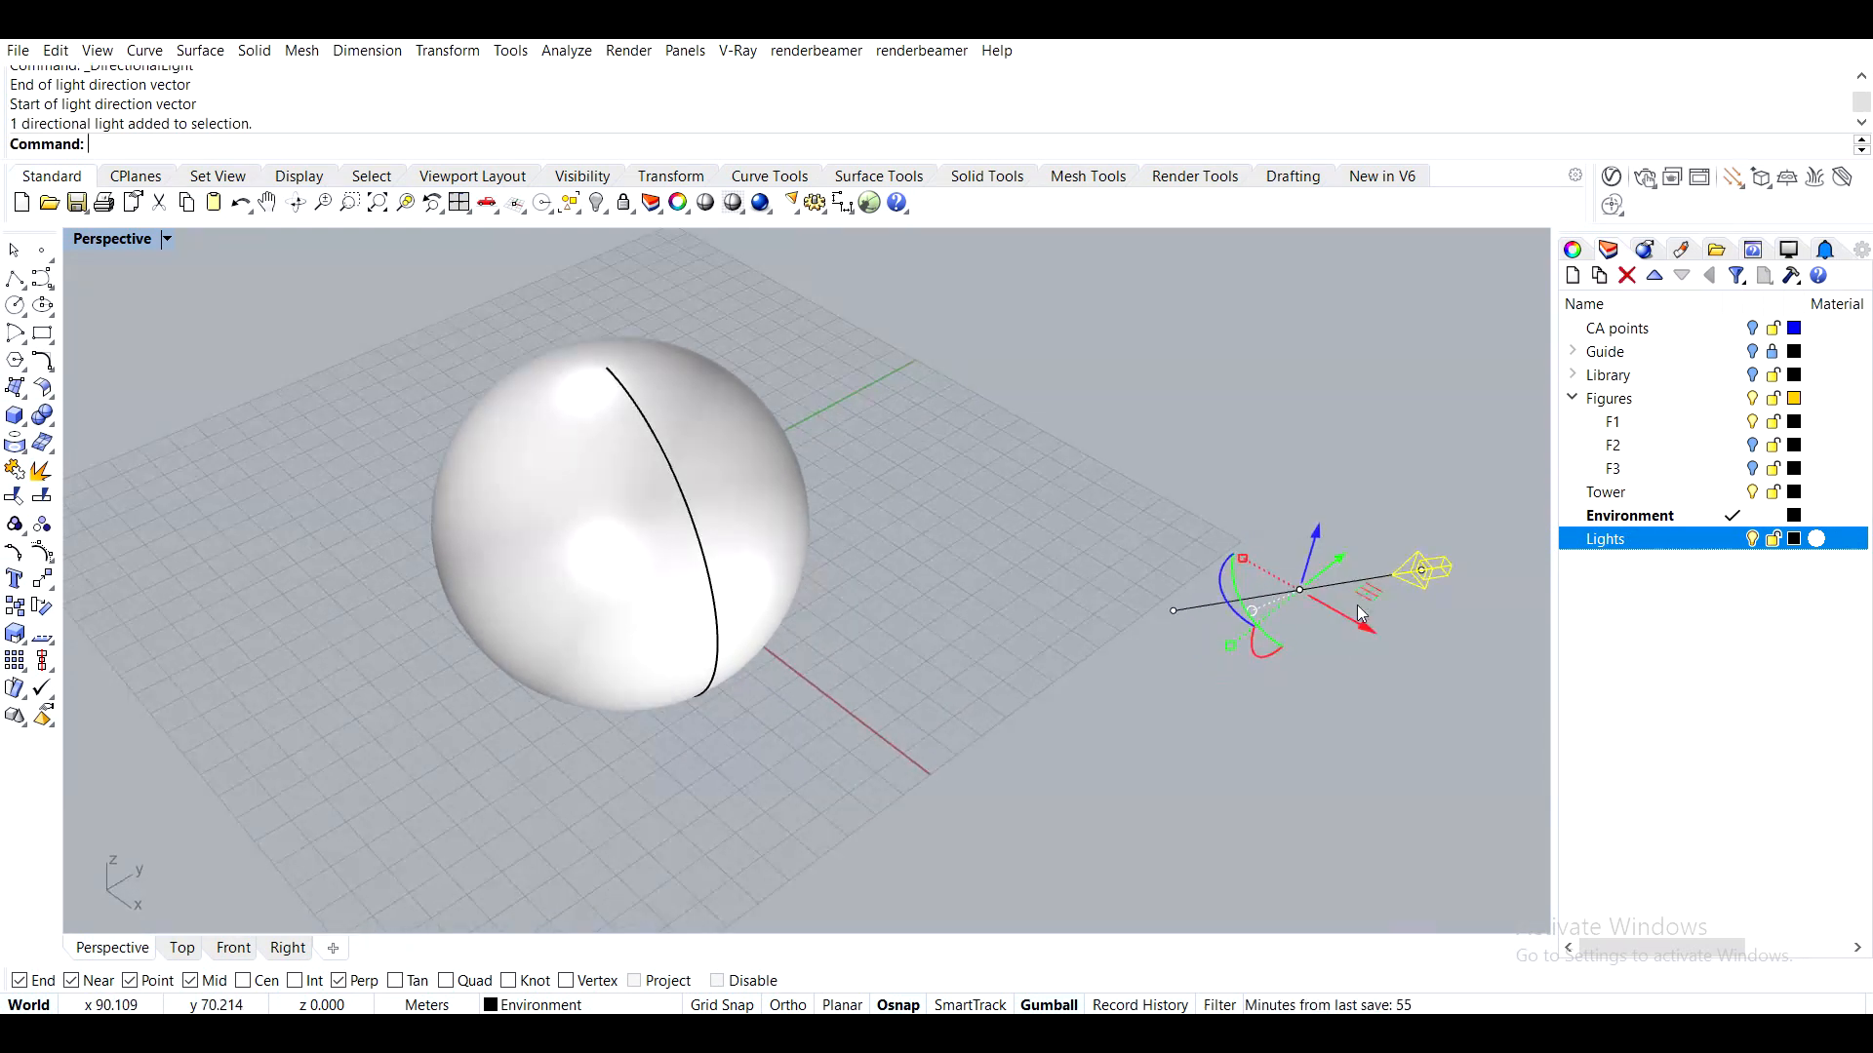
Render the sphere with the directional light, stop the render and close the frame buffer
click(1648, 184)
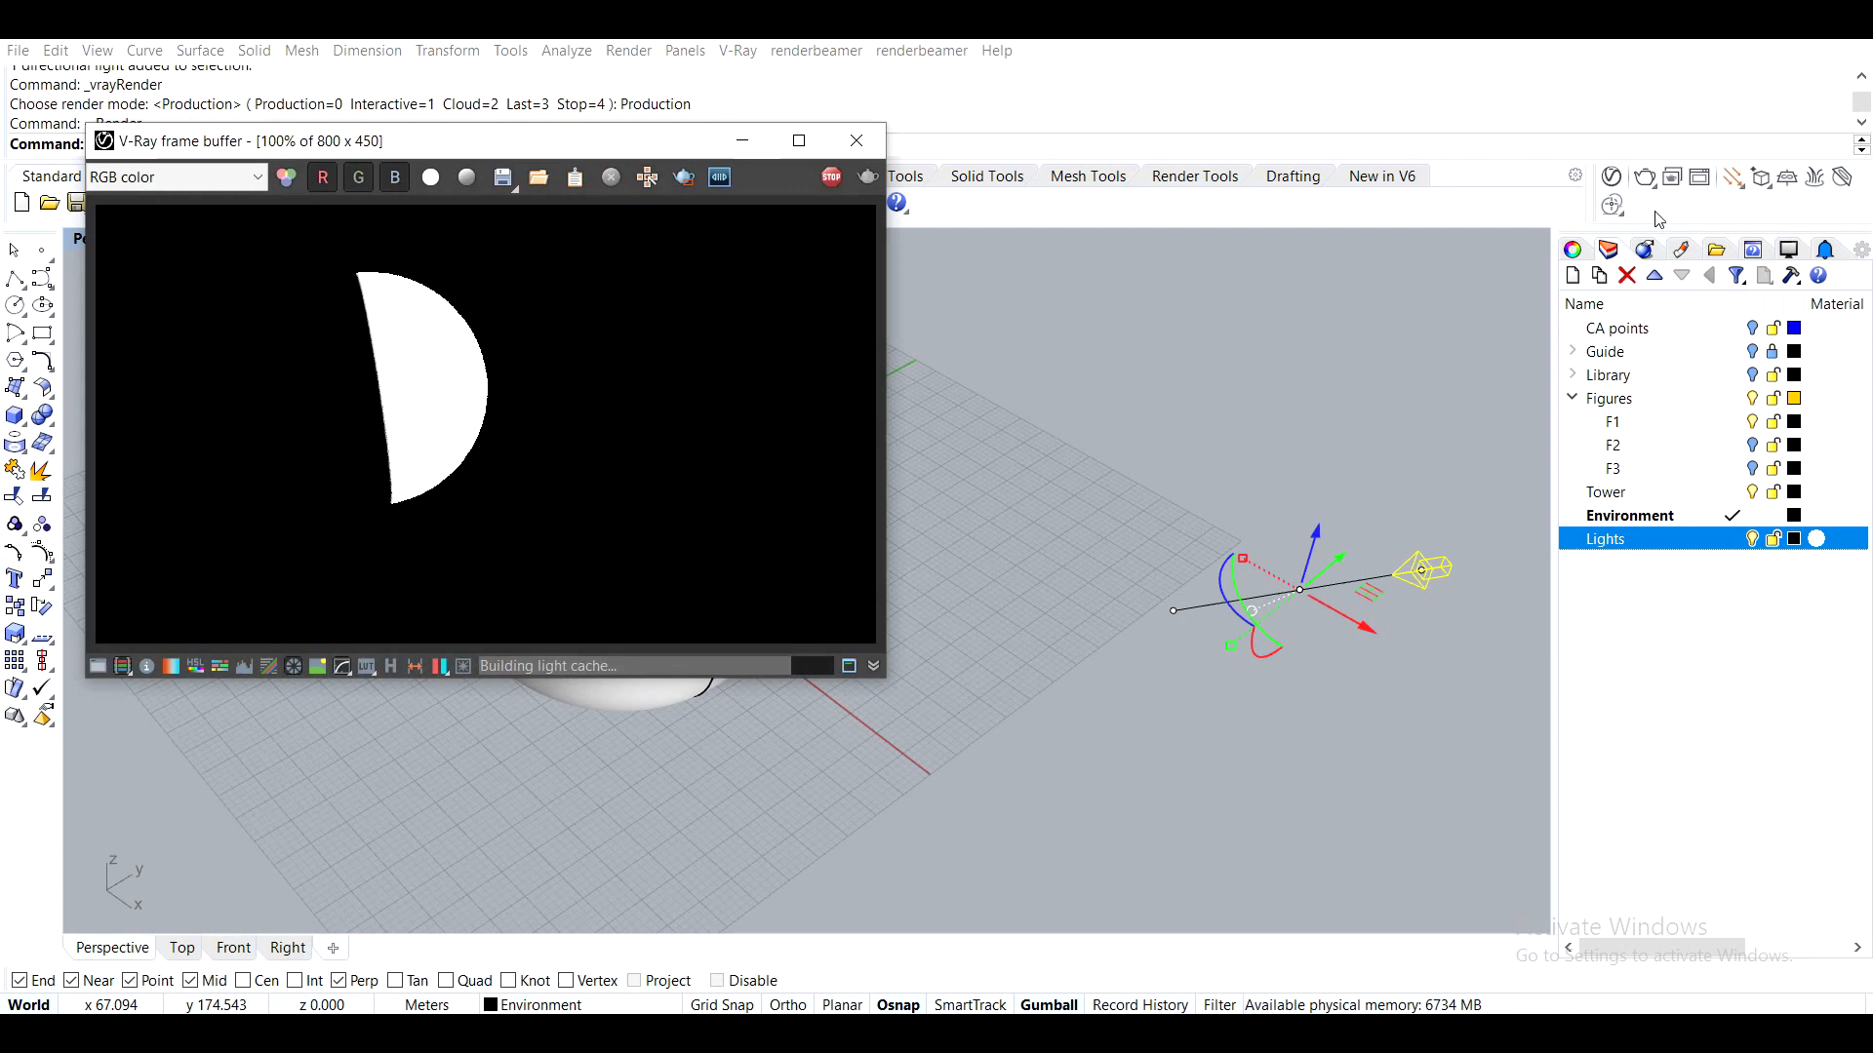
right_drag(1185, 490, 1137, 390)
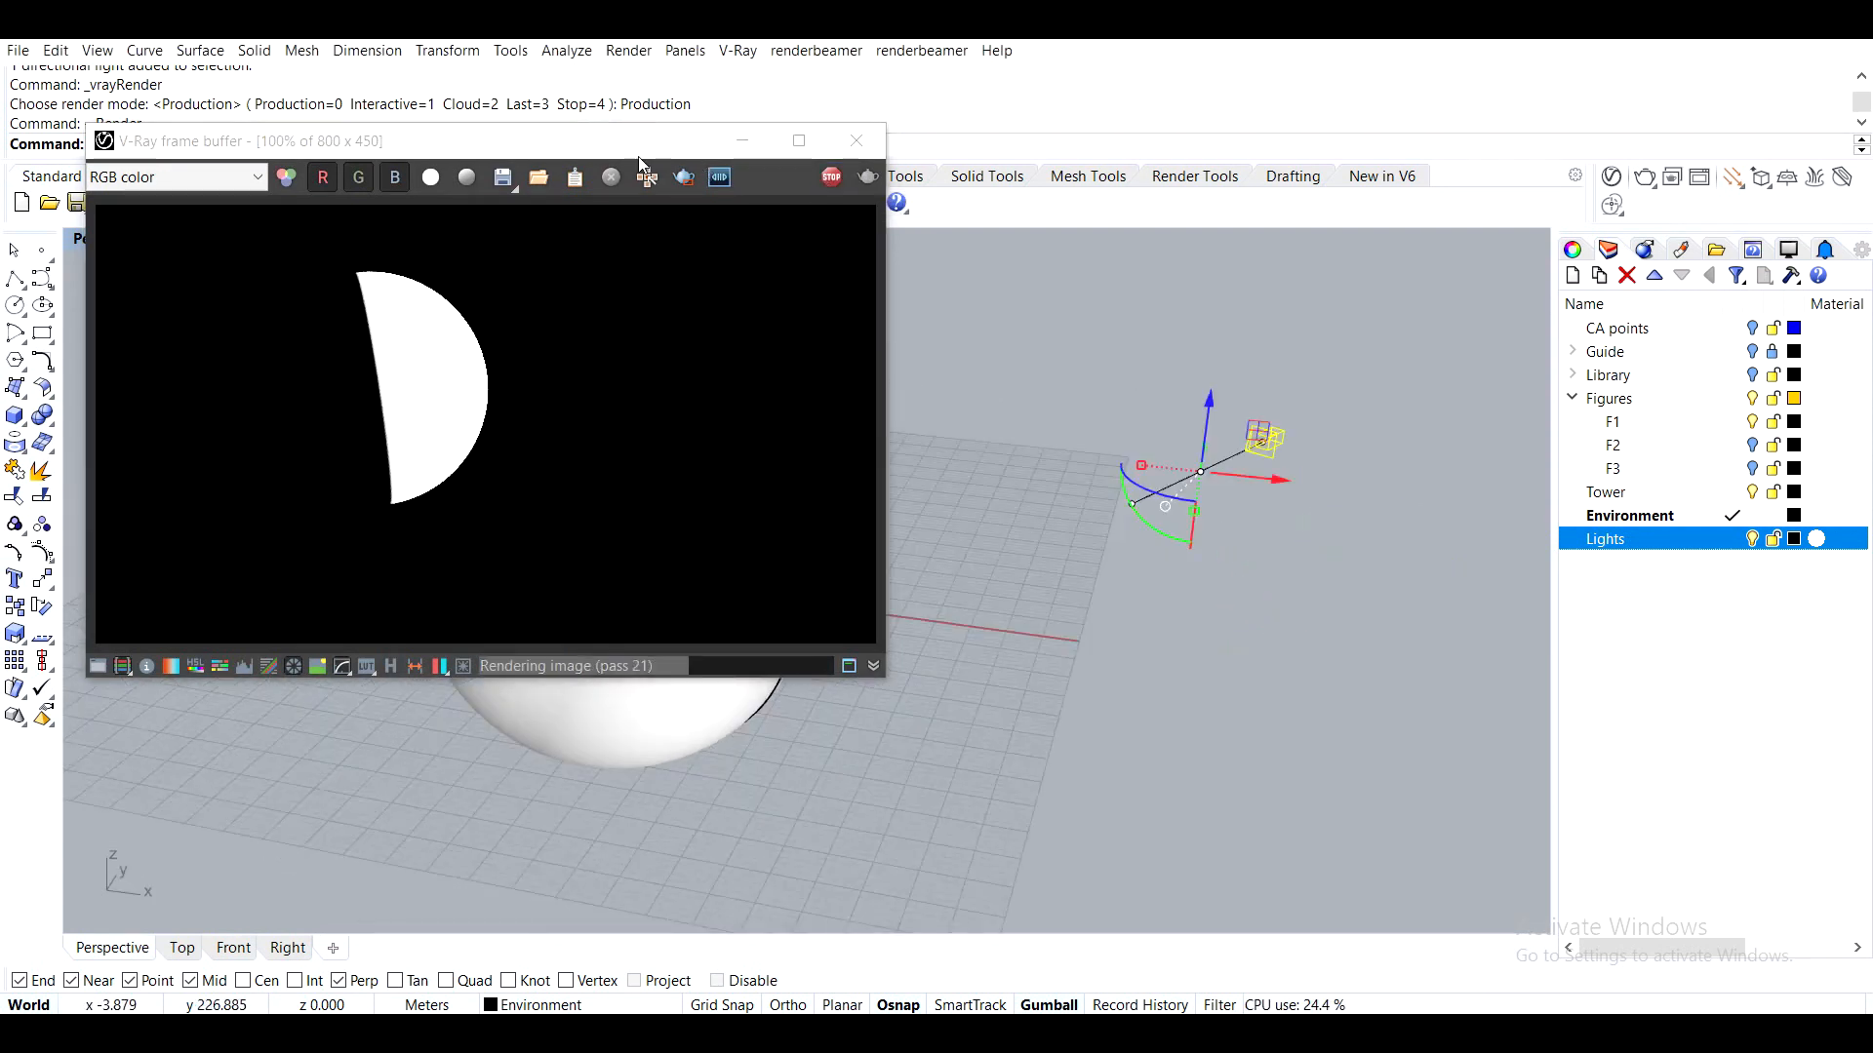
click(97, 665)
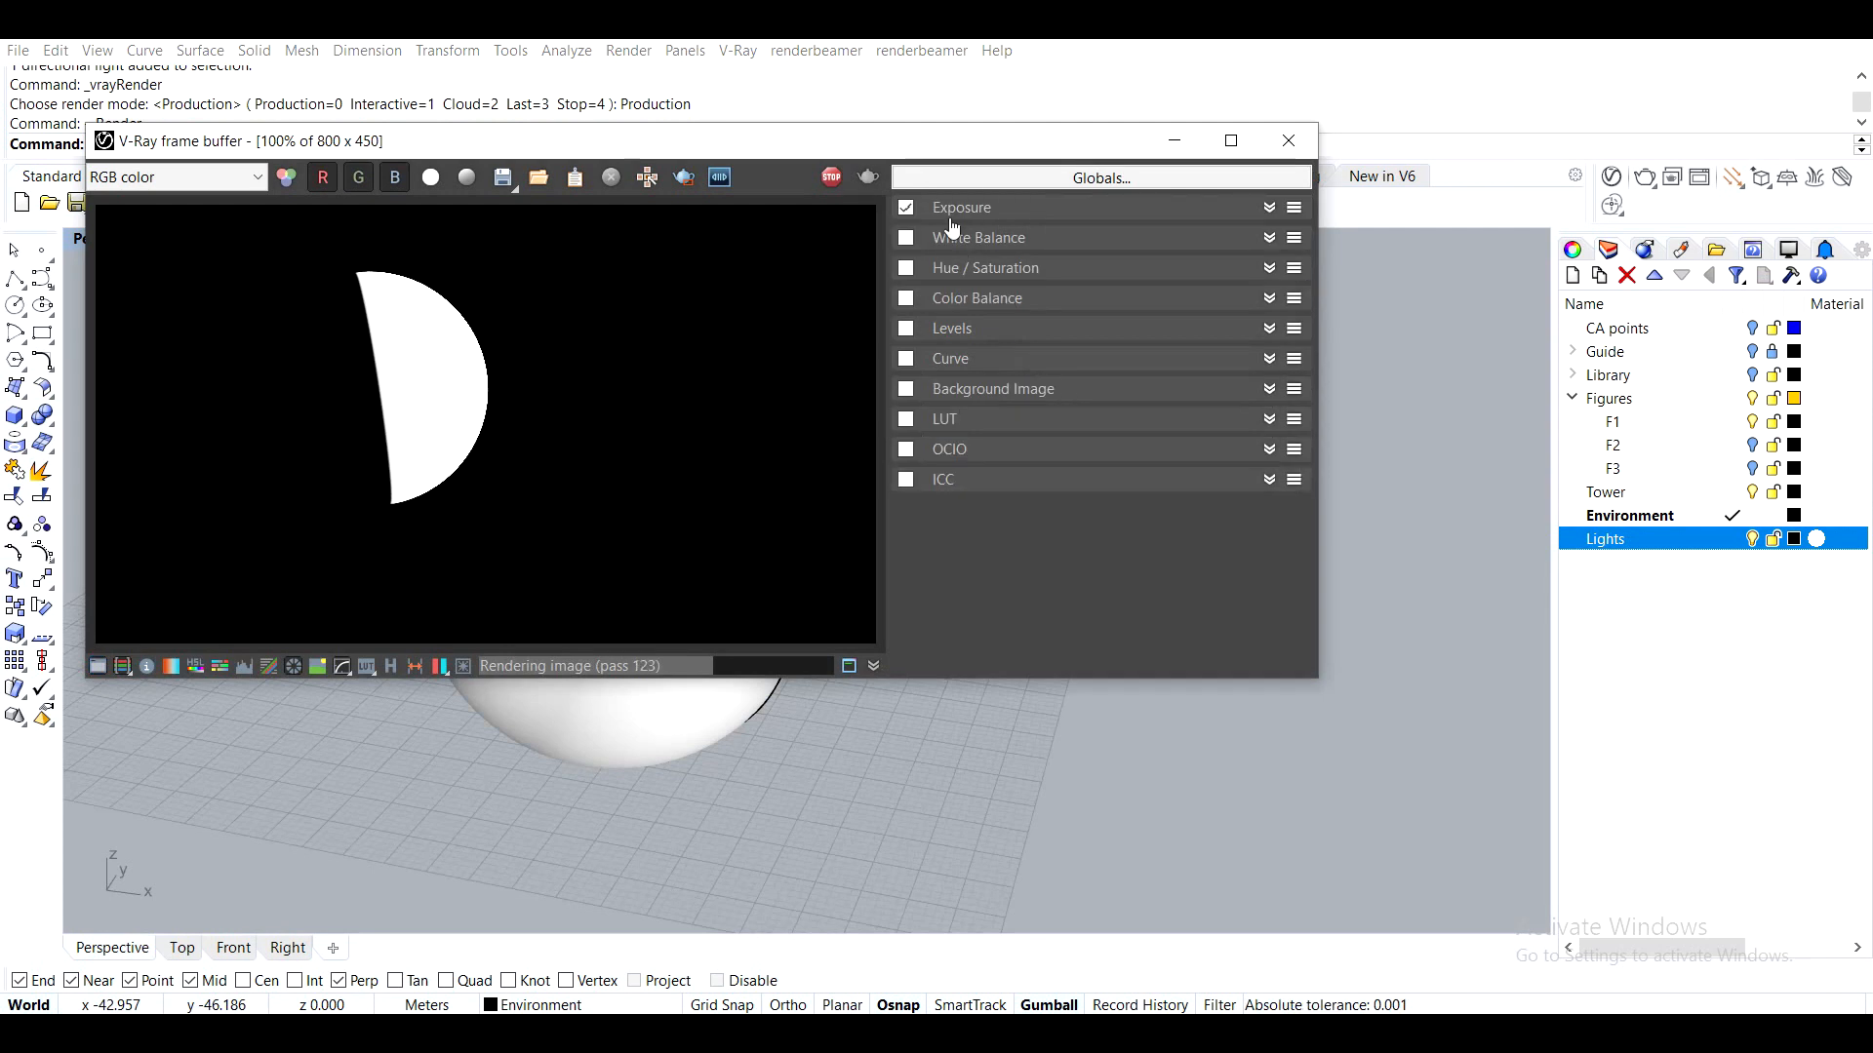
click(98, 666)
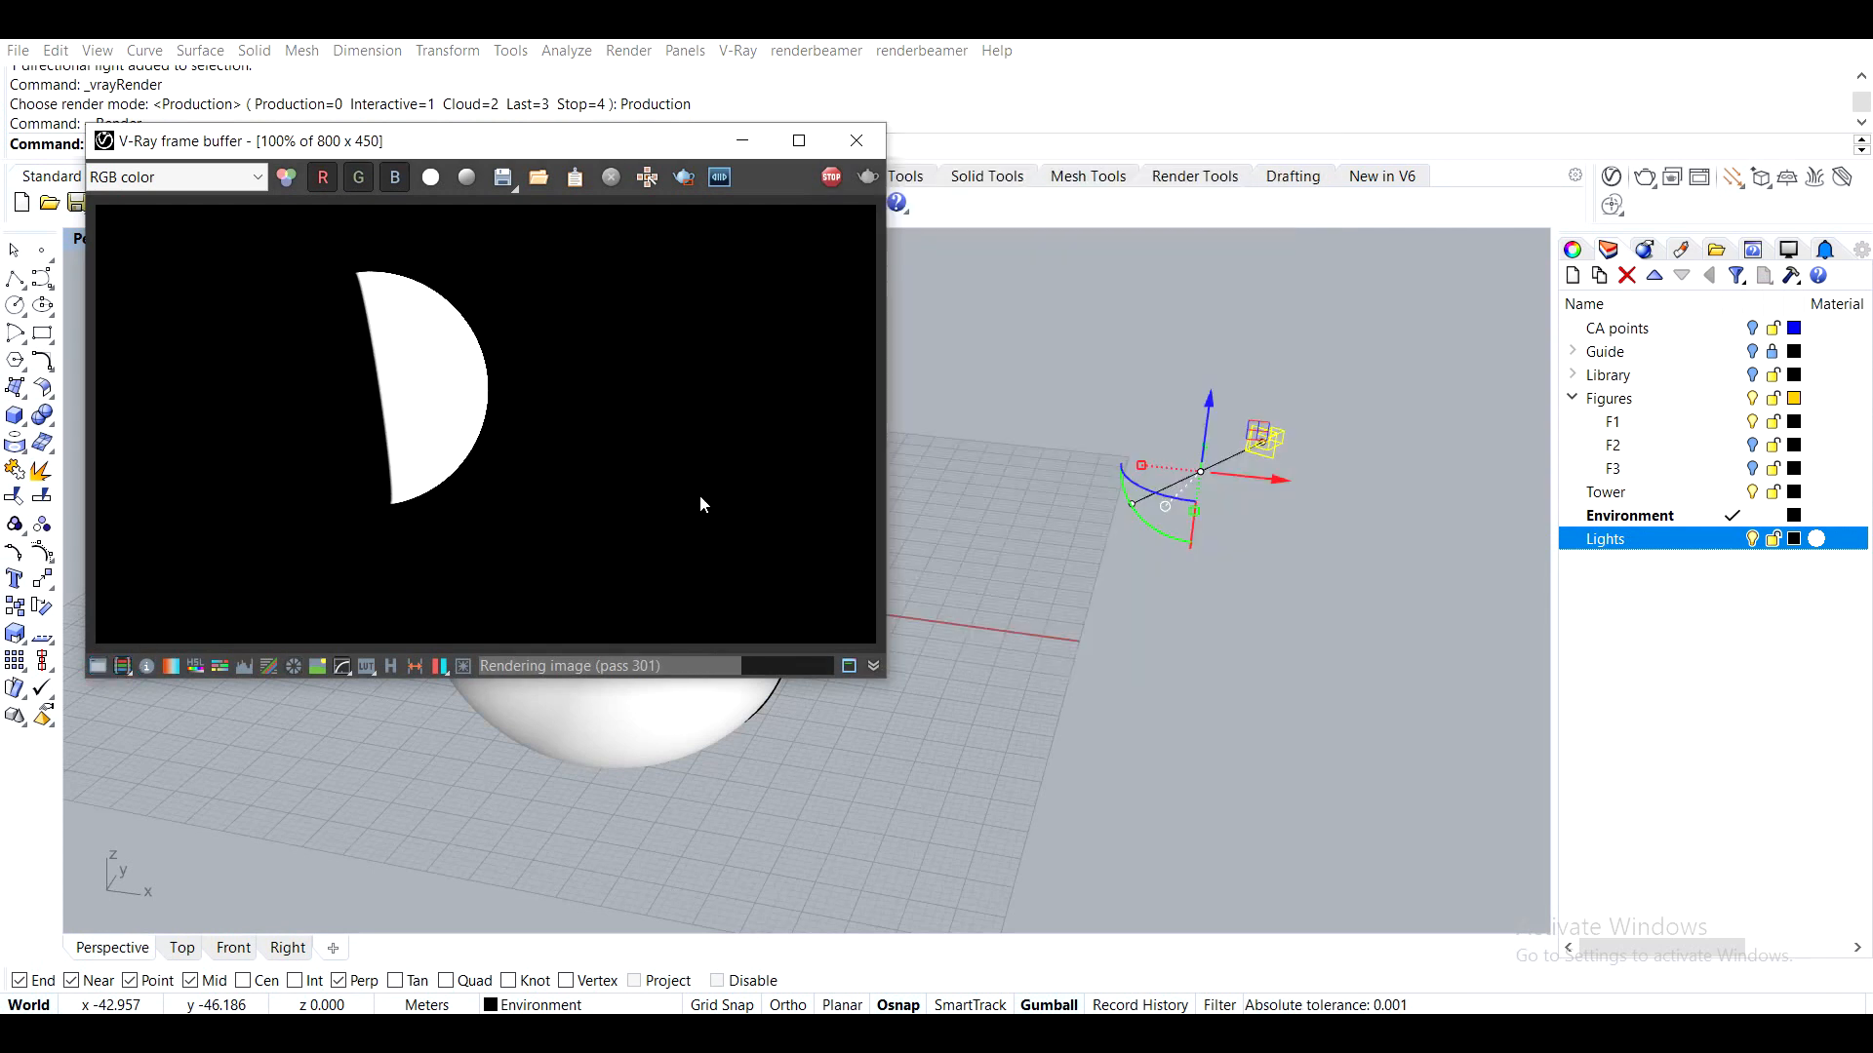
drag(581, 144, 723, 134)
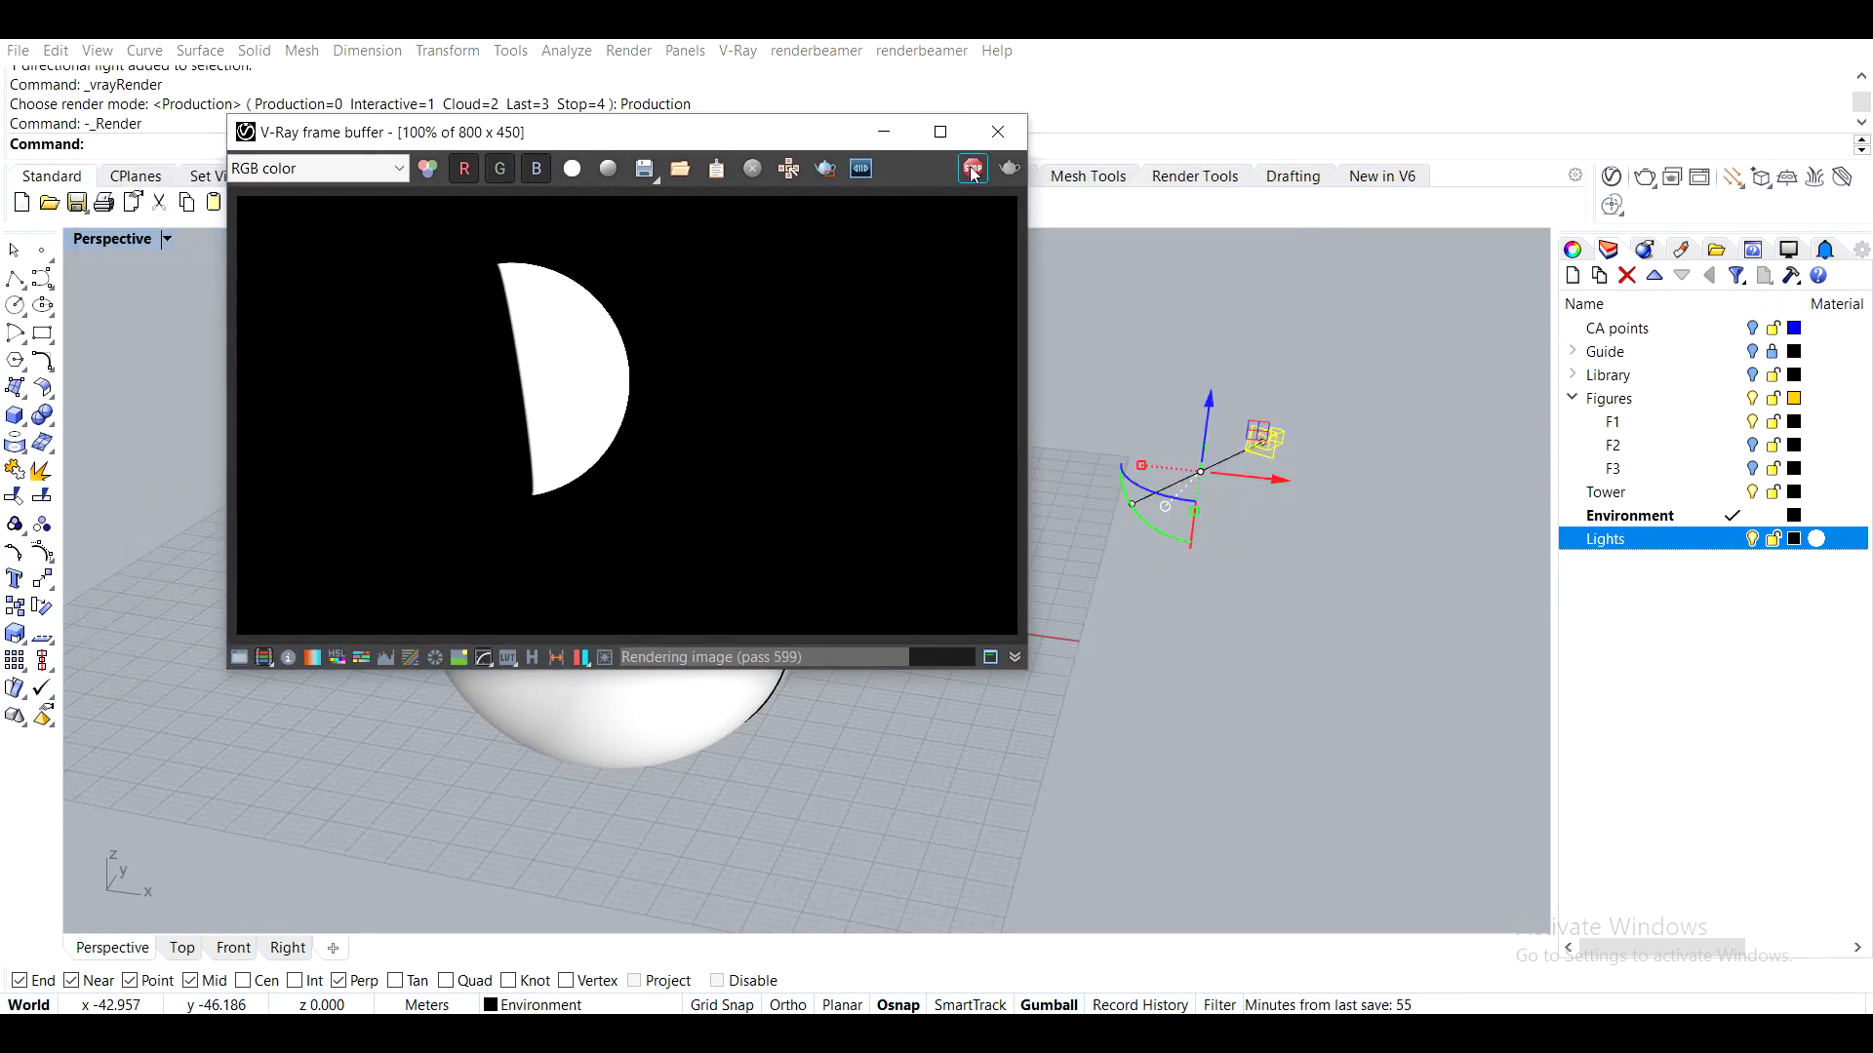
click(998, 132)
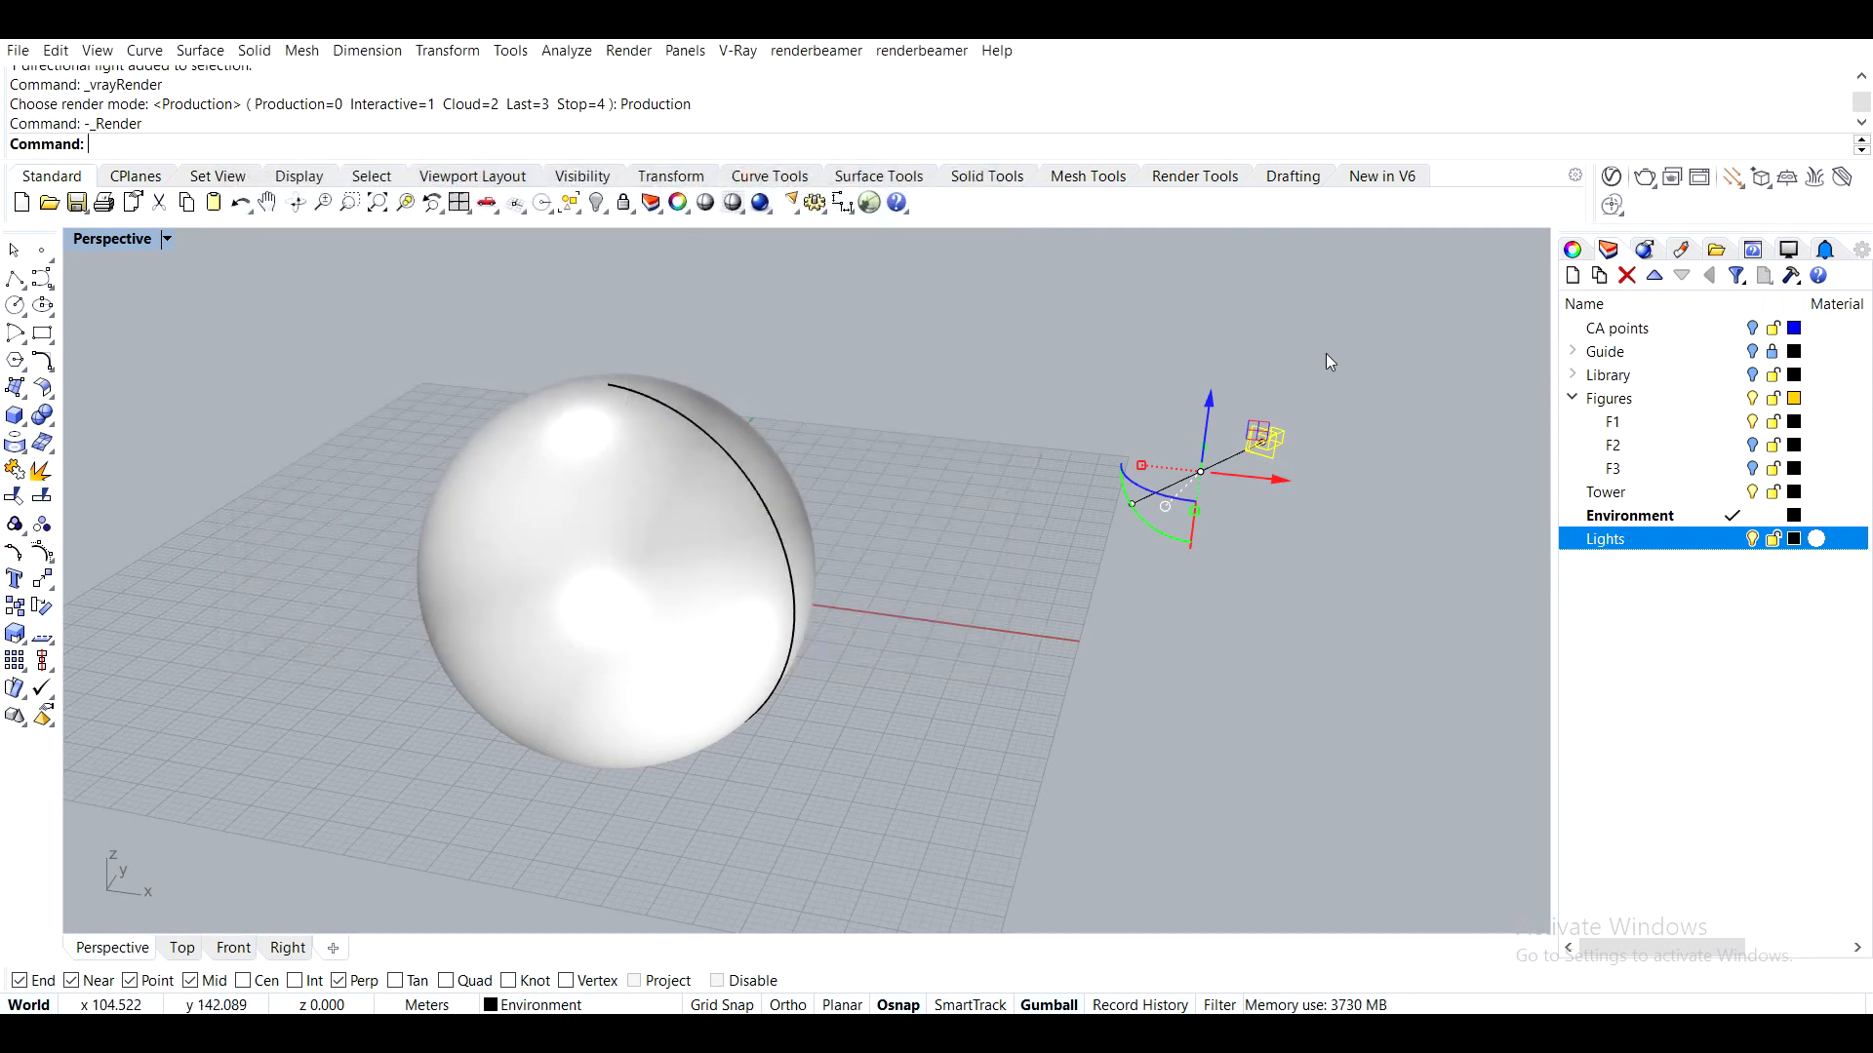
Raise the directional light's location point vertically so the light shines down toward the sphere at an angle
click(1266, 416)
shift+right_drag(1404, 501, 1277, 461)
click(1286, 506)
click(1295, 455)
click(1270, 434)
right_drag(1337, 517, 1302, 451)
drag(1291, 442, 1291, 259)
click(1418, 412)
Render the sphere with the raised directional light, stop the render and close the frame buffer
right_drag(1415, 417, 1312, 480)
shift+right_drag(1200, 455, 1197, 562)
scroll(1250, 565, down, 2)
right_drag(979, 604, 938, 500)
scroll(939, 500, up, 2)
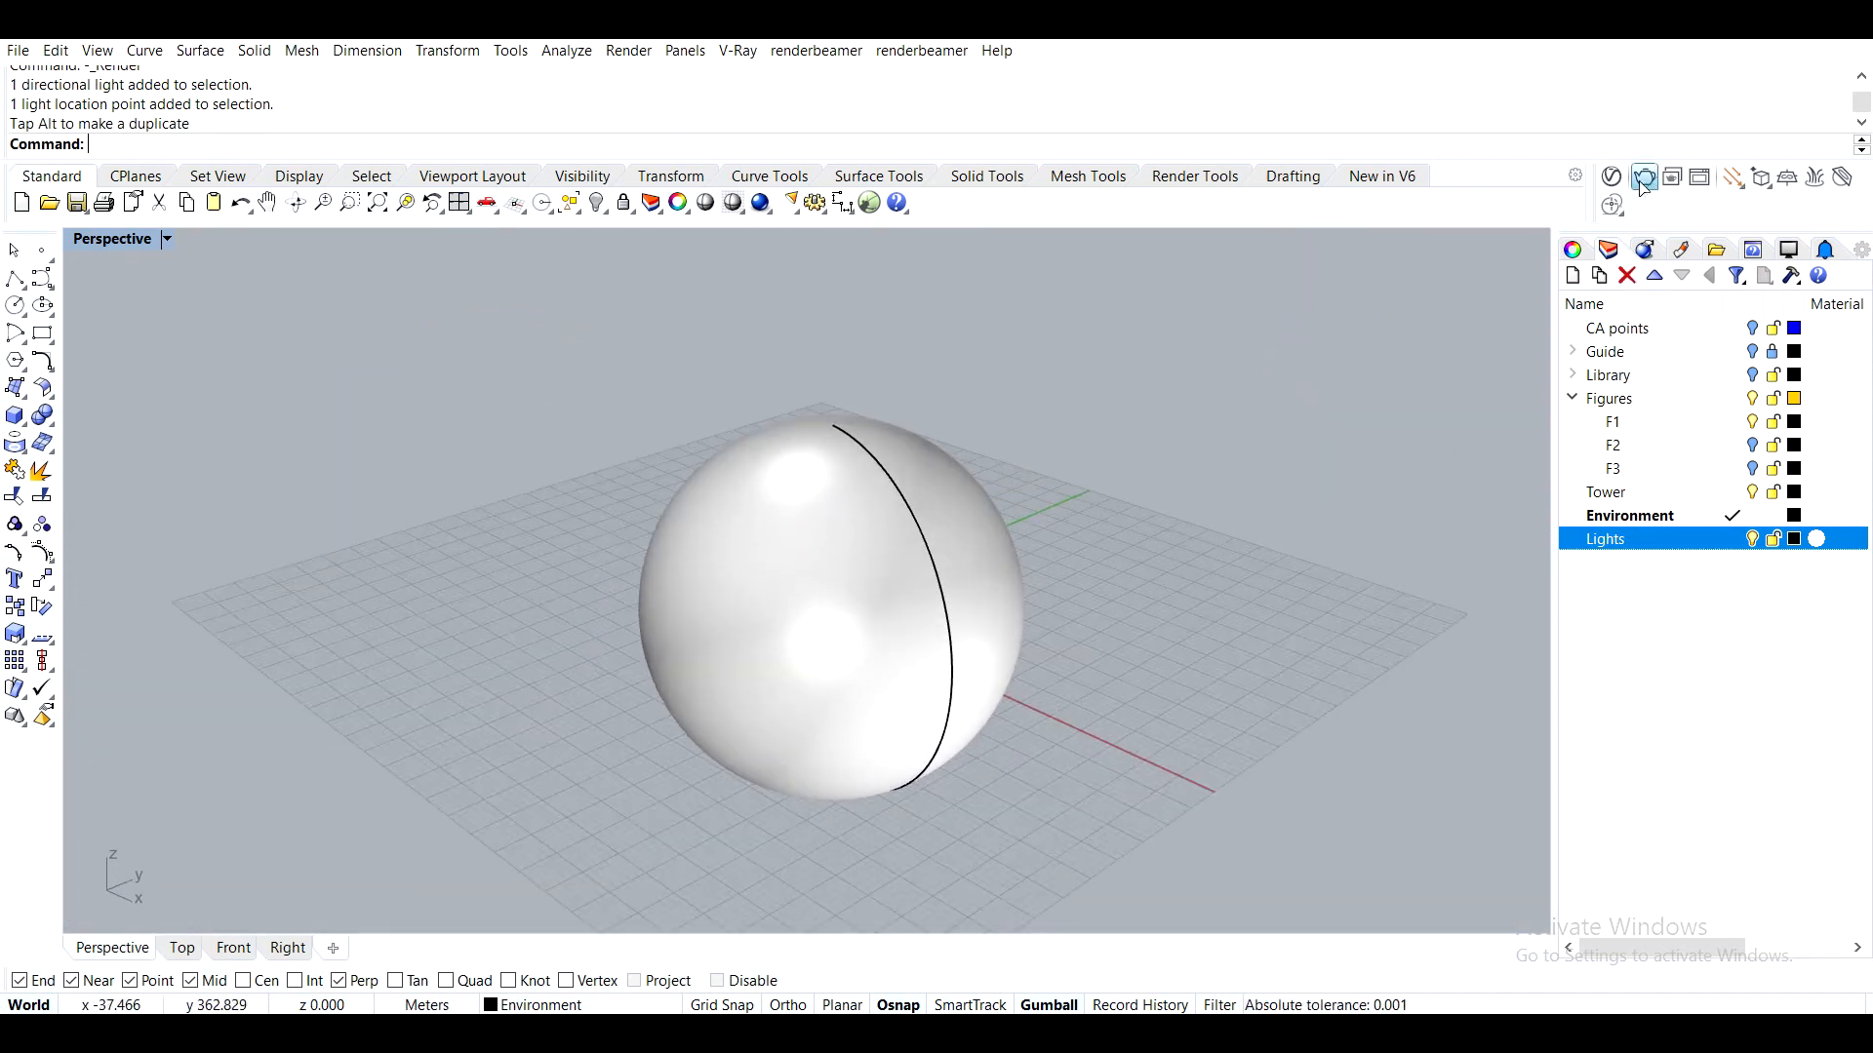
click(1645, 178)
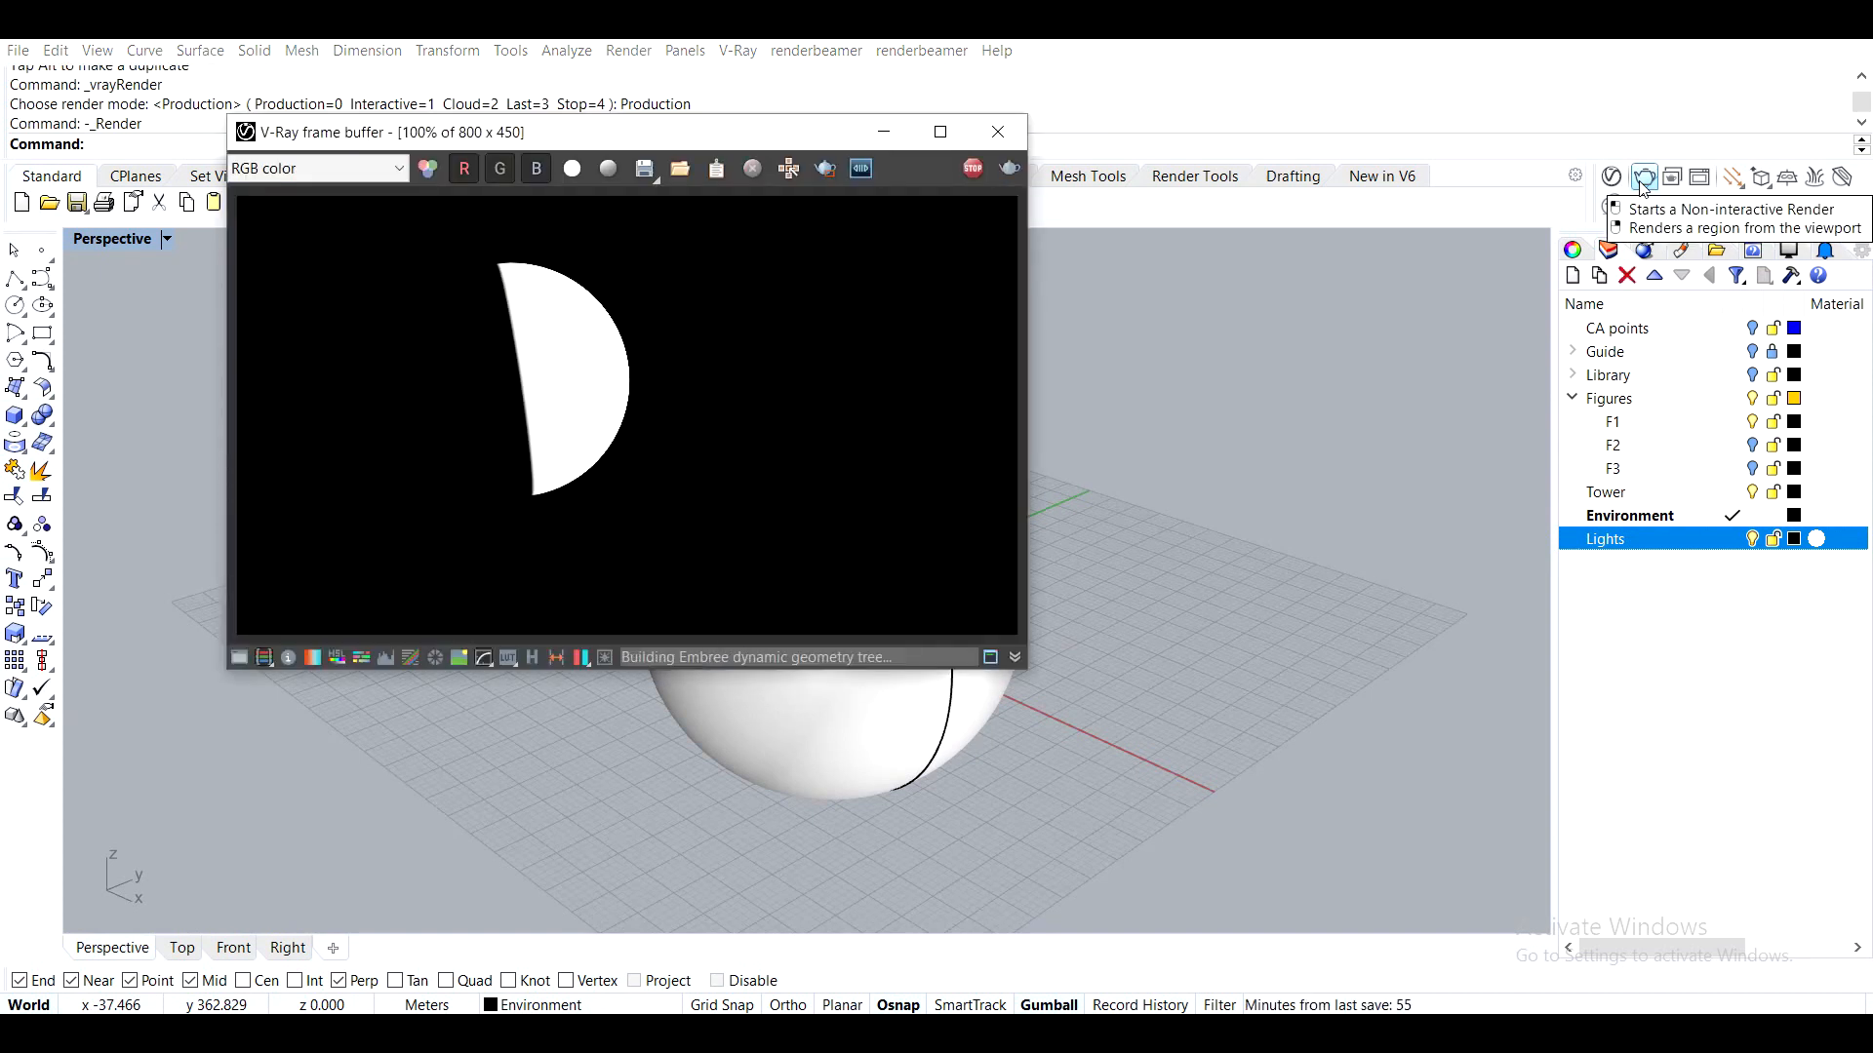
click(972, 168)
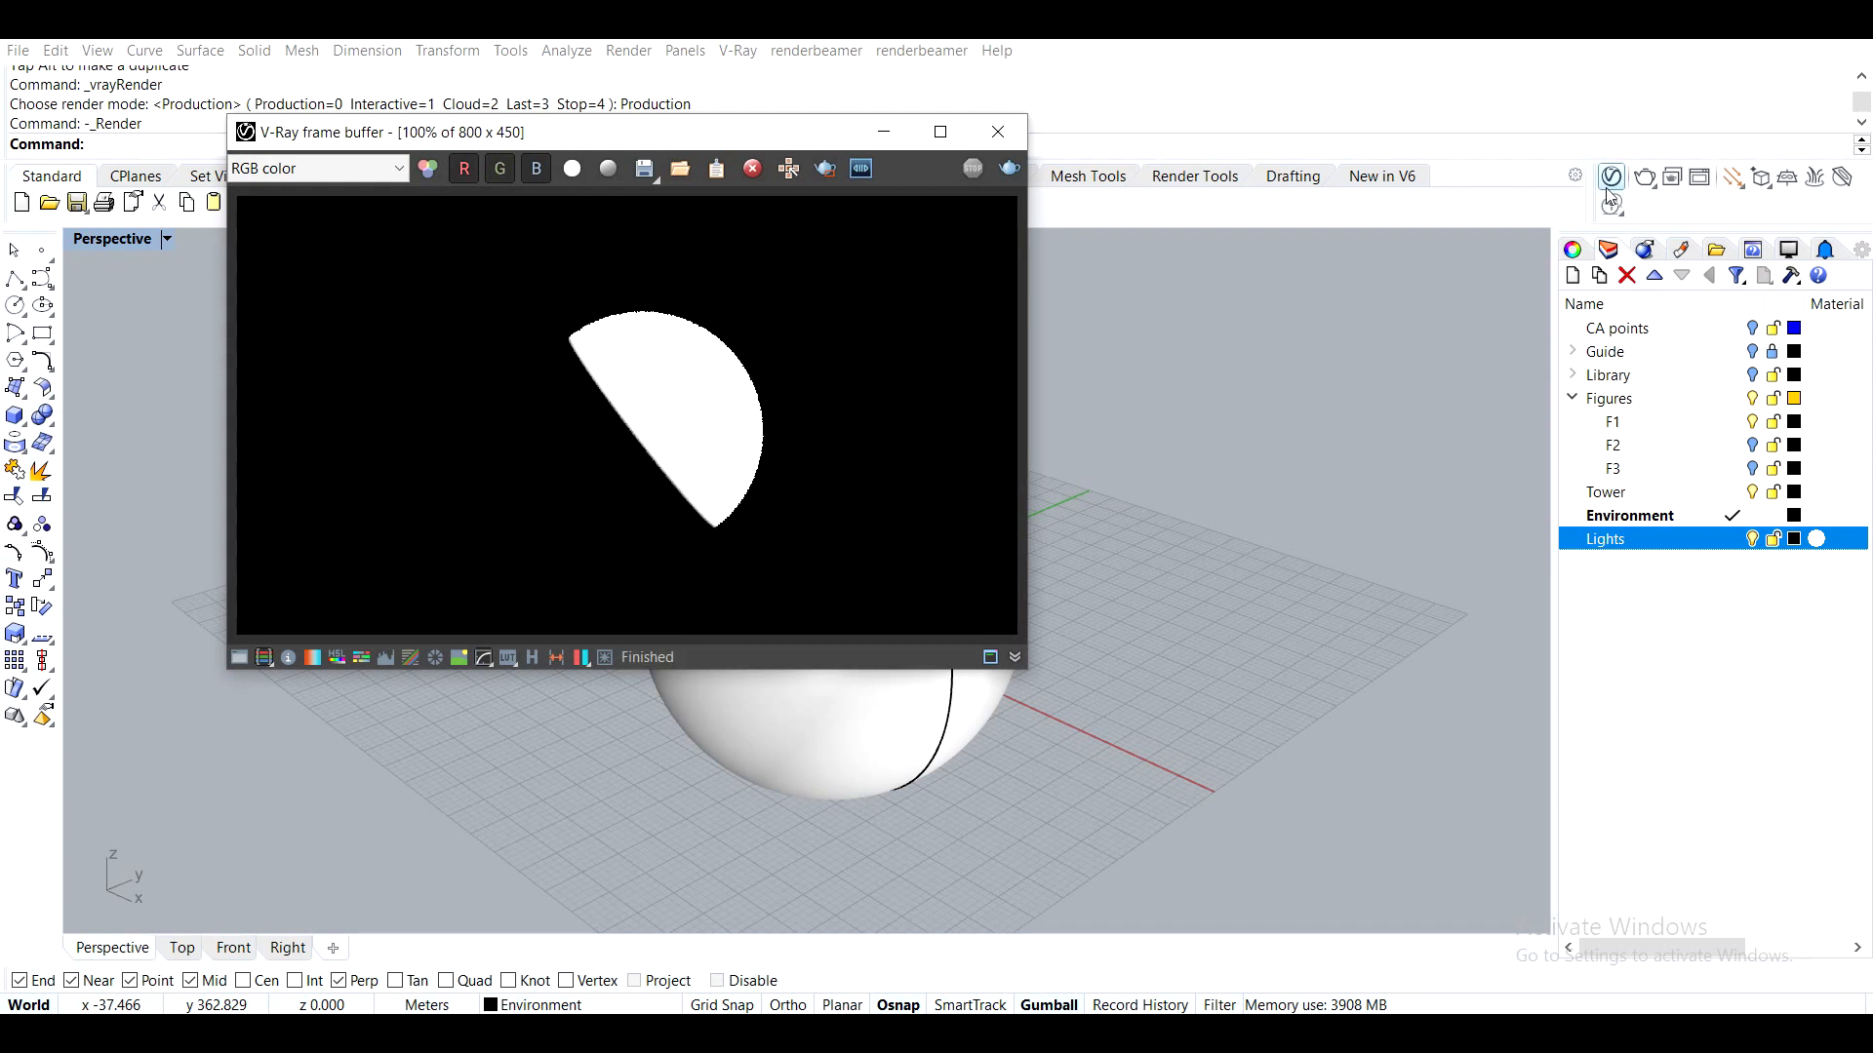
click(1001, 138)
Create a solid box around the sphere's base and lower it so its top face lies beneath the sphere
scroll(1009, 390, down, 5)
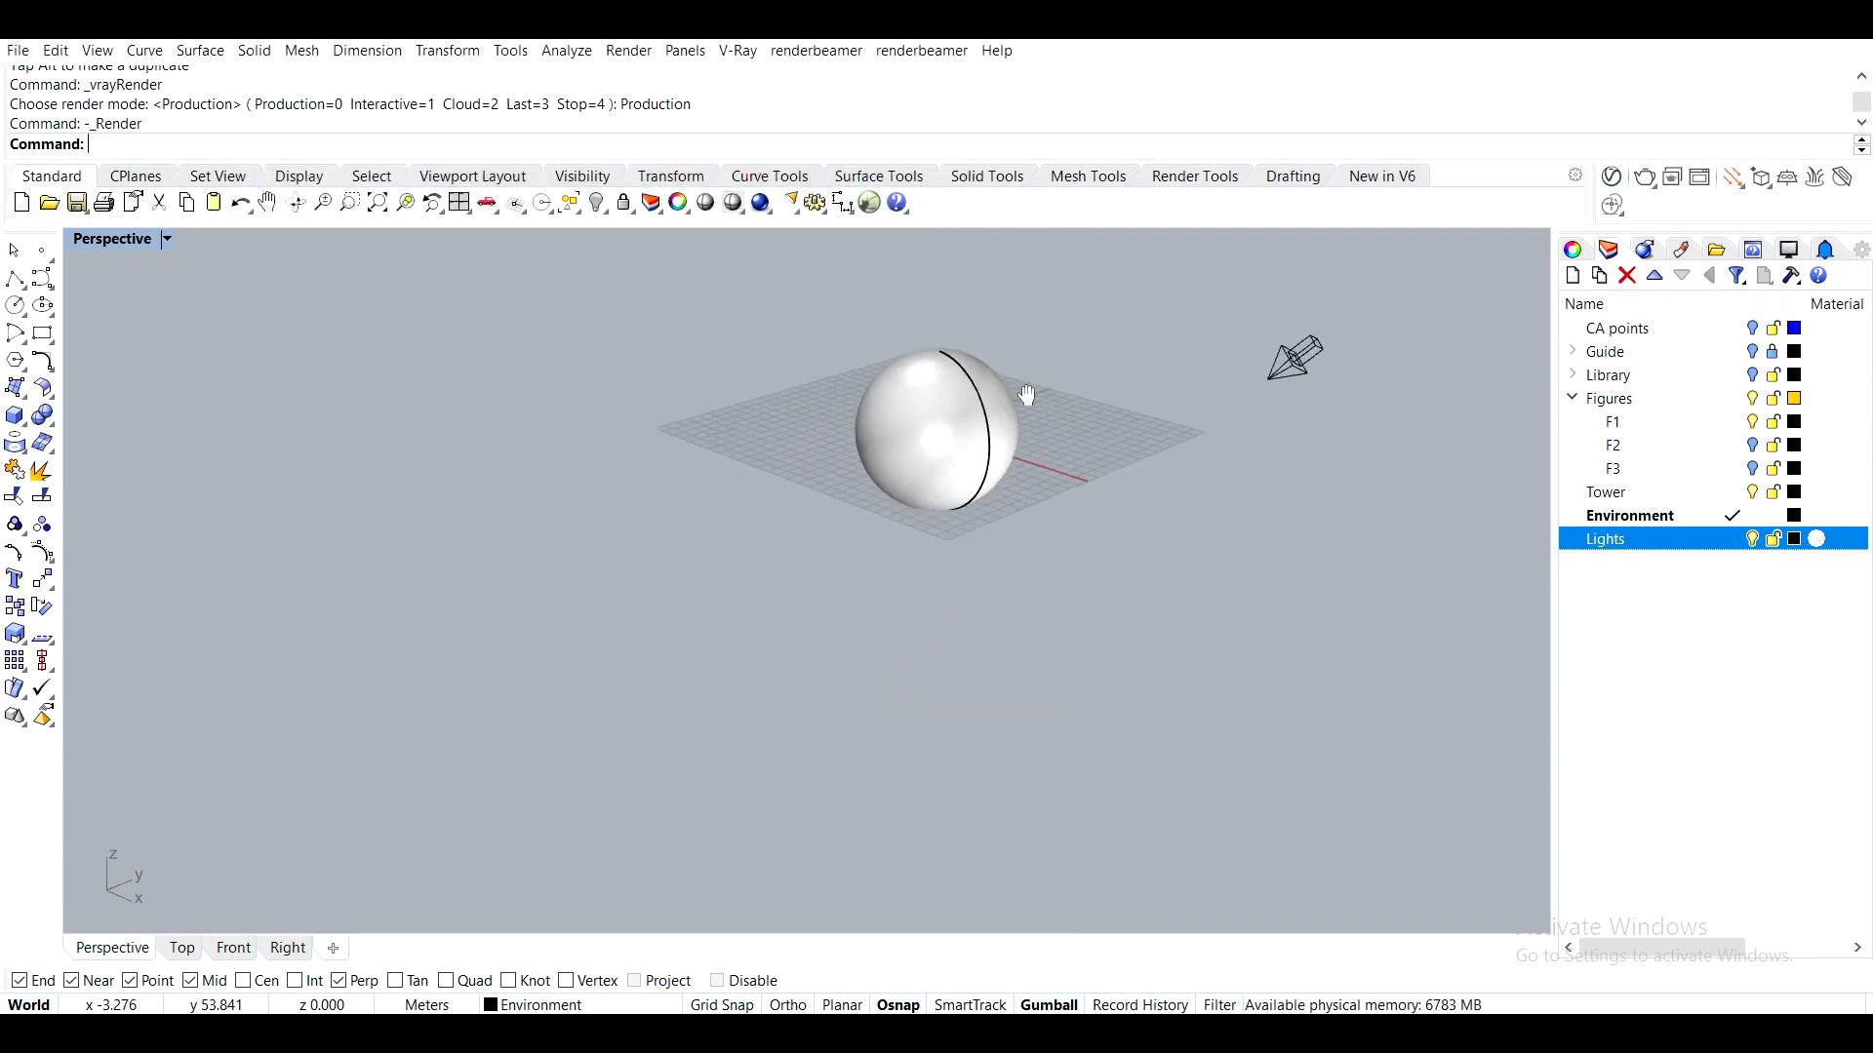
click(15, 414)
click(702, 699)
click(1080, 267)
click(1200, 468)
click(956, 426)
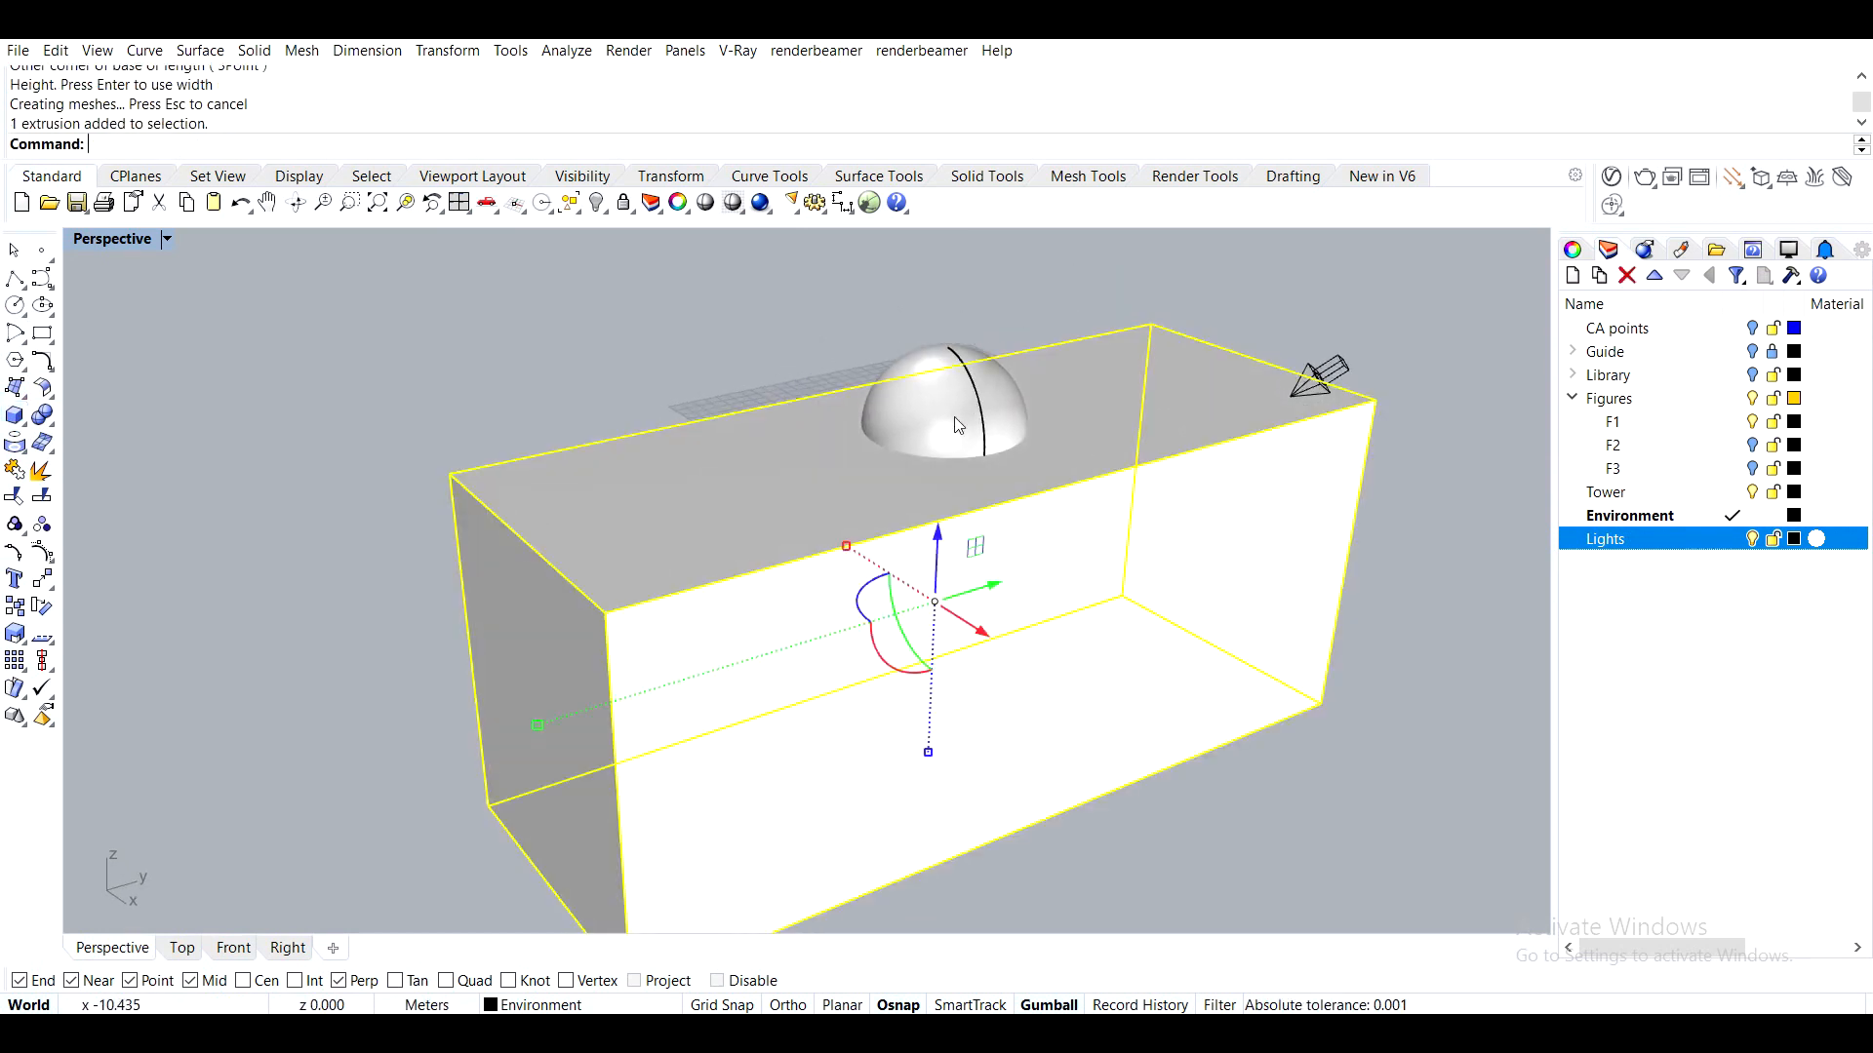
drag(937, 566, 1022, 654)
right_drag(1024, 652, 1268, 644)
click(1080, 339)
Stretch the box sideways with a one-directional scale to form a wide floor under the sphere
scroll(1080, 340, up, 4)
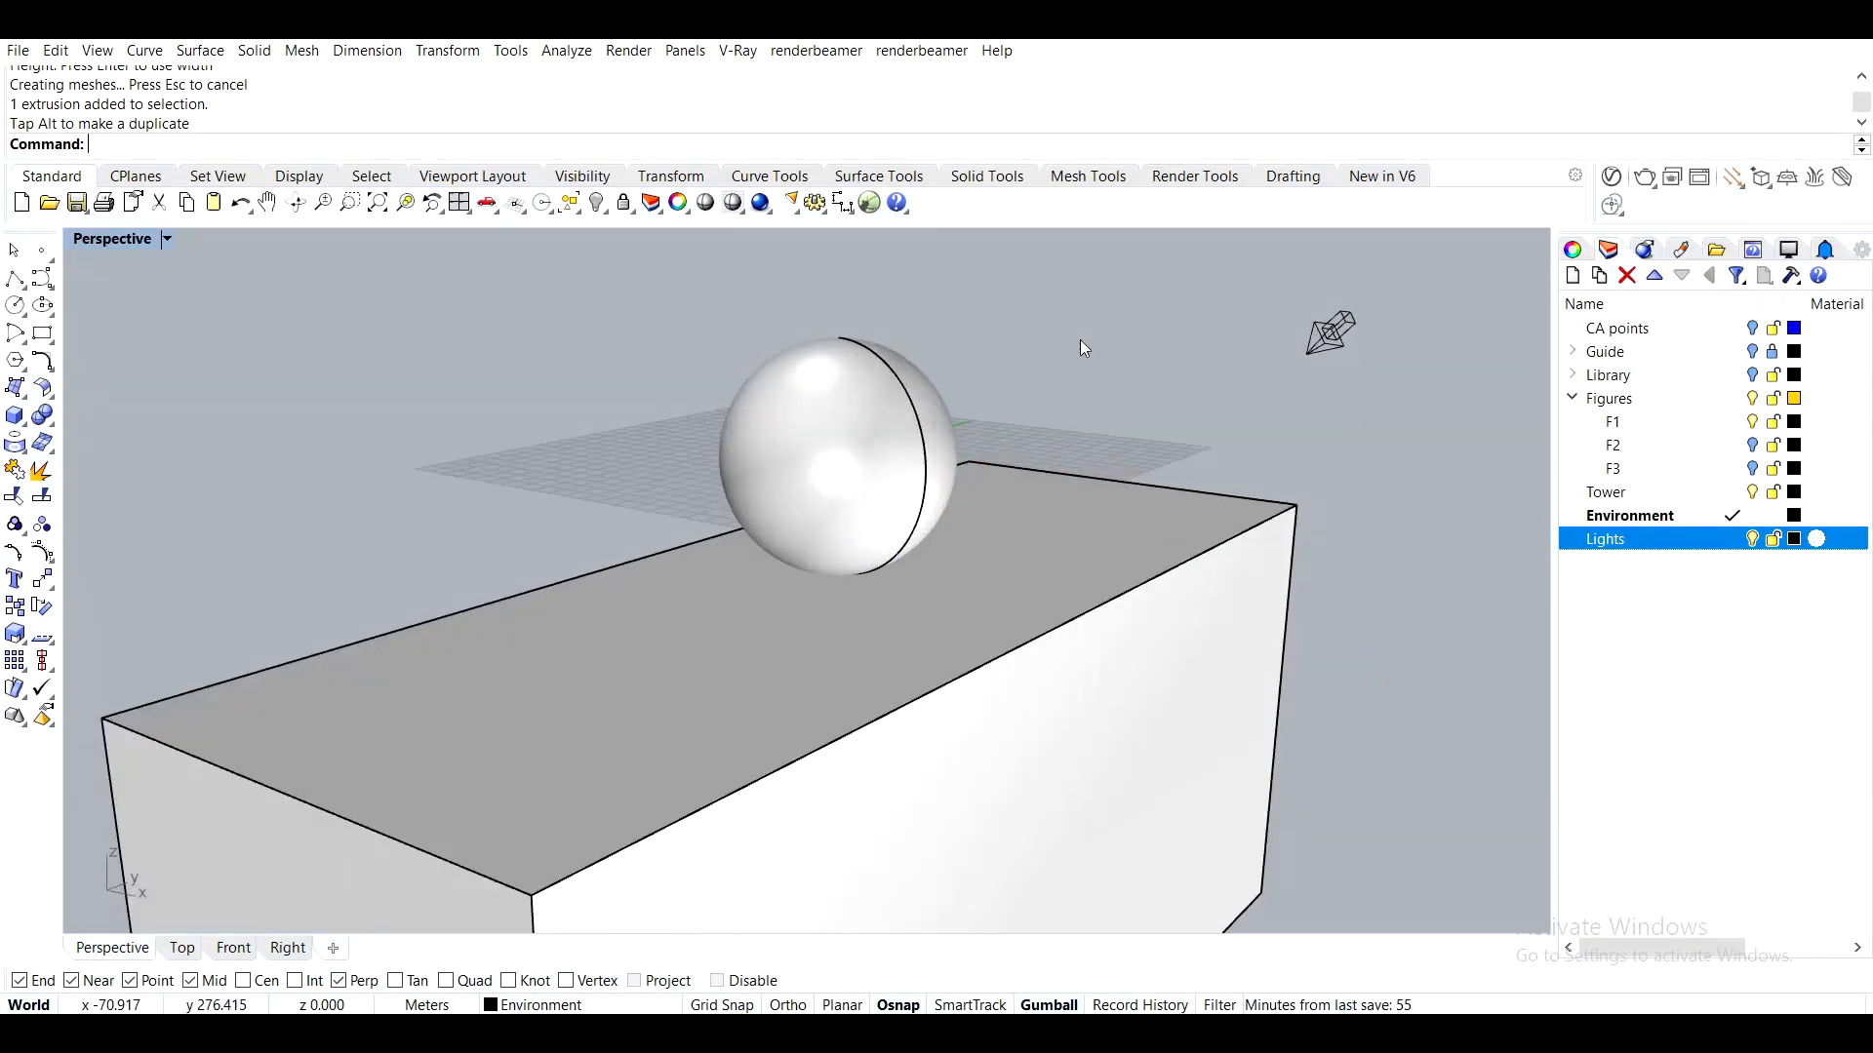
right_drag(1266, 263, 1312, 297)
click(954, 657)
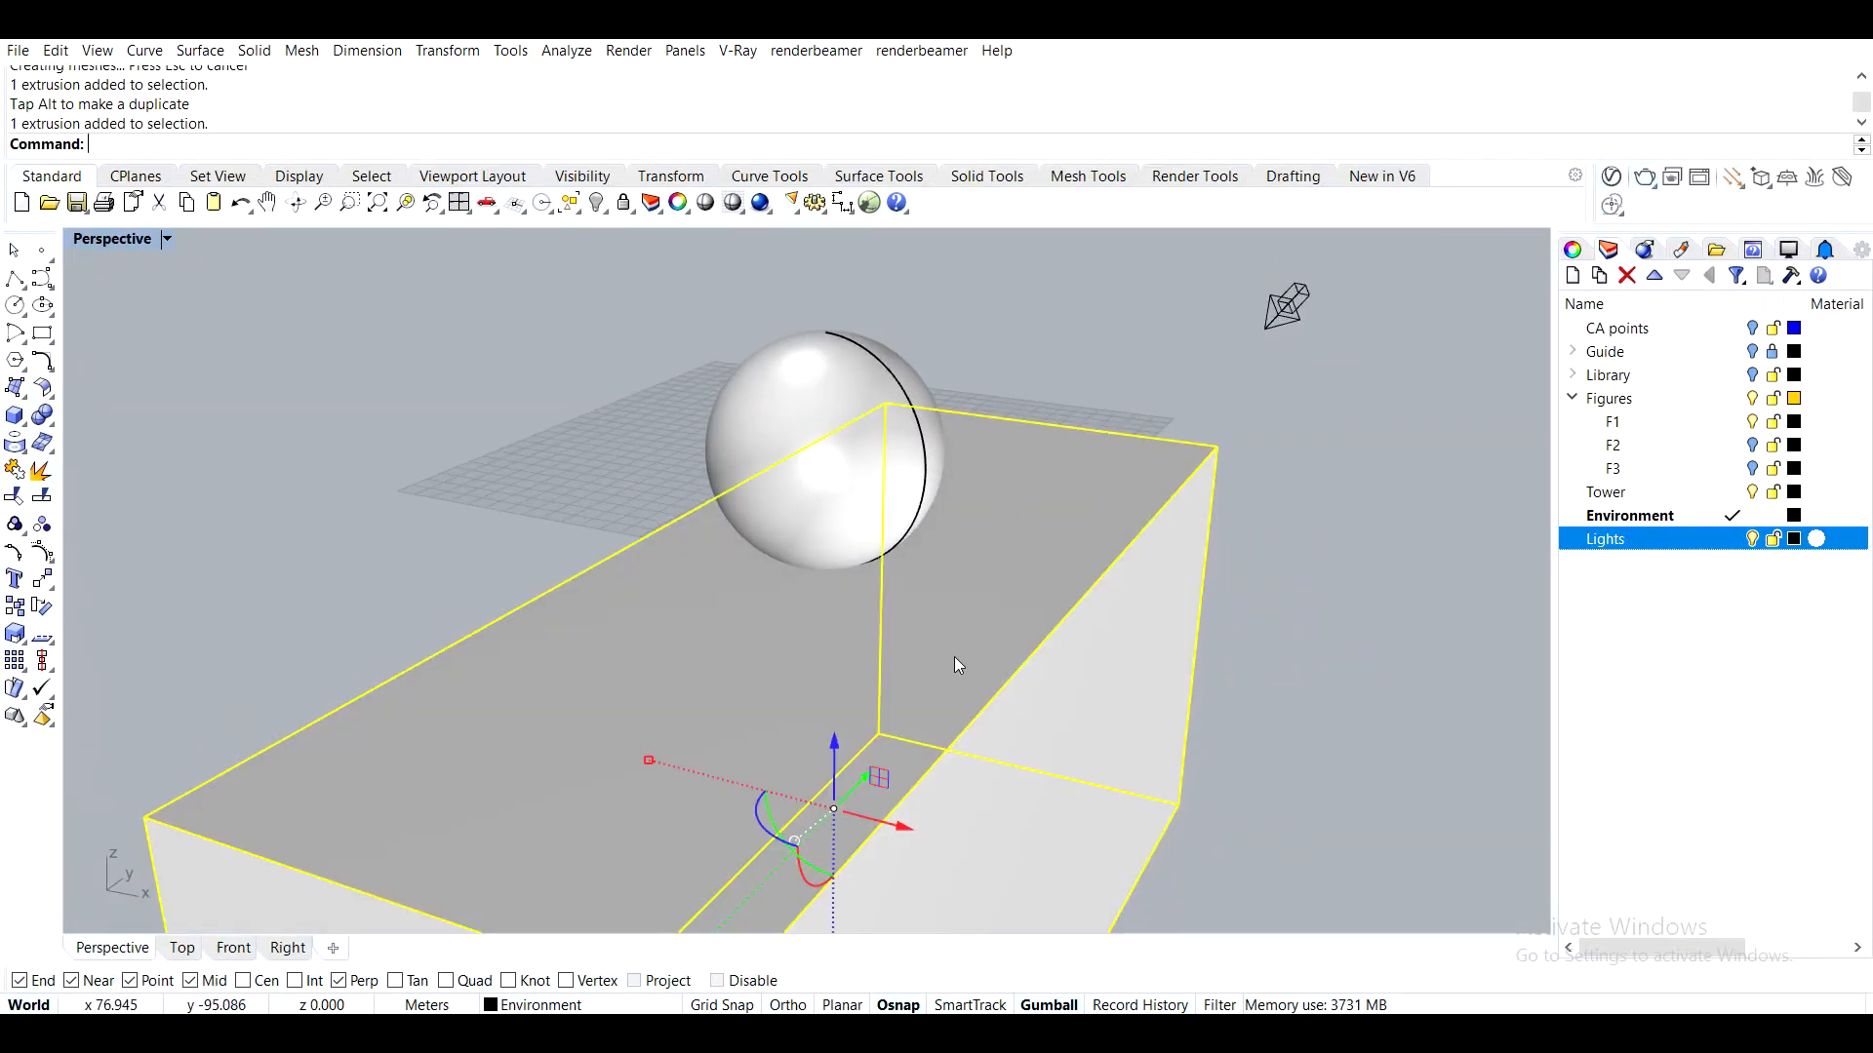
scroll(829, 671, down, 2)
drag(666, 740, 373, 665)
click(1198, 271)
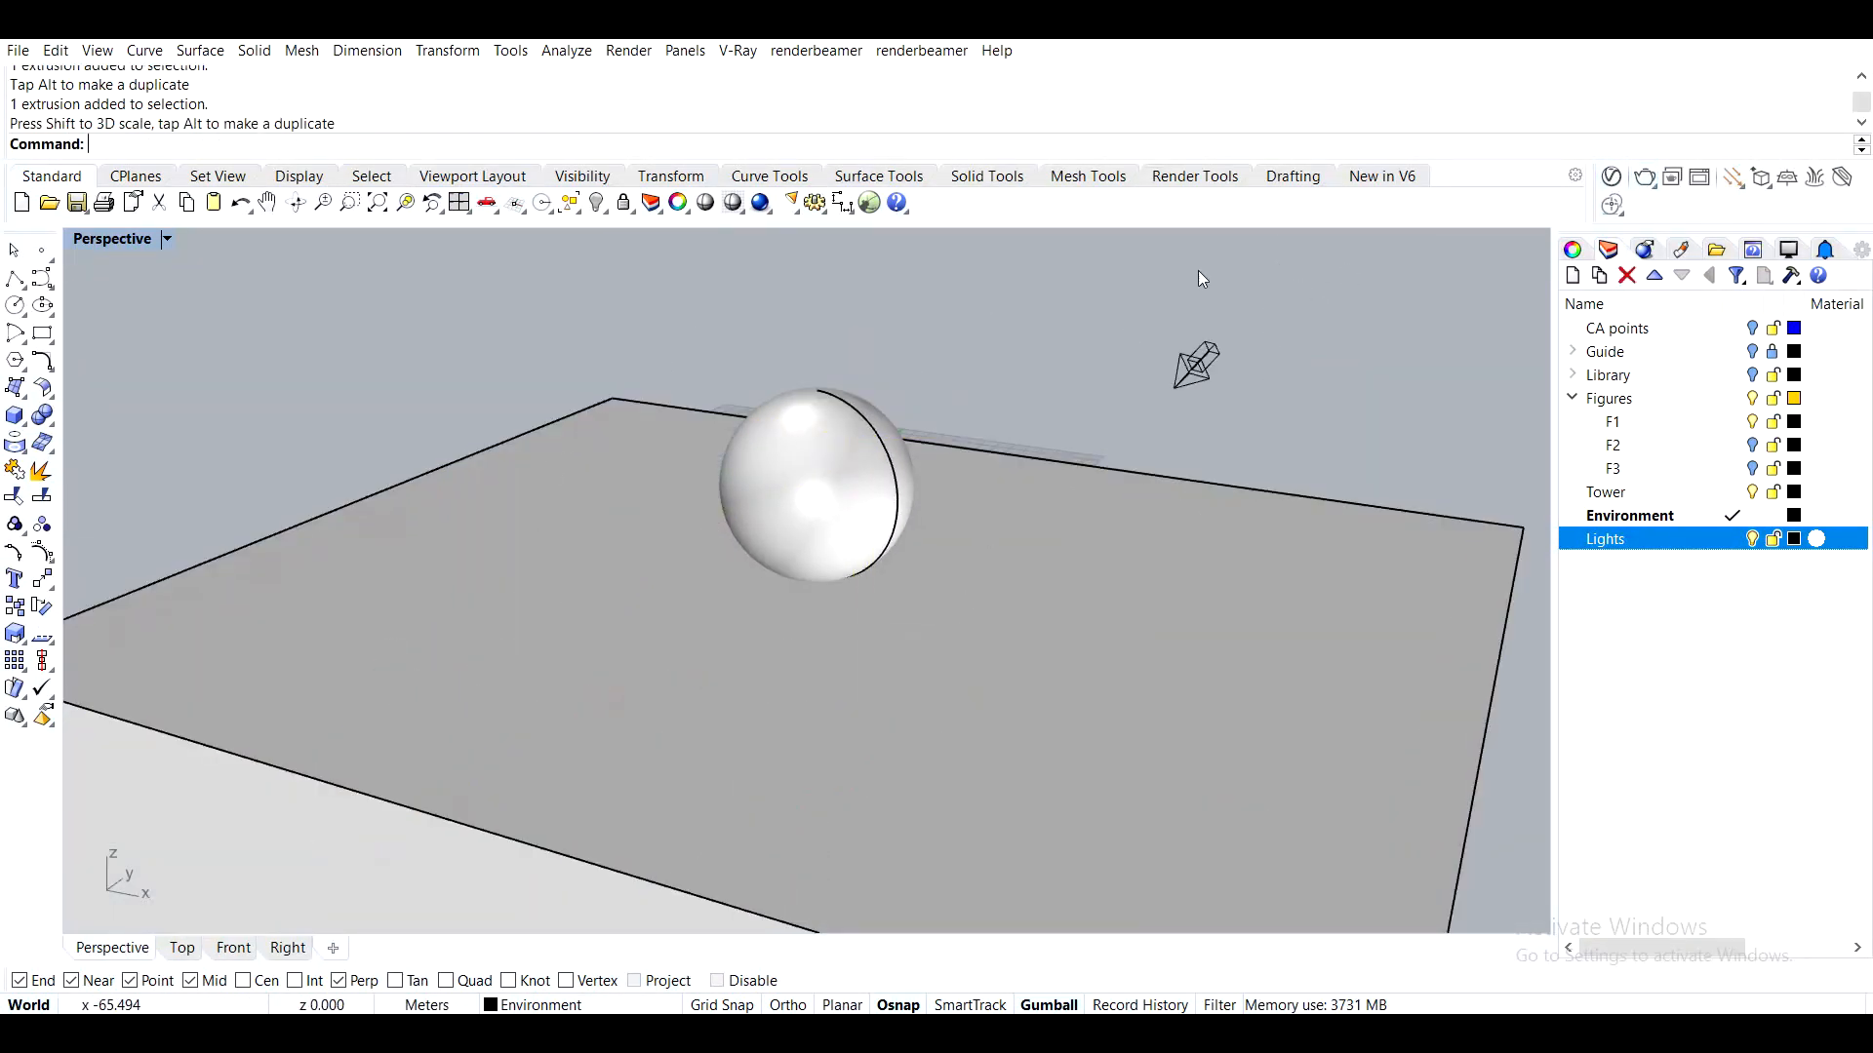
Render the sphere on the box floor, inspect its shadow at 200% and stop the render
click(1644, 179)
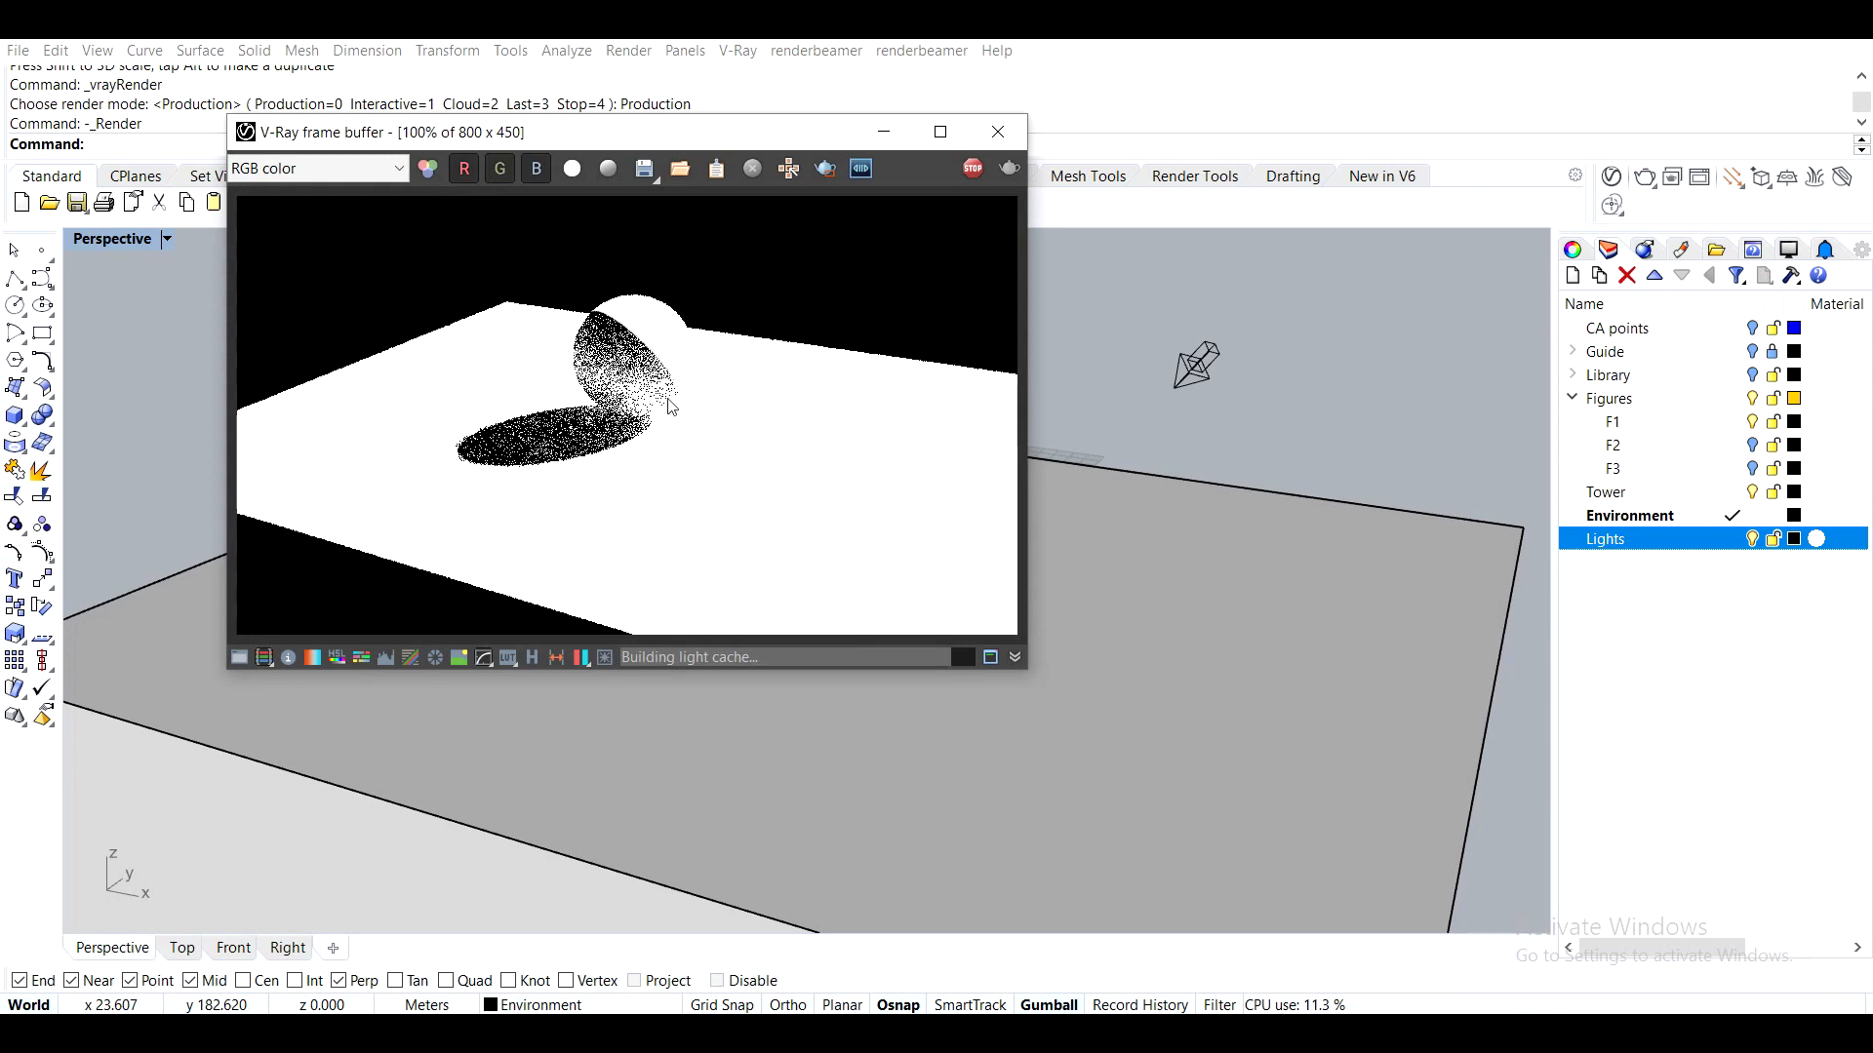
scroll(575, 392, up, 1)
middle_drag(581, 442, 756, 432)
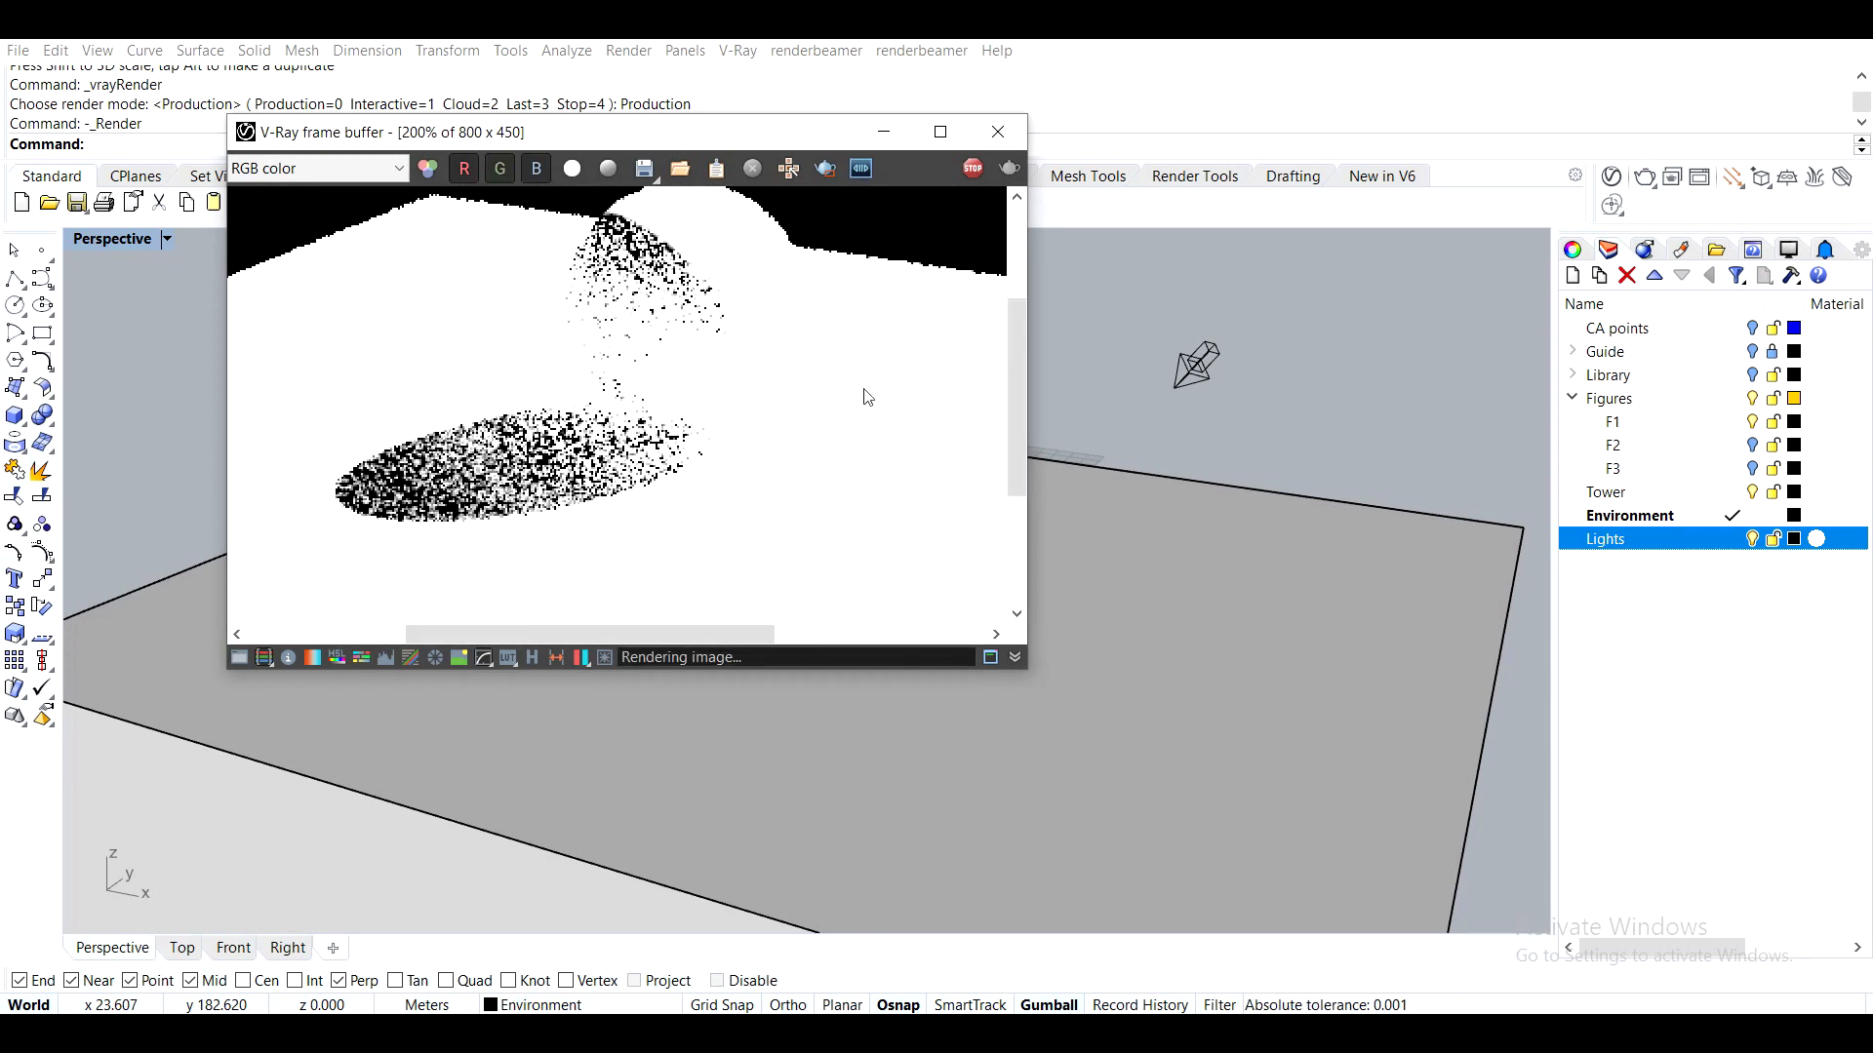
middle_drag(865, 392, 812, 424)
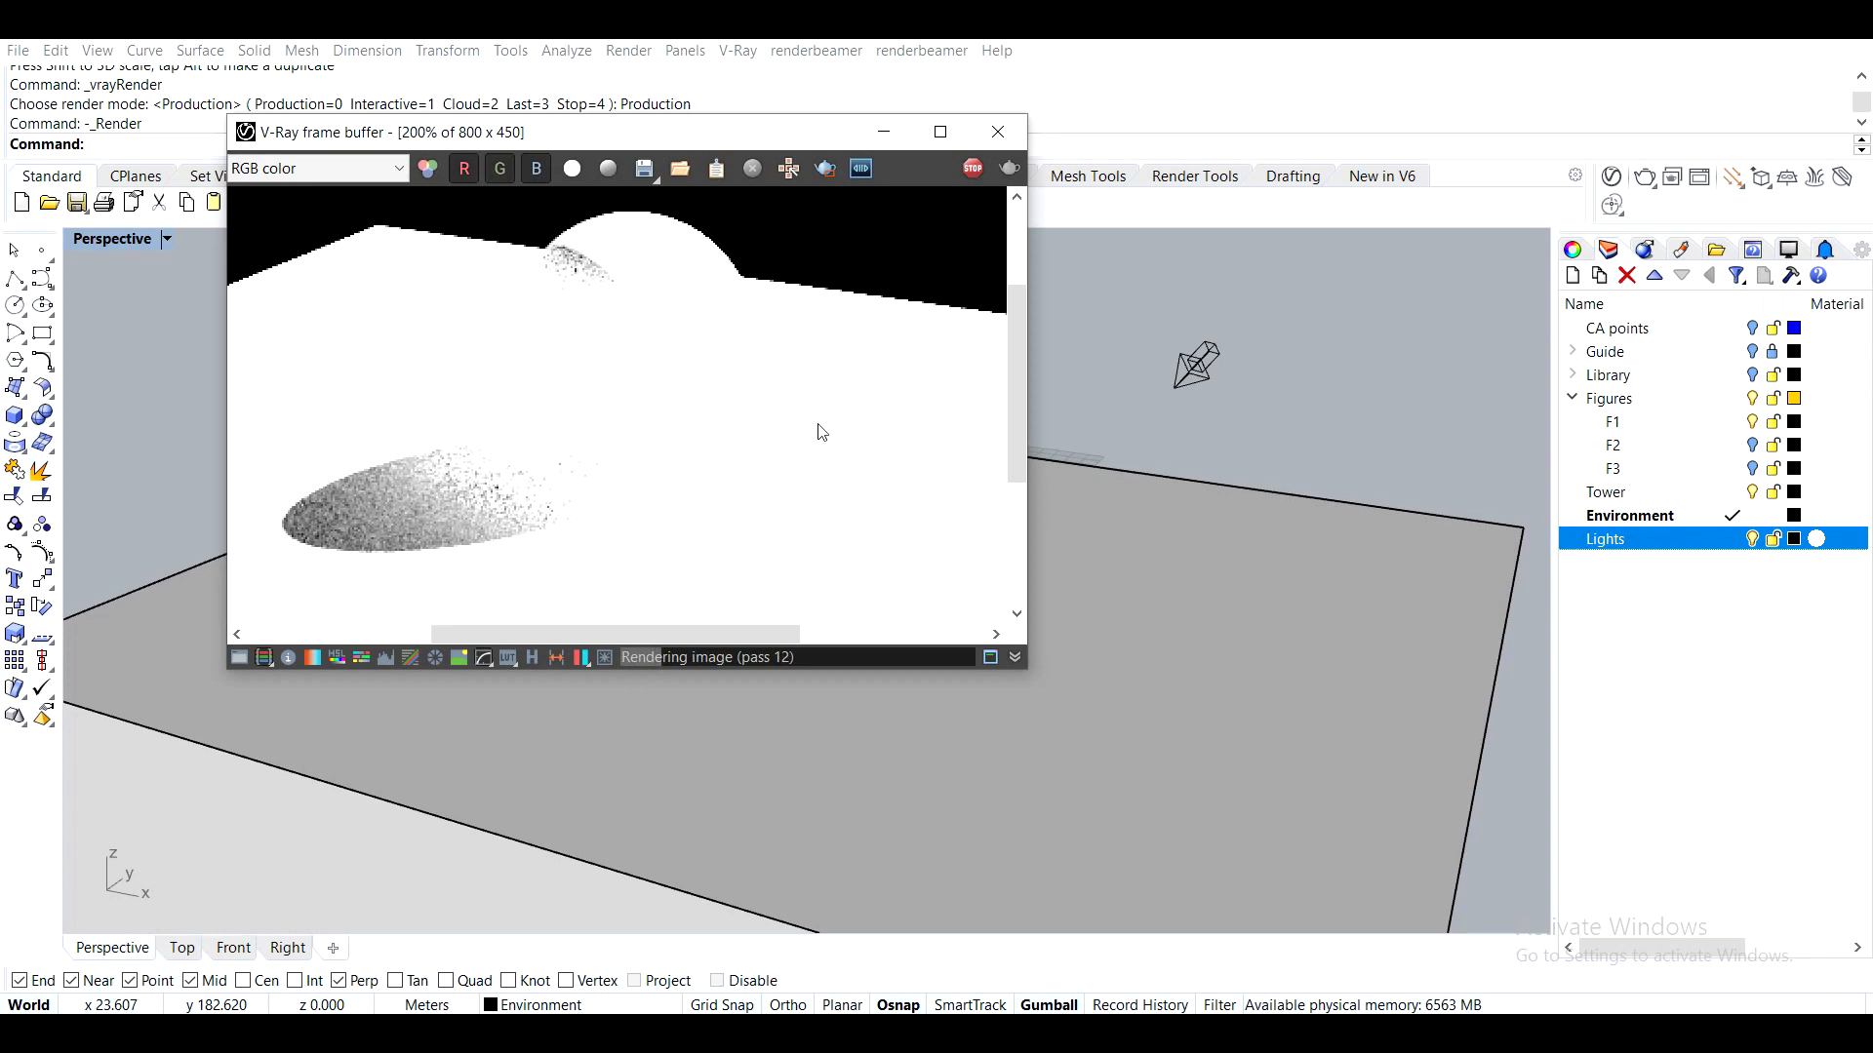
click(972, 171)
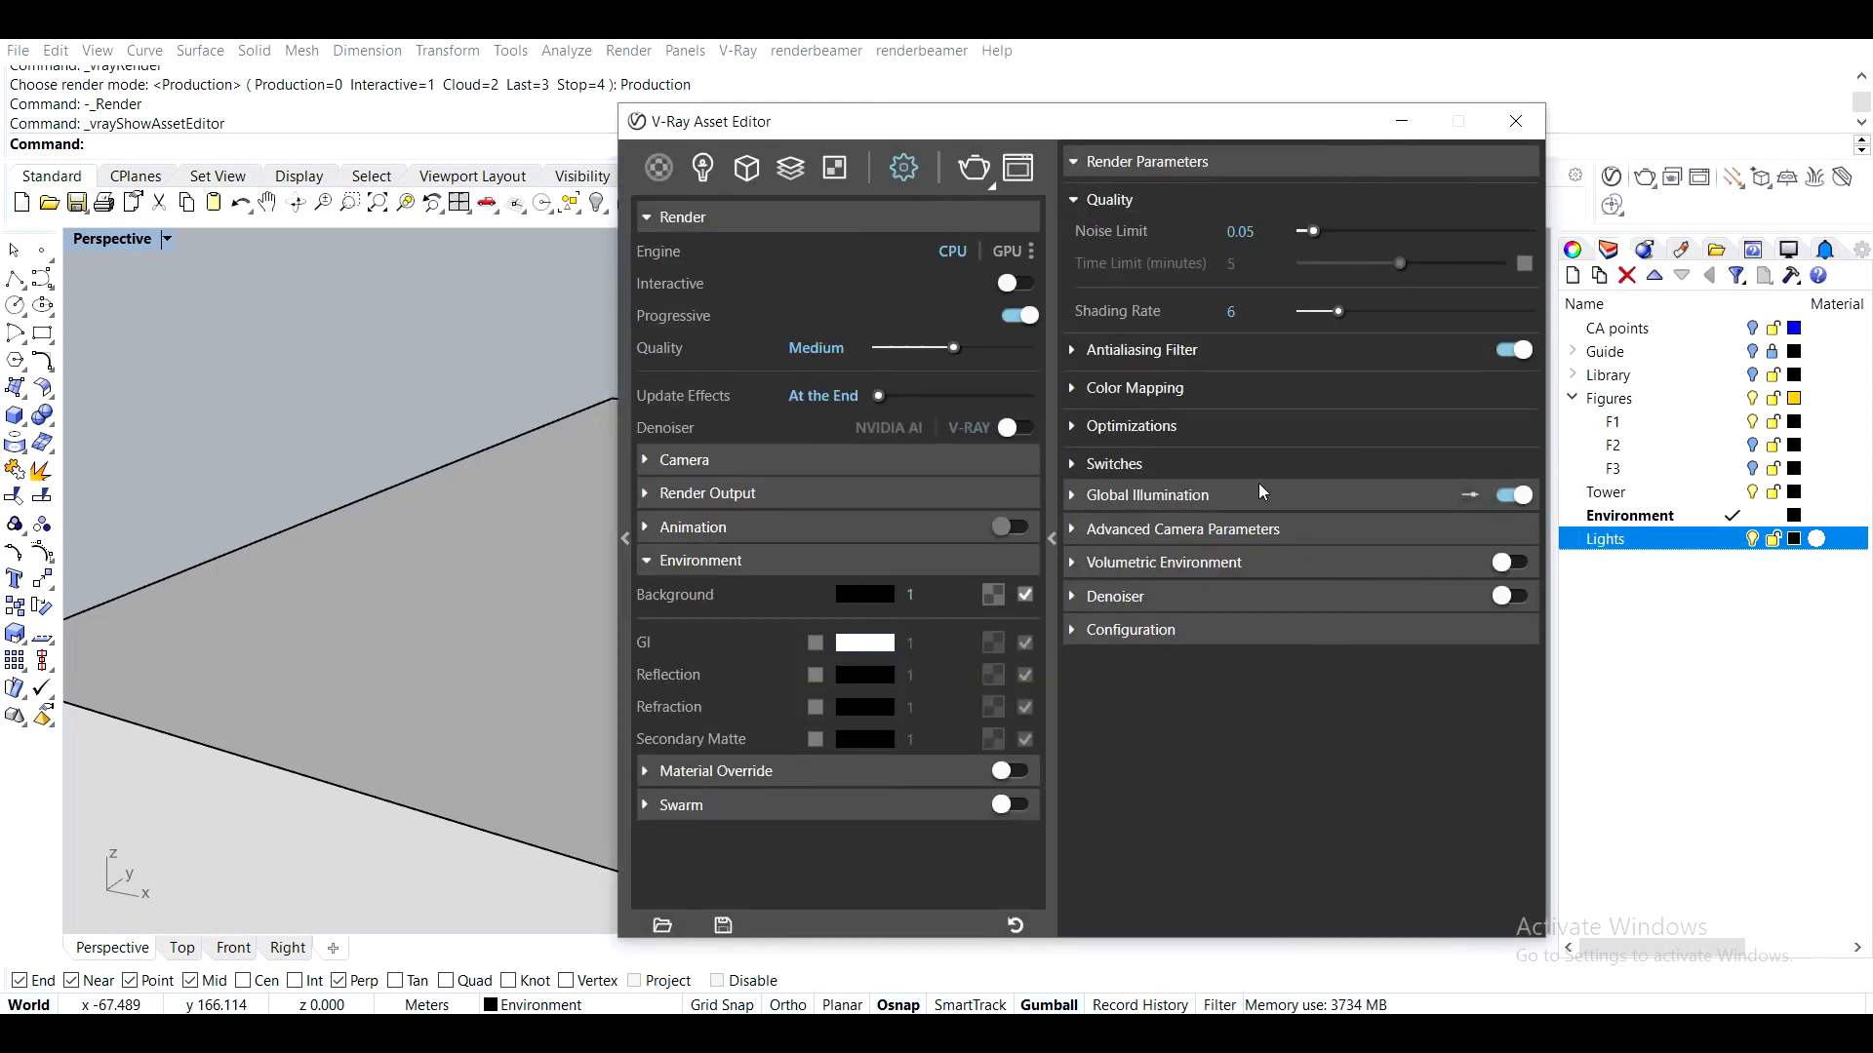
Turn off Global Illumination in the V-Ray render settings and render the scene again
click(1513, 496)
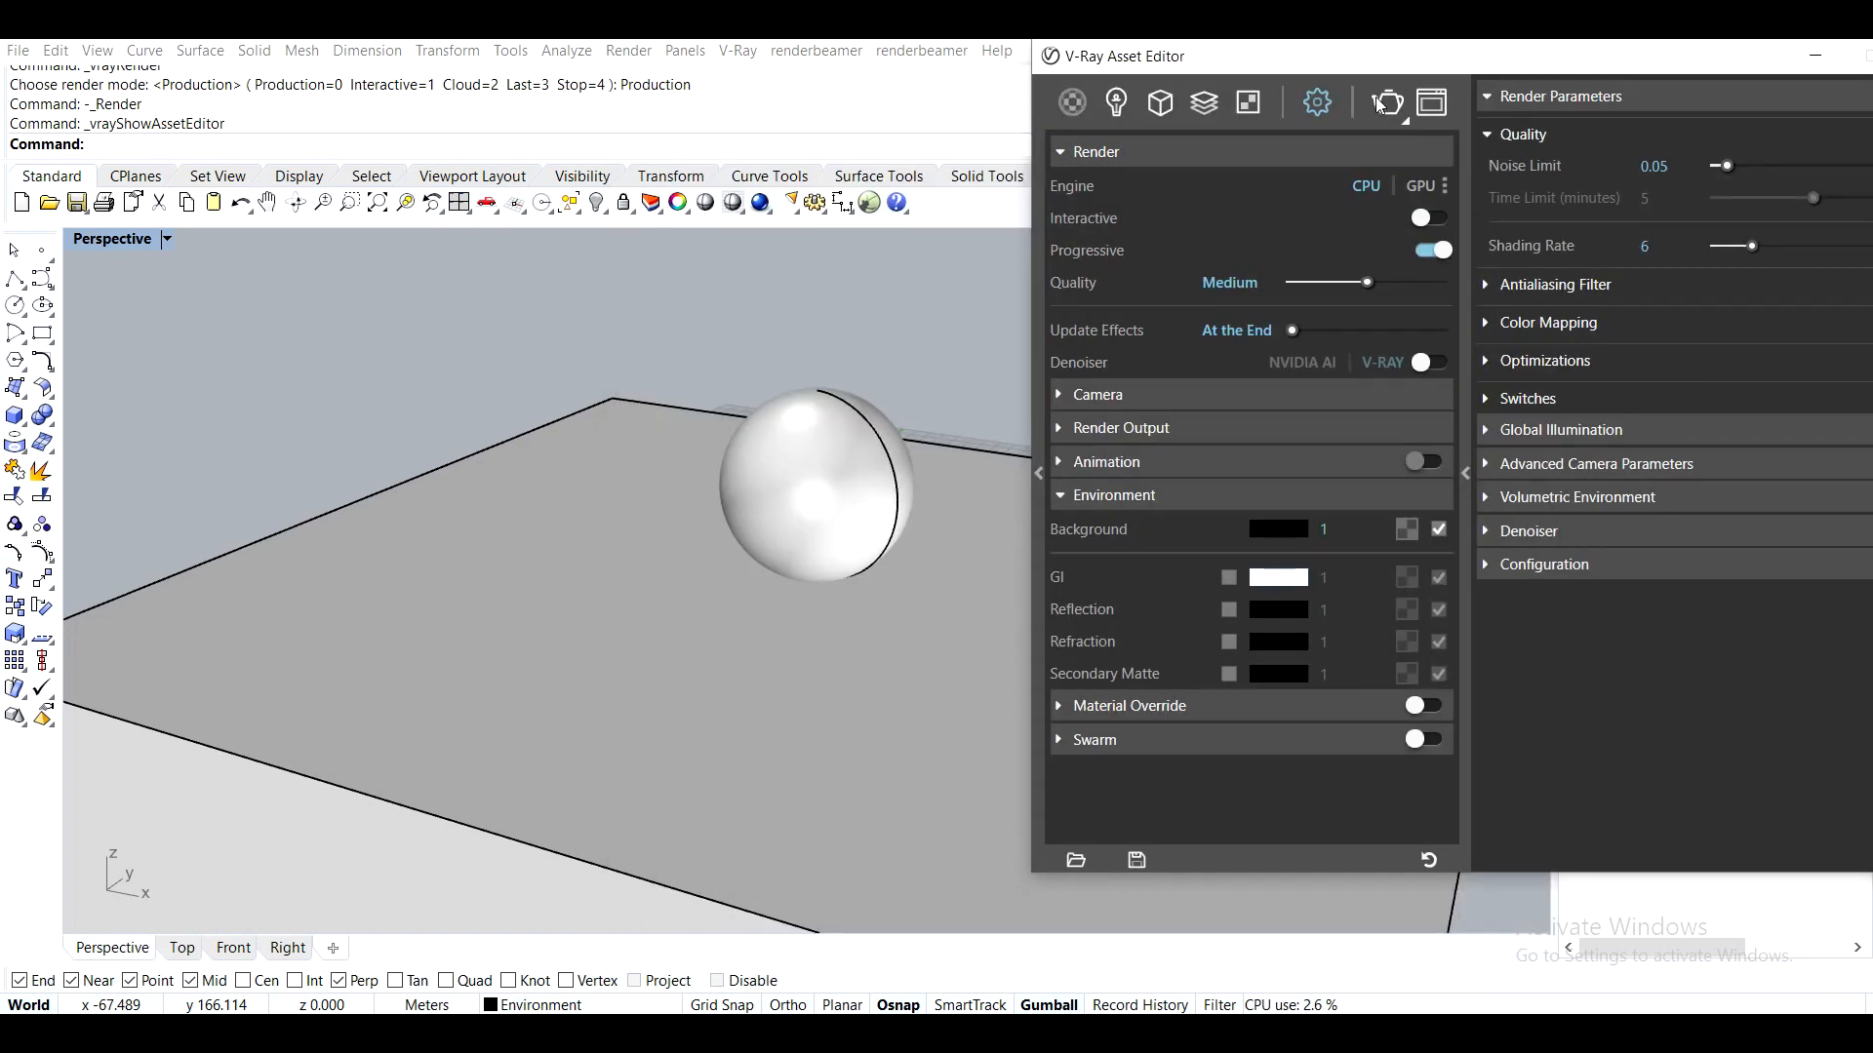
click(1381, 103)
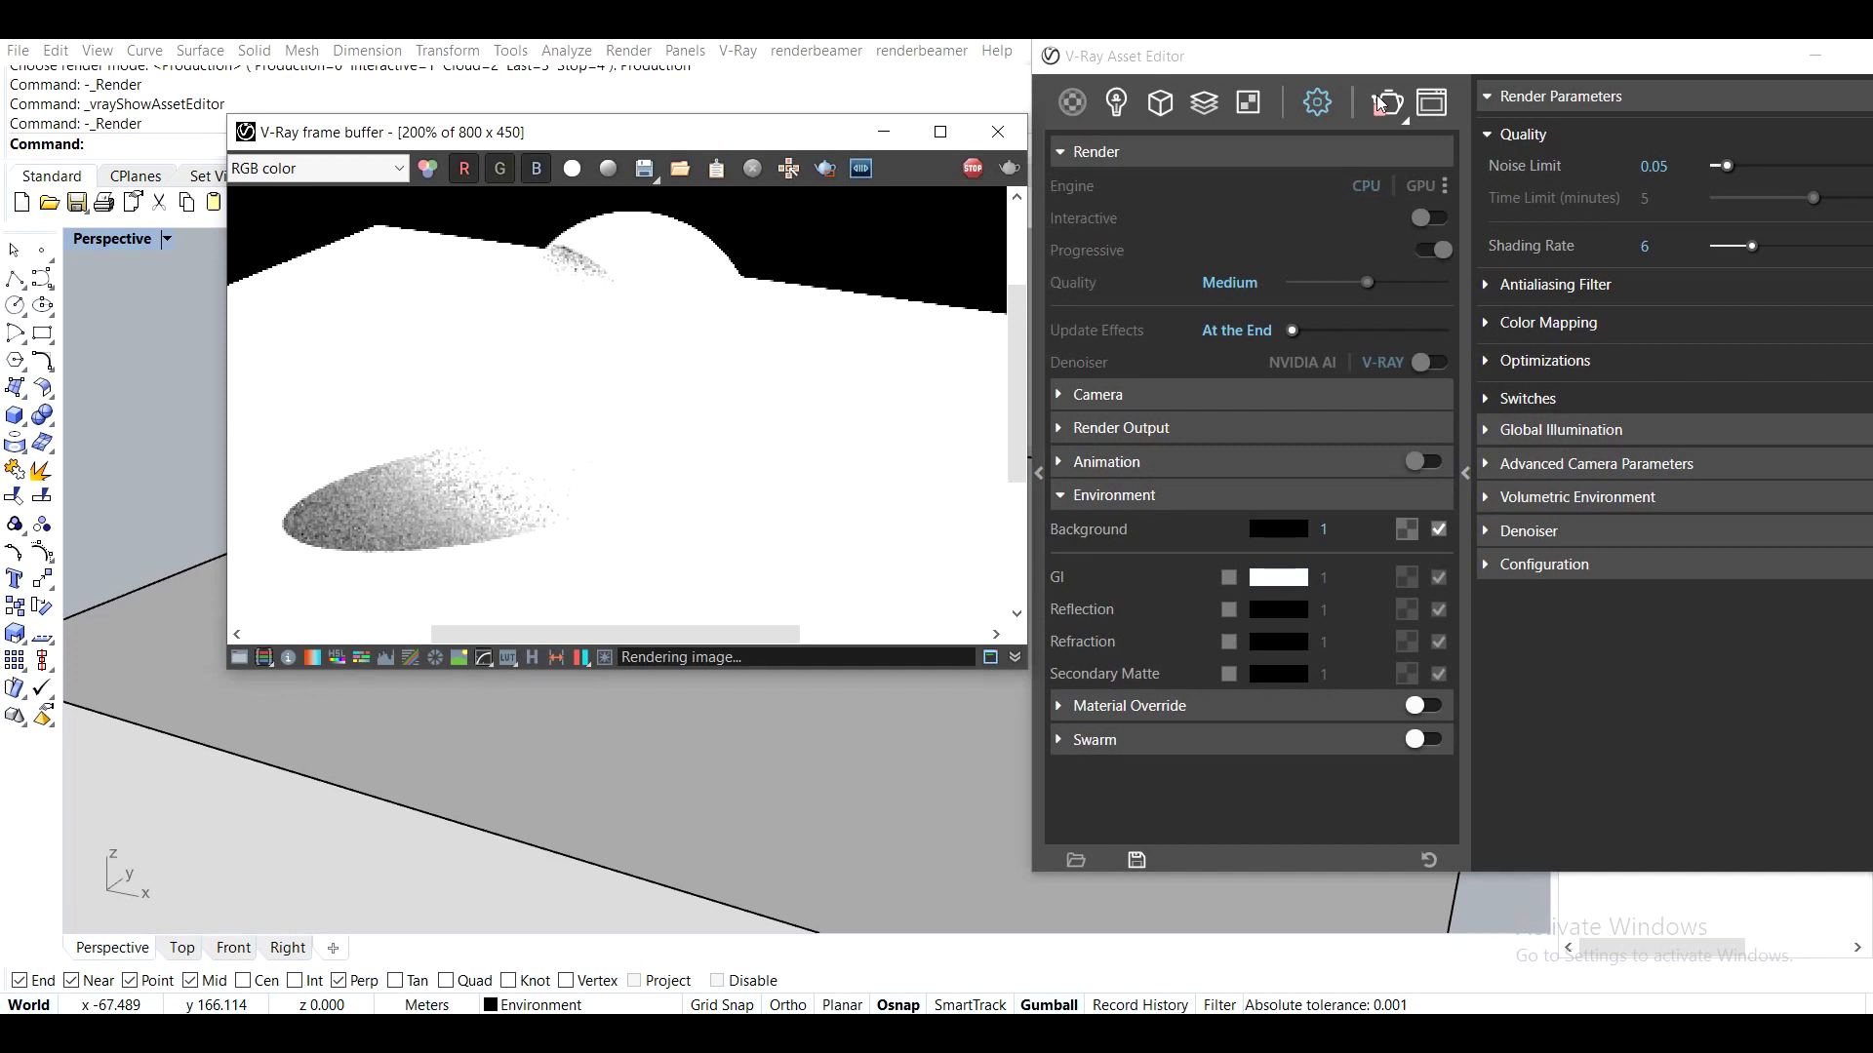
drag(1442, 68, 1327, 76)
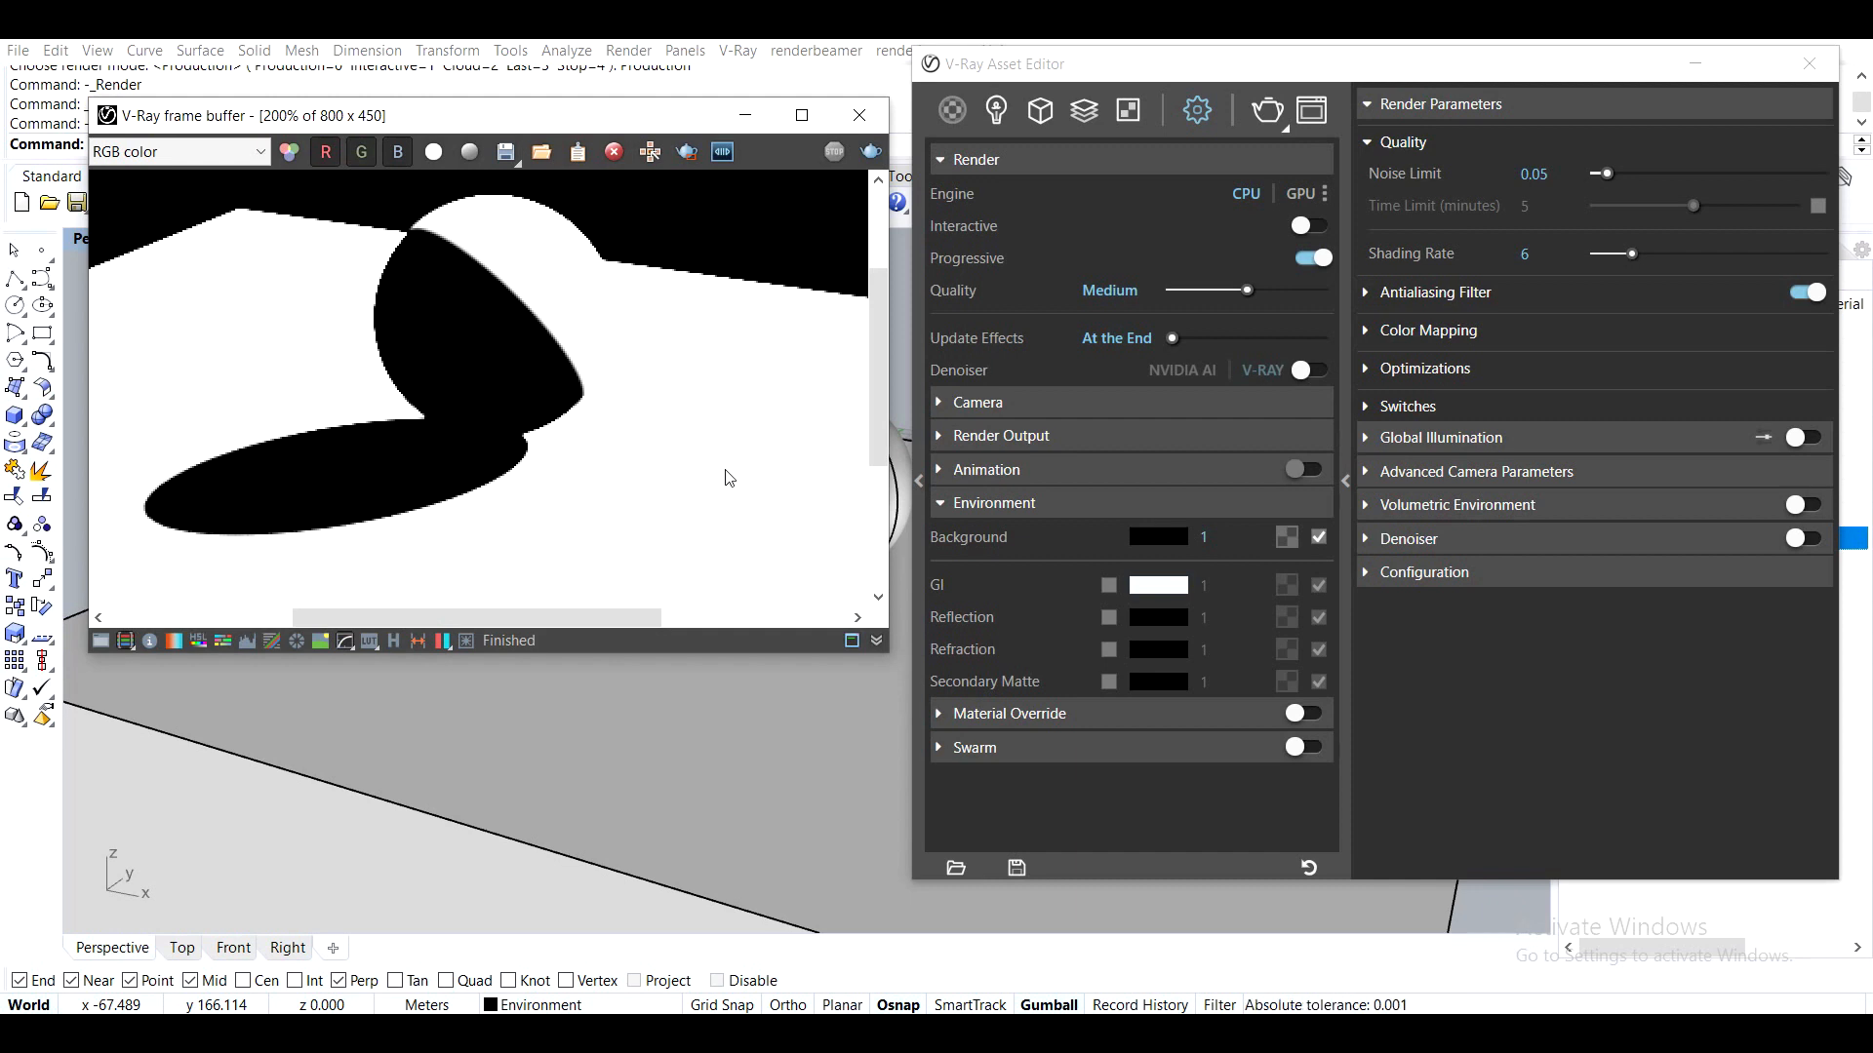
Minimize the frame buffer, create a Generic V-Ray material and apply it to the selected sphere
click(951, 110)
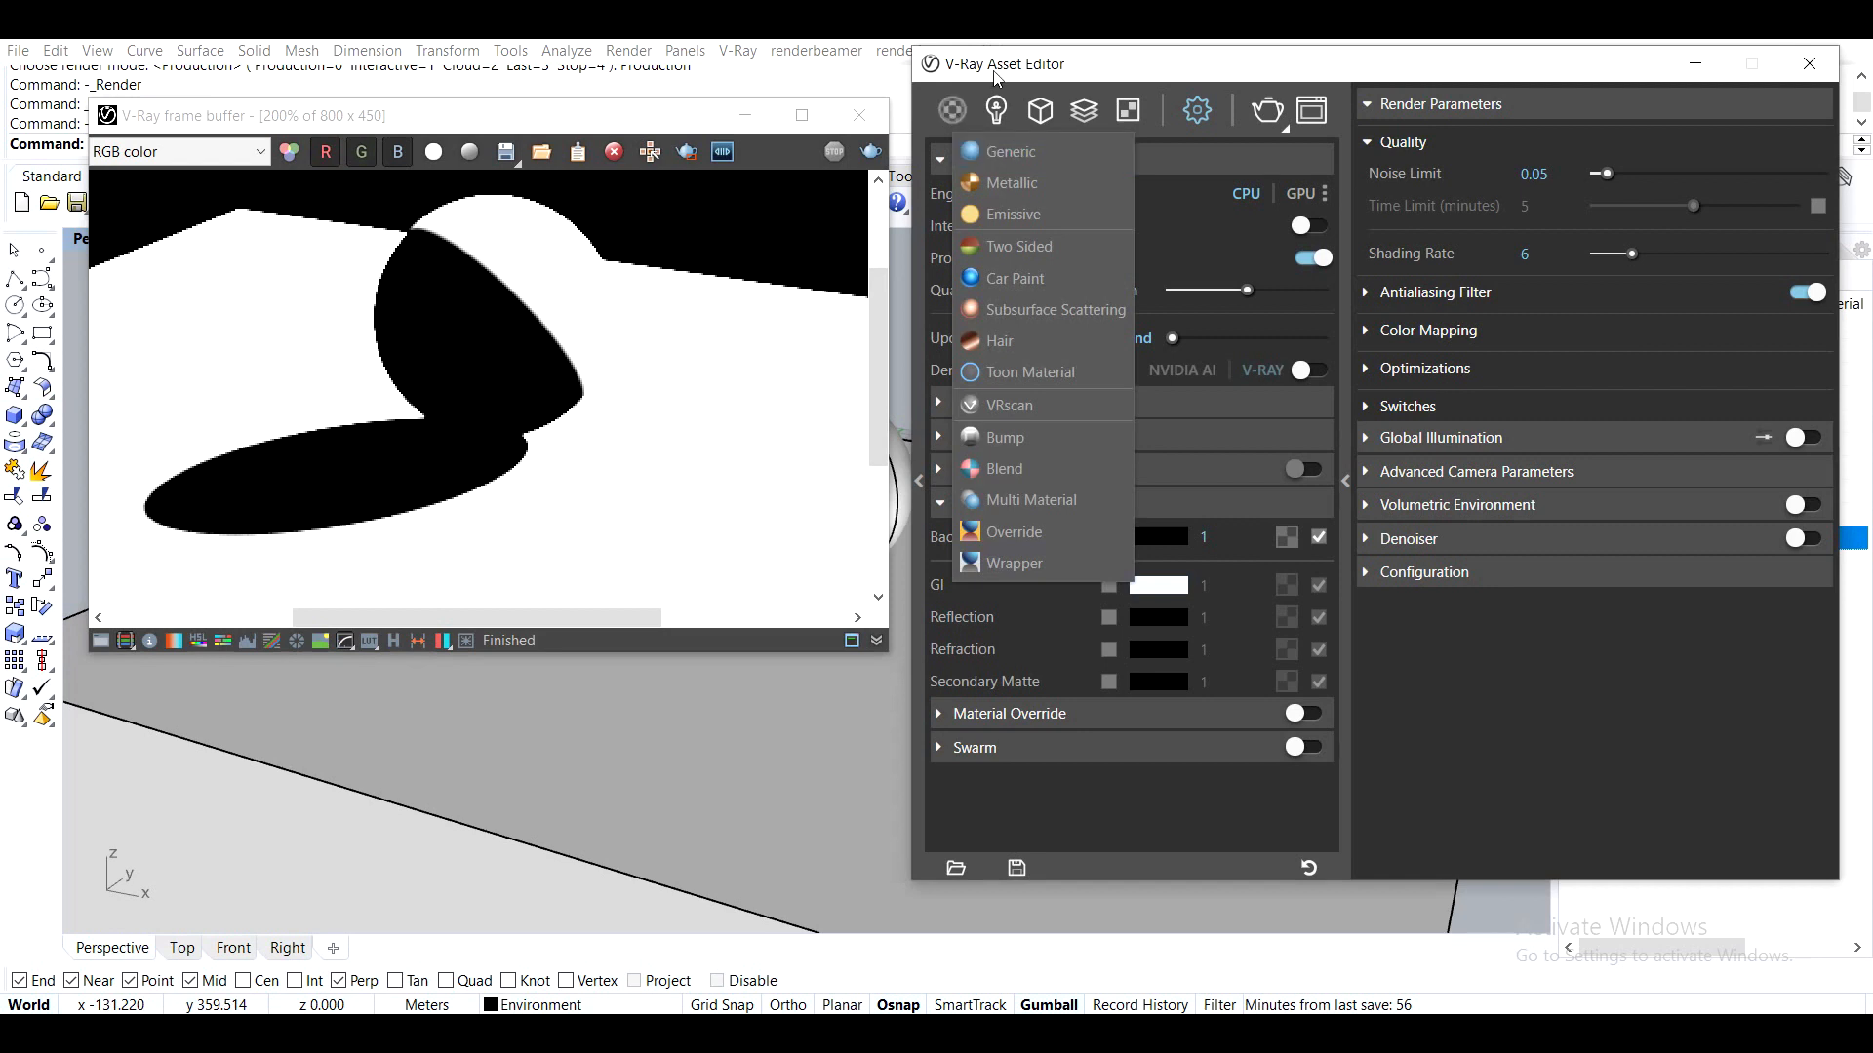
drag(630, 133, 1364, 288)
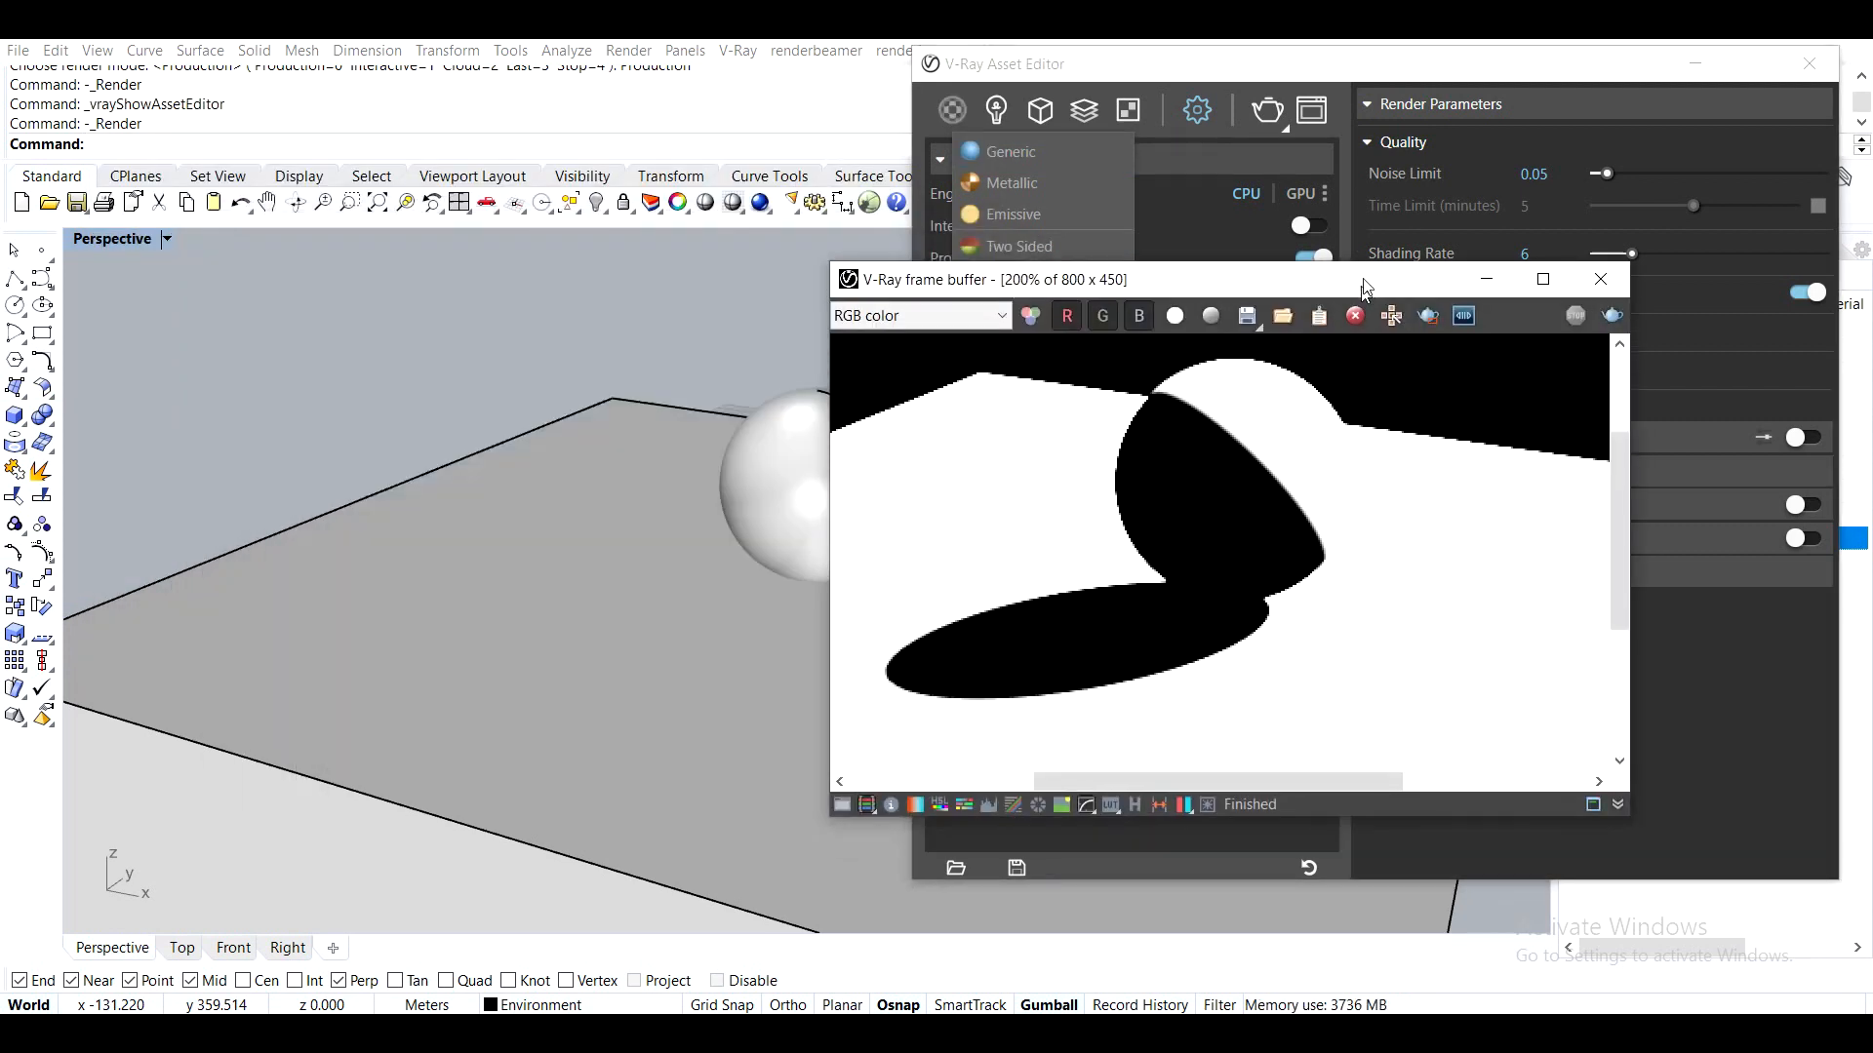
click(1486, 279)
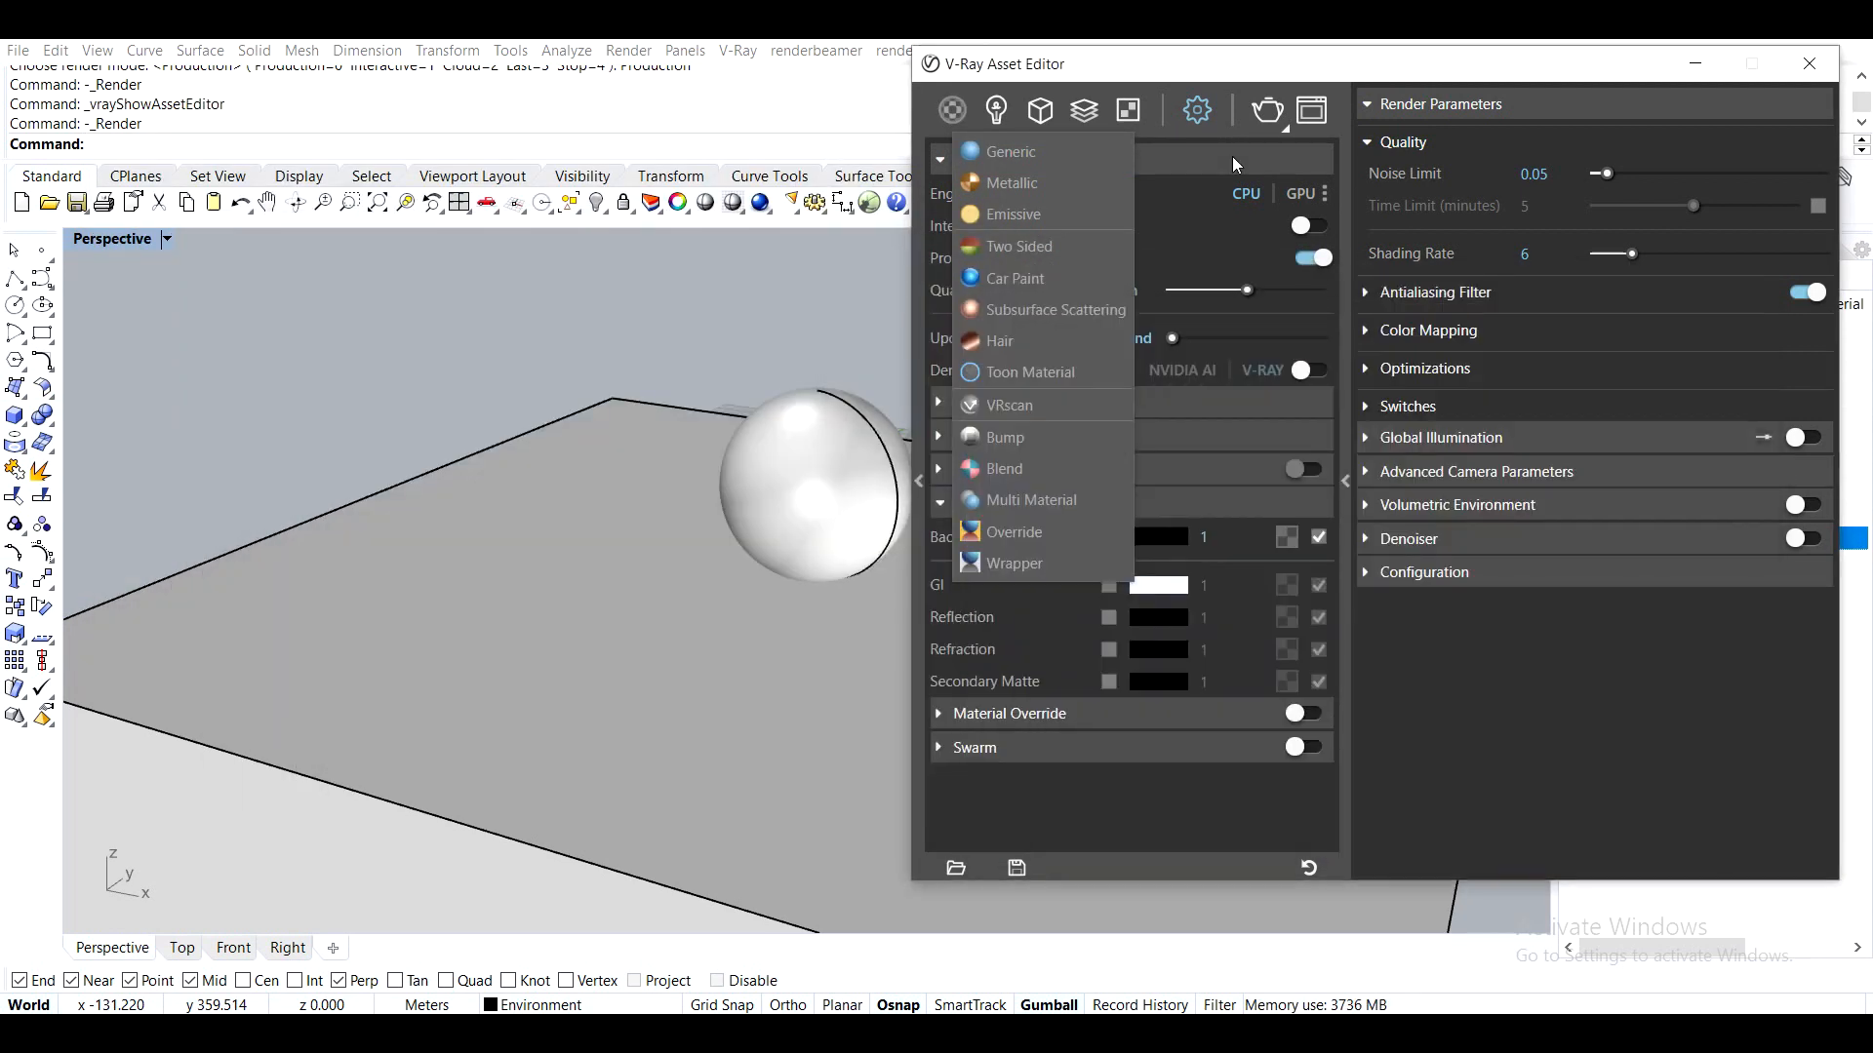
click(836, 441)
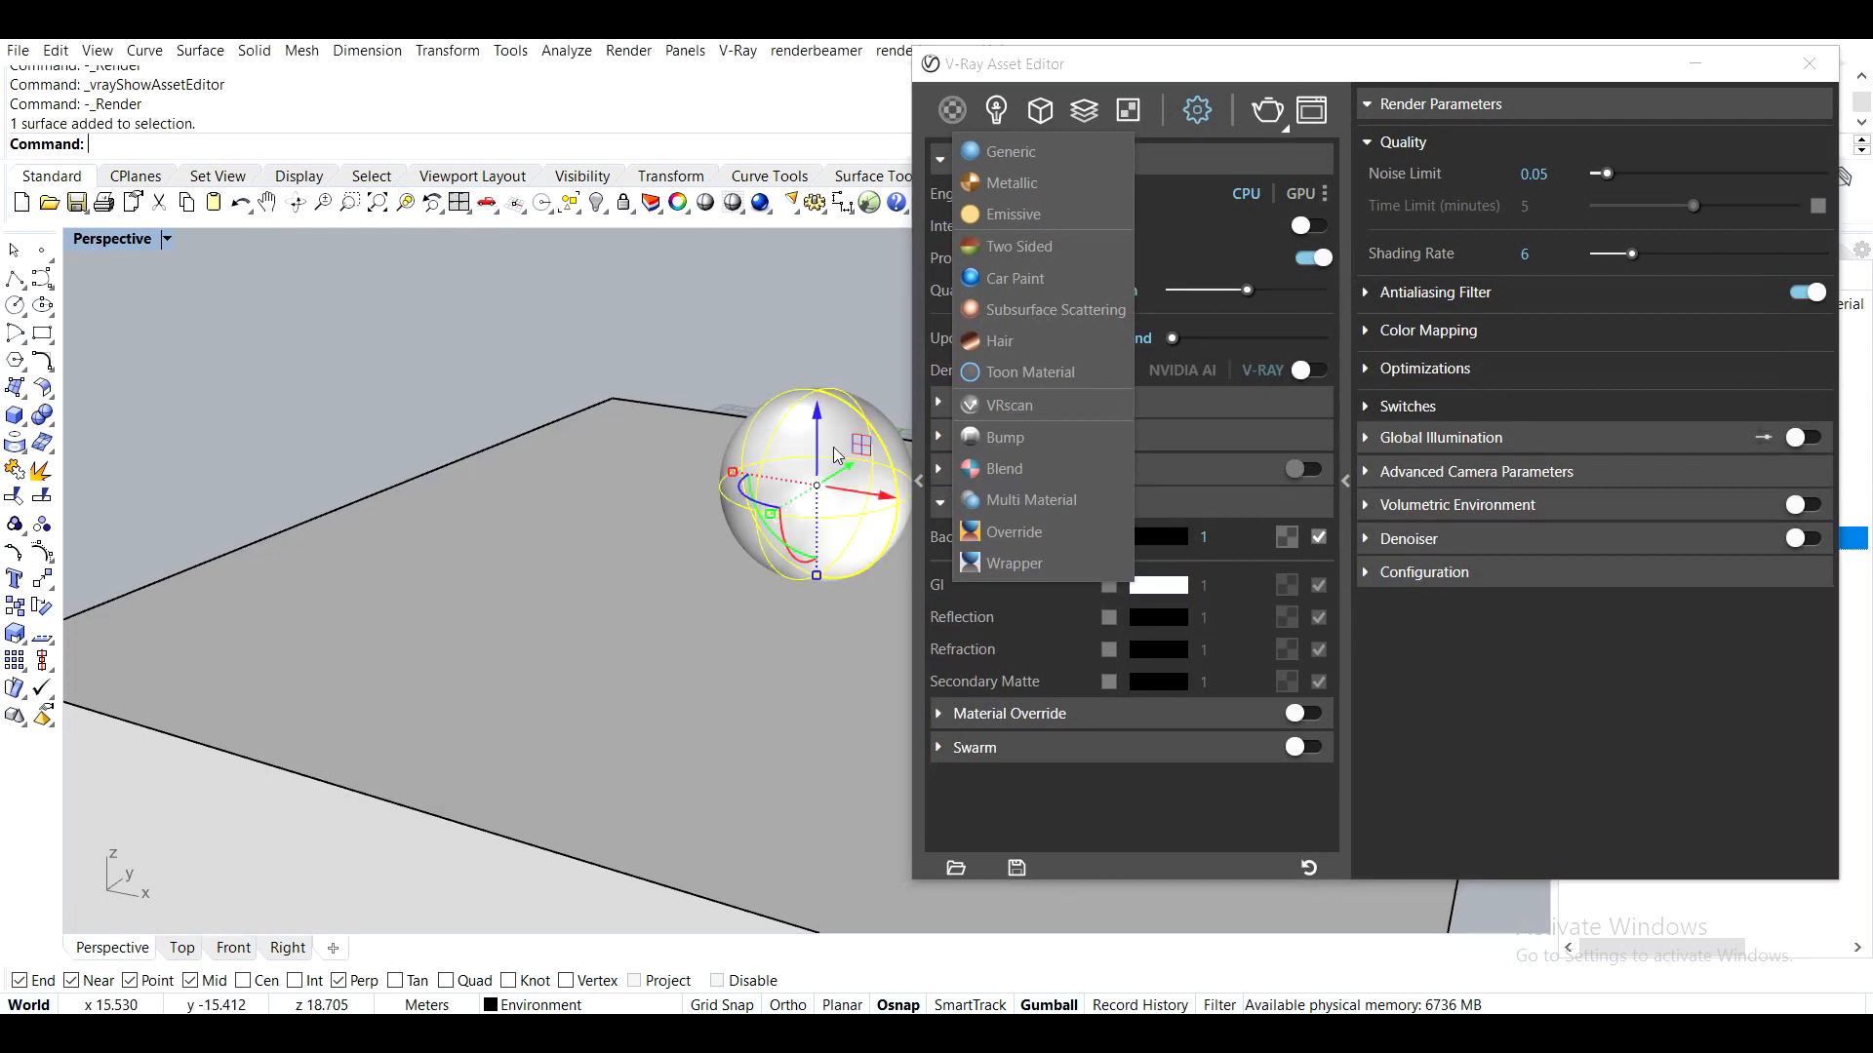
click(500, 531)
click(835, 414)
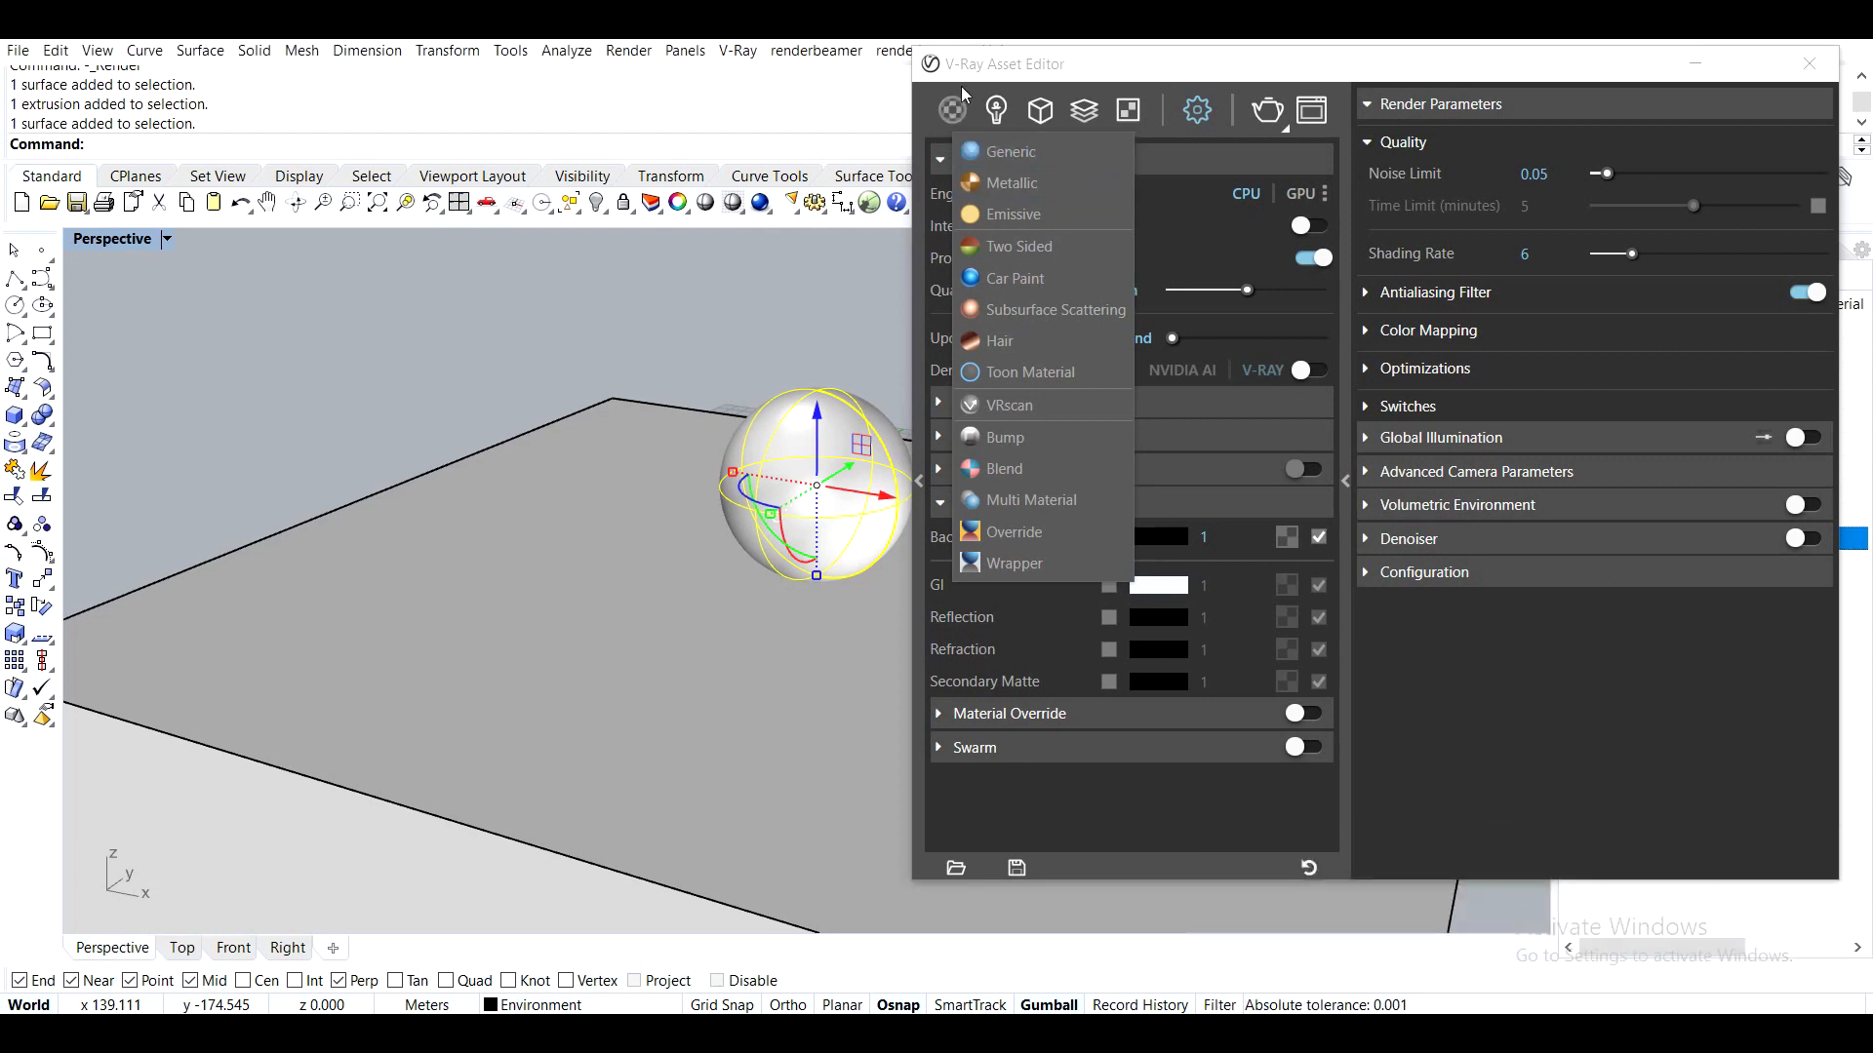
click(1021, 153)
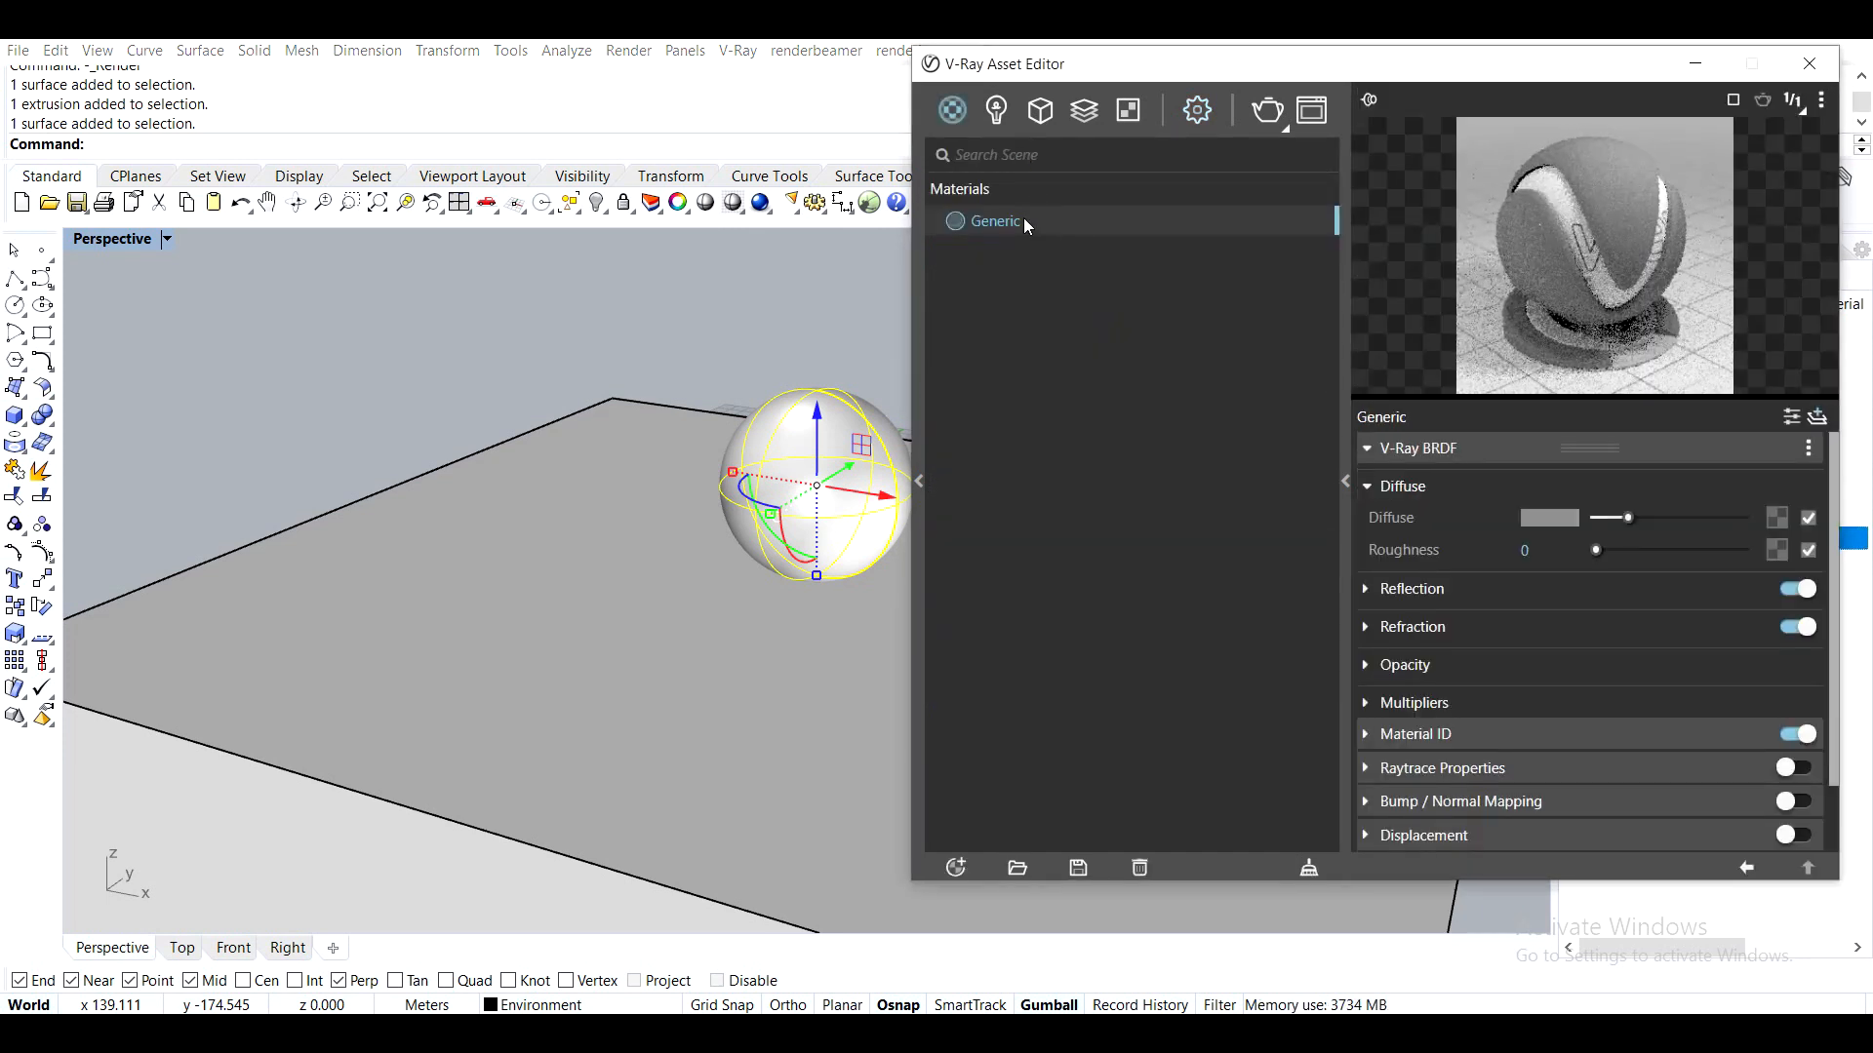
right_click(1023, 218)
click(1067, 267)
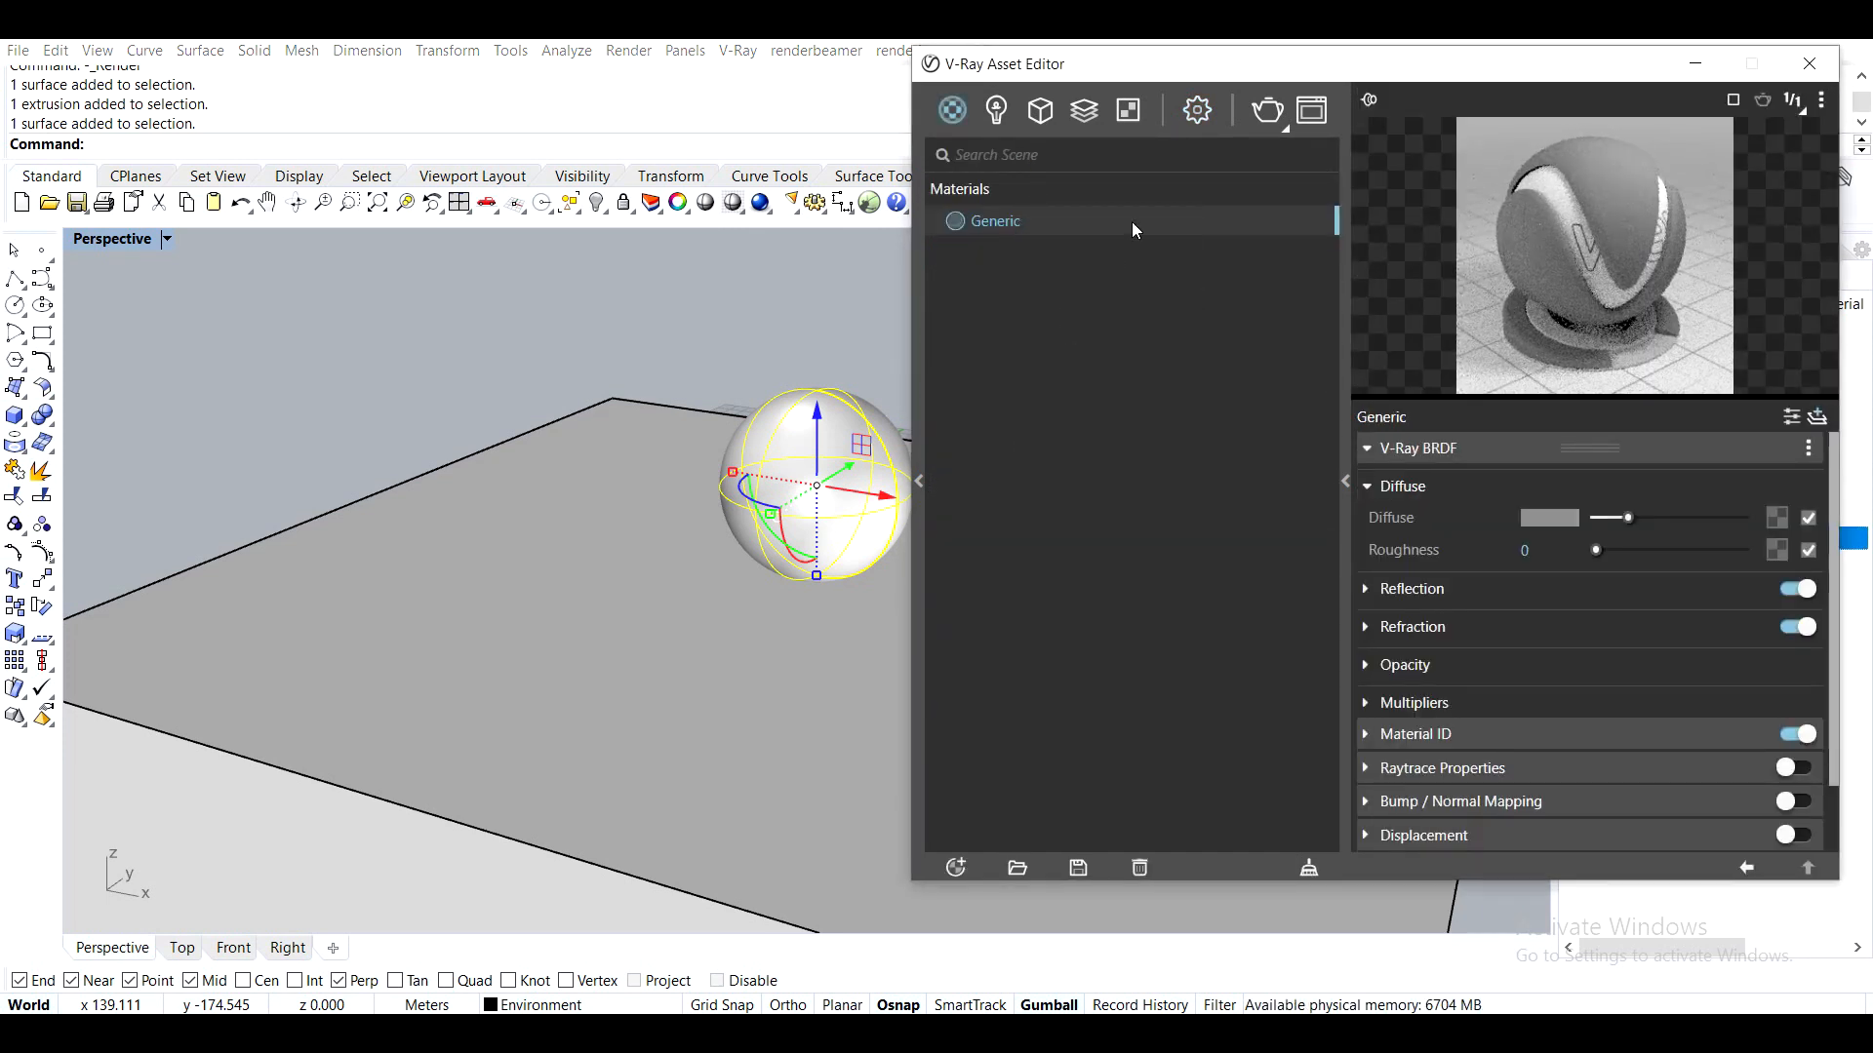
Render the sphere with the Generic material, place the frame buffer beside the Asset Editor and stop the render
click(1273, 102)
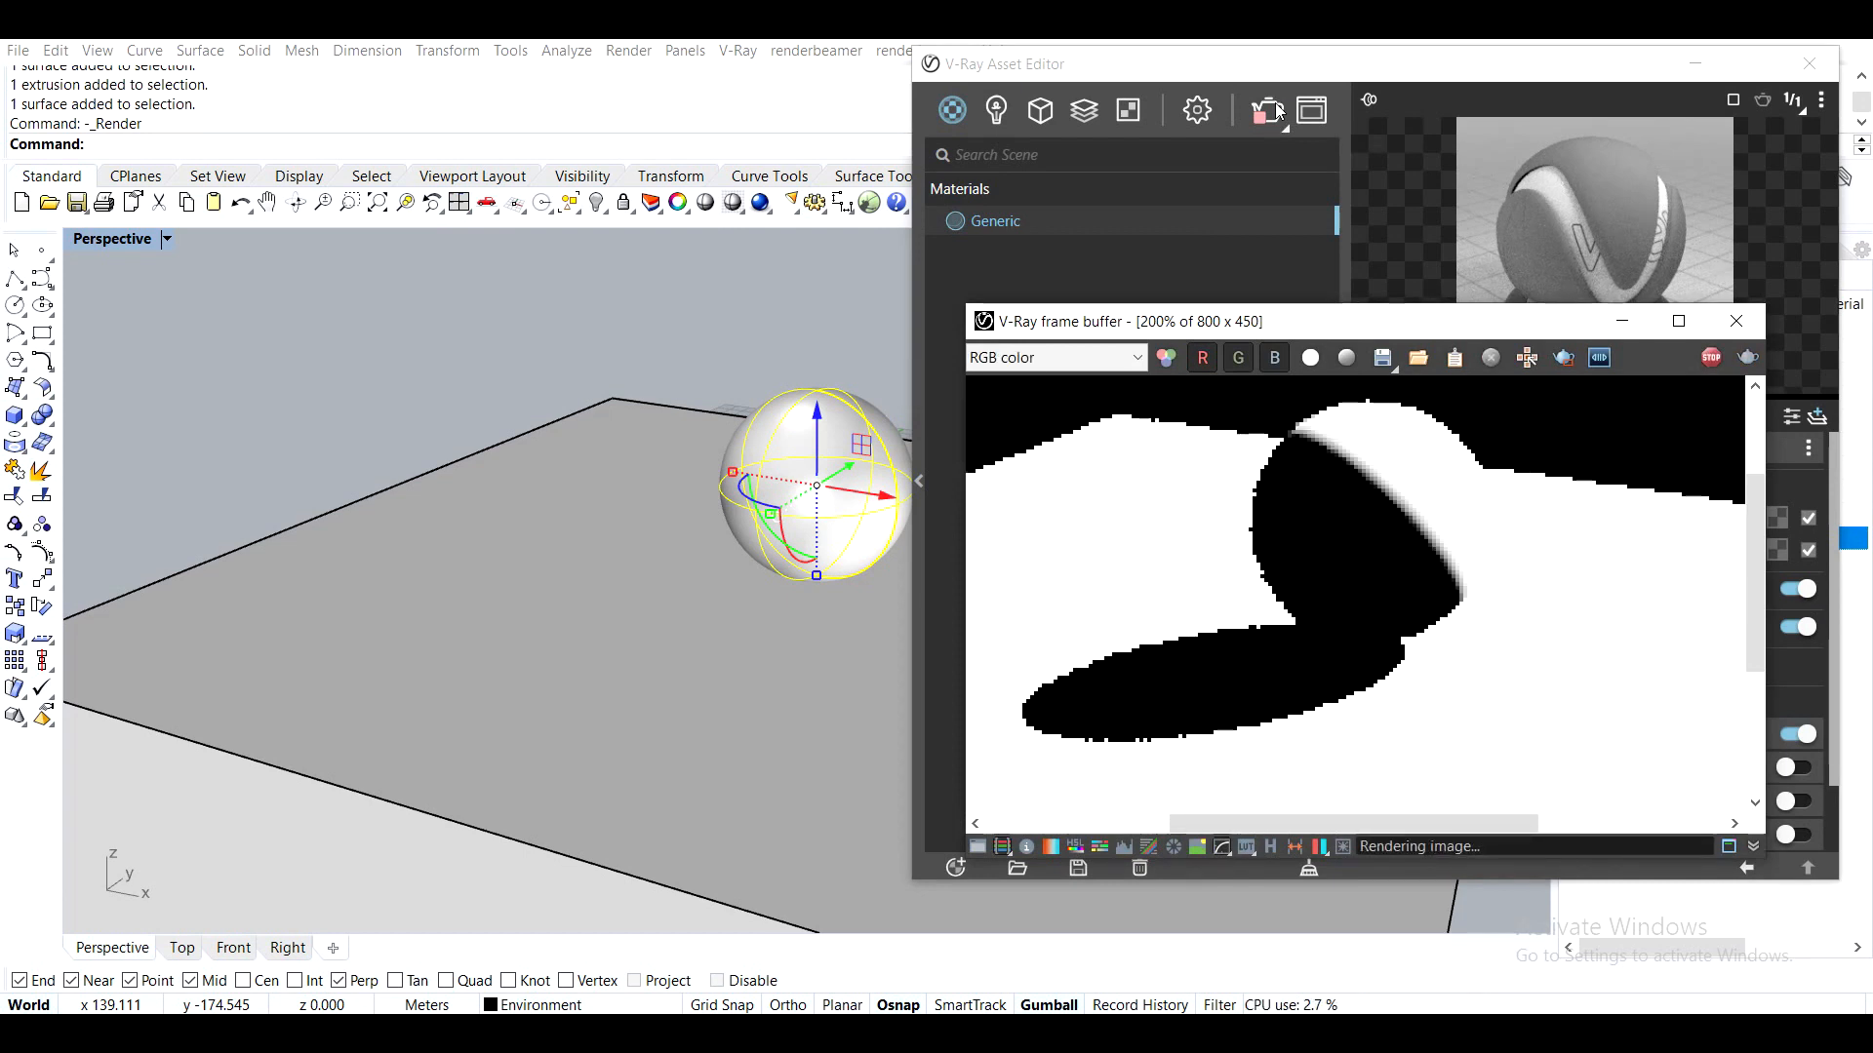
click(1313, 221)
drag(1463, 321, 580, 110)
click(828, 147)
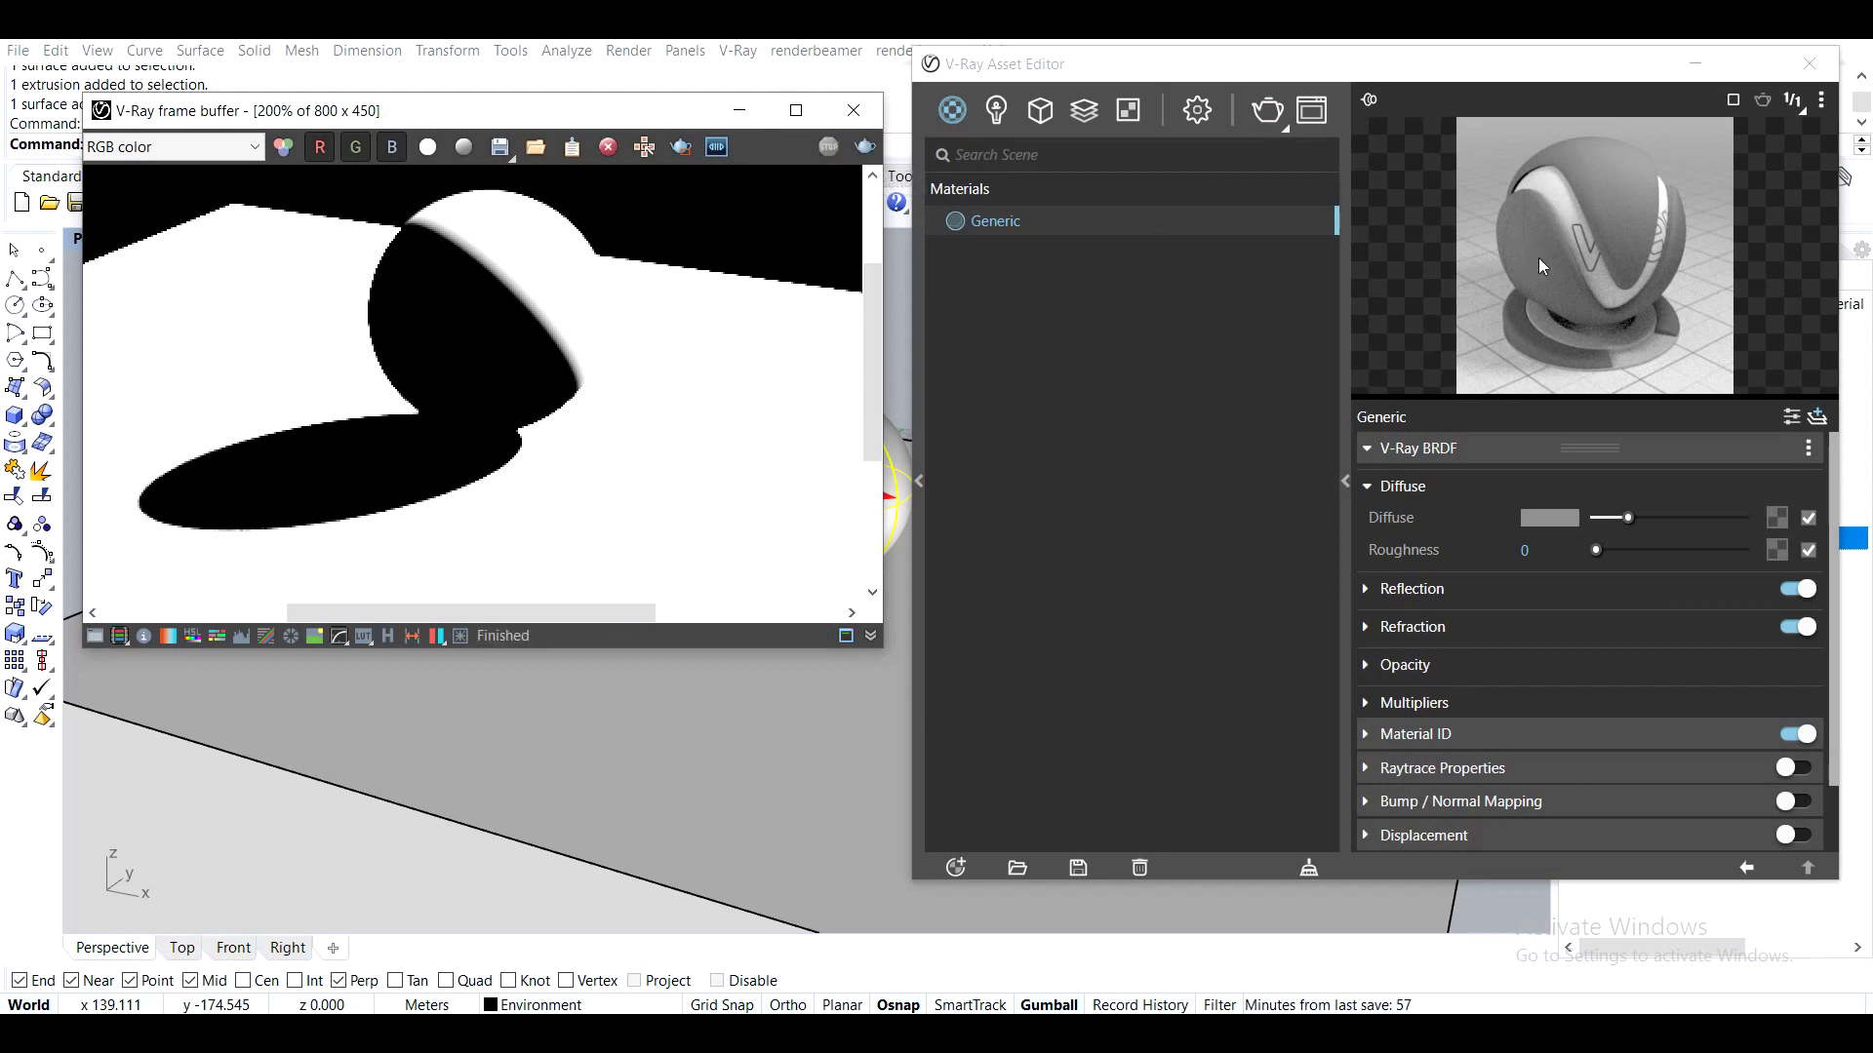
Create a Toon Material in the V-Ray Asset Editor and set its base material to Generic
drag(641, 125, 602, 136)
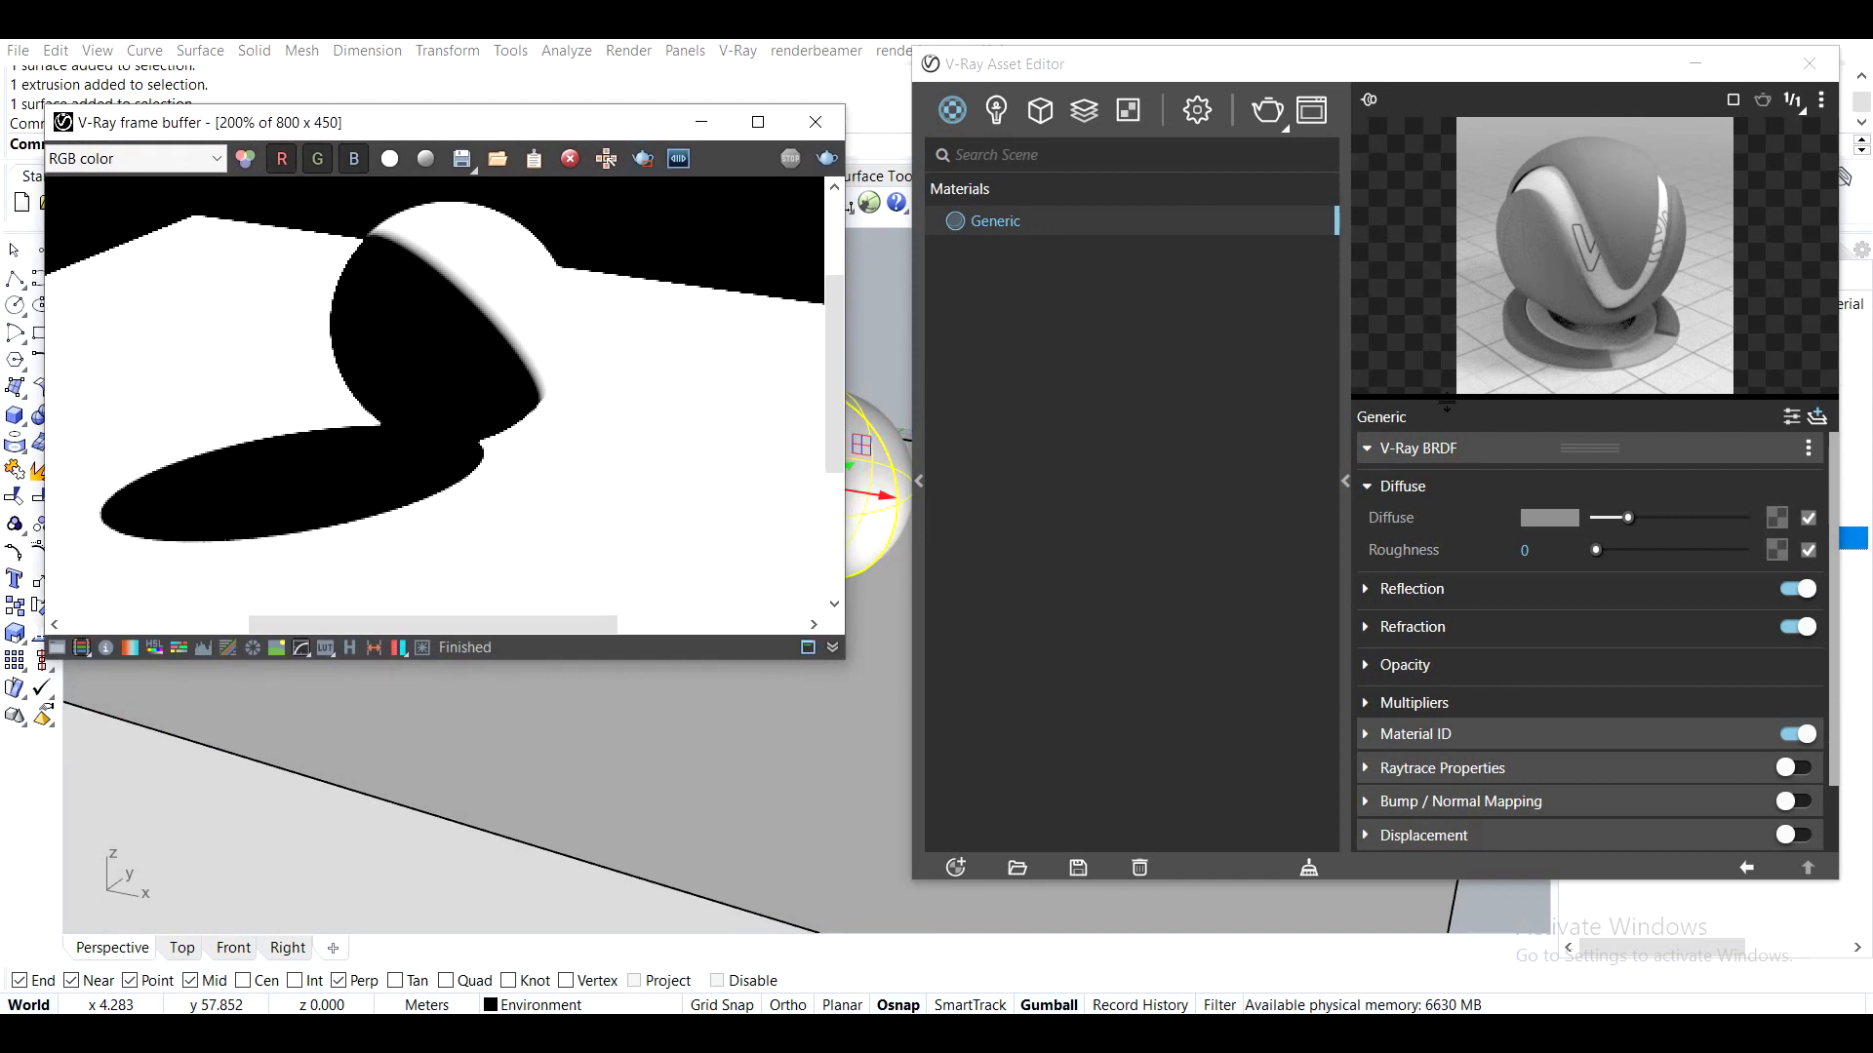
click(959, 873)
click(960, 870)
mouse_move(1008, 780)
mouse_move(1024, 836)
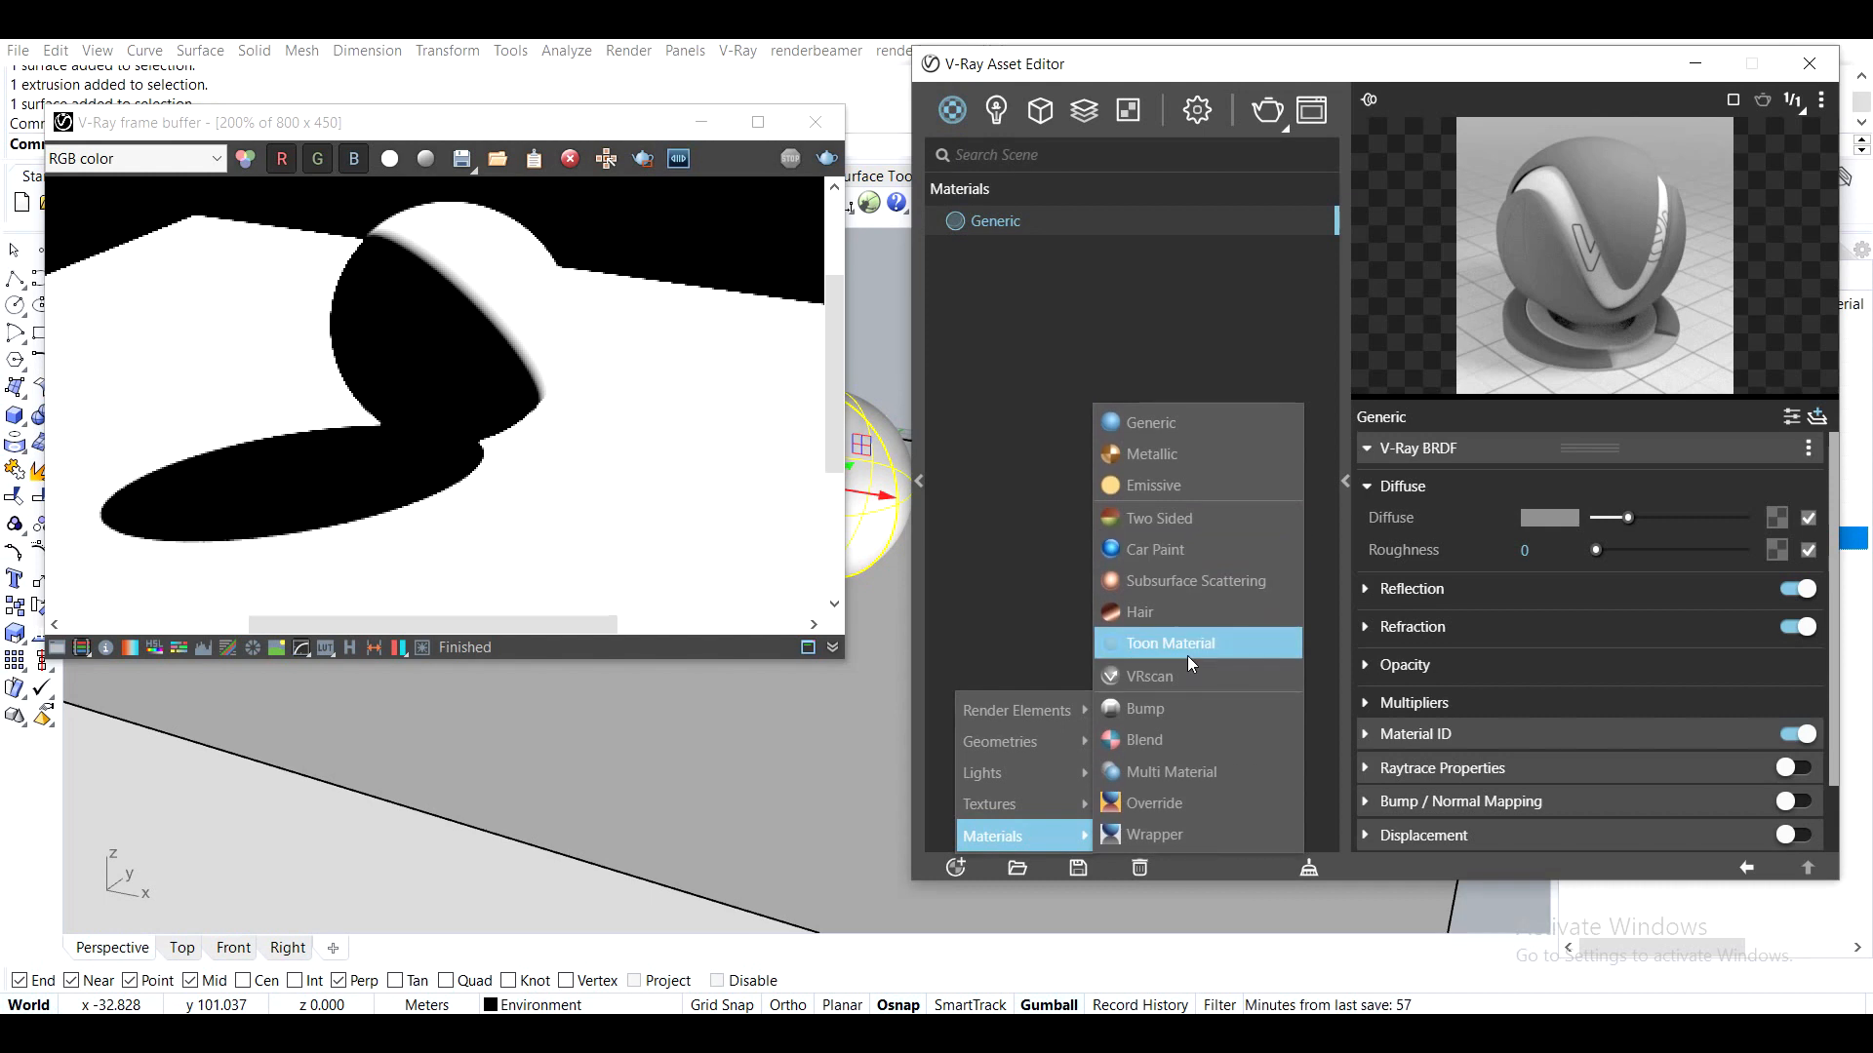
click(1165, 645)
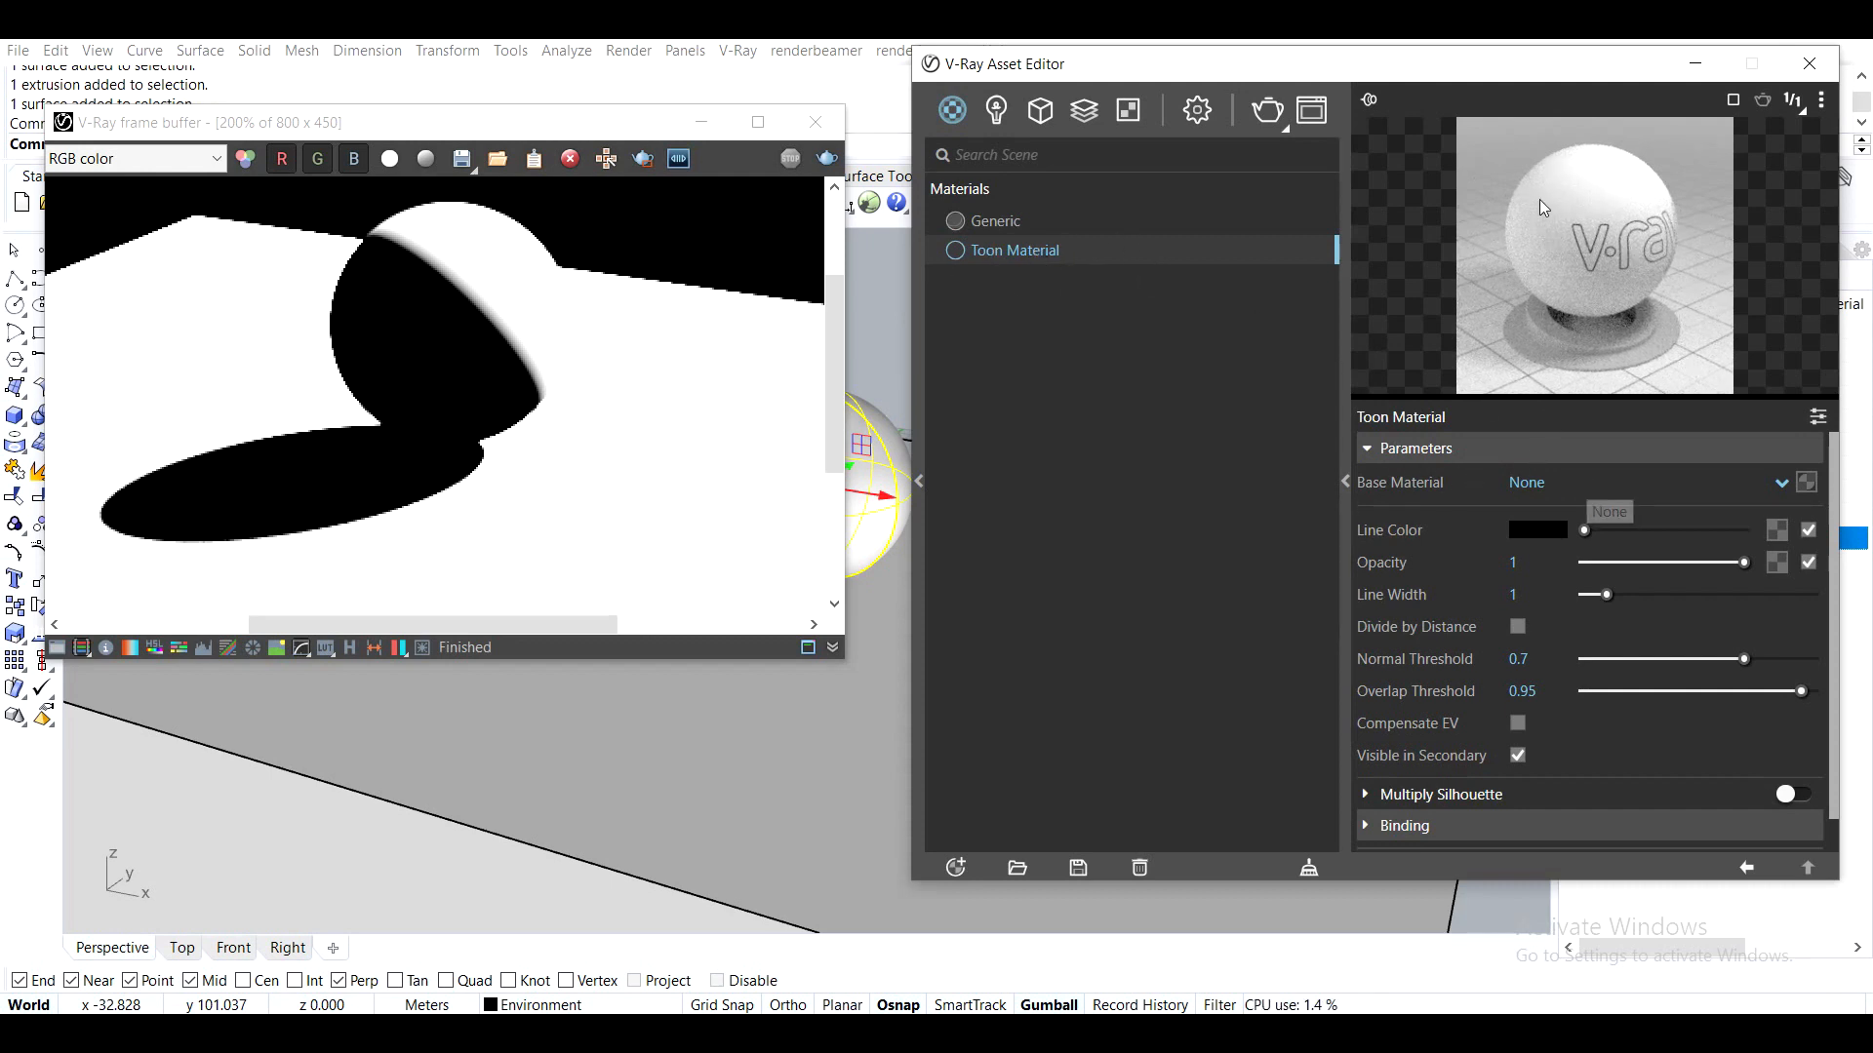
click(1609, 483)
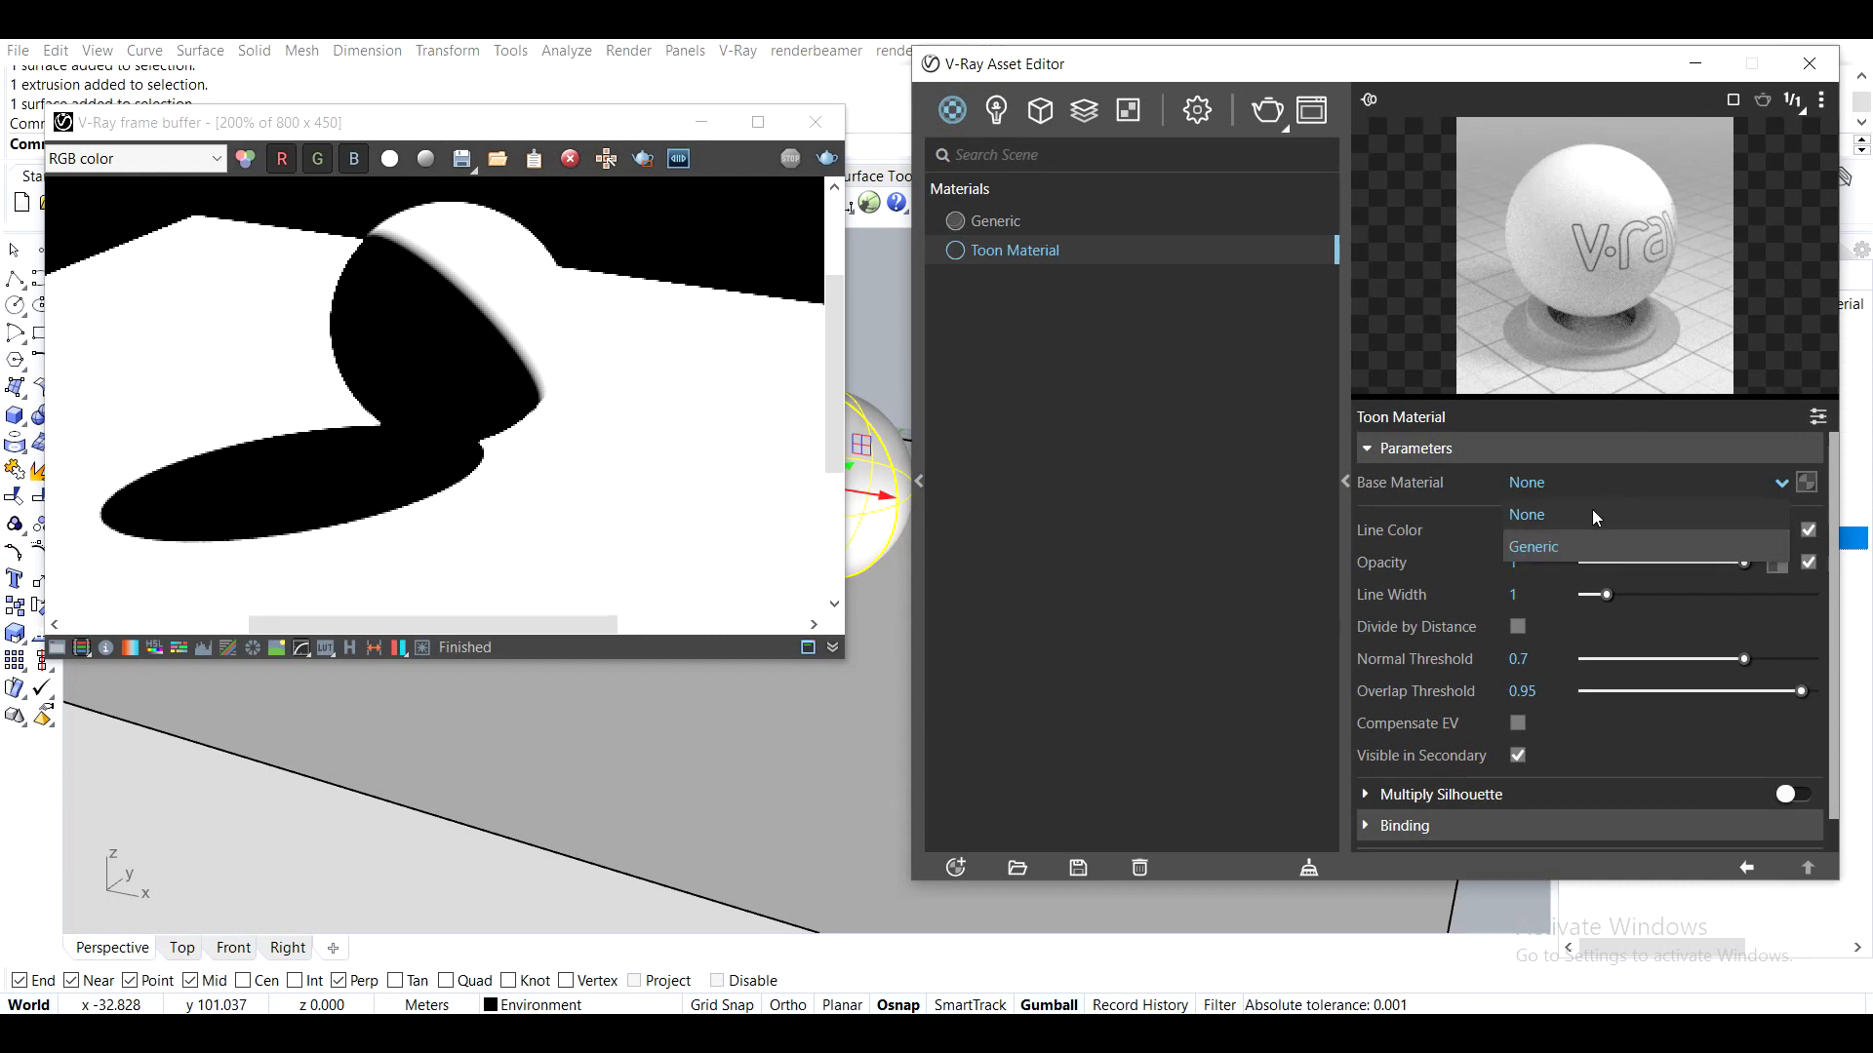
click(1549, 546)
Rename the Generic material as Base_cell
click(995, 223)
click(995, 223)
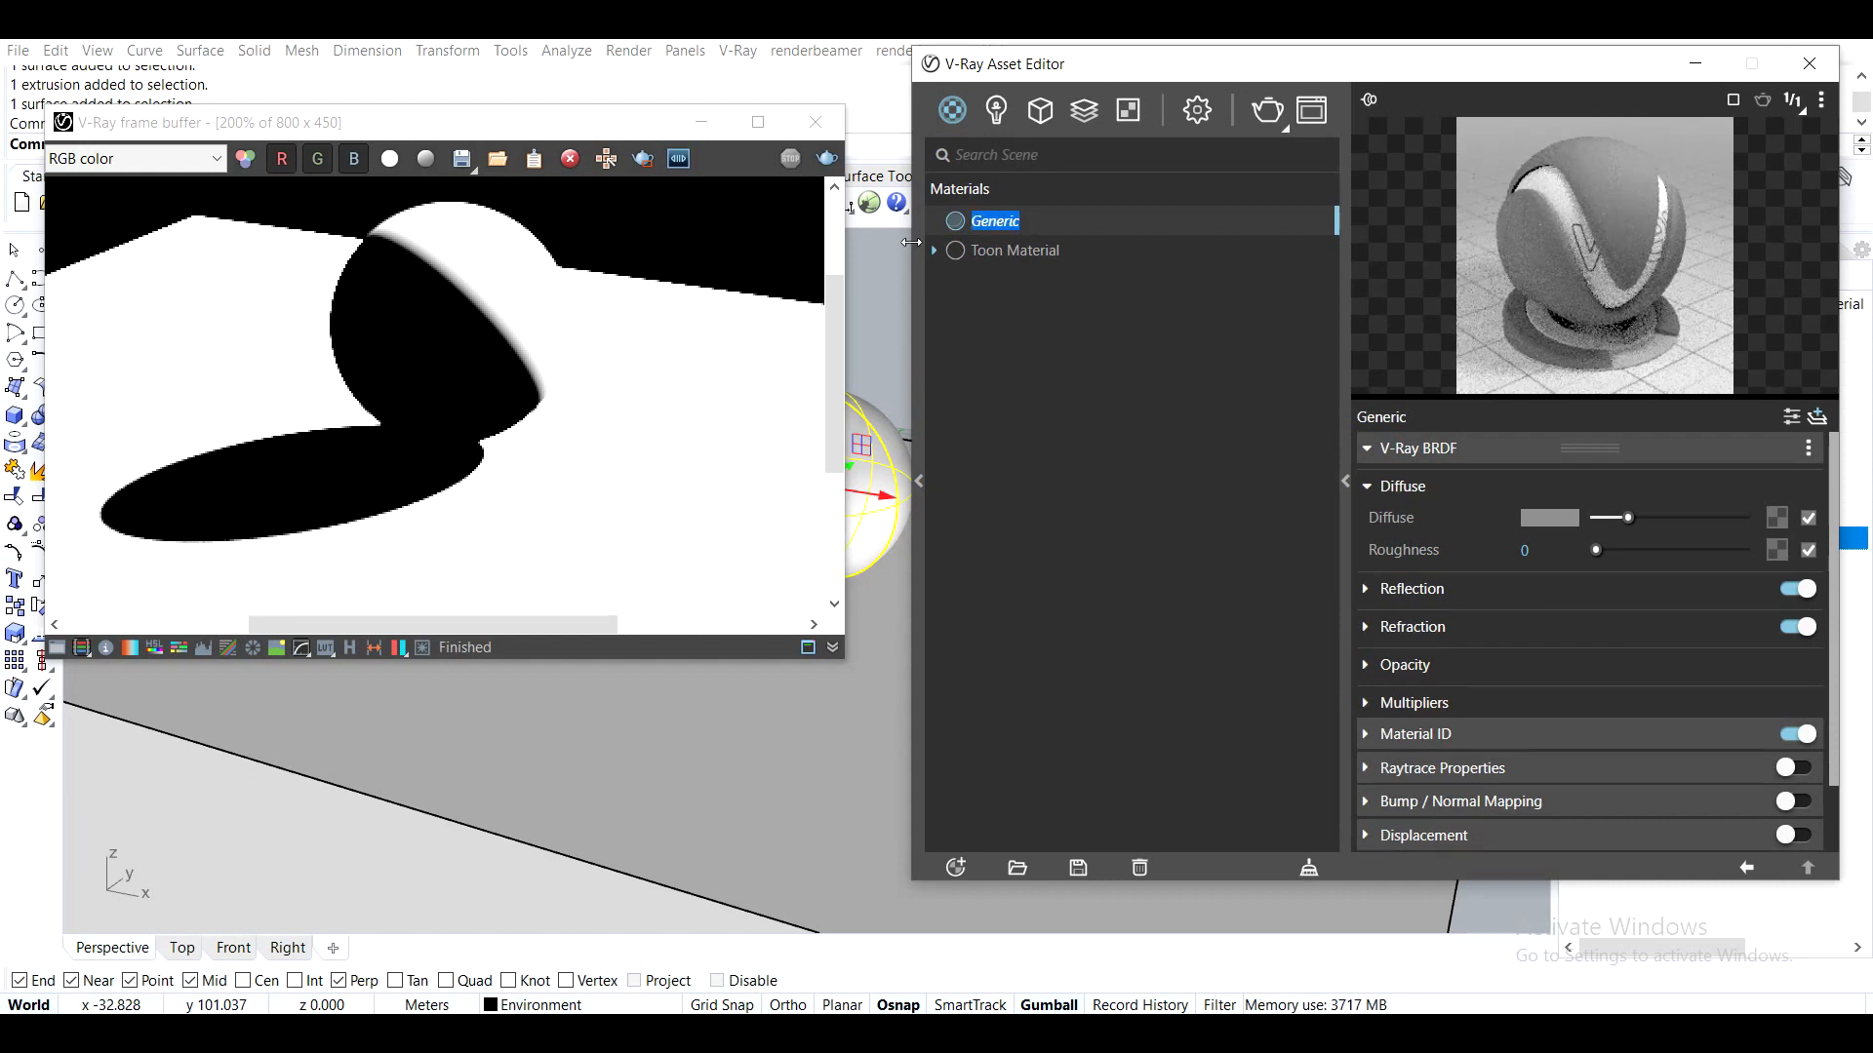
text(Base_)
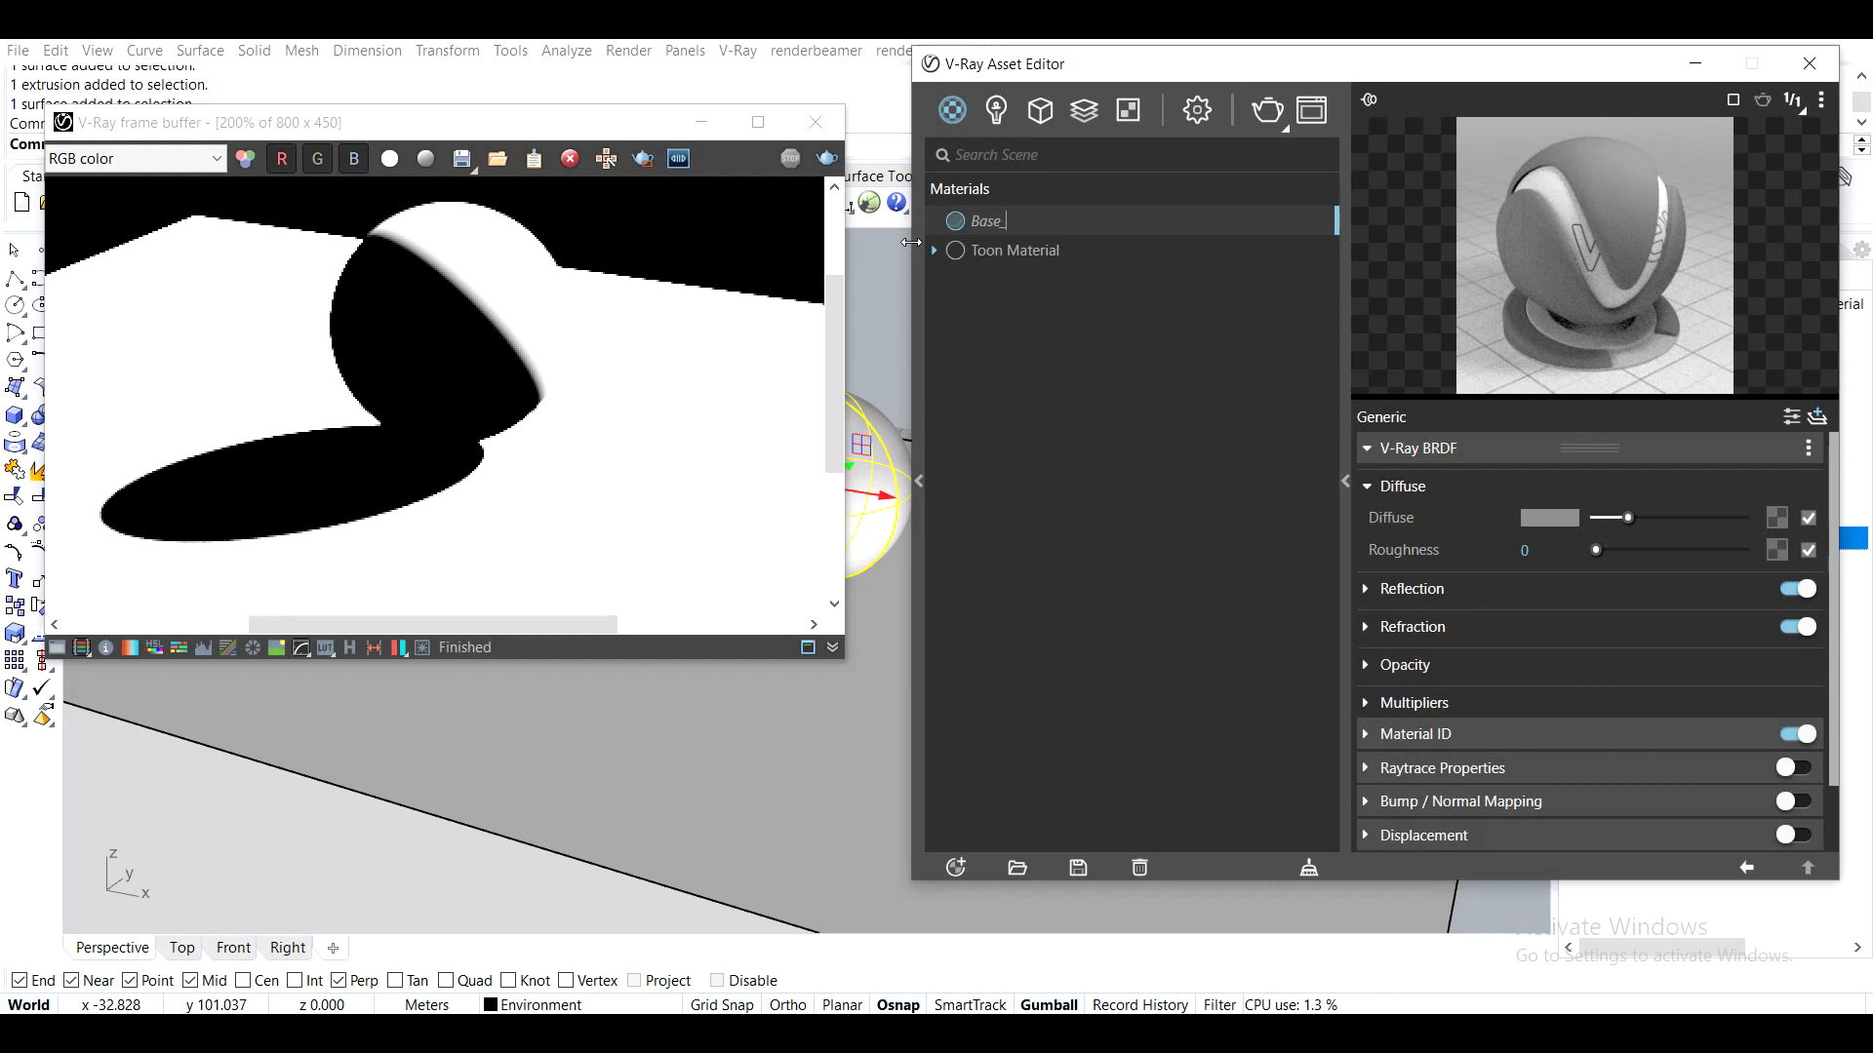
text(cell)
key(Return)
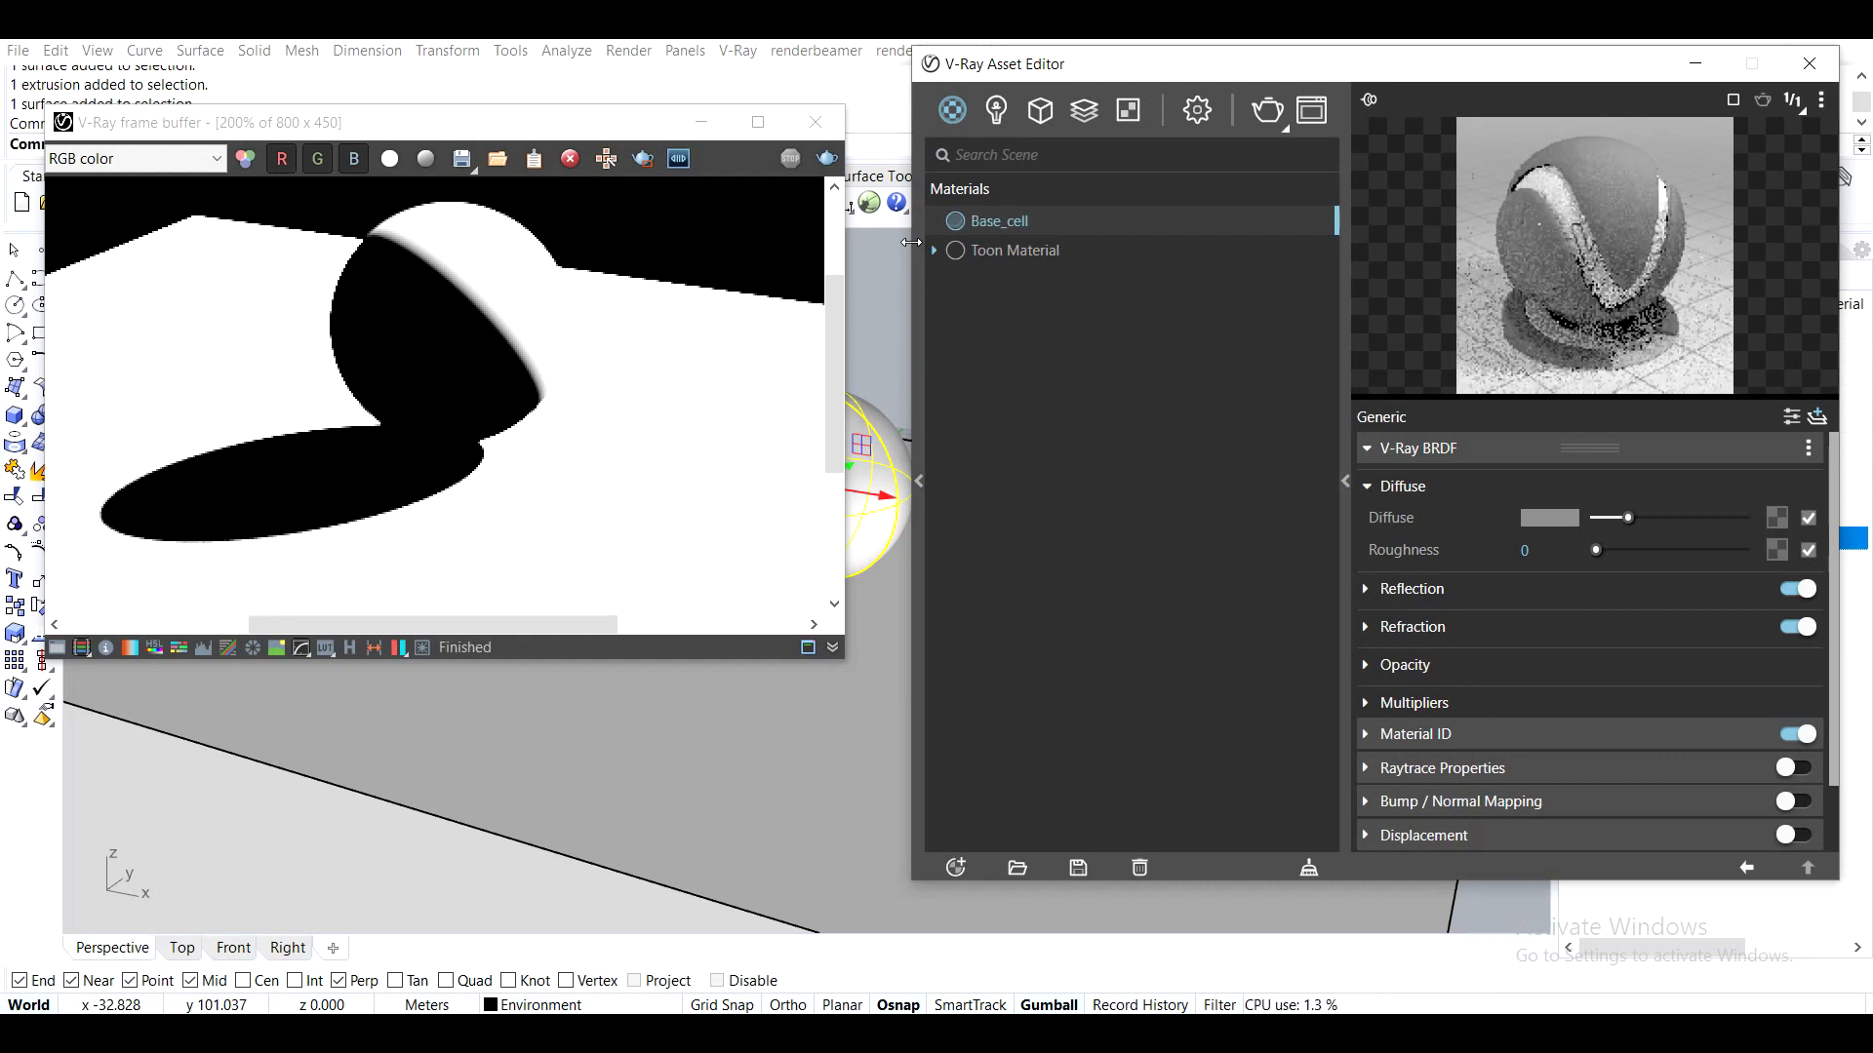
Rename the Toon Material as "Toon cell"
click(1024, 254)
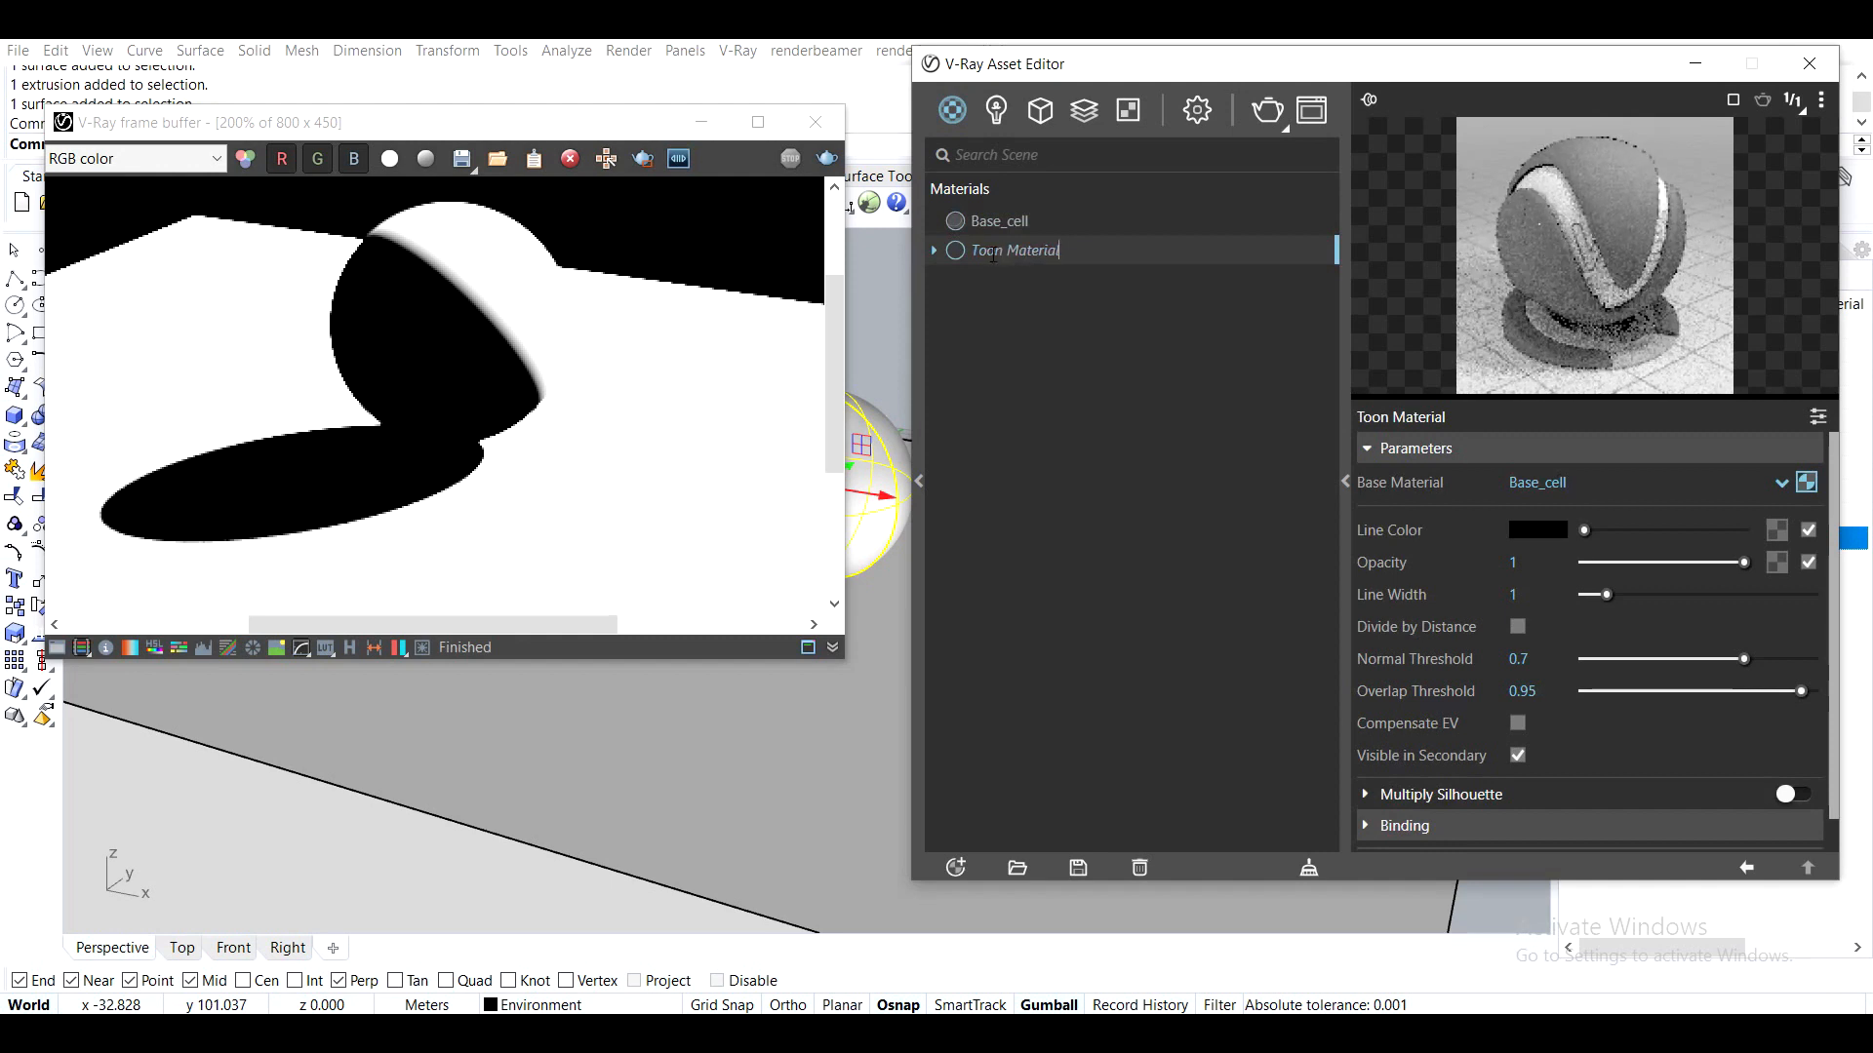
double_click(1011, 250)
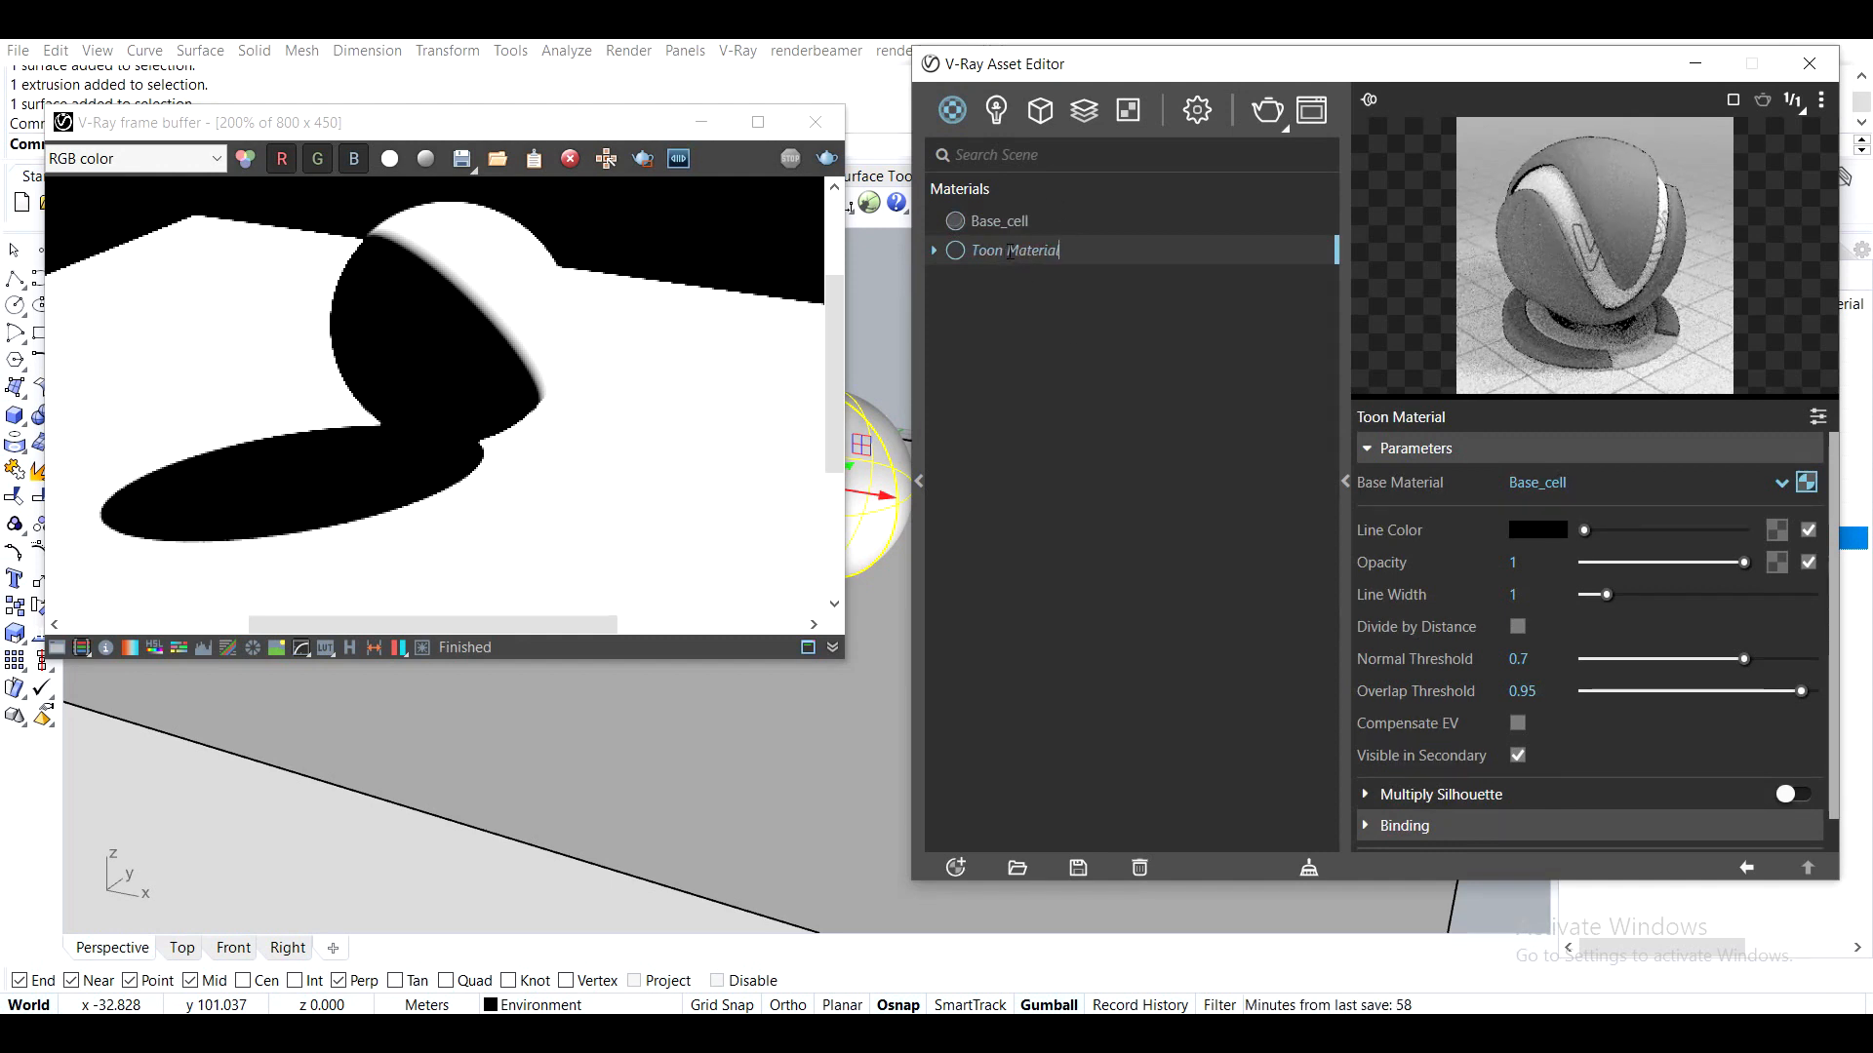
double_click(1014, 251)
text(cell)
key(Return)
Apply the Toon cell material to the selected sphere, render the scene and stop the render
click(629, 156)
right_click(991, 250)
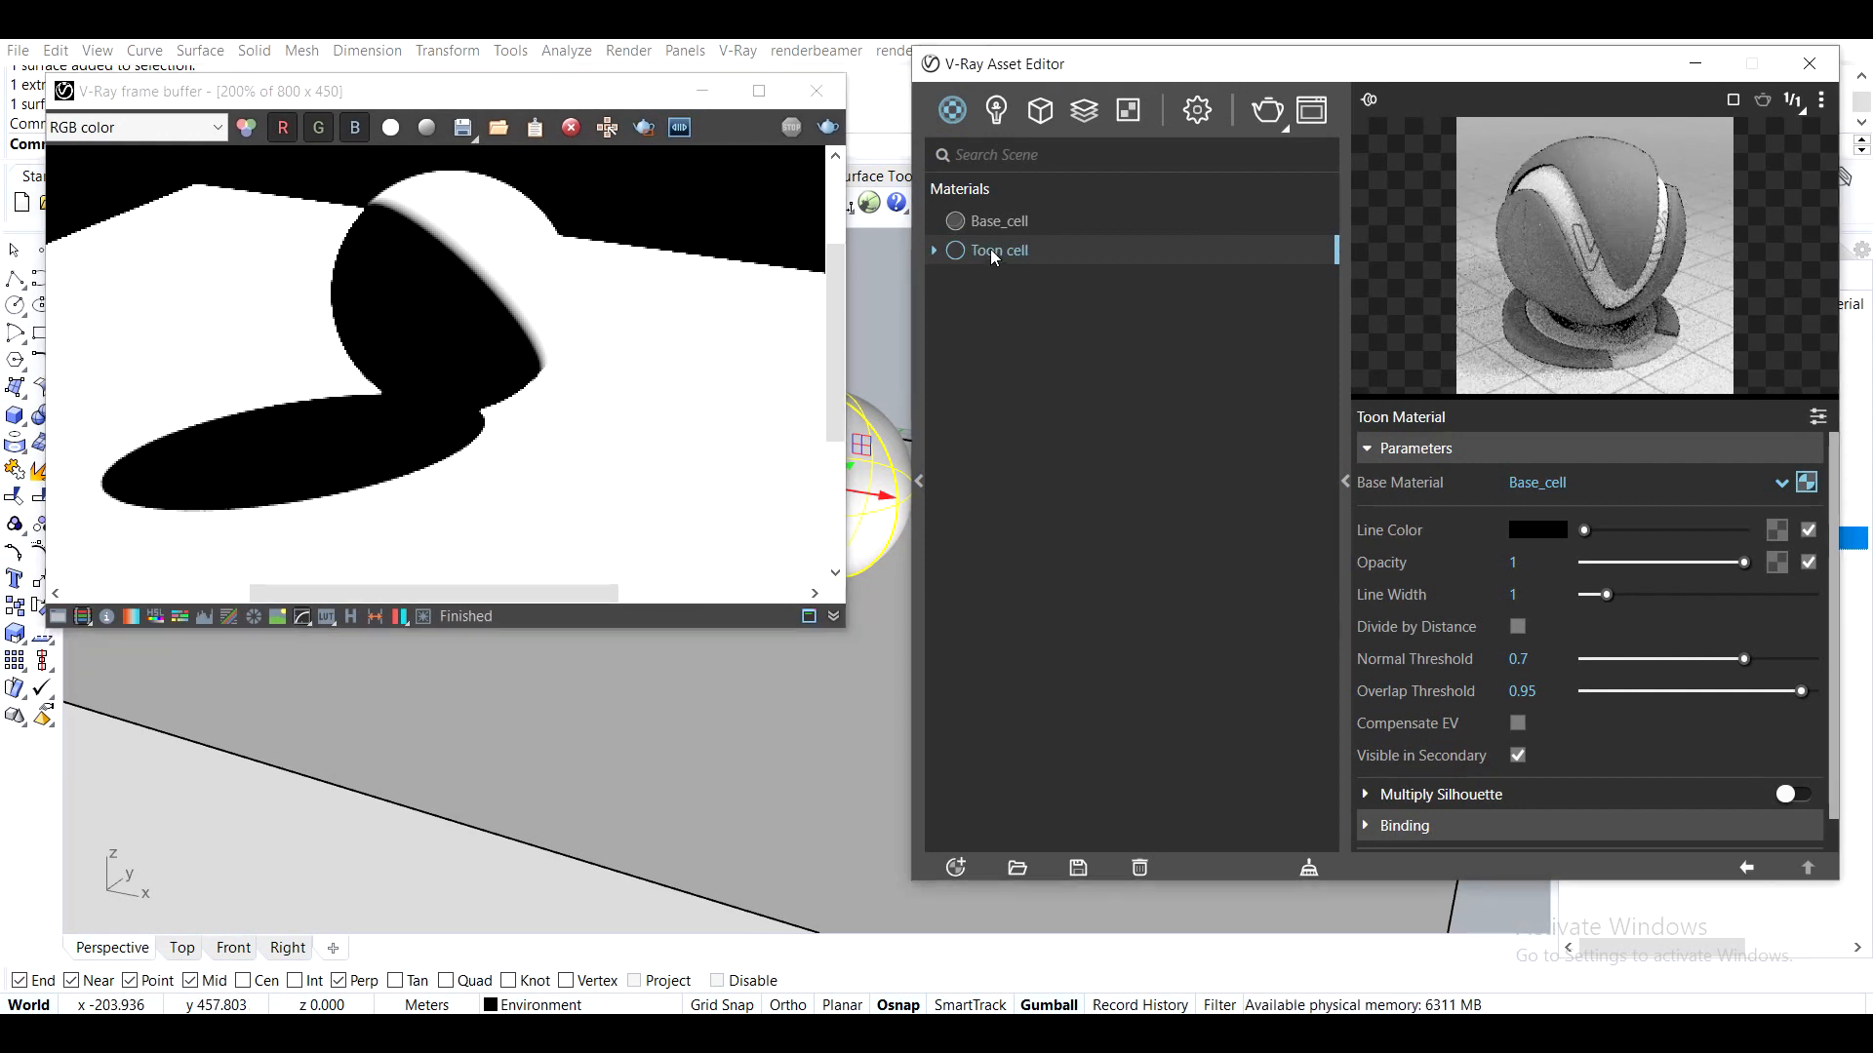
click(1017, 300)
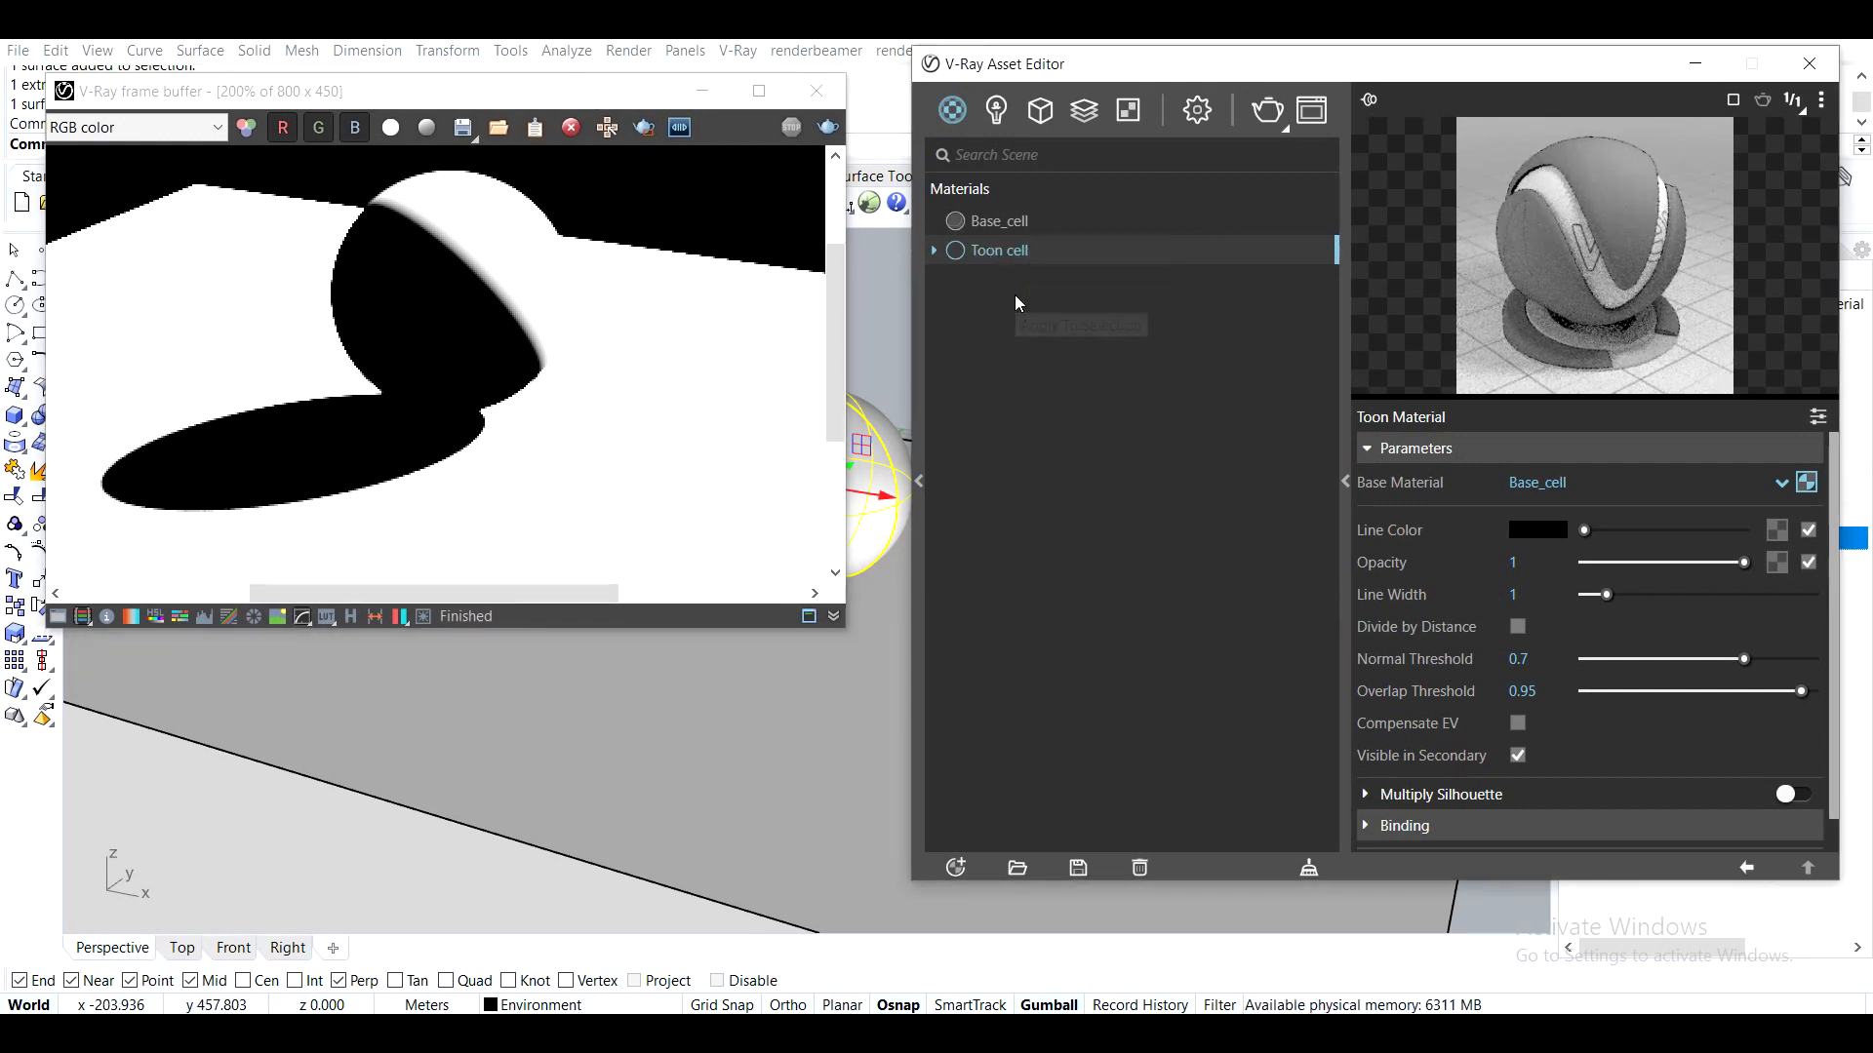
click(1268, 109)
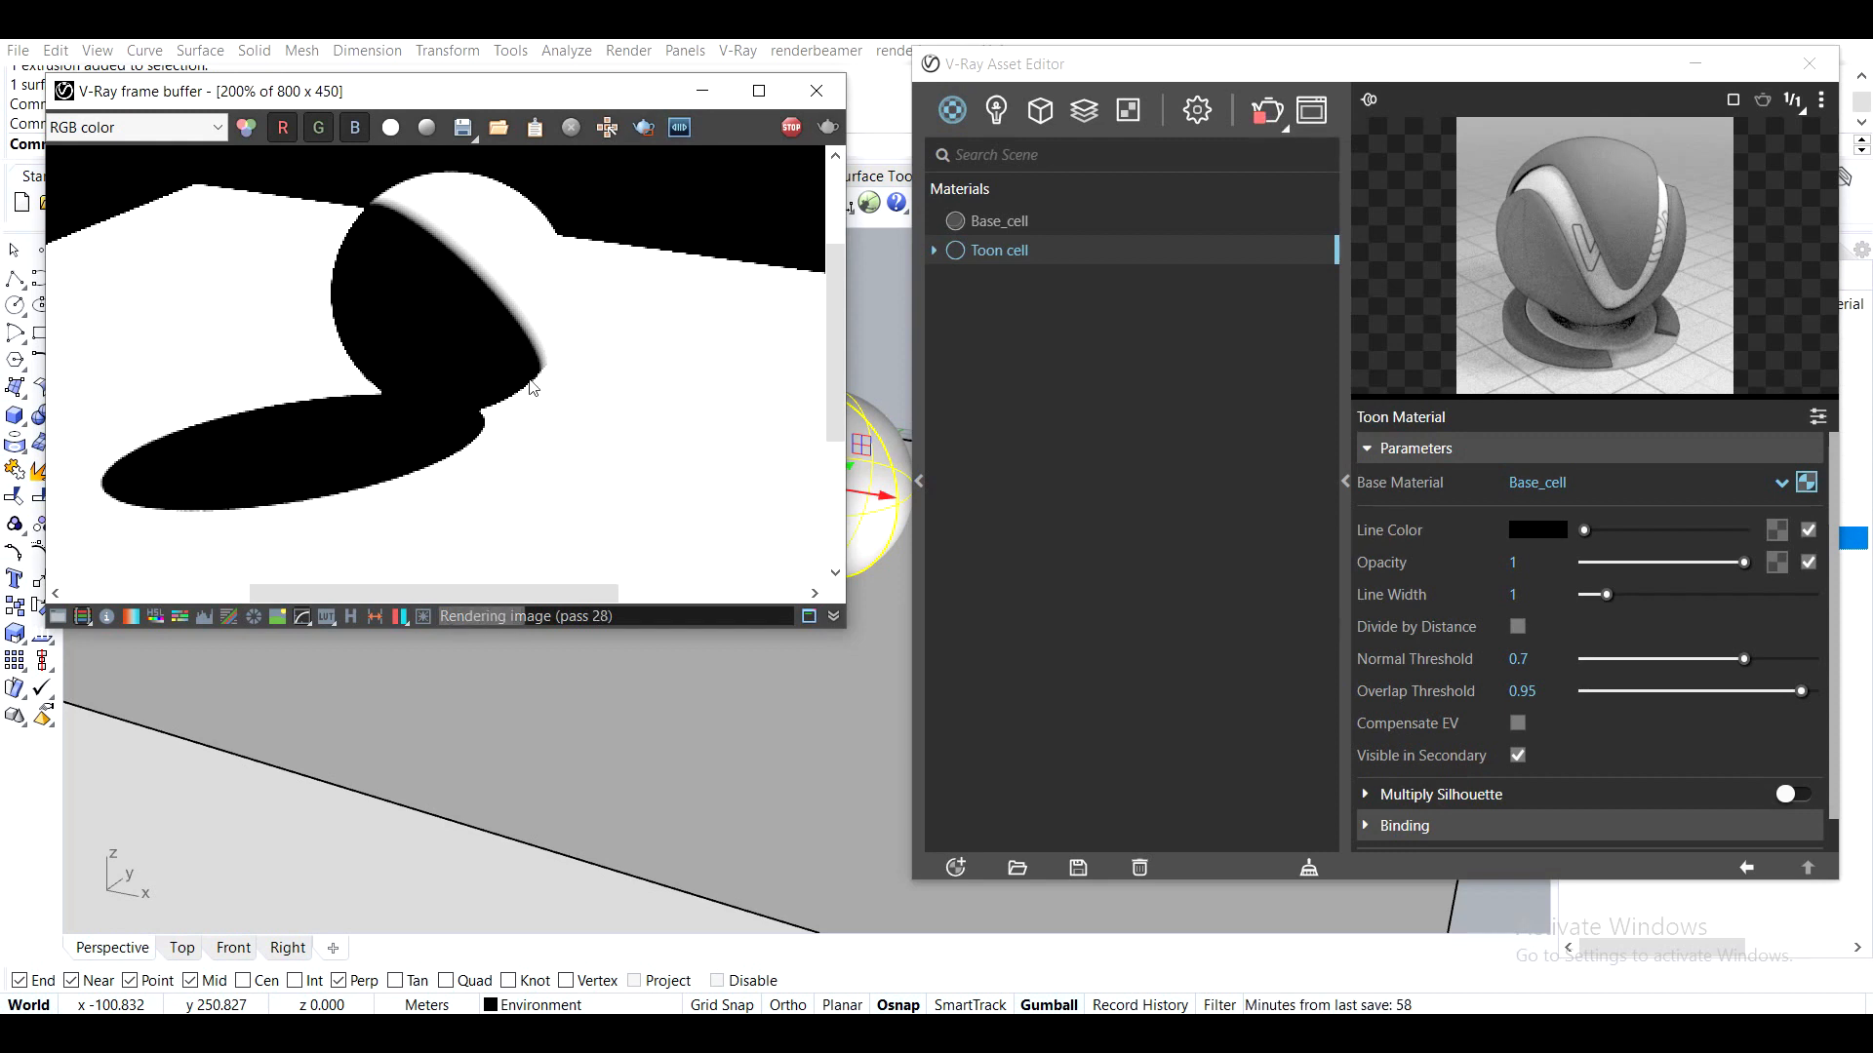
click(791, 128)
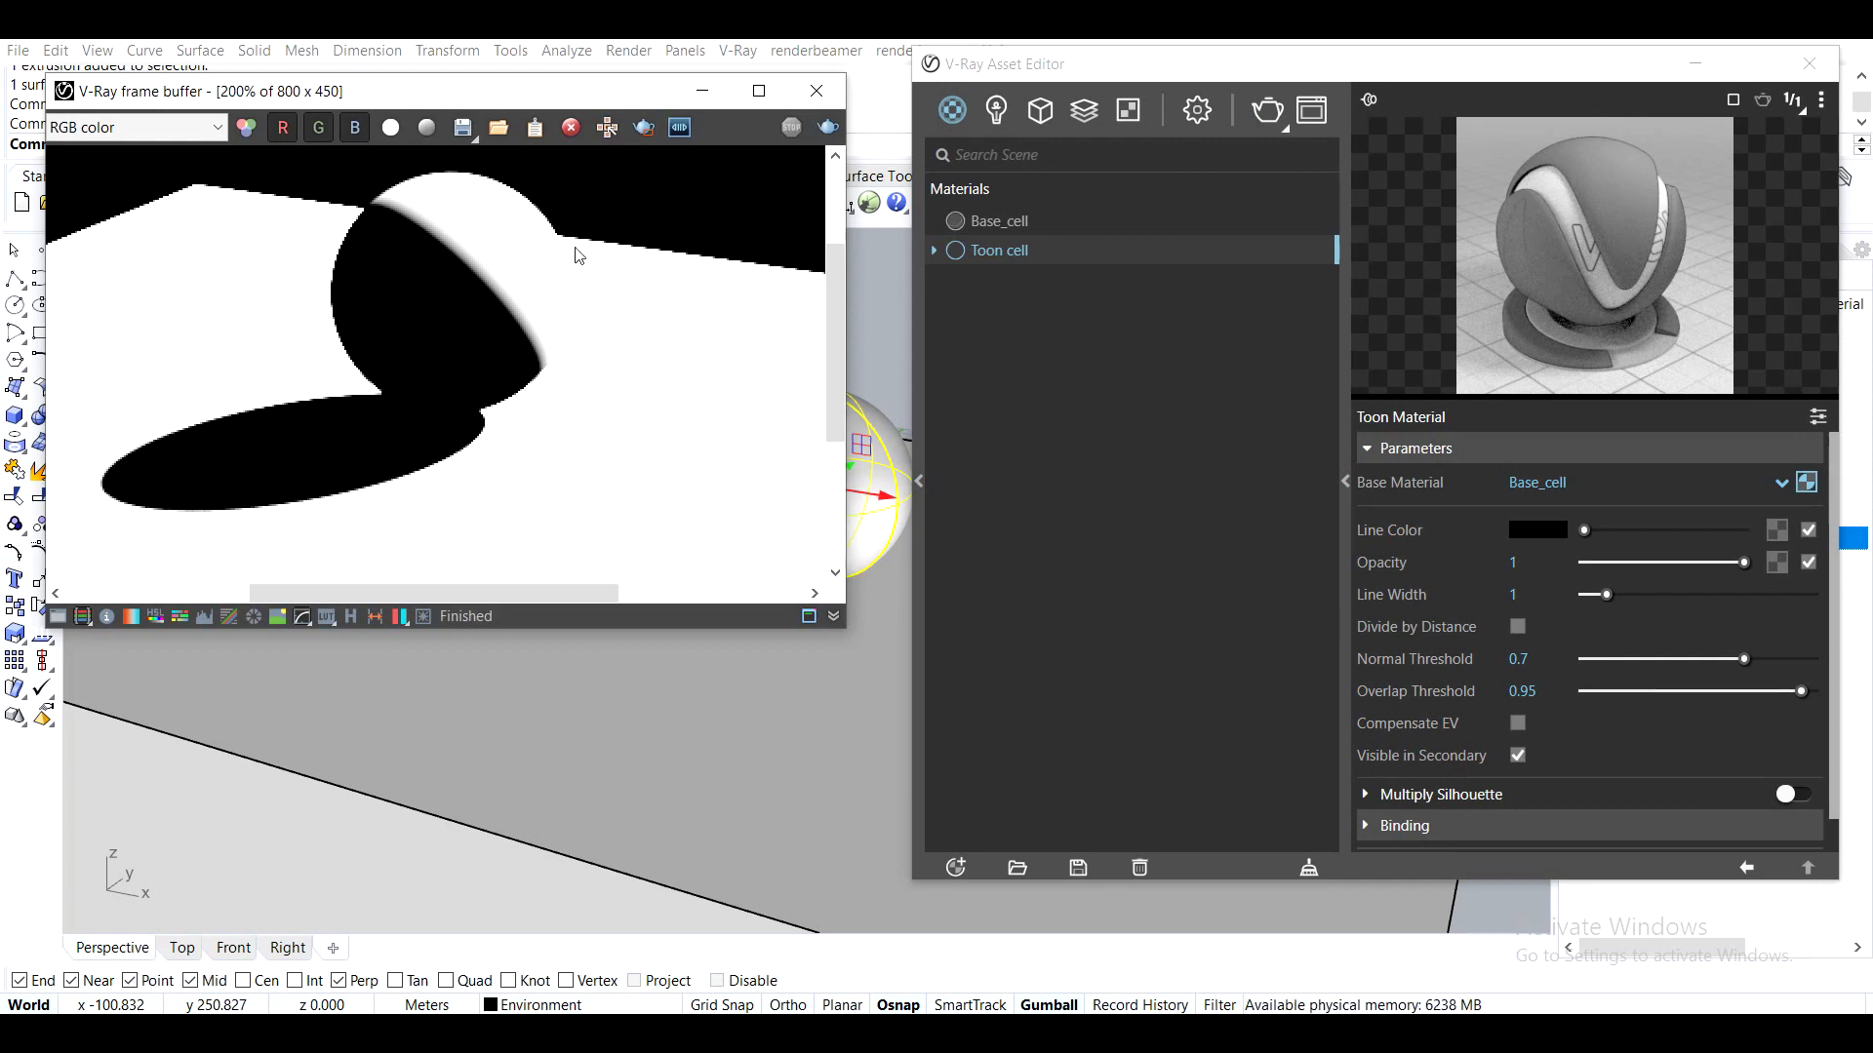
Reset the frame buffer's exposure correction, try exposure values down to -0.87 with contrast 0.09, and switch the correction off
click(57, 617)
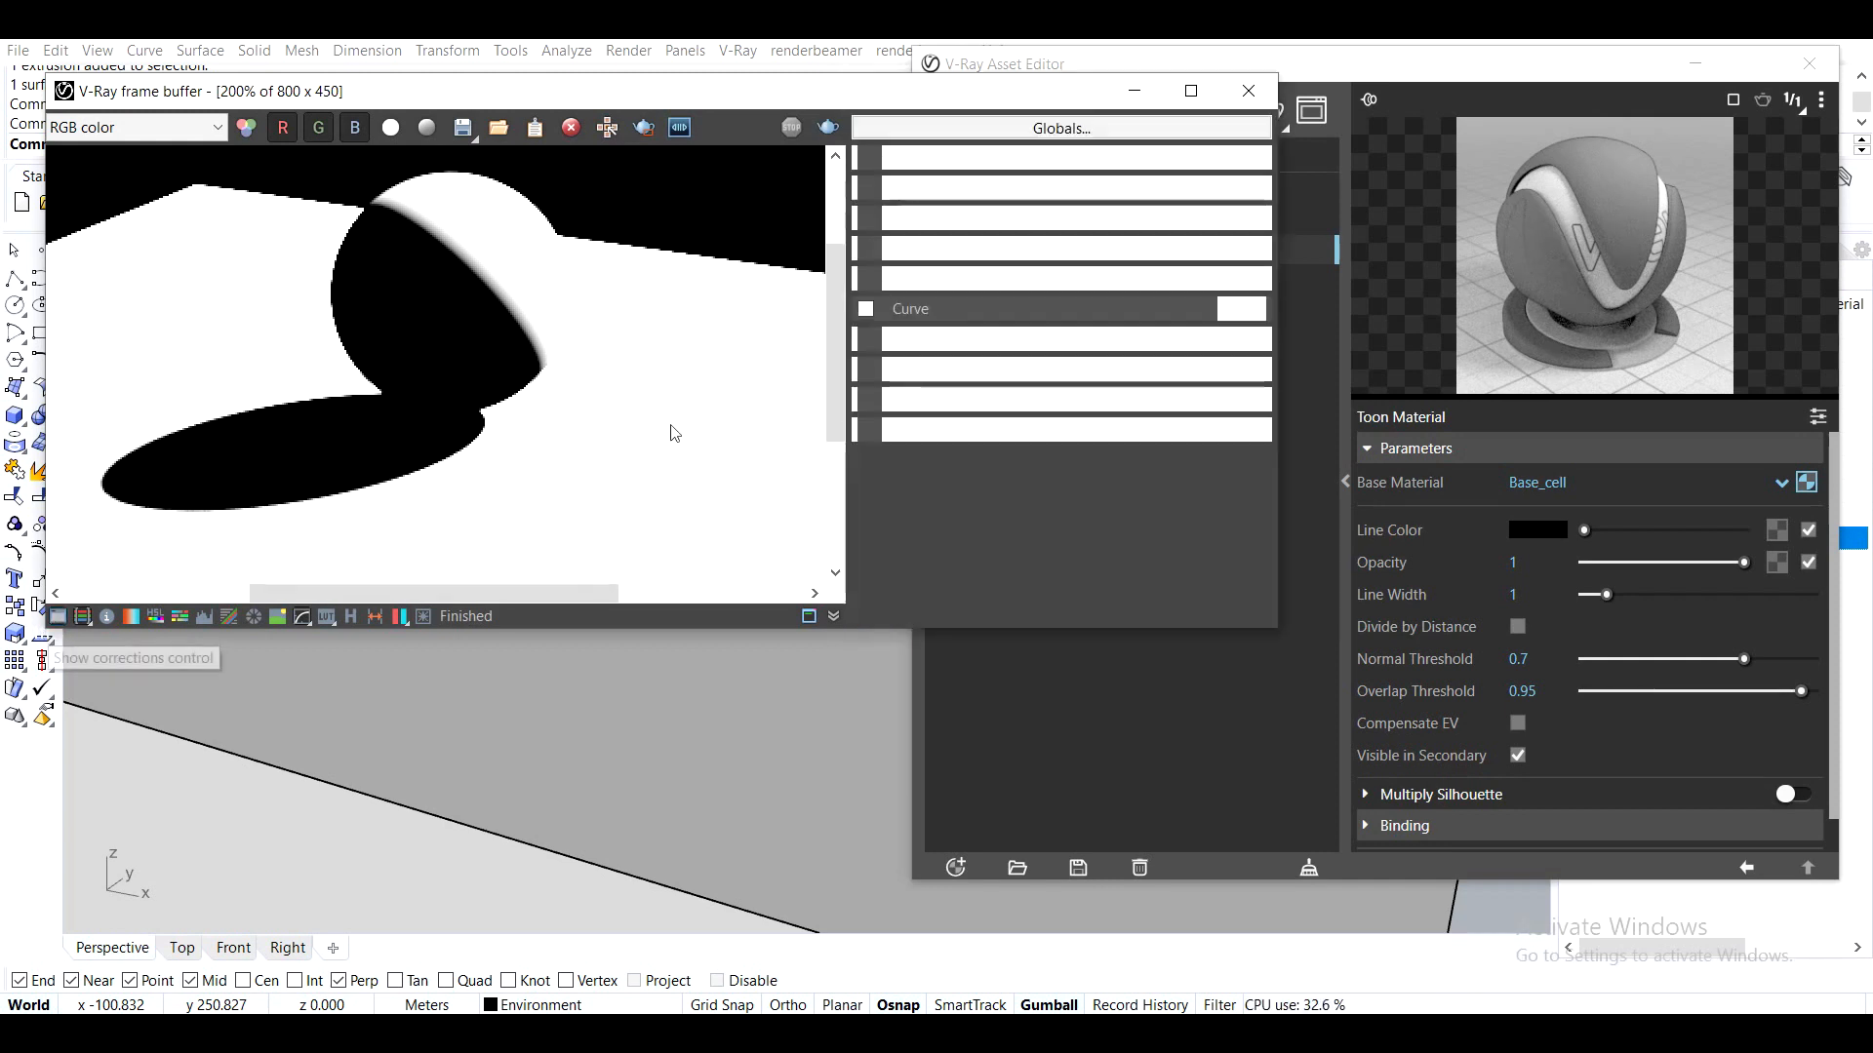
click(865, 158)
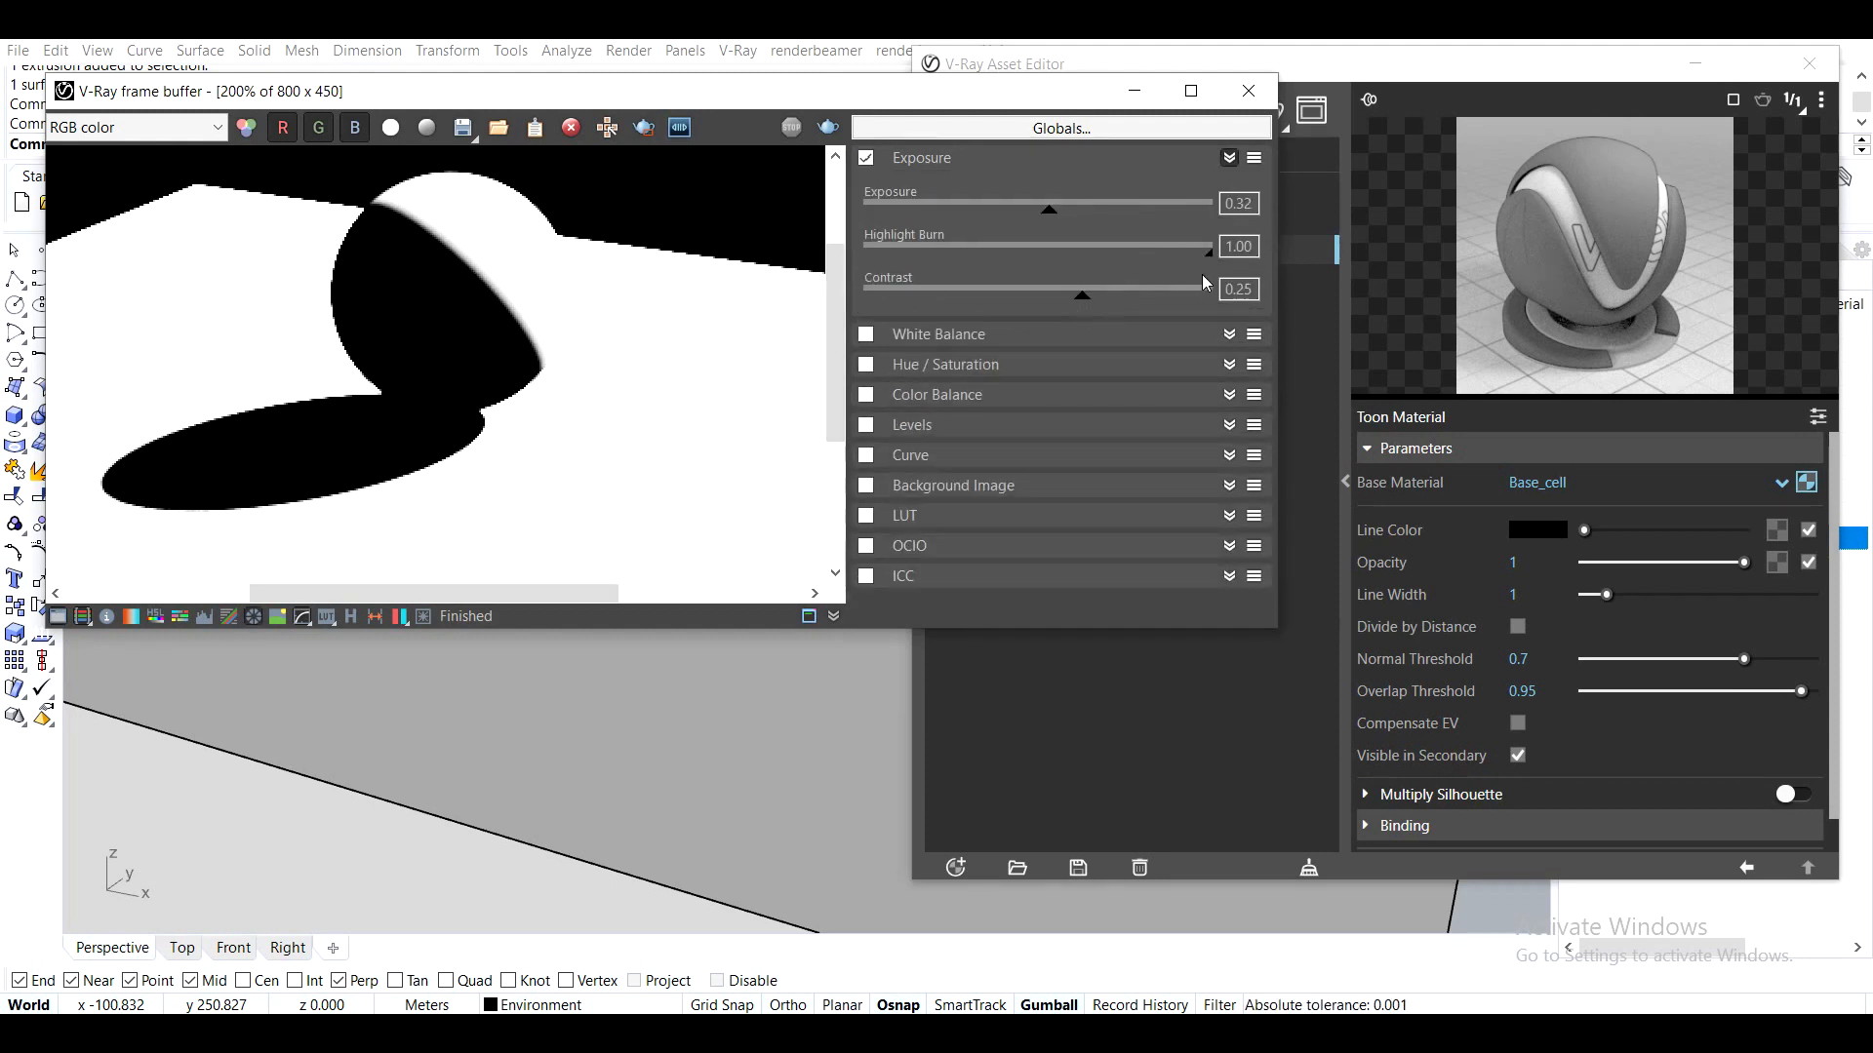
click(1254, 158)
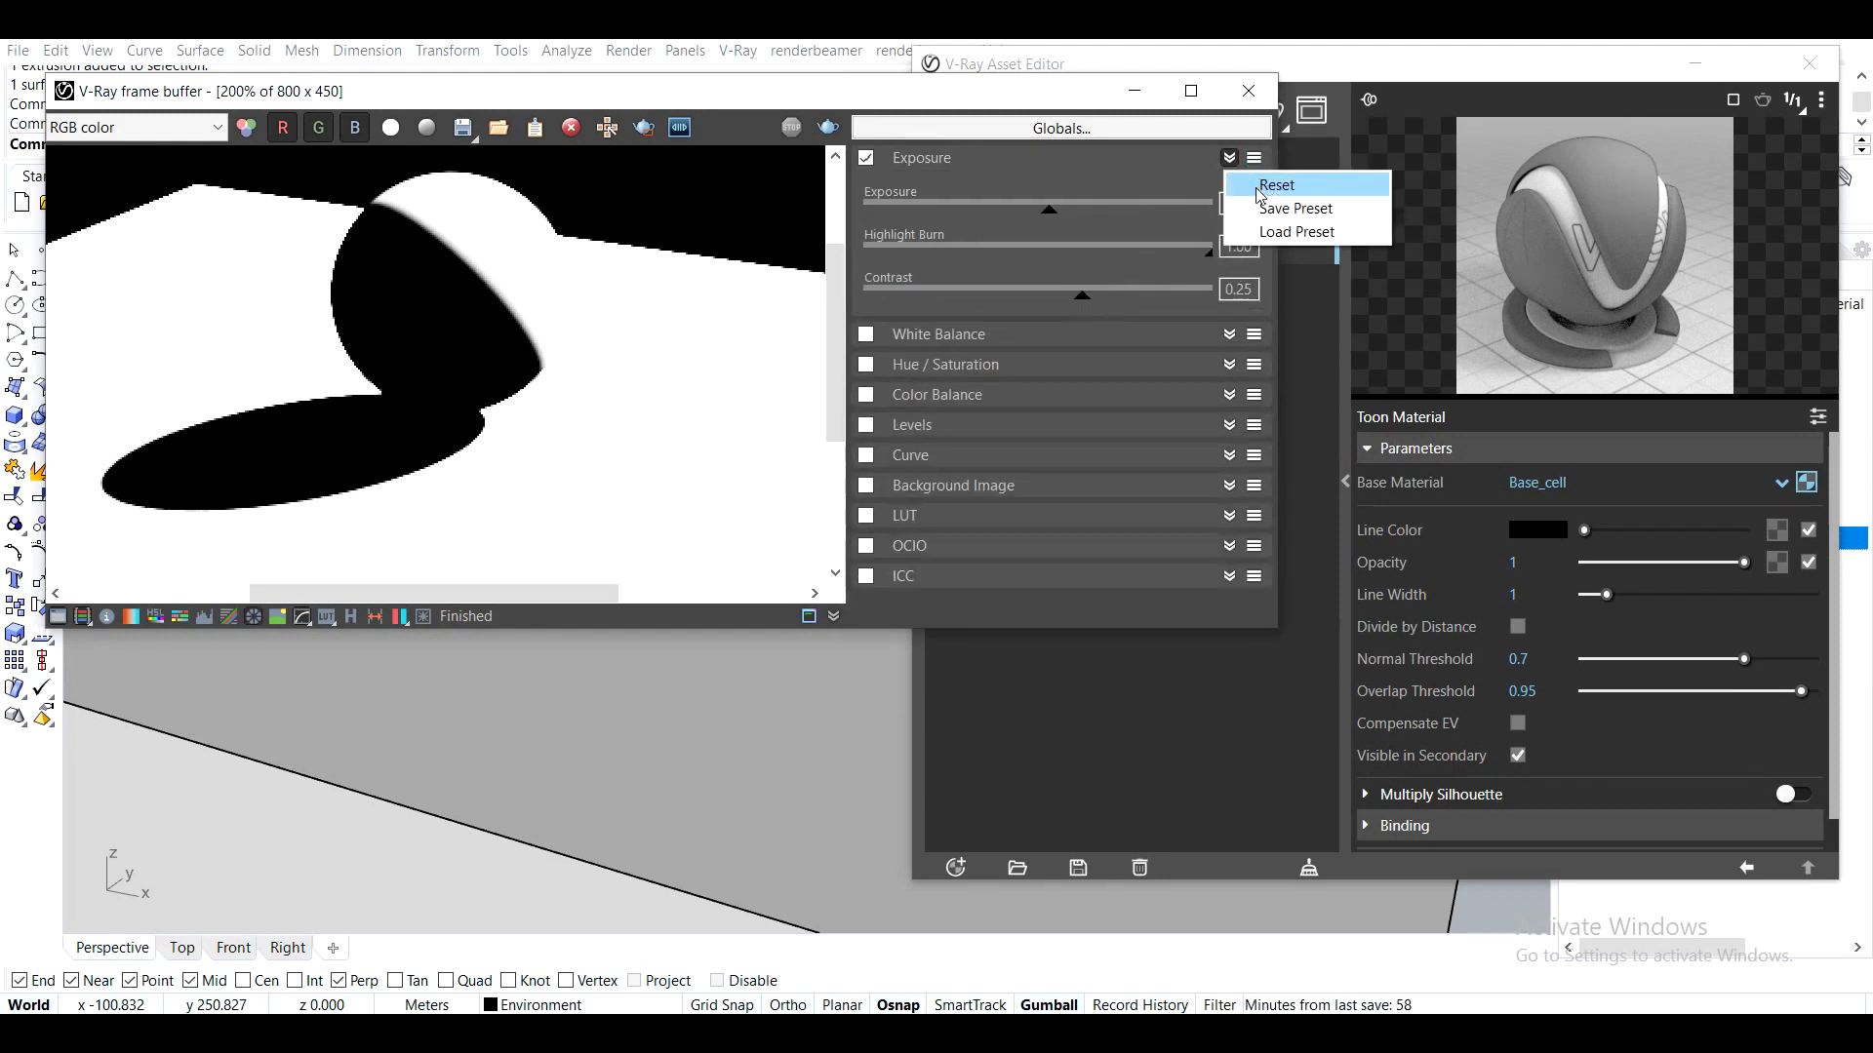
click(1261, 192)
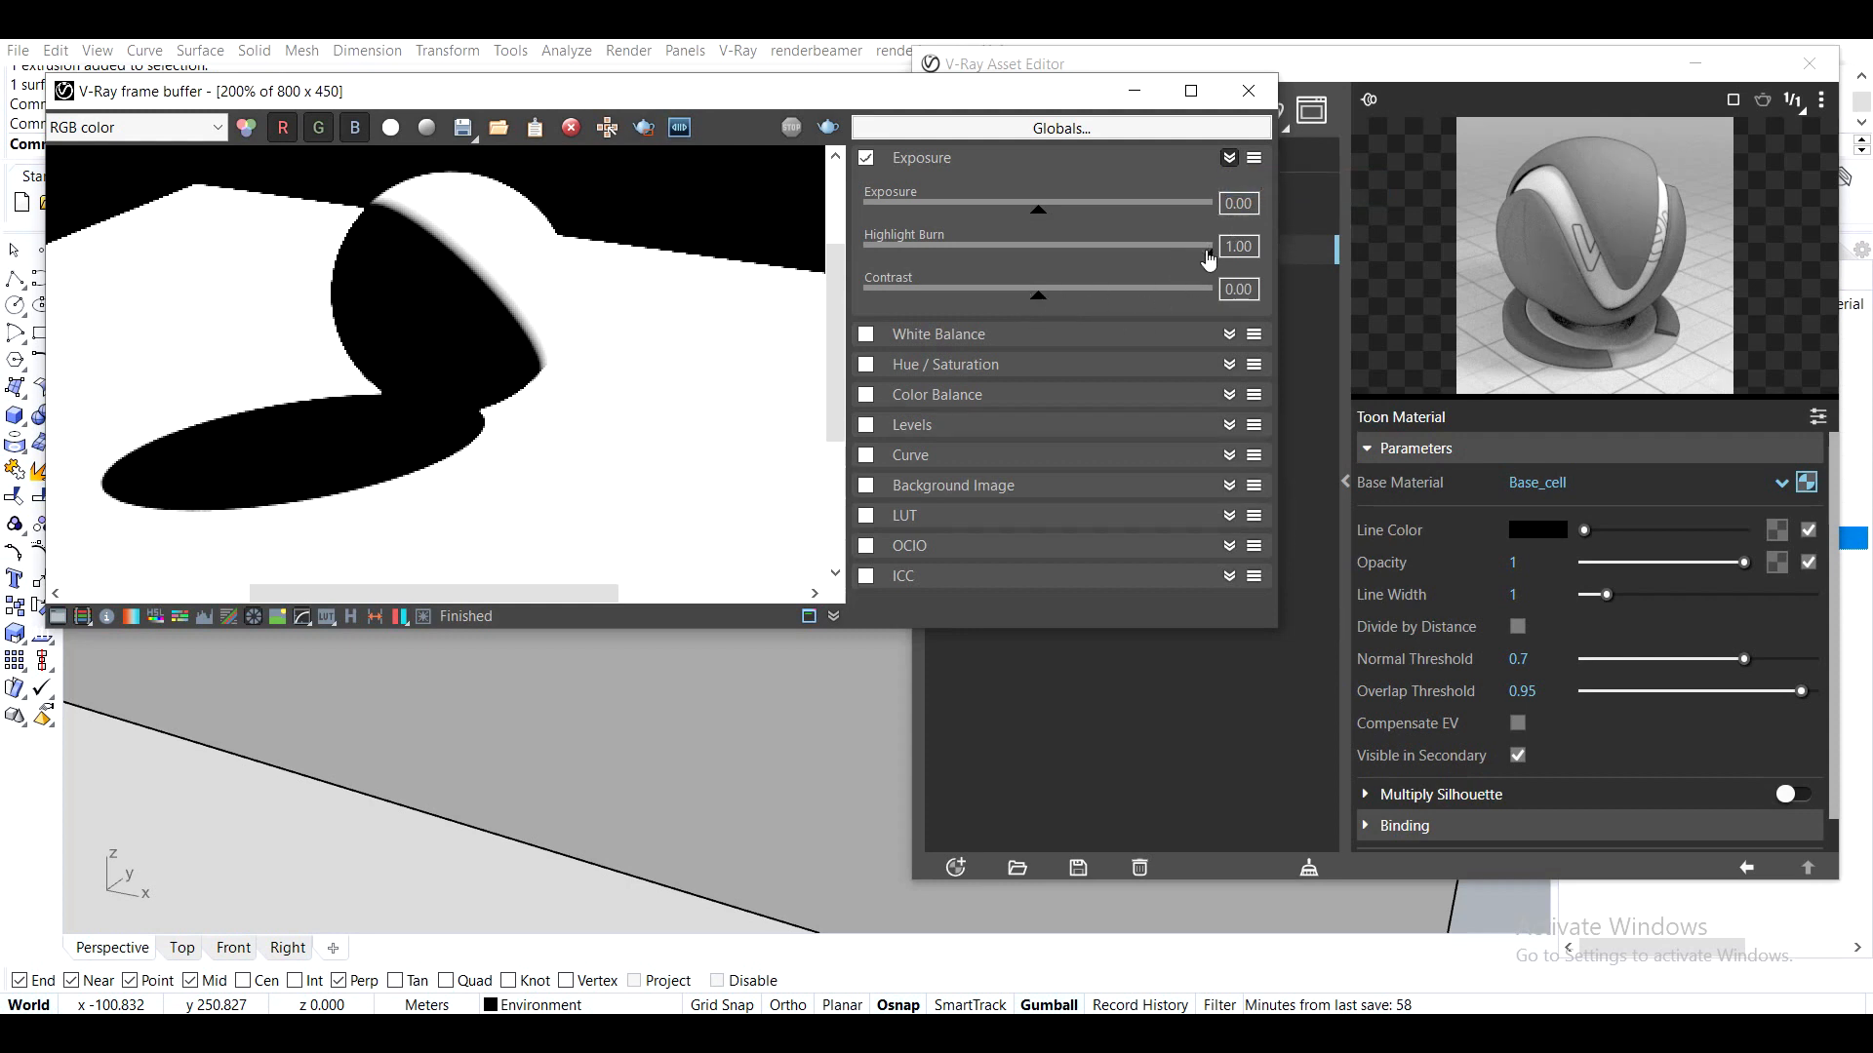
mouse_move(1208, 256)
mouse_down()
mouse_move(1052, 255)
mouse_move(1214, 256)
mouse_up()
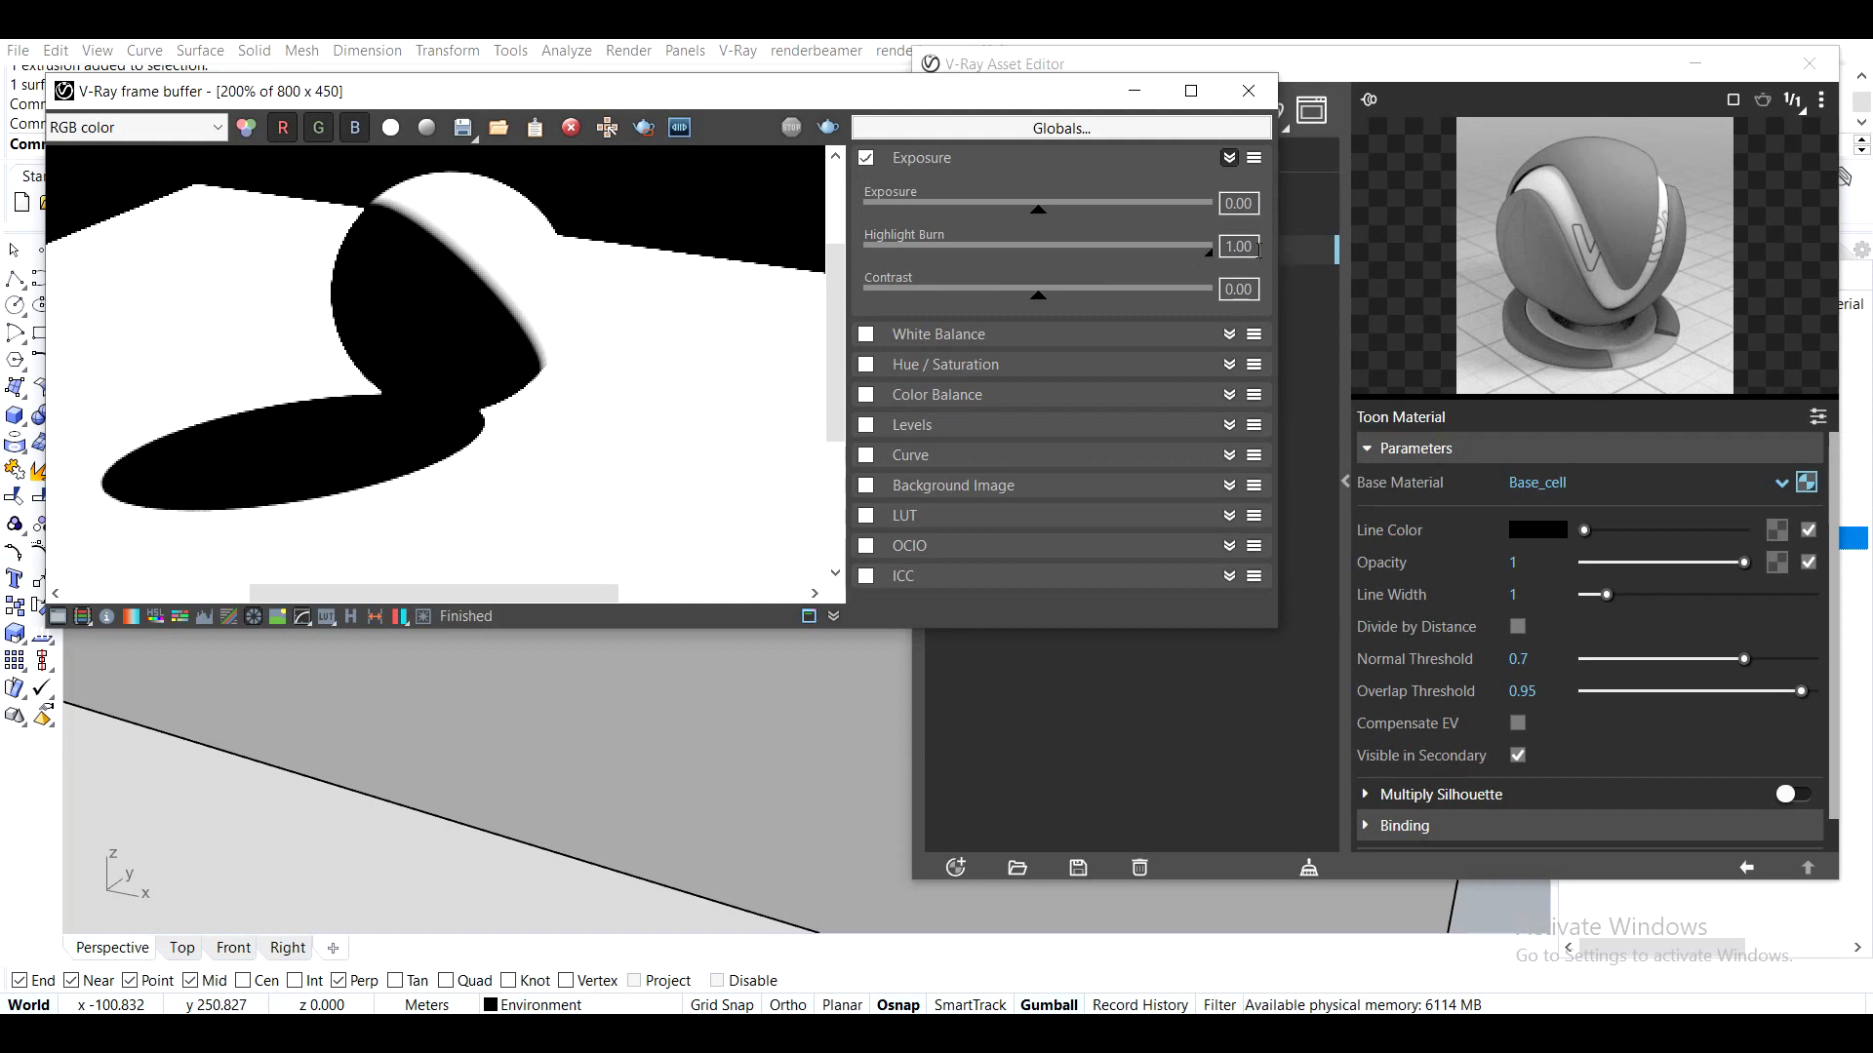
mouse_move(1039, 302)
mouse_down()
mouse_move(813, 304)
mouse_move(1042, 304)
mouse_up()
mouse_move(1051, 224)
mouse_down()
mouse_move(1147, 231)
mouse_move(1022, 239)
mouse_move(1077, 238)
mouse_up()
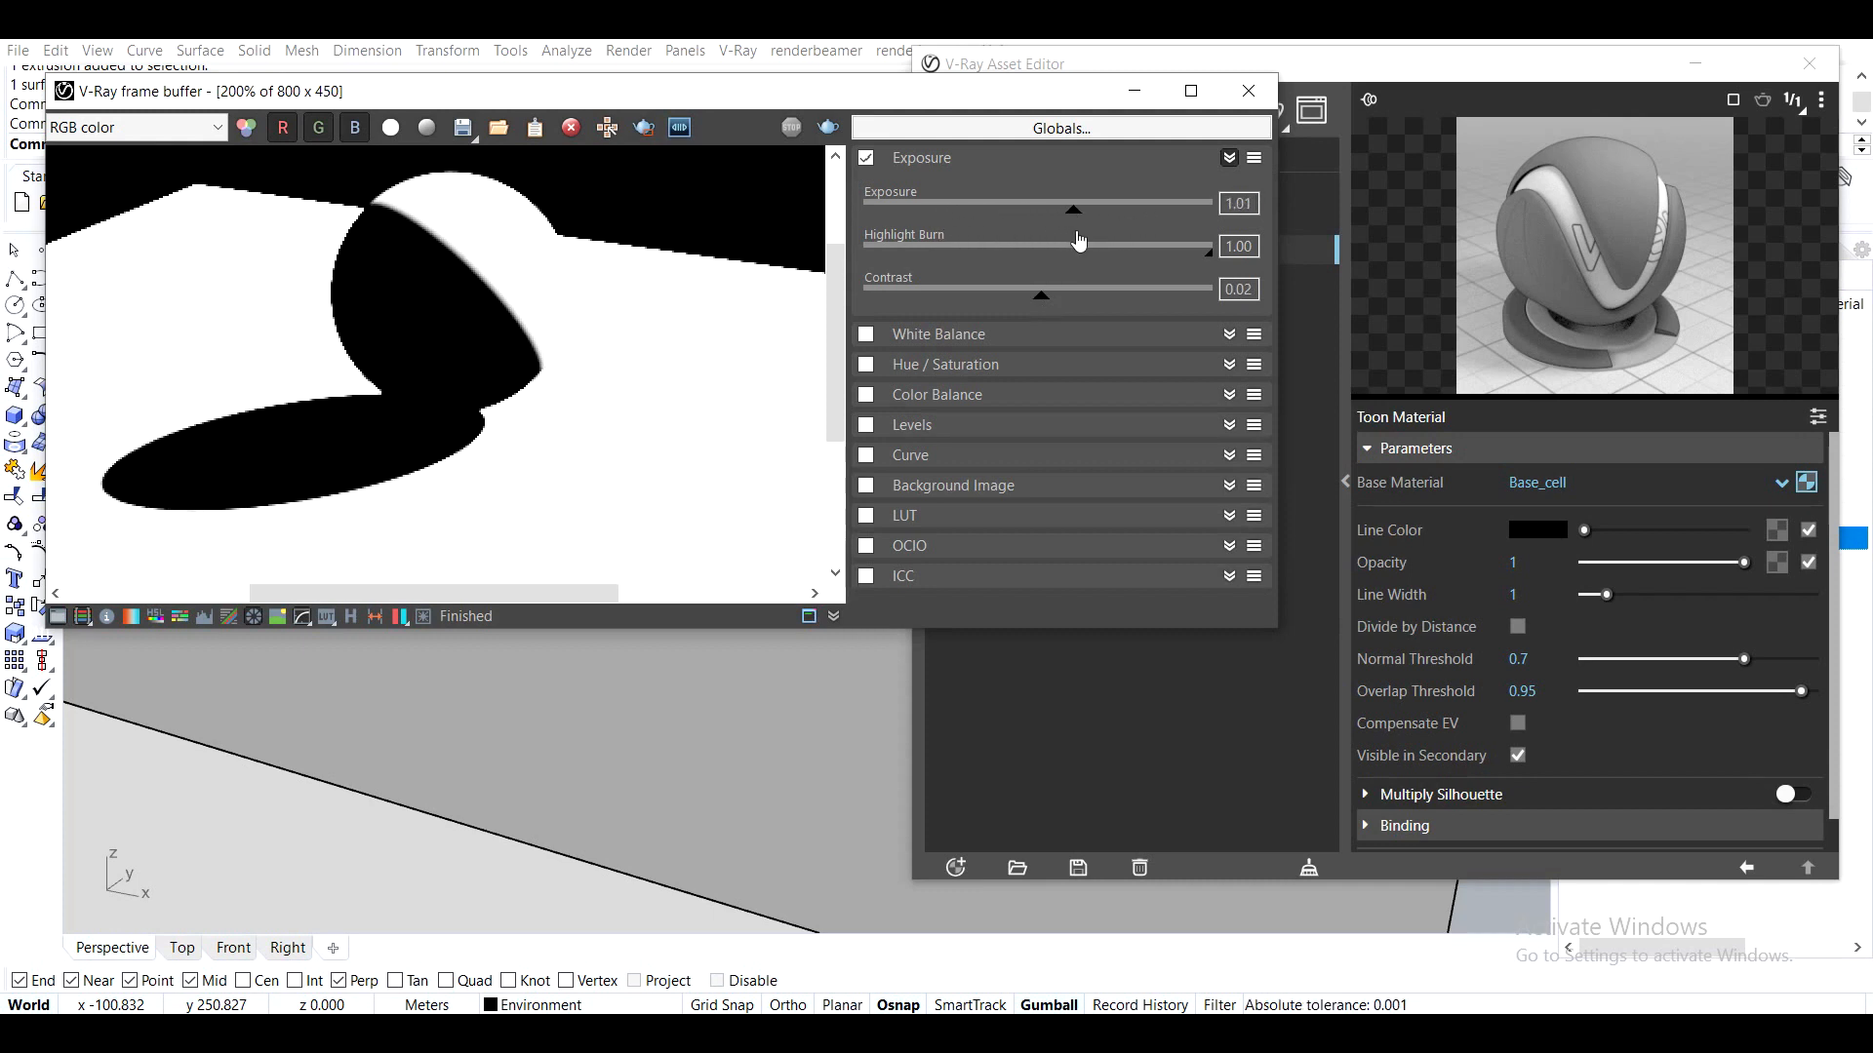
mouse_move(1037, 302)
mouse_down()
mouse_move(831, 327)
mouse_move(1053, 302)
mouse_up()
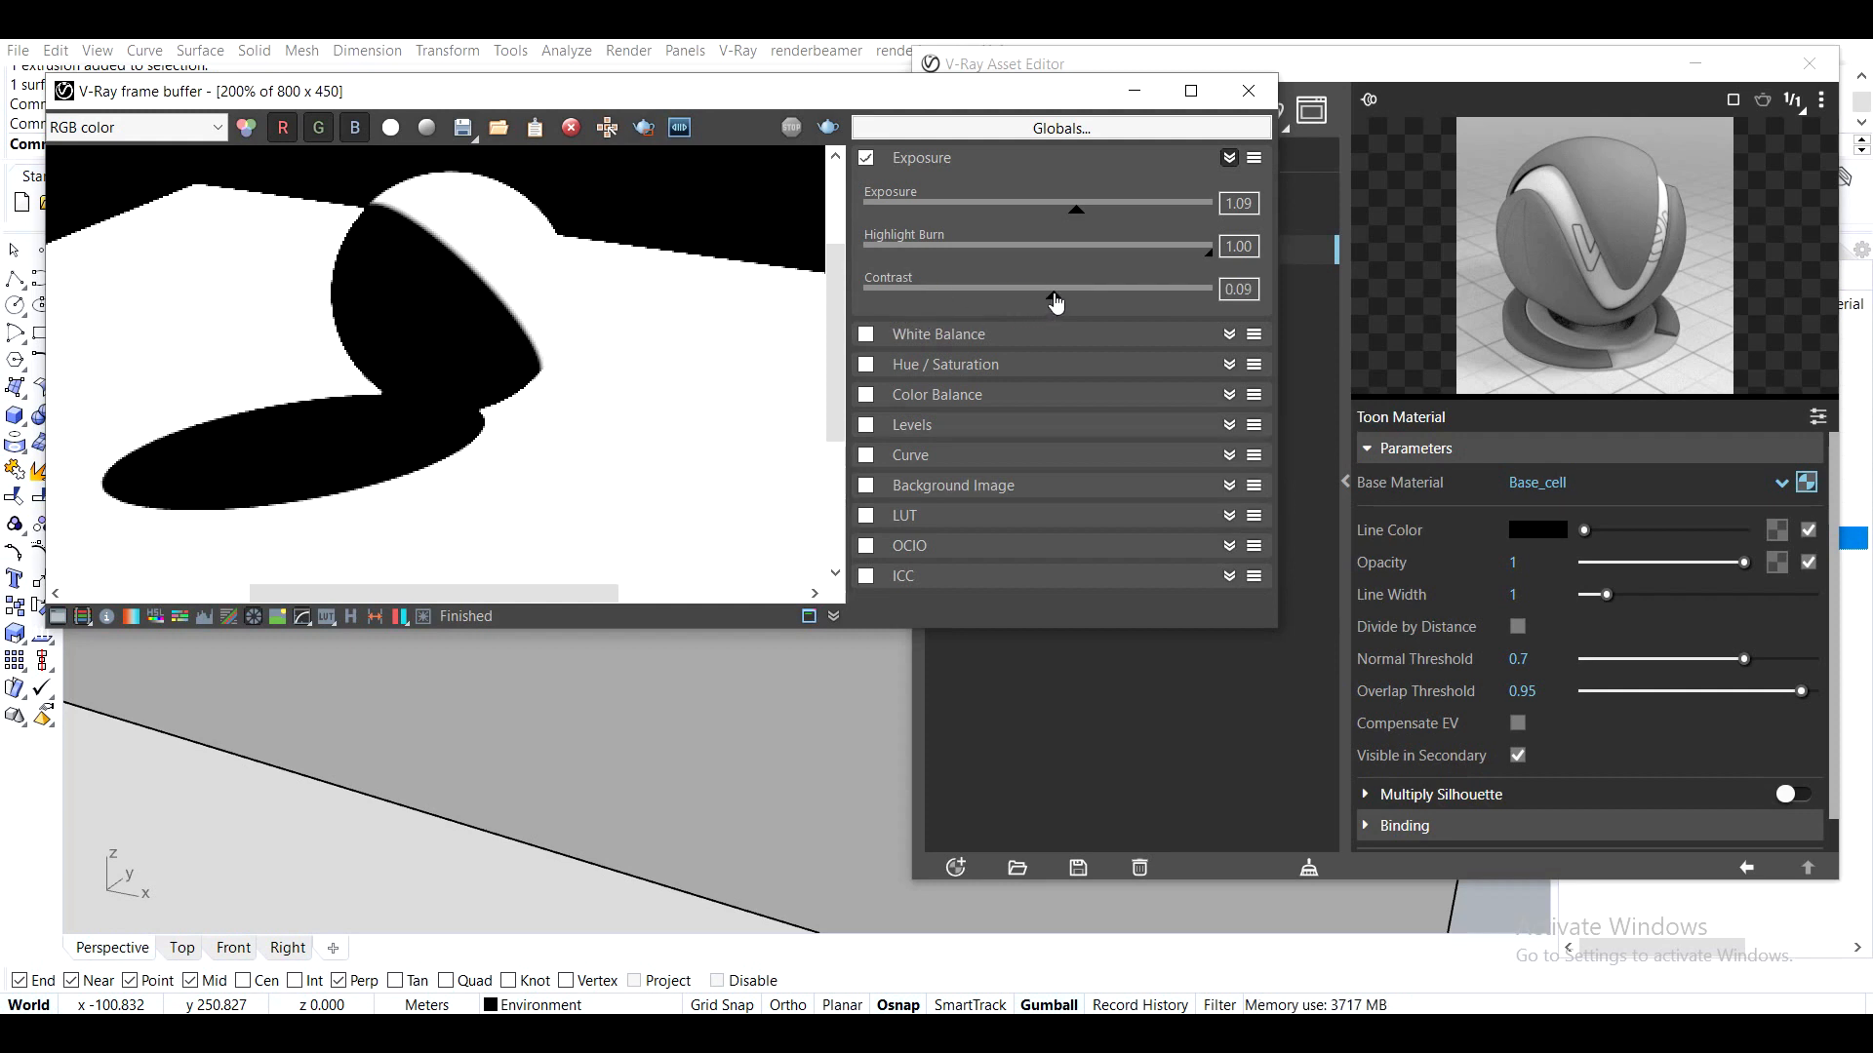
mouse_move(1078, 223)
mouse_down()
mouse_move(1126, 223)
mouse_move(1008, 236)
mouse_up()
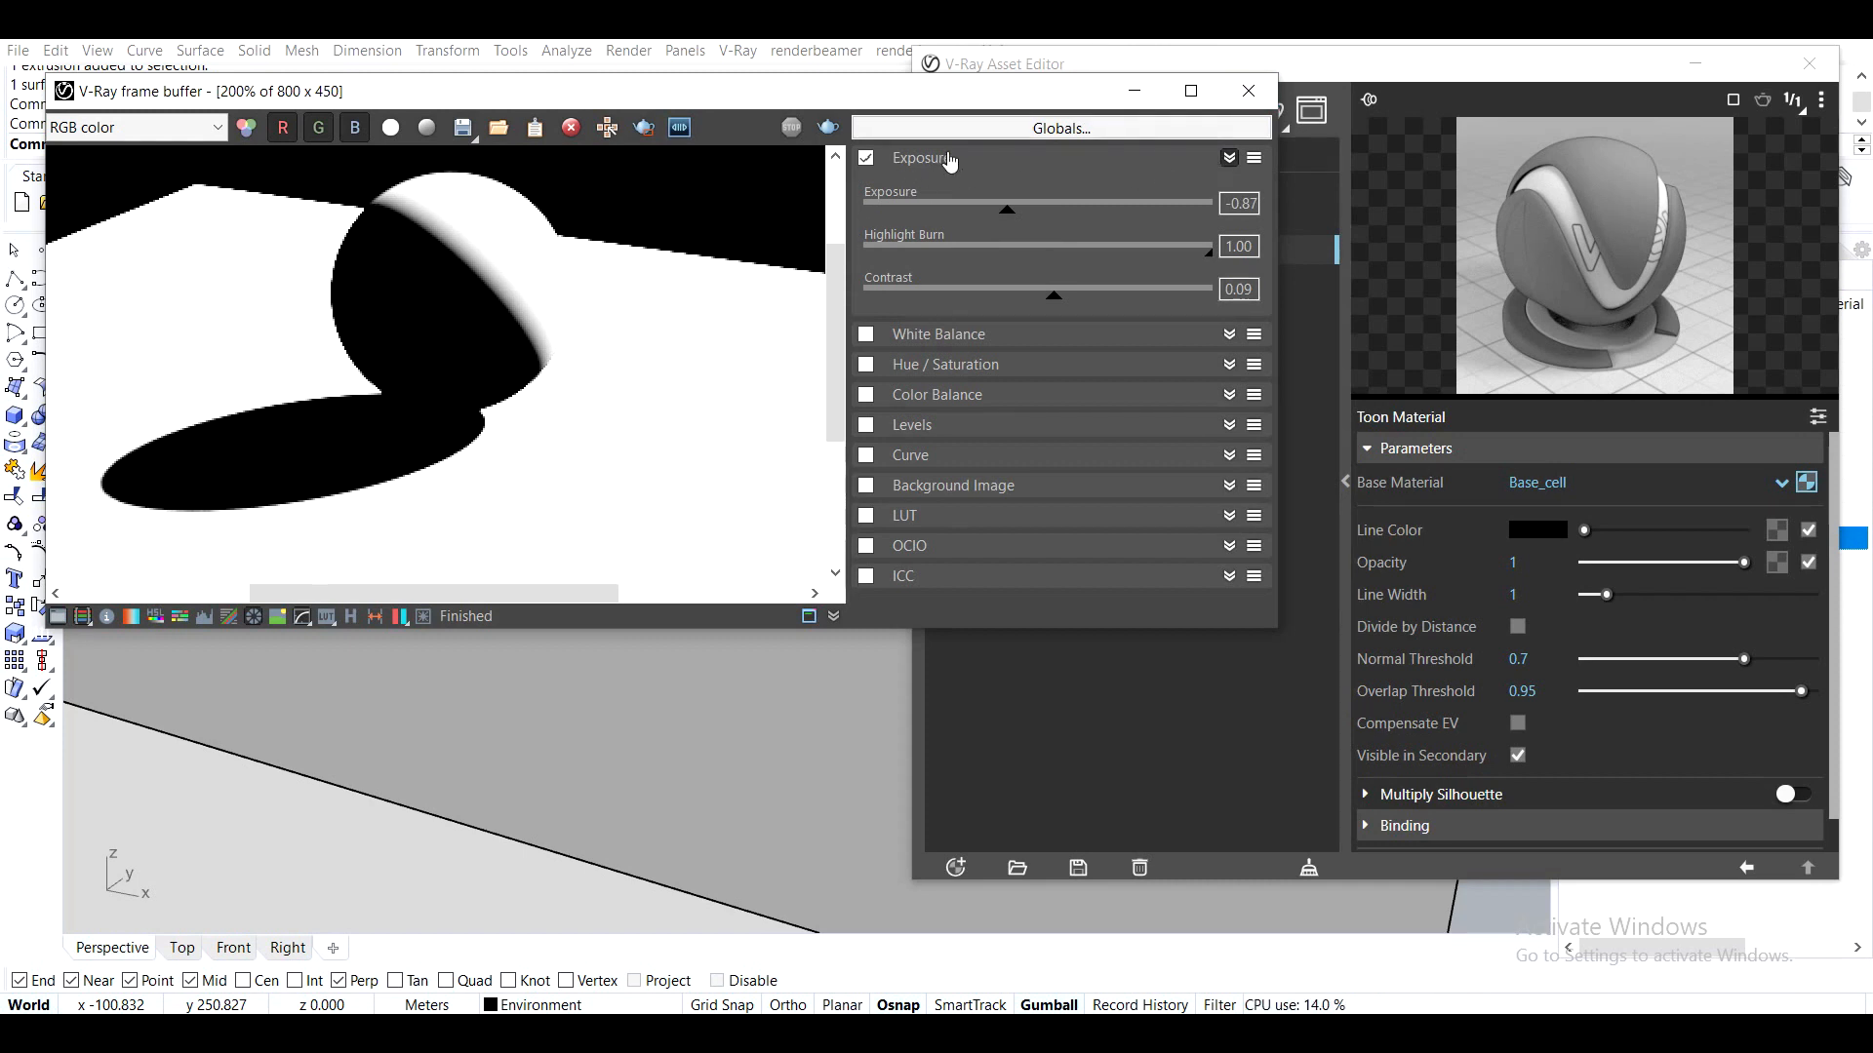
click(865, 158)
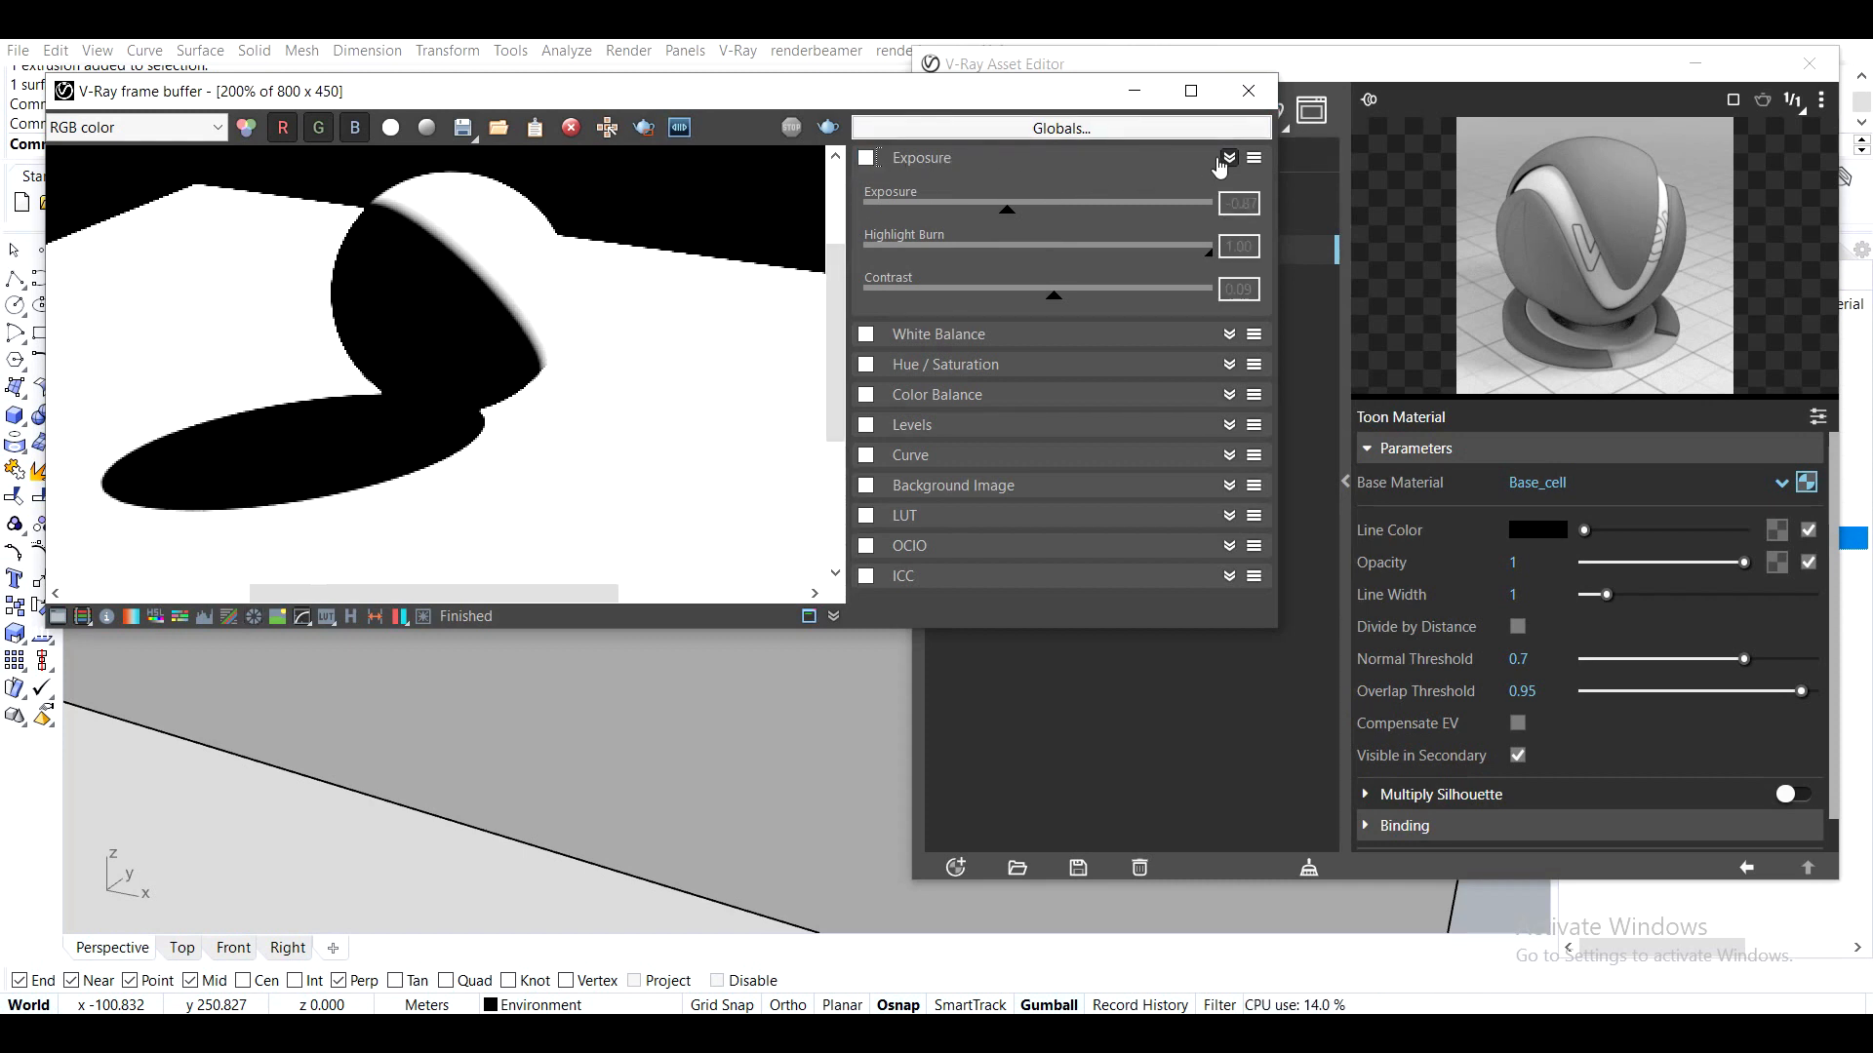
click(1229, 157)
Set the Toon cell line width to 2, enable Multiply Silhouette and expand its settings
click(1341, 52)
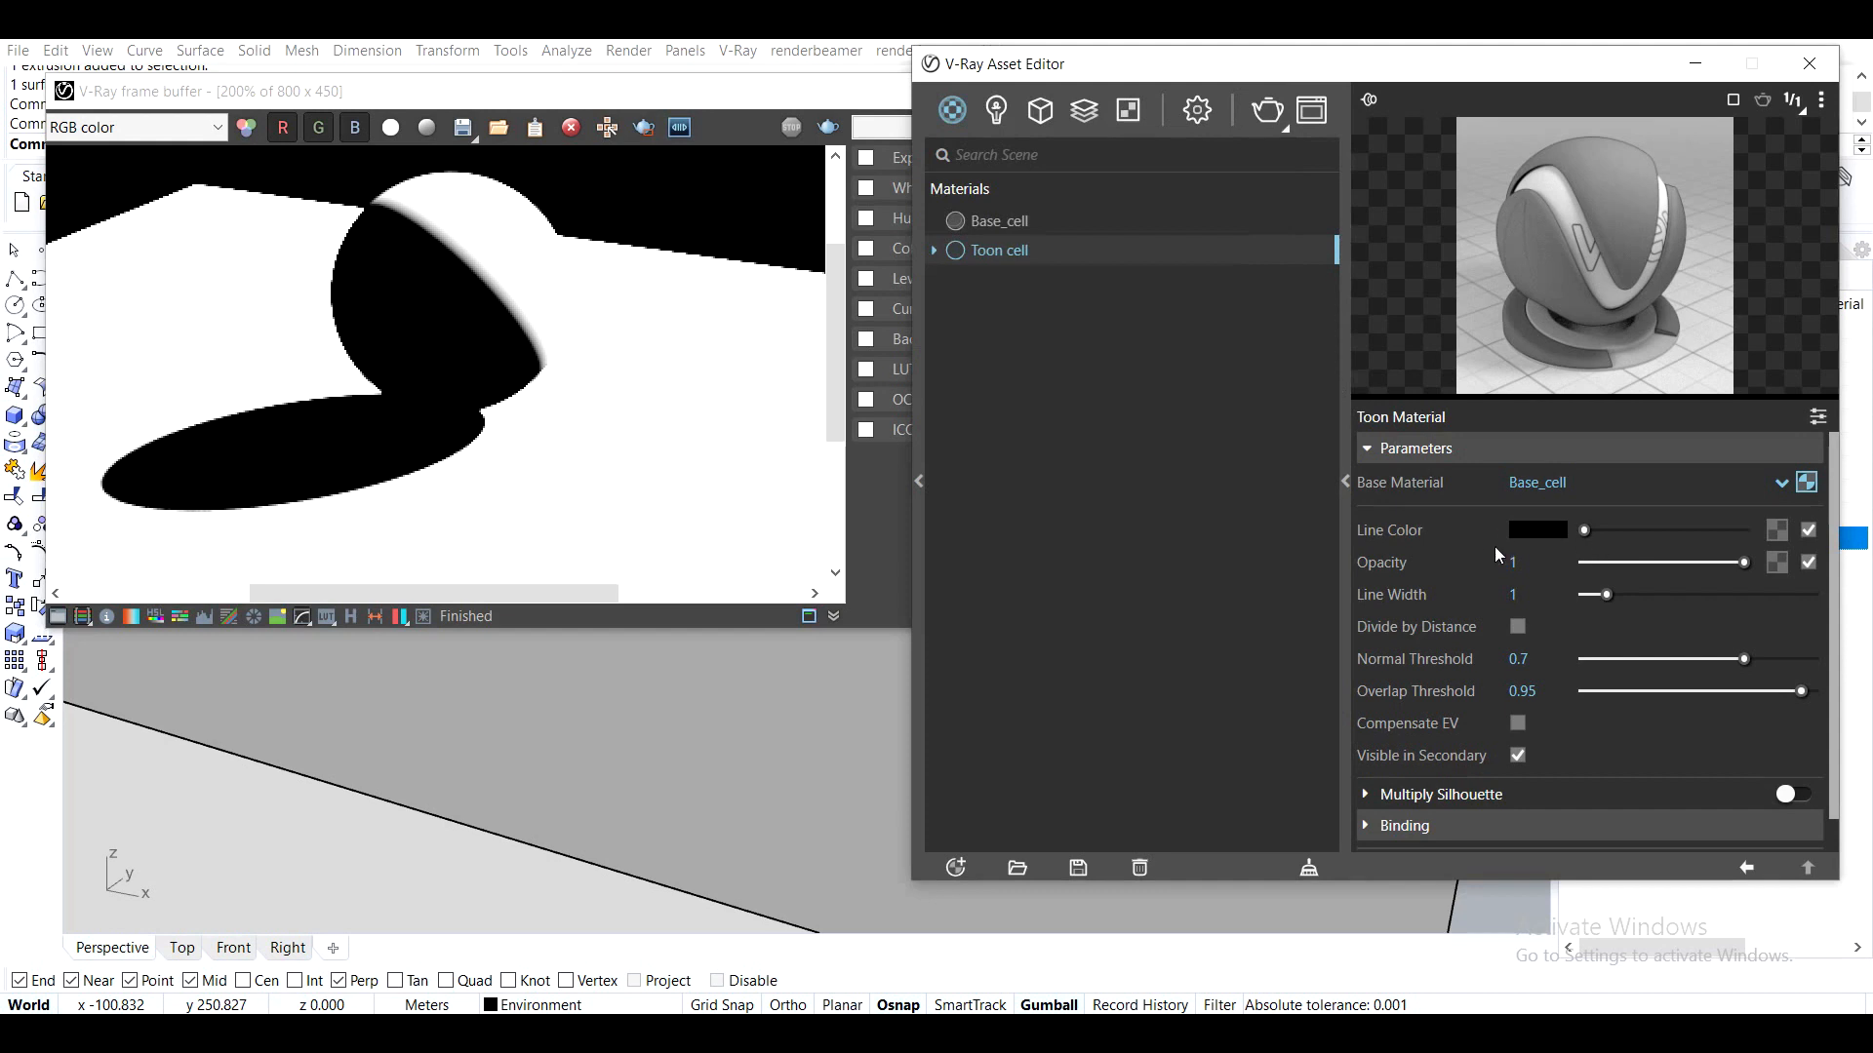
text(2)
key(Return)
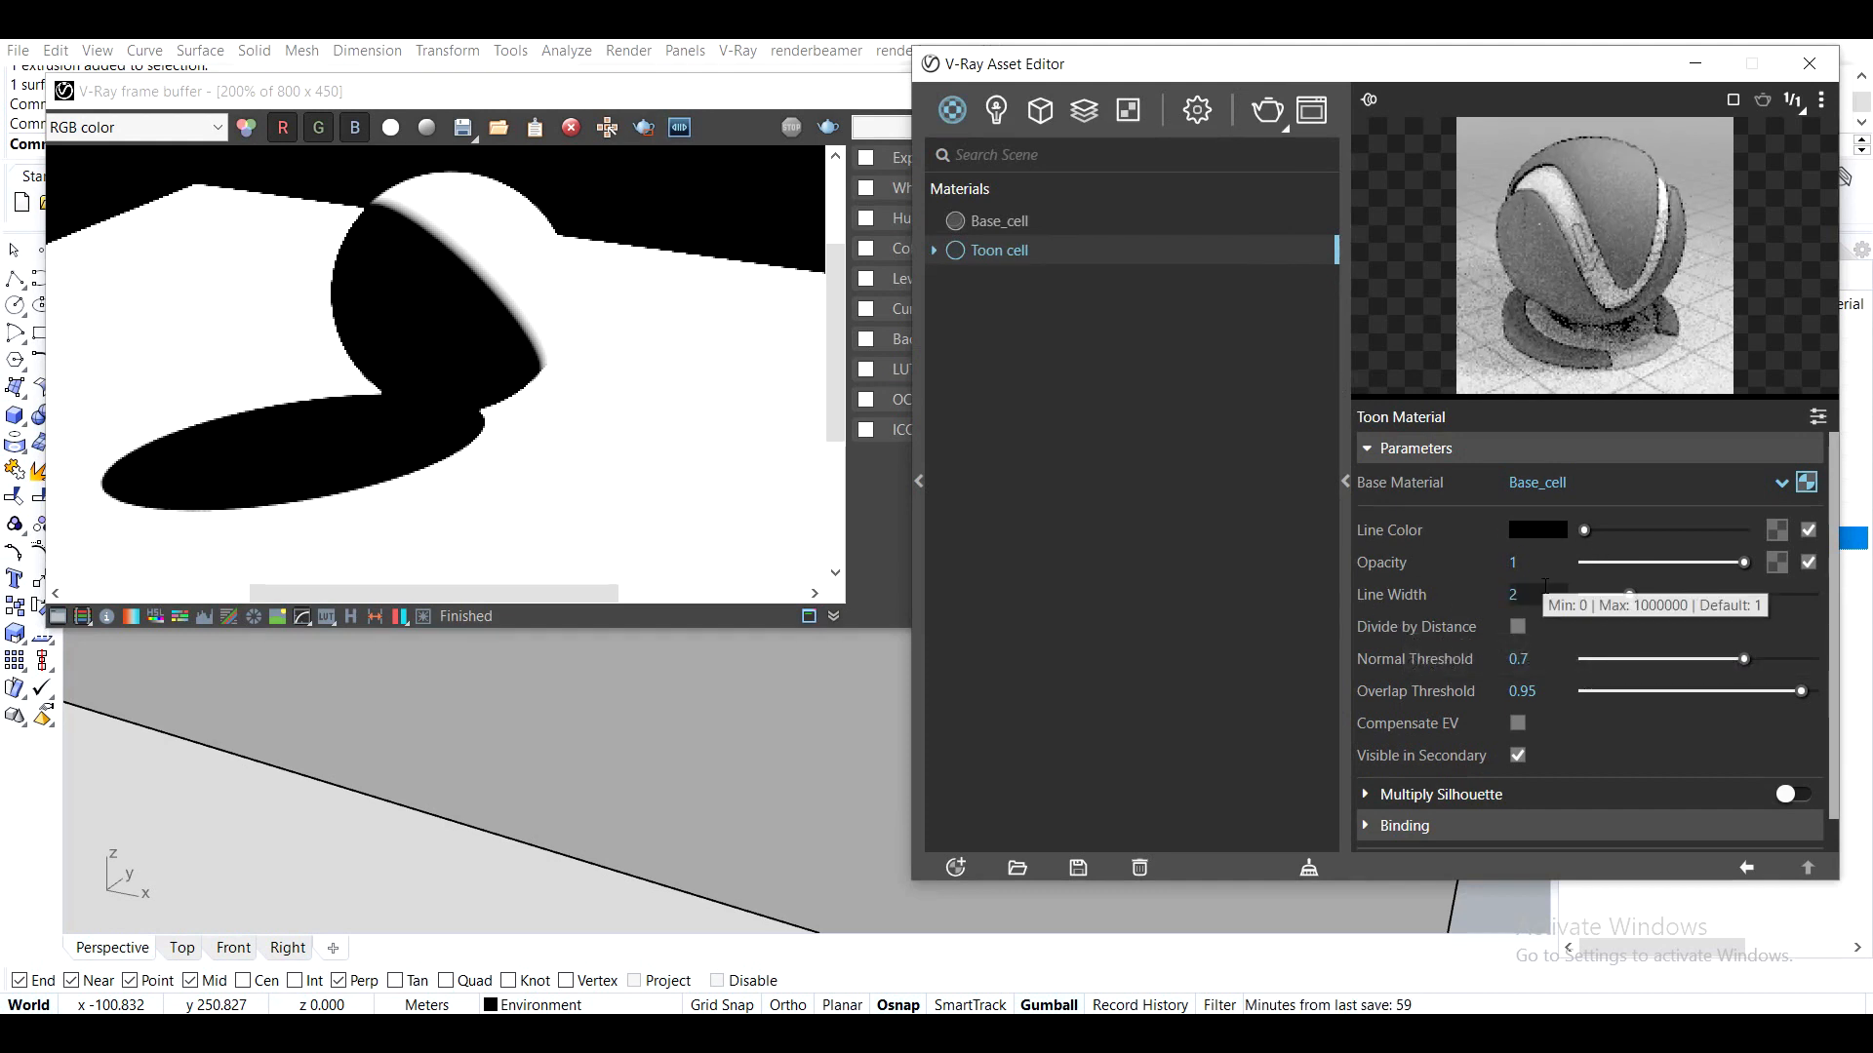
click(1804, 796)
scroll(1834, 781, down, 1)
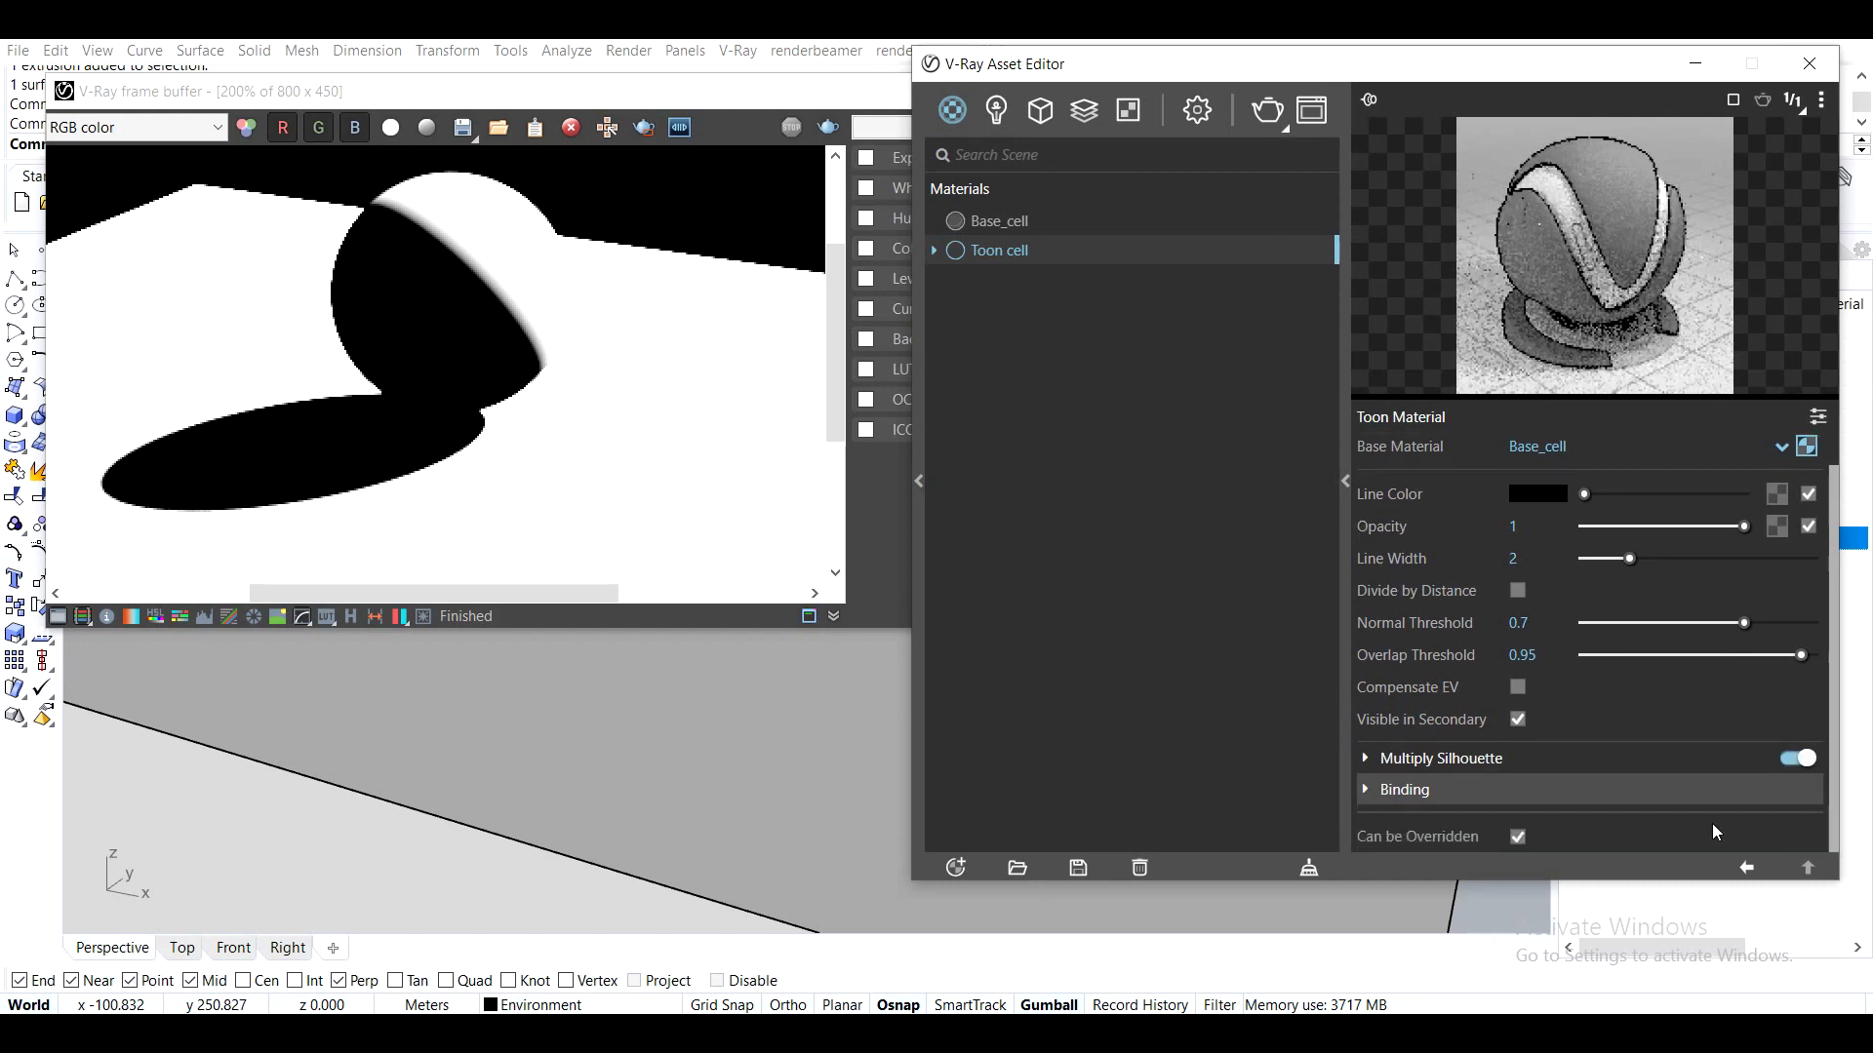
click(1609, 757)
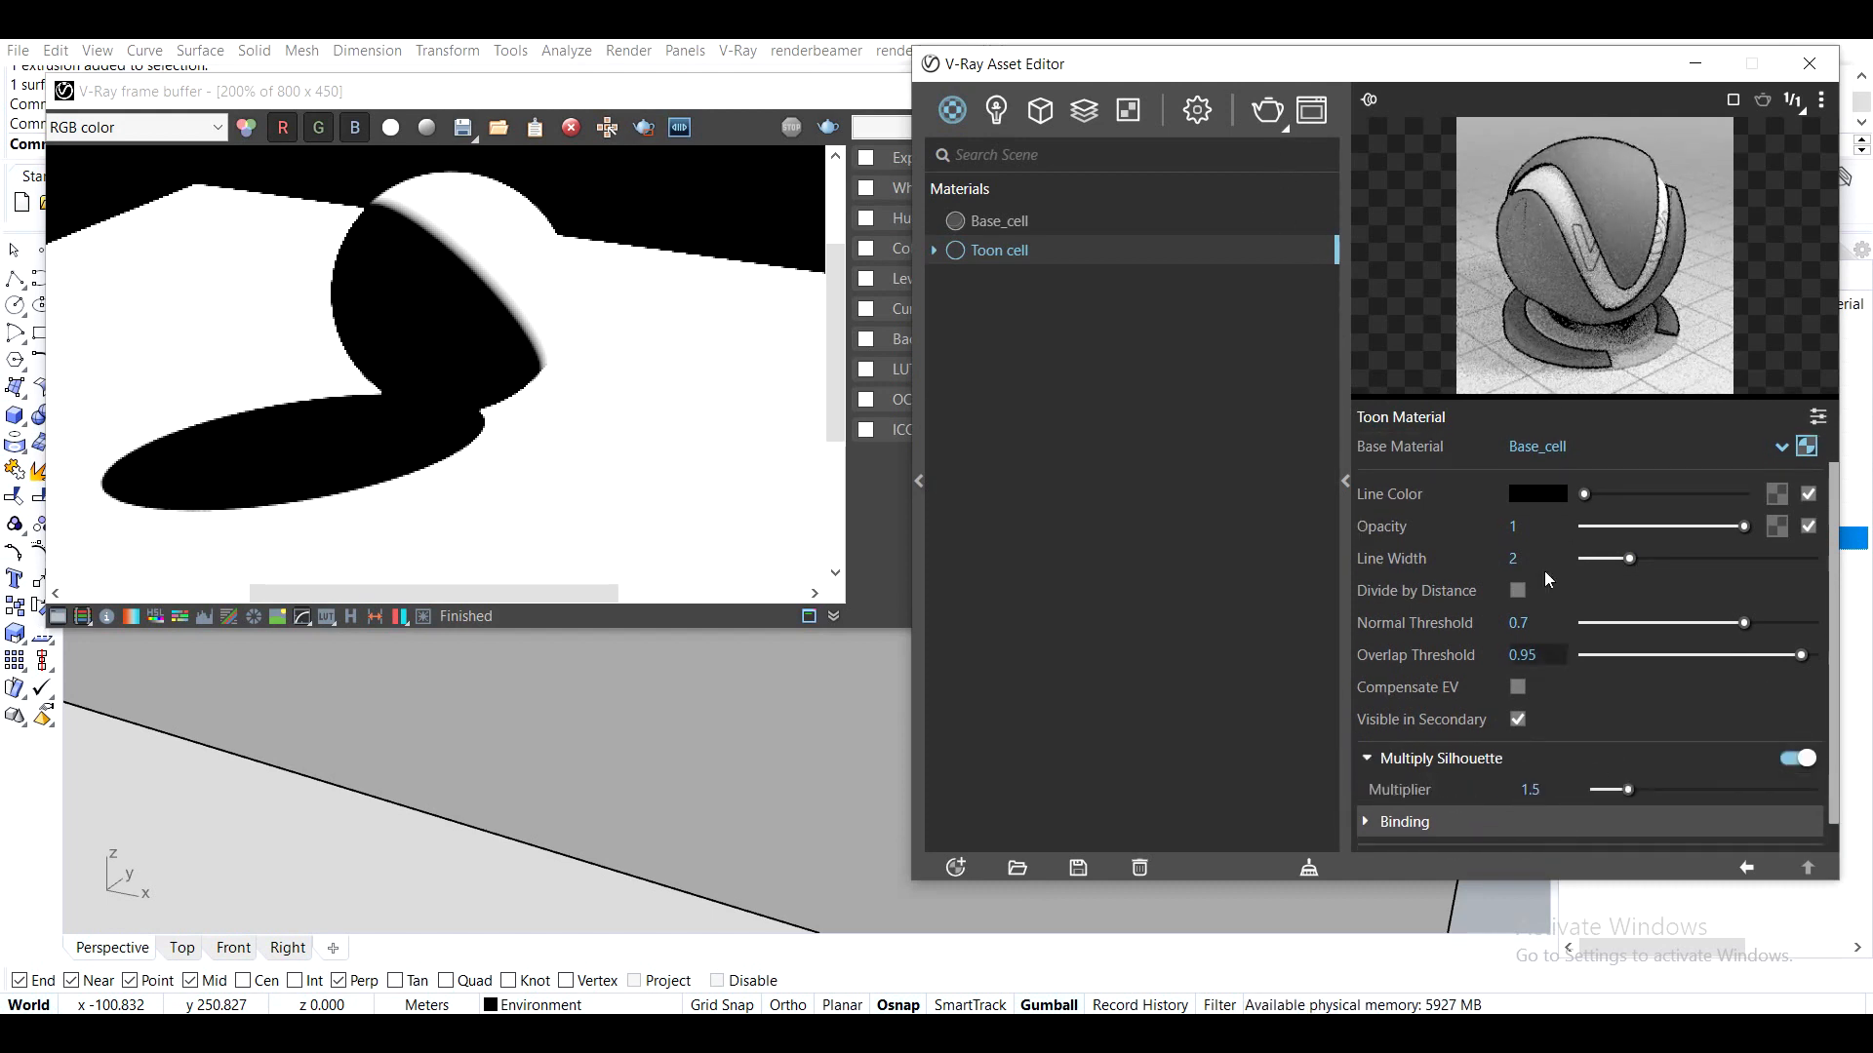
Render the sphere with the thicker toon outline, stop the render, inspect it at 200% and hide the correction controls
click(1271, 114)
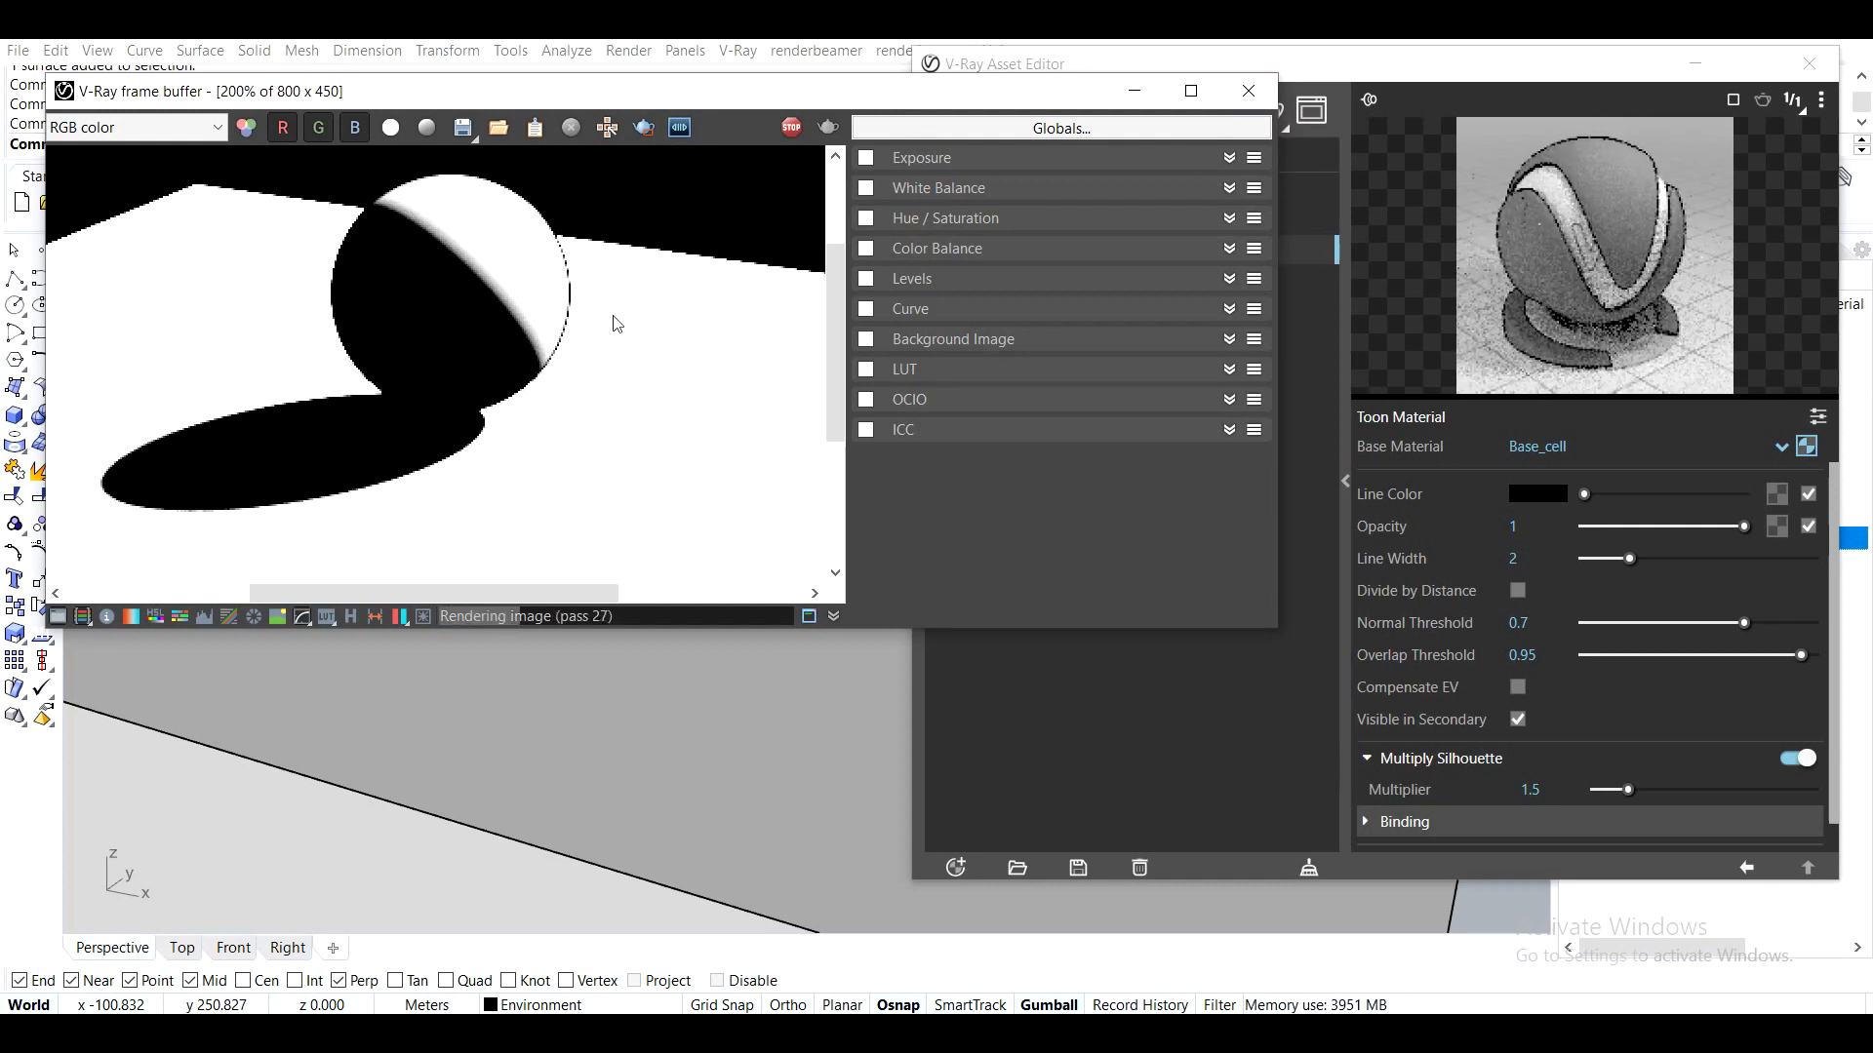
scroll(609, 313, down, 2)
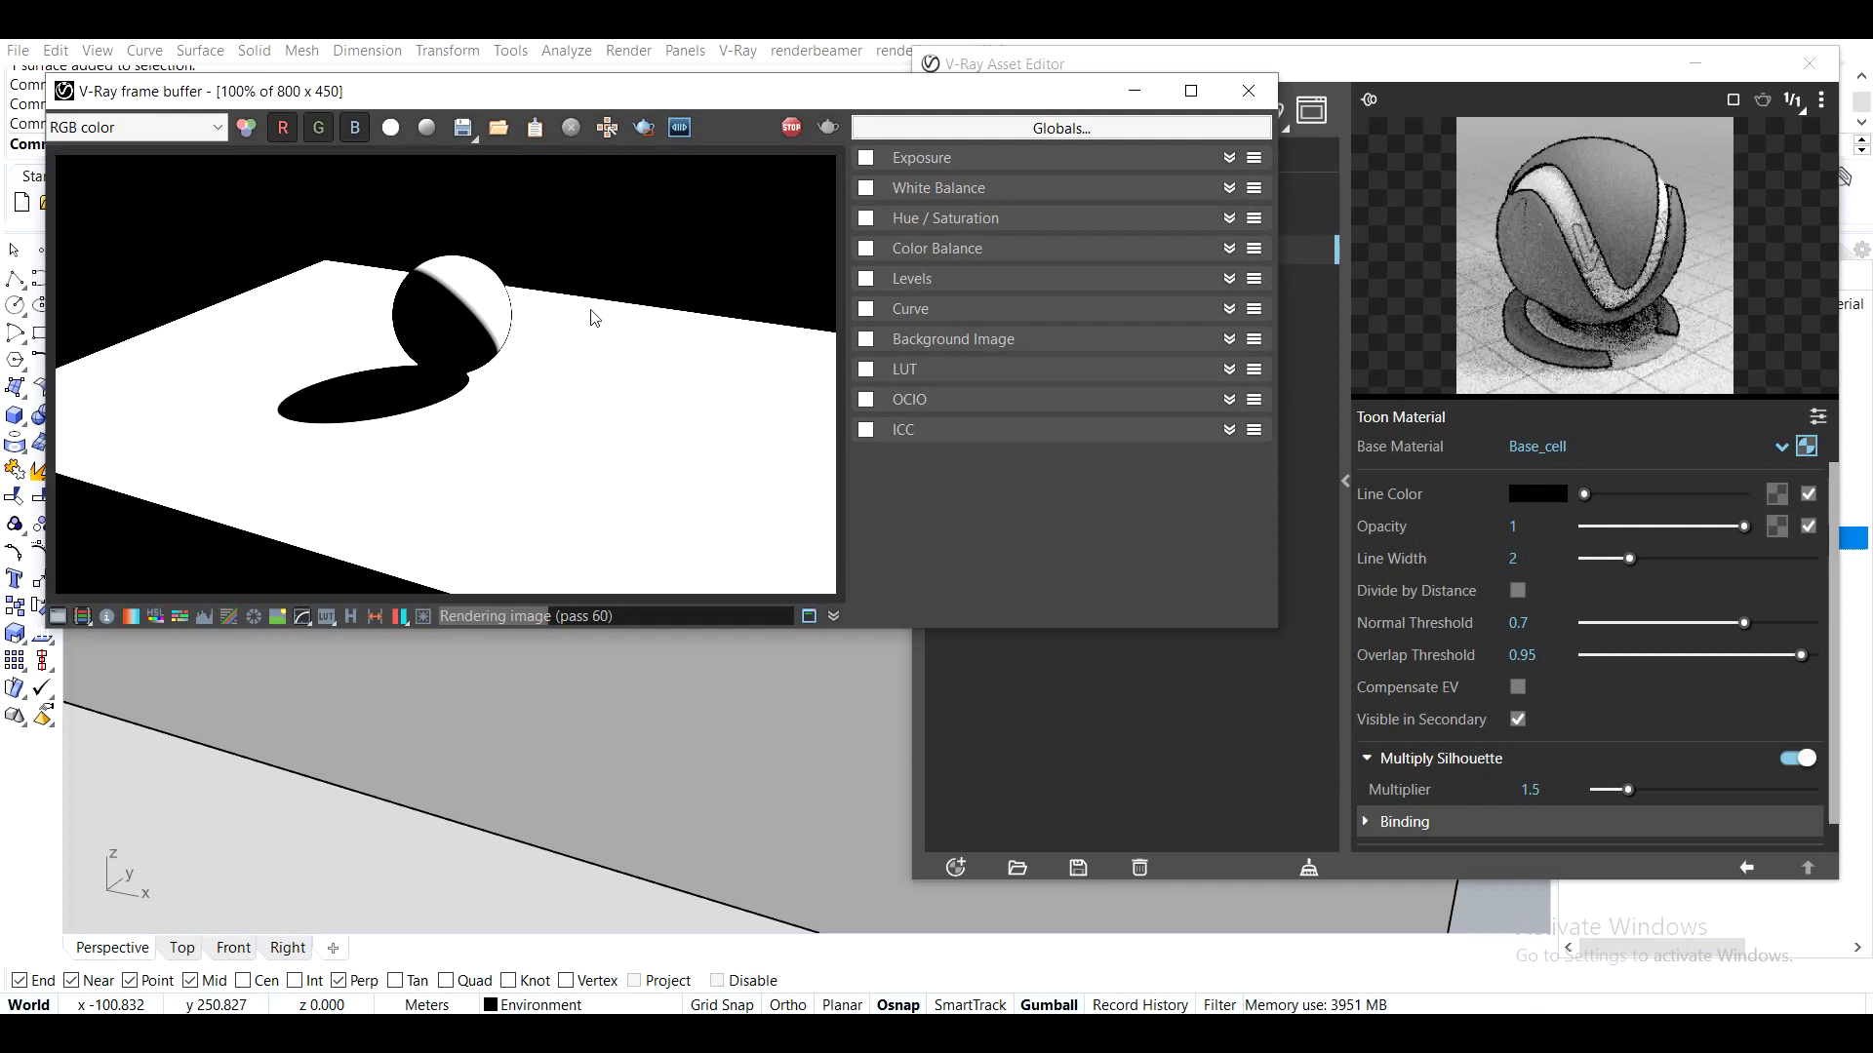
click(806, 130)
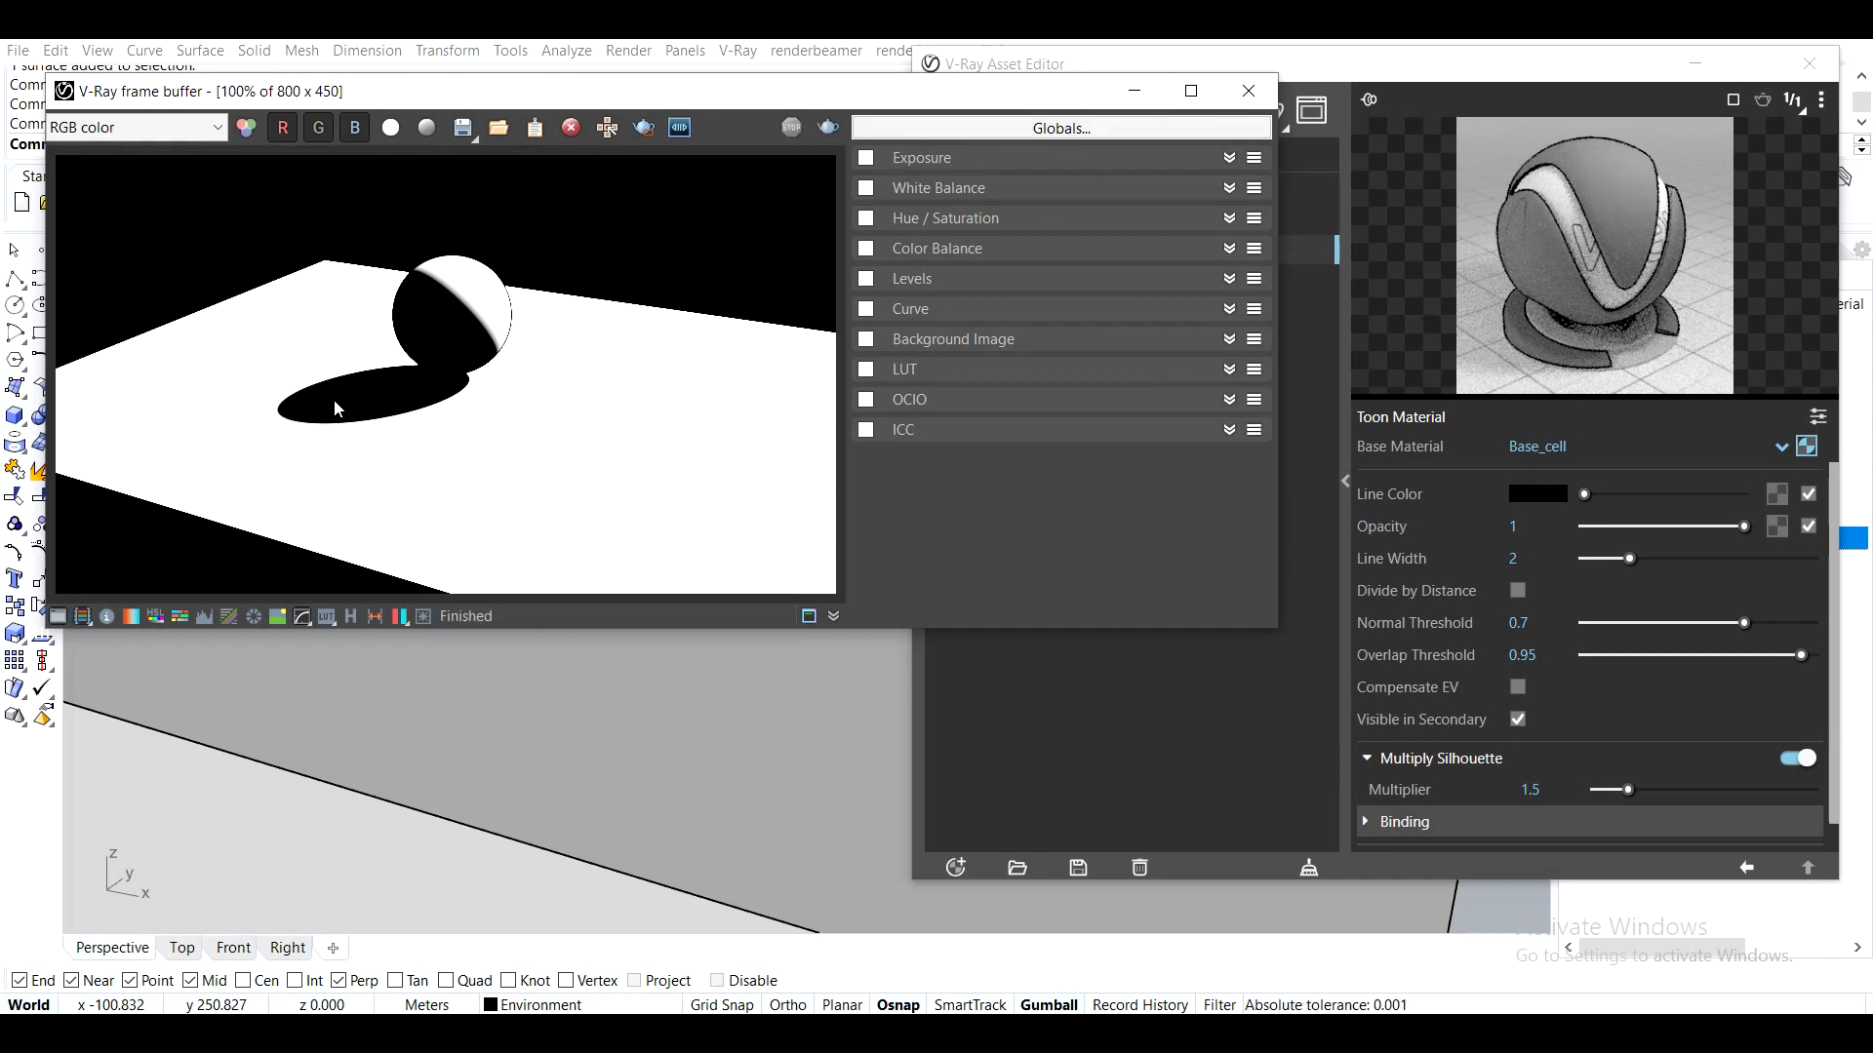
scroll(462, 295, up, 1)
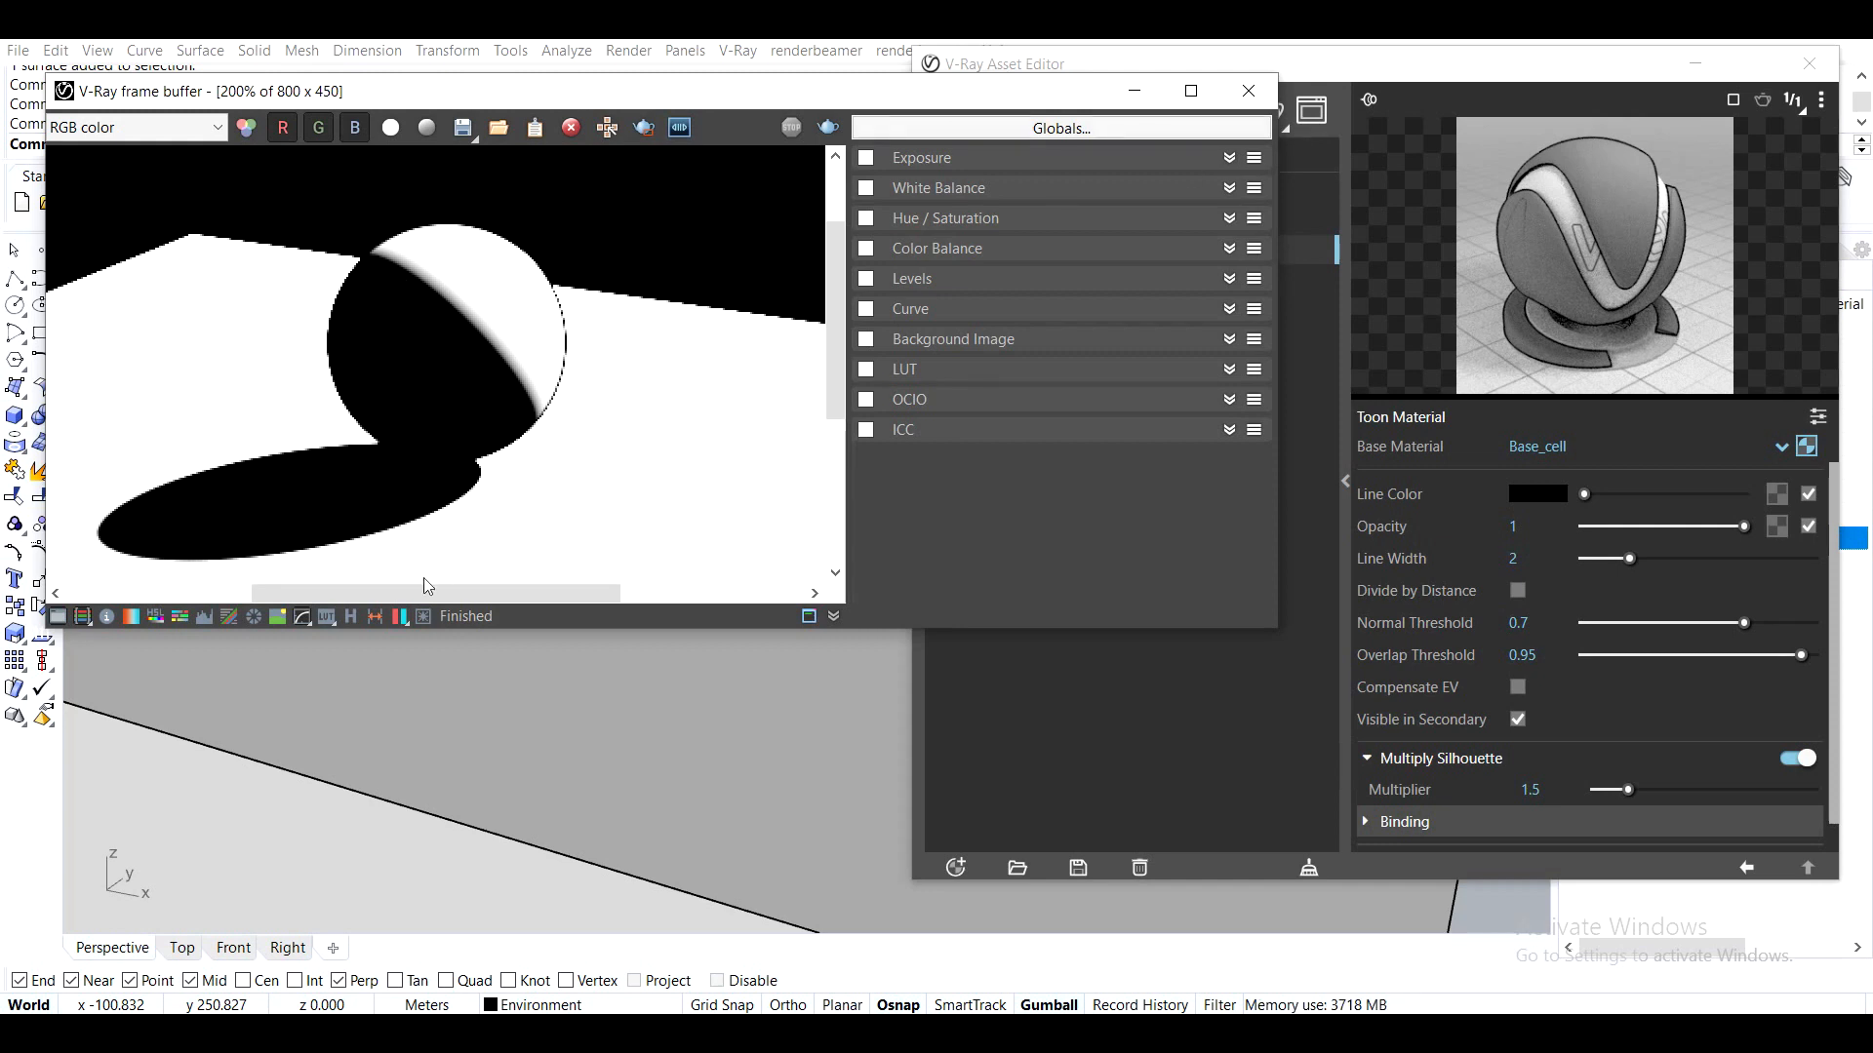
click(82, 612)
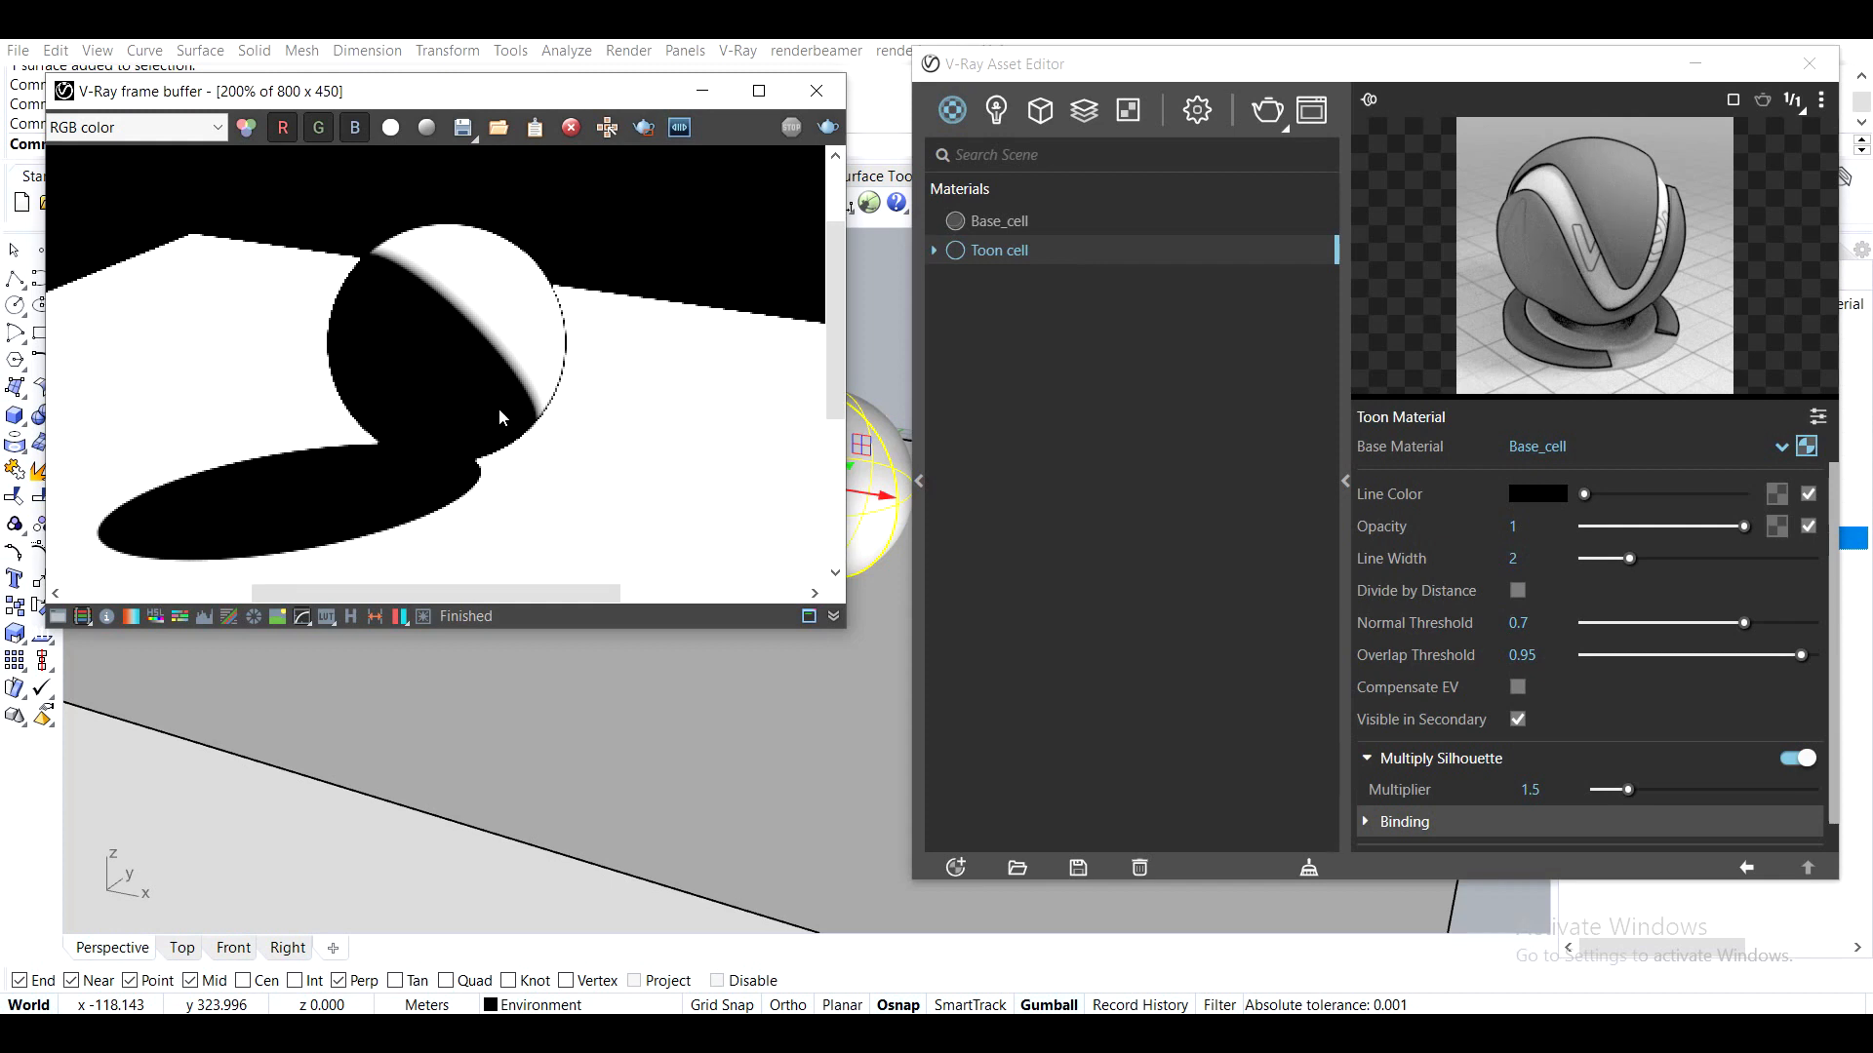
Add an Emissive layer to the Base_cell material, then render the sphere with it and stop the render
click(1090, 216)
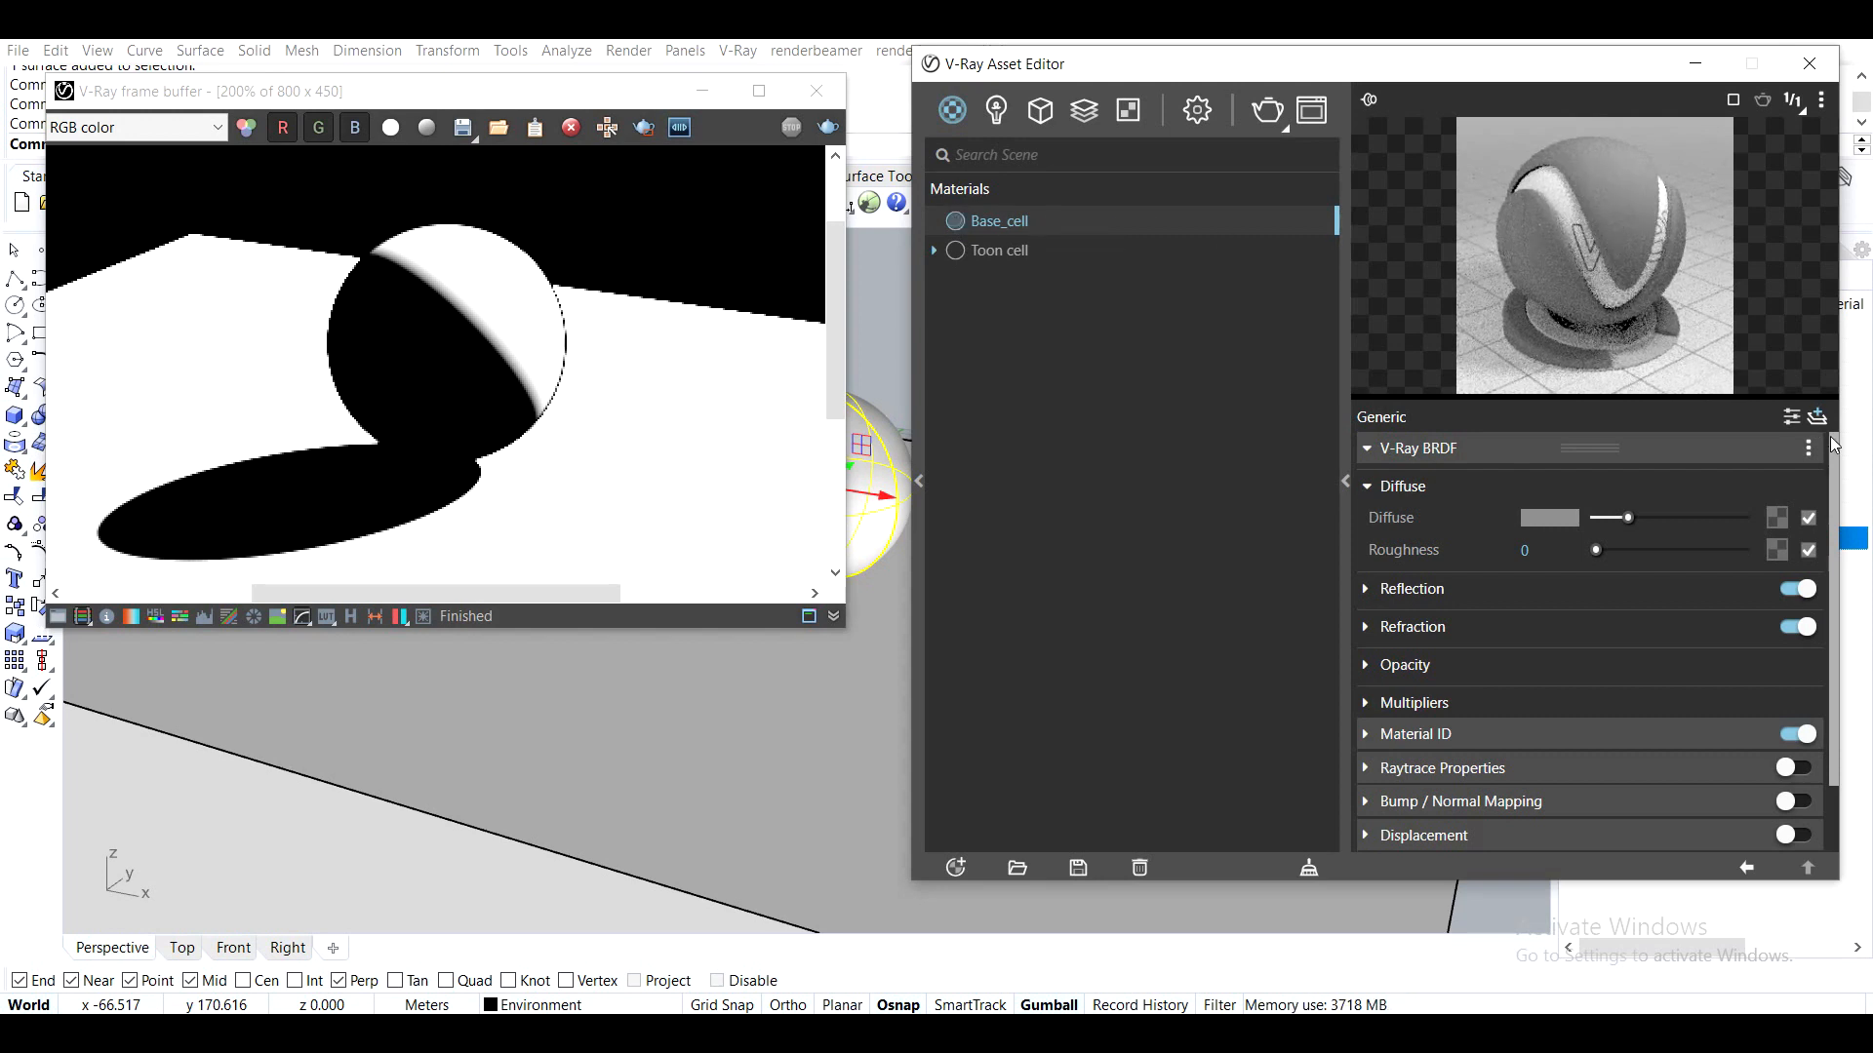
click(1839, 514)
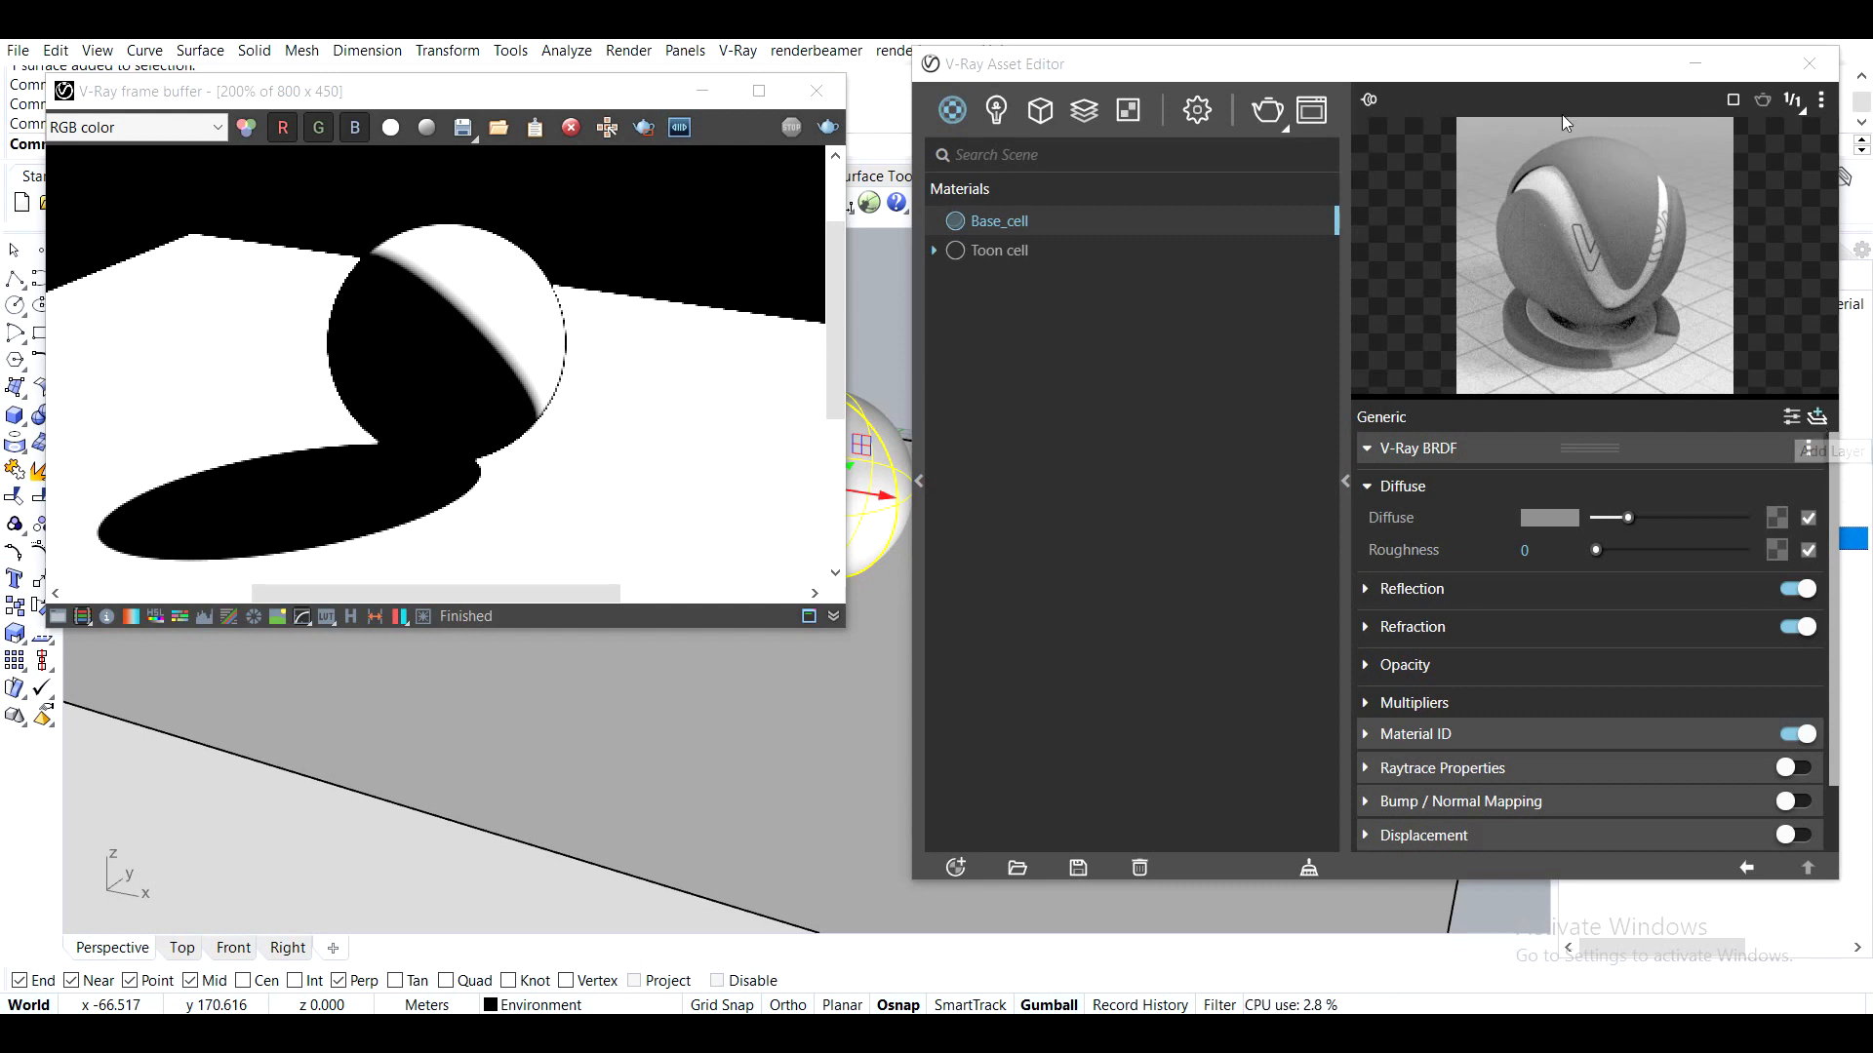
drag(1511, 83, 1429, 81)
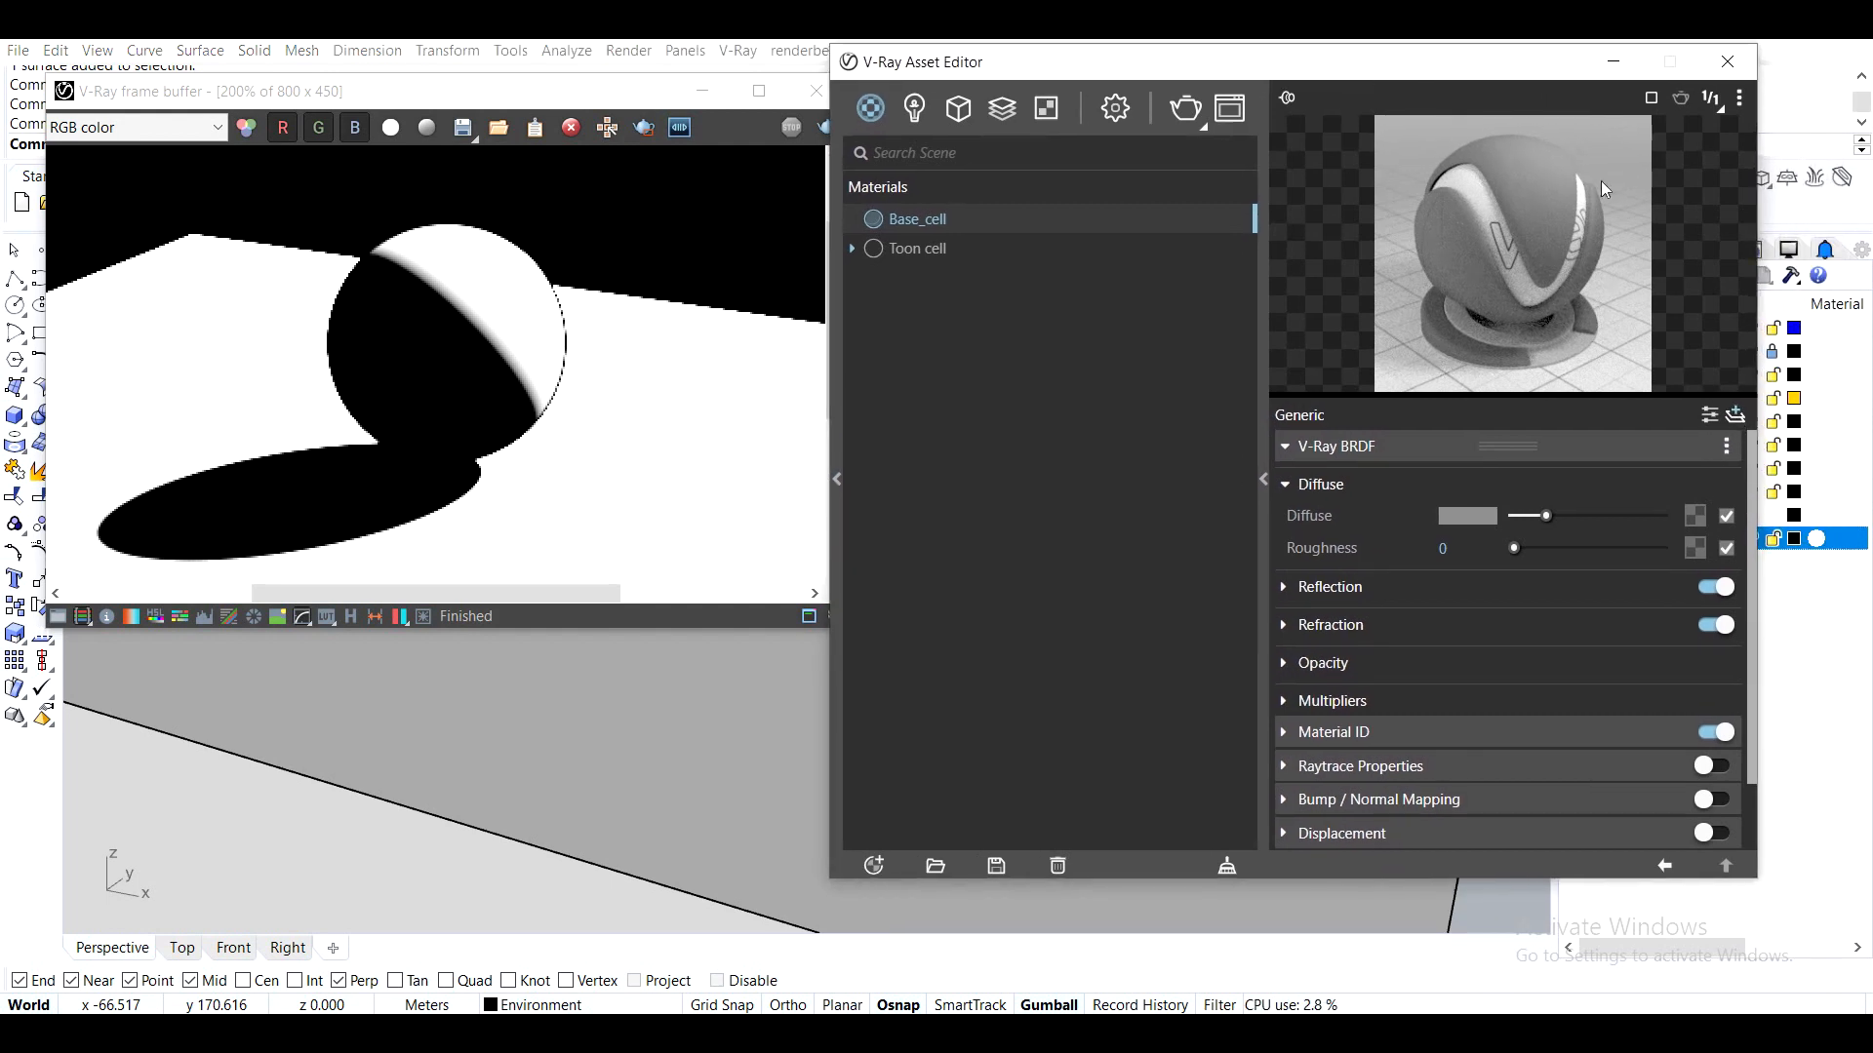
click(1735, 415)
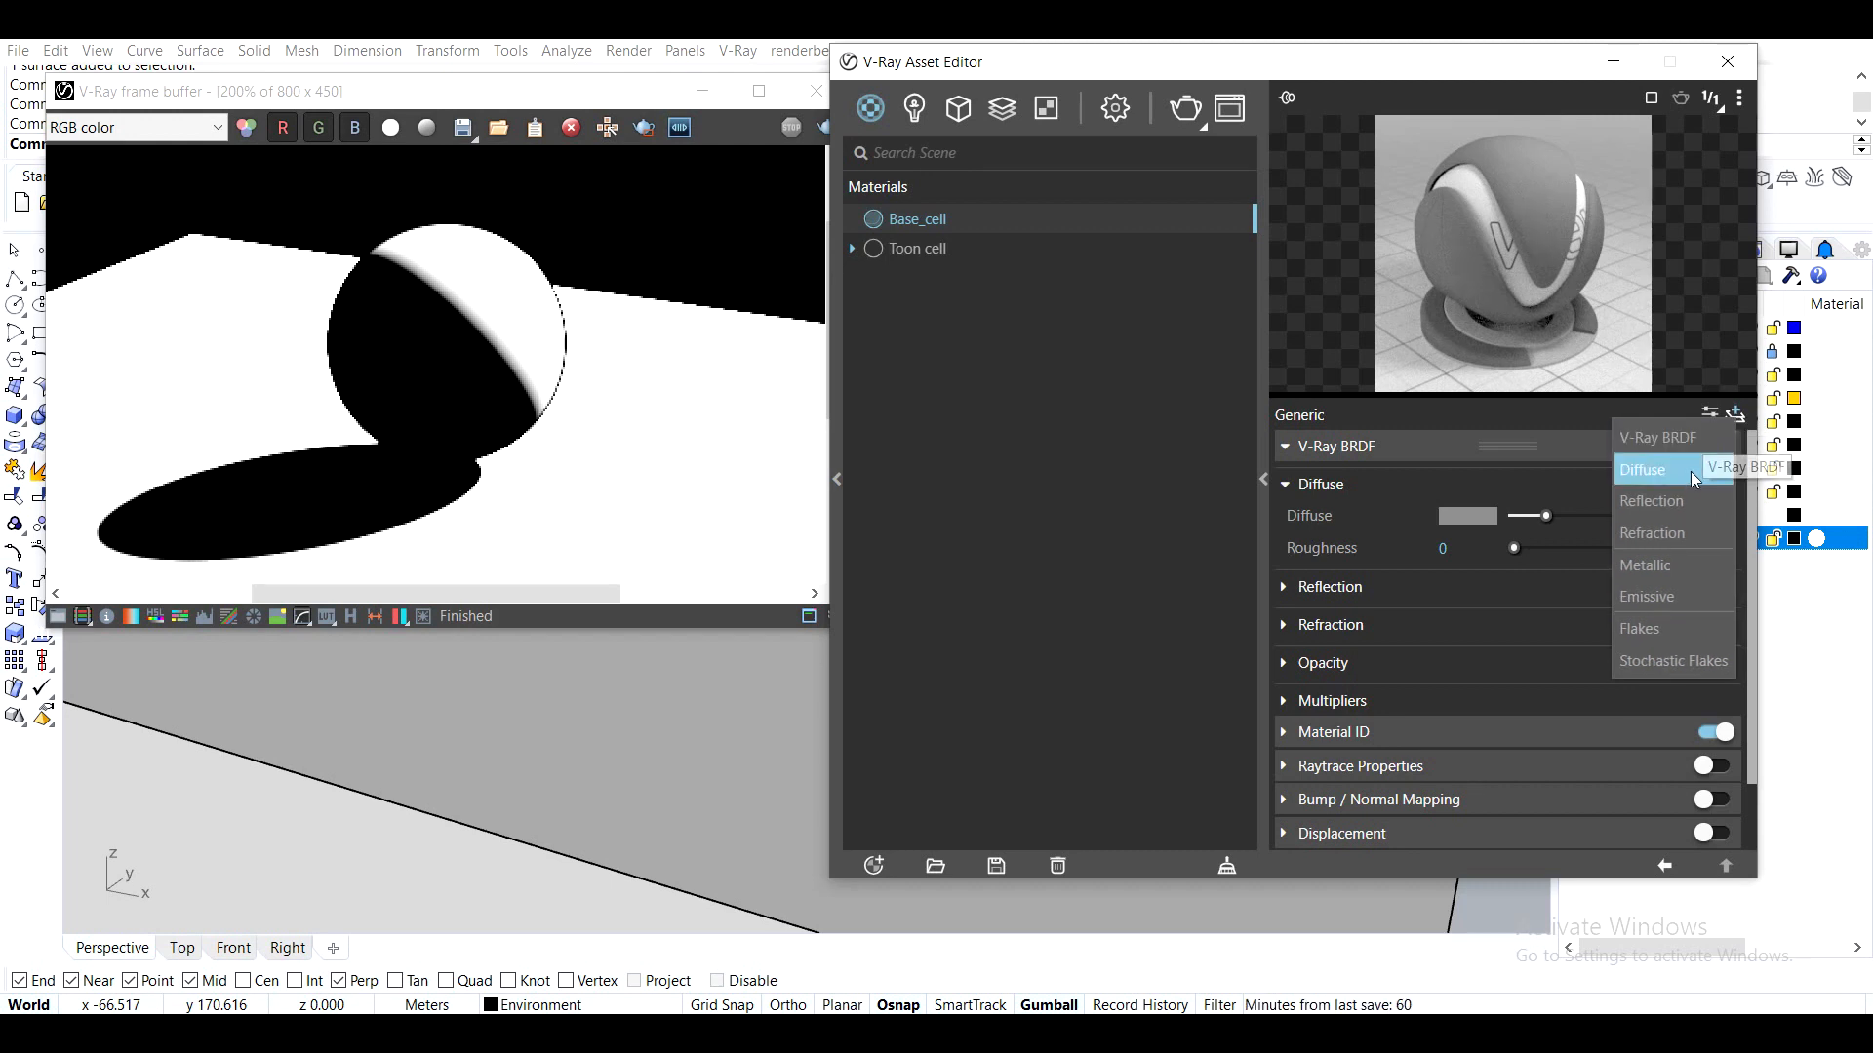
click(1671, 593)
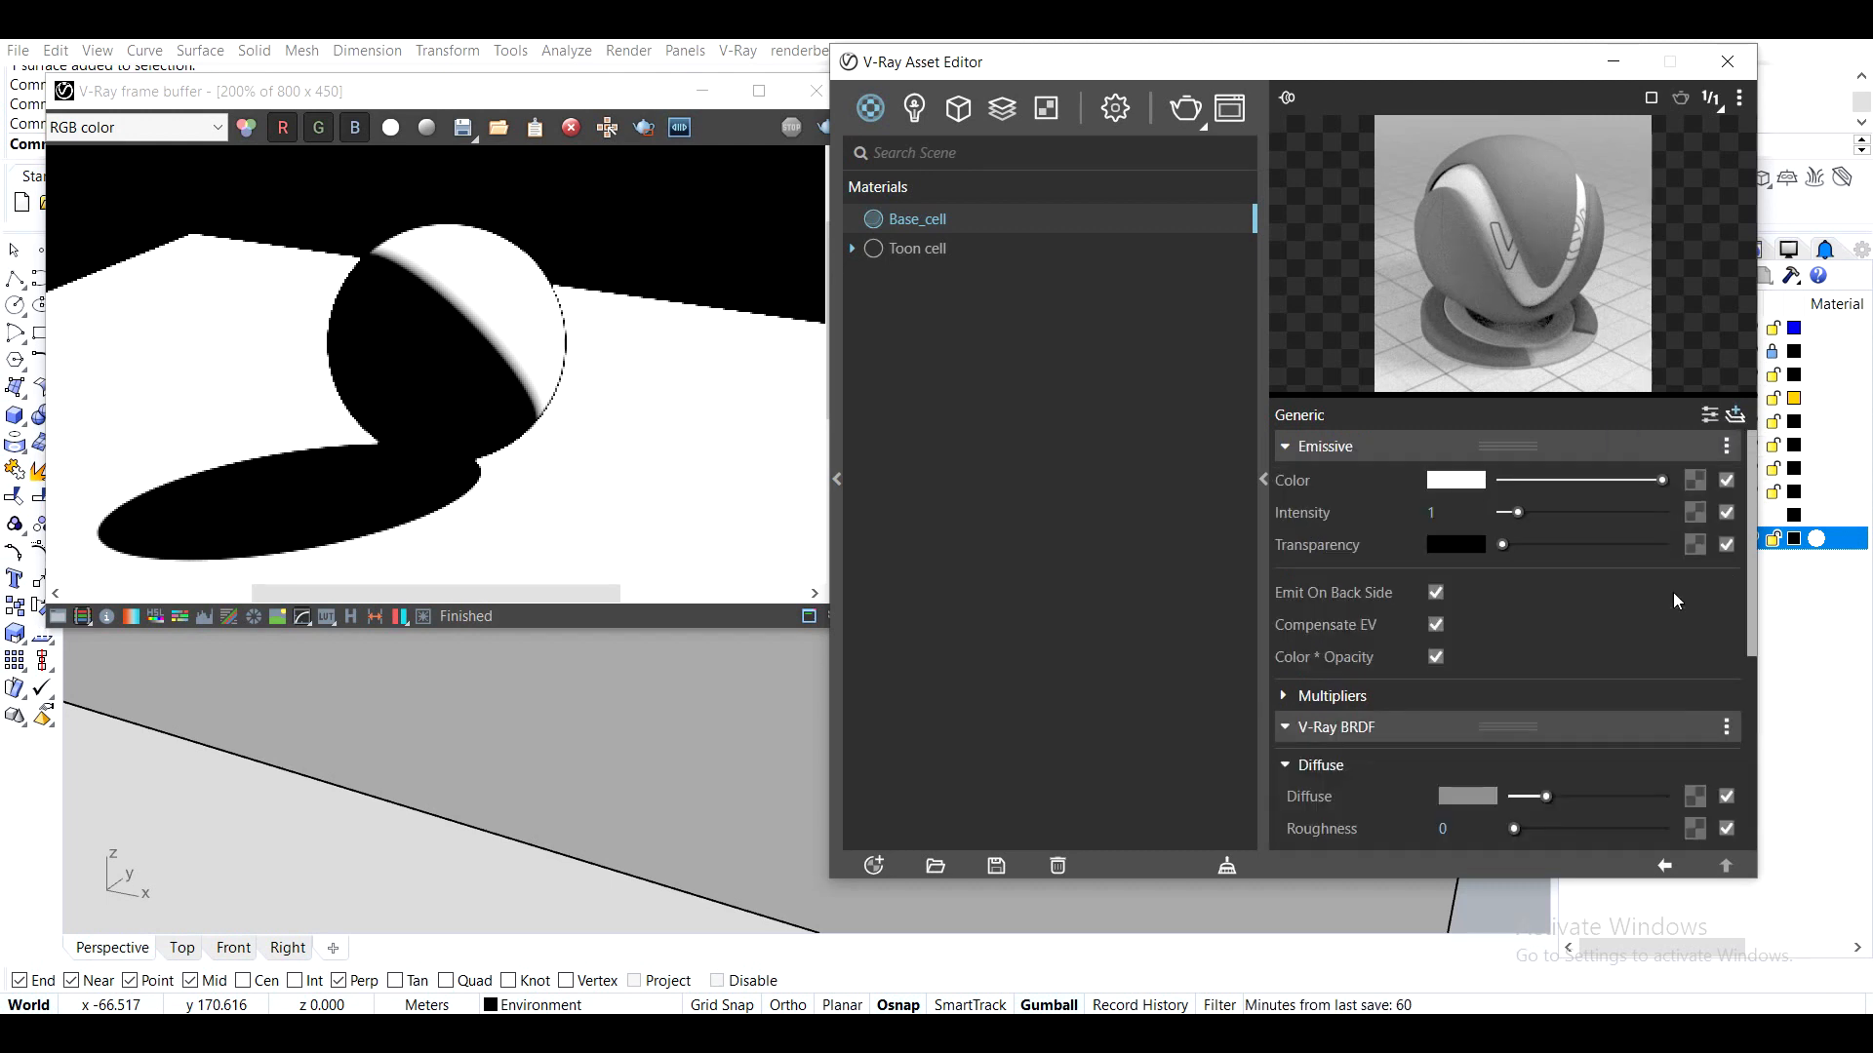
click(1180, 117)
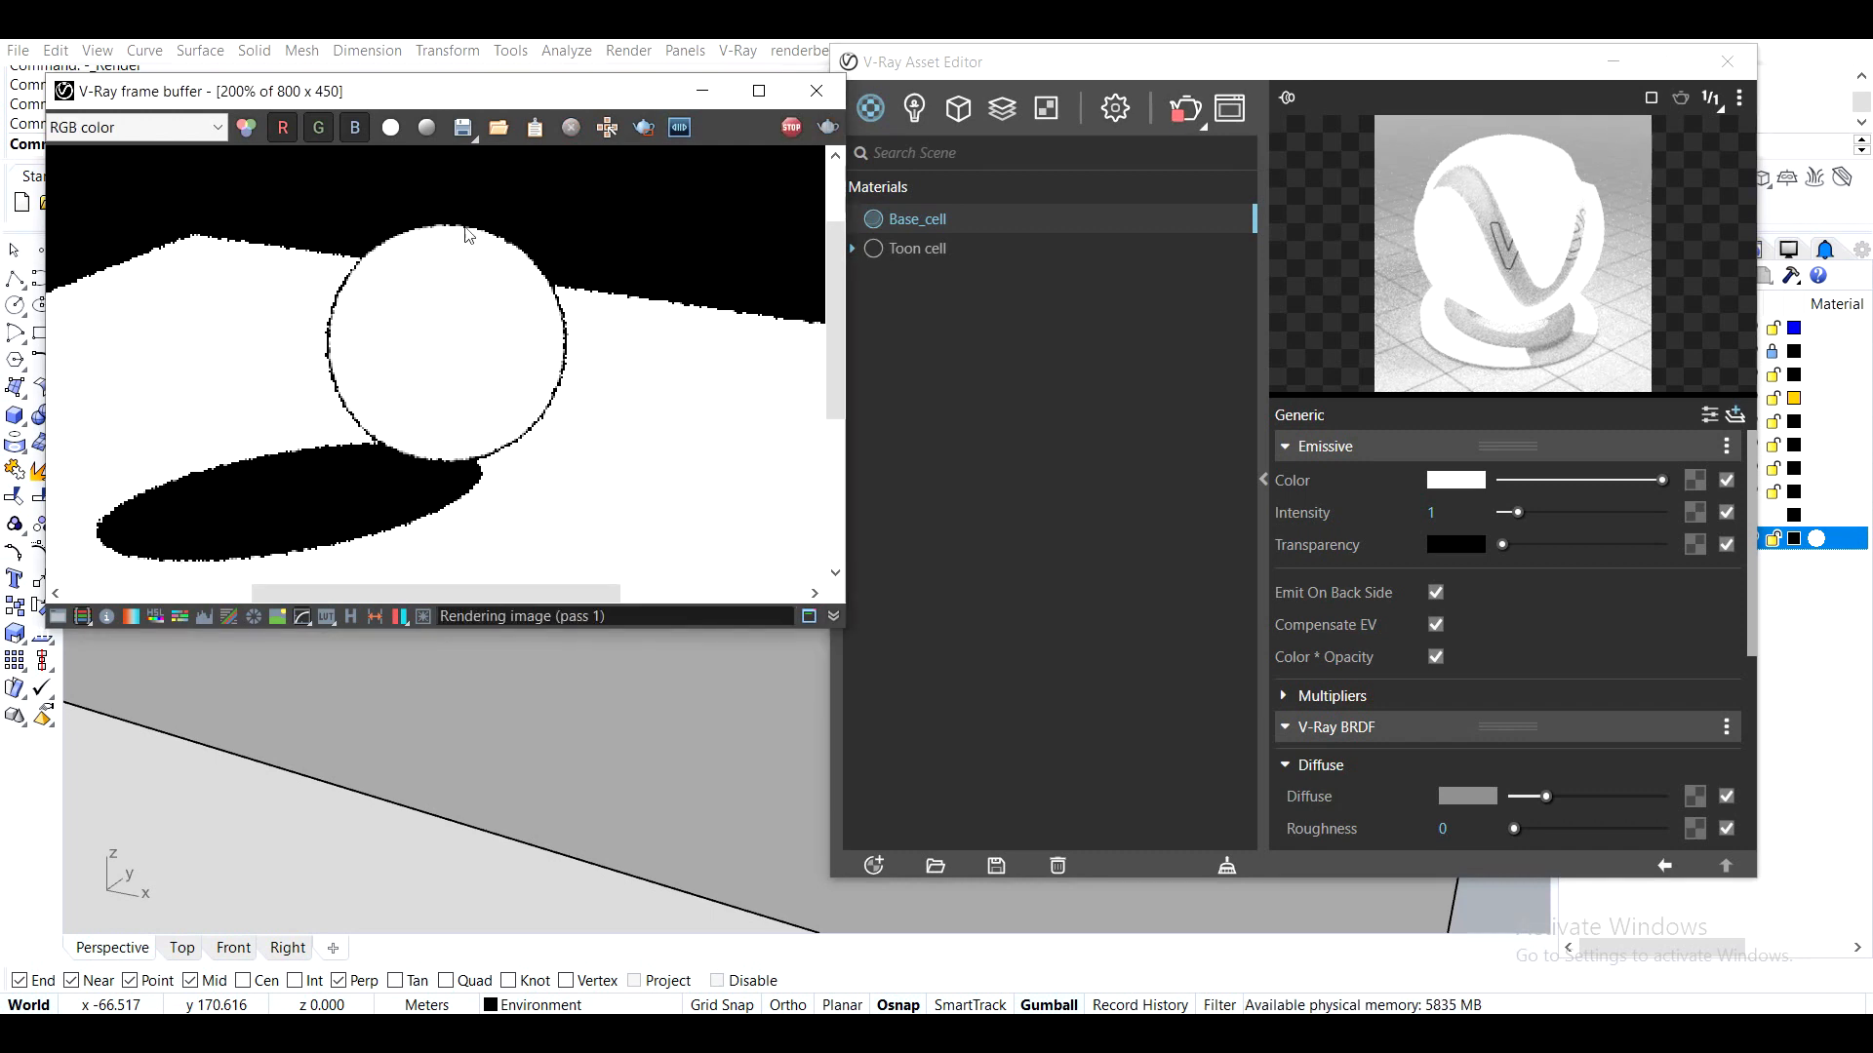
click(1187, 102)
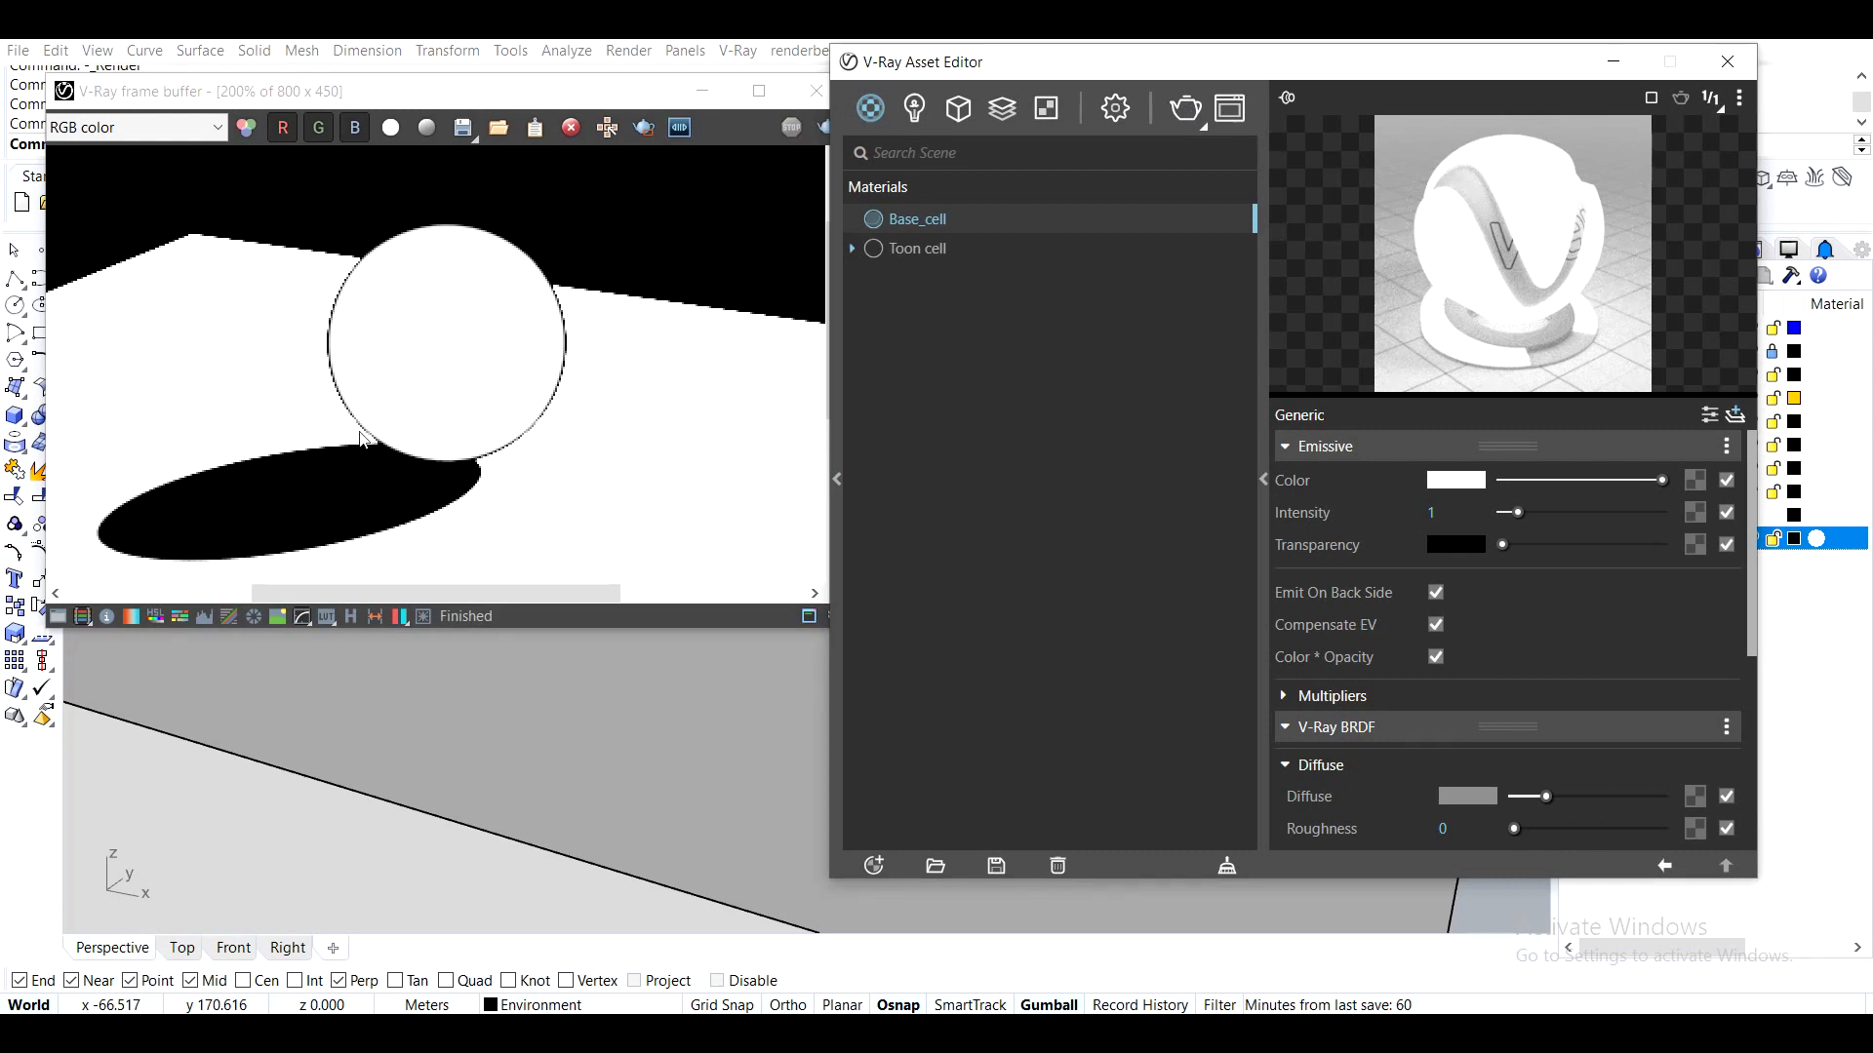
Try a grey emissive colour on Base_cell, restore white, and test-render the sphere with the Emissive transparency set to light grey
click(1582, 476)
click(1570, 479)
drag(1571, 480, 1549, 478)
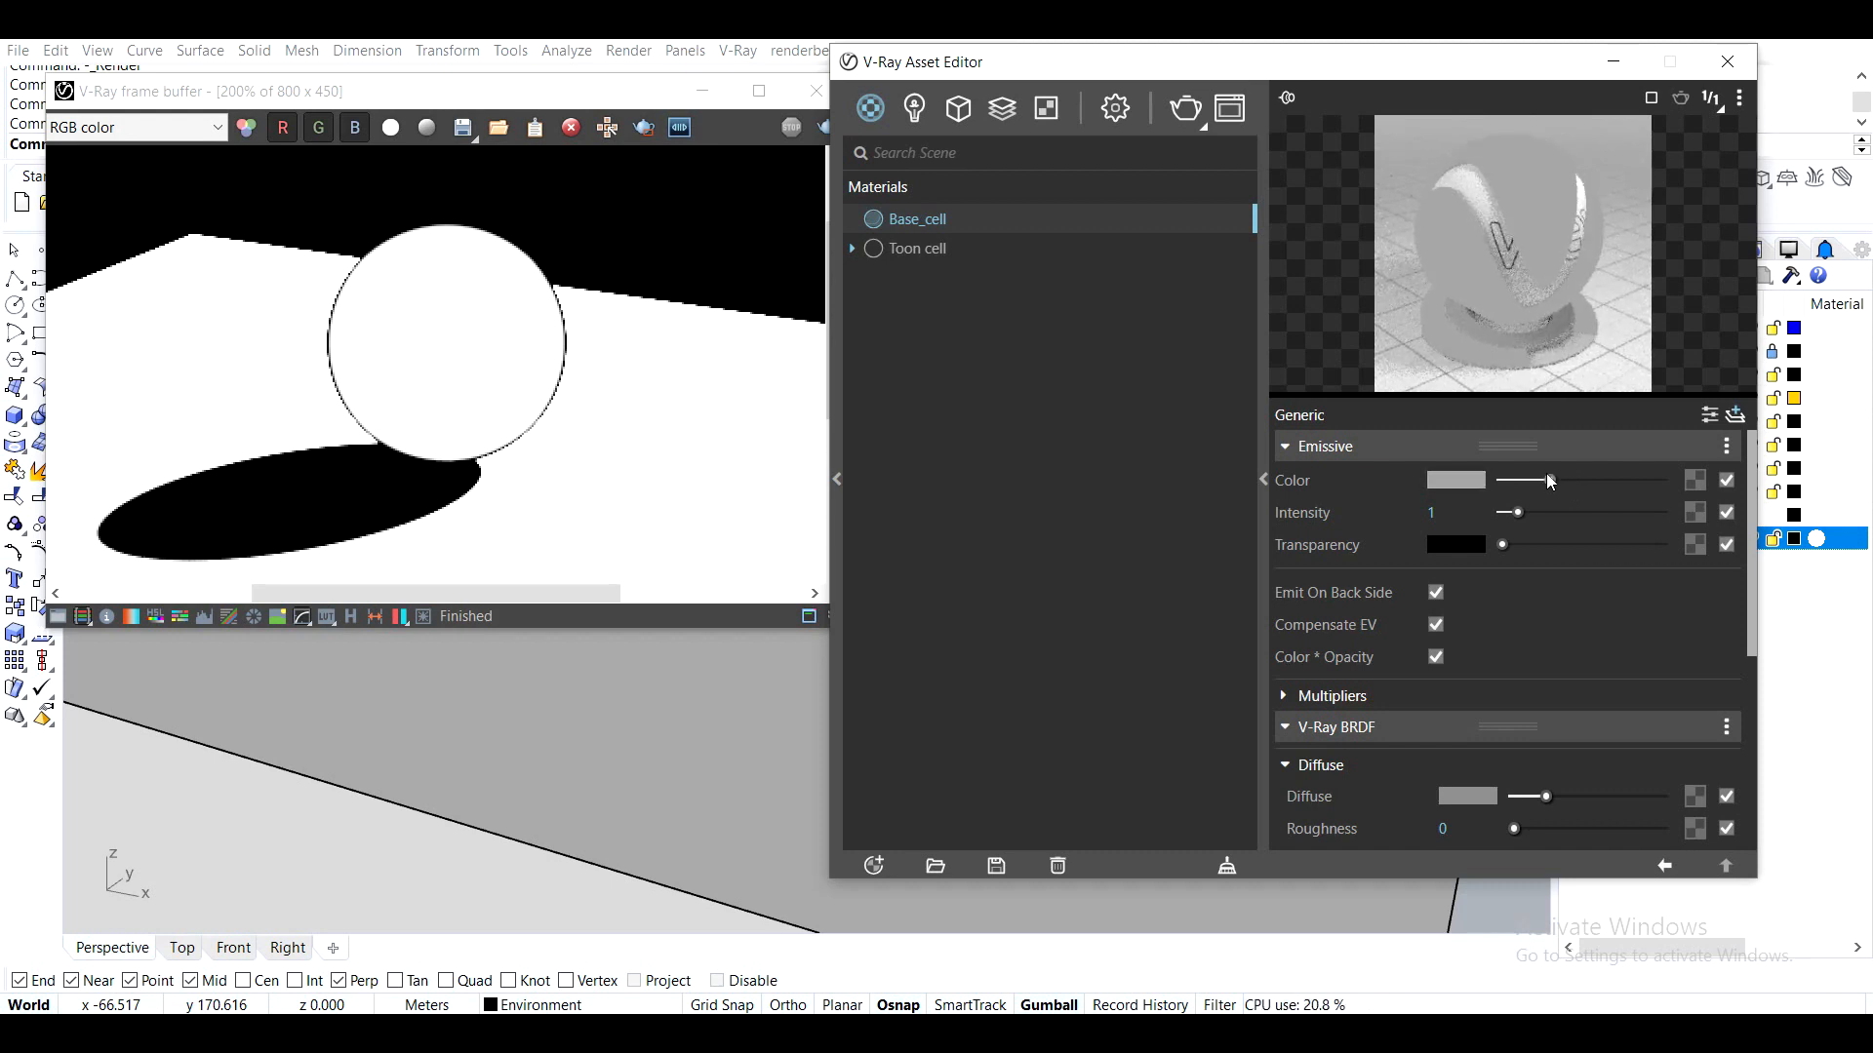
drag(1548, 476, 1709, 483)
drag(1520, 543, 1580, 546)
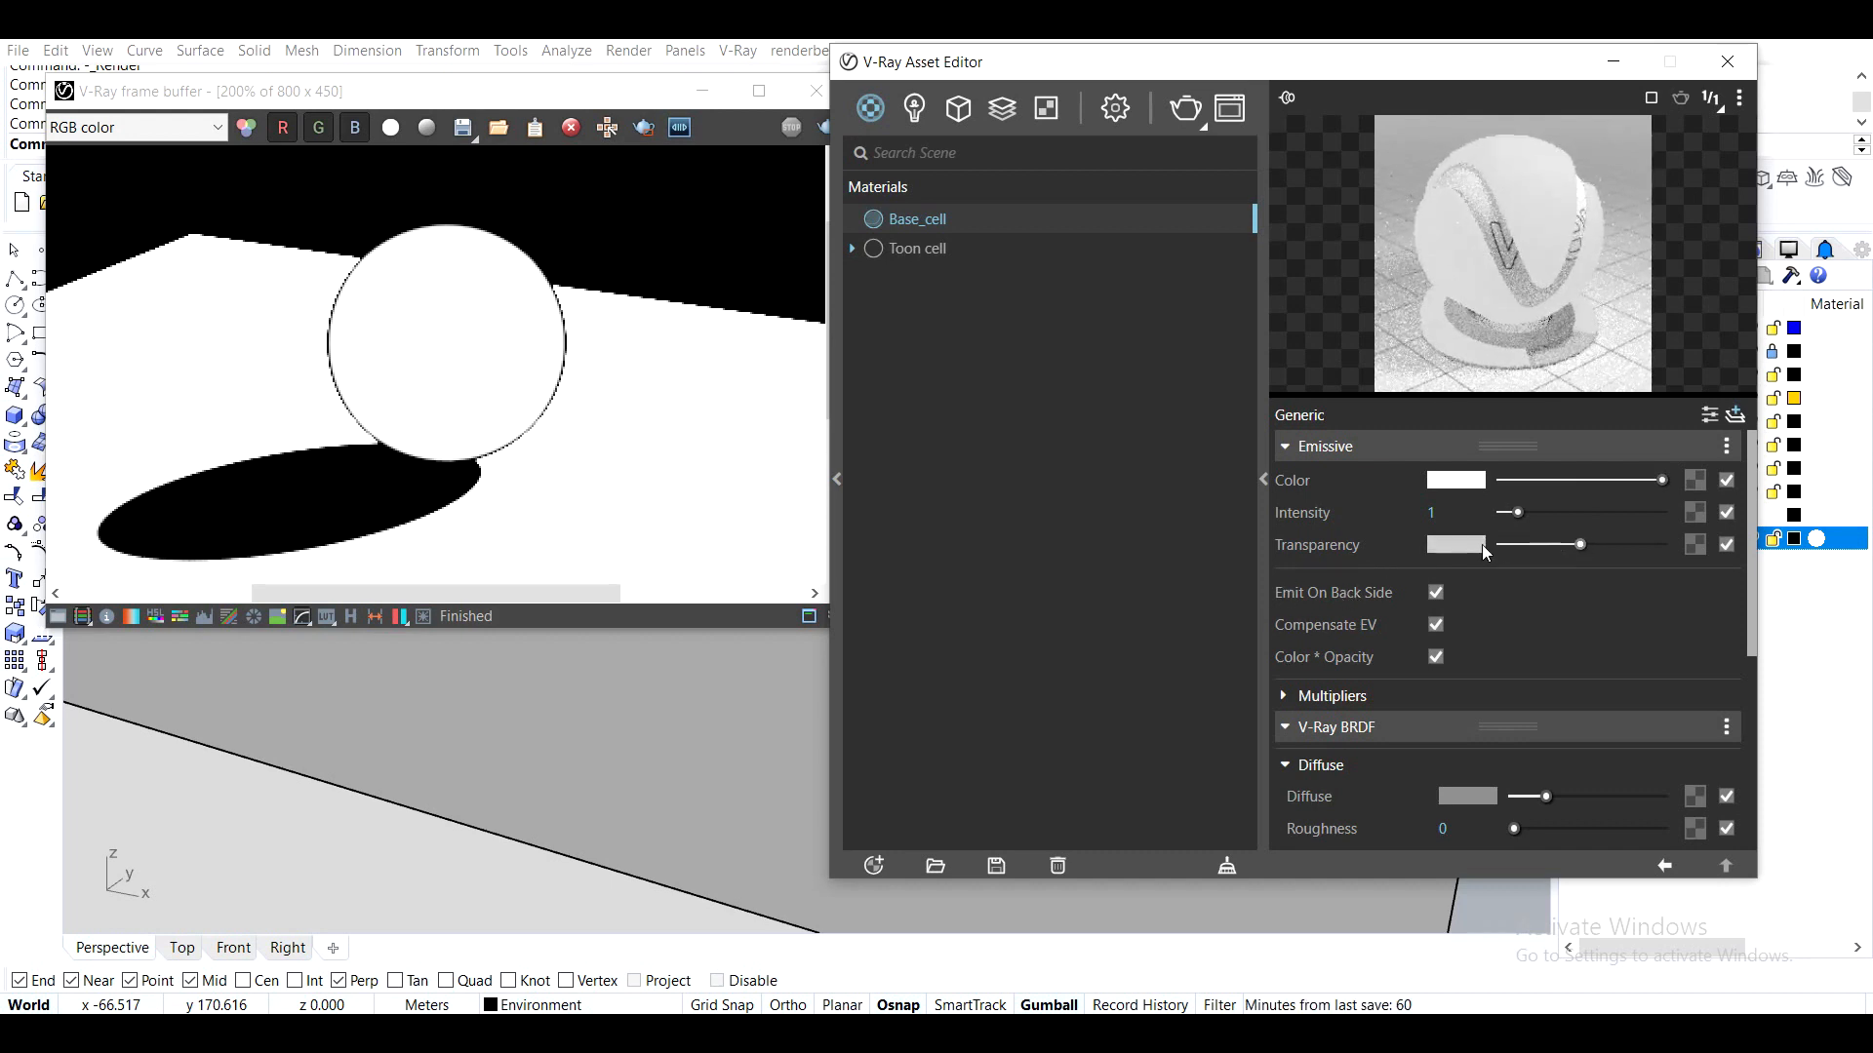
click(1192, 103)
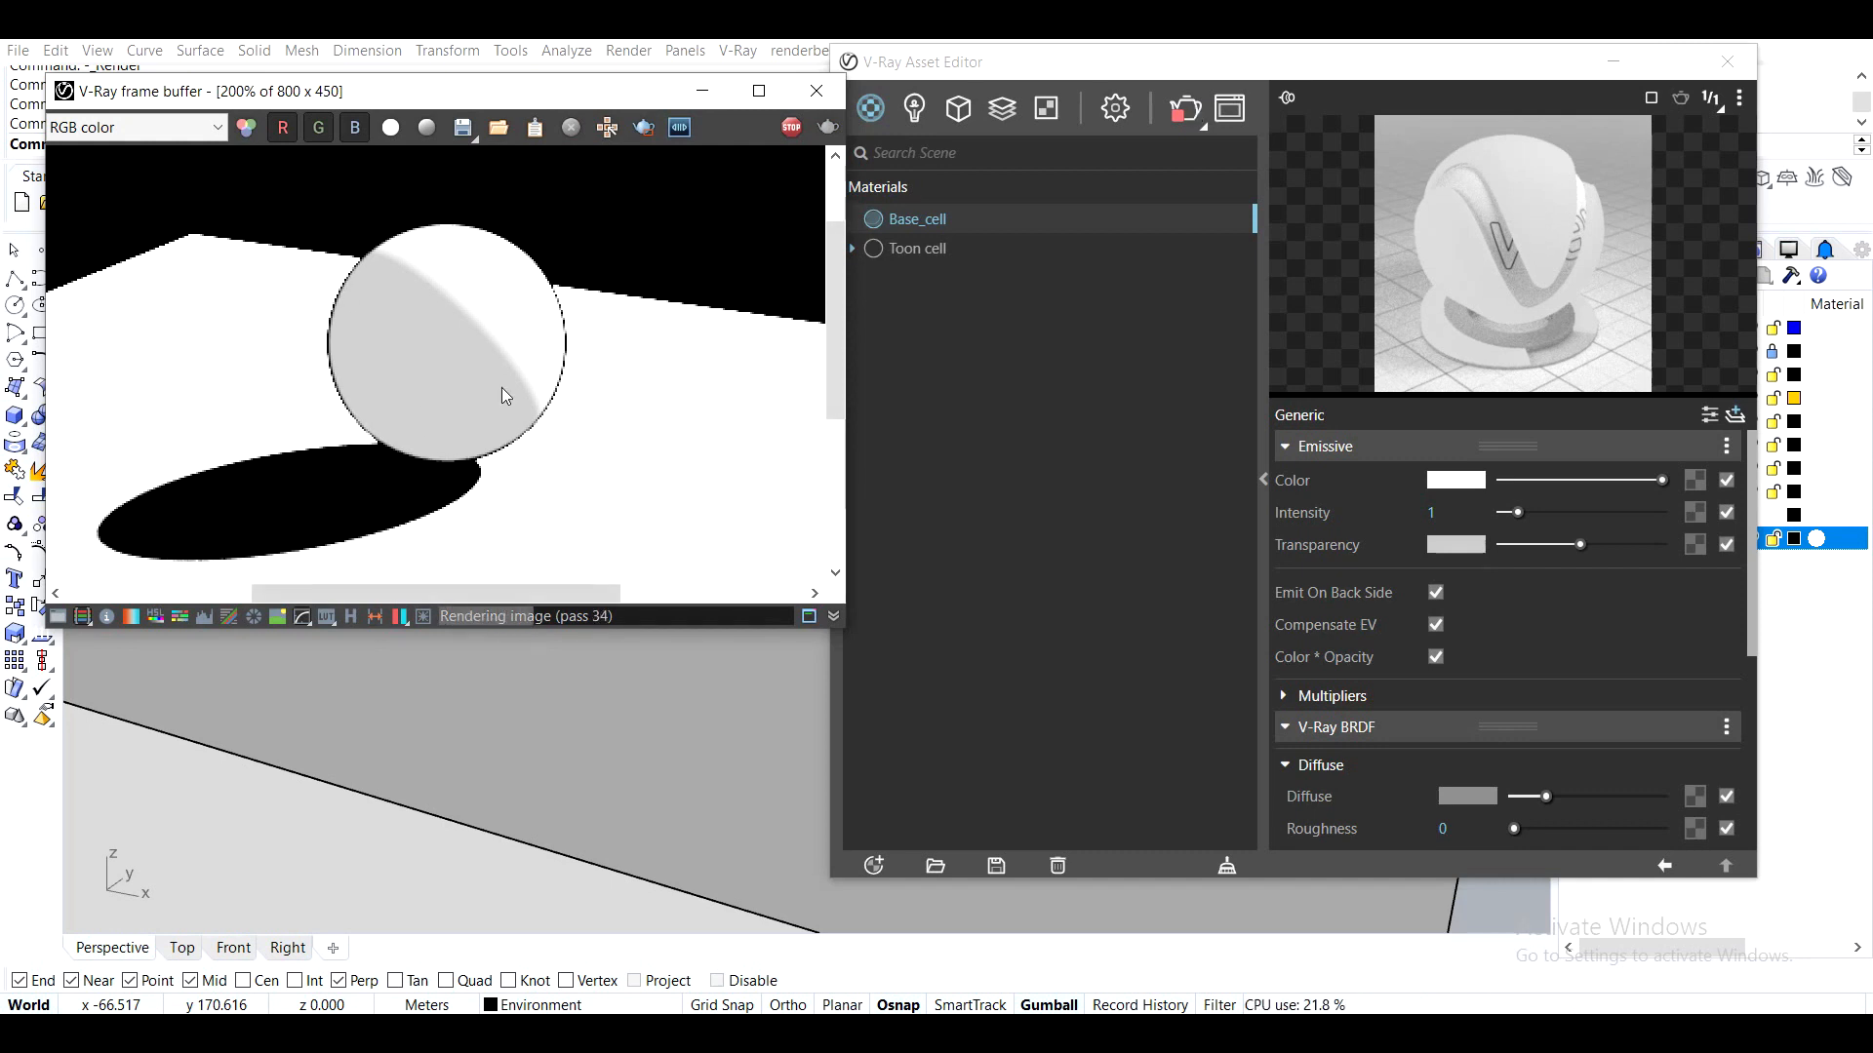
click(1180, 112)
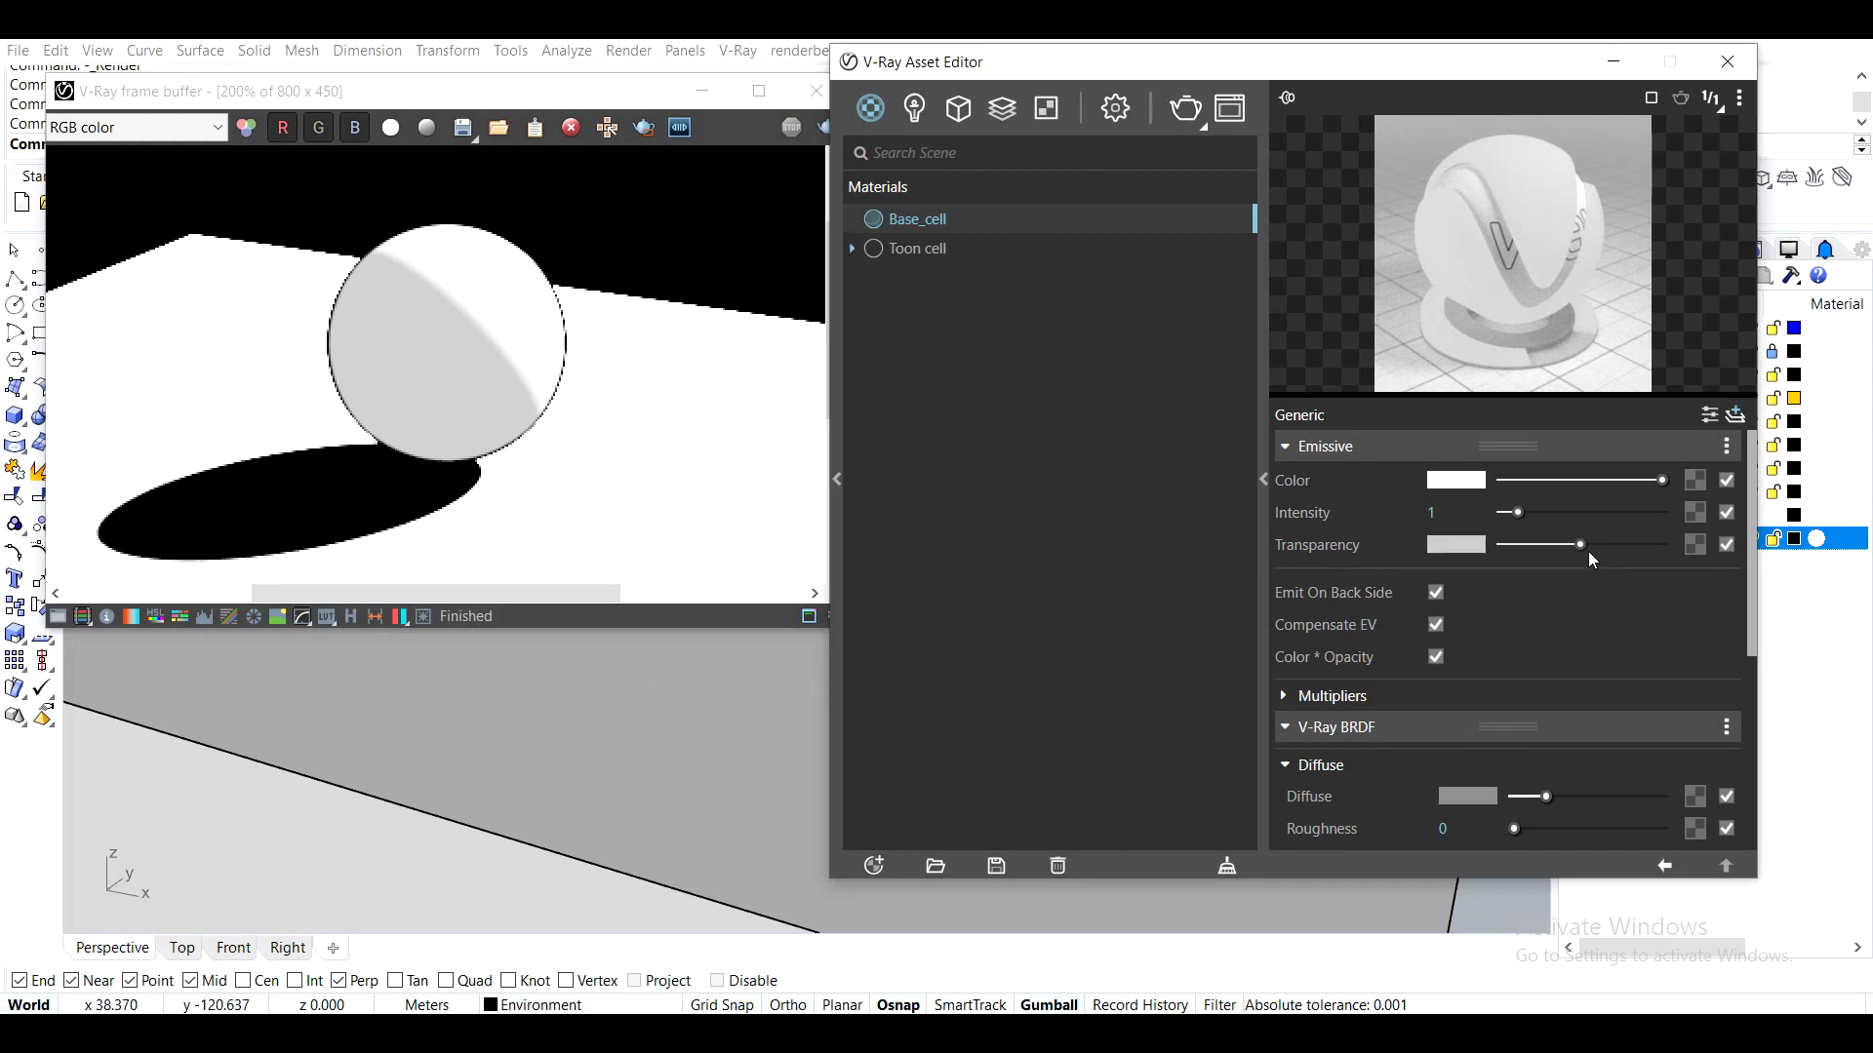
Raise the Base_cell Emissive transparency to near white, render the sphere, stop the render and inspect its shading
drag(1602, 552, 1631, 548)
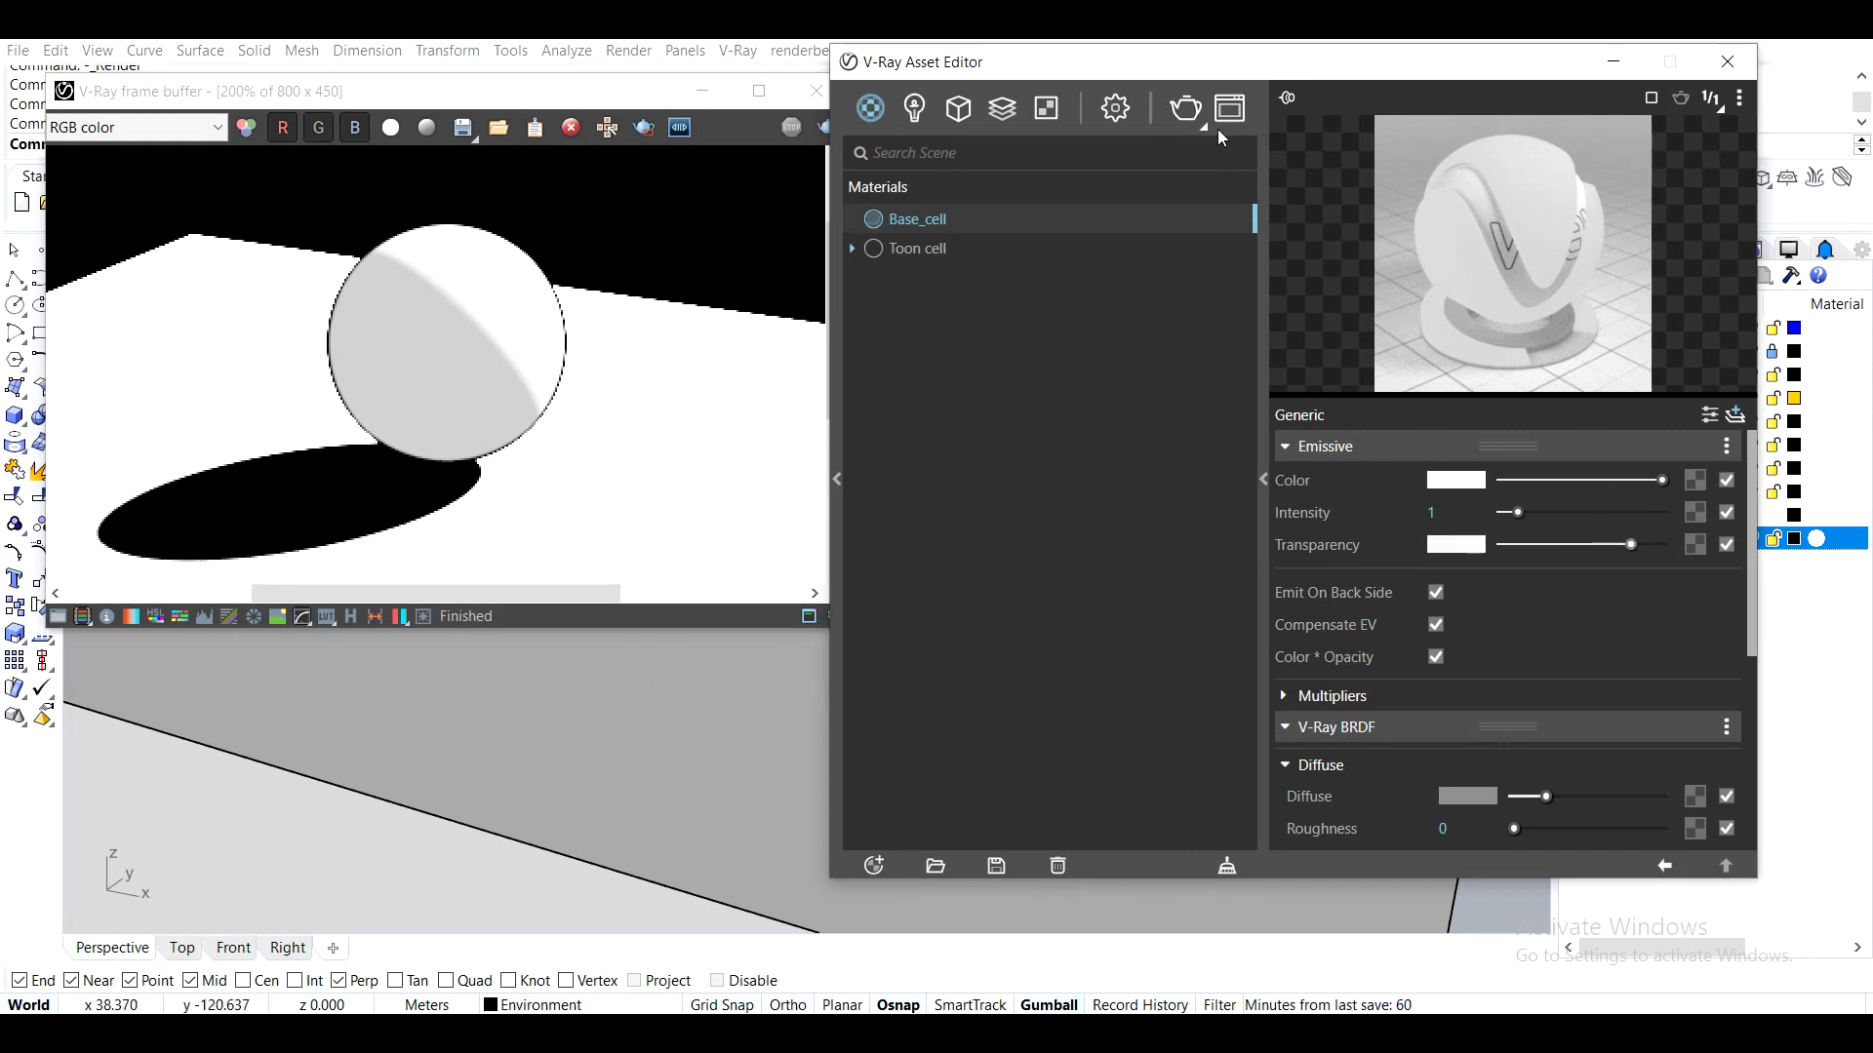
click(1188, 103)
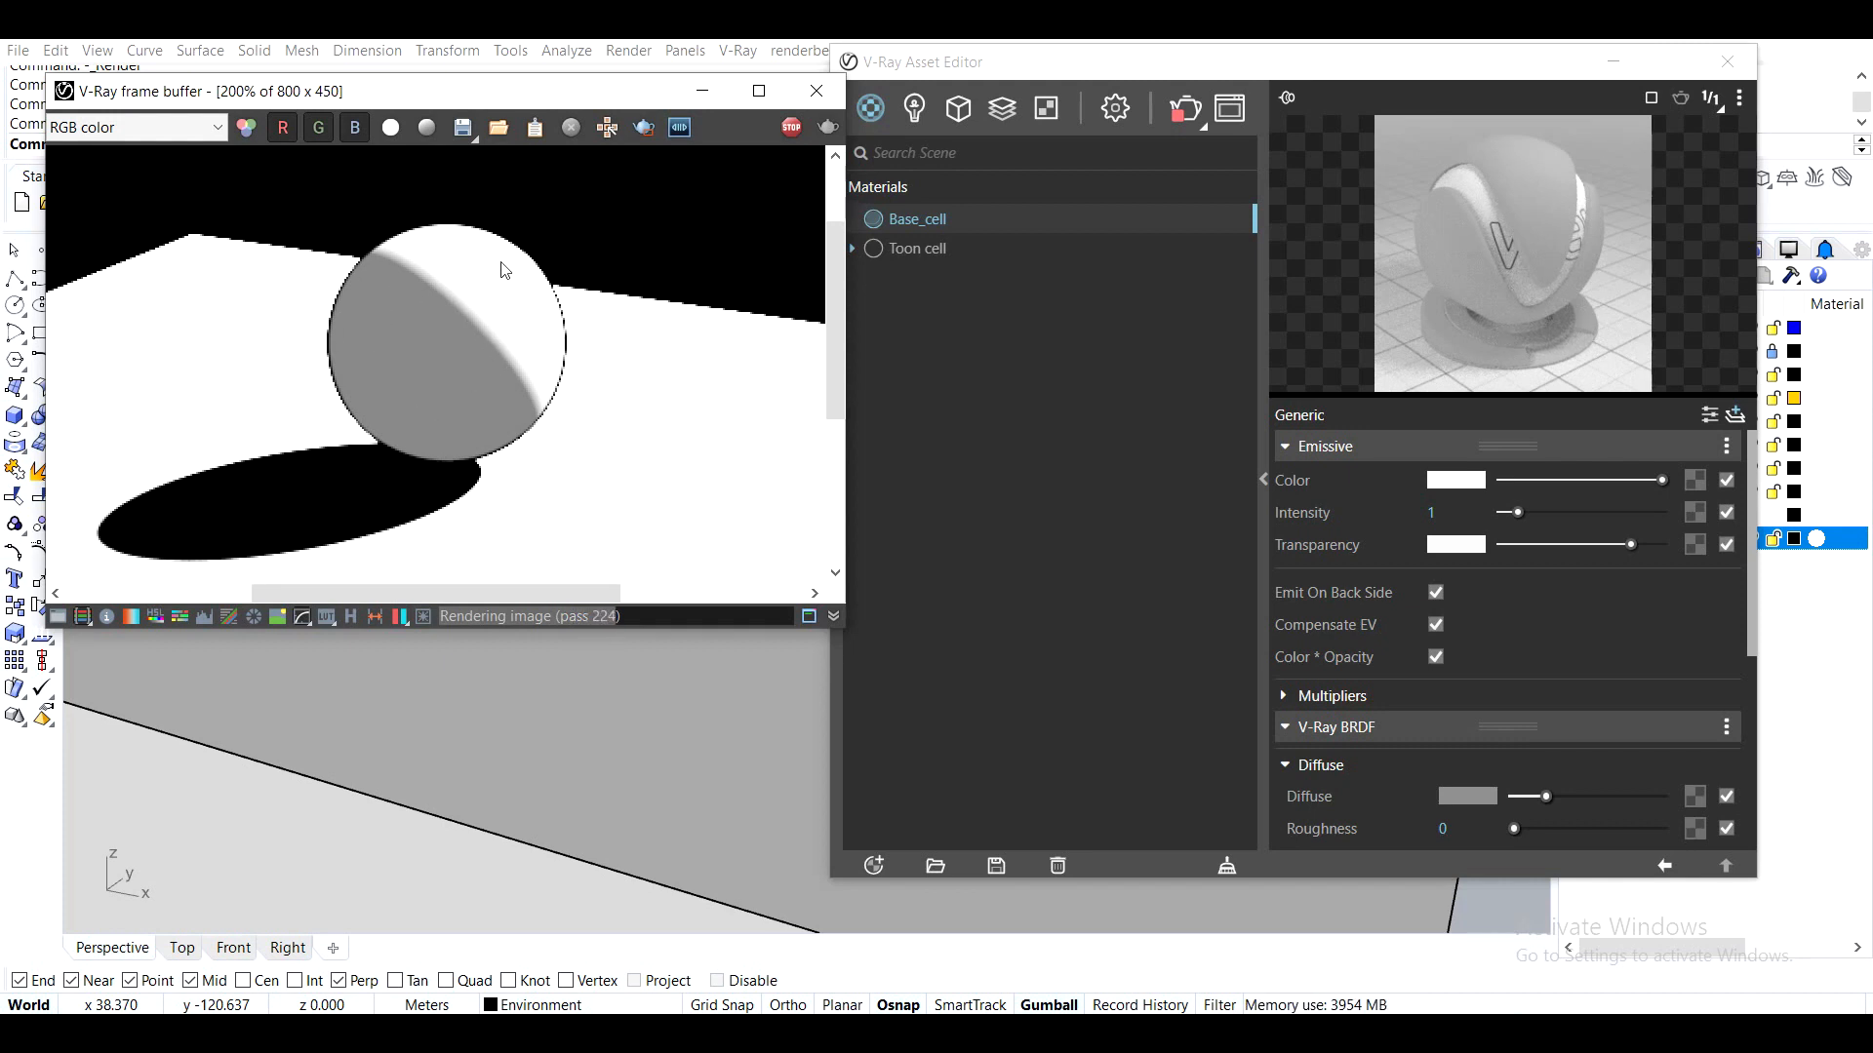
click(1184, 106)
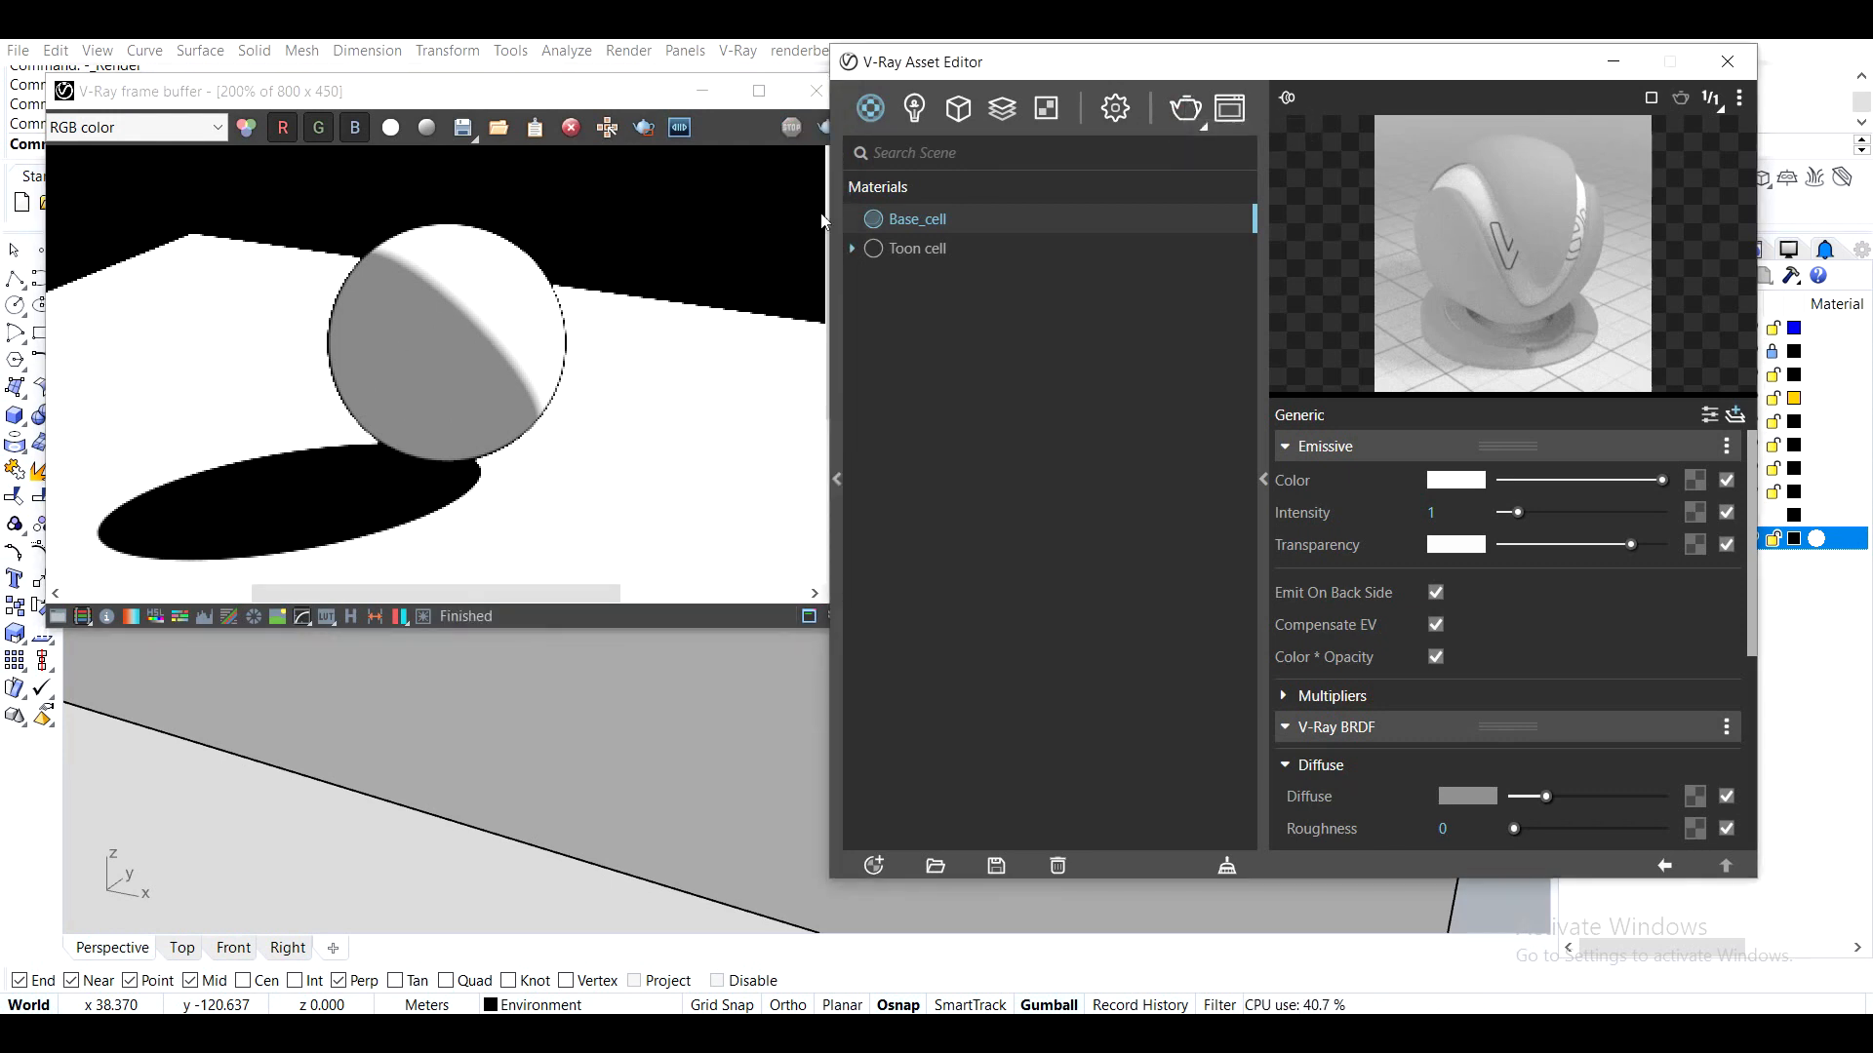
click(597, 96)
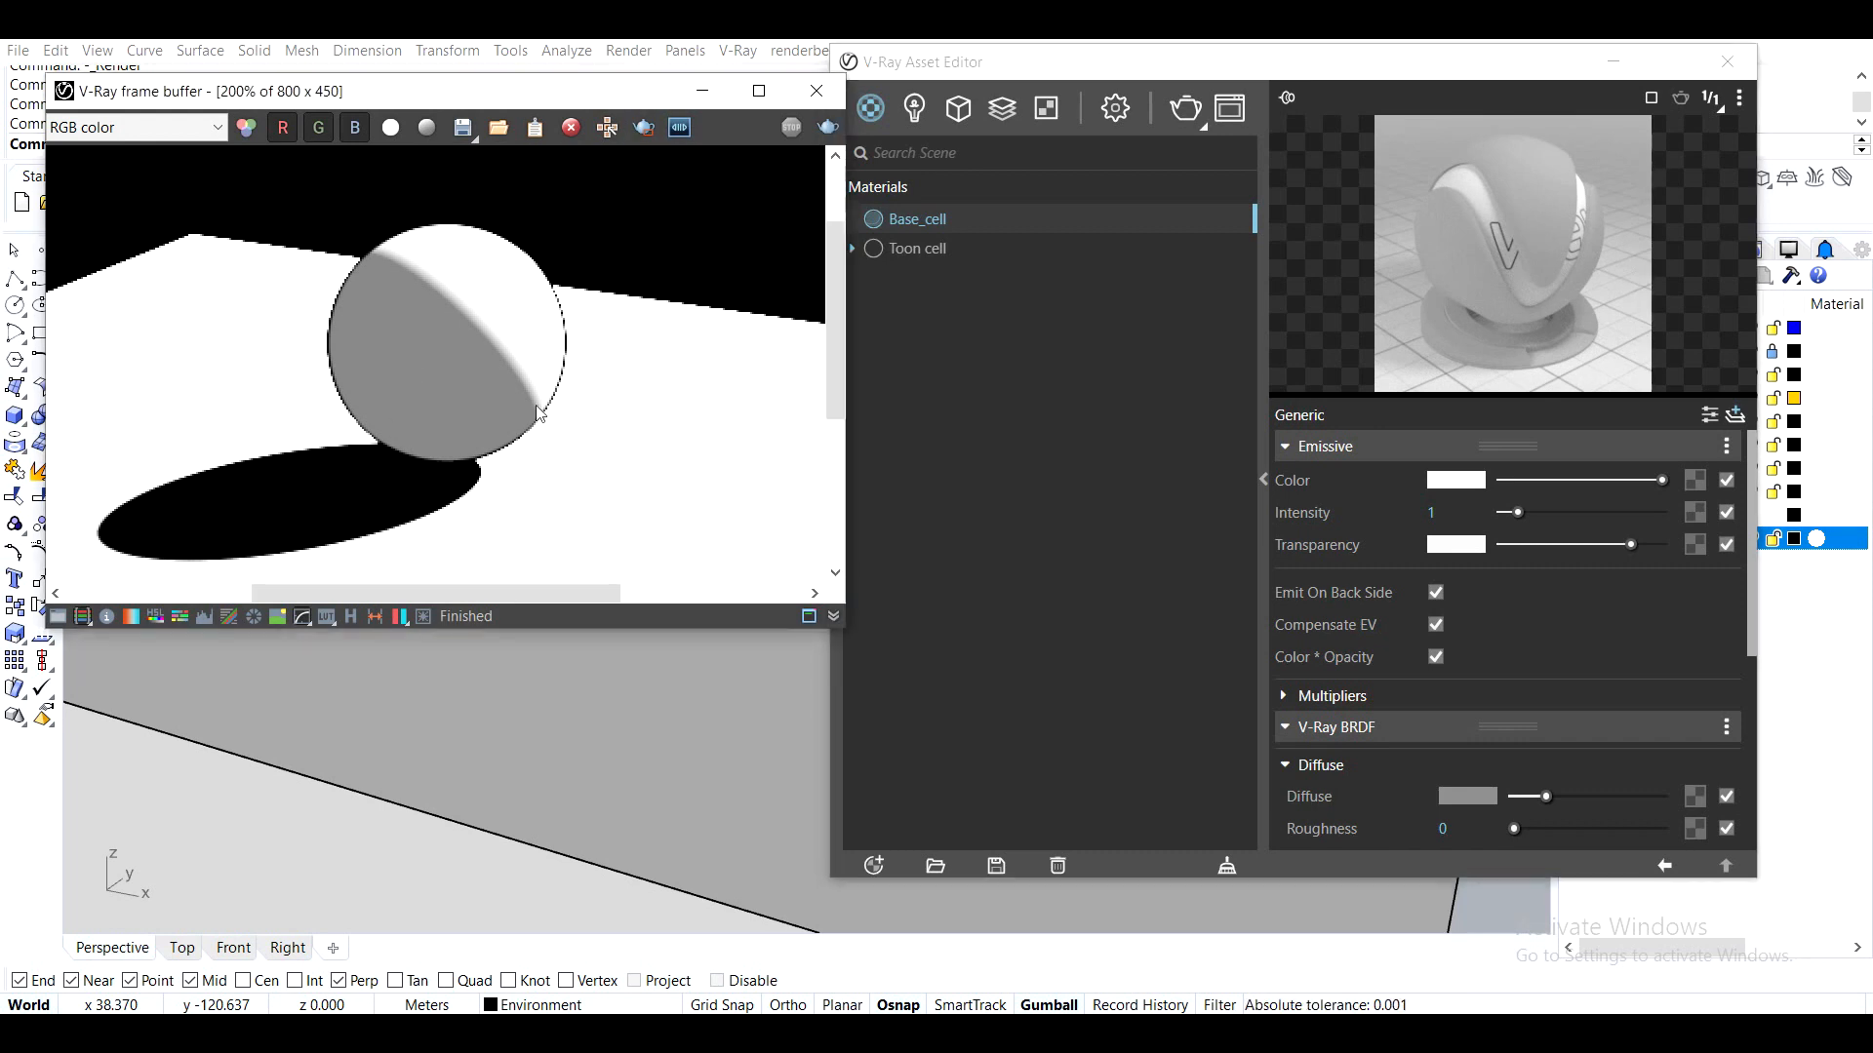
scroll(501, 393, down, 1)
scroll(339, 406, up, 1)
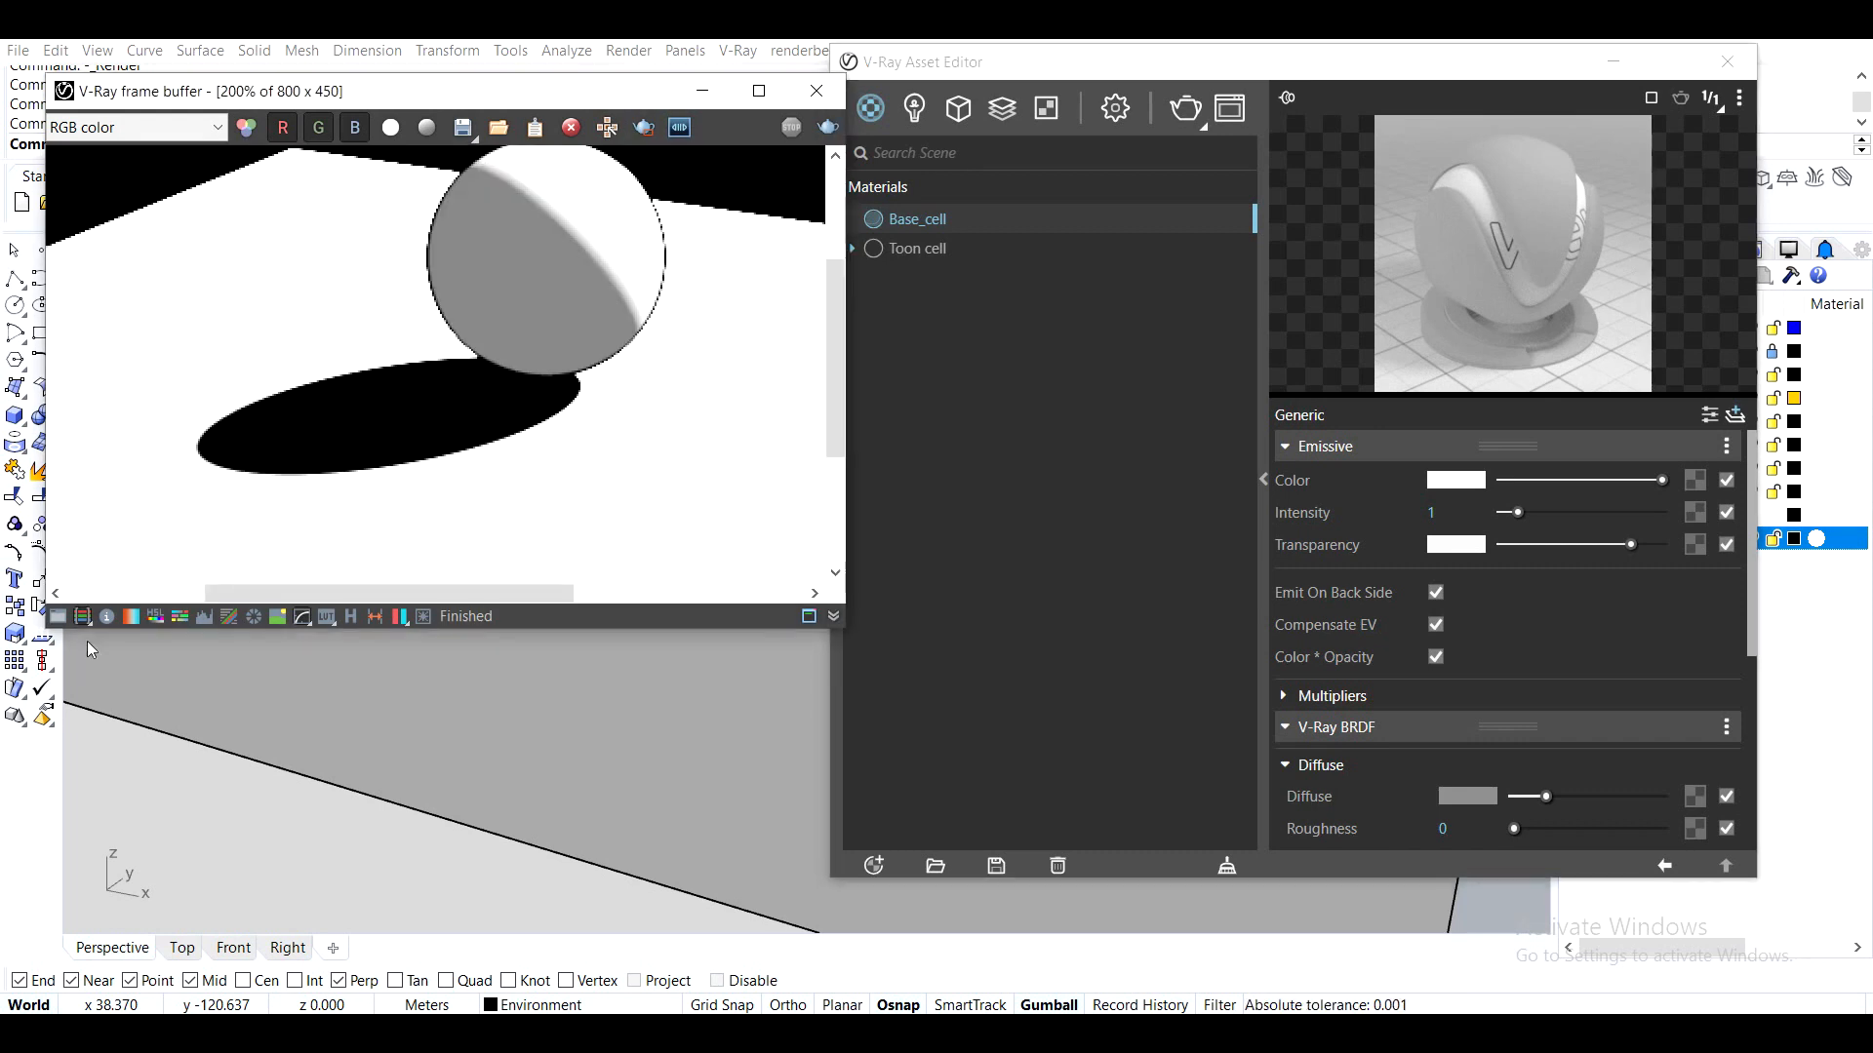
Try frame buffer exposure -1.28 with contrast -1.00 and a brighter exposure, switch the correction off and hide the correction controls
click(57, 617)
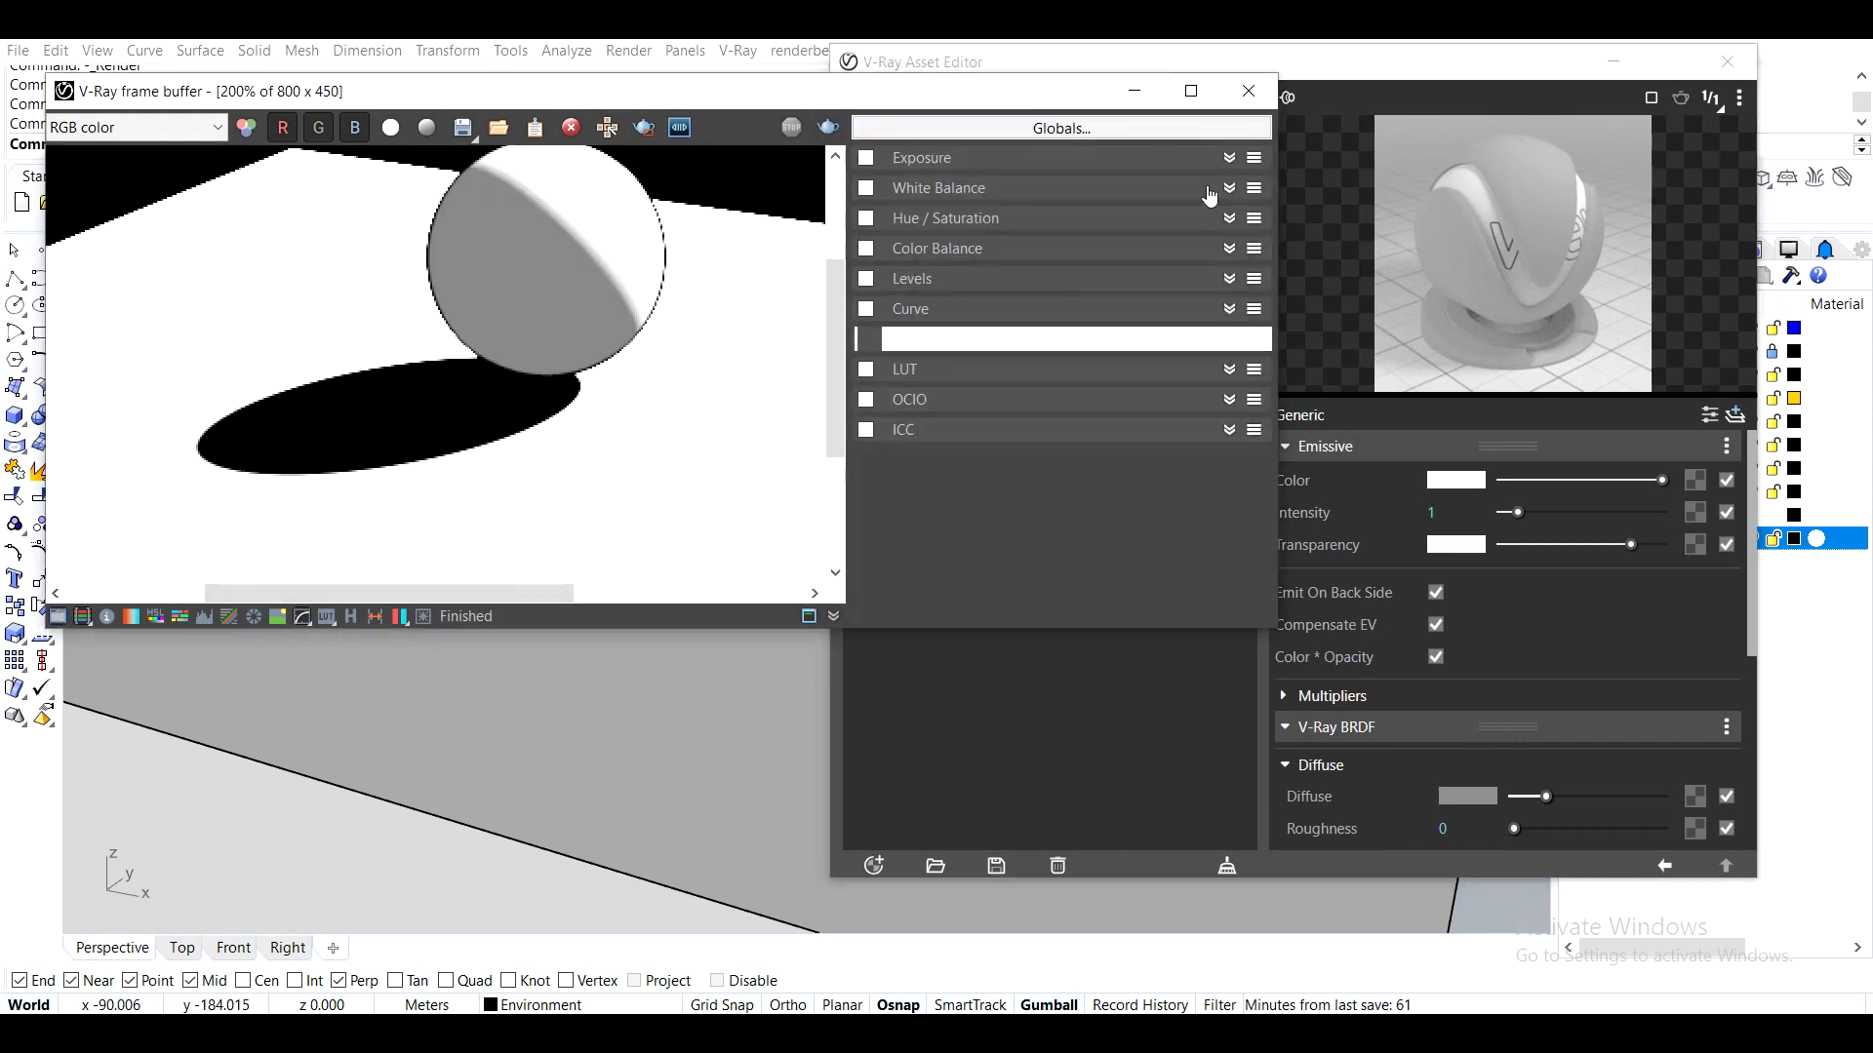
click(863, 159)
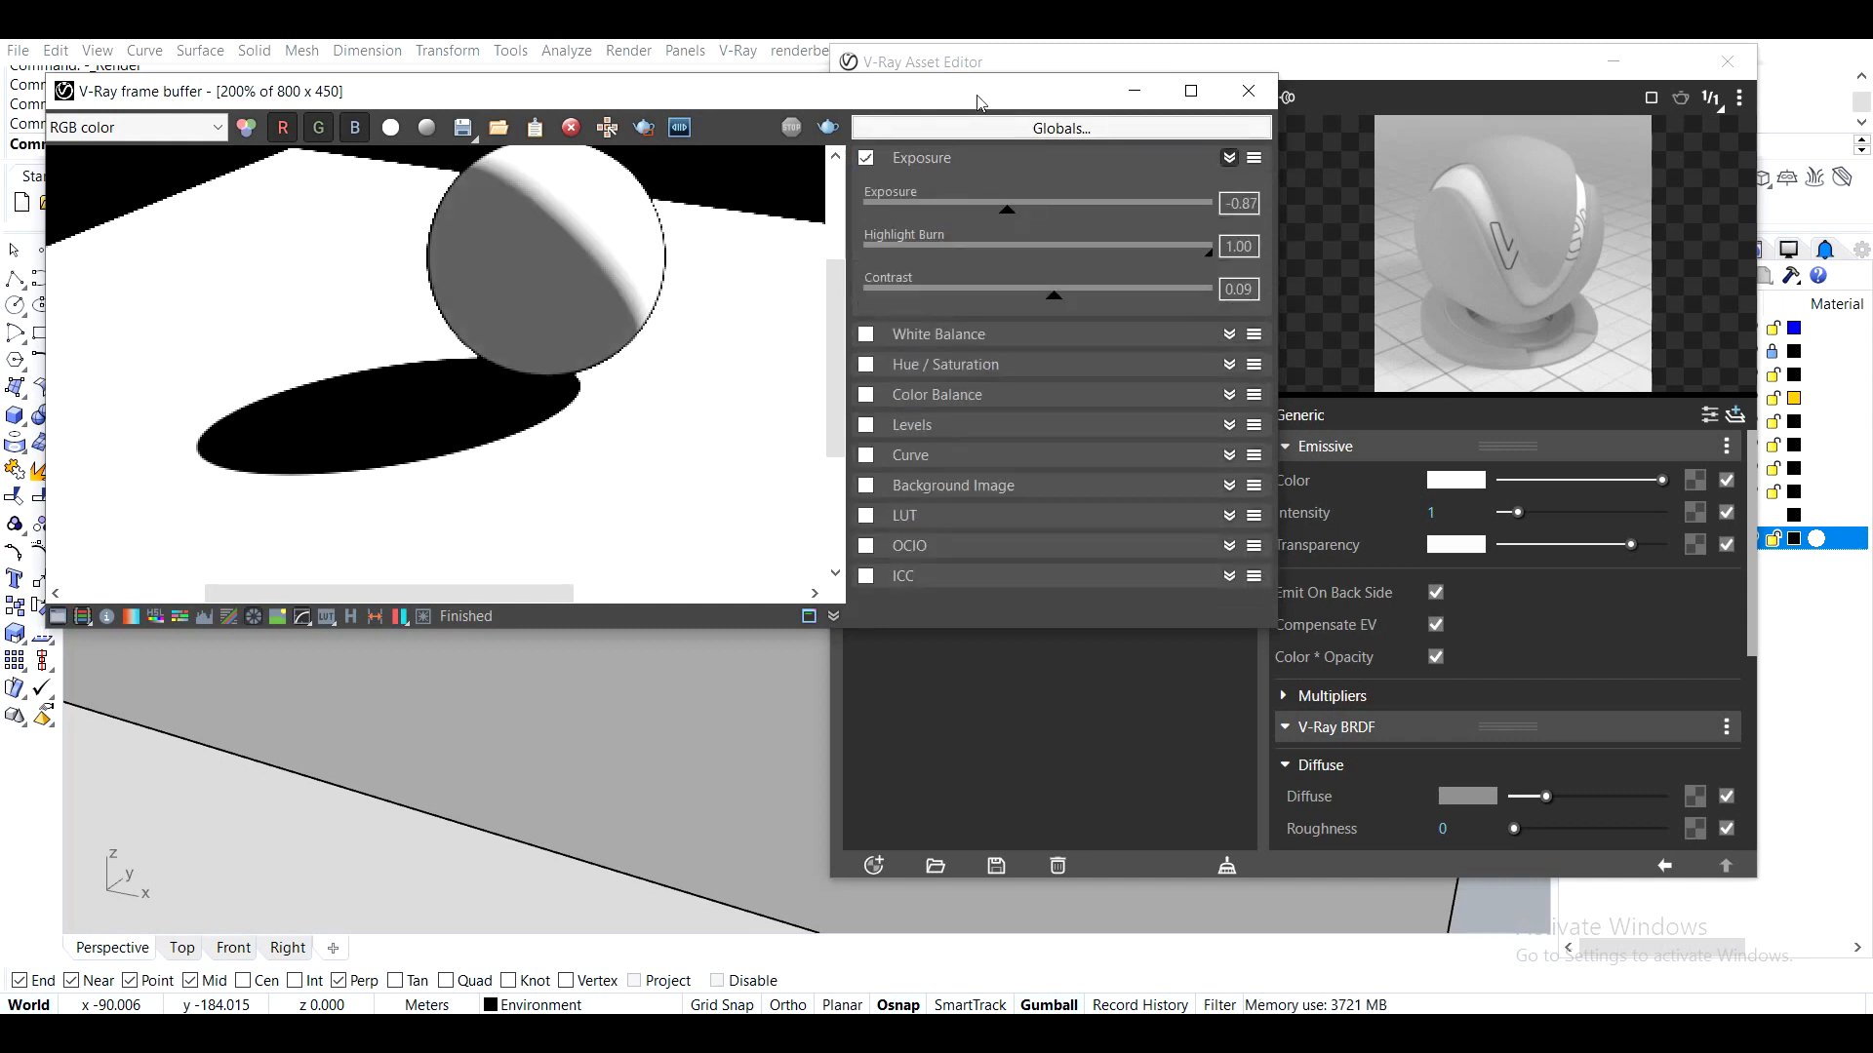
drag(985, 91, 1050, 227)
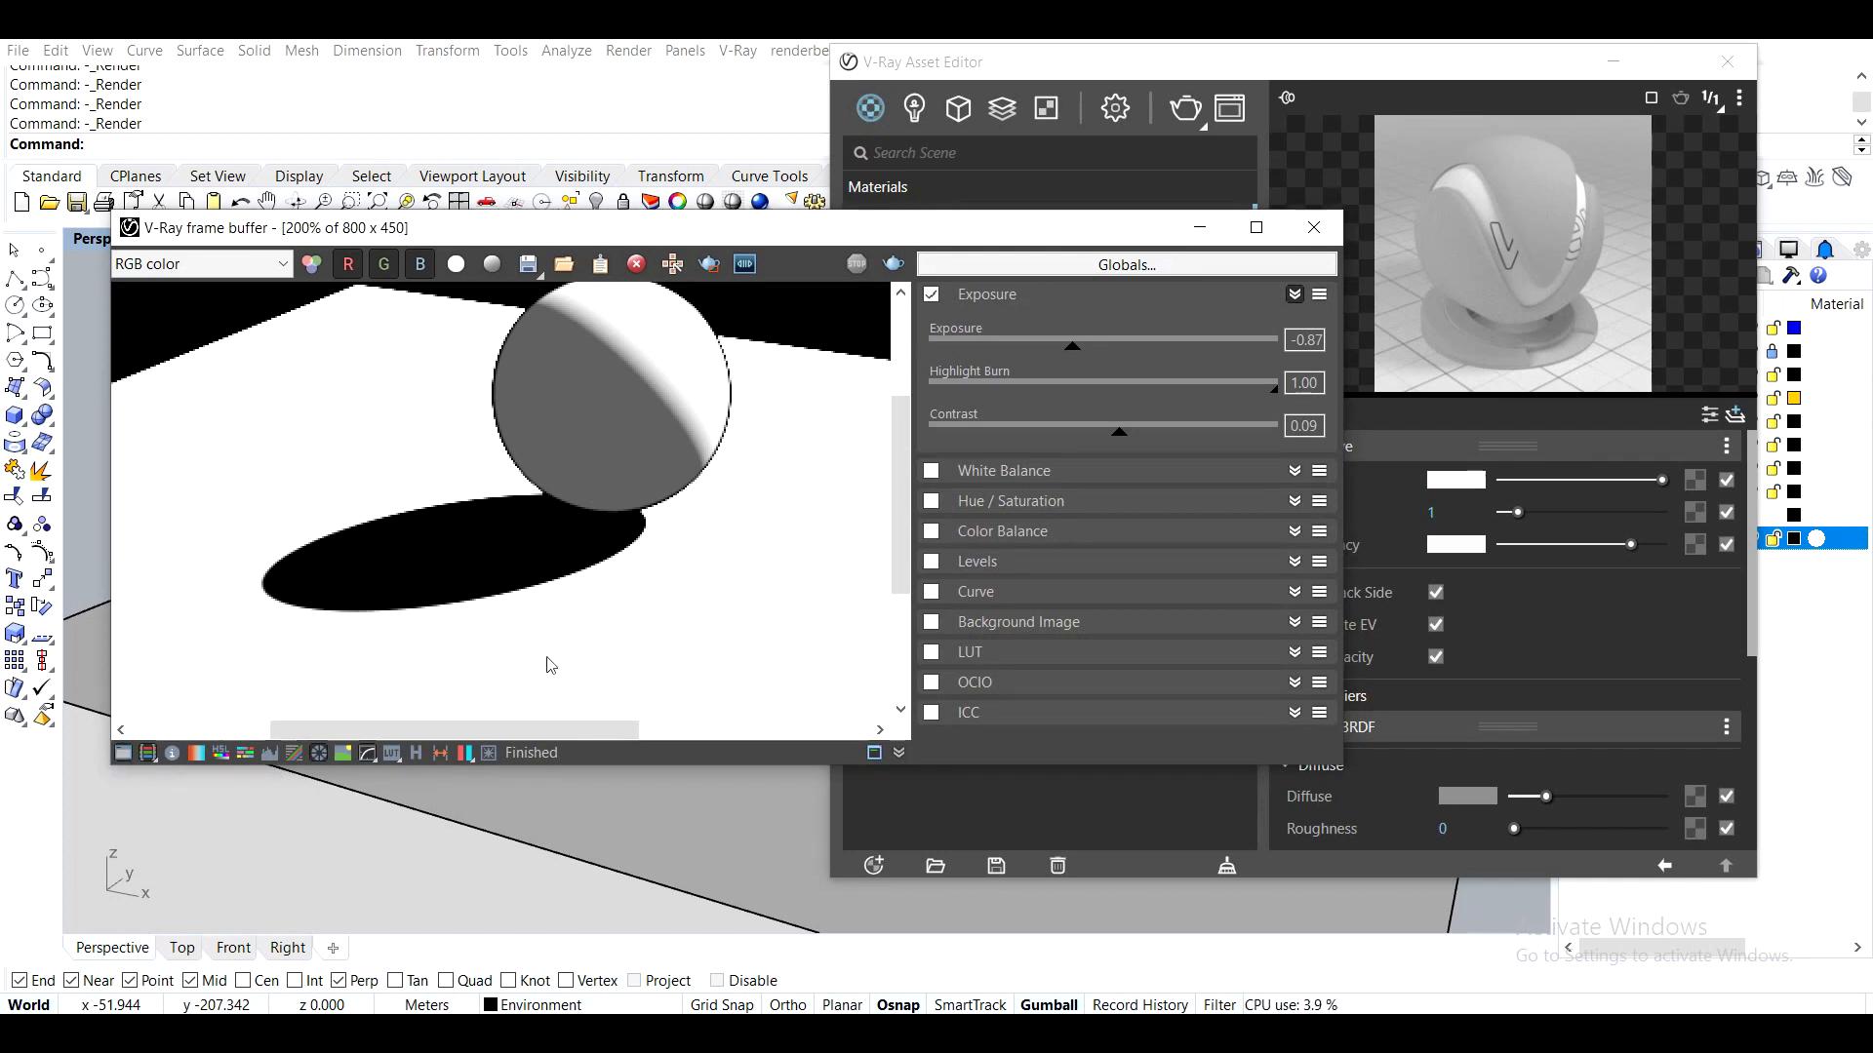
mouse_move(1071, 347)
mouse_down()
mouse_move(1121, 364)
mouse_move(1063, 381)
mouse_up()
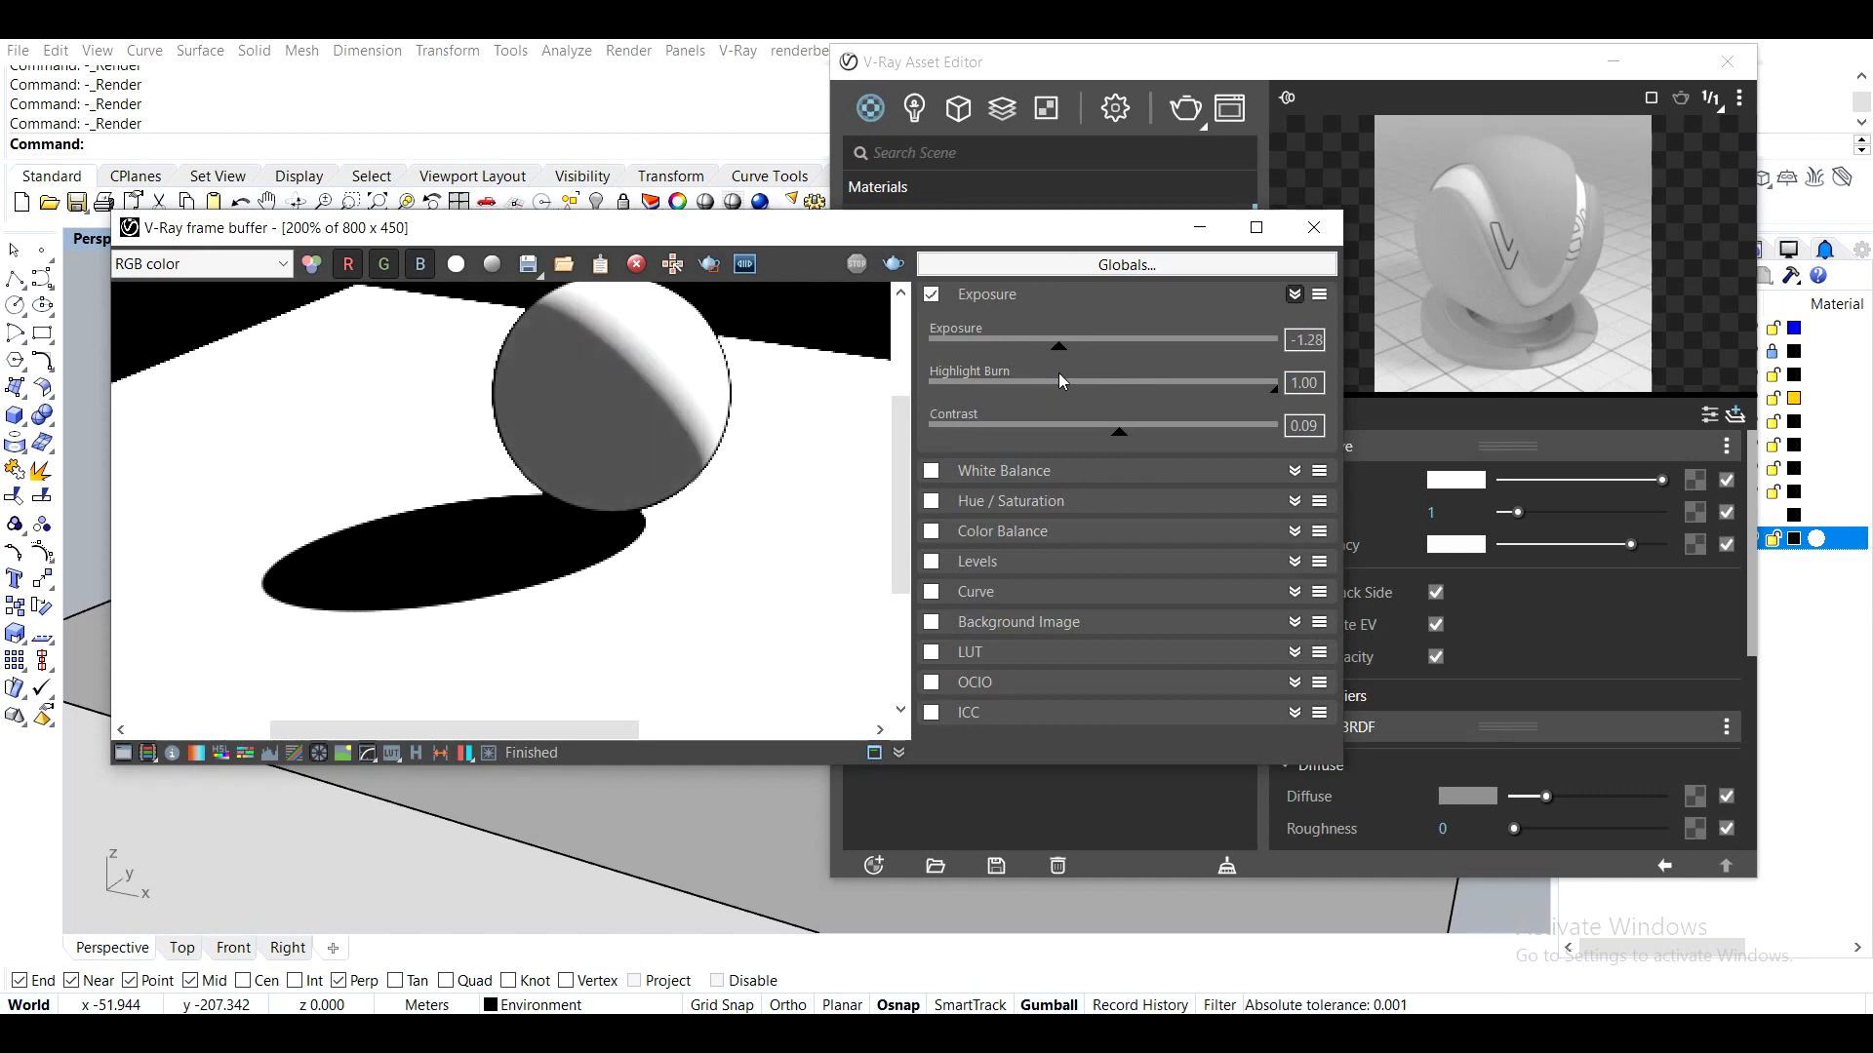
drag(1125, 438, 870, 451)
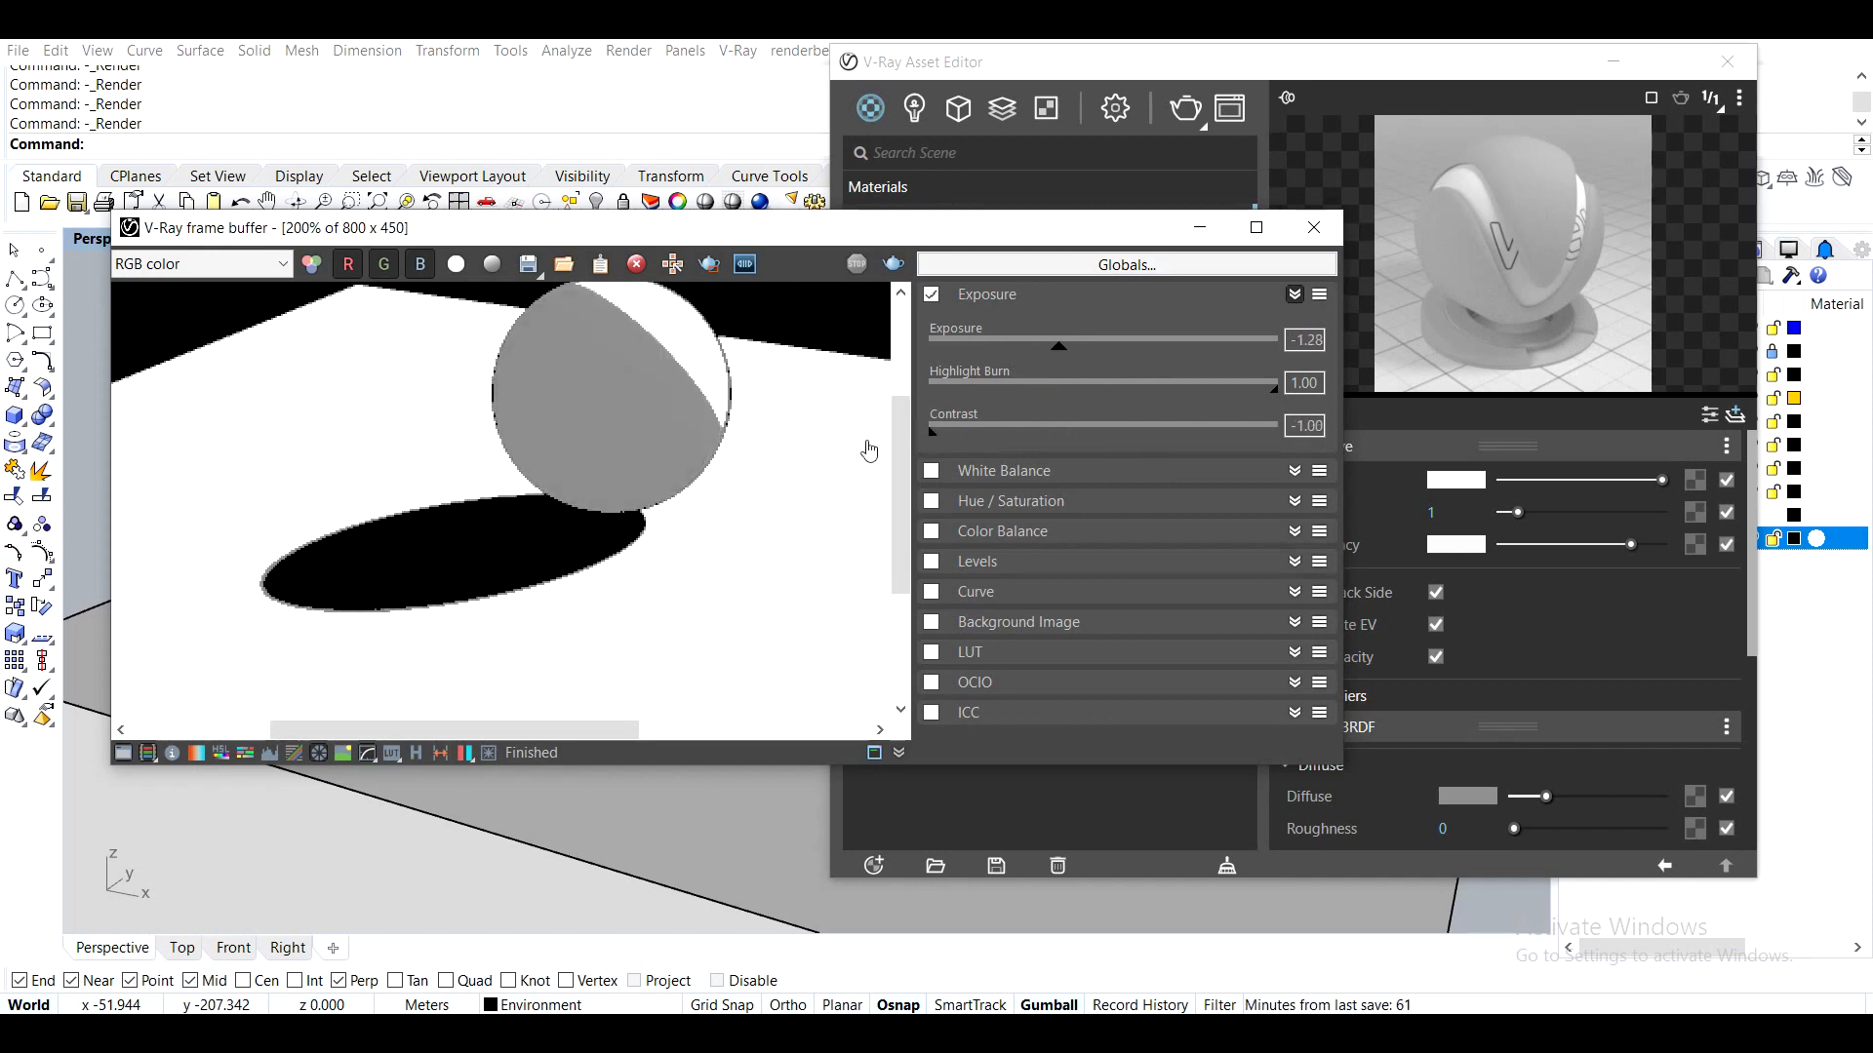
mouse_move(1059, 349)
mouse_down()
mouse_move(1256, 367)
mouse_move(1015, 375)
mouse_move(1265, 397)
mouse_move(1168, 407)
mouse_move(1177, 423)
mouse_move(1275, 397)
mouse_move(975, 405)
mouse_move(1259, 398)
mouse_up()
click(936, 296)
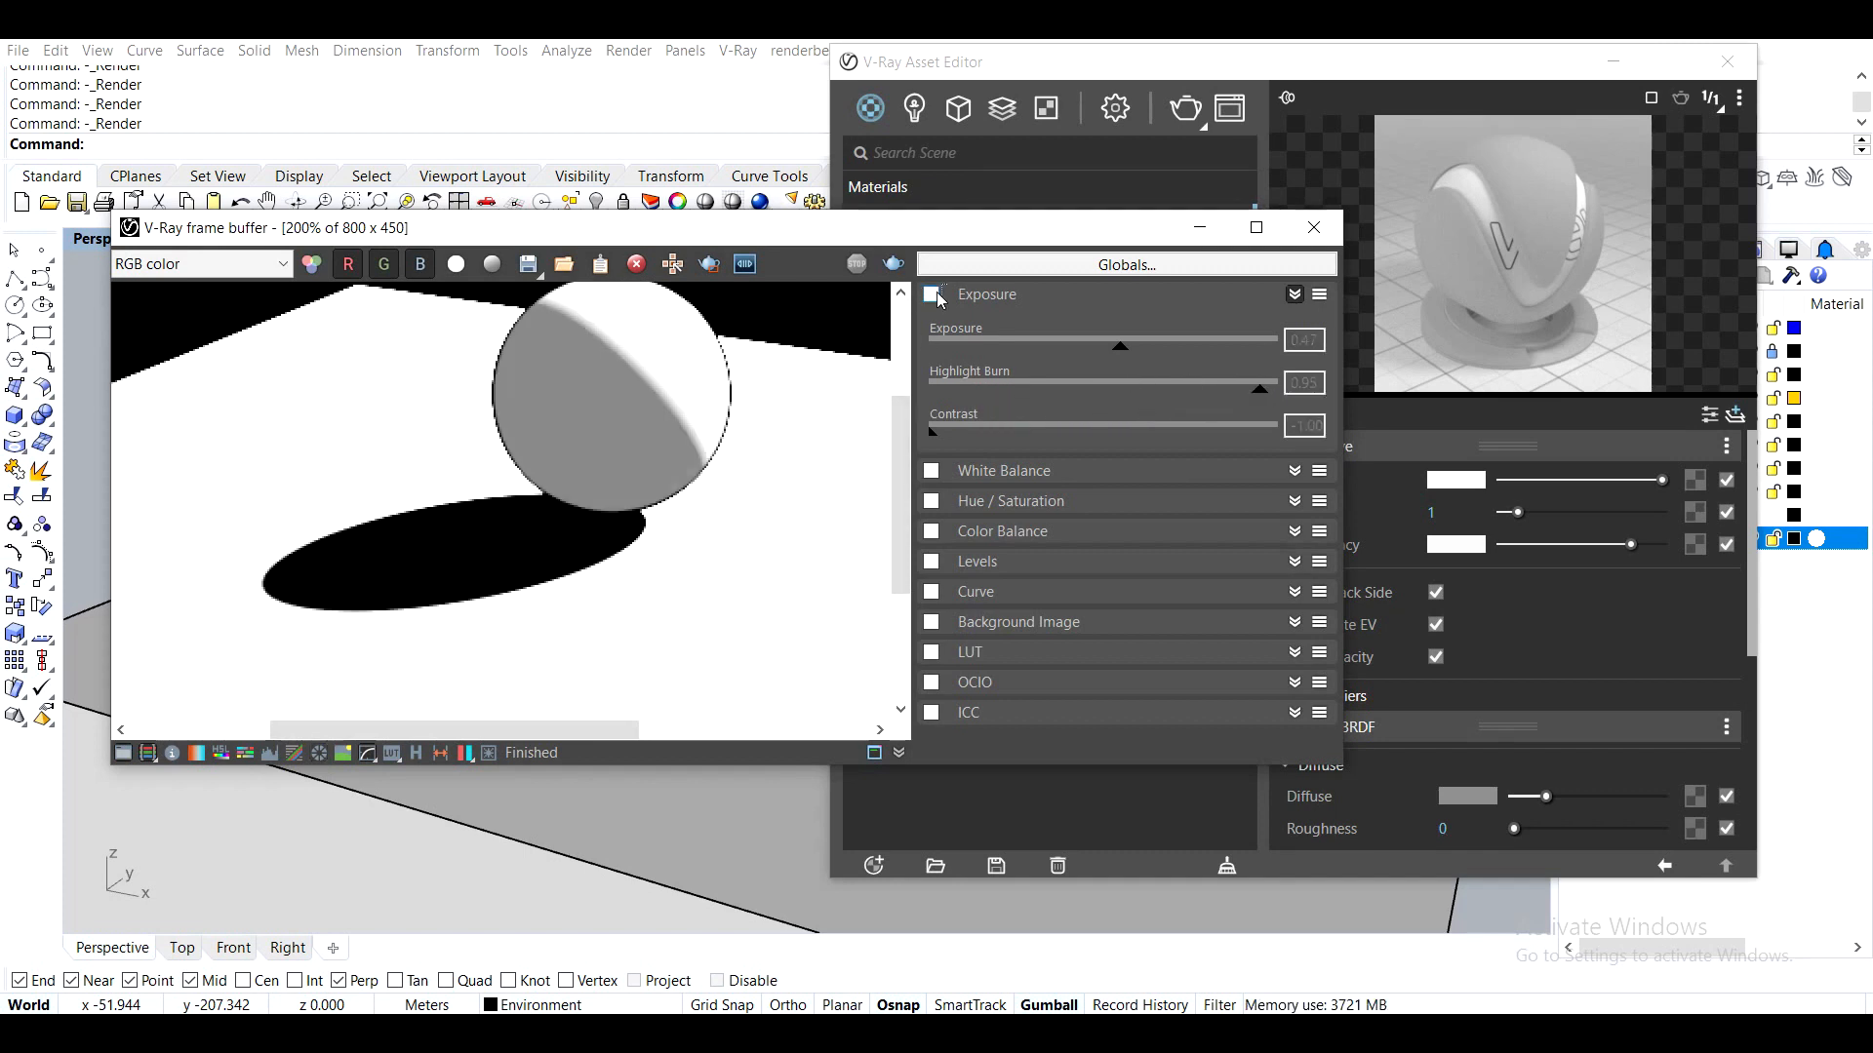
click(1295, 295)
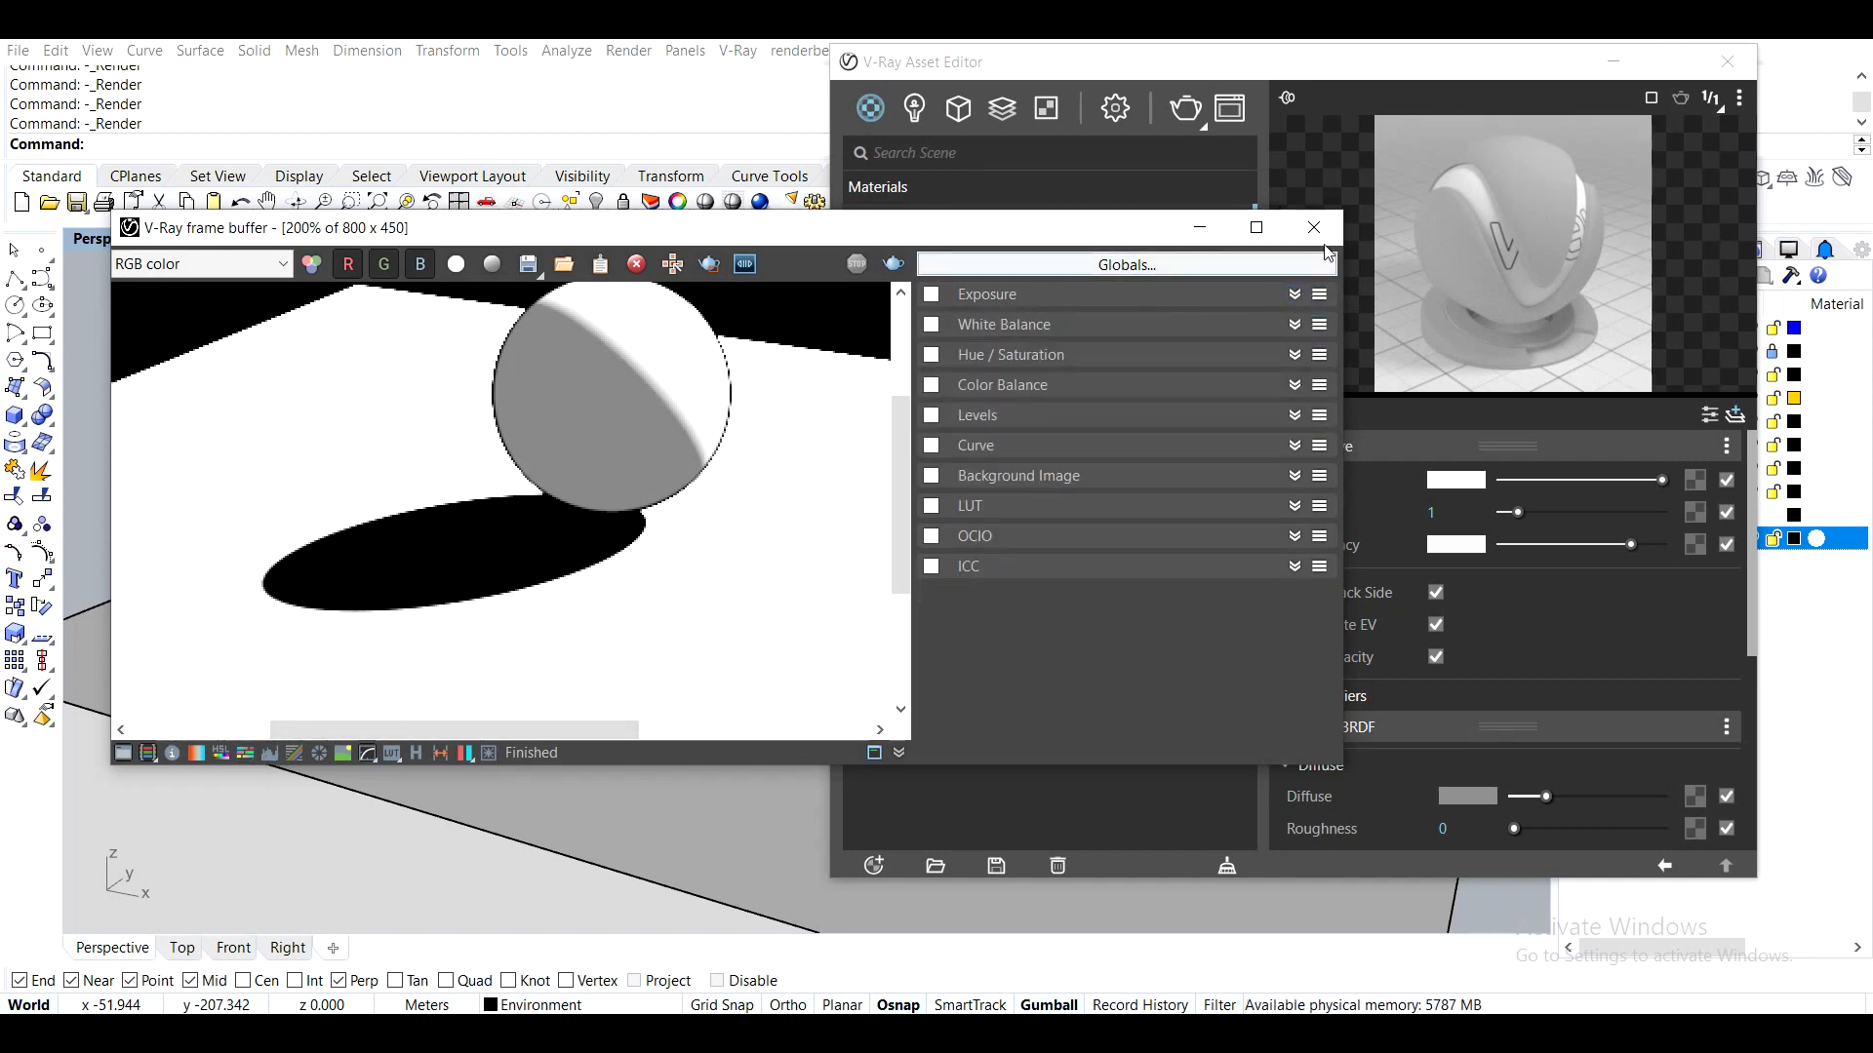
click(123, 752)
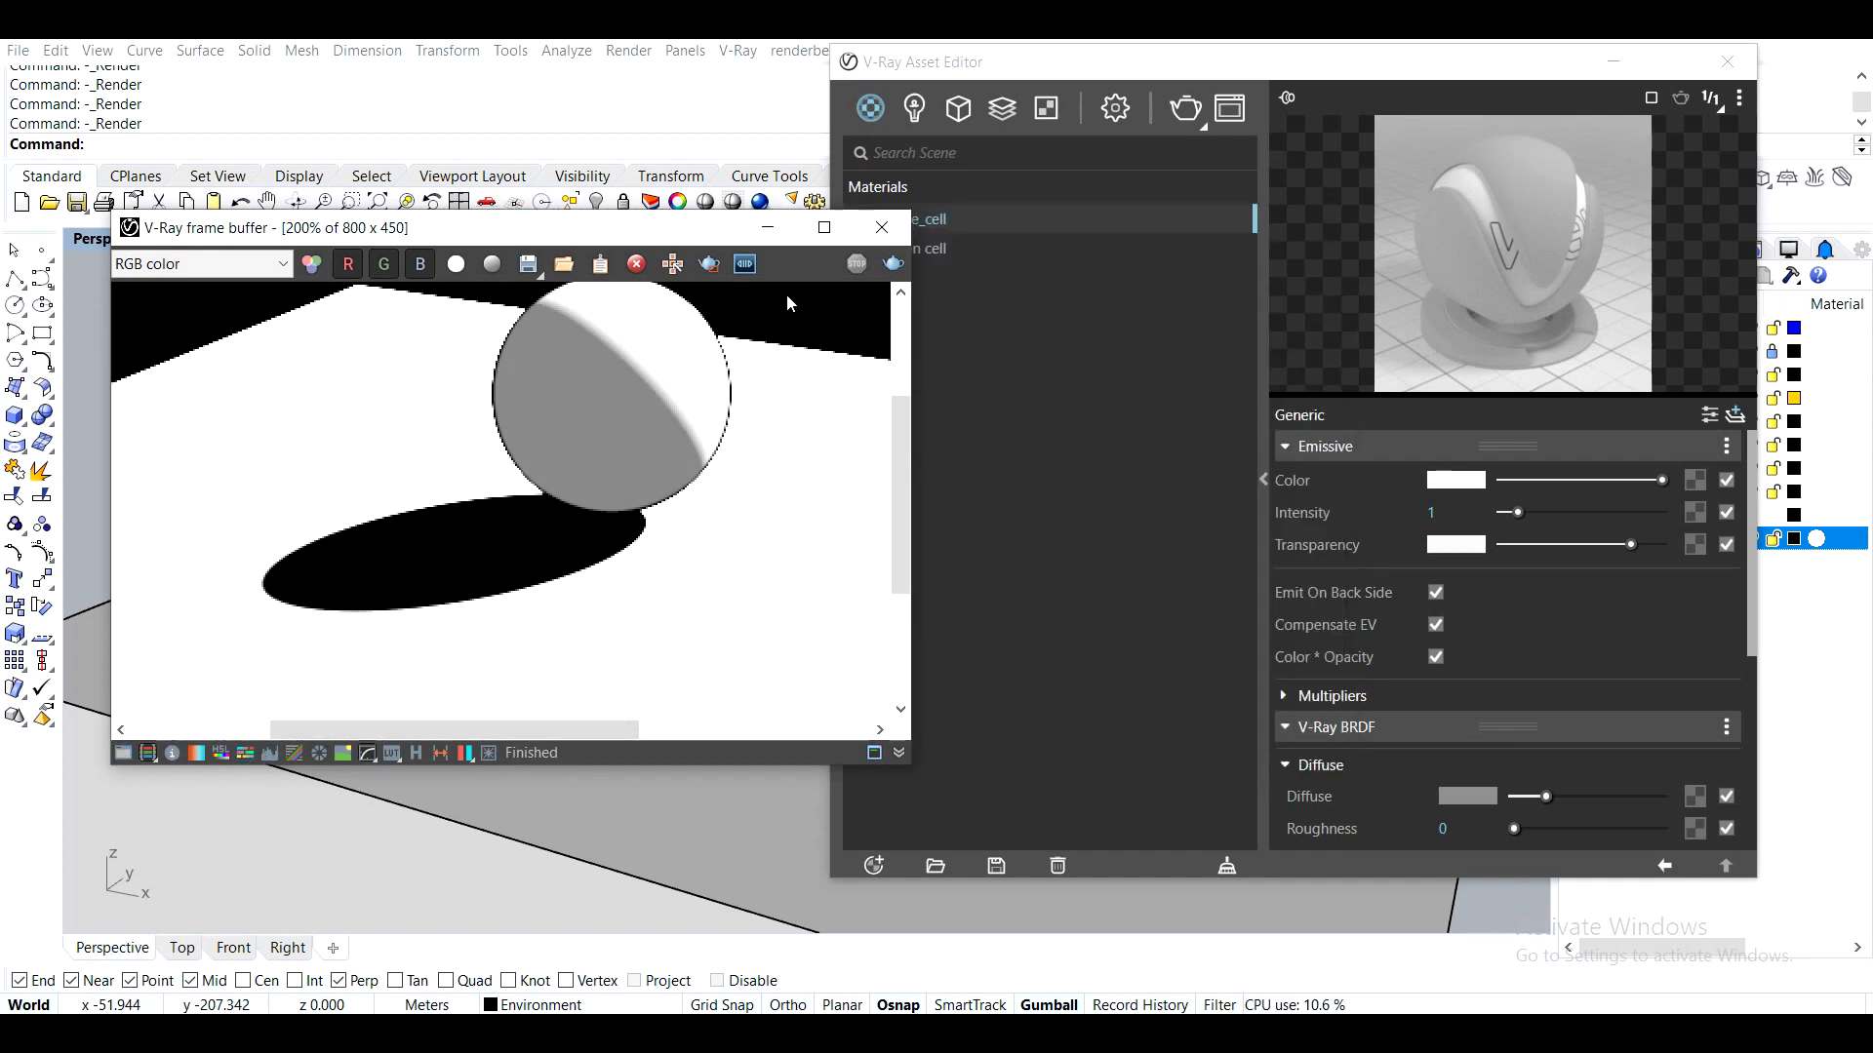
Close the frame buffer and Asset Editor, and delete the test sphere and ground surface from the scene
click(881, 227)
click(1728, 61)
drag(939, 310, 635, 644)
key(Delete)
scroll(683, 601, down, 5)
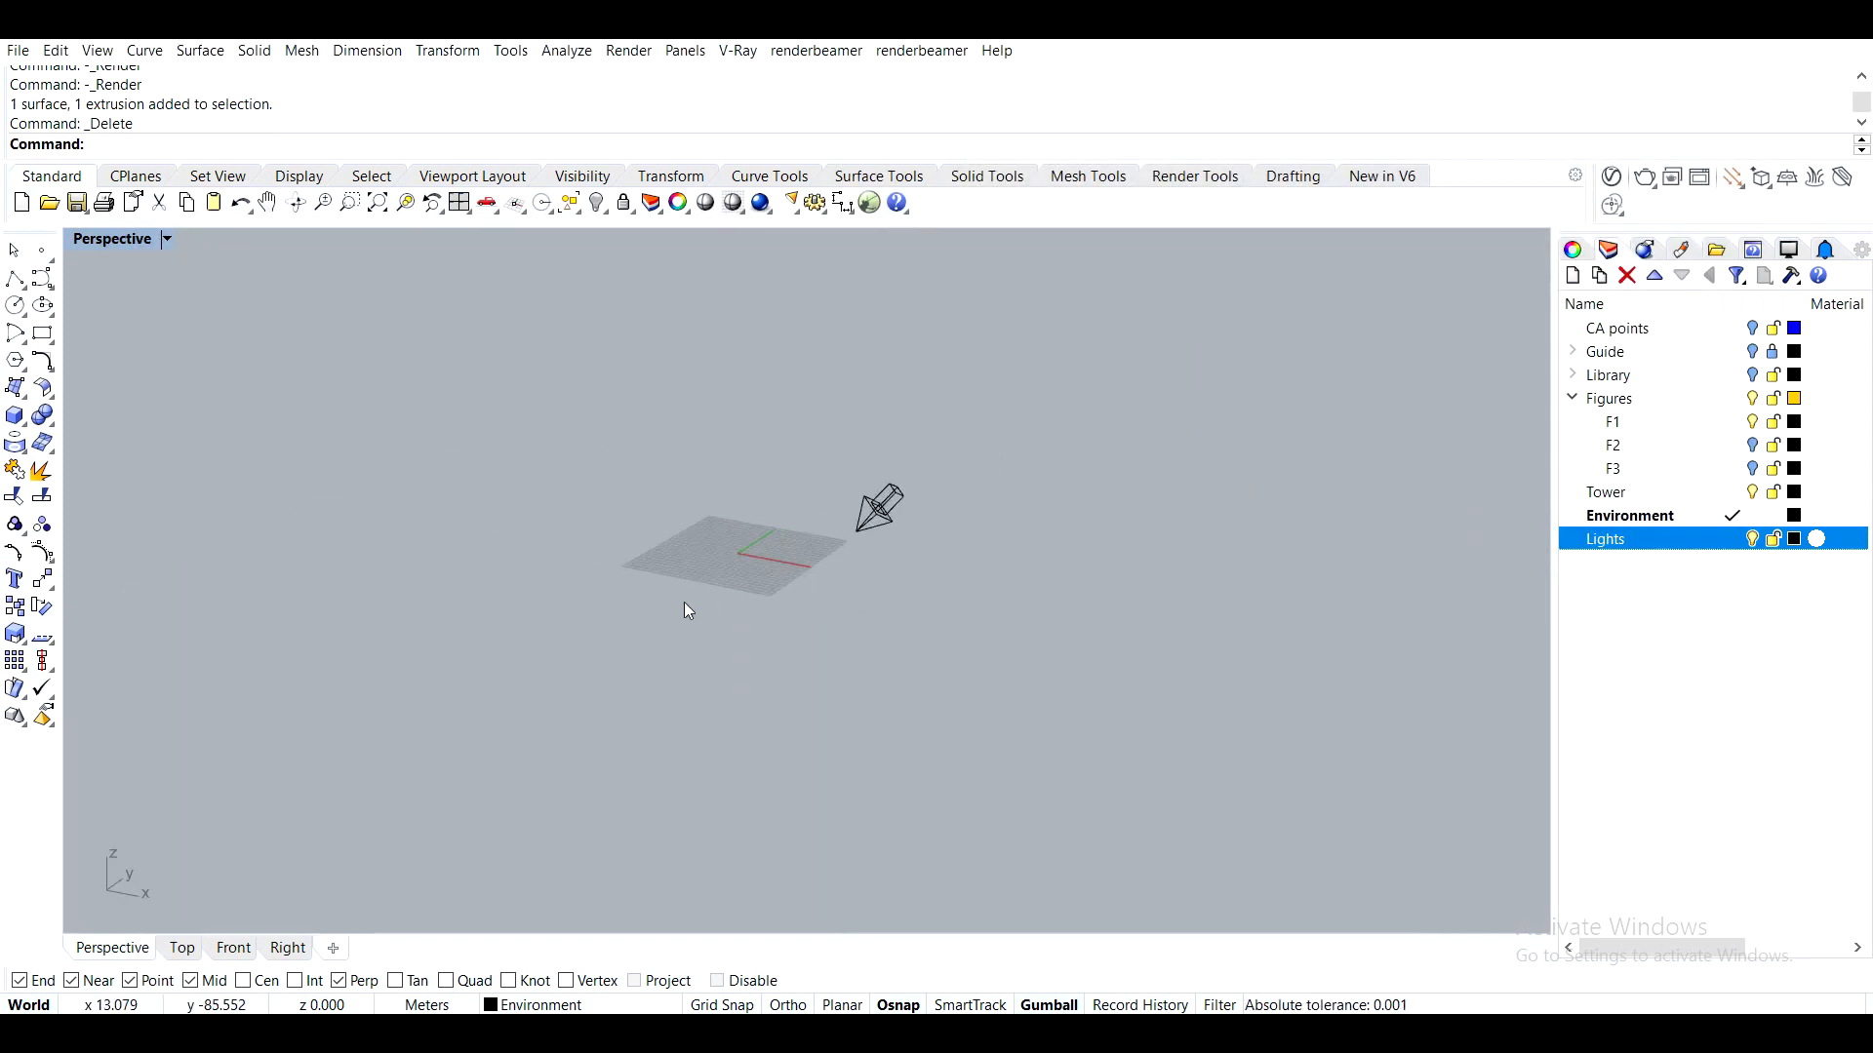
Show all hidden objects and restore the named view c1 in the Perspective viewport
text(Show)
key(Return)
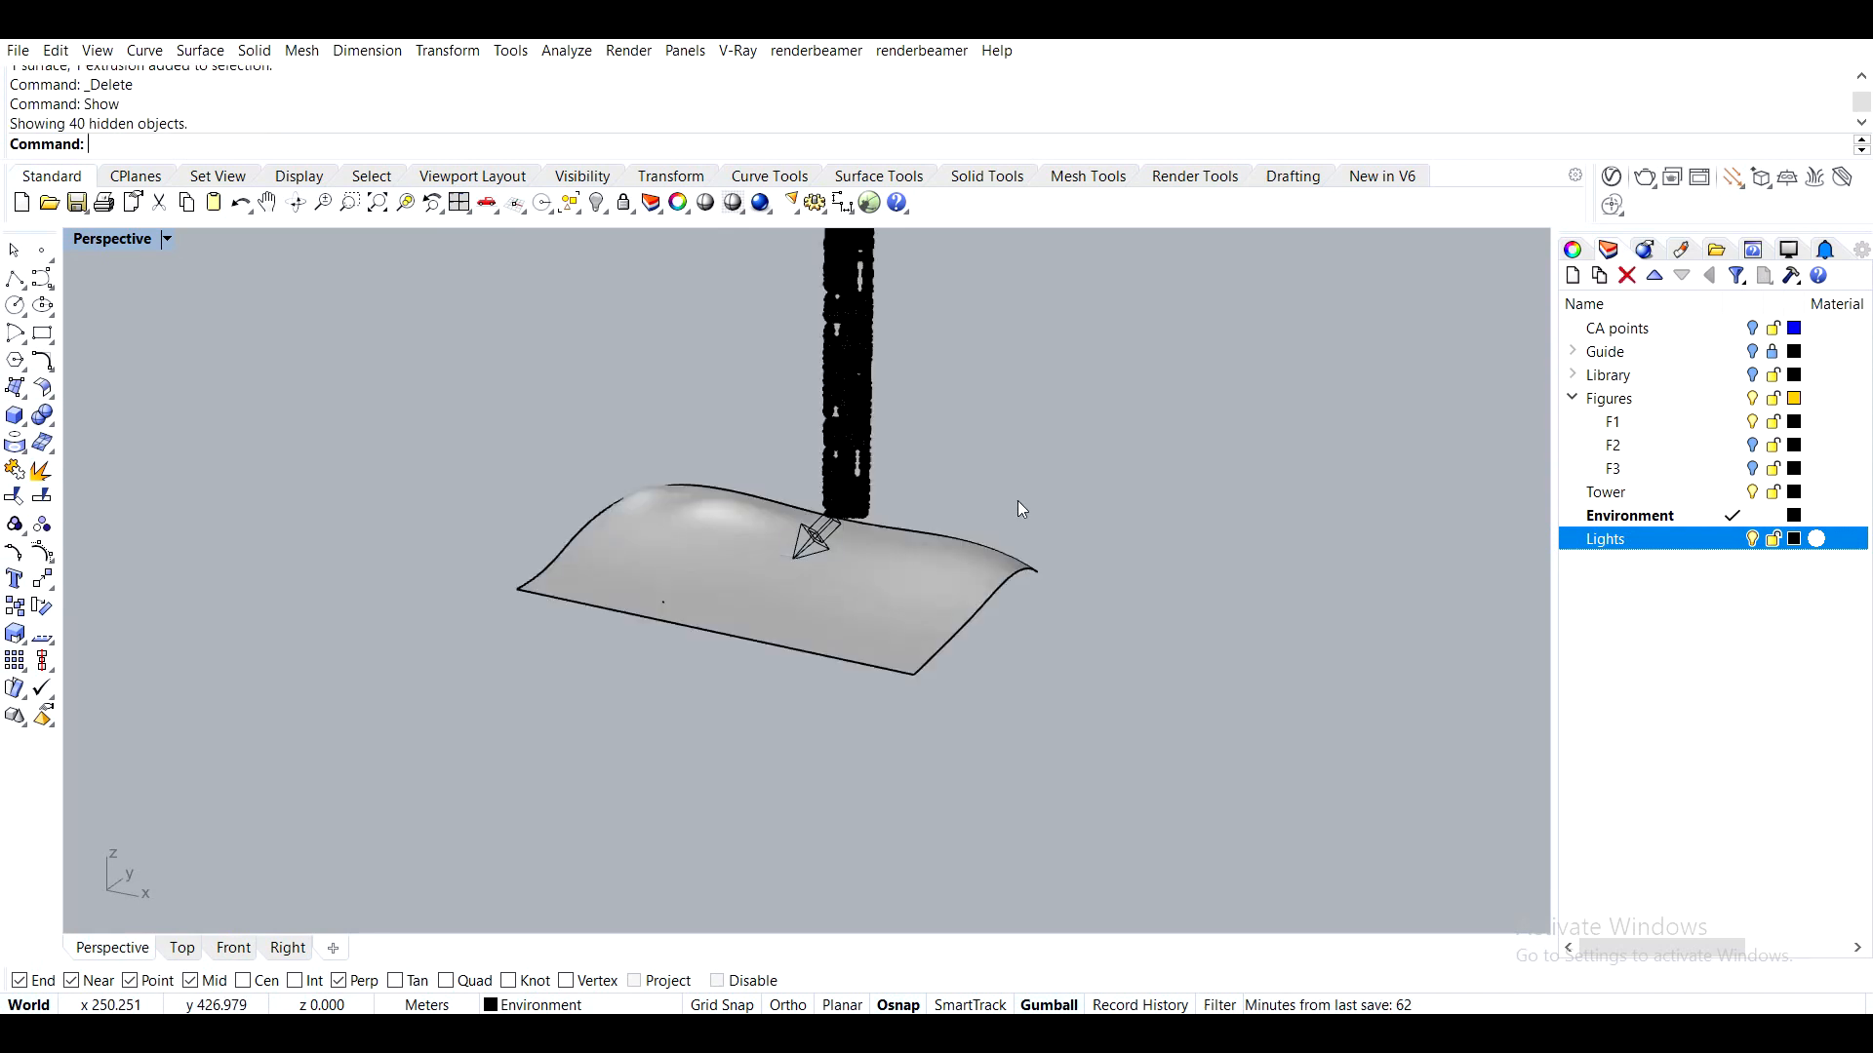
scroll(810, 532, up, 3)
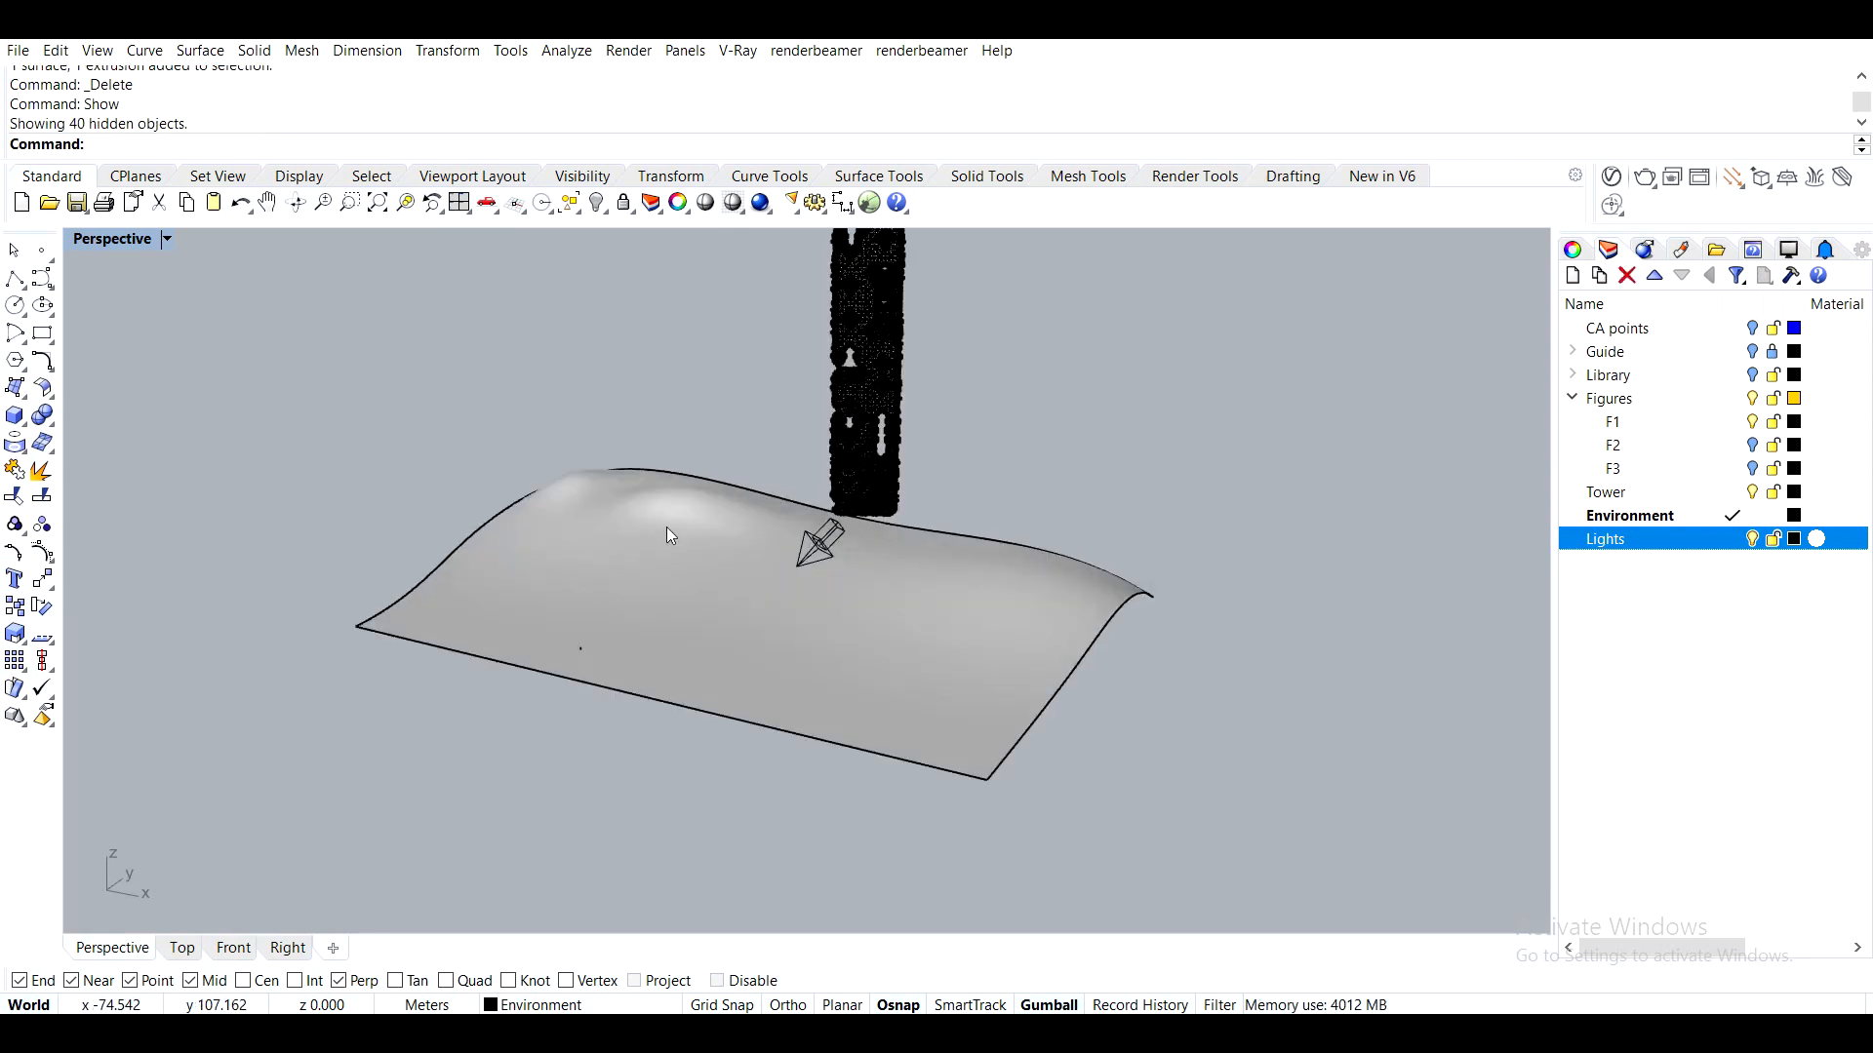
click(117, 240)
mouse_move(239, 667)
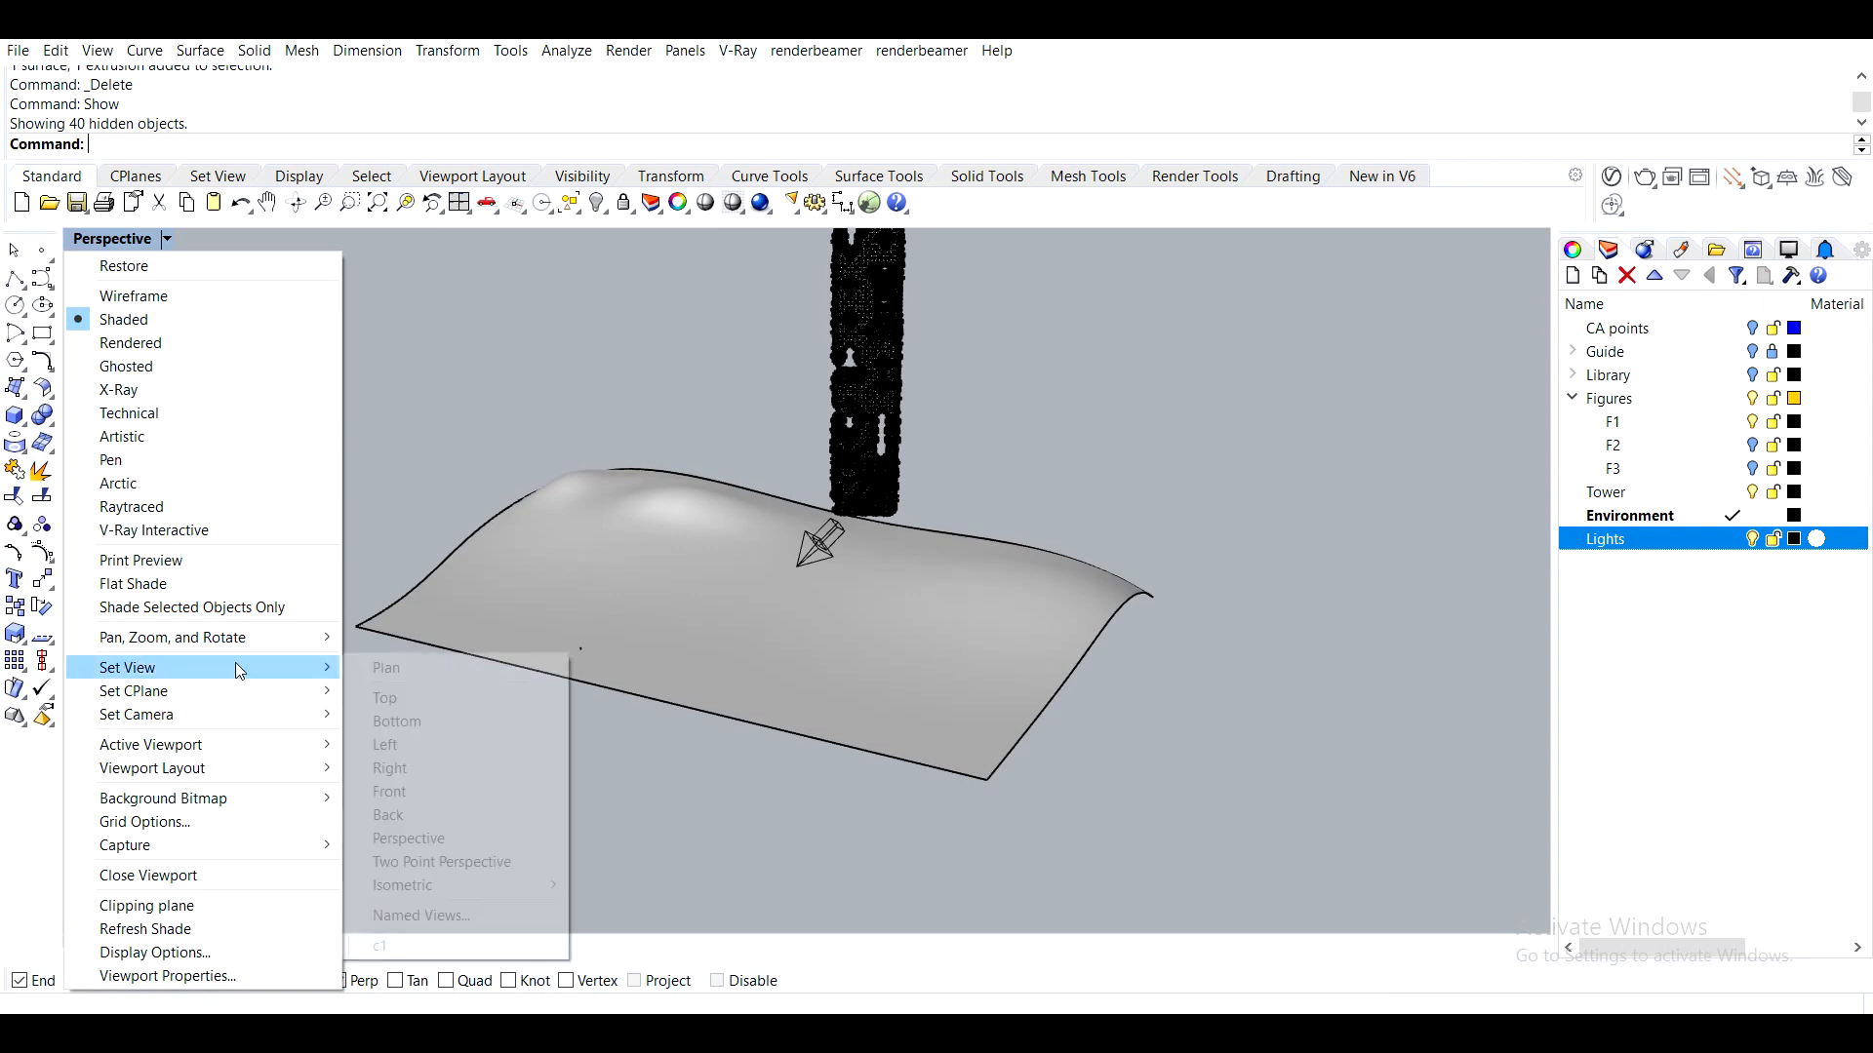
click(414, 948)
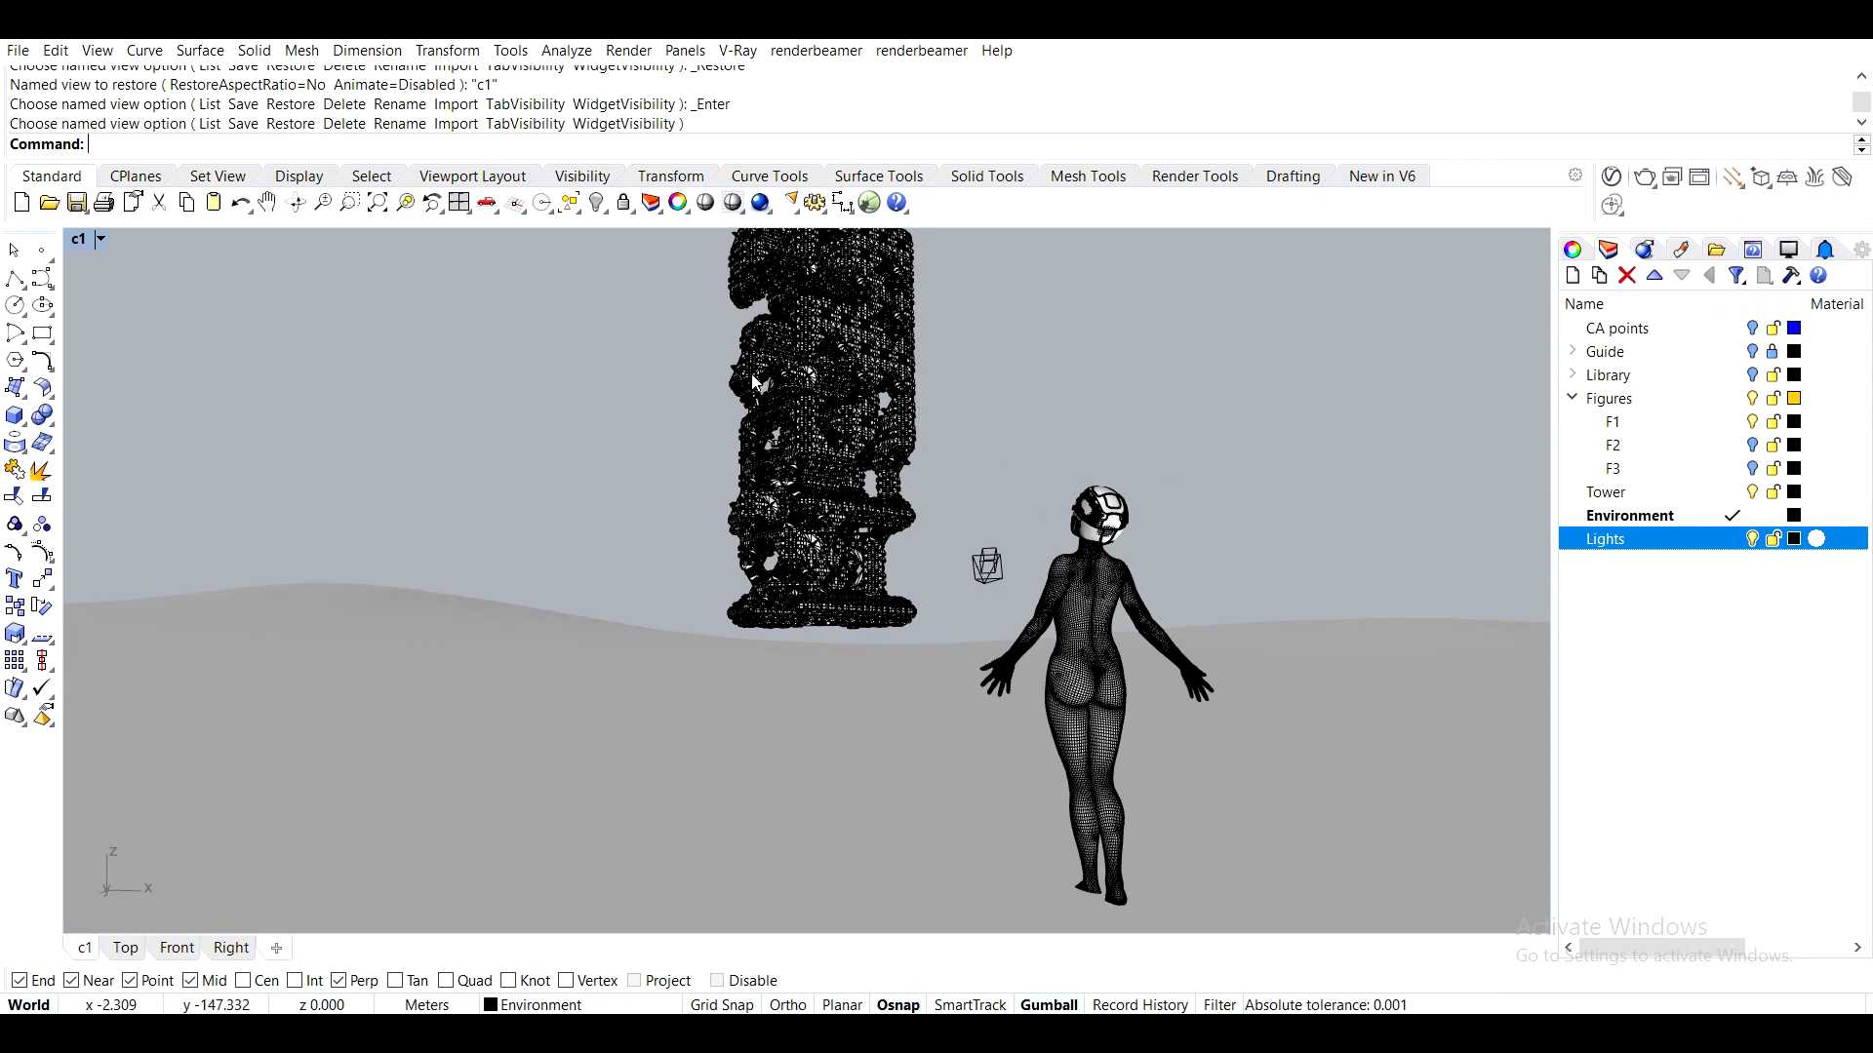
Apply the V-Ray Toon cell material to the tower mesh, and minimize the asset editor
click(827, 435)
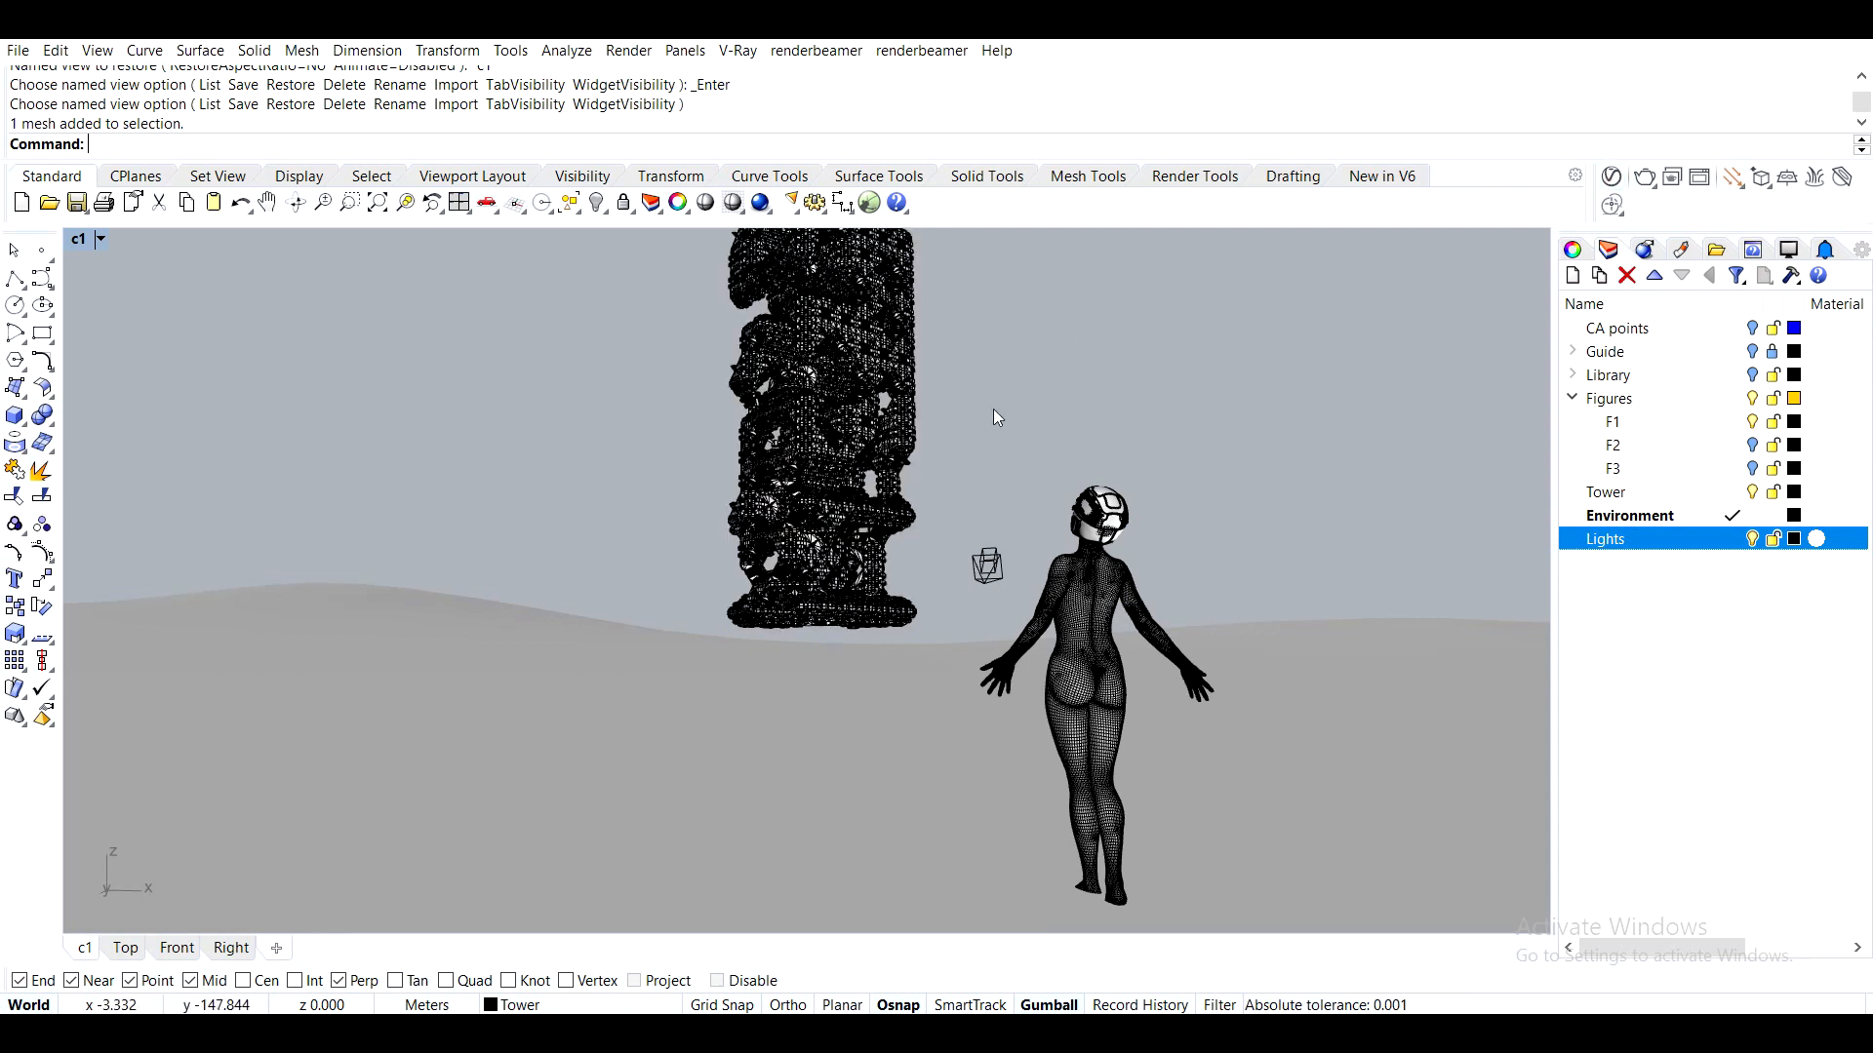
click(1611, 176)
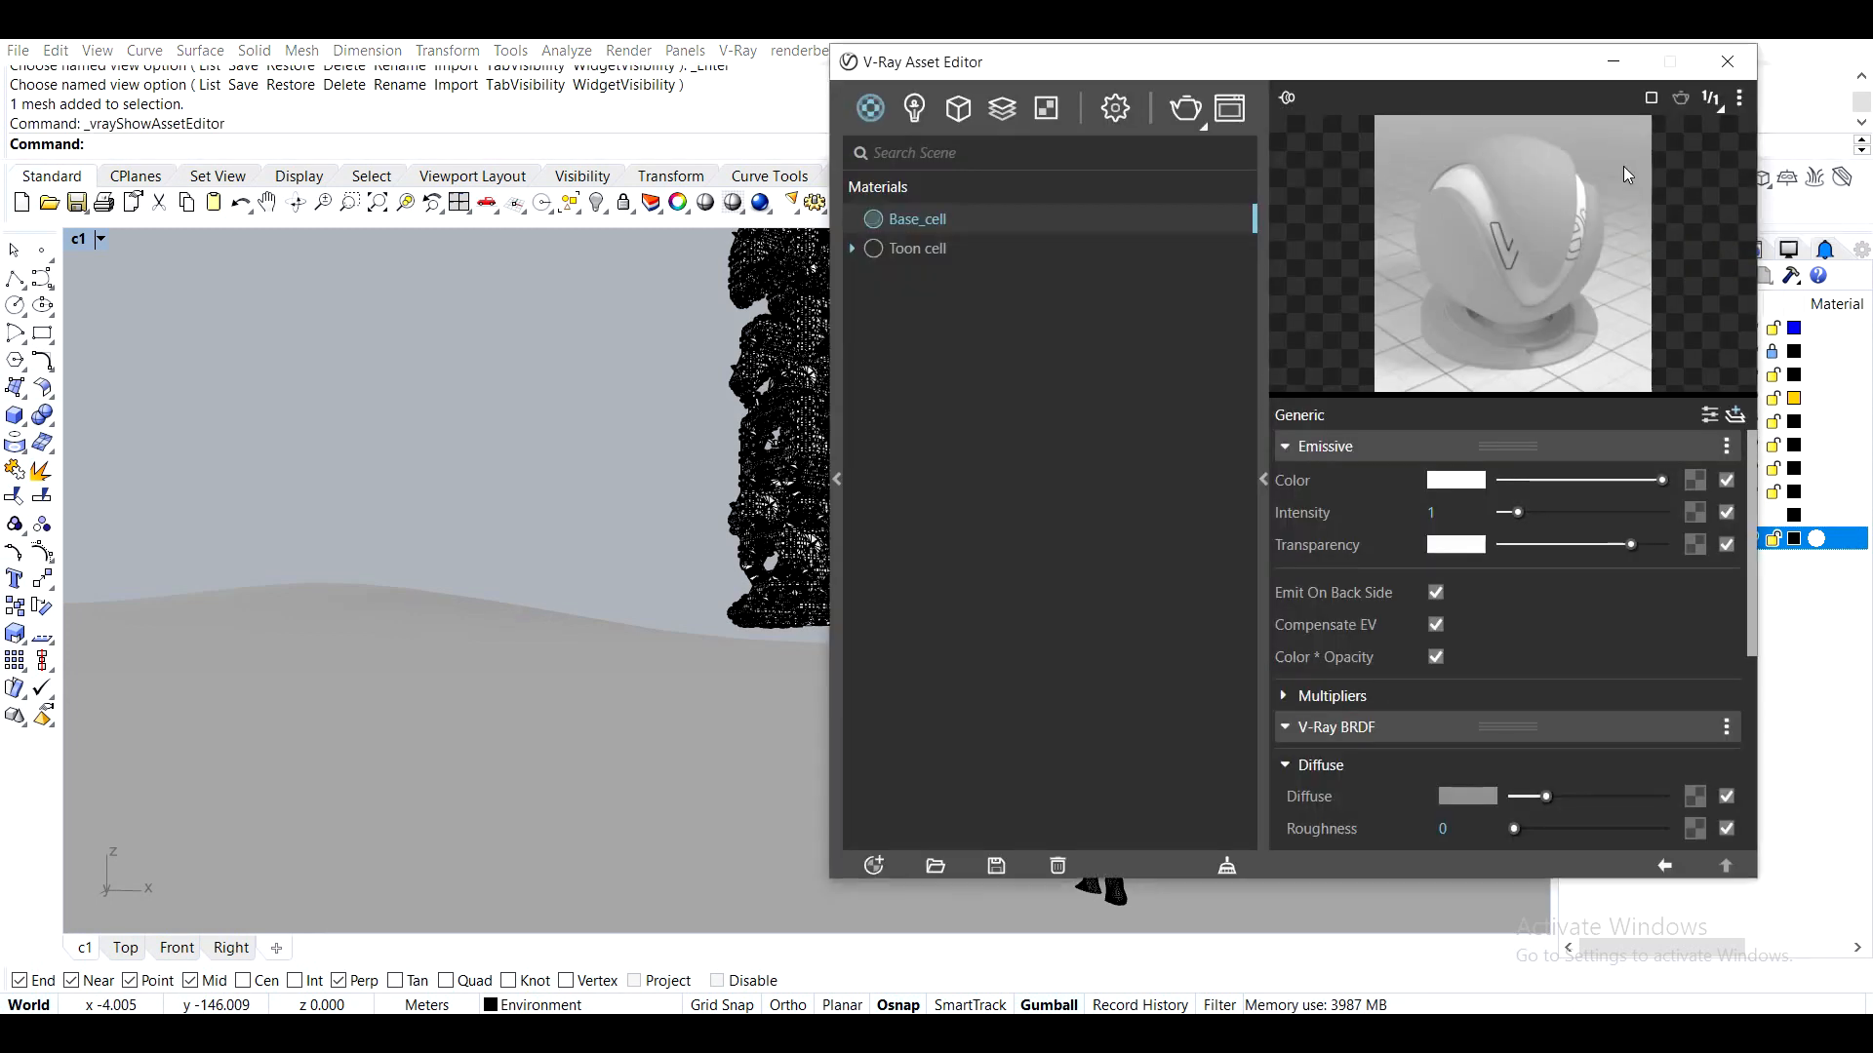
drag(1156, 61, 1438, 215)
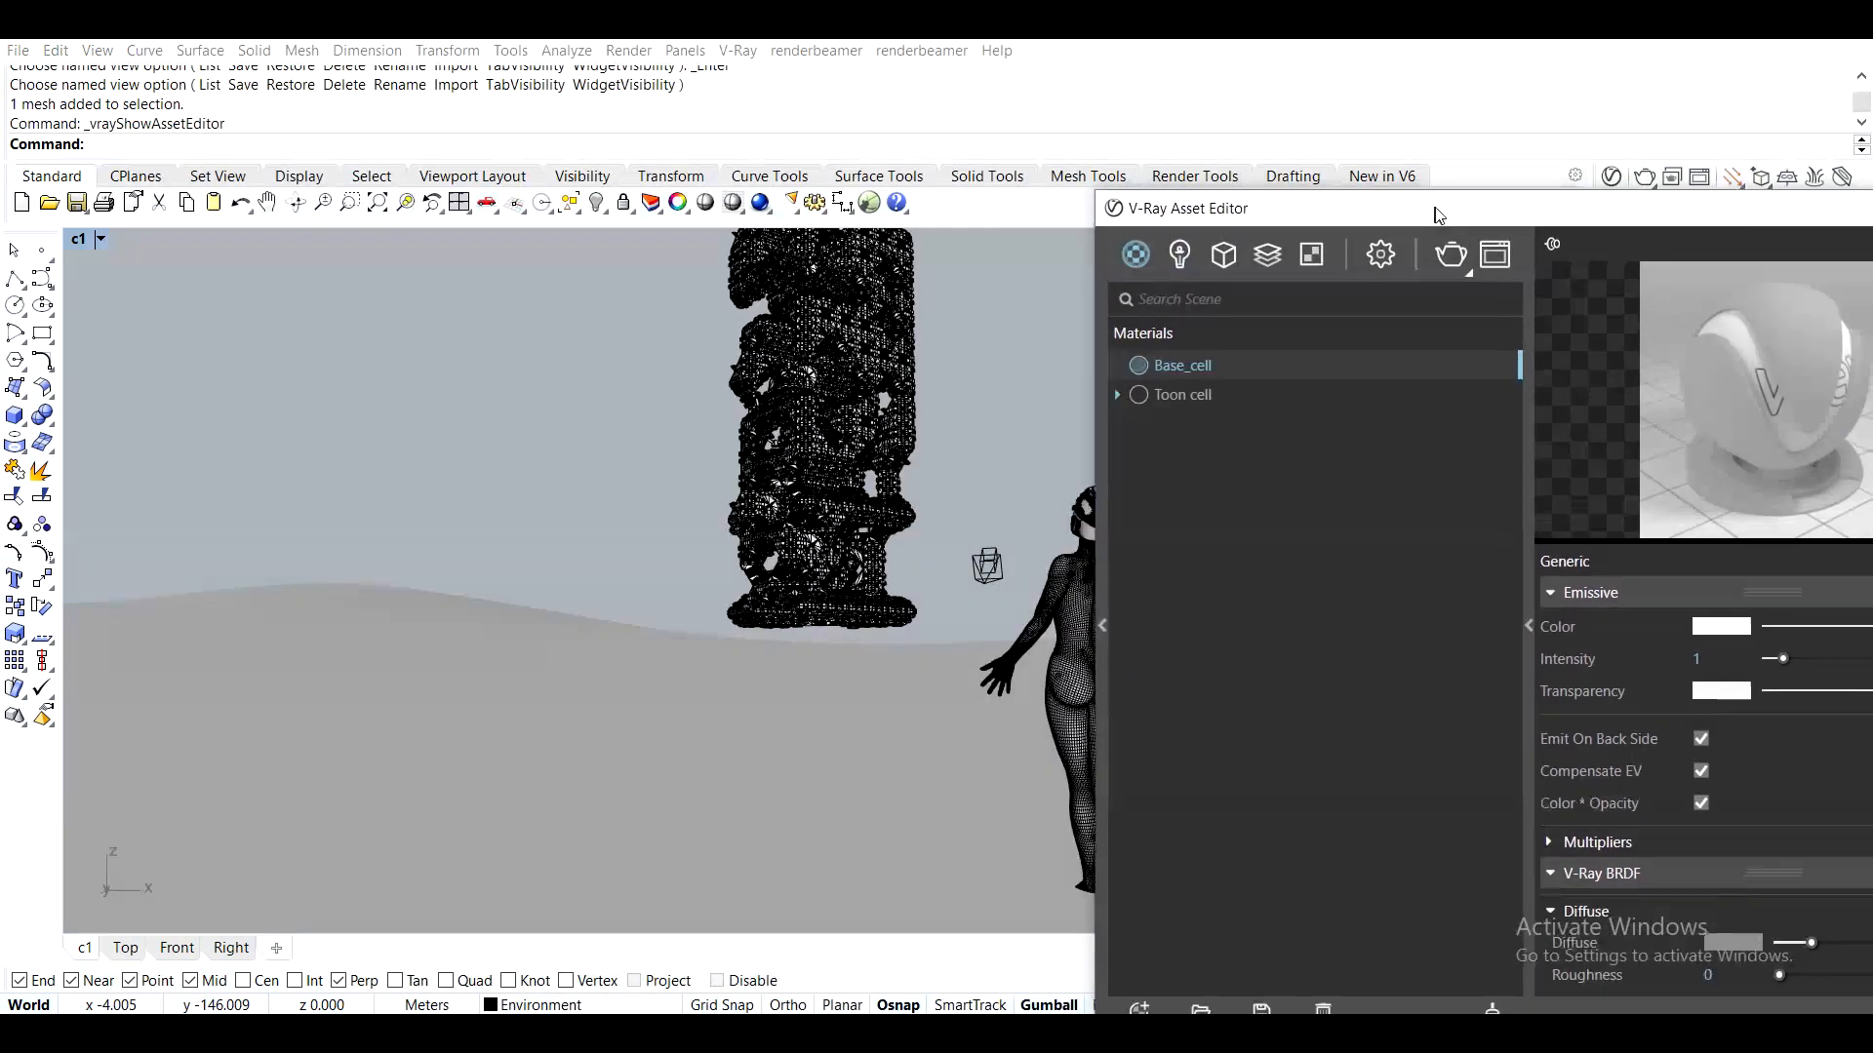
click(794, 380)
click(1190, 392)
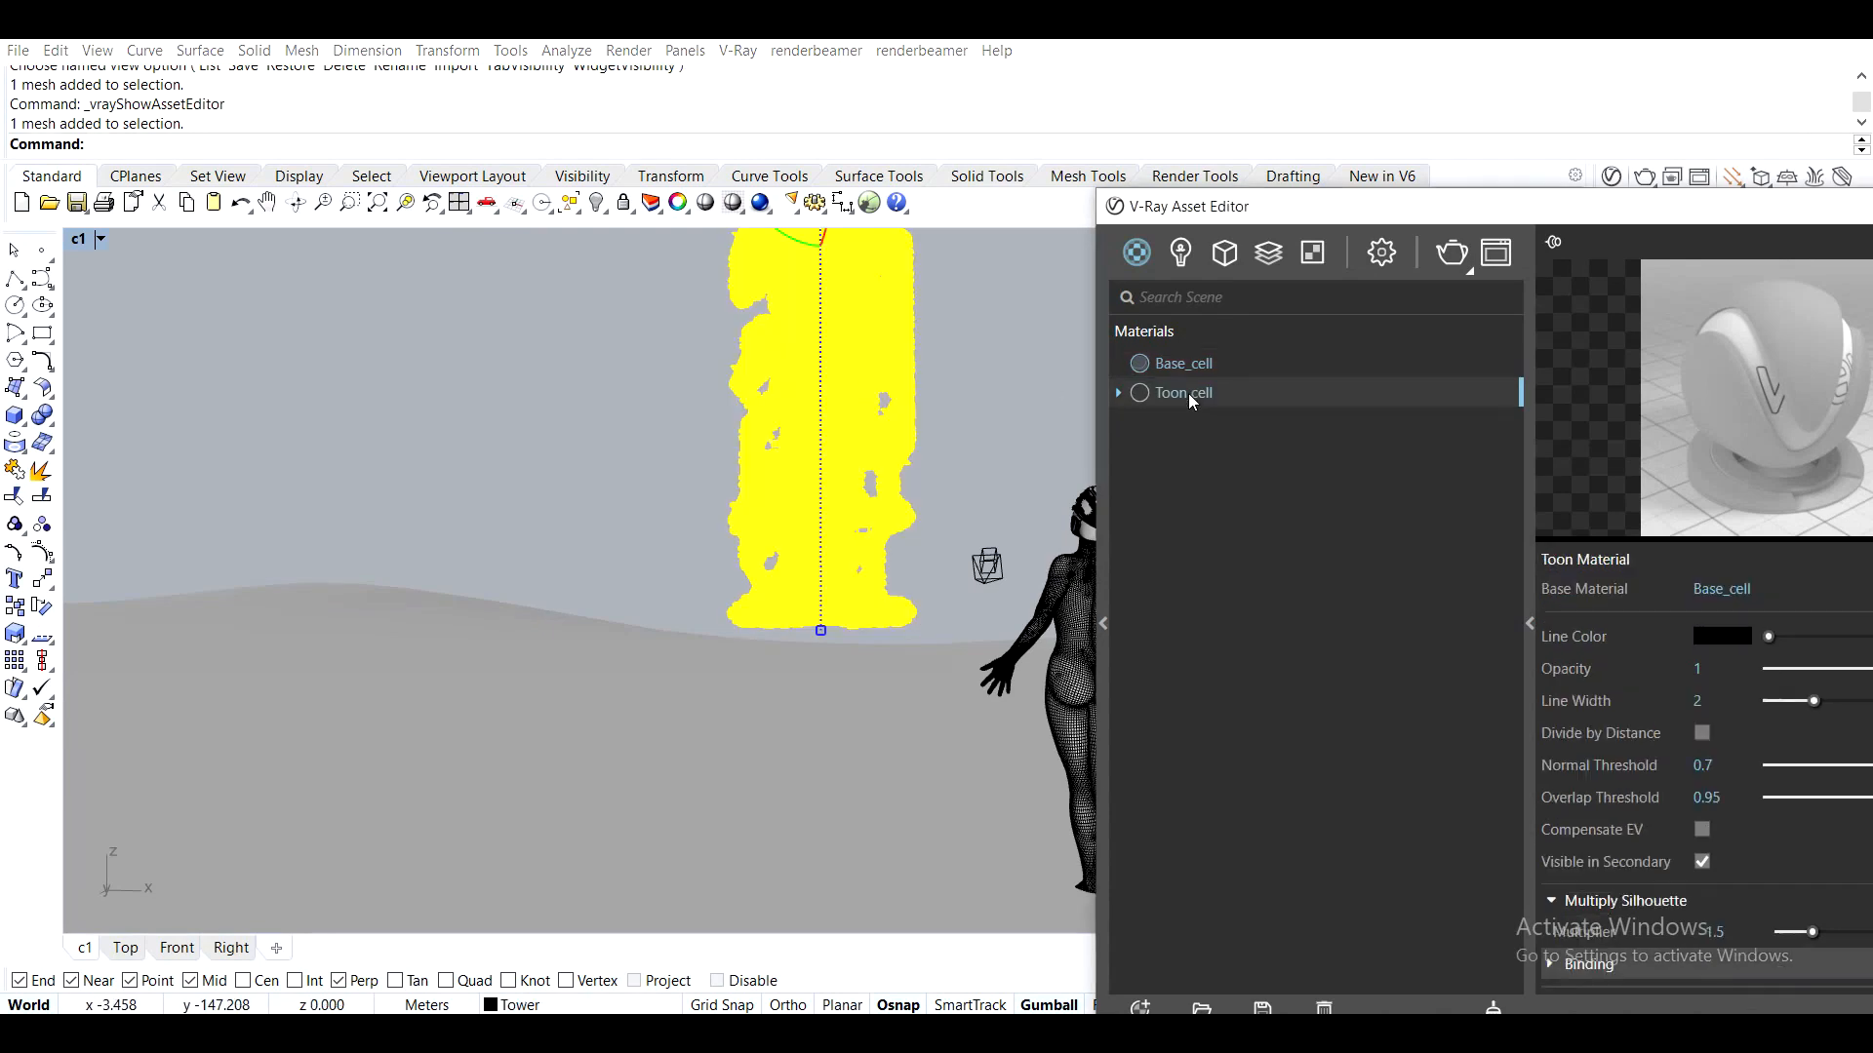
right_click(1207, 395)
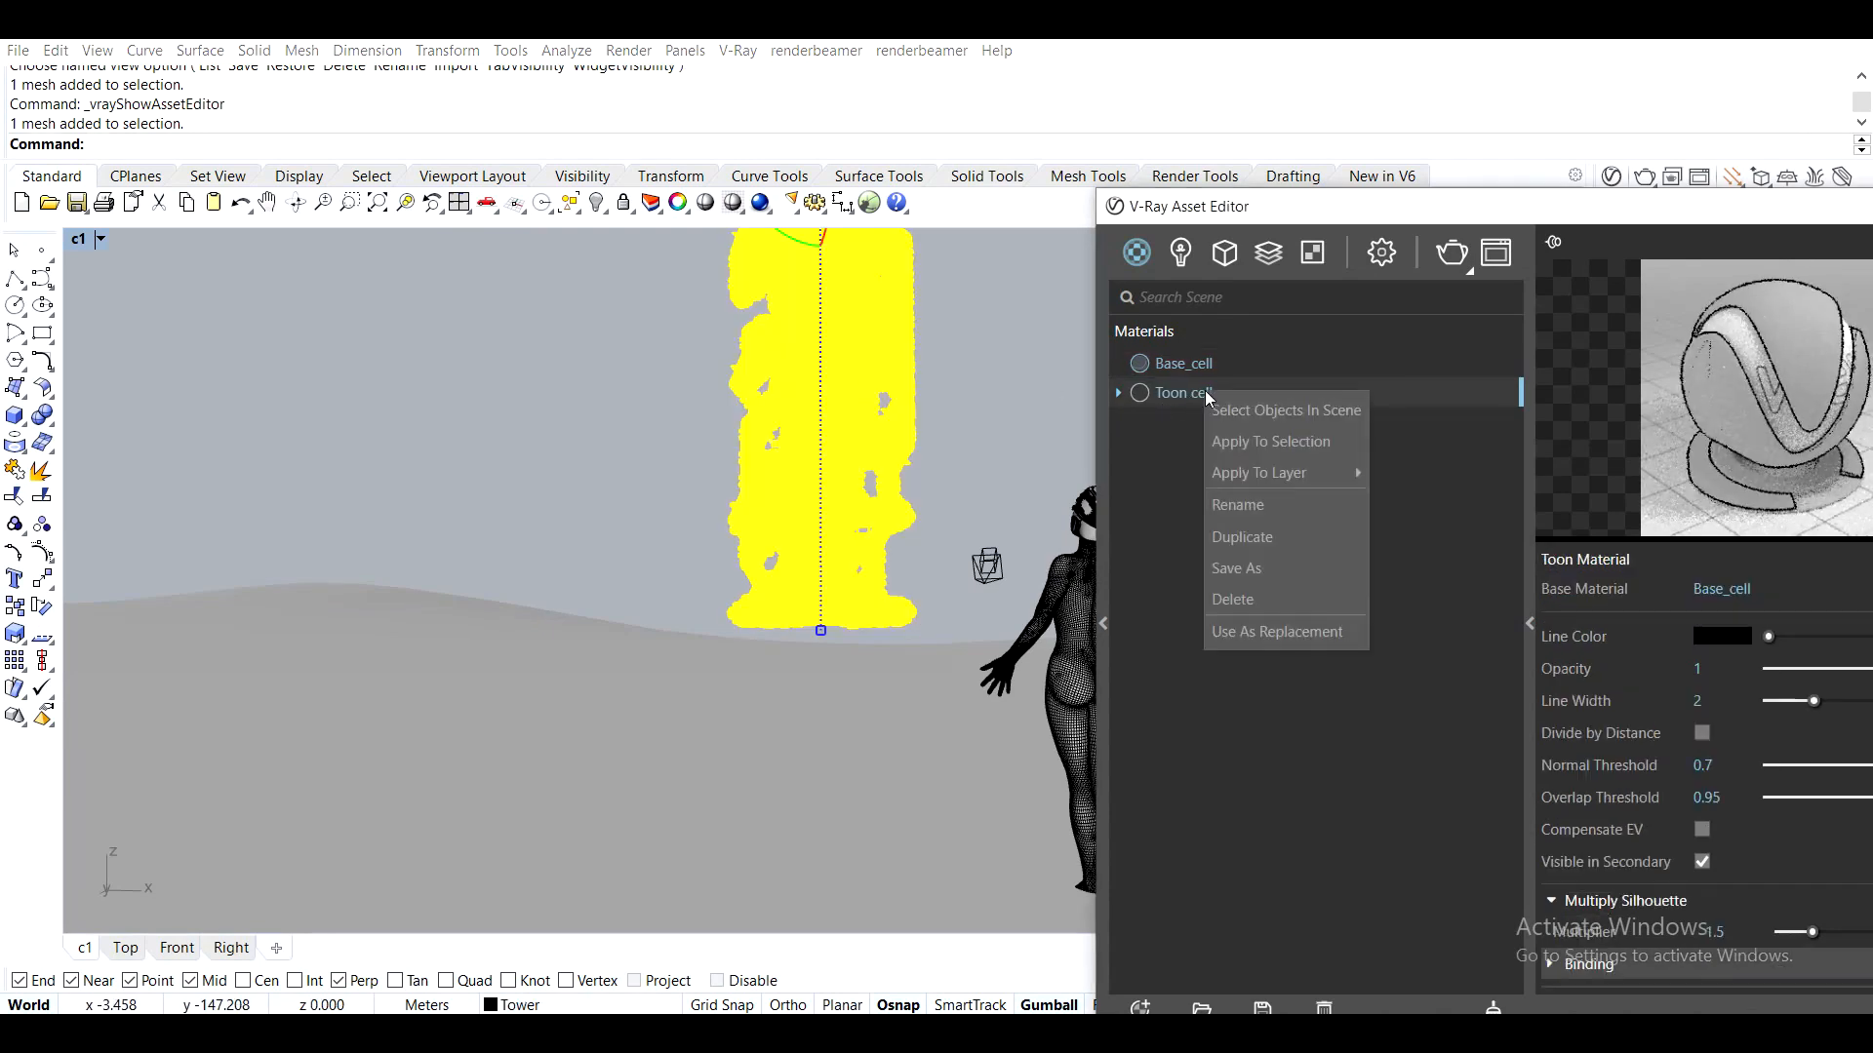
click(1270, 442)
drag(1483, 210, 594, 131)
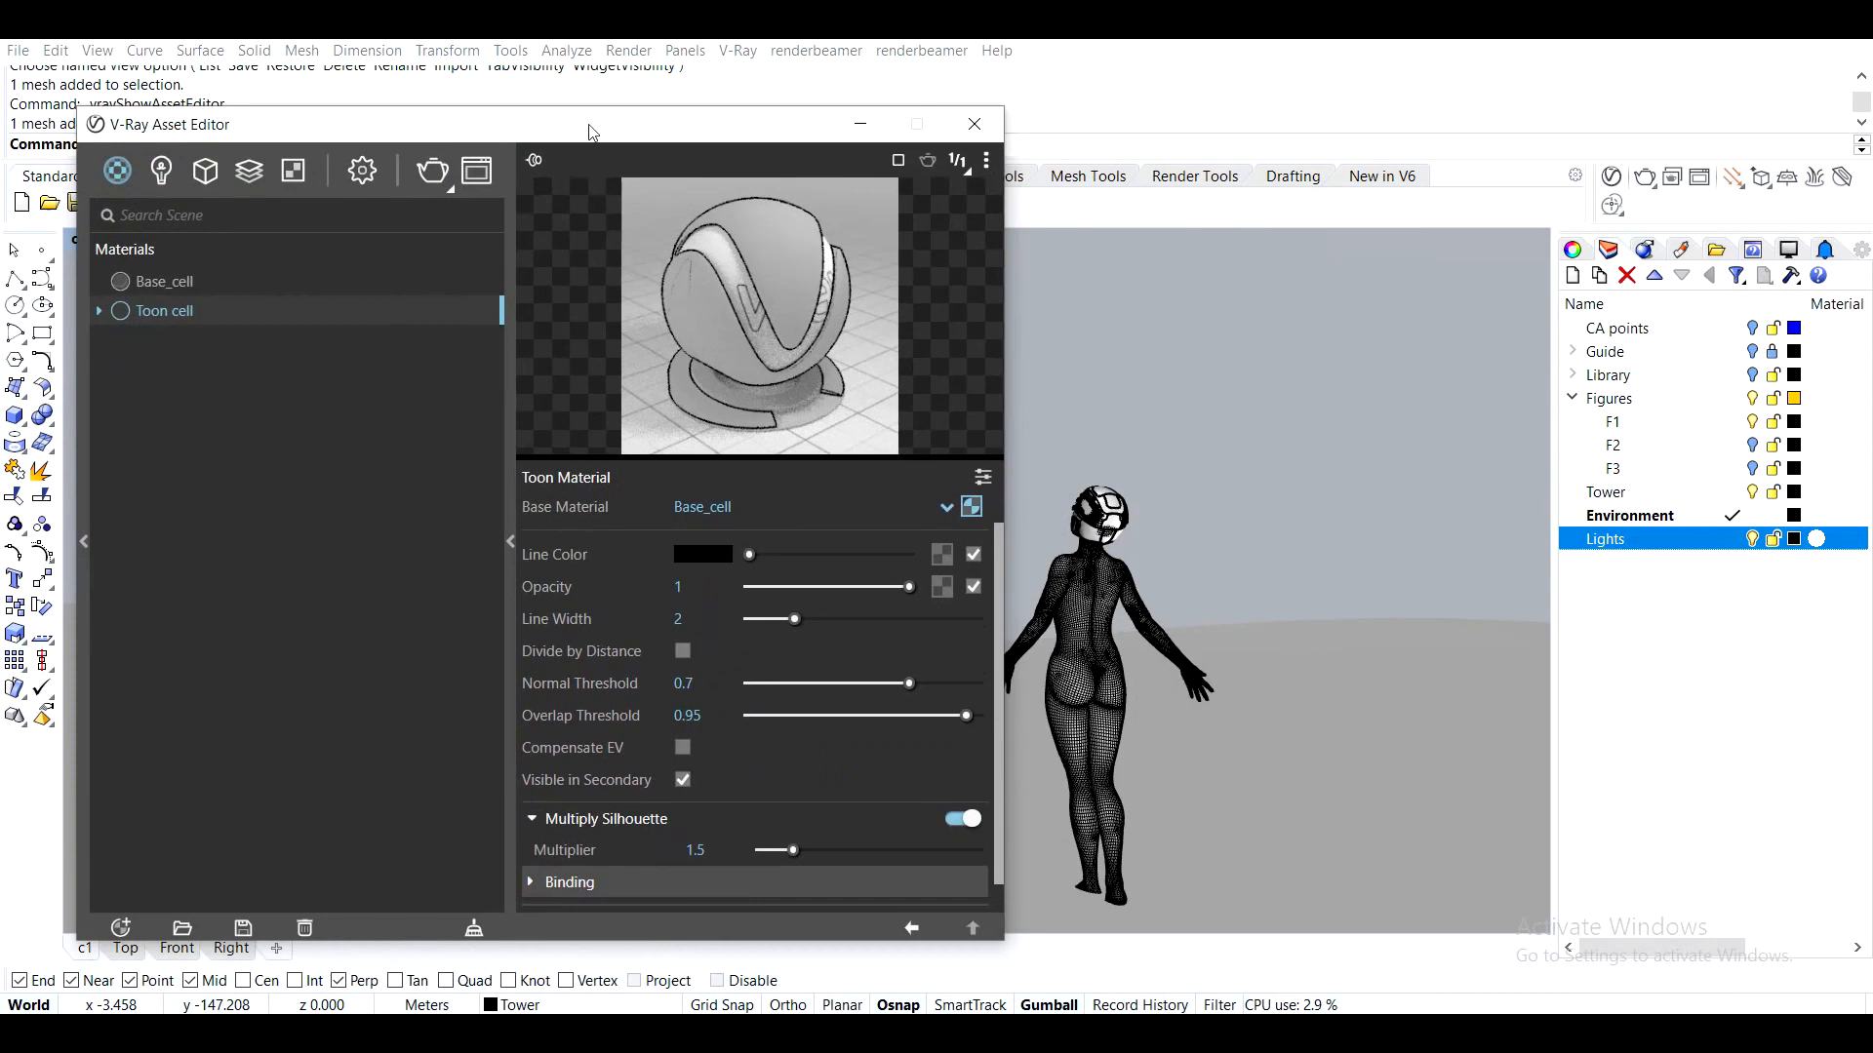
click(841, 127)
Select the directional light beside the figure and show the whole landscape in a maximized Top view
click(1147, 410)
click(987, 564)
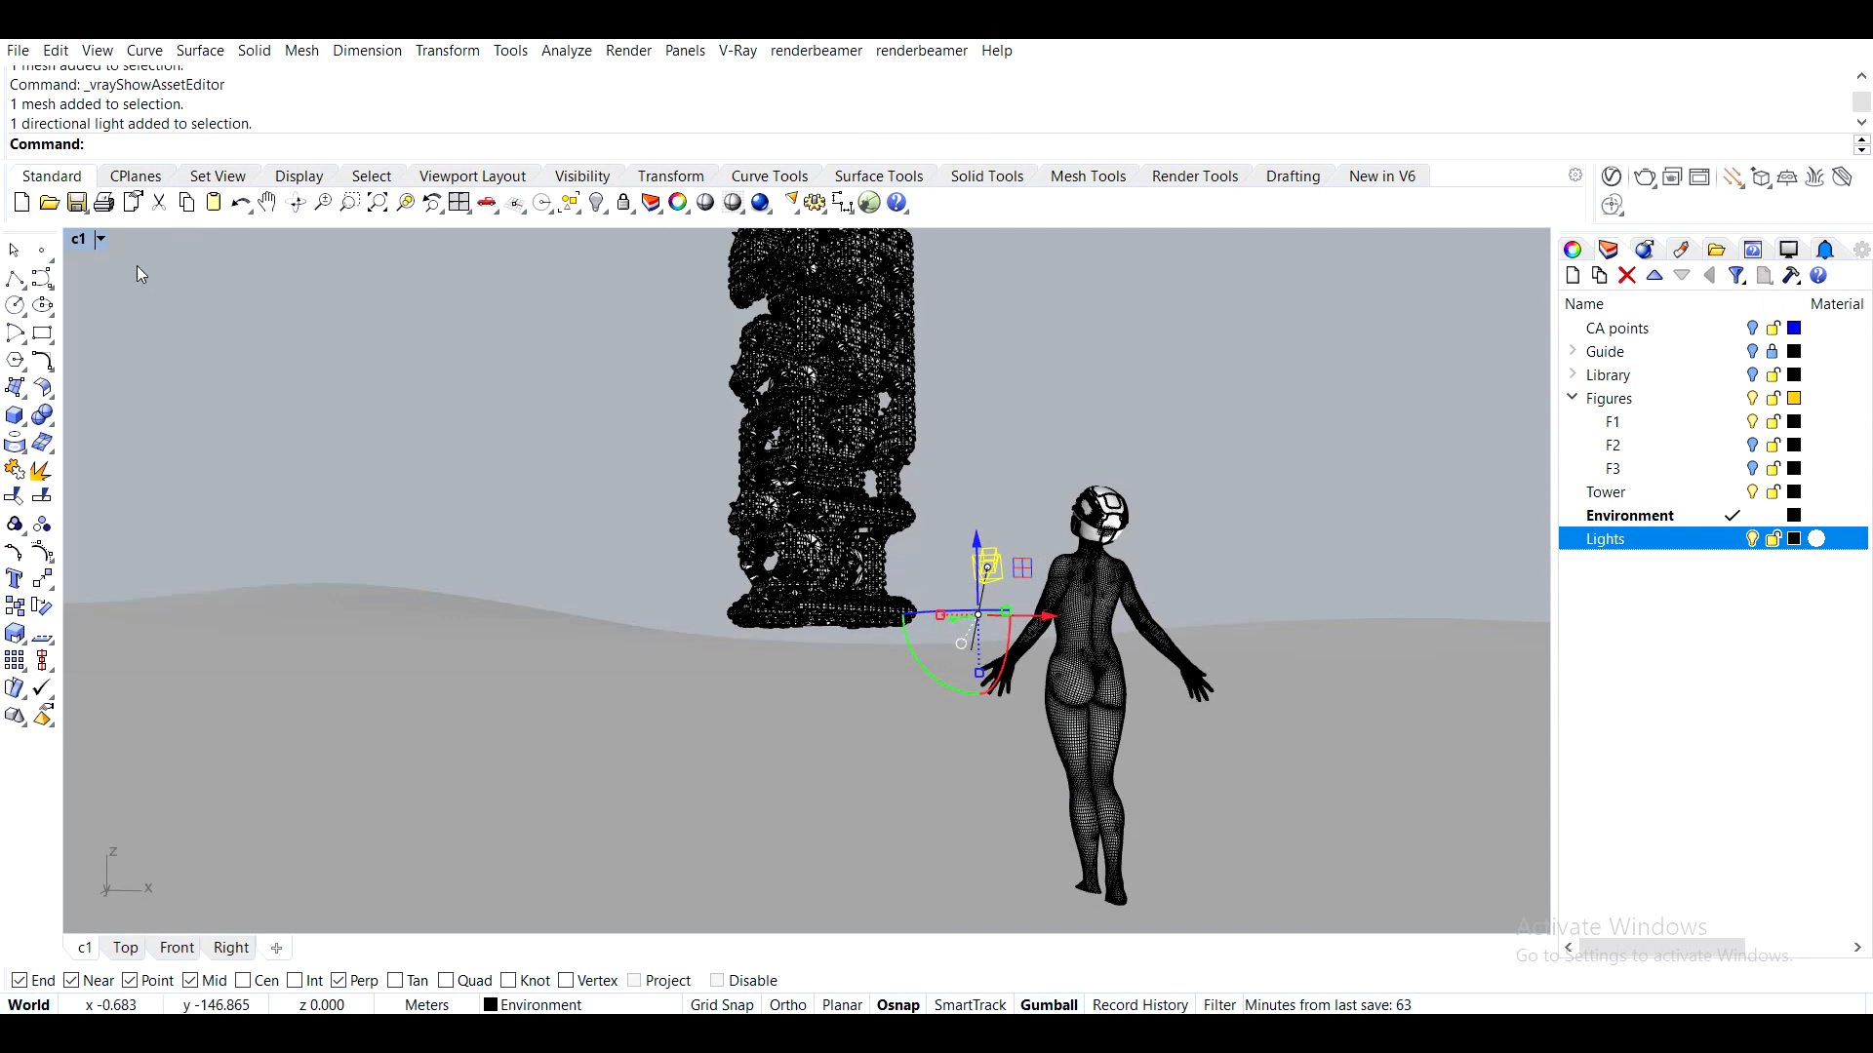
double_click(80, 239)
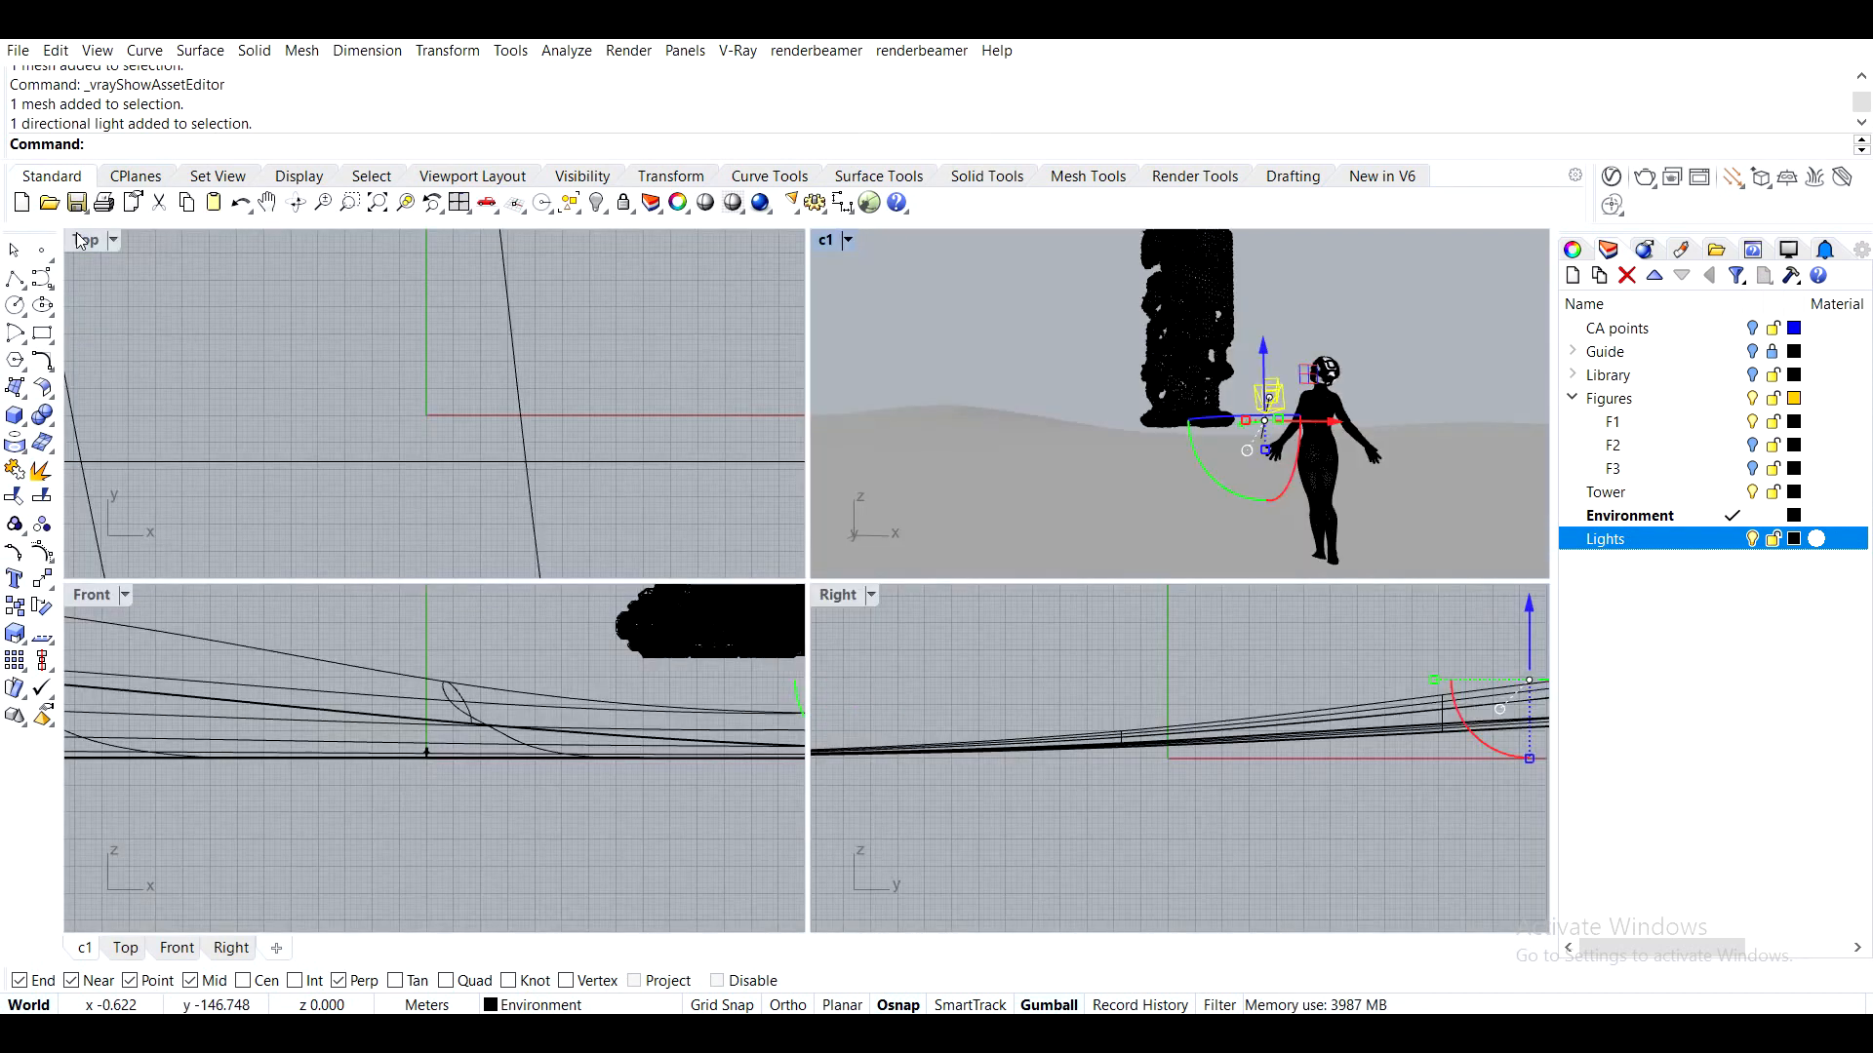
double_click(80, 240)
scroll(559, 474, down, 6)
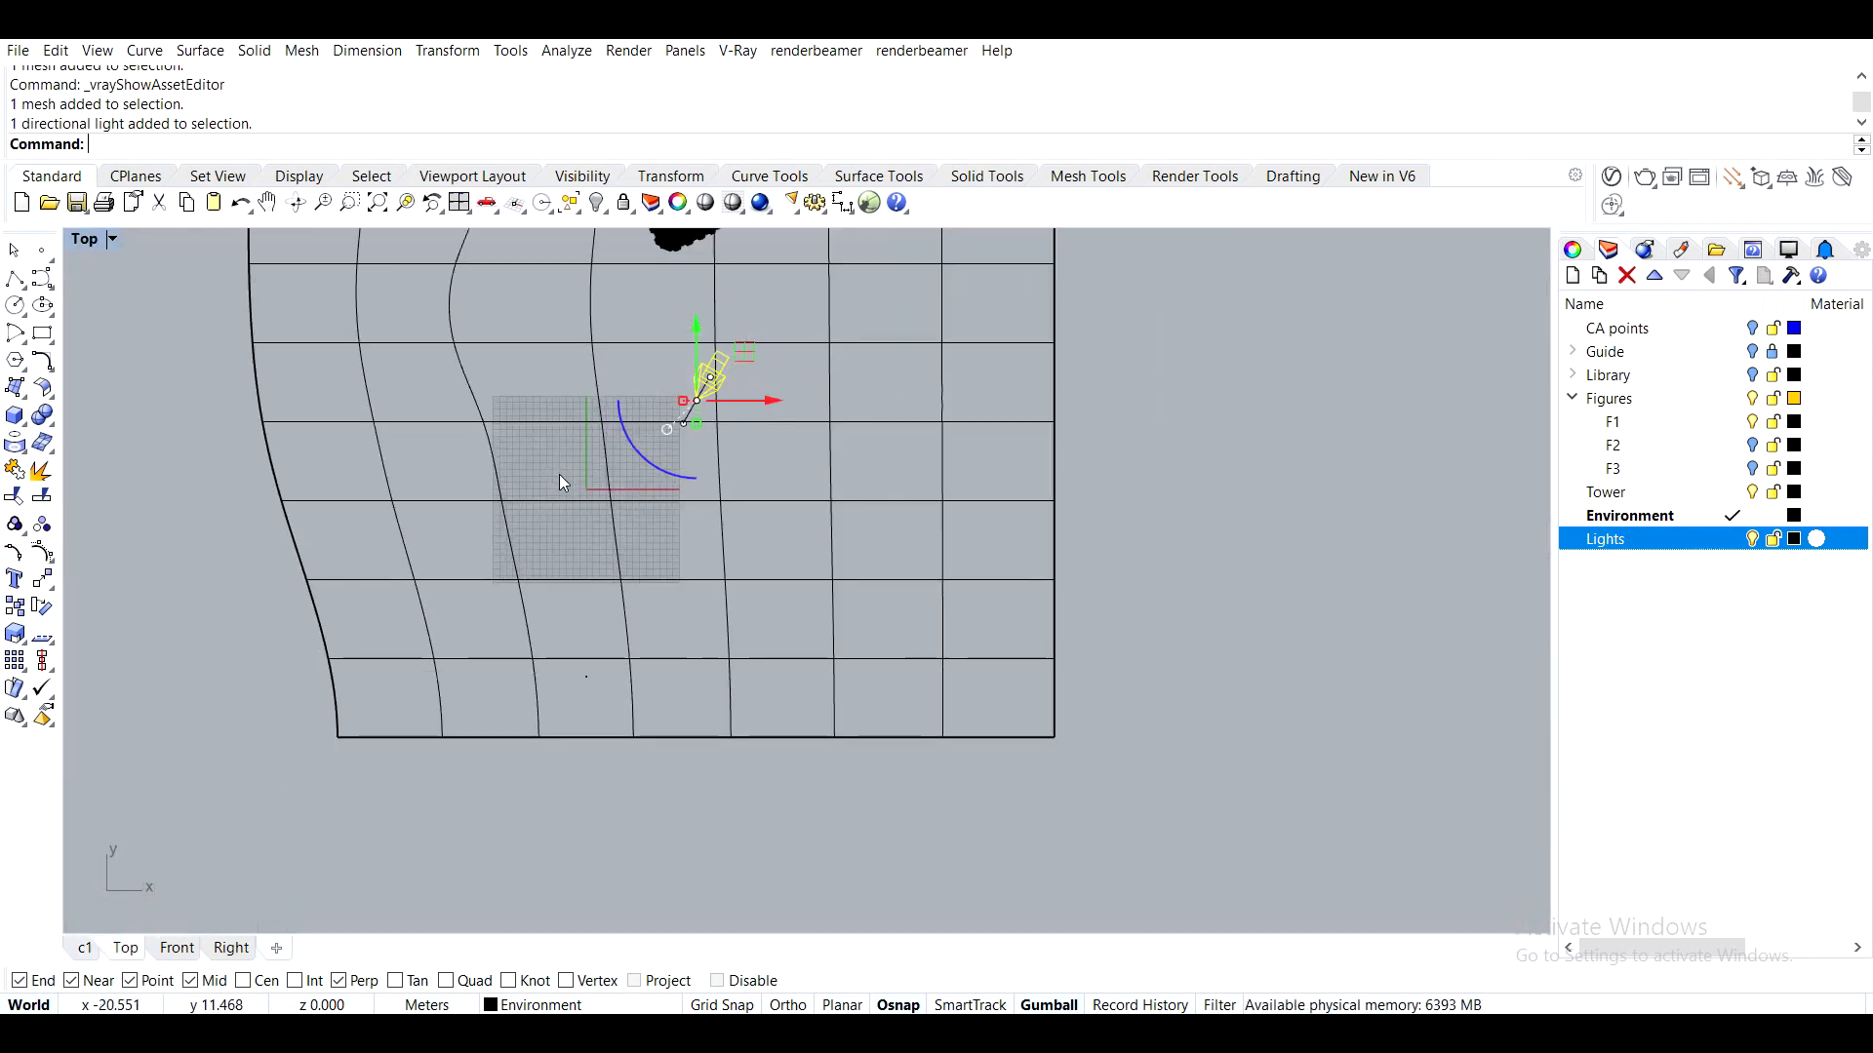
scroll(559, 475, down, 3)
scroll(652, 347, up, 3)
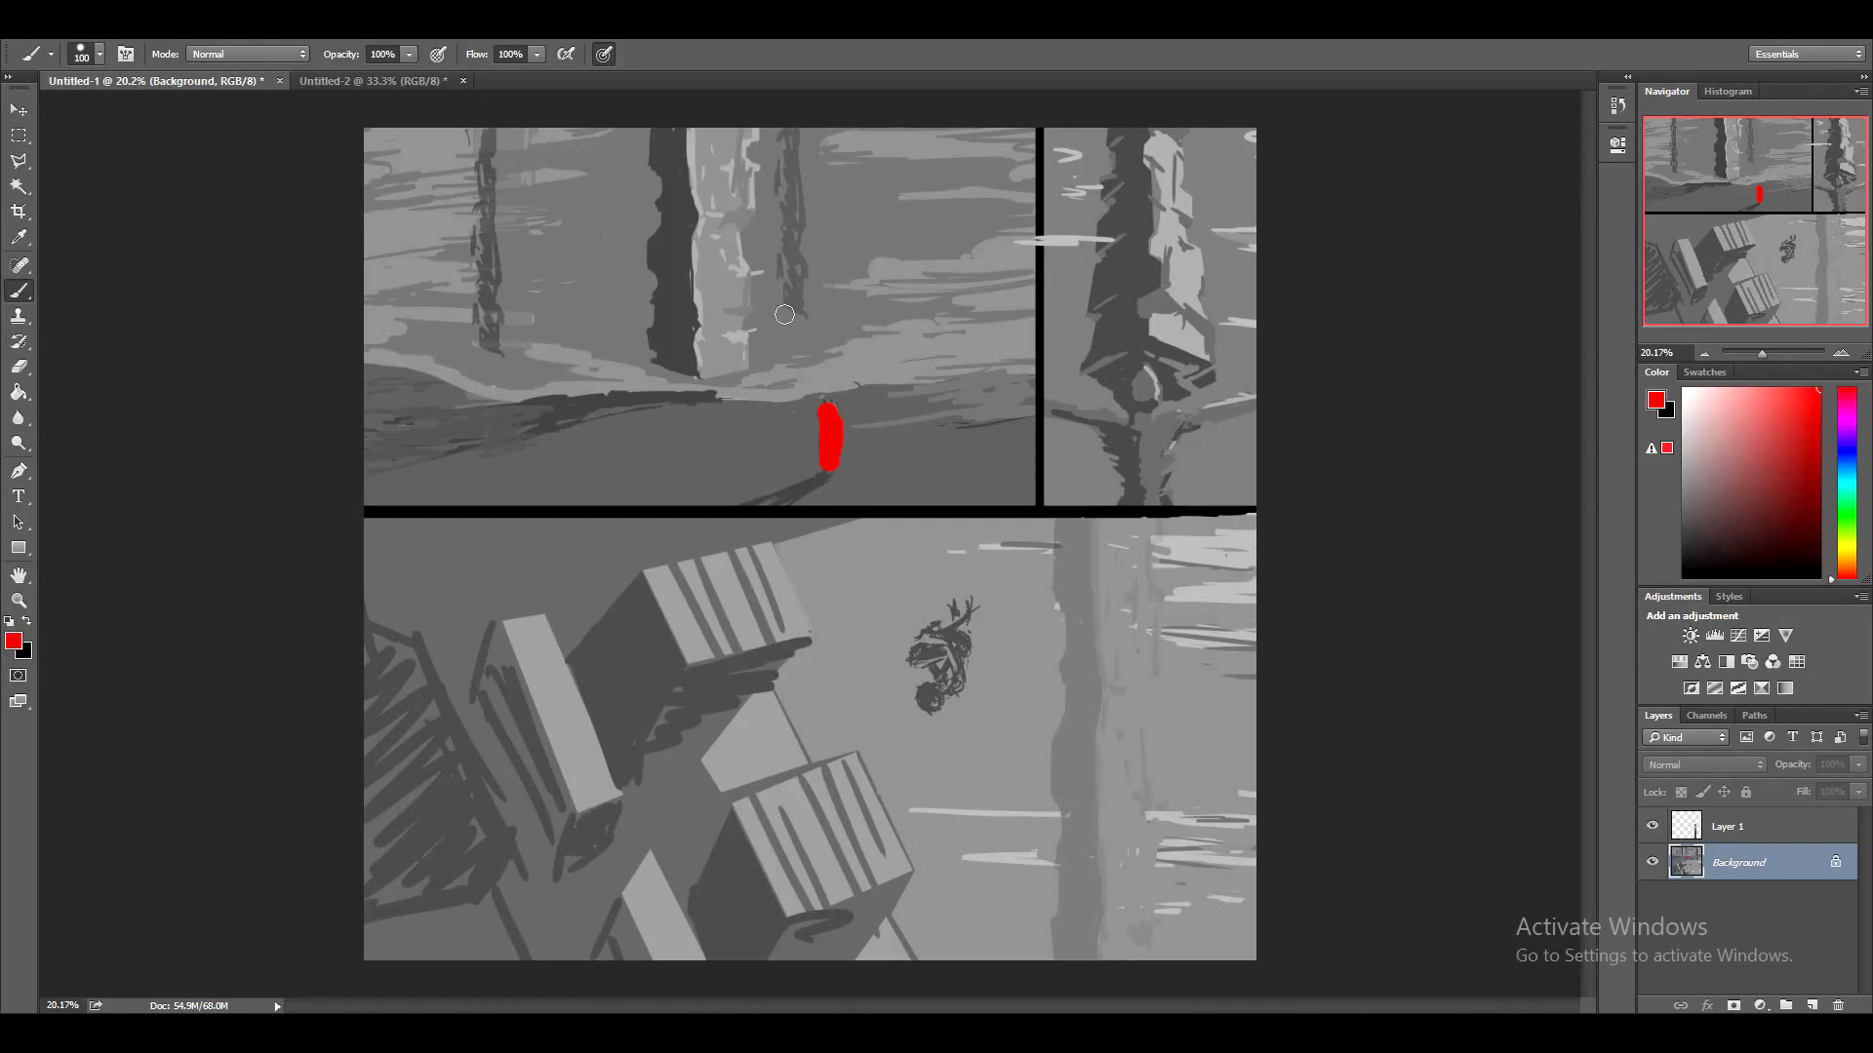
mouse_move(936, 281)
mouse_down()
mouse_move(729, 333)
mouse_move(908, 380)
mouse_up()
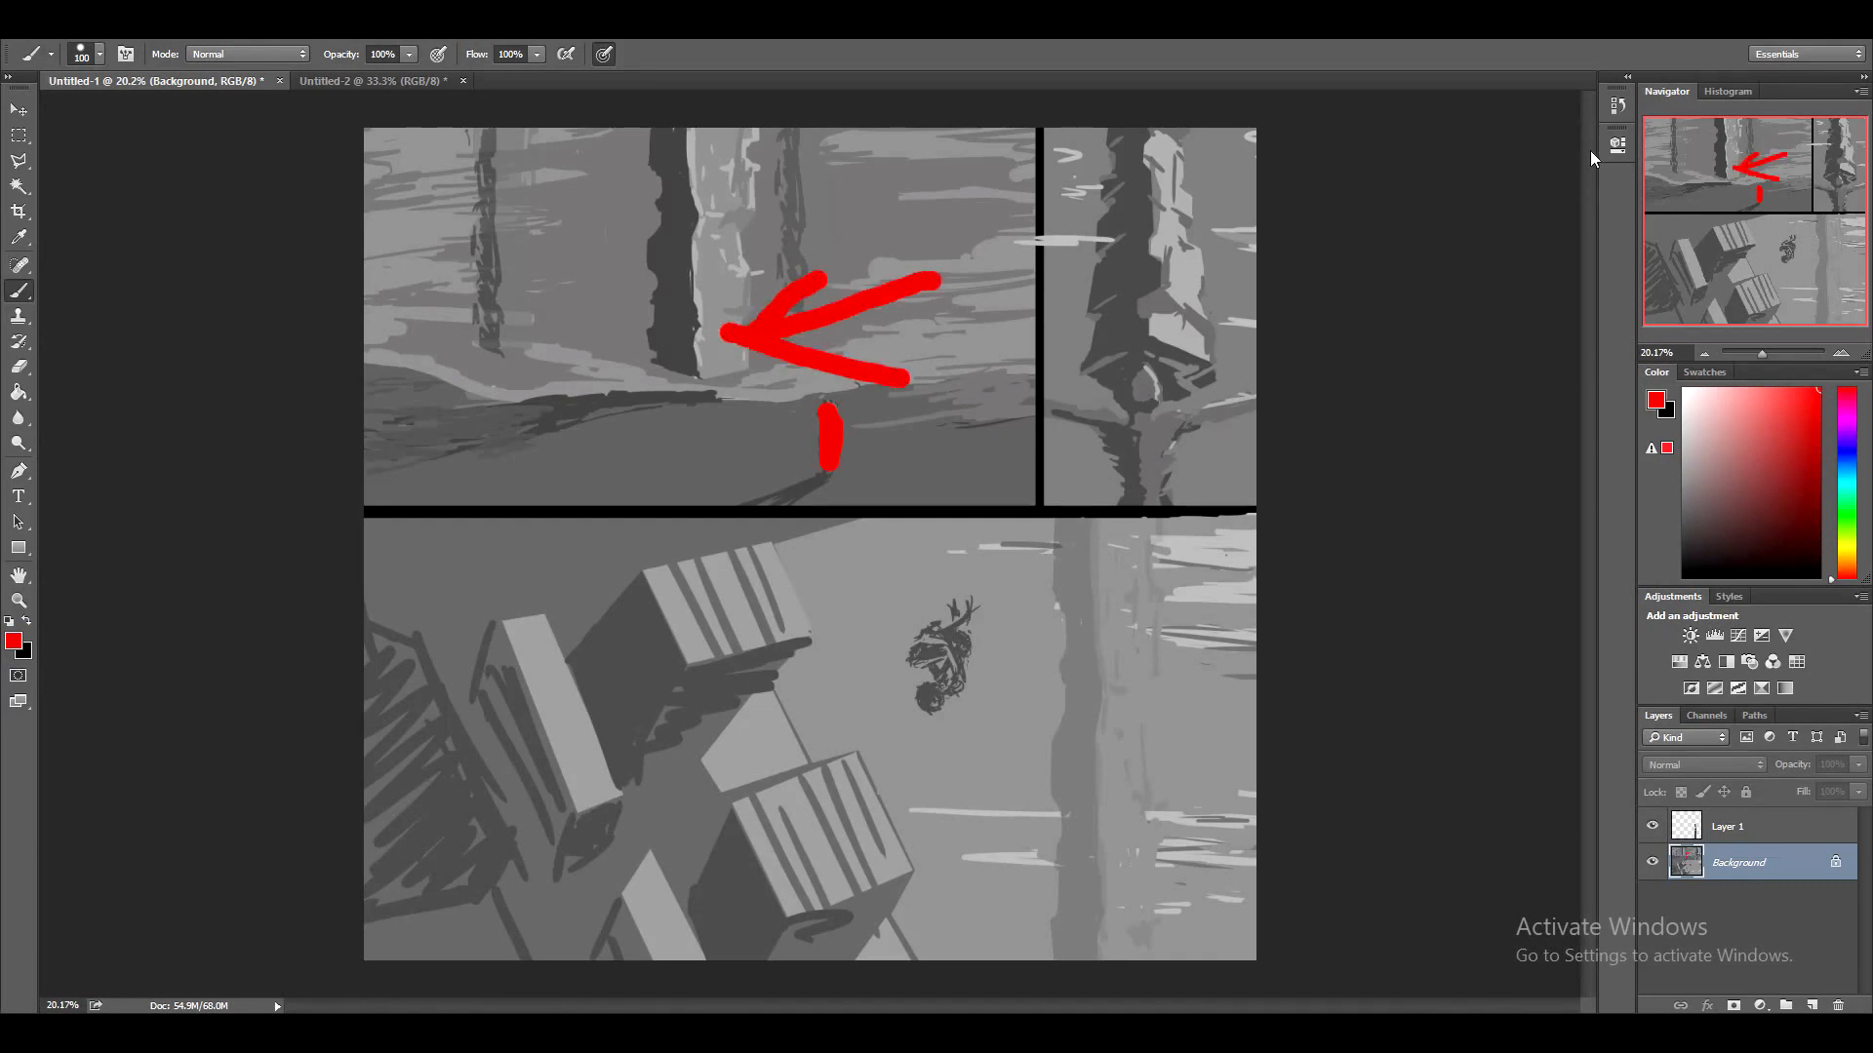
key(ctrl+alt+z)
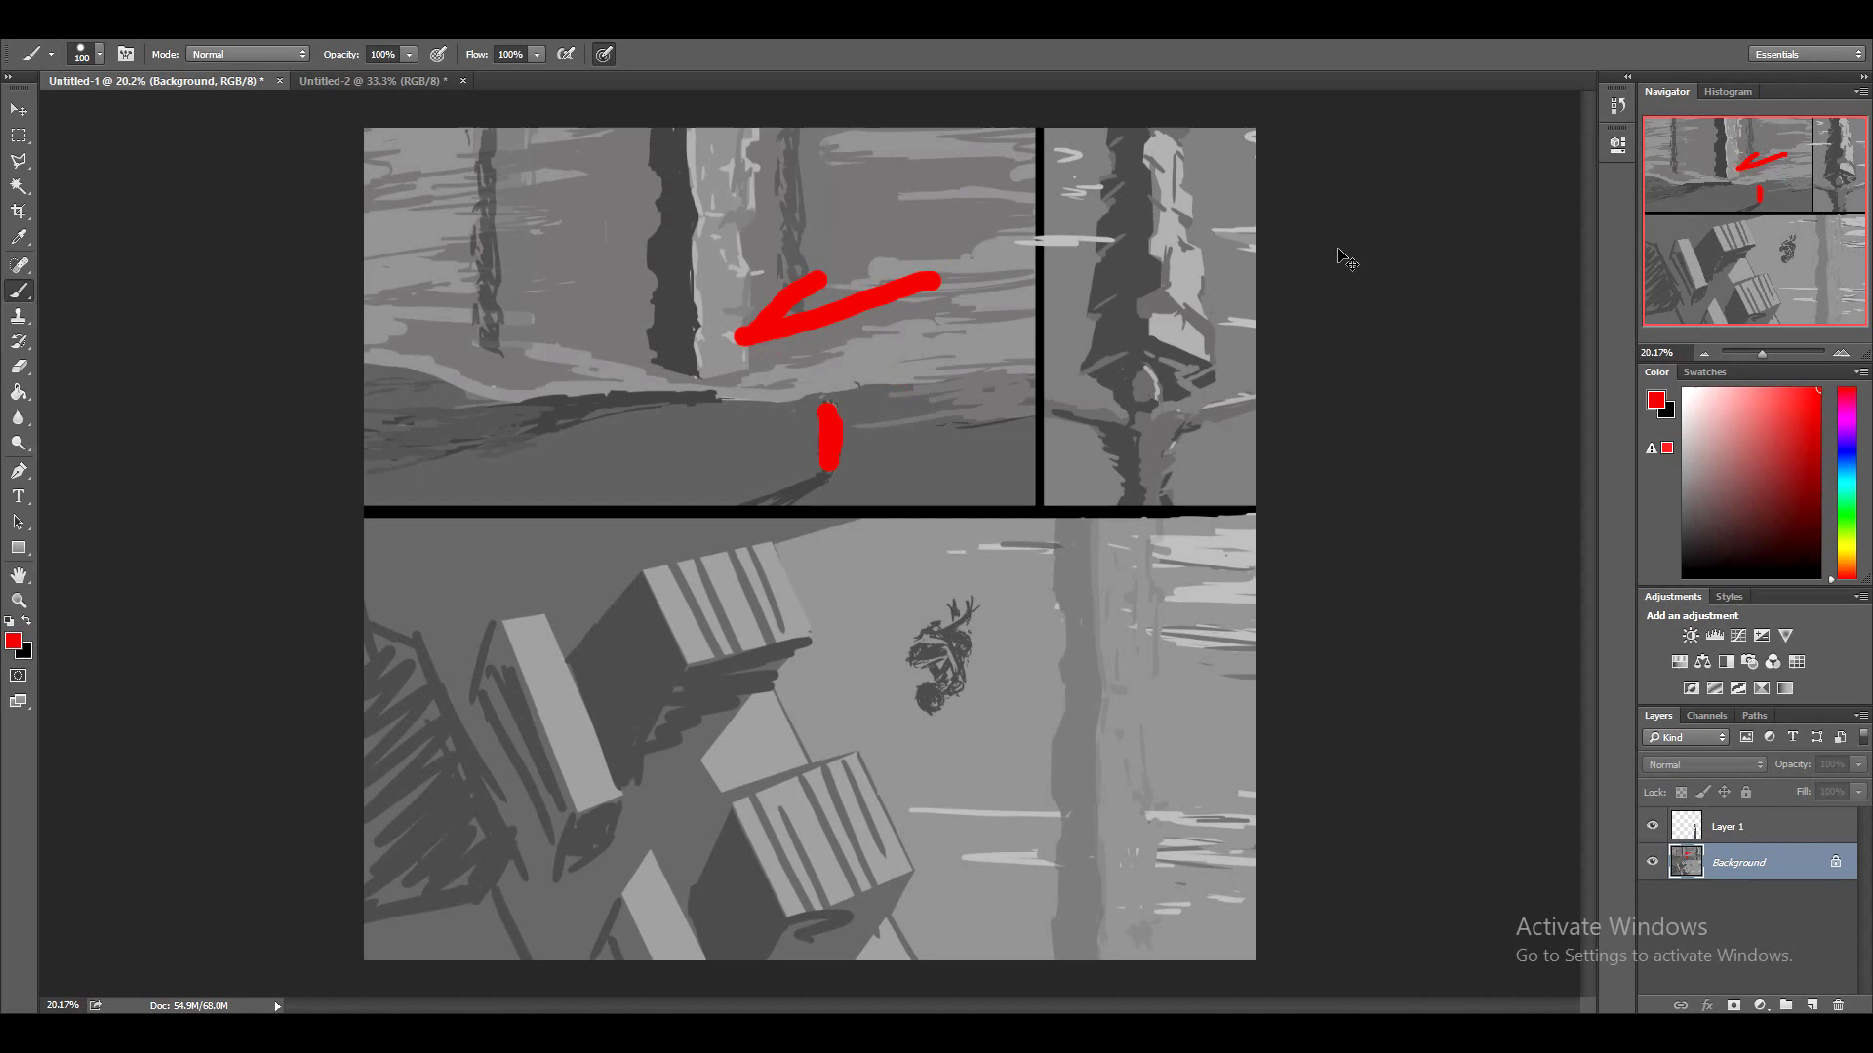
key(ctrl+alt+z)
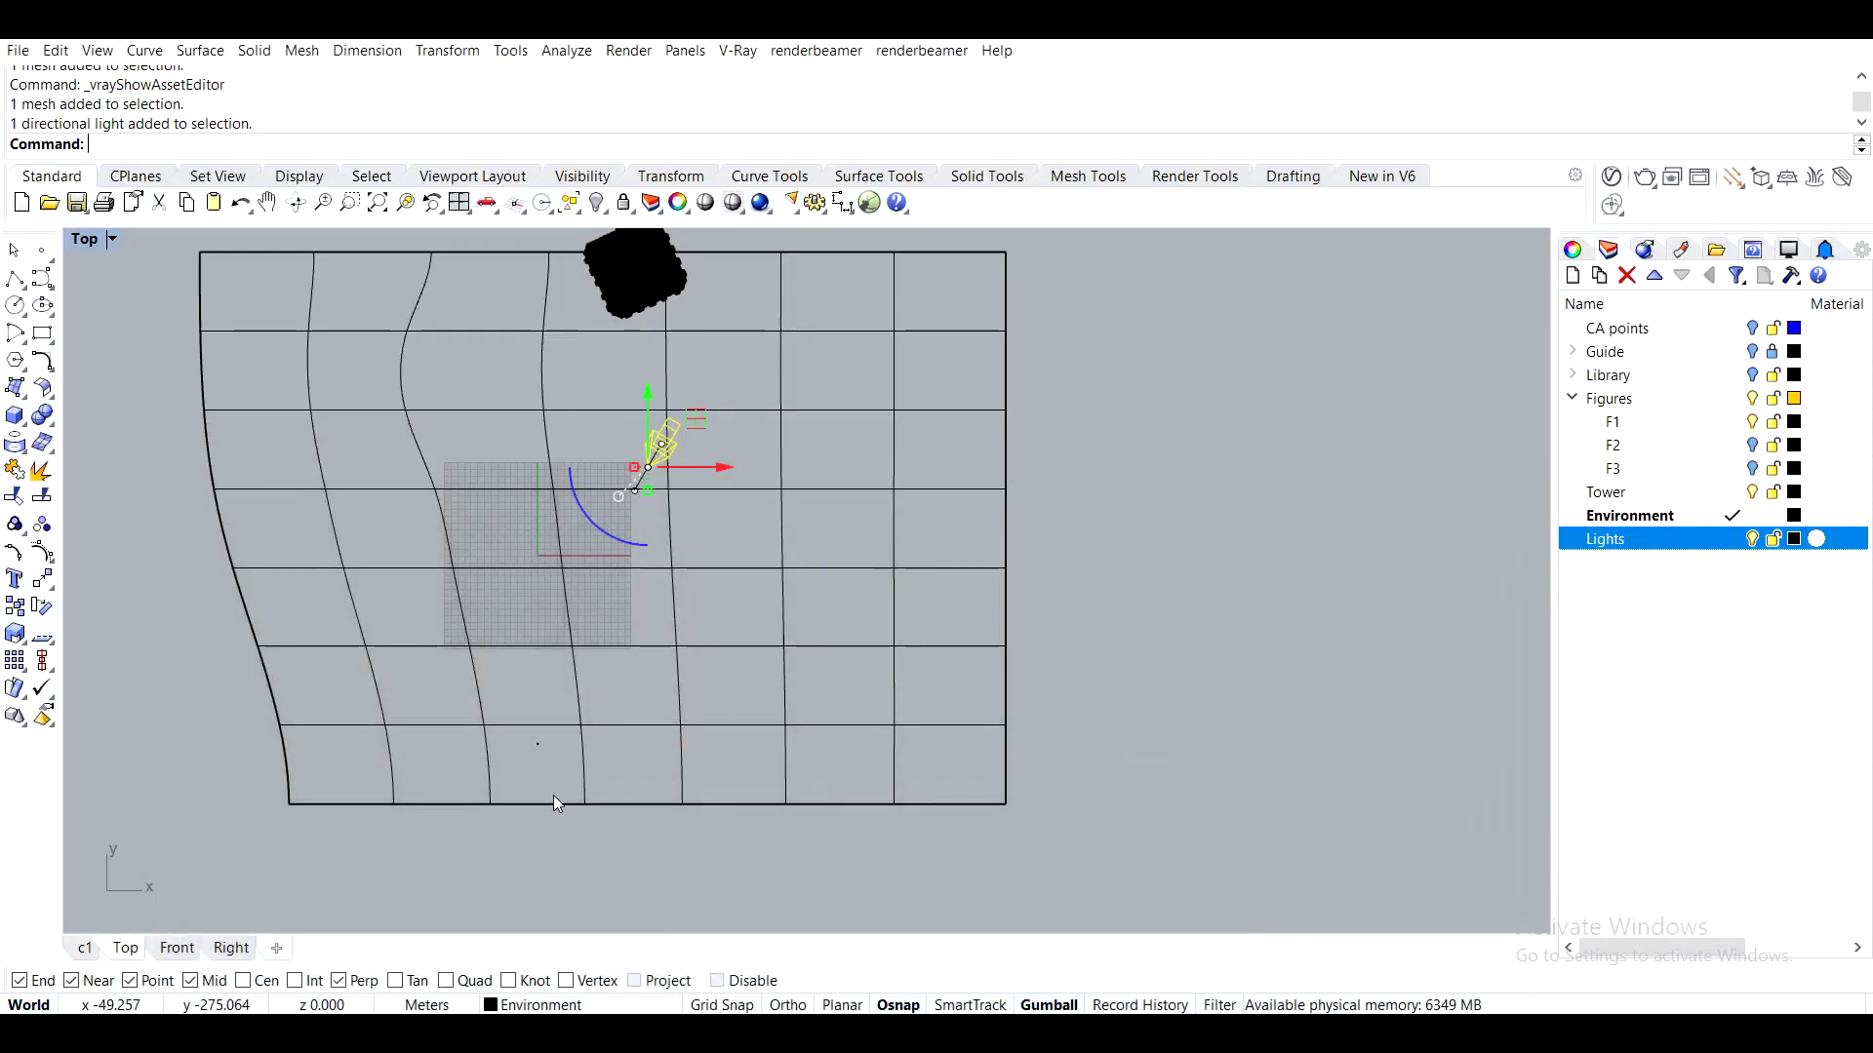
Move the directional light's location point toward the landscape's positive-X side so the light aims almost straight along negative X
click(661, 450)
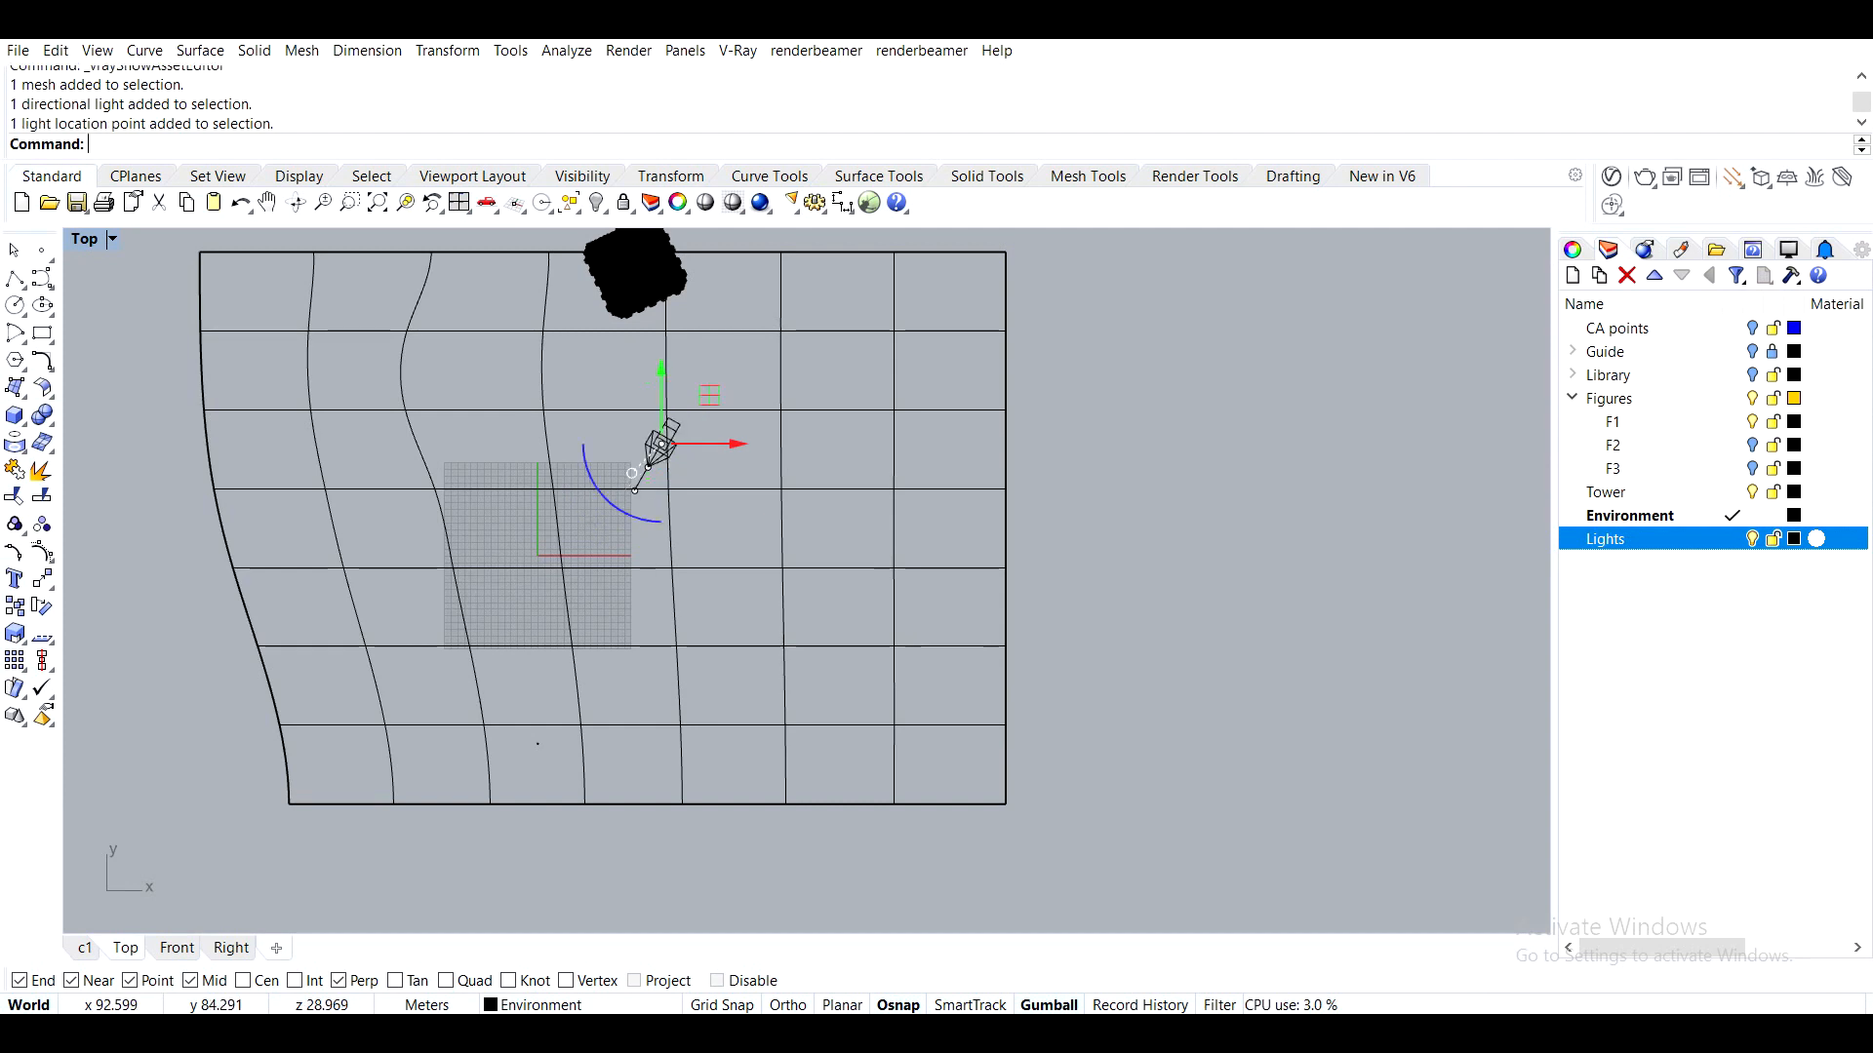
drag(711, 402, 899, 435)
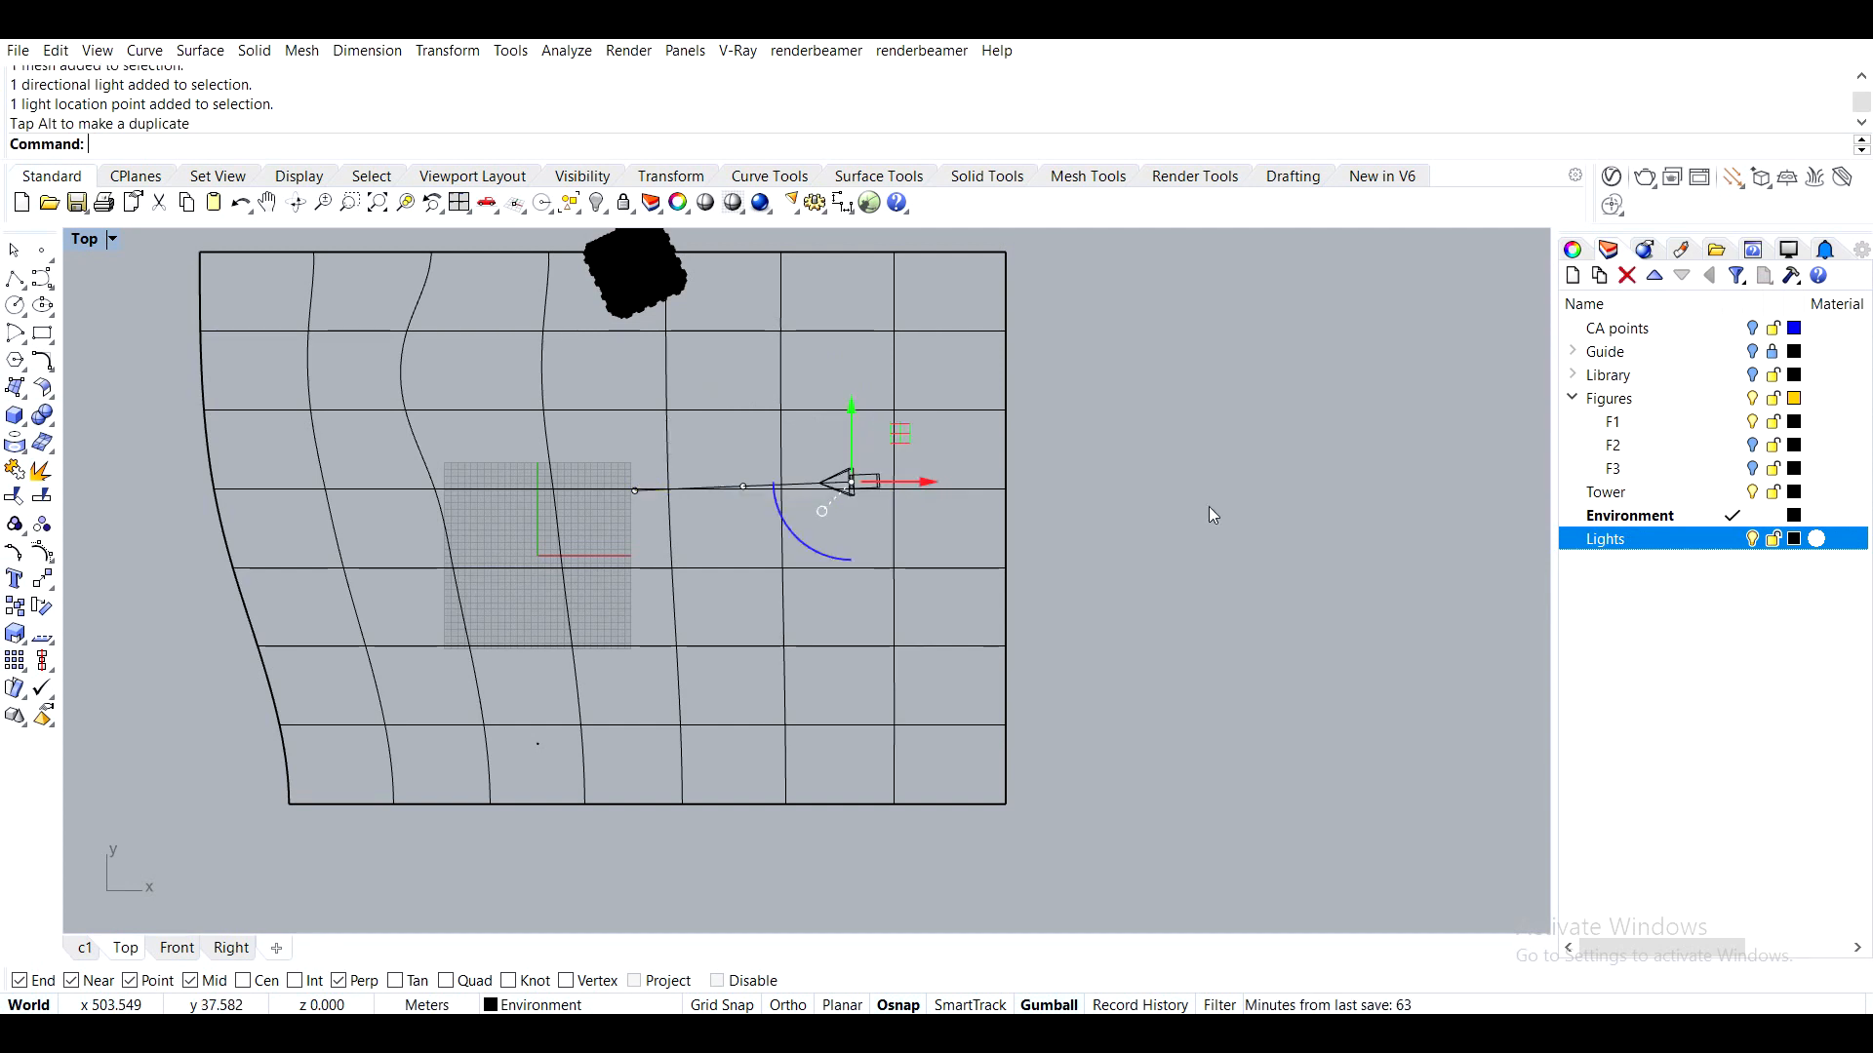
click(1209, 506)
right_drag(1208, 506, 1267, 534)
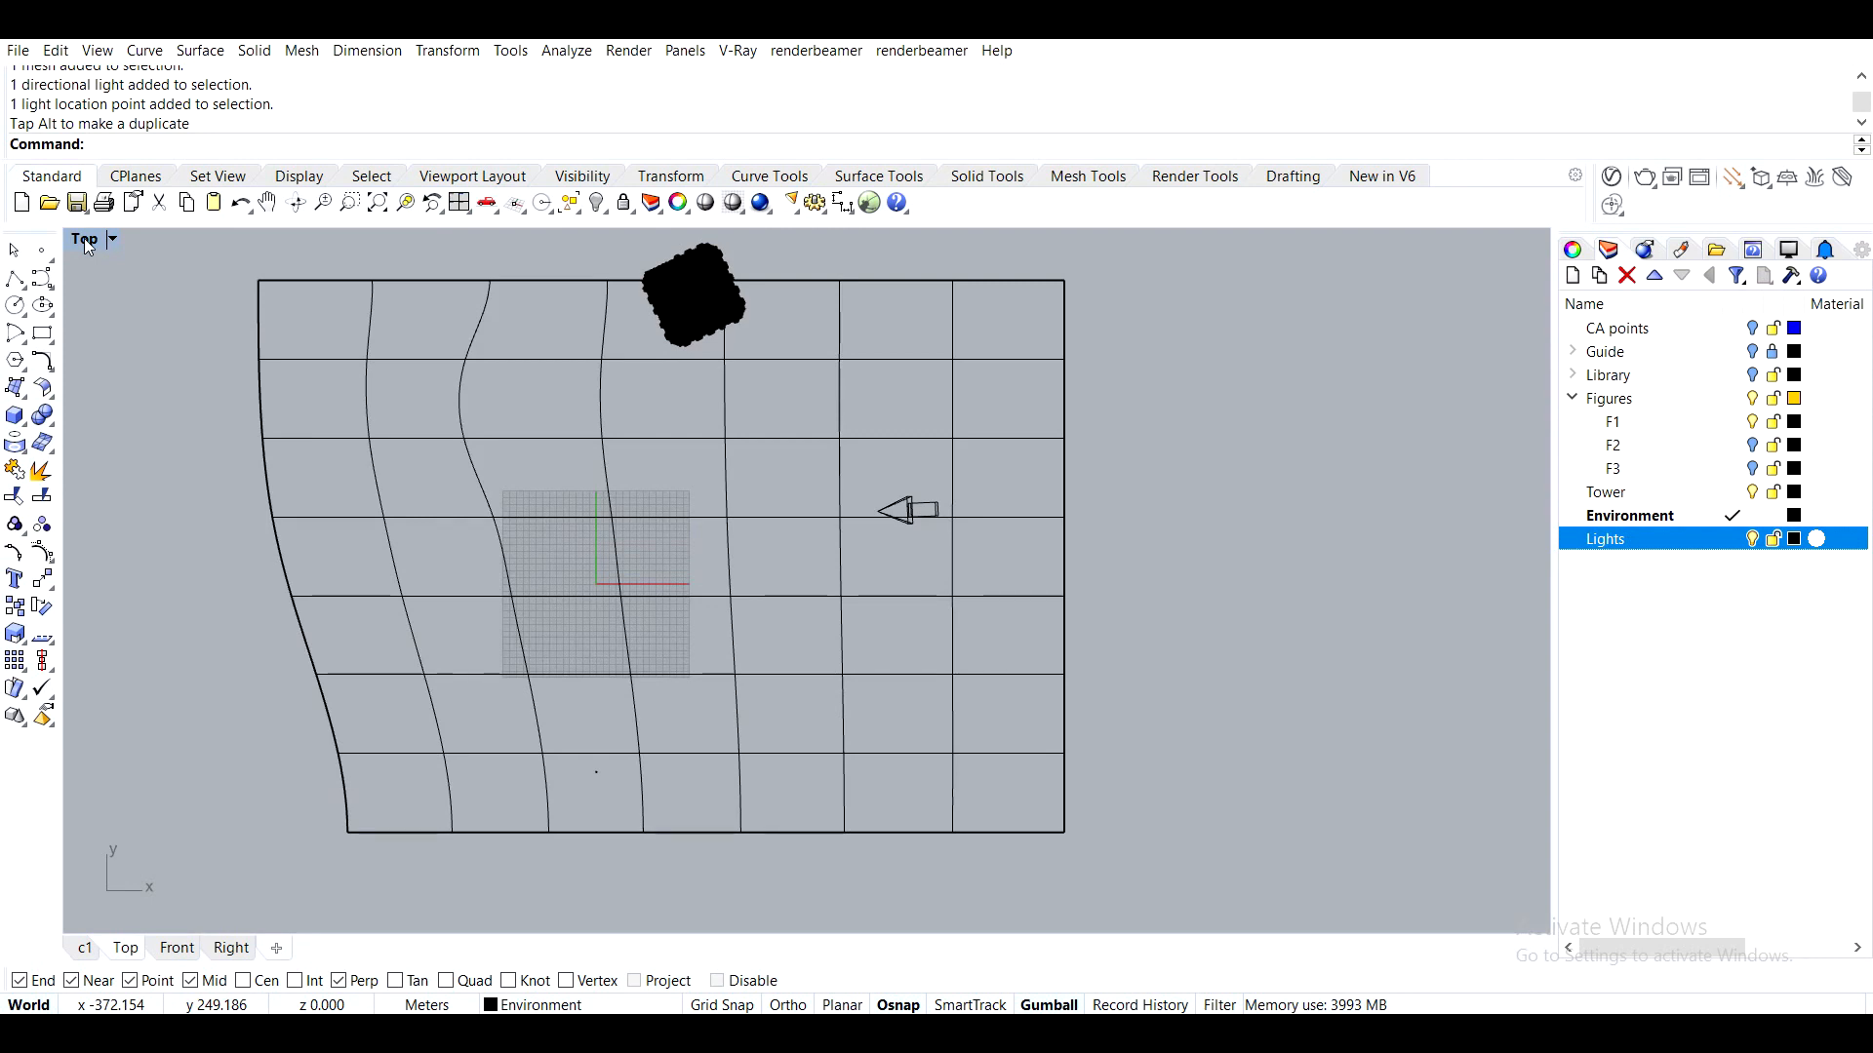
Return to the four-viewport layout and raise the directional light's location point in the Right view
double_click(88, 247)
click(1536, 402)
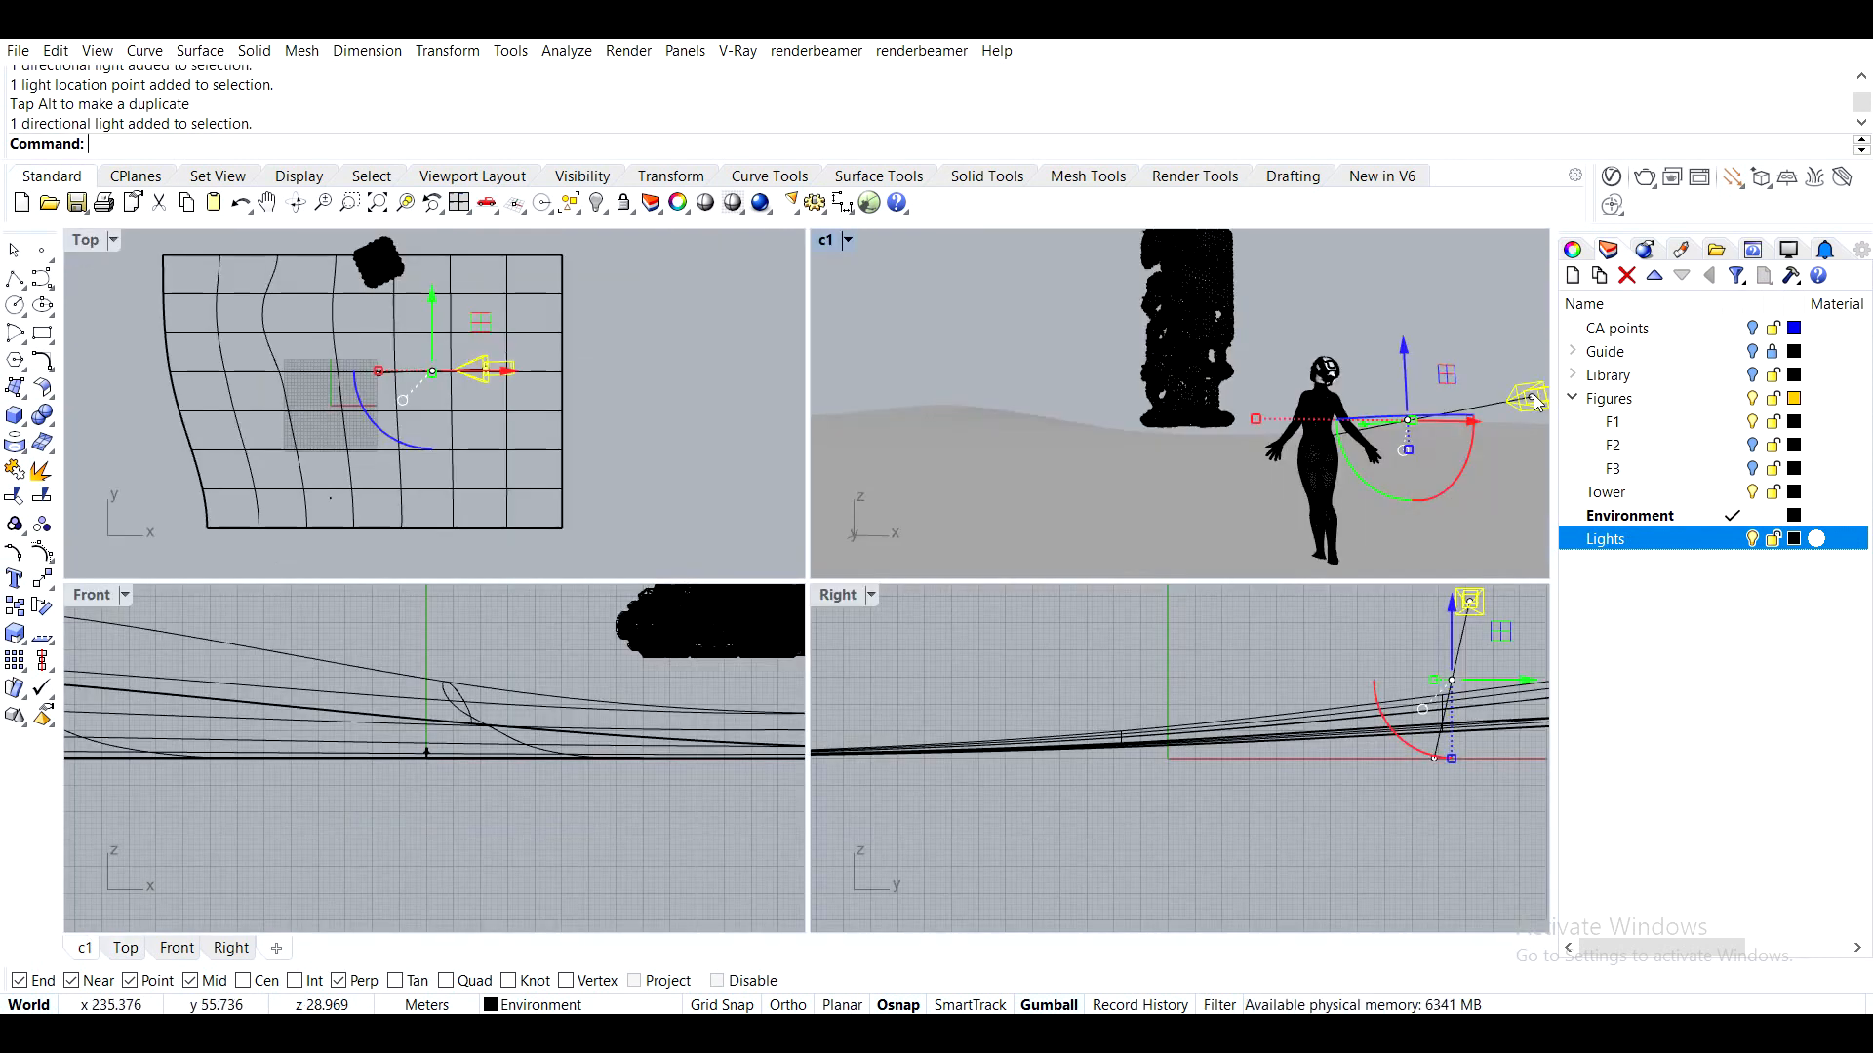
click(1536, 402)
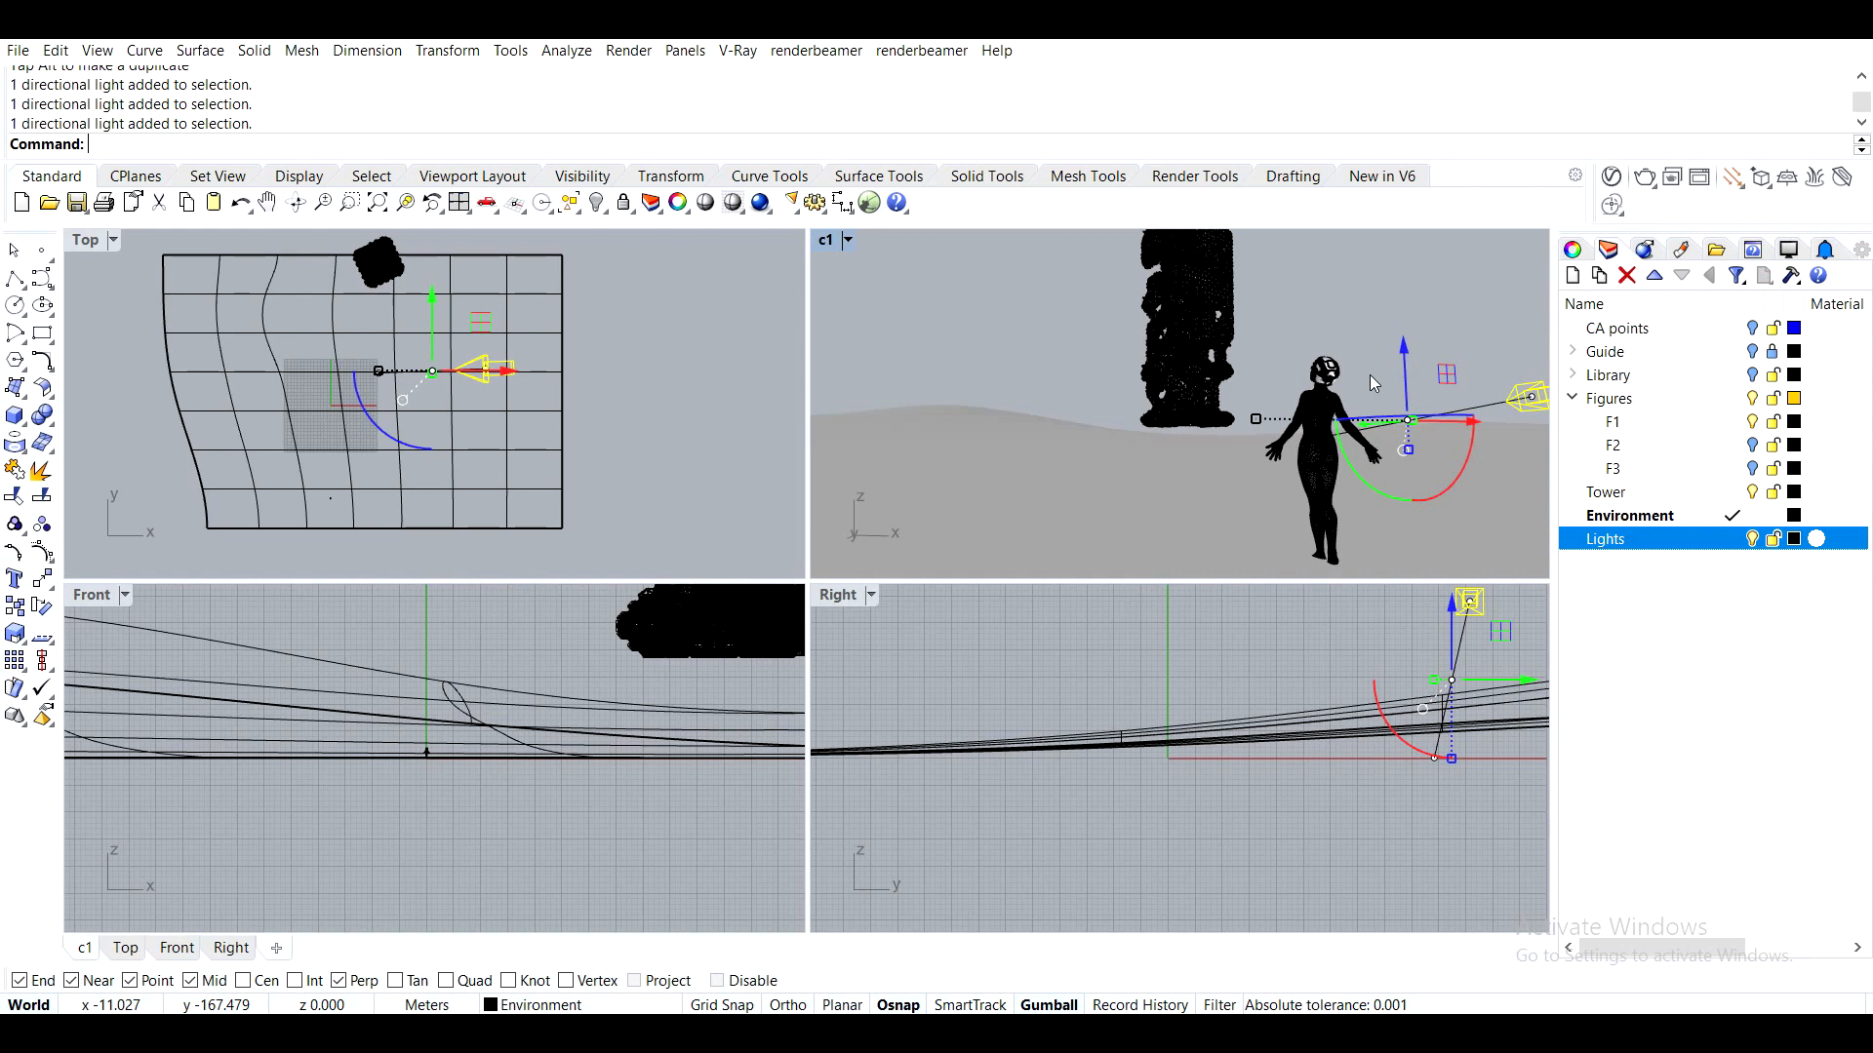
click(1468, 603)
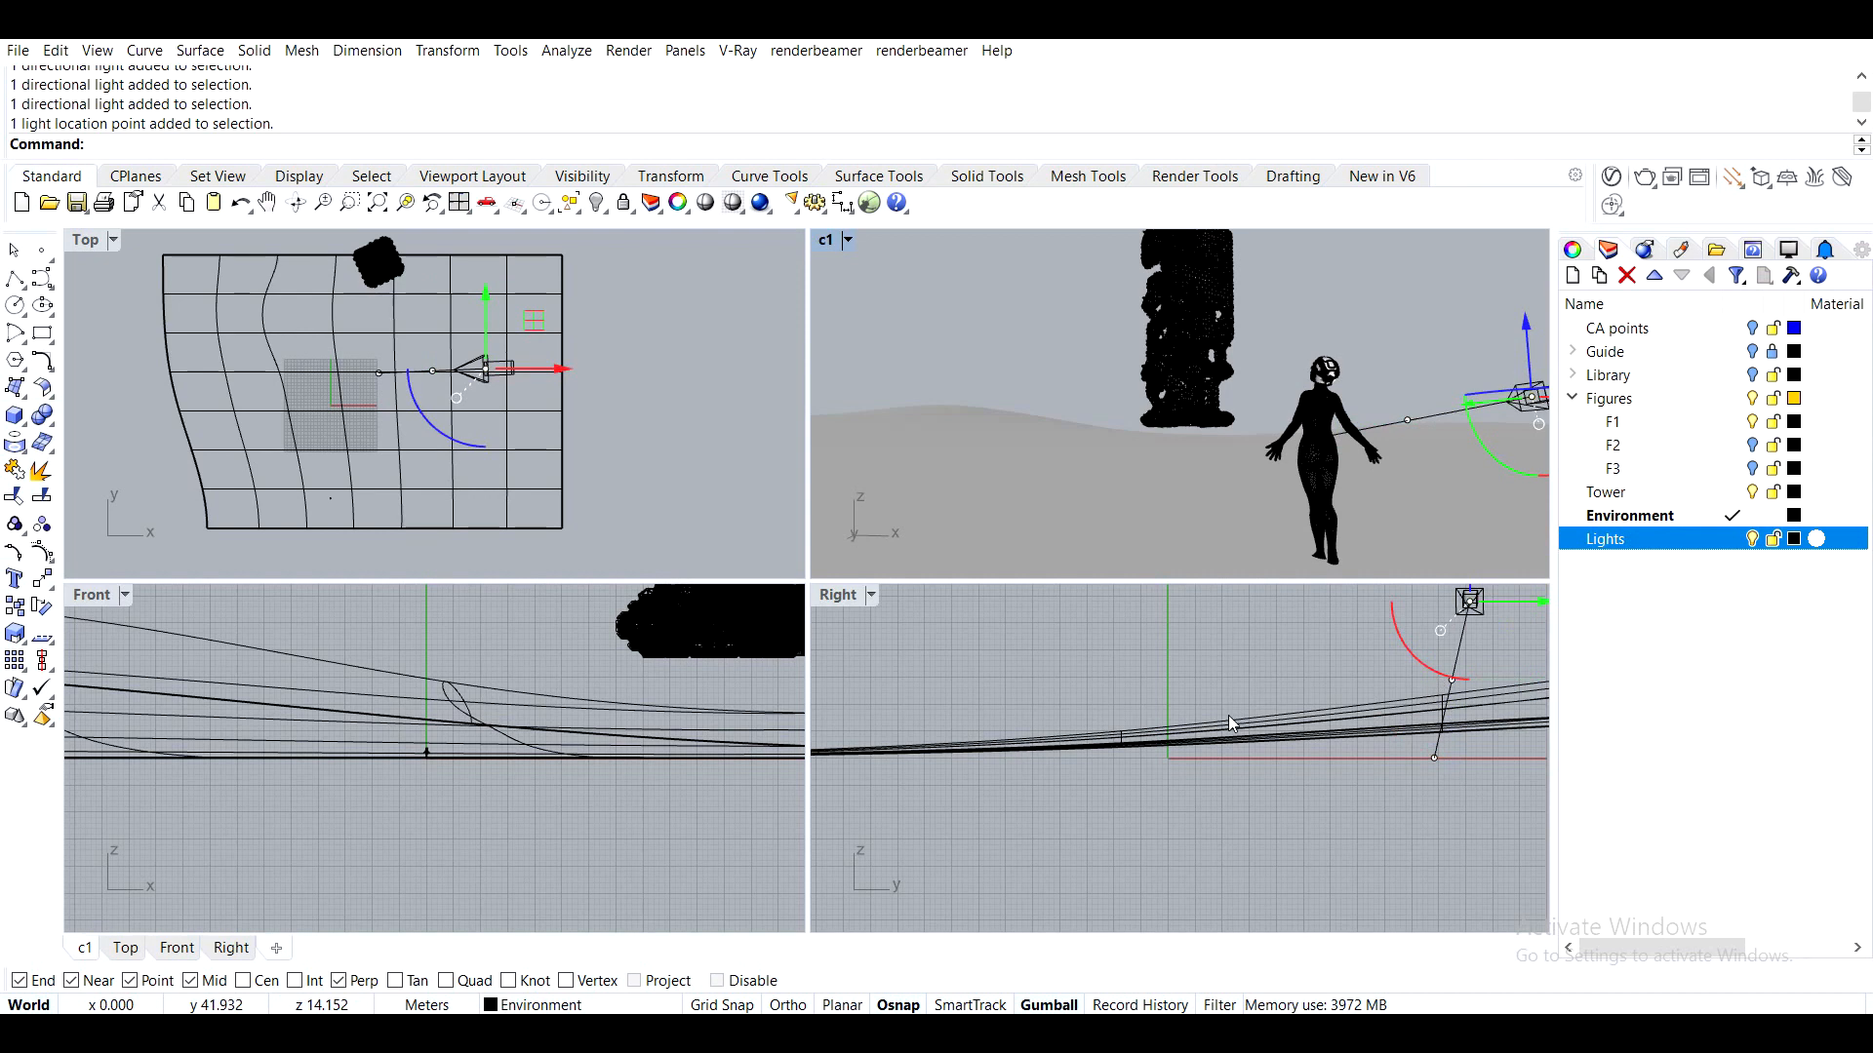
scroll(1227, 715, down, 4)
right_drag(1227, 716, 1078, 862)
drag(1236, 734, 1207, 576)
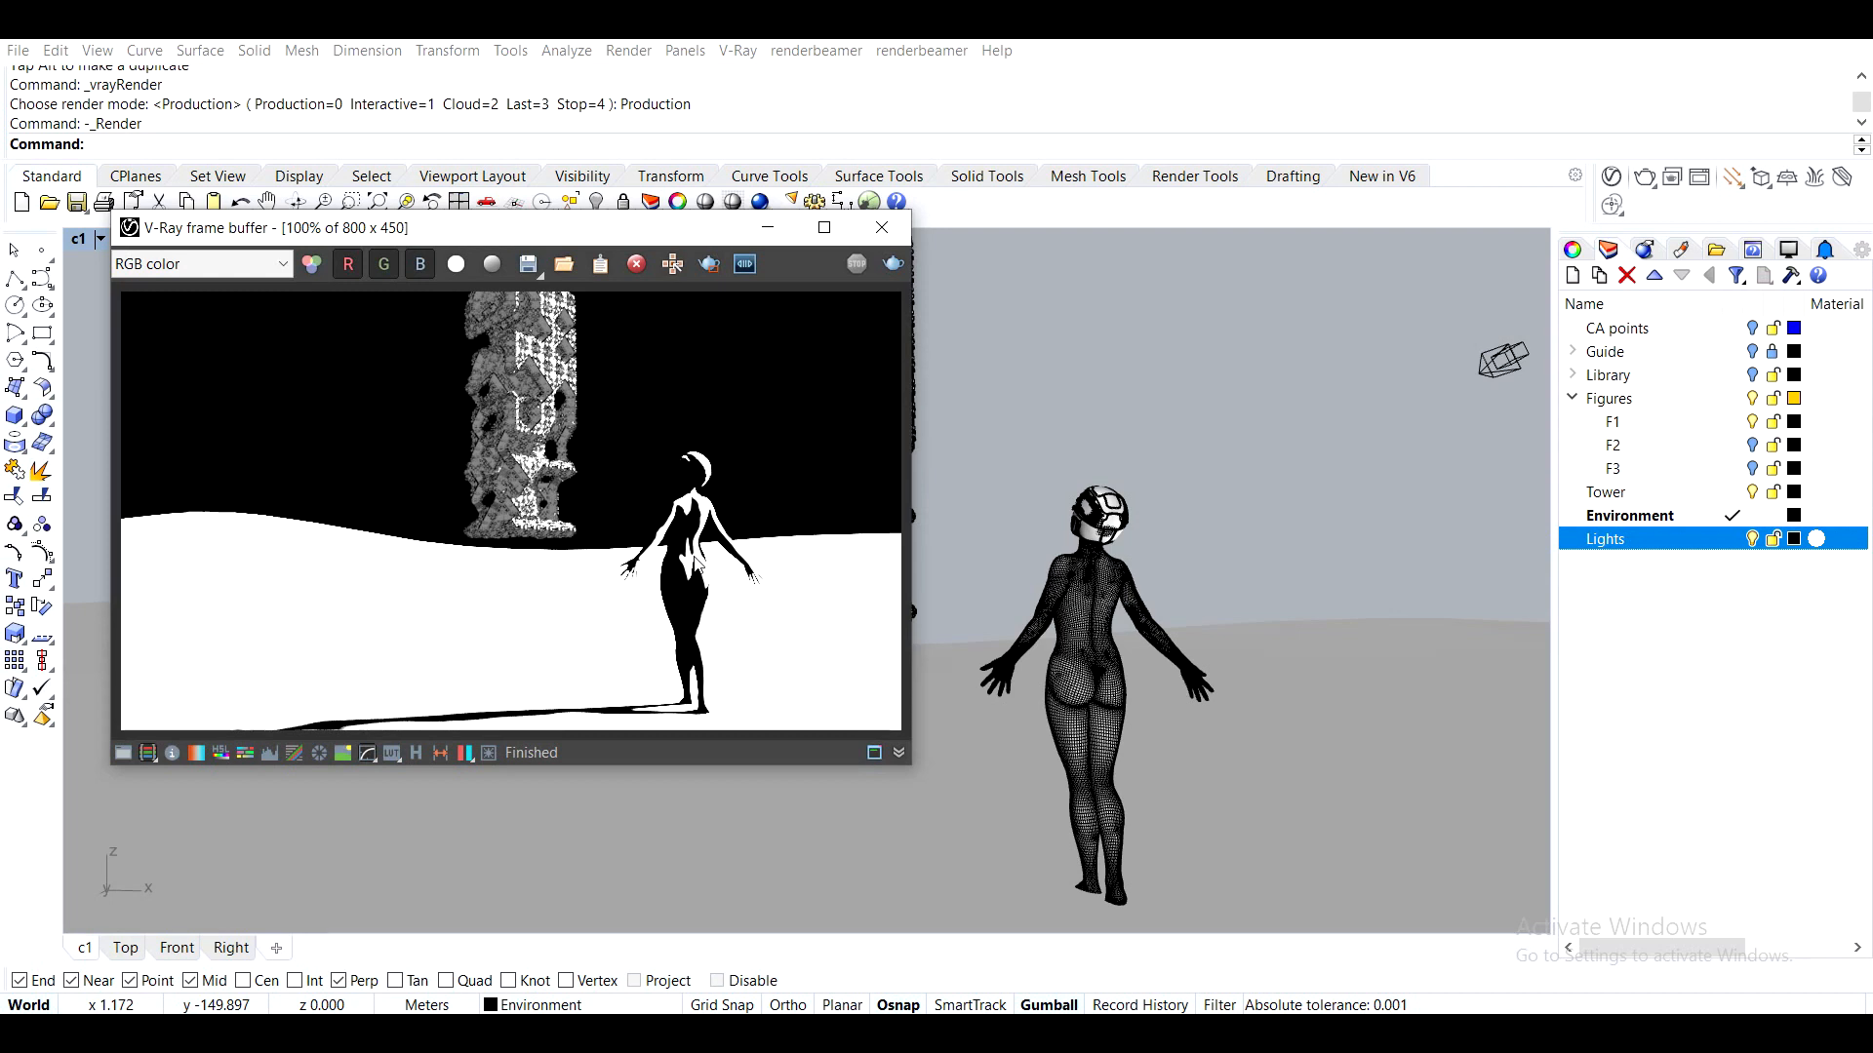
Raise the figure slightly, fine-tune its height by -0.02 to meet the terrain, and re-render the view
drag(1124, 837, 1124, 827)
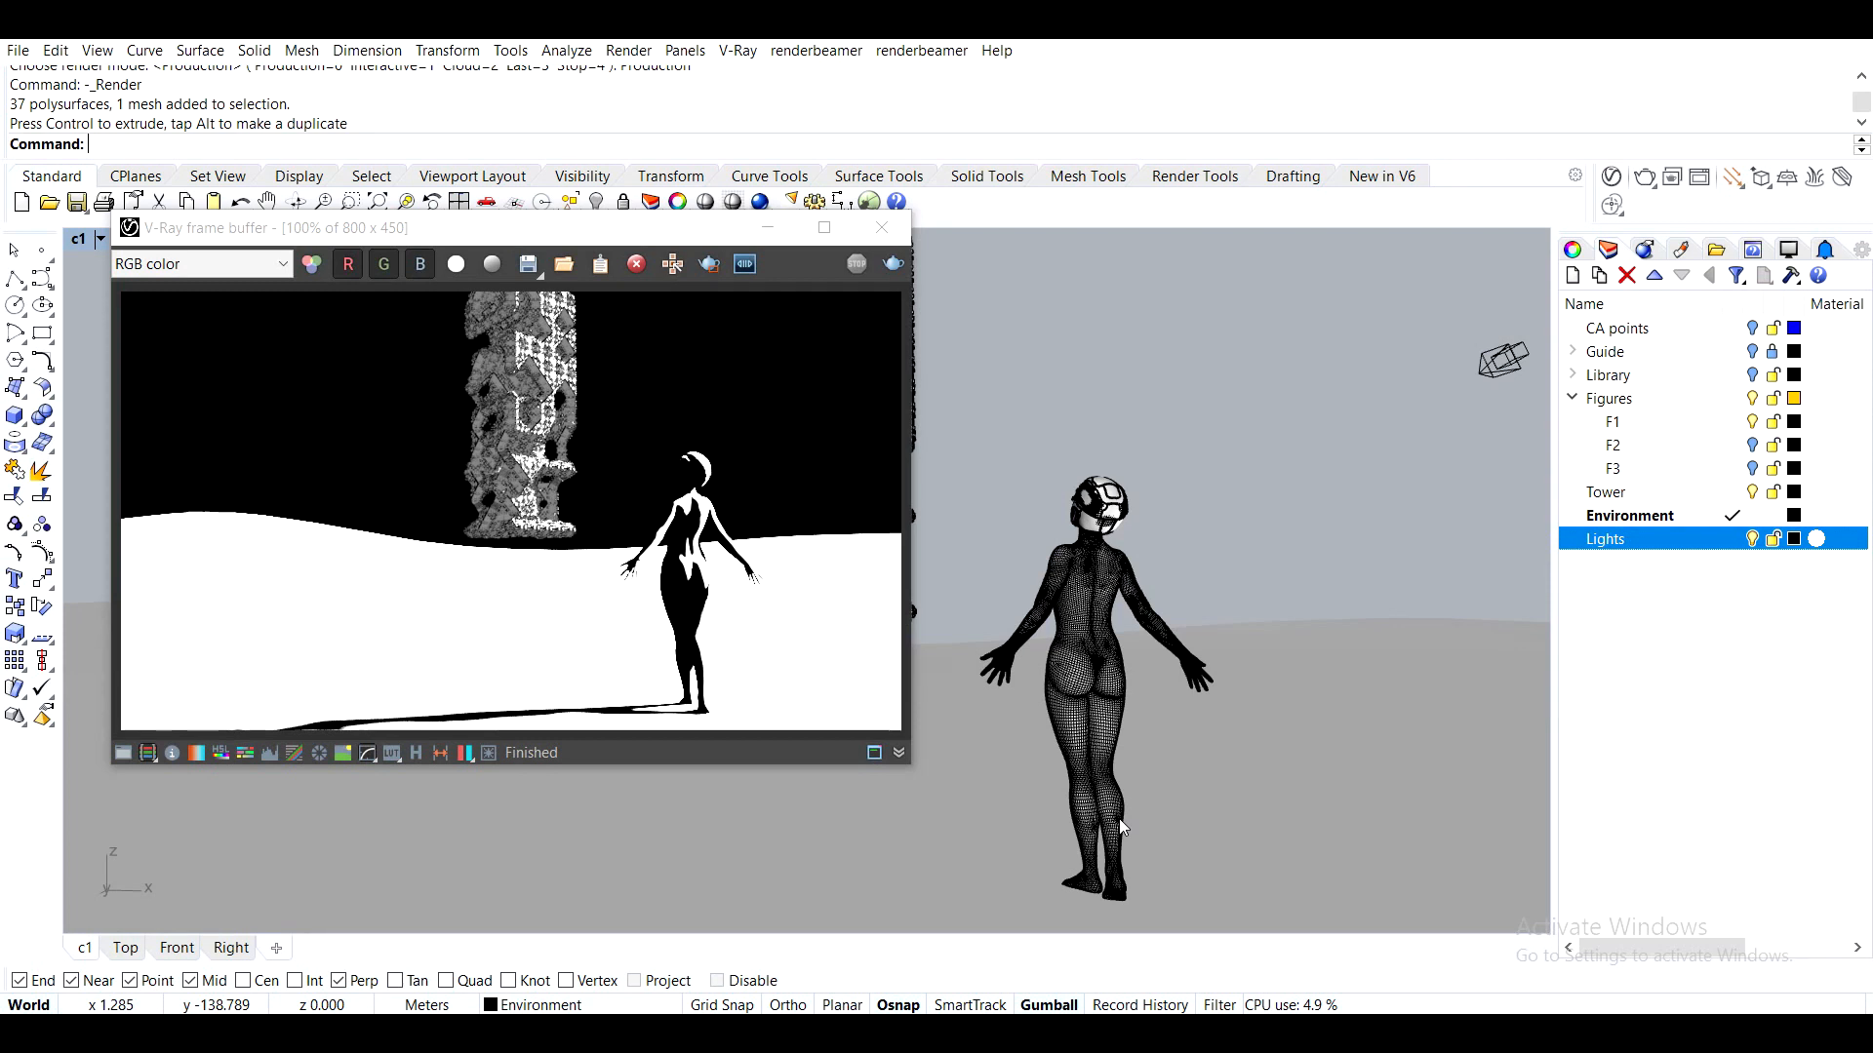
click(890, 271)
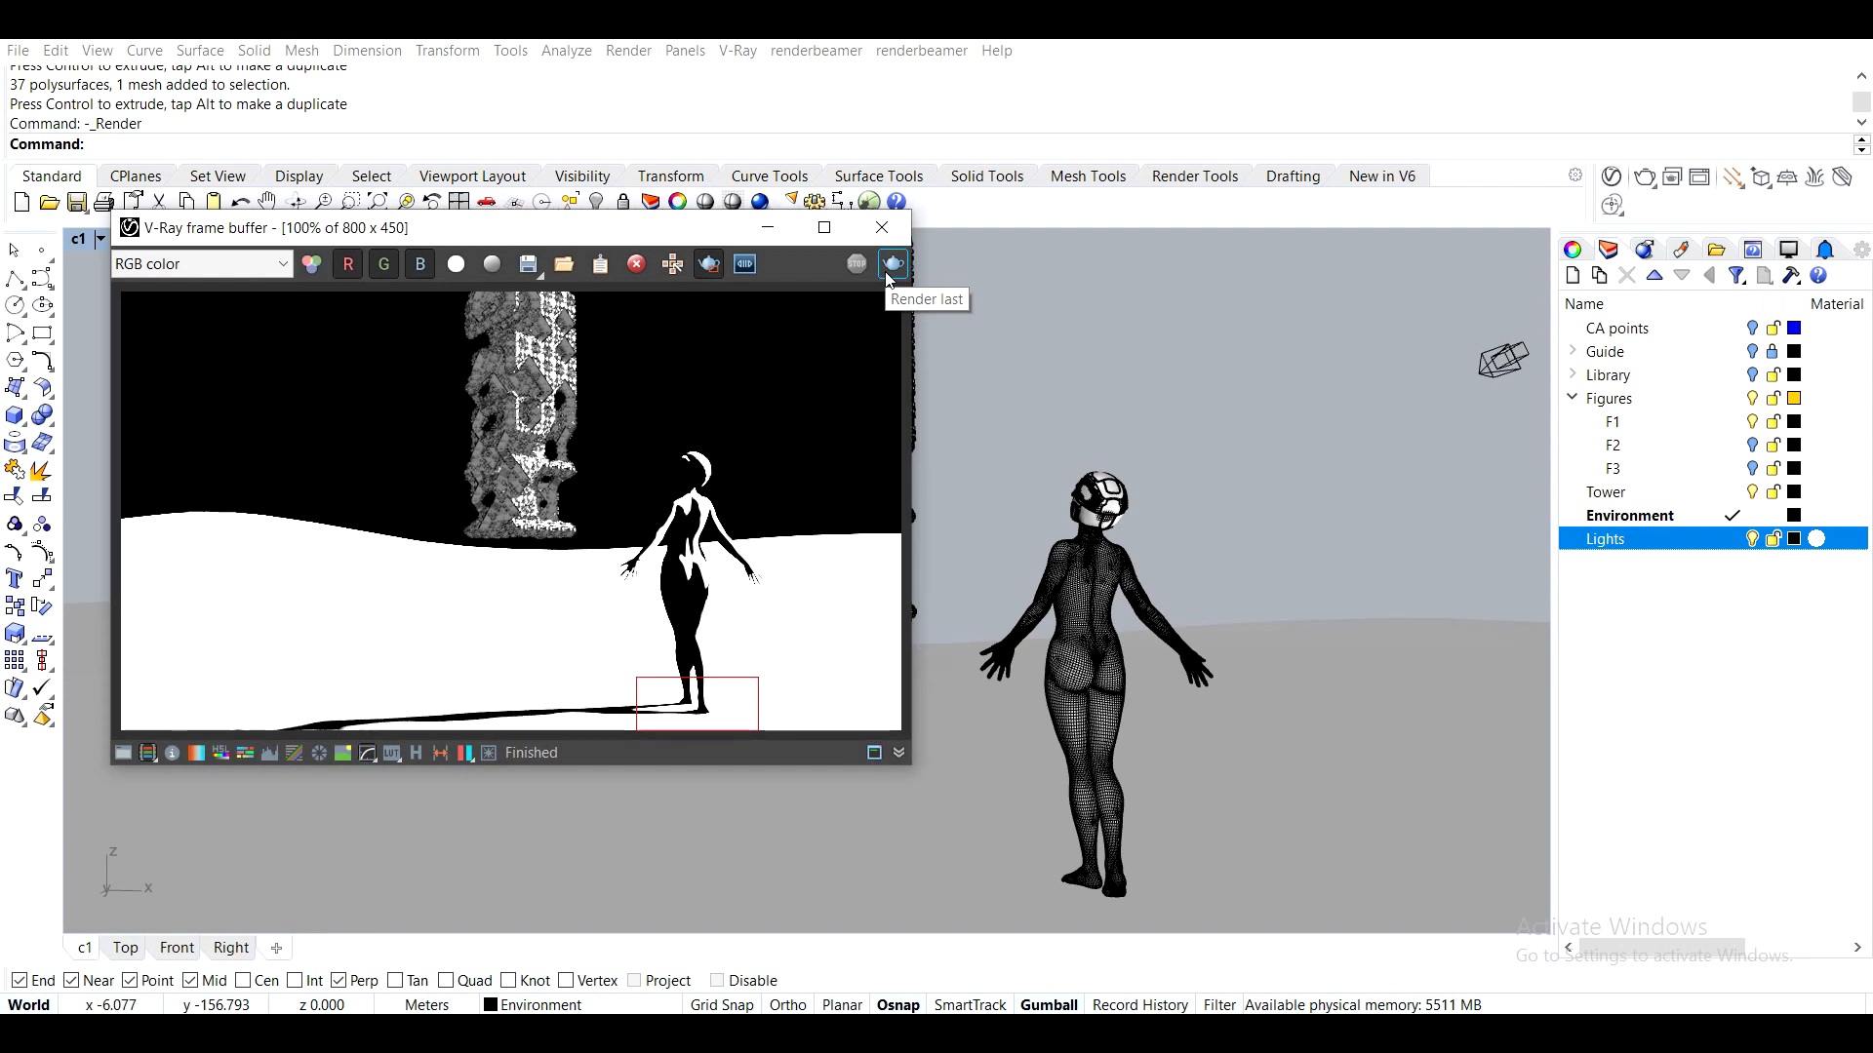
click(890, 275)
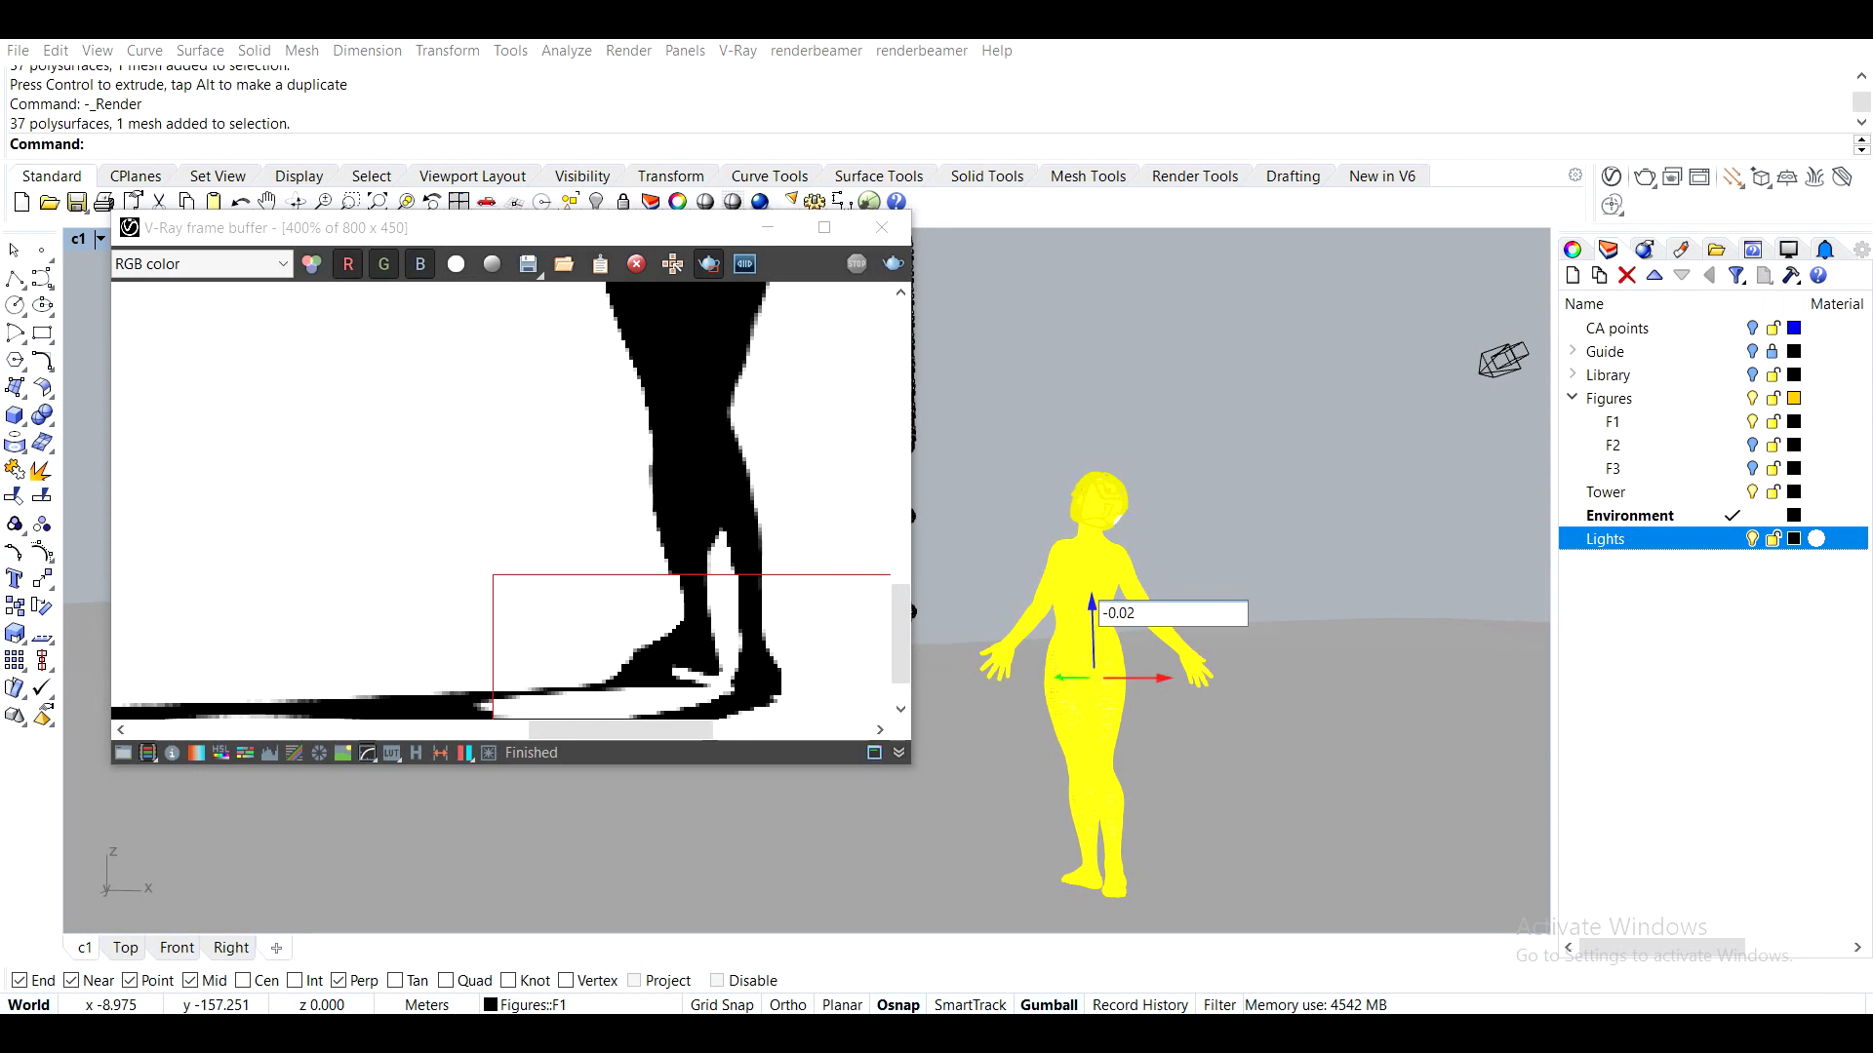
click(1644, 177)
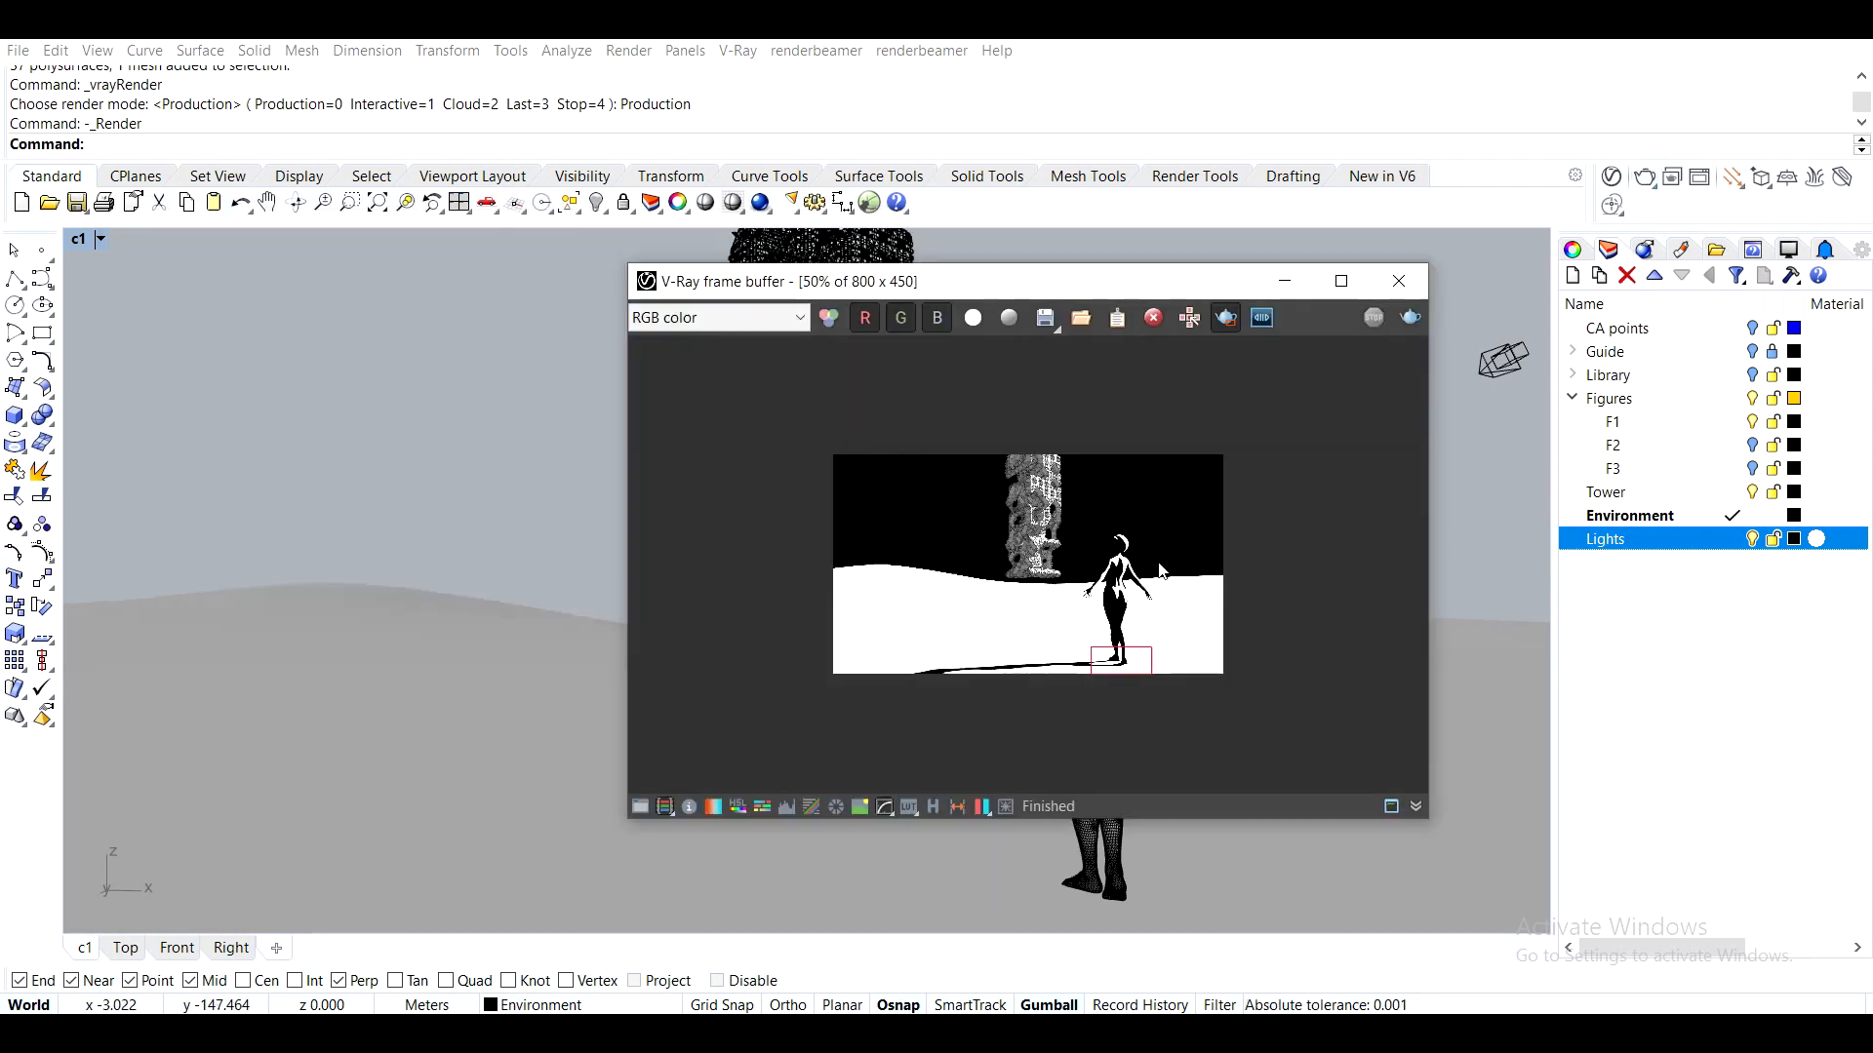
Inspect the toon-shaded figure closely in the V-Ray frame buffer and turn off region rendering
scroll(1098, 525, up, 1)
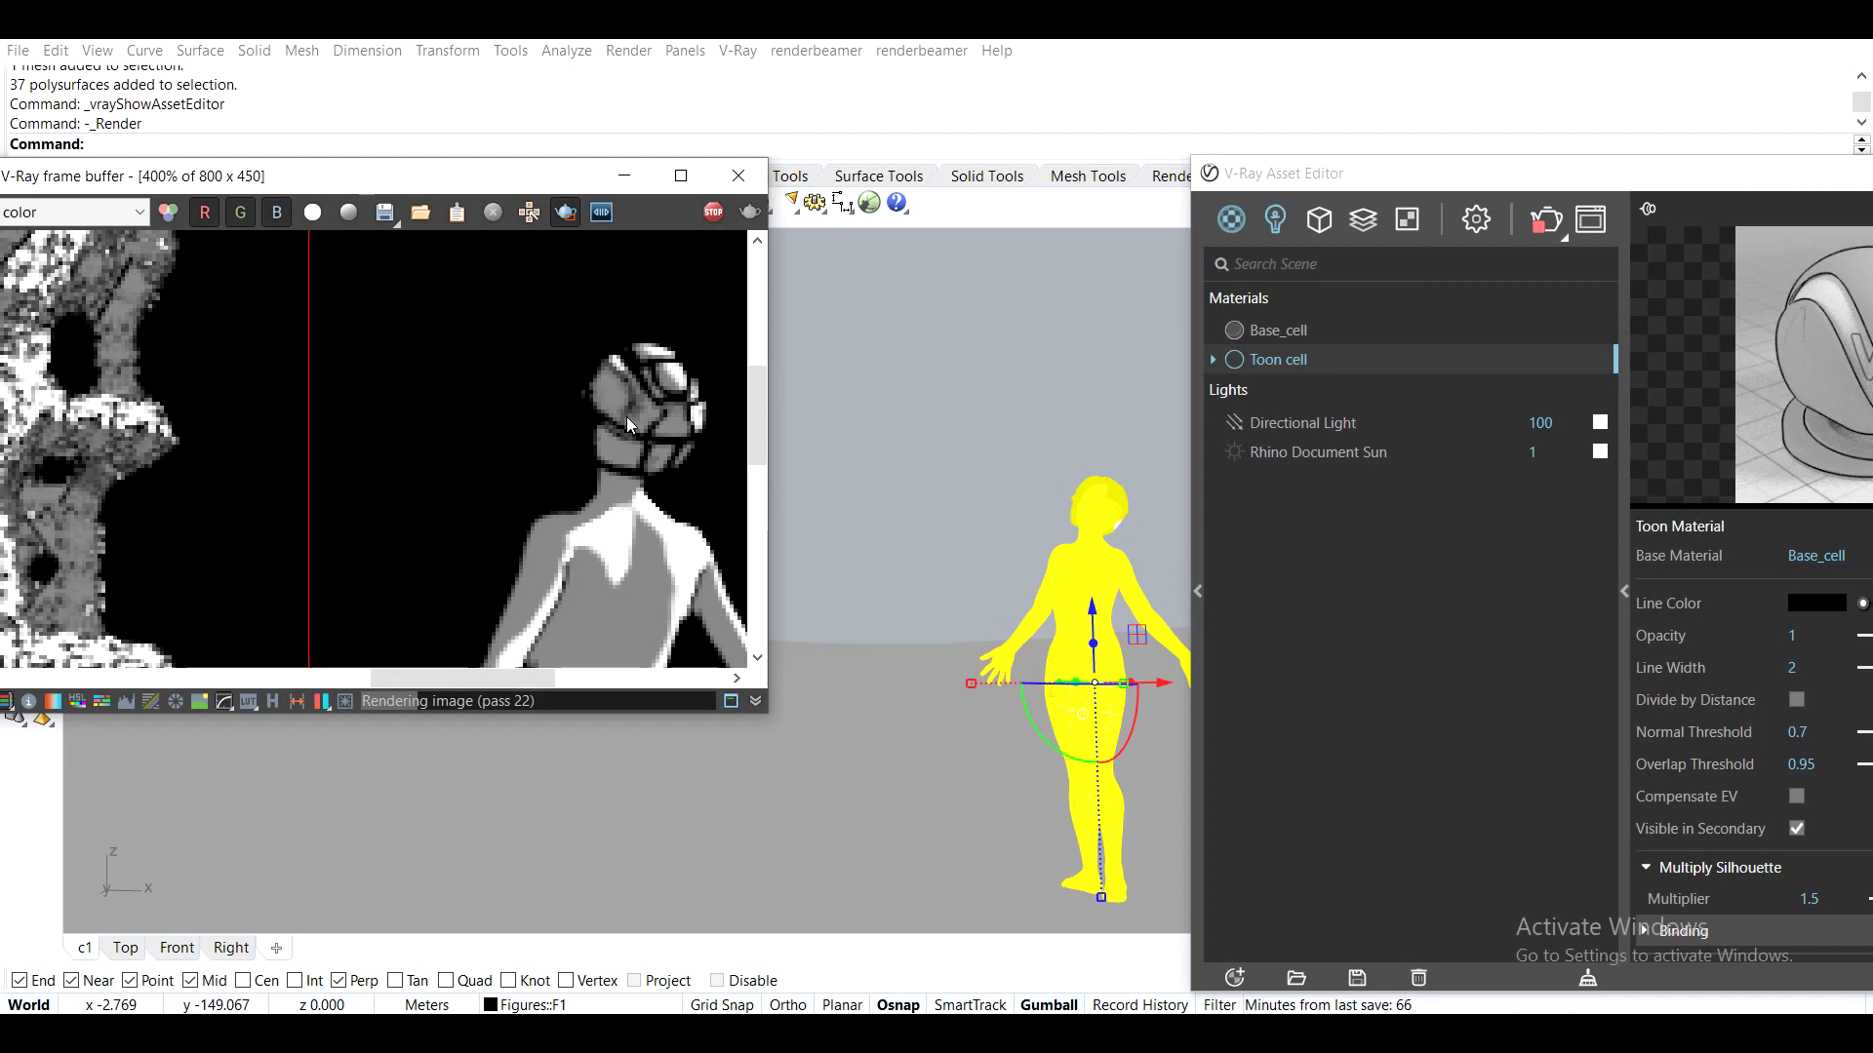
scroll(626, 417, down, 1)
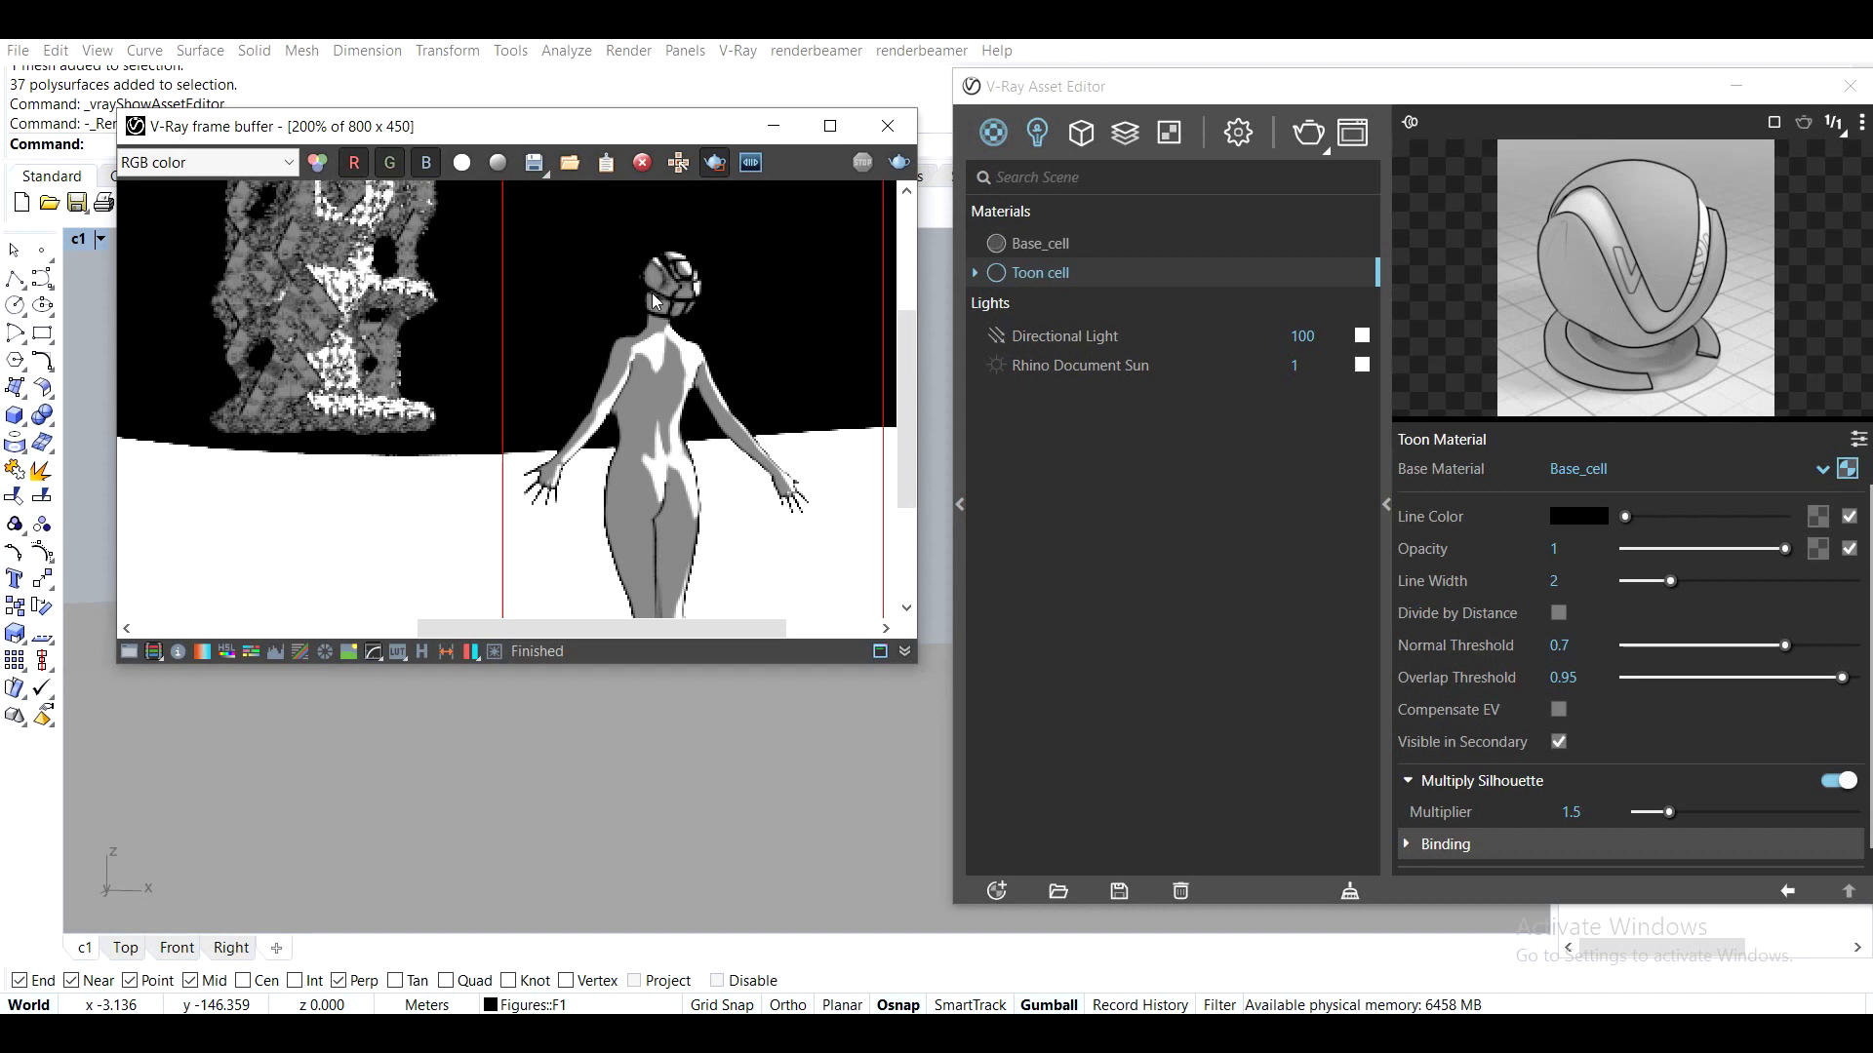
double_click(572, 283)
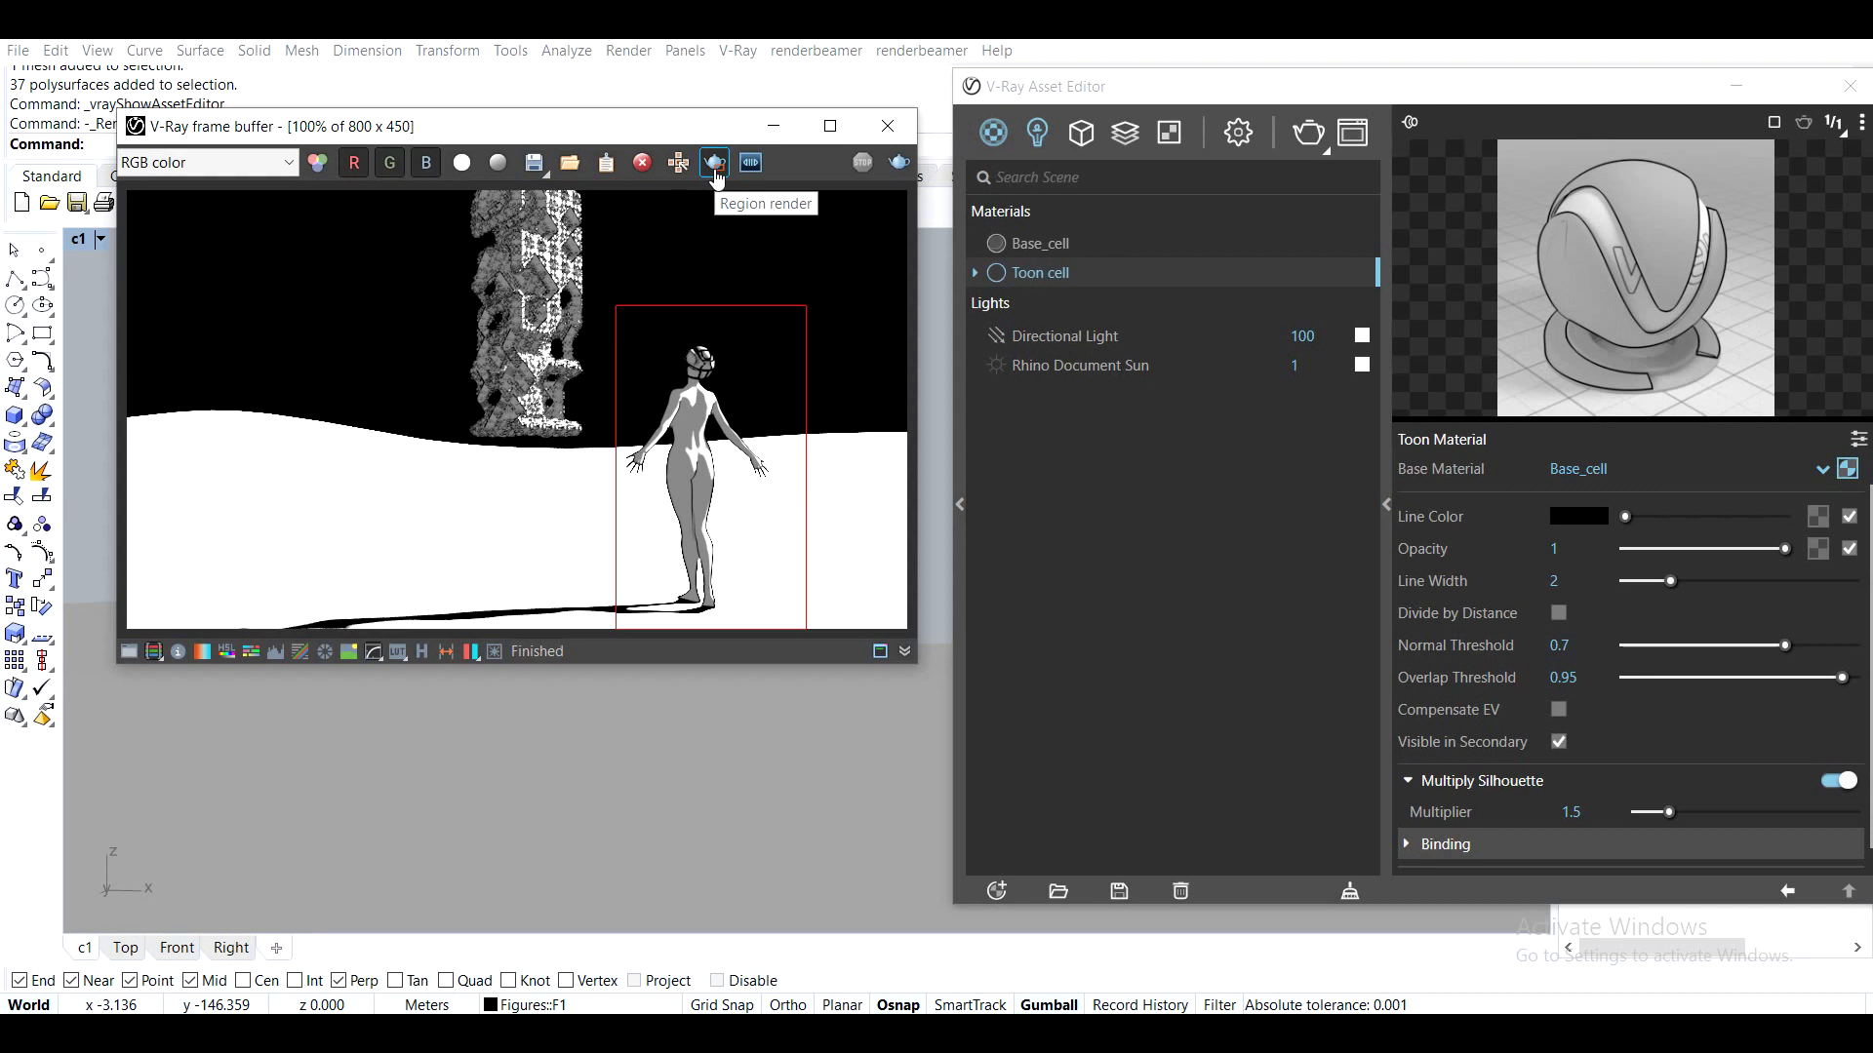
click(717, 162)
Select the landscape surface, then duplicate the Base_cell material and rename the copy Base_cell_landscape
click(882, 775)
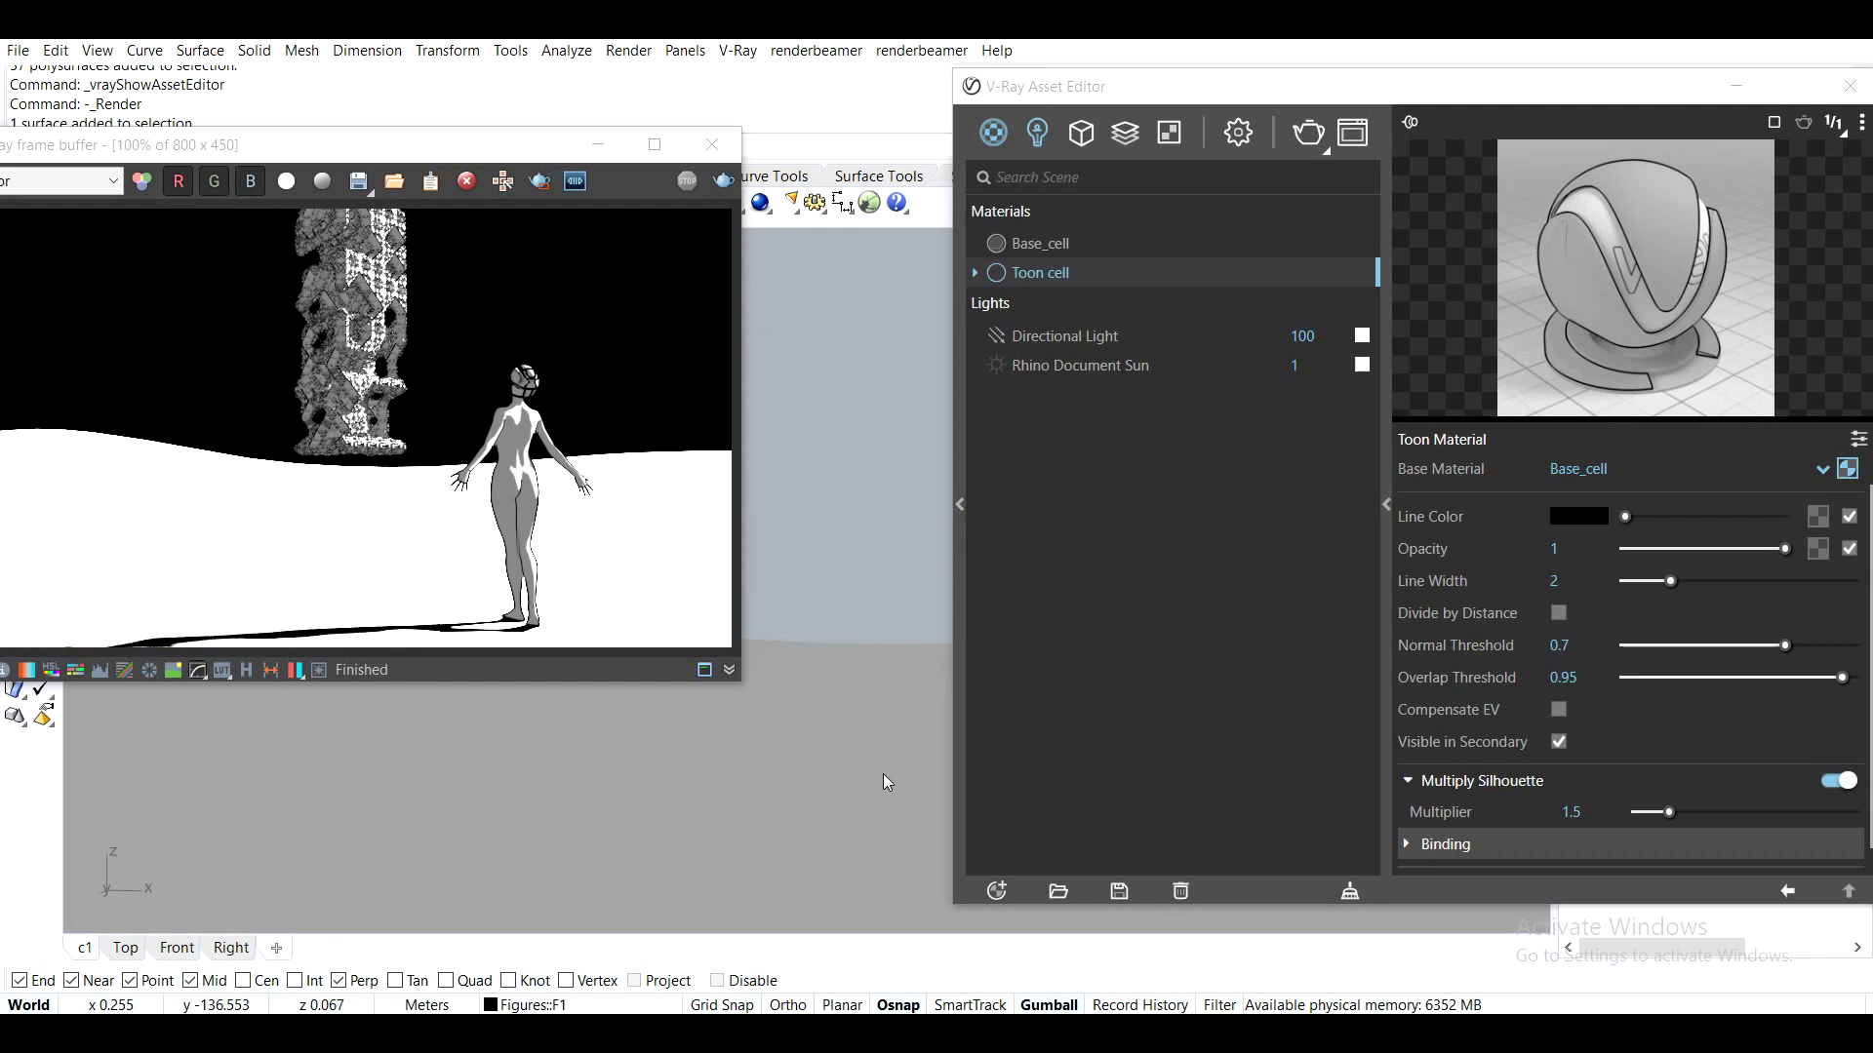
click(1042, 243)
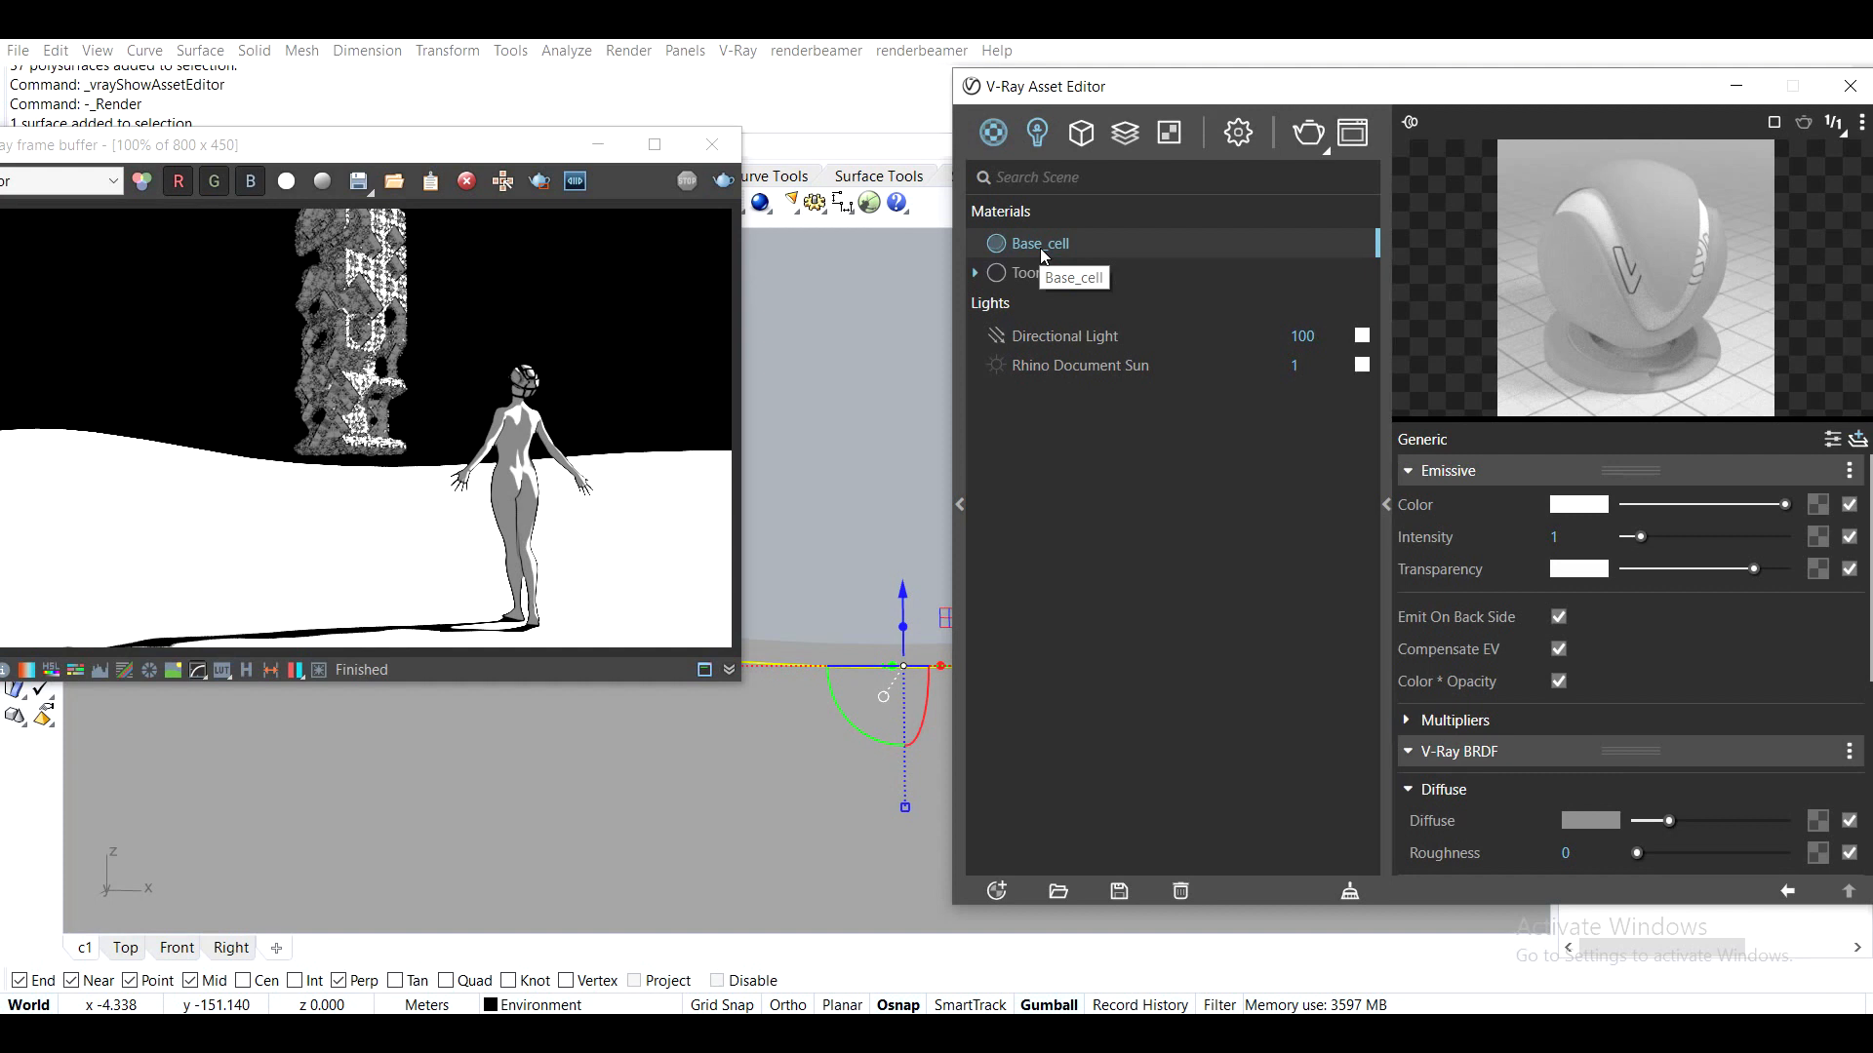
key(ctrl+d)
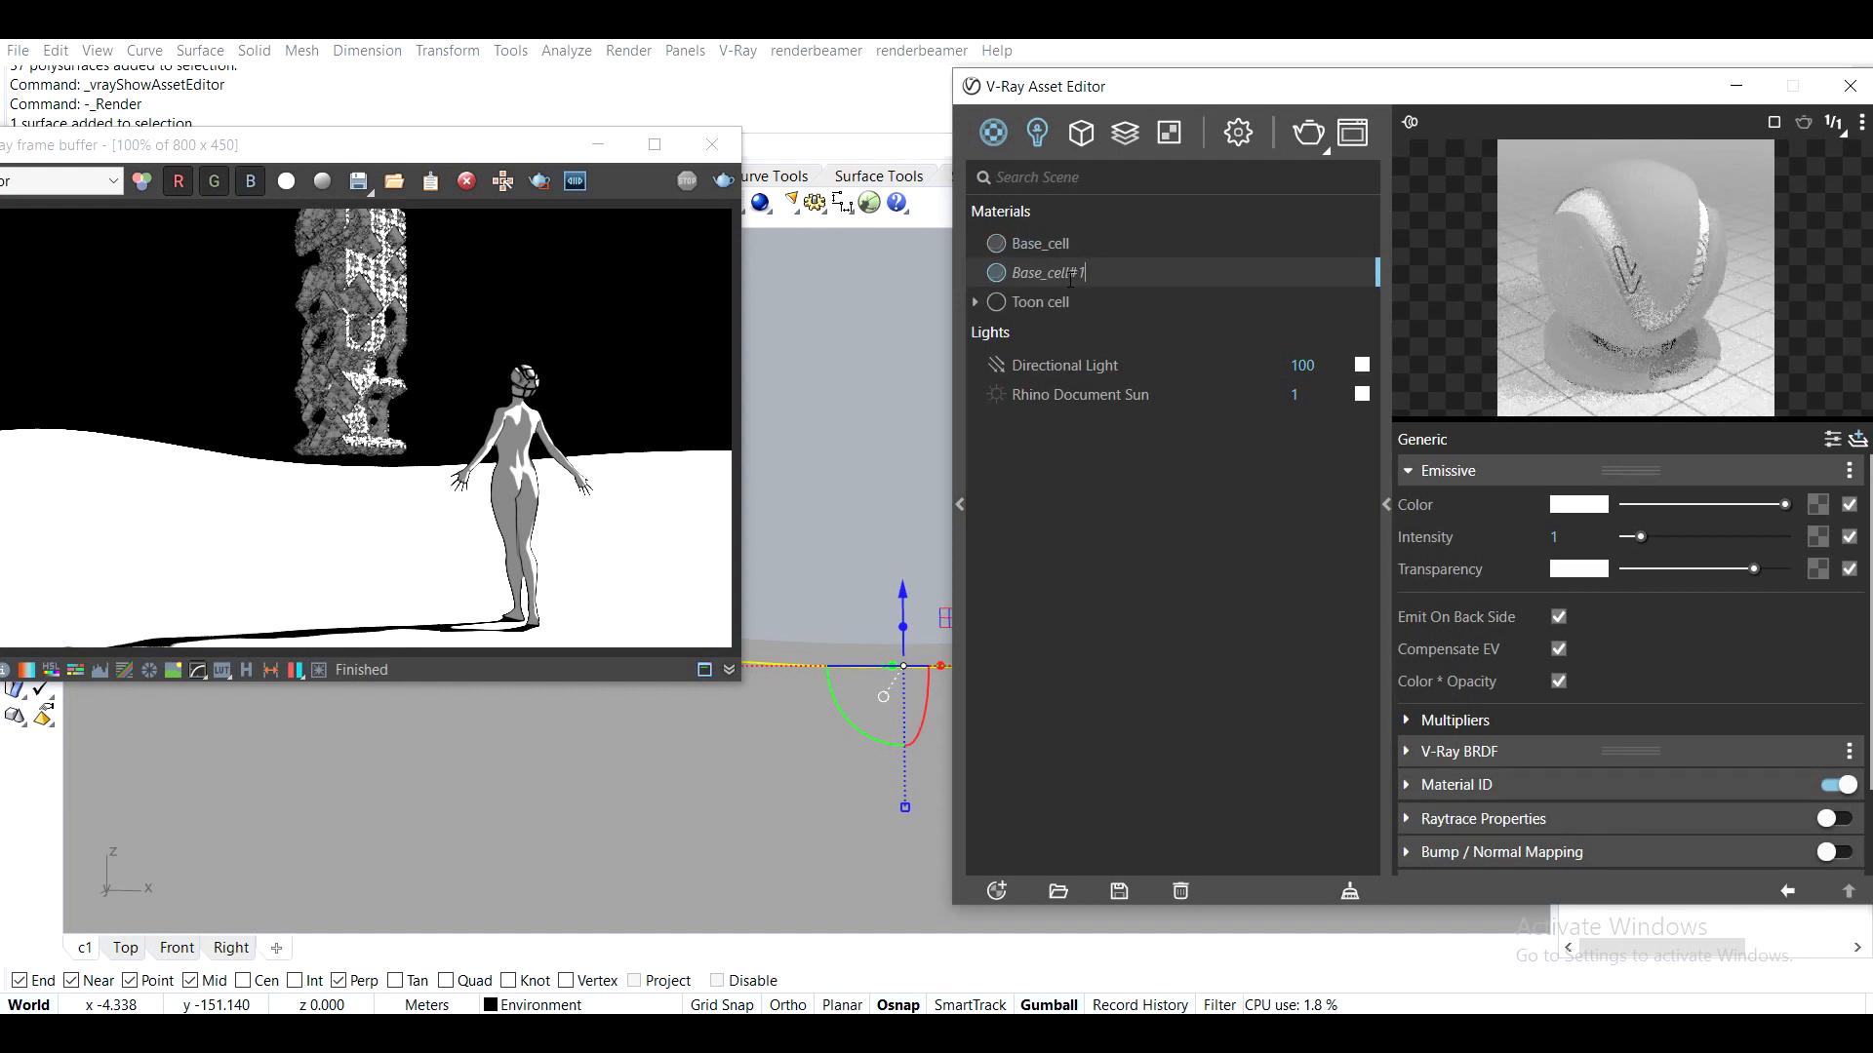
key(BackSpace)
key(BackSpace)
text(_lands)
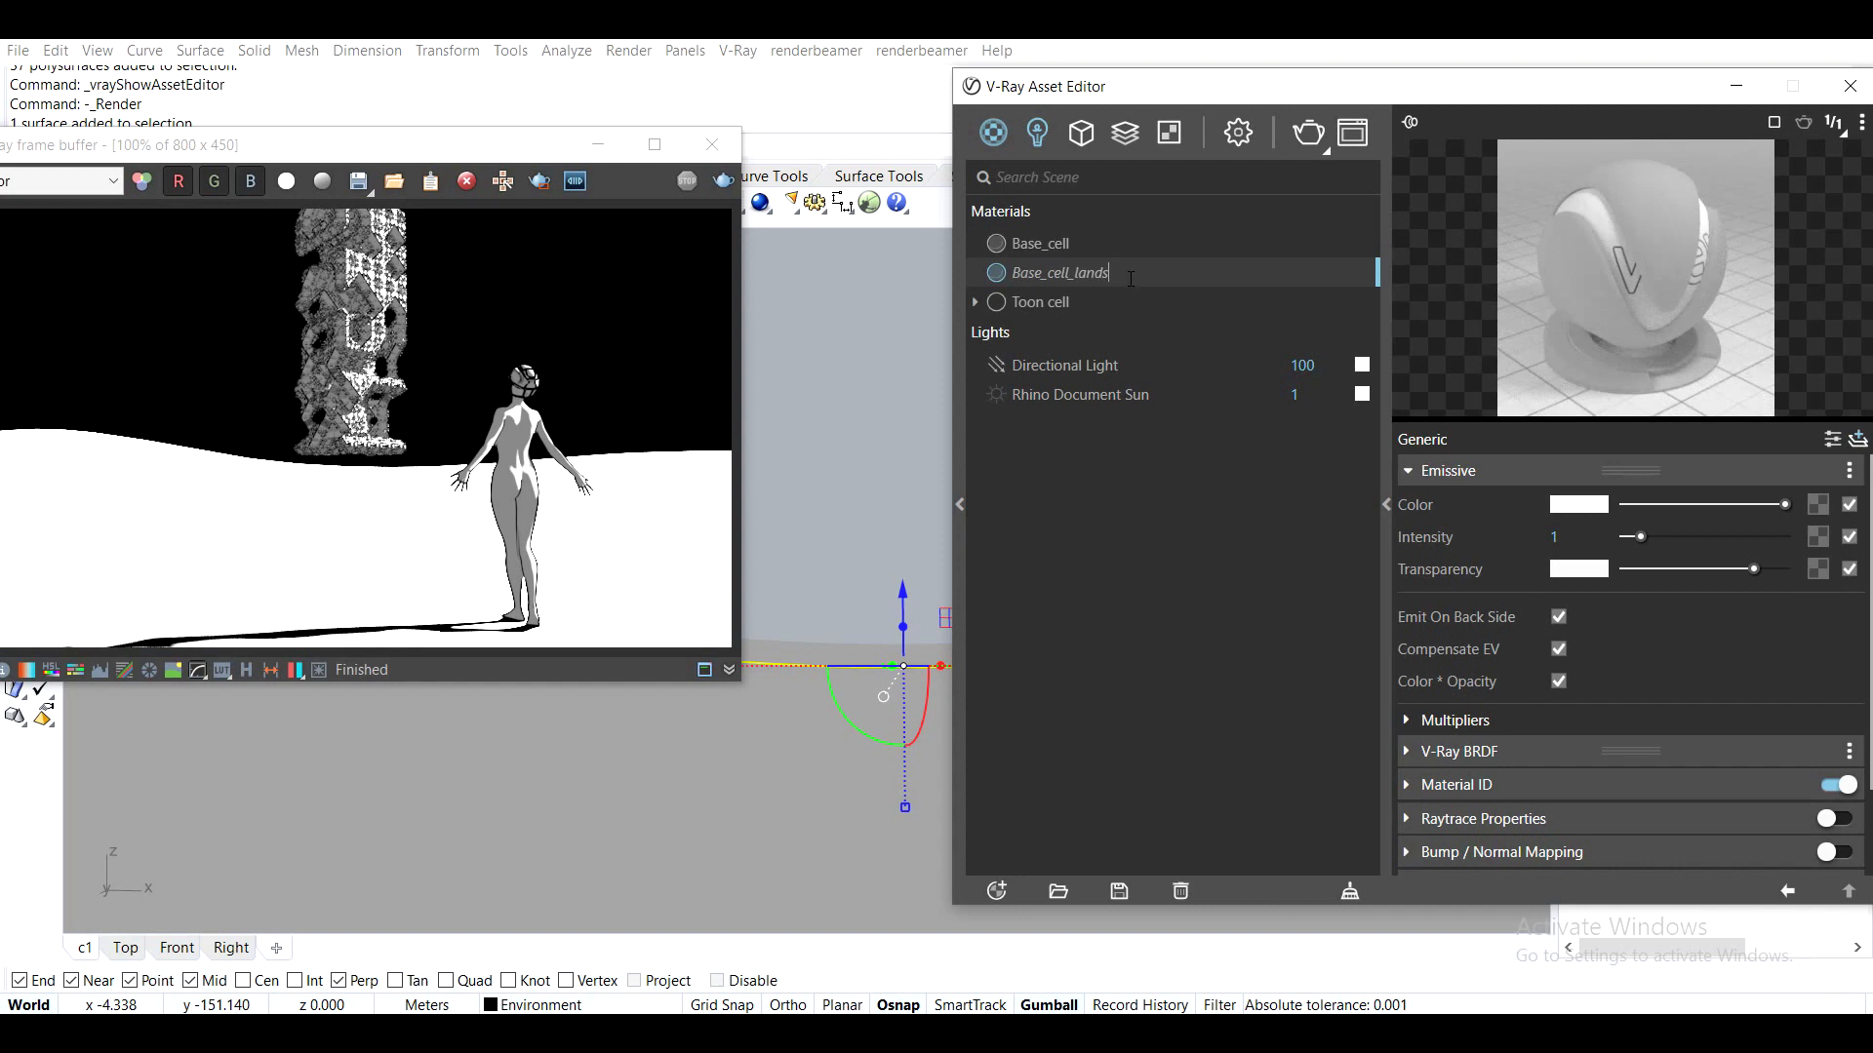
text(cape)
Duplicate the Toon cell material and name the copy Toon cell_landscape
right_click(1053, 302)
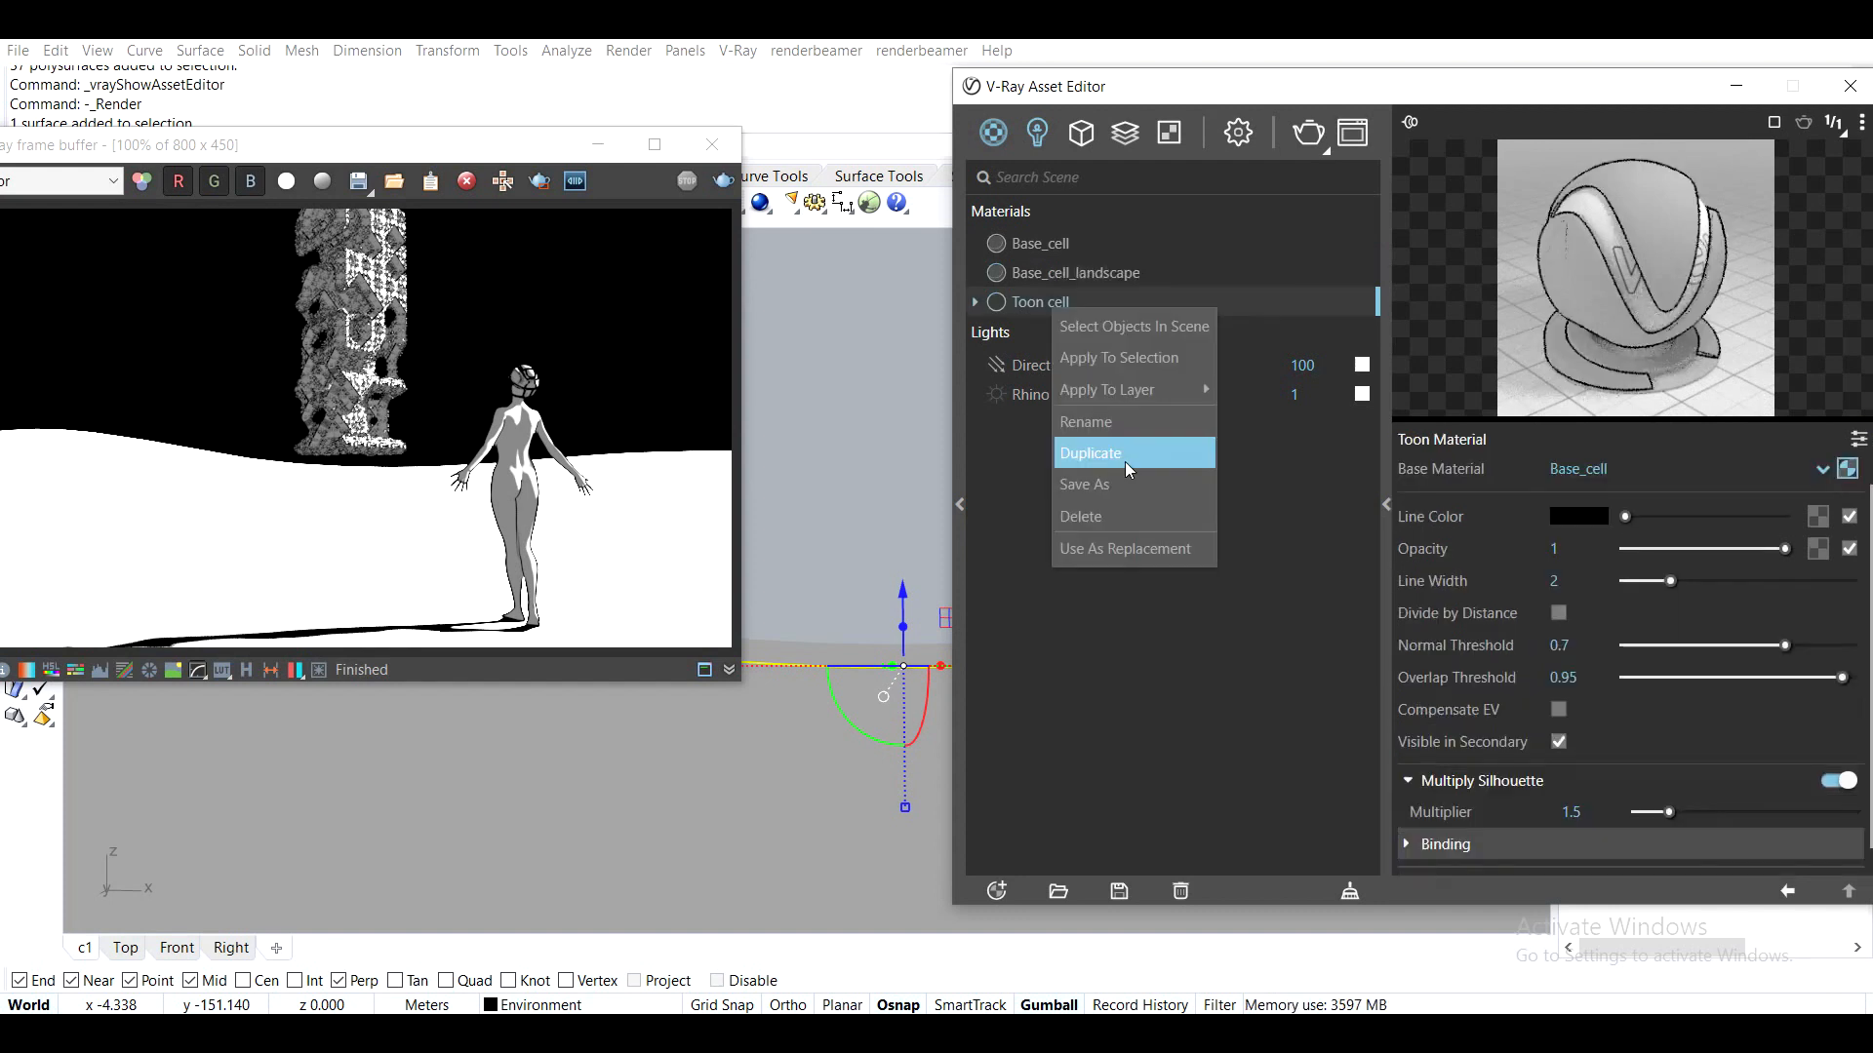
click(1125, 460)
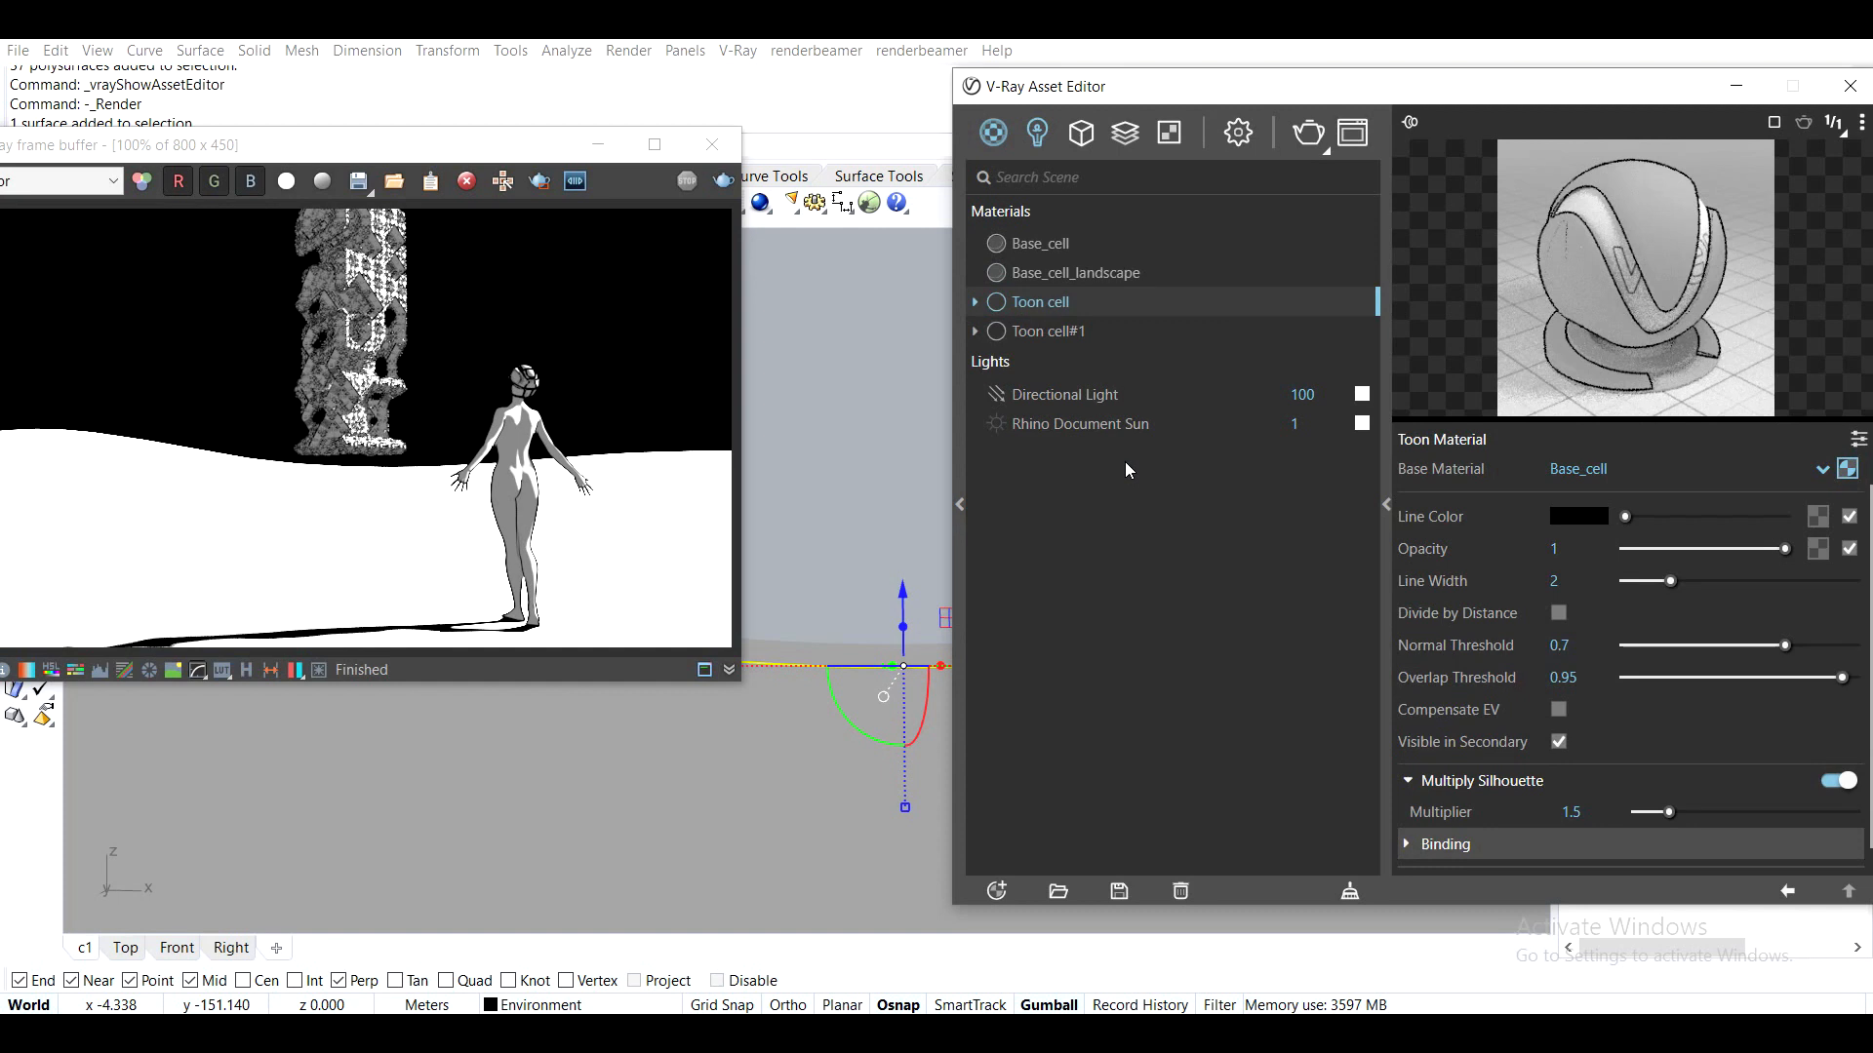
double_click(1074, 332)
key(BackSpace)
key(BackSpace)
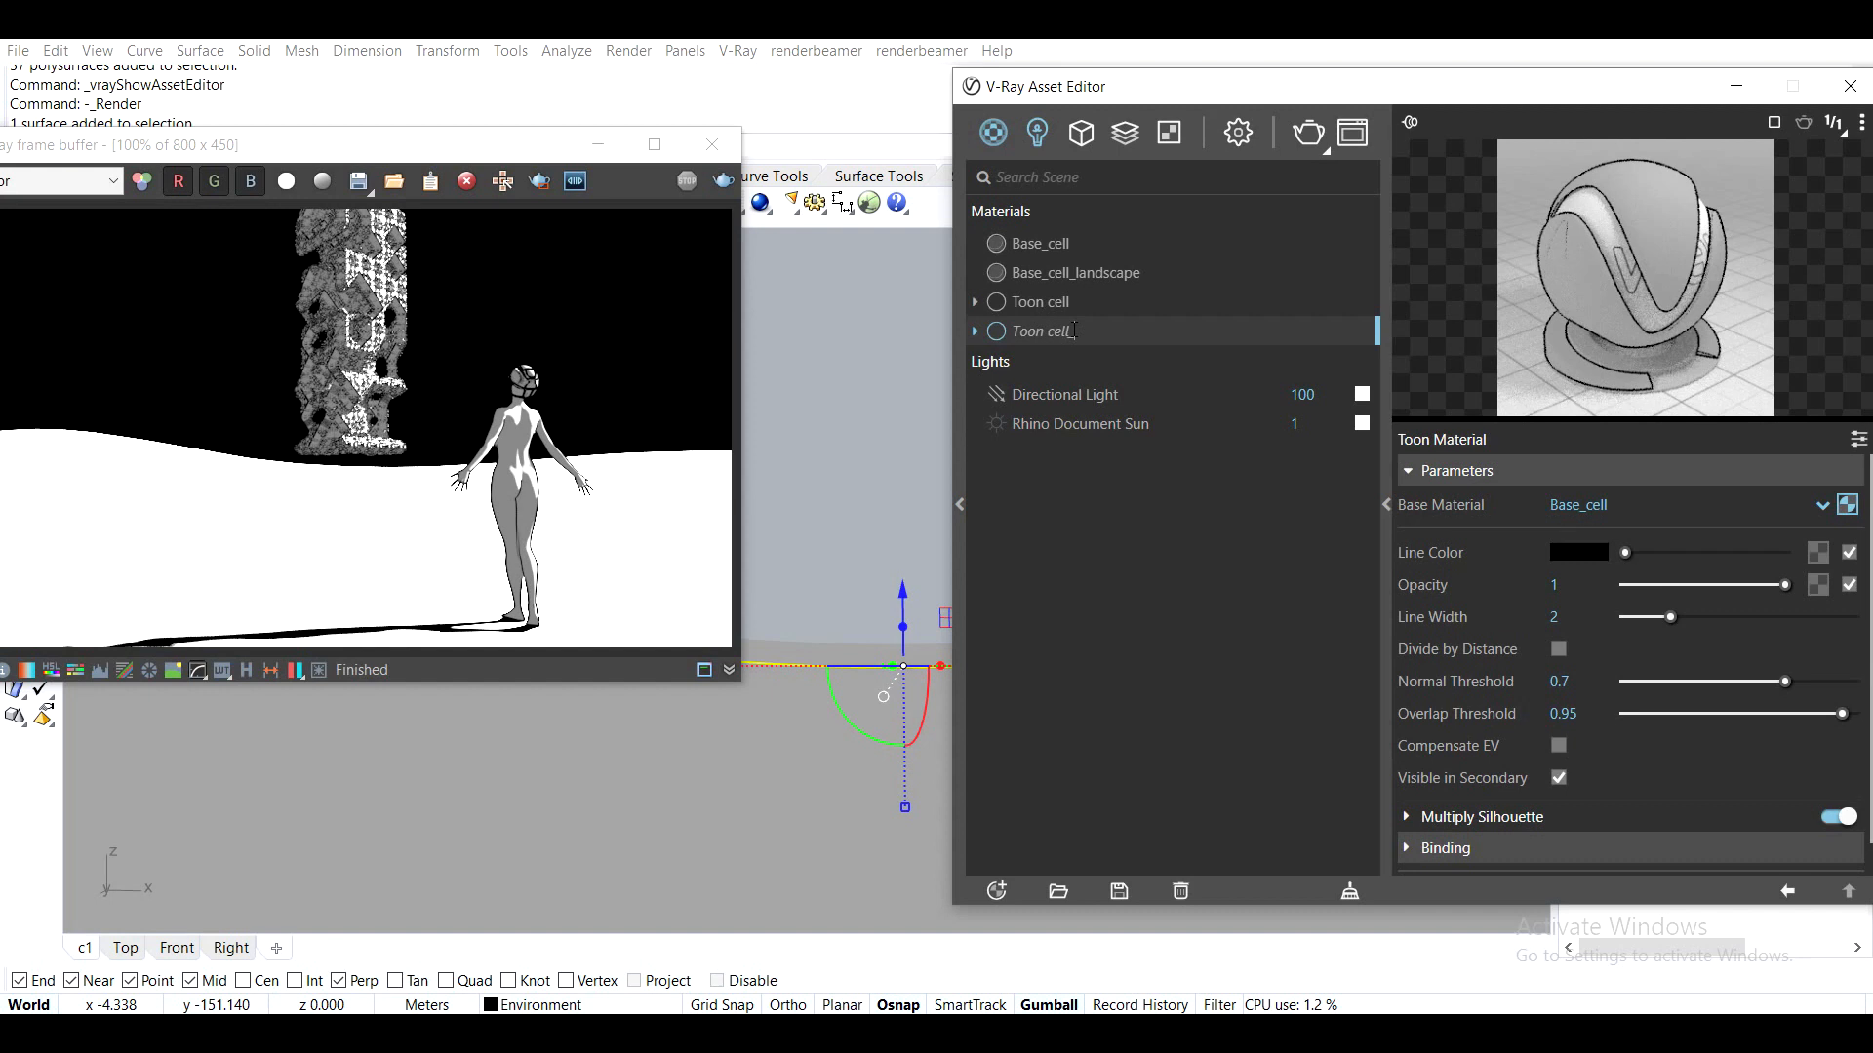
text(_landscape)
Reselect the landscape surface and re-render view c1 without the tower, stopping the render once the image is clear enough
click(796, 798)
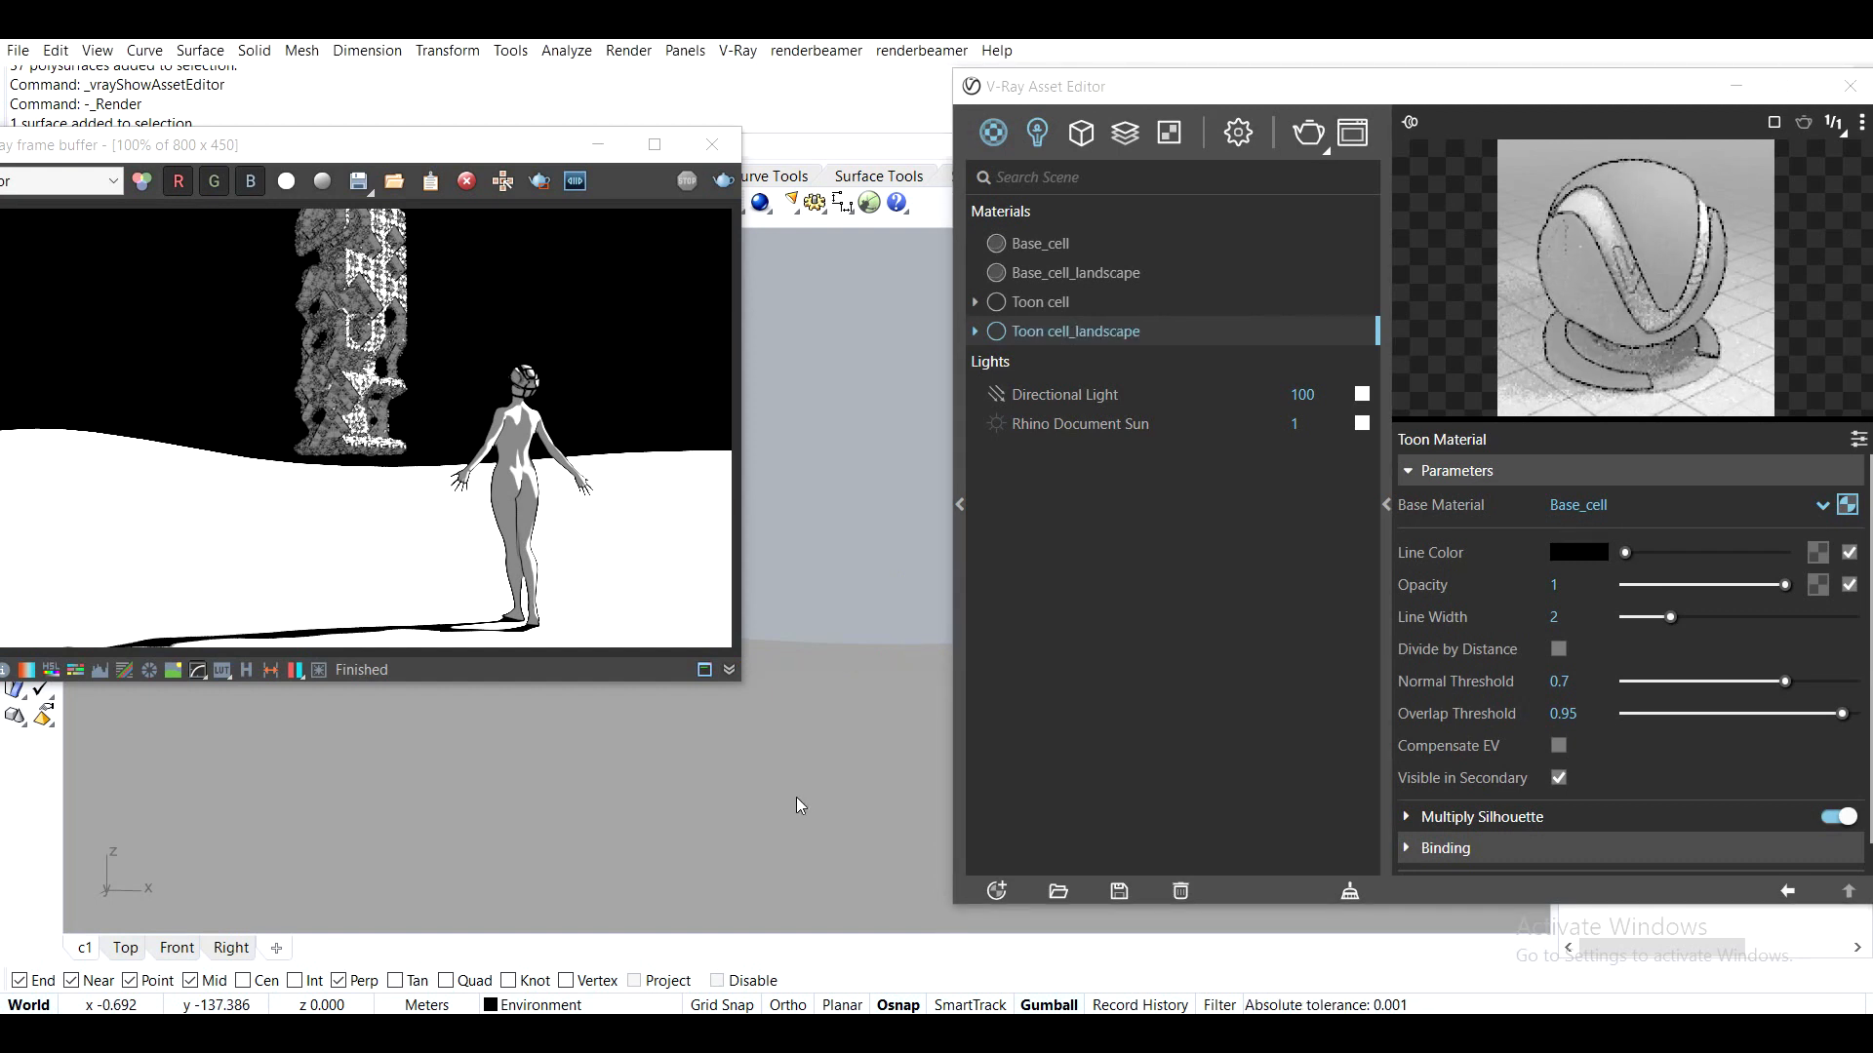
click(796, 798)
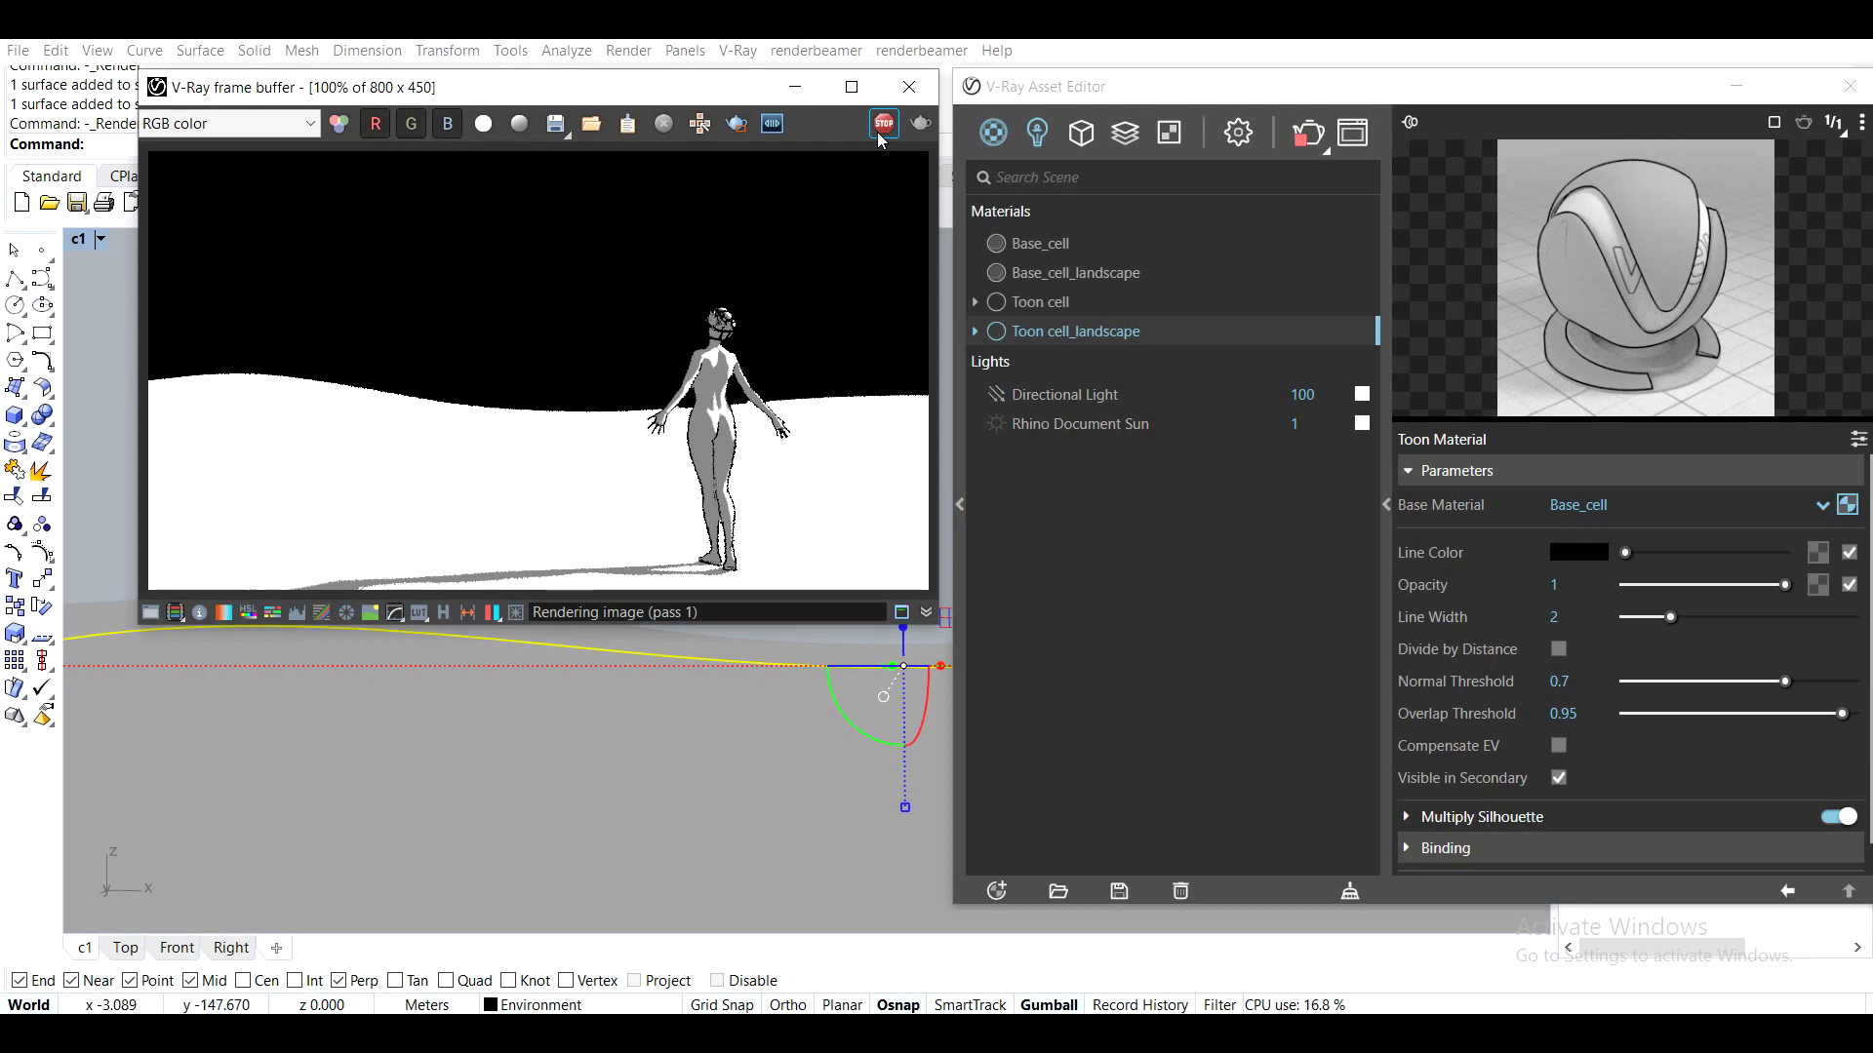
click(883, 124)
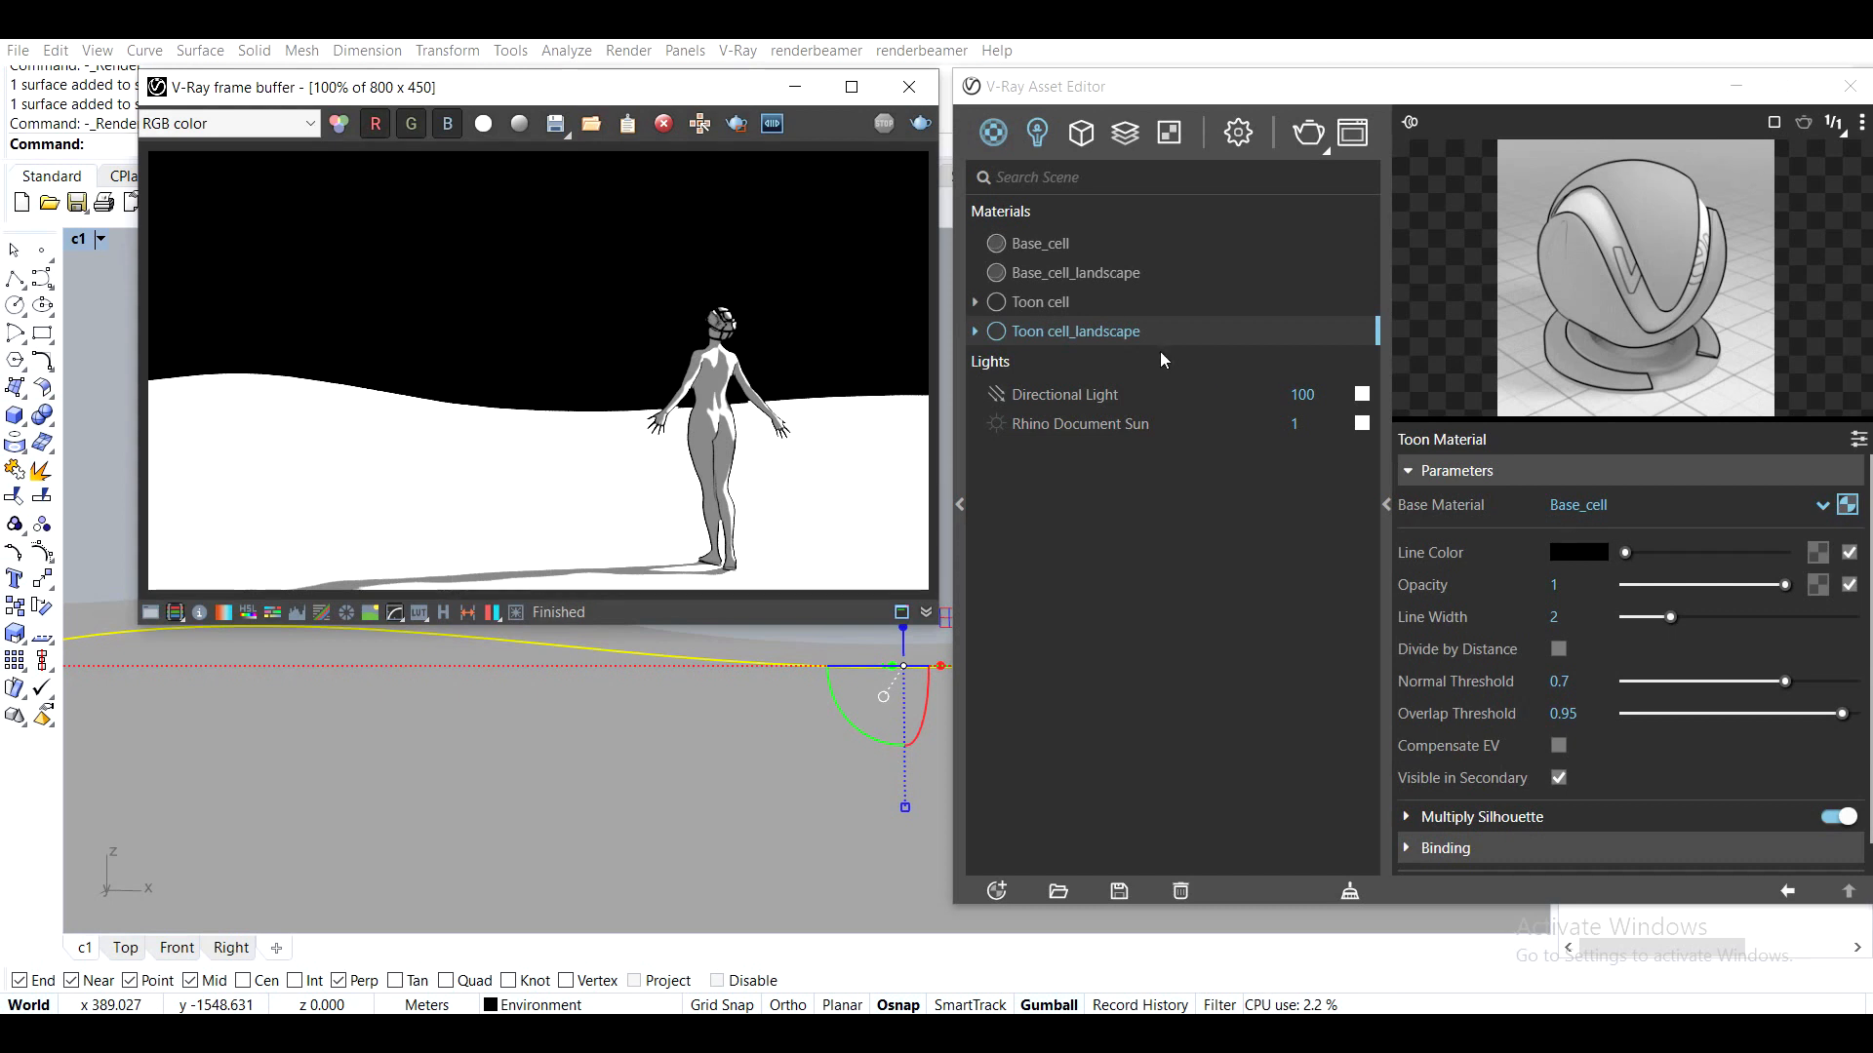
Review the settings of the Toon cell and Toon cell_landscape materials and open those of Base_cell_landscape
click(1037, 304)
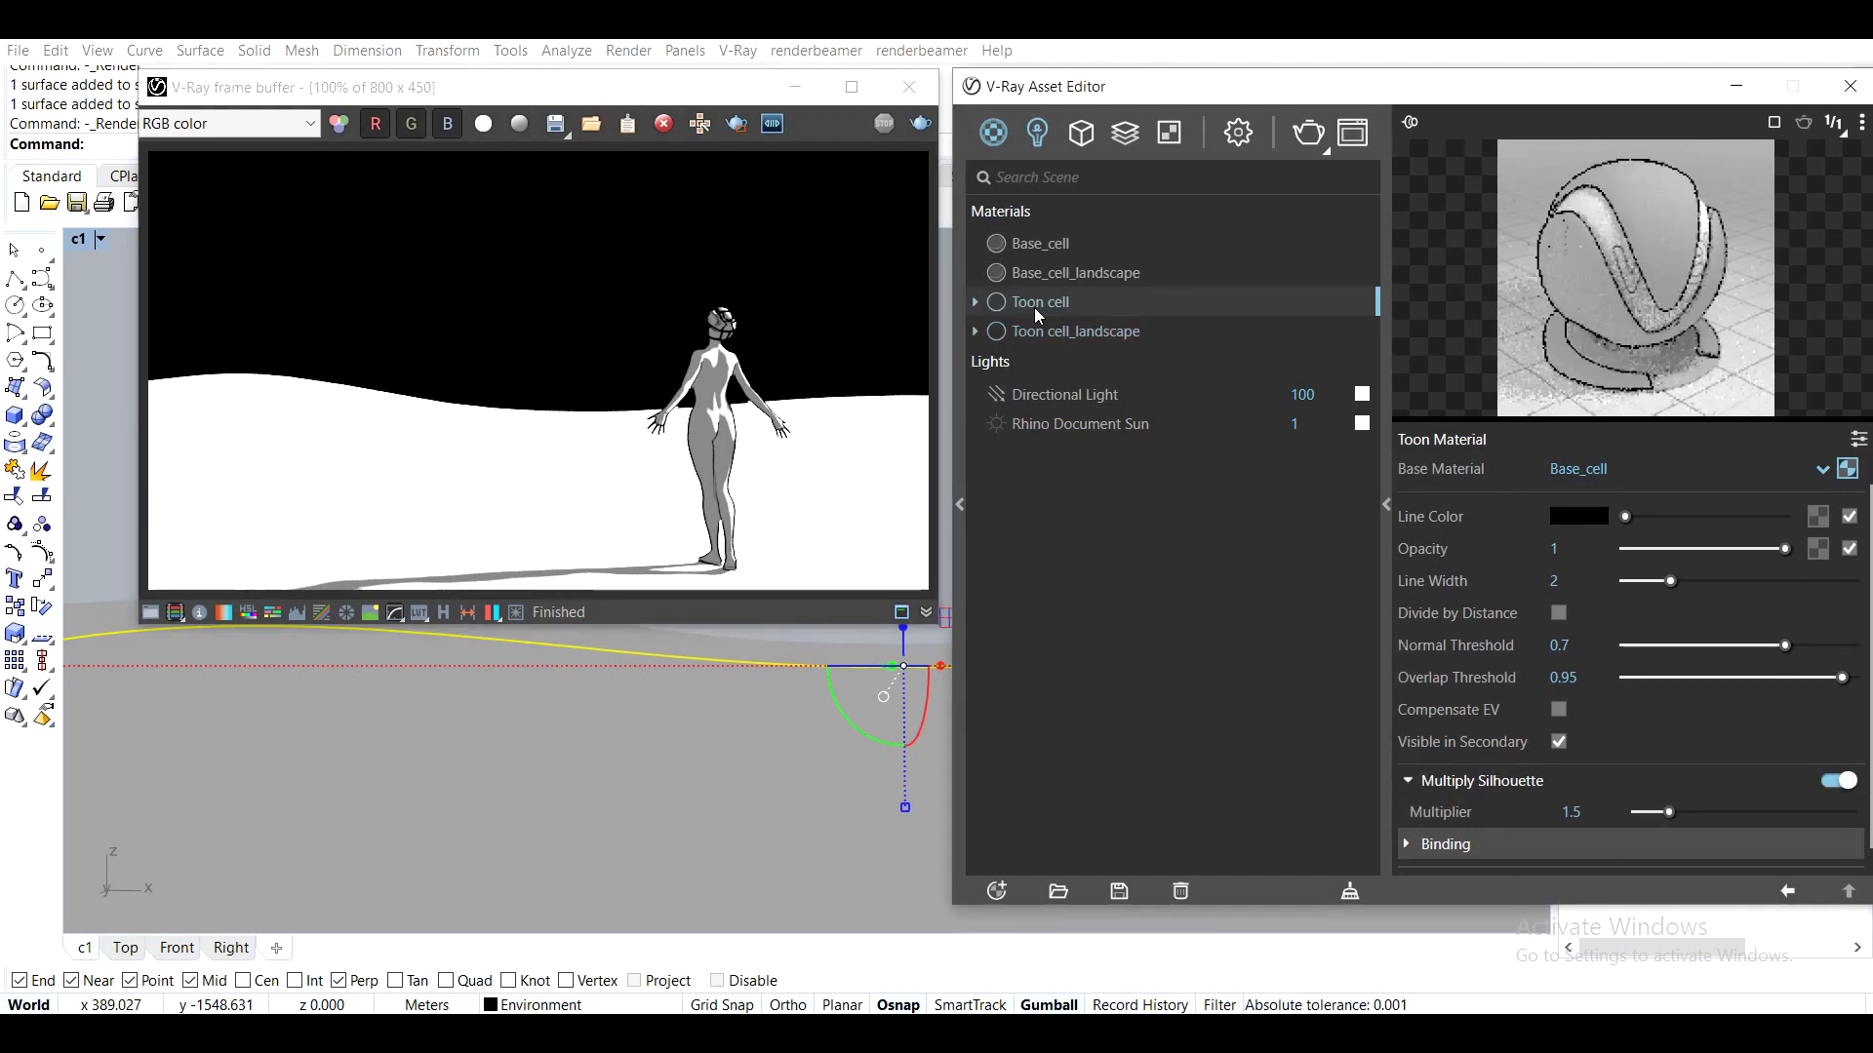
click(1030, 339)
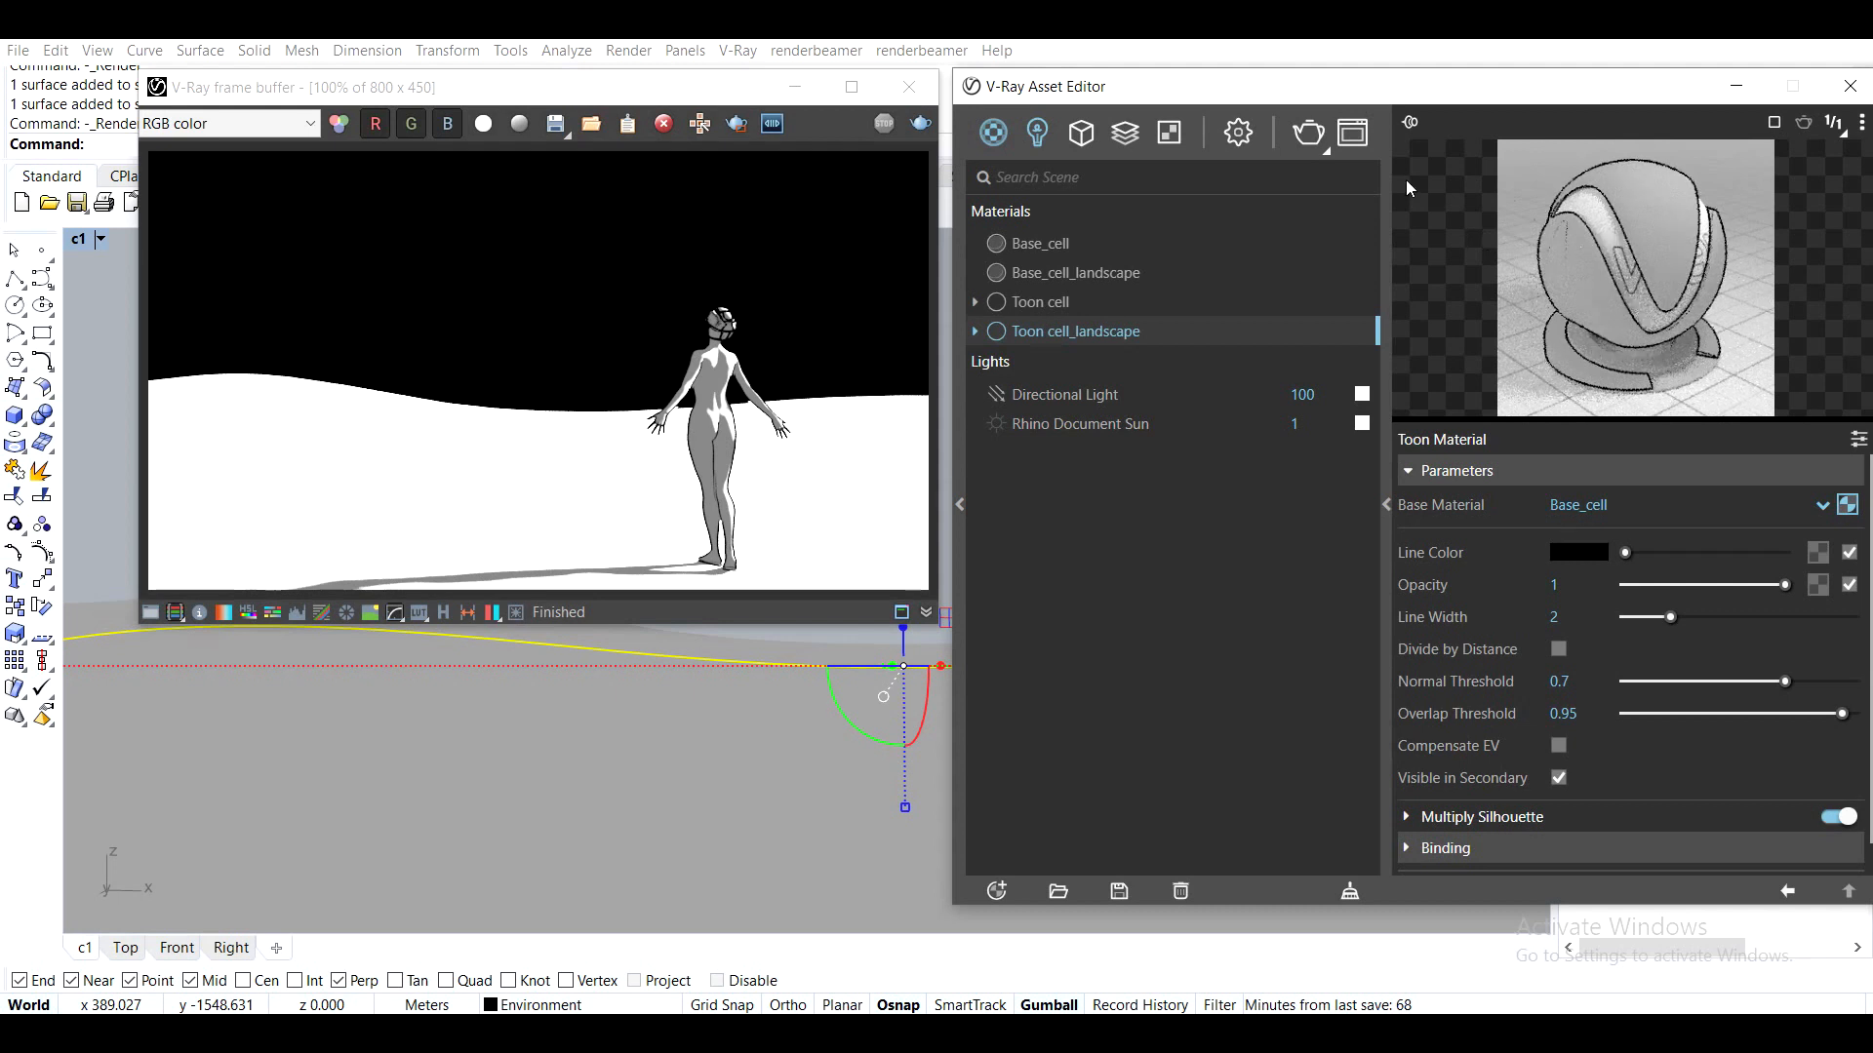
click(1011, 275)
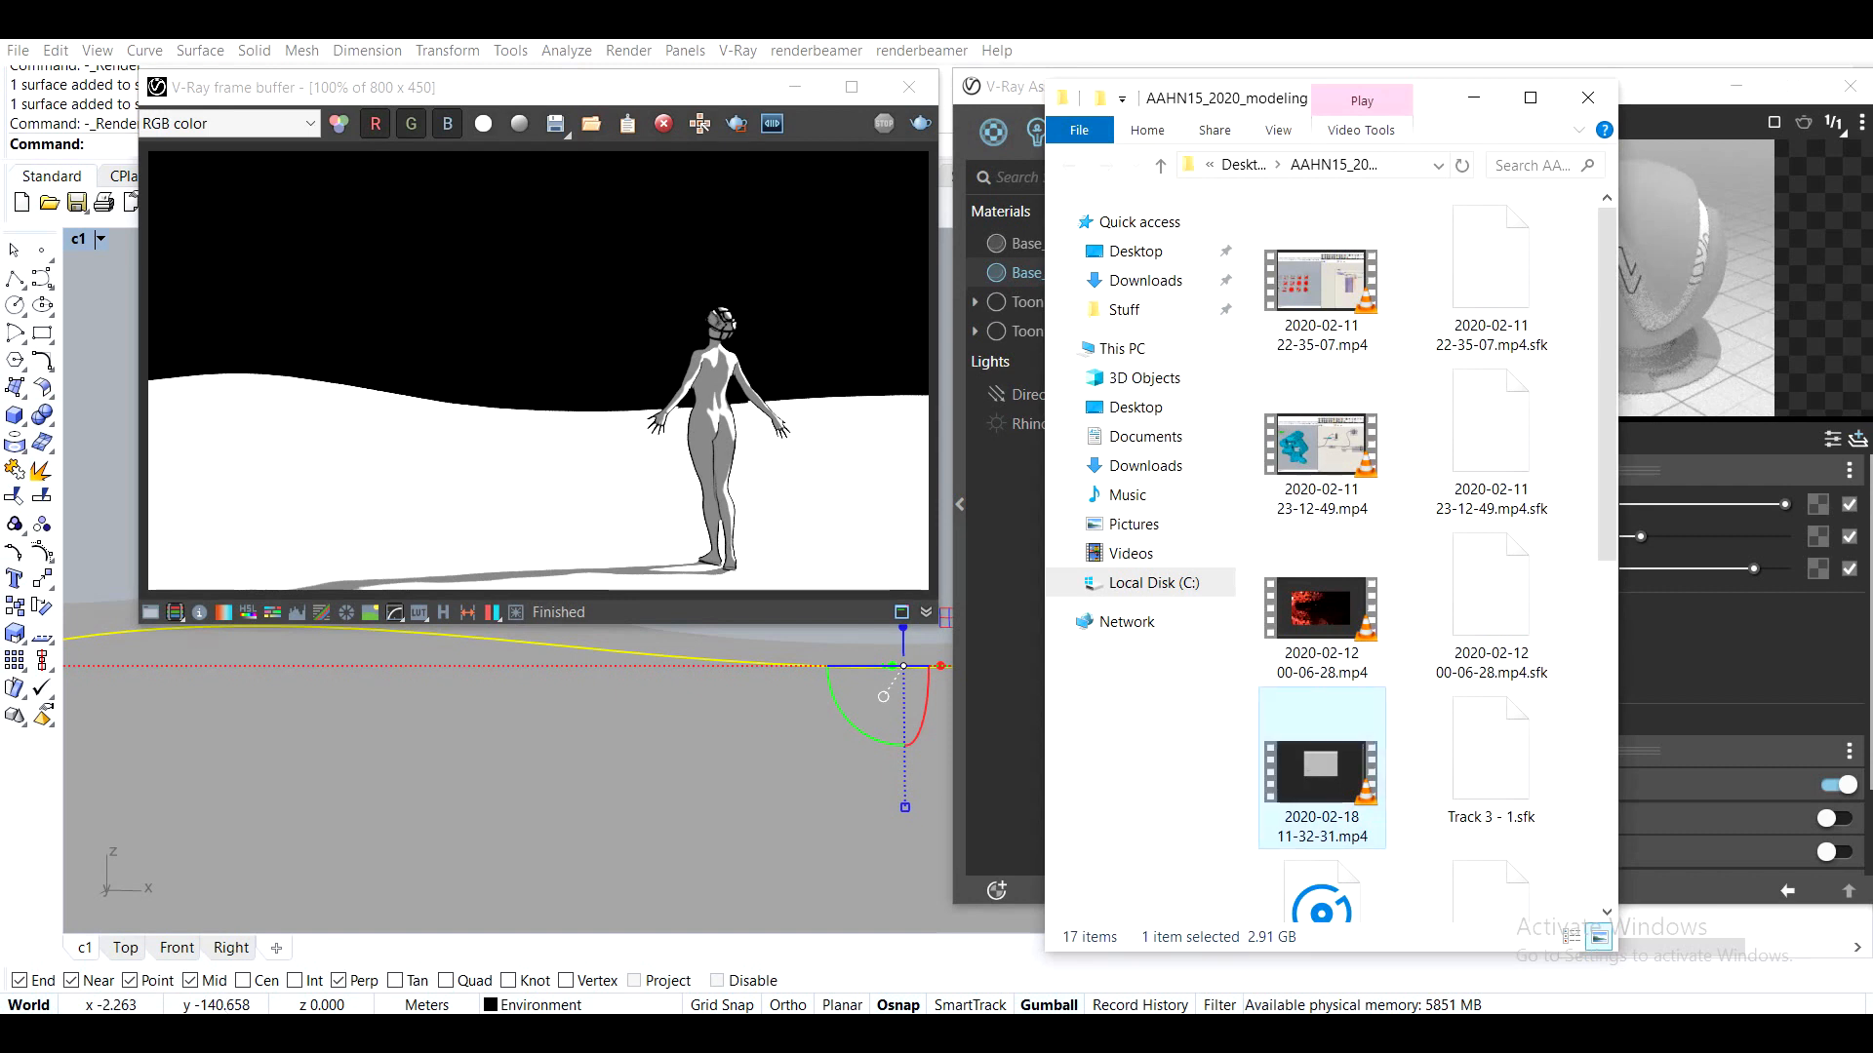
In File Explorer, open the 3D_2D resources folder inside Stuff and launch JSplacement-1.3.0-x64-portable.exe, allowing the unverified app to run
click(1191, 304)
double_click(1342, 270)
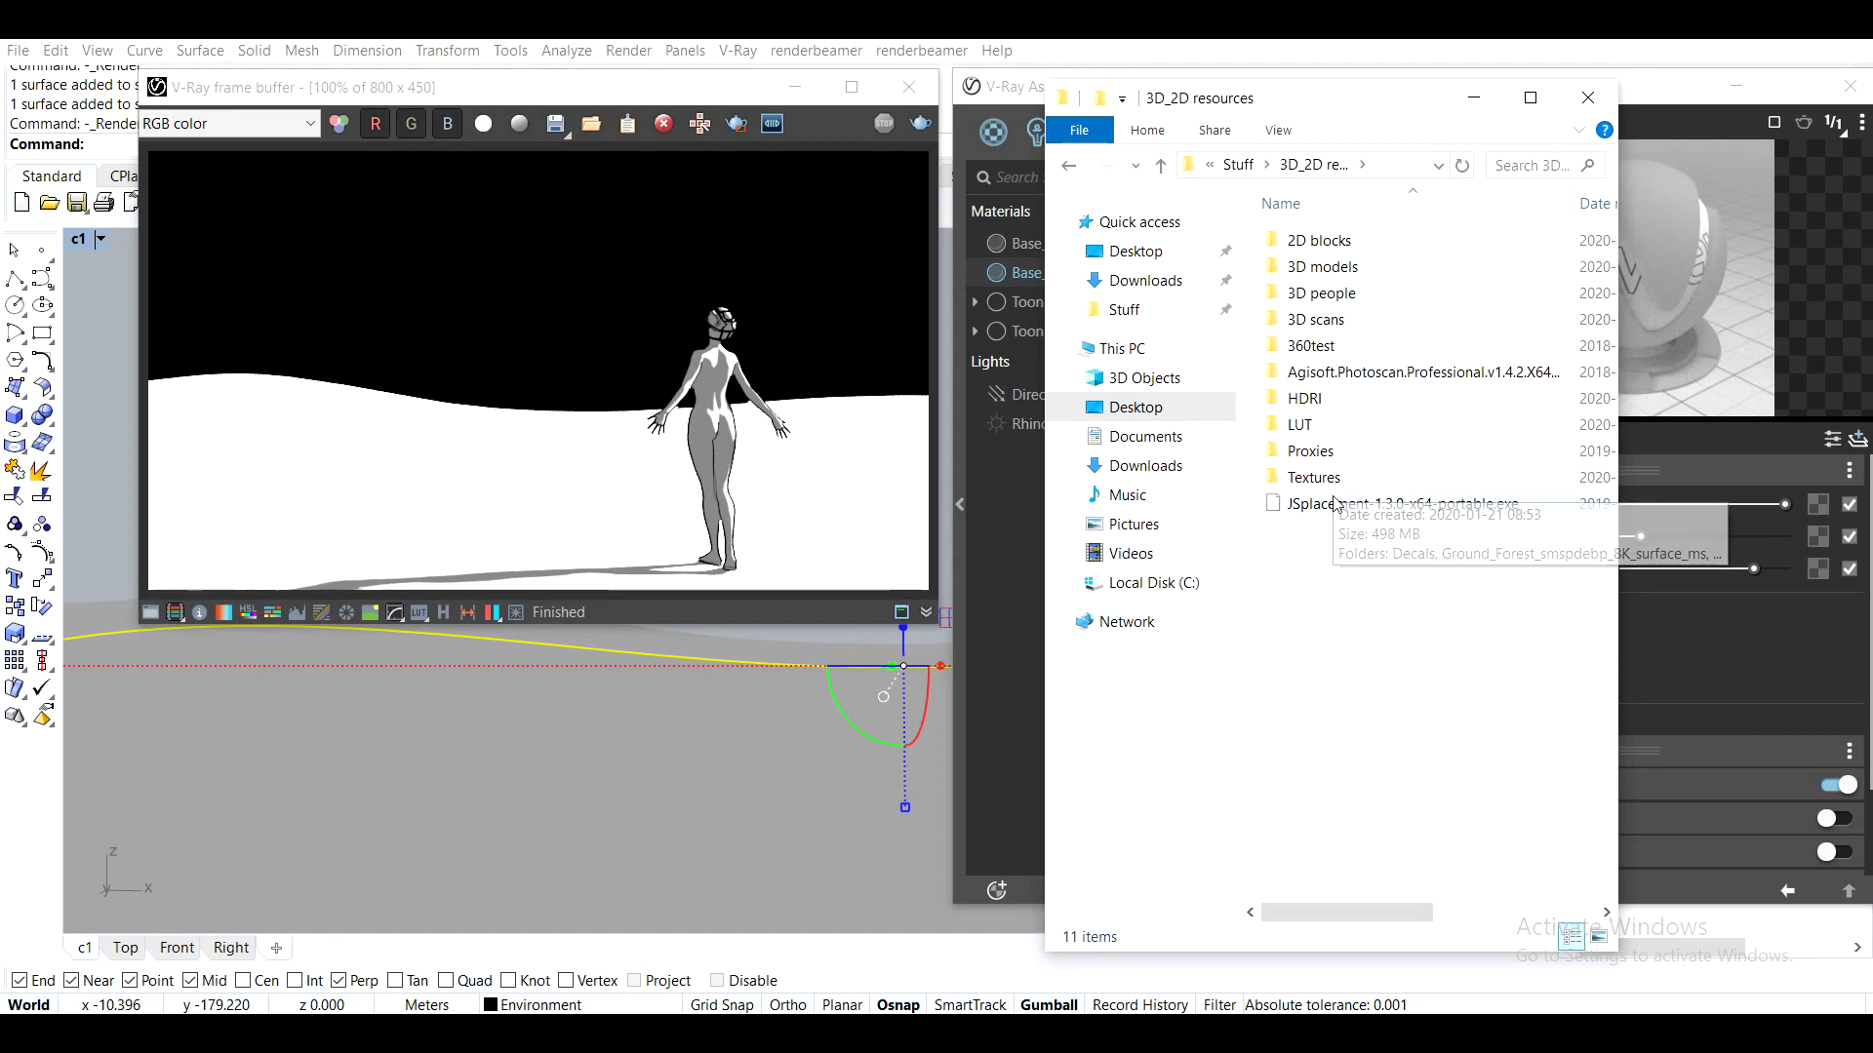
click(1336, 504)
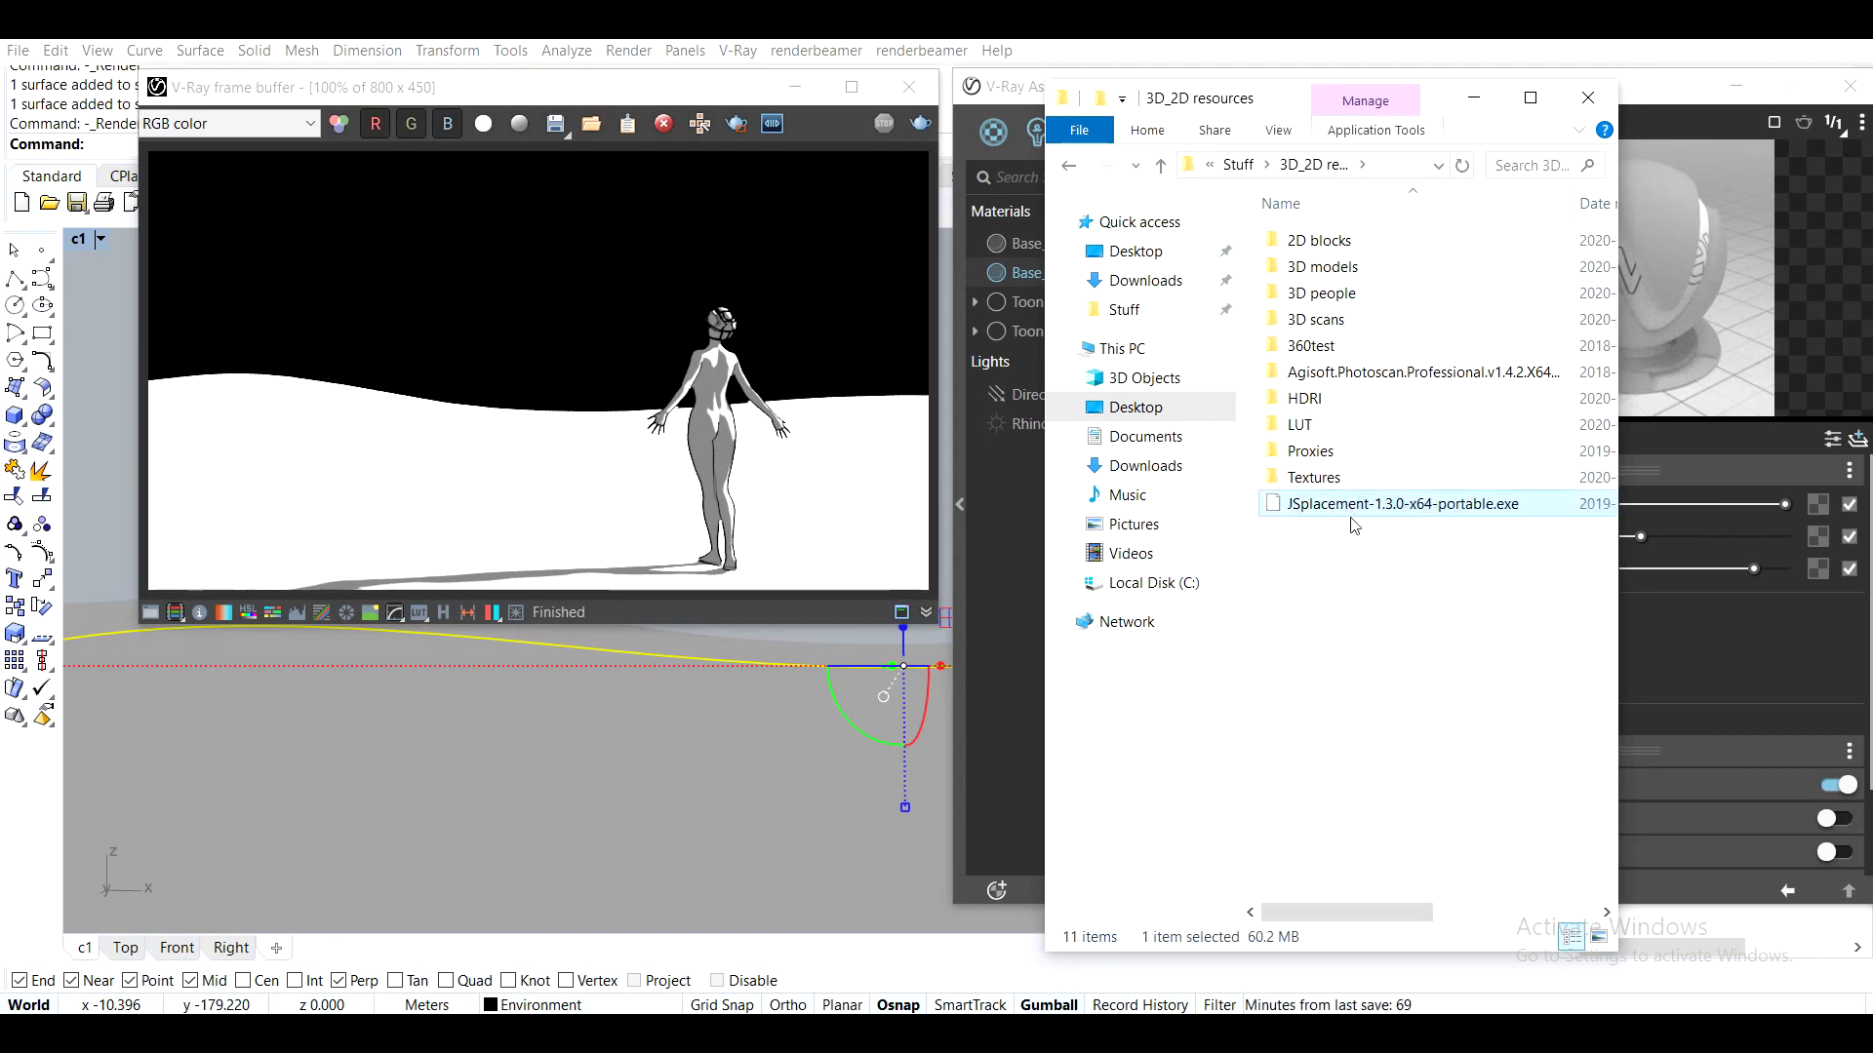
double_click(1314, 515)
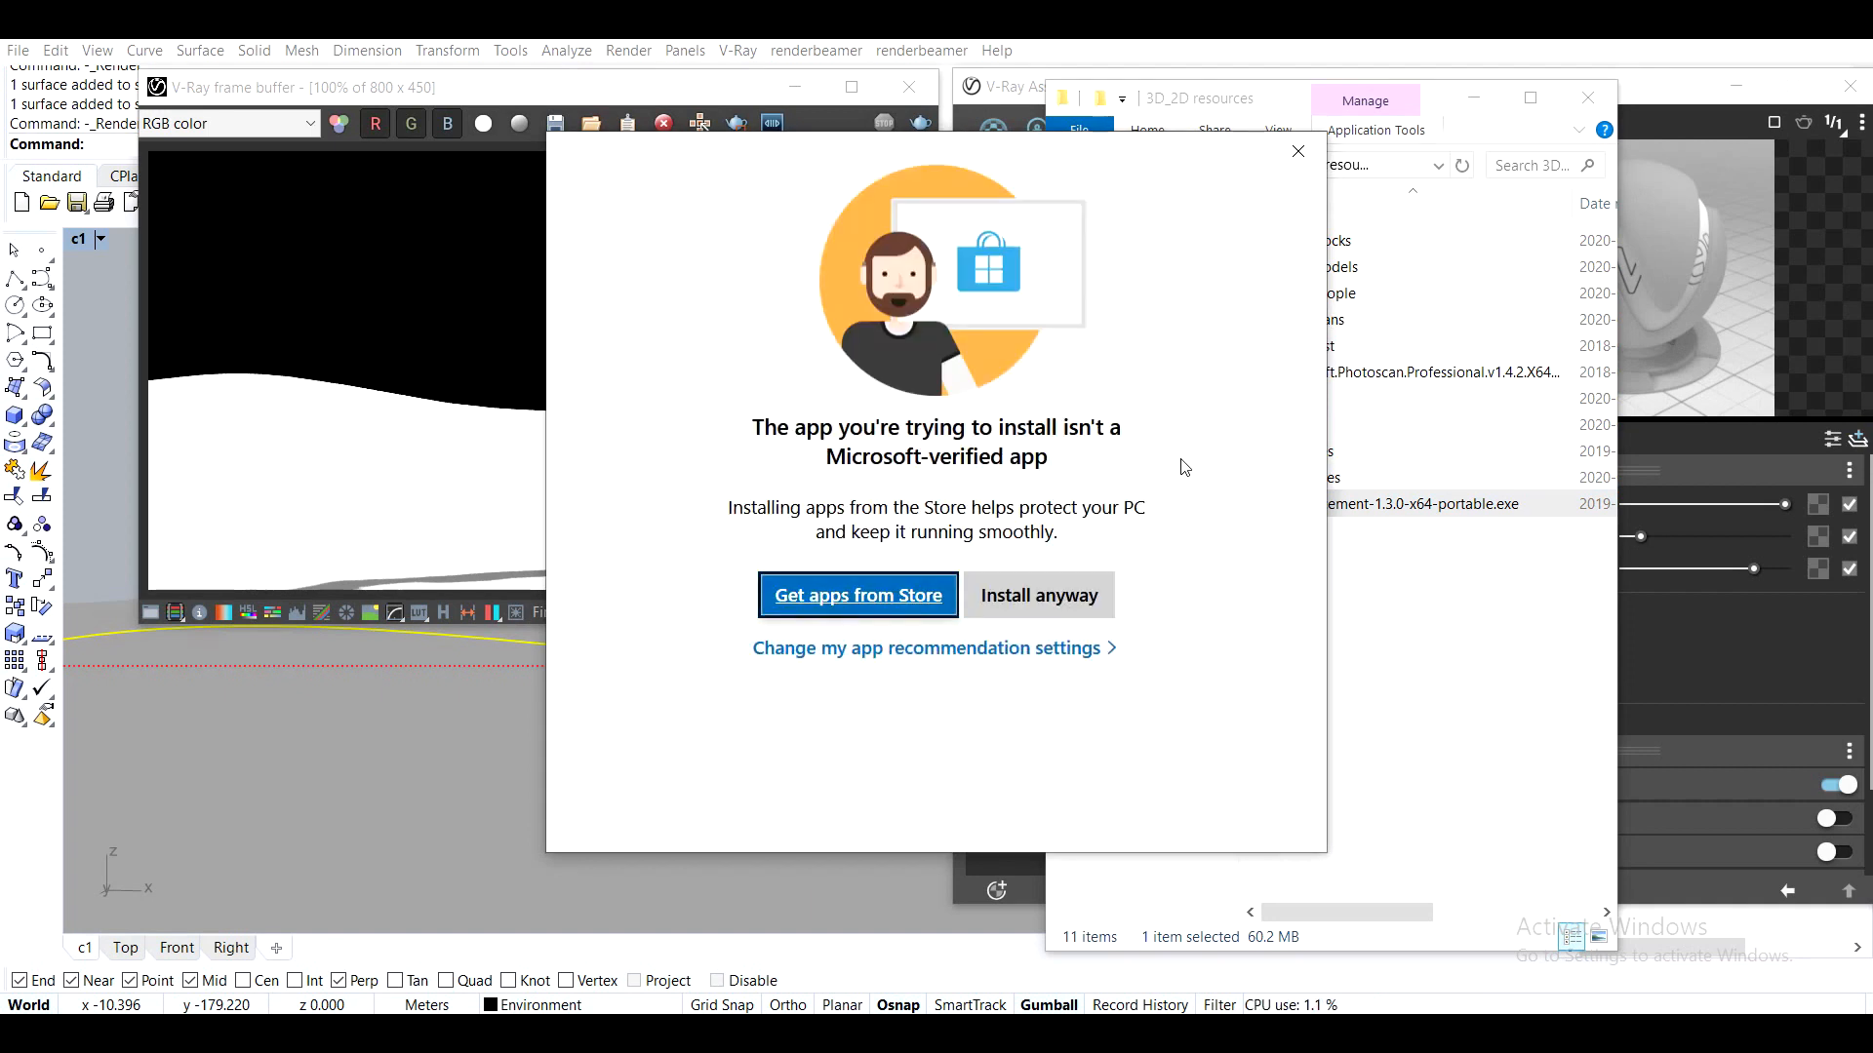
click(1006, 593)
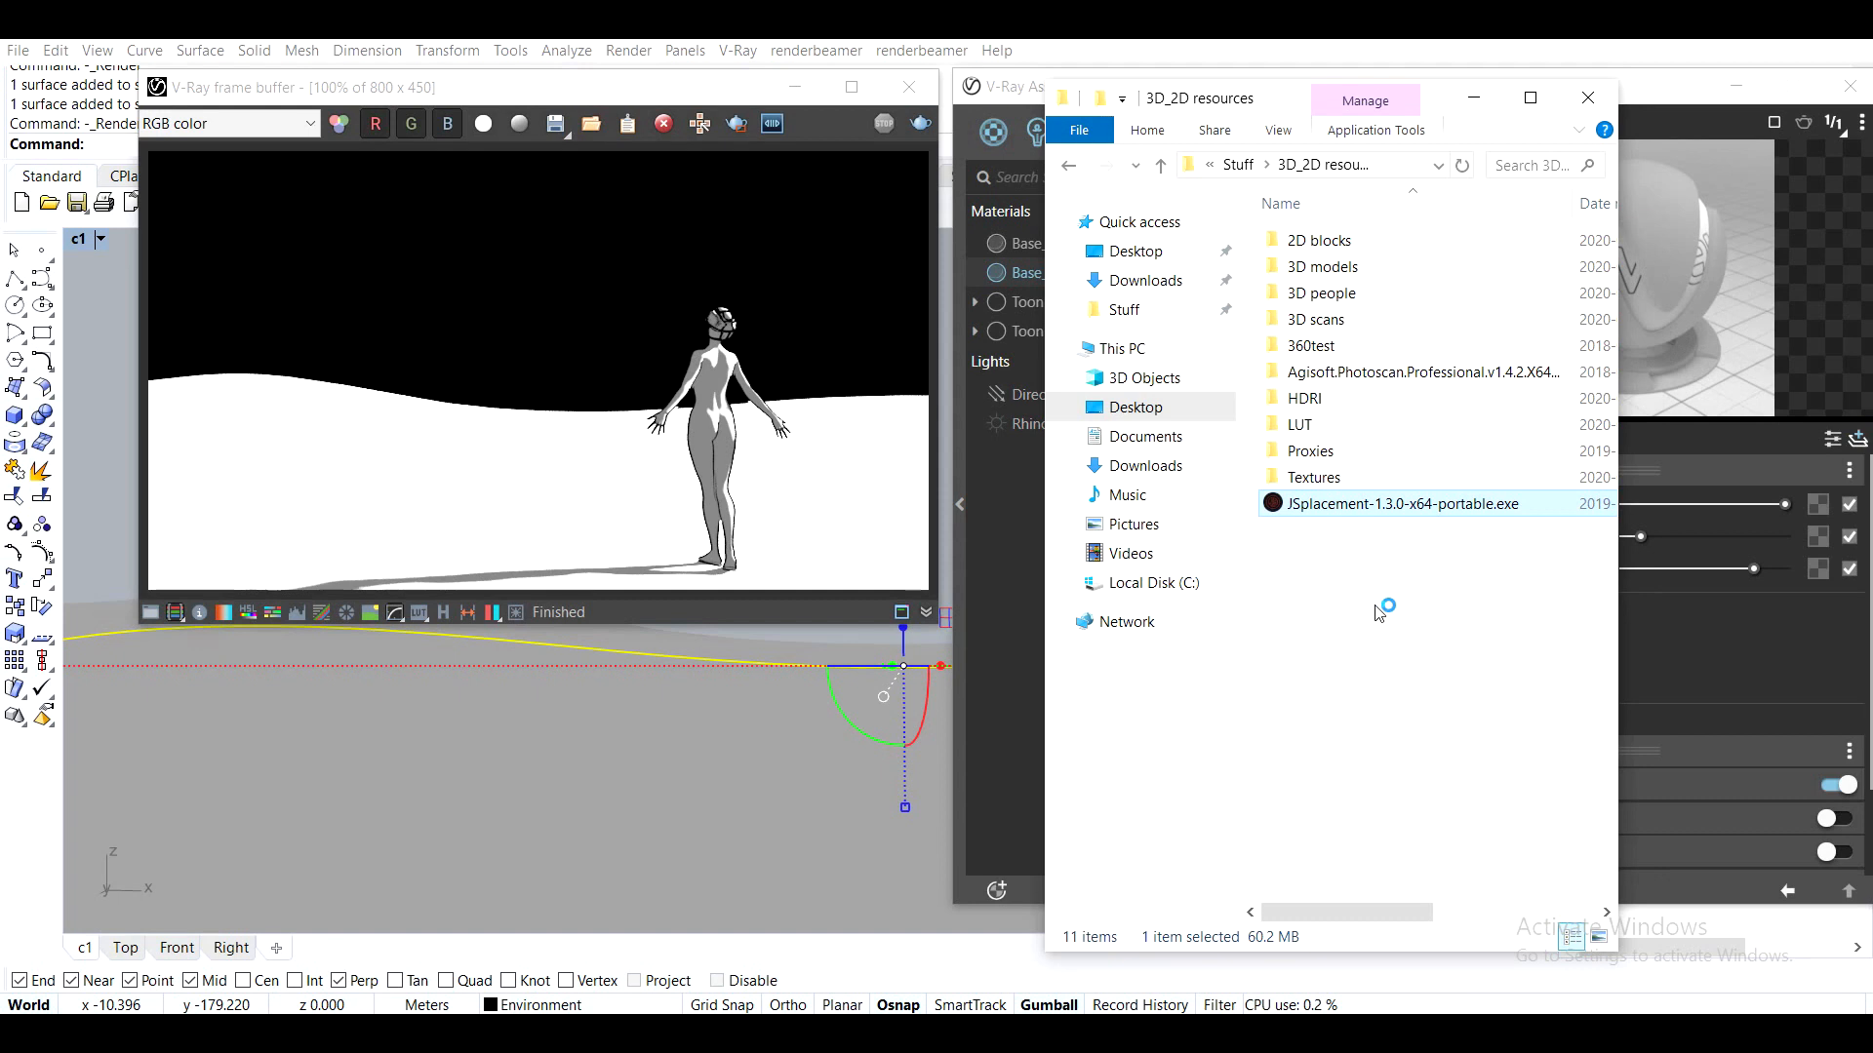
key(Return)
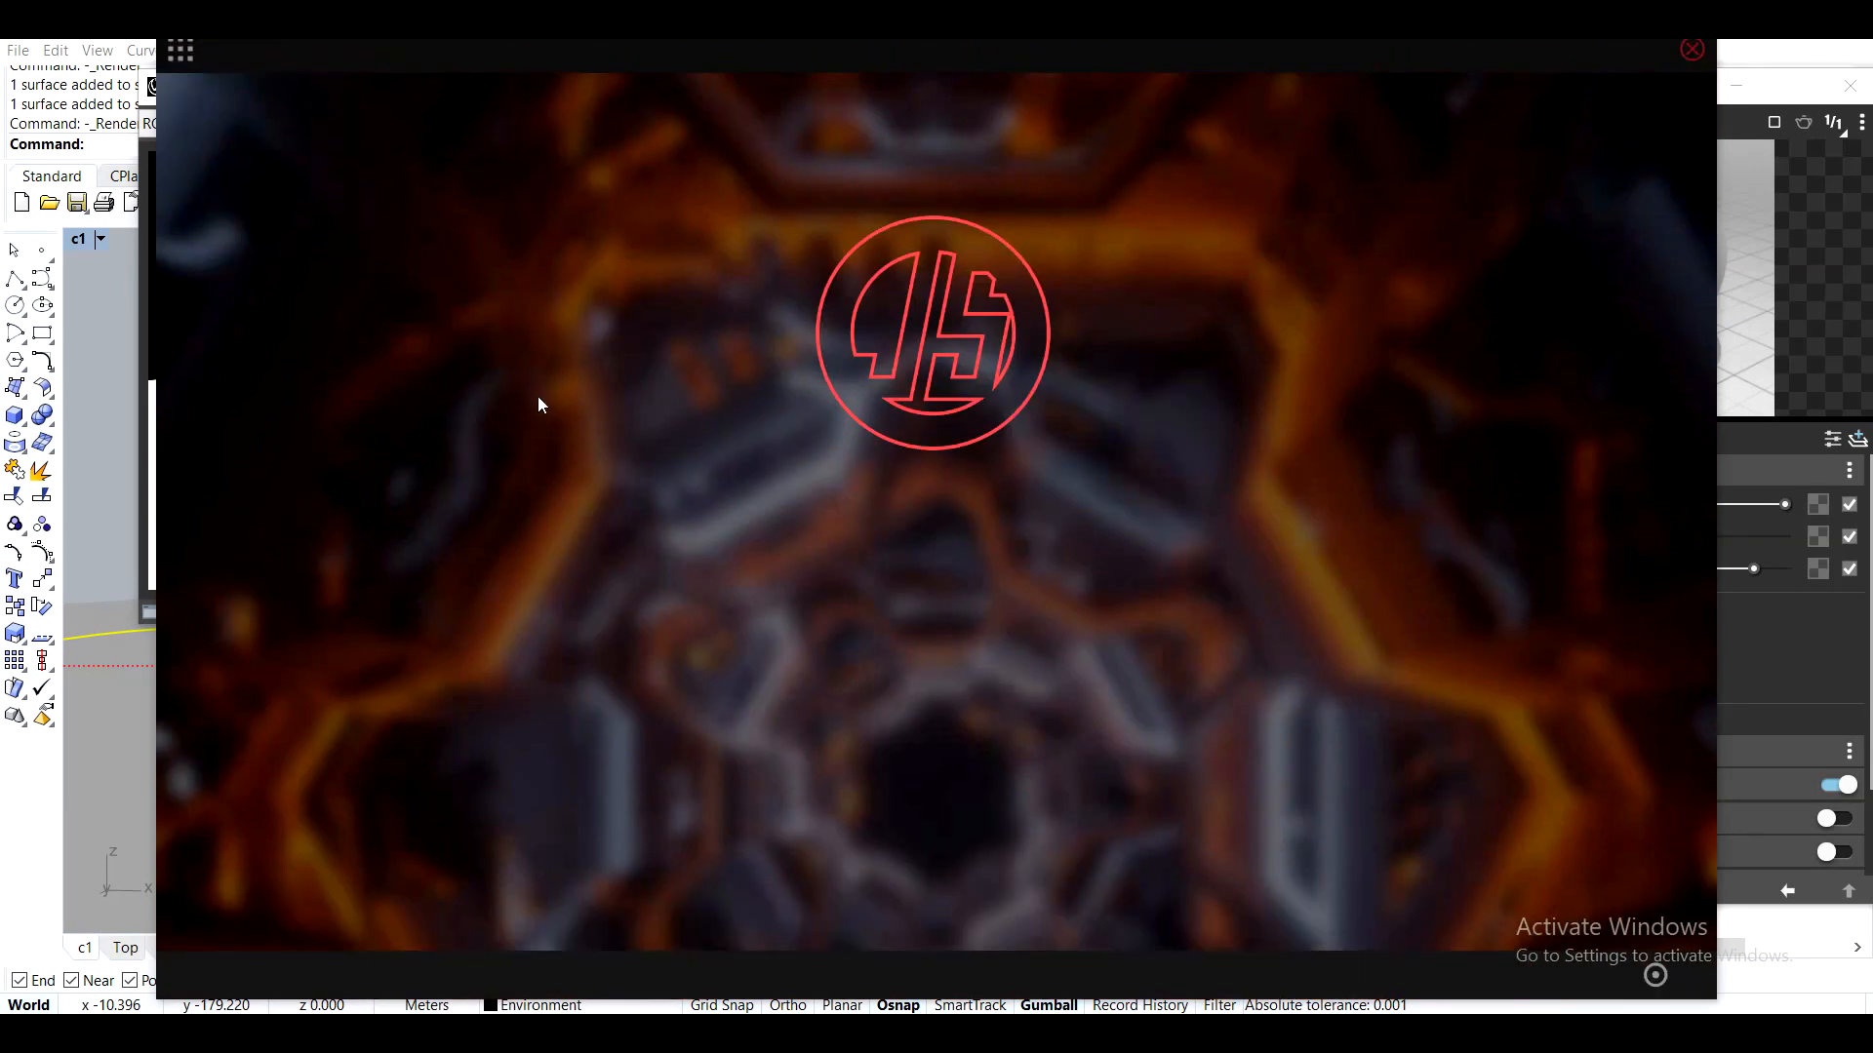
Generate trial displacement maps with the JSplacement: Classic and JSplacement: dotGrid generators
click(185, 64)
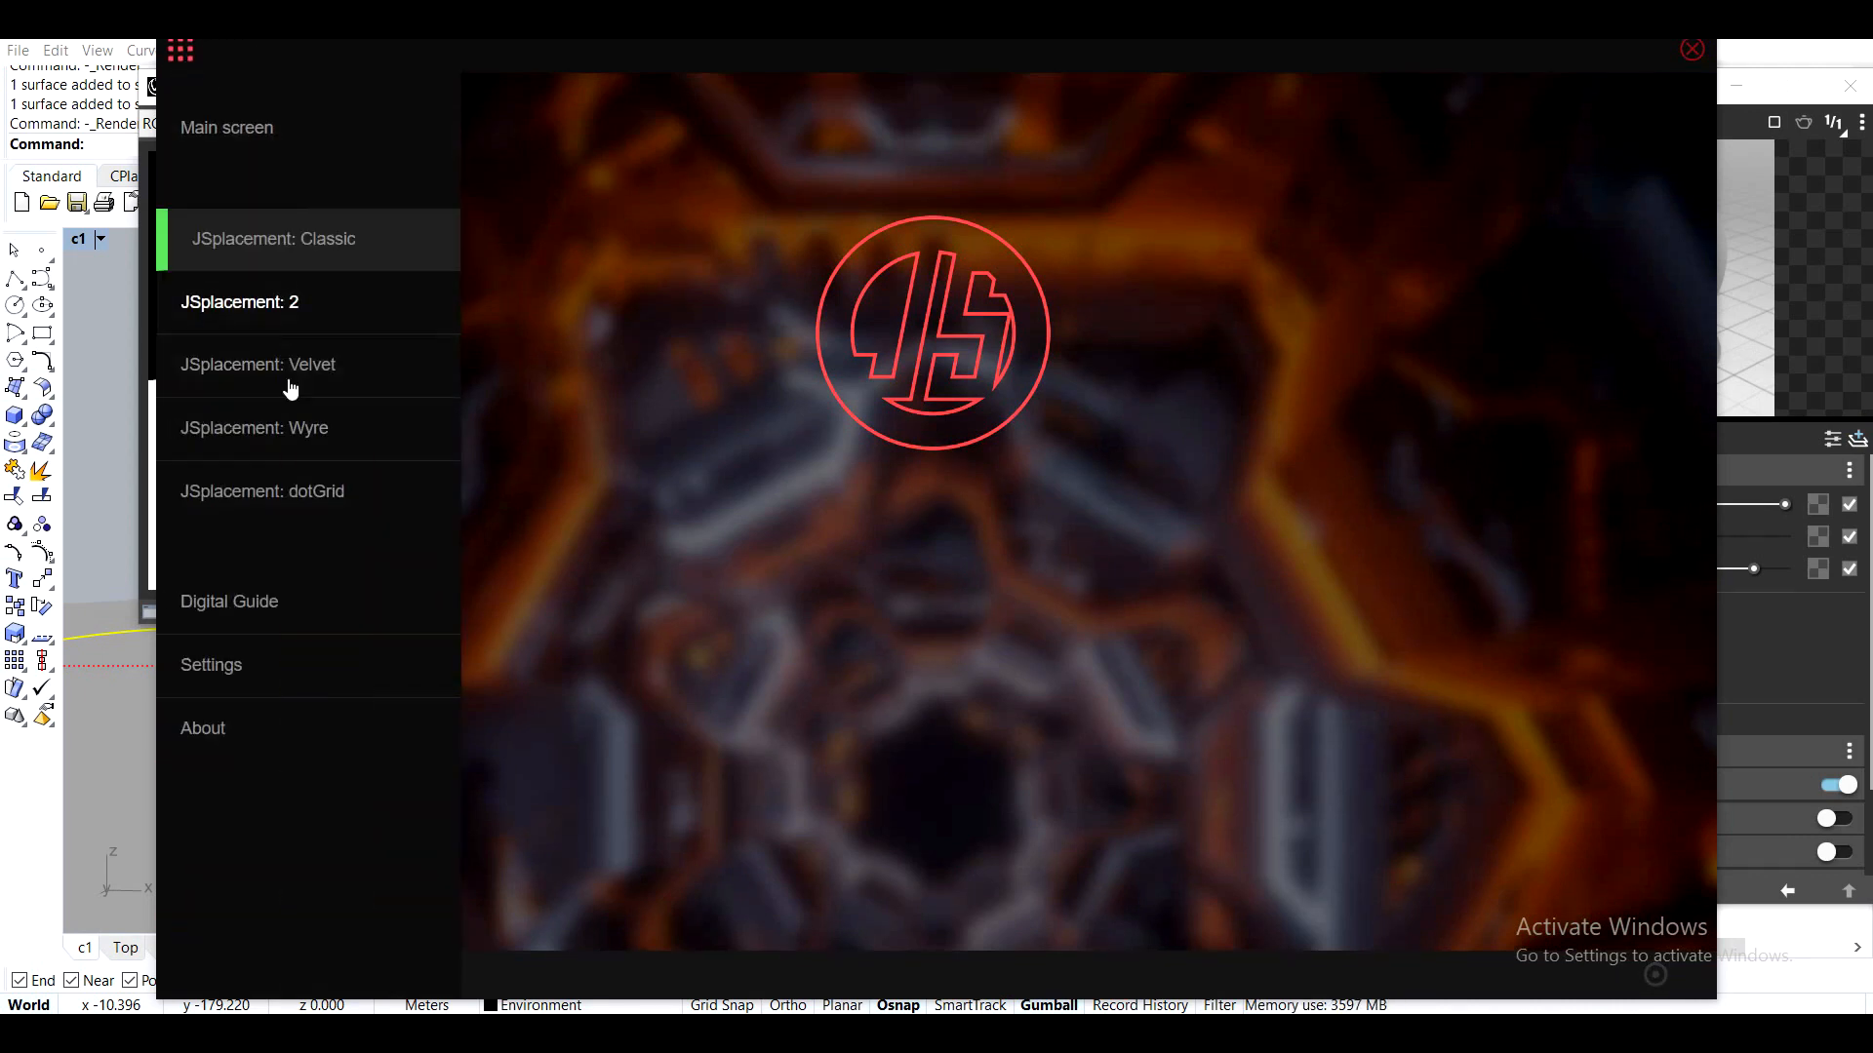
click(281, 266)
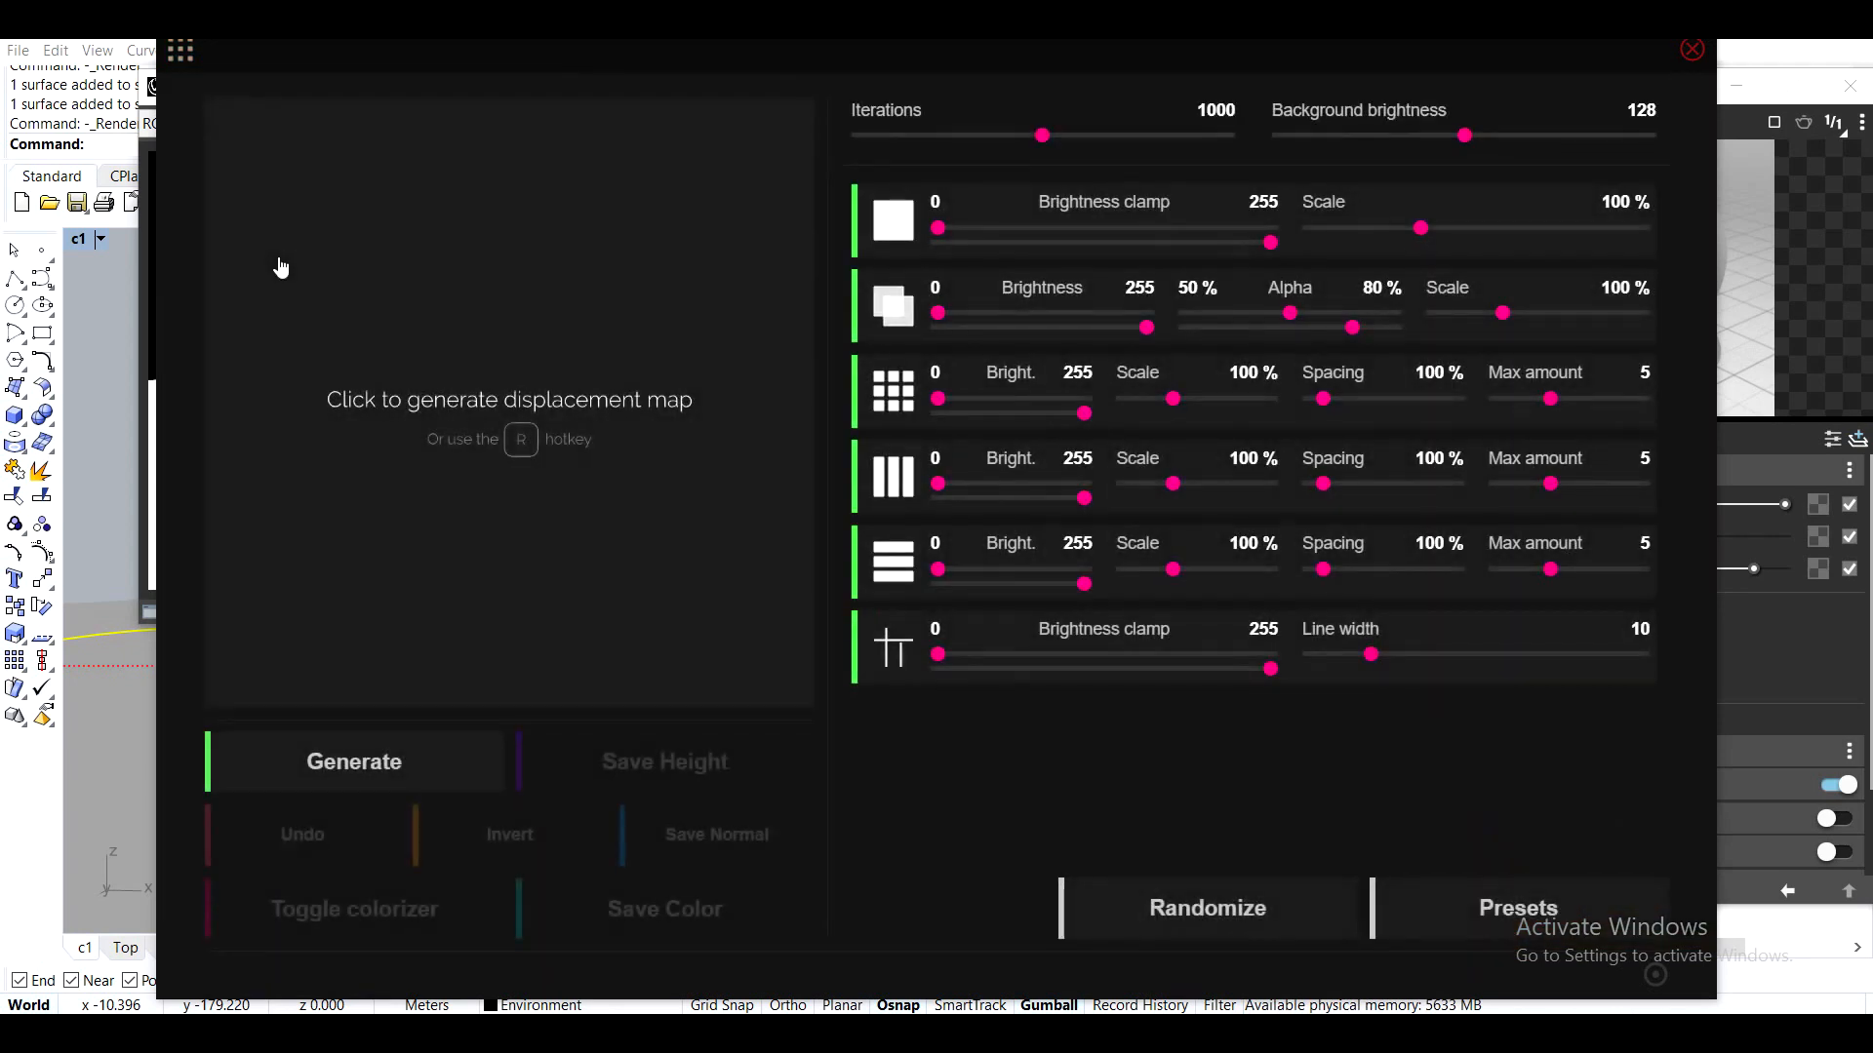
click(432, 449)
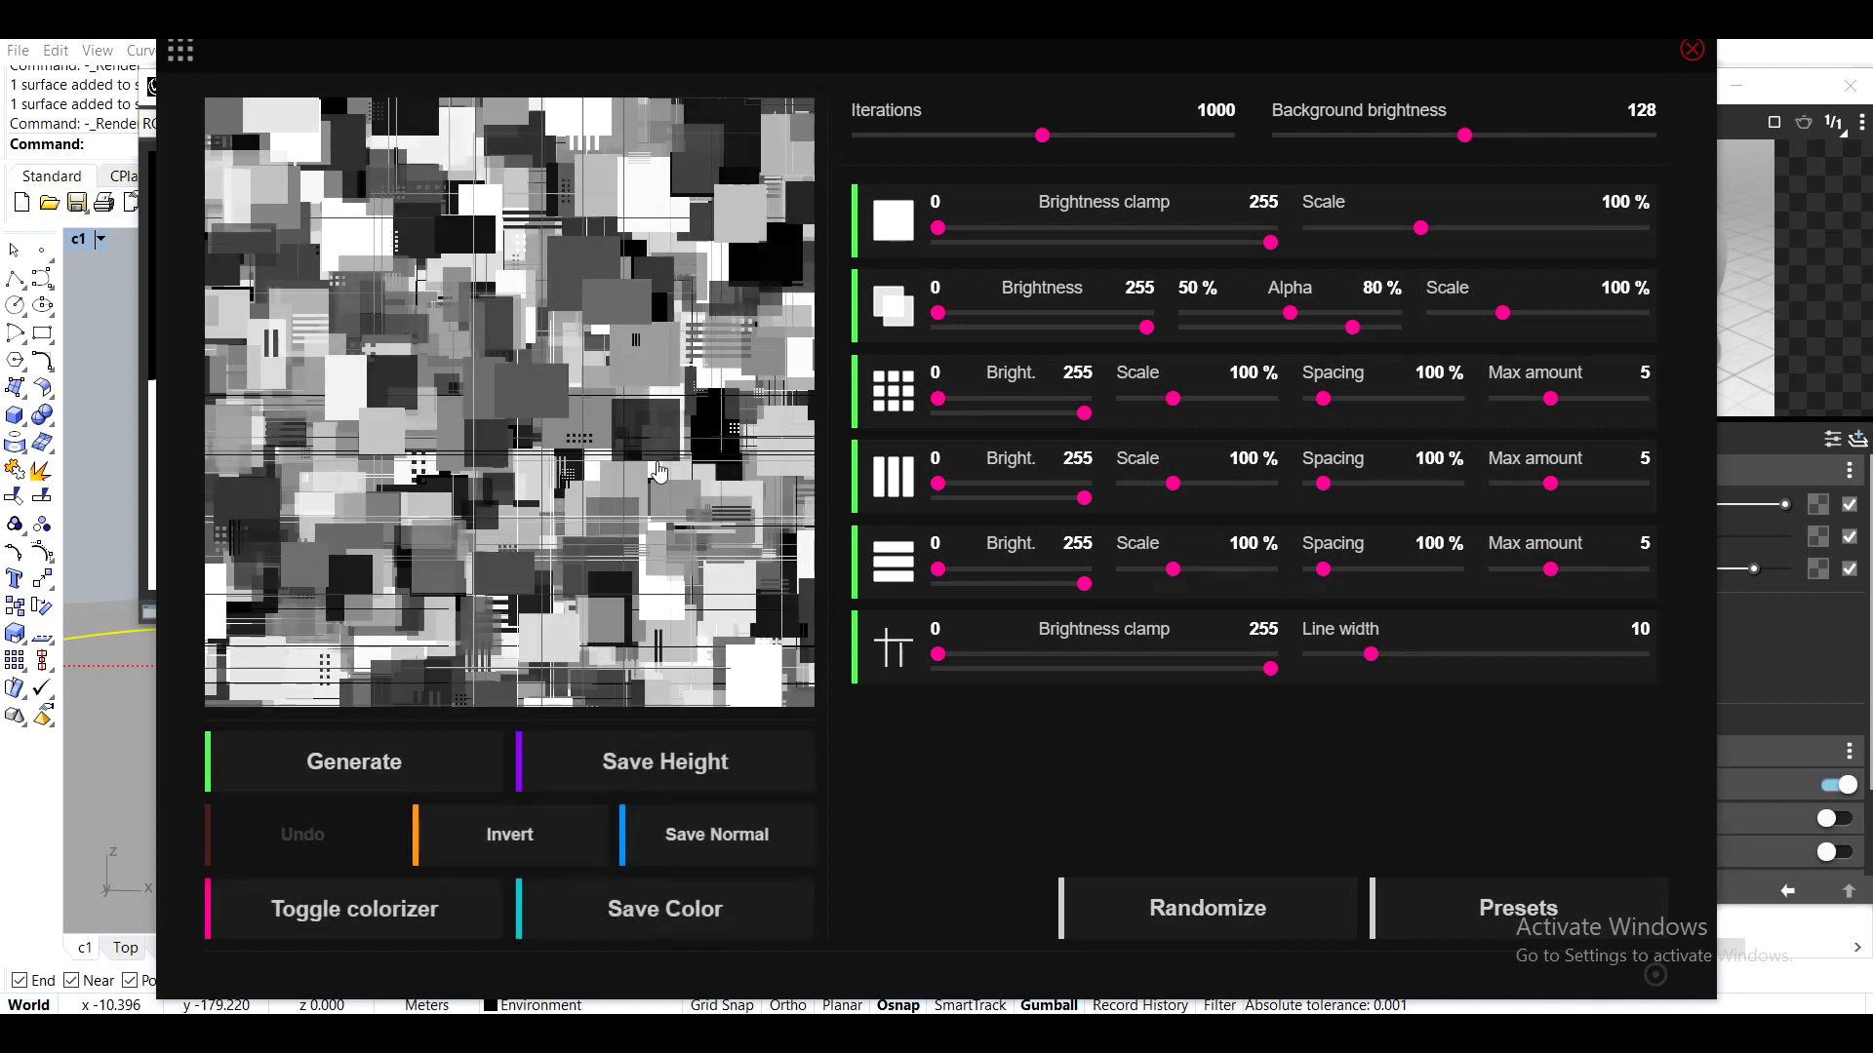
click(180, 50)
click(310, 492)
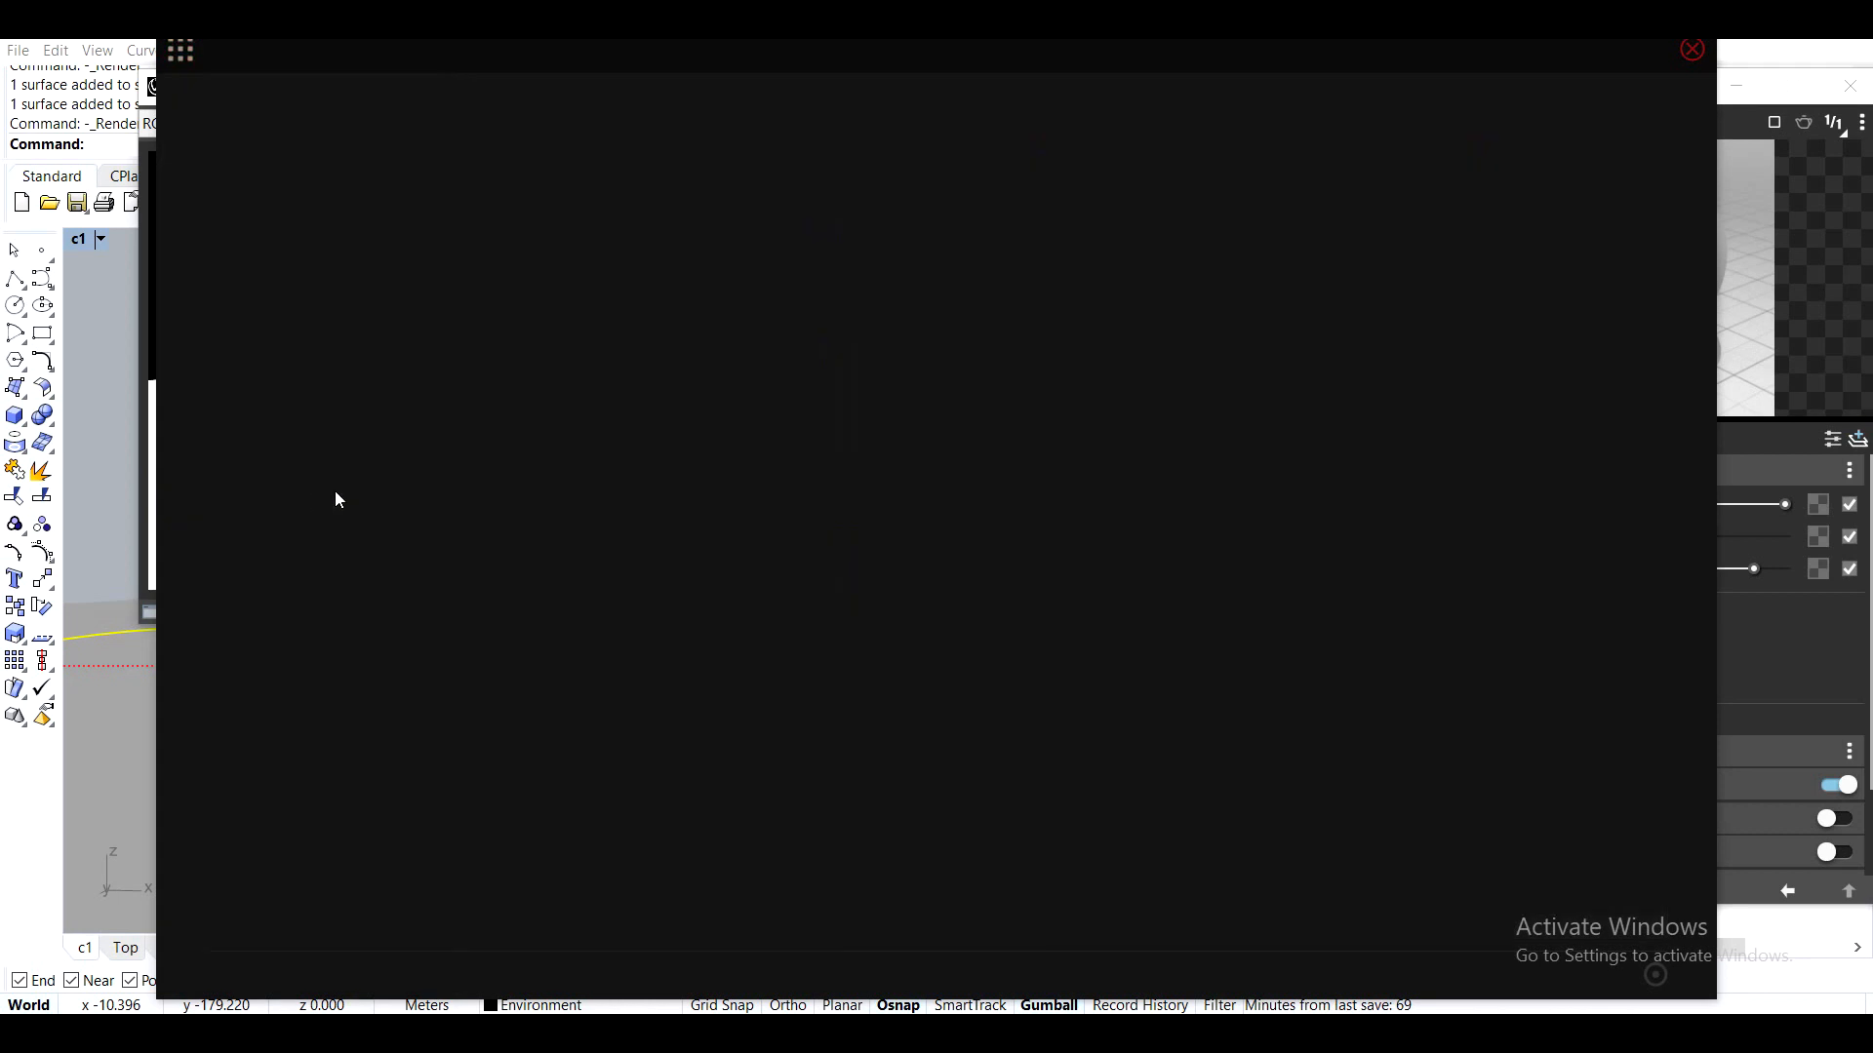
click(649, 458)
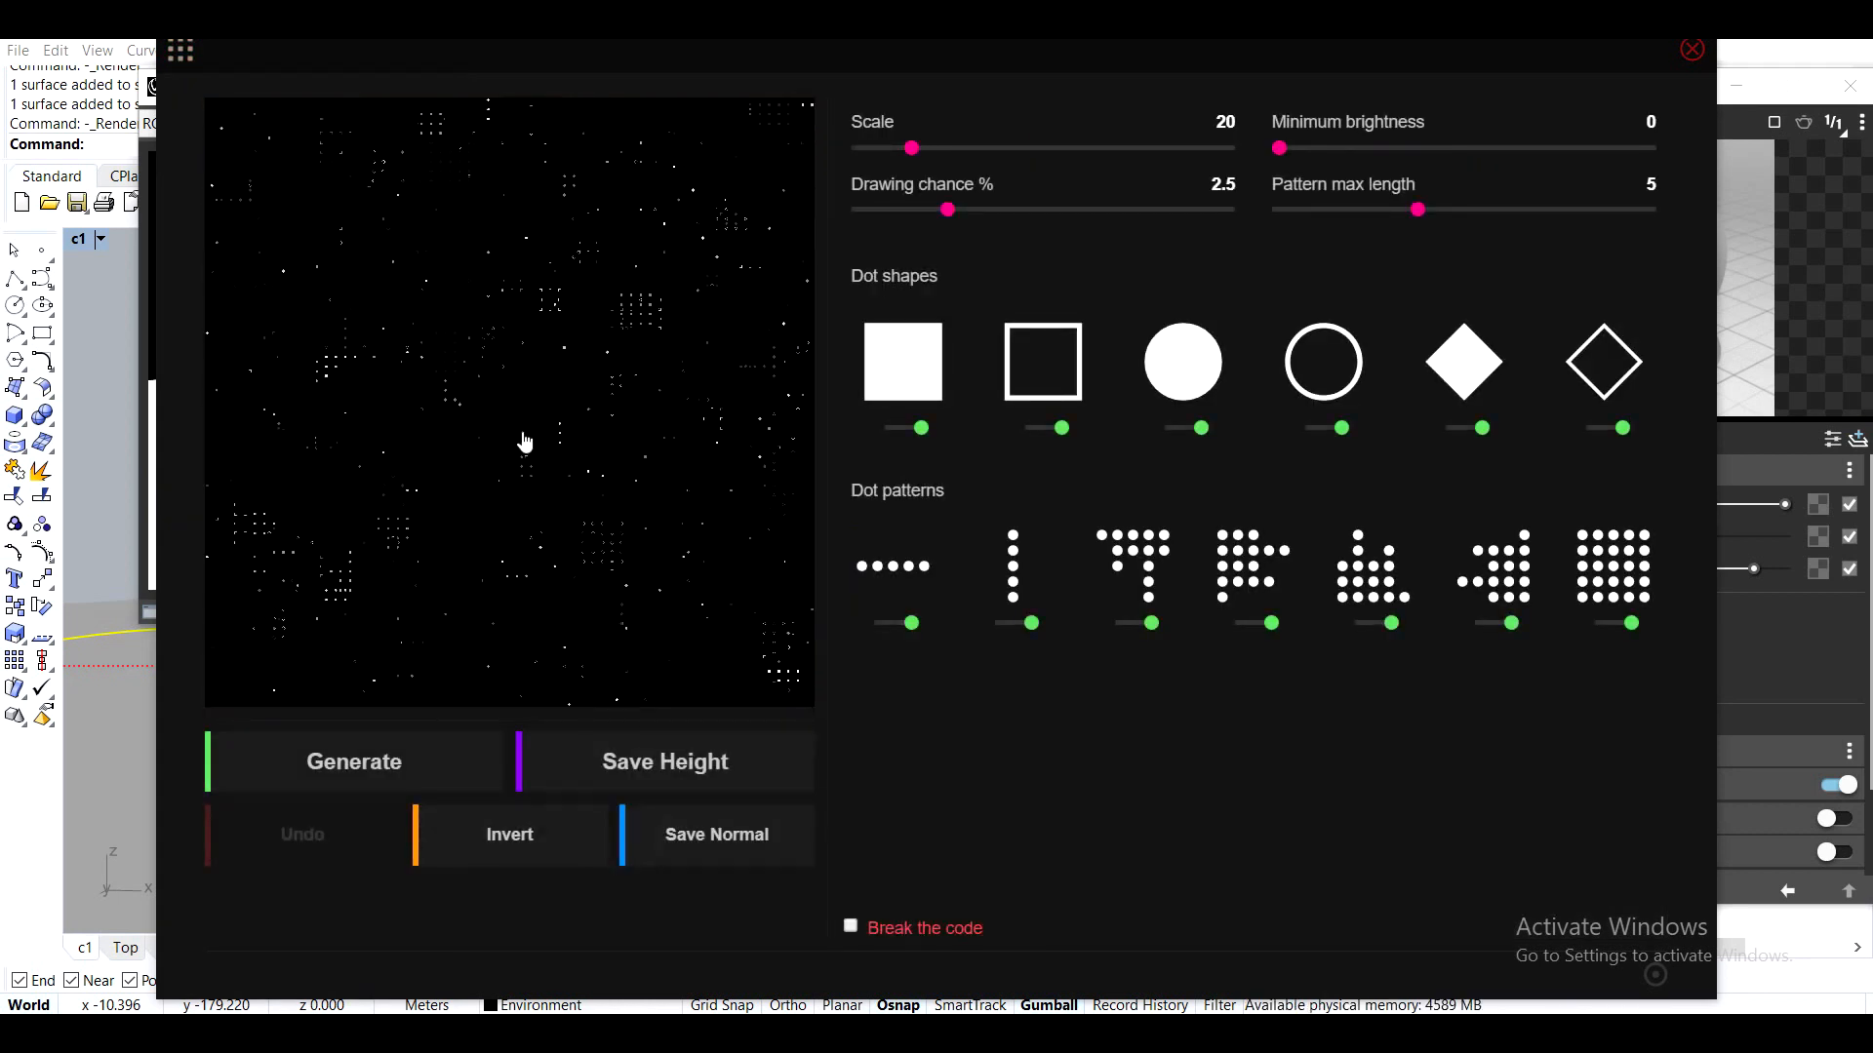
Return to the JSplacement: Classic generator and generate a new displacement map with 1000 iterations and background brightness 128
click(178, 53)
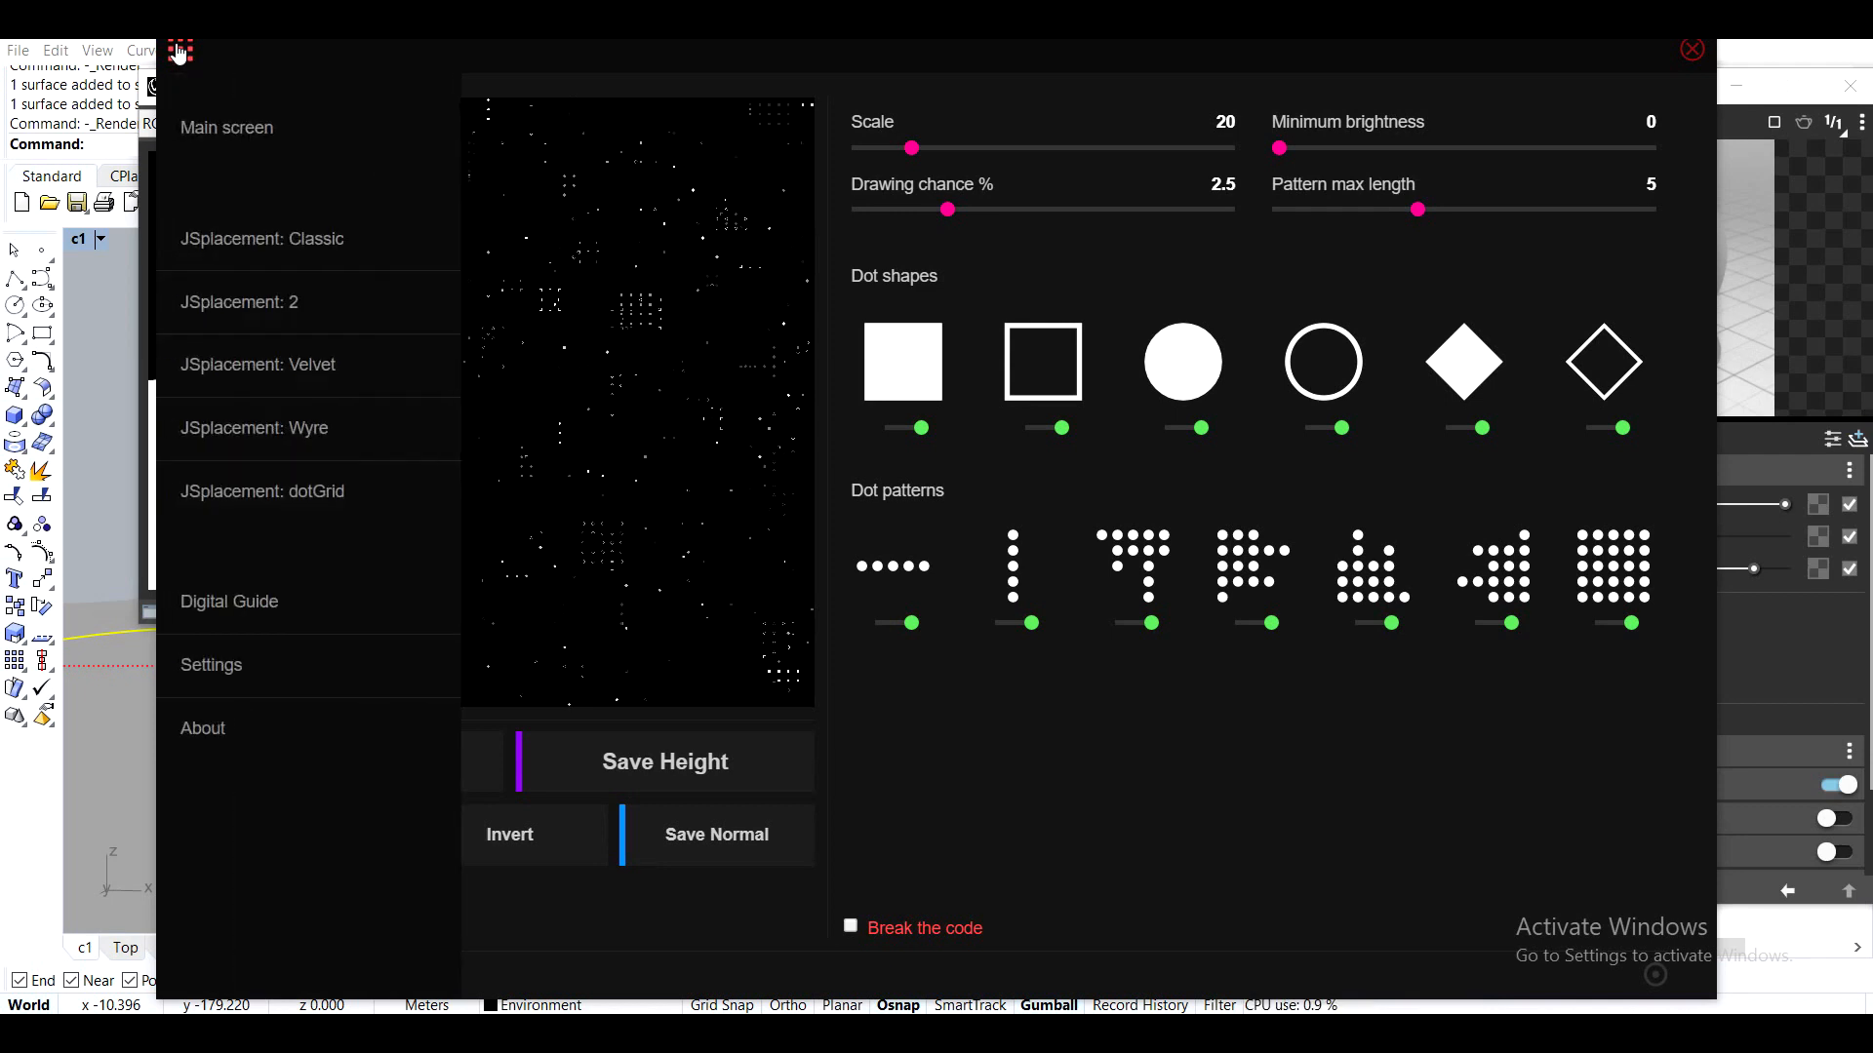
click(251, 244)
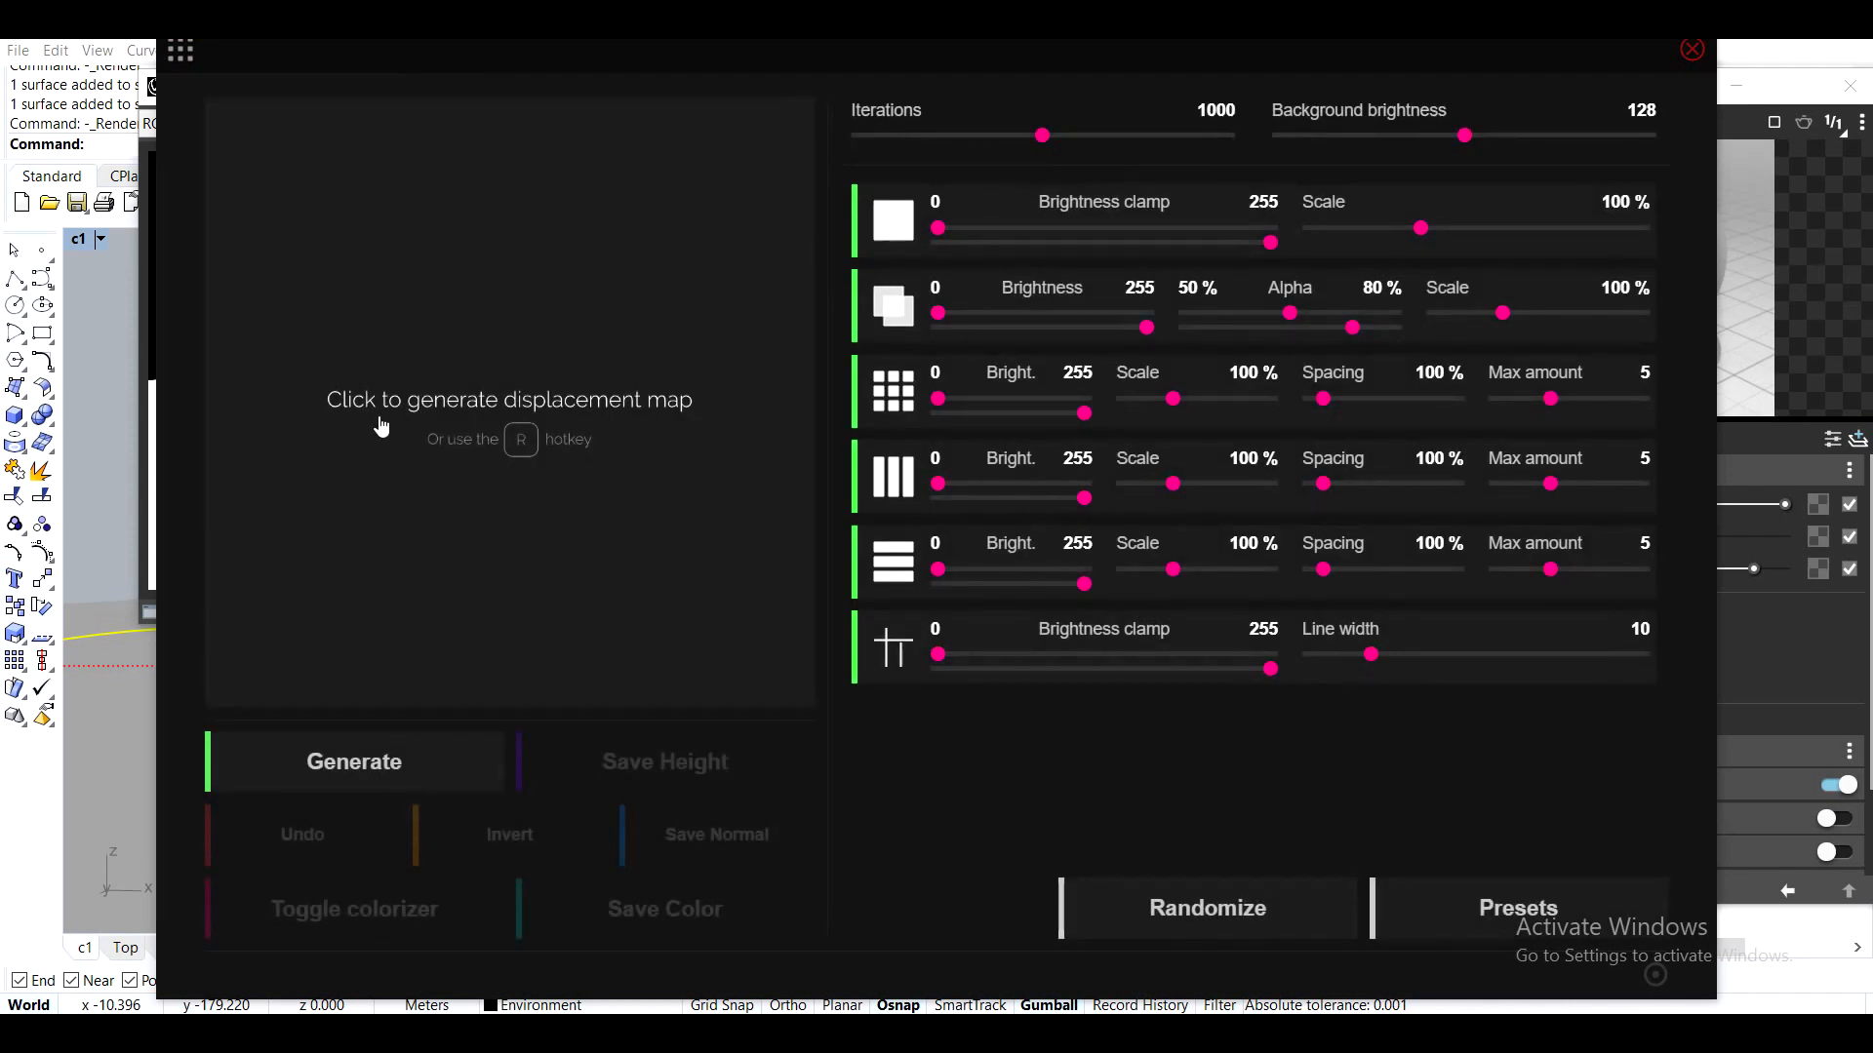
click(381, 427)
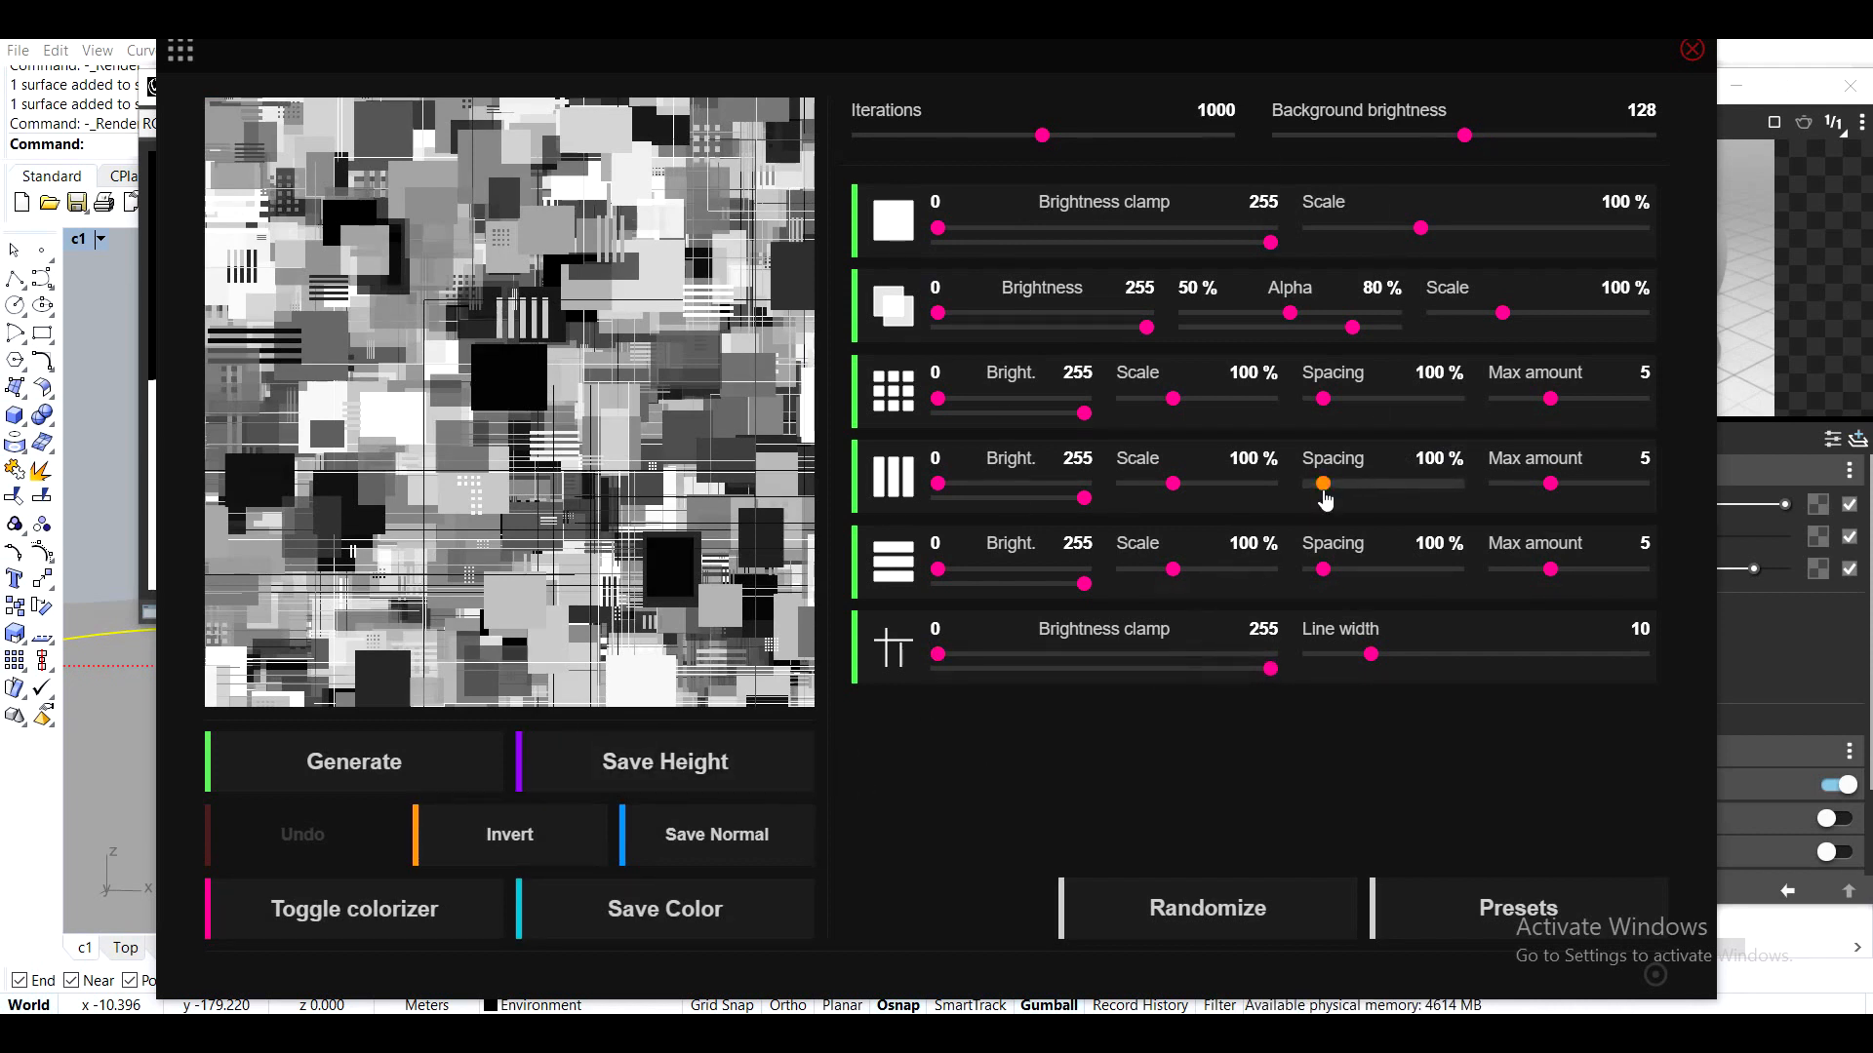
Save the generated map's color image as landscape_displace.png in the Tut_2020_7 folder under Desktop, AAHN15 Youtube
click(650, 912)
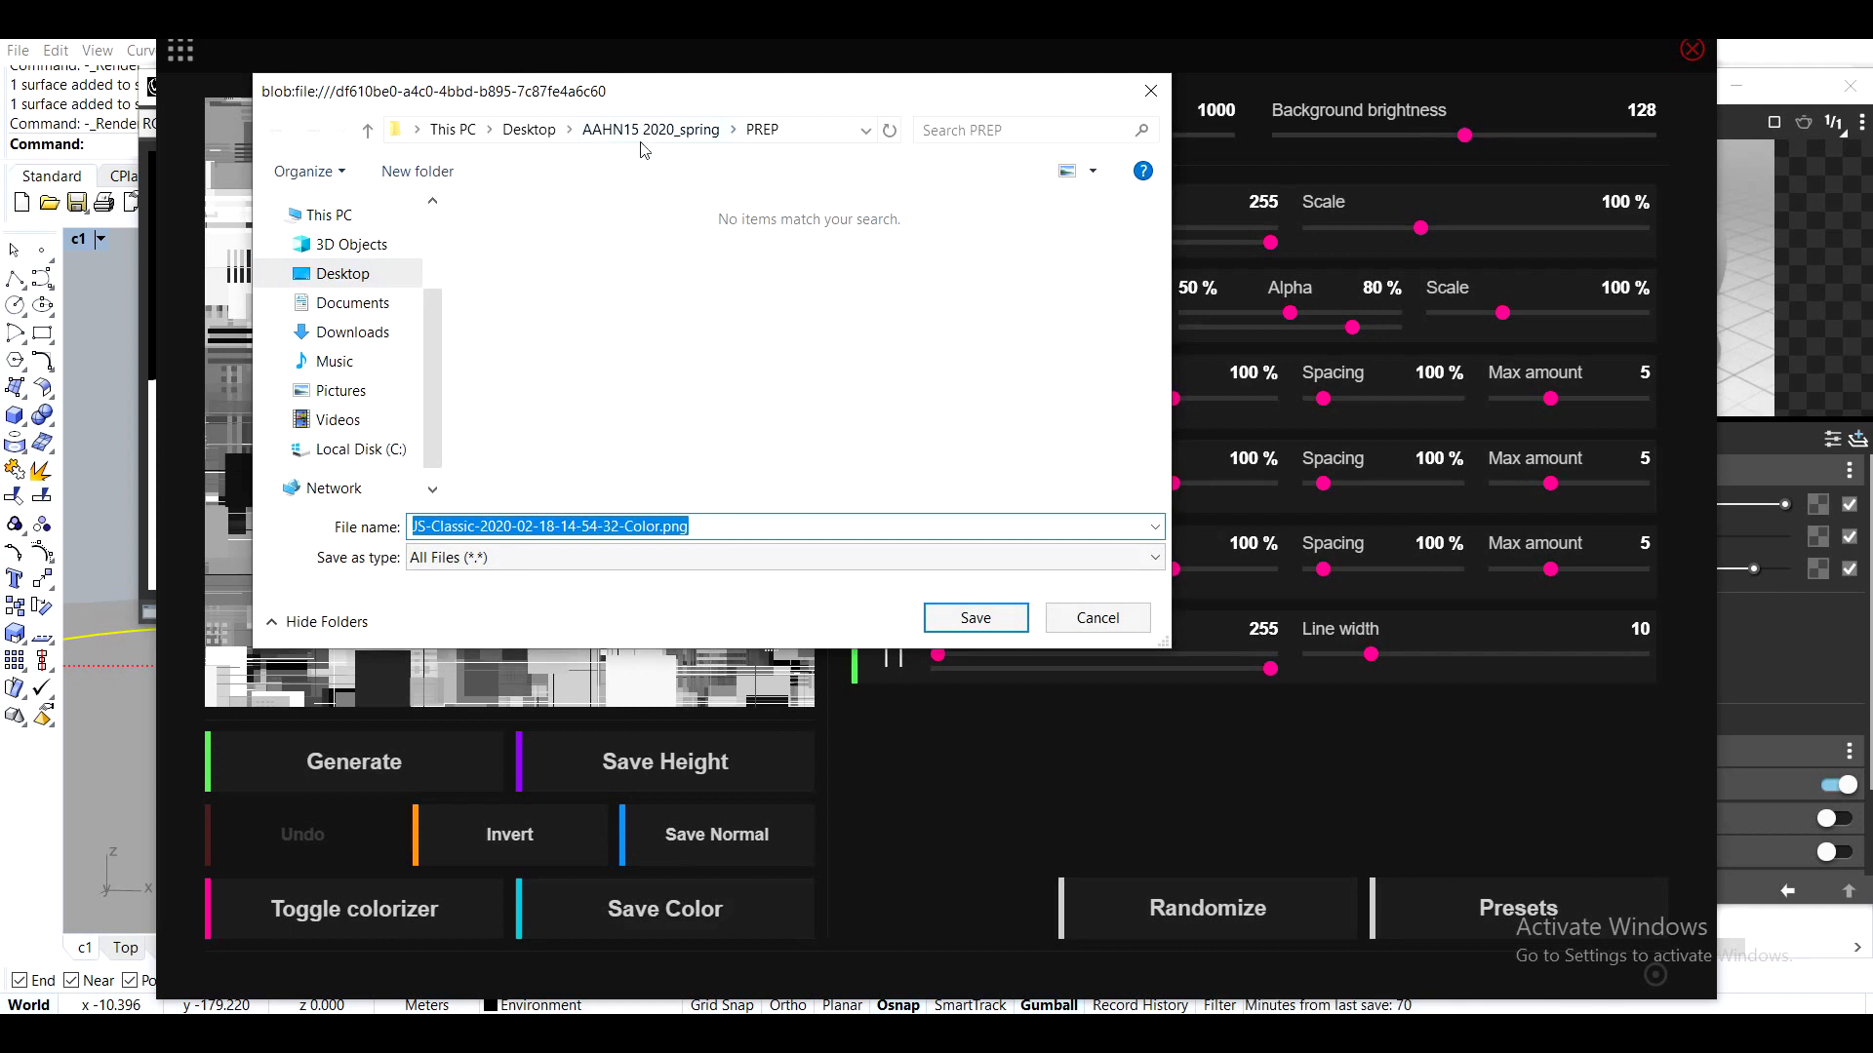
click(528, 130)
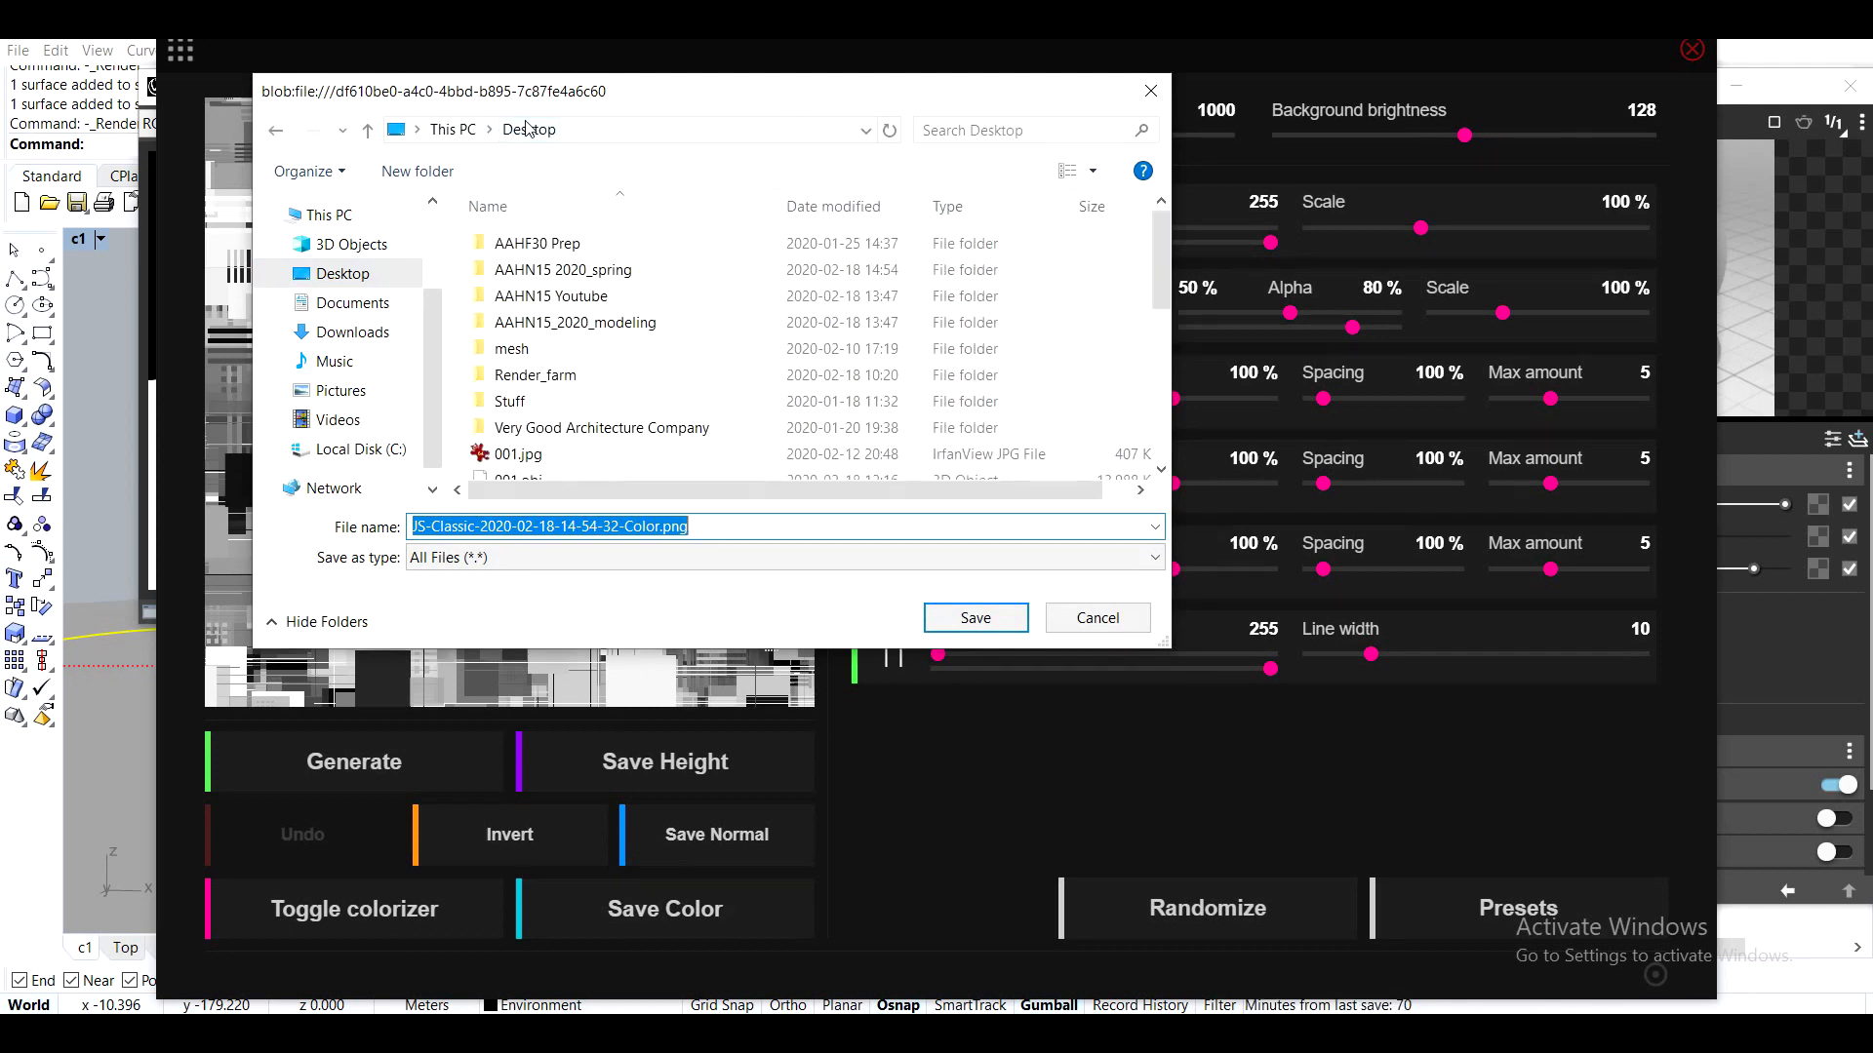
double_click(604, 296)
double_click(532, 375)
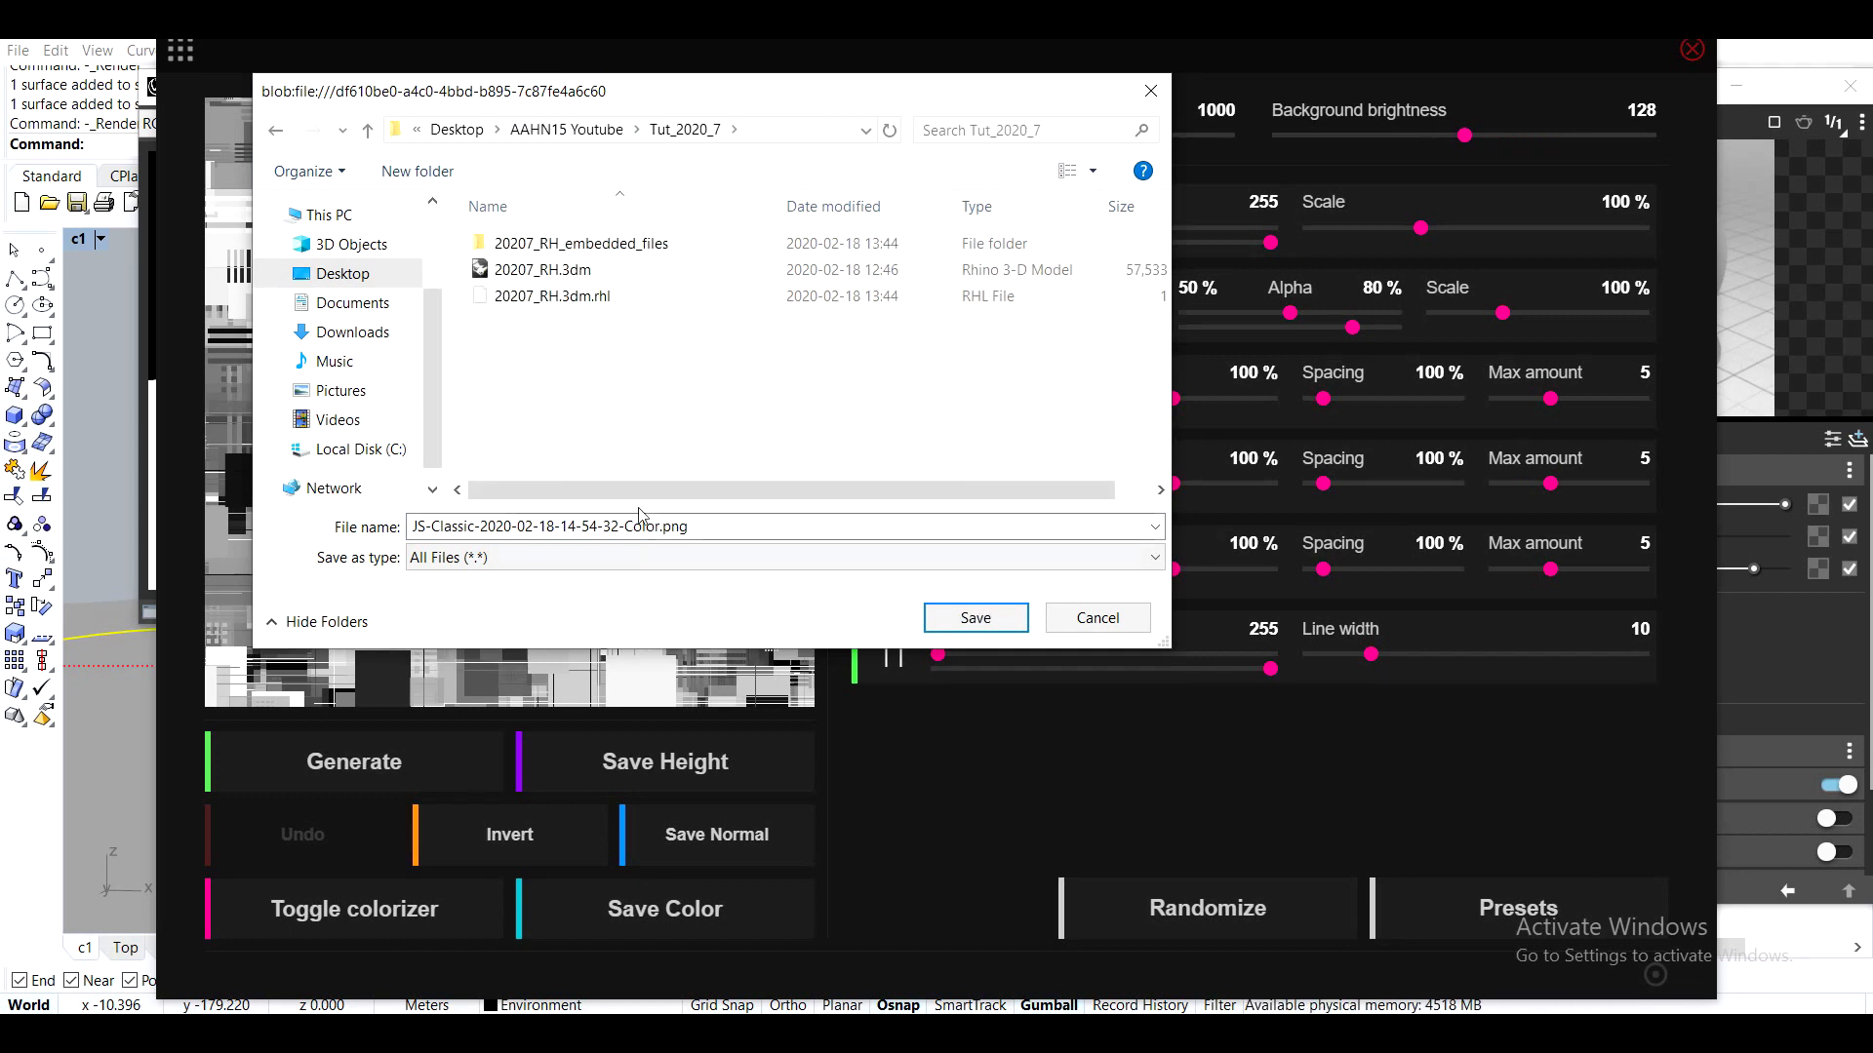
click(595, 528)
click(595, 528)
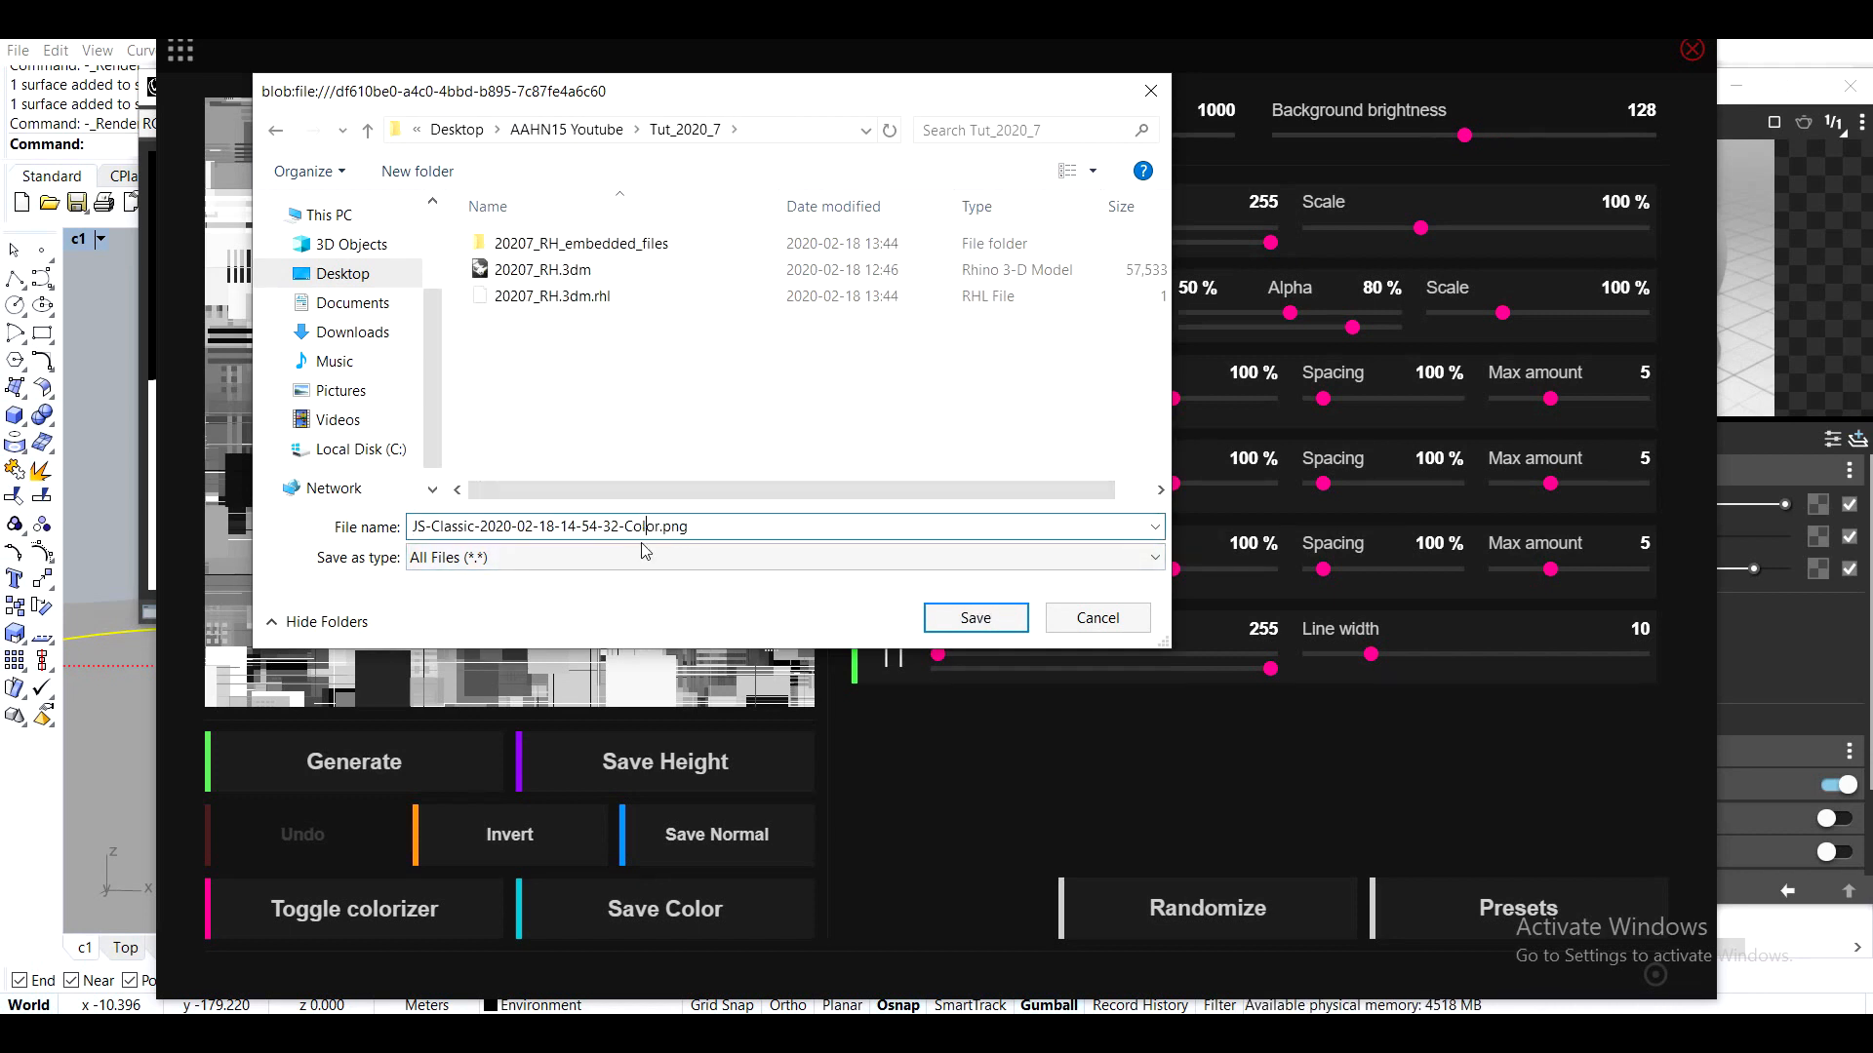
double_click(628, 527)
drag(628, 527, 252, 552)
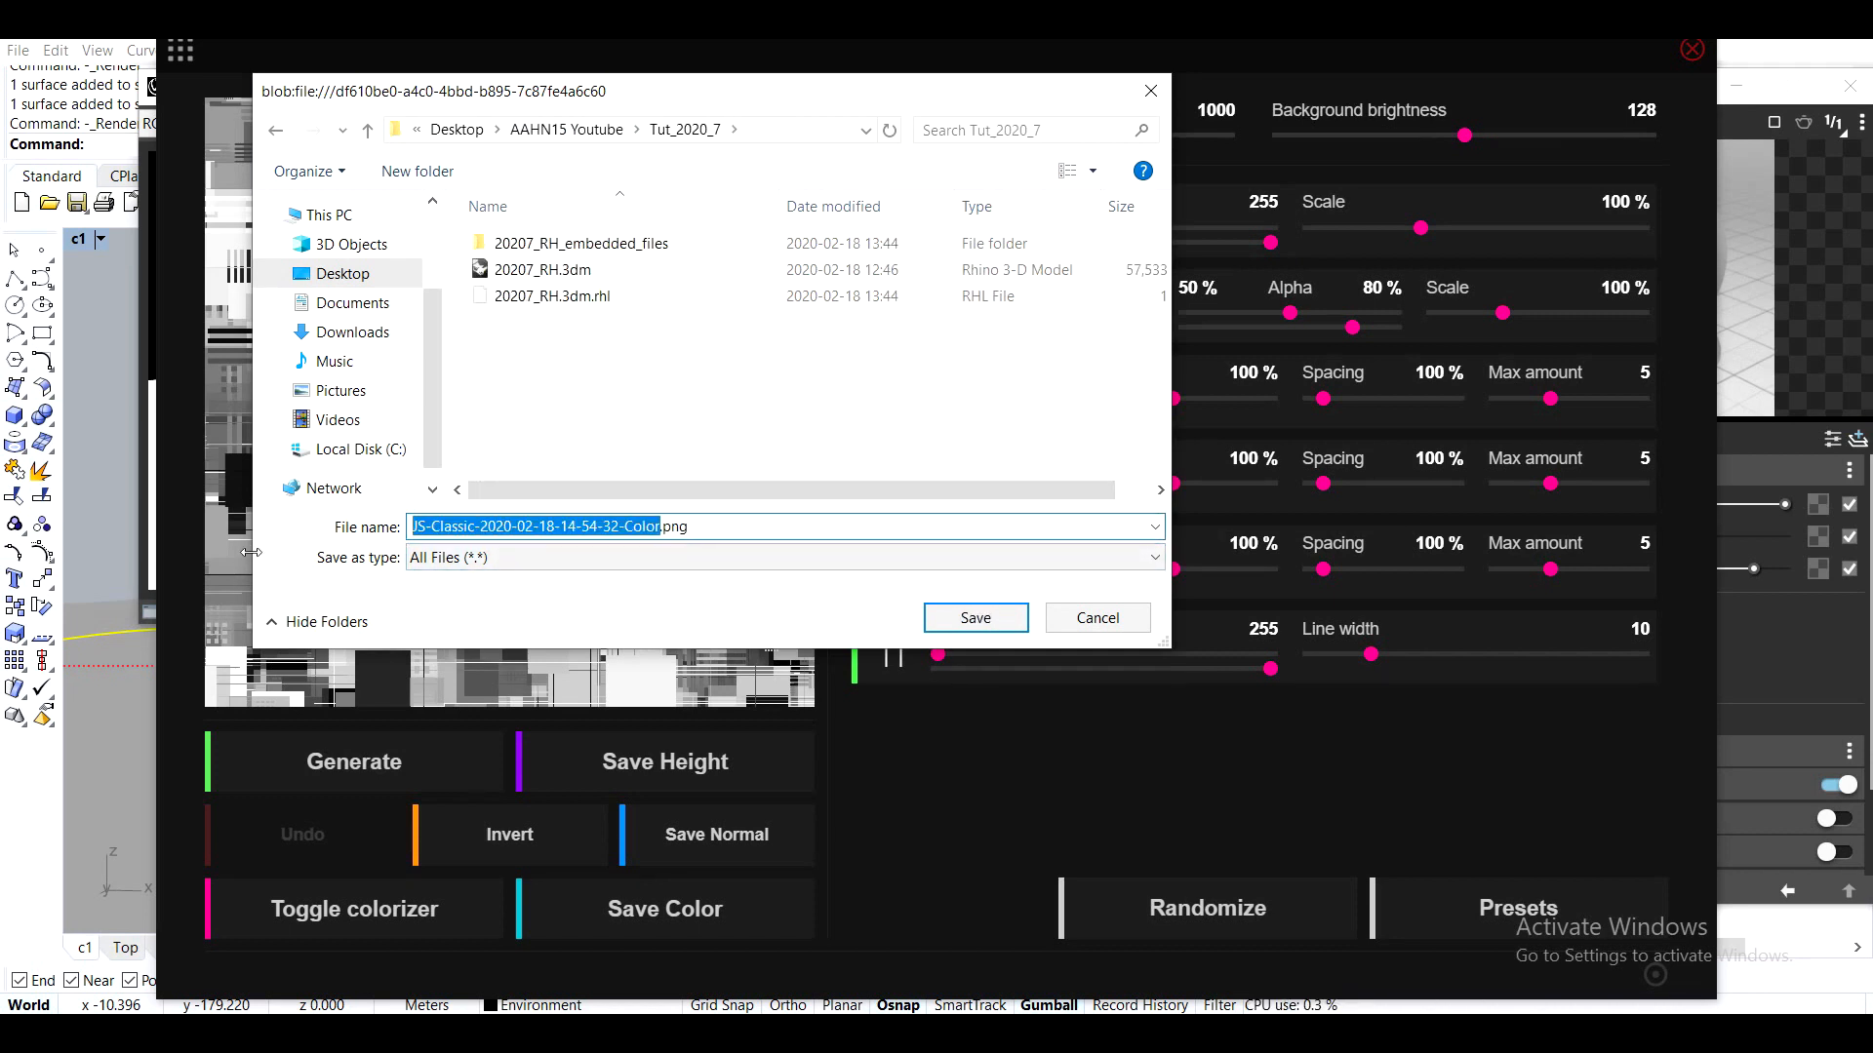
text(landscape_displace)
key(Return)
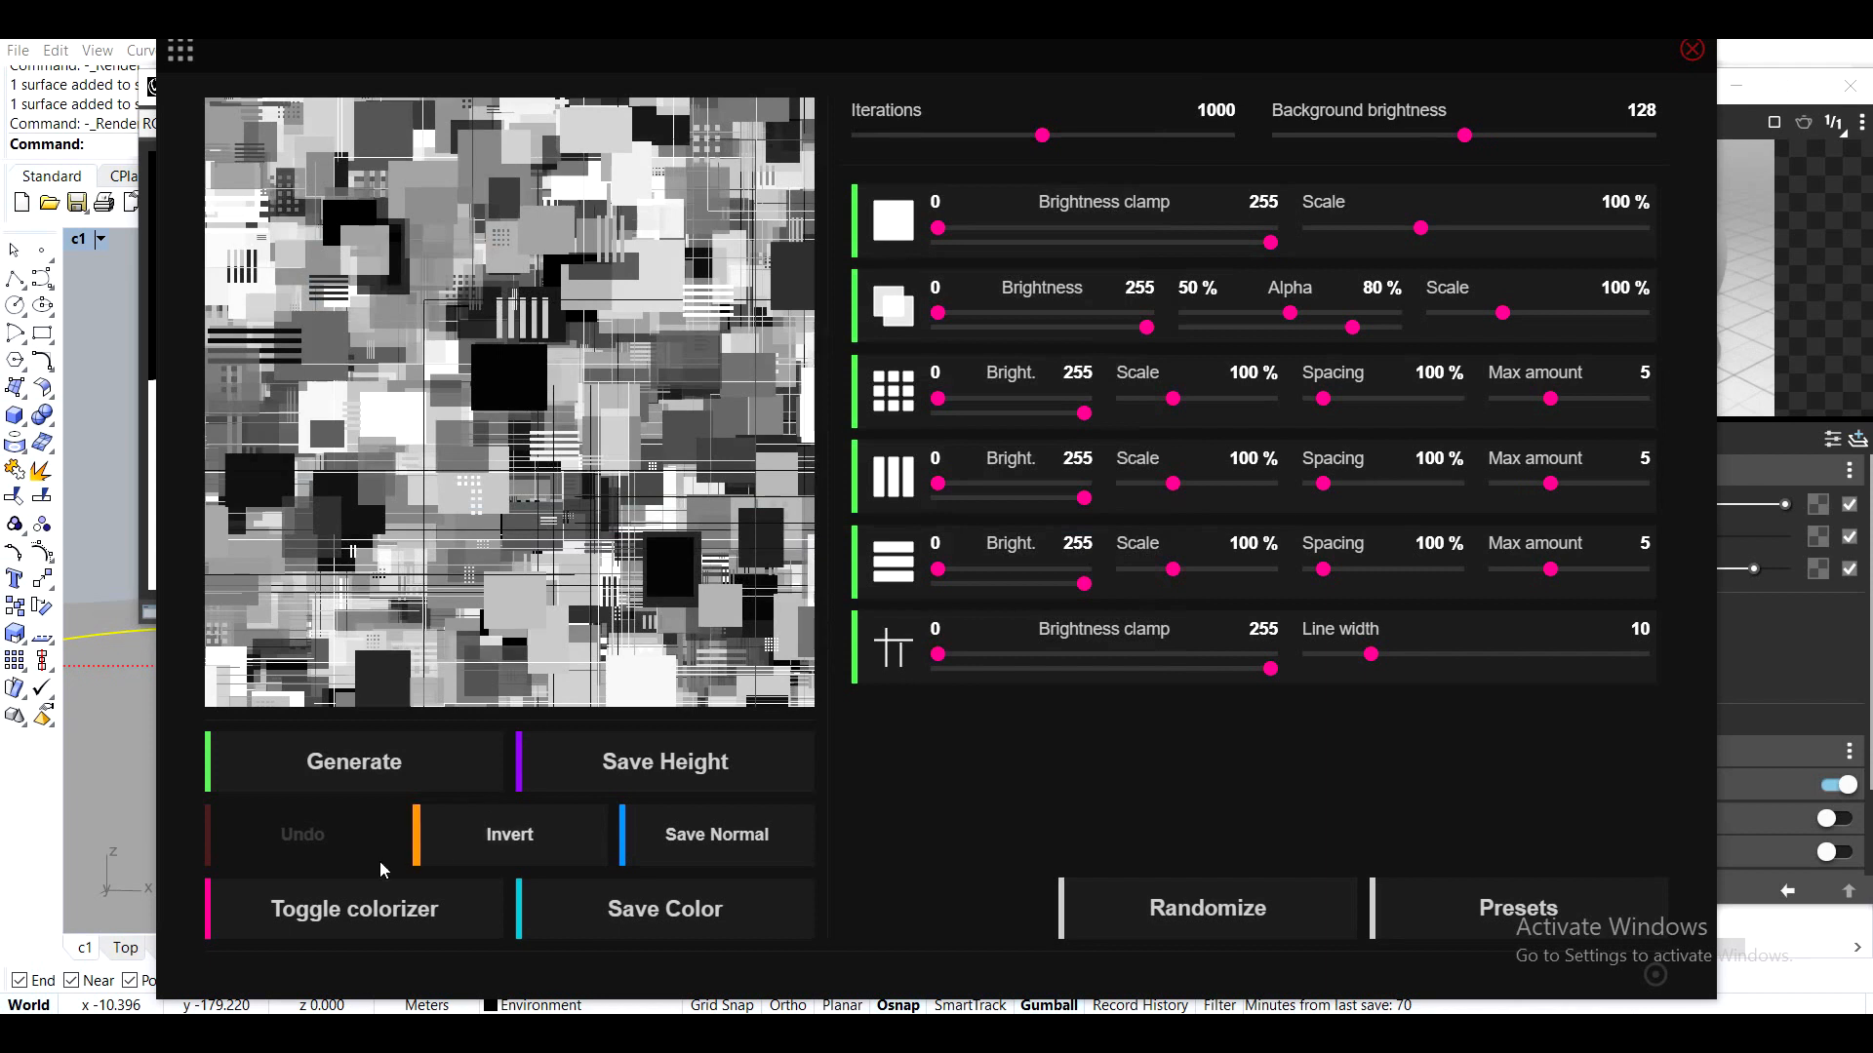
Open landscape_displace.png from the Tut_2020_7 folder under Desktop, AAHN15 Youtube in the image viewer to check it, then close it
key(alt+Tab)
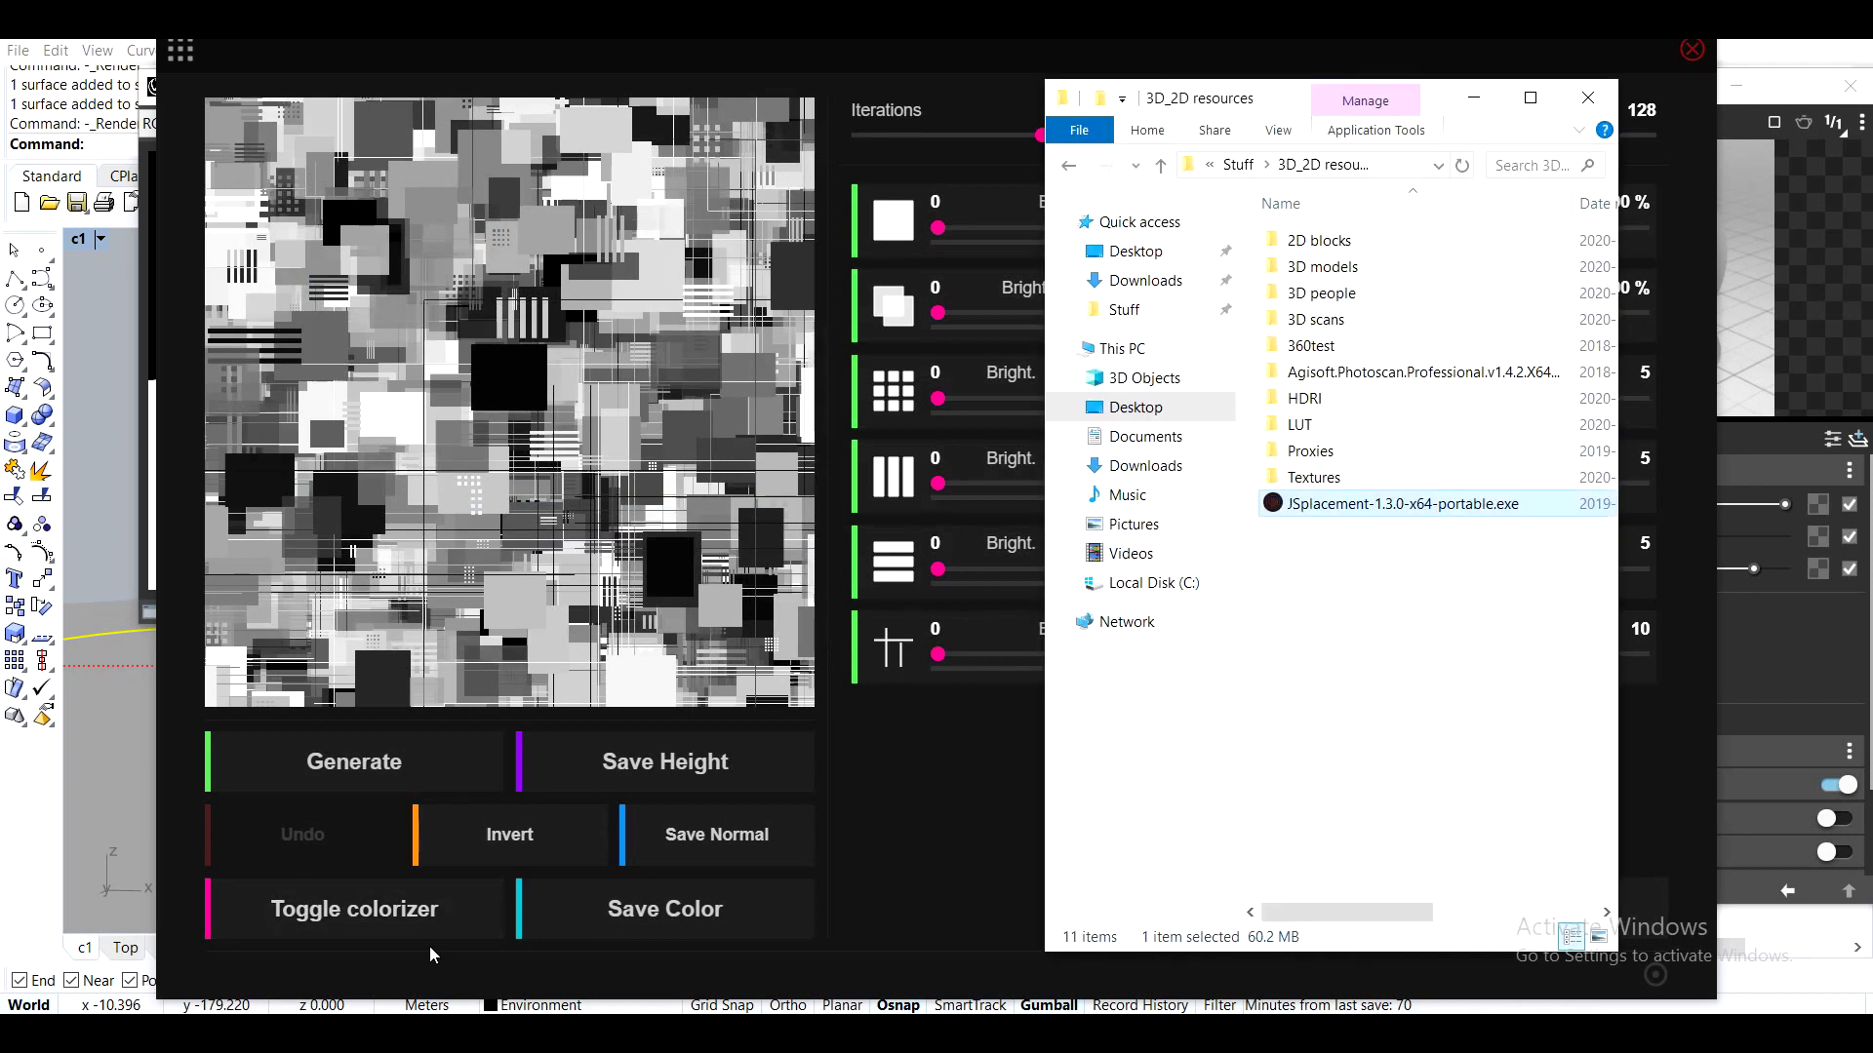
click(1136, 408)
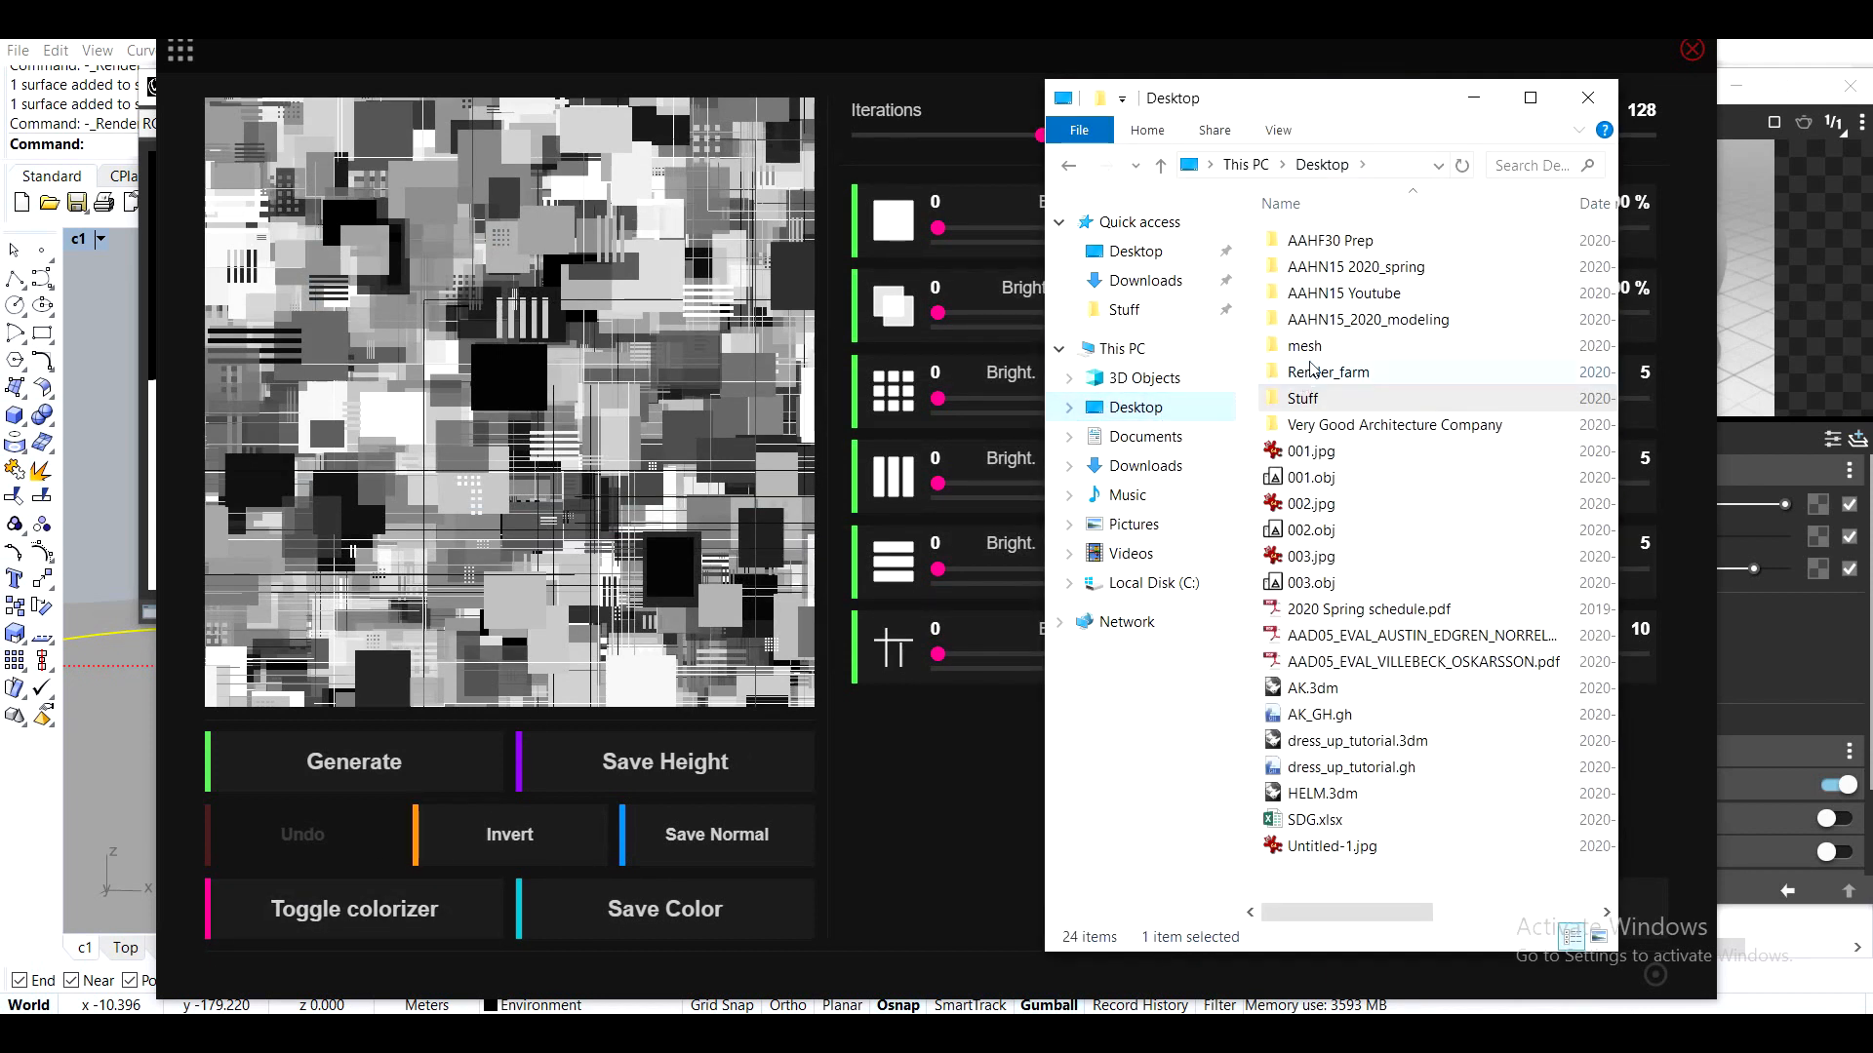
double_click(1352, 288)
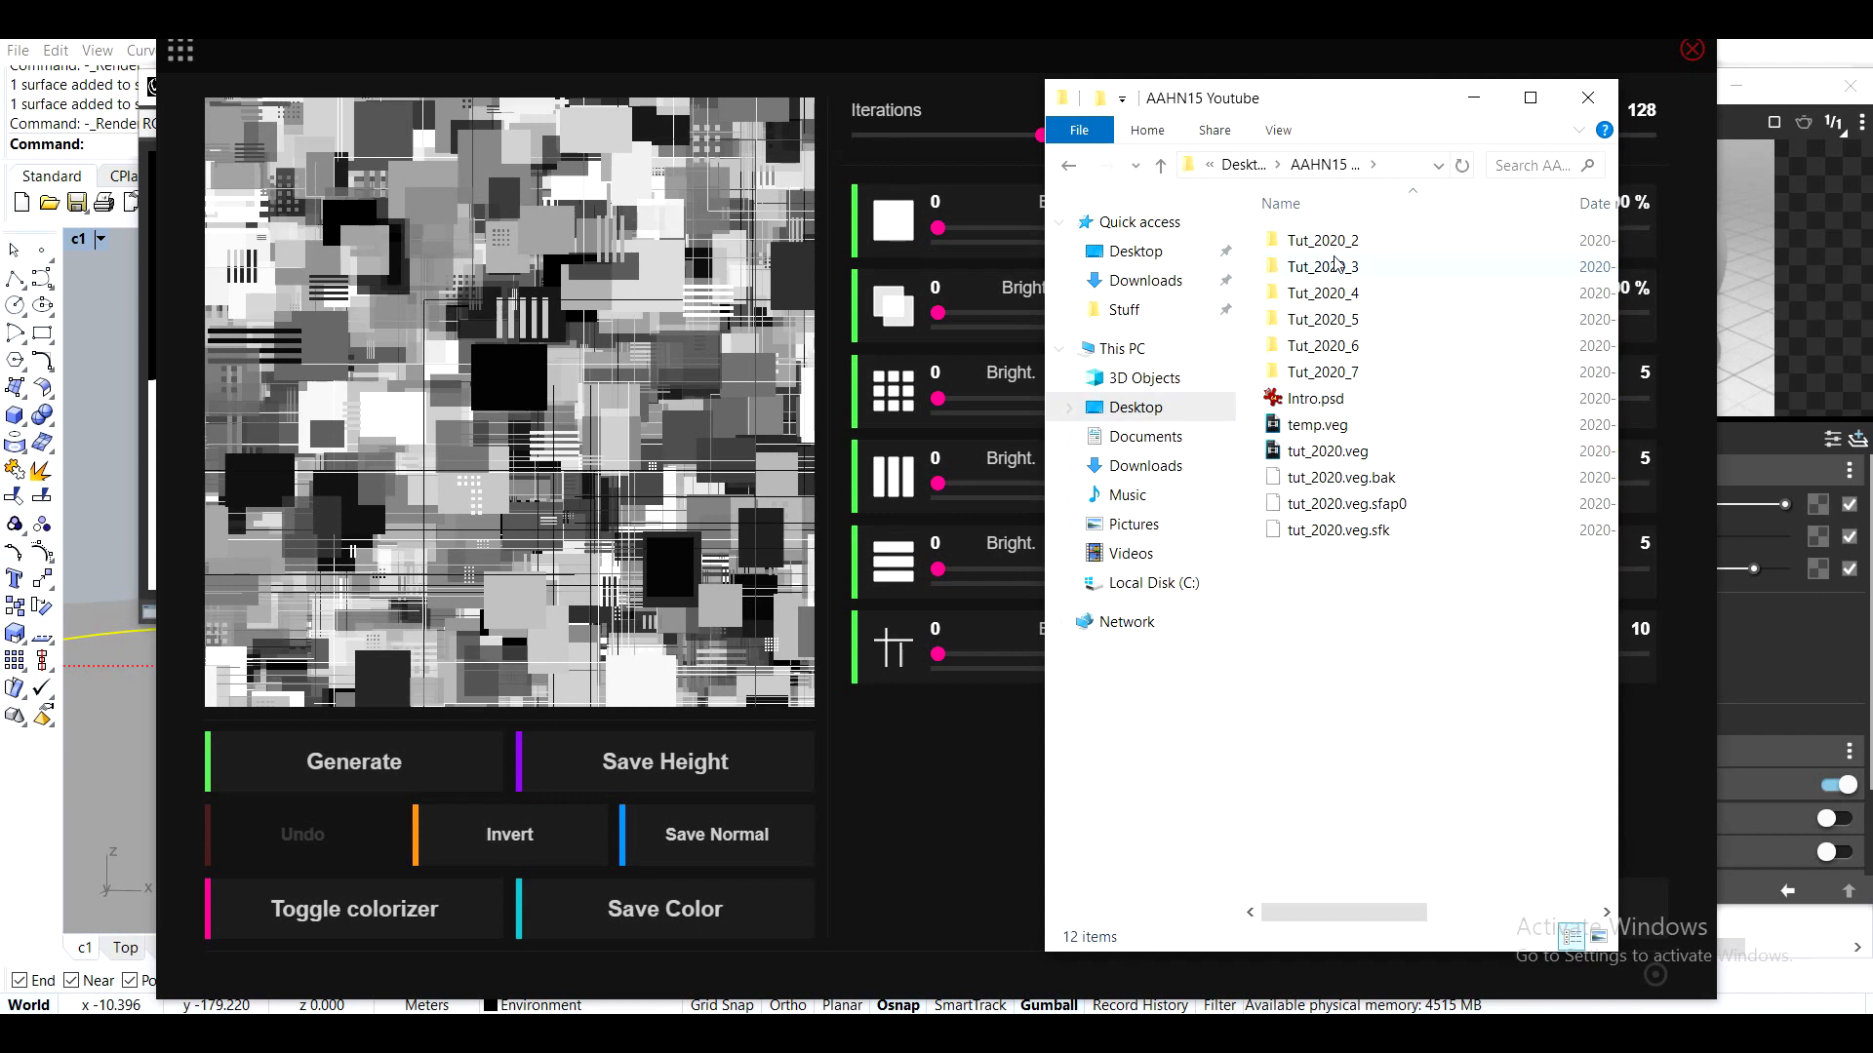
double_click(1322, 372)
click(1368, 328)
double_click(1367, 323)
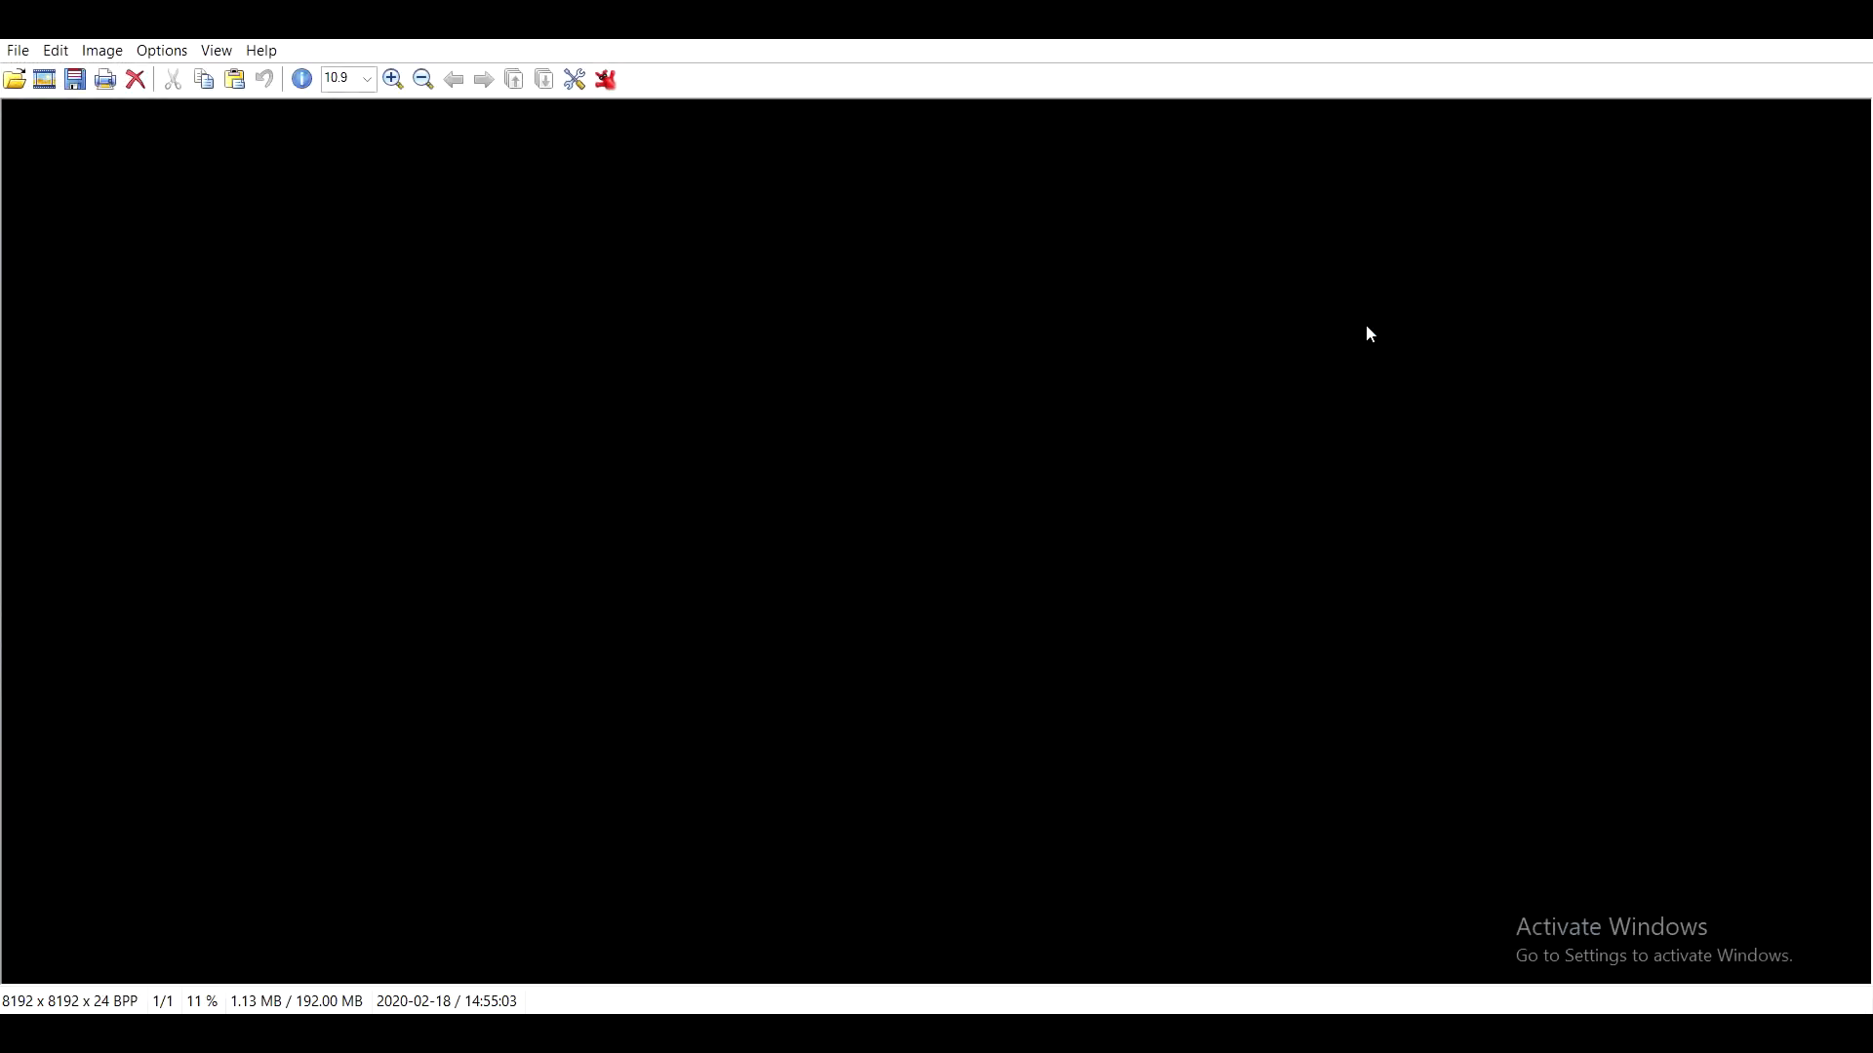
drag(1119, 695, 647, 330)
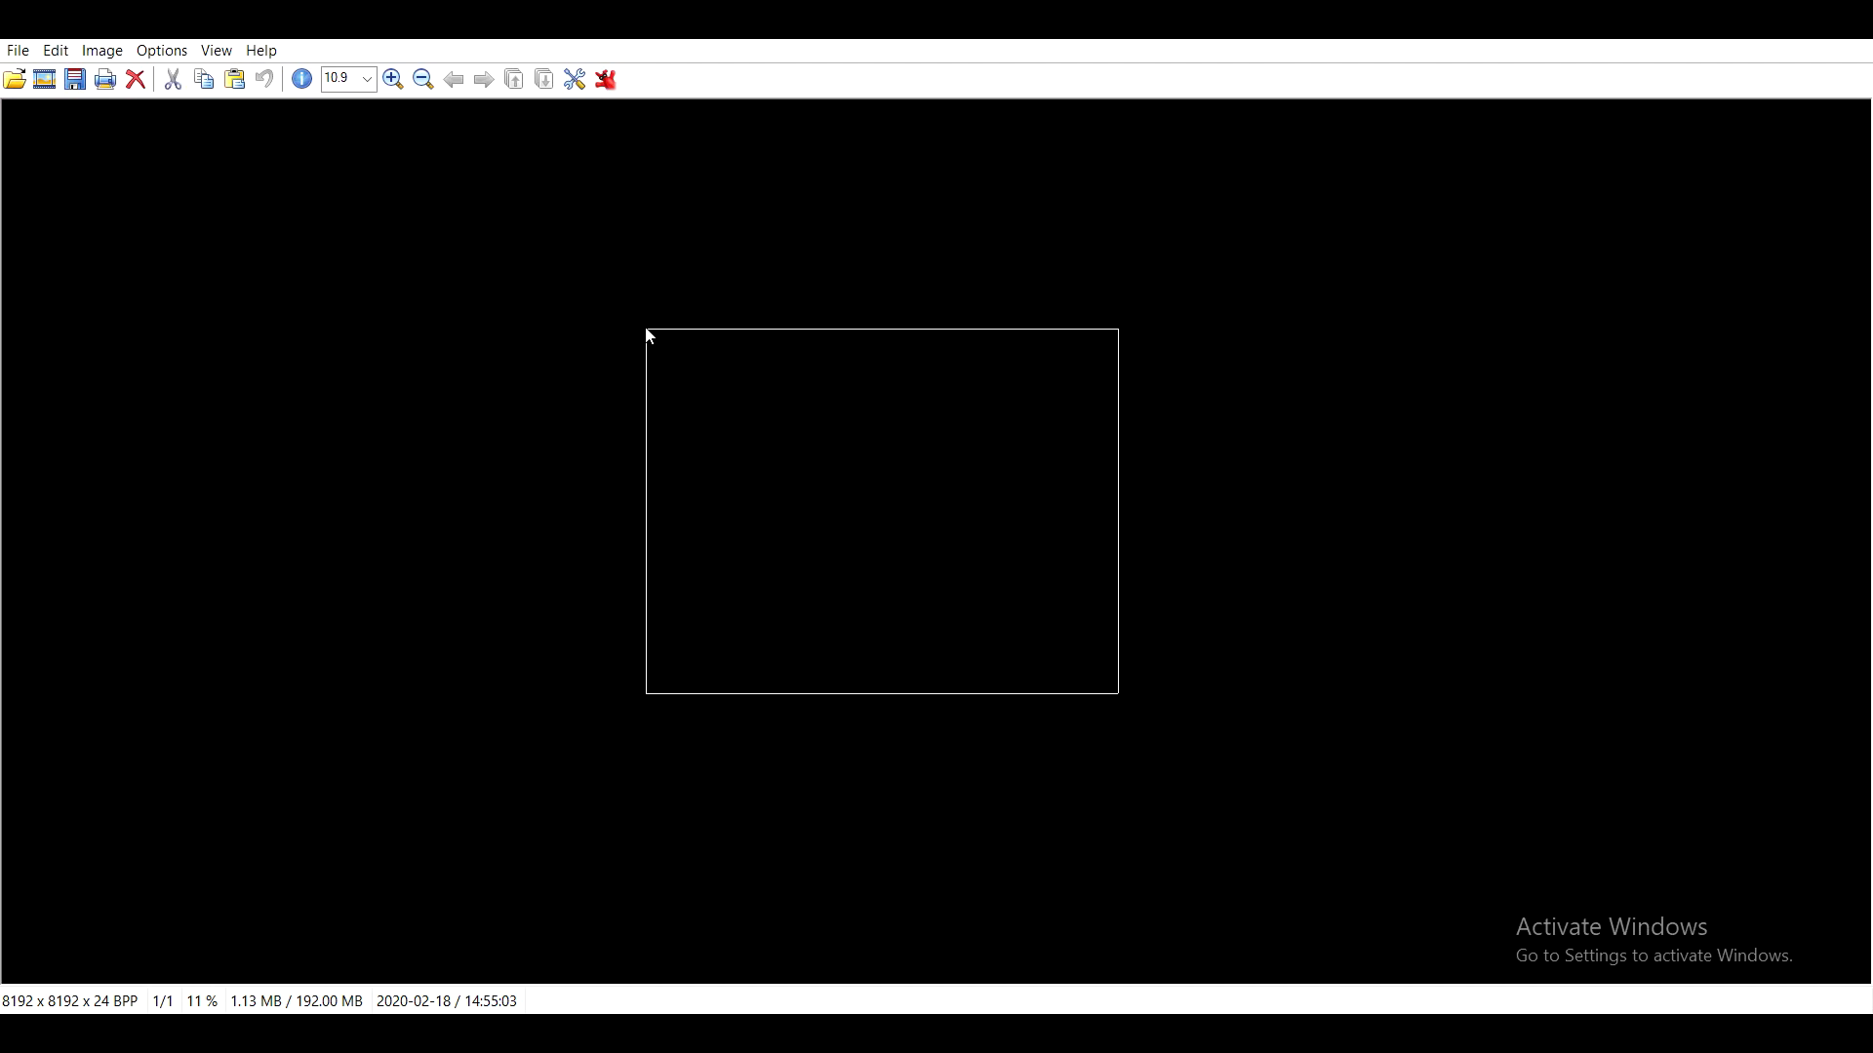
key(Escape)
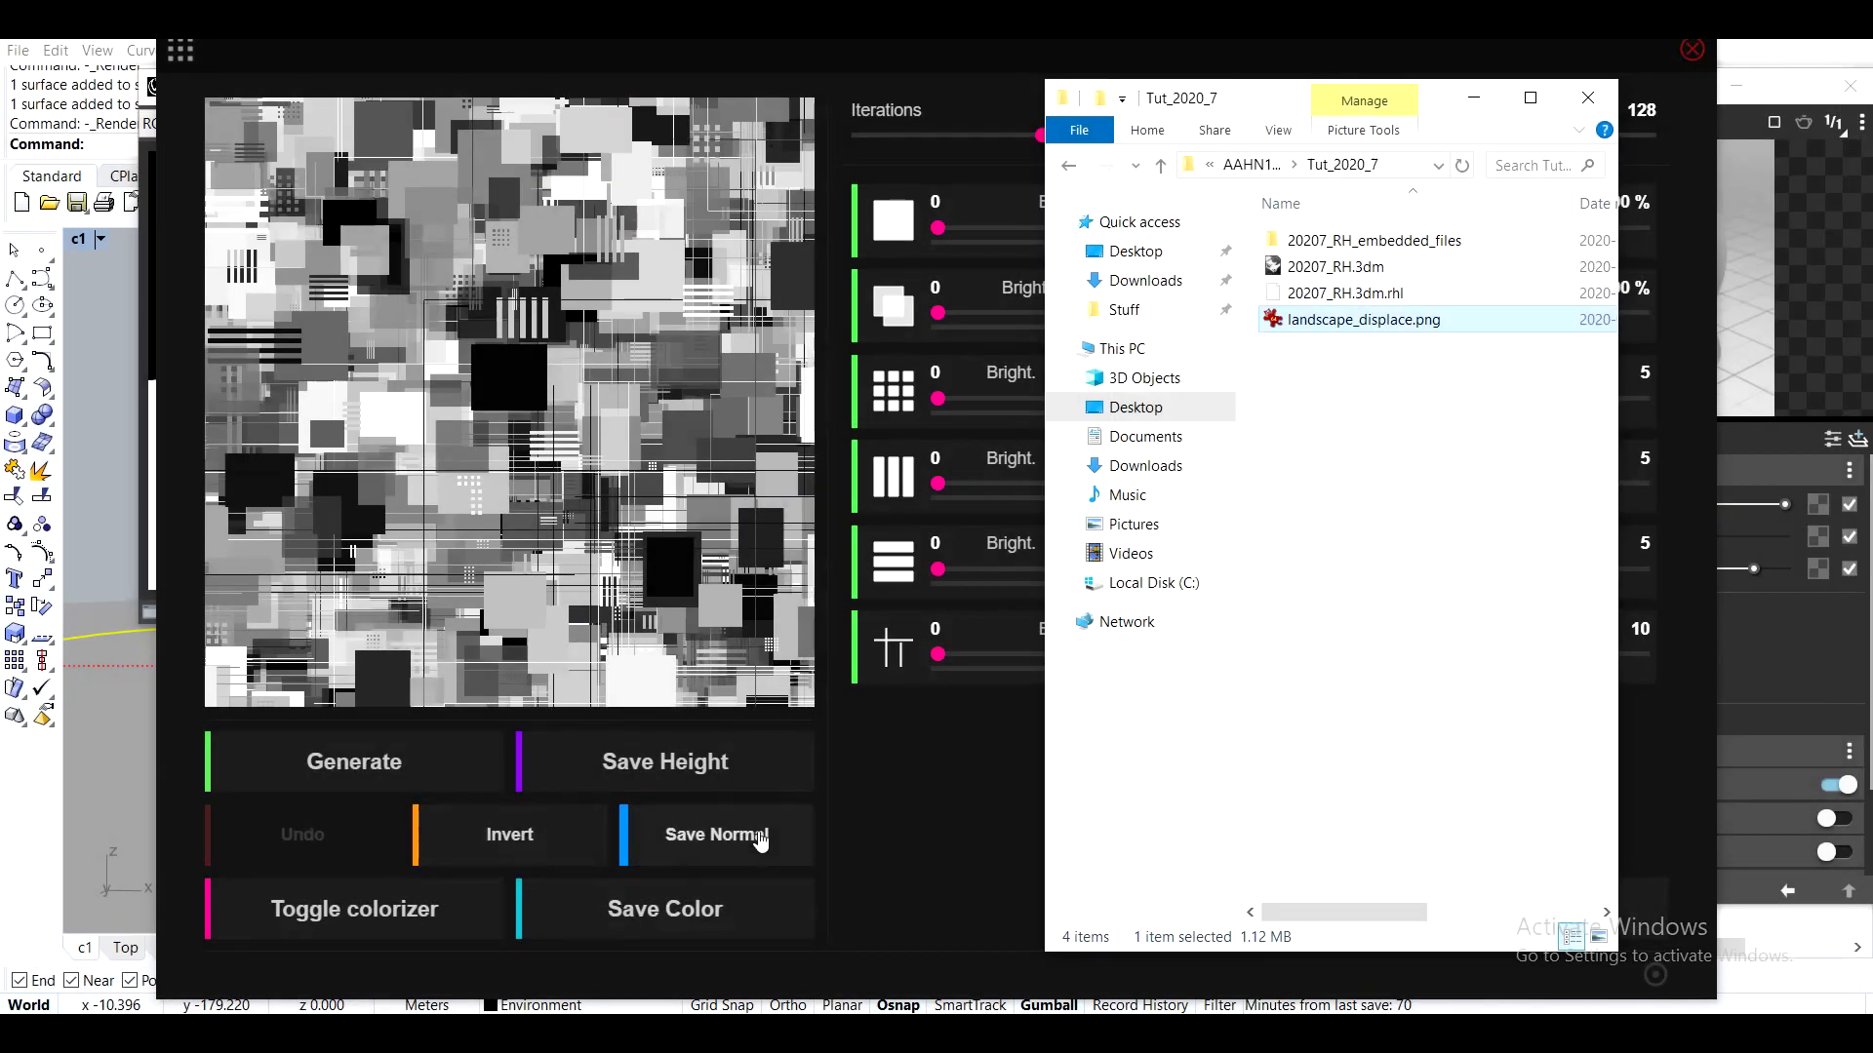
Save the JSplacement height map over landscape_displace.png in Tut_2020_7 and open the saved image to check it
click(729, 769)
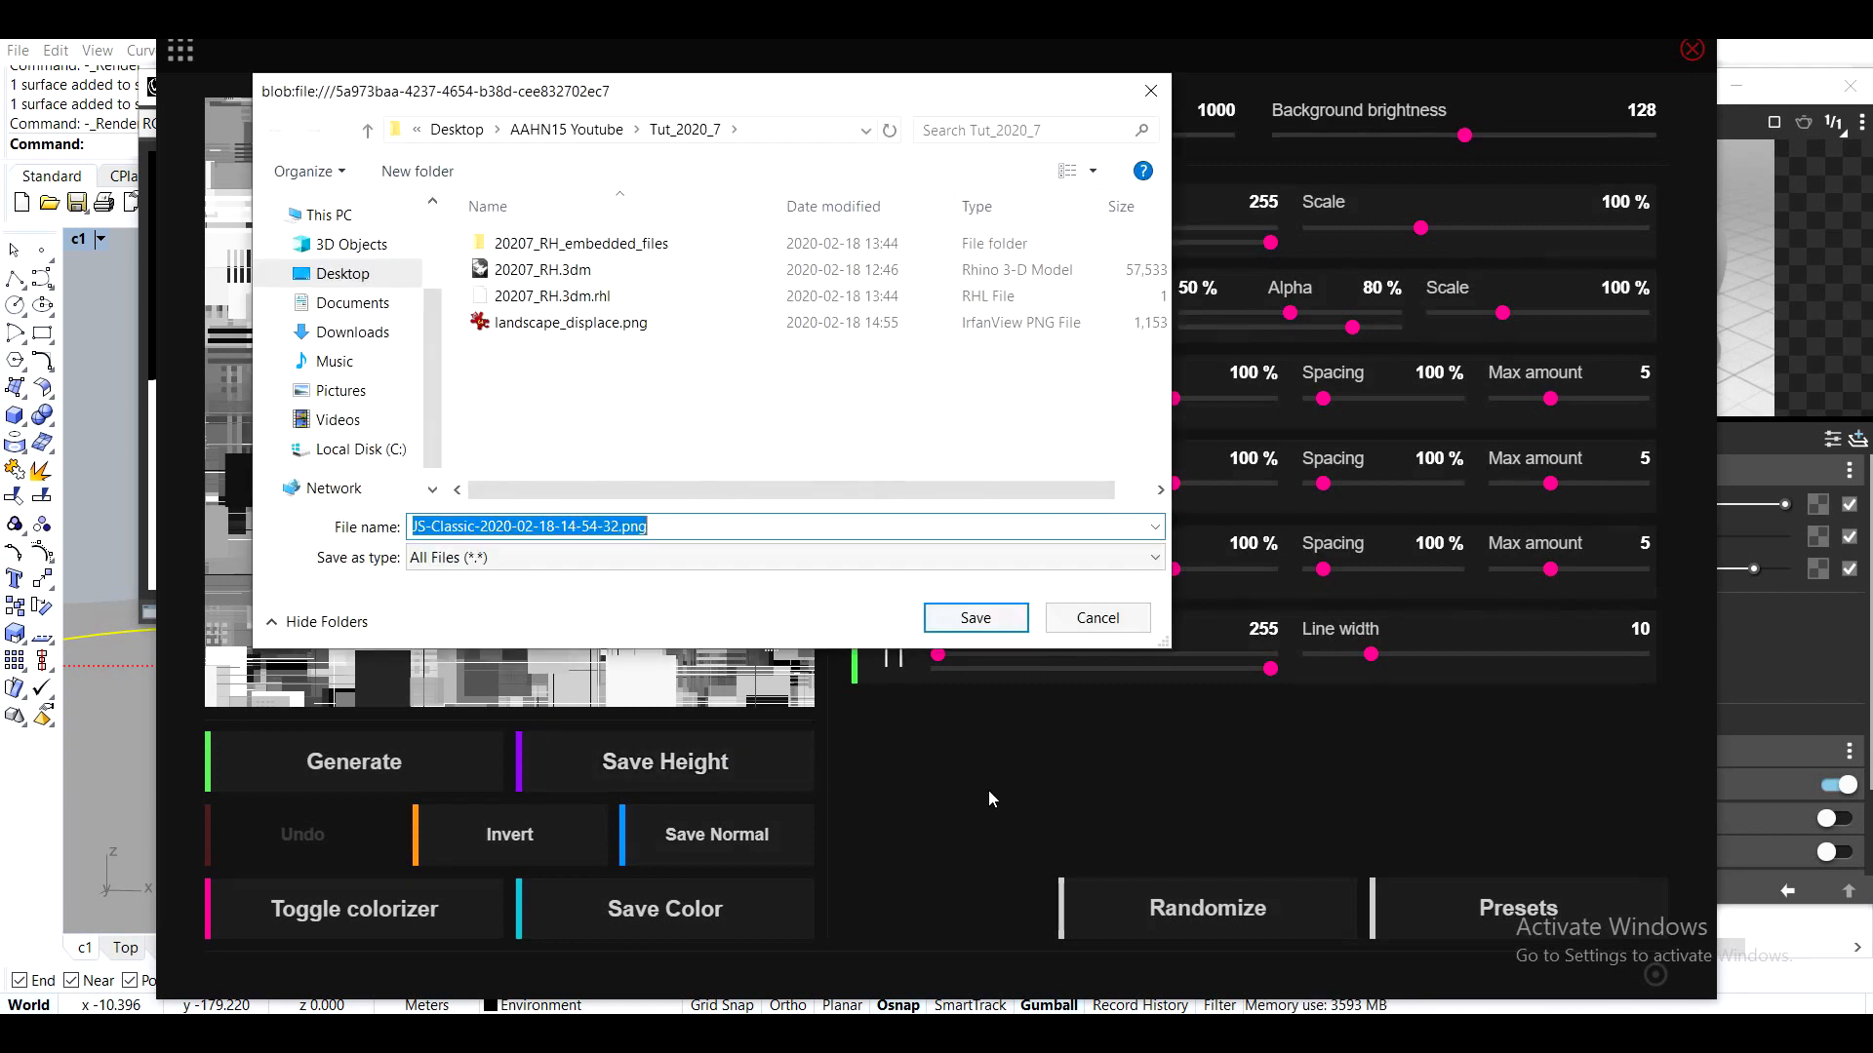
click(590, 325)
click(971, 619)
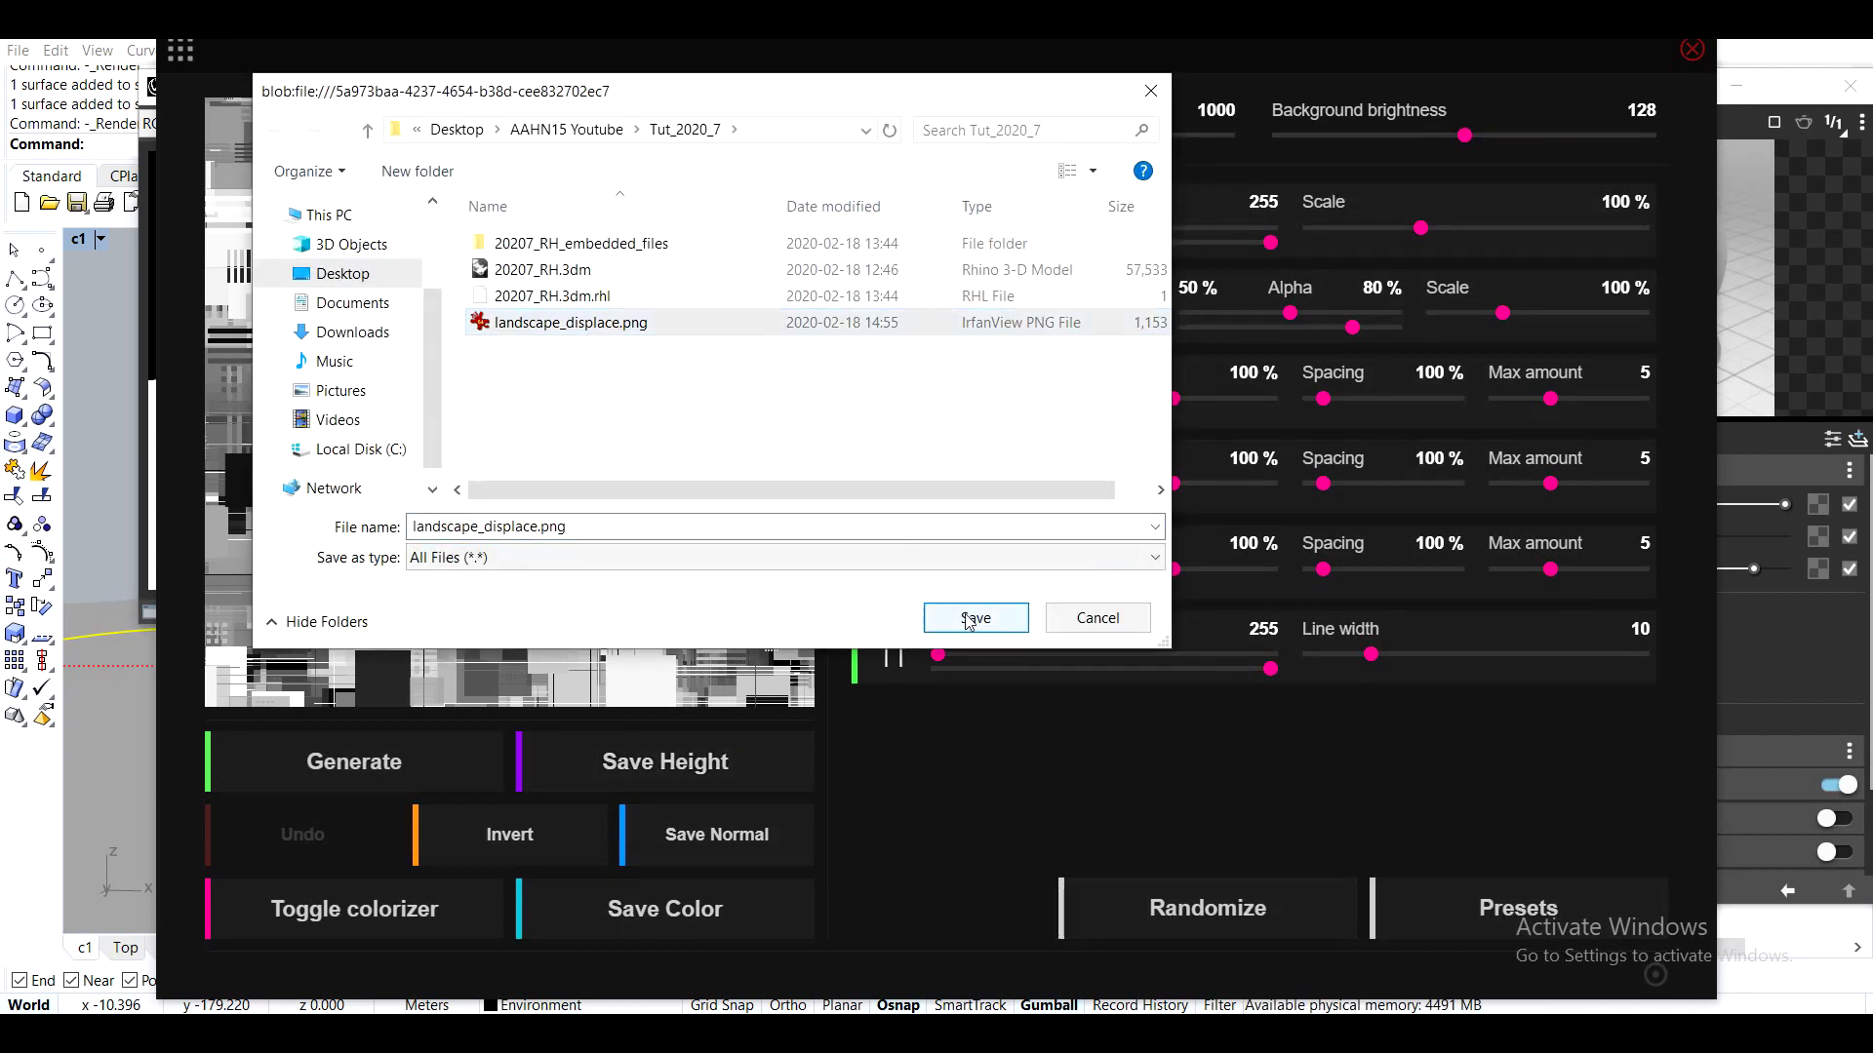
click(983, 537)
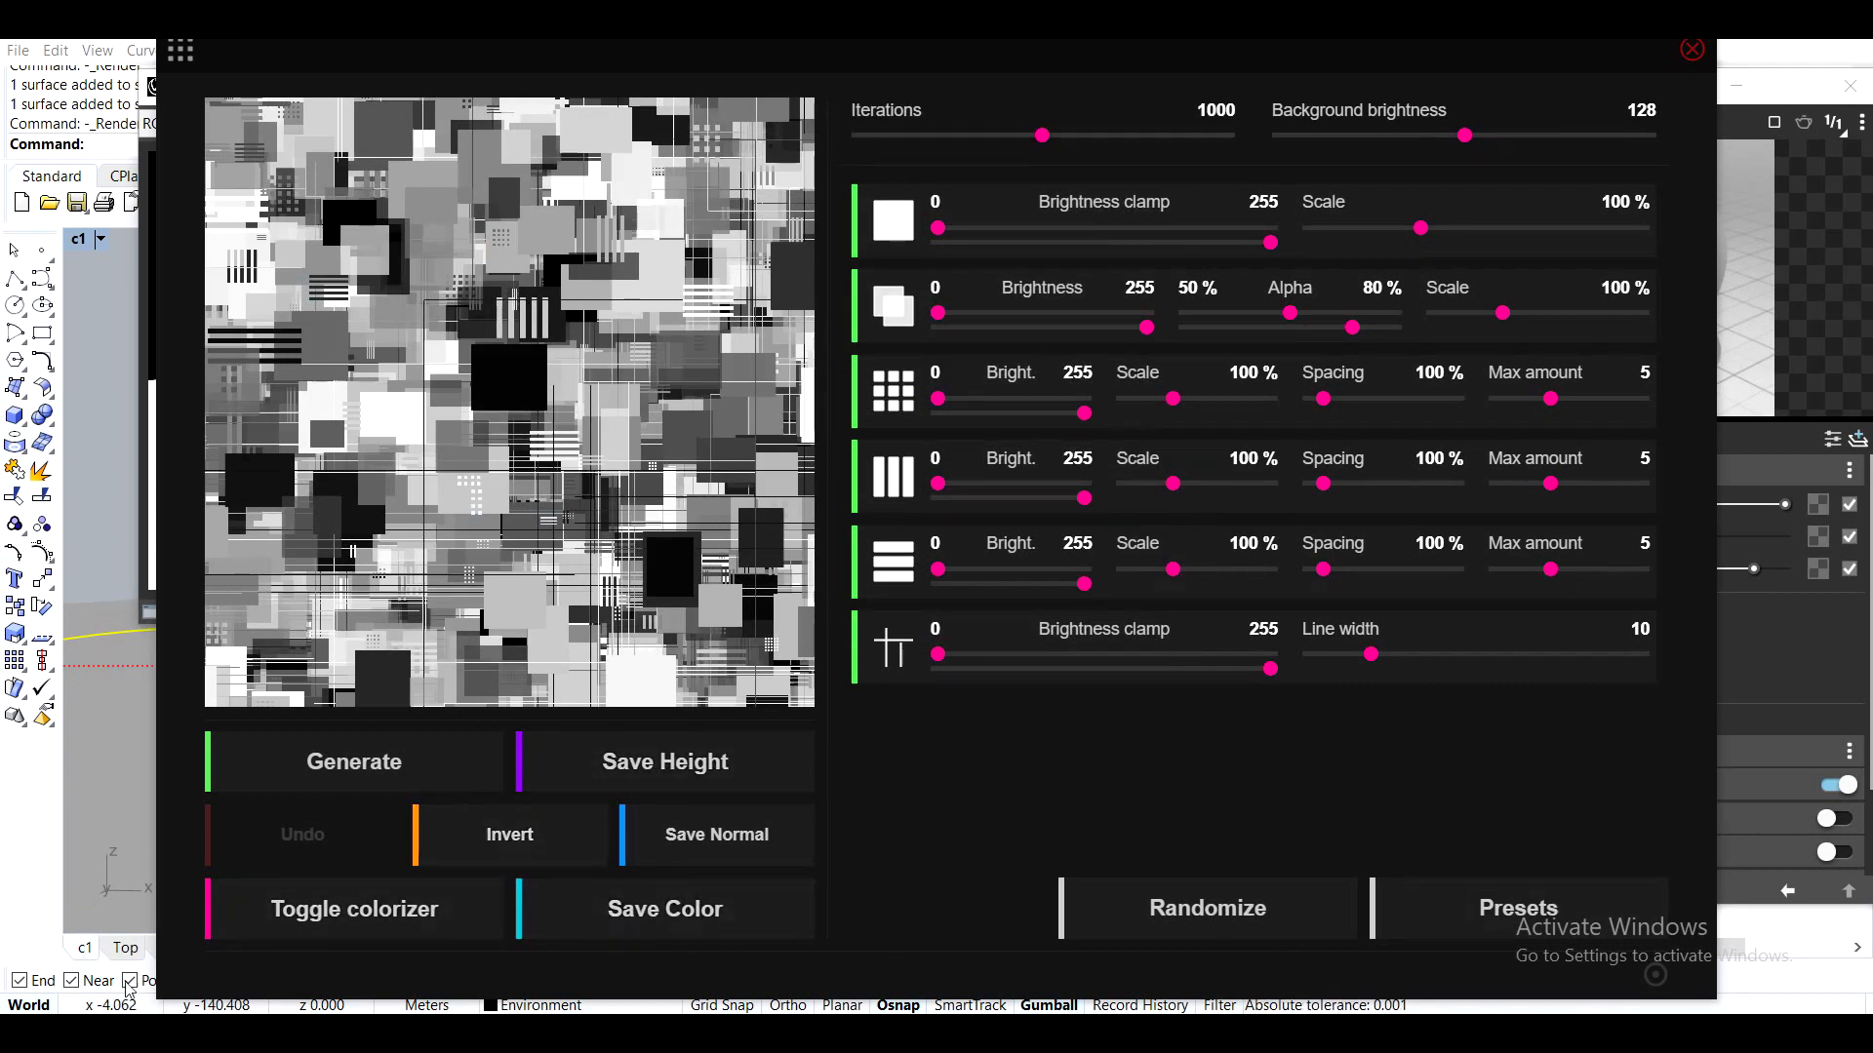
key(alt+Tab)
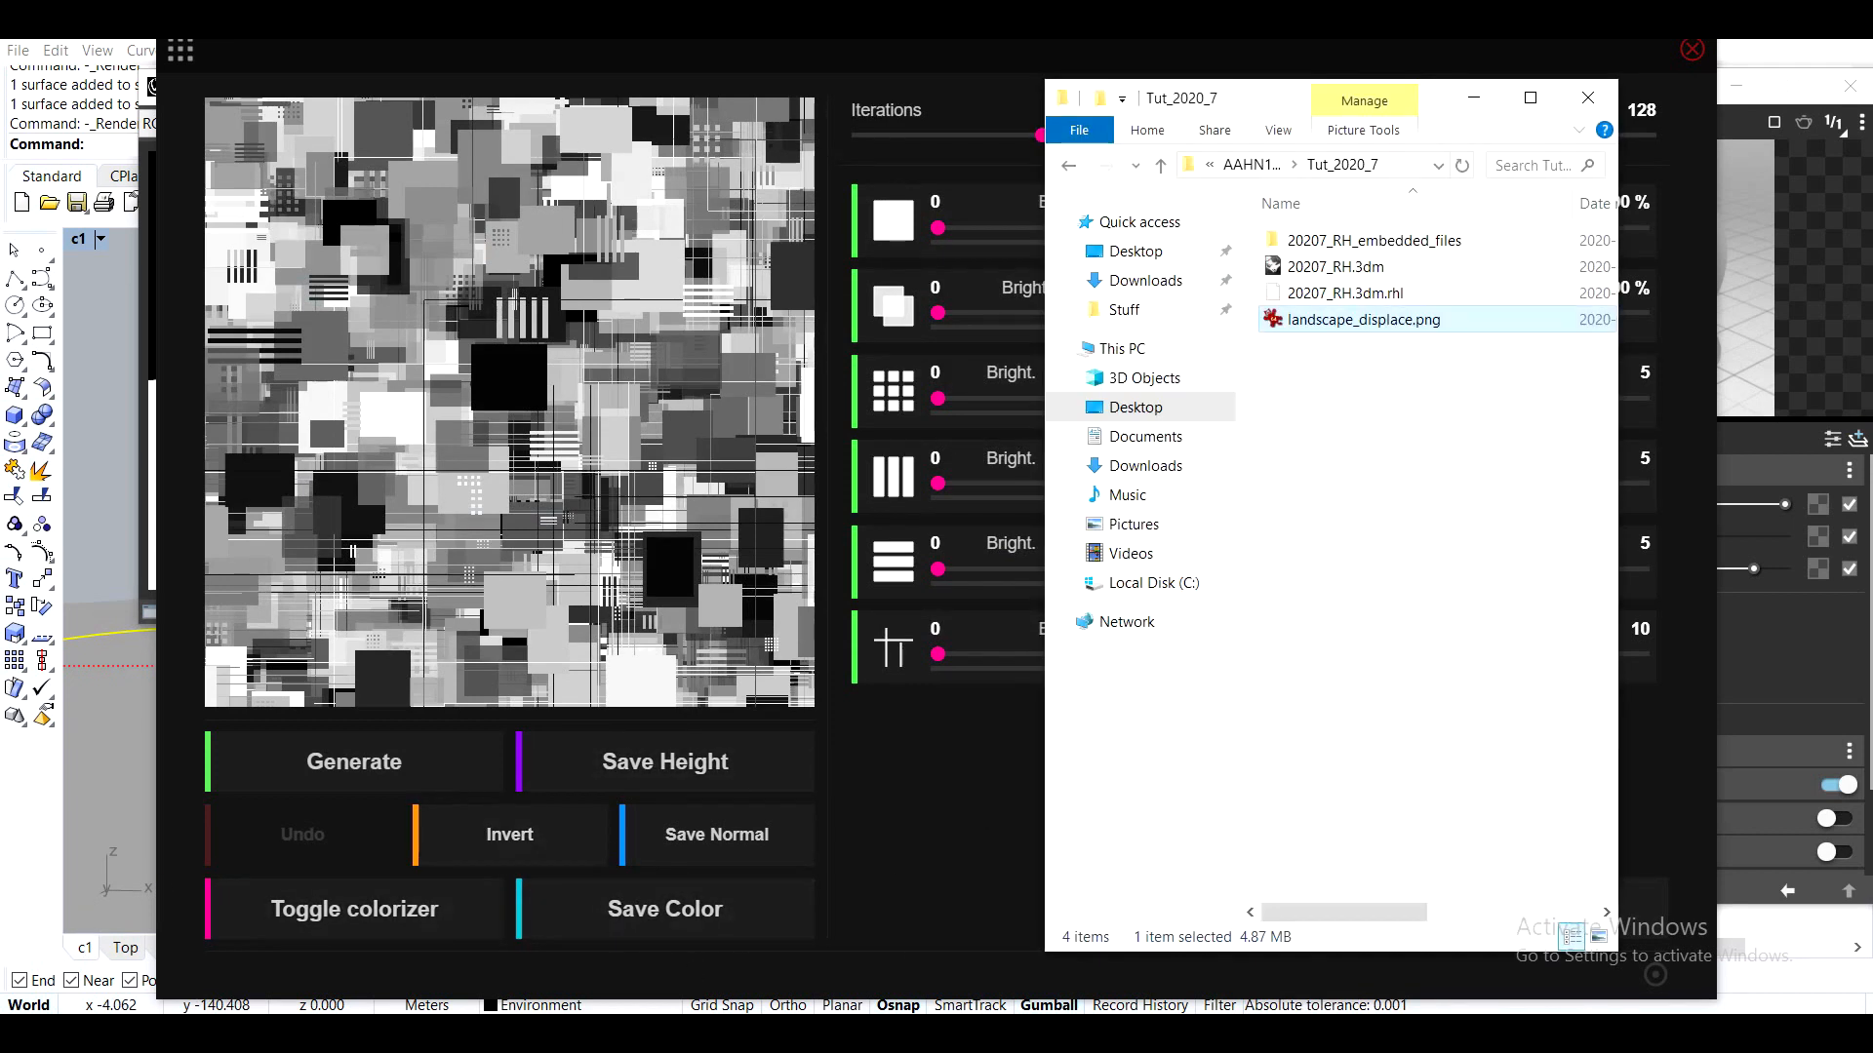
double_click(1335, 314)
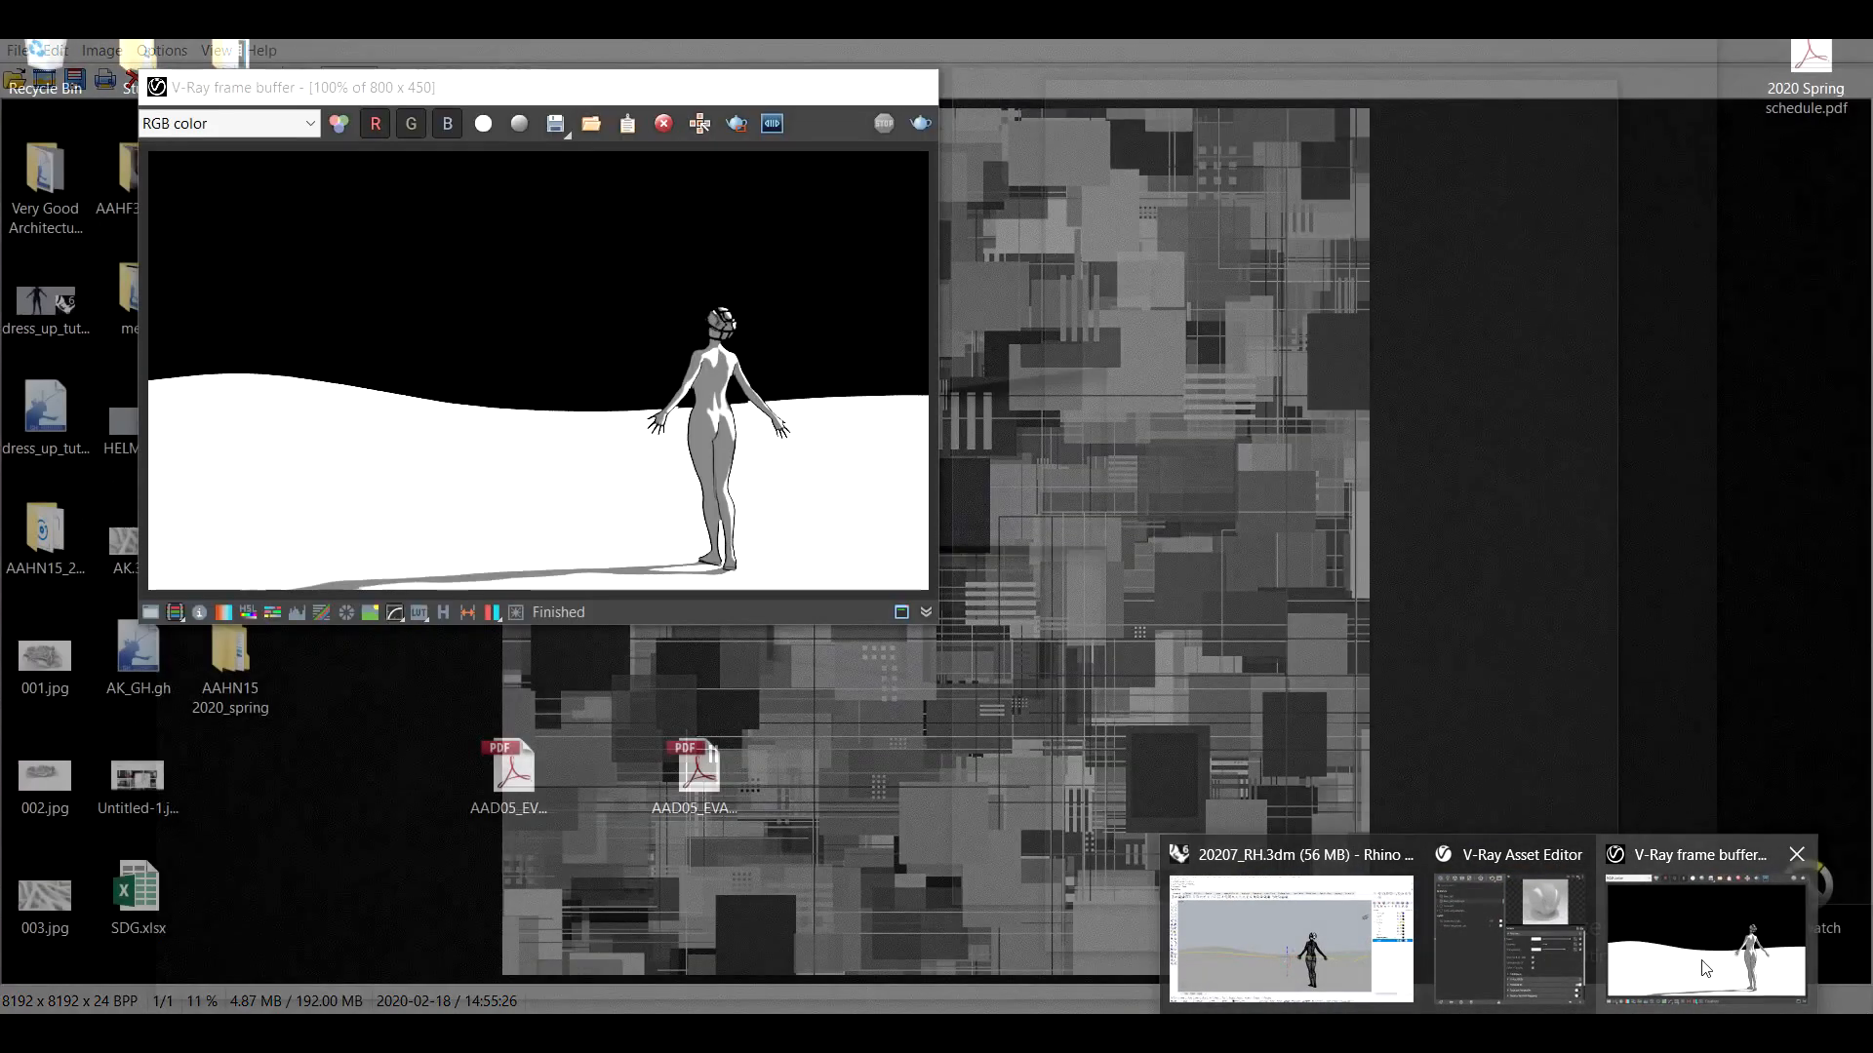
Switch back to Rhino with the V-Ray frame buffer and Asset Editor in front, moving the Asset Editor off the layer list
click(1707, 971)
click(1502, 1030)
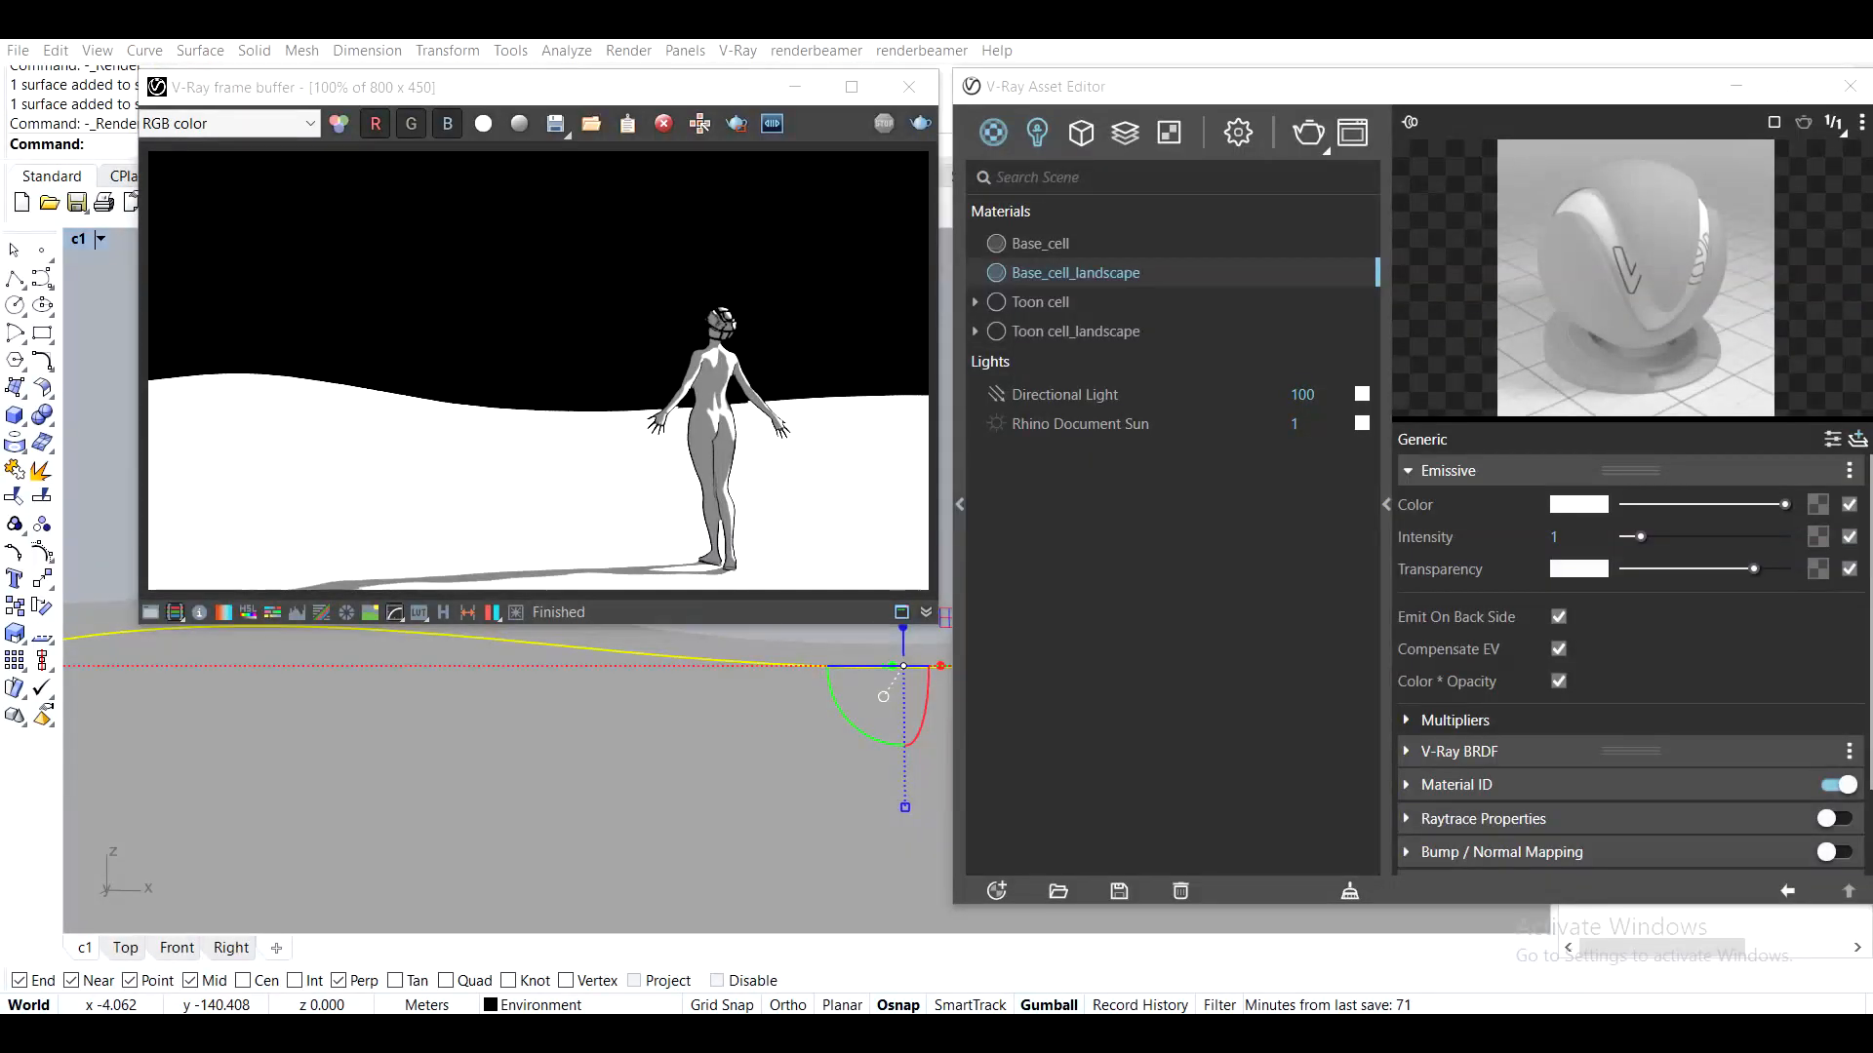
click(1327, 936)
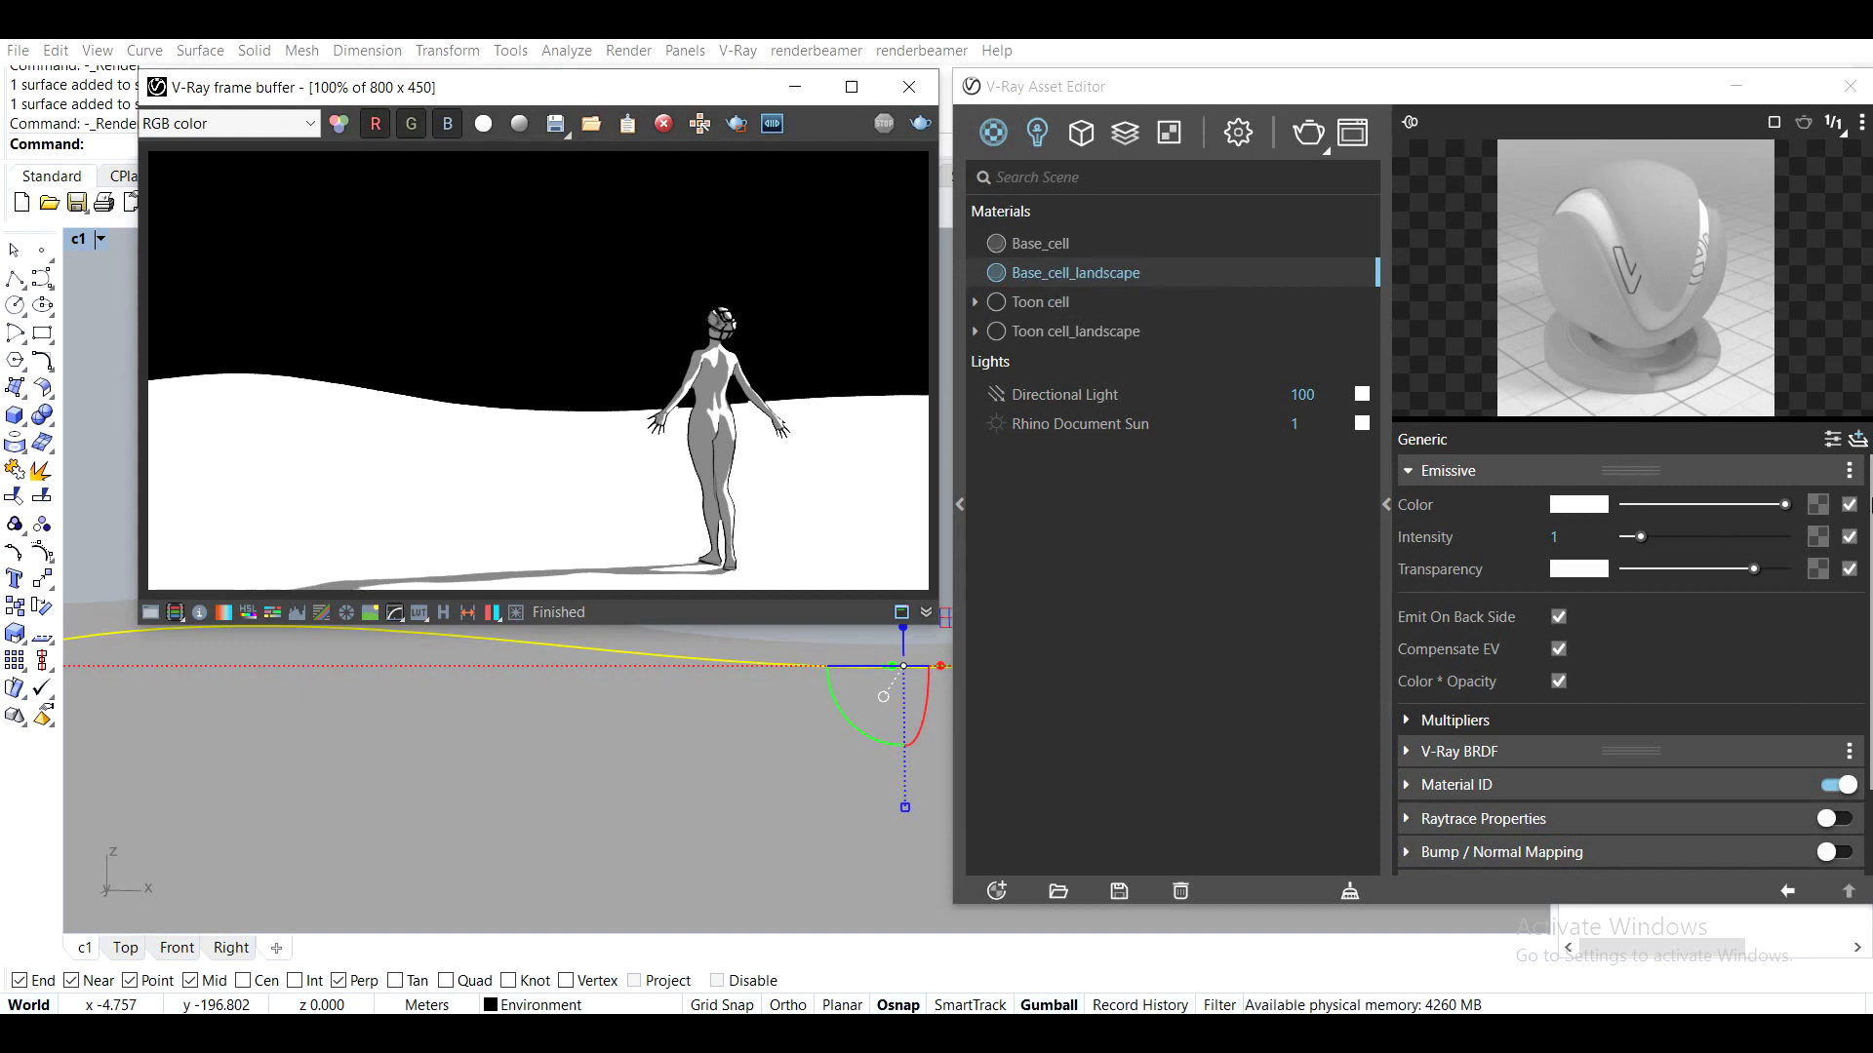
drag(1477, 101, 1227, 92)
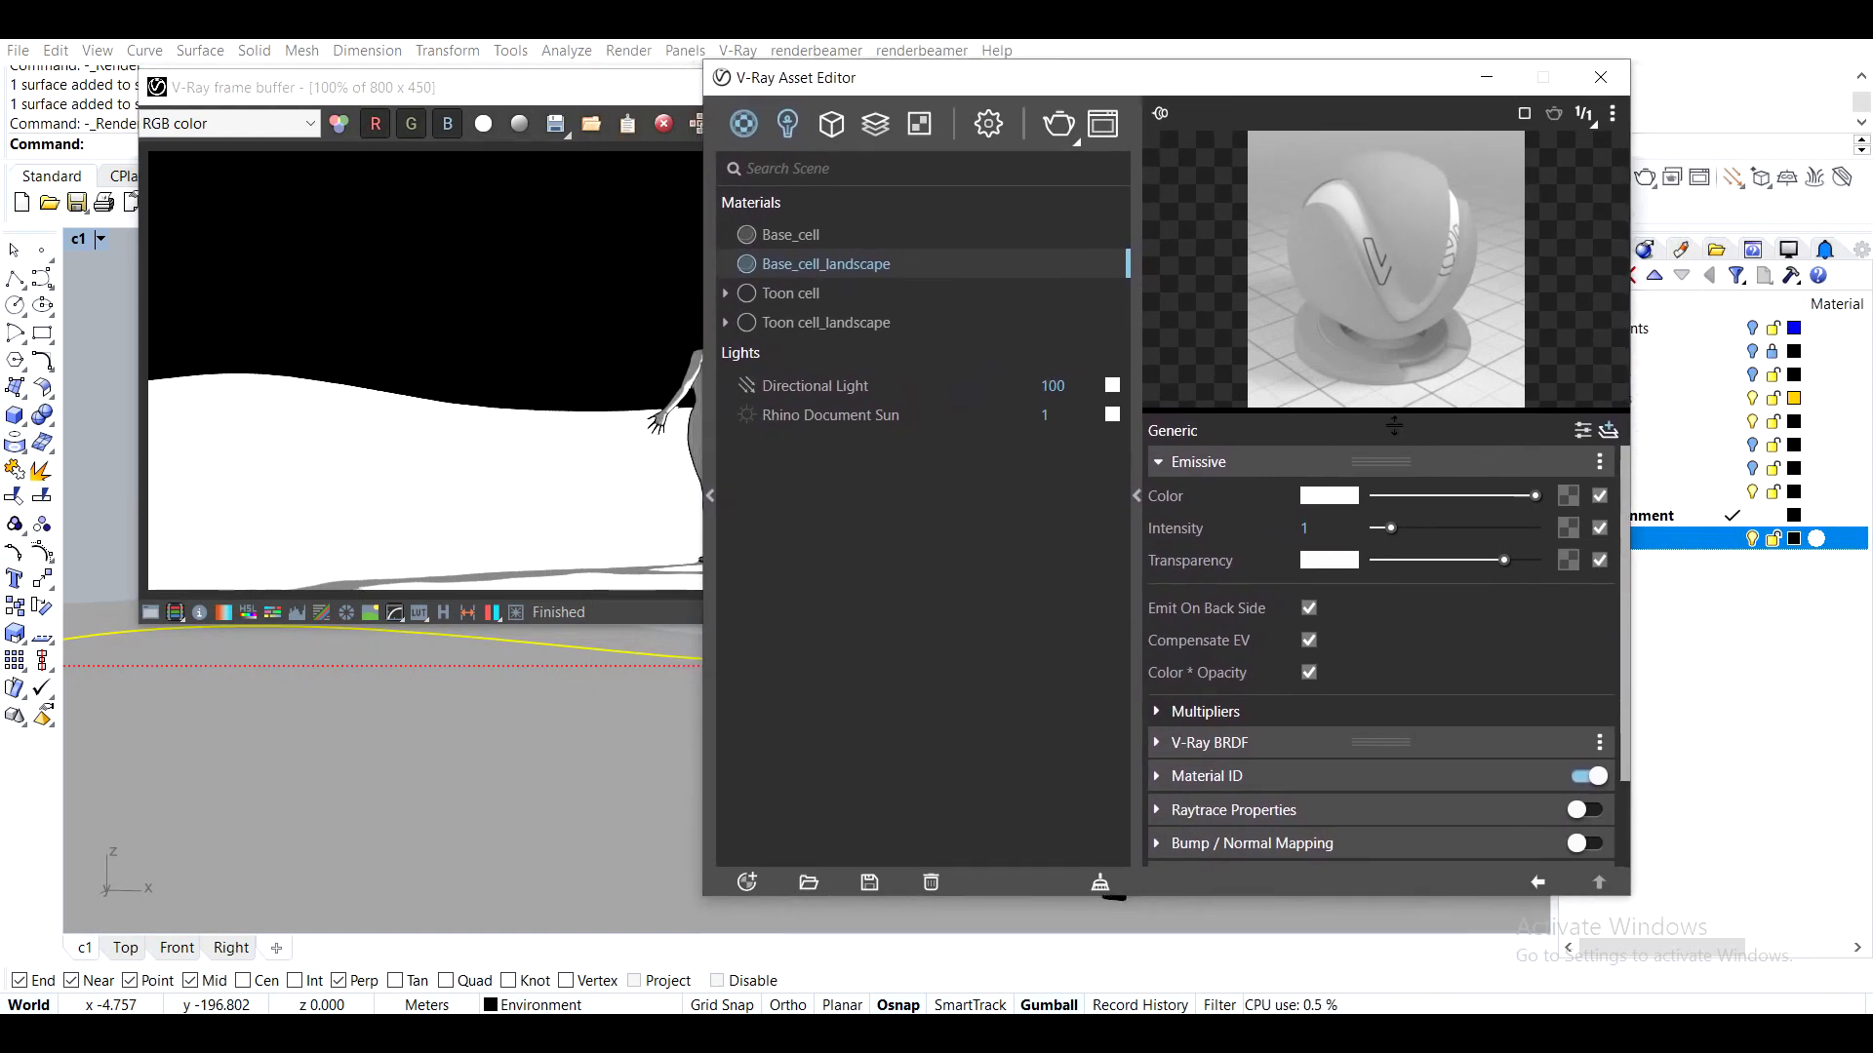
Try landscape_displace.png as a bitmap texture on the emissive color of the Base_cell_landscape material
click(1565, 495)
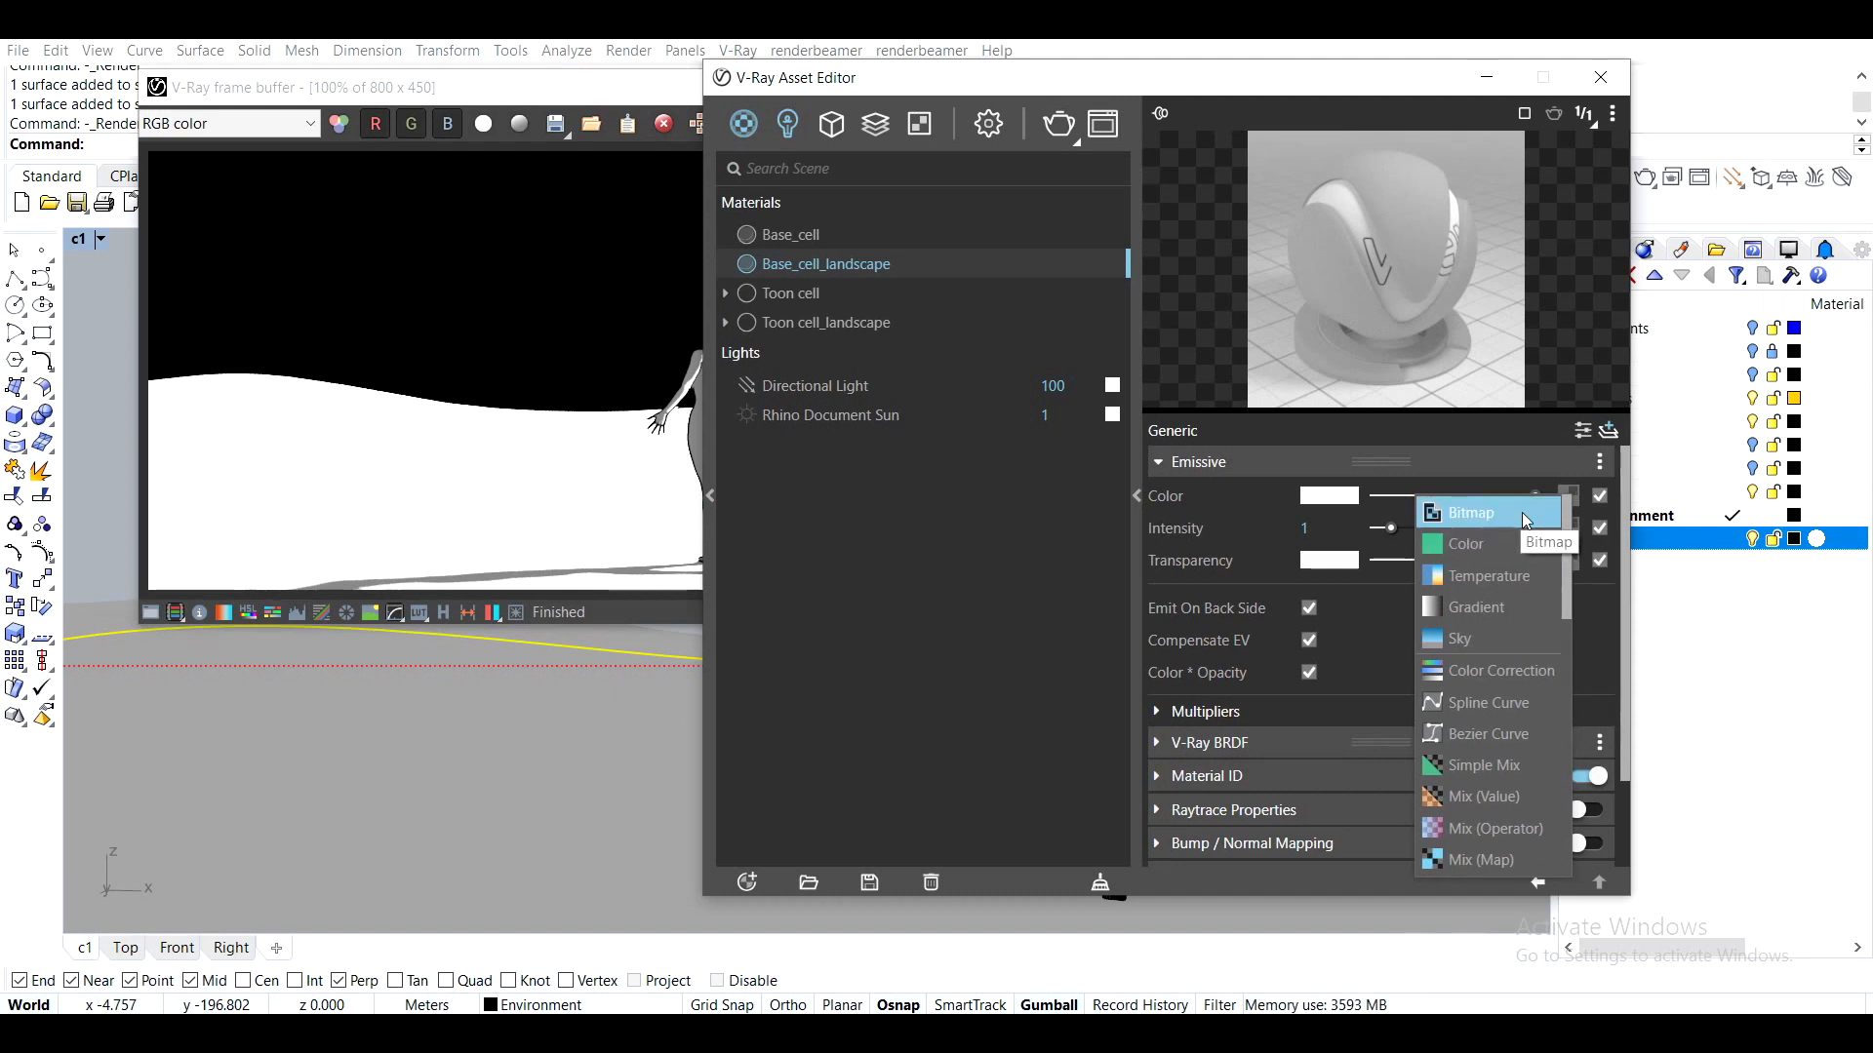
click(1521, 513)
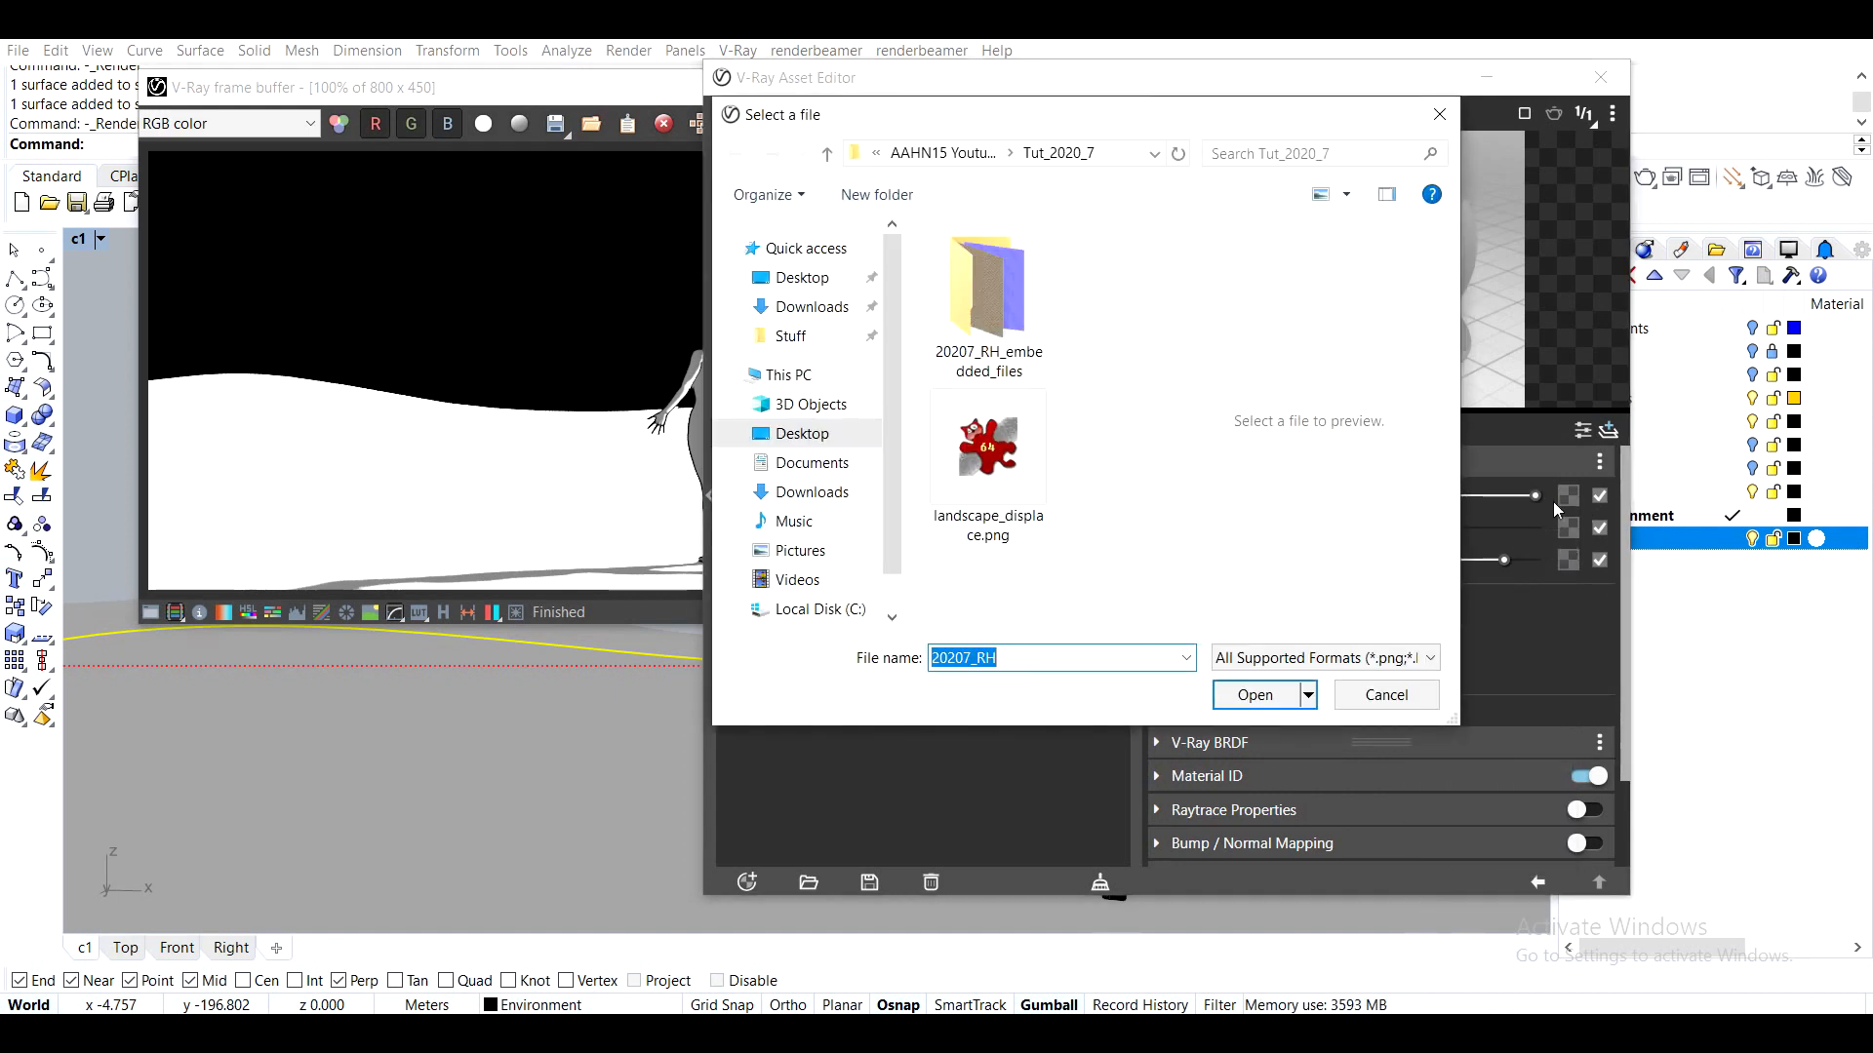
click(987, 459)
click(1256, 696)
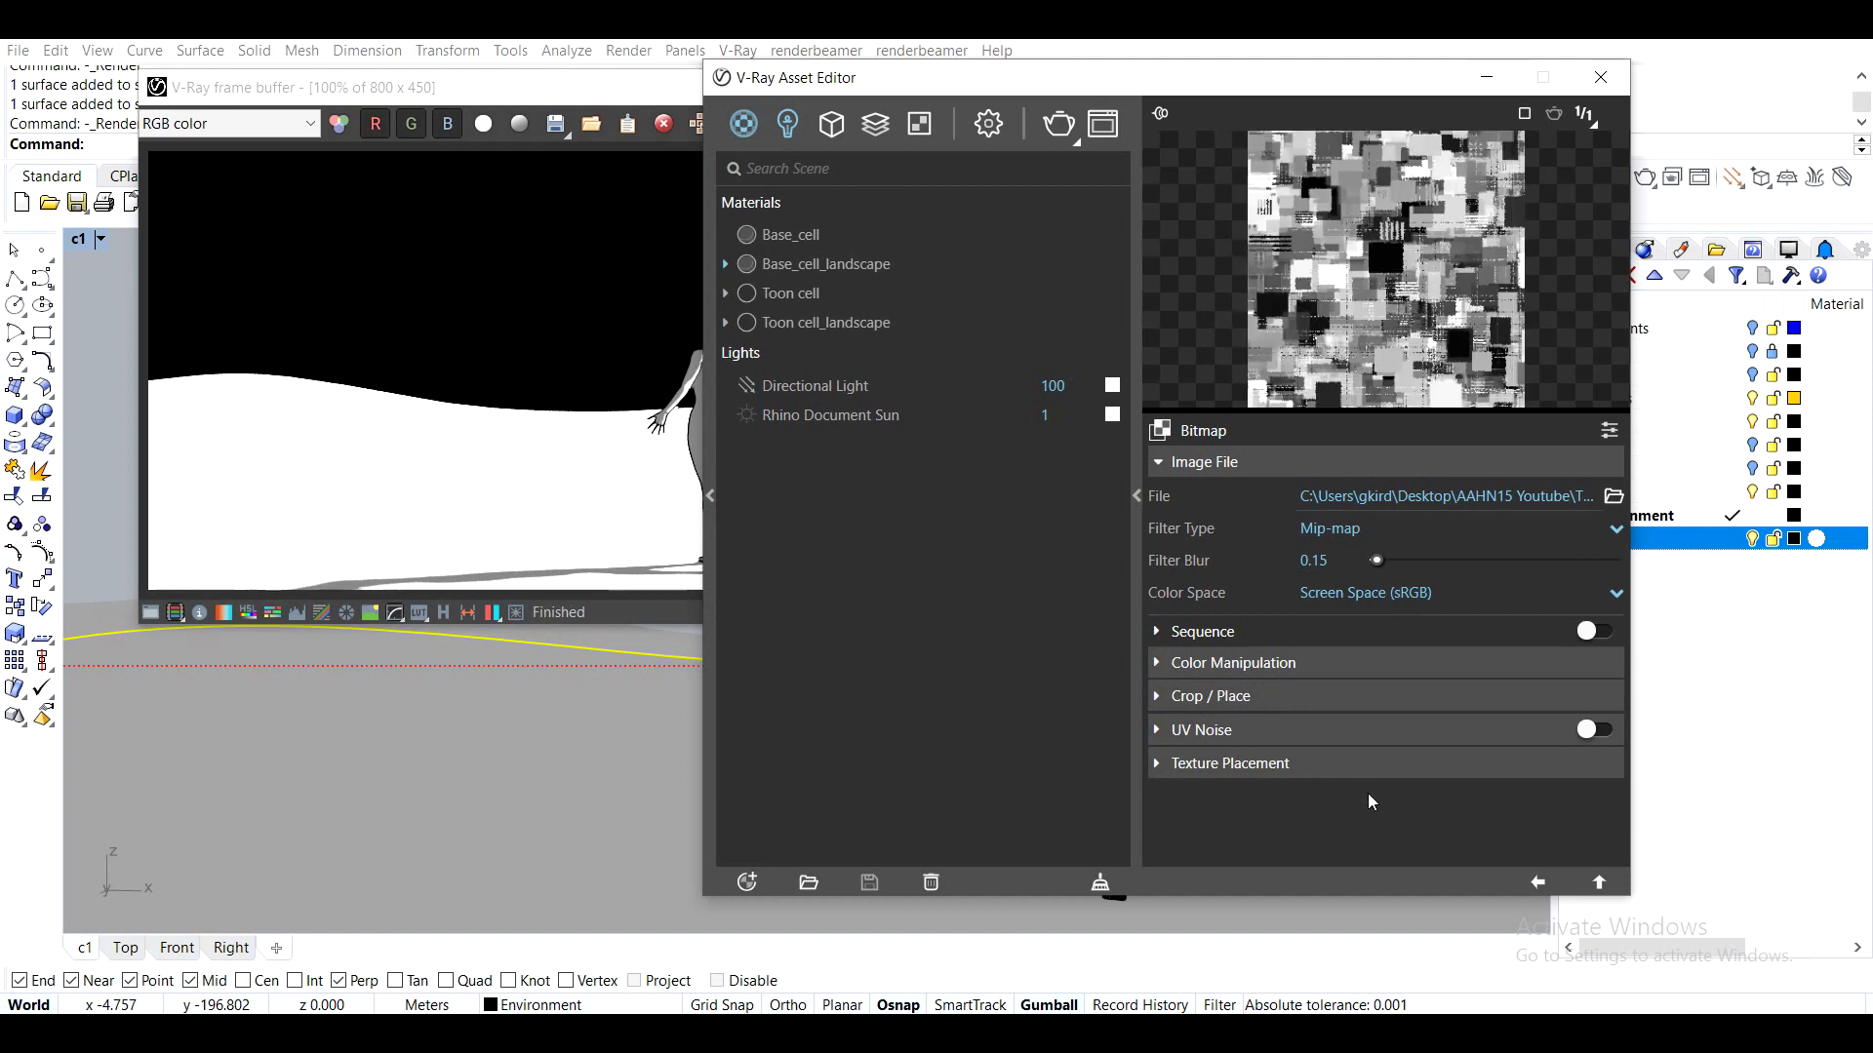
click(1539, 882)
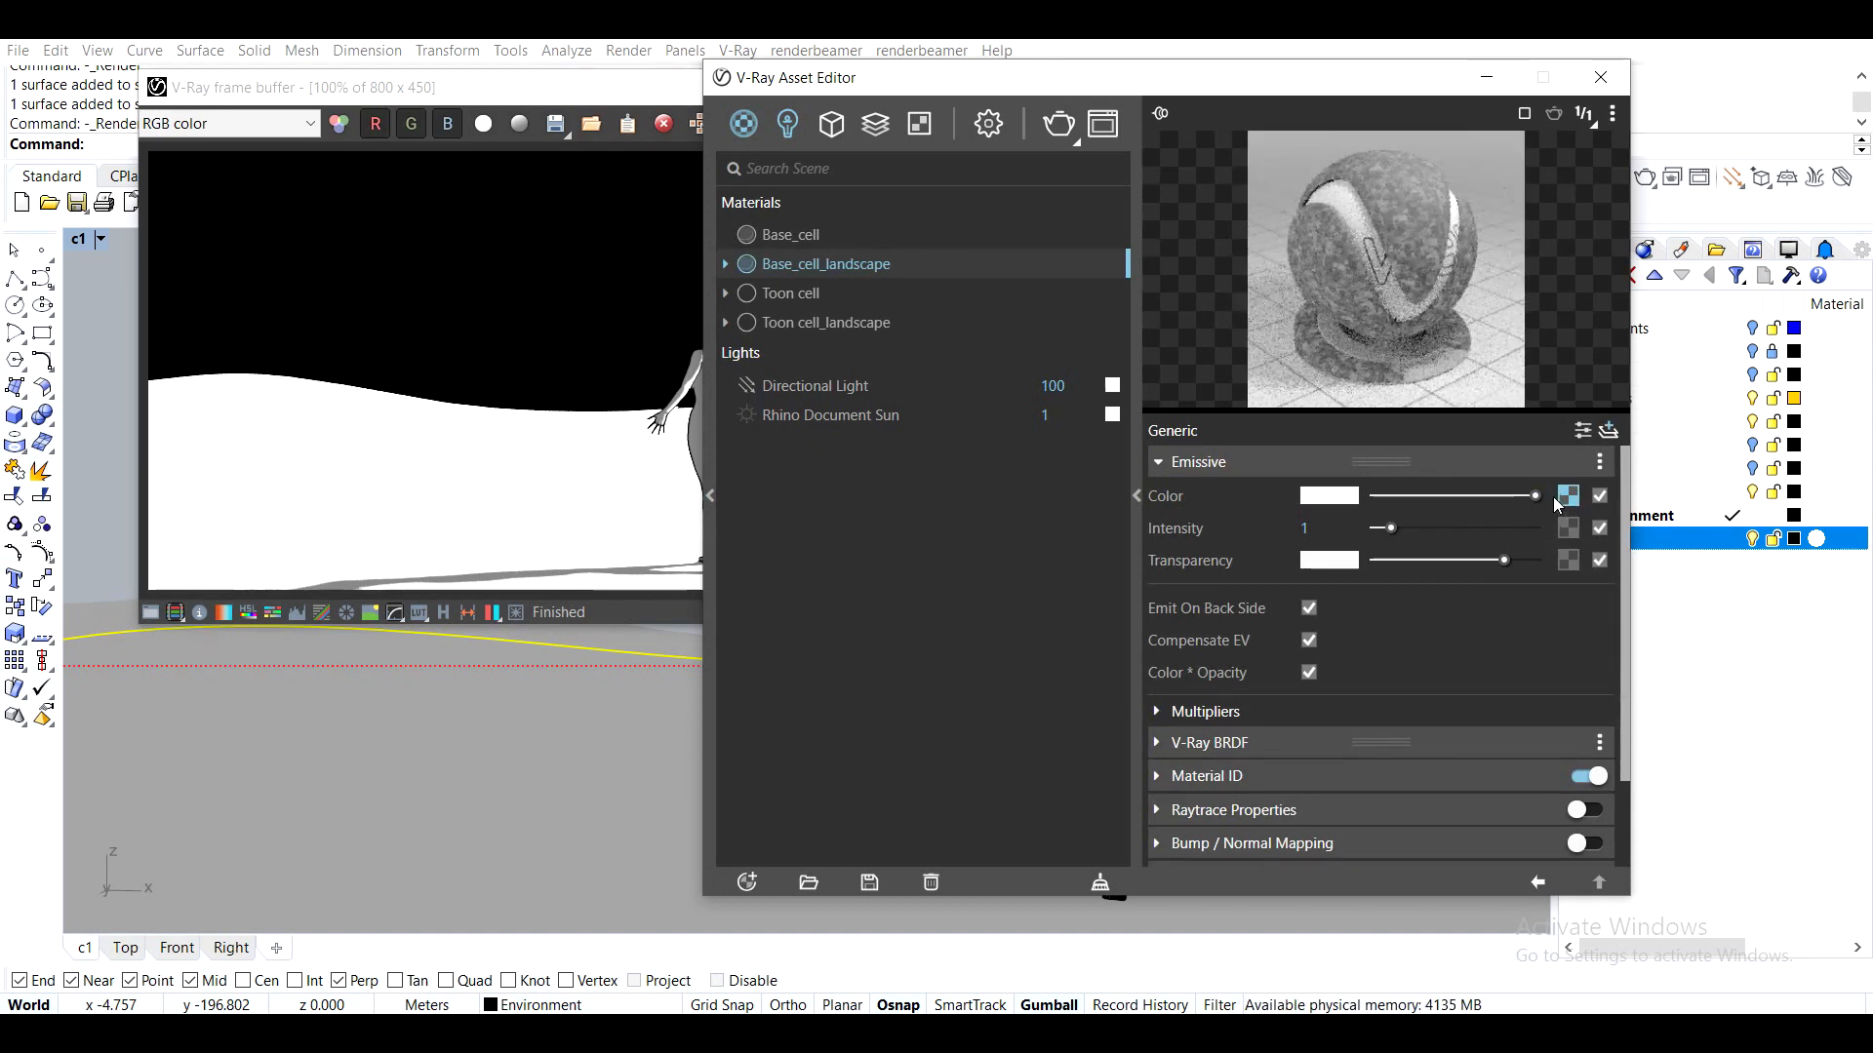
Test-render the scene with the textured landscape material, dismissing the license warnings and retrying, and stop the render
click(1058, 125)
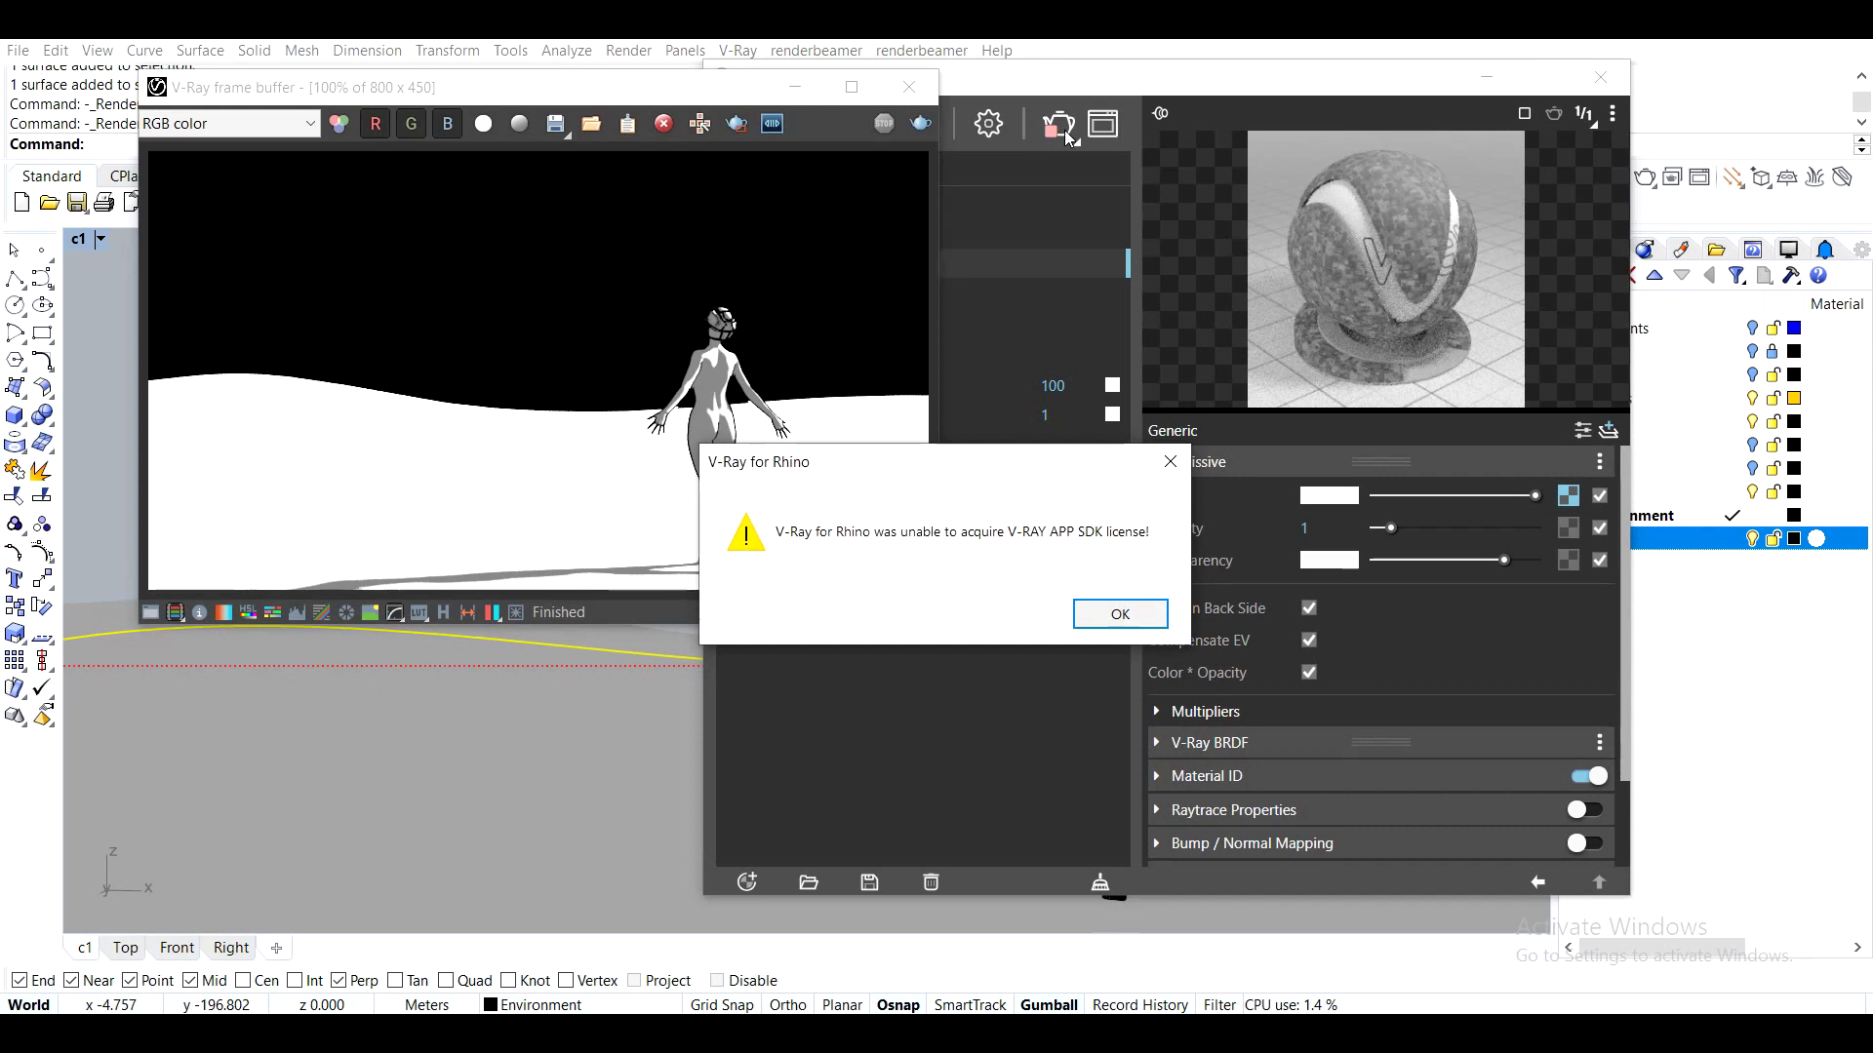
click(1131, 624)
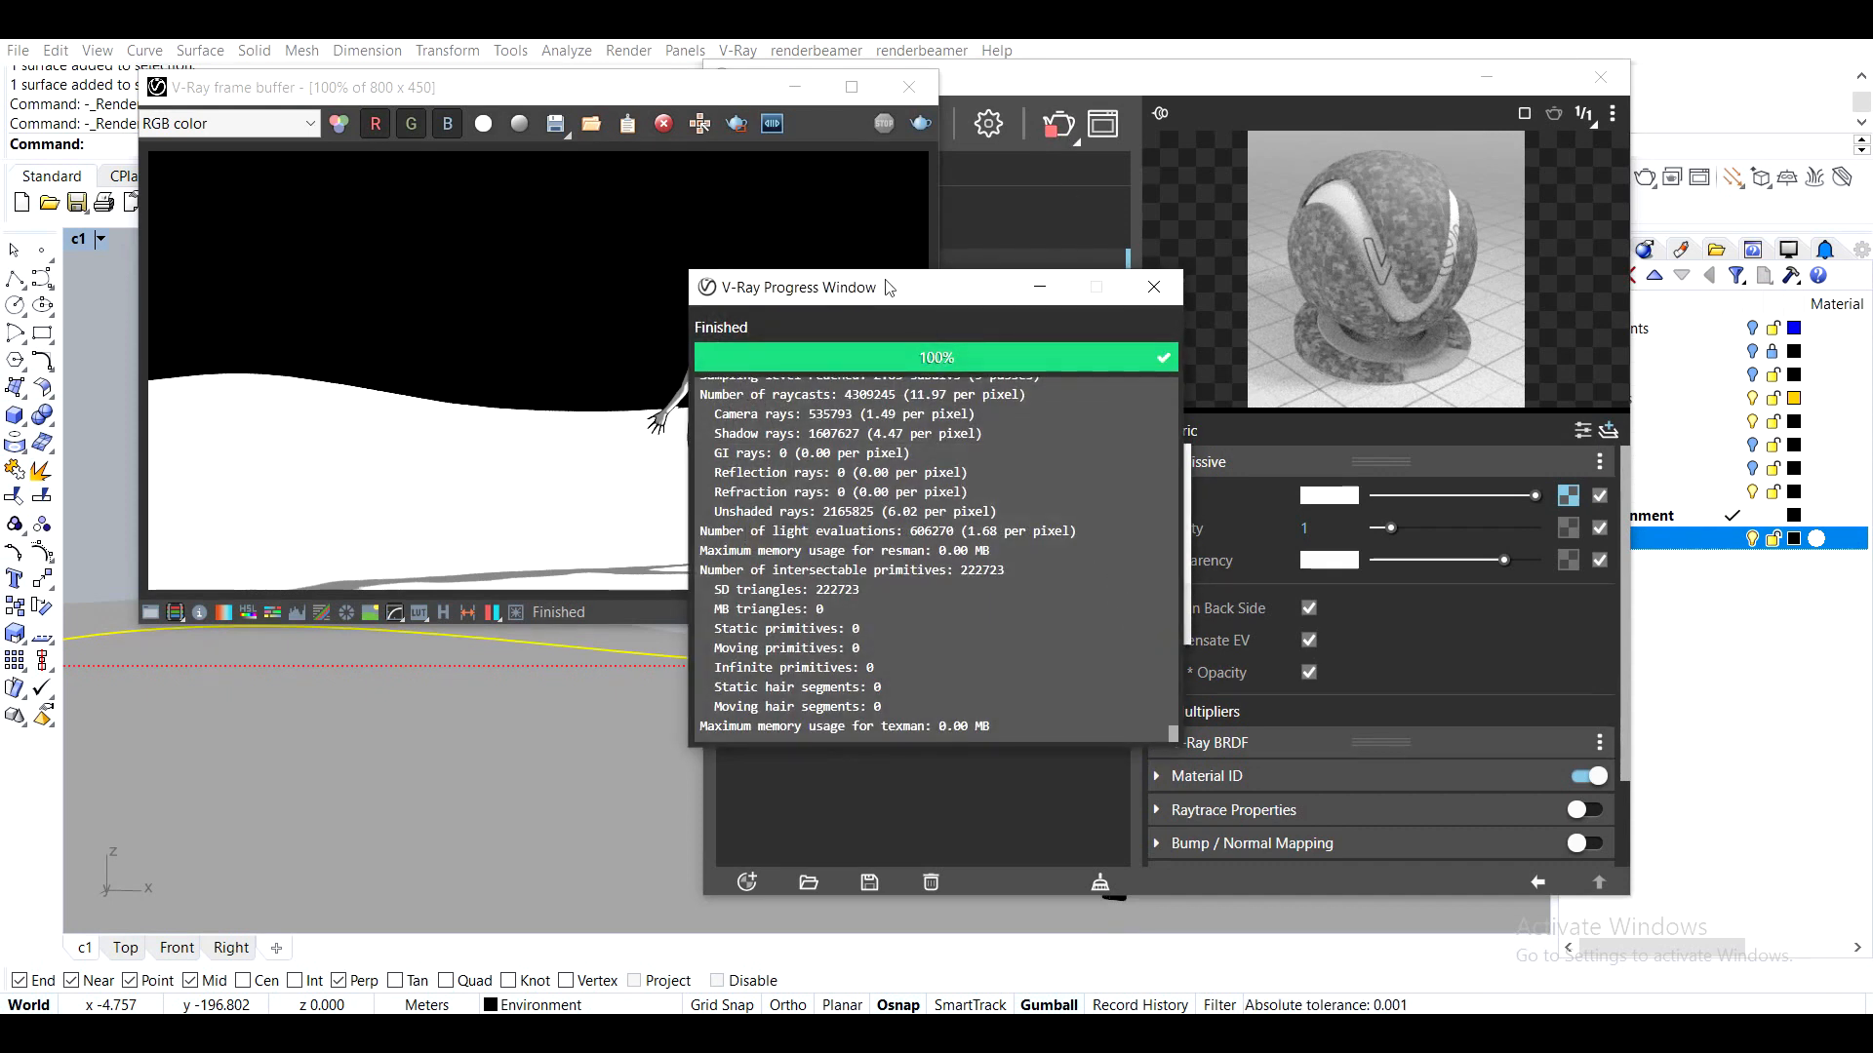
drag(881, 297, 1585, 226)
click(964, 499)
click(1118, 614)
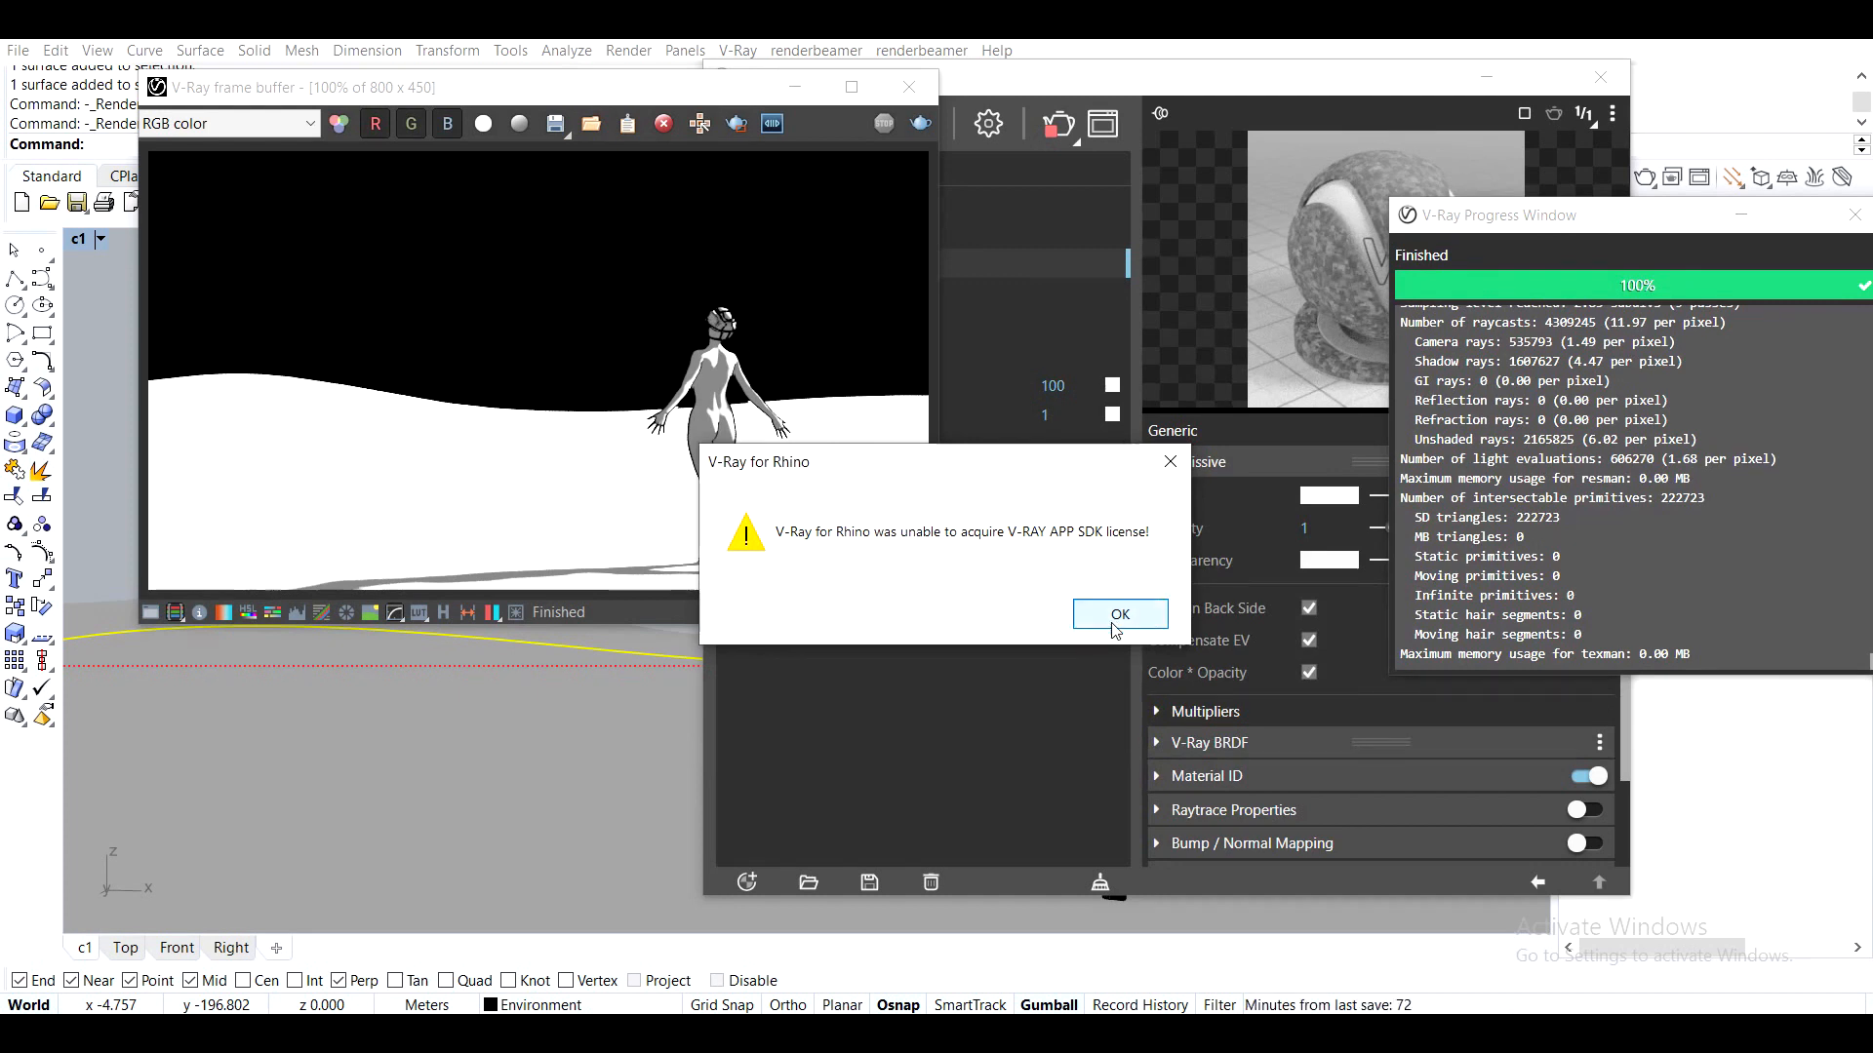
drag(711, 98, 661, 180)
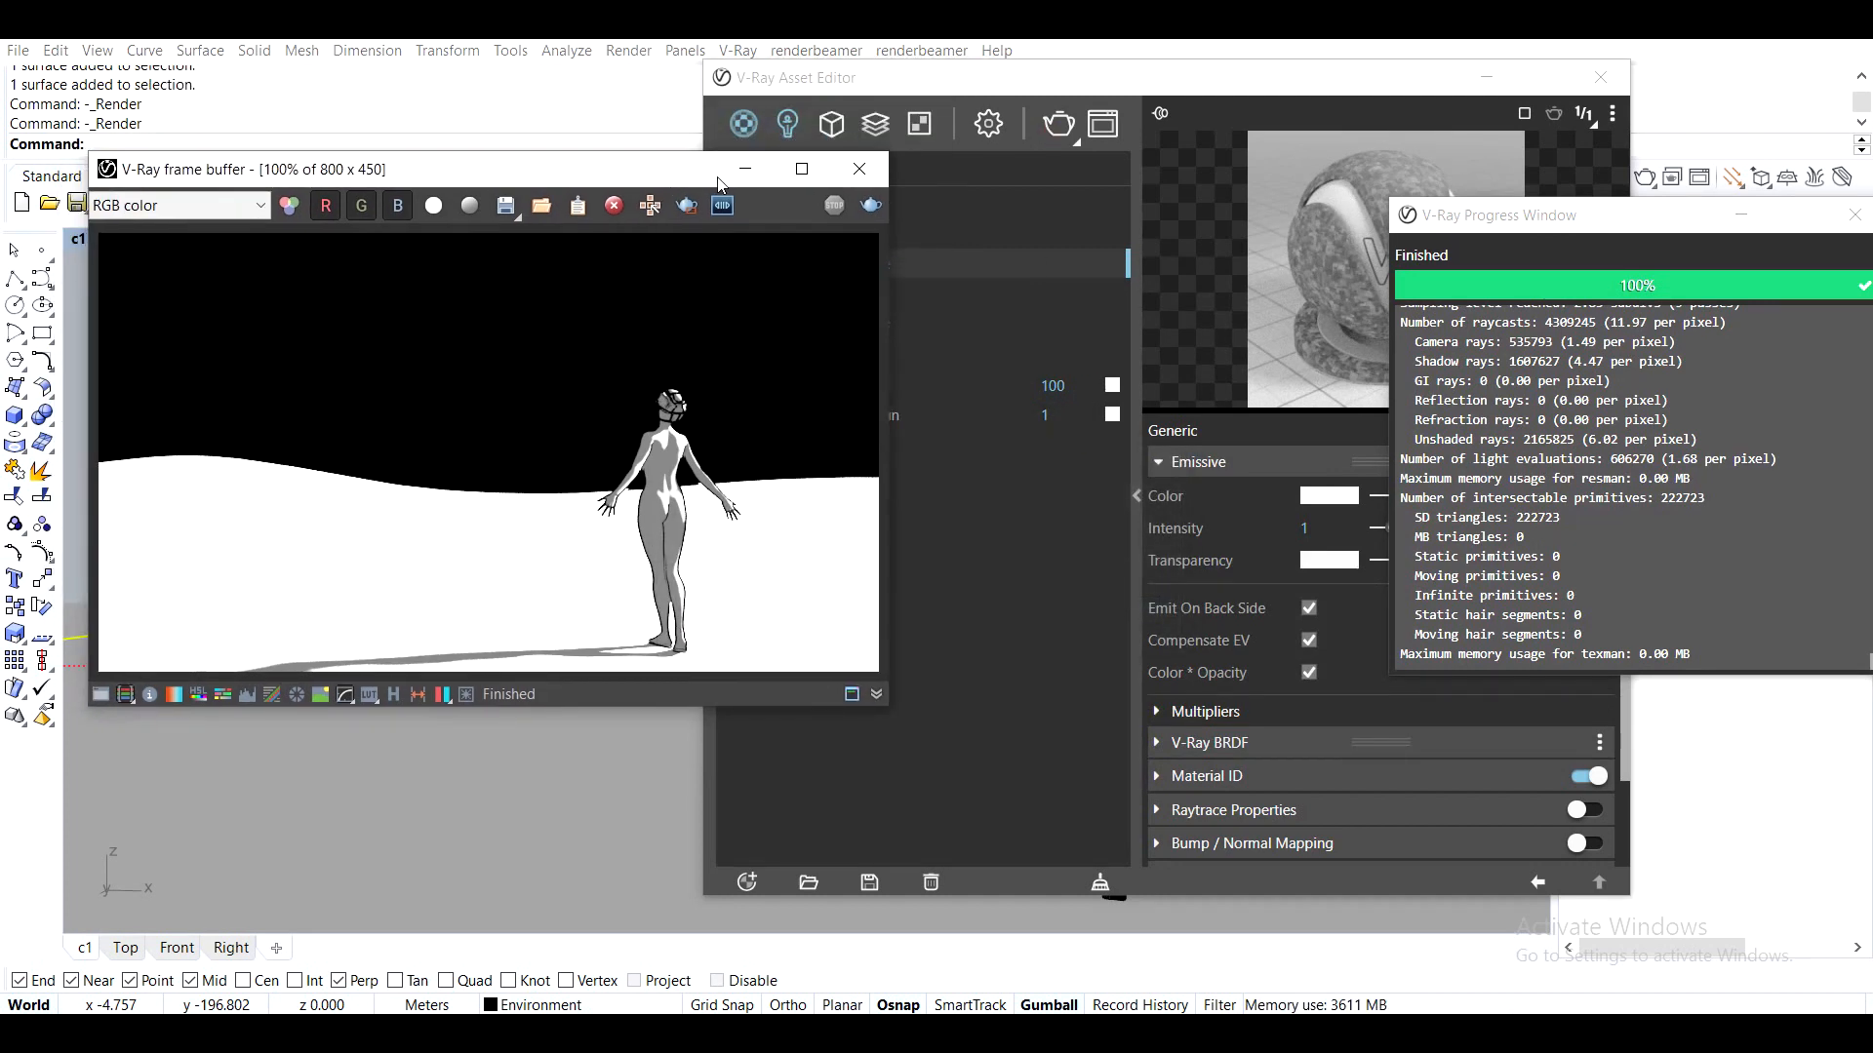
click(1650, 1032)
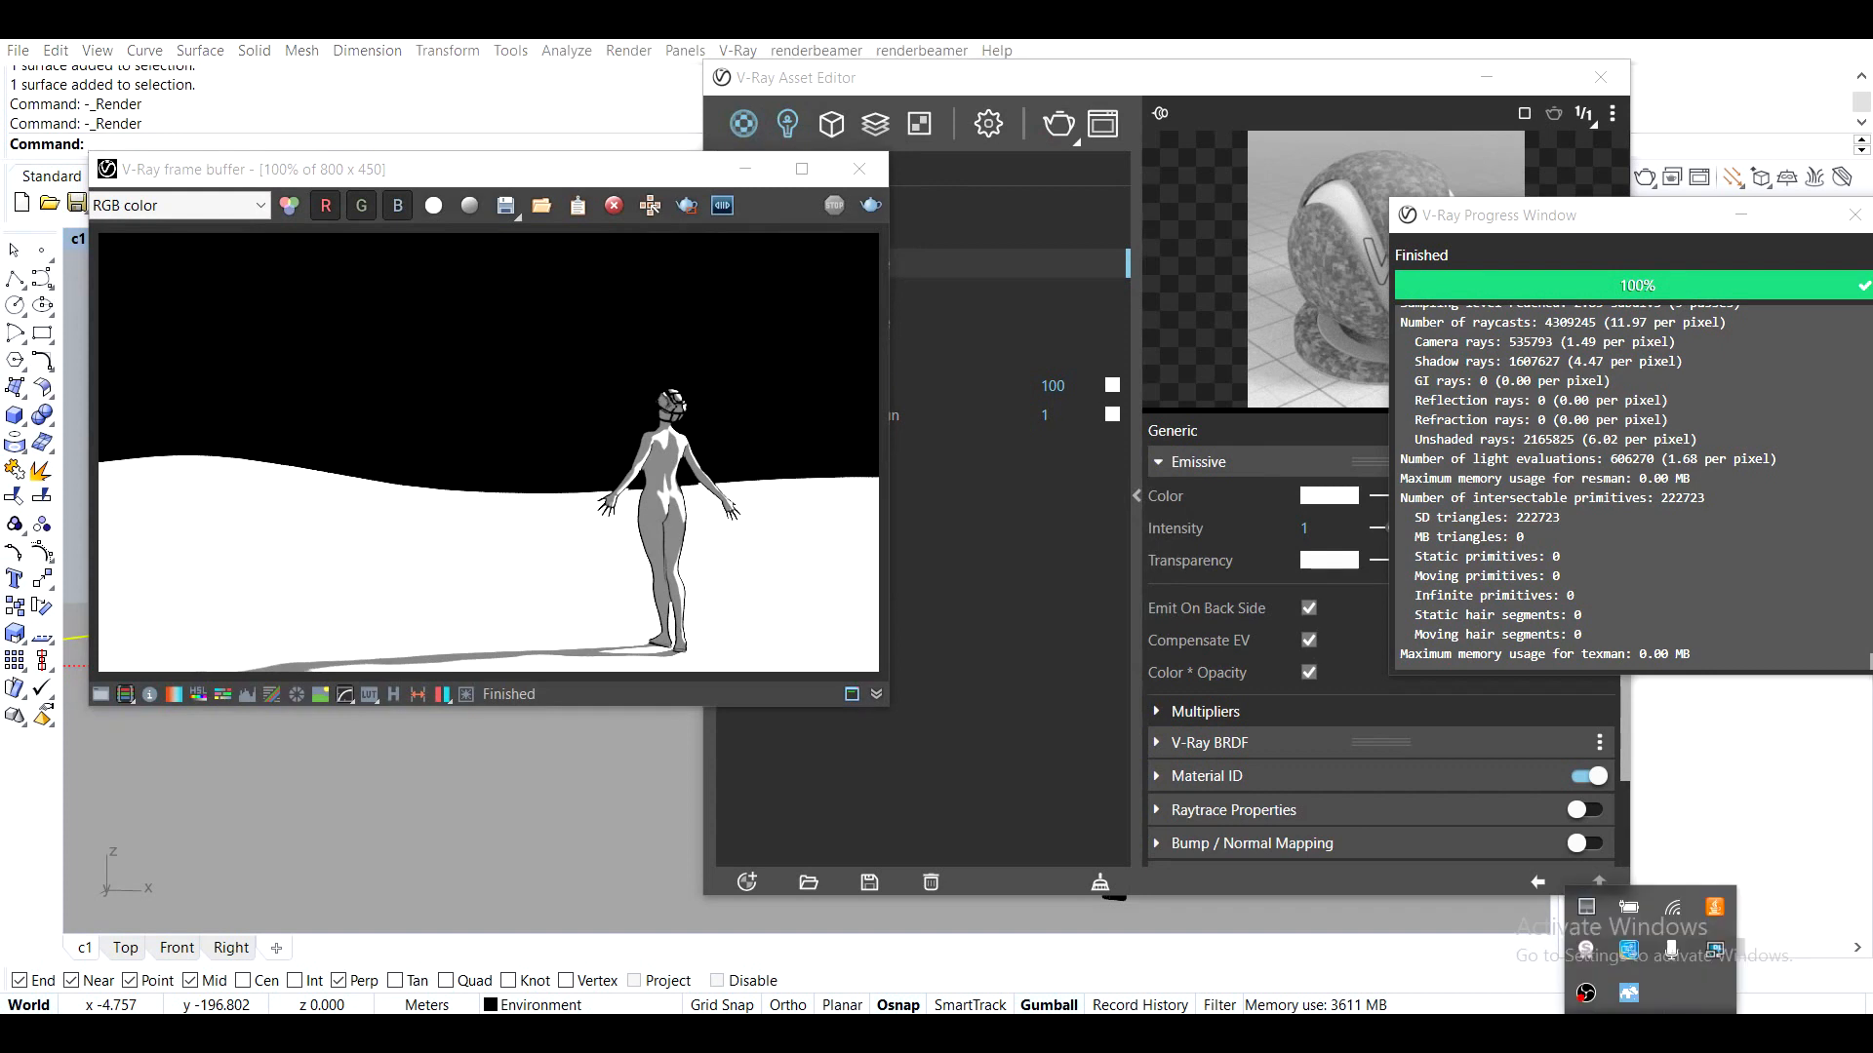
click(1650, 1033)
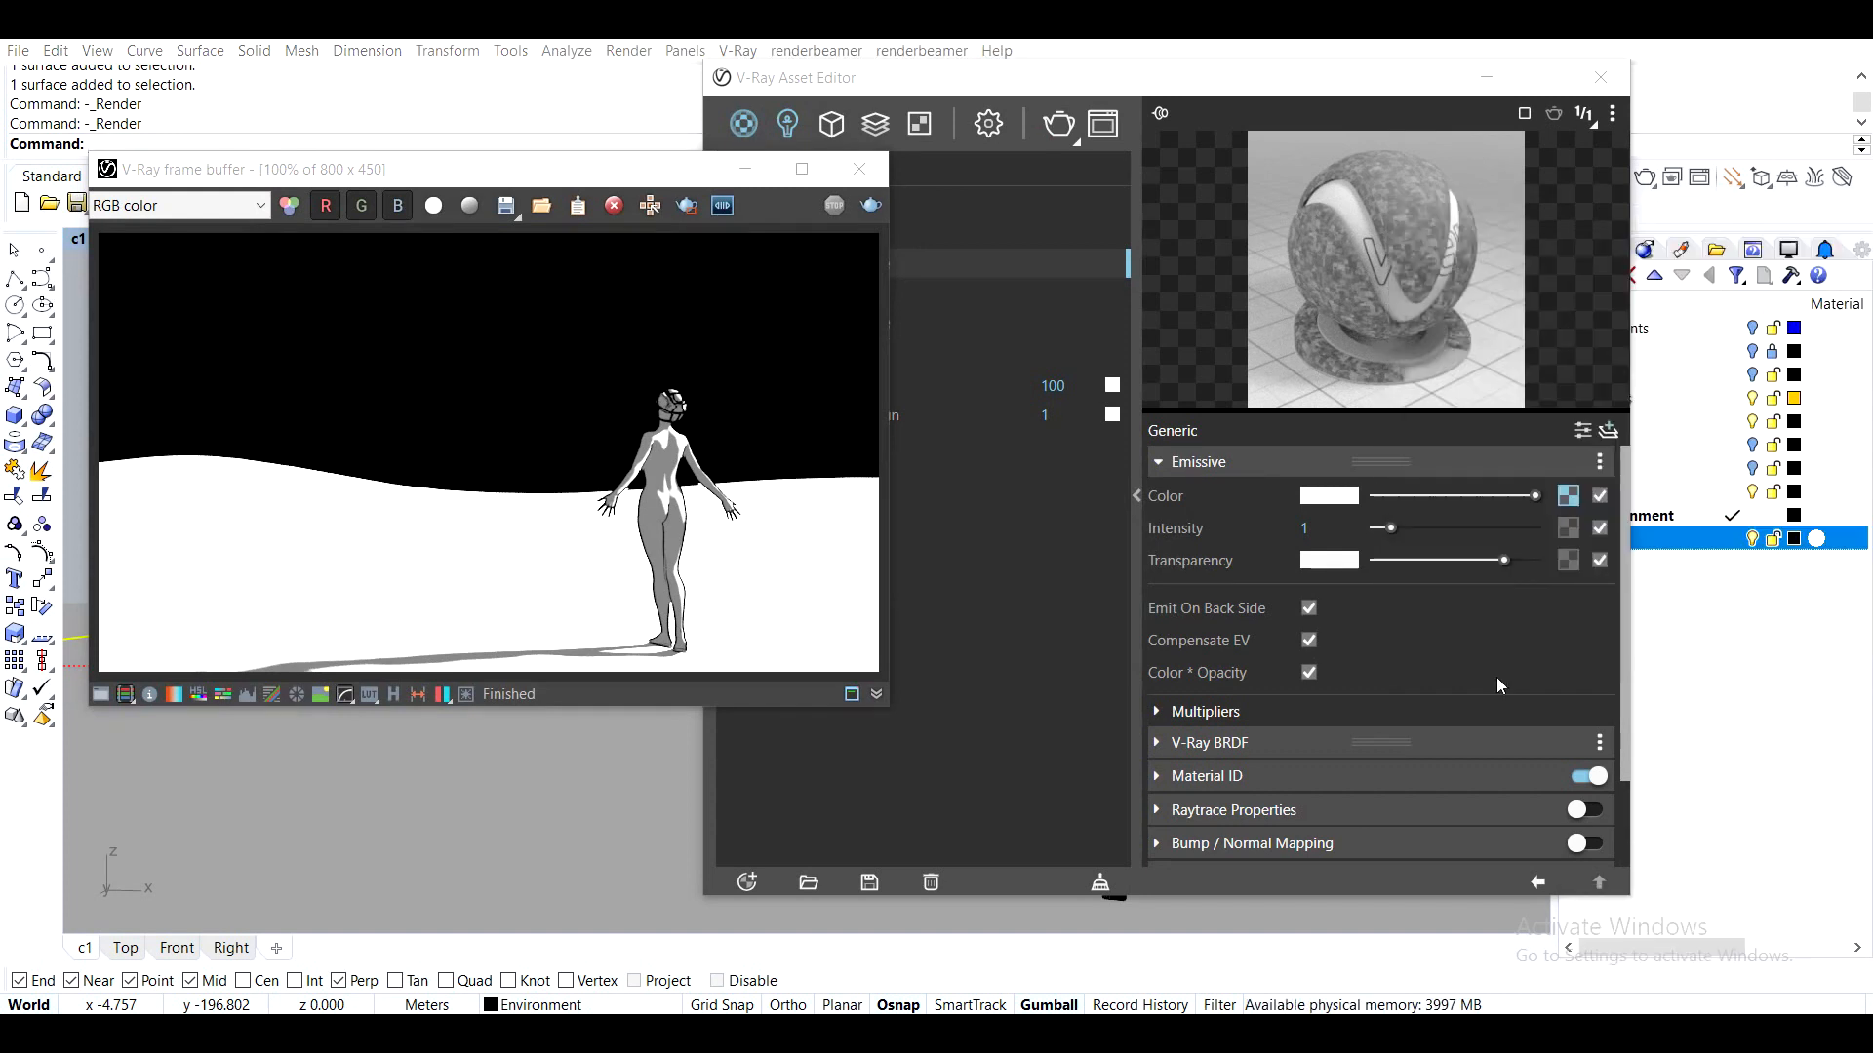
click(871, 209)
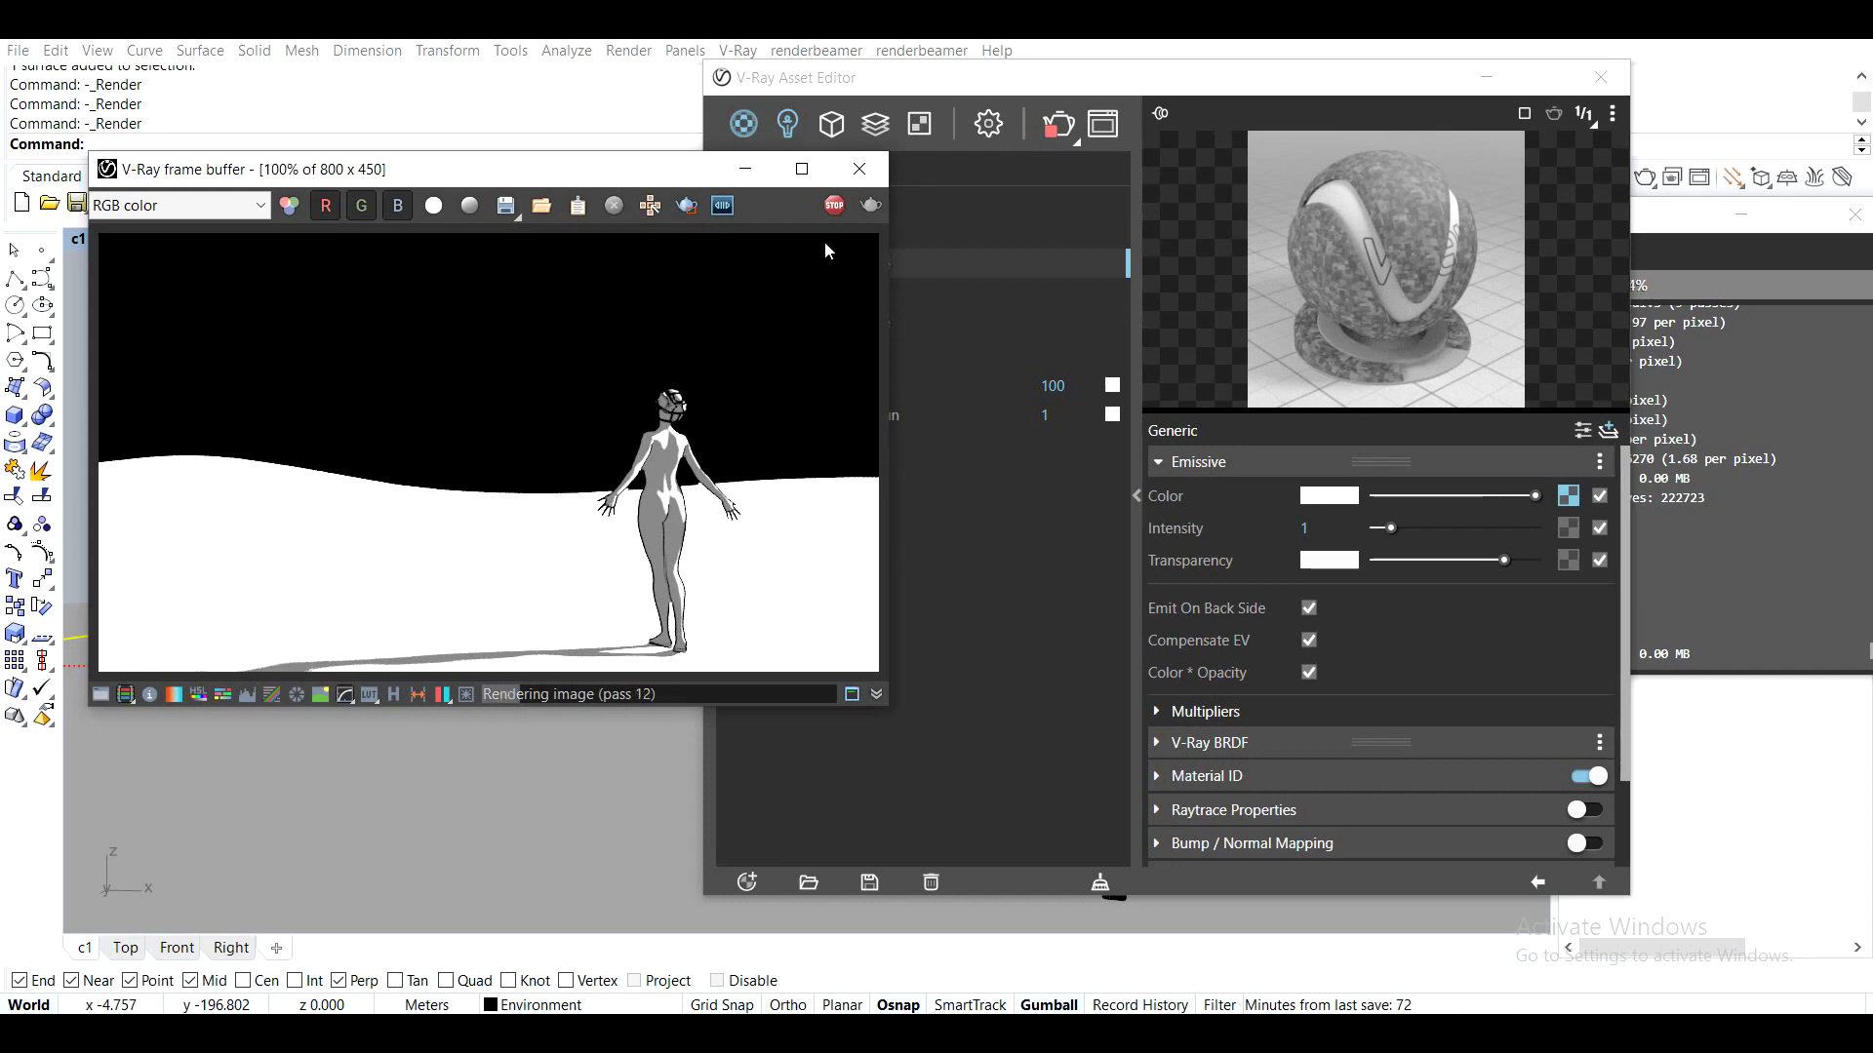
click(834, 205)
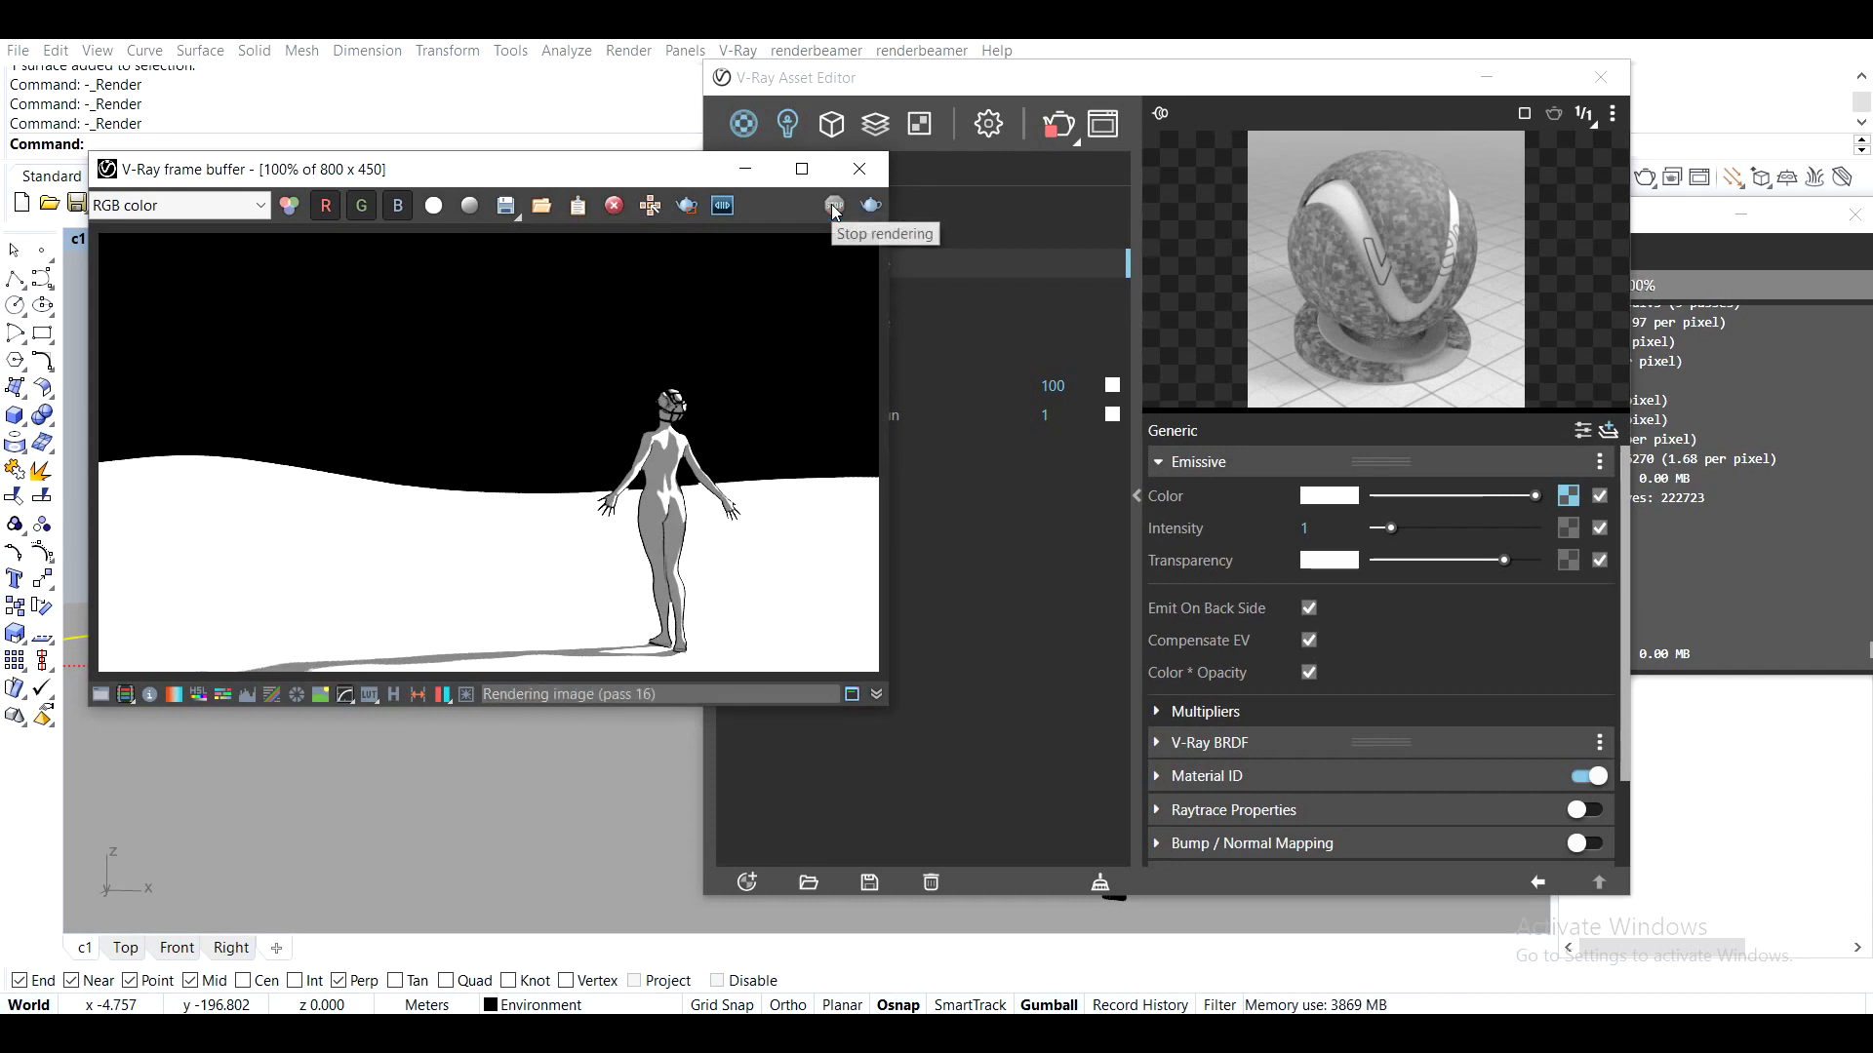
Clear the bitmap texture from the emissive color of Base_cell_landscape
right_click(1566, 498)
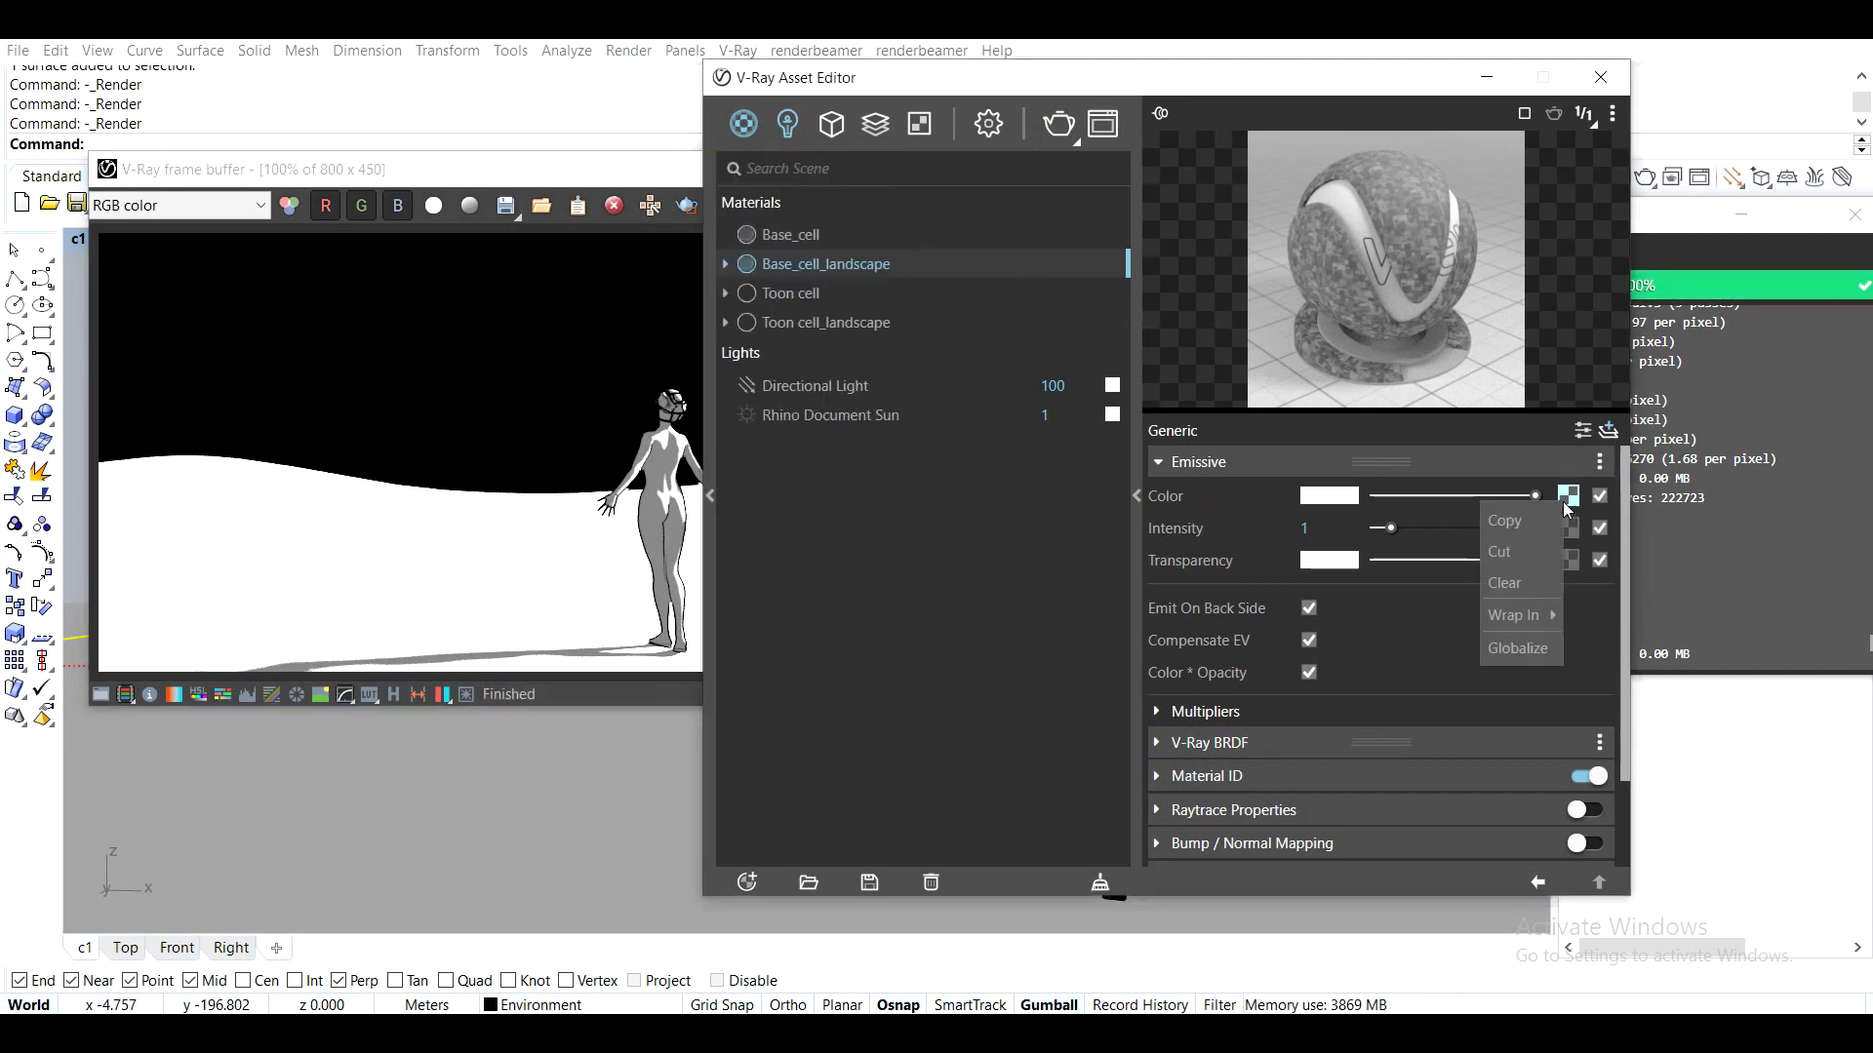
click(1526, 583)
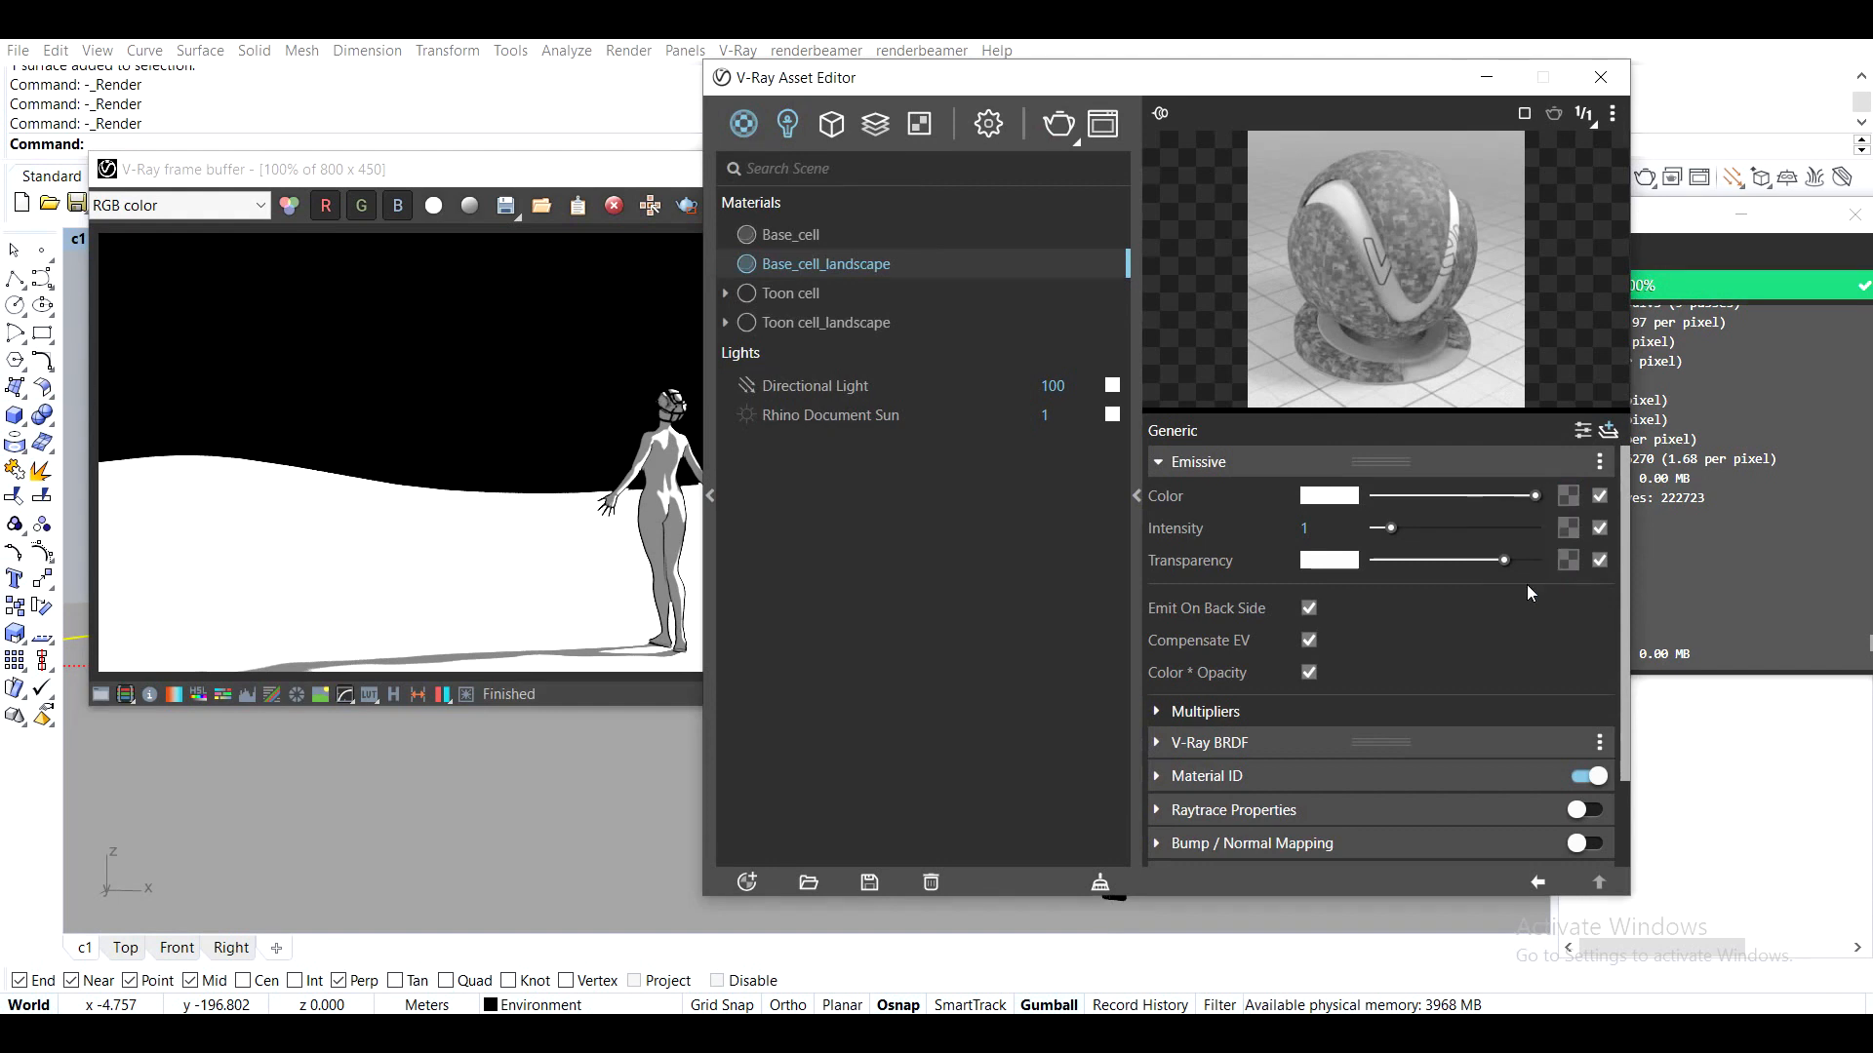
Load landscape_displace.png as a bitmap texture on the V-Ray BRDF diffuse color of the Base_cell_landscape material
click(1199, 743)
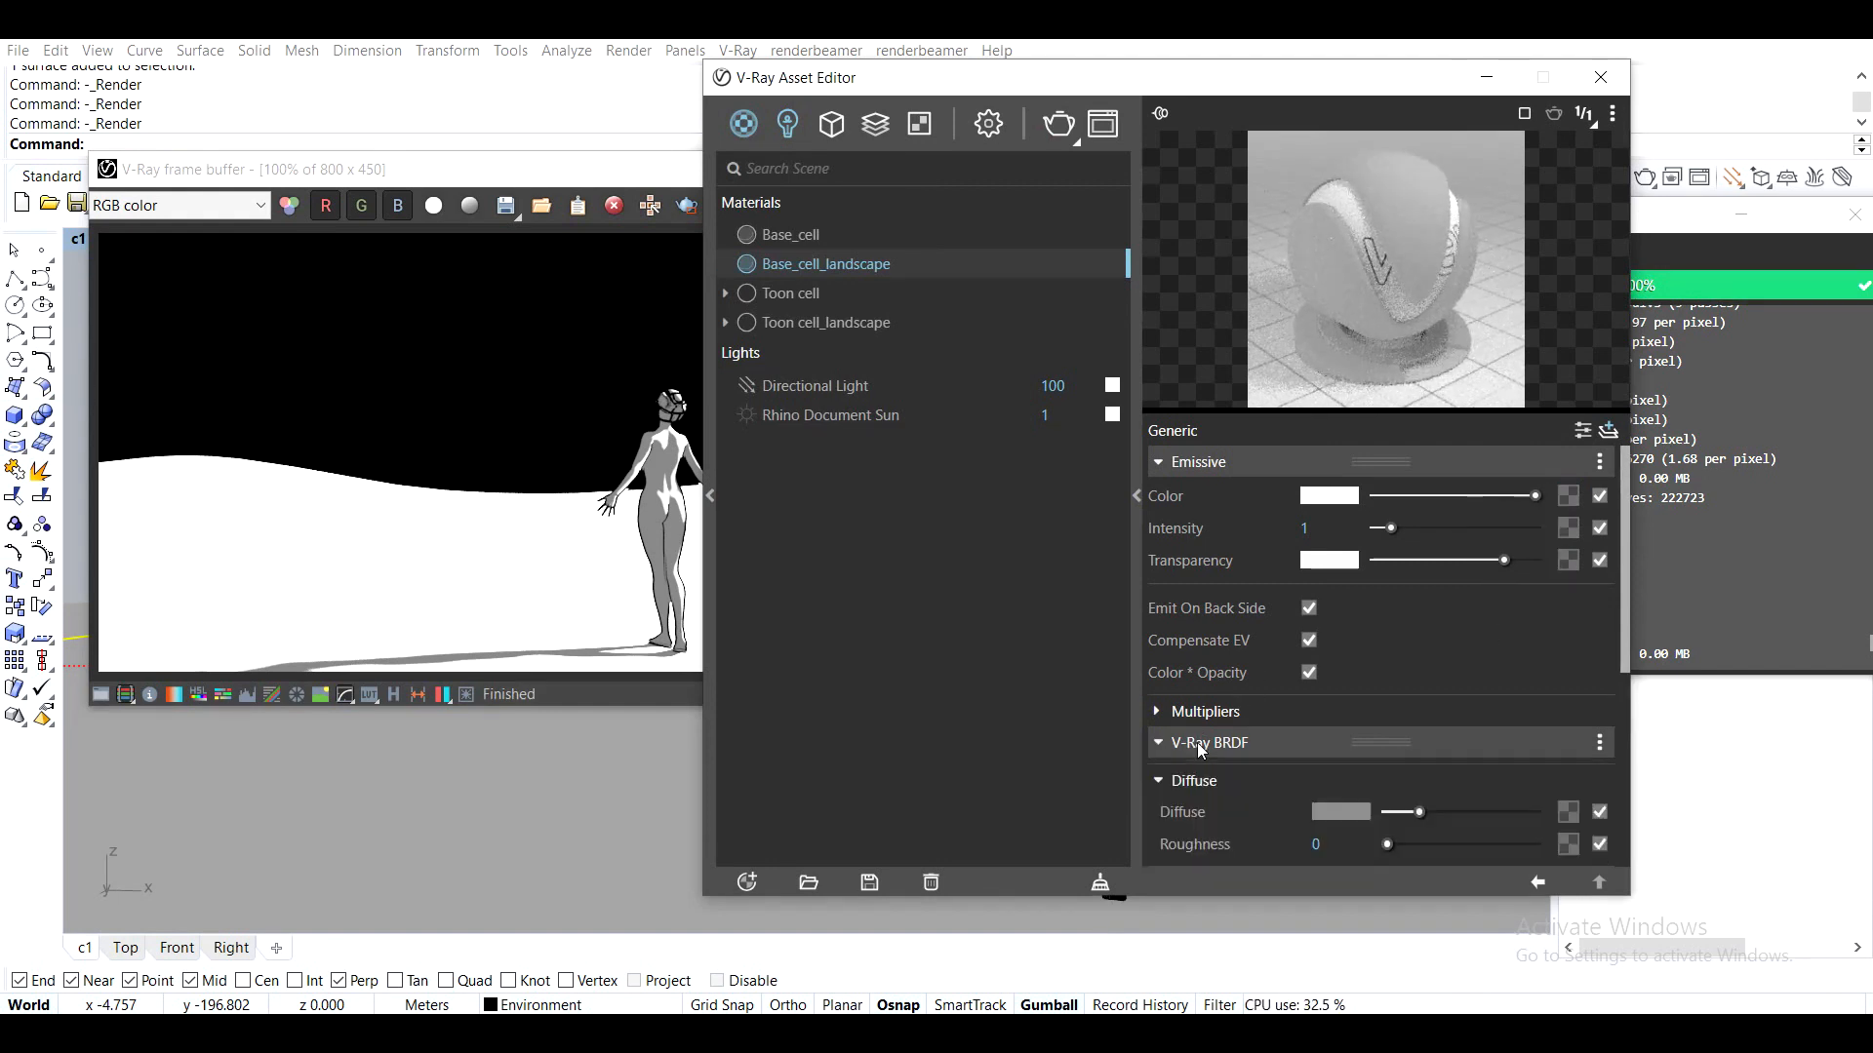
scroll(1401, 794, down, 3)
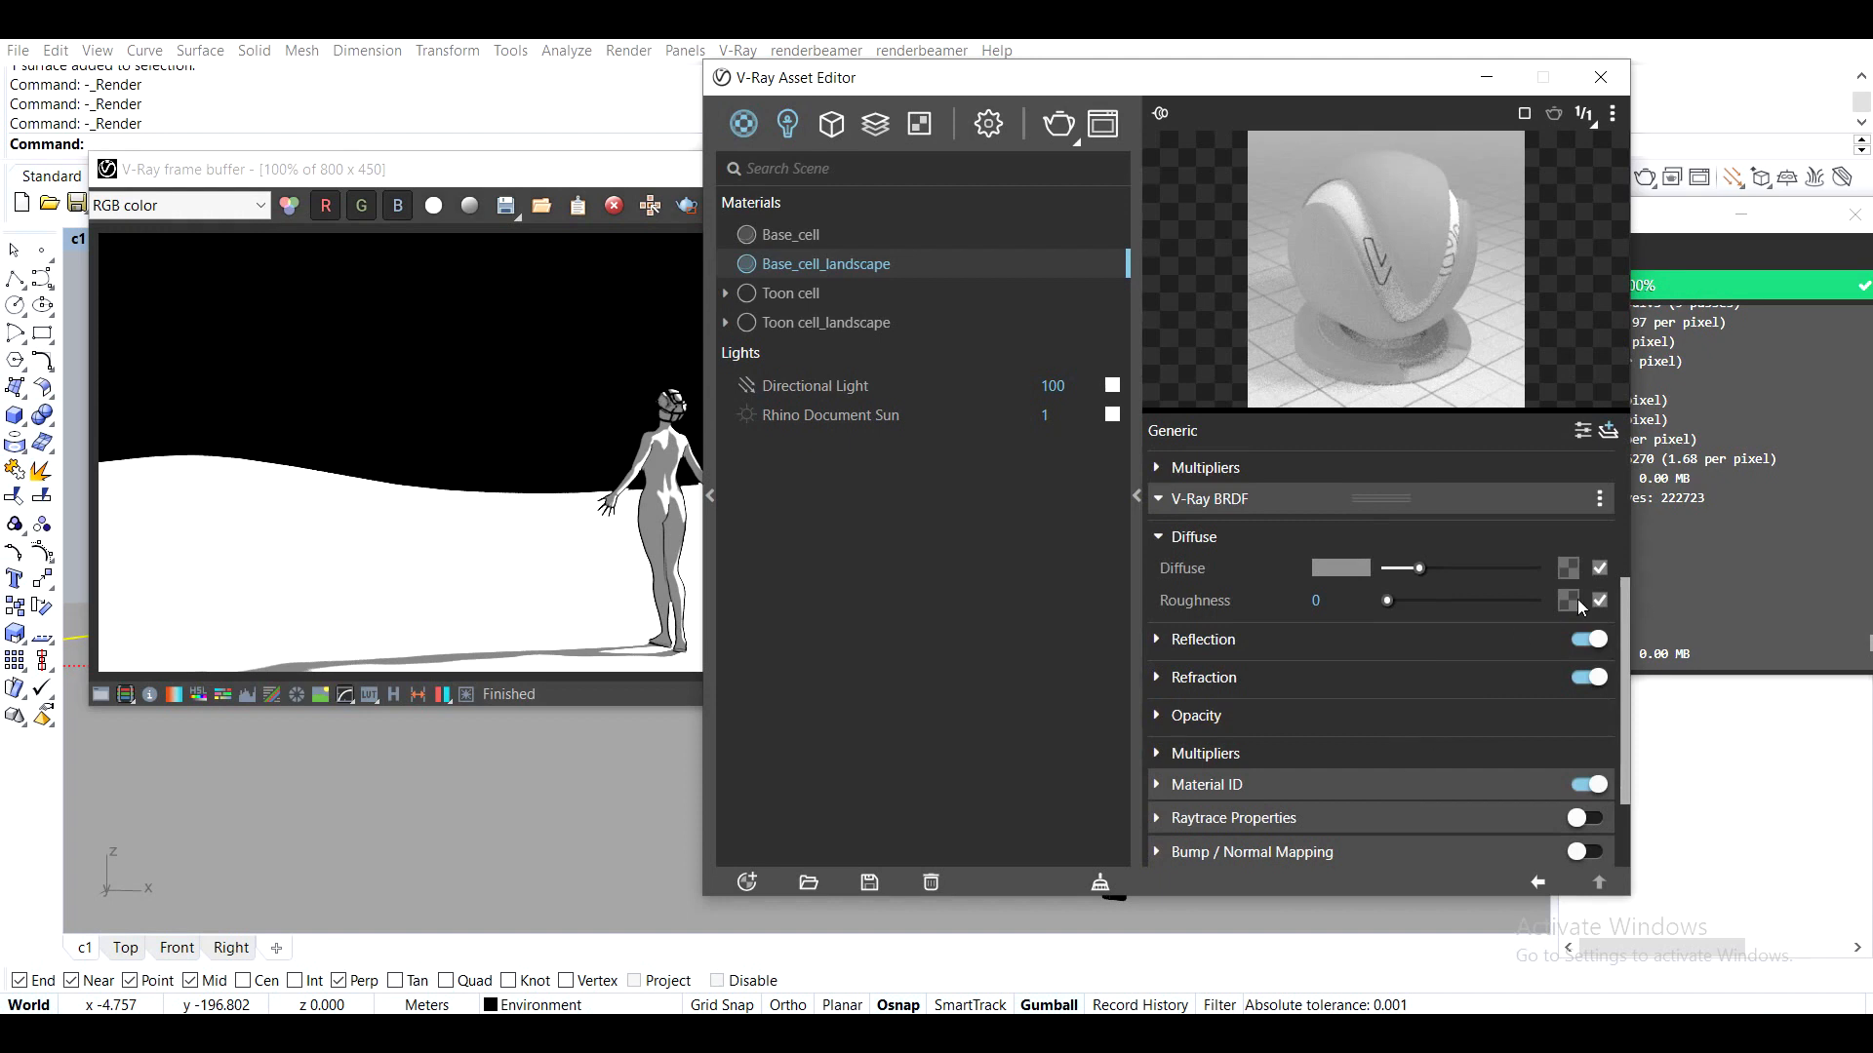
scroll(1566, 577, up, 2)
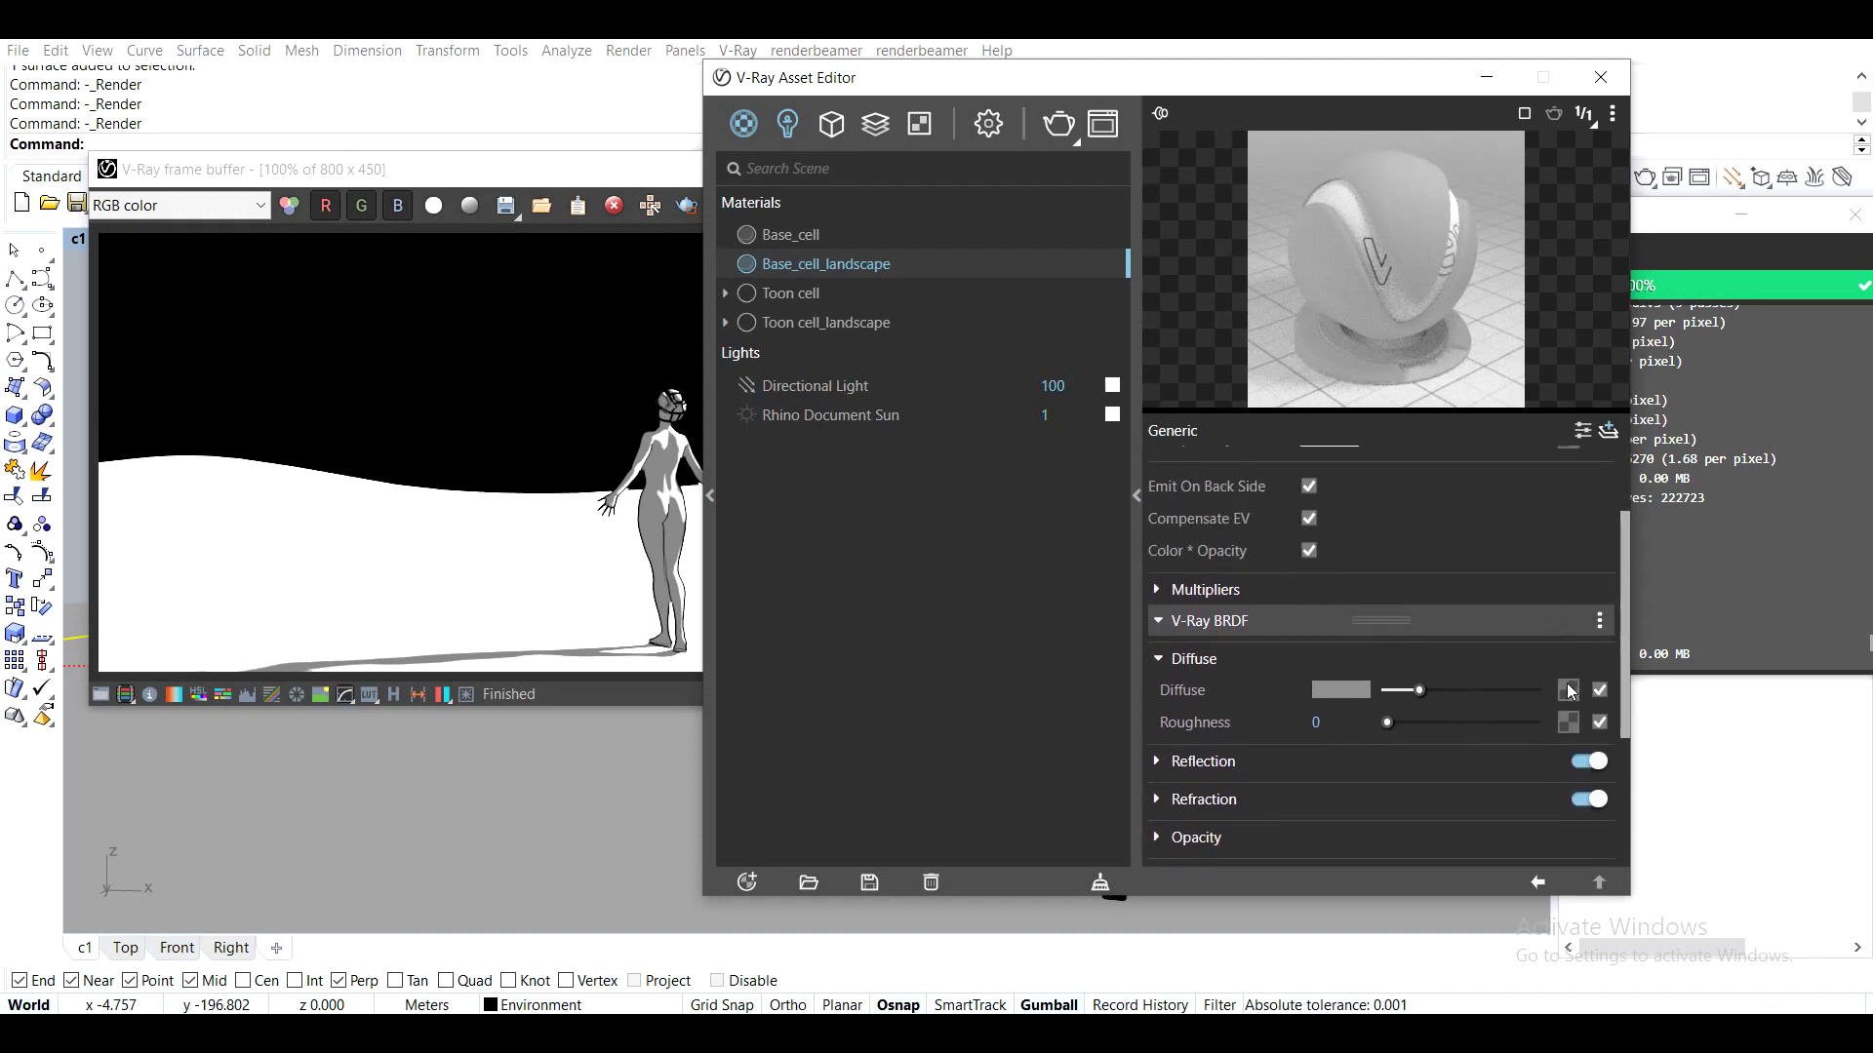
scroll(1416, 653, up, 2)
scroll(1412, 647, down, 5)
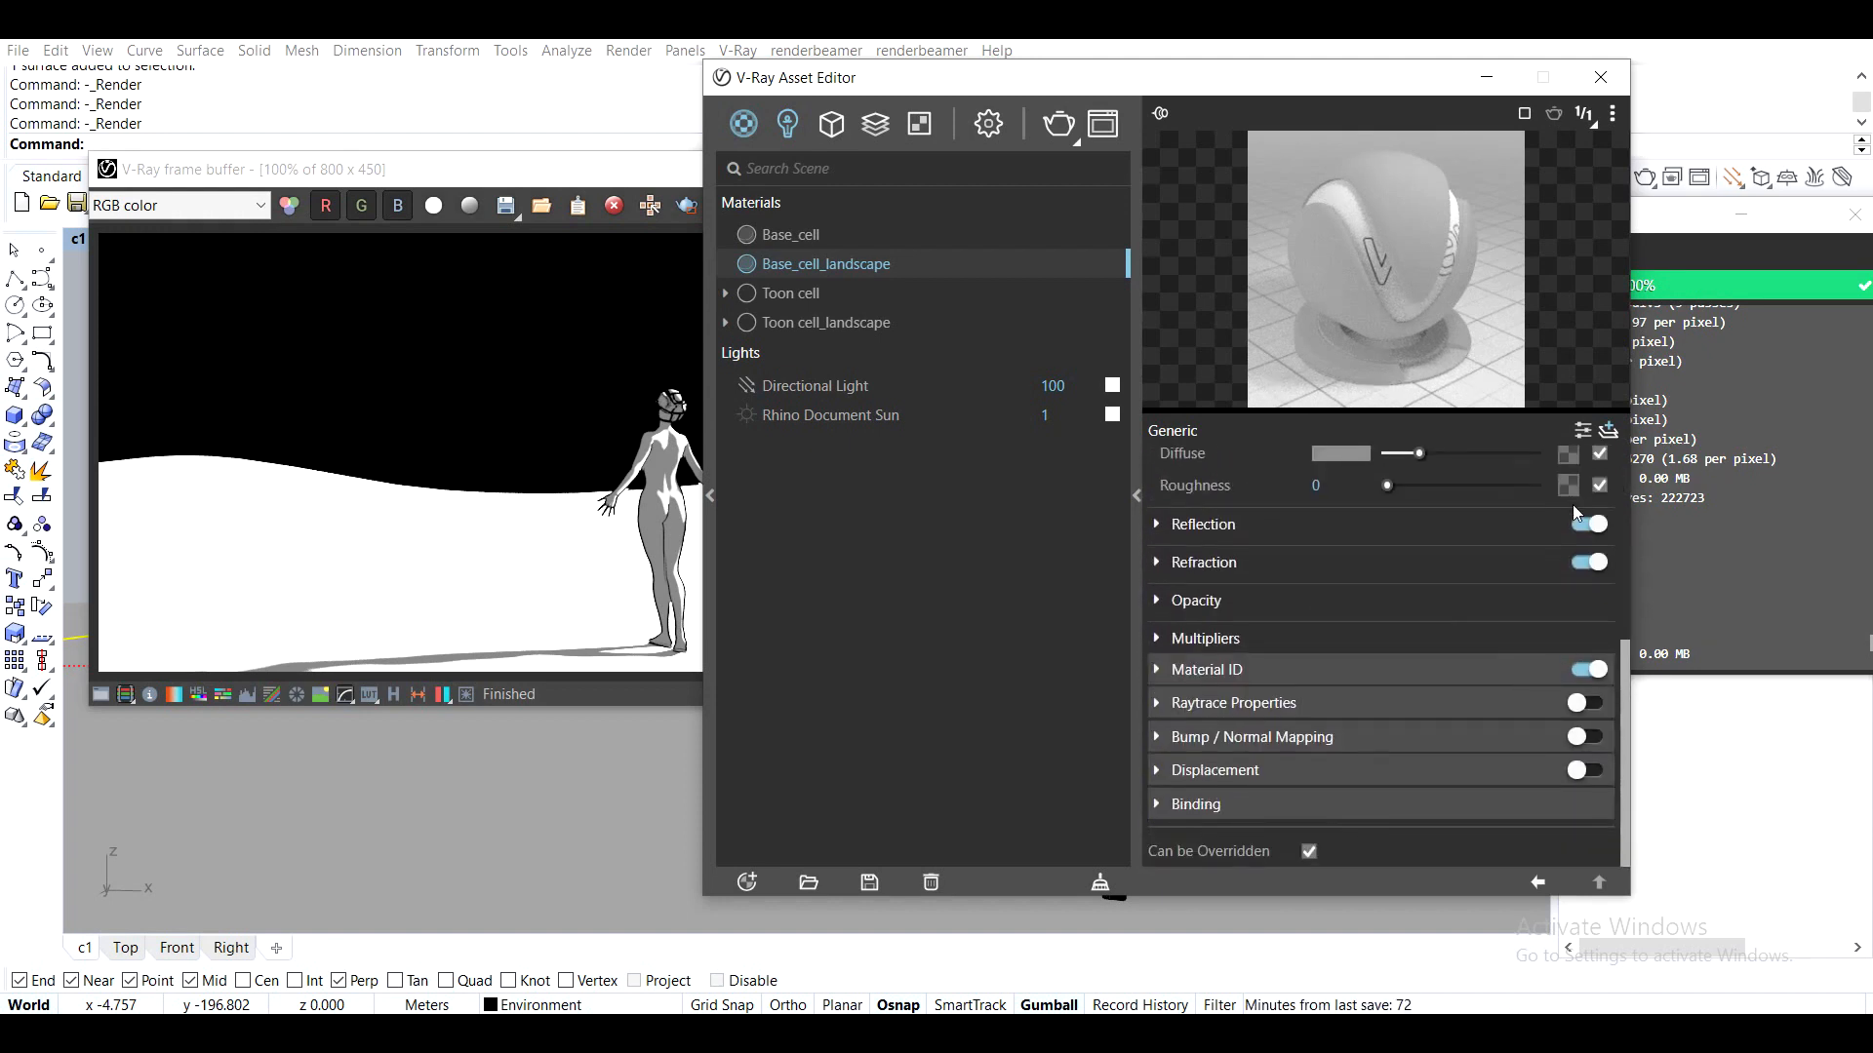
scroll(1560, 526, up, 4)
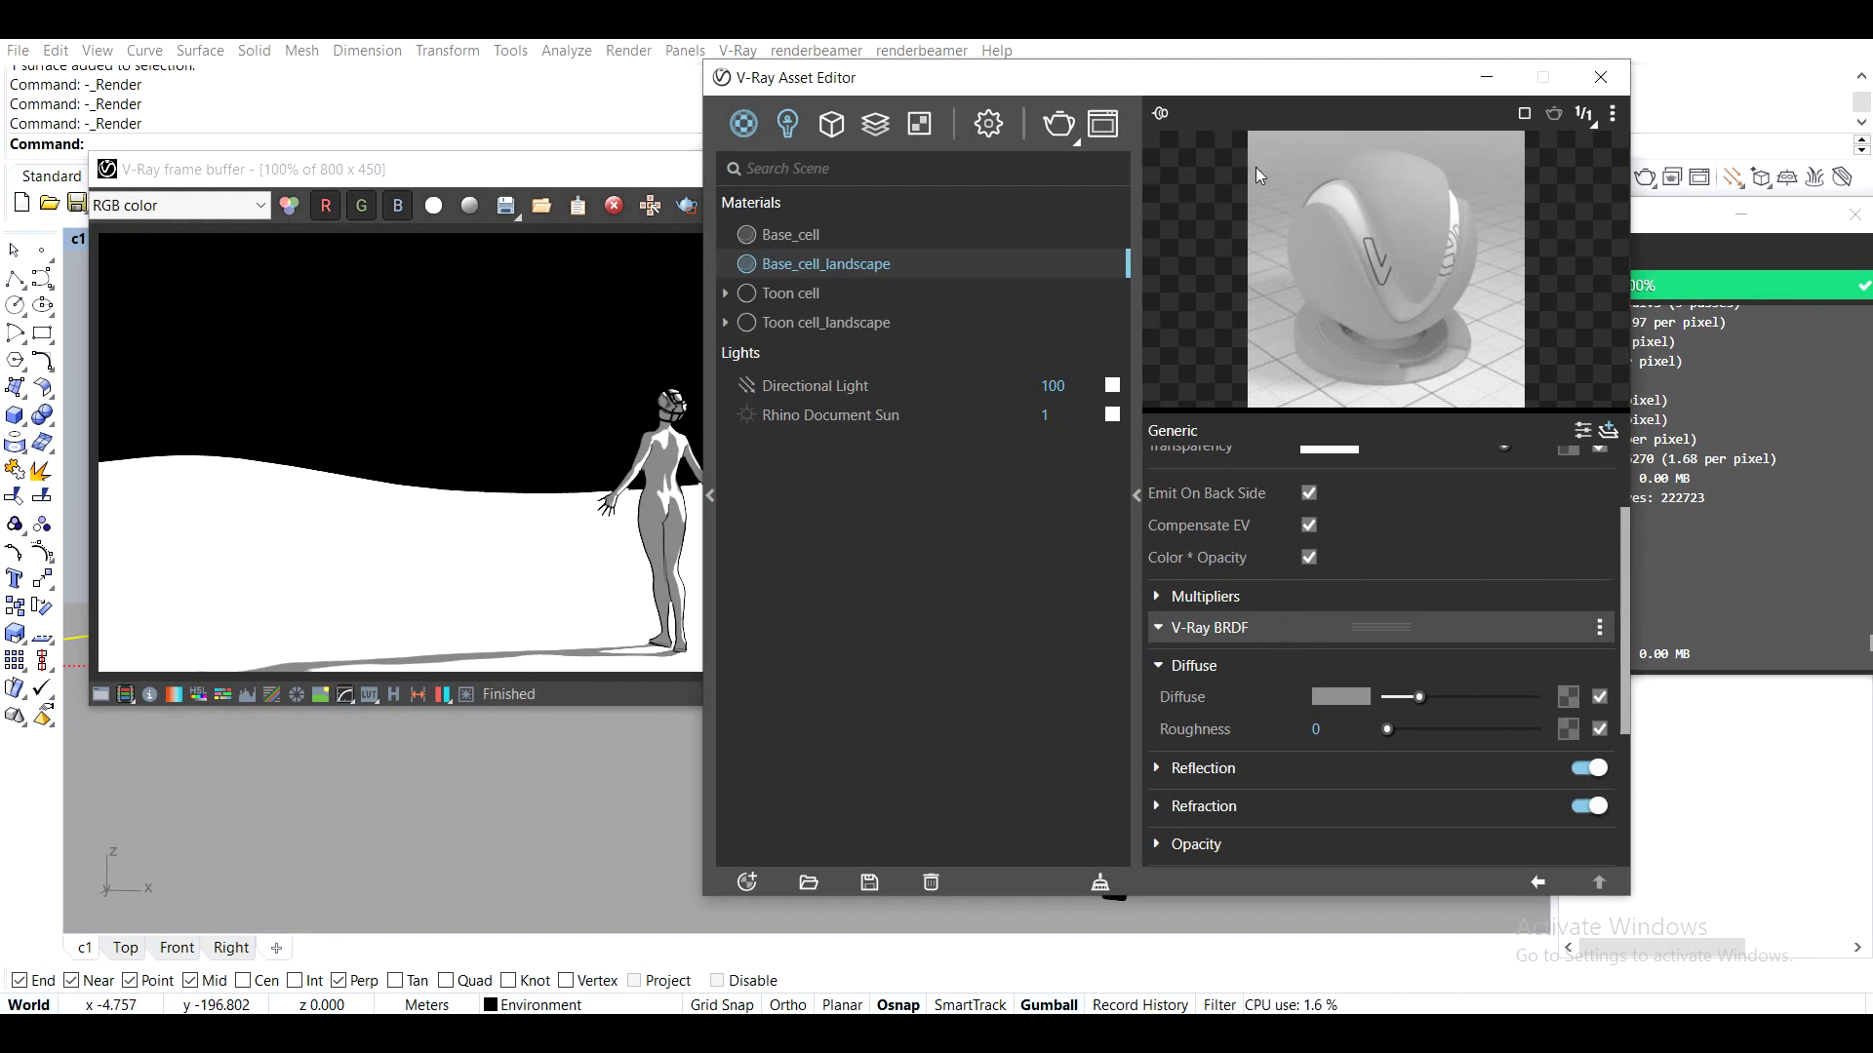
click(1566, 699)
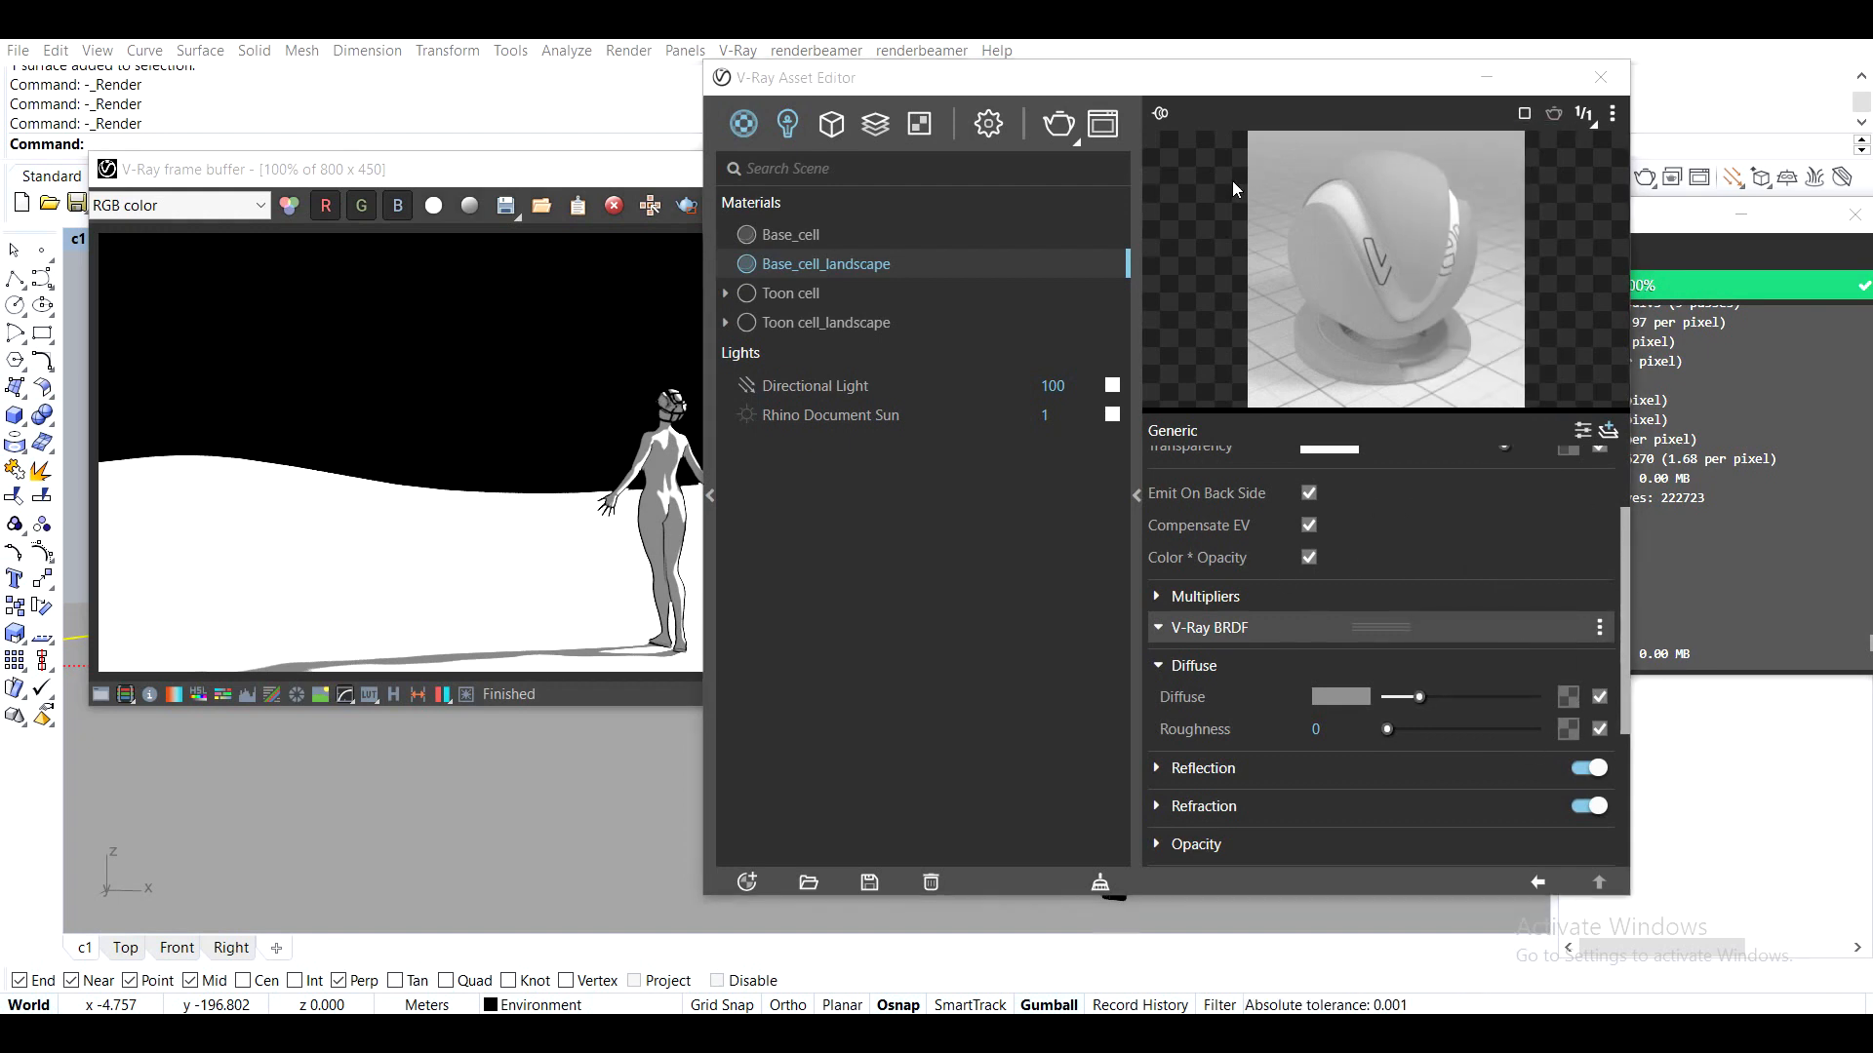
click(987, 449)
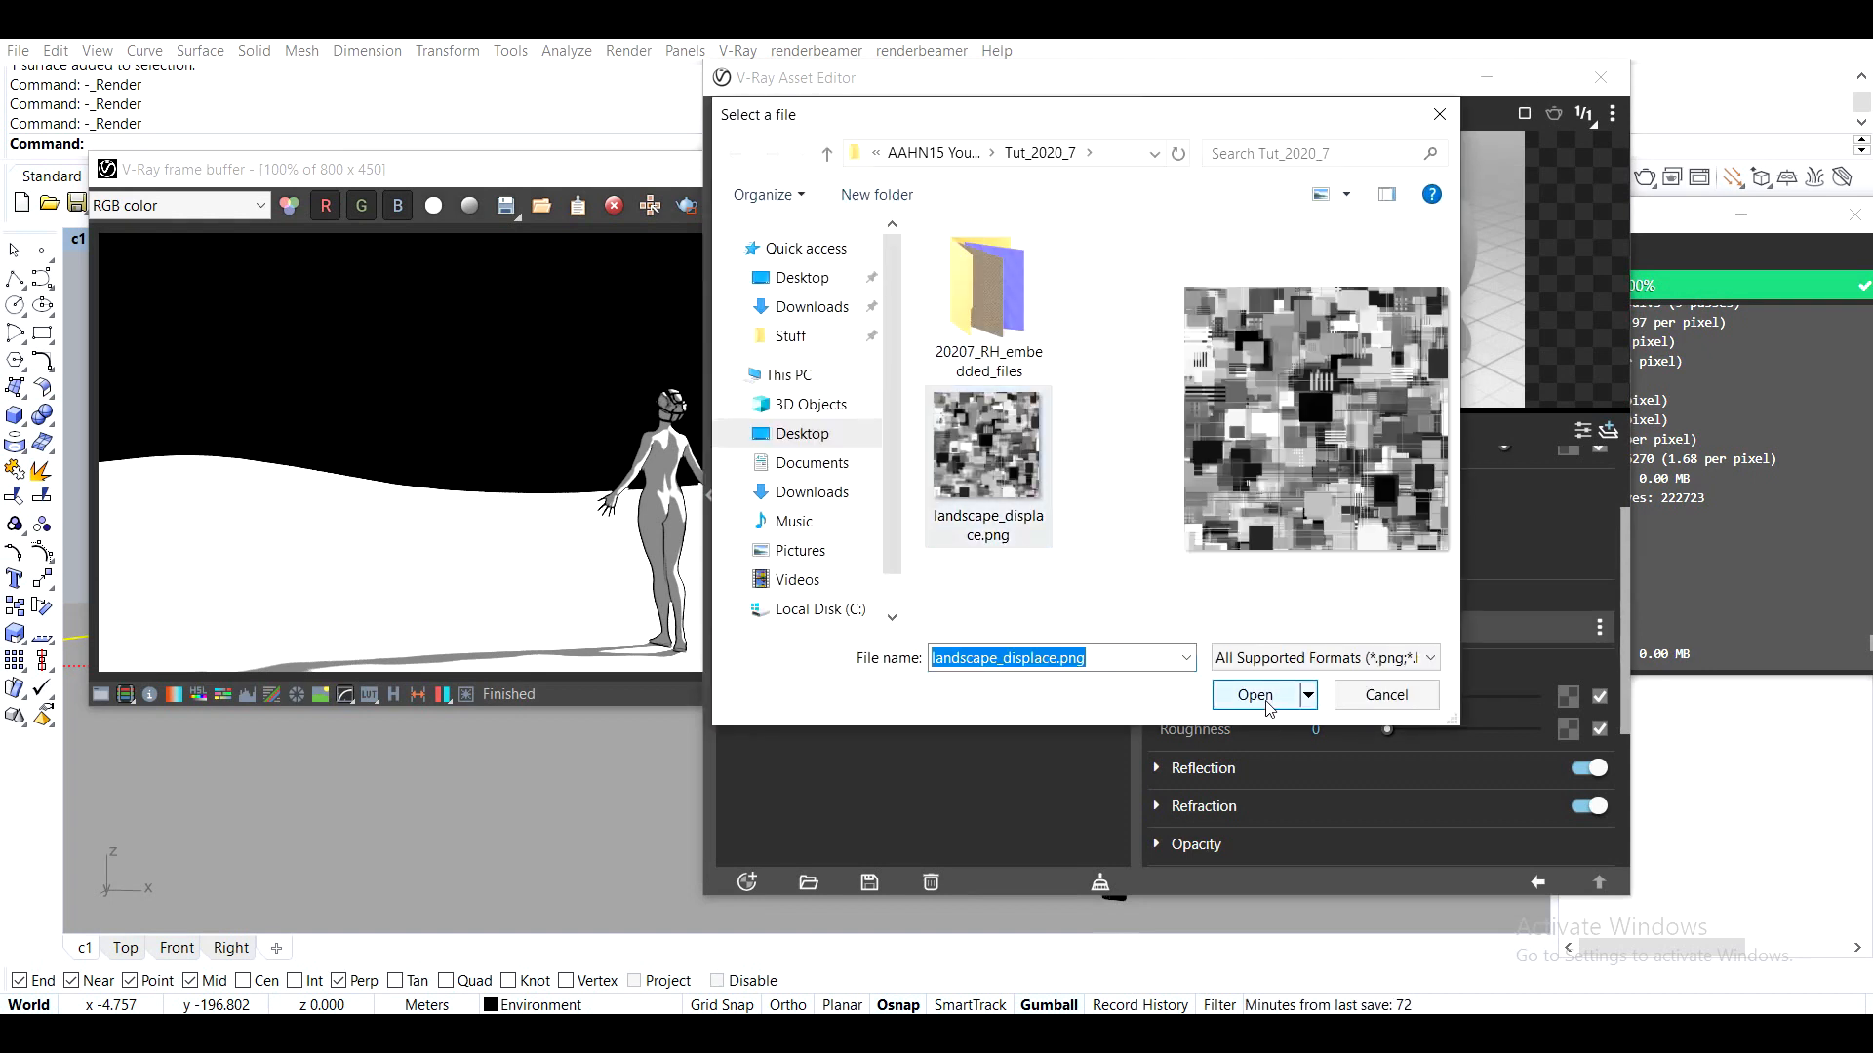
click(1266, 701)
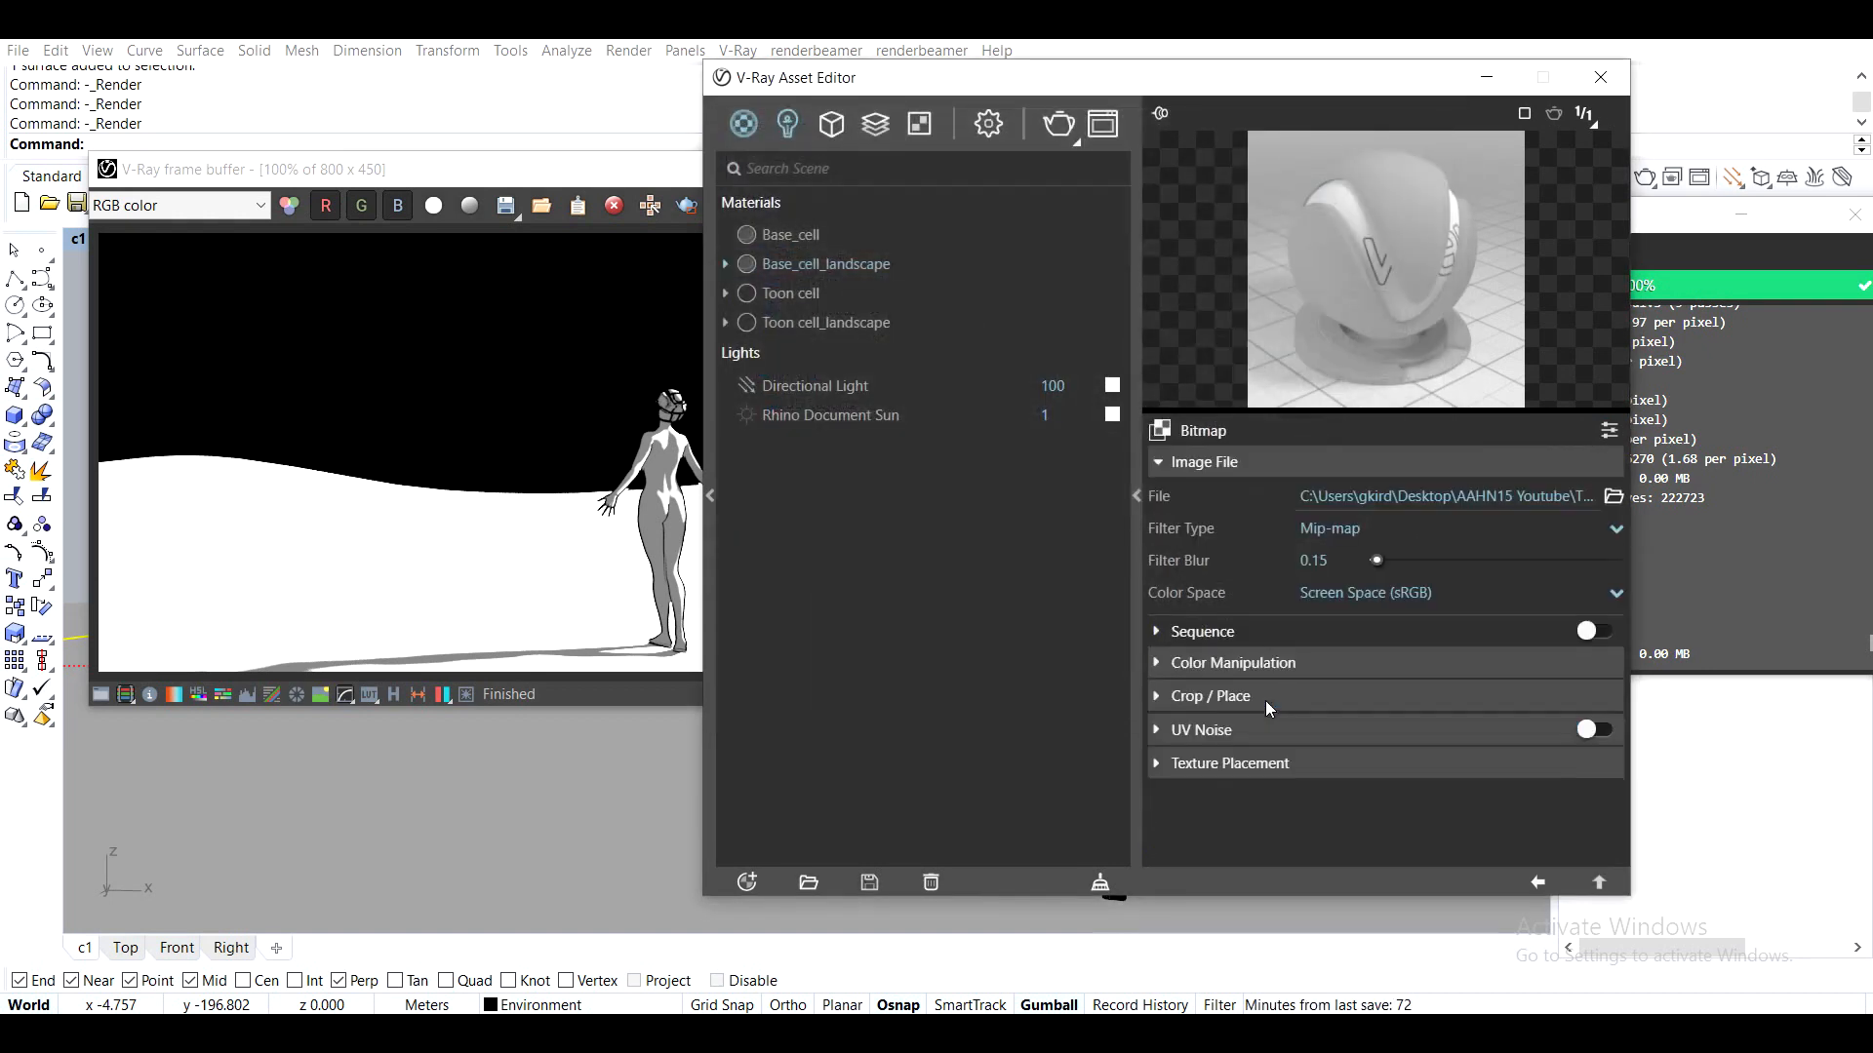
Test-render the scene with the diffuse texture, stop it, check the render settings and lights, and render again
click(1057, 124)
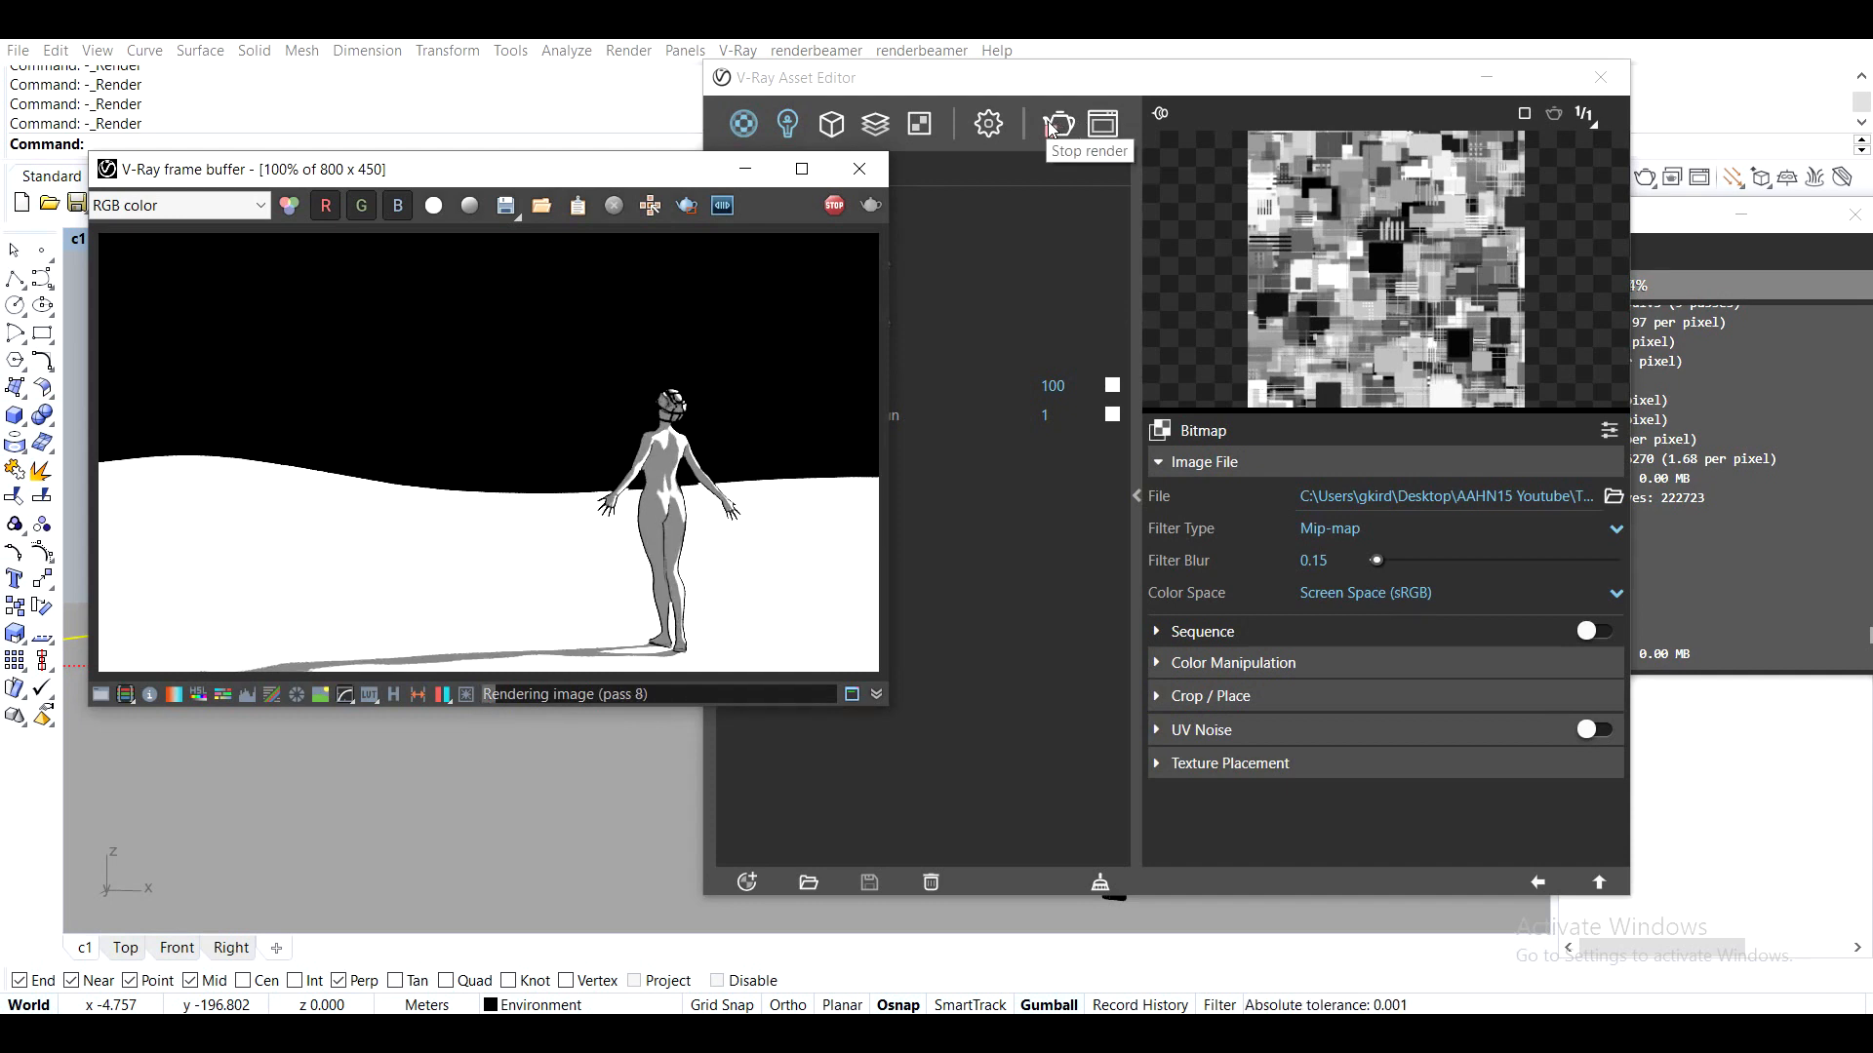
click(1053, 125)
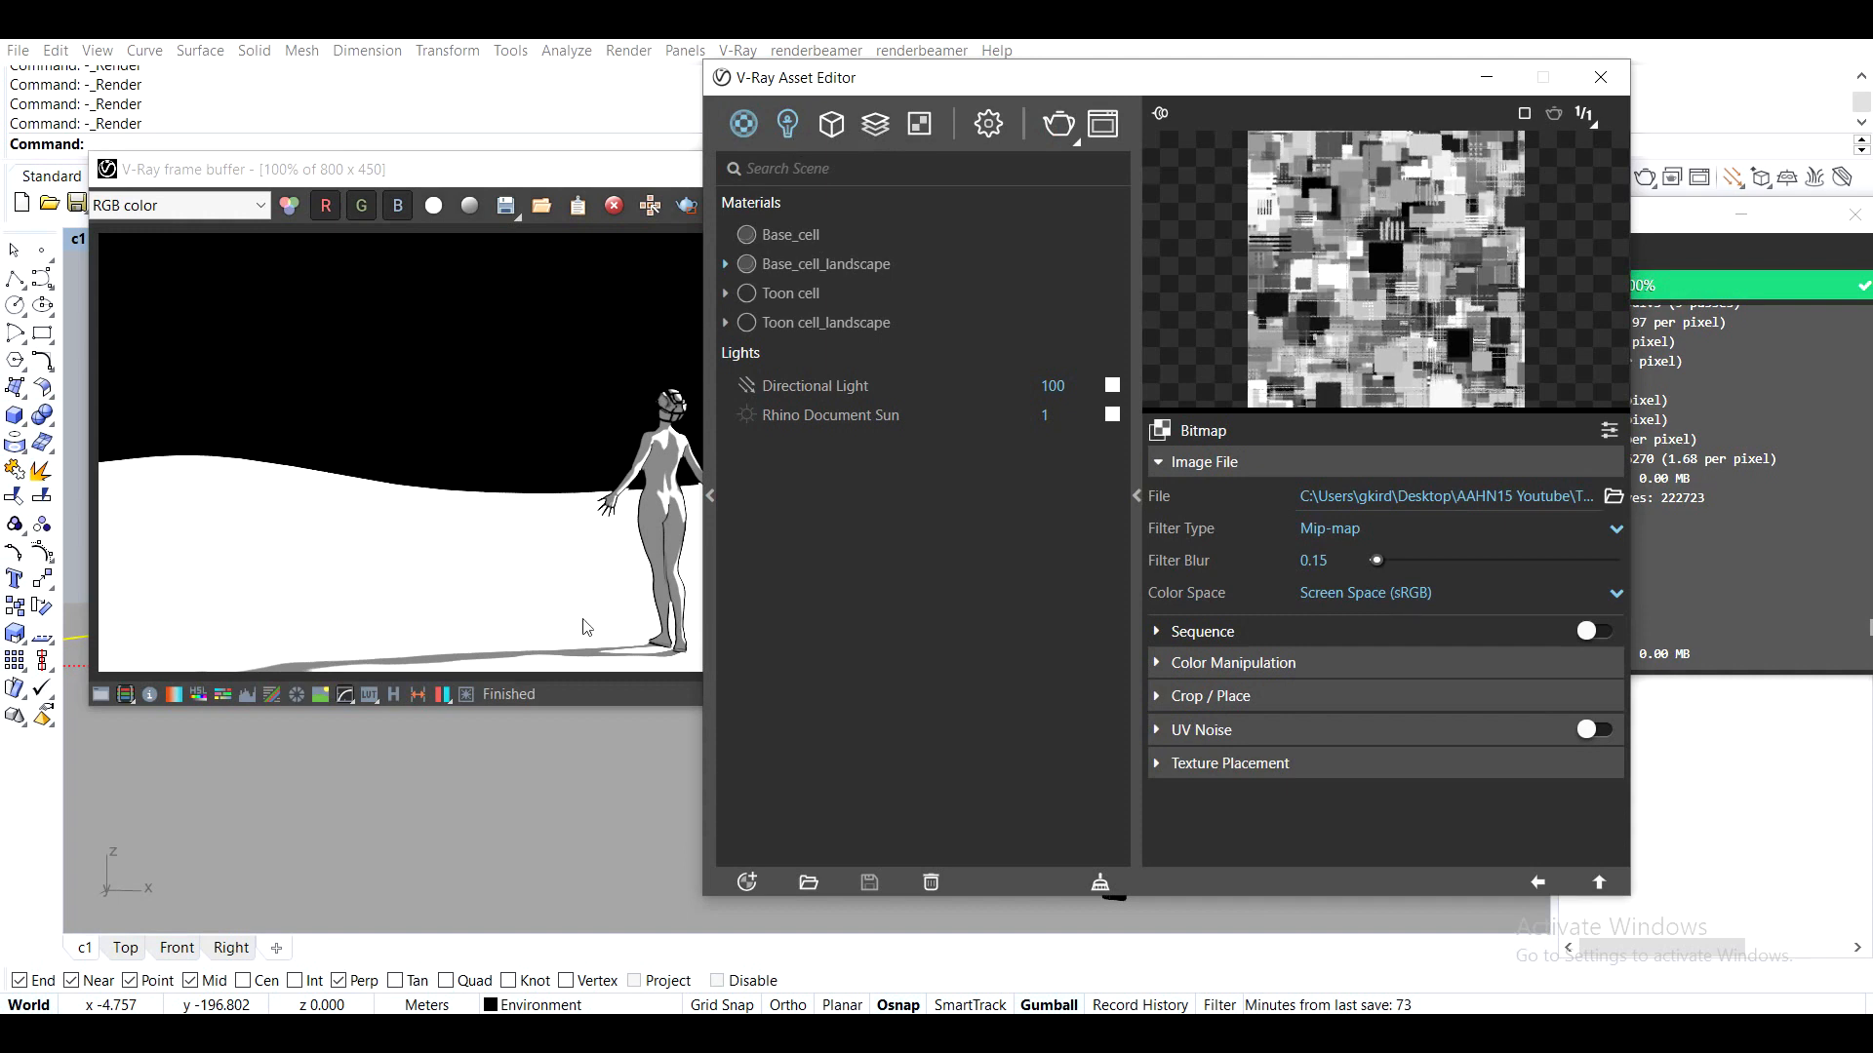
click(985, 124)
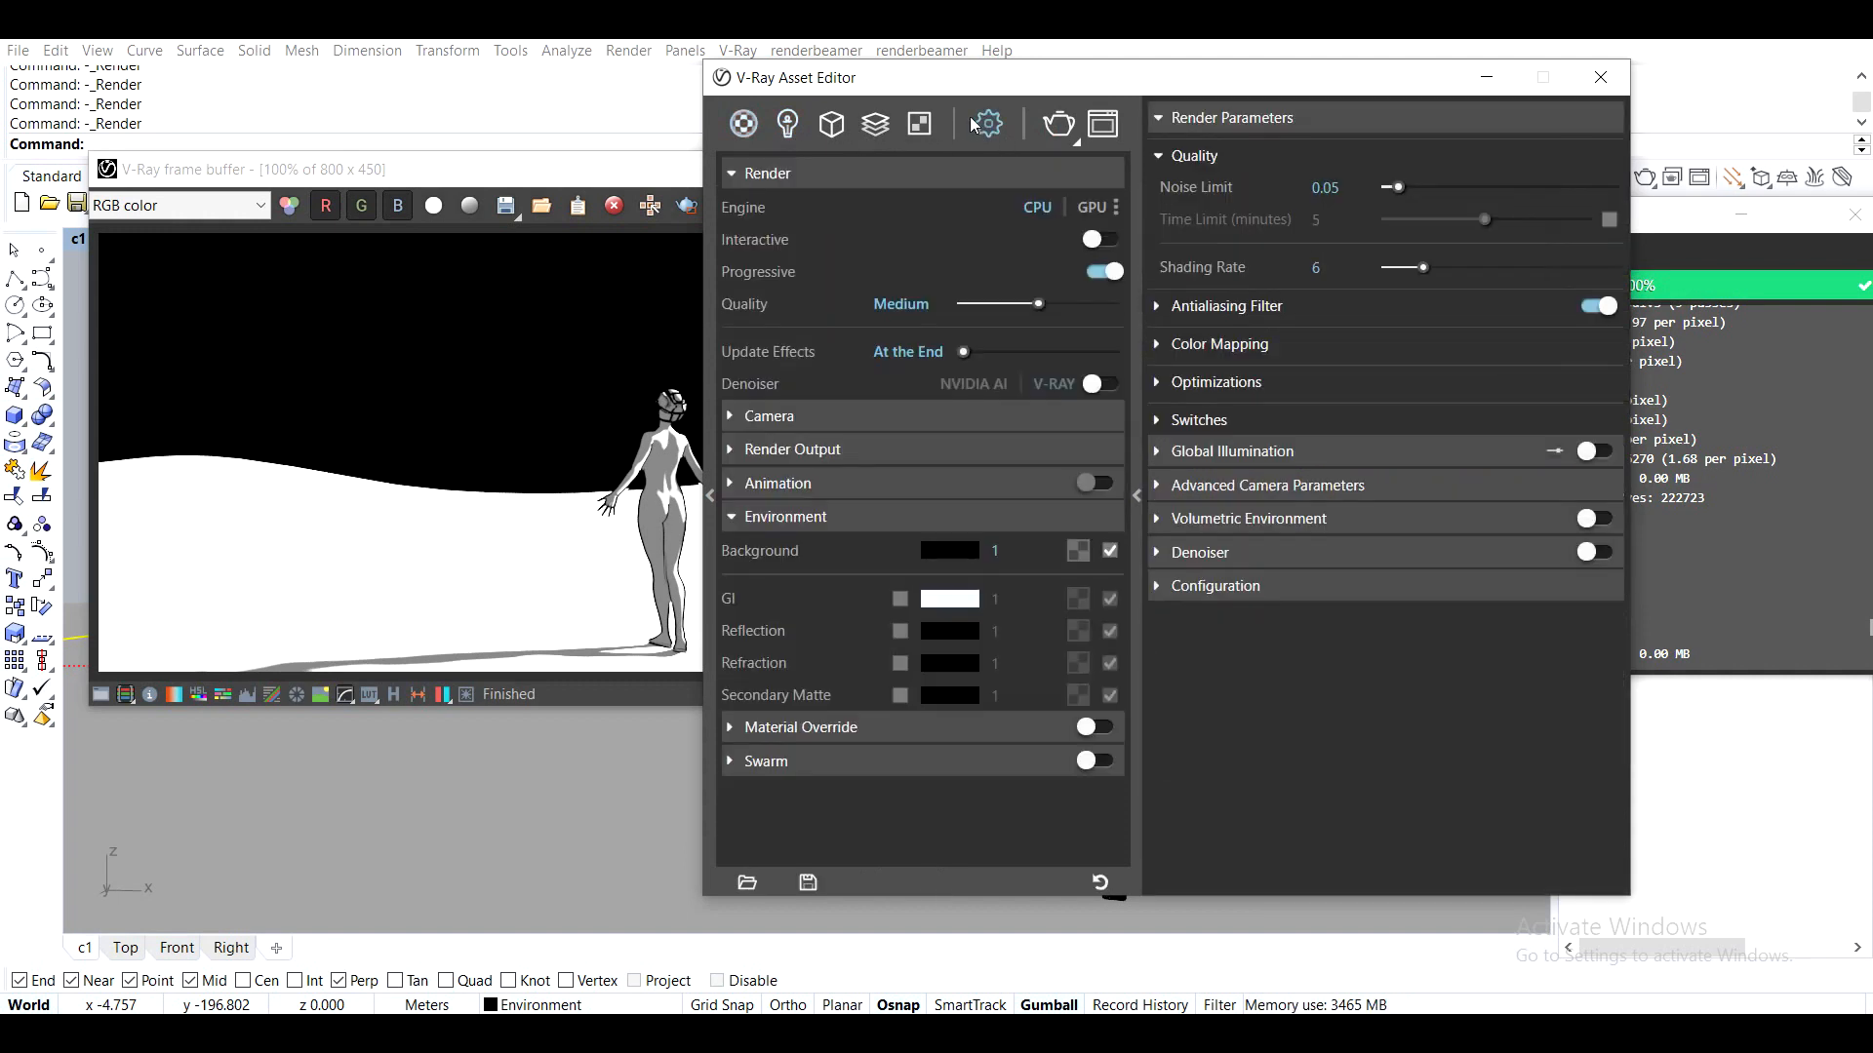
click(787, 126)
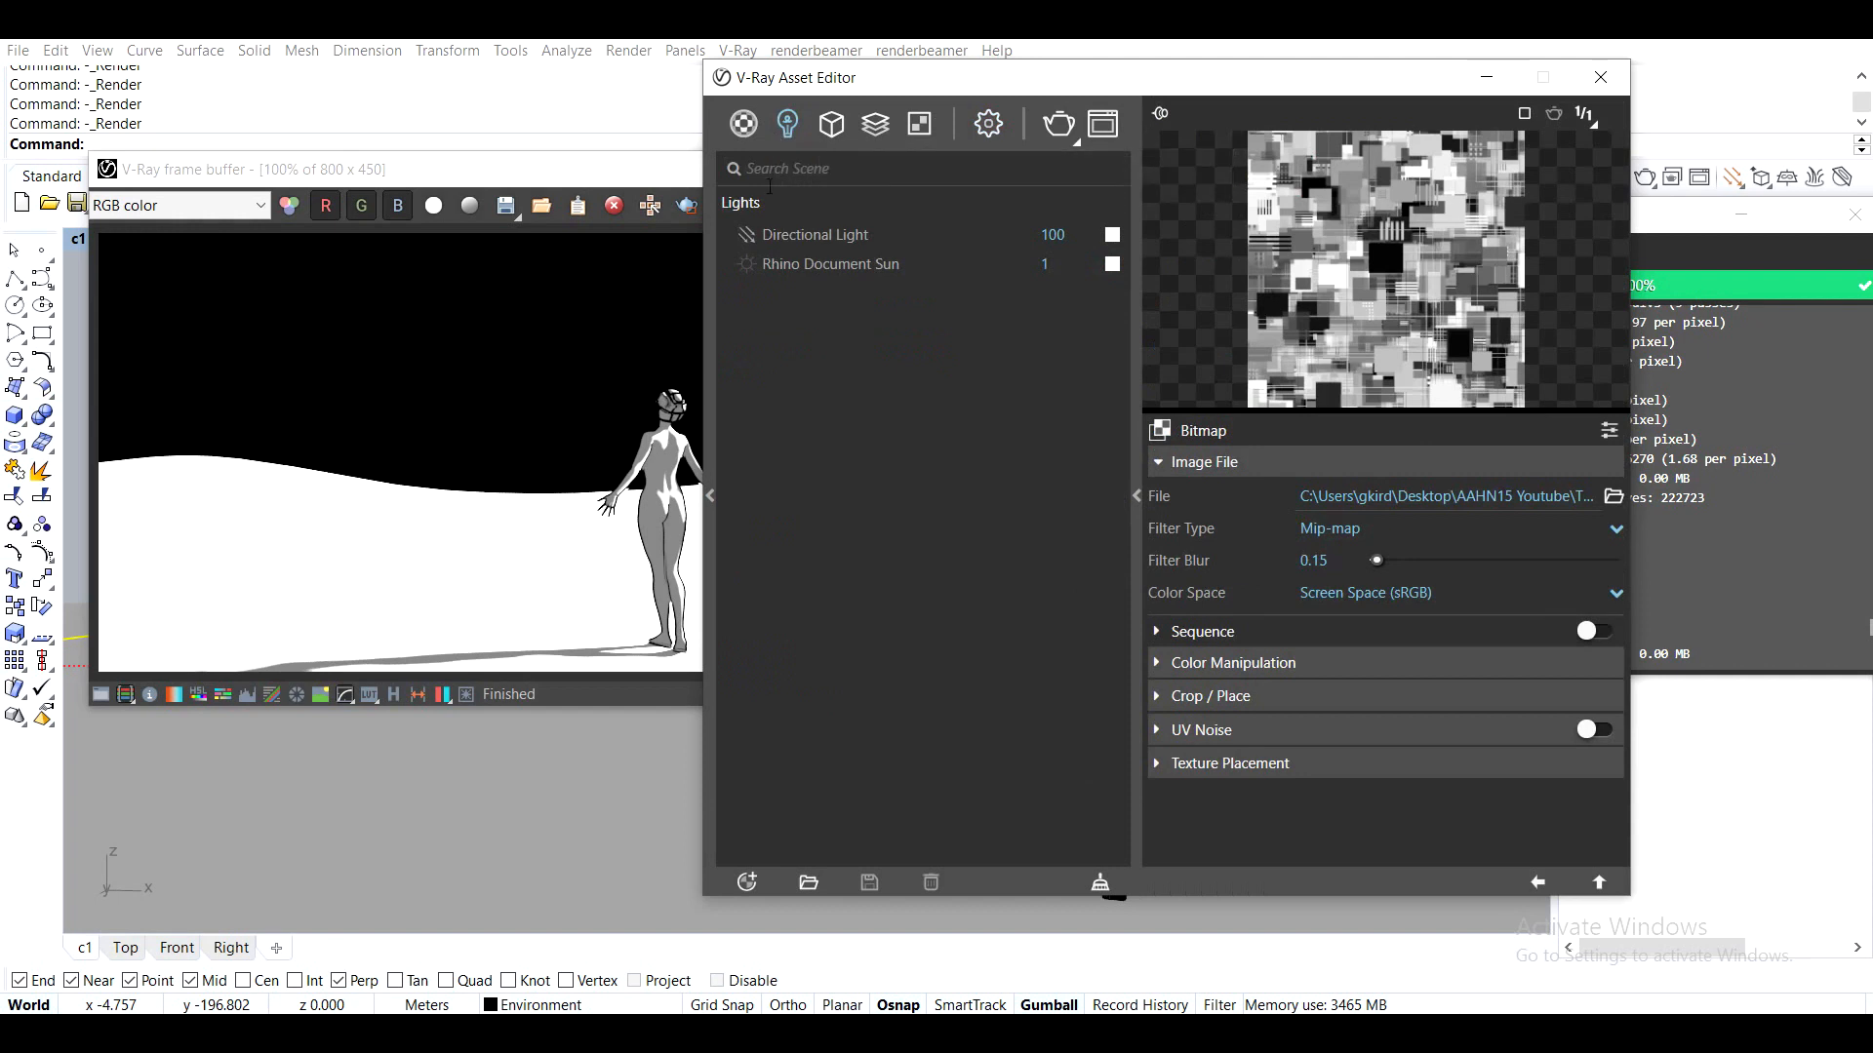
click(1060, 123)
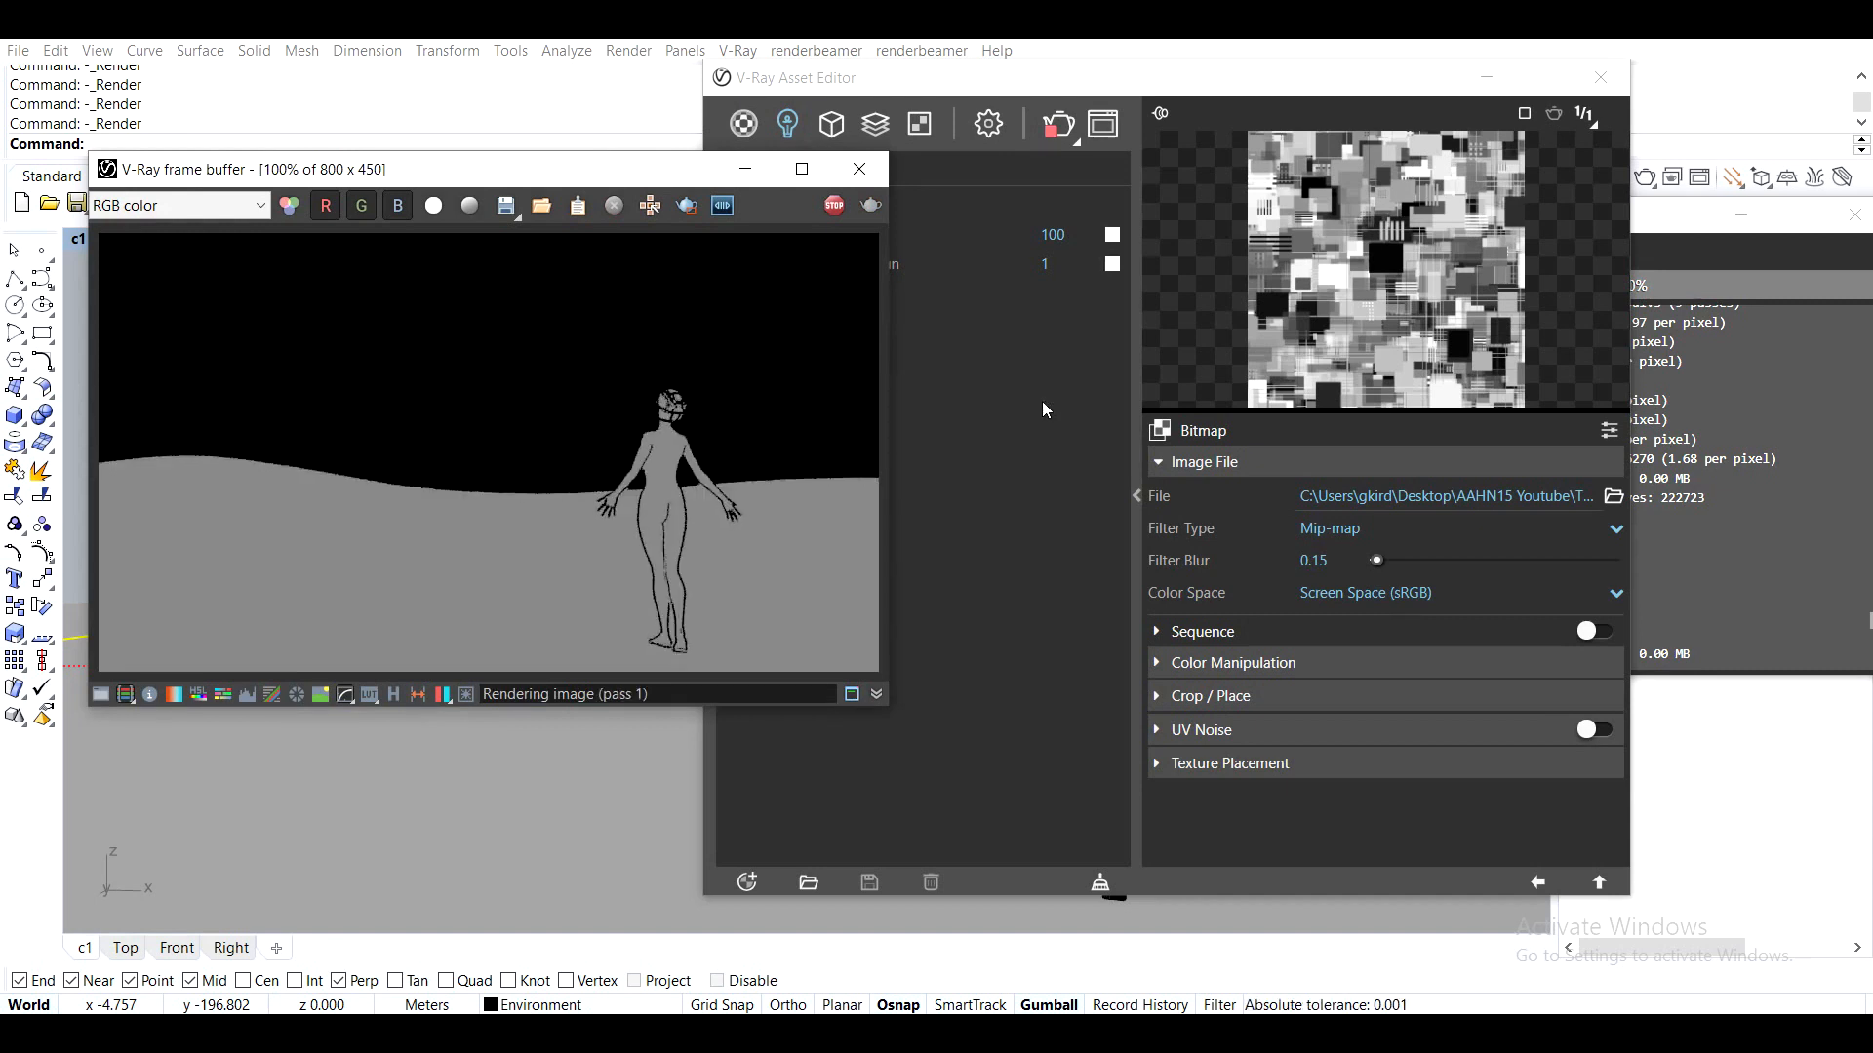
drag(652, 175, 953, 332)
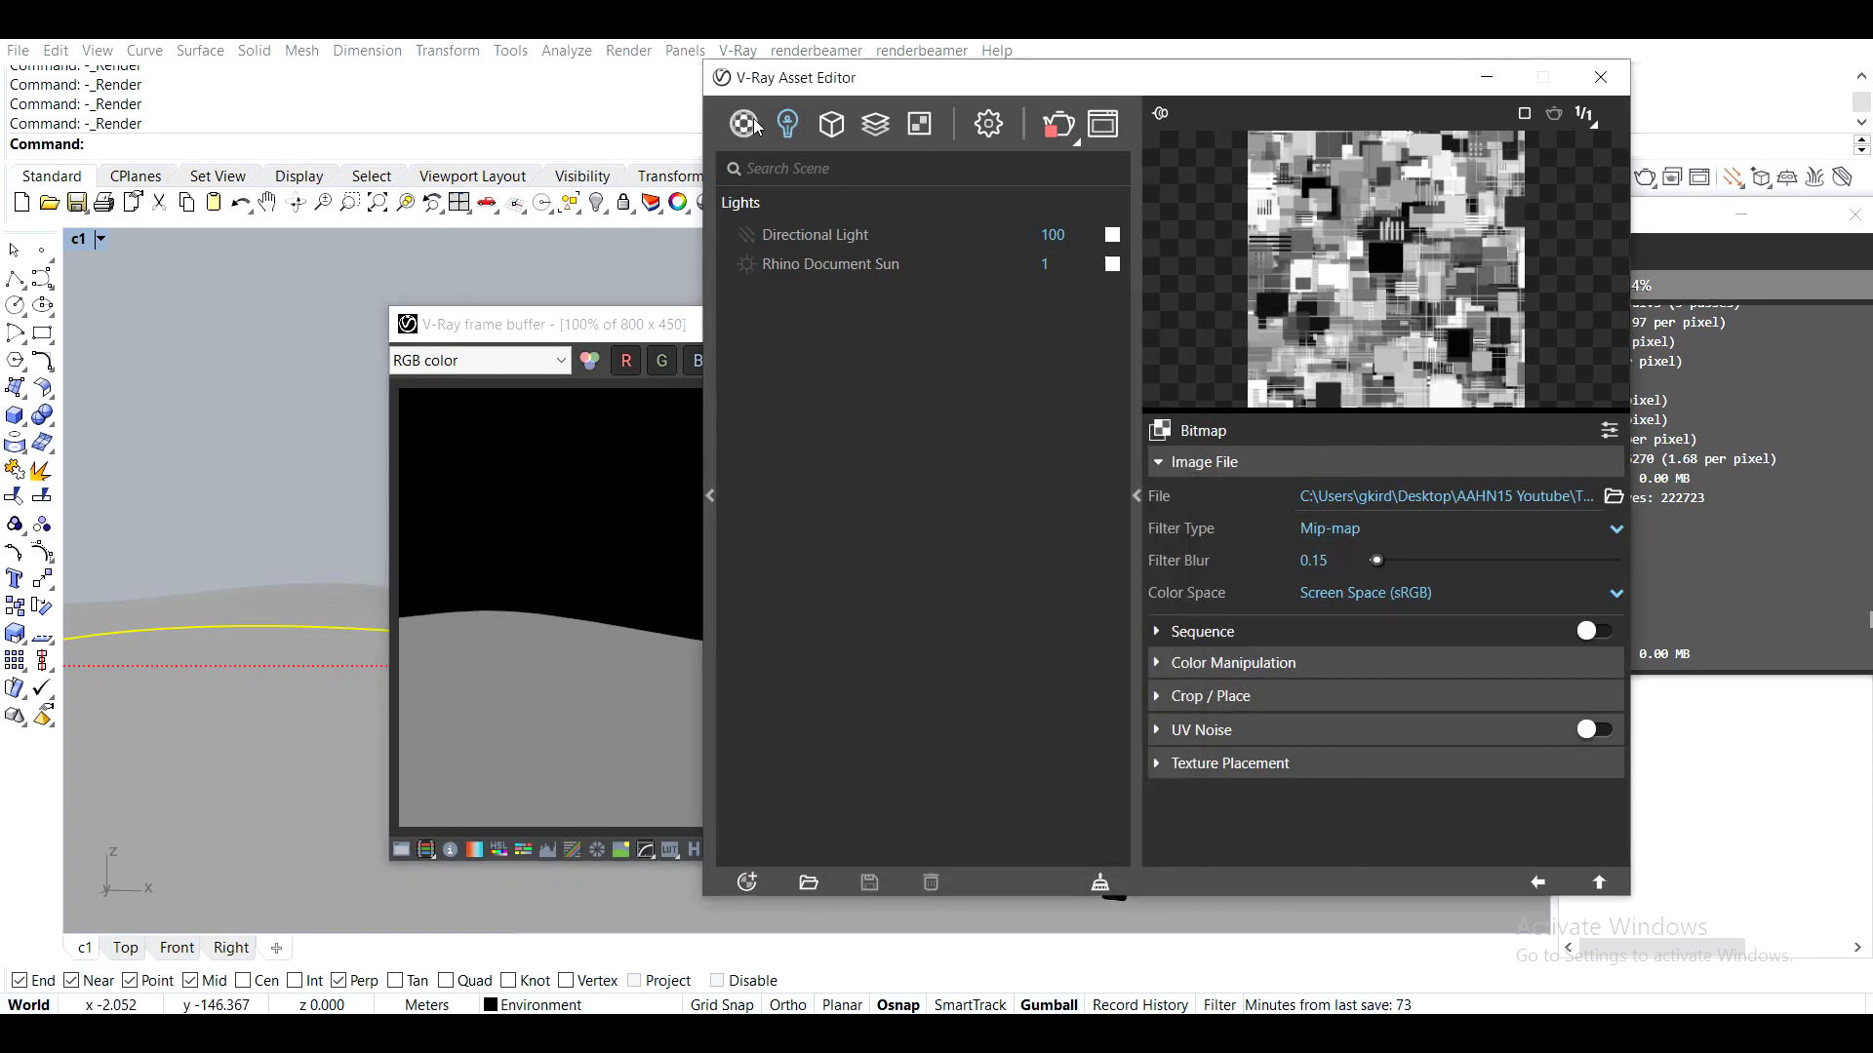
Apply the Toon cell_landscape material to the selected landscape surface, then move the frame buffer aside and minimize it
click(744, 124)
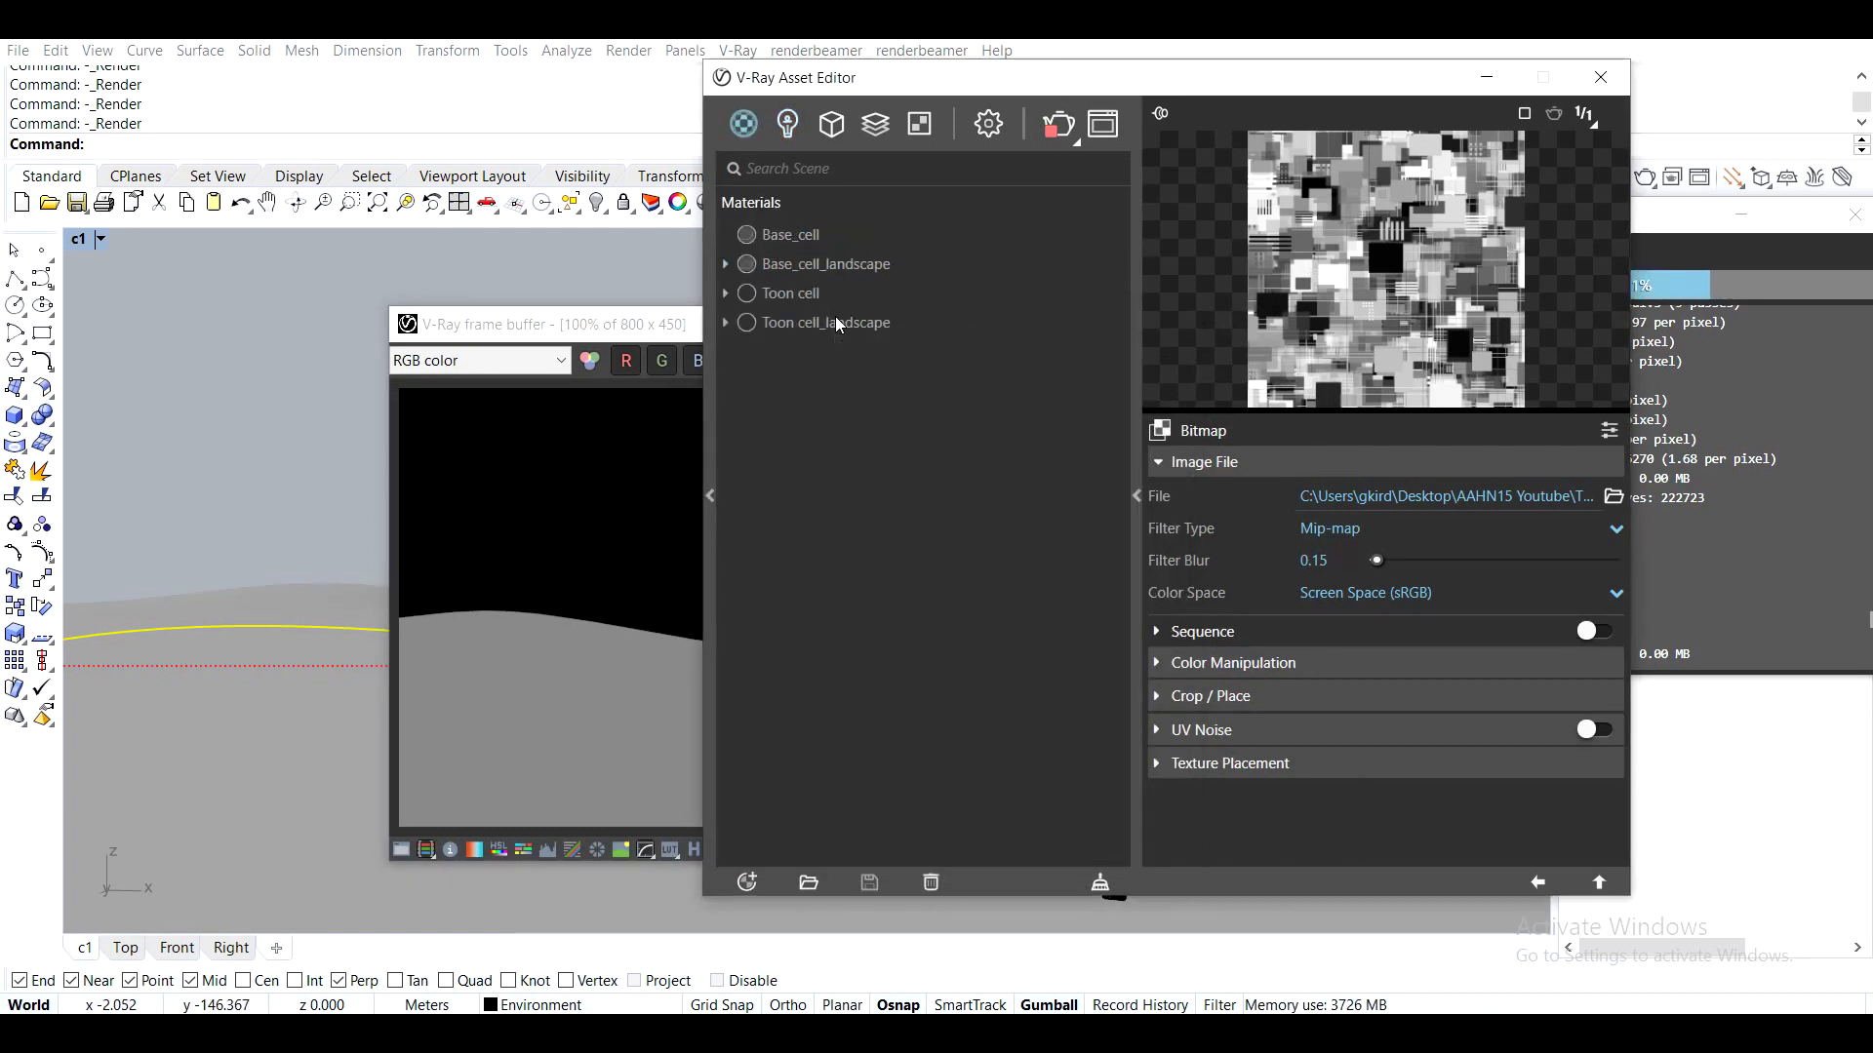
click(835, 321)
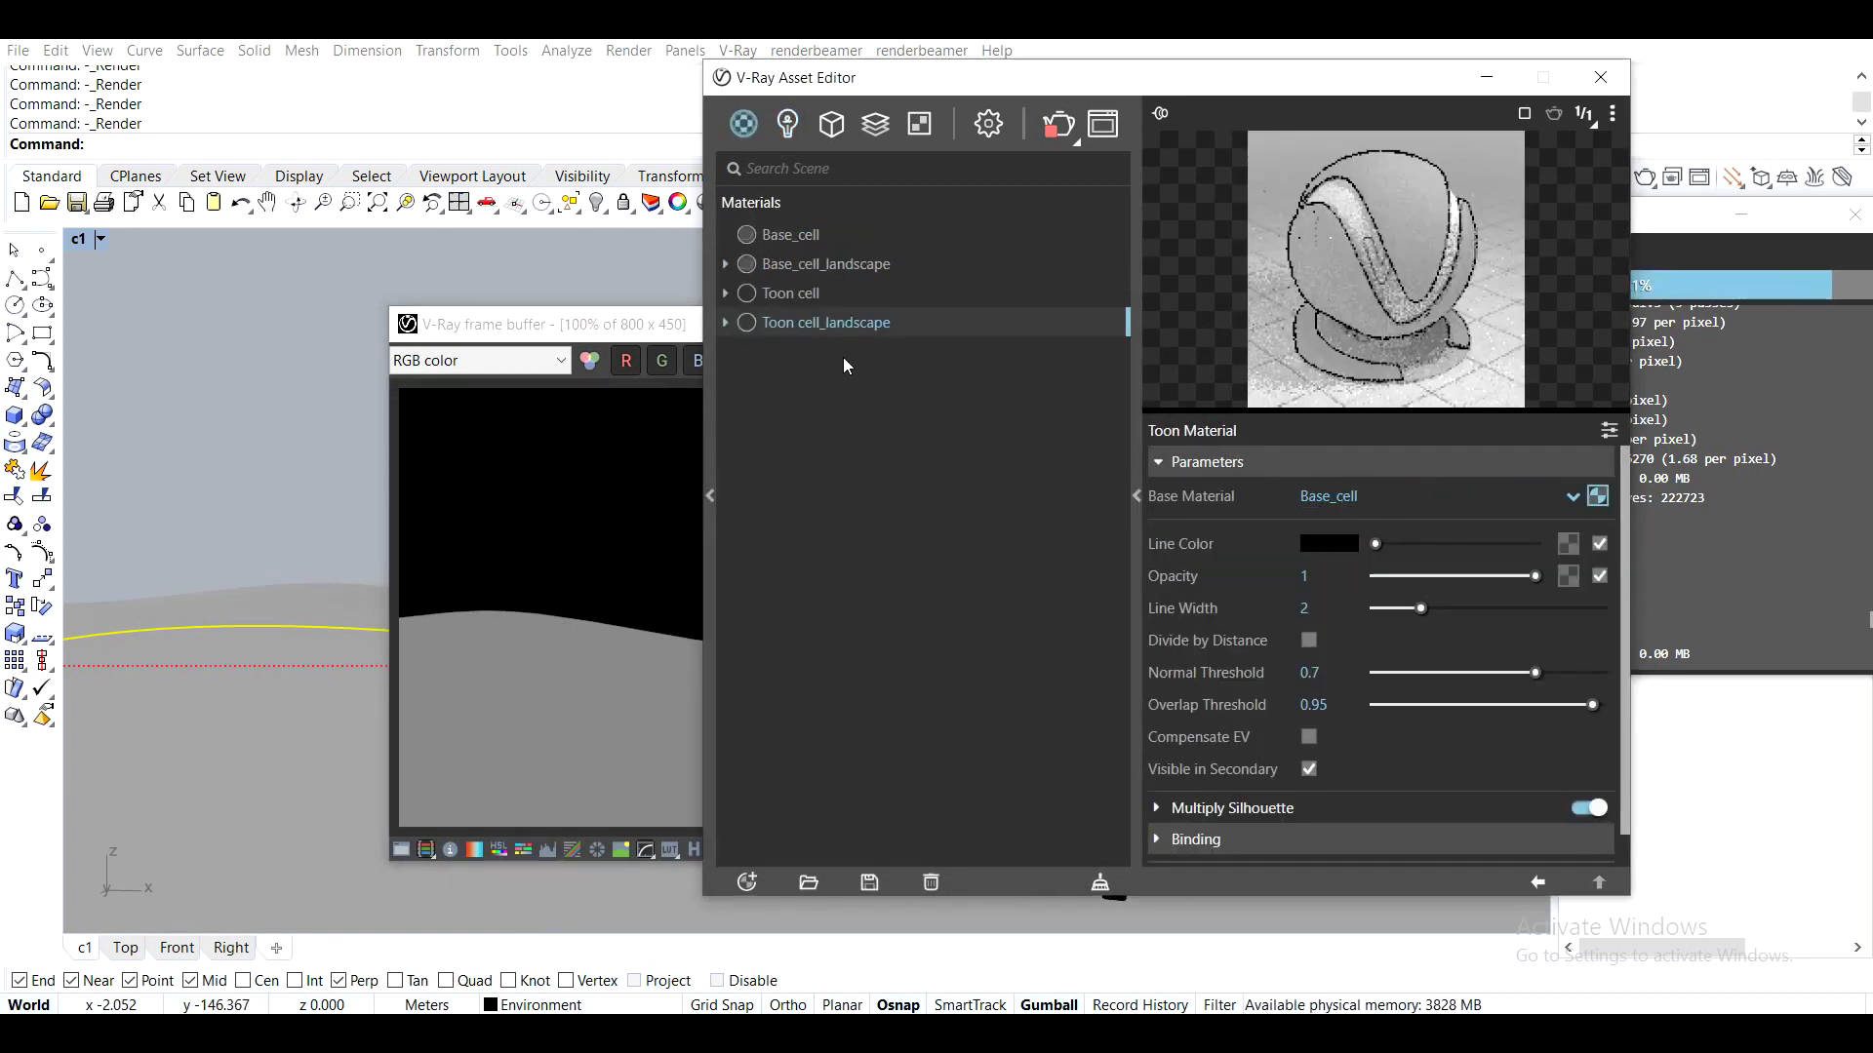
right_click(823, 332)
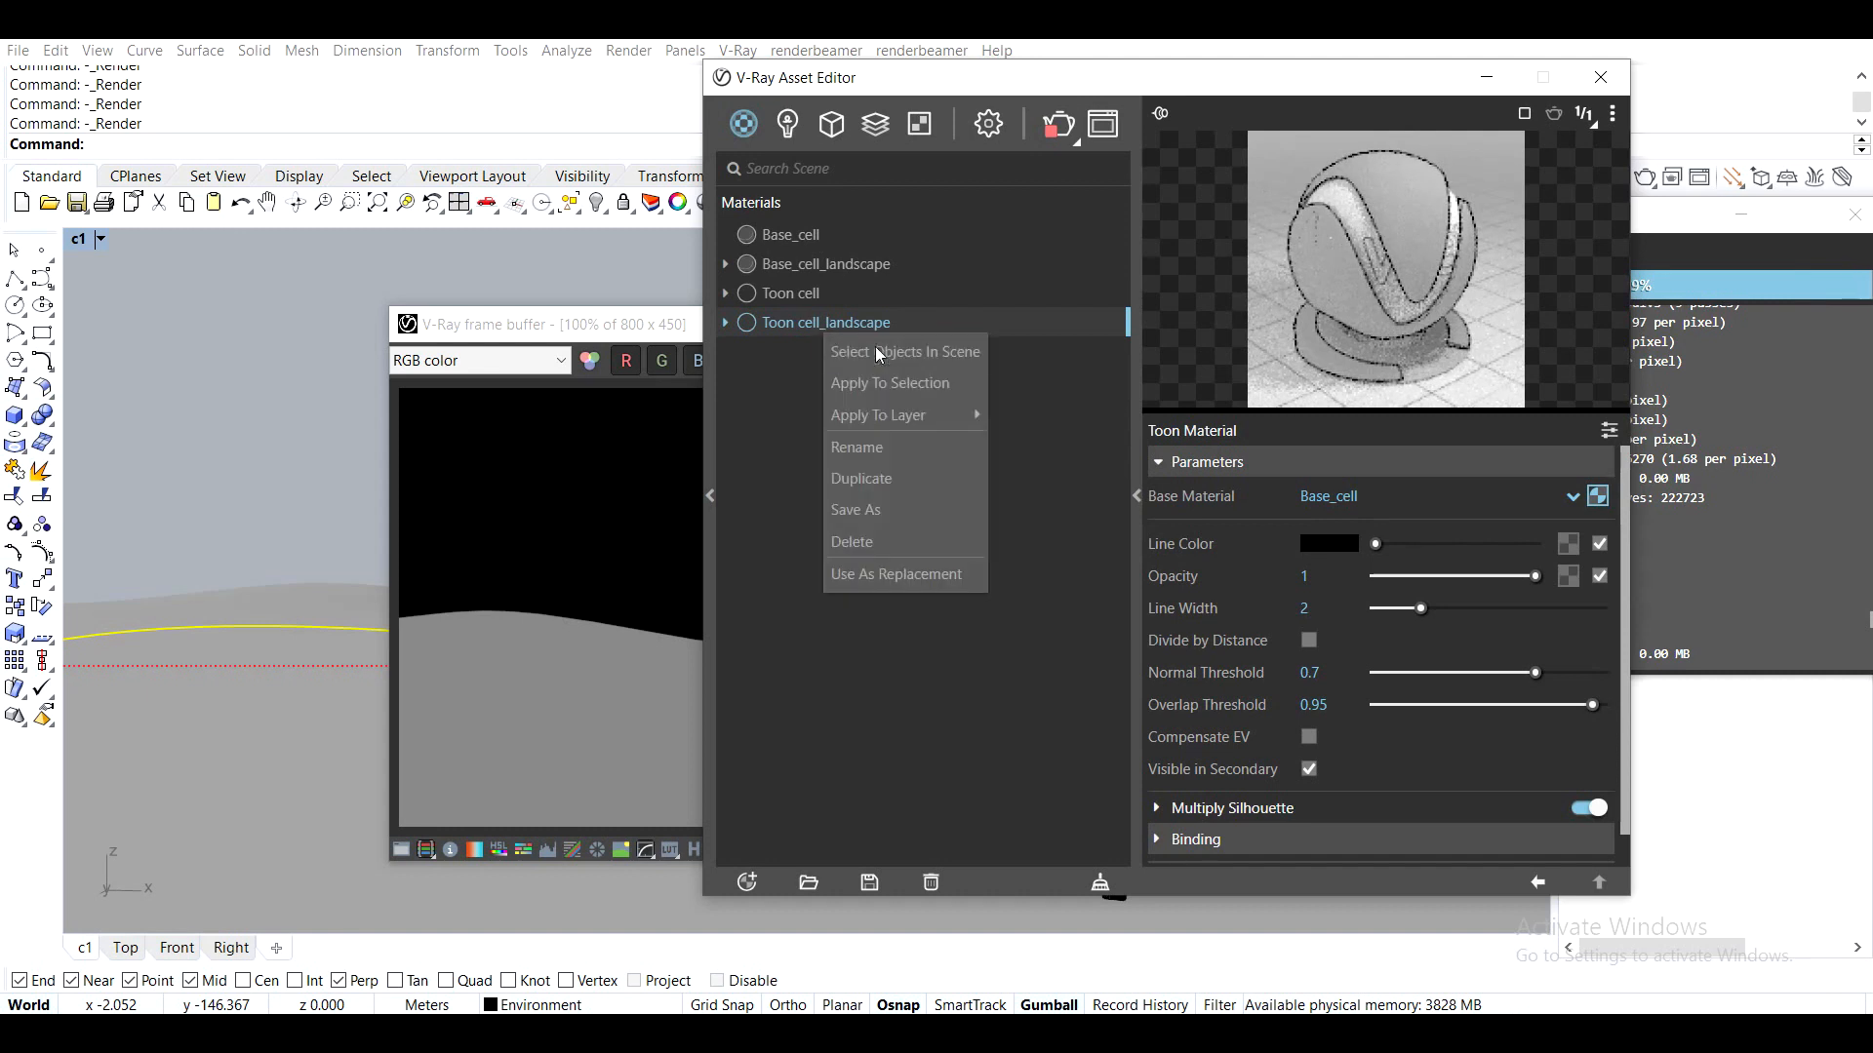
click(922, 380)
drag(630, 324, 423, 322)
drag(586, 322, 541, 52)
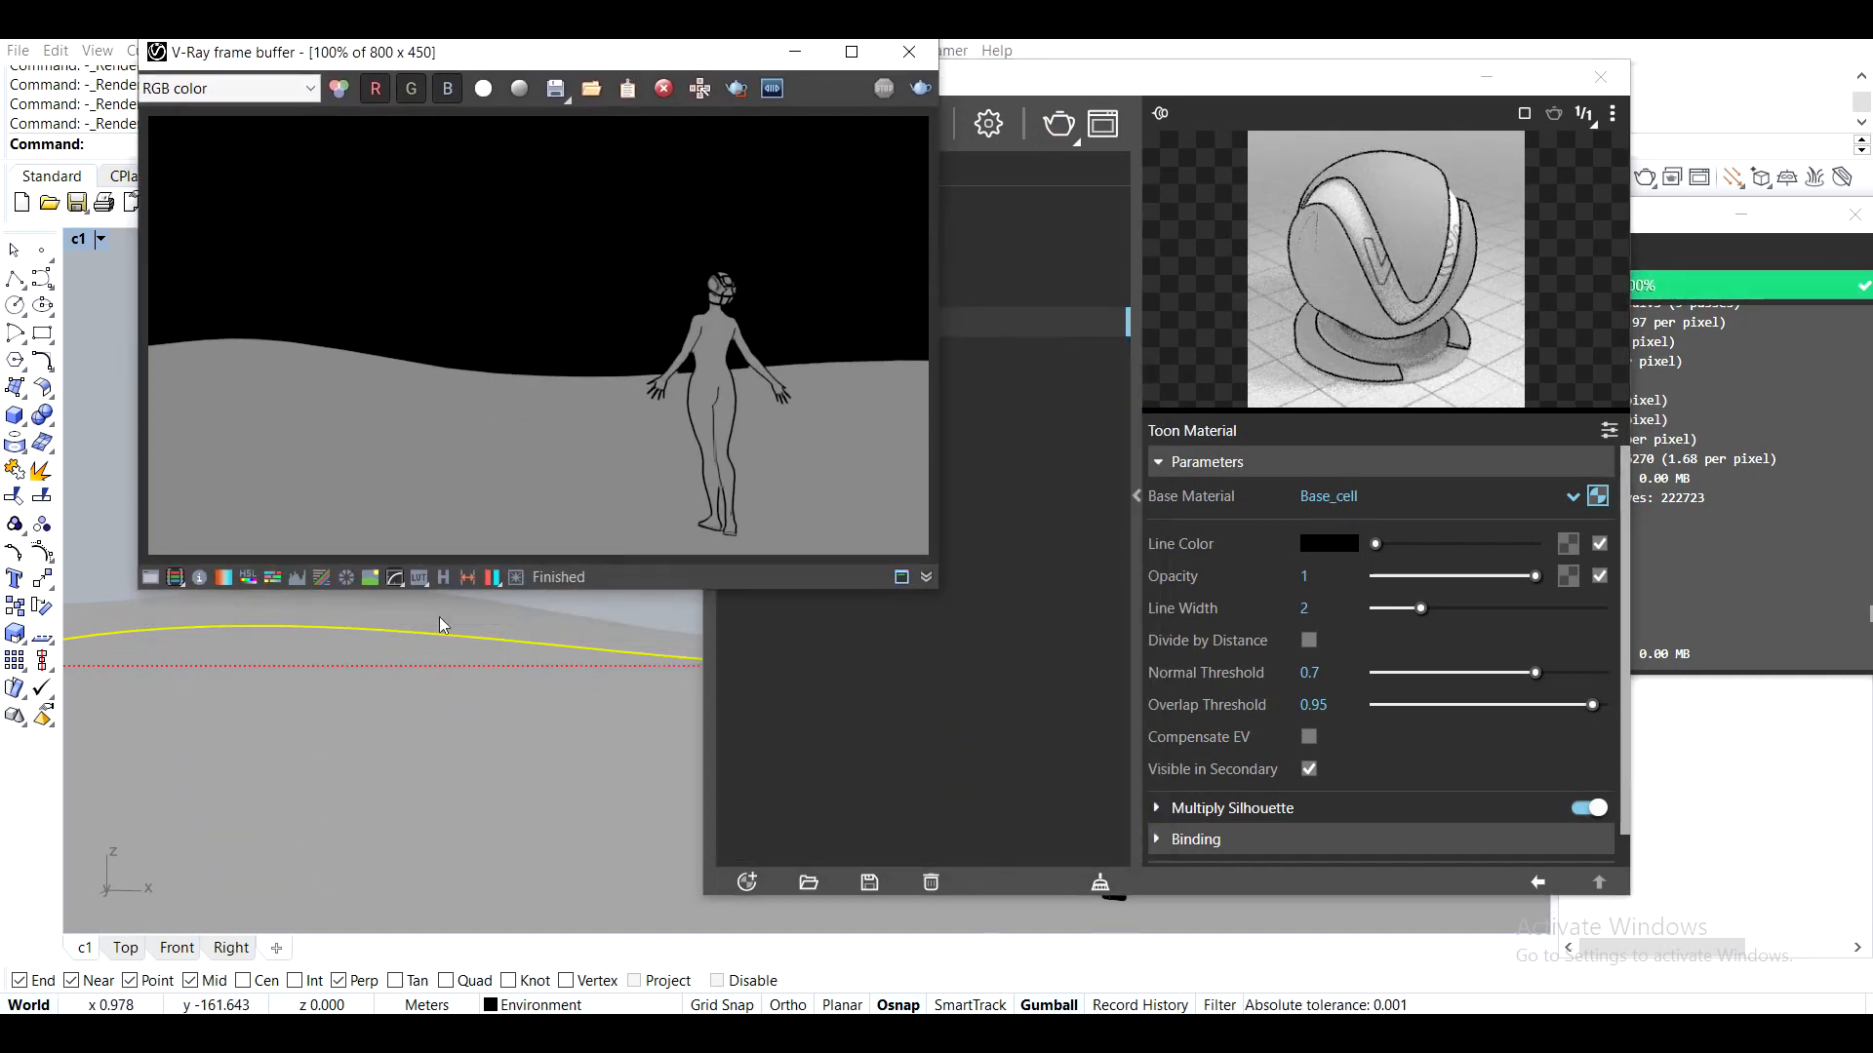
click(795, 52)
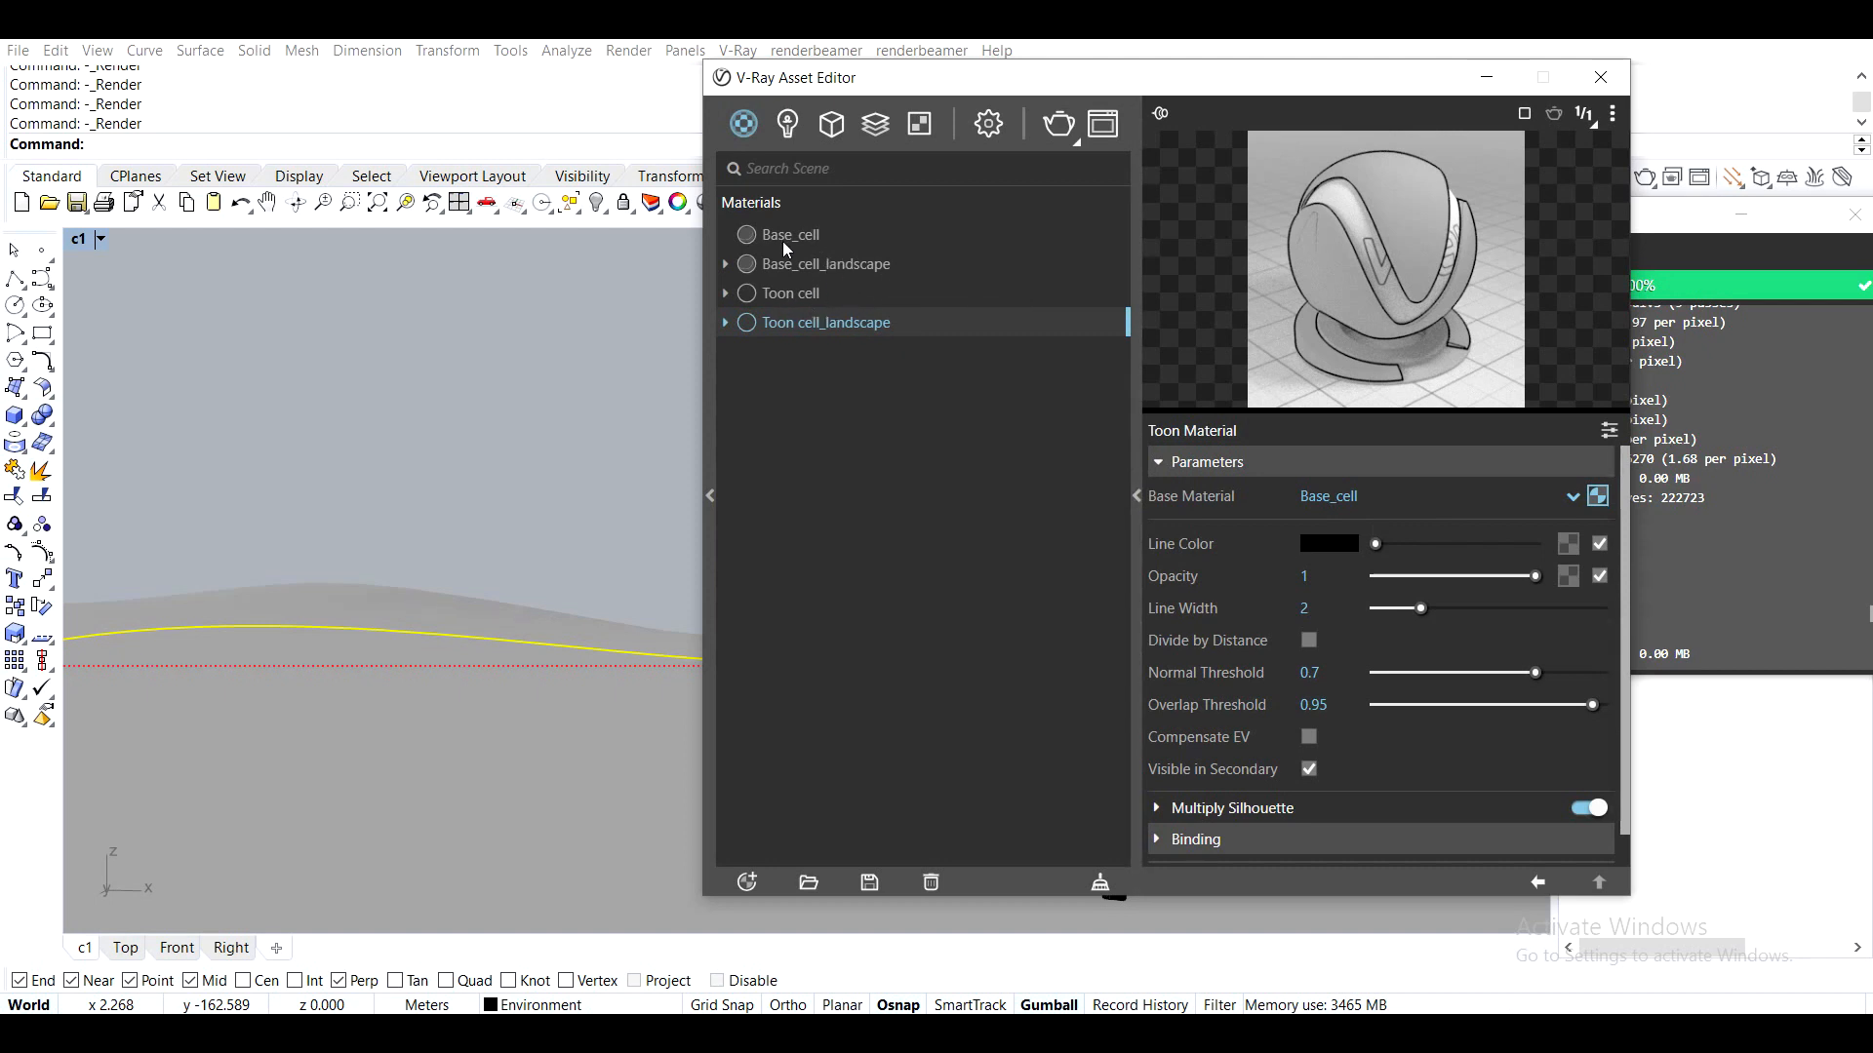
Set the base material of Toon cell_landscape to Base_cell_landscape, render the scene and bring the frame buffer forward
click(1343, 499)
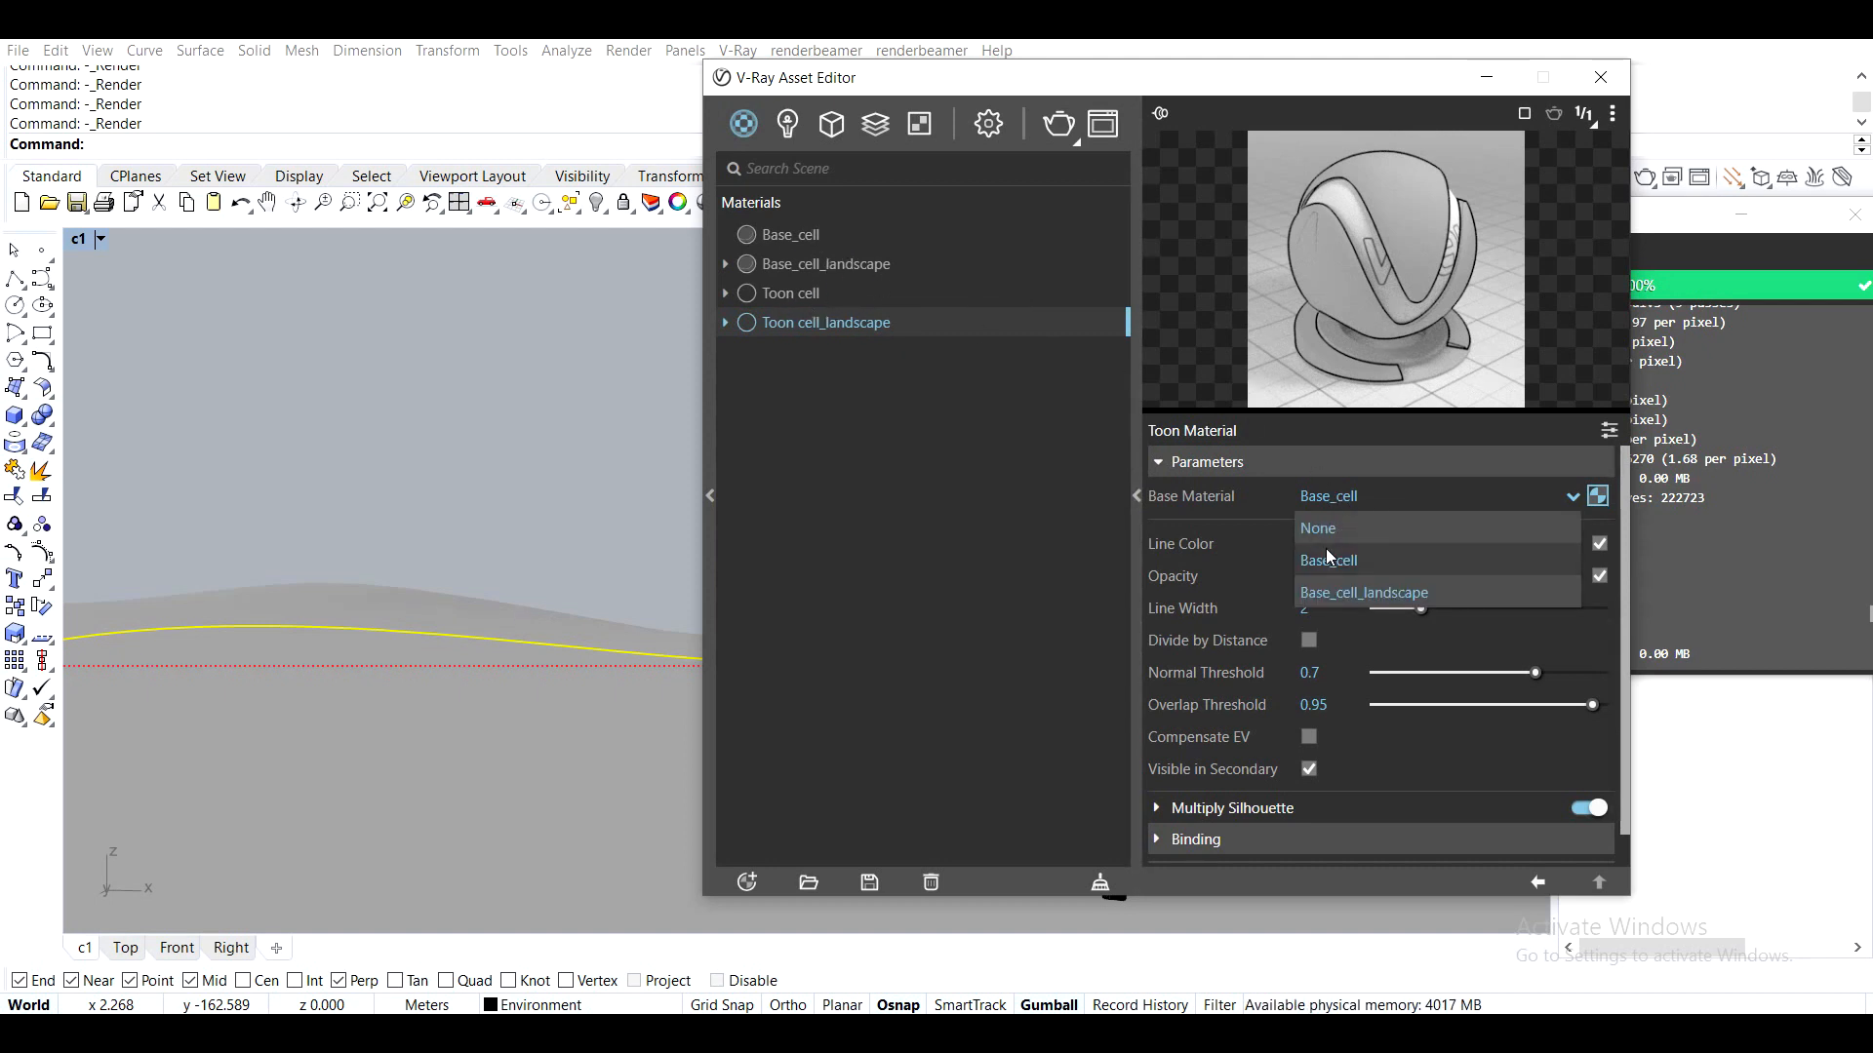
click(1339, 590)
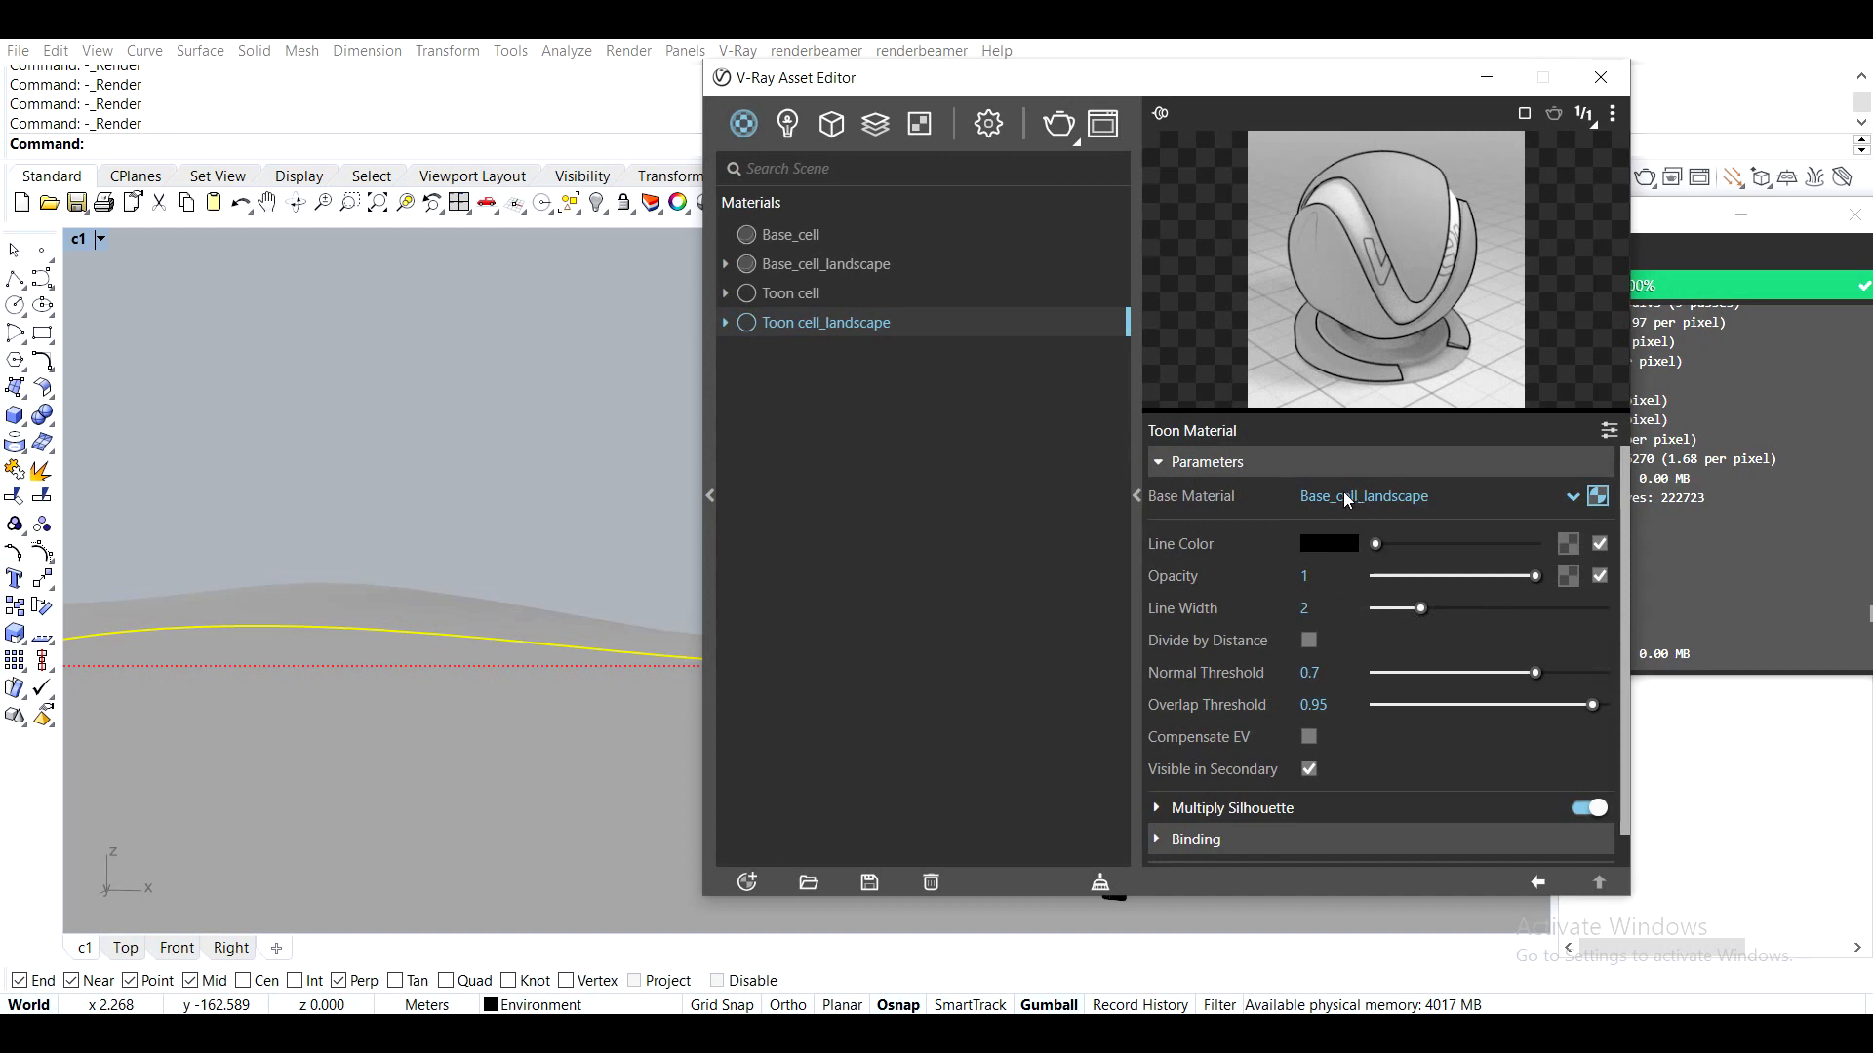
click(1061, 124)
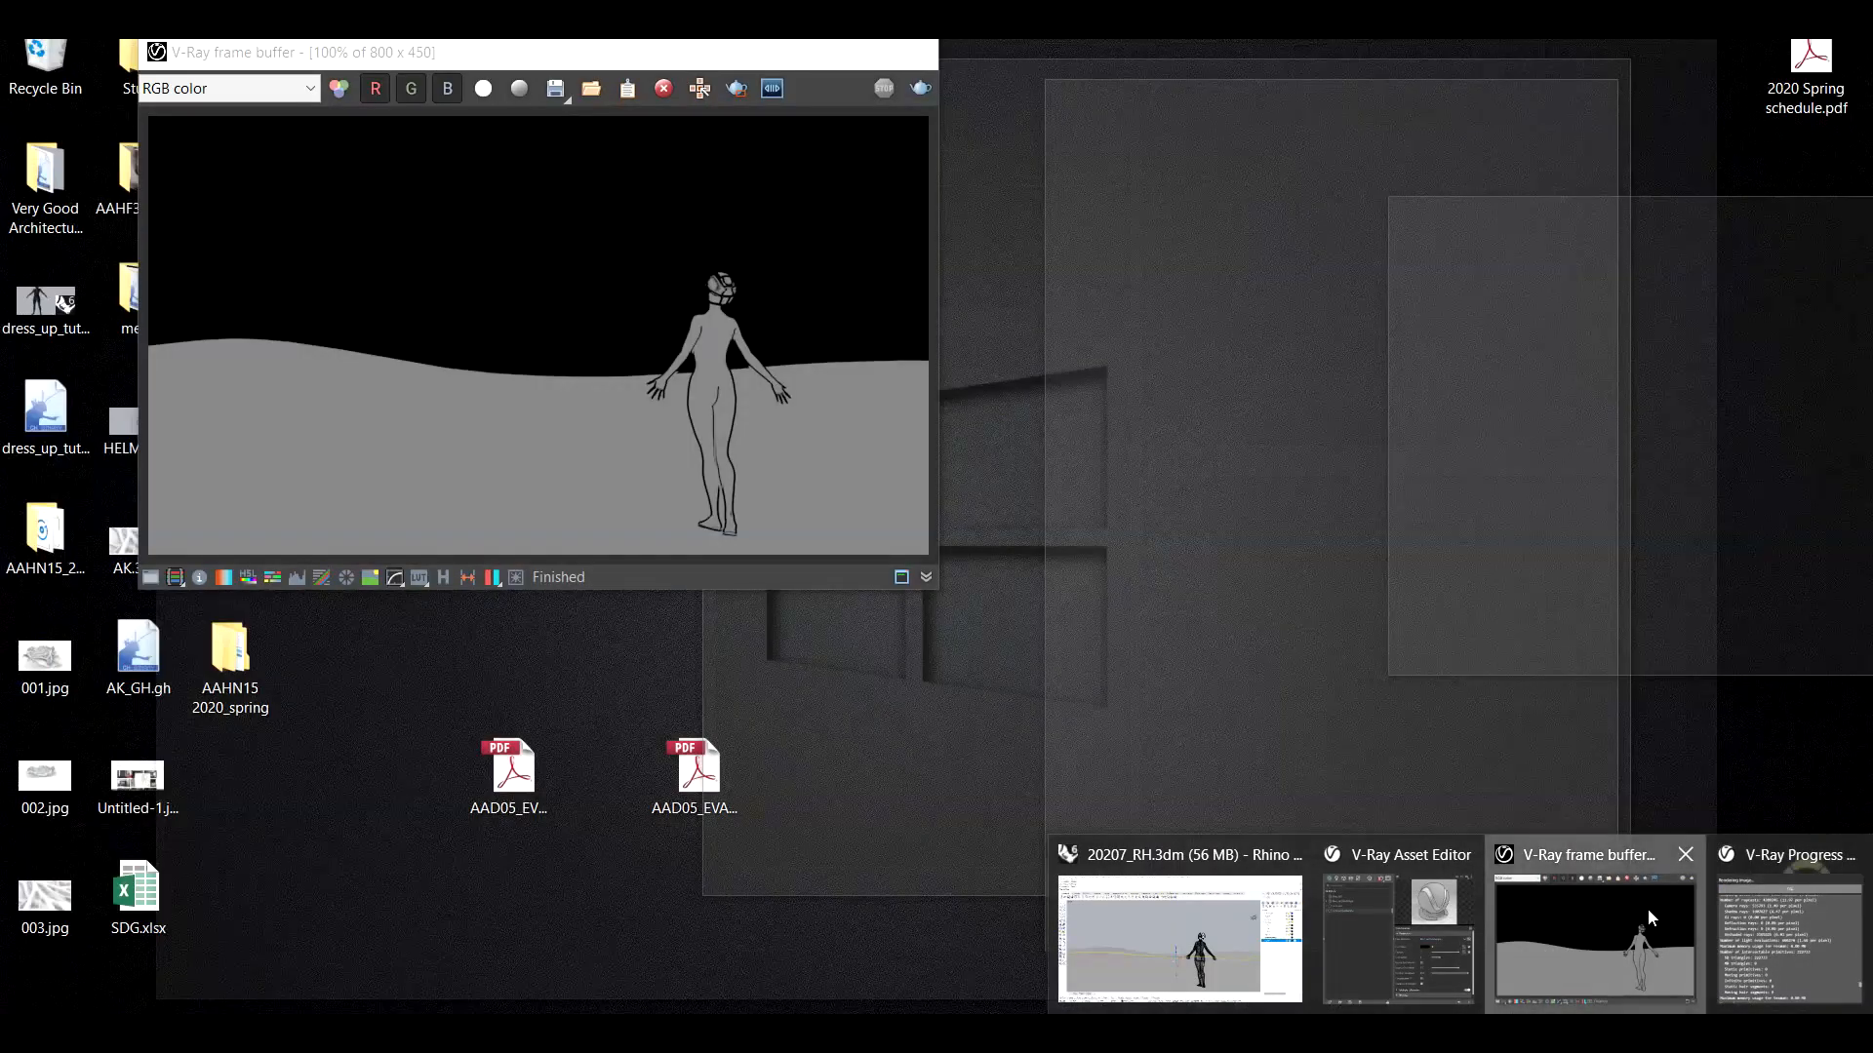
click(1647, 909)
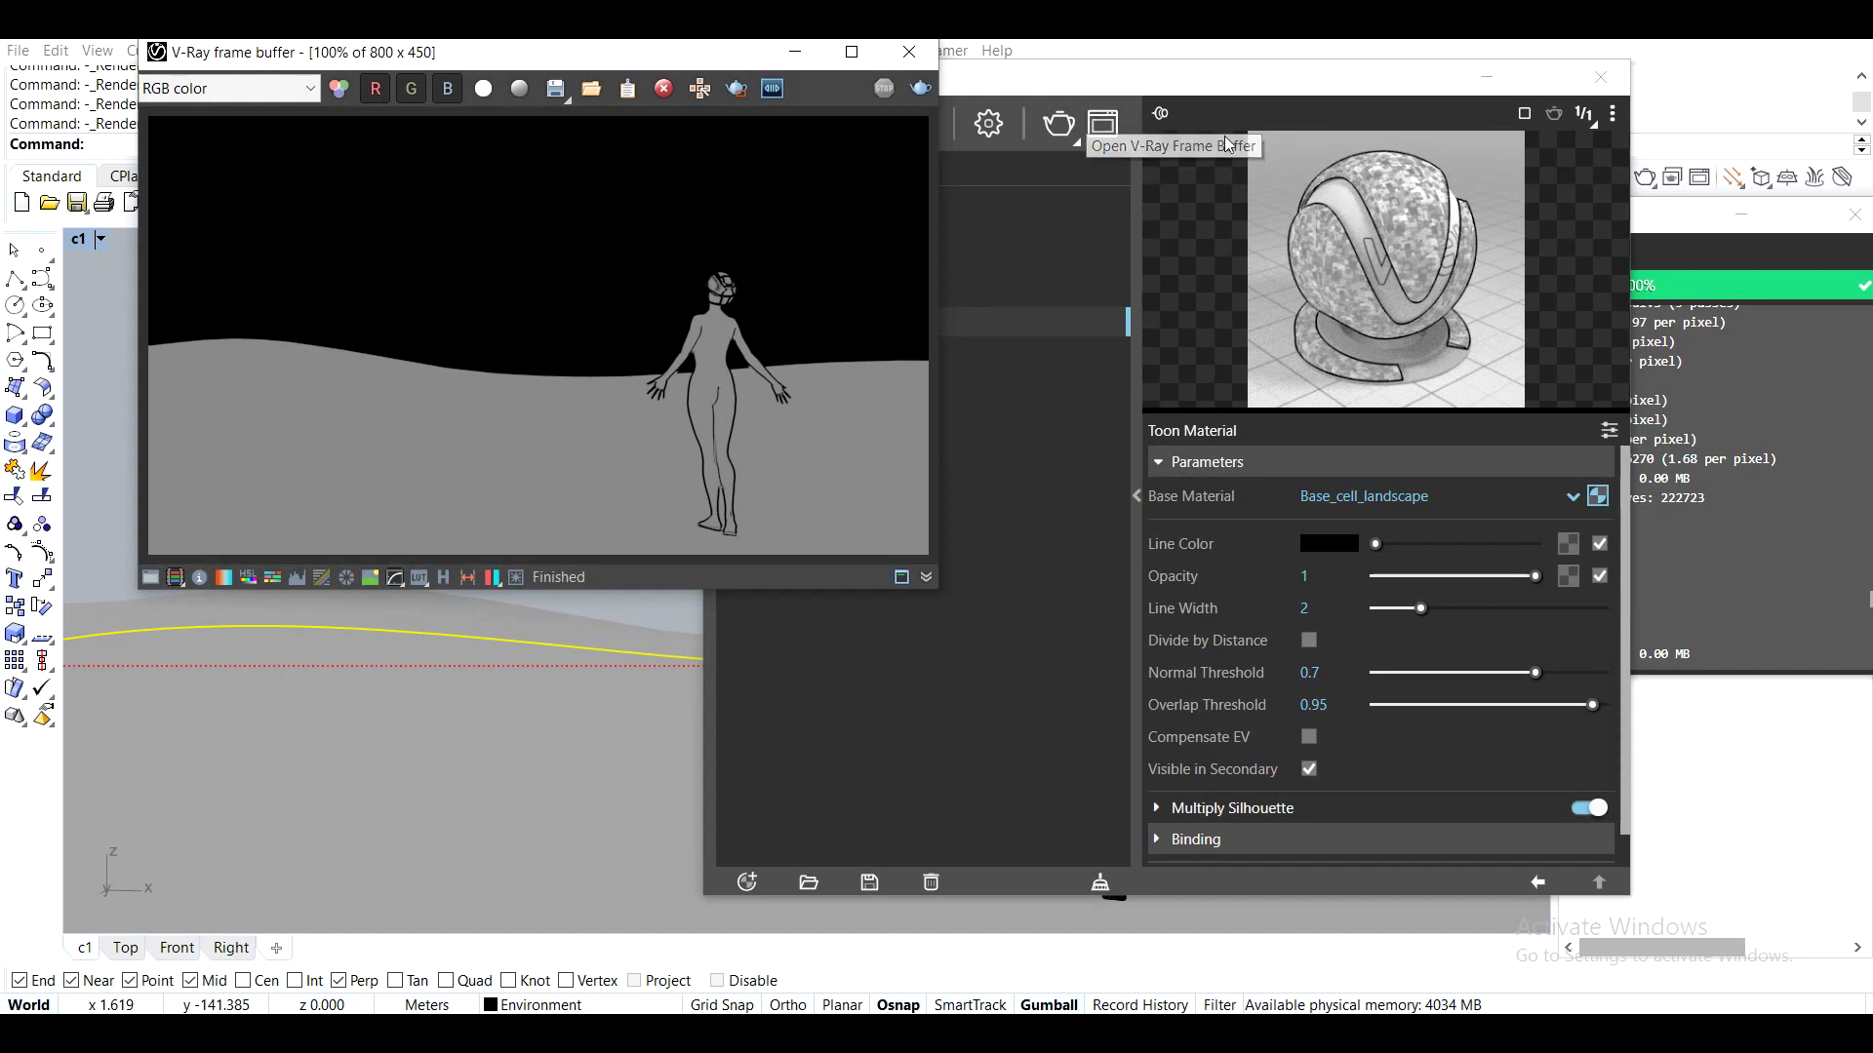
Check the scene lights, move the Asset Editor off the frame buffer, then test-render the landscape again and stop the render
click(1309, 90)
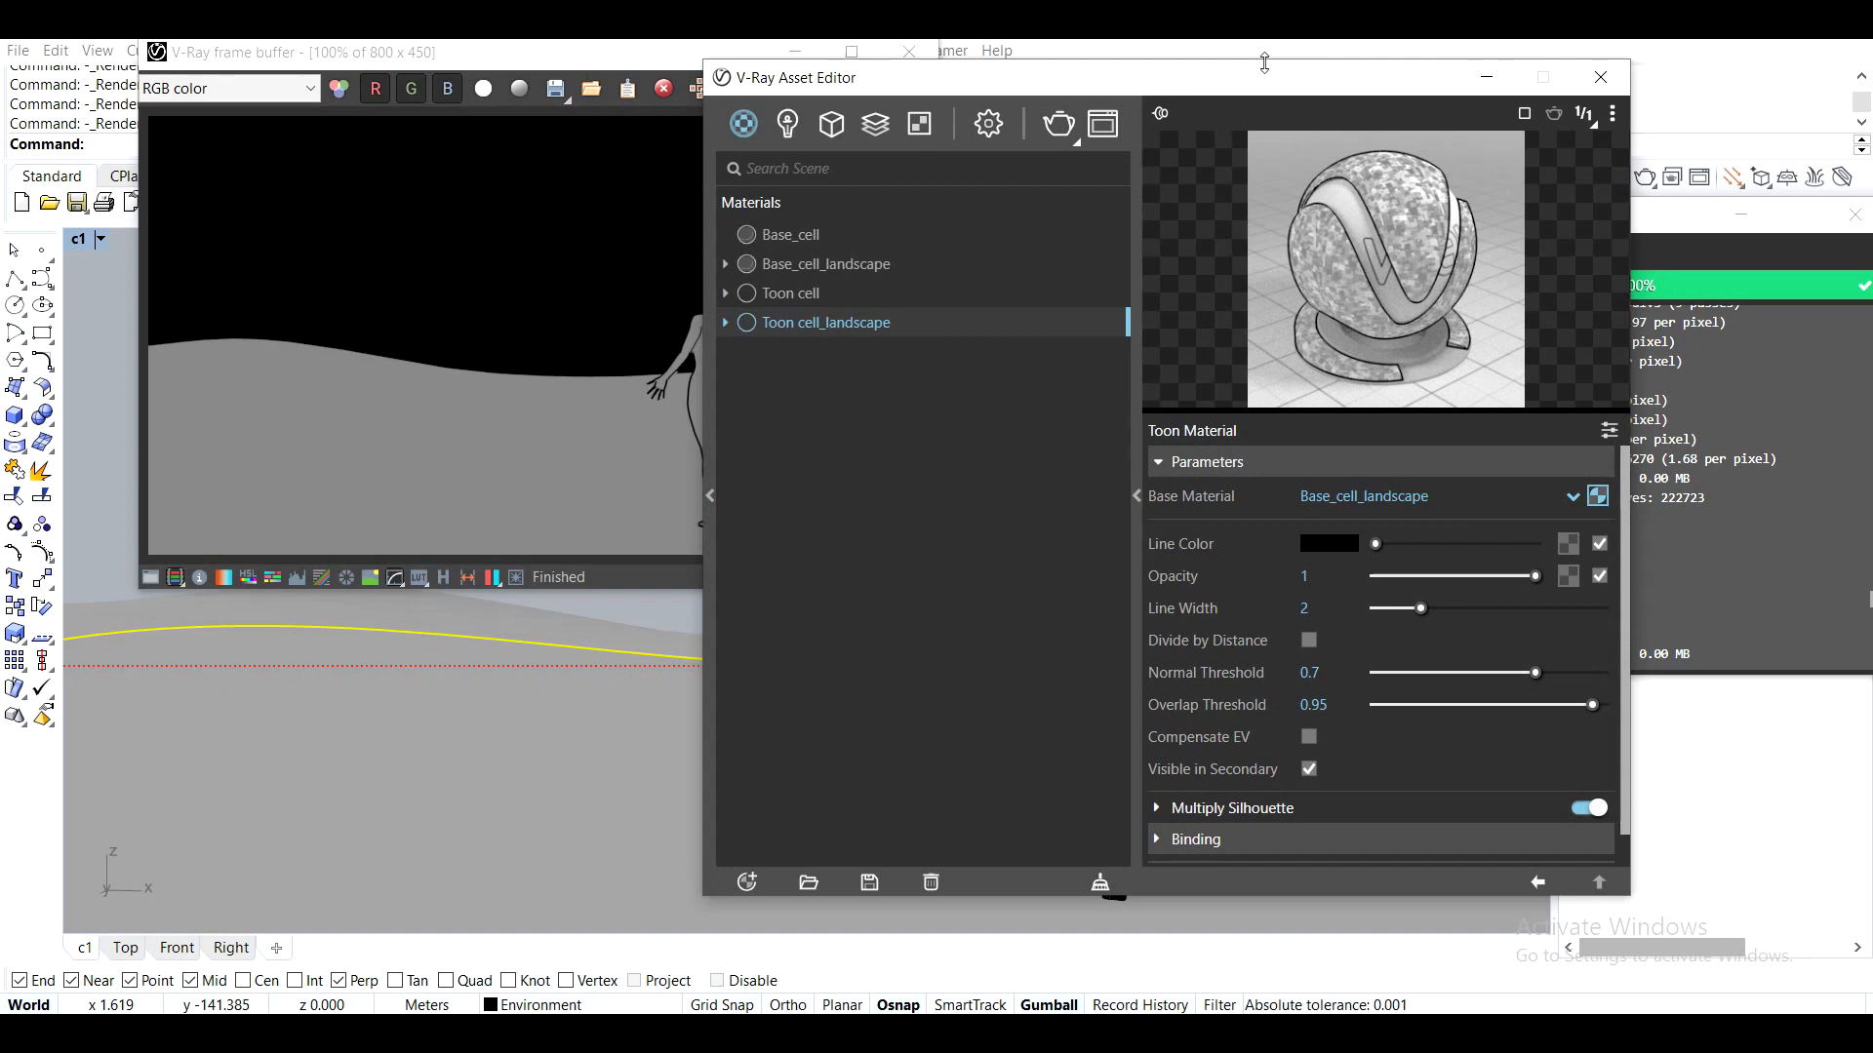
click(787, 123)
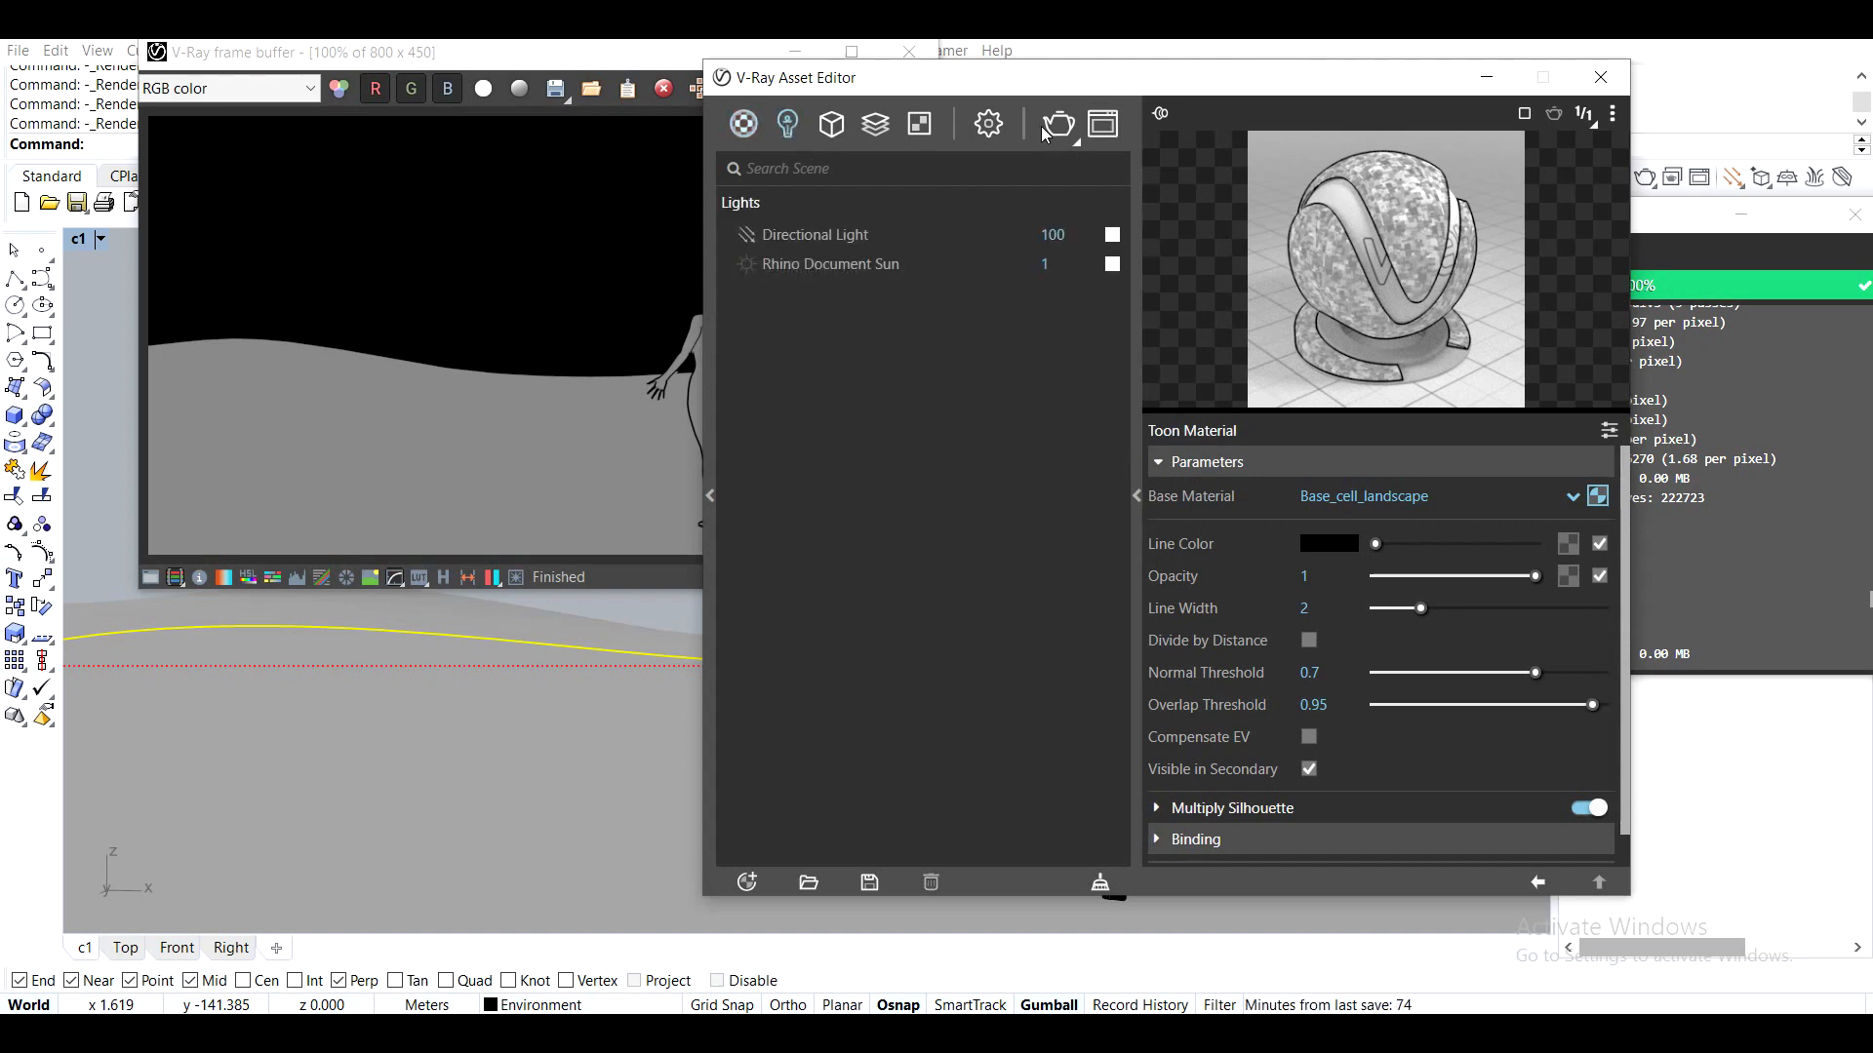
drag(878, 80, 957, 86)
click(662, 63)
click(1139, 131)
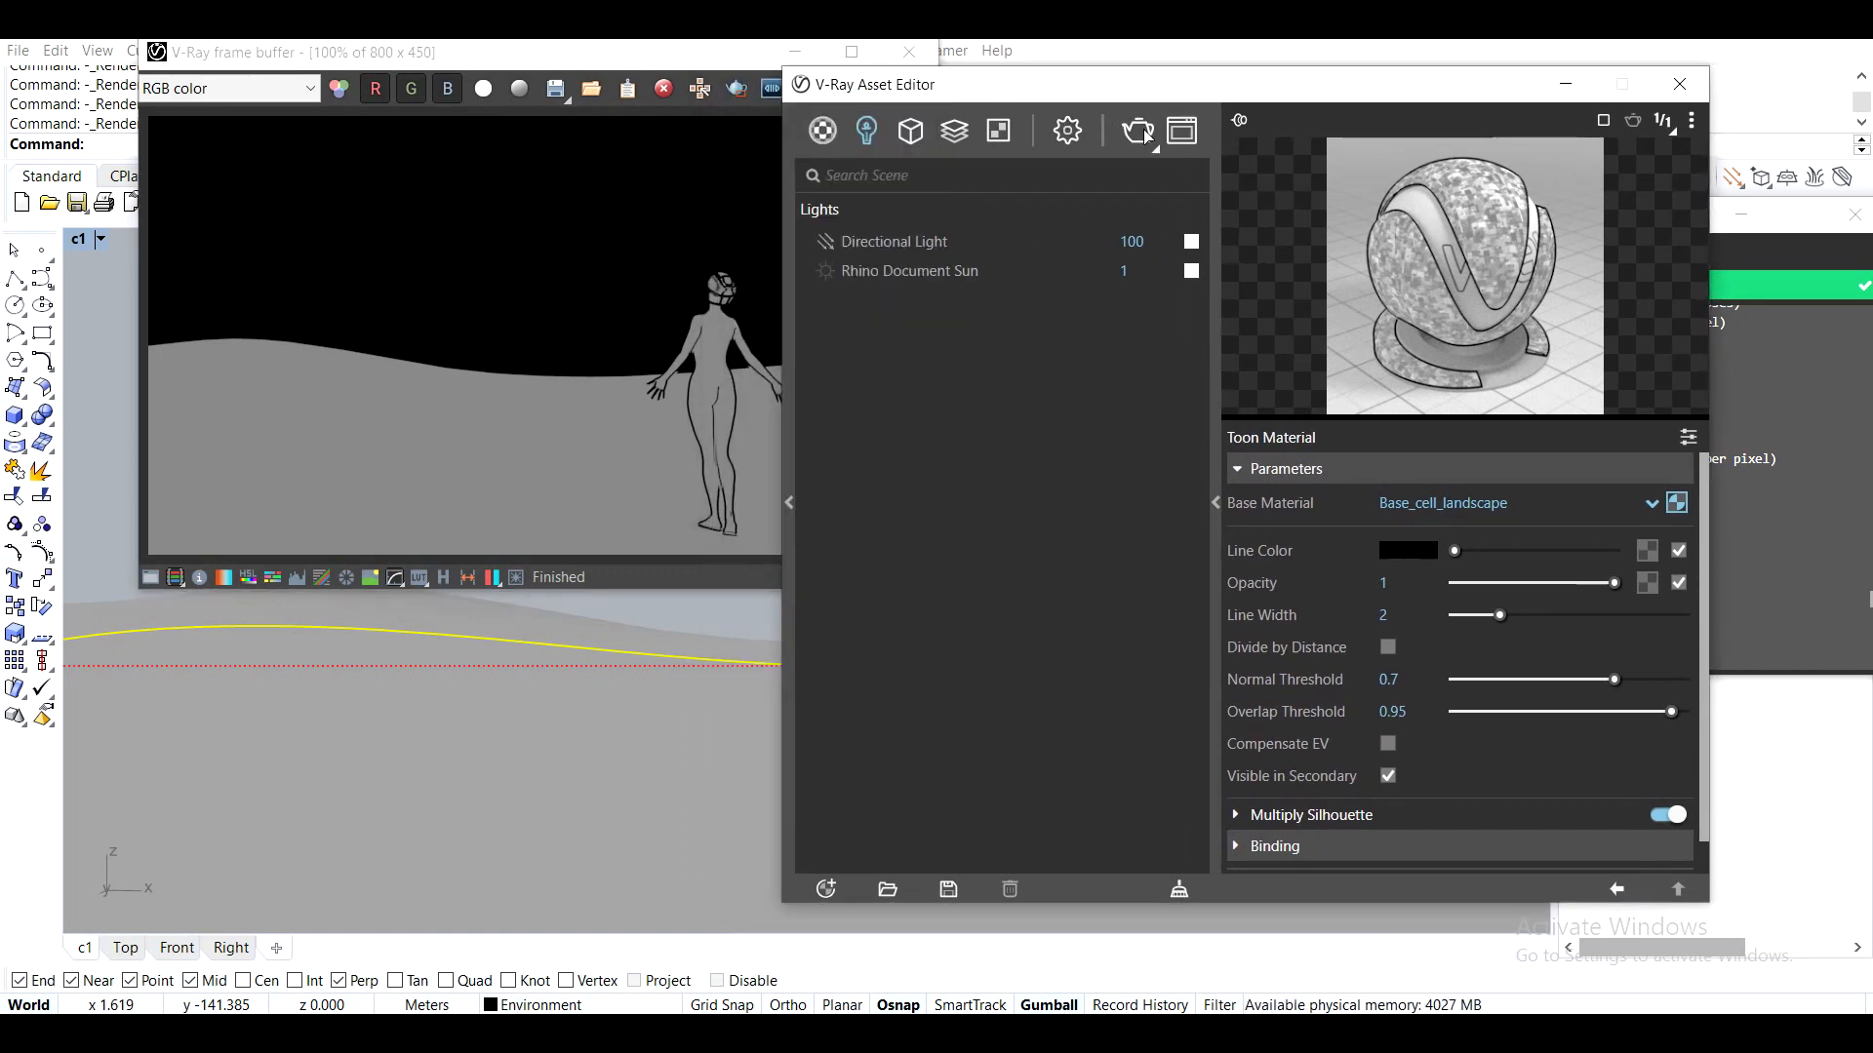
click(1139, 131)
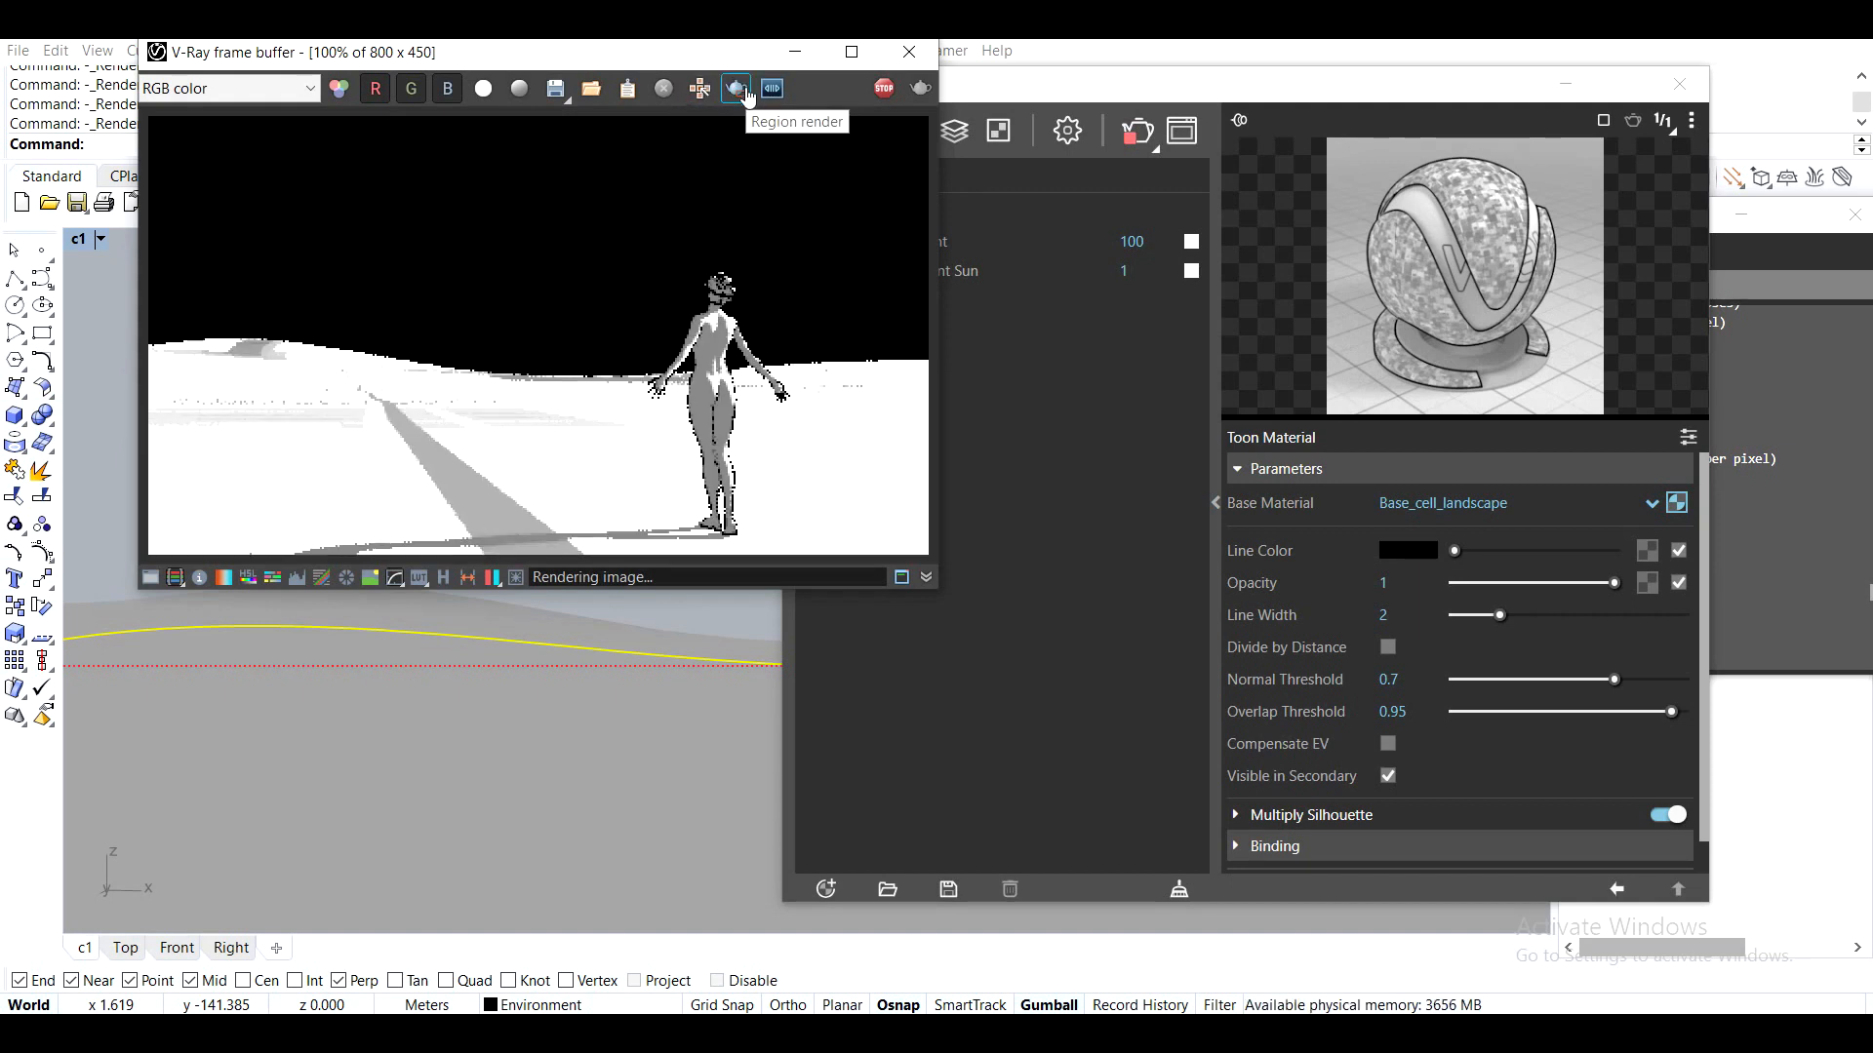
click(889, 93)
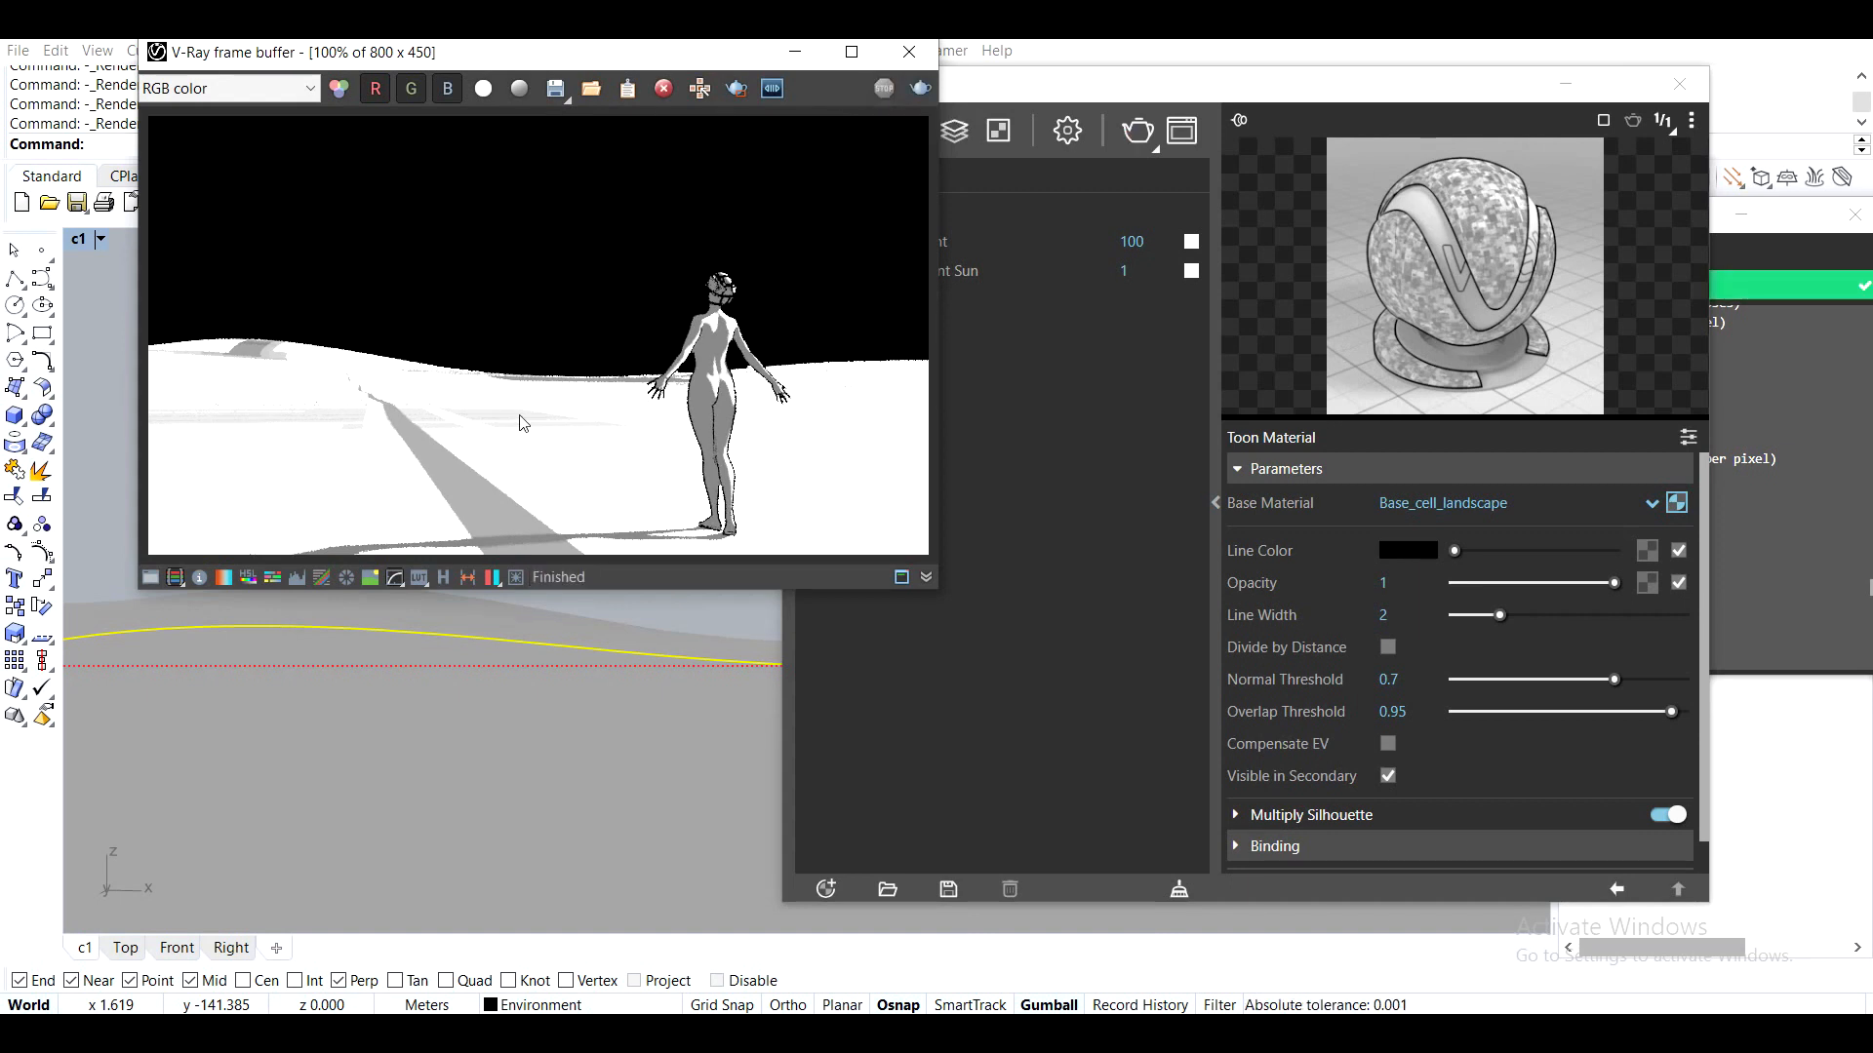
Wrap the diffuse bitmap of the Base_cell_landscape material in a Tri-Planar texture
drag(1105, 88, 1151, 89)
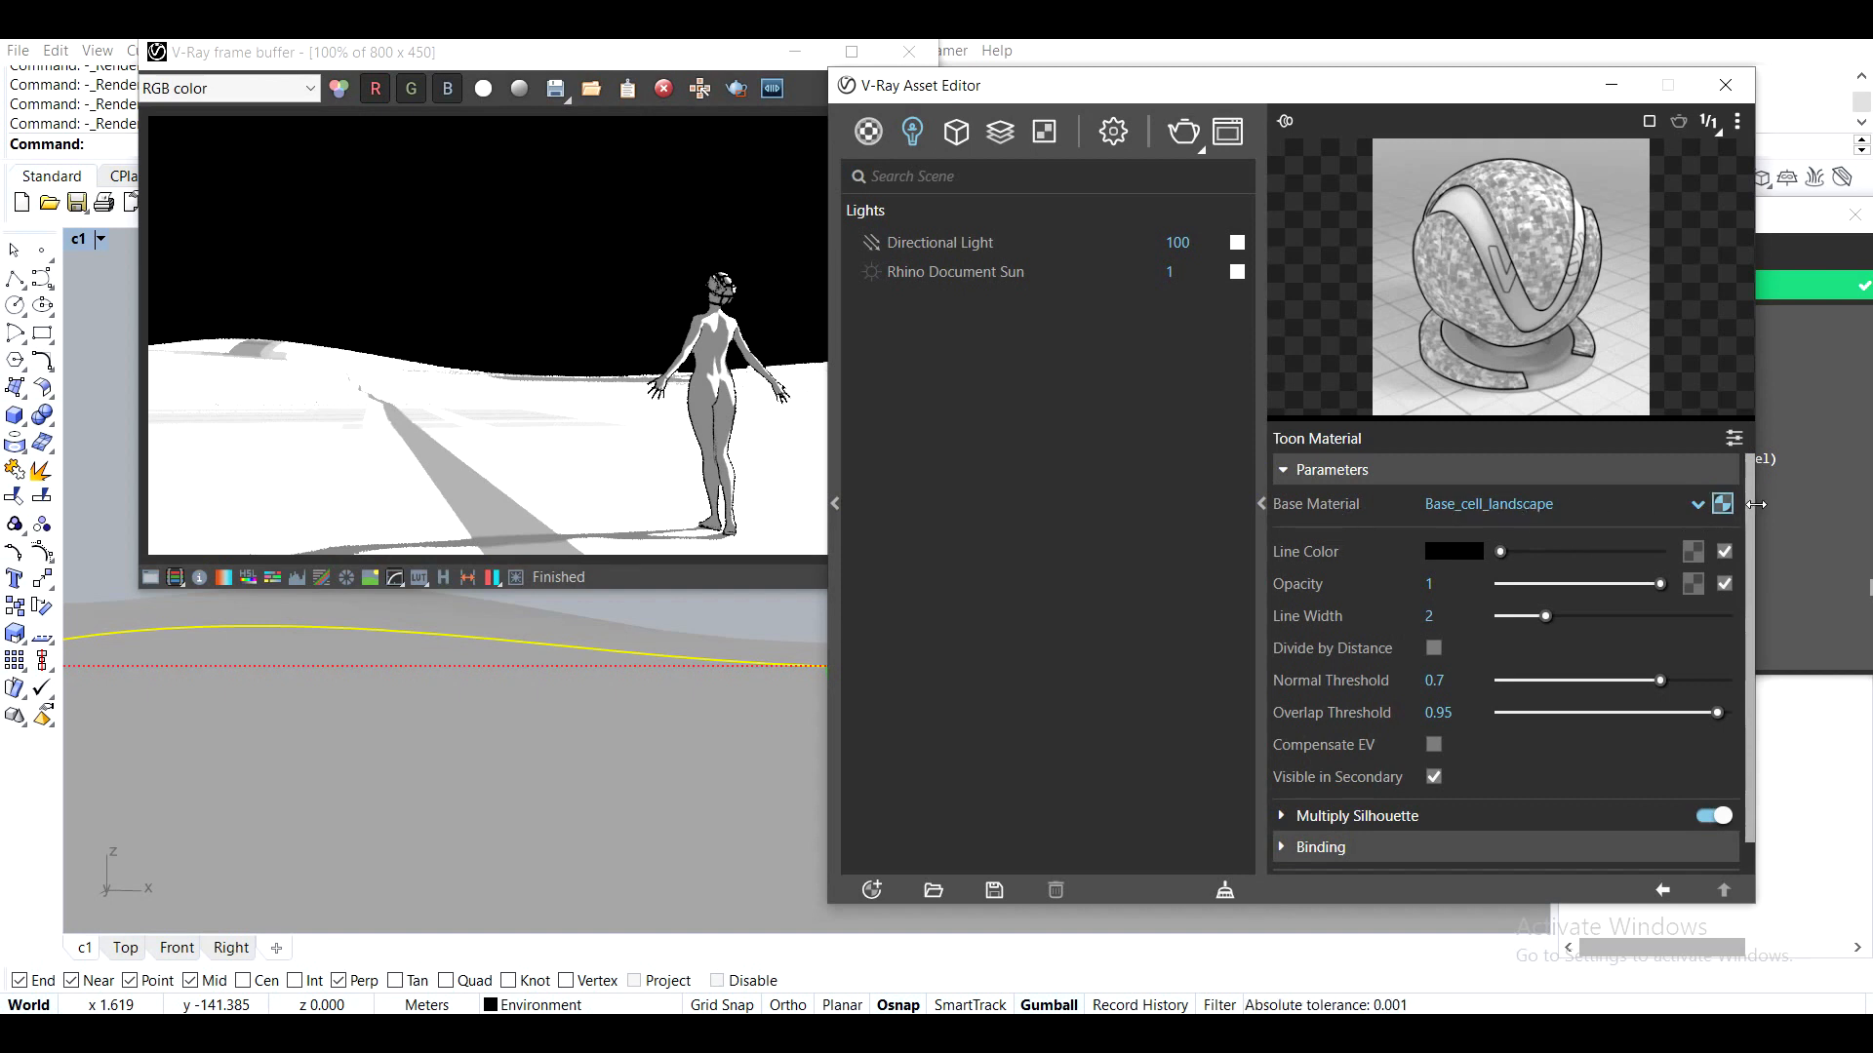
click(870, 133)
click(974, 273)
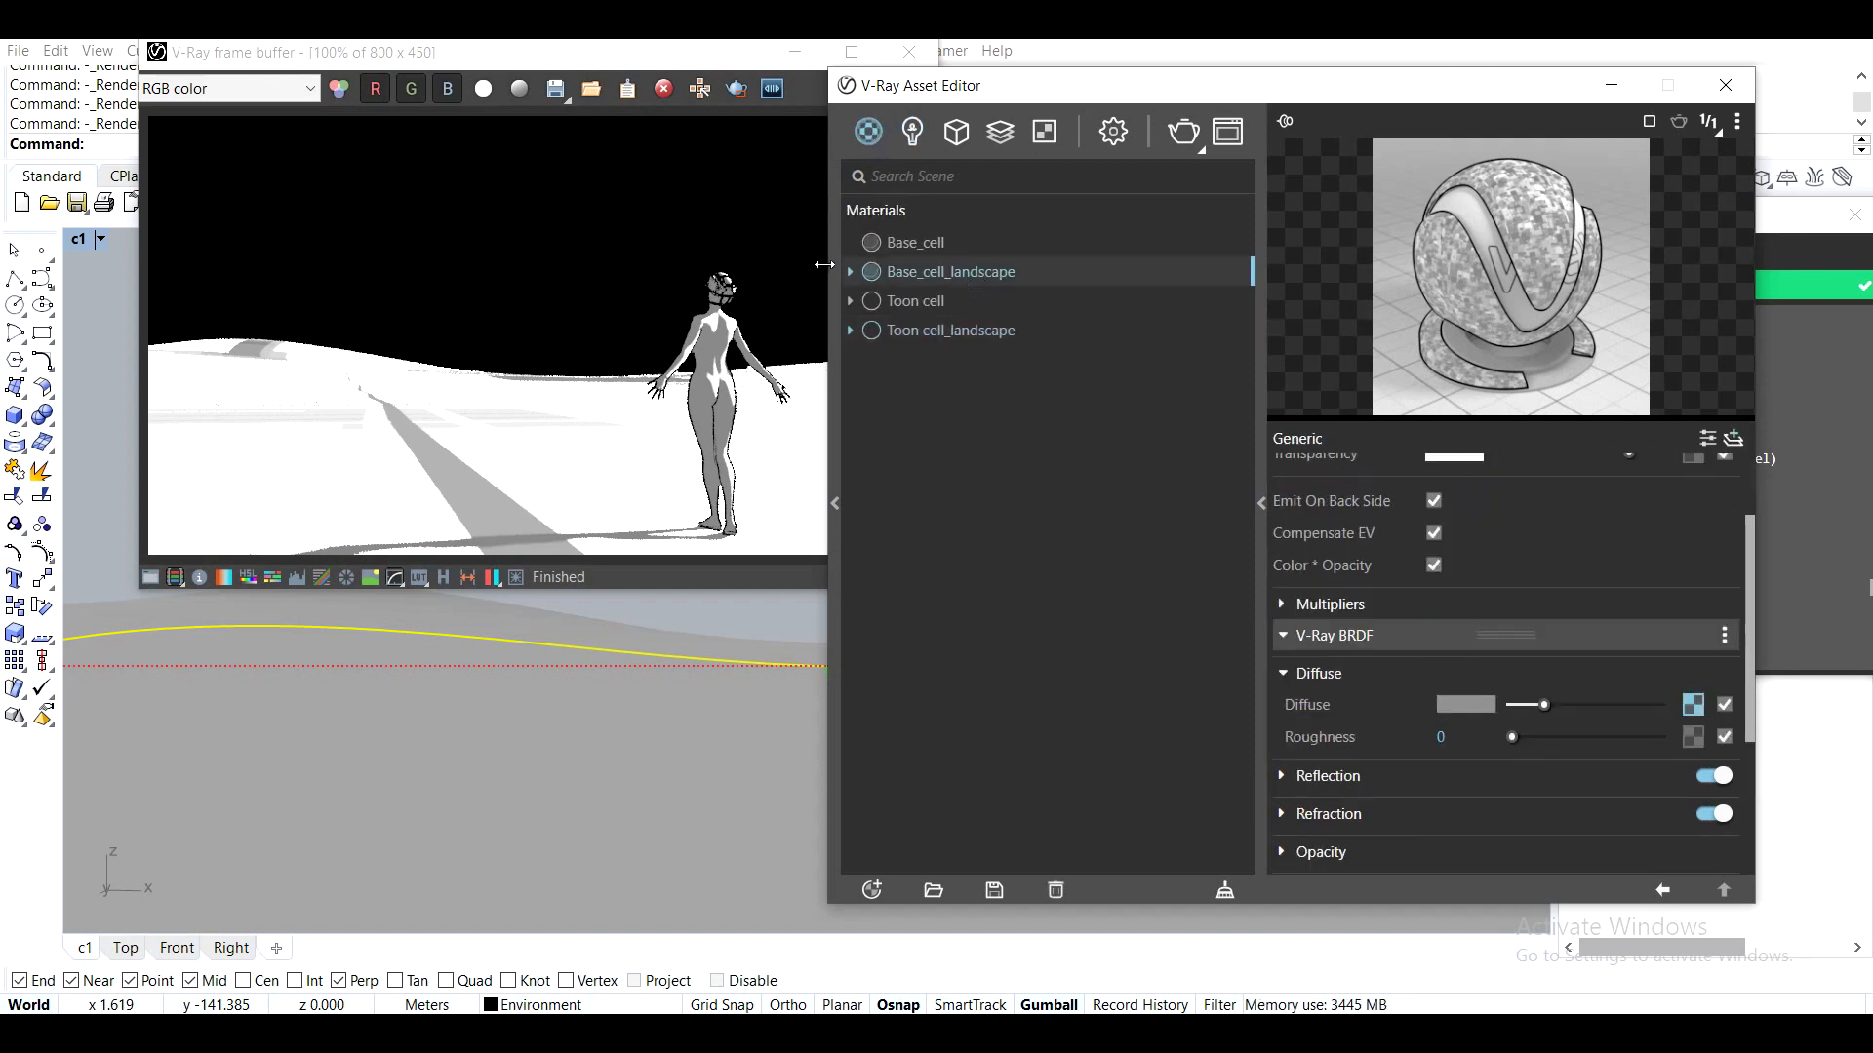
click(1693, 705)
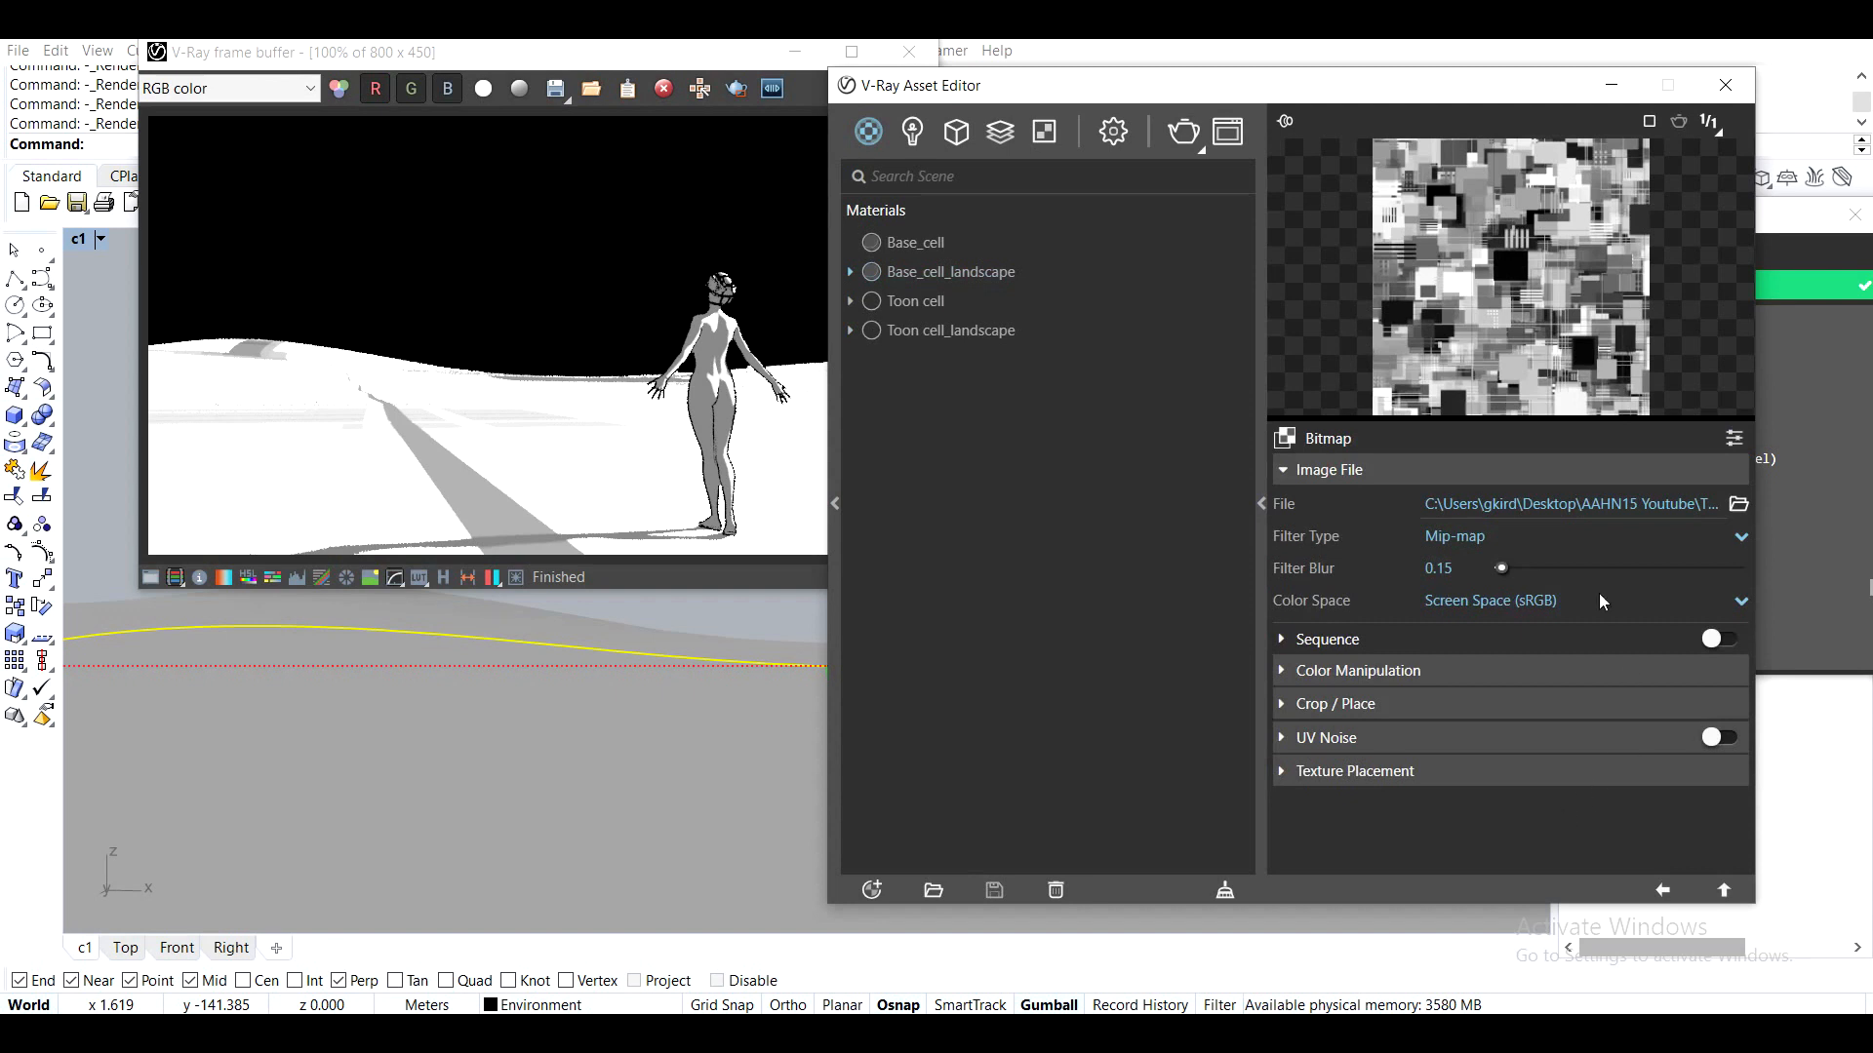
click(1662, 890)
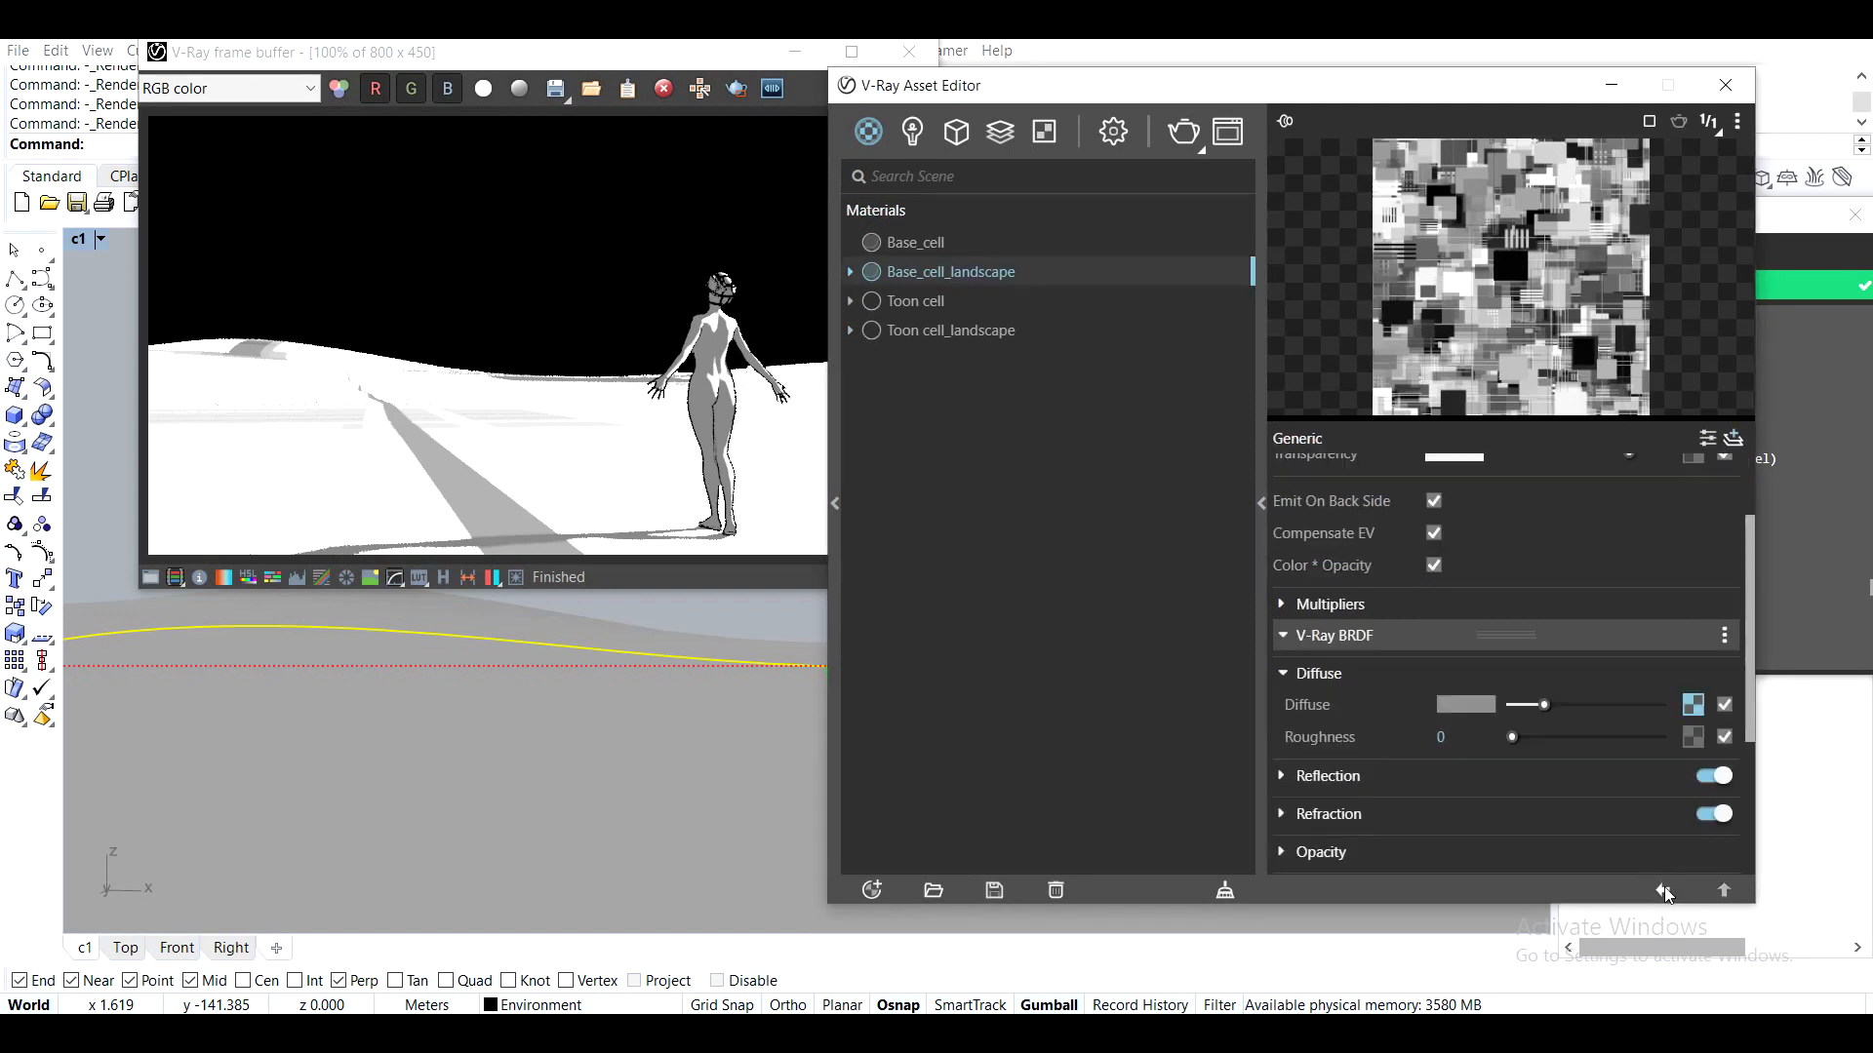
right_click(1695, 709)
mouse_move(1661, 819)
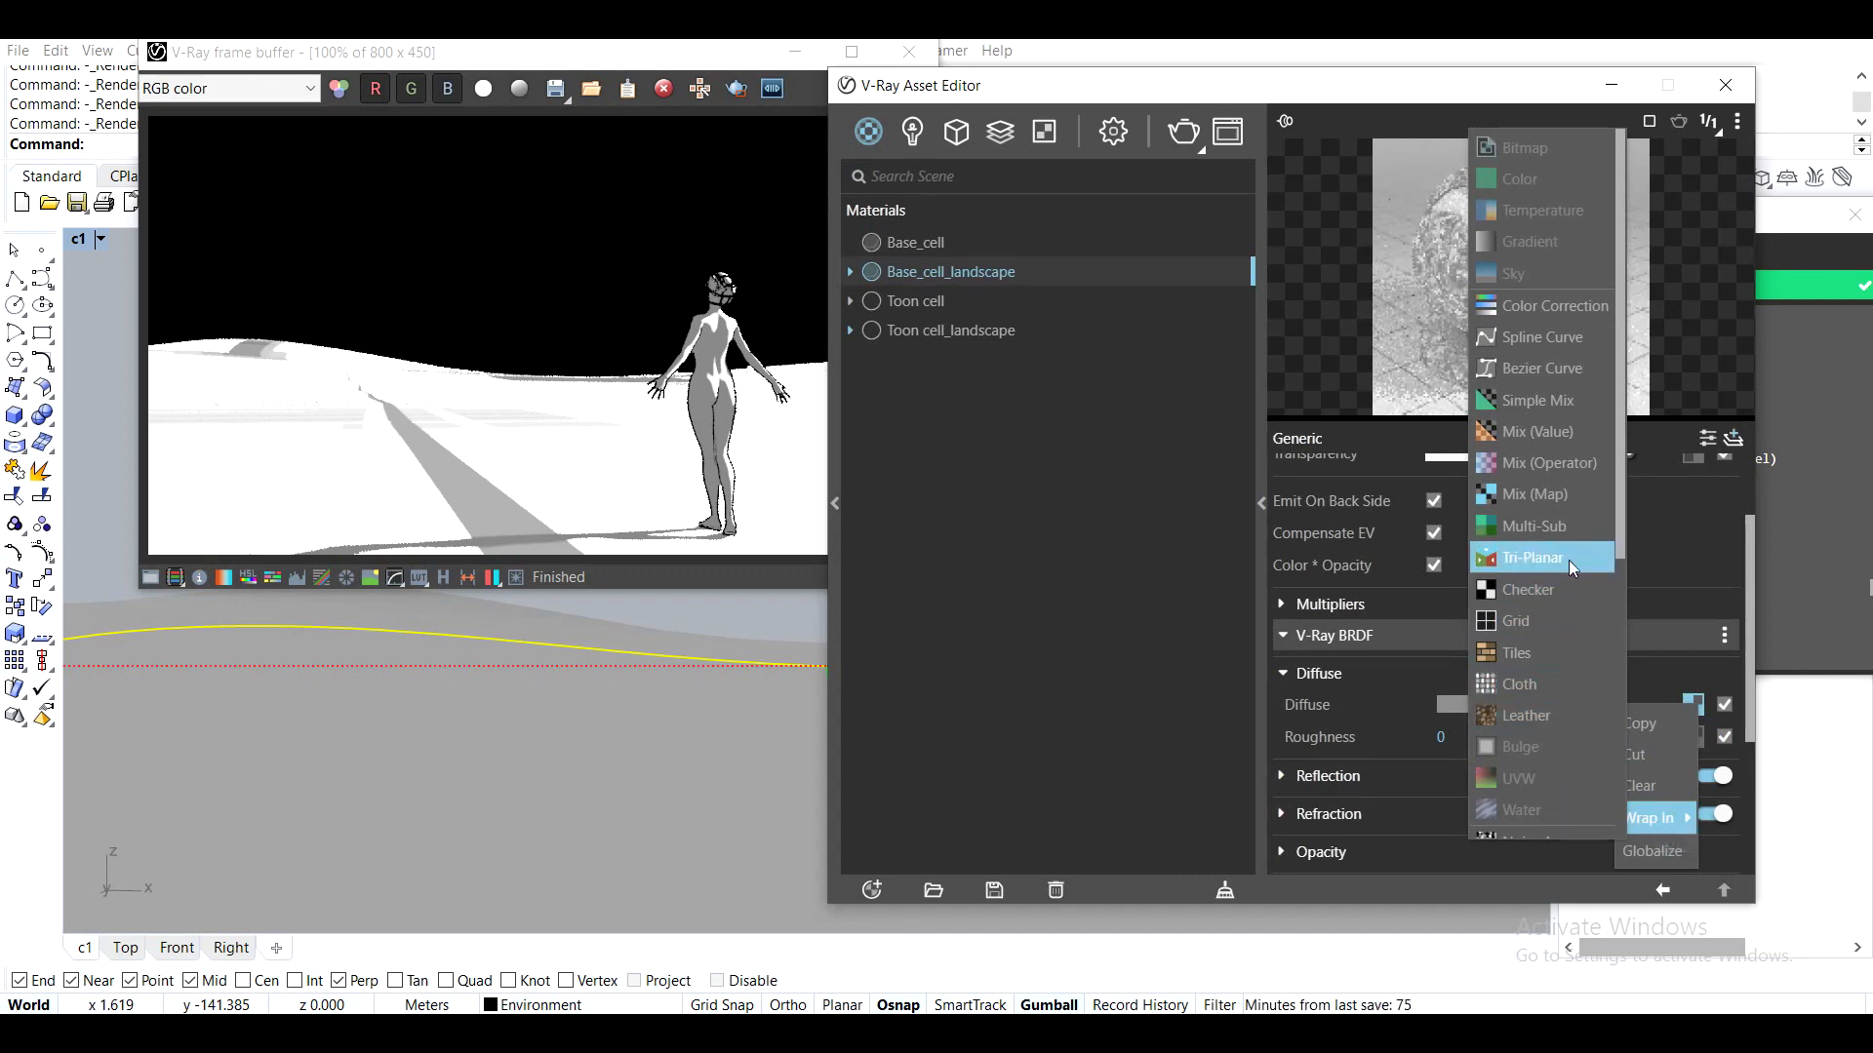
click(1532, 566)
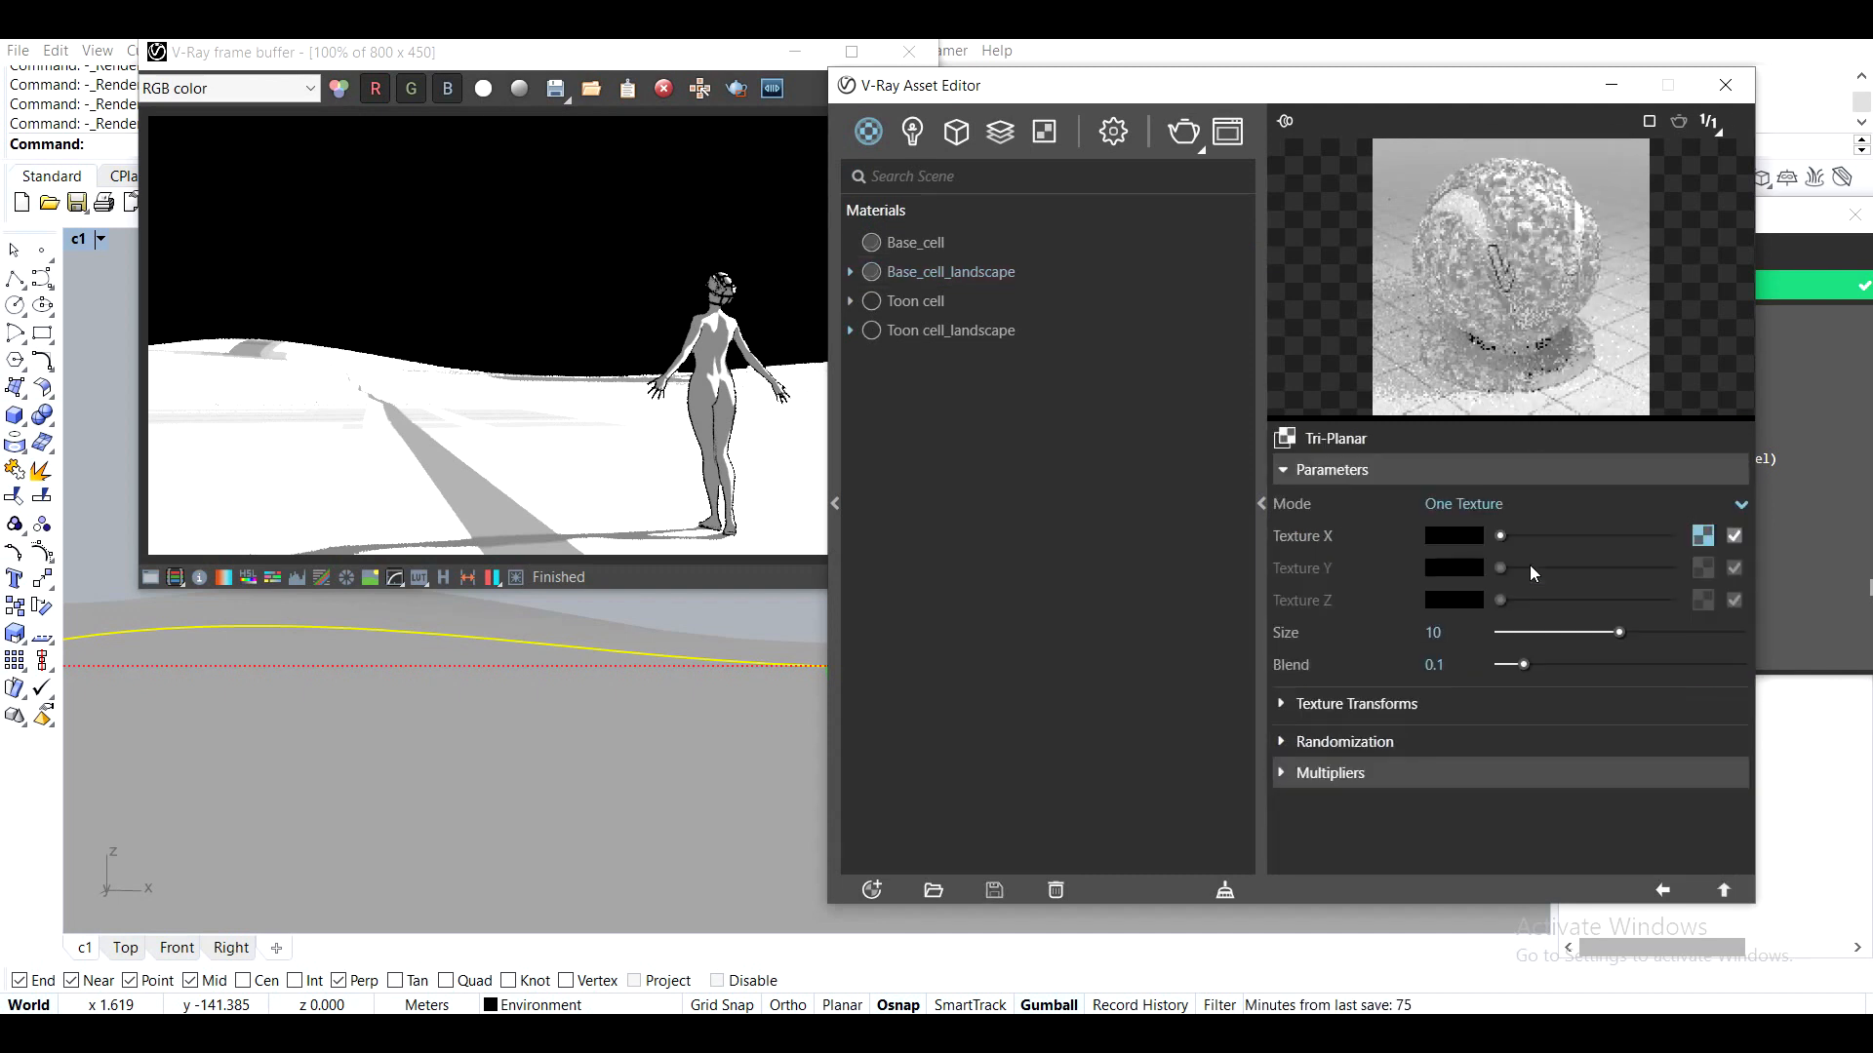
Lower the material preview resolution to 1/8 and set the size of the Tri-Planar texture to 100
click(1432, 632)
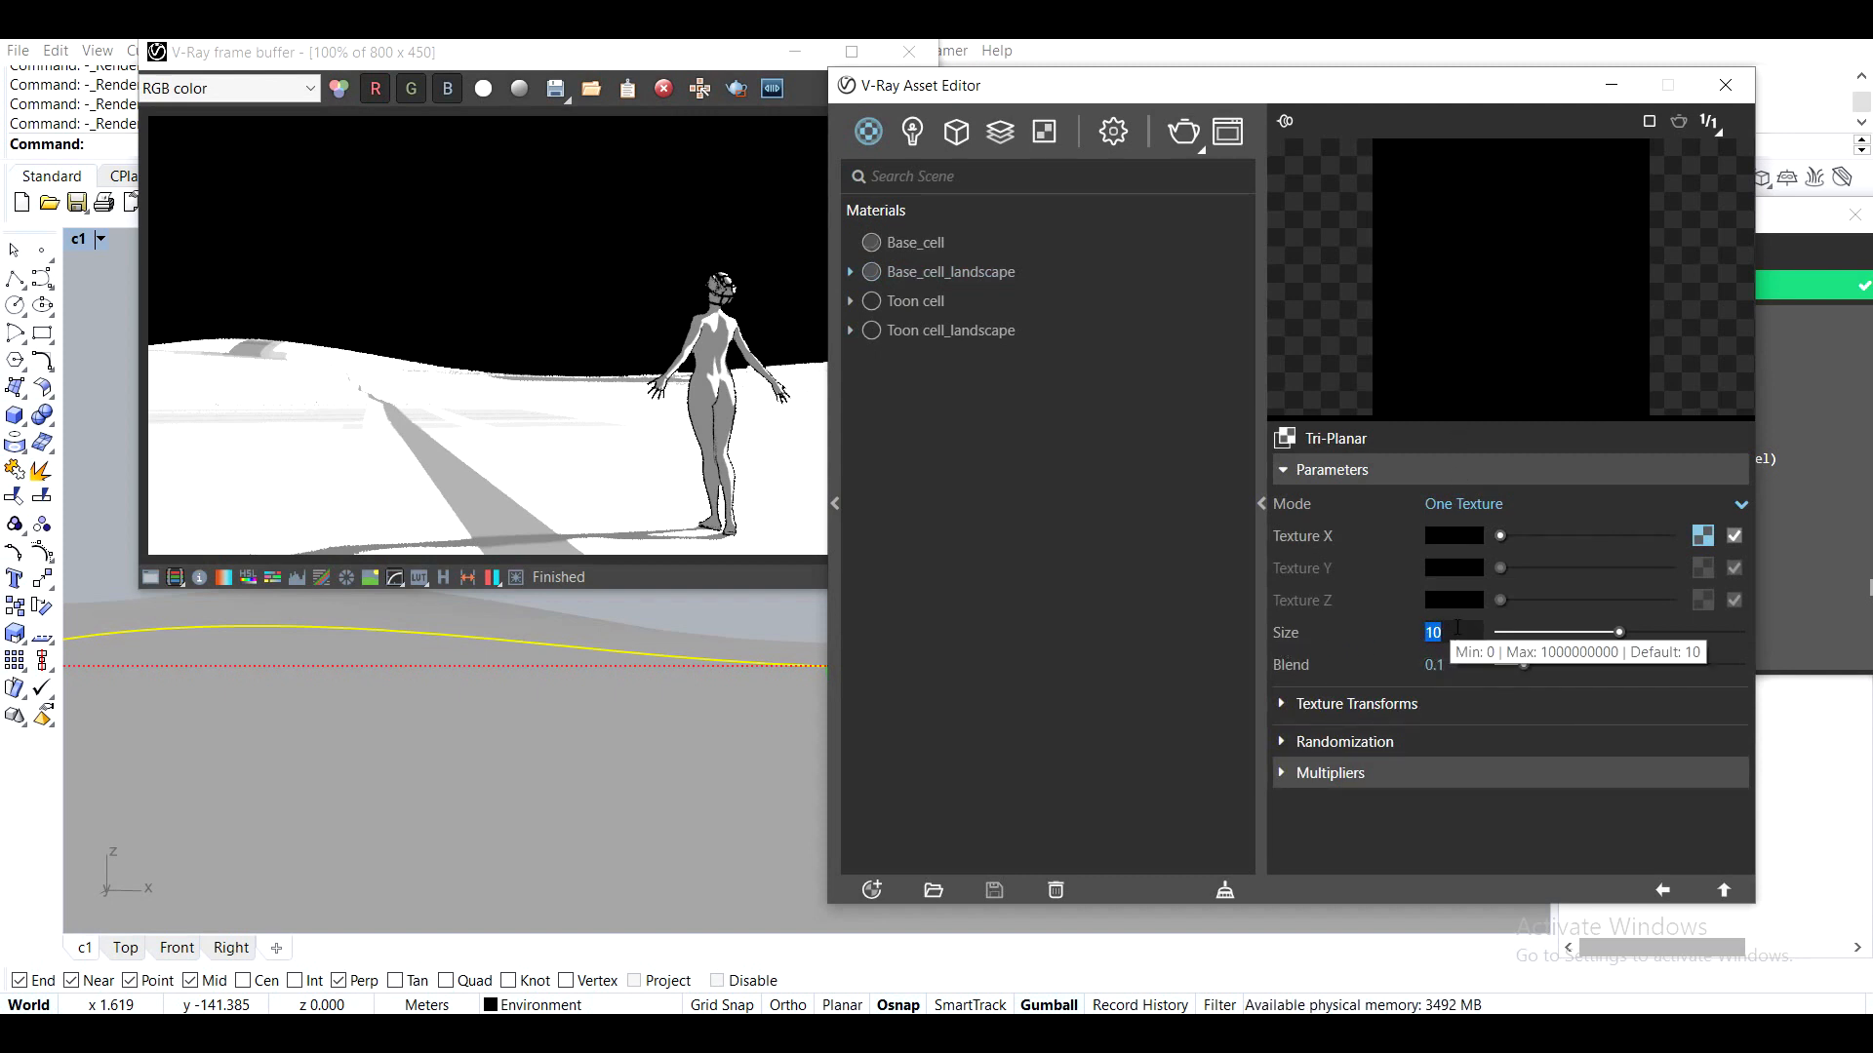
click(1717, 127)
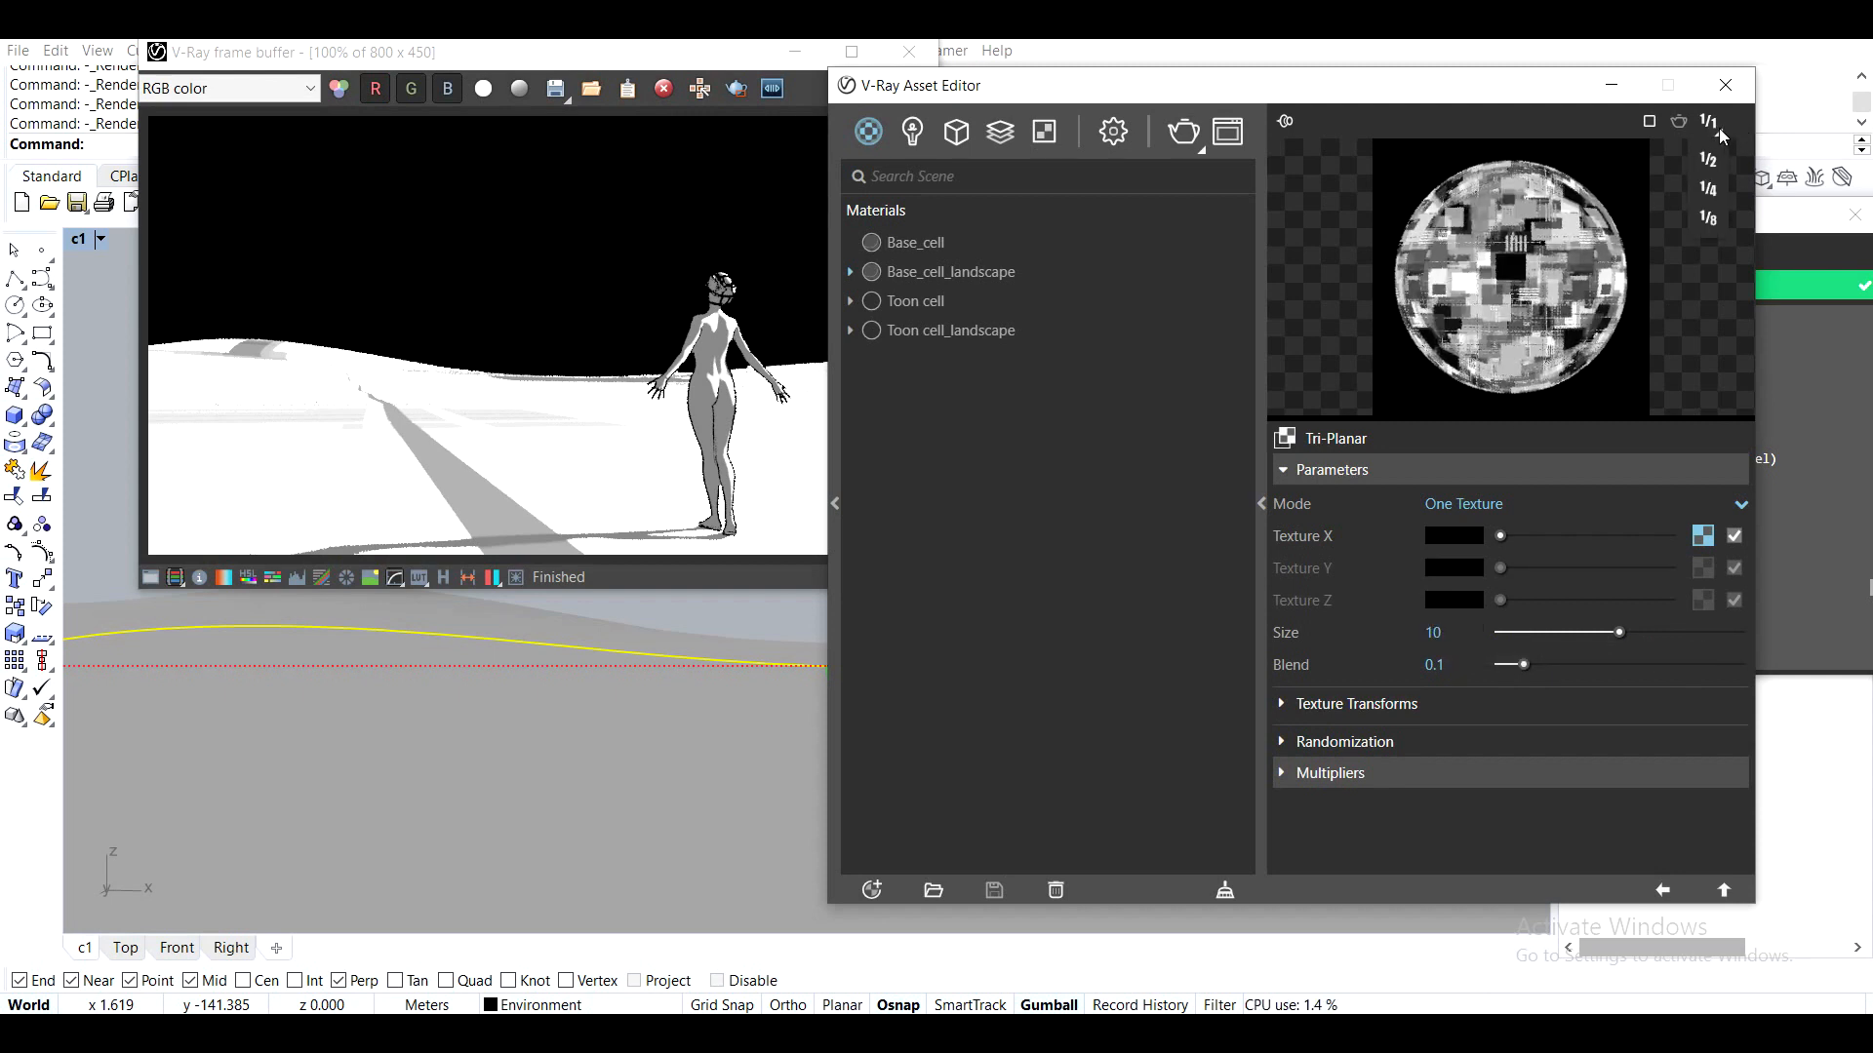
click(1708, 217)
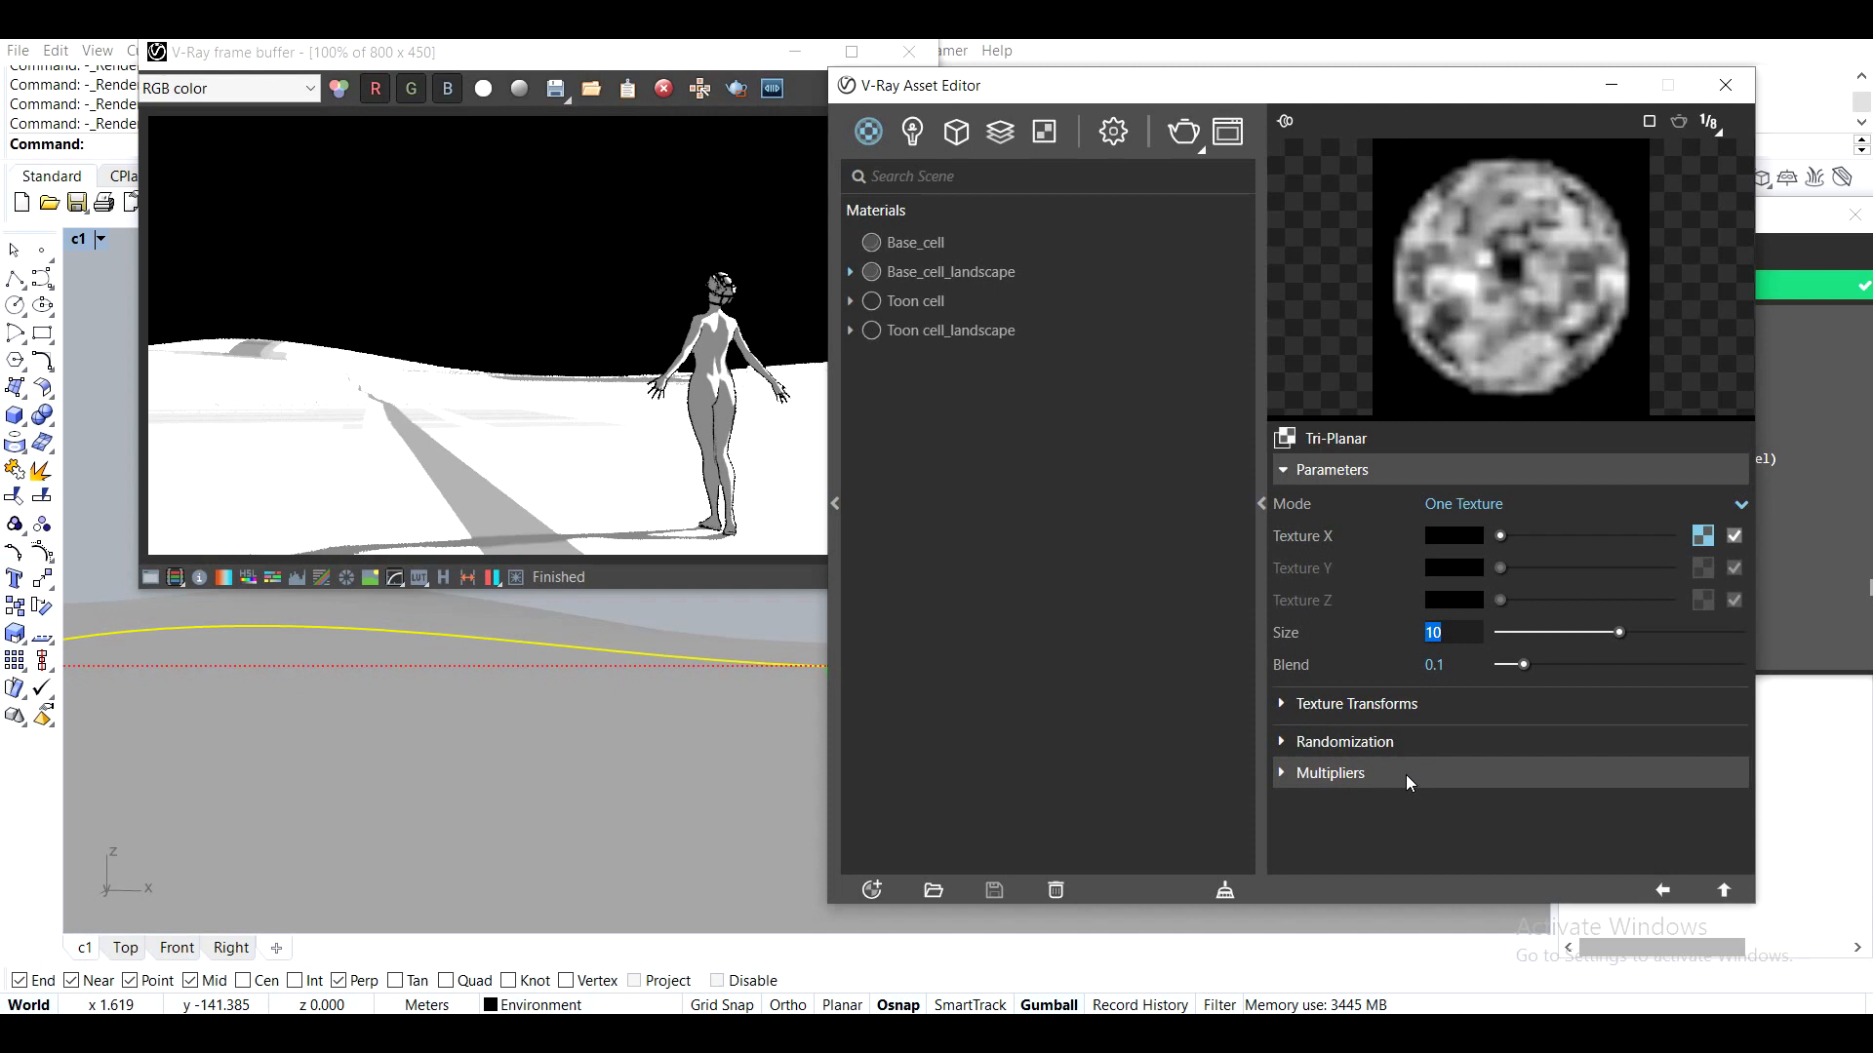
text(100)
key(Return)
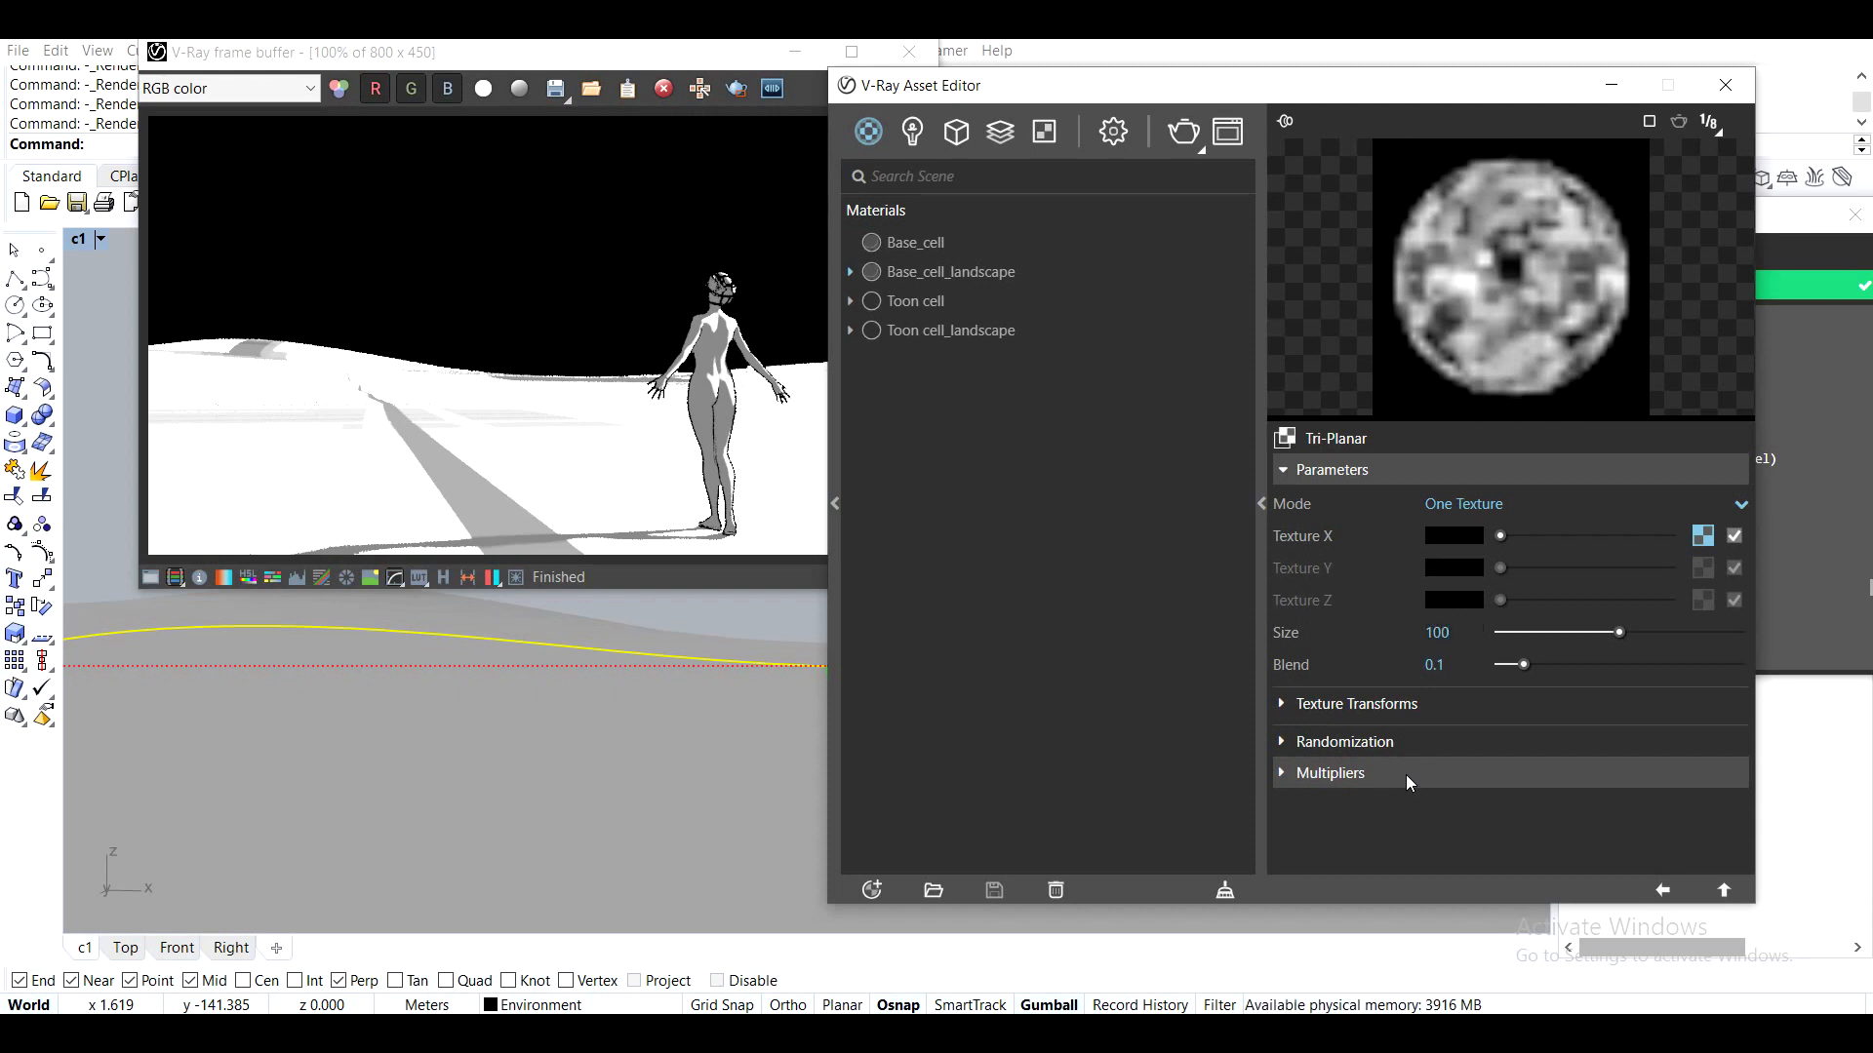
click(1461, 668)
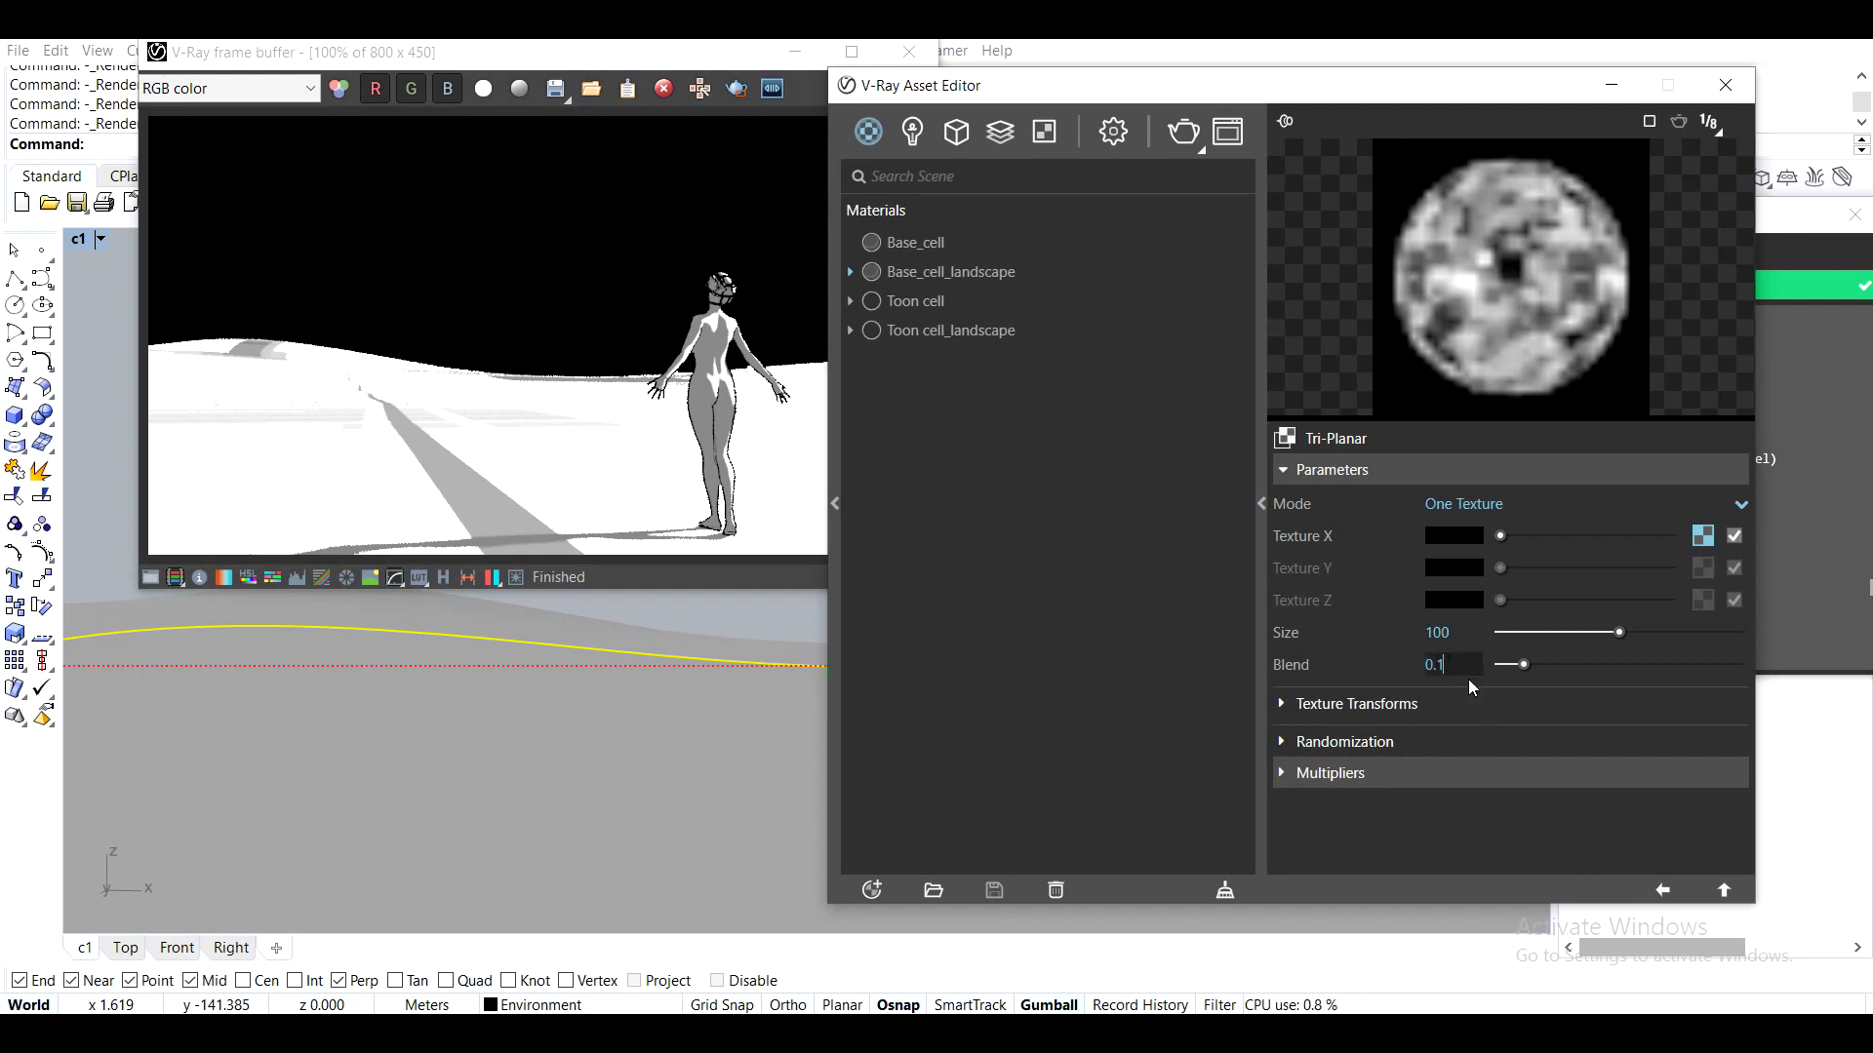
click(1663, 891)
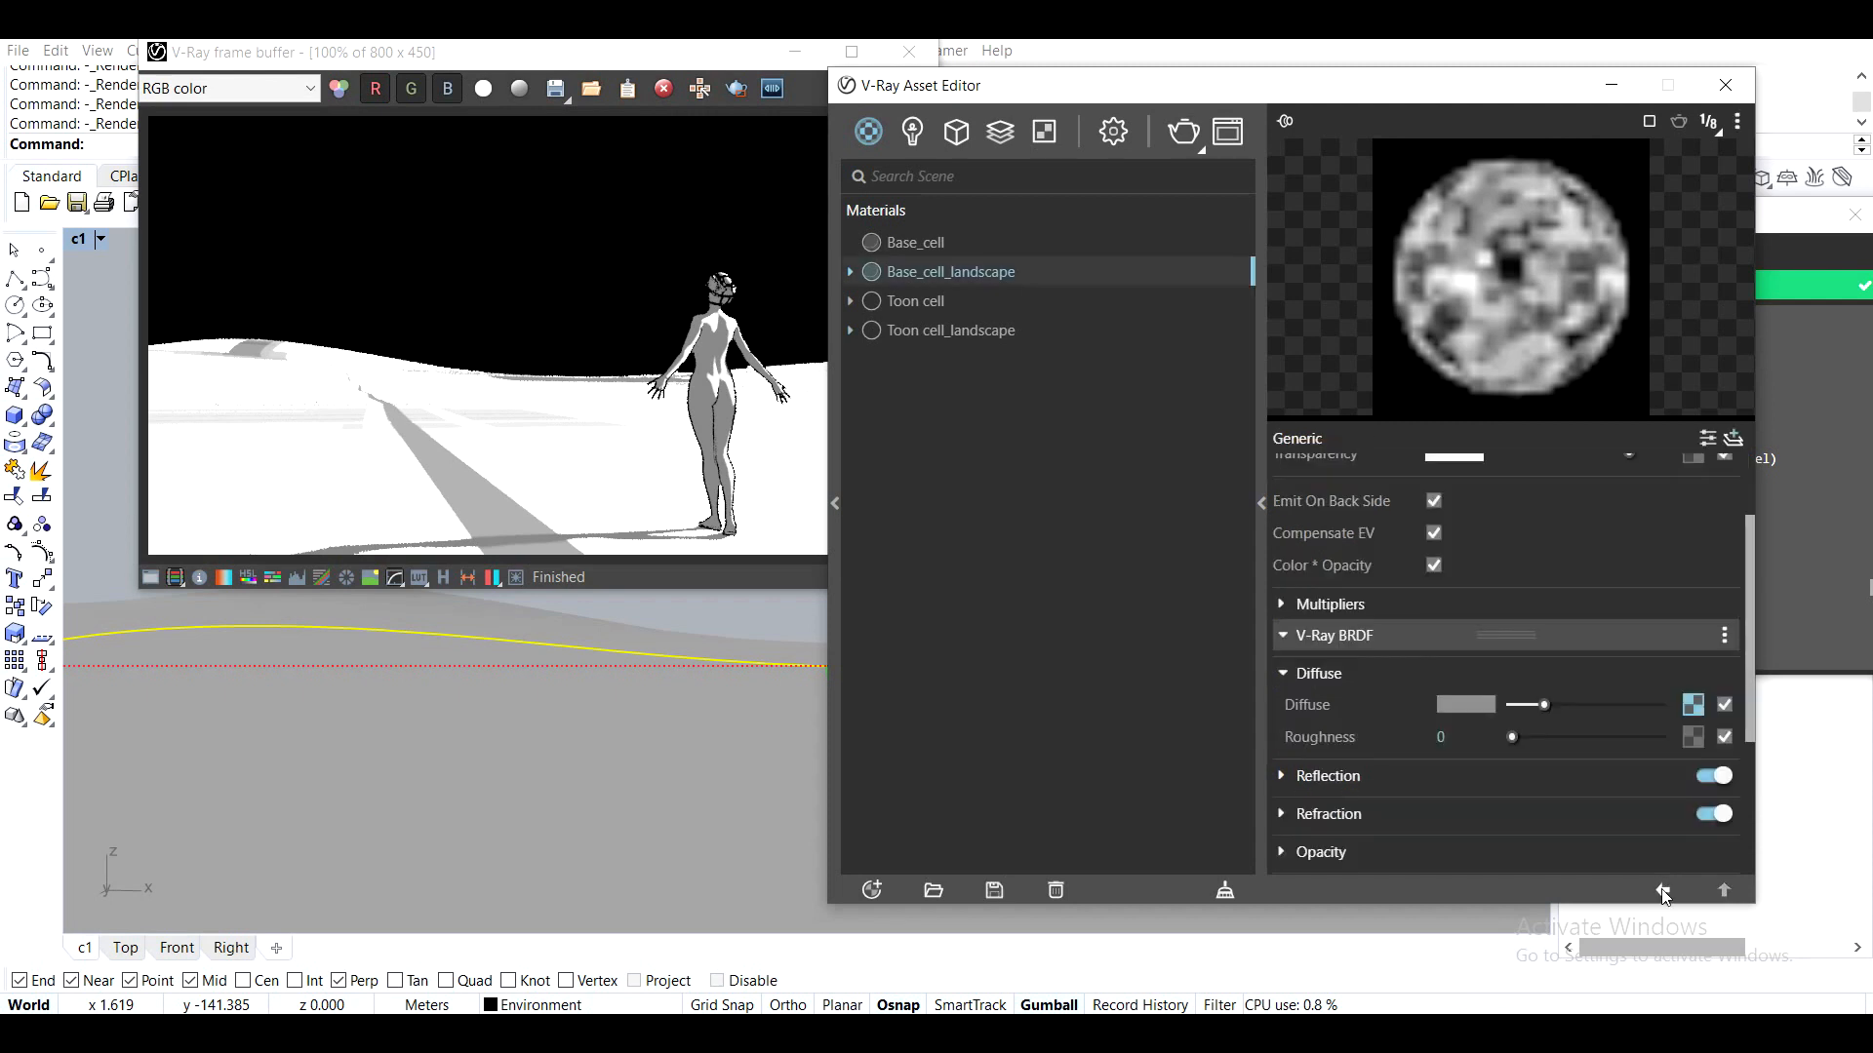
Test-render the scene, then enable the frame buffer's Exposure correction with exposure, highlight burn and contrast reset to 0.00
click(1184, 136)
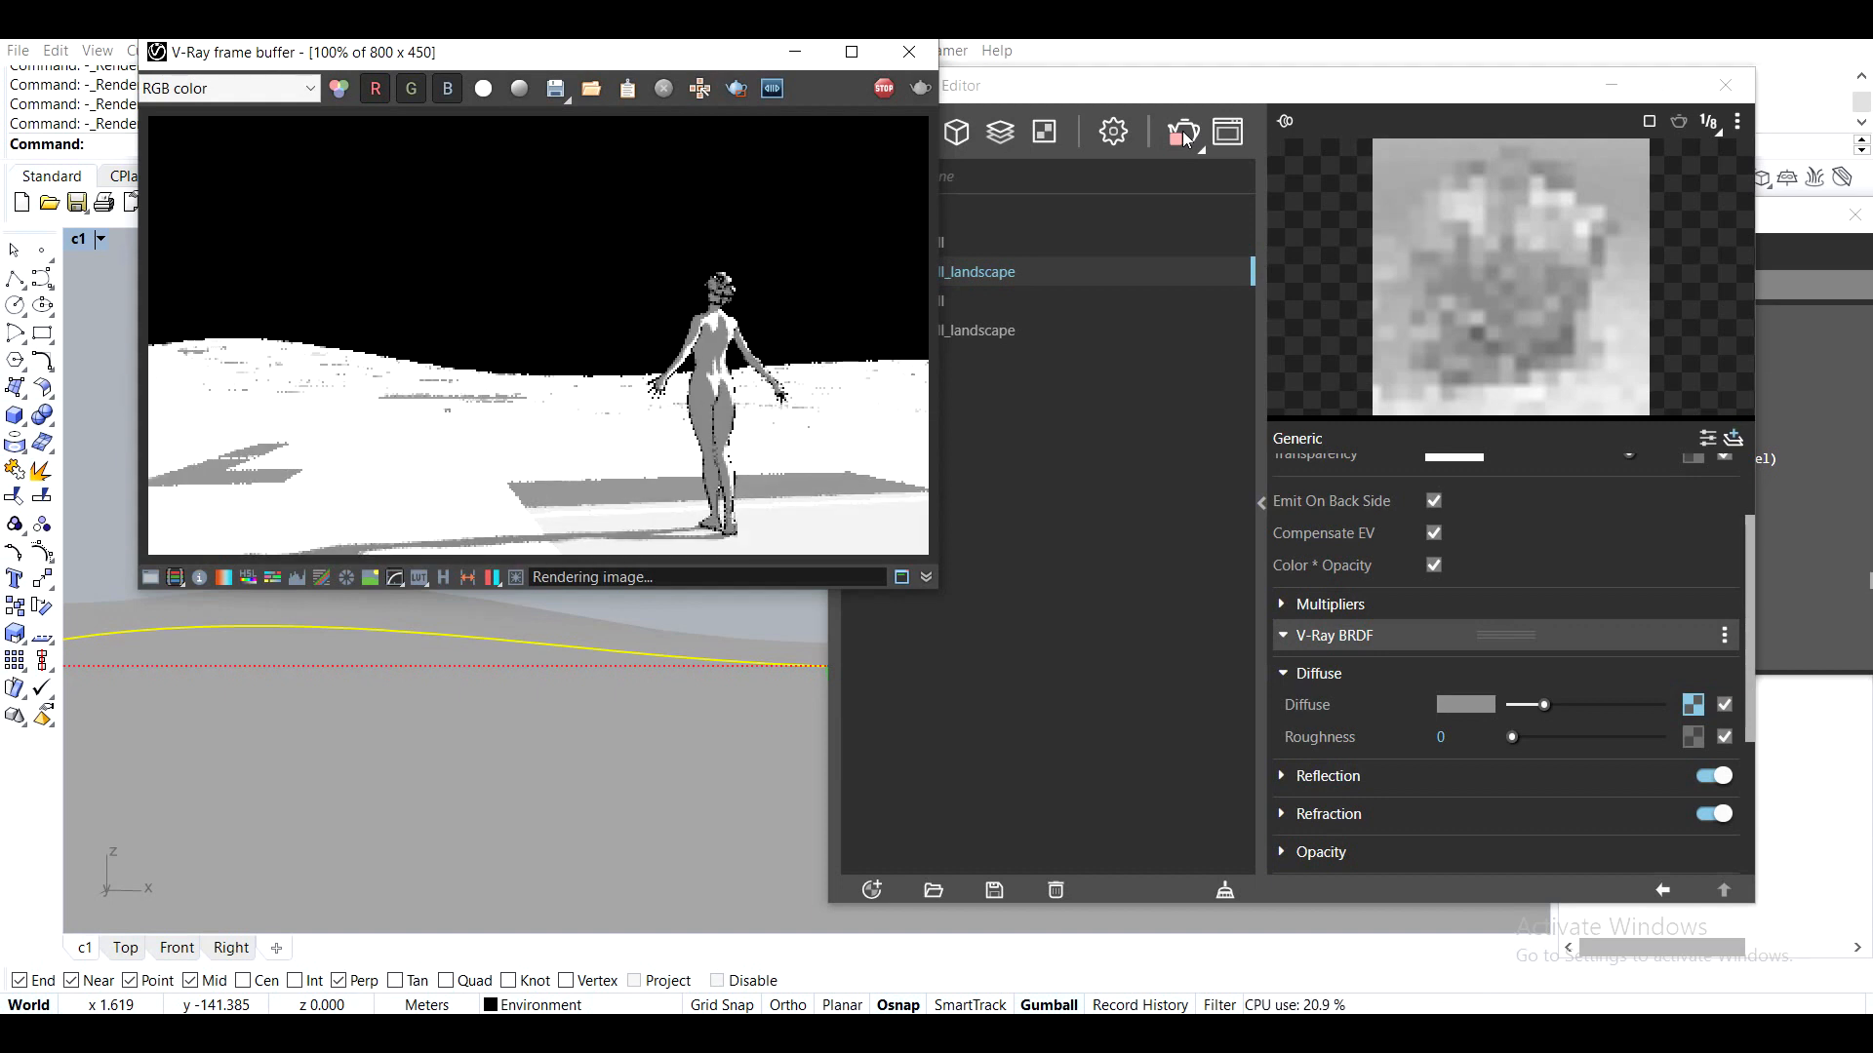
click(896, 92)
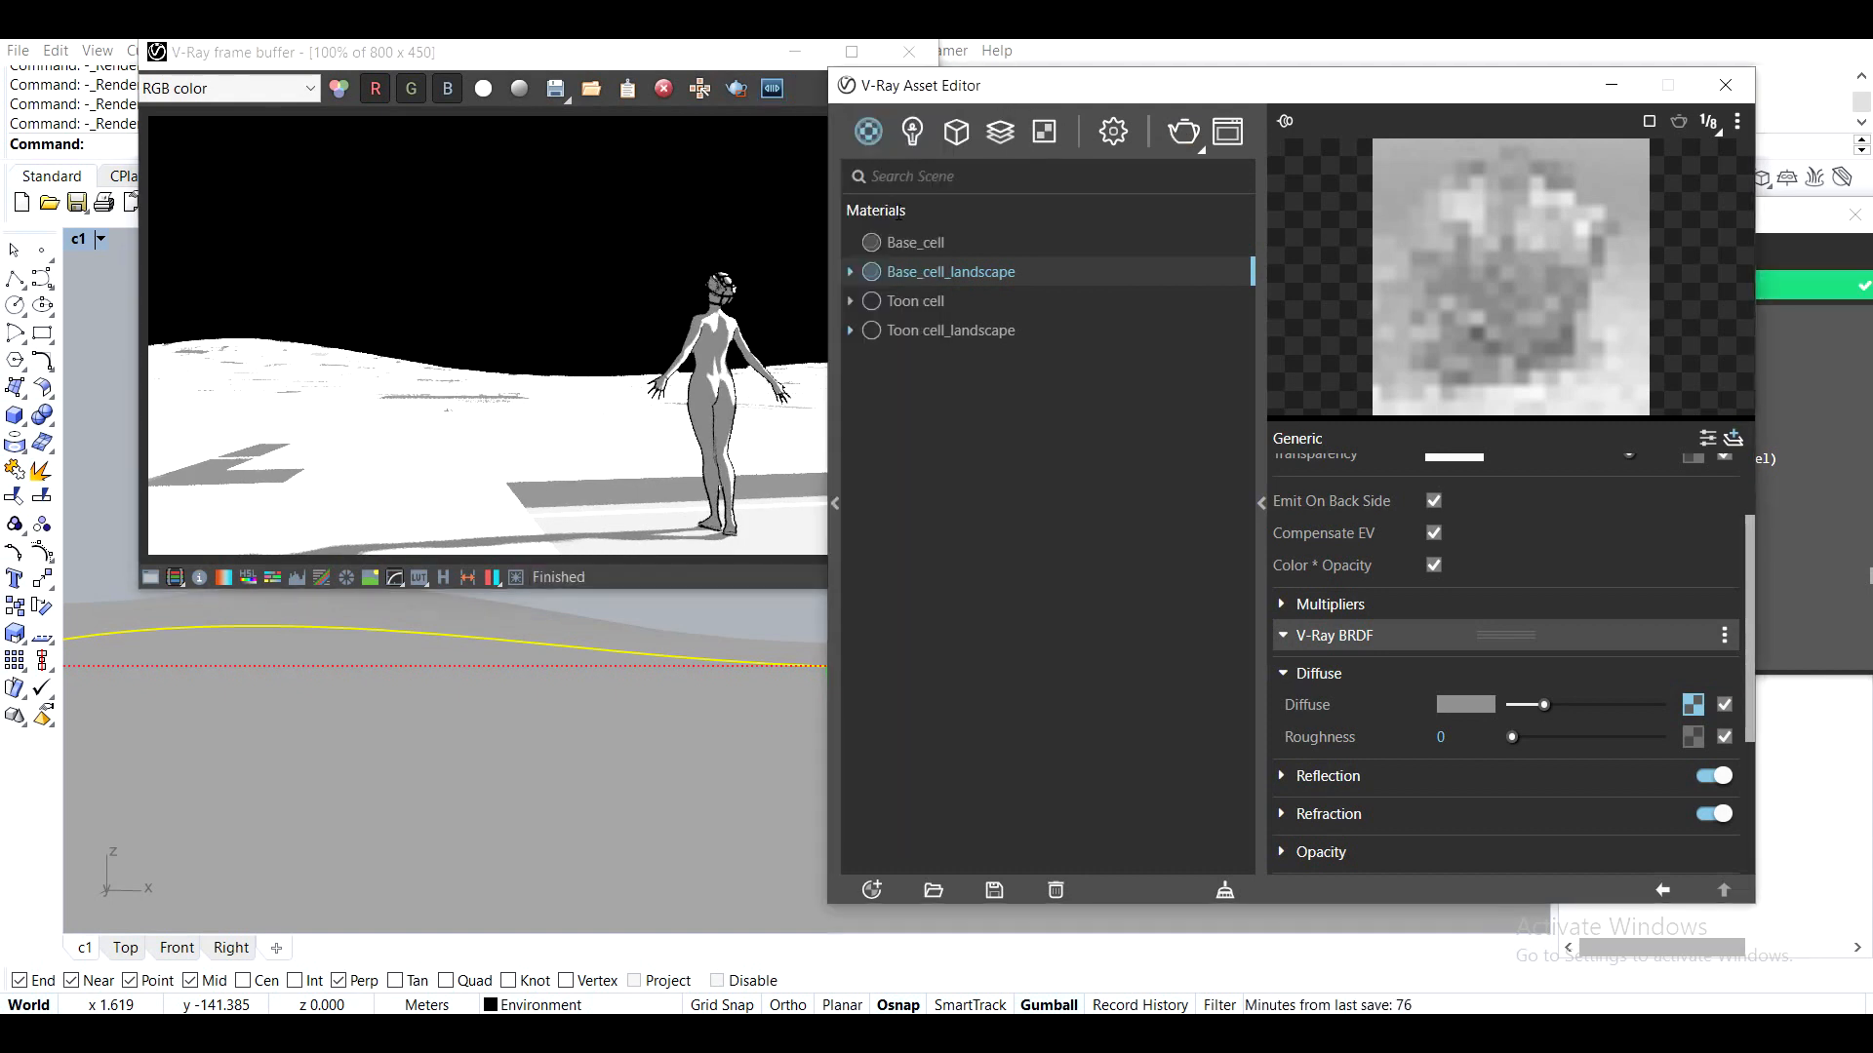
click(152, 578)
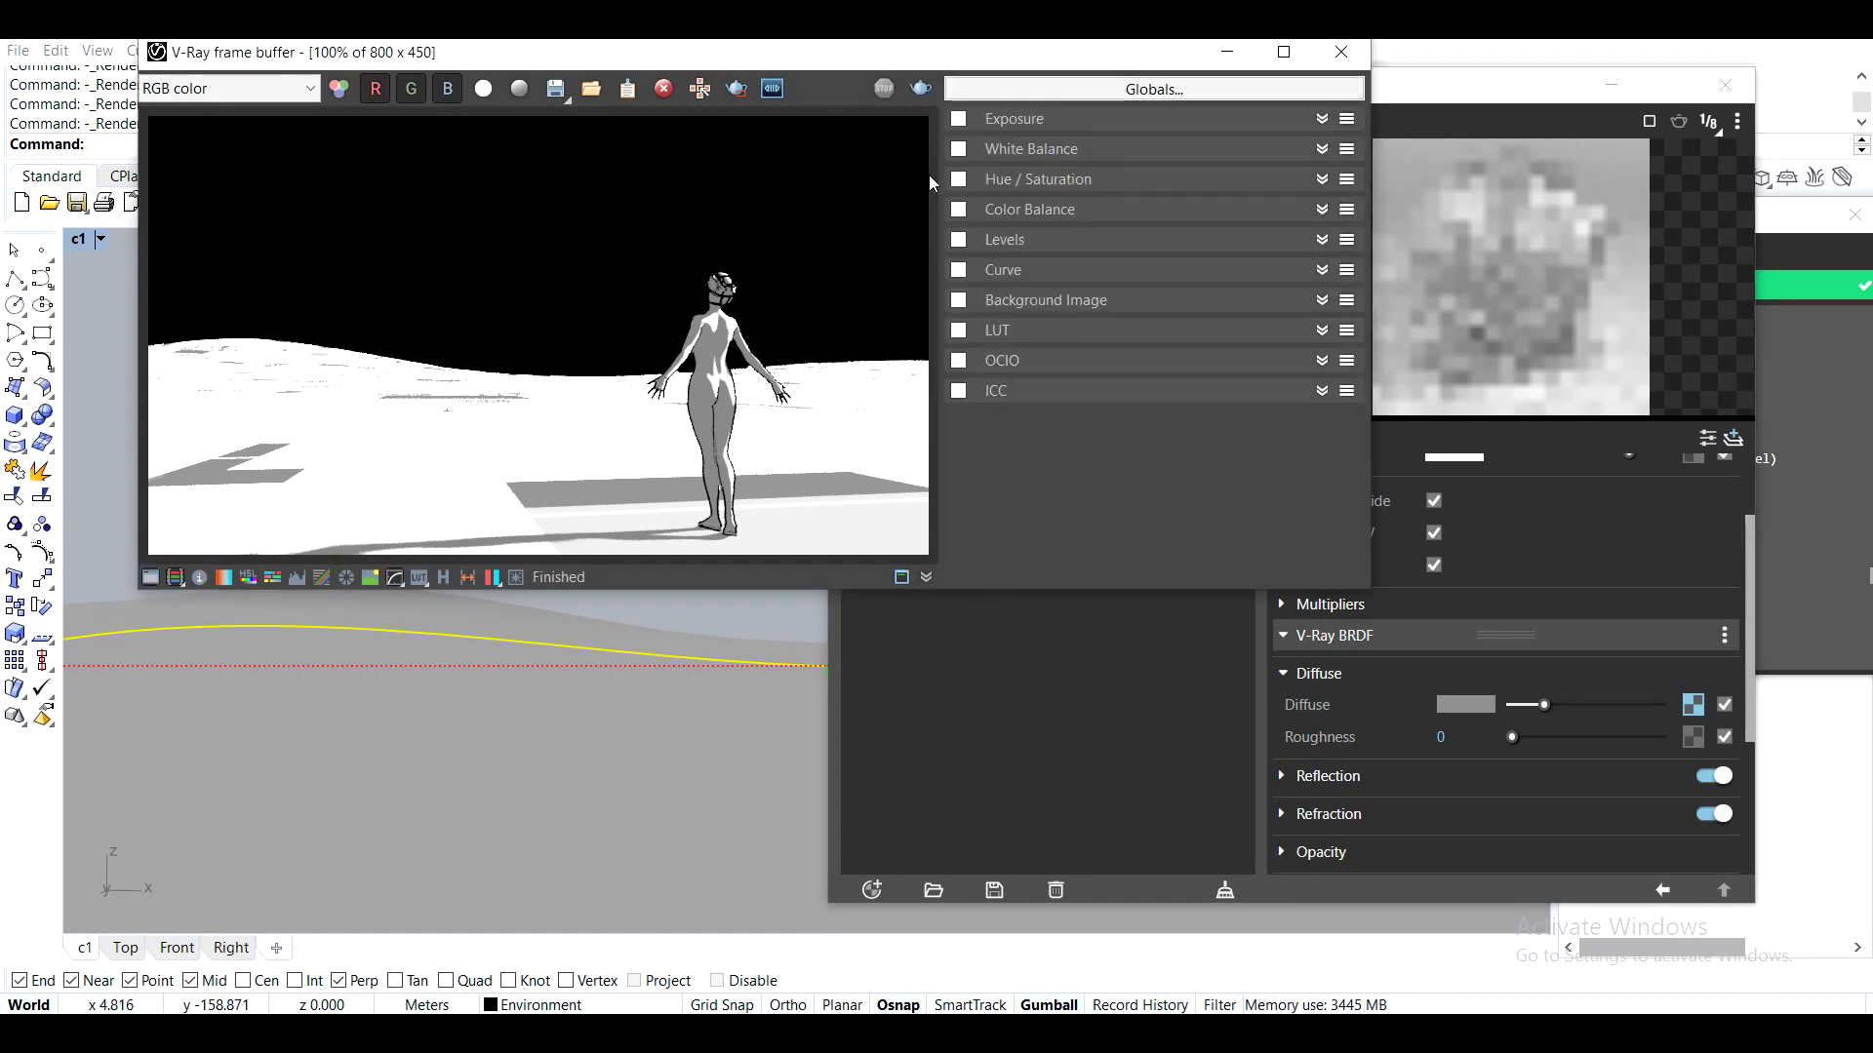
click(958, 118)
click(1128, 127)
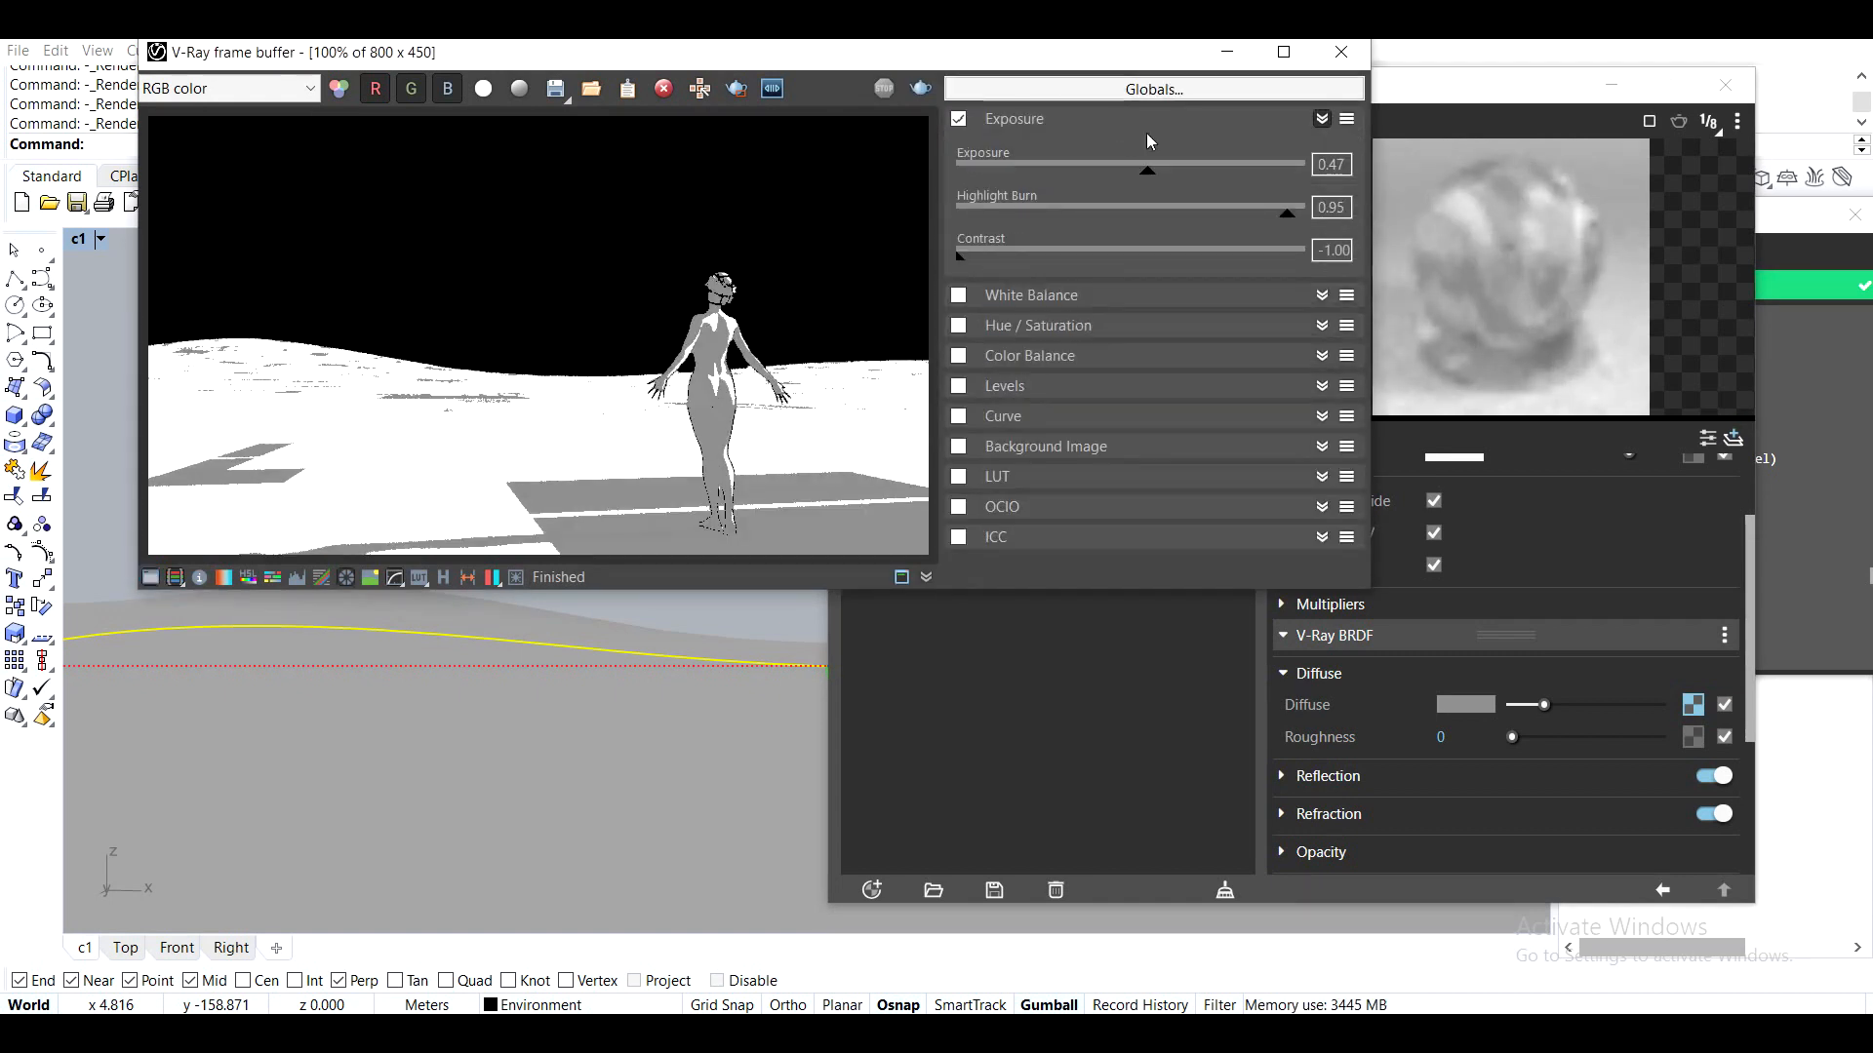
drag(962, 257, 1096, 257)
click(1347, 118)
click(1366, 146)
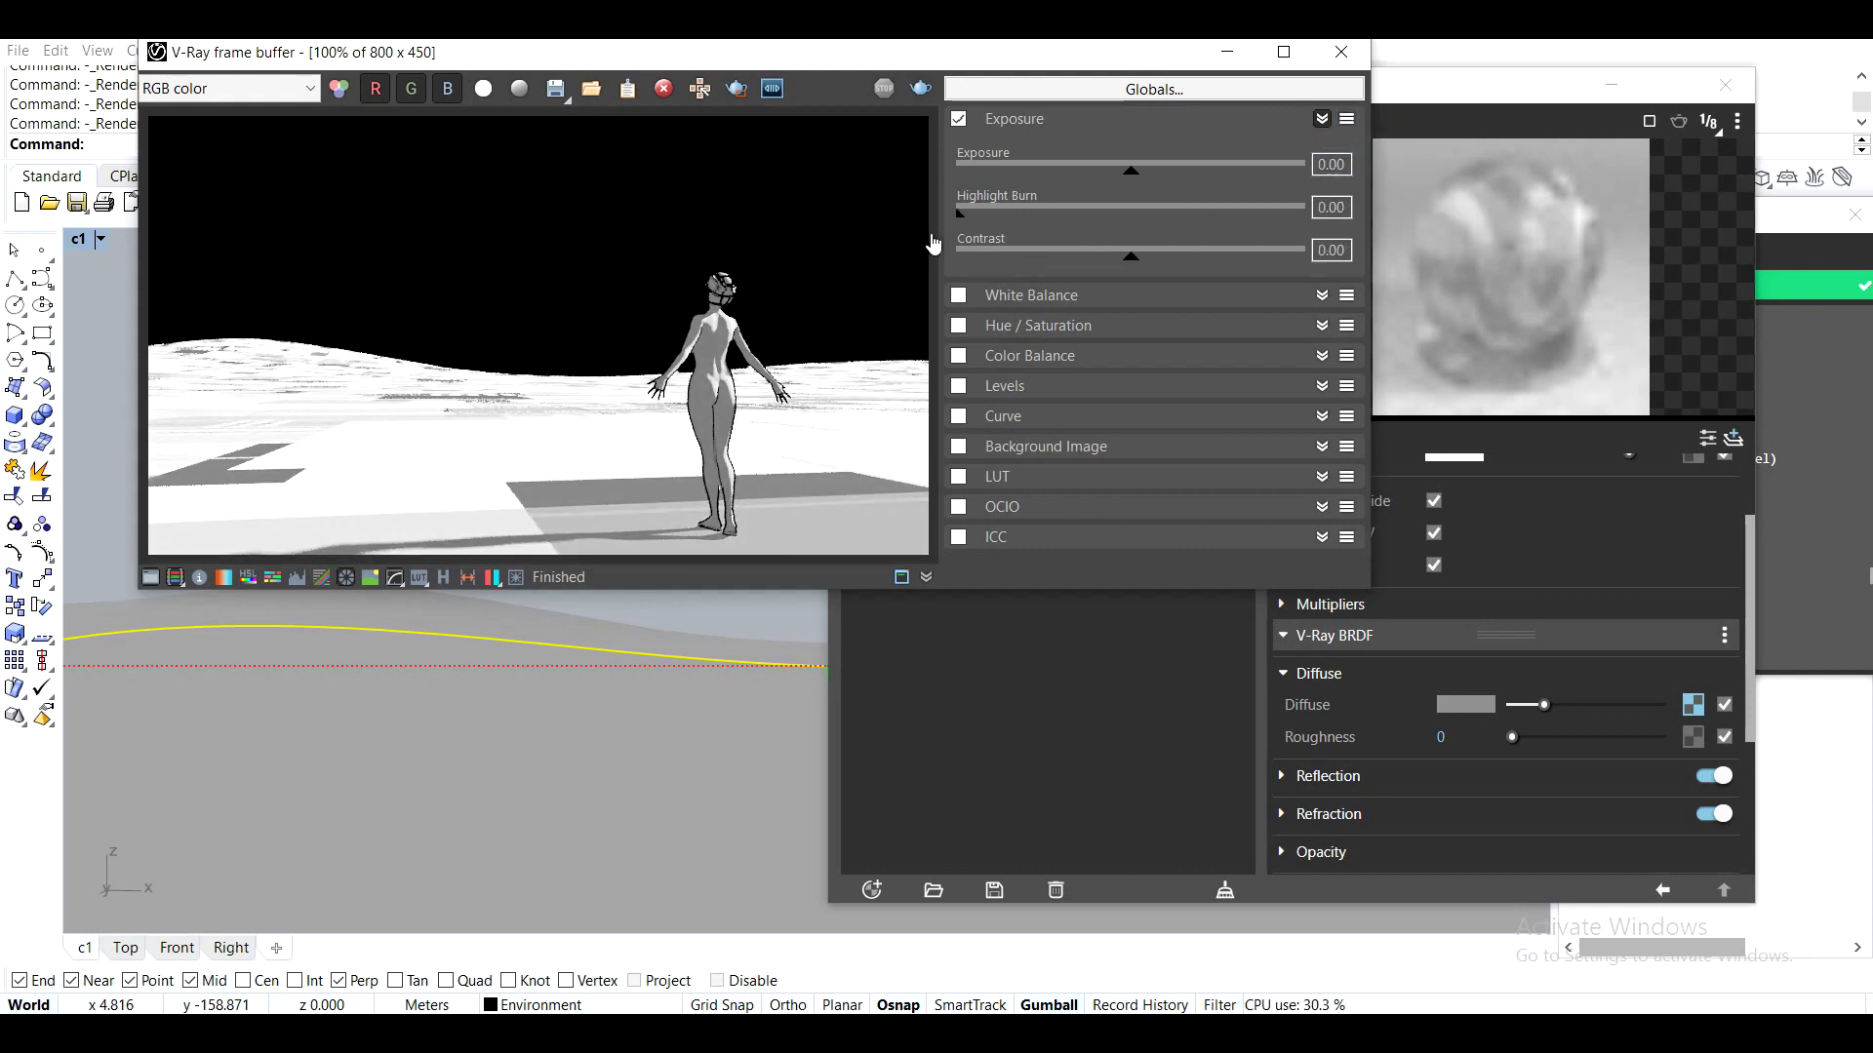
click(1322, 118)
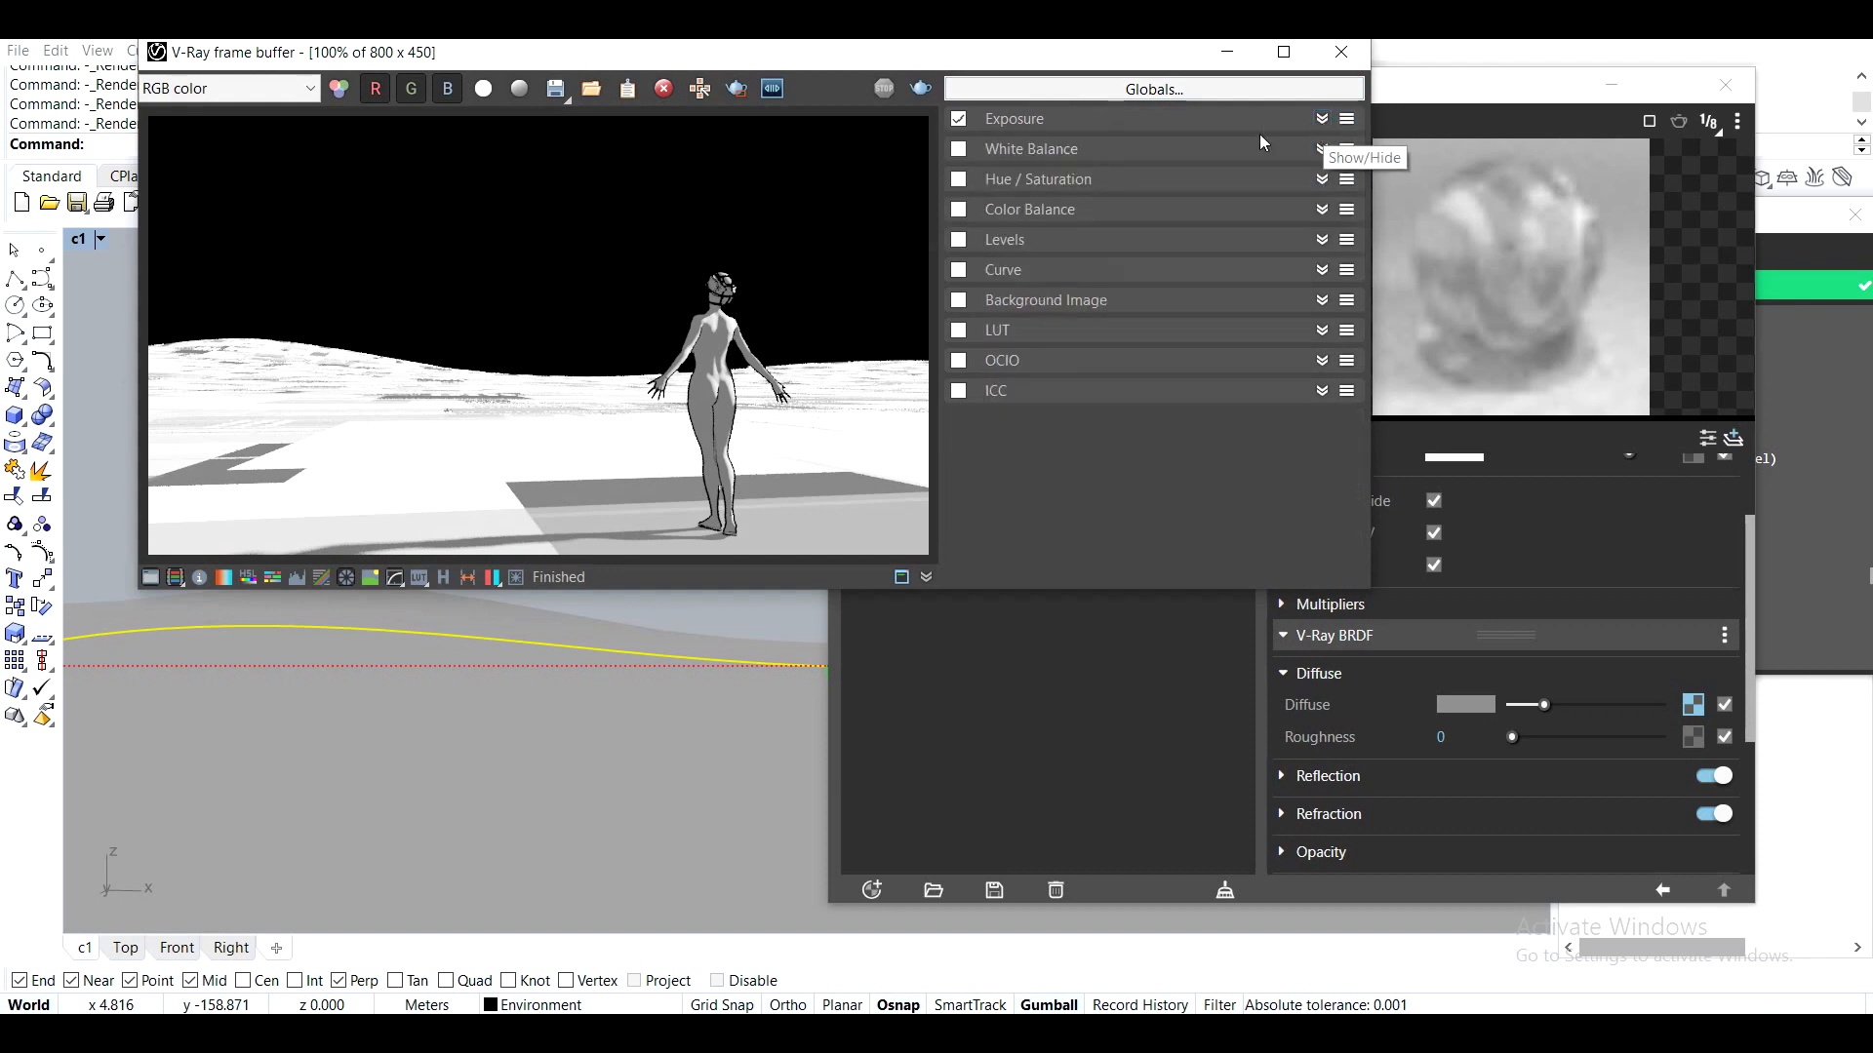
click(150, 578)
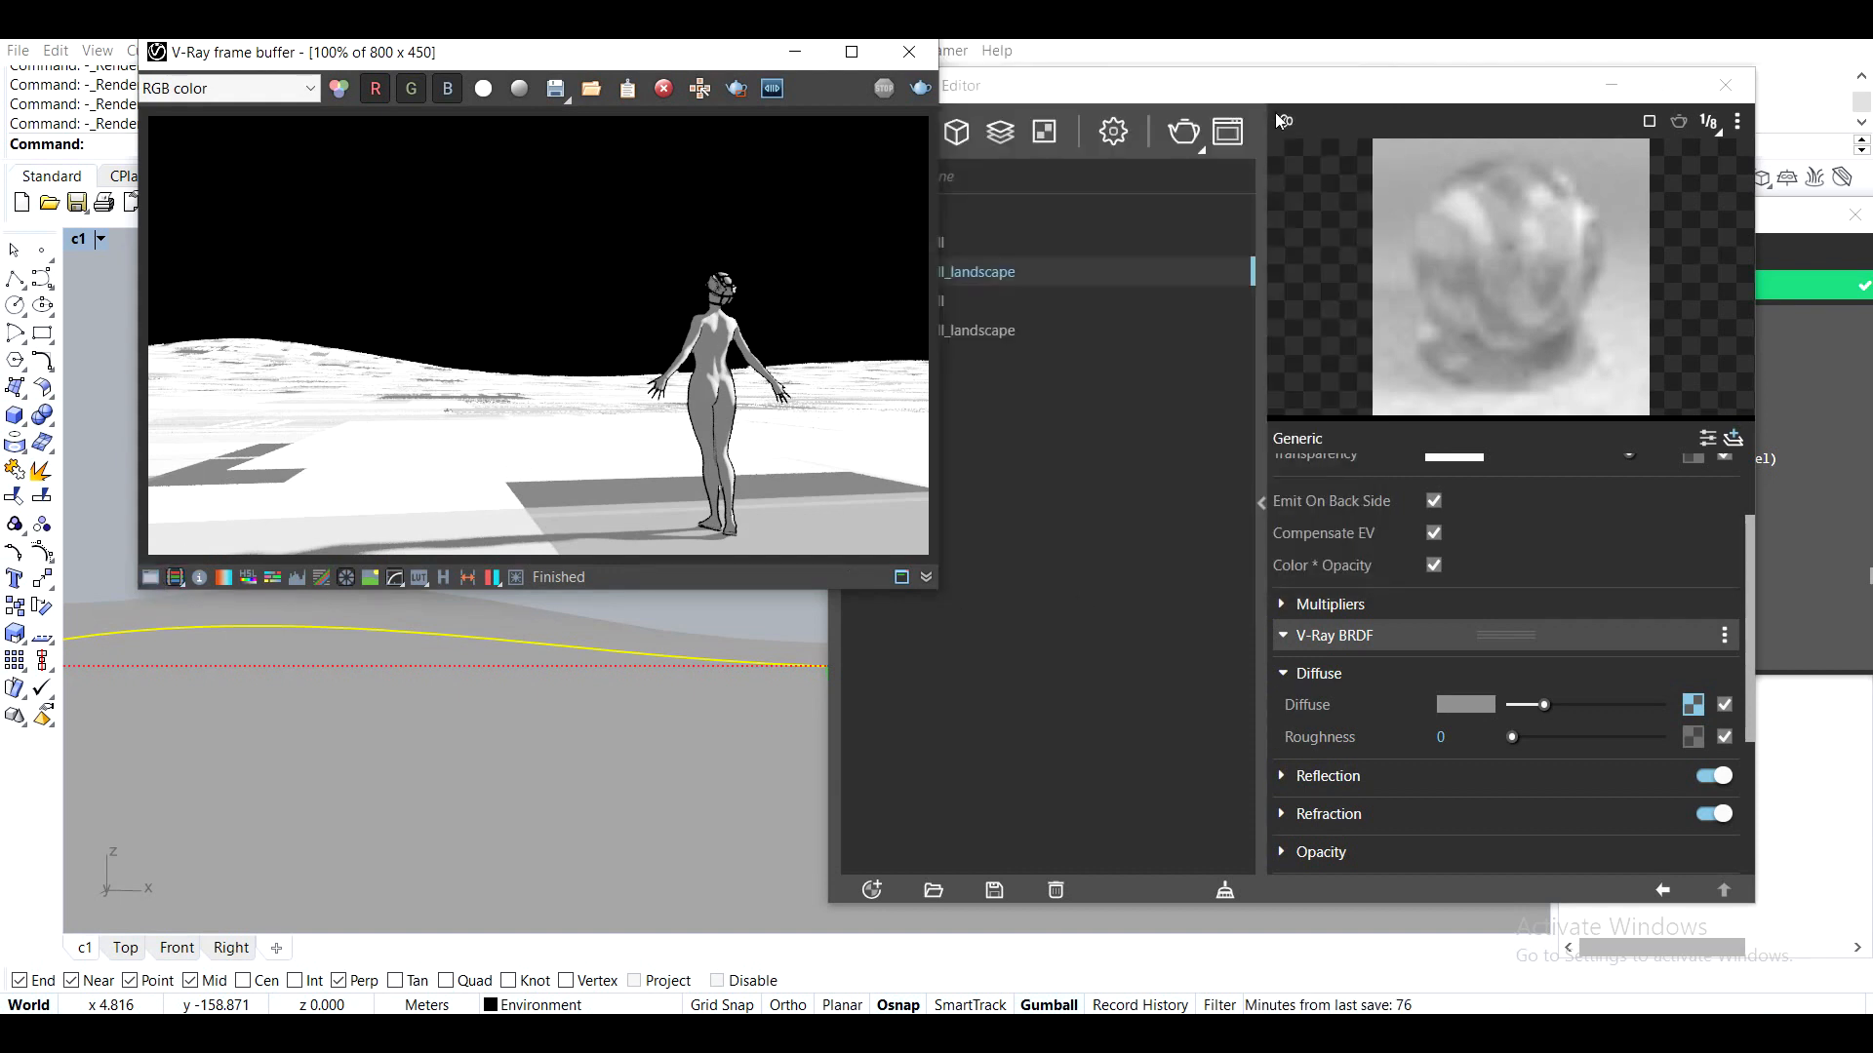
Set the size of the Tri-Planar texture in the Base_cell_landscape diffuse to 20 and render the scene again
click(1262, 266)
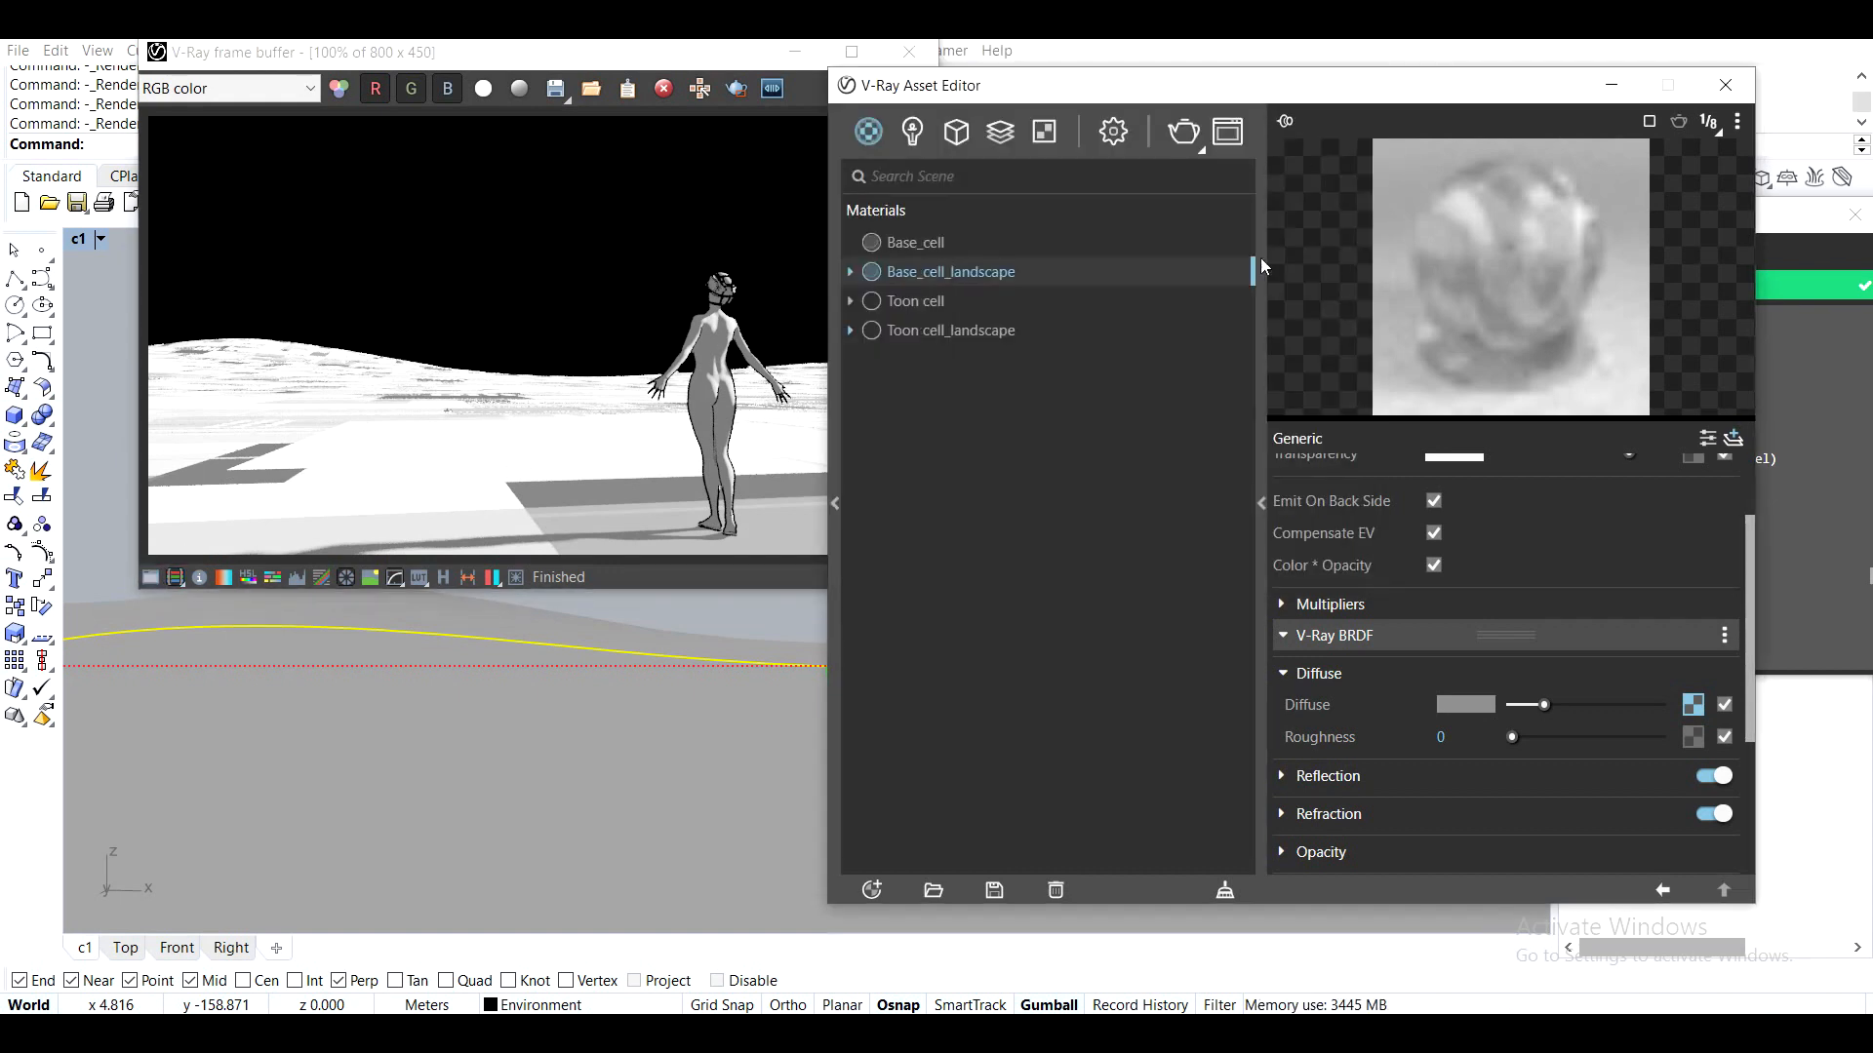
click(1697, 708)
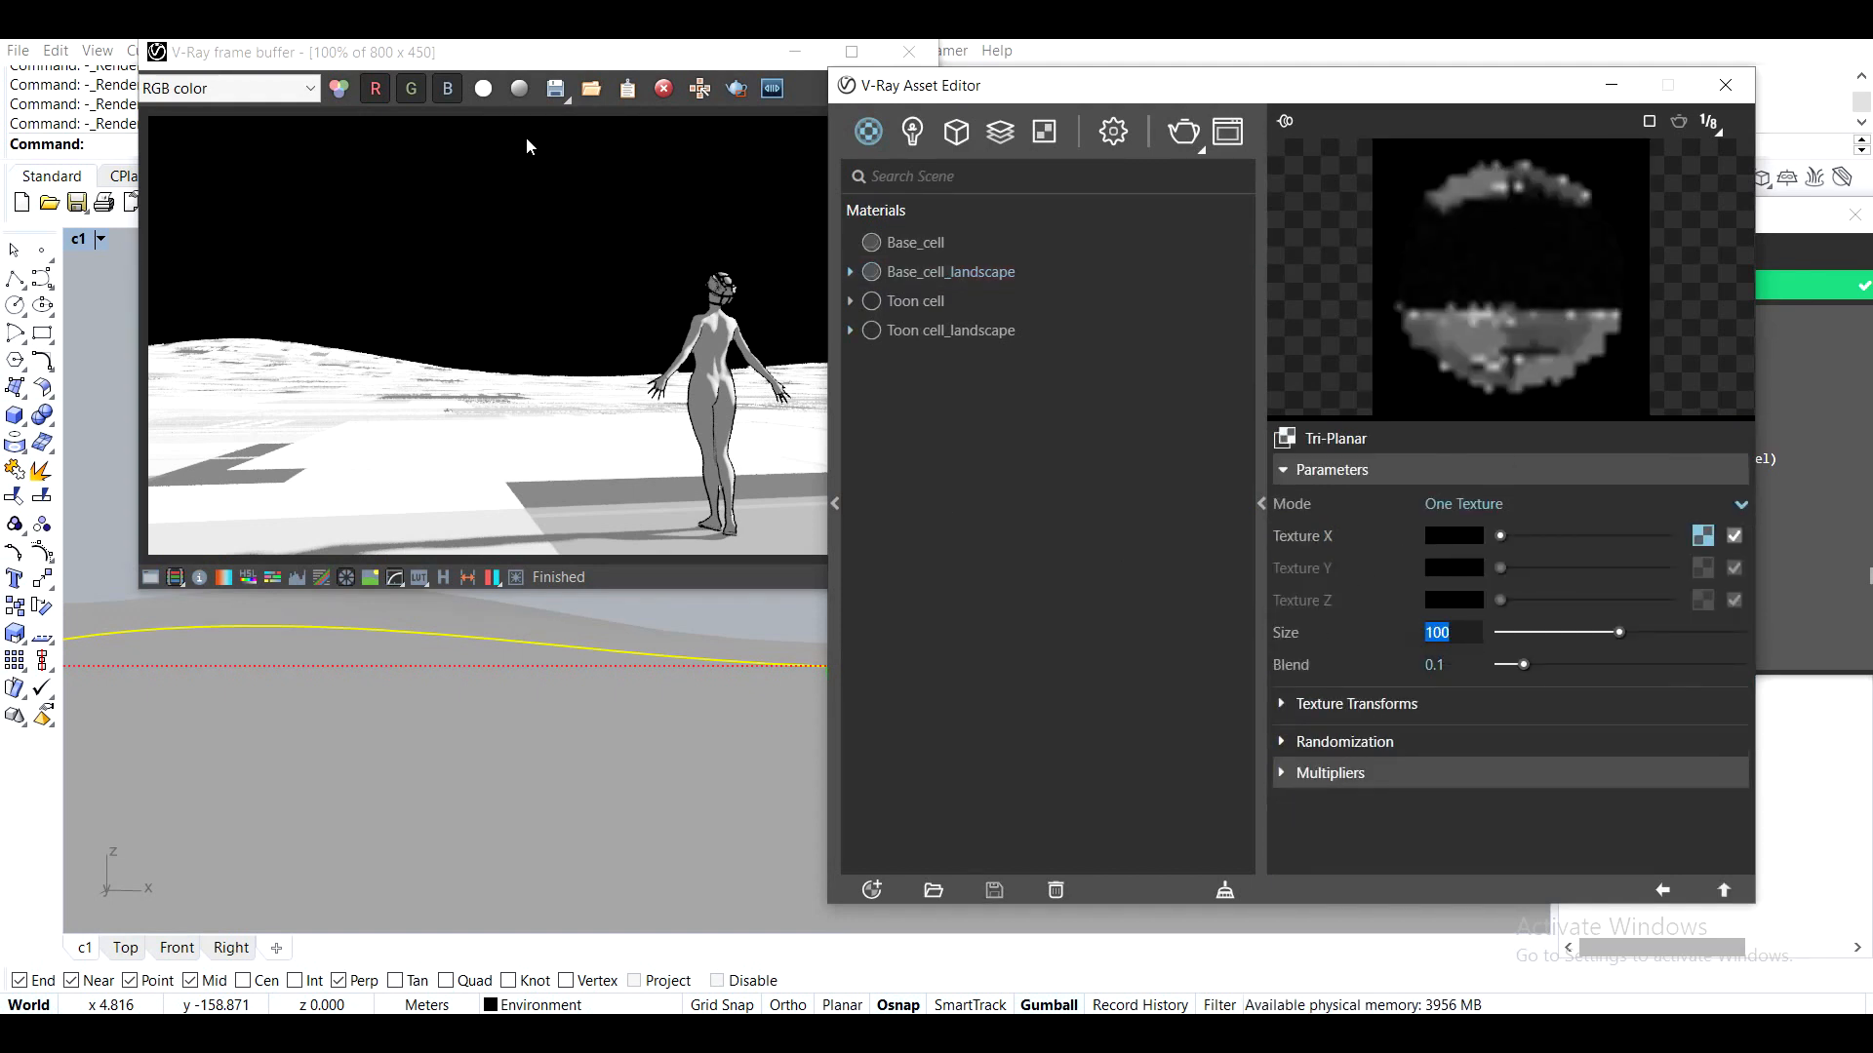
click(577, 53)
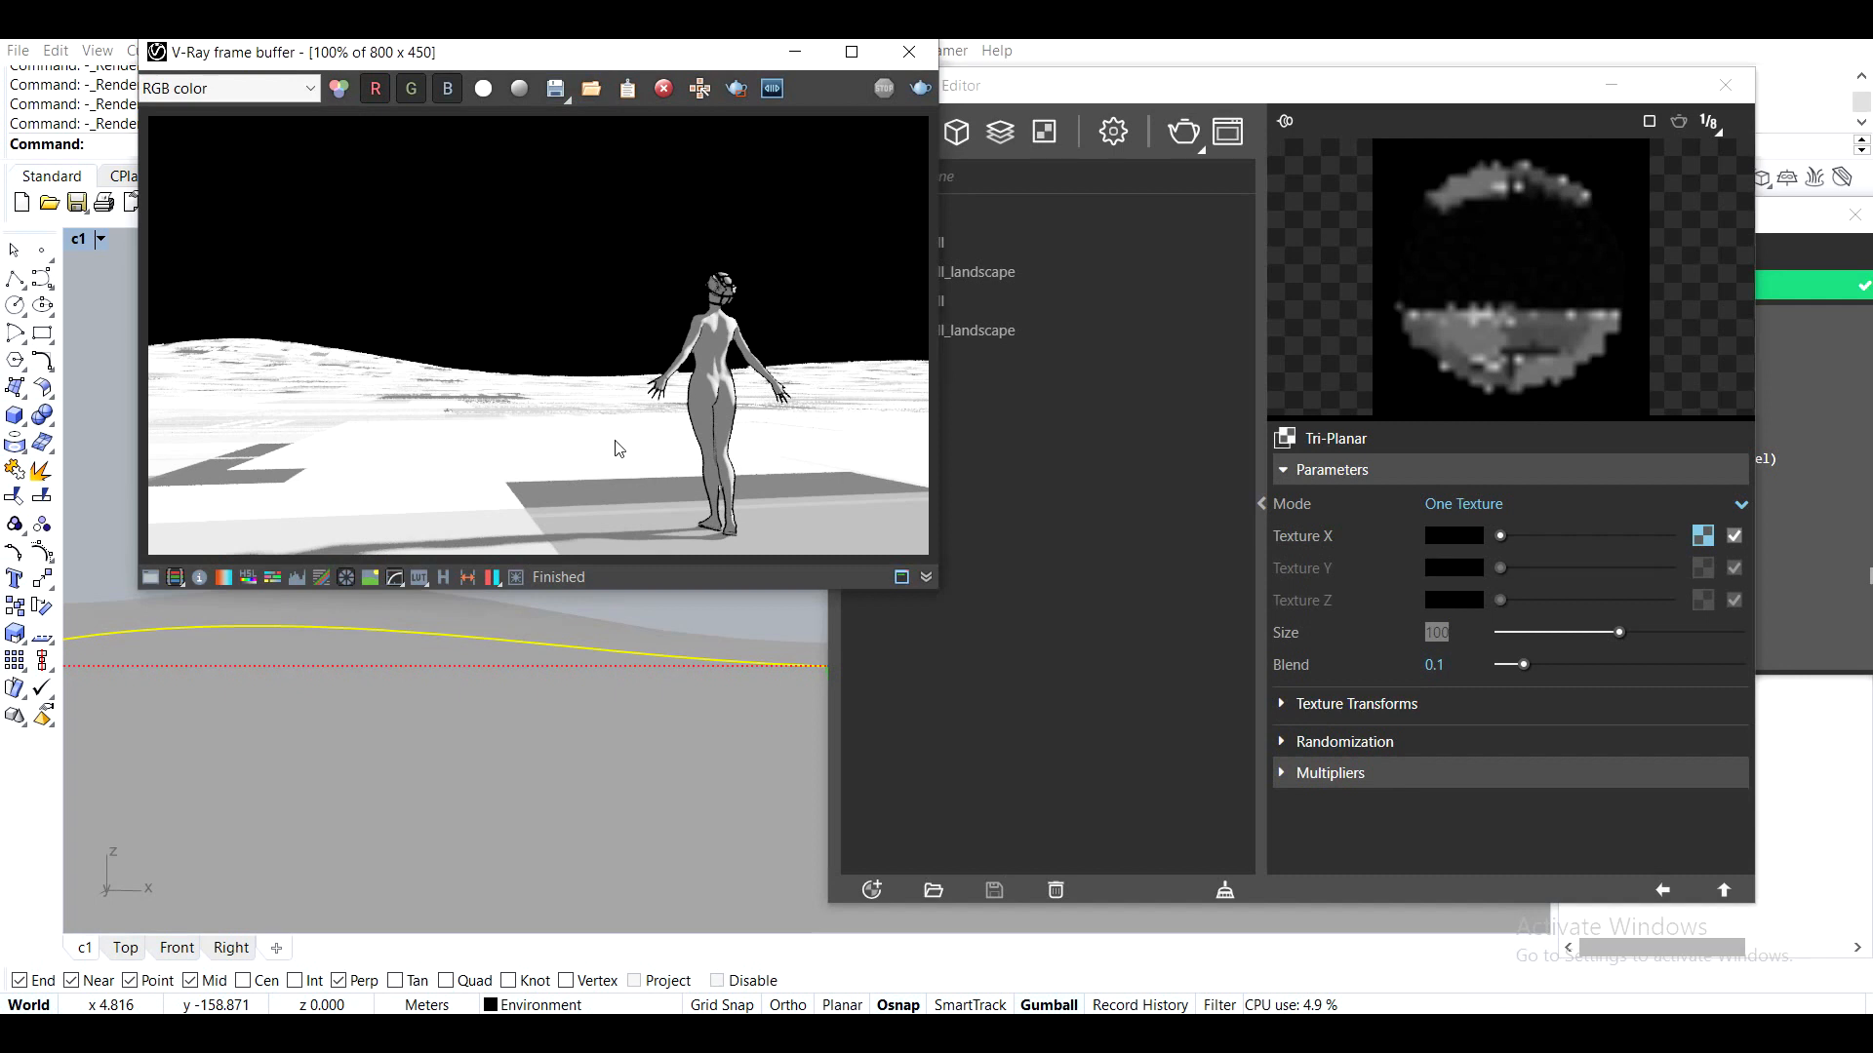
click(1363, 633)
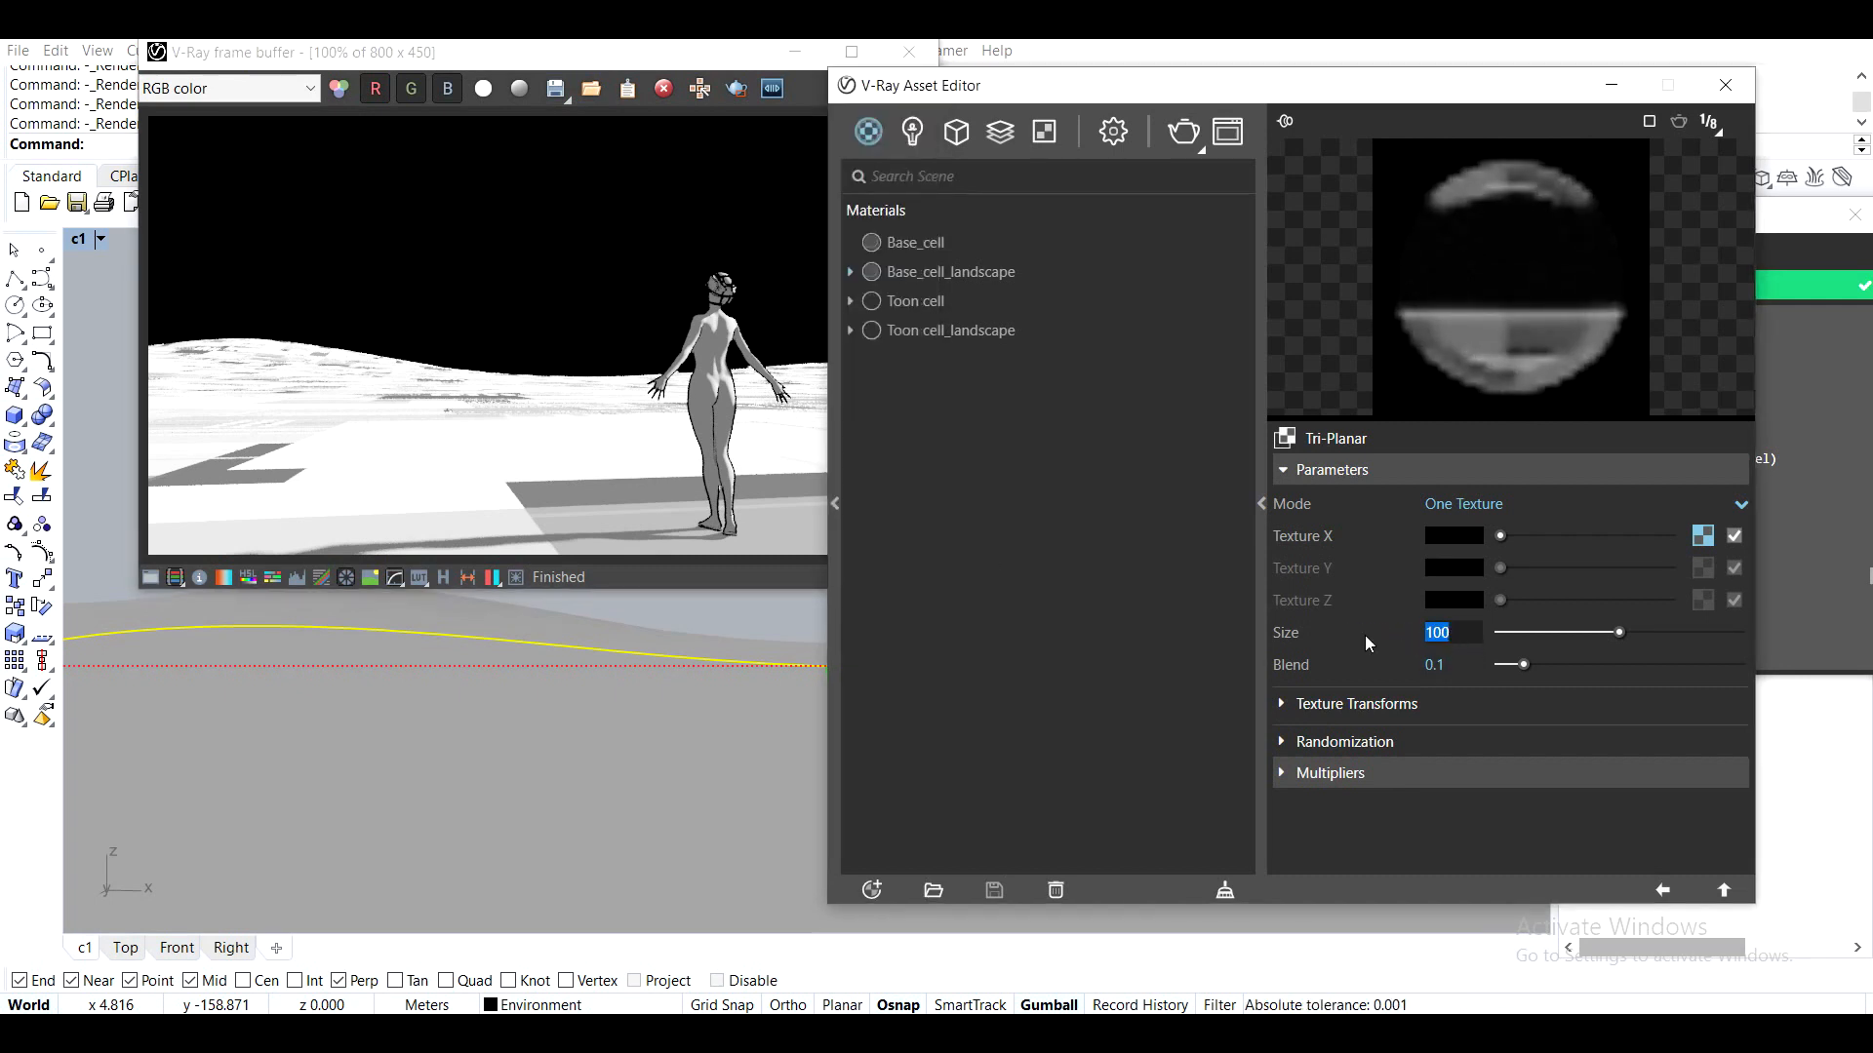
text(20)
key(Return)
click(1186, 126)
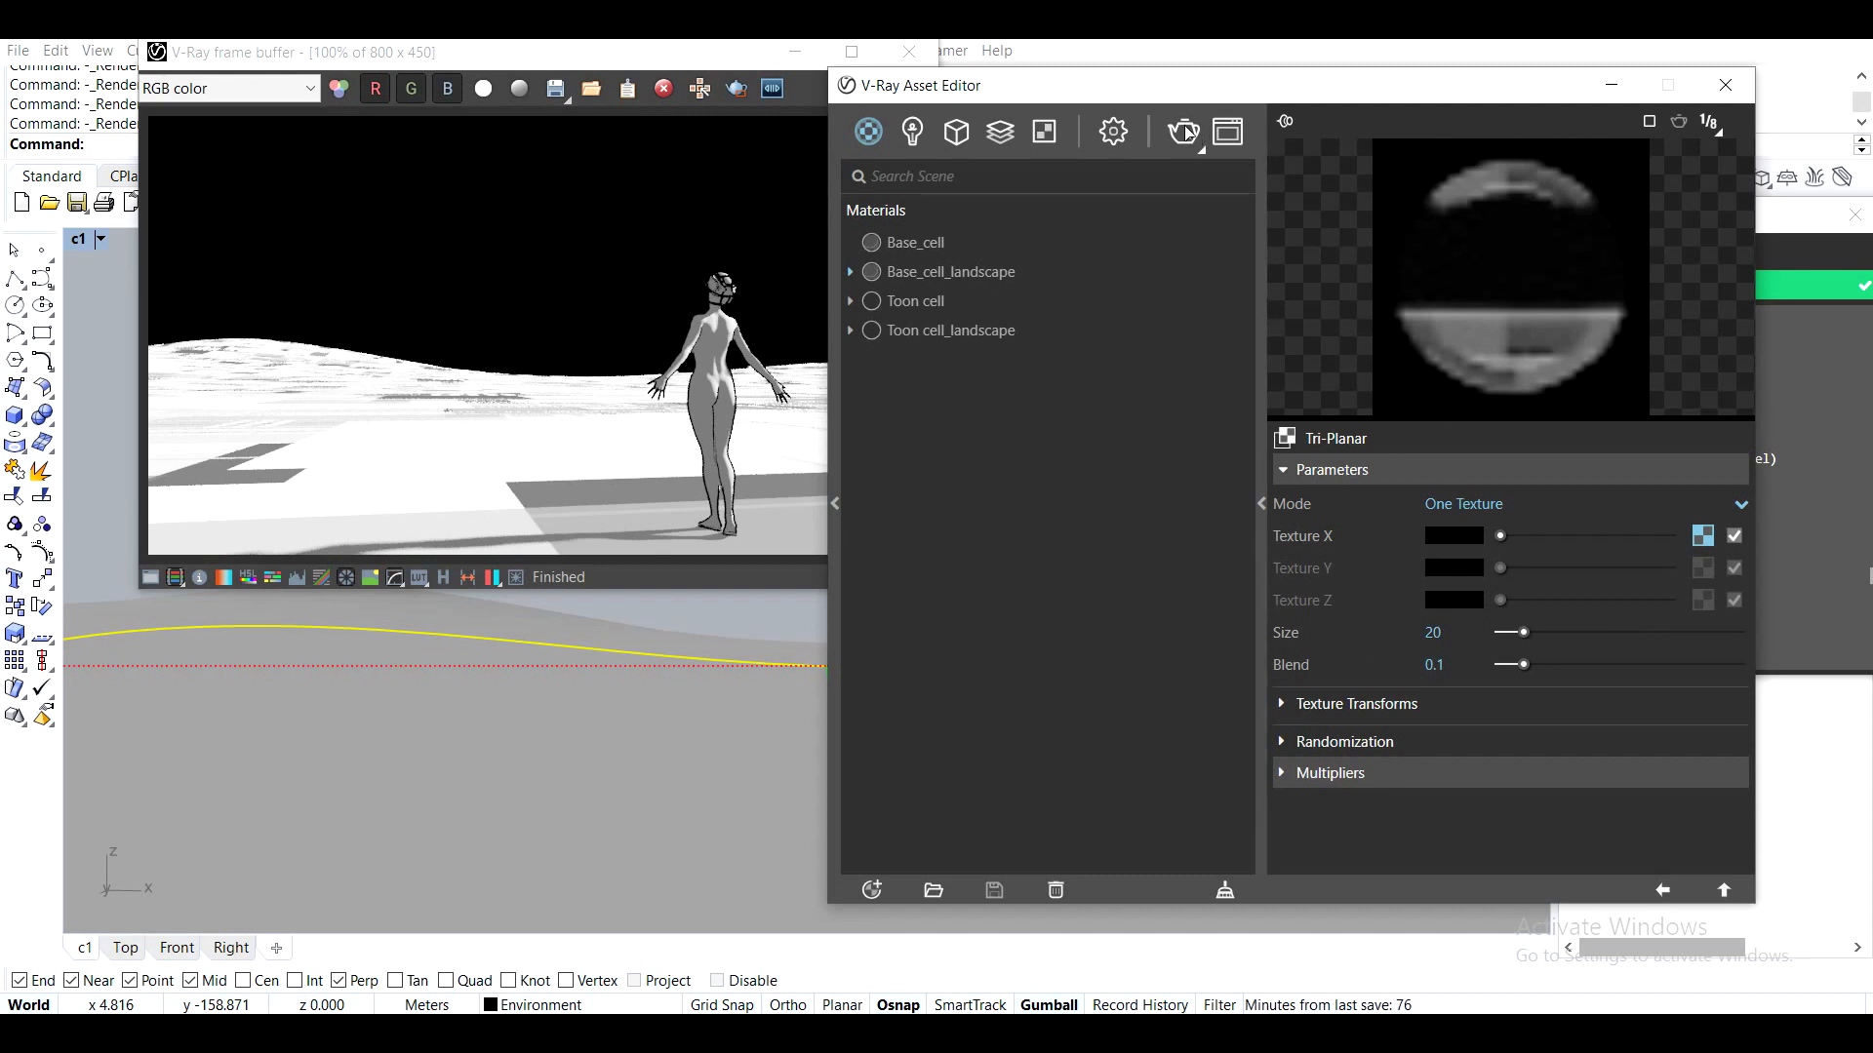
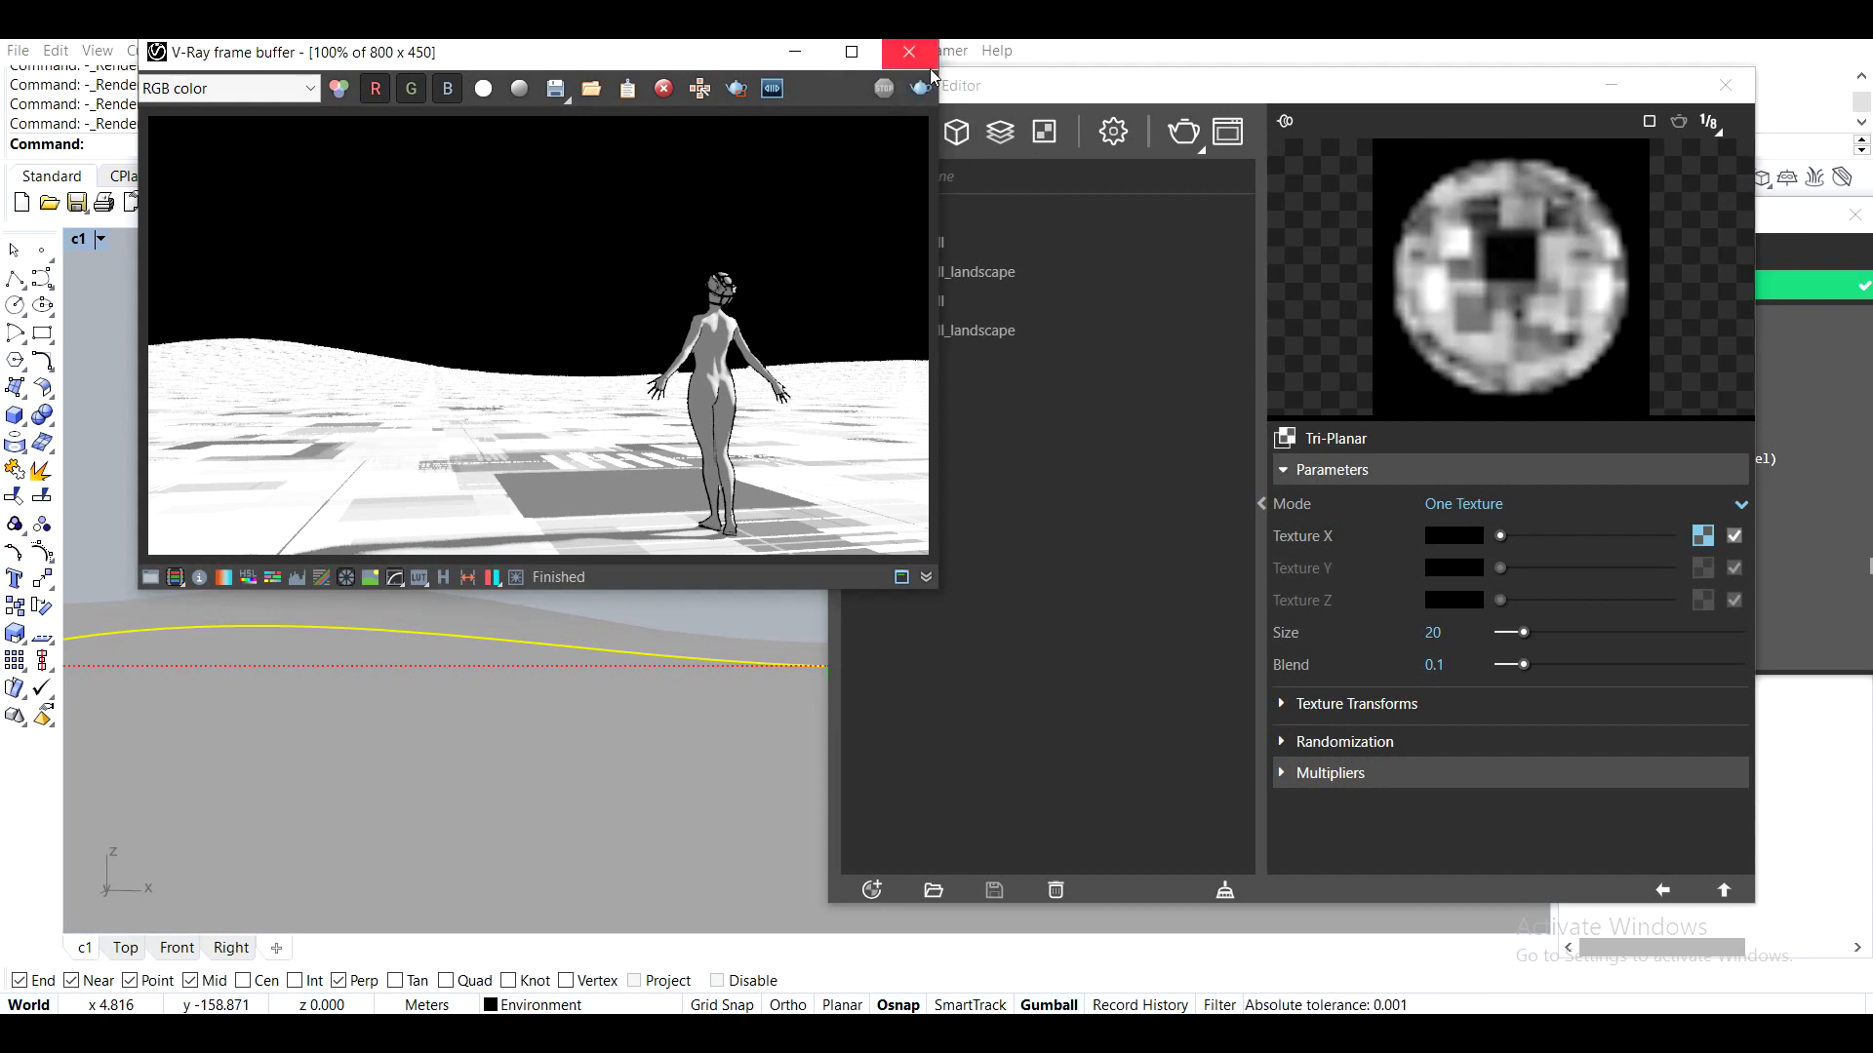
Review the new render and check the bitmap inside the Tri-Planar texture of Base_cell_landscape
click(1122, 93)
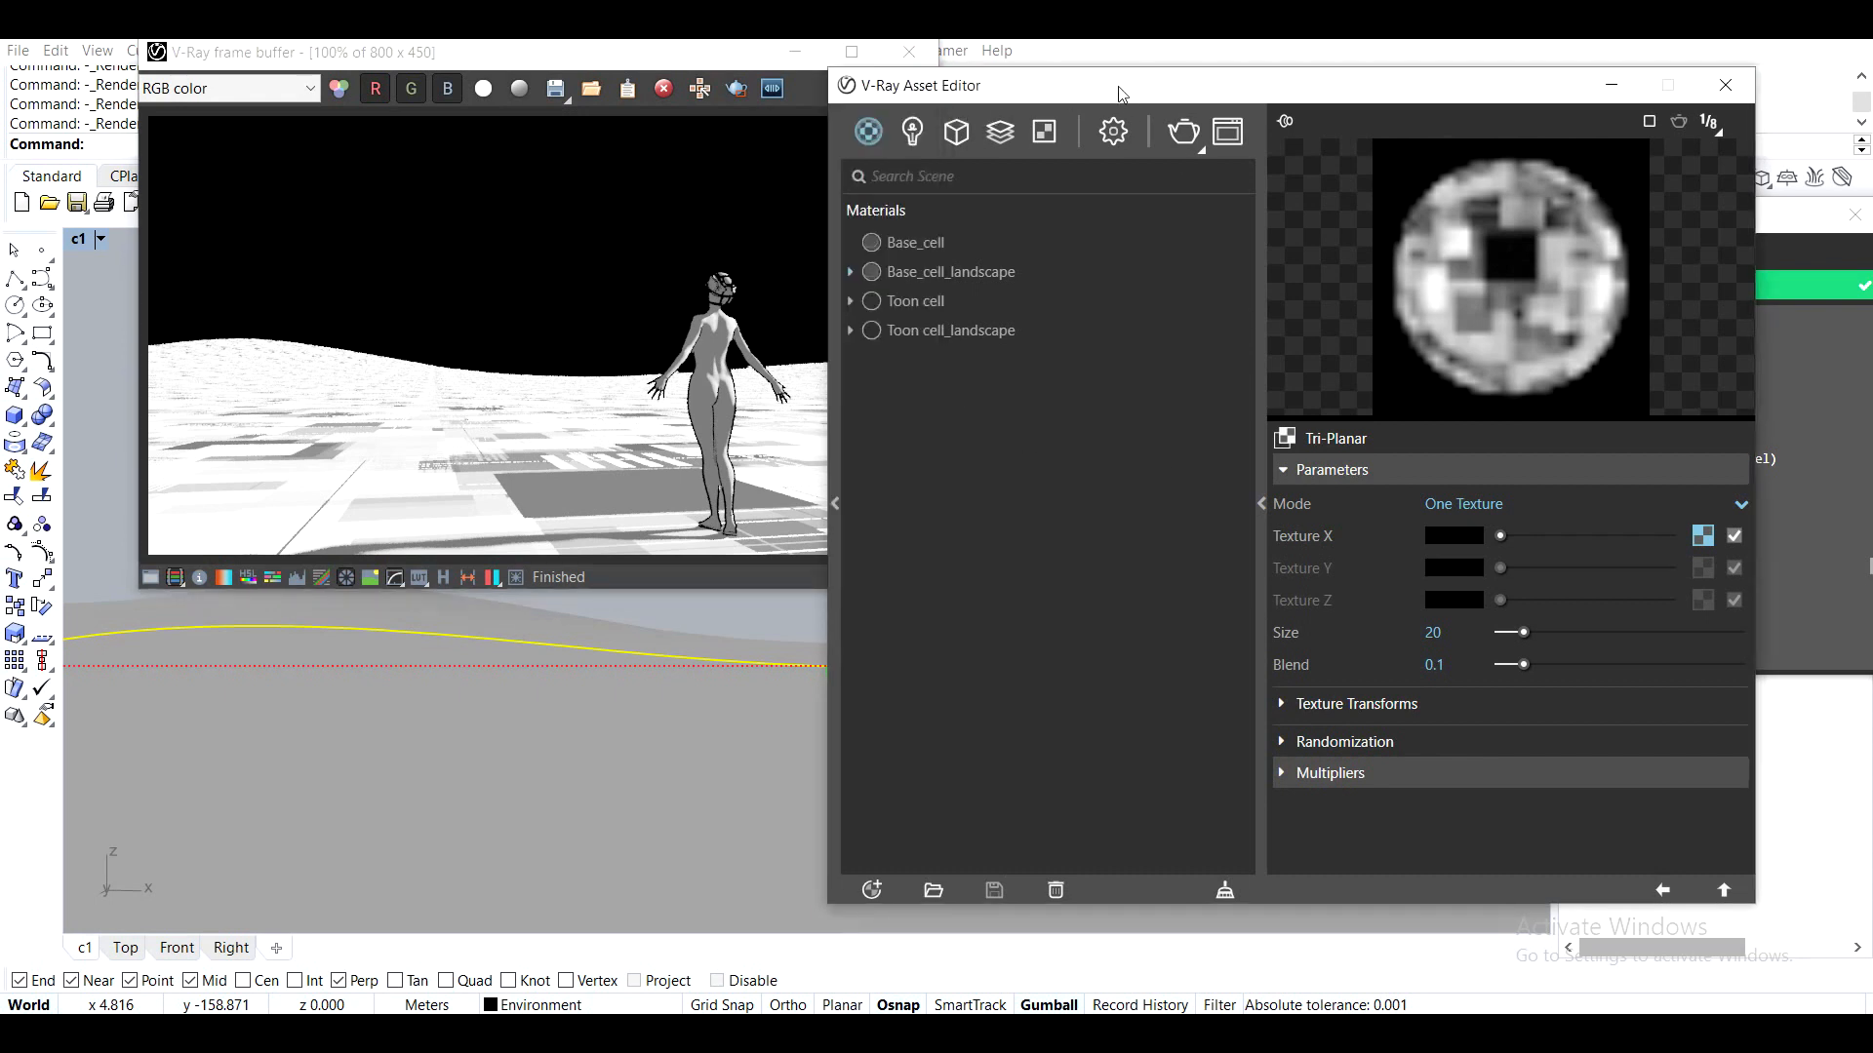
click(585, 55)
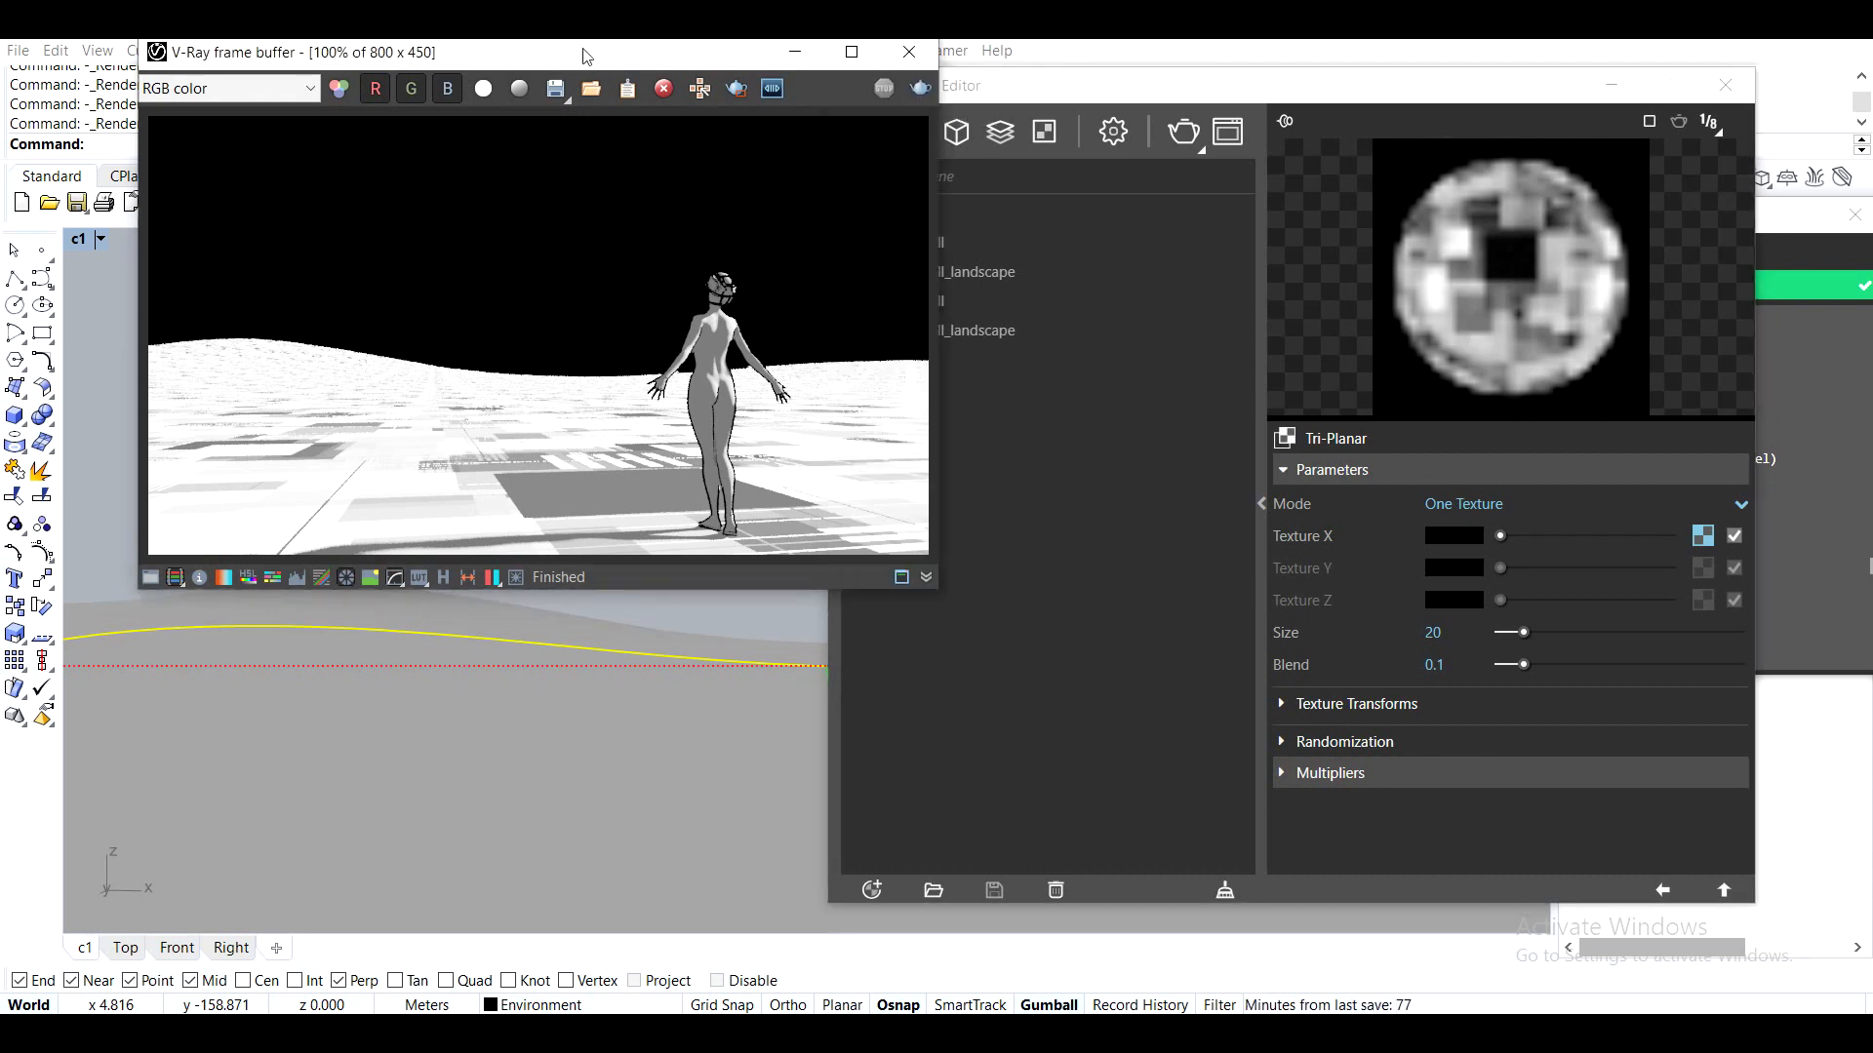
click(1297, 88)
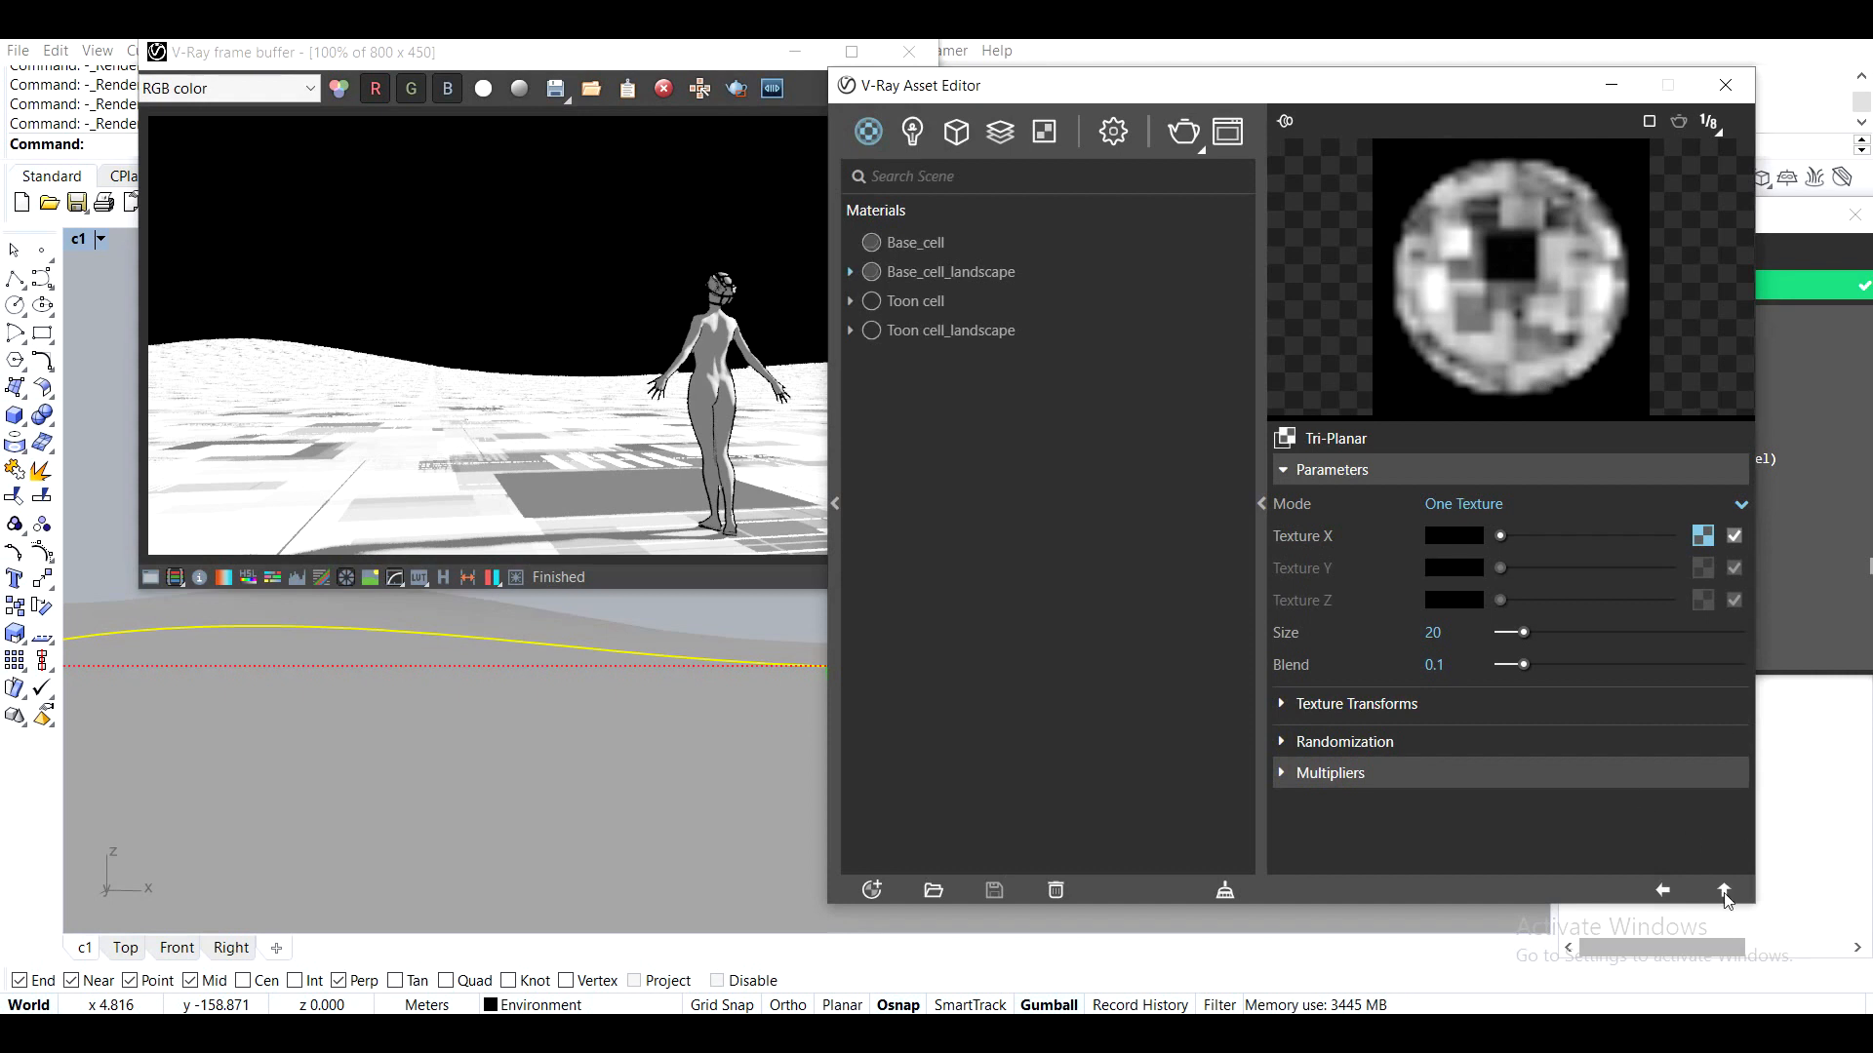
click(1712, 544)
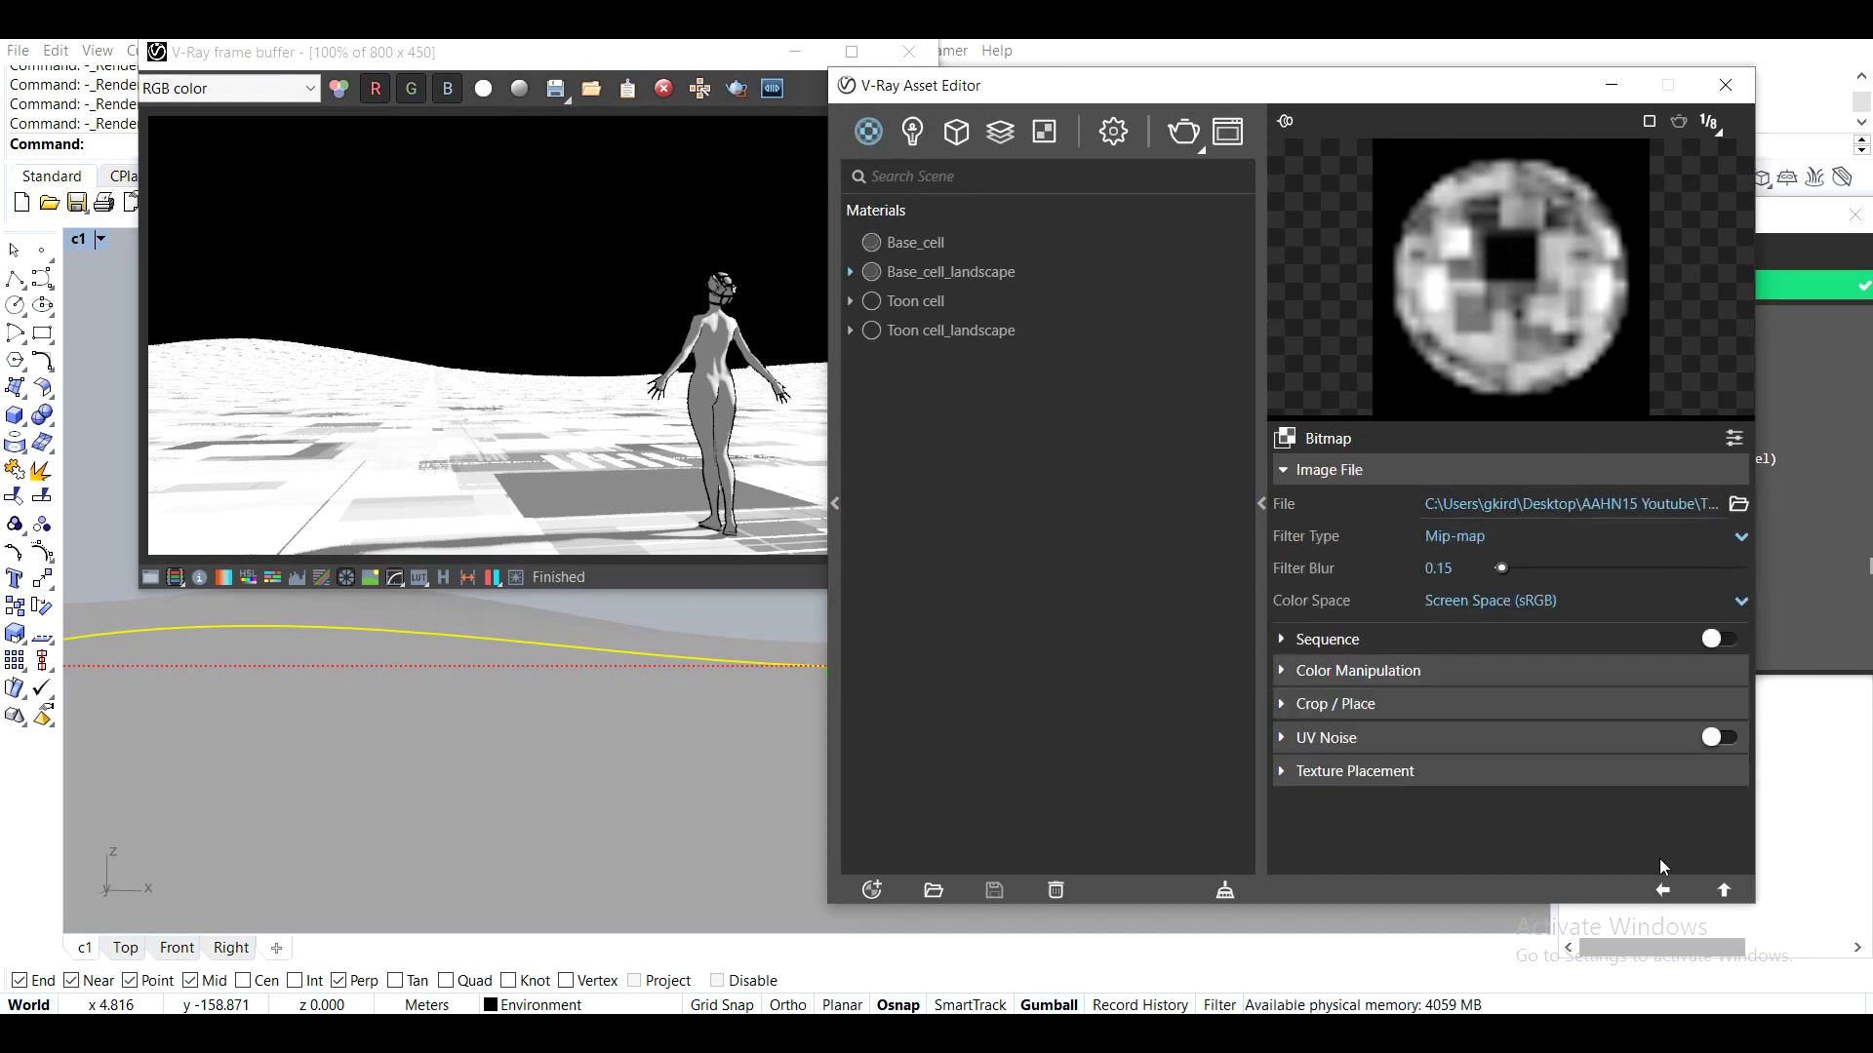
click(1664, 890)
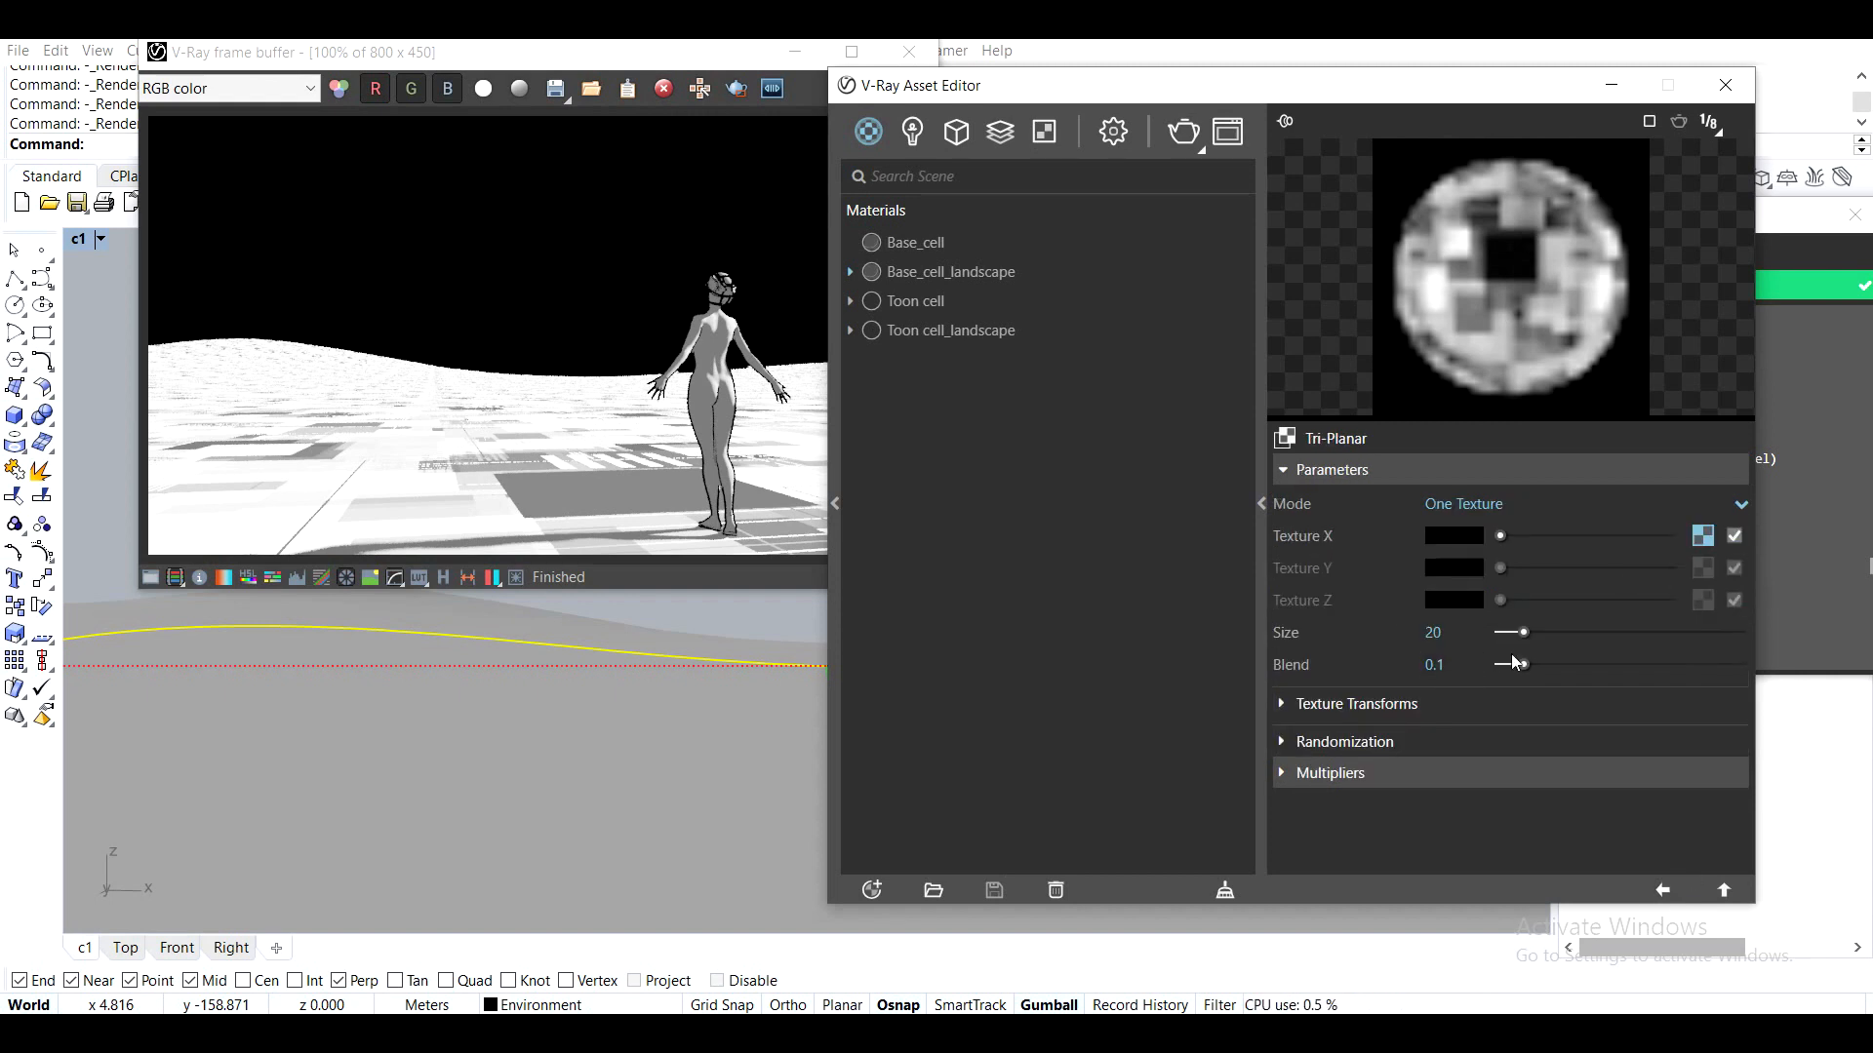
click(1664, 891)
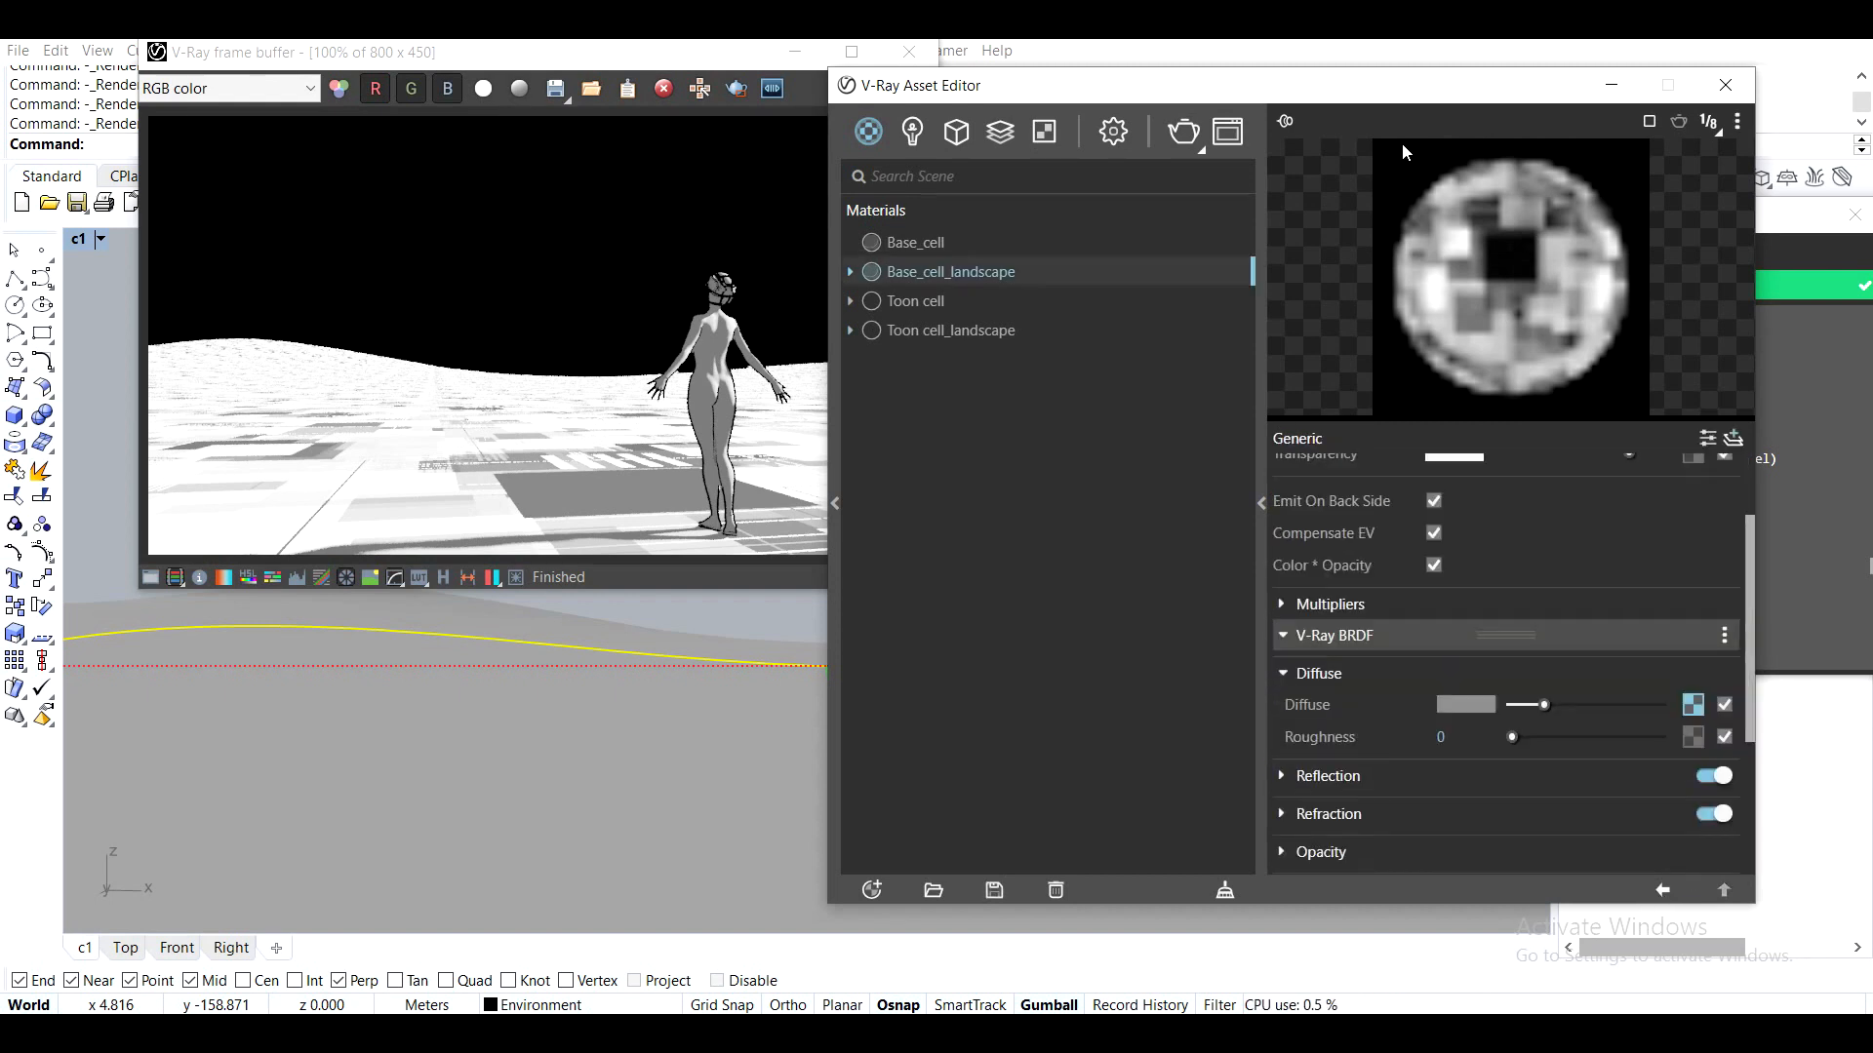
Put the V-Ray Progress Window out of the way and place the Asset Editor beside the frame buffer
drag(1405, 85, 1031, 86)
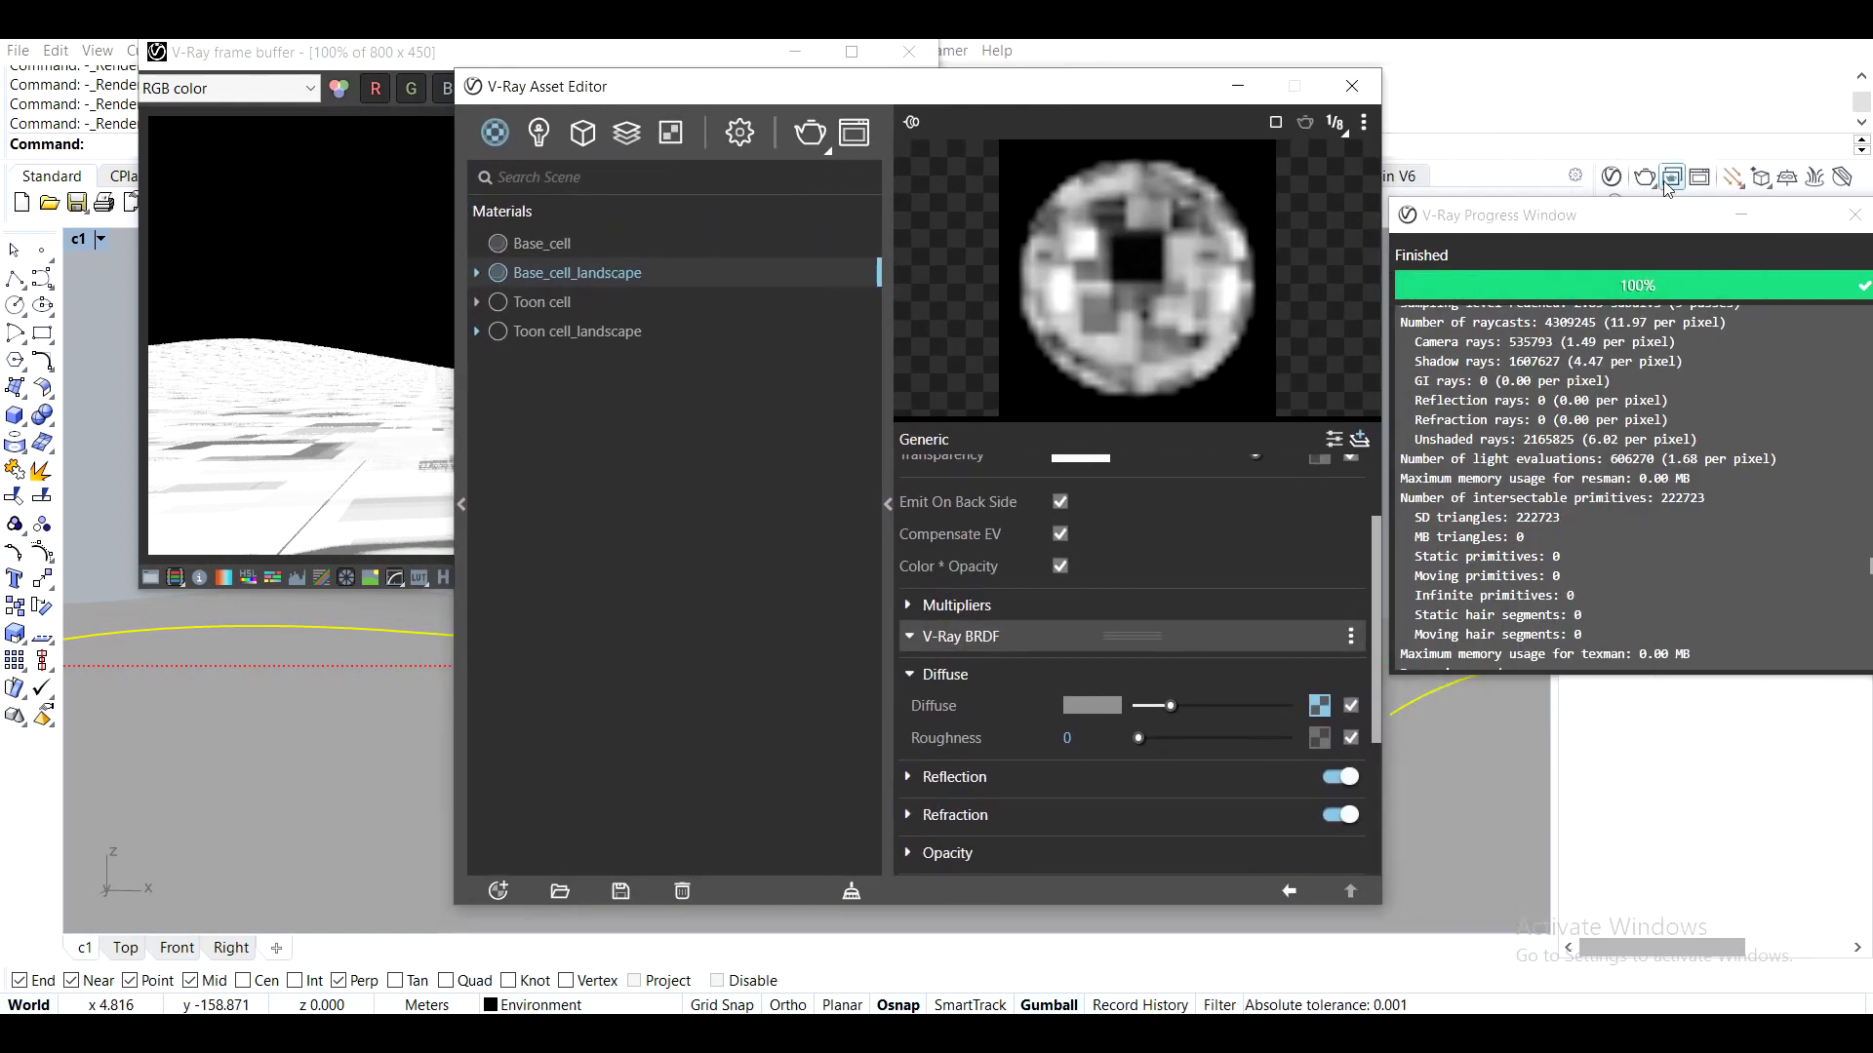
drag(1729, 222, 1625, 237)
click(1750, 229)
drag(585, 86, 1041, 46)
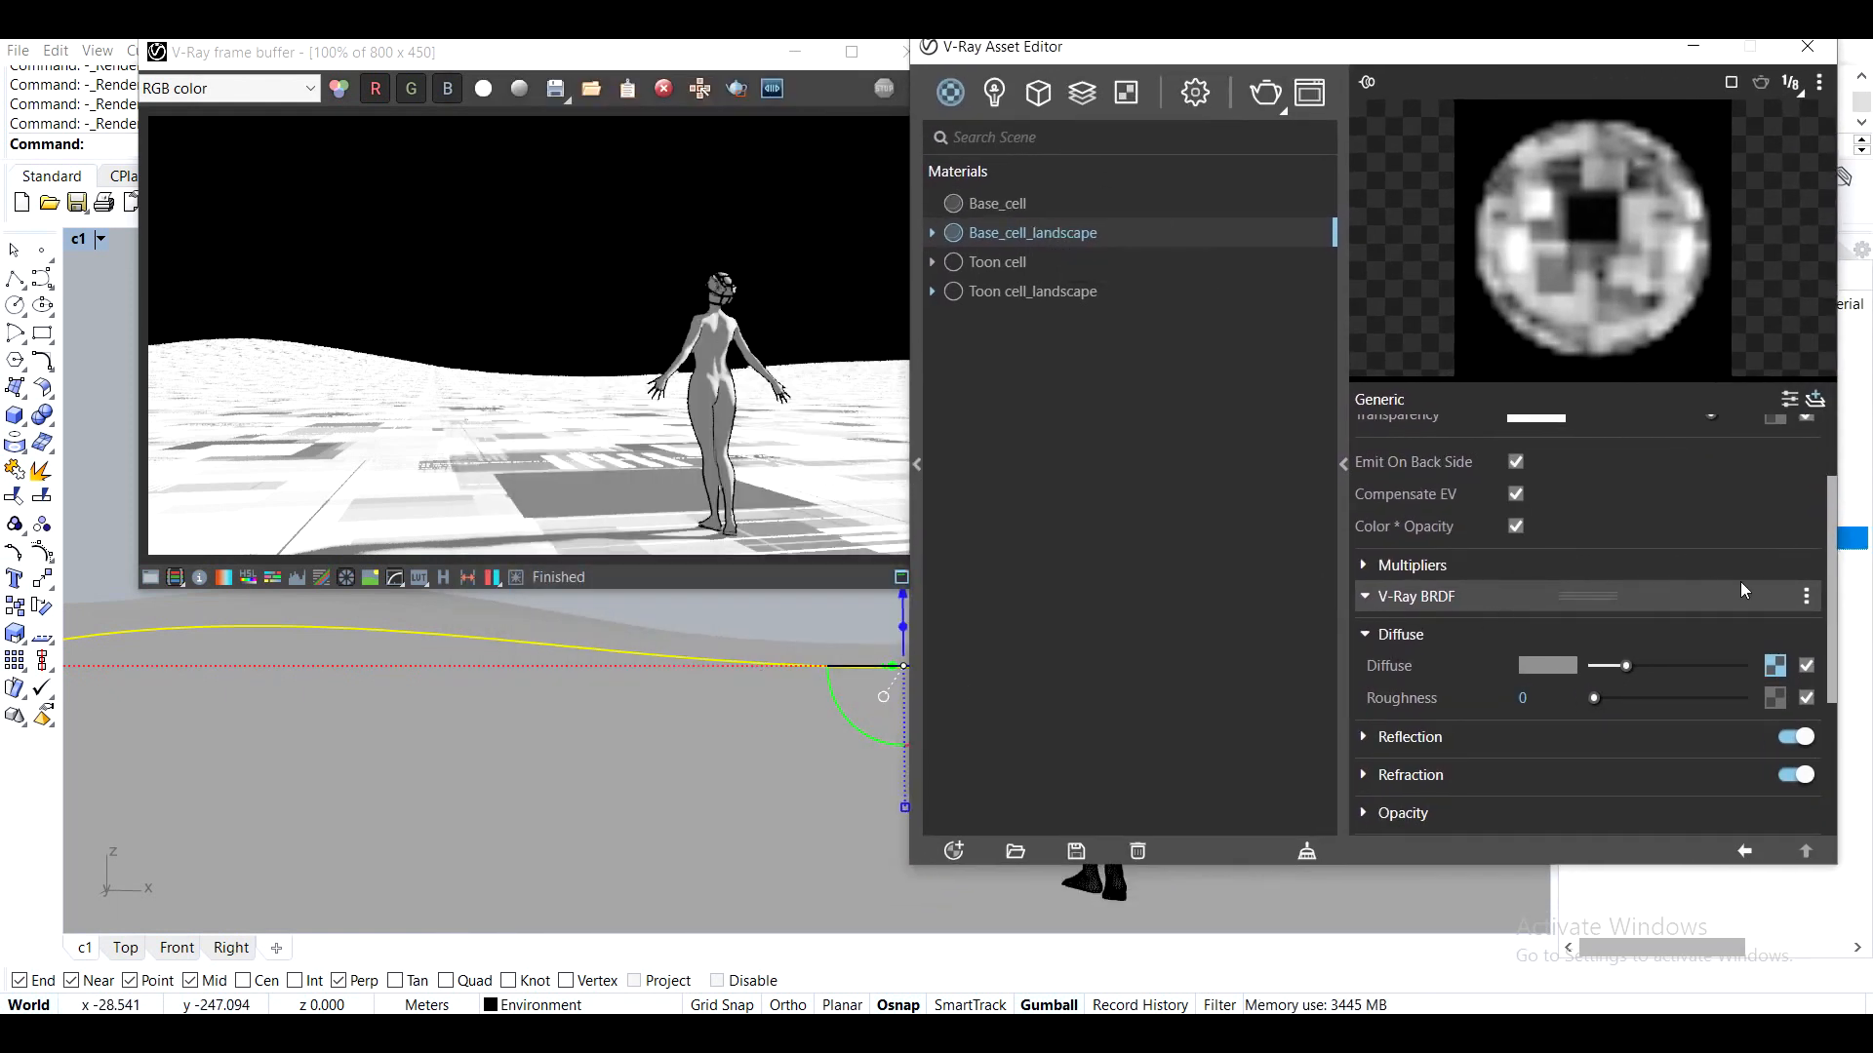
Cut the Tri-Planar texture out of the diffuse slot of the Base_cell_landscape material
scroll(1785, 566, down, 3)
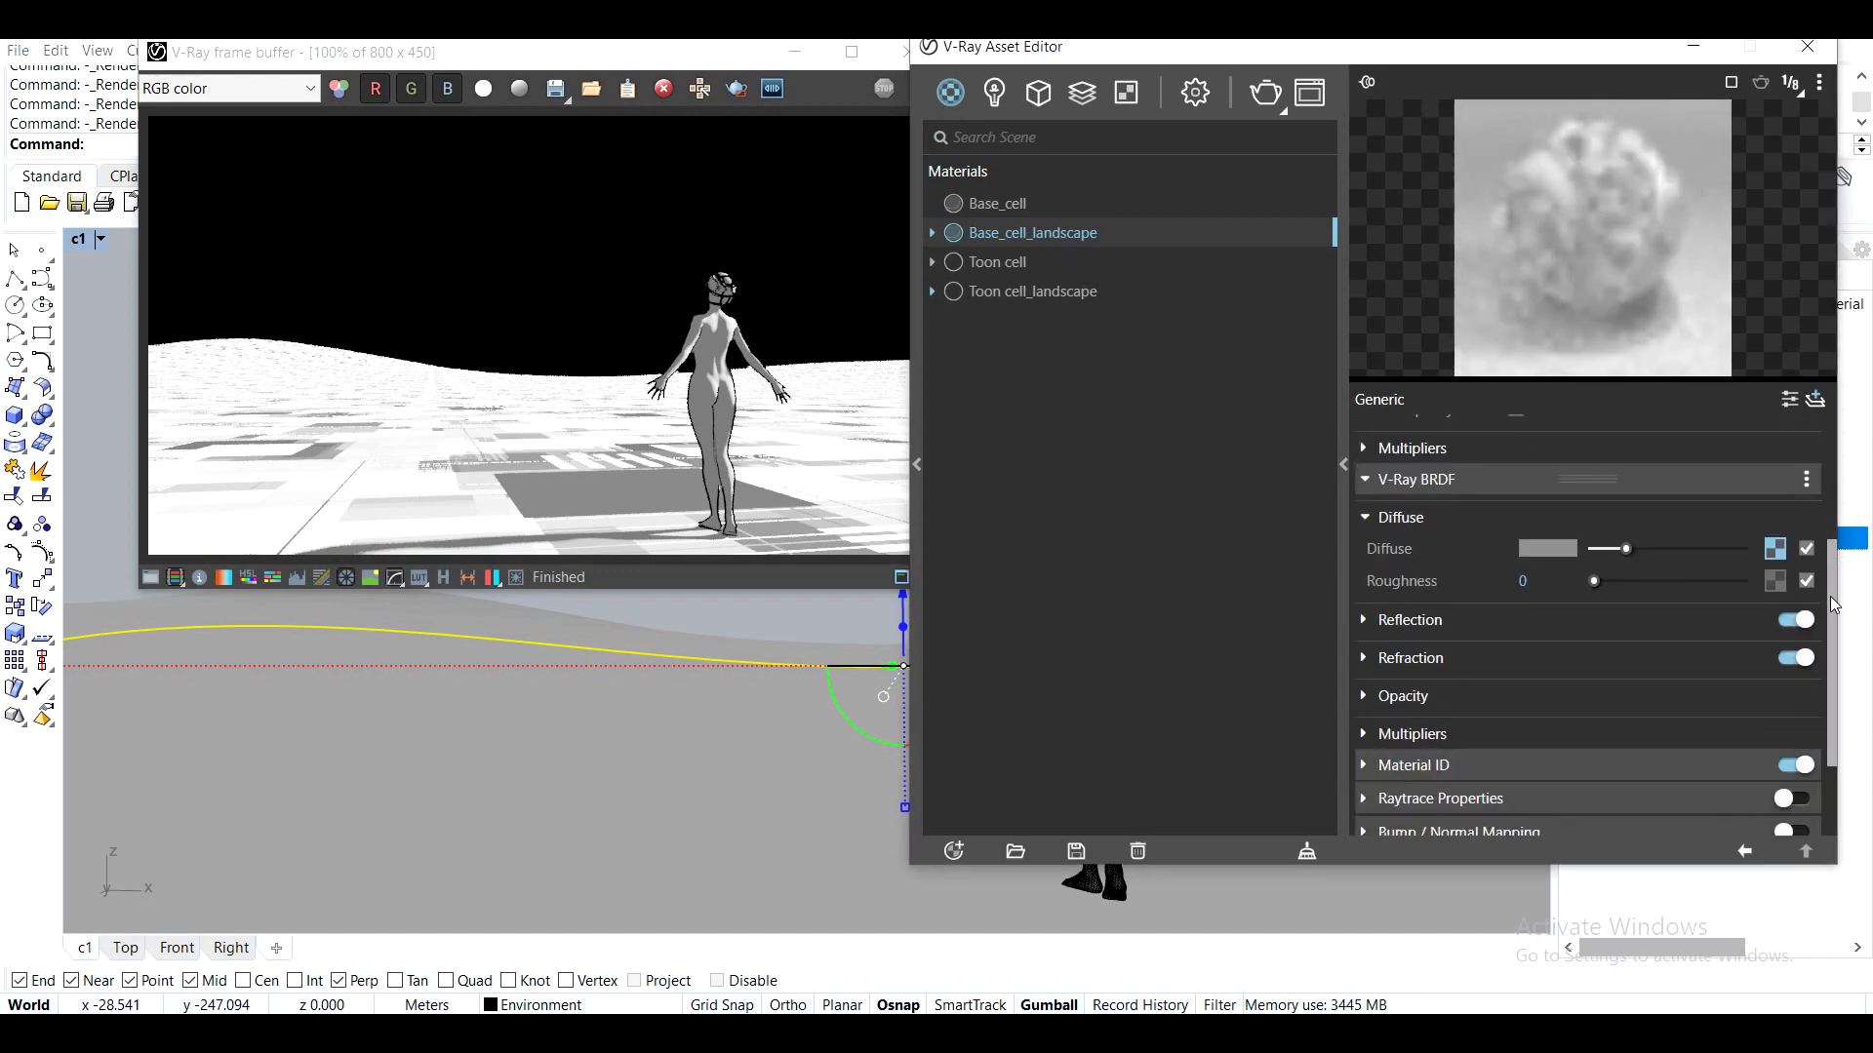
right_click(1776, 537)
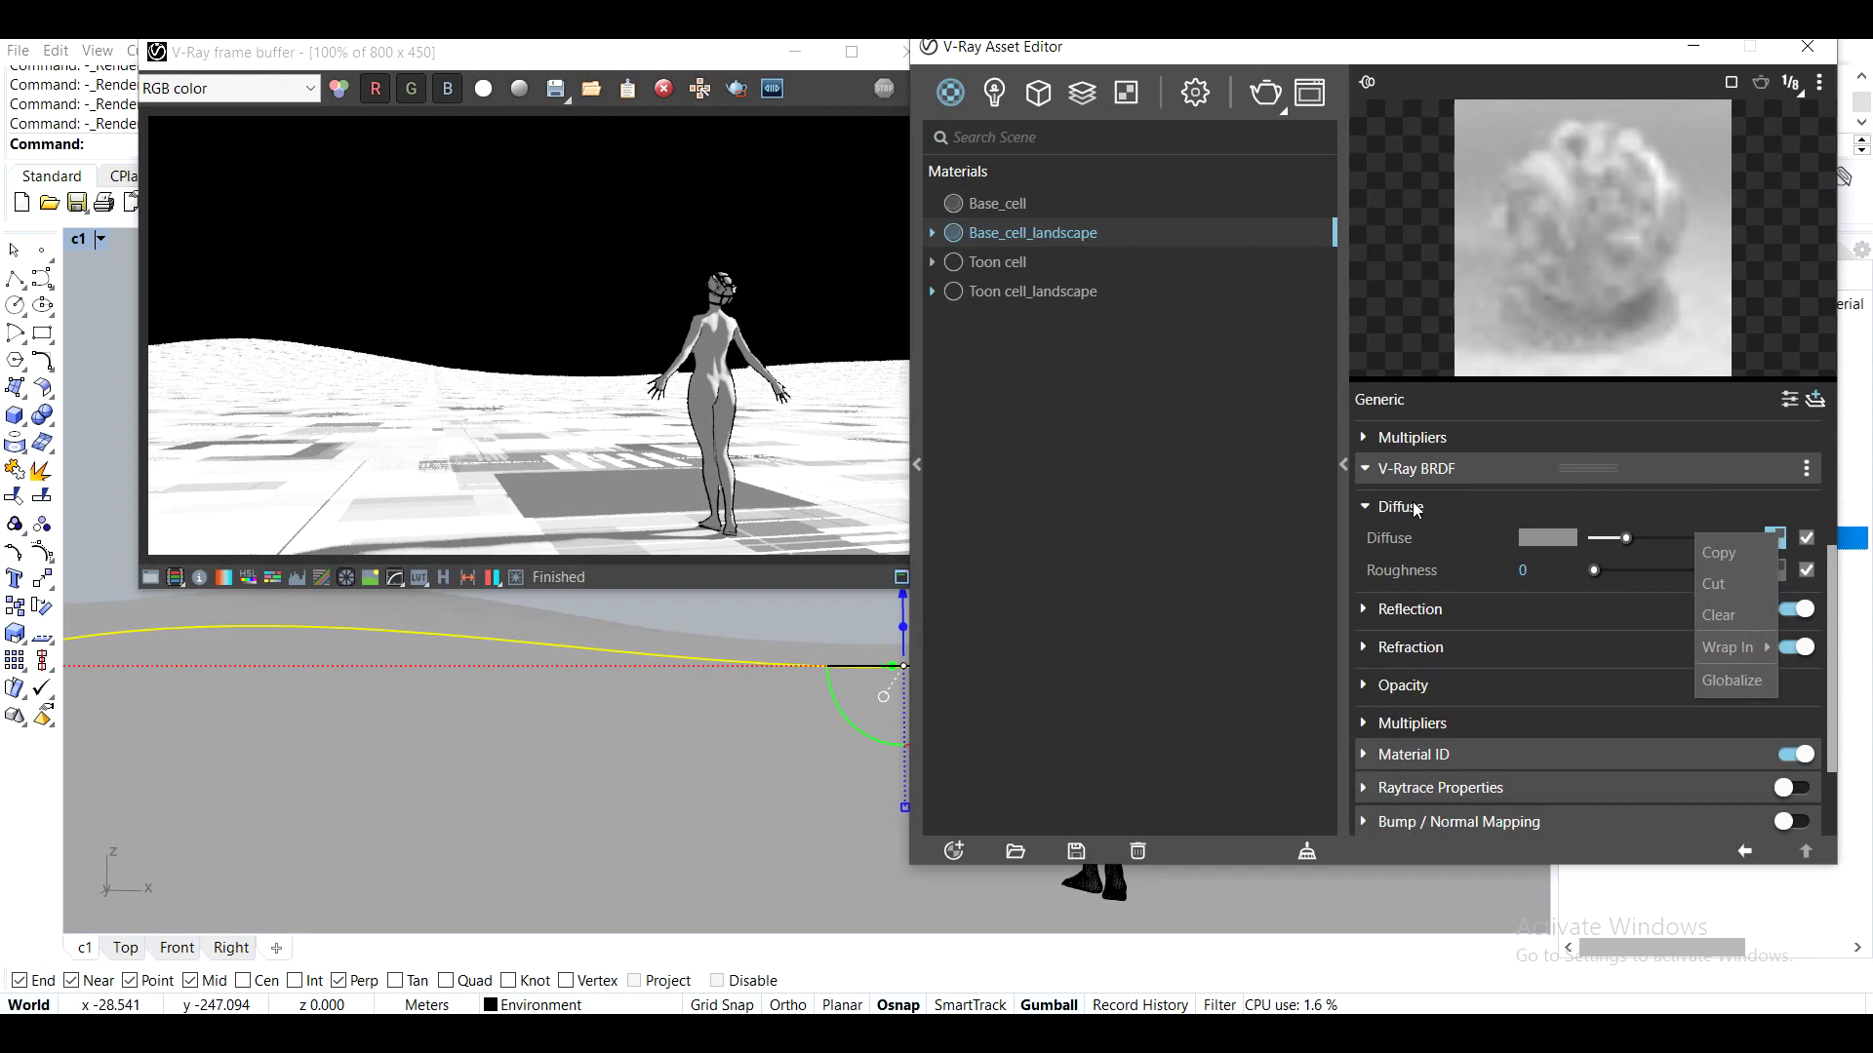
click(1153, 504)
right_click(1775, 539)
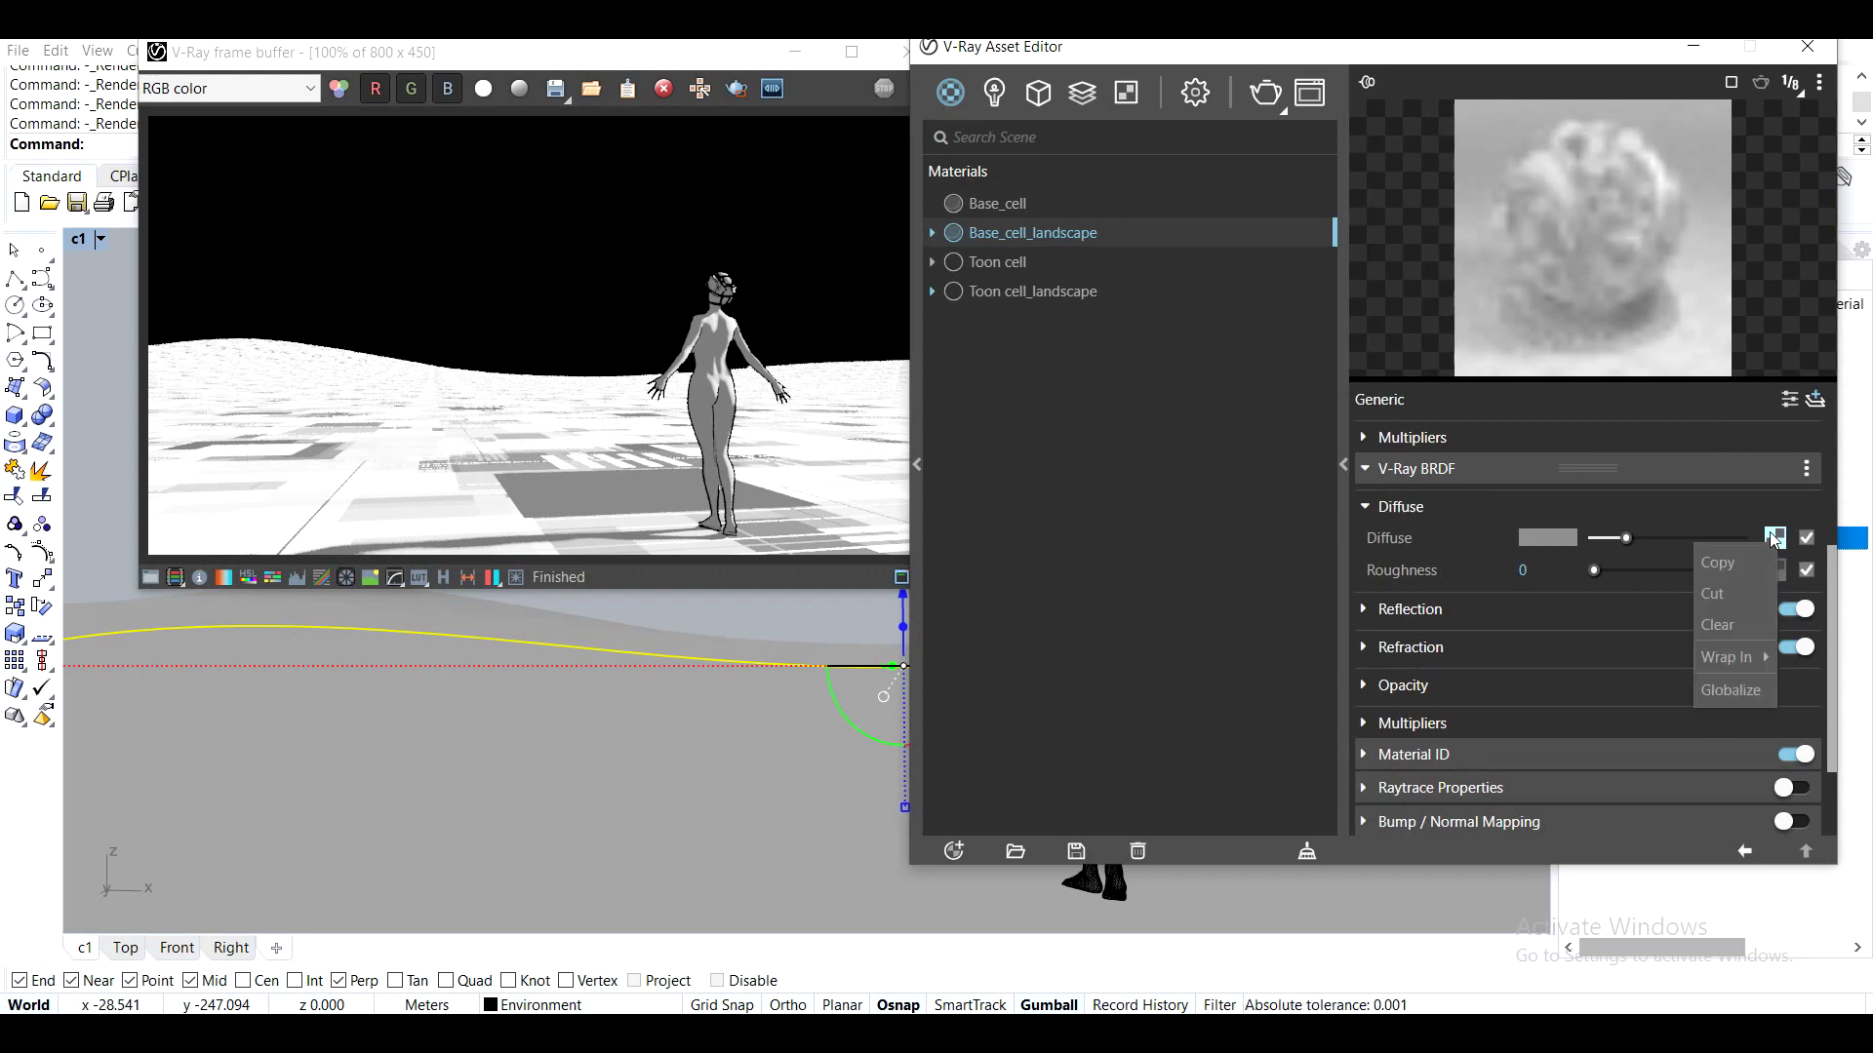
click(1724, 591)
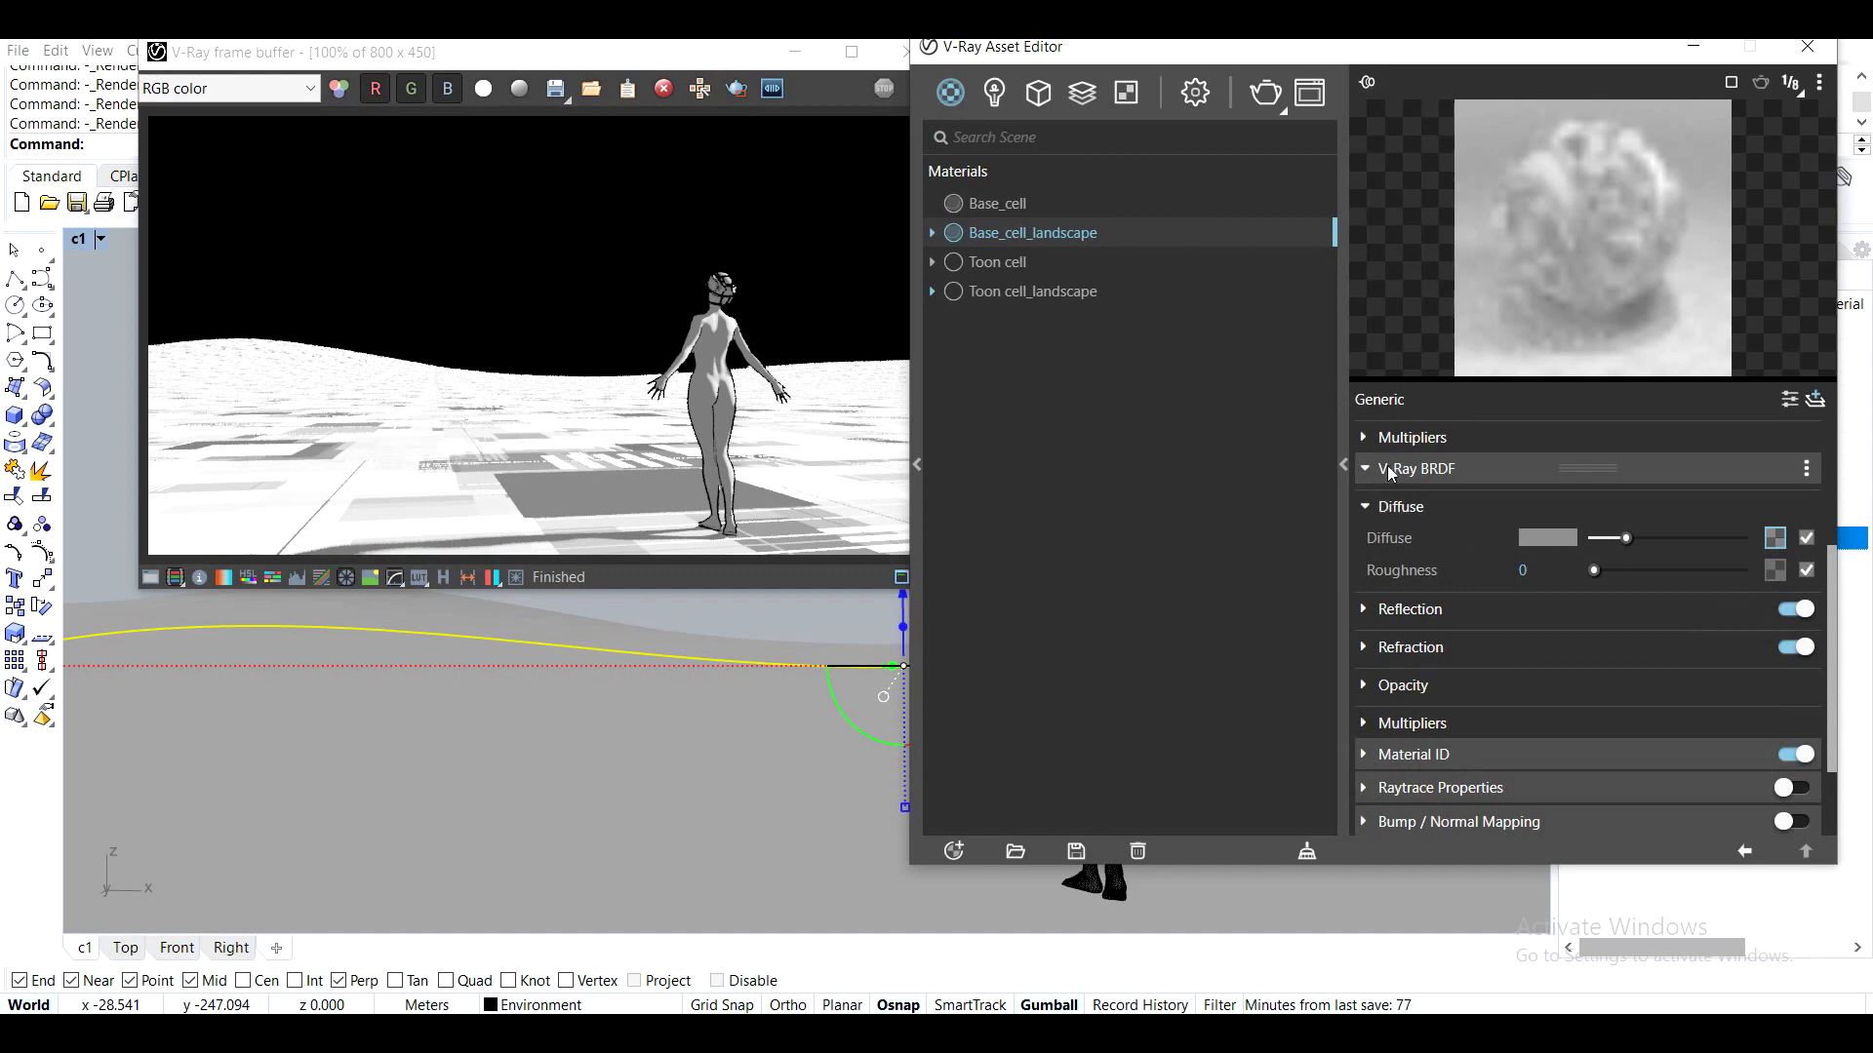
Turn on displacement for the Base_cell_landscape material and show its displacement settings
scroll(1528, 676, down, 1)
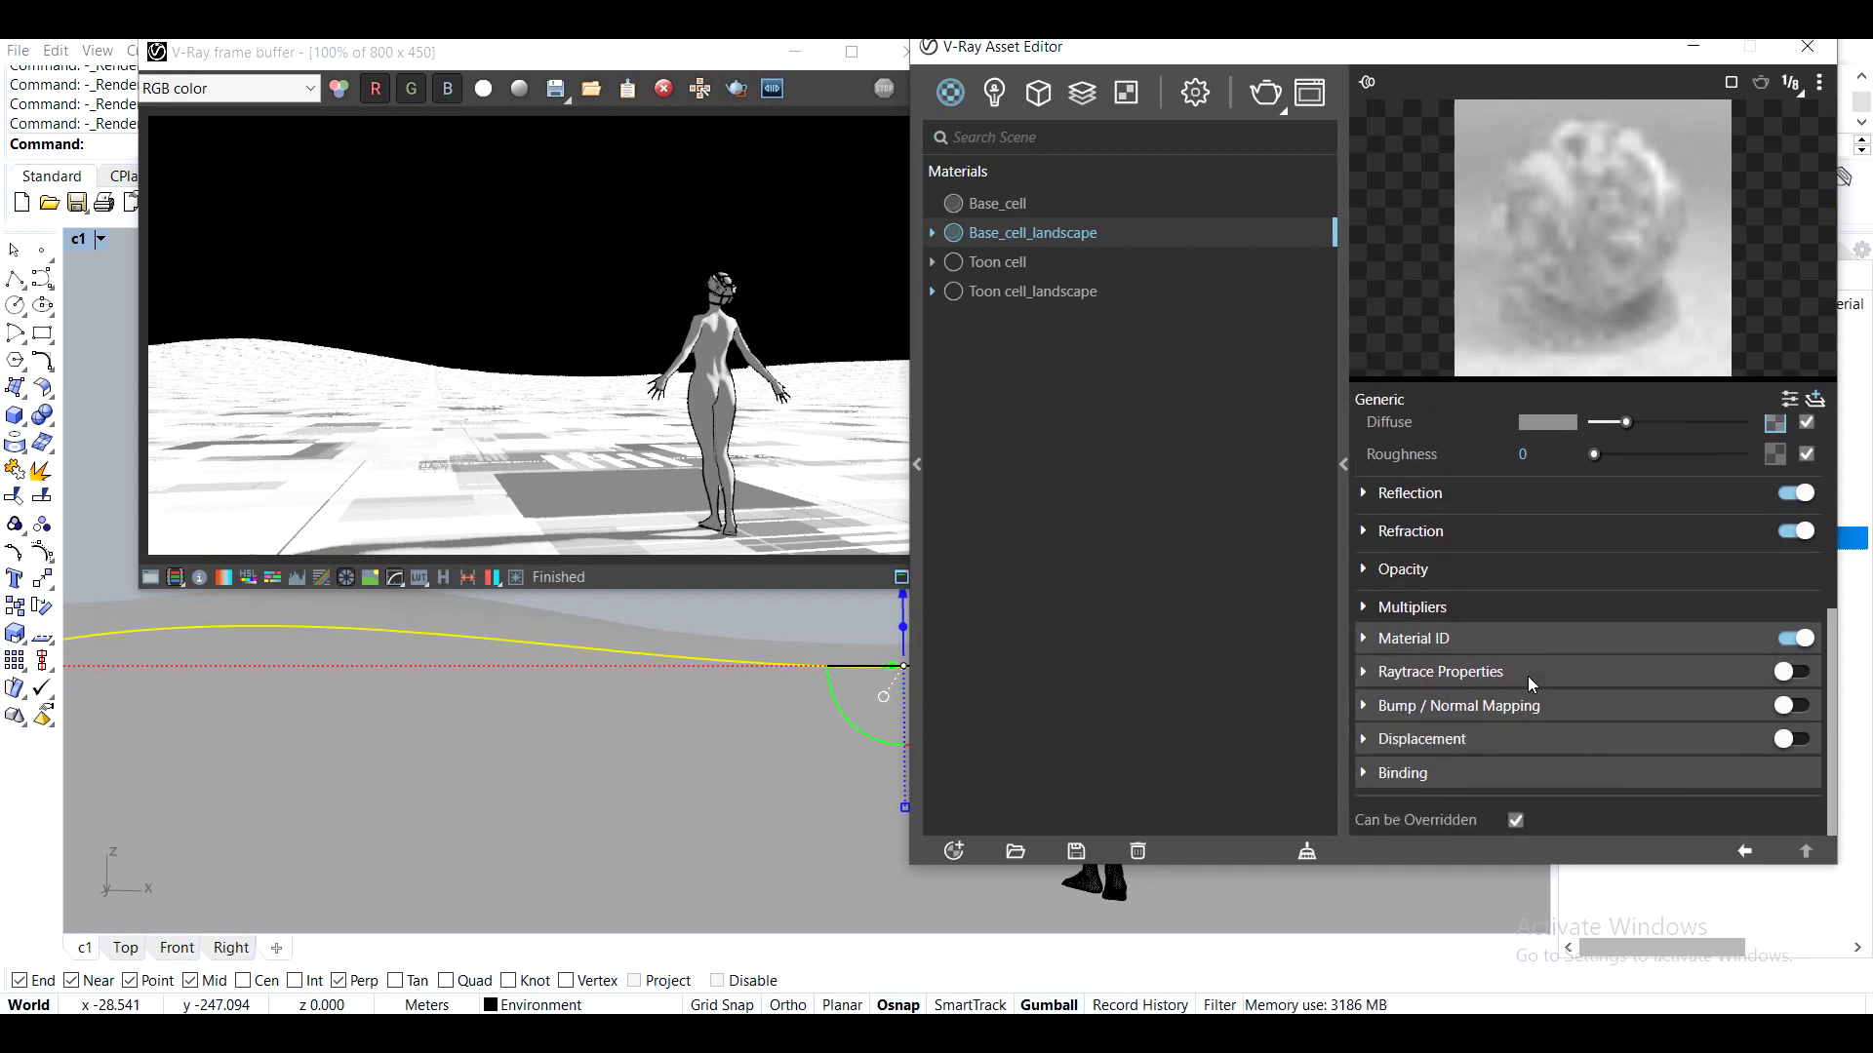
click(1669, 745)
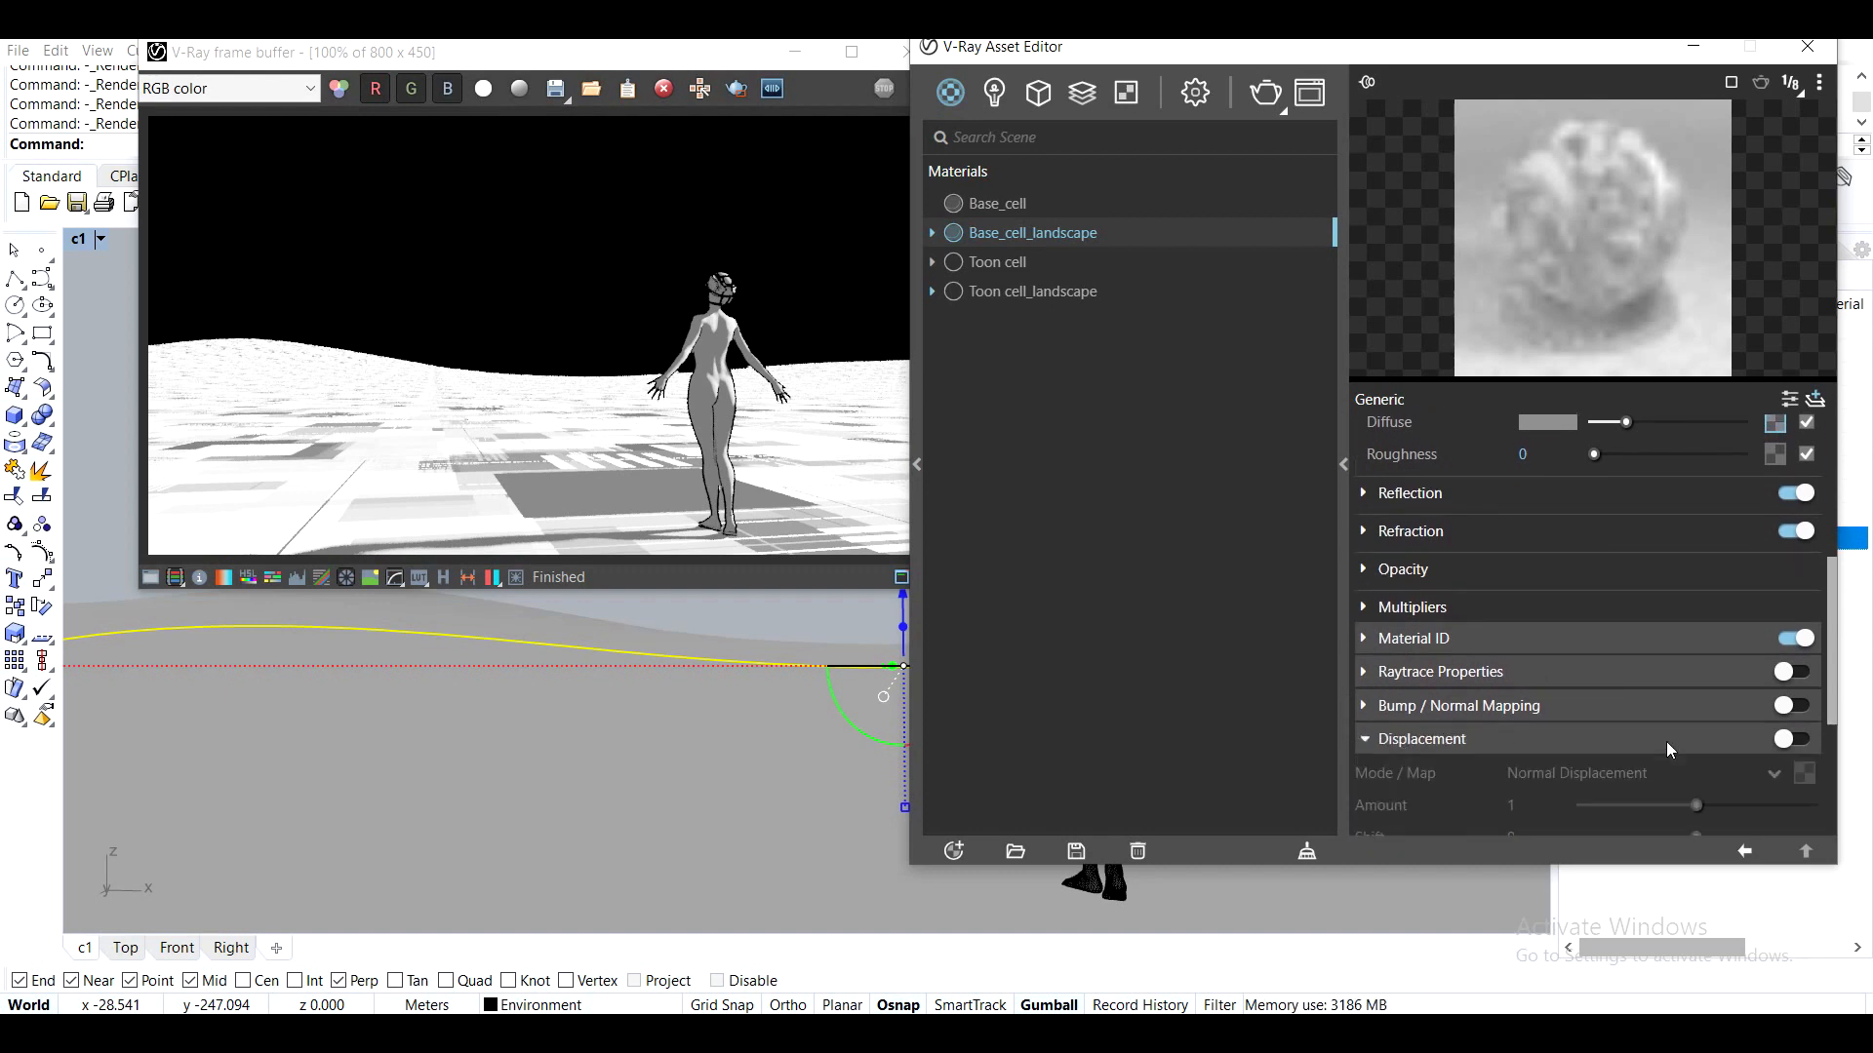
click(1800, 743)
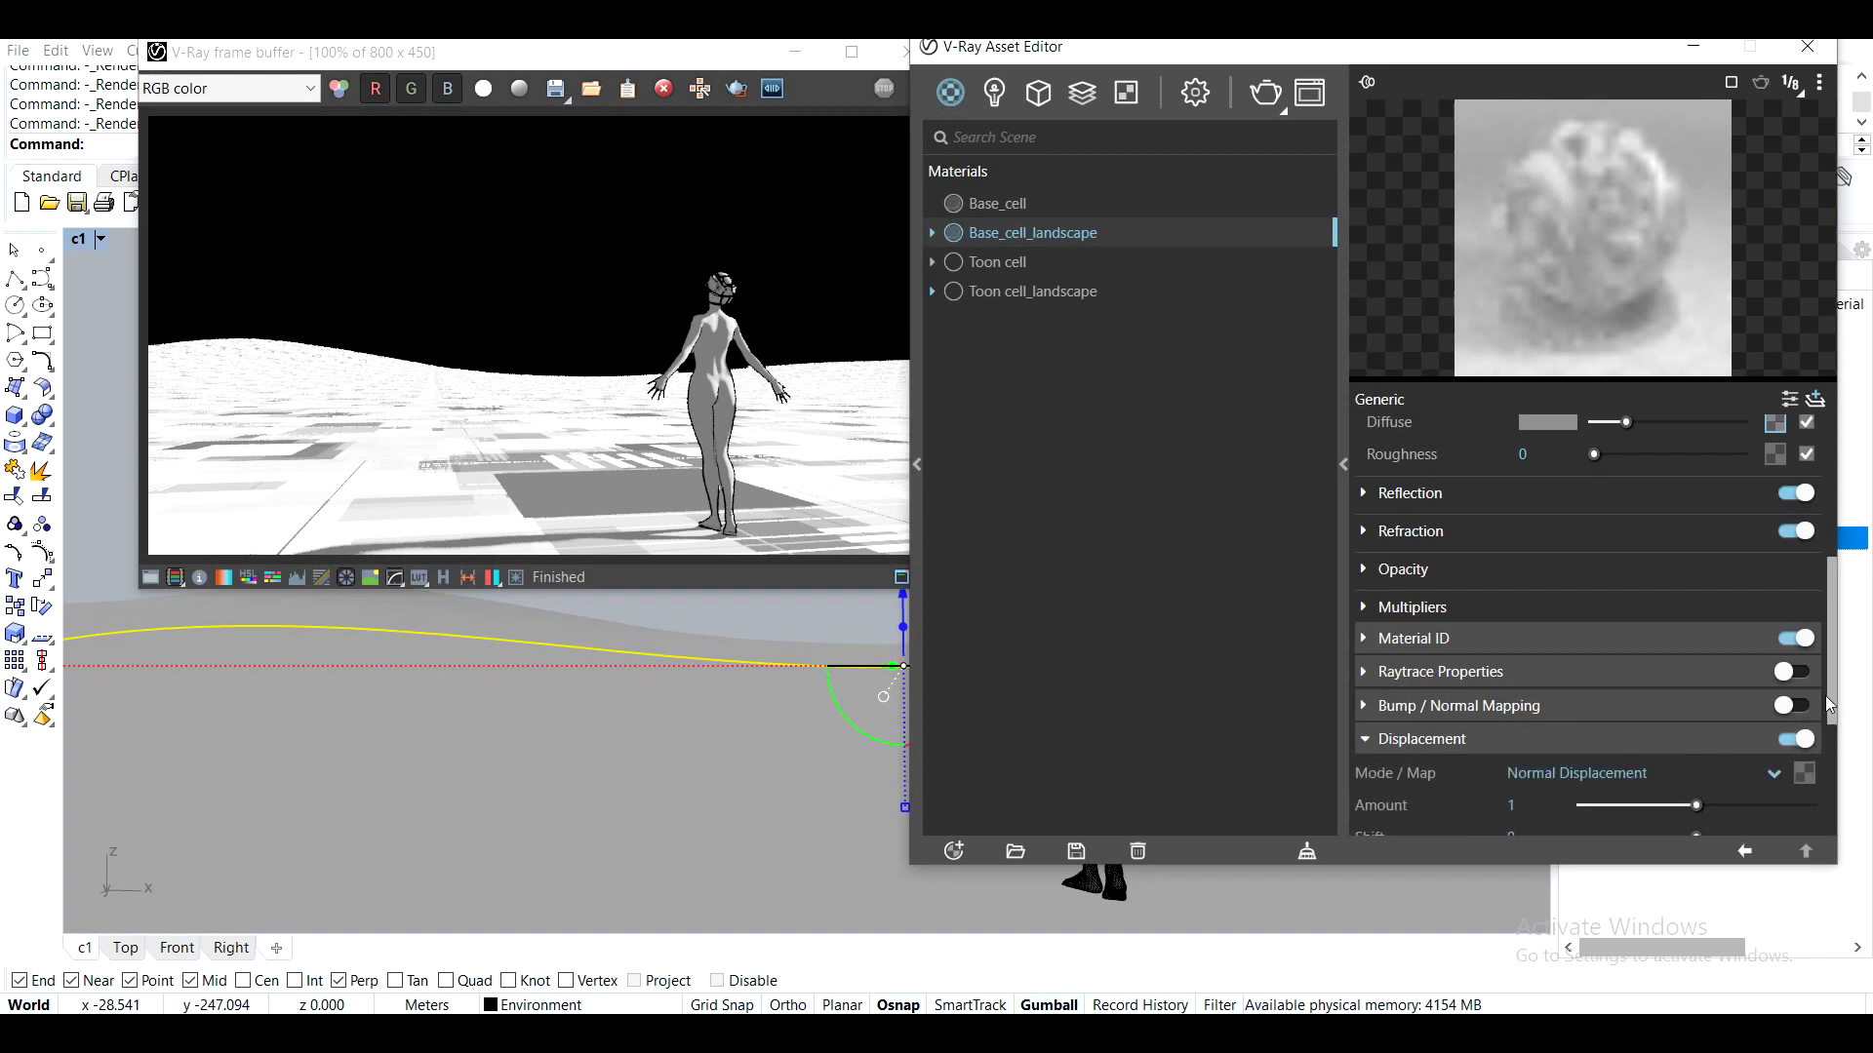
scroll(1824, 721, down, 1)
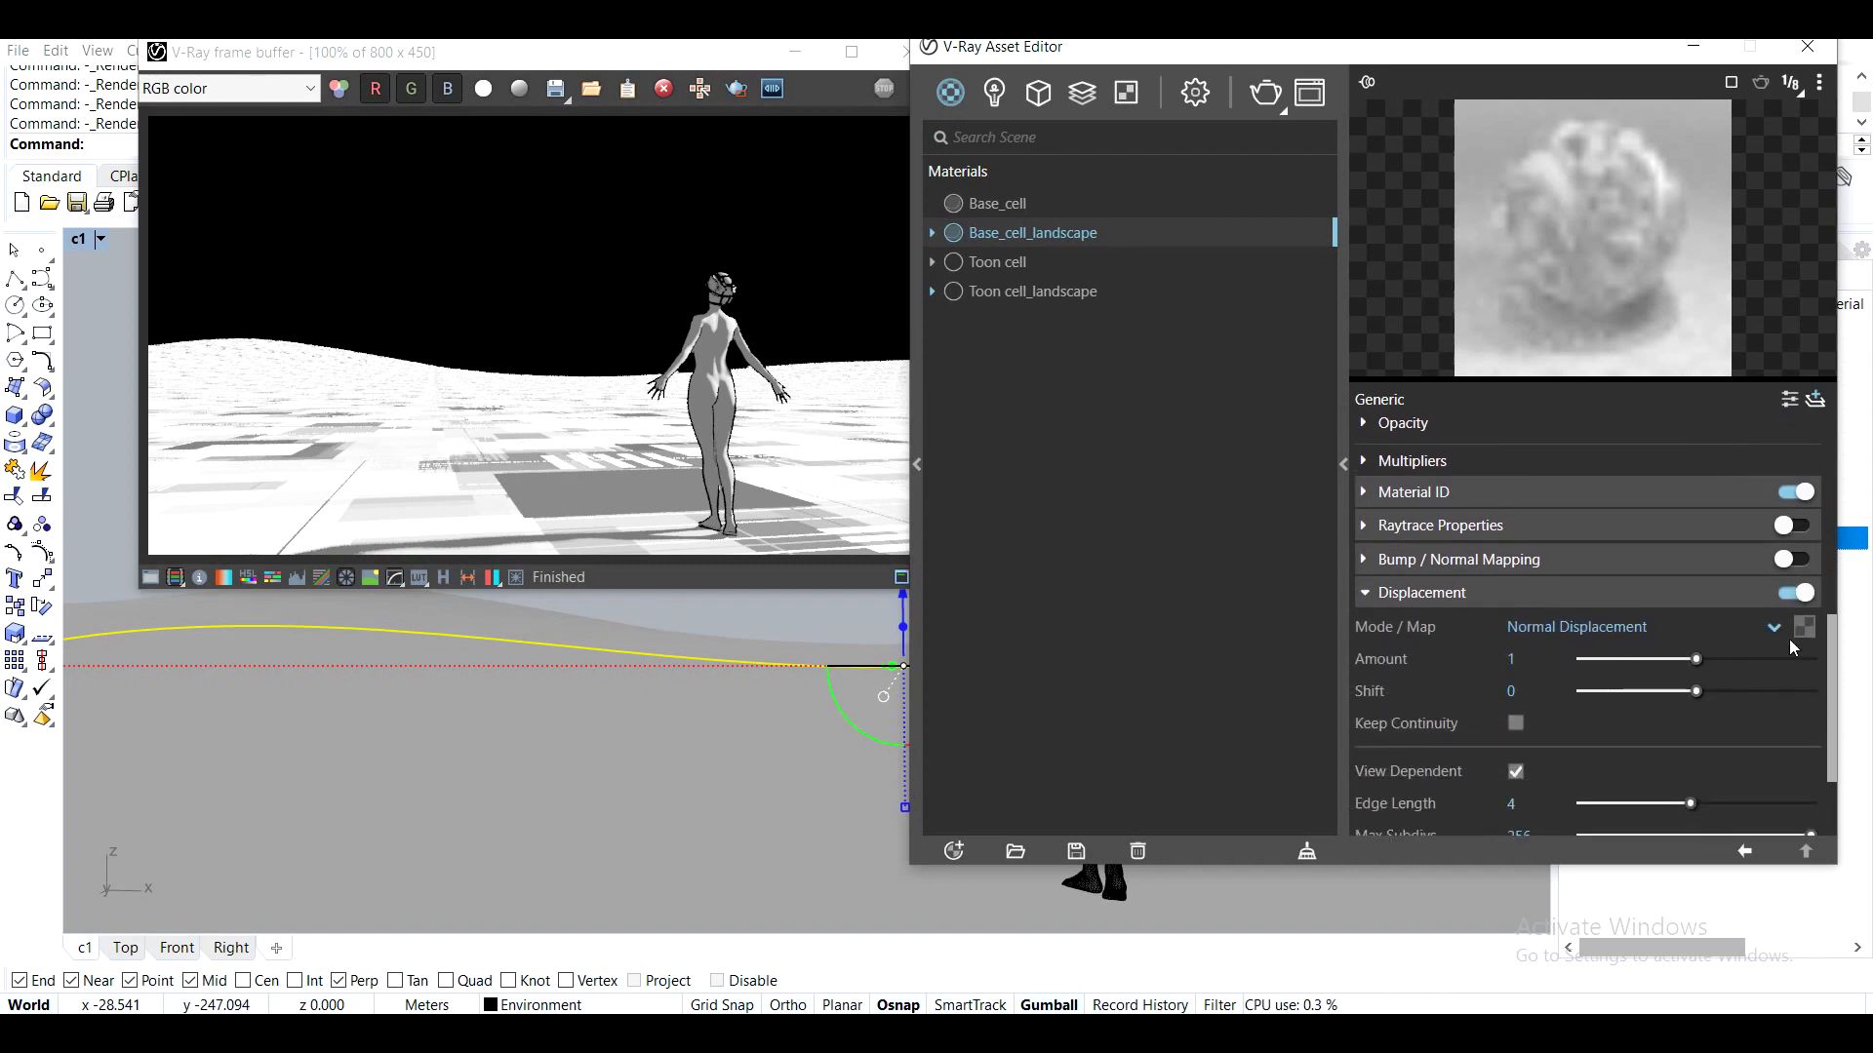
Paste the Tri-Planar texture as a copy into the displacement map slot of Base_cell_landscape
right_click(1807, 627)
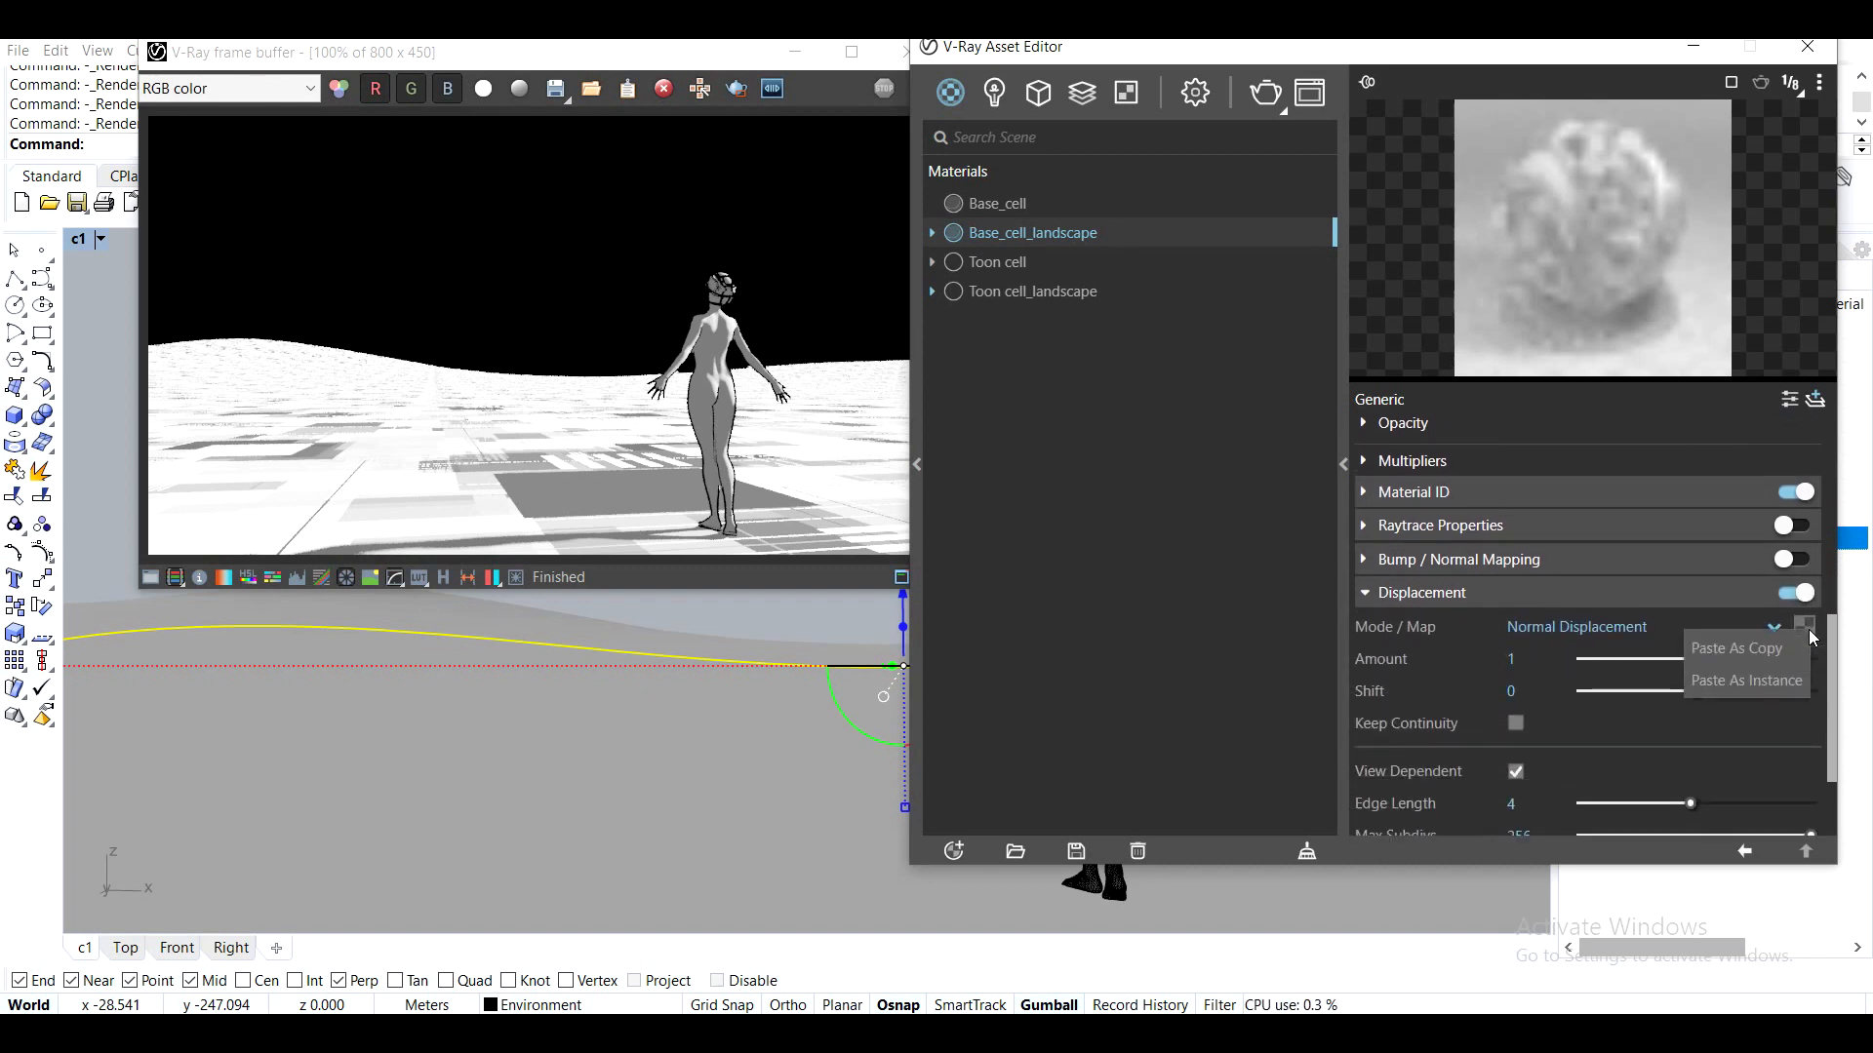
click(1748, 649)
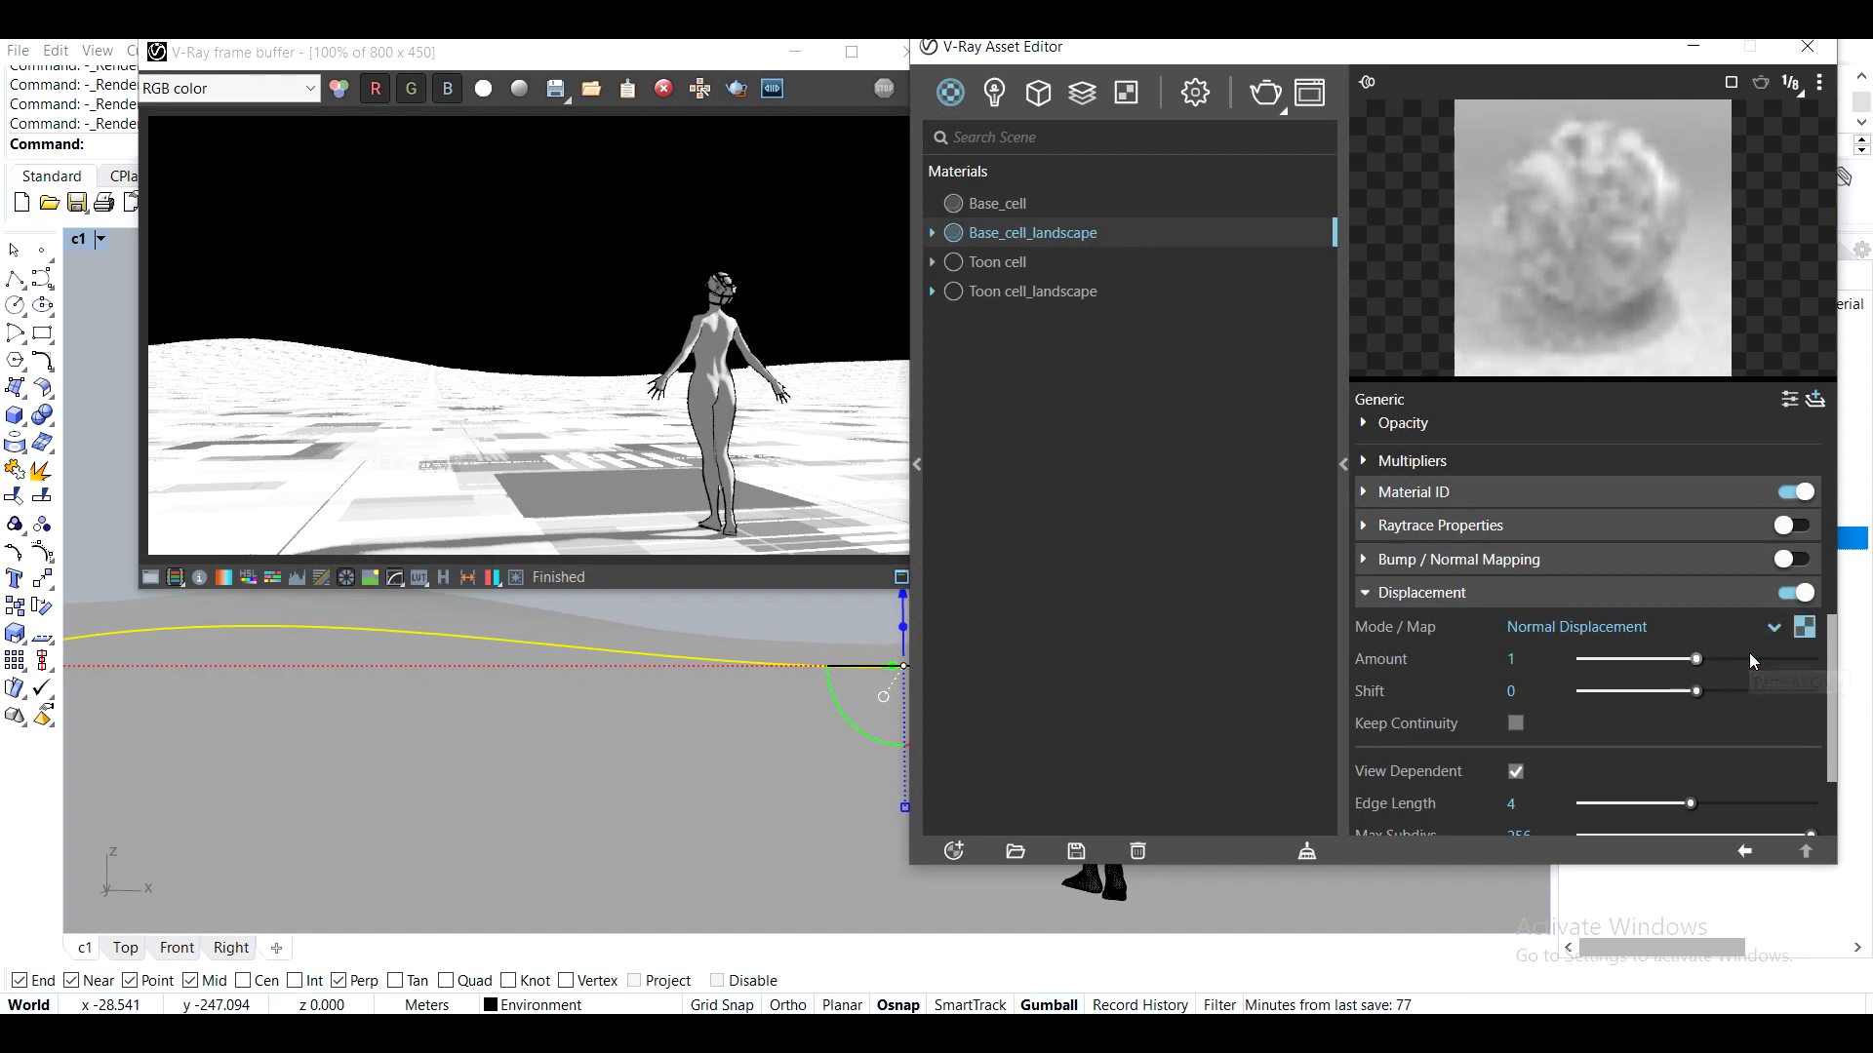
Set the displacement amount to 0.1 and test-render the scene, stopping the render once the landscape can be judged
drag(1531, 660, 1493, 668)
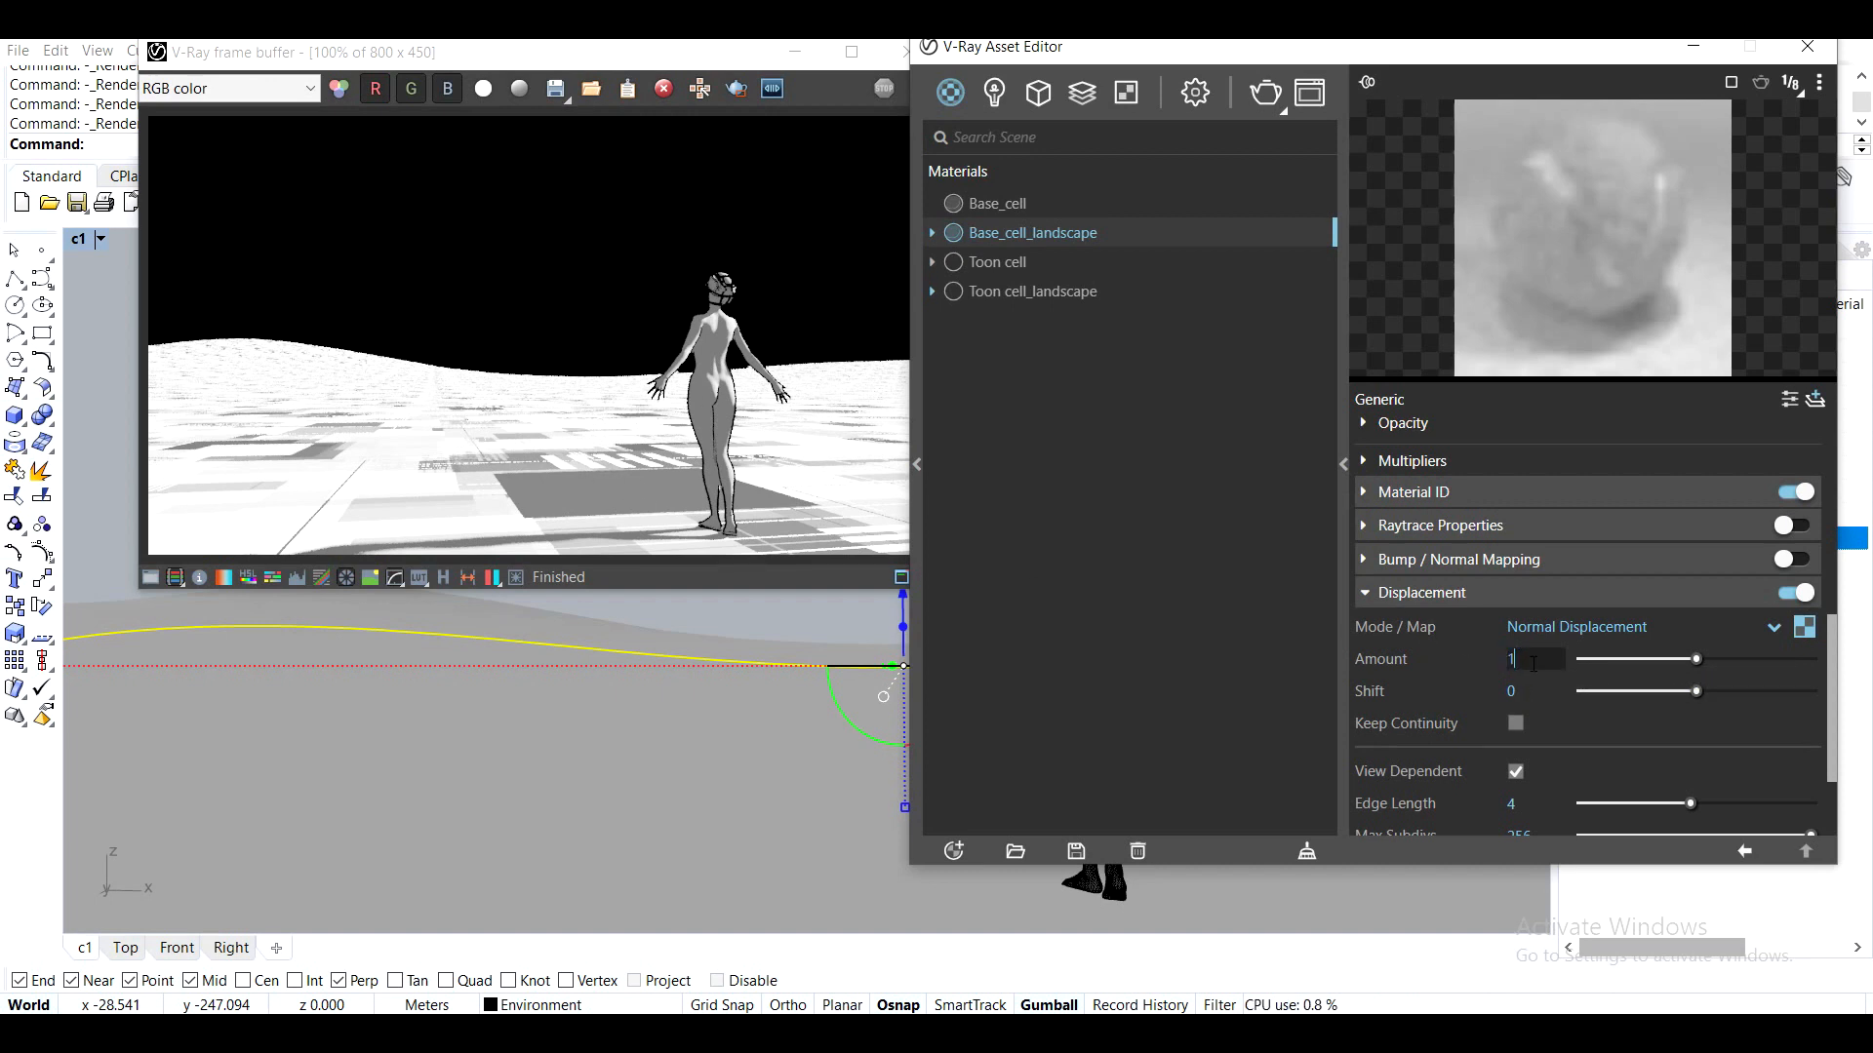
text(.)
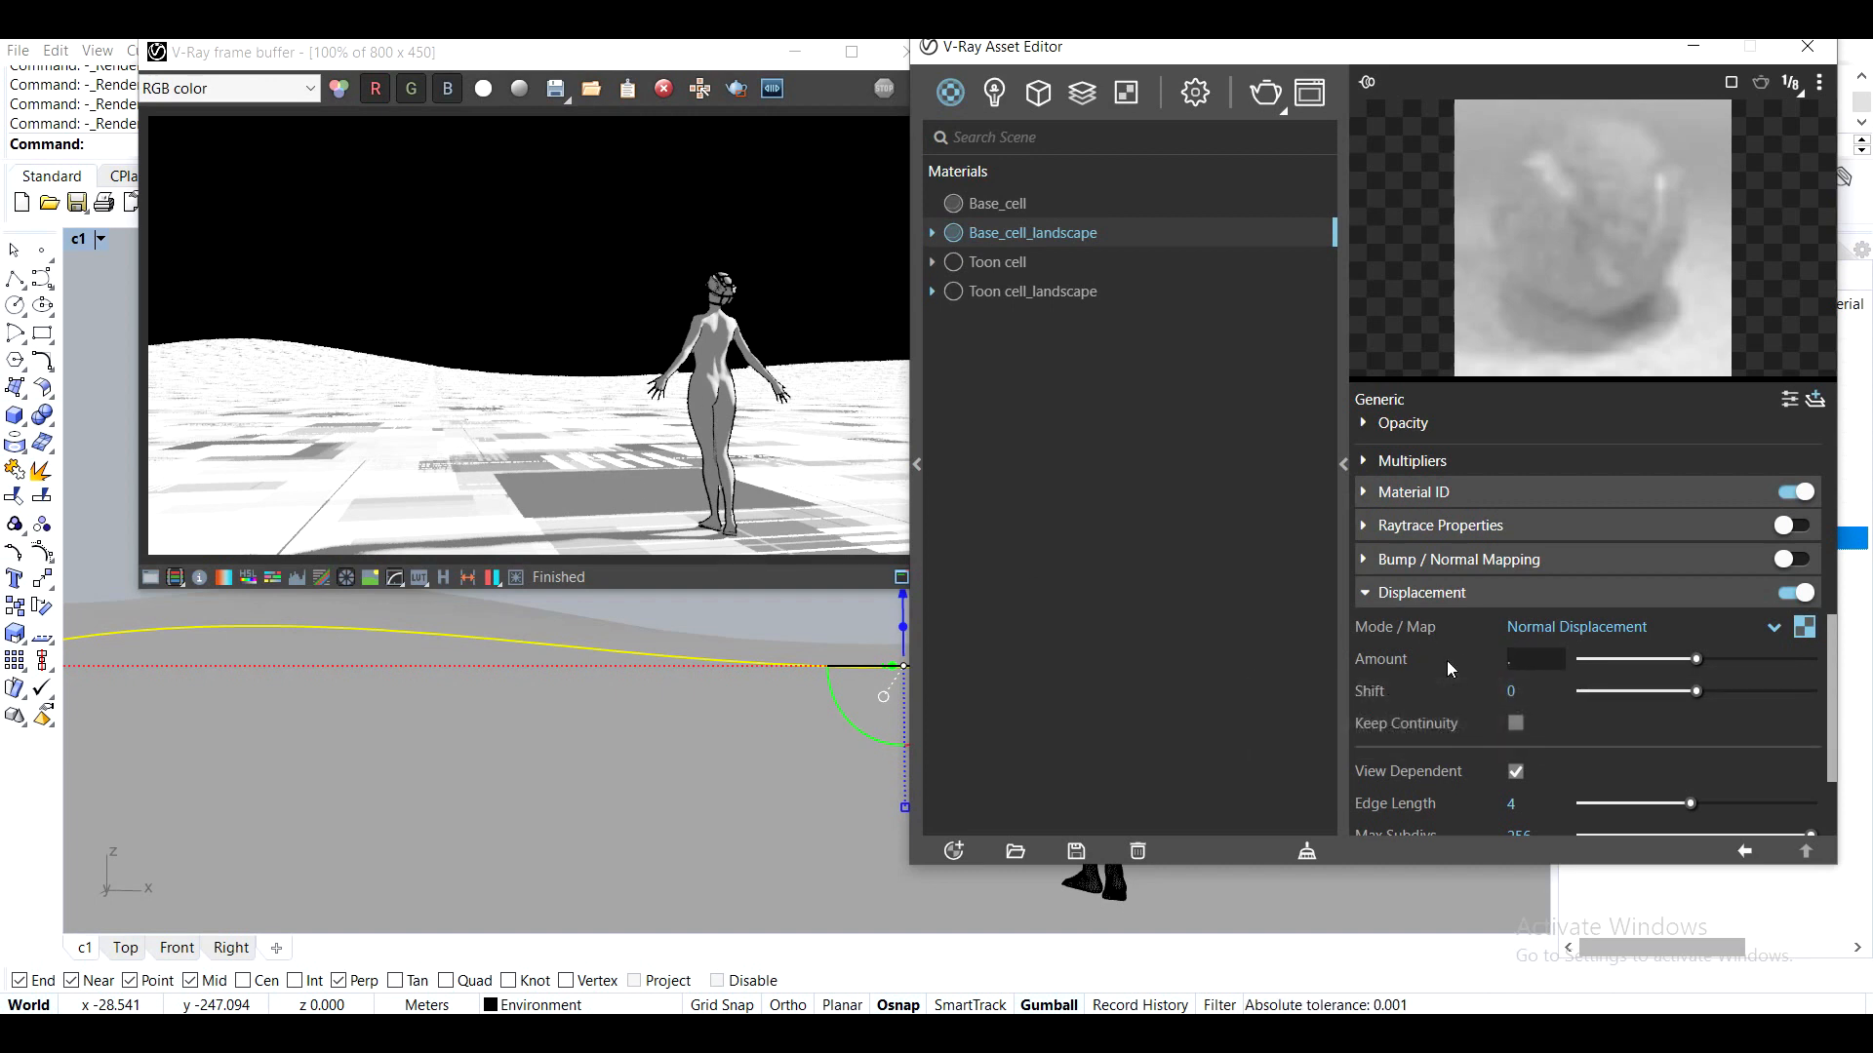
text(05)
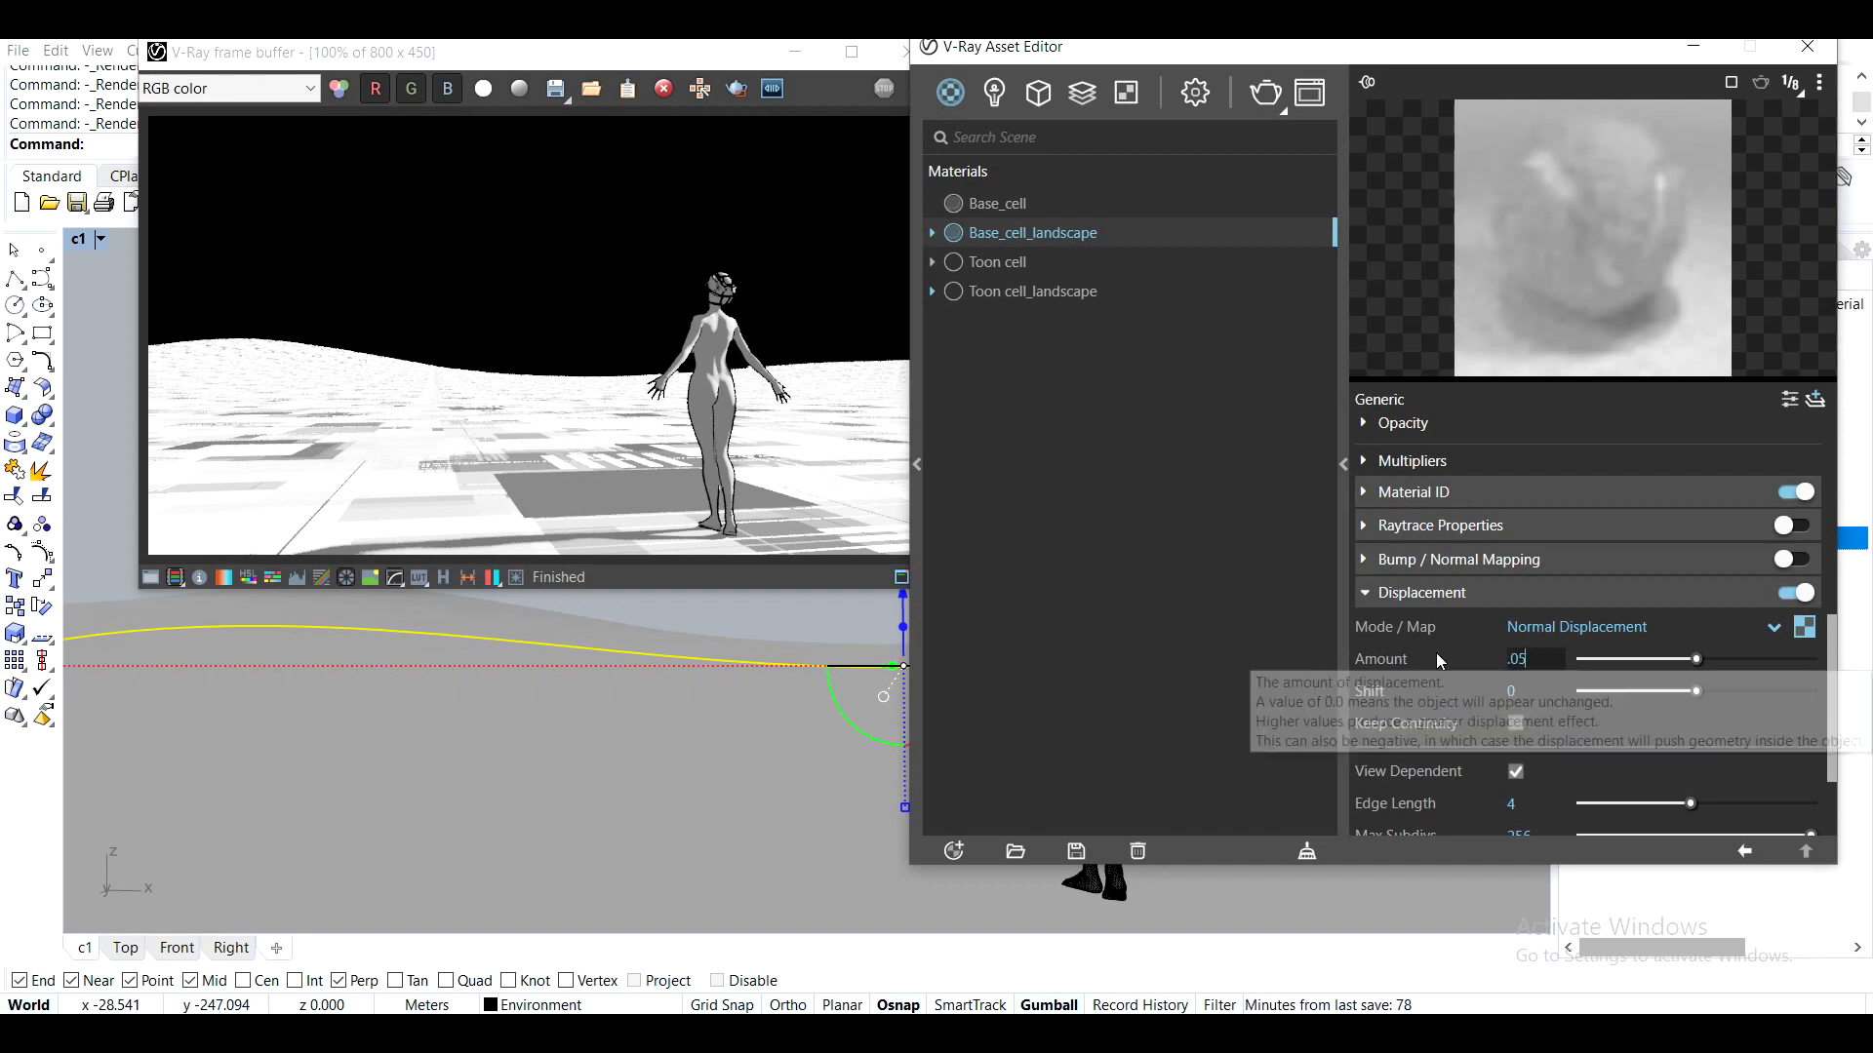
key(BackSpace)
key(BackSpace)
text(1)
click(1536, 693)
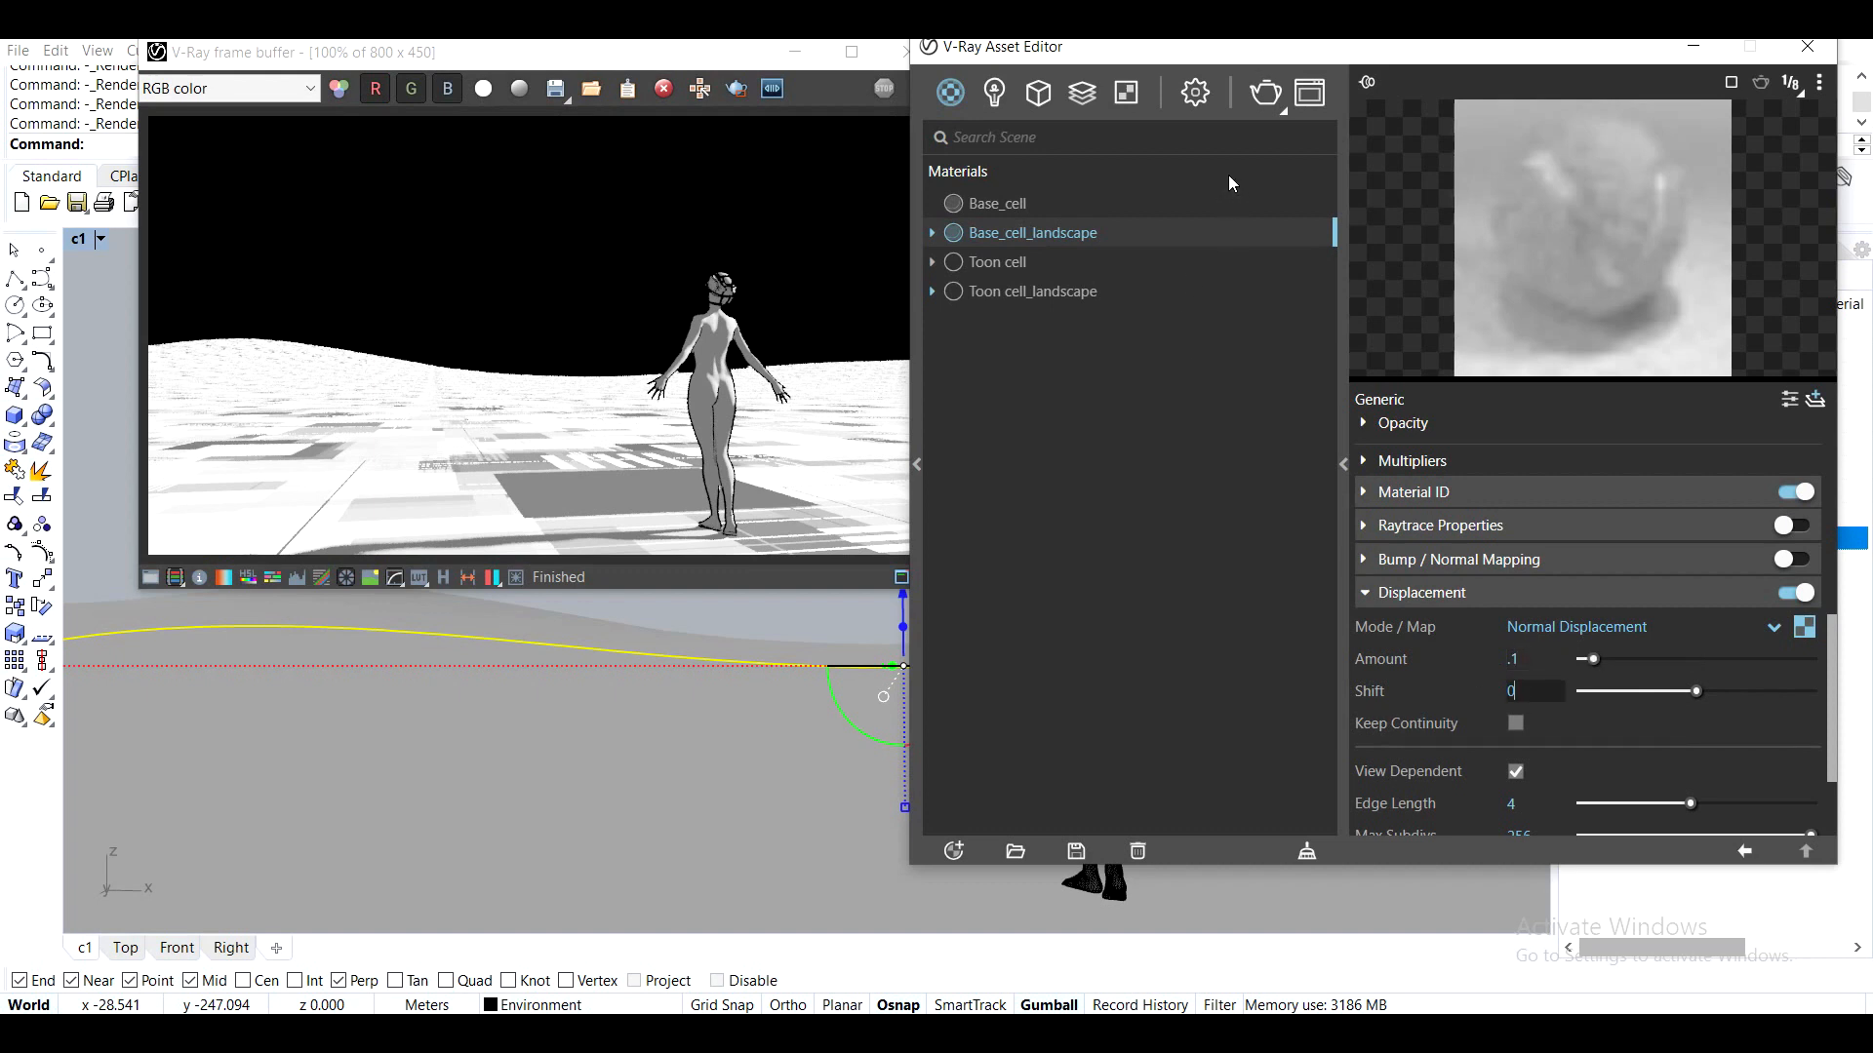
click(1265, 95)
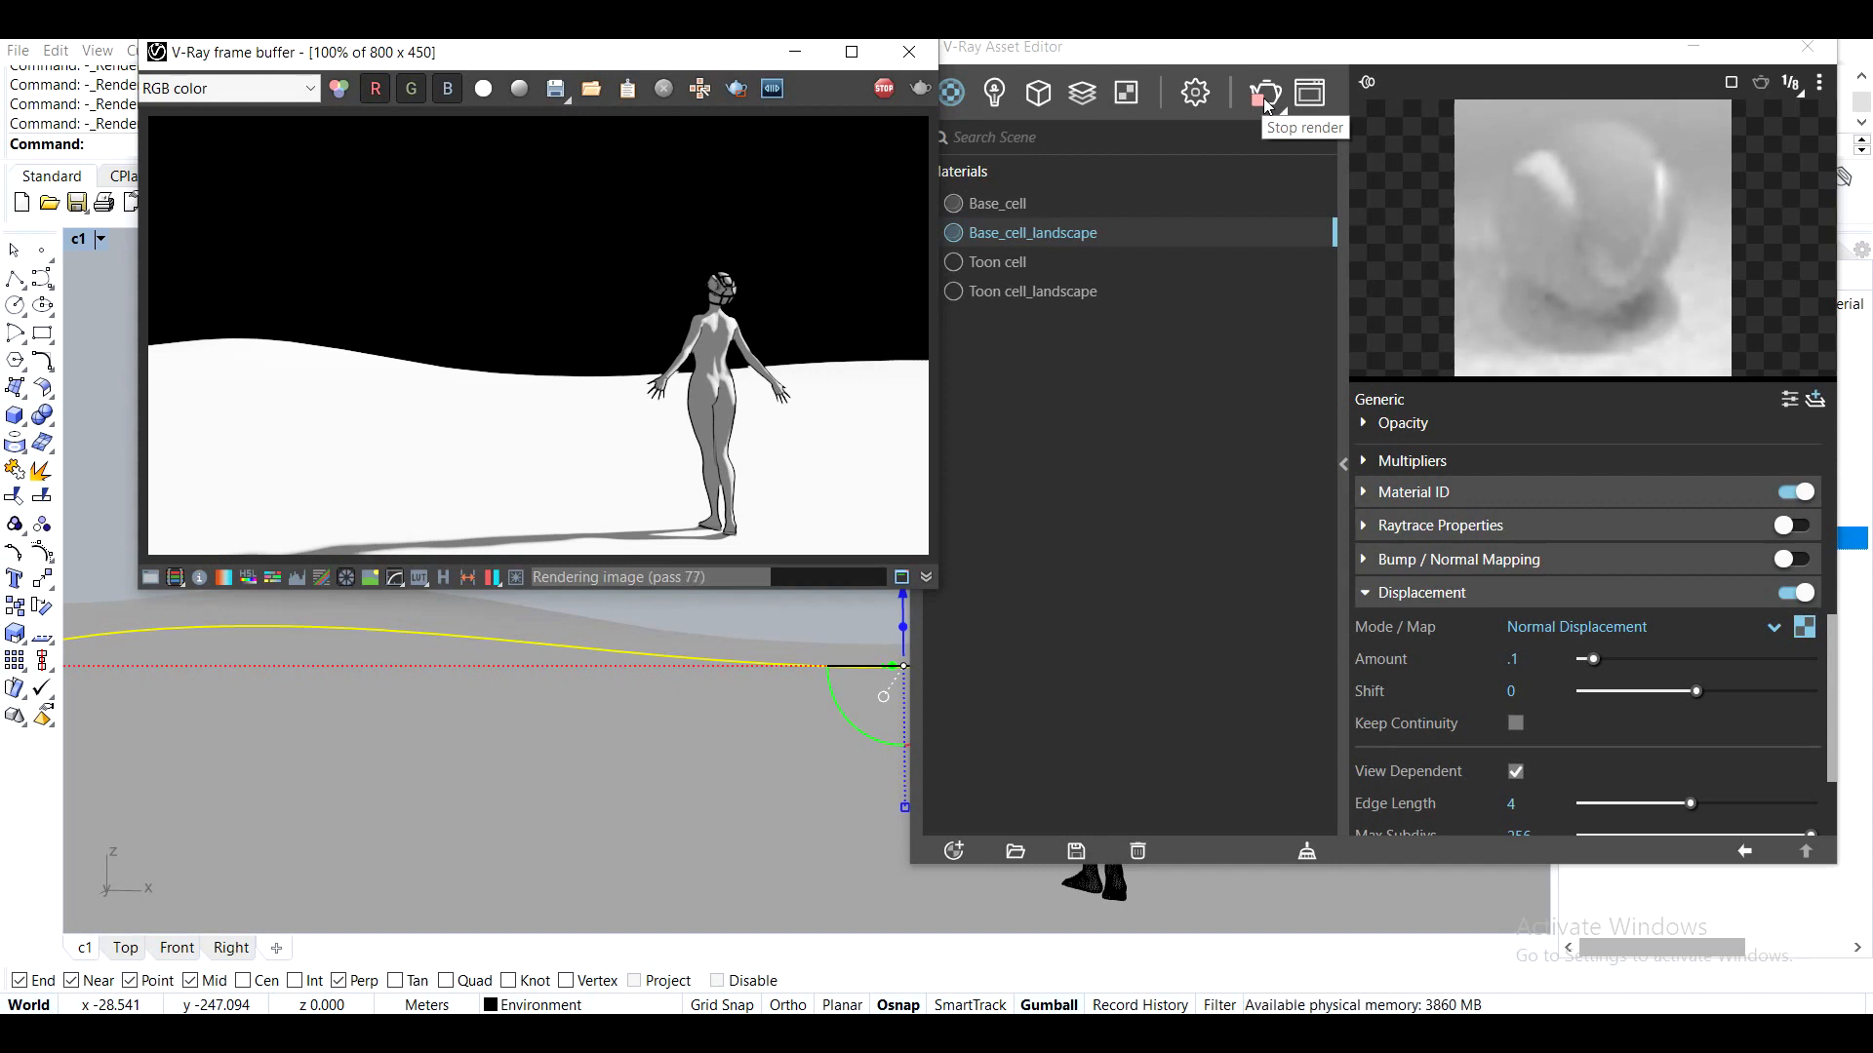
click(1268, 108)
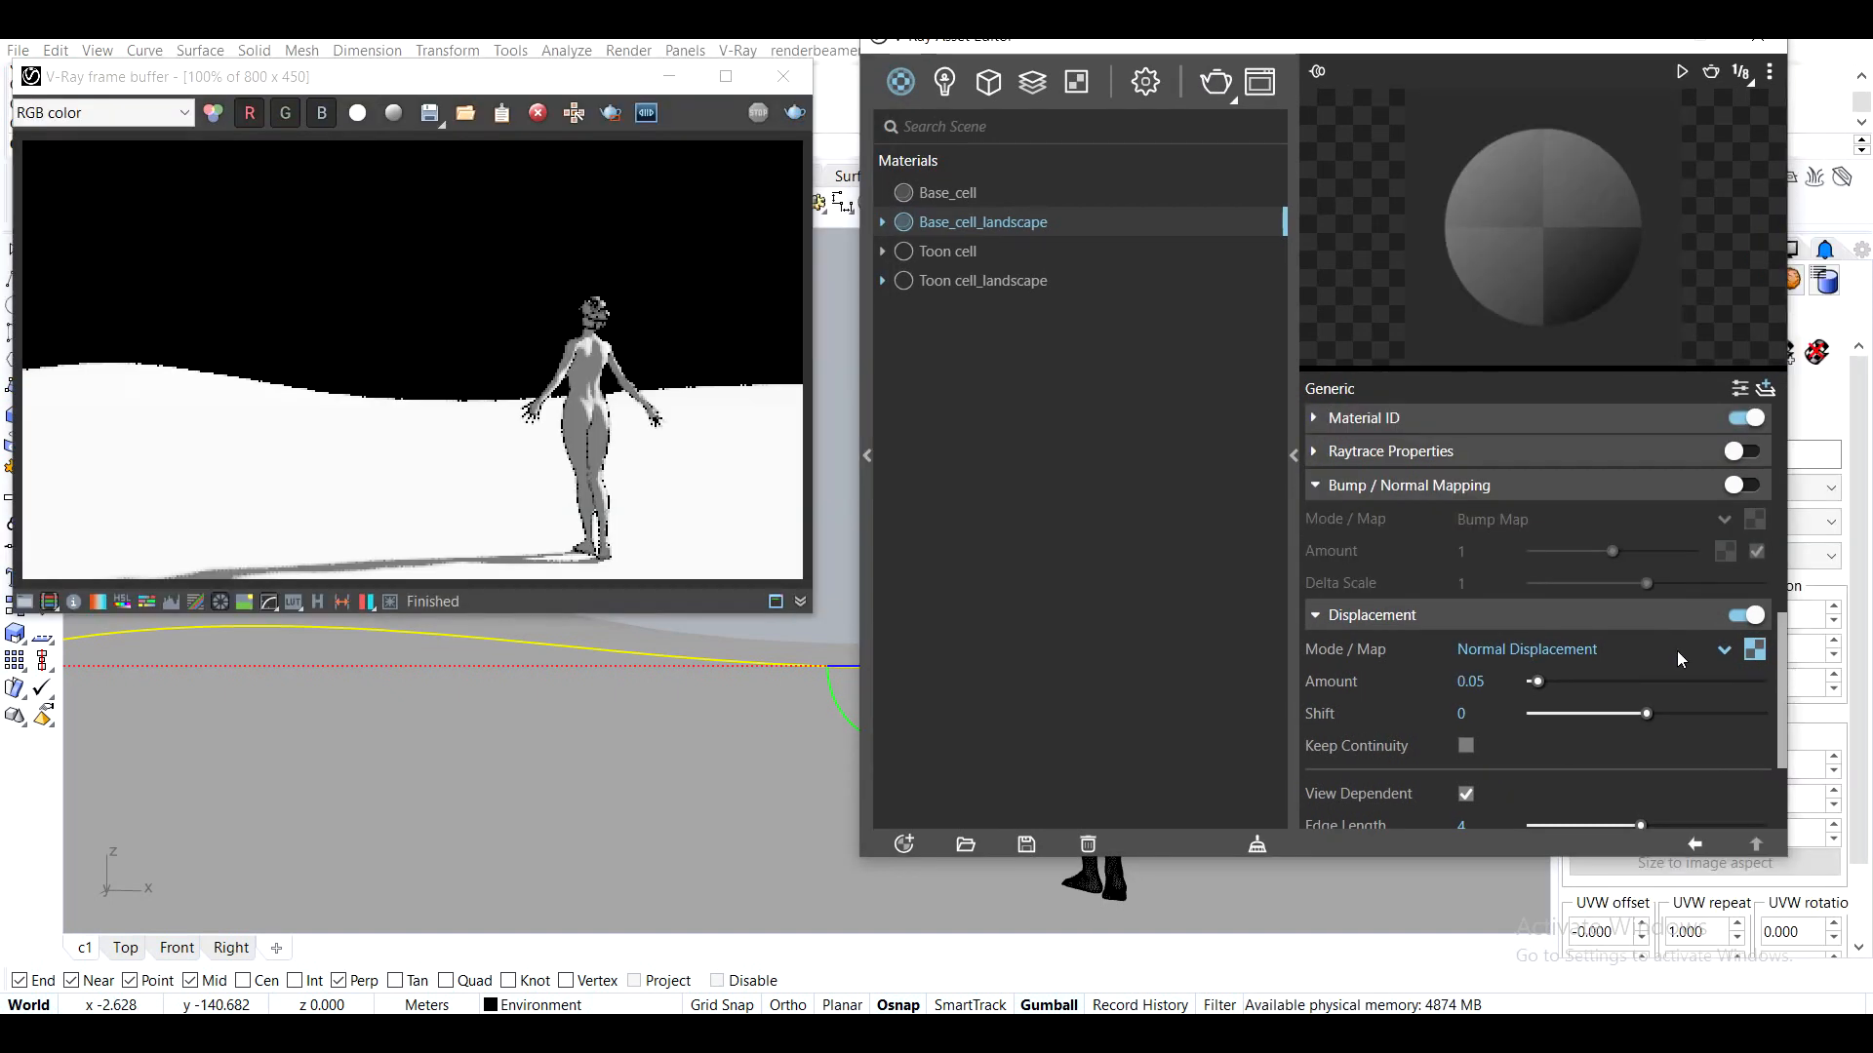
Take the texture from the displacement map slot to the clipboard and turn off displacement for Base_cell_landscape
right_click(1756, 651)
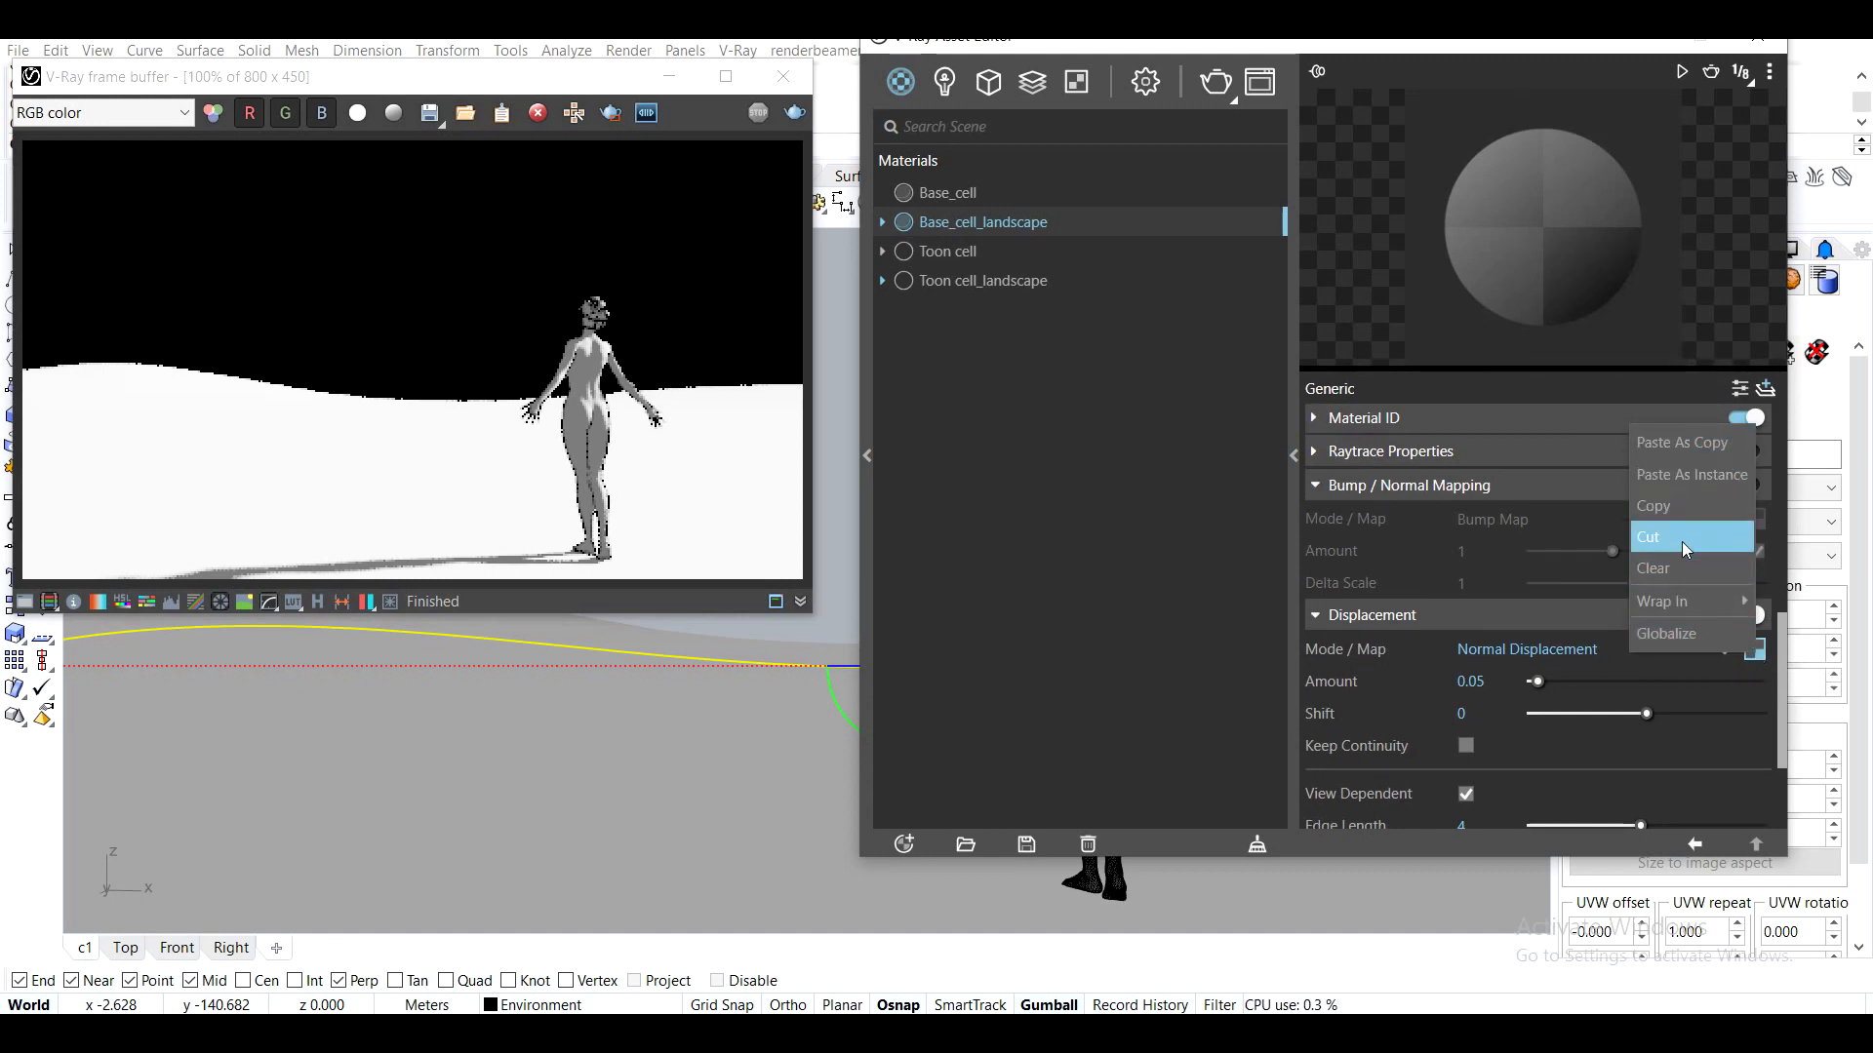
click(1686, 517)
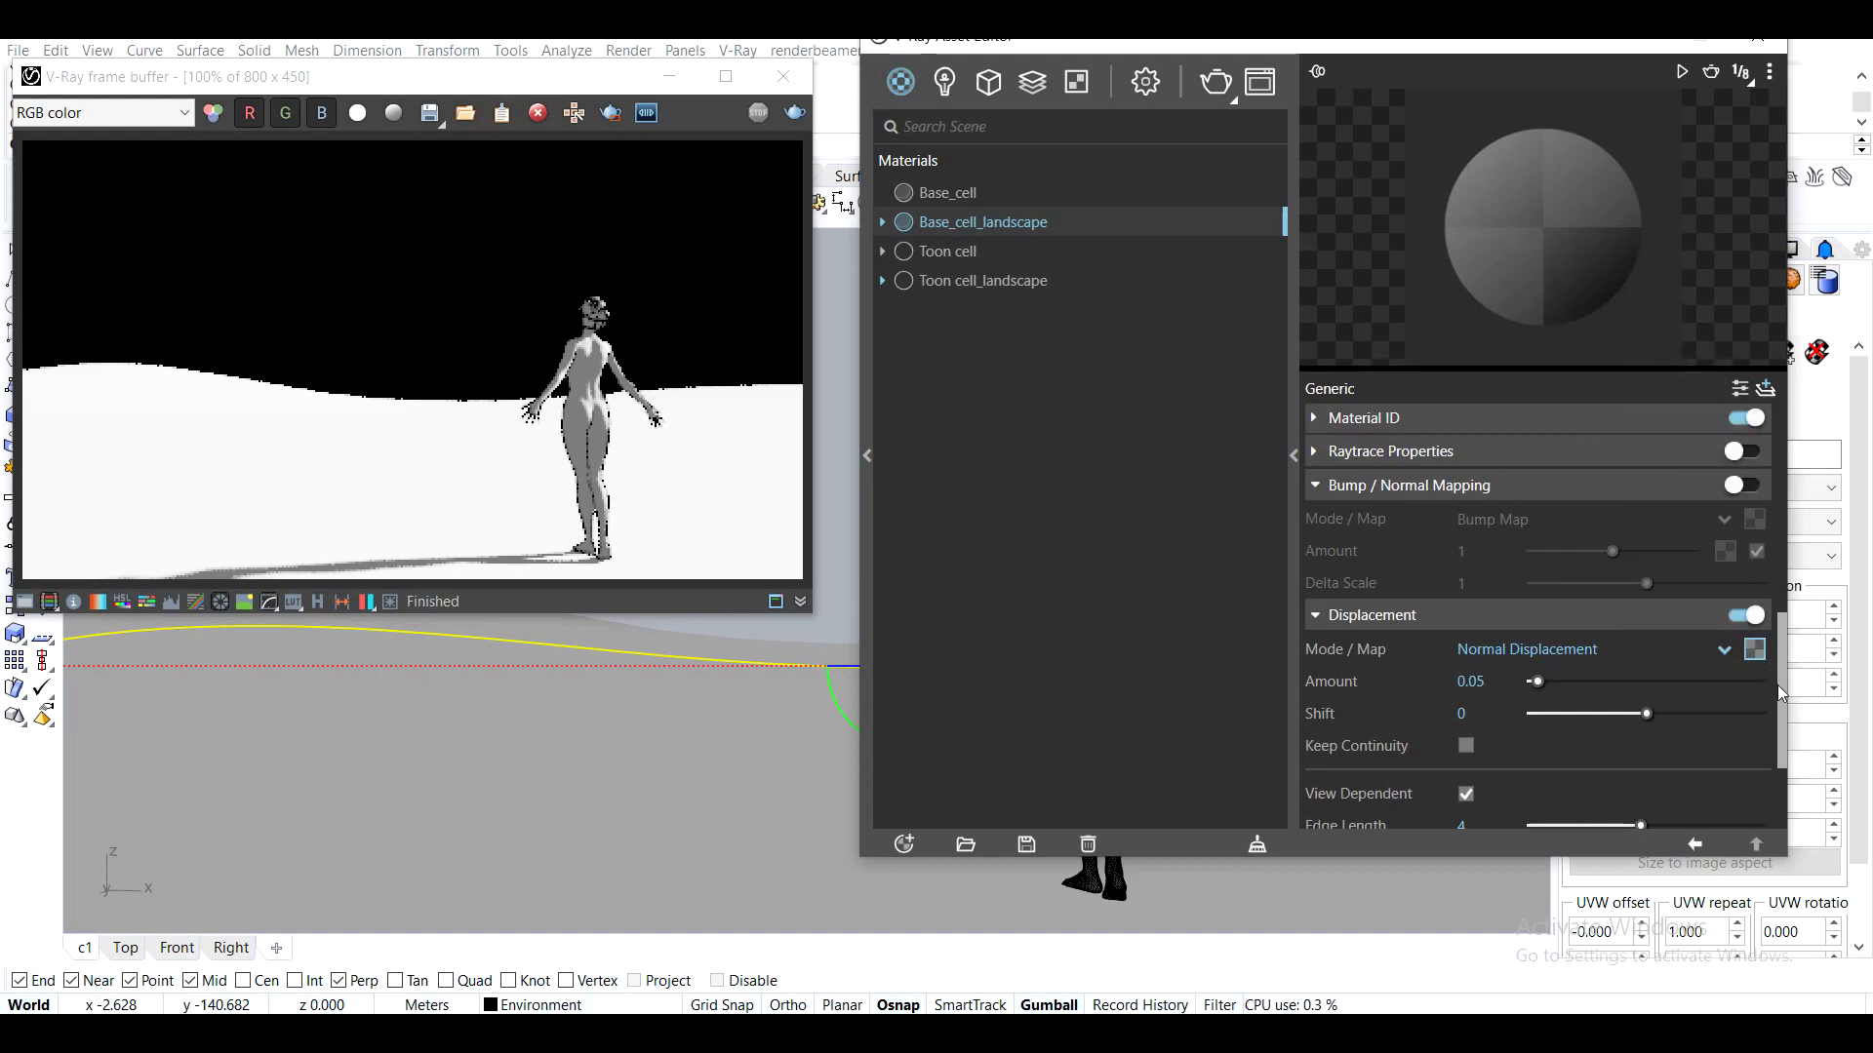
click(1747, 616)
Turn on Bump / Normal Mapping for Base_cell_landscape and paste the texture as a copy into its bump map slot
click(1747, 484)
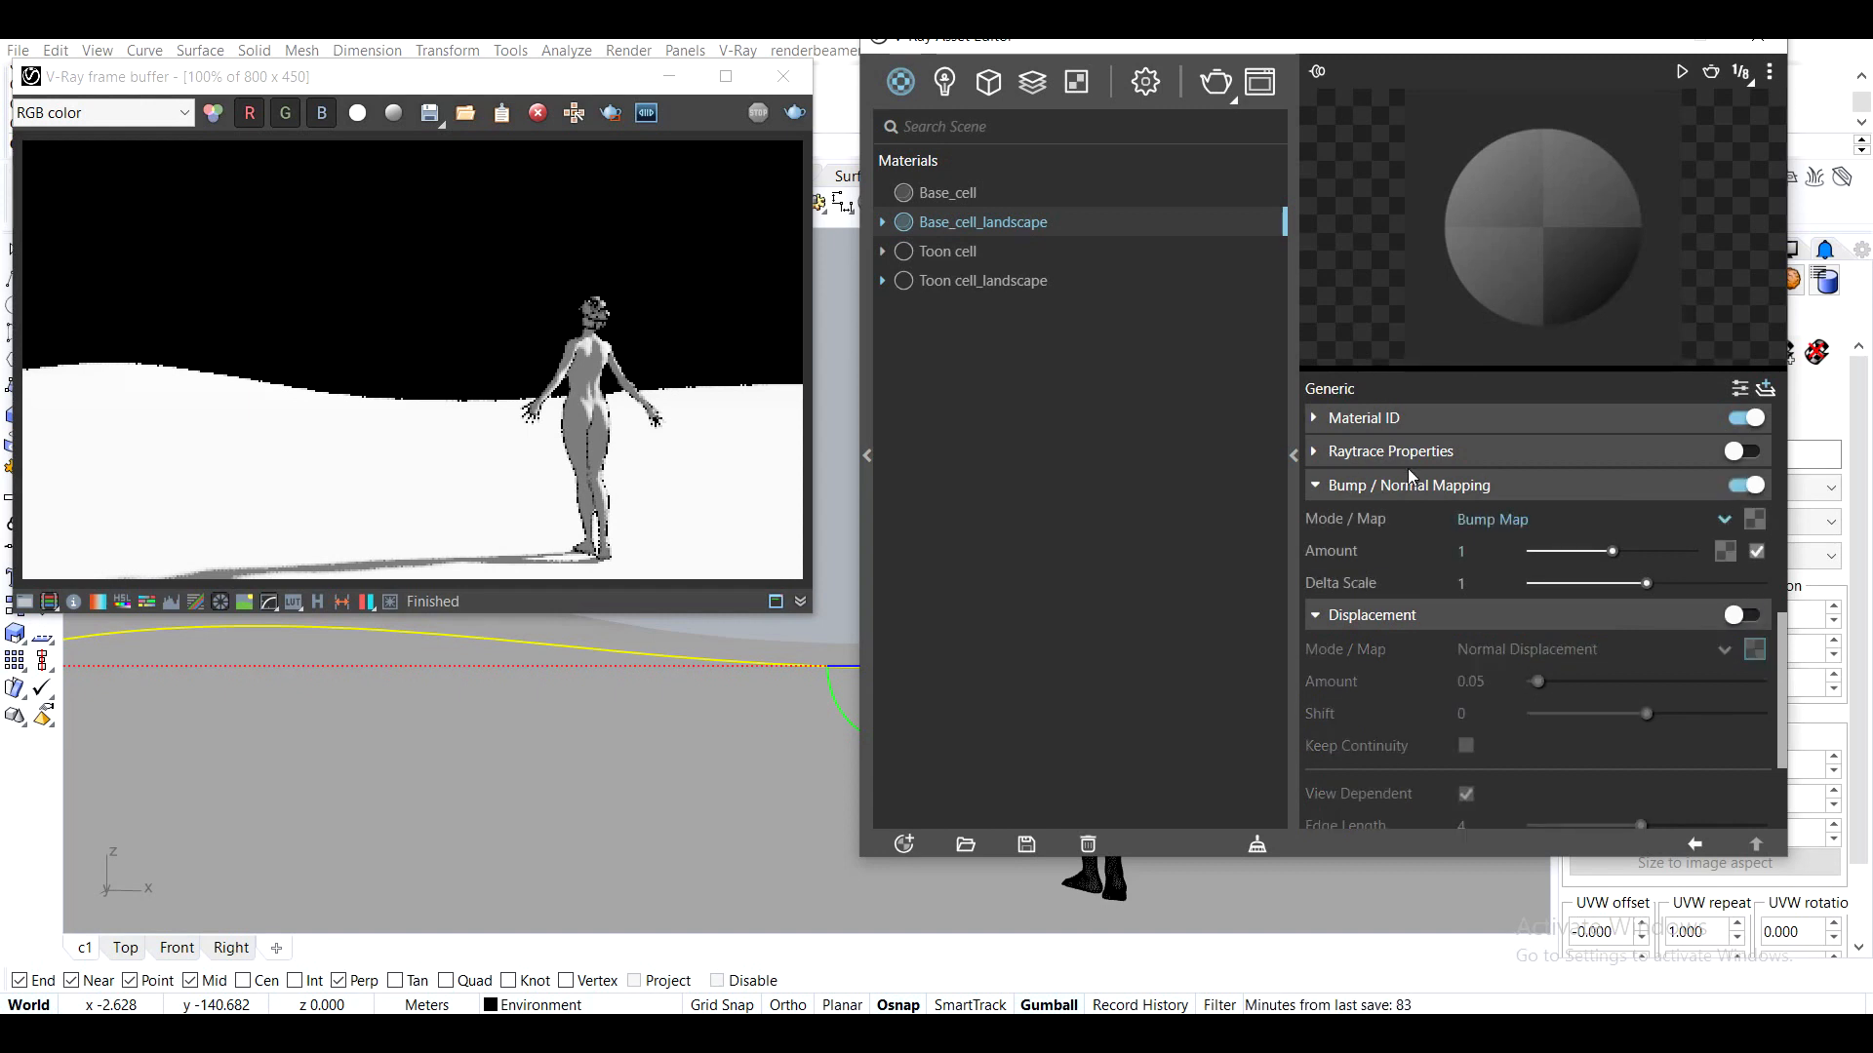
right_click(1765, 523)
click(1723, 537)
click(1354, 616)
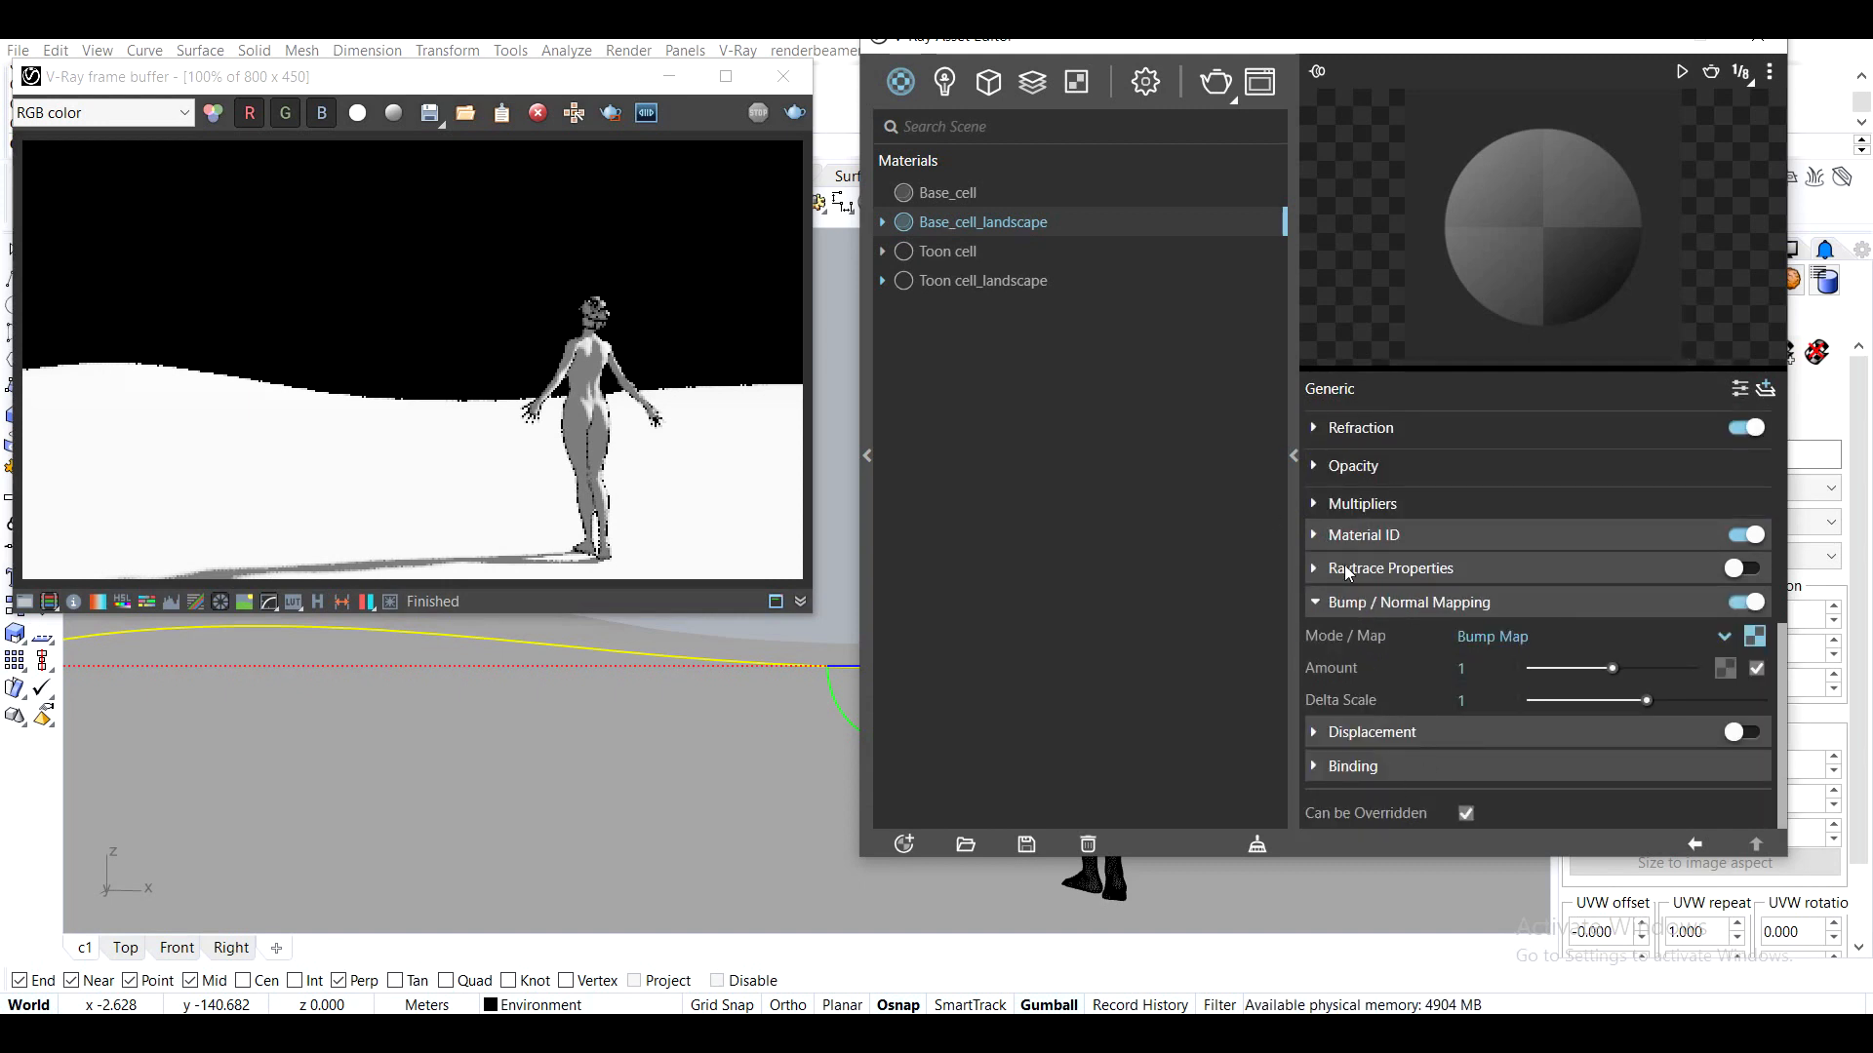
Render the scene with the bump map and examine the landscape pattern up close in the frame buffer
click(1214, 86)
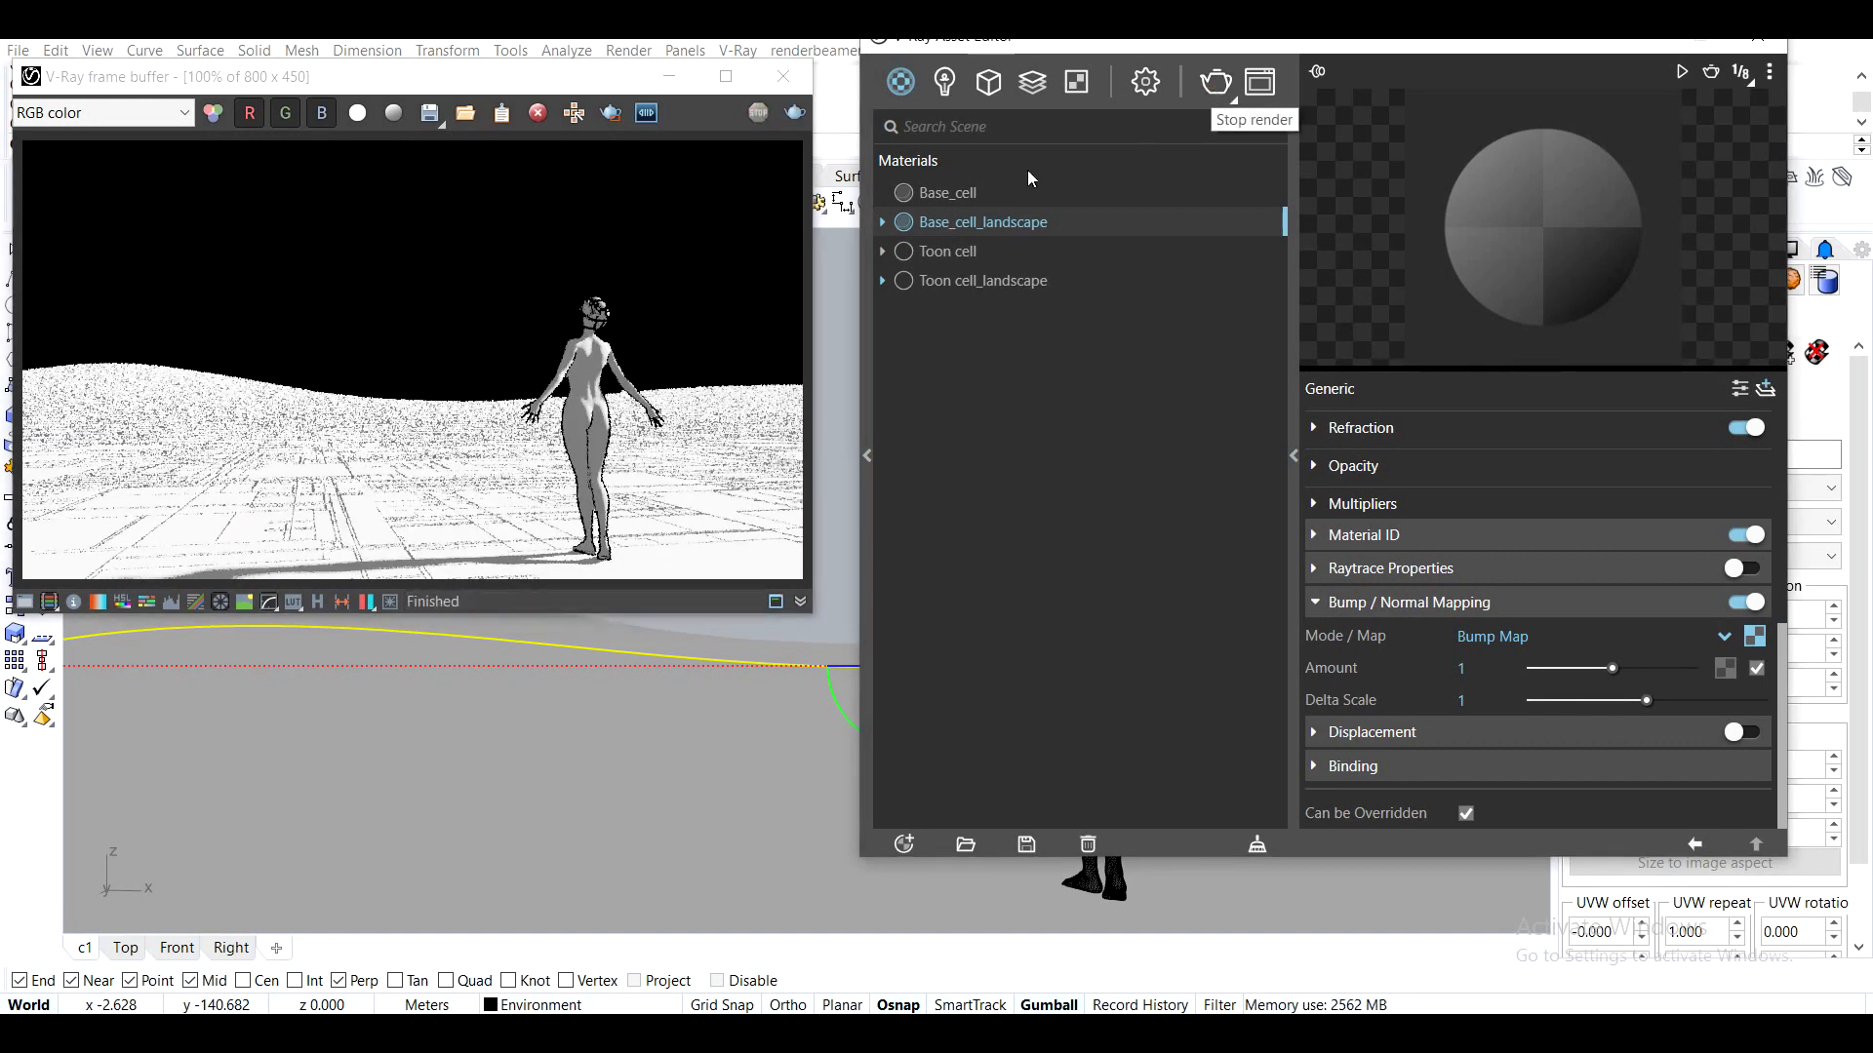
scroll(293, 527, up, 2)
scroll(458, 497, down, 2)
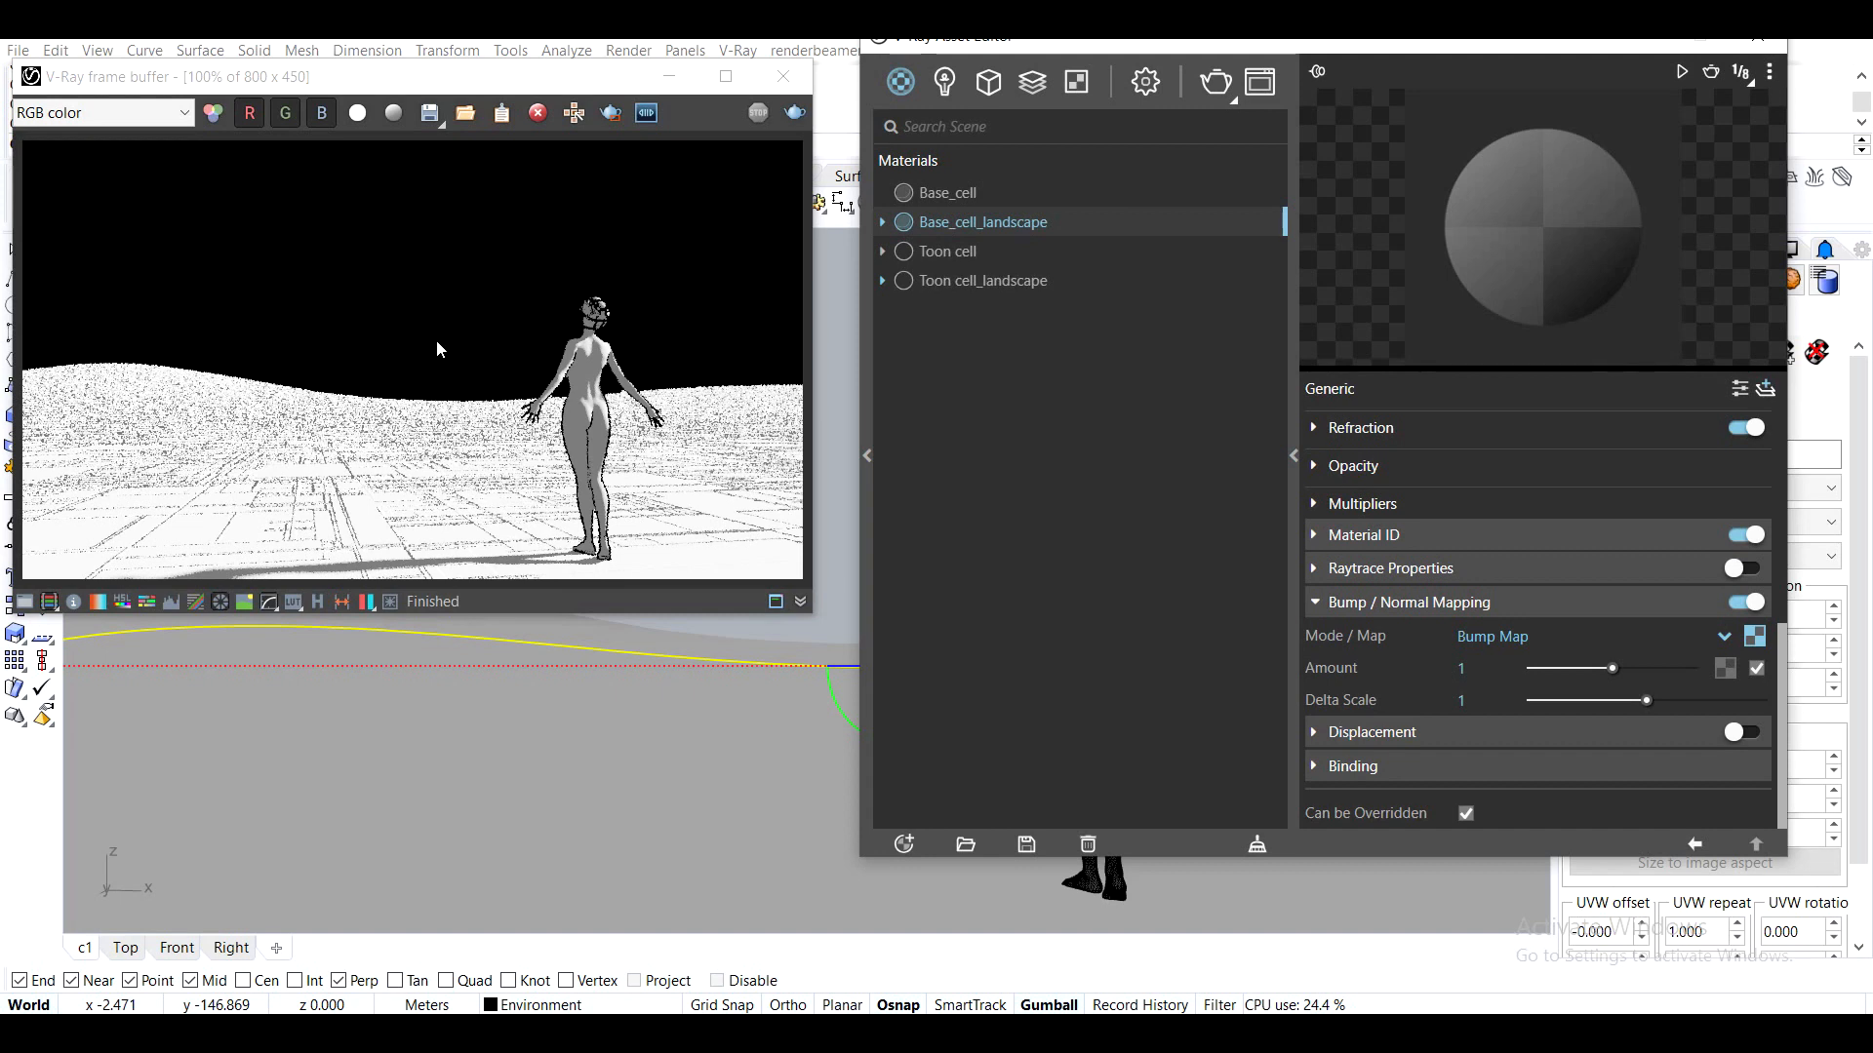
scroll(322, 496, up, 2)
scroll(324, 469, down, 2)
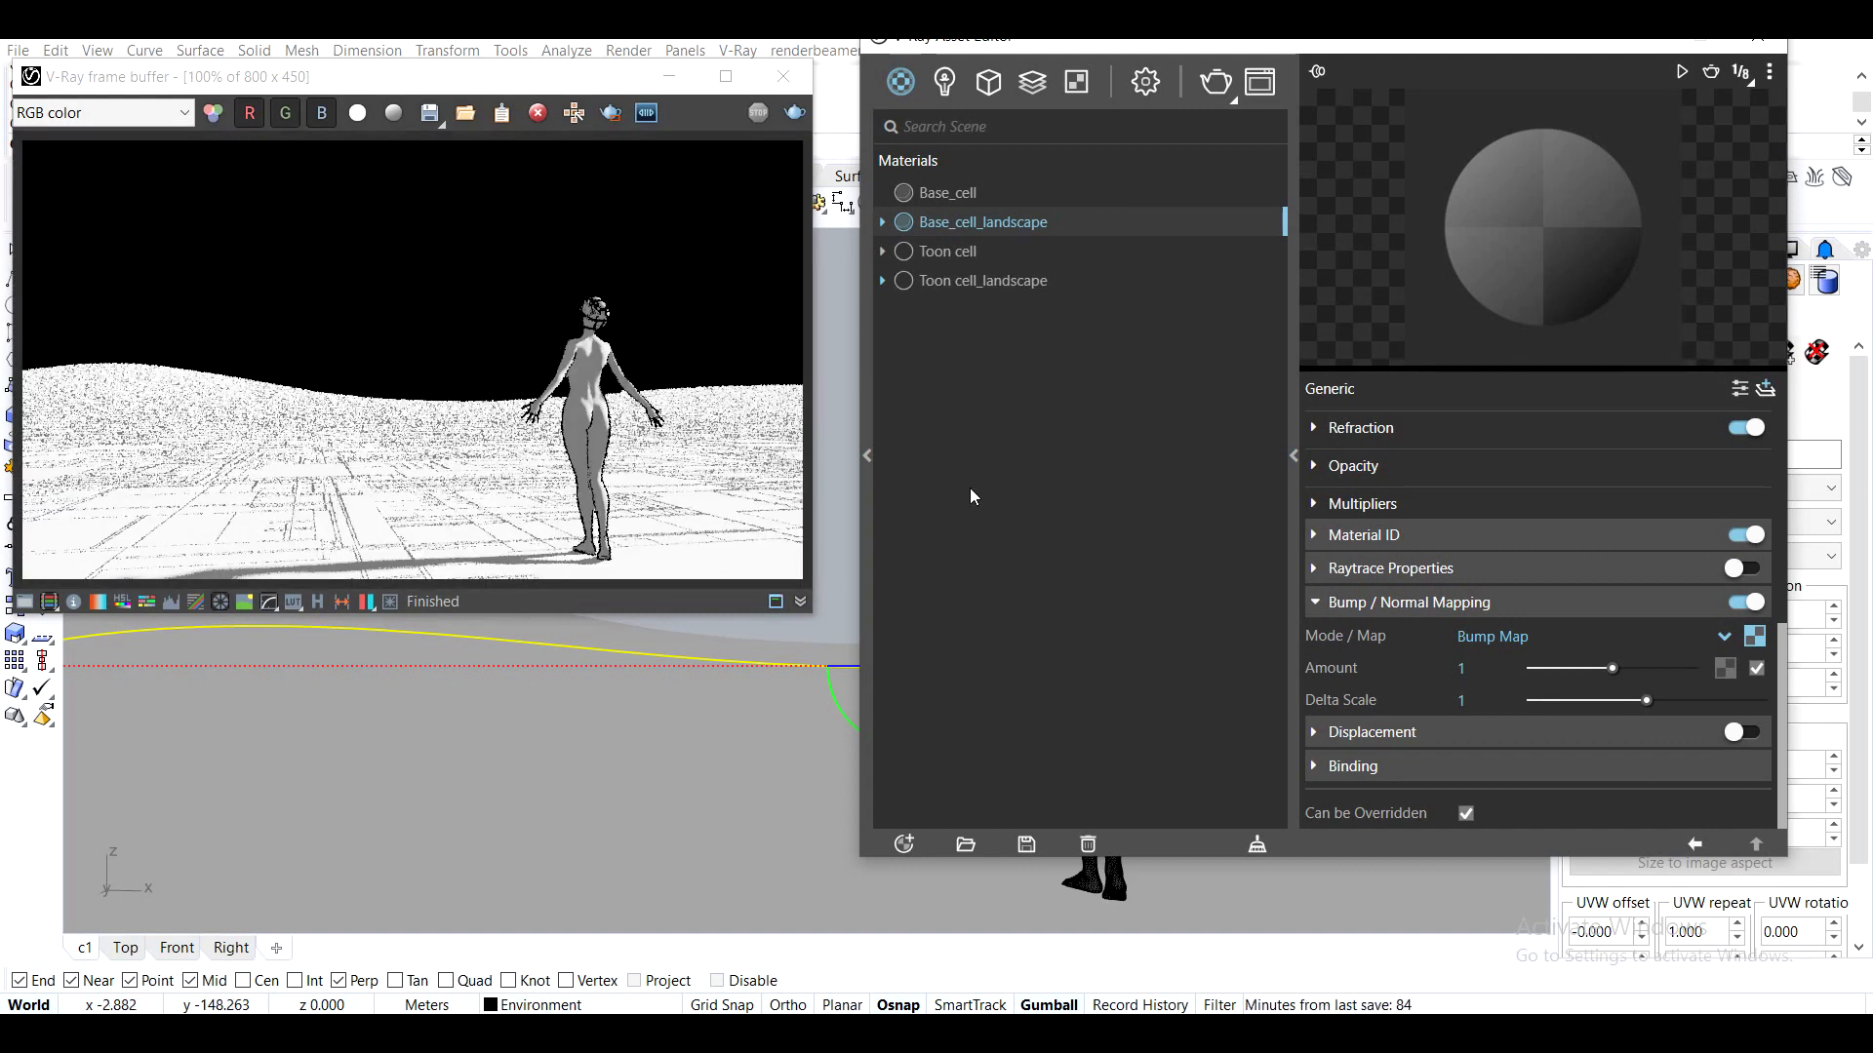
Copy the bump texture into the diffuse slot of Base_cell_landscape as an instance and render the scene again
right_click(1754, 636)
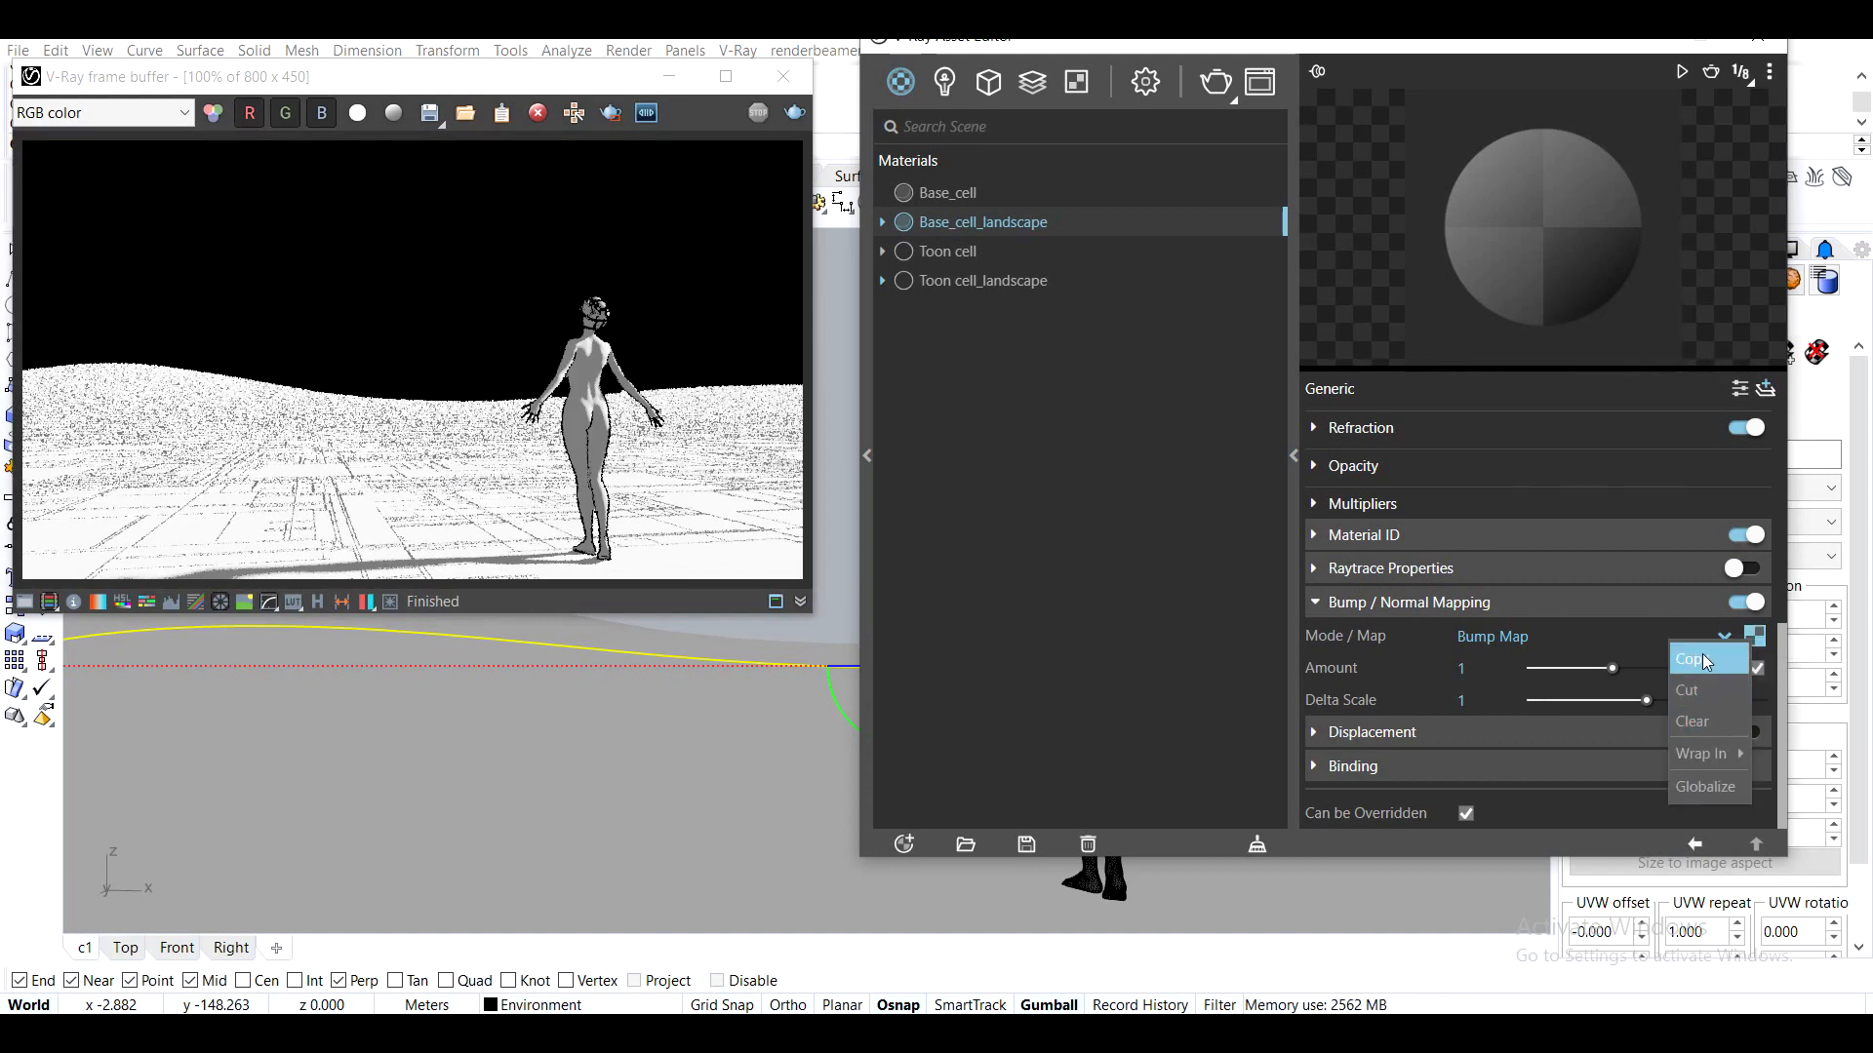
click(1703, 660)
drag(1777, 663, 1776, 502)
right_click(1724, 648)
click(1693, 698)
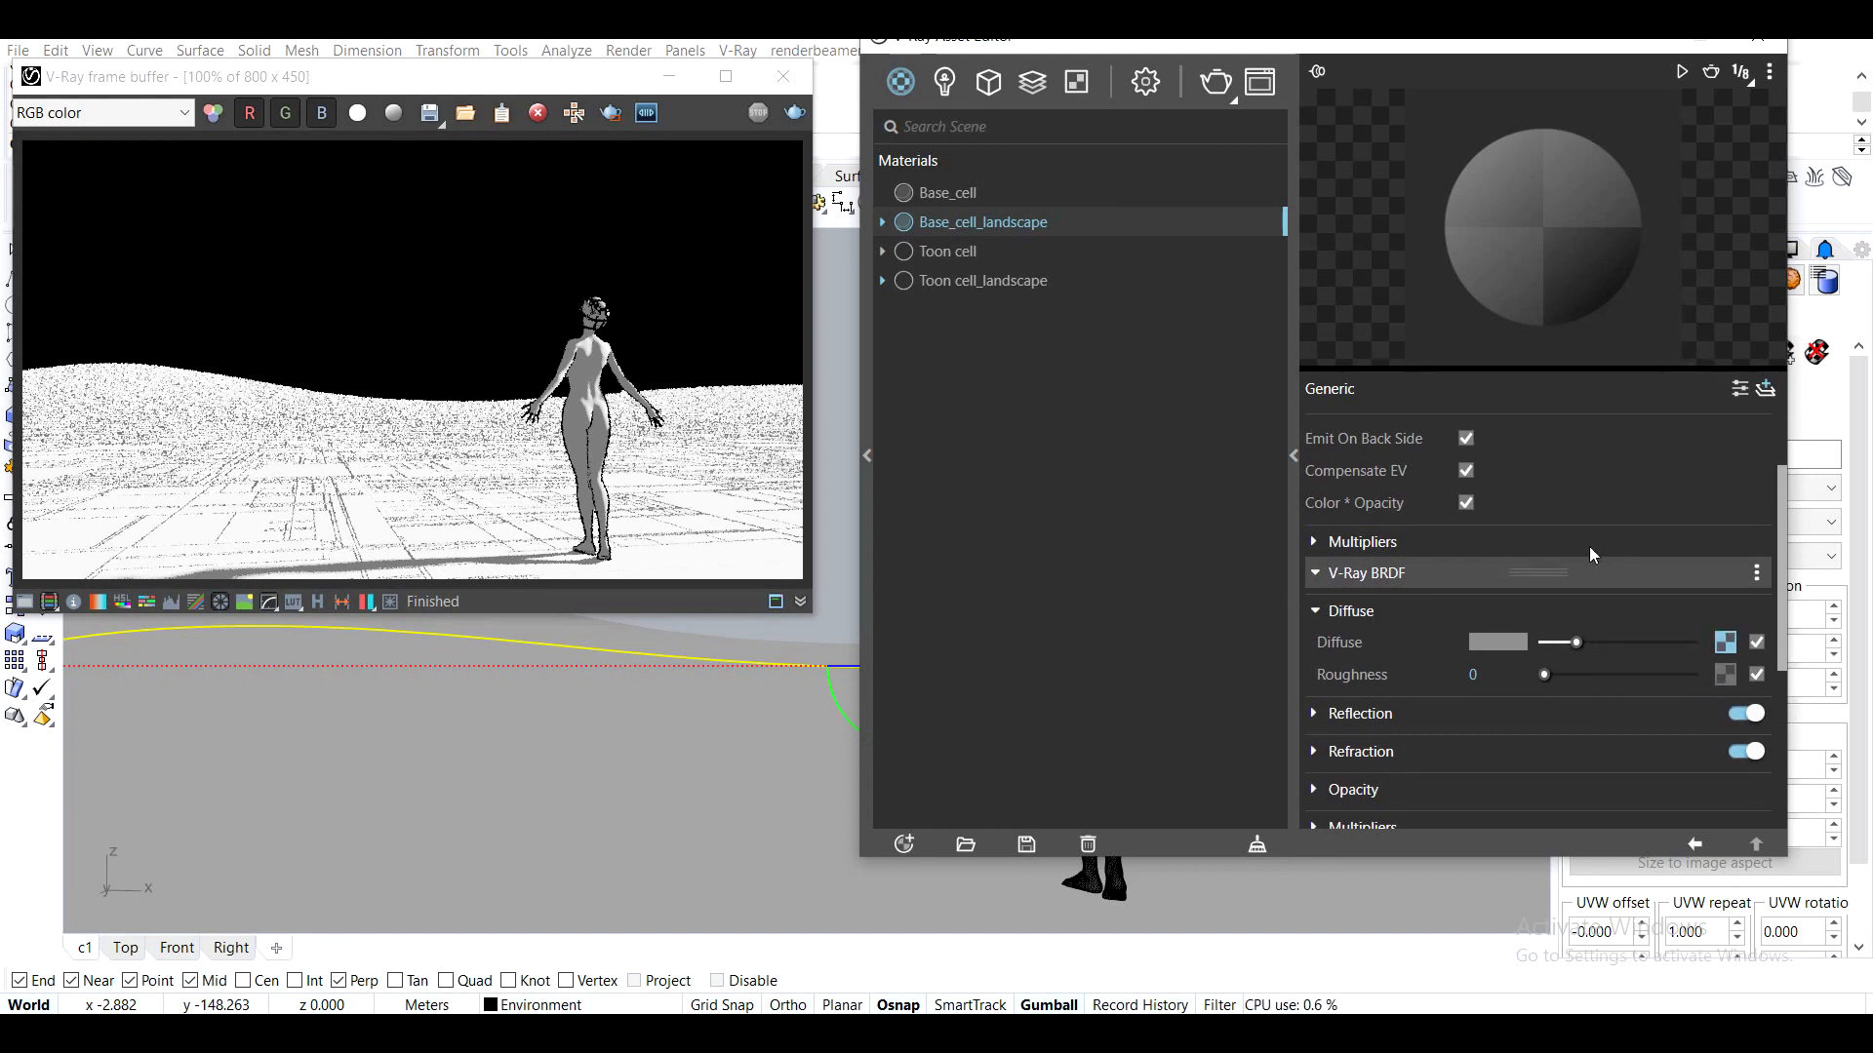
click(1222, 84)
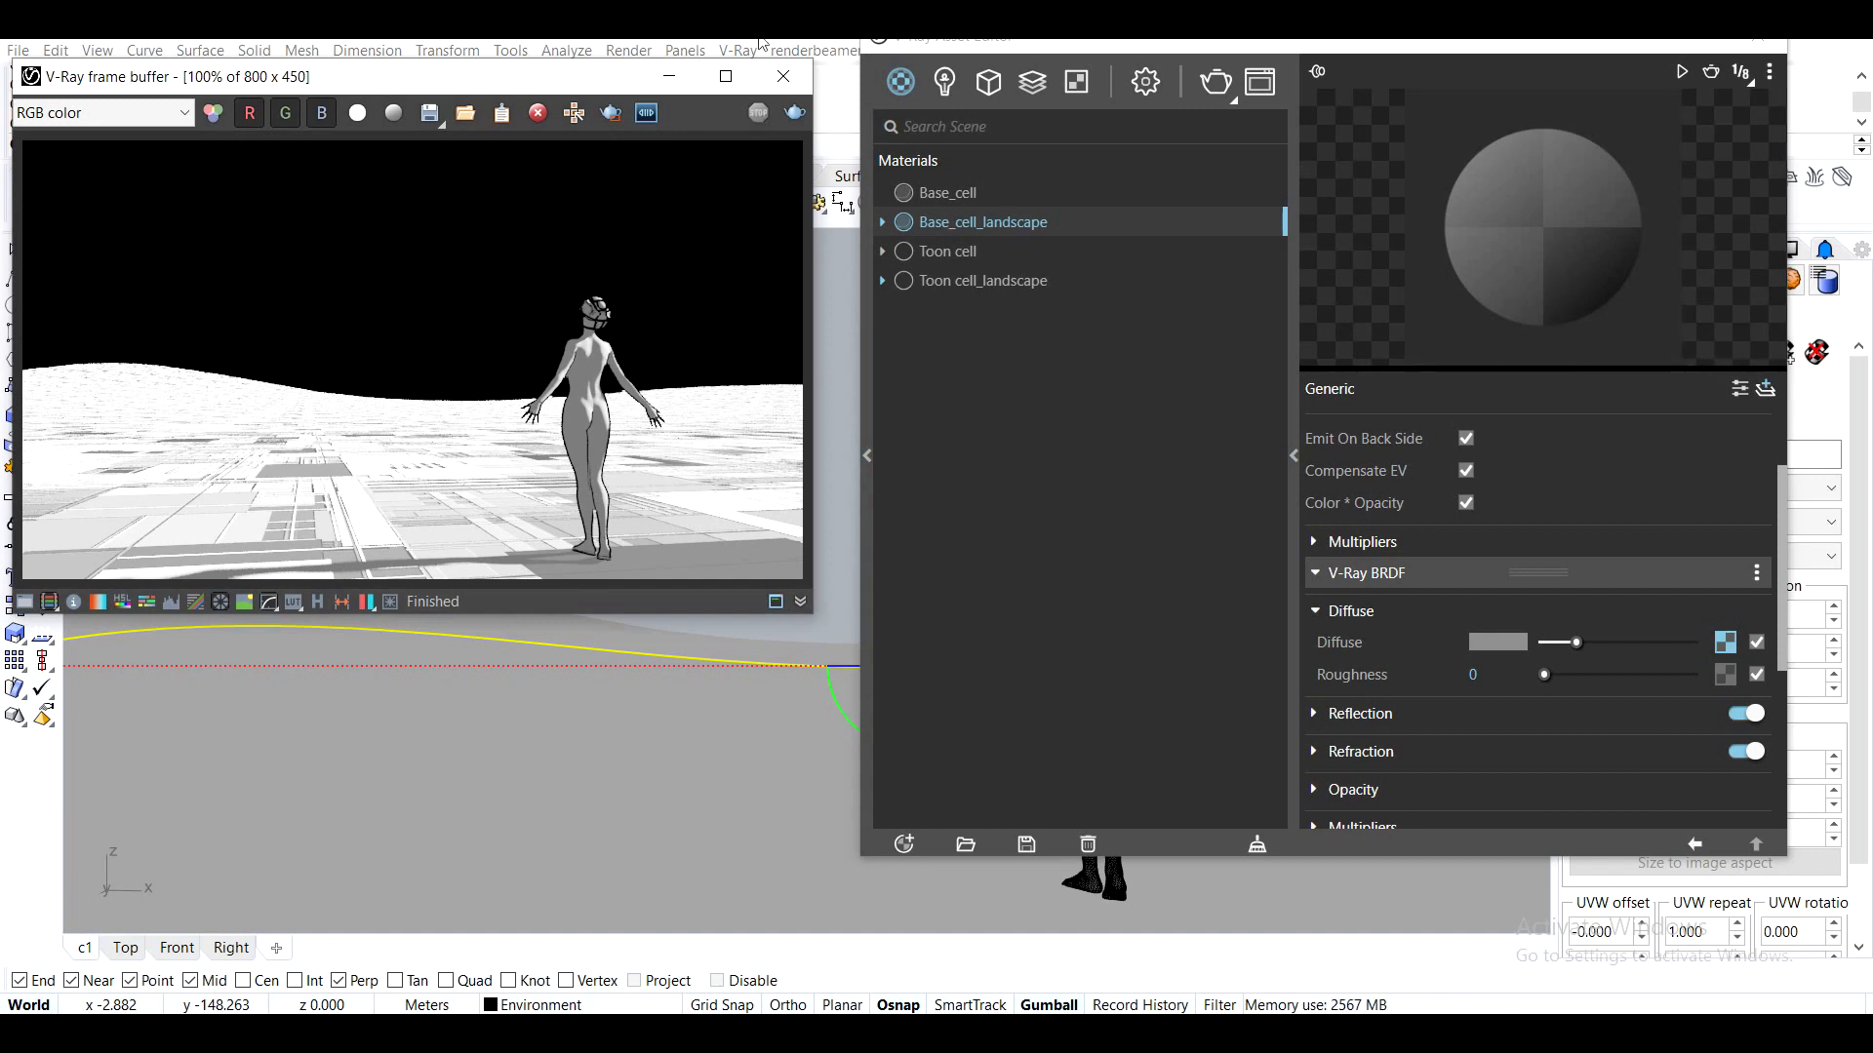
Move the Asset Editor off the figure in the viewport and examine the figure in the enlarged render
drag(1258, 56, 1539, 82)
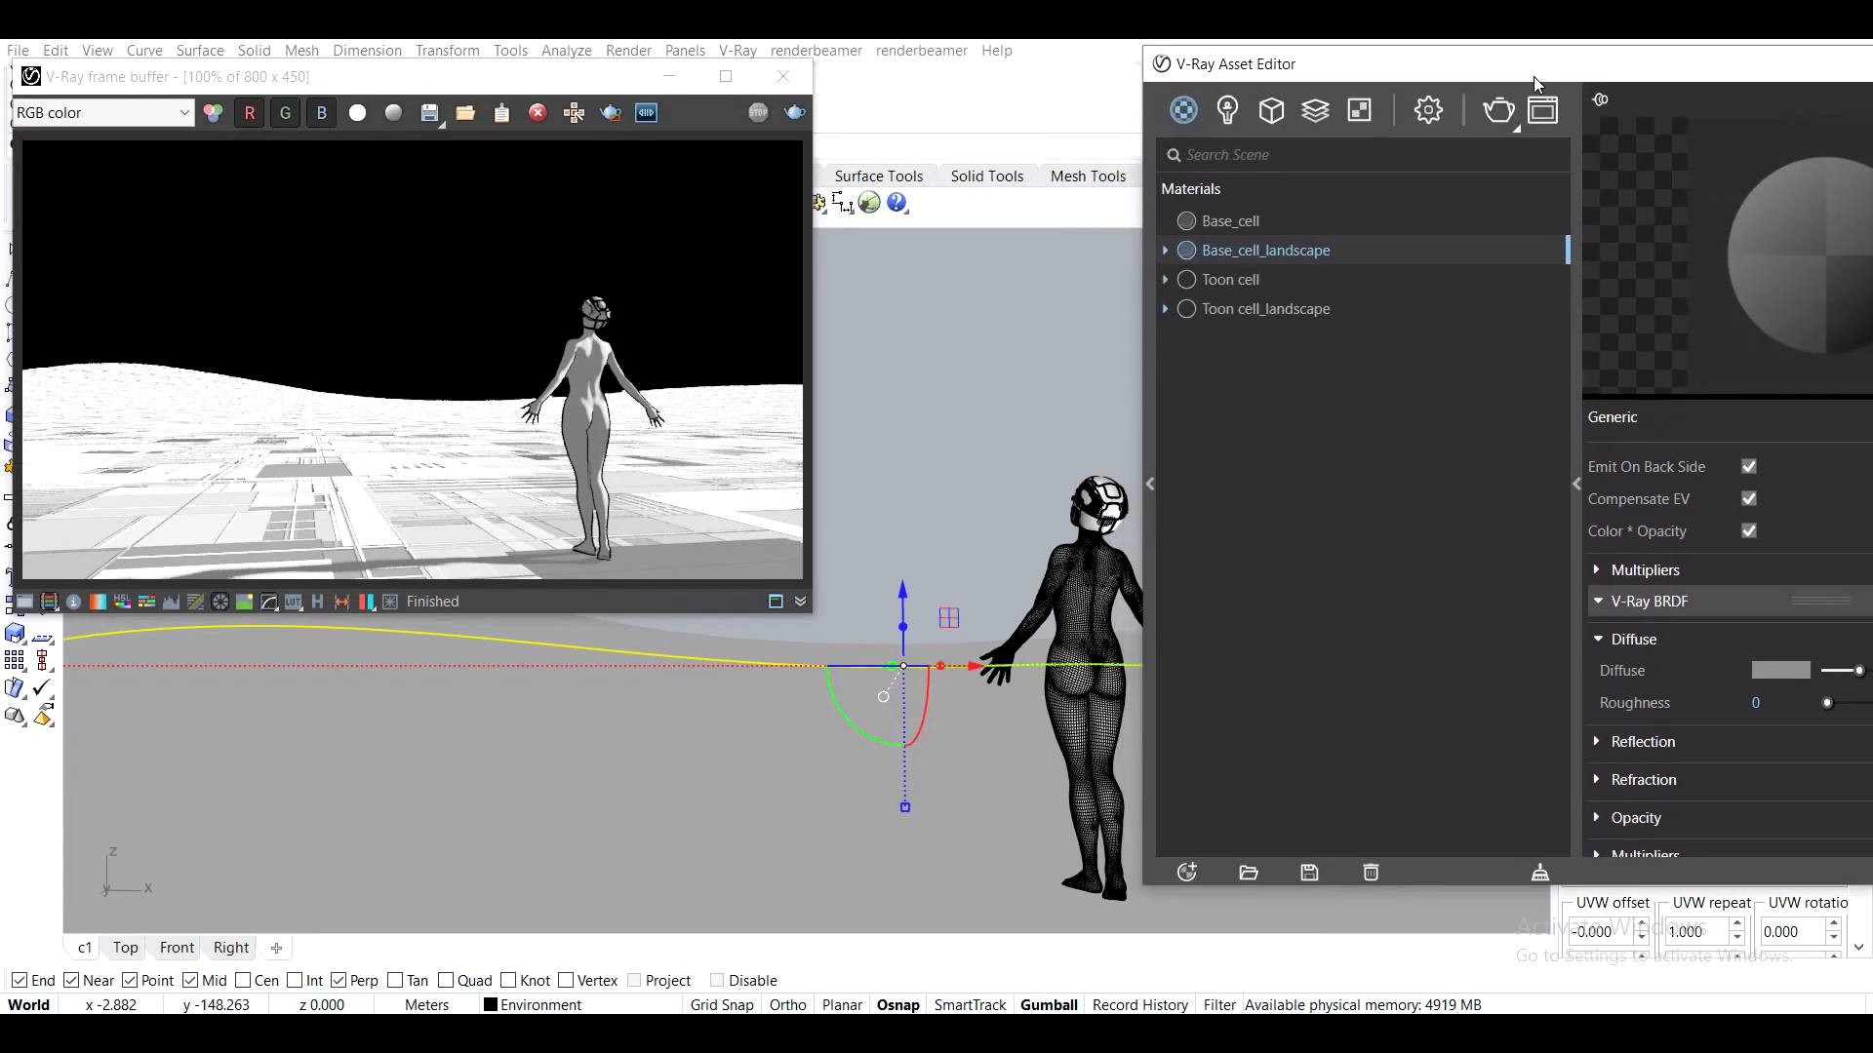
click(1067, 517)
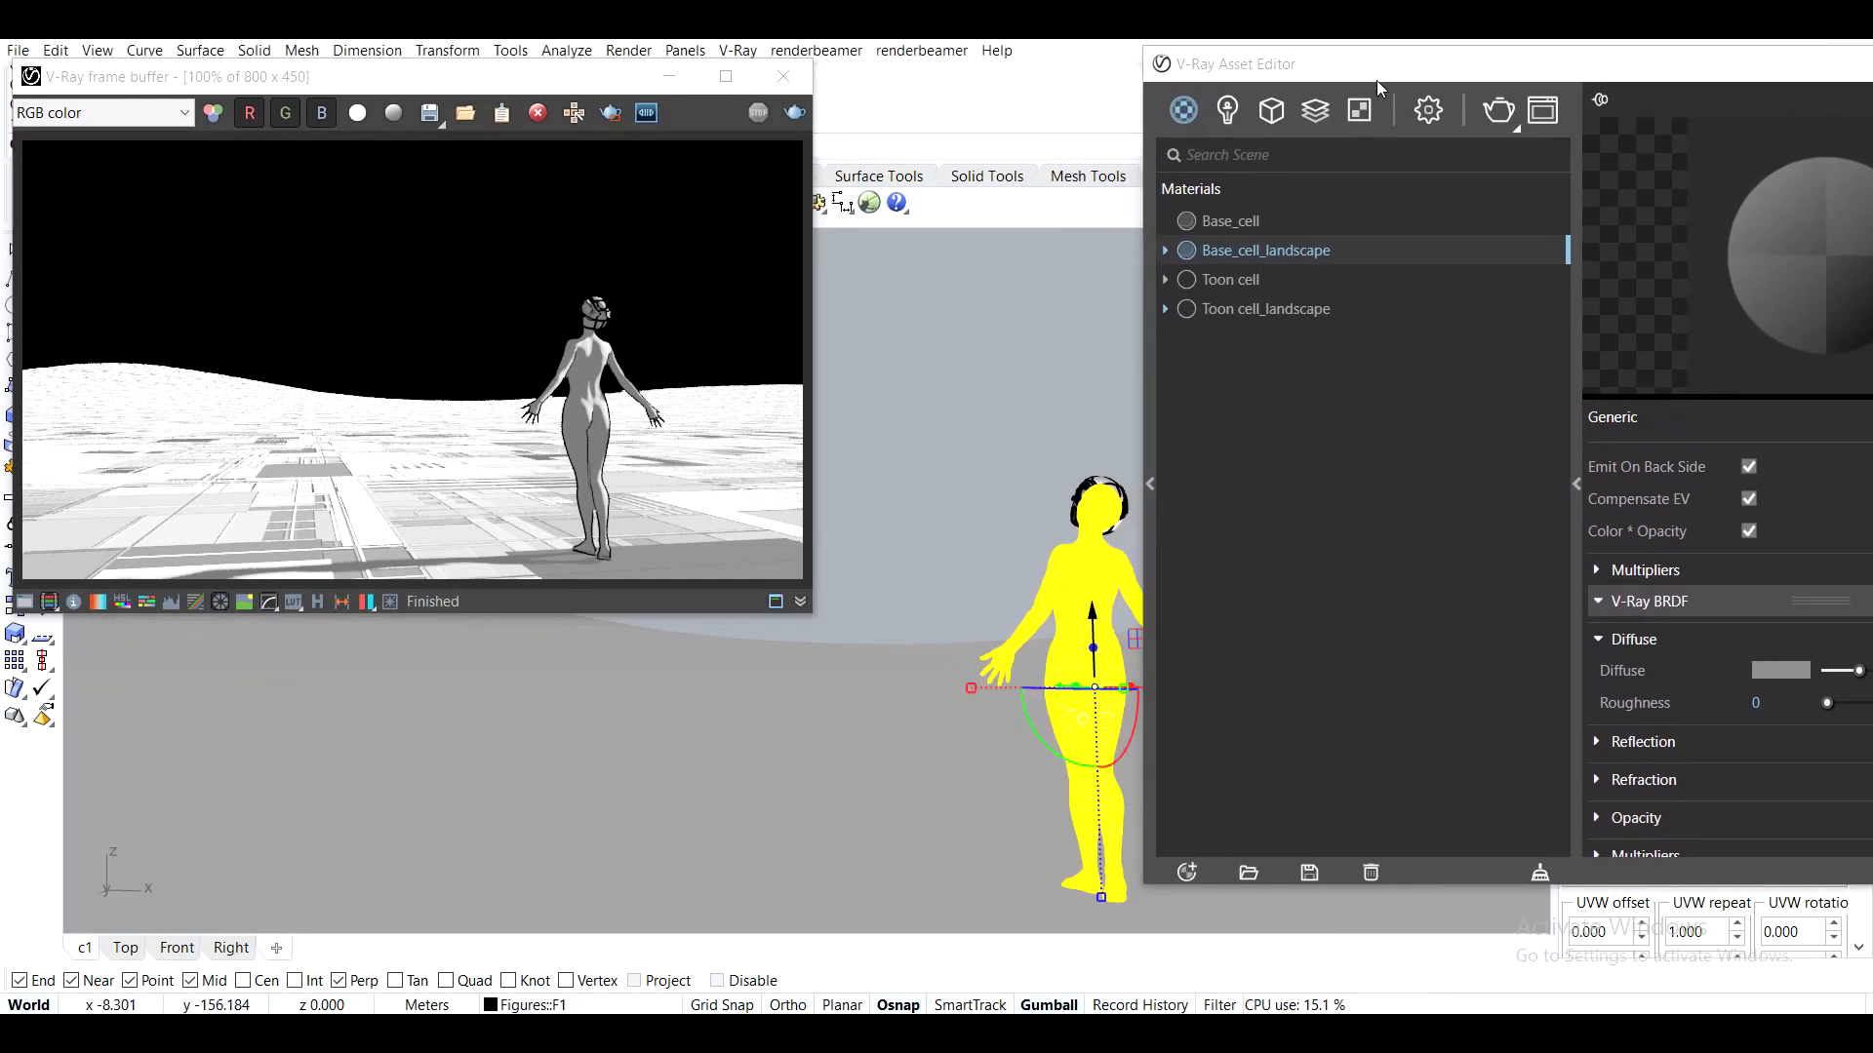
scroll(568, 398, up, 2)
scroll(606, 384, down, 1)
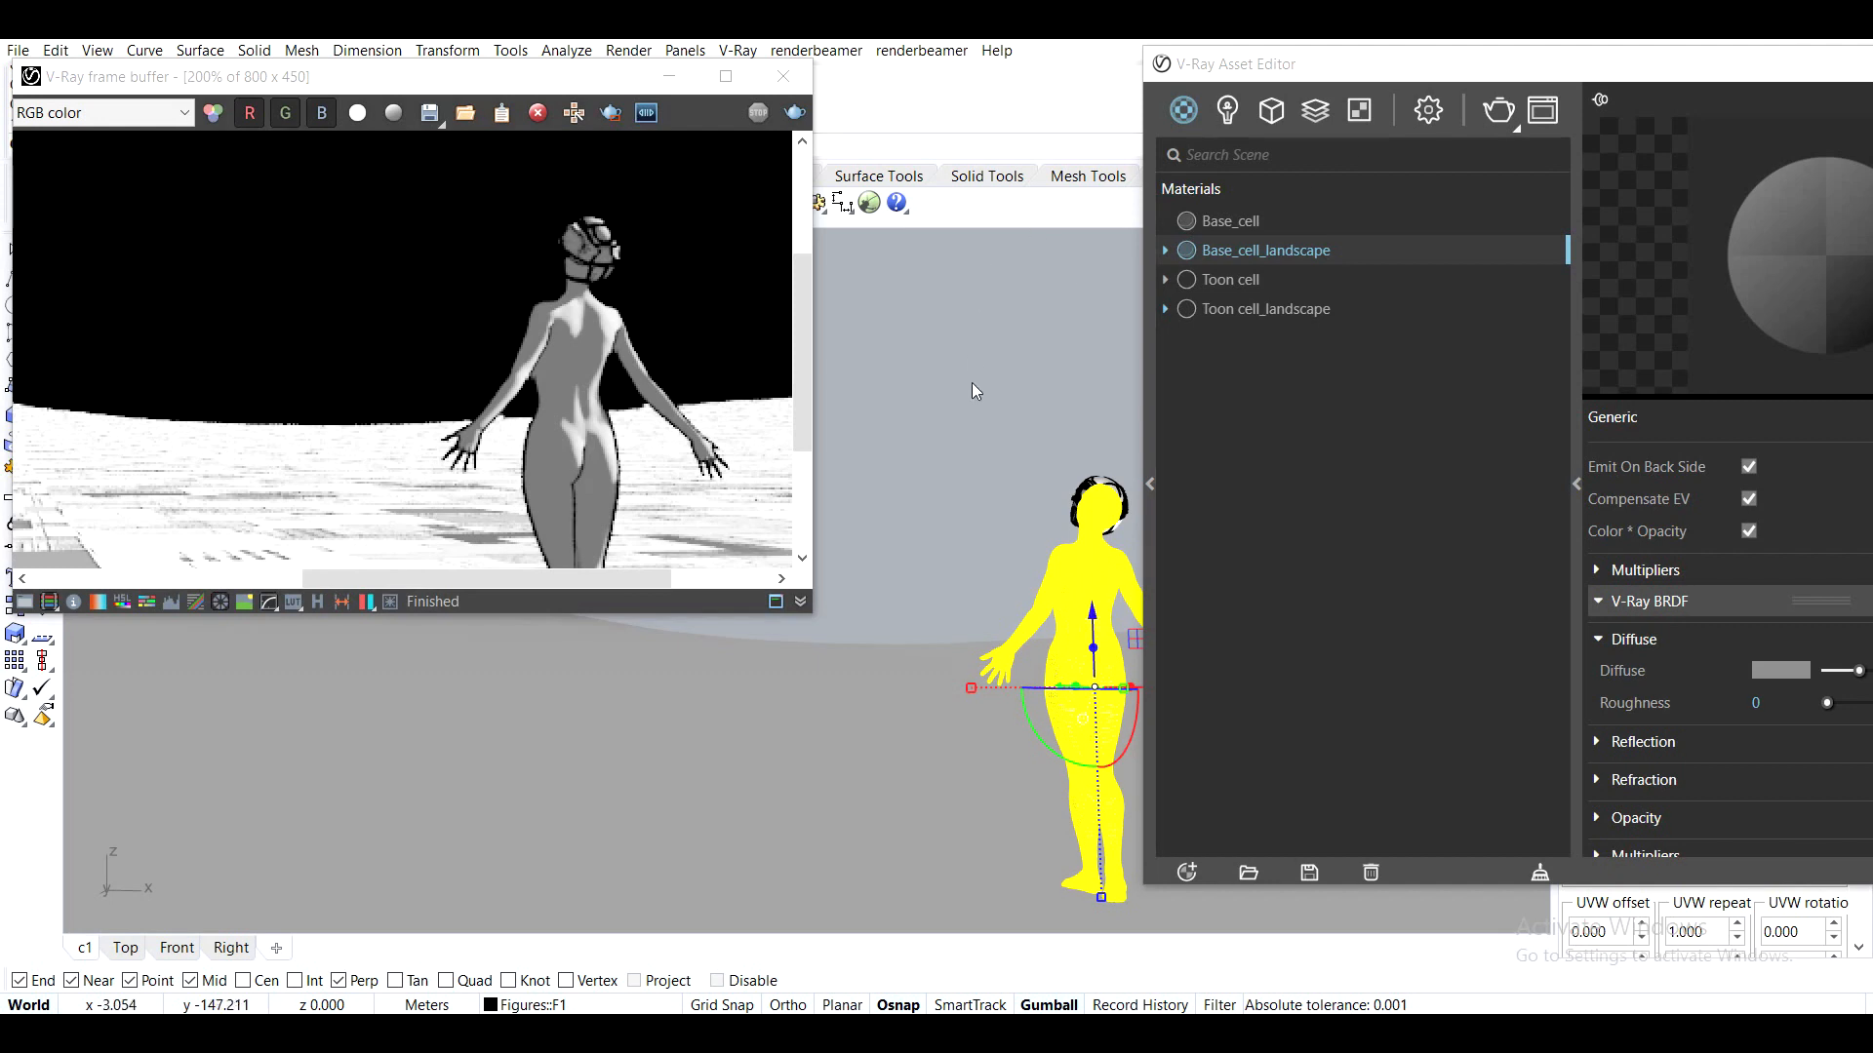
click(1011, 416)
click(1100, 507)
click(1020, 364)
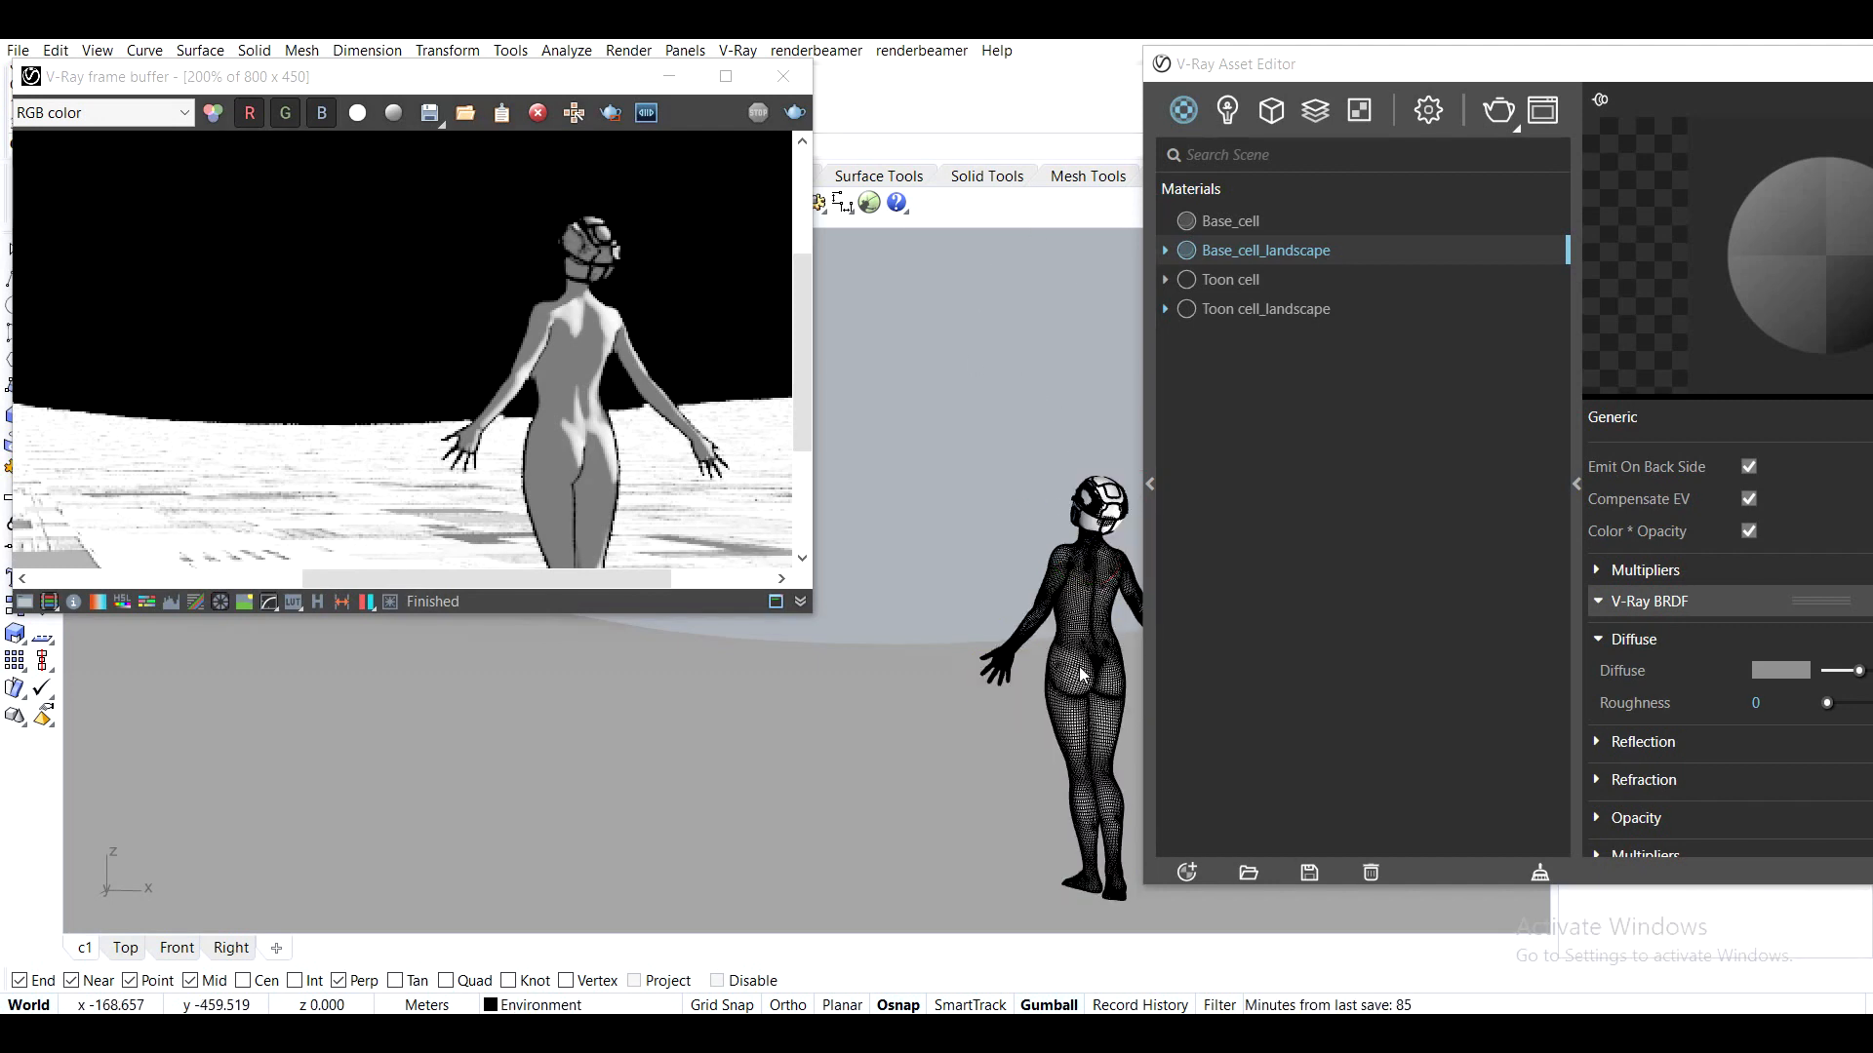
scroll(517, 243, up, 1)
scroll(601, 231, down, 1)
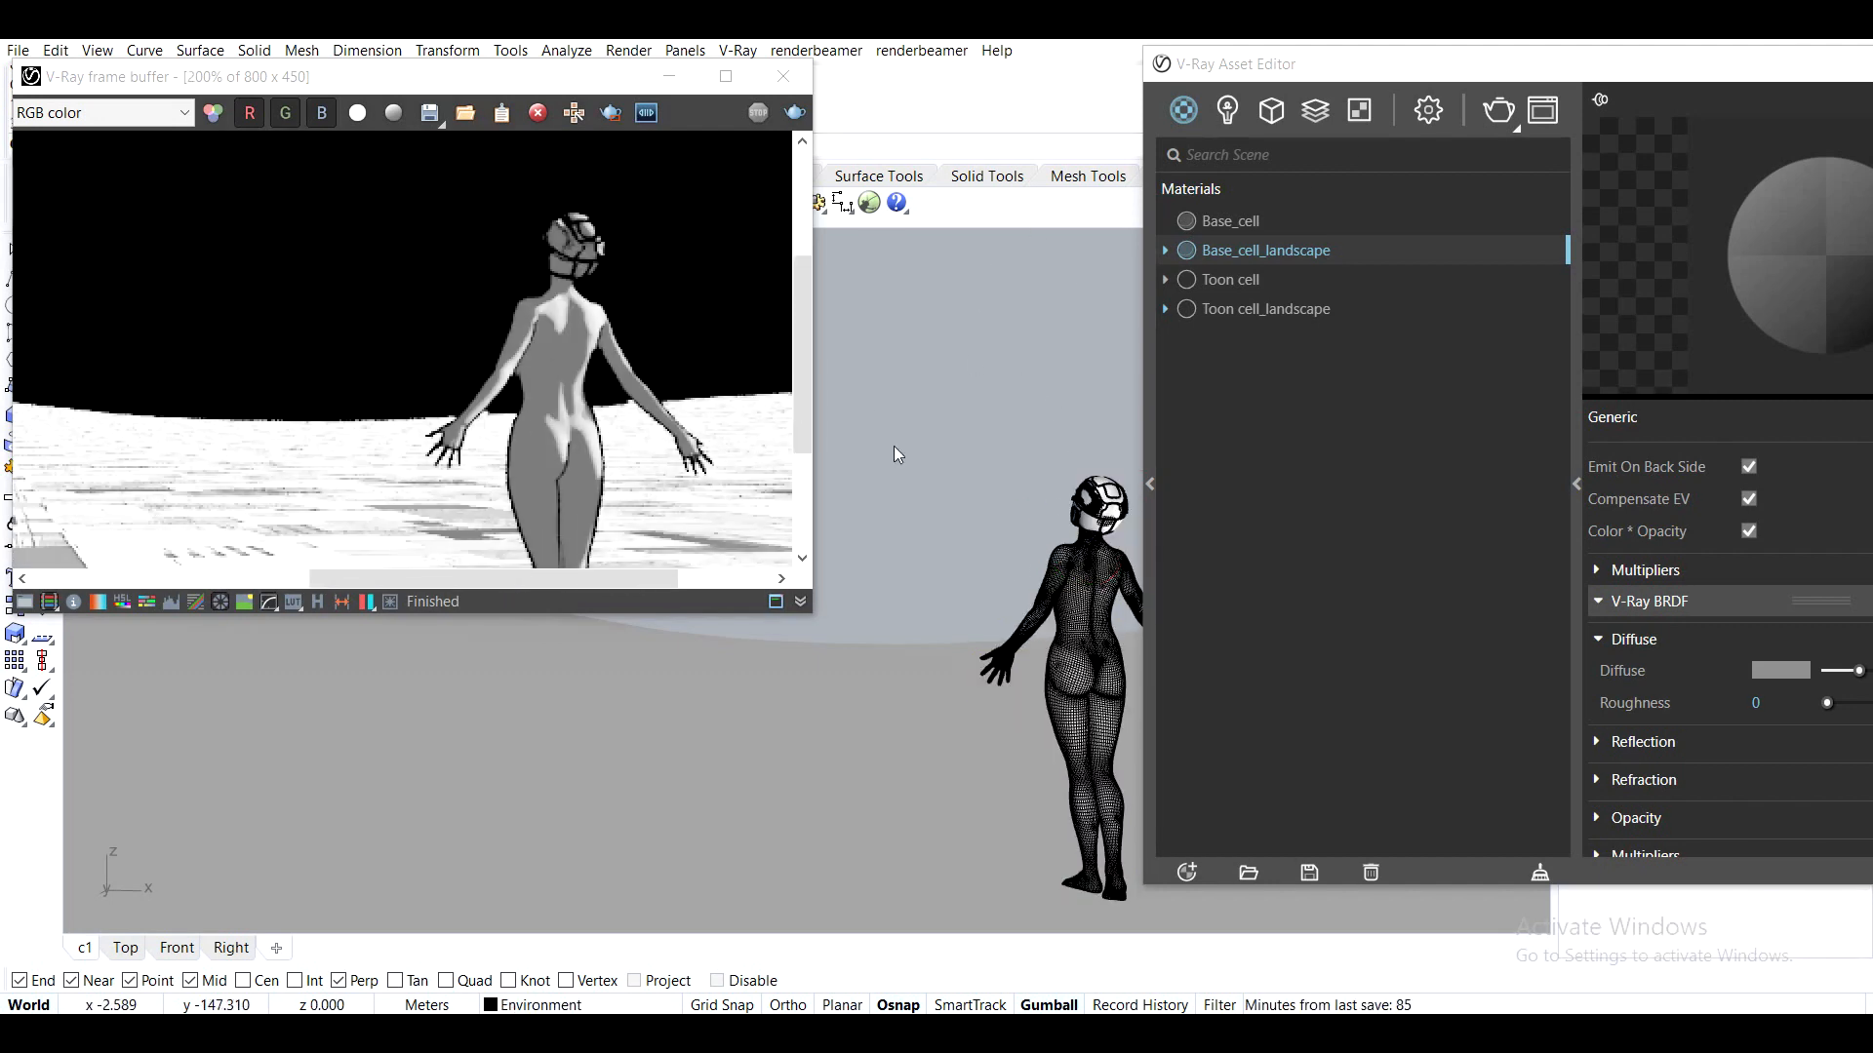
Select the figure's body mesh and apply the Toon cell_landscape material to it
click(1087, 624)
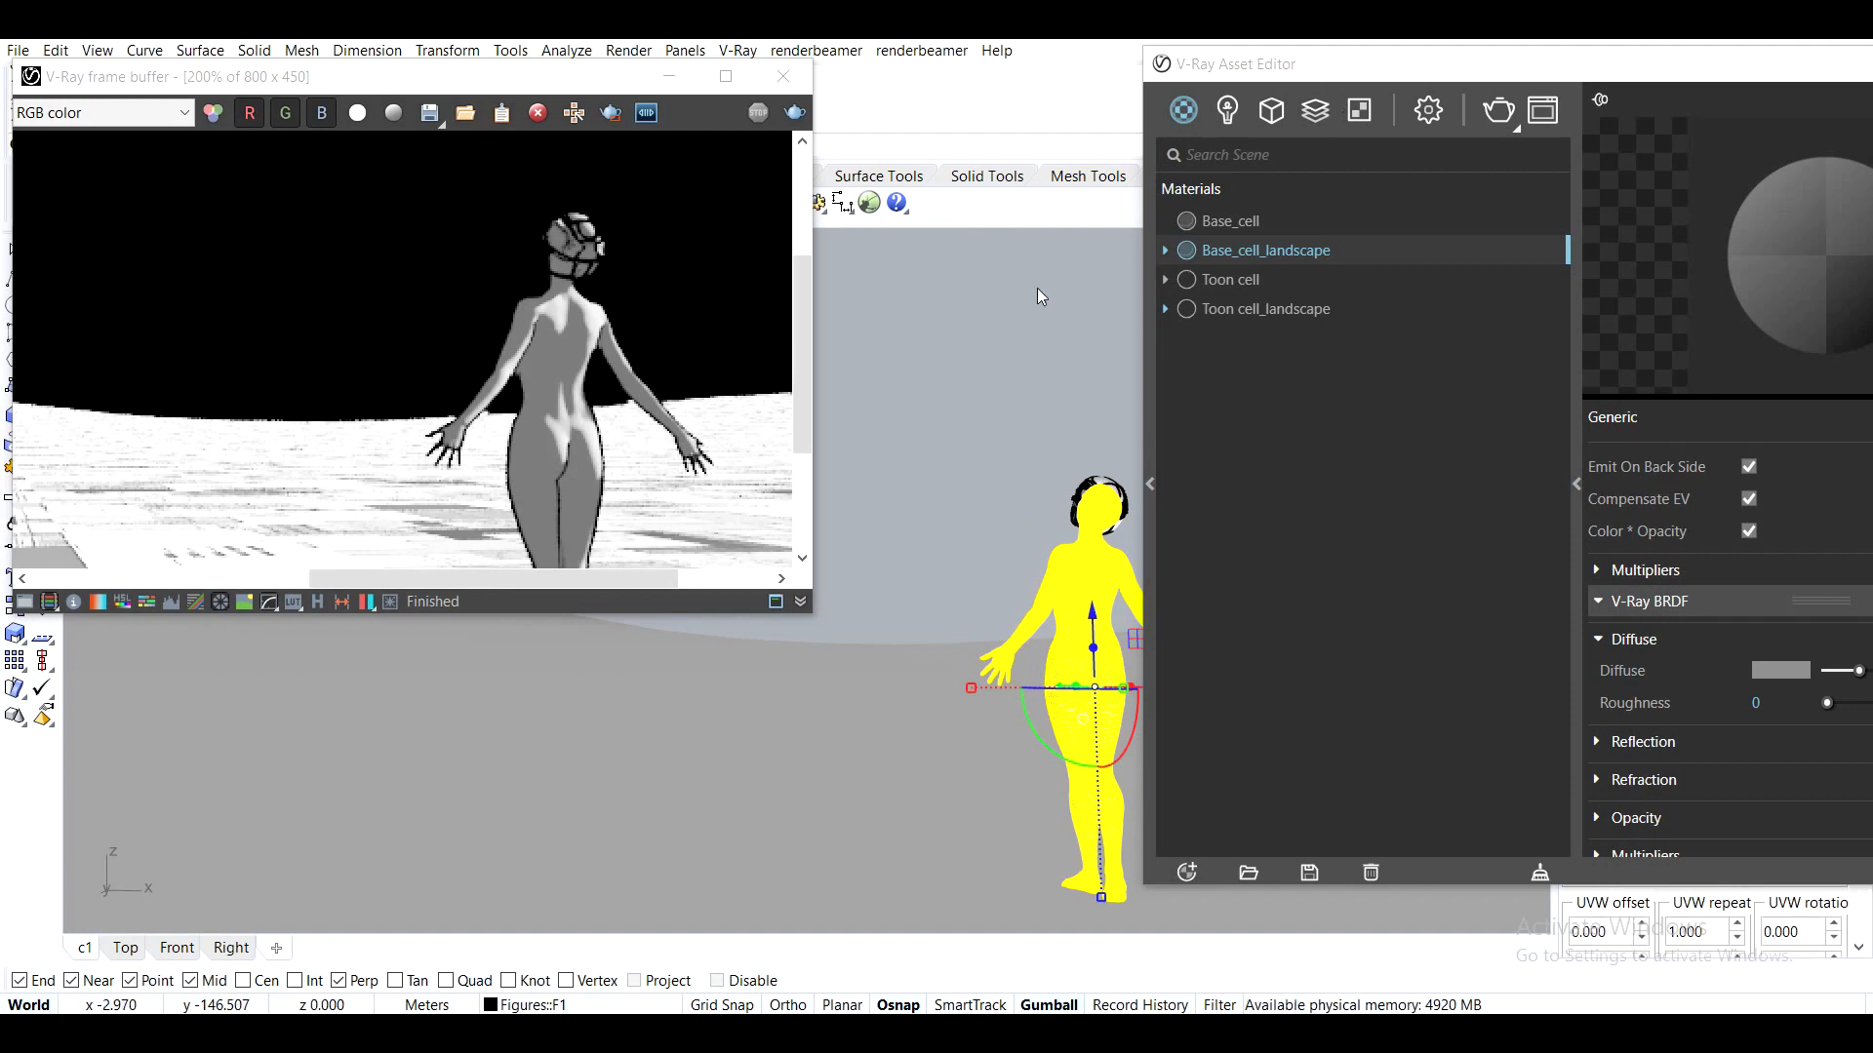
scroll(370, 449, down, 1)
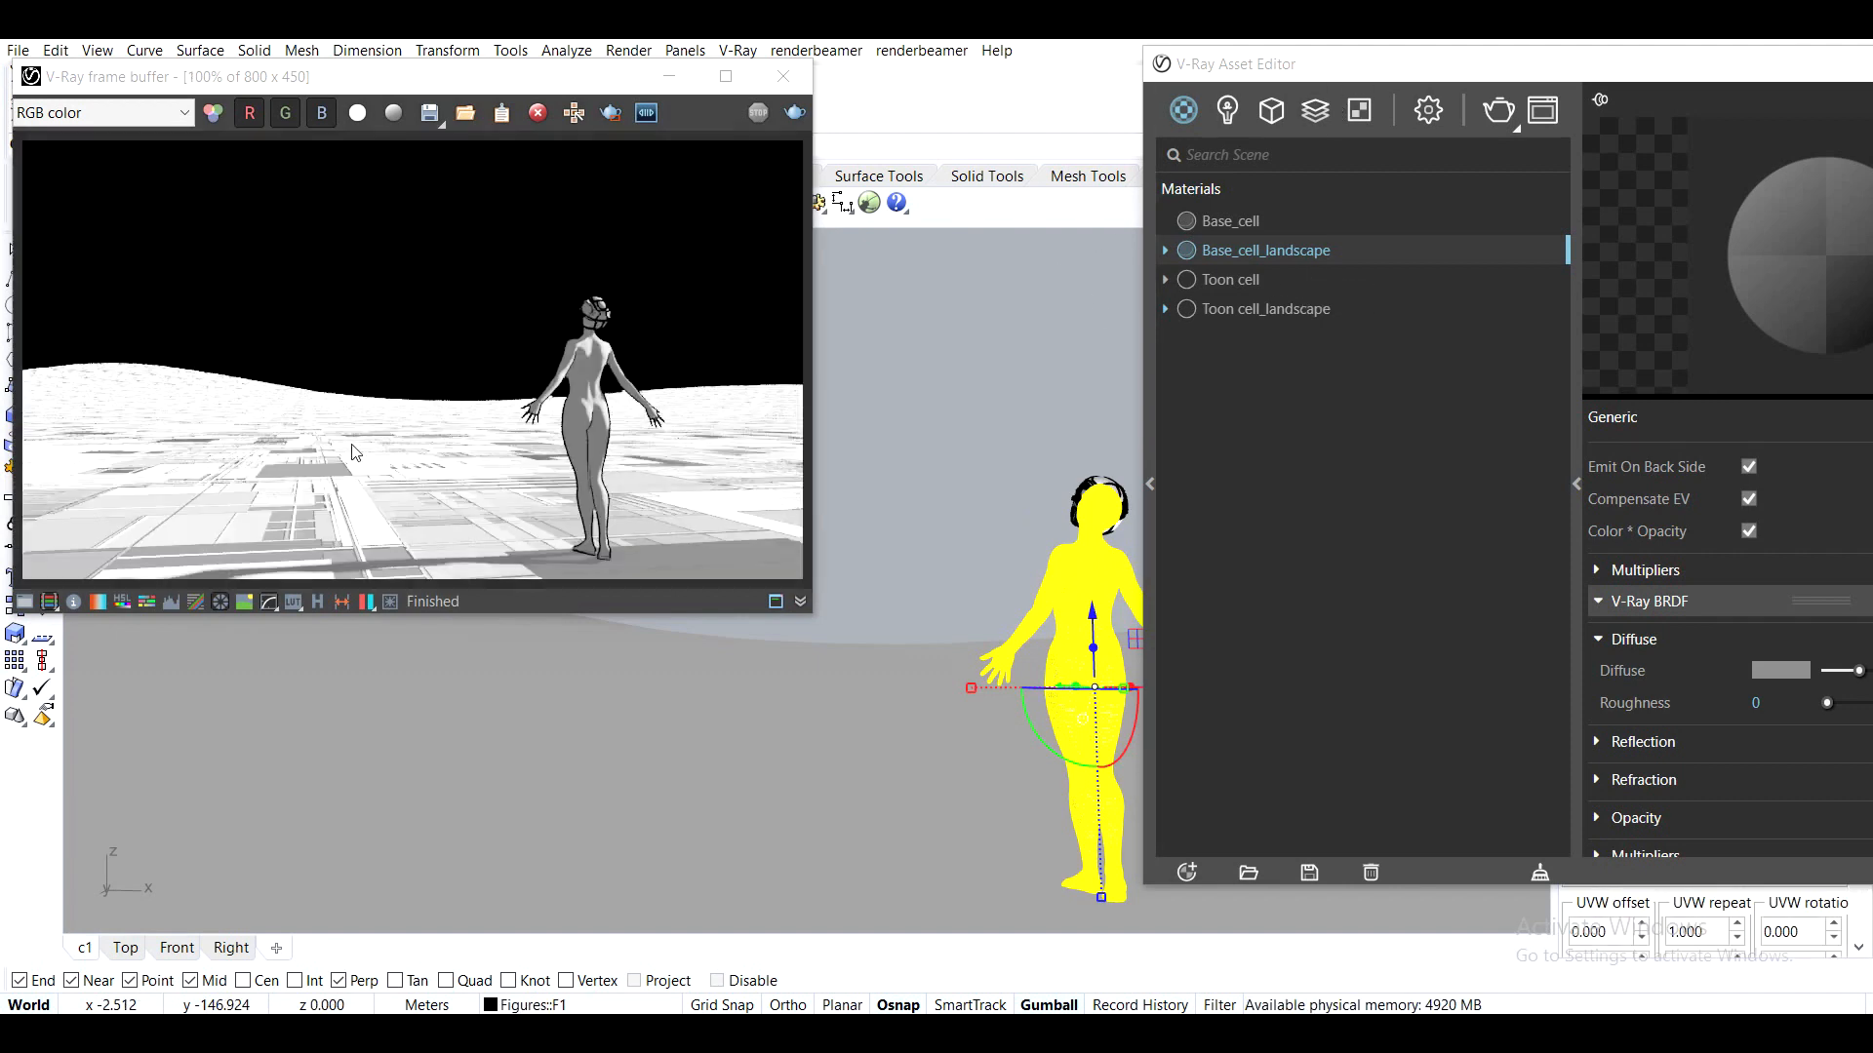
click(1312, 308)
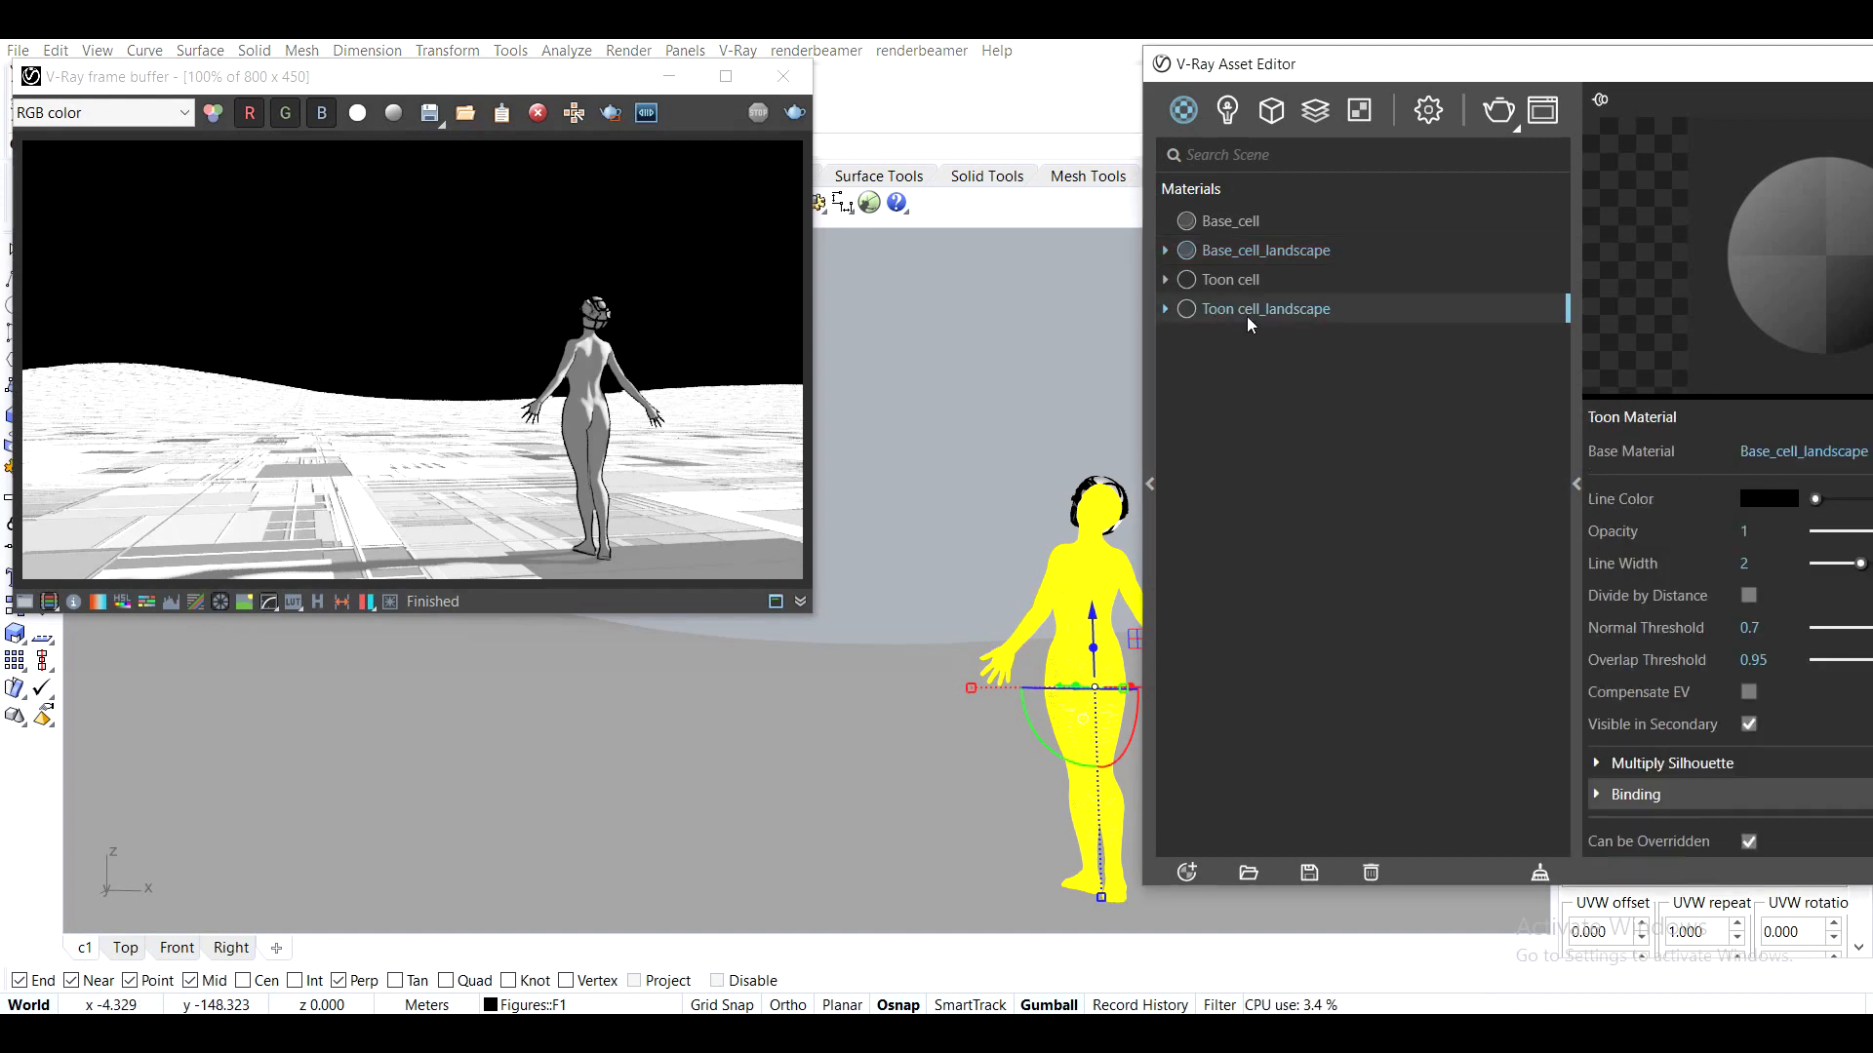
right_click(1266, 312)
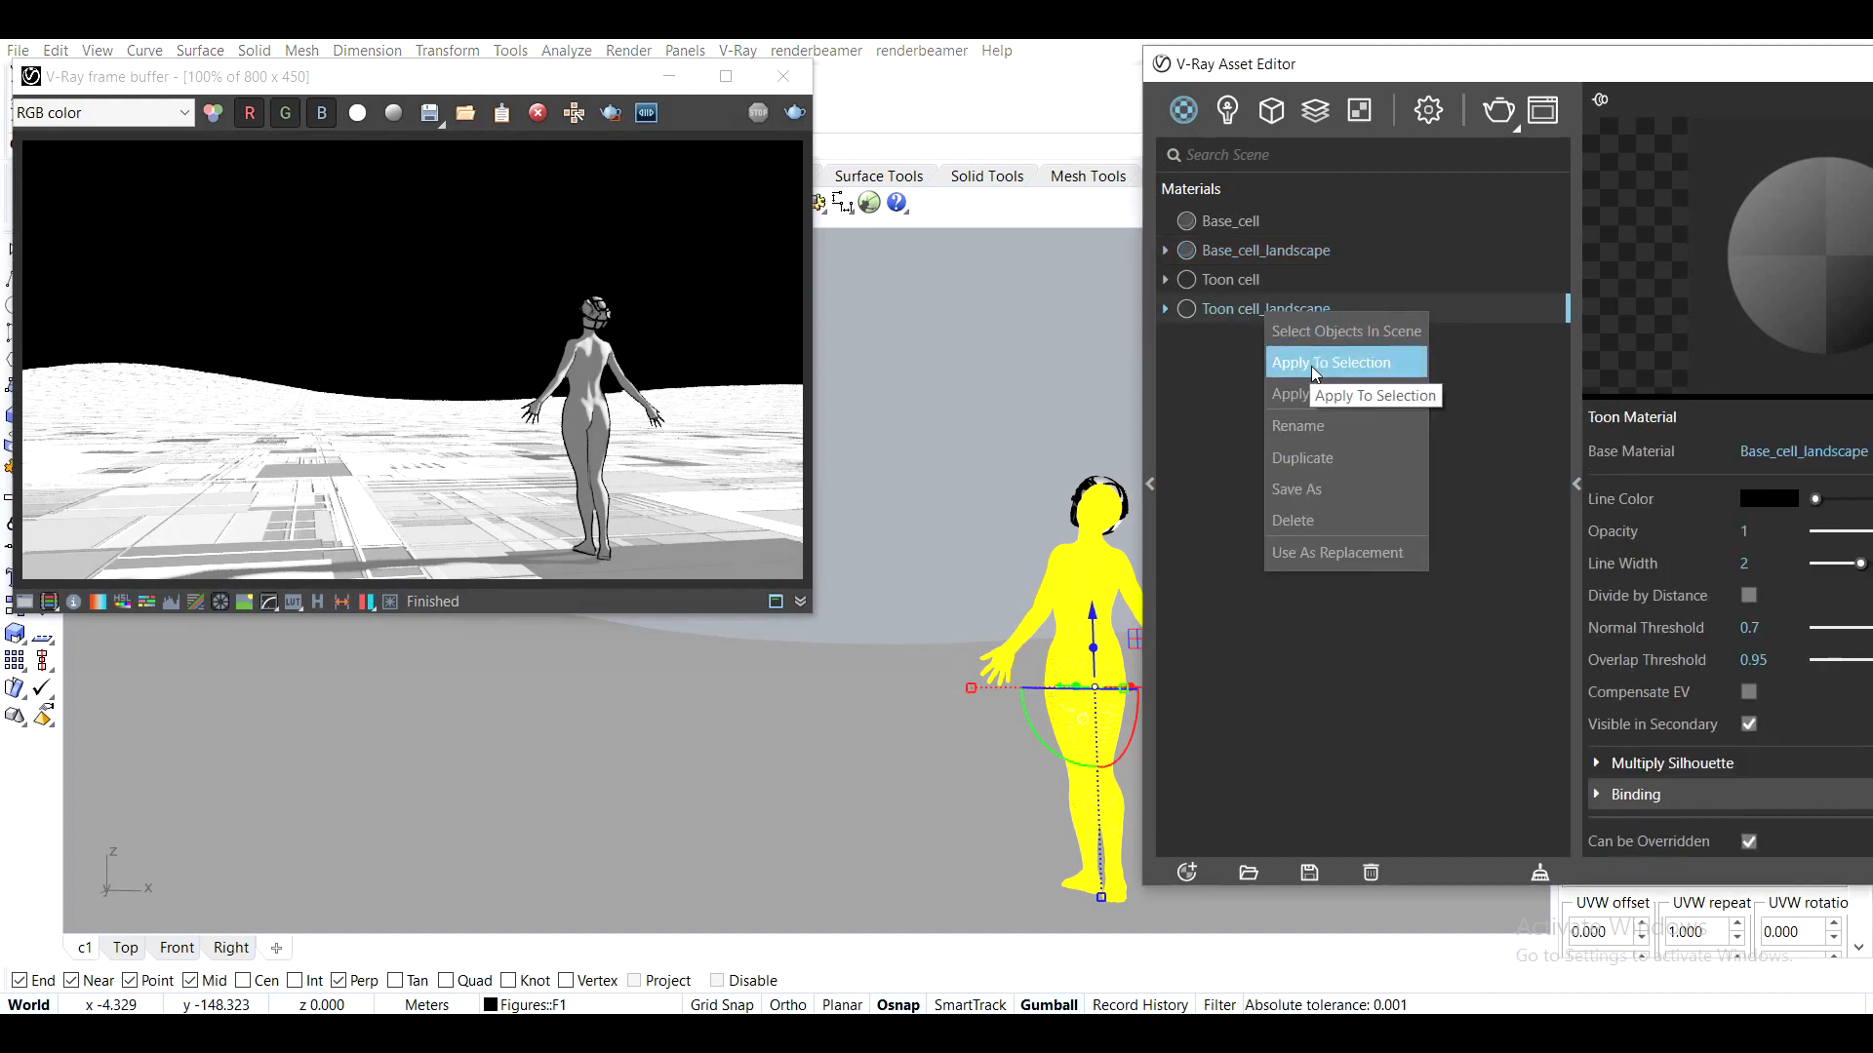
click(1313, 361)
Collapse the material settings of the Asset Editor and minimize it to free the viewport and mapping properties
drag(1604, 73, 379, 77)
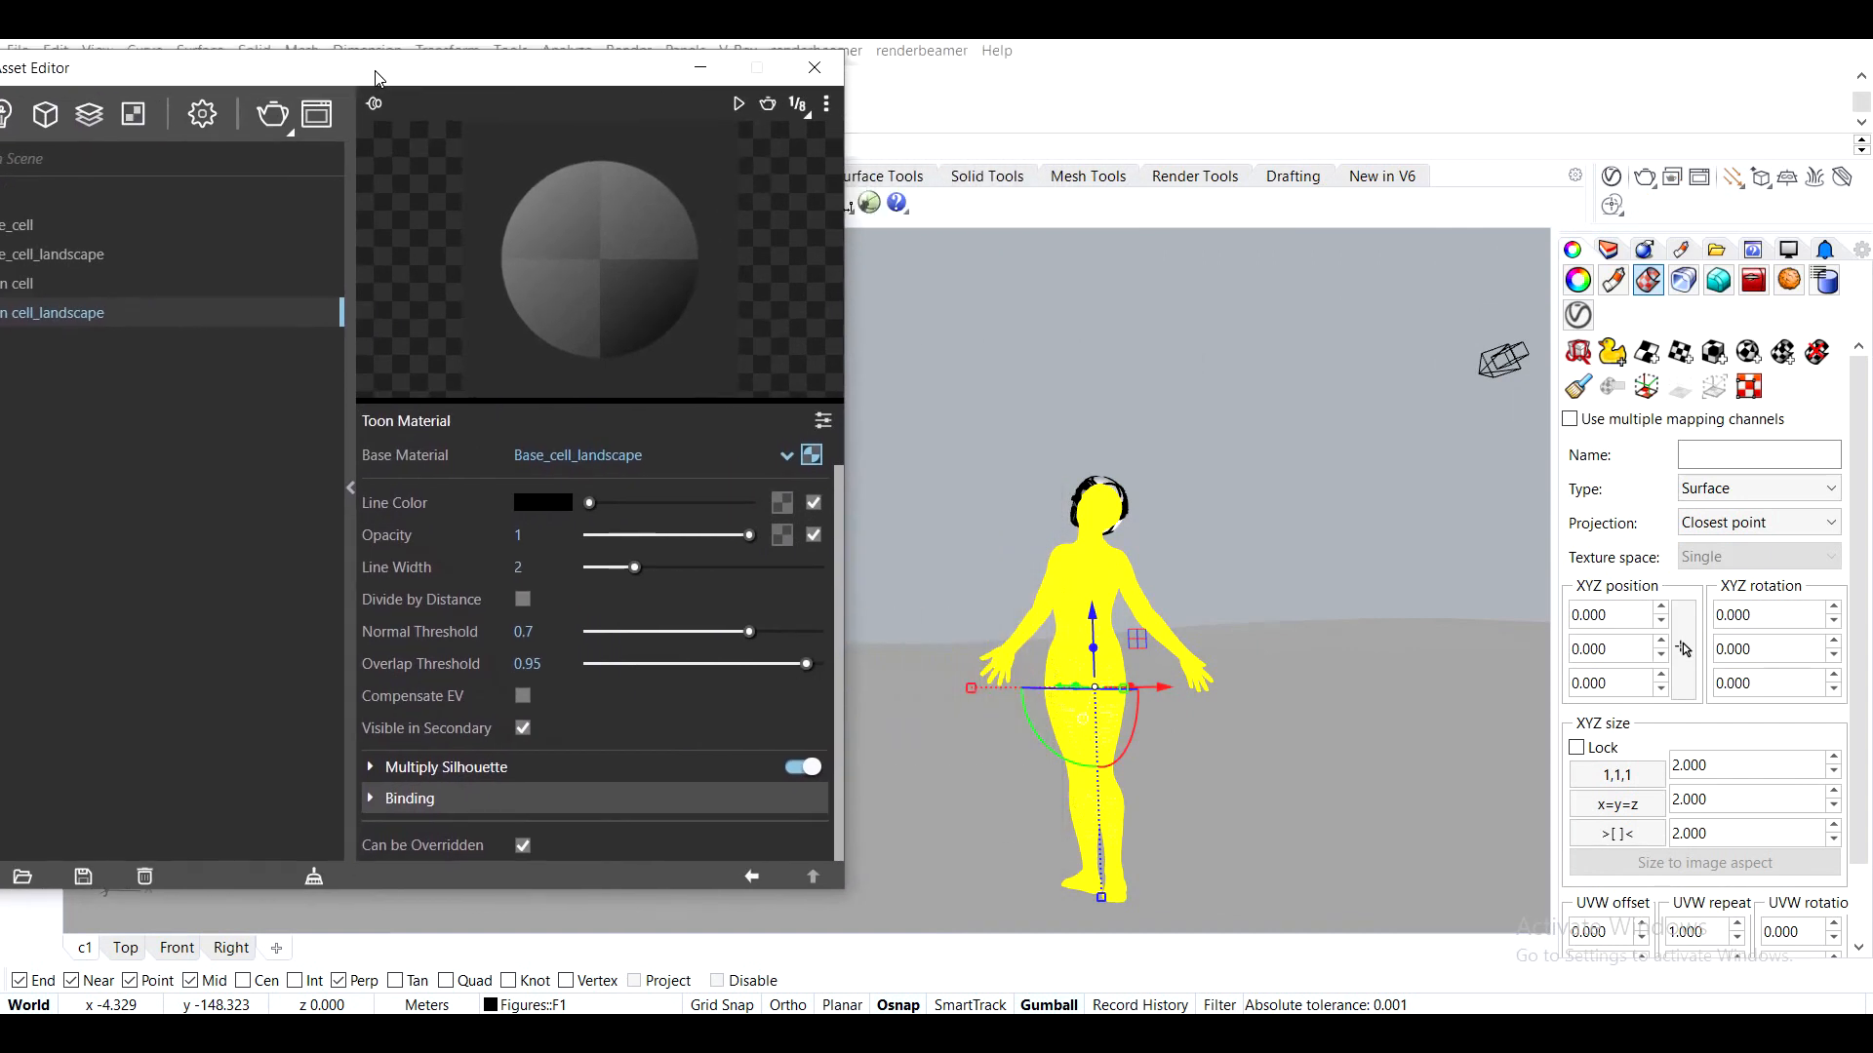
click(350, 488)
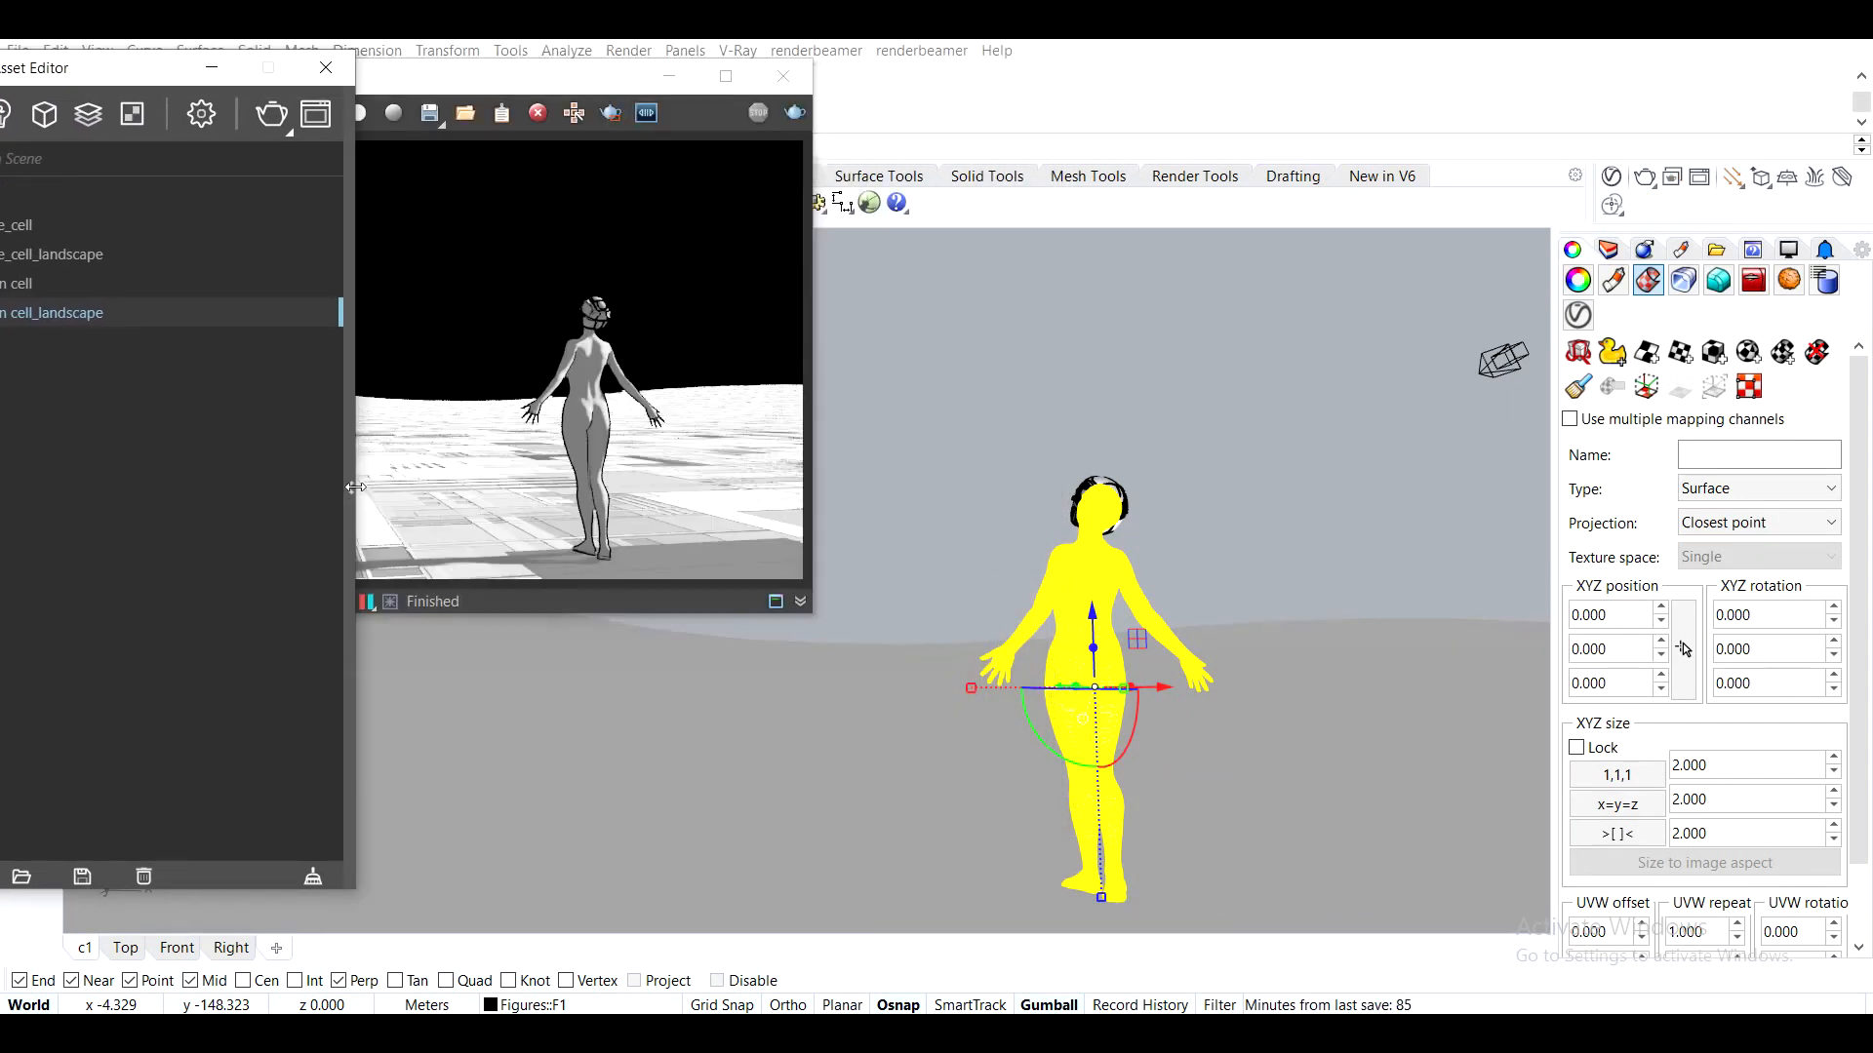
click(200, 76)
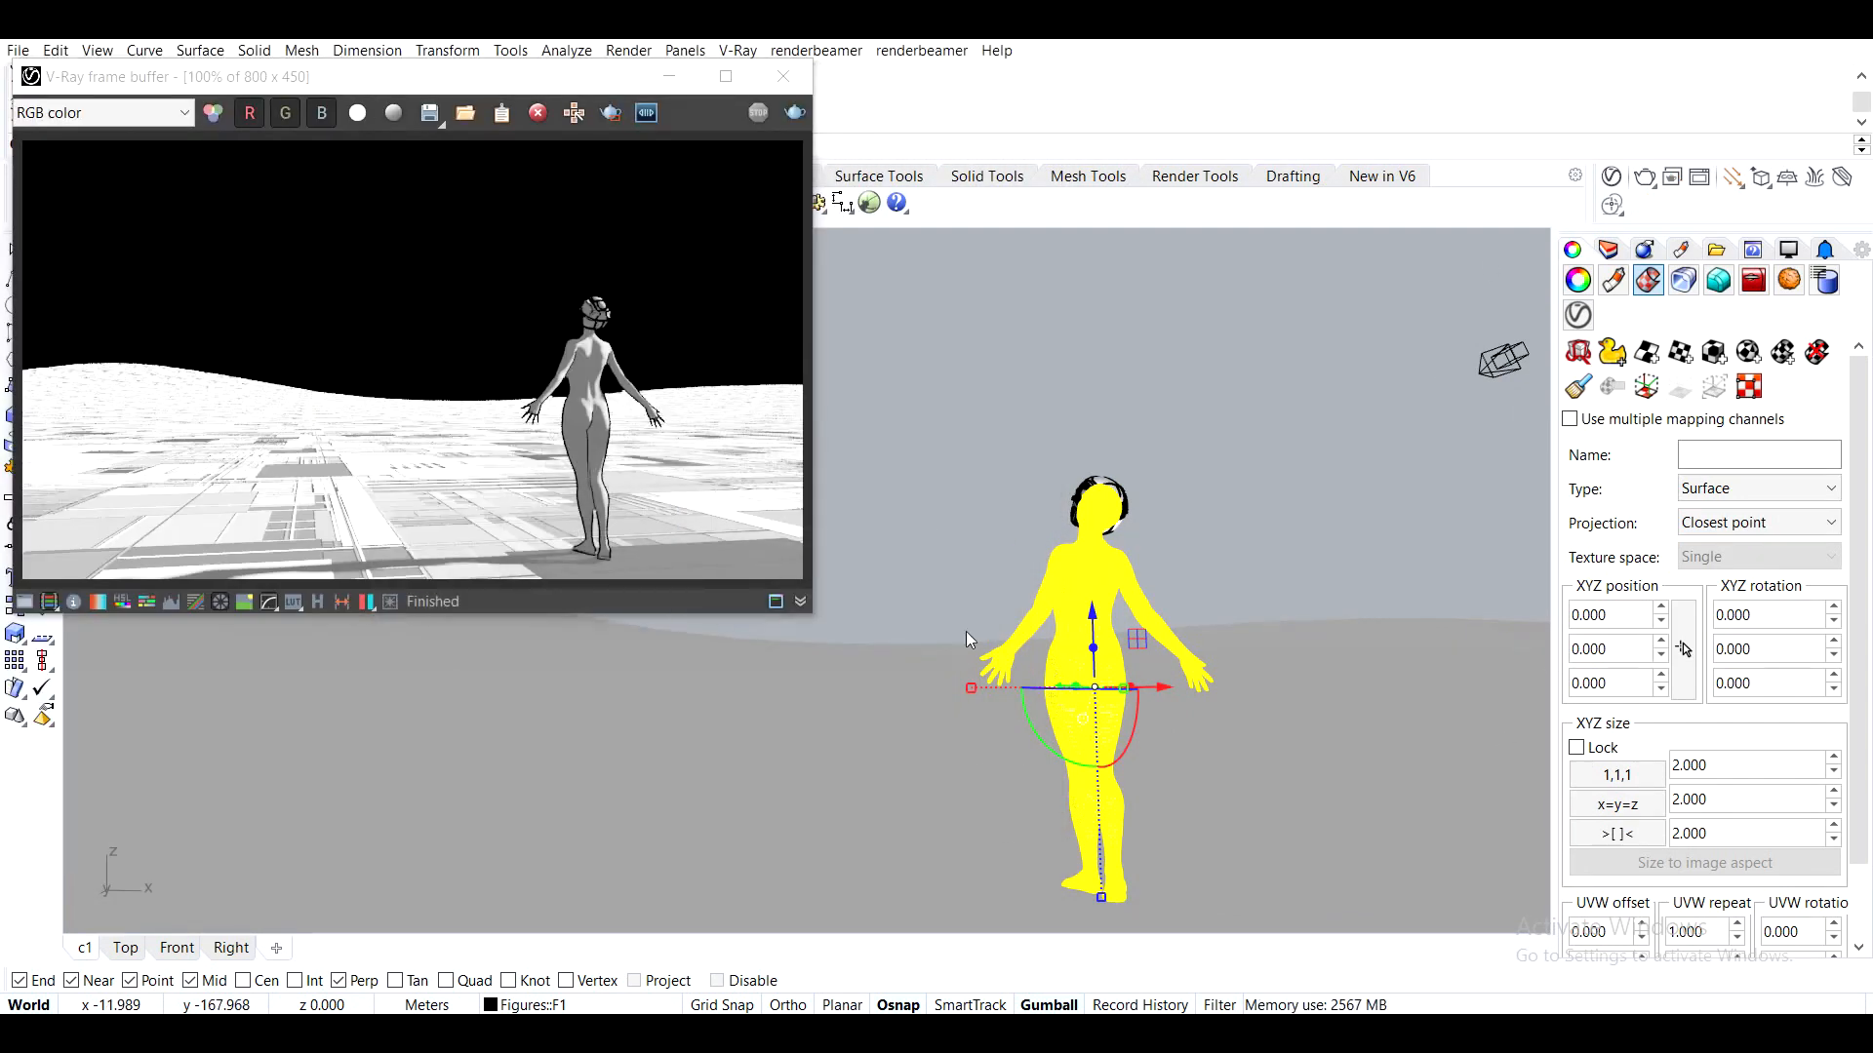
Apply box texture mapping to the figure and set its X size to 0.200
click(1397, 371)
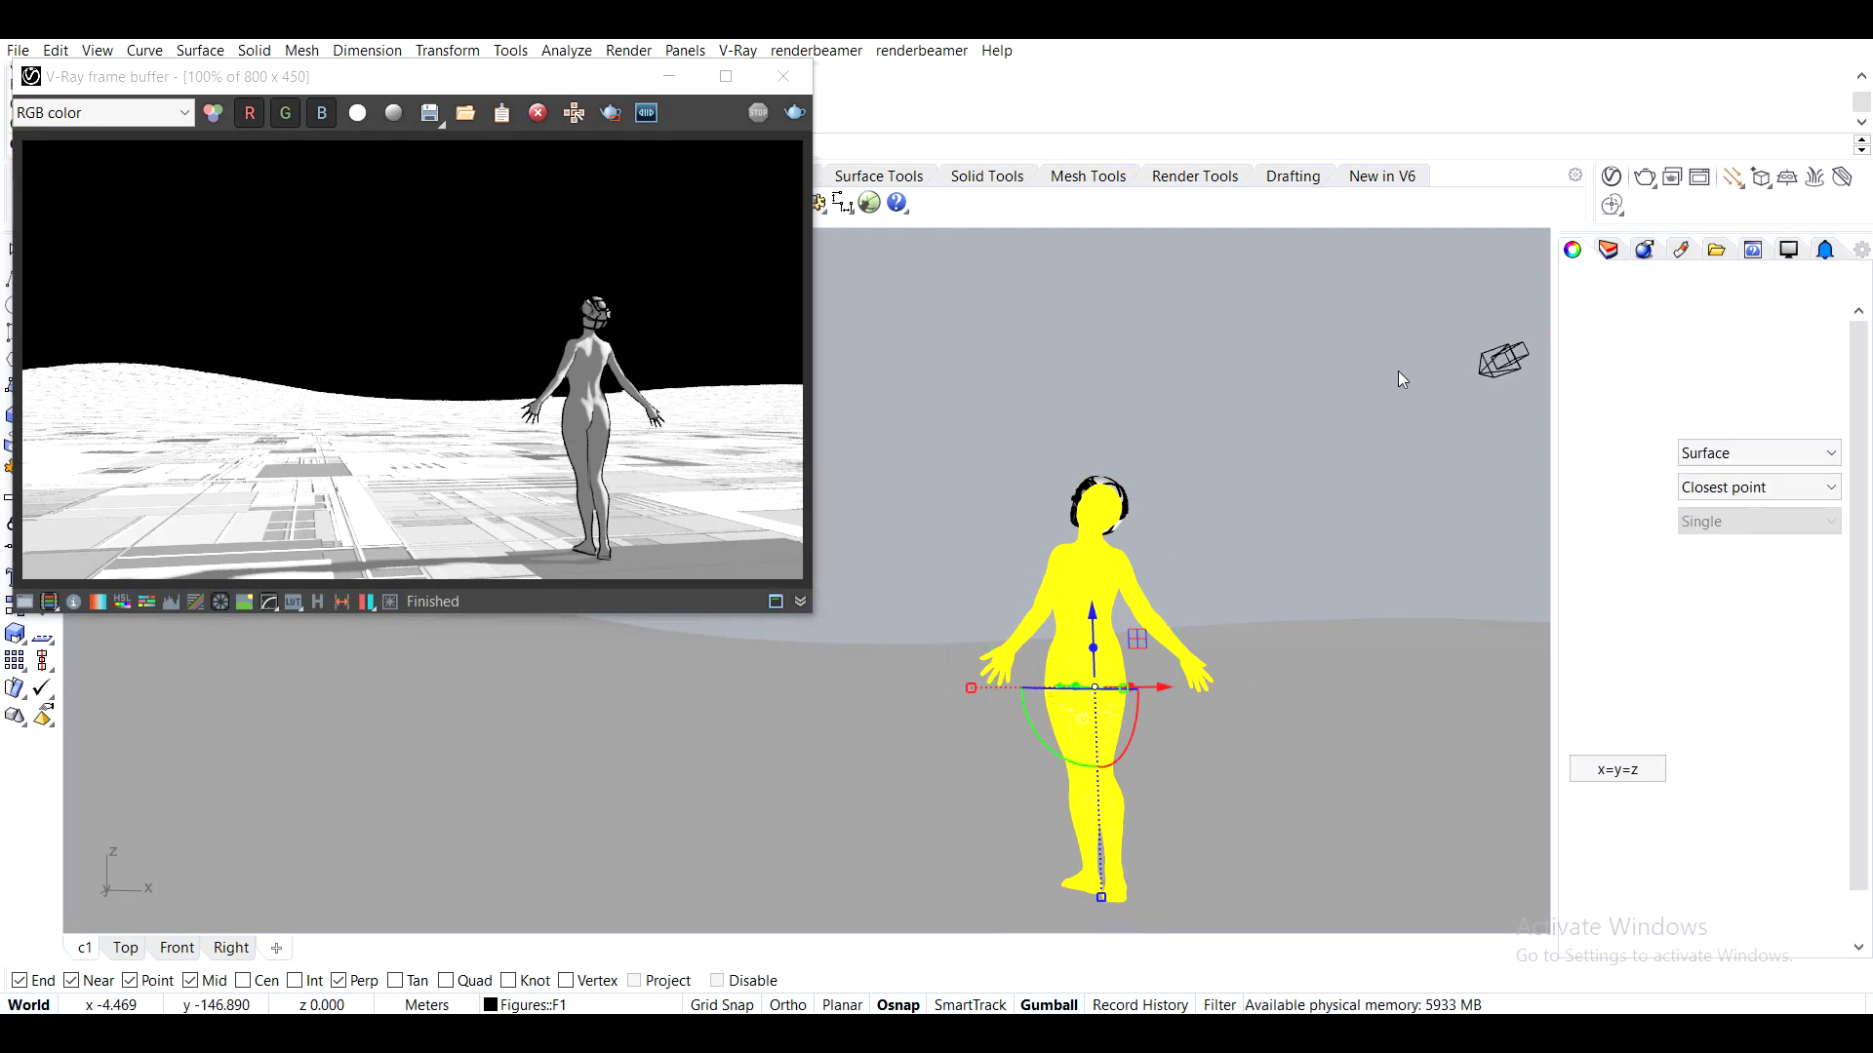
click(1737, 767)
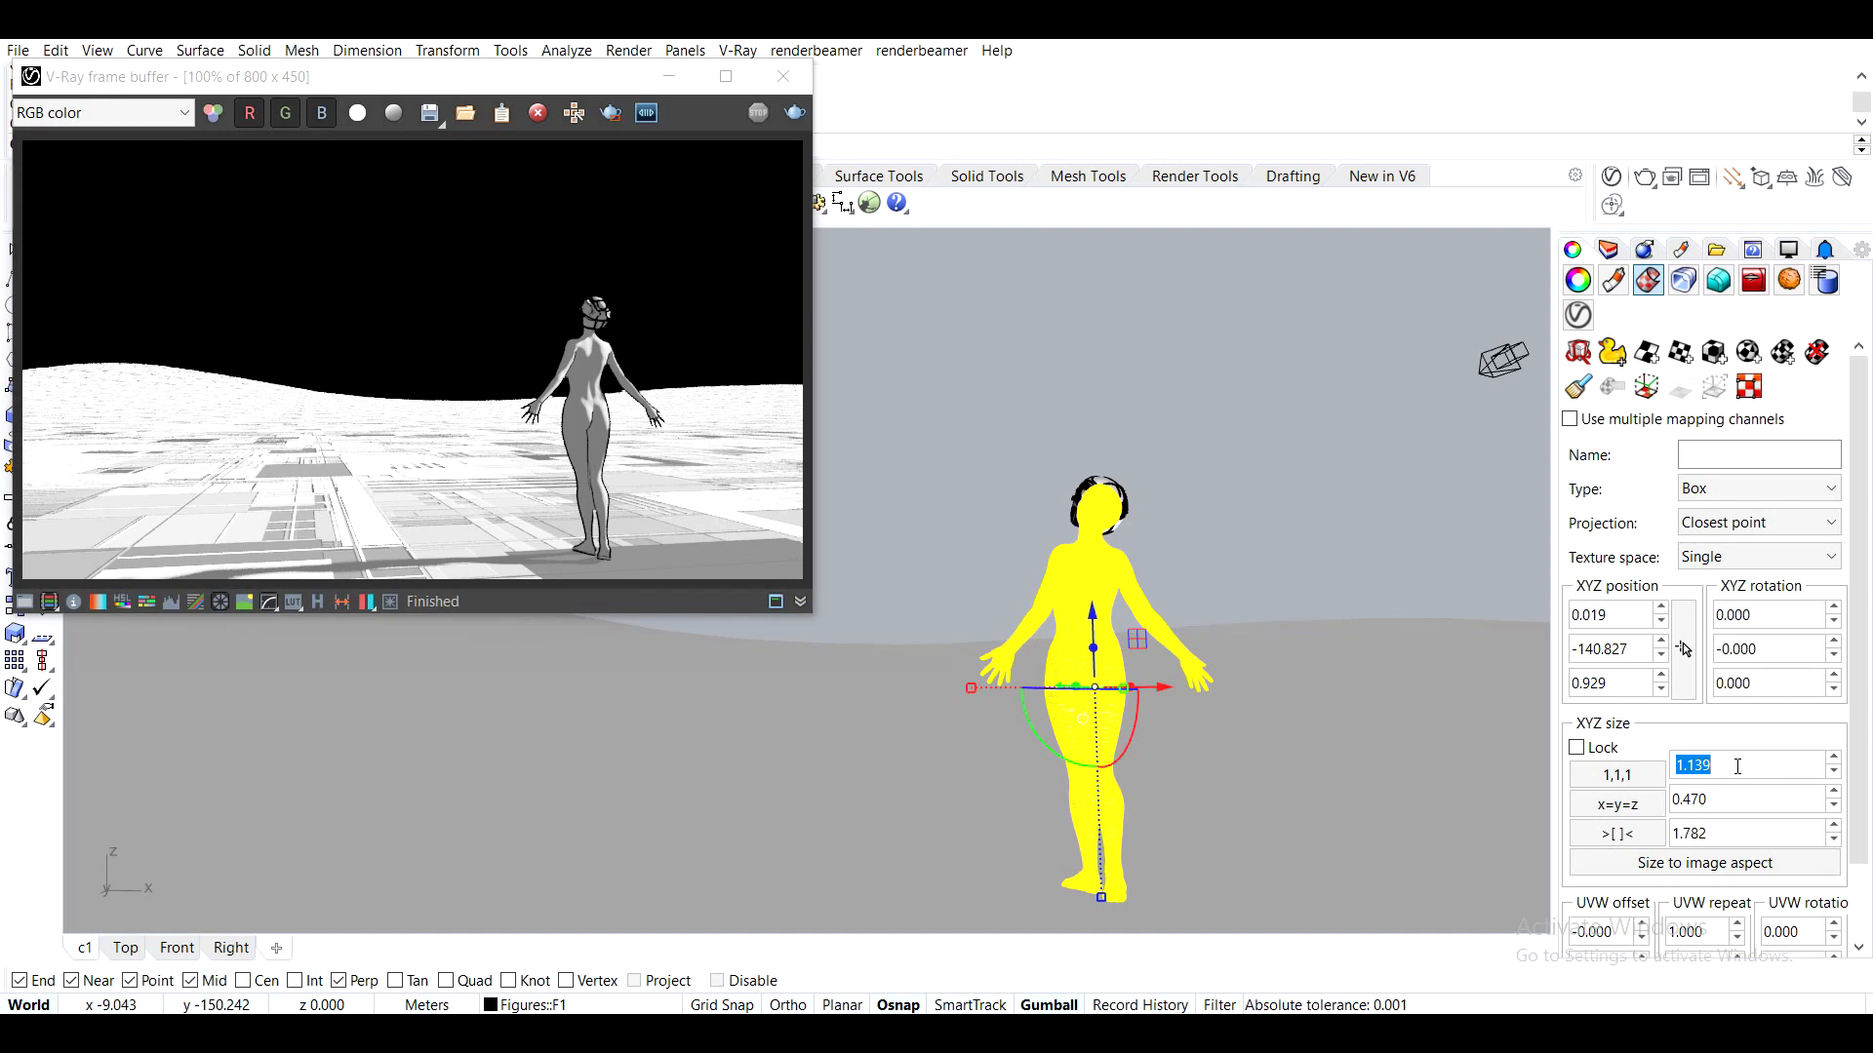
text(0.001)
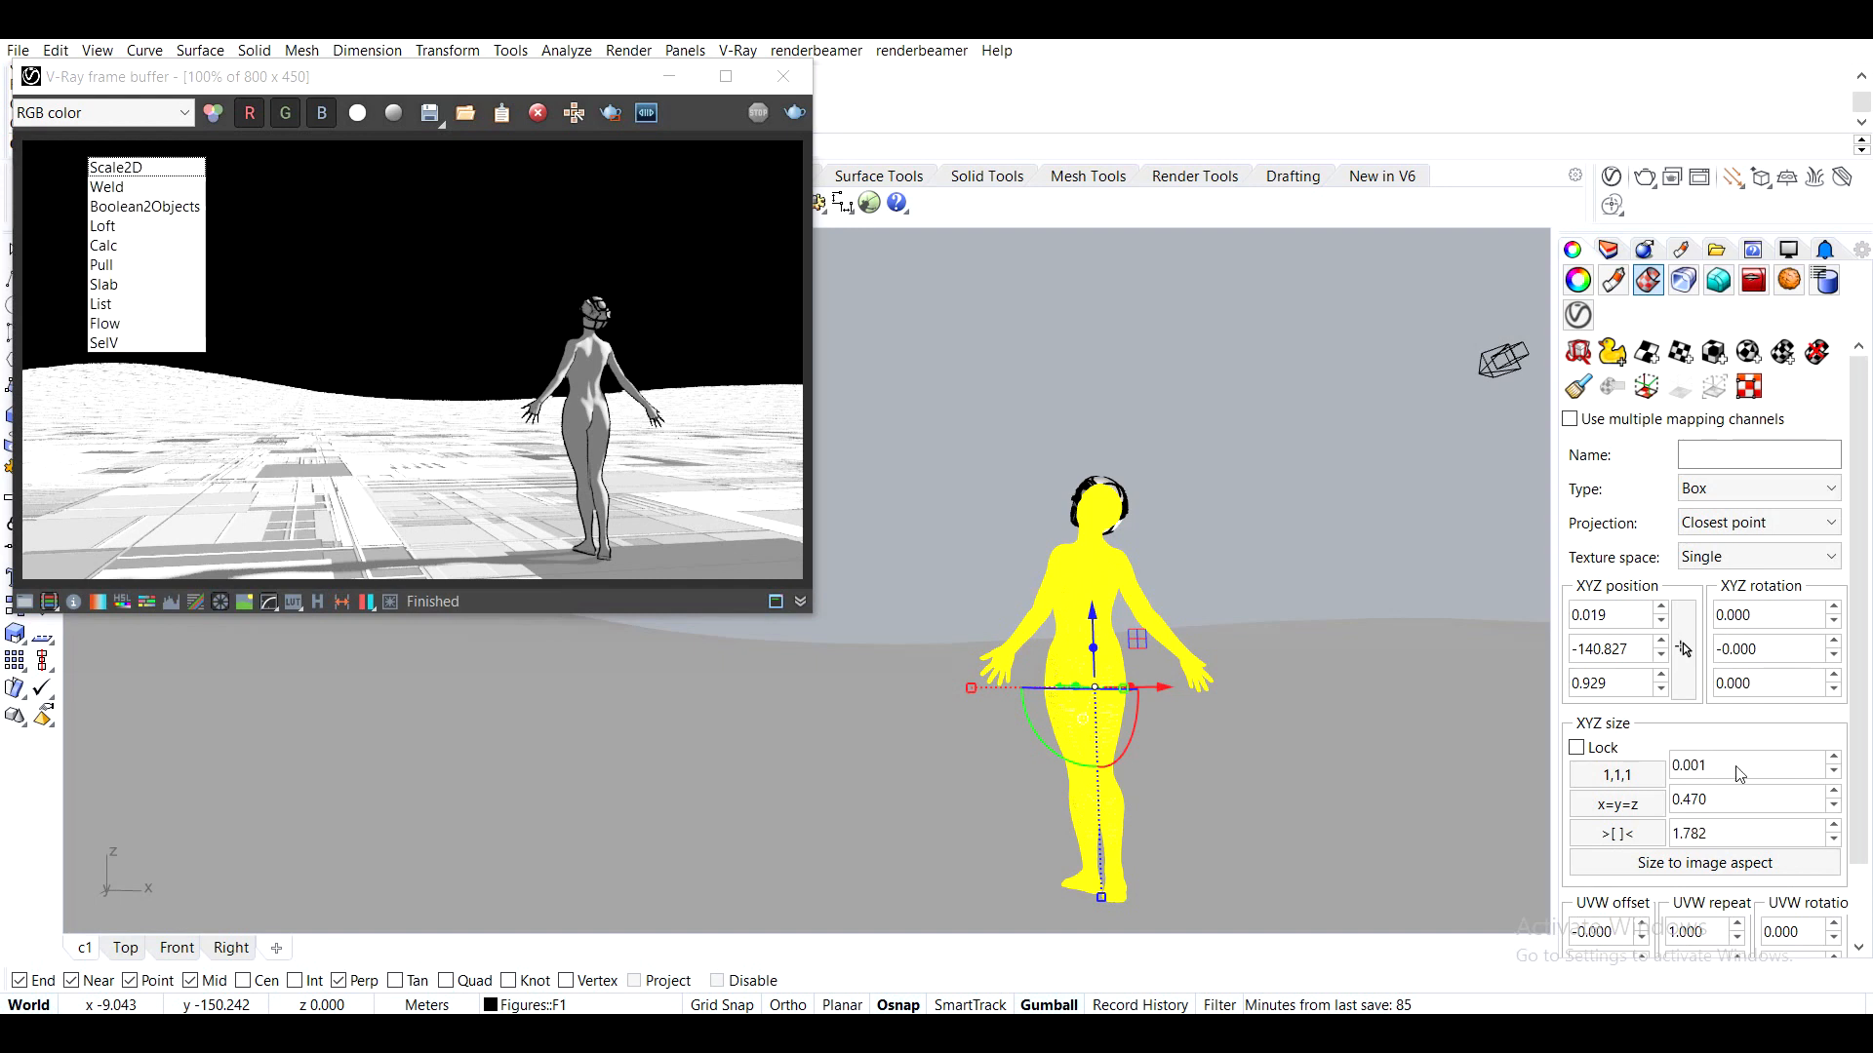
click(1738, 767)
text(0.200)
key(Return)
Set the Y and Z sizes of the figure's box mapping to 0.200 and start a new render
click(1742, 812)
text(0.200)
key(Return)
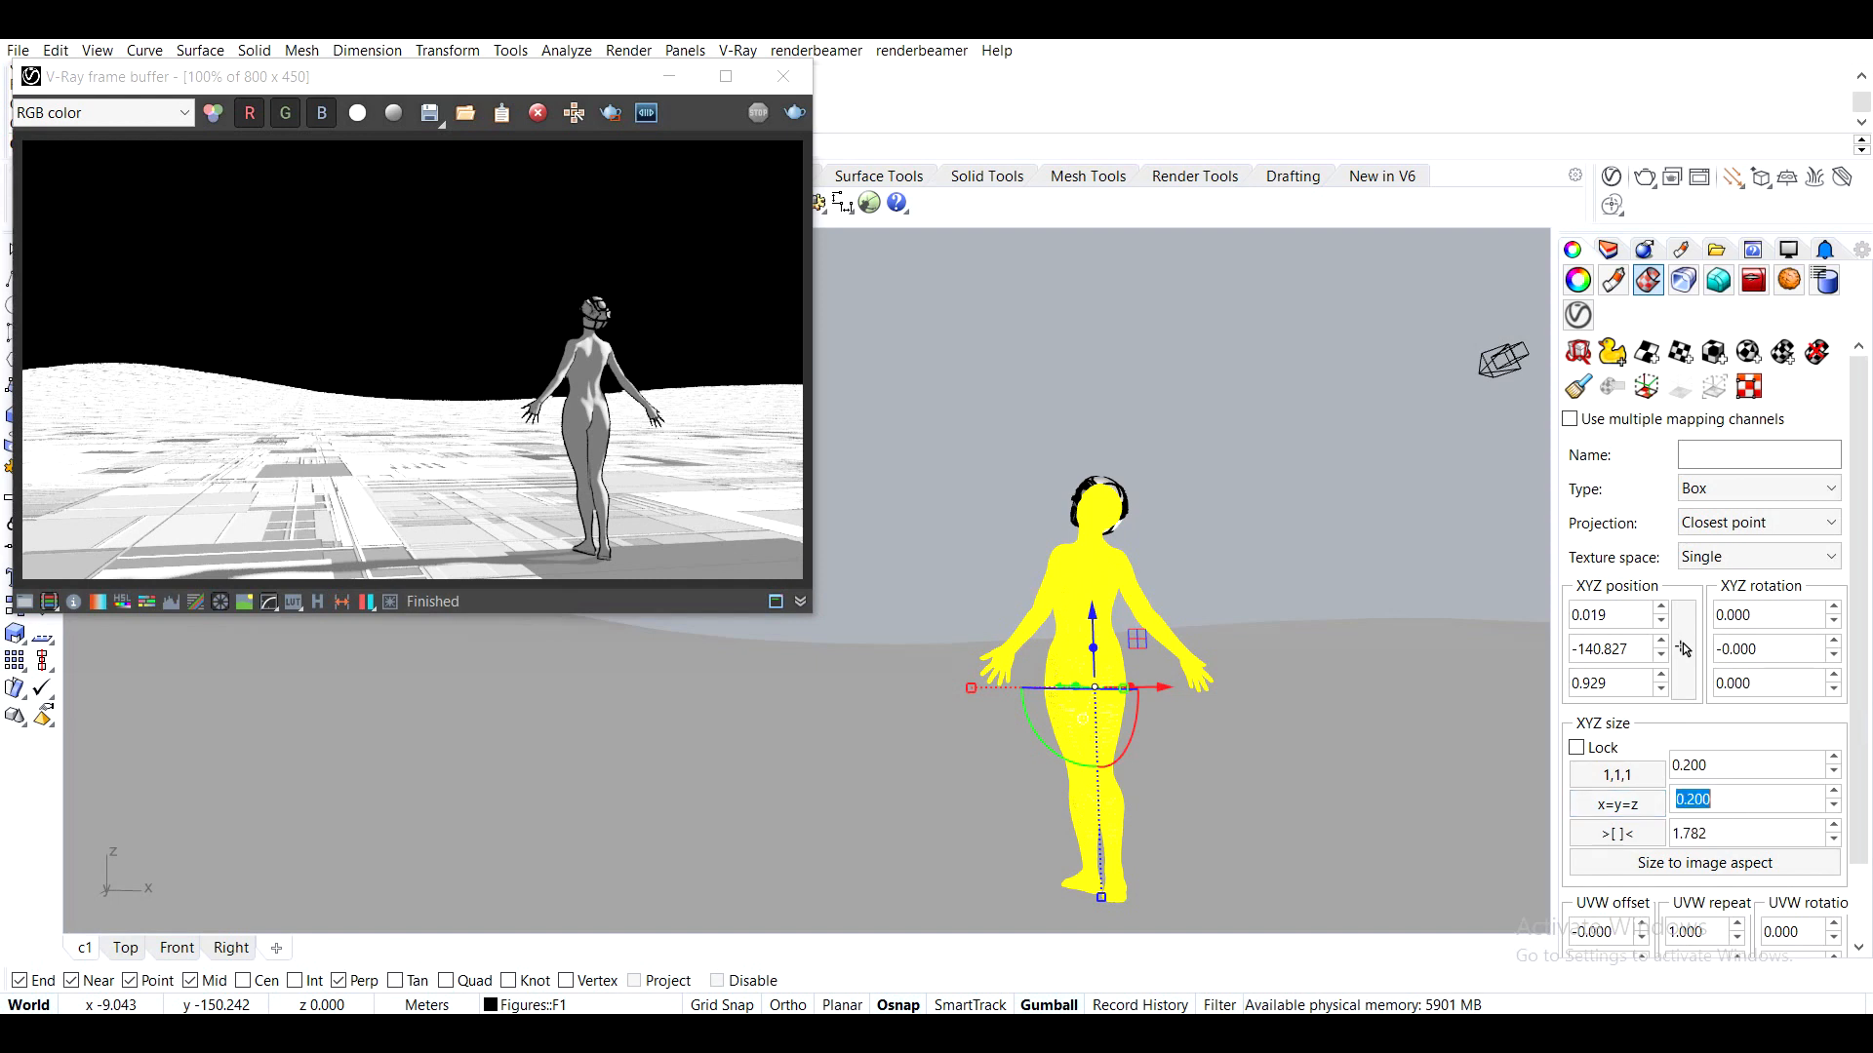
key(Tab)
text(0.2)
key(Return)
click(795, 113)
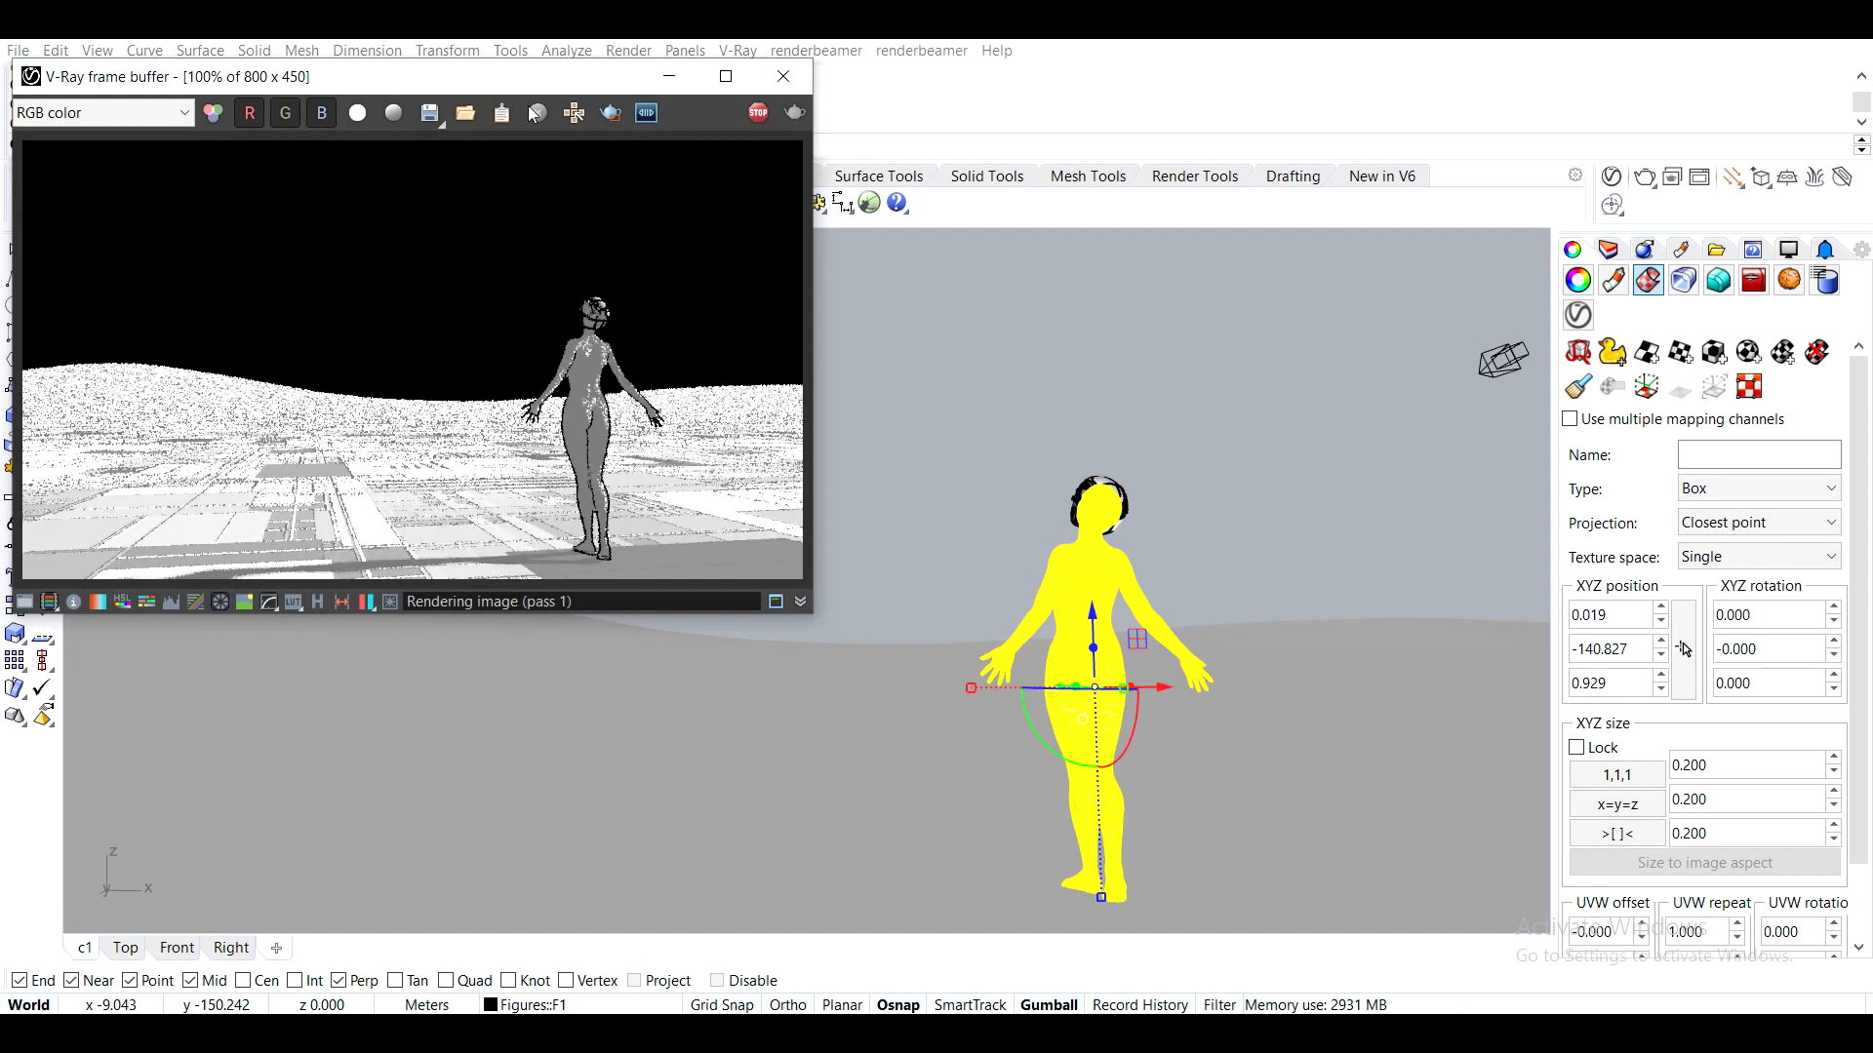
Examine the figure and landscape textures in the render at several zoom levels, and stop the rendering
scroll(606, 341, up, 2)
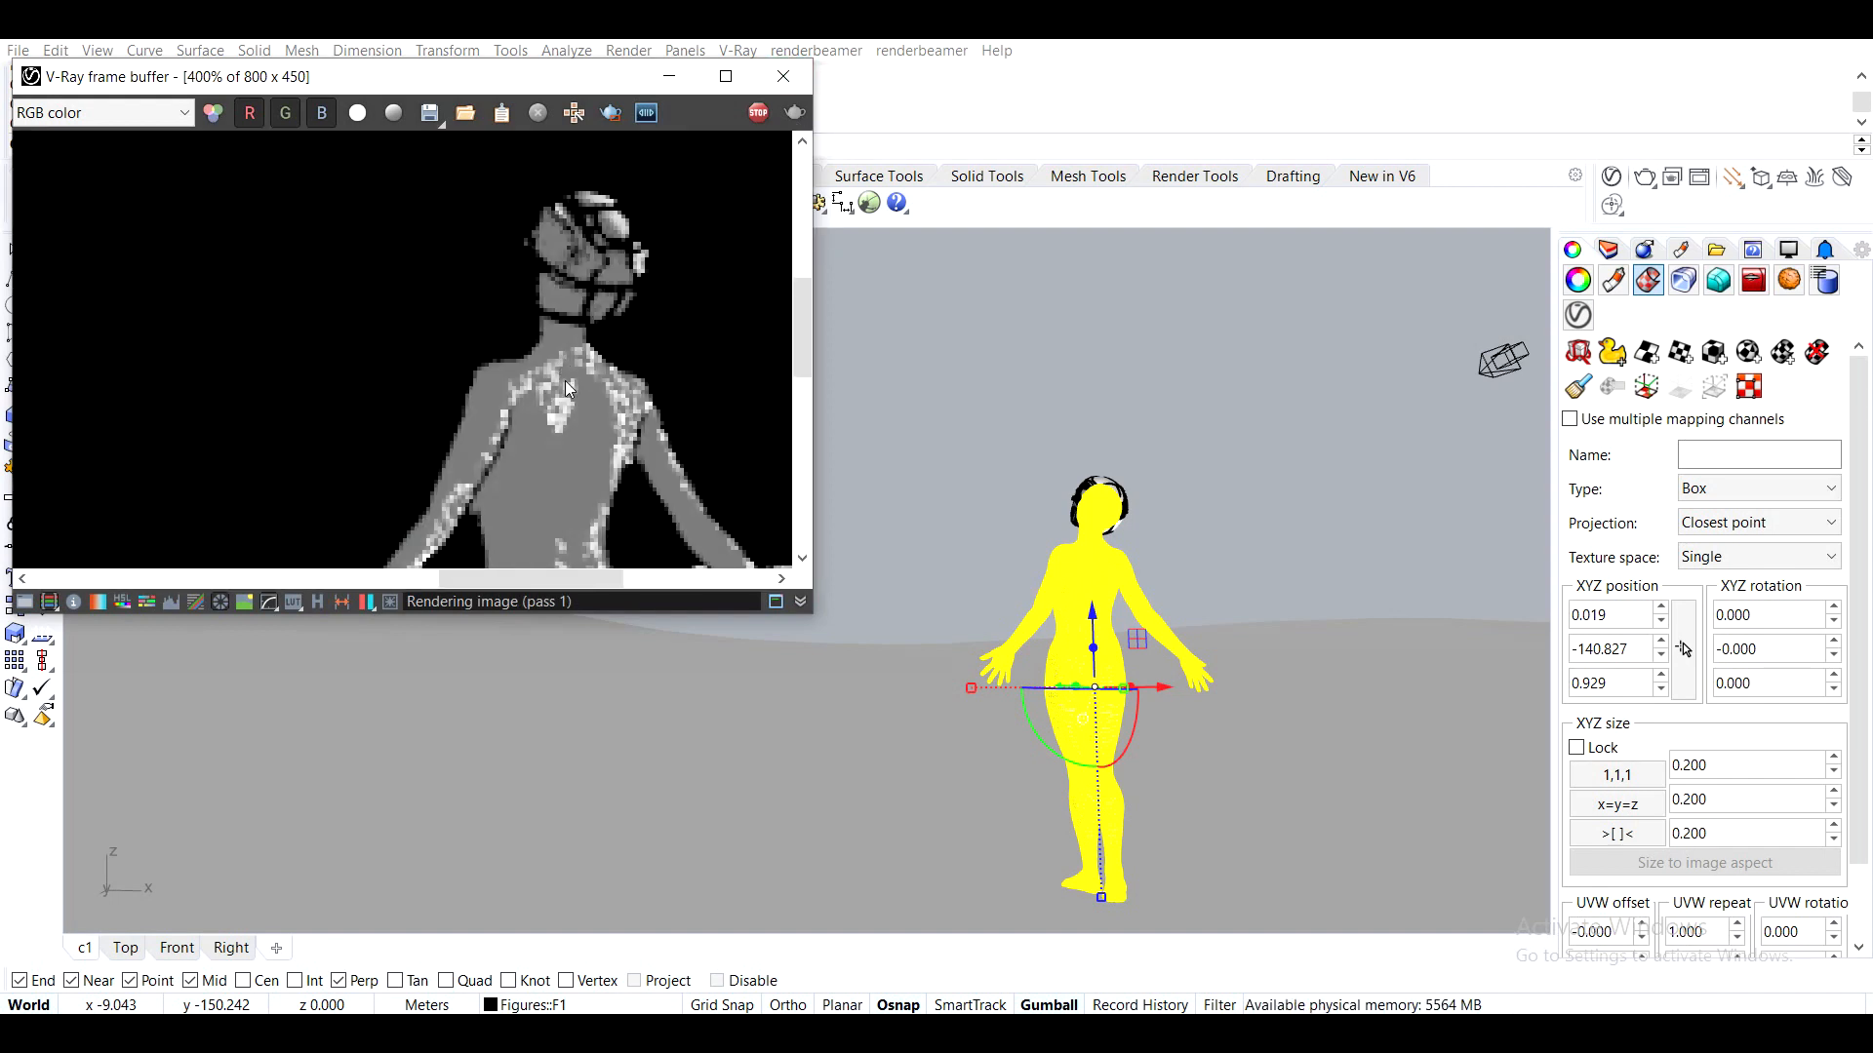
middle_drag(606, 342, 576, 188)
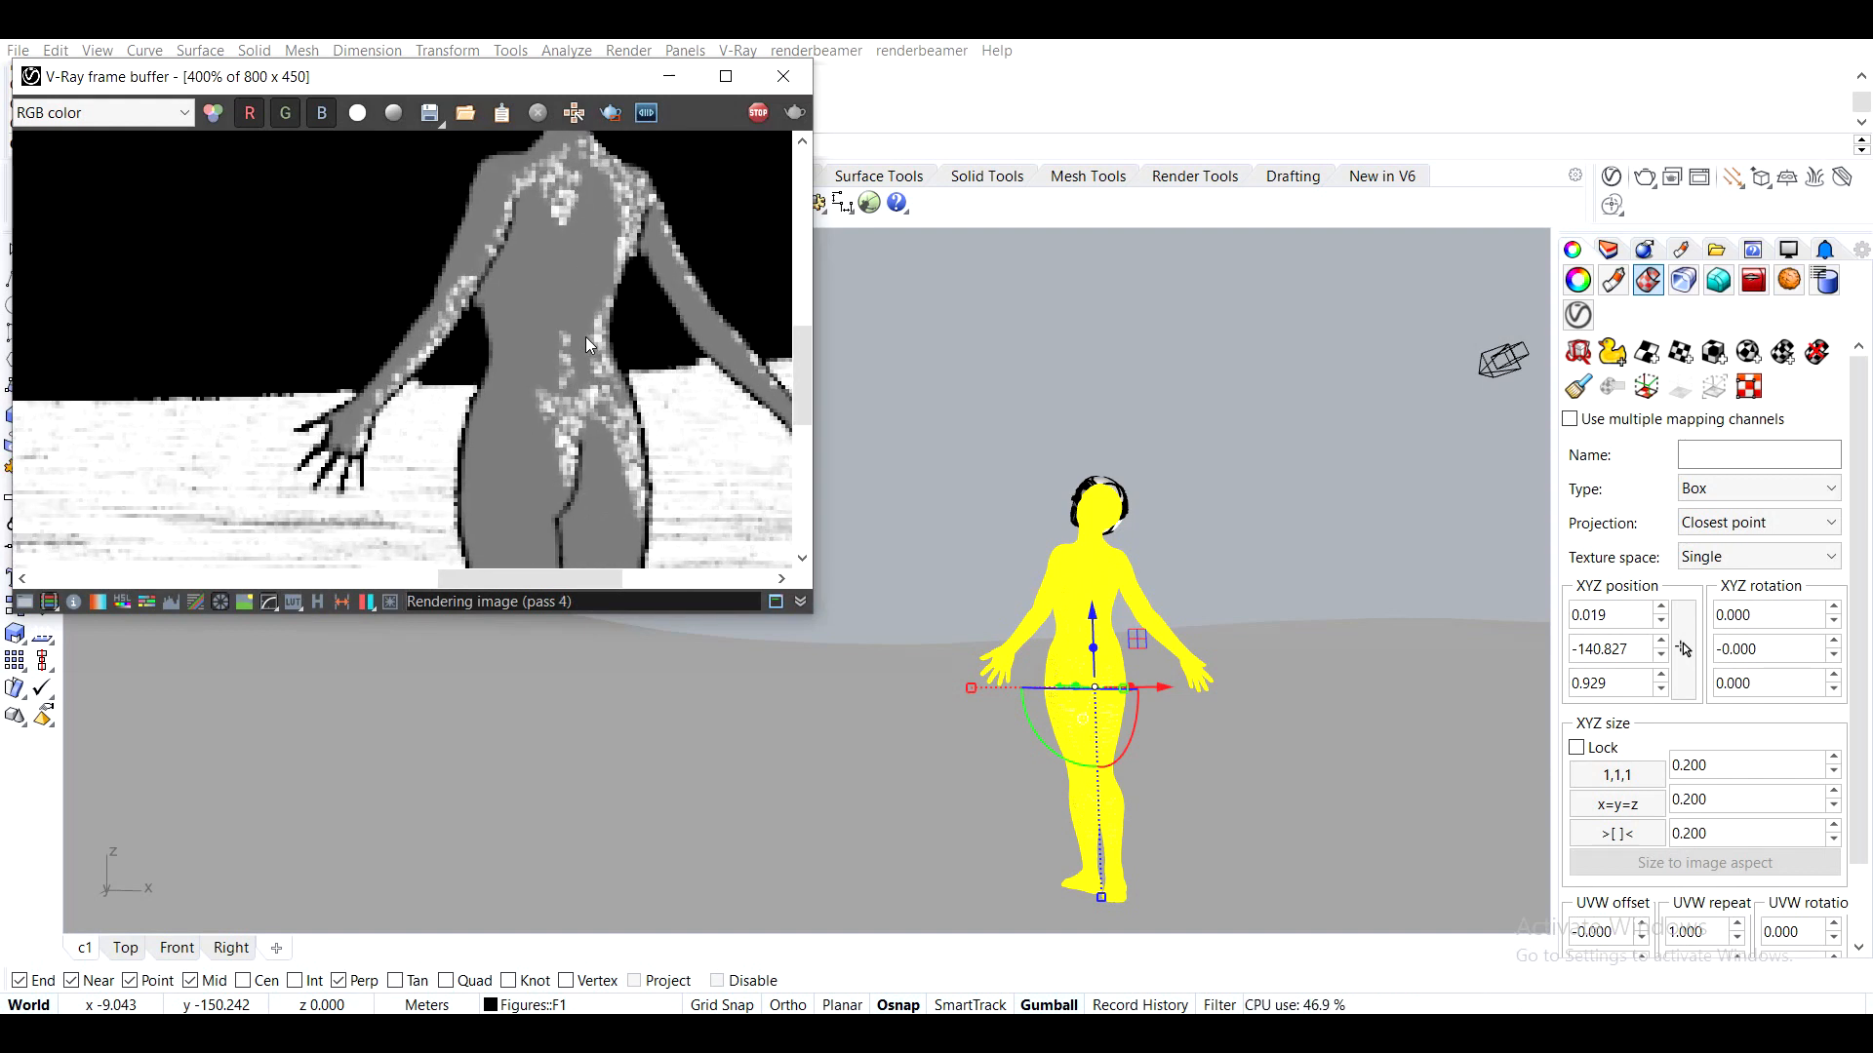
scroll(589, 347, down, 1)
middle_drag(589, 346, 599, 400)
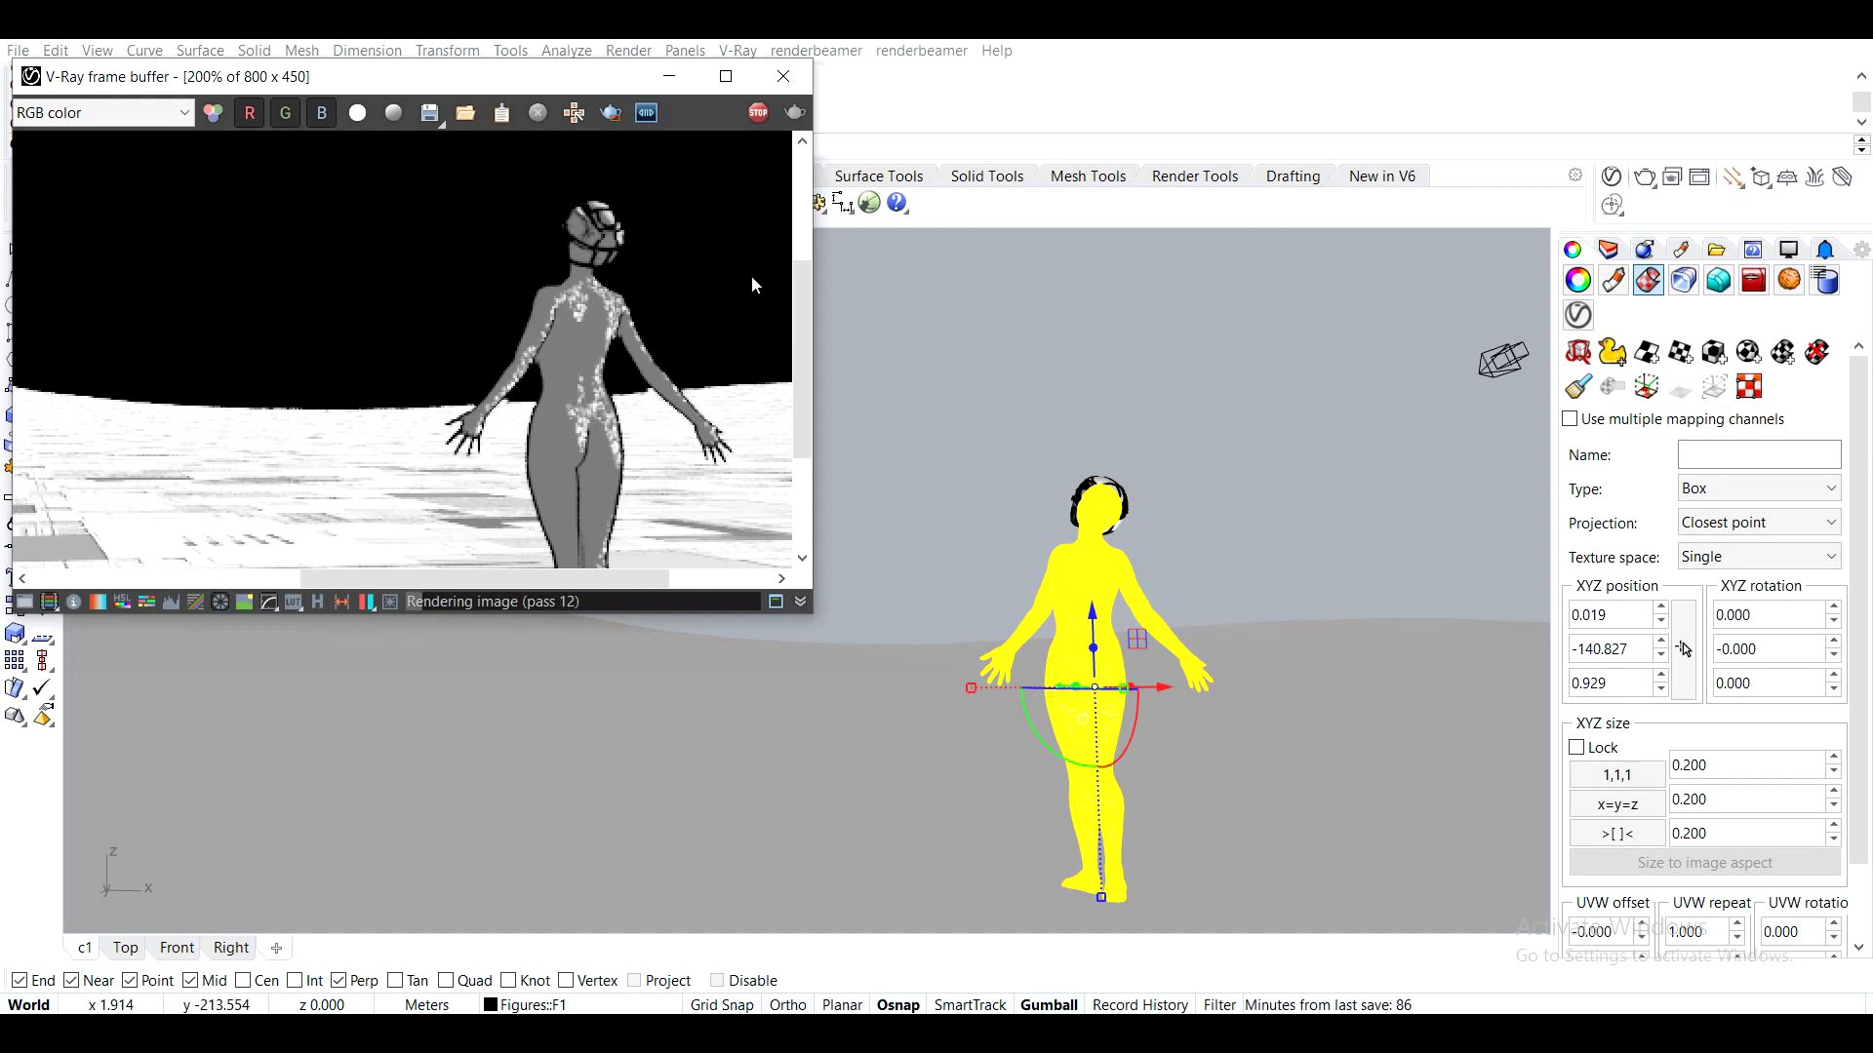
scroll(568, 395, down, 2)
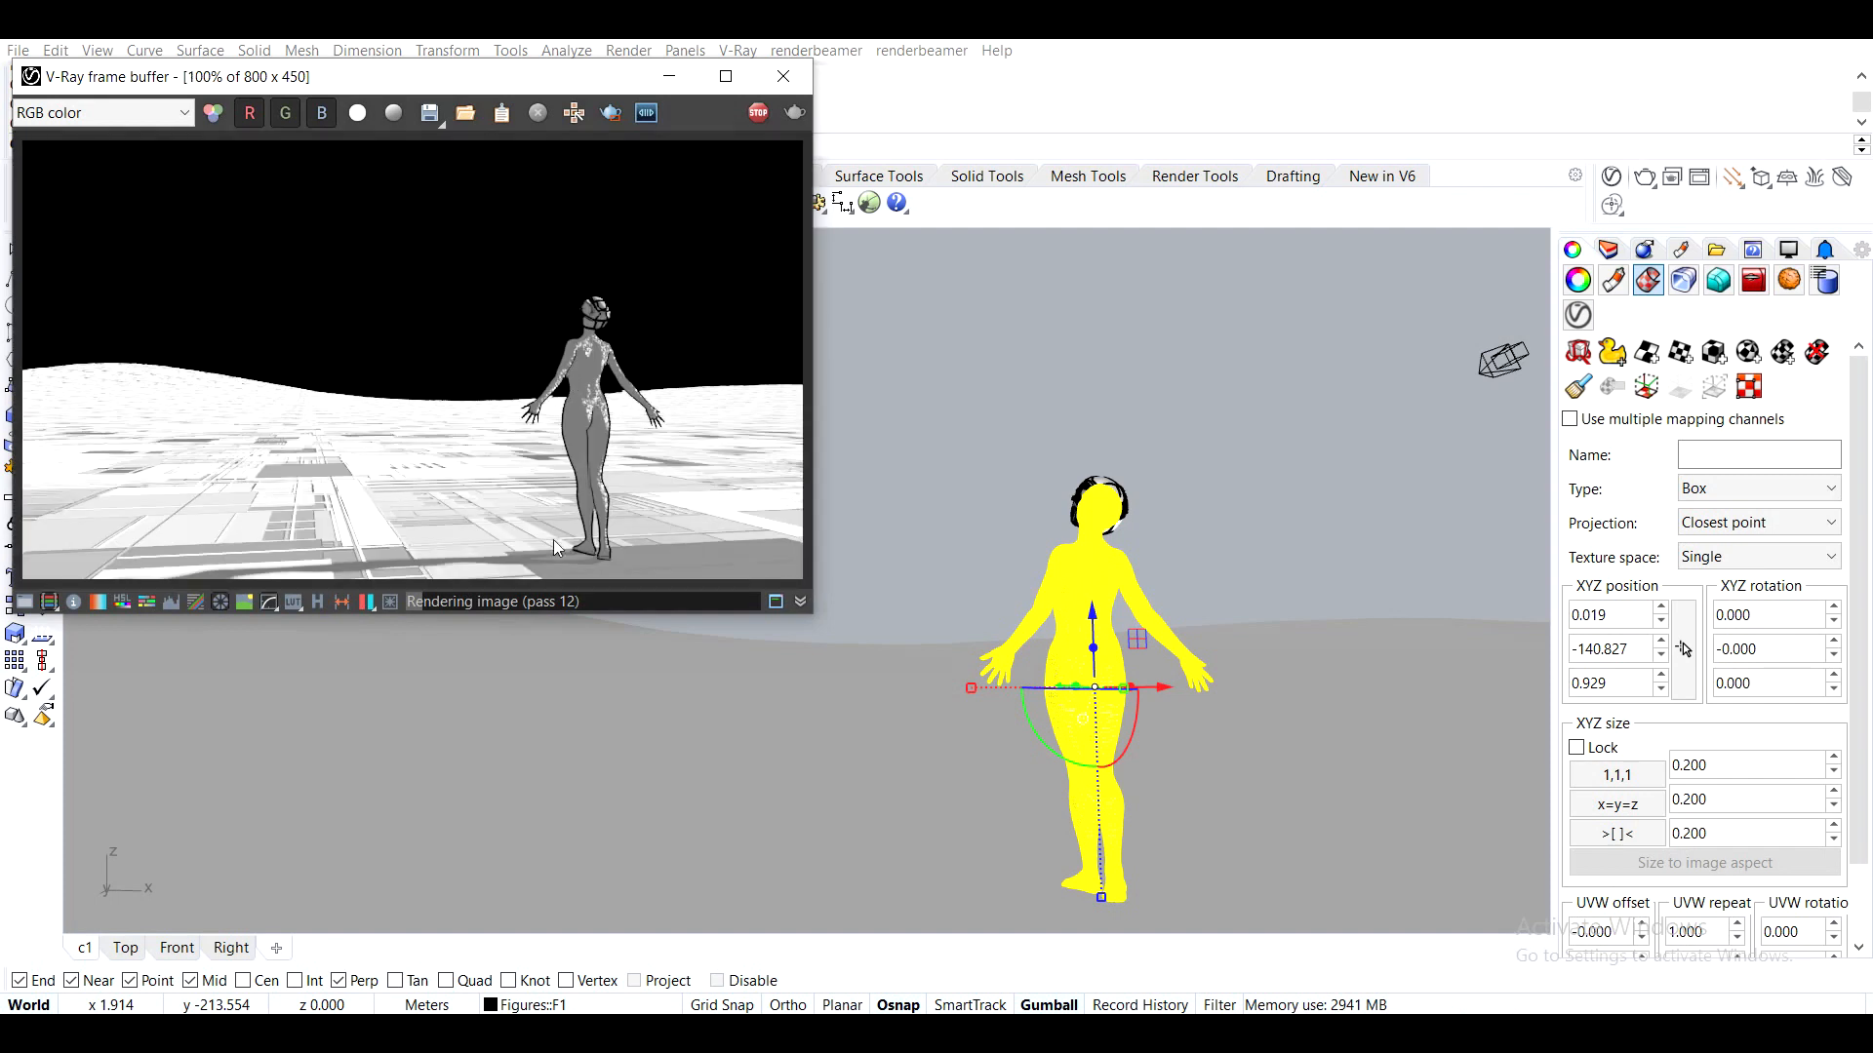
scroll(395, 575, up, 2)
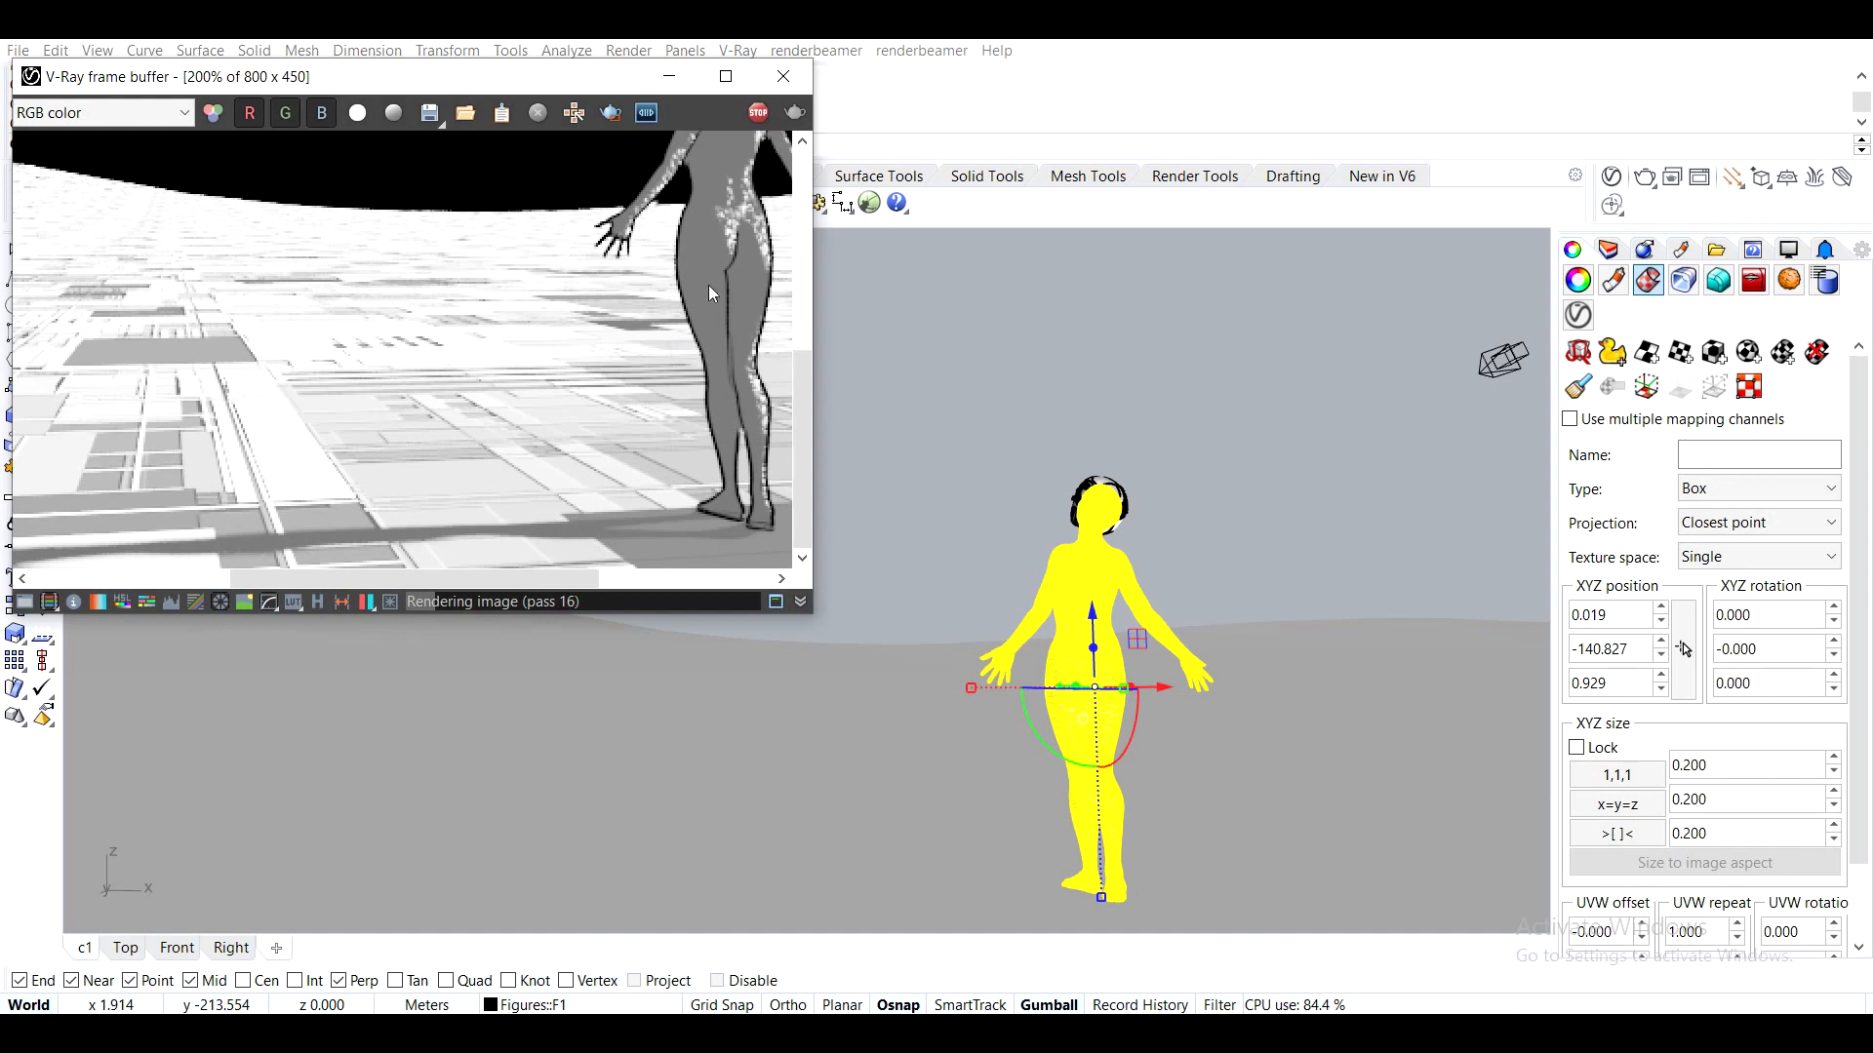
scroll(449, 395, up, 3)
scroll(449, 395, down, 2)
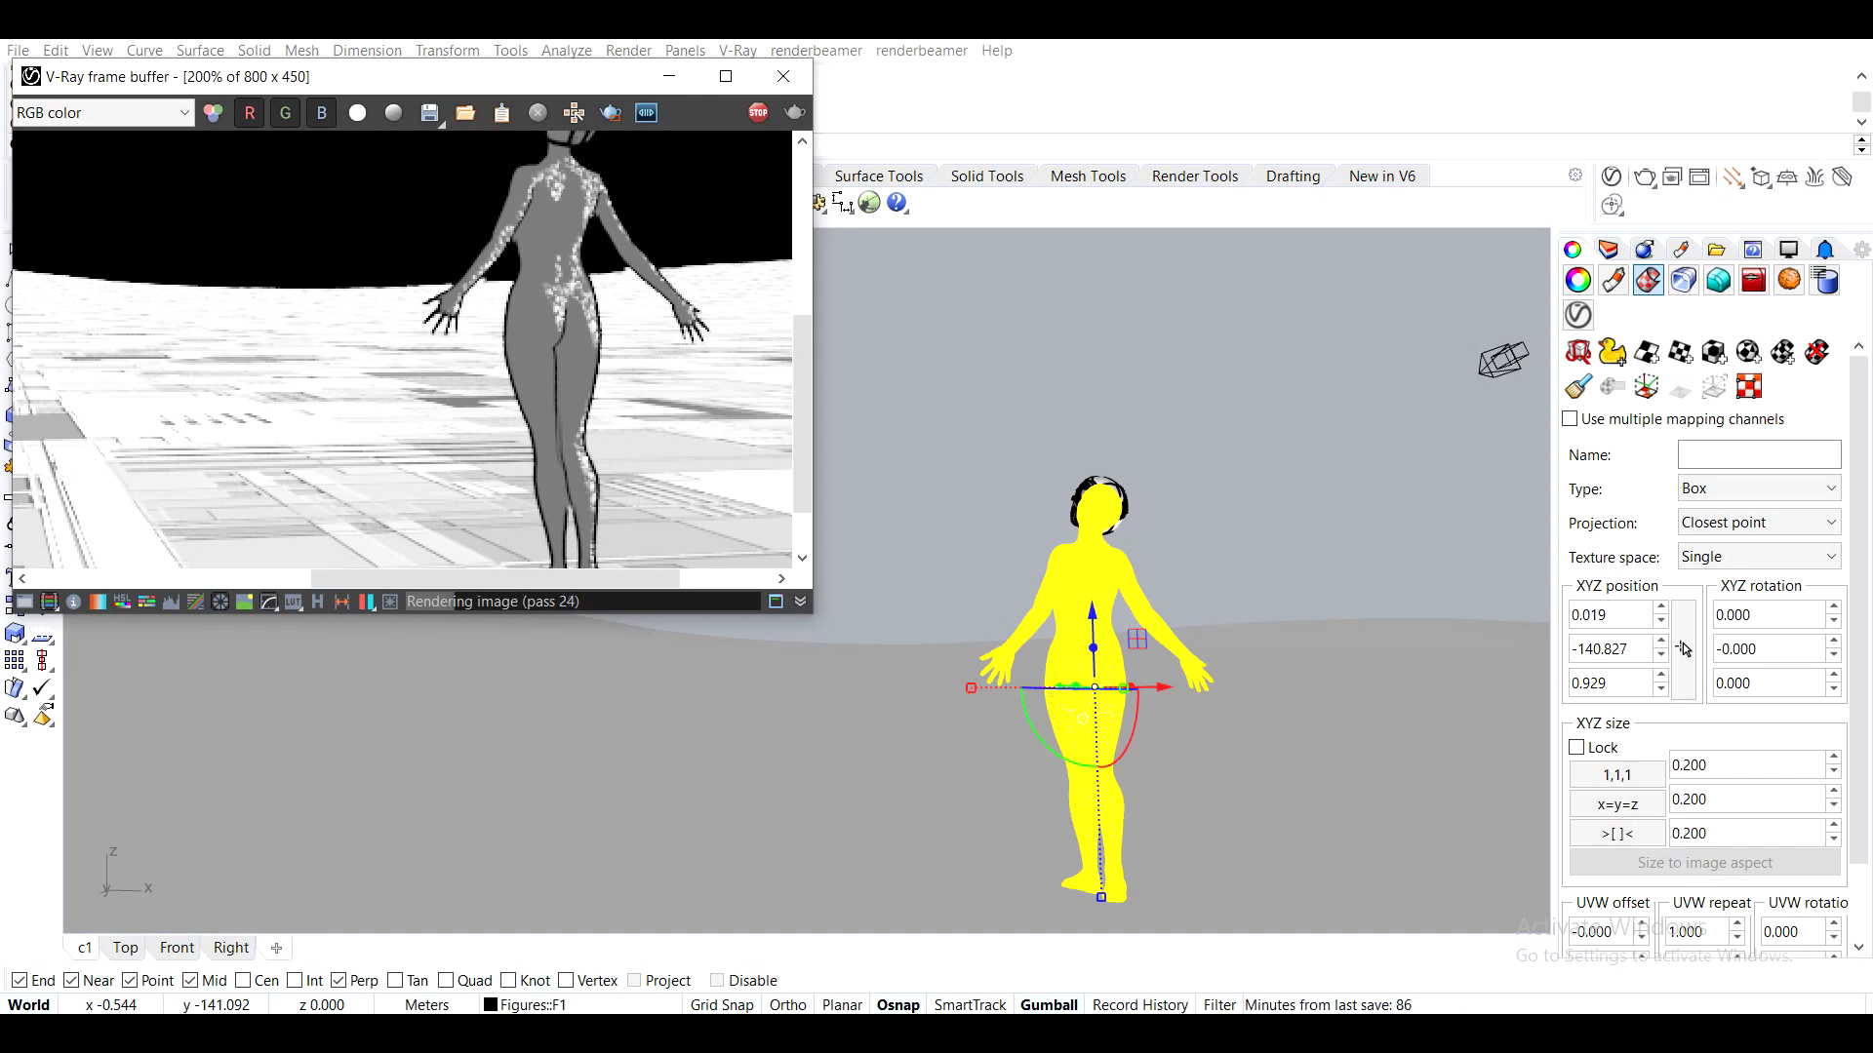
click(1488, 1034)
click(758, 113)
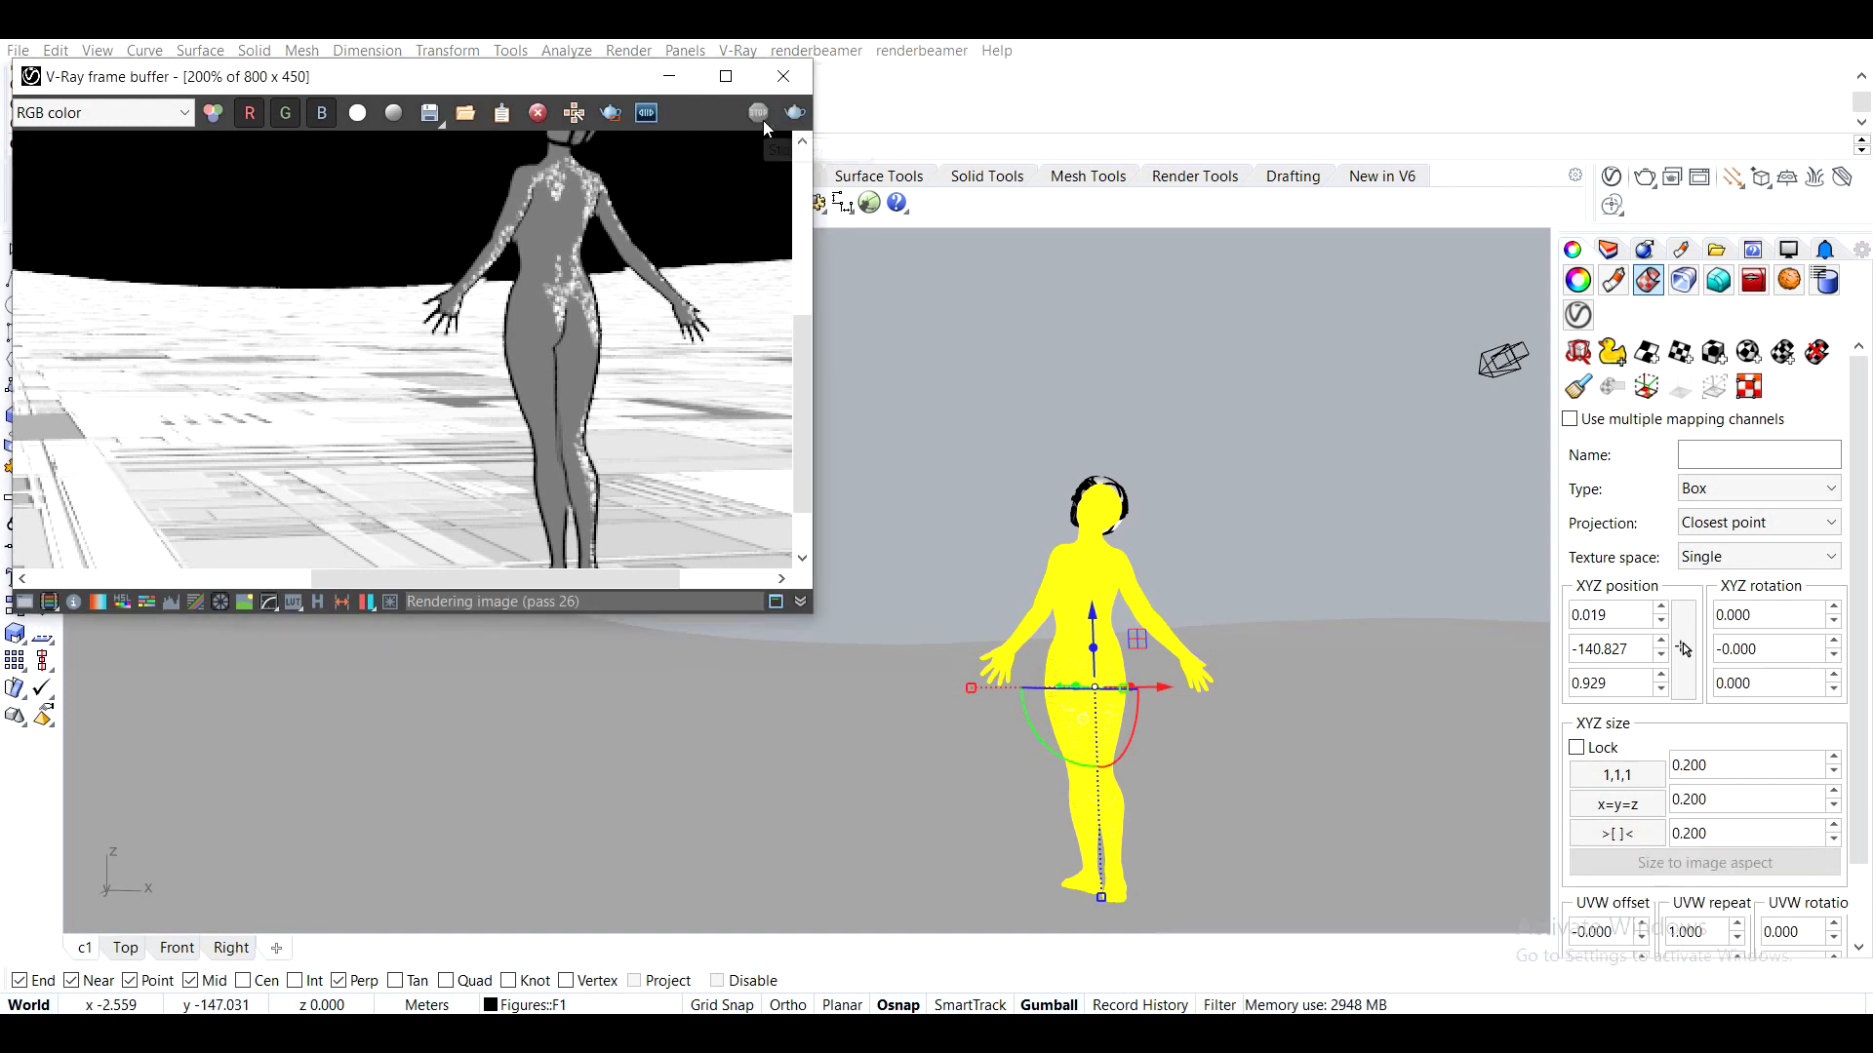
Reopen the V-Ray Asset Editor beside the frame buffer and show the settings of the Base_cell_landscape material
click(1488, 1034)
click(1539, 948)
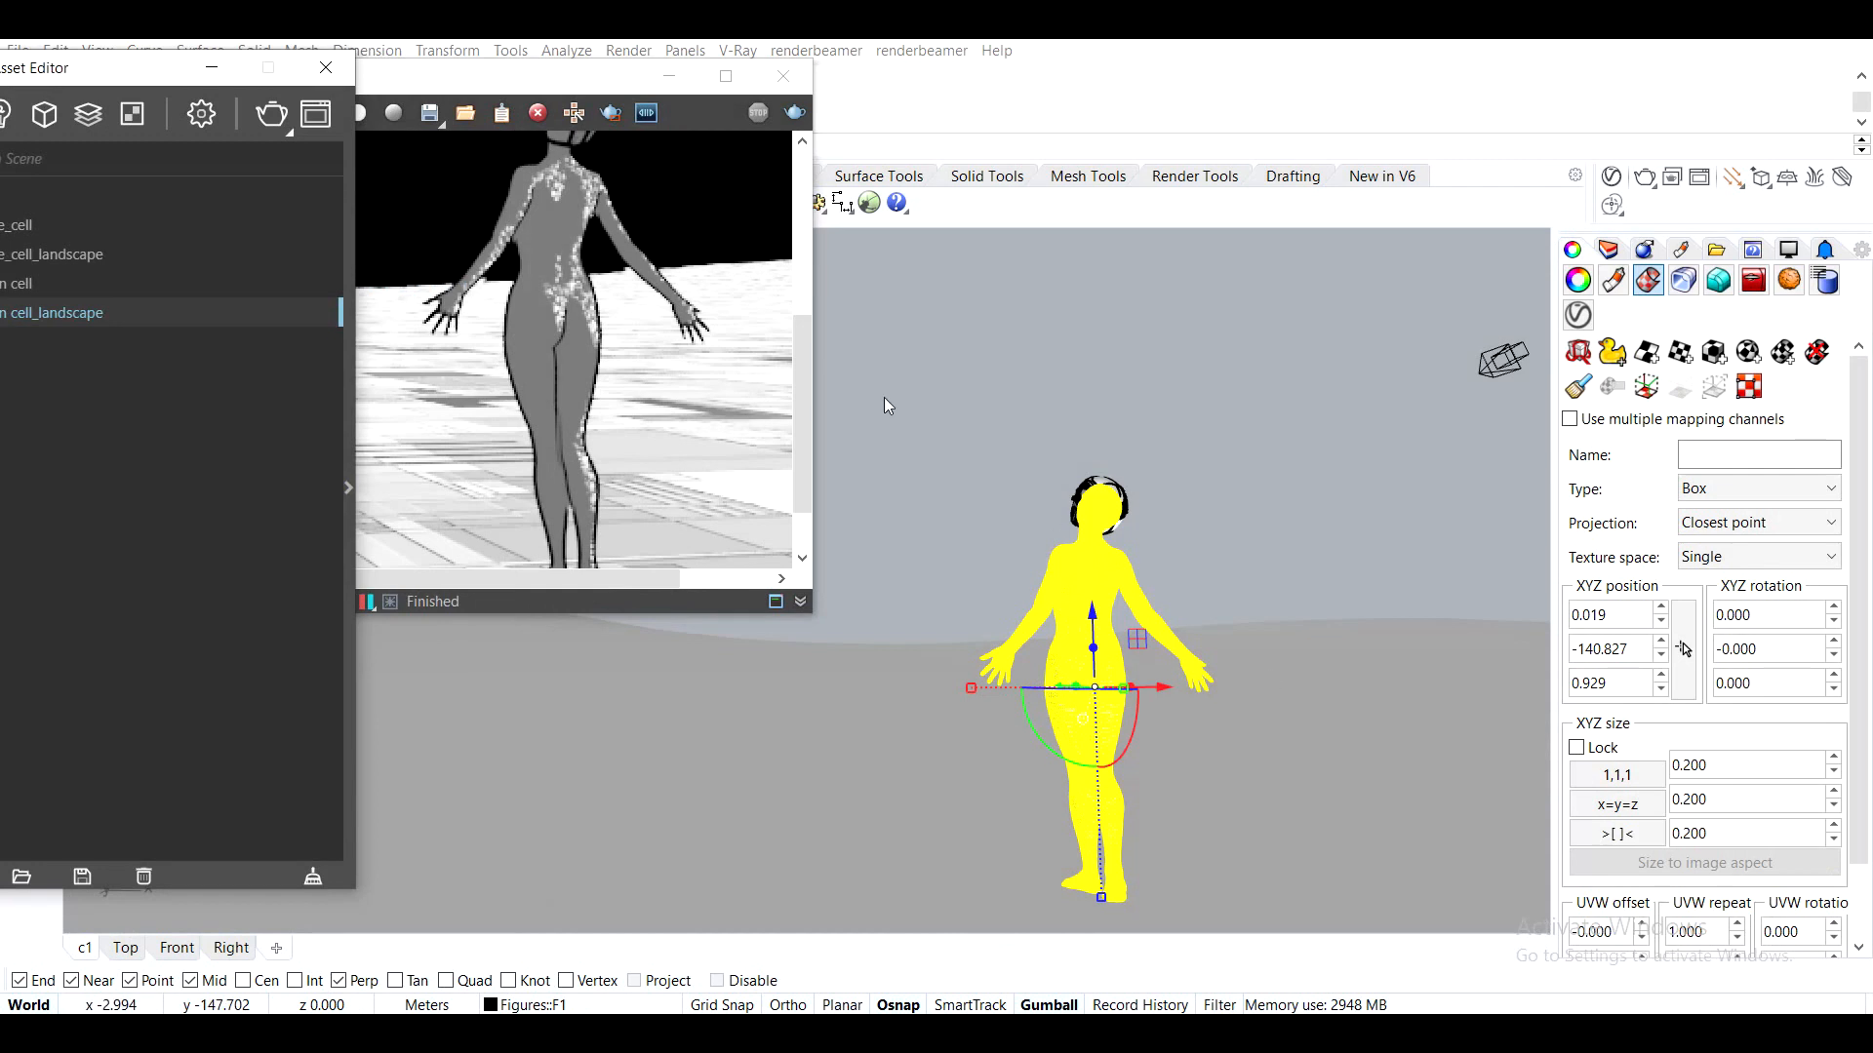
drag(115, 68, 1415, 80)
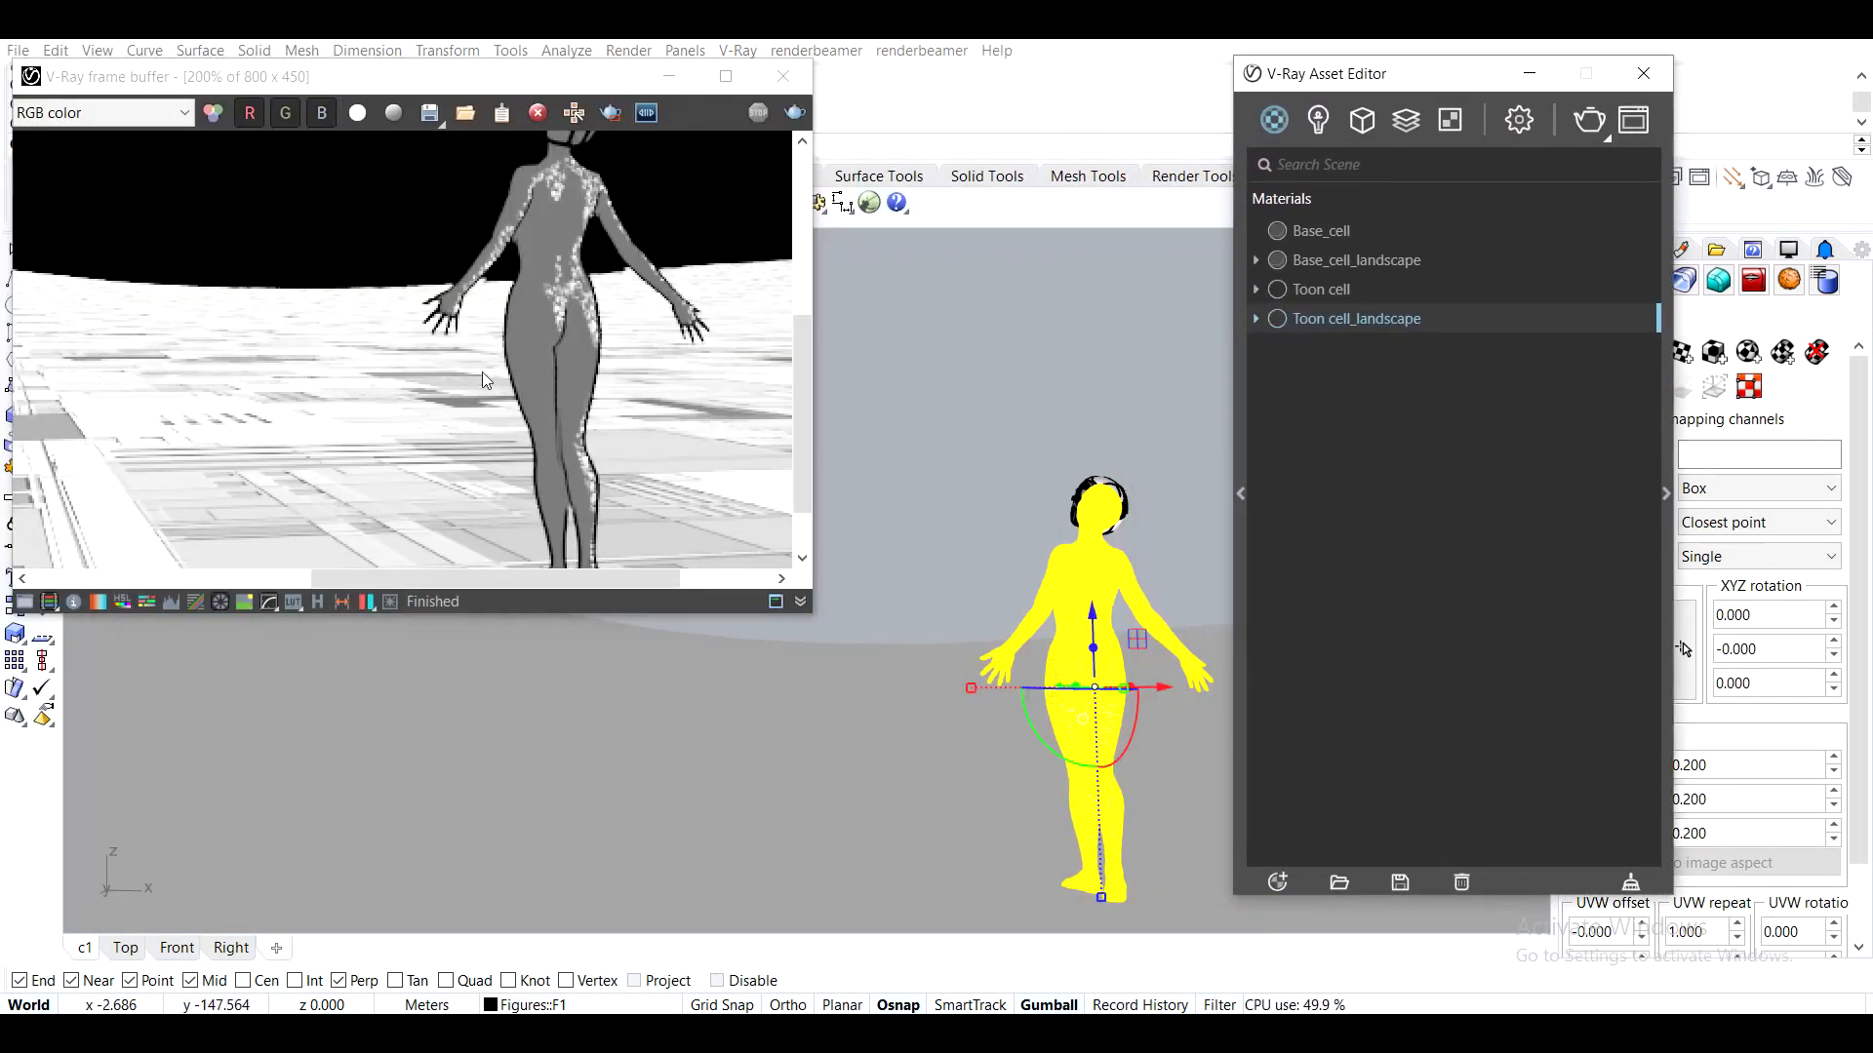
click(1390, 261)
drag(1444, 76, 1033, 70)
click(1254, 492)
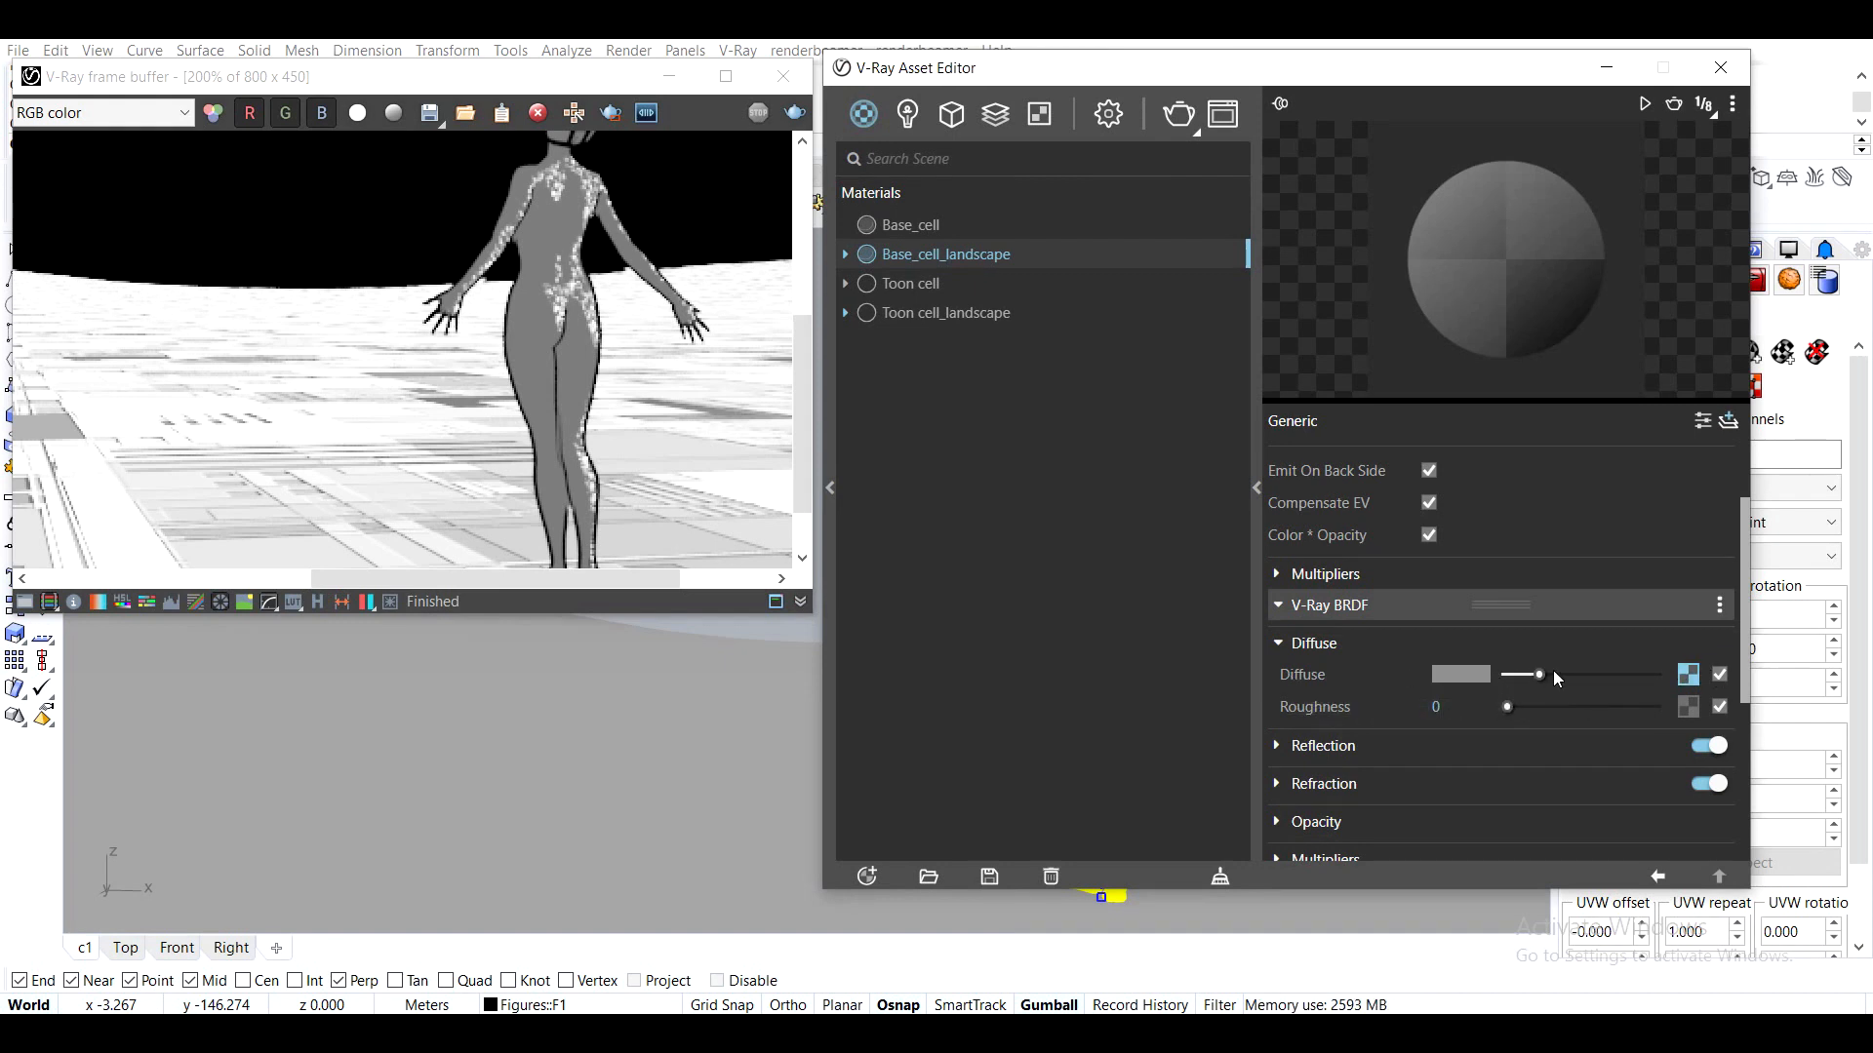
Copy the Diffuse texture of Base_cell_landscape, paste it as an instance into the Emissive Color slot and check its bitmap
right_click(1684, 678)
click(1642, 705)
drag(1740, 670, 1740, 506)
right_click(1692, 490)
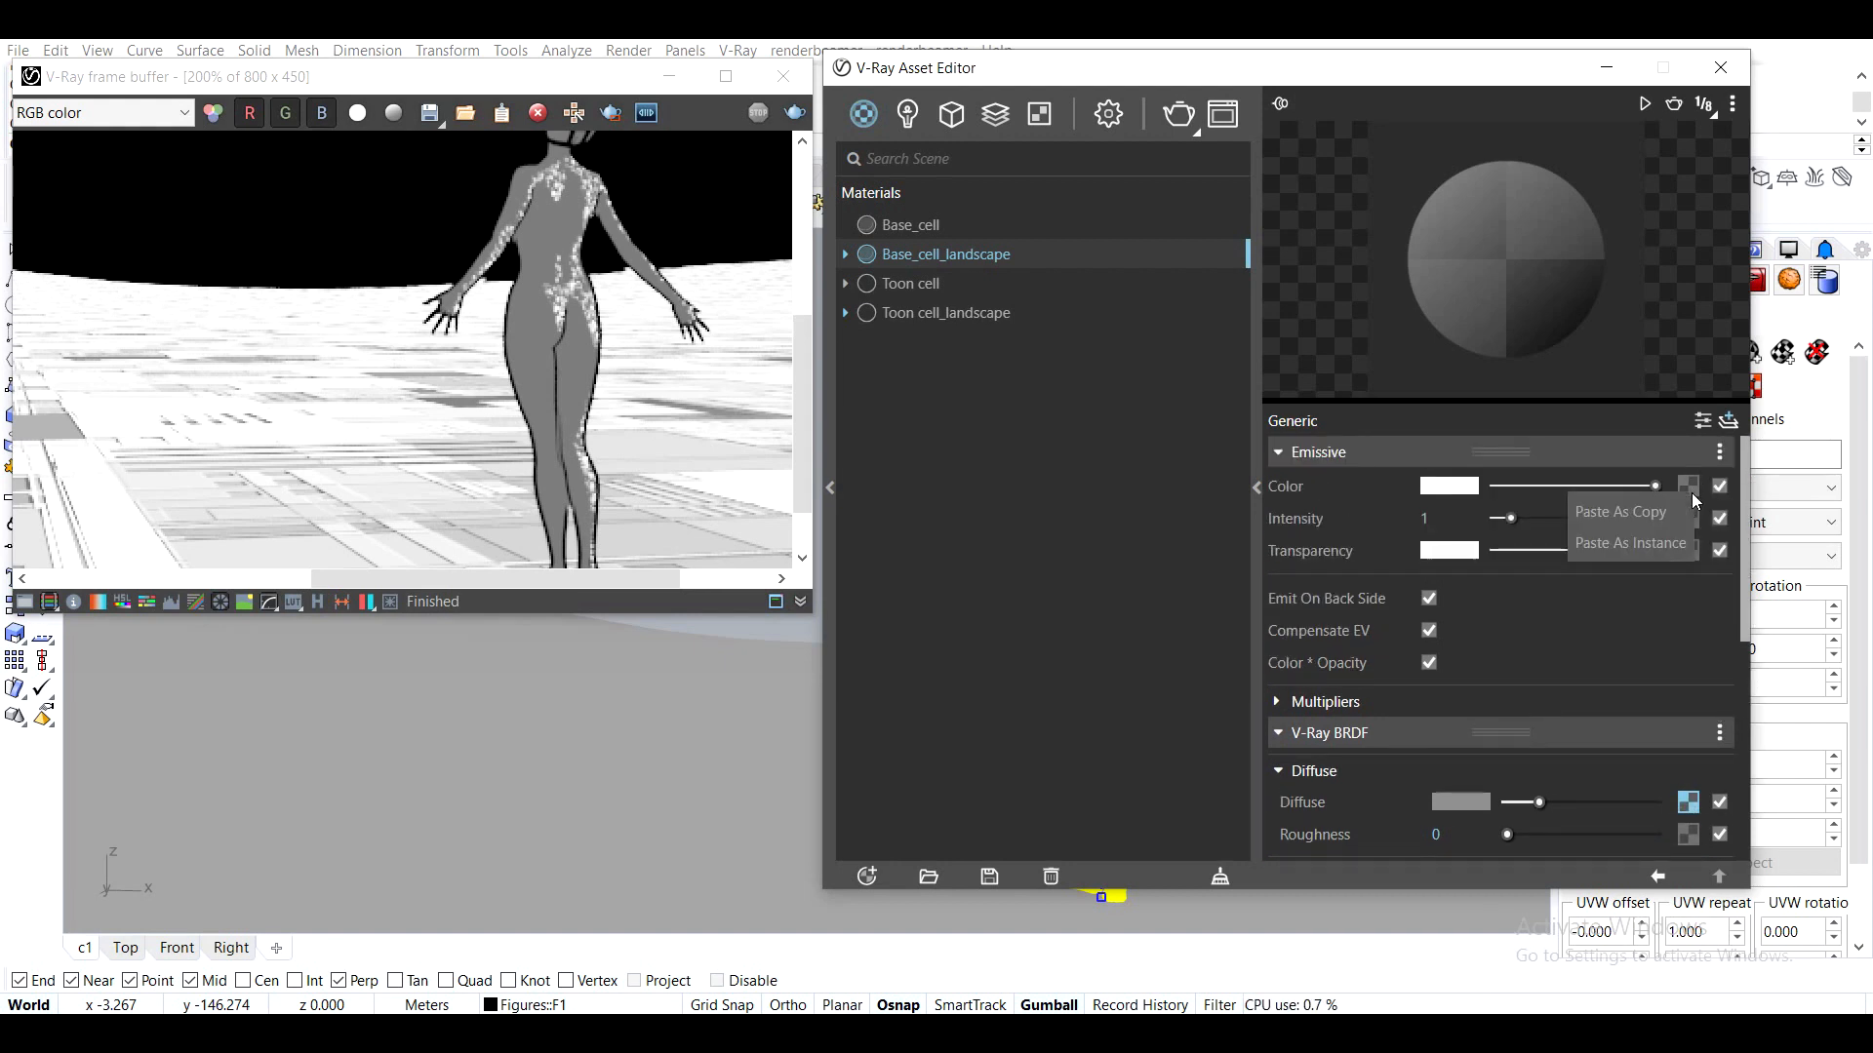
click(1652, 543)
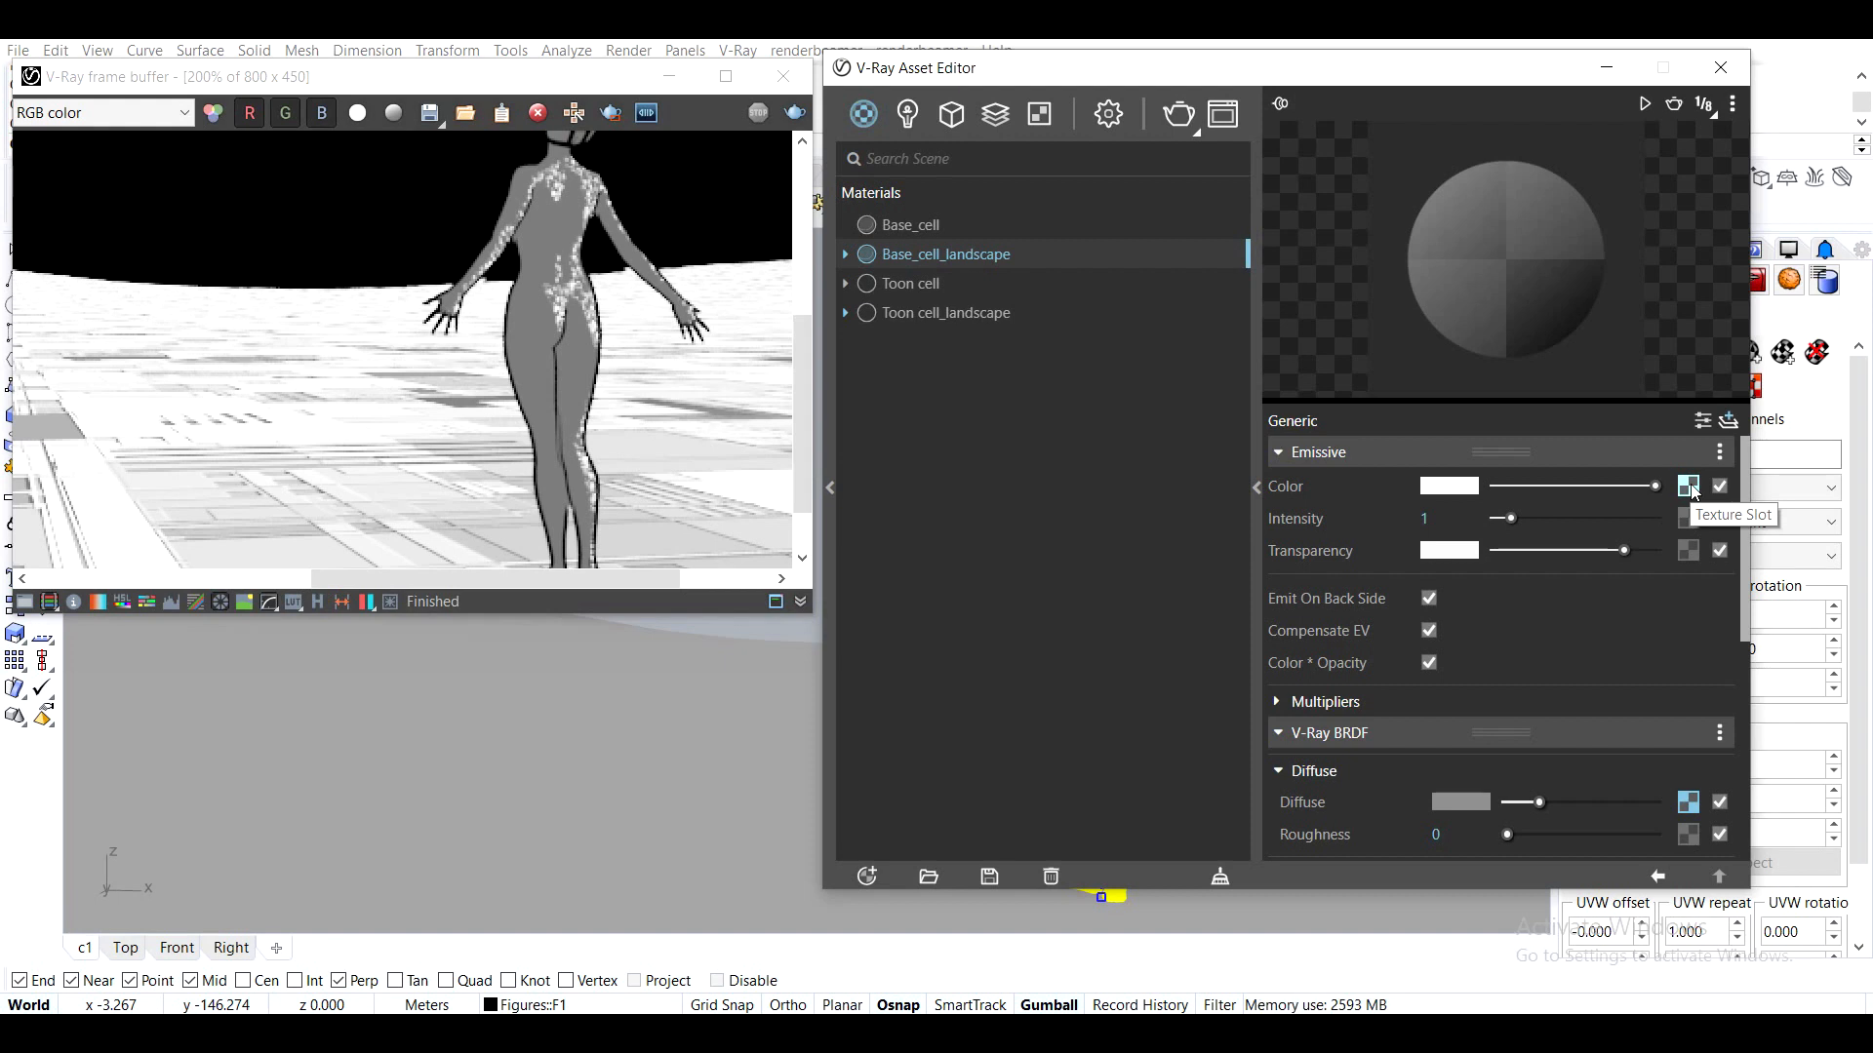
right_click(1692, 490)
click(1635, 502)
click(1689, 485)
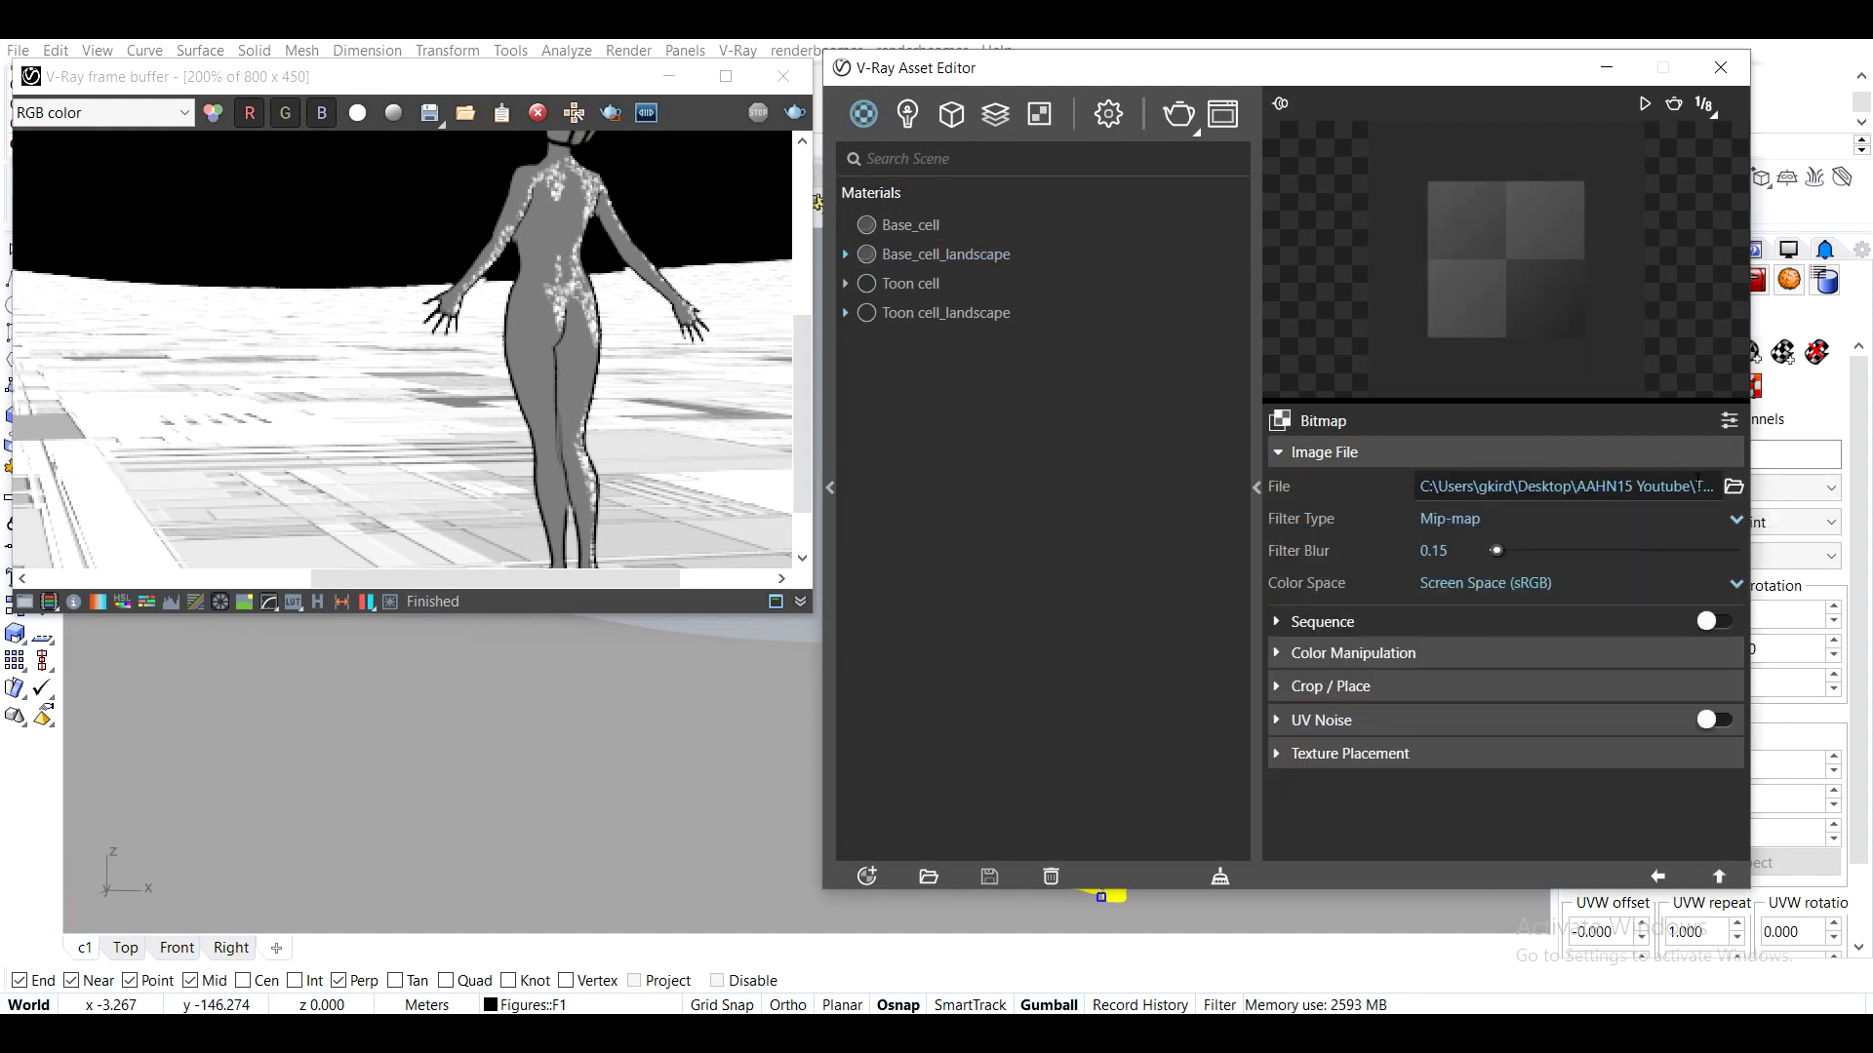
click(1657, 871)
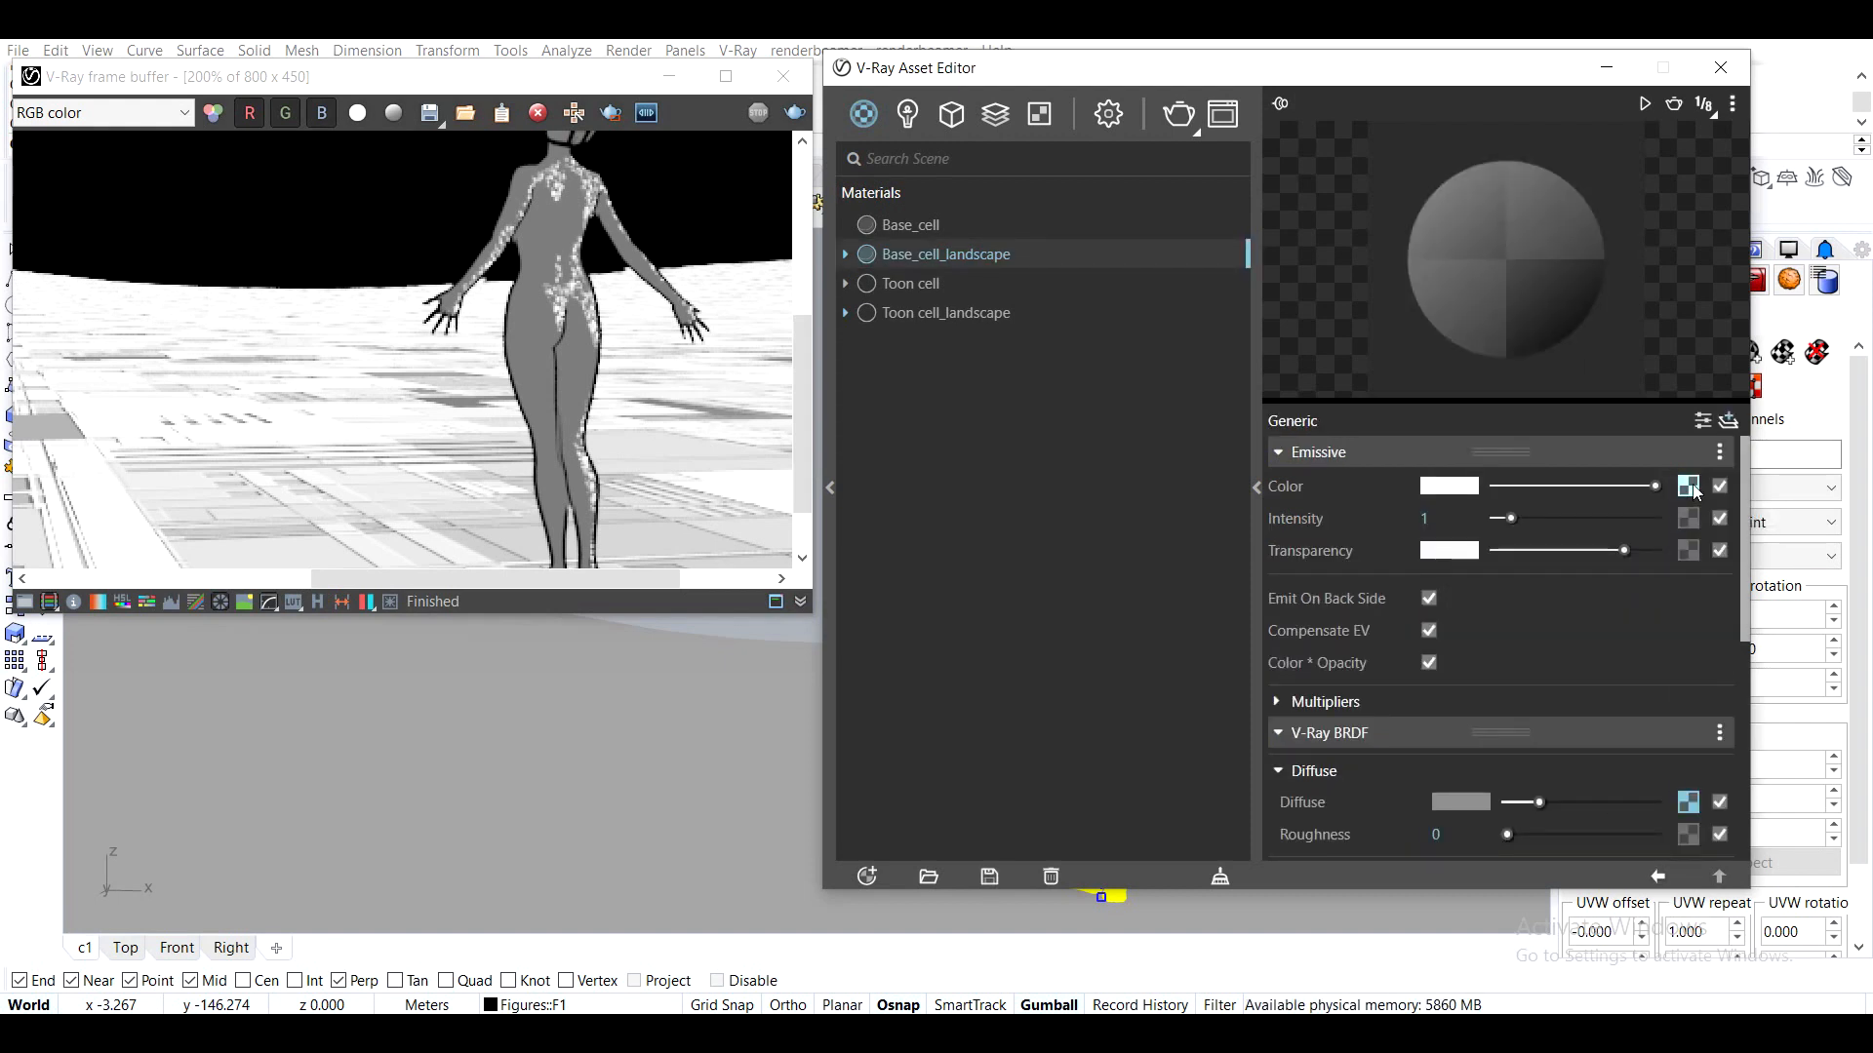
Move the texture from Emissive Color to Emissive Transparency as an instance, and run a brief test render
right_click(1684, 544)
click(1654, 591)
right_click(1688, 490)
click(1652, 576)
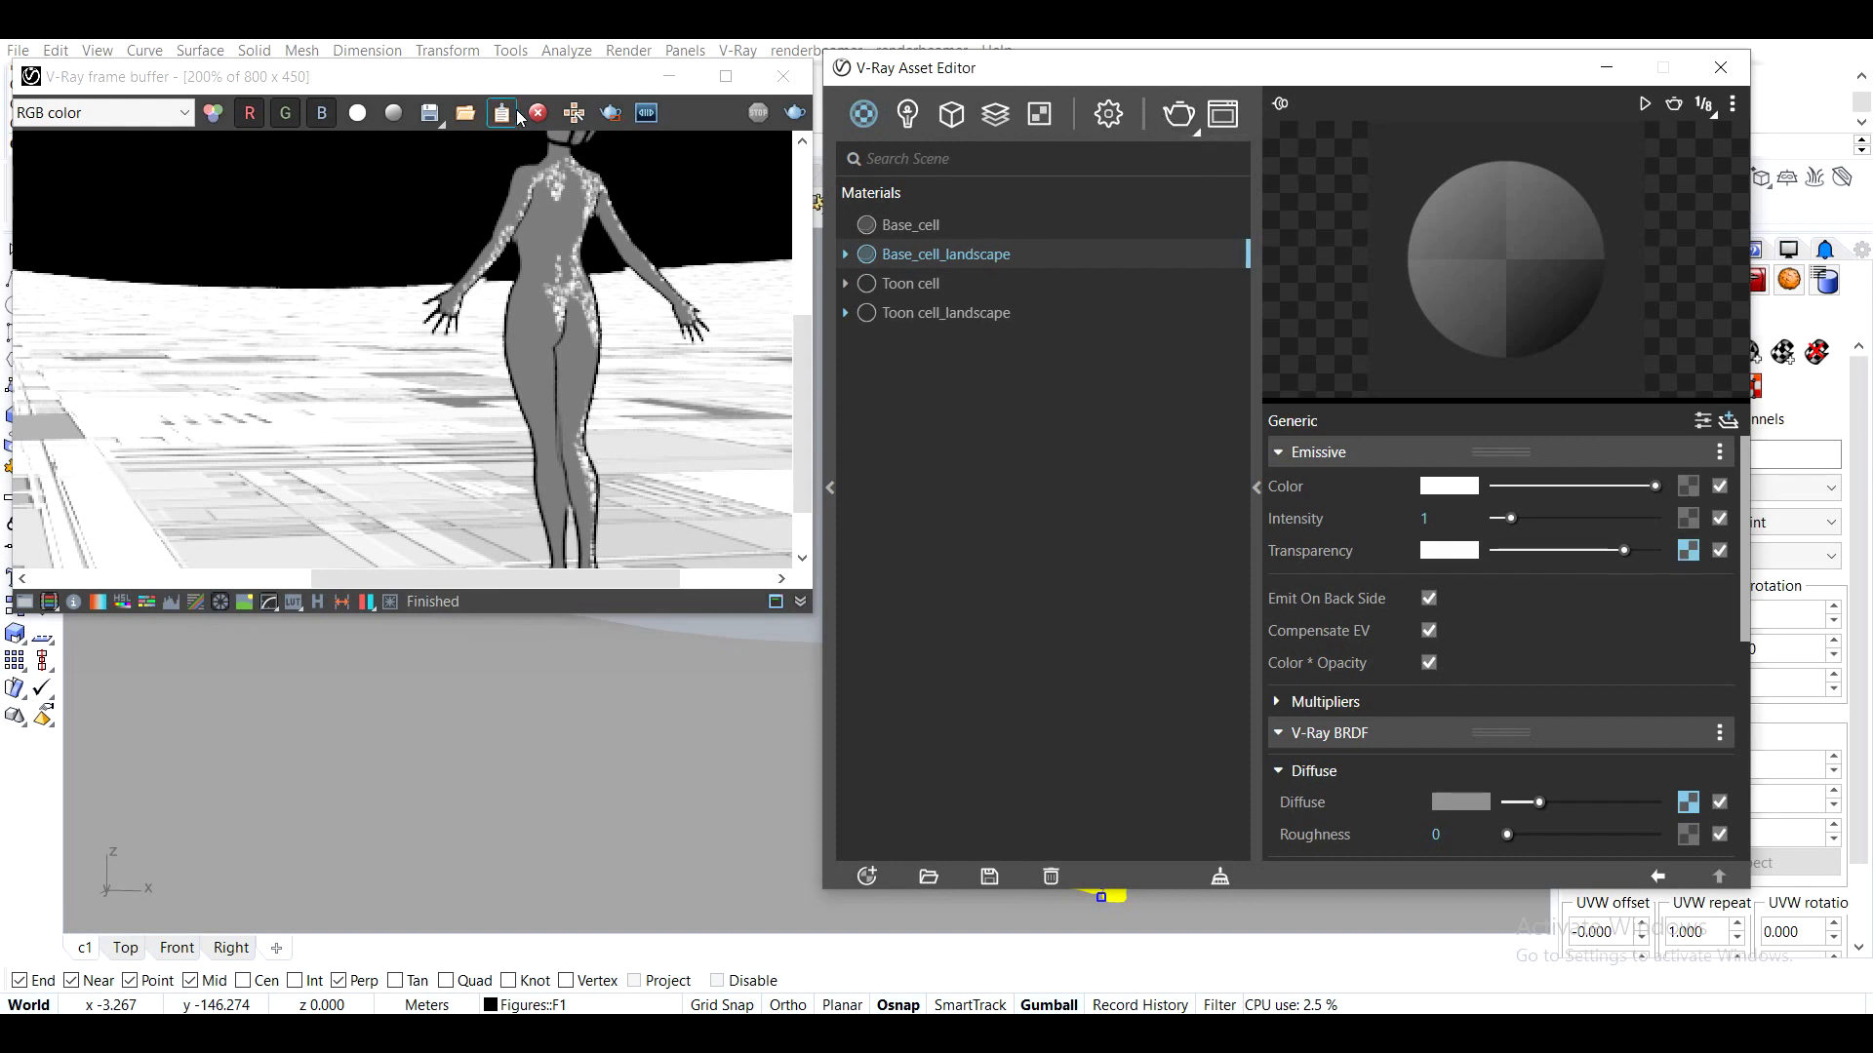
drag(544, 78, 675, 103)
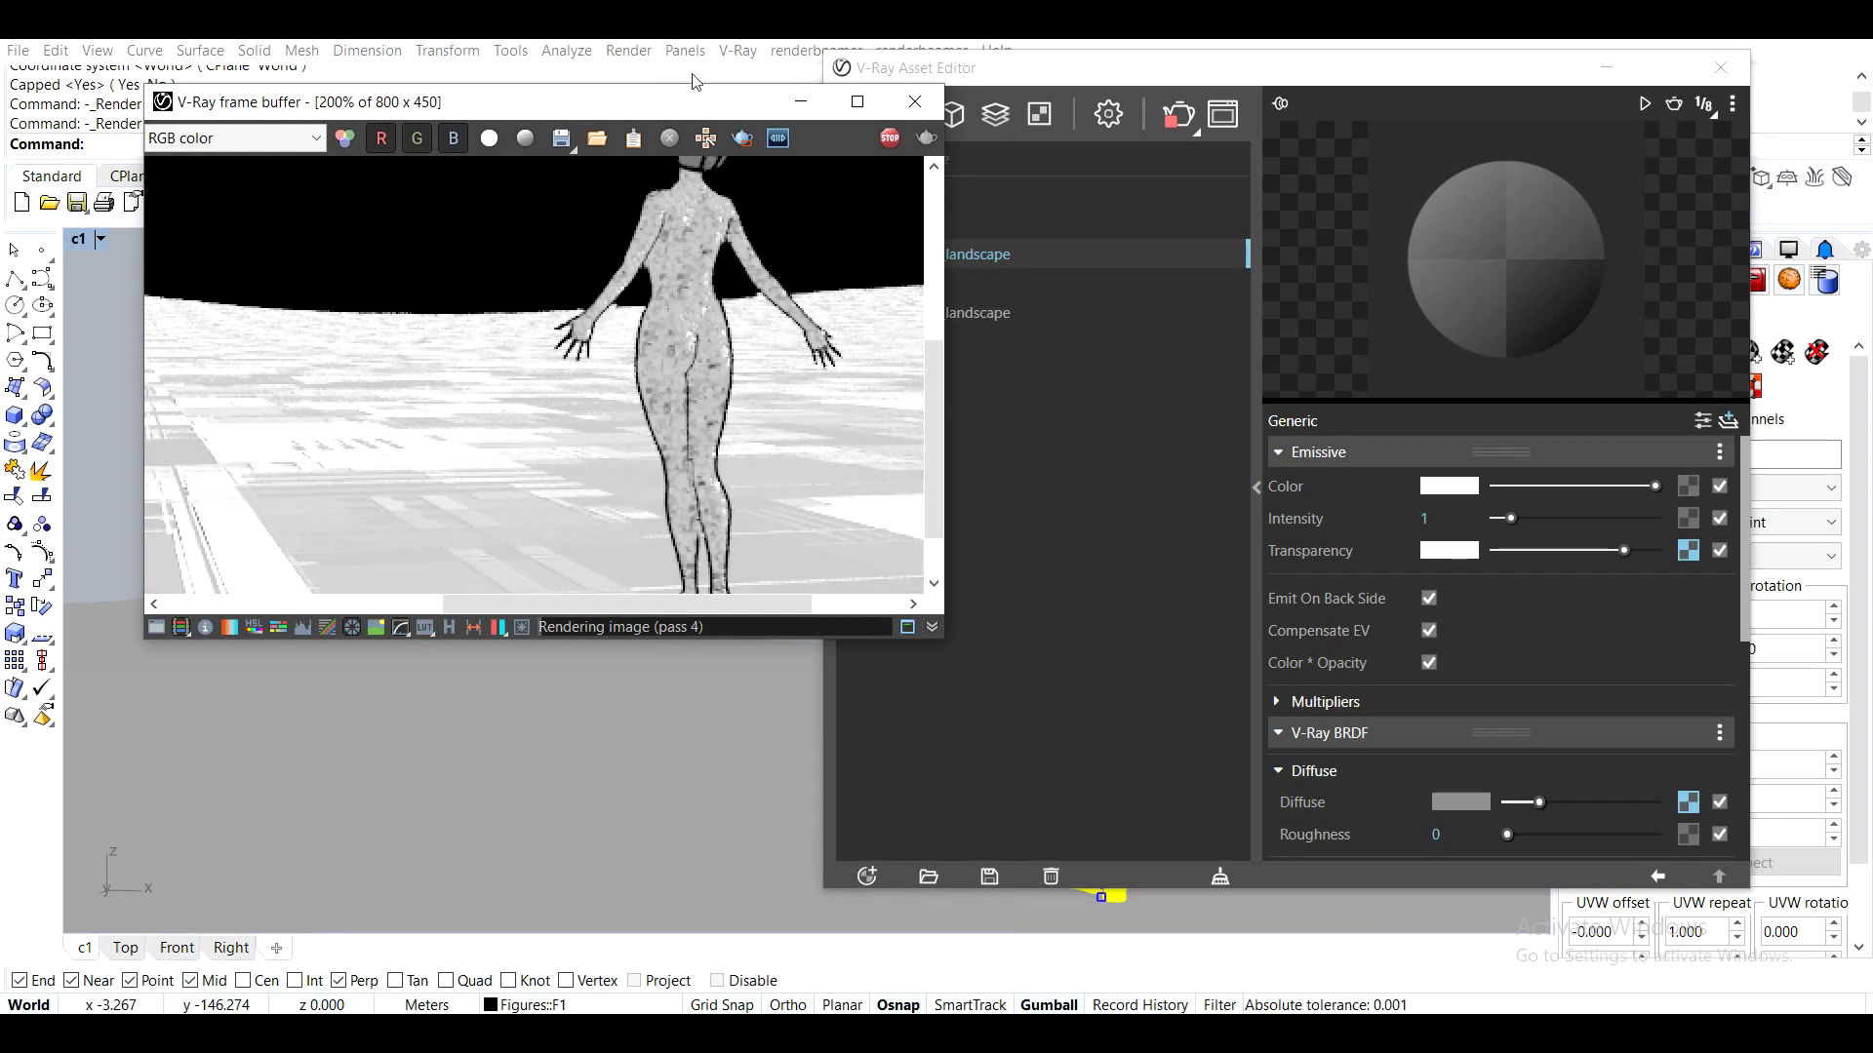
click(891, 137)
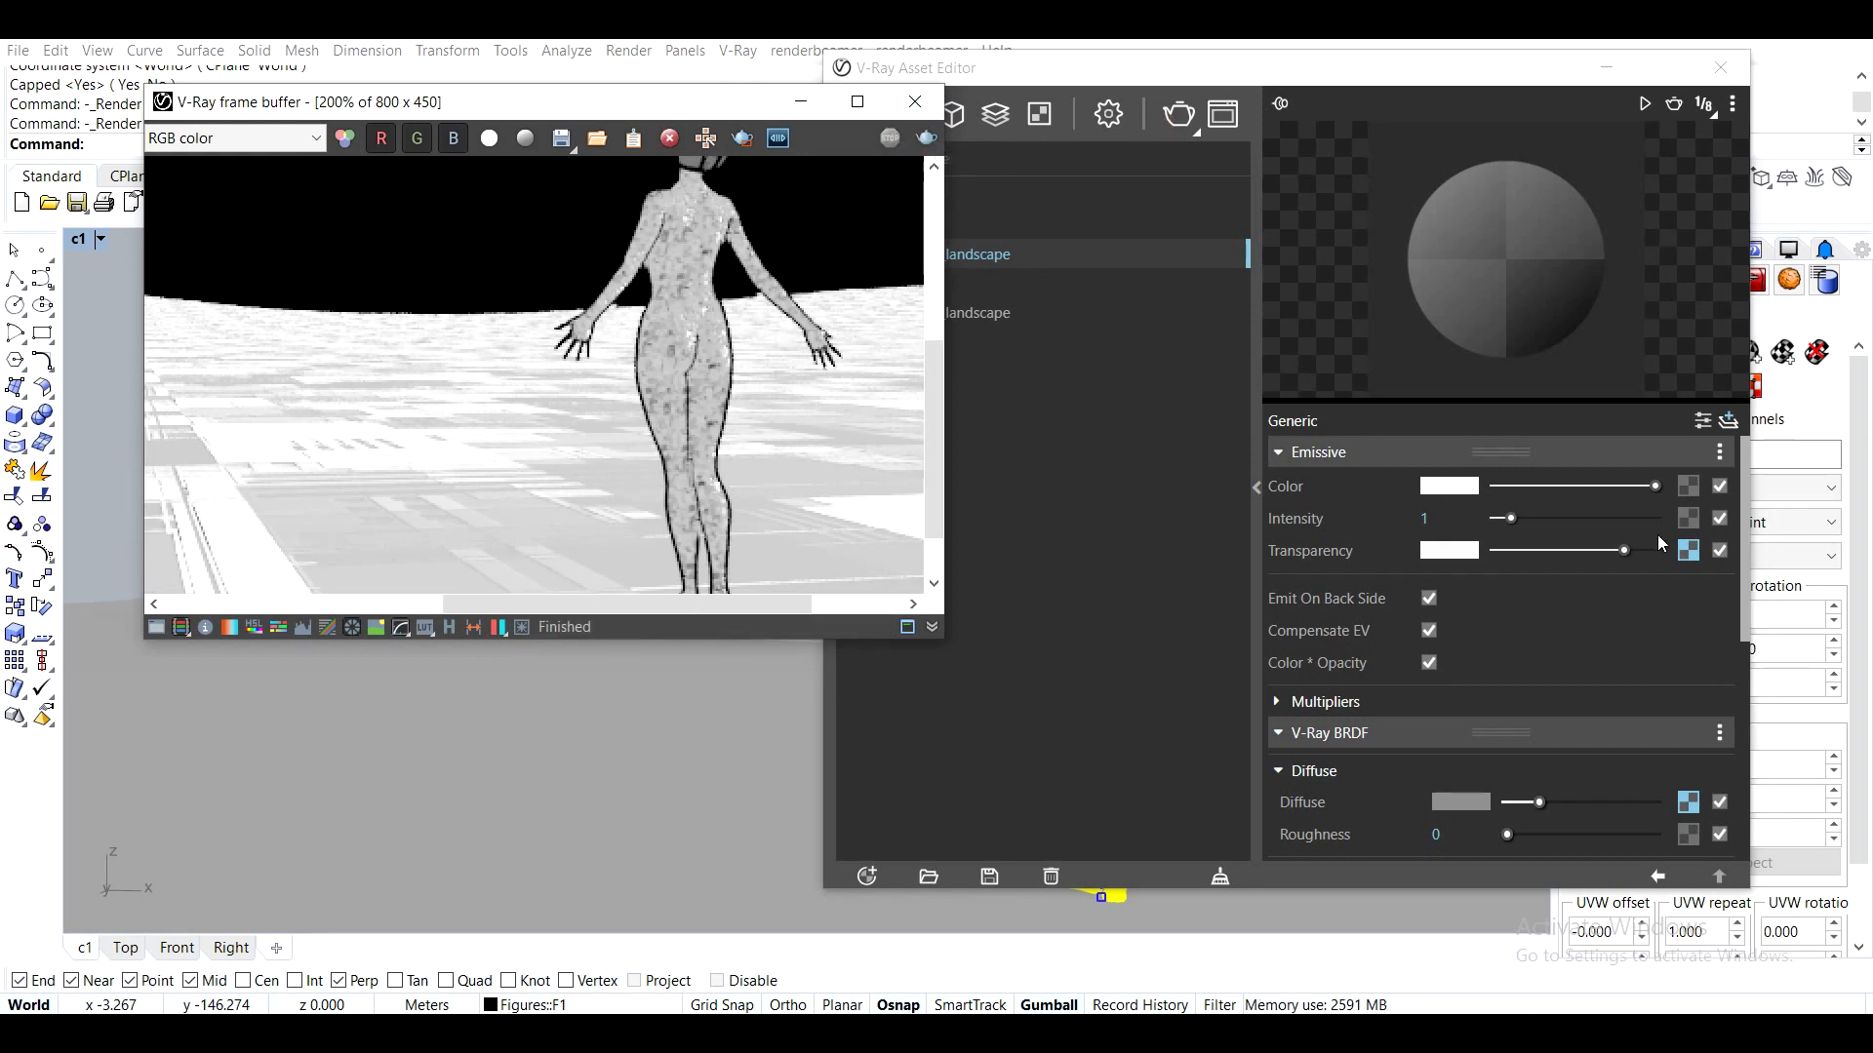
Paste the texture back into the Emissive Color slot of Base_cell_landscape and start a new render
right_click(1685, 554)
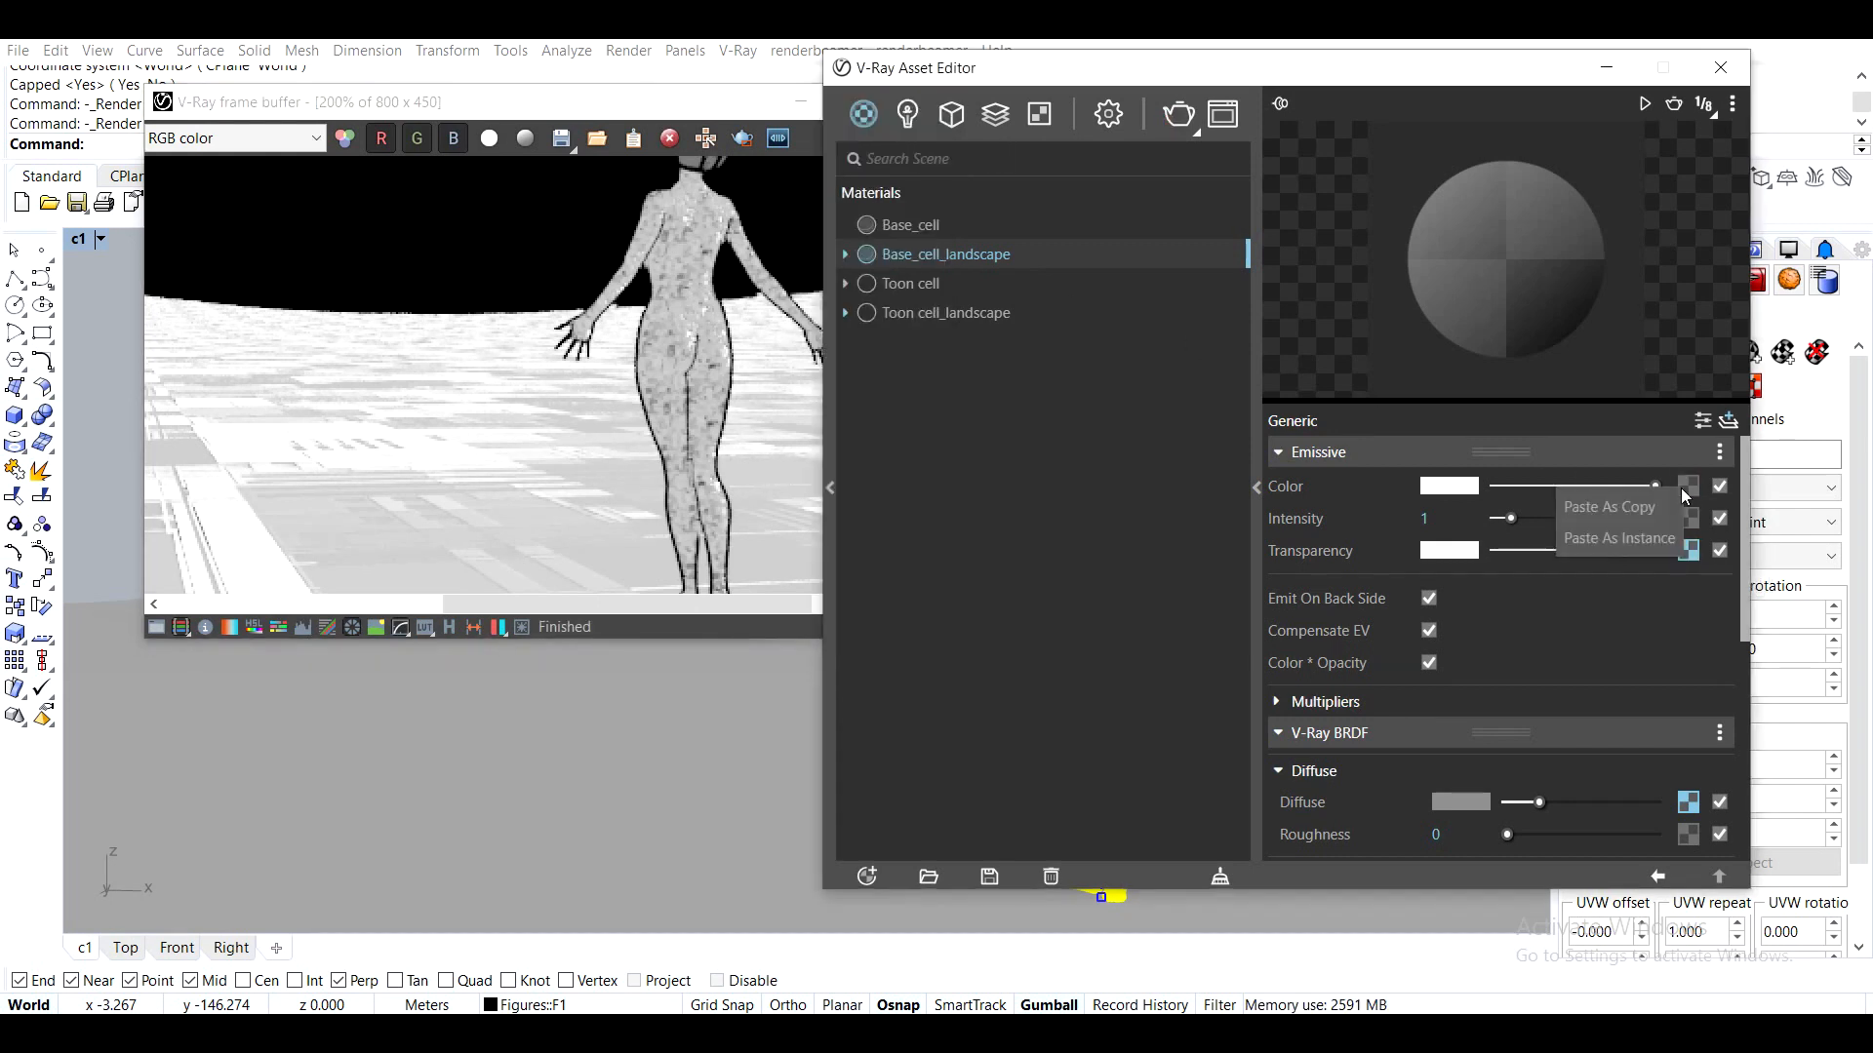
click(1645, 525)
right_click(1690, 552)
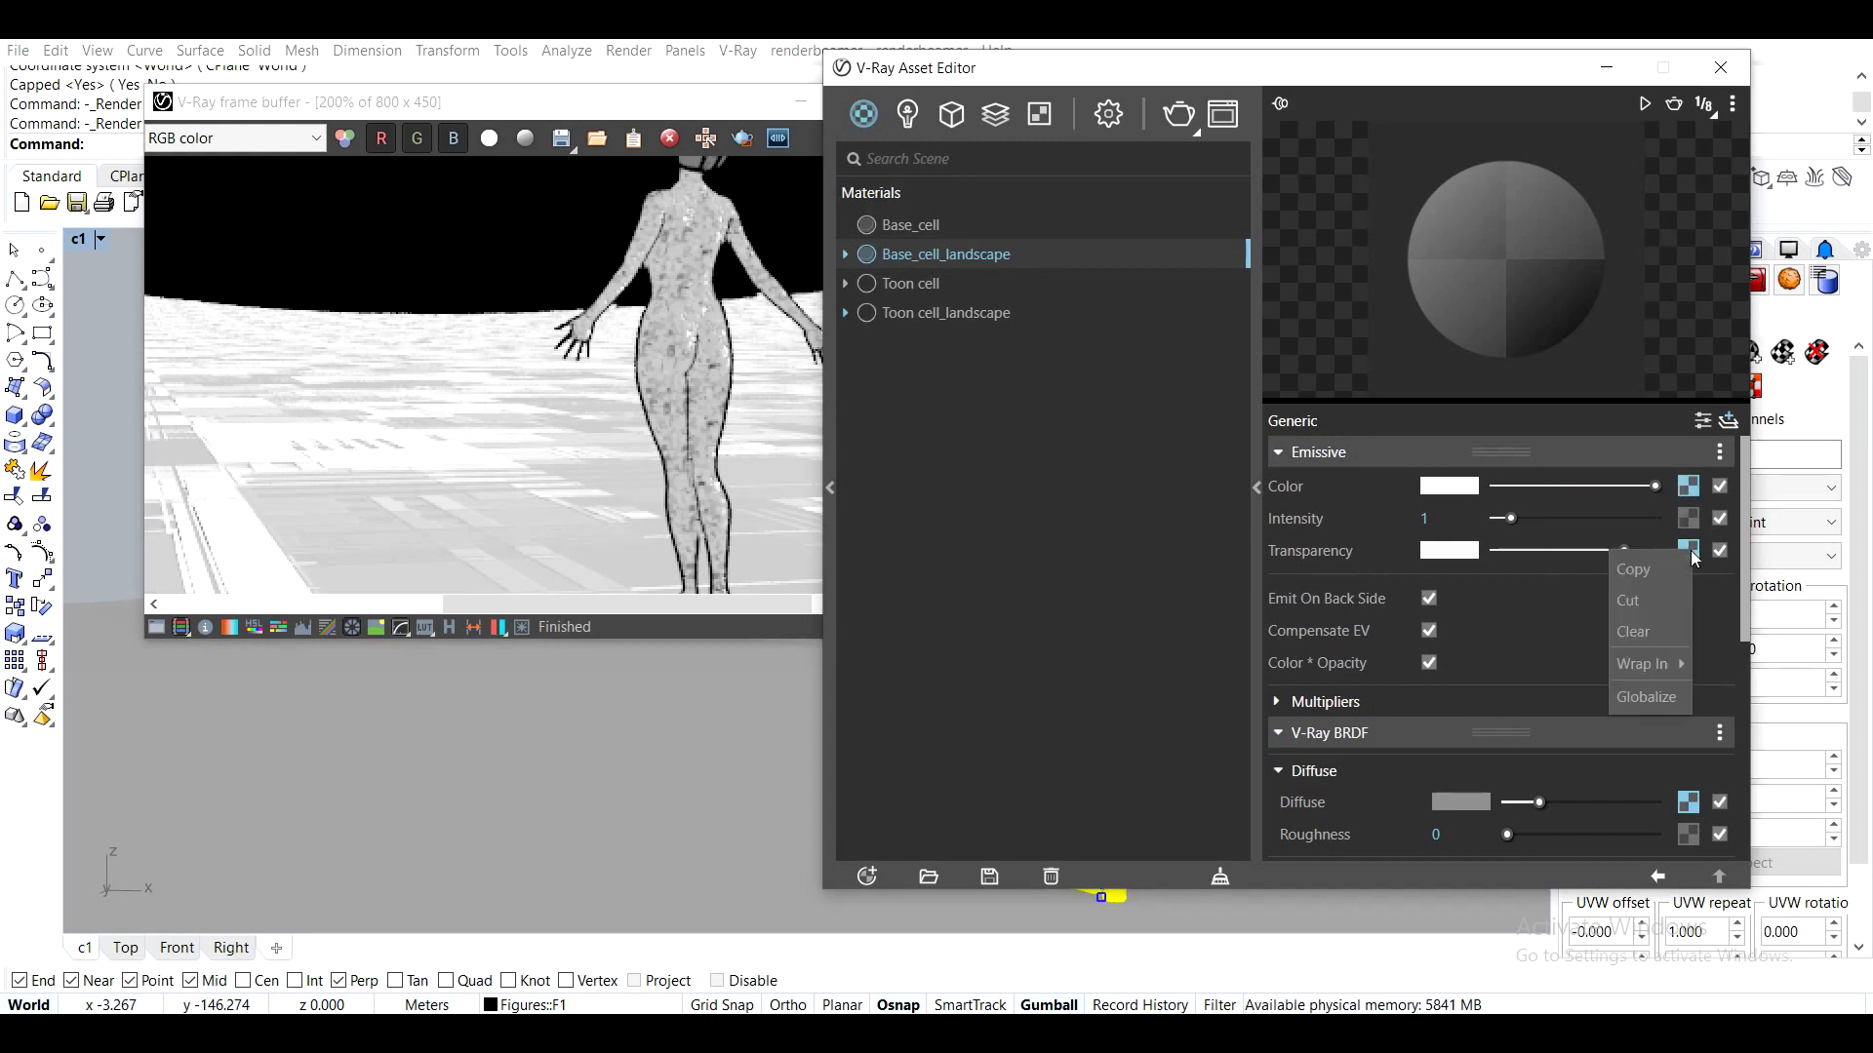
click(1653, 601)
click(1177, 117)
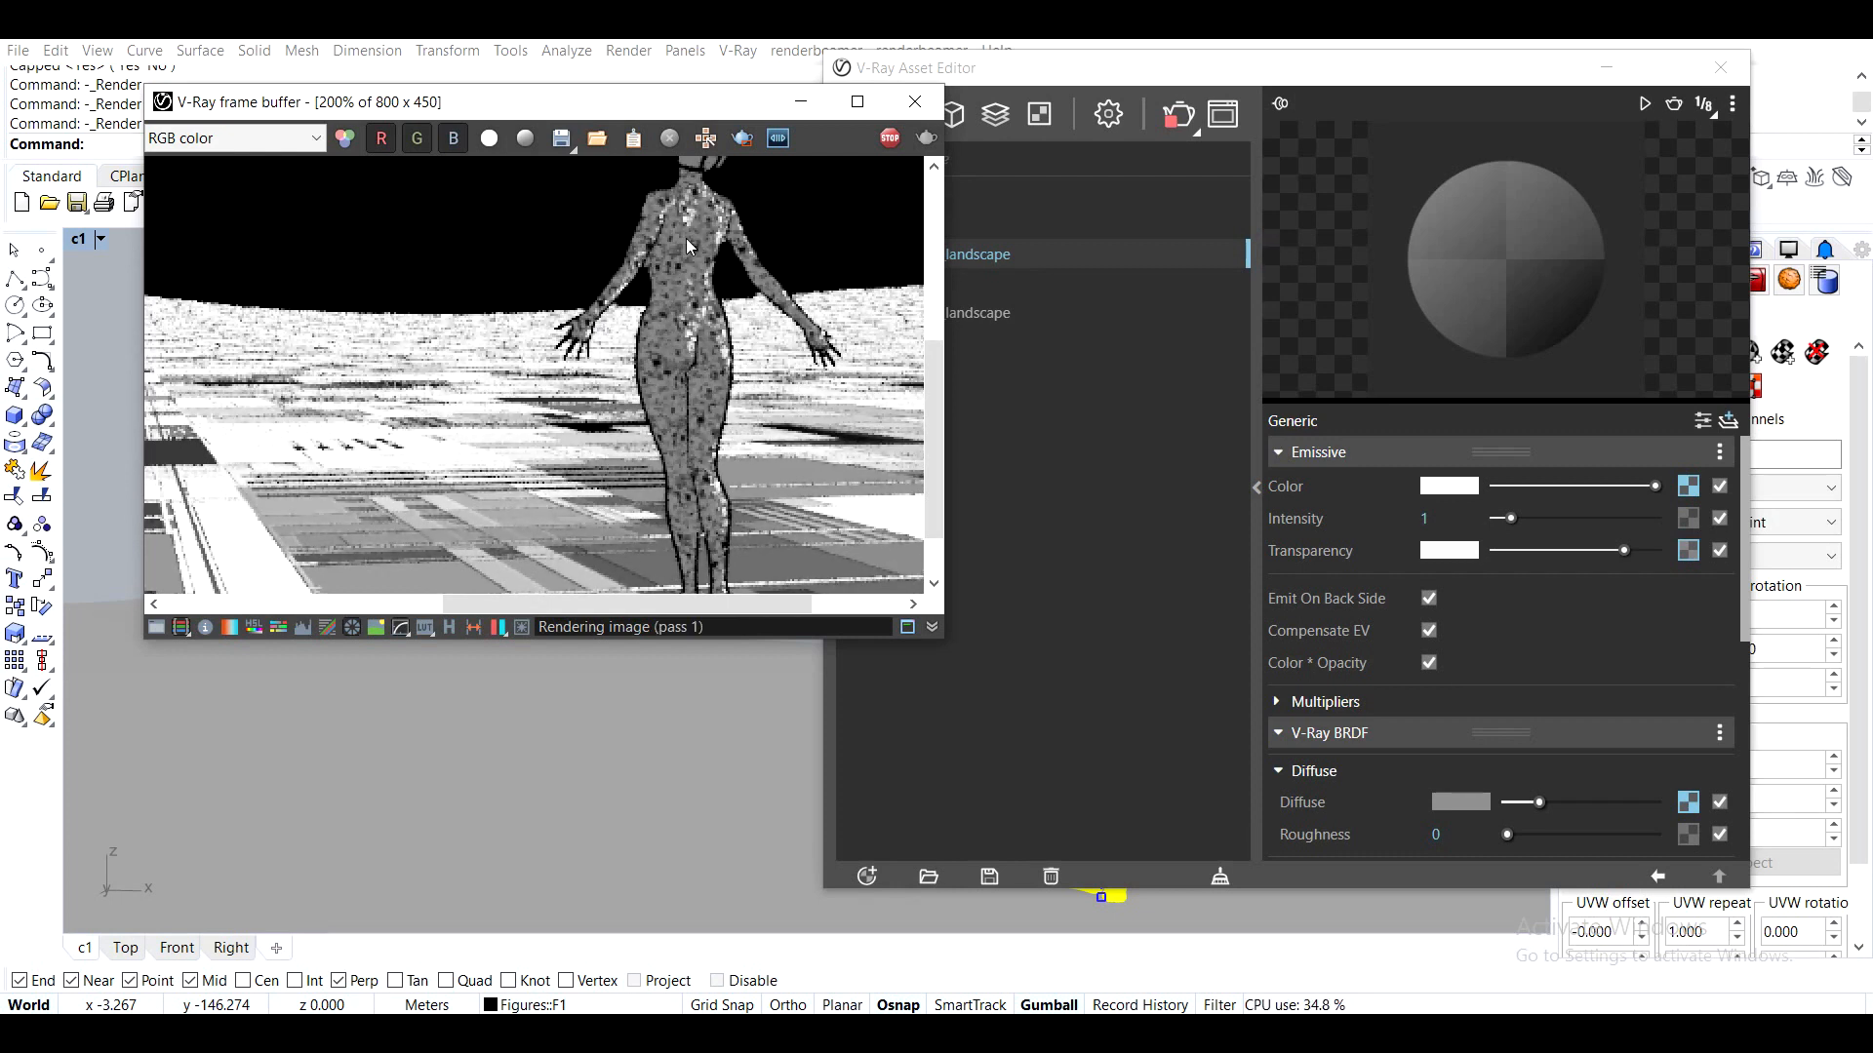
Compare the figure and landscape in the new test render, stop it and close the frame buffer
scroll(687, 238, down, 1)
scroll(698, 370, up, 1)
scroll(701, 369, down, 1)
click(888, 143)
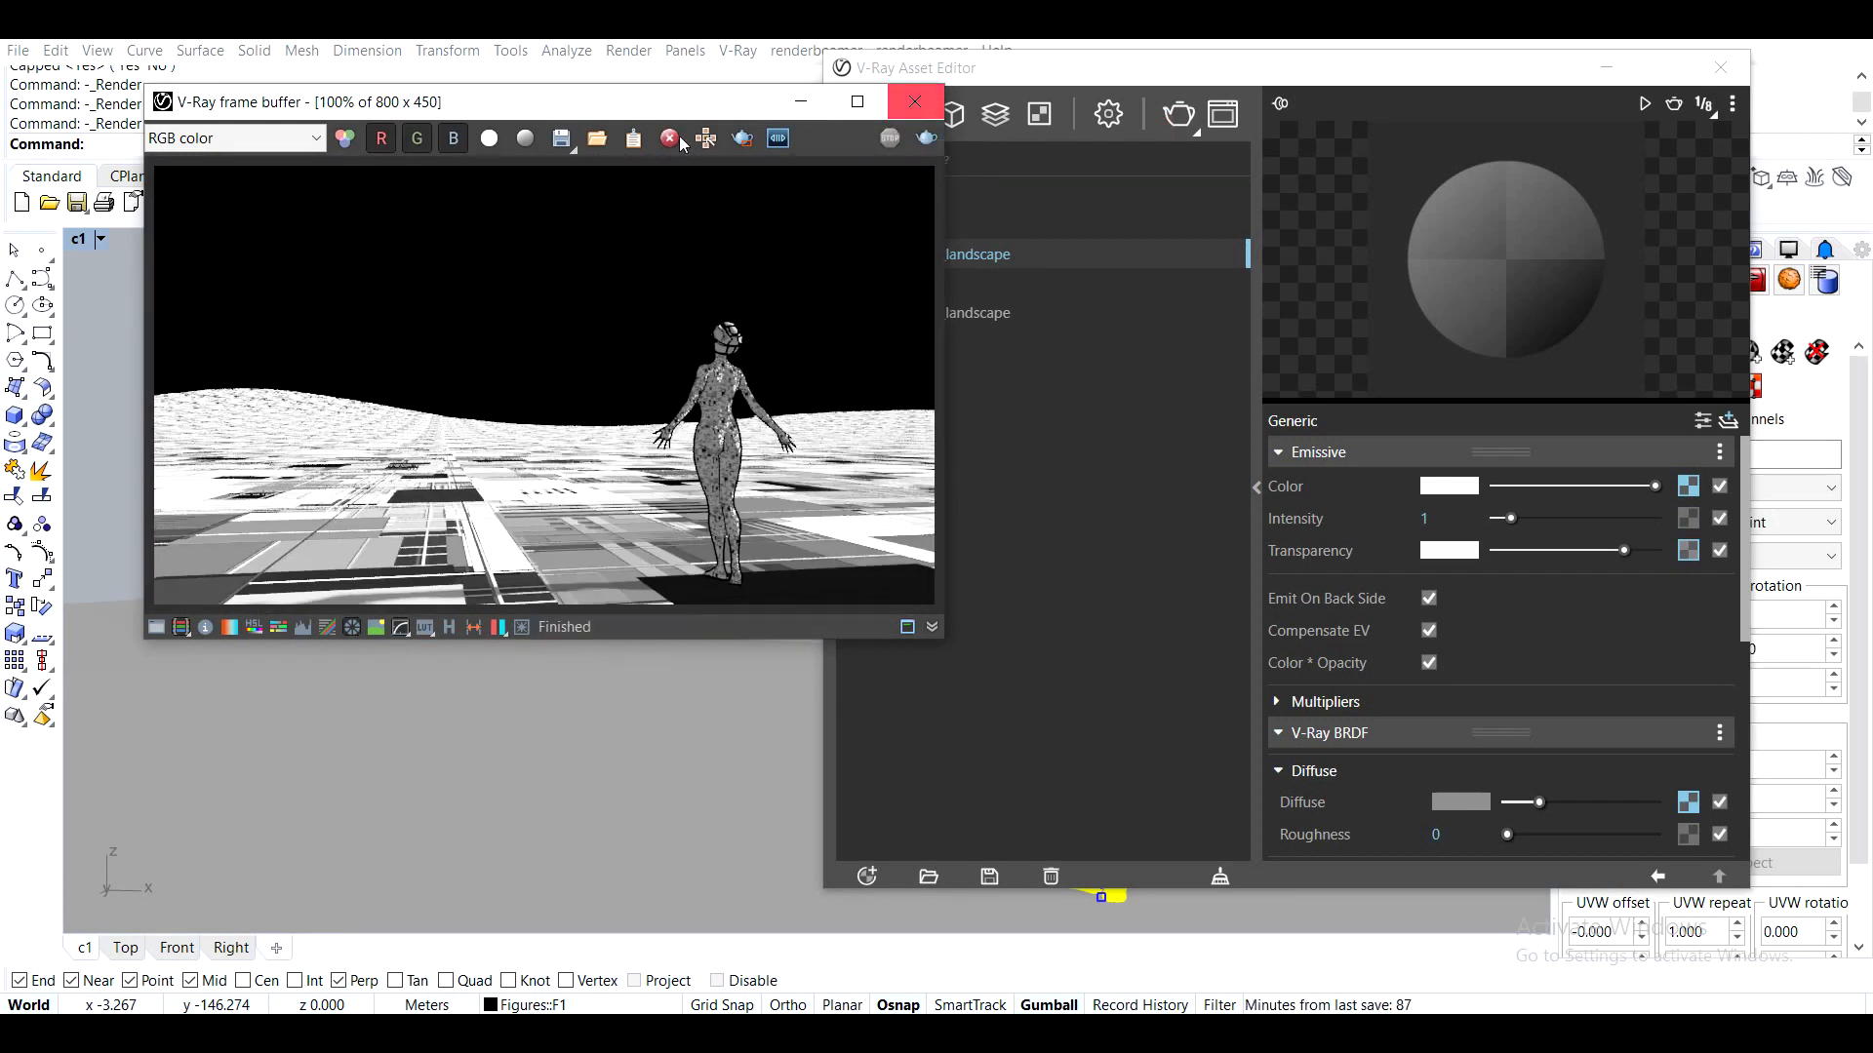
click(915, 101)
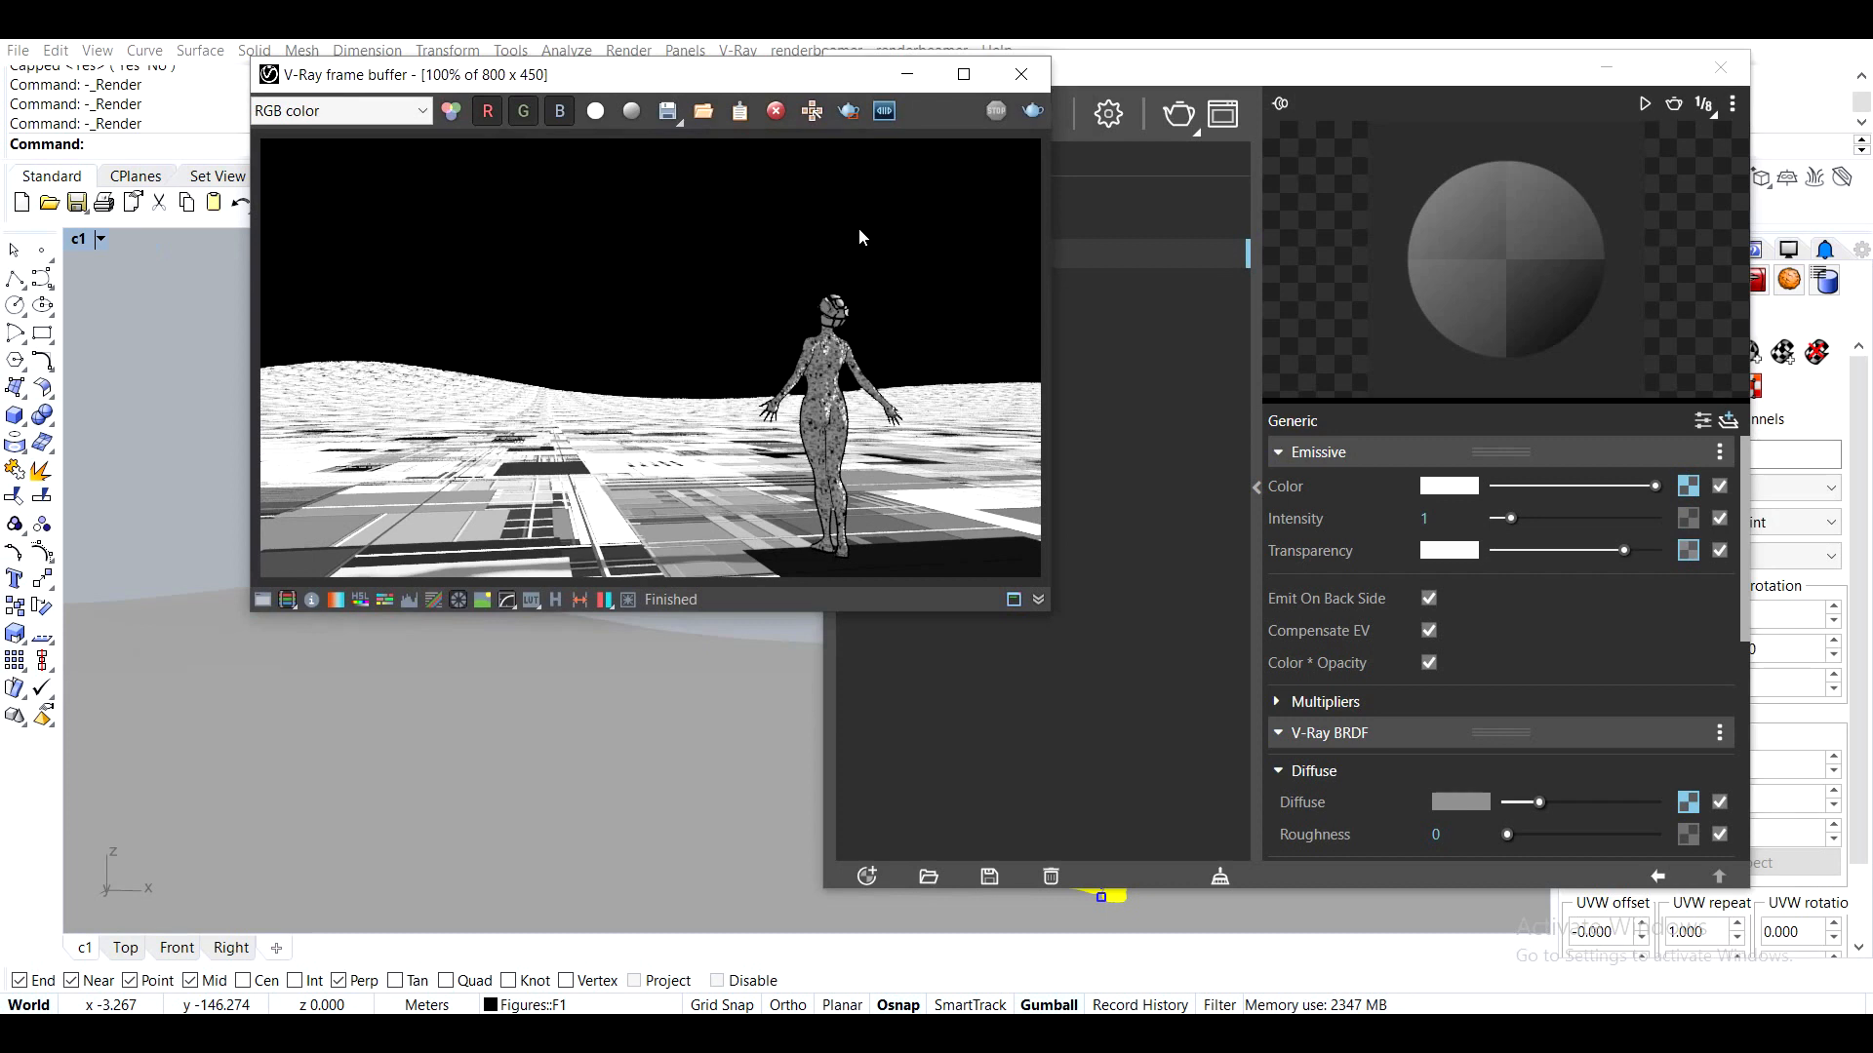
scroll(864, 552, up, 1)
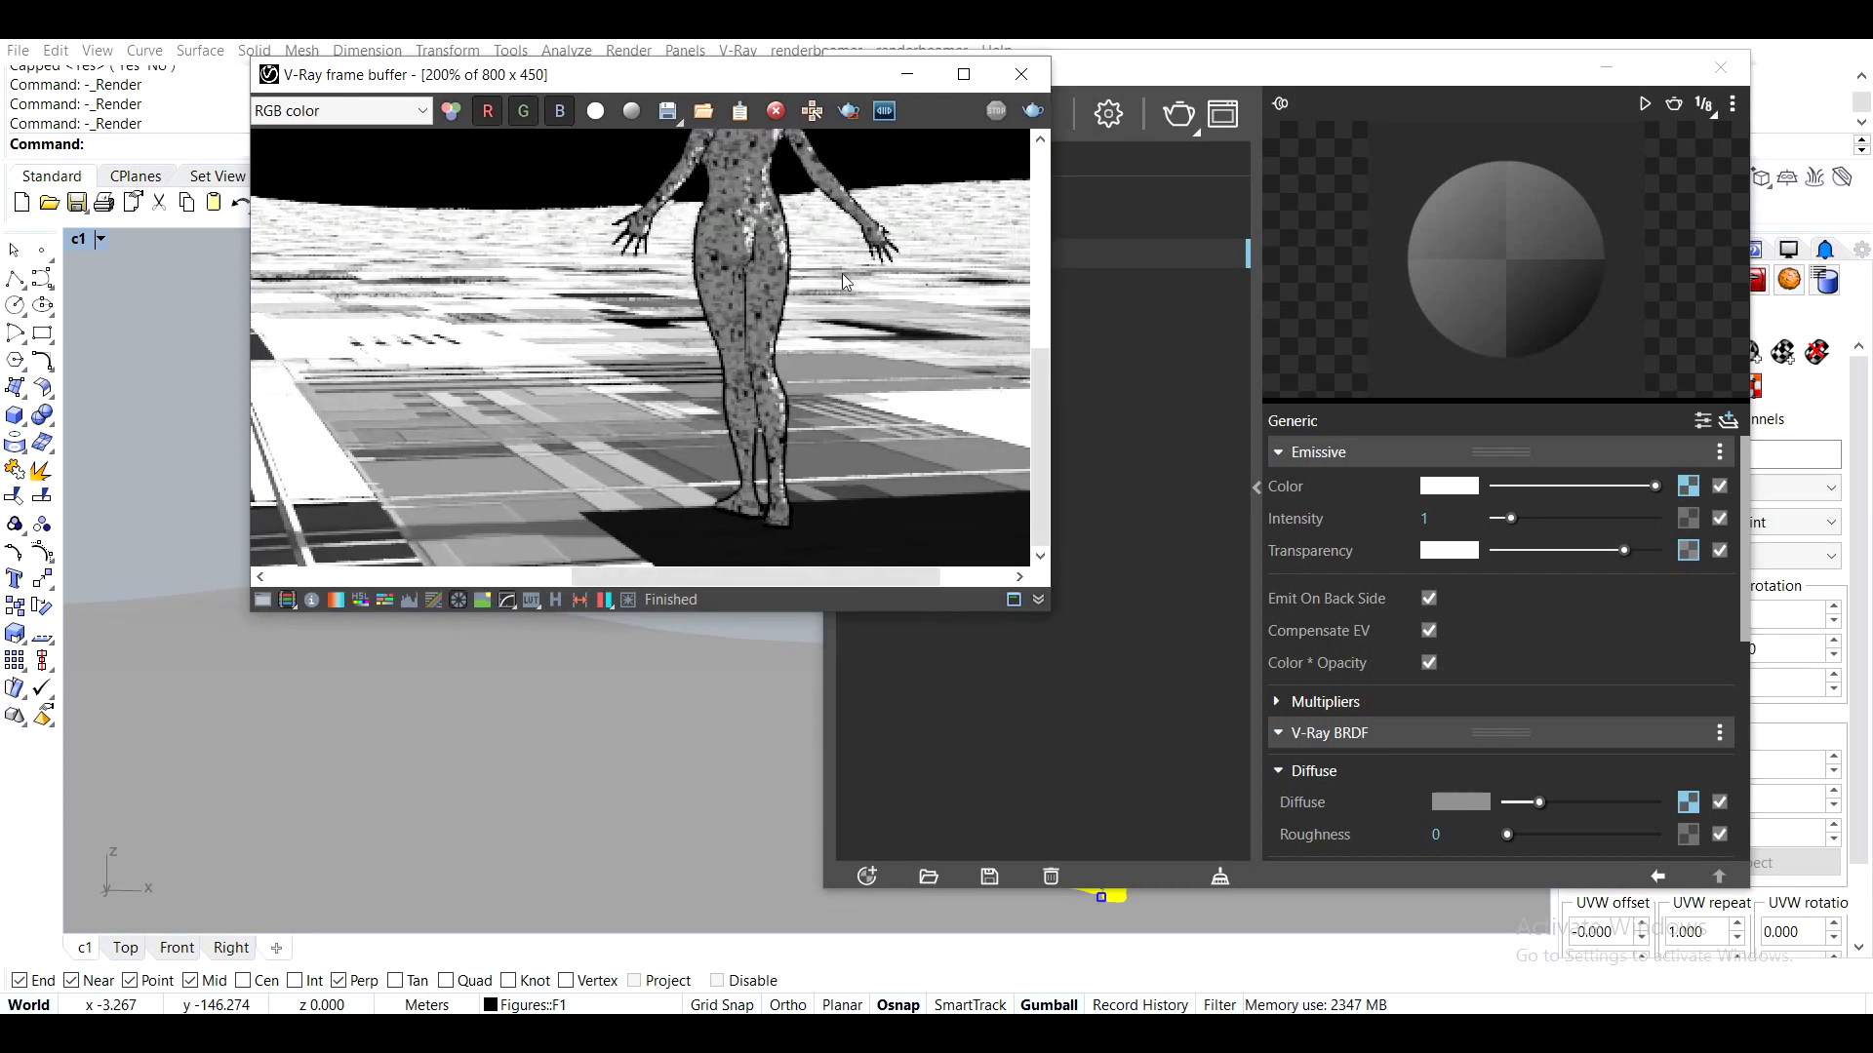
scroll(834, 272, down, 1)
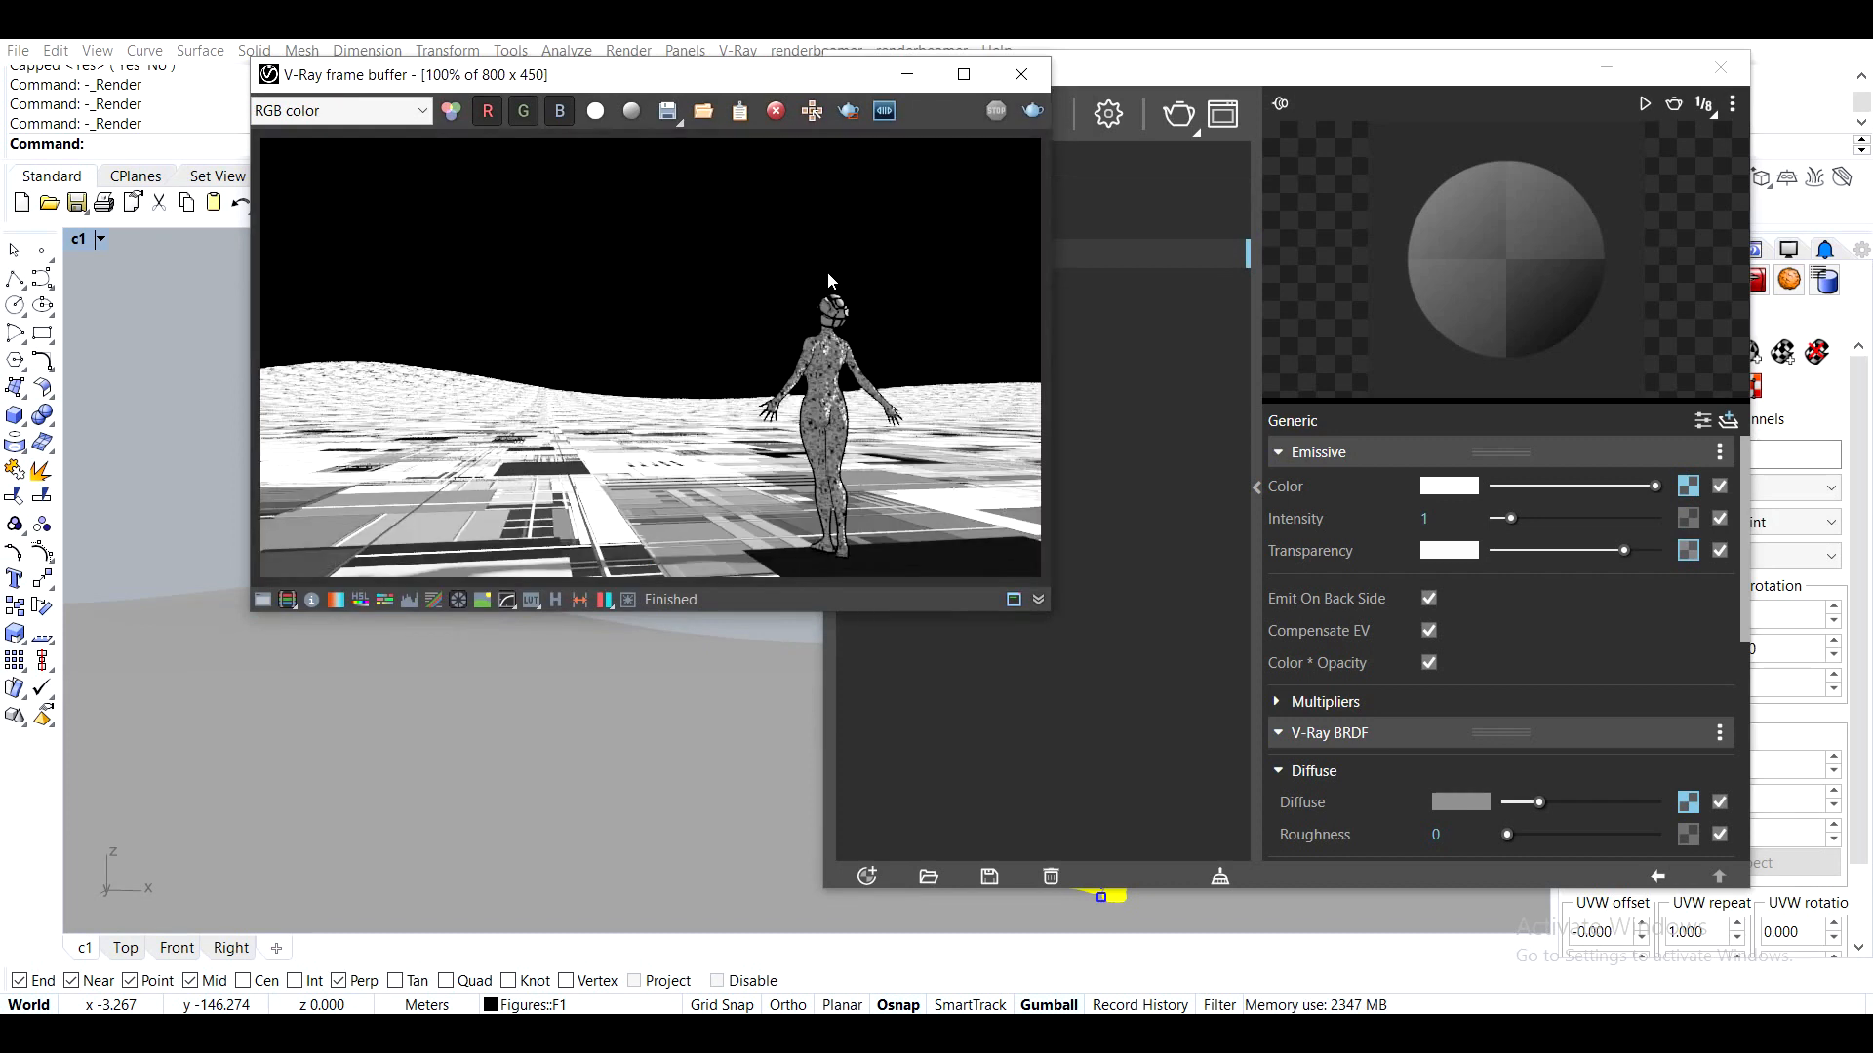
click(1024, 64)
Set the render output height to 1920 pixels with the 16:9 aspect ratio and start the render
click(1109, 110)
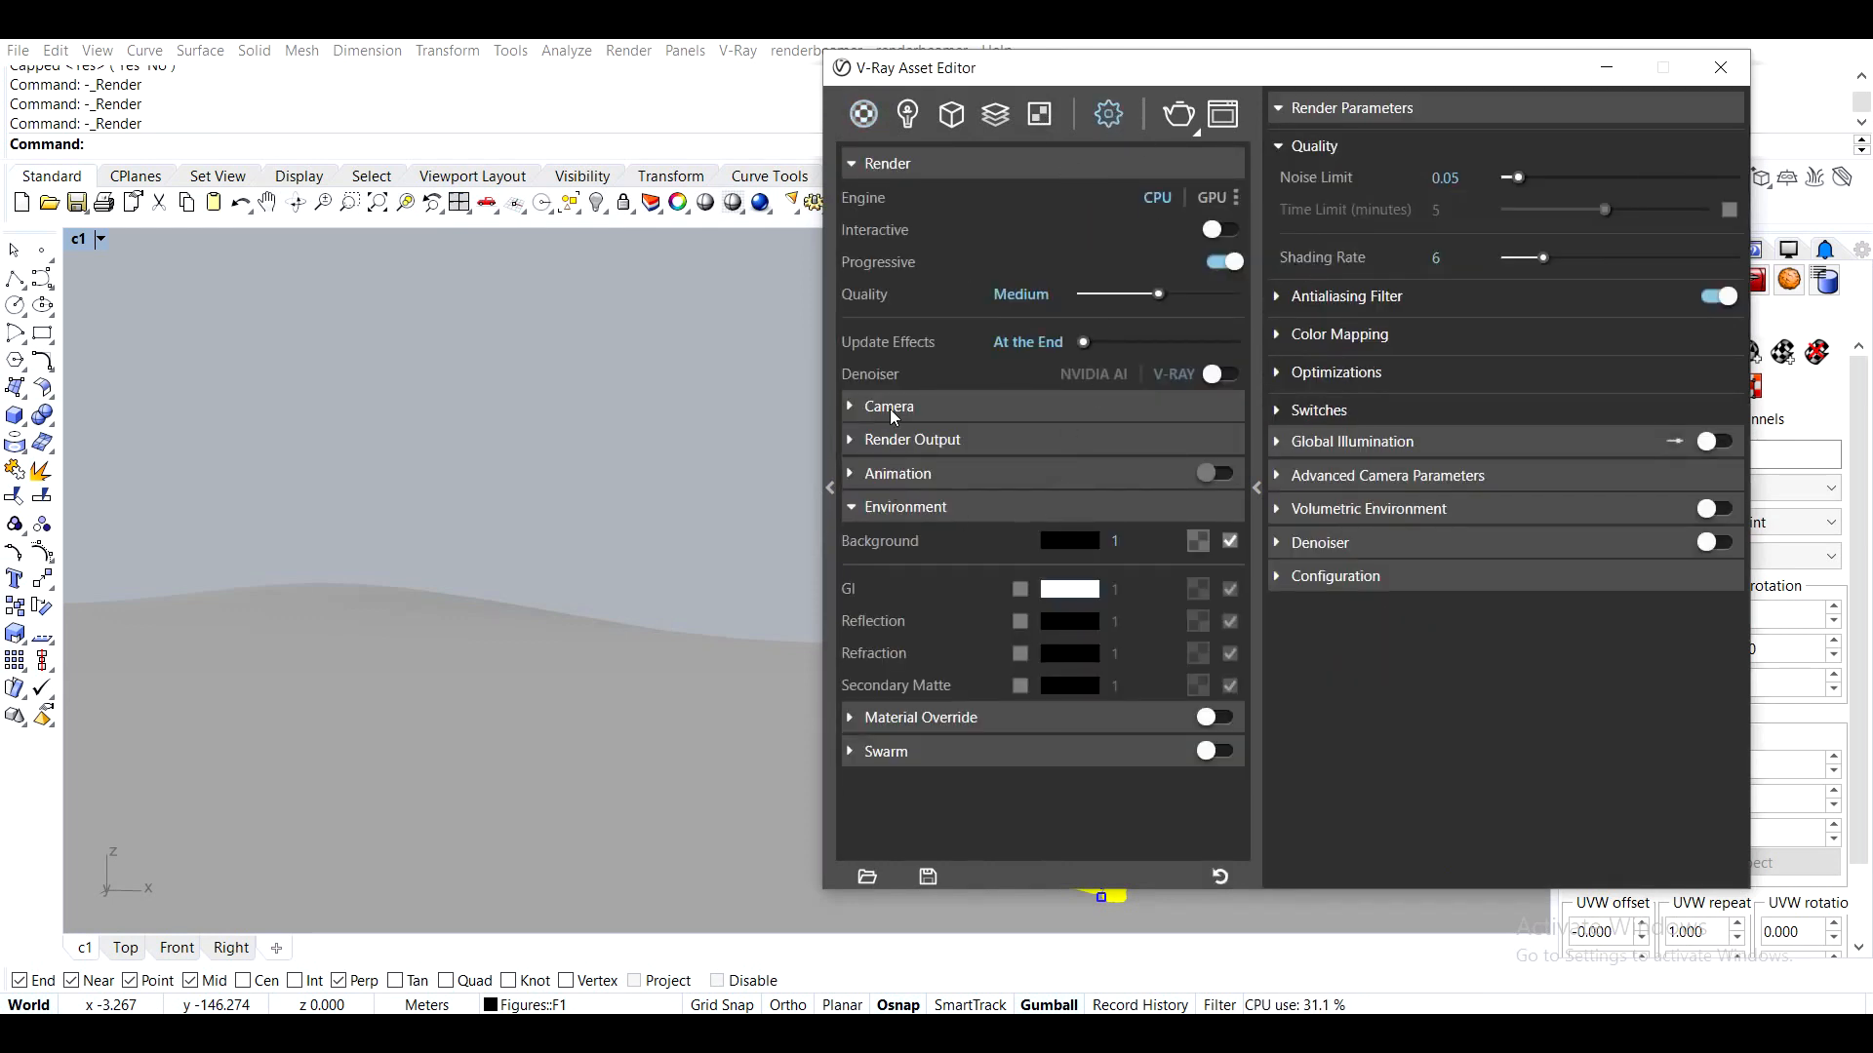
click(905, 448)
double_click(1076, 506)
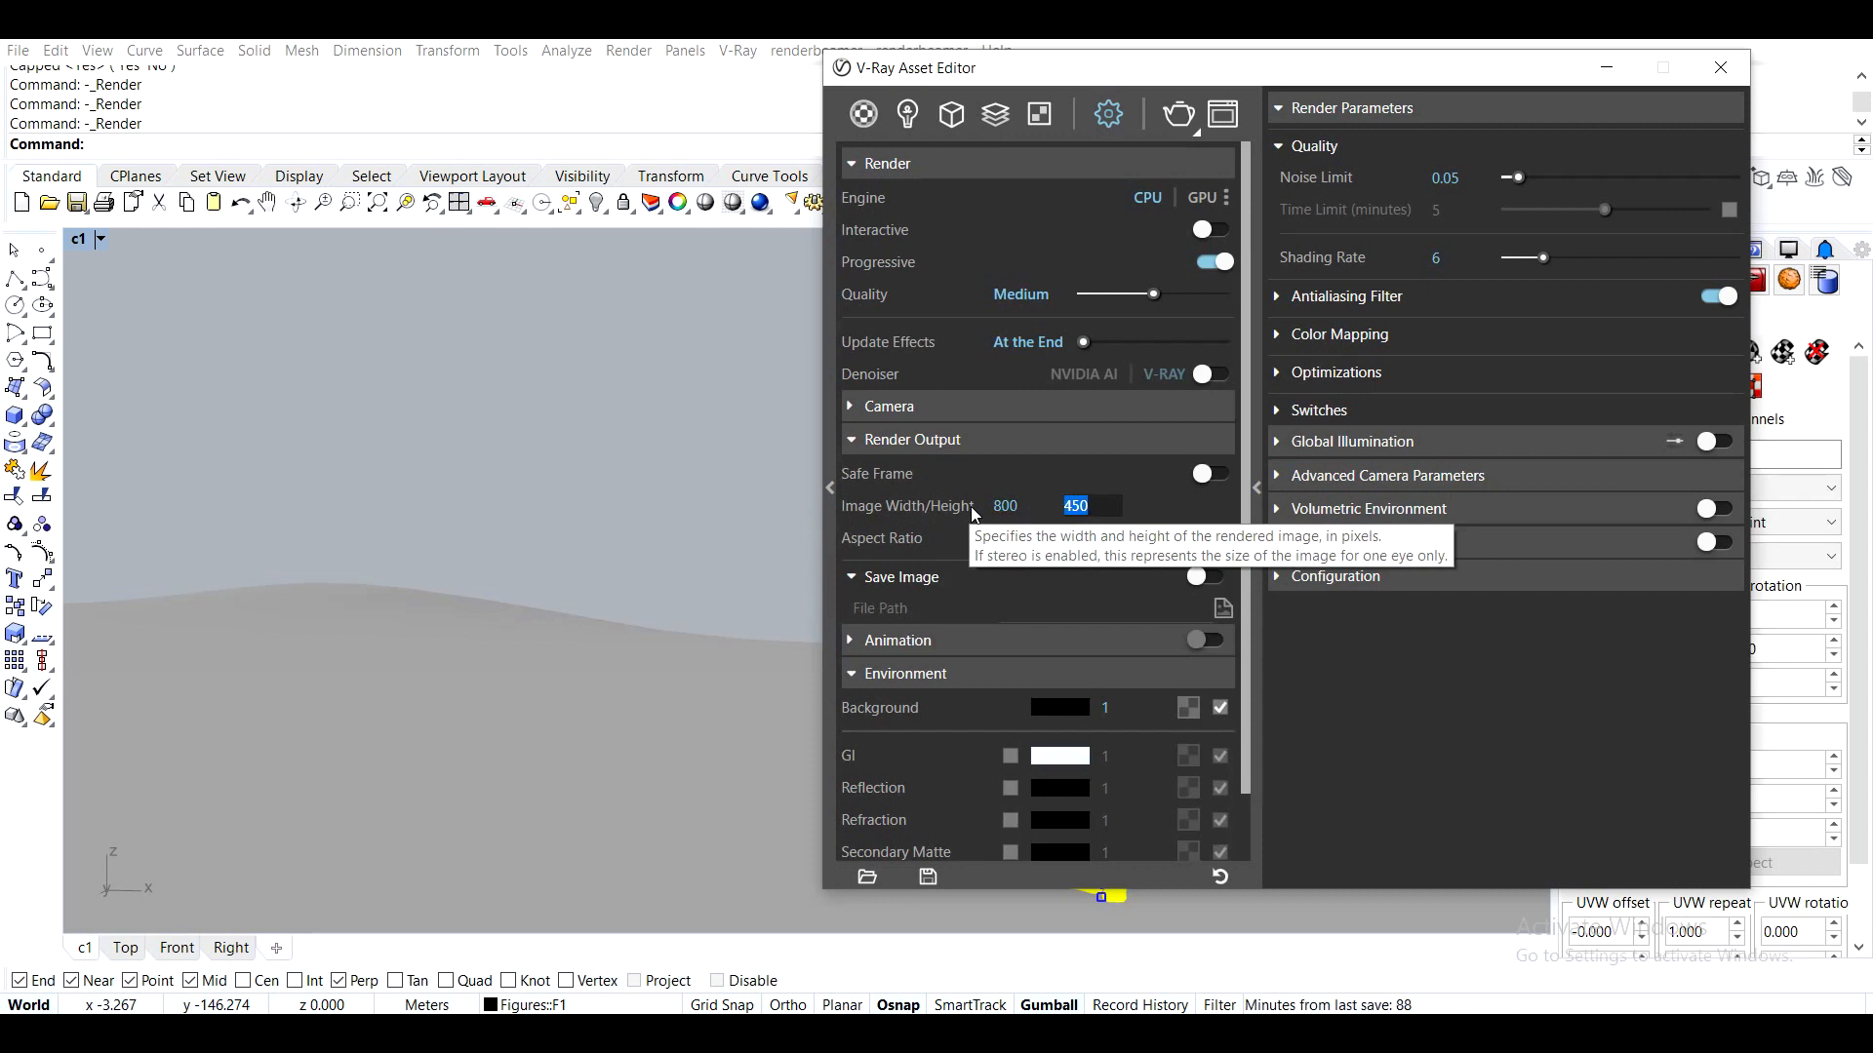
text(1920)
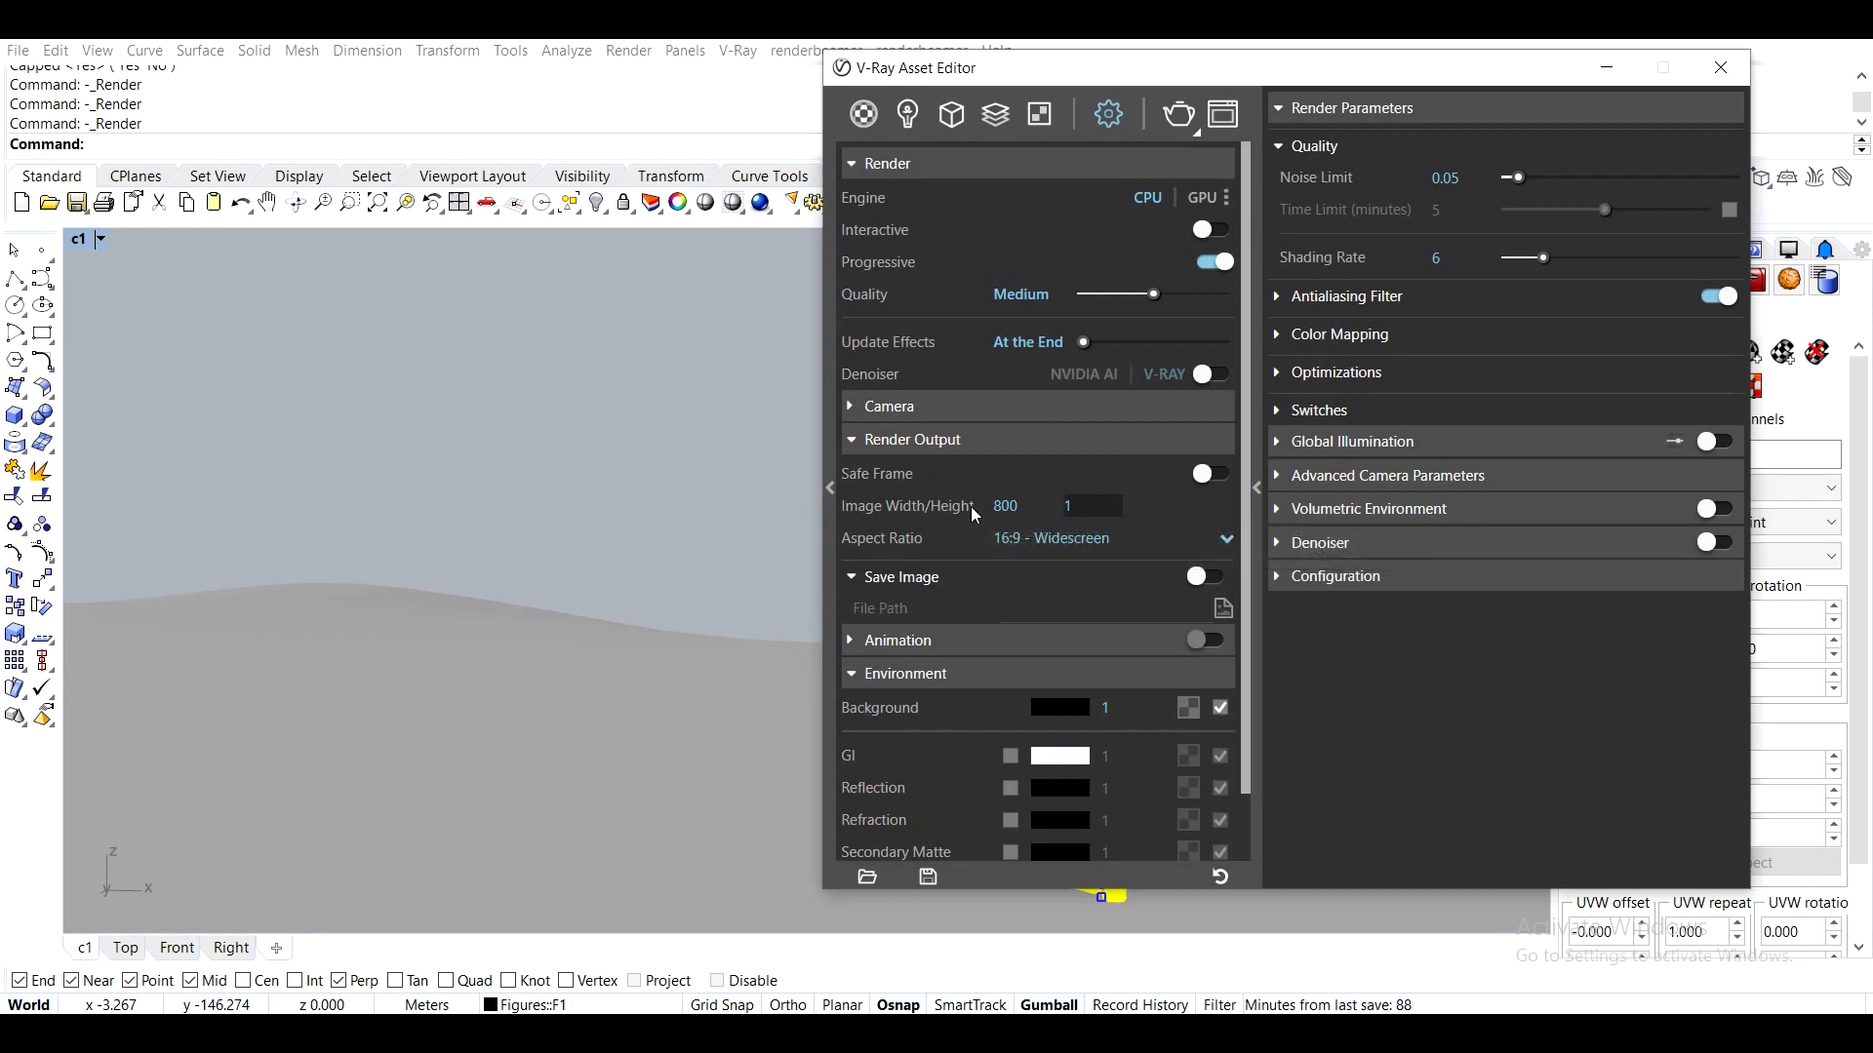
key(Return)
double_click(1014, 507)
double_click(1085, 509)
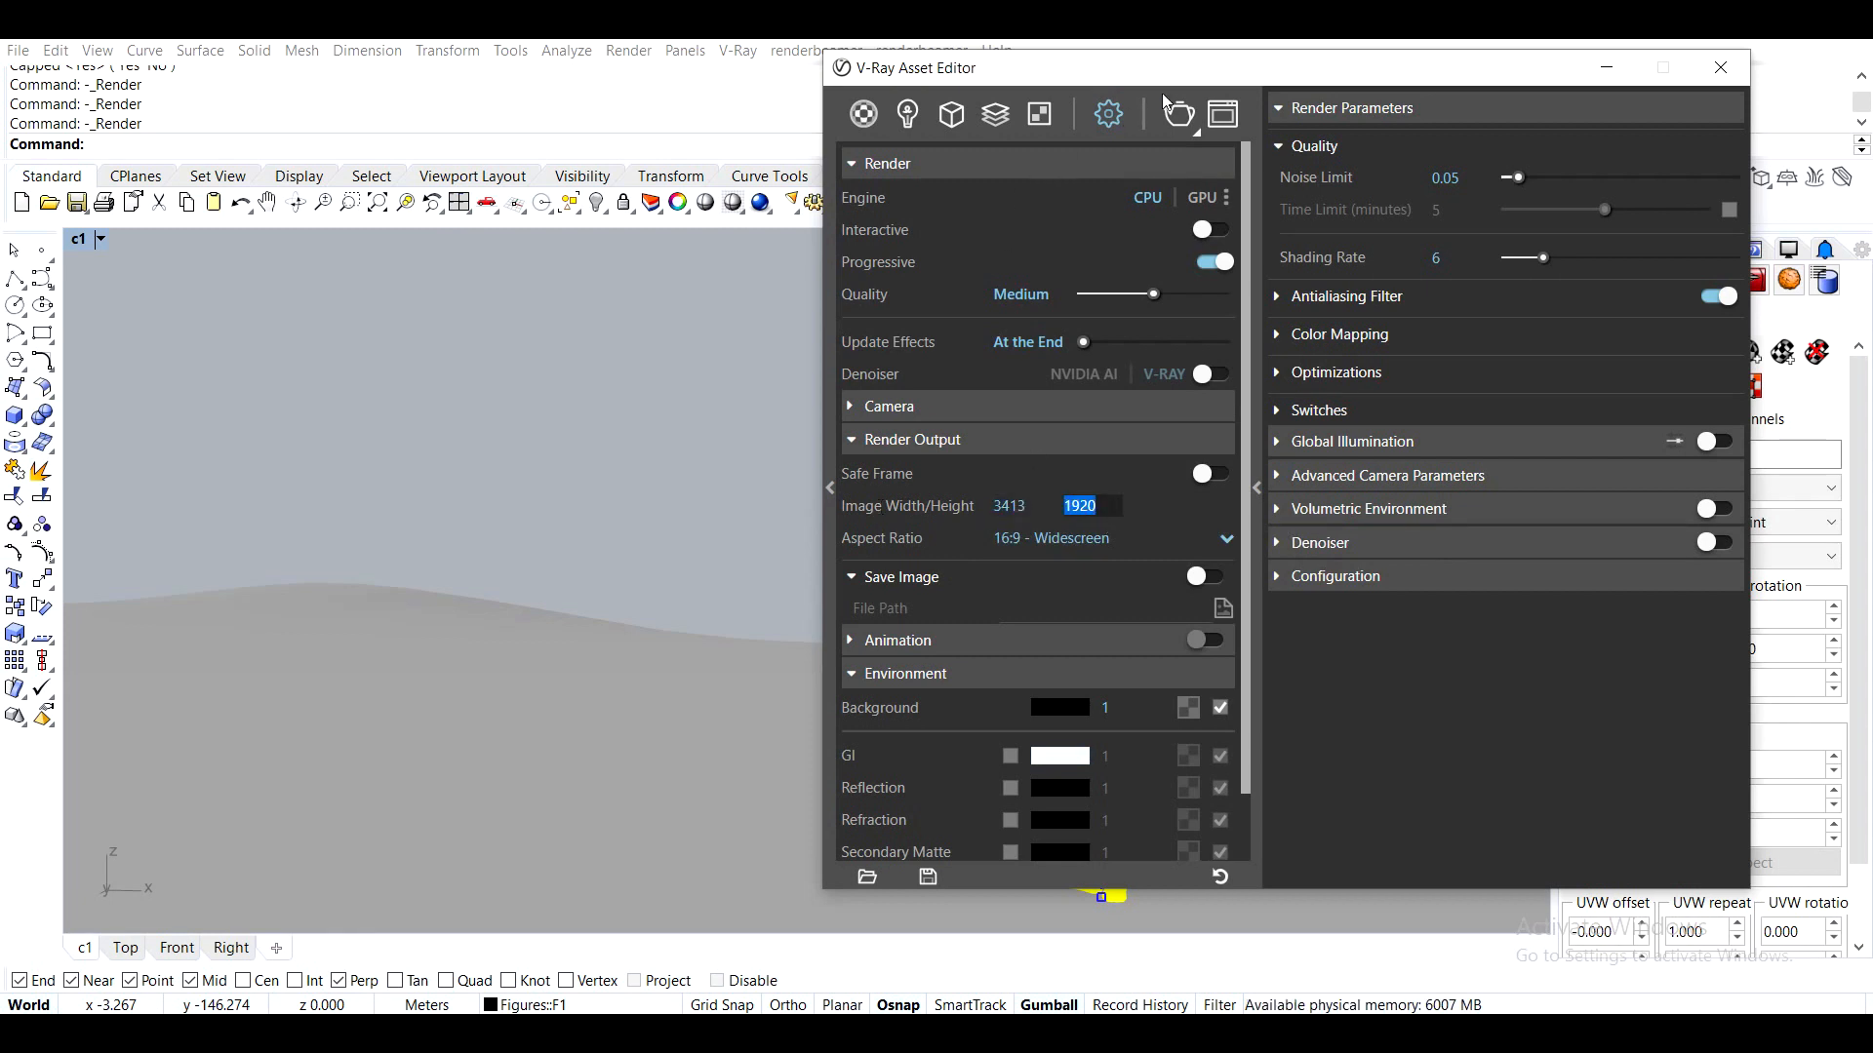
click(1179, 115)
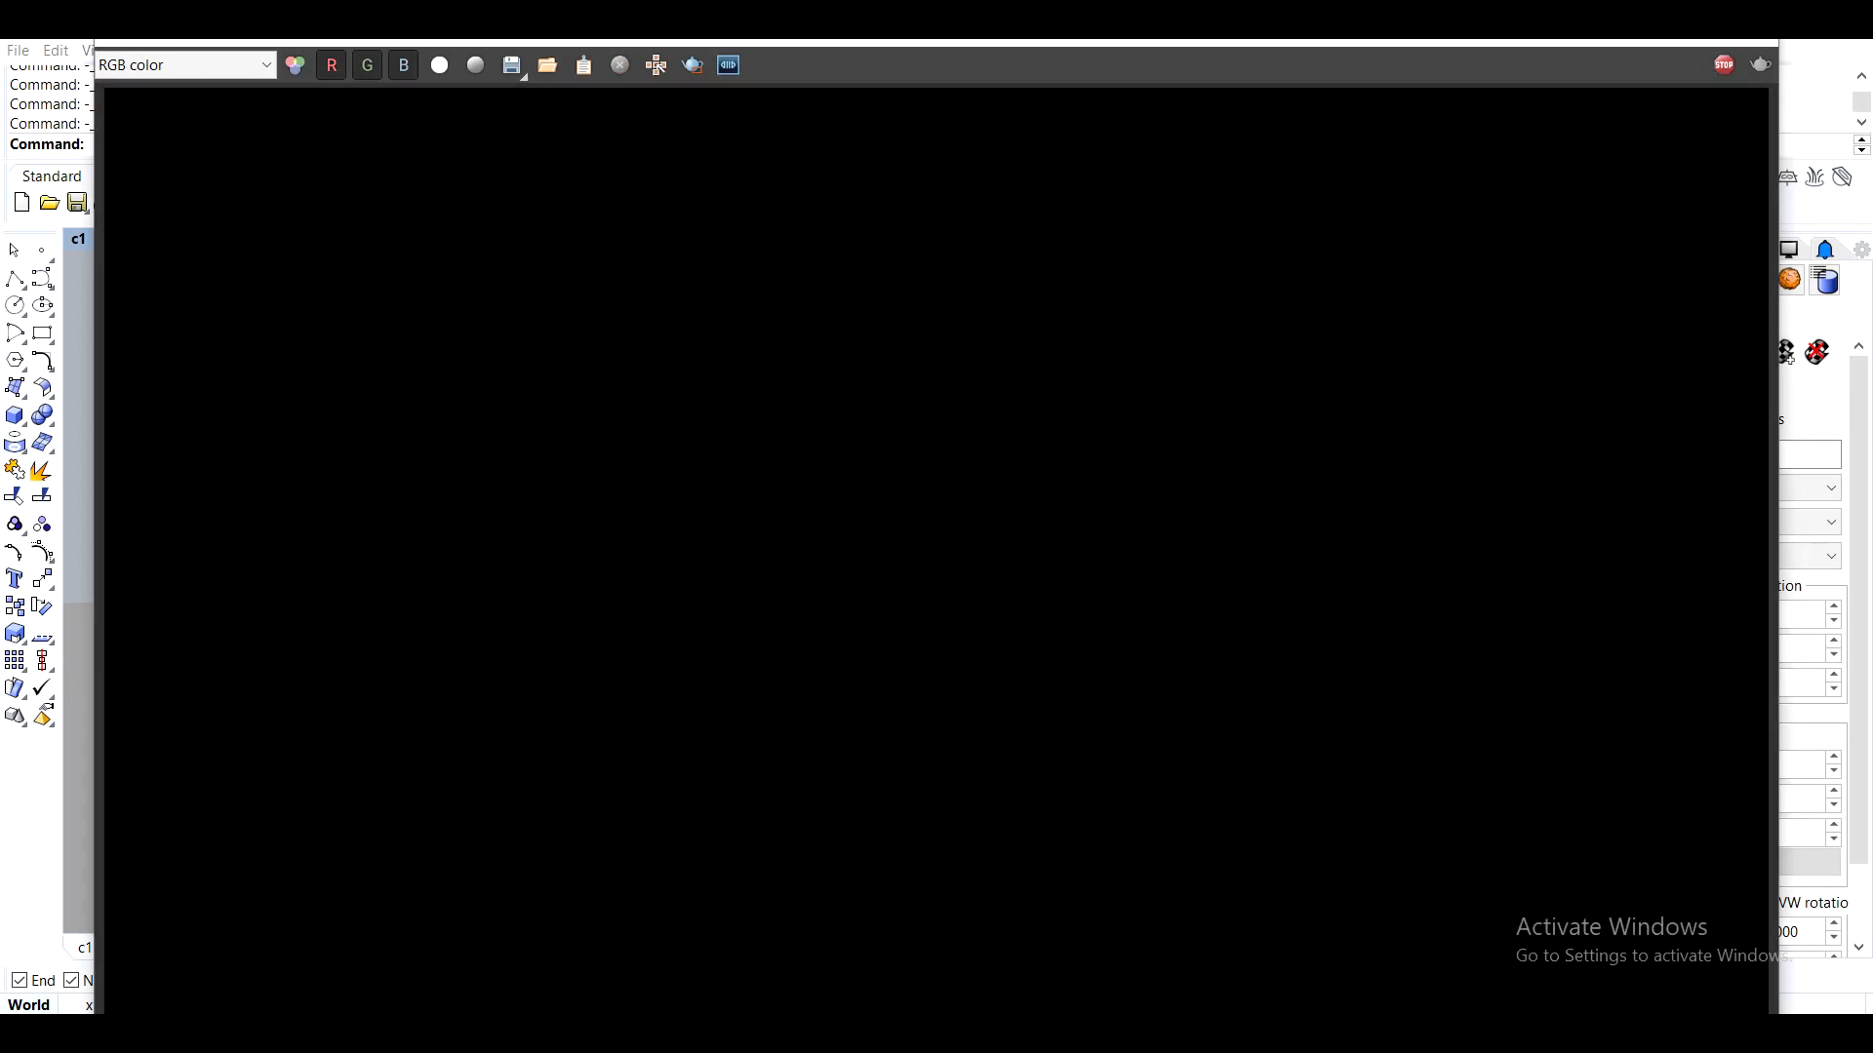
Shrink the frame buffer window and fit the whole rendered image inside it
drag(96, 43, 441, 251)
drag(655, 255, 309, 43)
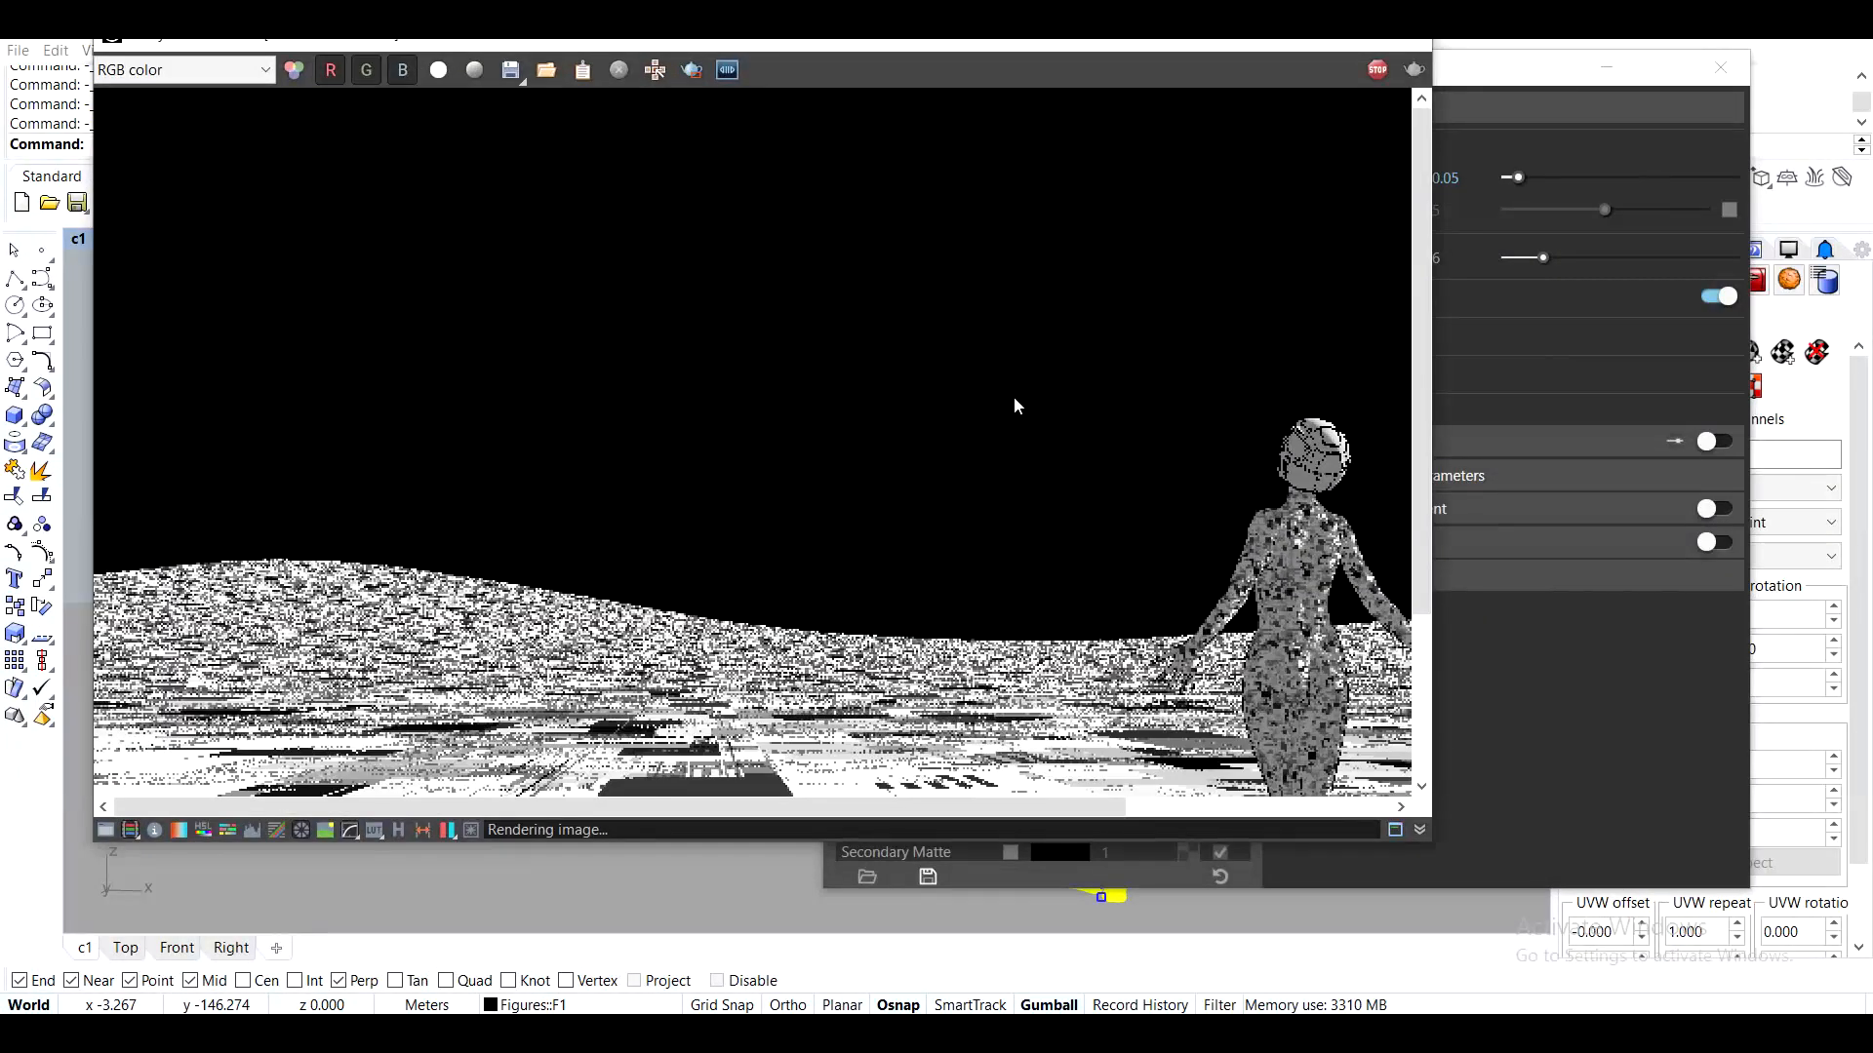
scroll(1015, 396, down, 2)
Stop the full render, mark a render region around the standing figure and render only that region
click(691, 69)
drag(1009, 683, 843, 373)
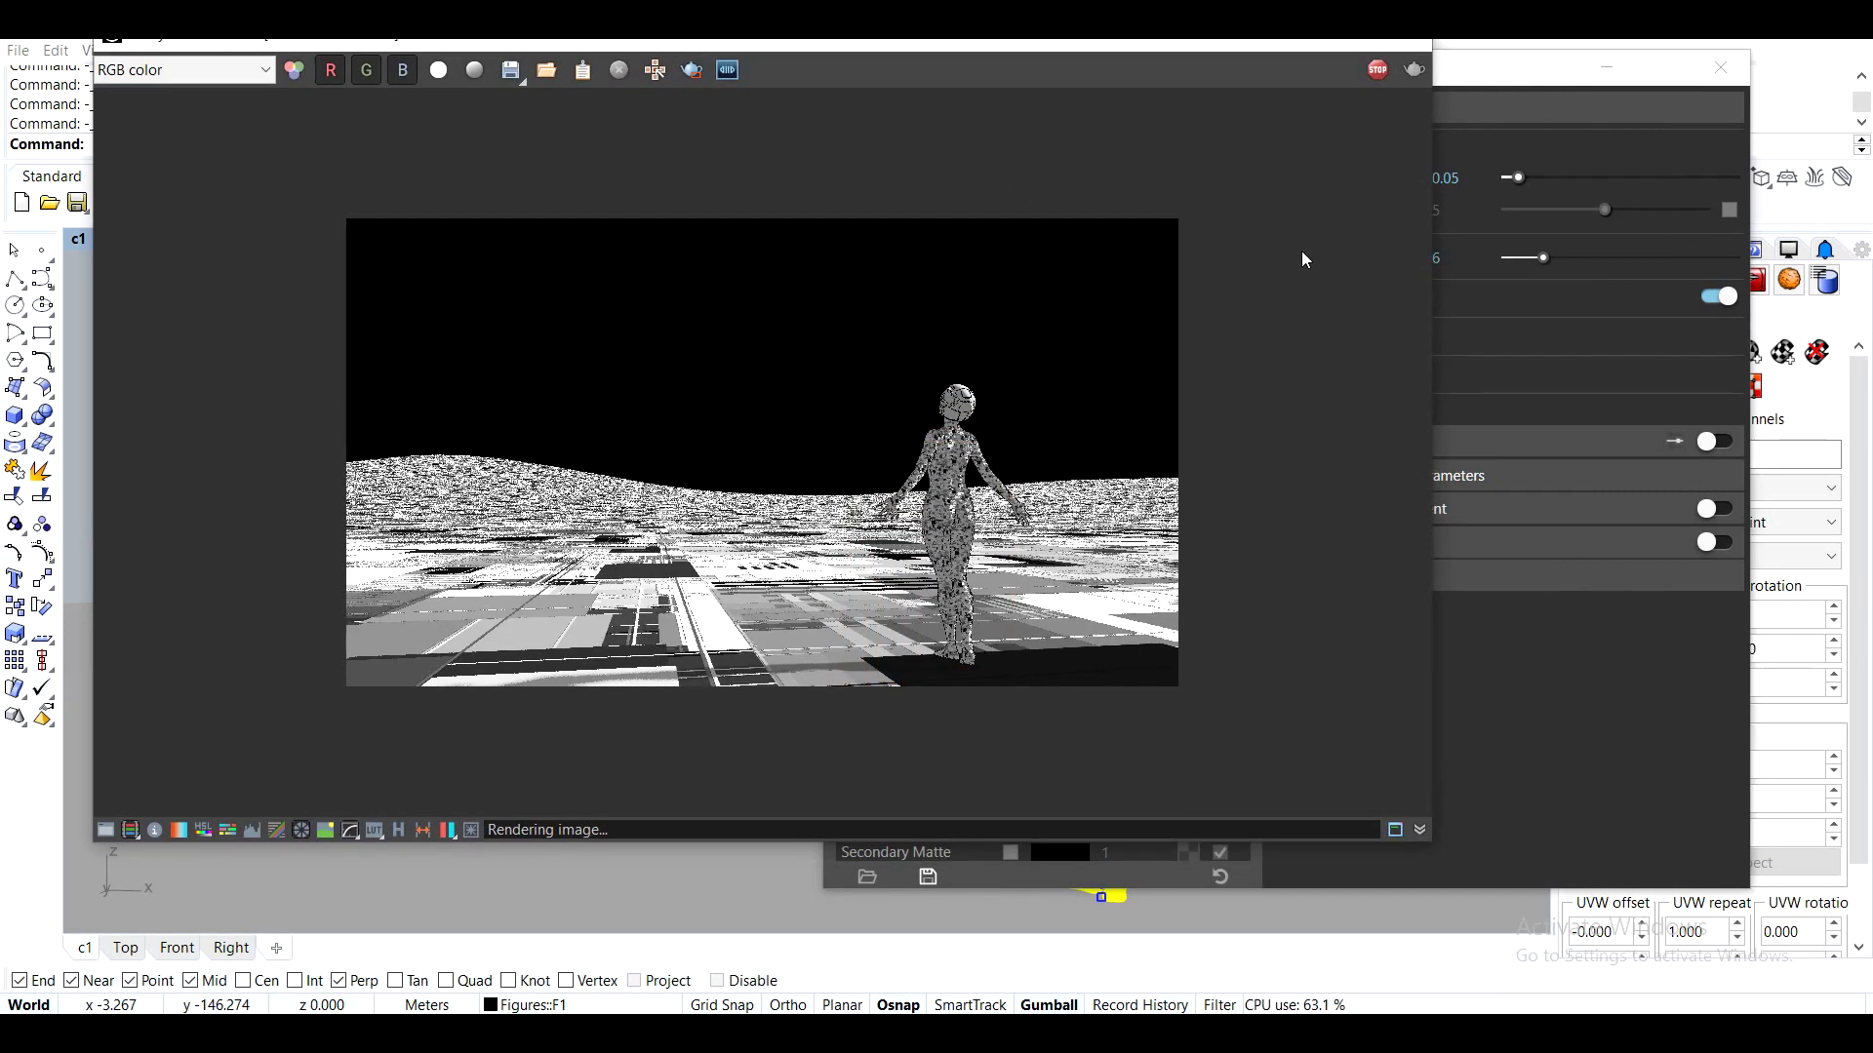
click(1378, 69)
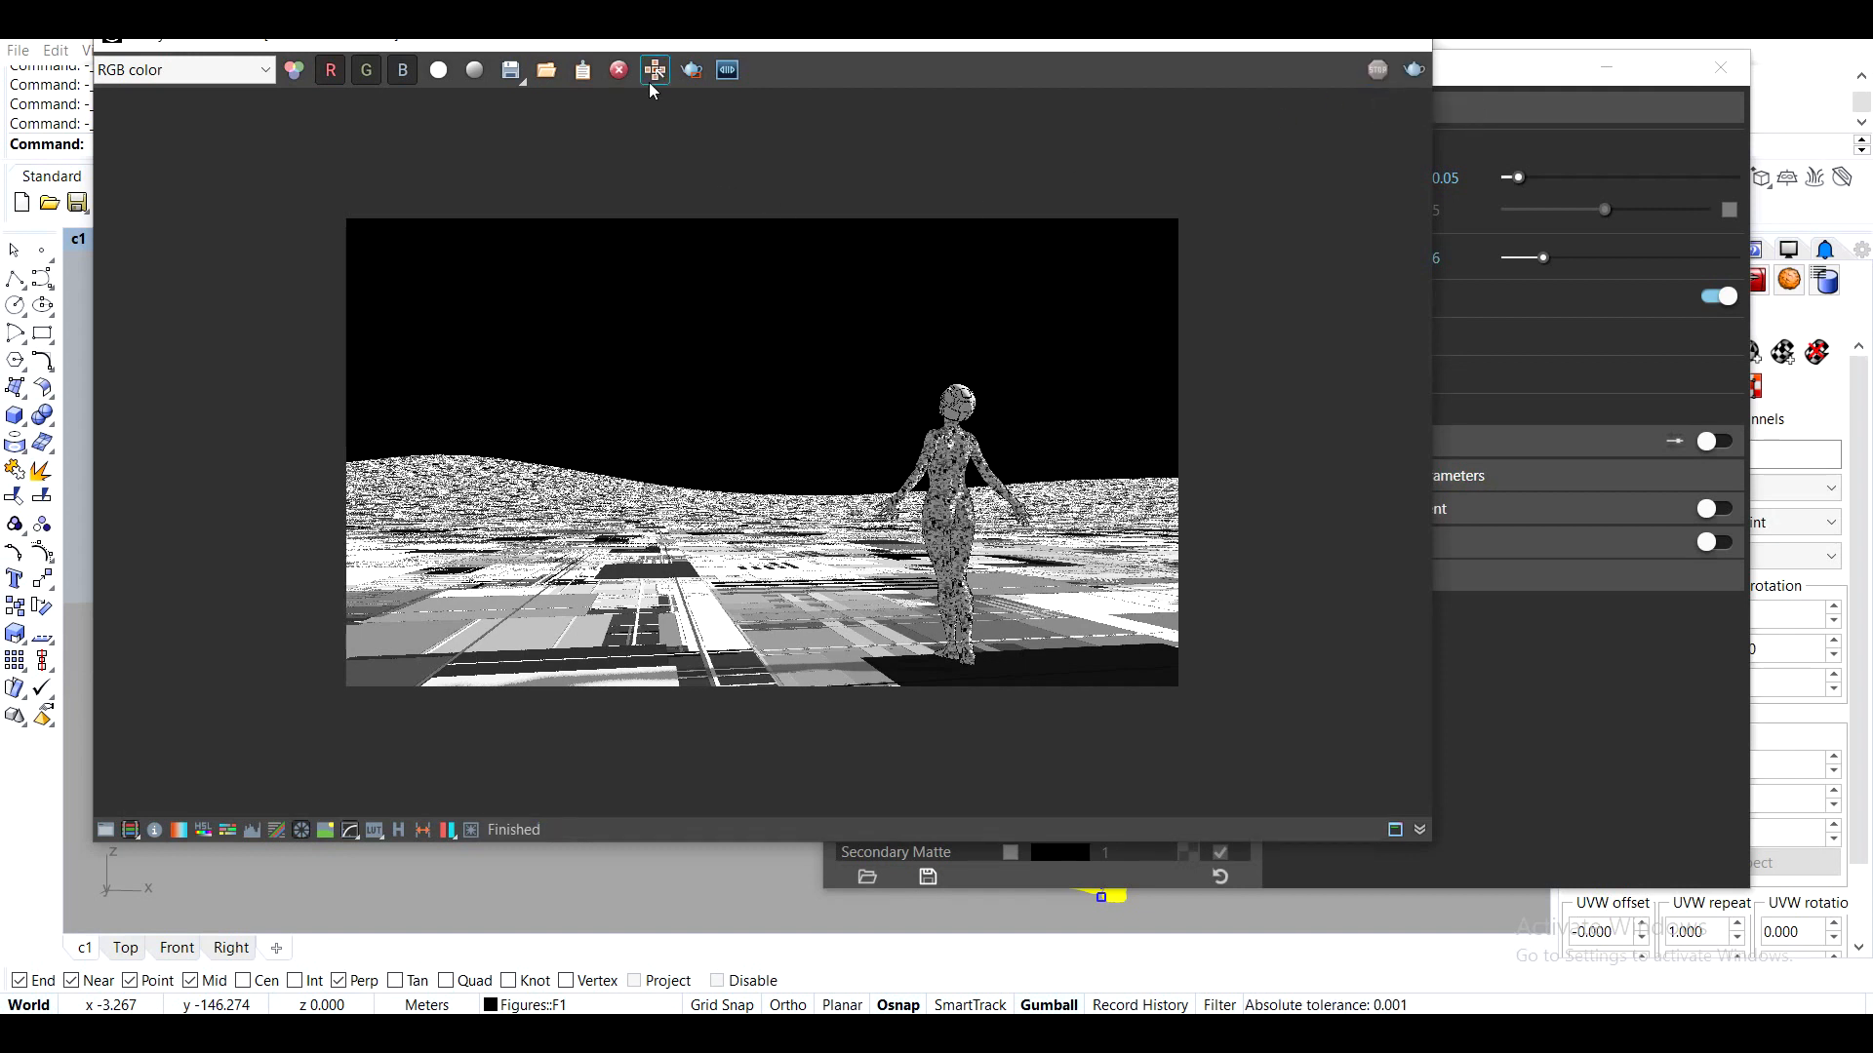
click(693, 69)
drag(867, 363, 1007, 719)
scroll(985, 576, up, 3)
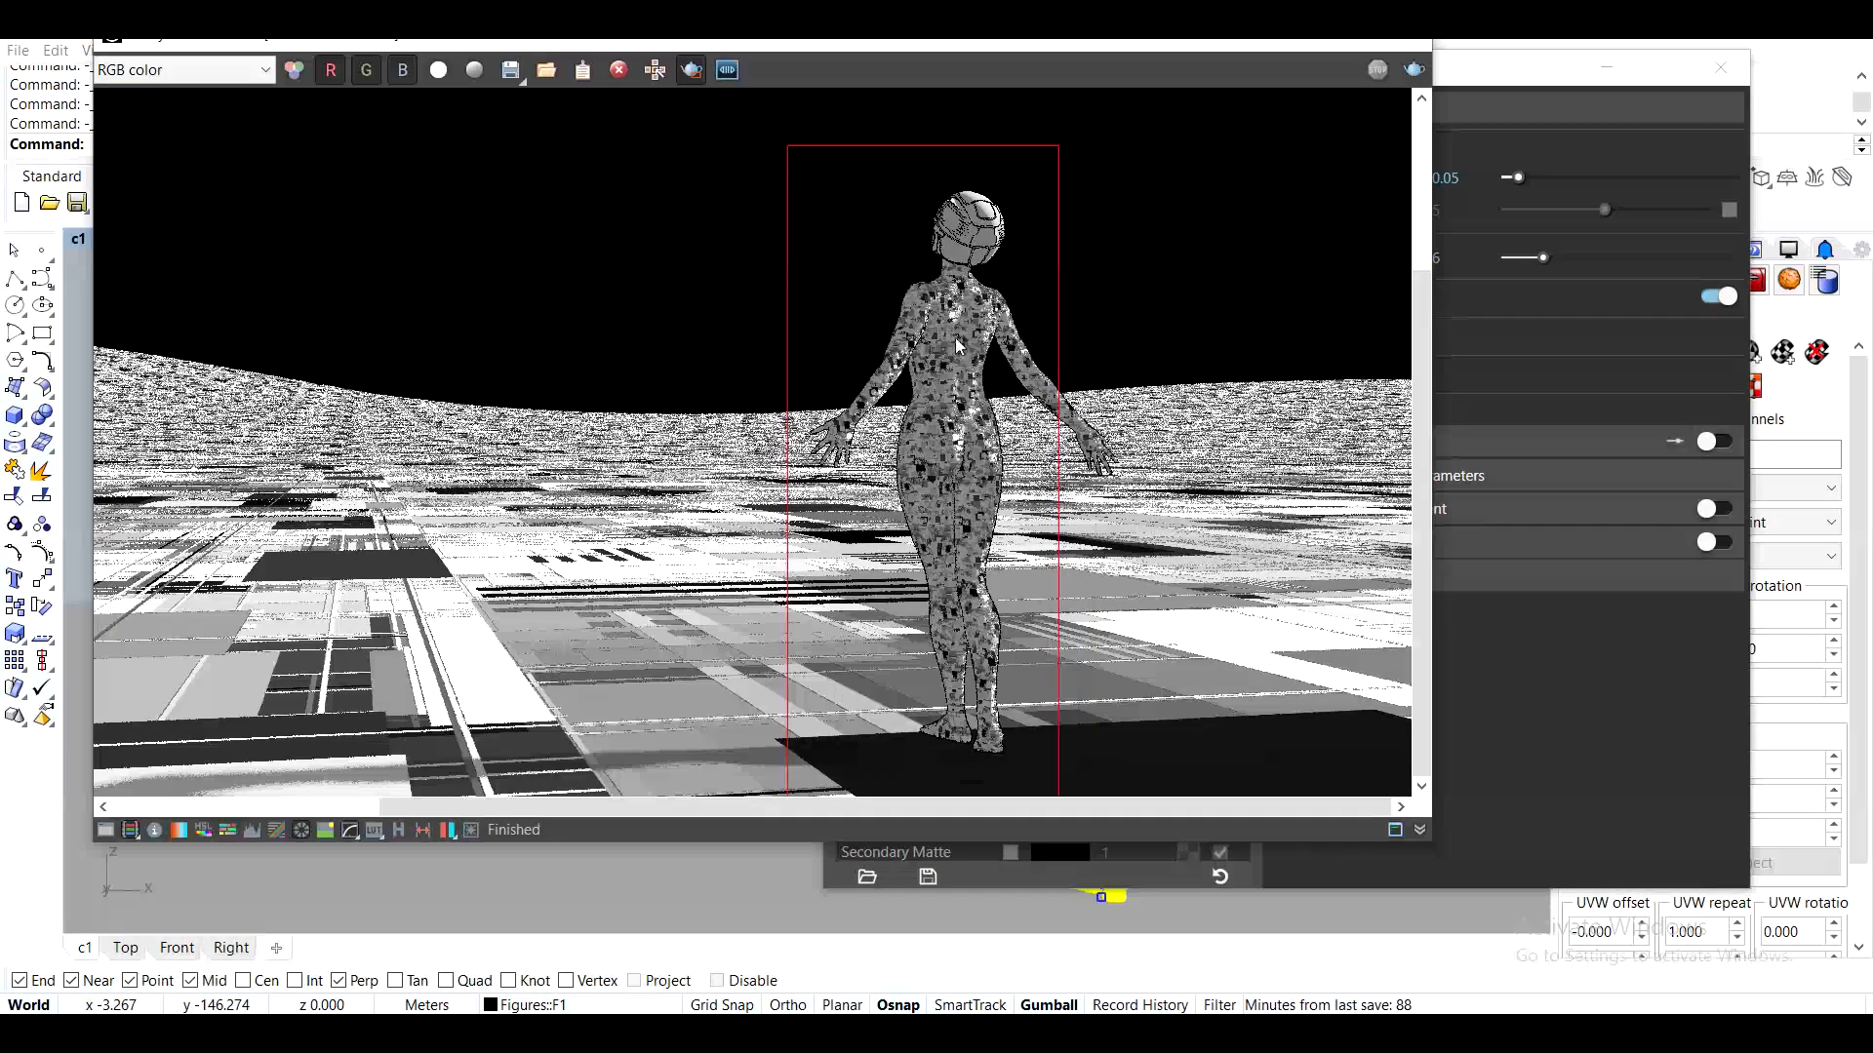
click(1416, 83)
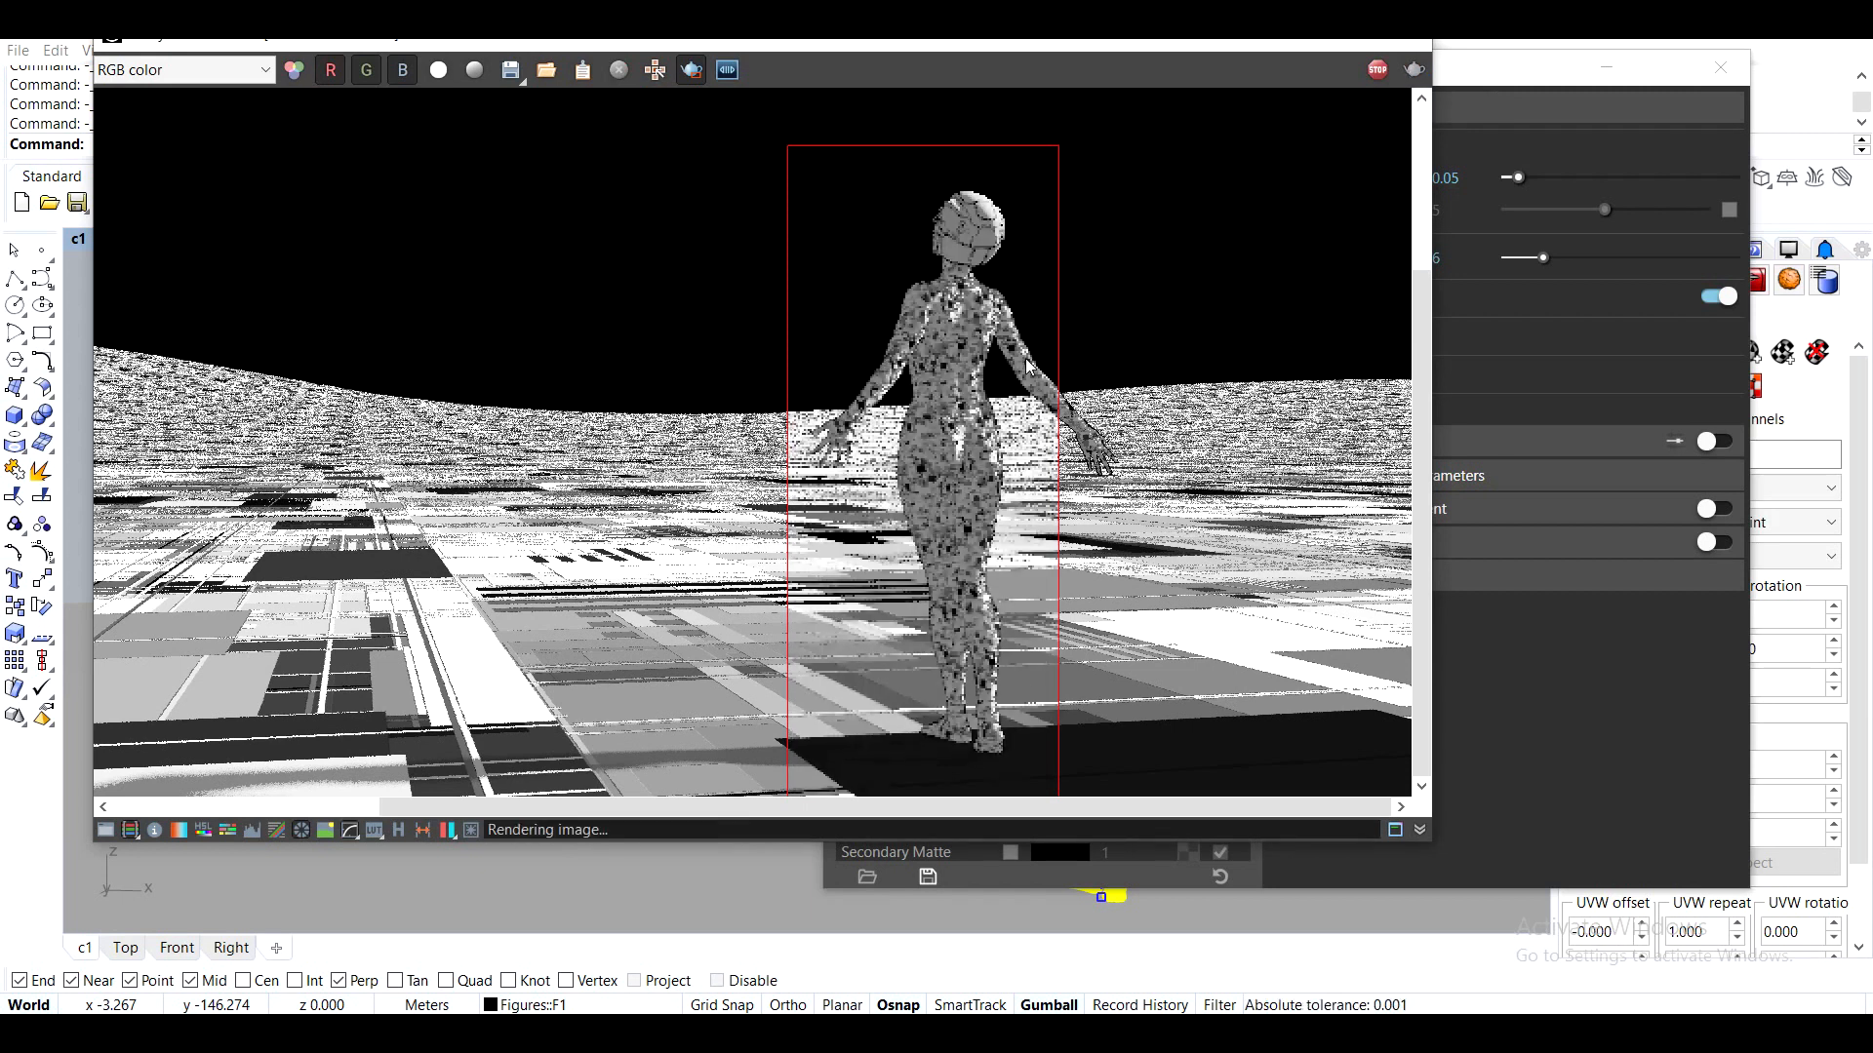
scroll(960, 323, up, 2)
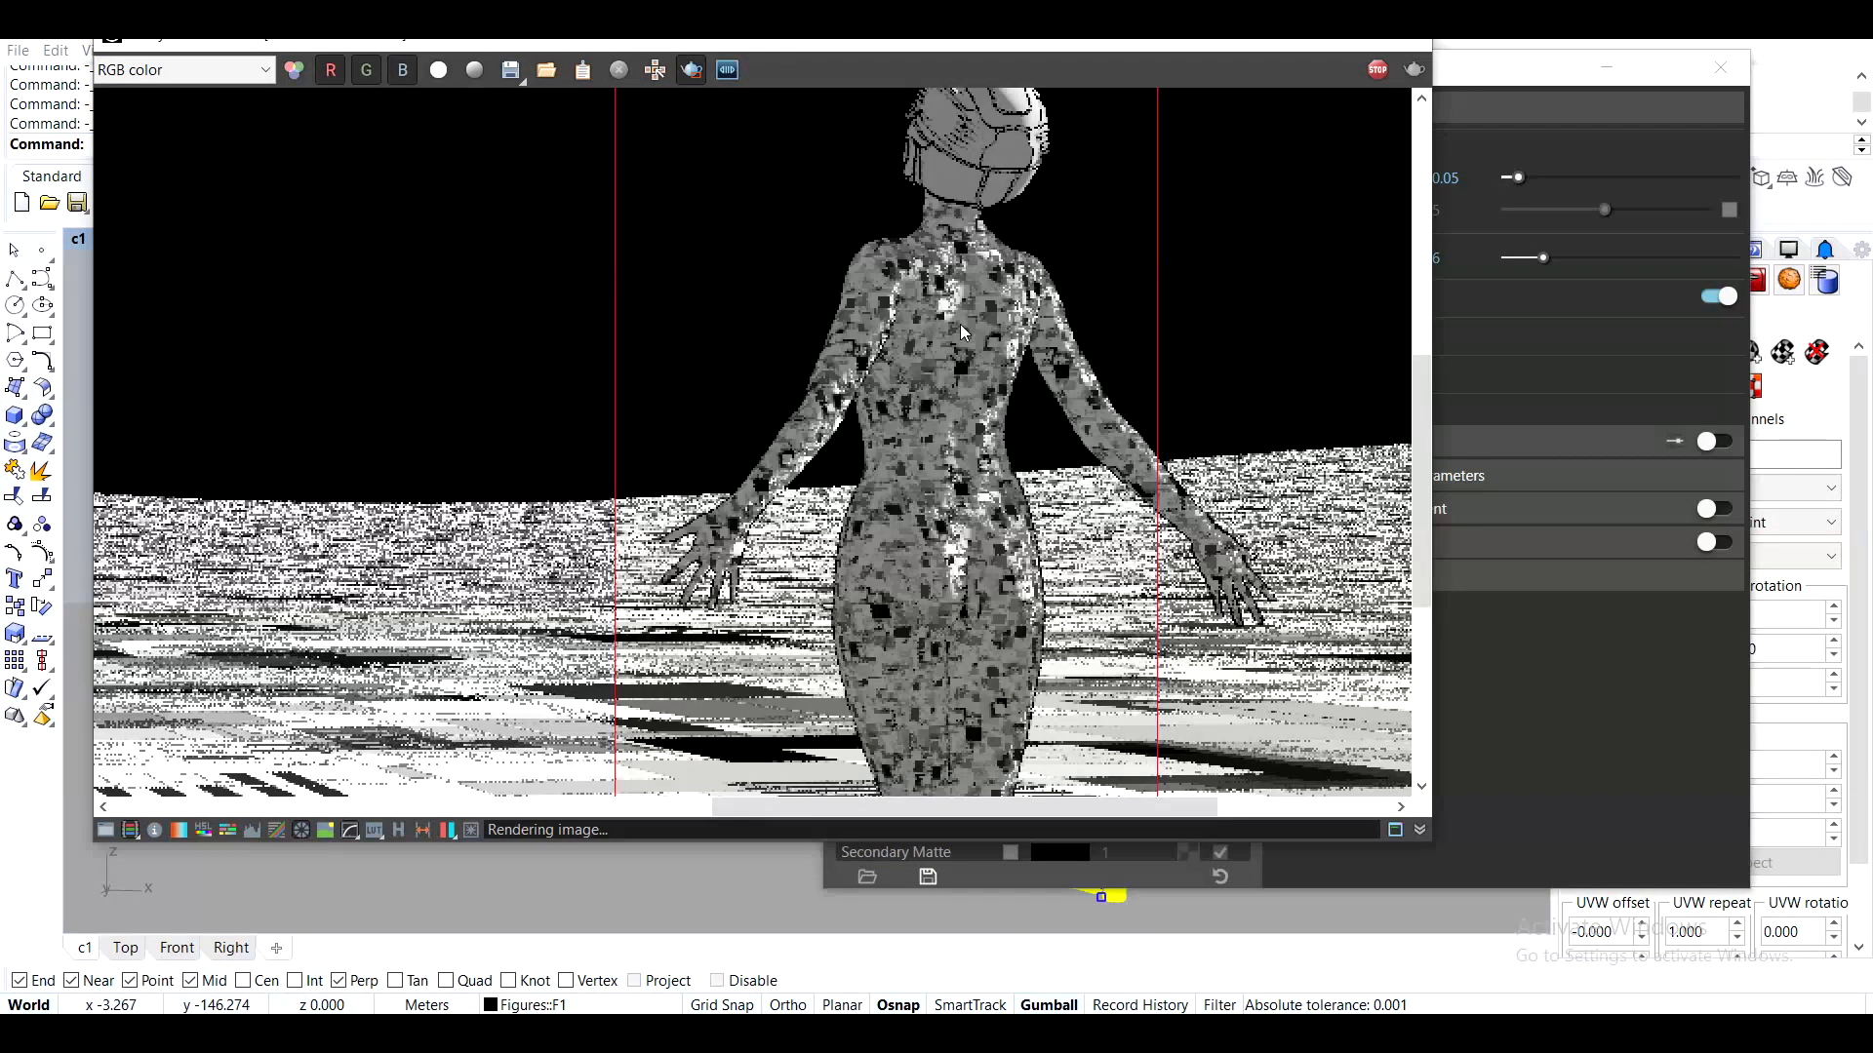
Examine the figure's texture pattern up close and from farther away in the region render, and stop the render
scroll(904, 285, up, 2)
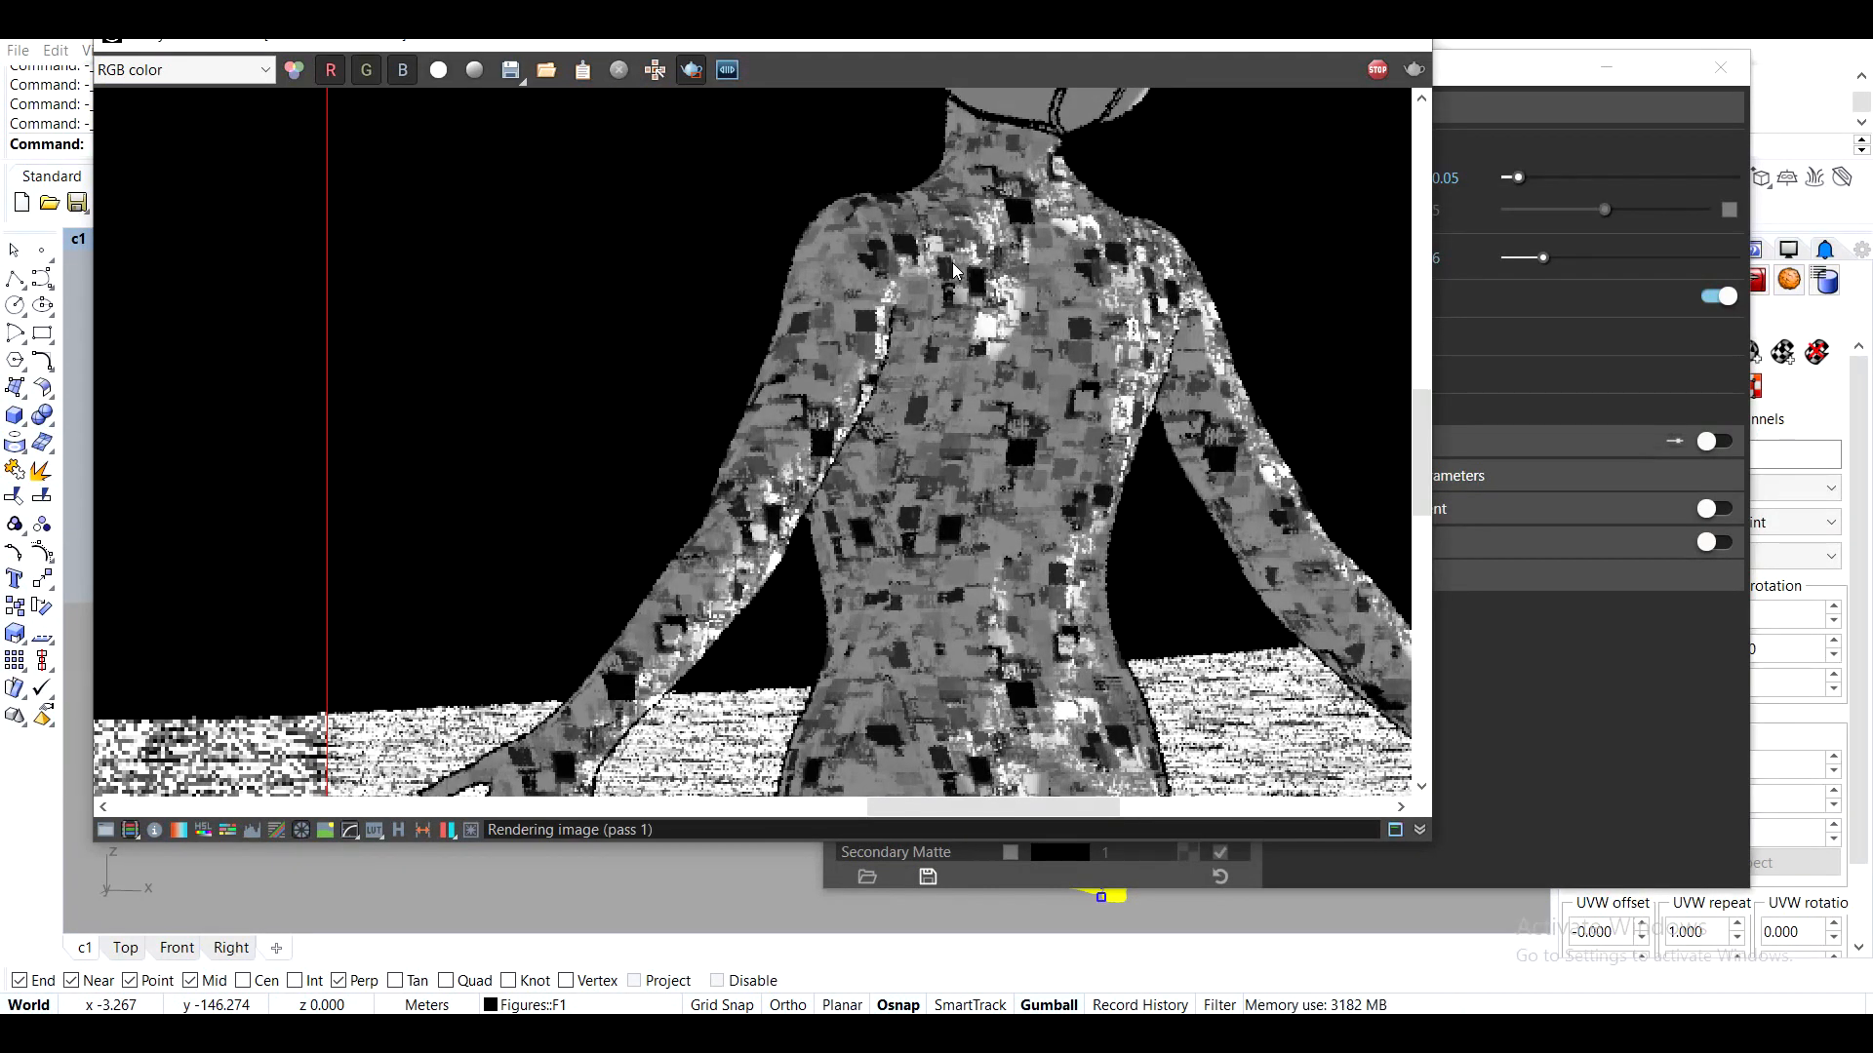
scroll(987, 264, up, 1)
scroll(988, 268, down, 3)
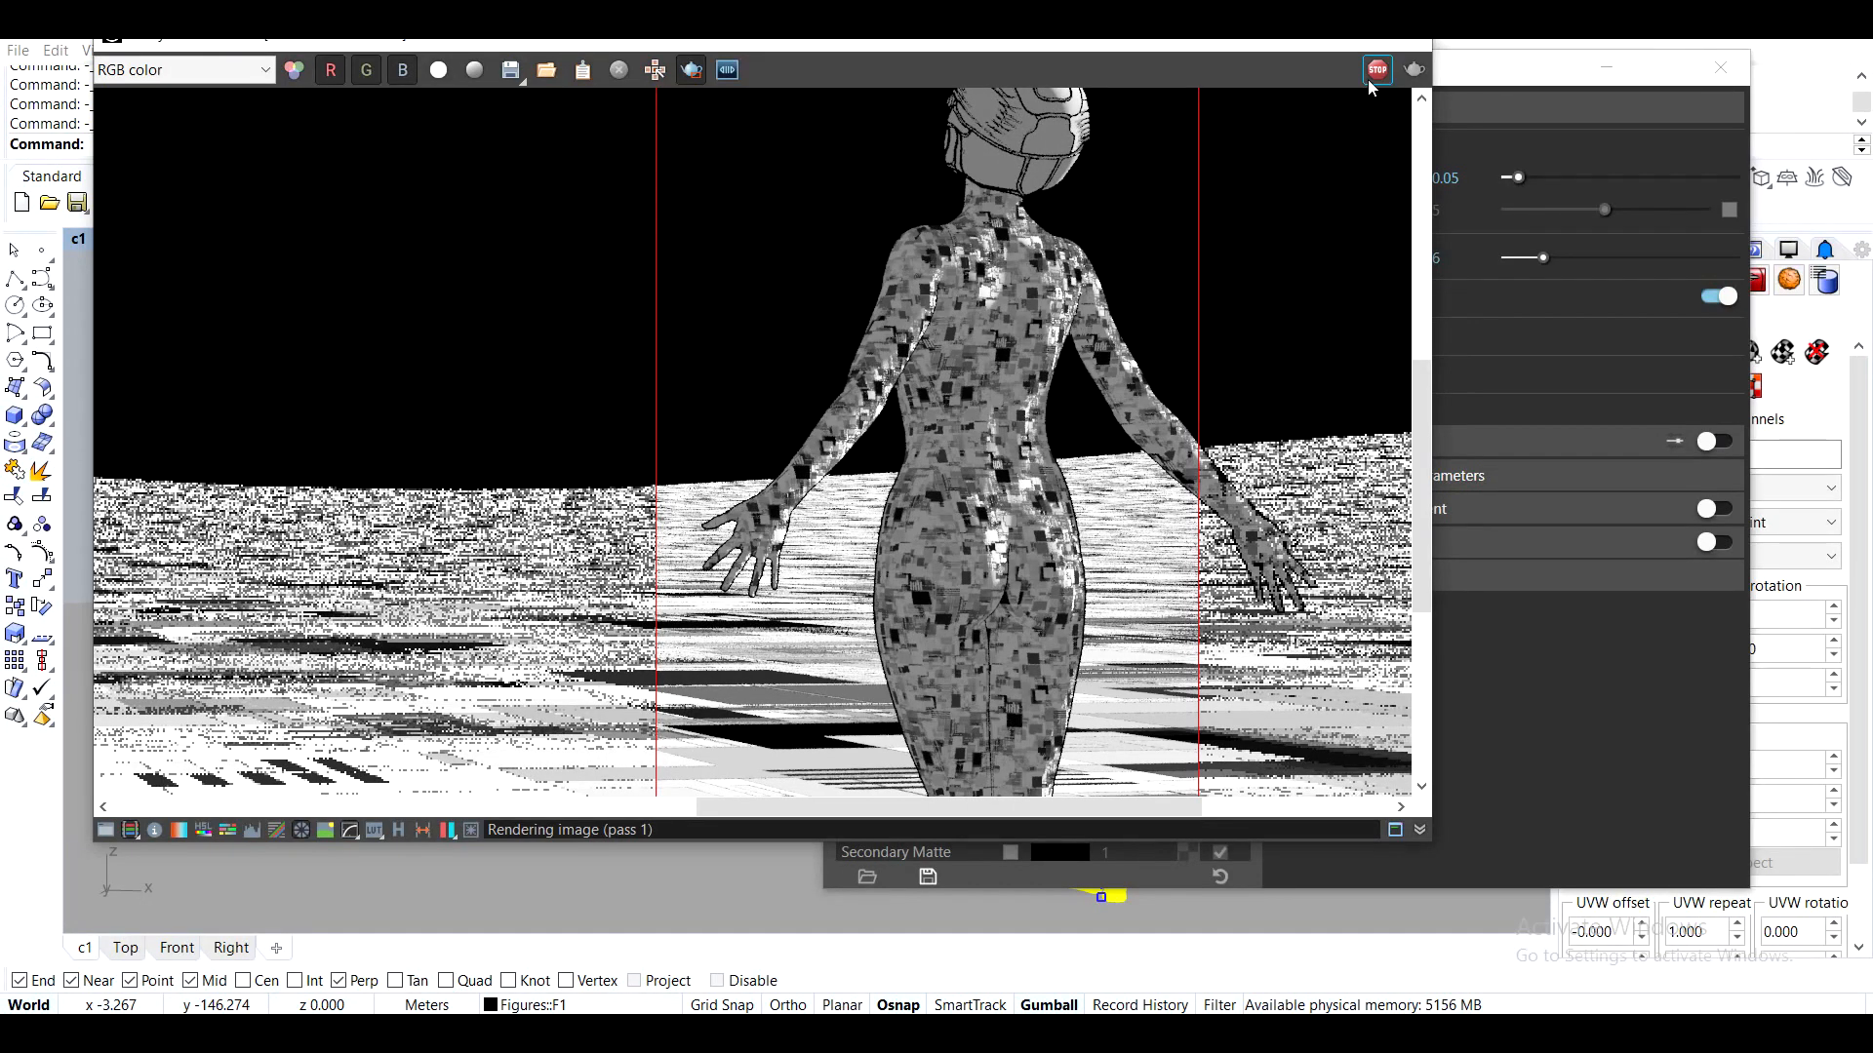
scroll(1149, 222, down, 3)
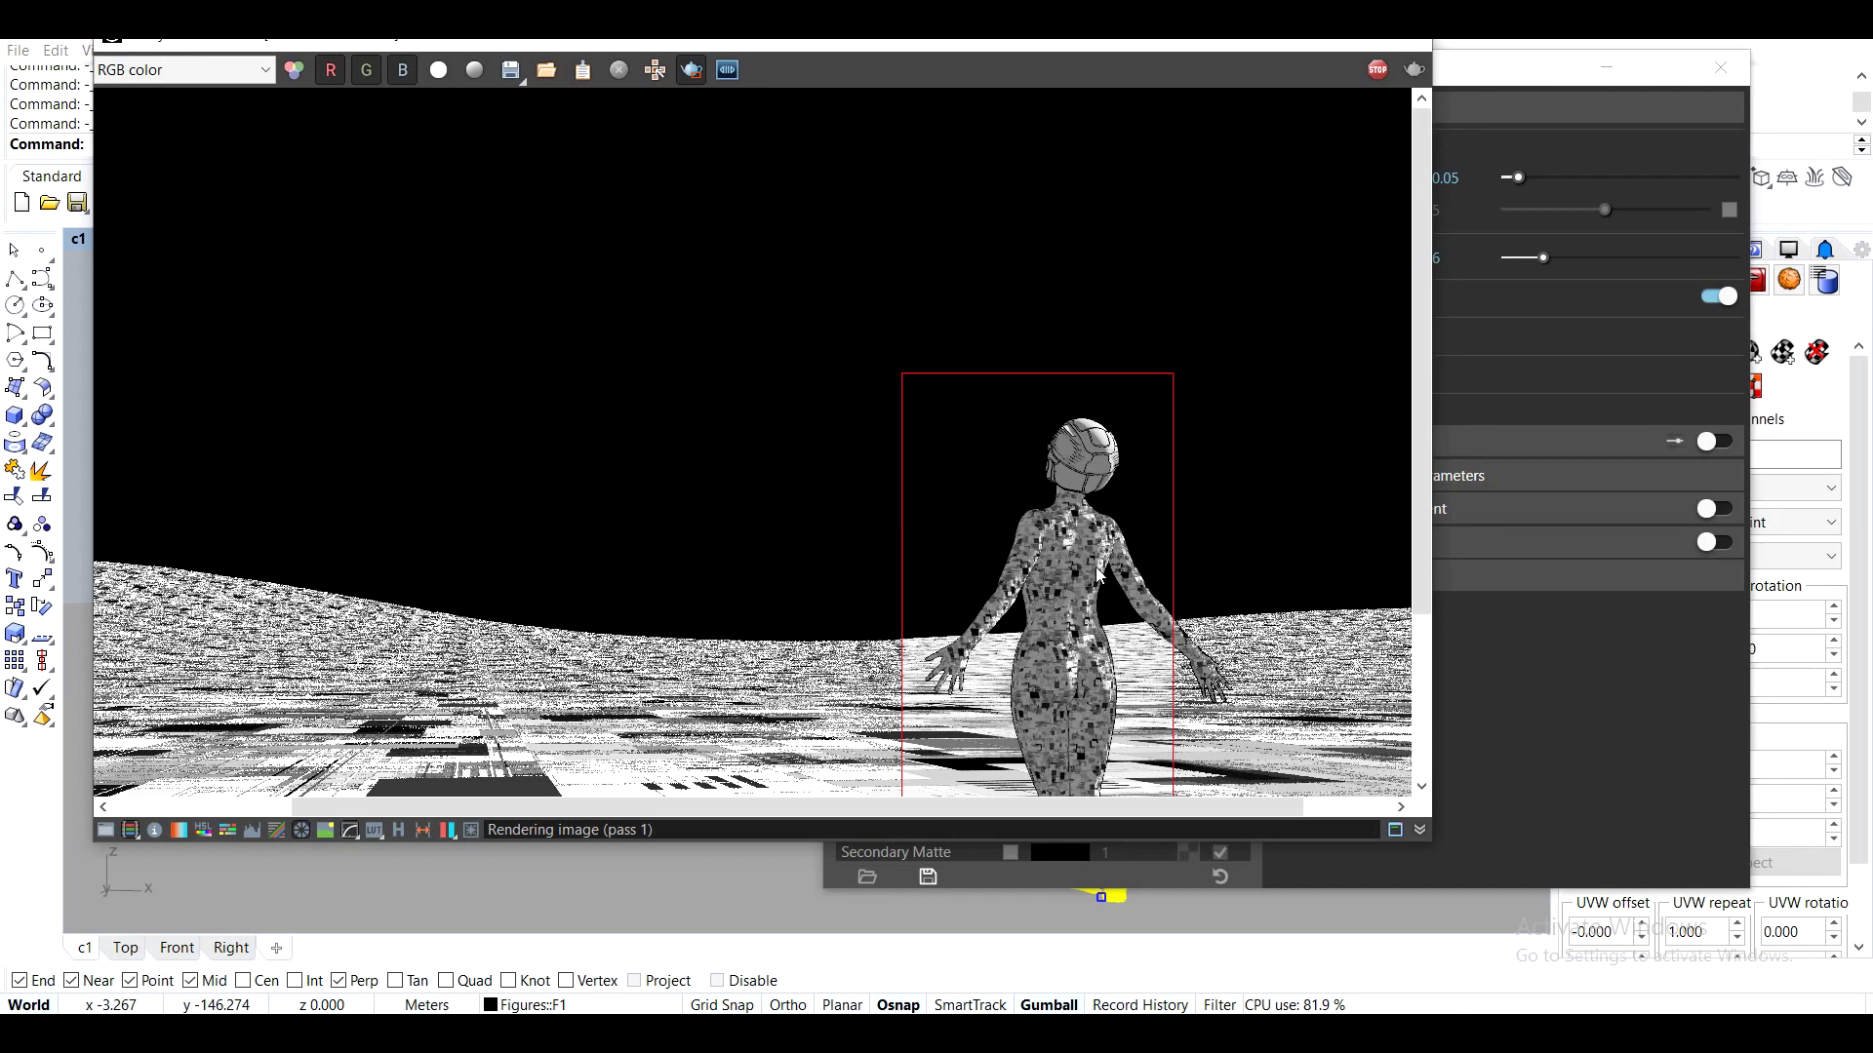
scroll(1149, 223, up, 6)
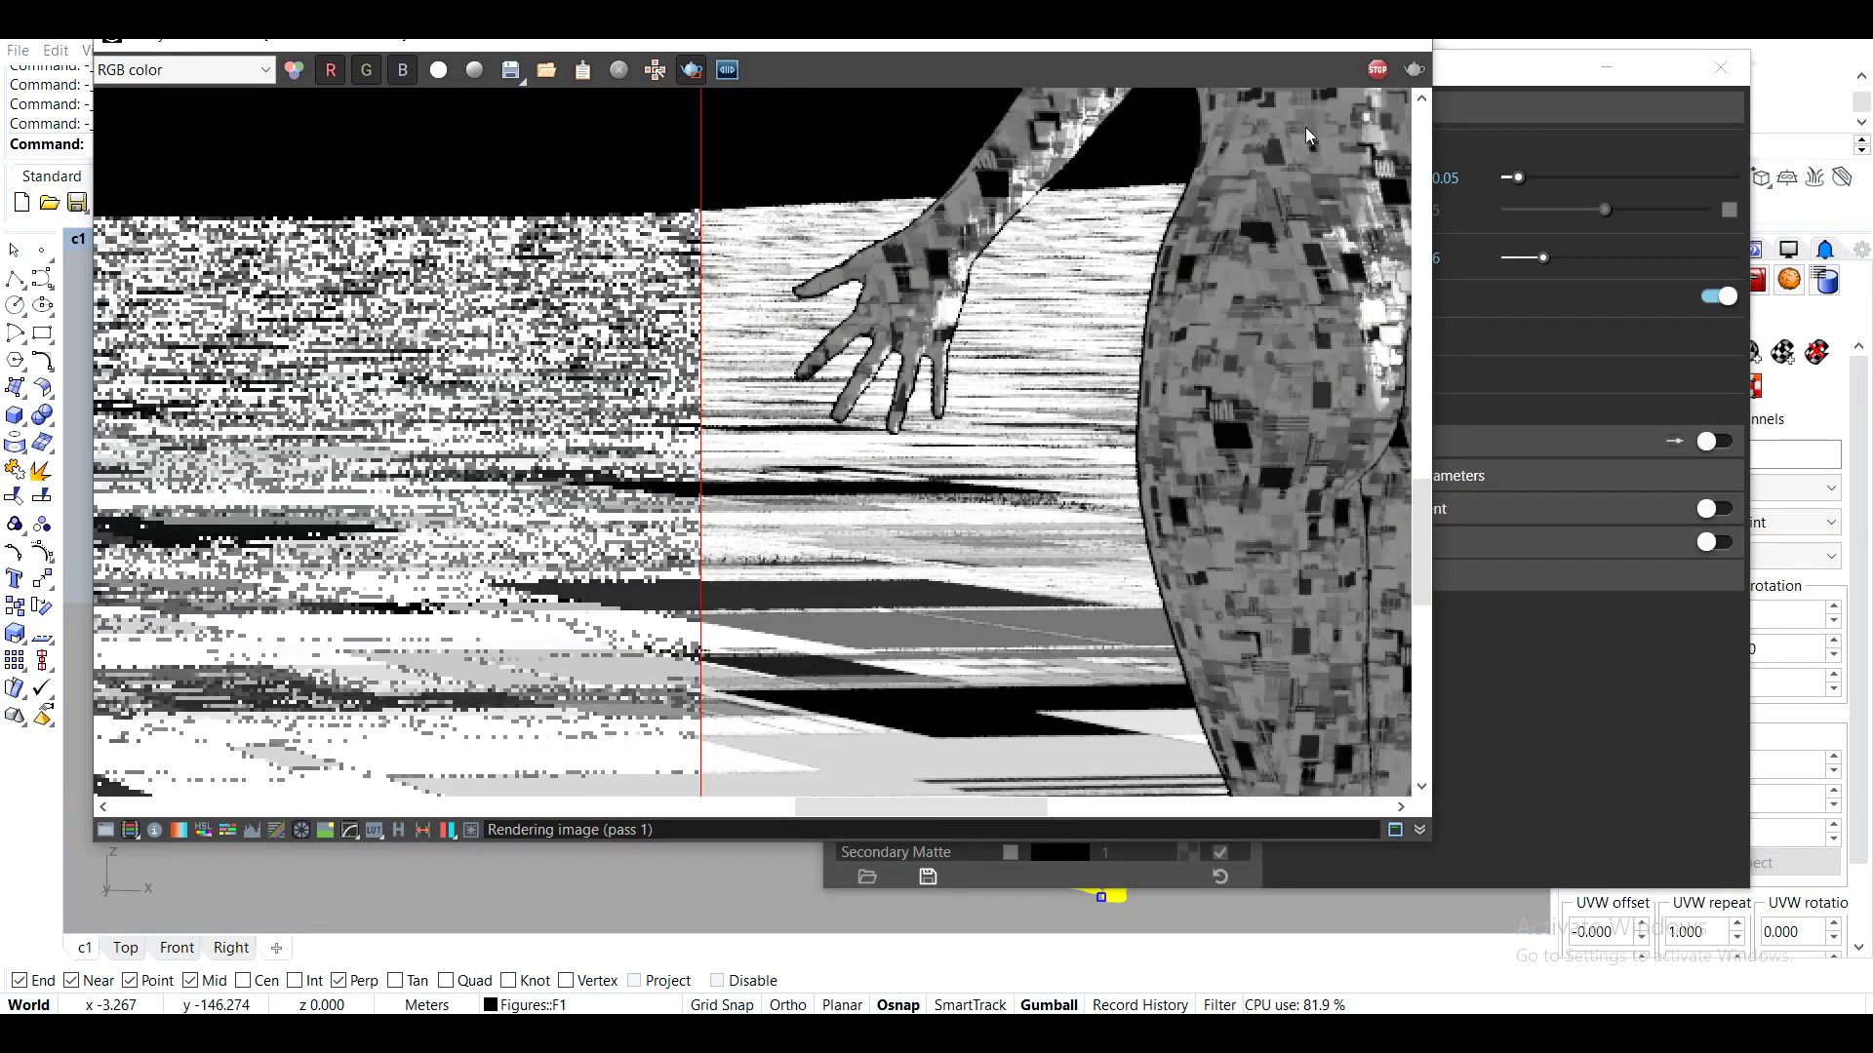
click(1378, 69)
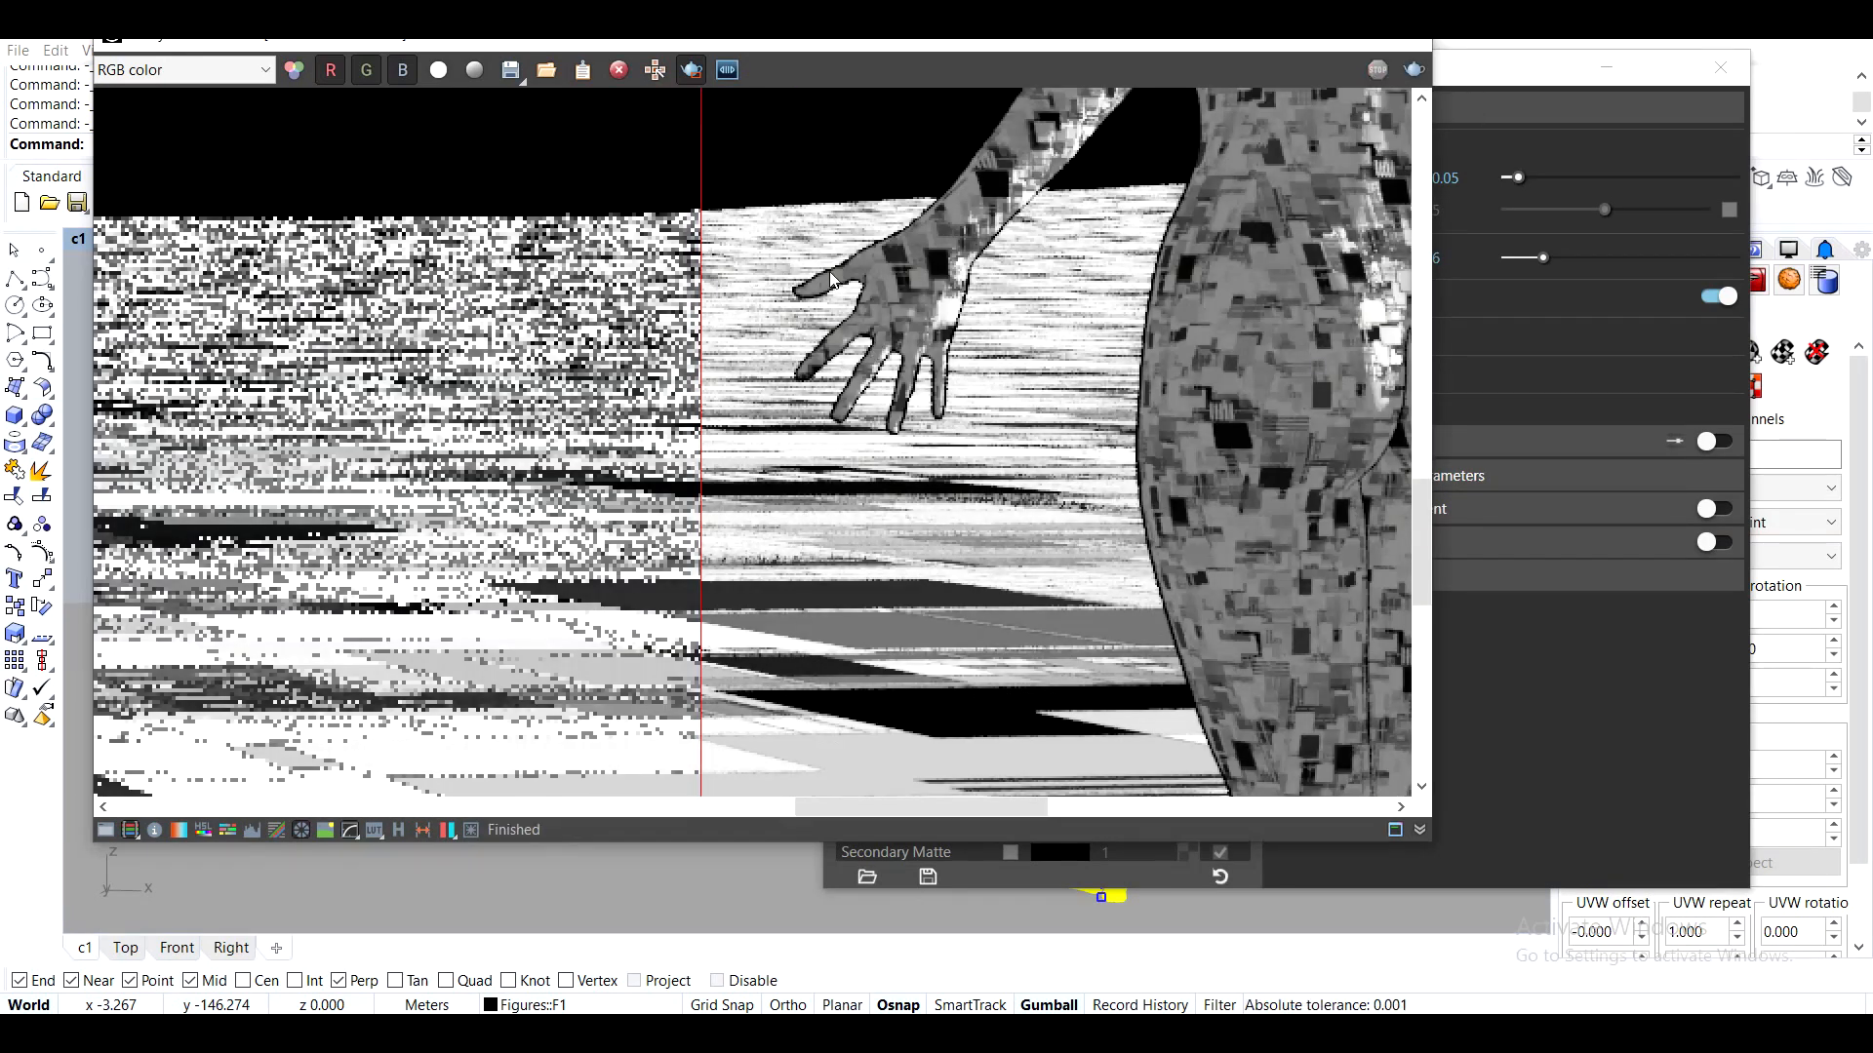
middle_drag(972, 304, 896, 487)
middle_drag(1112, 251, 664, 447)
scroll(918, 395, down, 1)
middle_drag(924, 559, 946, 334)
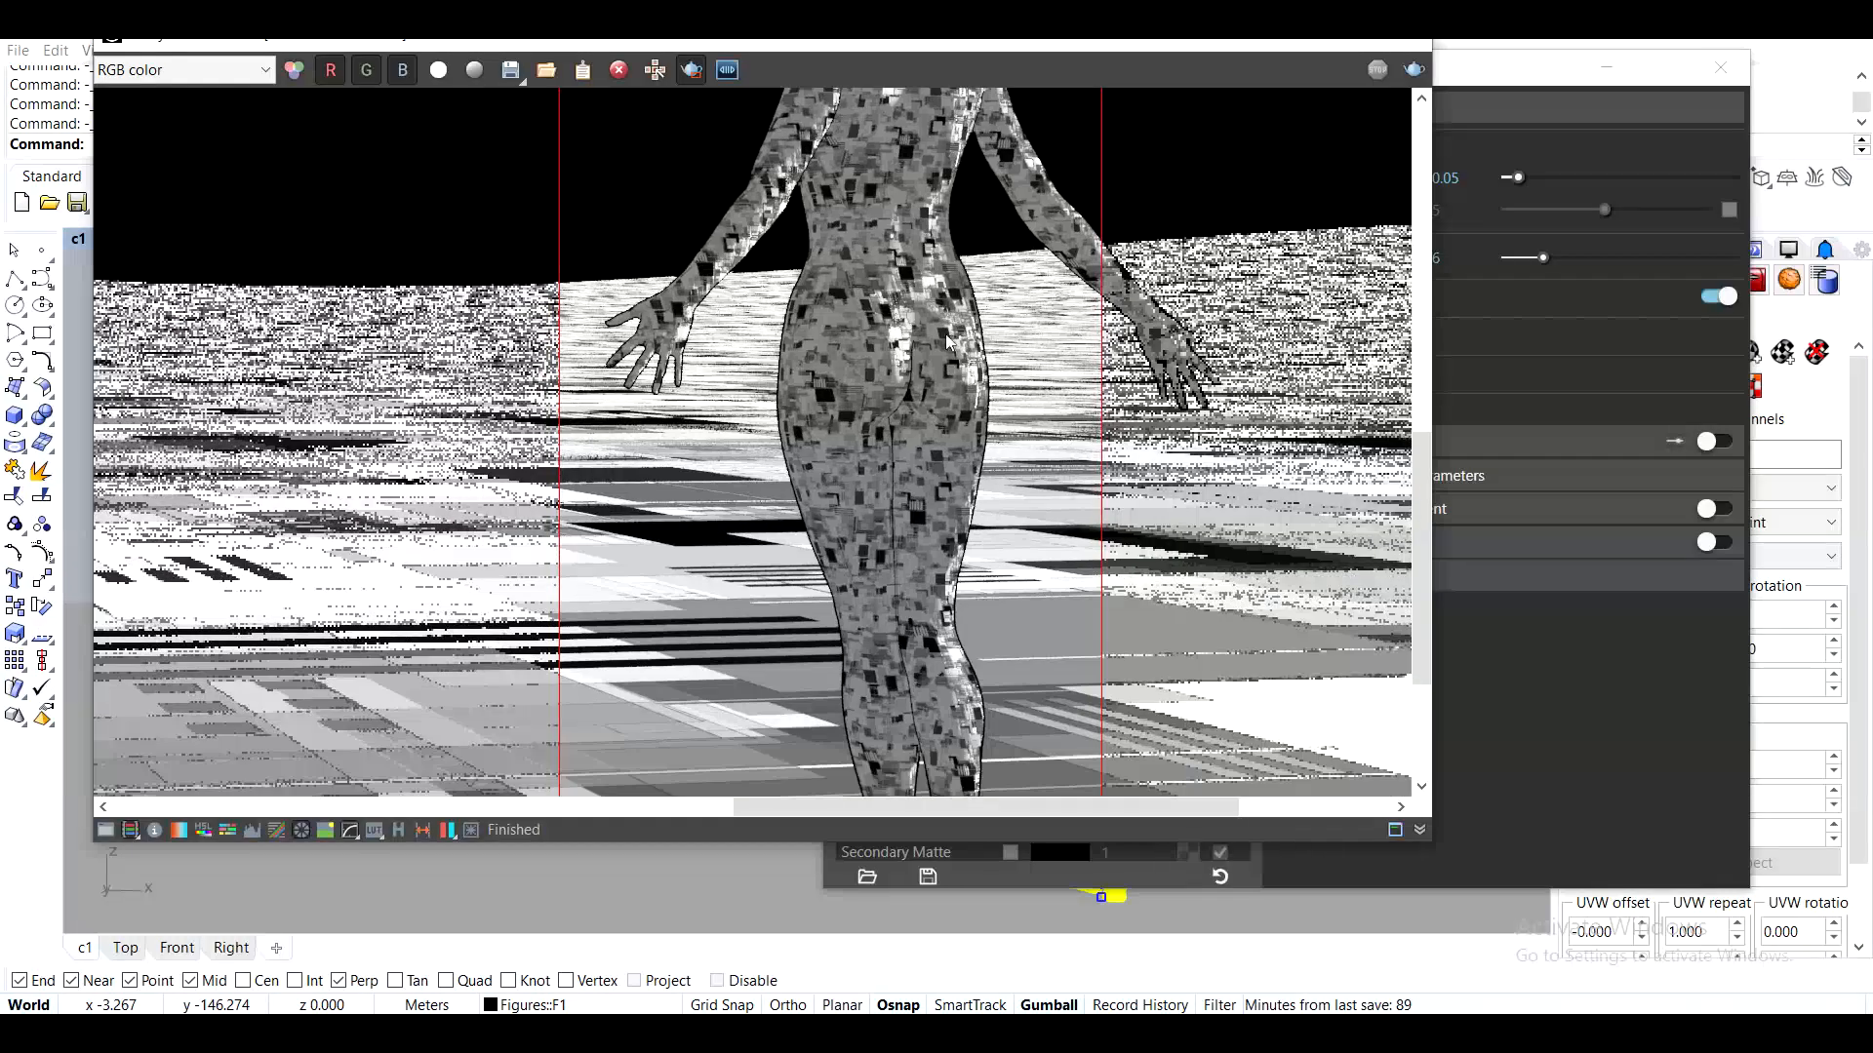
Minimize the asset editor and set the figure's box mapping size to 0.5 on all three axes
click(1606, 67)
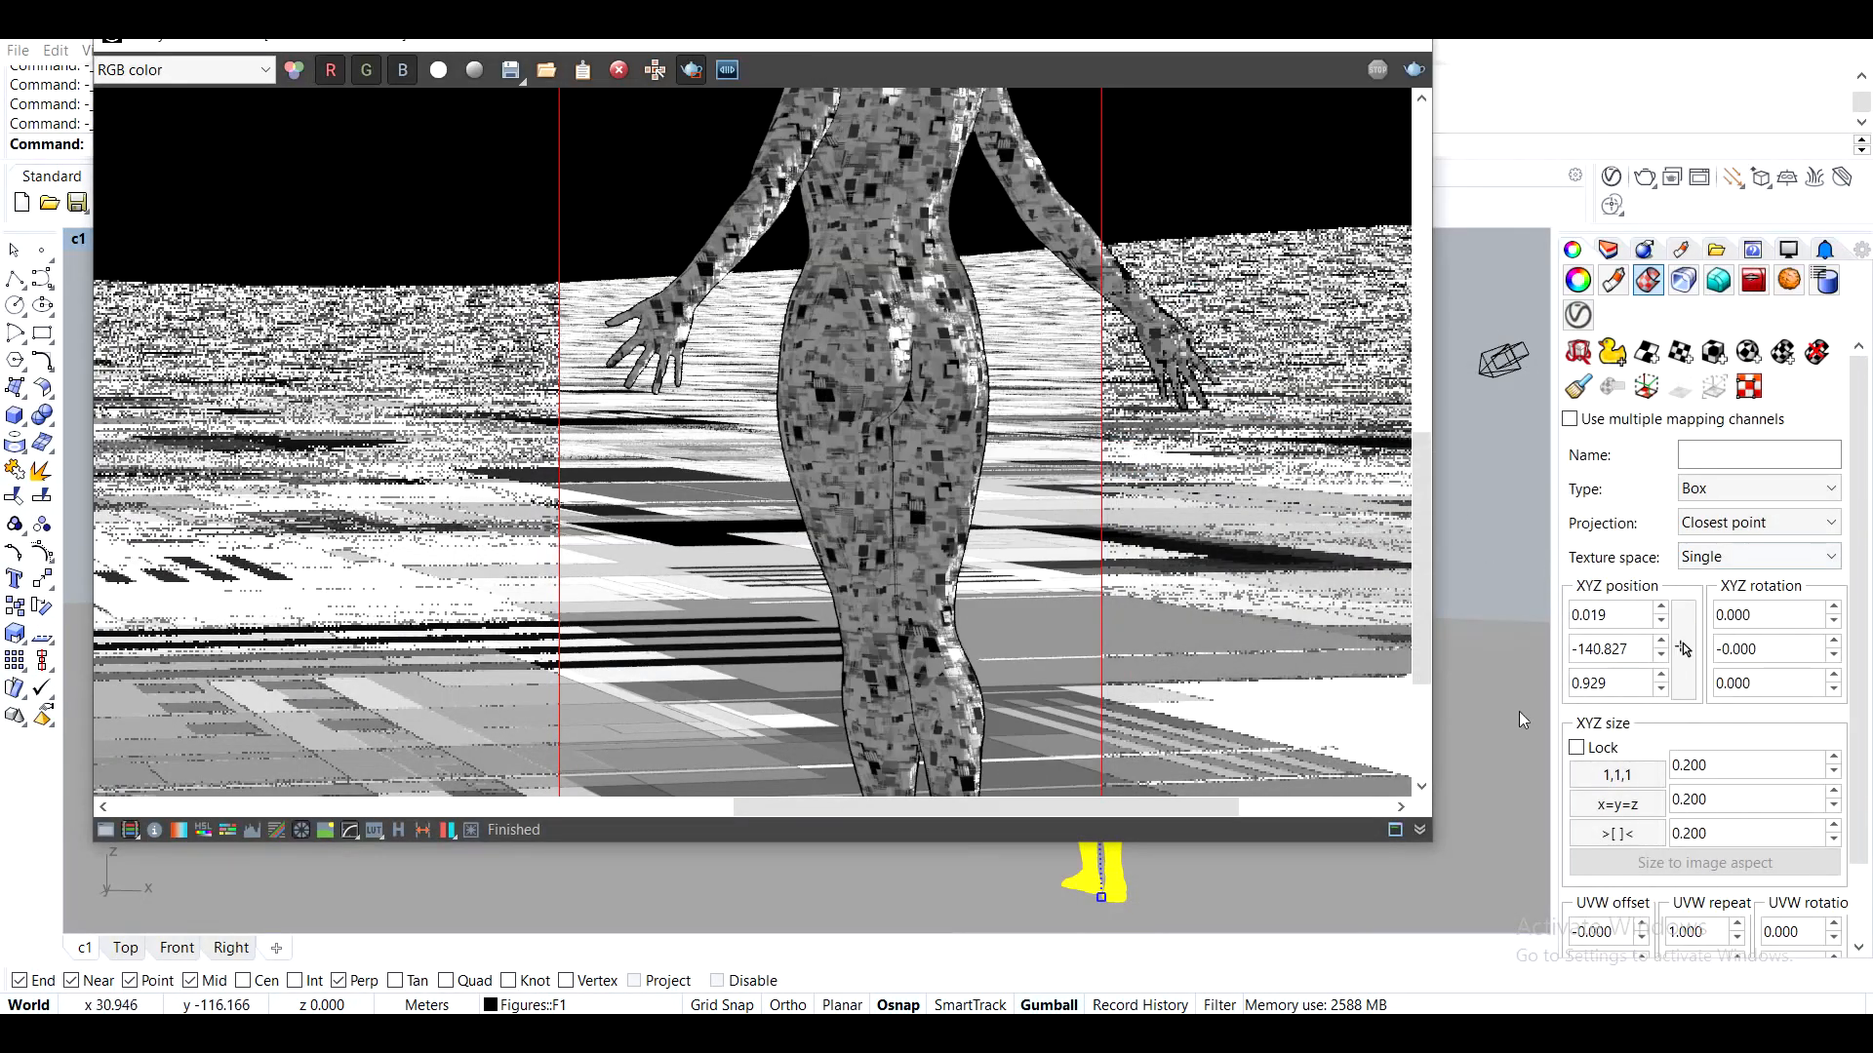
click(1692, 764)
drag(1687, 764, 1694, 764)
text(5)
click(1694, 799)
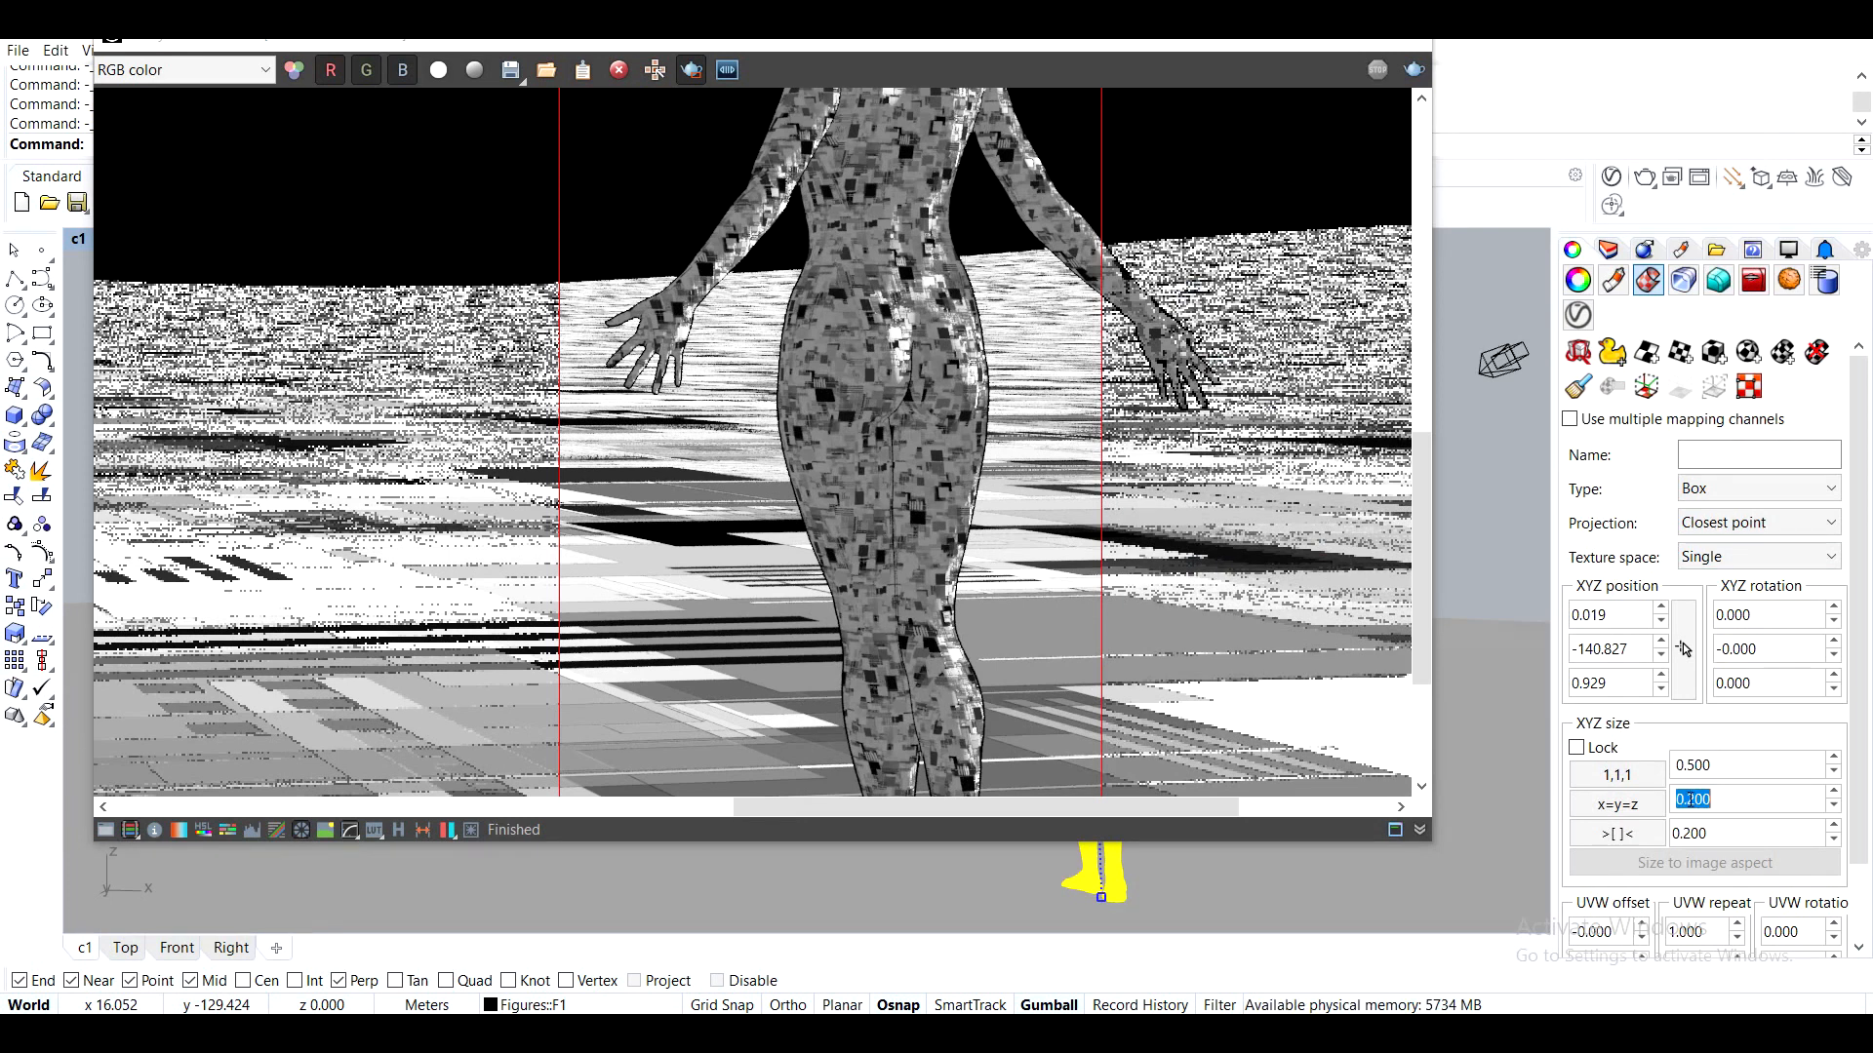
text(0.5)
click(1693, 833)
drag(1687, 833, 1694, 833)
key(BackSpace)
text(5)
click(1711, 799)
Re-render the region around the figure to check the texture scale on the whole body, and stop the render
click(1416, 73)
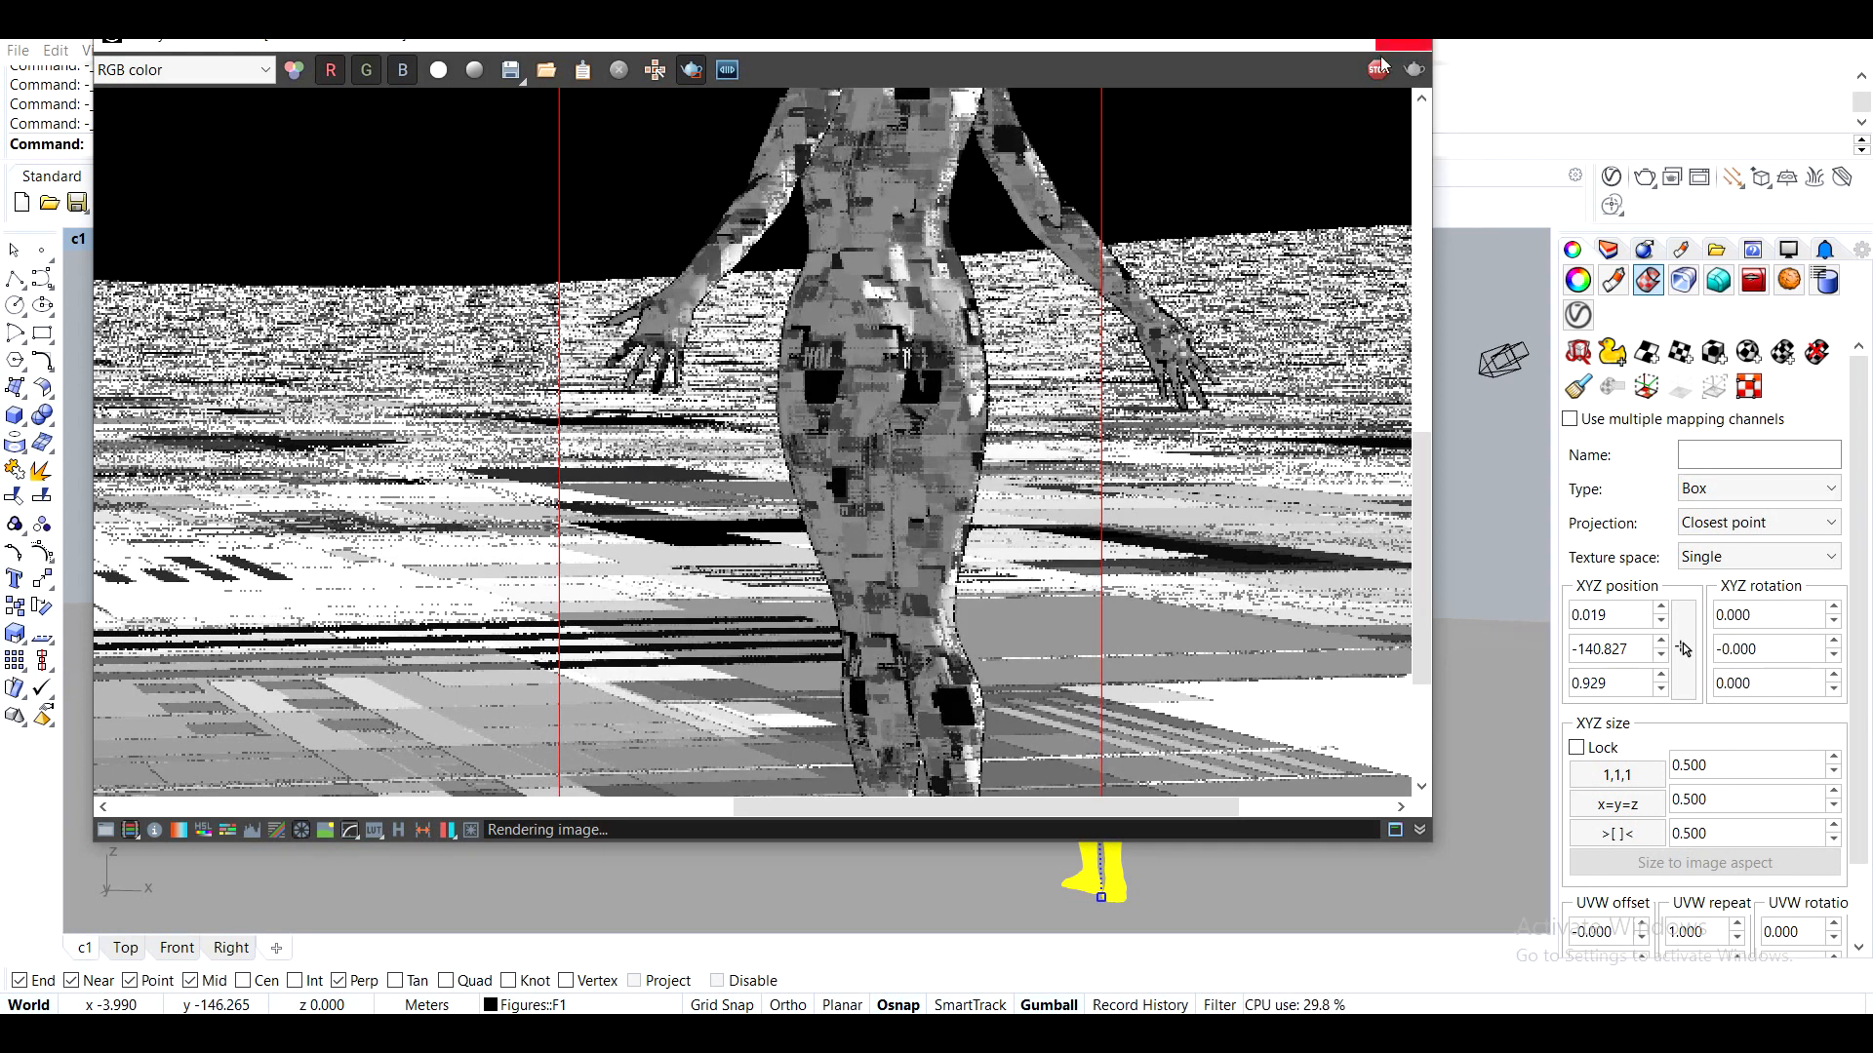
scroll(1011, 341, down, 3)
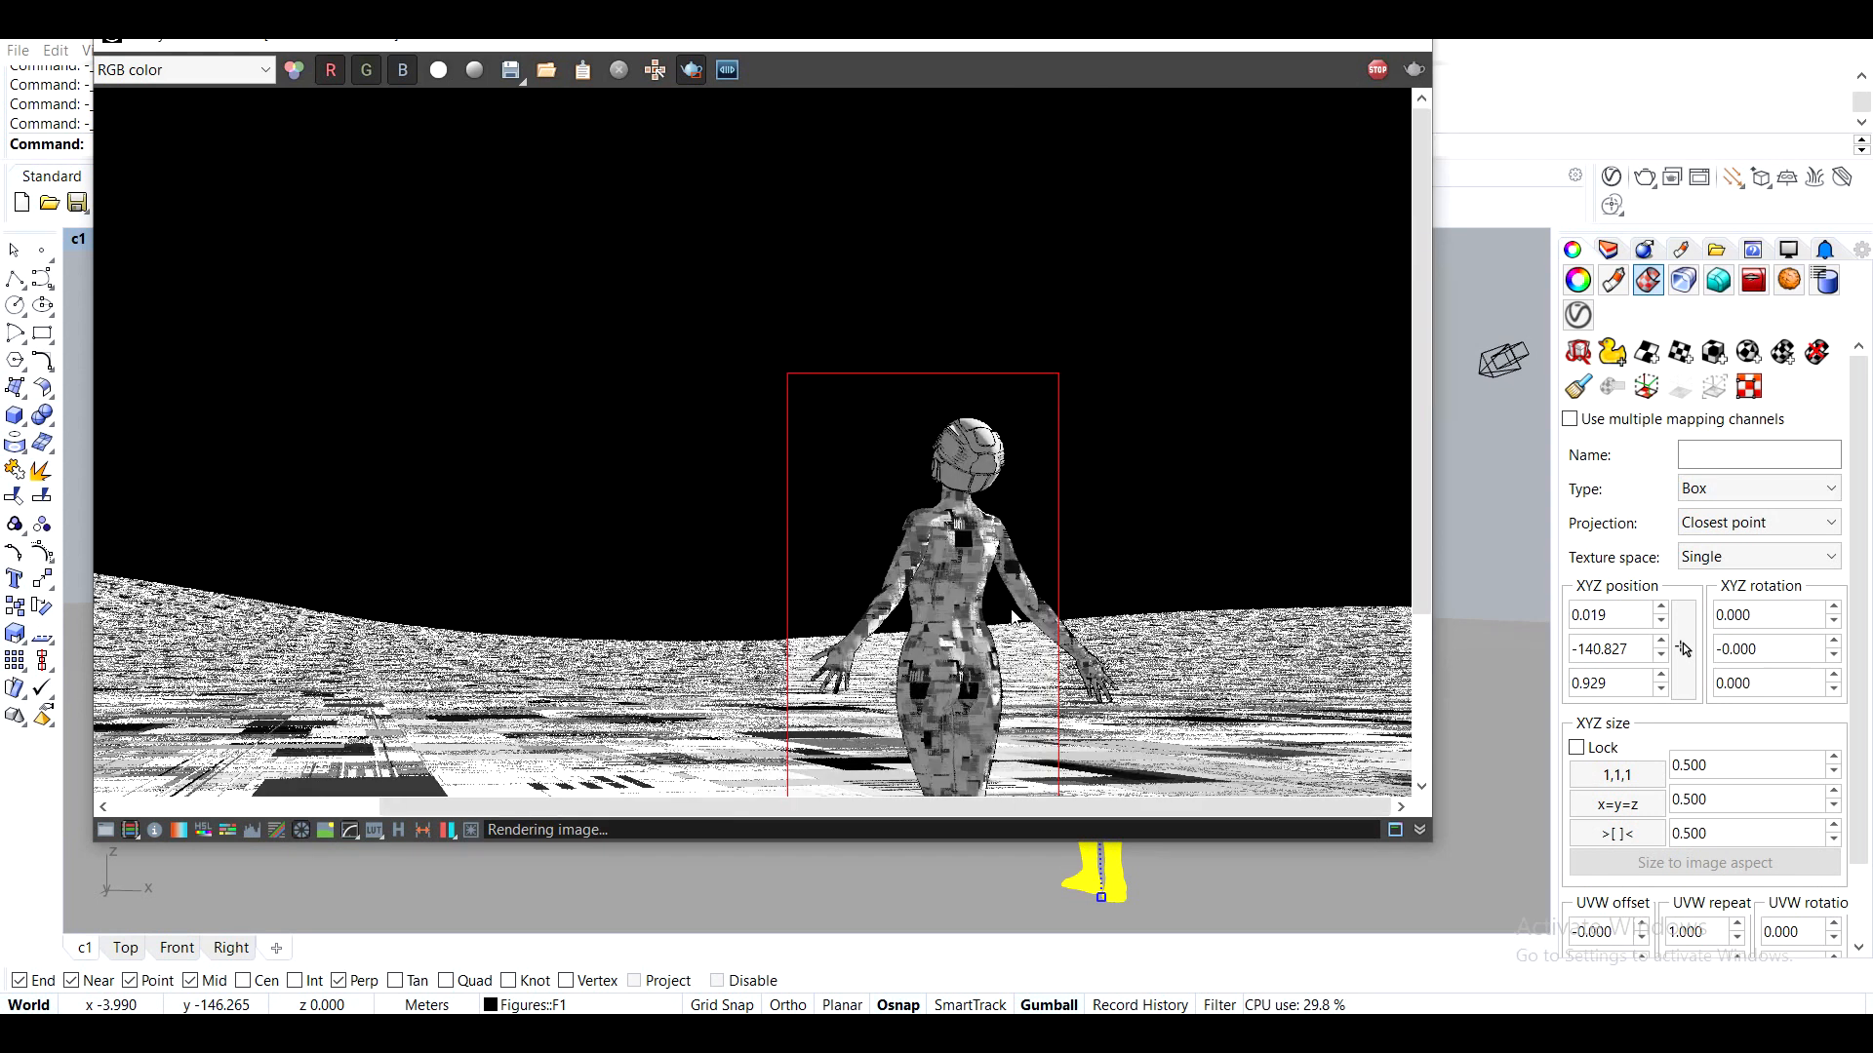
scroll(1014, 616, down, 3)
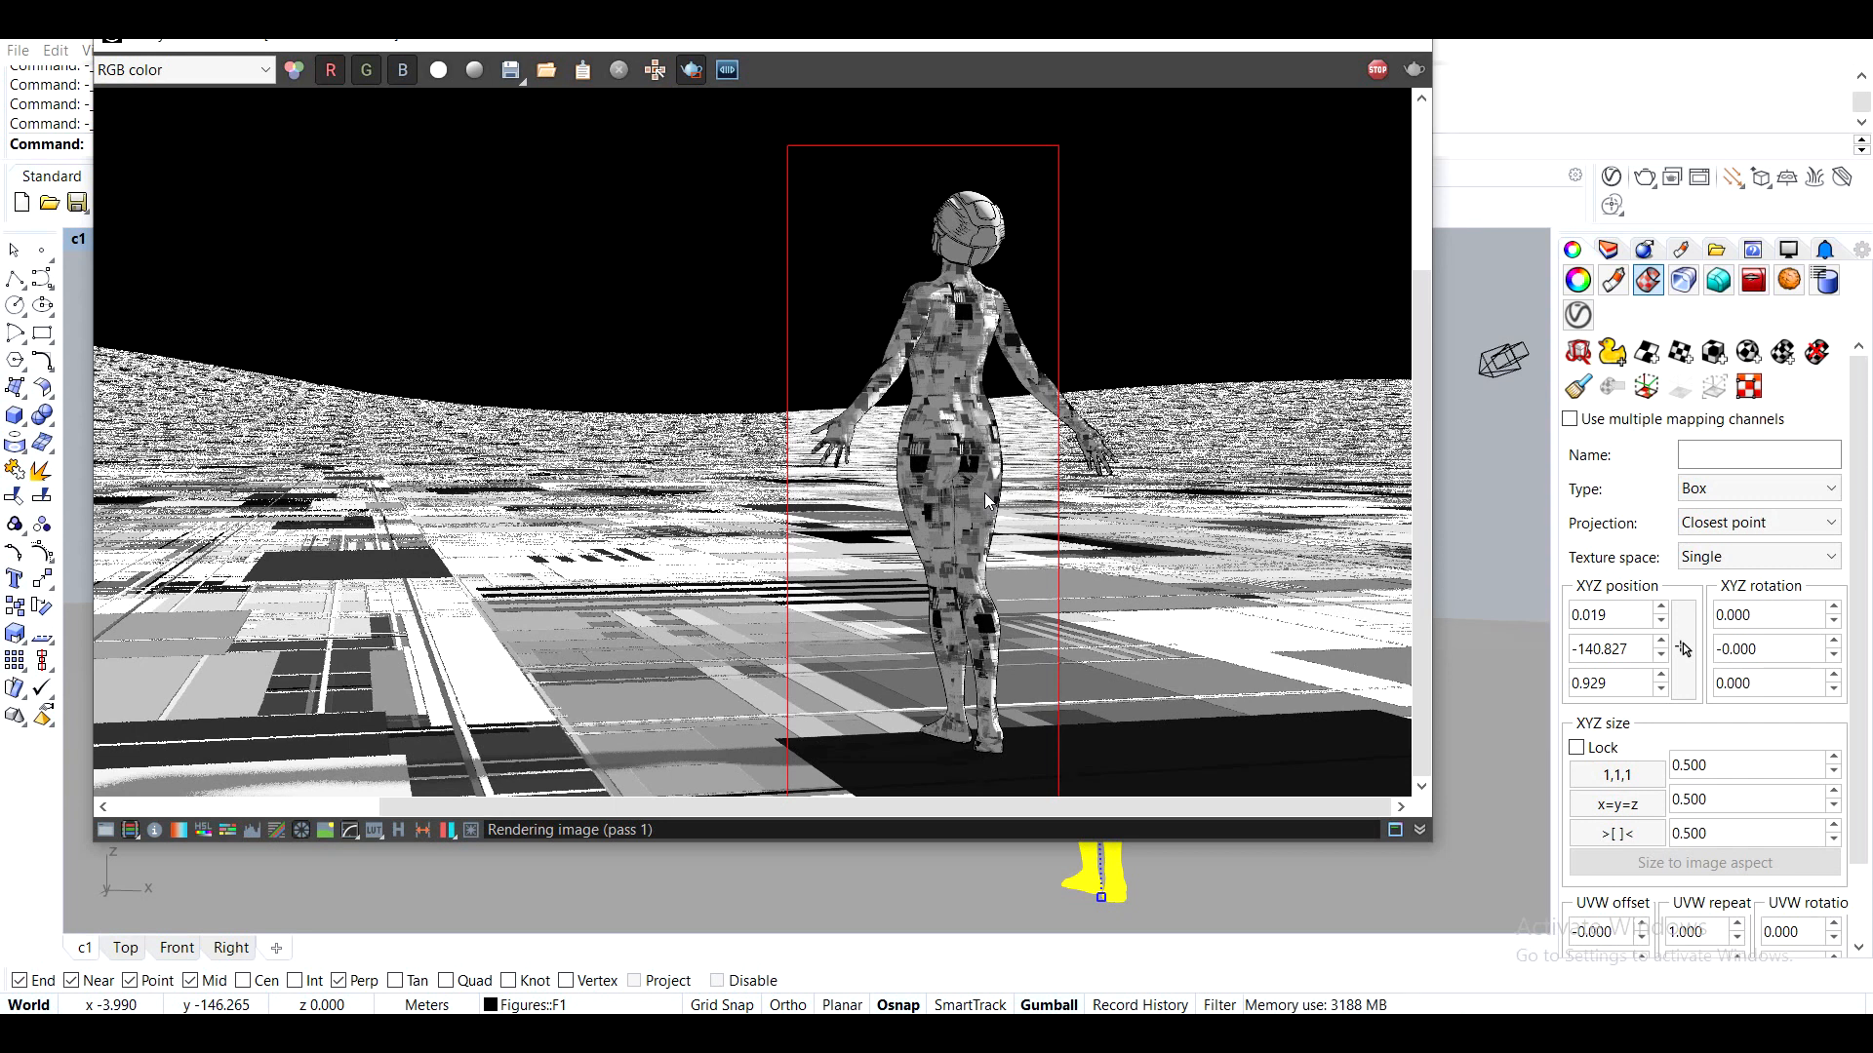
click(1369, 76)
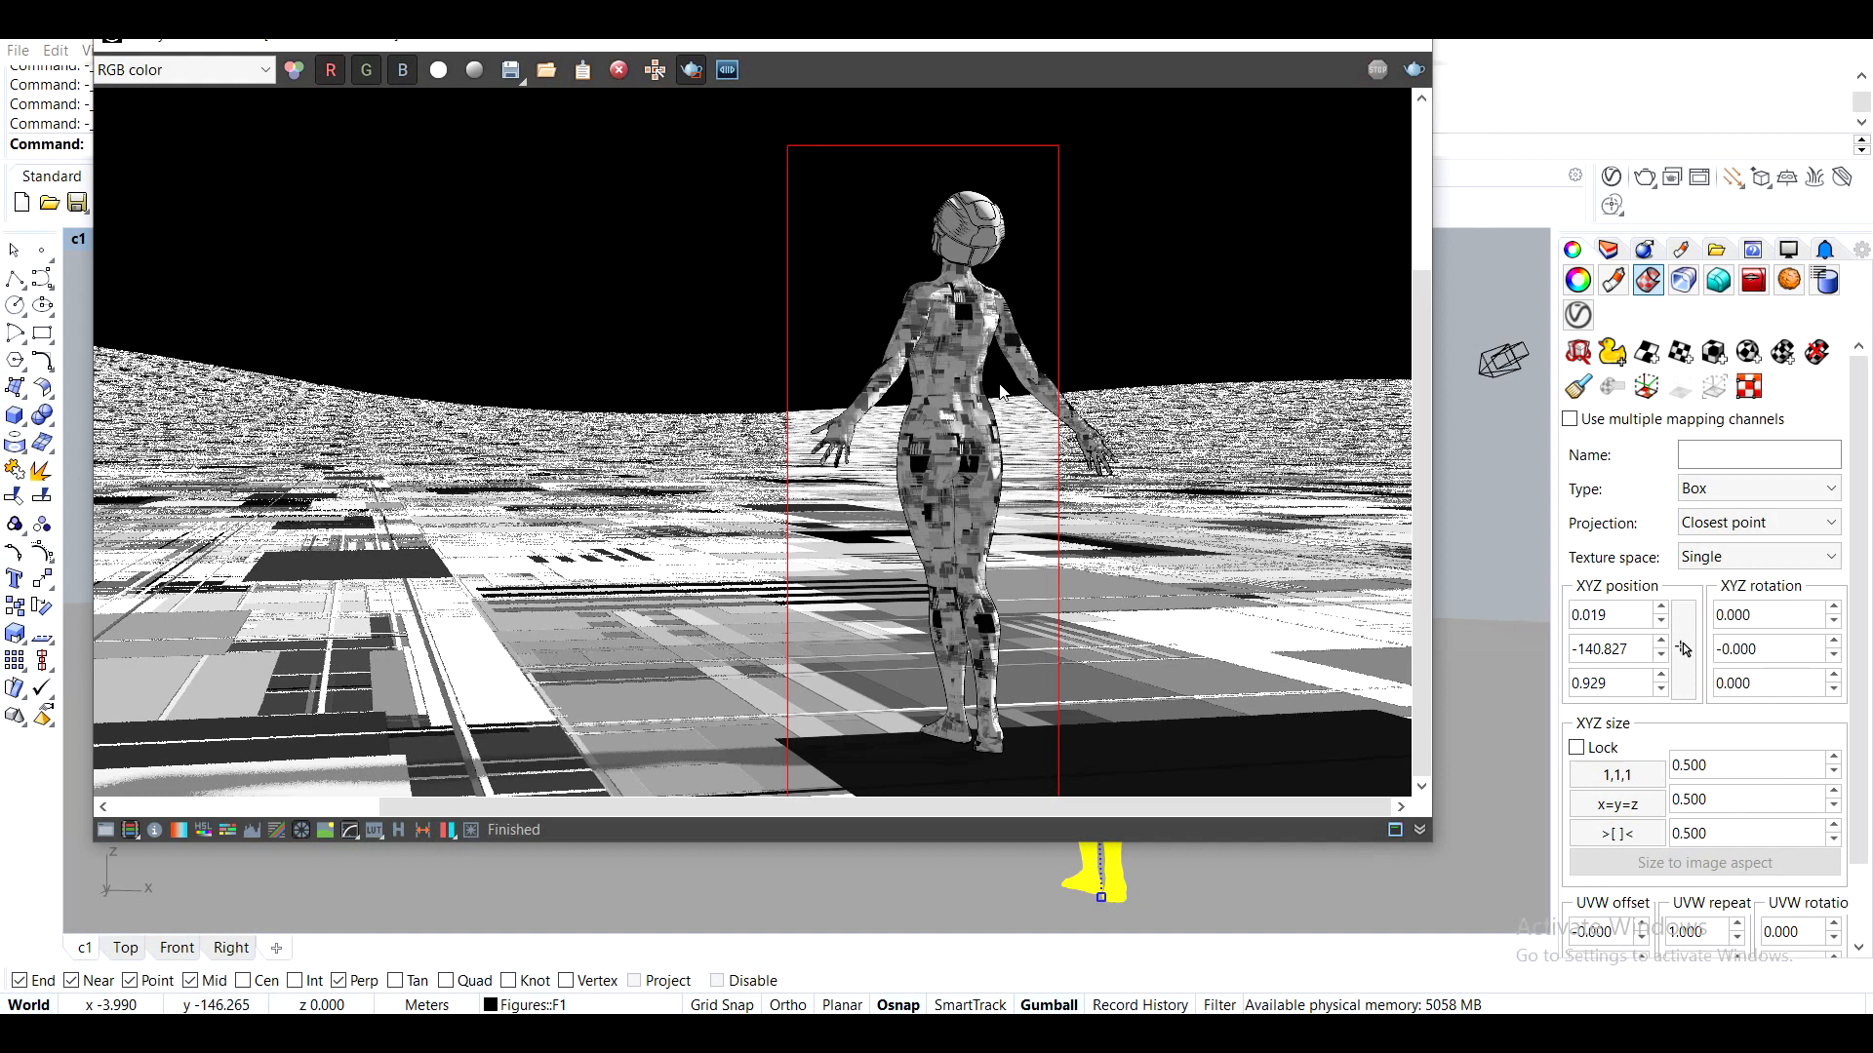
Select the landscape surface, set its first UVW offset to -0.100, and test-render the region around the figure
click(1249, 885)
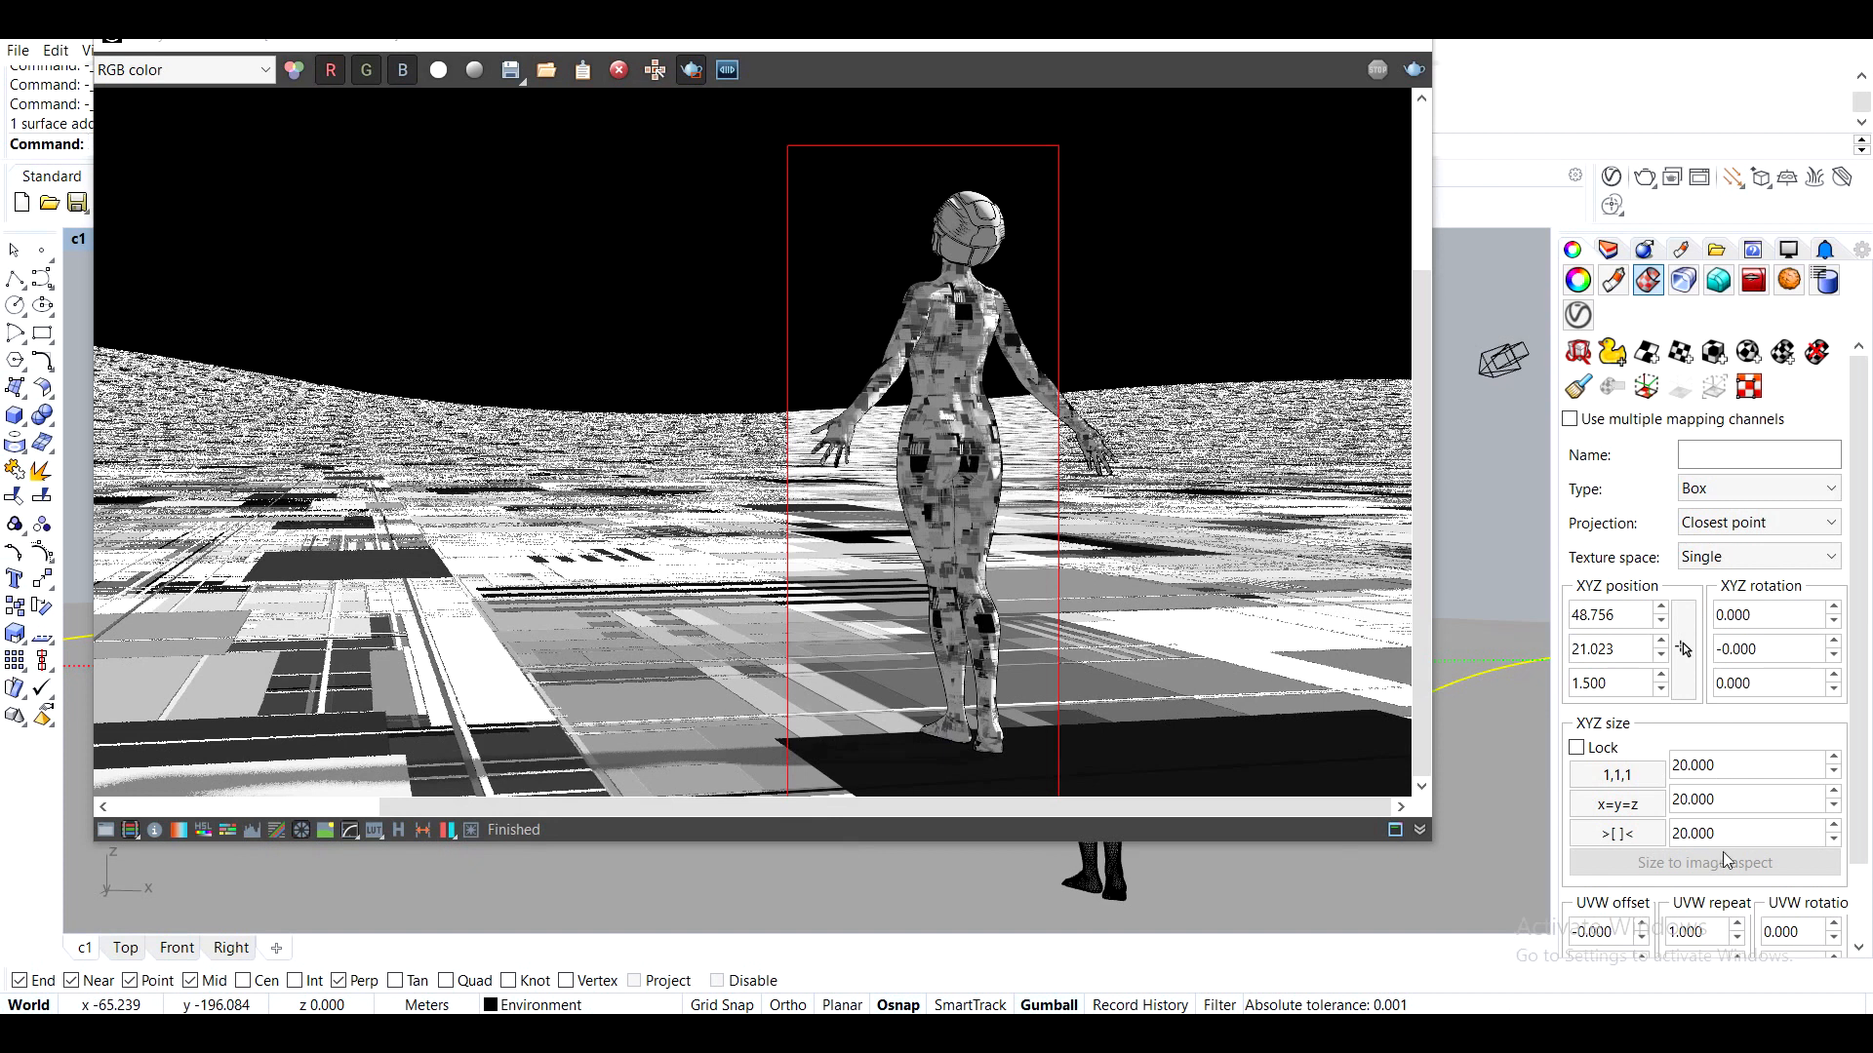
scroll(1846, 668, down, 2)
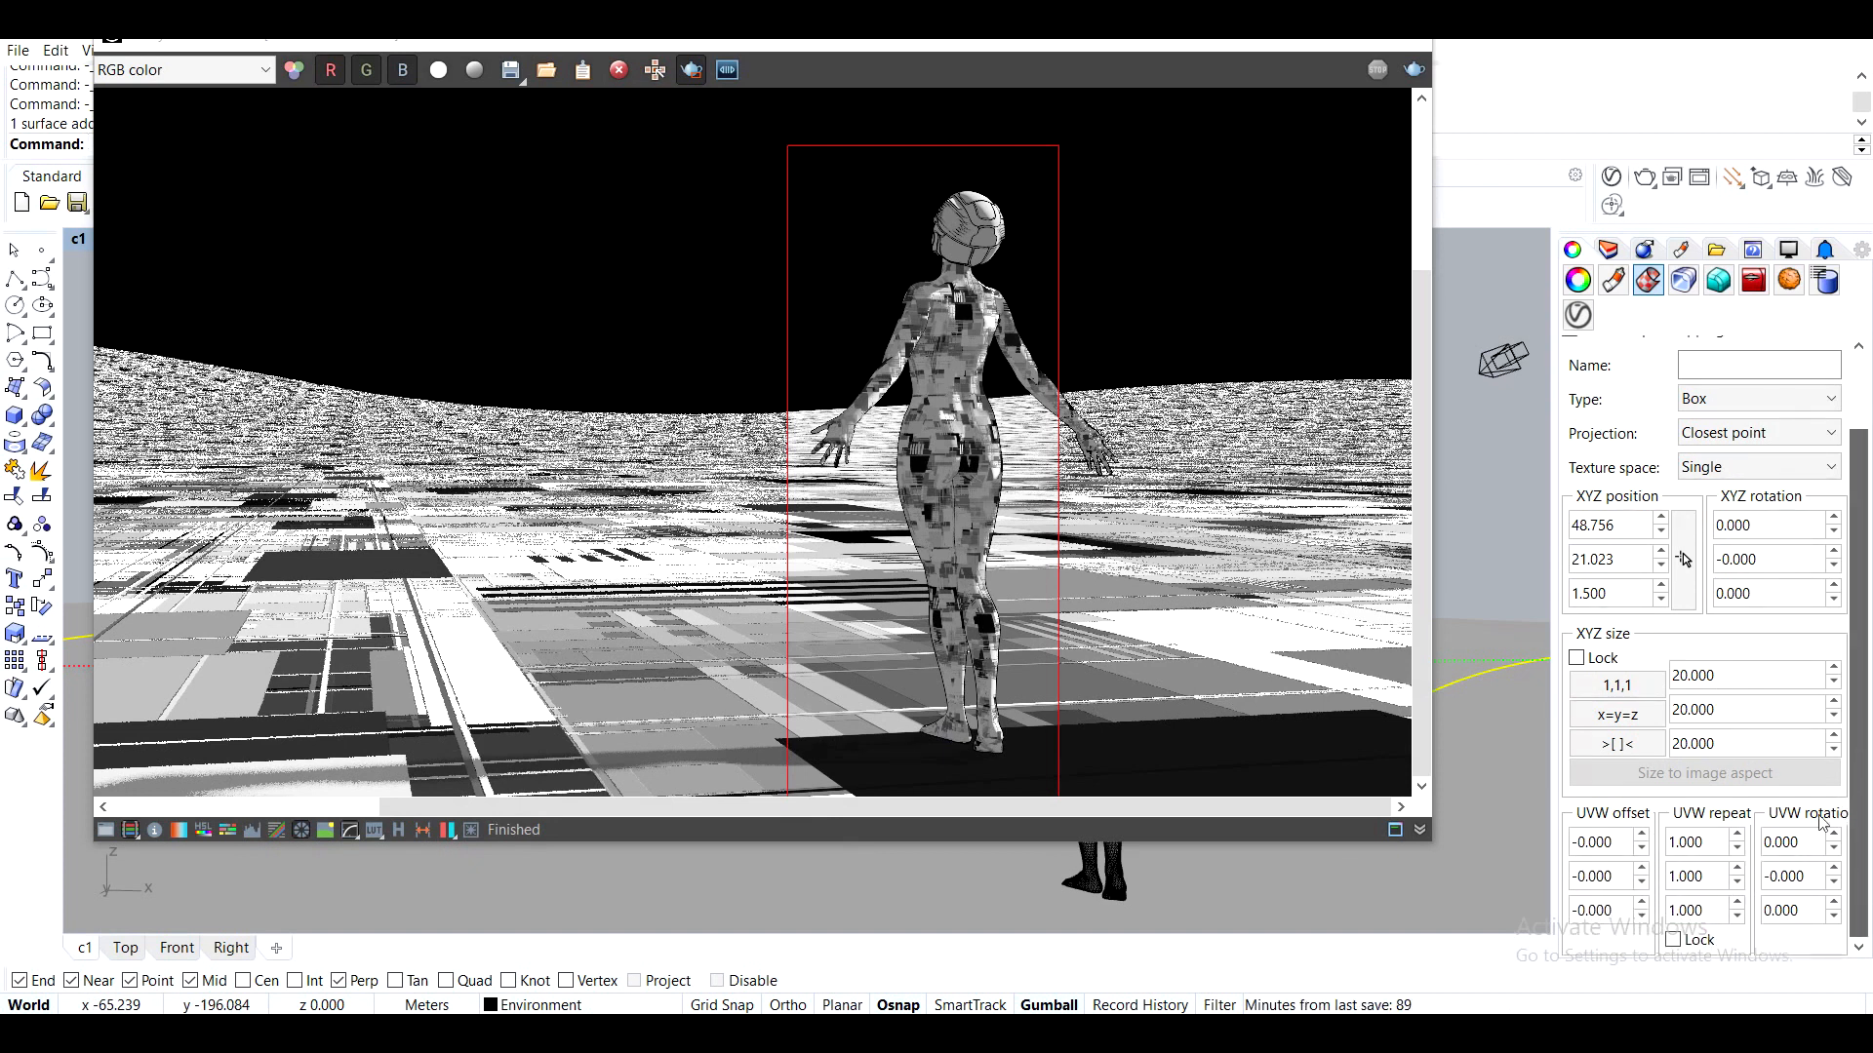
click(1622, 883)
click(1618, 846)
click(1640, 847)
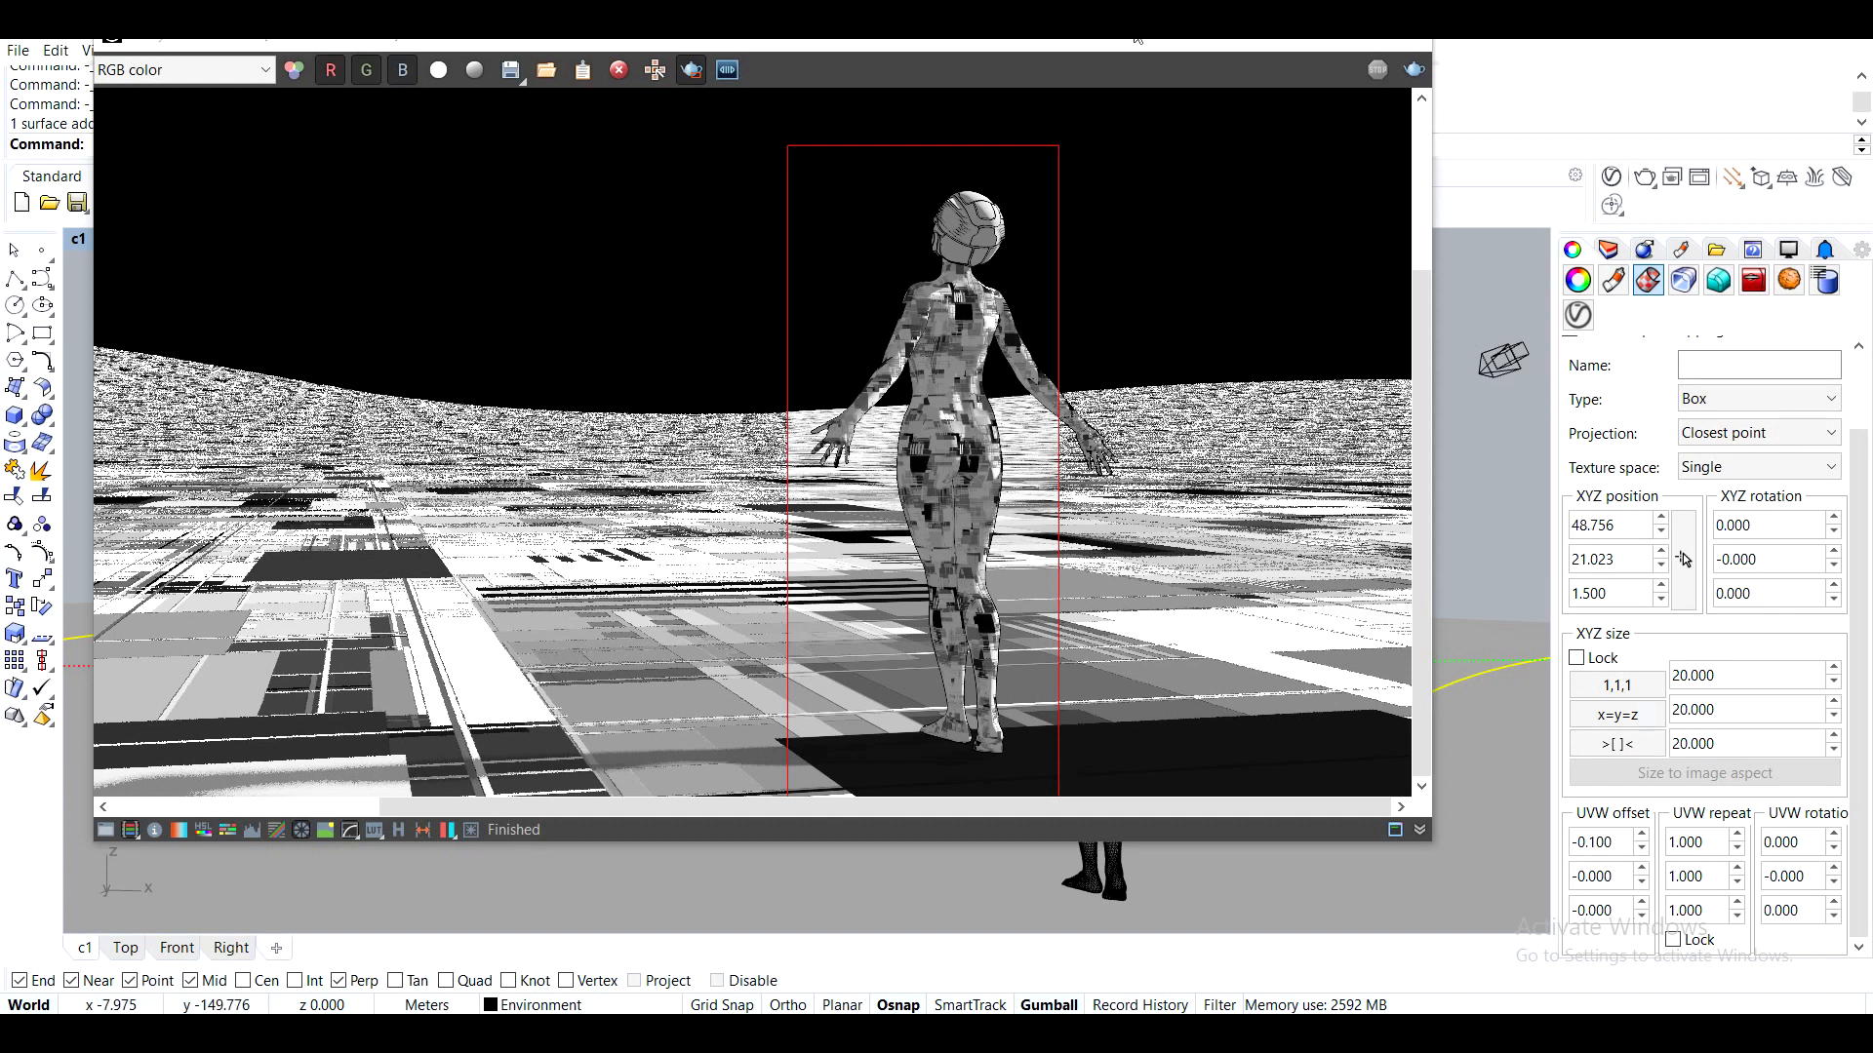
click(1425, 77)
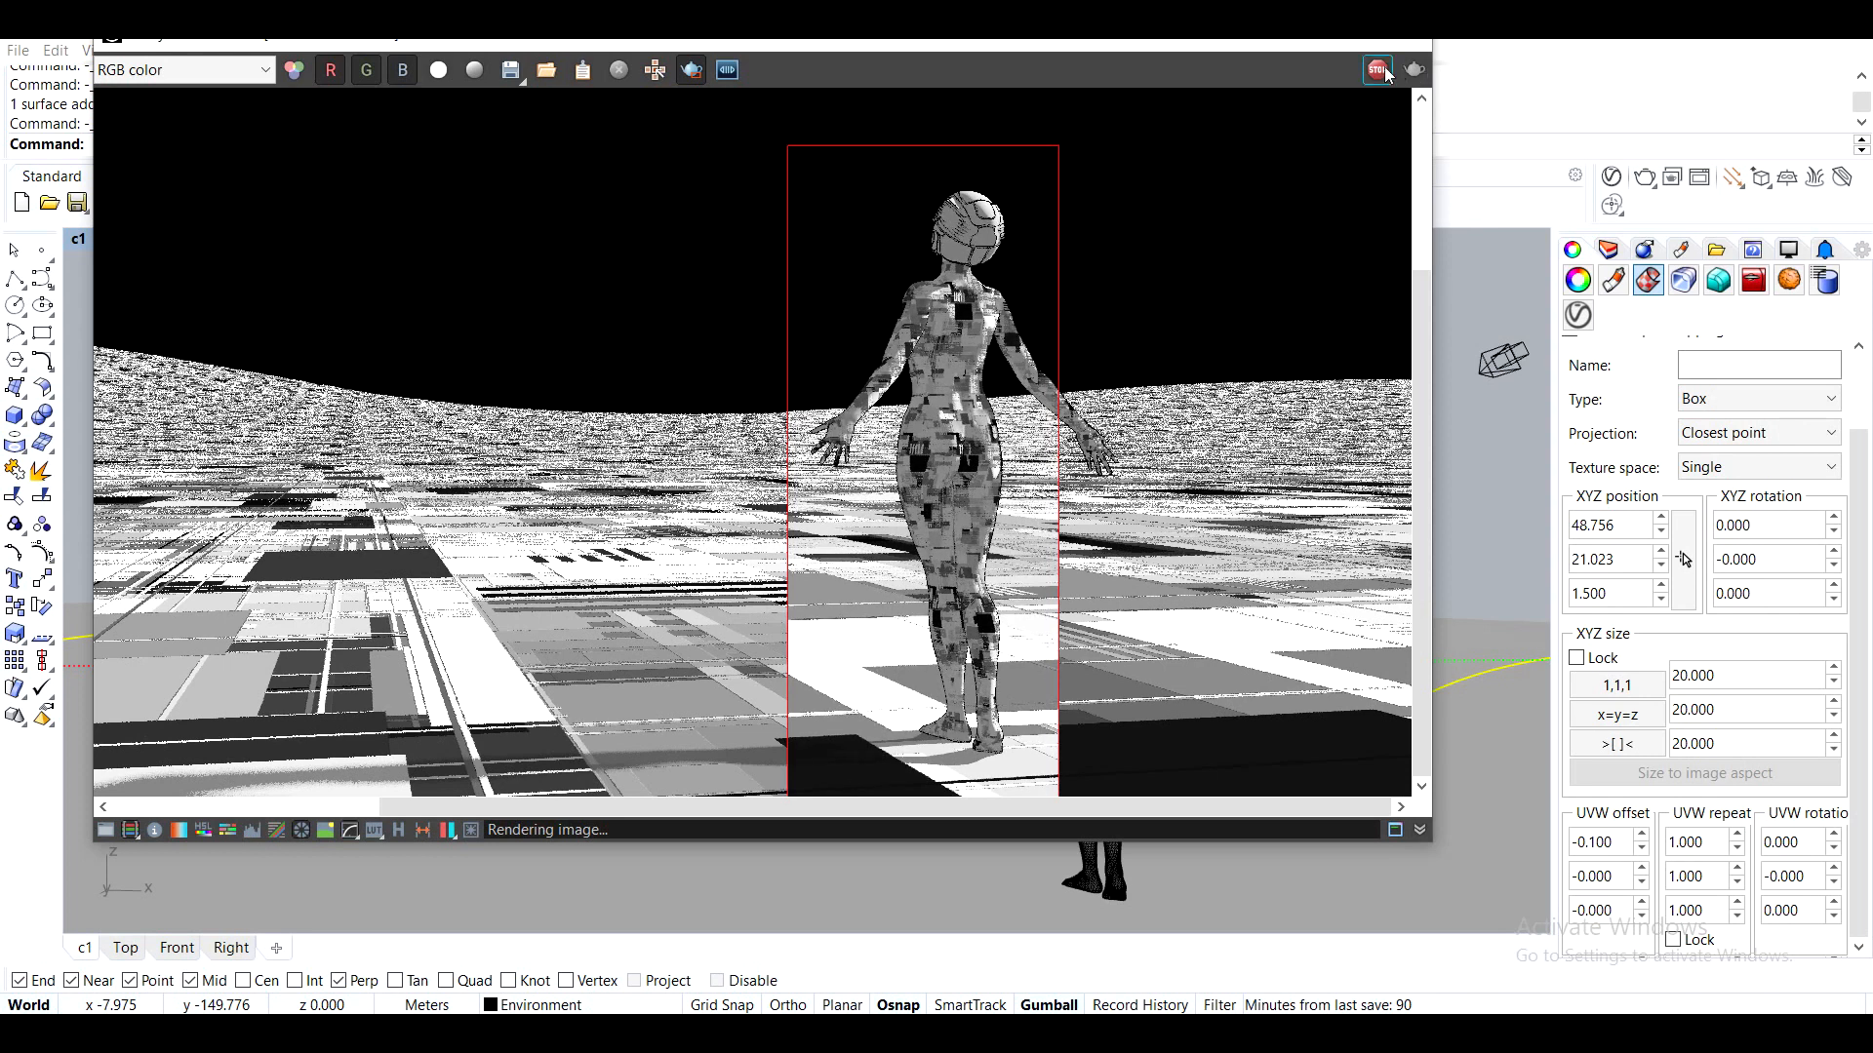
click(1377, 70)
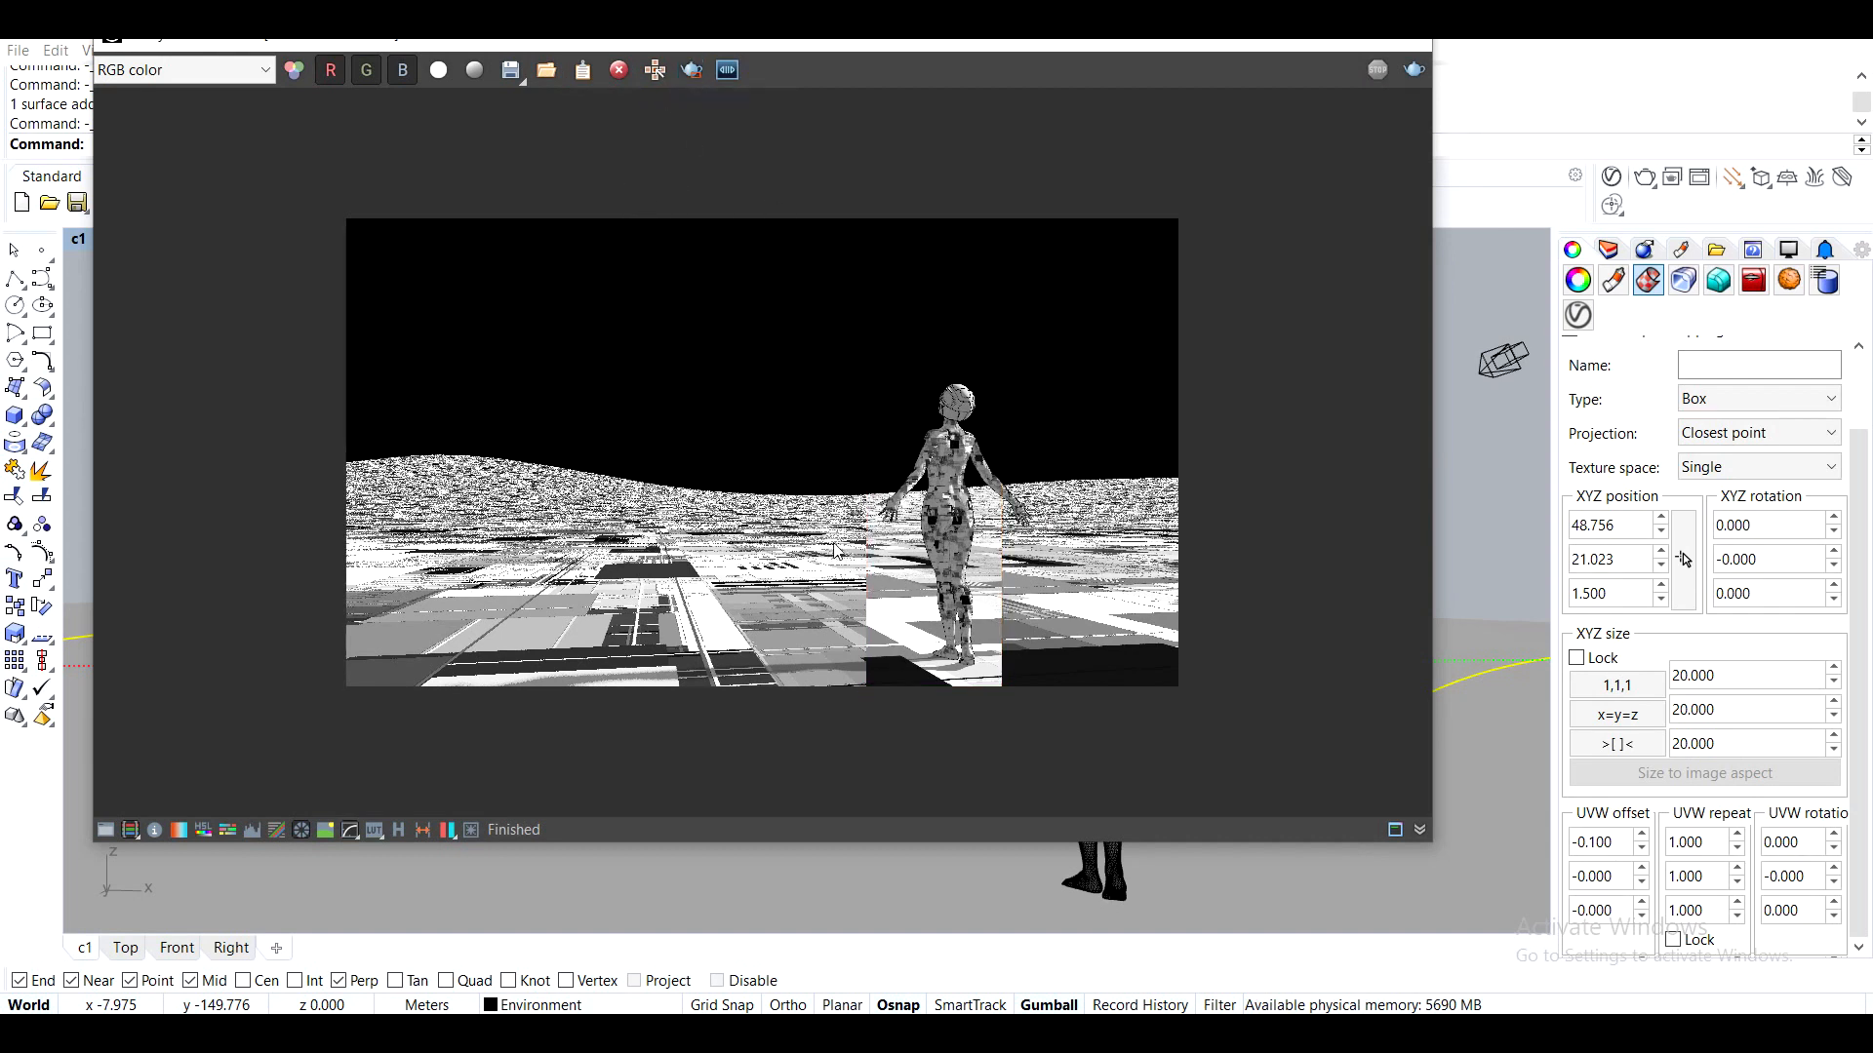
Move the frame buffer clear of the viewport and unhide the tower with ShowSelected
drag(1060, 44, 1527, 106)
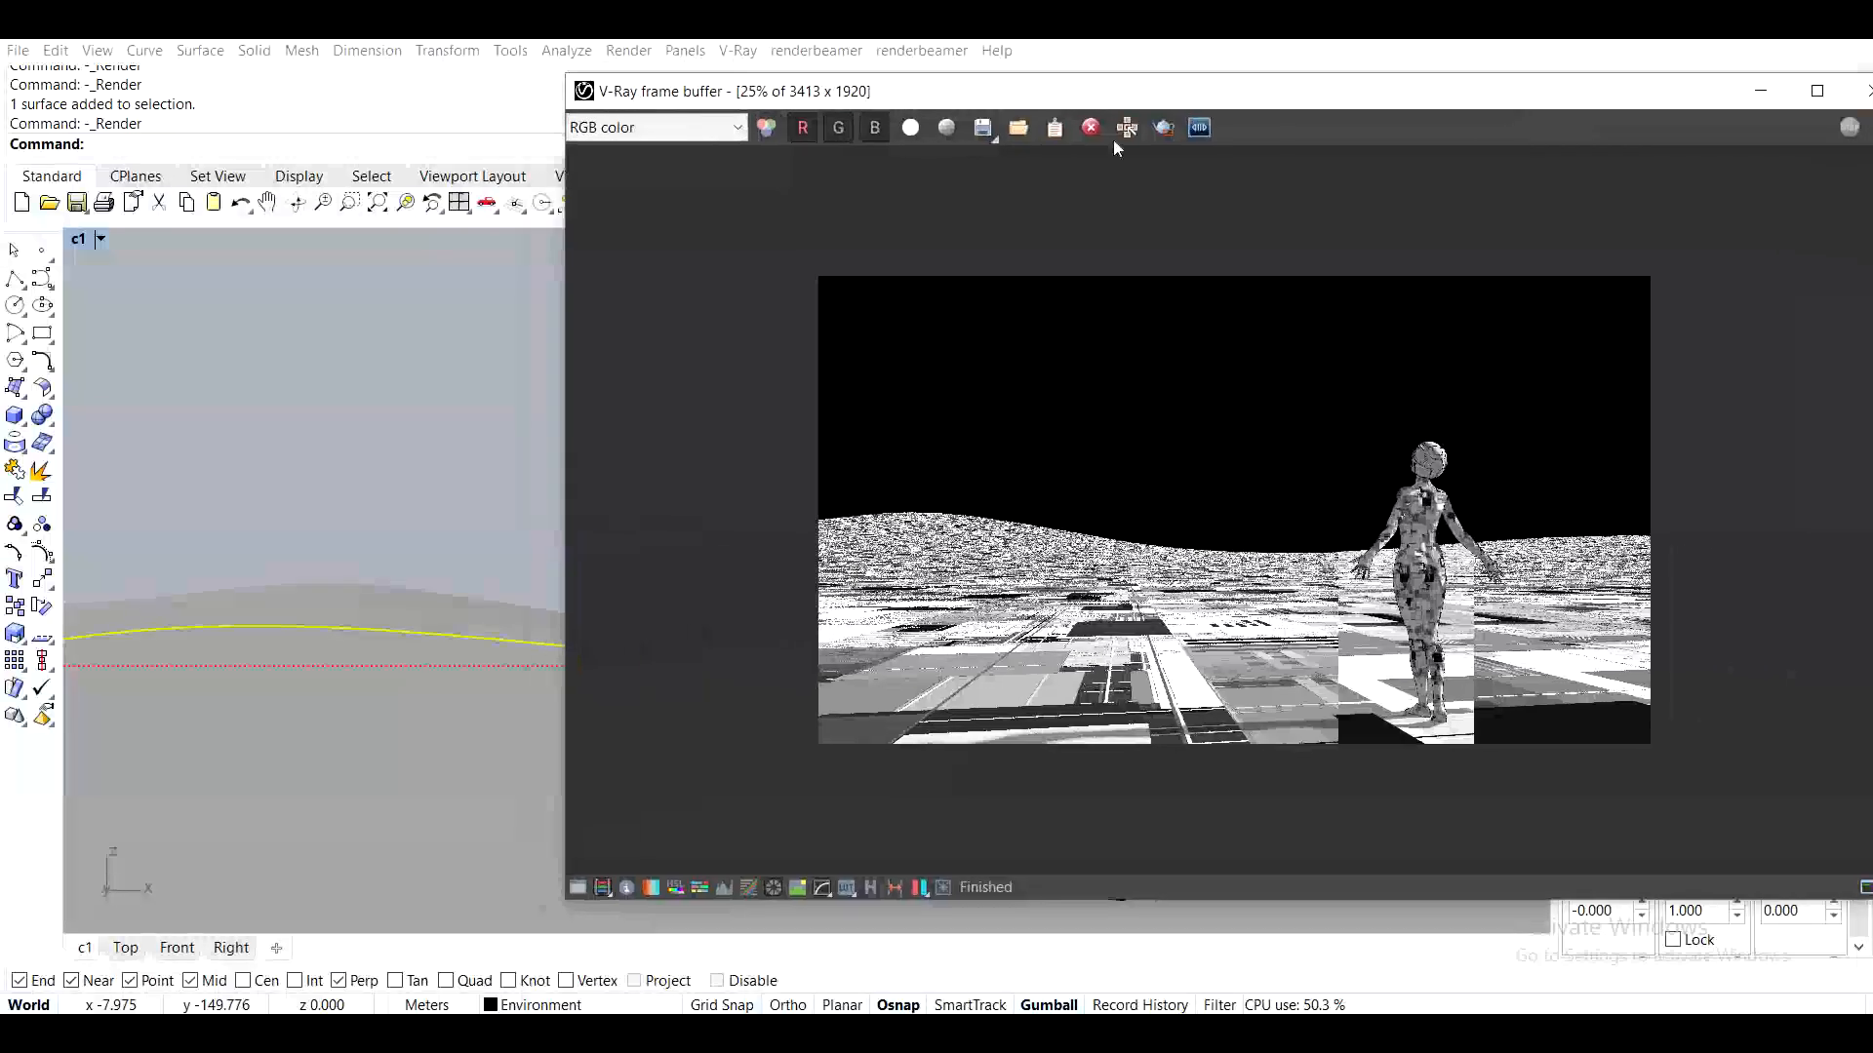
drag(564, 251, 1139, 314)
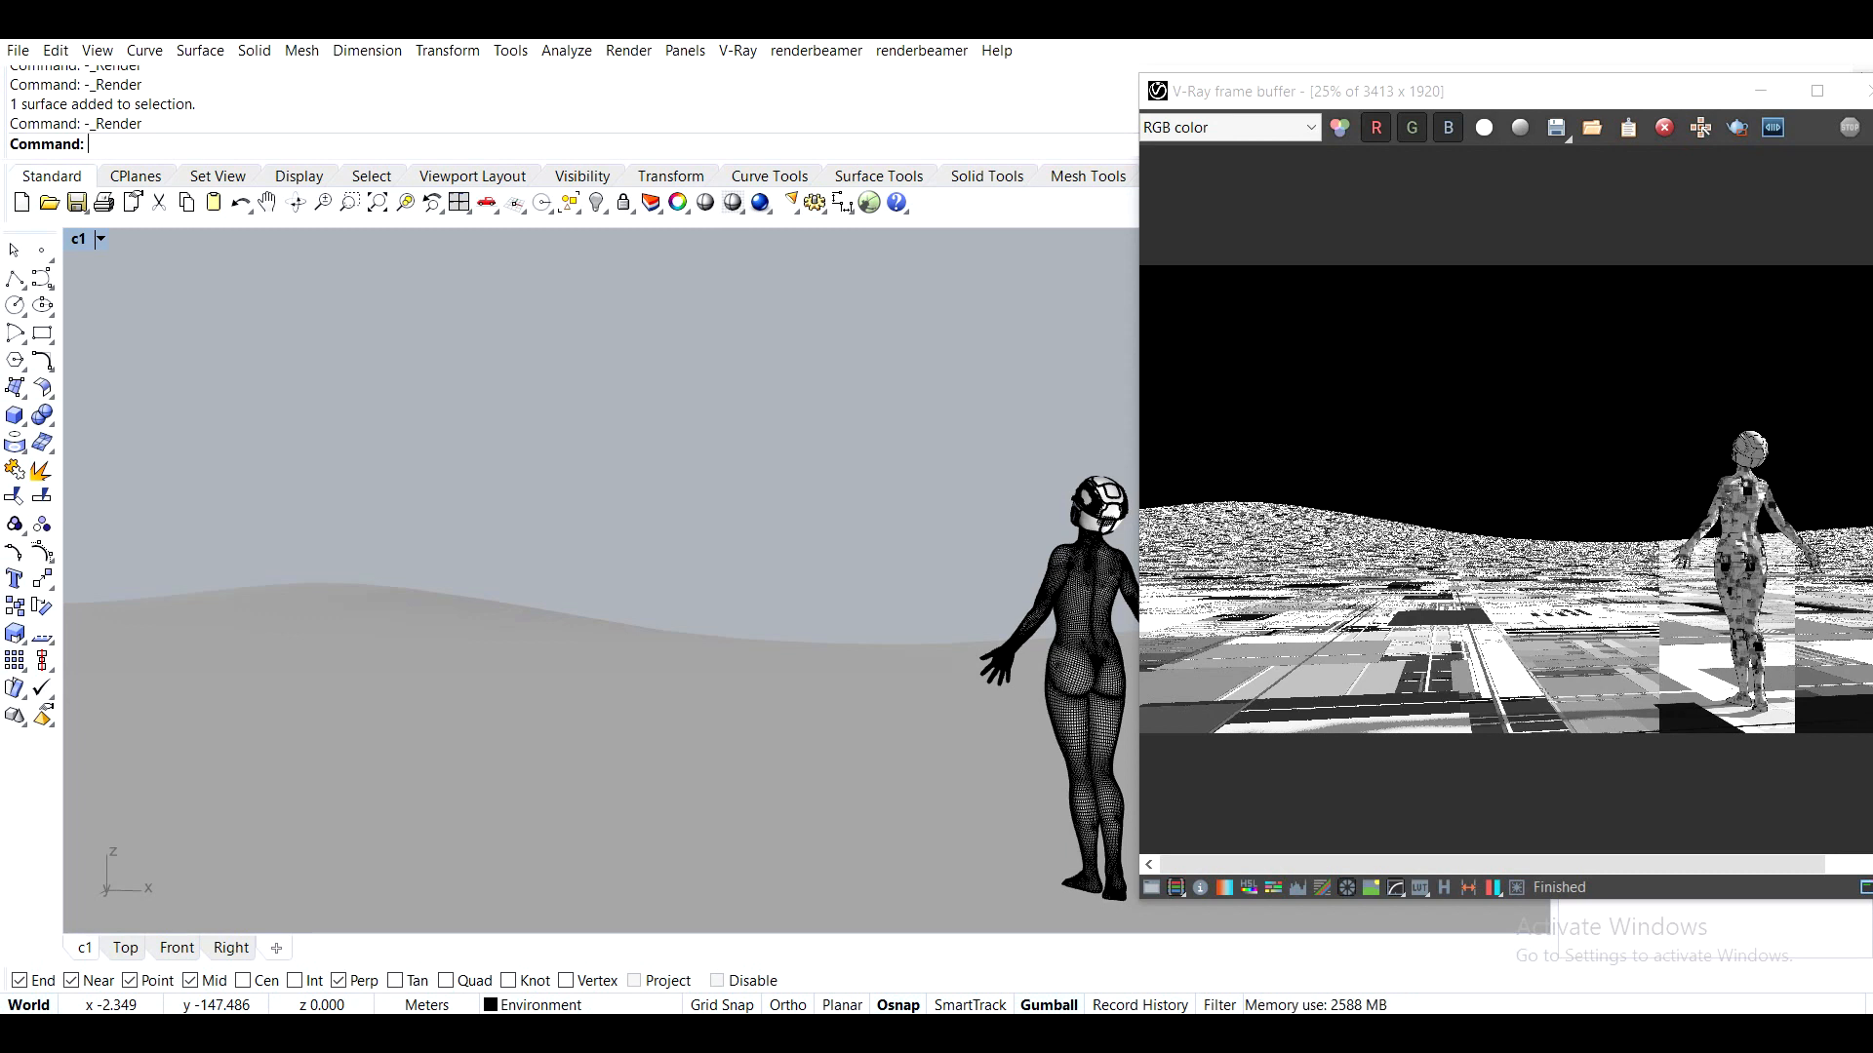
text(ShowSelected)
key(Return)
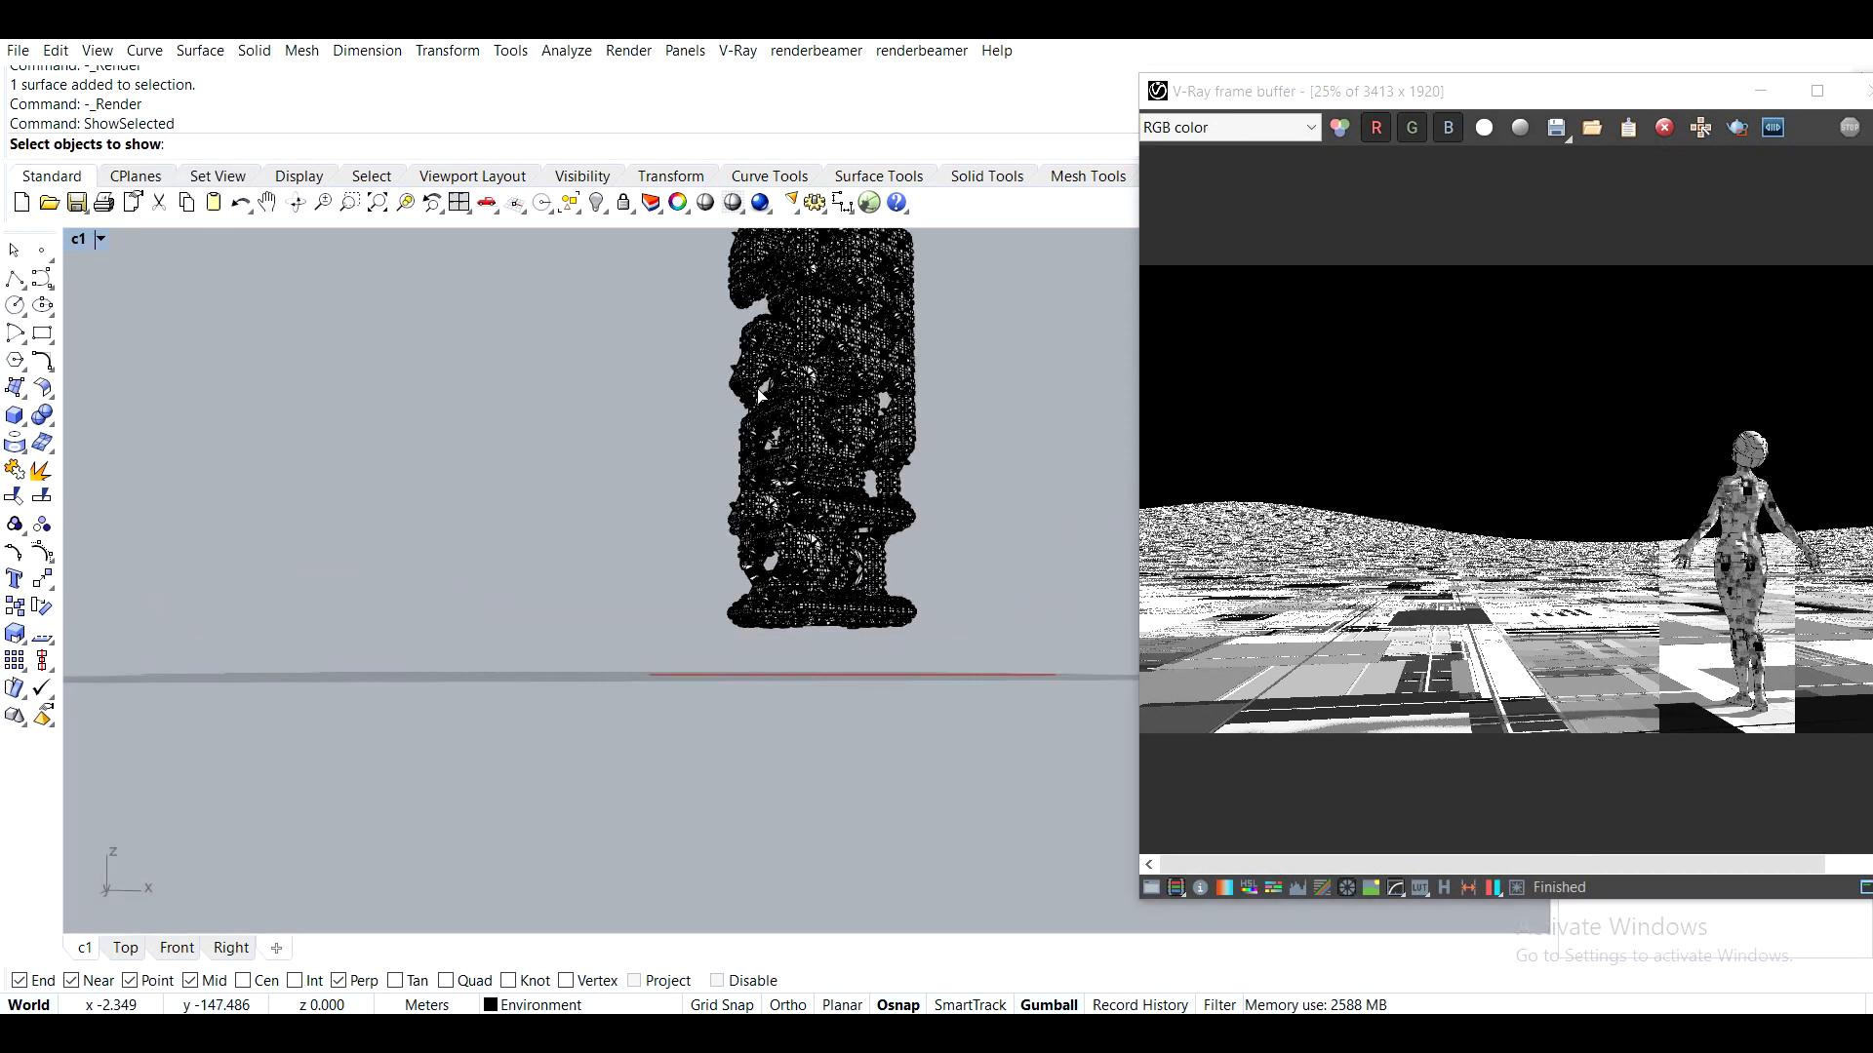
click(767, 395)
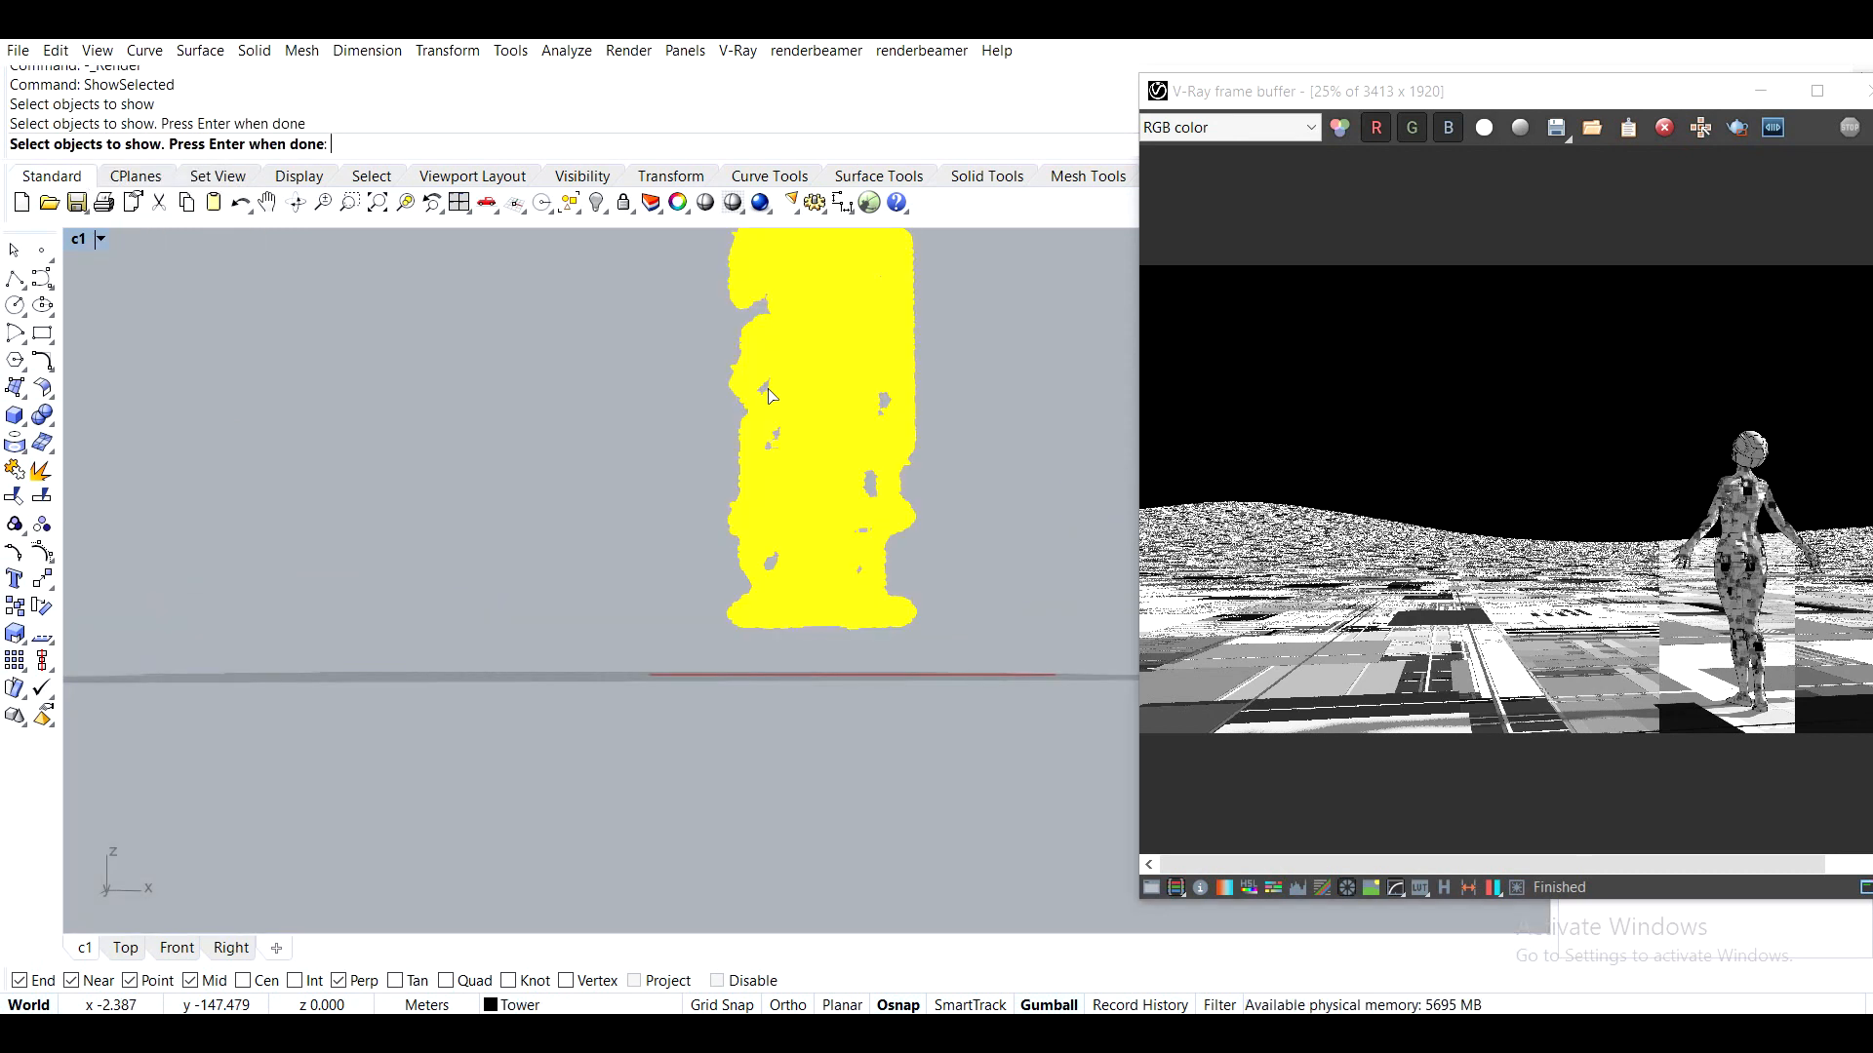
key(Return)
Bring the frame buffer fully on screen, mark a render region over the tower's position and render it
drag(1664, 103, 1623, 89)
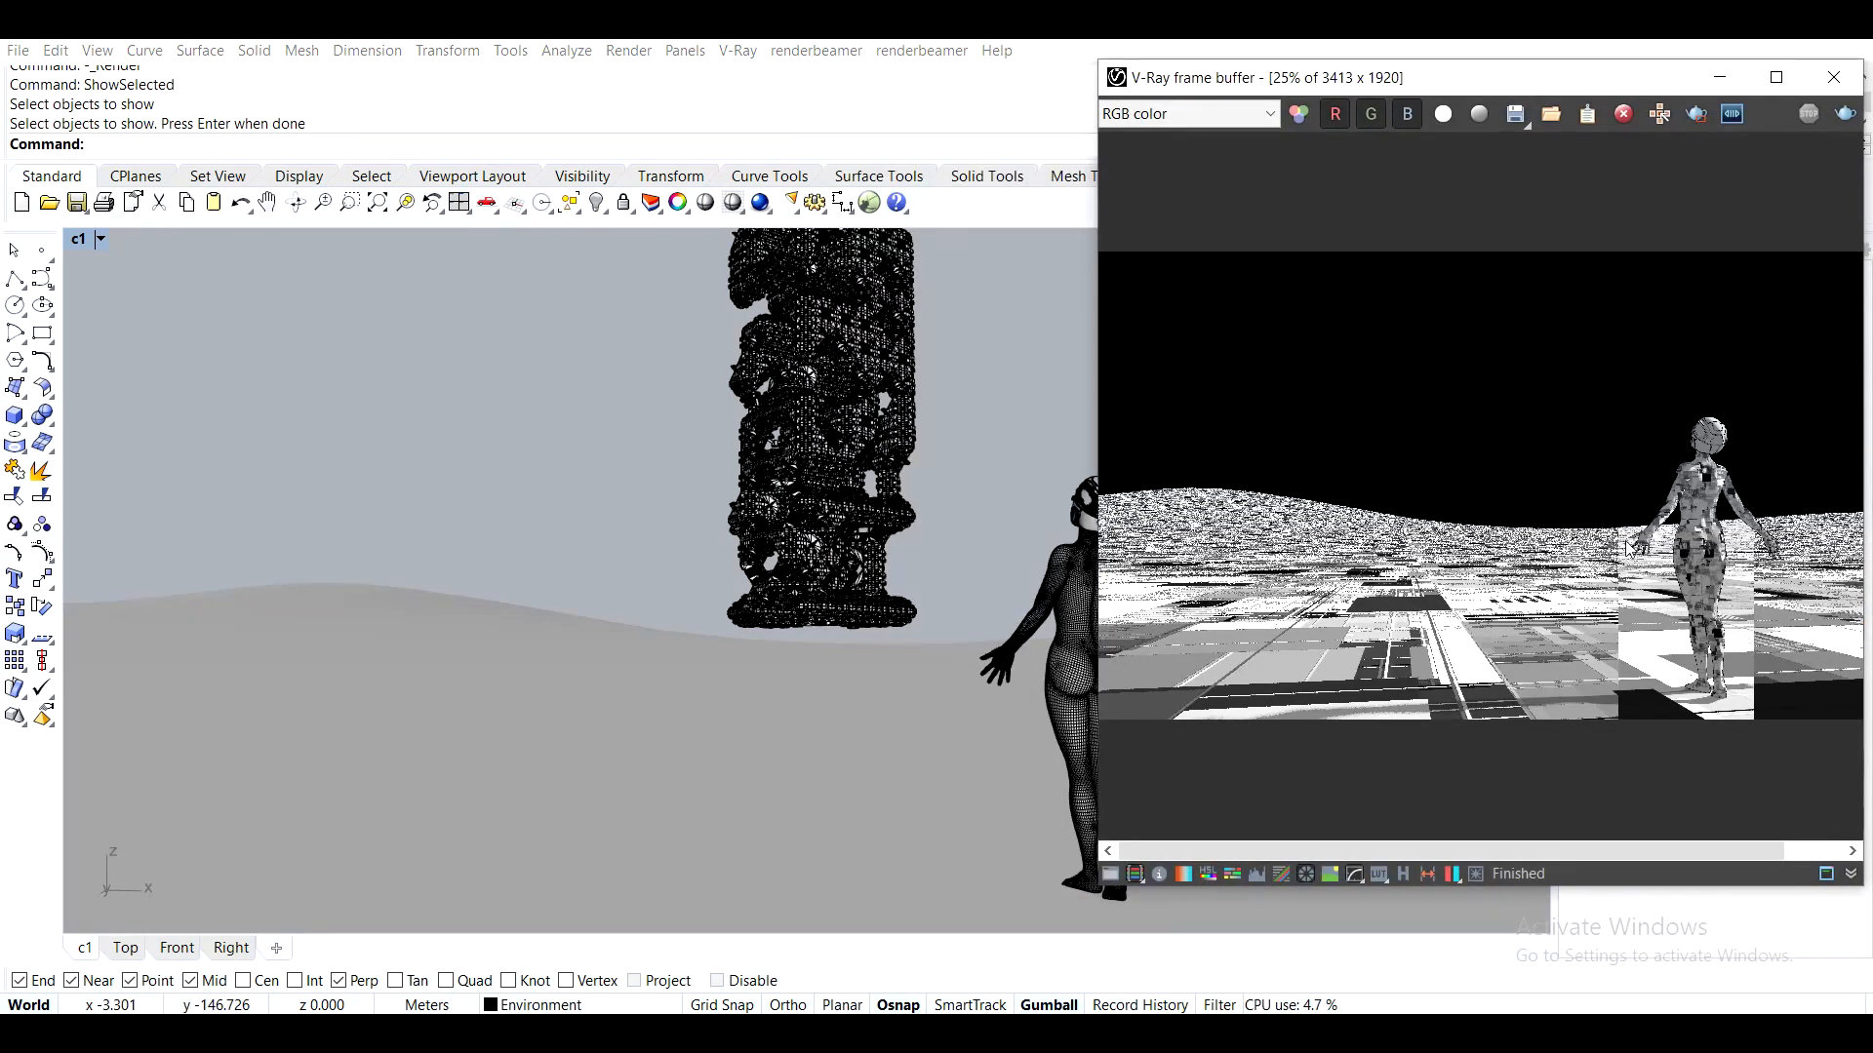
click(1696, 115)
drag(1565, 253, 1372, 545)
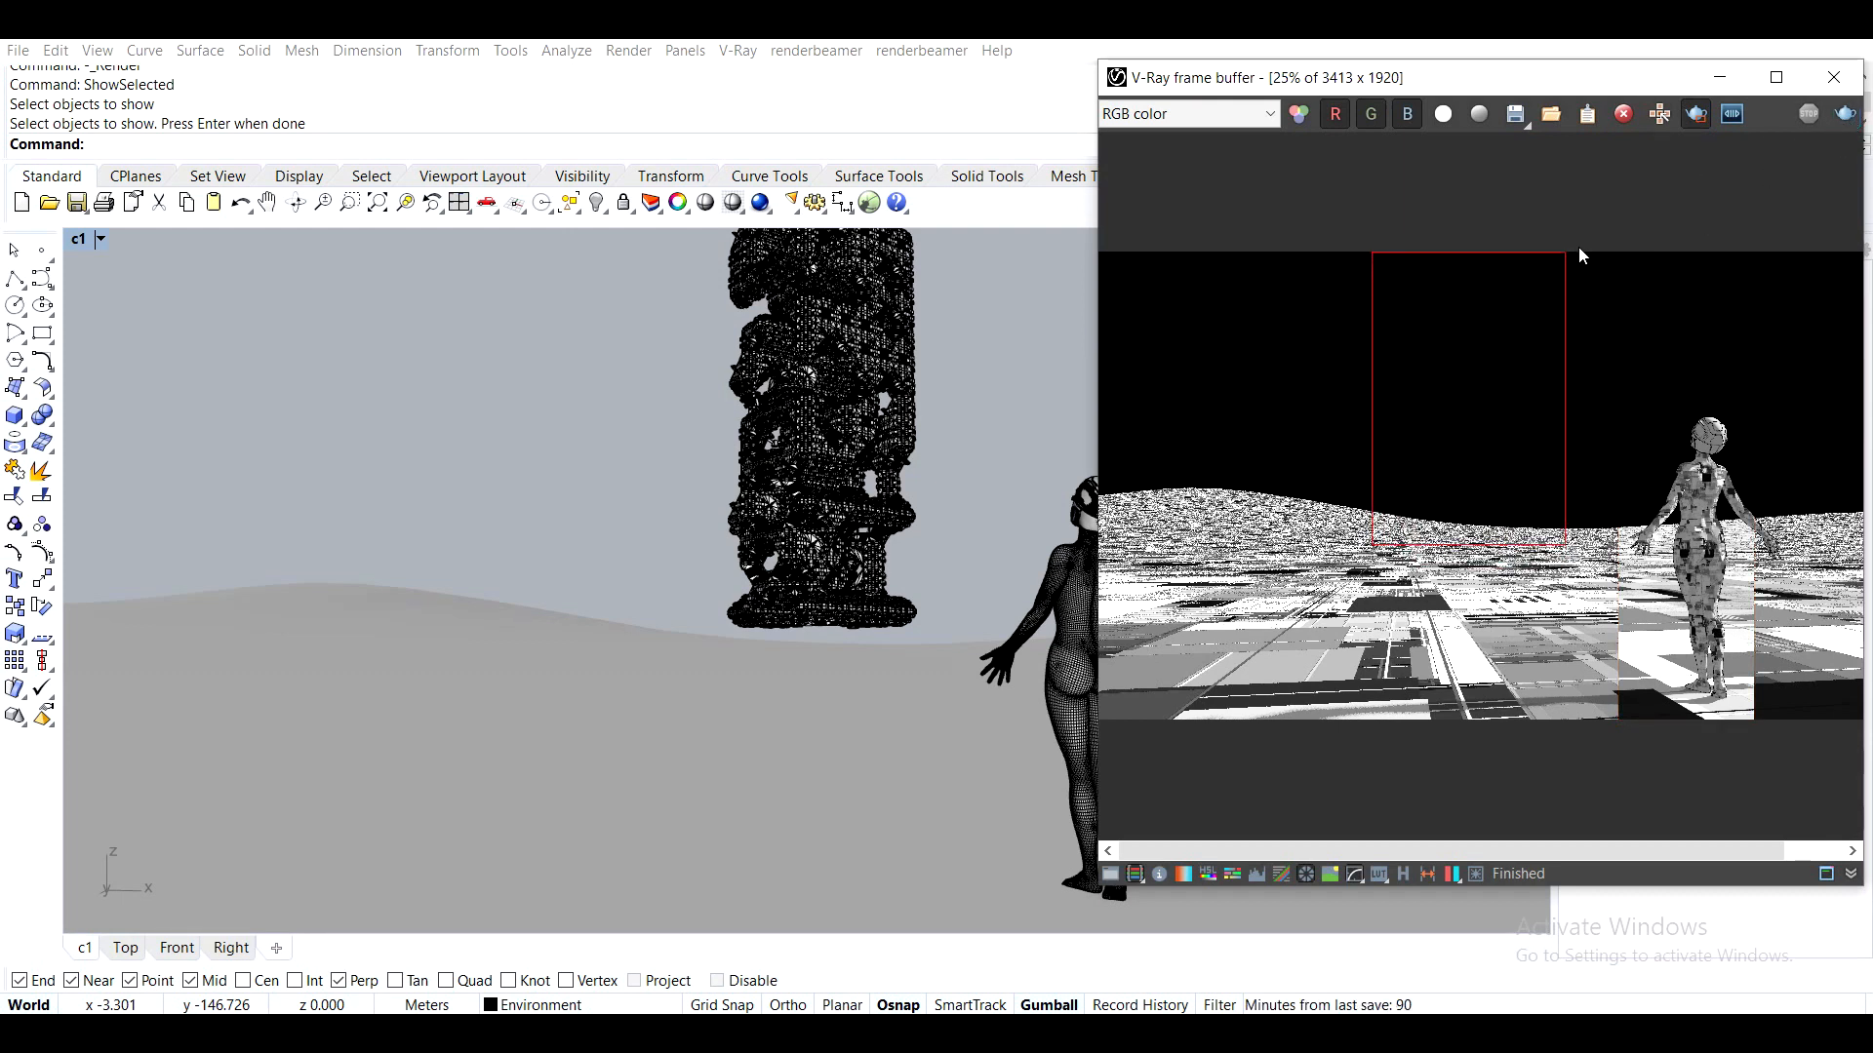
click(1849, 121)
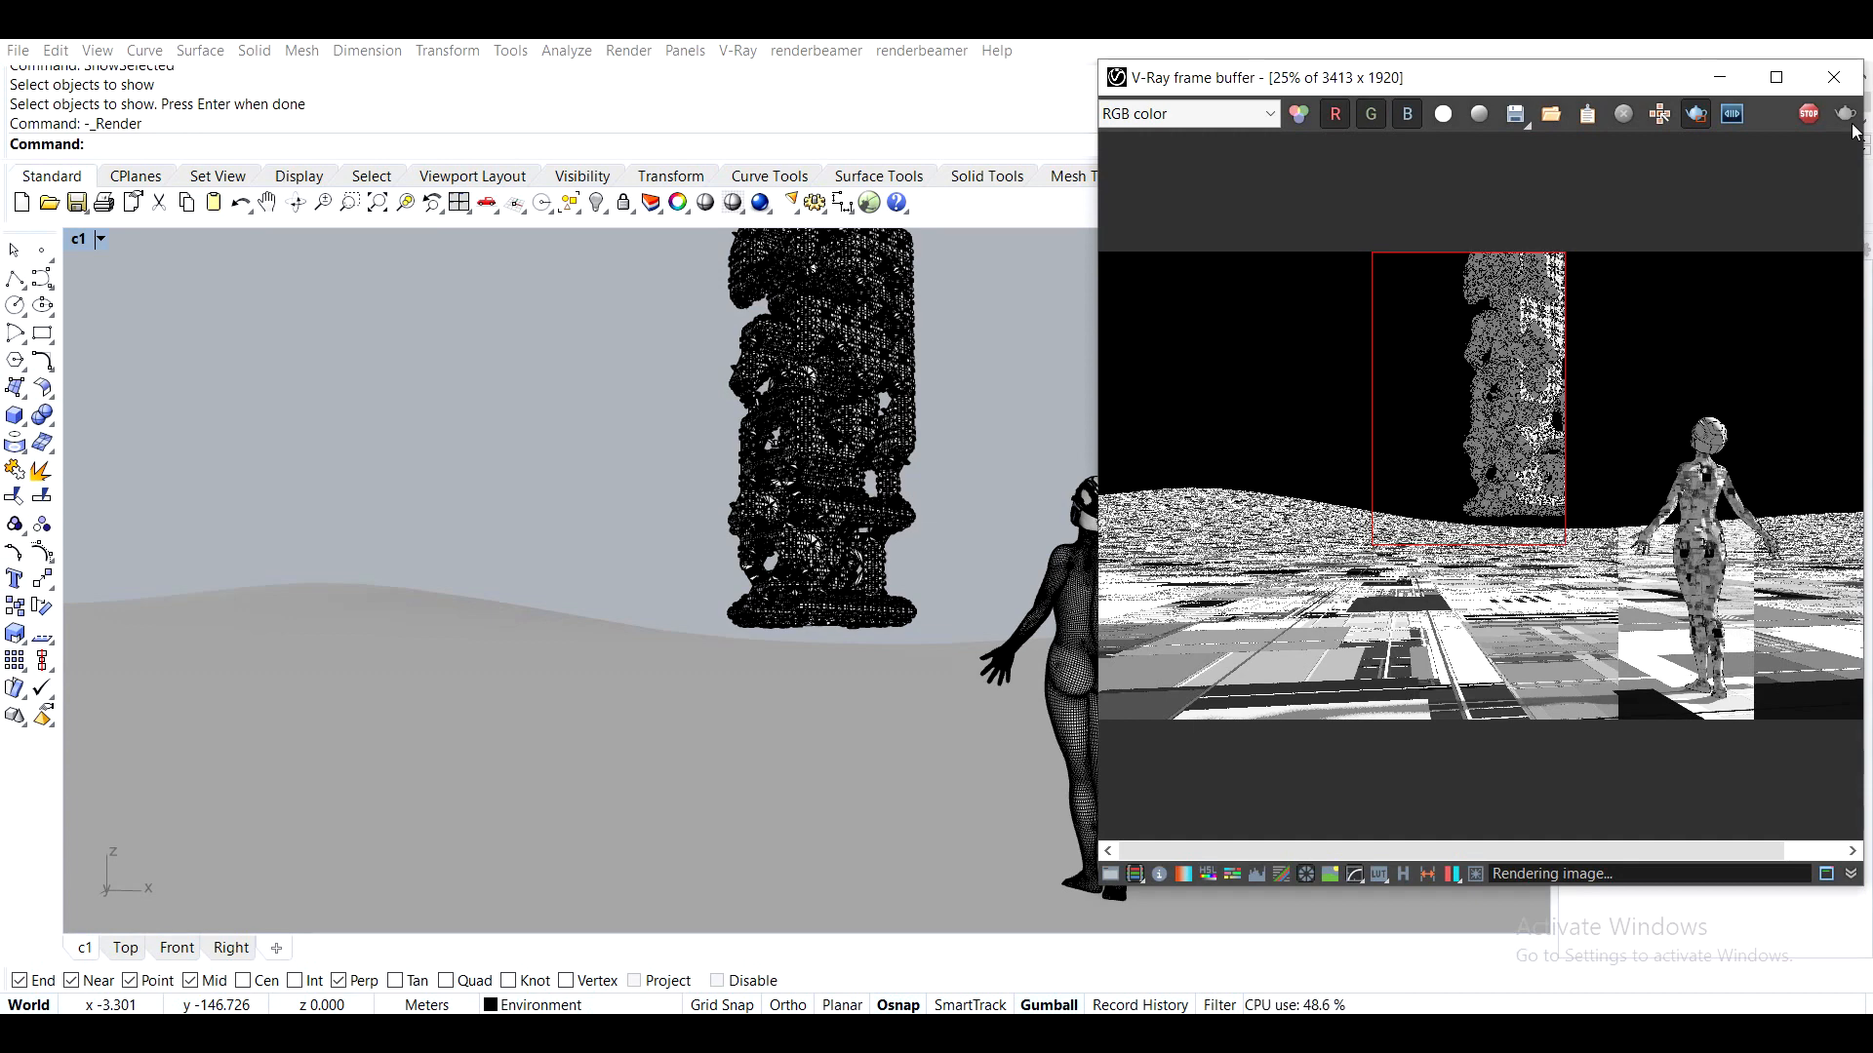
Maximize the frame buffer, inspect the tower's outlines and shading up close, and stop the render
scroll(1535, 374, up, 2)
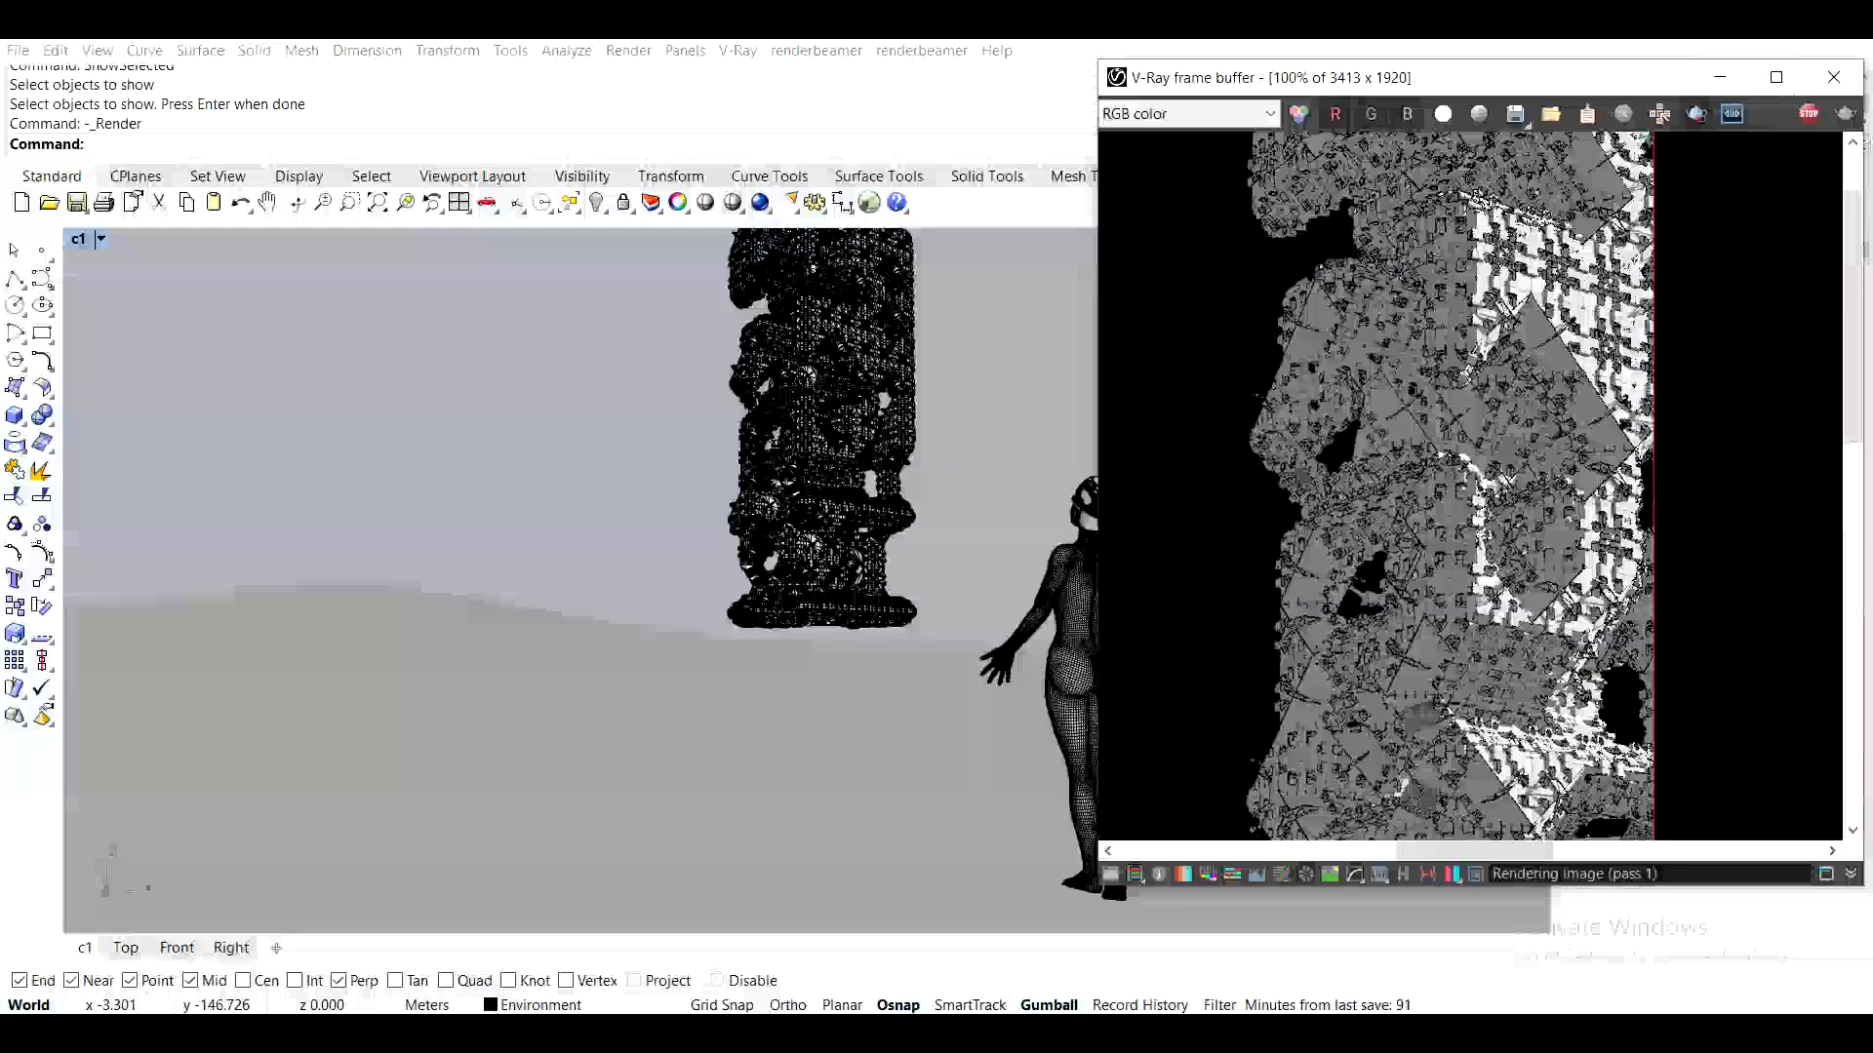
double_click(1312, 82)
middle_drag(306, 508, 736, 437)
scroll(736, 437, up, 1)
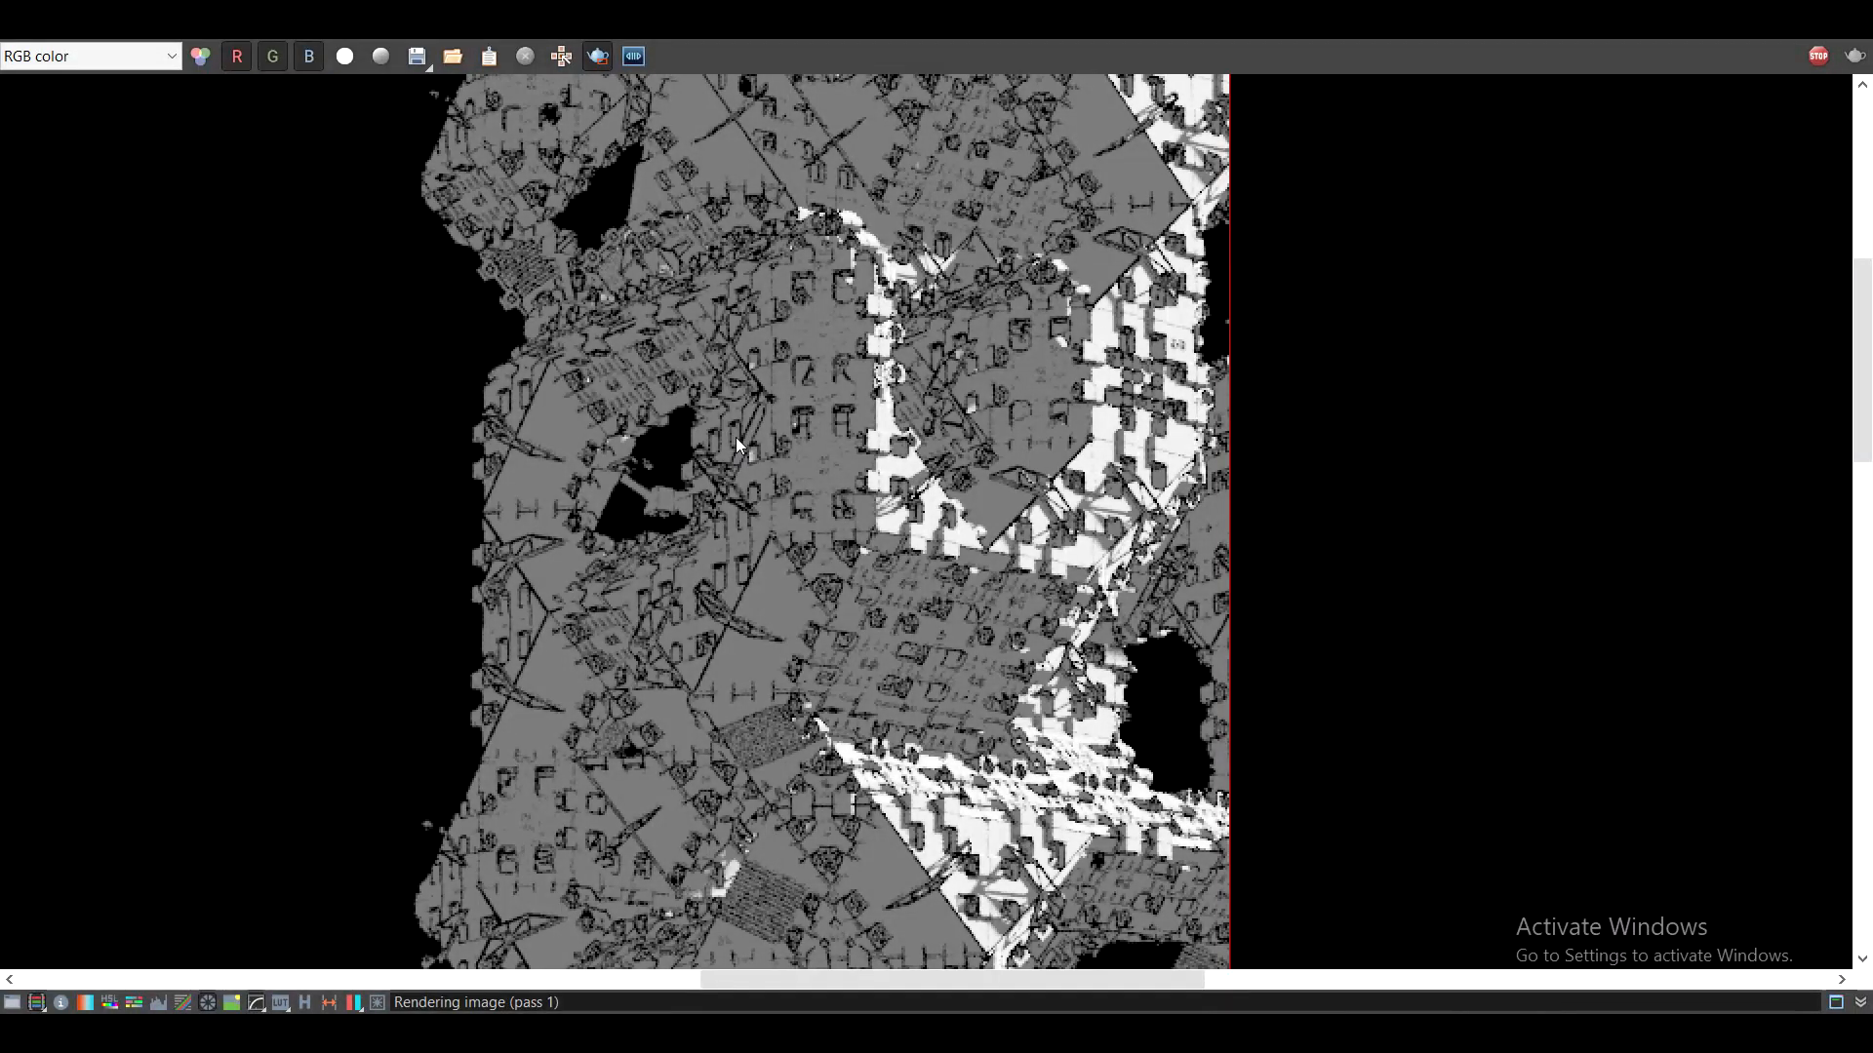
scroll(800, 600, down, 1)
scroll(800, 600, up, 1)
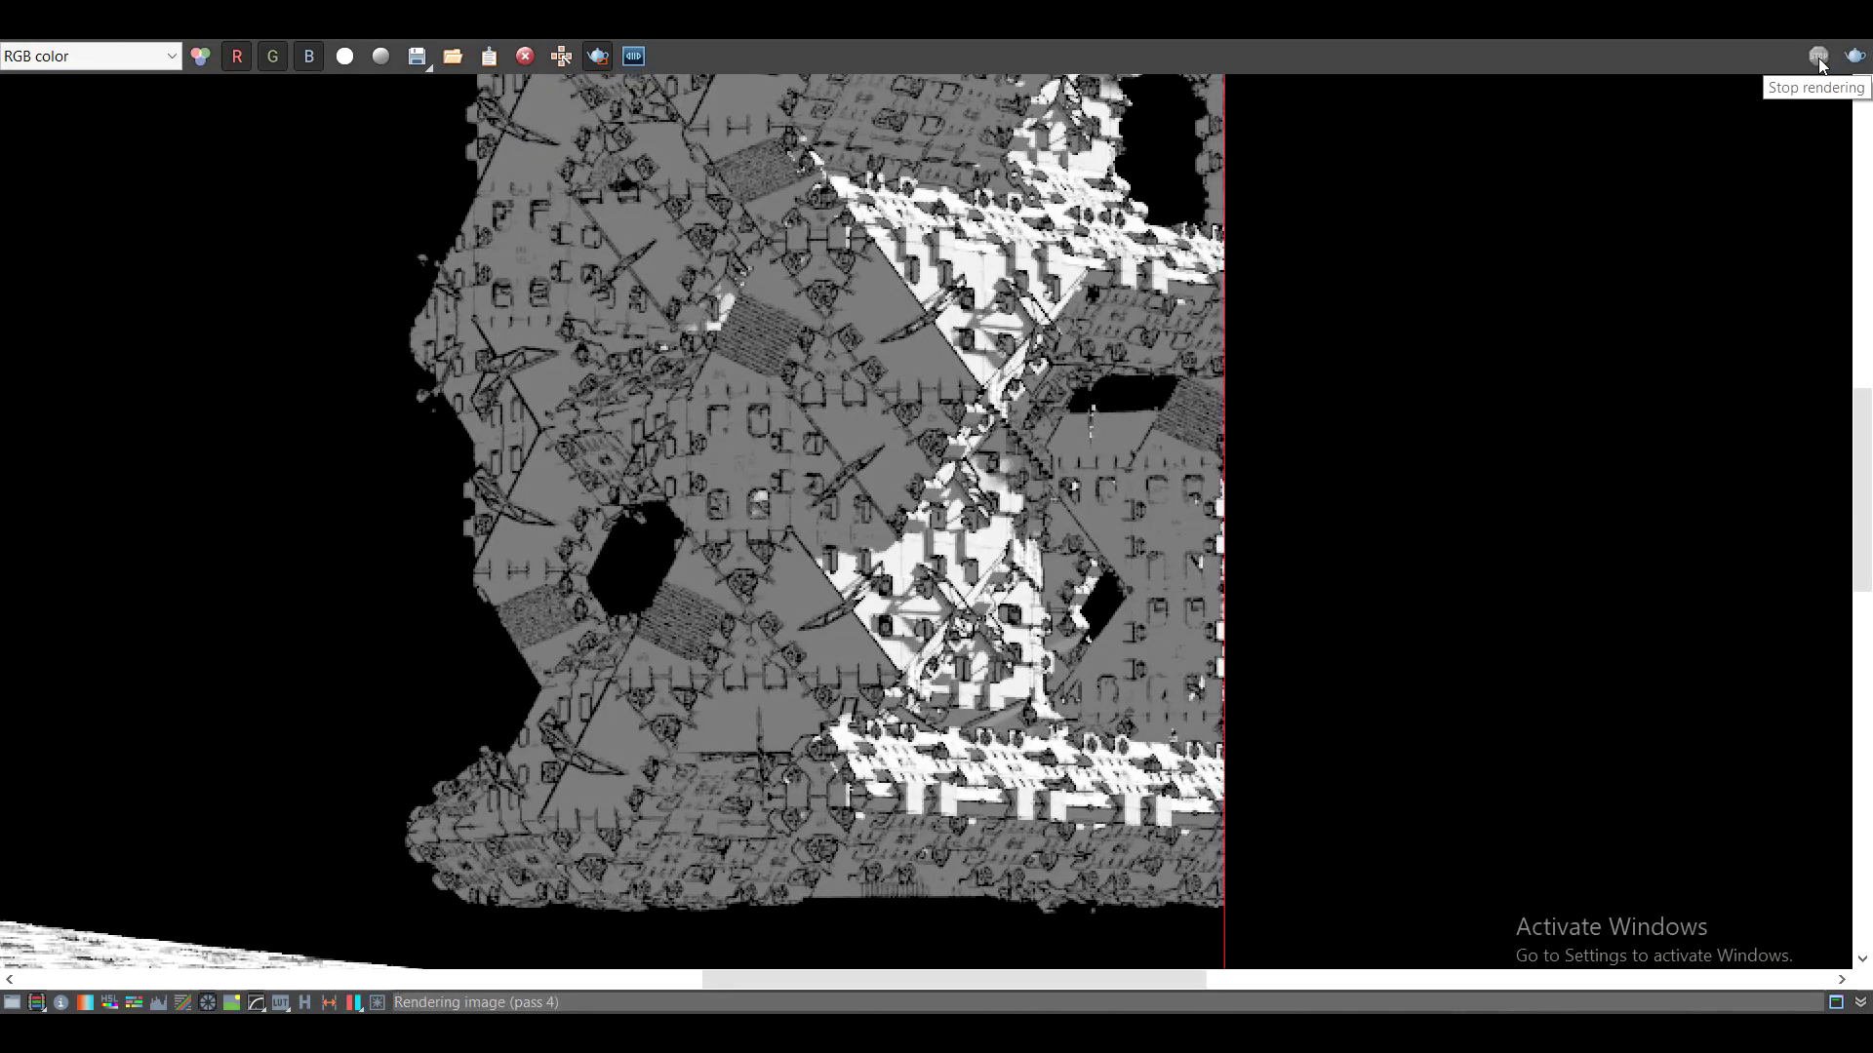
middle_drag(929, 256, 850, 571)
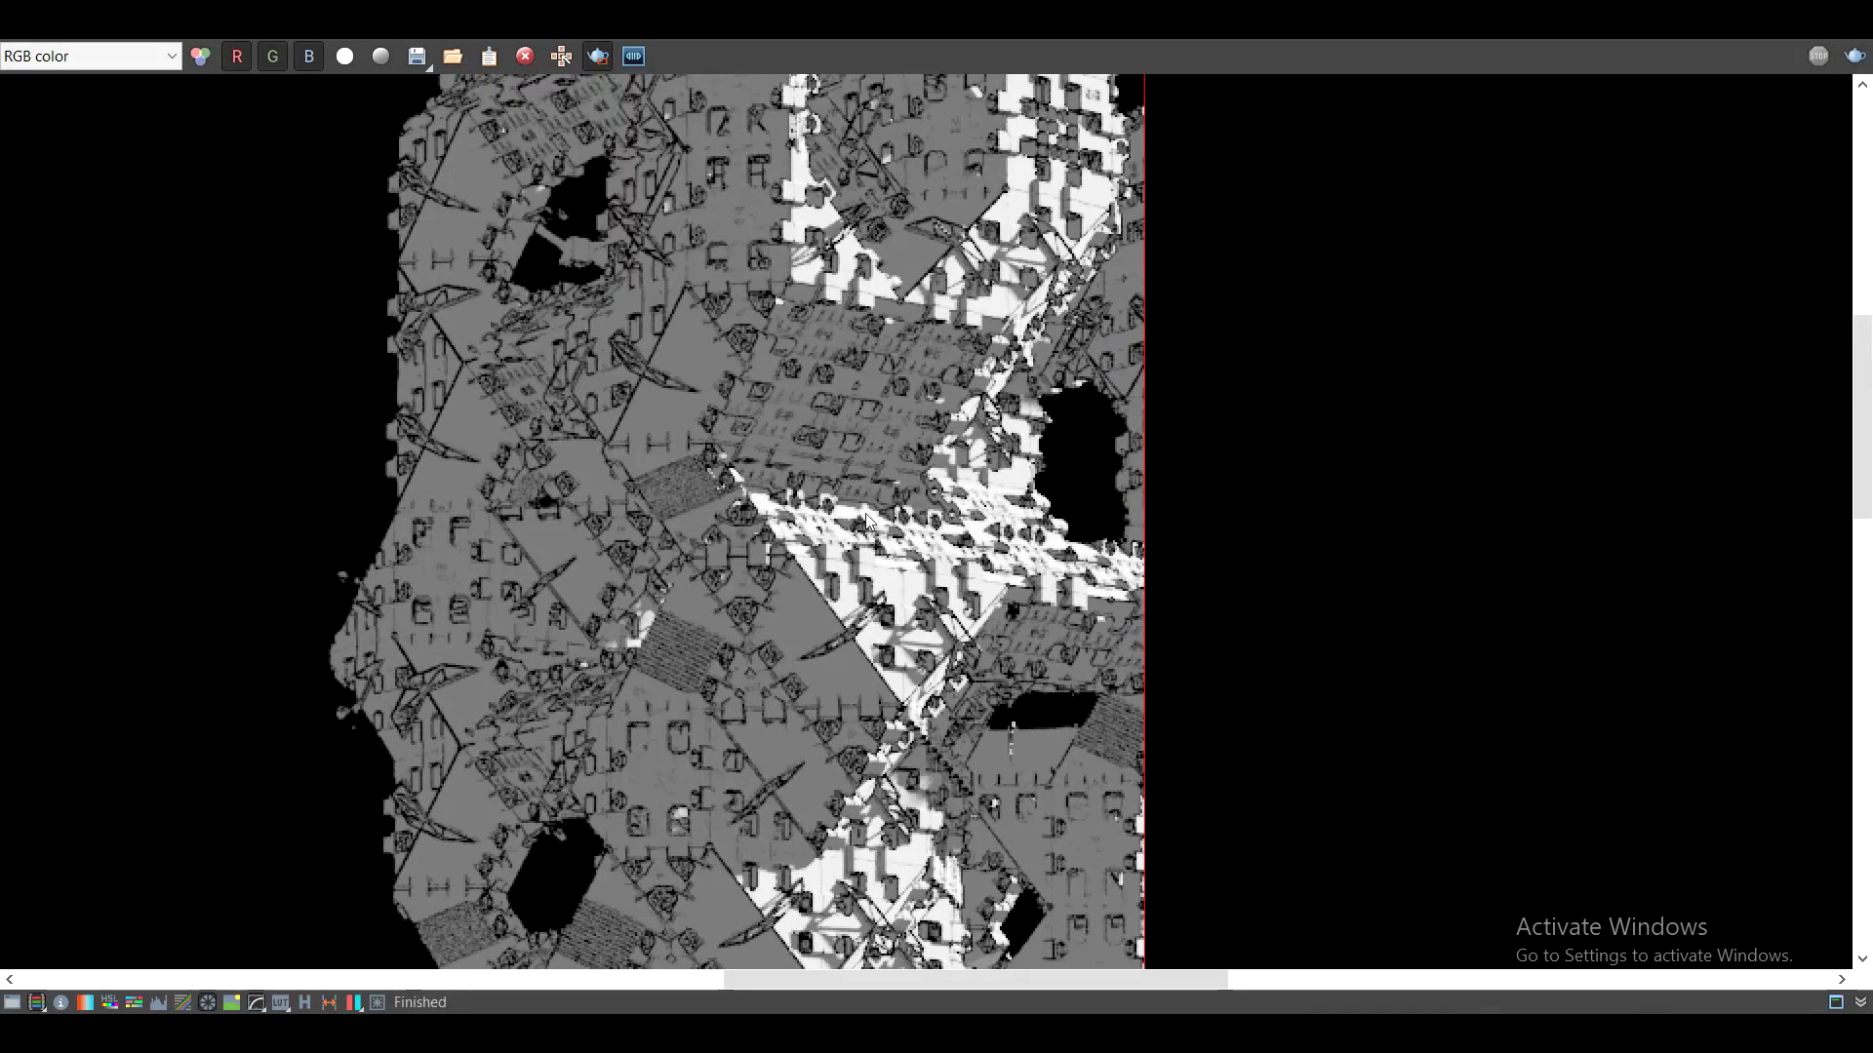
Mark a render region across the tower's middle and restore the frame buffer beside the viewport while inspecting the linework
scroll(859, 515, down, 1)
drag(1120, 523, 611, 302)
scroll(710, 386, up, 2)
scroll(1090, 460, down, 1)
middle_drag(1091, 461, 839, 506)
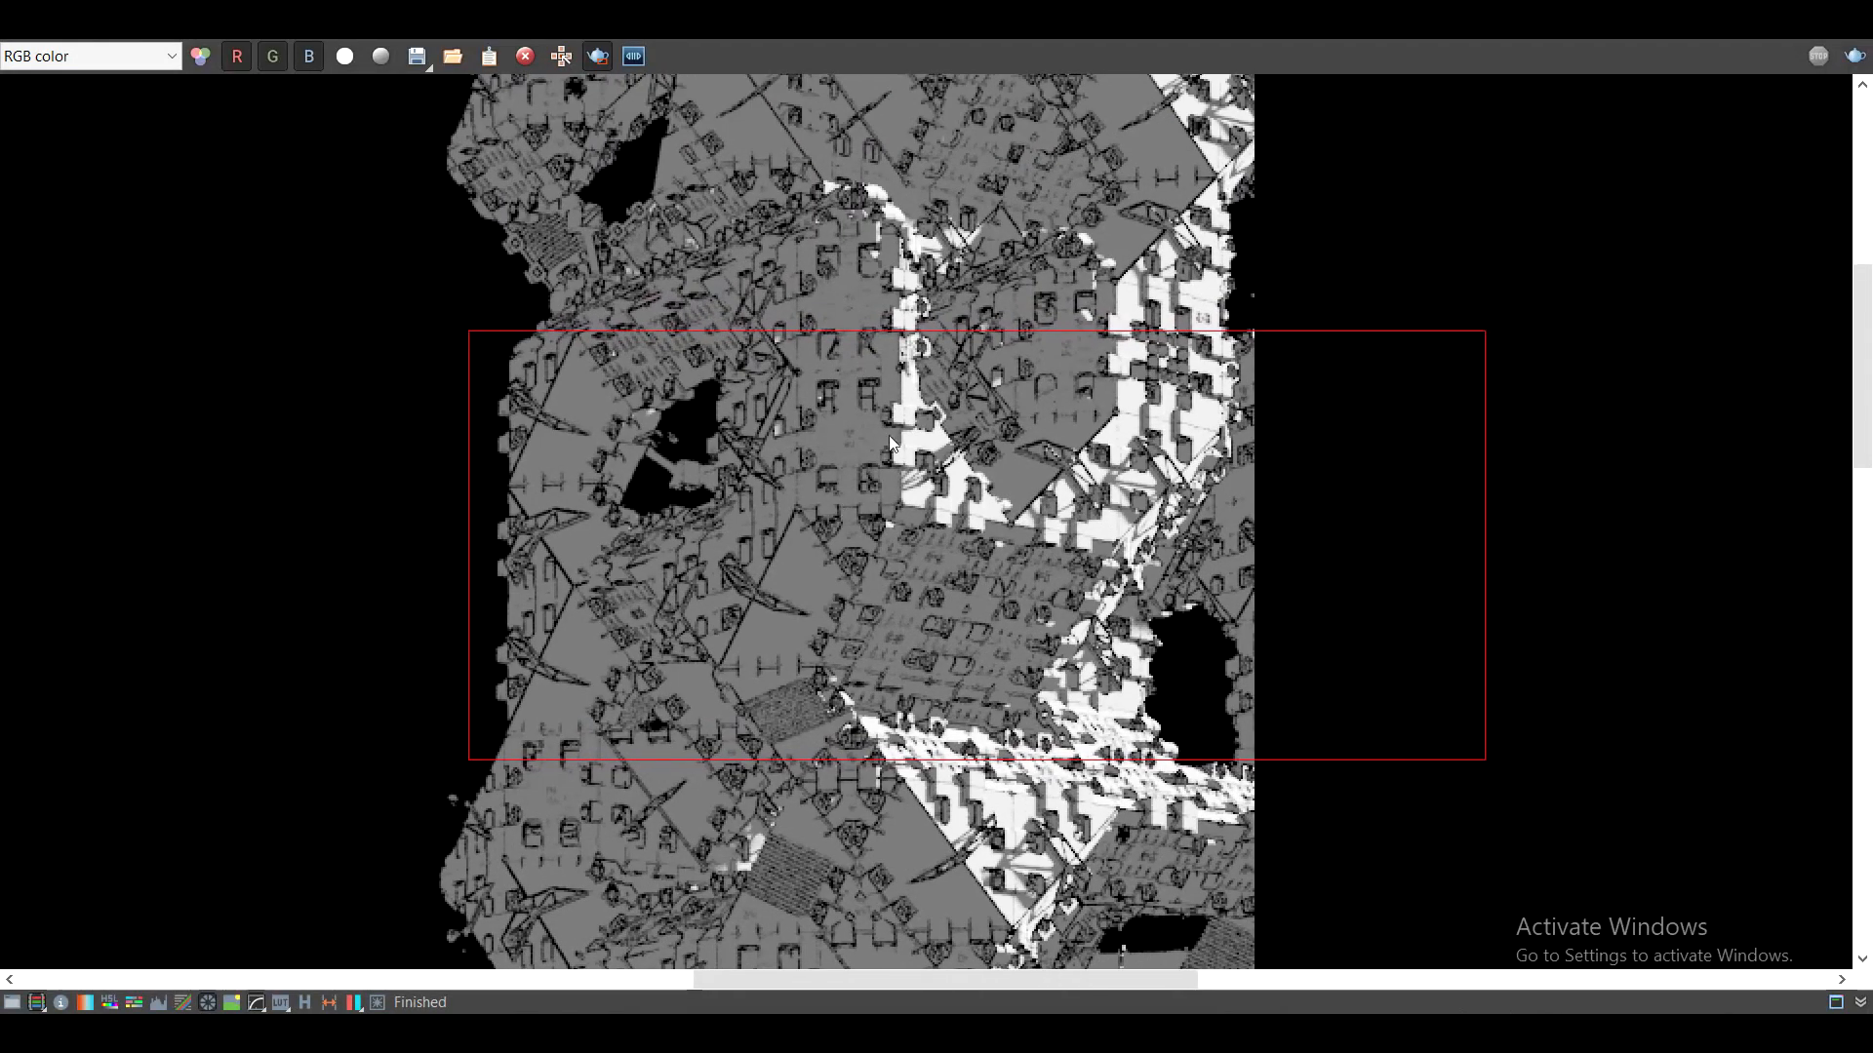
drag(961, 29, 1872, 127)
middle_drag(1688, 517, 1317, 420)
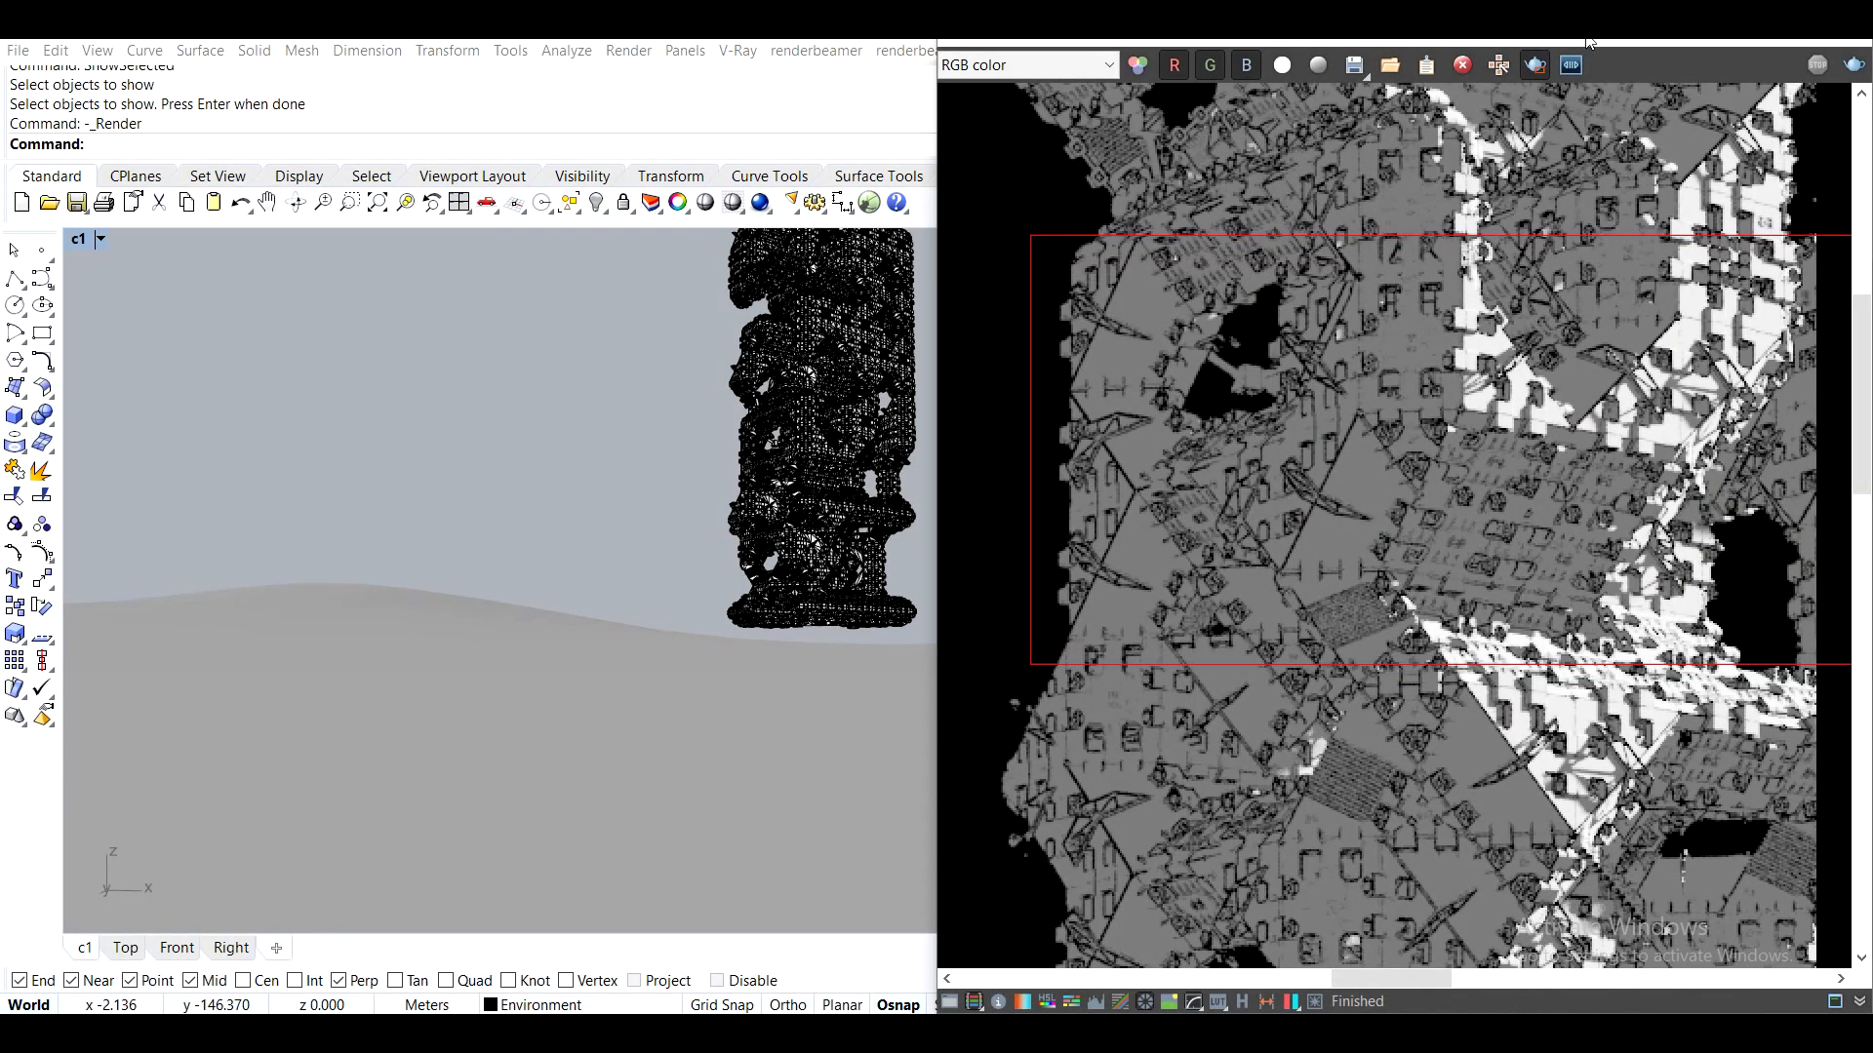
scroll(1566, 444, down, 2)
scroll(1604, 478, up, 2)
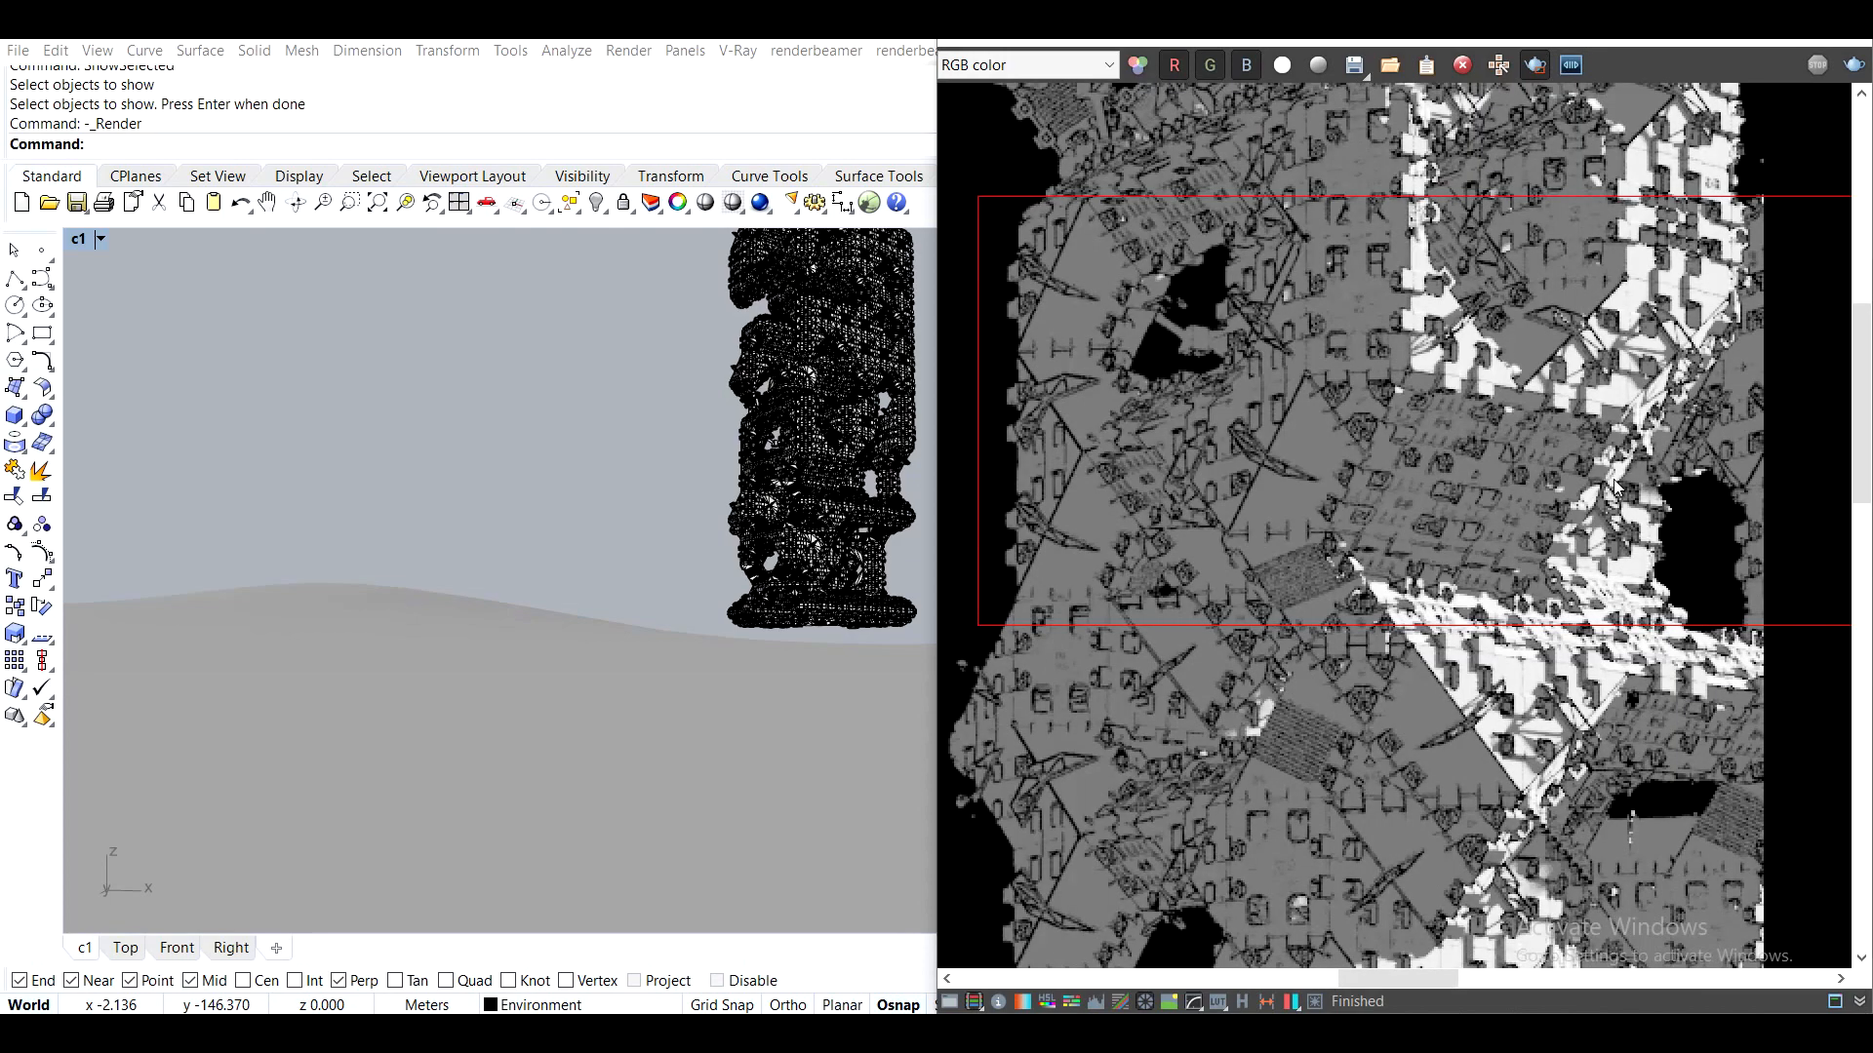
Move the frame buffer off the side panels, open the V-Ray Asset Editor and select the Base_cell material
drag(1608, 46, 1529, 47)
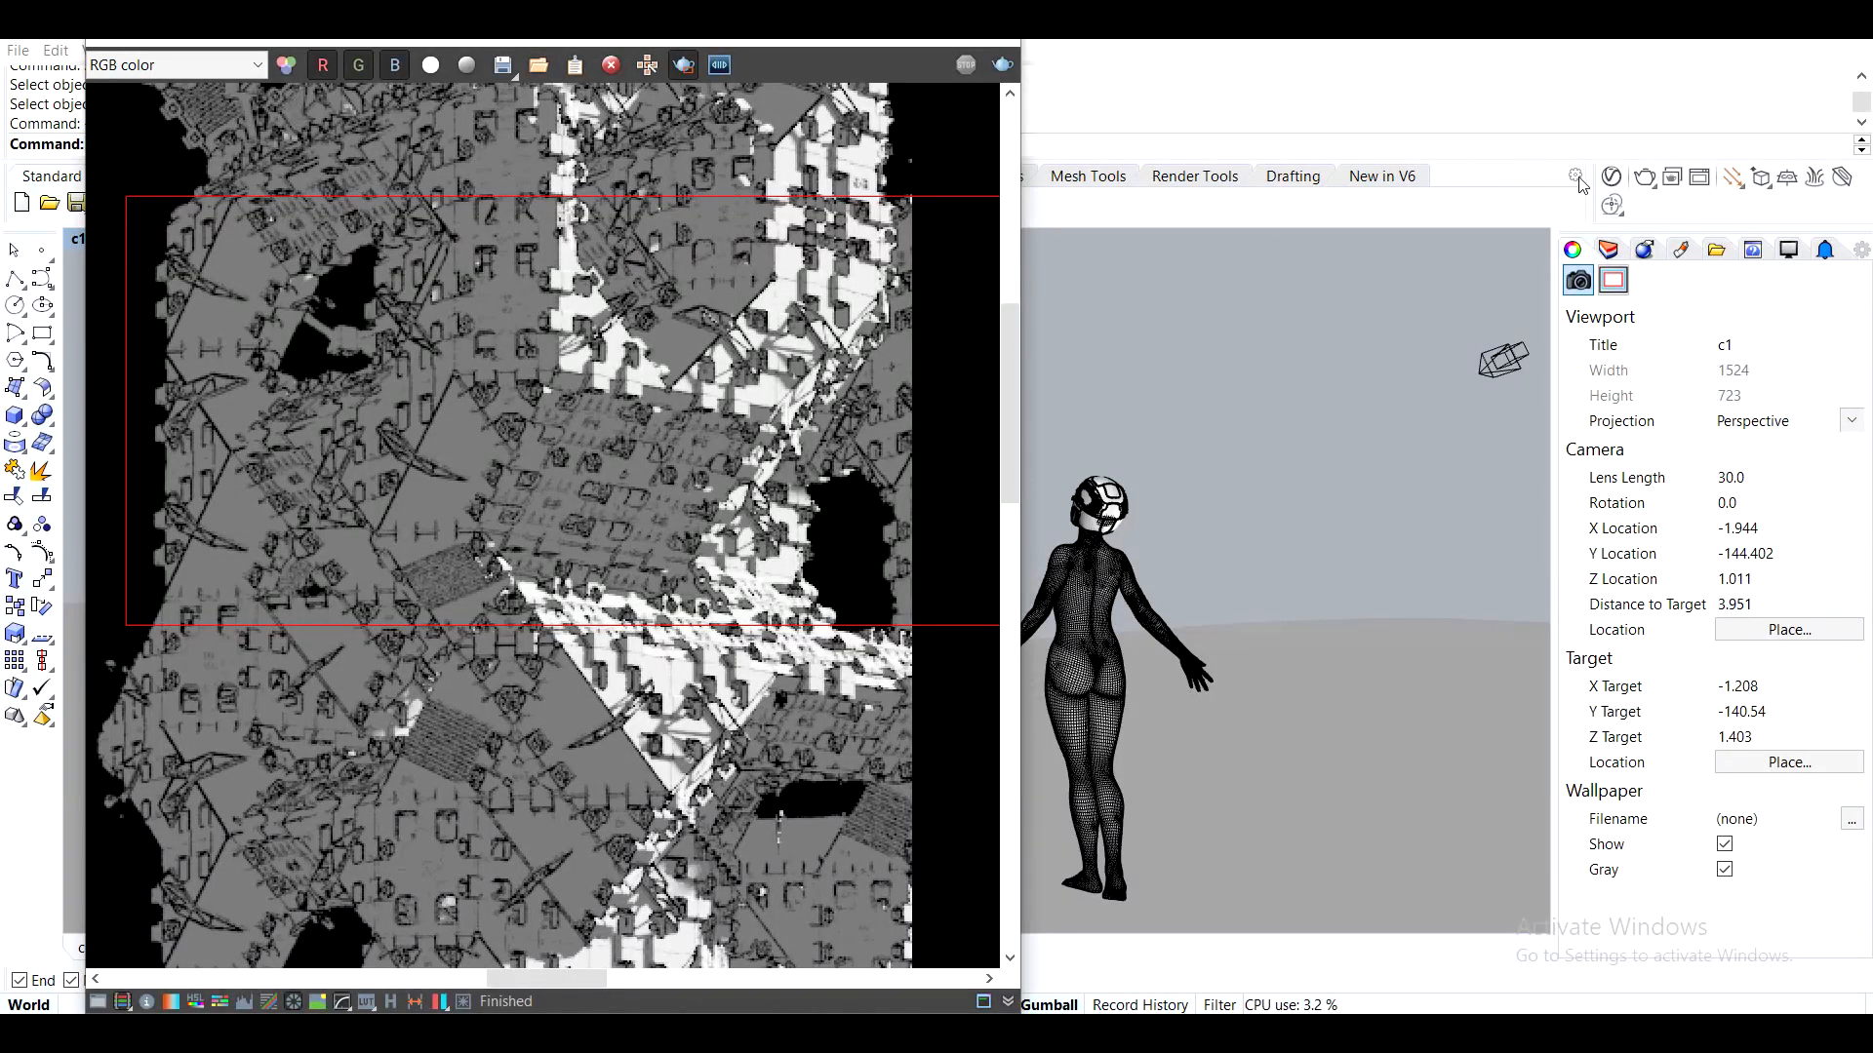
click(1614, 176)
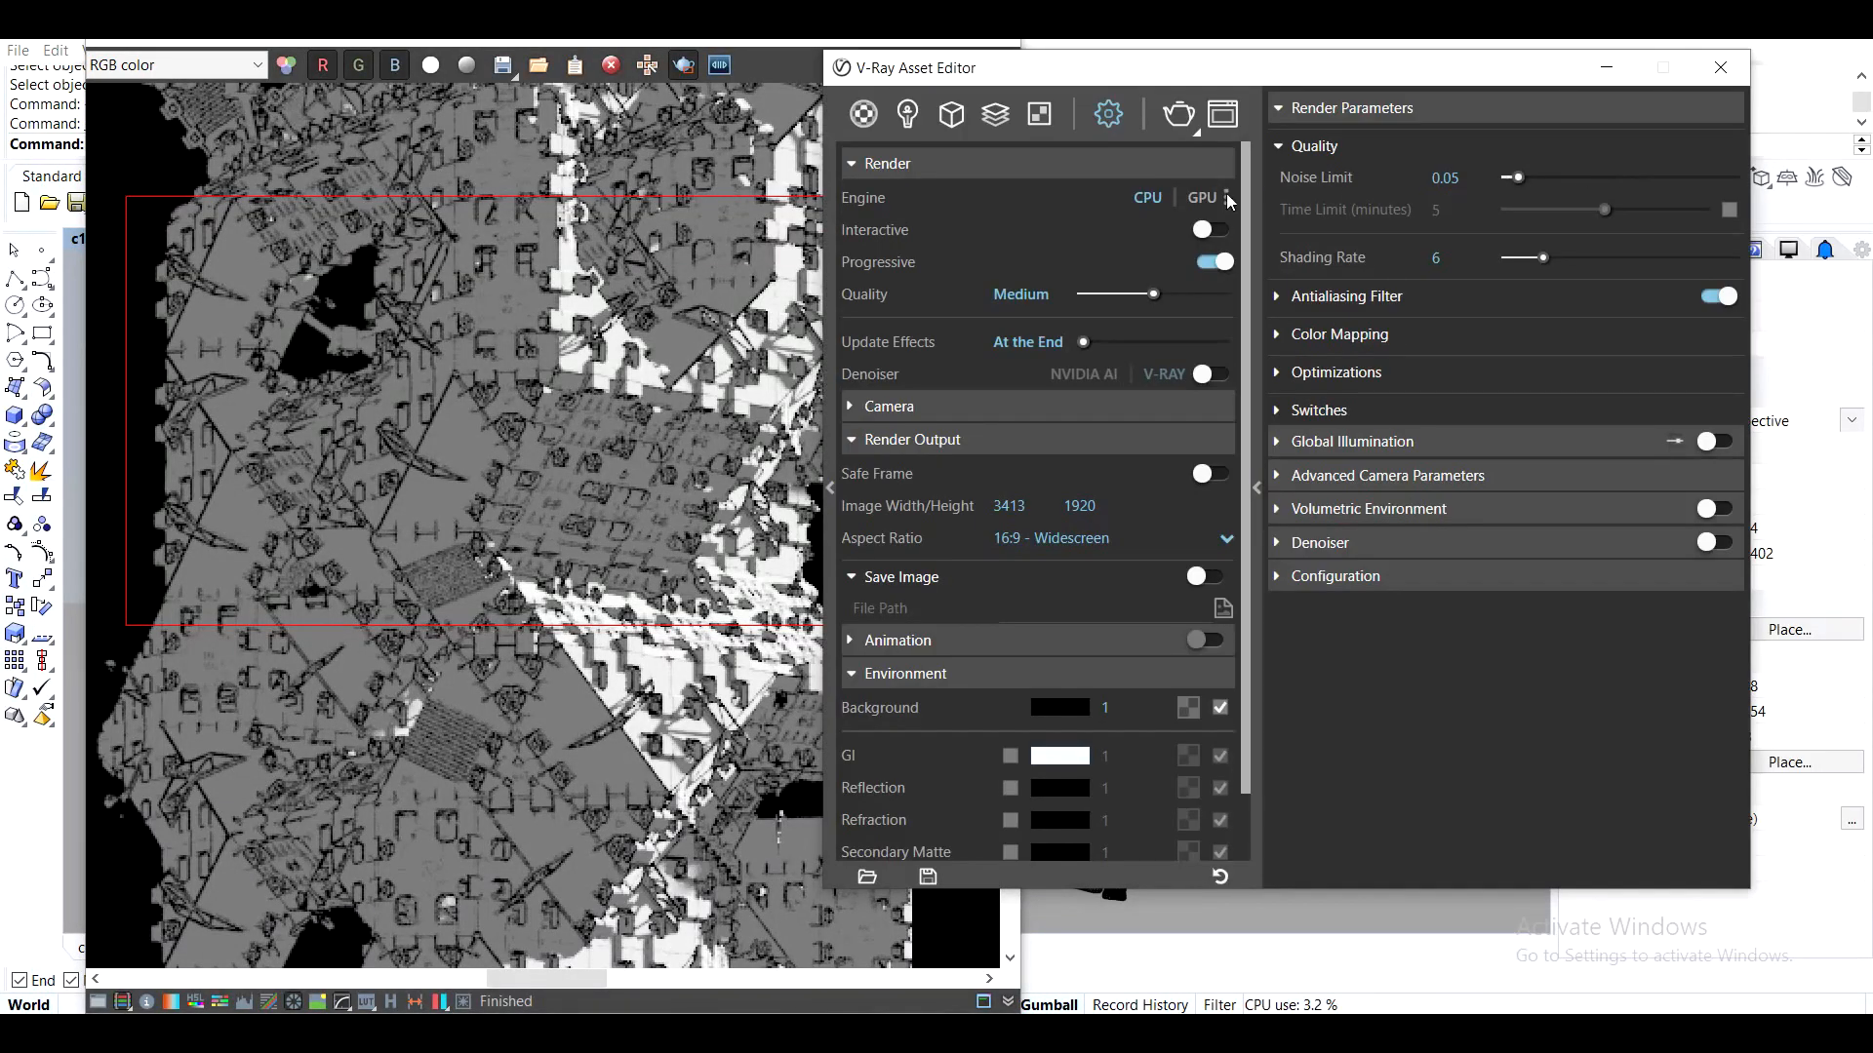
drag(1169, 86, 1299, 75)
click(994, 118)
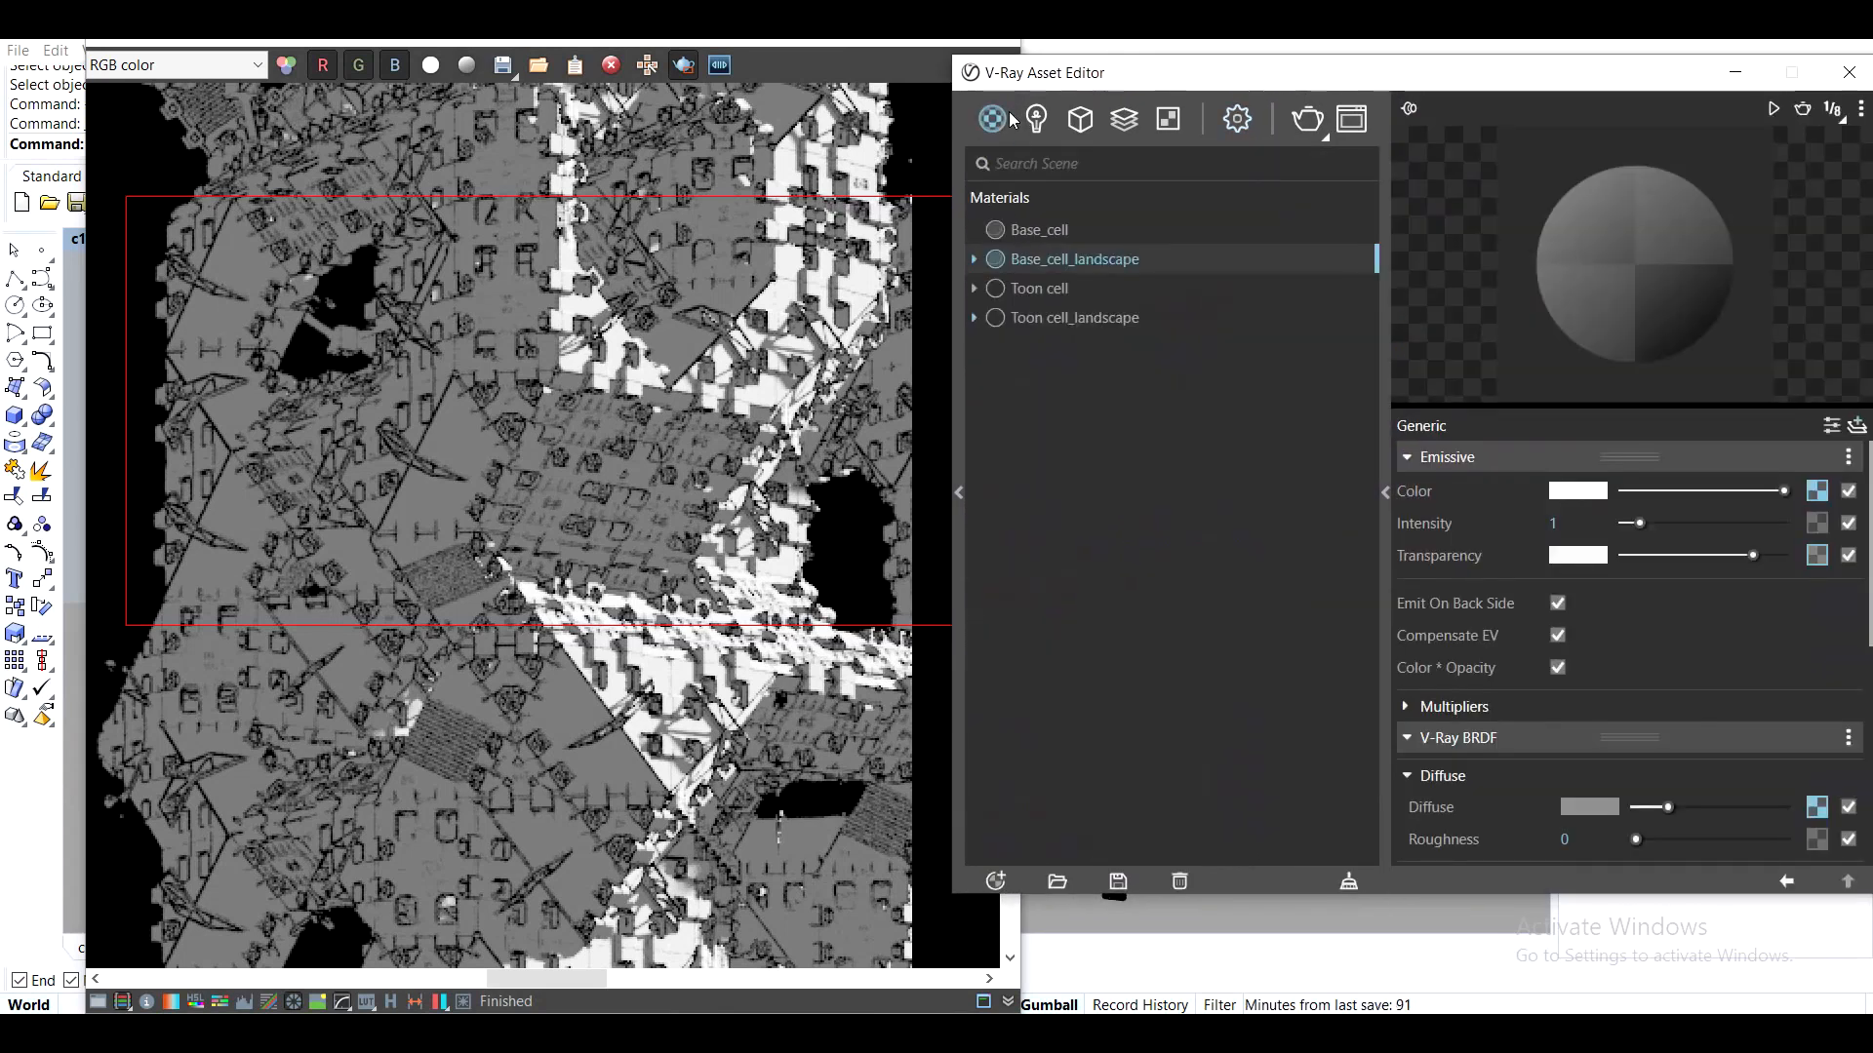
click(1034, 237)
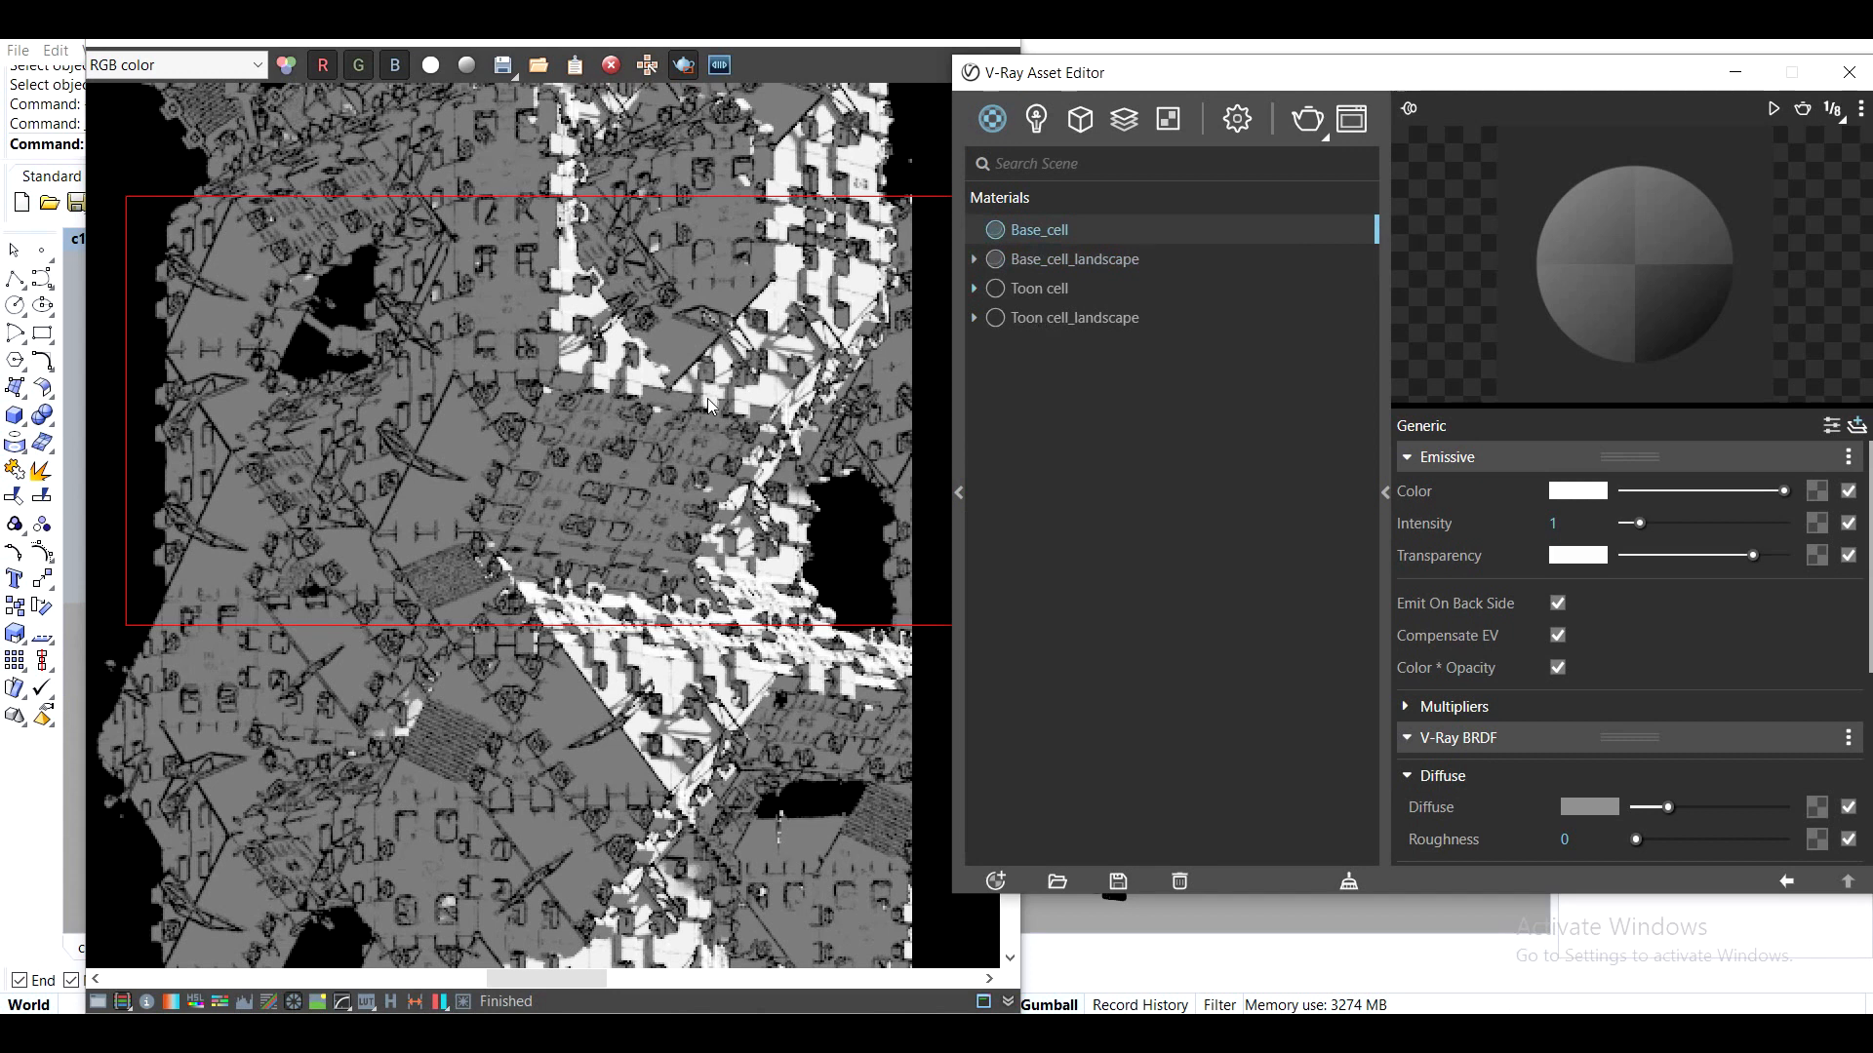
Set the Toon cell material's Normal Threshold to 0.95
click(1046, 293)
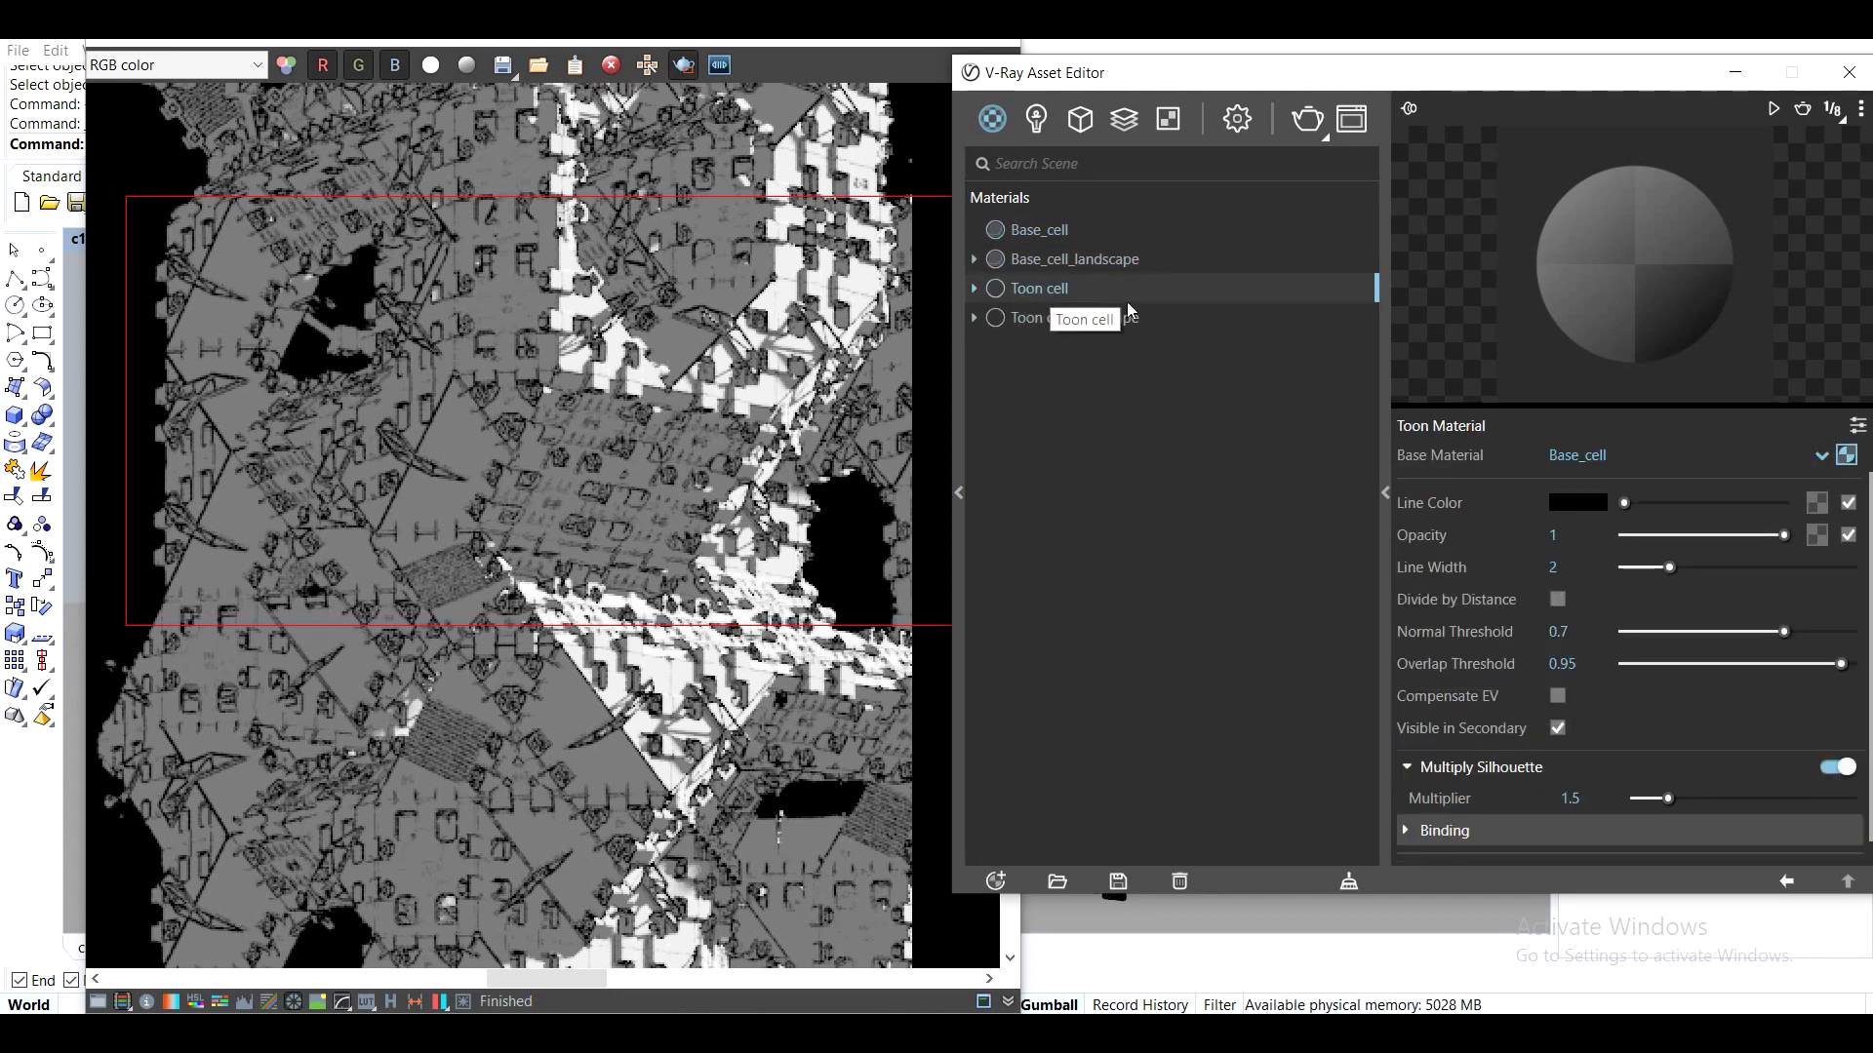
drag(1603, 76, 1449, 74)
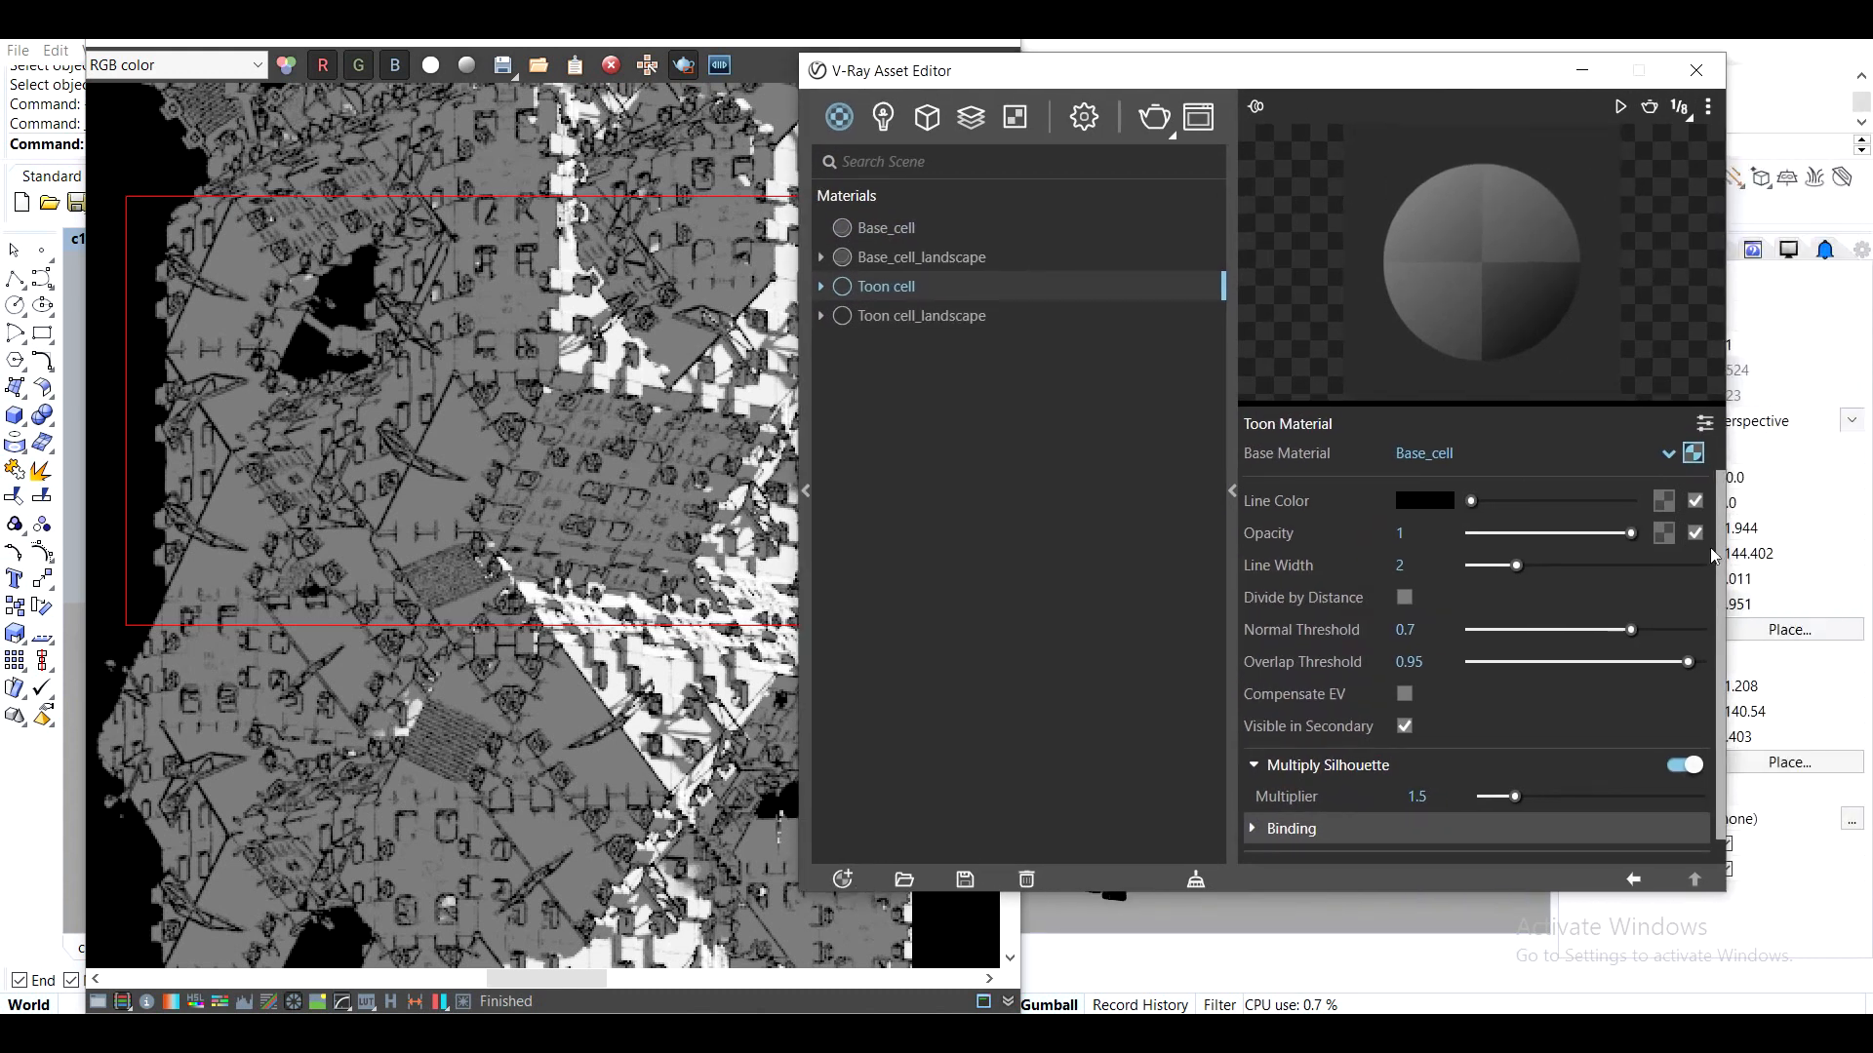
scroll(1723, 574, down, 1)
scroll(1723, 578, down, 1)
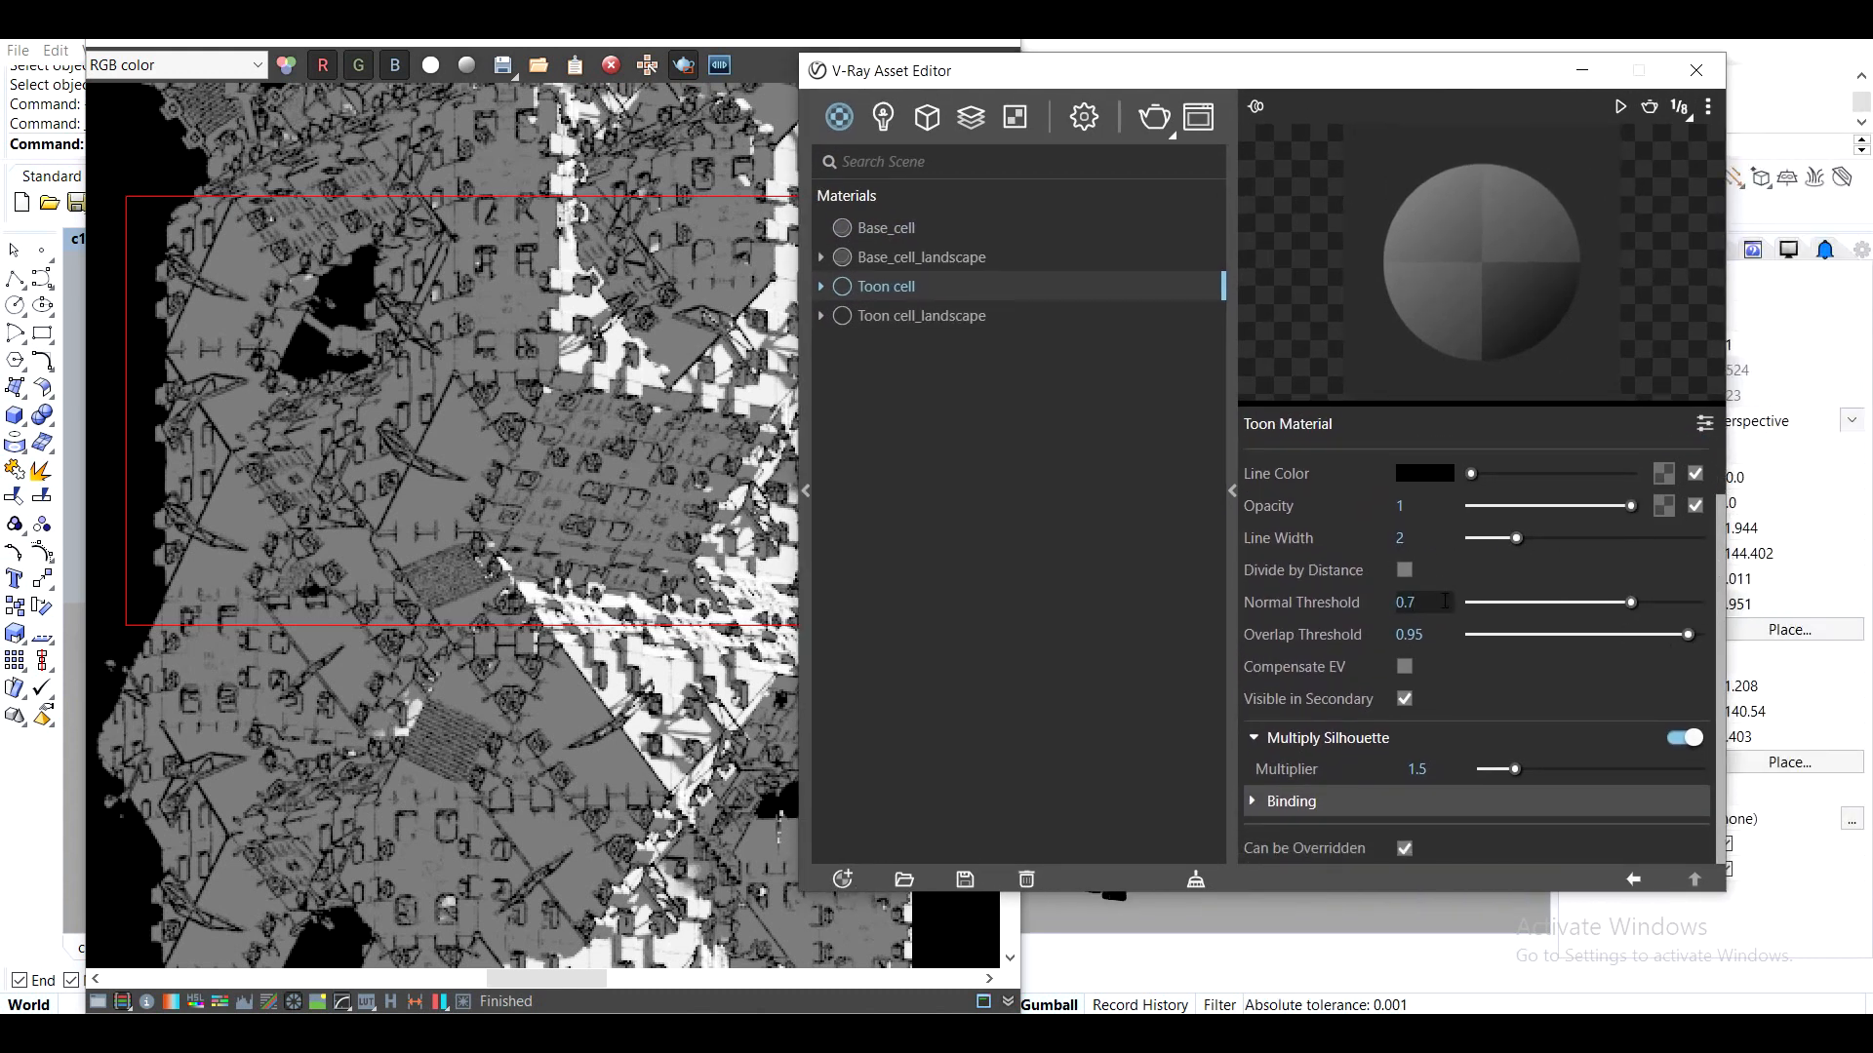
click(1417, 602)
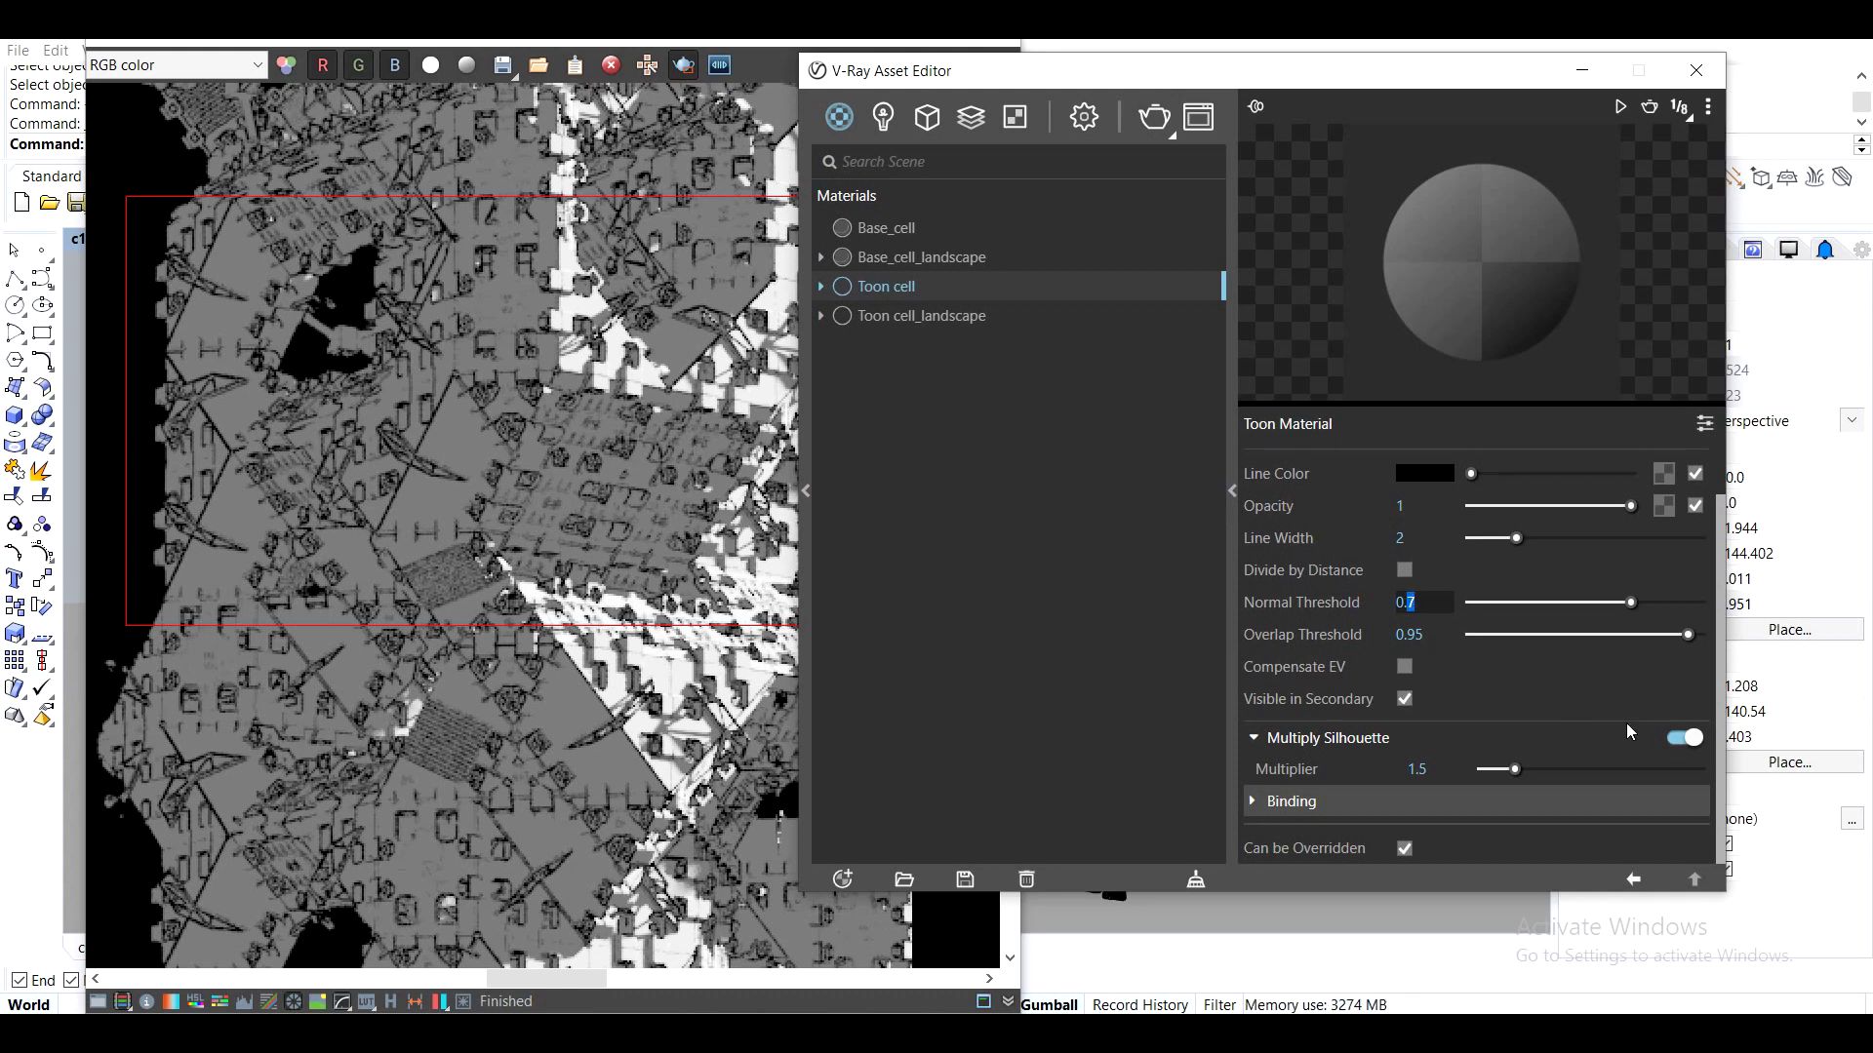
text(95)
key(Return)
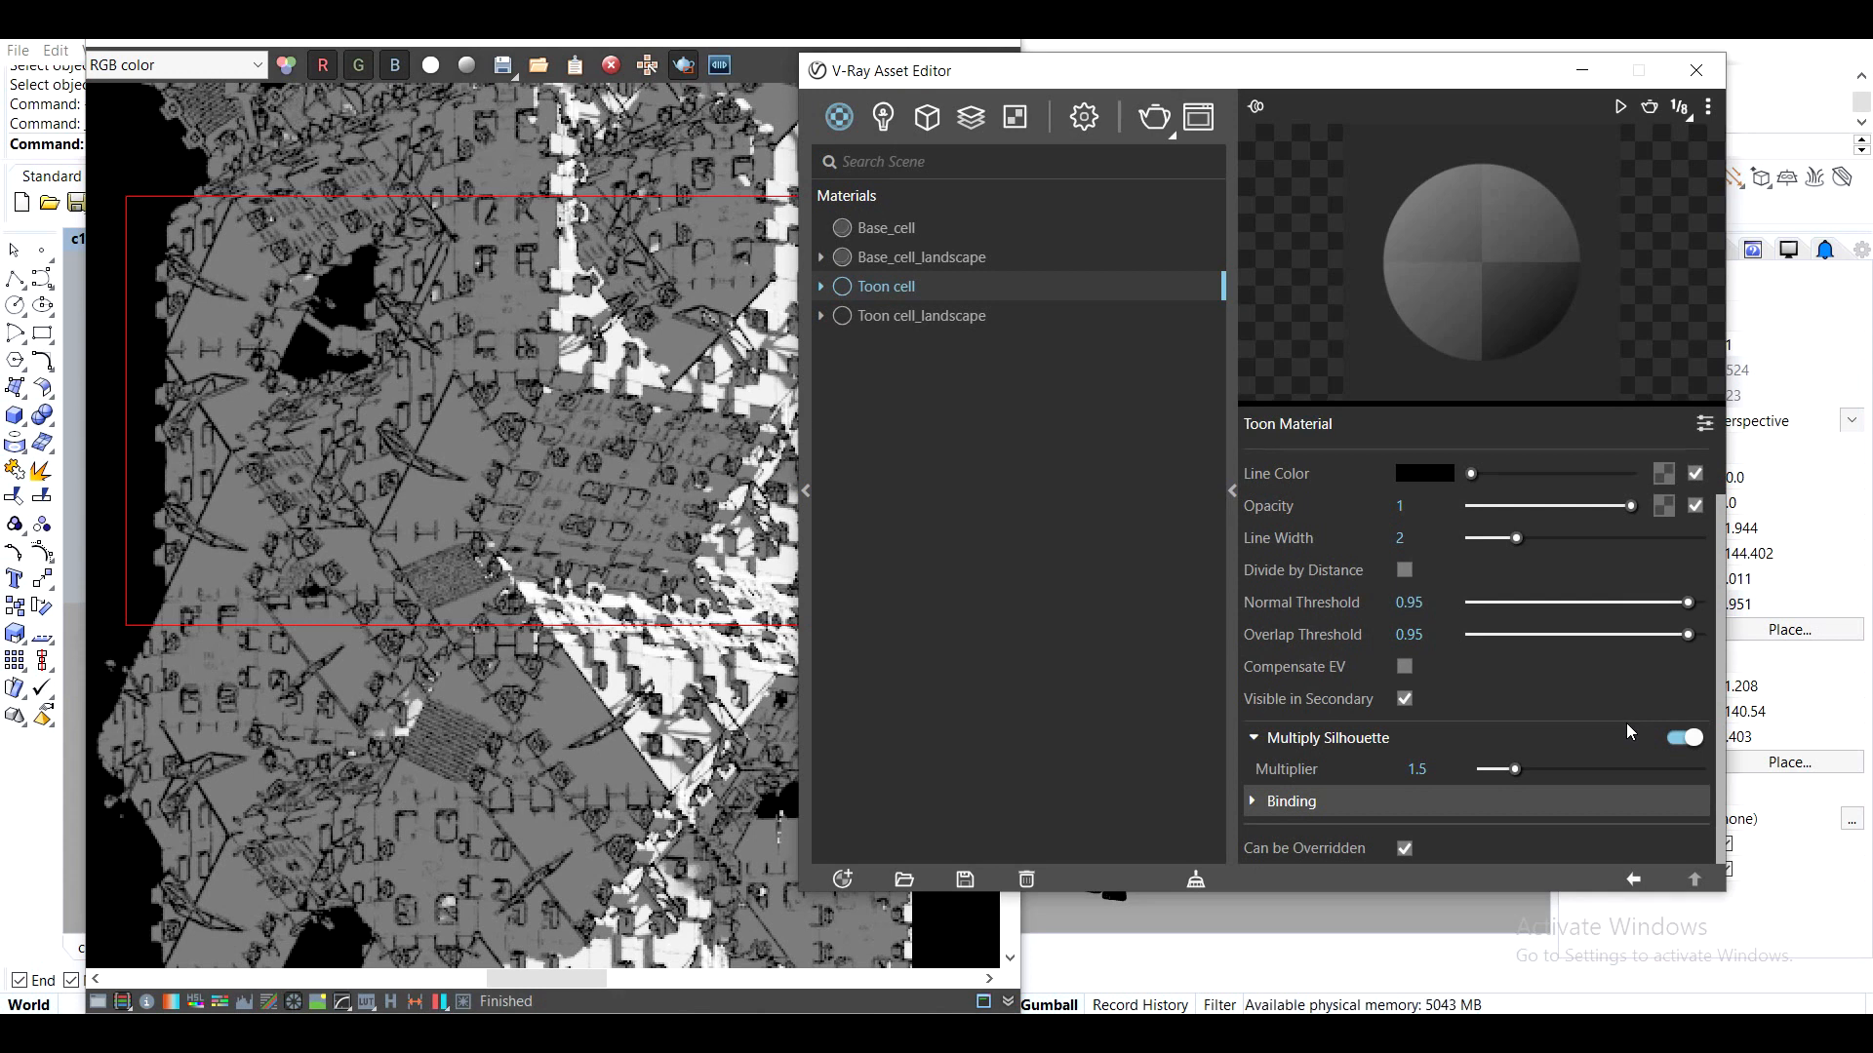
Render the marked tower region again, stop it and inspect the tower's linework up close
click(1163, 115)
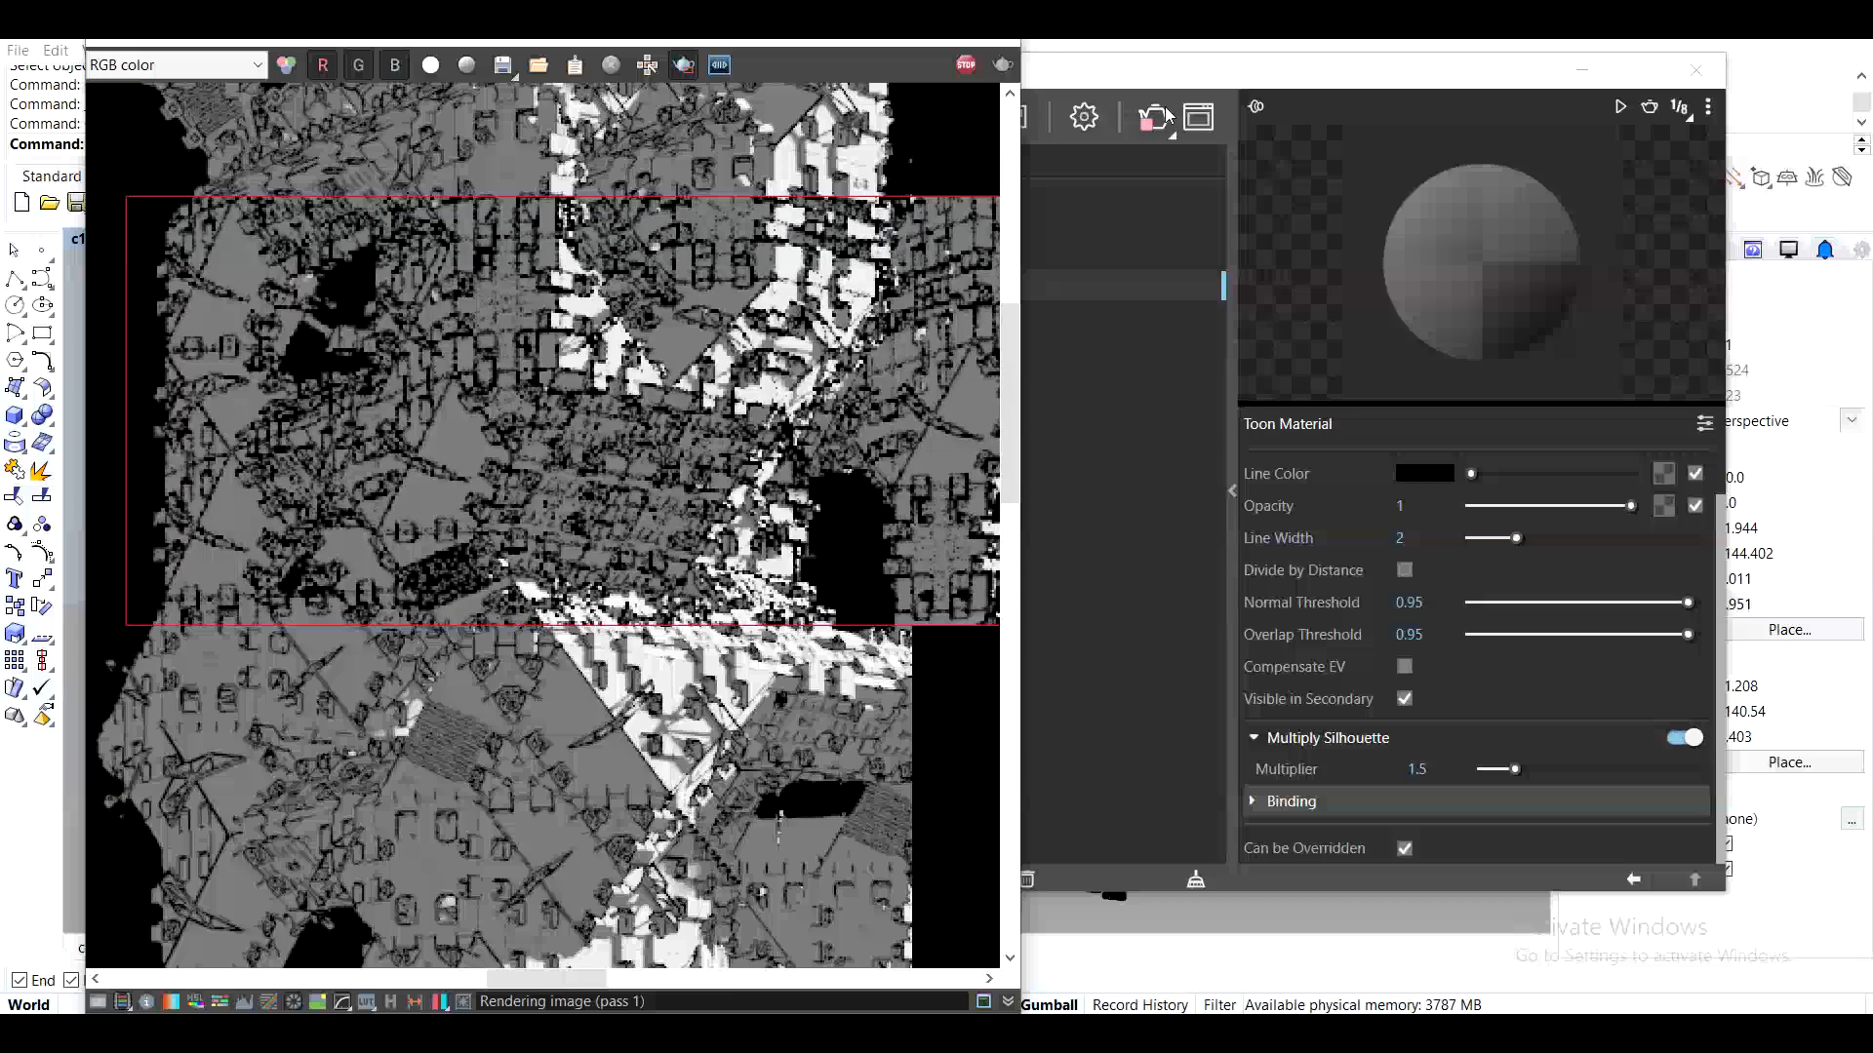
click(960, 69)
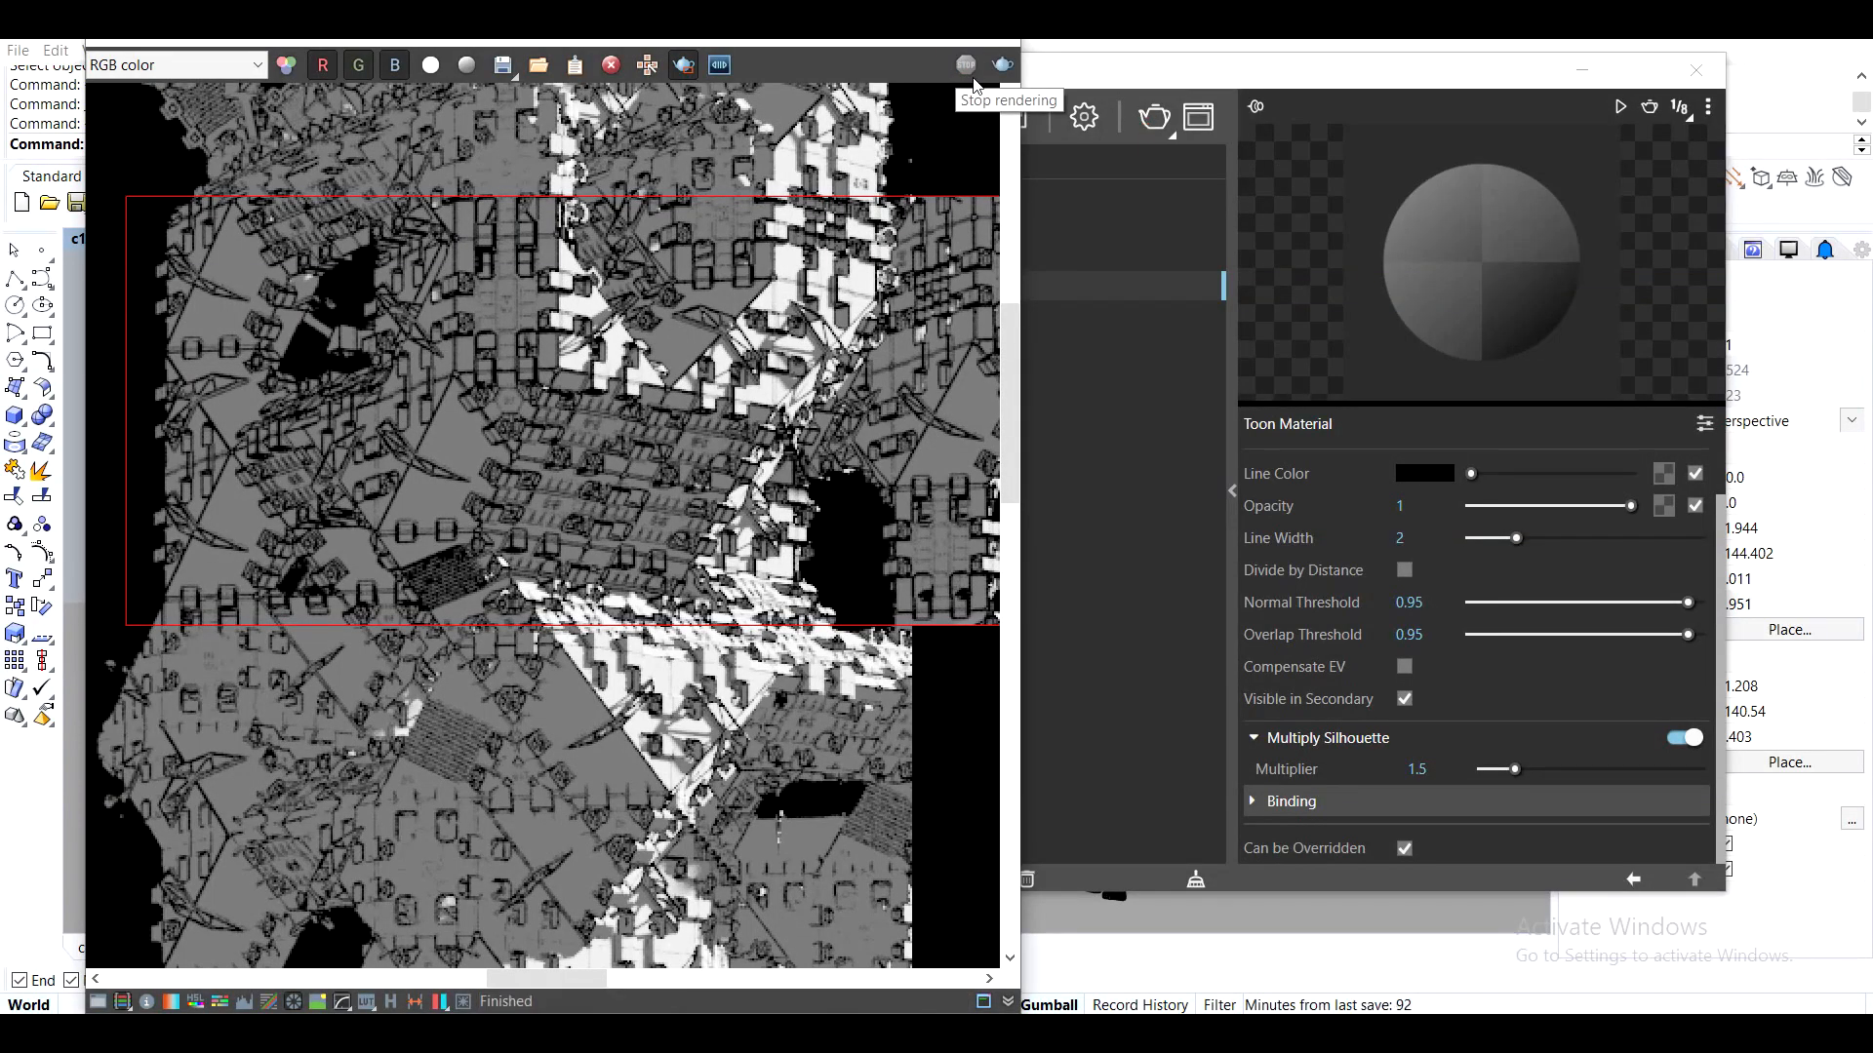
scroll(667, 351, down, 2)
scroll(666, 349, up, 2)
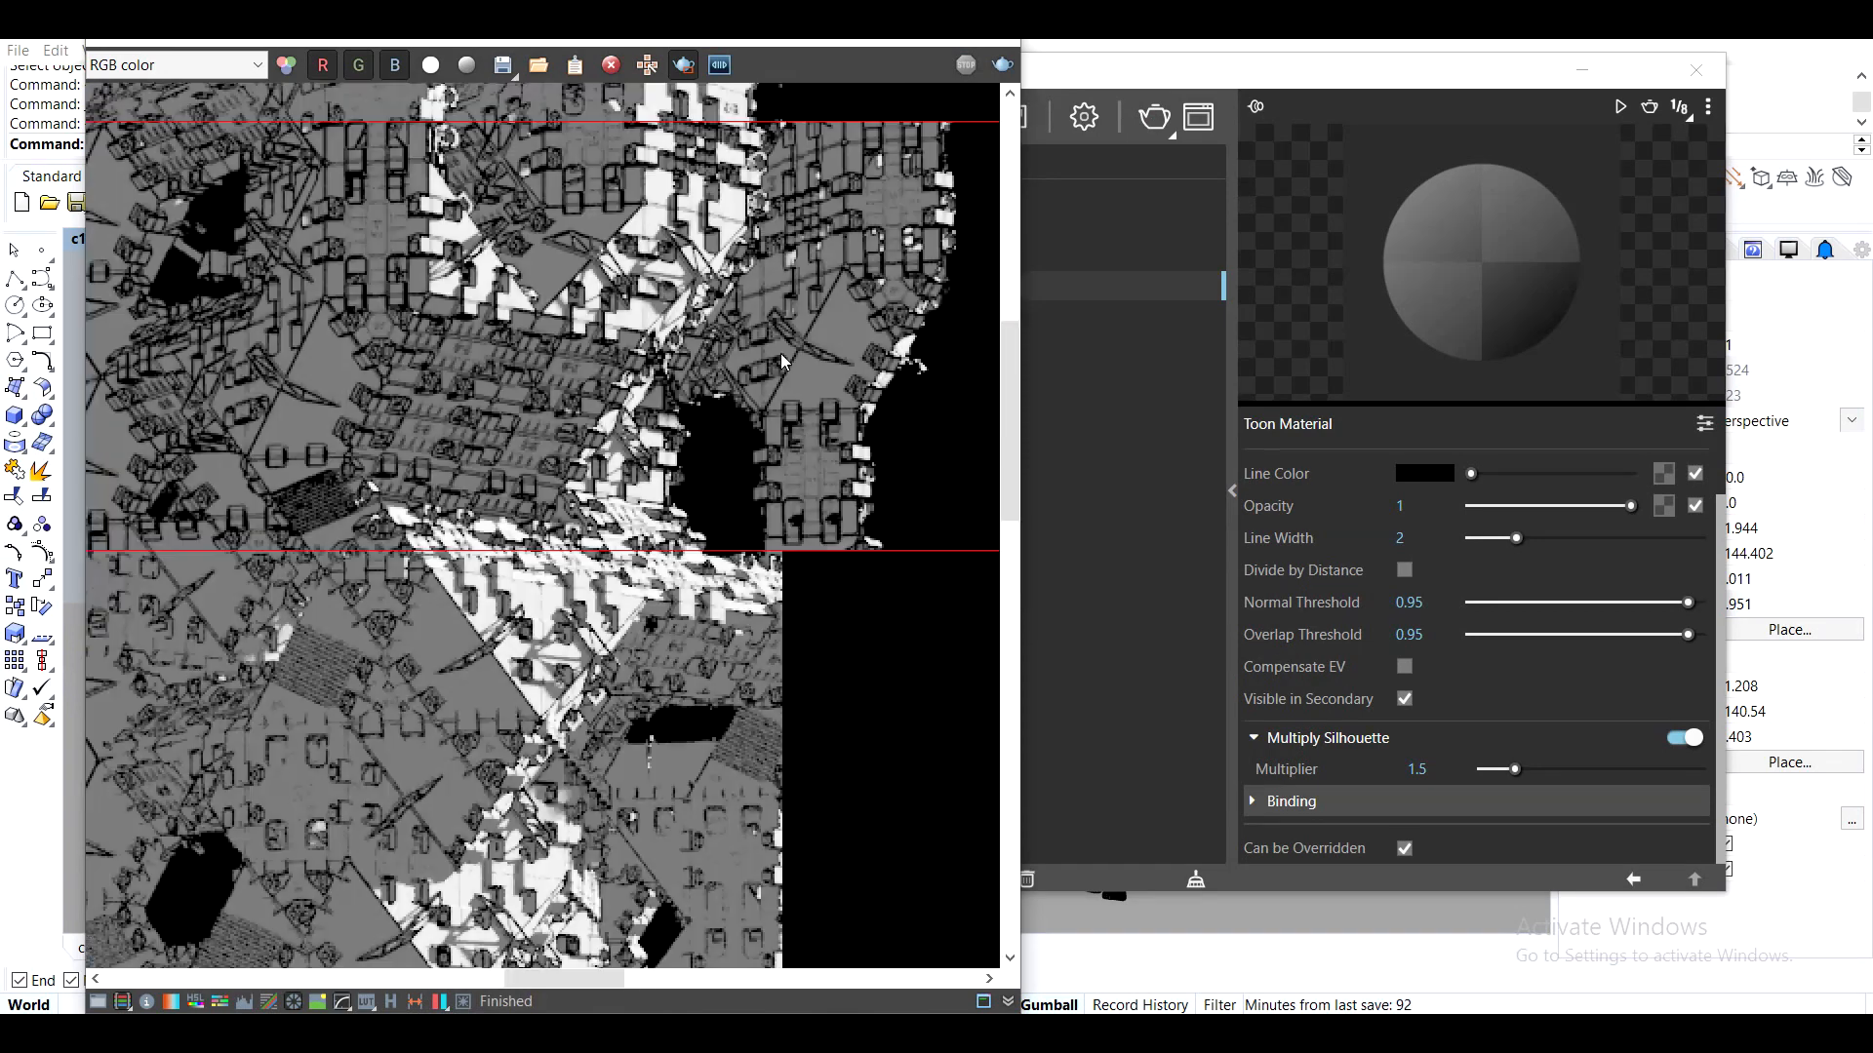
scroll(838, 351, down, 2)
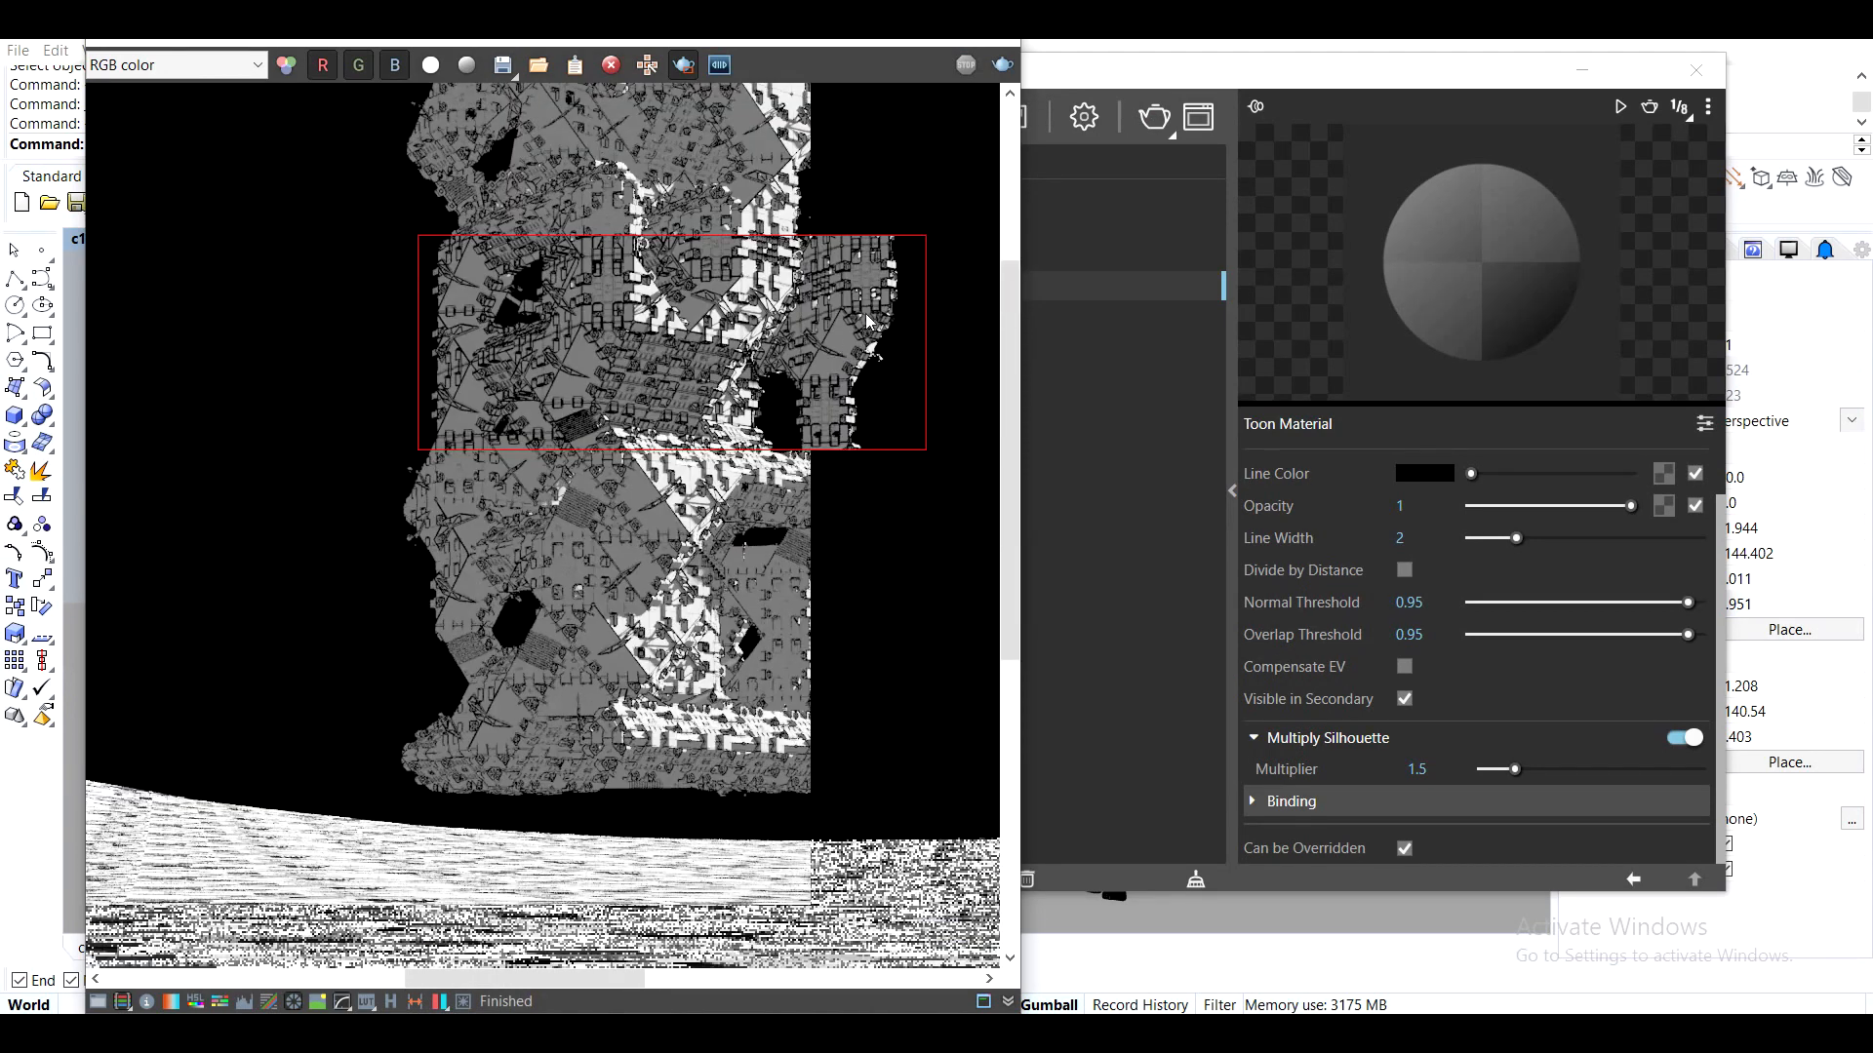
Turn off region rendering, render the full frame, stop it, and check the comic sketch in Photoshop
click(684, 65)
scroll(770, 273, down, 4)
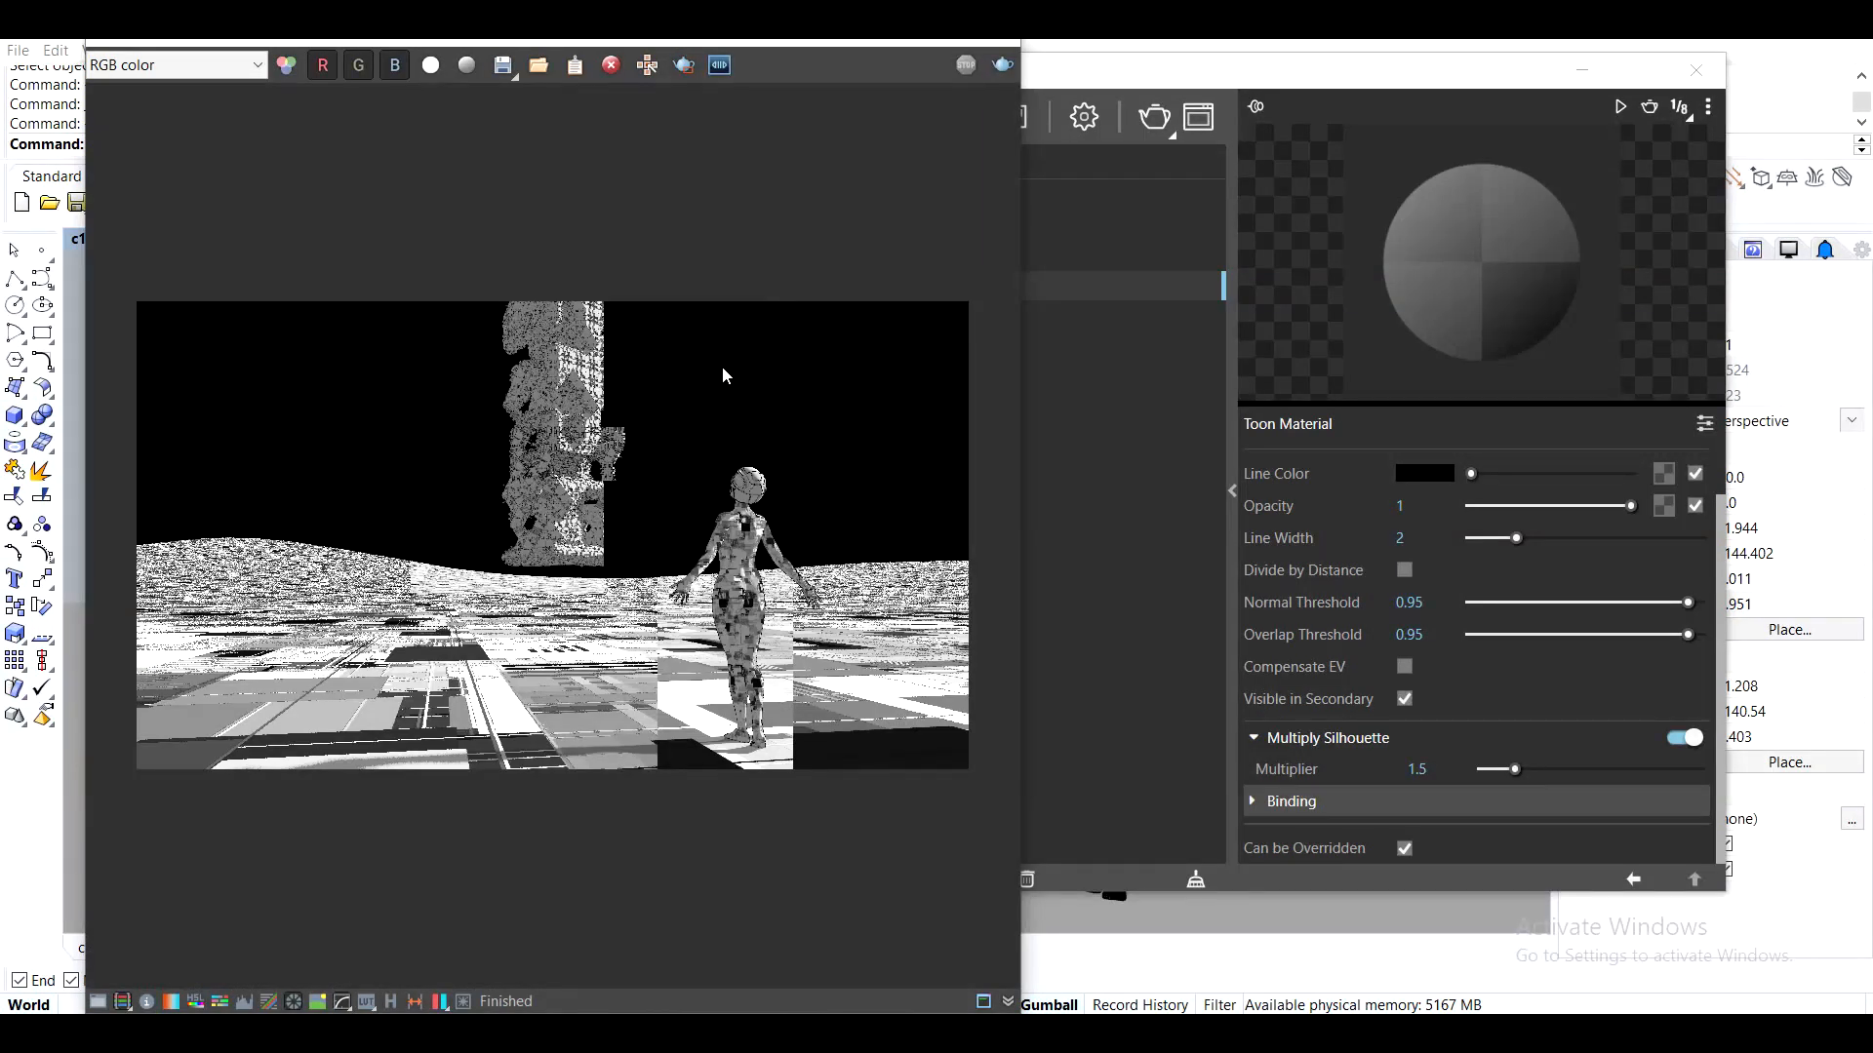
click(996, 78)
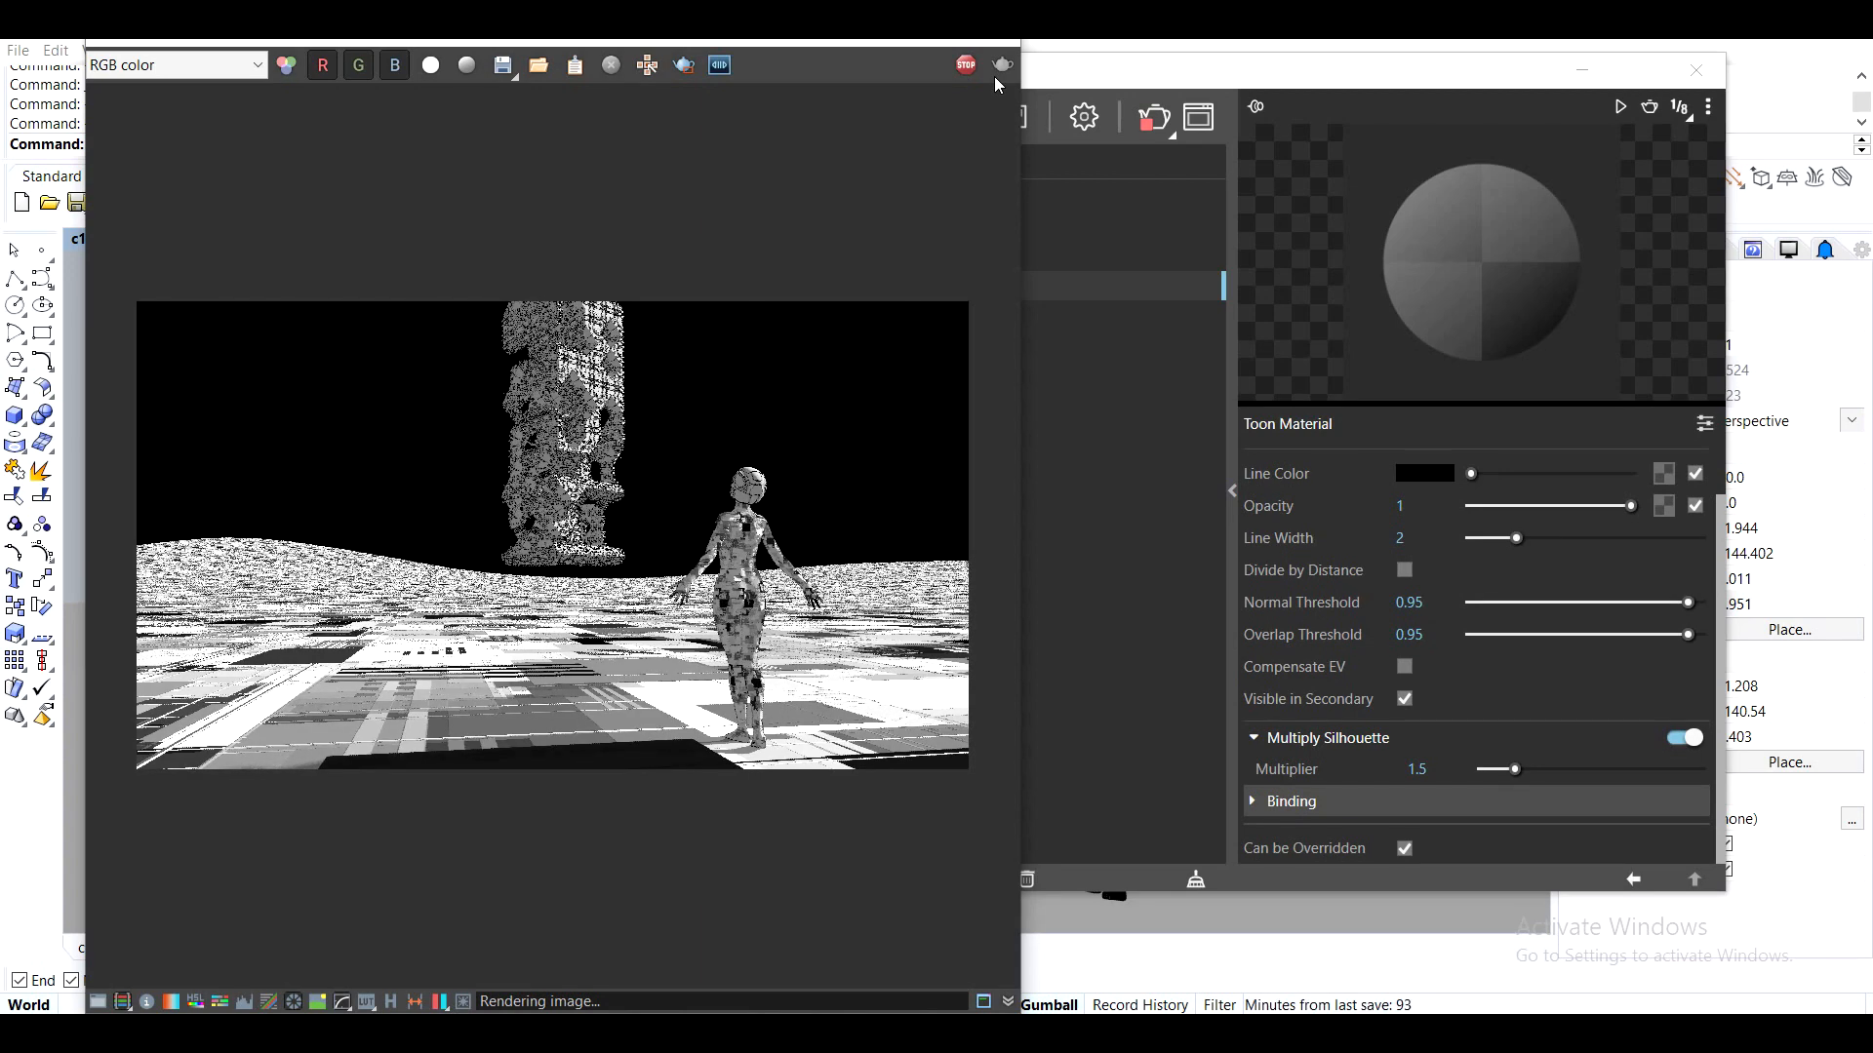
click(966, 69)
click(1173, 119)
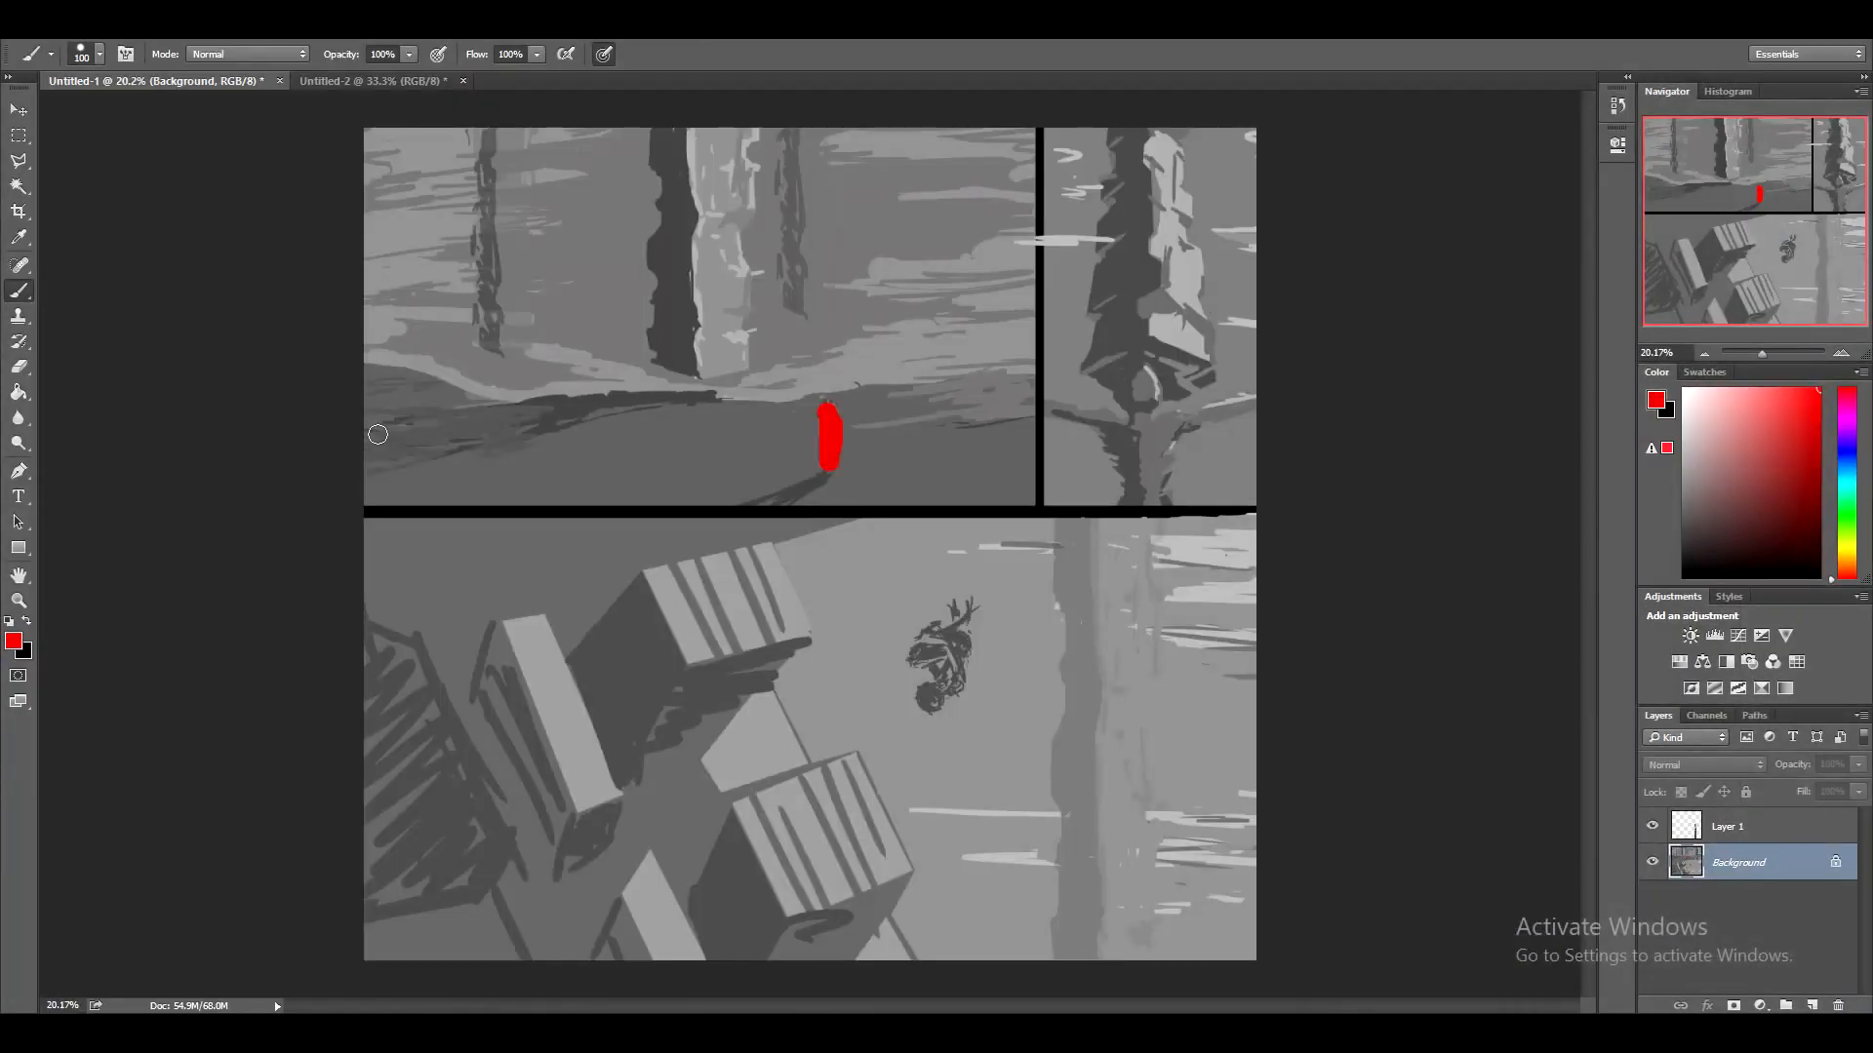
mouse_move(712, 394)
mouse_down()
mouse_move(501, 427)
mouse_move(259, 505)
mouse_up()
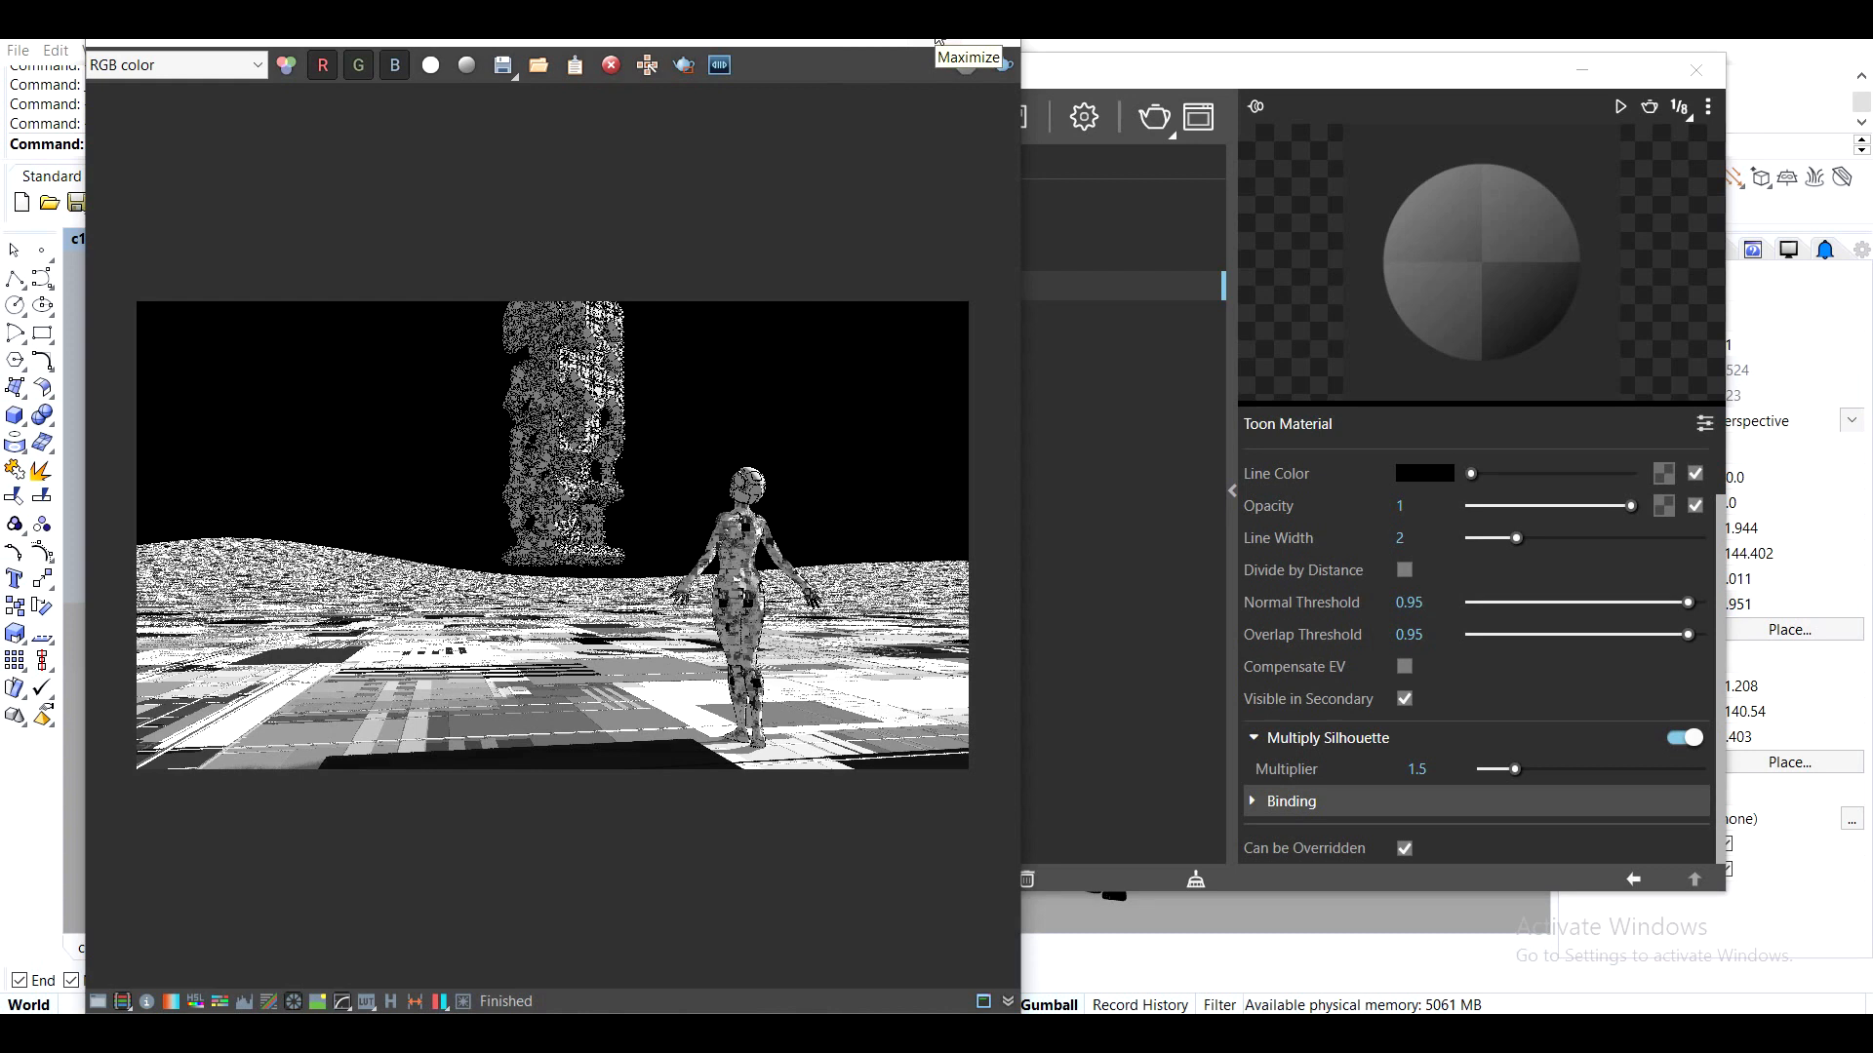
Minimize the Asset Editor and frame buffer in Rhino and restore the four-viewport layout
click(1583, 72)
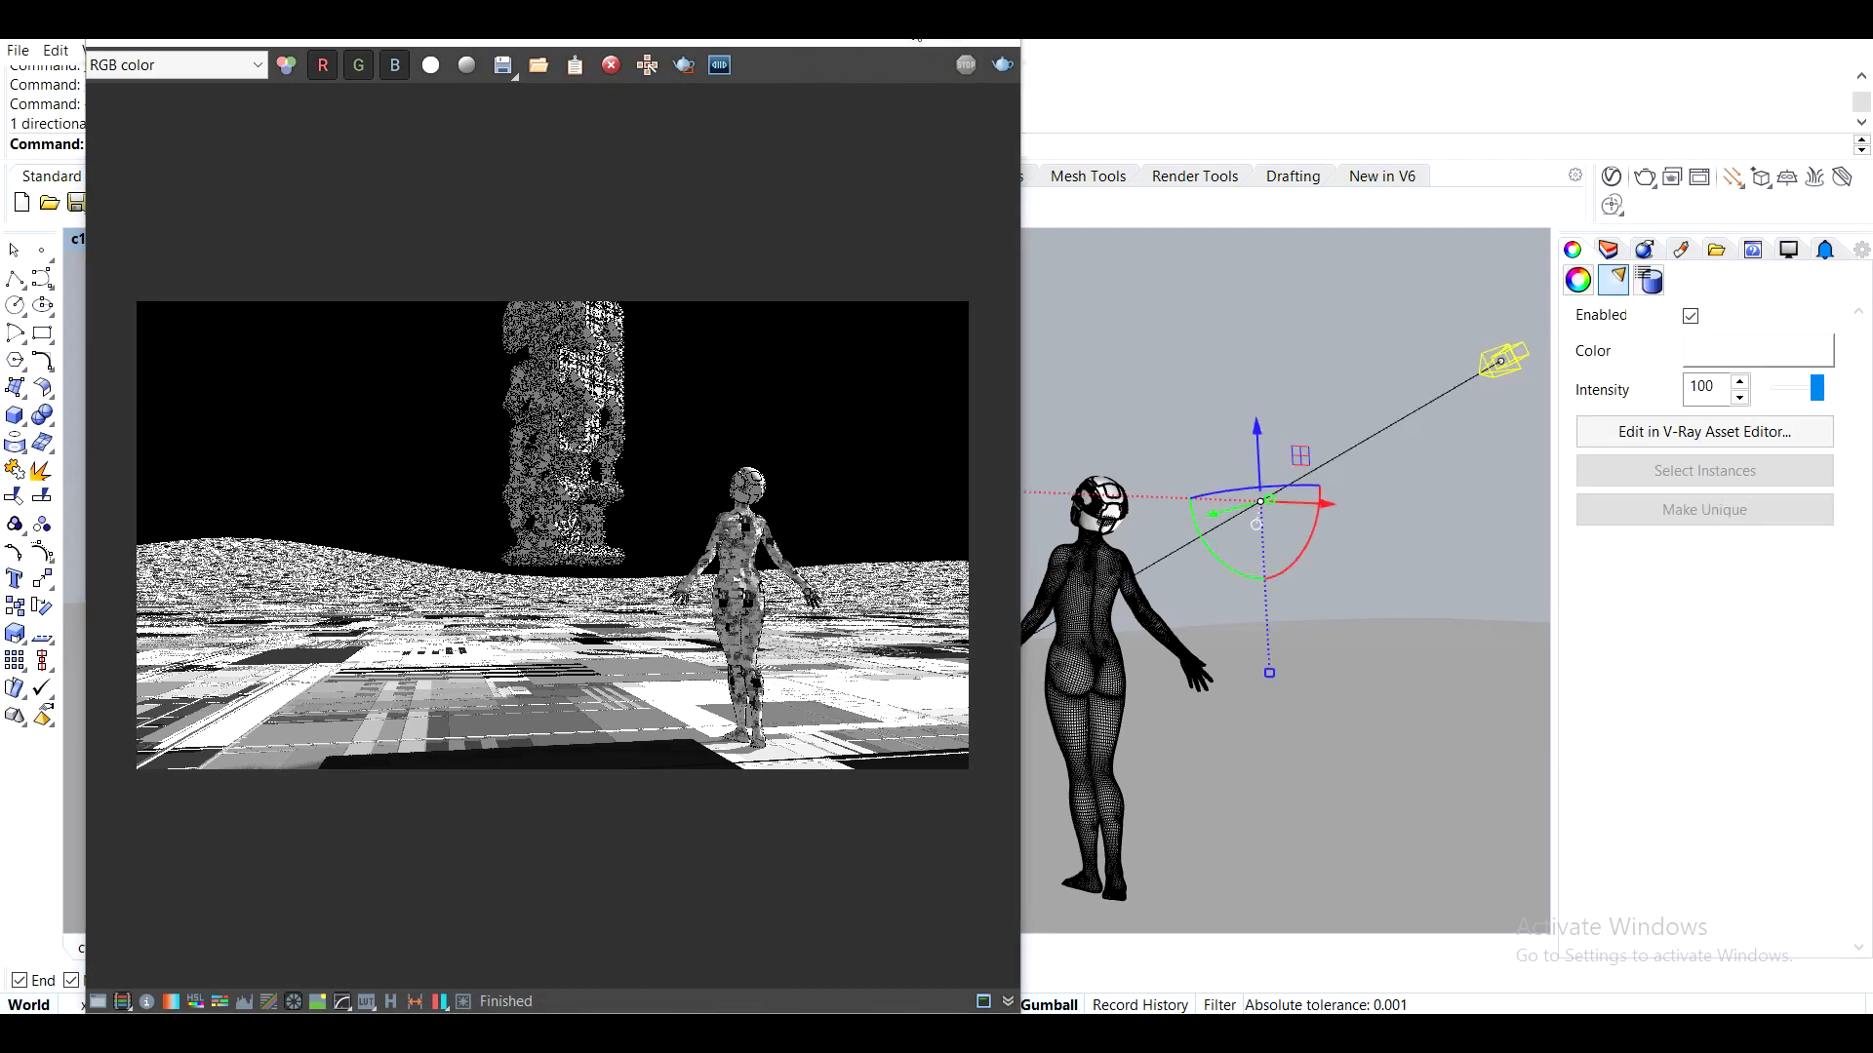
click(917, 39)
double_click(78, 240)
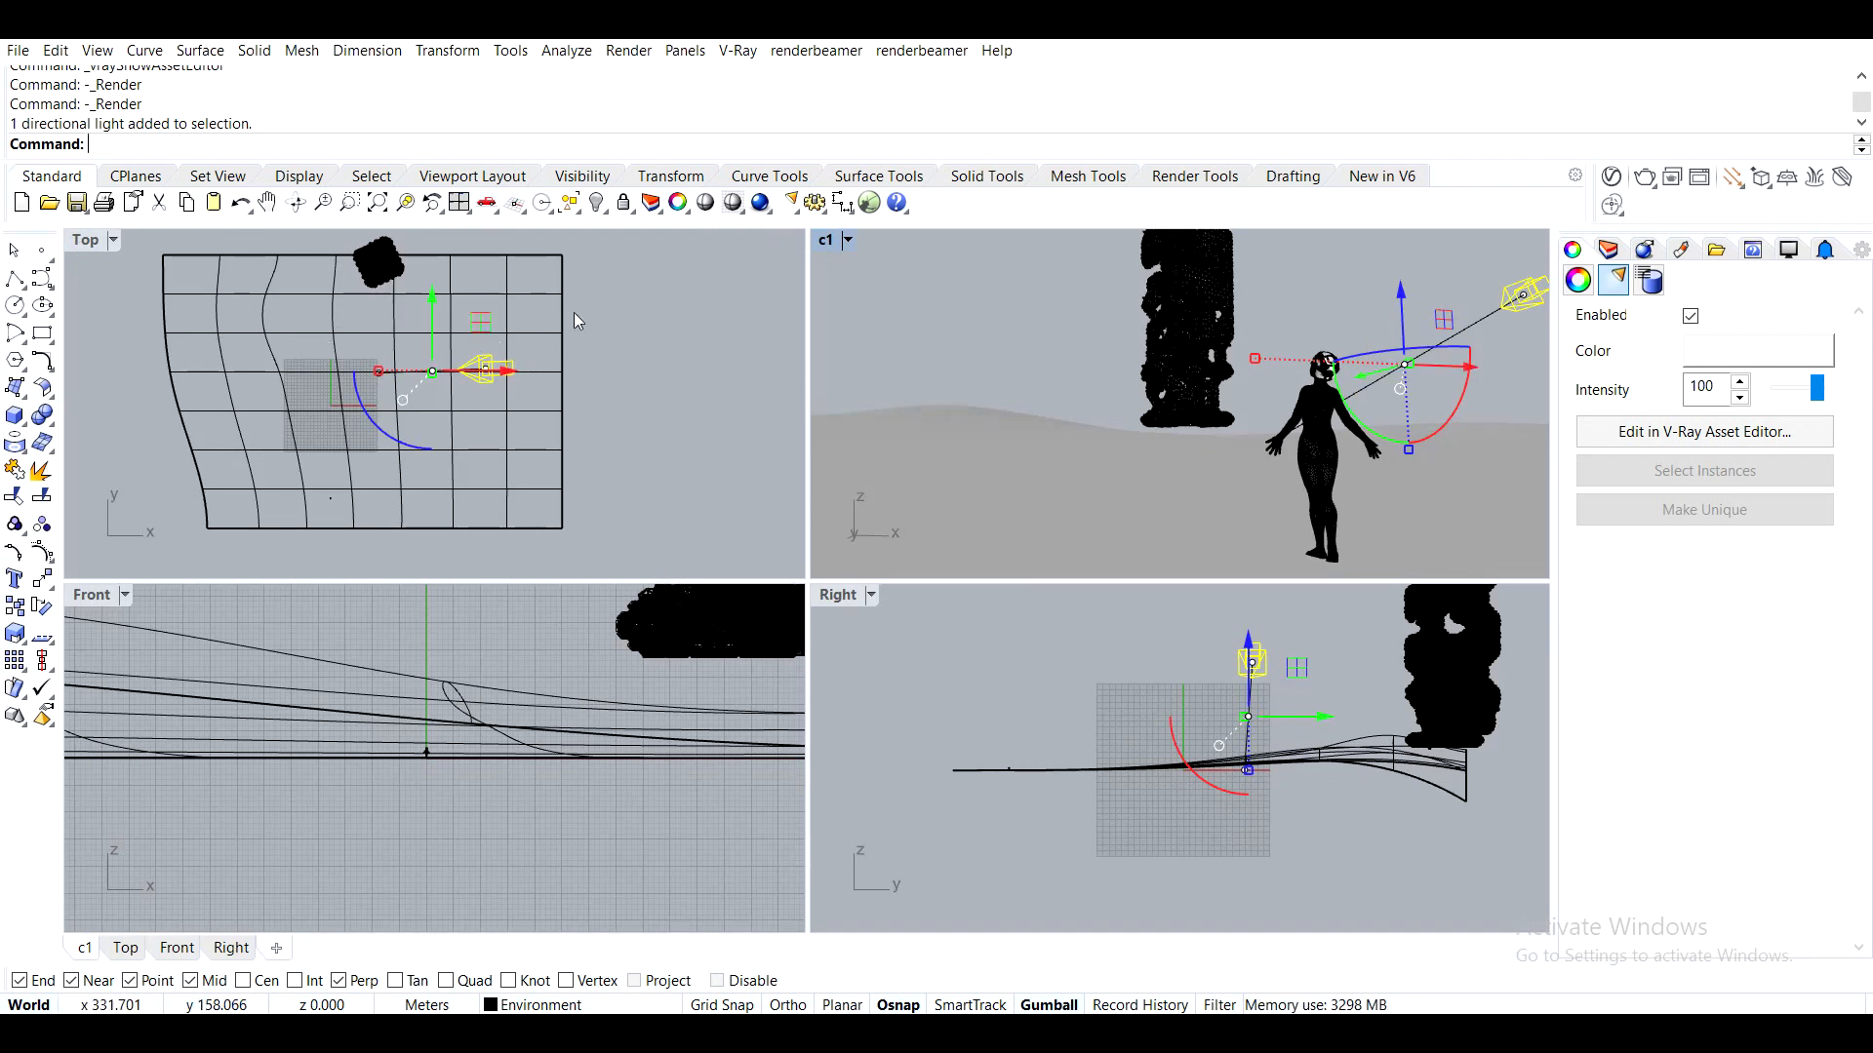
scroll(659, 379, up, 5)
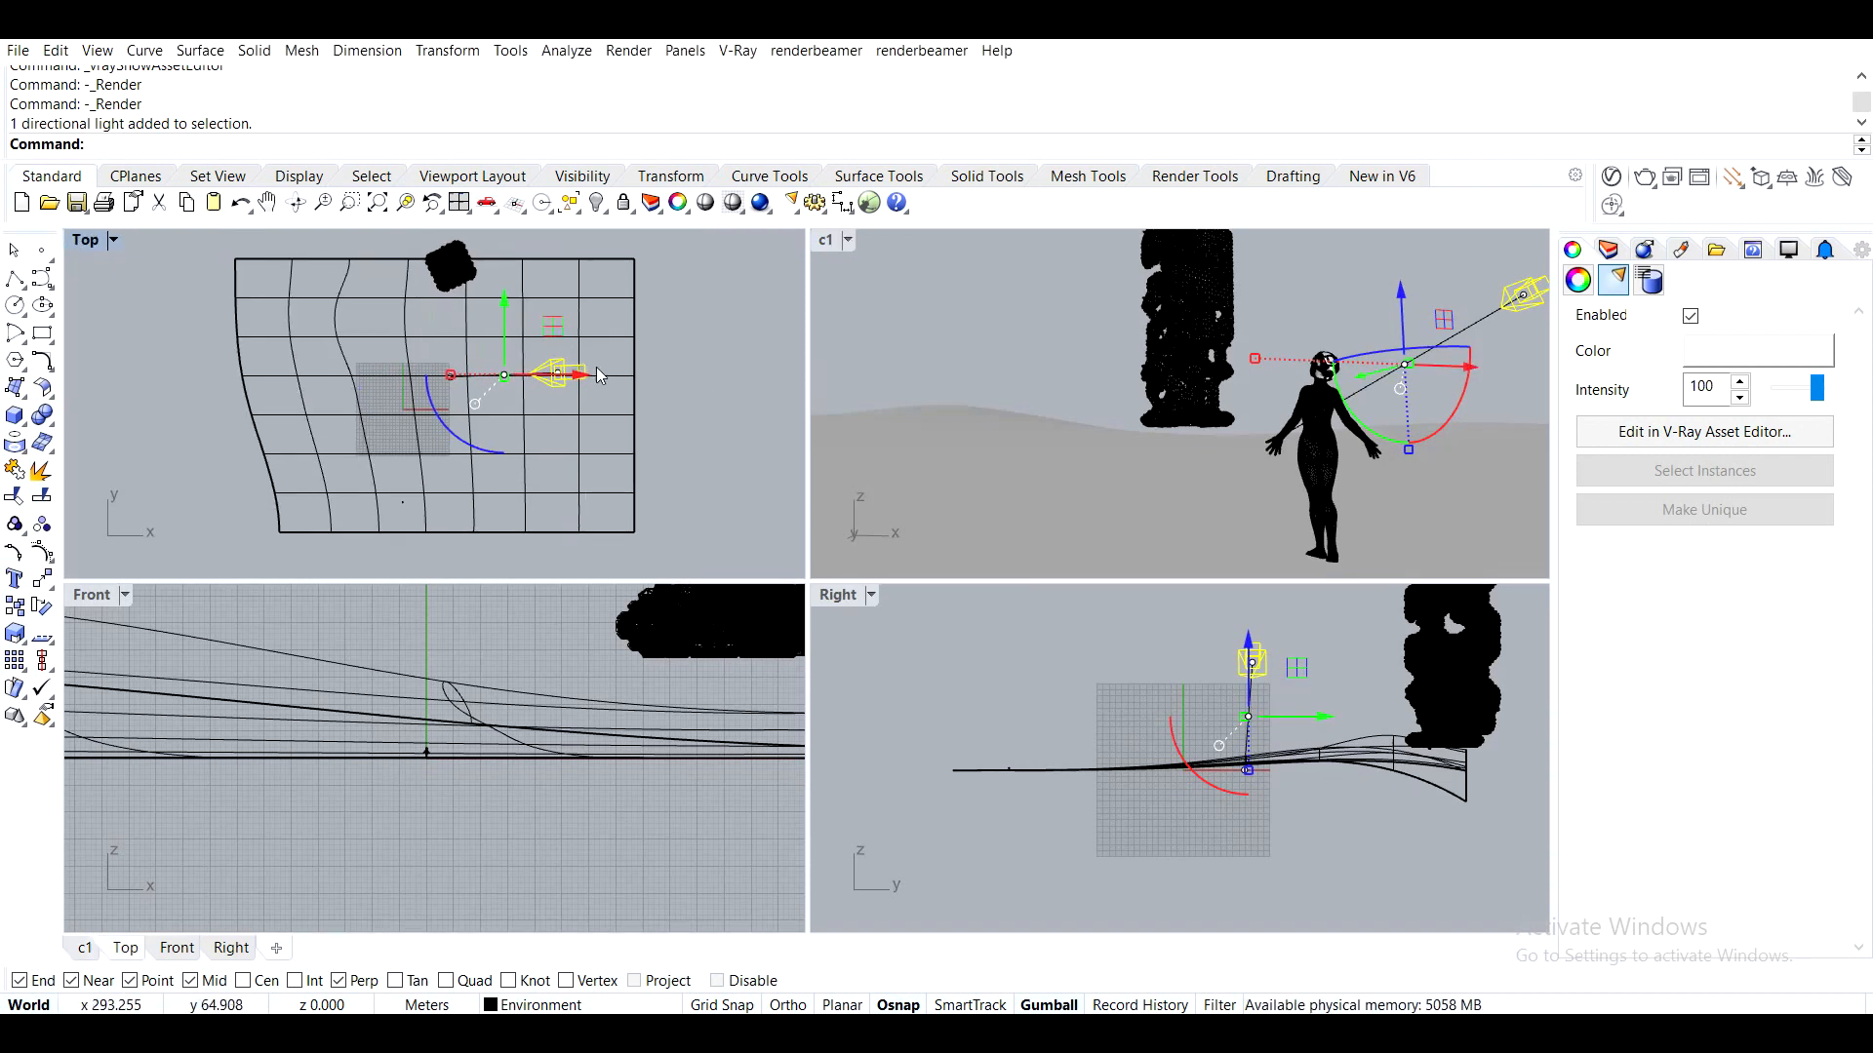
Select only the directional light's location point in the Top view and move it along positive Y, keeping its target in place
click(468, 347)
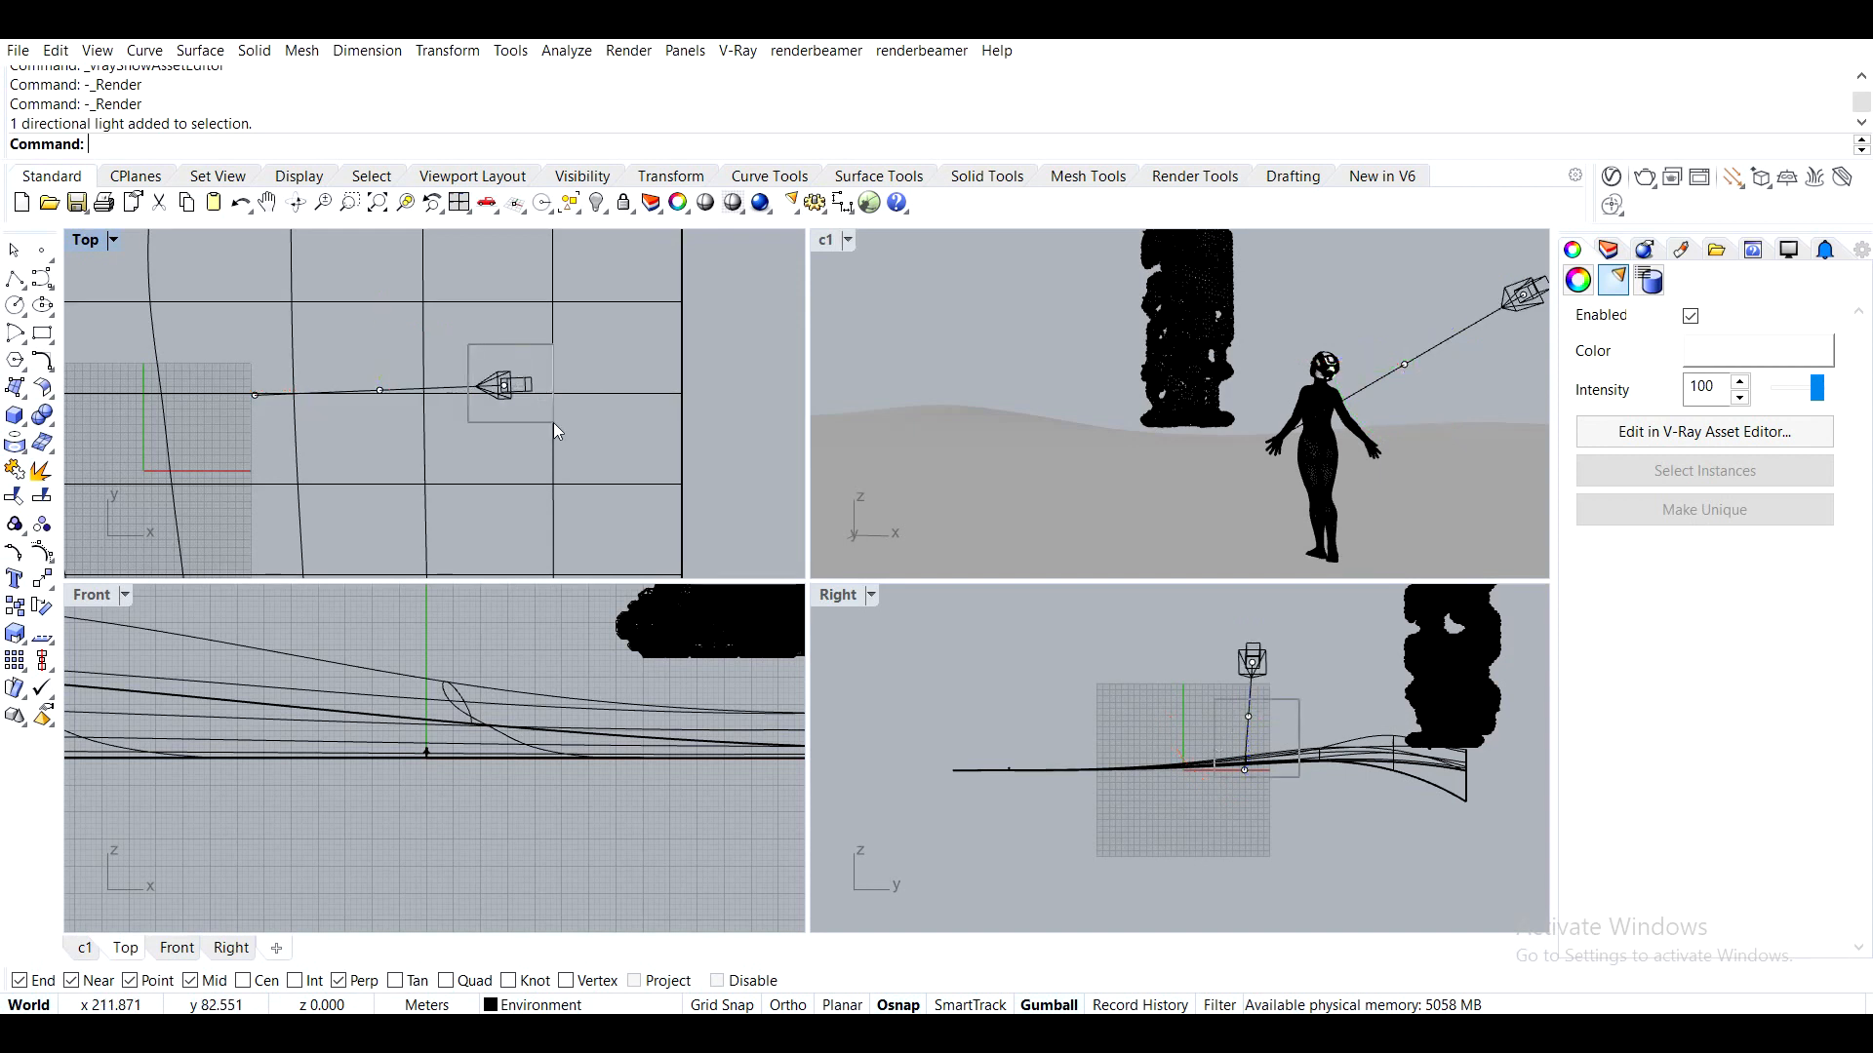
scroll(553, 423, down, 1)
click(538, 412)
scroll(538, 412, down, 2)
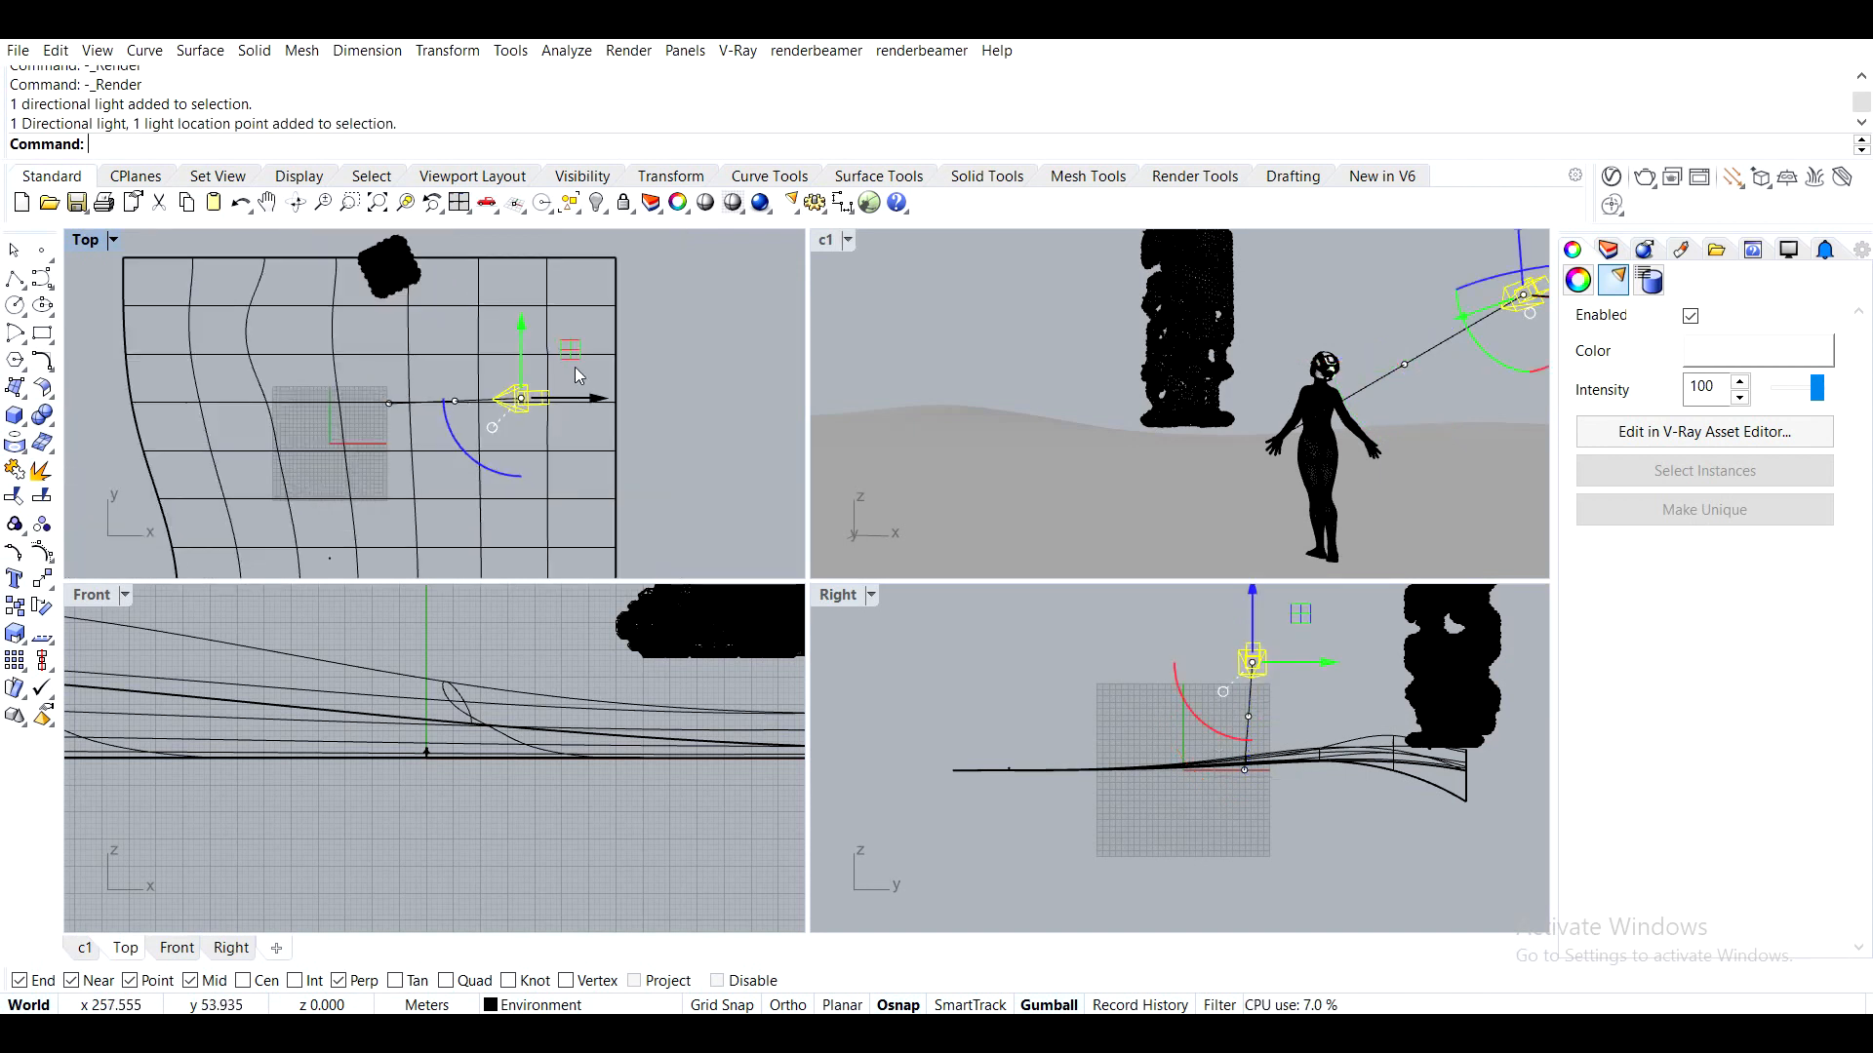
right_drag(576, 367, 593, 439)
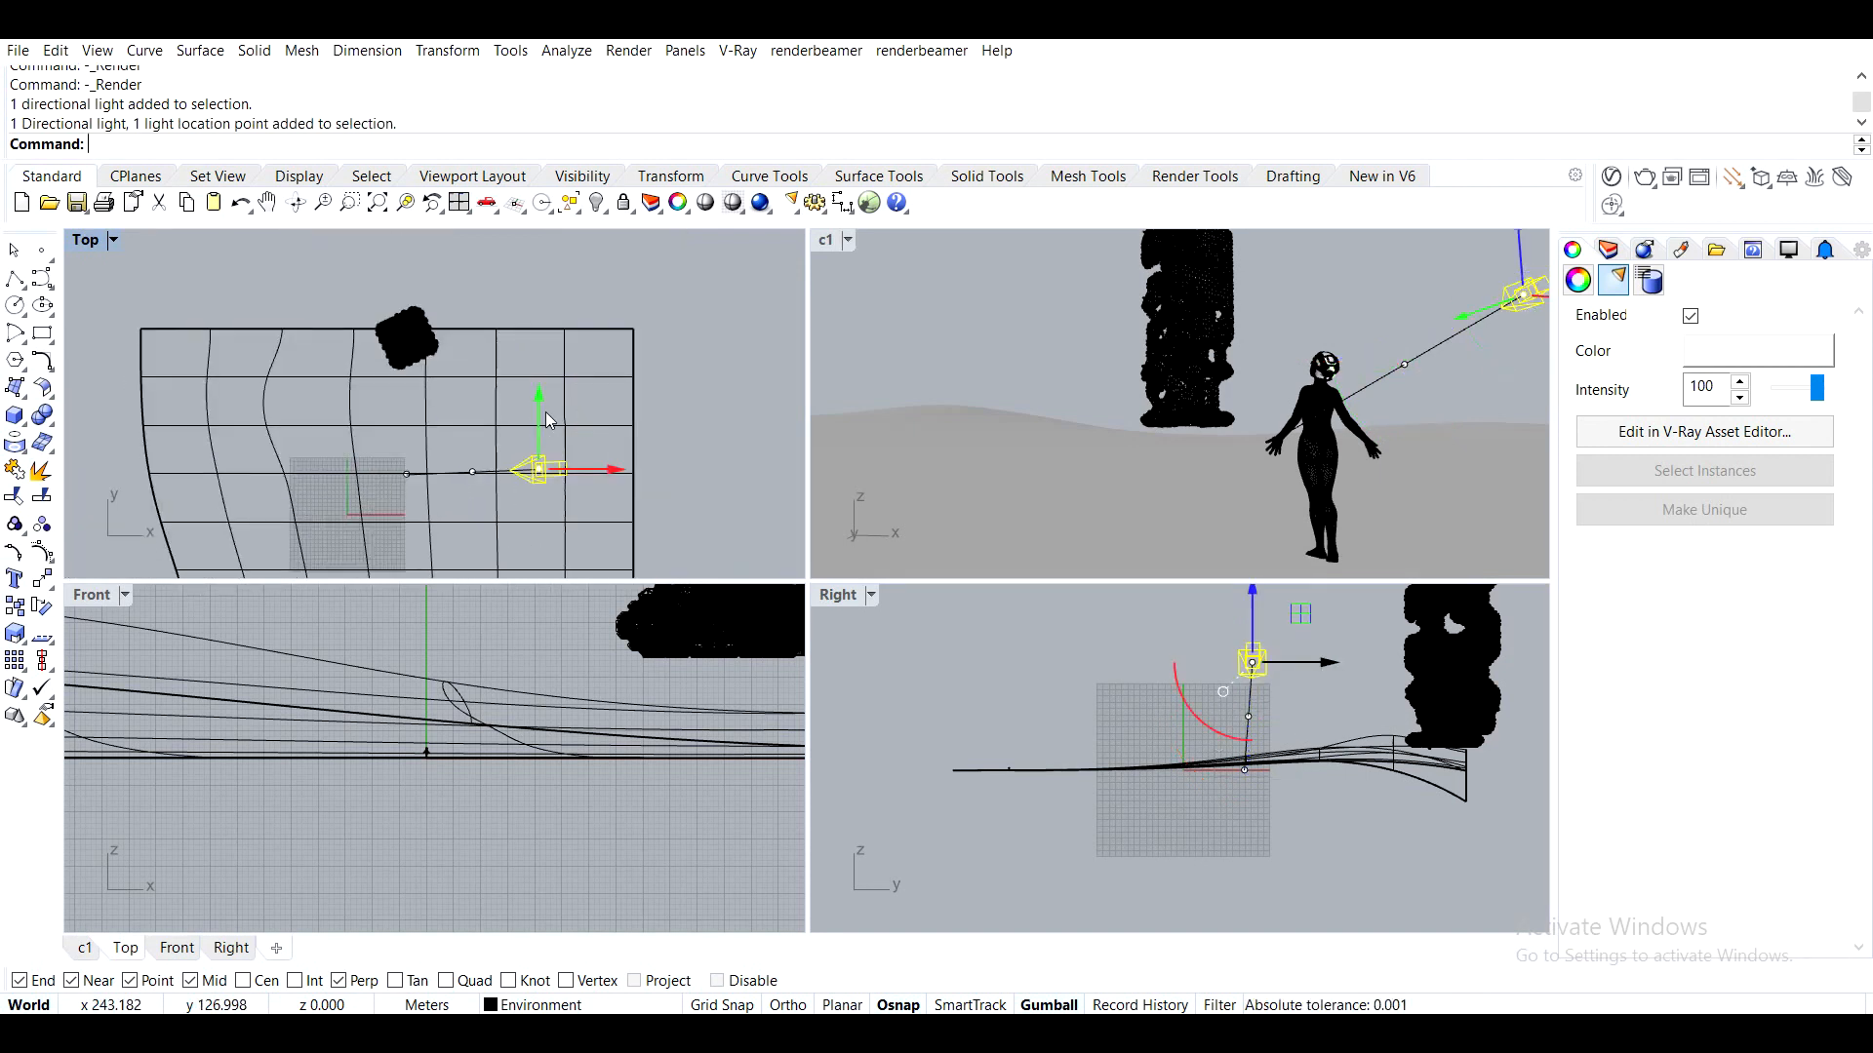
drag(546, 413, 533, 375)
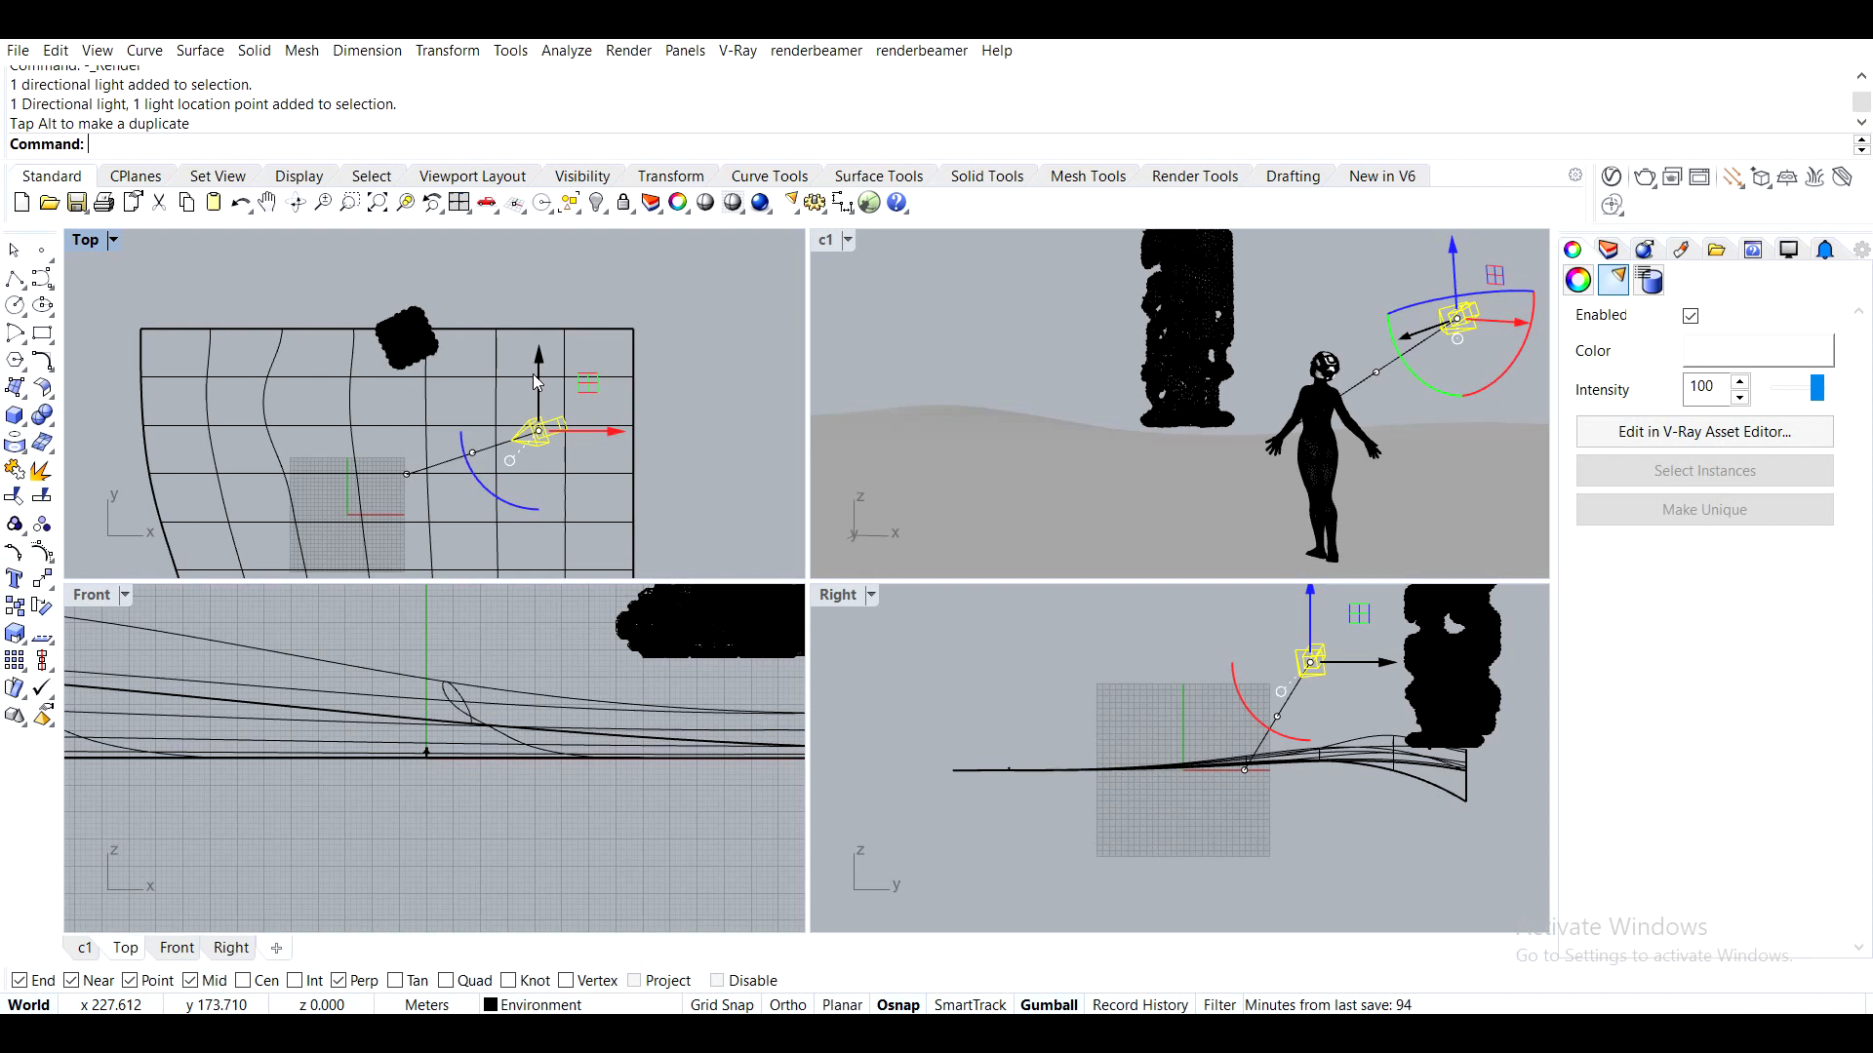
key(Escape)
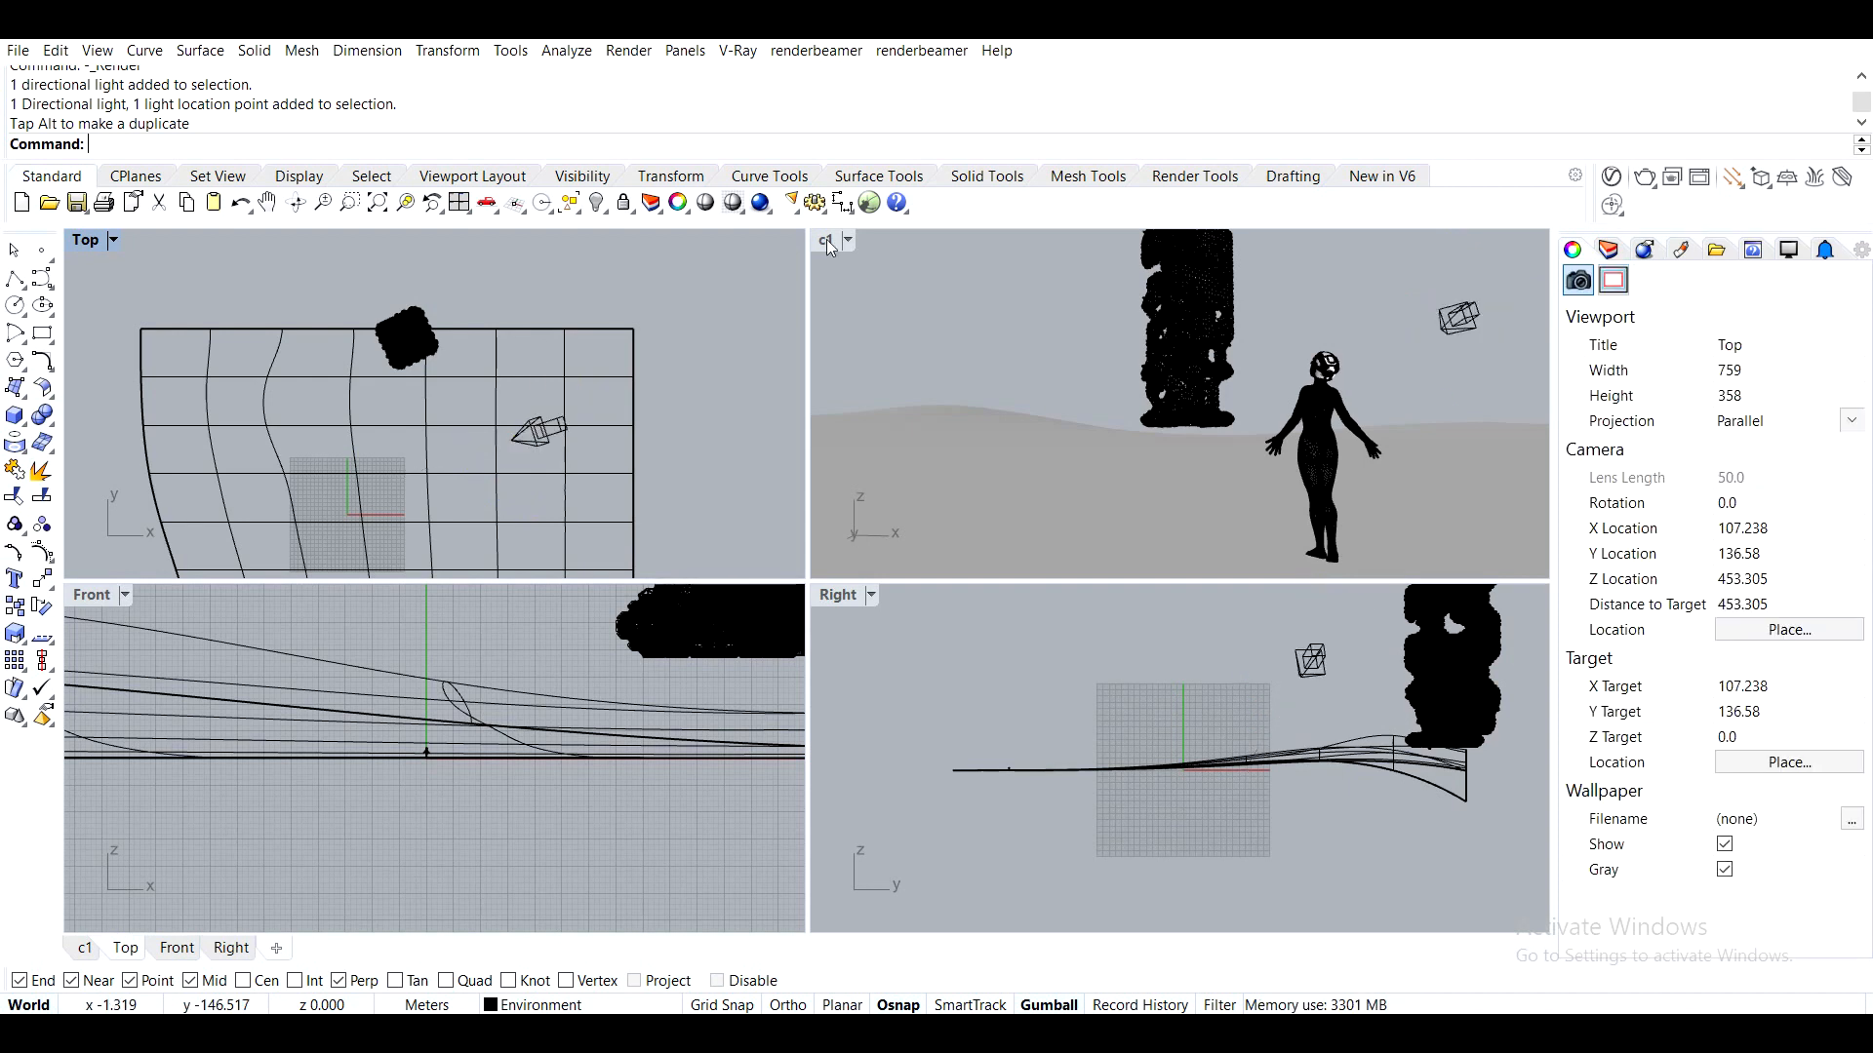
Maximize view c1, start a production render to check the new light direction, then stop it and put the frame buffer away
double_click(828, 238)
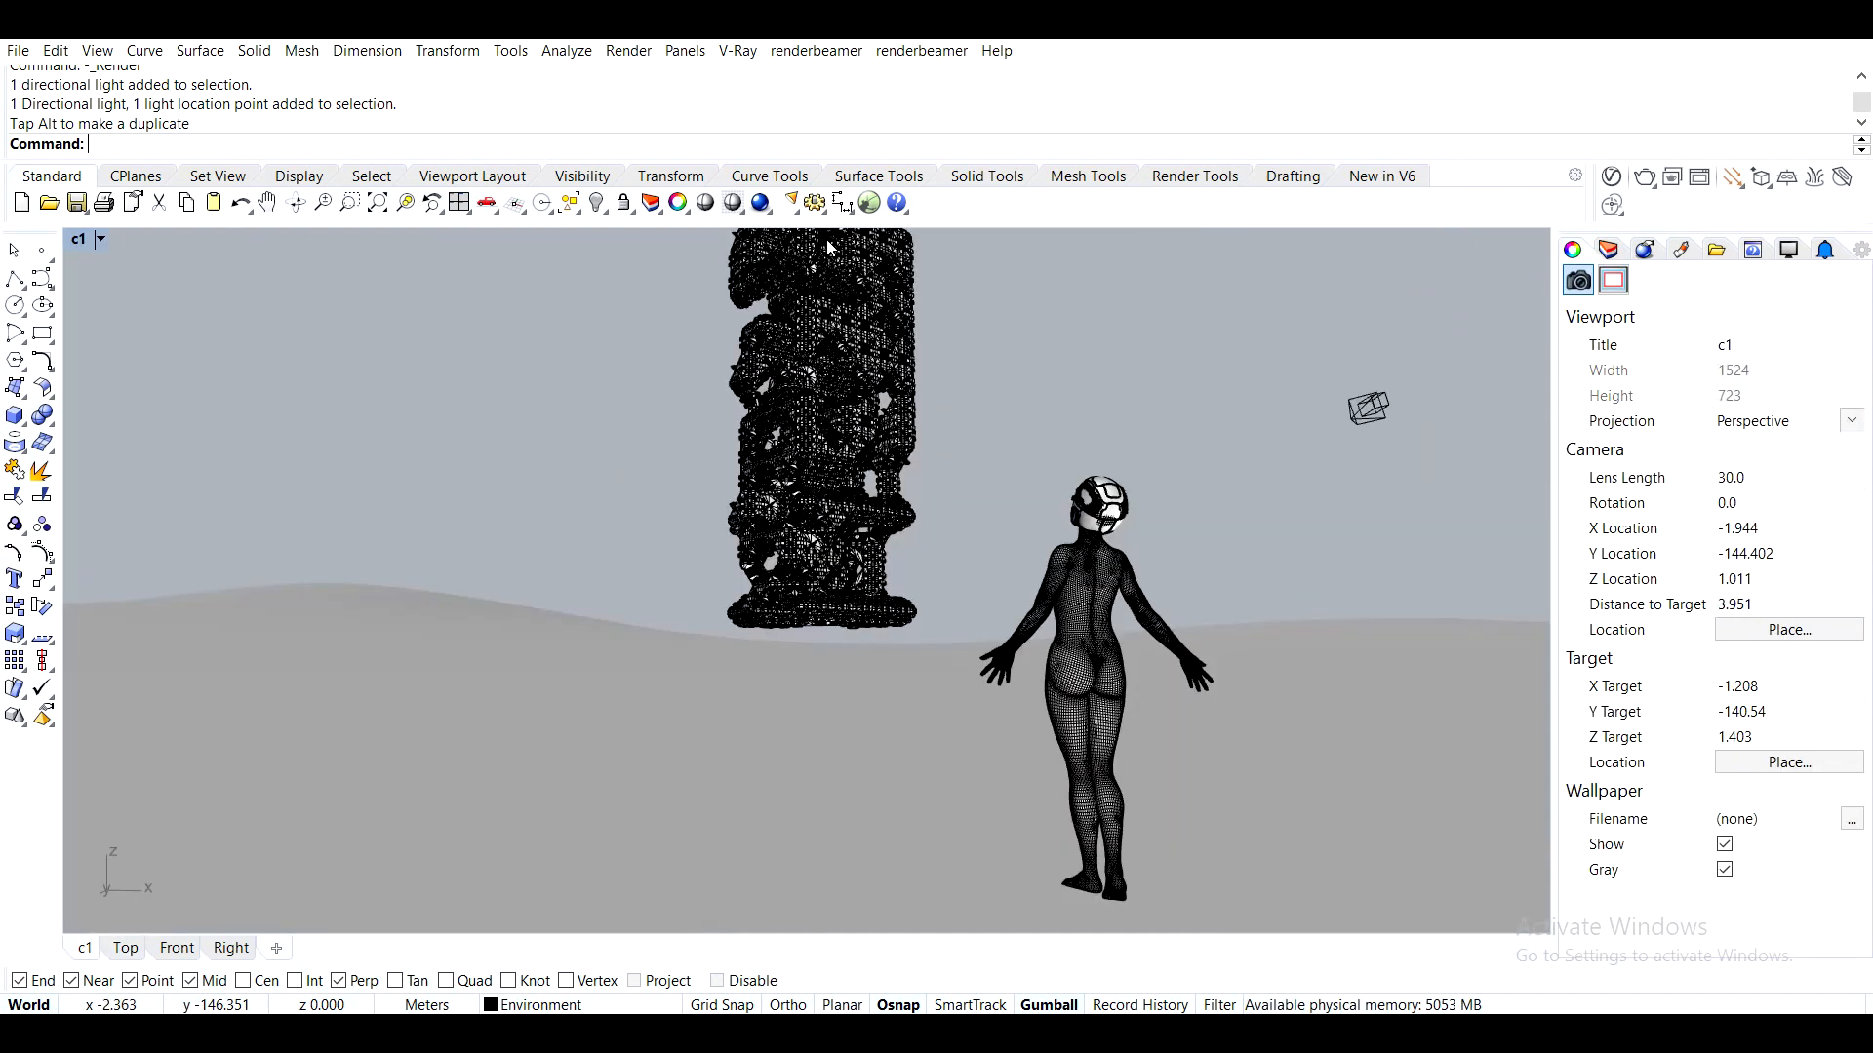
click(1644, 178)
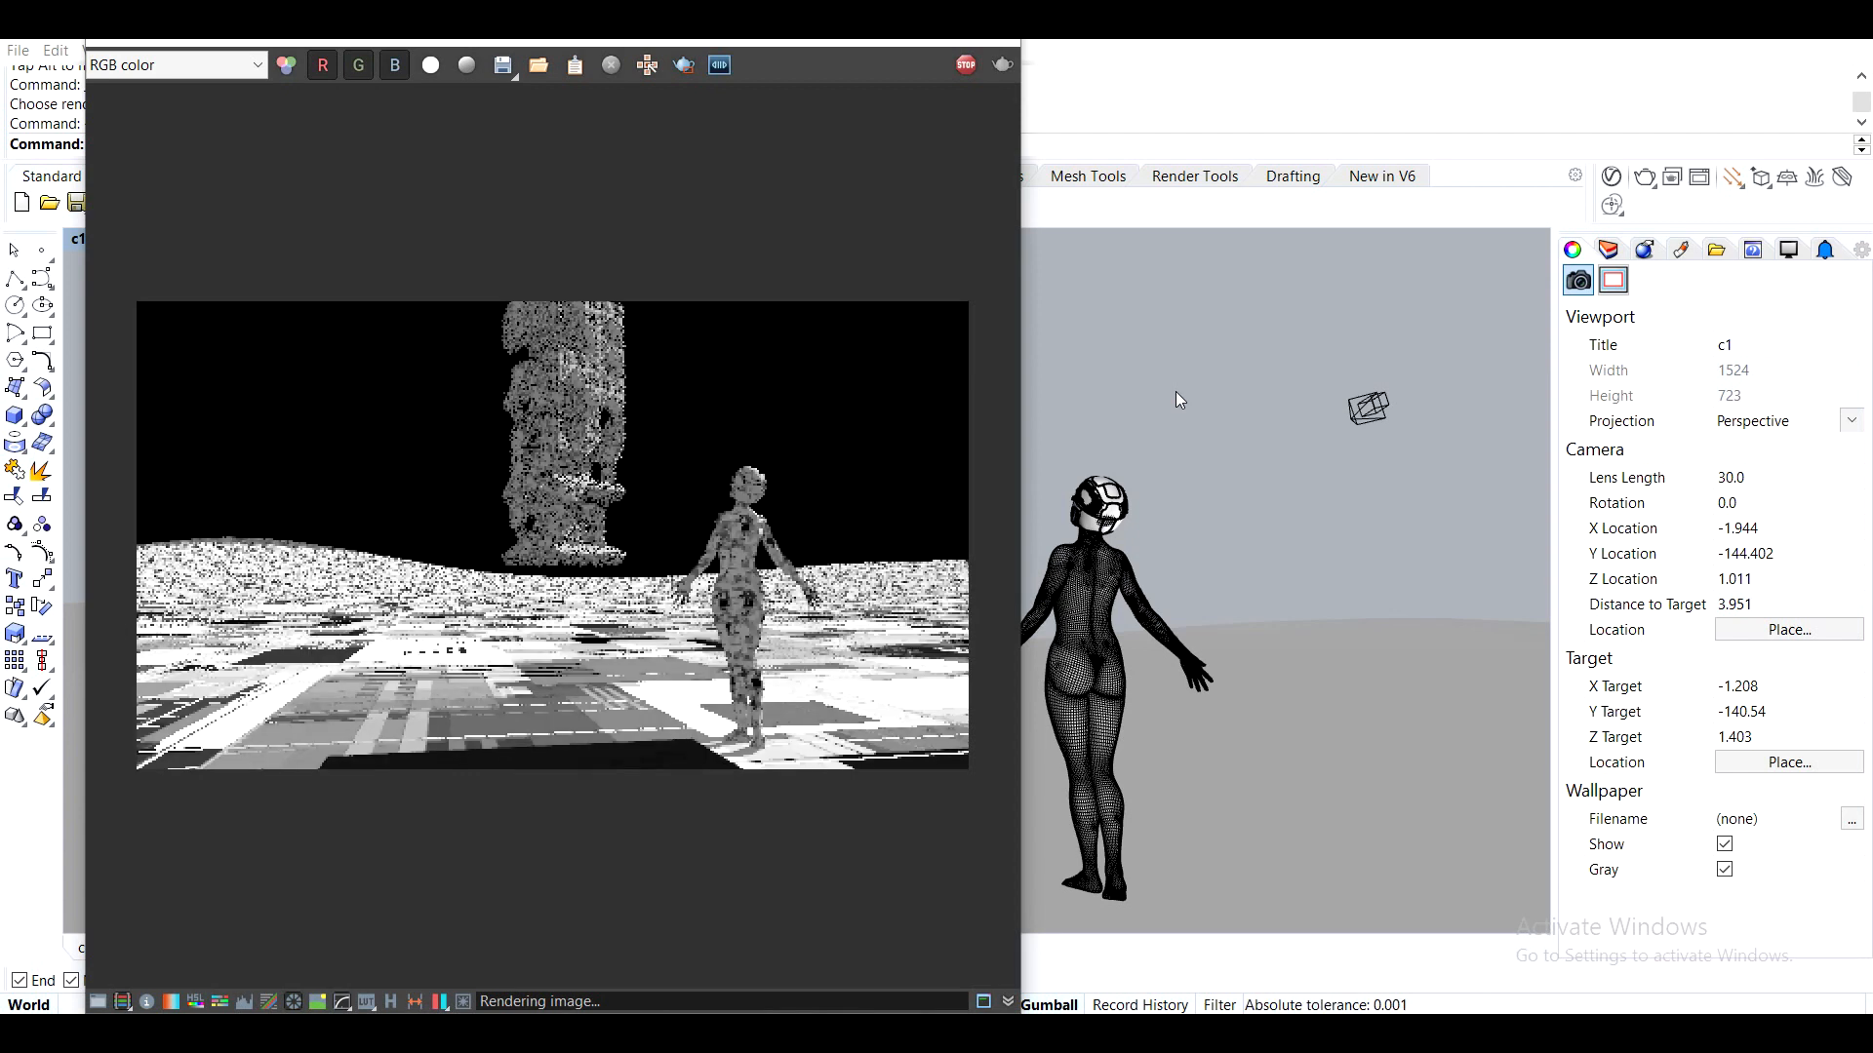
click(966, 64)
click(1002, 40)
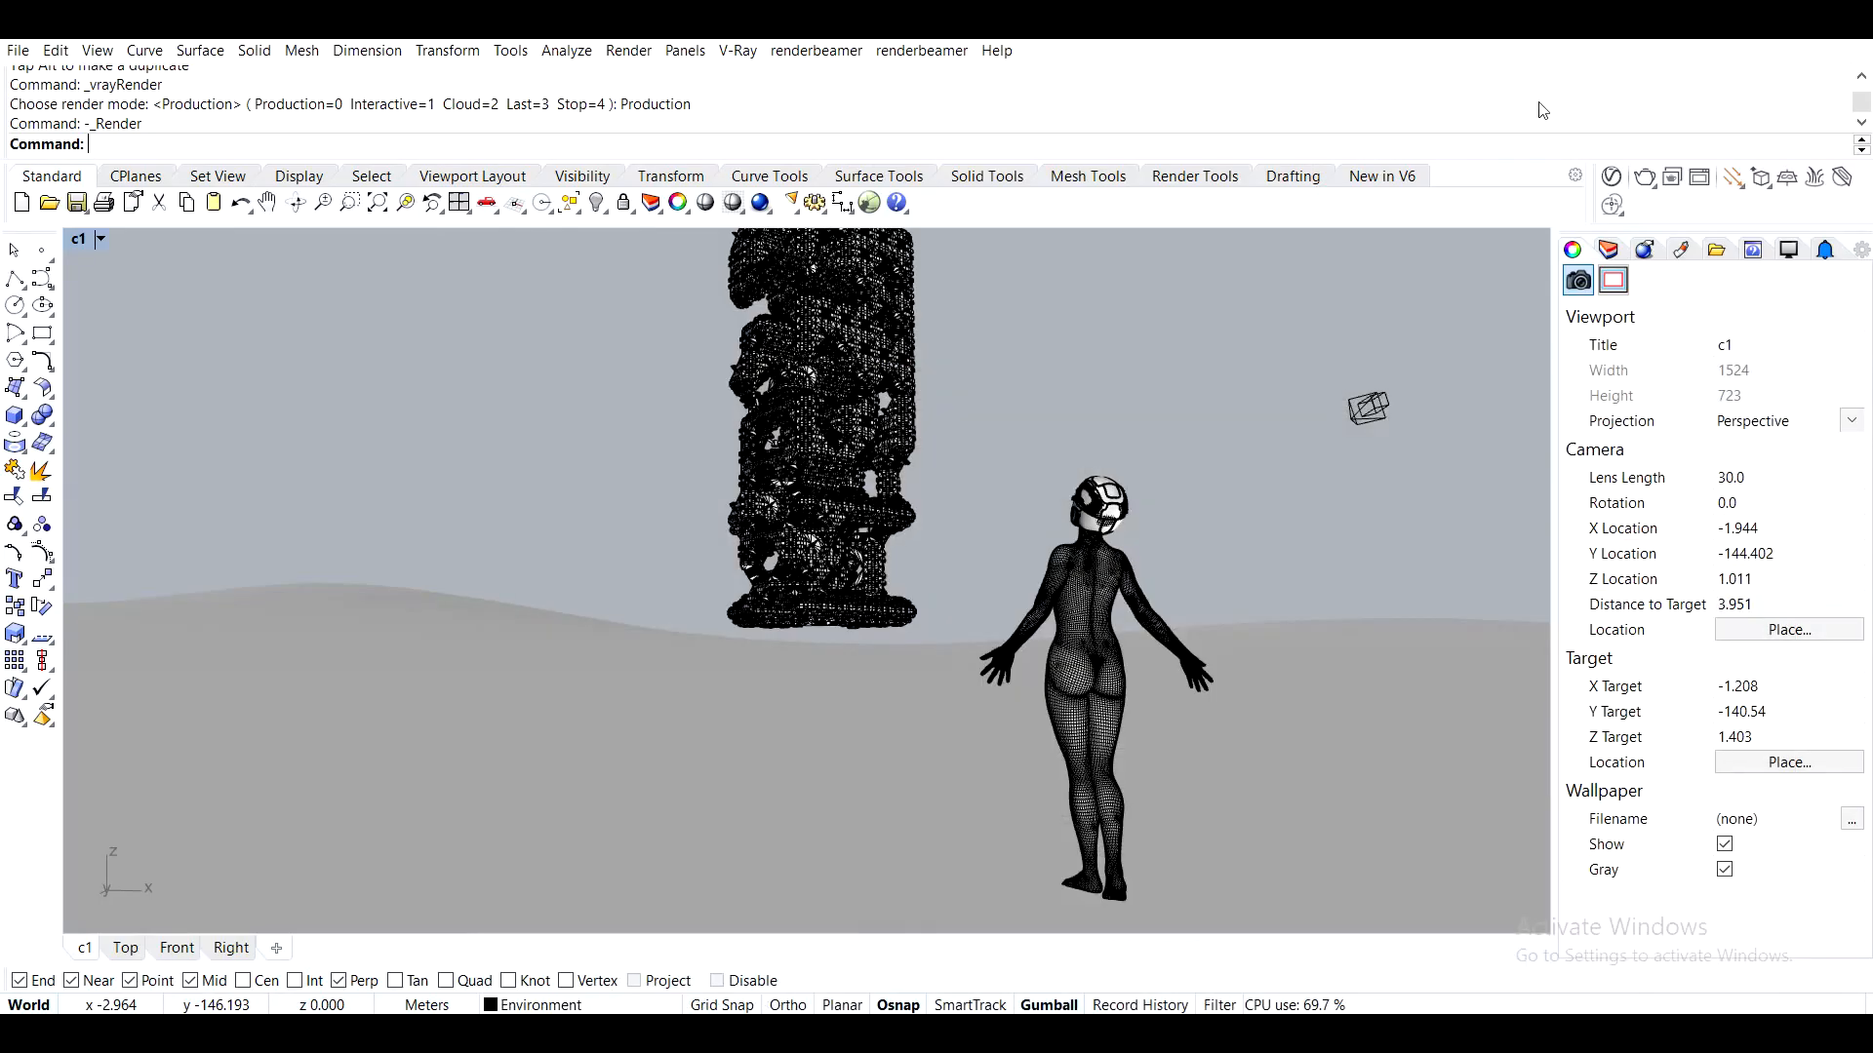
Create a solid world-aligned BoundingBox around the tower mesh and hide the mesh
click(882, 412)
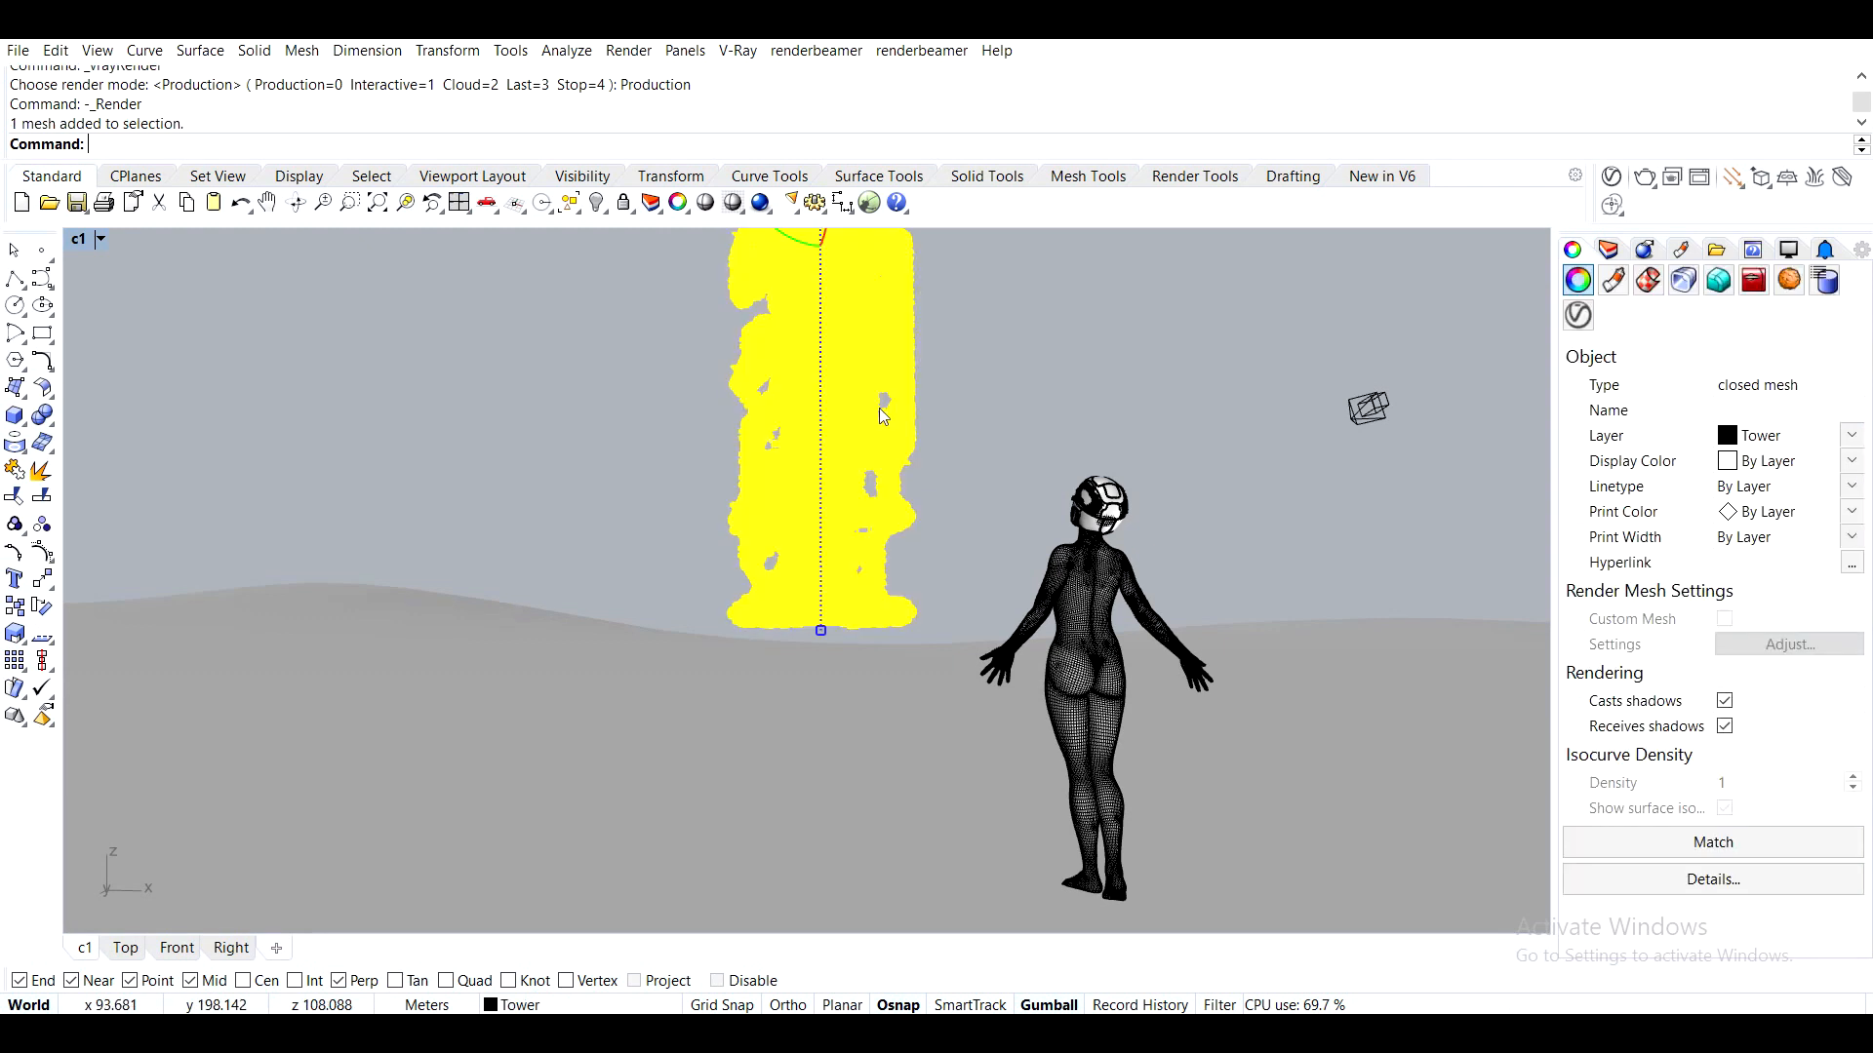
text(BoundingBox)
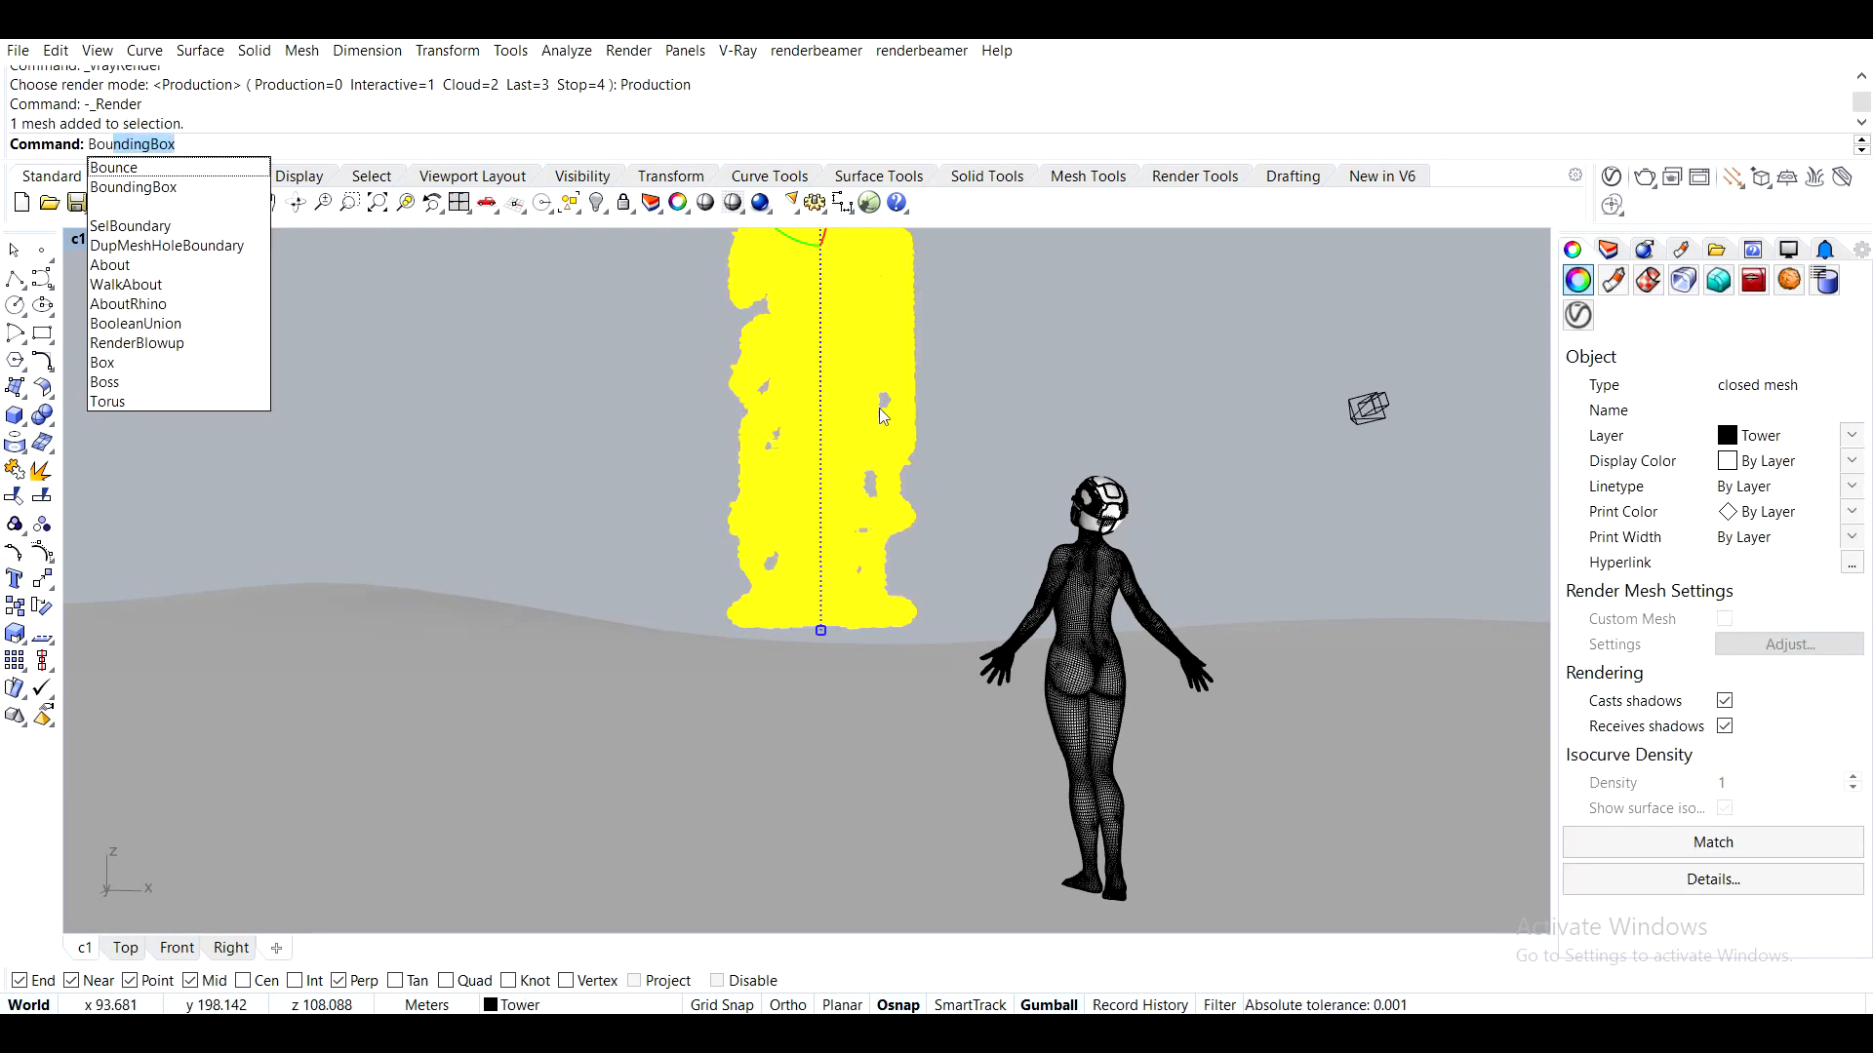
key(Return)
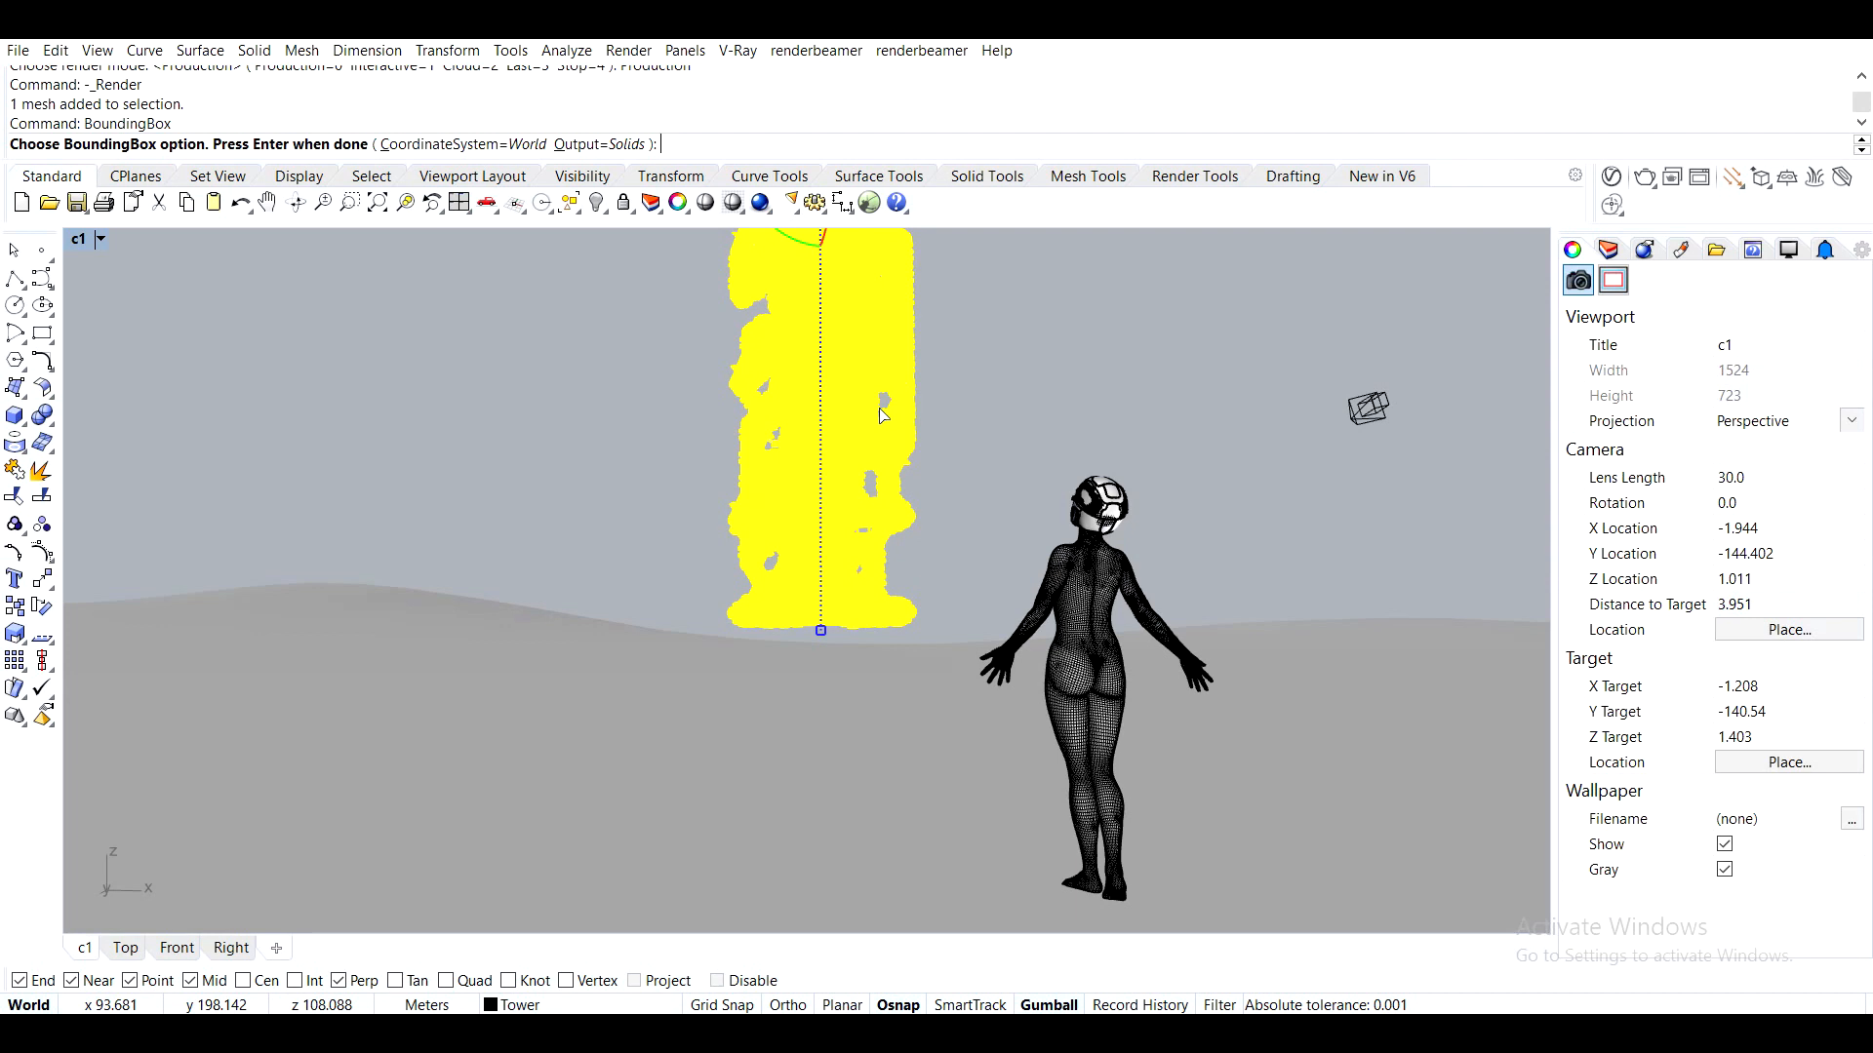
key(Return)
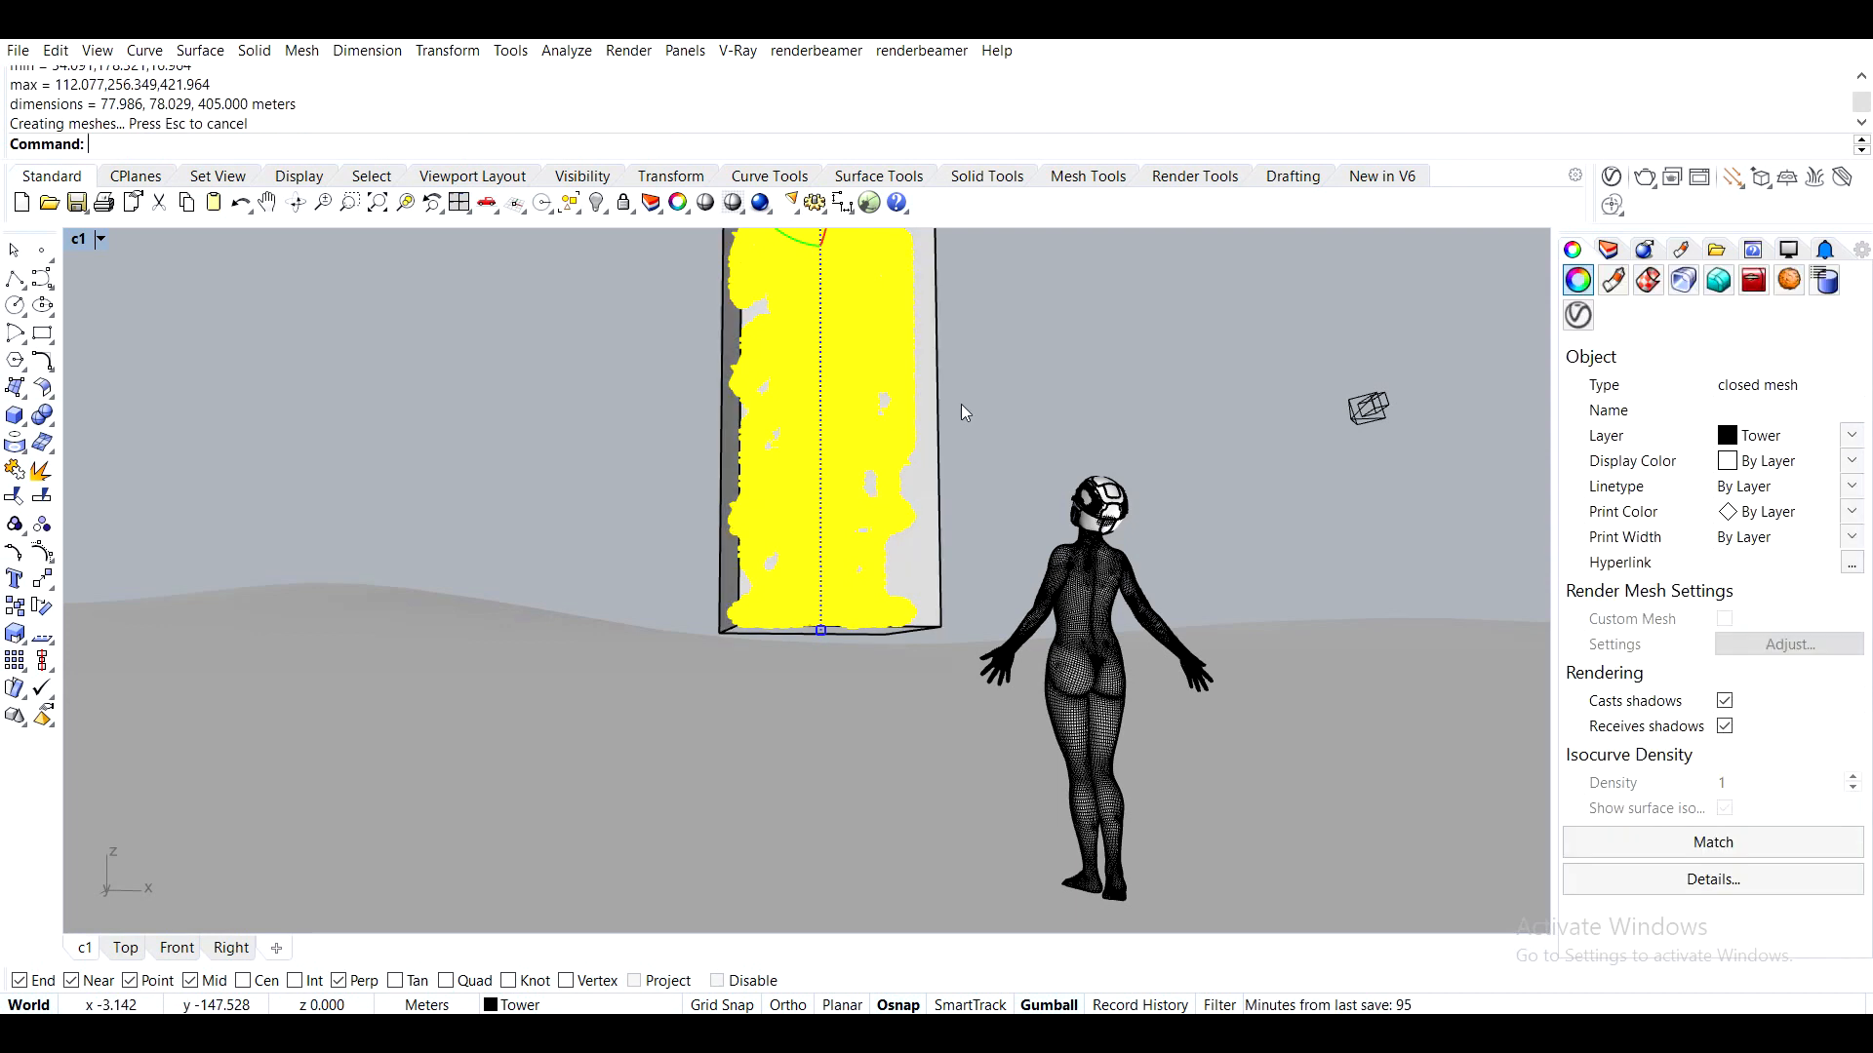
key(ctrl+h)
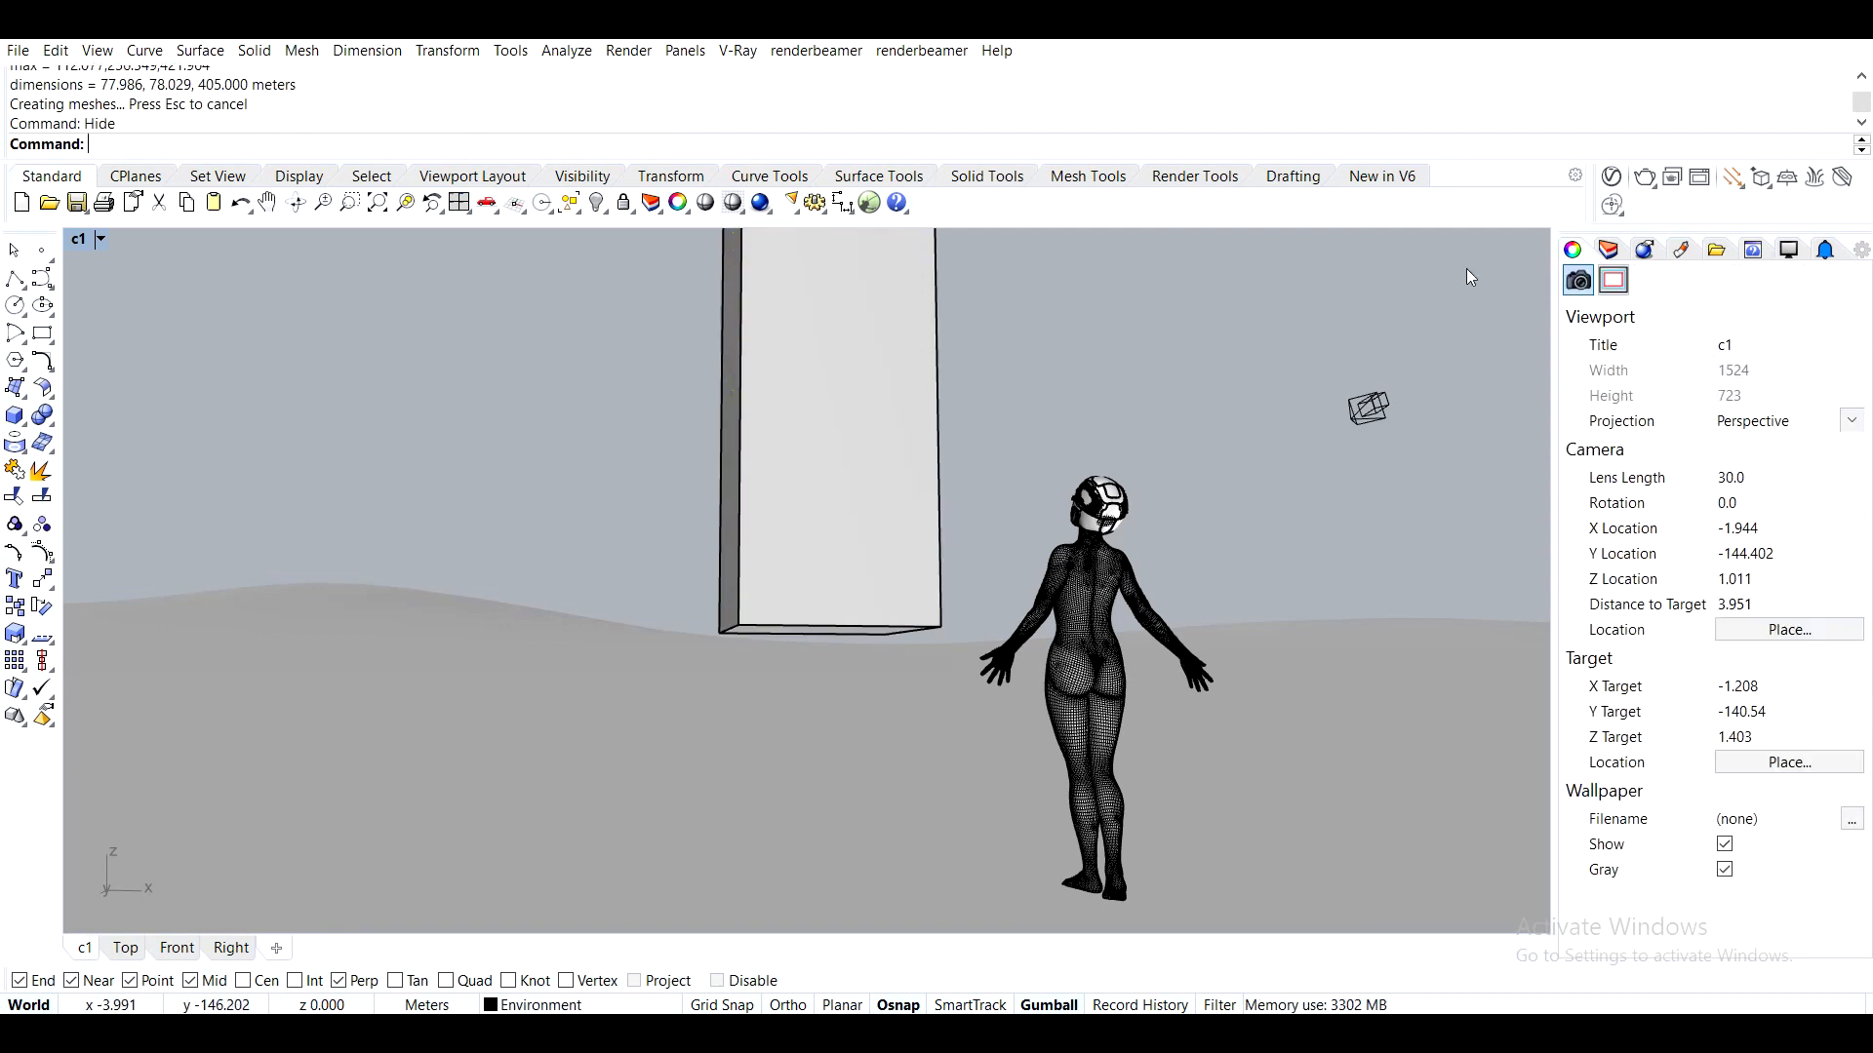
Open the V-Ray Asset Editor's render settings with the asset details collapsed and enable Material Override
click(1611, 204)
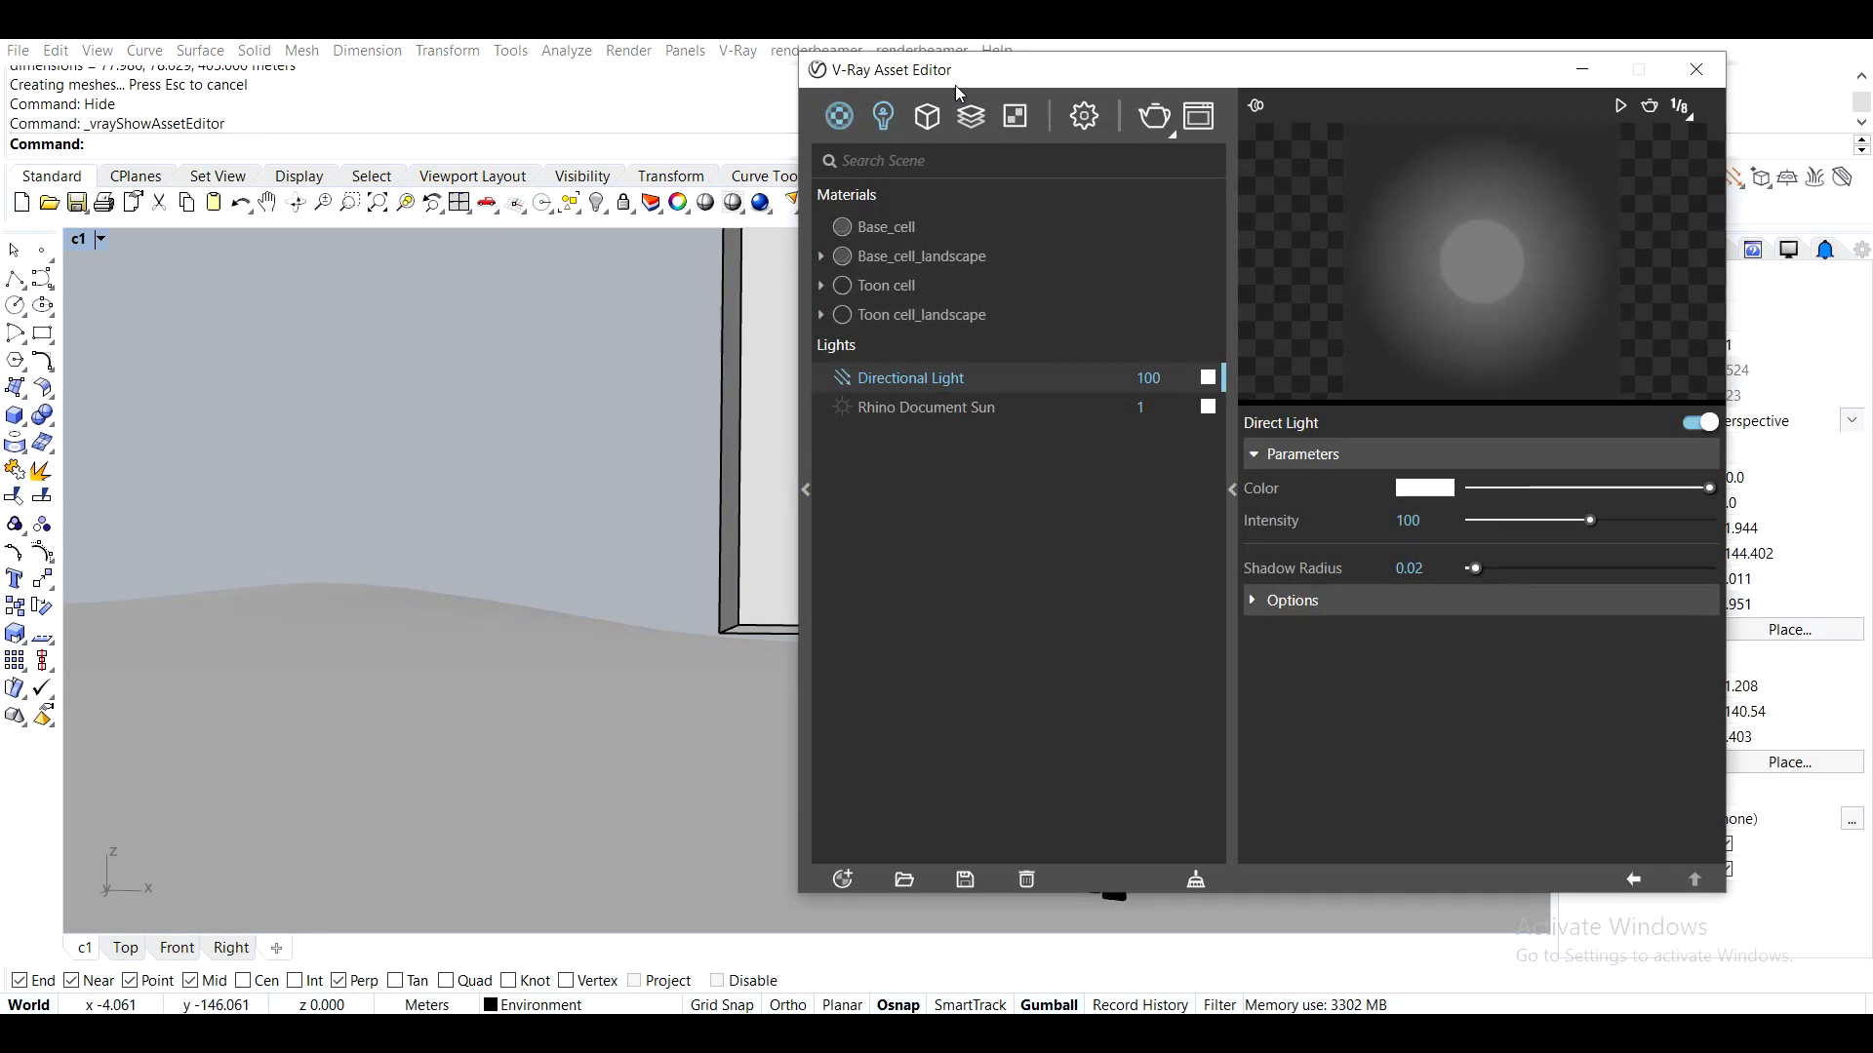
mouse_move(956, 93)
mouse_down()
mouse_move(1095, 54)
mouse_move(972, 82)
mouse_up()
click(1227, 500)
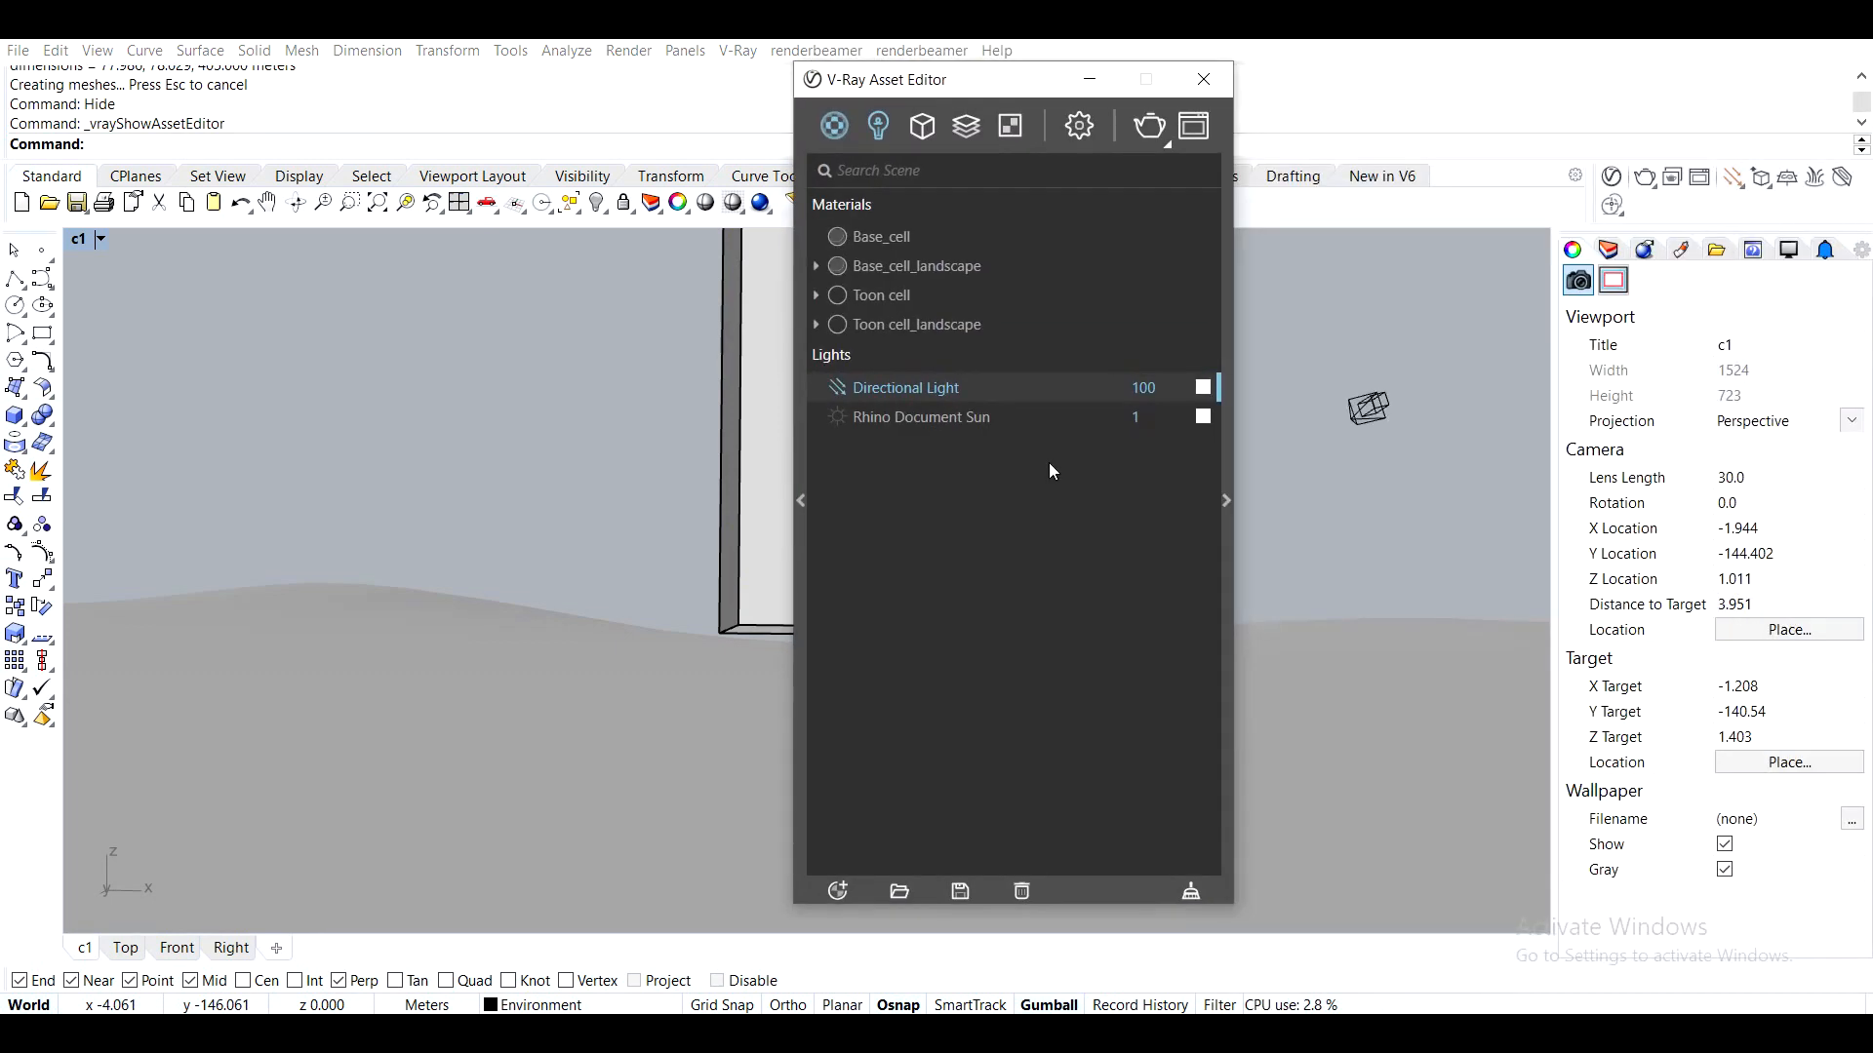
click(1079, 126)
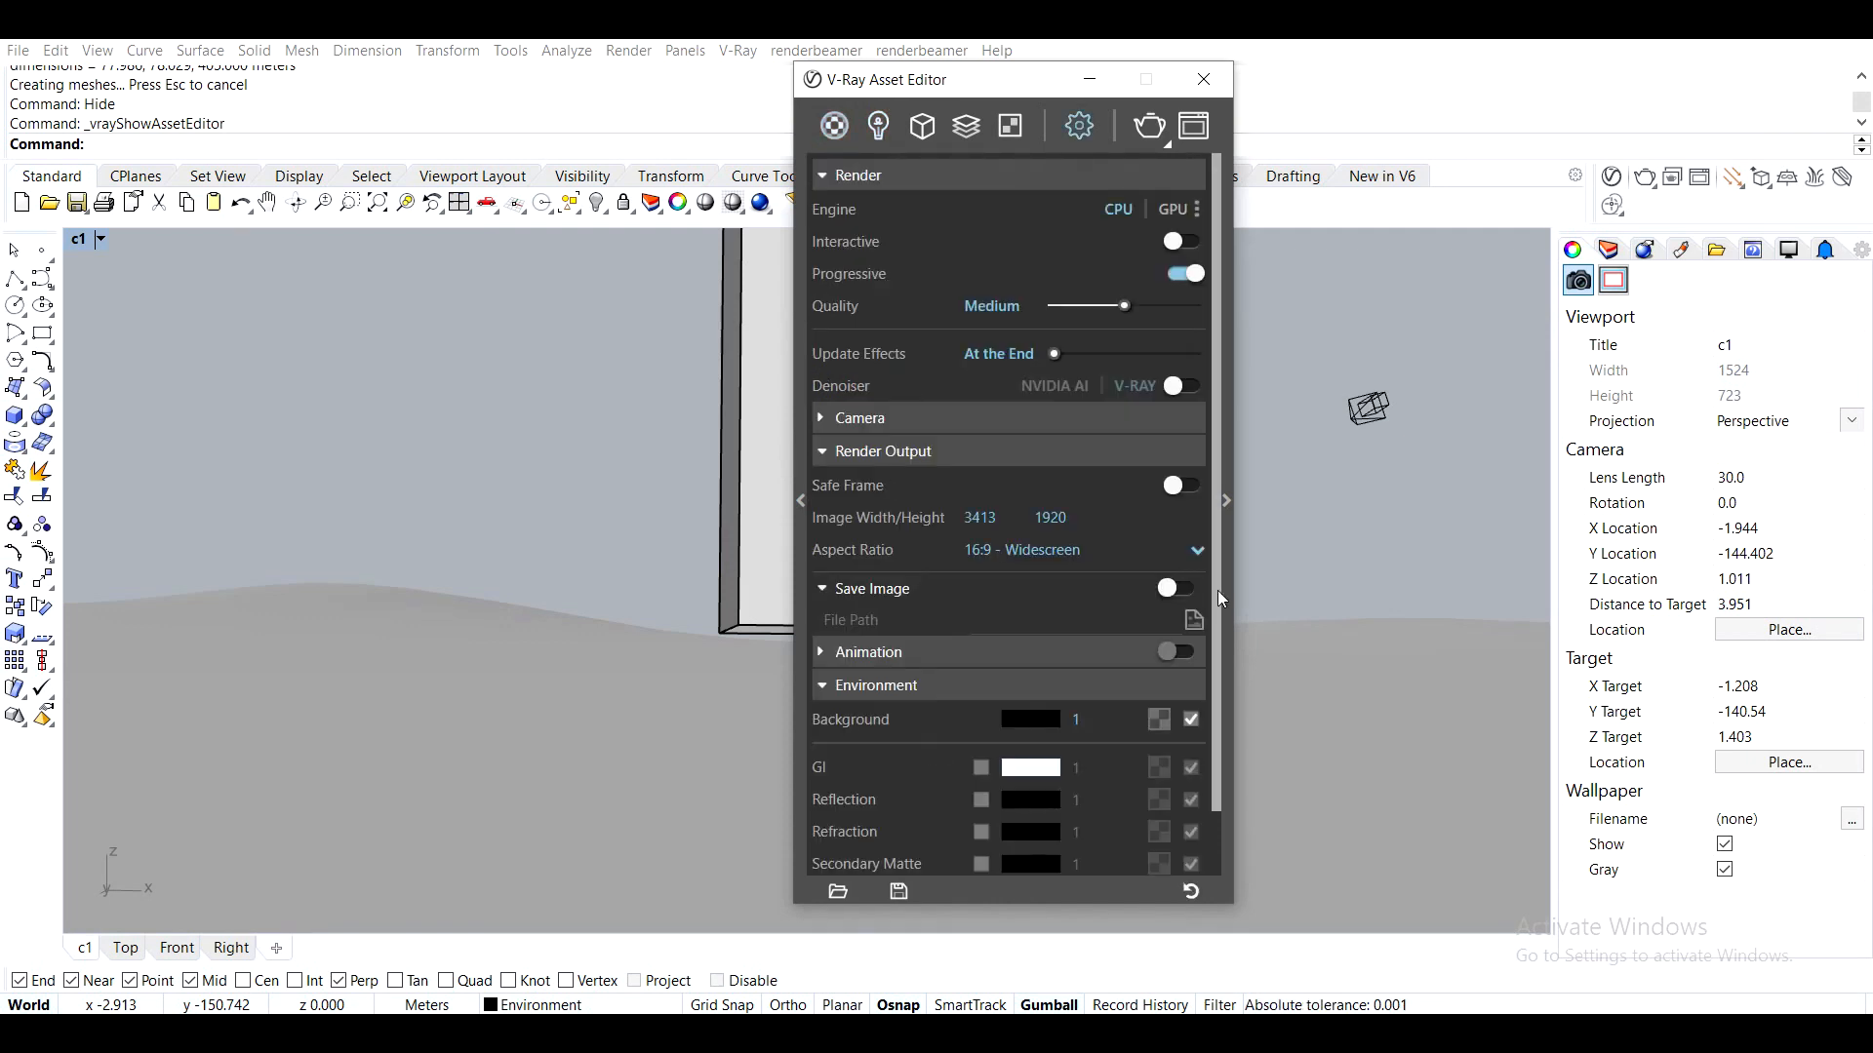
scroll(1217, 589, down, 1)
click(848, 829)
click(1191, 829)
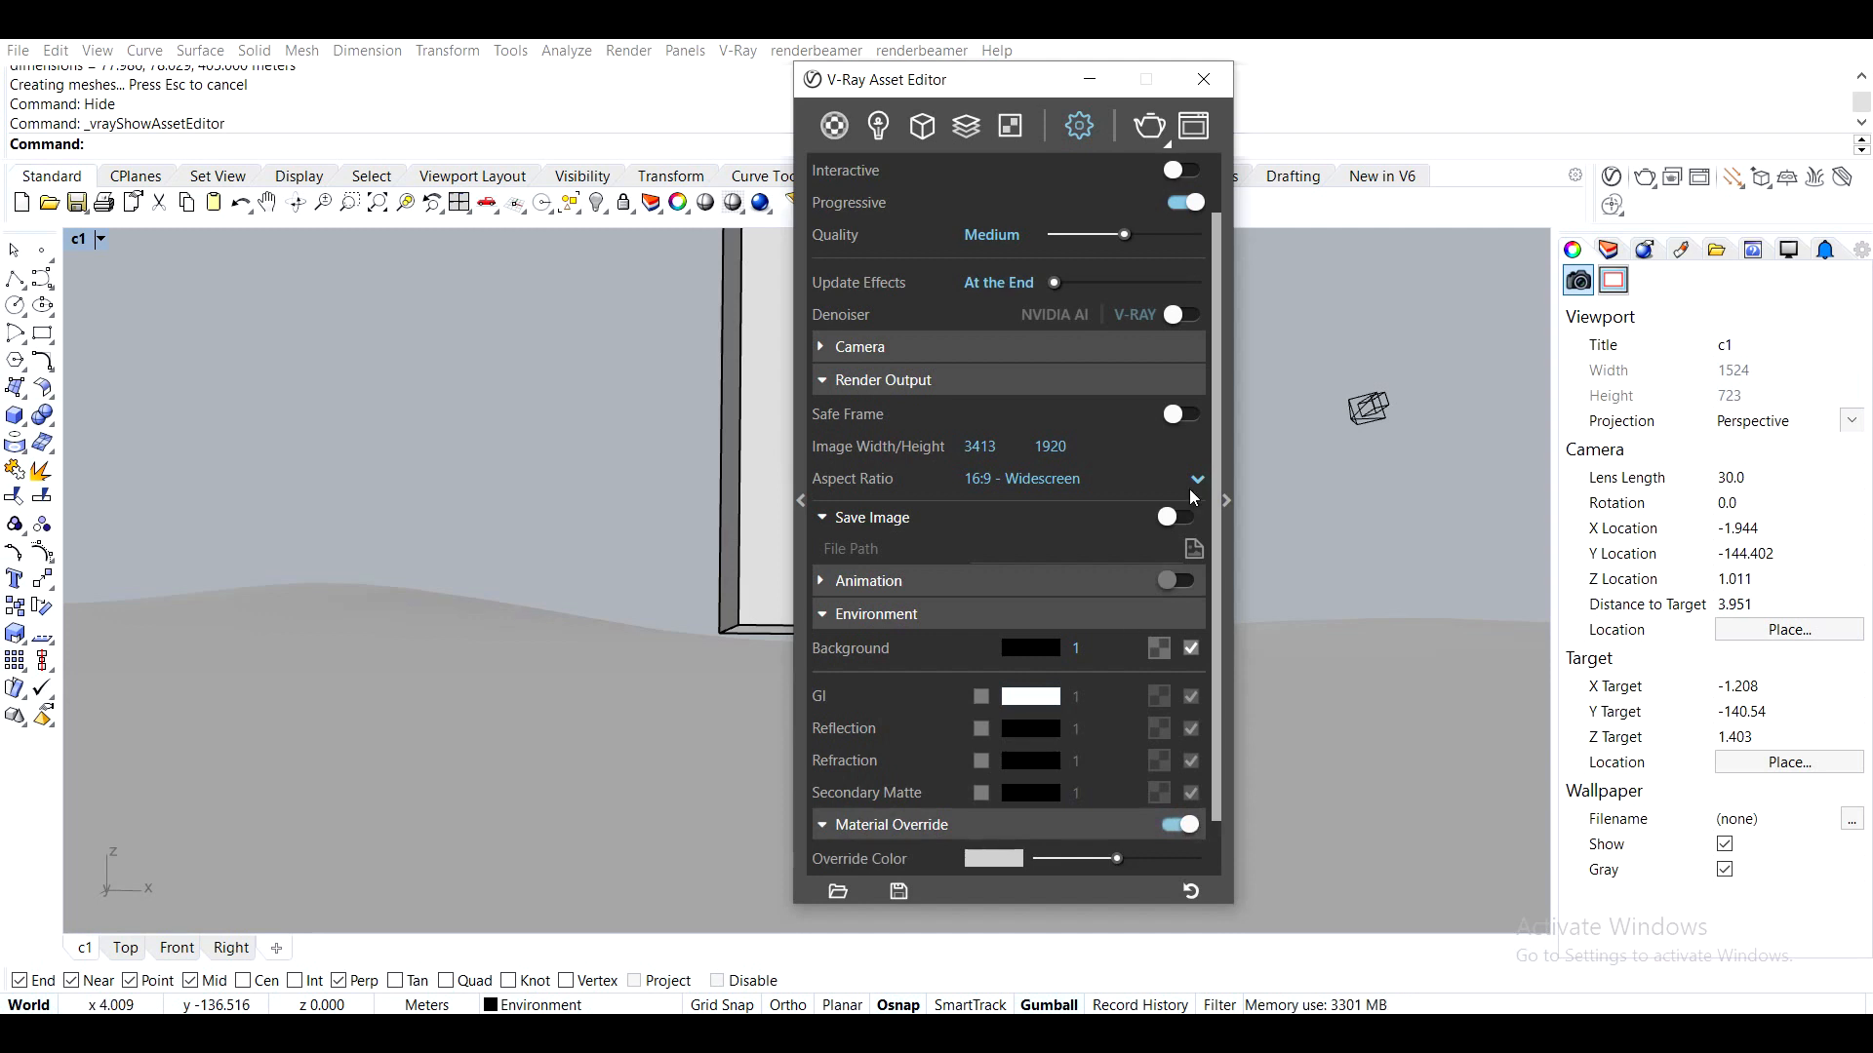
Set the render output's image height to 480 and start an interactive render of view c1
drag(958, 97, 1656, 125)
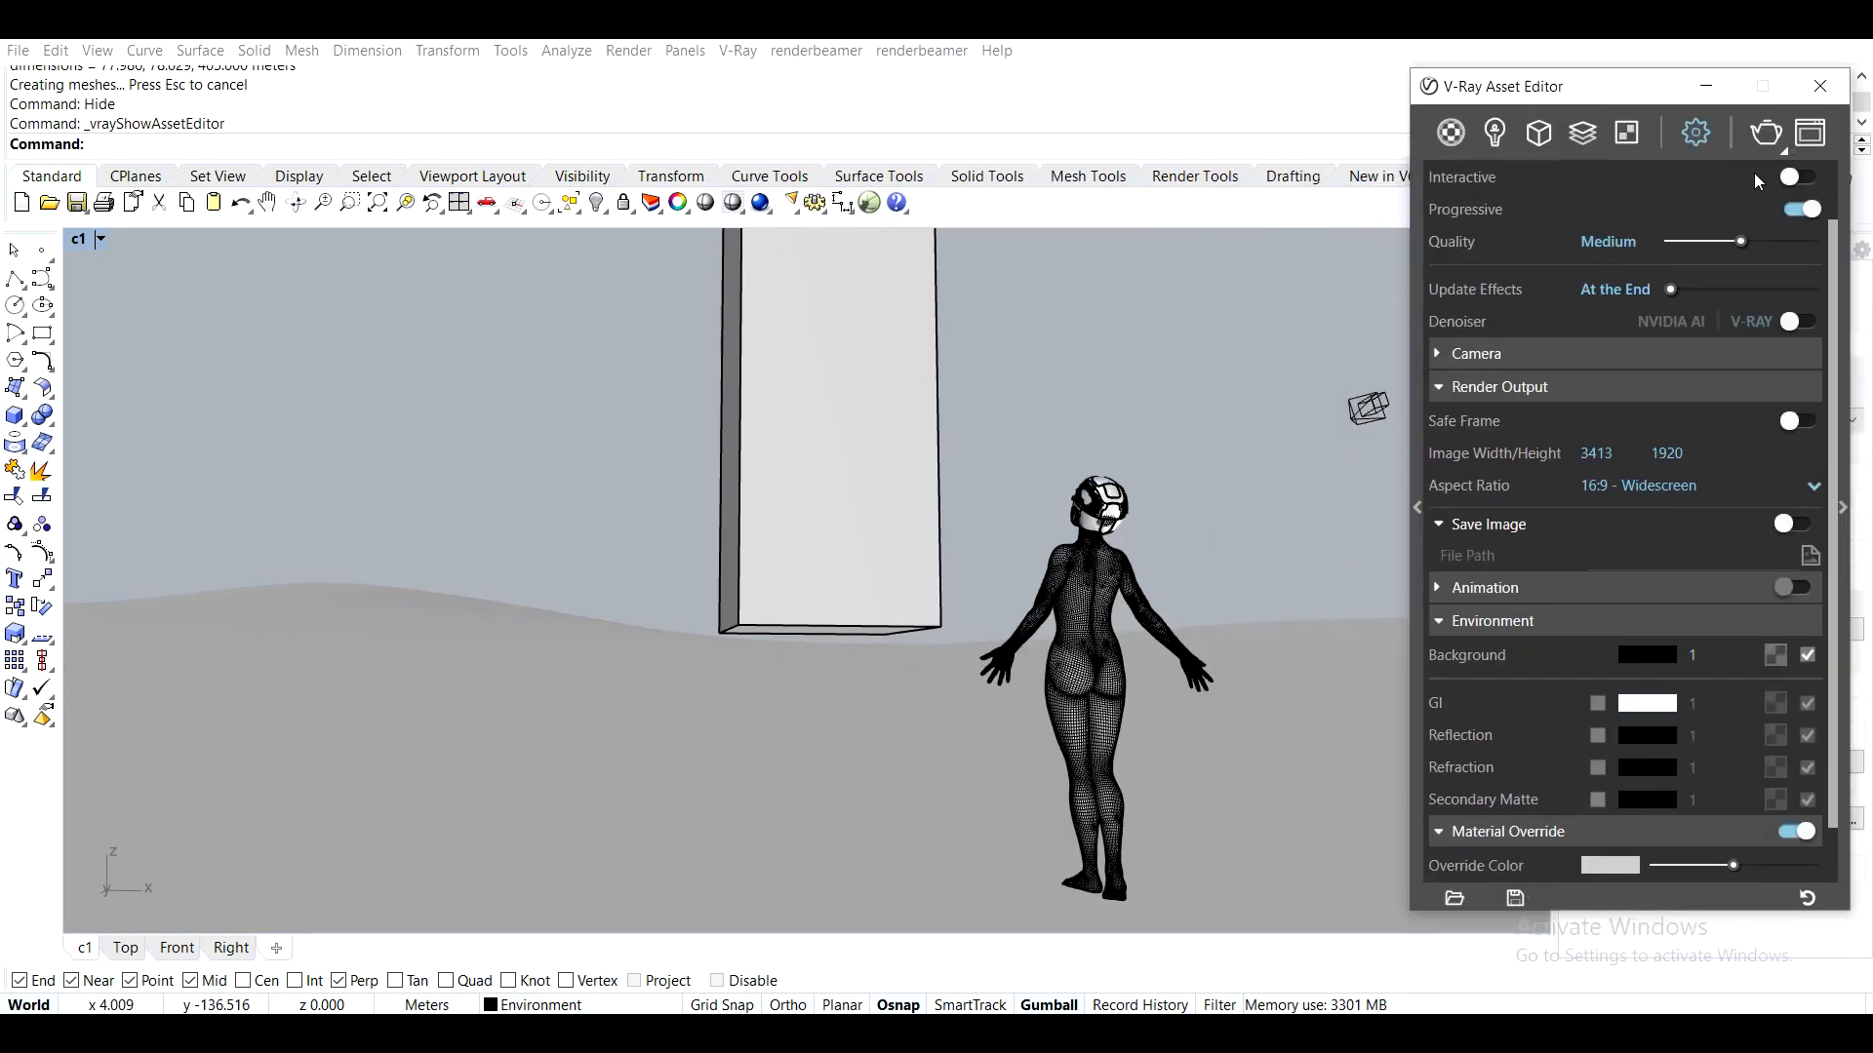
click(1783, 154)
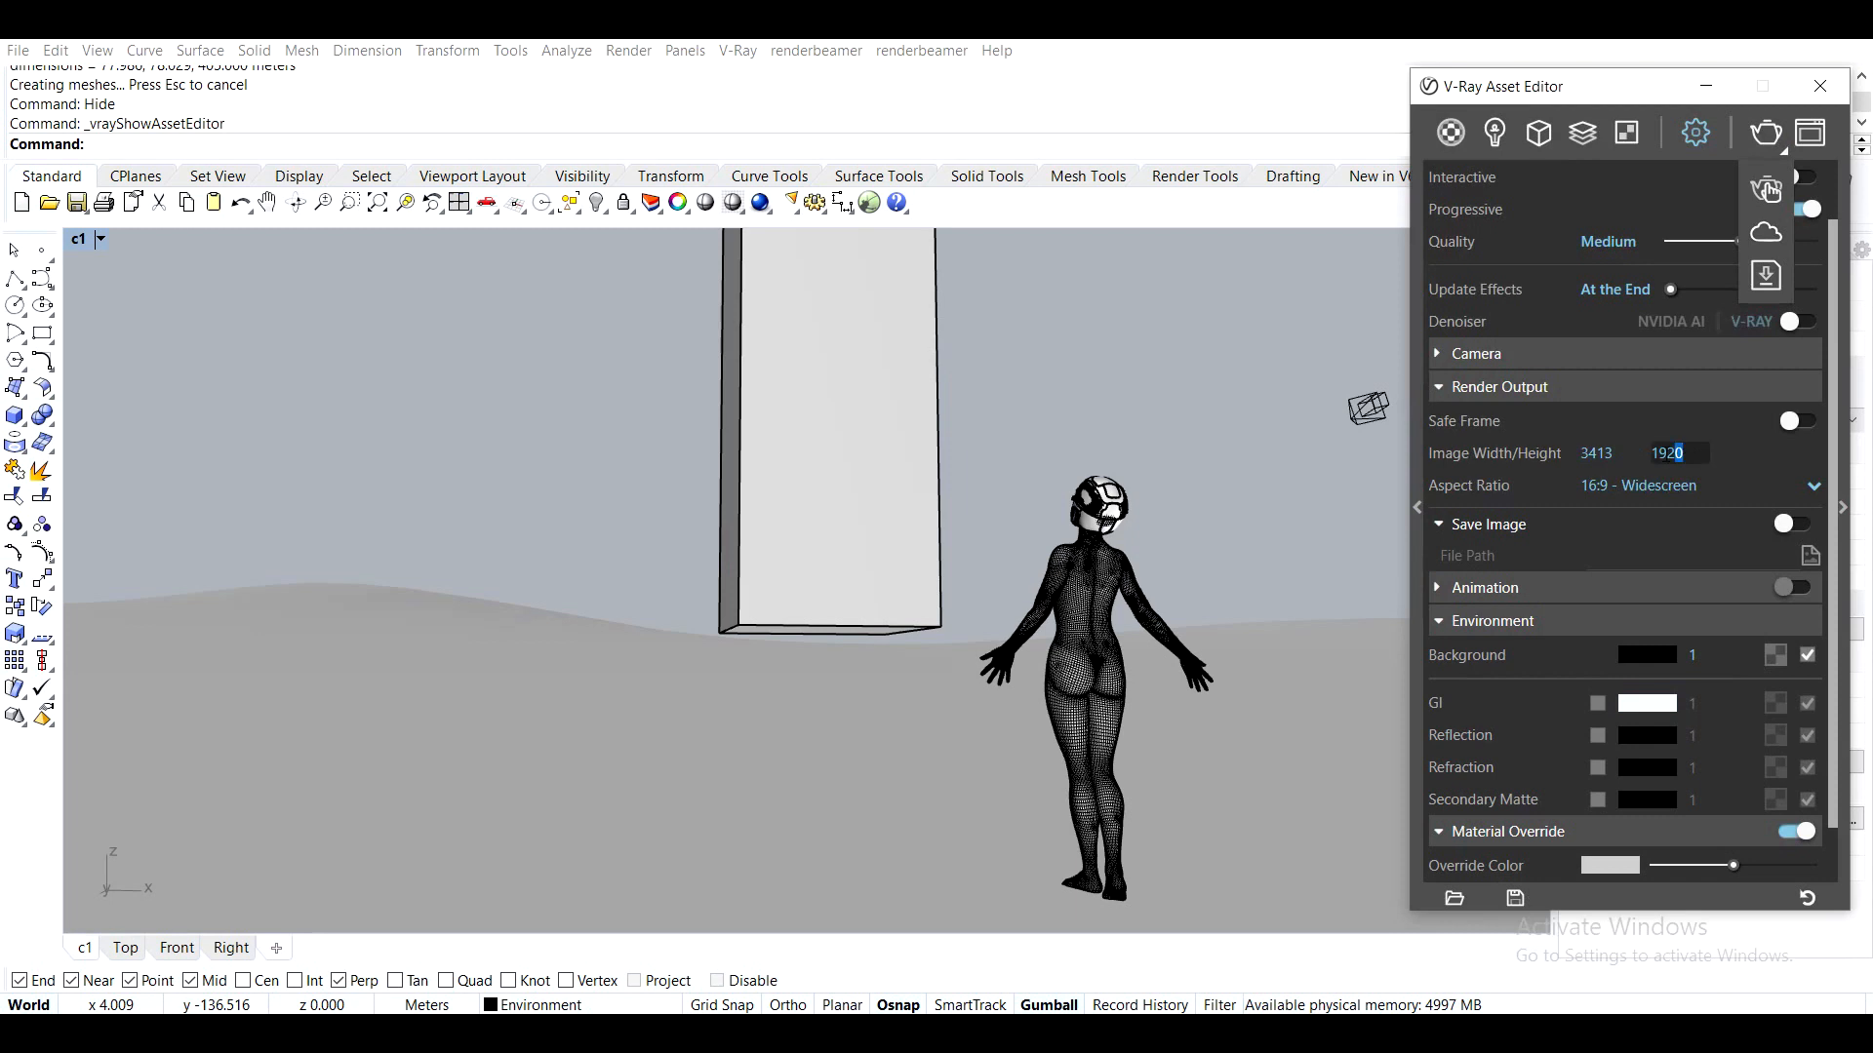
double_click(1668, 453)
text(480)
key(Return)
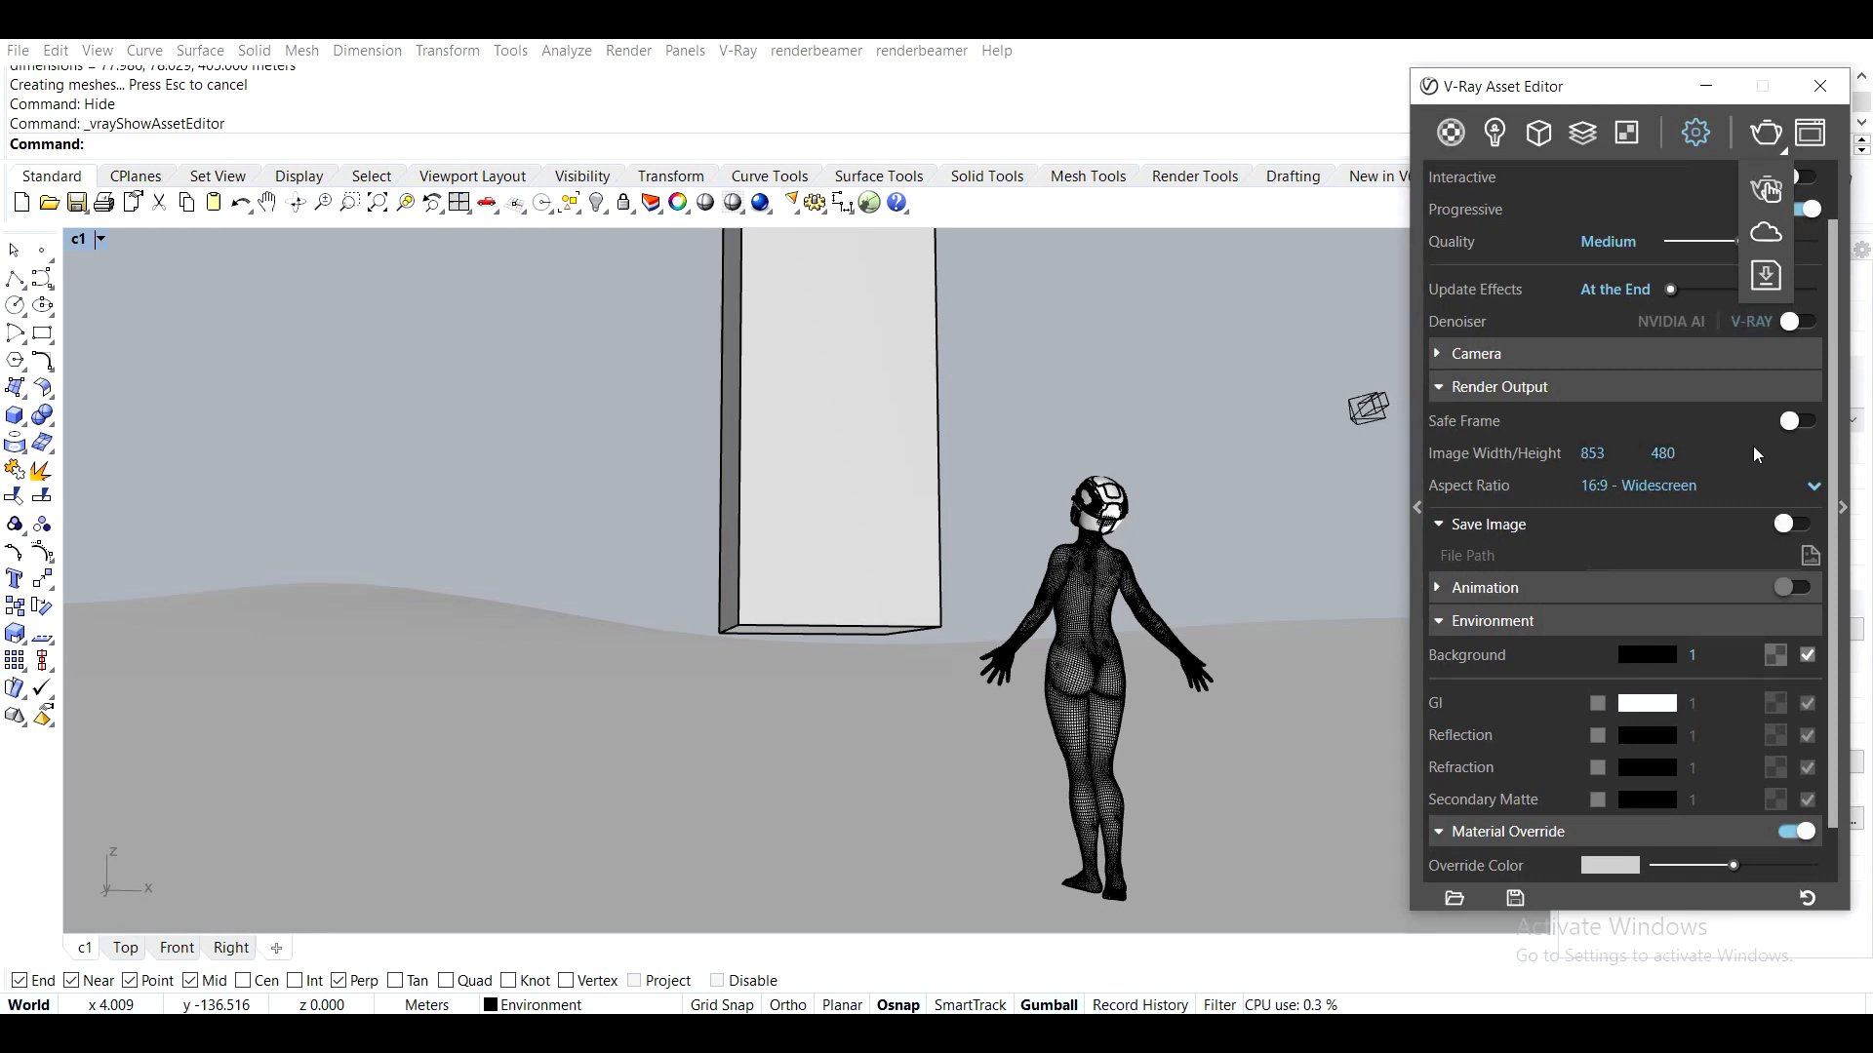
click(1768, 190)
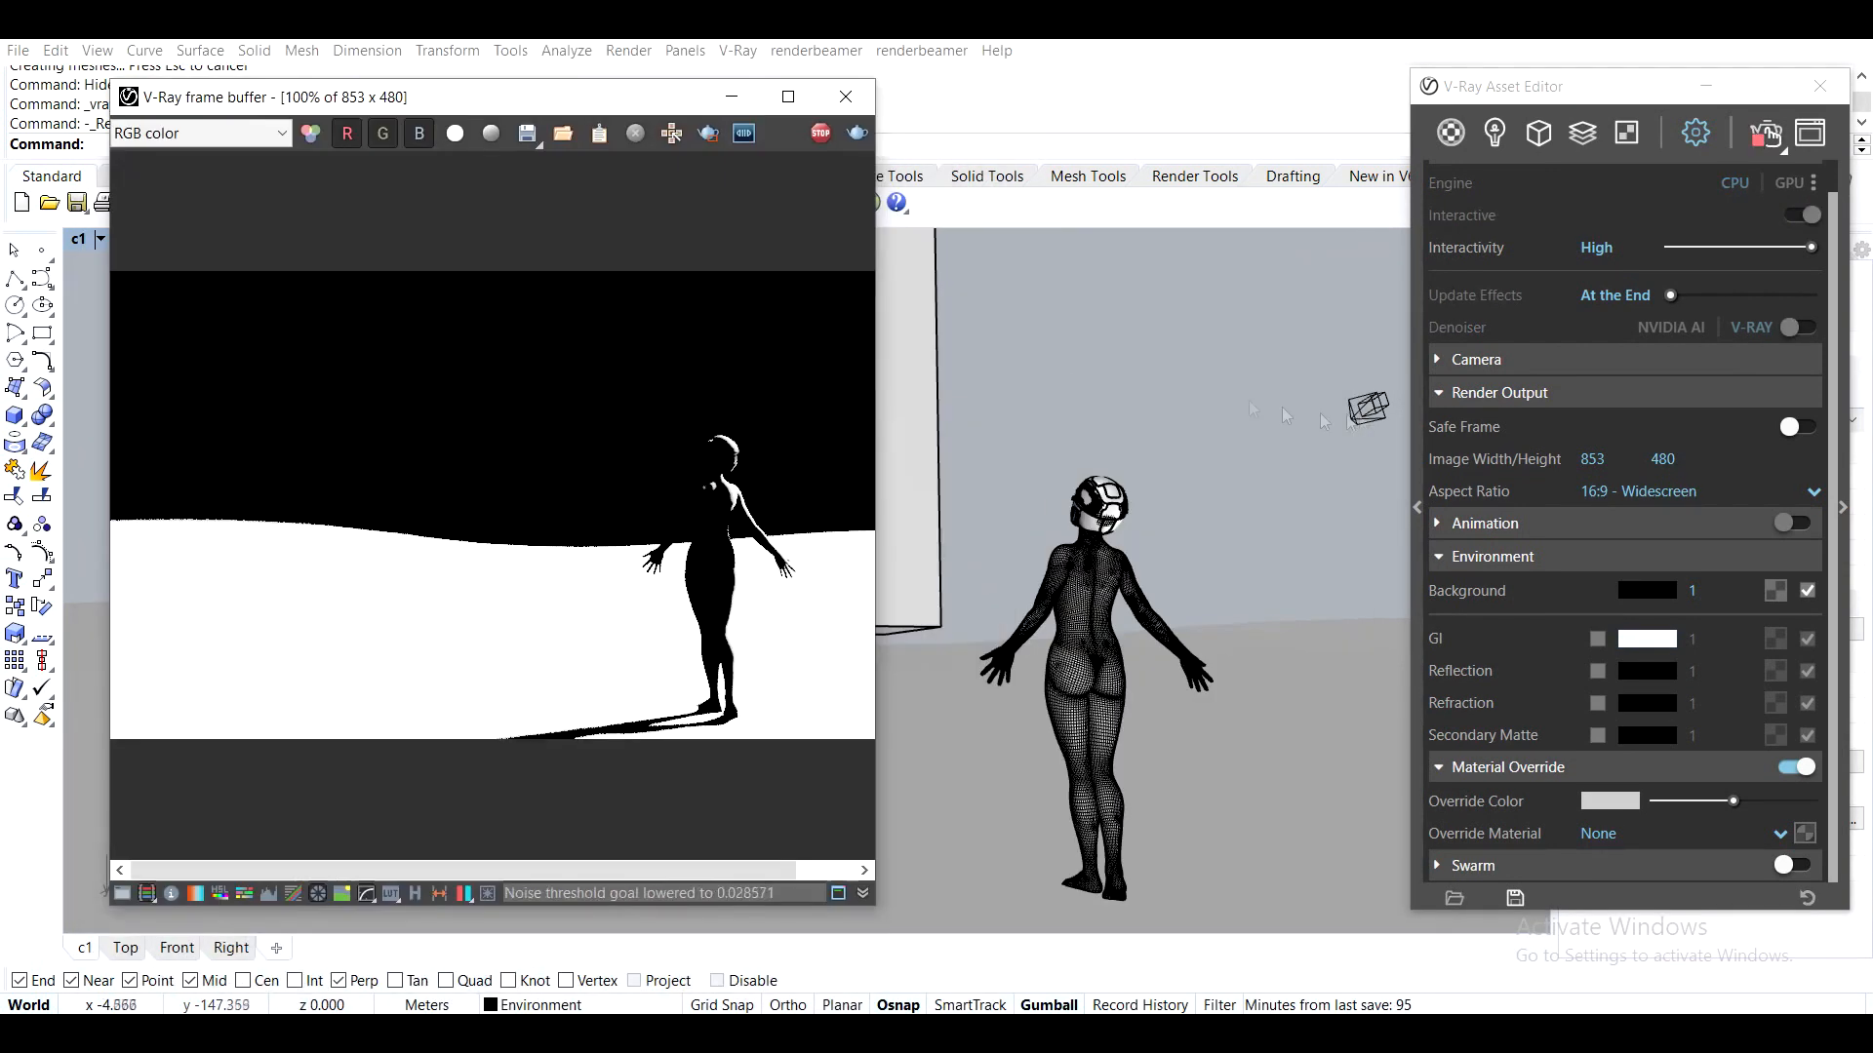
Return to the four-view layout, turn on the directional light's points and move its location point along positive Y in the Top view
click(1366, 410)
drag(581, 94, 1005, 135)
double_click(80, 240)
right_drag(454, 382, 311, 369)
key(F10)
drag(356, 248, 442, 449)
drag(392, 361, 386, 264)
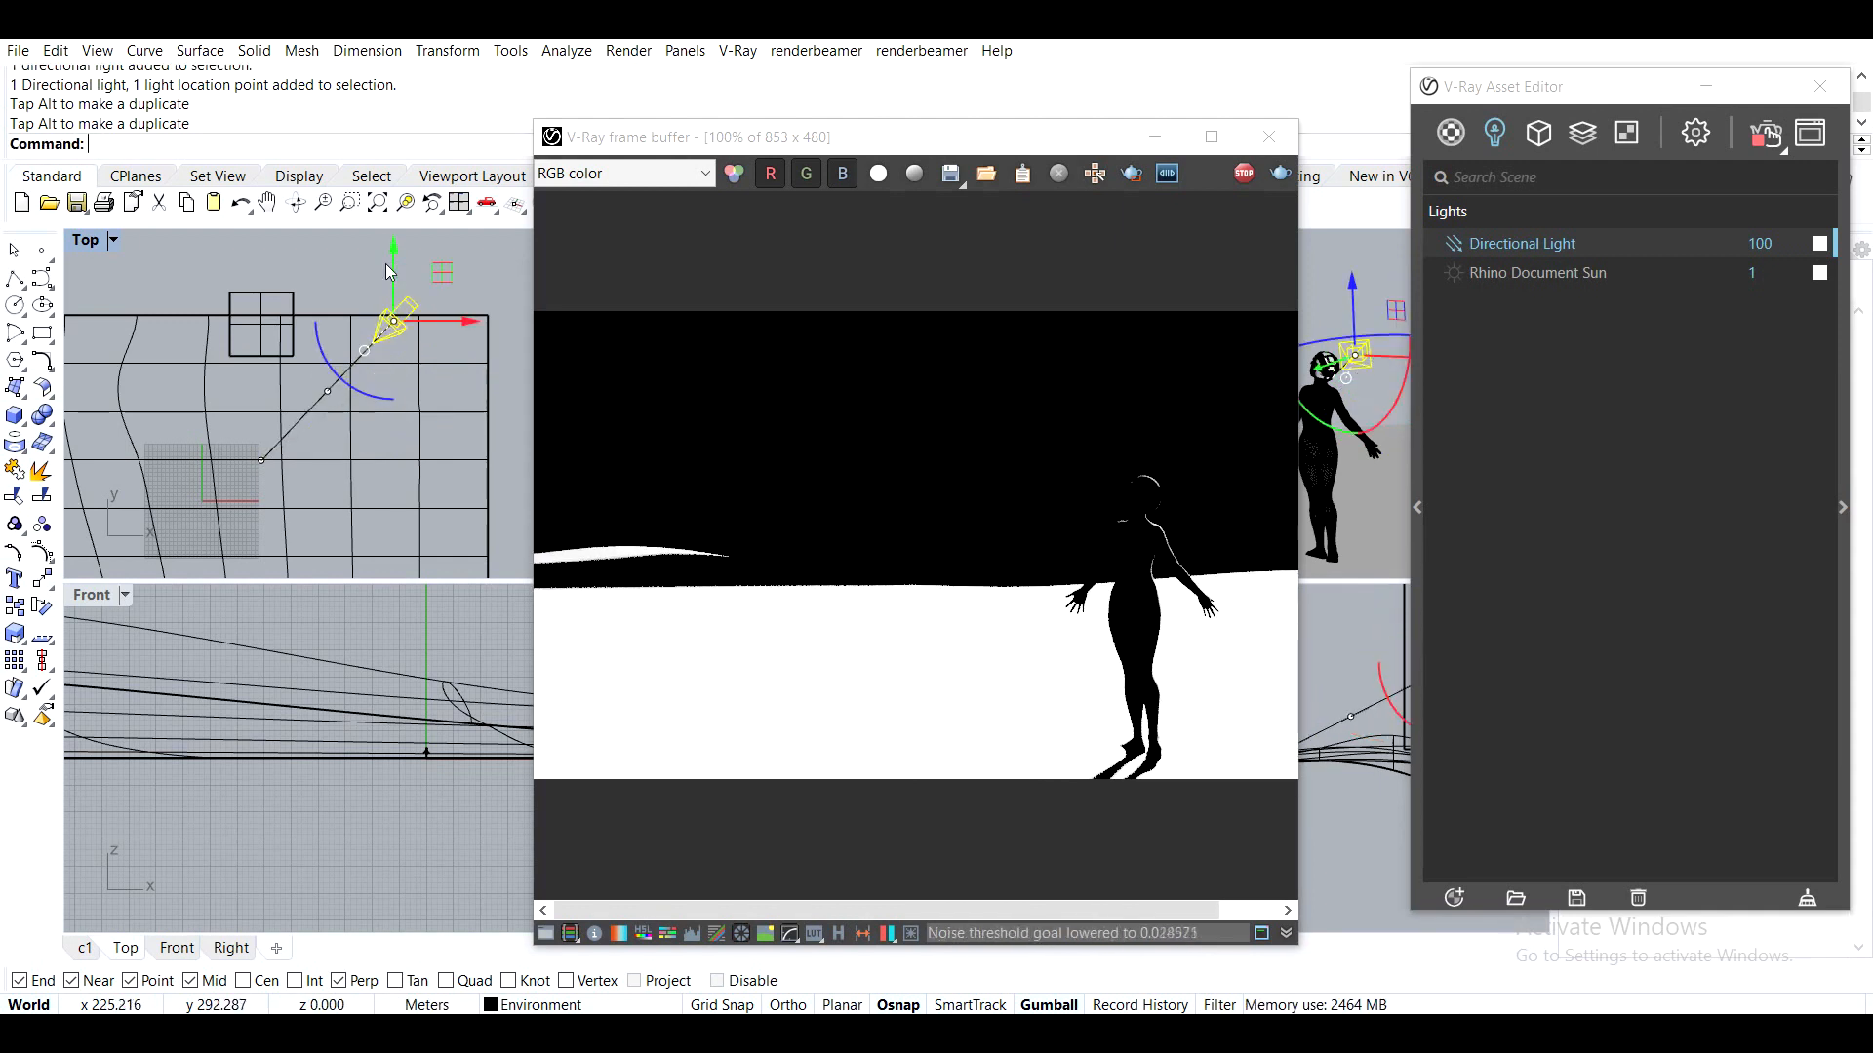
Duplicate the directional light toward negative Y in the Top view, aimed at the same target, then stop the render and close the frame buffer
scroll(475, 400, down, 6)
right_drag(491, 407, 465, 378)
alt+drag(350, 300, 347, 504)
right_drag(376, 432, 314, 340)
mouse_move(289, 328)
mouse_down()
mouse_move(310, 296)
mouse_move(314, 317)
mouse_up()
click(405, 304)
click(289, 465)
click(1239, 181)
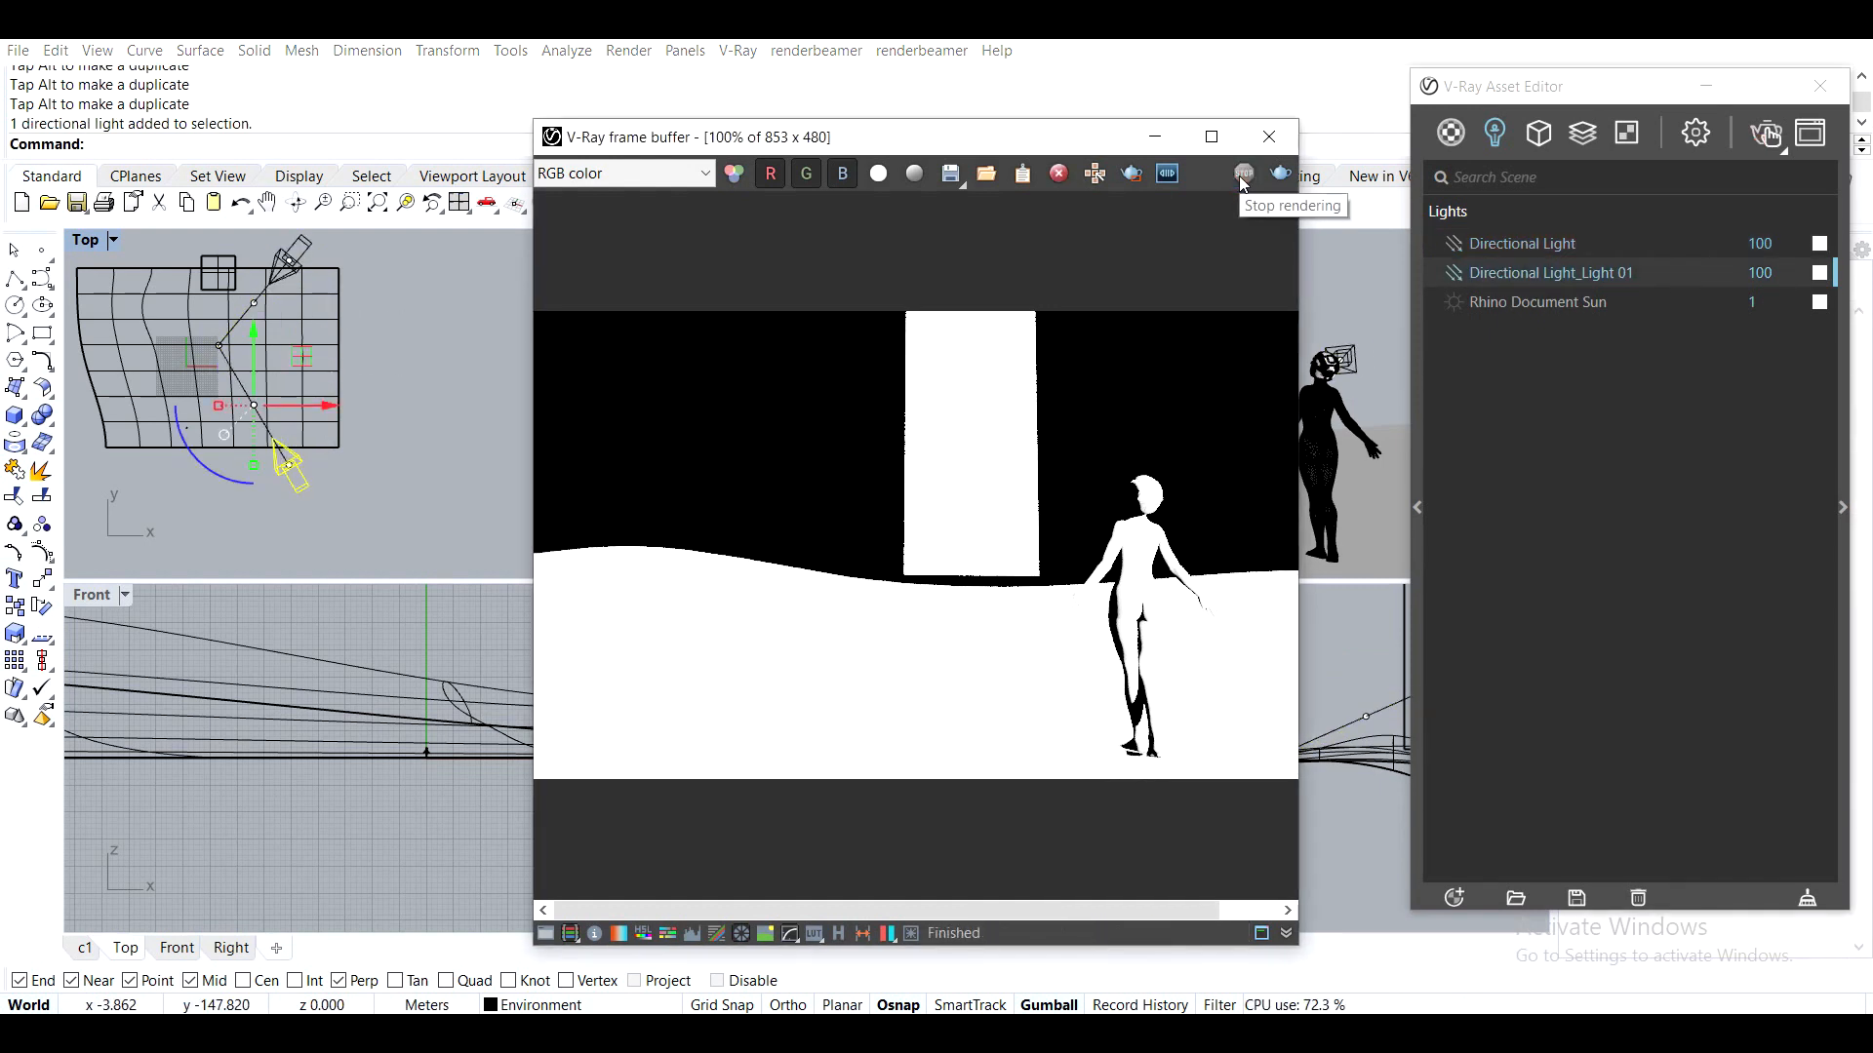
click(1269, 137)
Set the duplicated directional light's intensity to 10 and its shadow radius to 0
drag(1539, 91, 1199, 114)
key(BackSpace)
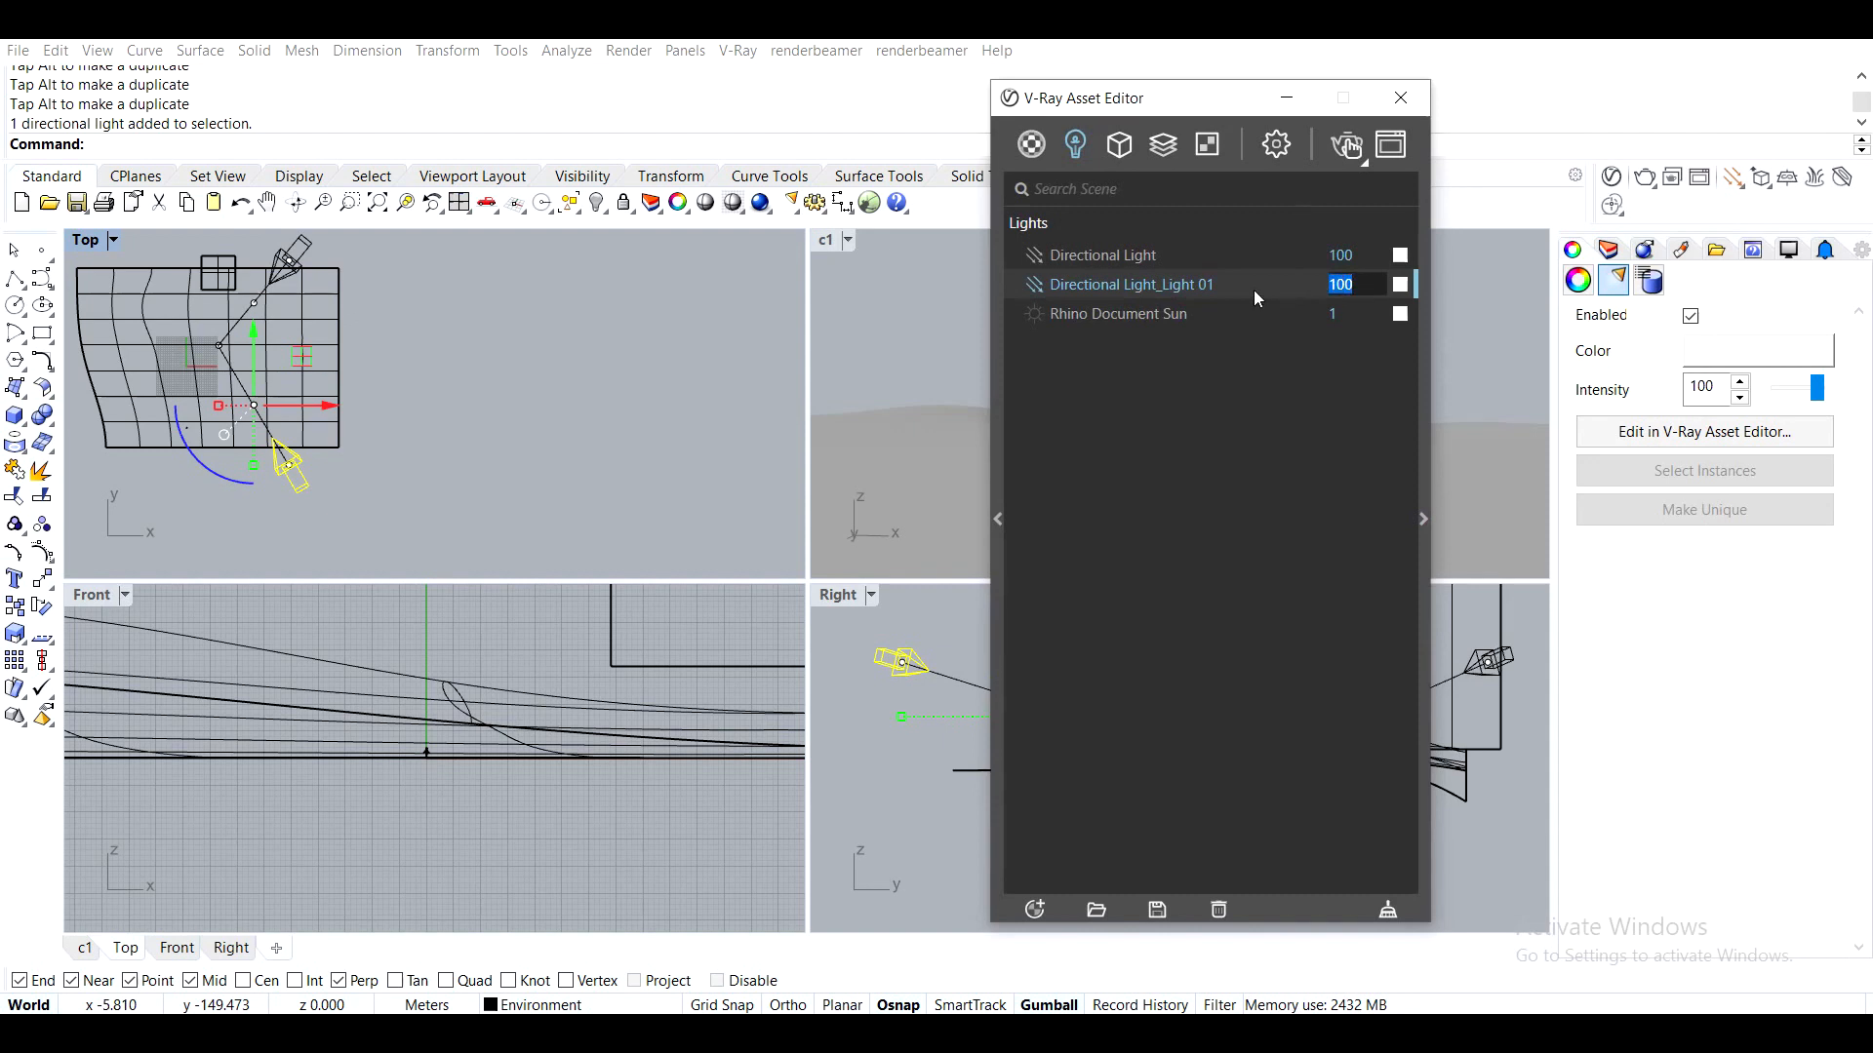
click(1360, 262)
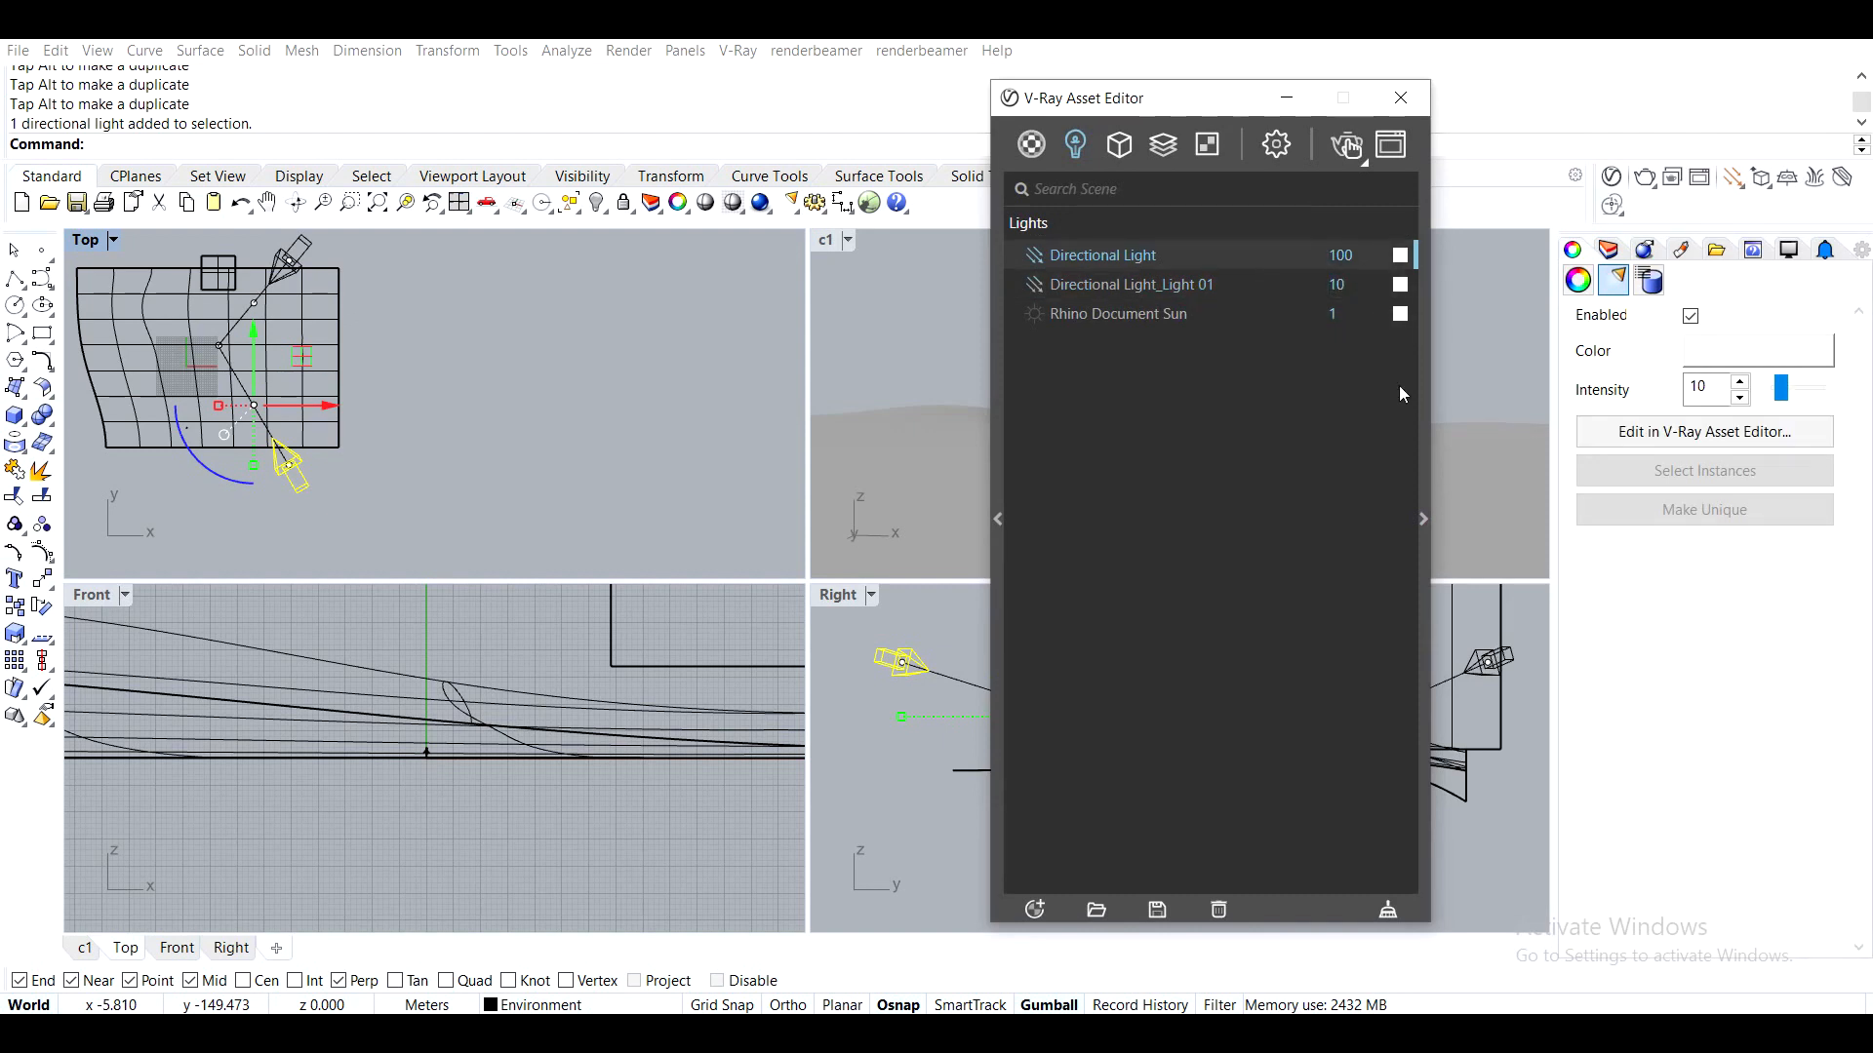
click(1424, 519)
drag(1502, 115, 1248, 102)
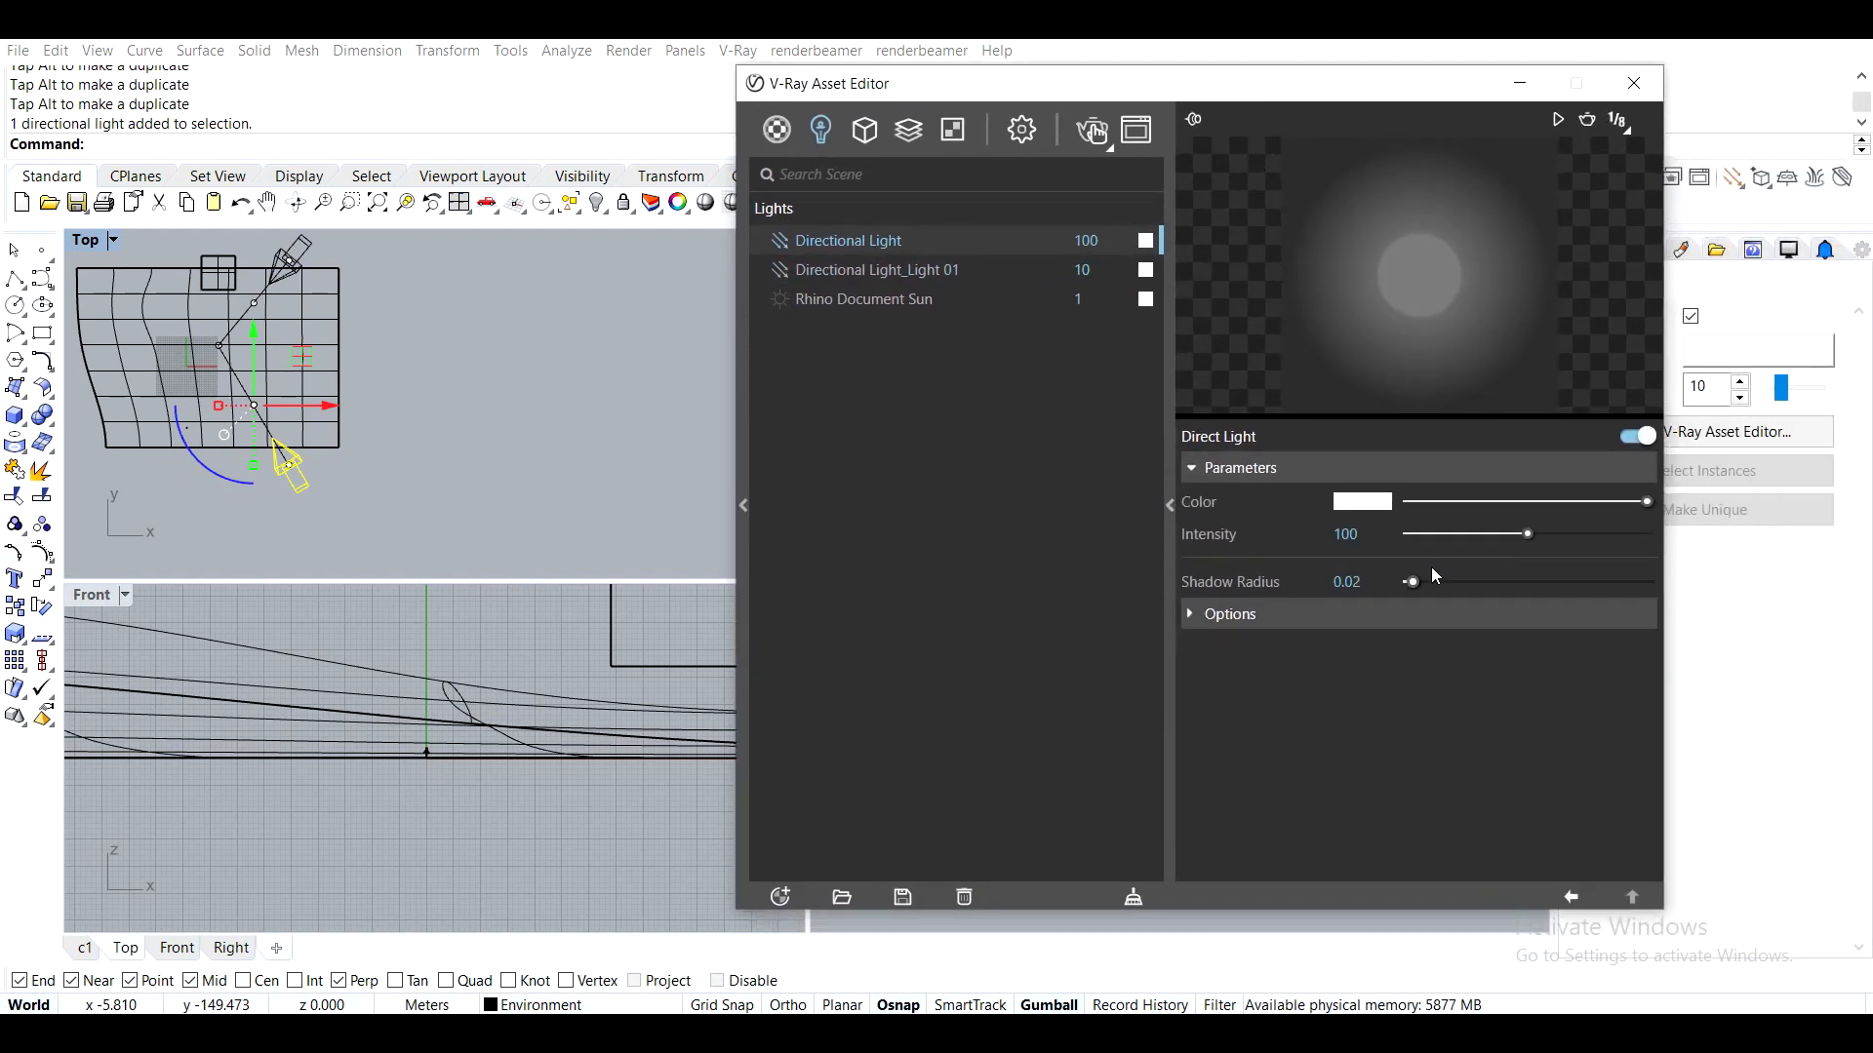
click(858, 268)
drag(1411, 582, 1405, 582)
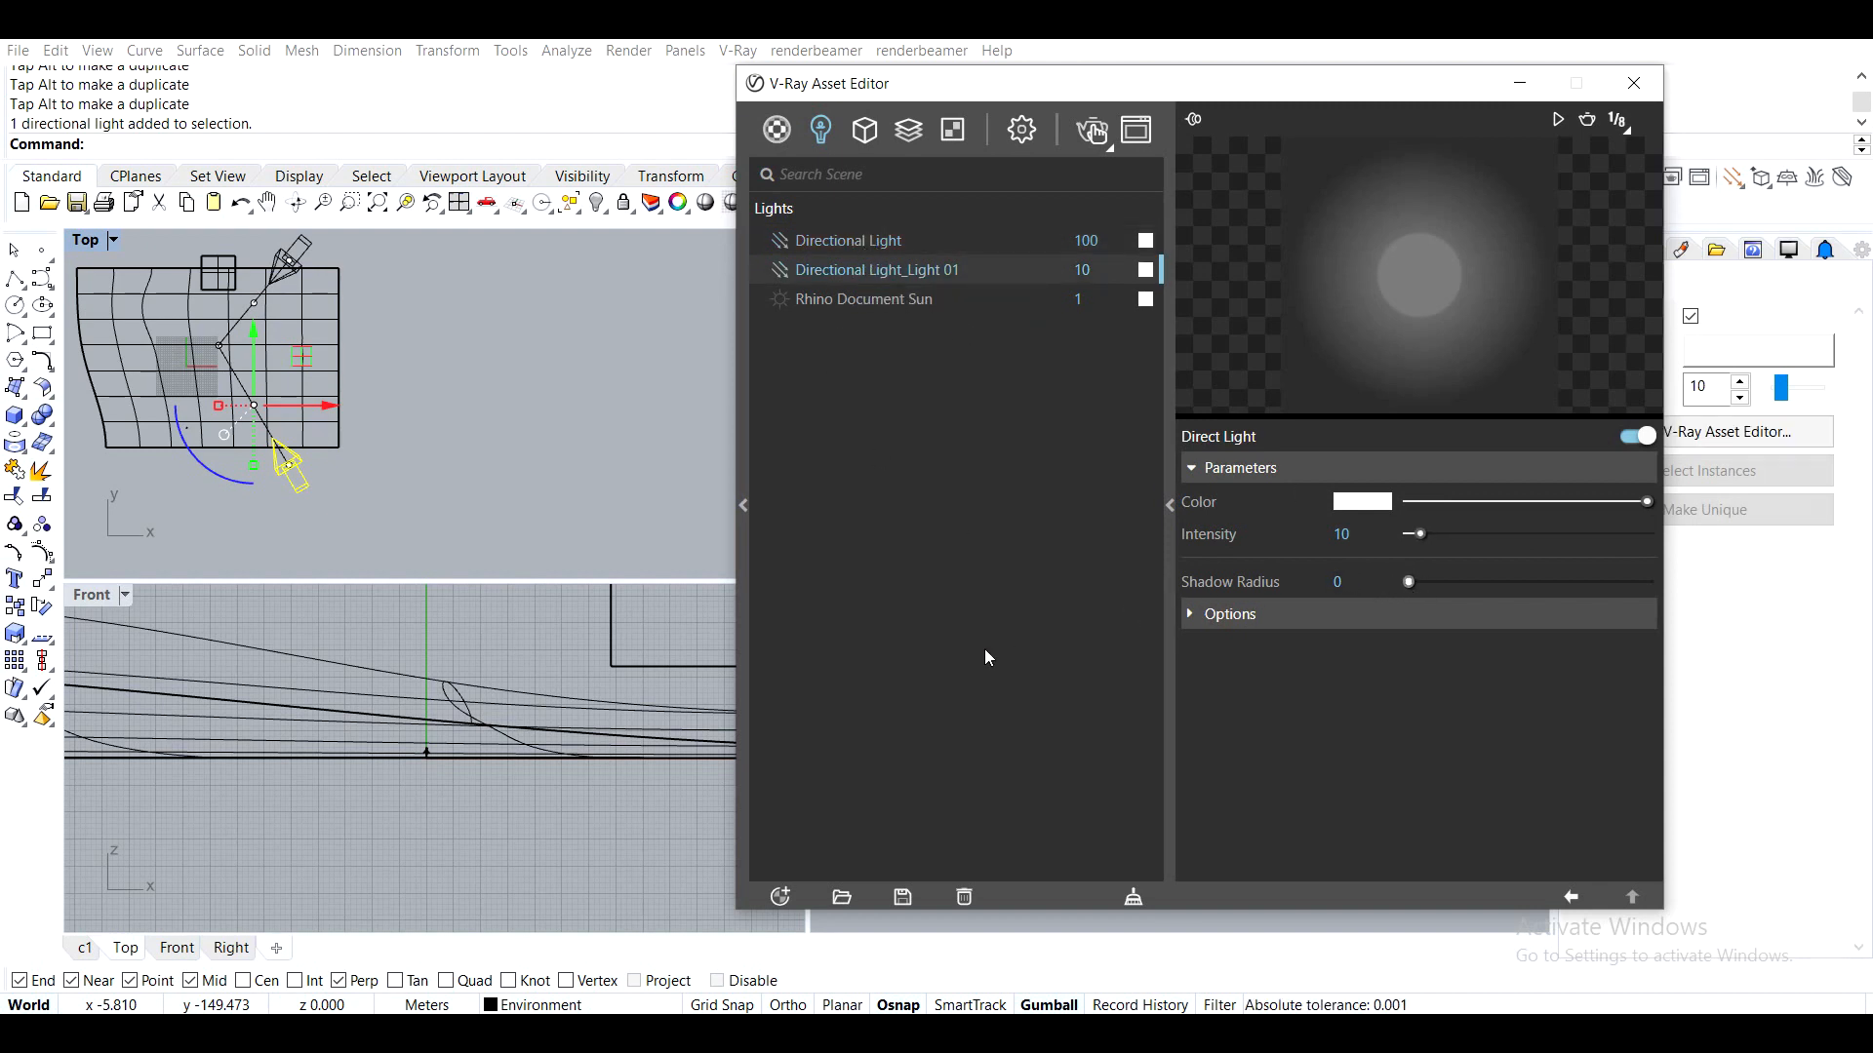
Maximize view c1, delete the box standing in for the tower and bring back the hidden tower mesh with ShowSelected
drag(1032, 91, 1354, 238)
double_click(821, 242)
click(822, 246)
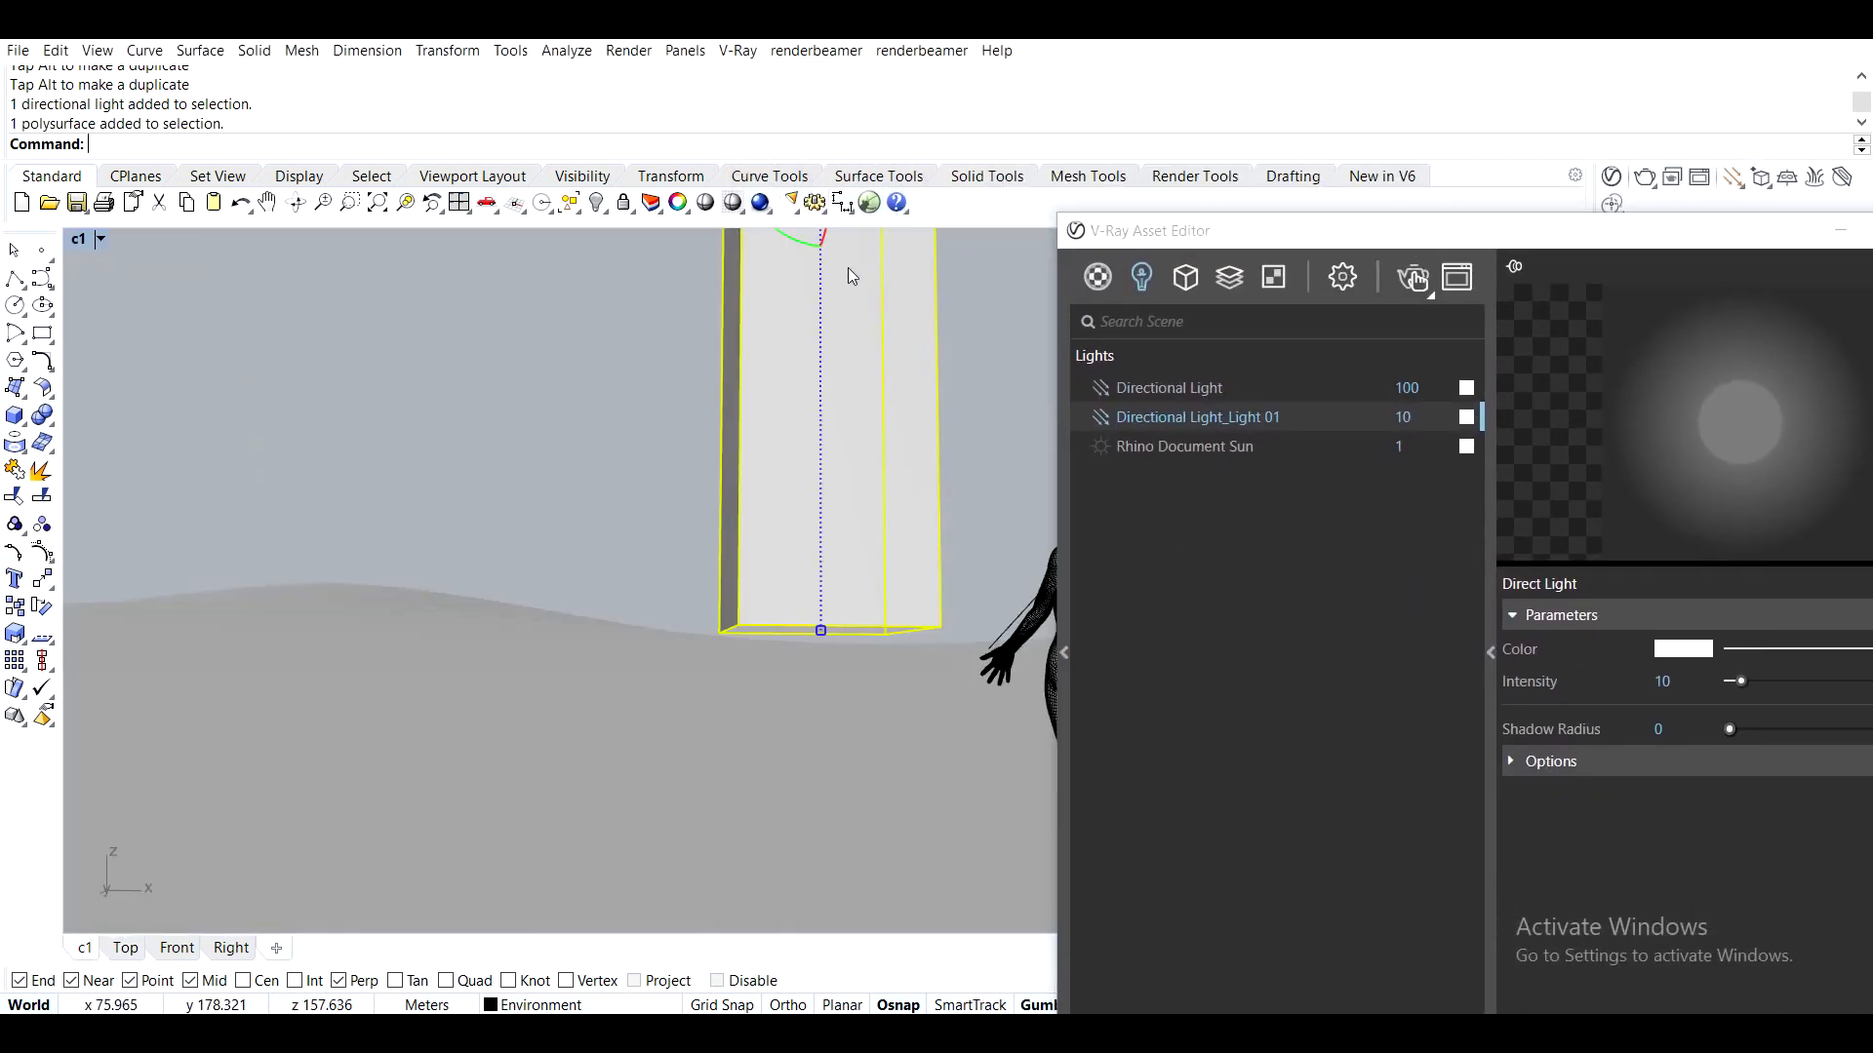
key(Delete)
text(ShowSelected)
key(Return)
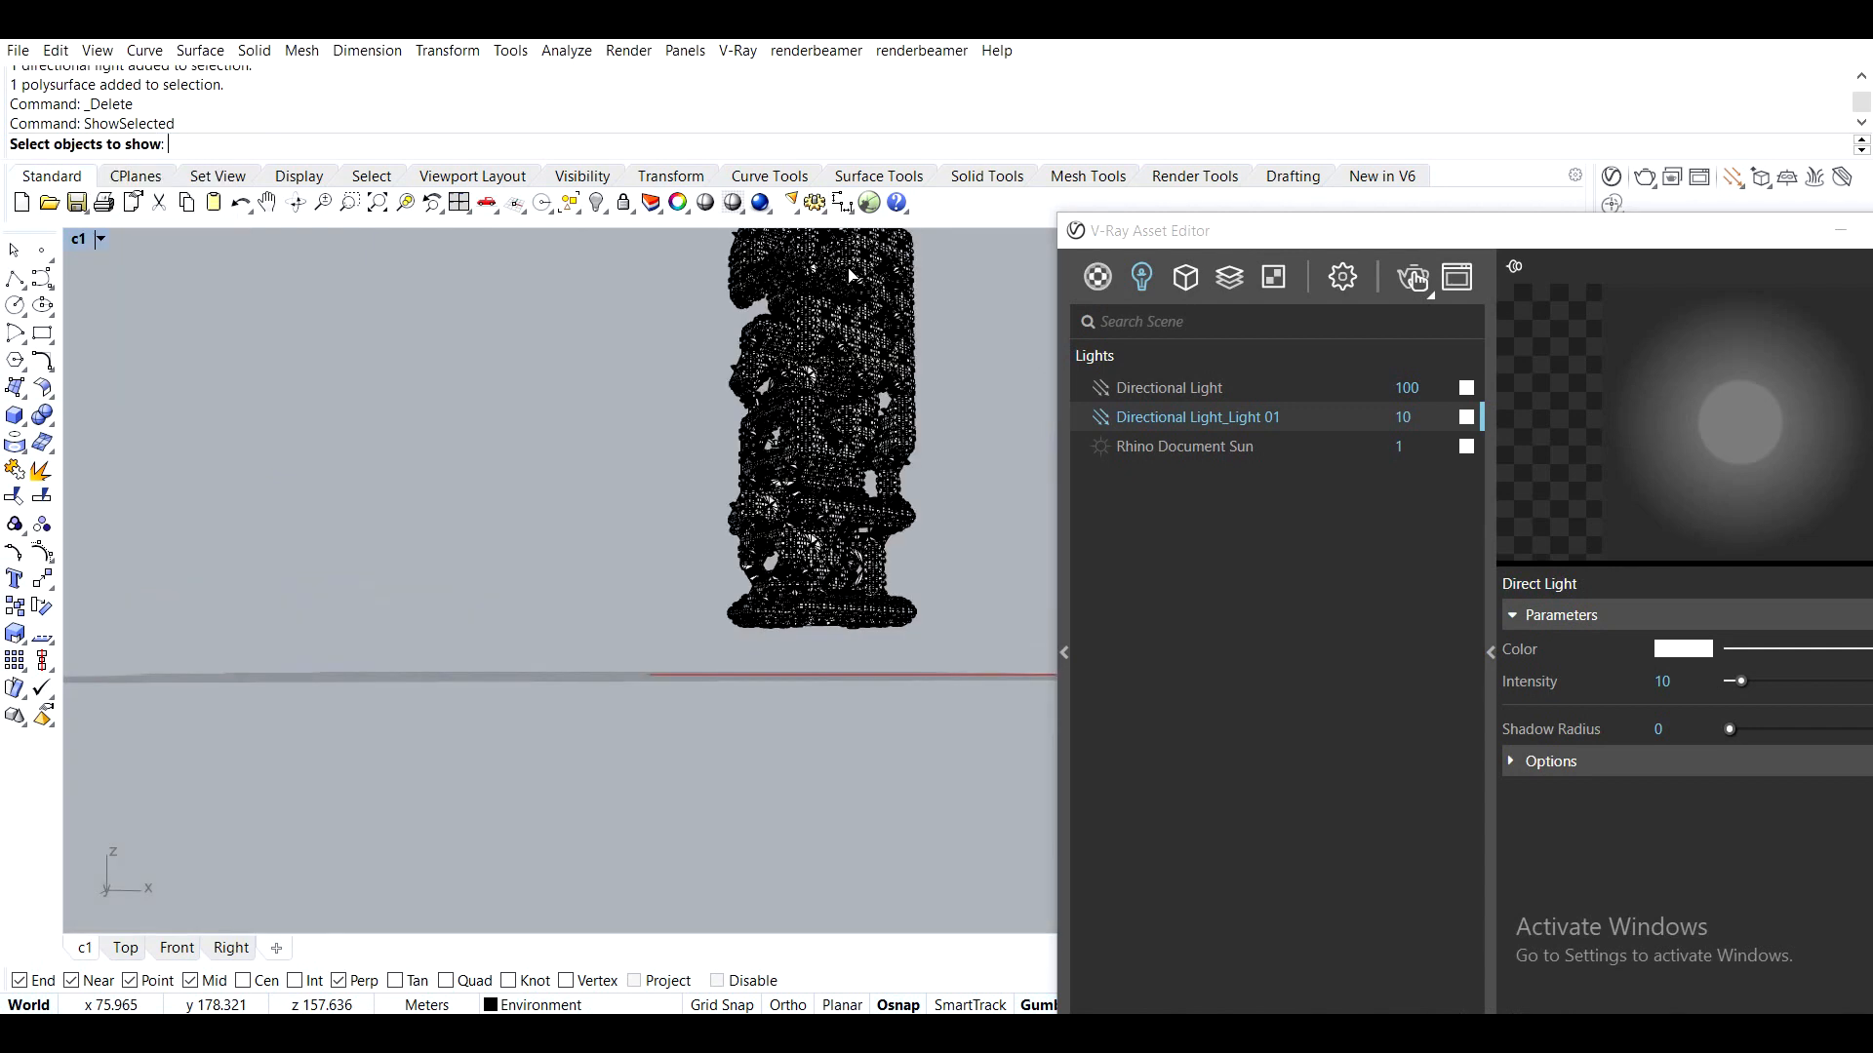
click(851, 276)
key(Return)
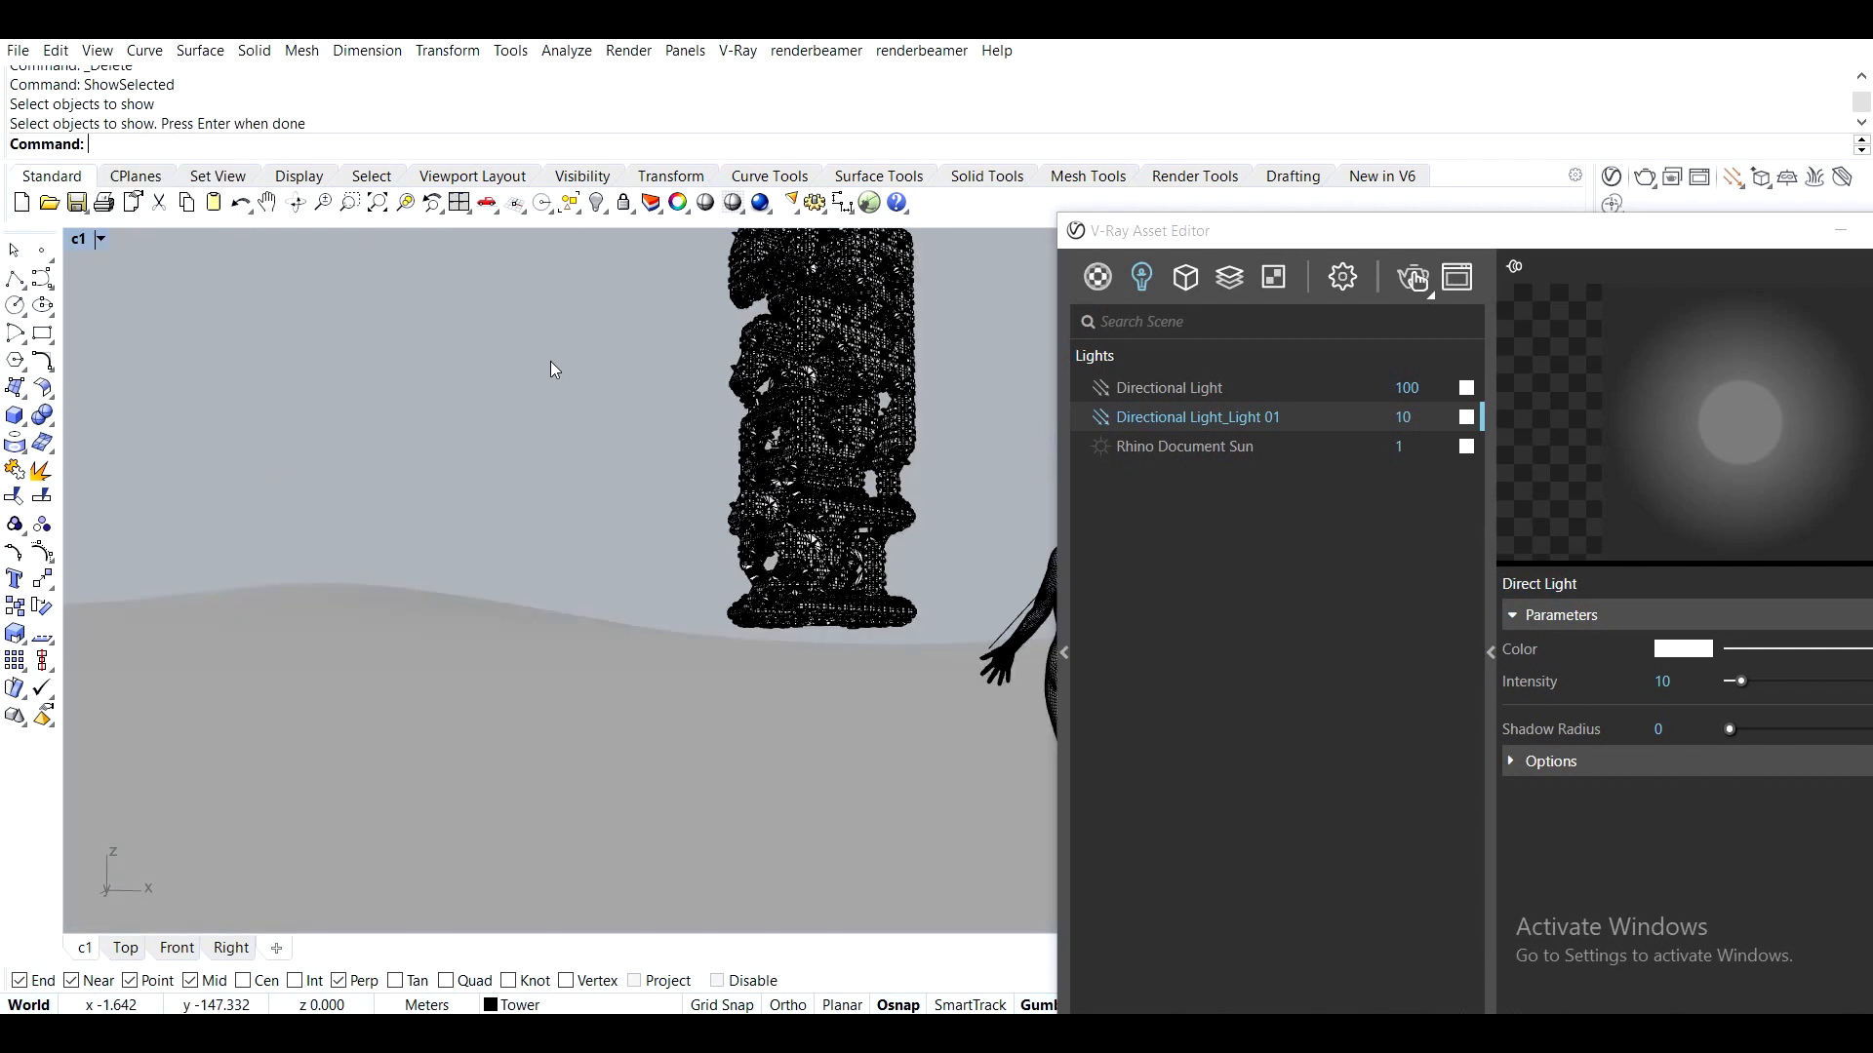
Set the render output's image height to 1920 and turn off Material Override
drag(1307, 234, 1091, 94)
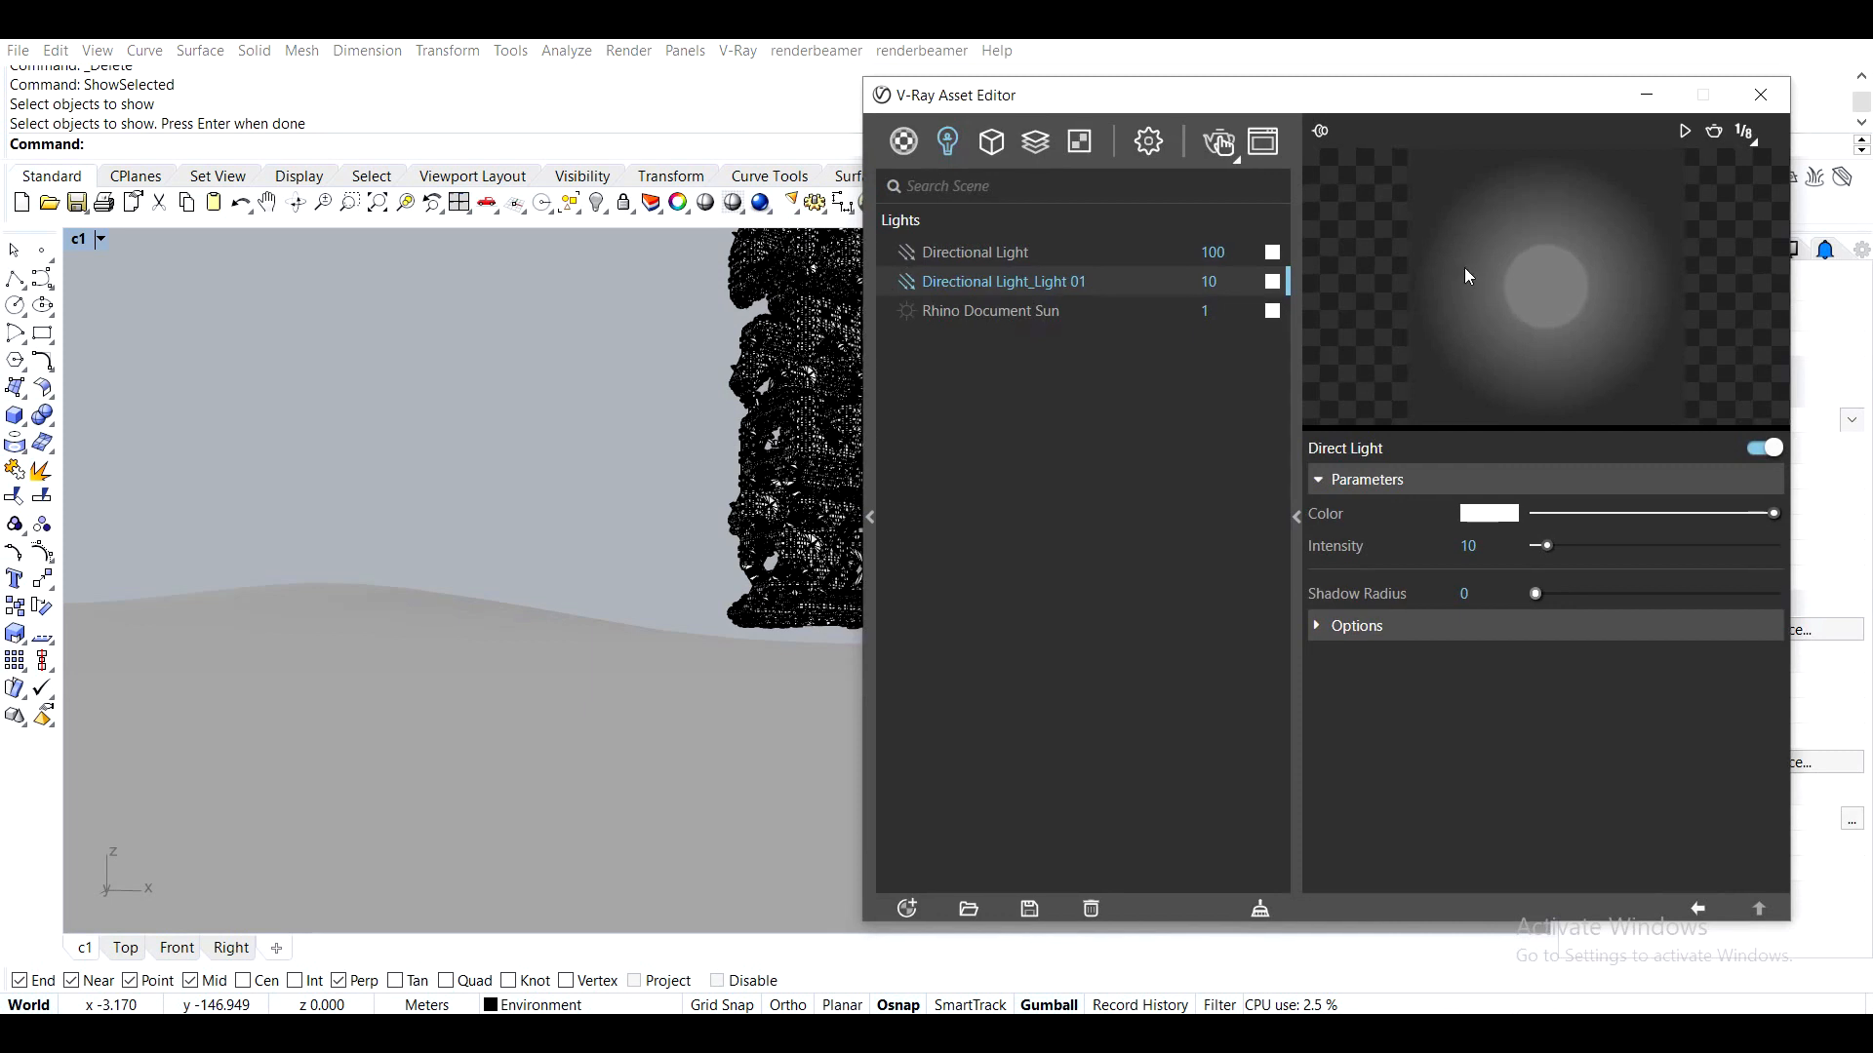
click(1149, 144)
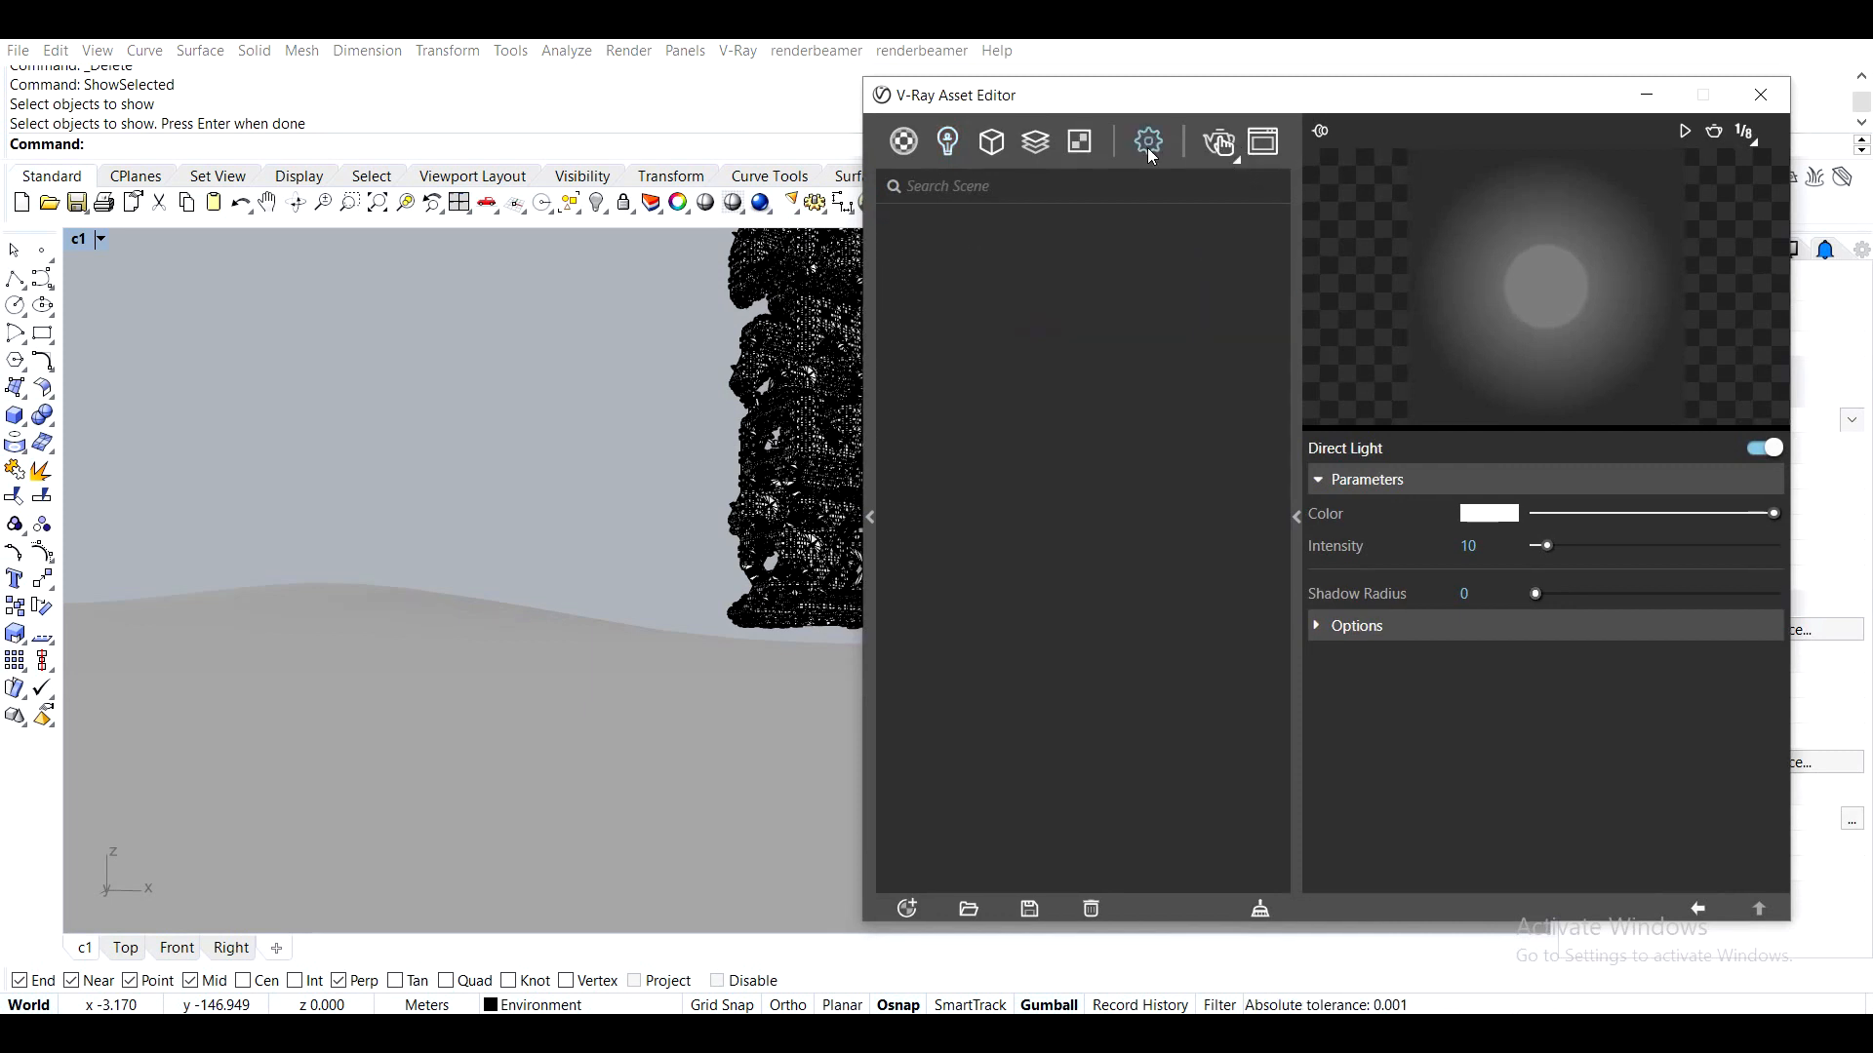
click(1116, 470)
text(1920)
key(Return)
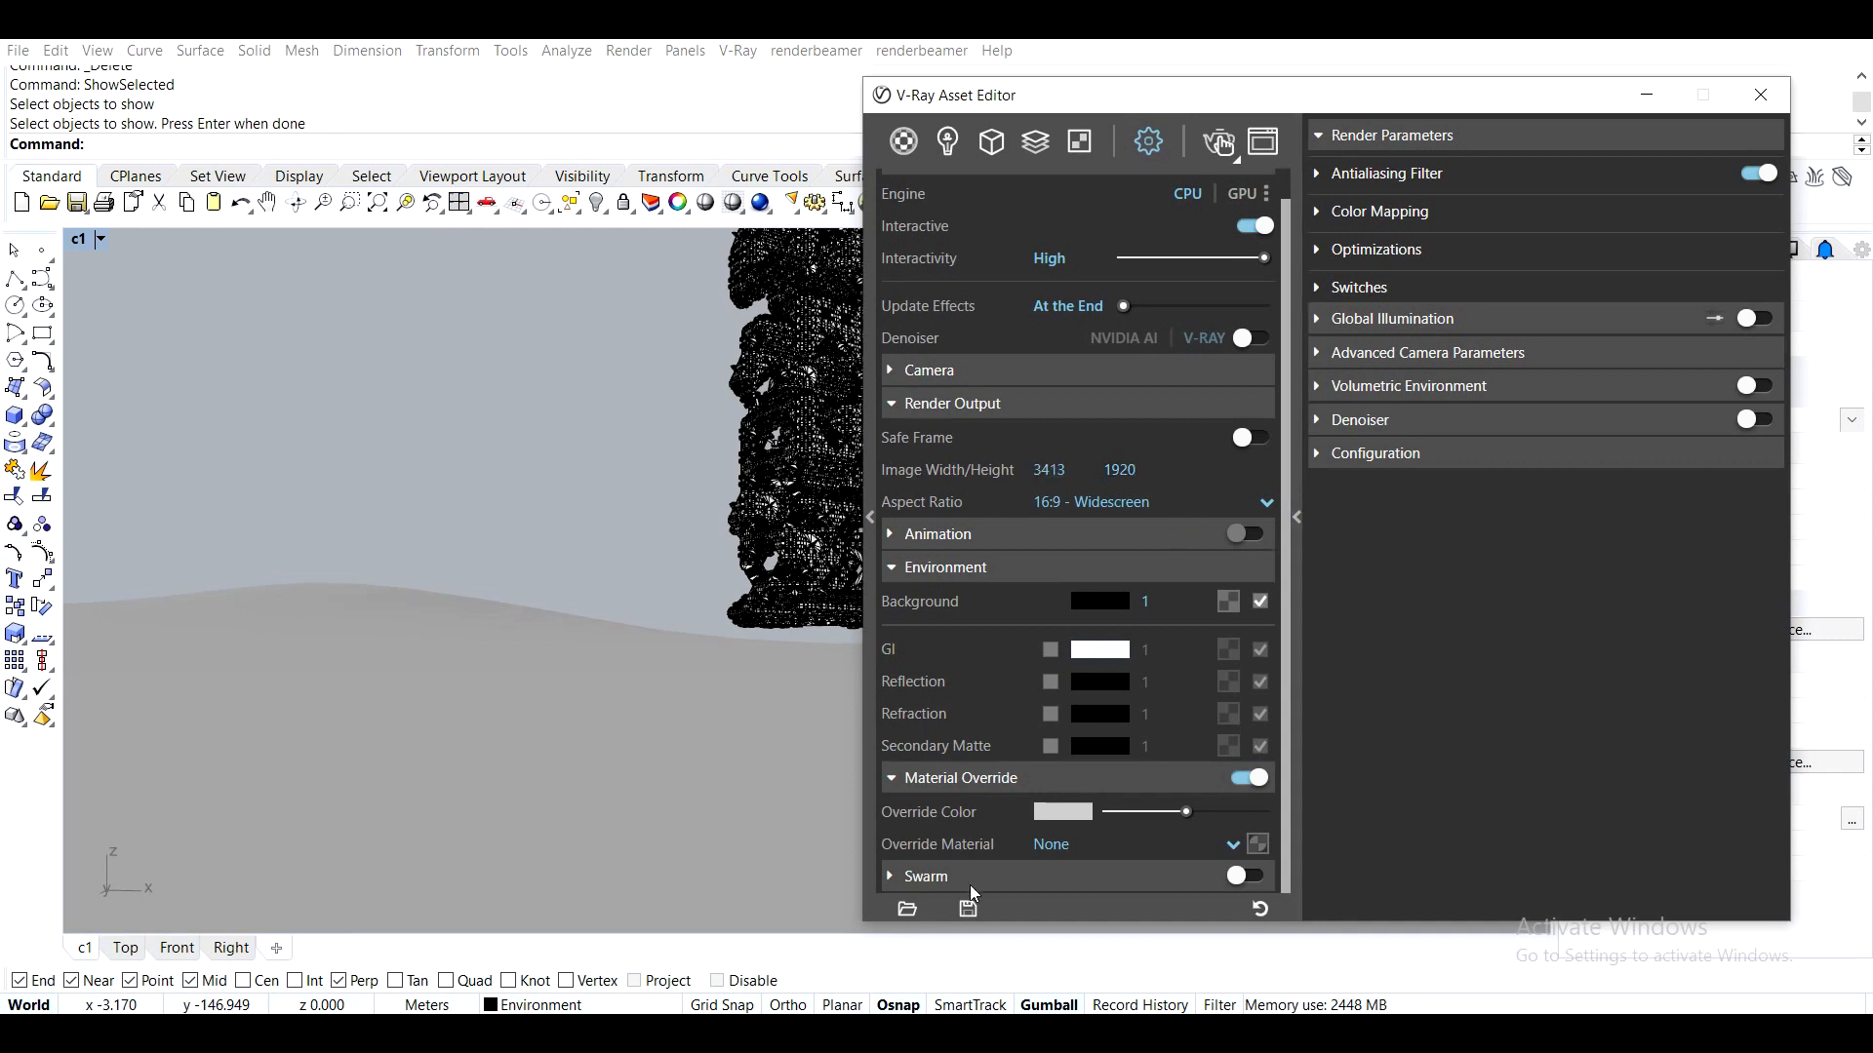
click(1250, 778)
scroll(1268, 790, up, 1)
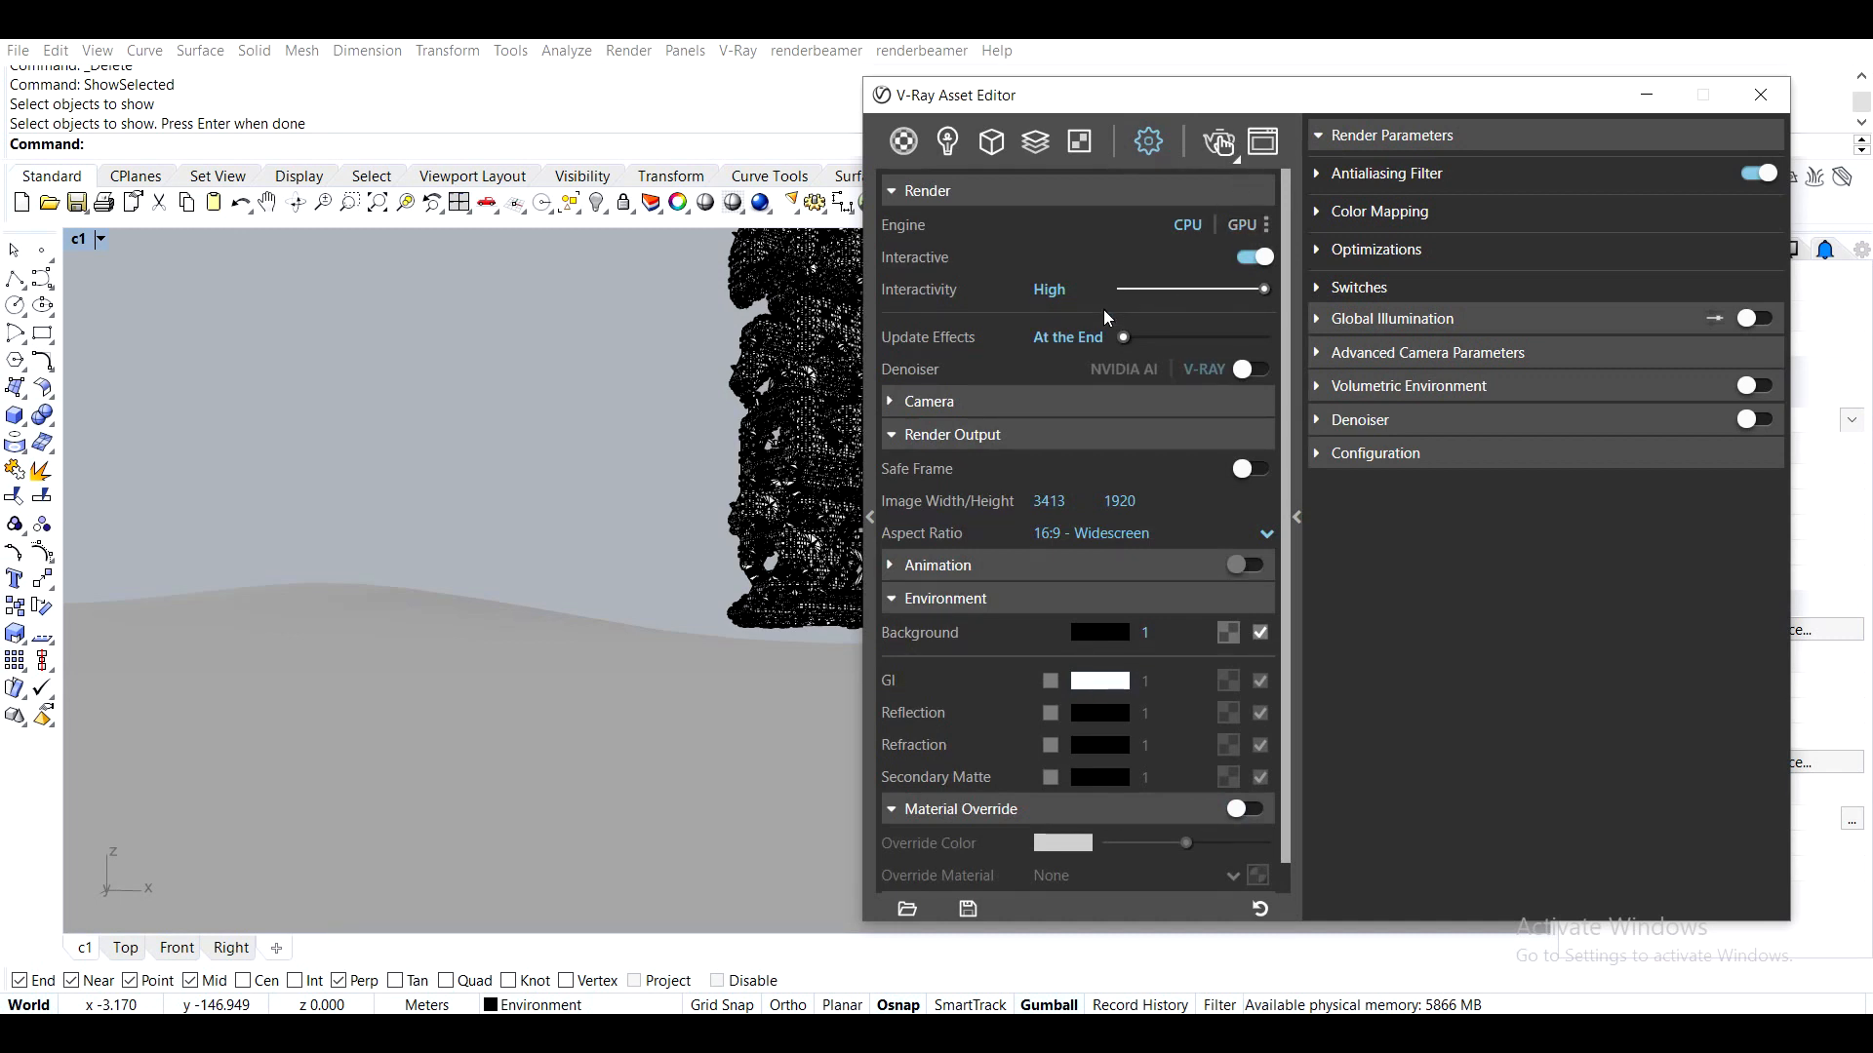
Start a production render of view c1 with both directional lights and stop it once the image is readable
mouse_move(1234, 160)
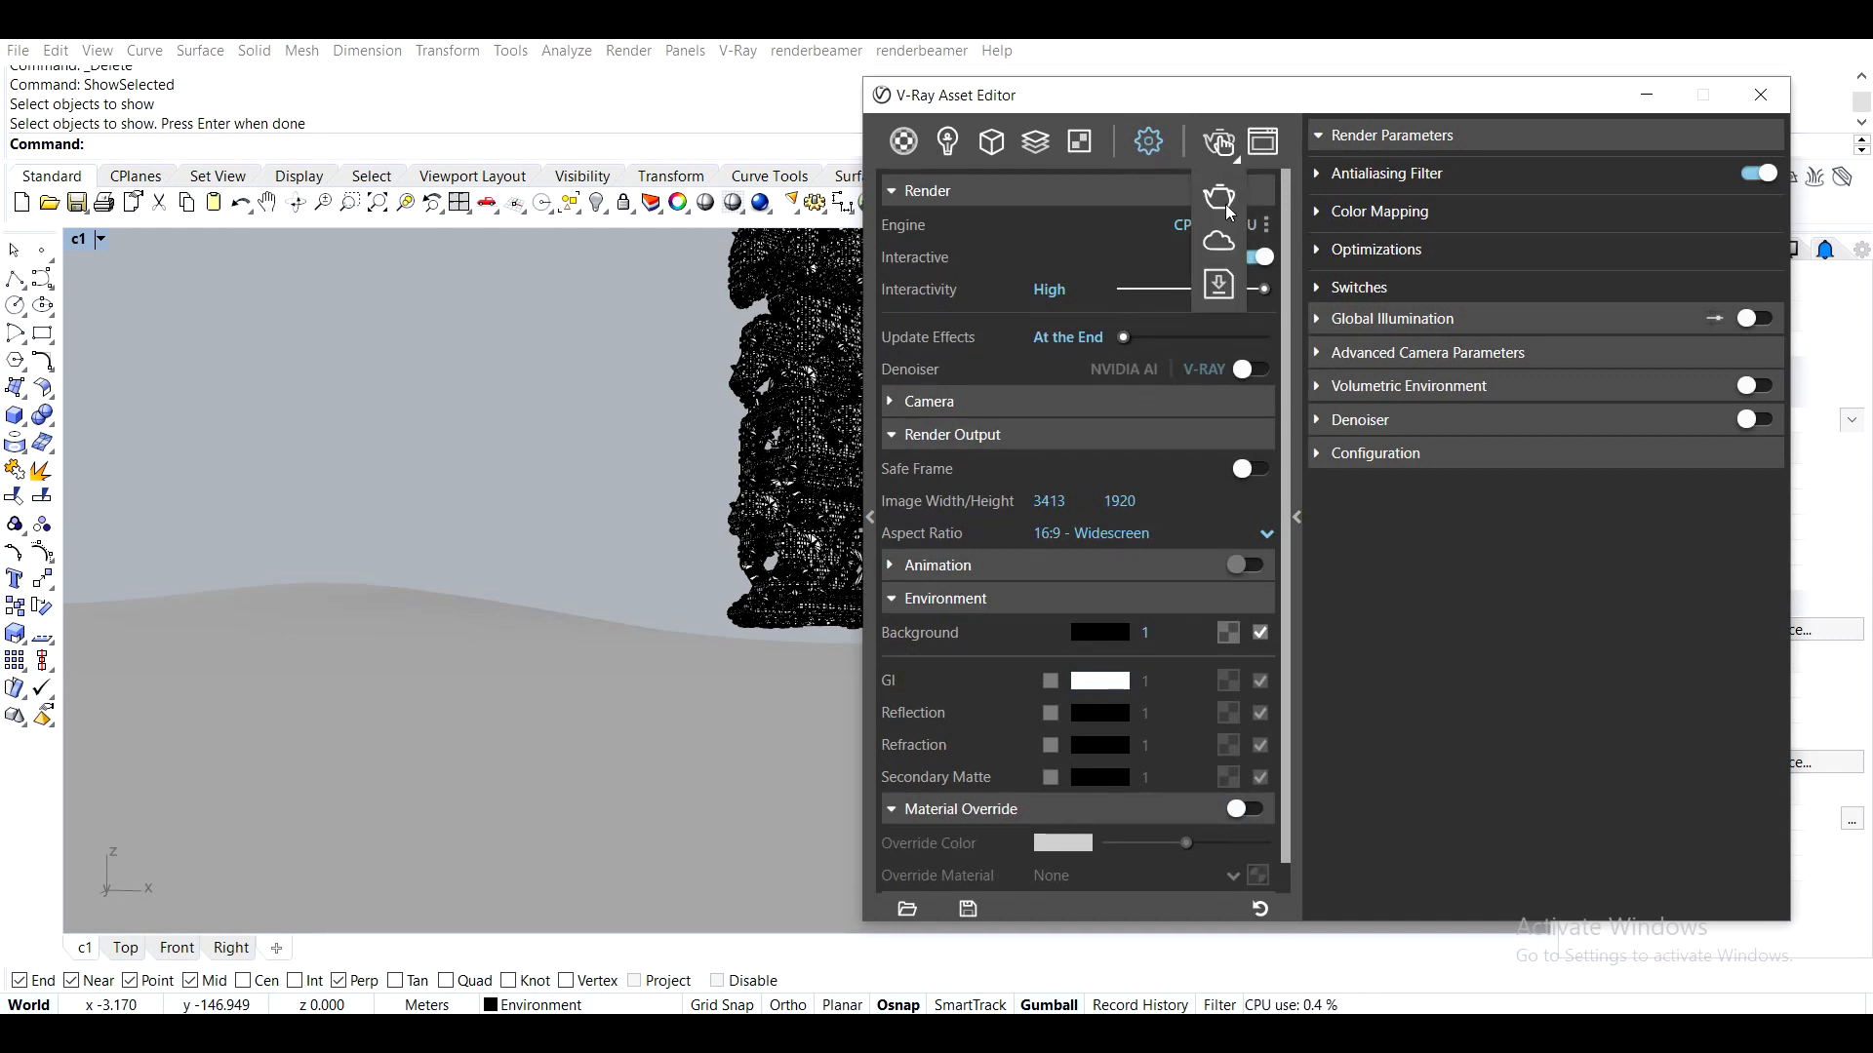
click(1222, 199)
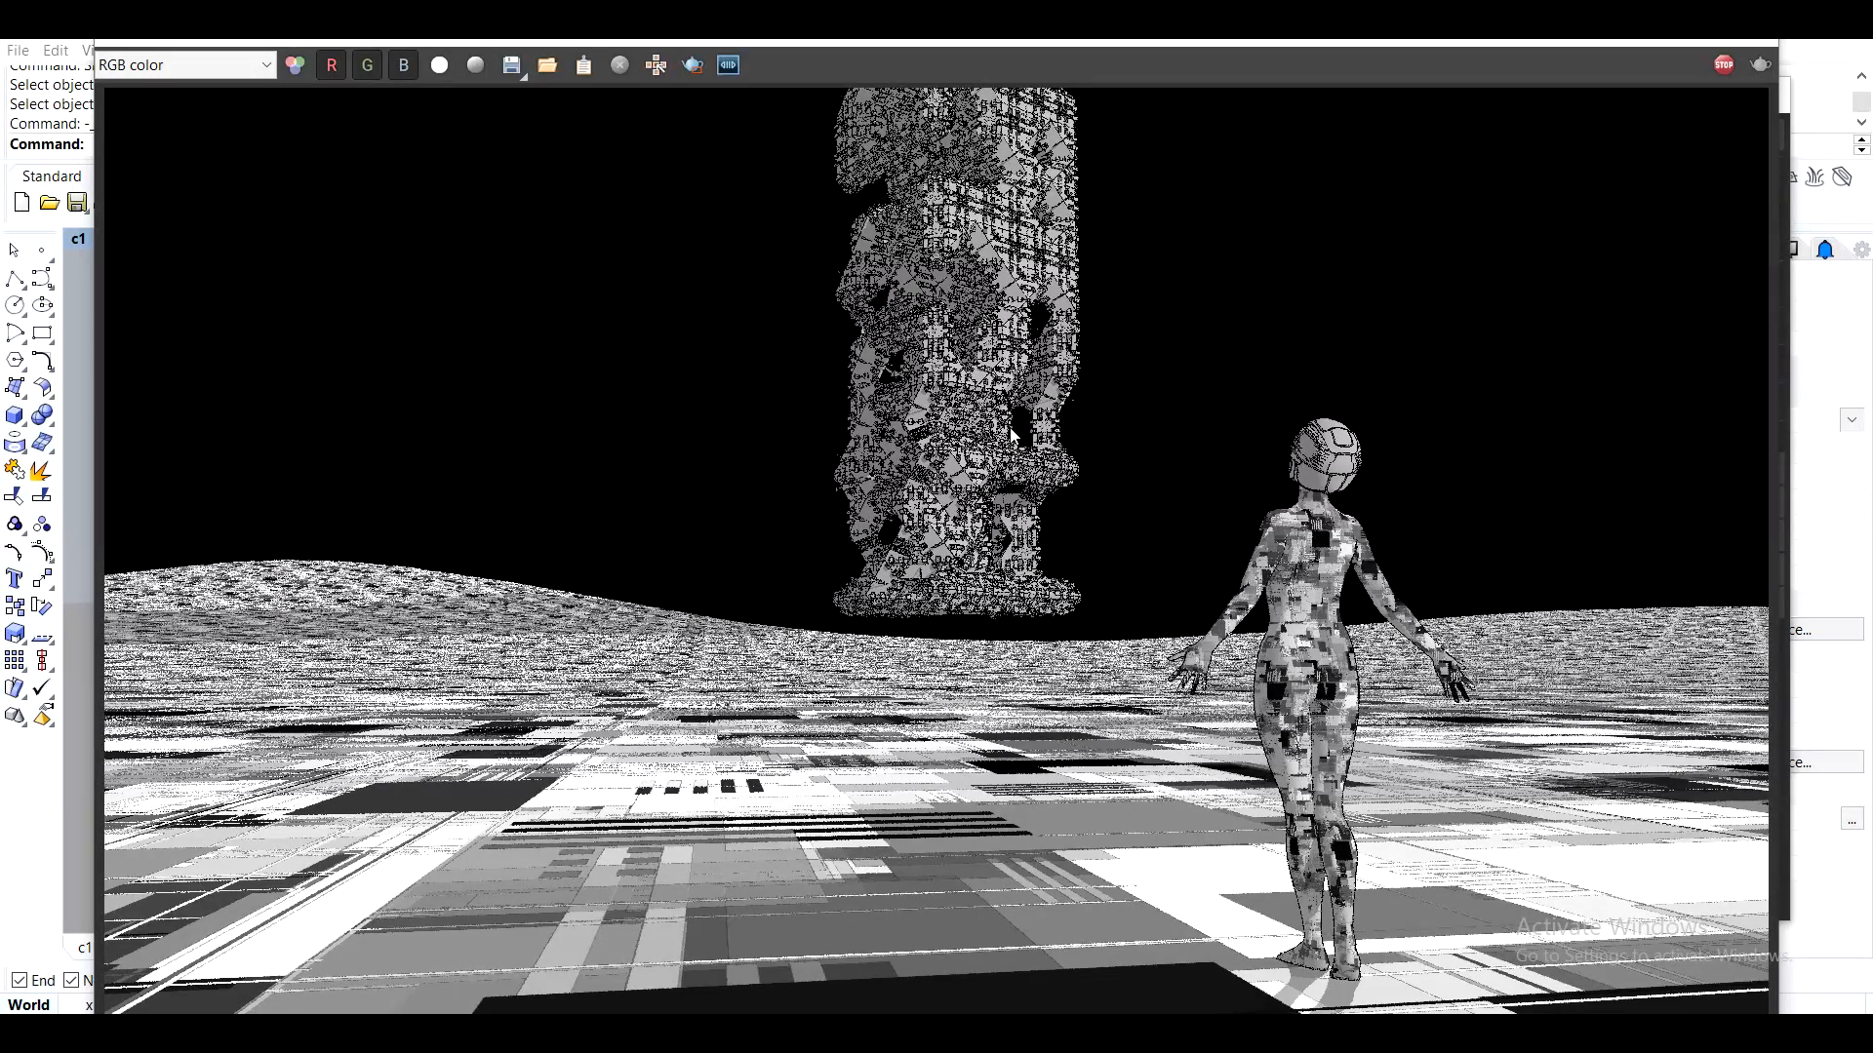
click(1724, 64)
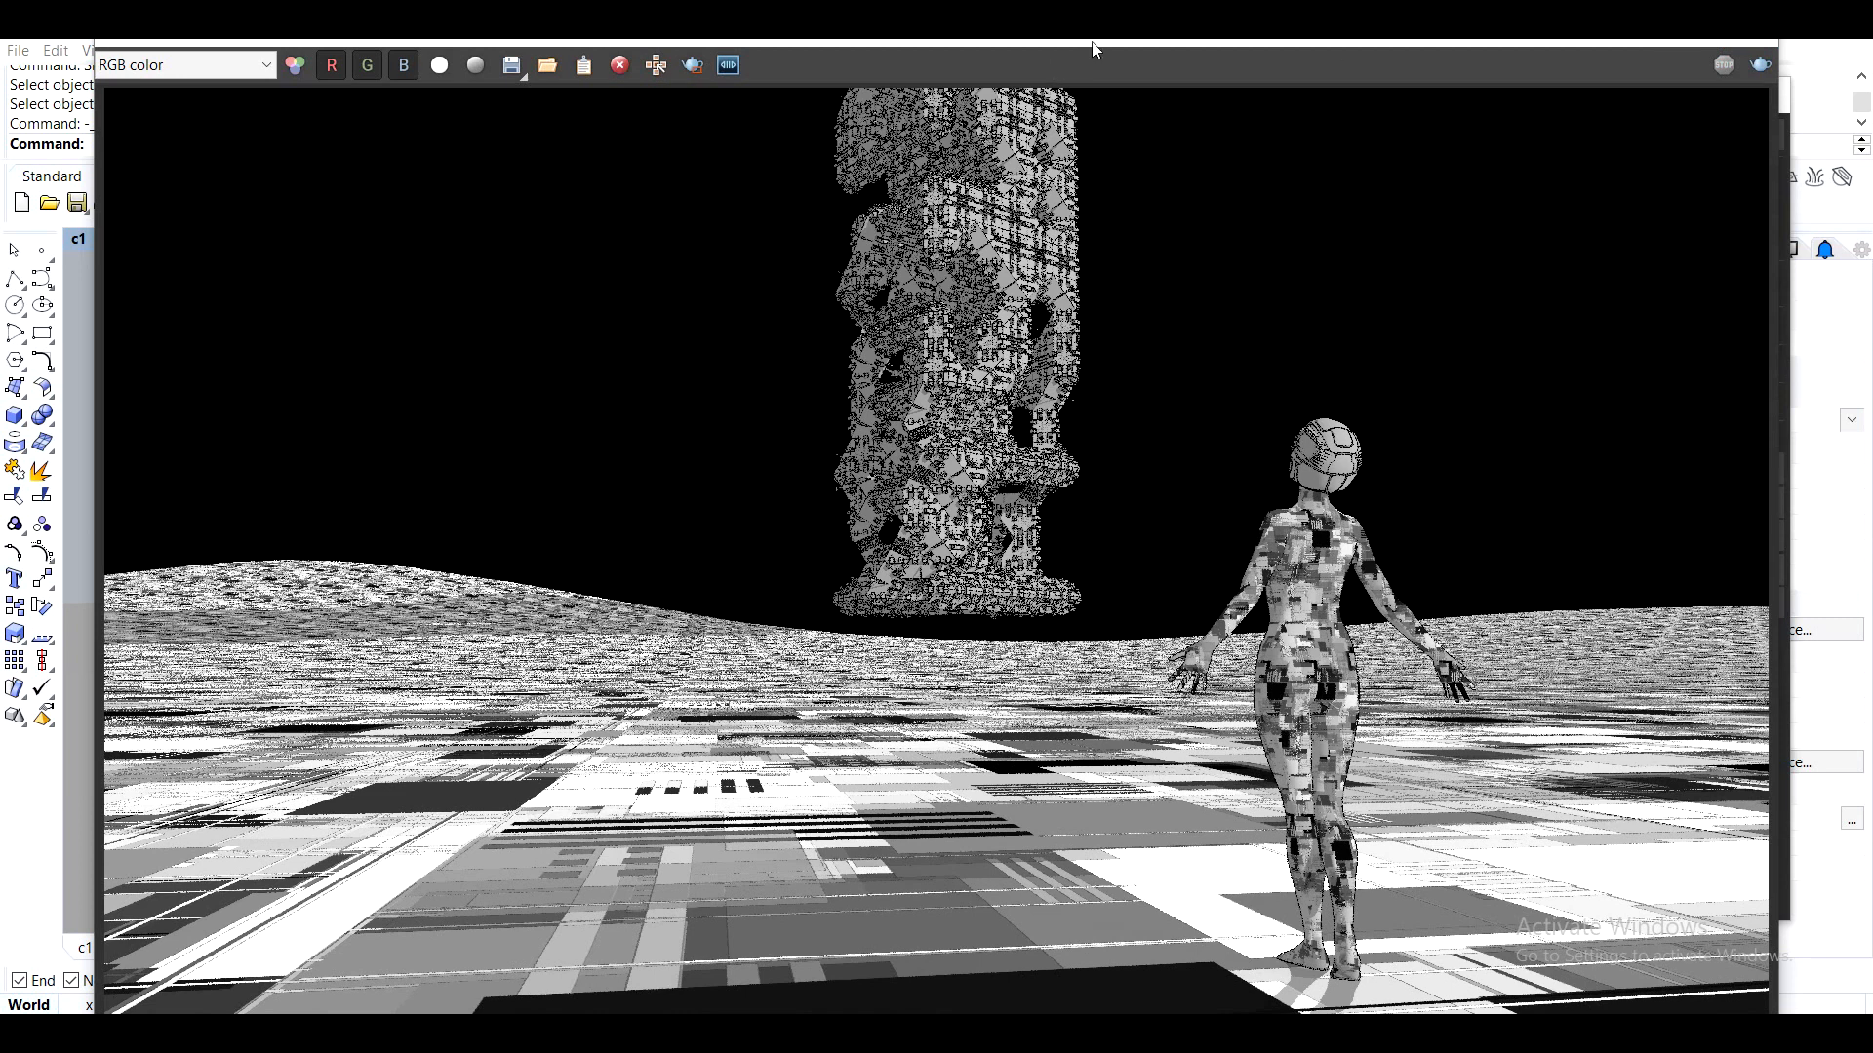
Show the frame buffer's color corrections and set the exposure's Highlight Burn to 0.08
drag(400, 44, 389, 140)
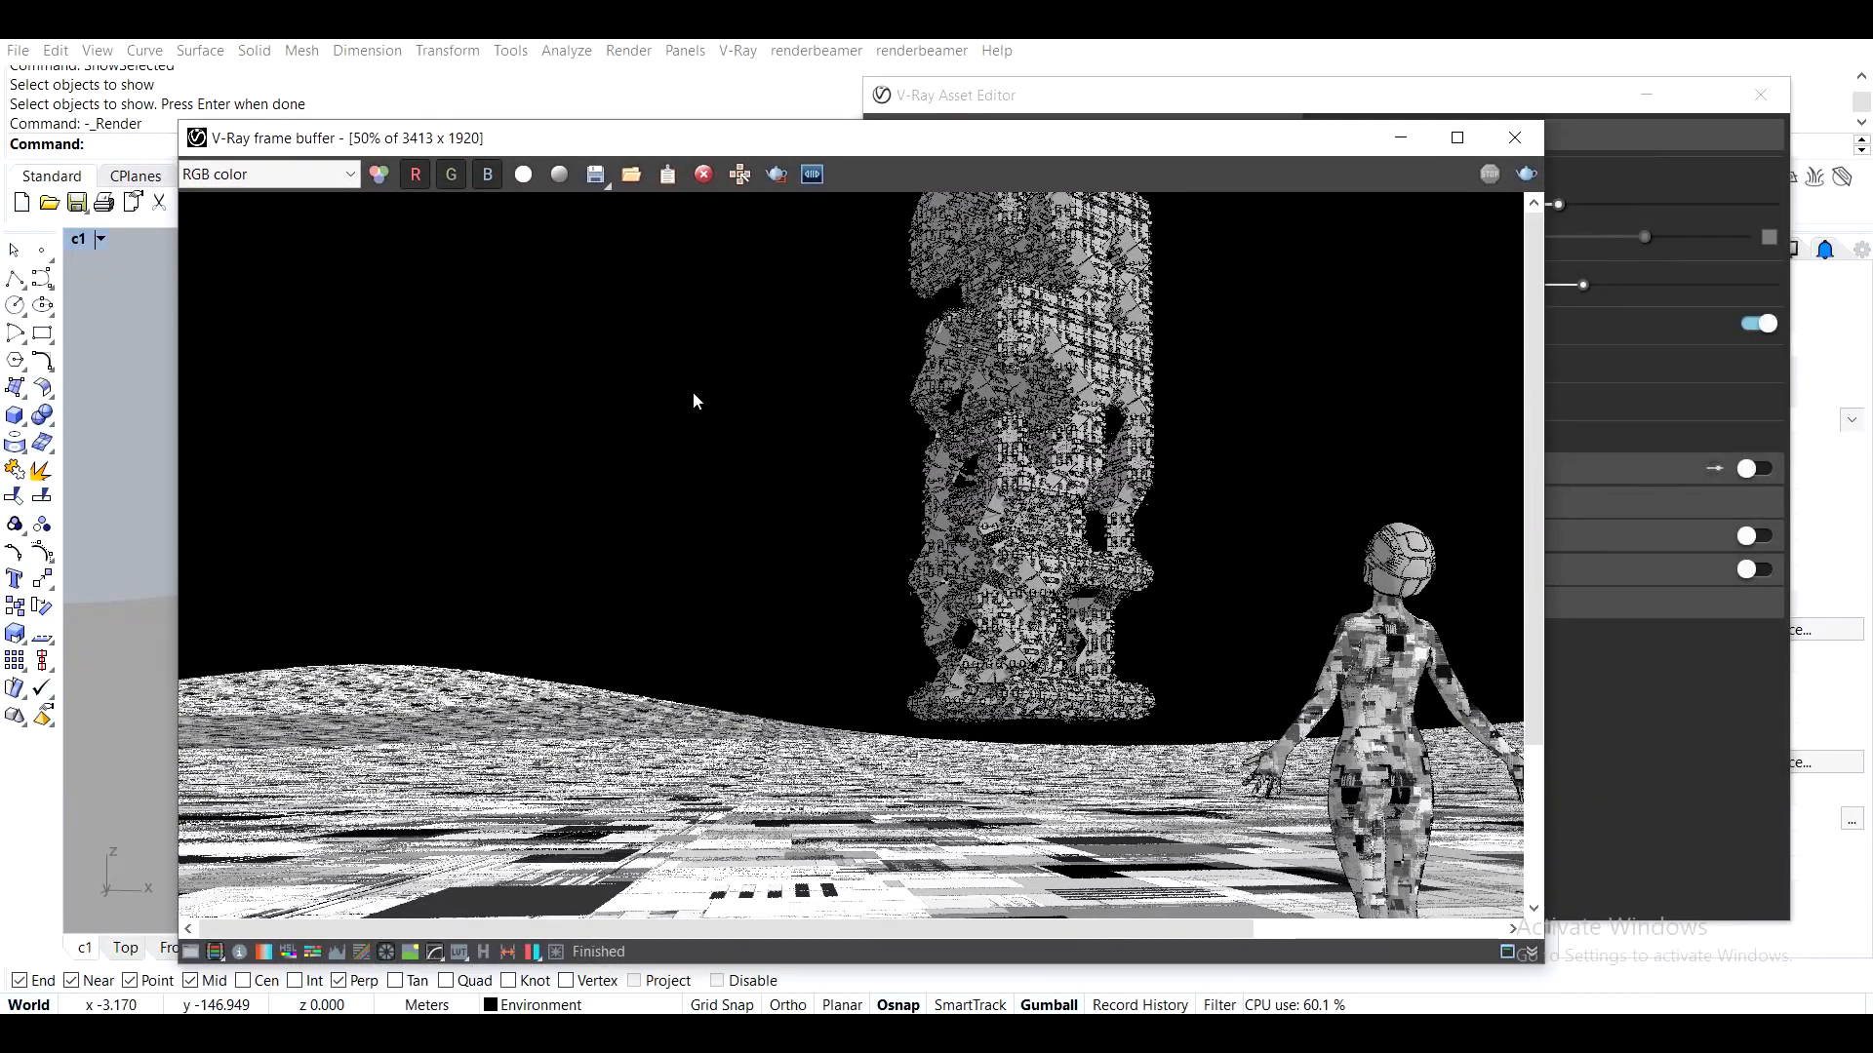
scroll(741, 378, down, 1)
drag(929, 154, 873, 50)
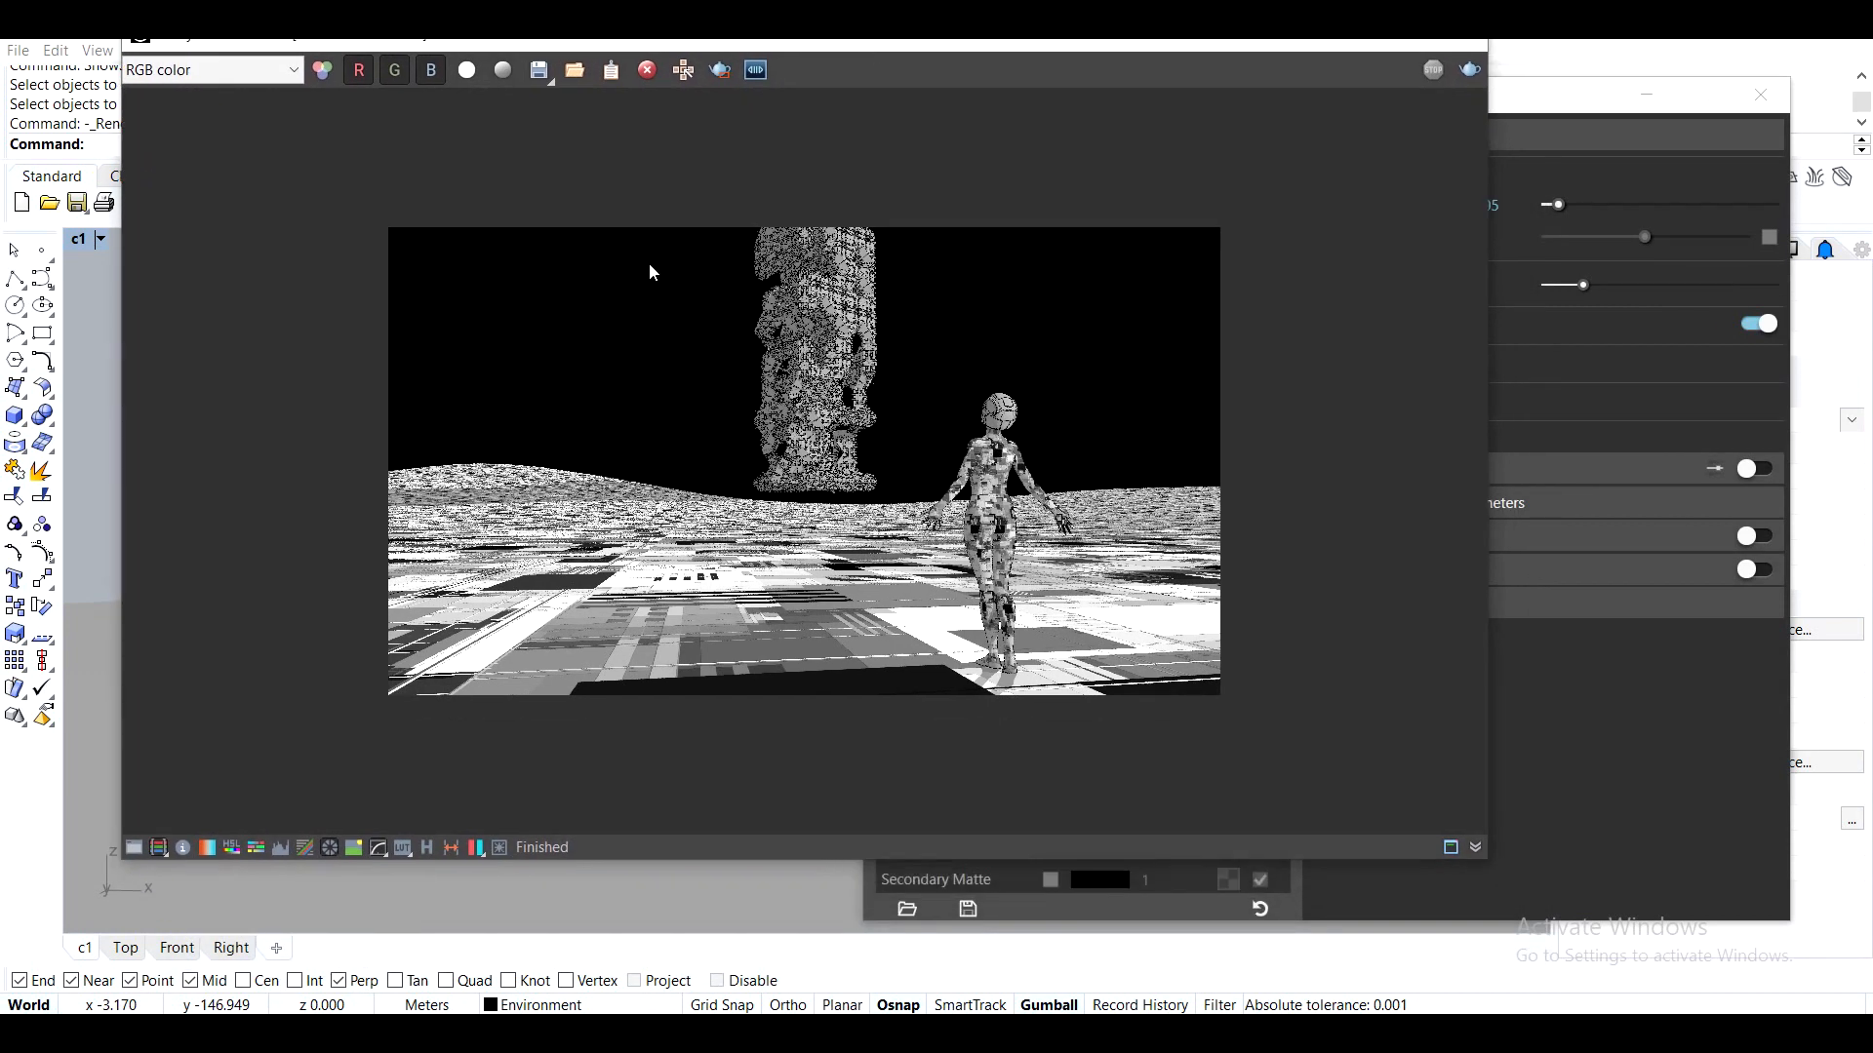
click(134, 848)
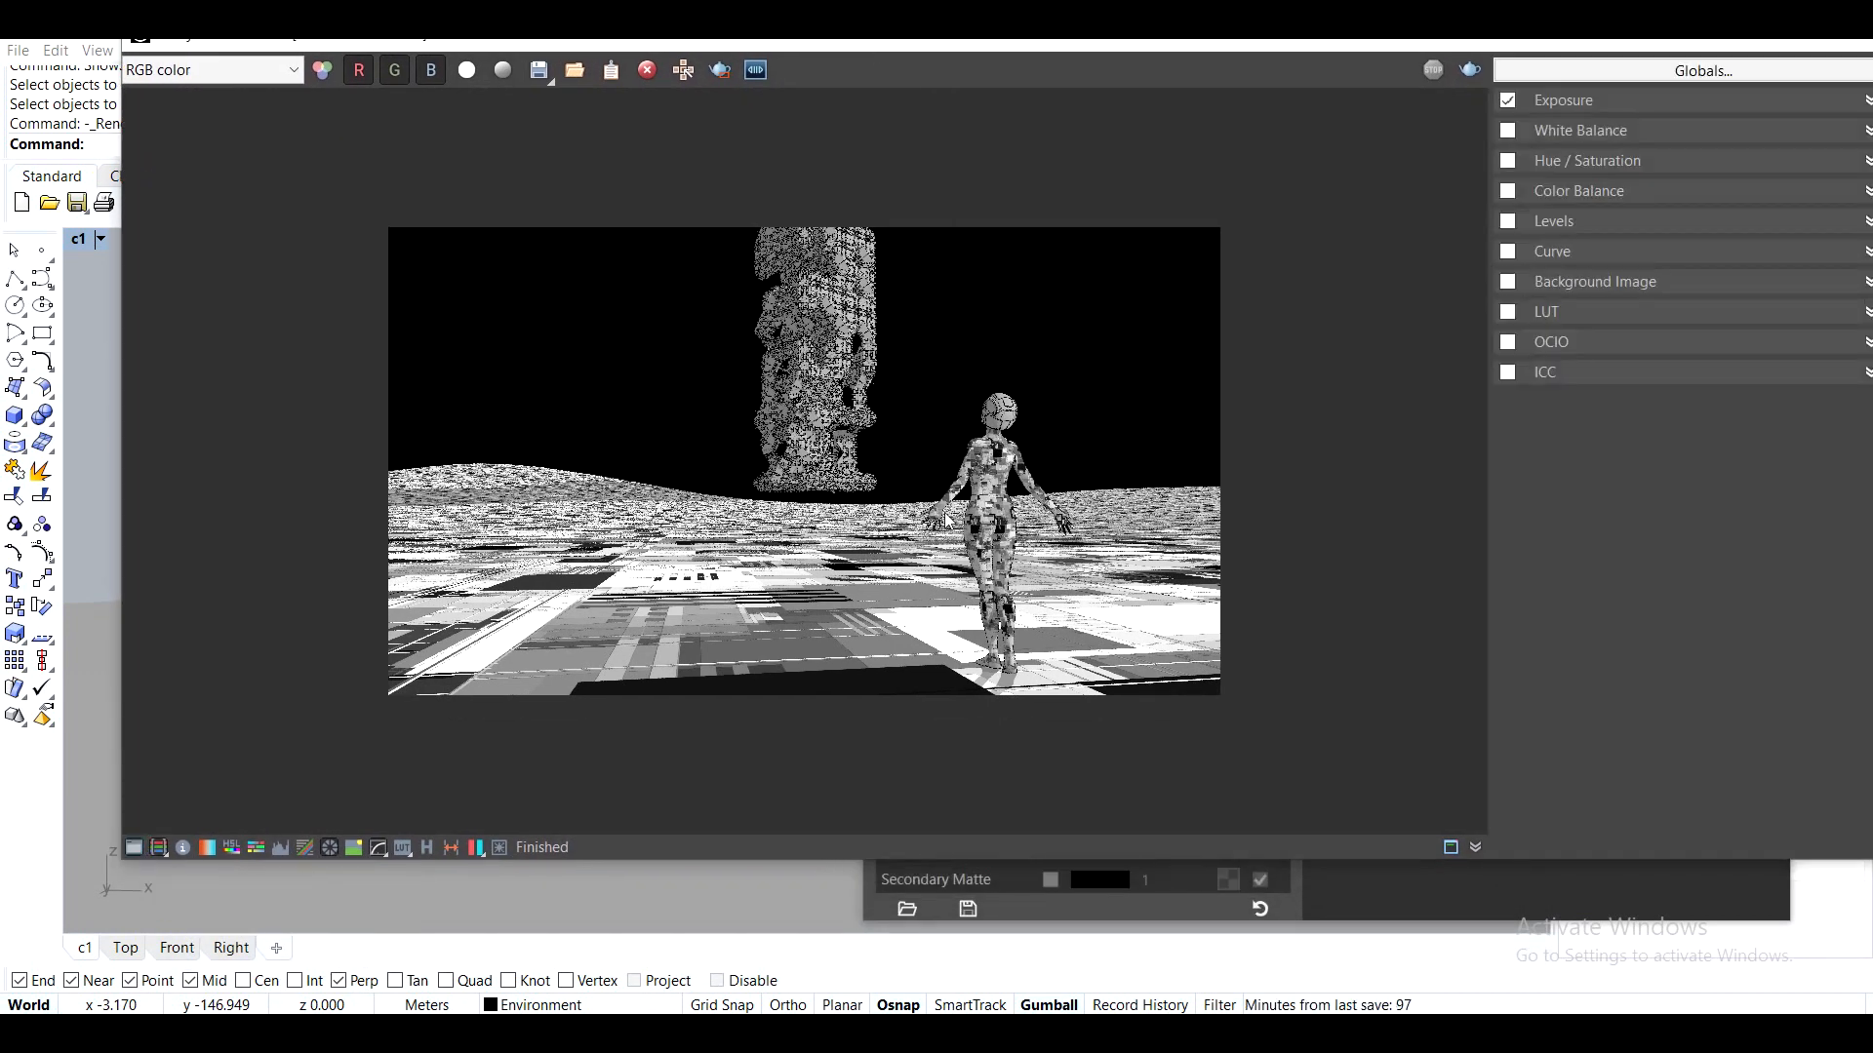
drag(1304, 57, 1206, 65)
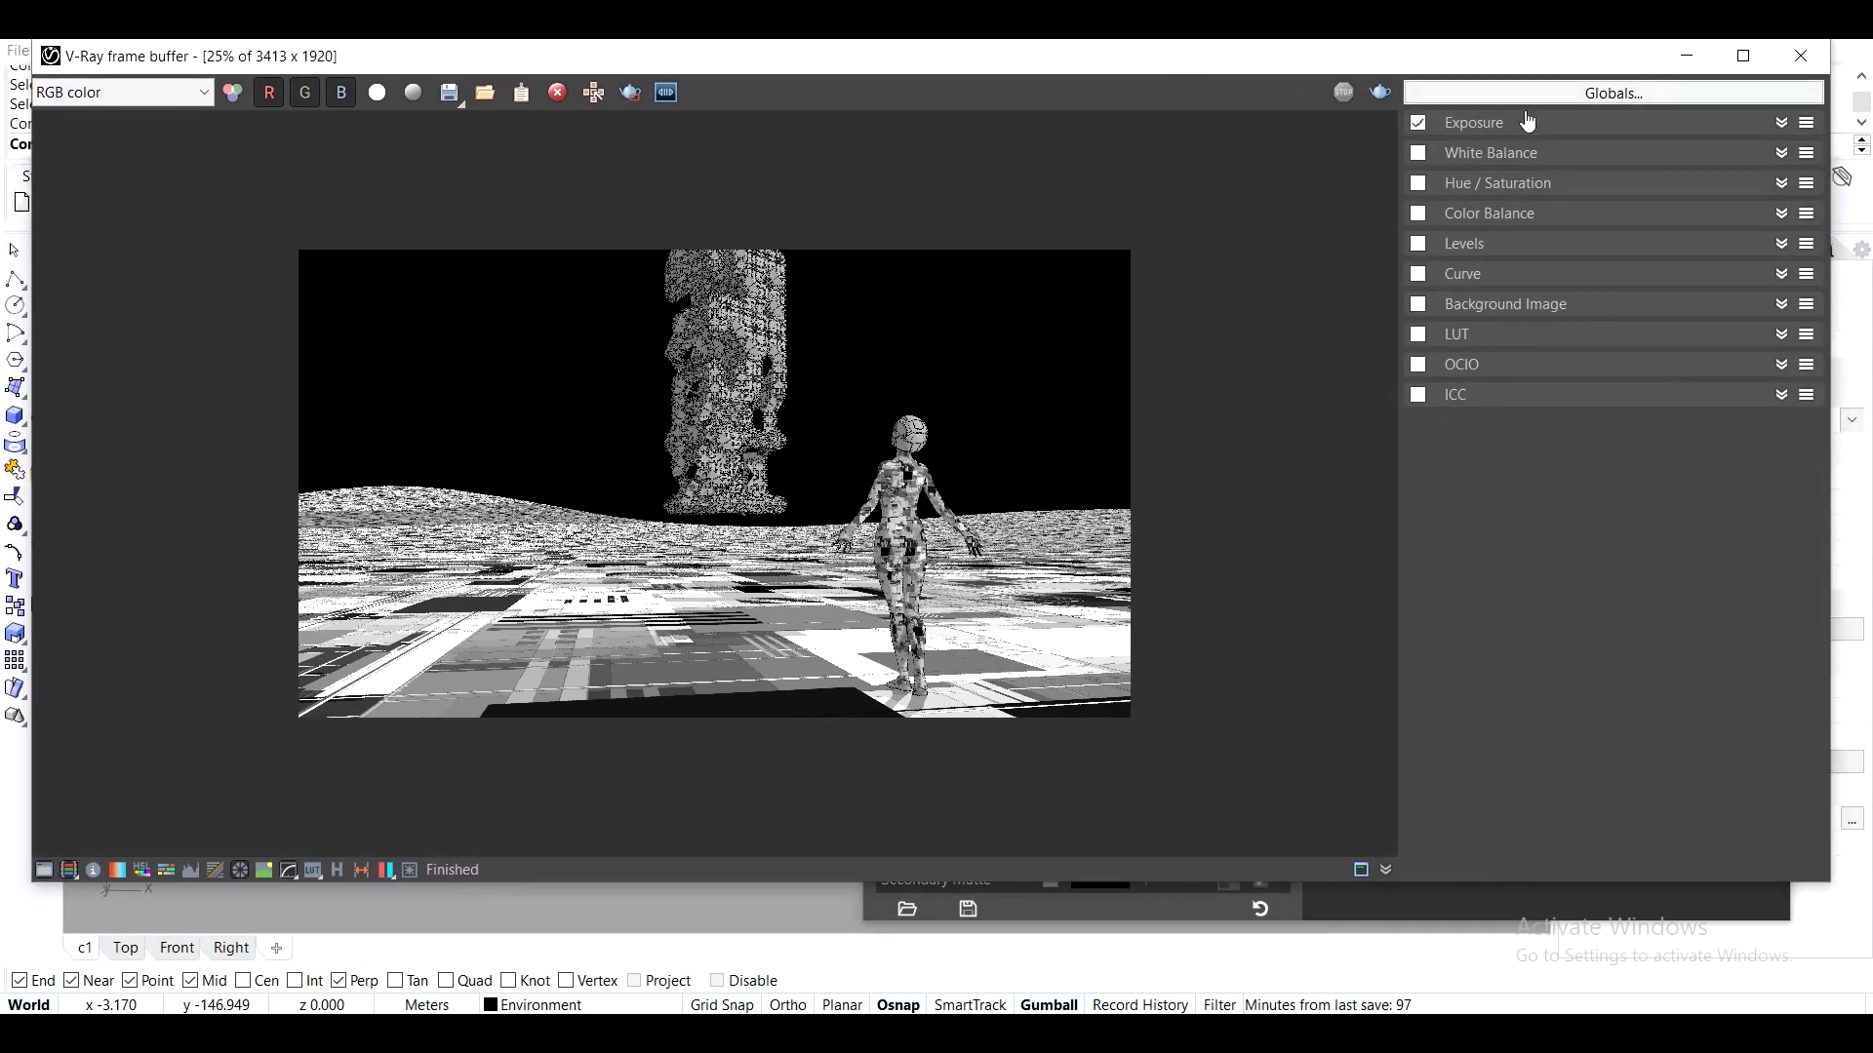
click(1489, 130)
mouse_move(1422, 227)
mouse_down()
mouse_move(1756, 242)
mouse_move(1731, 222)
mouse_move(1623, 255)
mouse_move(1448, 244)
mouse_up()
Examine the rendered figure's textured body and the linework of its helmet in close-up
scroll(862, 386, up, 3)
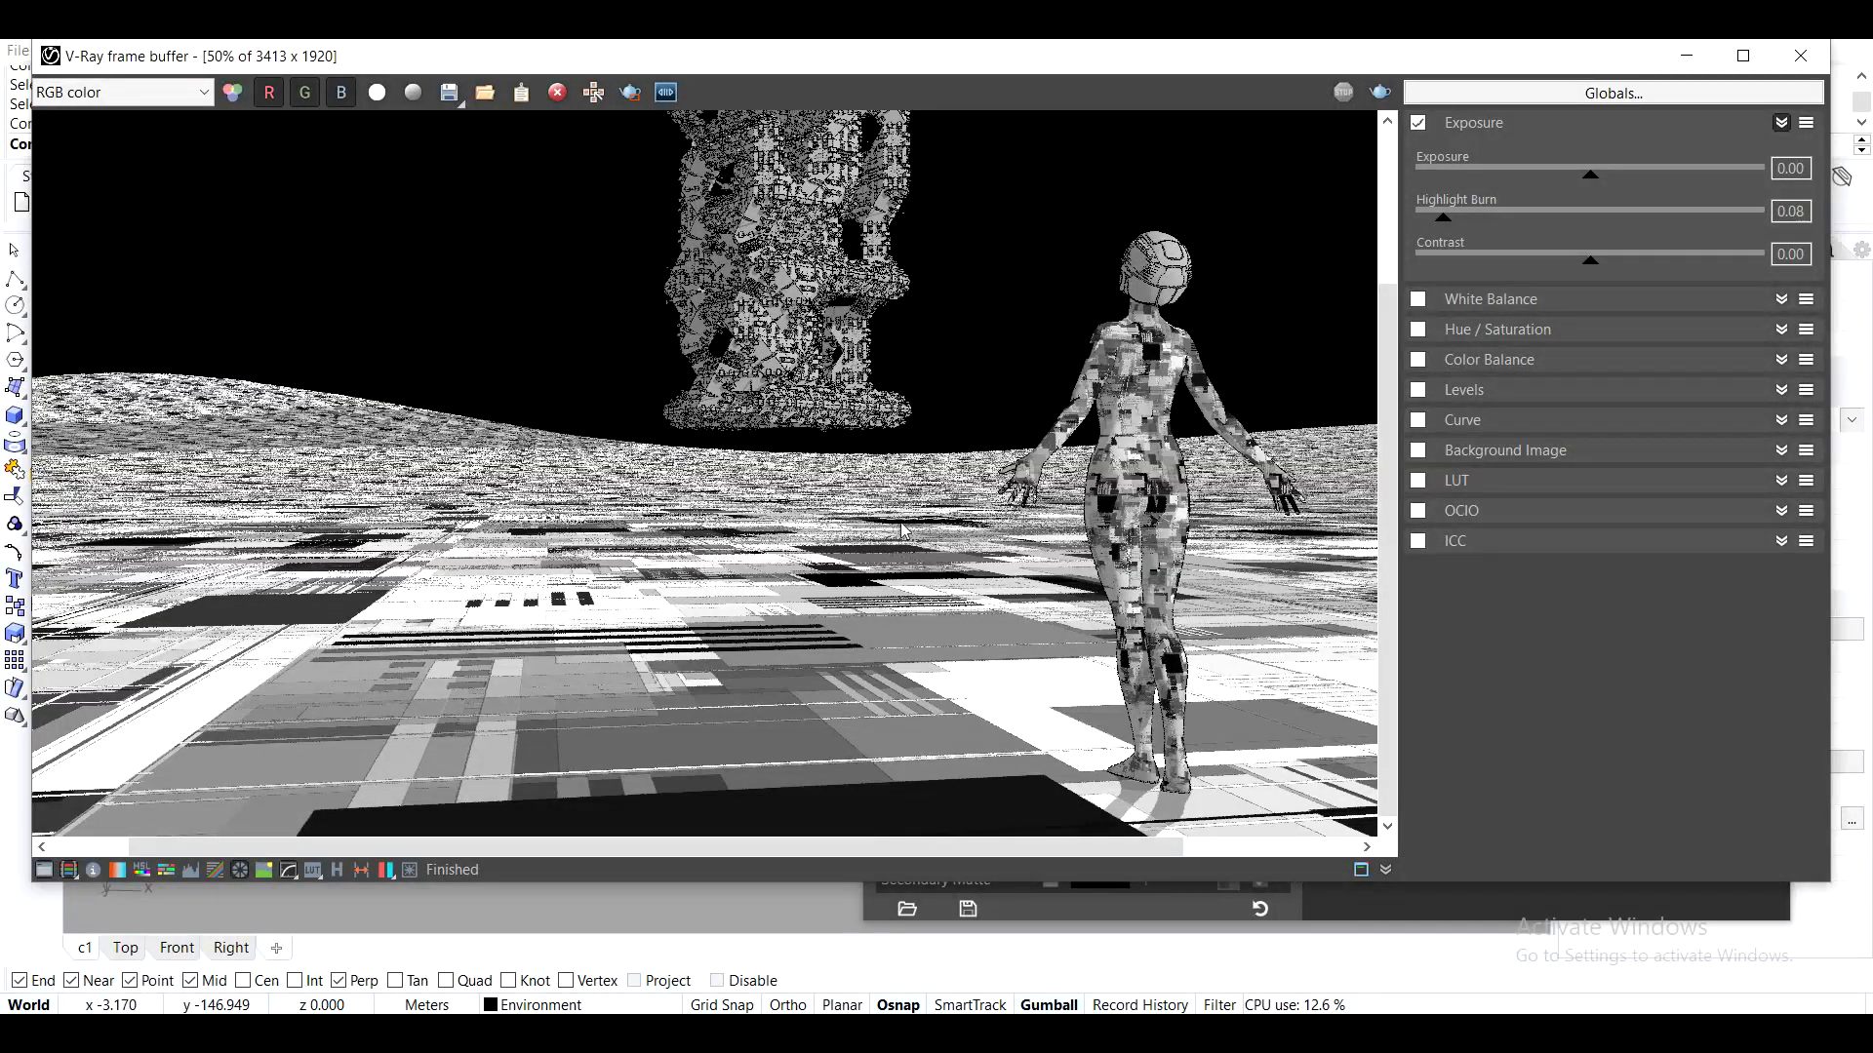
scroll(915, 303, up, 3)
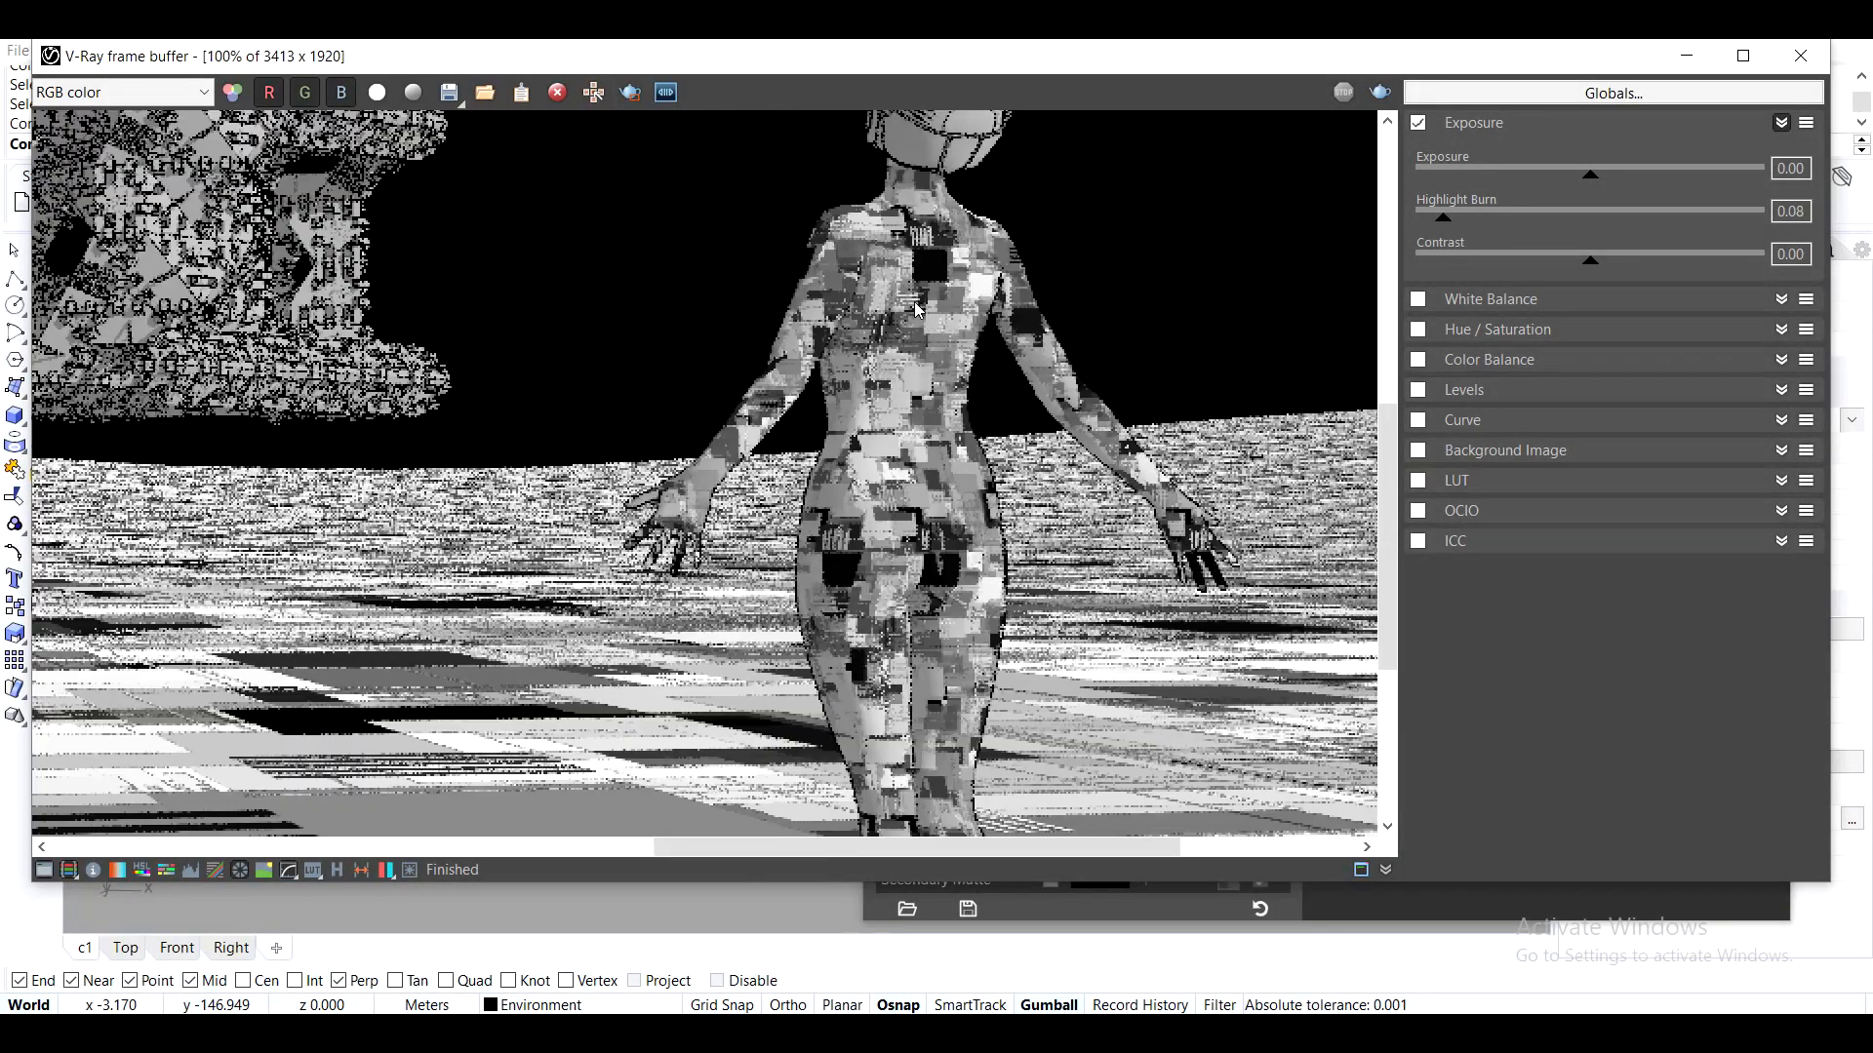
middle_drag(797, 214, 974, 308)
scroll(862, 308, up, 1)
scroll(859, 307, down, 2)
scroll(1014, 310, up, 2)
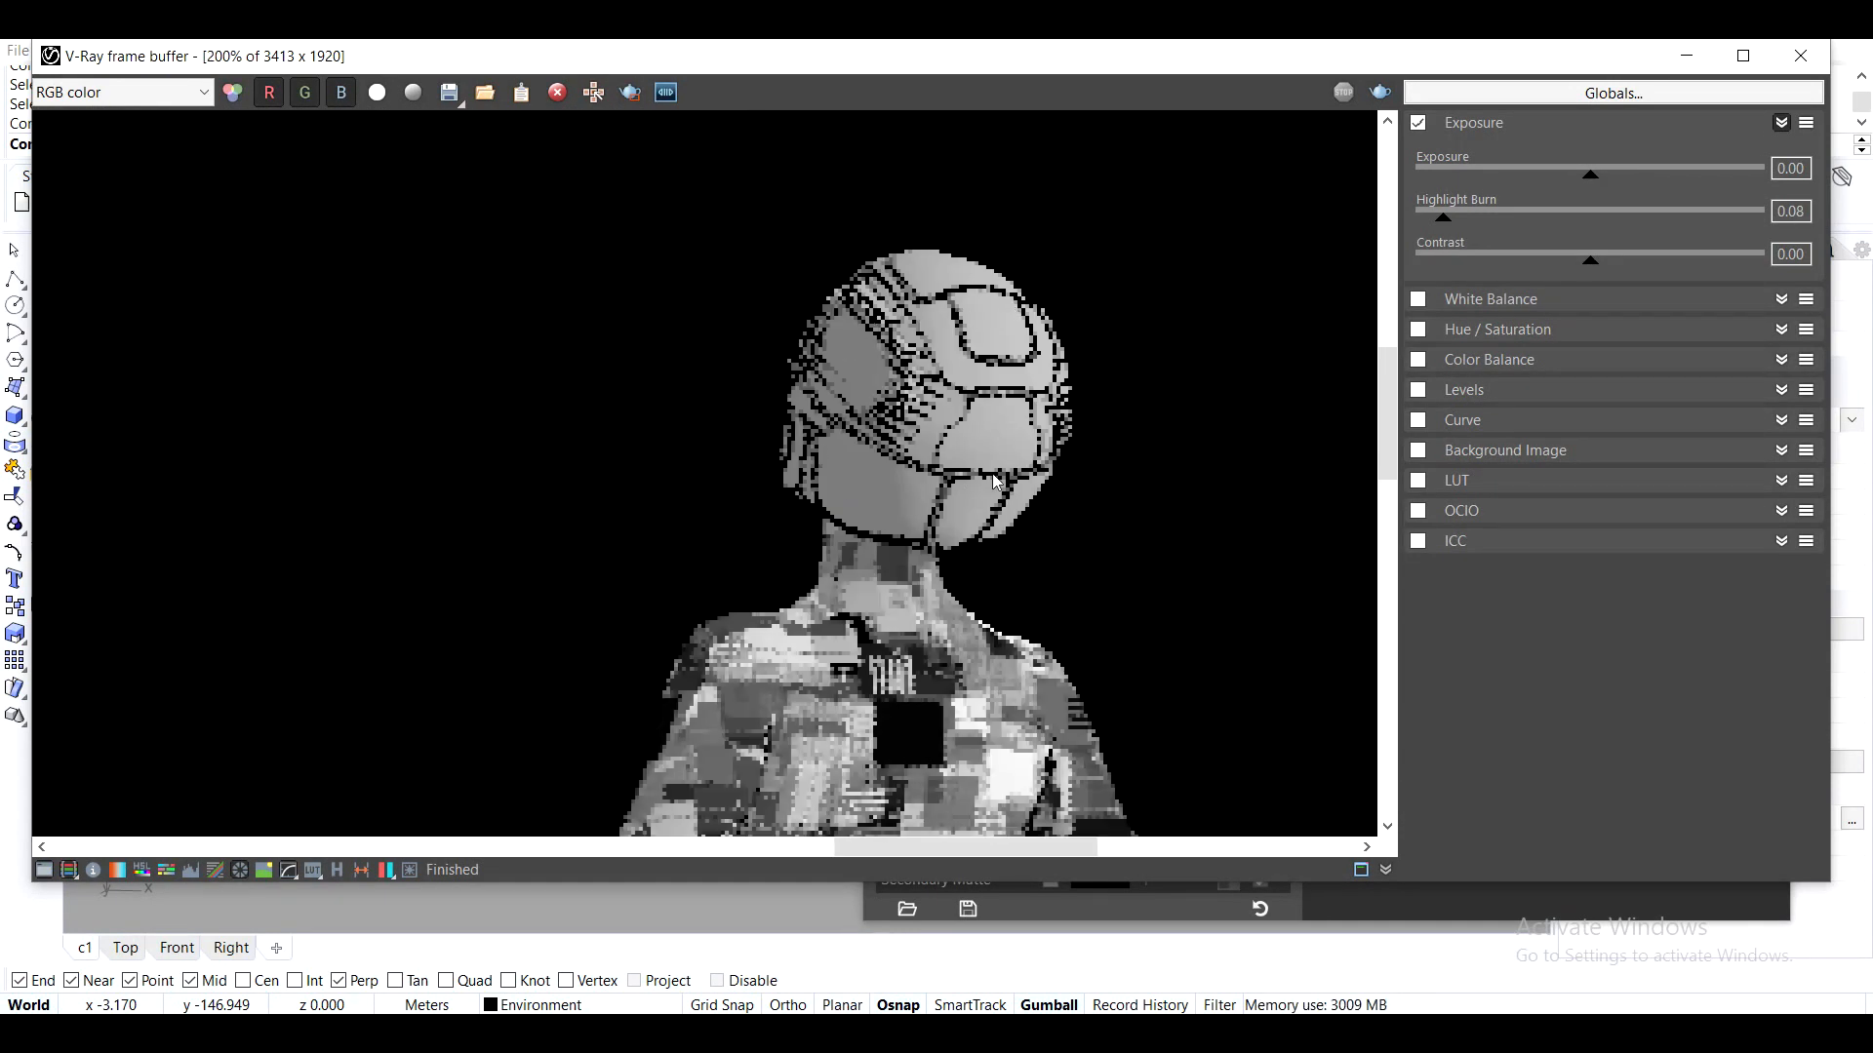
Try the minimum Contrast of -1.00 on the rendered image
middle_drag(997, 482, 976, 363)
drag(1597, 272, 1379, 275)
scroll(923, 366, down, 4)
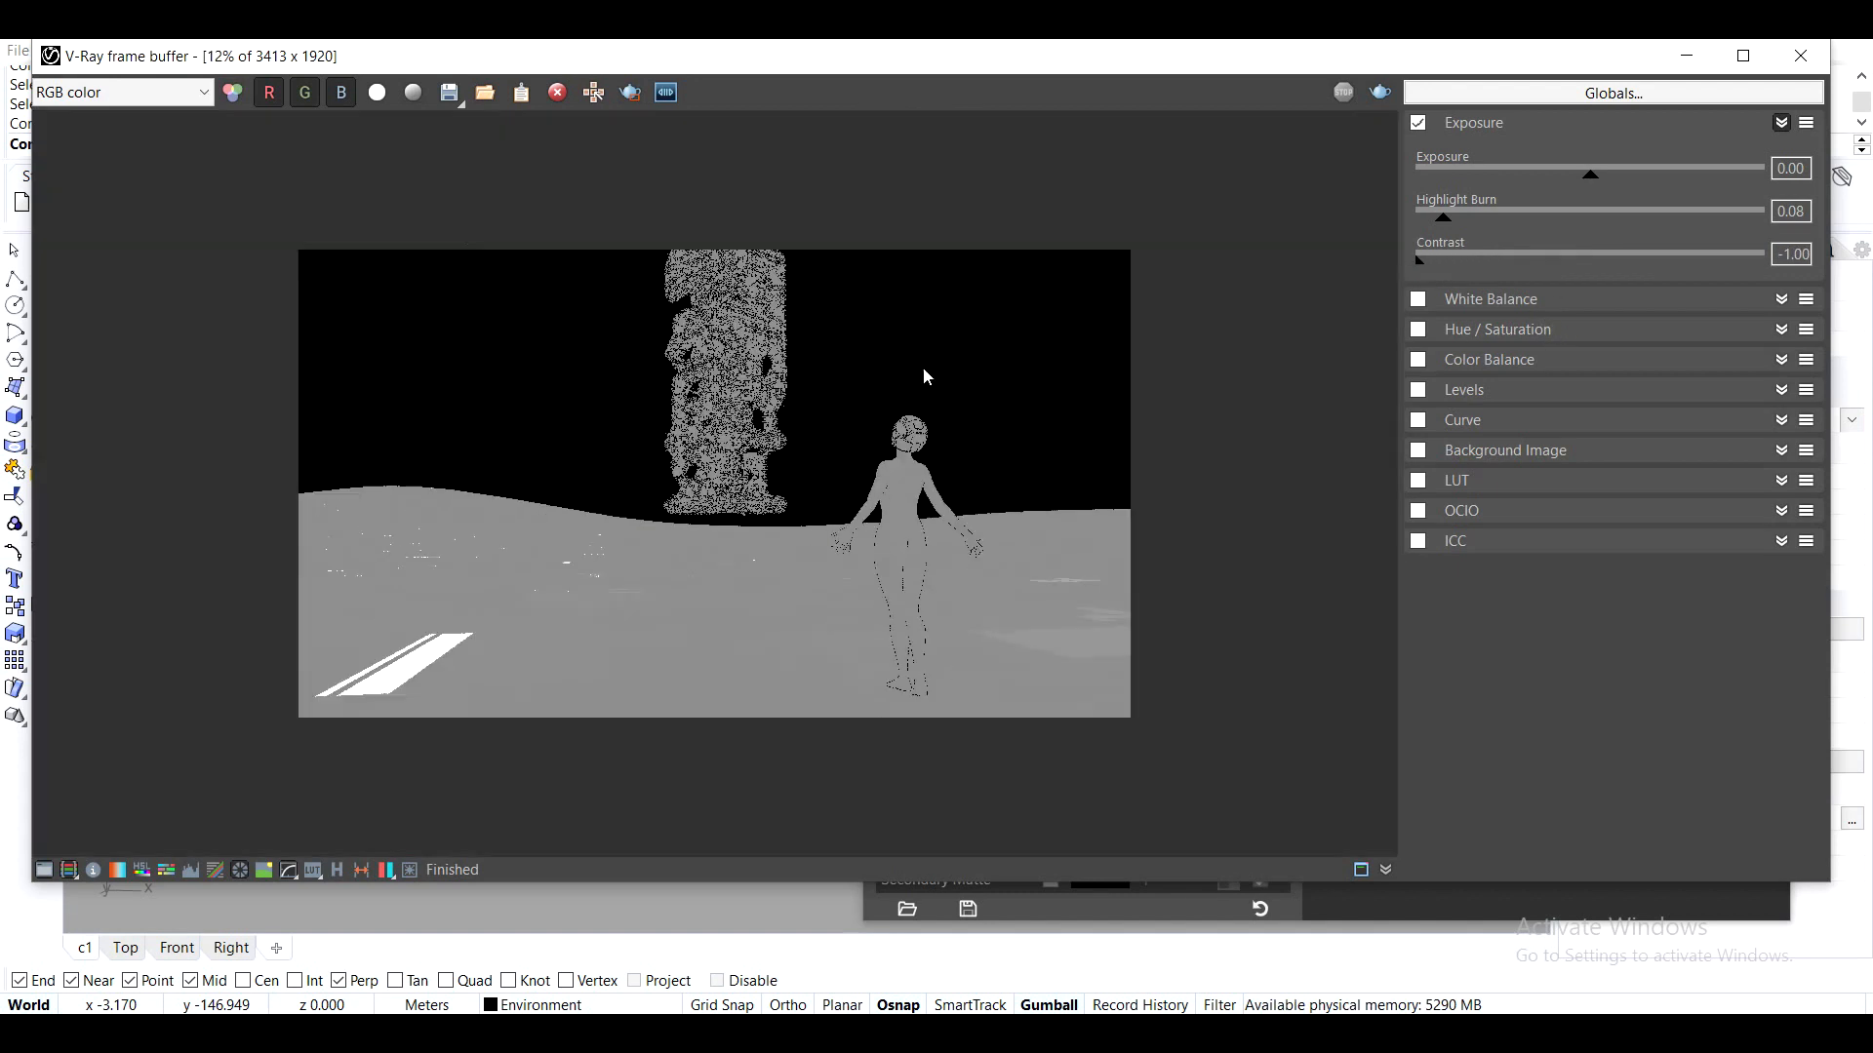
scroll(821, 373, up, 2)
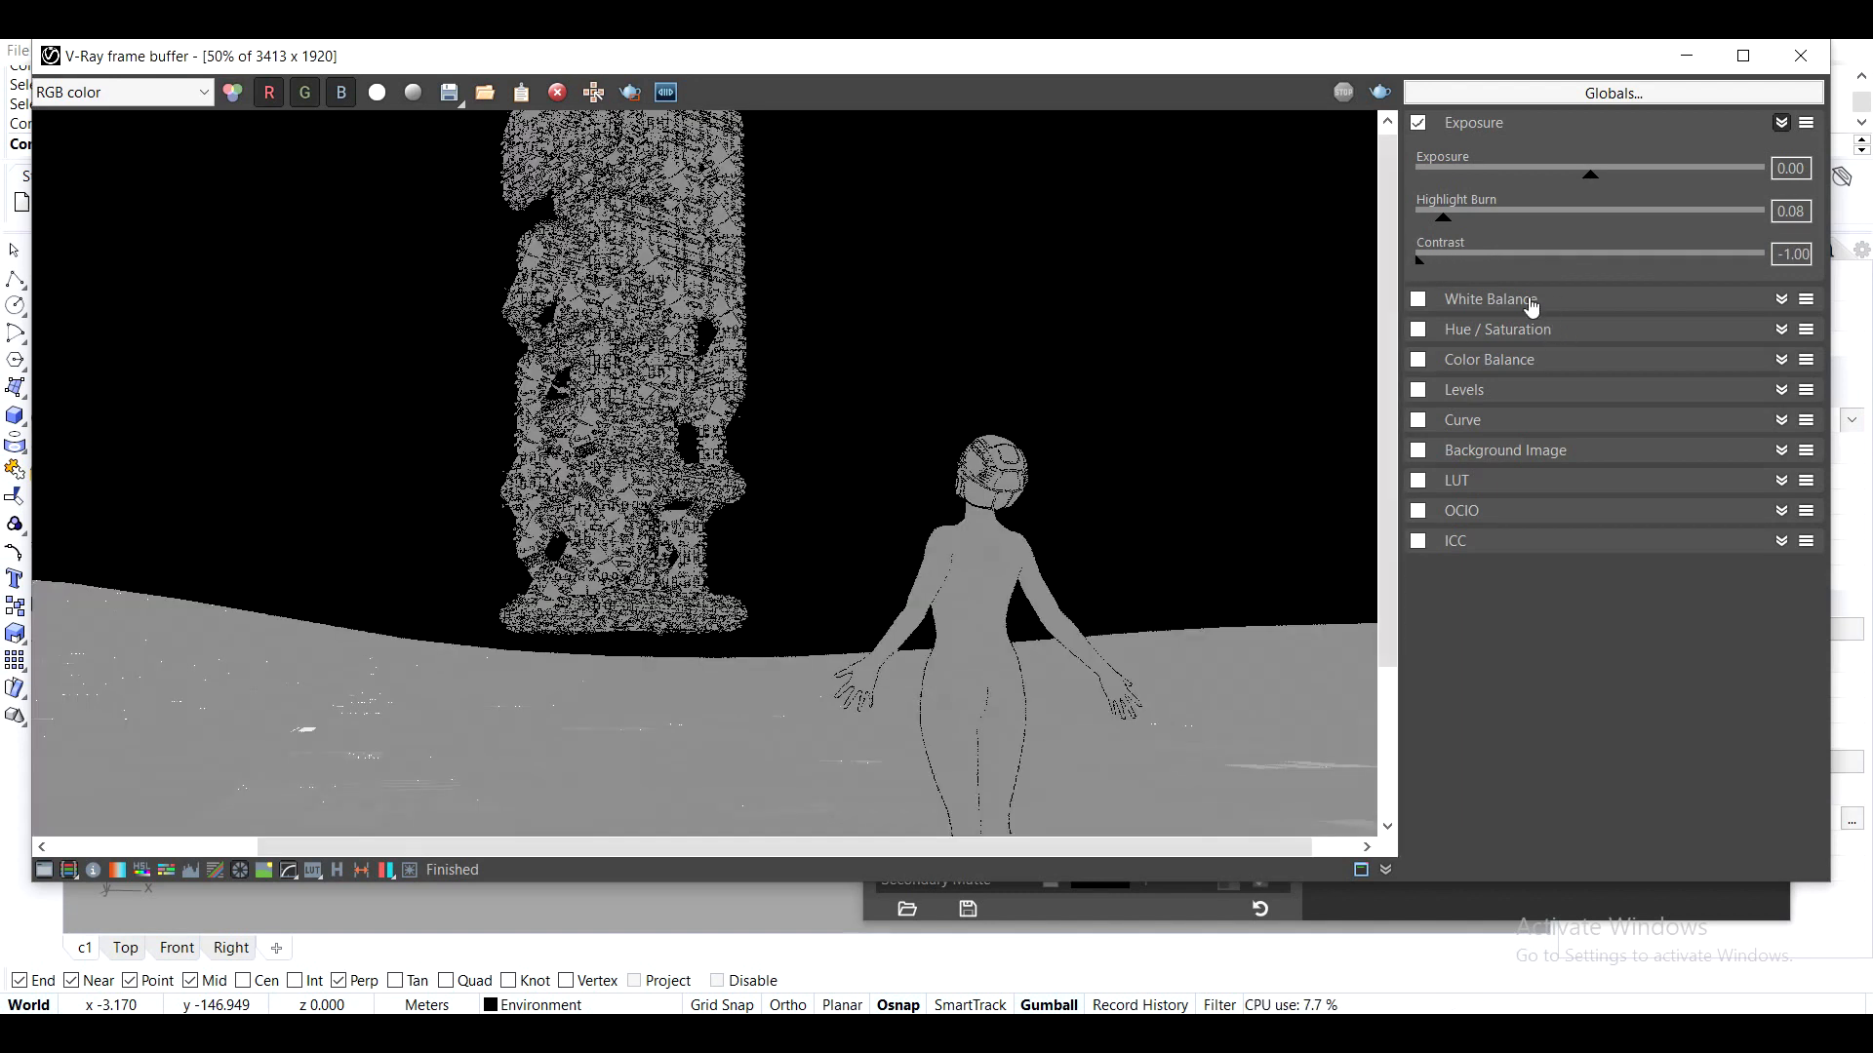
Set the render's Contrast to 0.75 and its Highlight Burn to 0.81
drag(1424, 265, 1725, 263)
middle_drag(948, 480, 972, 309)
scroll(1038, 293, up, 2)
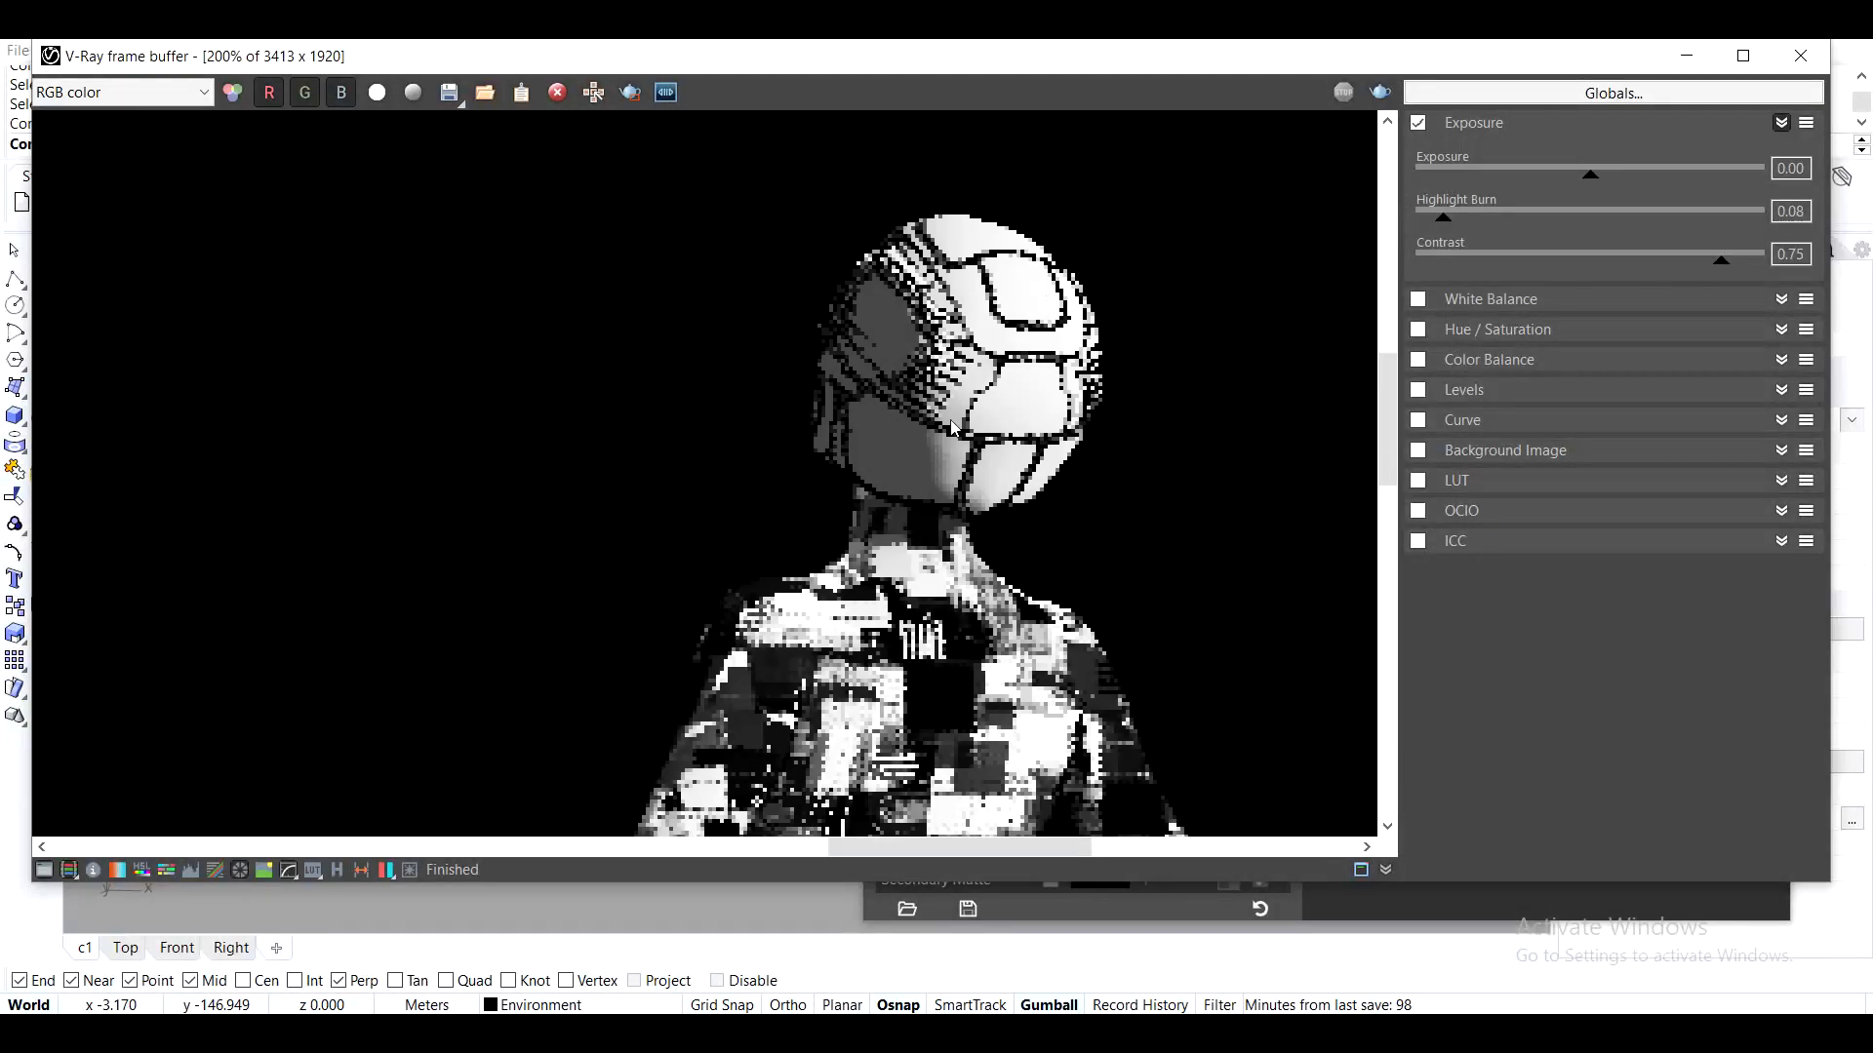
mouse_move(1444, 218)
mouse_down()
mouse_move(1807, 227)
mouse_move(1621, 245)
mouse_move(1702, 242)
mouse_up()
scroll(880, 395, down, 2)
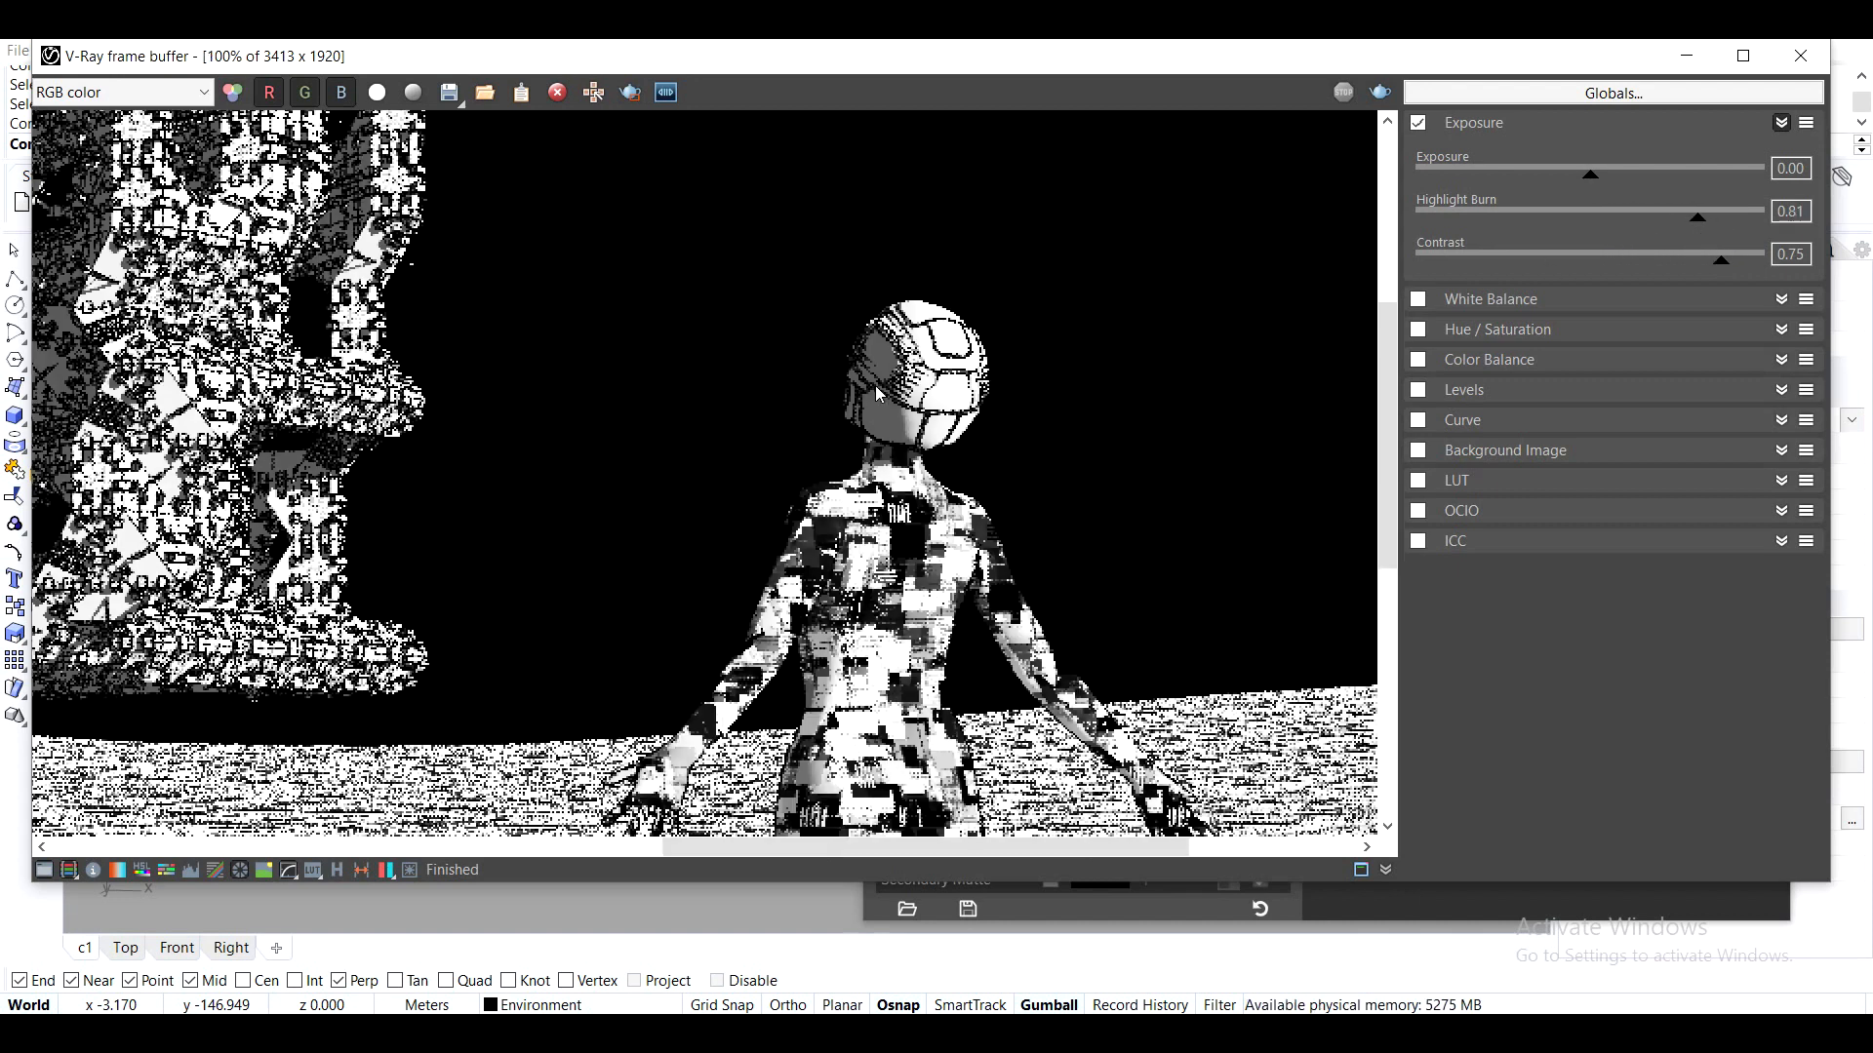
Examine the tower, the patterned ground and the standing figure in the high-contrast render
middle_drag(751, 514, 1183, 535)
middle_drag(634, 339, 788, 622)
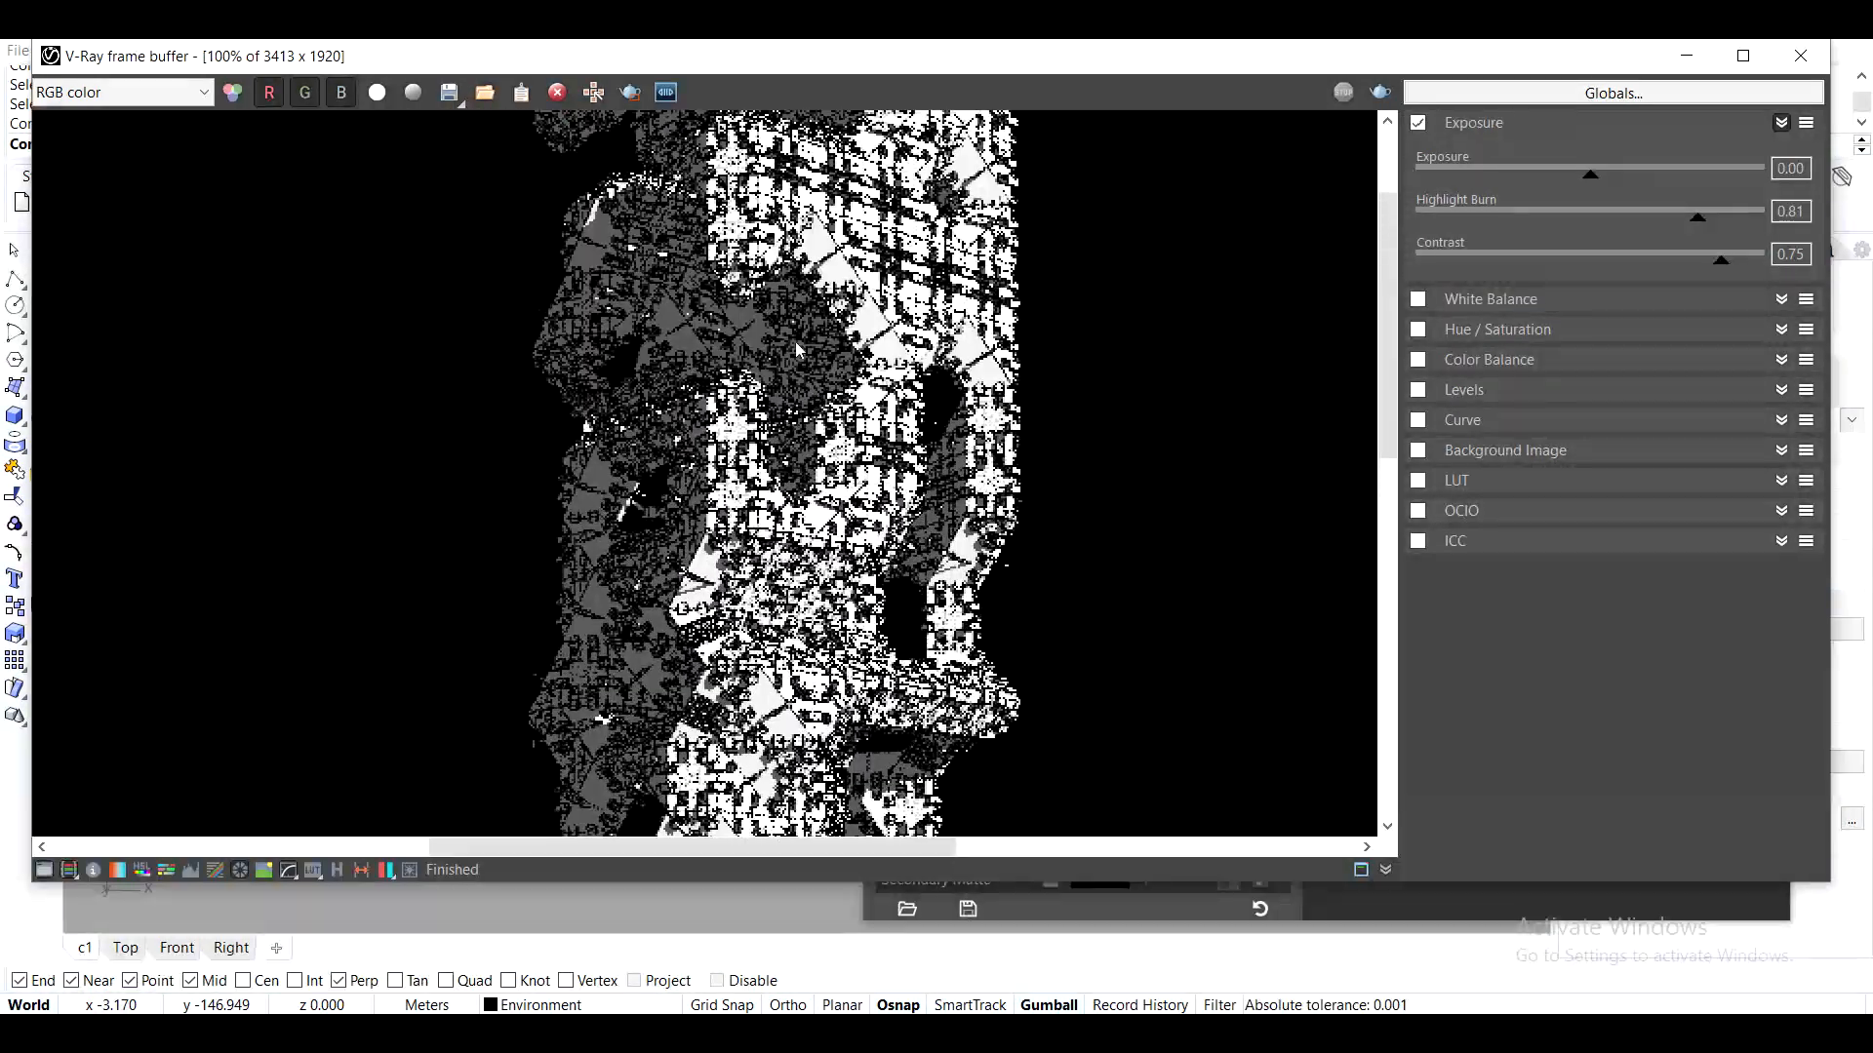
middle_drag(798, 349, 802, 535)
middle_drag(869, 722, 839, 263)
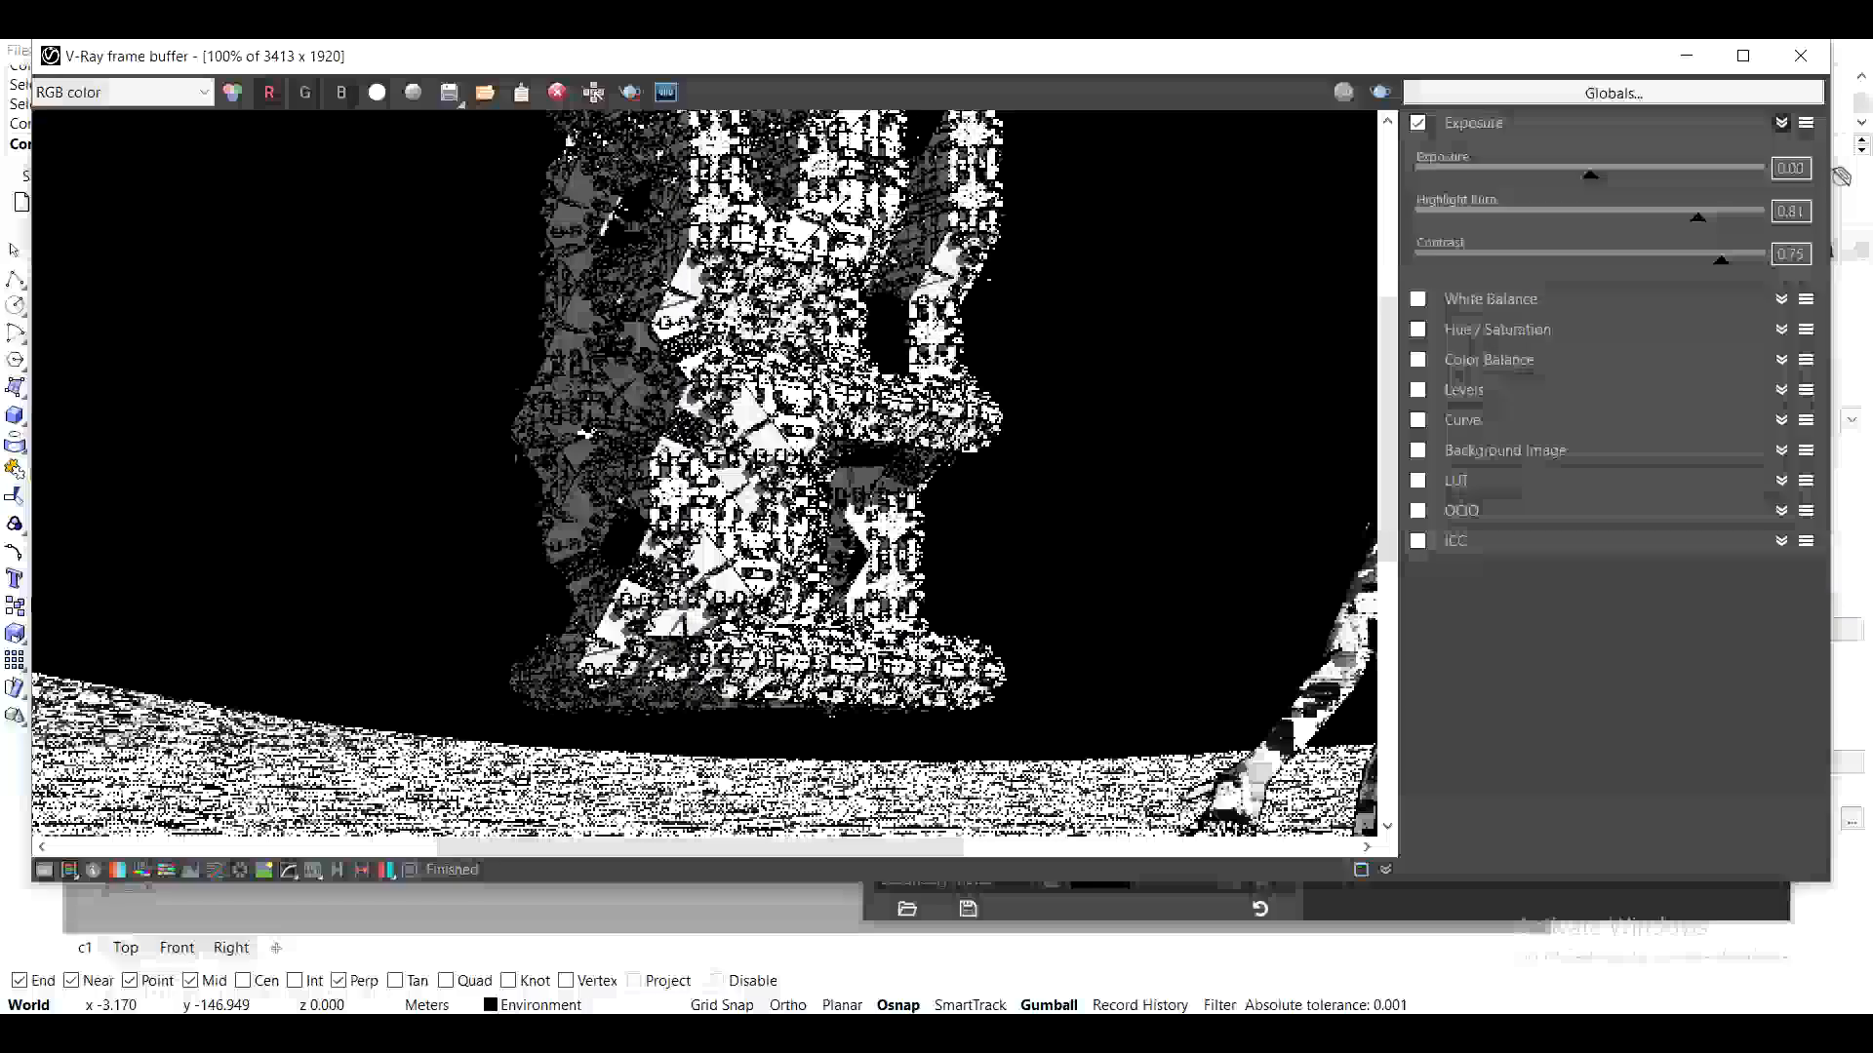
middle_drag(849, 812, 822, 438)
middle_drag(956, 581, 824, 393)
scroll(824, 393, down, 1)
middle_drag(527, 577, 624, 512)
scroll(589, 492, up, 1)
middle_drag(211, 349, 813, 412)
scroll(934, 426, down, 1)
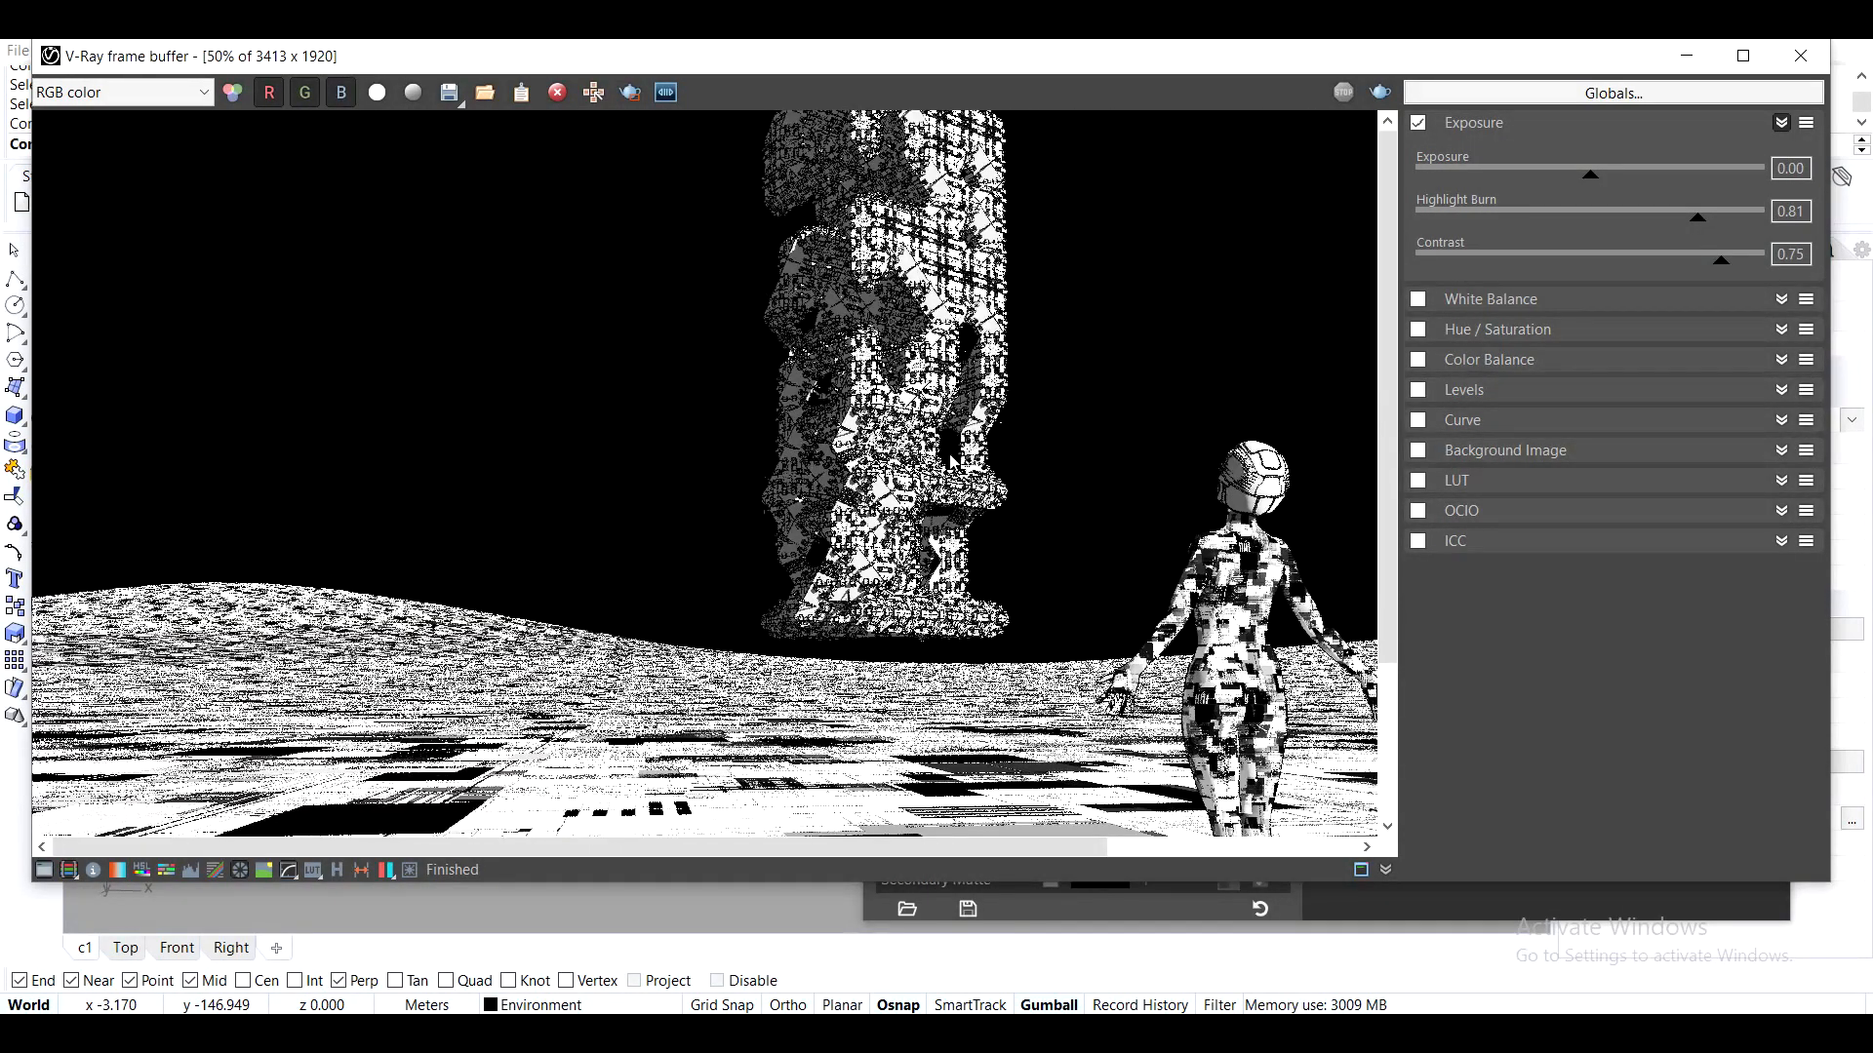
middle_drag(947, 614, 898, 414)
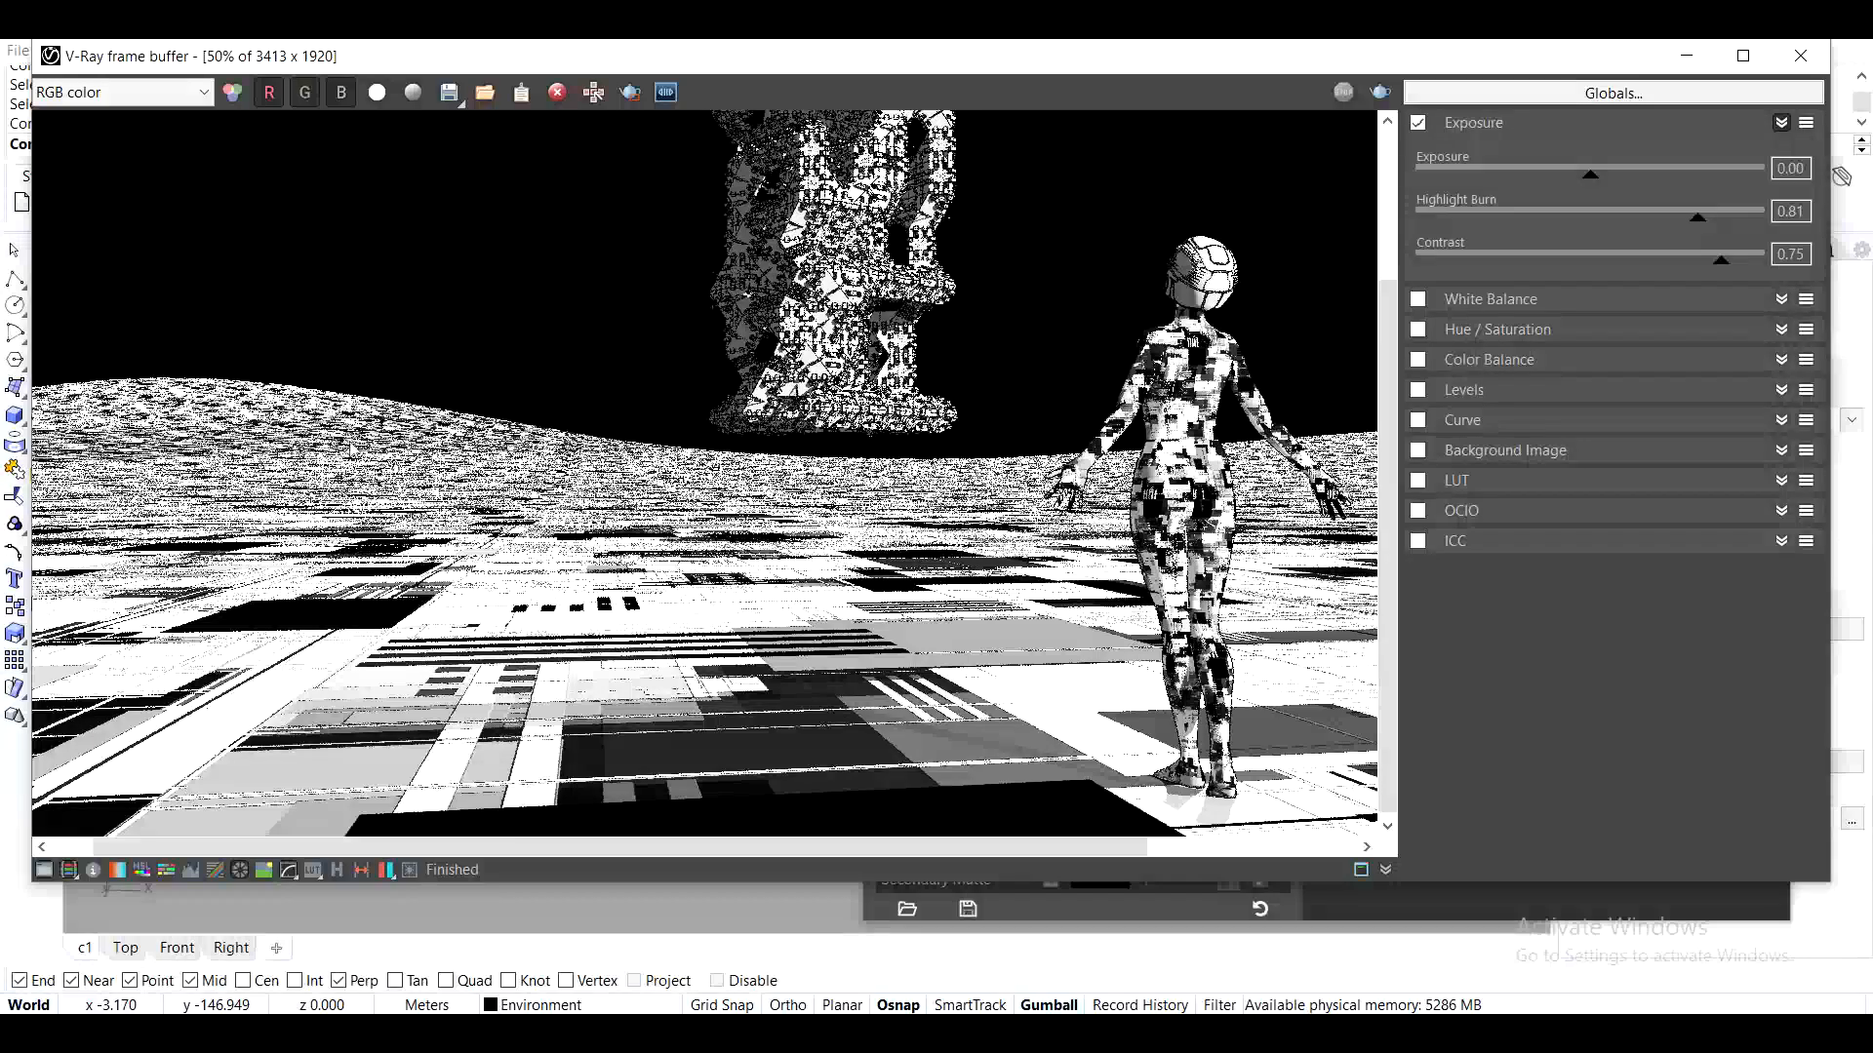
scroll(523, 449, down, 1)
scroll(525, 452, up, 1)
Lower the render's Highlight Burn to 0.31 and its Exposure to -0.64
drag(1666, 227, 1623, 235)
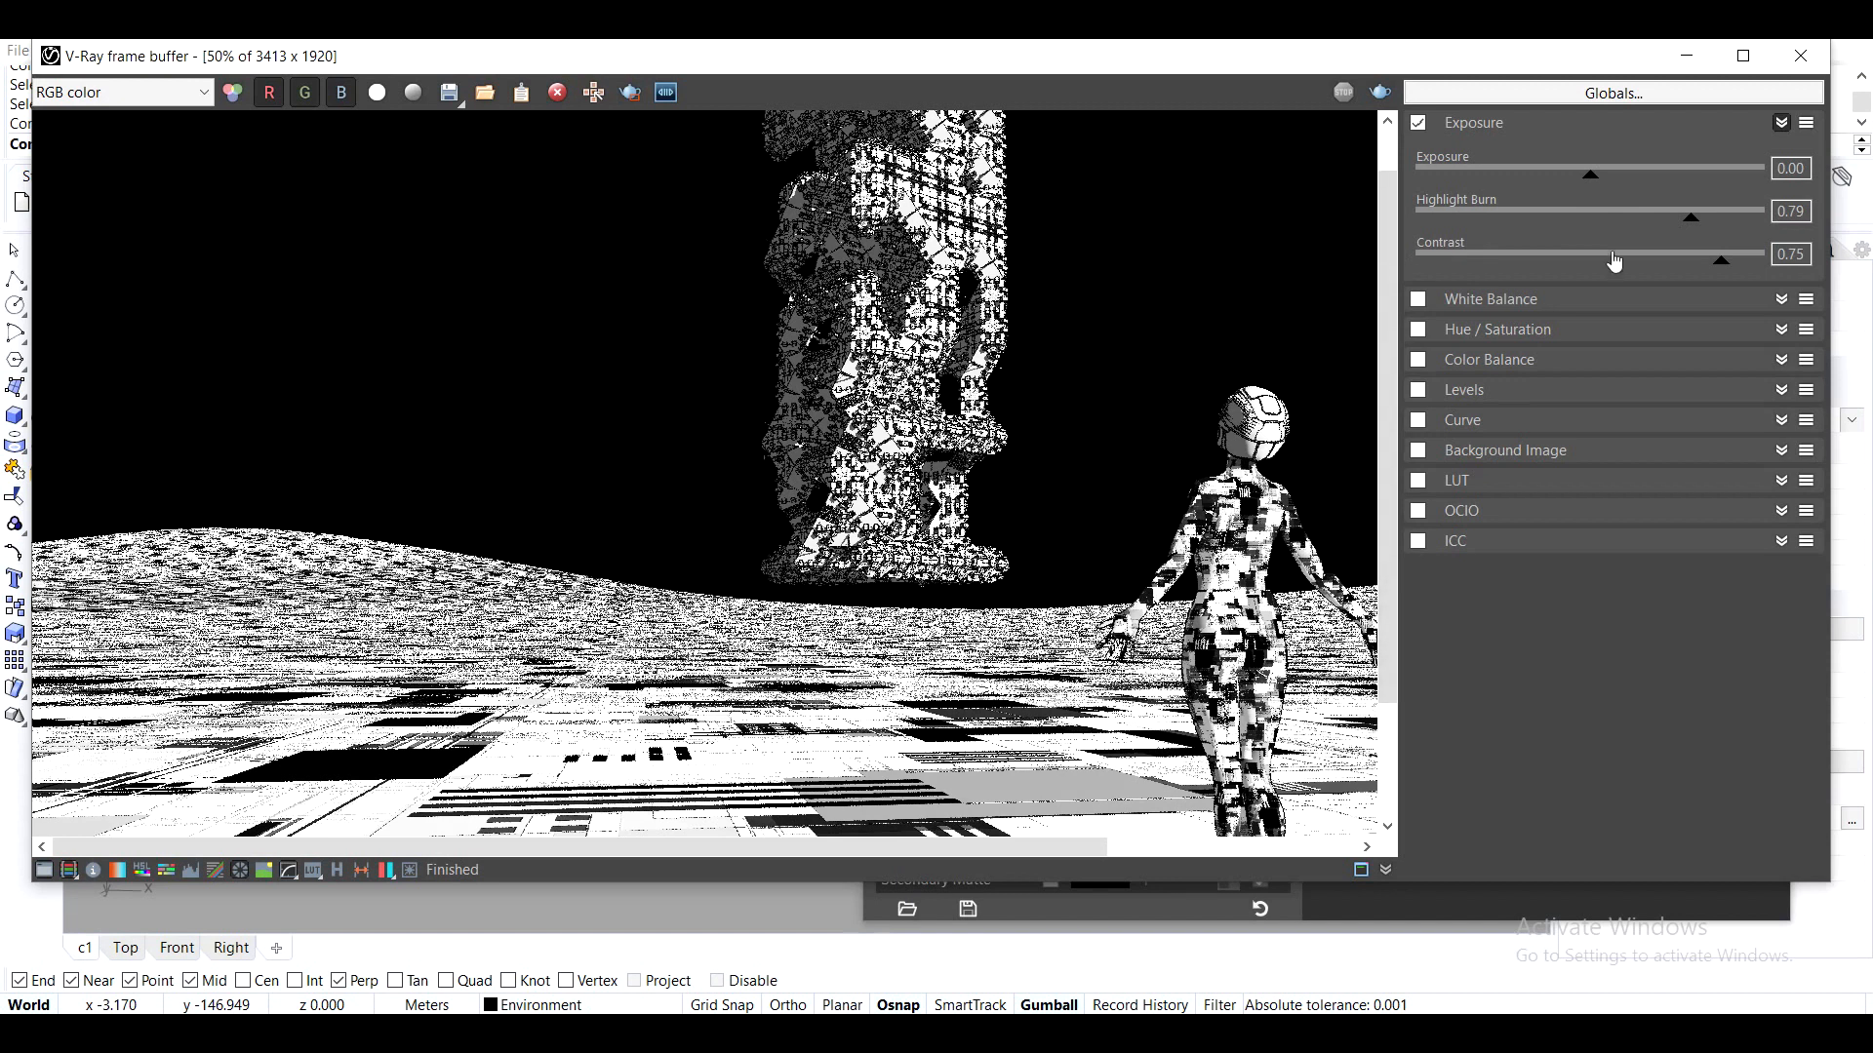
mouse_move(1686, 232)
mouse_down()
mouse_move(1431, 249)
mouse_move(1547, 247)
mouse_move(1523, 249)
mouse_up()
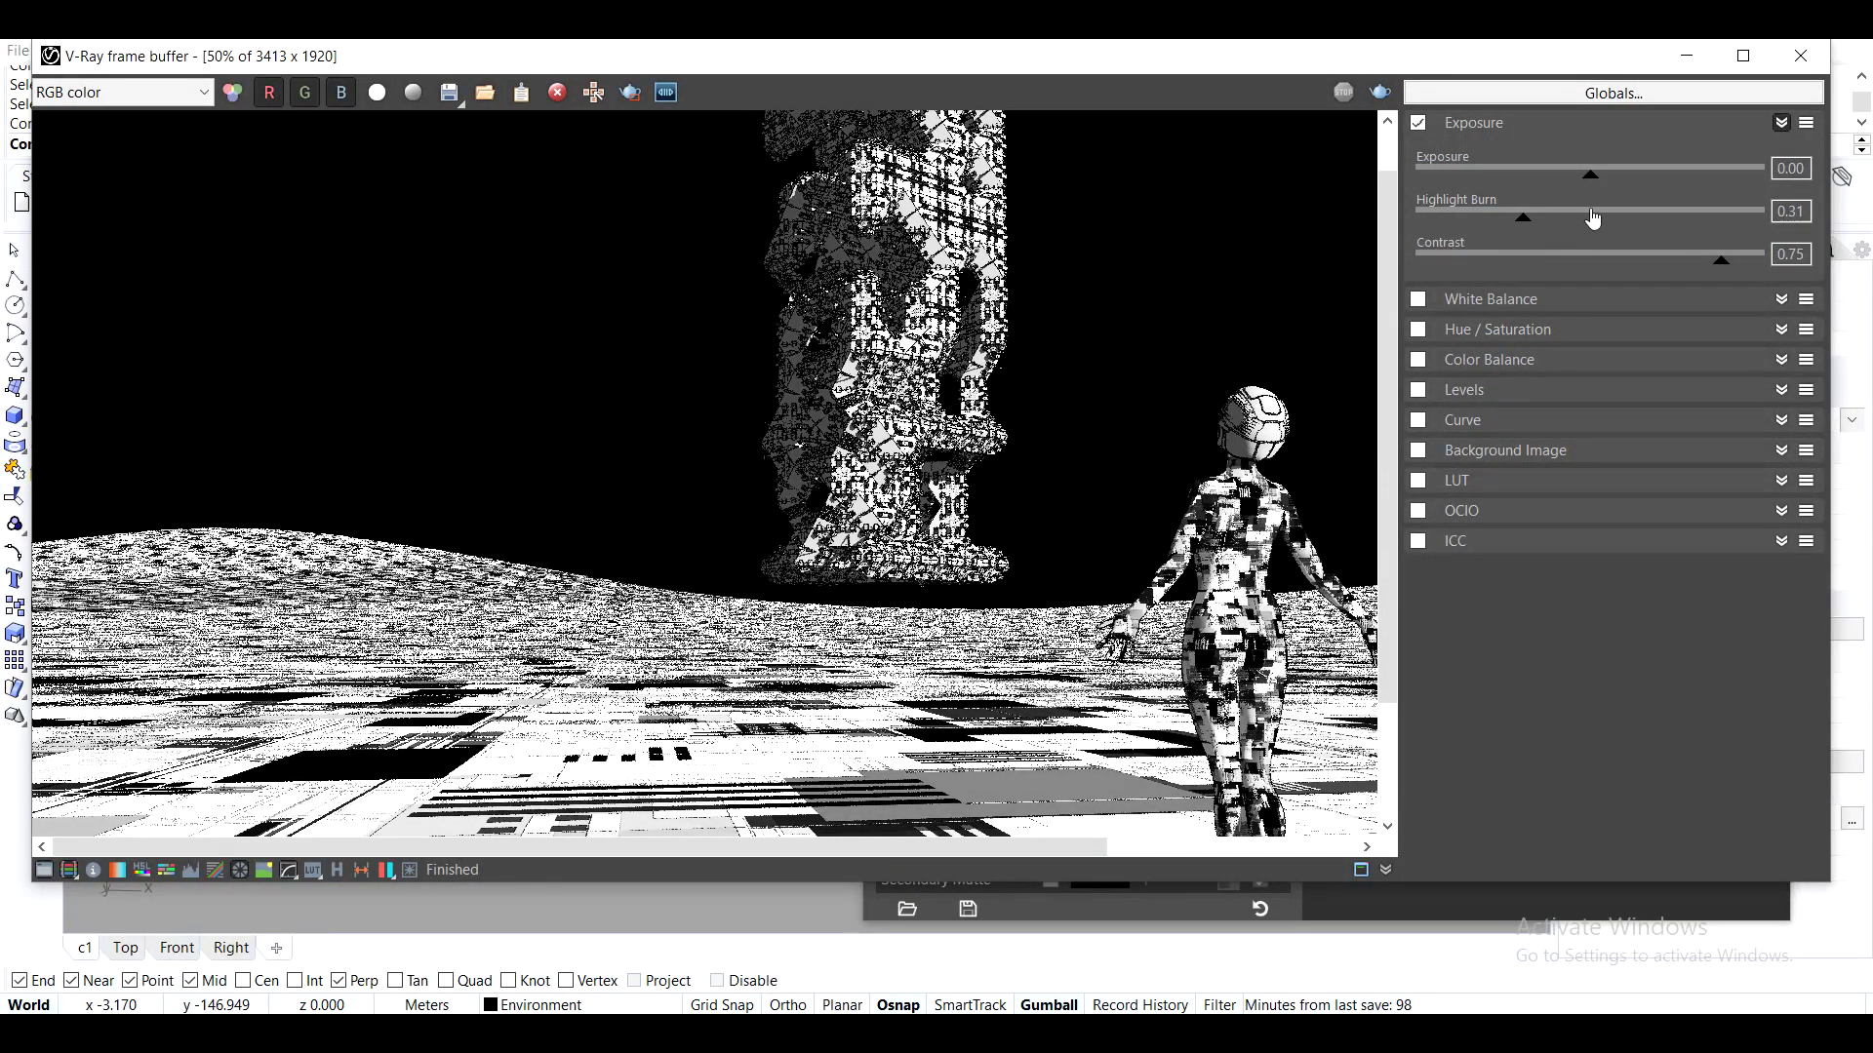
mouse_move(1588, 190)
mouse_down()
mouse_move(1545, 188)
mouse_move(1571, 186)
mouse_up()
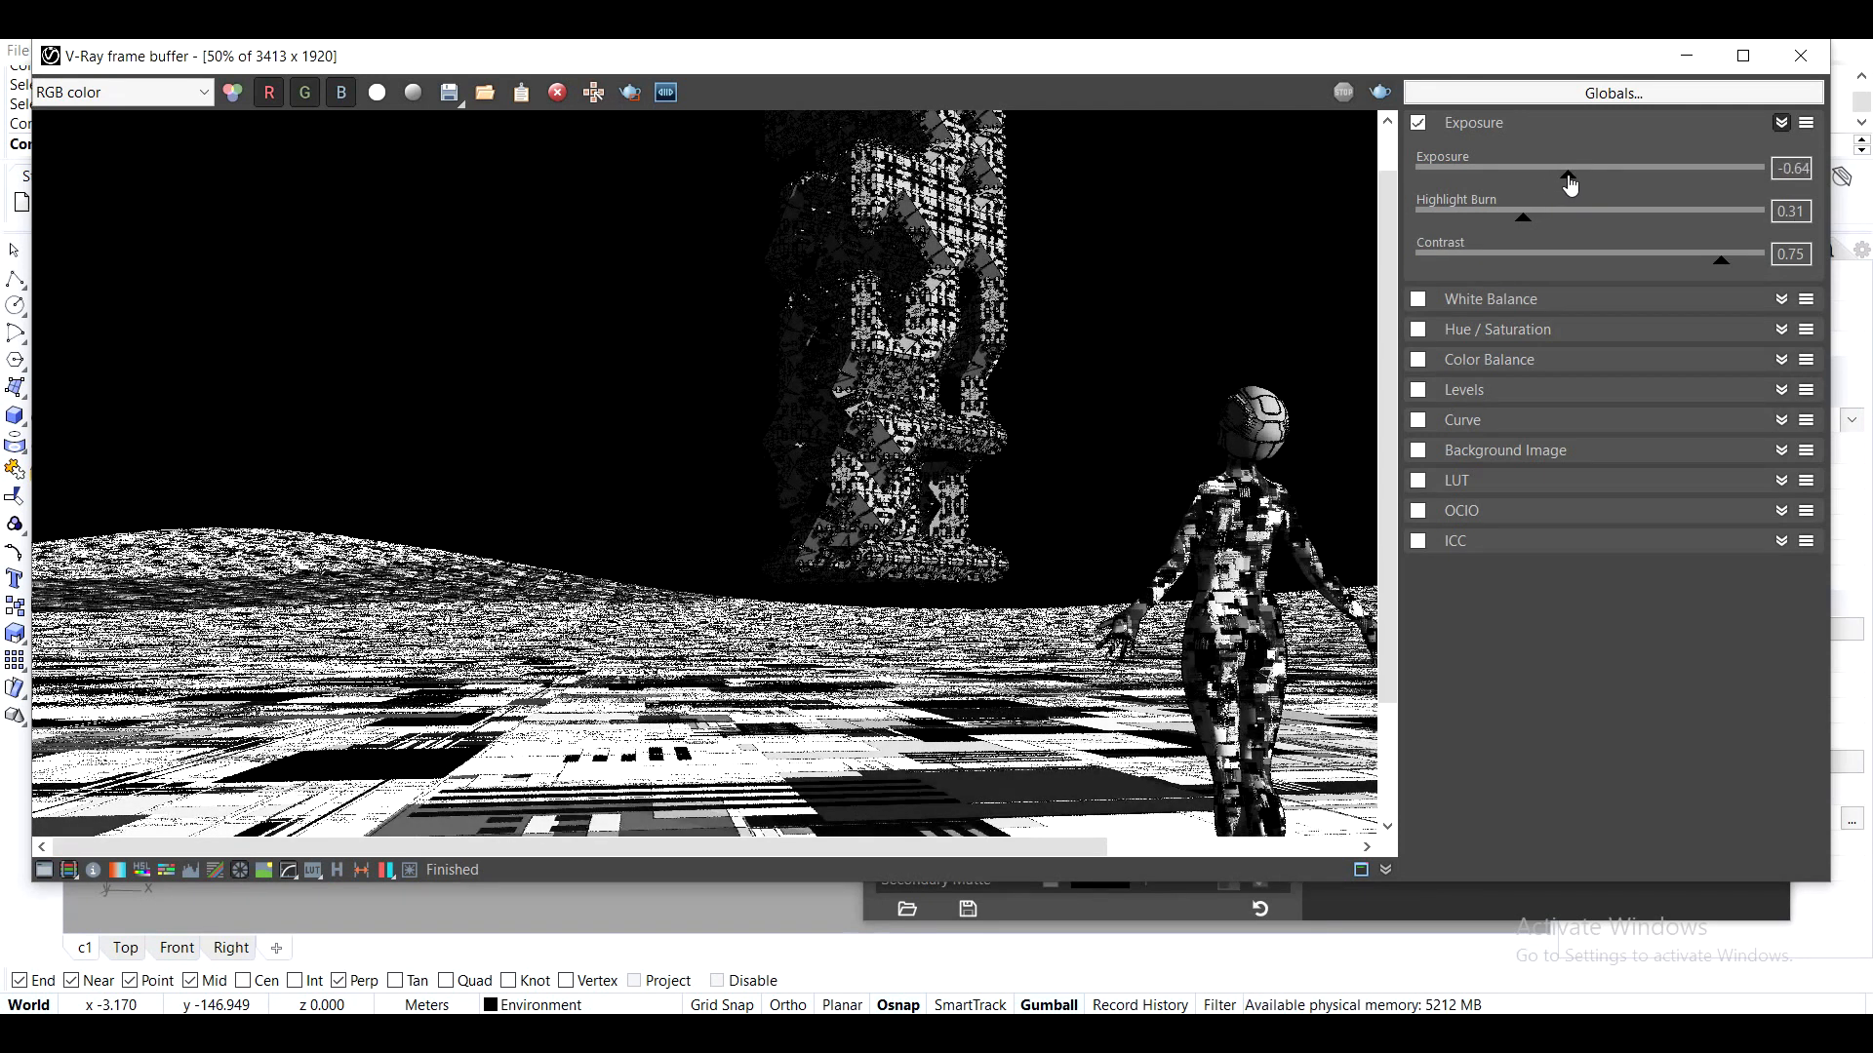
scroll(637, 370, down, 2)
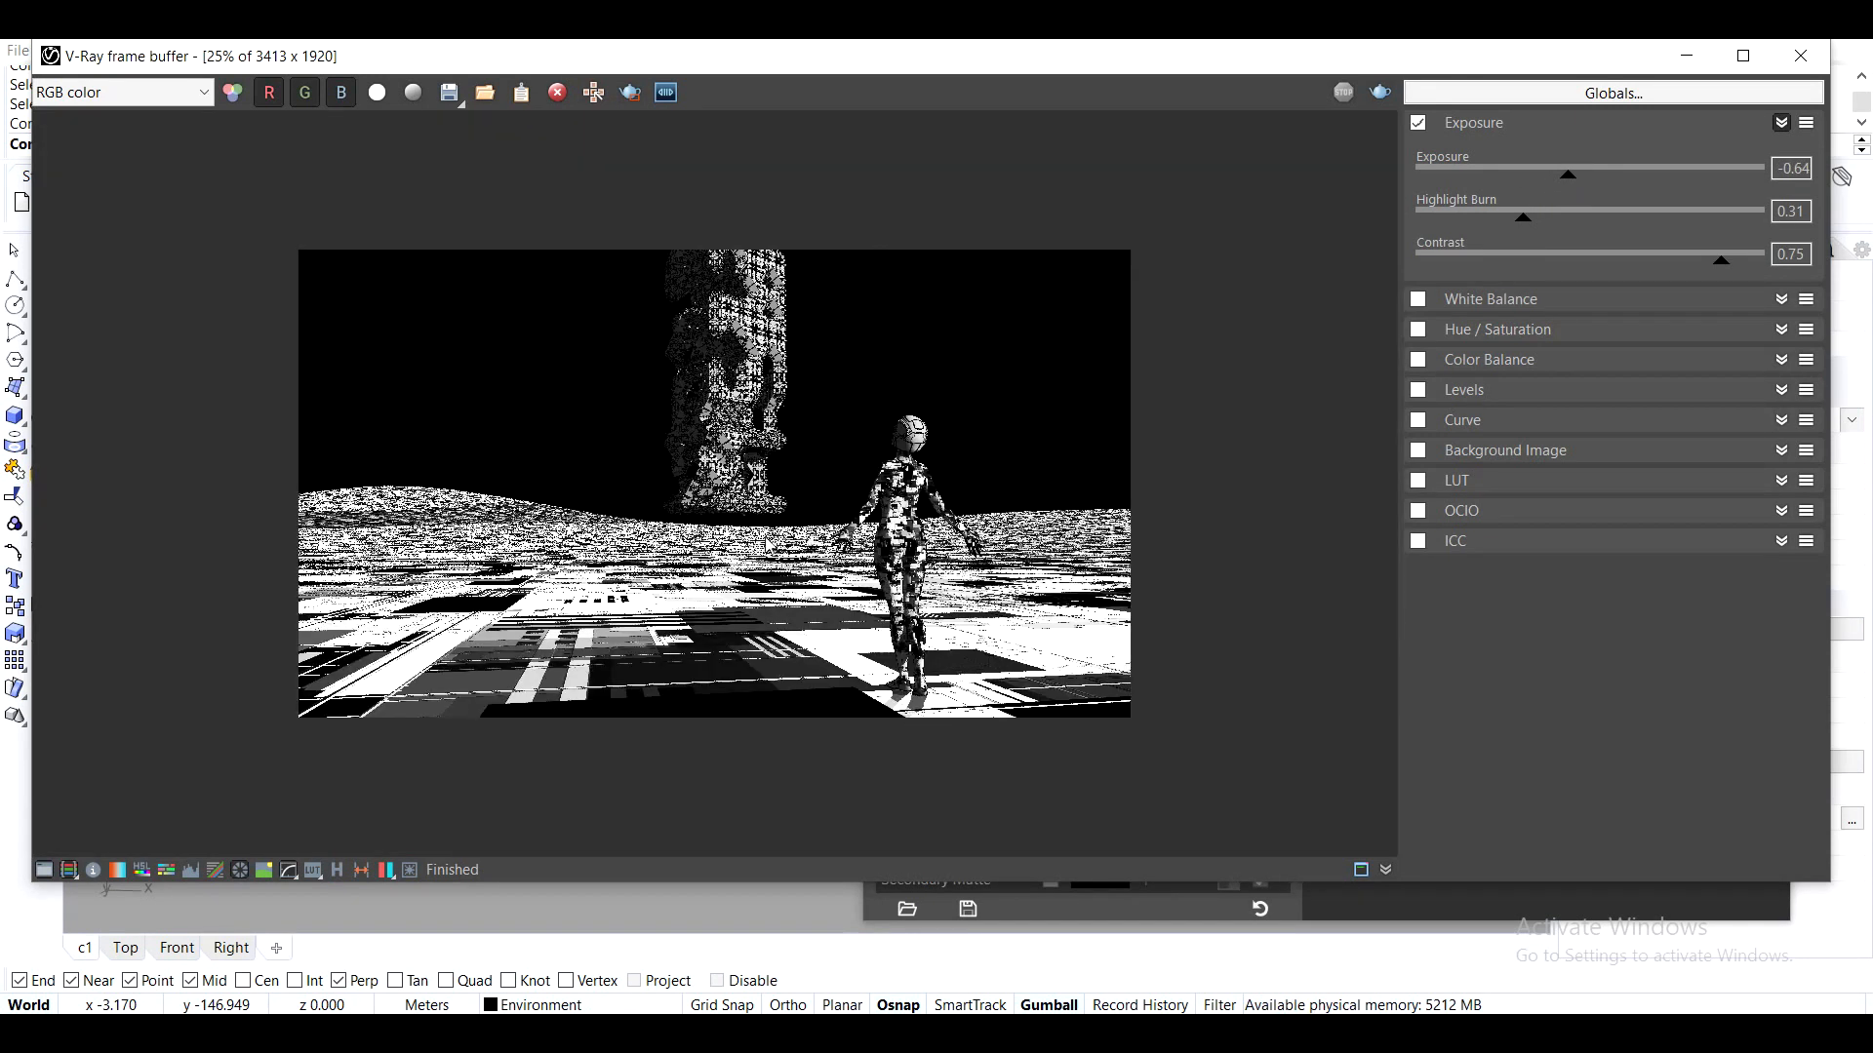
scroll(887, 583, up, 2)
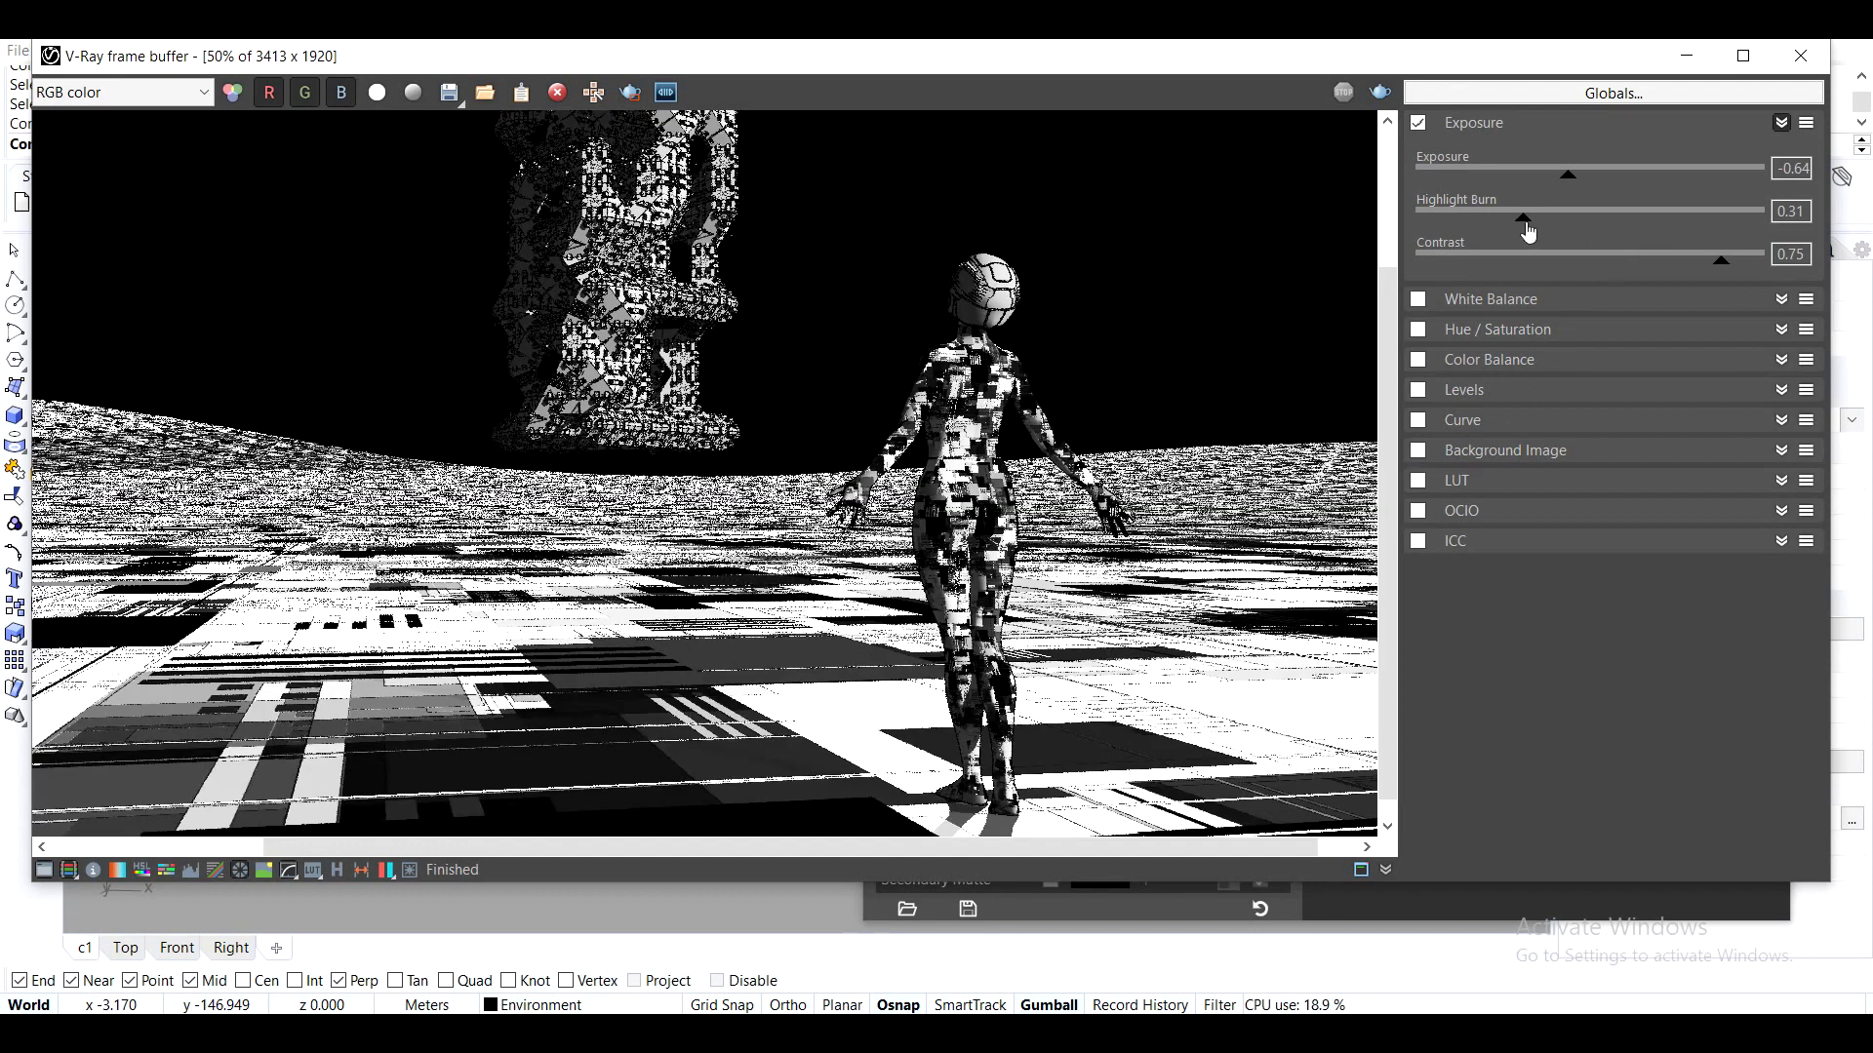
Raise the render's Highlight Burn to 0.56
drag(1524, 219, 1611, 224)
scroll(855, 418, down, 2)
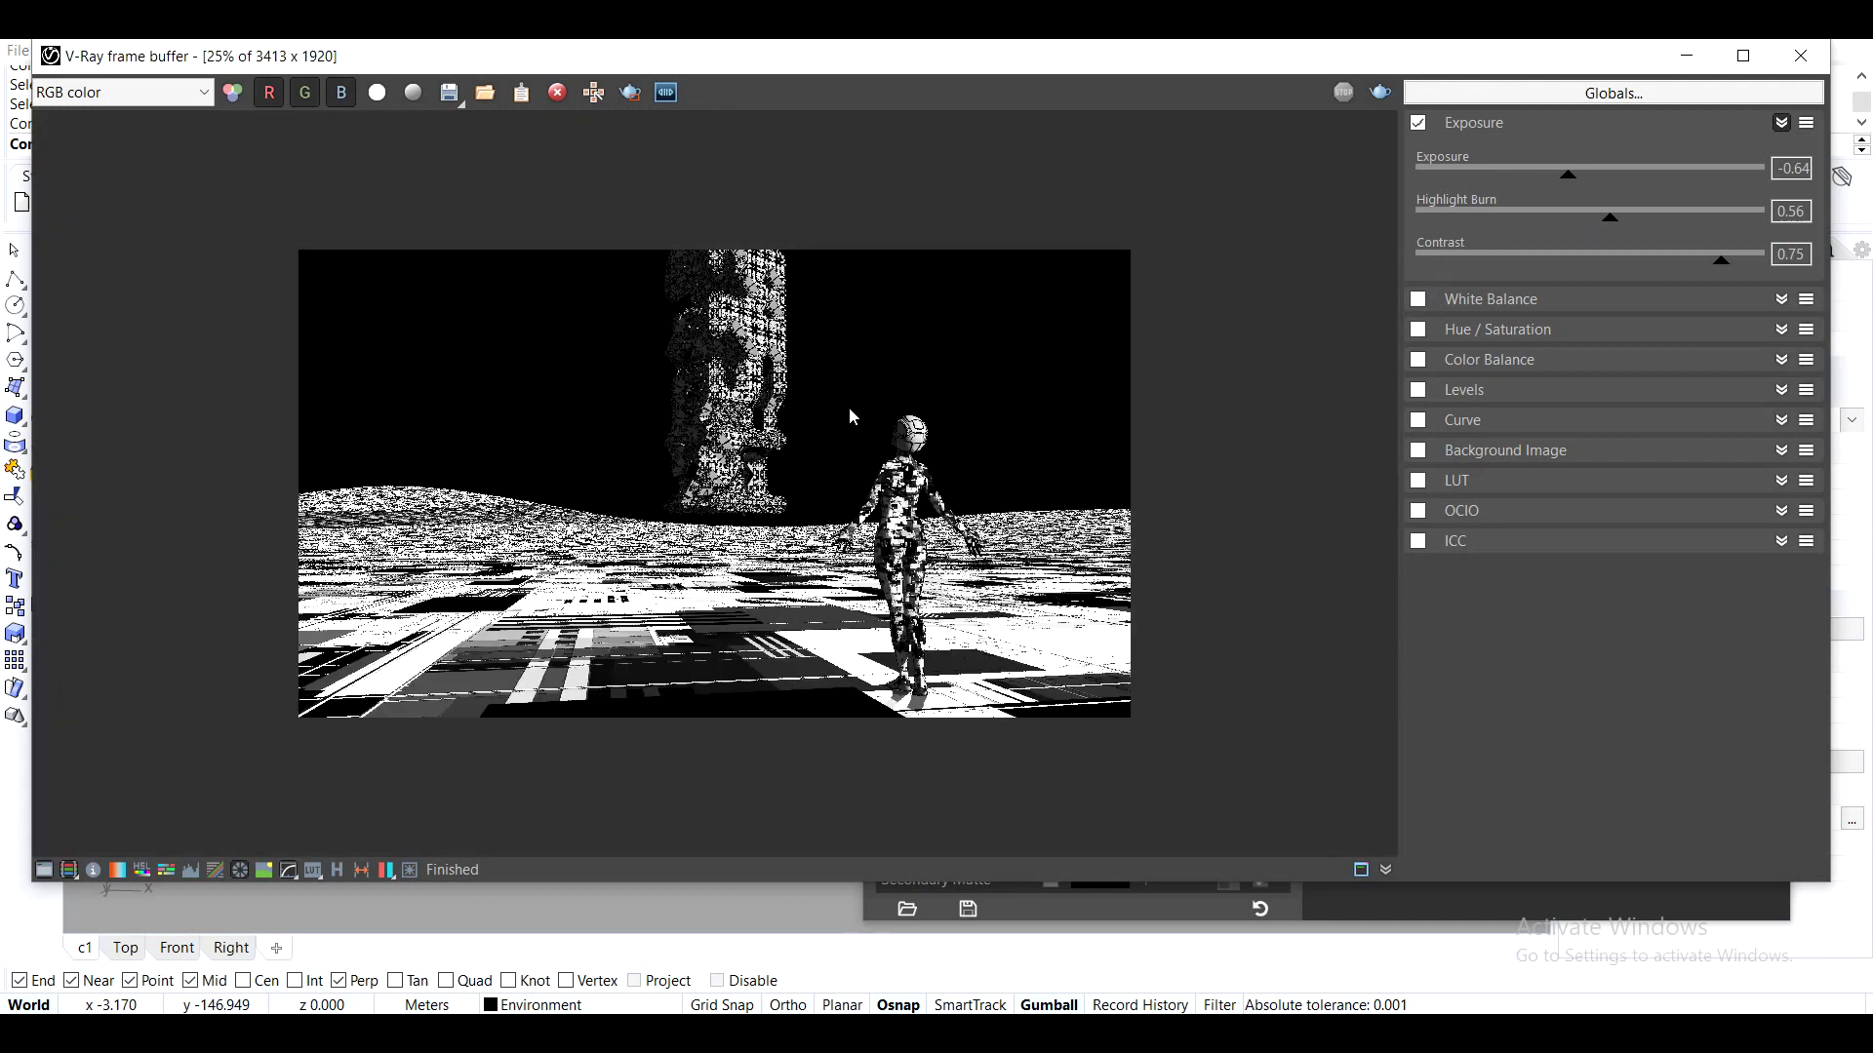
scroll(729, 466, up, 2)
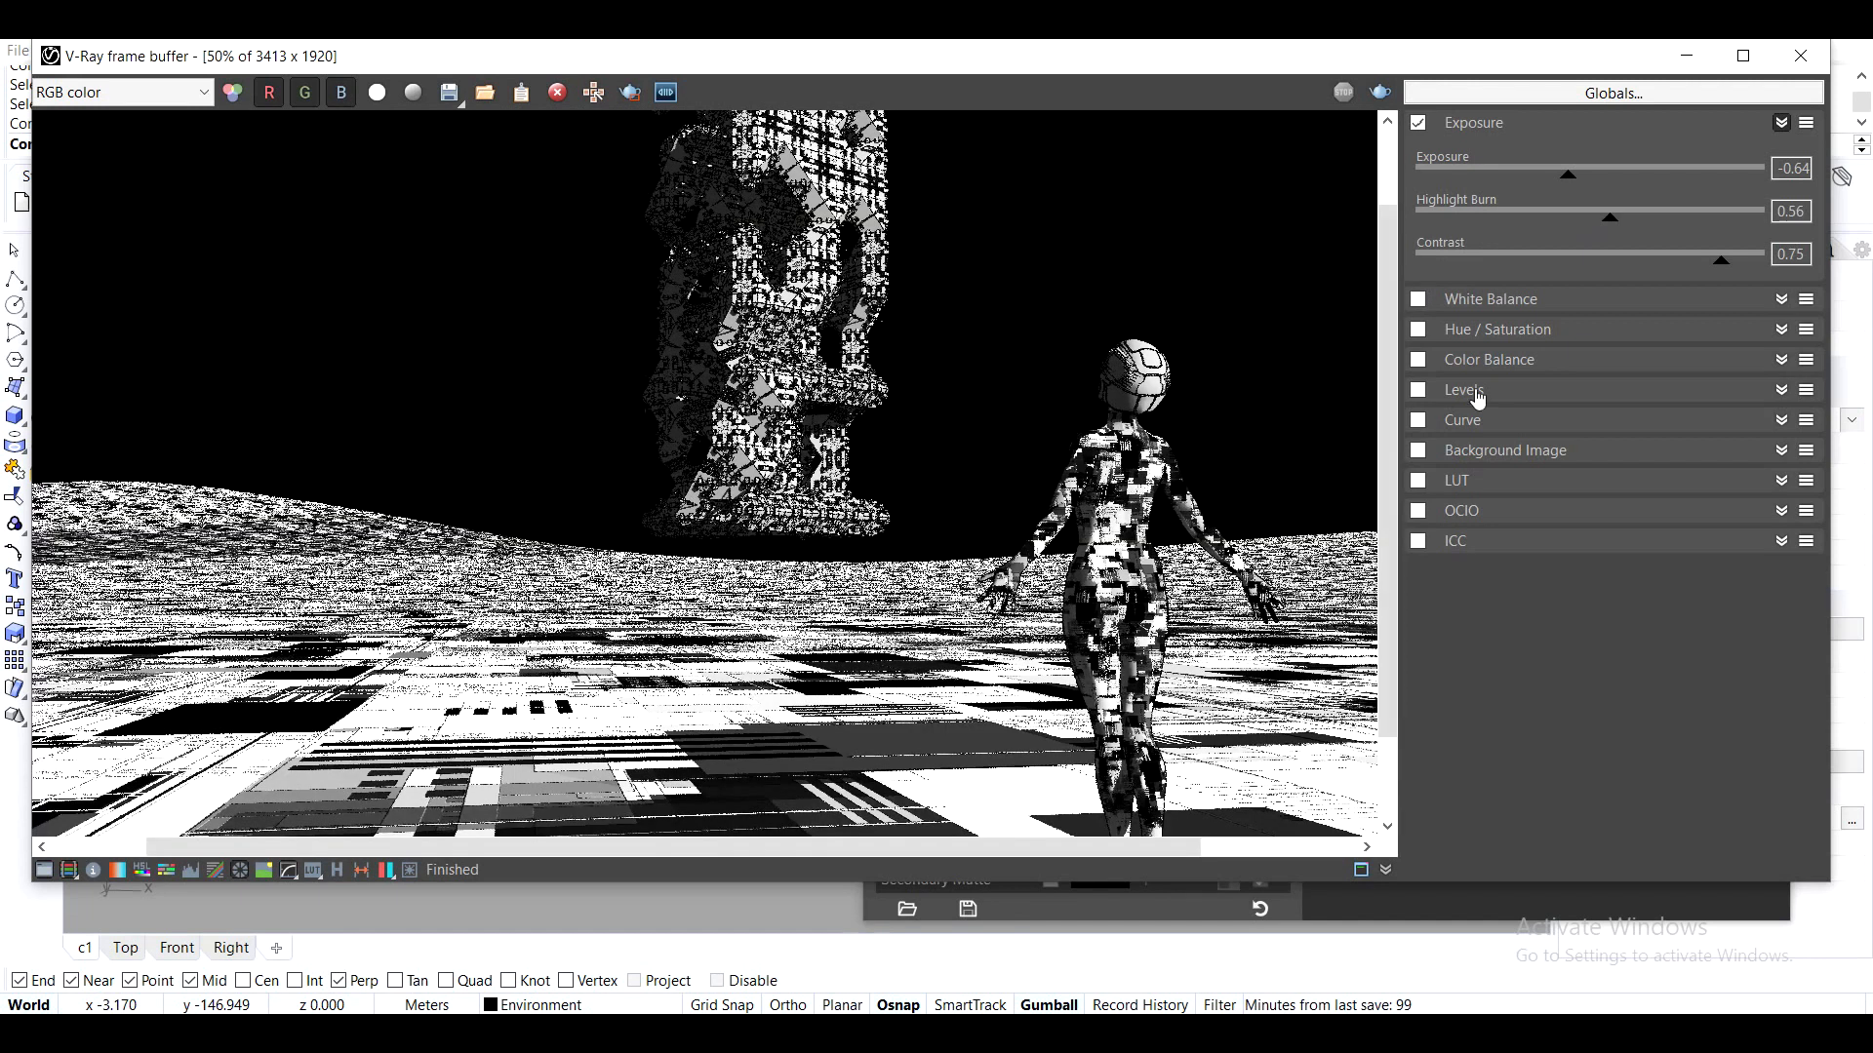
Enable the Curve correction with Levels left off, and move the curve's lower endpoint to 0.01, 0.04
click(1419, 391)
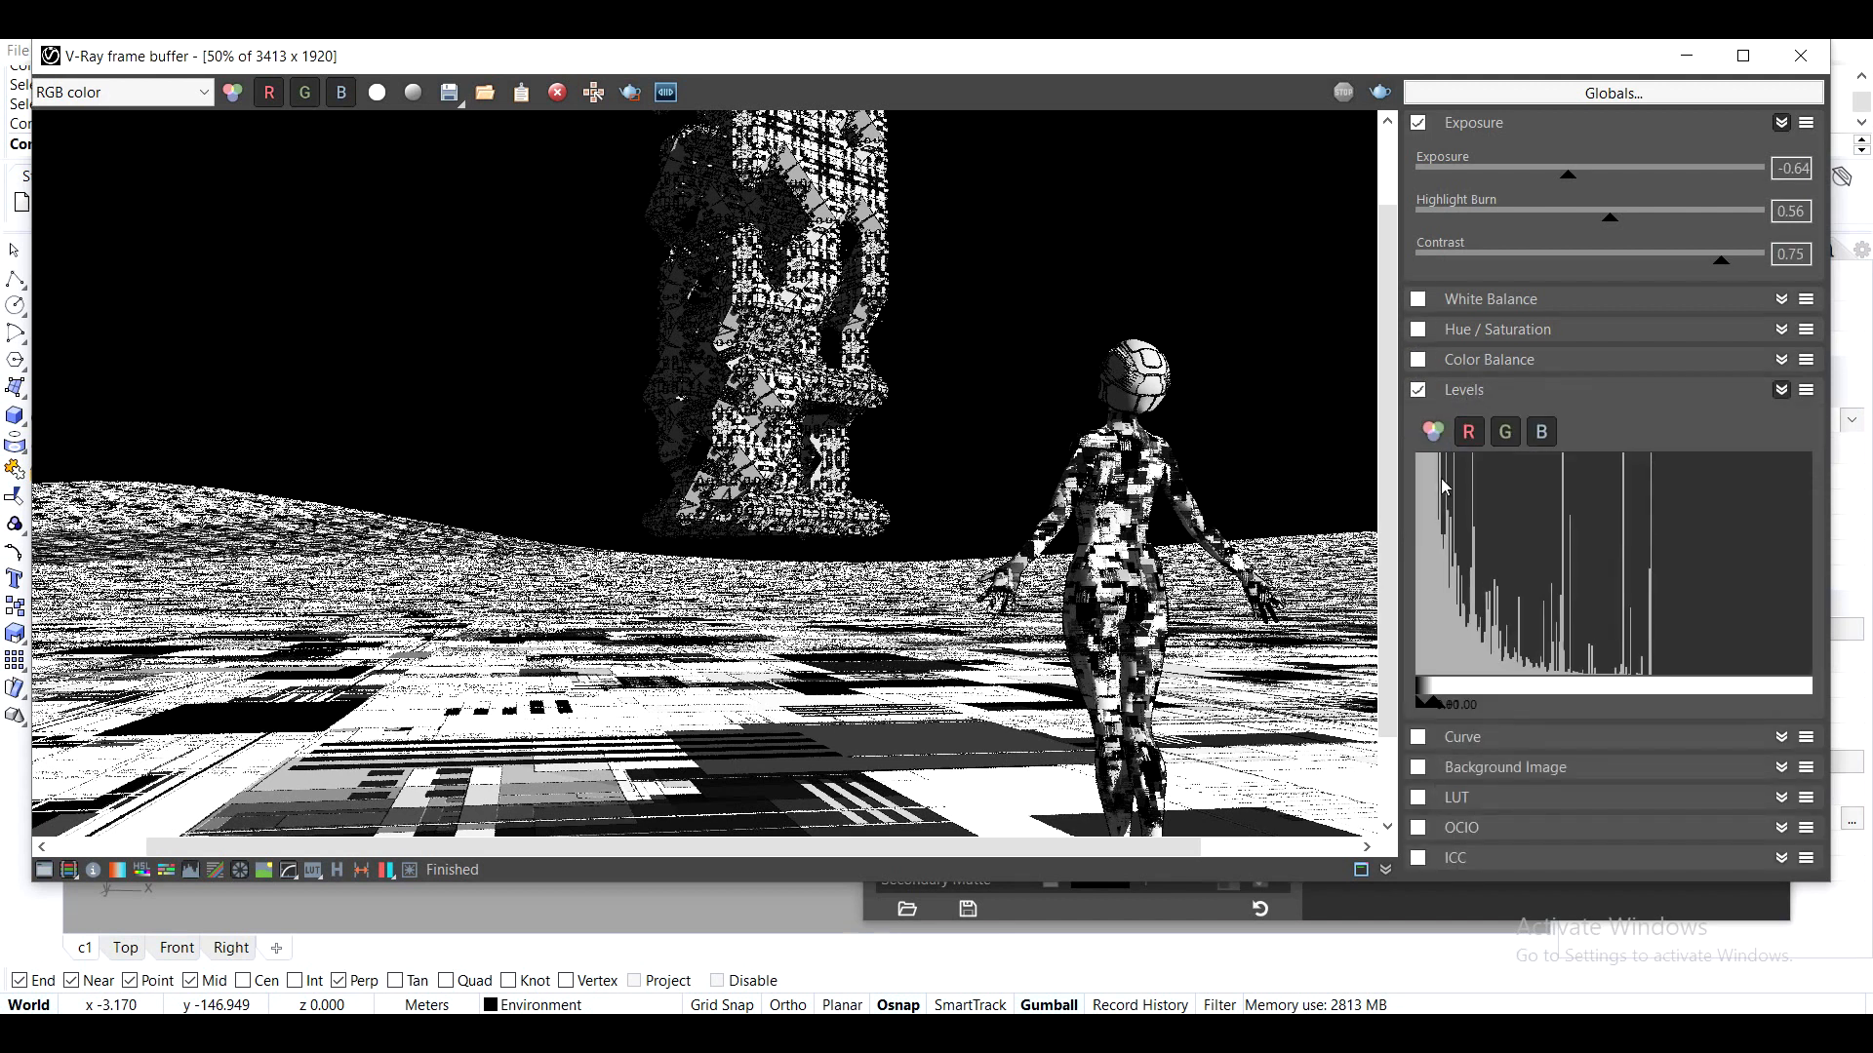
click(1436, 396)
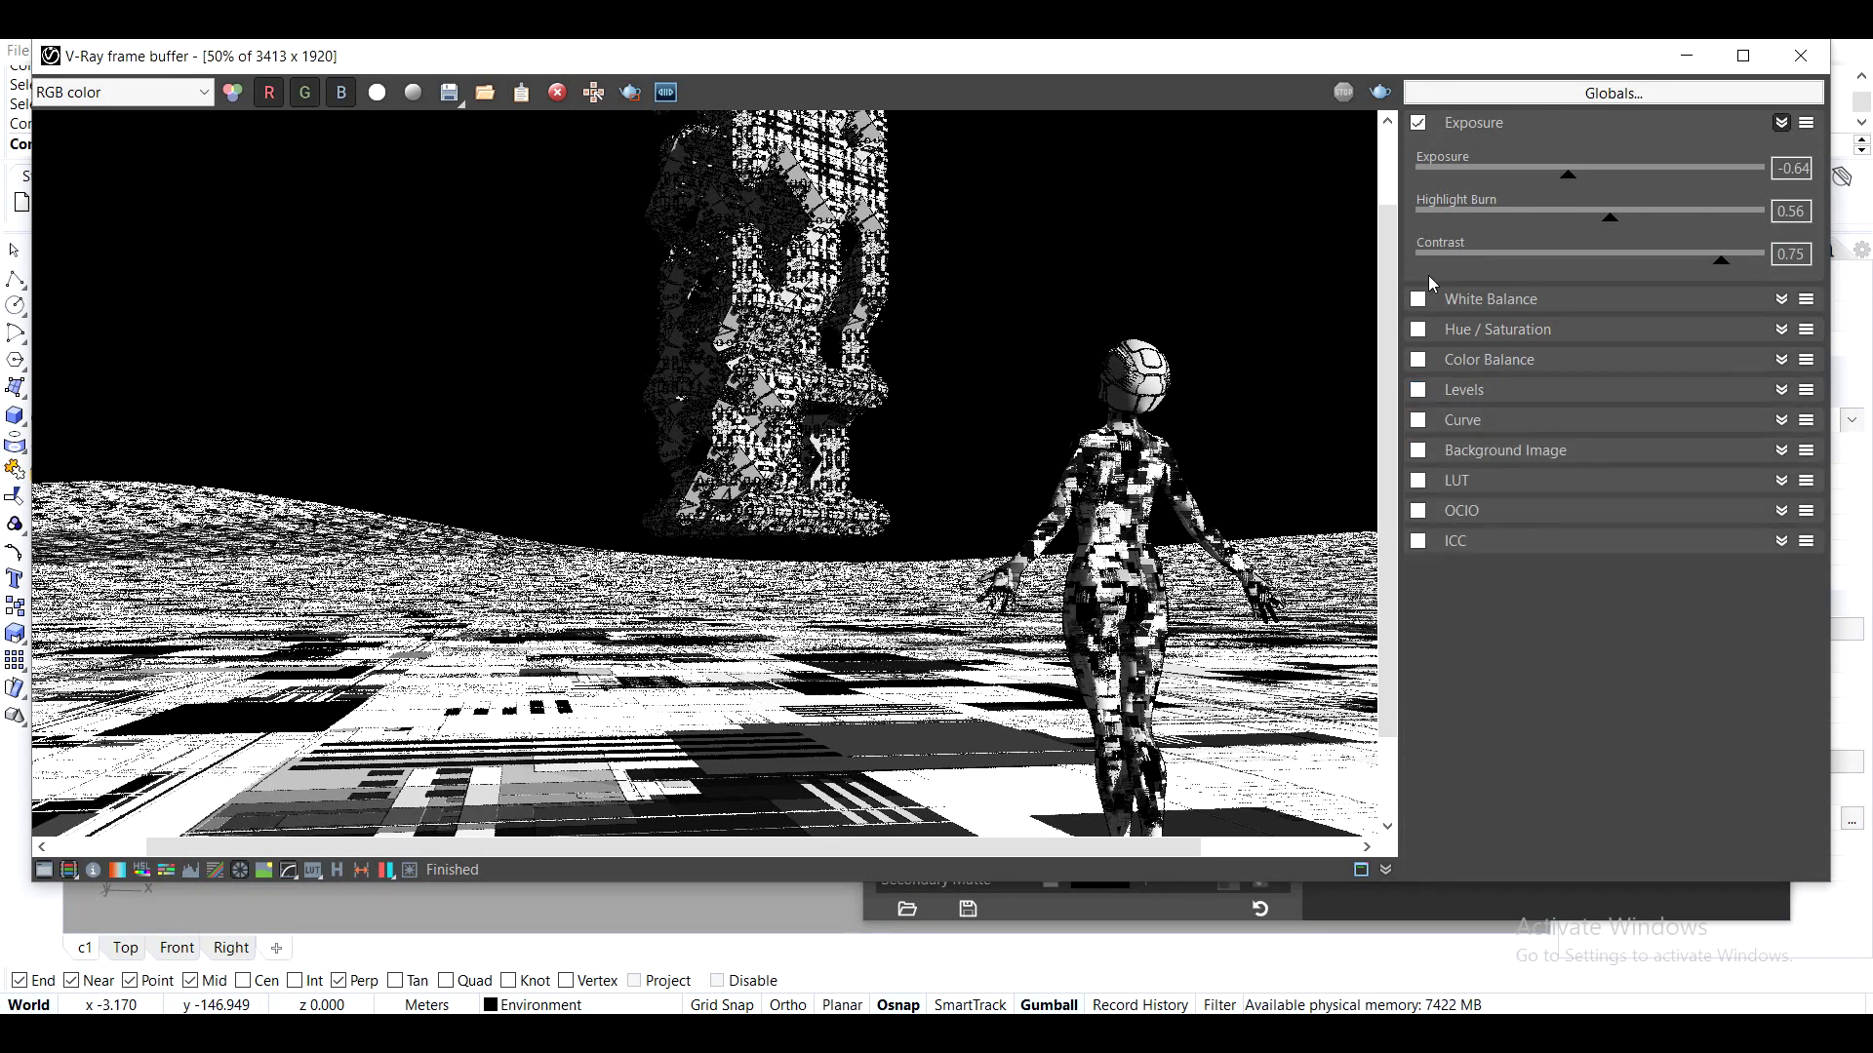
click(1419, 422)
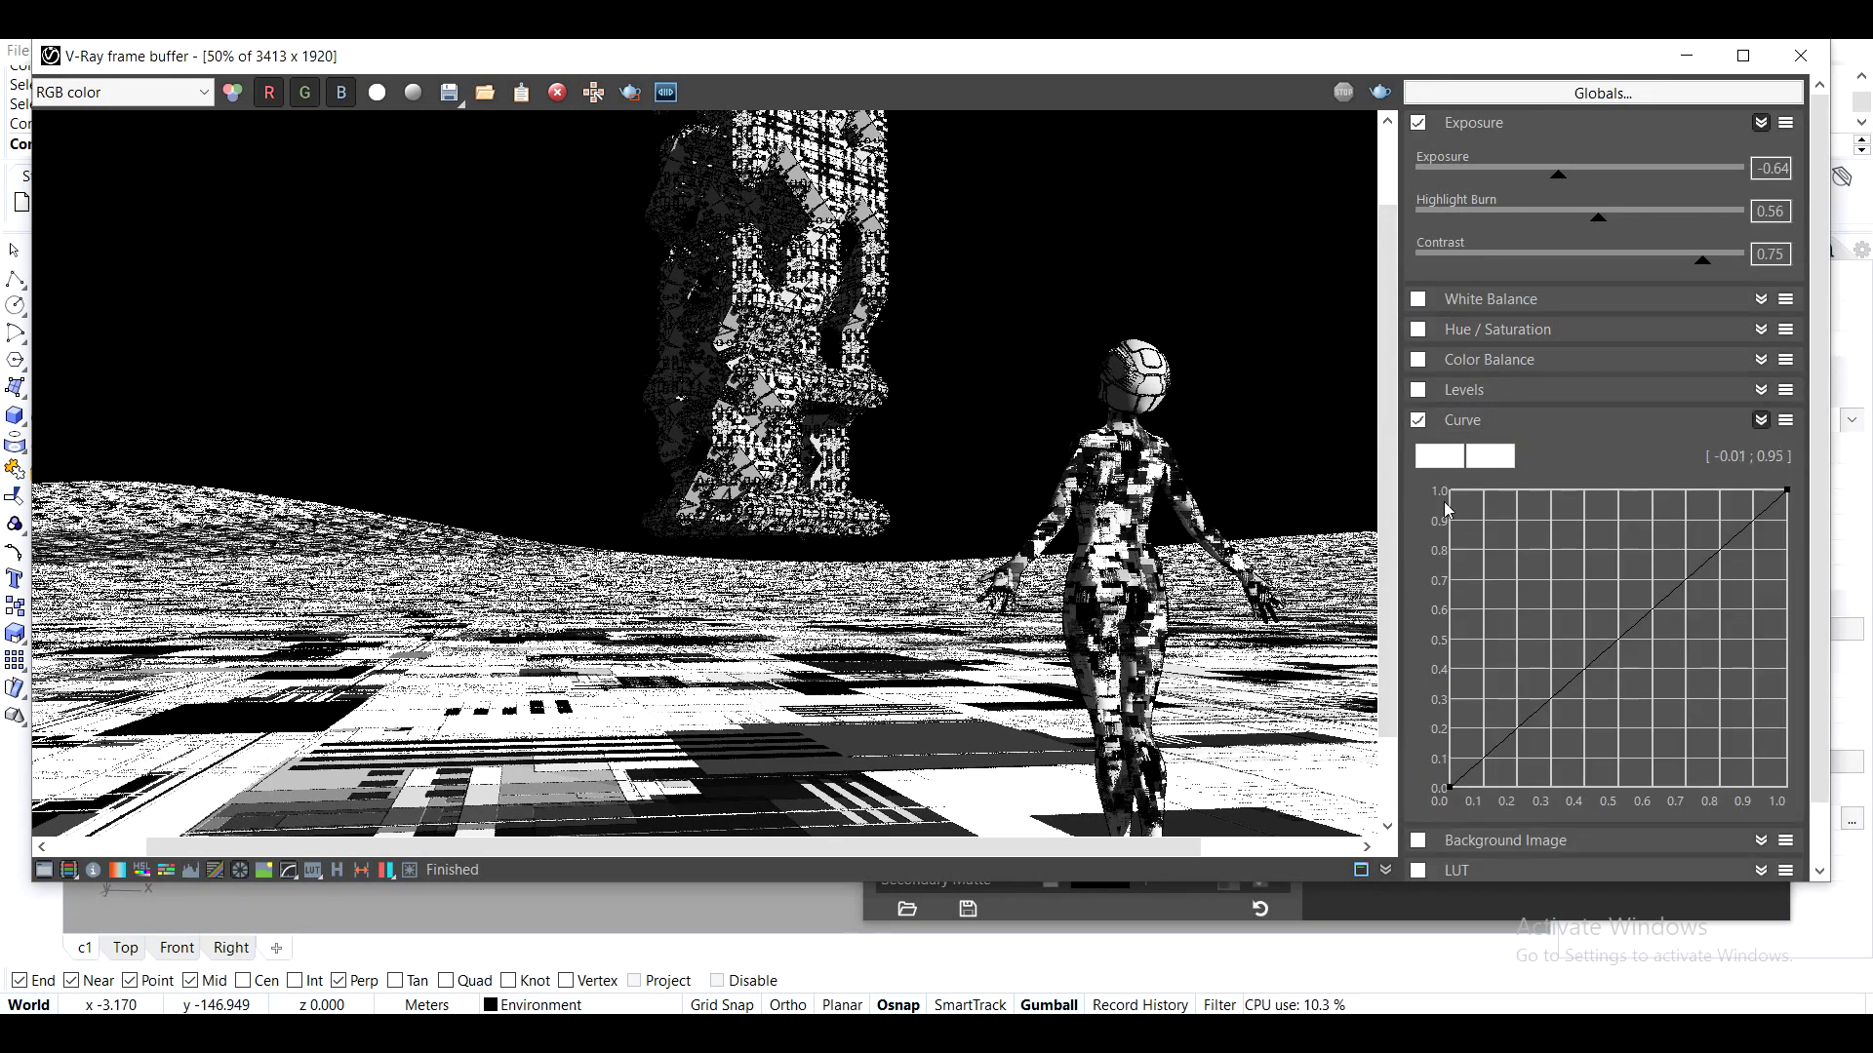
mouse_move(1451, 786)
mouse_down()
mouse_move(1434, 734)
mouse_move(1456, 775)
mouse_up()
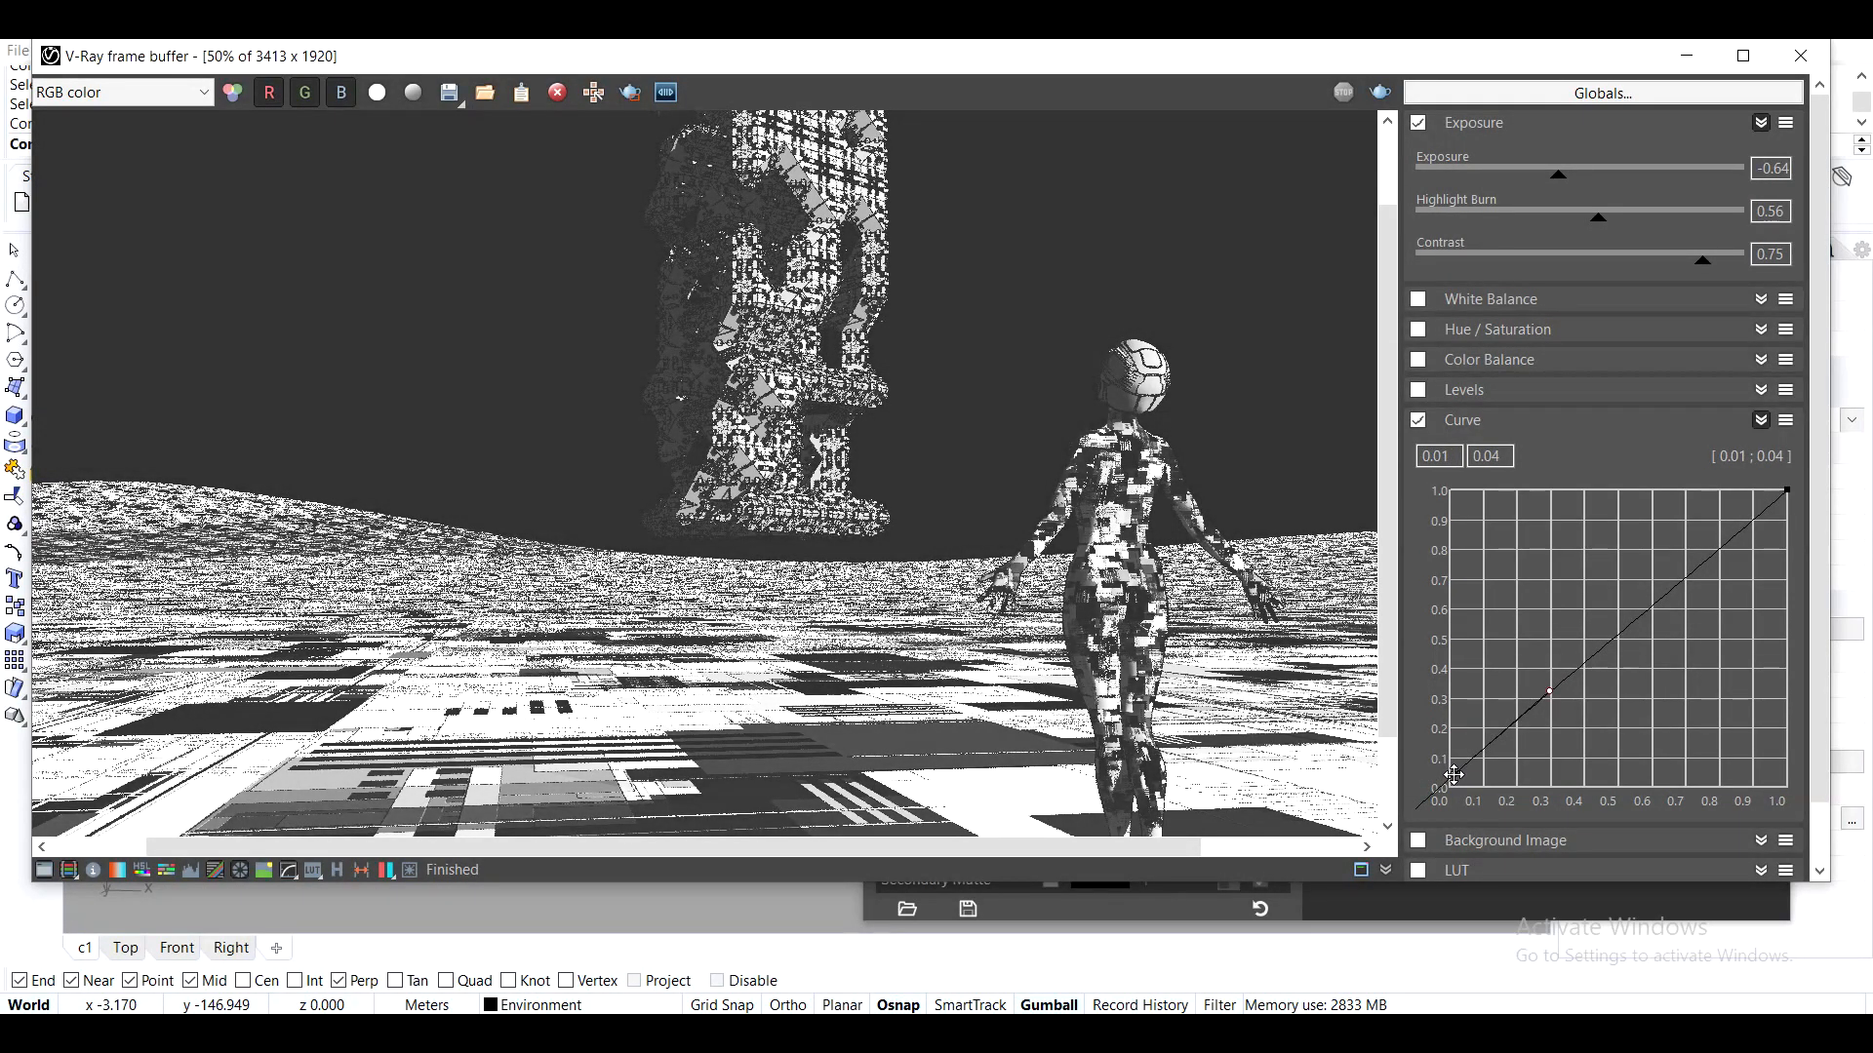
scroll(863, 499, down, 1)
scroll(864, 507, up, 1)
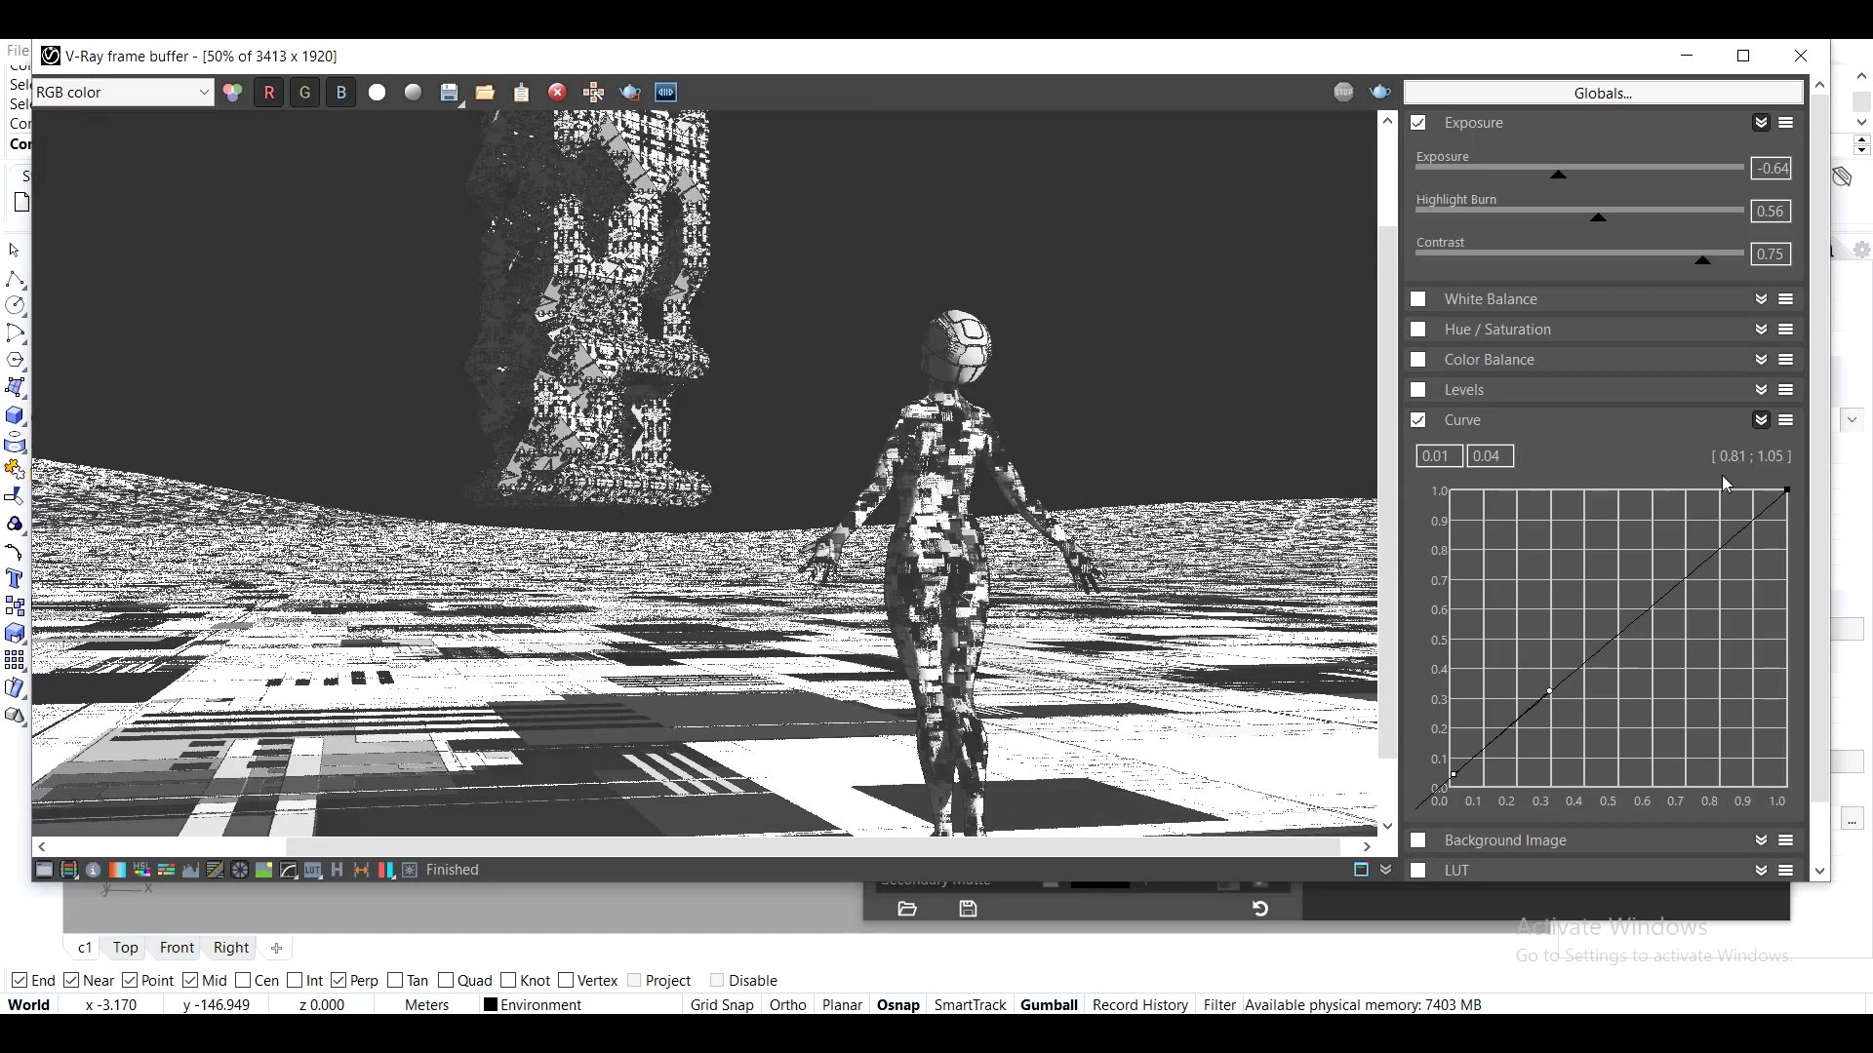
Move the correction curve's upper endpoint to 1.01, 1.00
click(1786, 494)
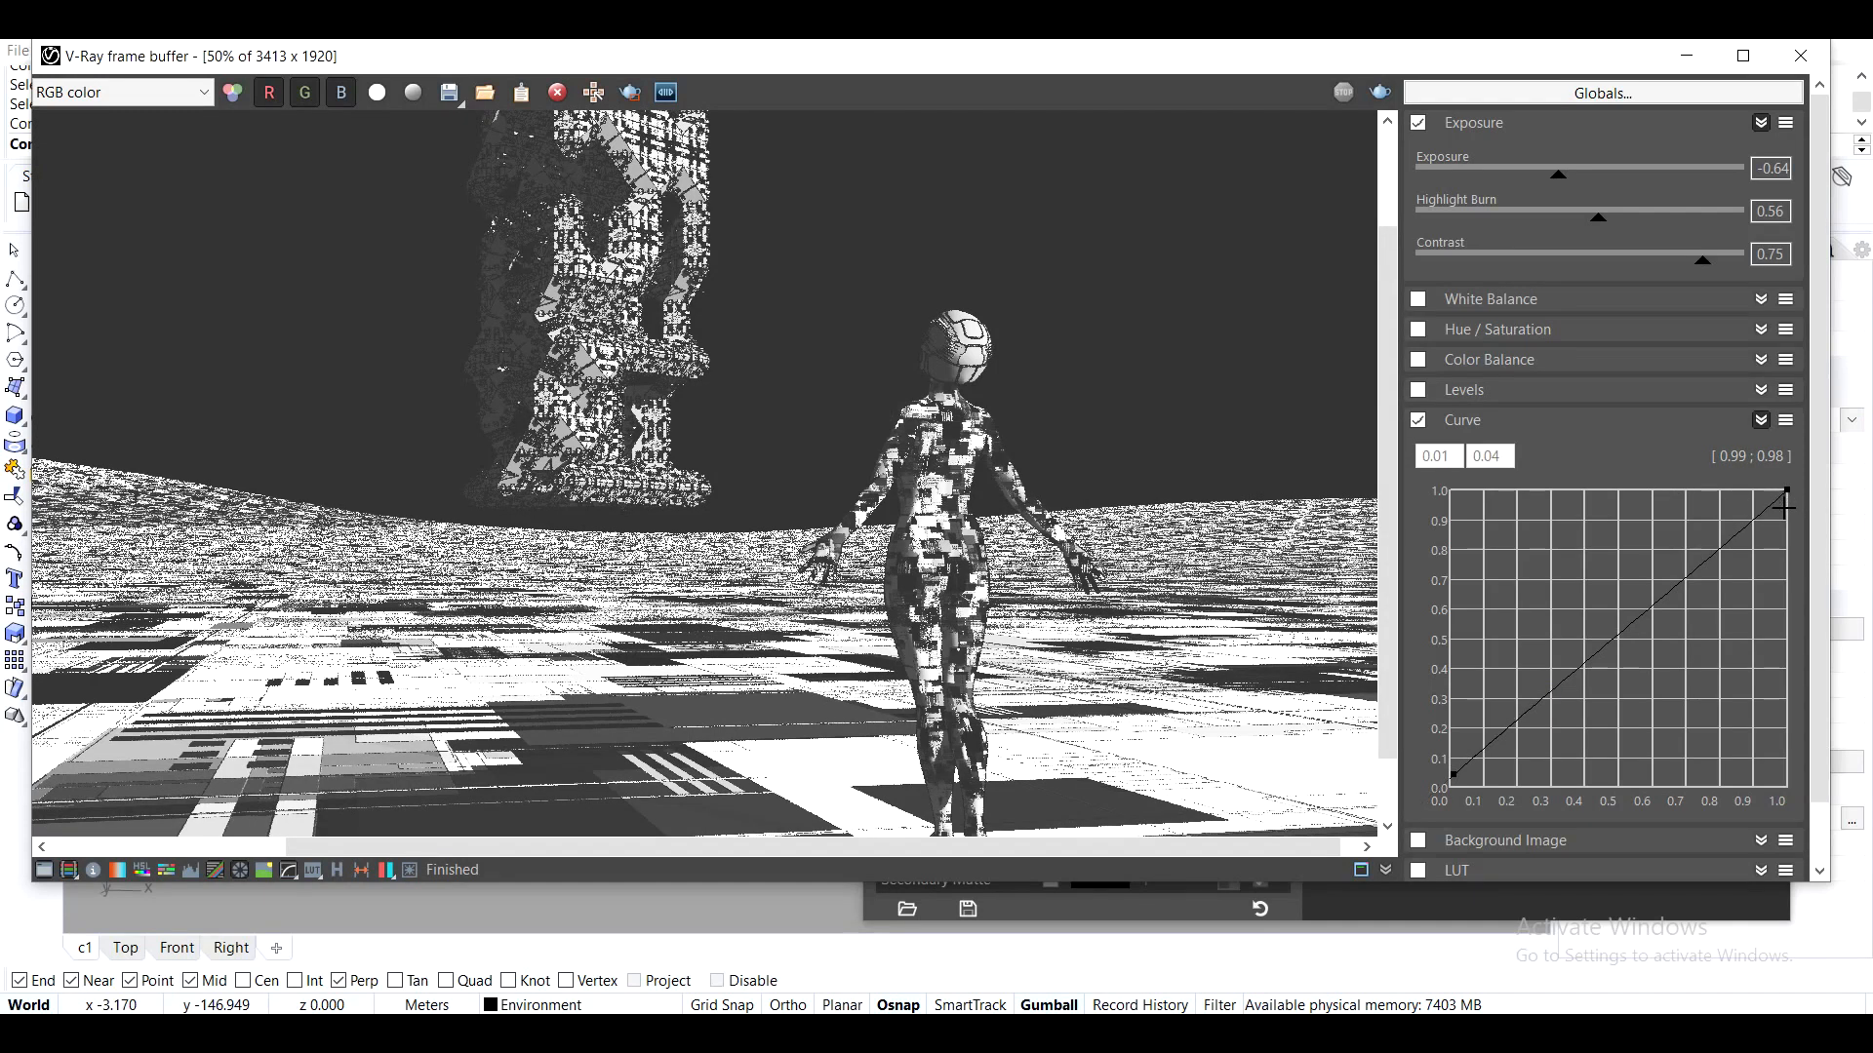
mouse_move(1788, 489)
mouse_down()
mouse_move(1783, 709)
mouse_move(1805, 650)
mouse_move(1792, 491)
mouse_up()
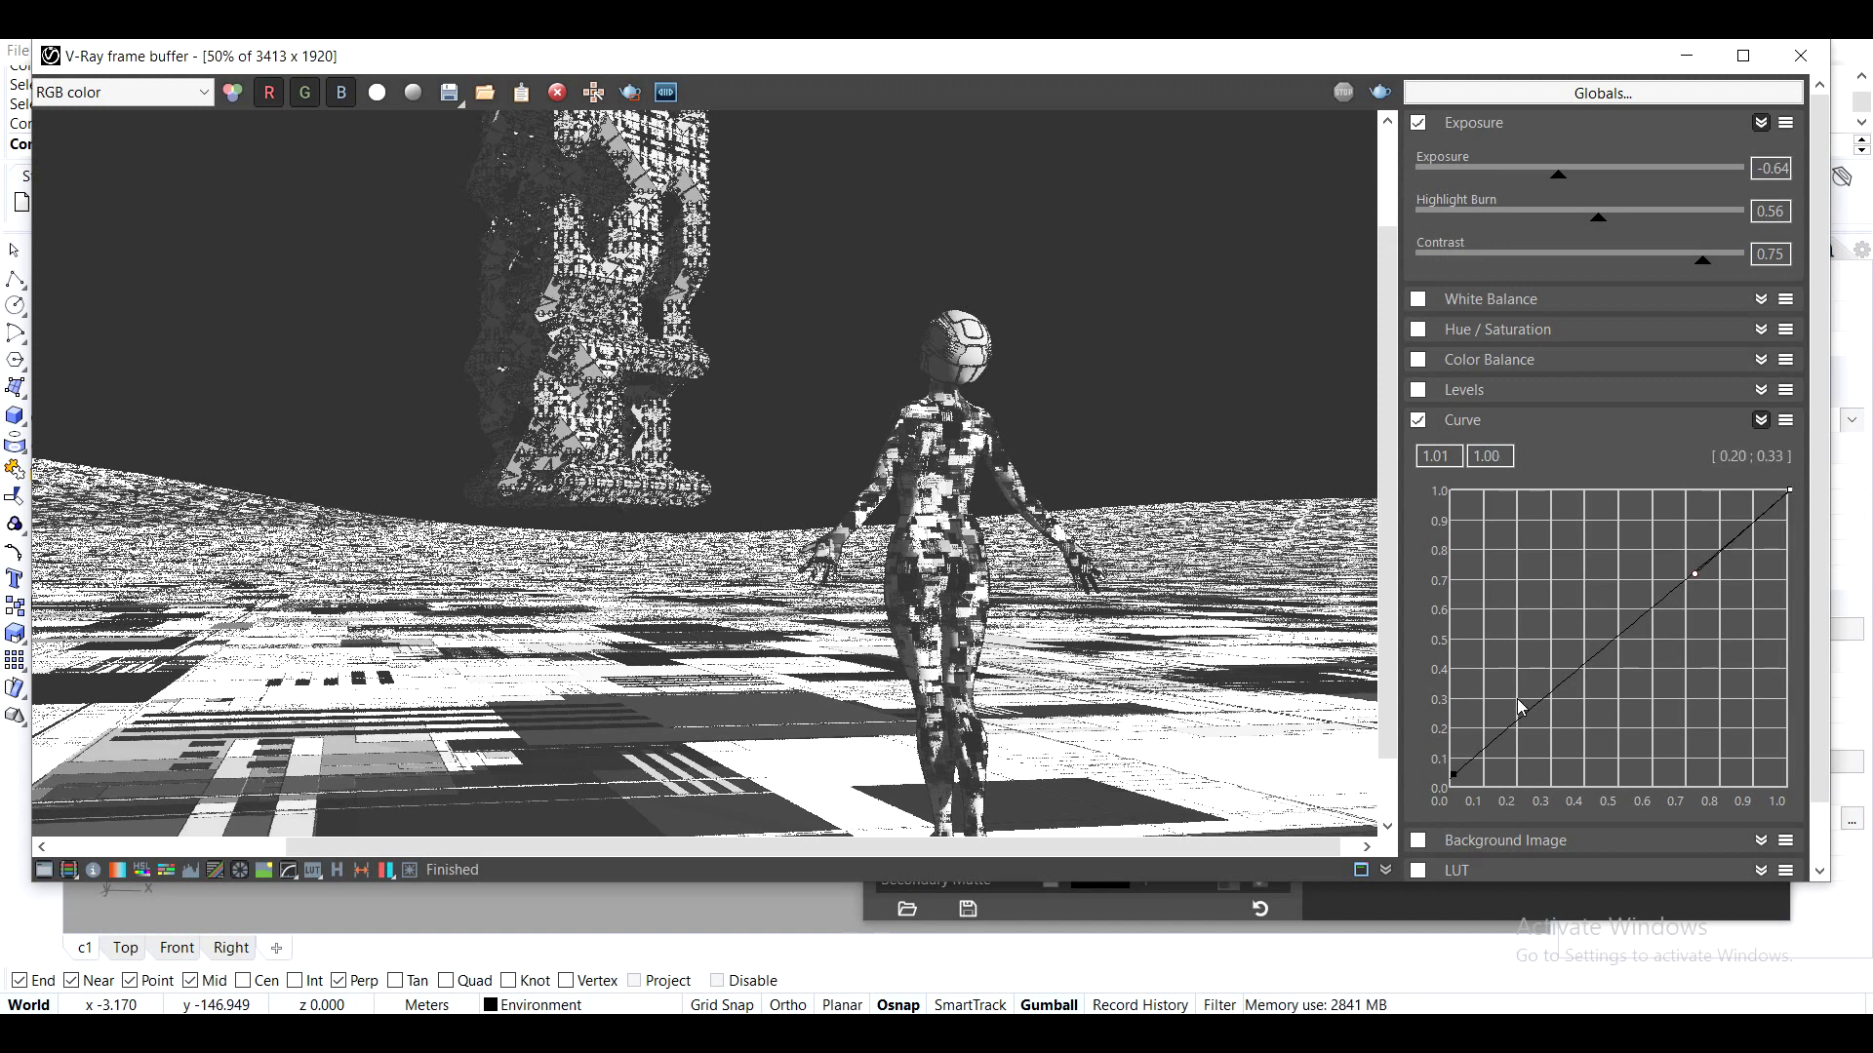
Set the curve's lower endpoint to 0.01, 0.03 and pull its handle up to about 0.18, 0.42 to lift the shadows
click(1457, 774)
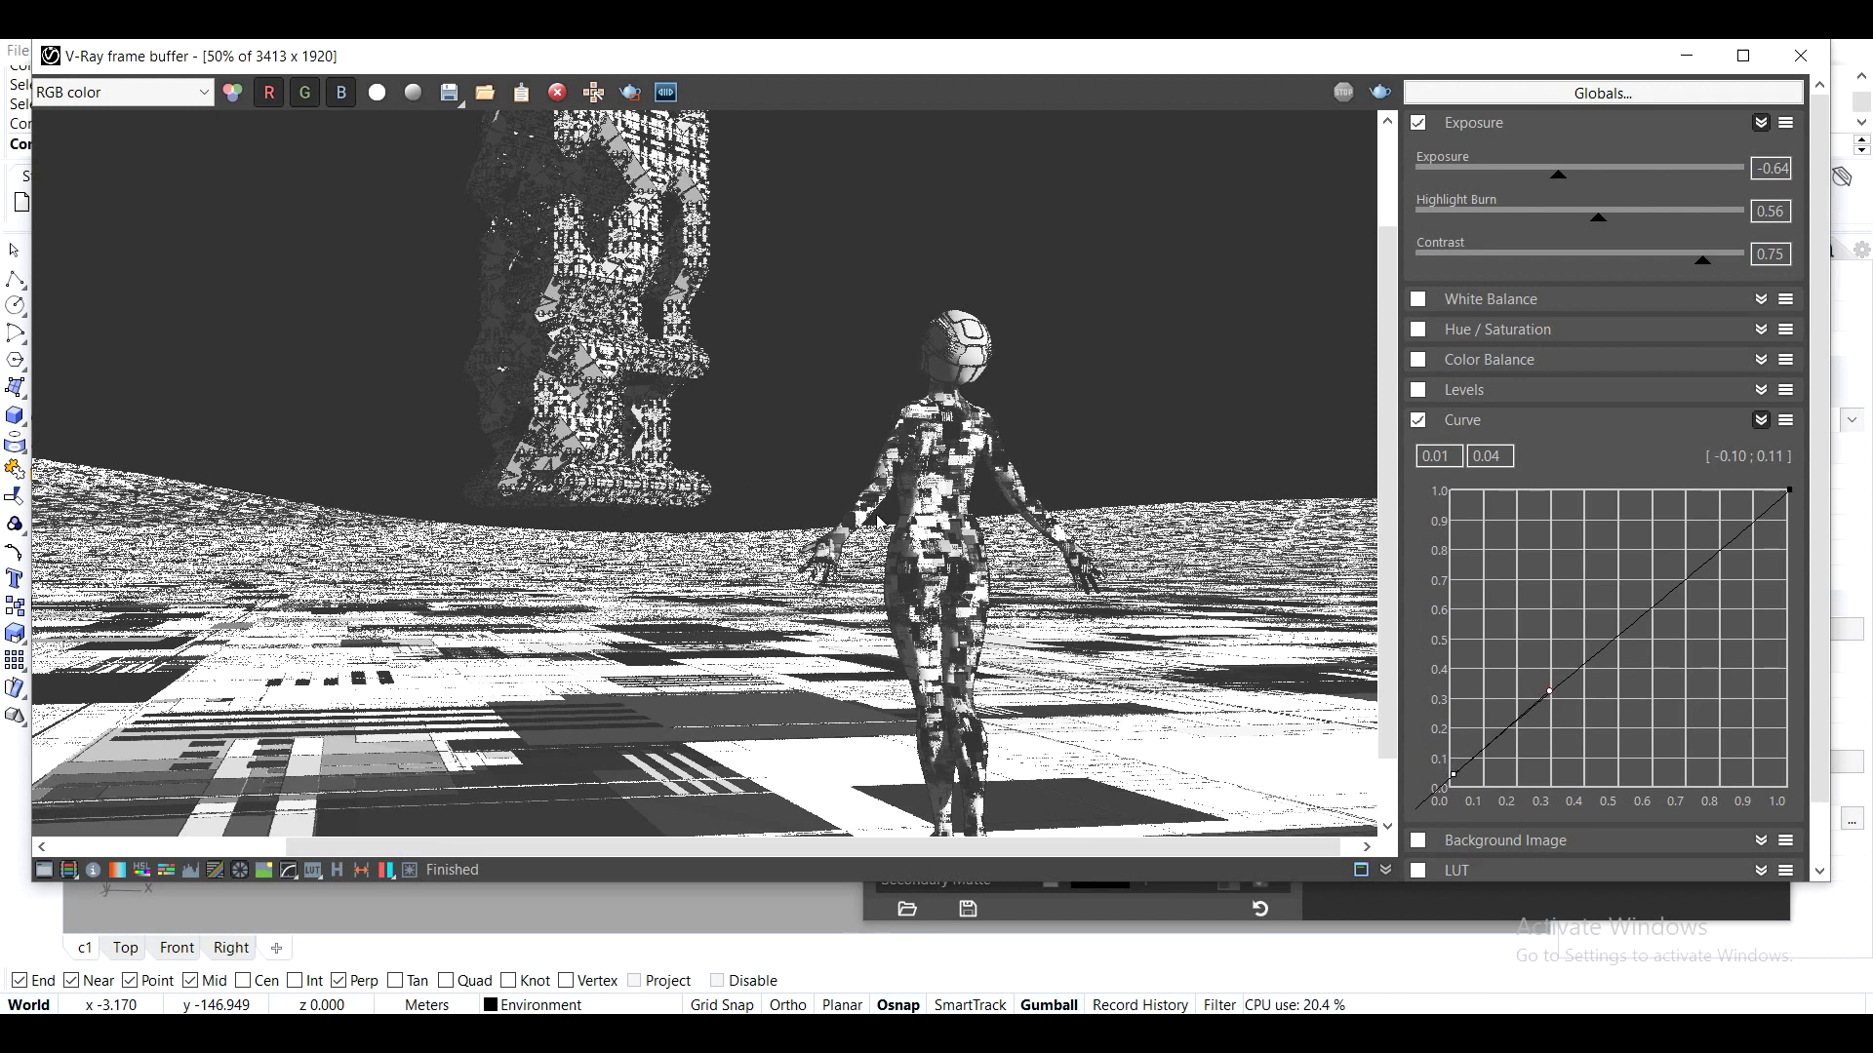
scroll(871, 400, down, 1)
scroll(871, 399, up, 1)
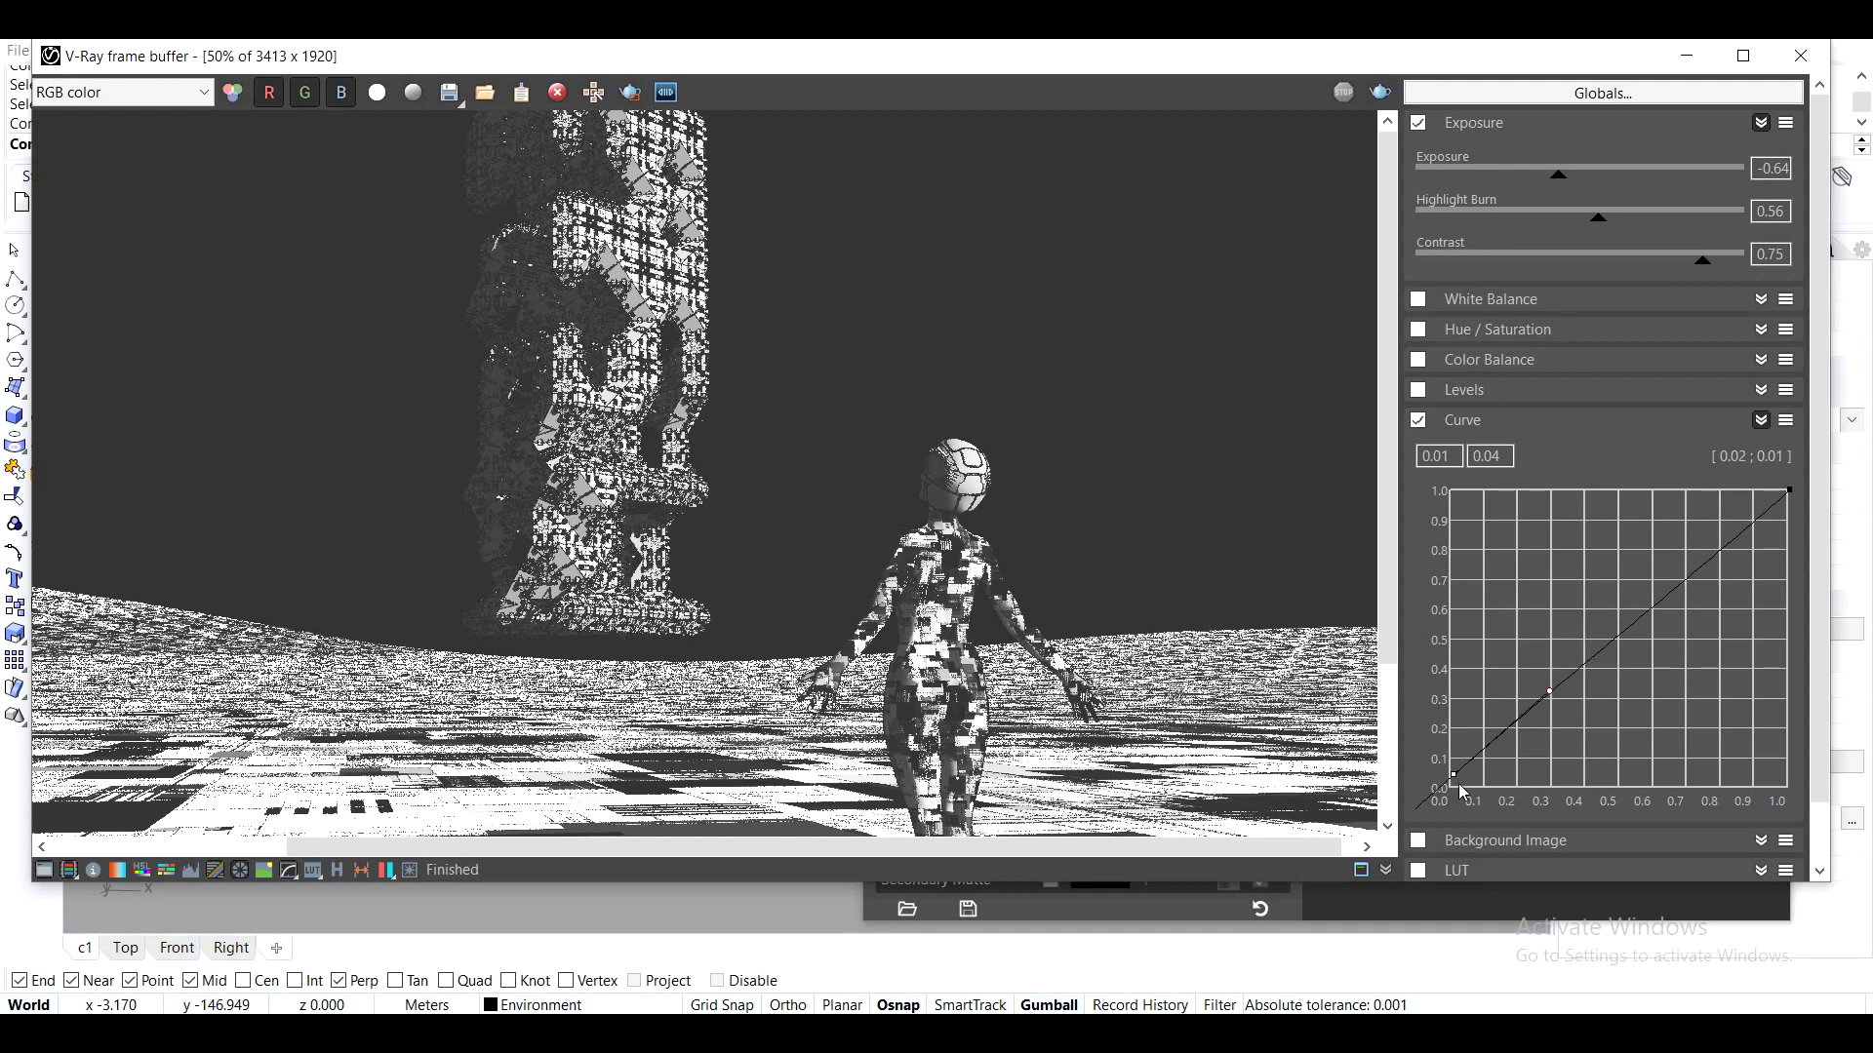
drag(1455, 776, 1456, 779)
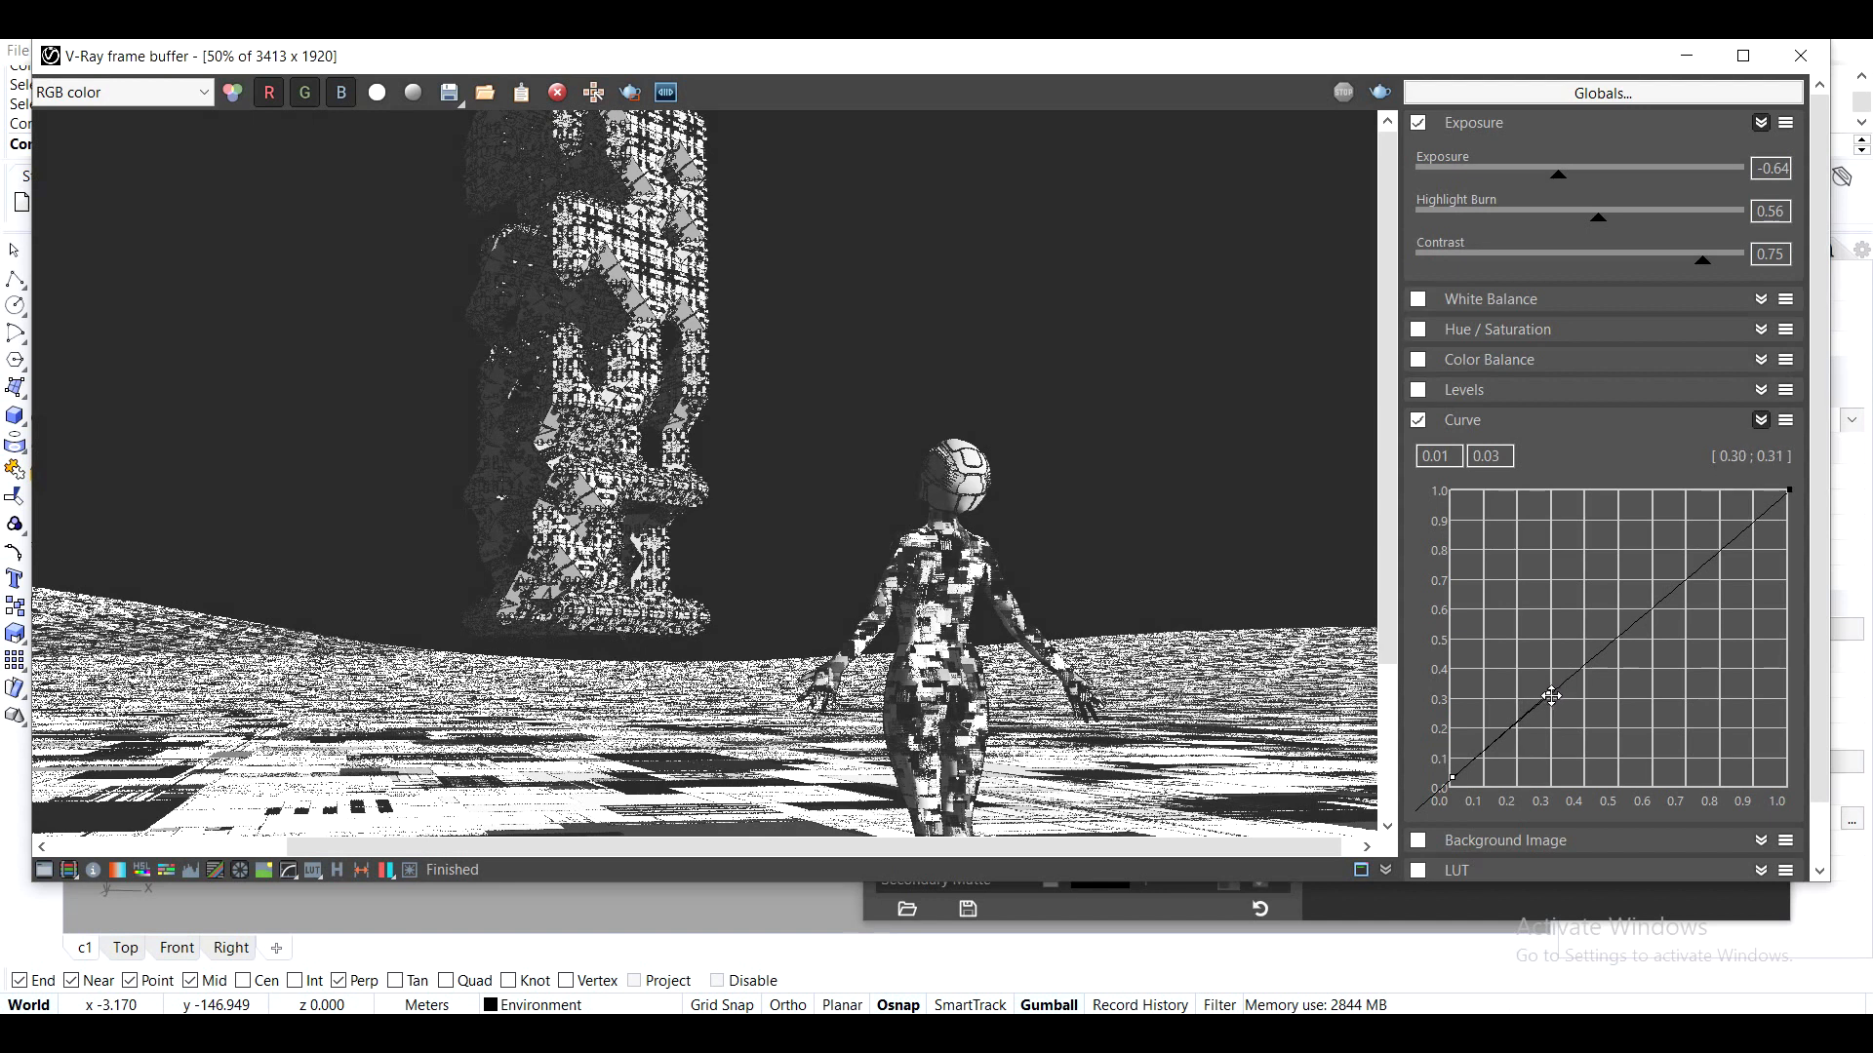
drag(1547, 696, 1514, 660)
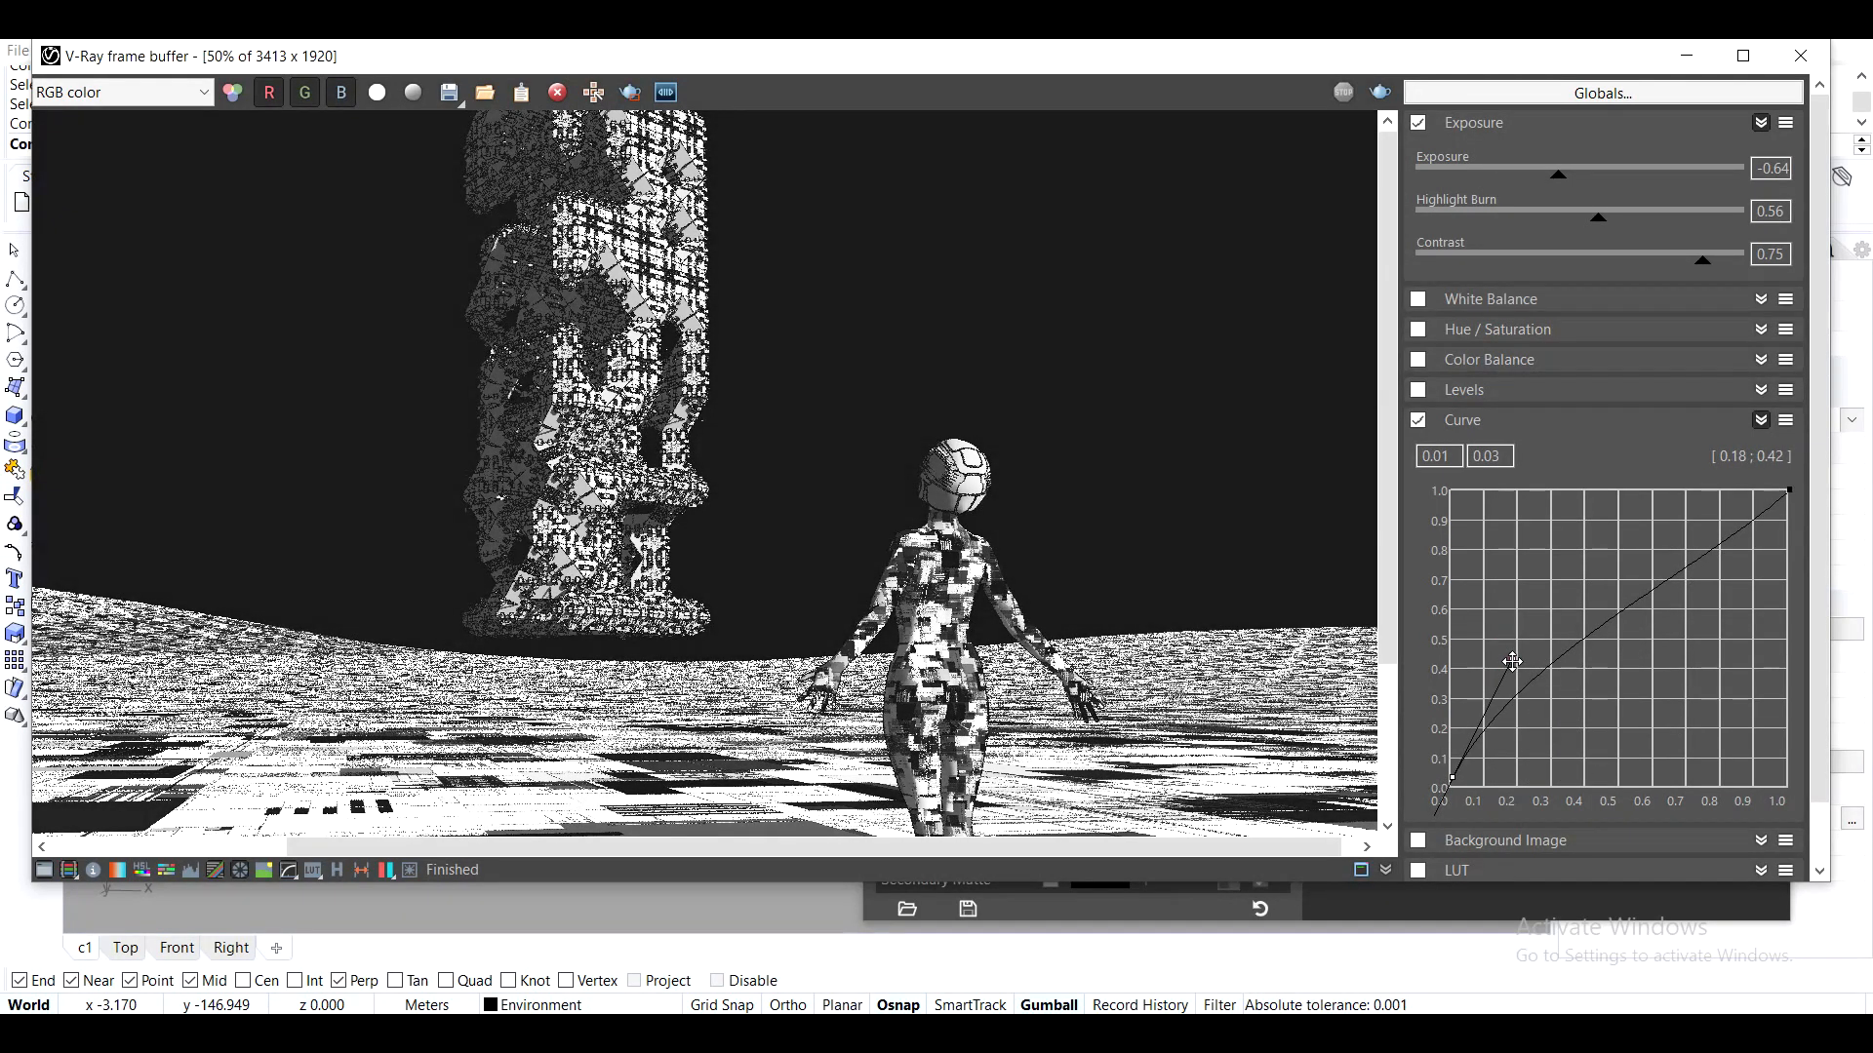
Reshape the curve with the upper endpoint's handle so it steepens near white, and set the lower endpoint to 0.01, 0.05
drag(1453, 775, 1453, 769)
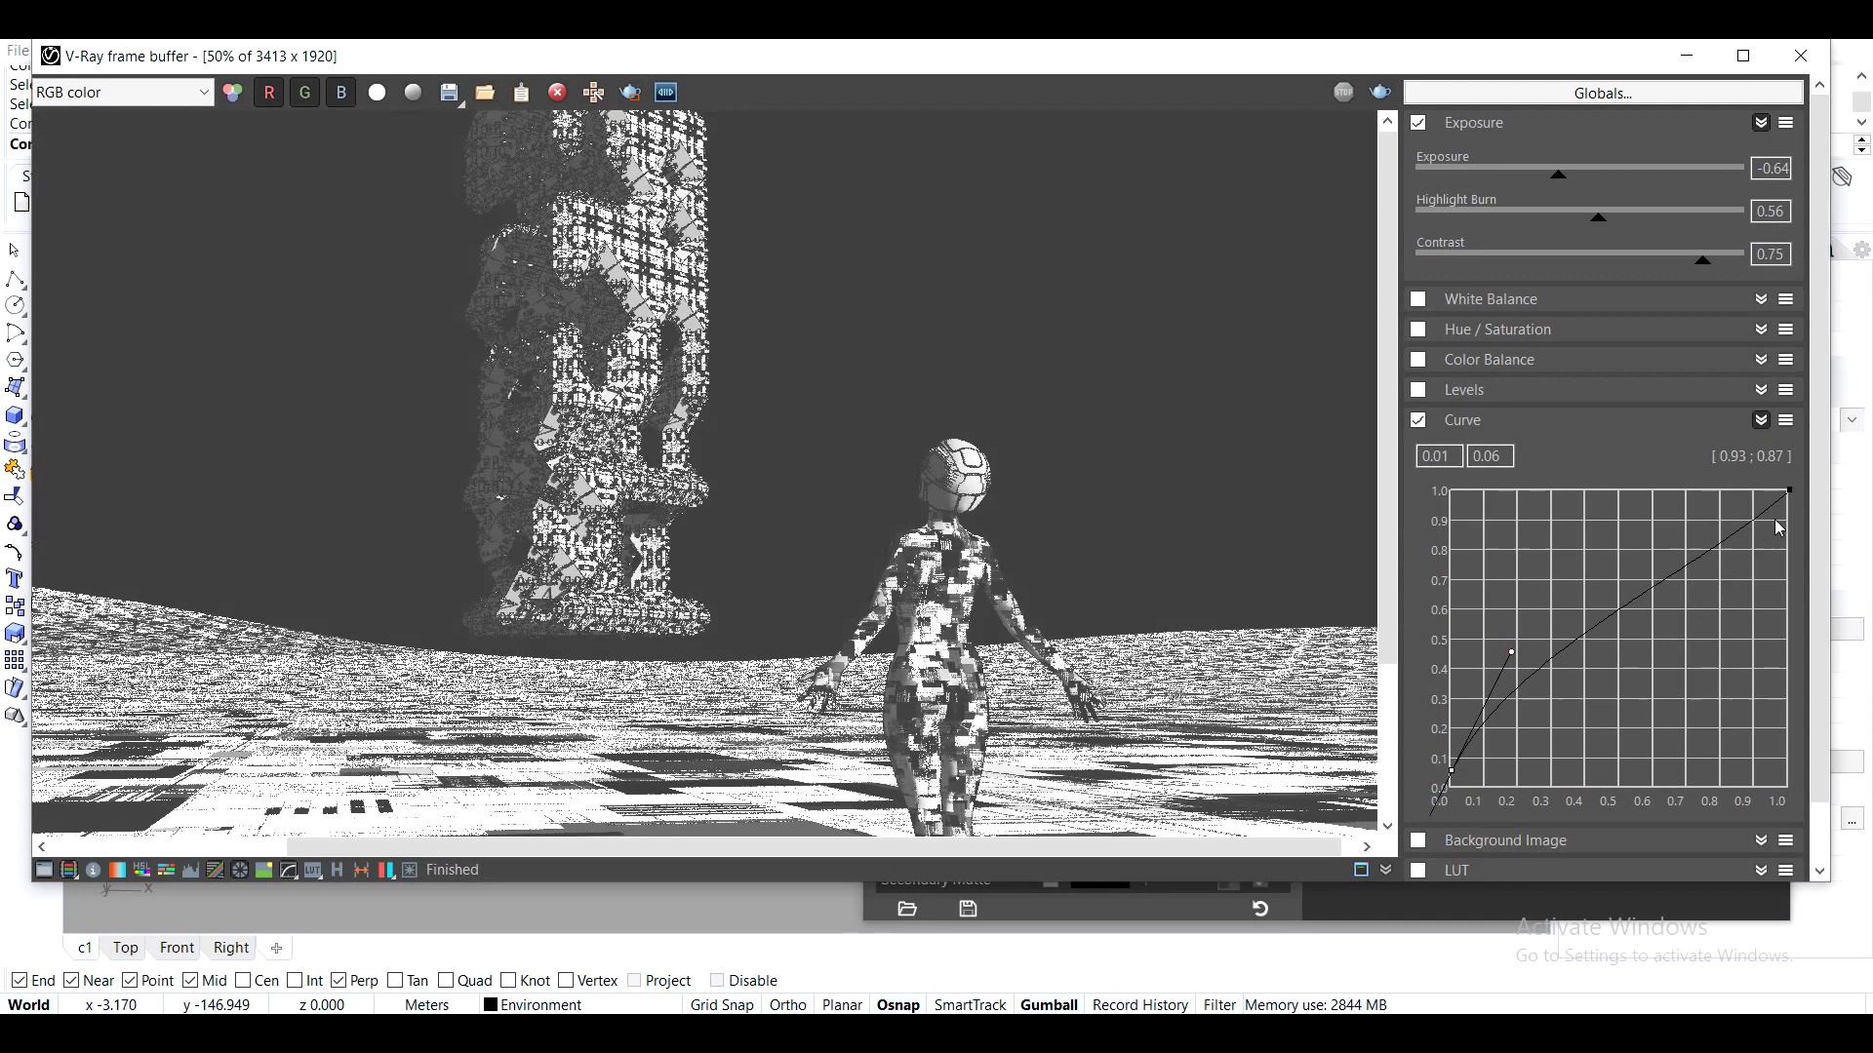
click(1791, 490)
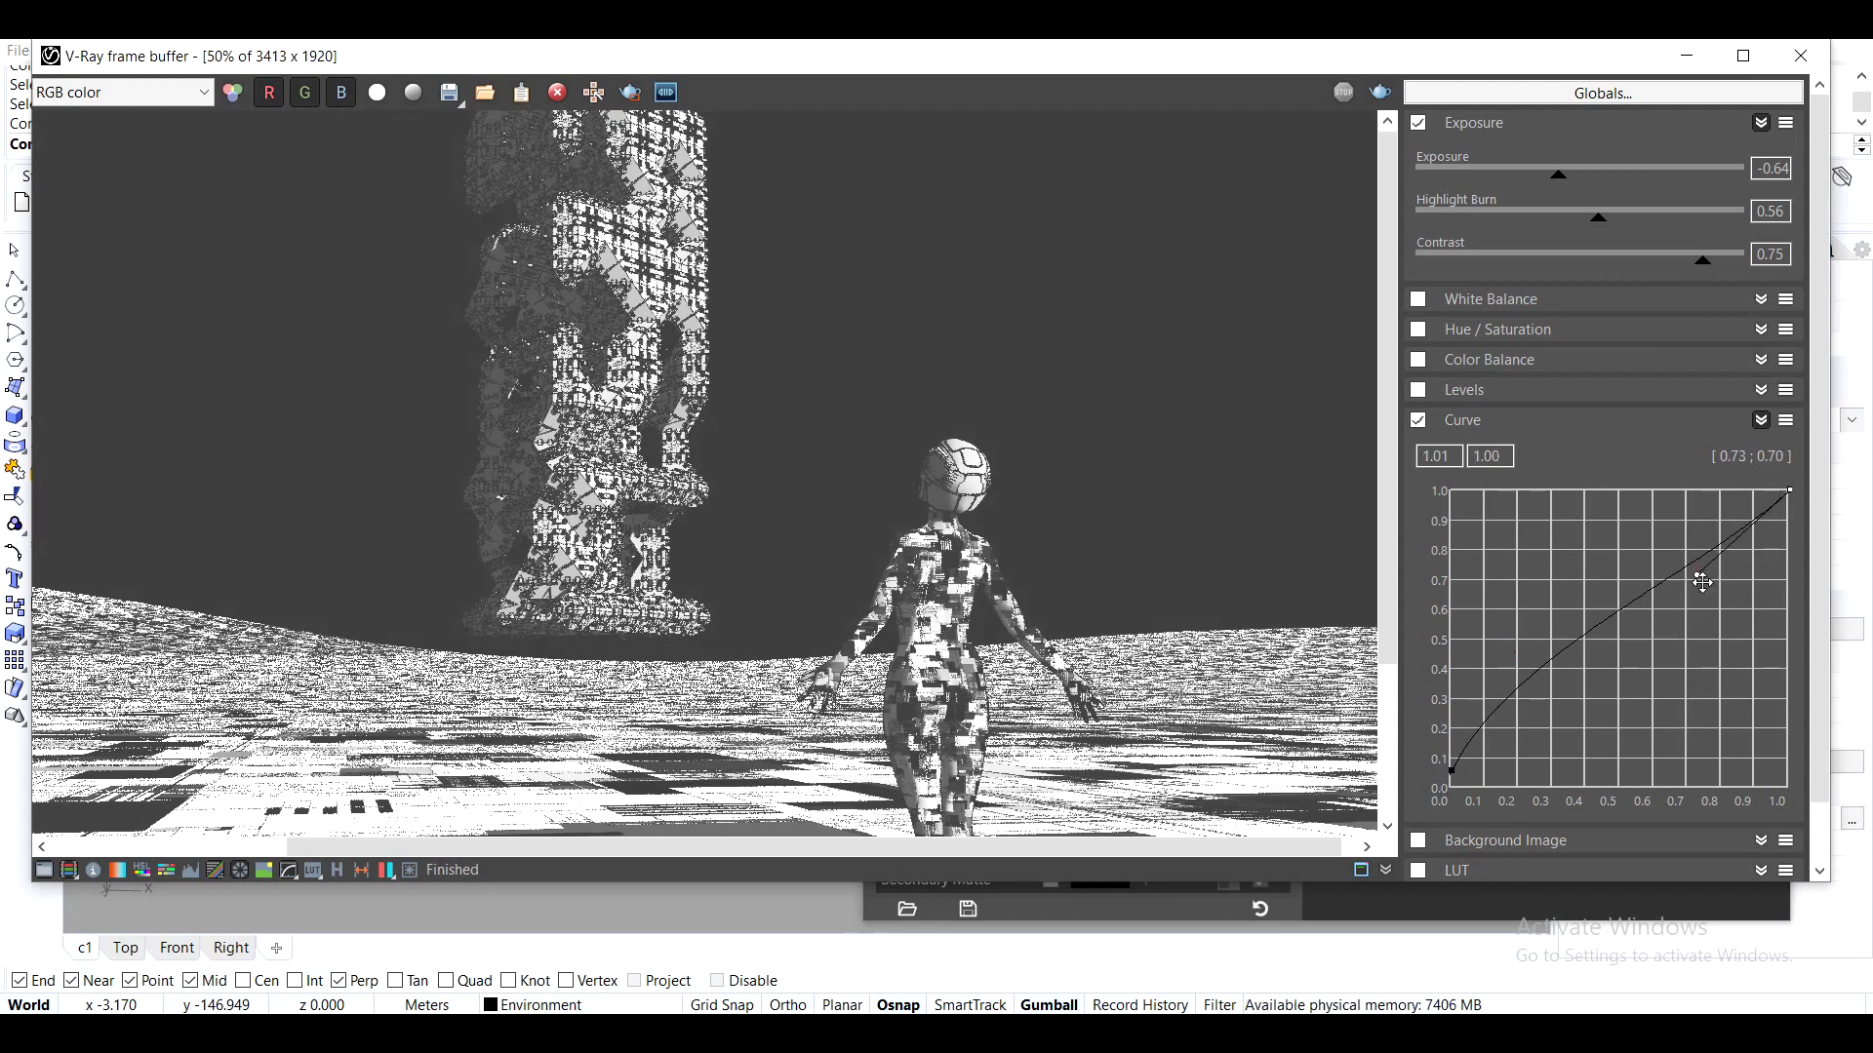
drag(1699, 579, 1625, 494)
drag(1724, 615, 1455, 774)
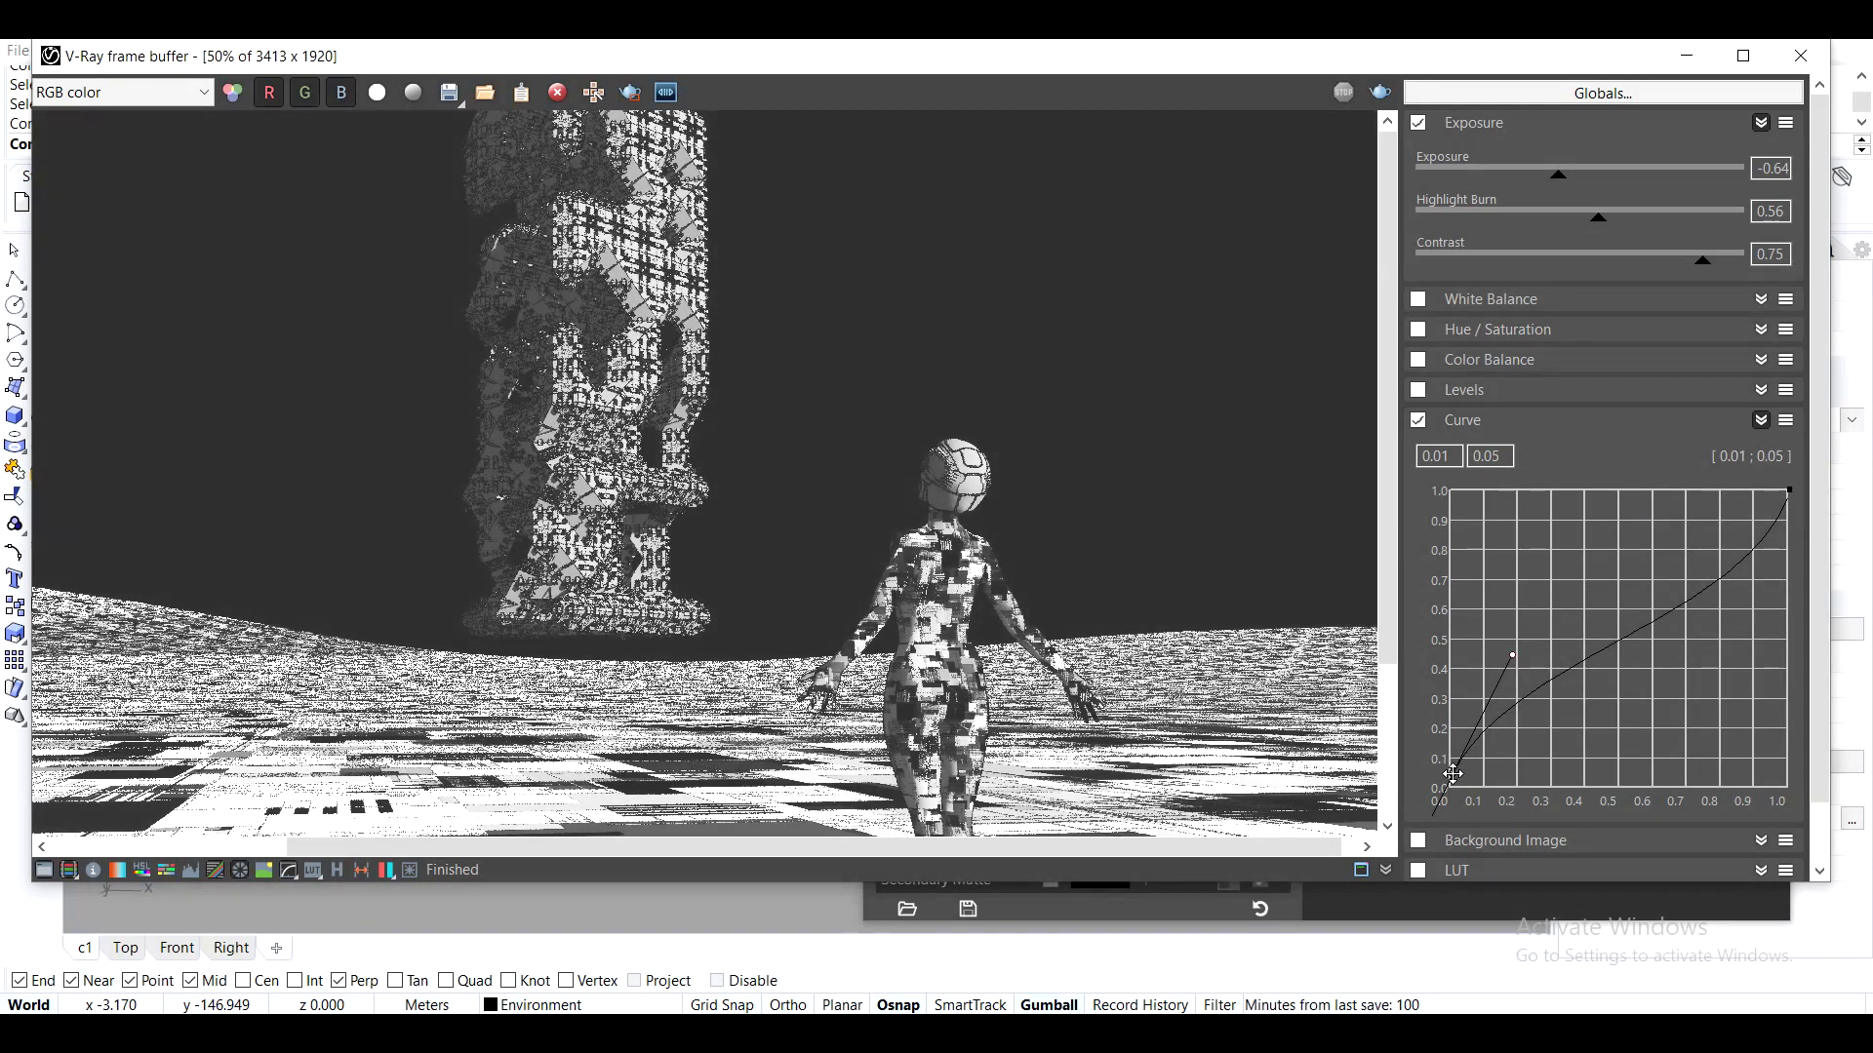
Hide the color correction controls and move the frame buffer window to uncover the modelling tools behind it
scroll(860, 472, down, 2)
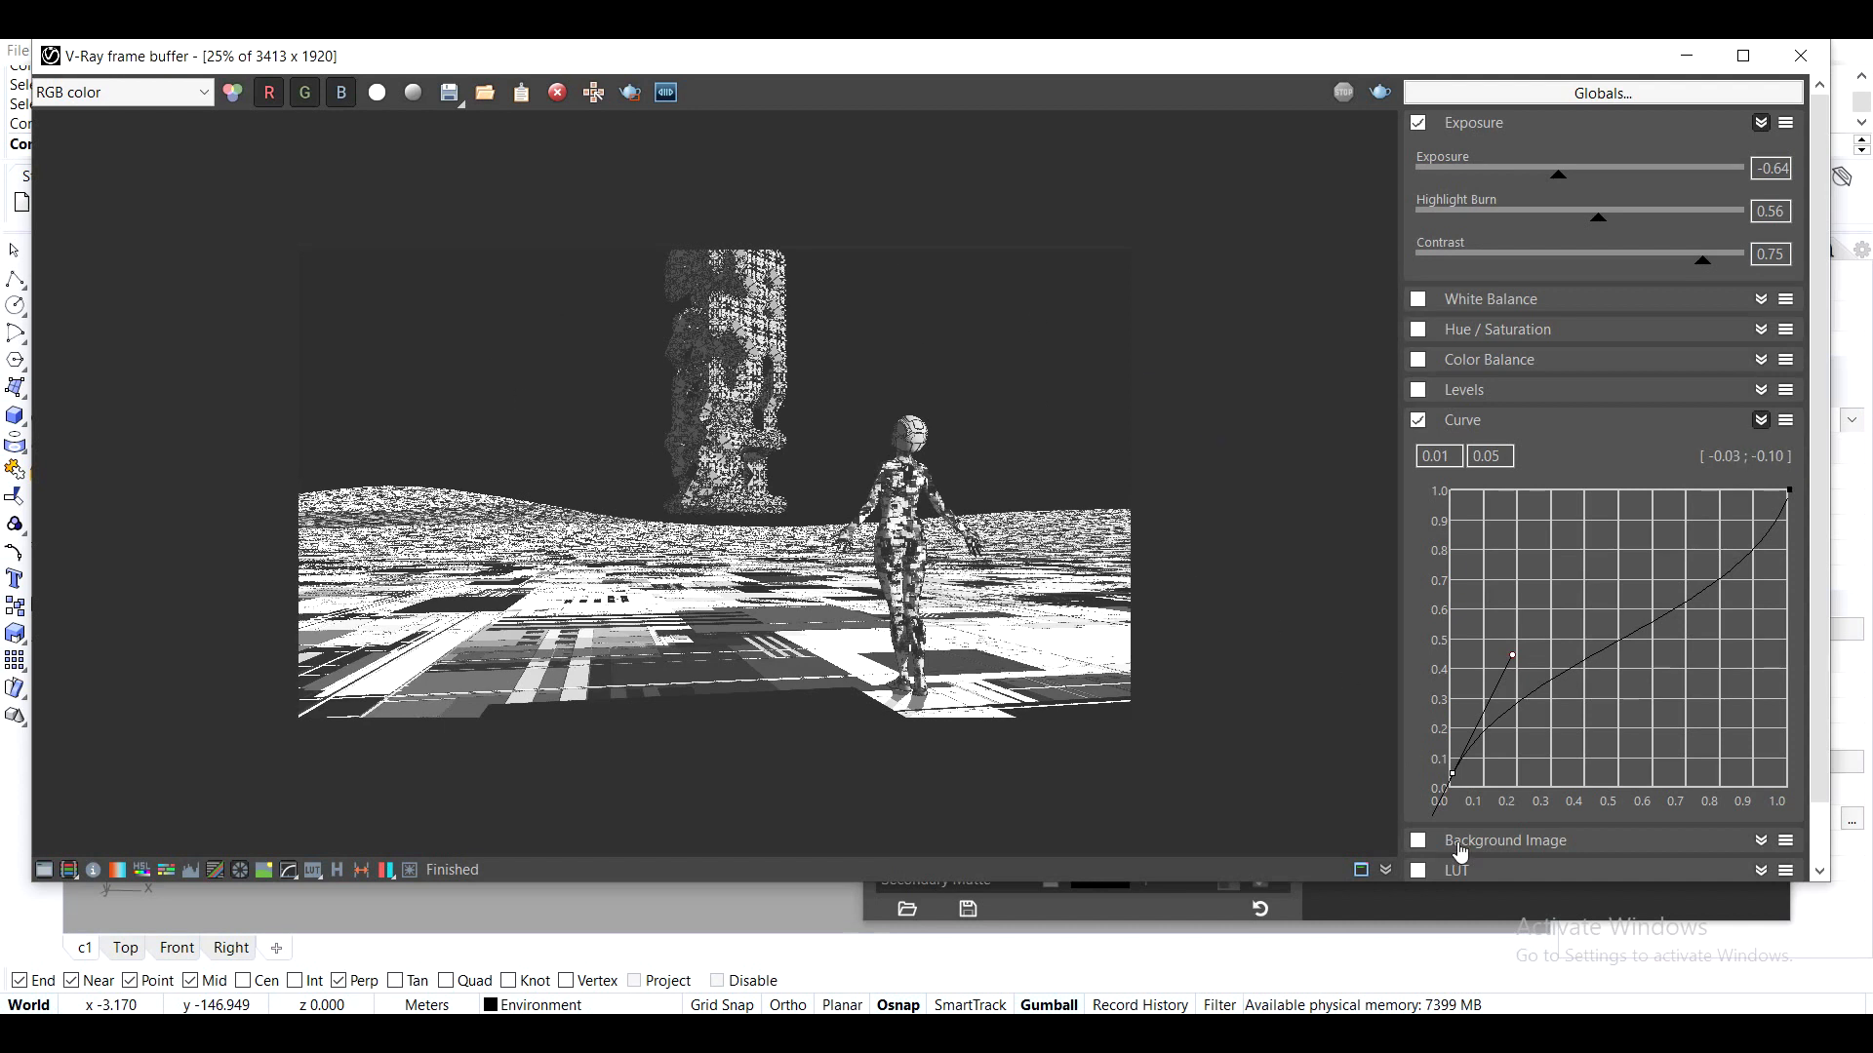
scroll(953, 502, up, 3)
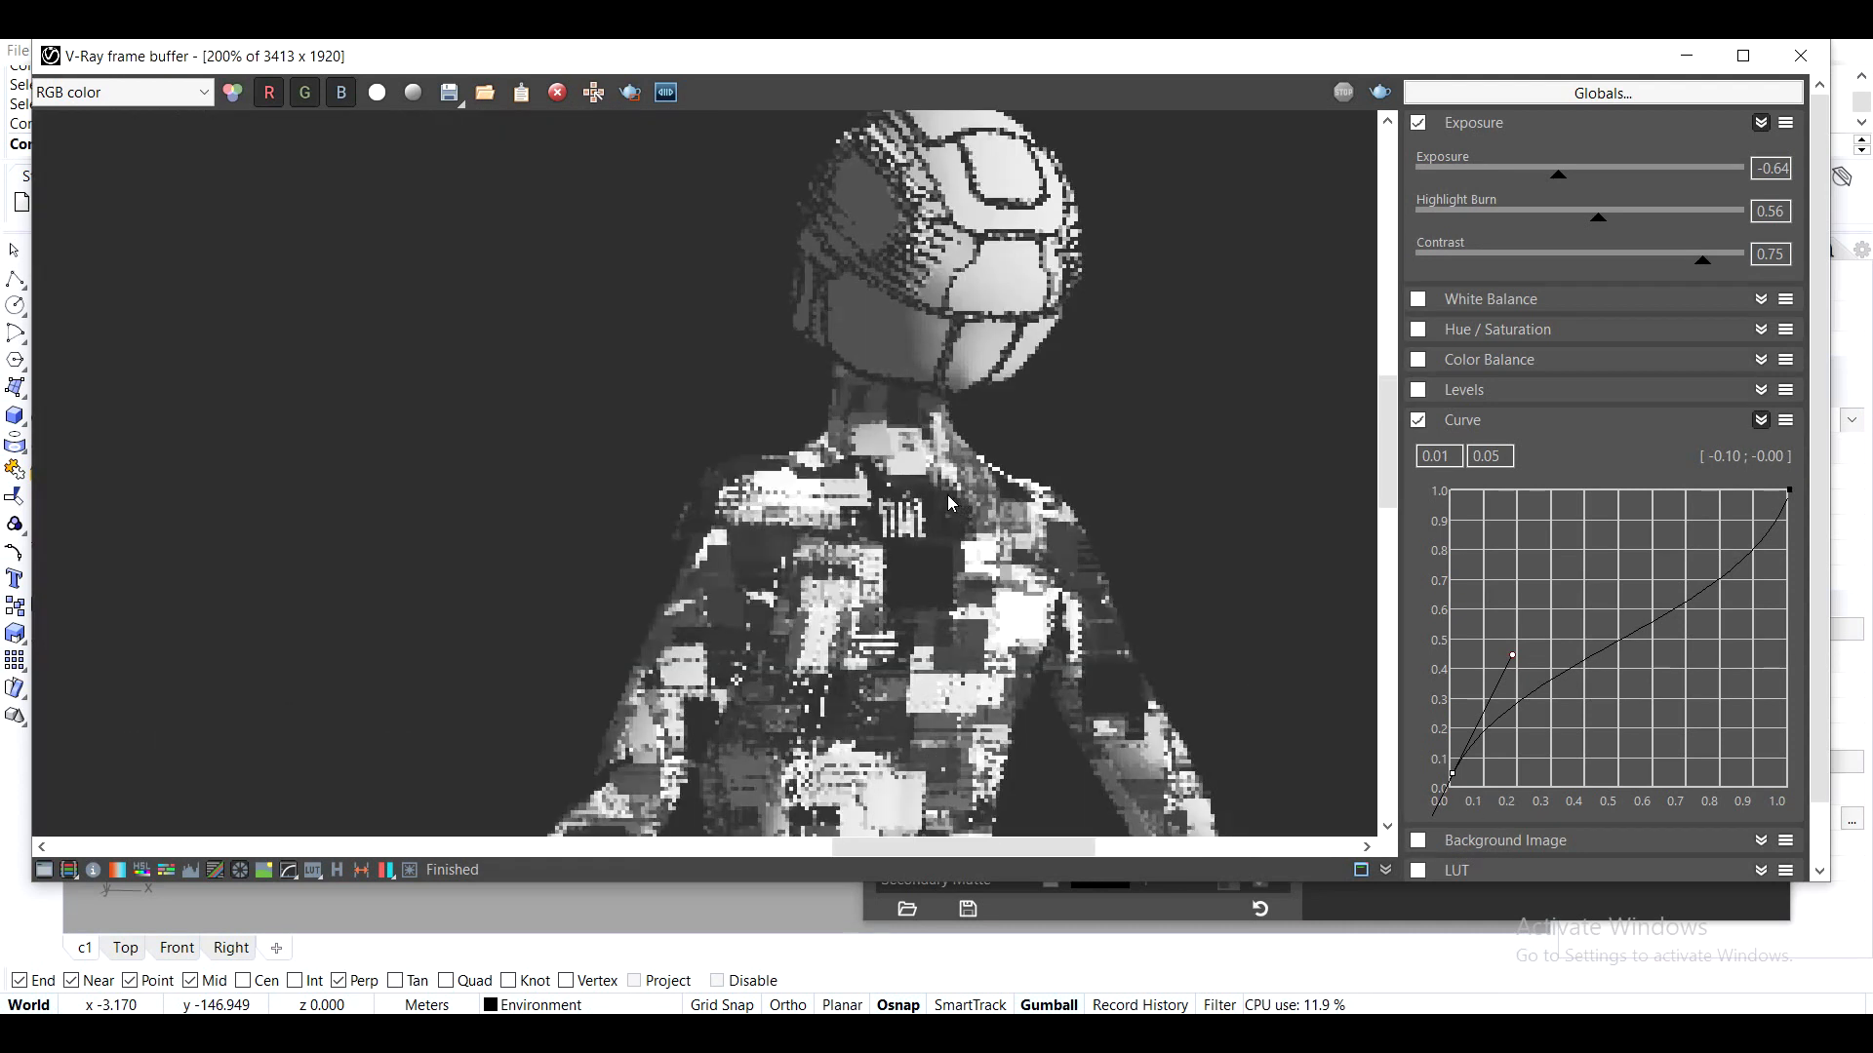
scroll(845, 383, down, 2)
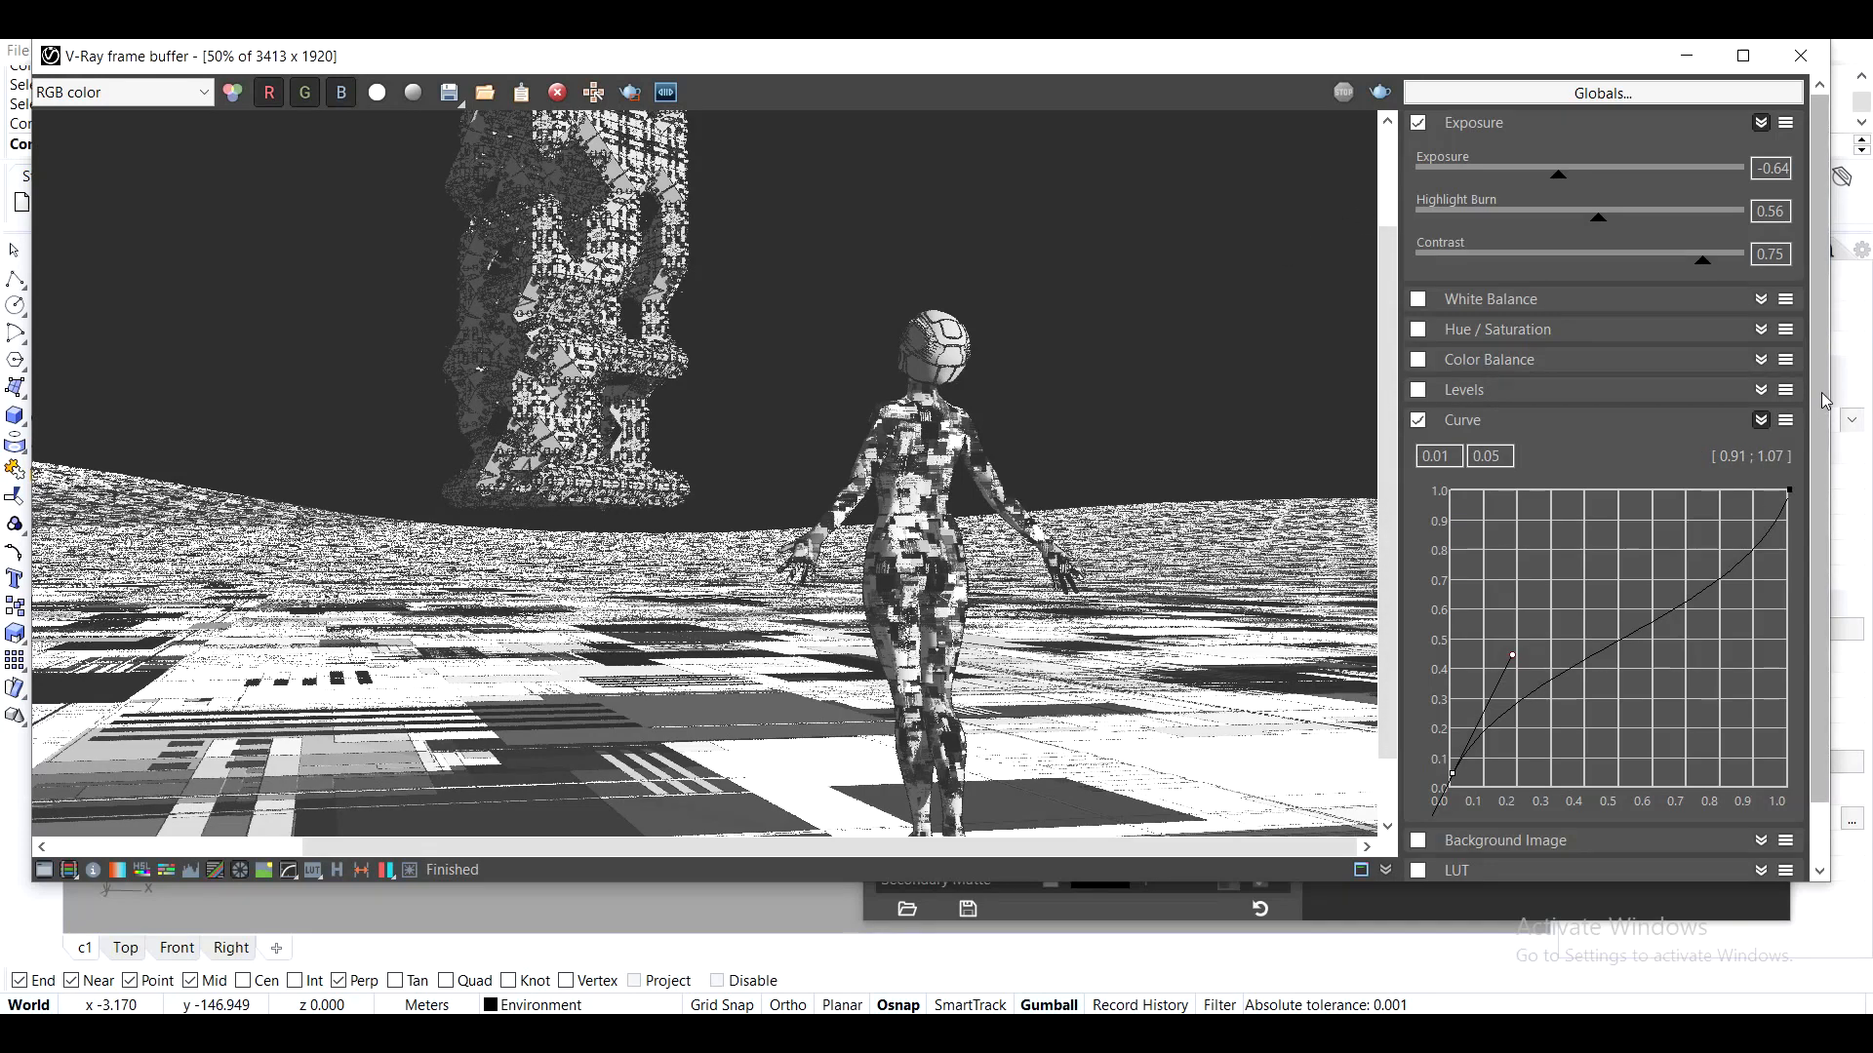
scroll(1080, 375, down, 1)
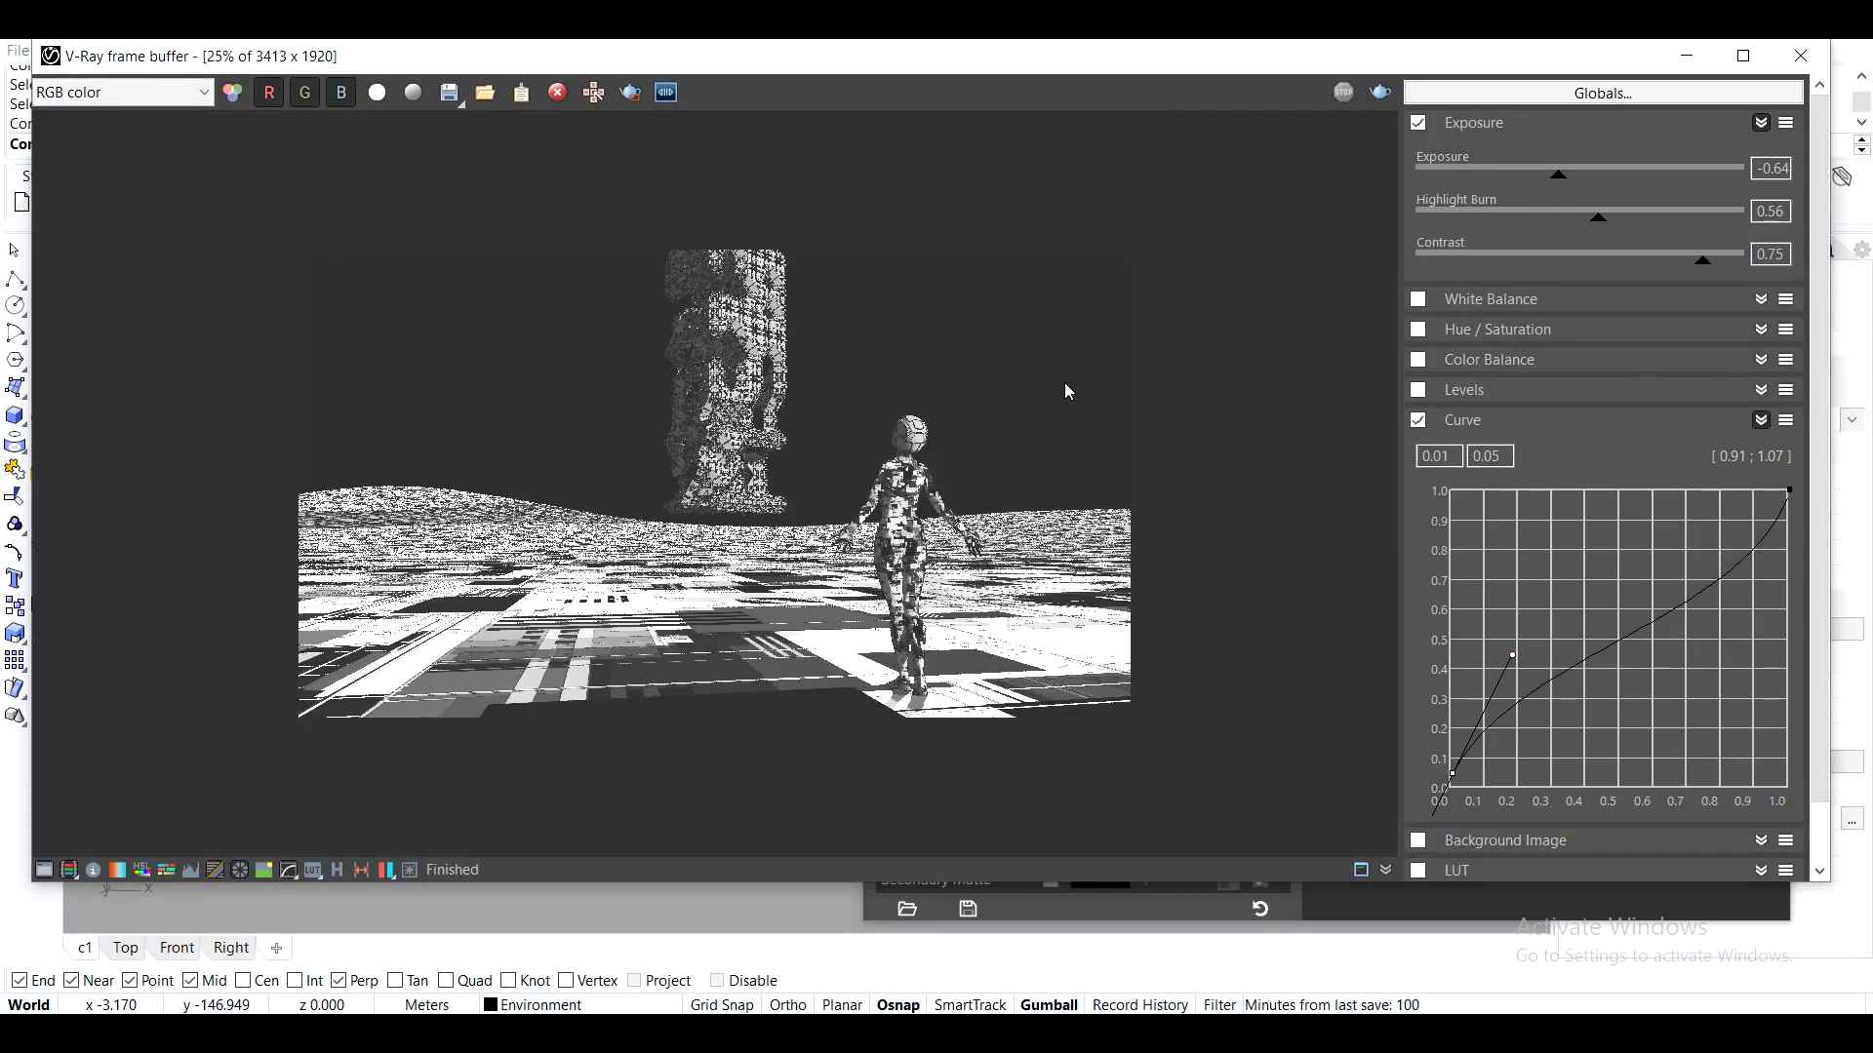
scroll(922, 414, up, 1)
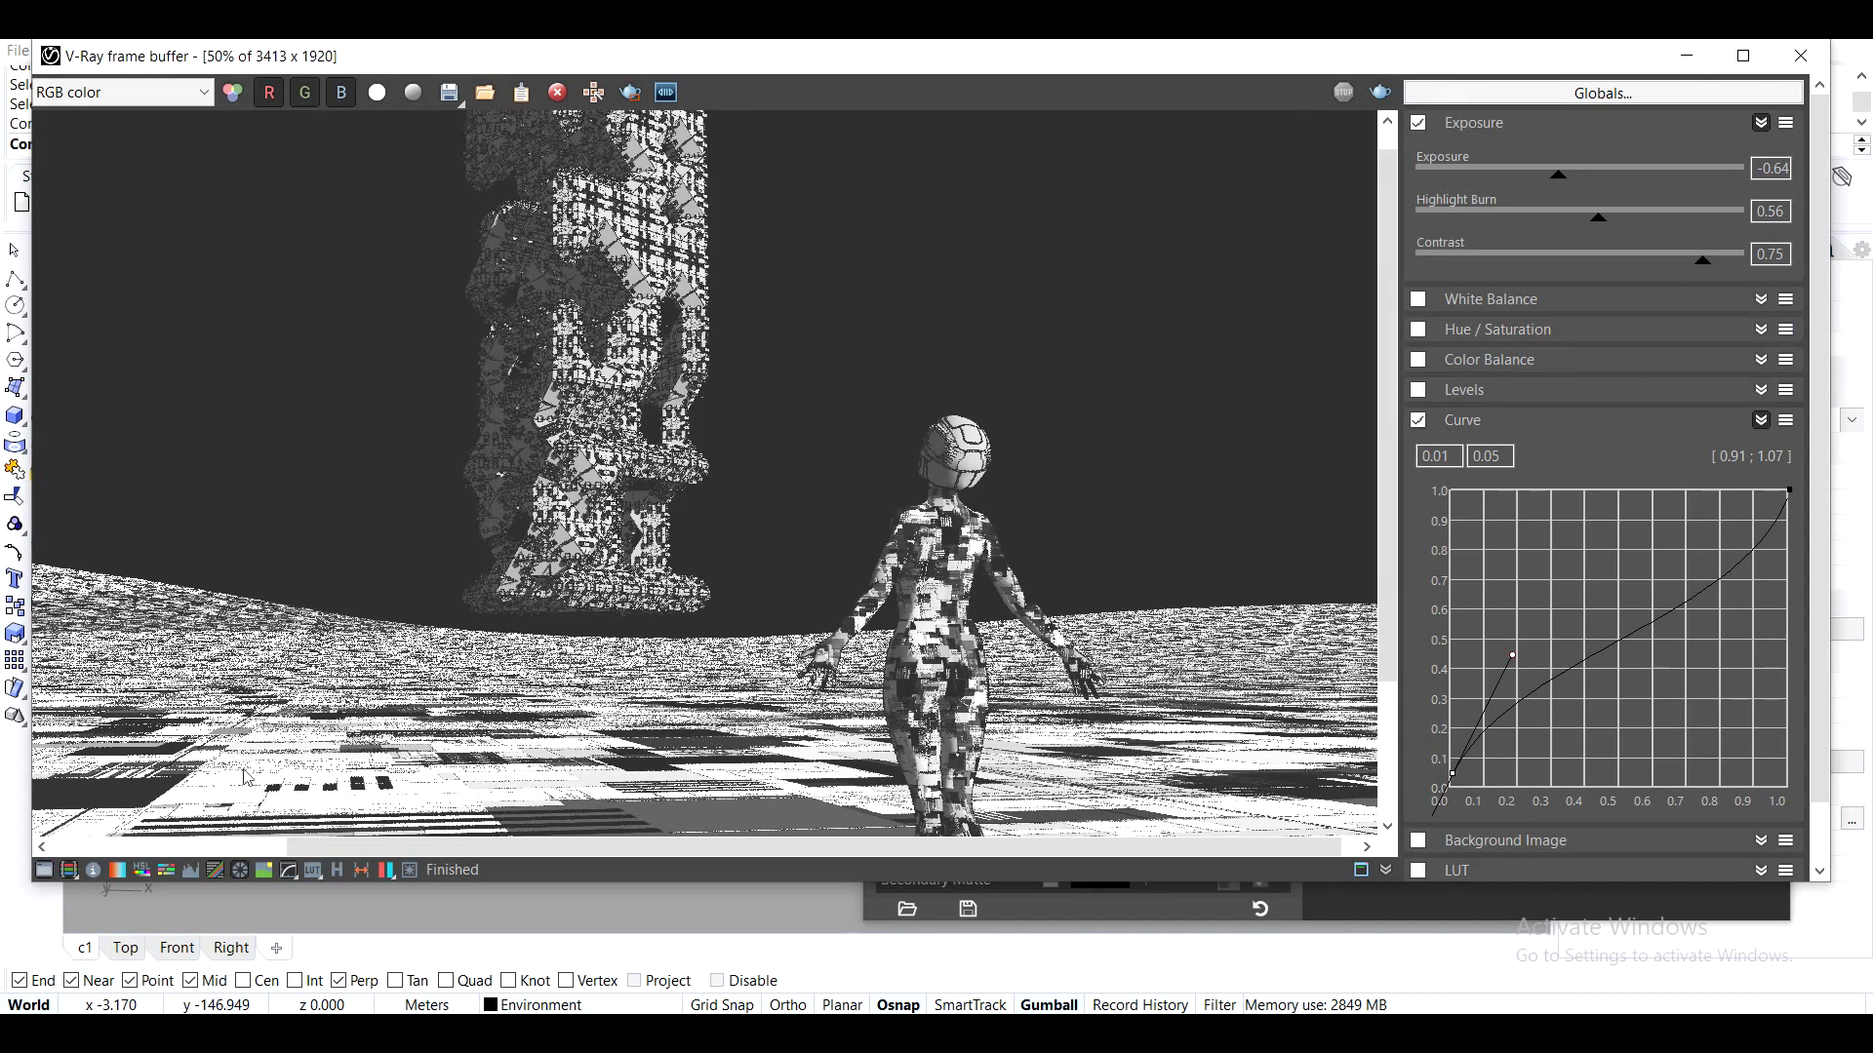
click(44, 870)
drag(1144, 73, 1302, 61)
scroll(1149, 366, down, 1)
scroll(1149, 367, up, 1)
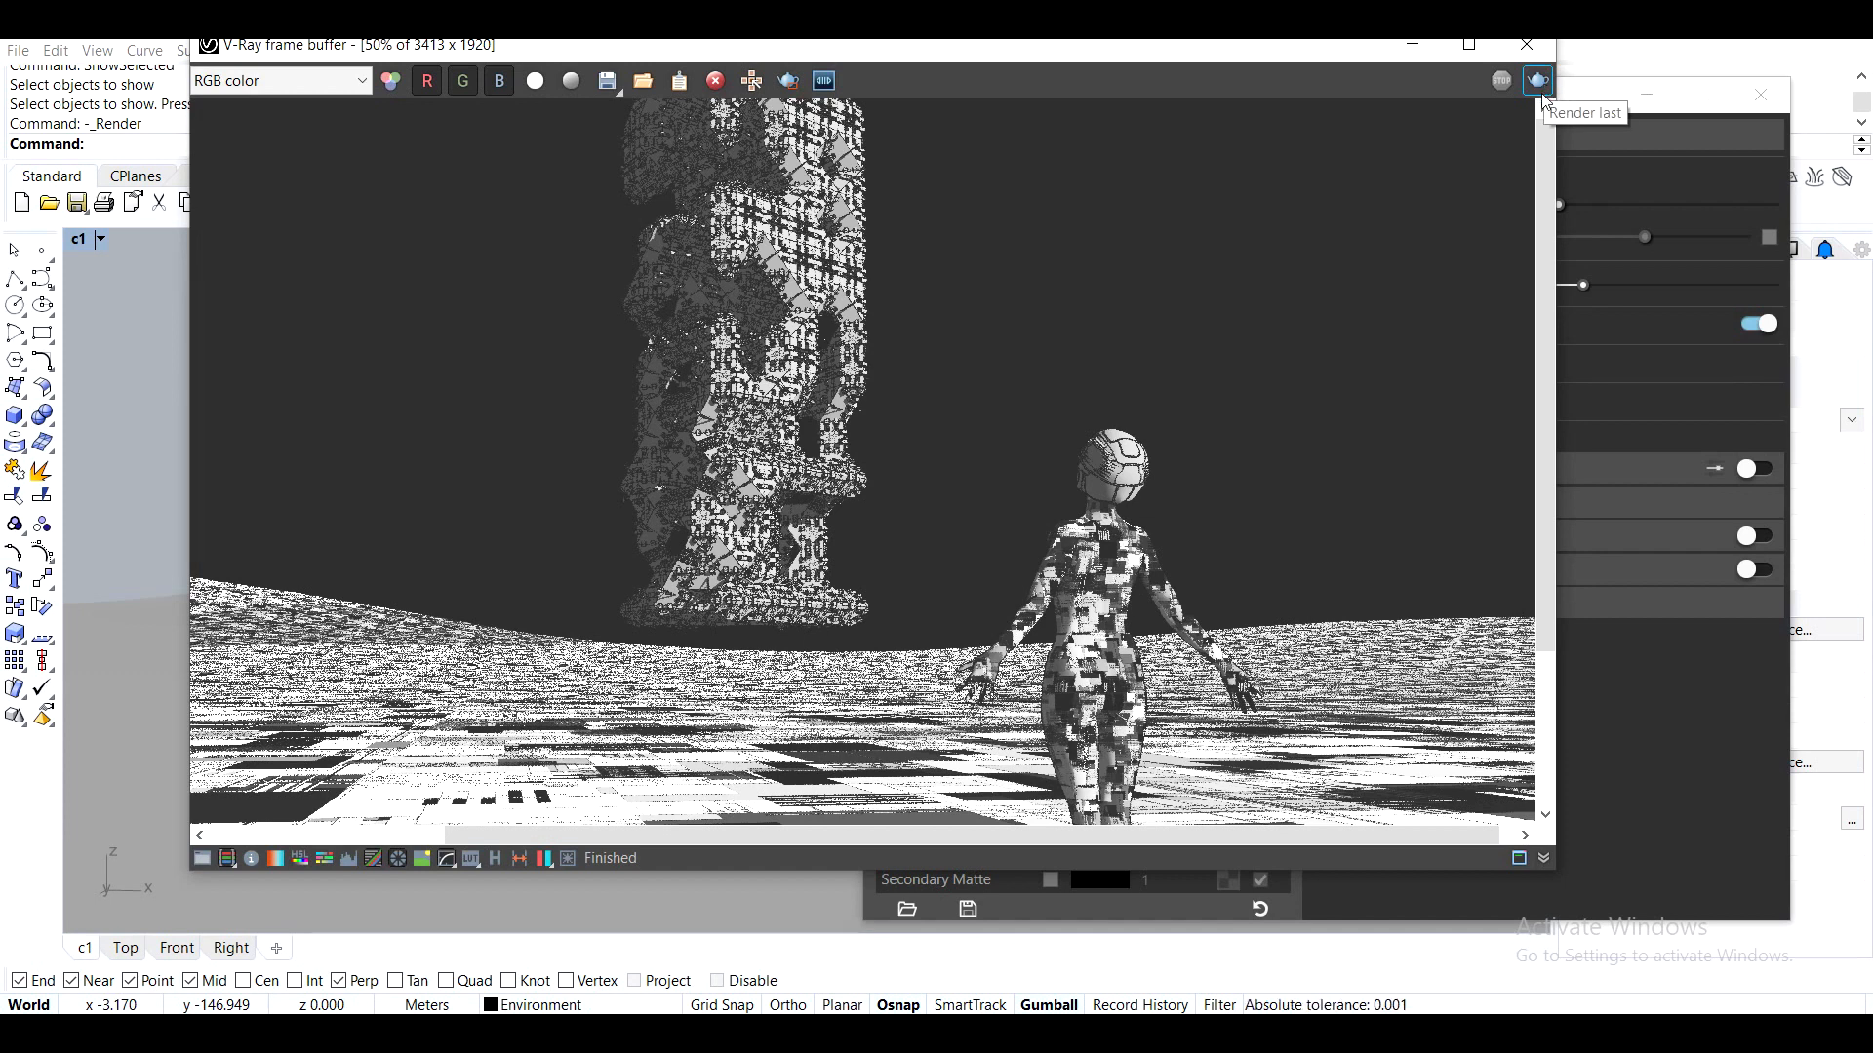
Turn off progressive sampling in the V-Ray render settings and render the scene again
click(1601, 113)
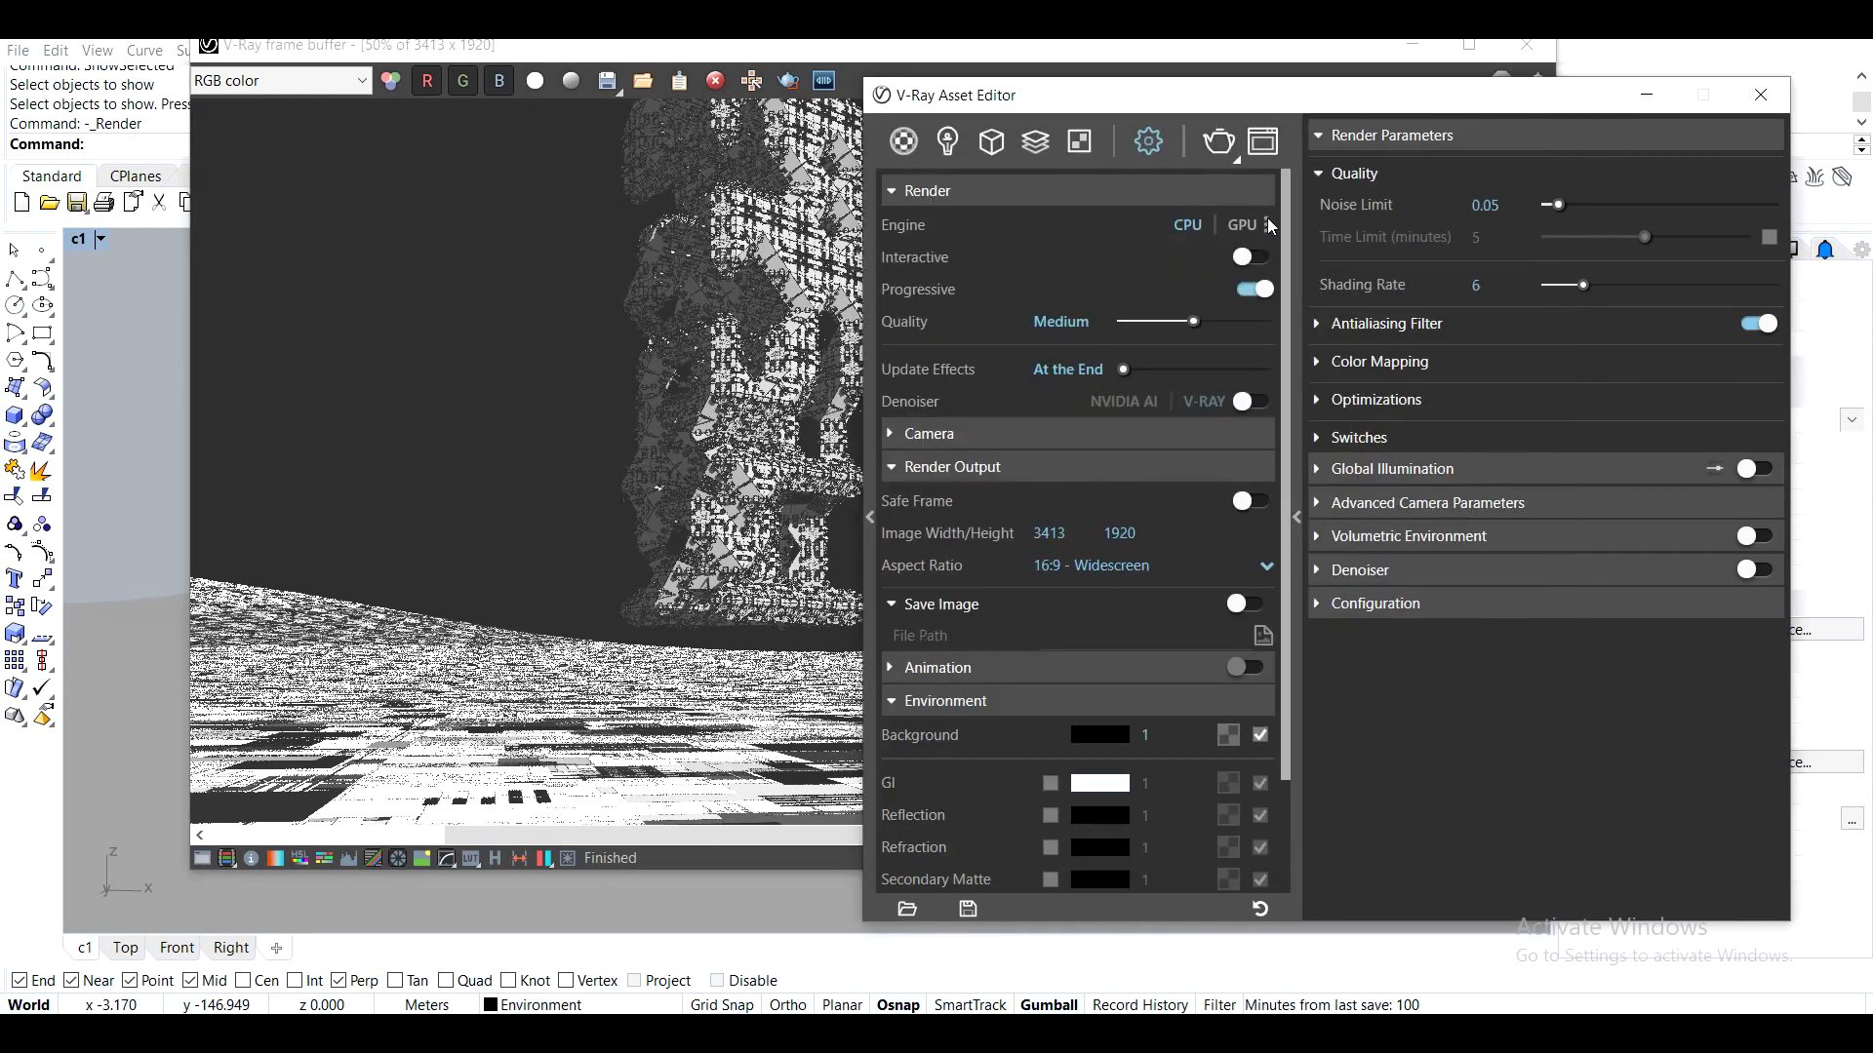
click(1242, 291)
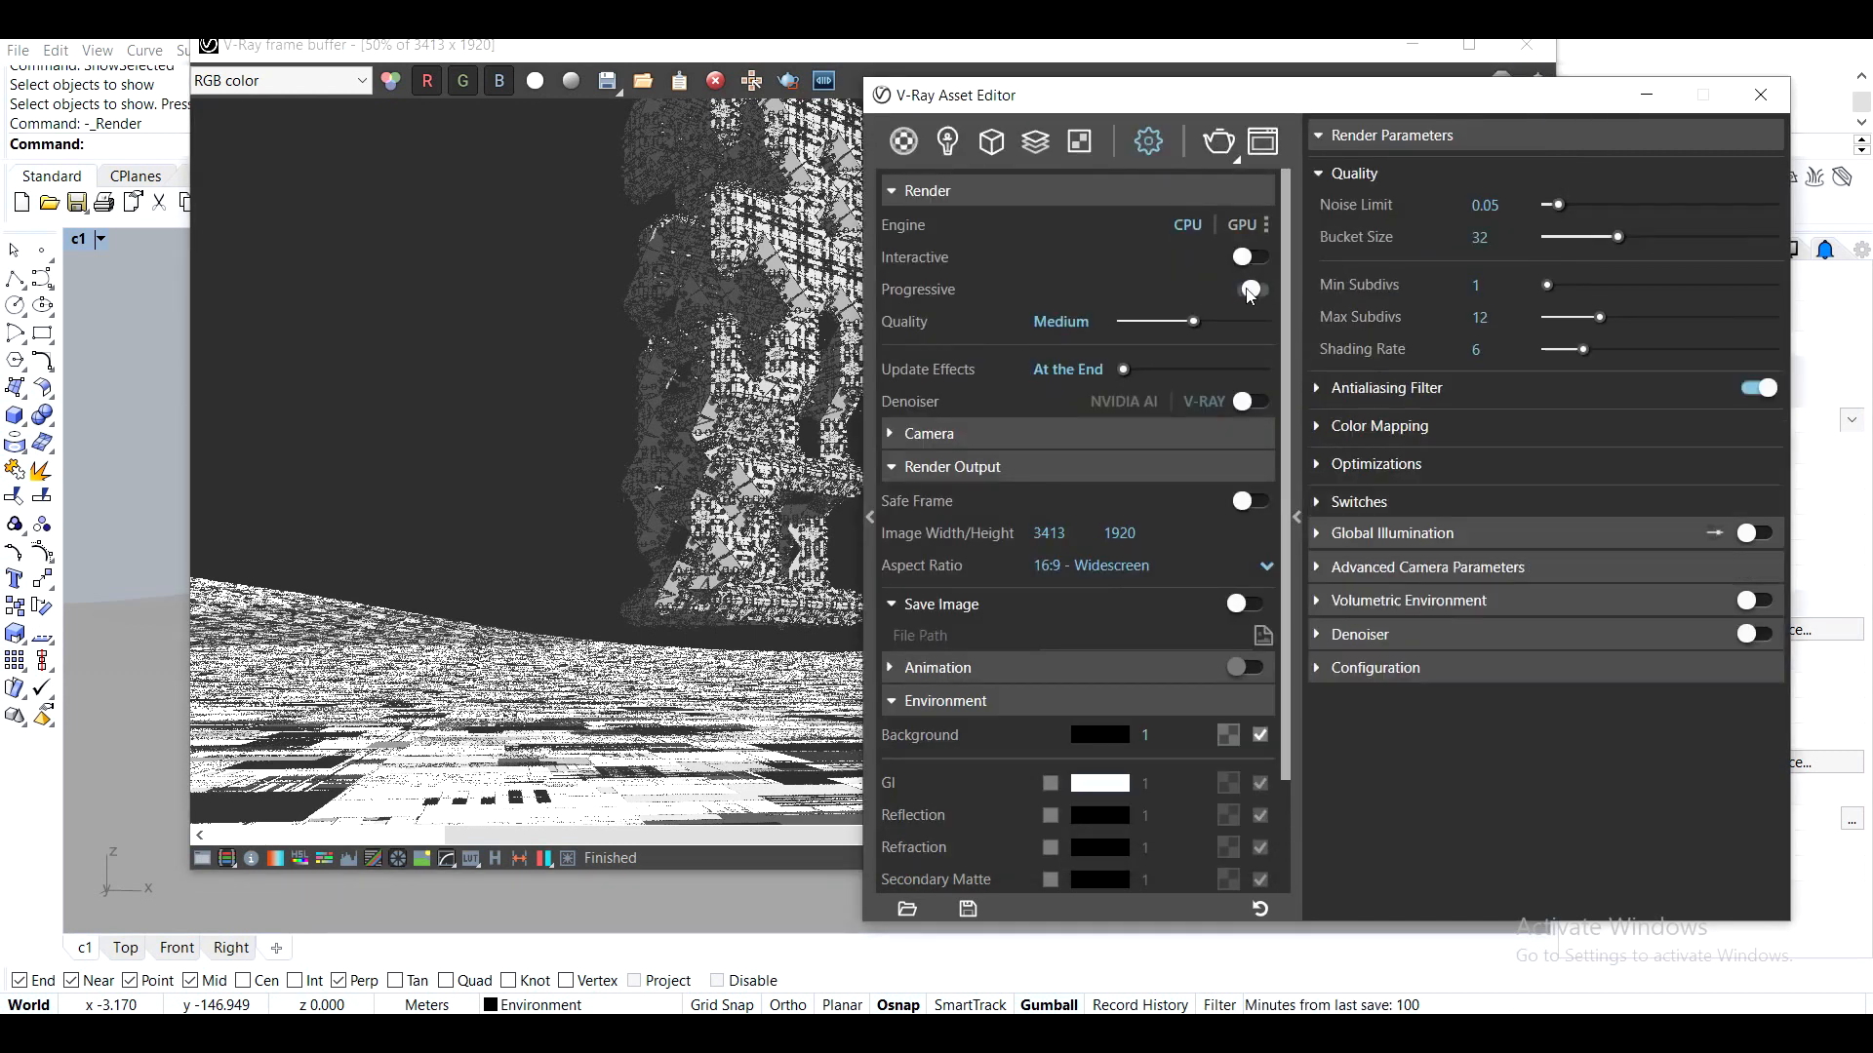
click(1220, 144)
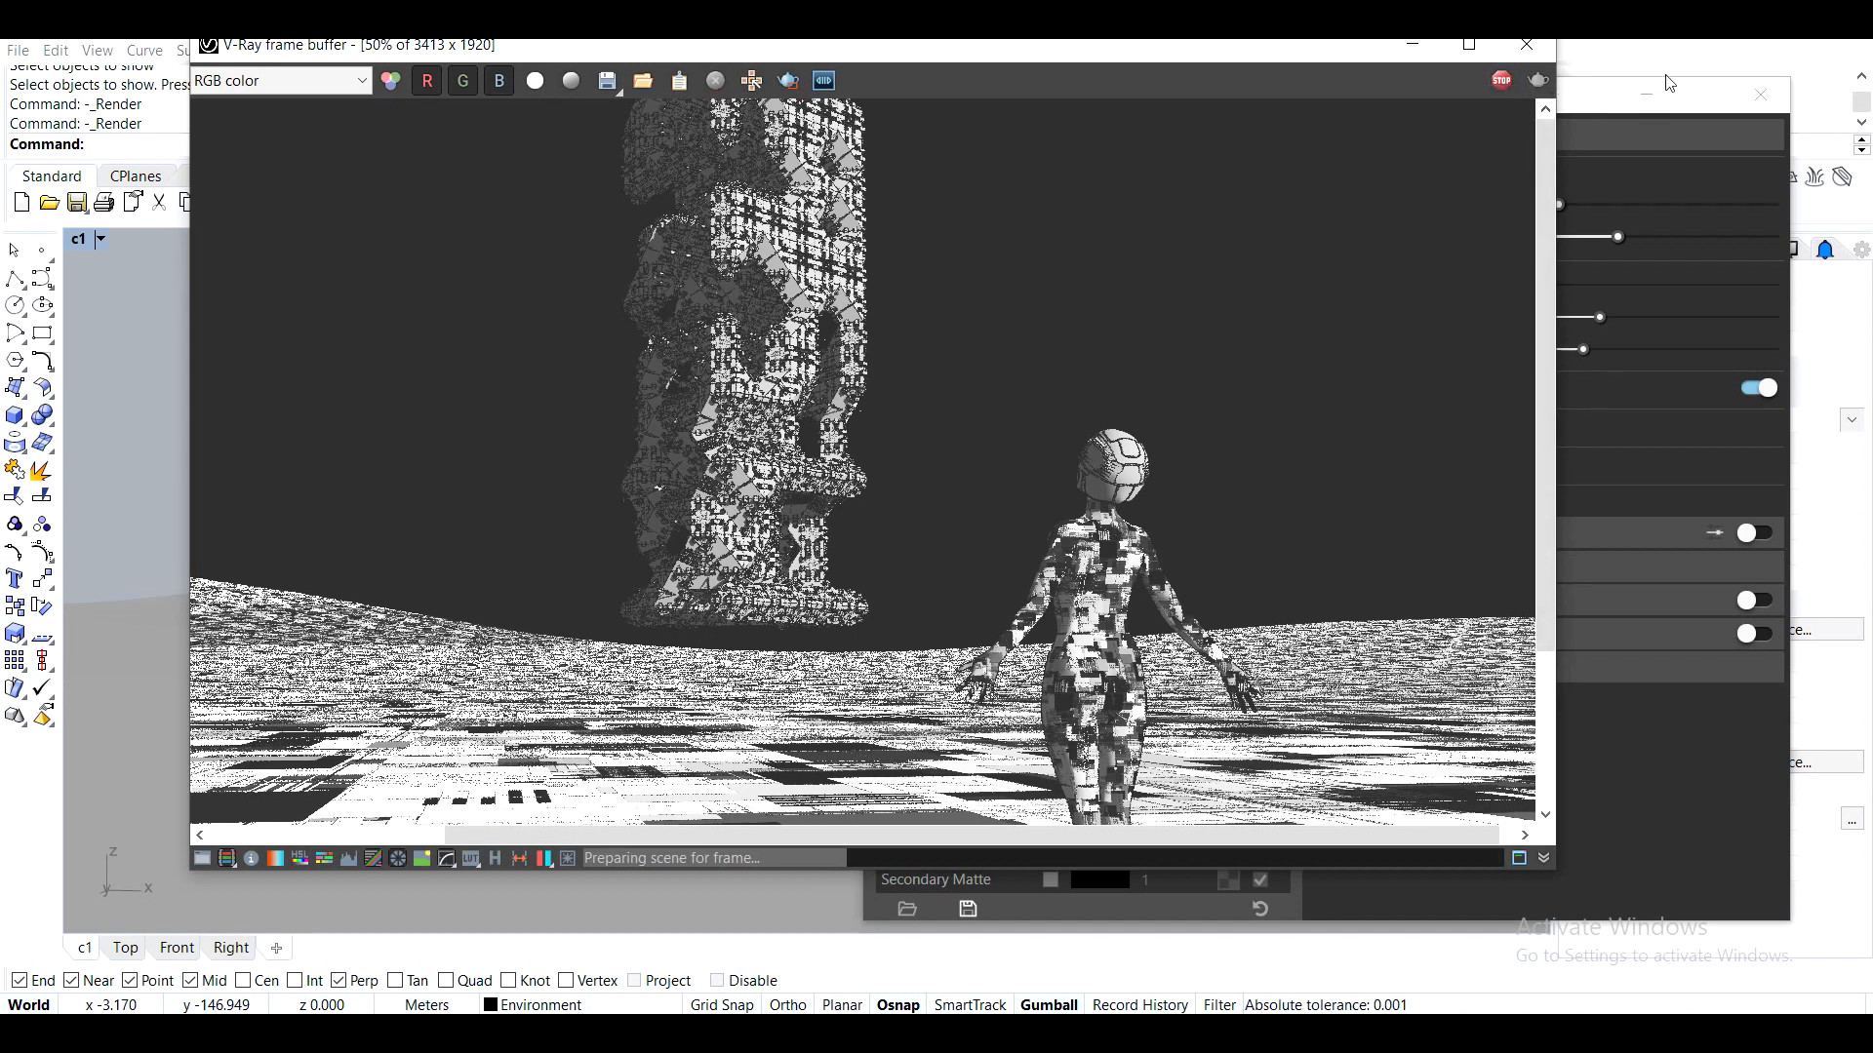
click(1598, 98)
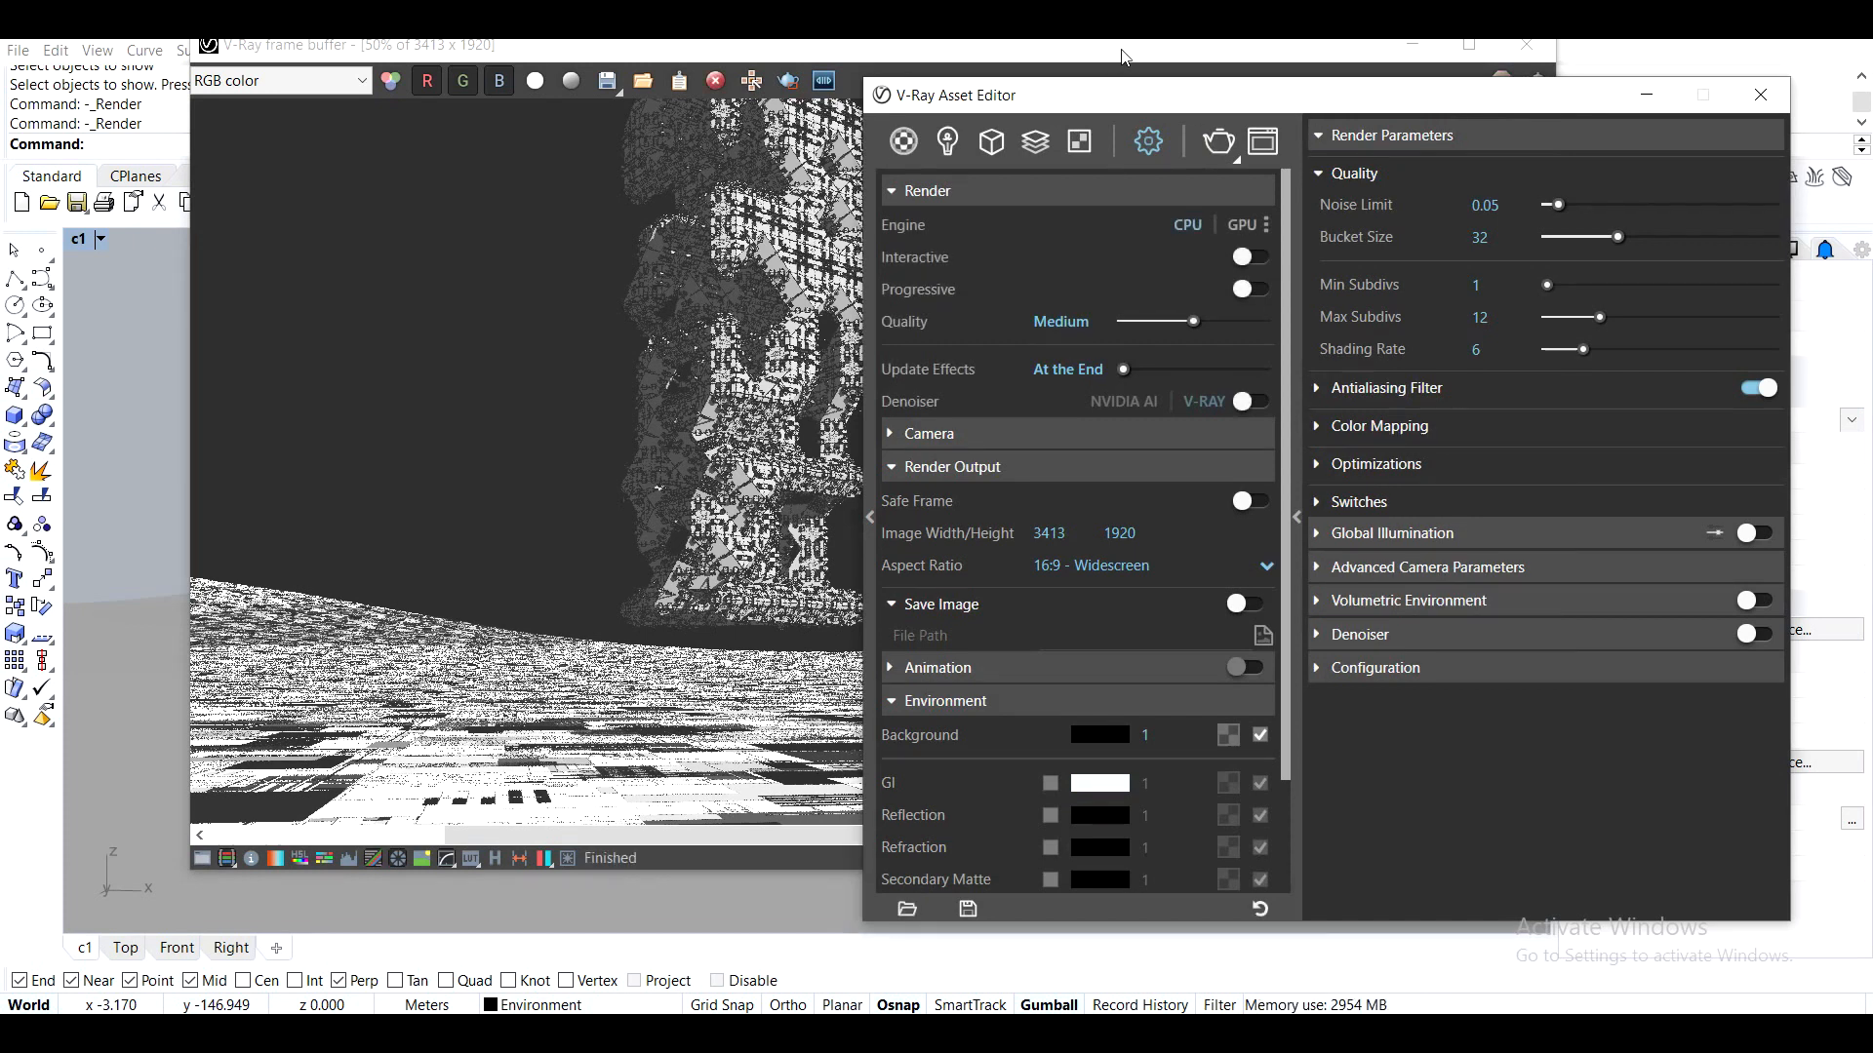
click(1122, 51)
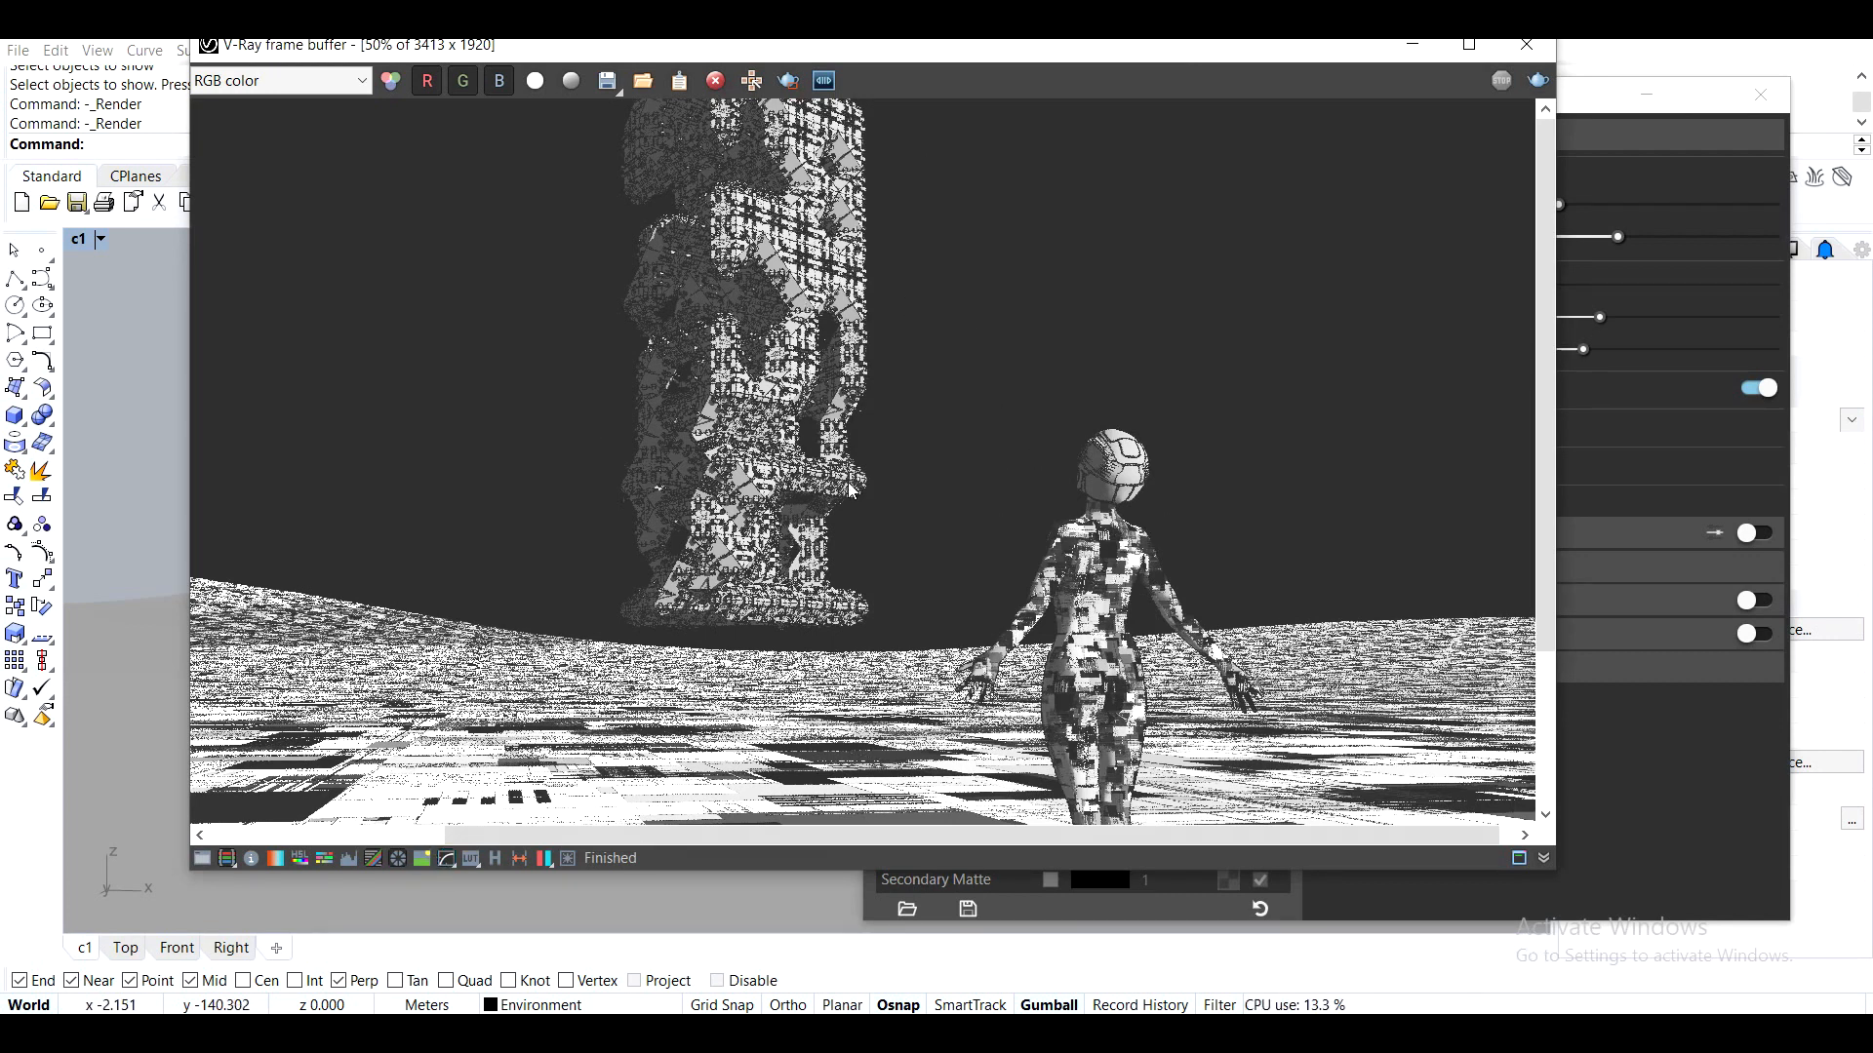
Close the V-Ray frame buffer and the Asset Editor, and save the Rhino model
click(1538, 56)
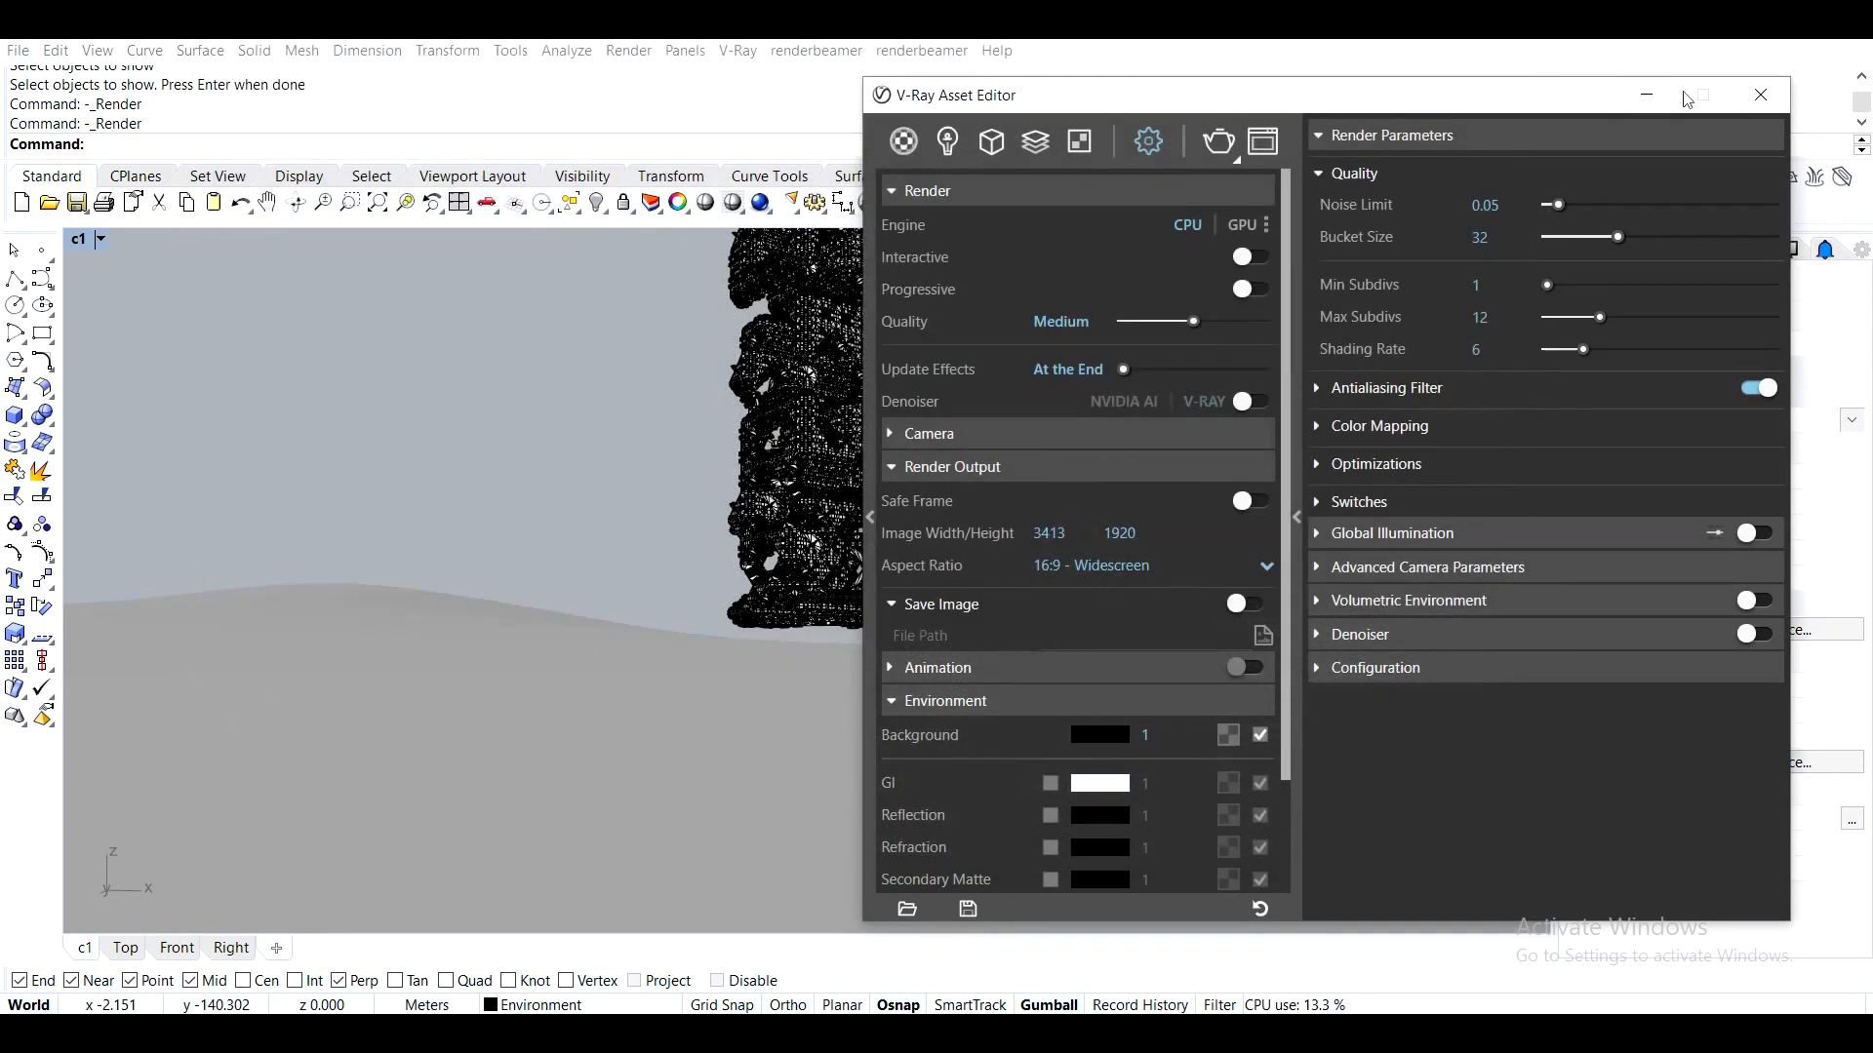
click(1761, 95)
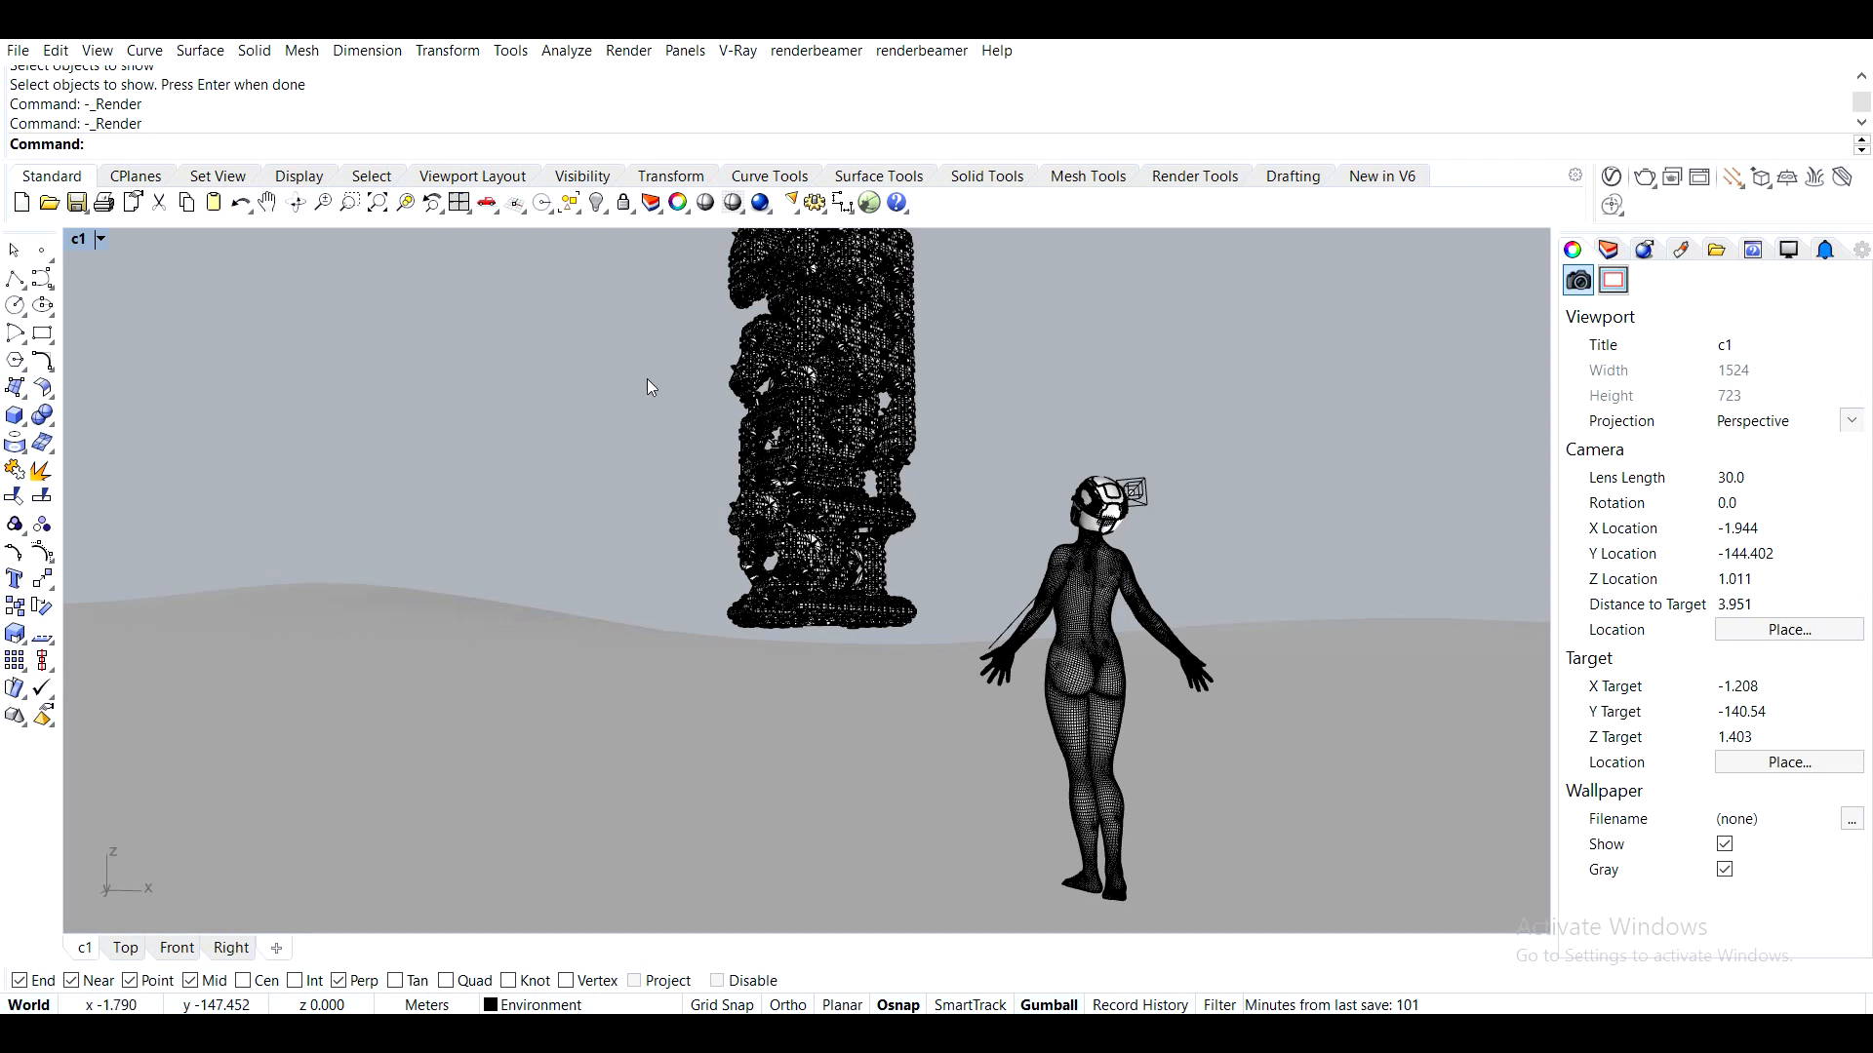
key(ctrl+s)
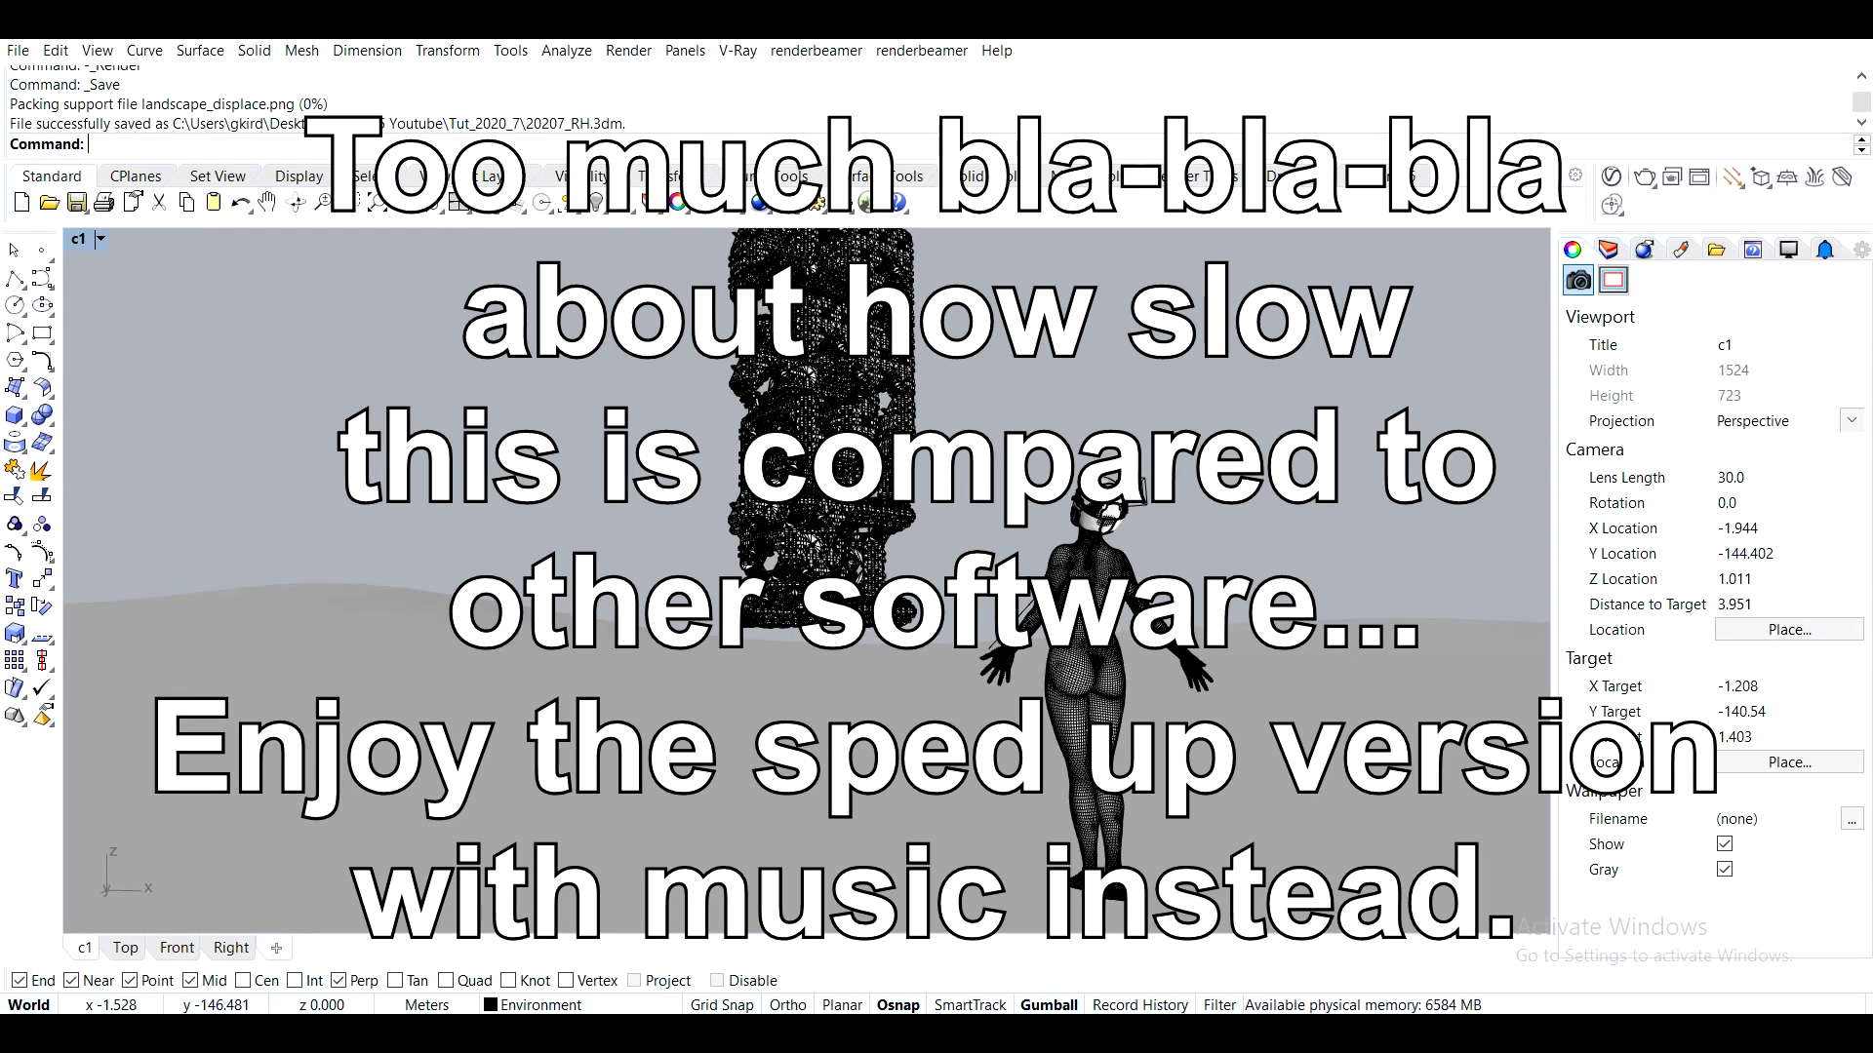
Restore the four-viewport layout and duplicate the tower mesh in plan to a spot beyond the landscape's far edge, right of the original
double_click(78, 240)
double_click(78, 243)
double_click(82, 241)
right_drag(161, 237, 298, 332)
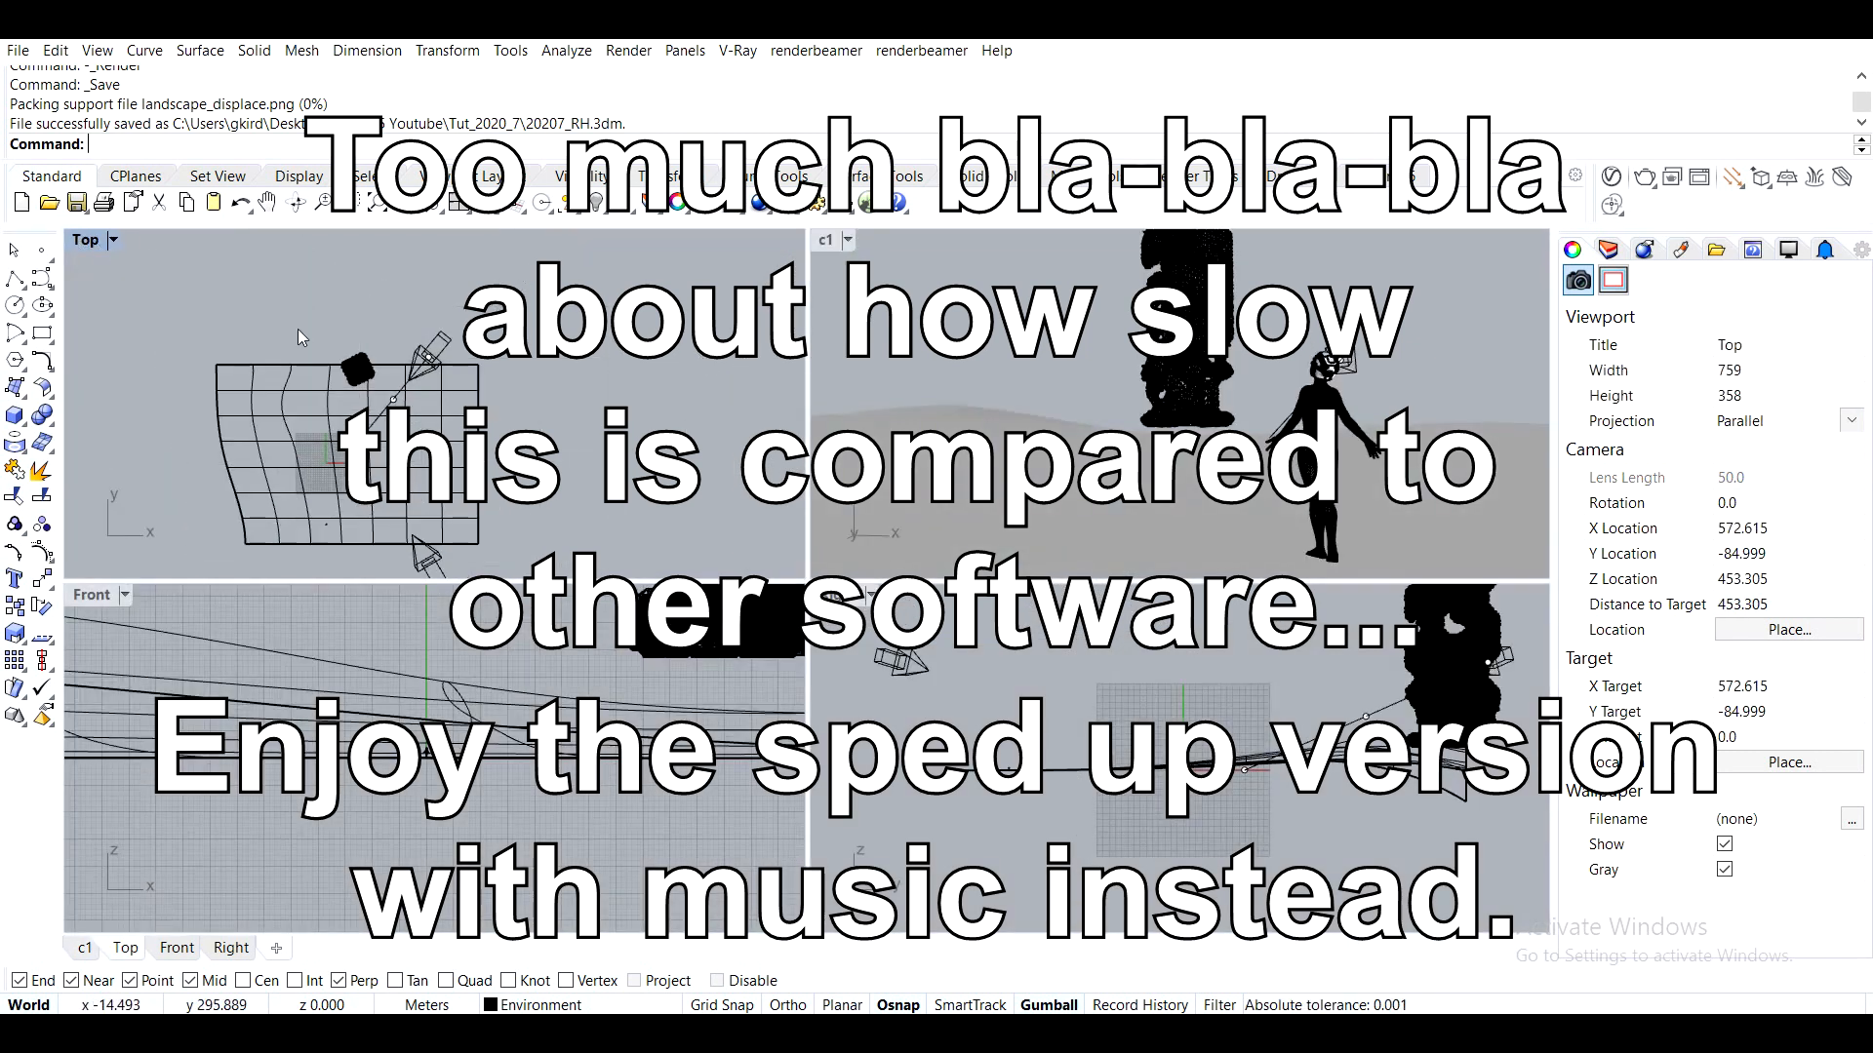
click(357, 369)
scroll(379, 343, up, 3)
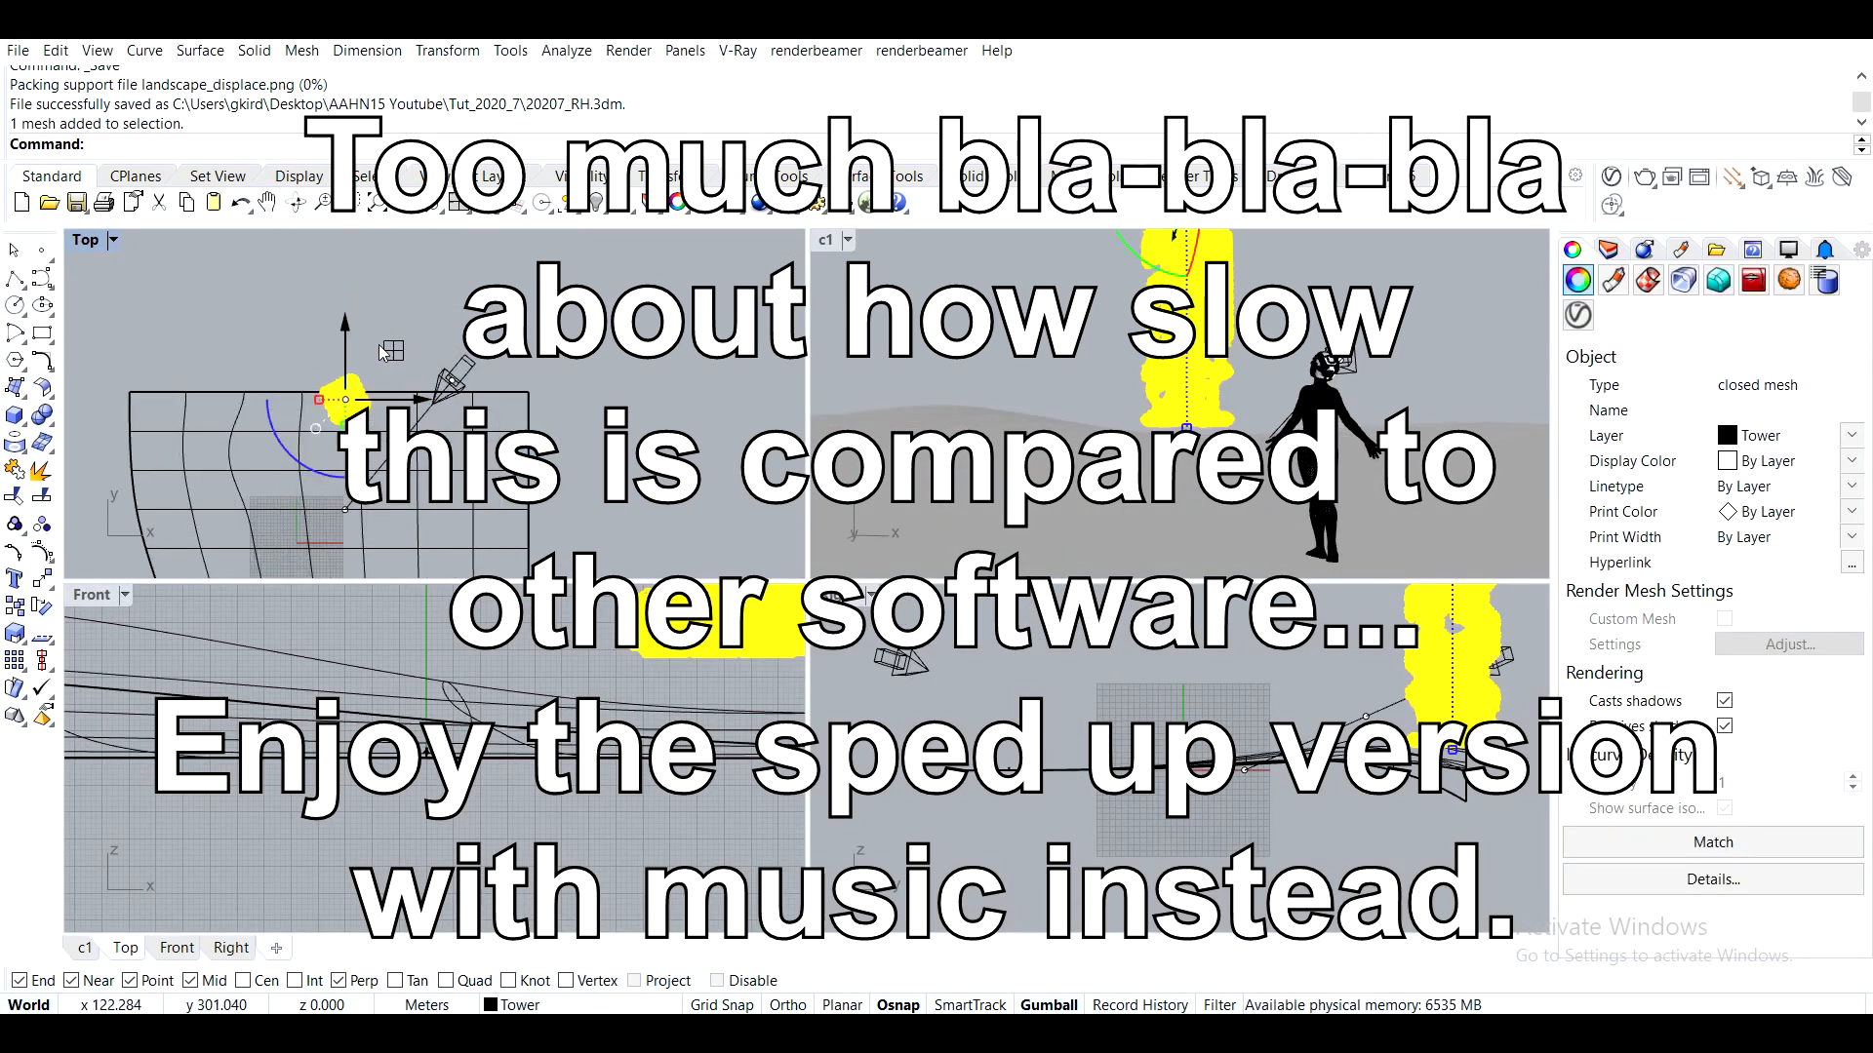
drag(378, 344, 534, 266)
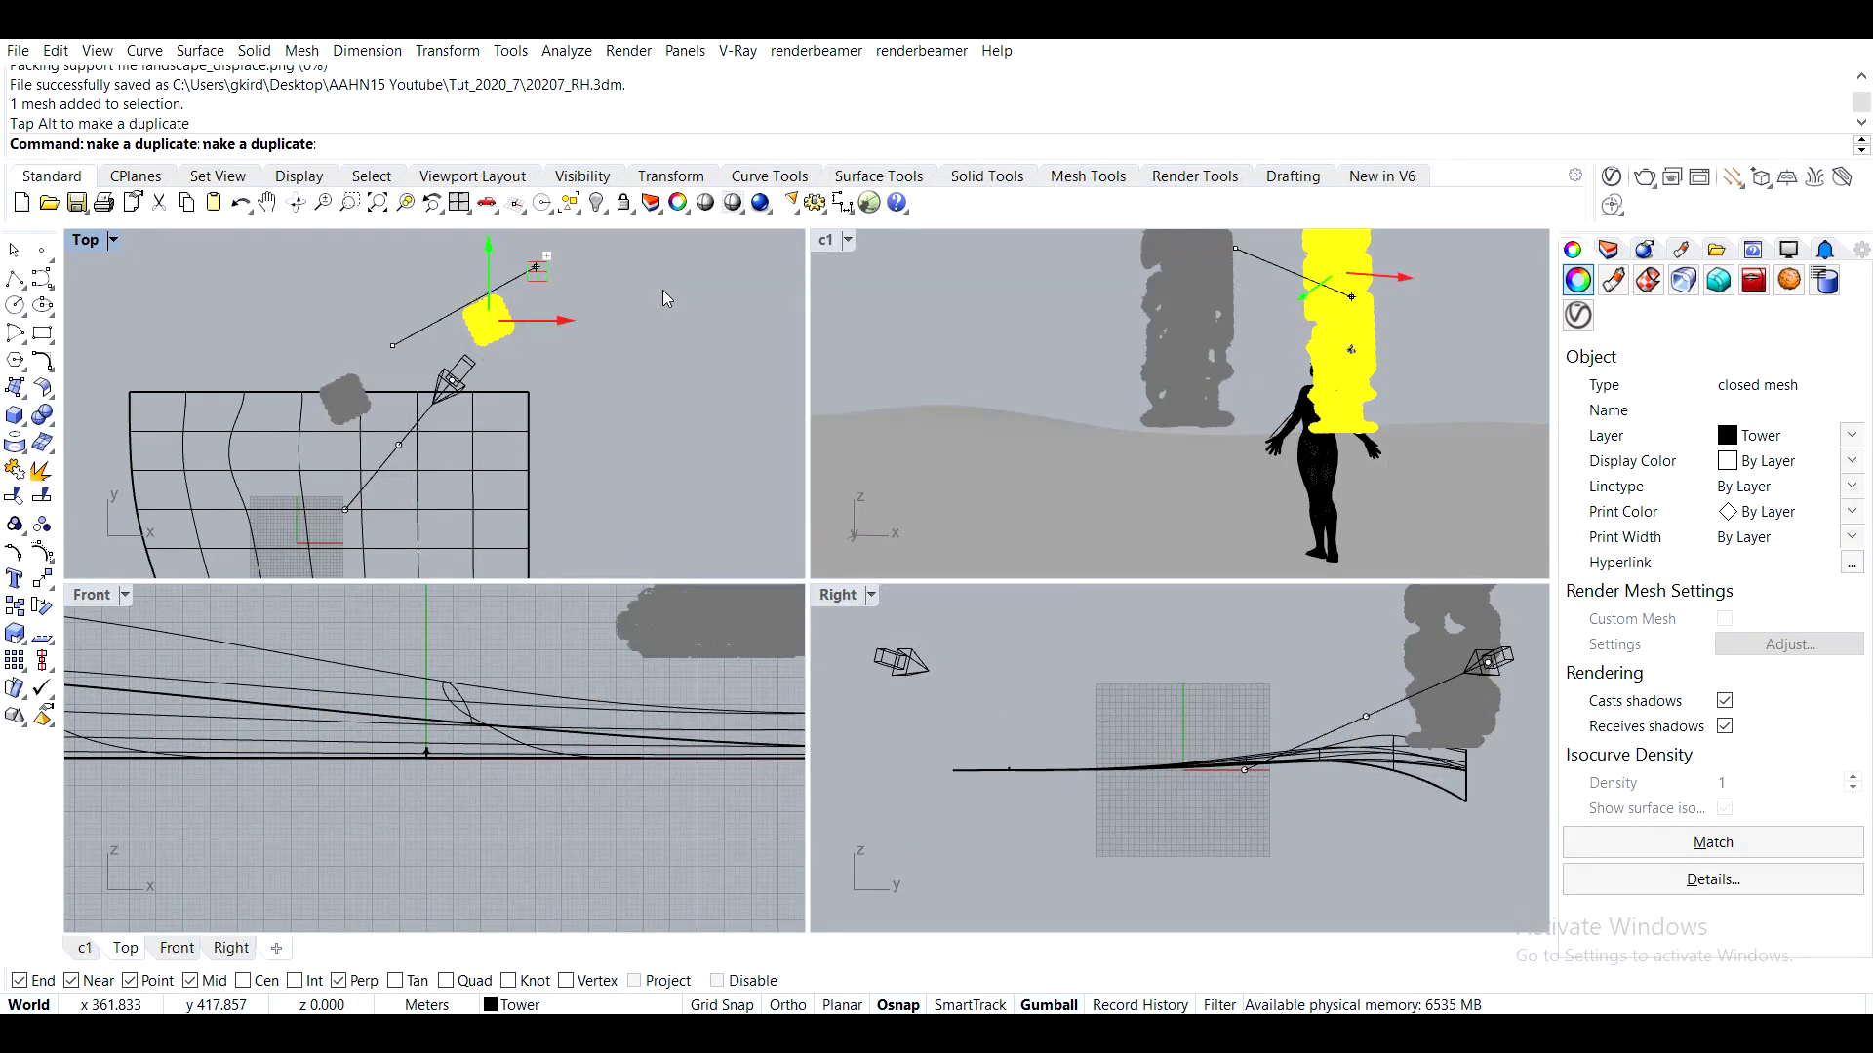
Rotate the tower copy 90 degrees in plan and move it farther back along the Y axis
scroll(435, 354, up, 2)
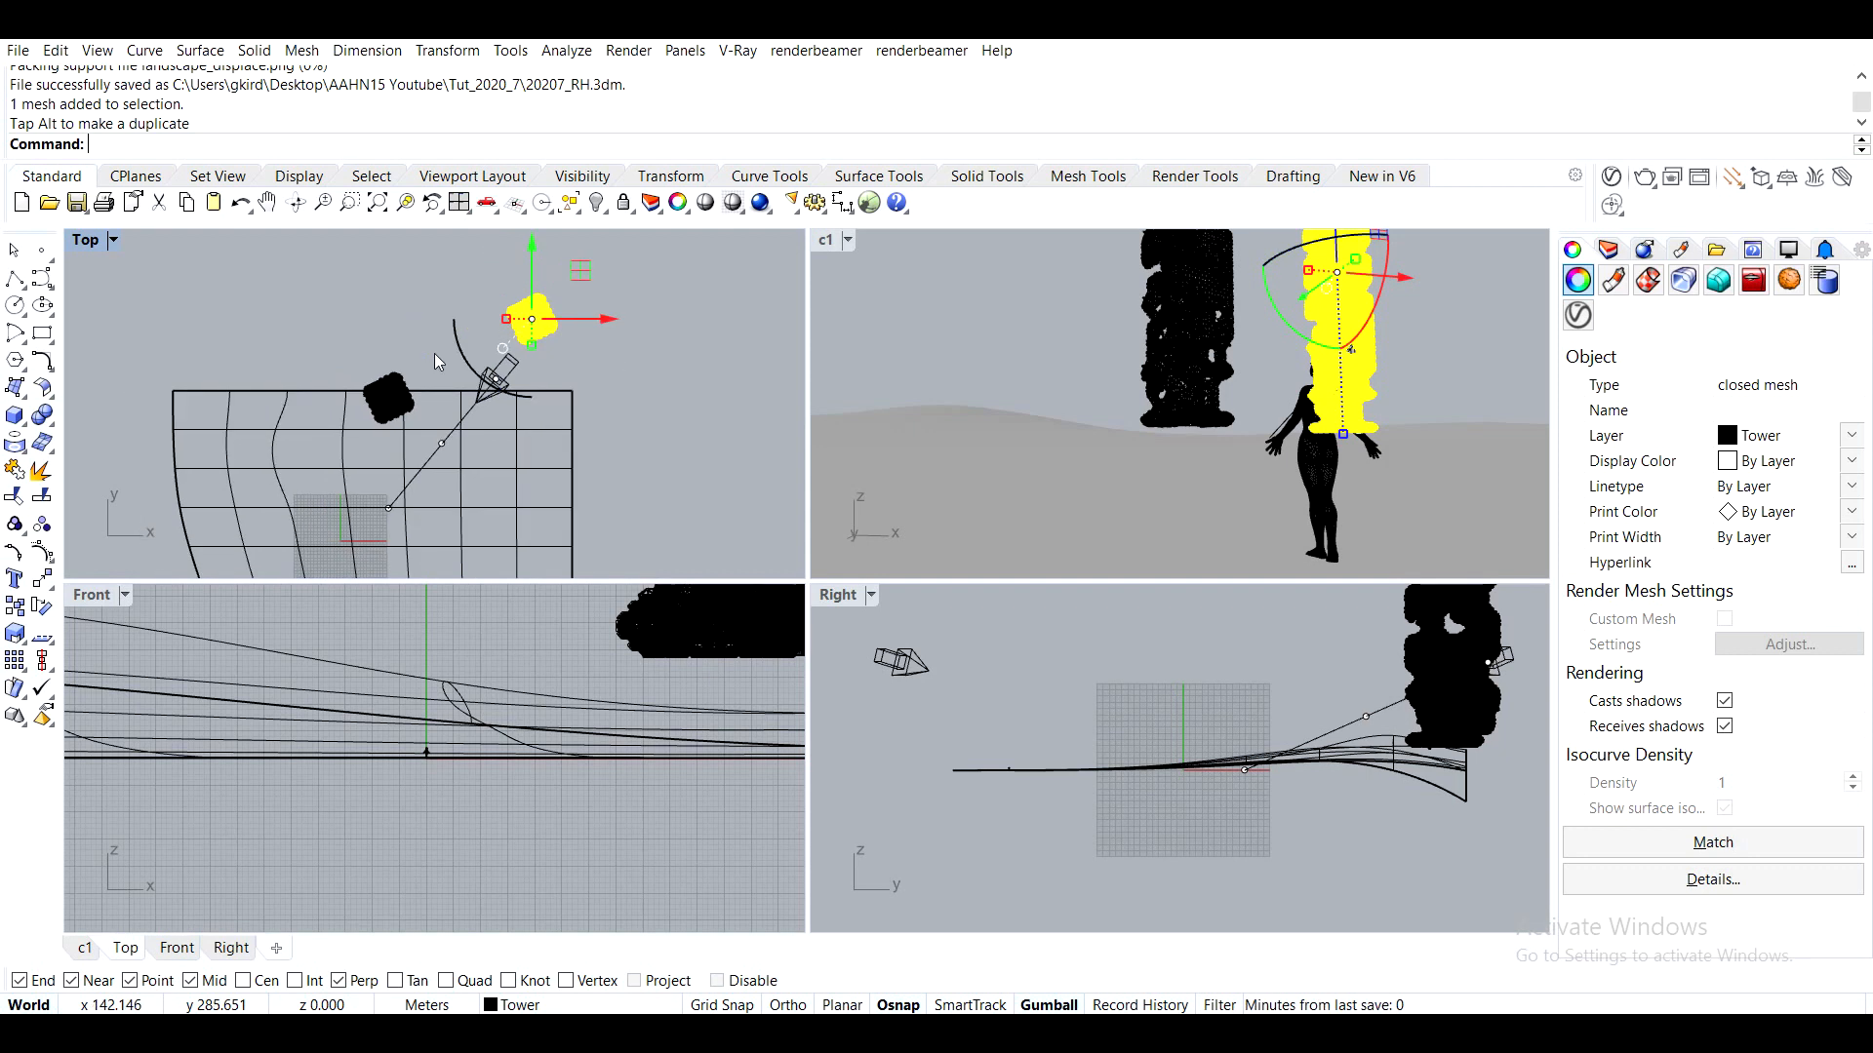
click(496, 360)
text(90)
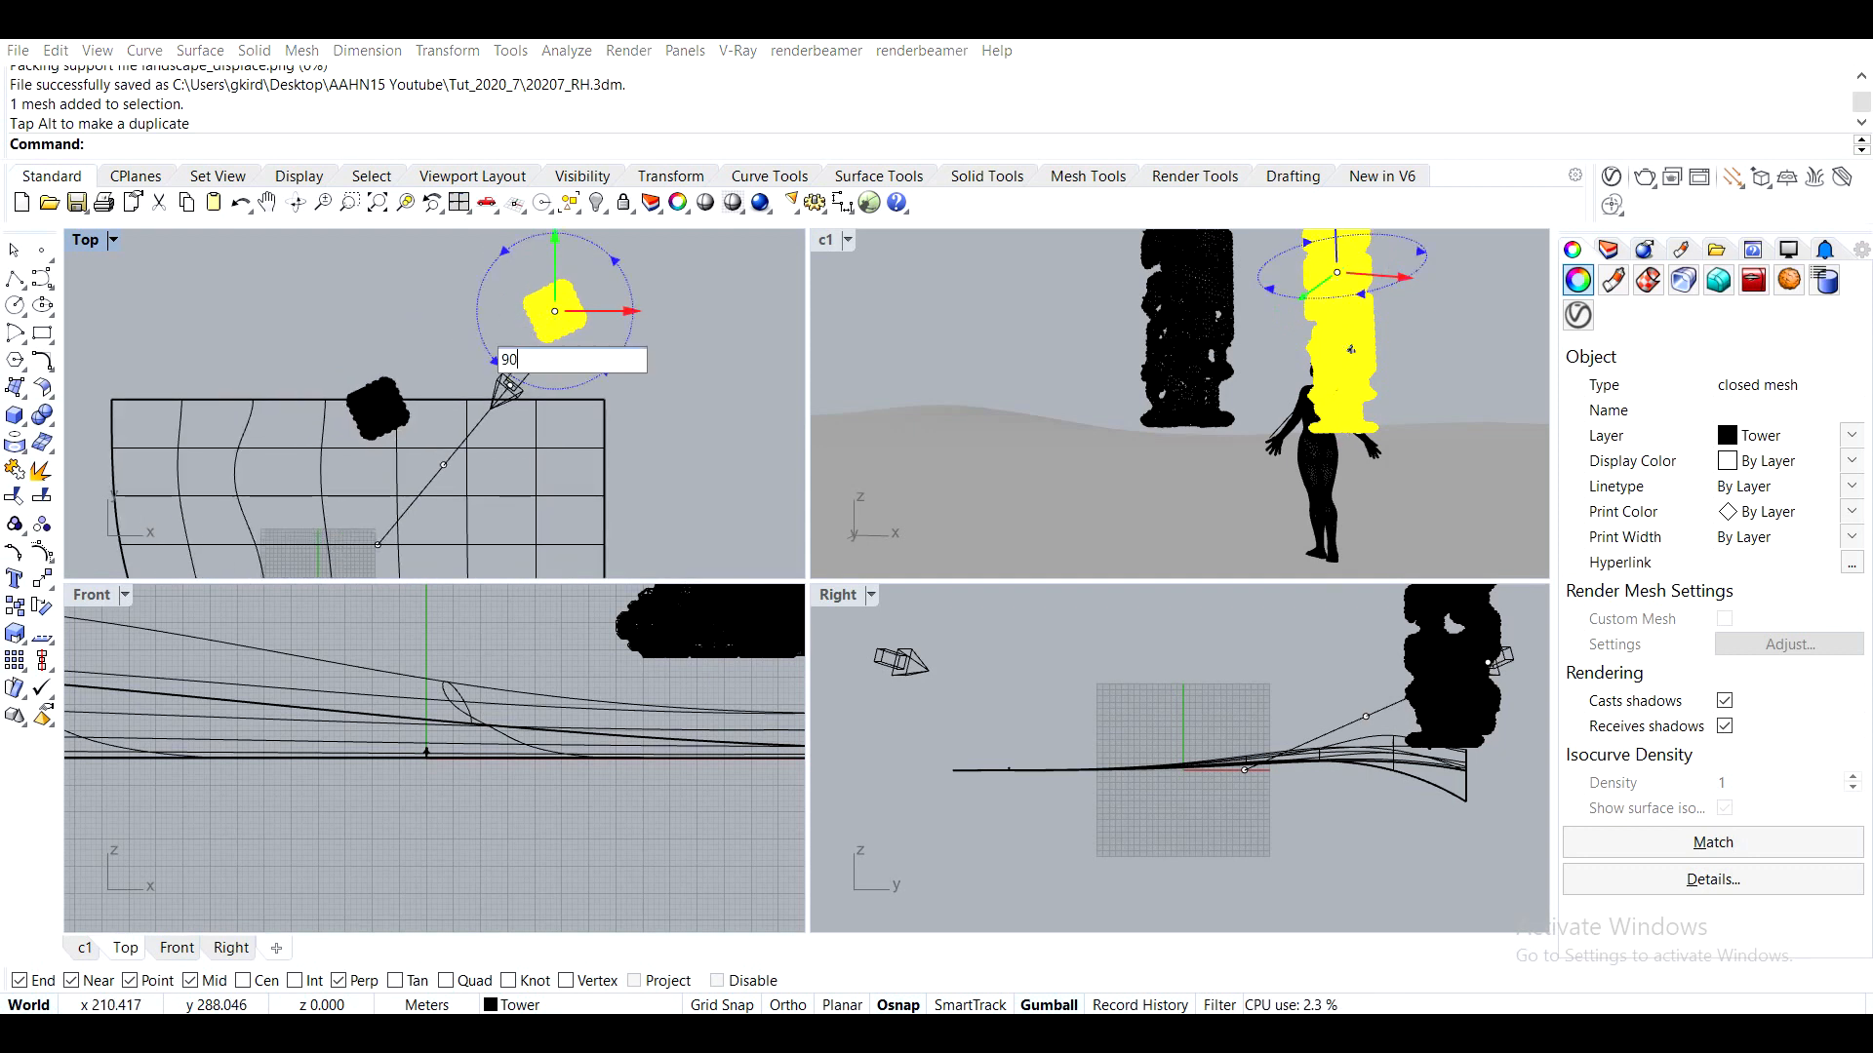
key(Return)
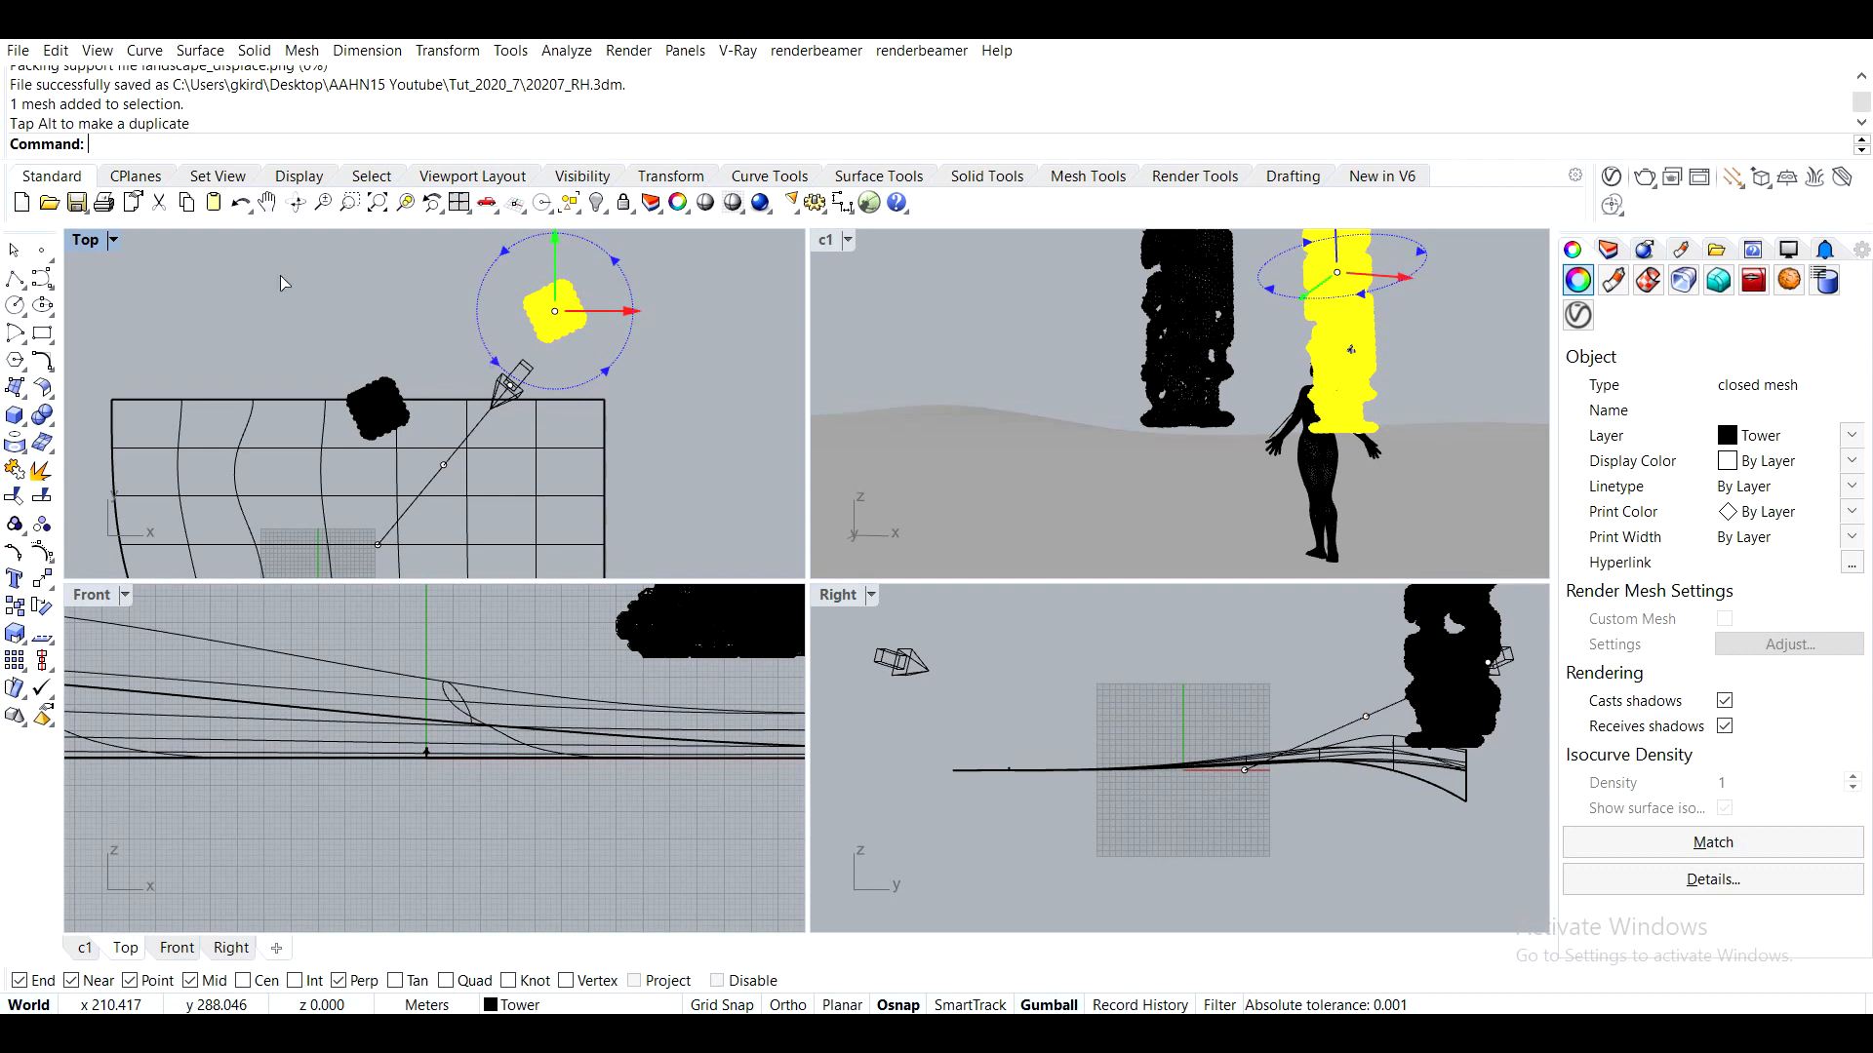
drag(505, 463, 512, 272)
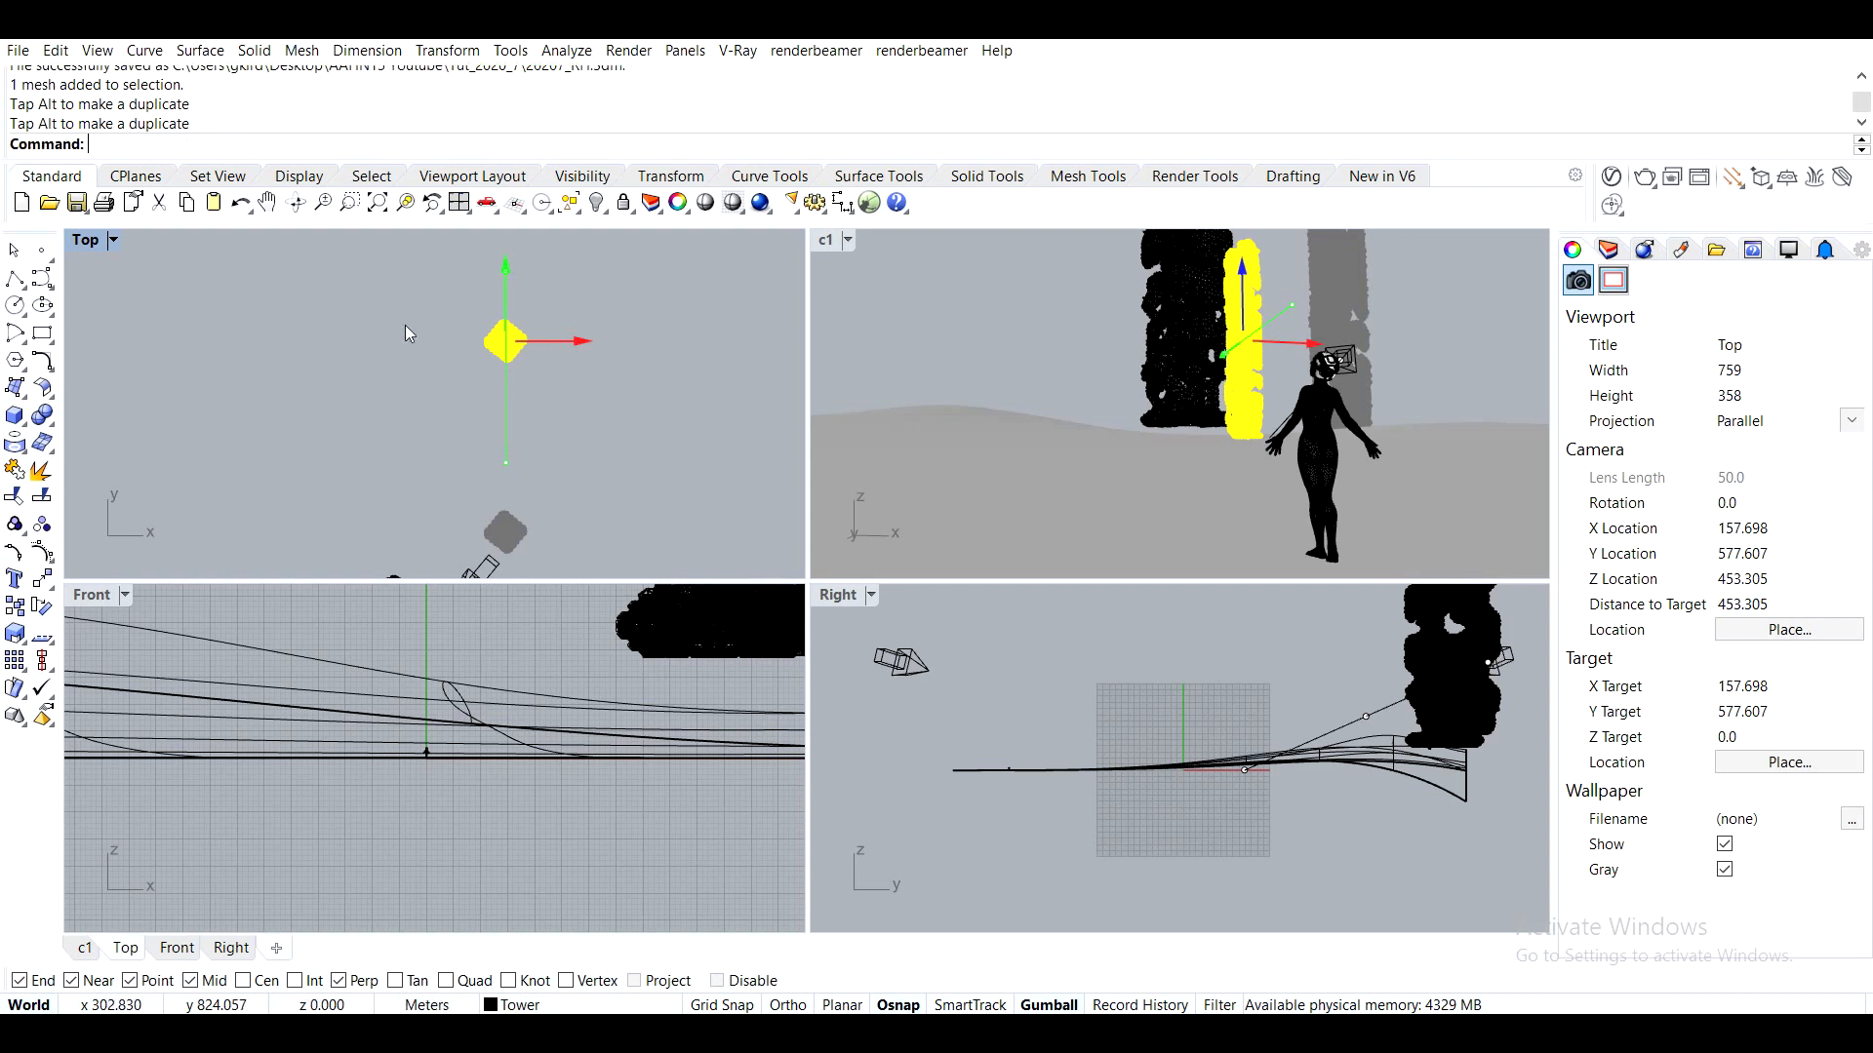
Create a bounding box around the tower copy
text(Boun)
key(Return)
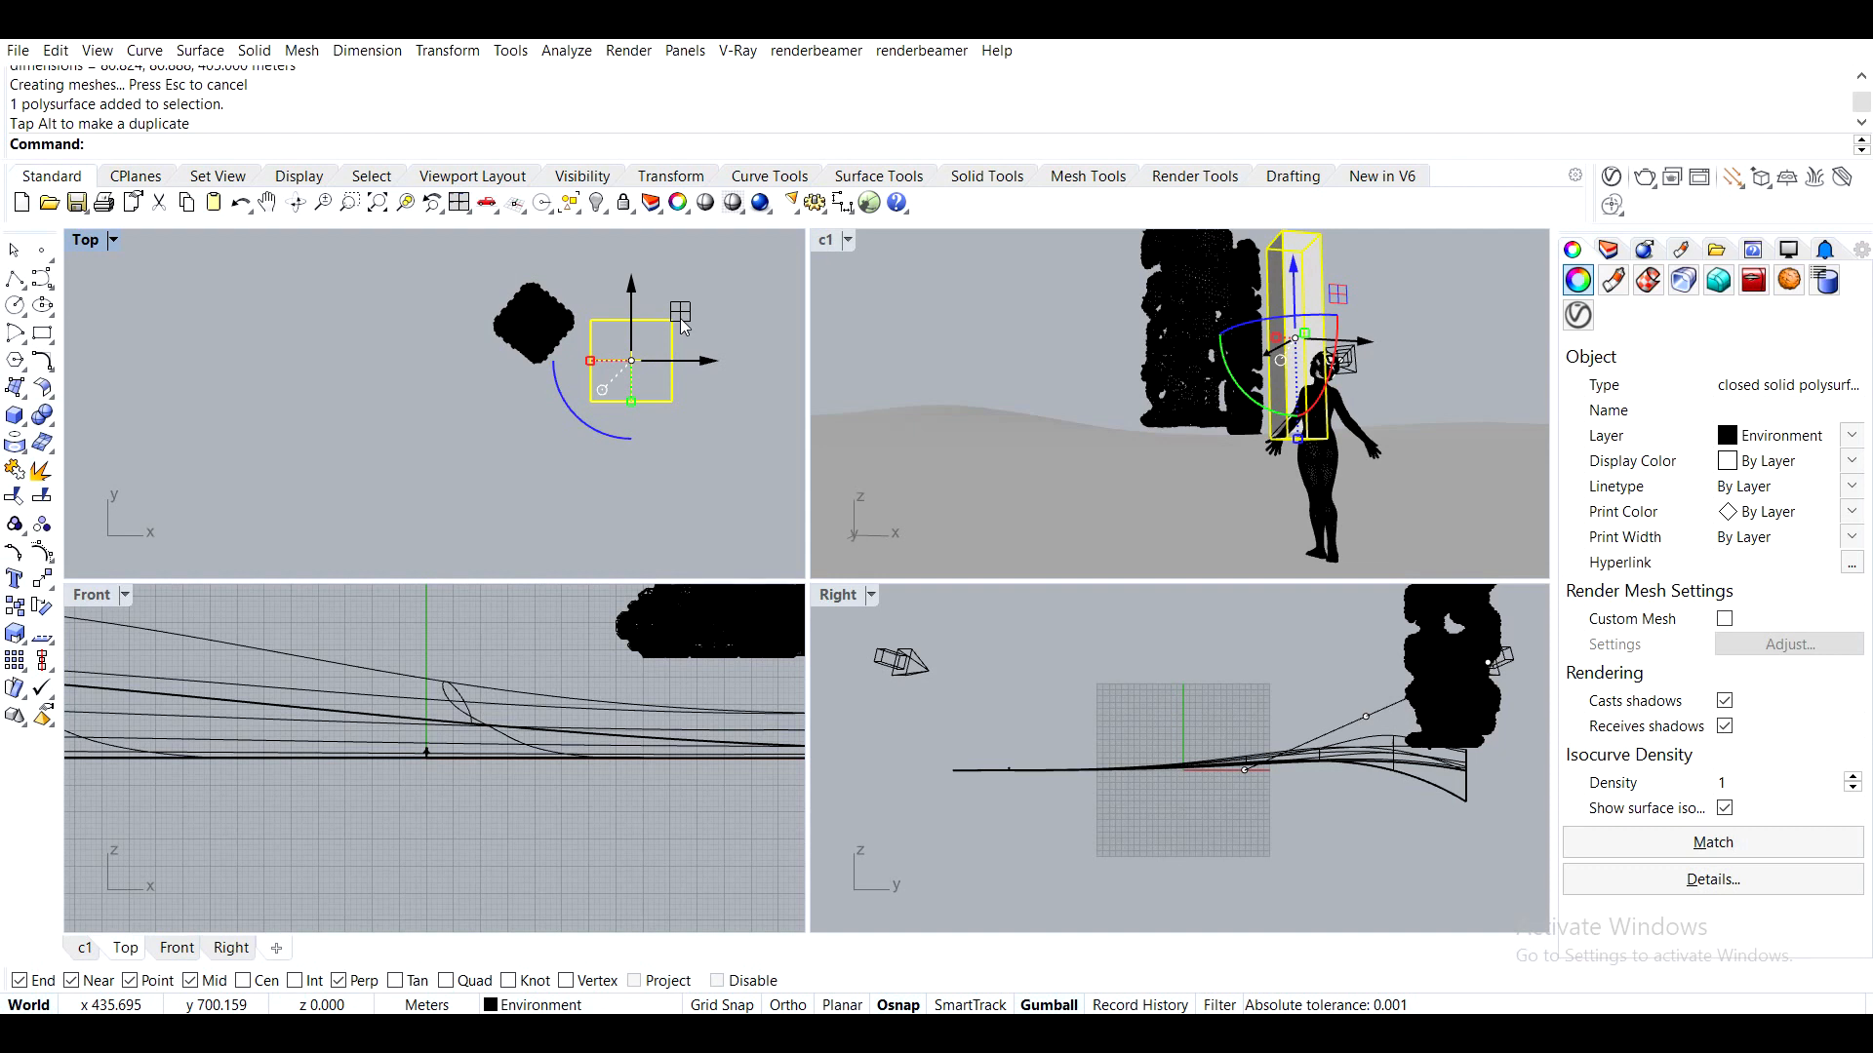
Hide the original tower and raise the distant tower copy in the c1 camera view
click(1254, 251)
key(ctrl+h)
click(1253, 251)
drag(1253, 251, 1363, 283)
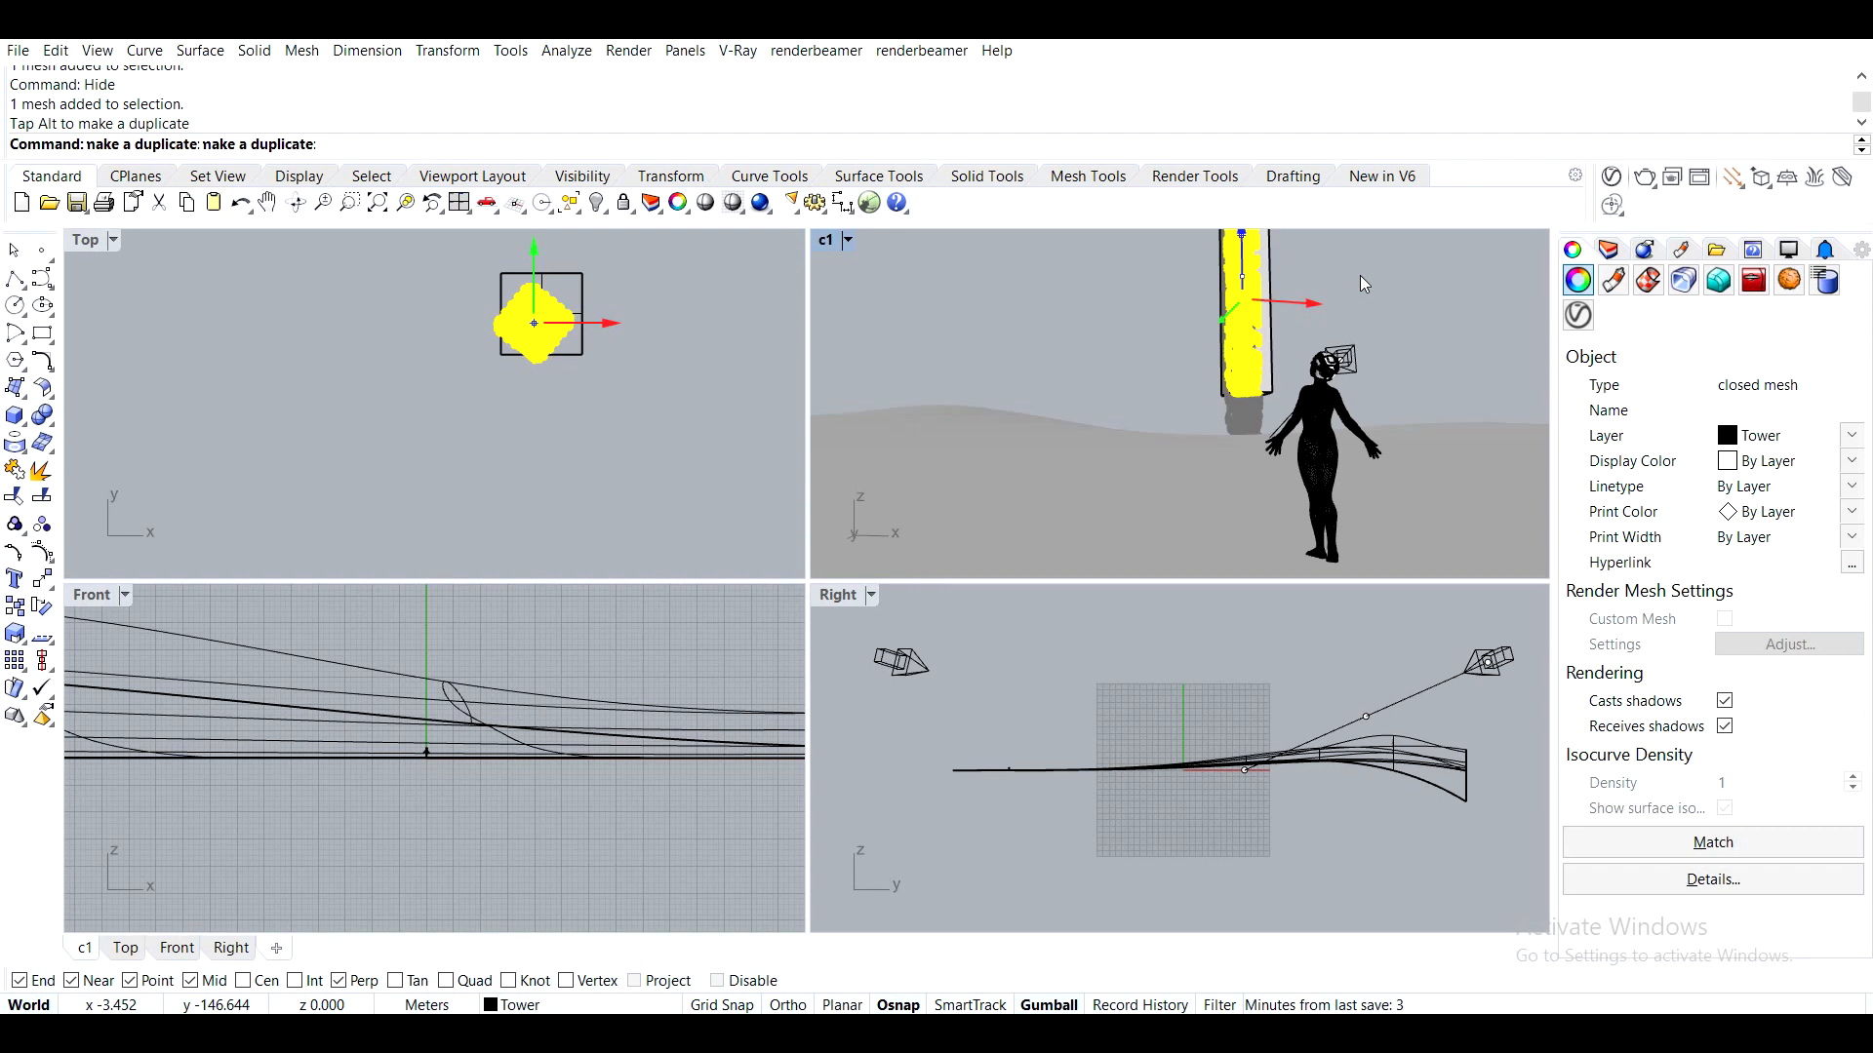
Place a second distant tower copy on the left side of the scene, rotated in plan and shifted along X toward the central tower
drag(723, 318, 542, 330)
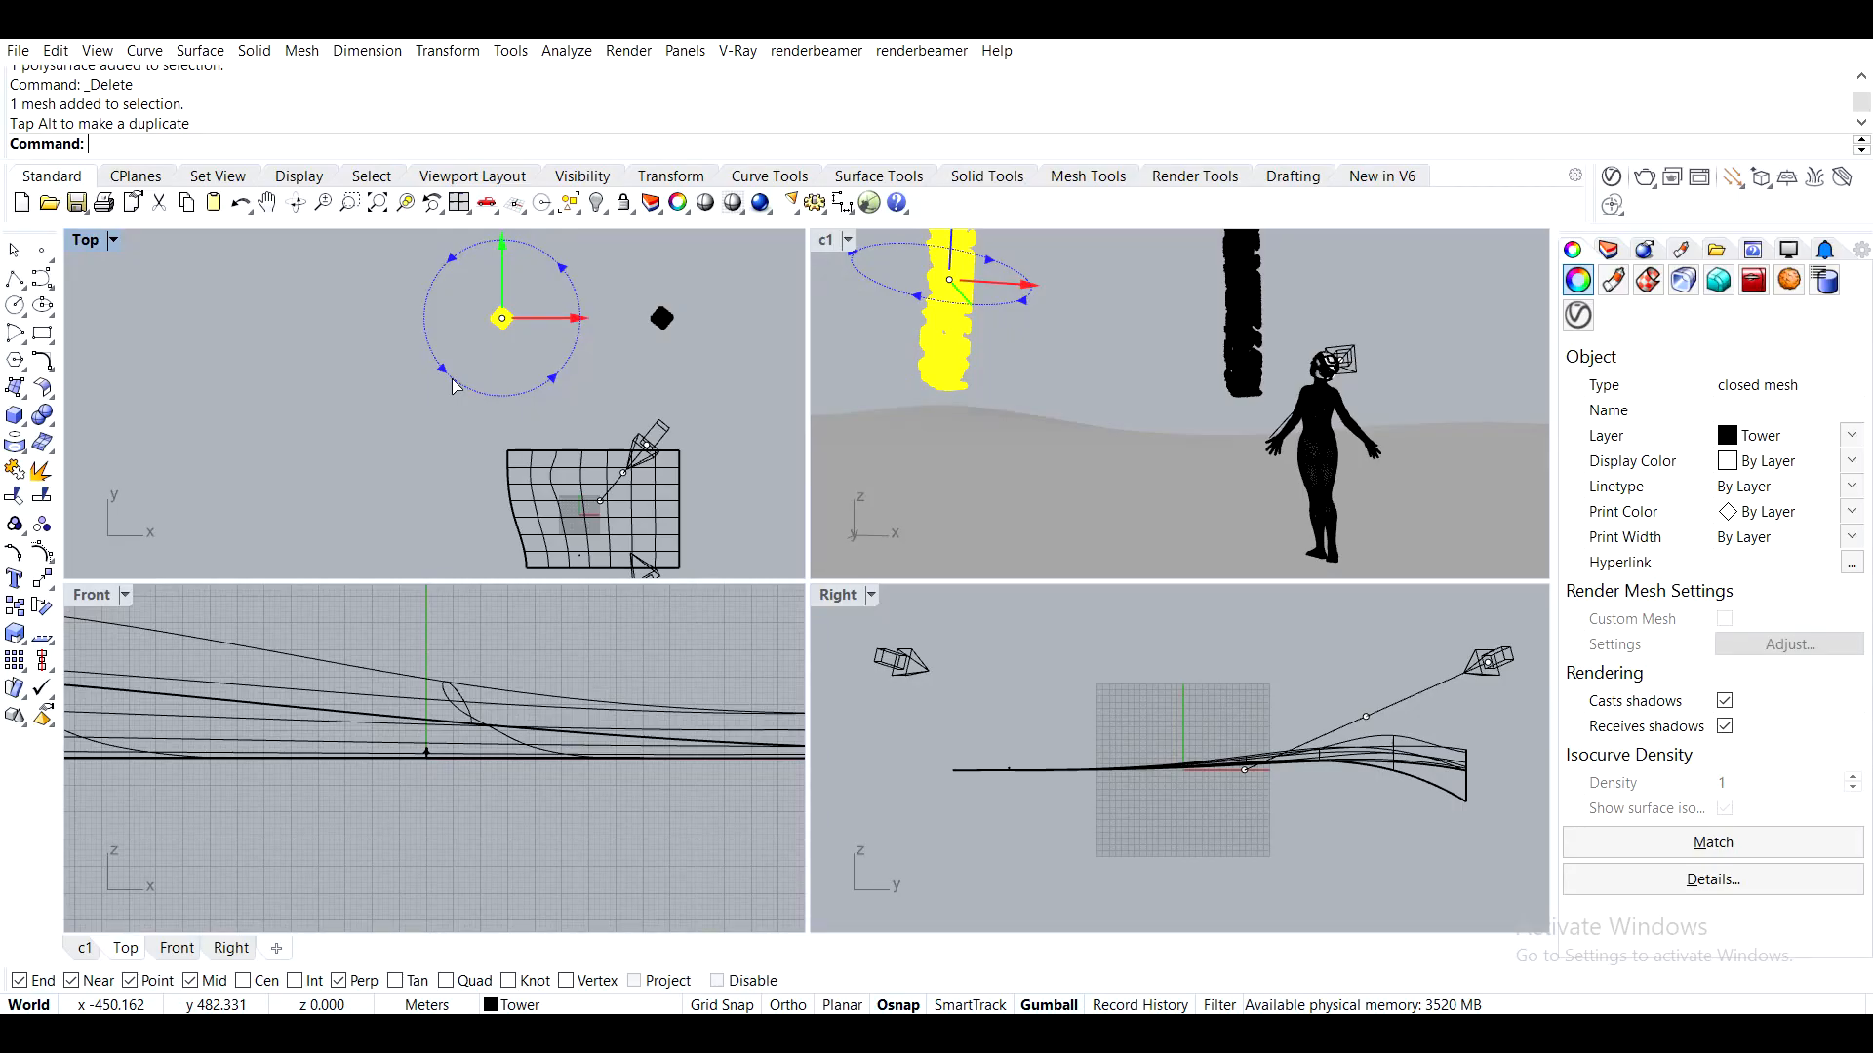
drag(452, 380, 468, 388)
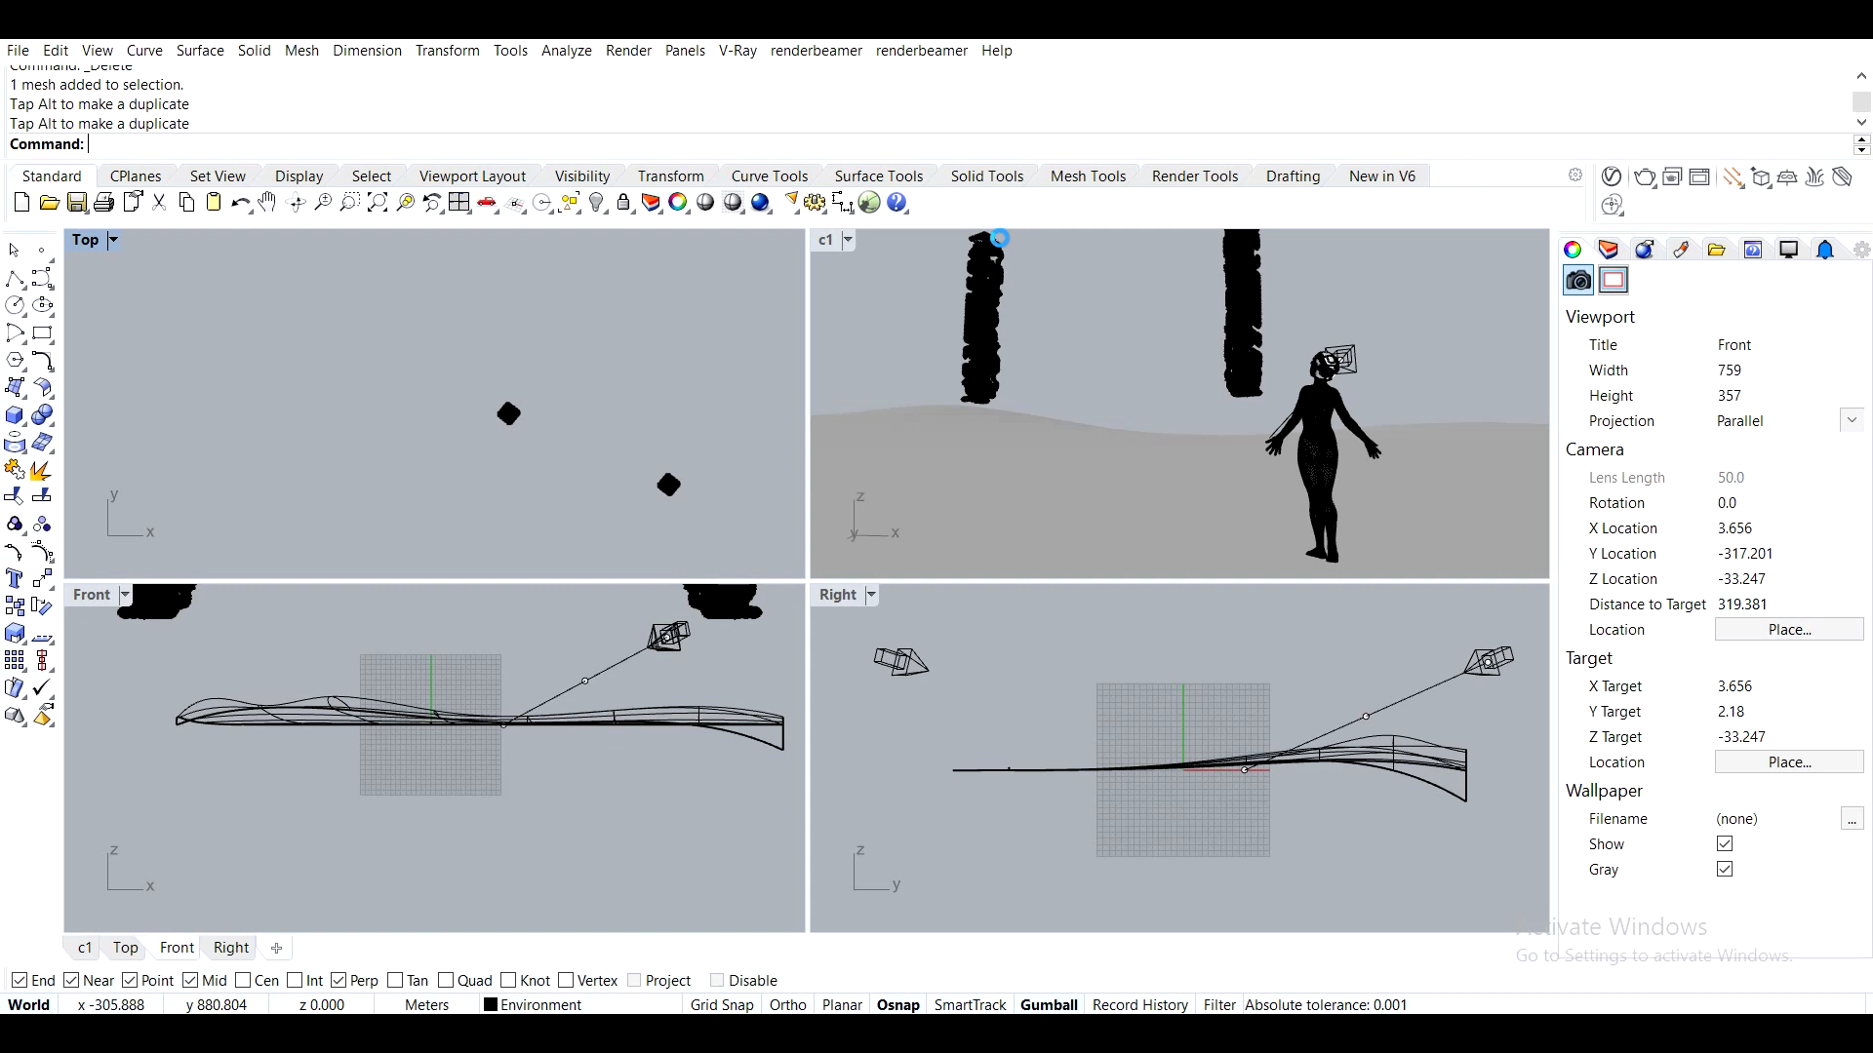
drag(1051, 298, 1101, 304)
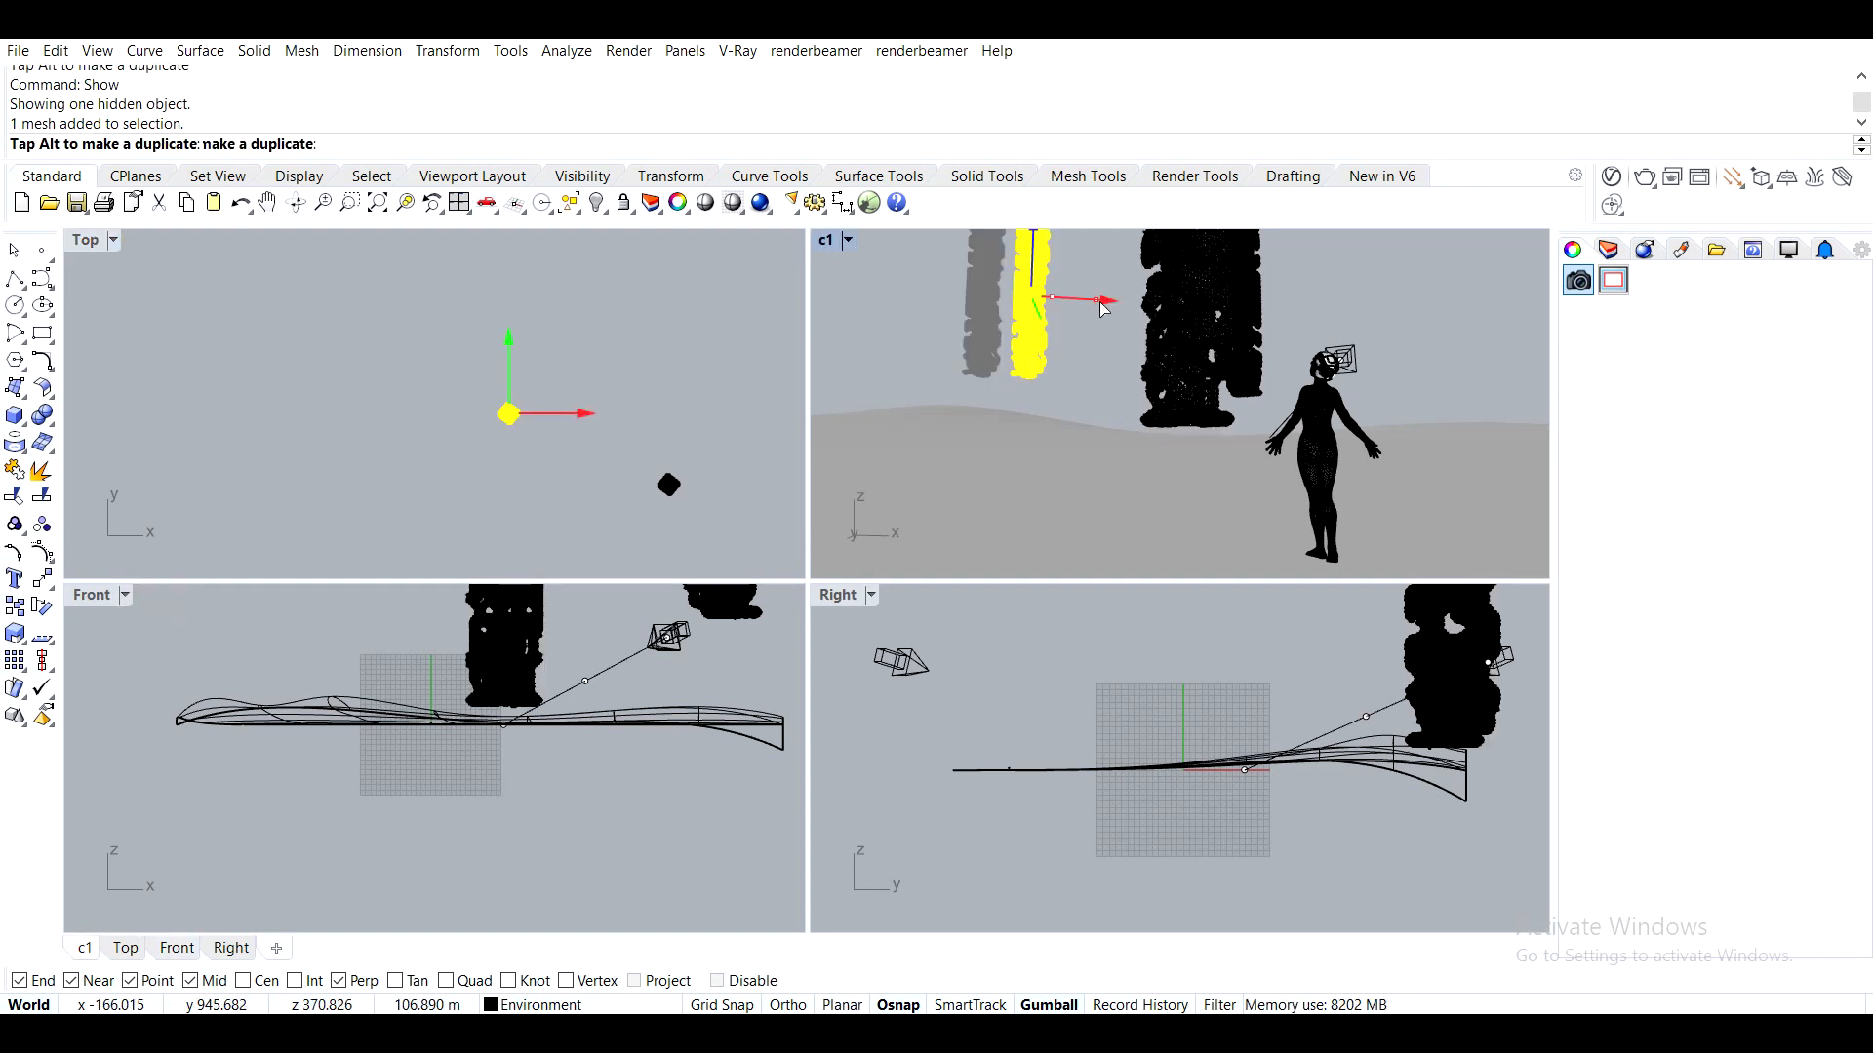
drag(1102, 307, 1124, 304)
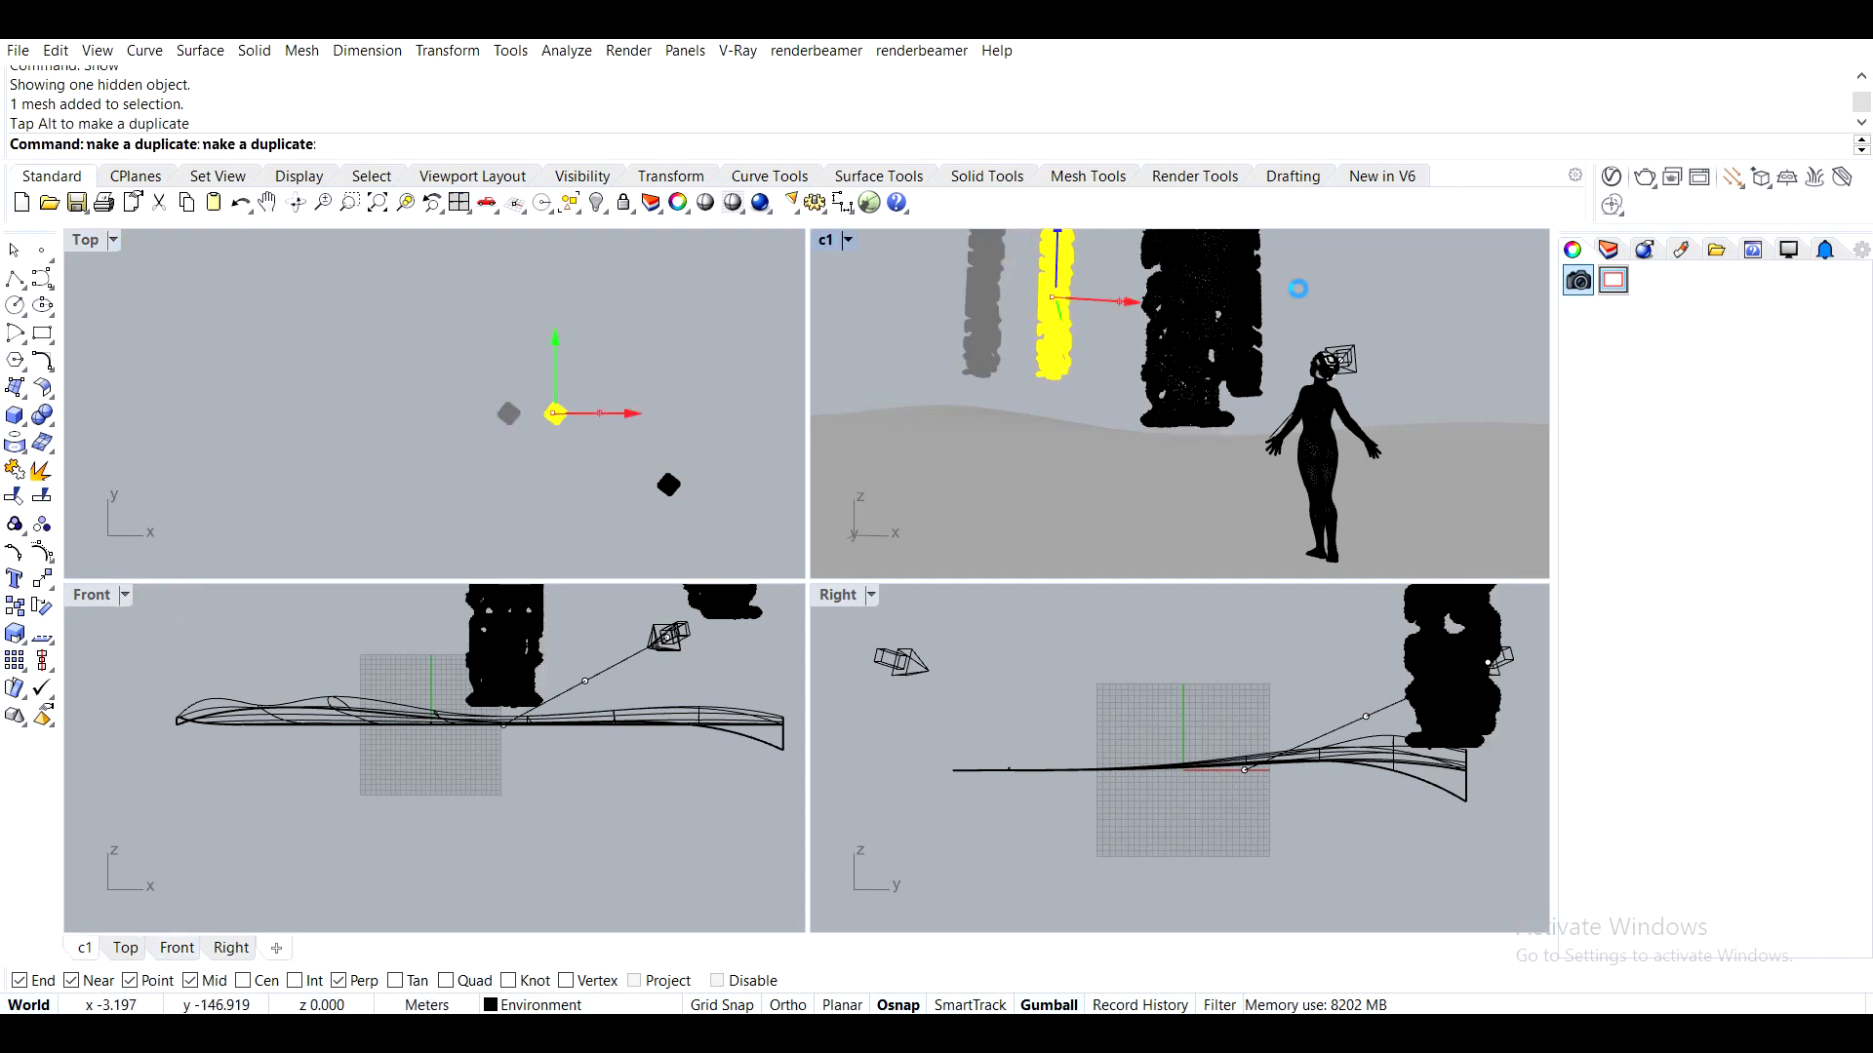
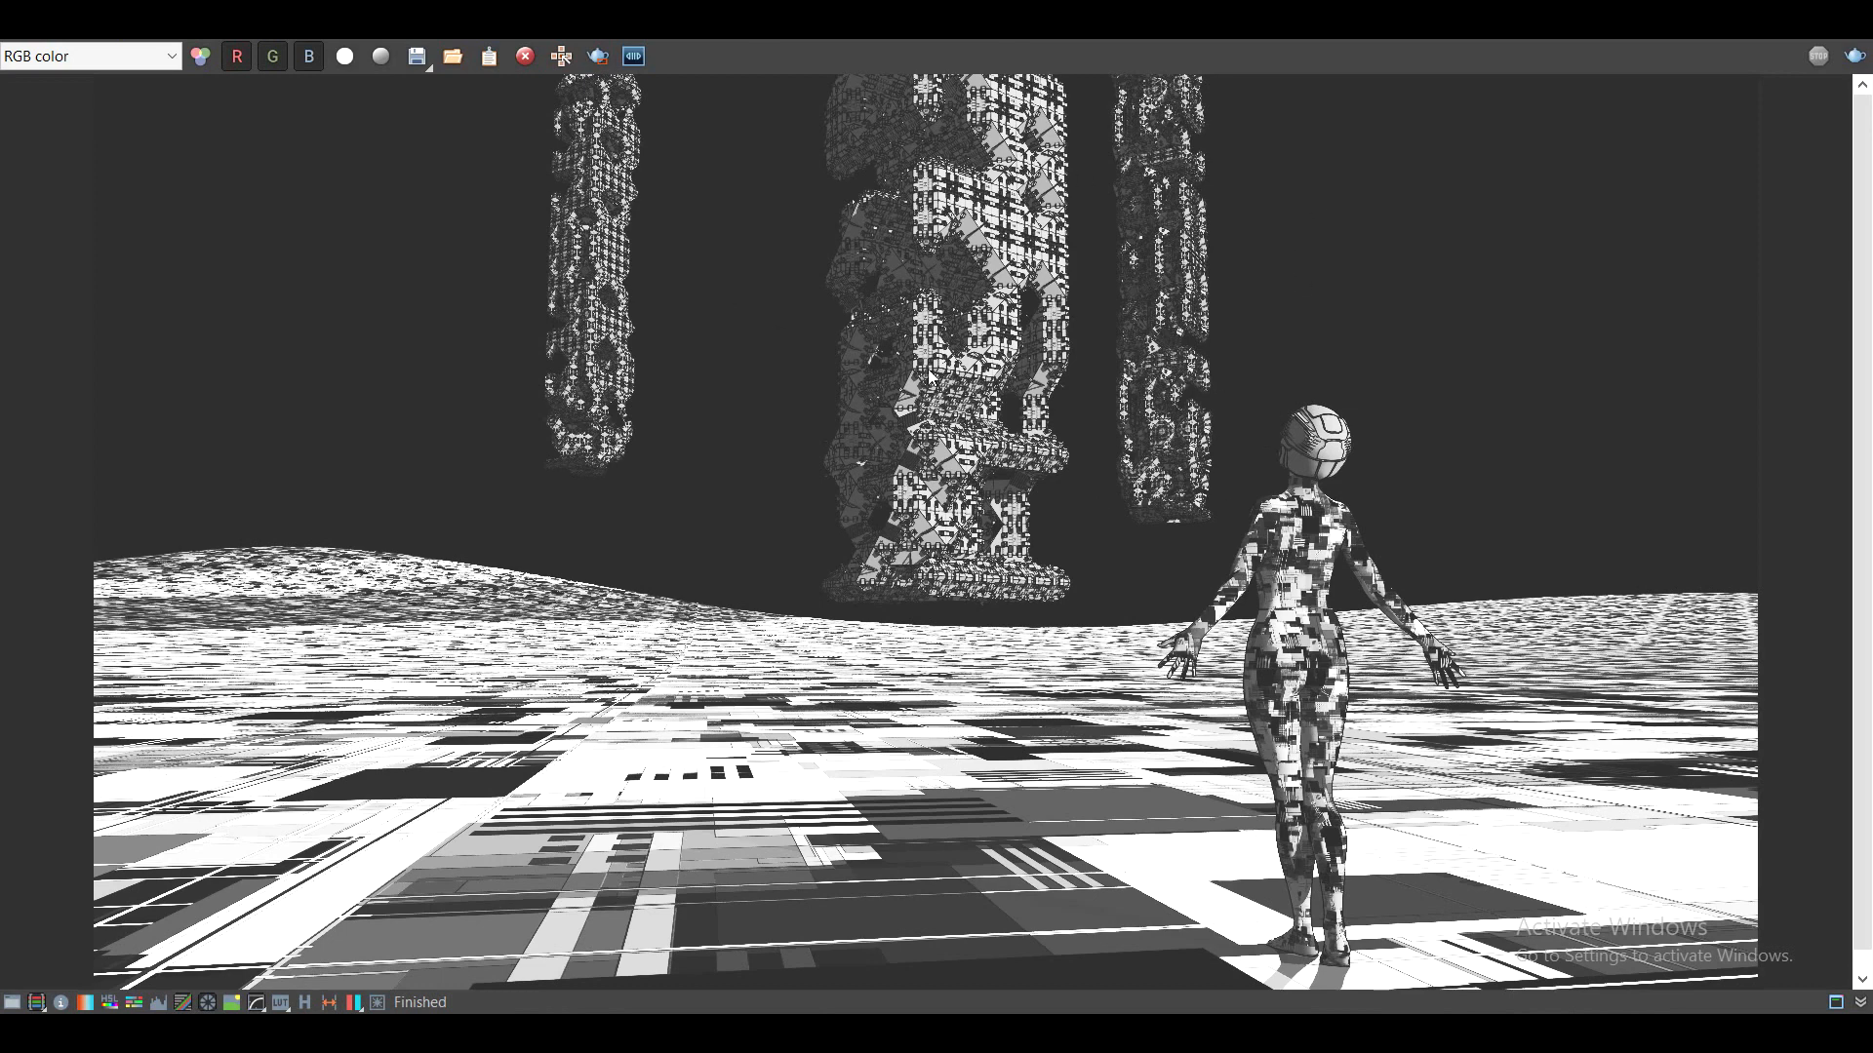
Examine the finished render up close, checking the towers' detail, the figure's texture and outlines, and the ground pattern
scroll(930, 376, up, 4)
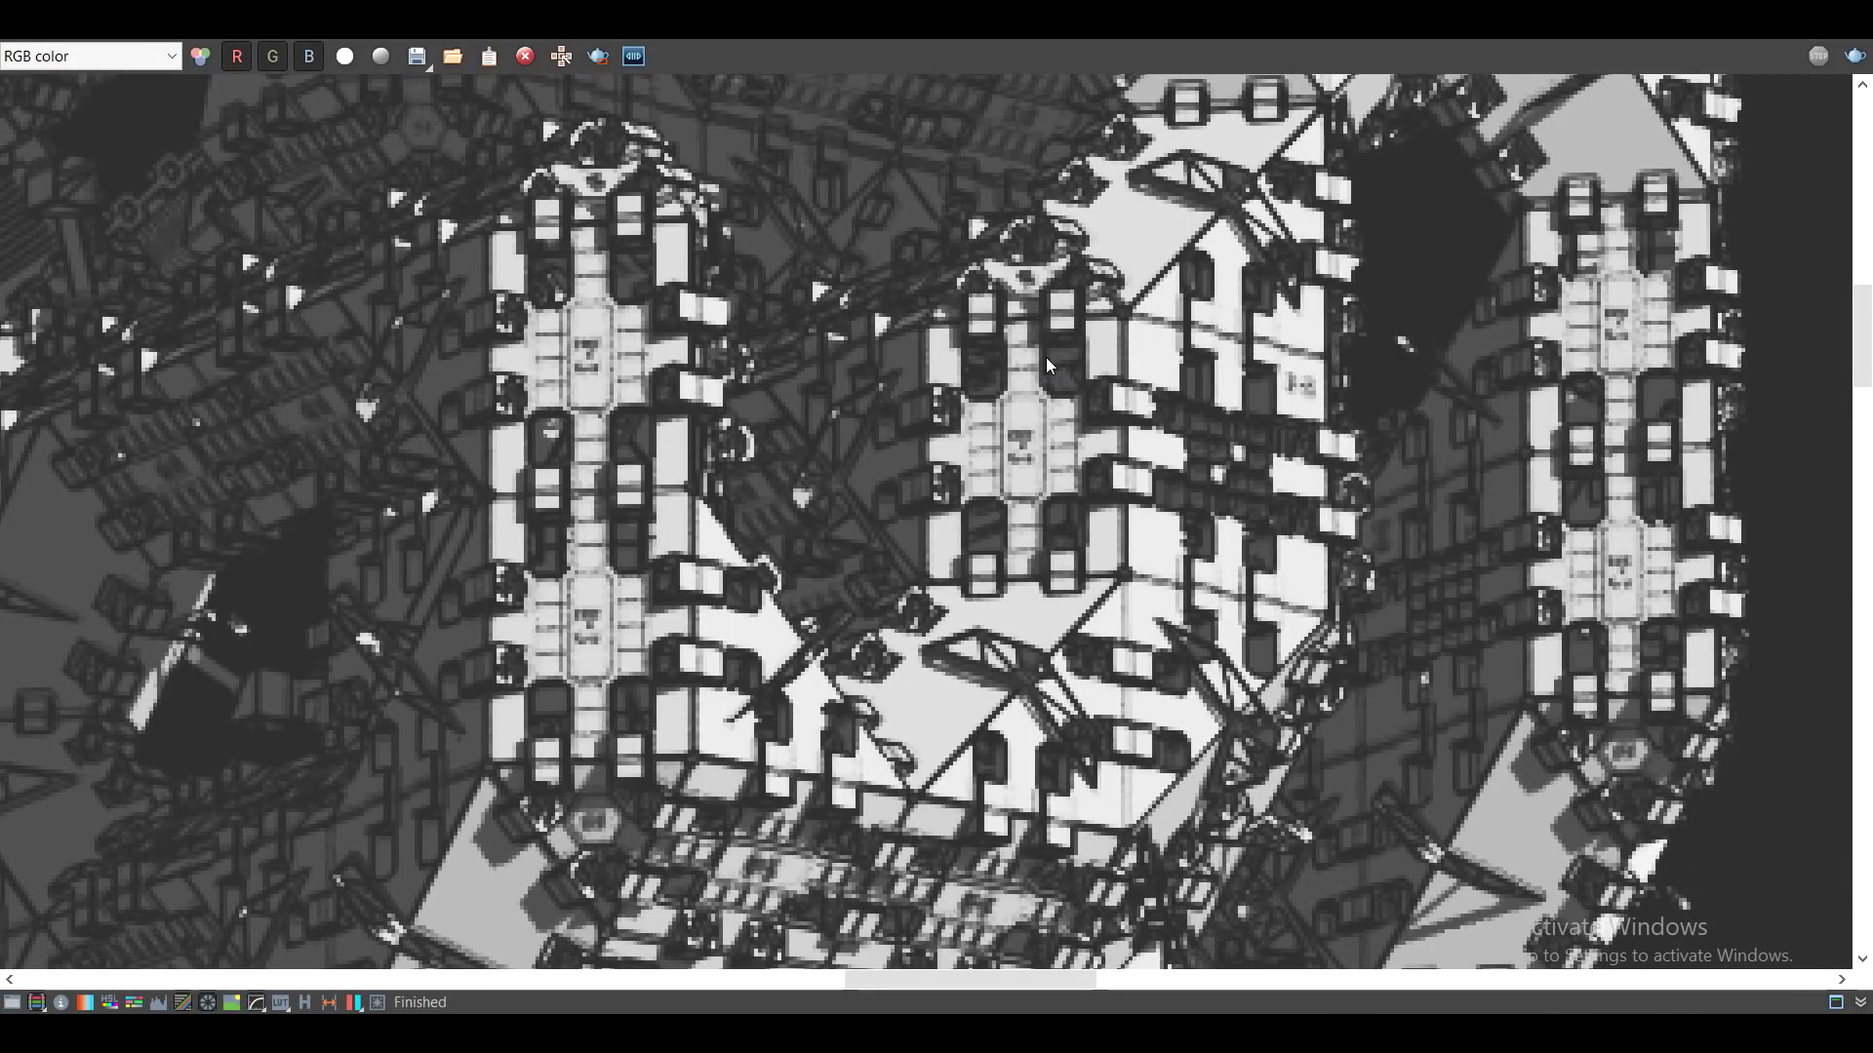
scroll(1046, 357, down, 2)
middle_drag(1708, 792, 1281, 439)
scroll(1282, 439, up, 1)
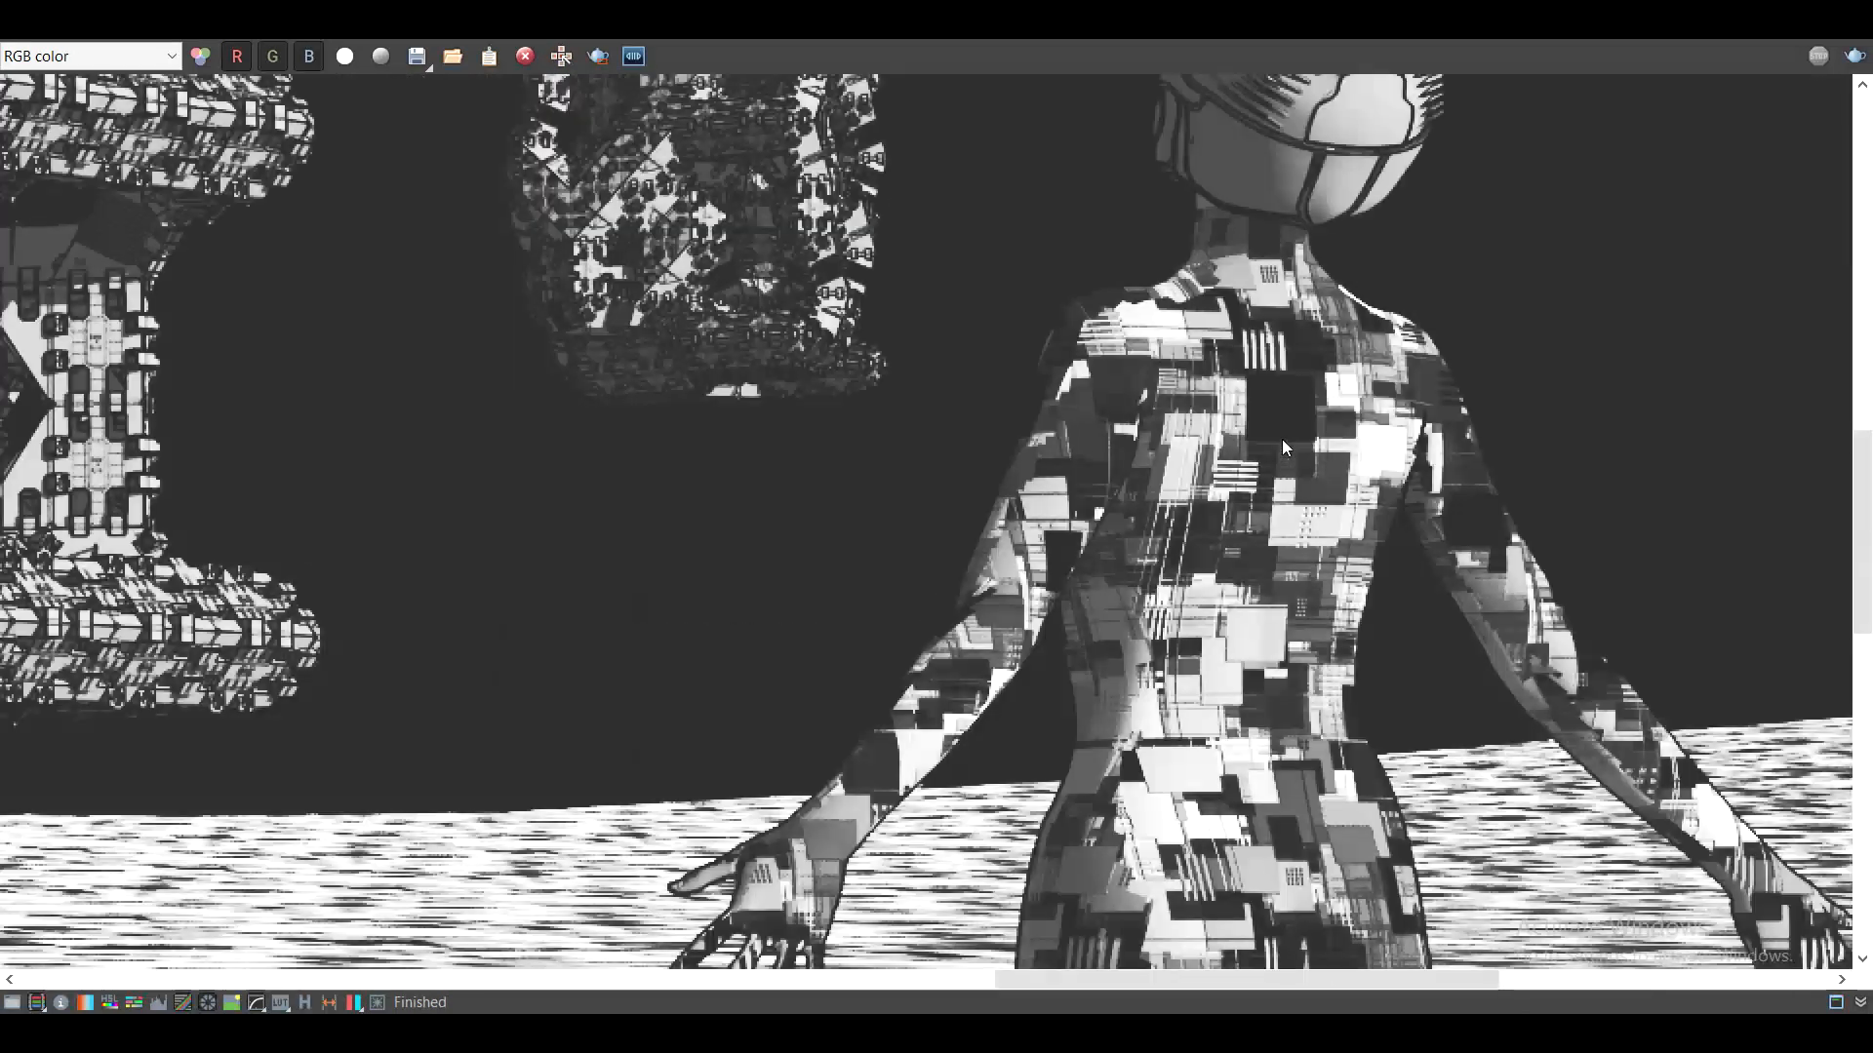
scroll(1282, 439, down, 2)
scroll(1056, 651, up, 2)
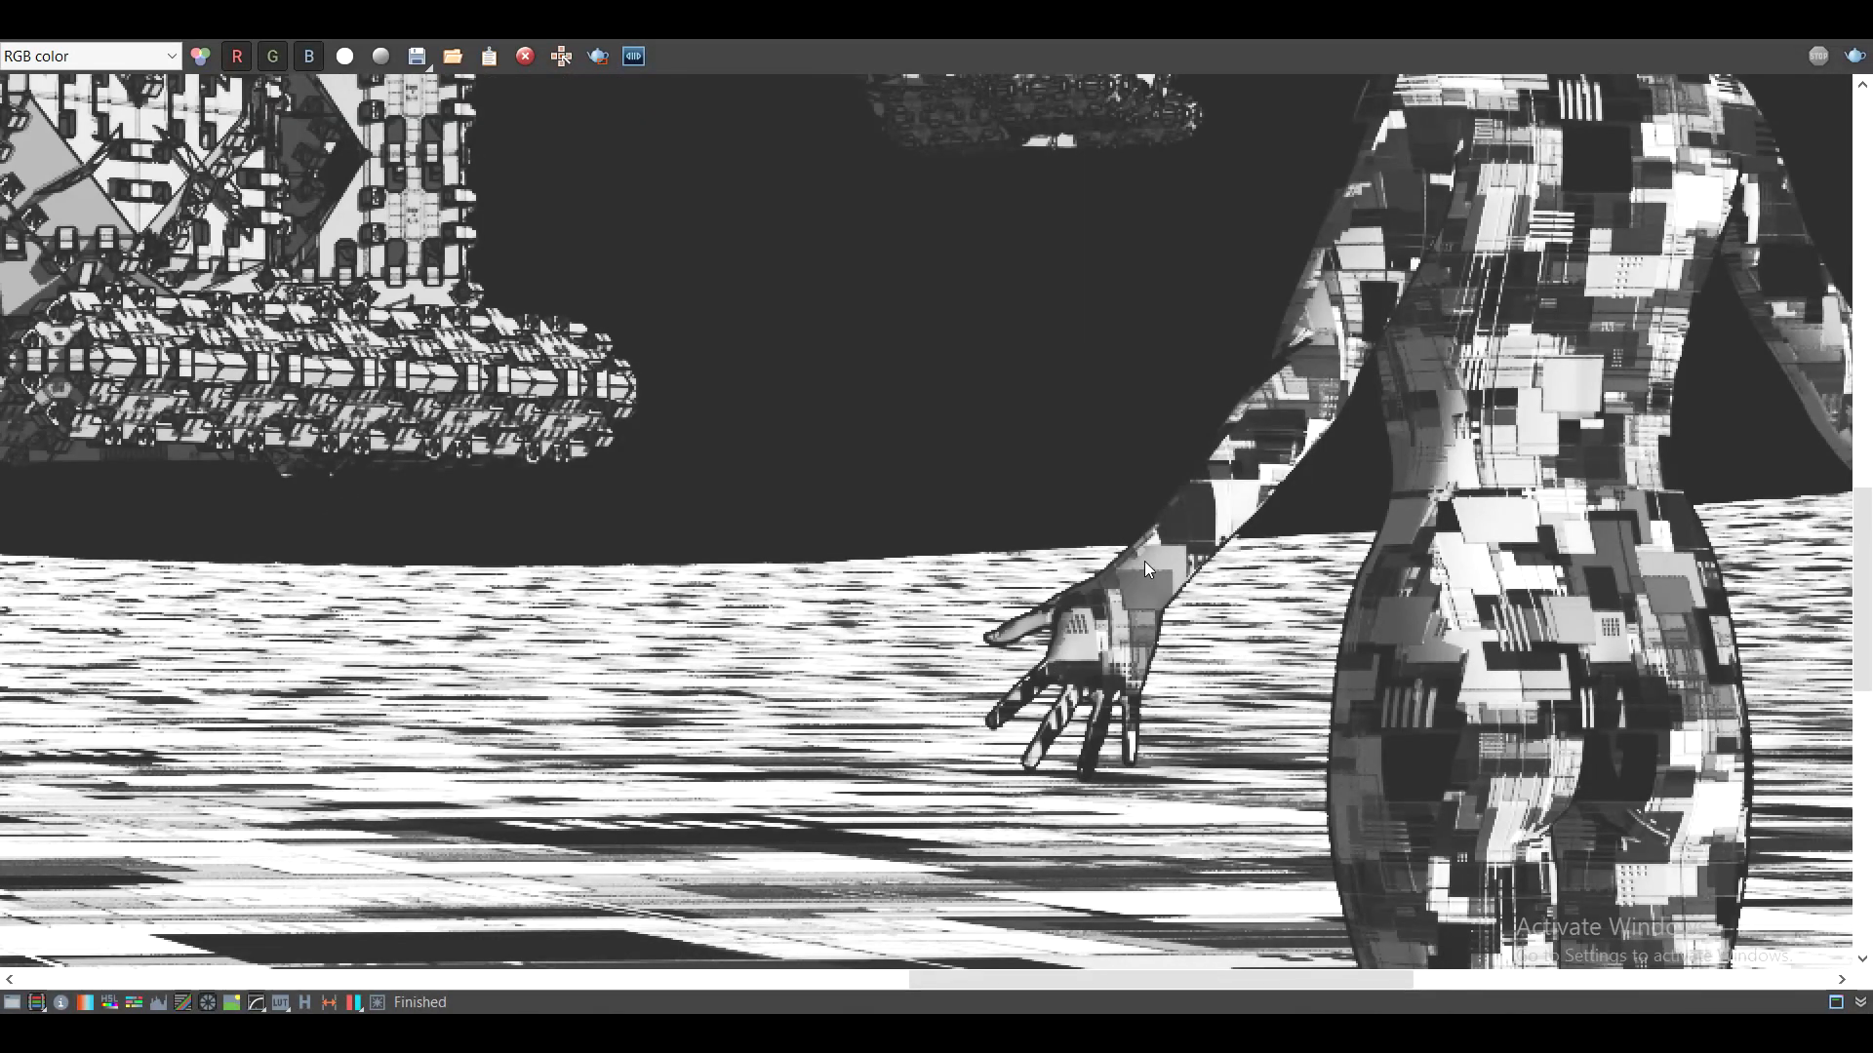
middle_drag(1301, 646, 1243, 234)
middle_drag(1359, 635, 1240, 383)
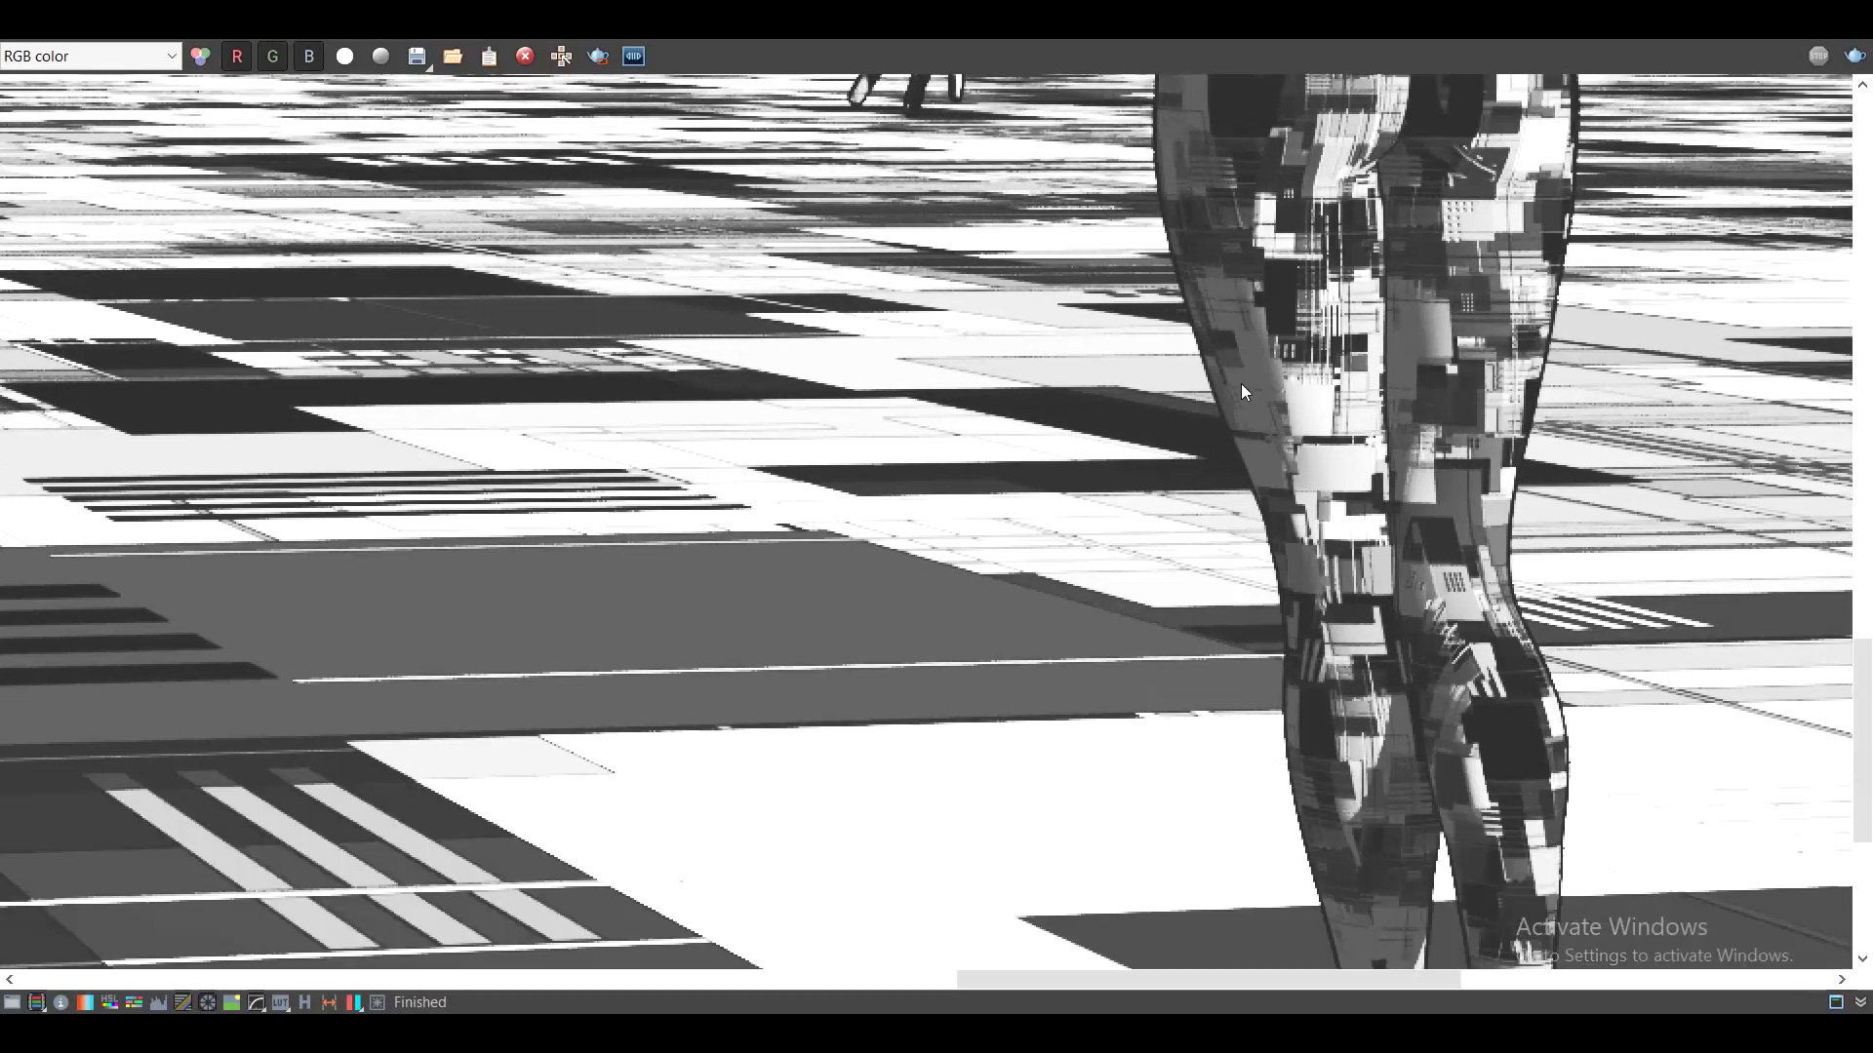
scroll(1242, 383, up, 2)
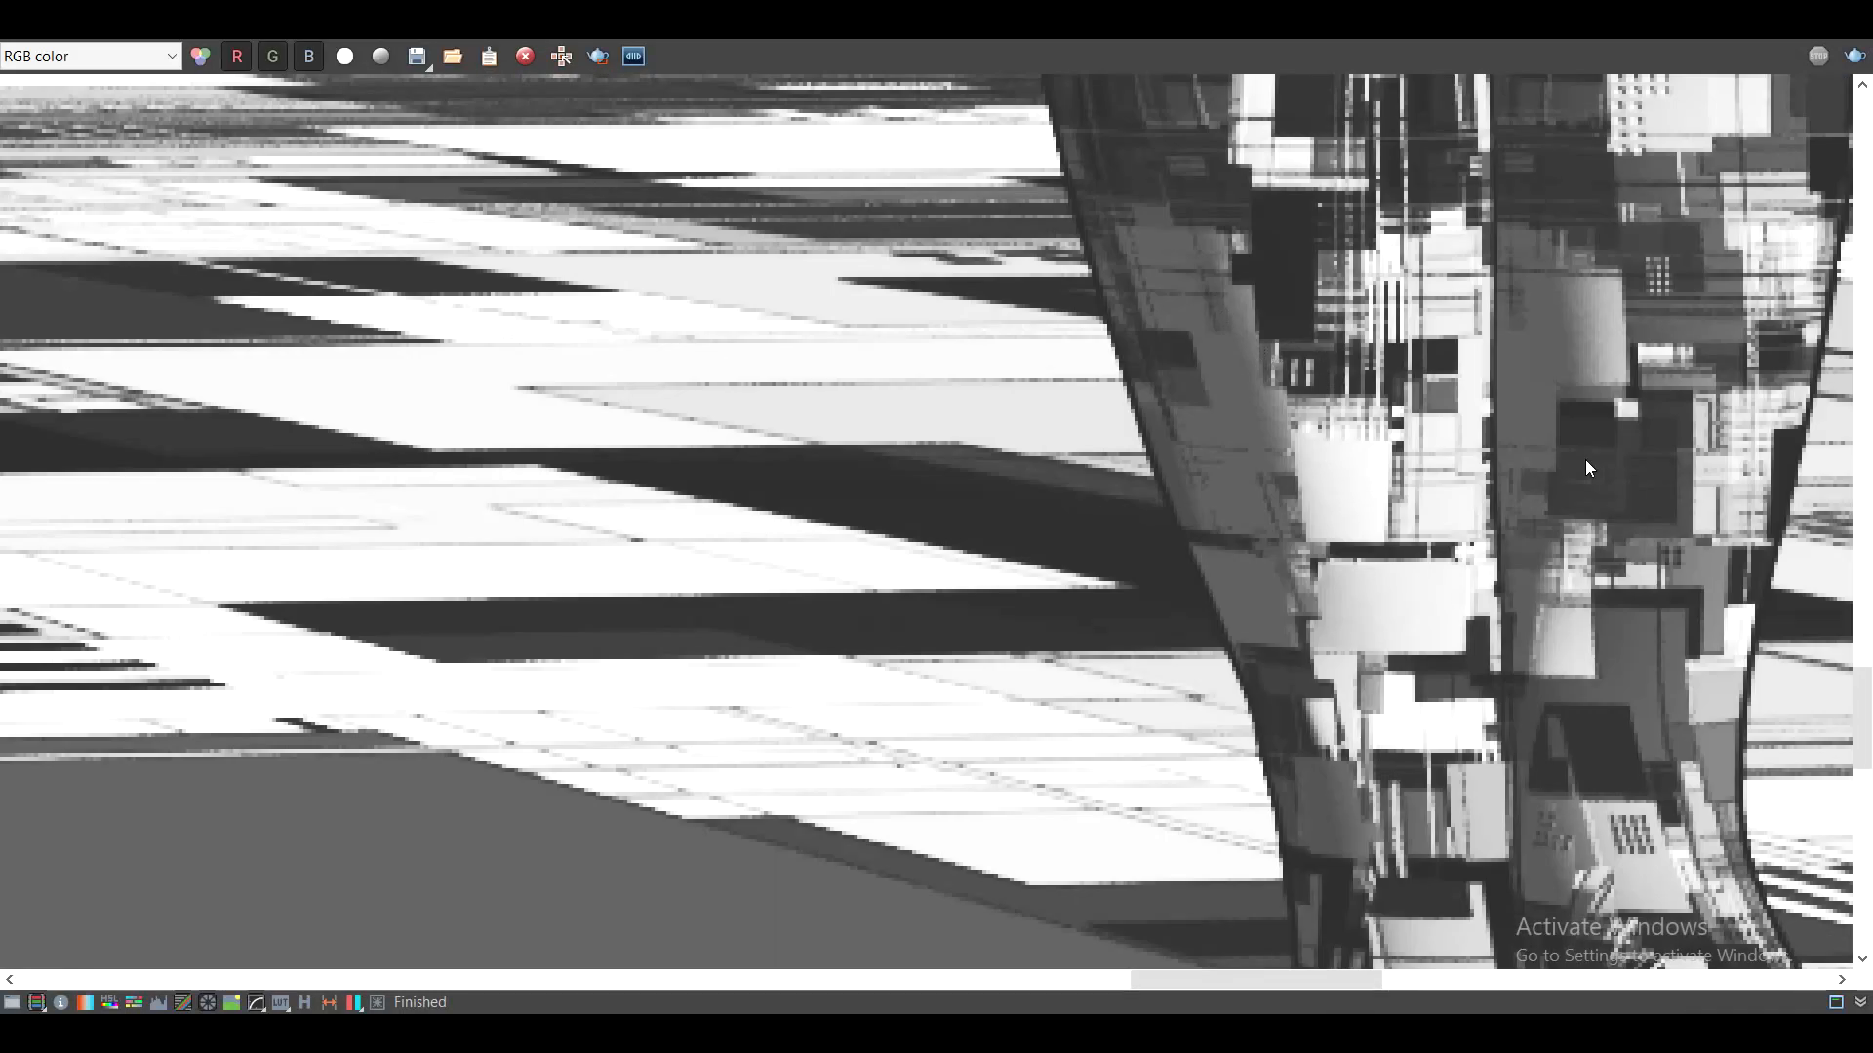
scroll(1525, 379, down, 1)
scroll(1395, 413, down, 1)
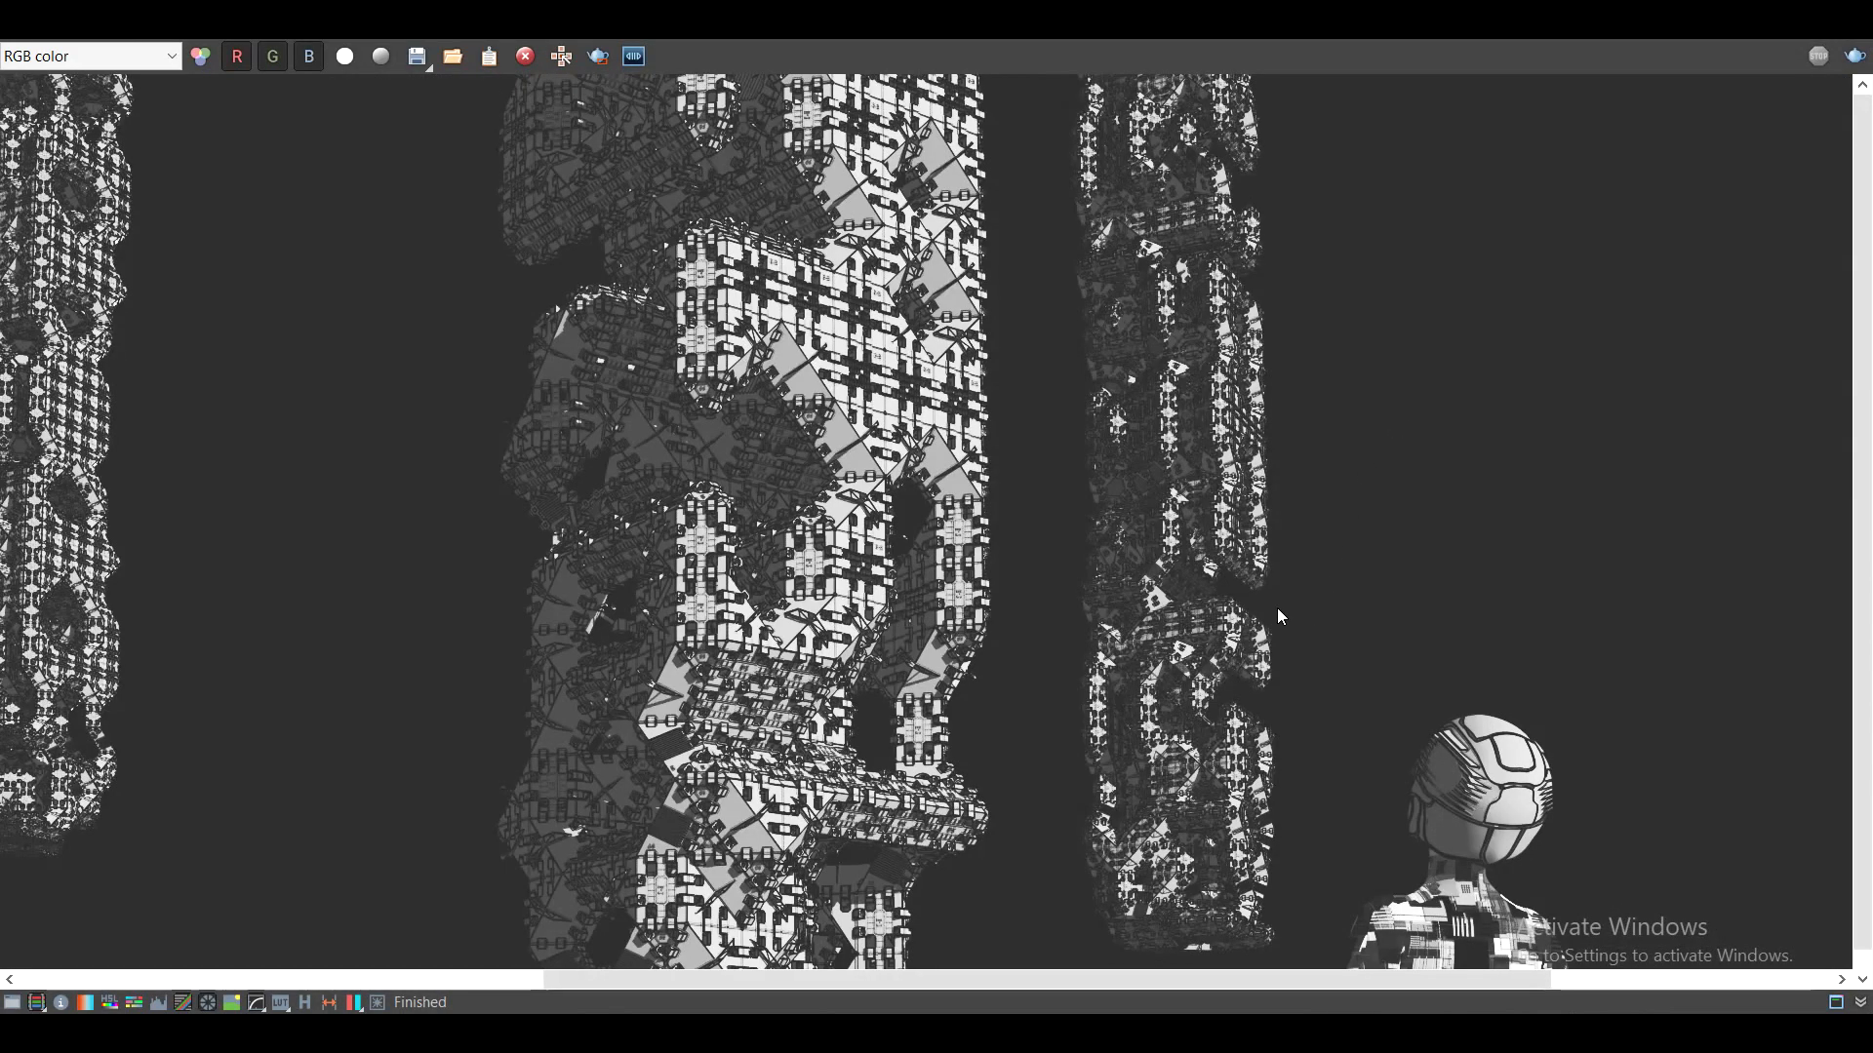
scroll(1278, 614, down, 1)
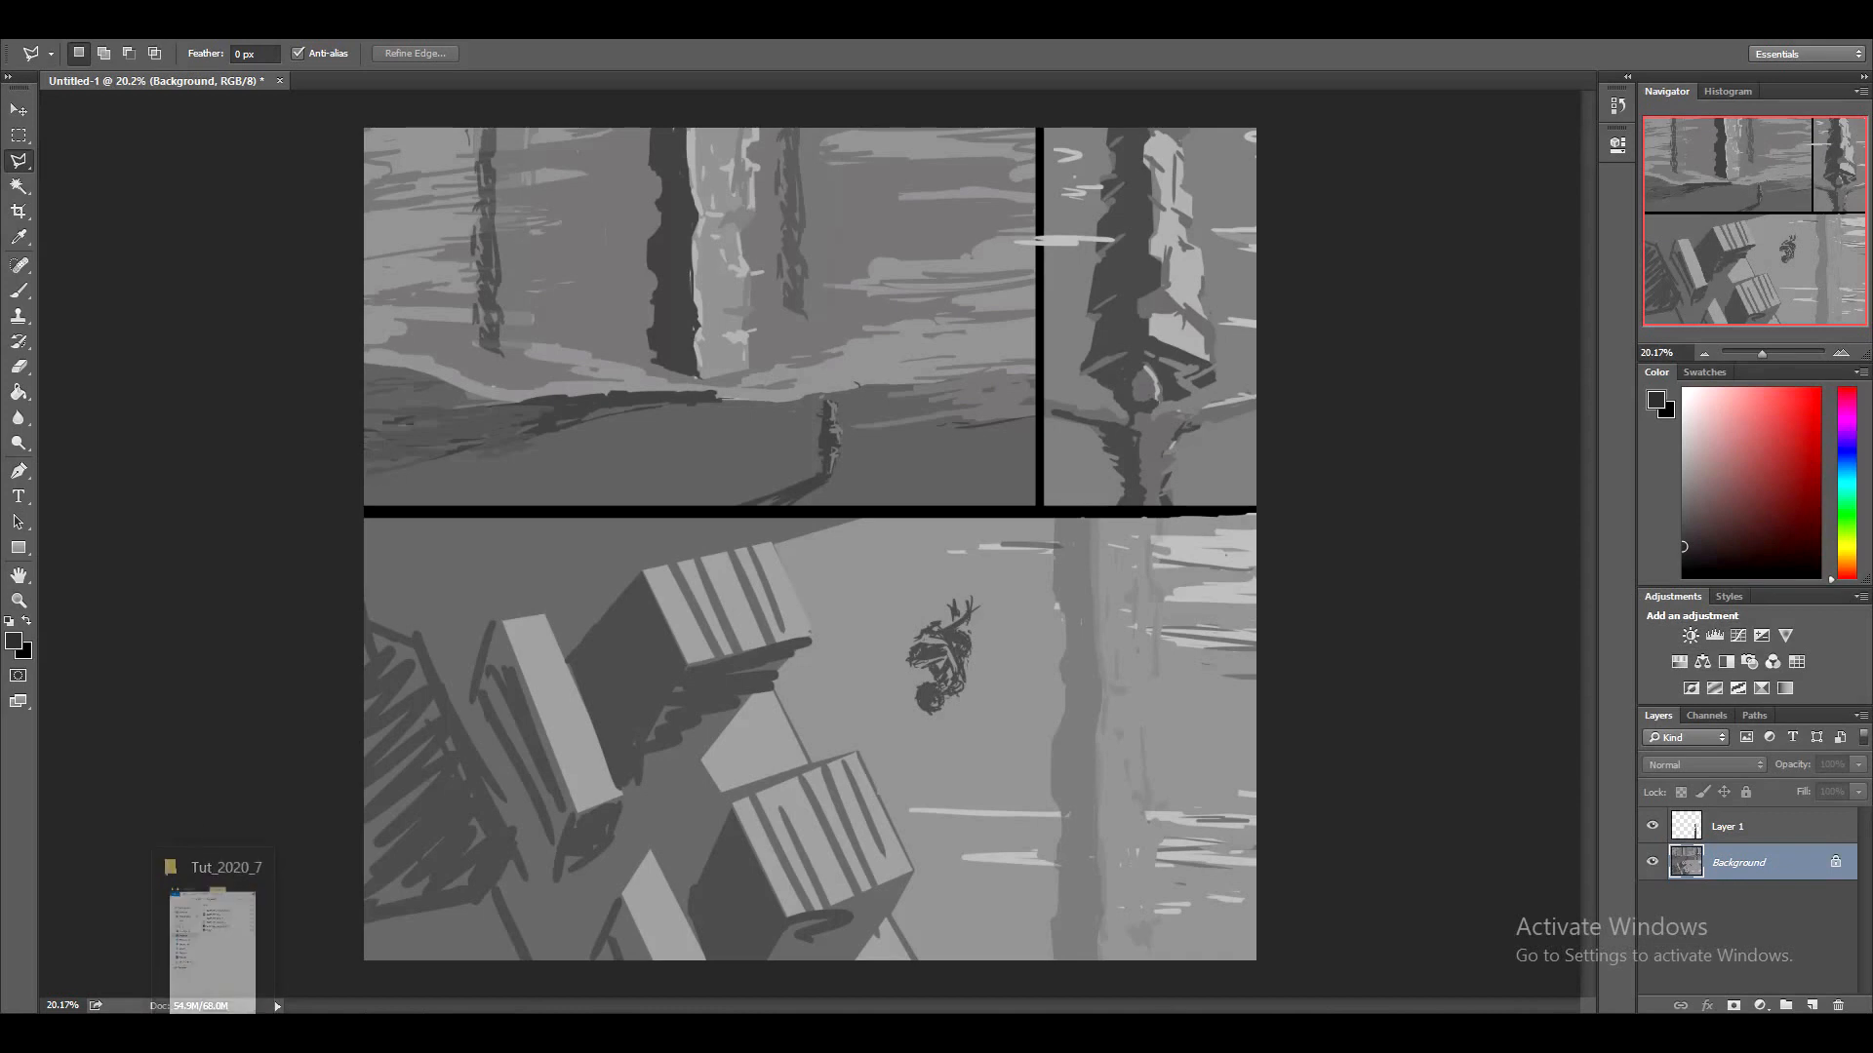
Switch back to the V-Ray frame buffer and save the RGB color render as r1.jpg in Tut_2020_7, overwriting the existing file
click(1588, 921)
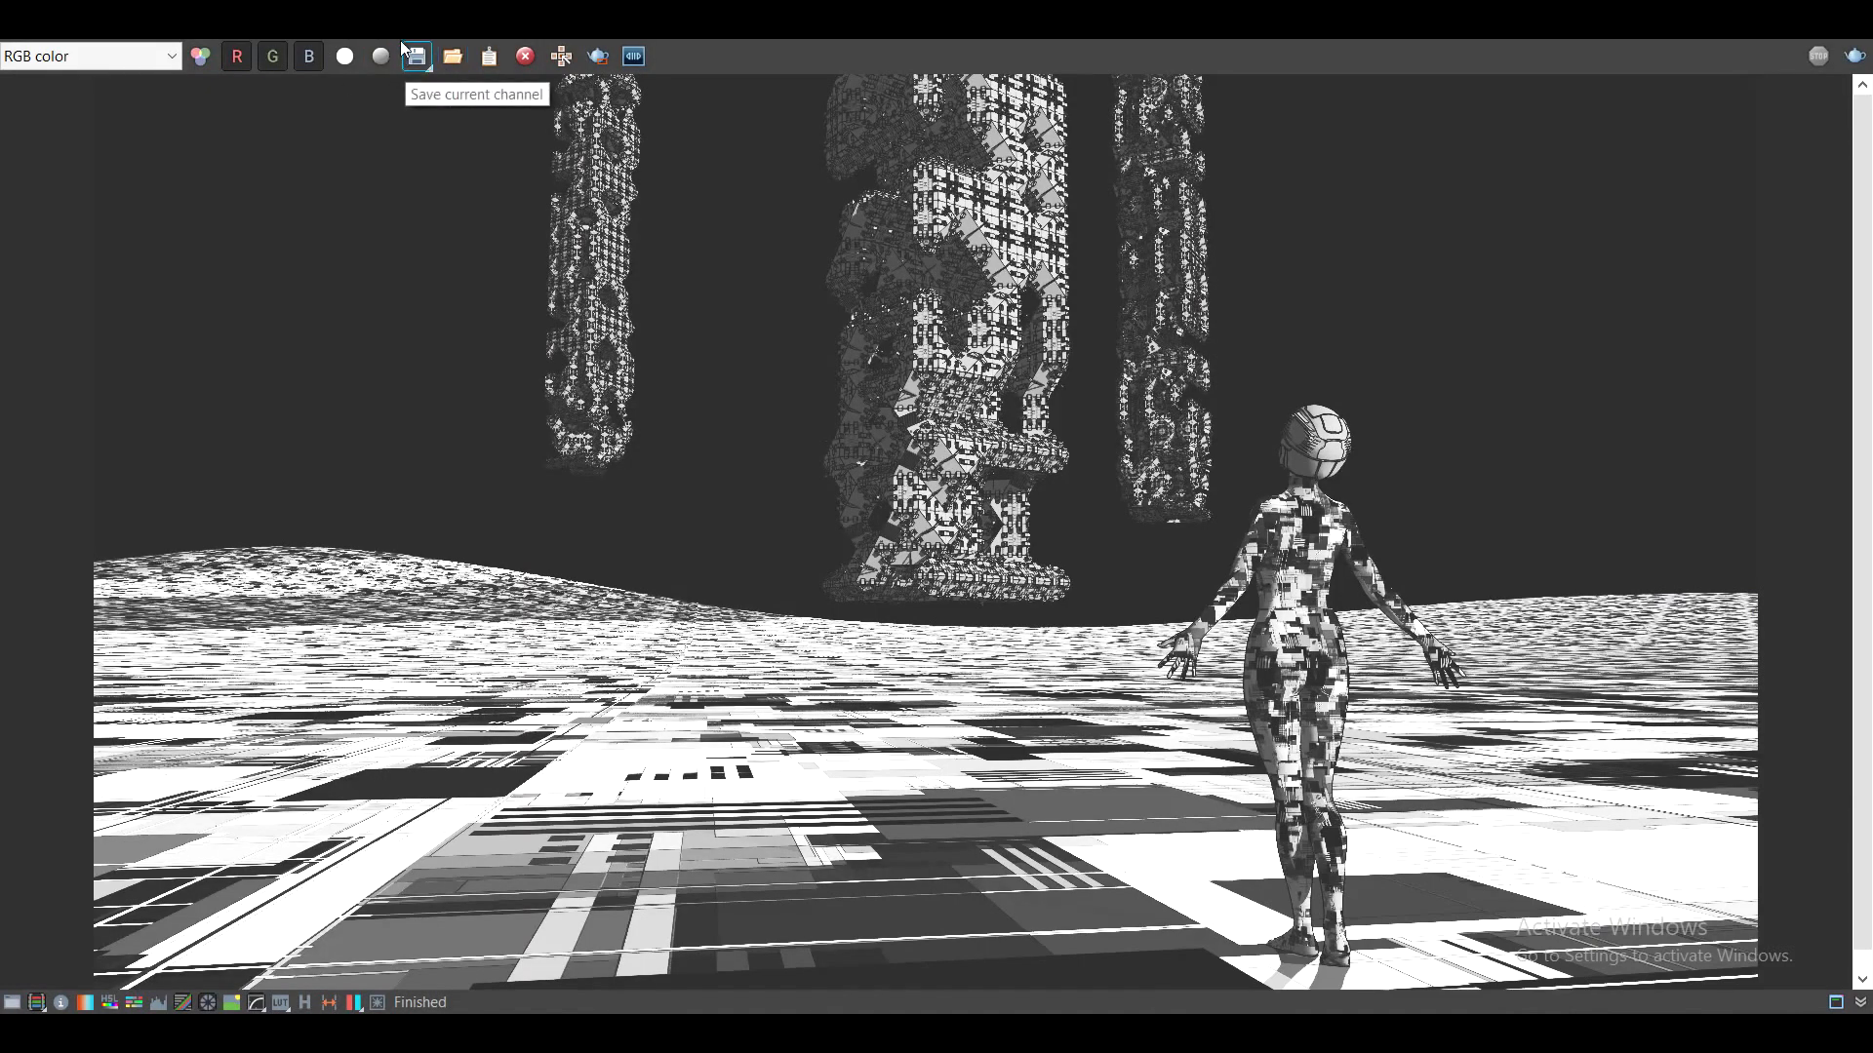
click(419, 57)
click(410, 583)
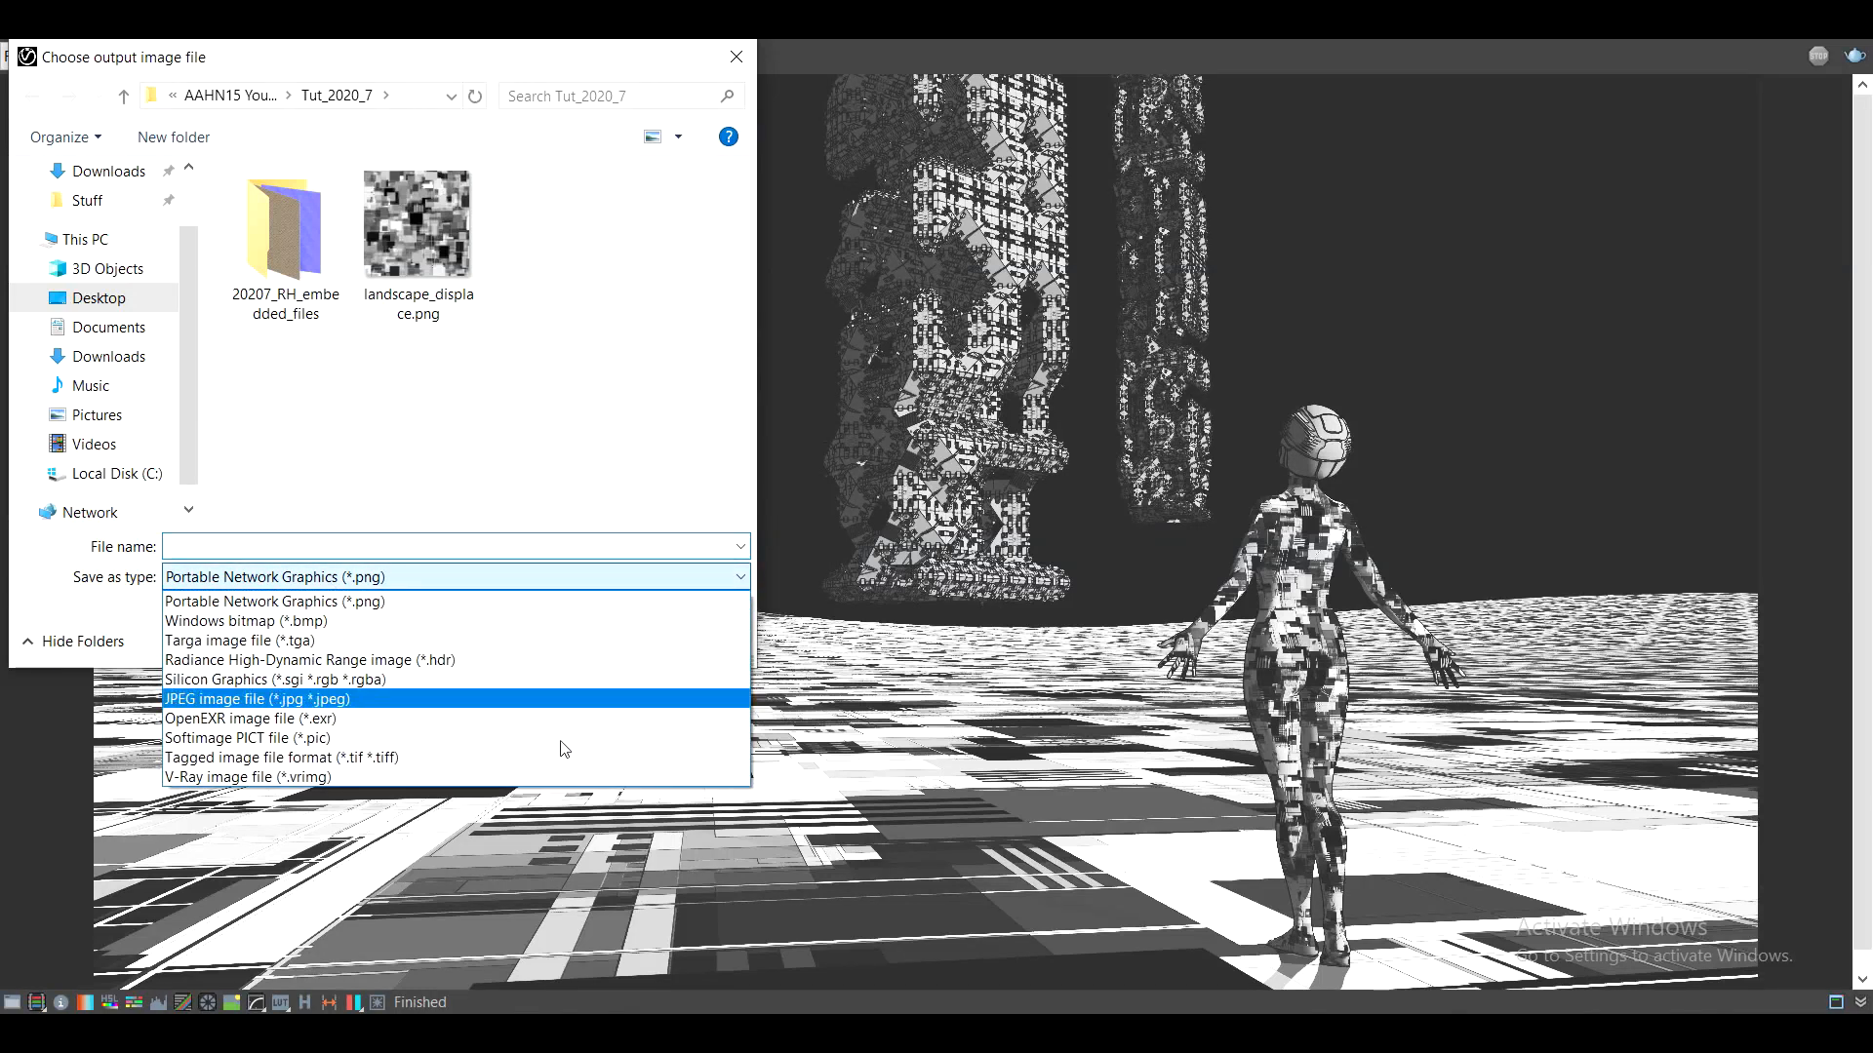
click(453, 700)
click(417, 232)
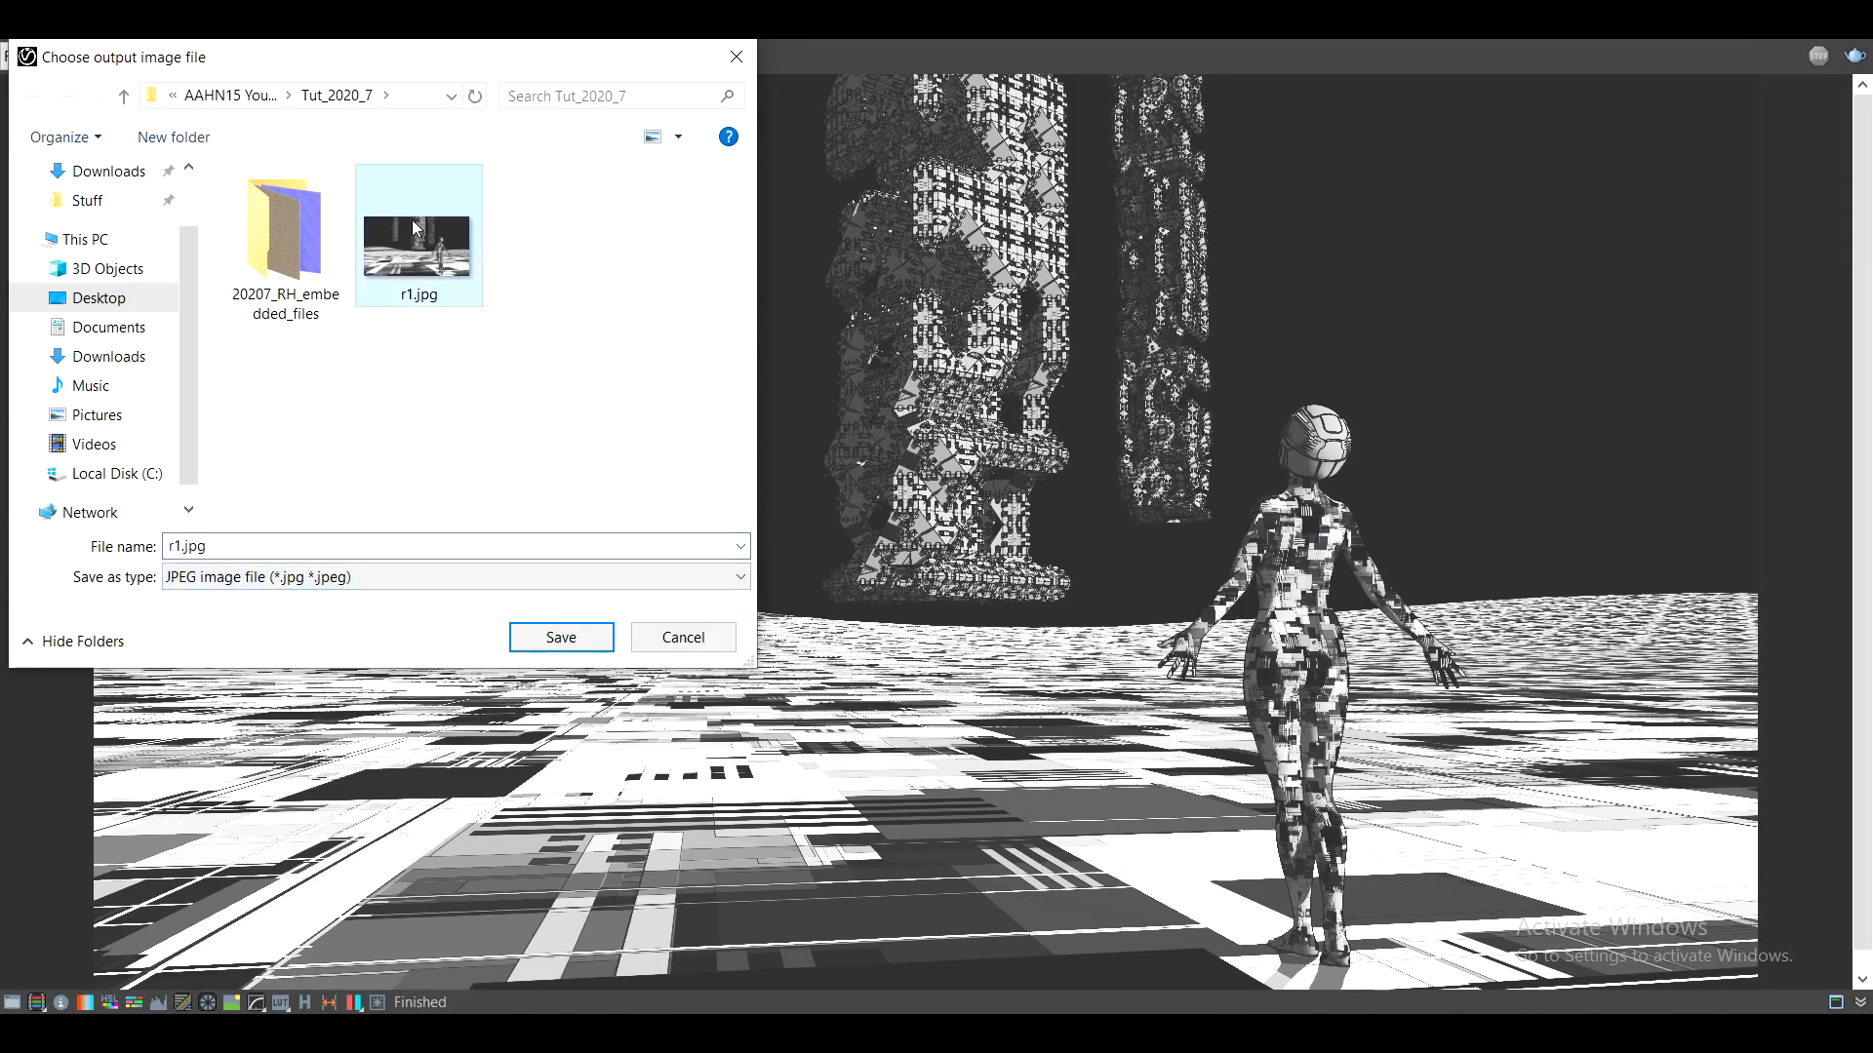
click(561, 638)
key(y)
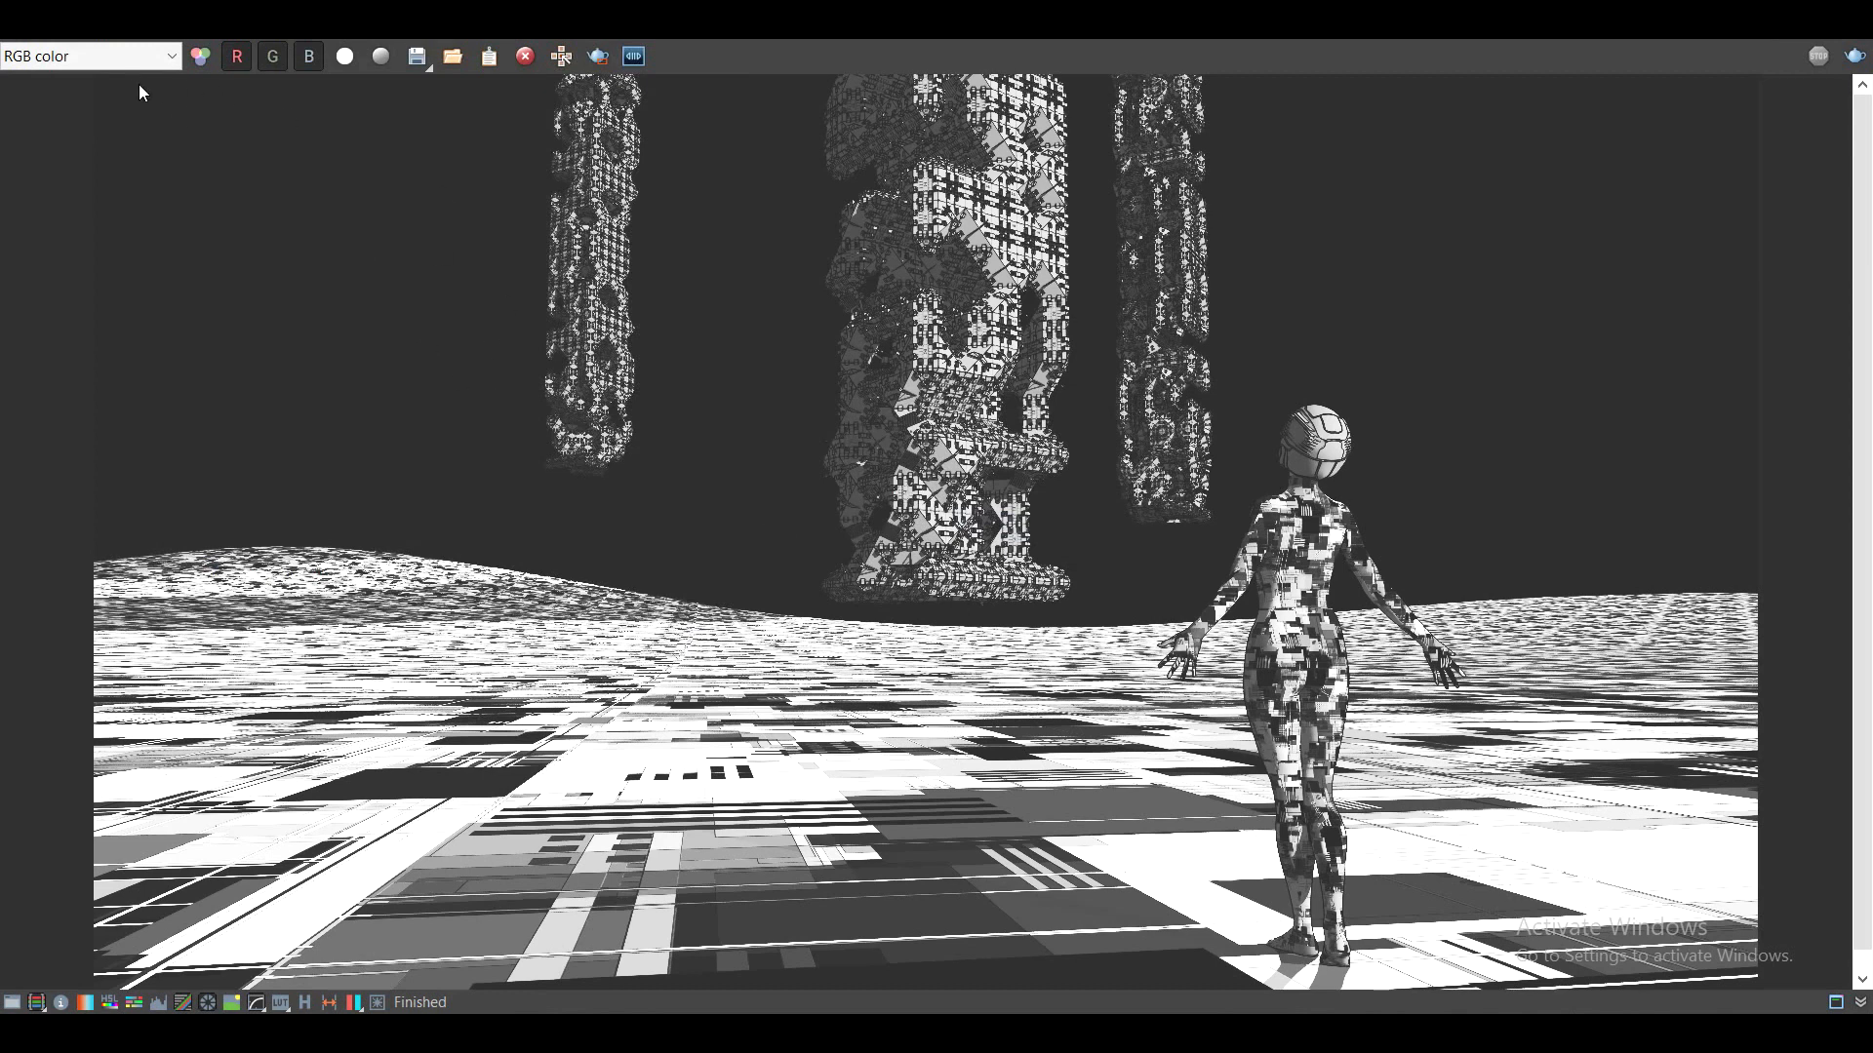
Display the Alpha channel in the frame buffer and save it as the JPEG file r1_a.jpg in Tut_2020_7
click(166, 55)
click(90, 97)
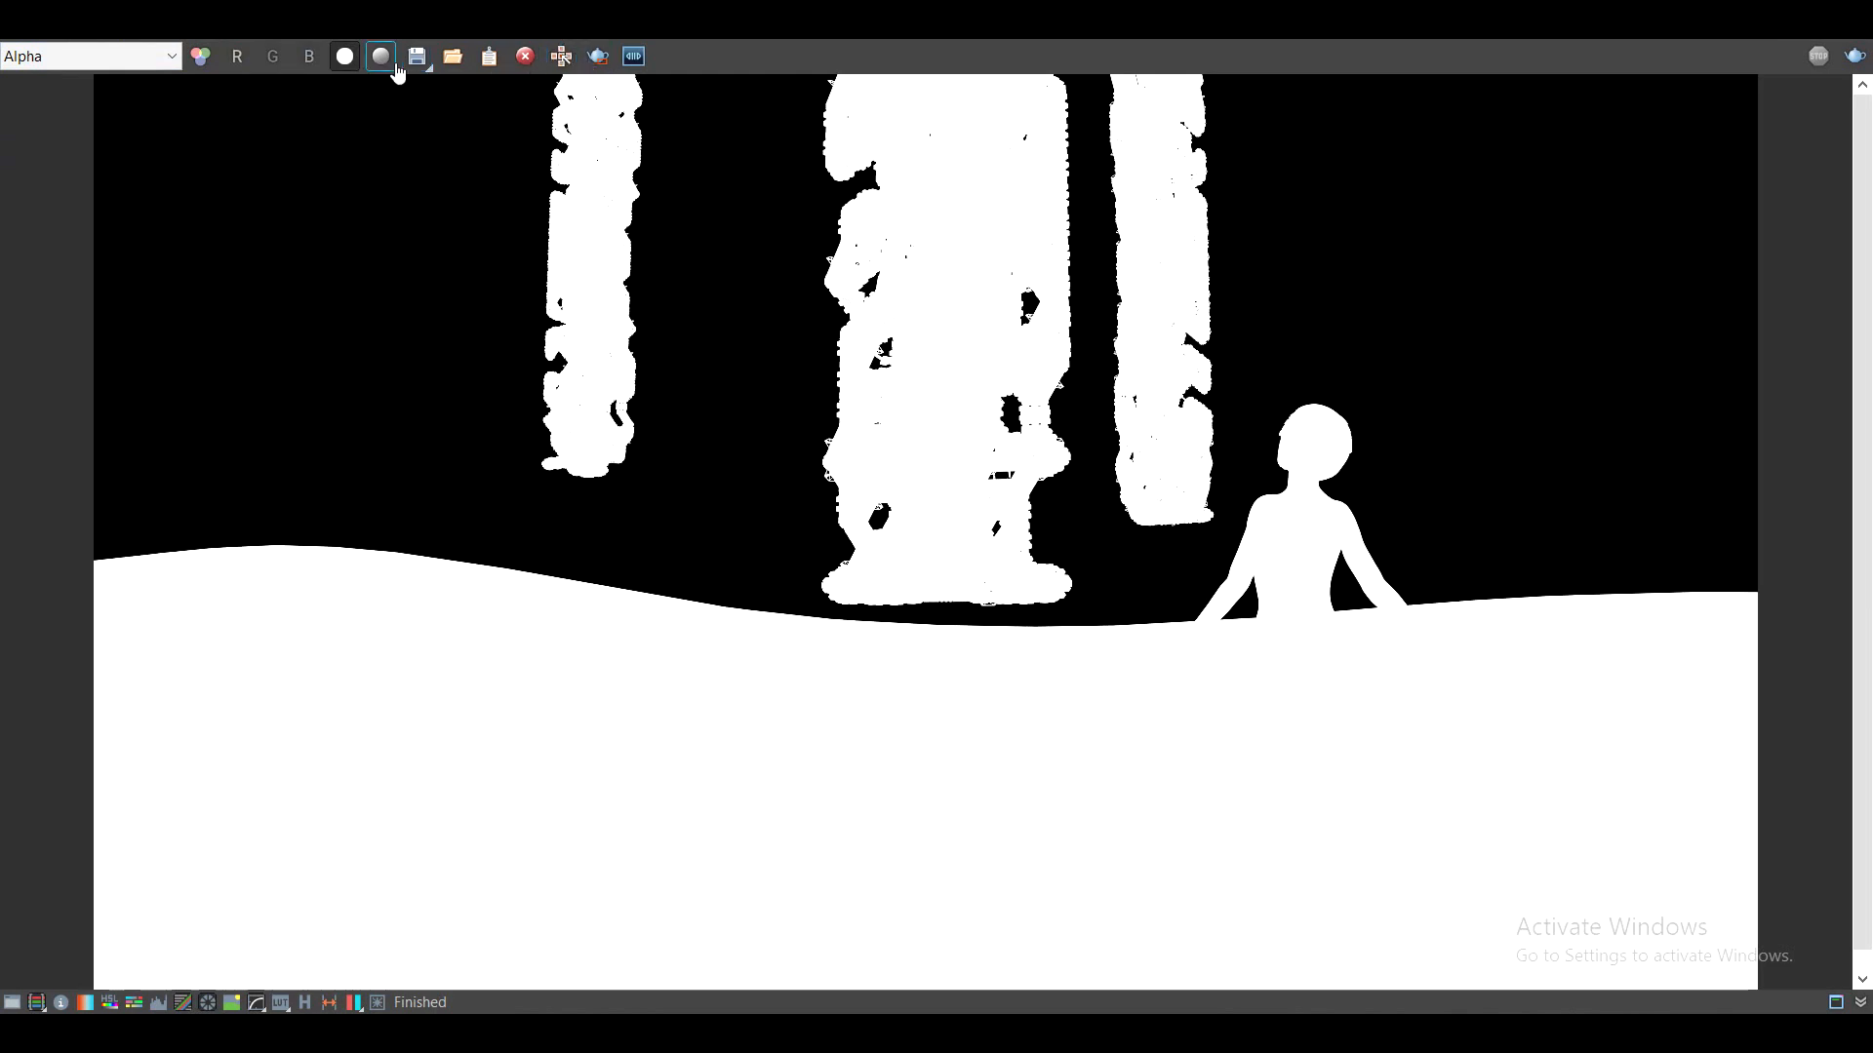
click(416, 57)
click(458, 577)
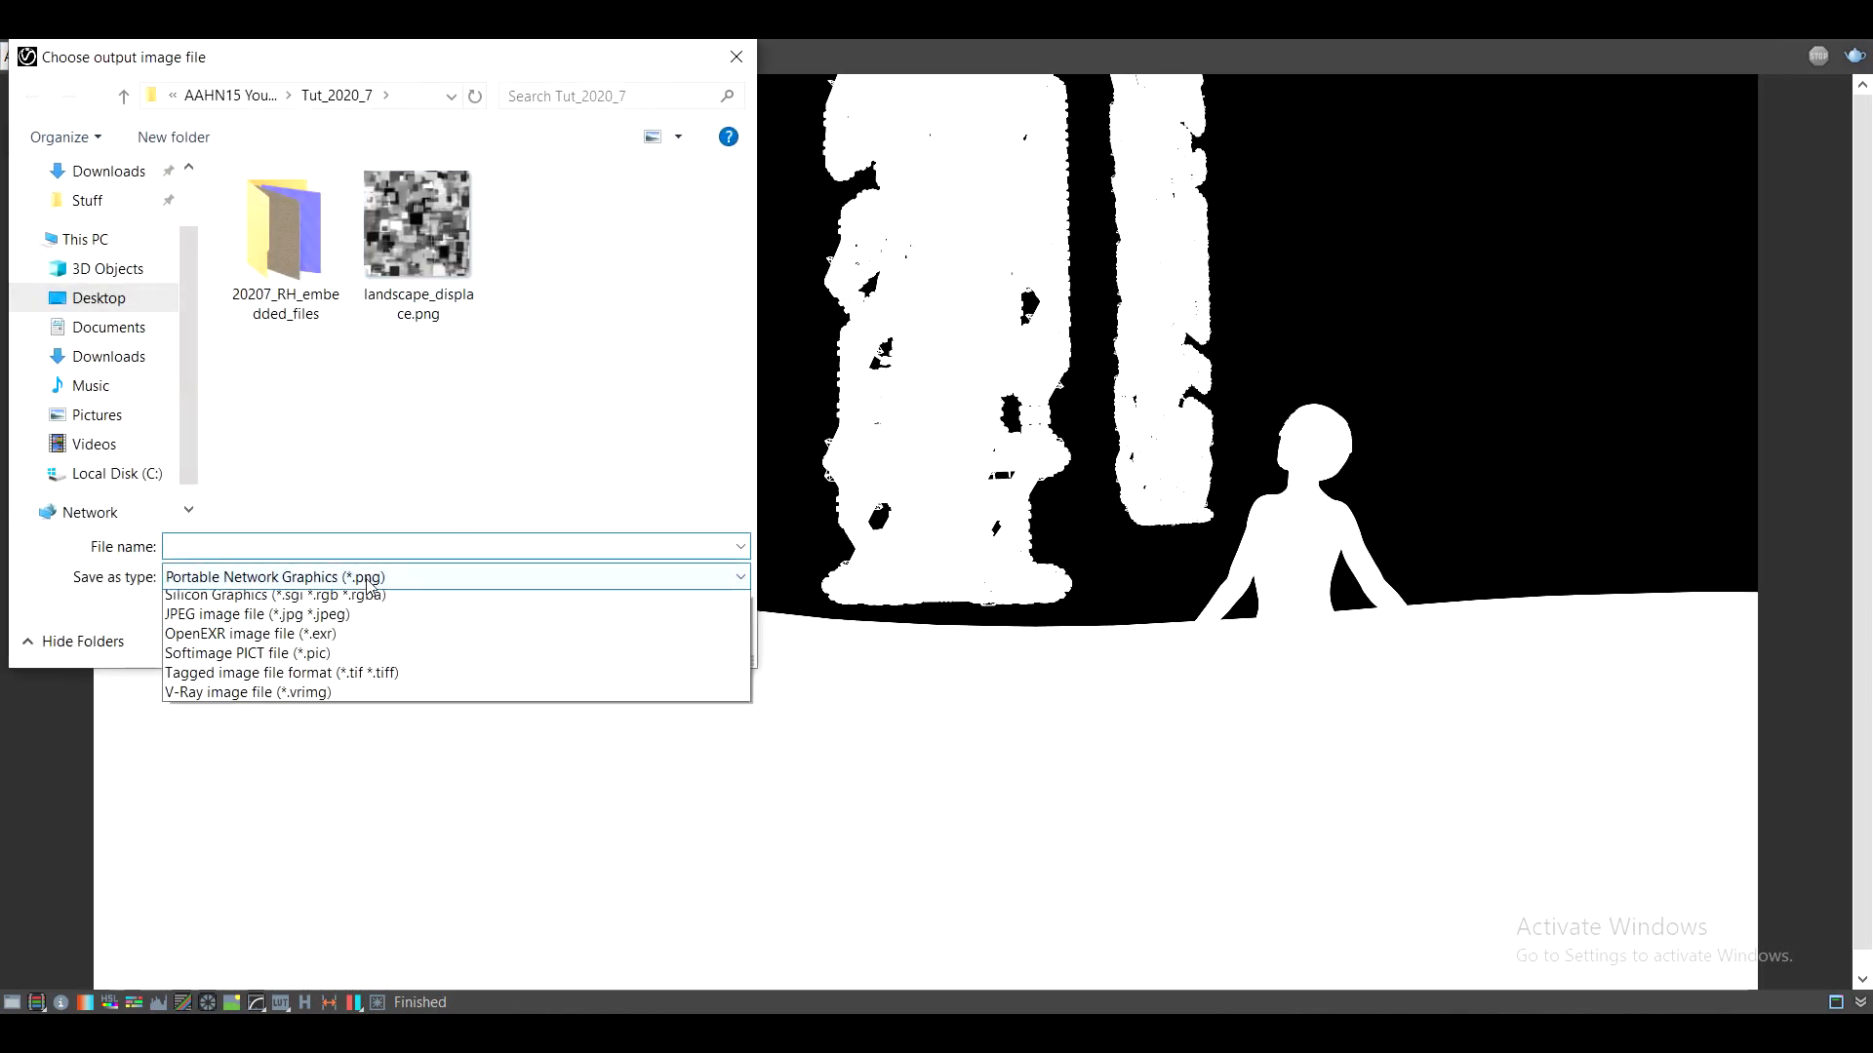
click(434, 699)
click(429, 293)
click(239, 540)
click(171, 545)
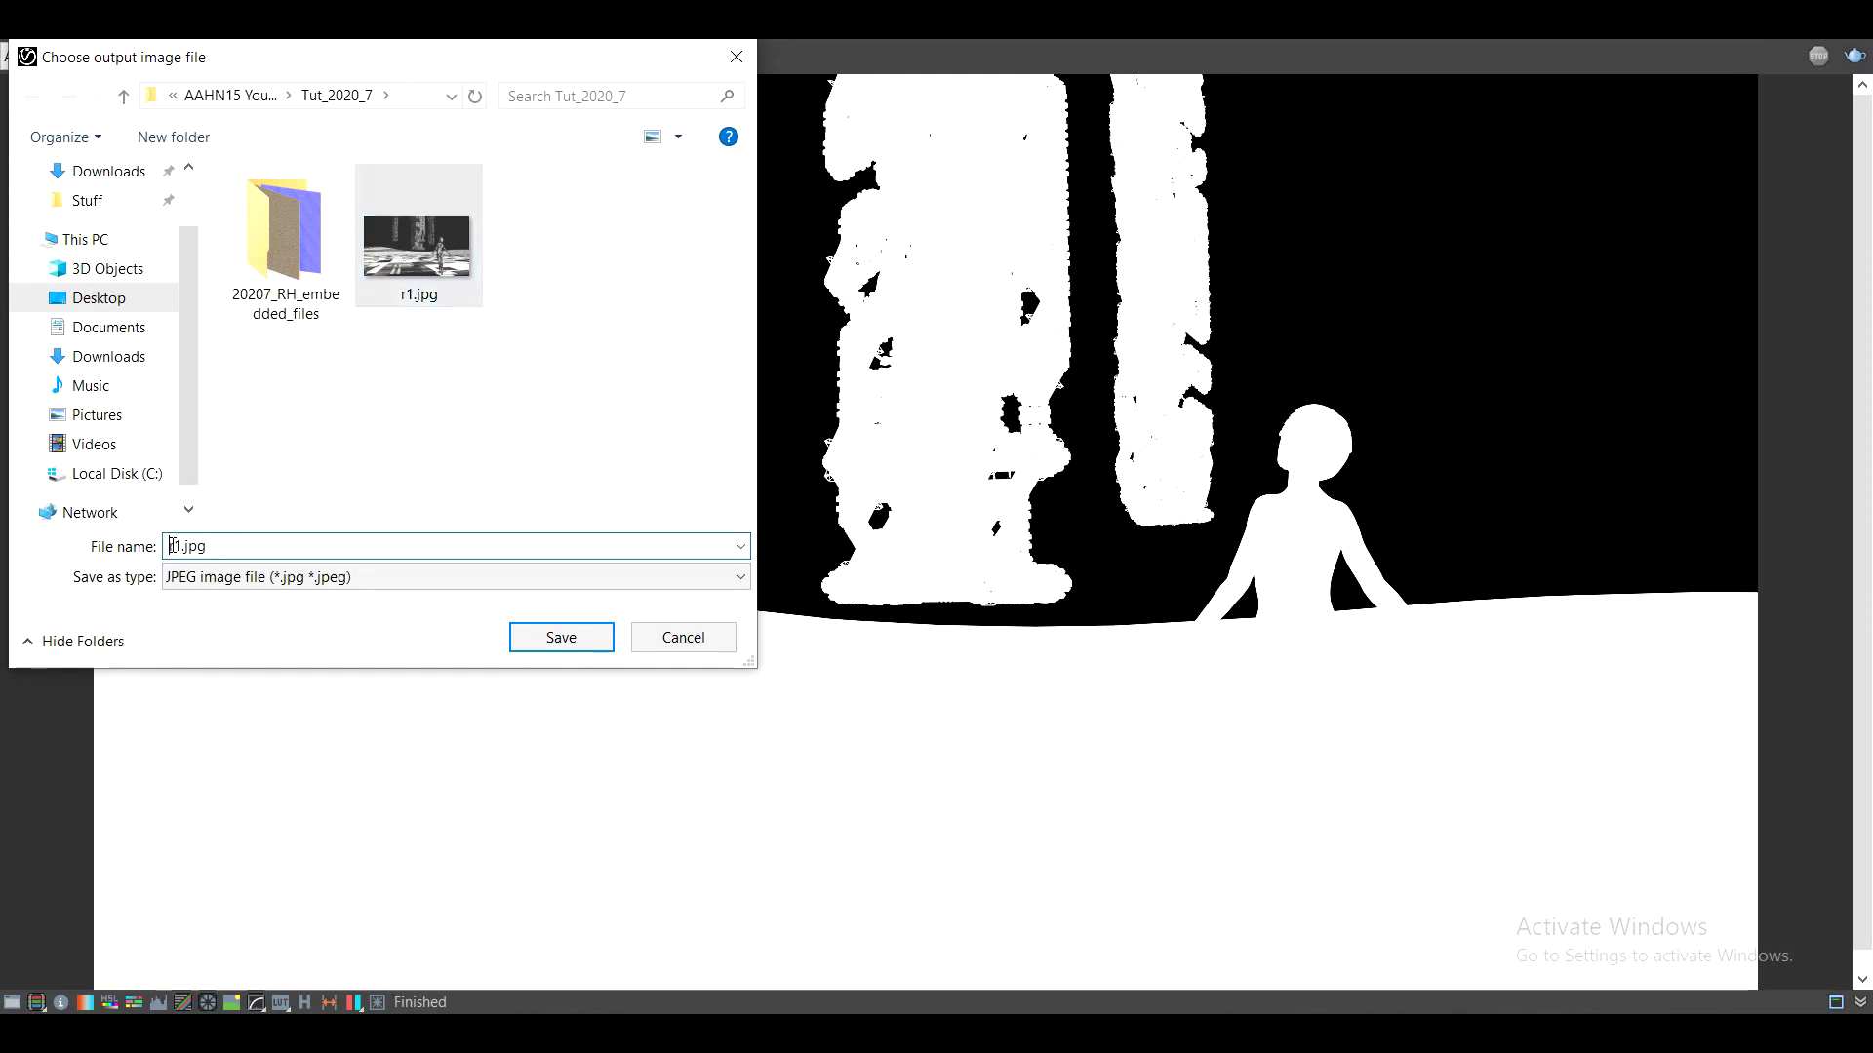
click(183, 545)
text(_a)
click(586, 636)
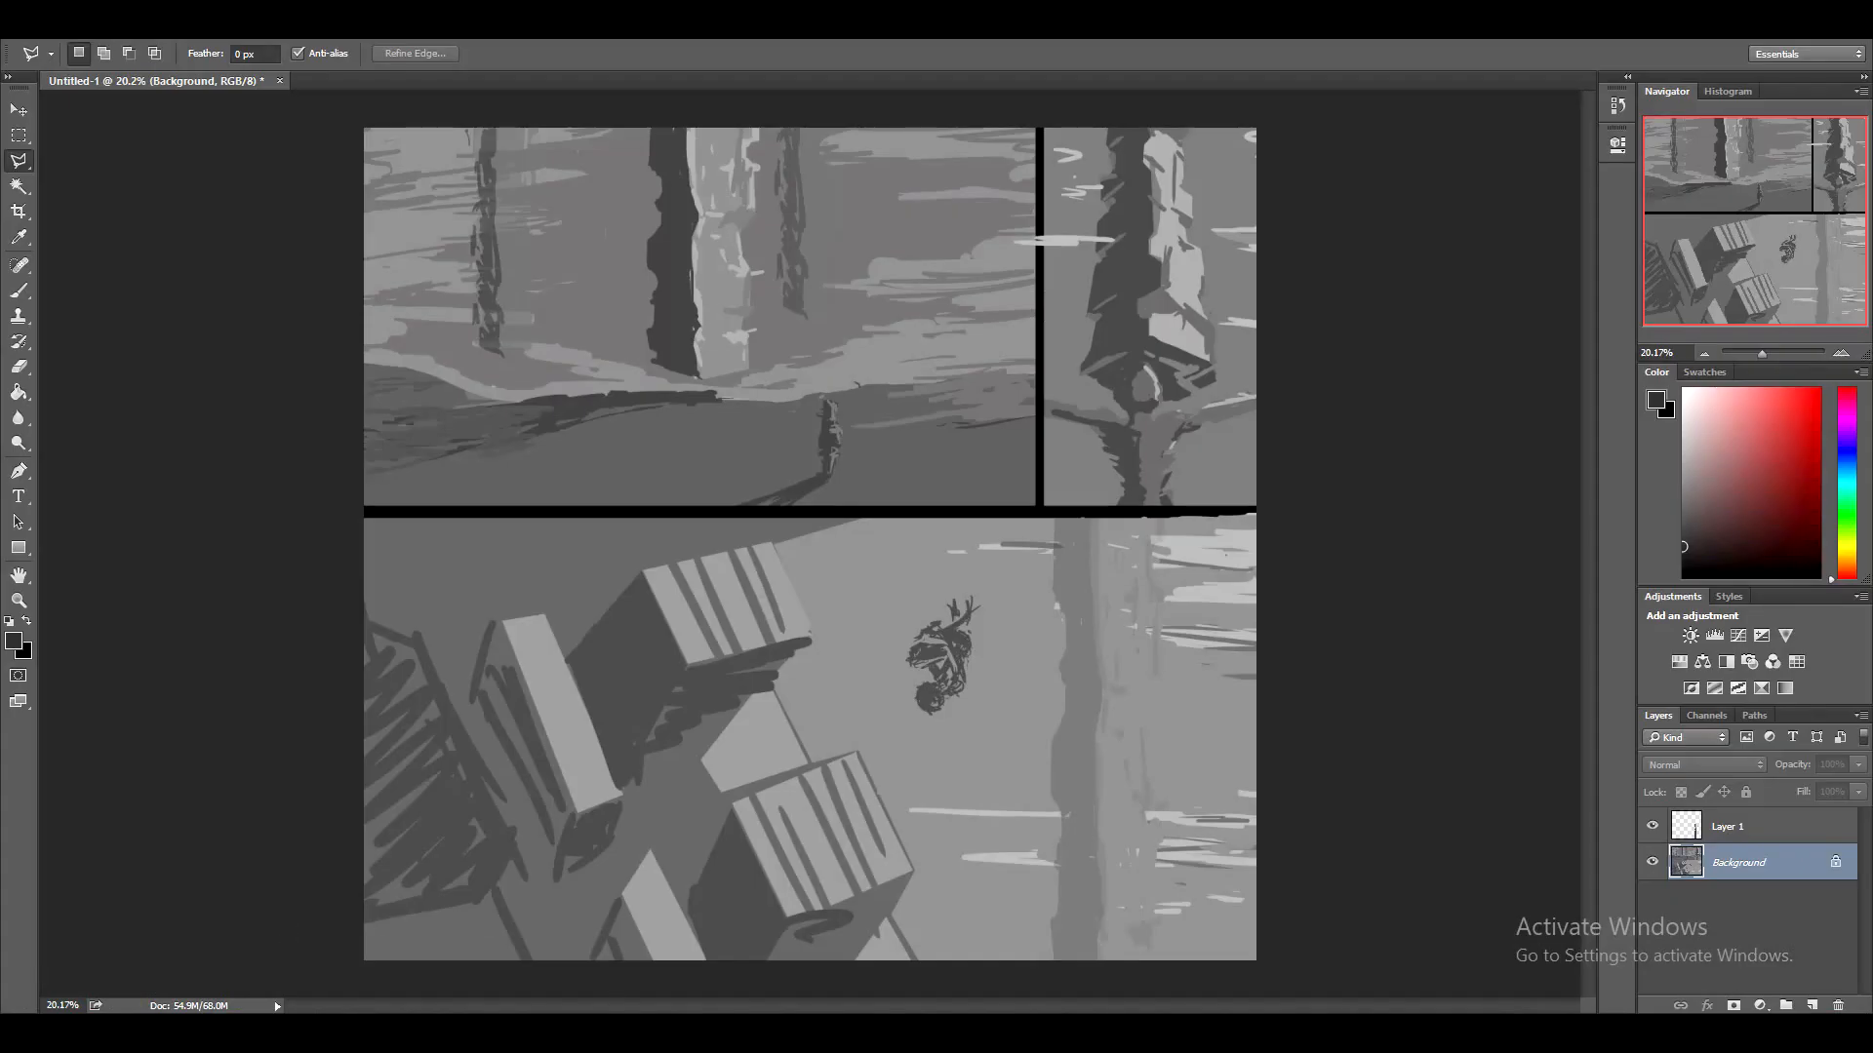
Switch to Photoshop, open r1.jpg and r1_a.jpg from Tut_2020_7, and paste the entire alpha image into r1.jpg as a new layer
key(alt+Tab)
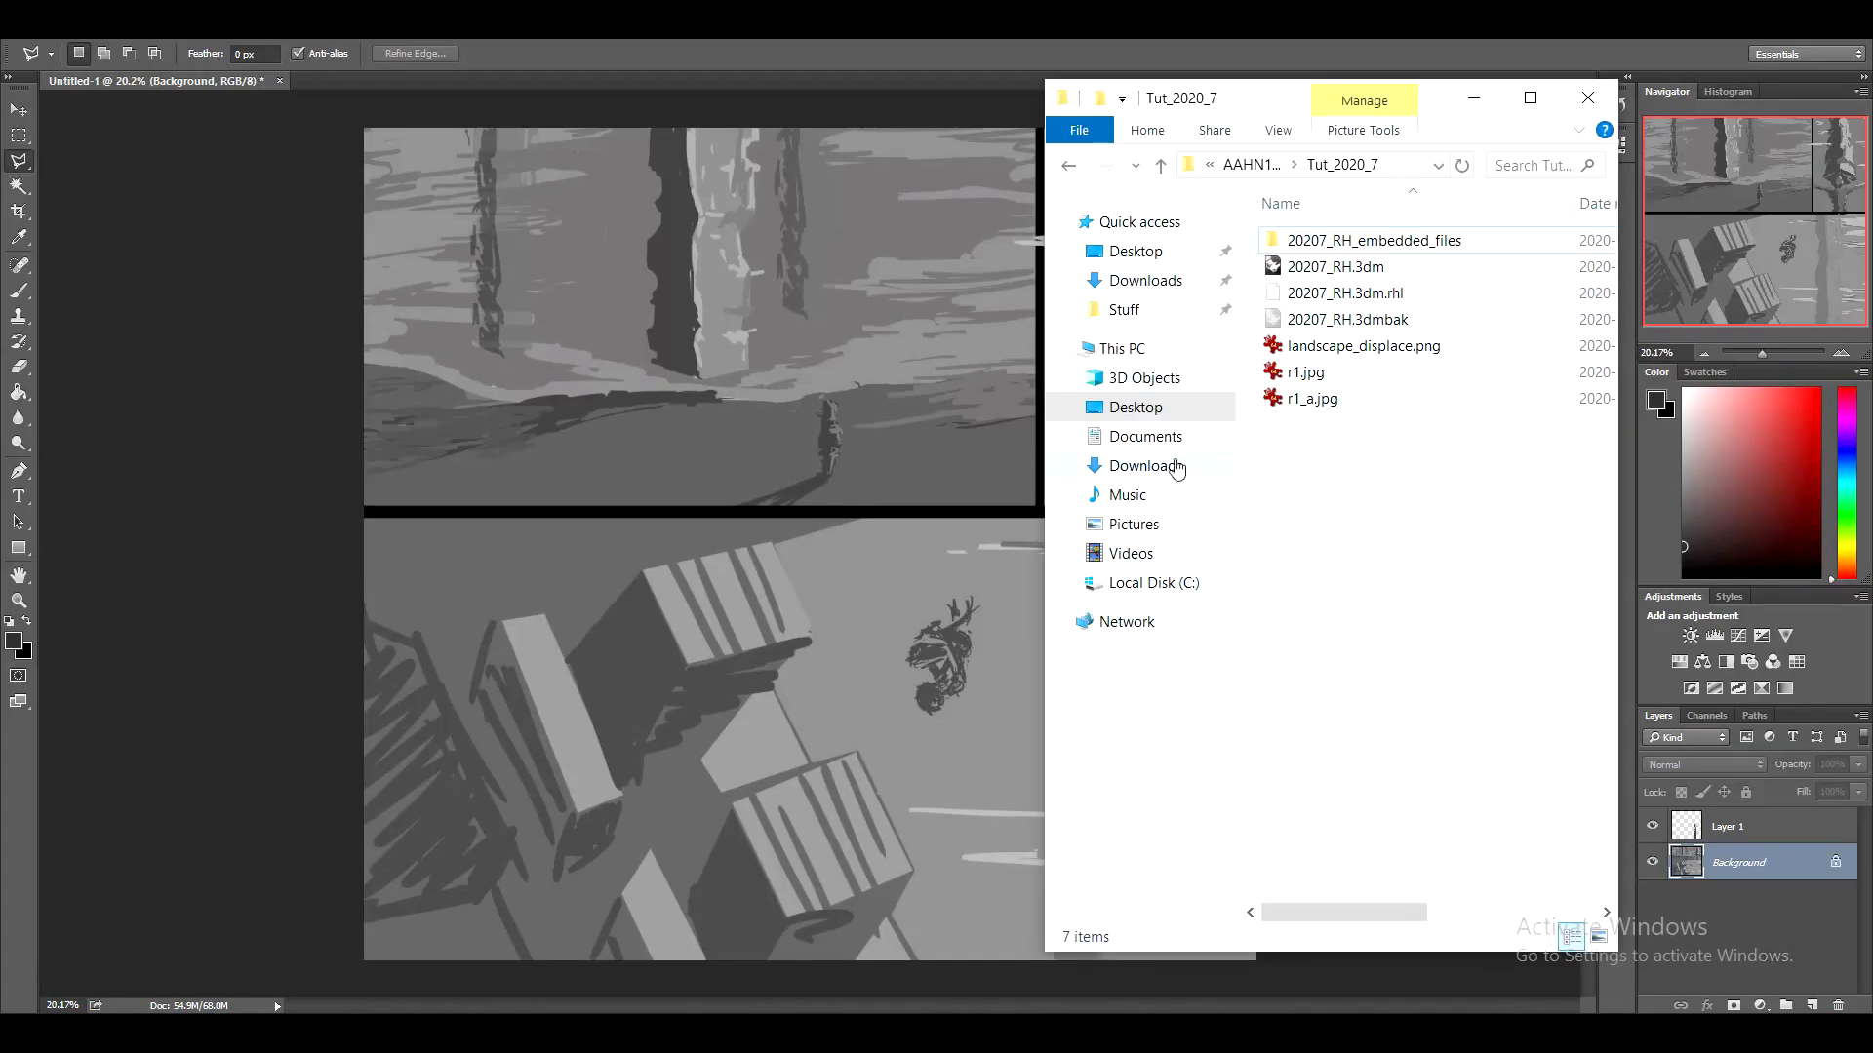
drag(1328, 443, 610, 88)
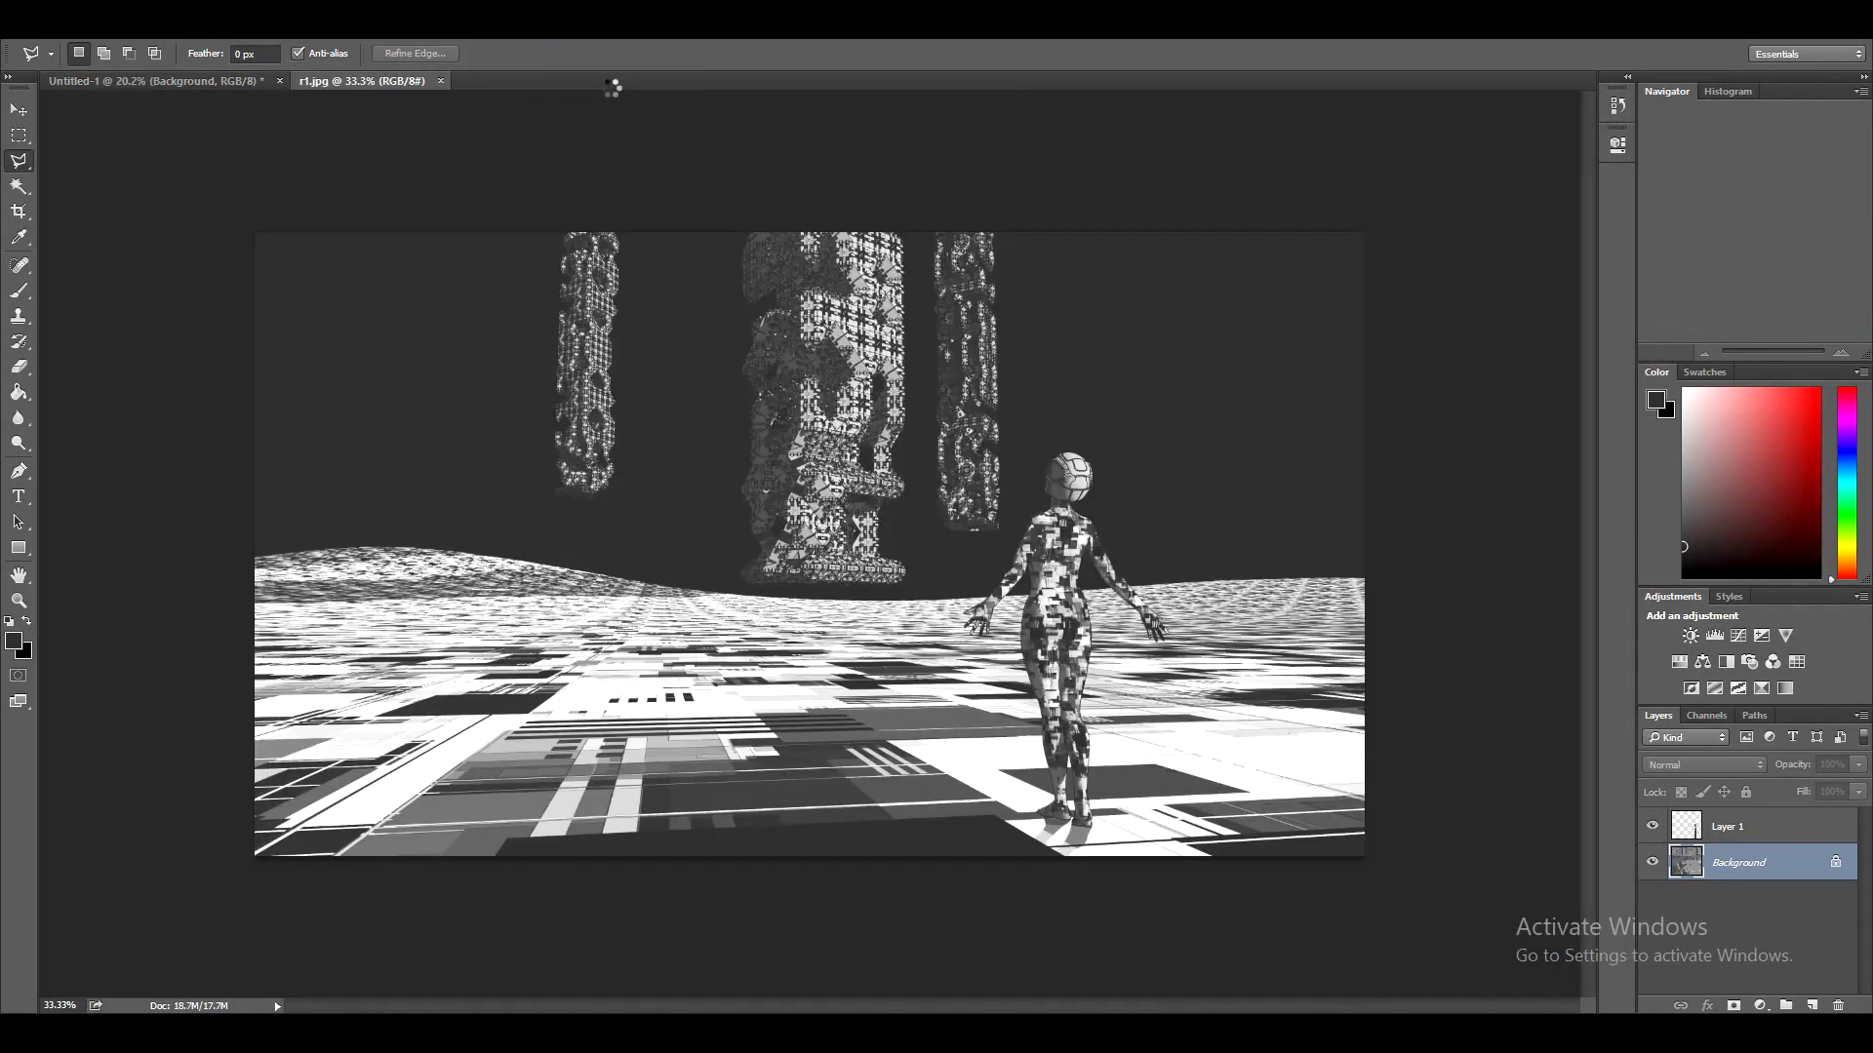
key(ctrl+a)
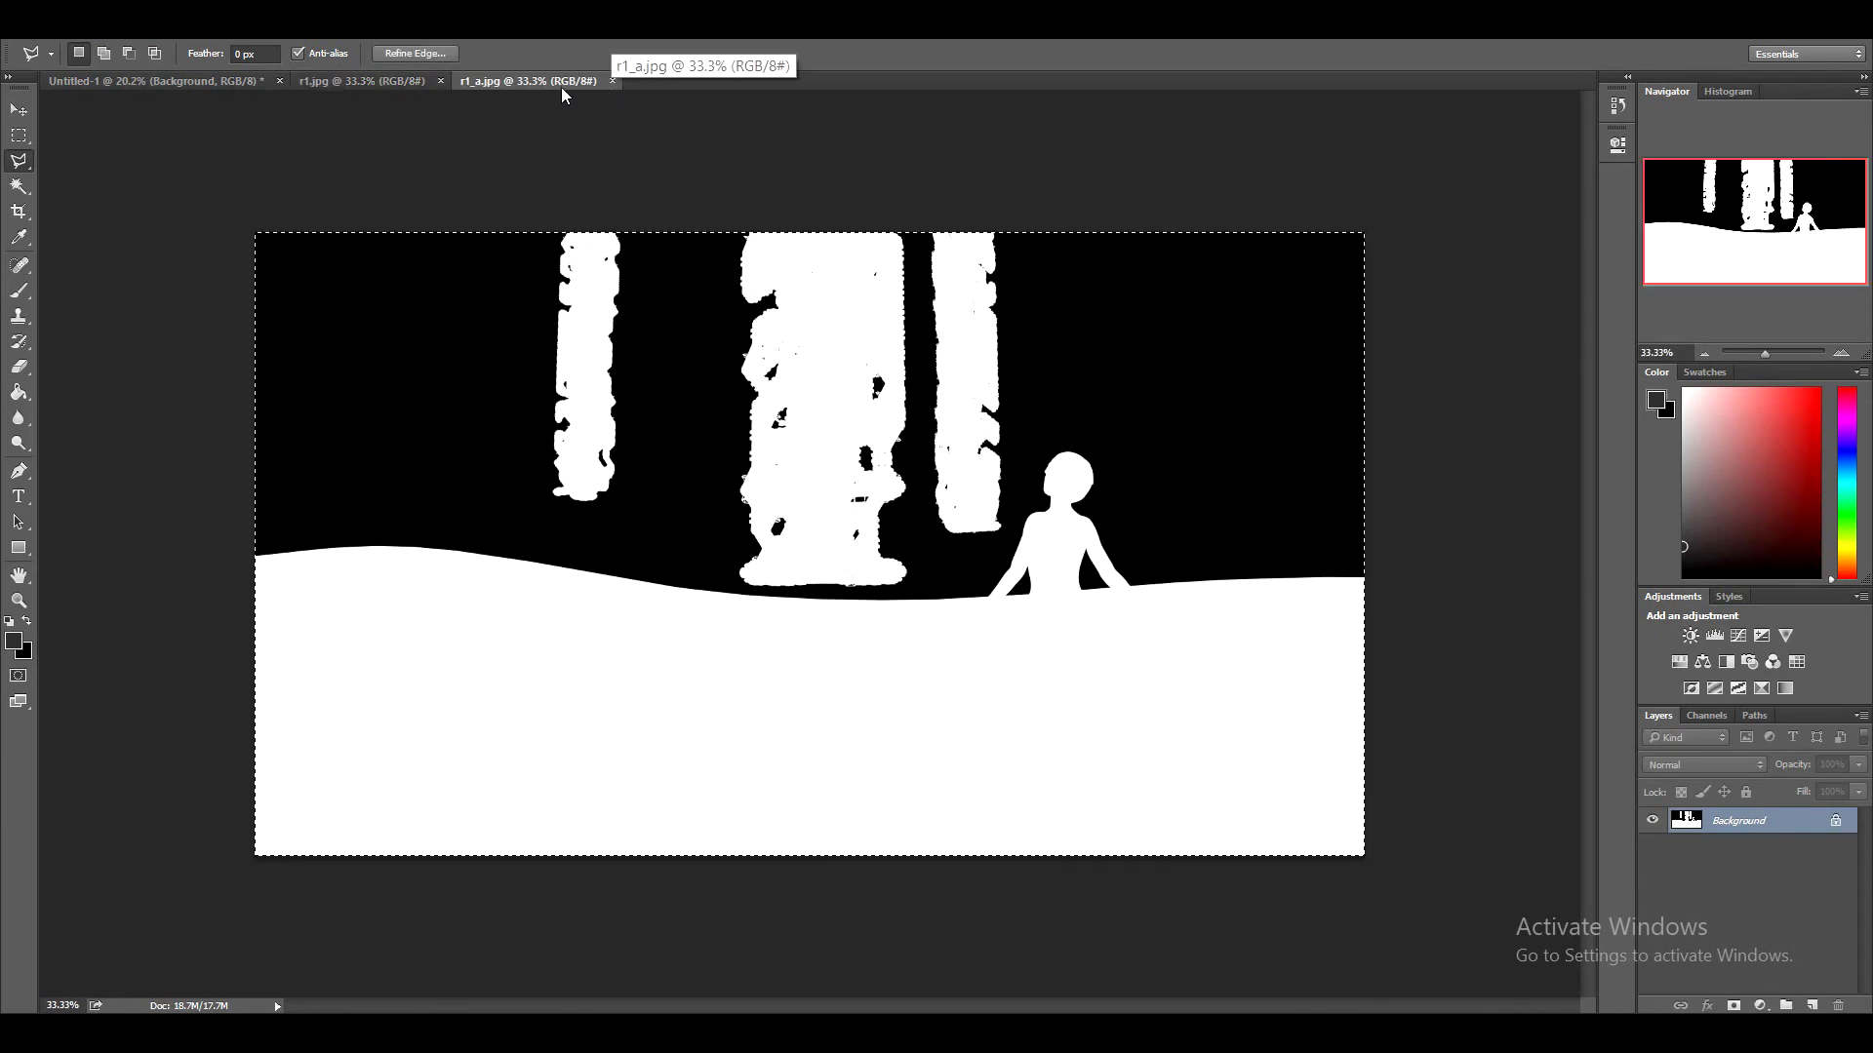
key(ctrl+c)
click(341, 79)
key(ctrl+v)
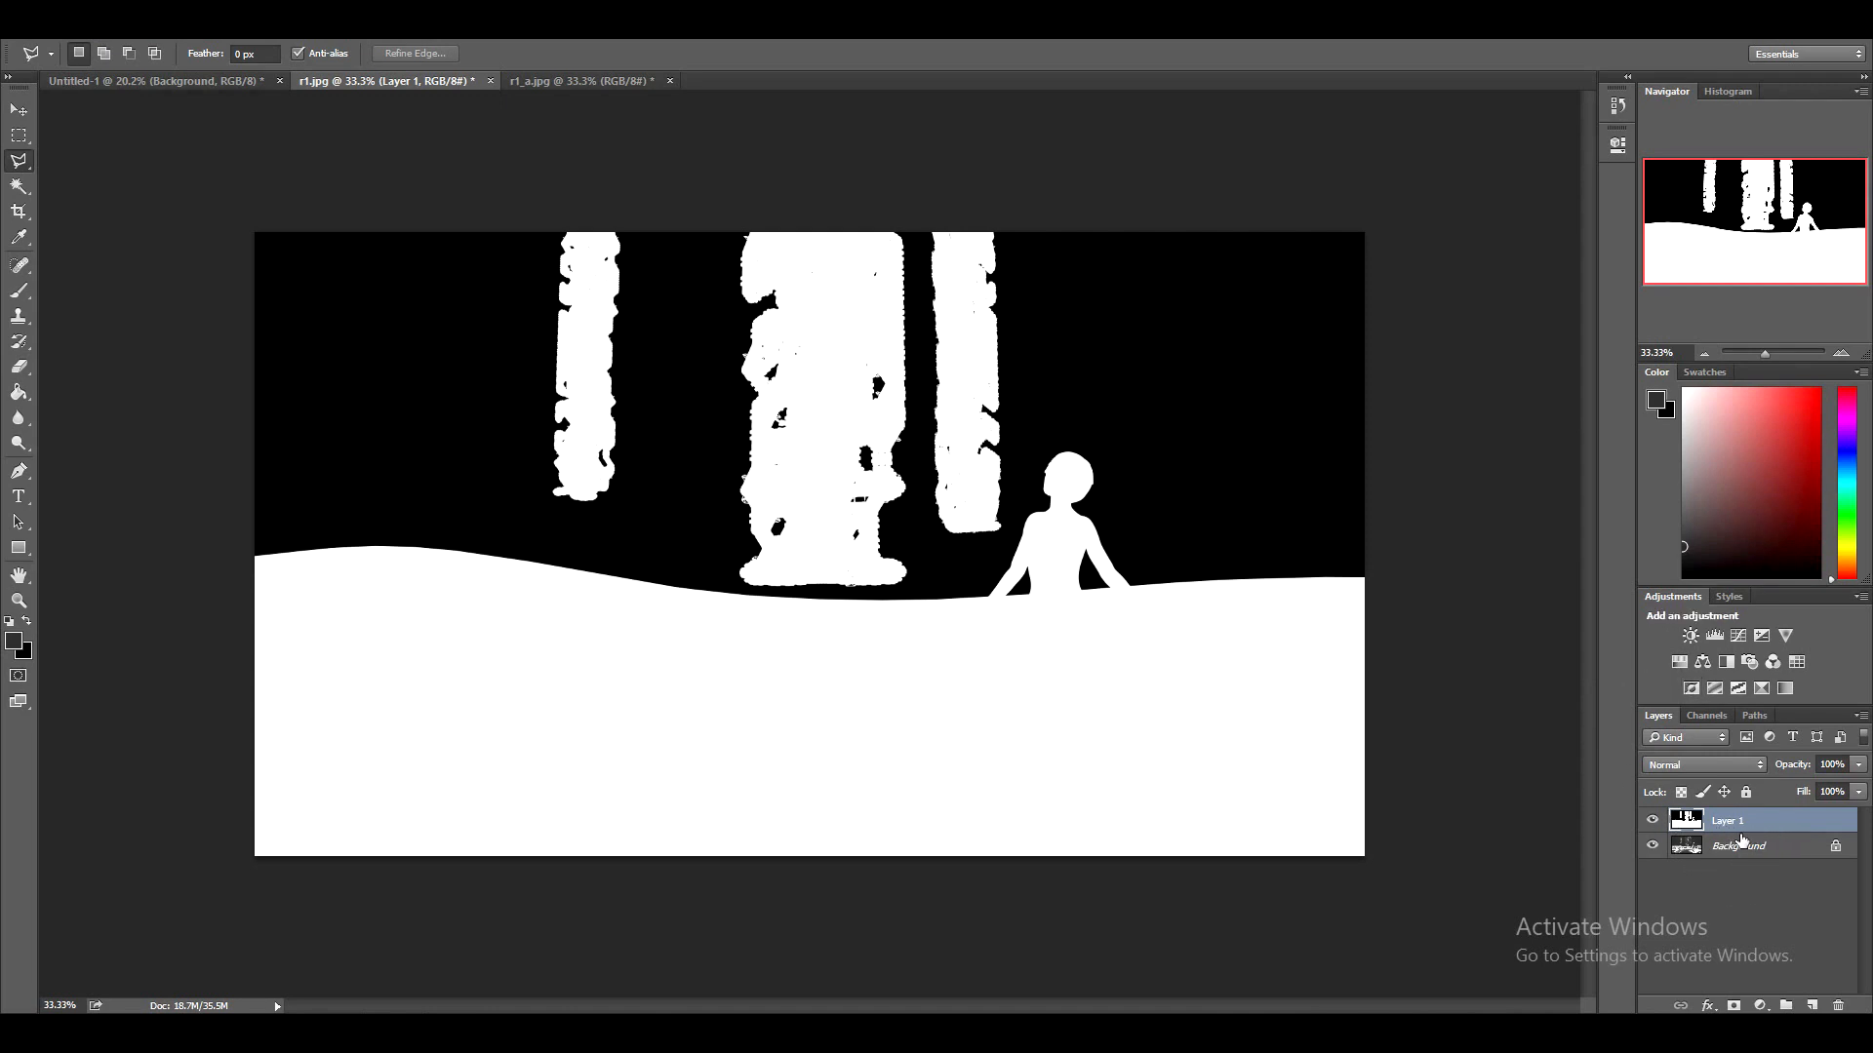
Compare the pasted alpha mask with the render beneath by toggling Layer 1's visibility
click(1652, 821)
click(1652, 821)
click(1652, 822)
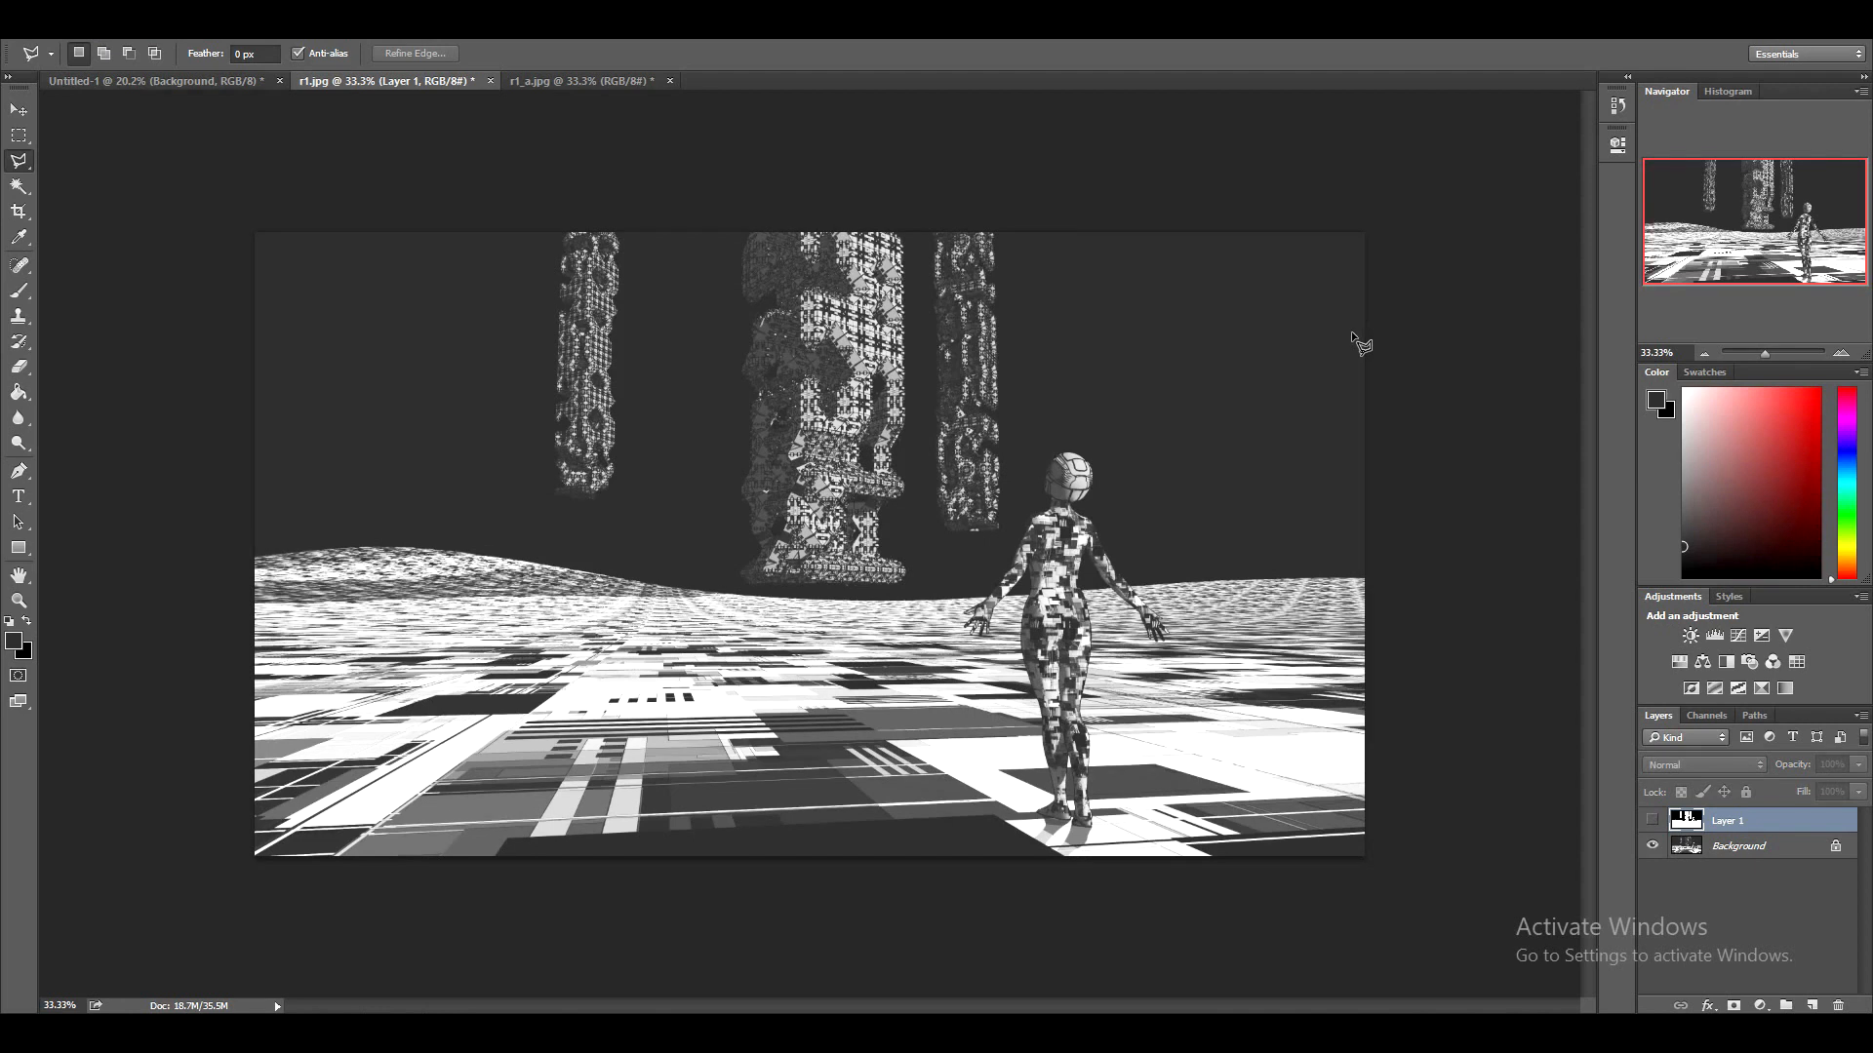
click(1652, 821)
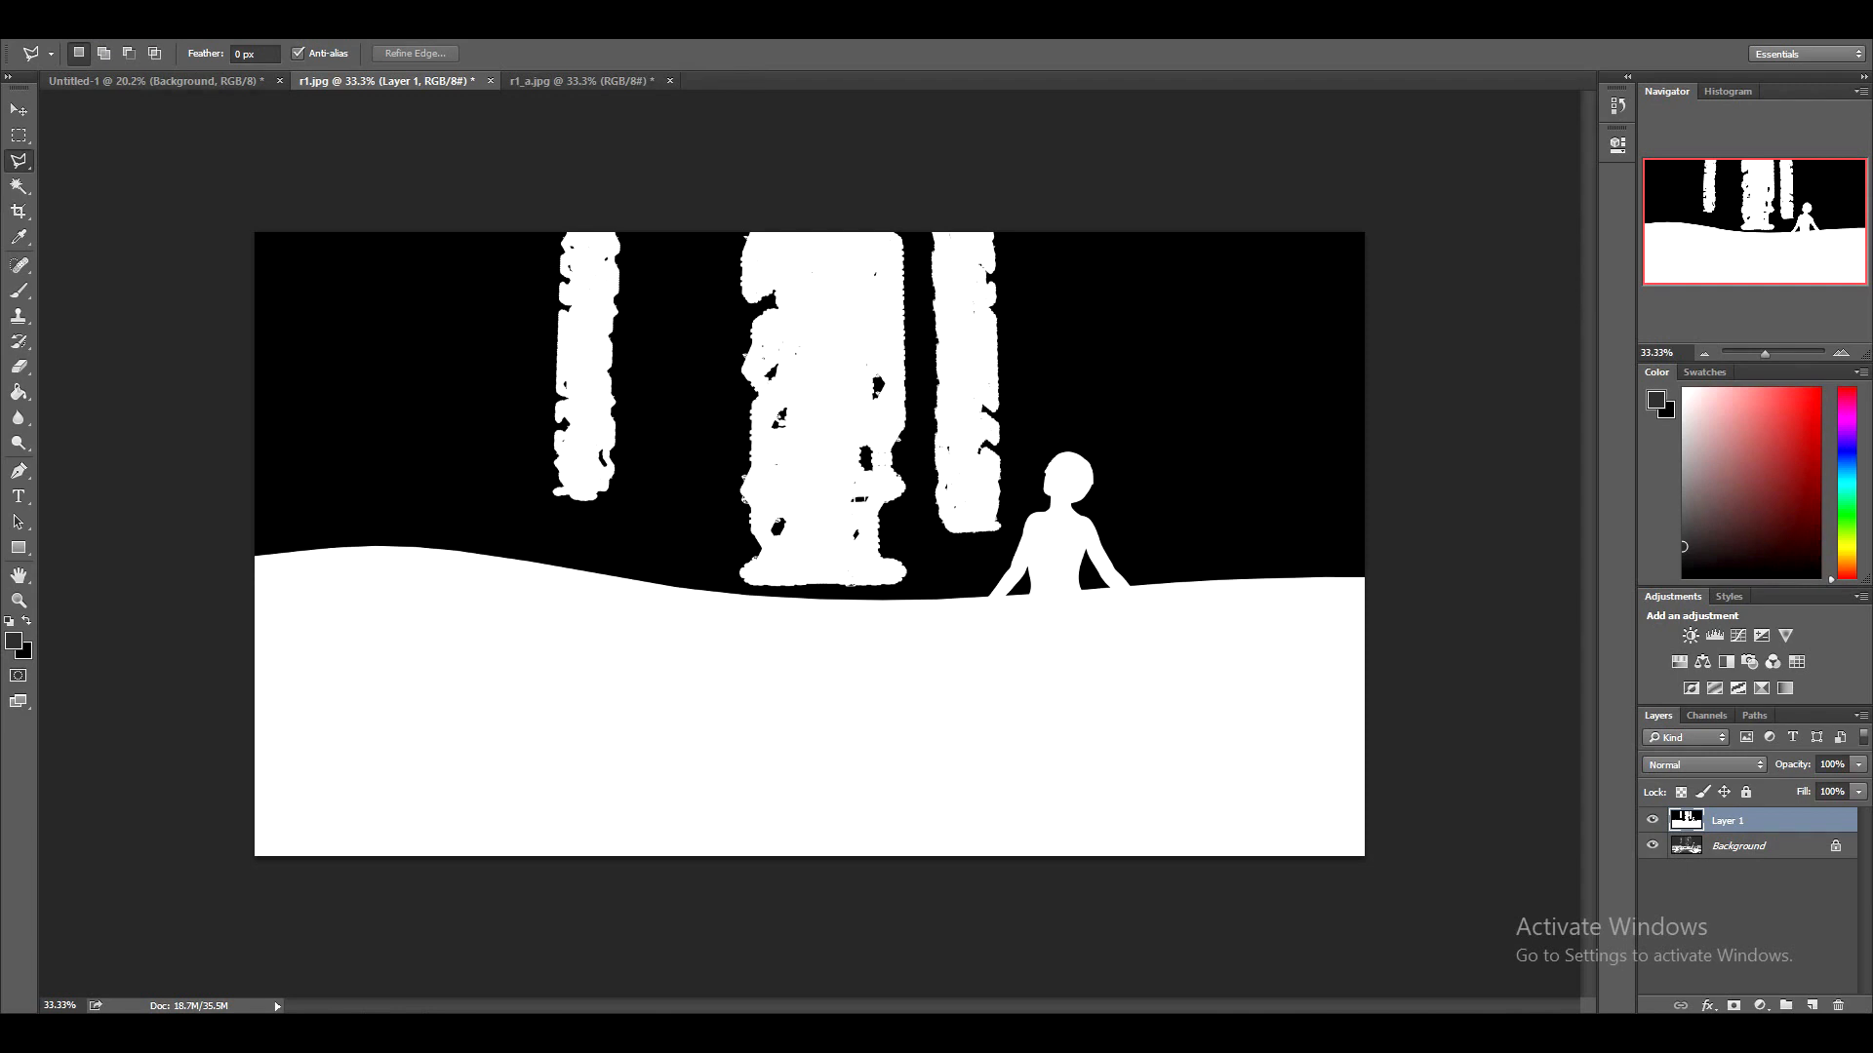
Select the white areas of Layer 1 with Color Range, sampling the white ground and lowering the fuzziness
click(273, 23)
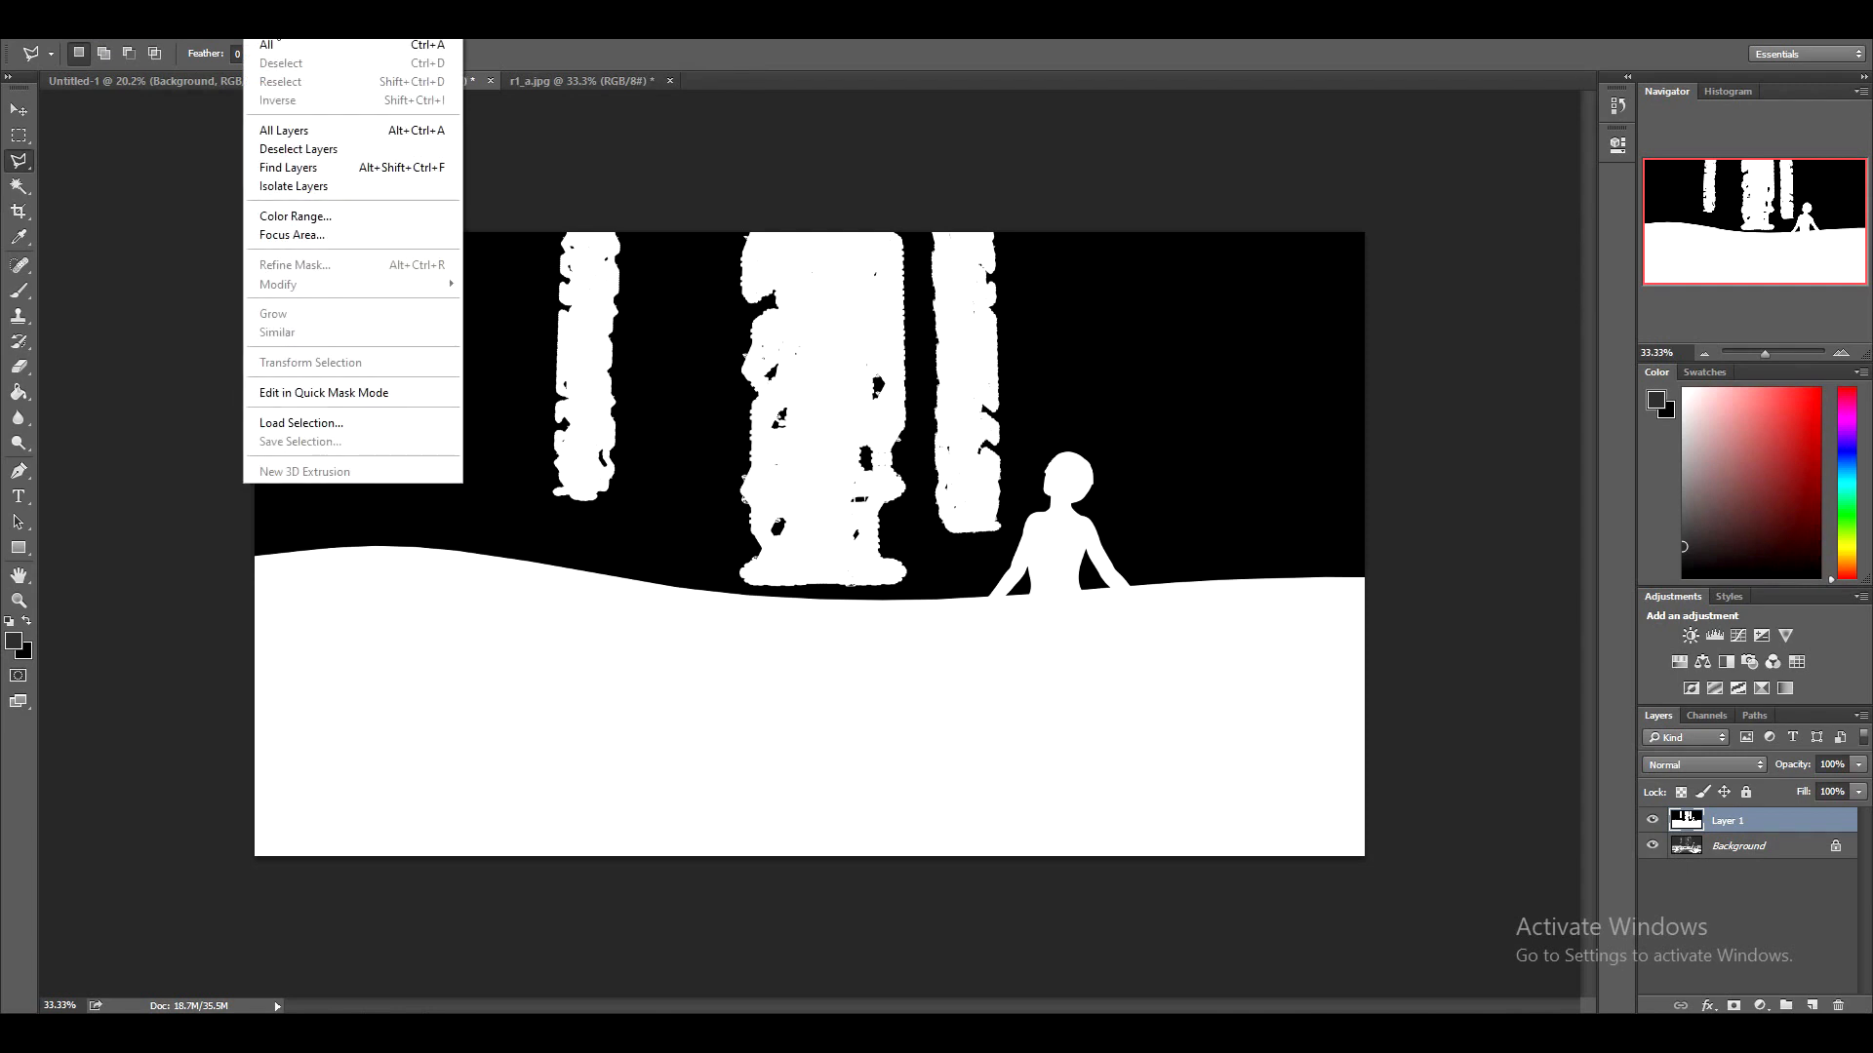
click(443, 217)
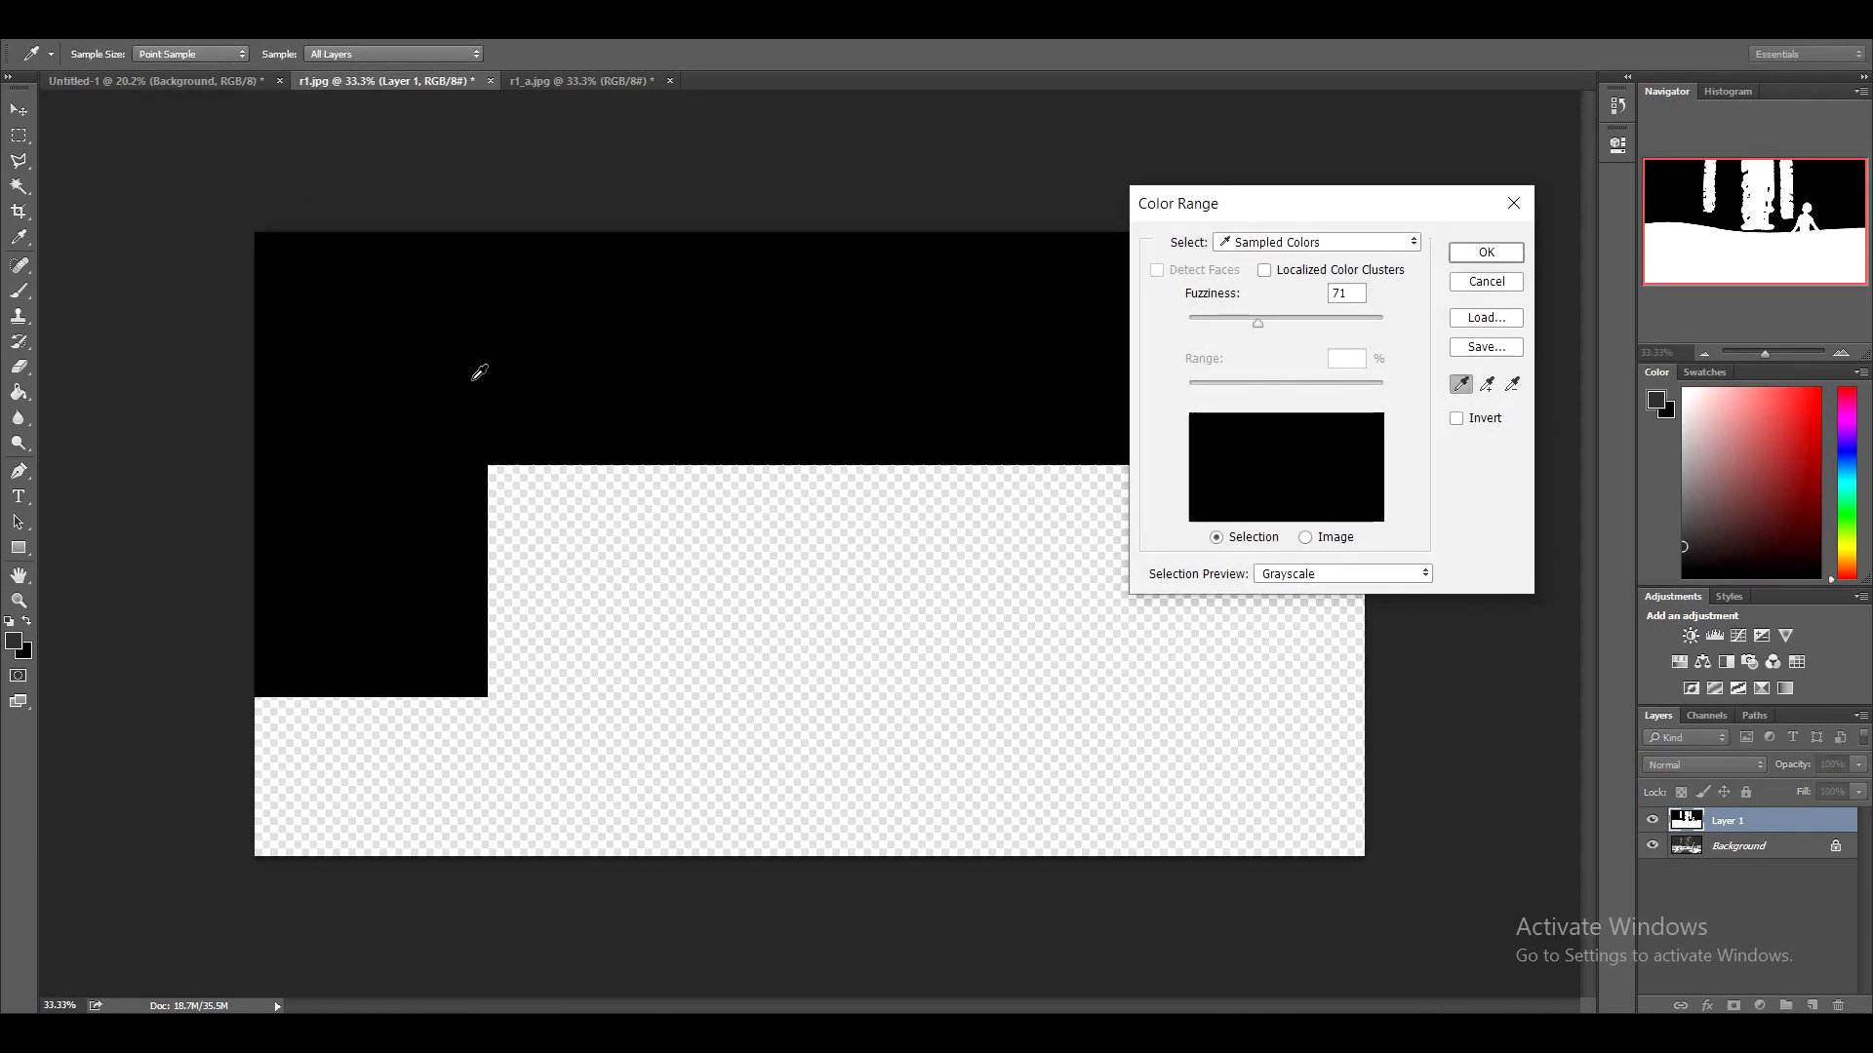
click(655, 682)
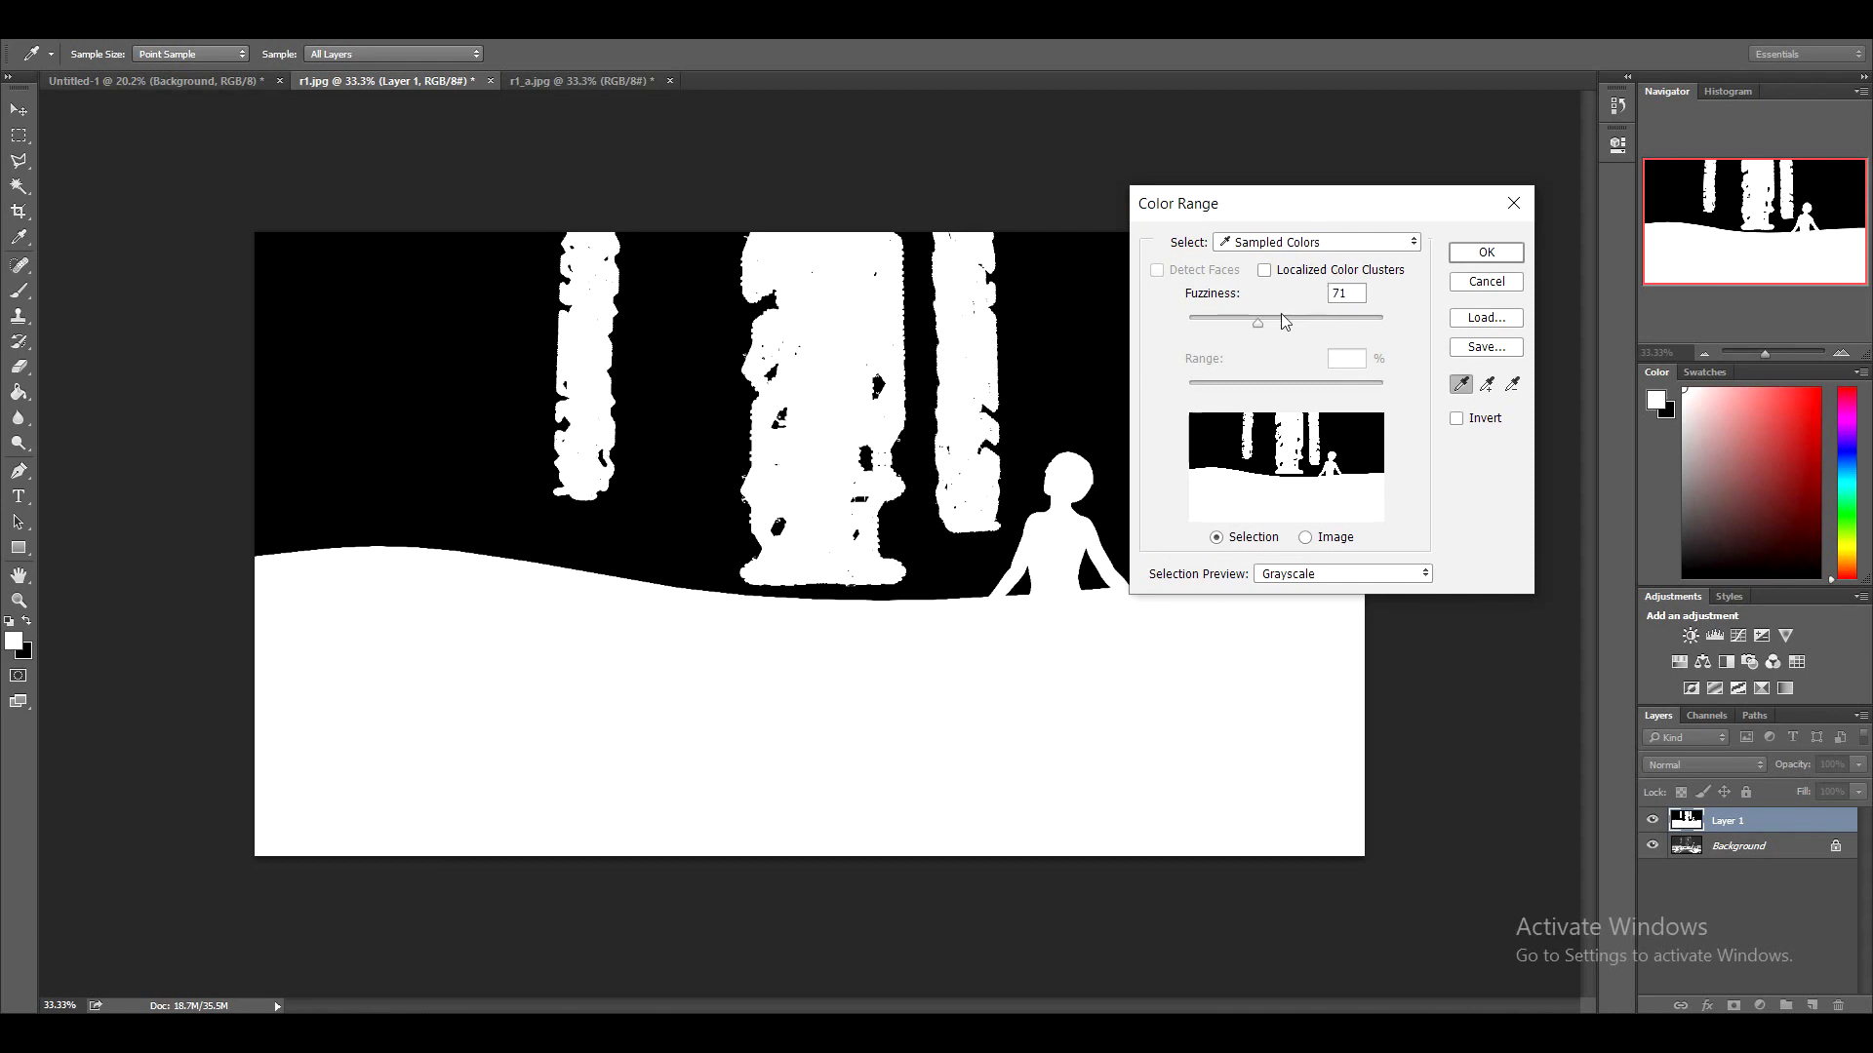
drag(1257, 325, 1167, 320)
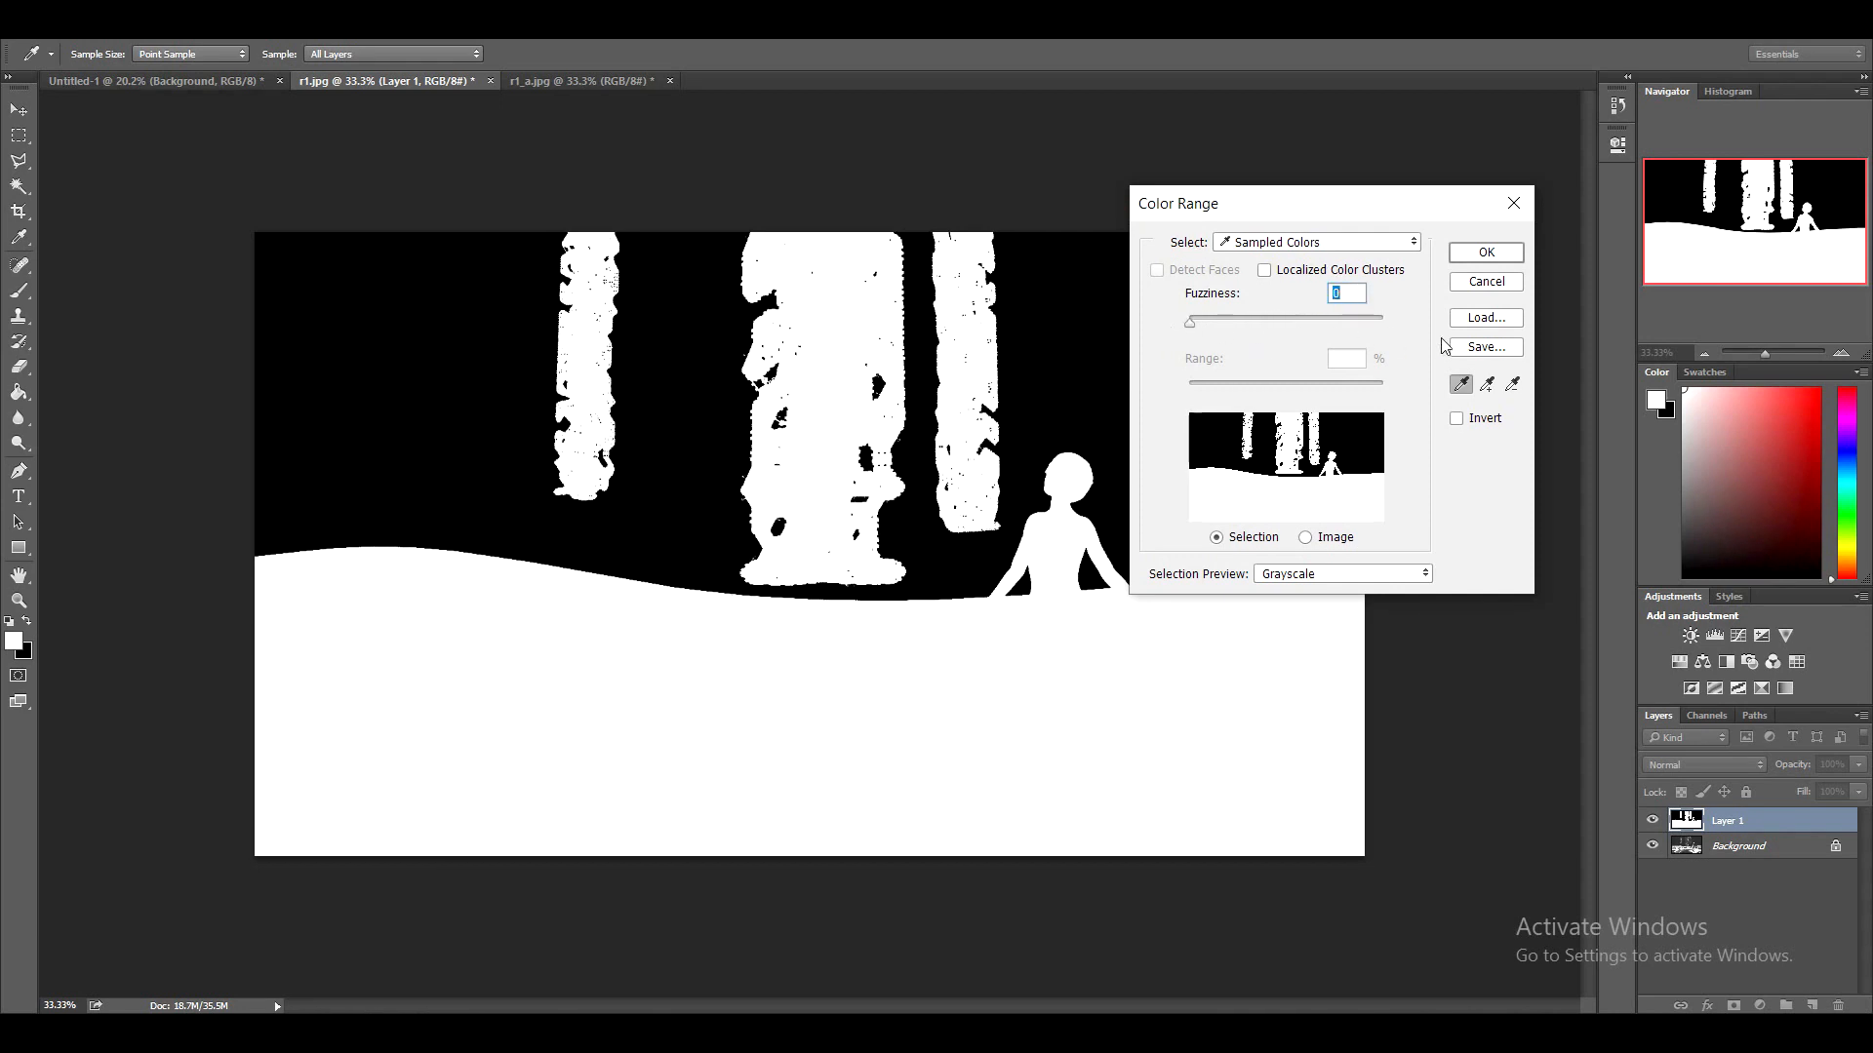
drag(1197, 322, 1207, 325)
click(1486, 252)
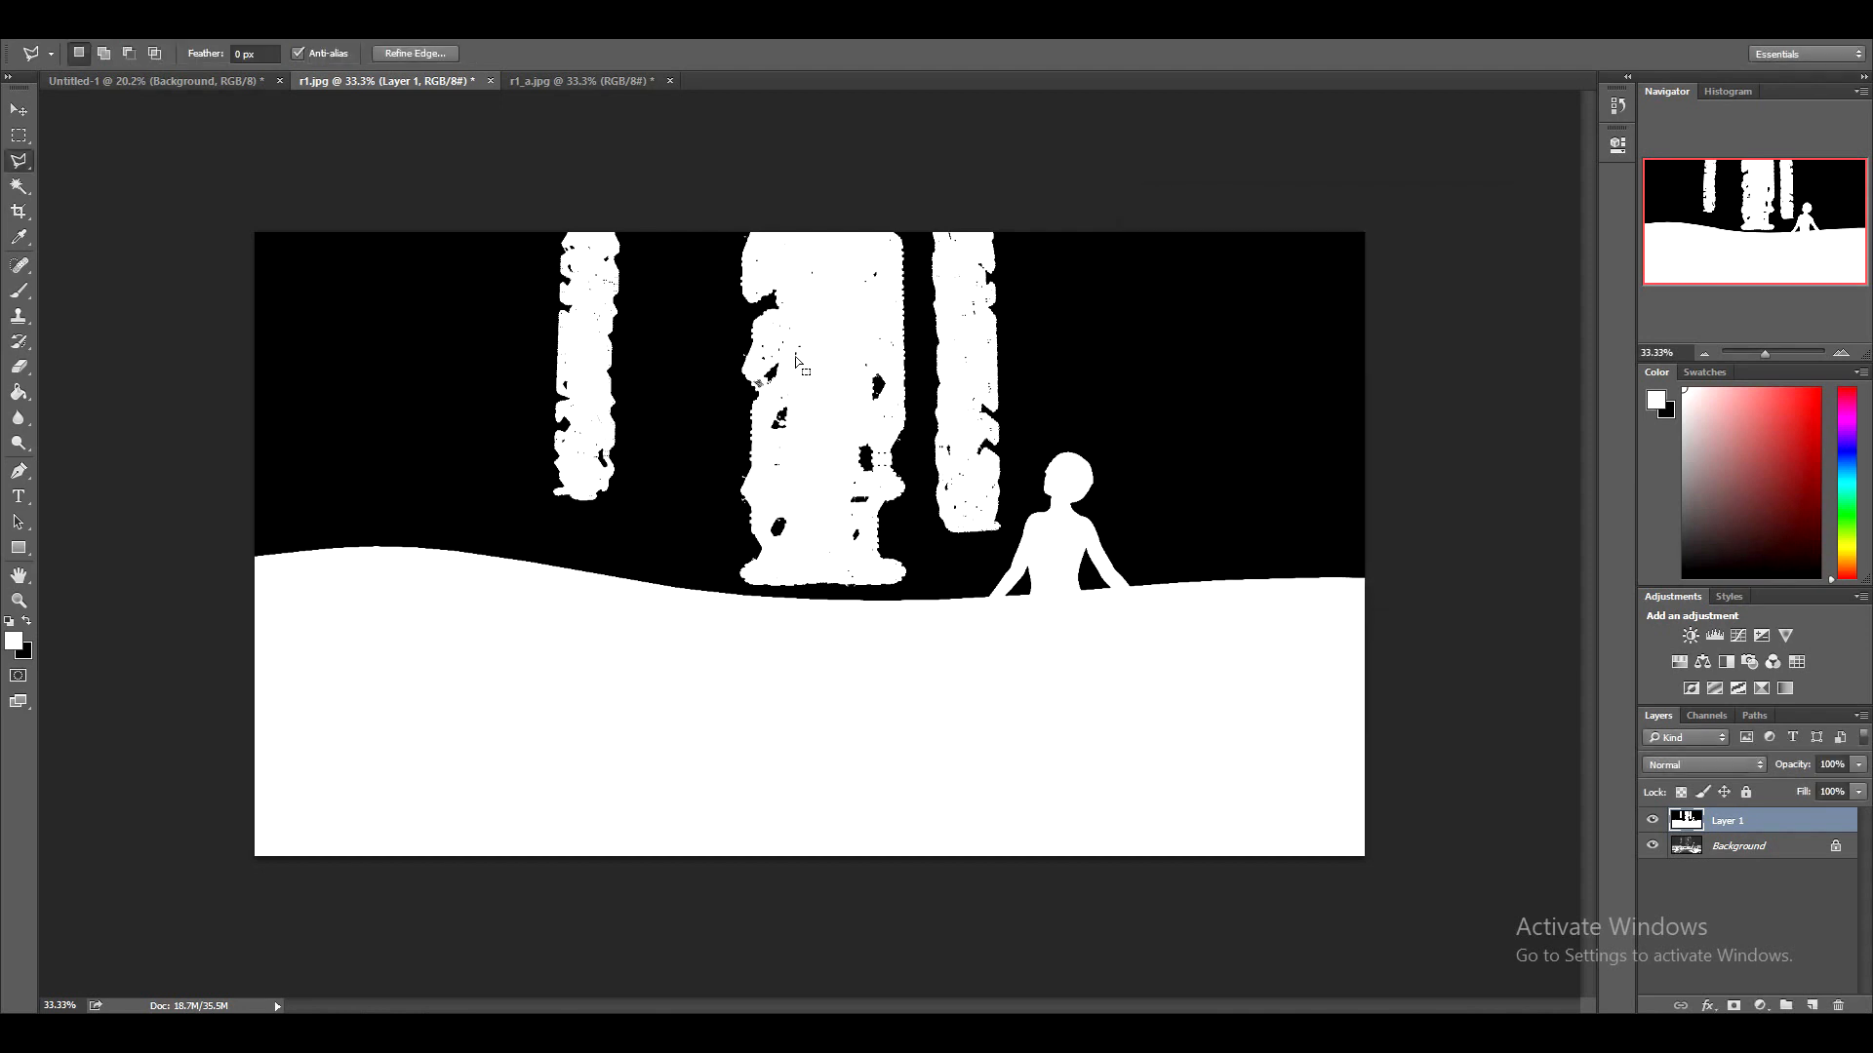
Check the selection edges around the central tower up close and delete the selected white areas from Layer 1
alt+scroll(795, 363, up, 3)
alt+scroll(795, 363, up, 12)
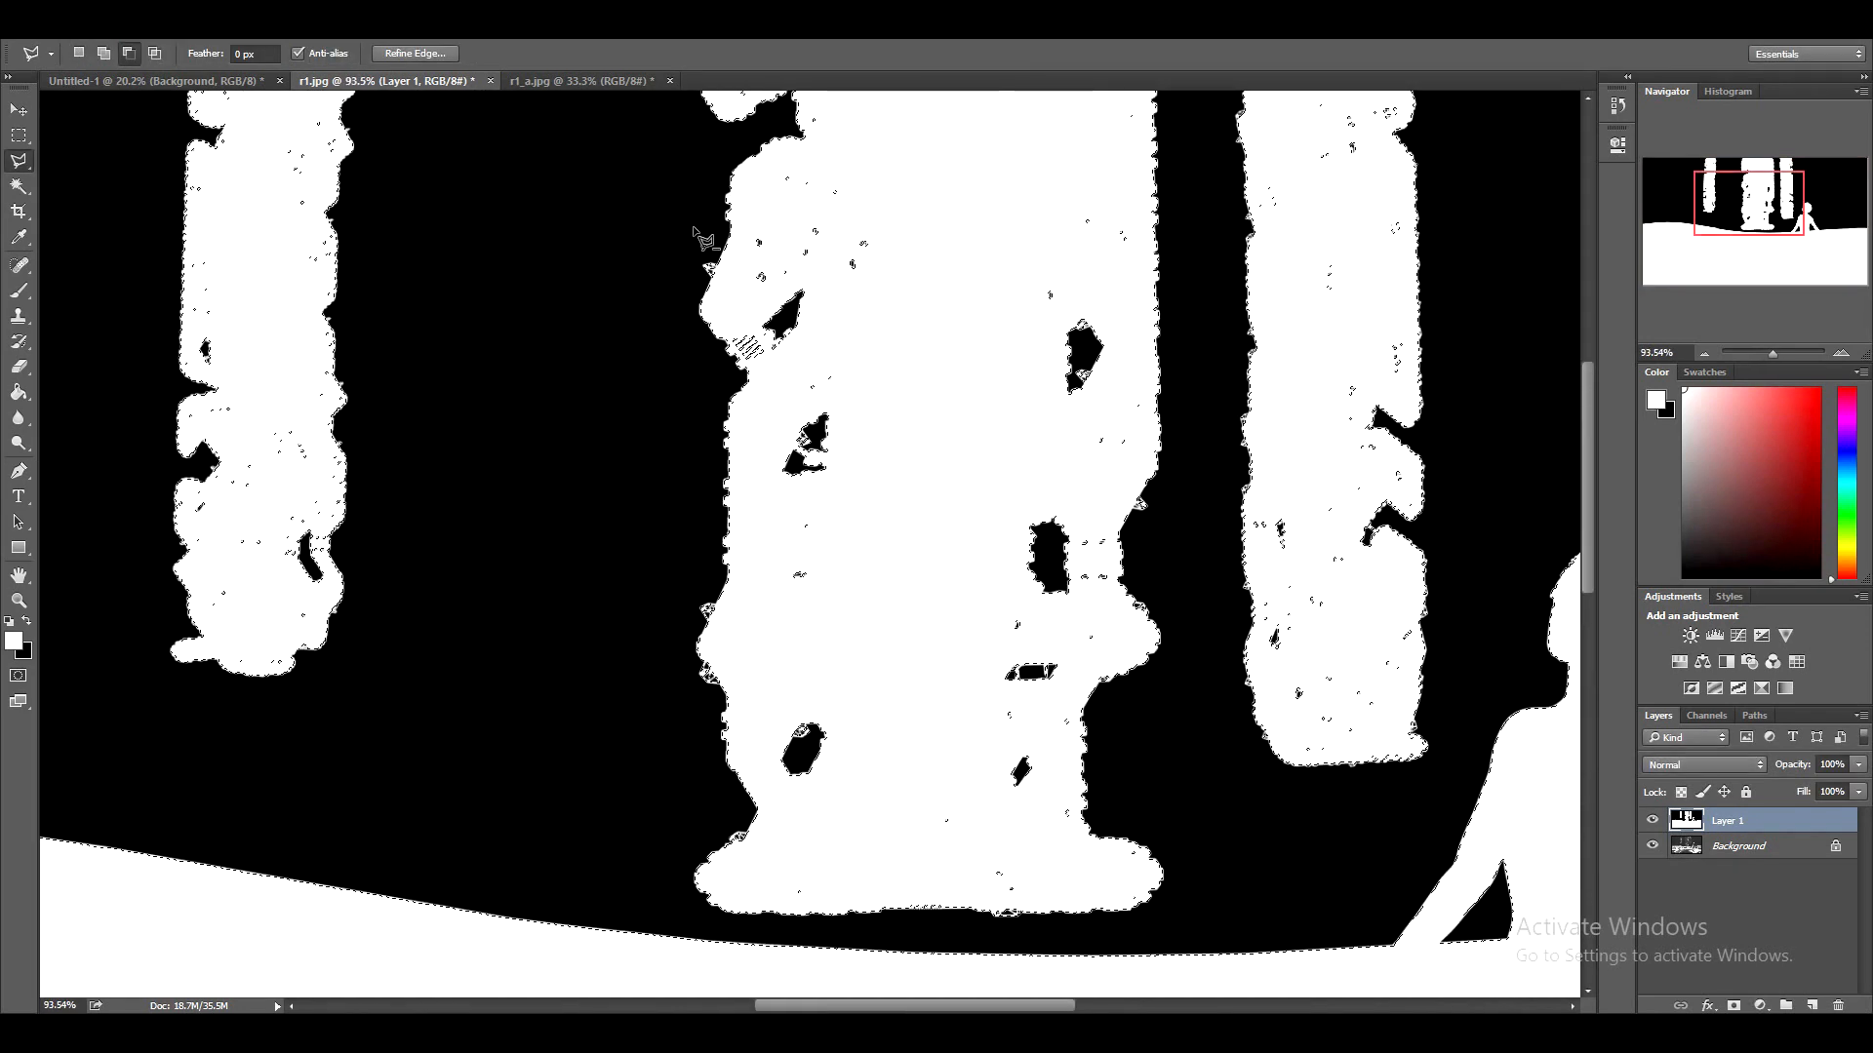
alt+scroll(725, 349, down, 6)
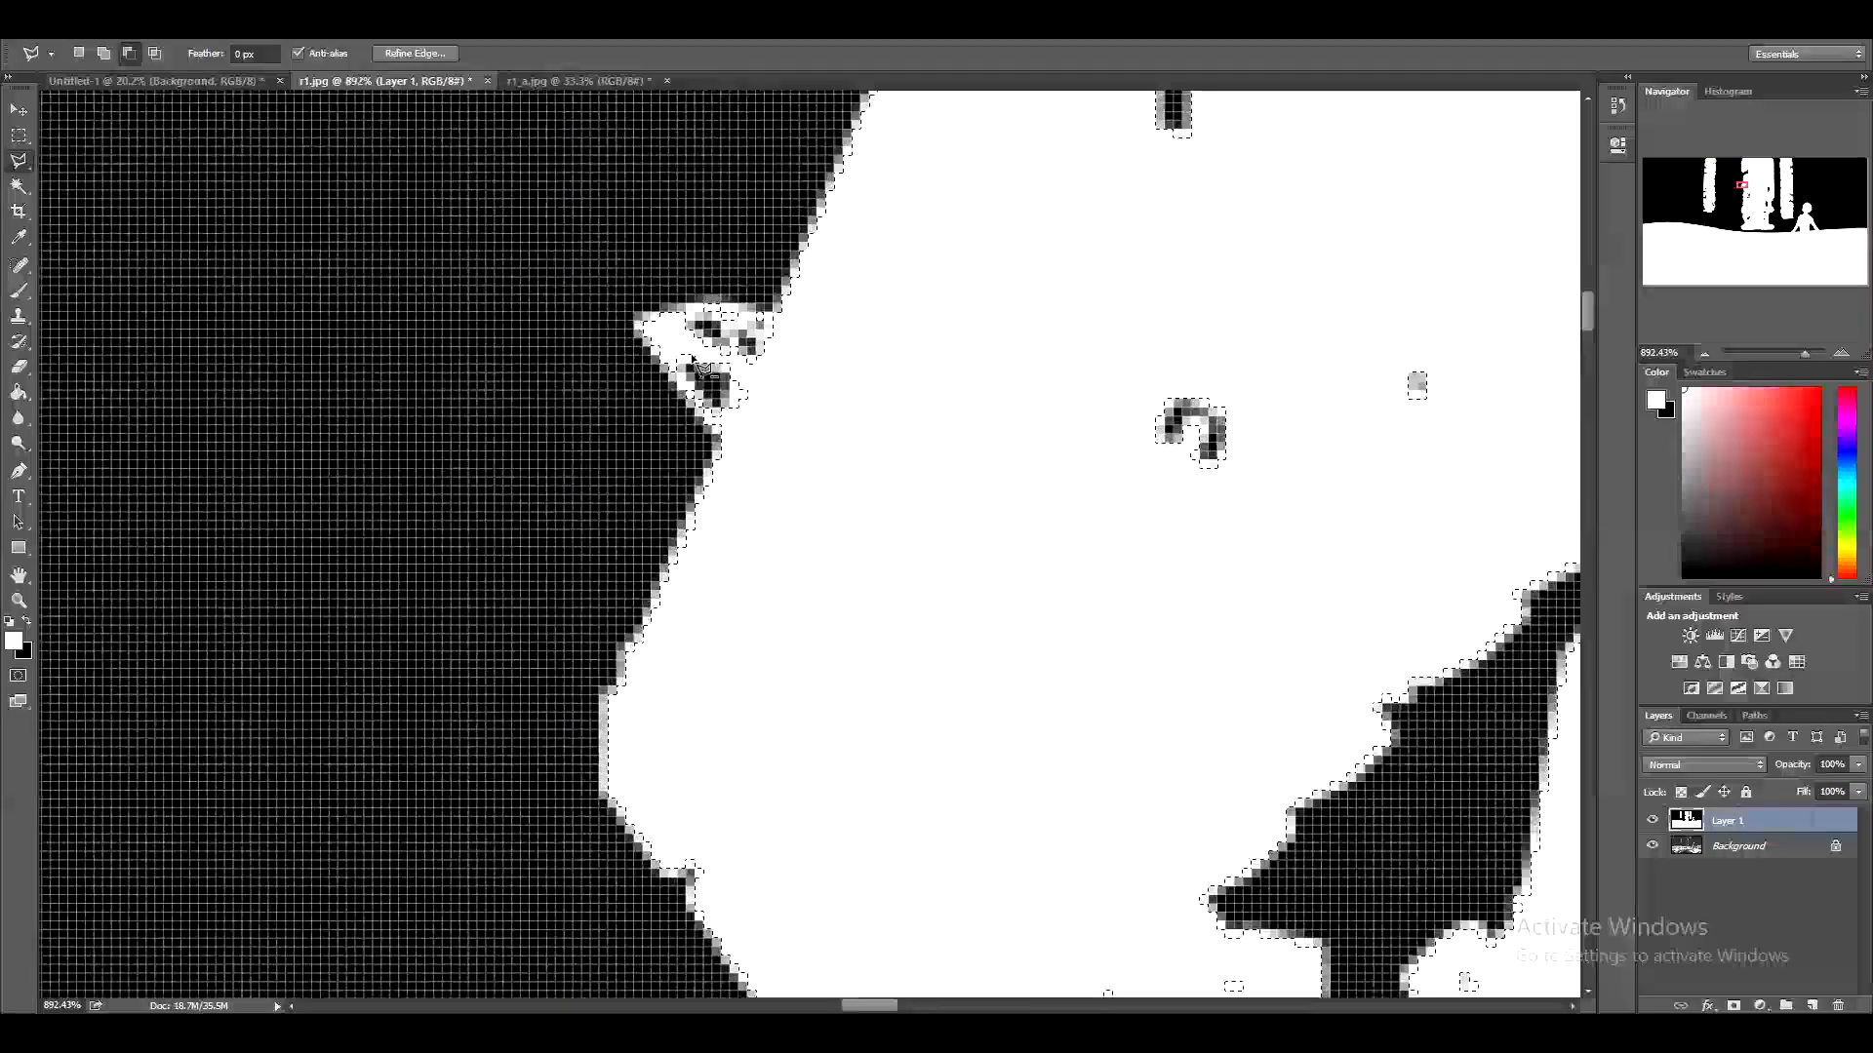
alt+scroll(700, 351, down, 2)
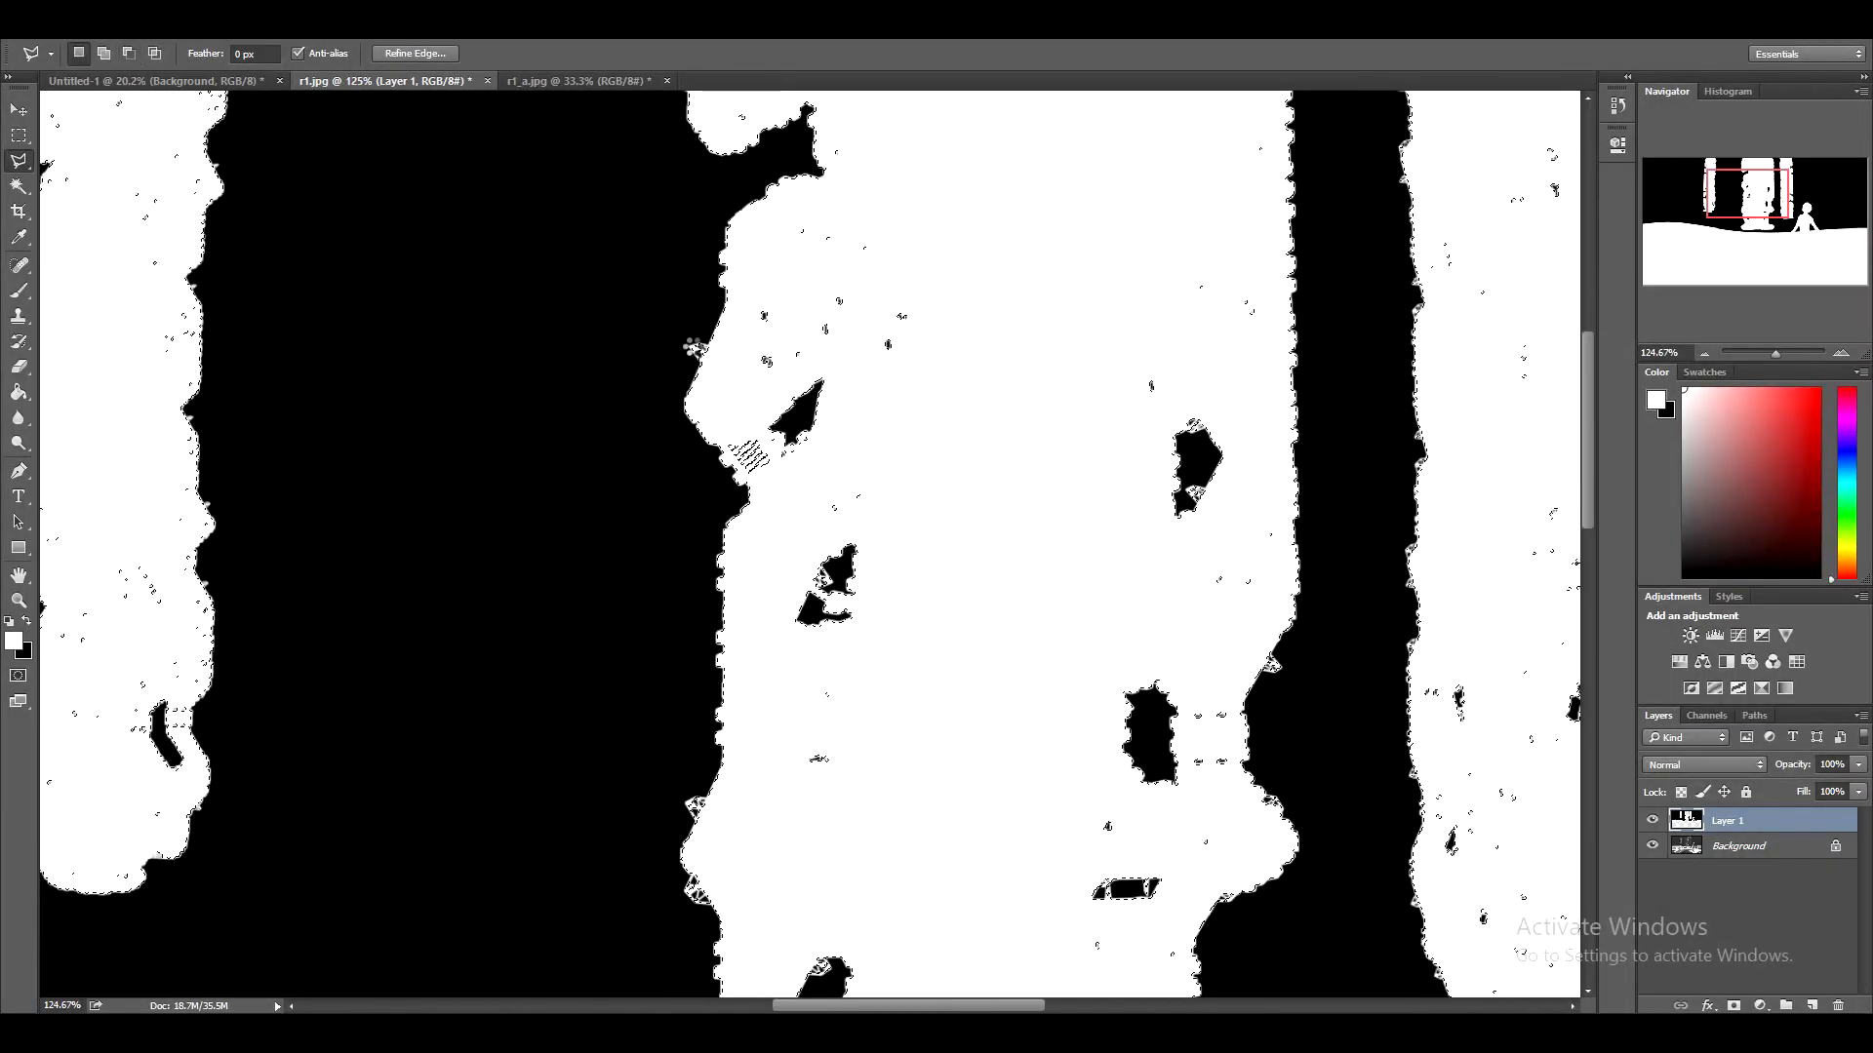
key(Delete)
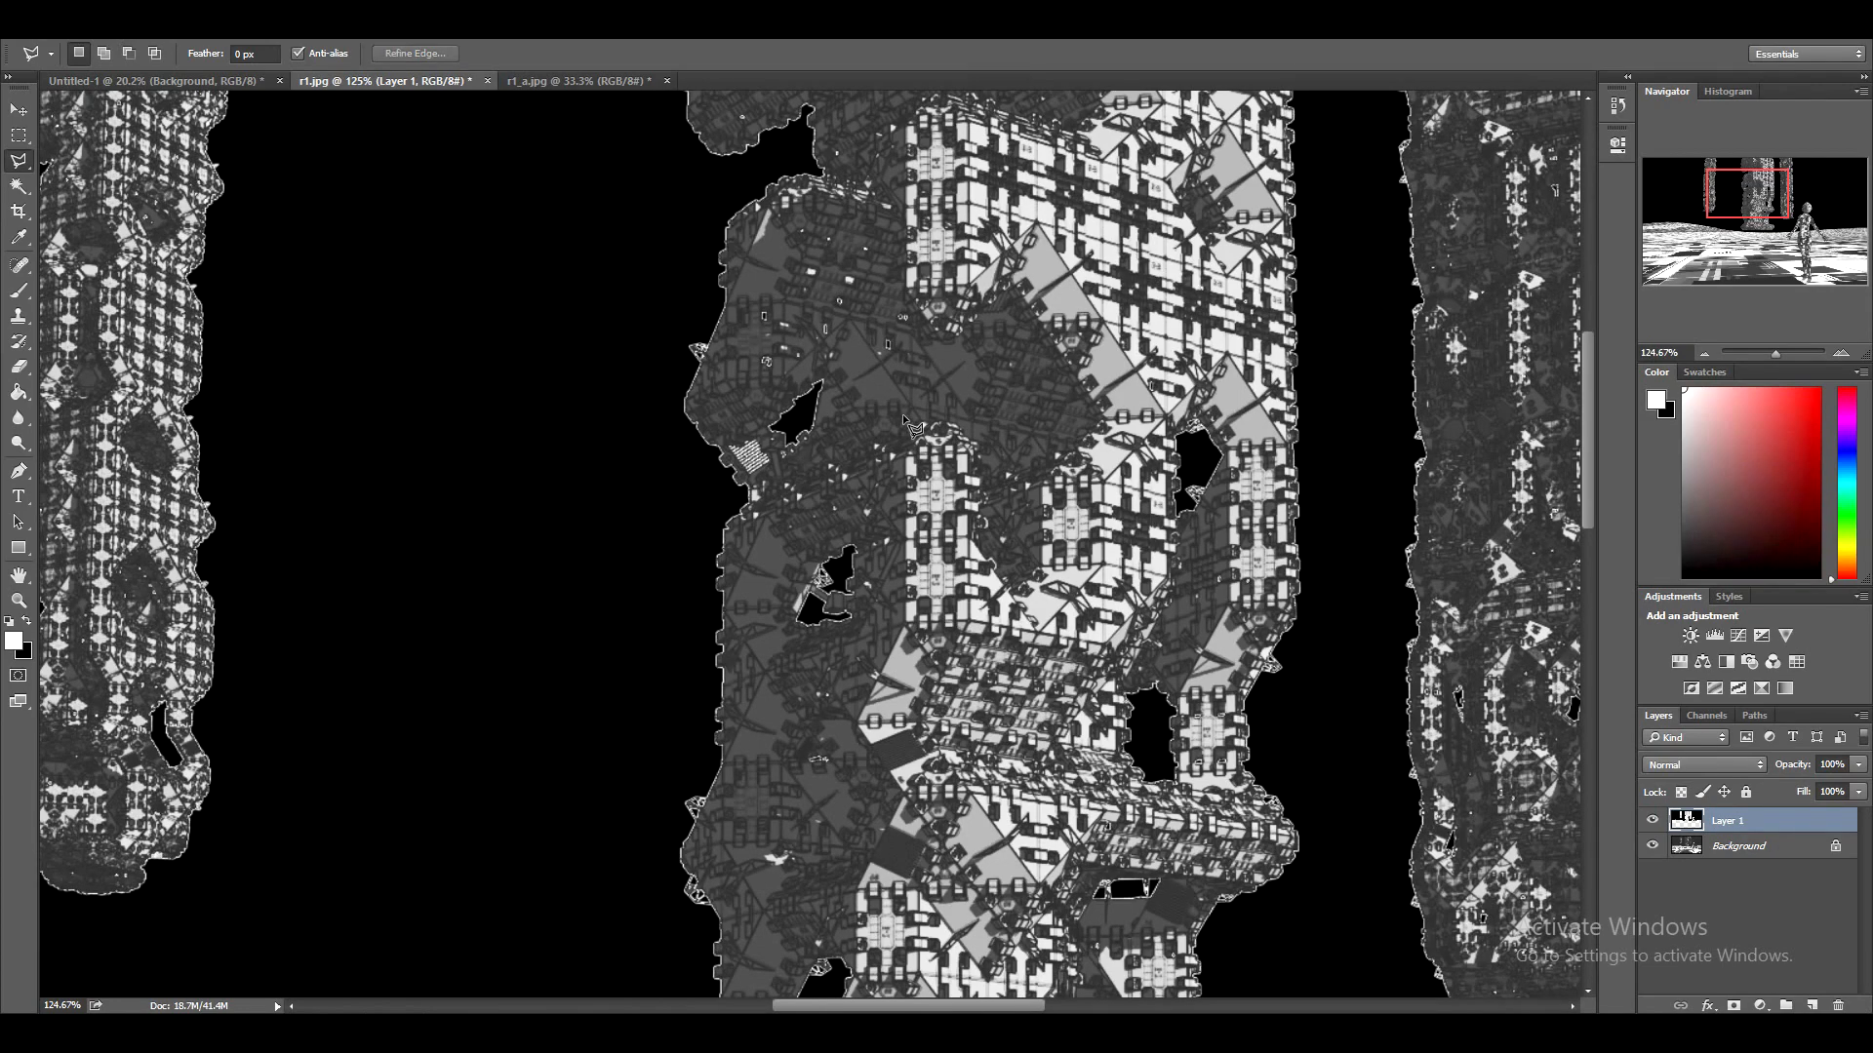
Inspect the cut-out edges of the central tower, undo the deletion on Layer 1 and drop the selection
alt+scroll(789, 349, down, 3)
alt+scroll(798, 365, up, 5)
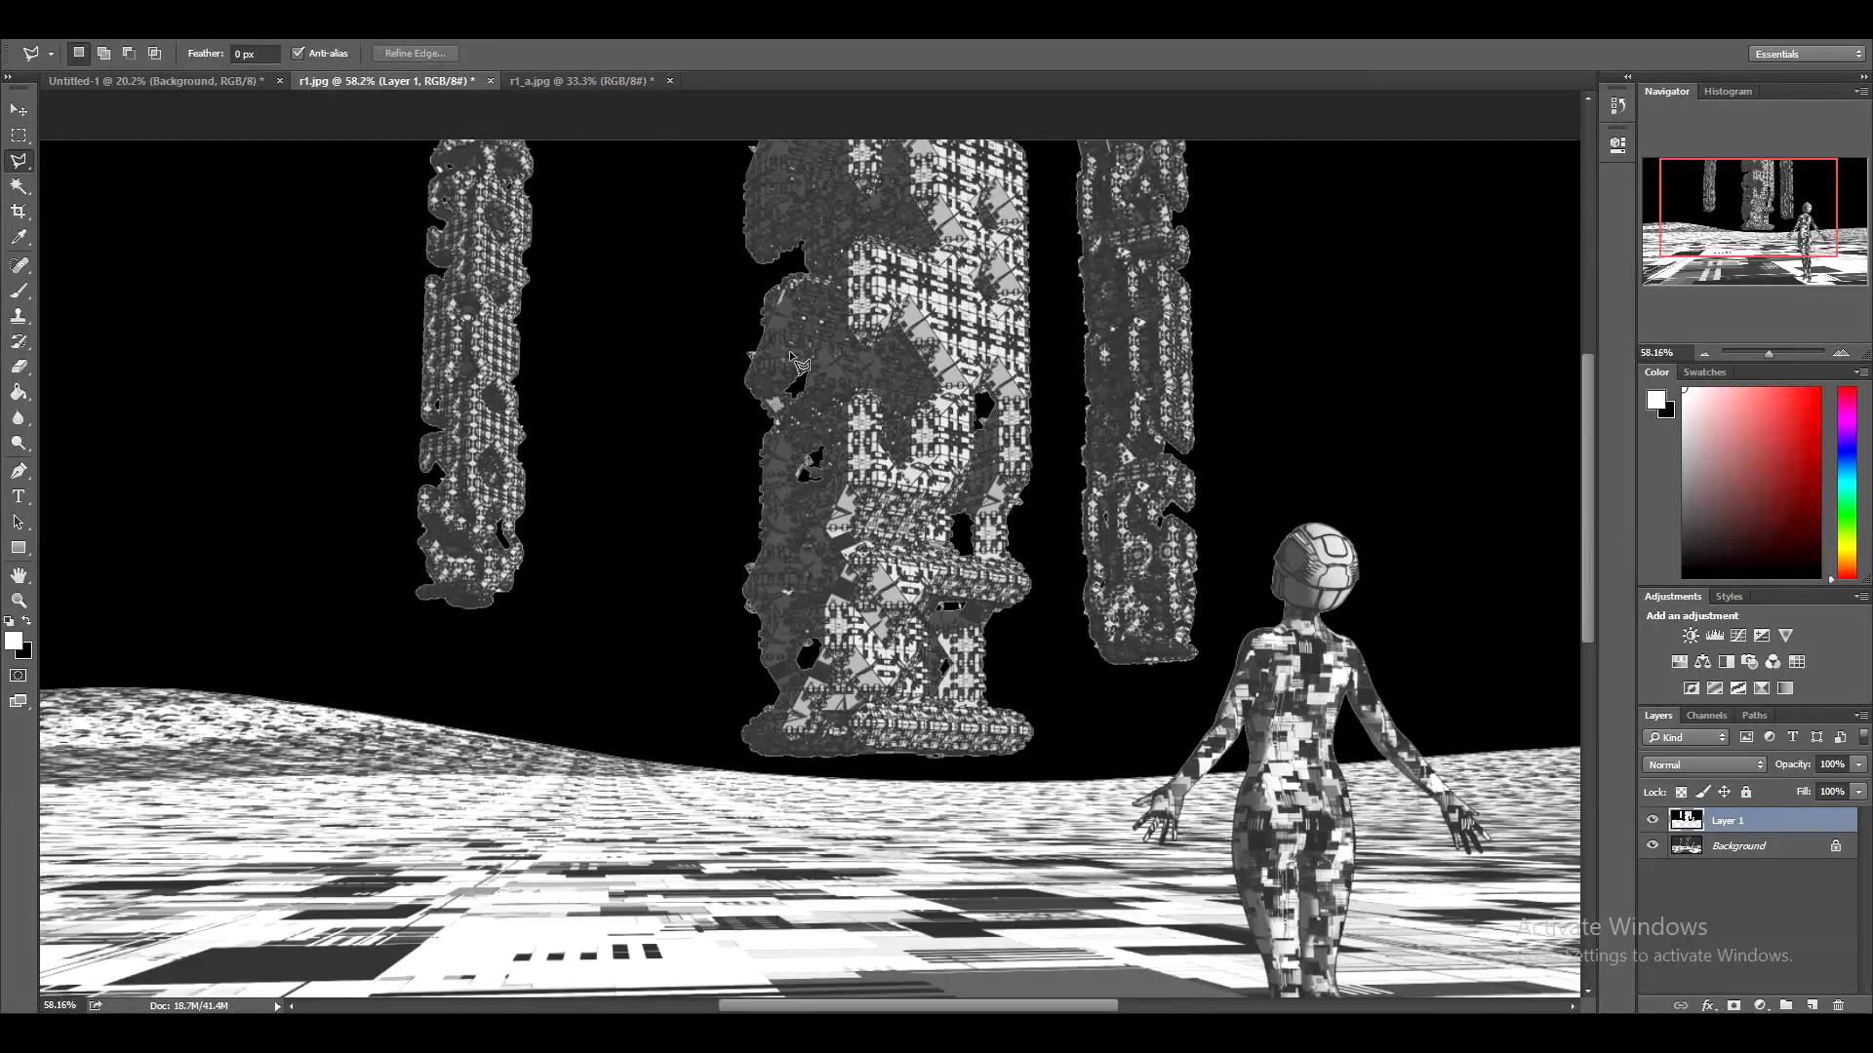
alt+scroll(788, 379, up, 2)
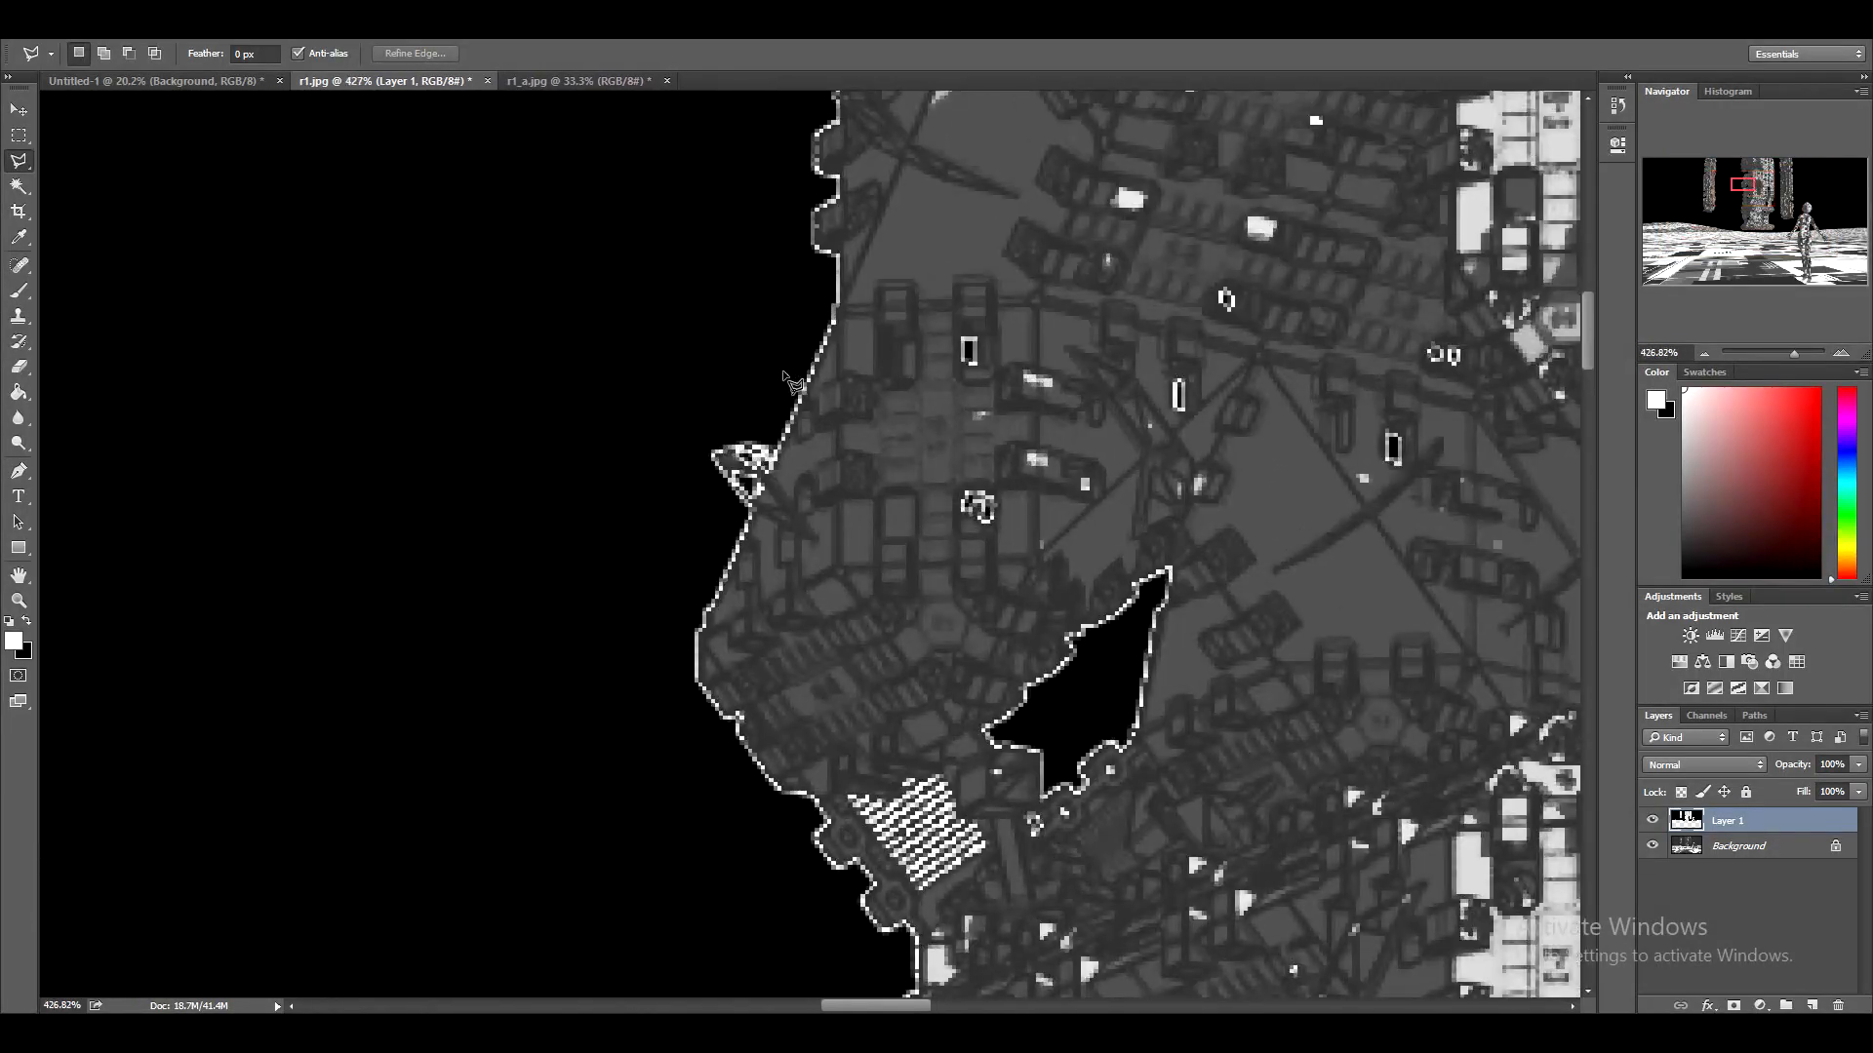
alt+scroll(783, 372, down, 6)
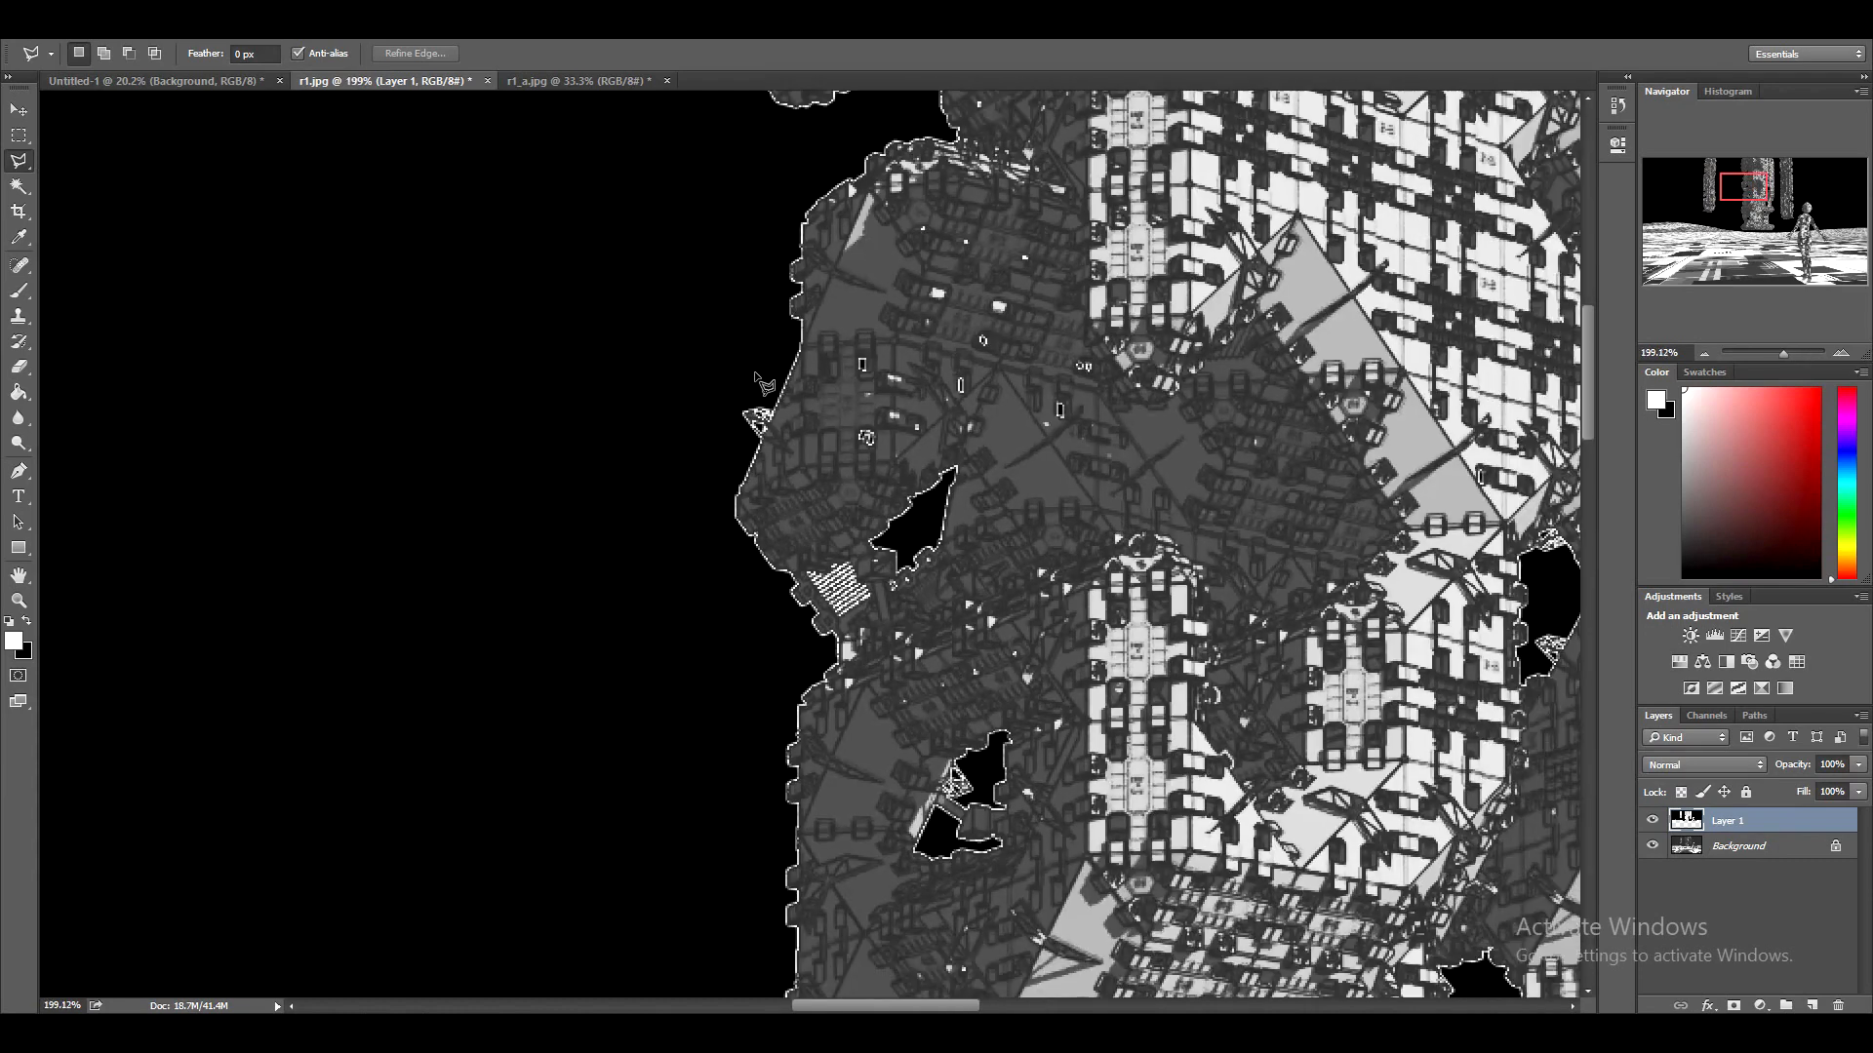
key(ctrl+z)
key(alt+BackSpace)
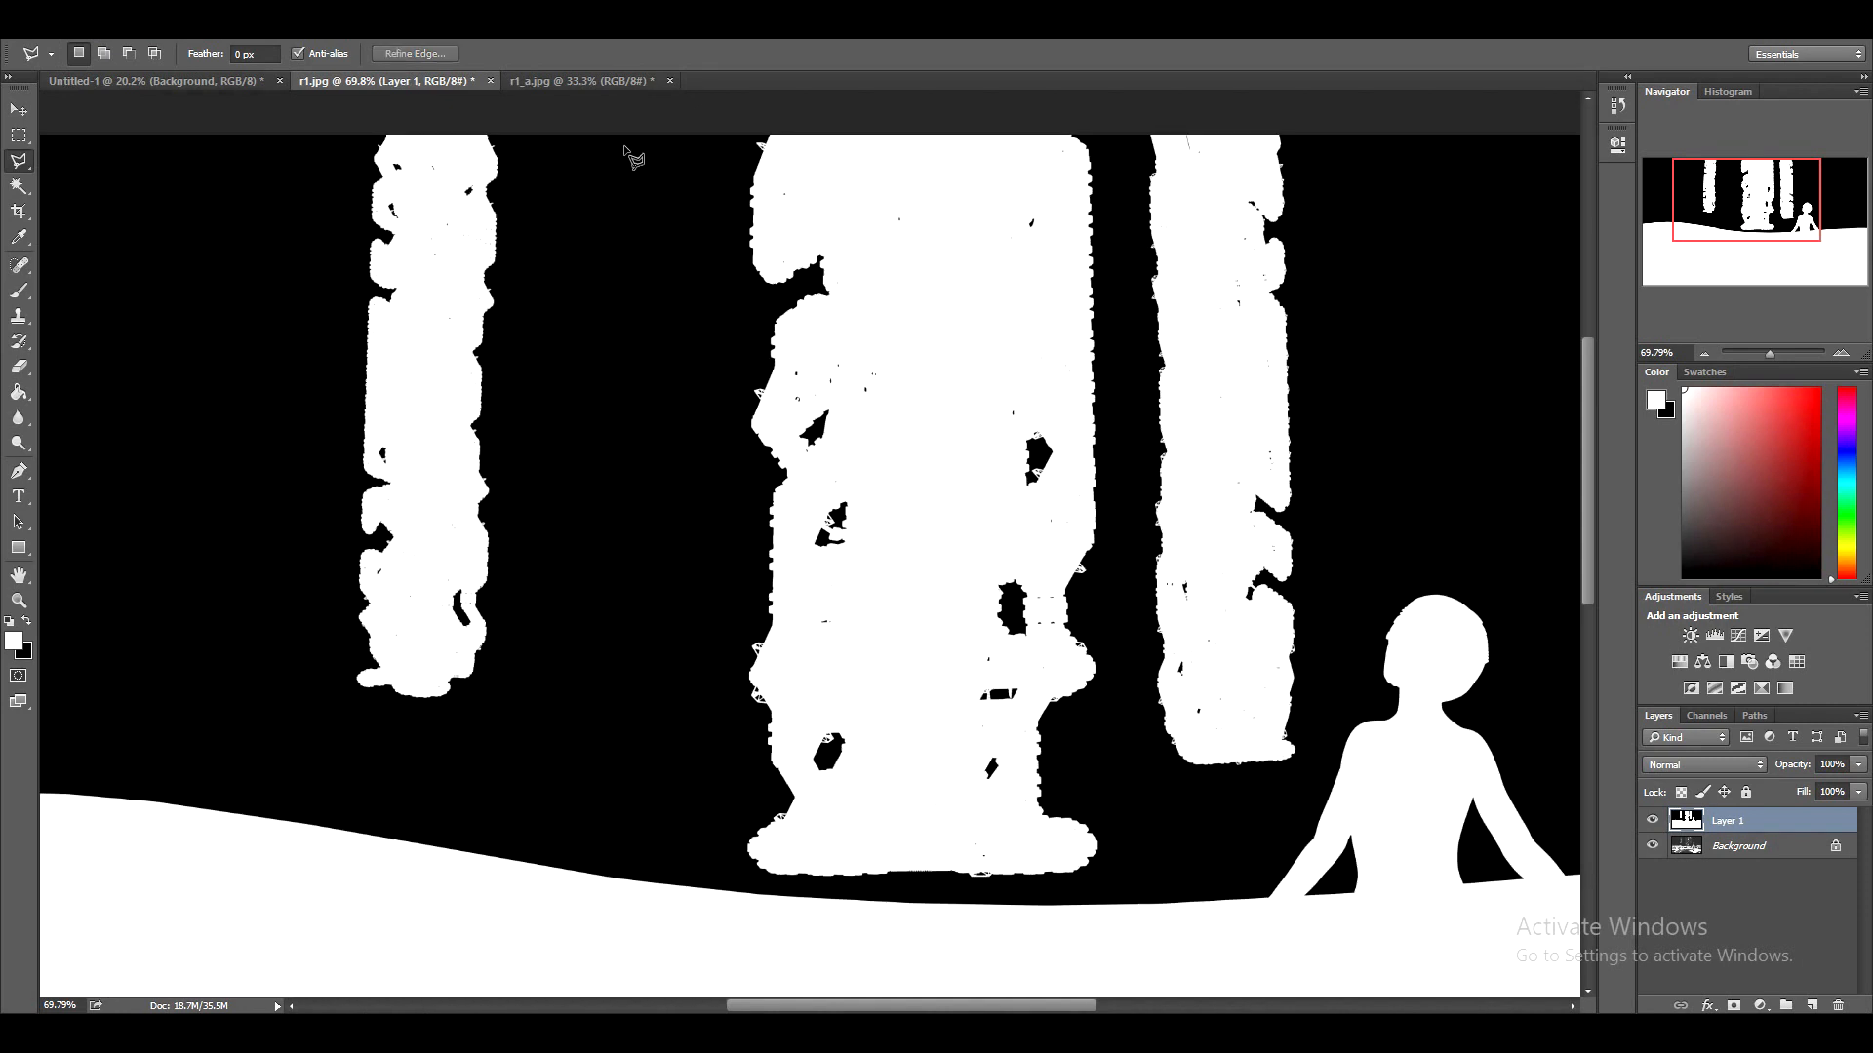
Select the white areas of Layer 1 with Color Range at fuzziness 0 and invert the selection to the black background
click(263, 19)
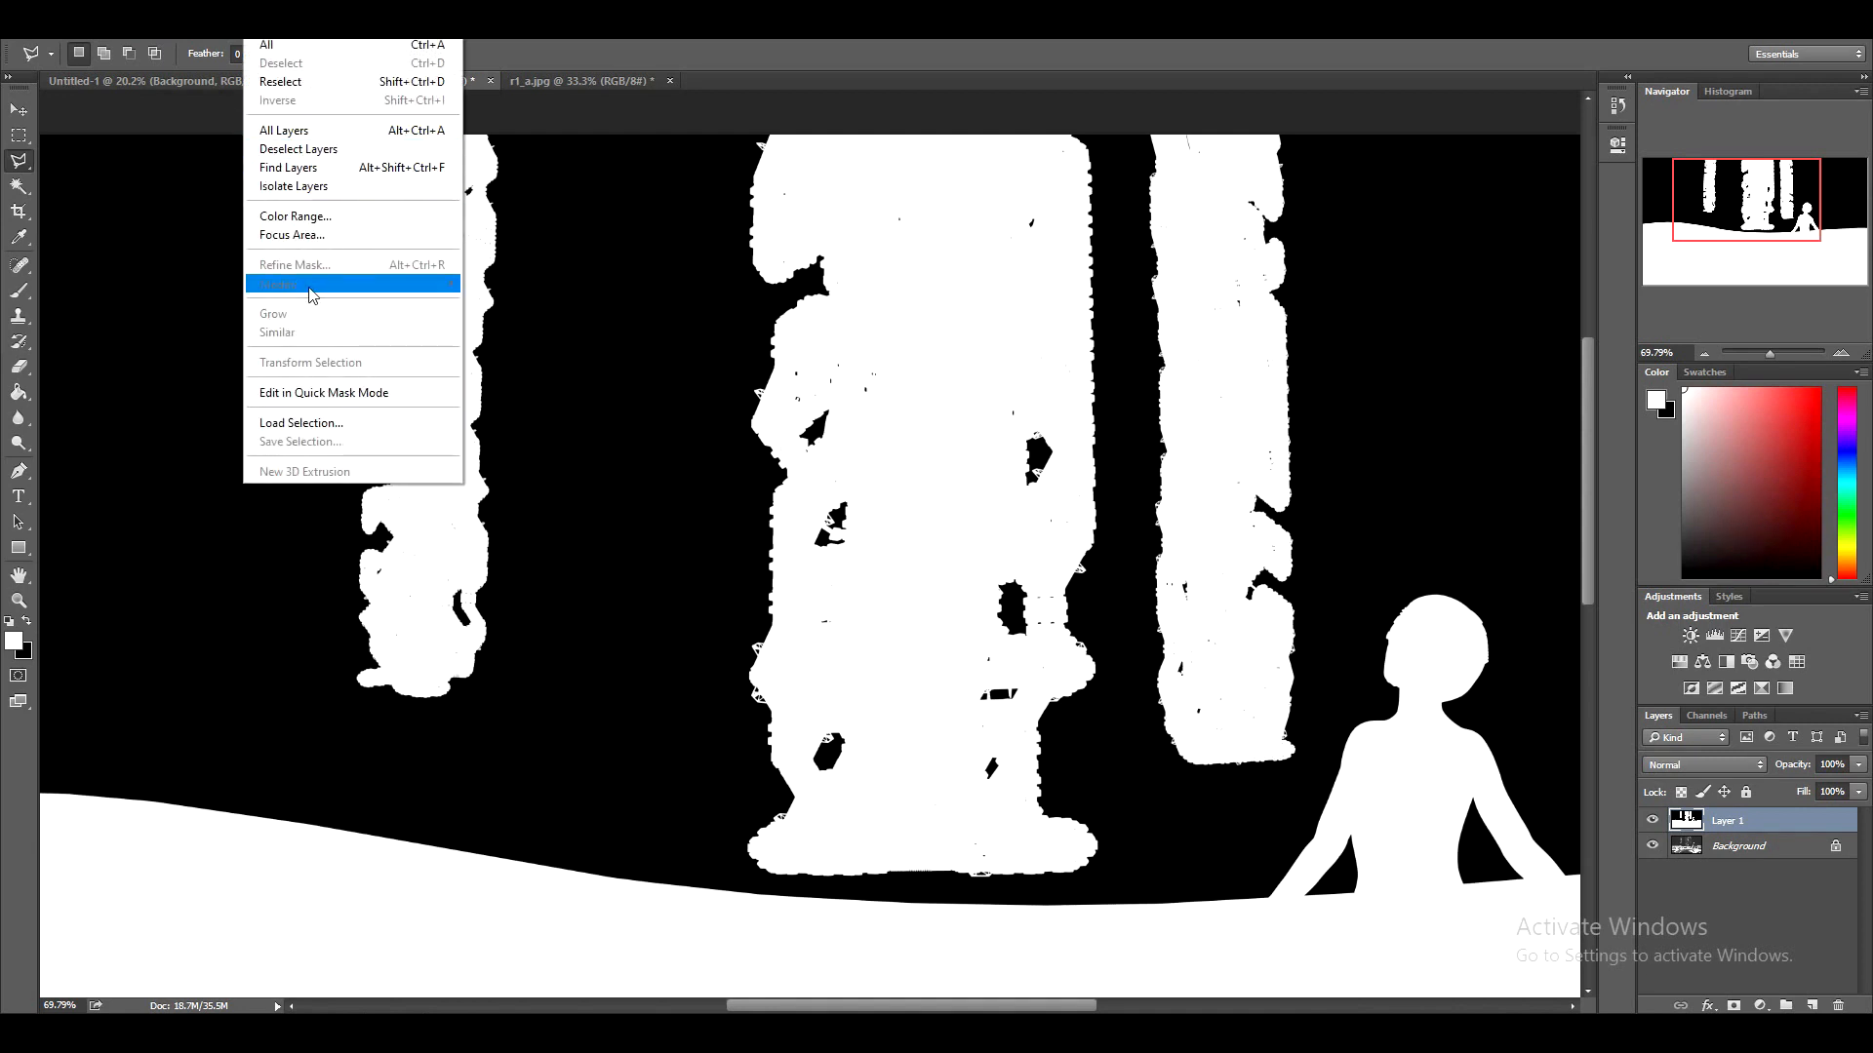
click(322, 216)
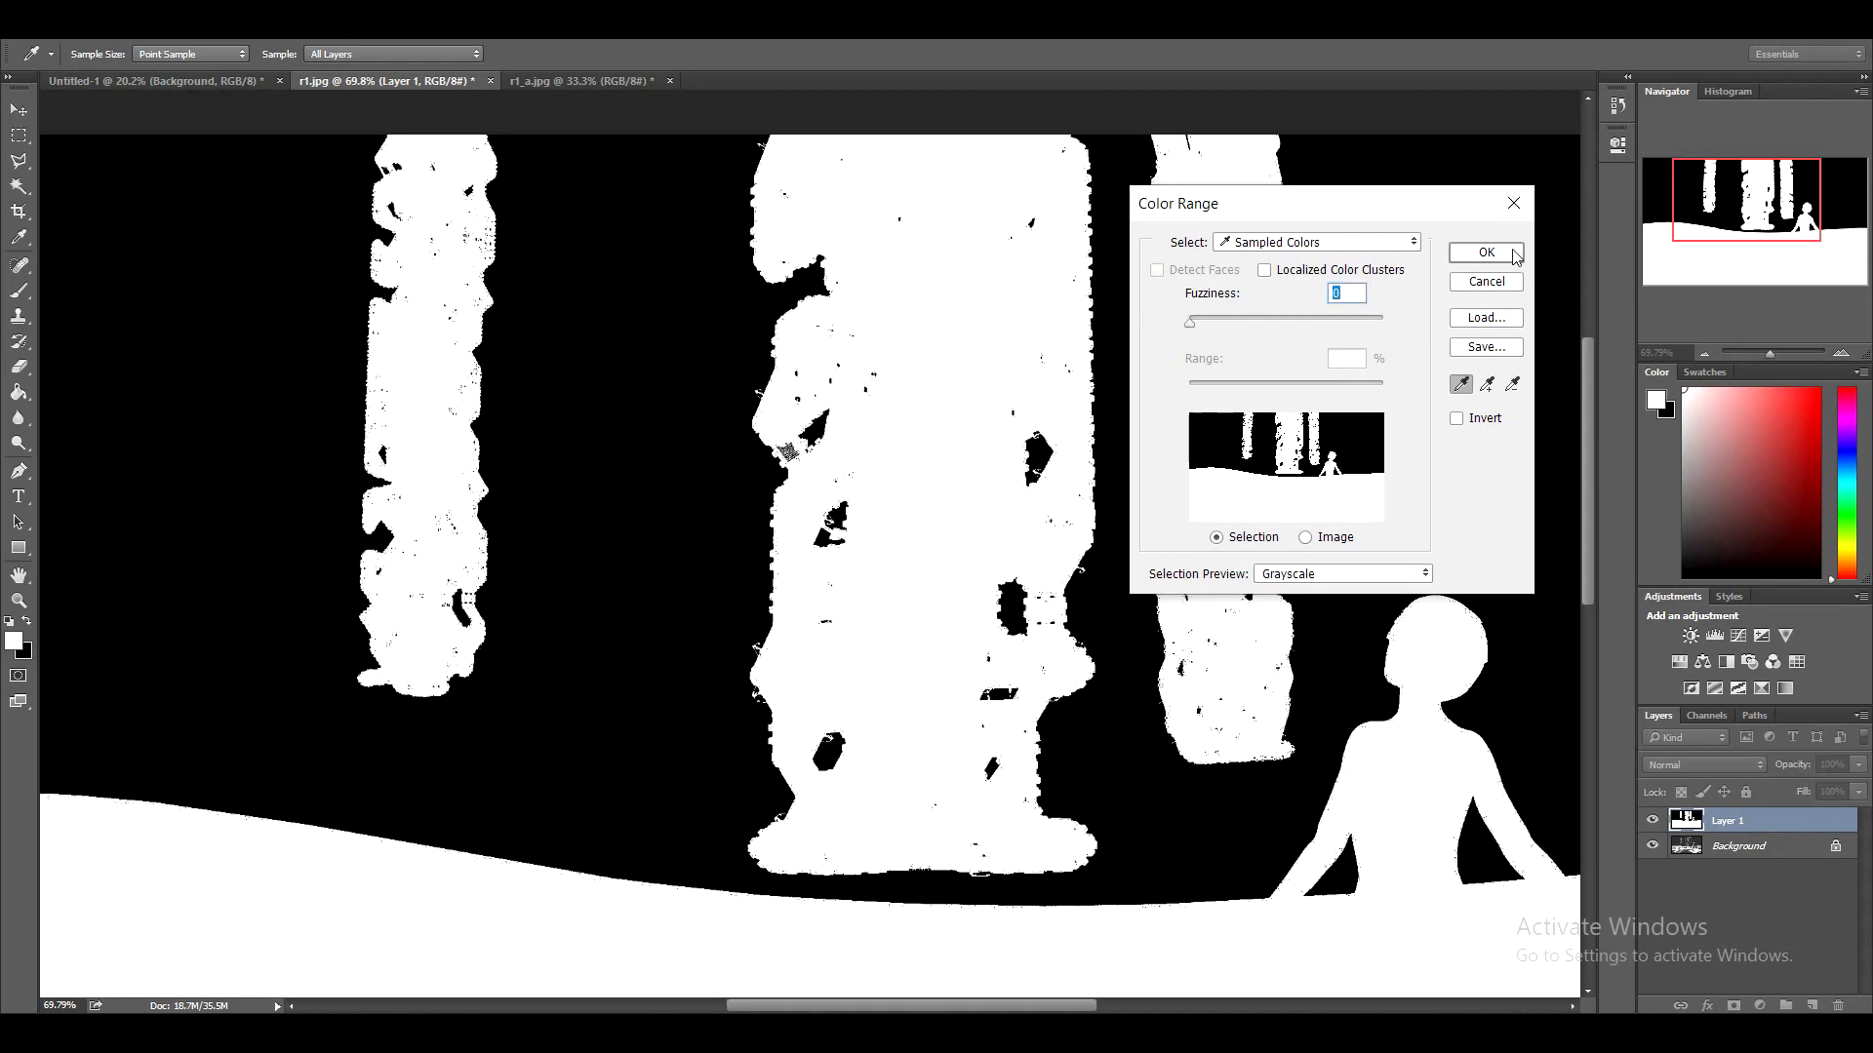
click(1515, 256)
alt+scroll(756, 314, up, 5)
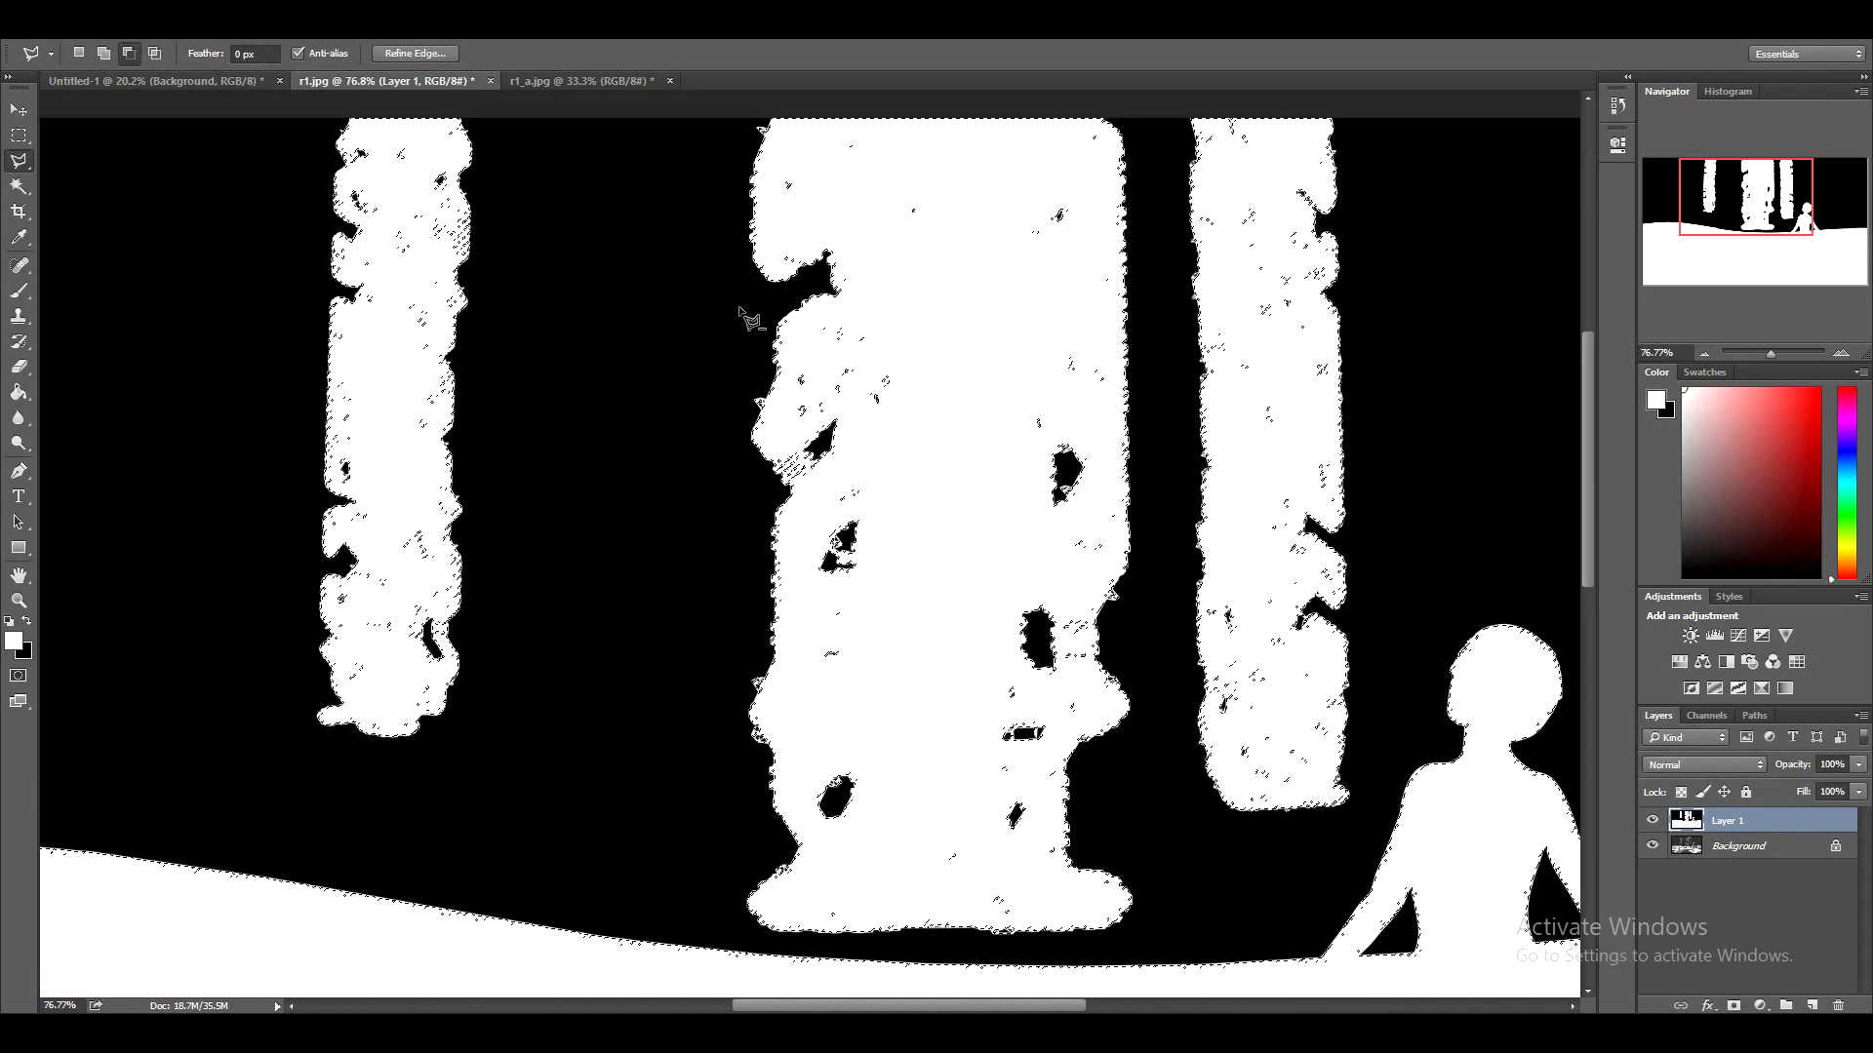
alt+scroll(809, 355, up, 4)
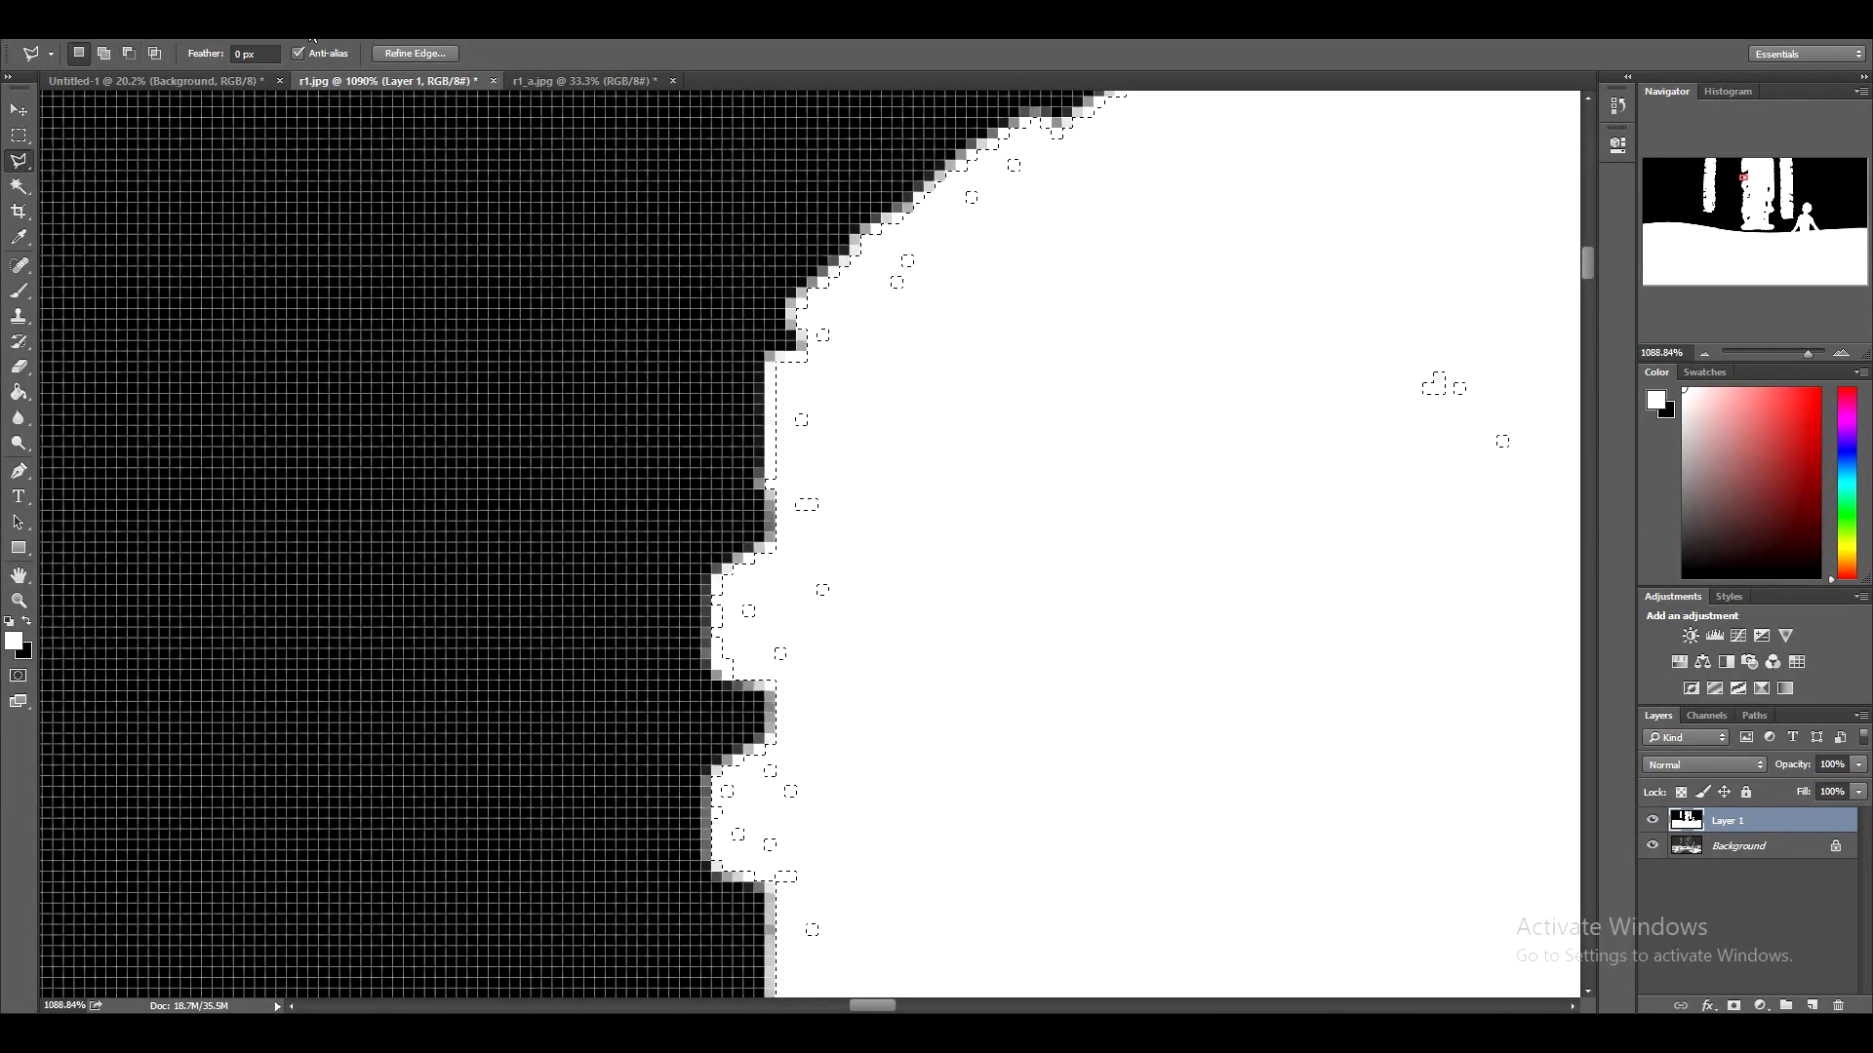
click(262, 30)
click(283, 100)
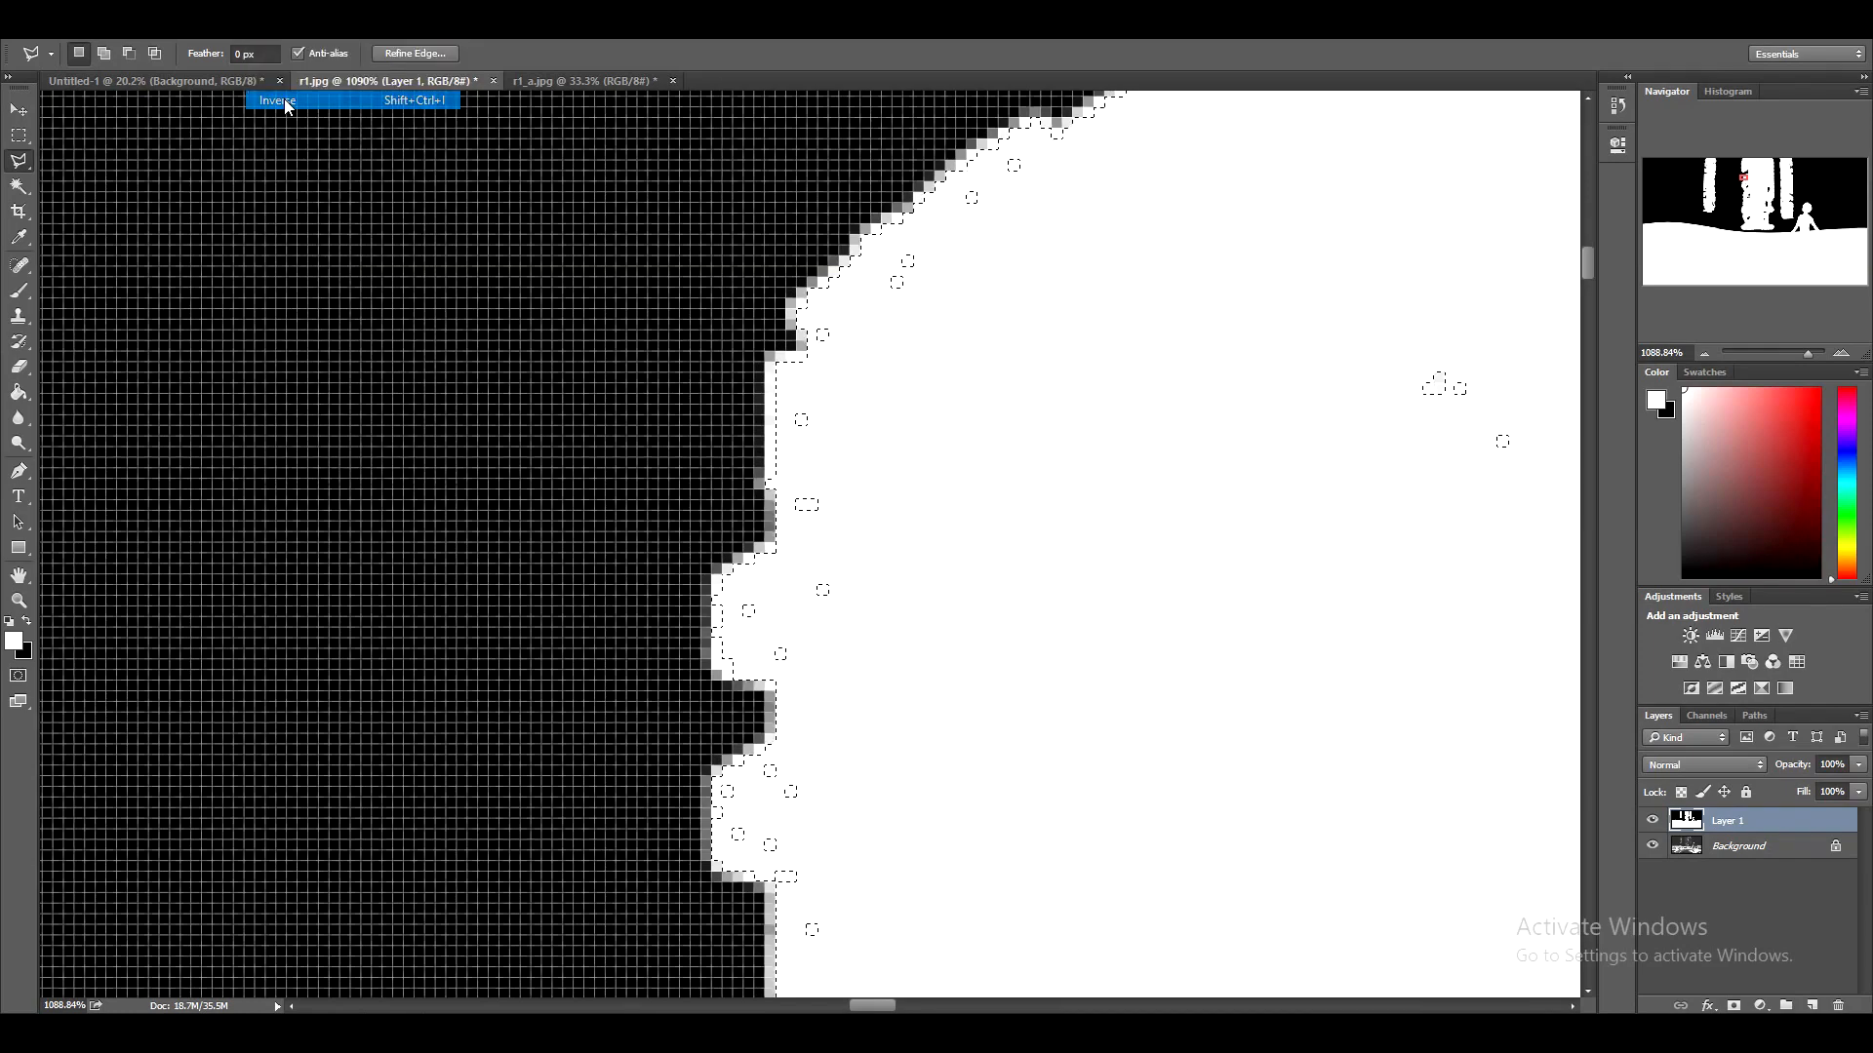
alt+scroll(790, 384, down, 10)
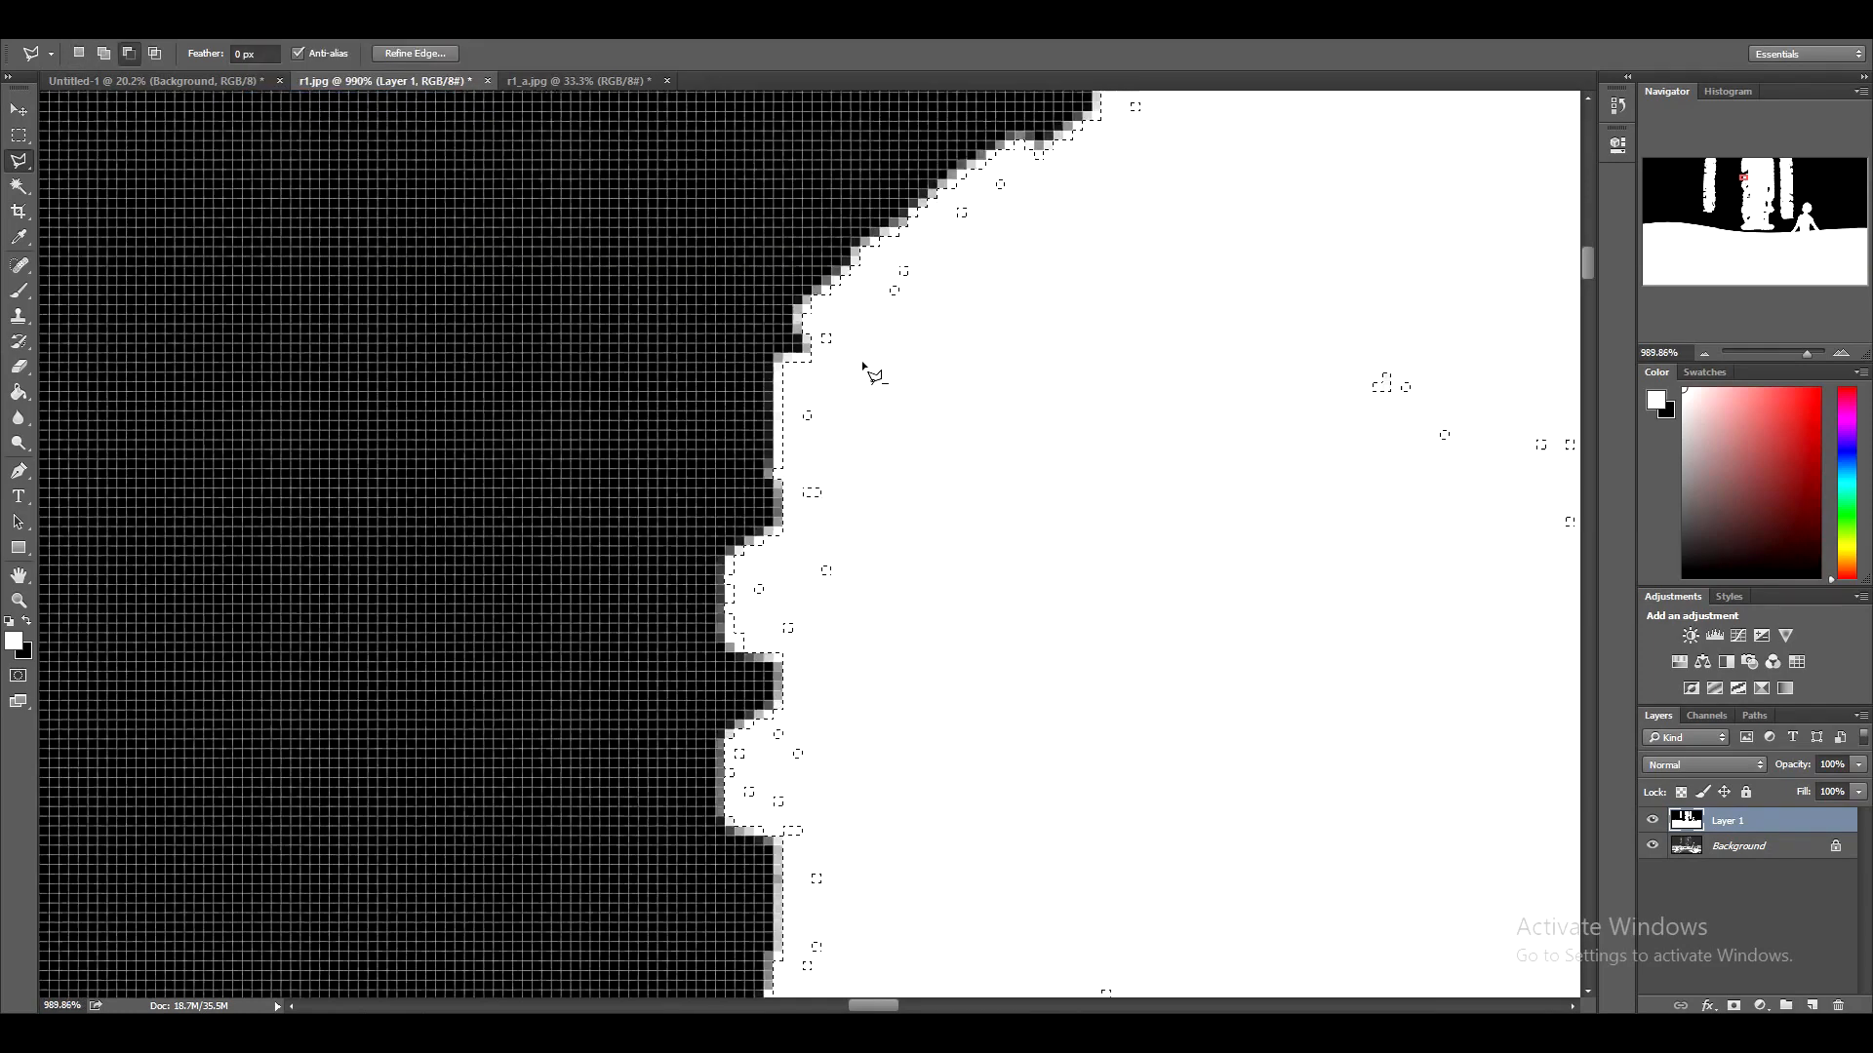
Add a new layer above Layer 1 and hide Layer 1 to expose the render
click(1811, 1006)
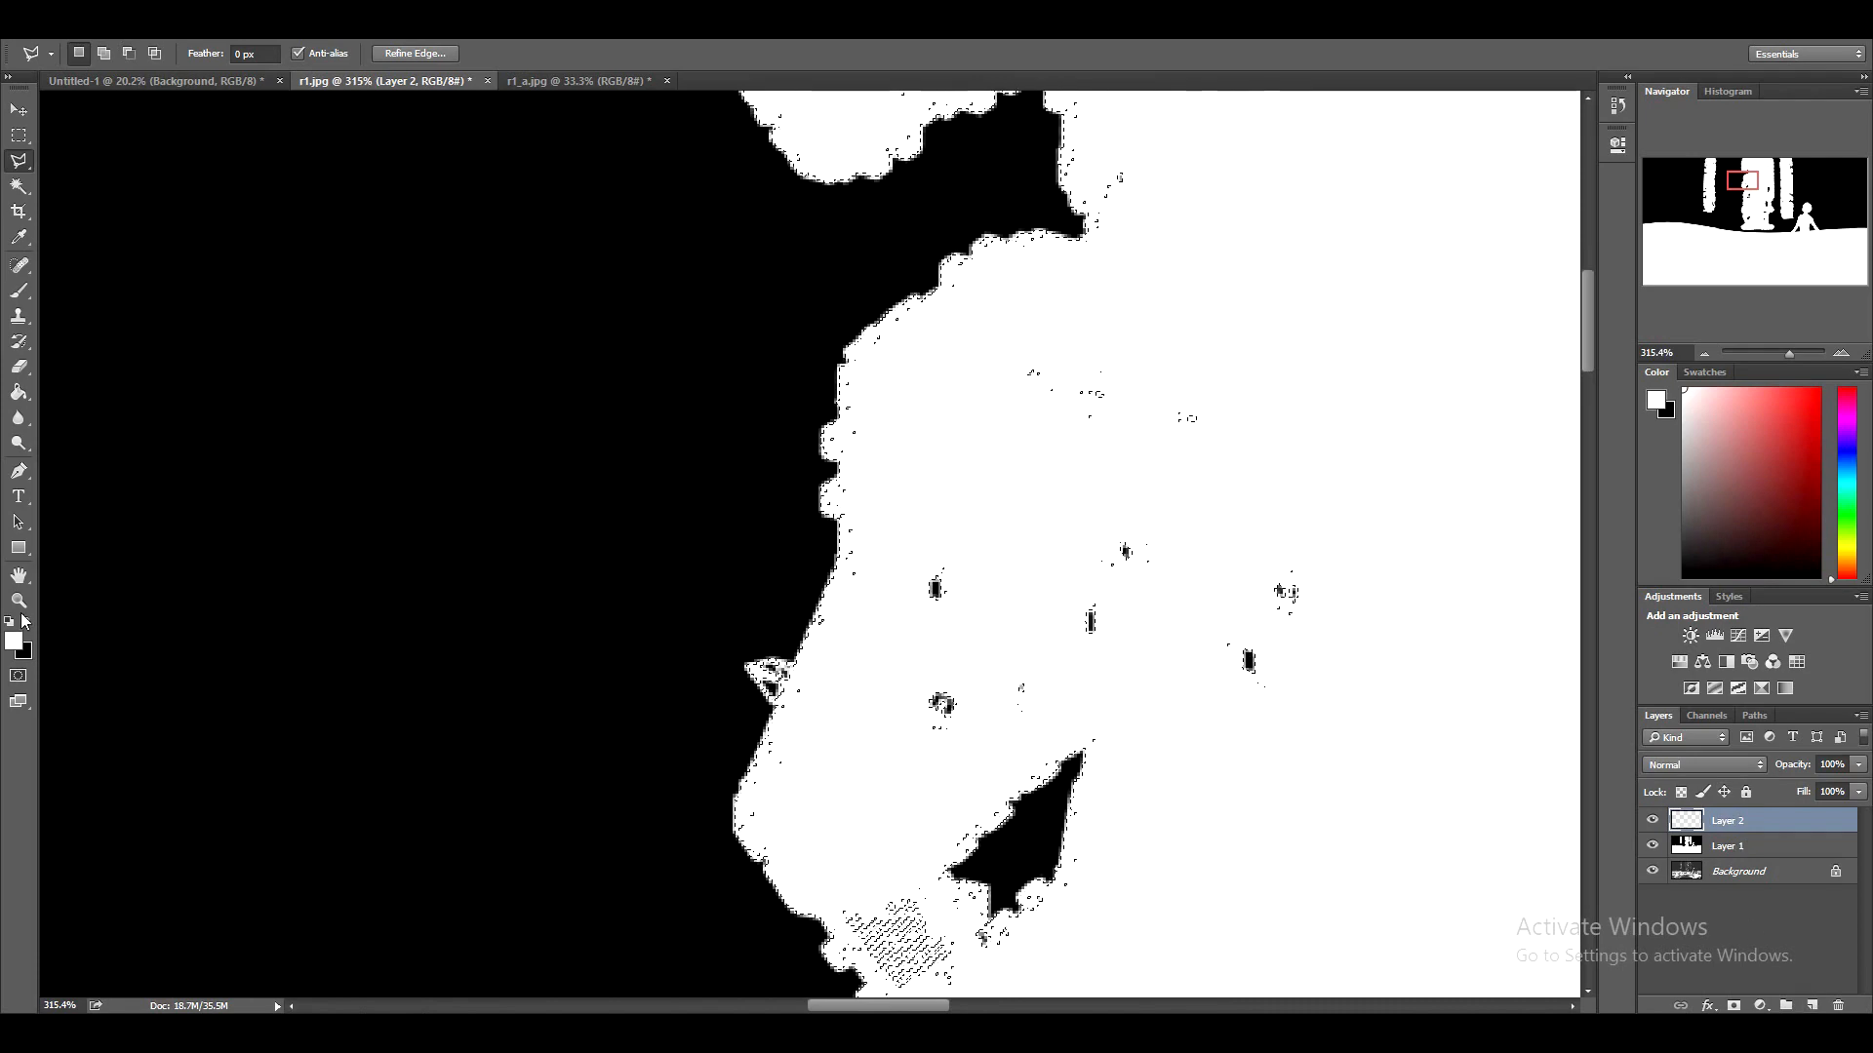
click(1652, 846)
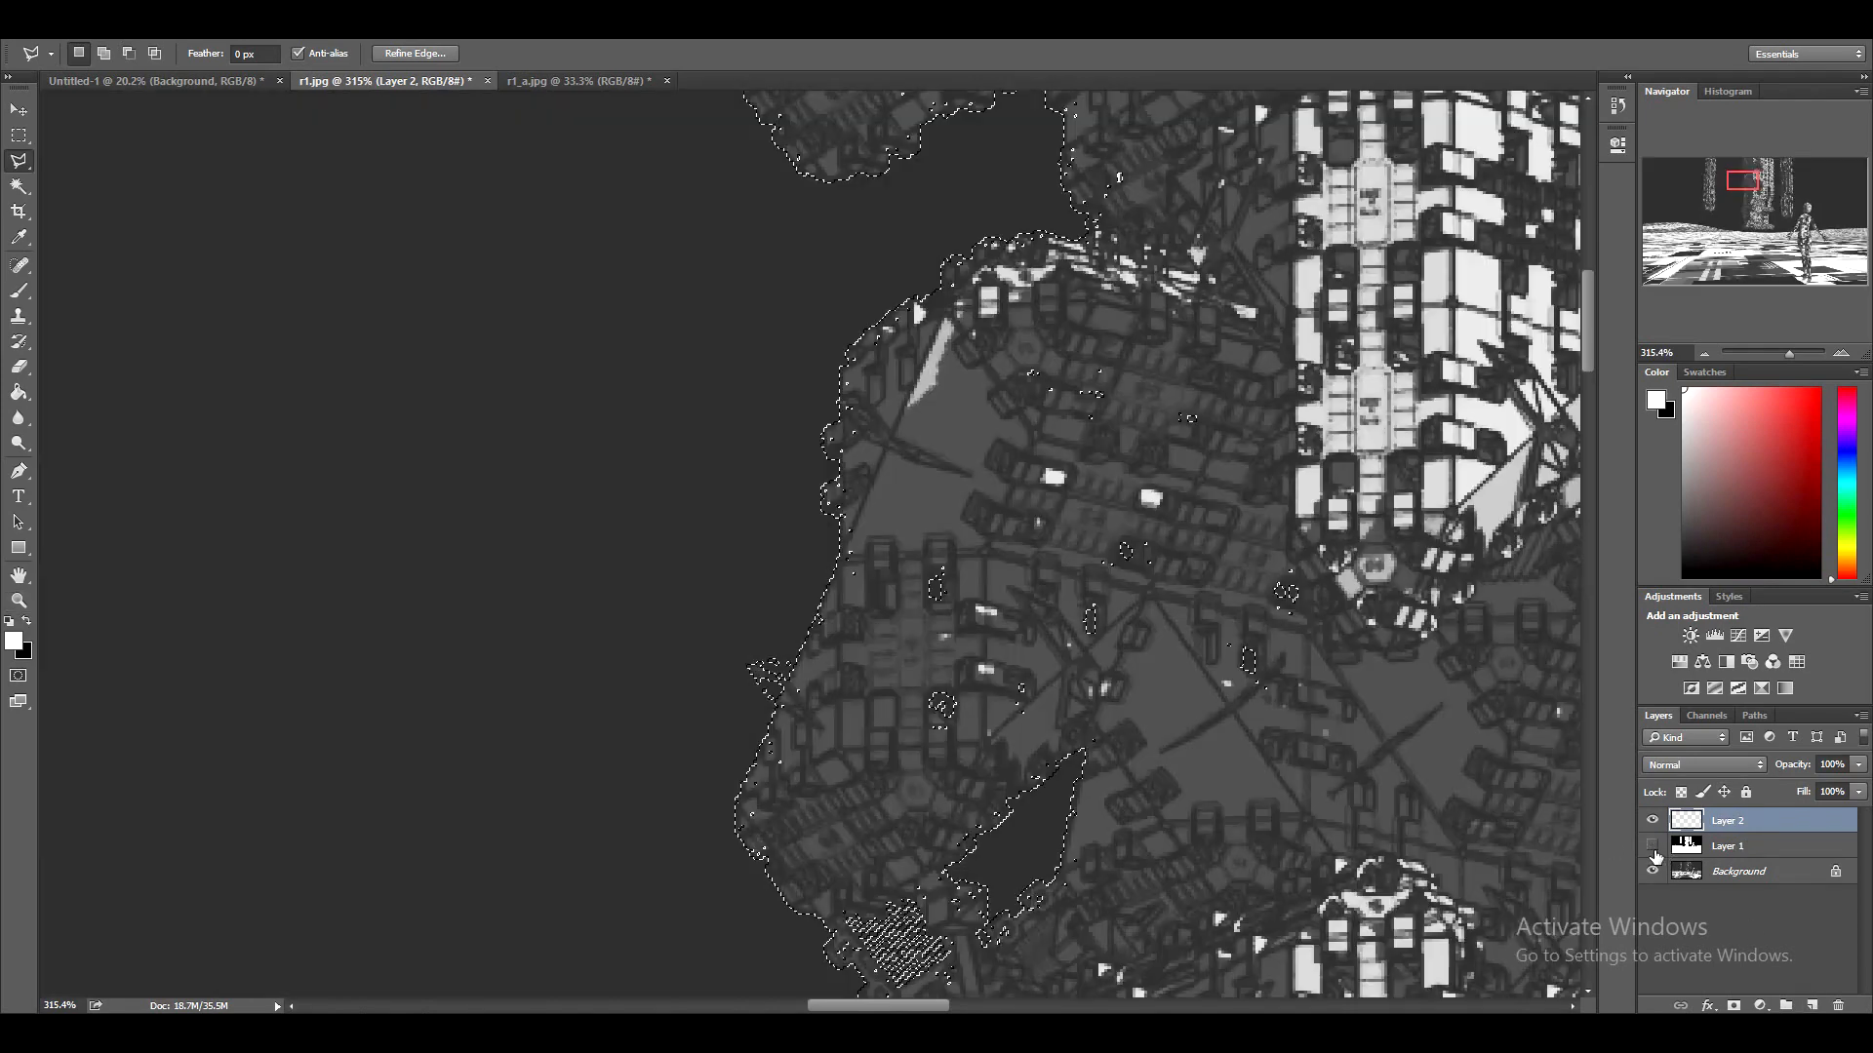
alt+scroll(917, 530, down, 5)
alt+scroll(921, 384, down, 2)
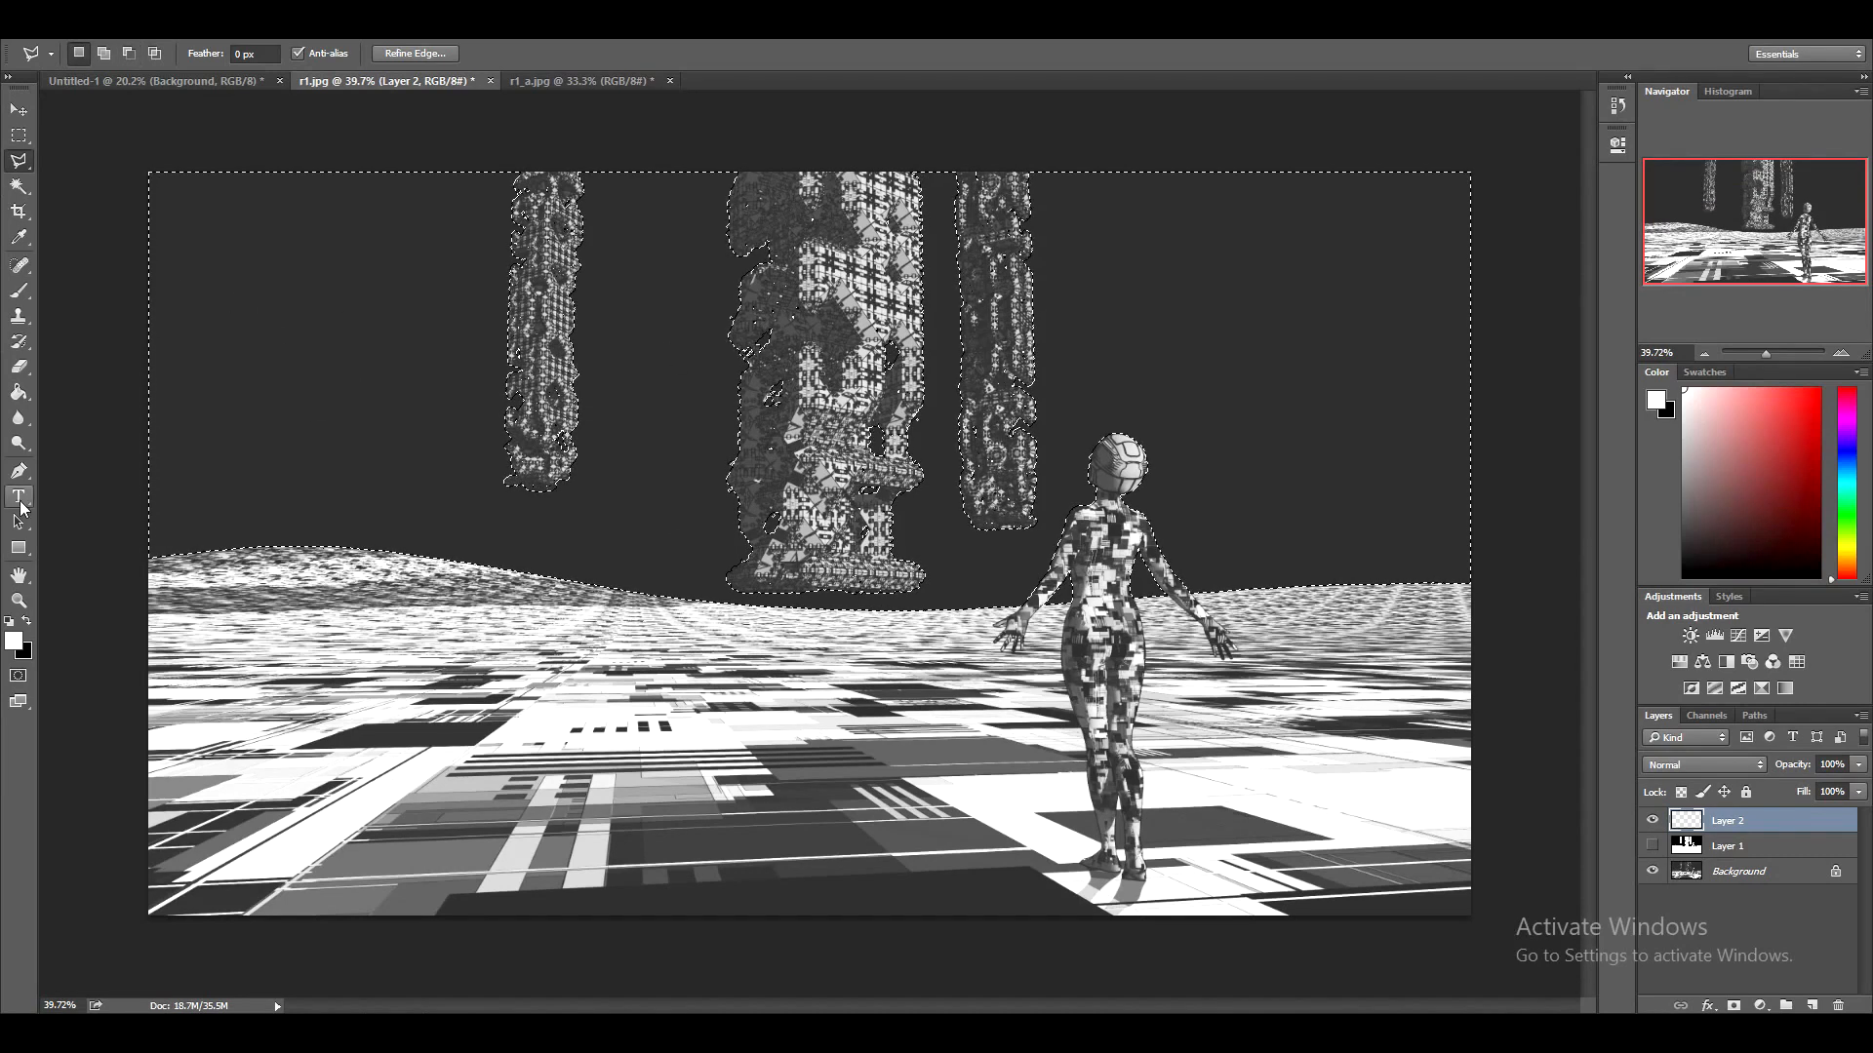
Set the foreground color to bright red and fill the selected sky area with it on Layer 2
key(x)
click(15, 643)
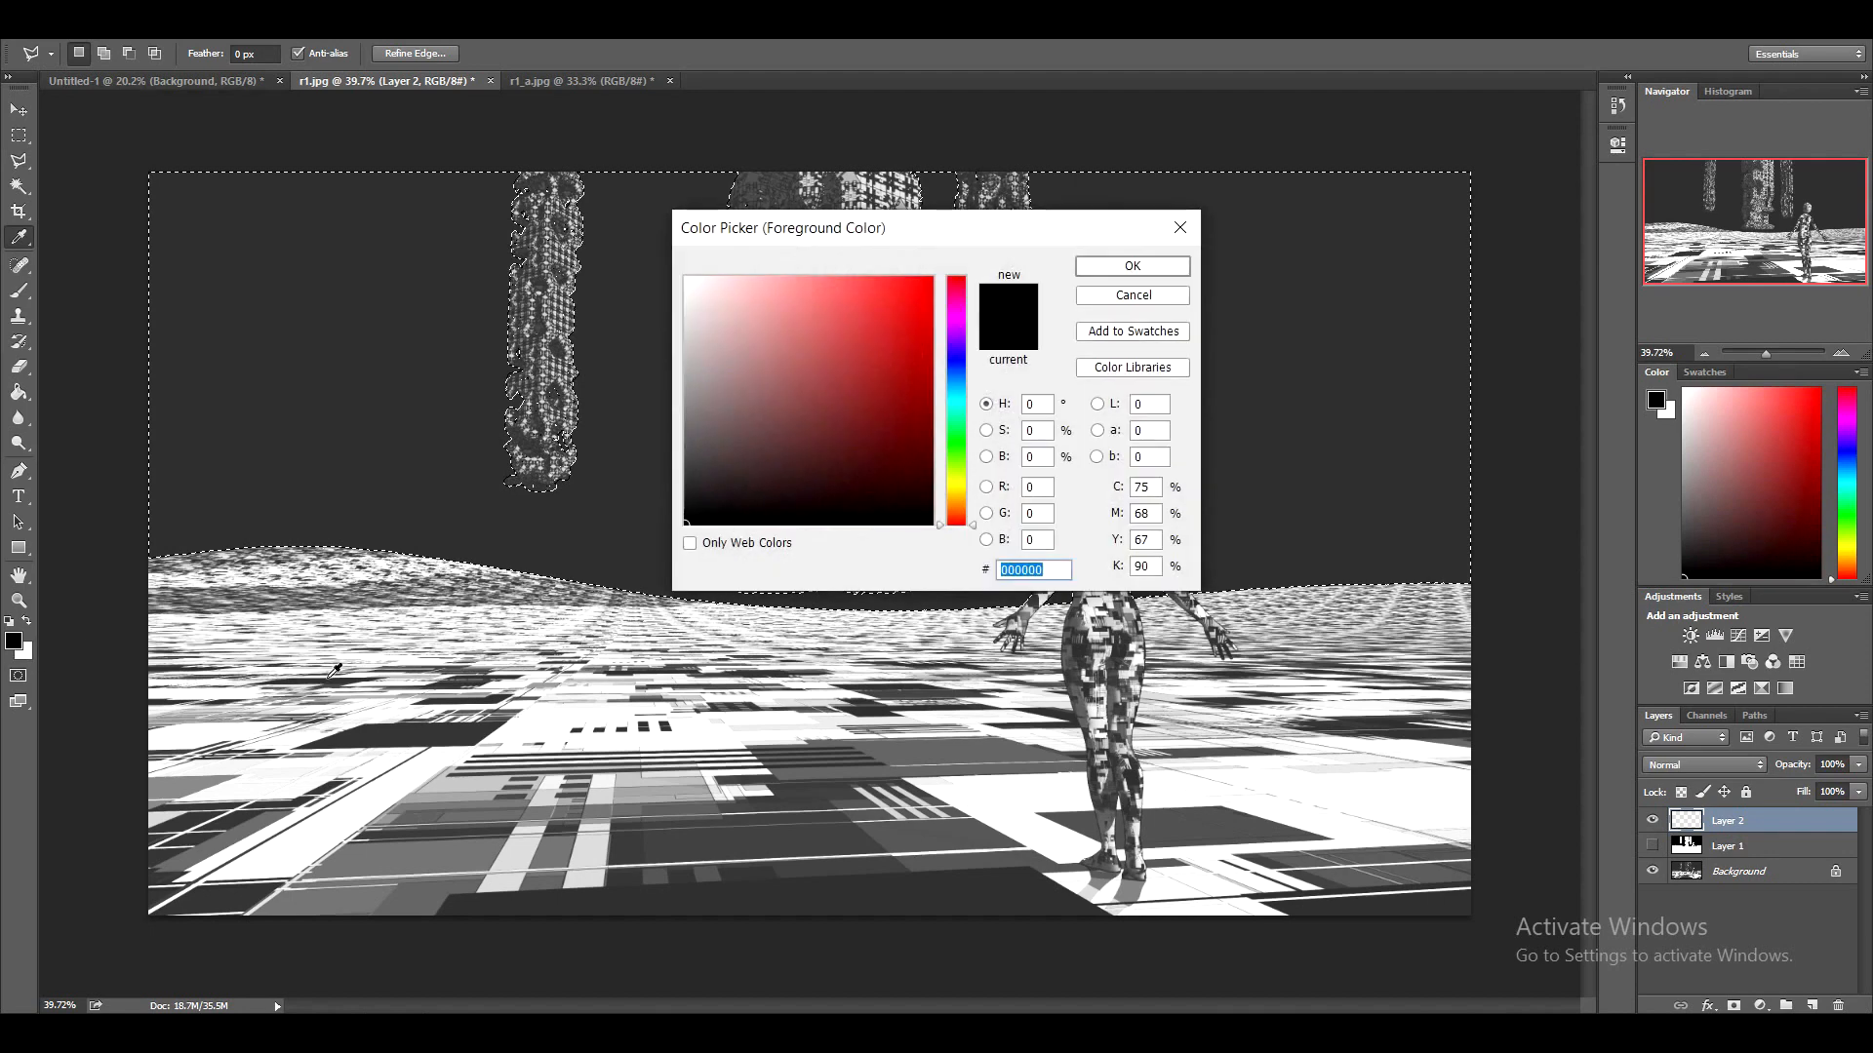
click(931, 278)
click(1132, 266)
key(l)
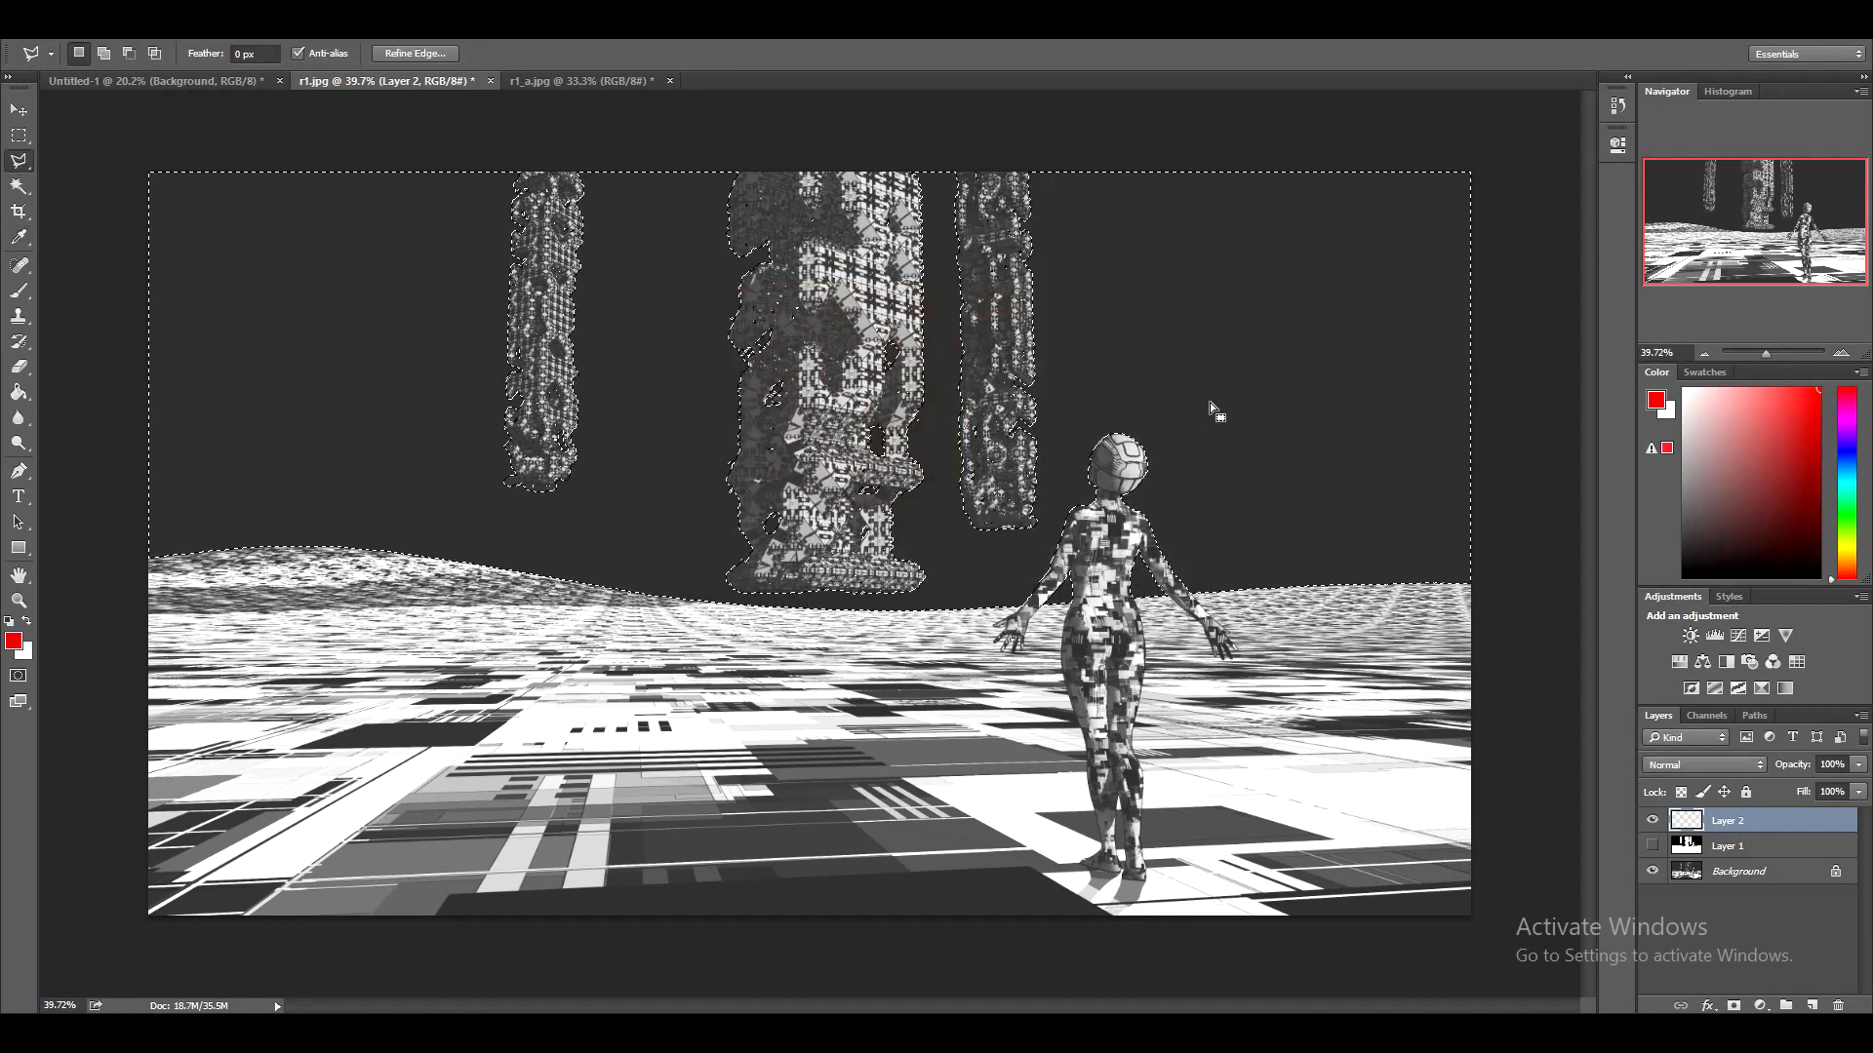
key(shift+BackSpace)
key(Return)
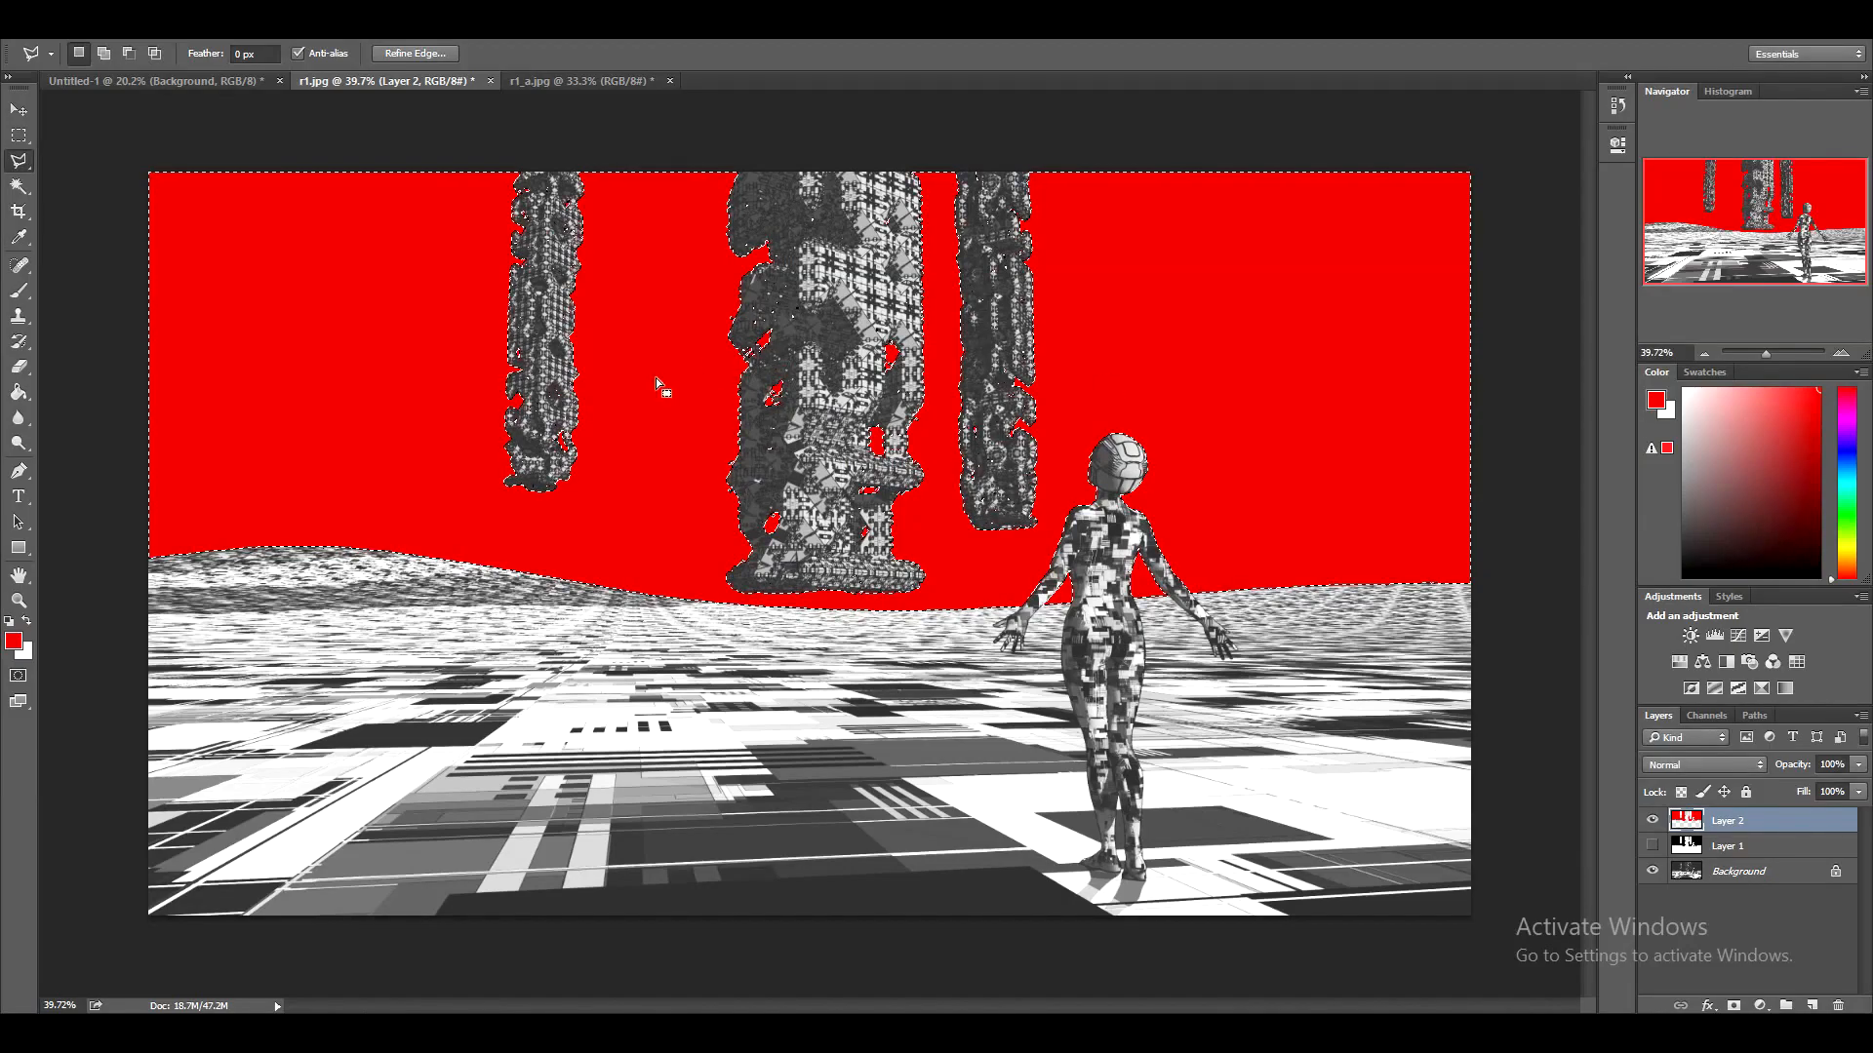
Inspect the red fill's edges around the floating towers and undo the fill on Layer 2
alt+scroll(507, 381, up, 9)
alt+scroll(605, 405, up, 6)
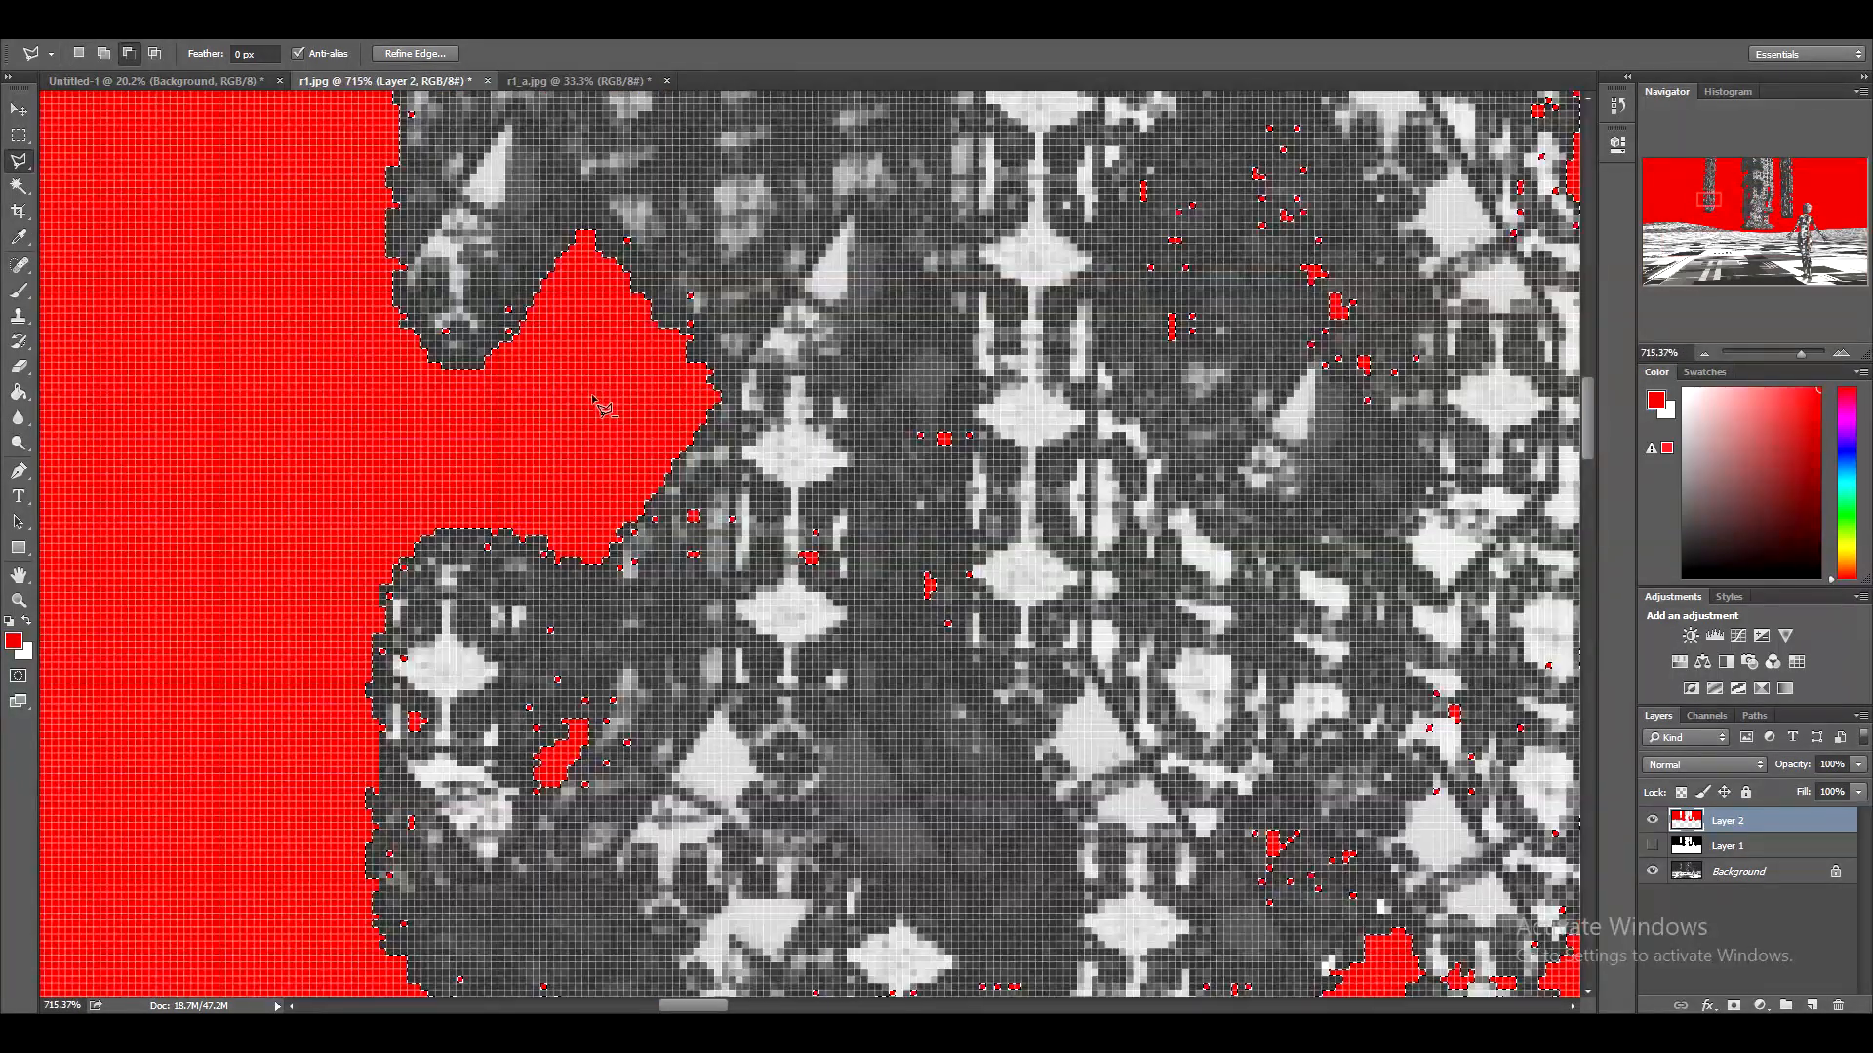
alt+scroll(597, 392, down, 5)
alt+scroll(600, 394, down, 10)
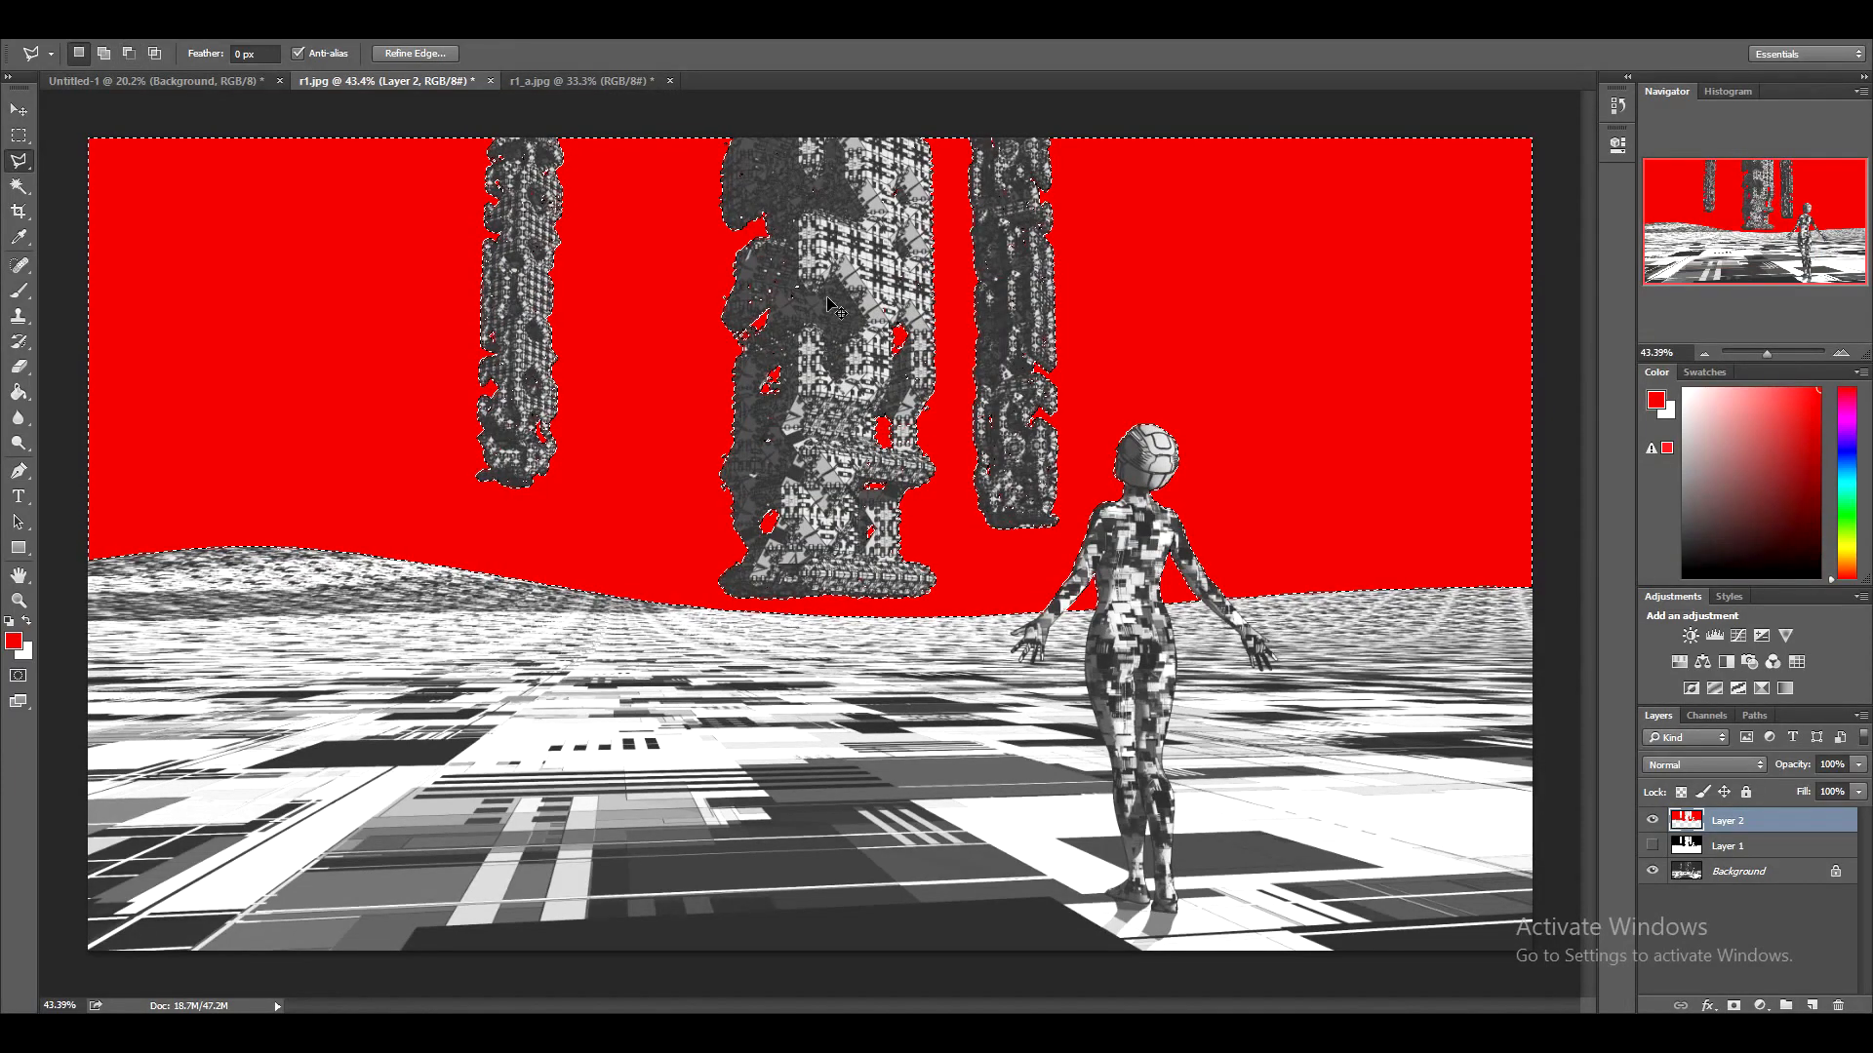
key(ctrl+z)
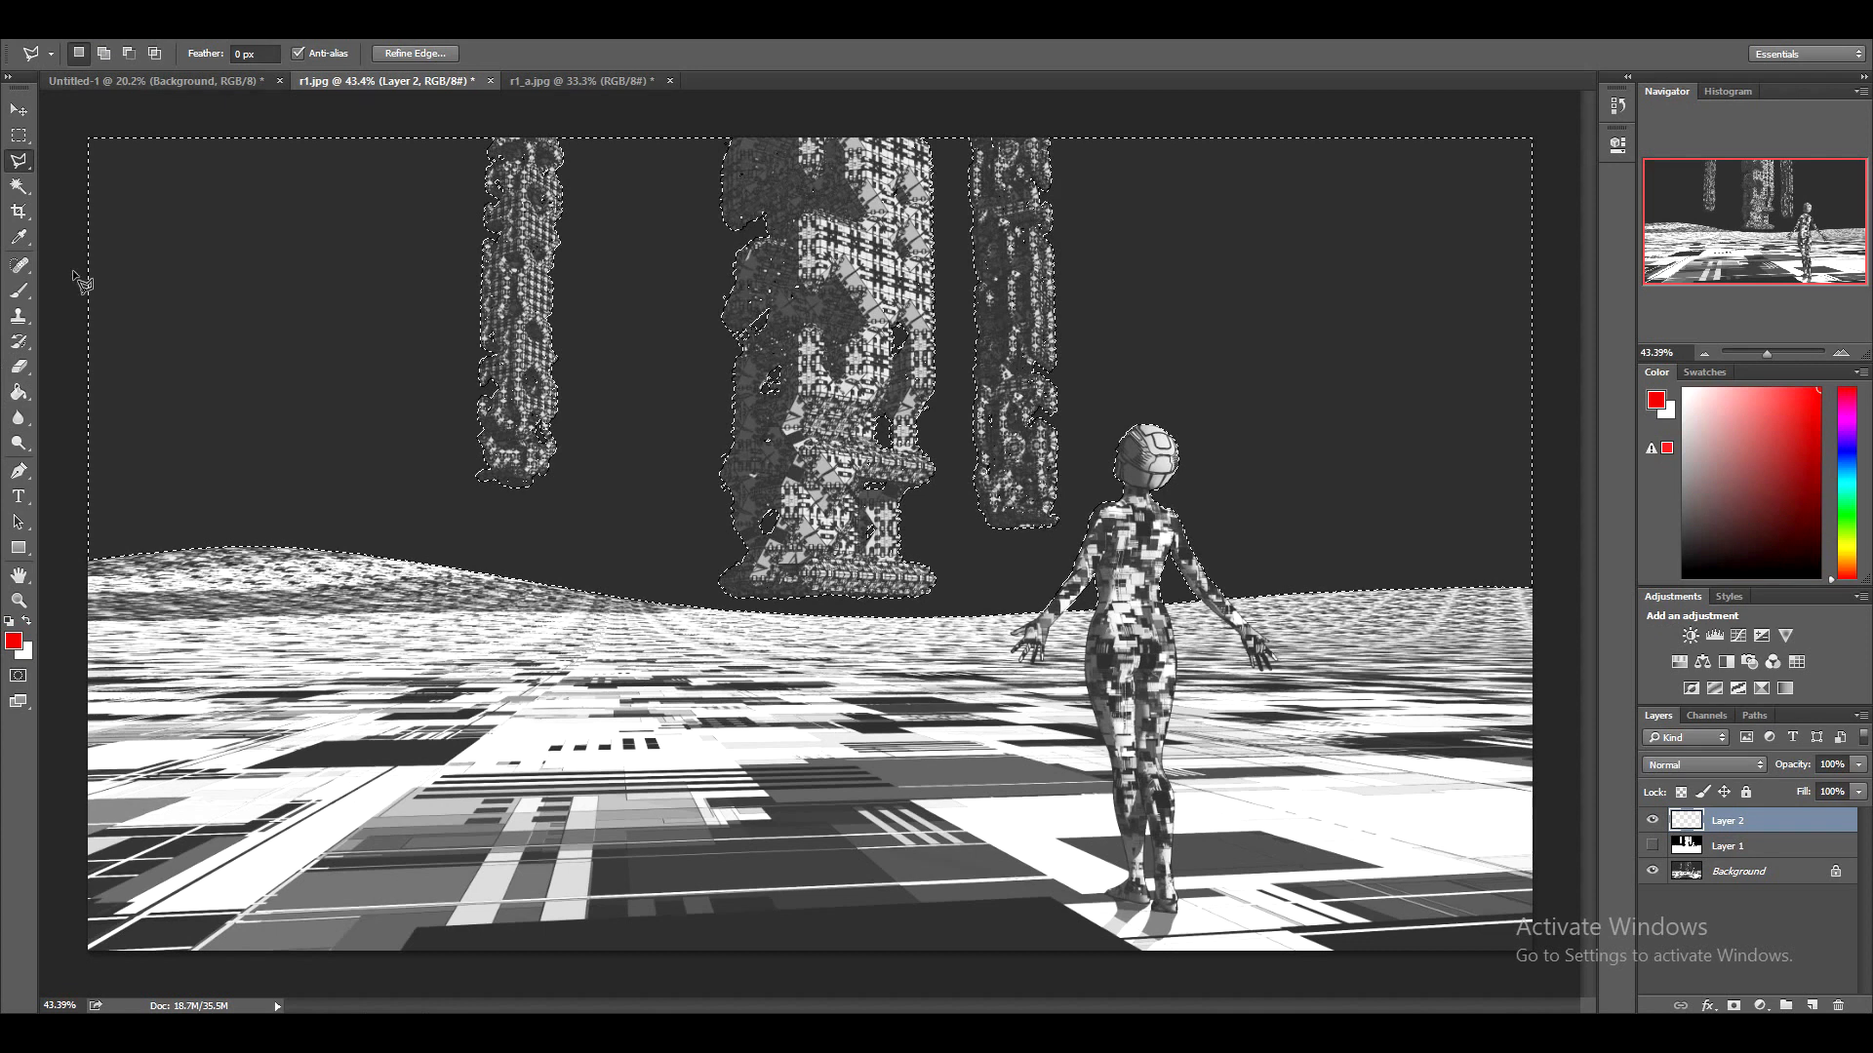
Choose the Brush tool with a 35 px size and make white the foreground color
click(19, 291)
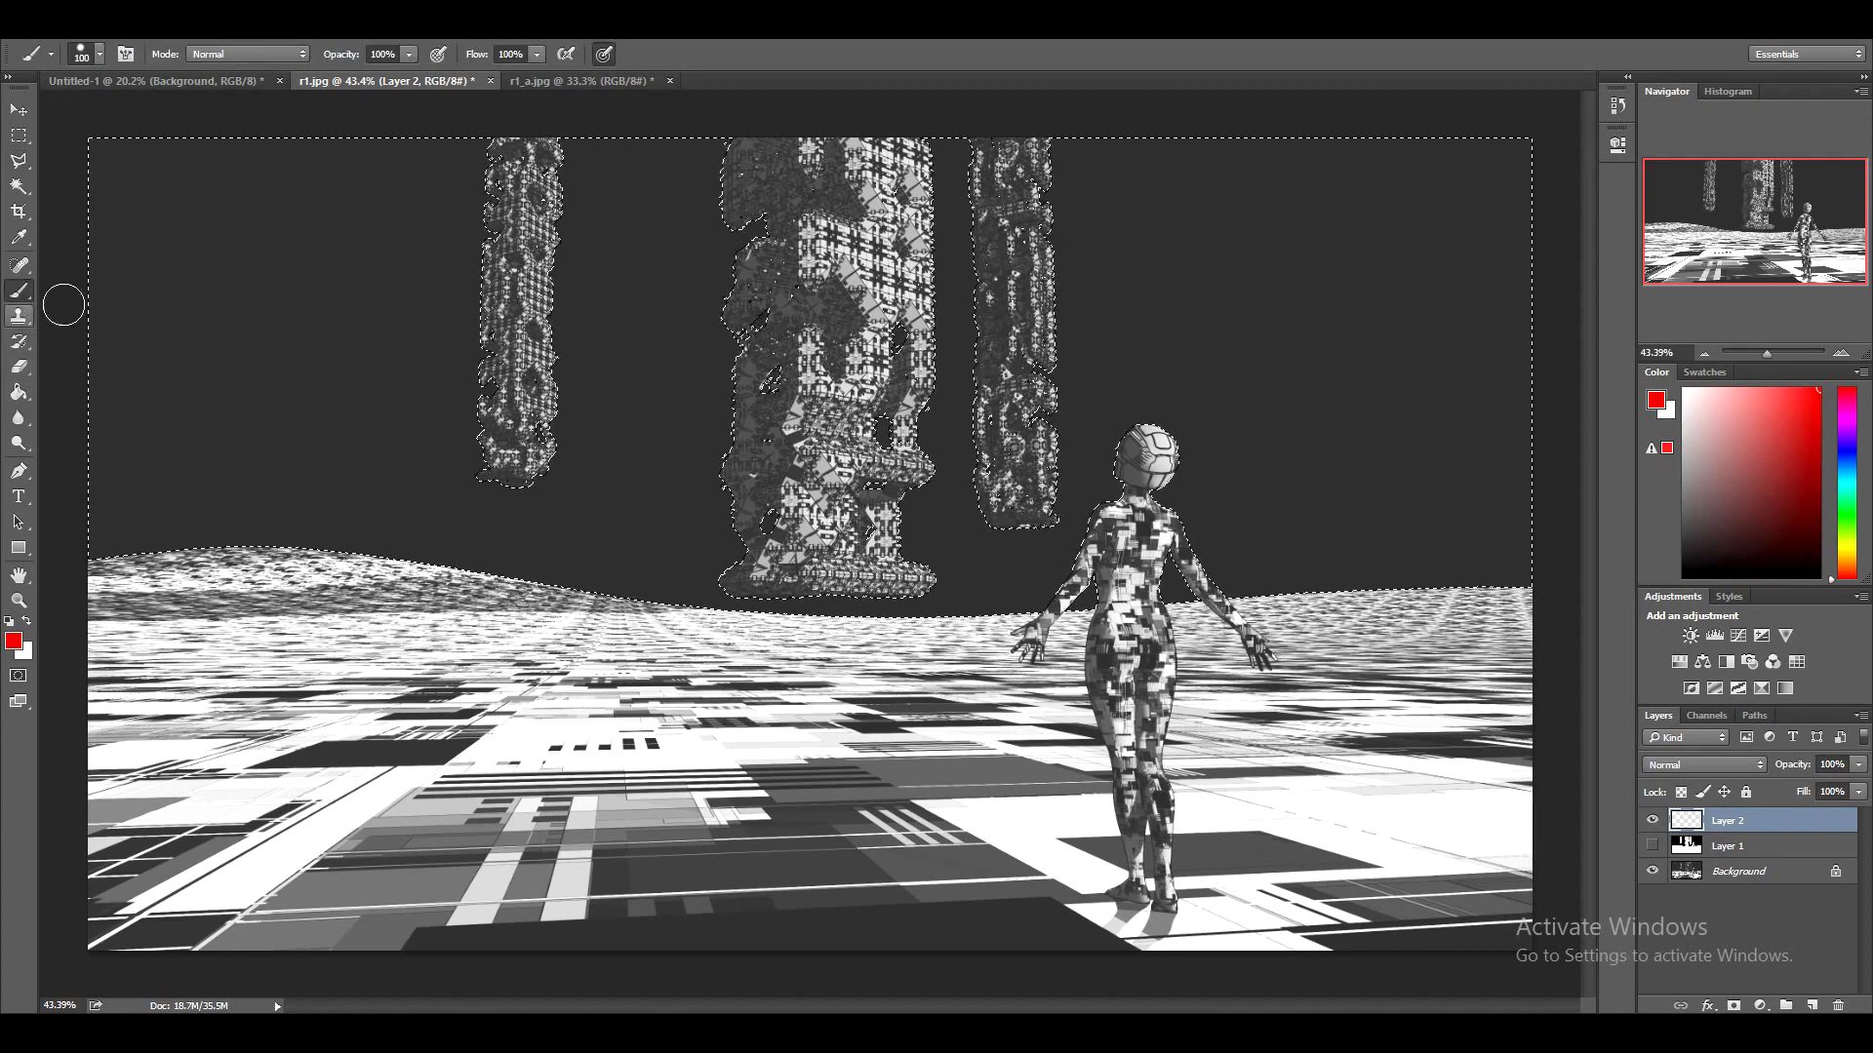
click(98, 55)
mouse_move(130, 101)
mouse_down()
mouse_move(78, 100)
mouse_move(131, 123)
mouse_up()
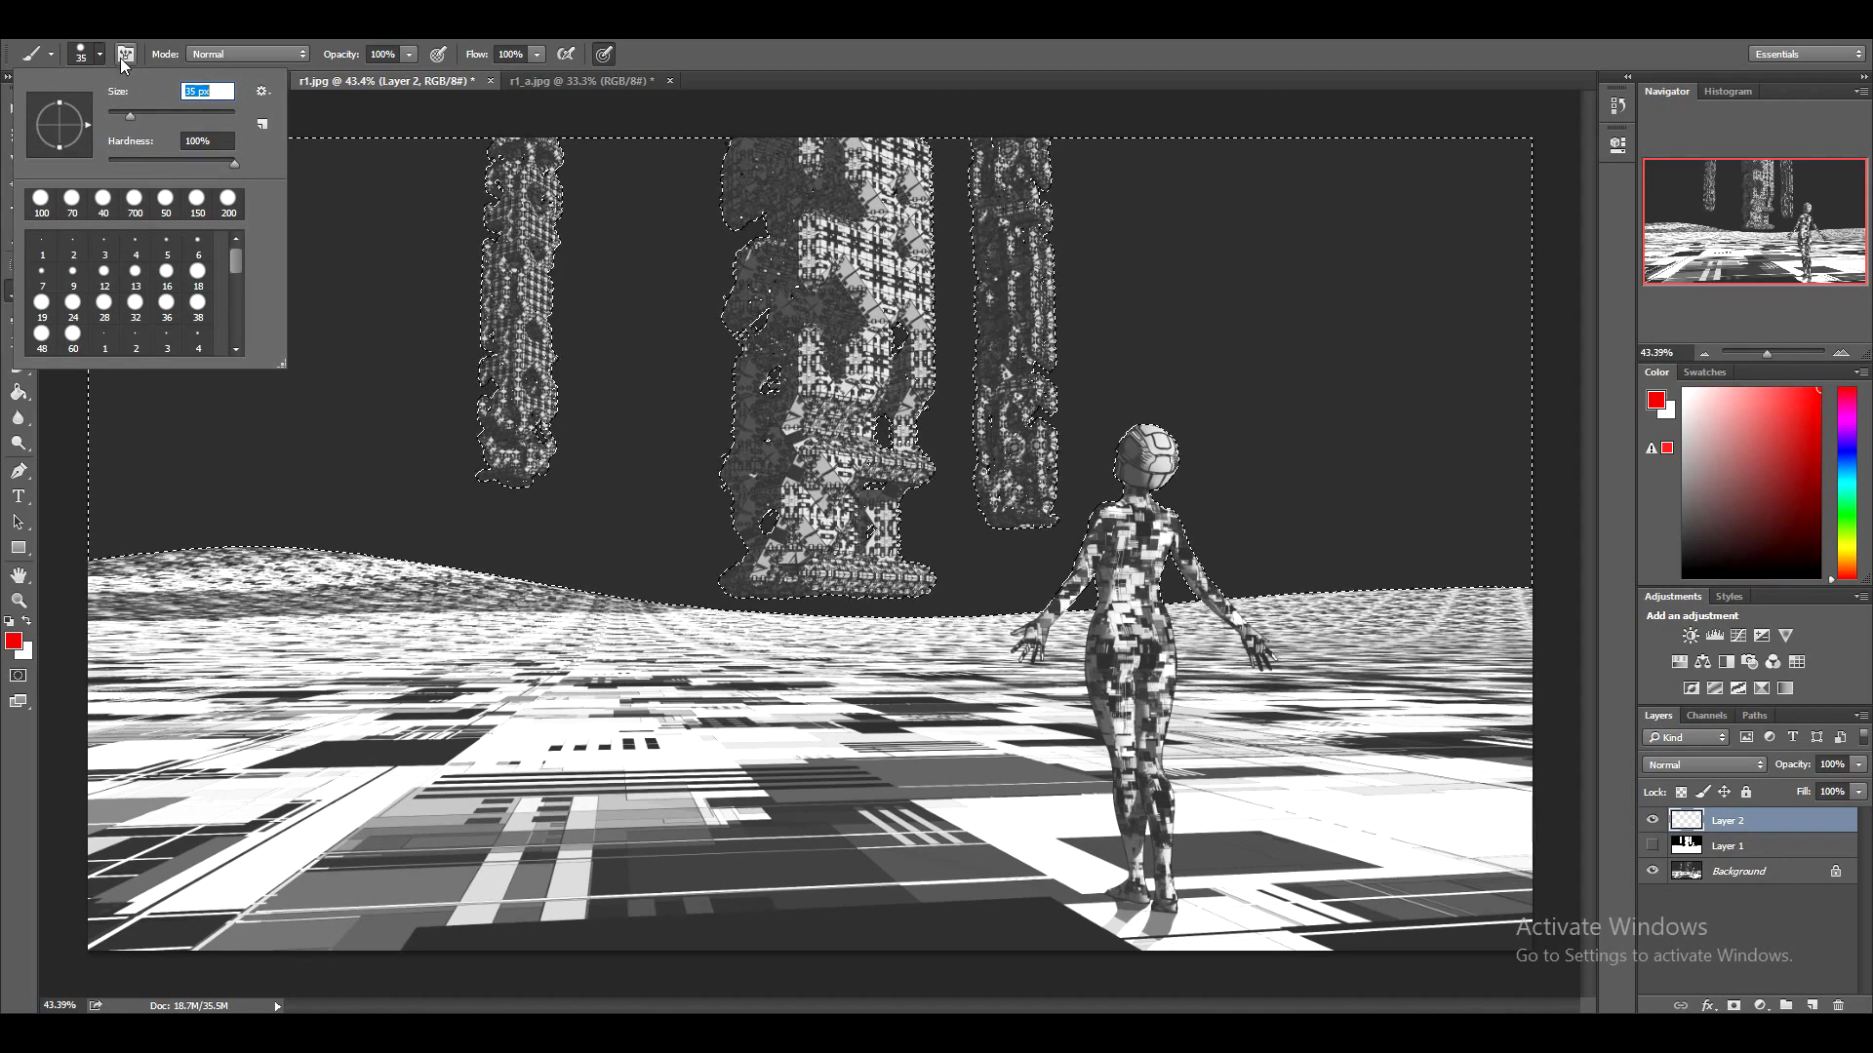
click(94, 61)
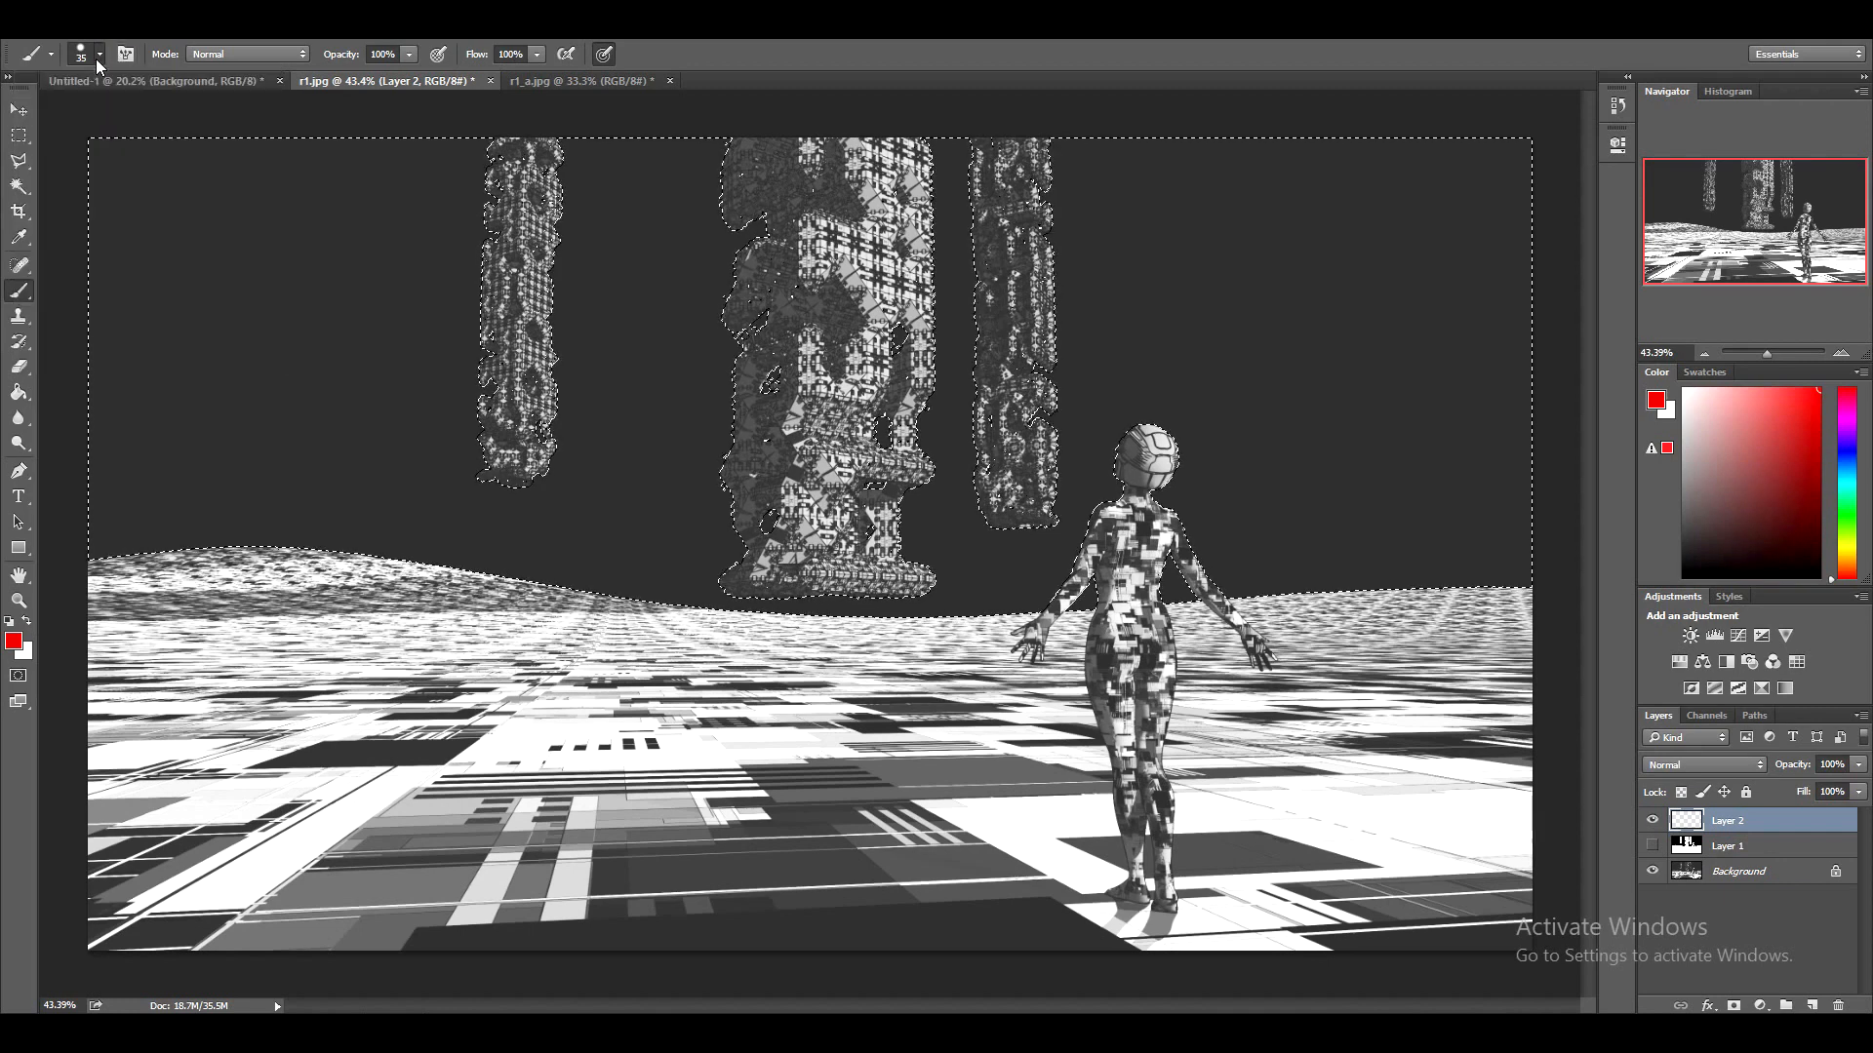
click(26, 622)
click(12, 640)
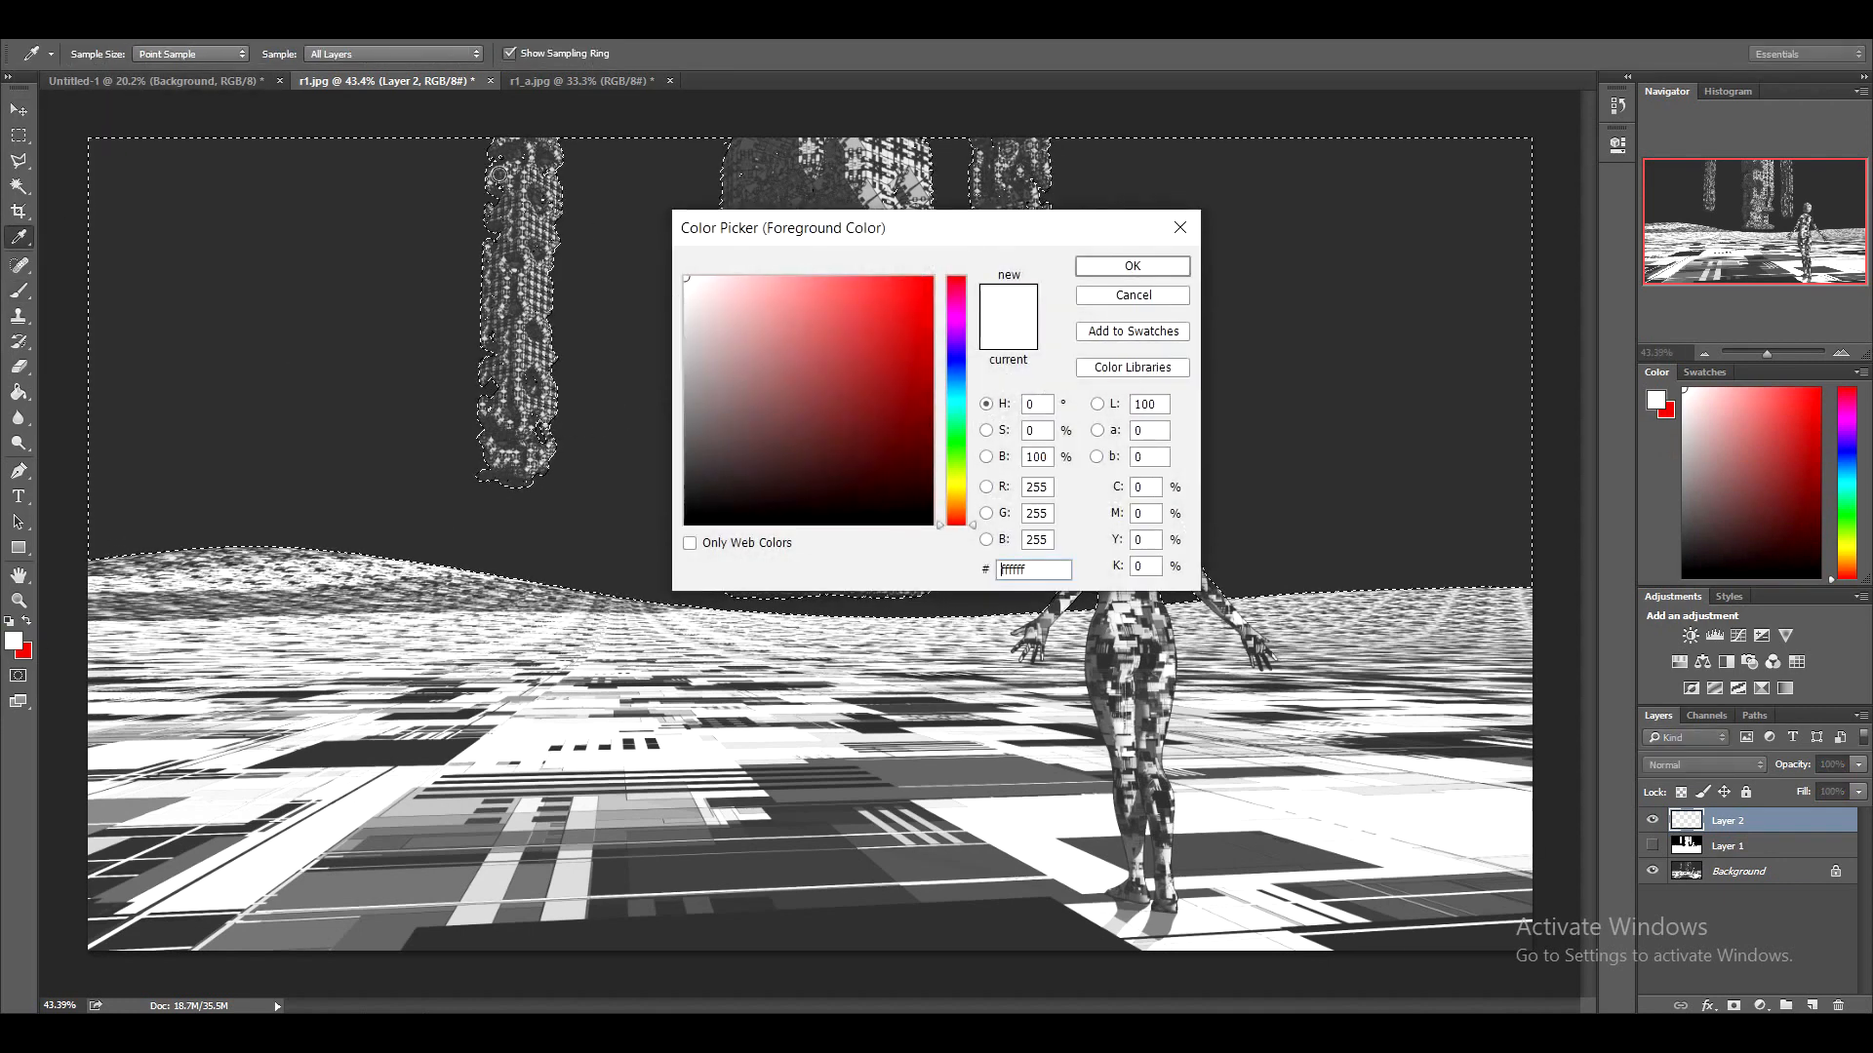
key(Return)
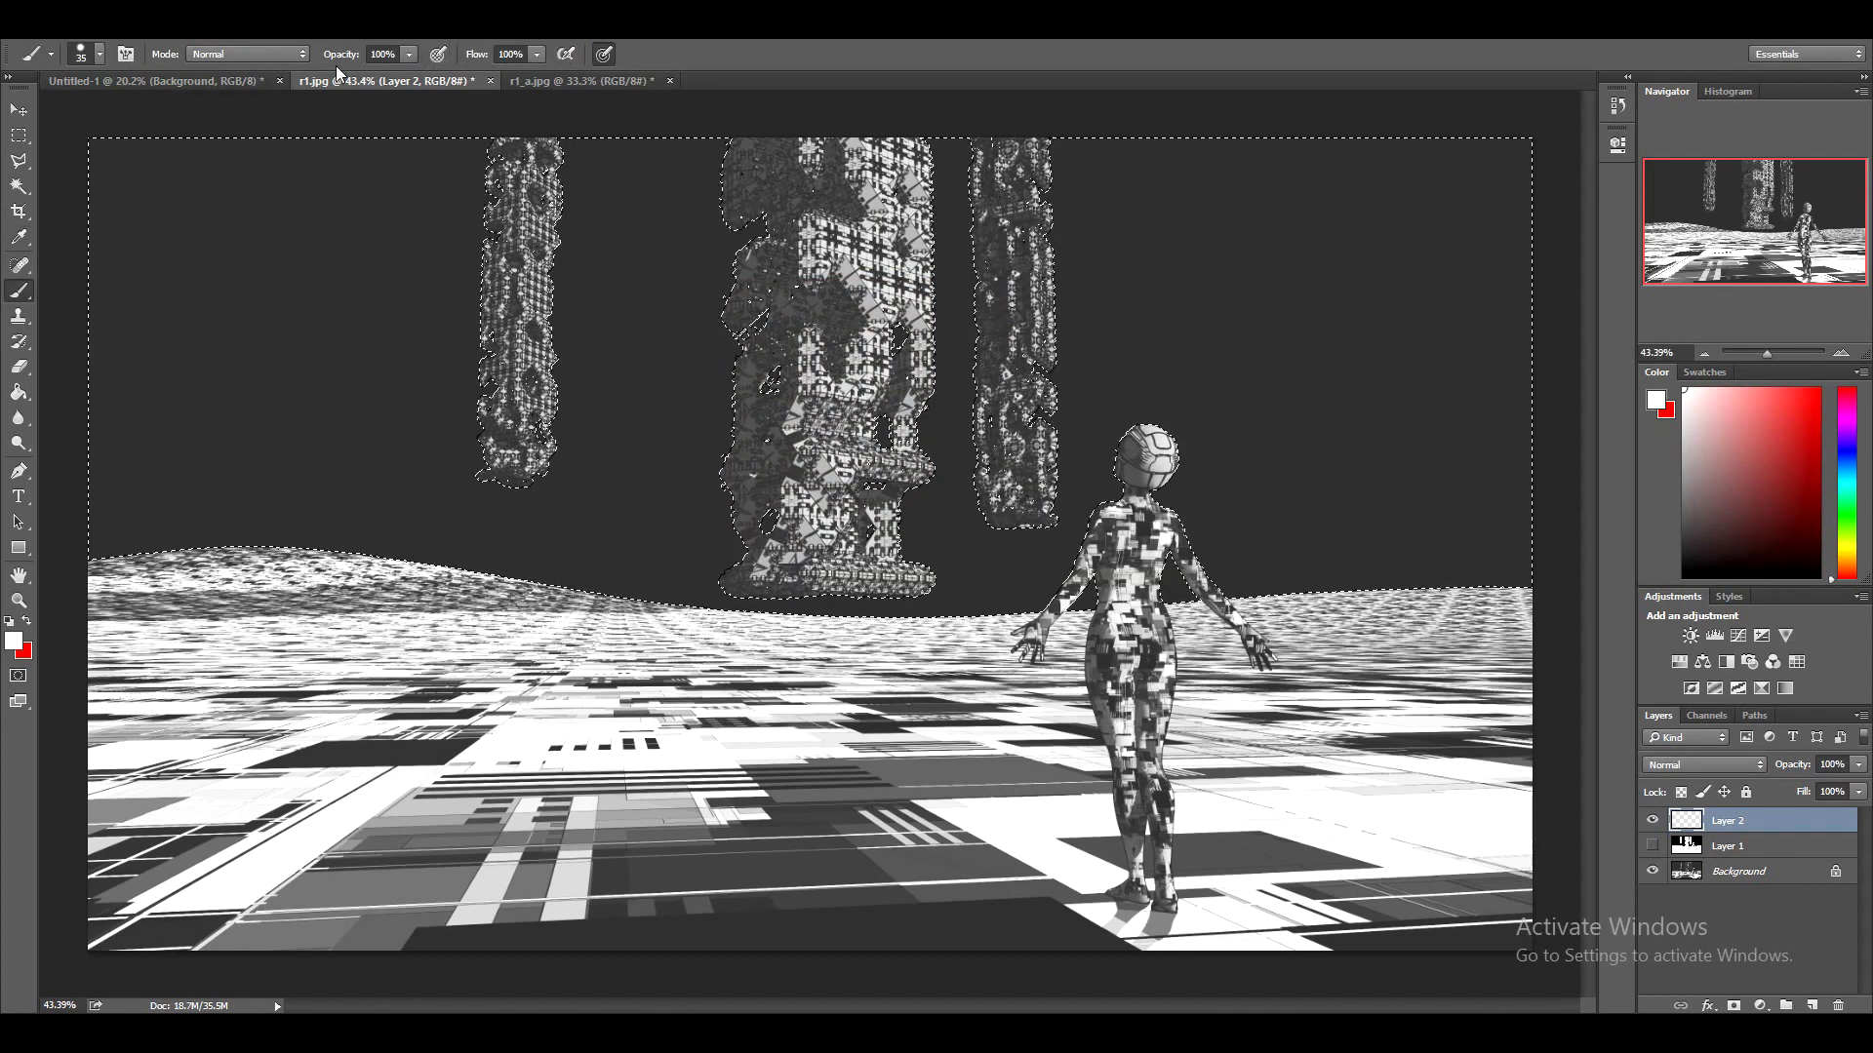
Set the brush spacing to 188% and enable Scattering at 1000%, clearing the test strokes from the sky
click(125, 54)
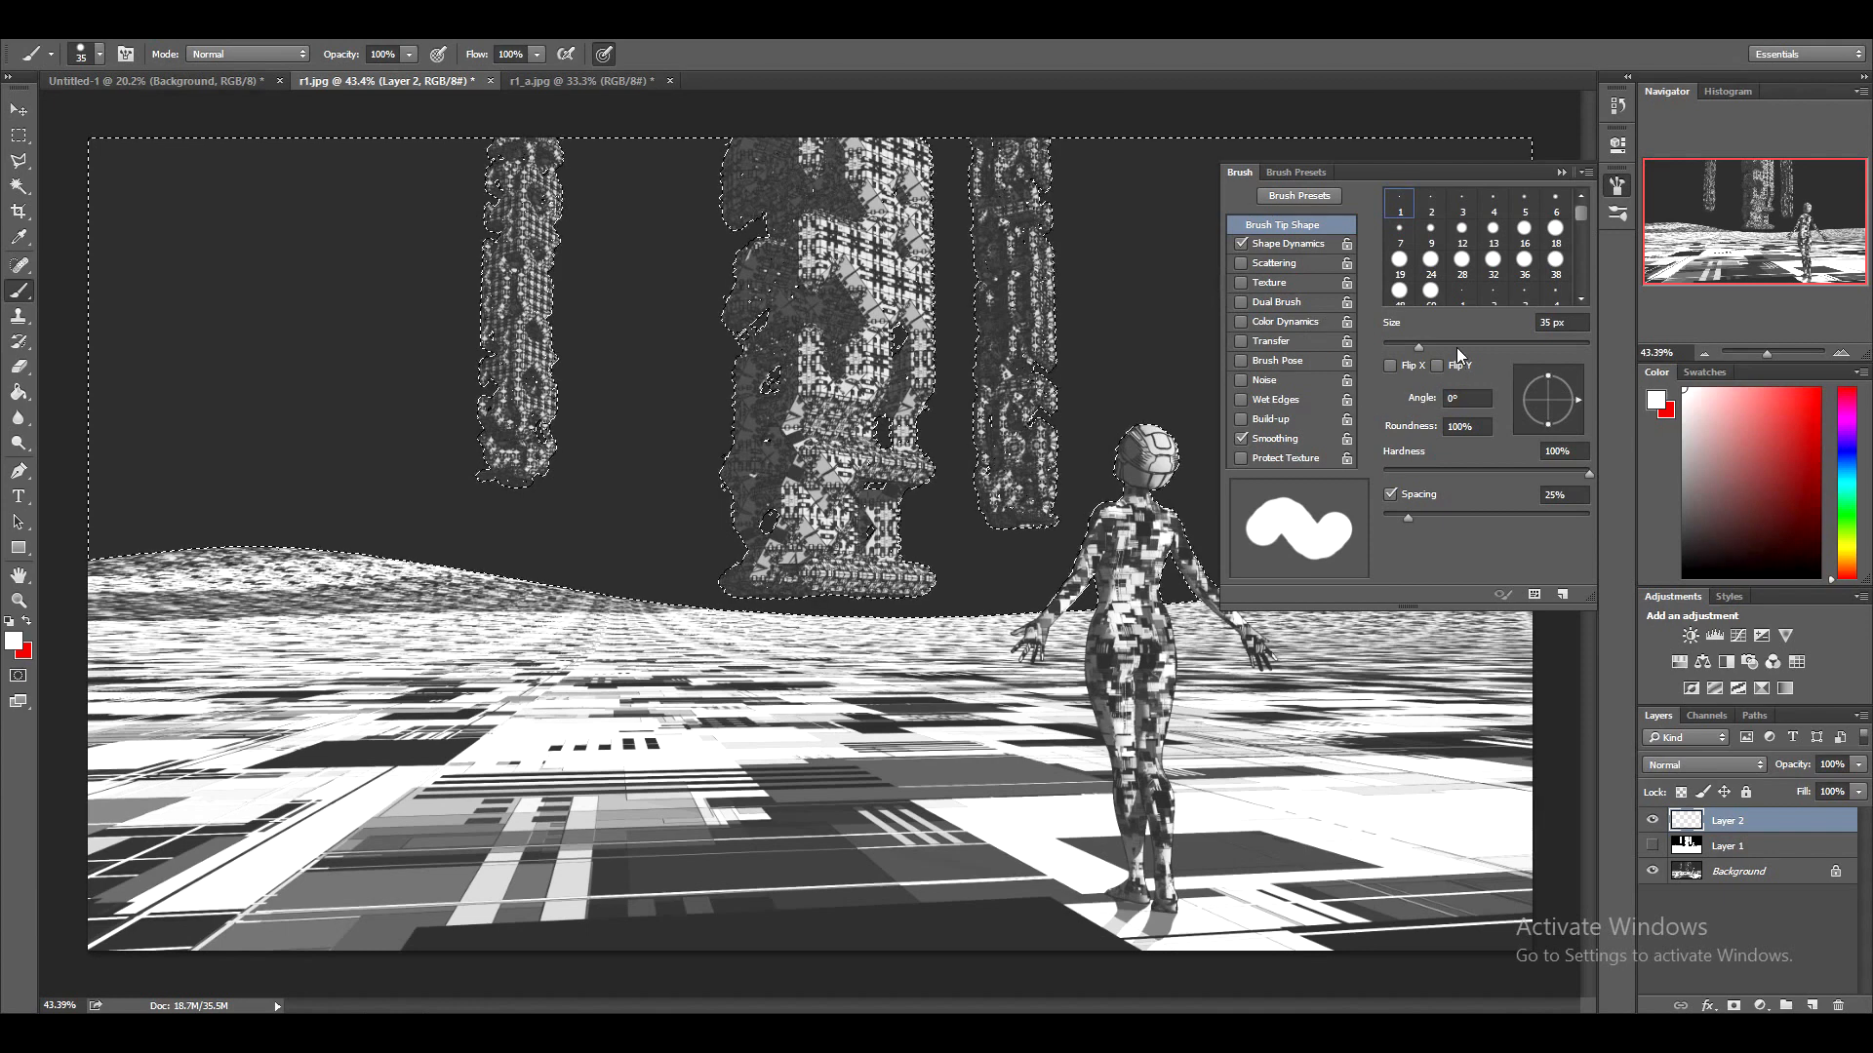
mouse_move(1409, 519)
mouse_down()
mouse_move(1549, 515)
mouse_move(1531, 515)
mouse_up()
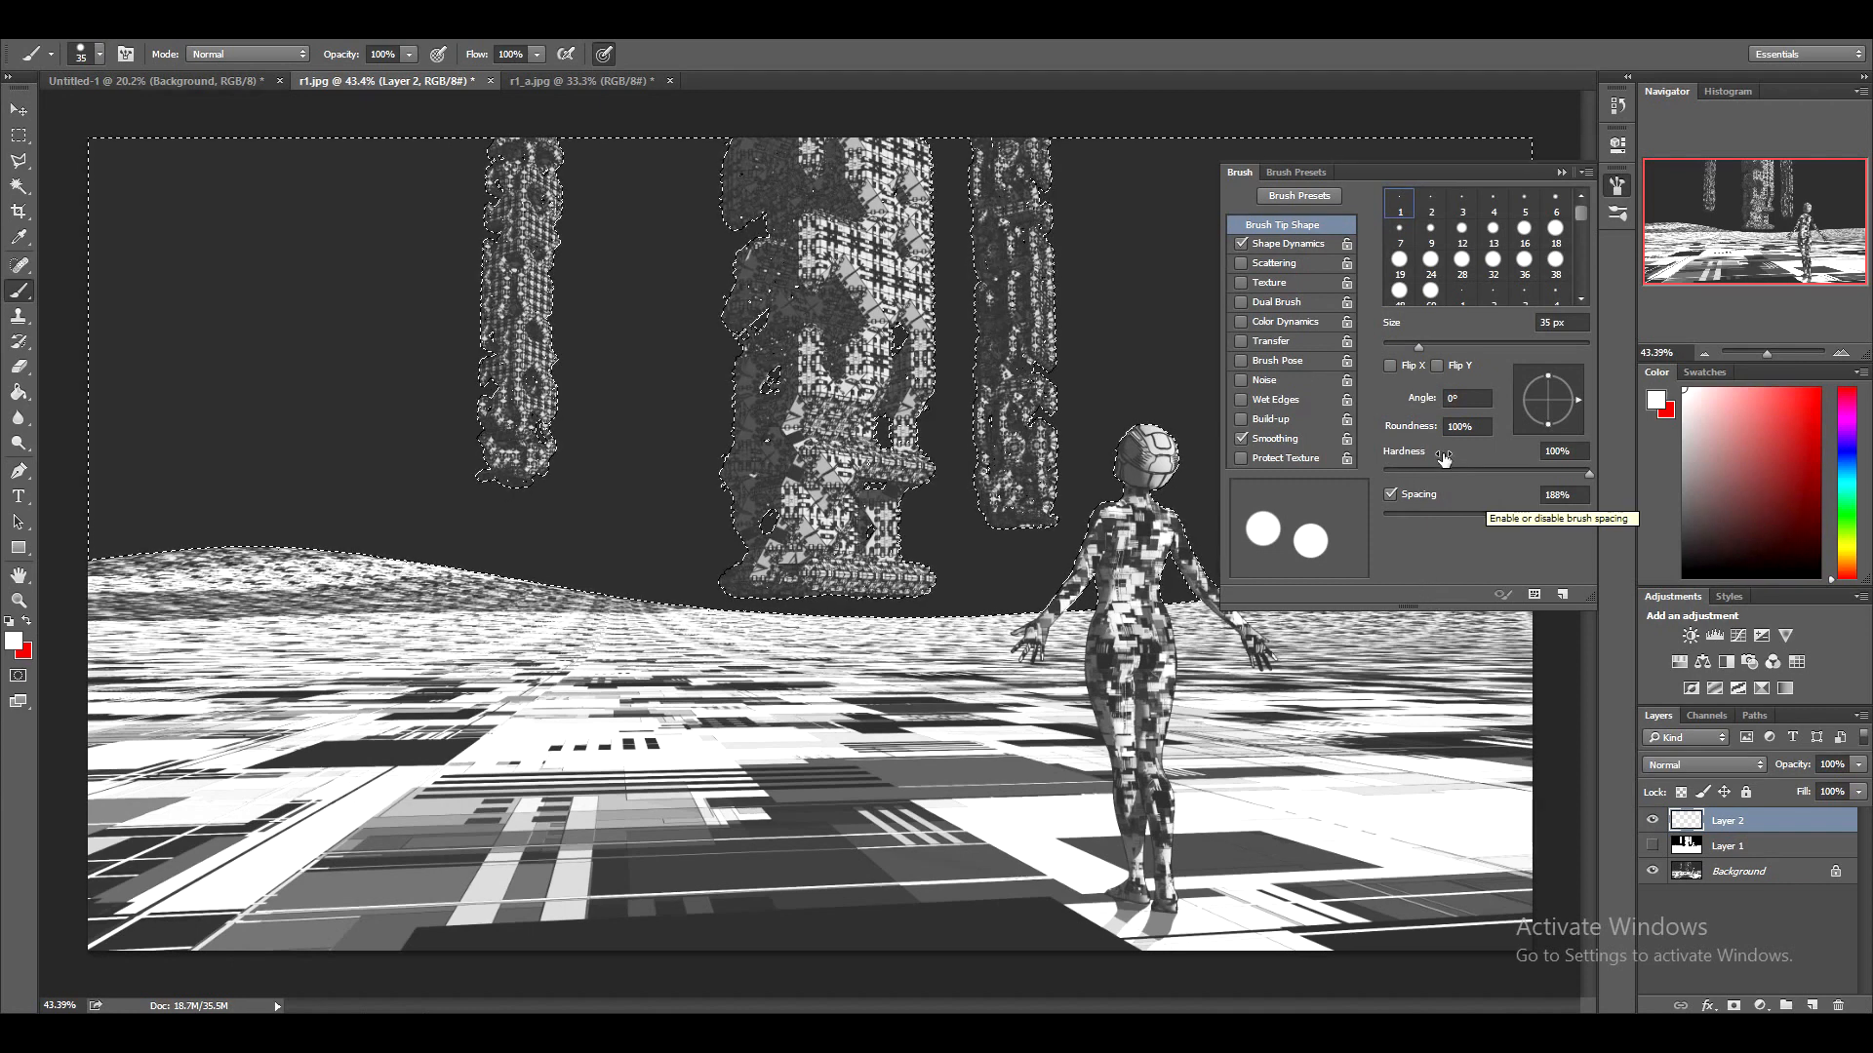
click(1242, 264)
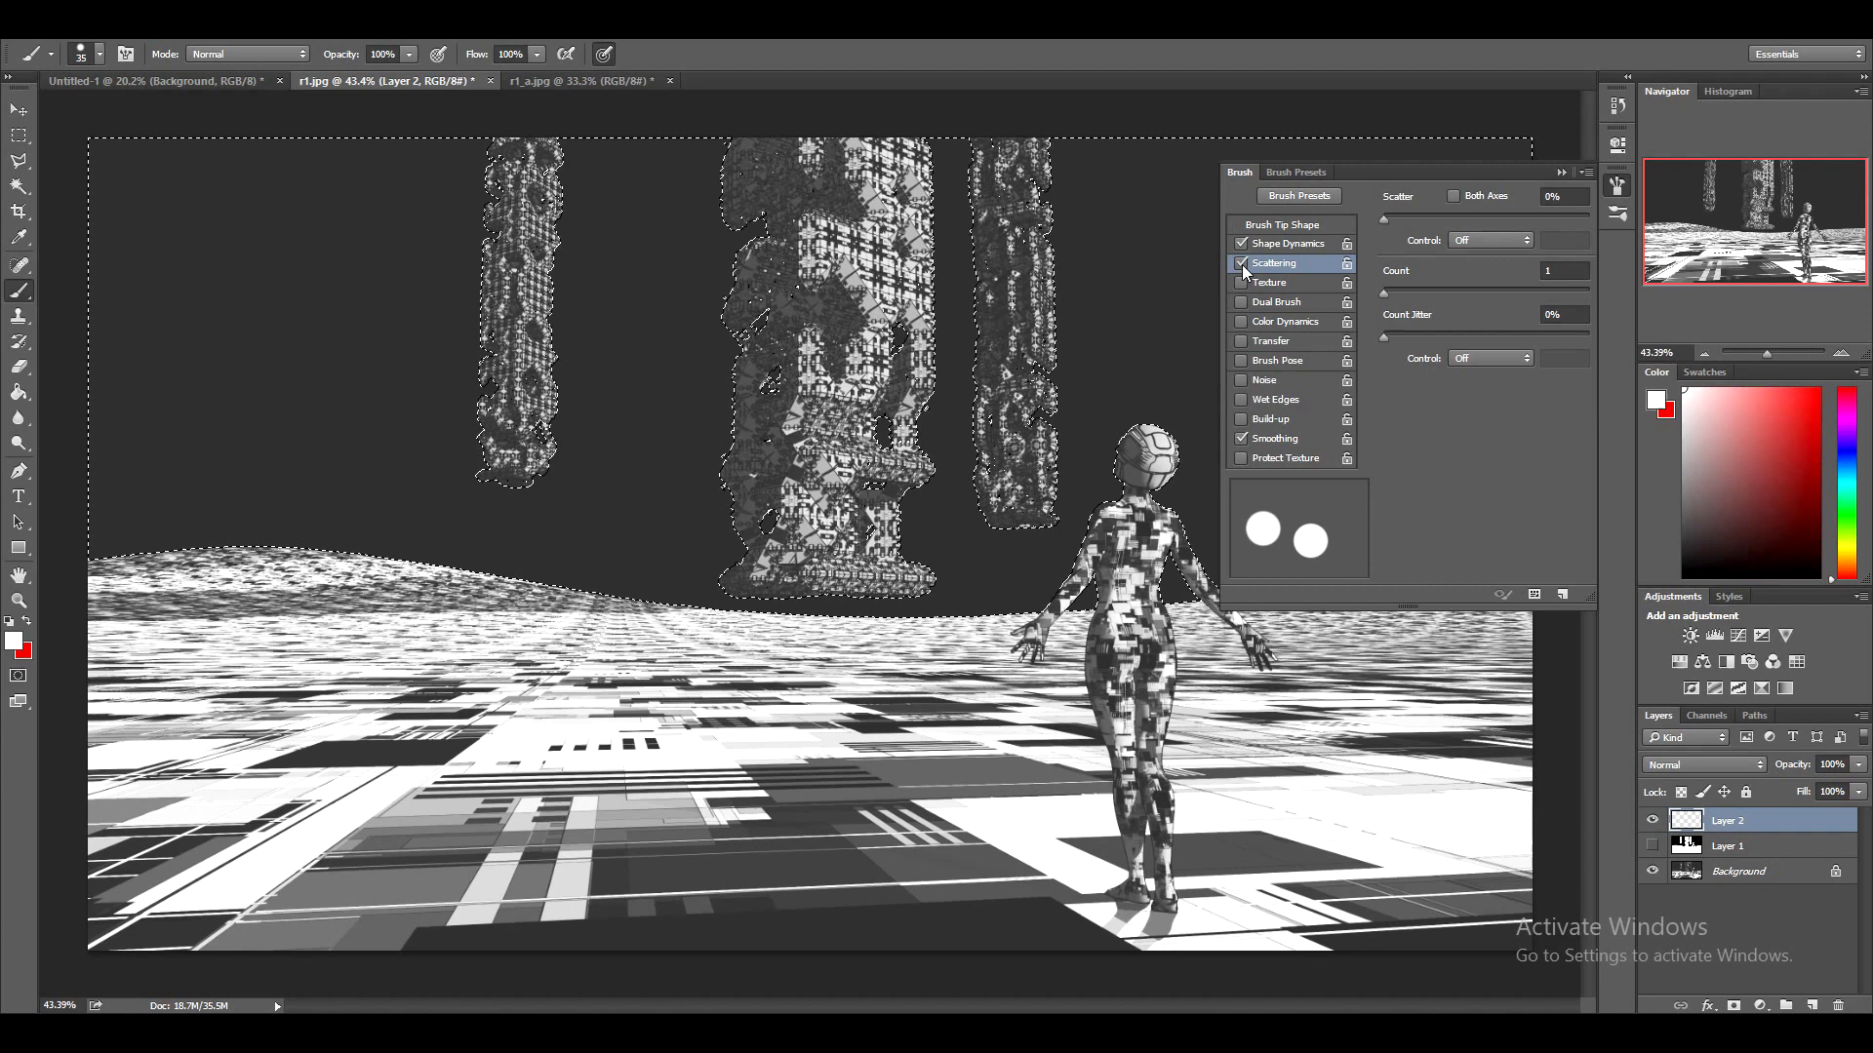
mouse_move(1383, 219)
mouse_down()
mouse_move(1558, 220)
mouse_move(1469, 234)
mouse_up()
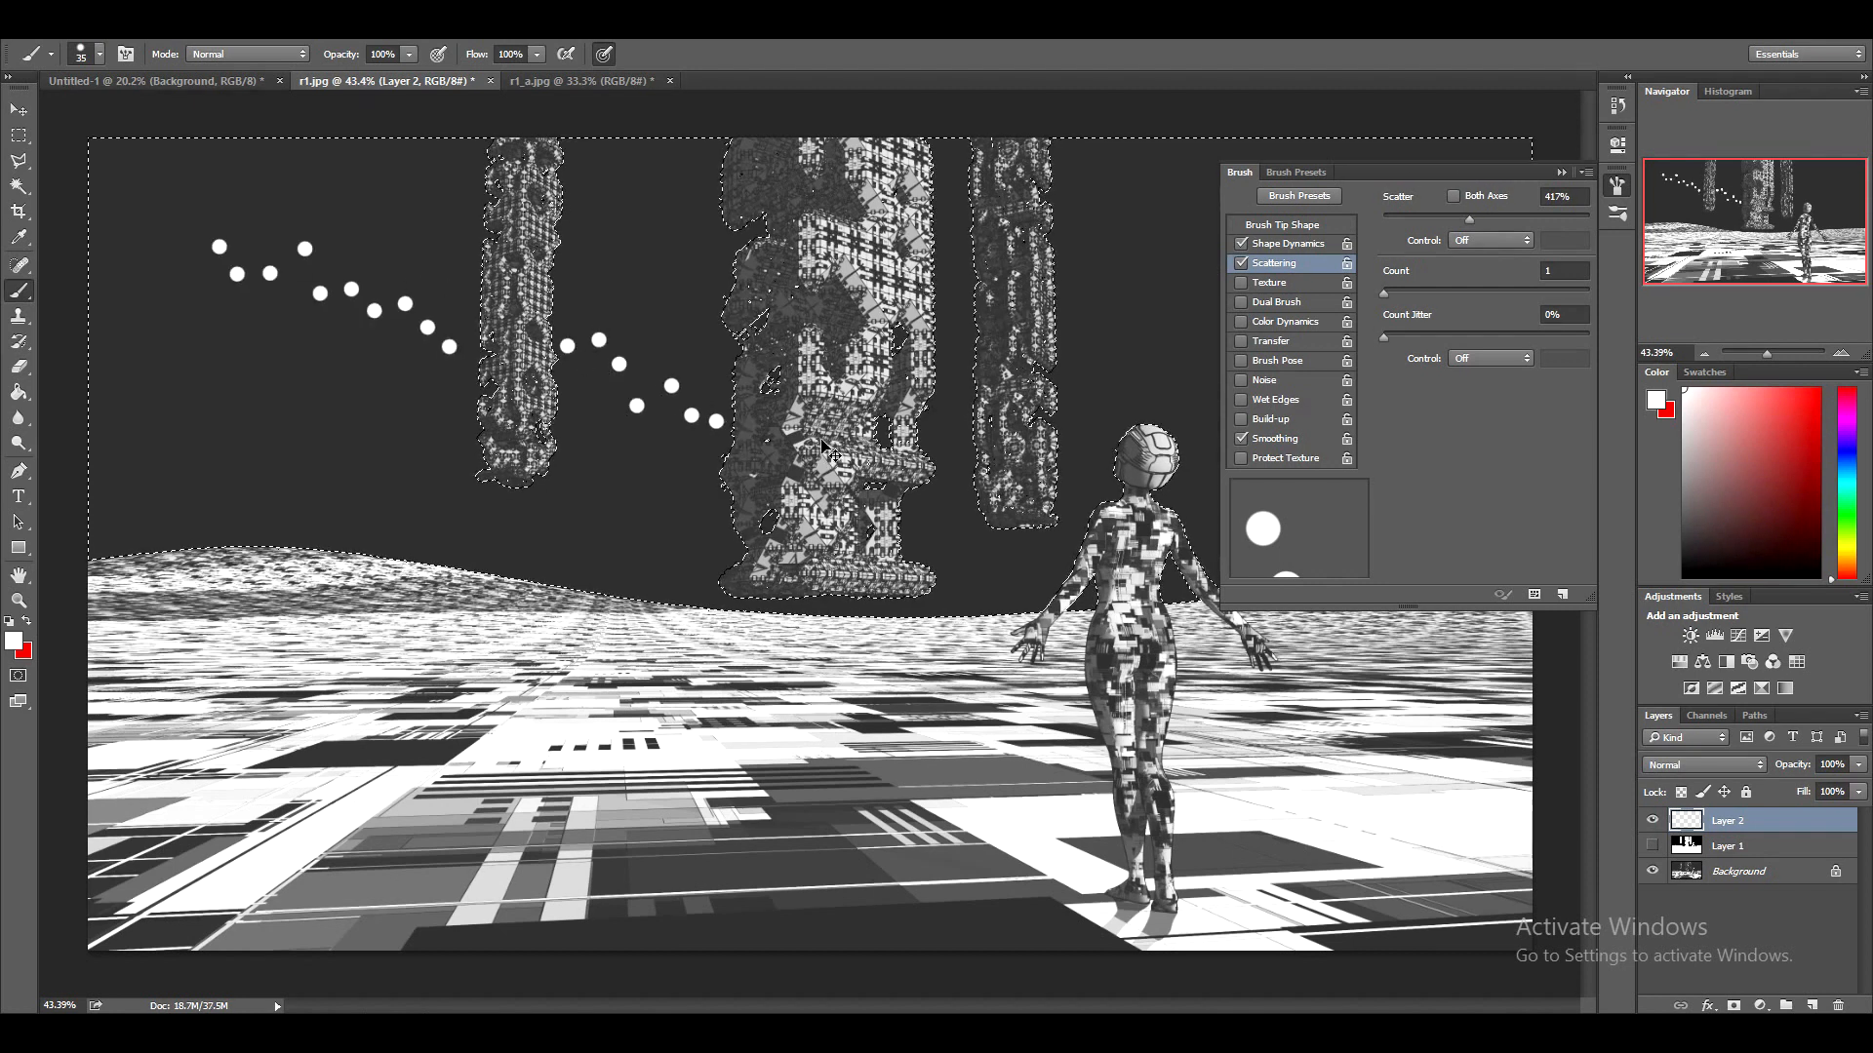
key(Delete)
drag(1470, 219, 1590, 219)
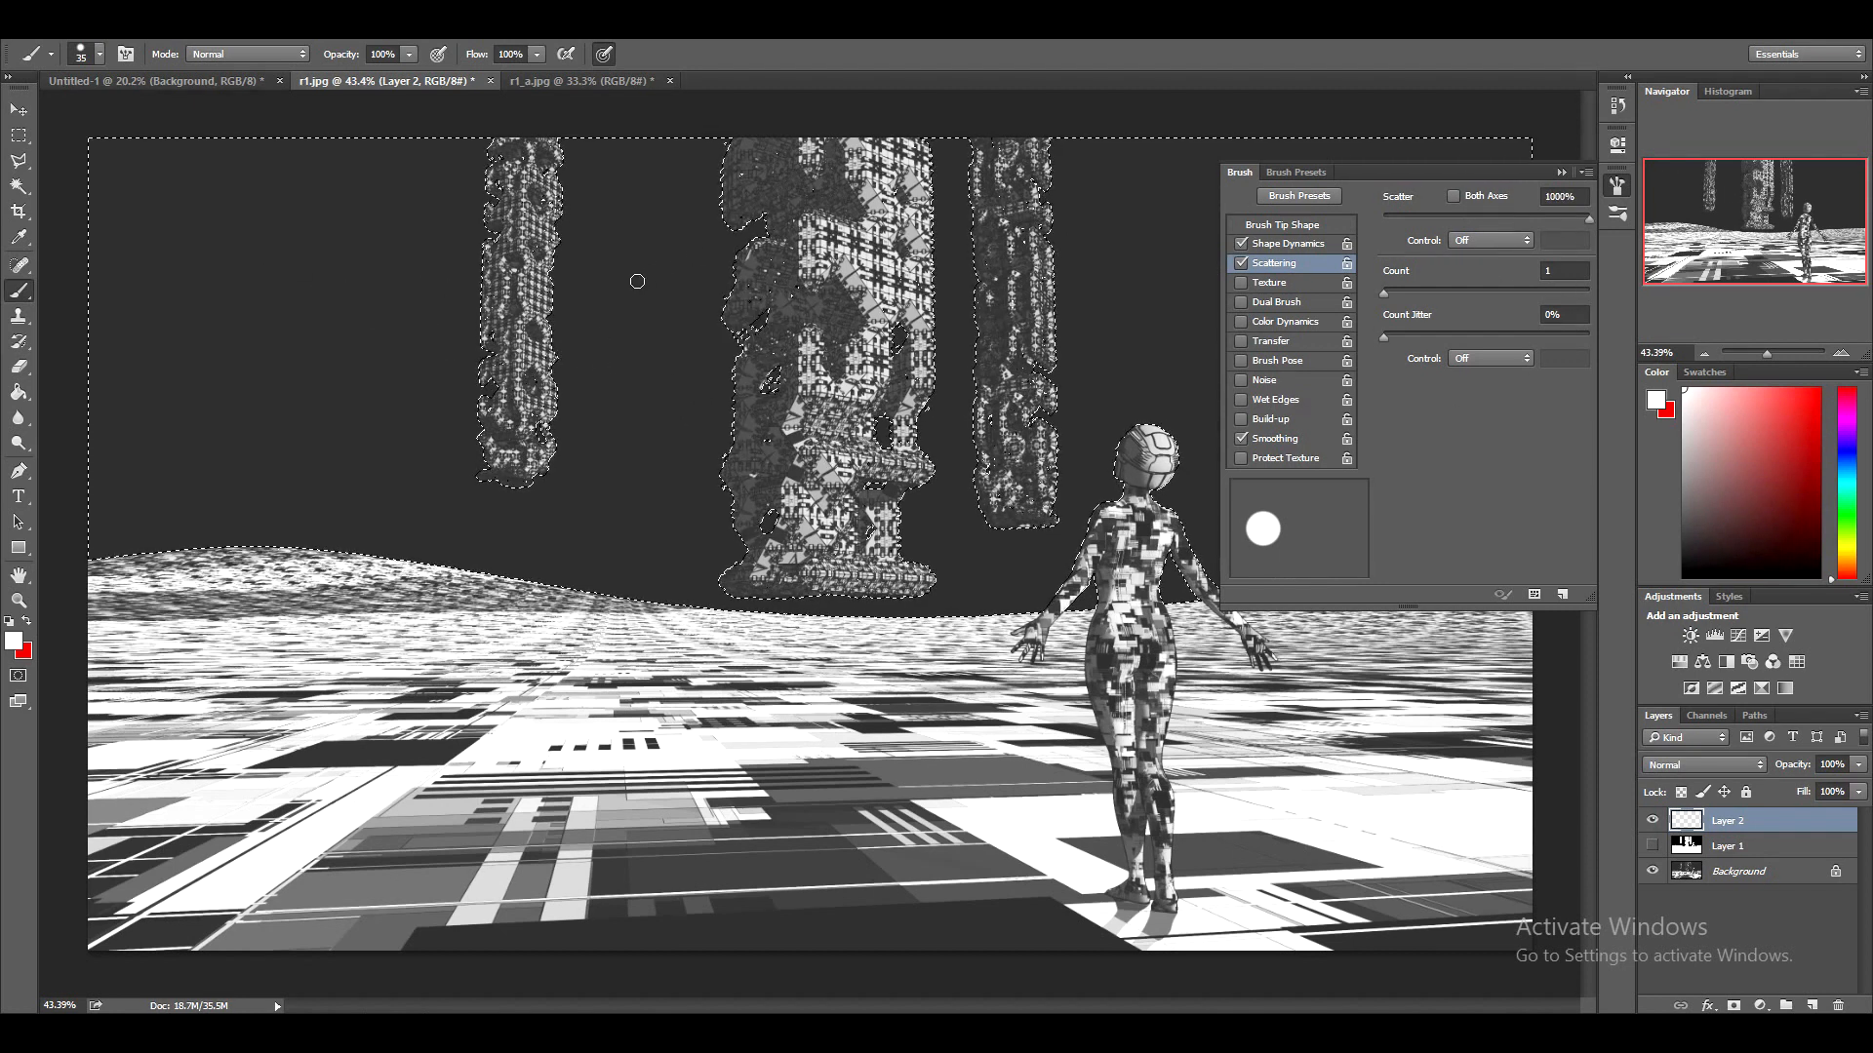
key(Delete)
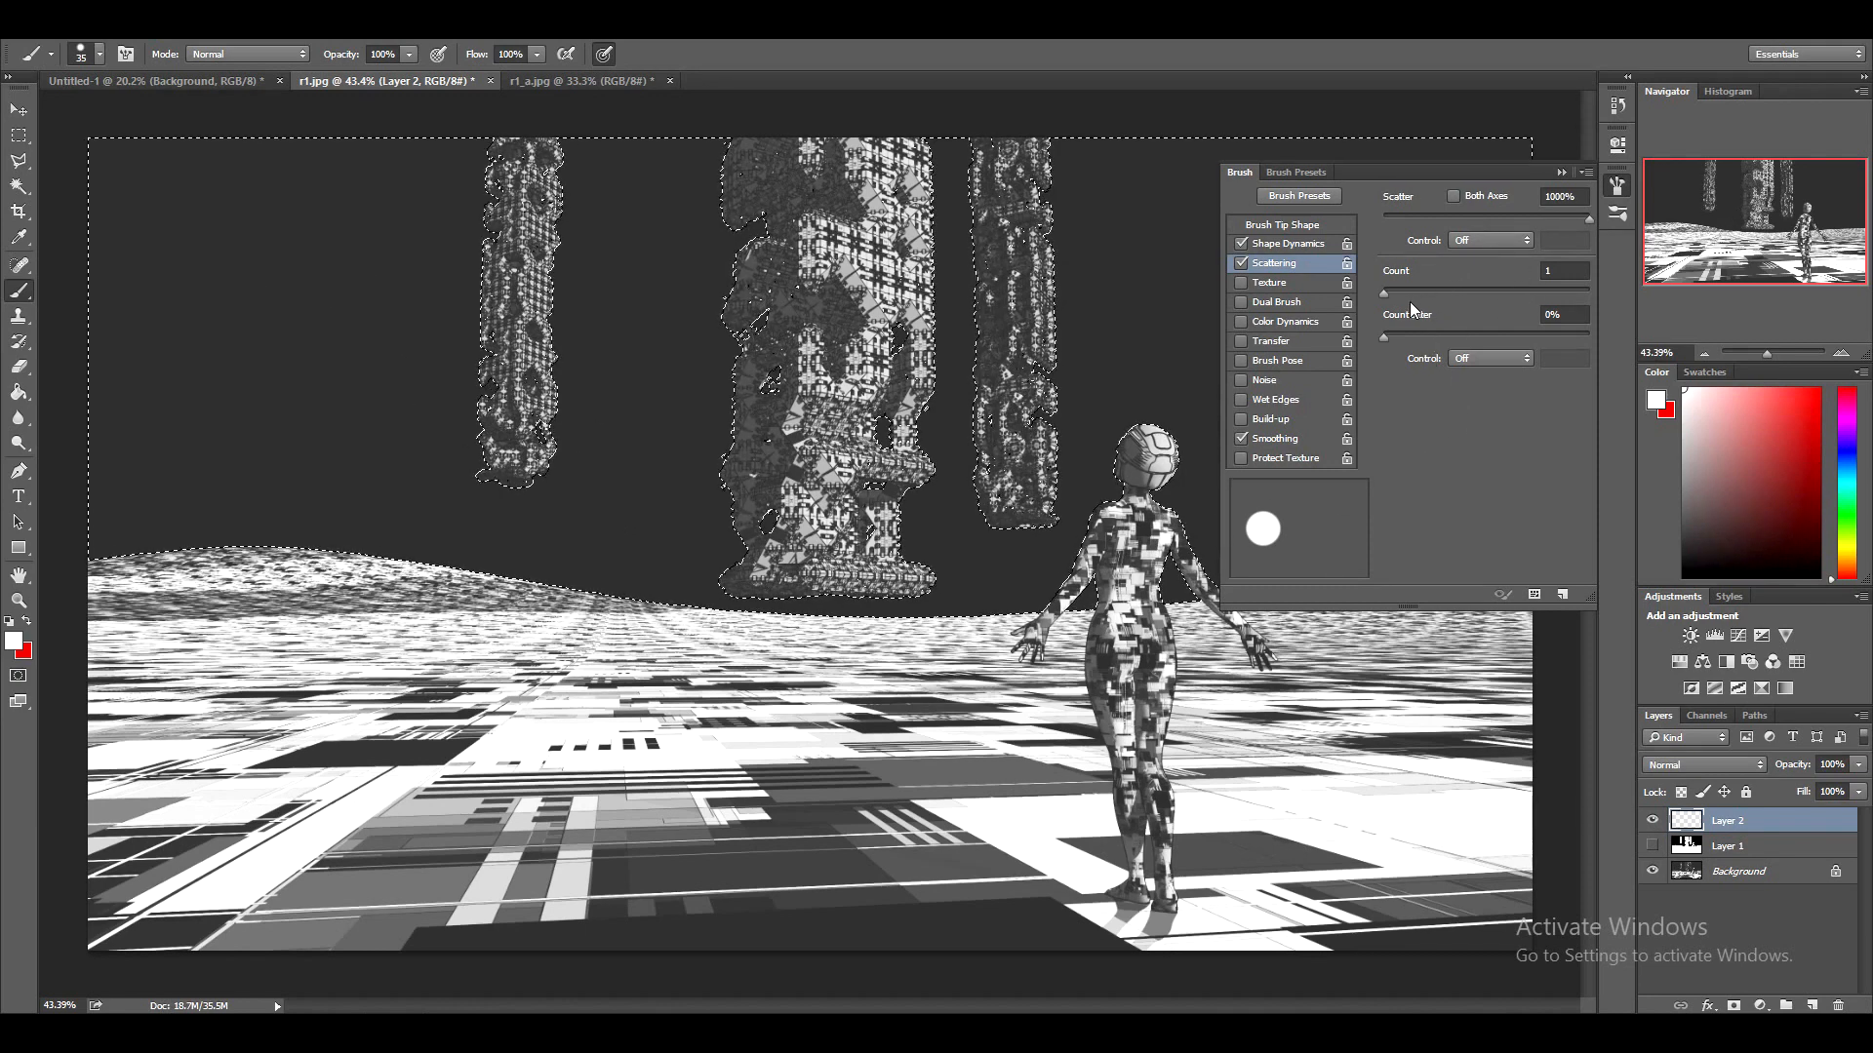
Set the brush's size jitter to 100% and scatter count to 5, and undo a test stroke in the sky
click(1274, 242)
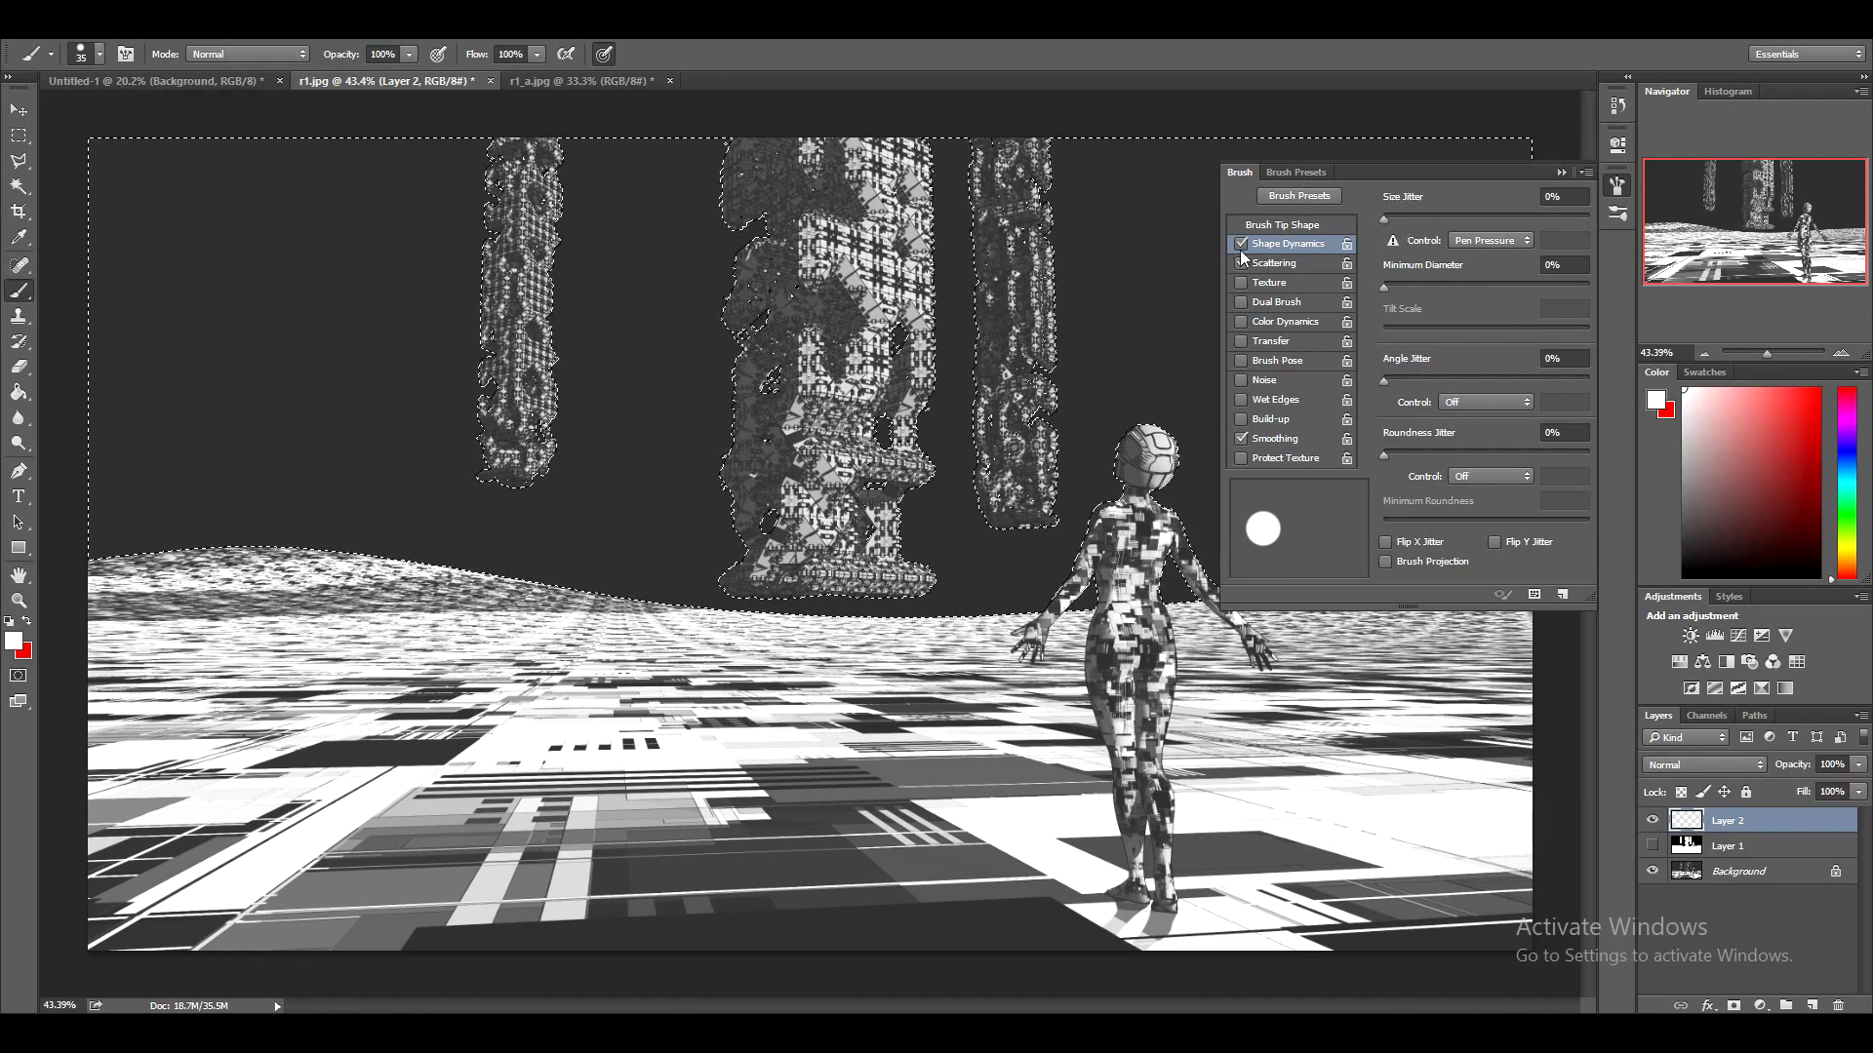
drag(1459, 216, 1608, 228)
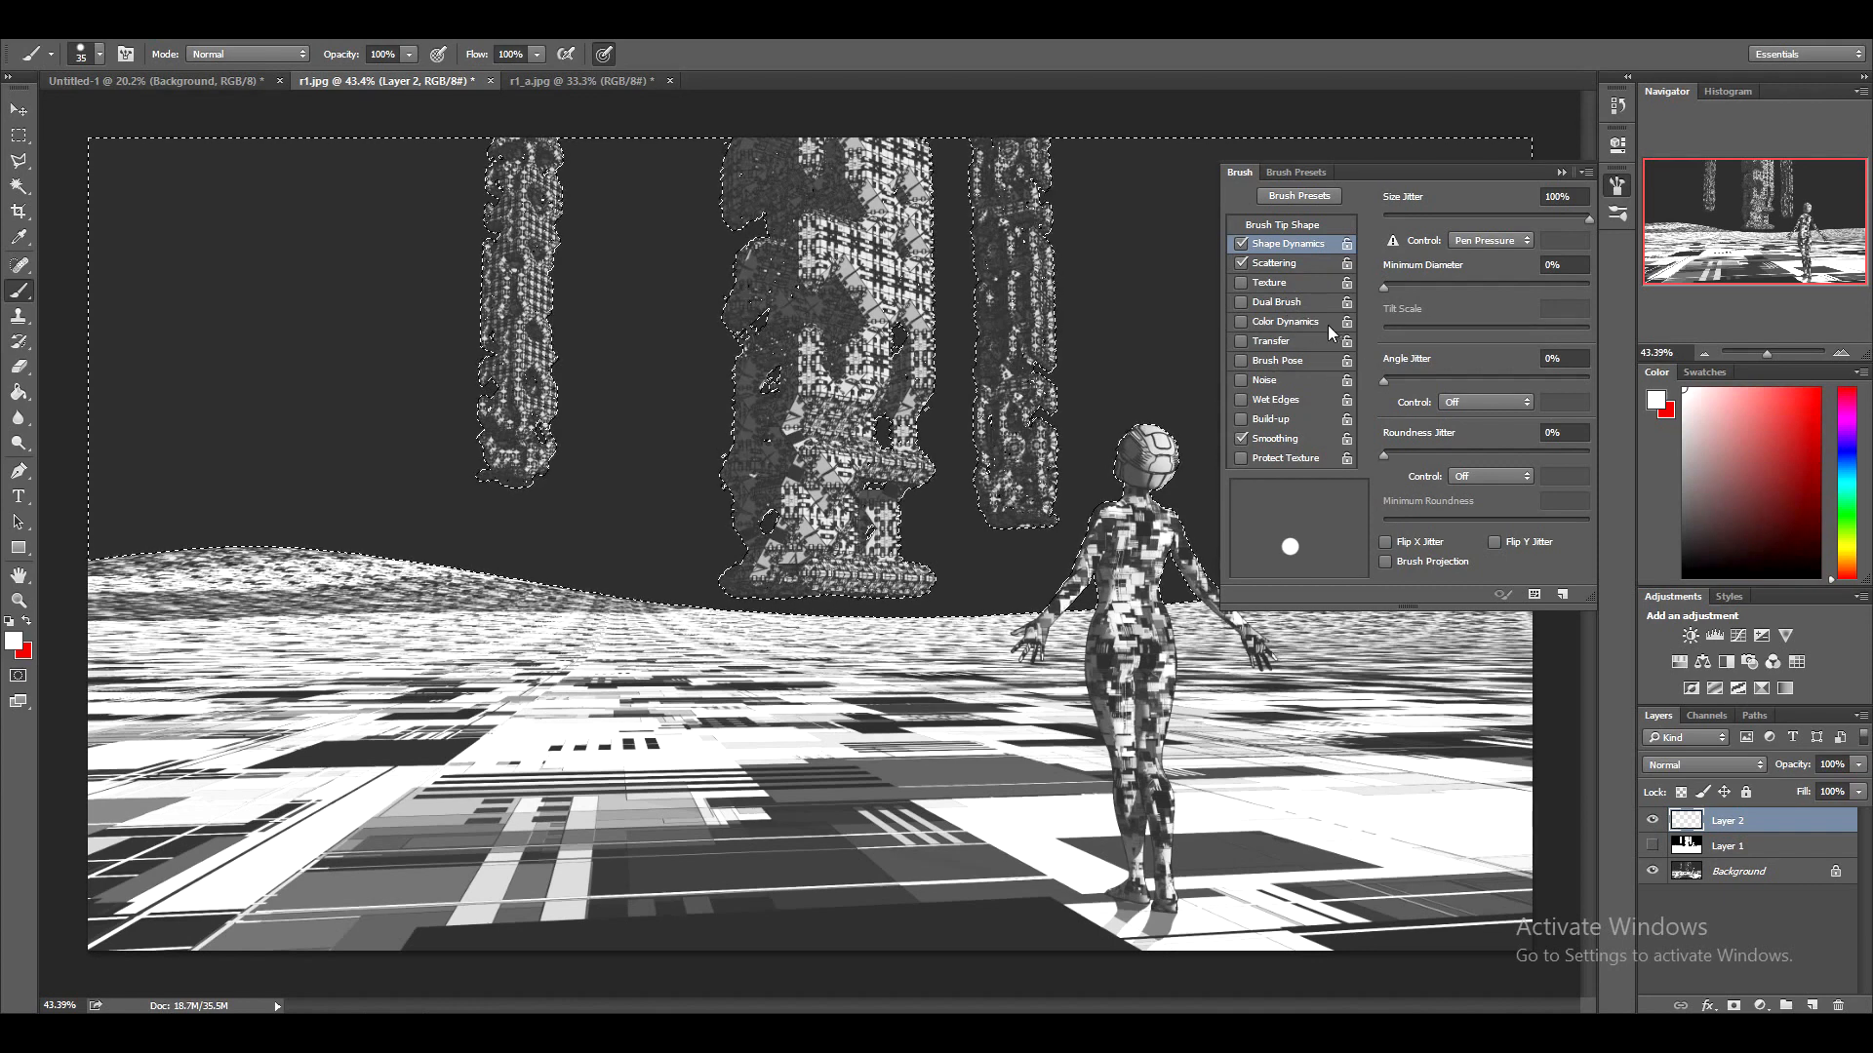
click(1295, 266)
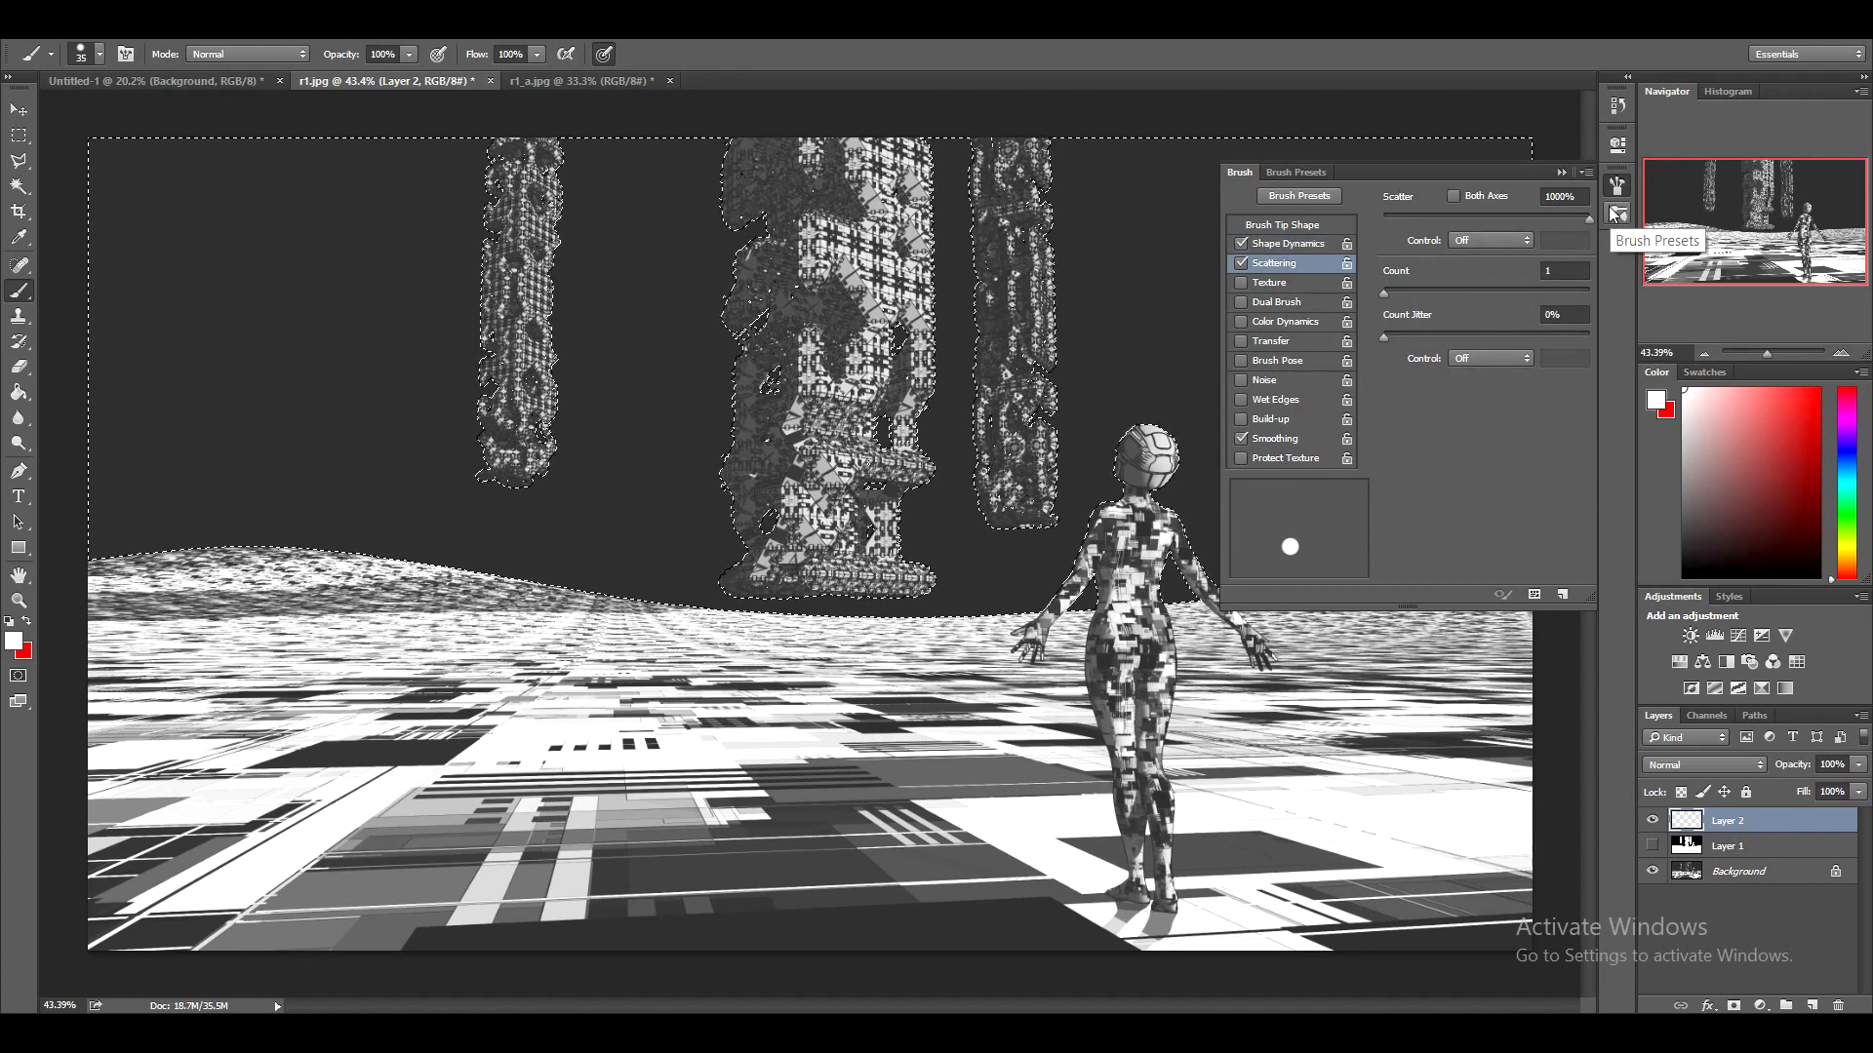
drag(1384, 292, 1439, 292)
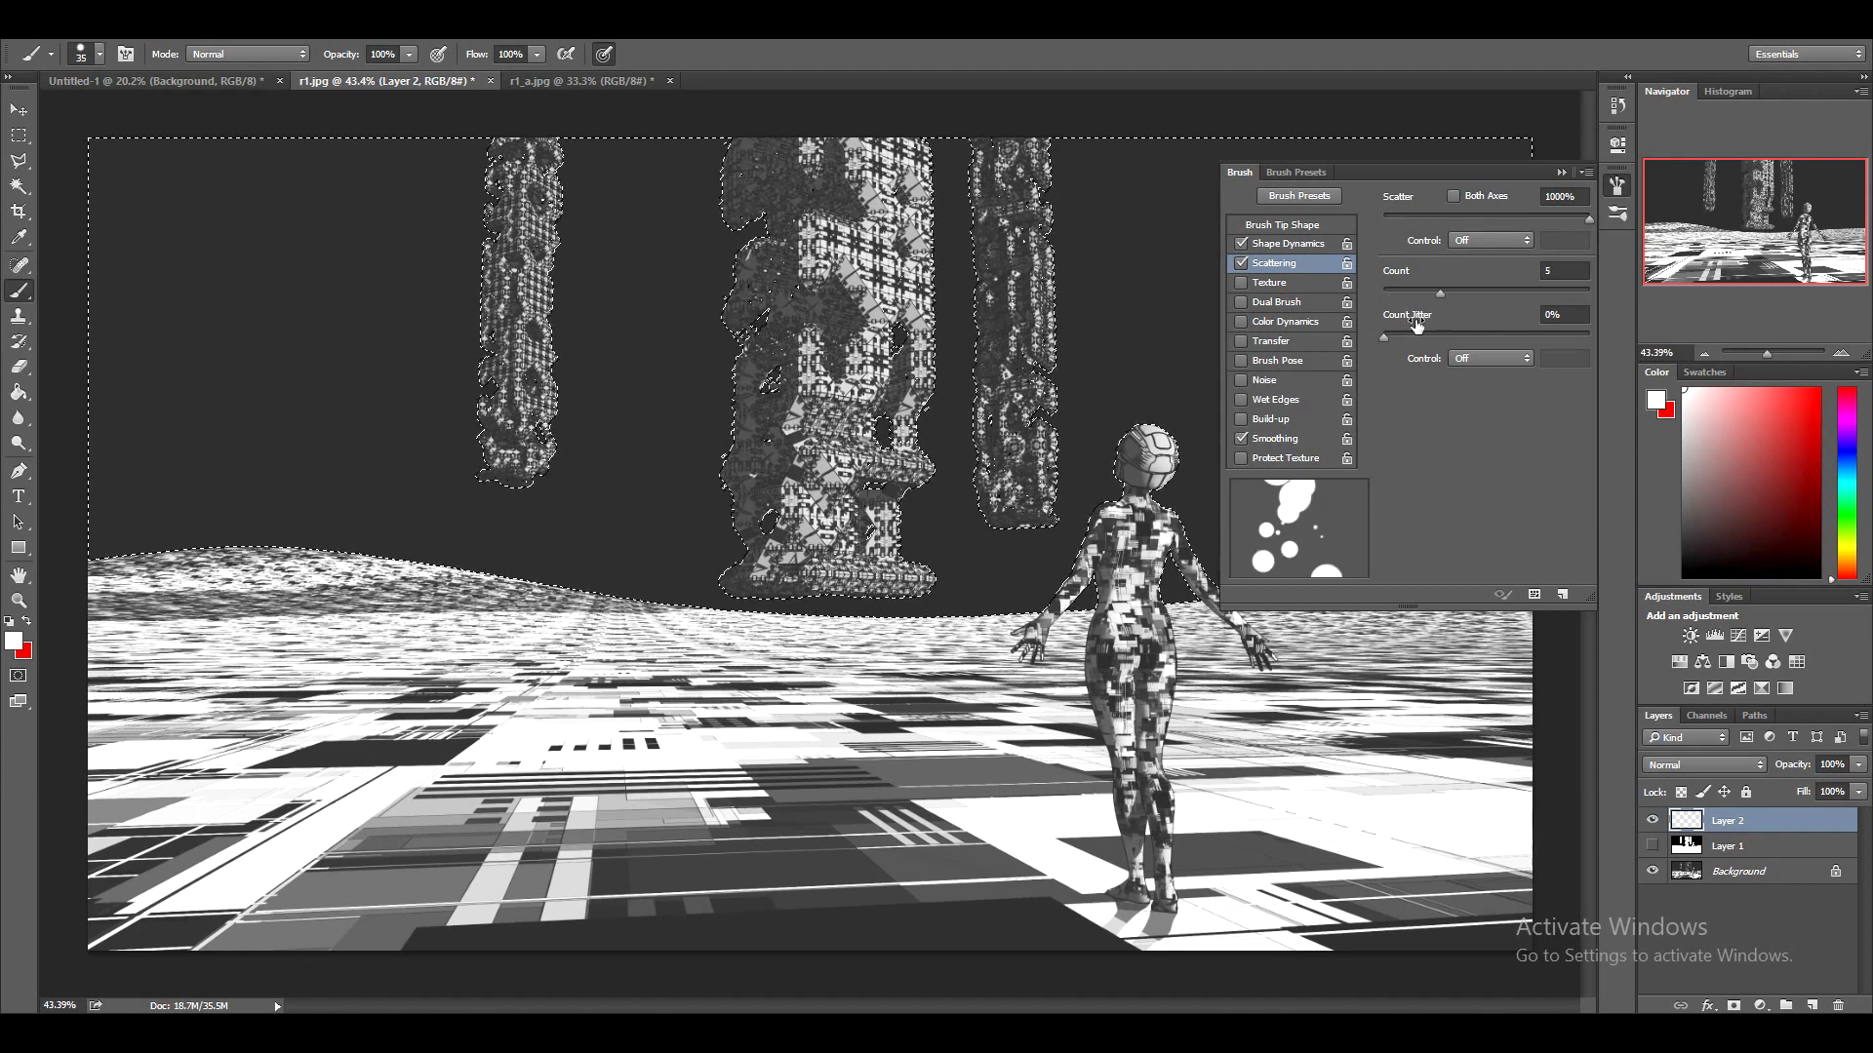
drag(278, 282, 517, 310)
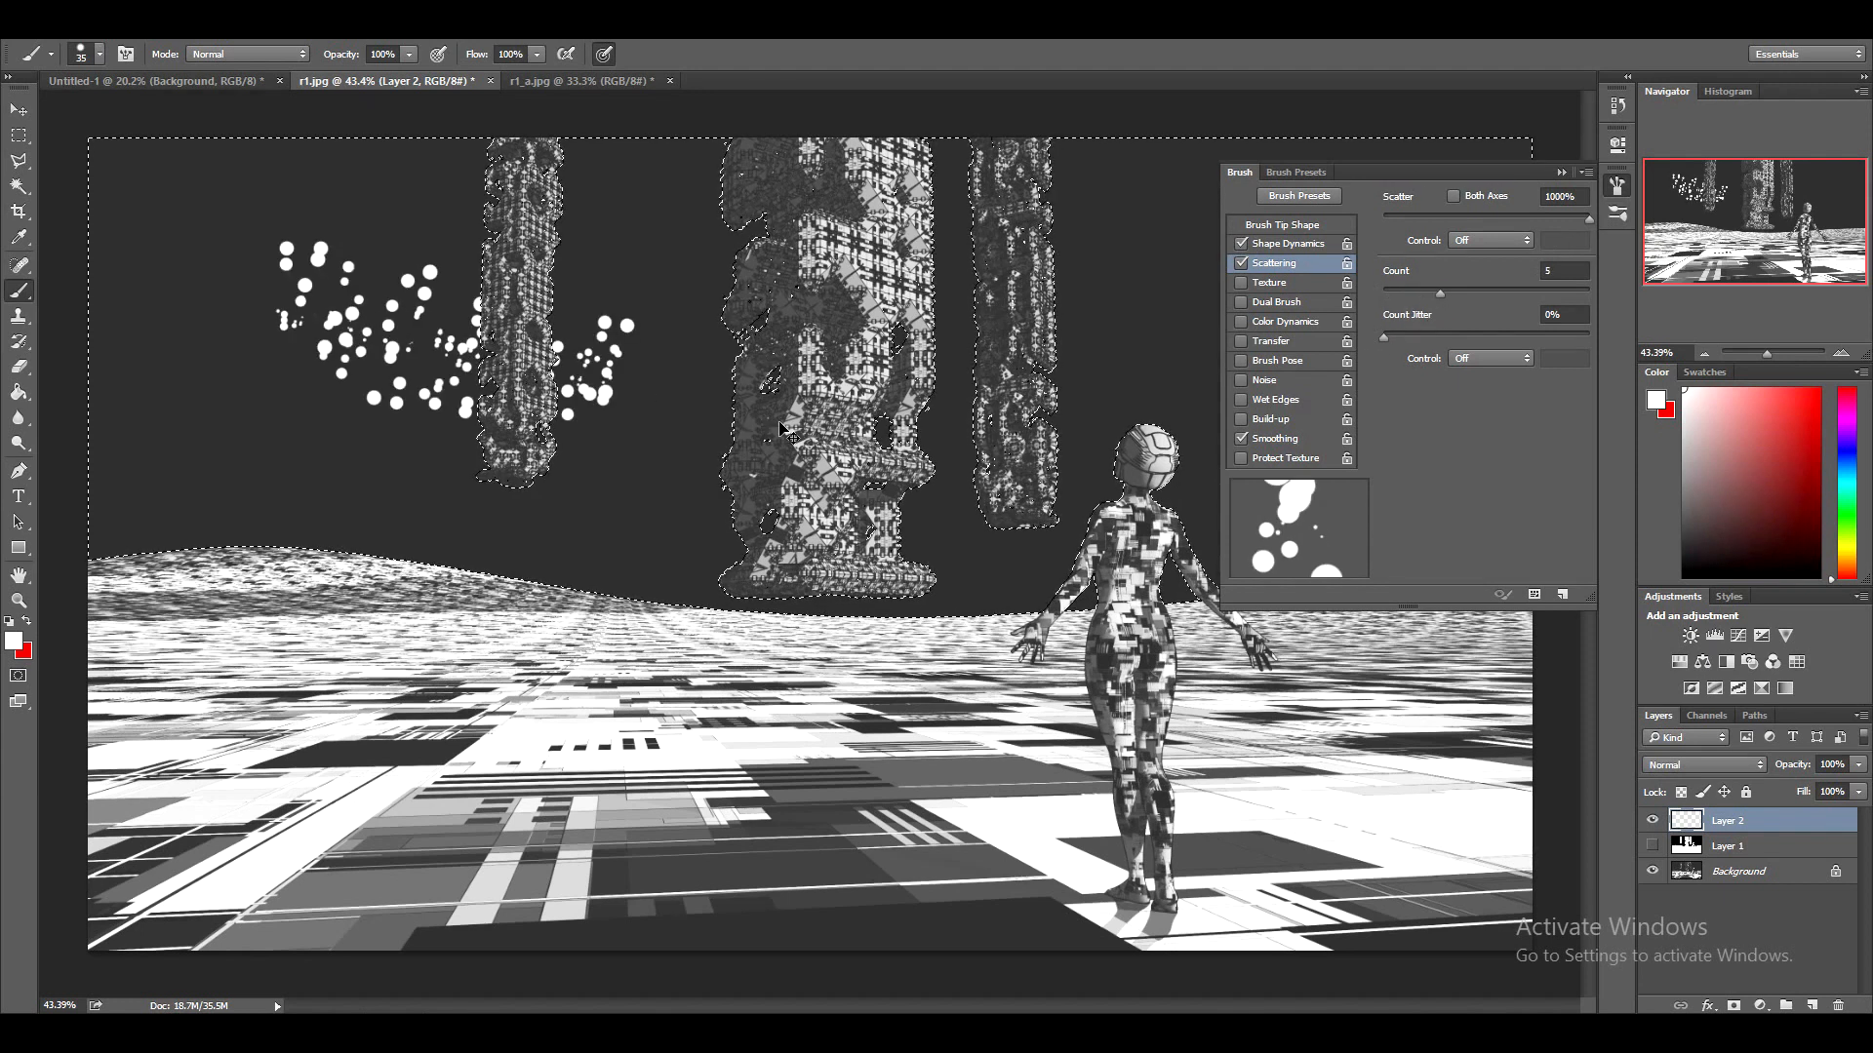
key(ctrl+z)
Lower the brush's scatter count to 3 and undo a trial stroke in the sky
click(1412, 291)
click(259, 298)
key(ctrl+z)
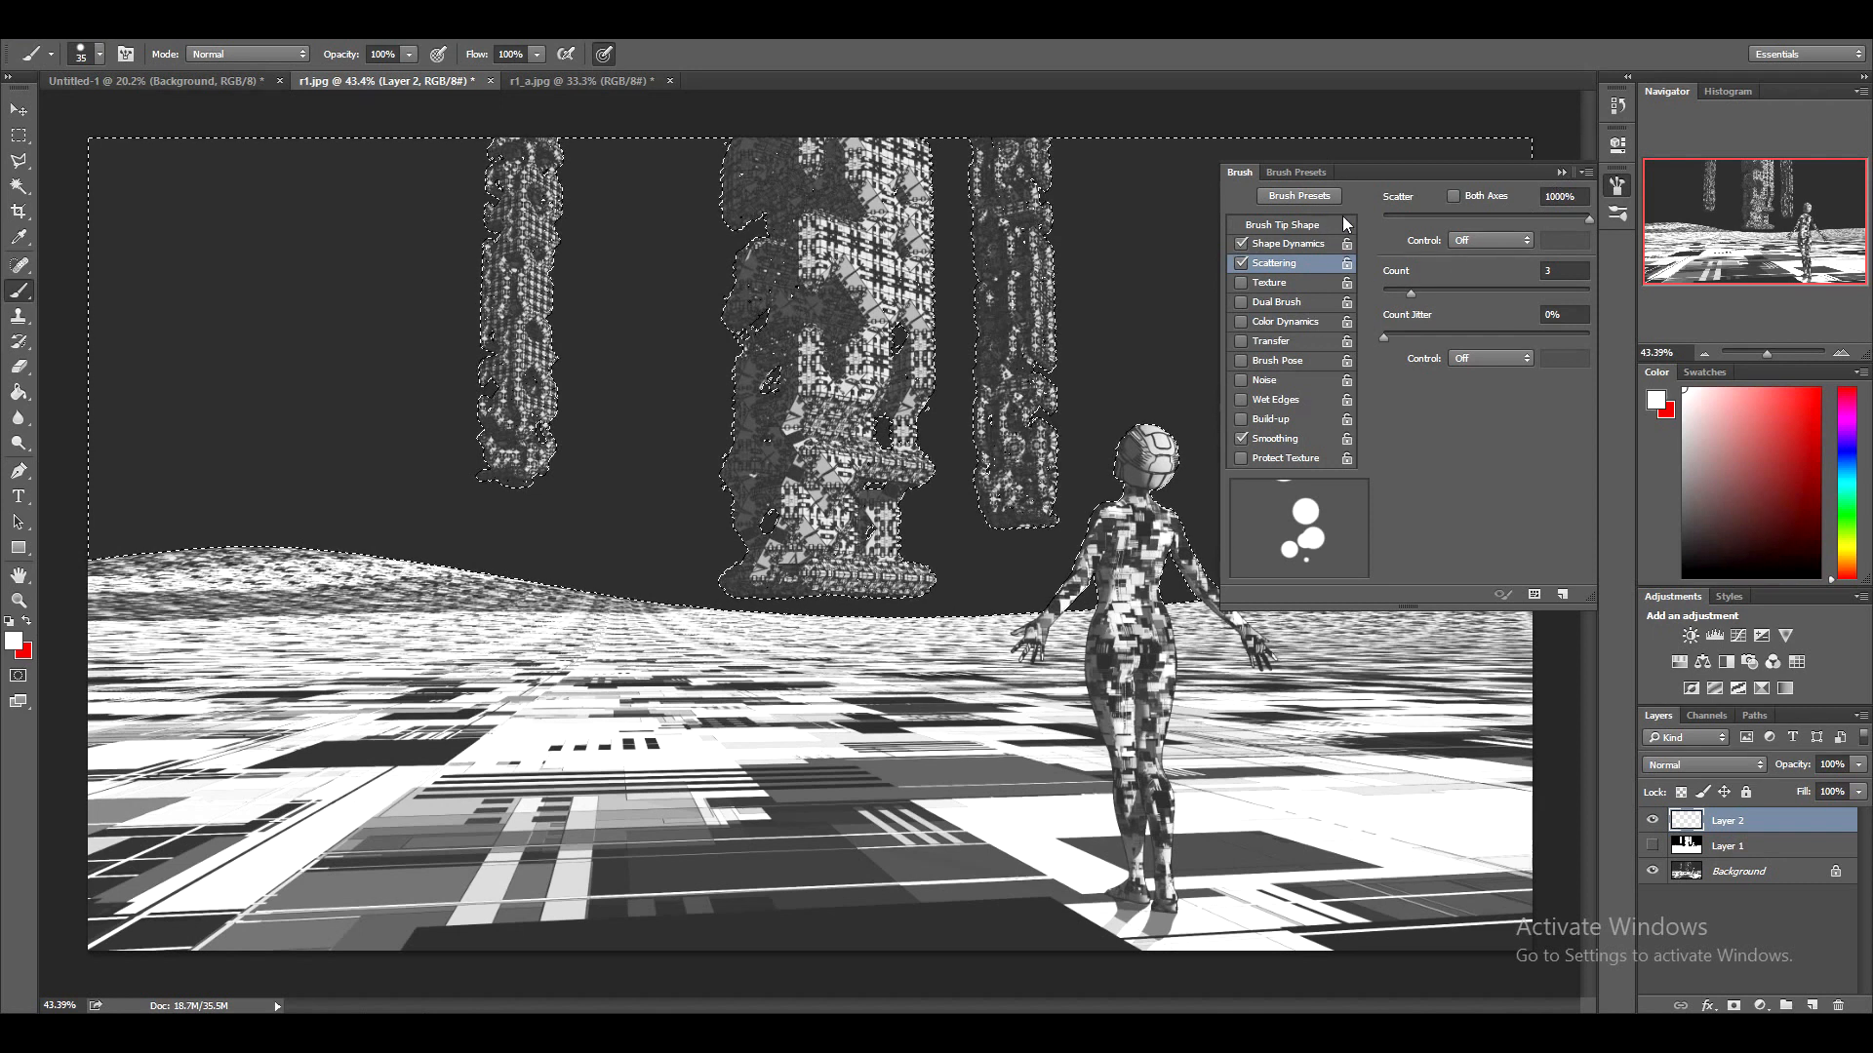
Enable brush scattering on both axes, test it with a stroke across the sky and undo the stroke
click(1277, 243)
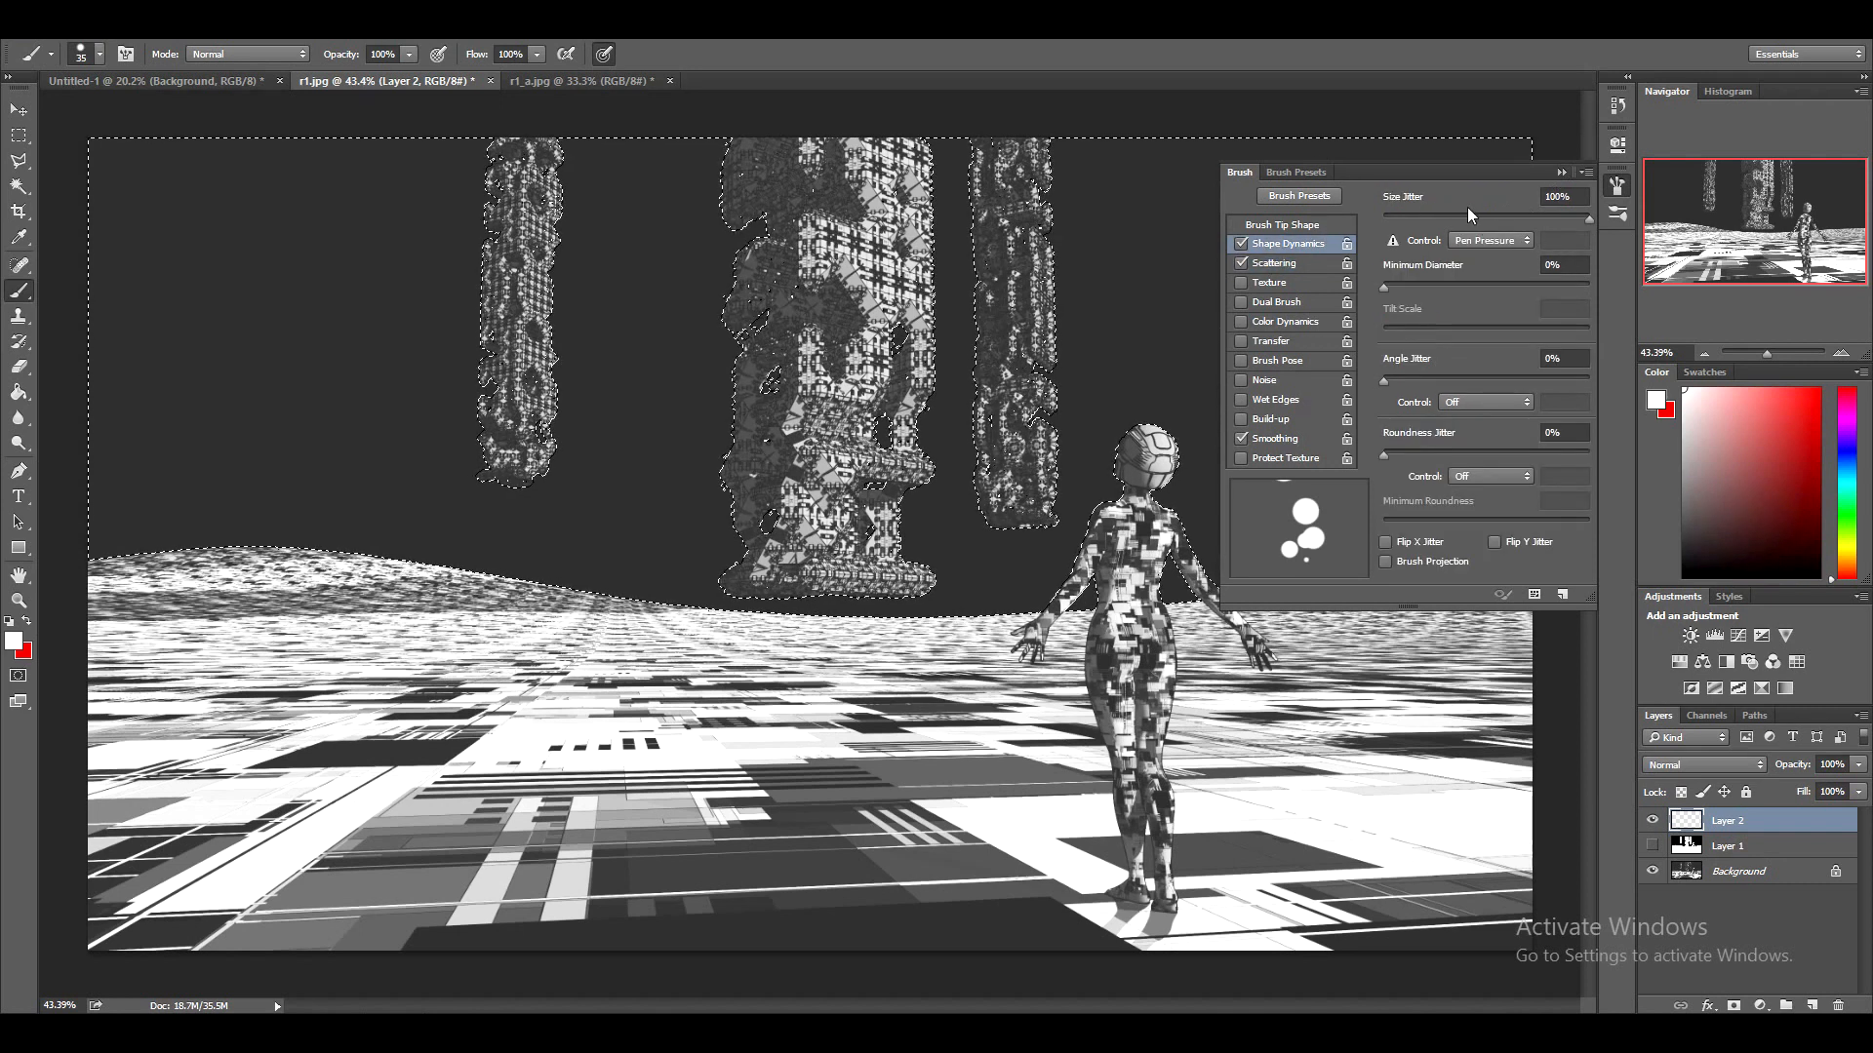
click(1280, 264)
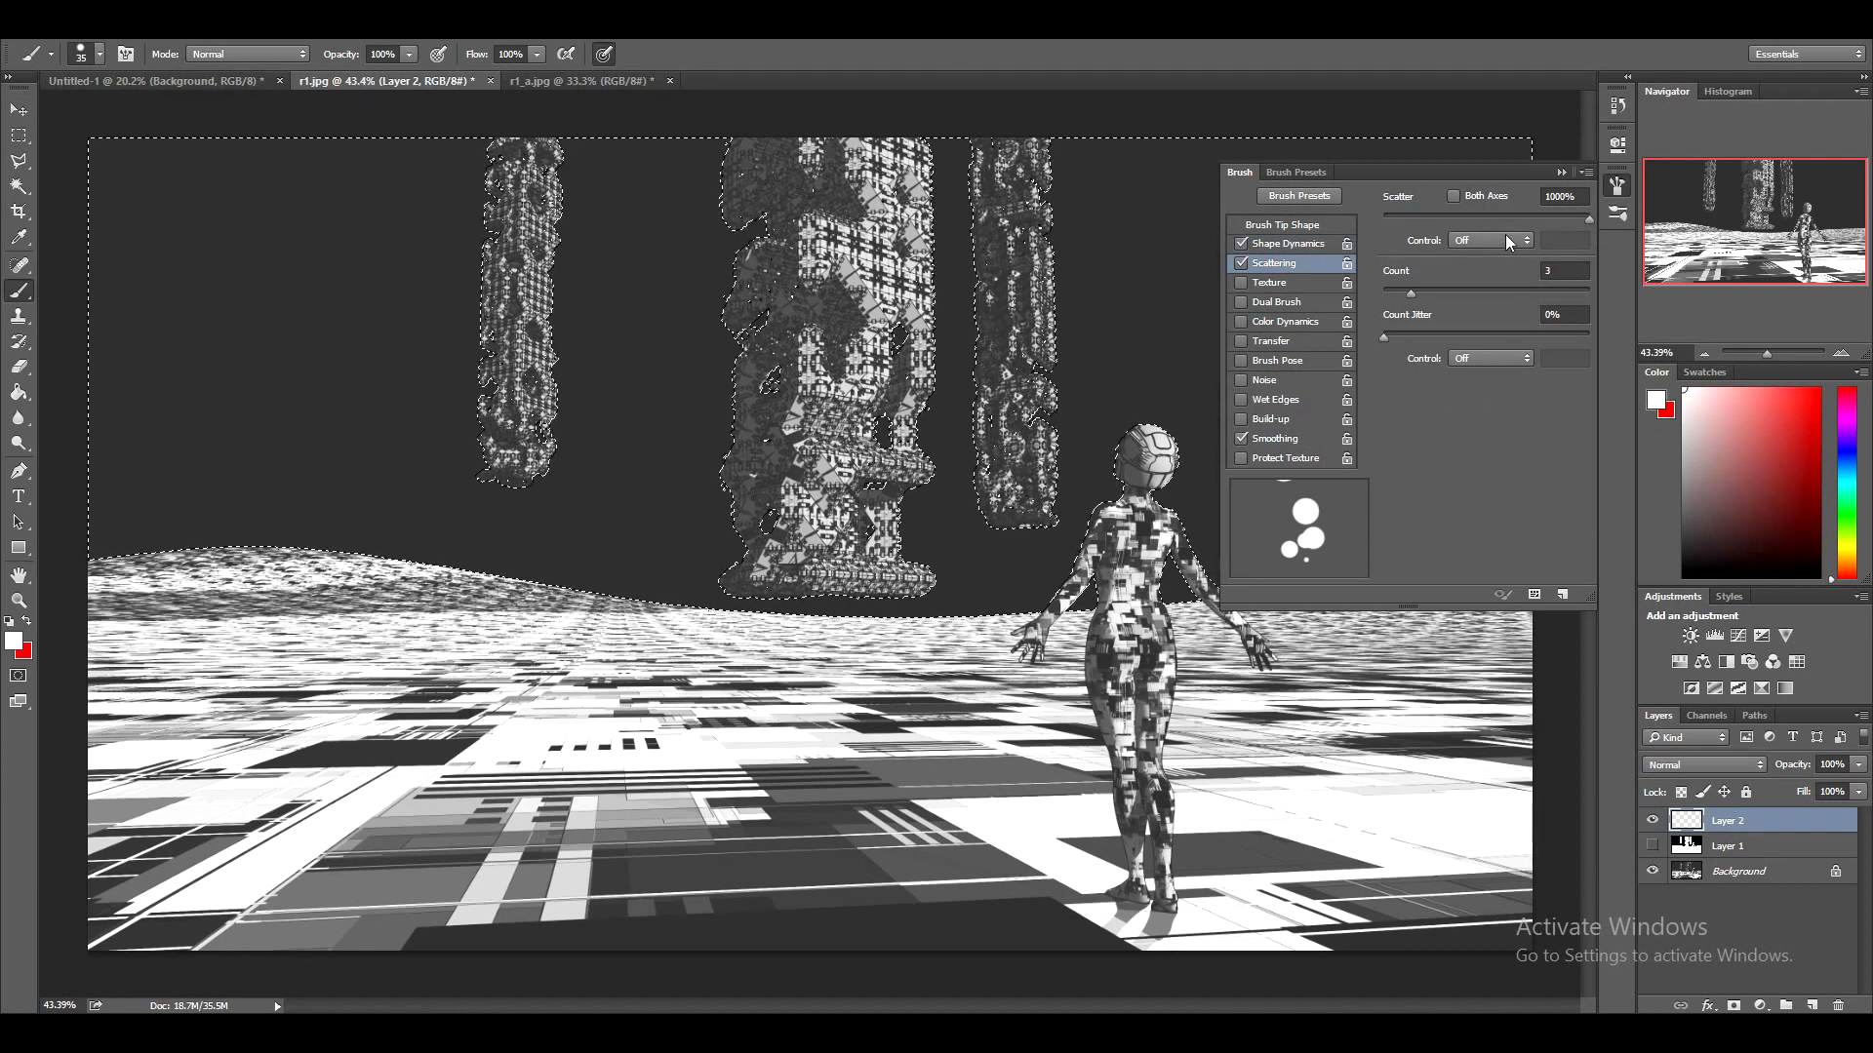
click(1452, 197)
click(297, 298)
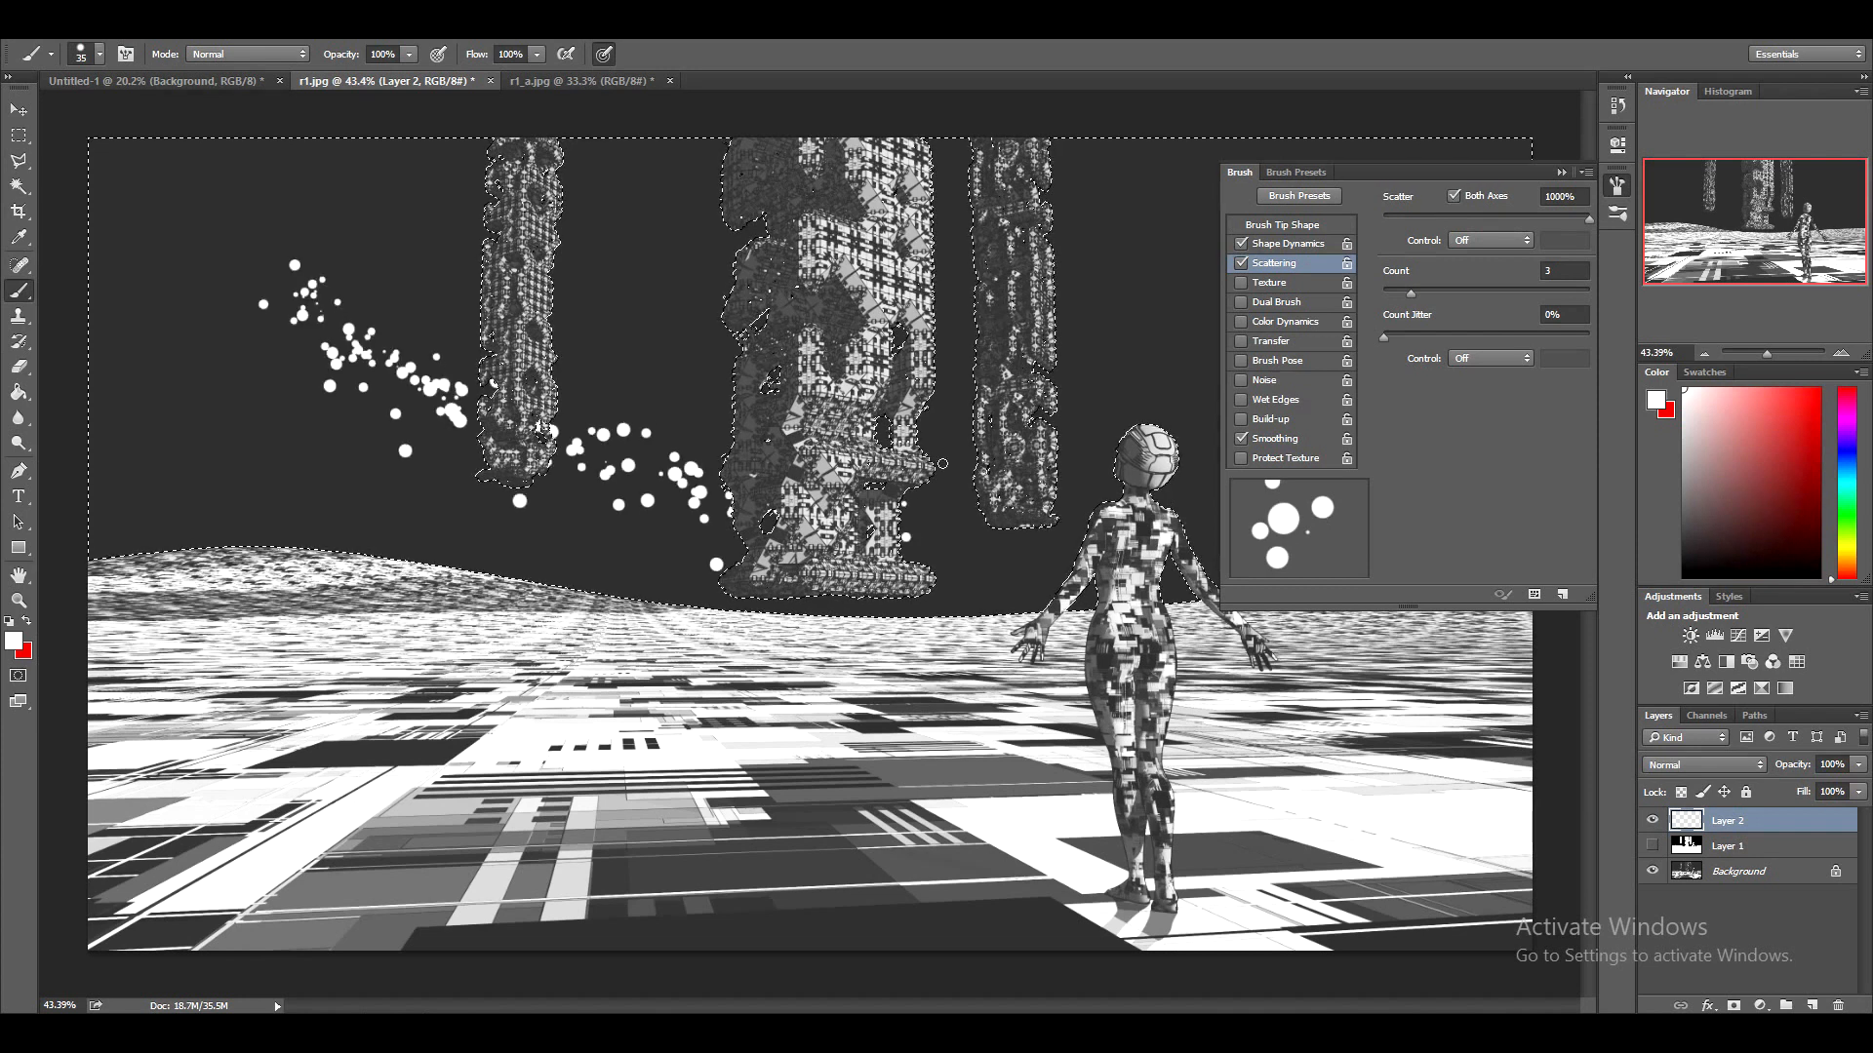
drag(942, 463, 966, 291)
key(ctrl+z)
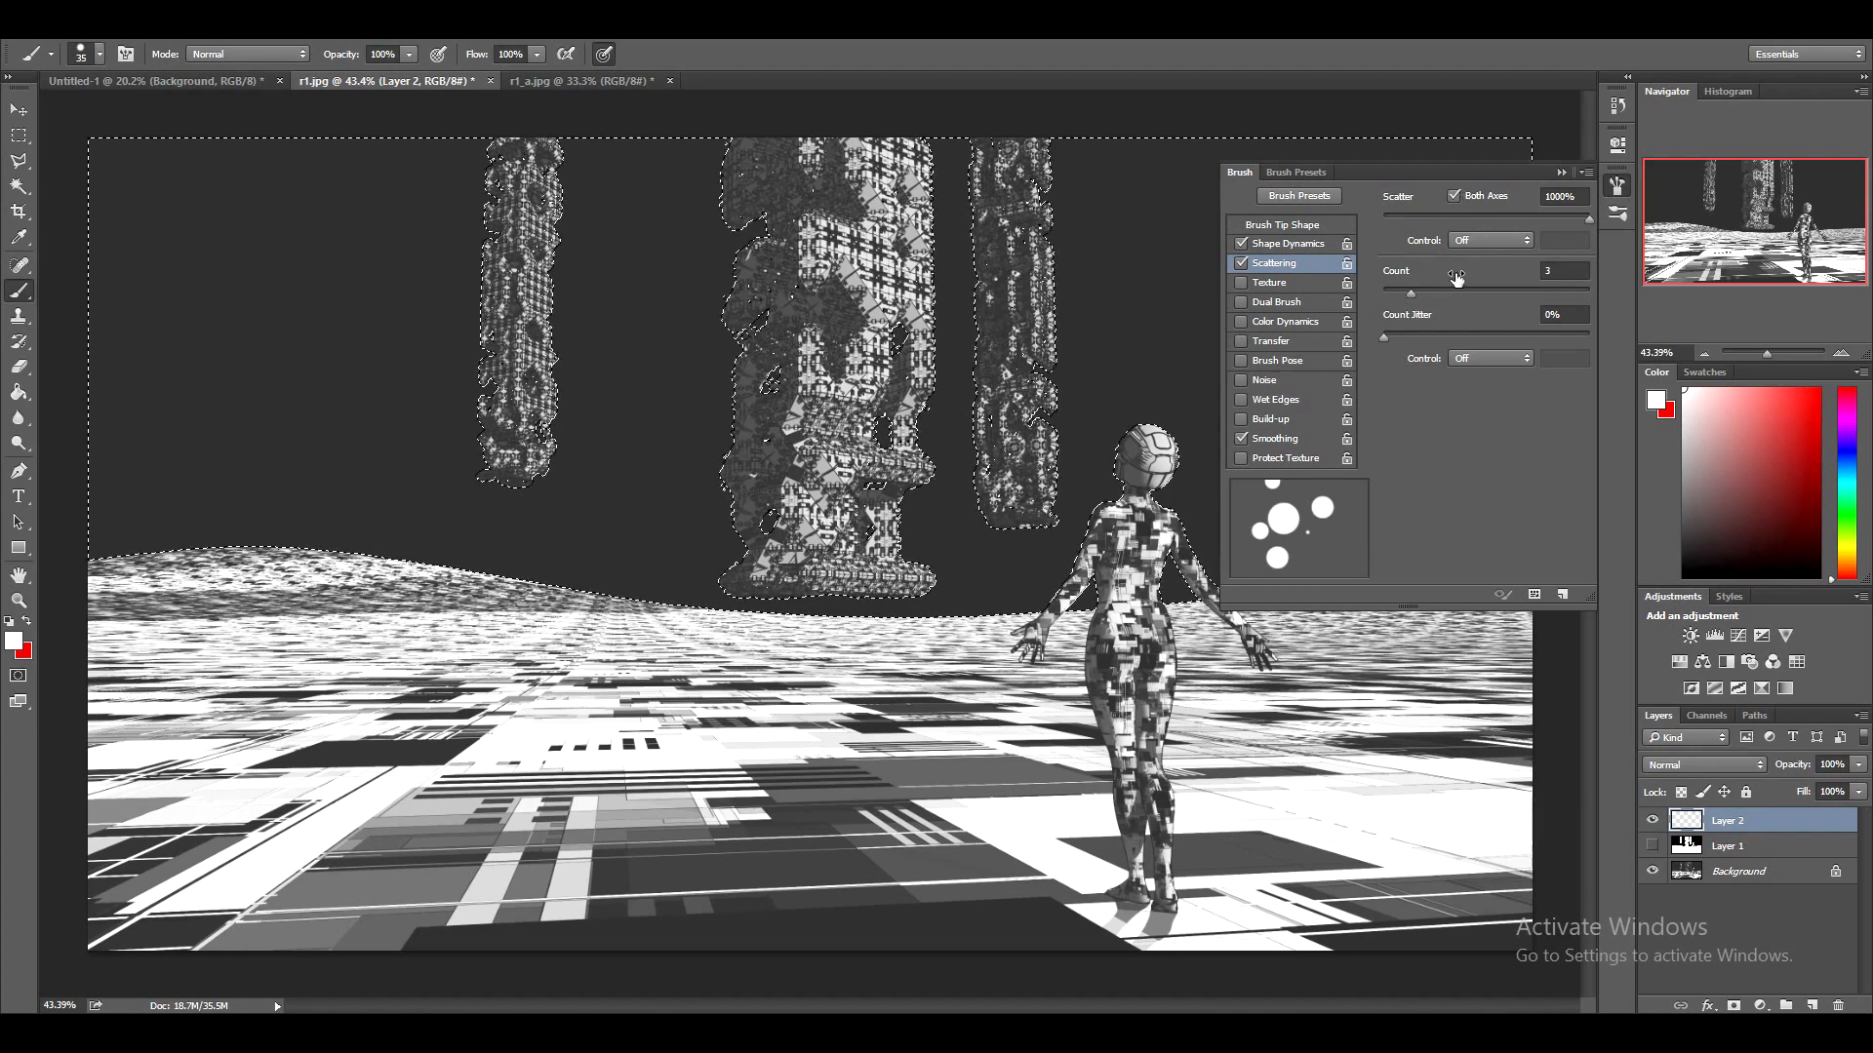
Set the scattering count jitter to 100%, undo a test stroke across the sky and close the brush settings
drag(1383, 338, 1629, 339)
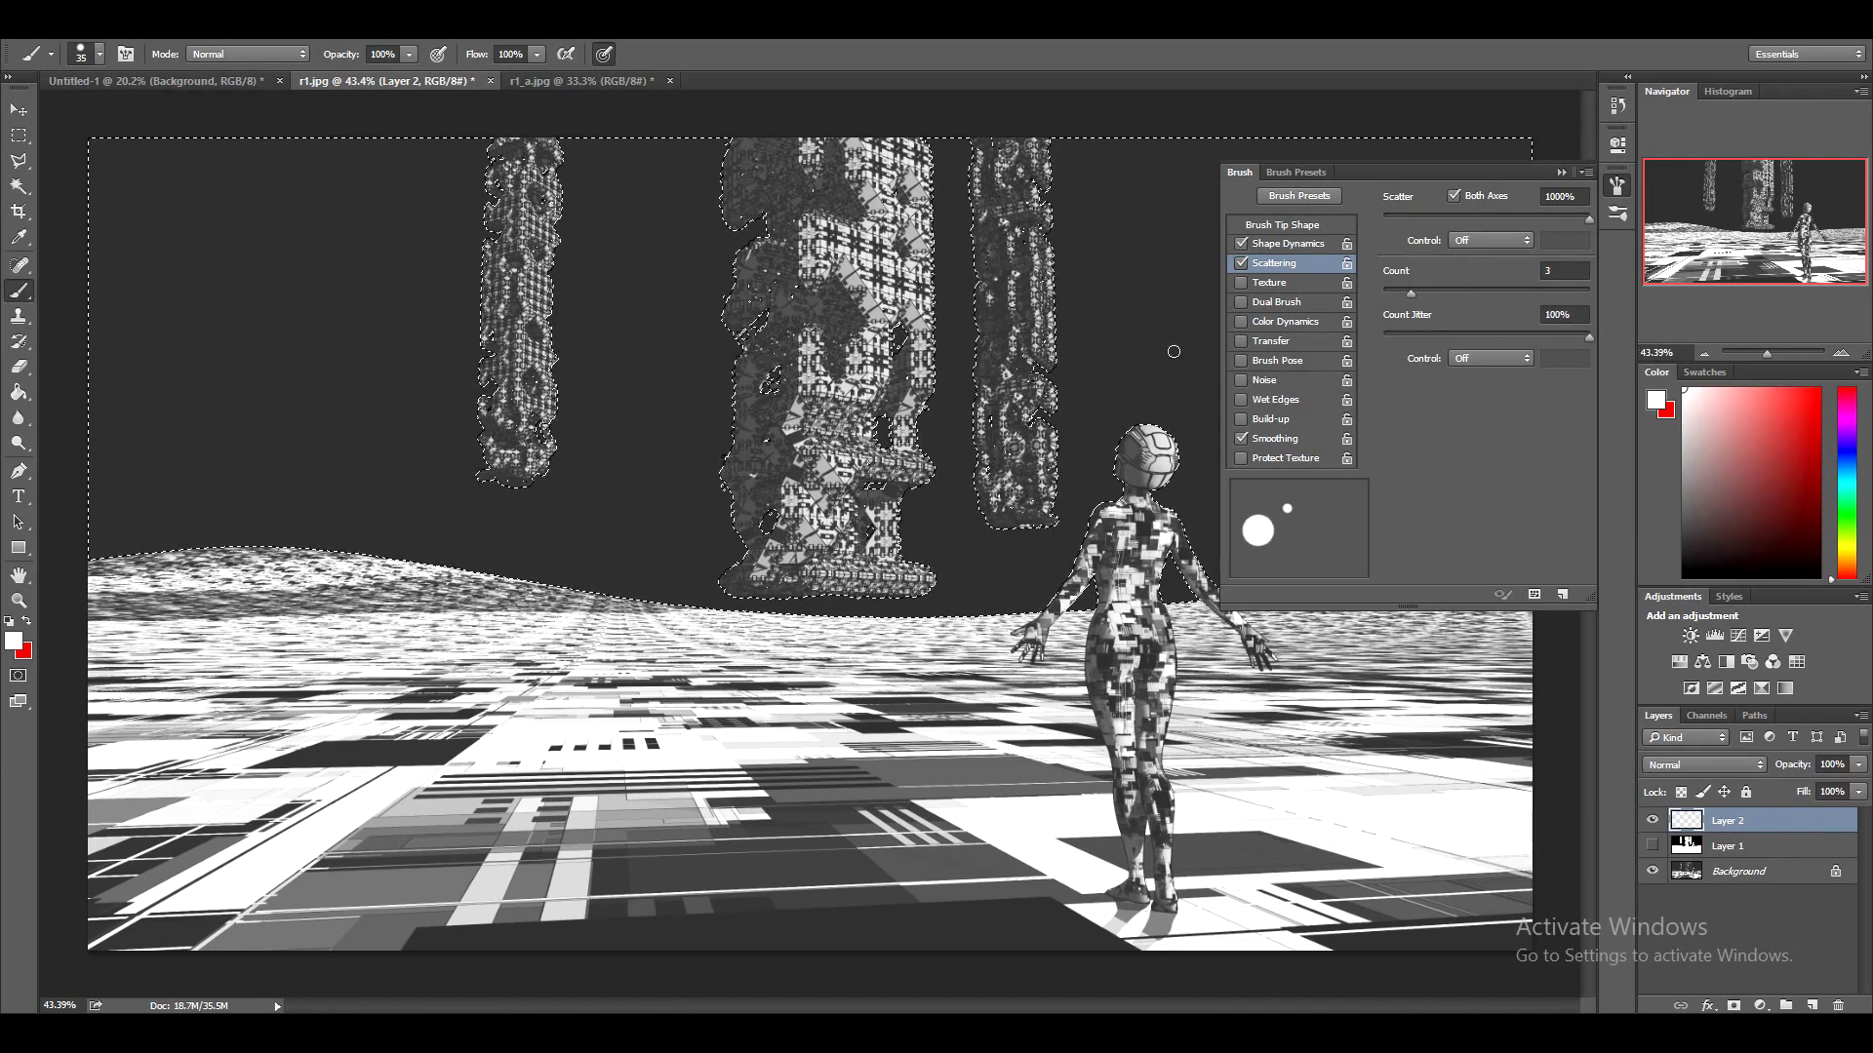
drag(997, 477, 1142, 530)
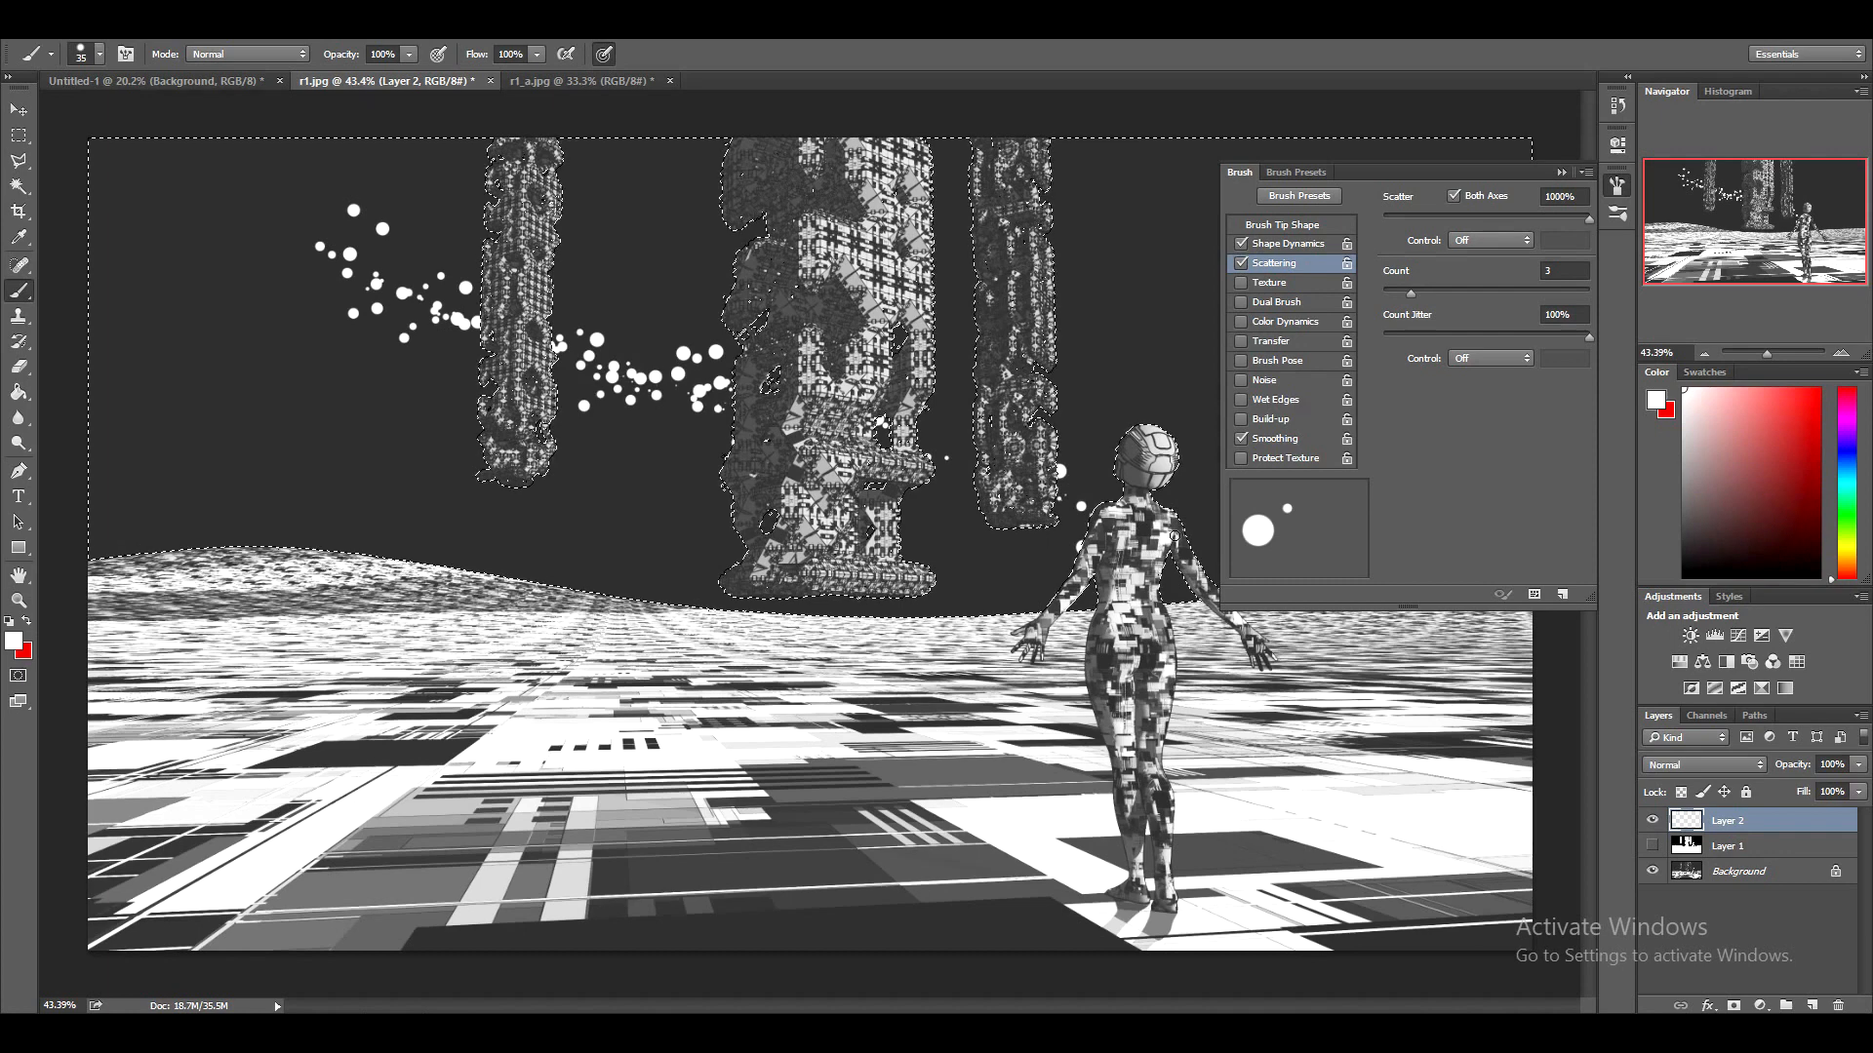
key(ctrl+z)
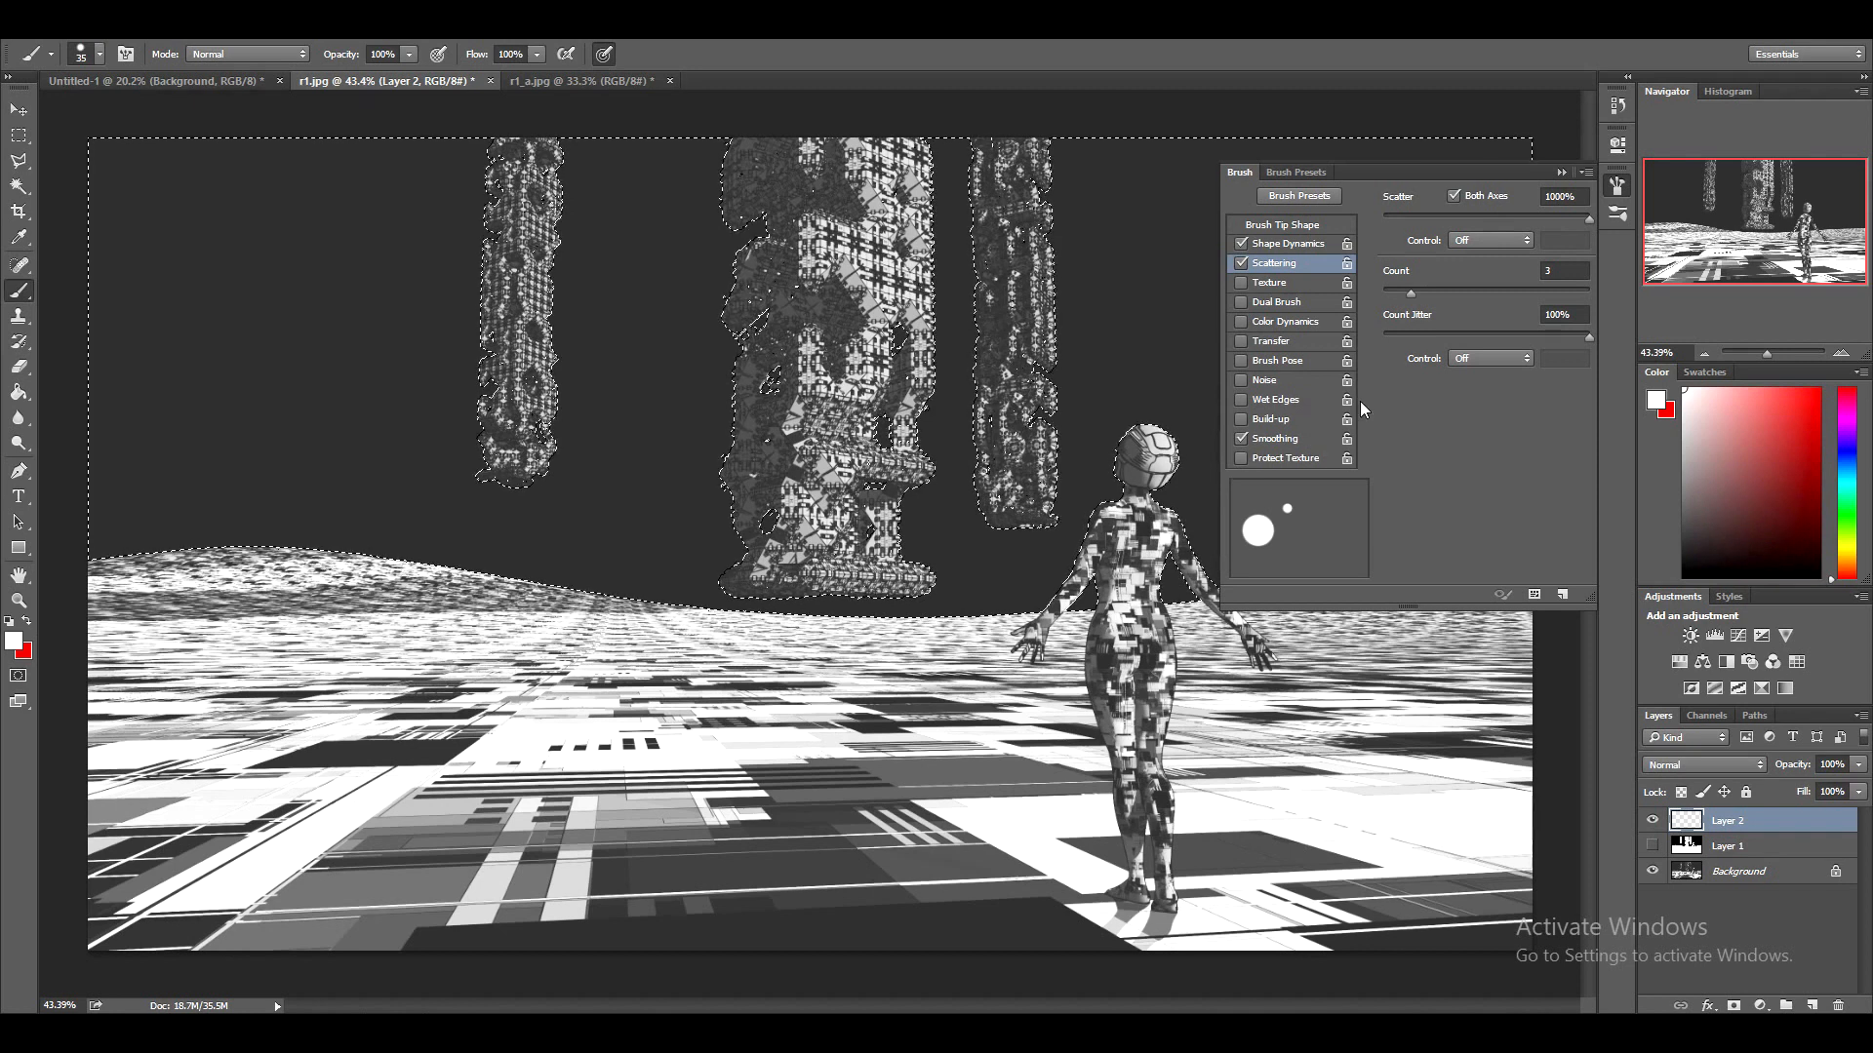
click(1561, 172)
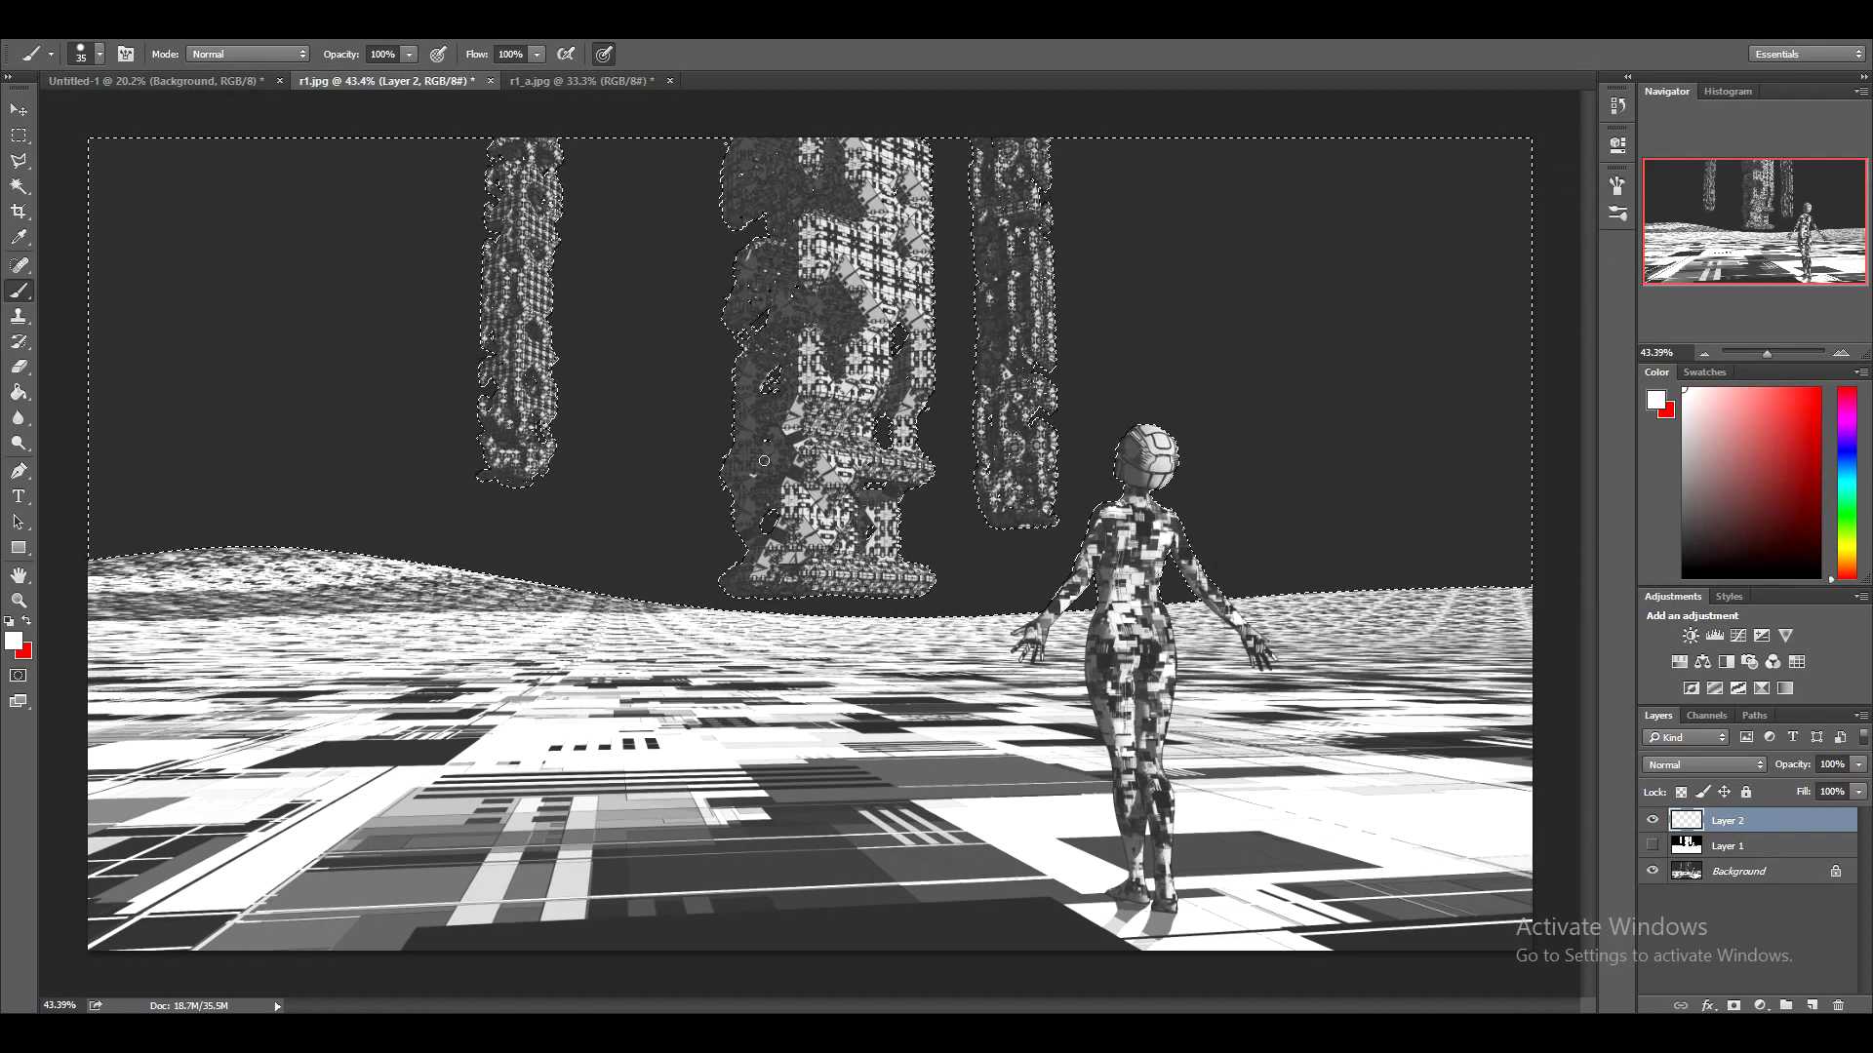
Try painting scattered white dots in the sky above the figure with a 63 px brush, undoing each stroke
click(87, 53)
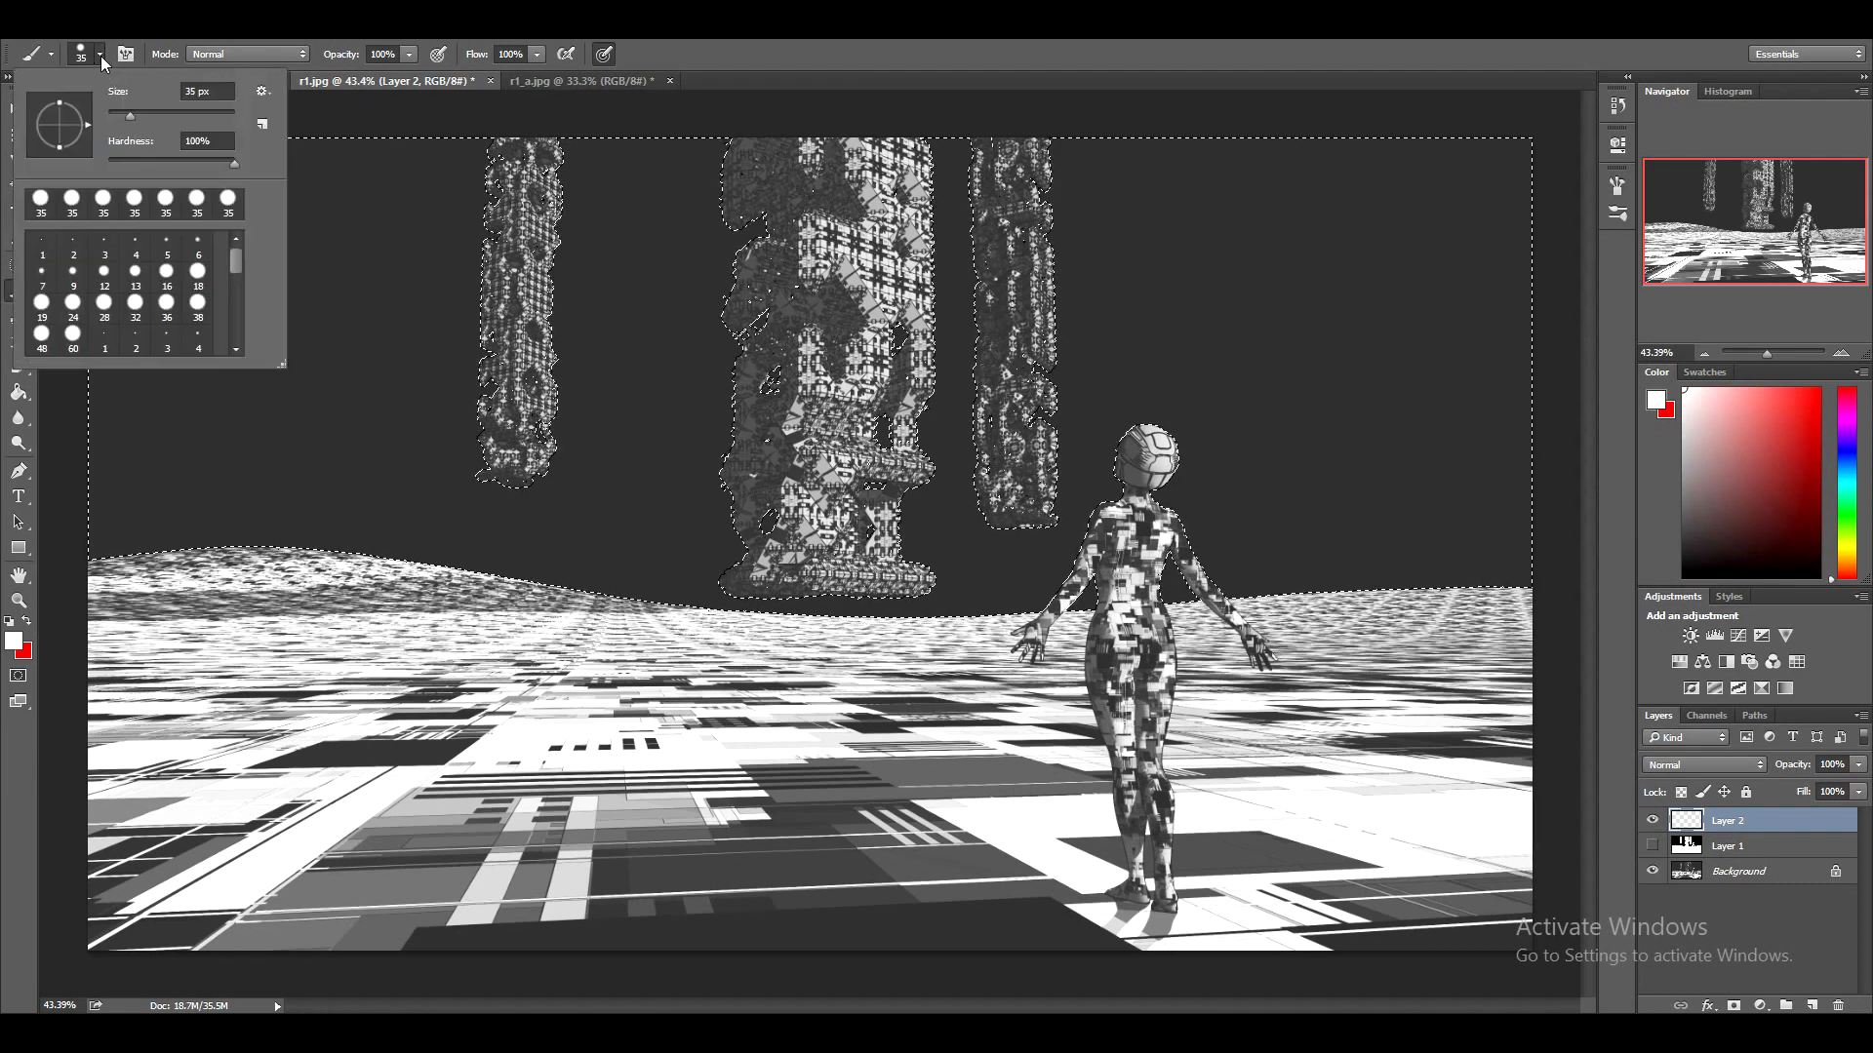
key(Return)
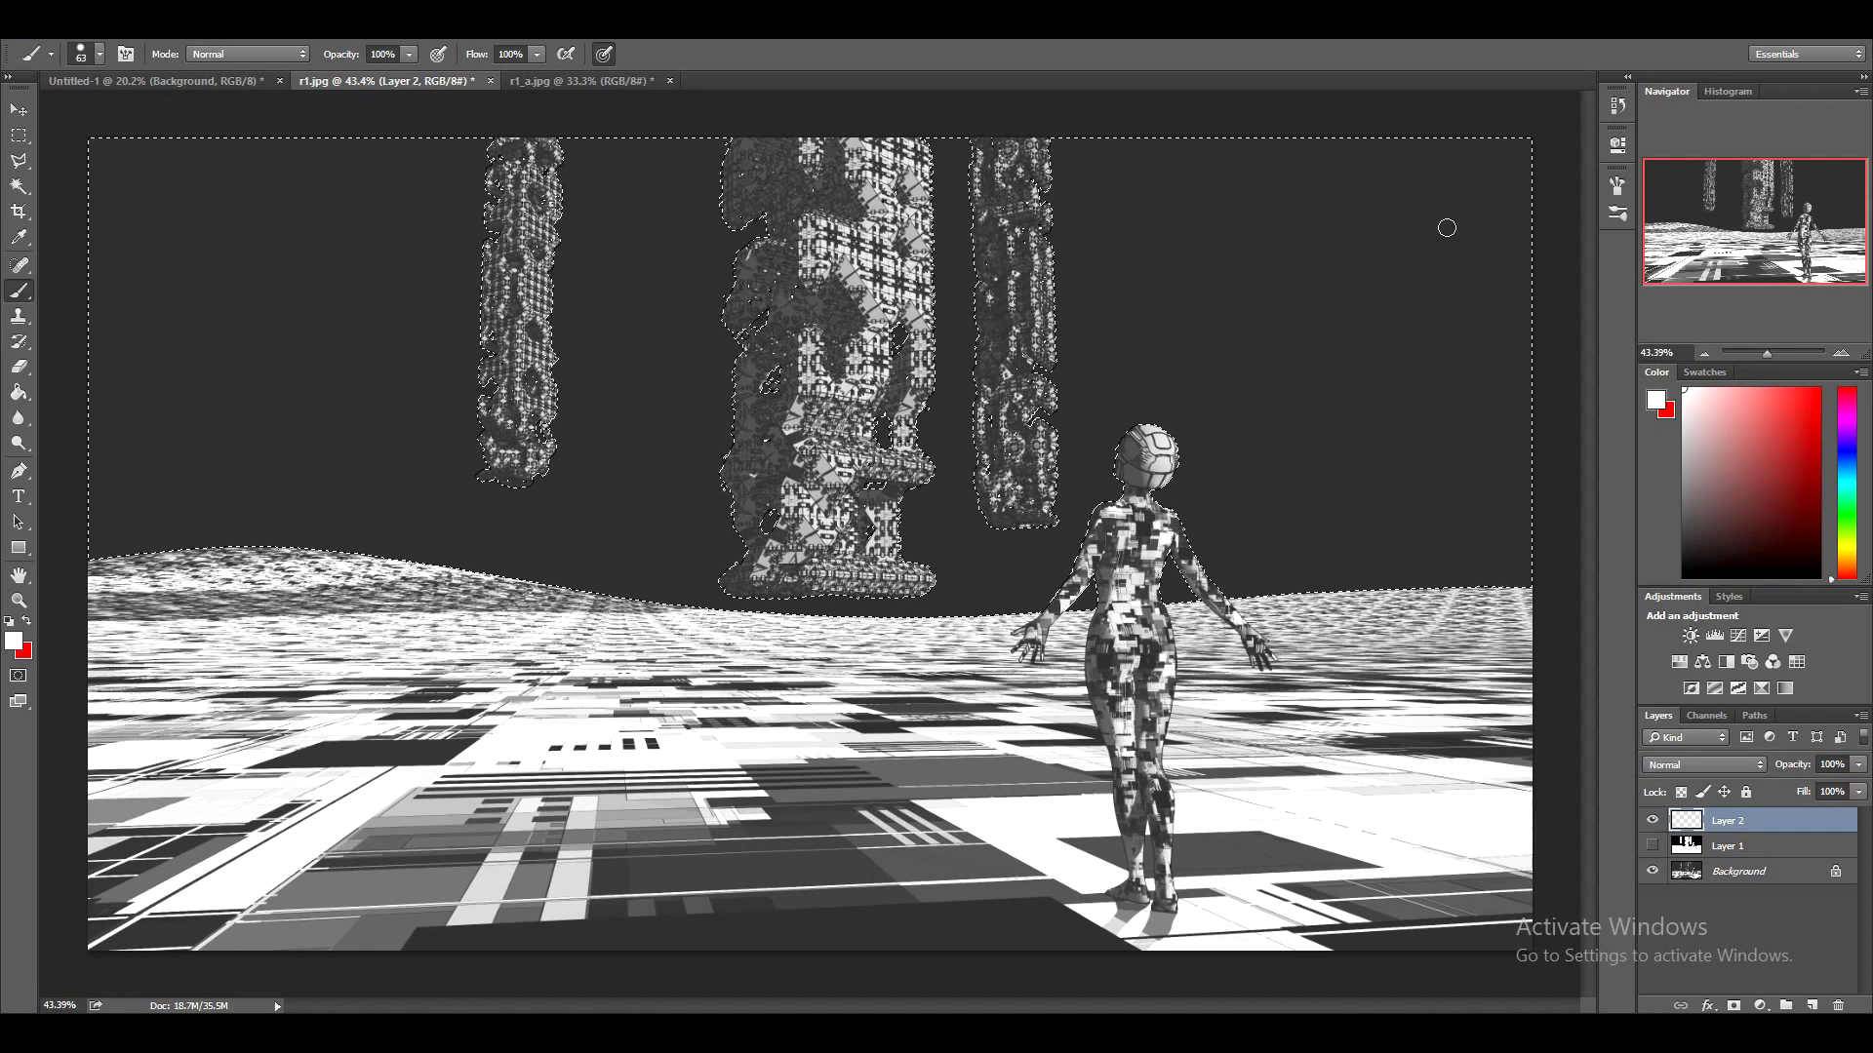
click(1352, 275)
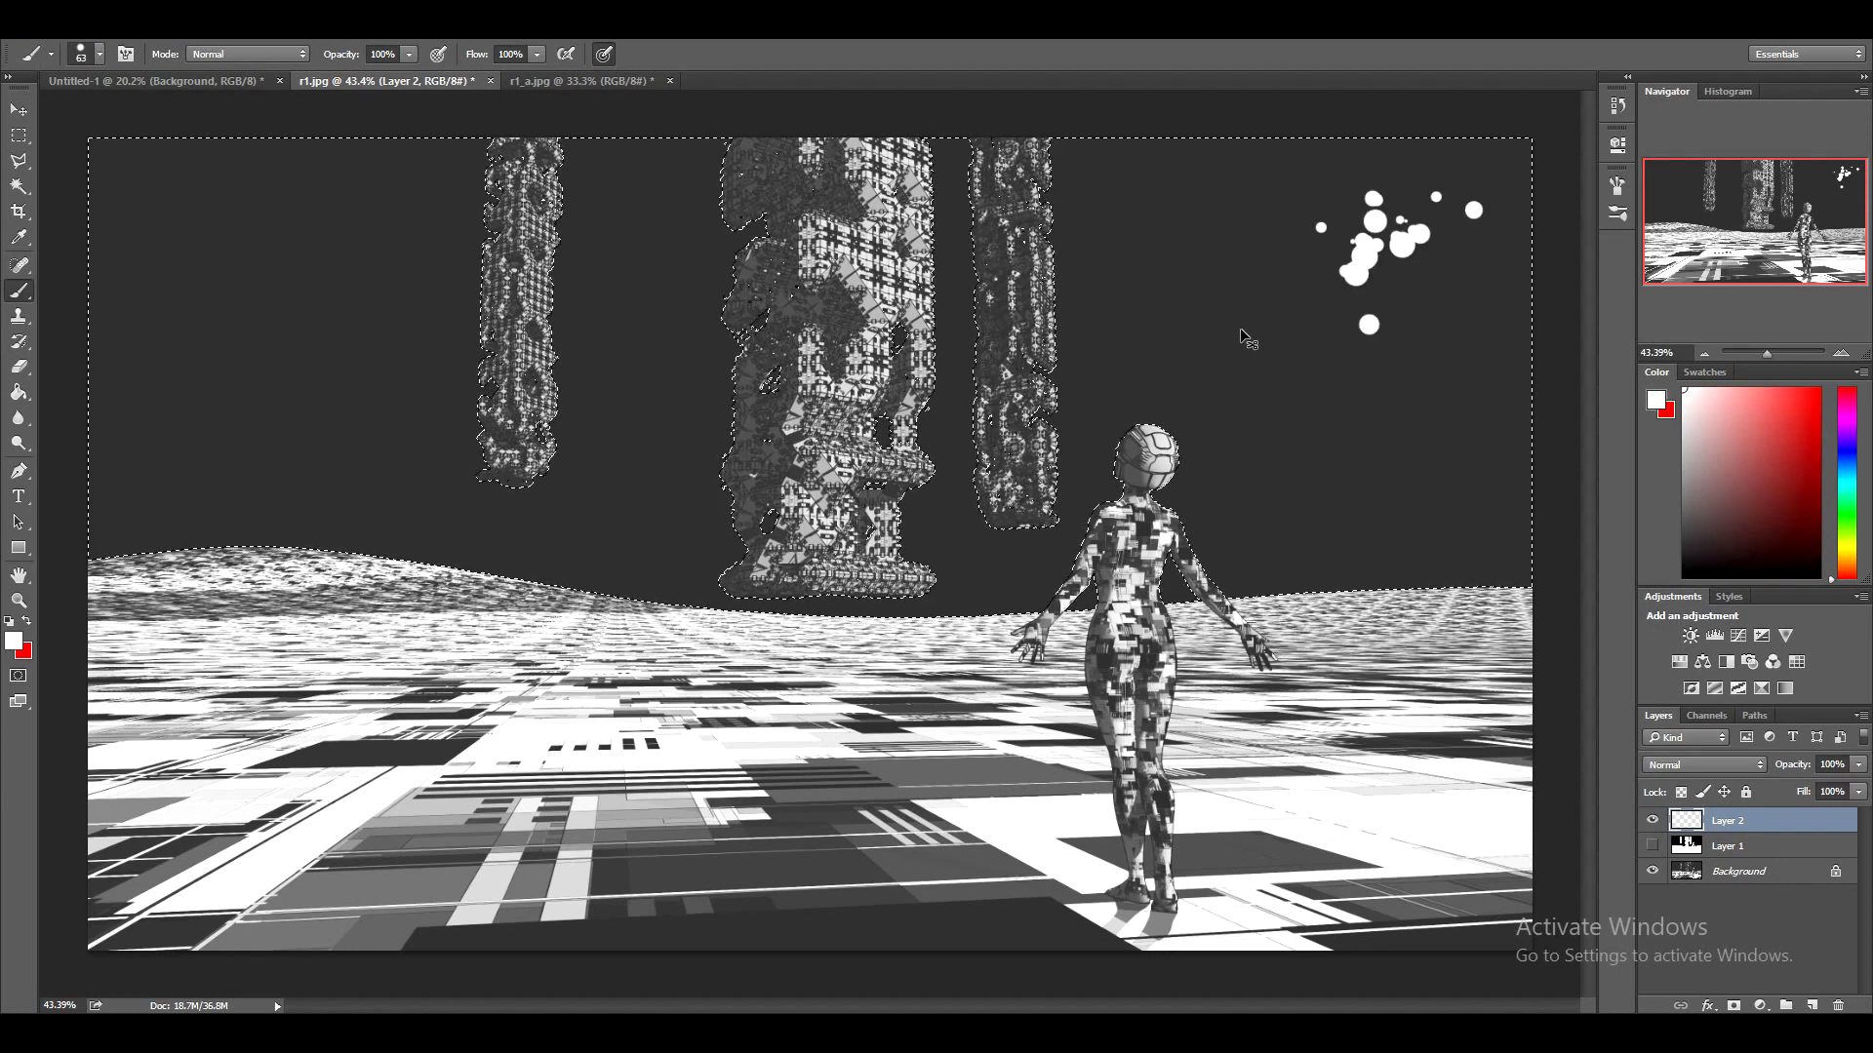
key(ctrl+alt+z)
key(ctrl+alt+z)
key(ctrl+alt+z)
drag(1405, 280, 778, 384)
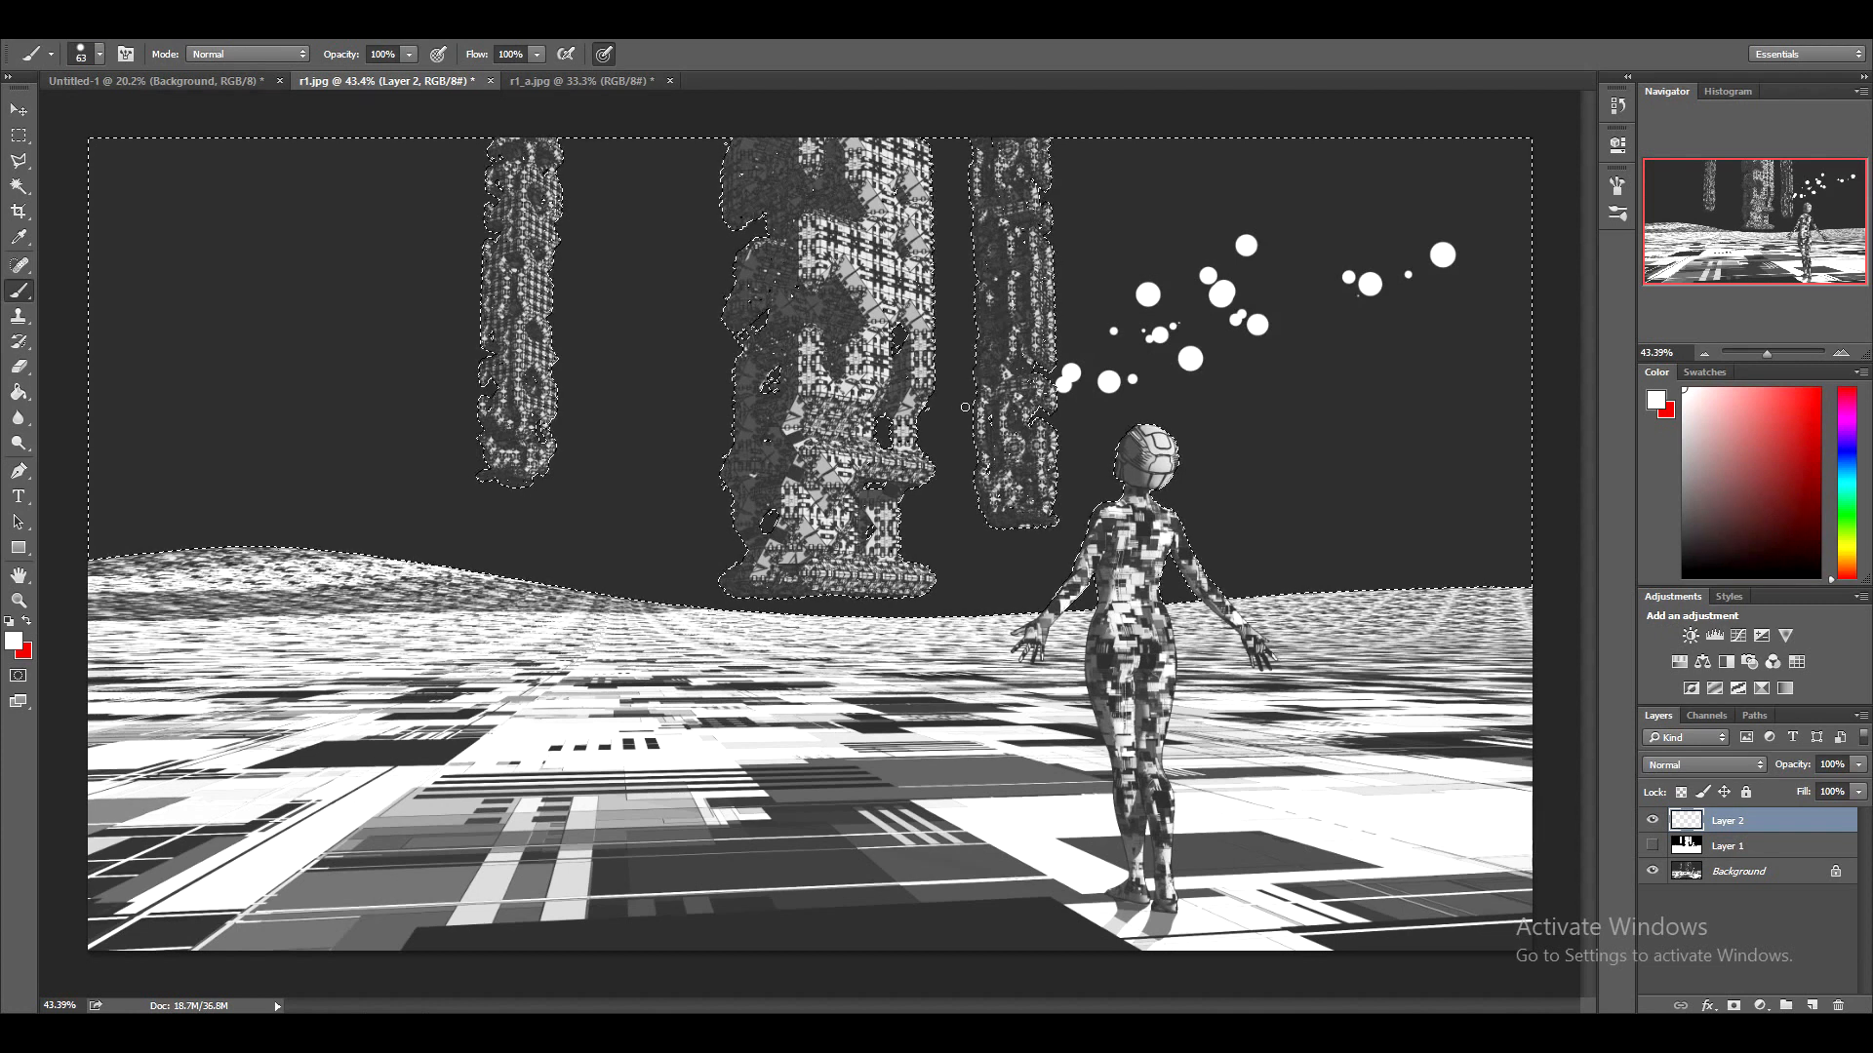
key(ctrl+z)
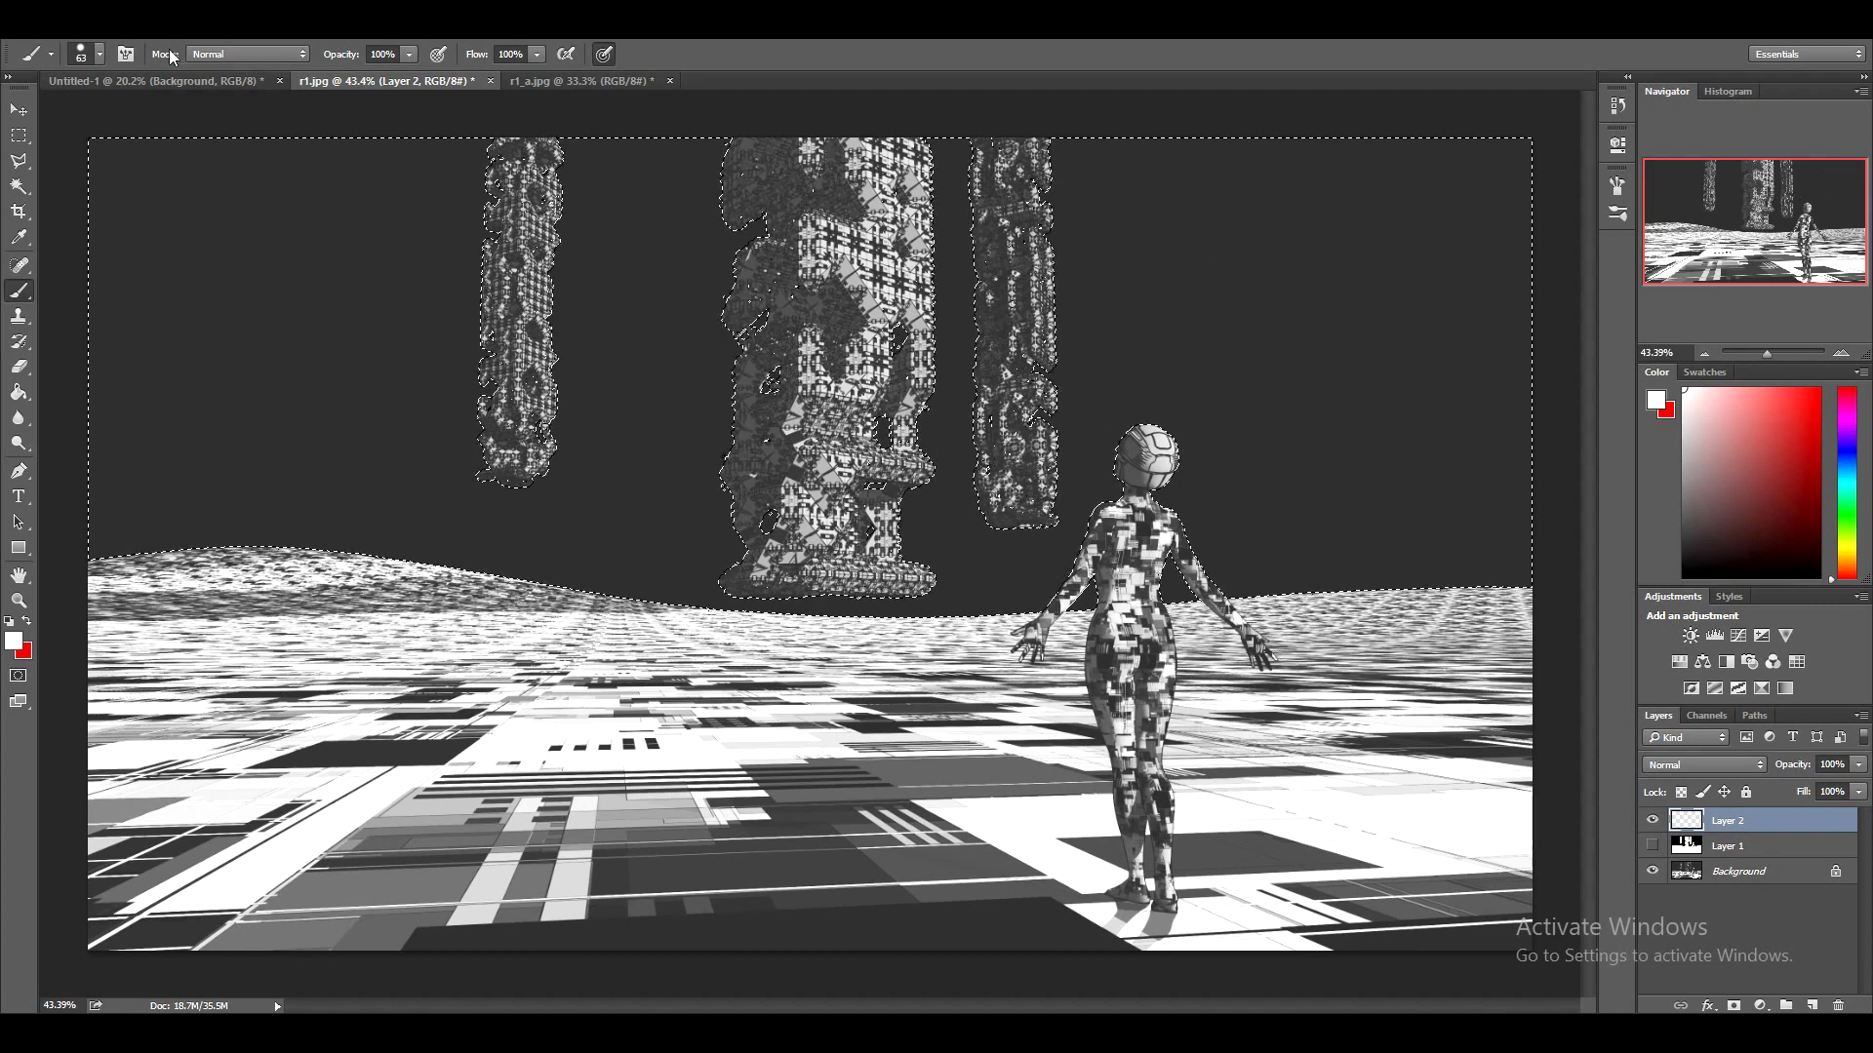
Reduce the brush size to 23 px and paint a band of scattered white dots across the upper sky behind the towers
click(98, 57)
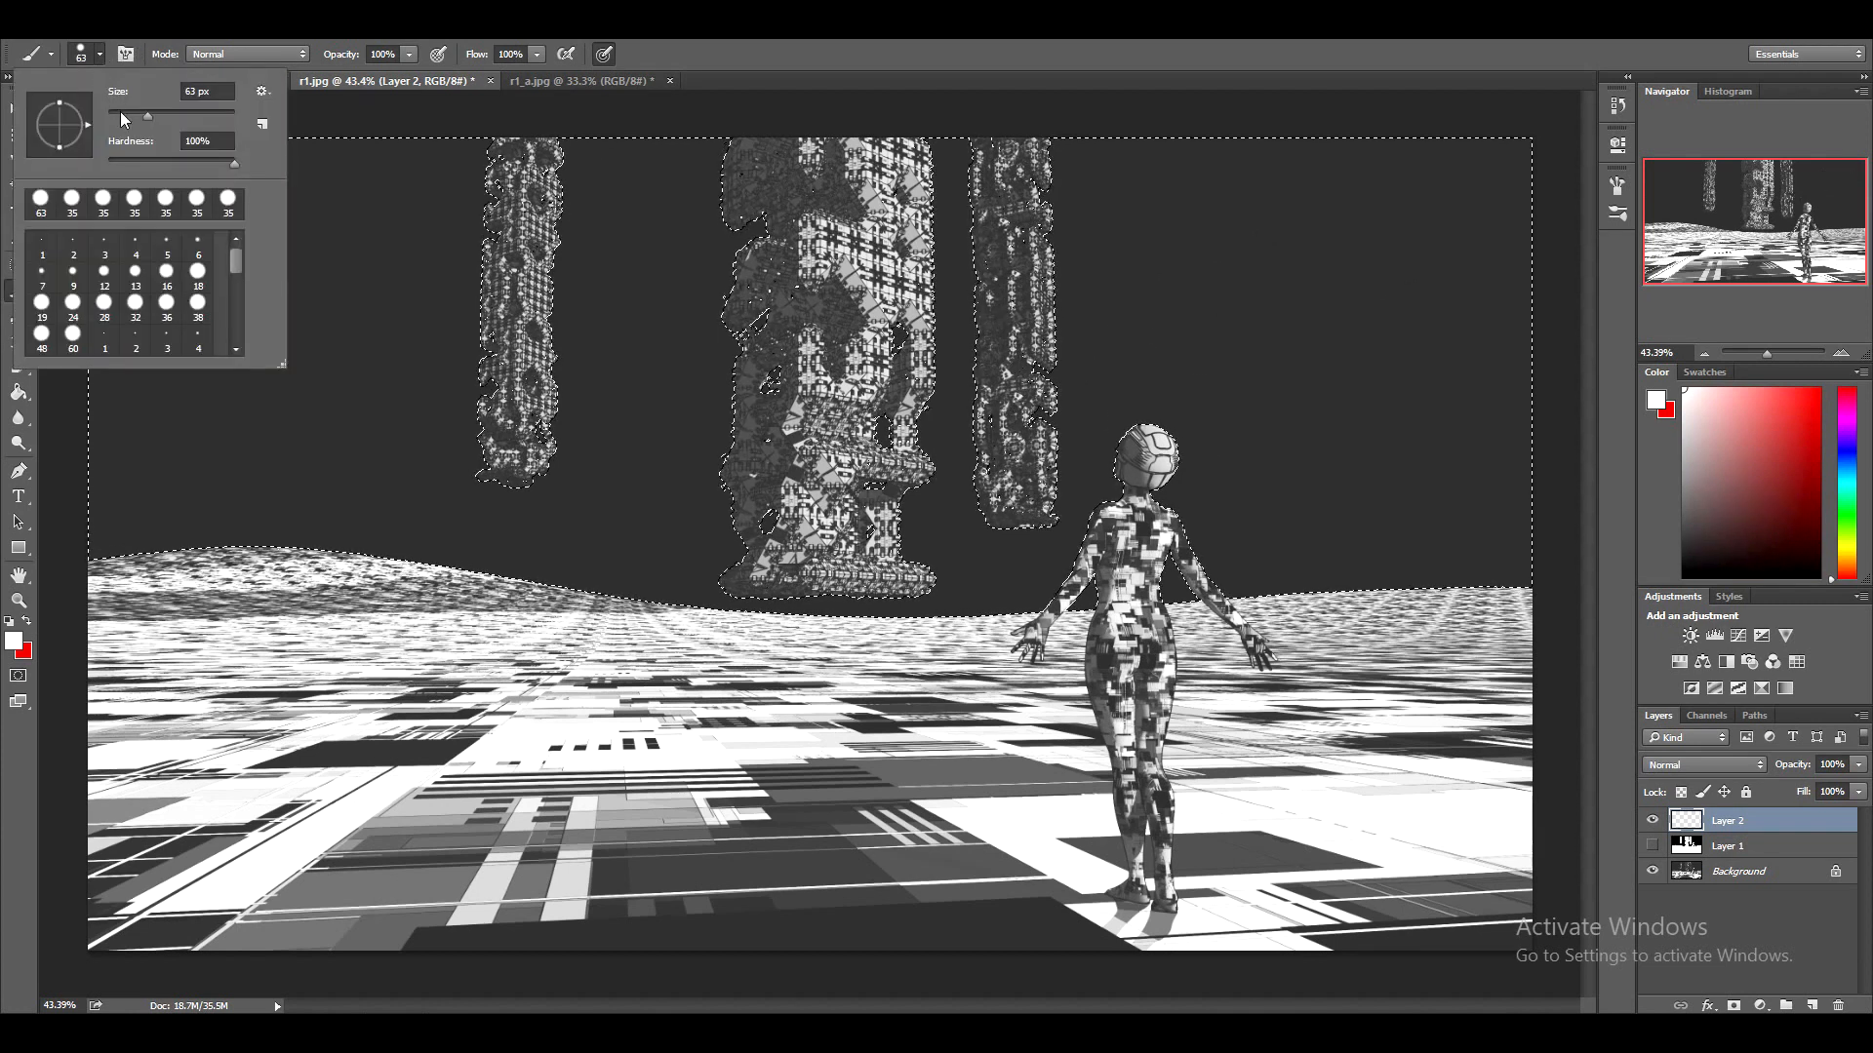
drag(125, 119, 122, 119)
drag(1475, 180, 658, 340)
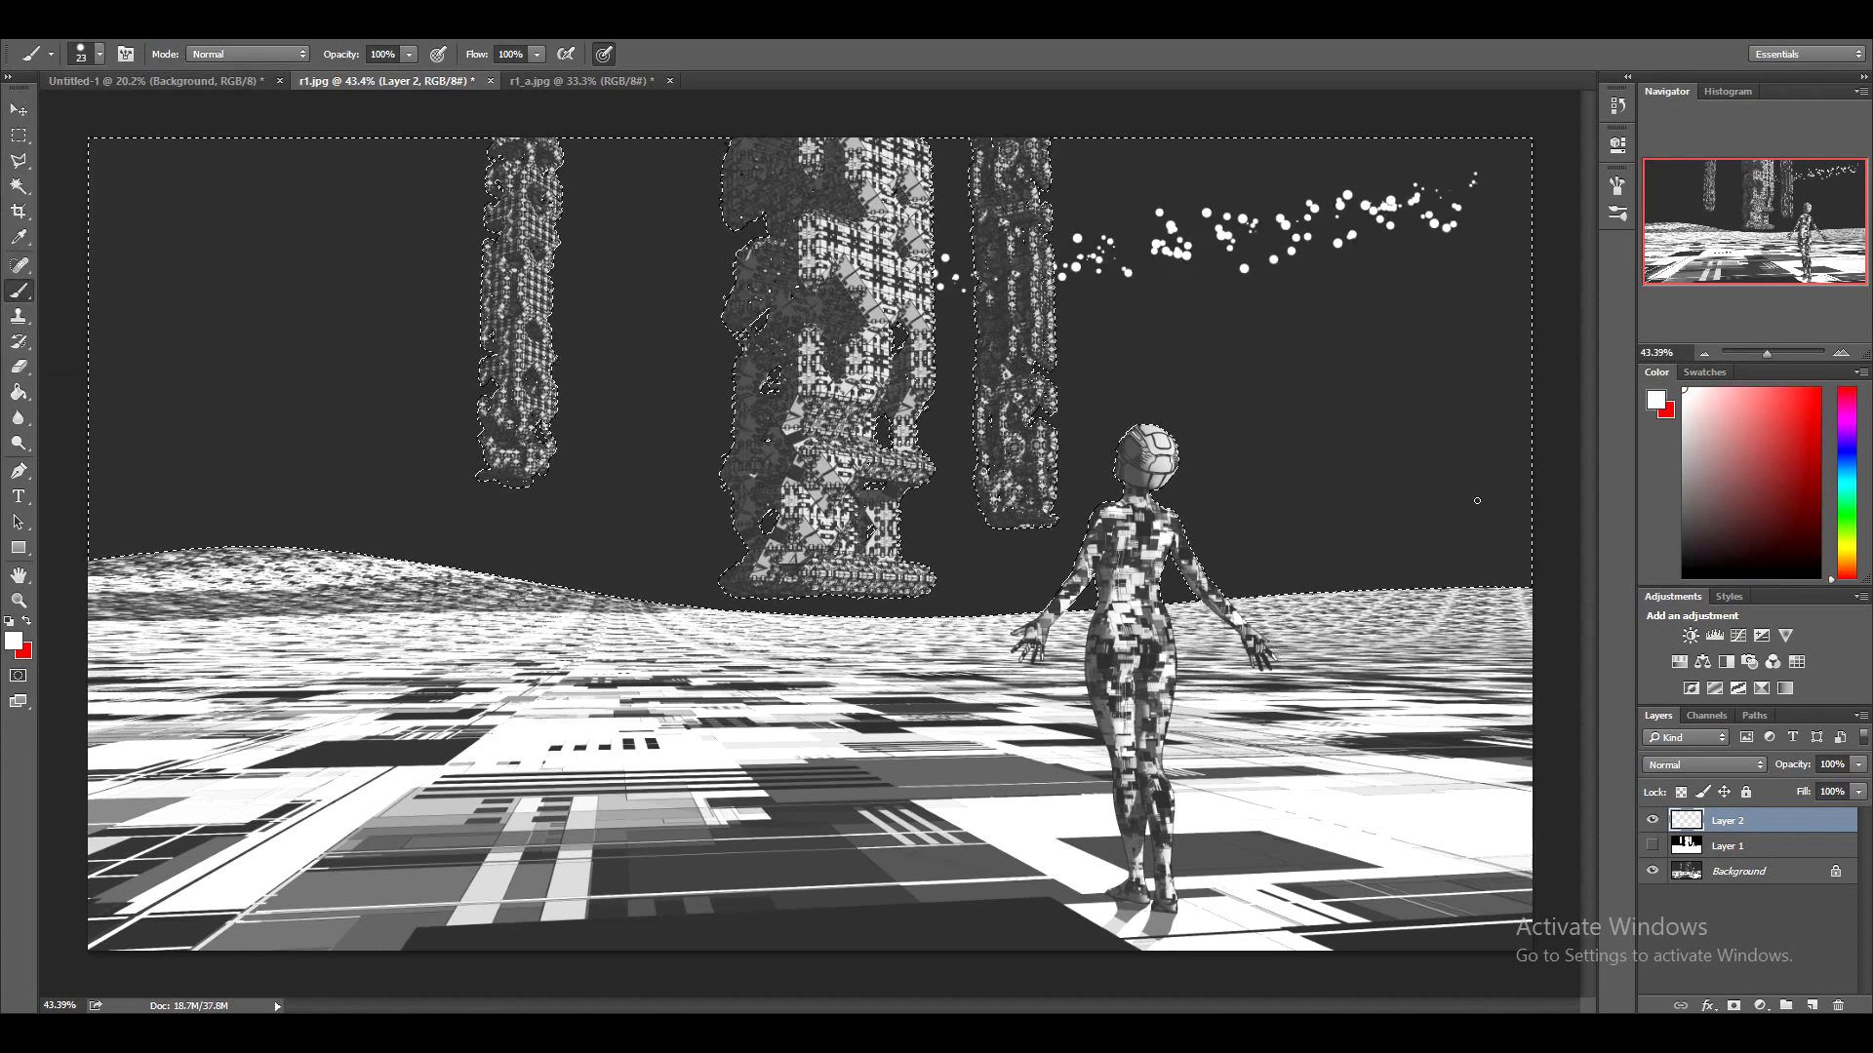
Try painting bands of scattered white dots across both sides of the sky and undo all the strokes
drag(1492, 501, 1278, 435)
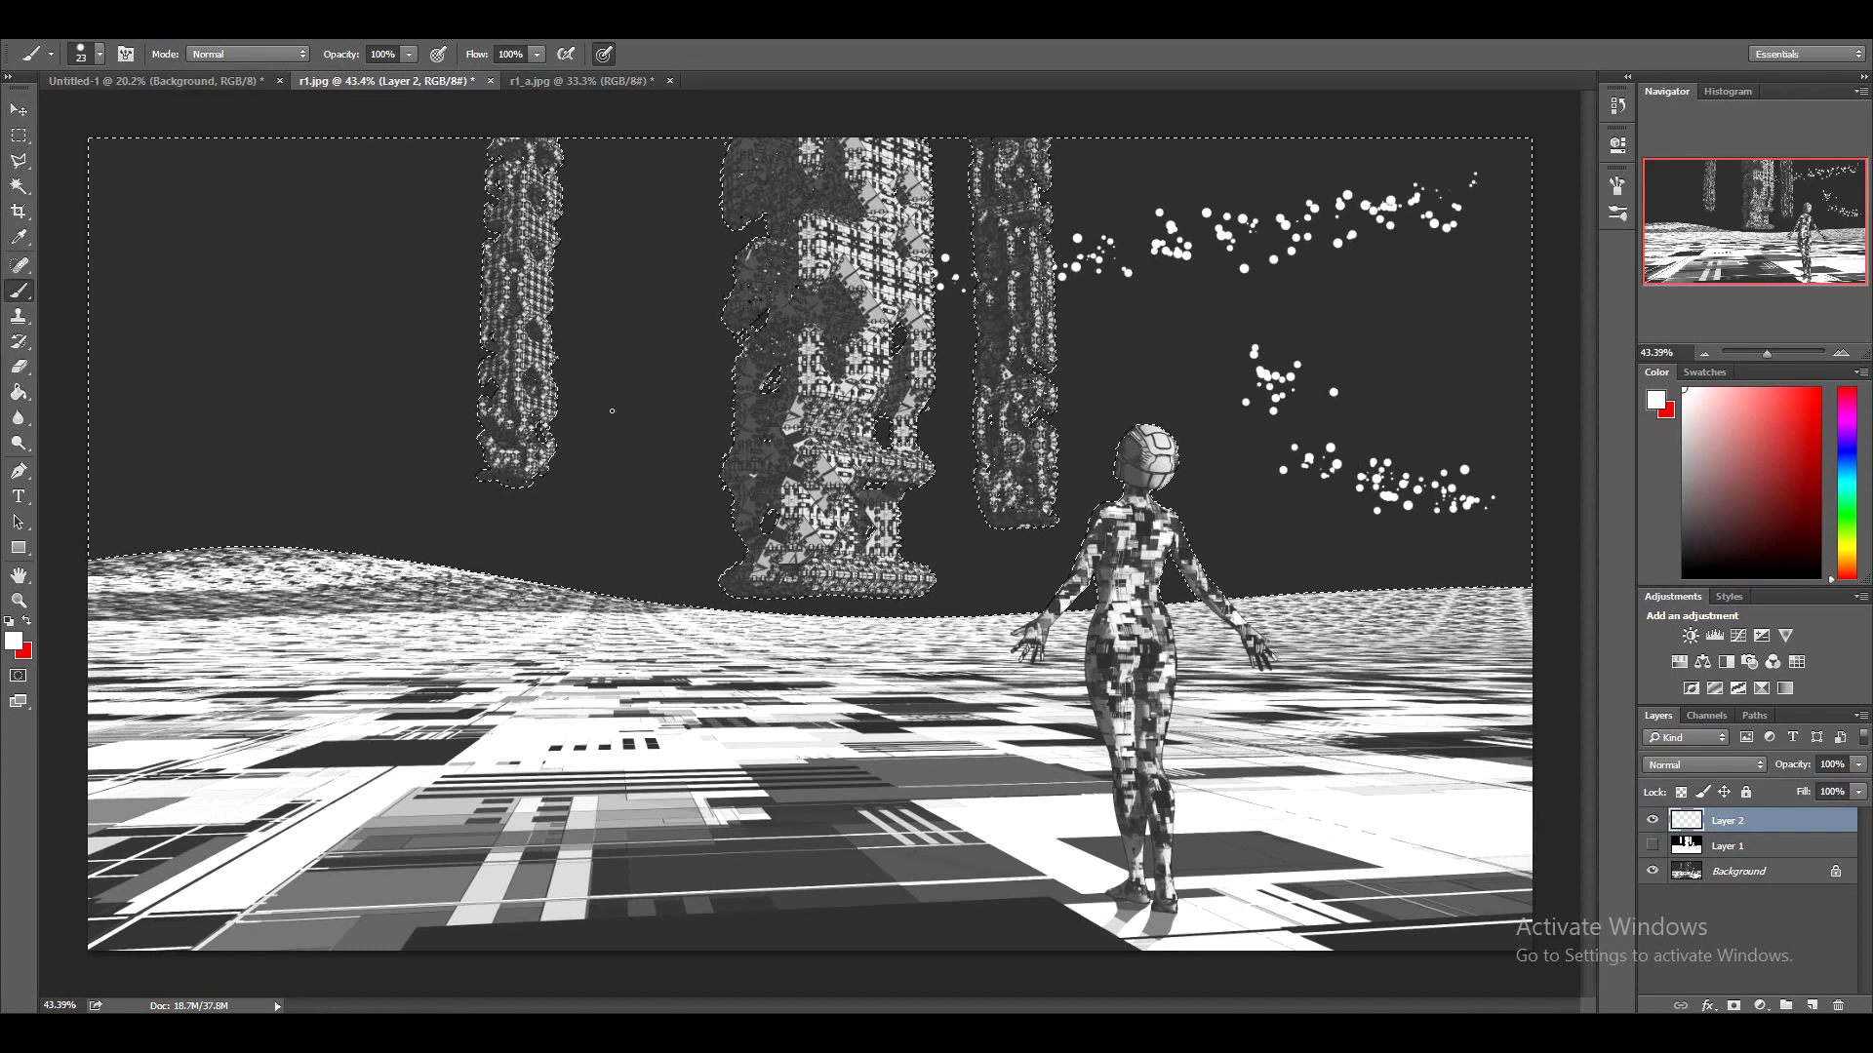
drag(1409, 369, 944, 333)
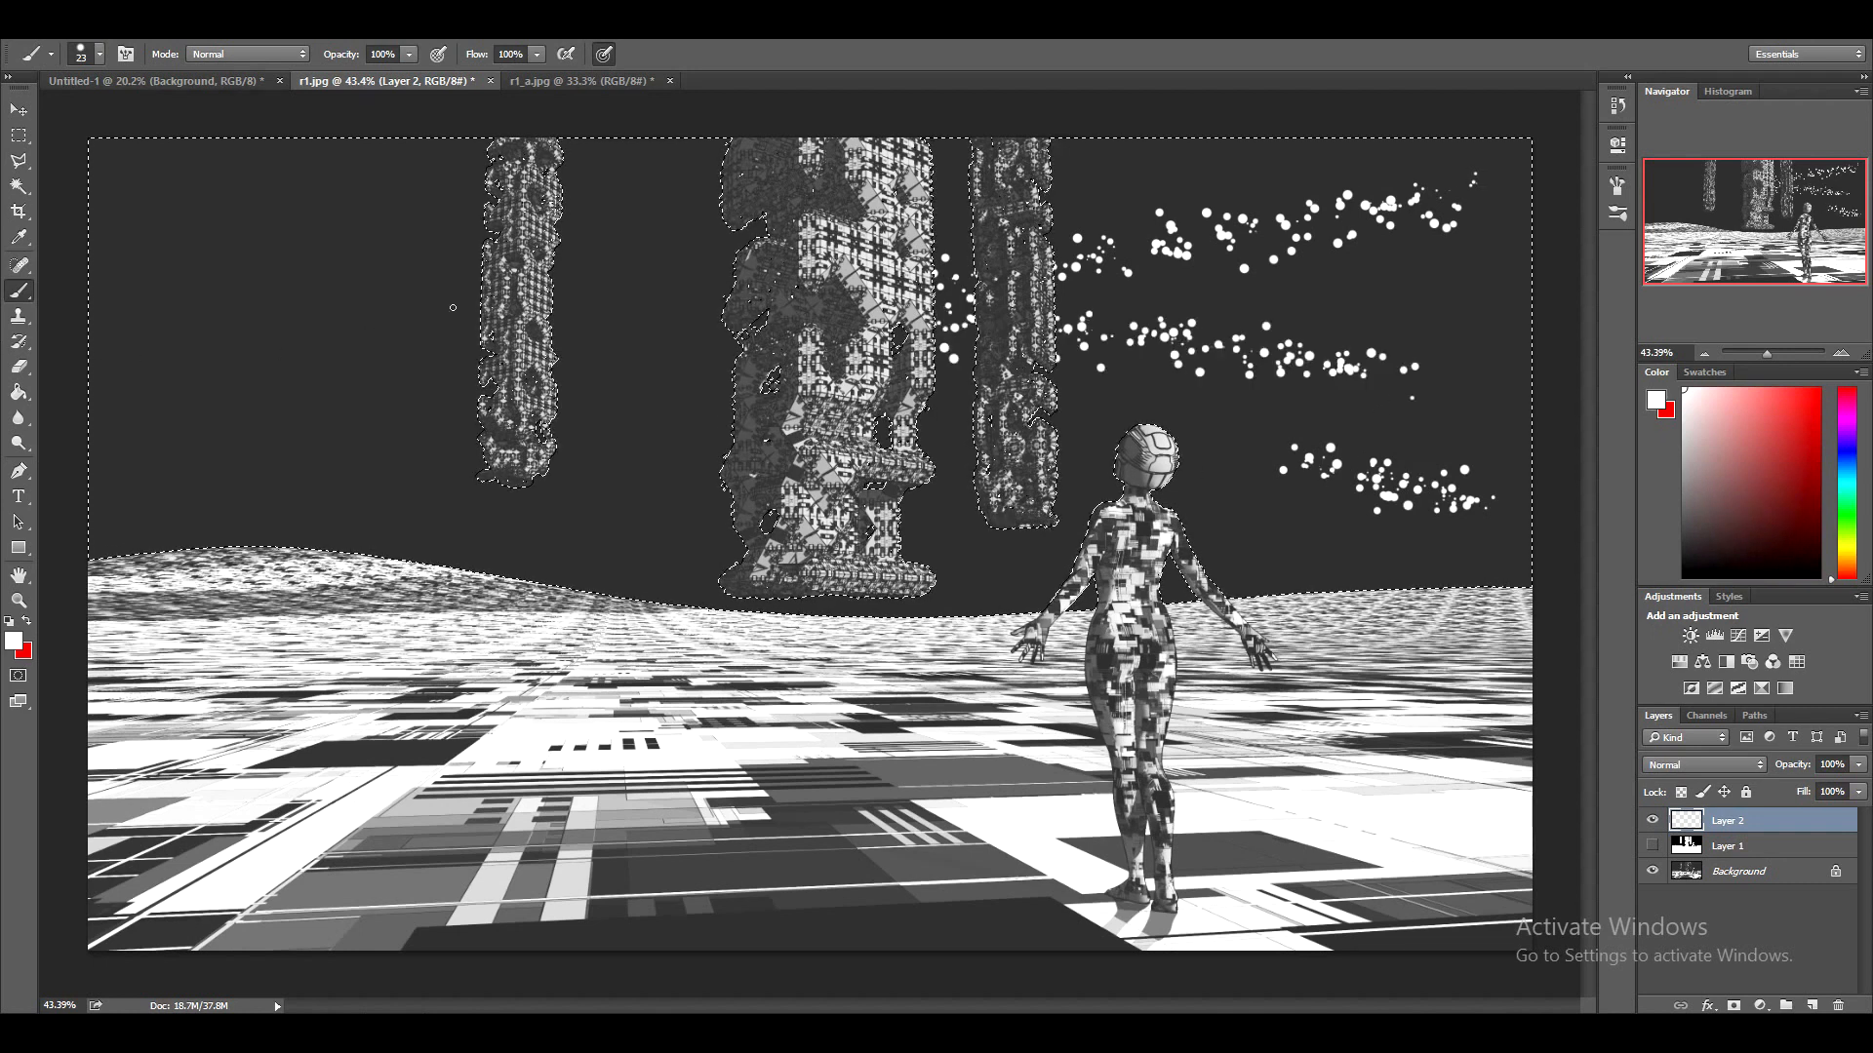
drag(98, 207, 244, 210)
drag(97, 447, 473, 366)
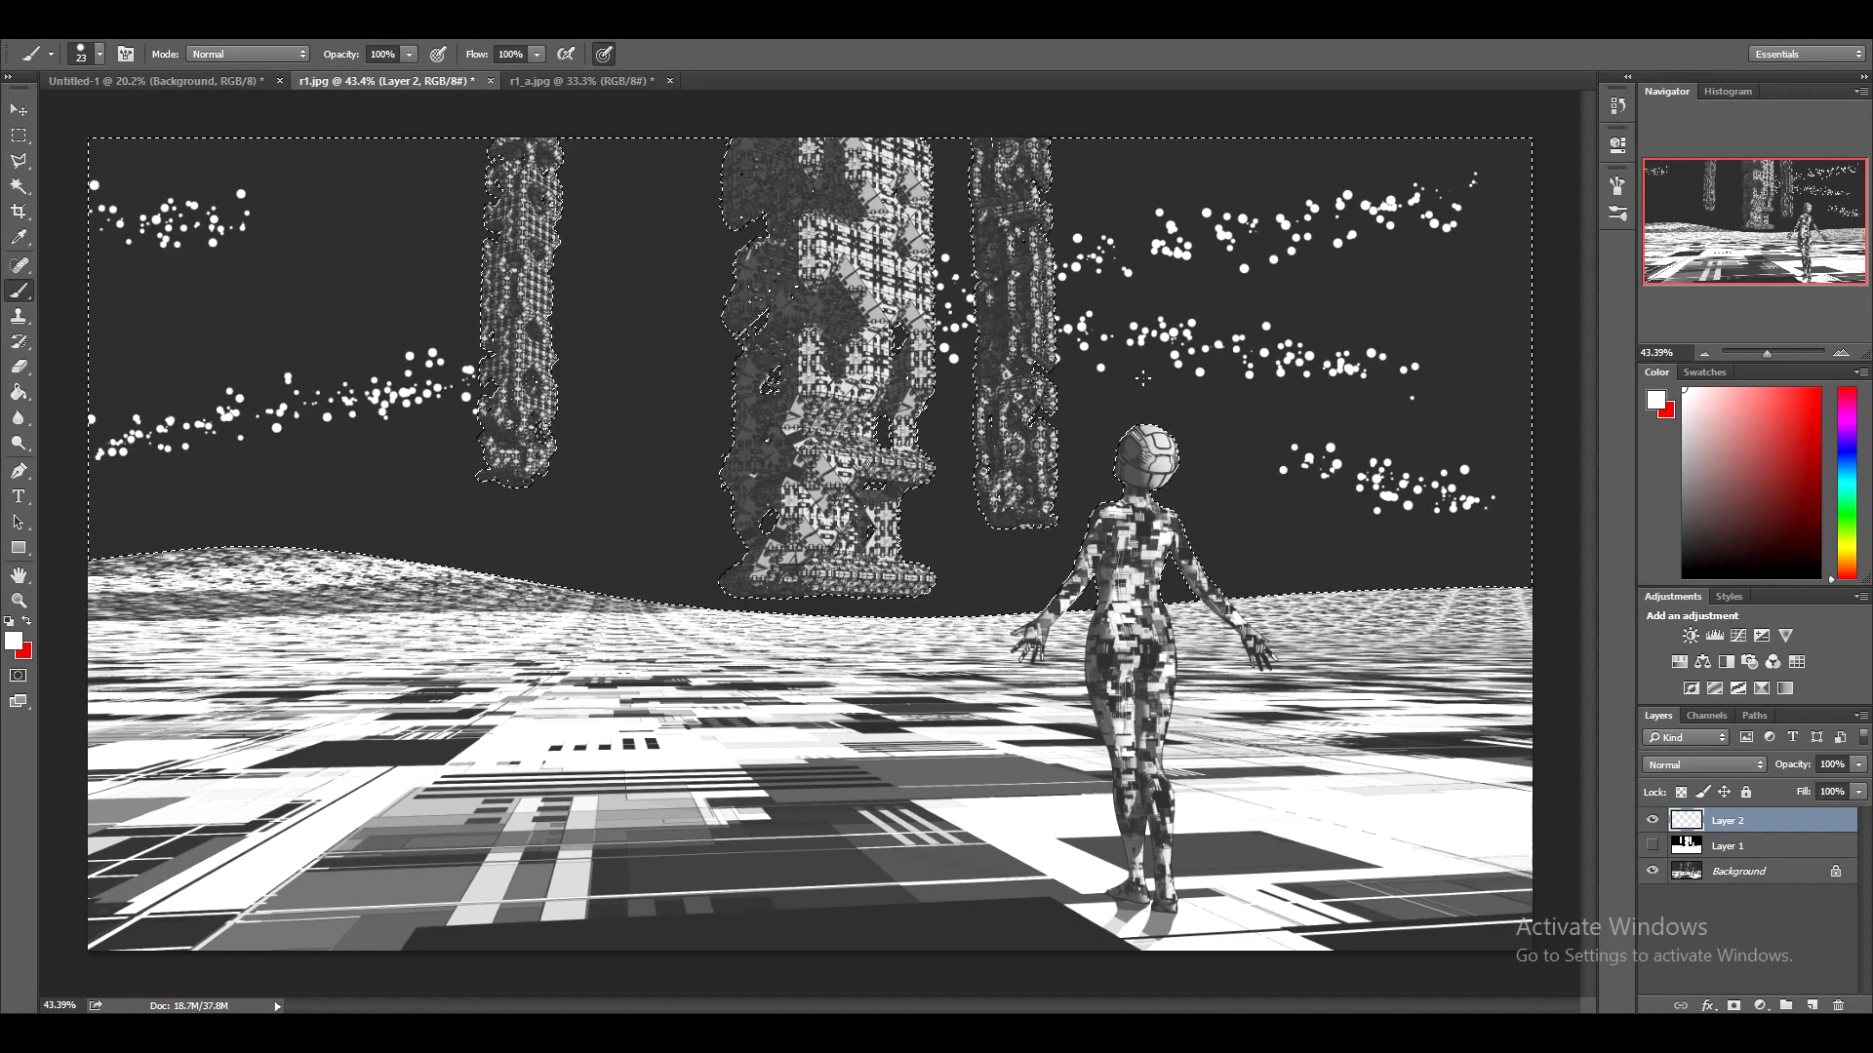
key(ctrl+alt+z)
key(ctrl+alt+z)
key(ctrl+alt+z)
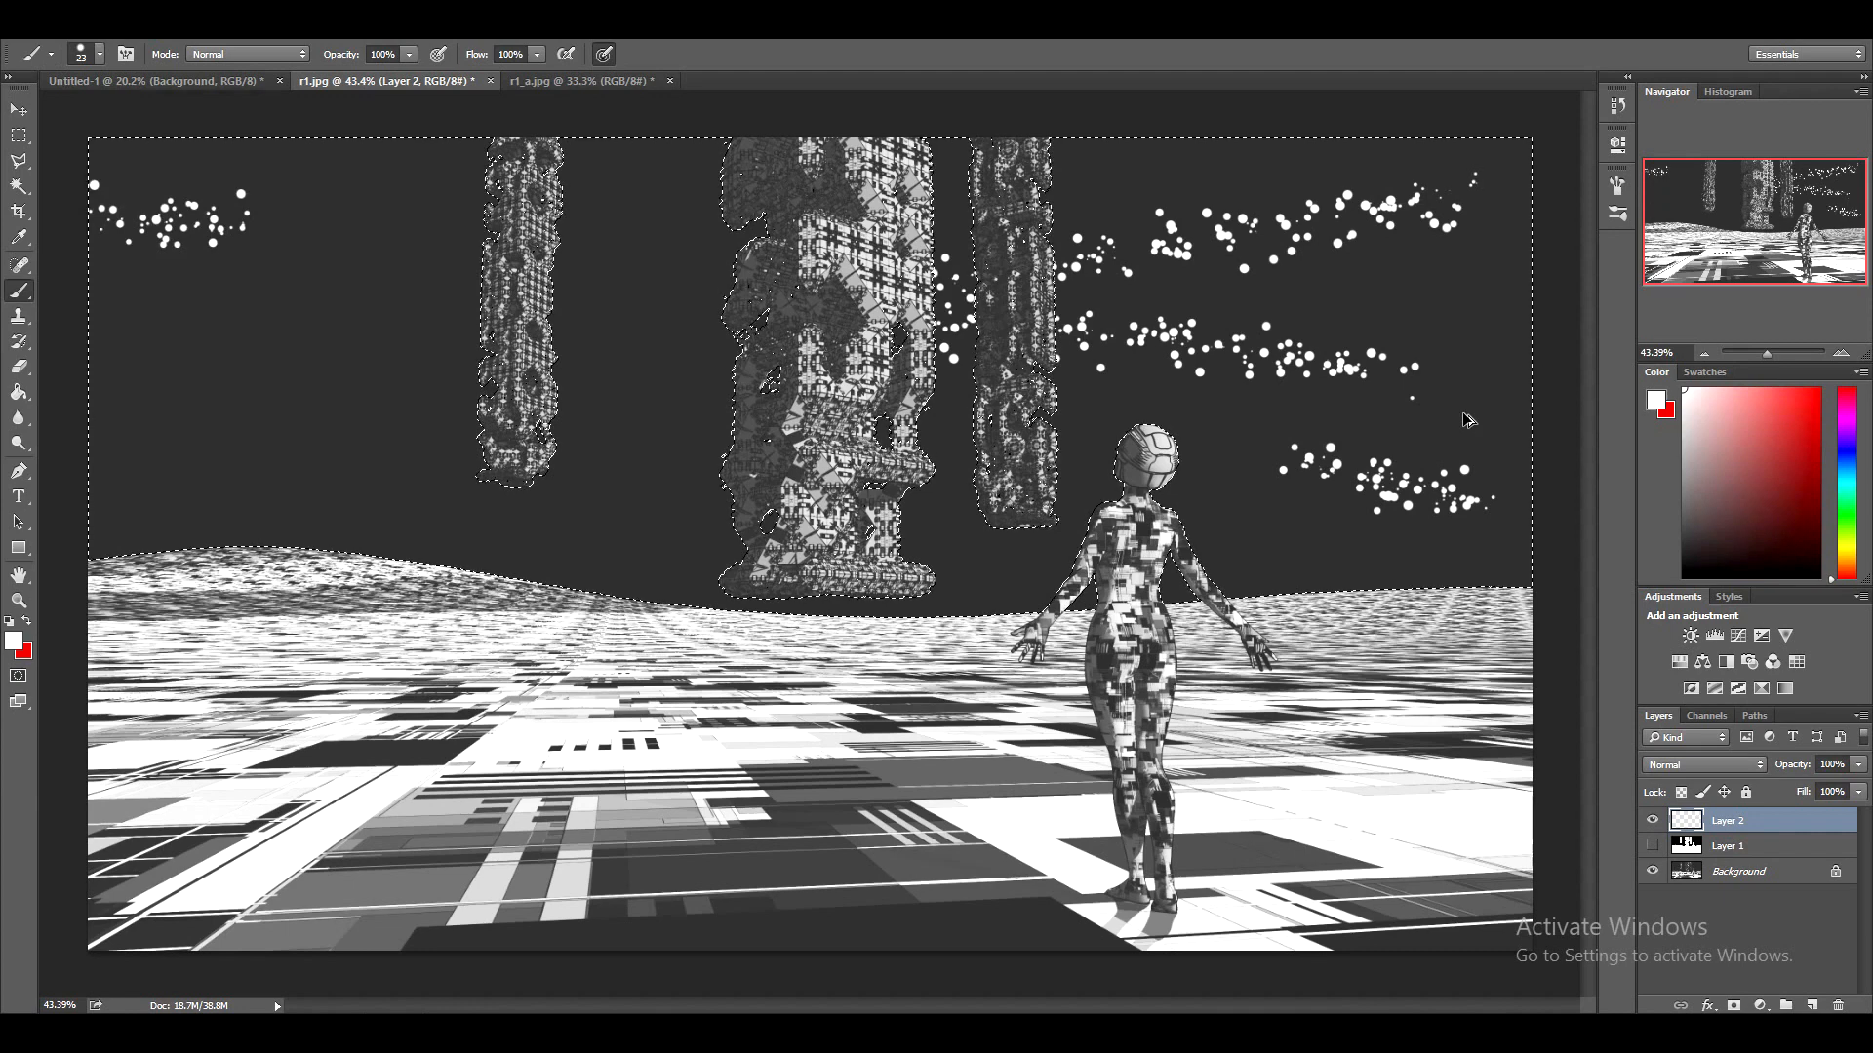
key(ctrl+alt+z)
key(ctrl+alt+z)
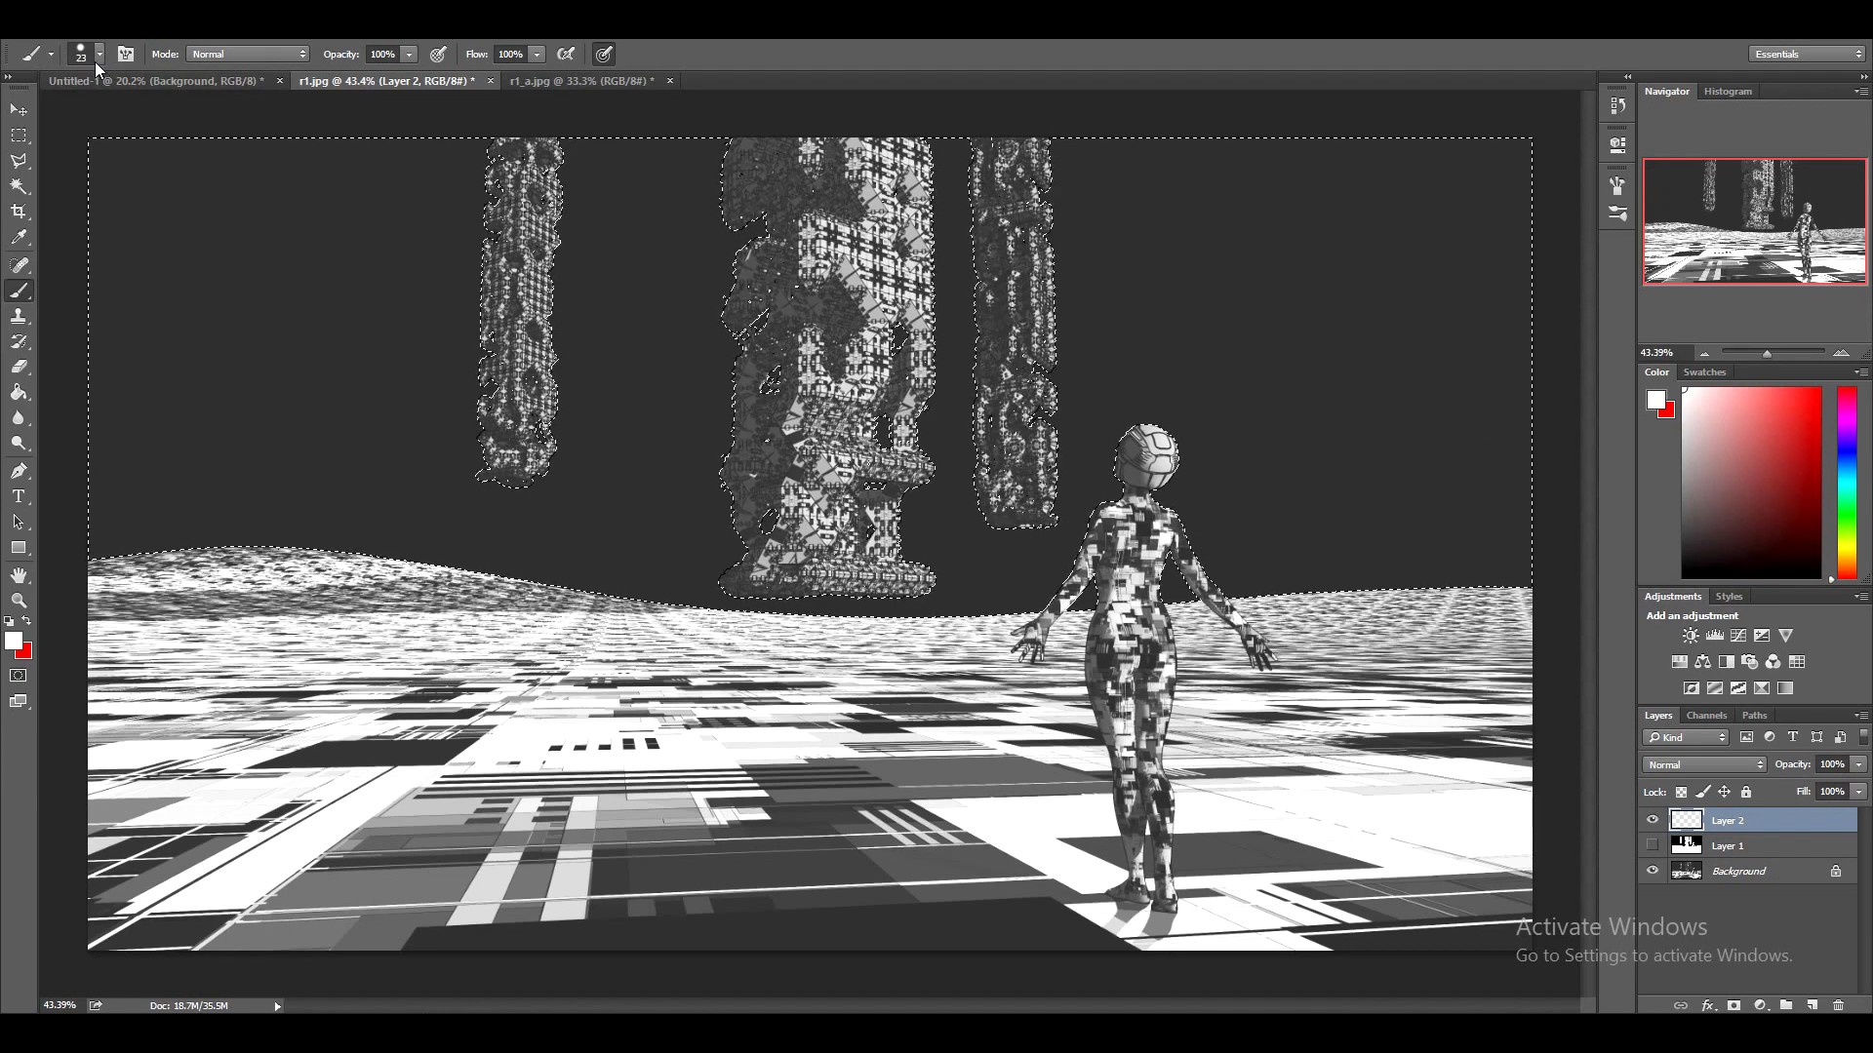
Set the brush's scattering count to 1 after undoing a test stroke at 16, and close the brush settings
click(99, 60)
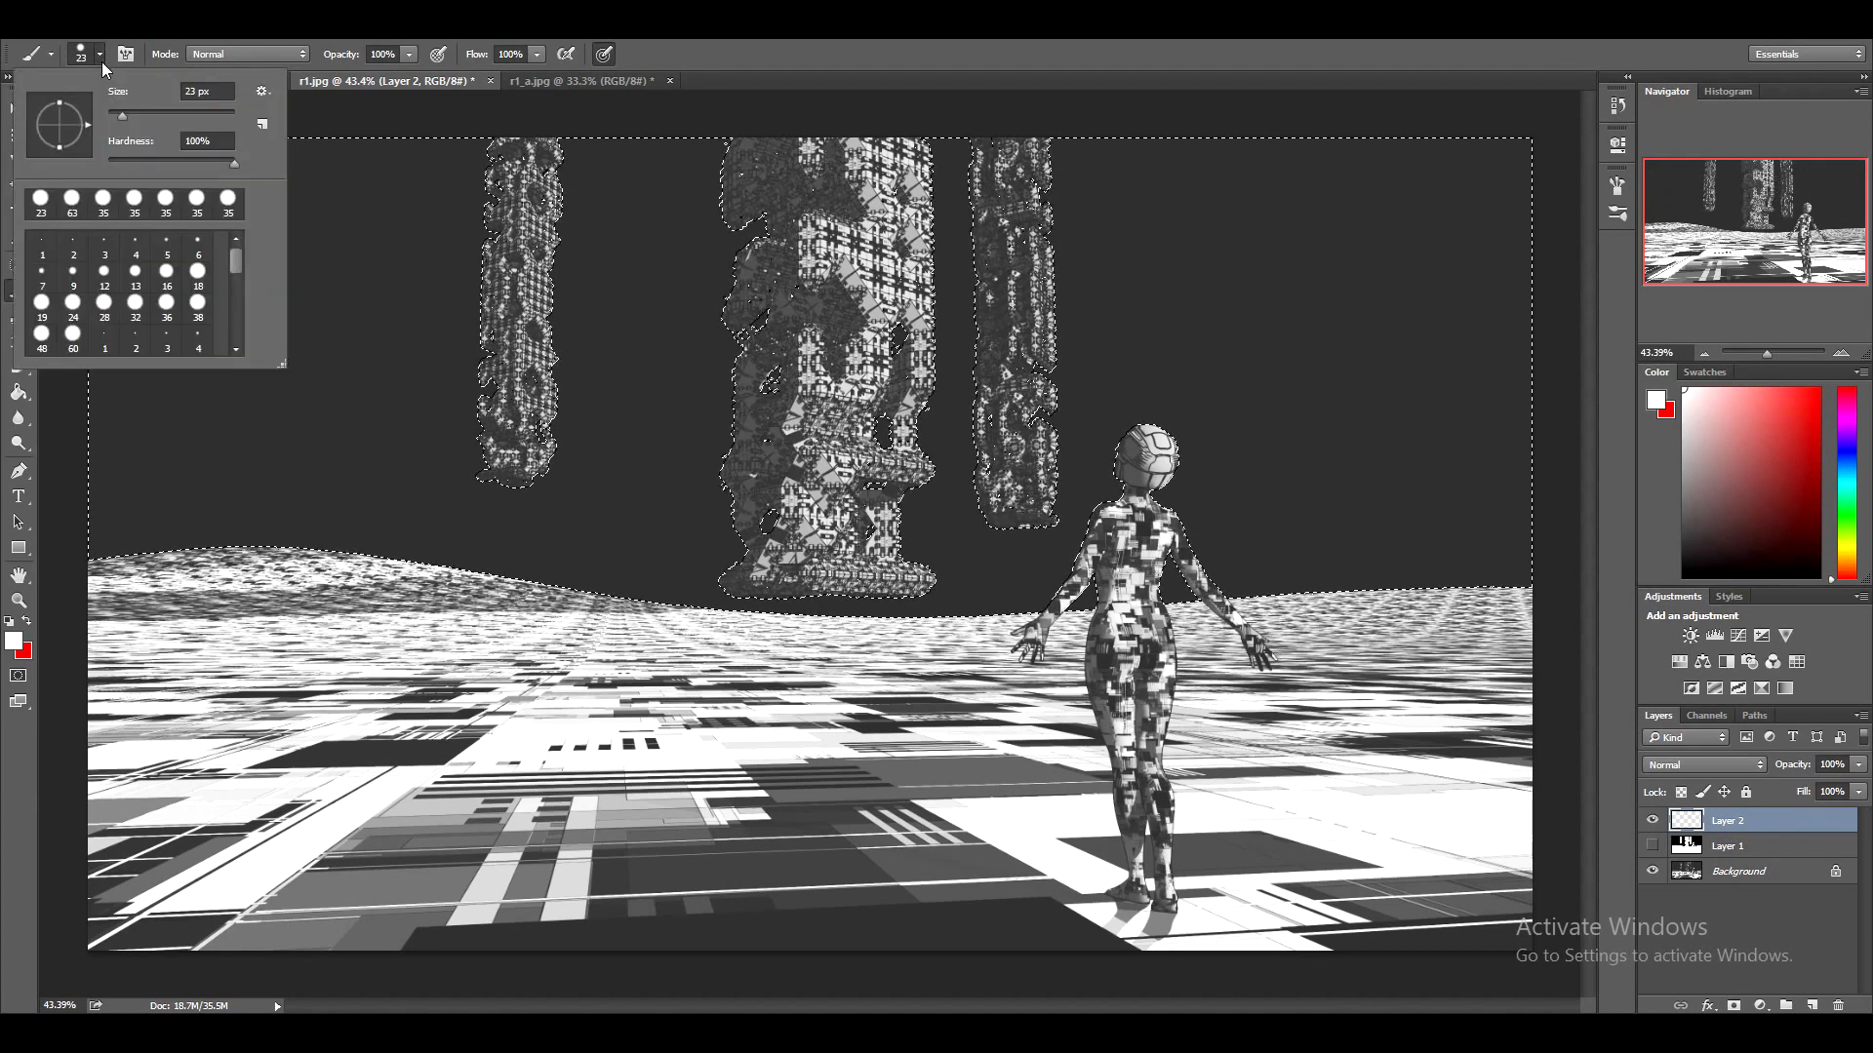
click(262, 91)
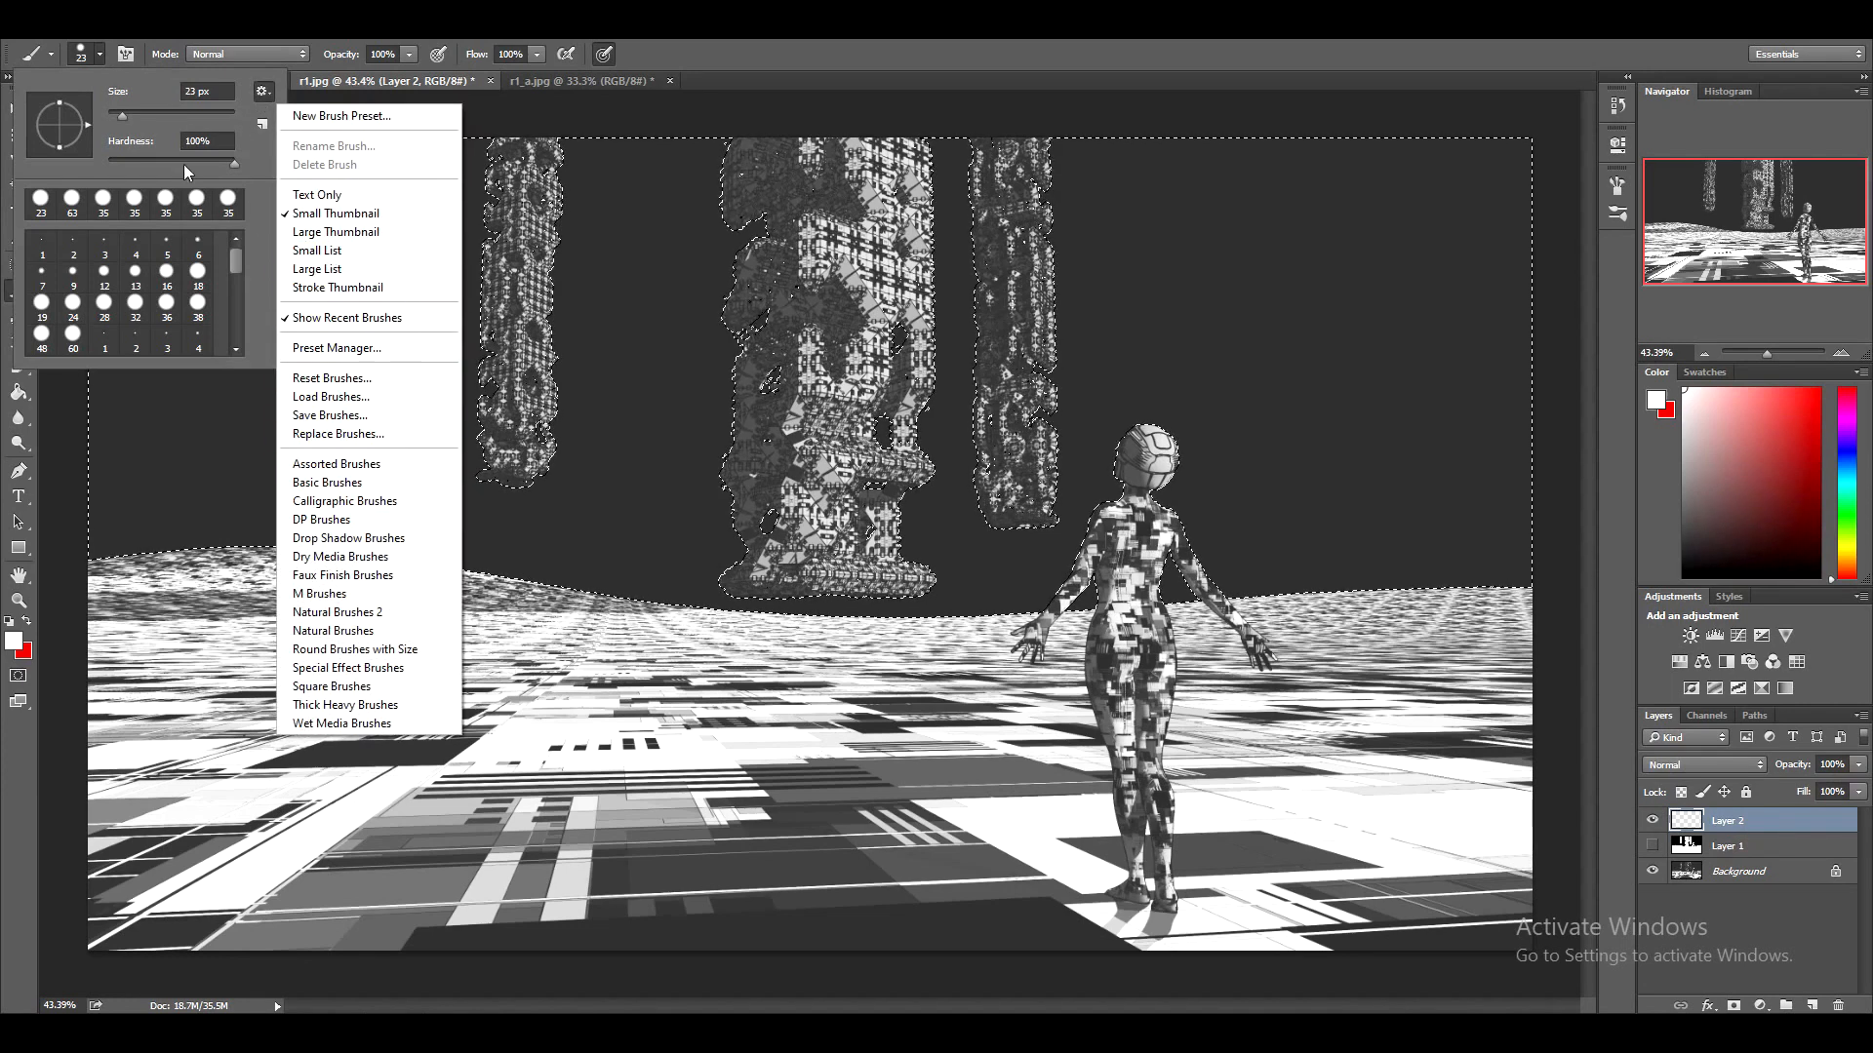
click(125, 57)
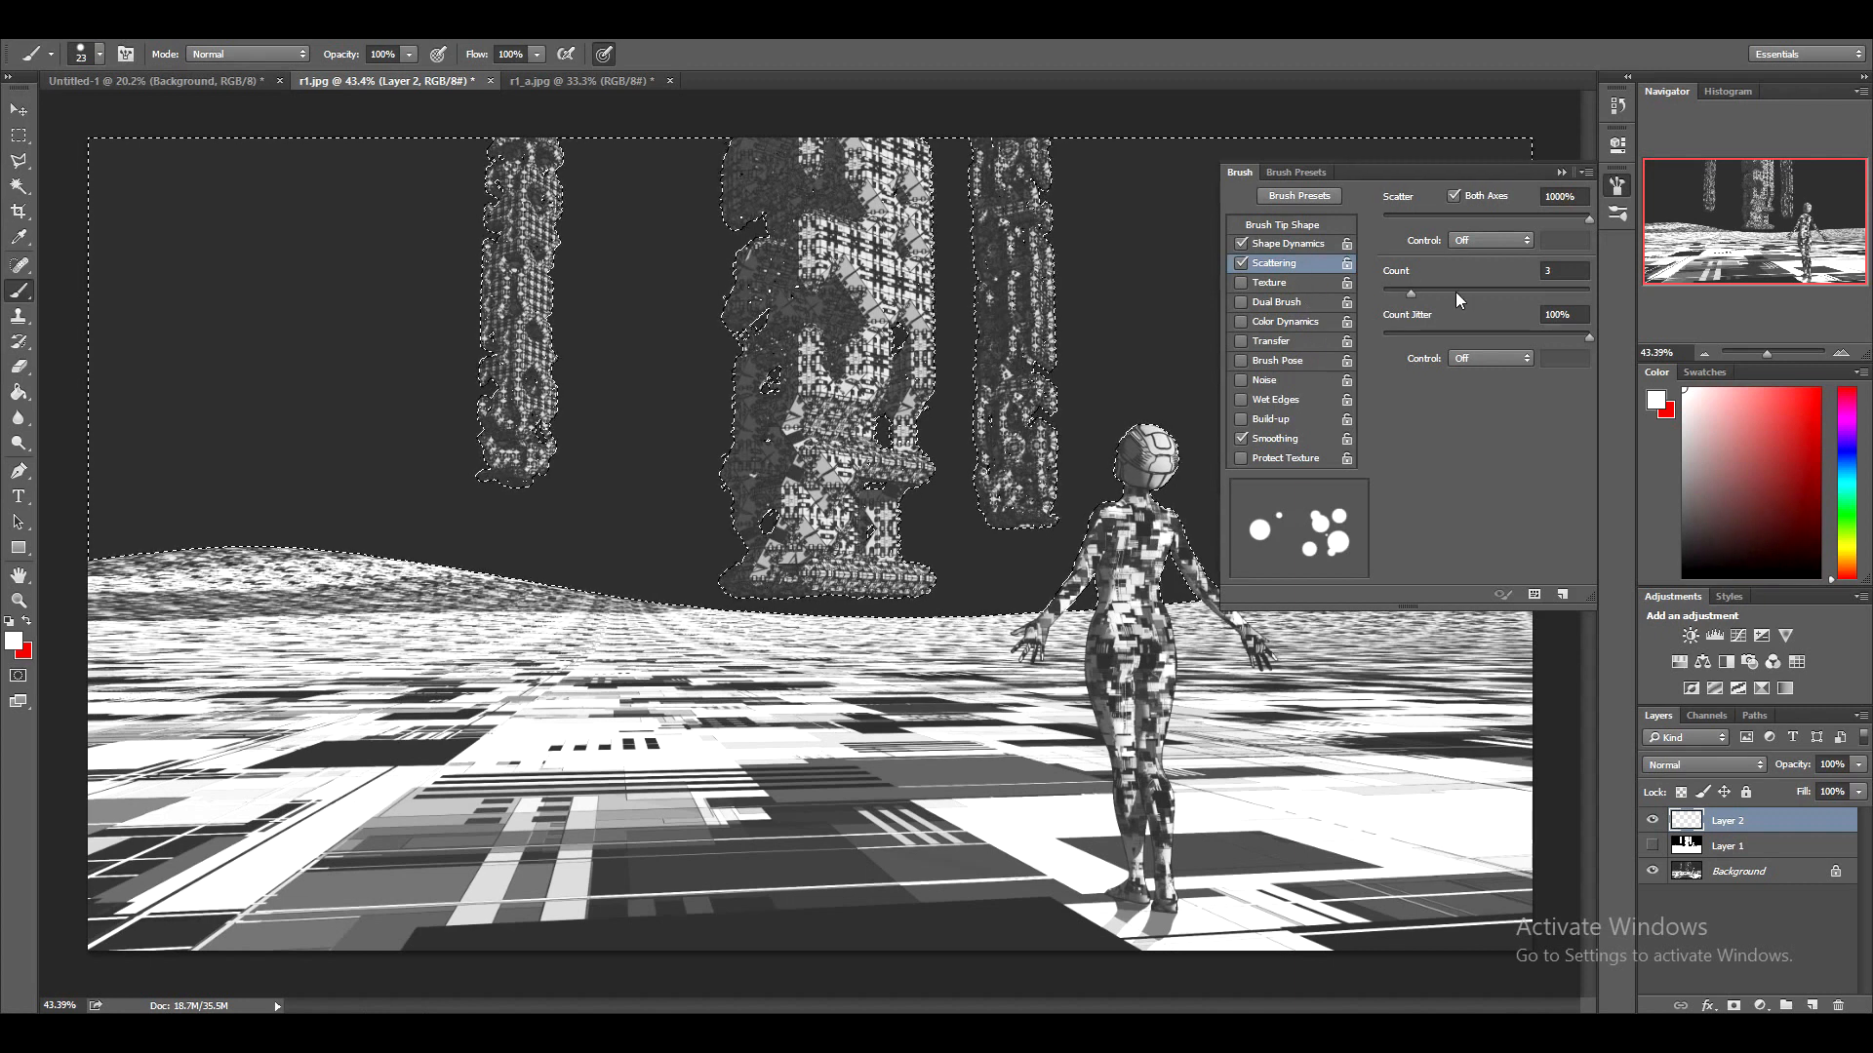
drag(1501, 291, 1592, 291)
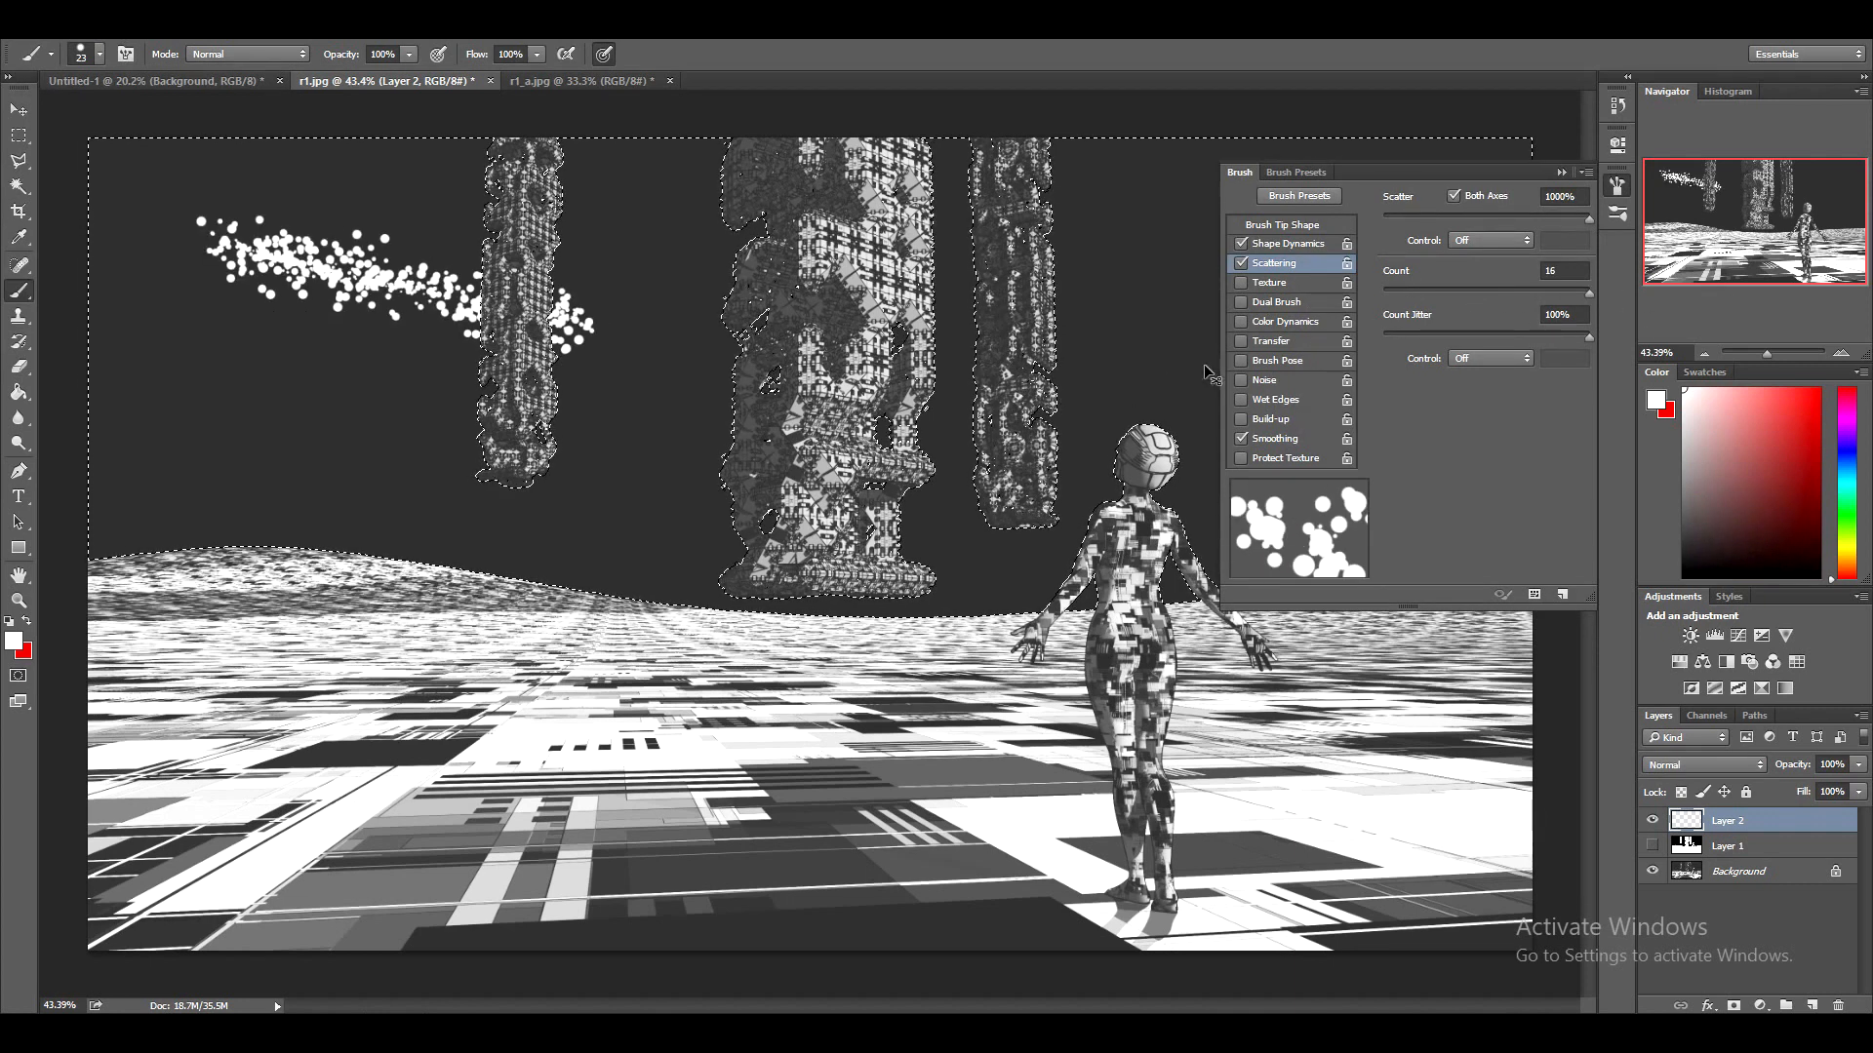
key(ctrl+z)
drag(1589, 293, 1289, 301)
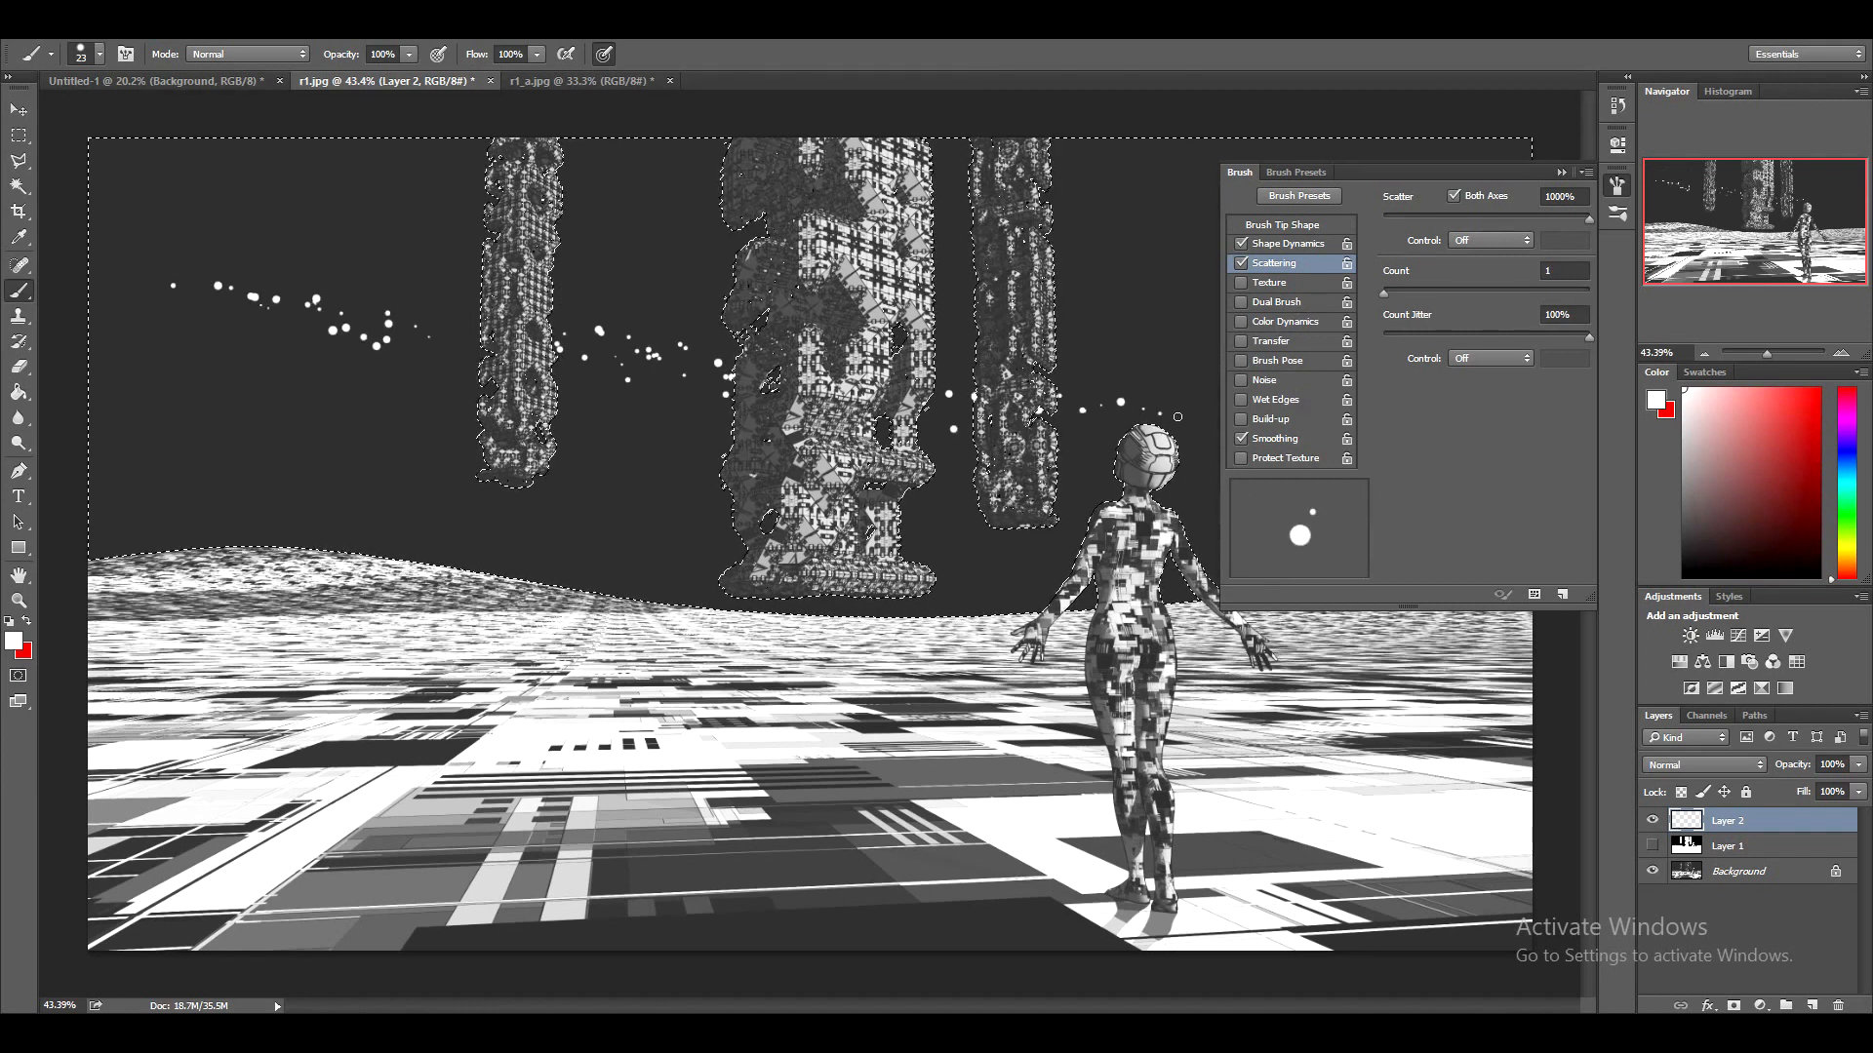
click(1562, 175)
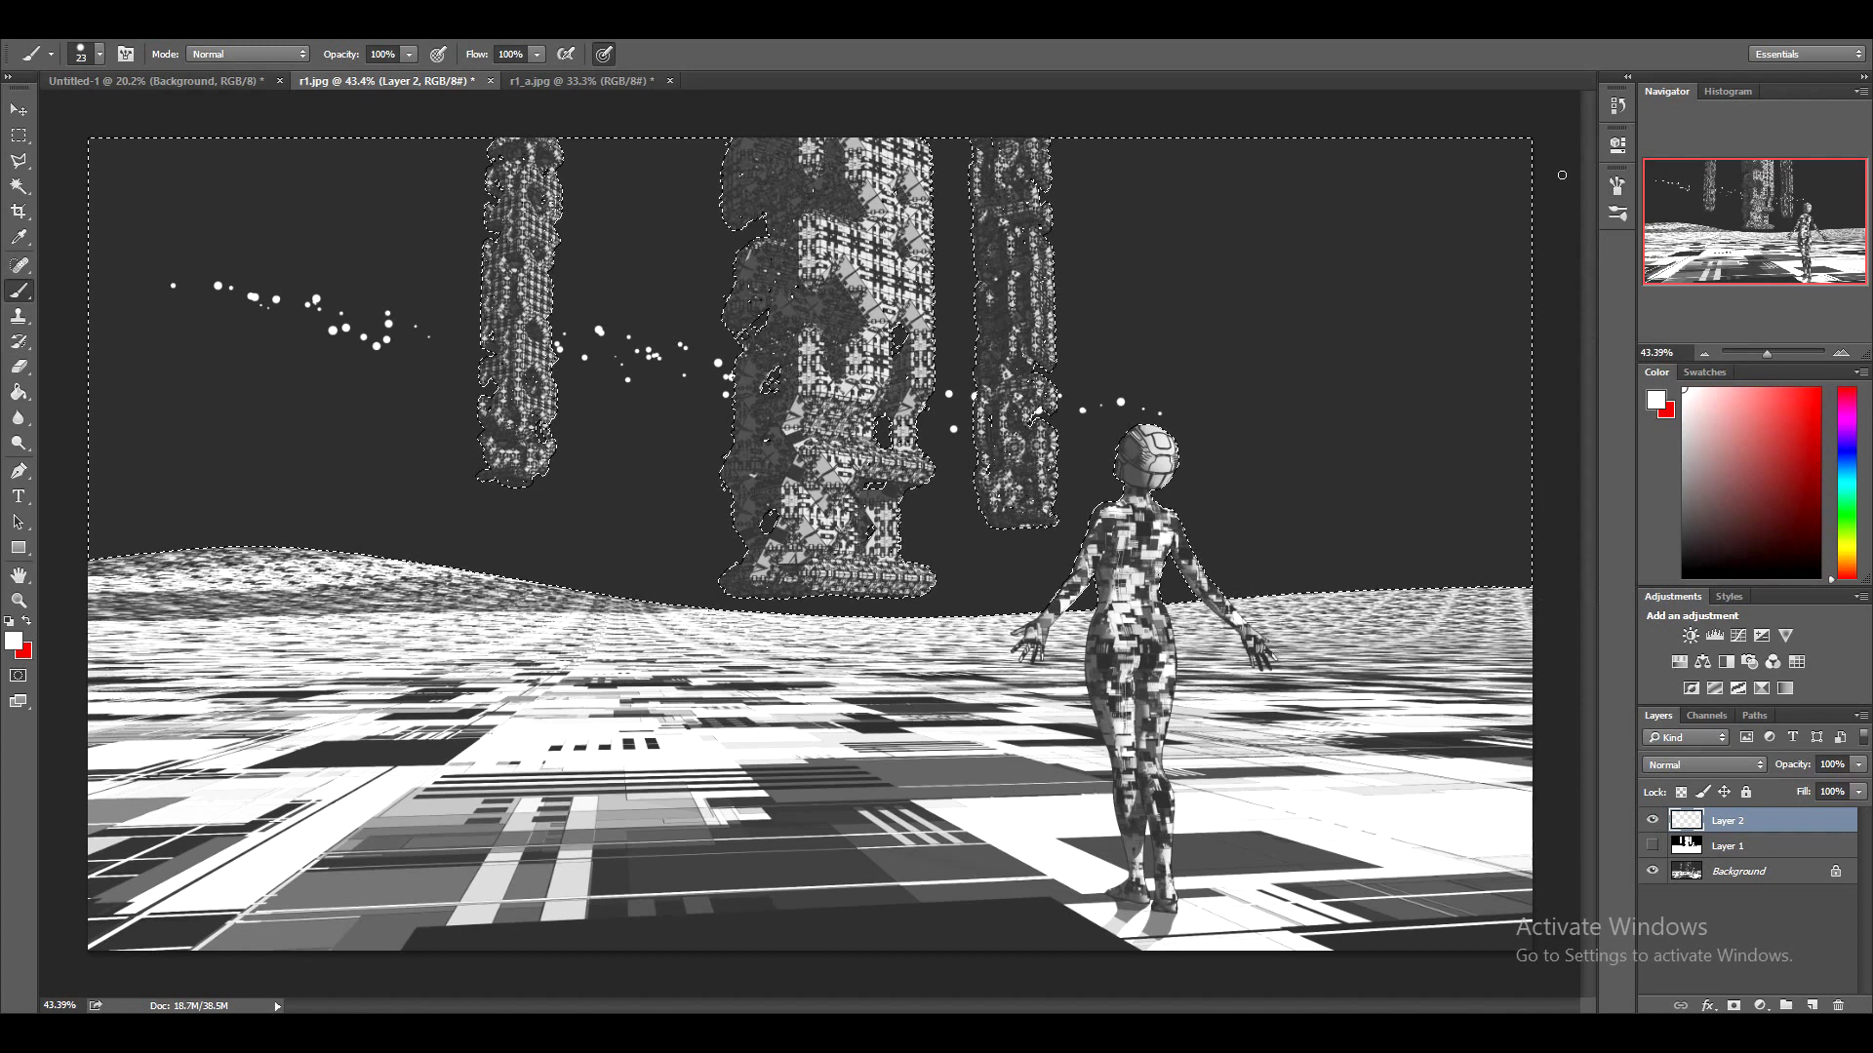
Paint sparse trails of scattered white dots across the sky with the 23 px brush, passing behind the towers and the figure
drag(1307, 183, 1510, 176)
drag(1467, 292, 1512, 289)
mouse_move(1503, 491)
mouse_down()
mouse_move(1204, 451)
mouse_move(663, 448)
mouse_up()
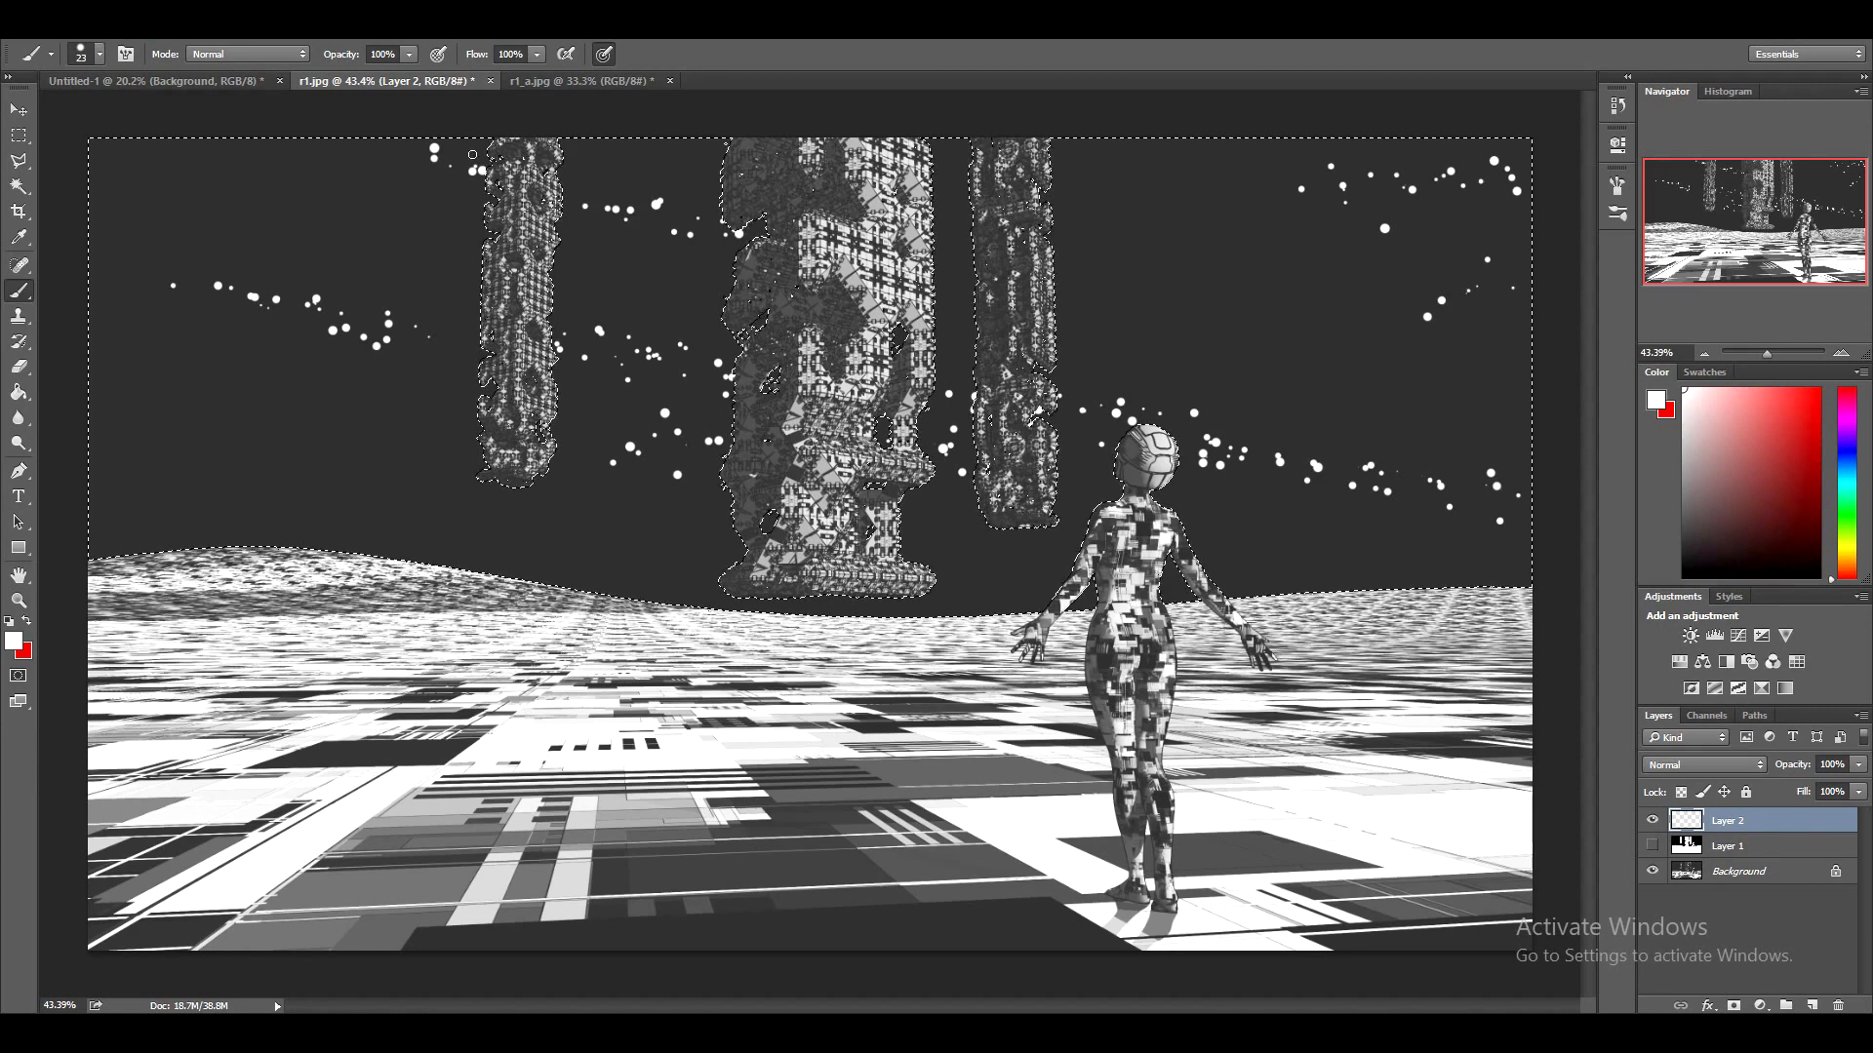
Increase the brush size to 51 px and paint larger white dots across the upper sky around the right-hand tower
click(100, 53)
click(138, 116)
drag(139, 119, 141, 119)
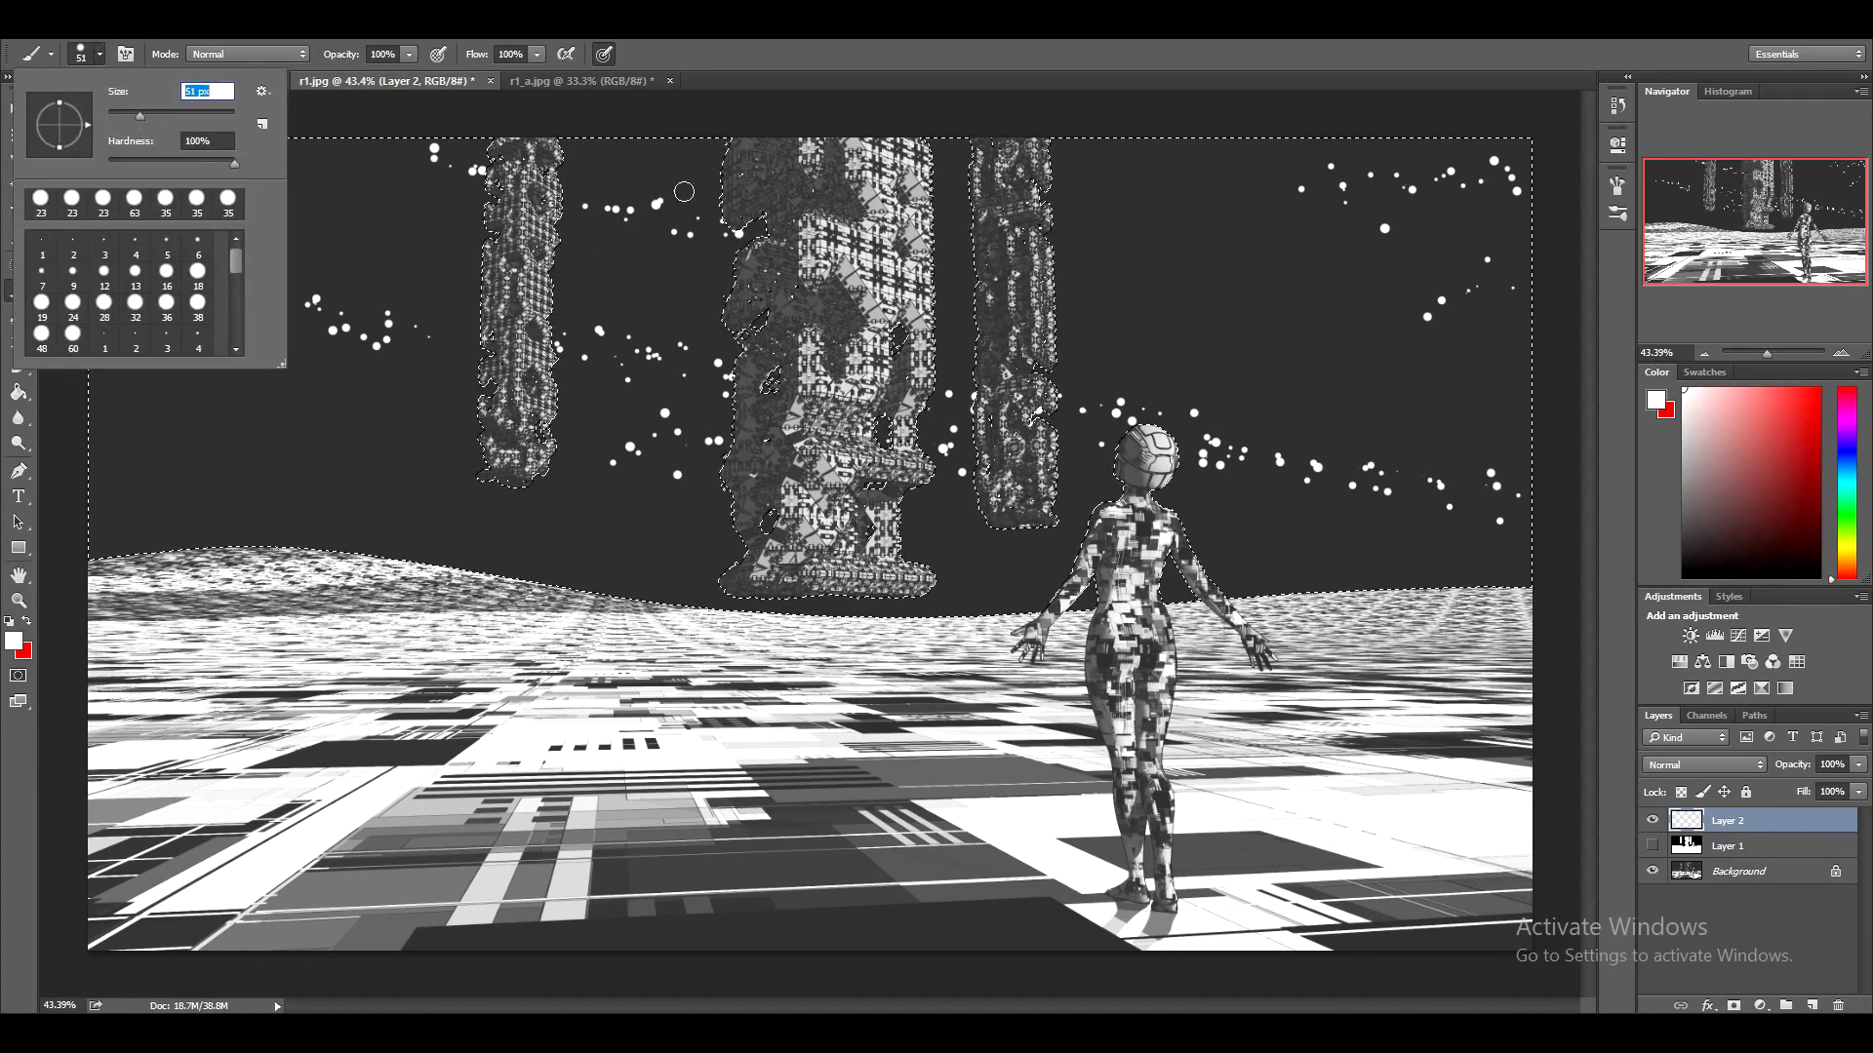
click(1210, 134)
drag(1241, 136, 936, 239)
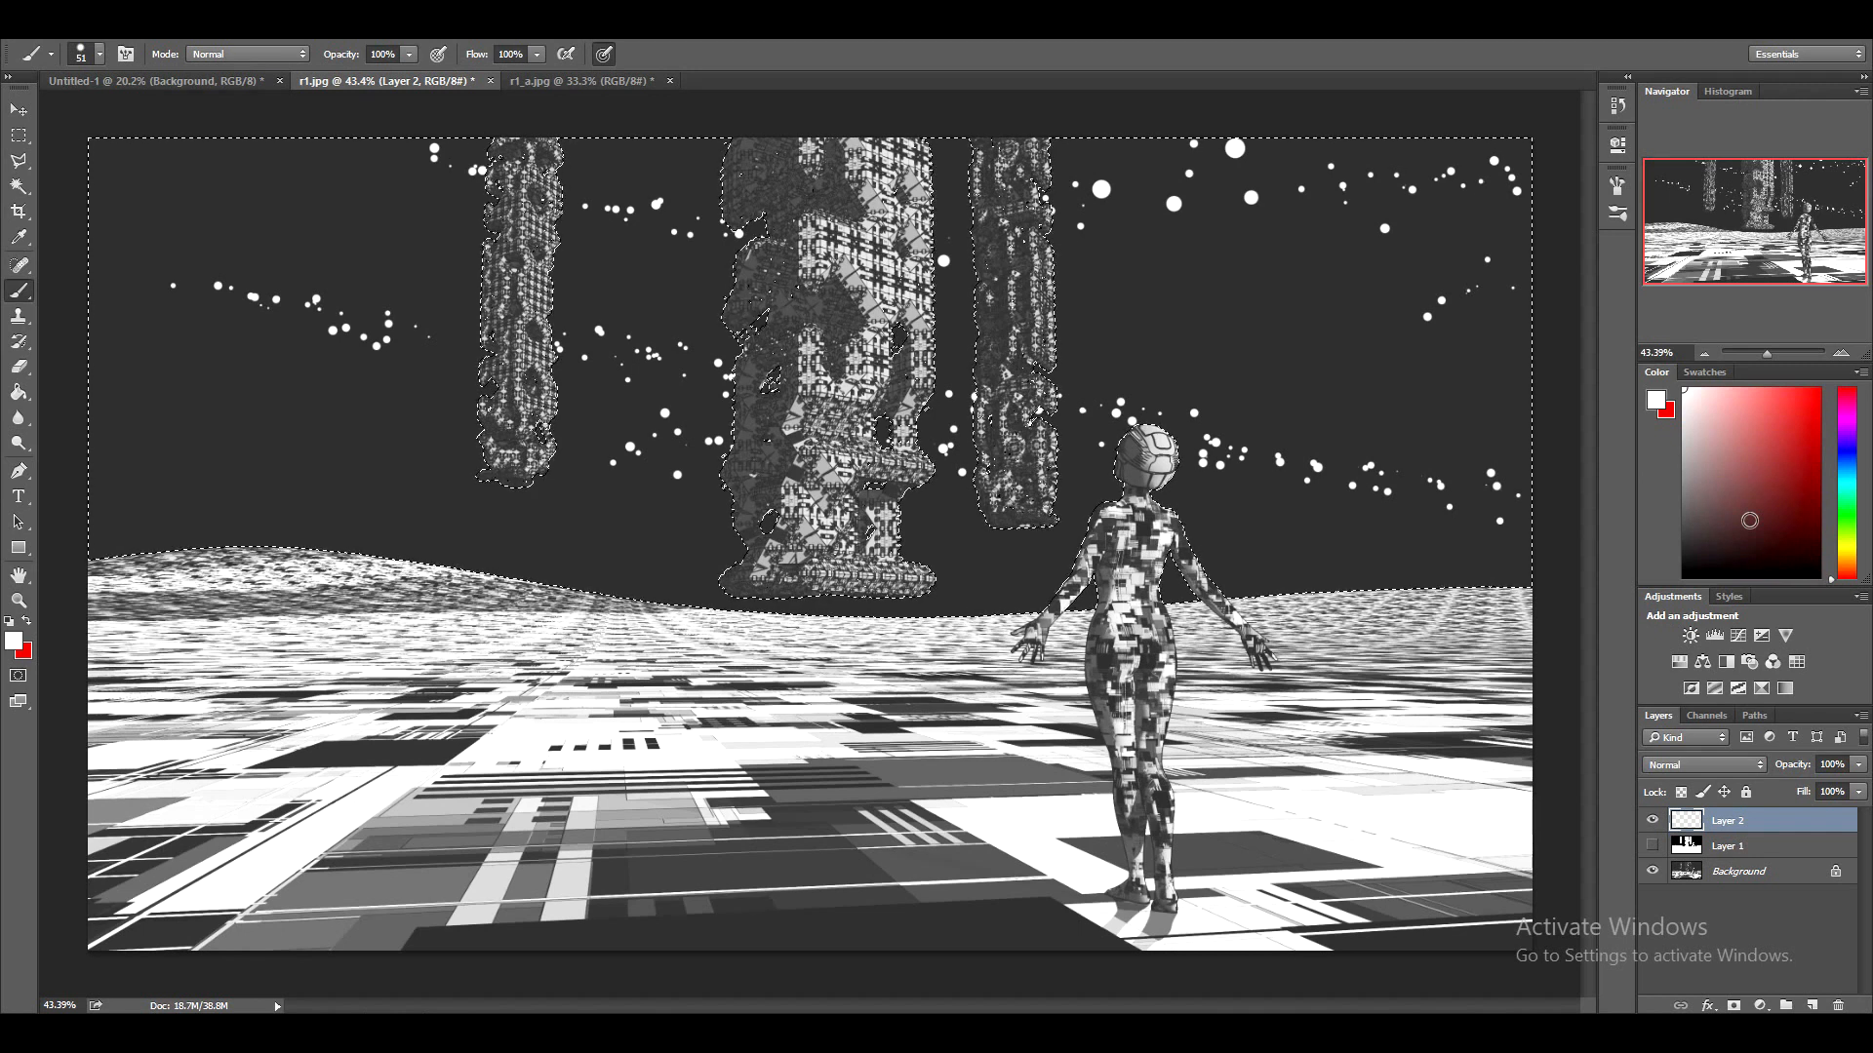
Add single larger white dots around the left part of the sky, from the upper corner down to the hill
click(150, 170)
click(176, 262)
click(433, 262)
click(461, 289)
click(194, 159)
click(227, 195)
click(235, 207)
click(283, 222)
click(168, 456)
click(156, 506)
click(135, 522)
click(146, 544)
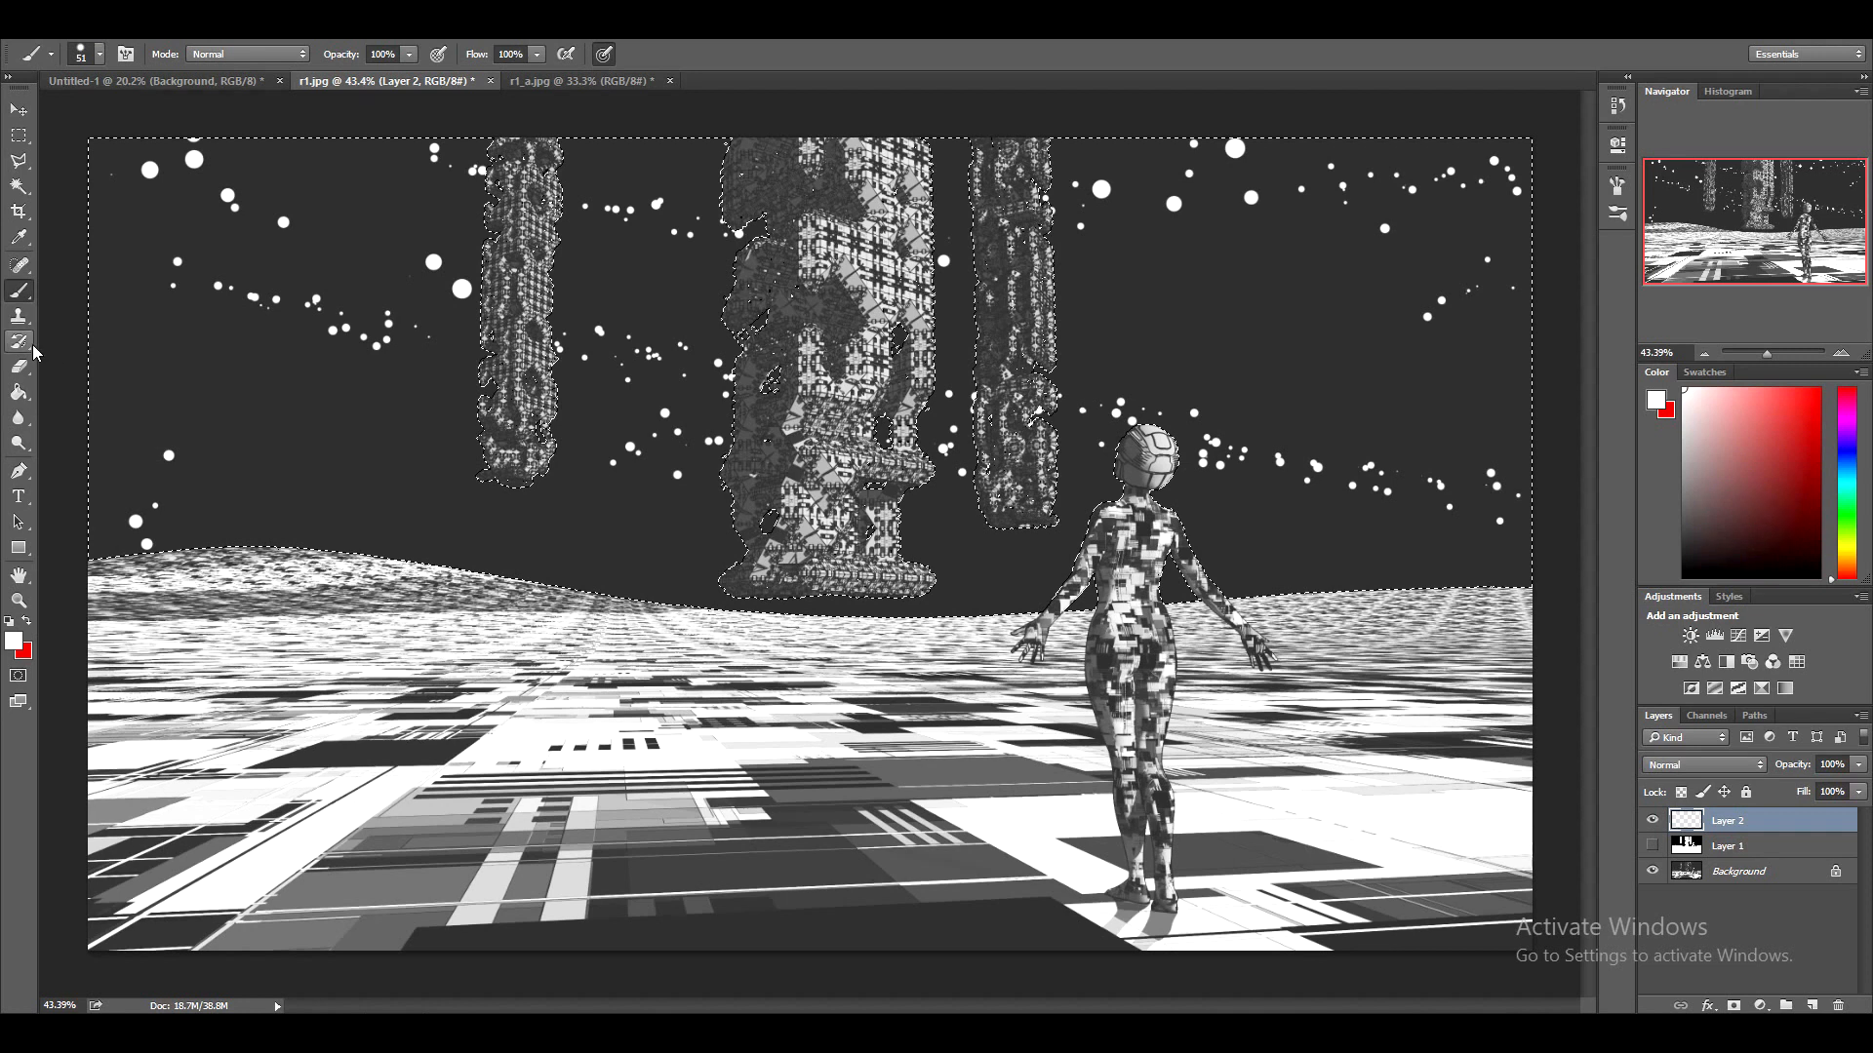
Turn off brush scattering, set the tip spacing to 10%, undo a test stroke and leave Shape Dynamics enabled
click(126, 53)
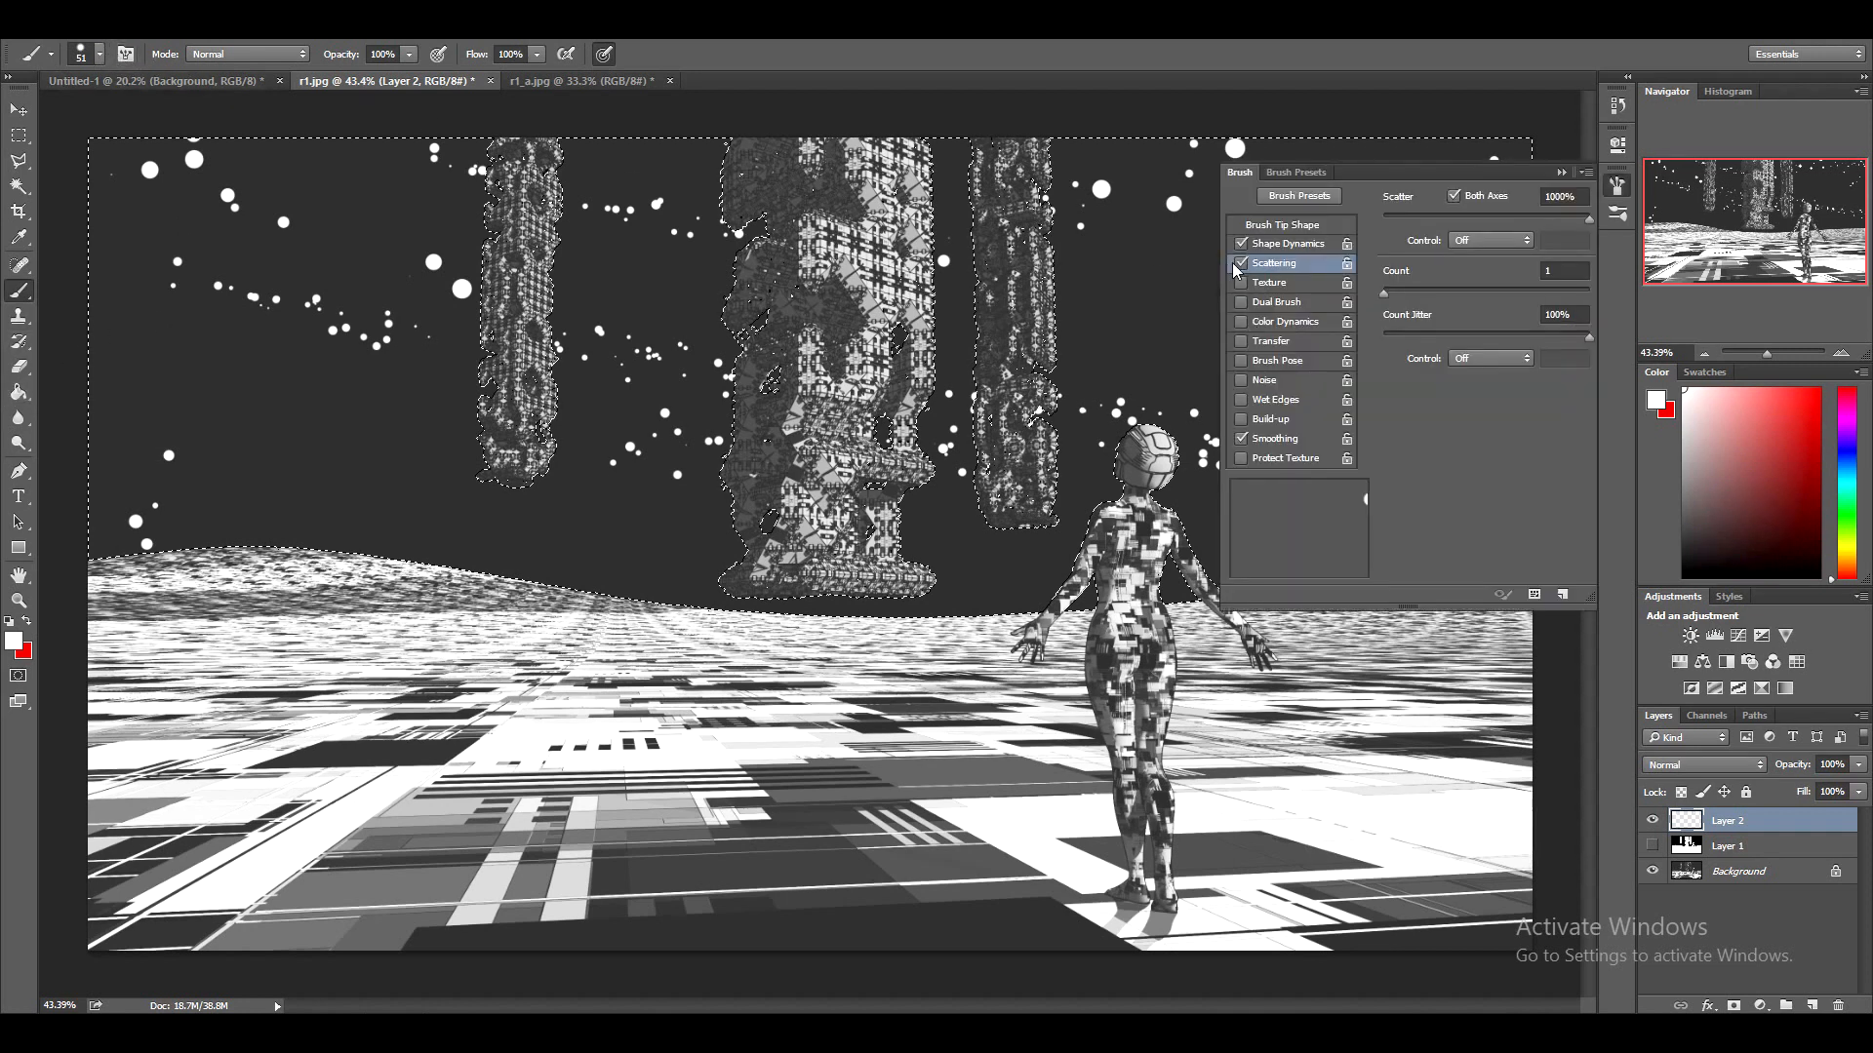
click(1245, 264)
click(1241, 244)
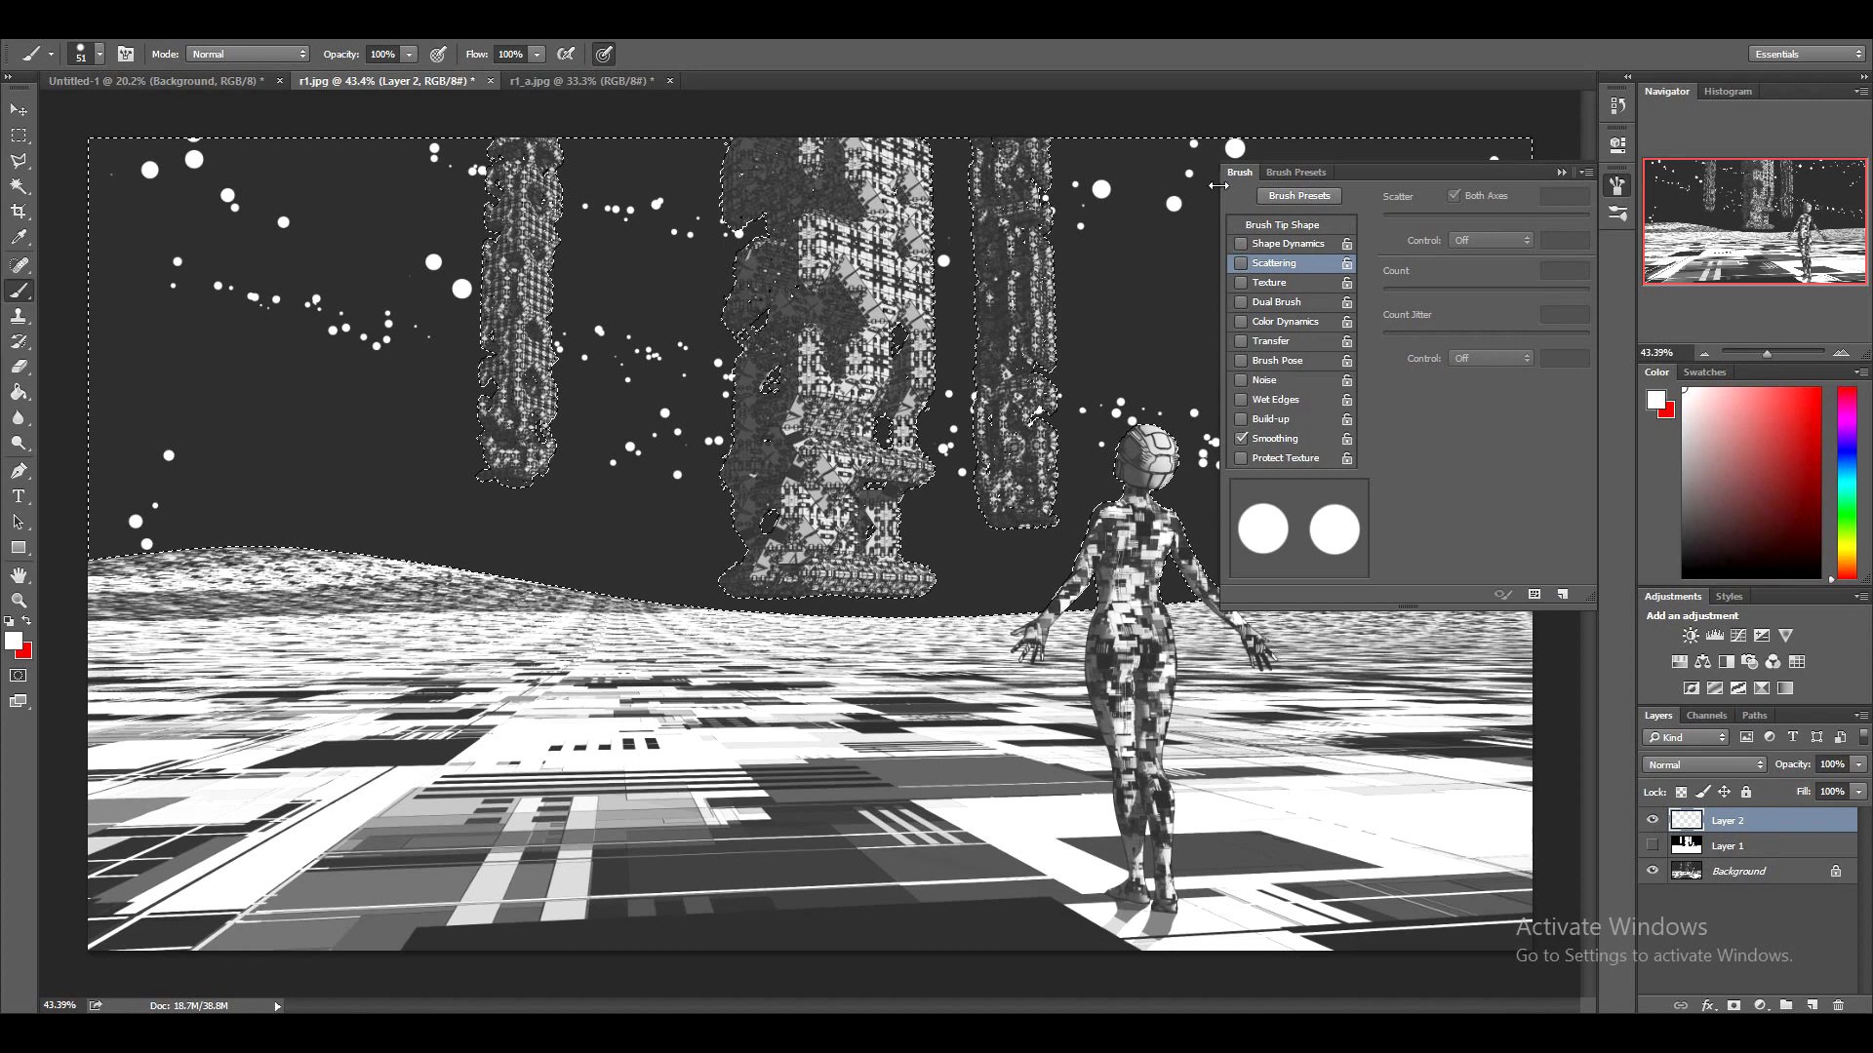
click(1290, 227)
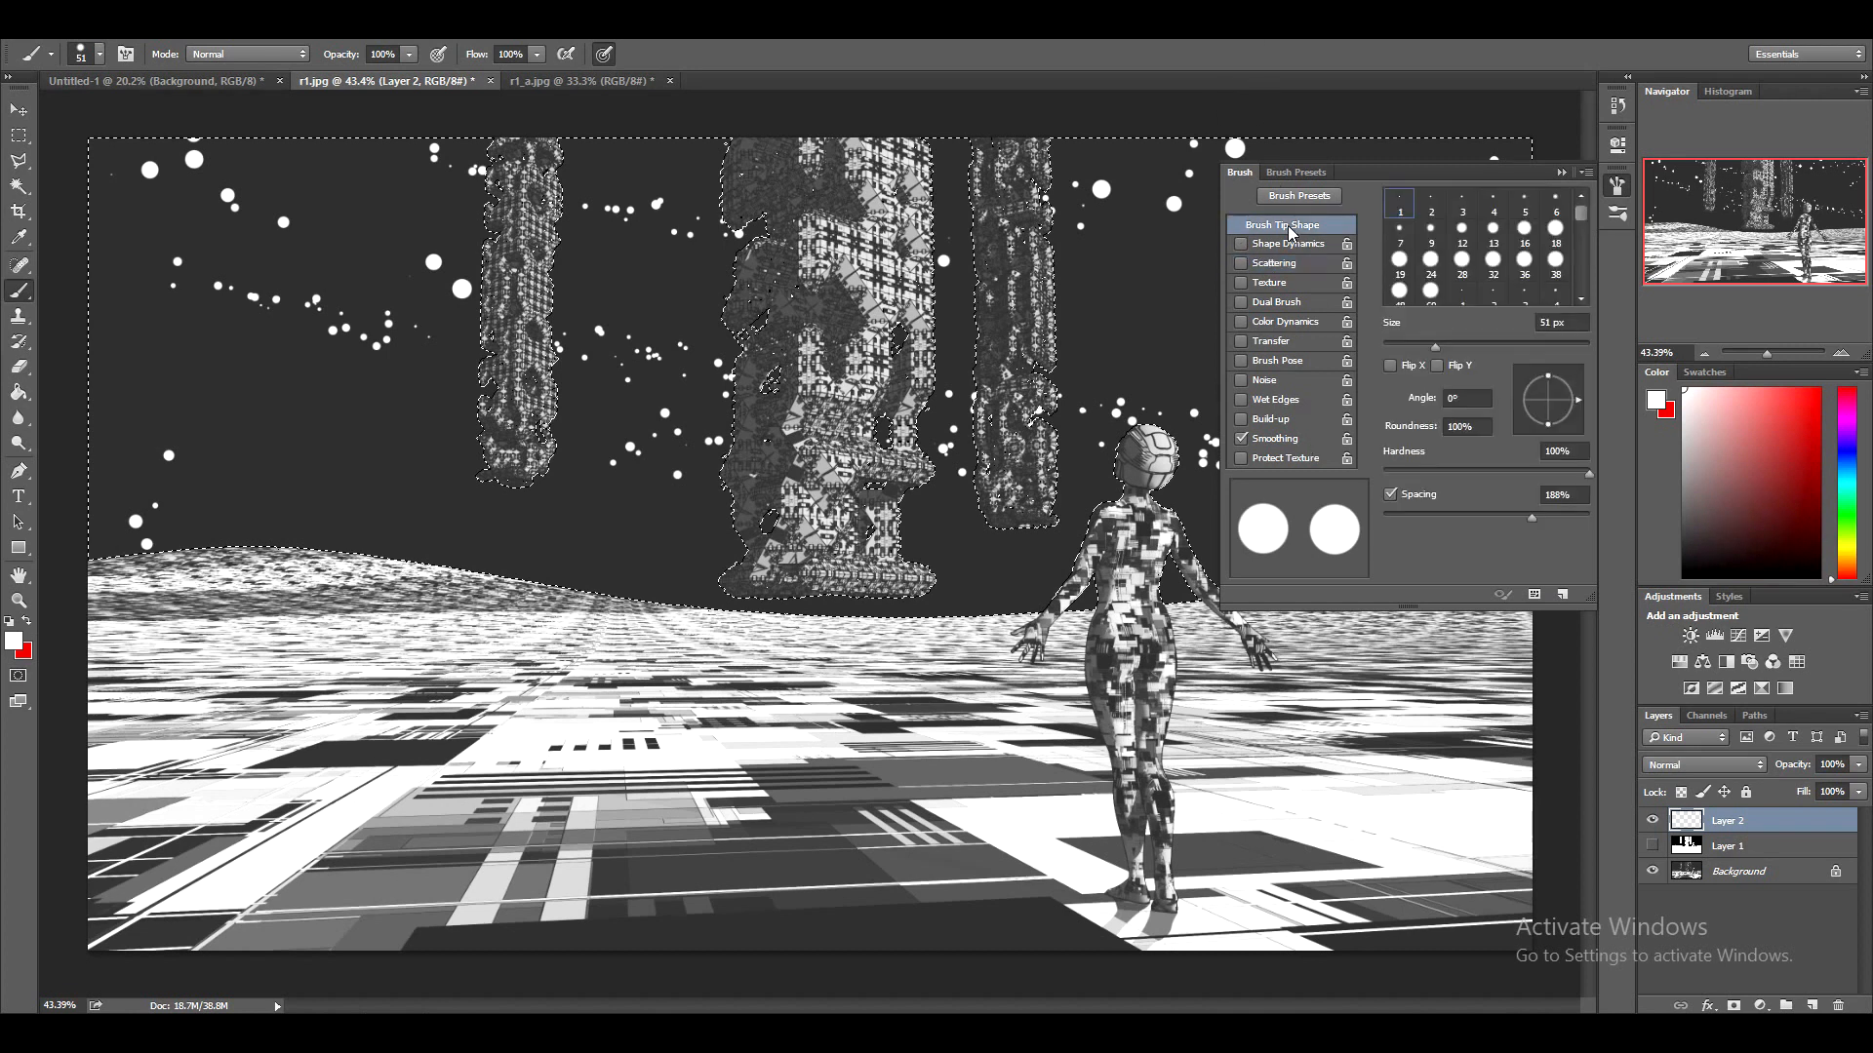
drag(1519, 523, 1393, 540)
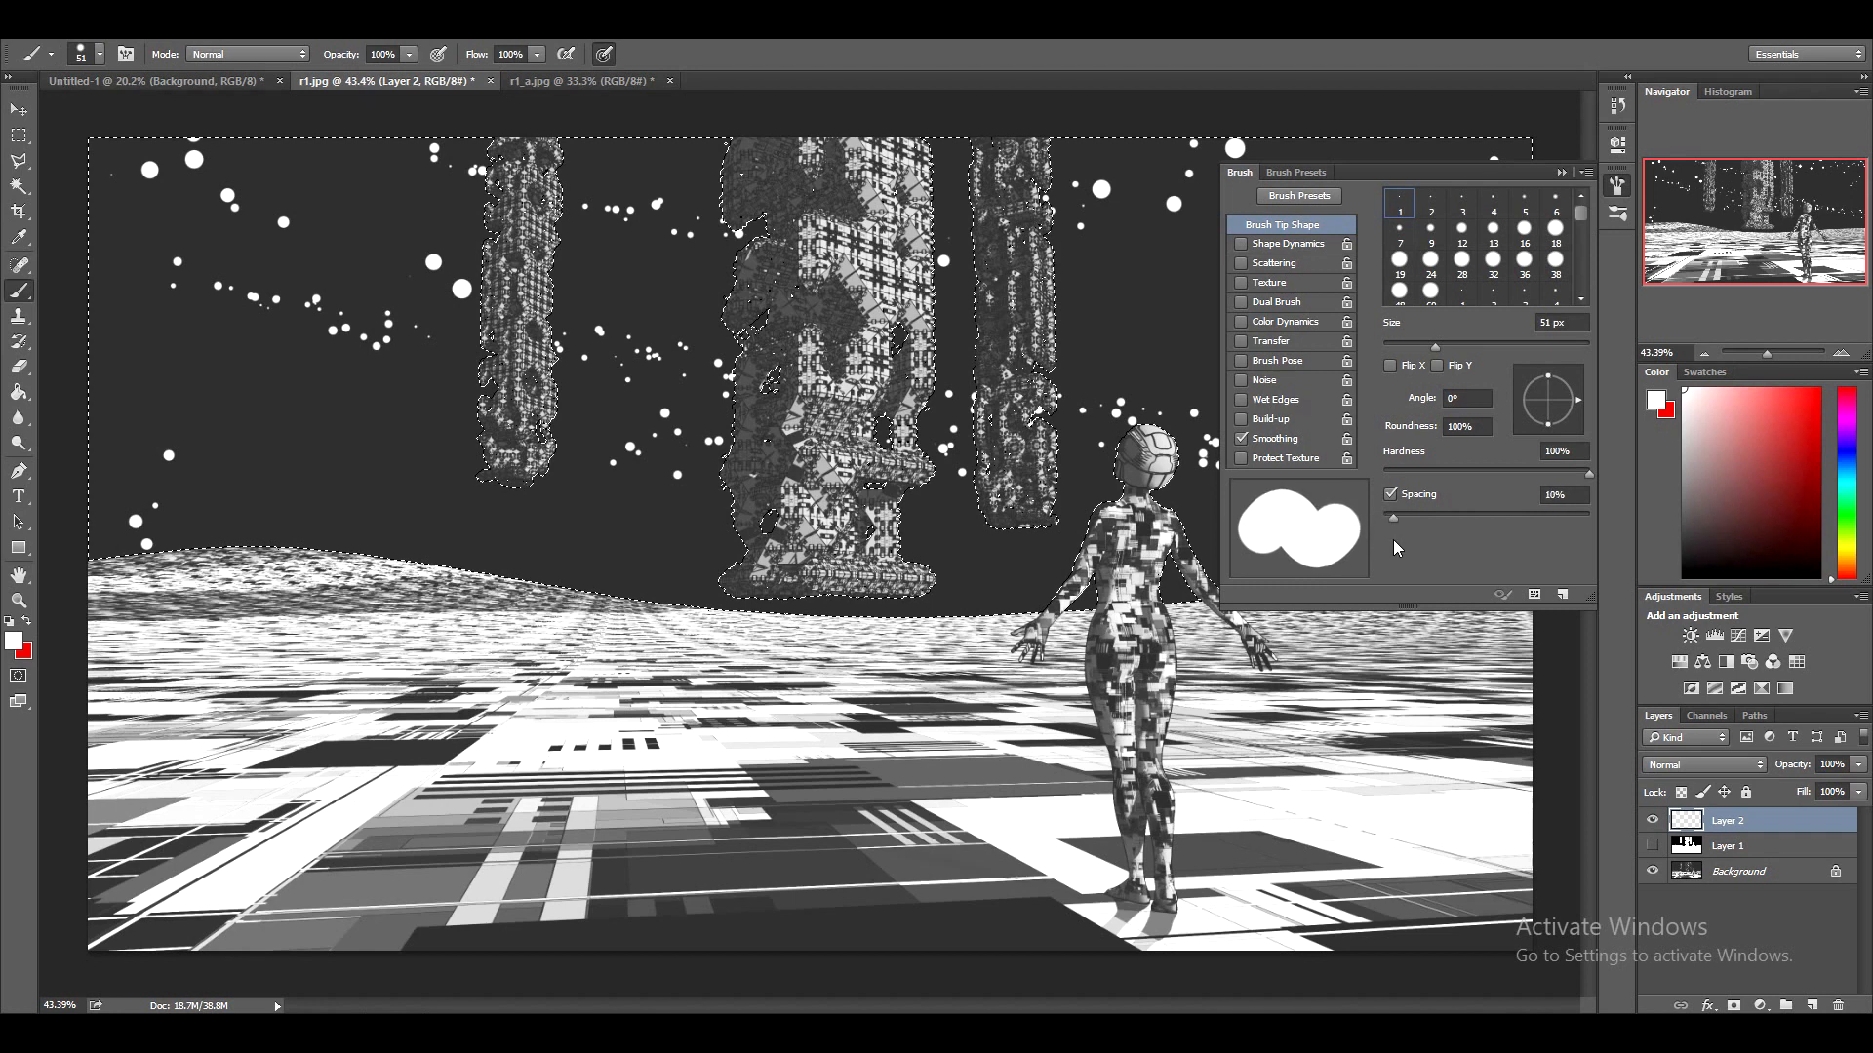
drag(666, 296, 560, 476)
key(ctrl+z)
click(1241, 243)
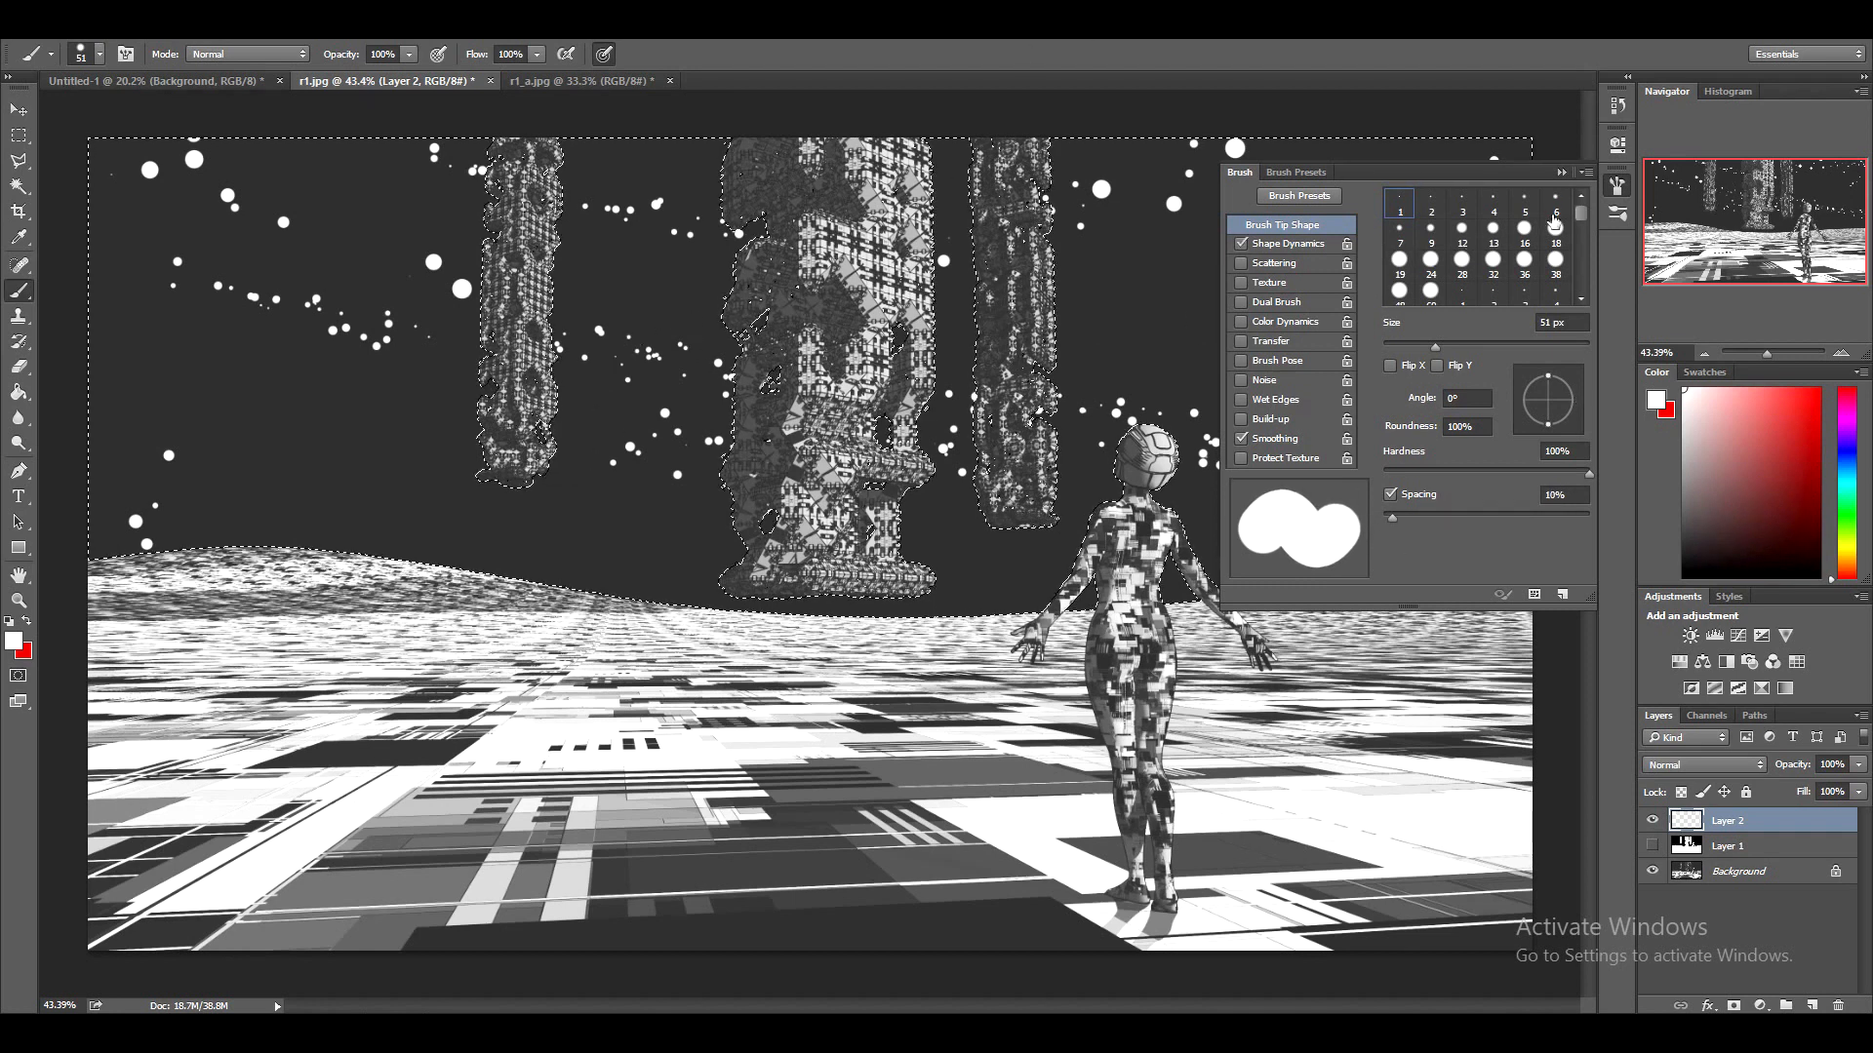
click(1617, 186)
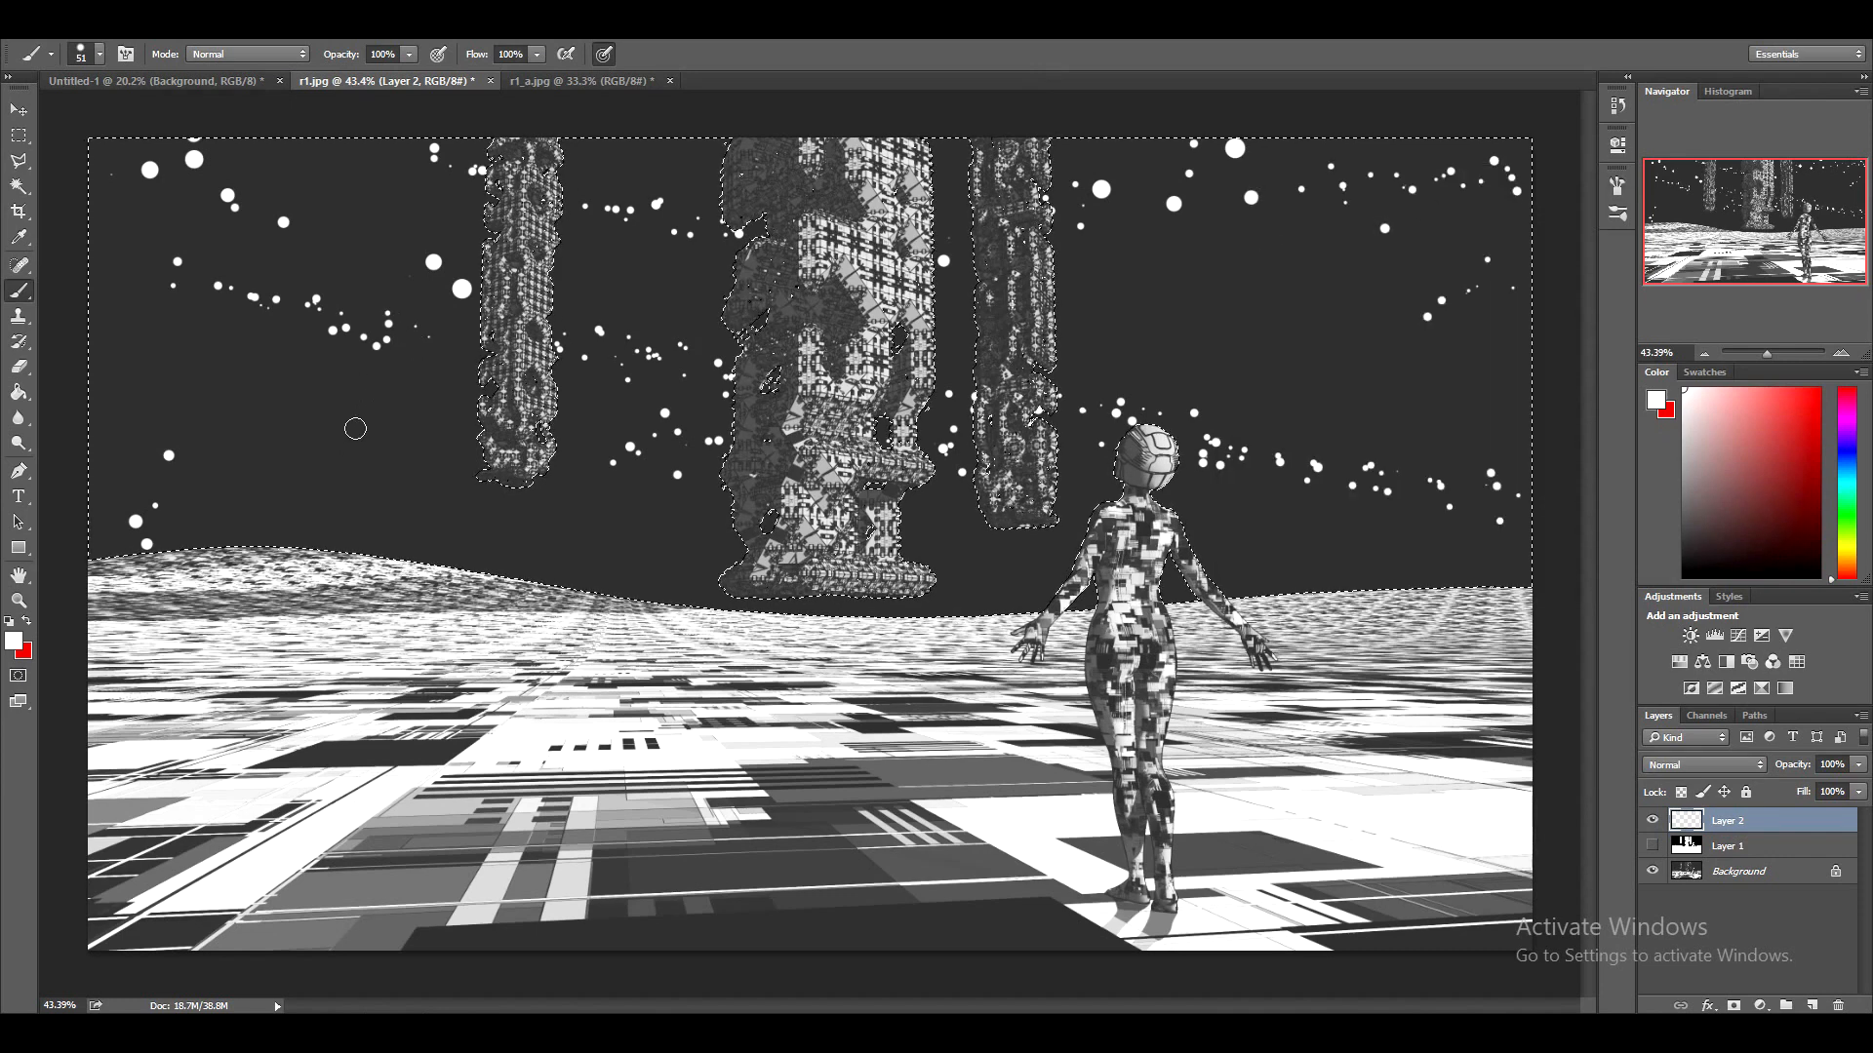
Set the brush size to 164 px, undo a trial vertical stroke, paint one large white moon above the figure and deselect
click(99, 54)
drag(187, 119, 190, 119)
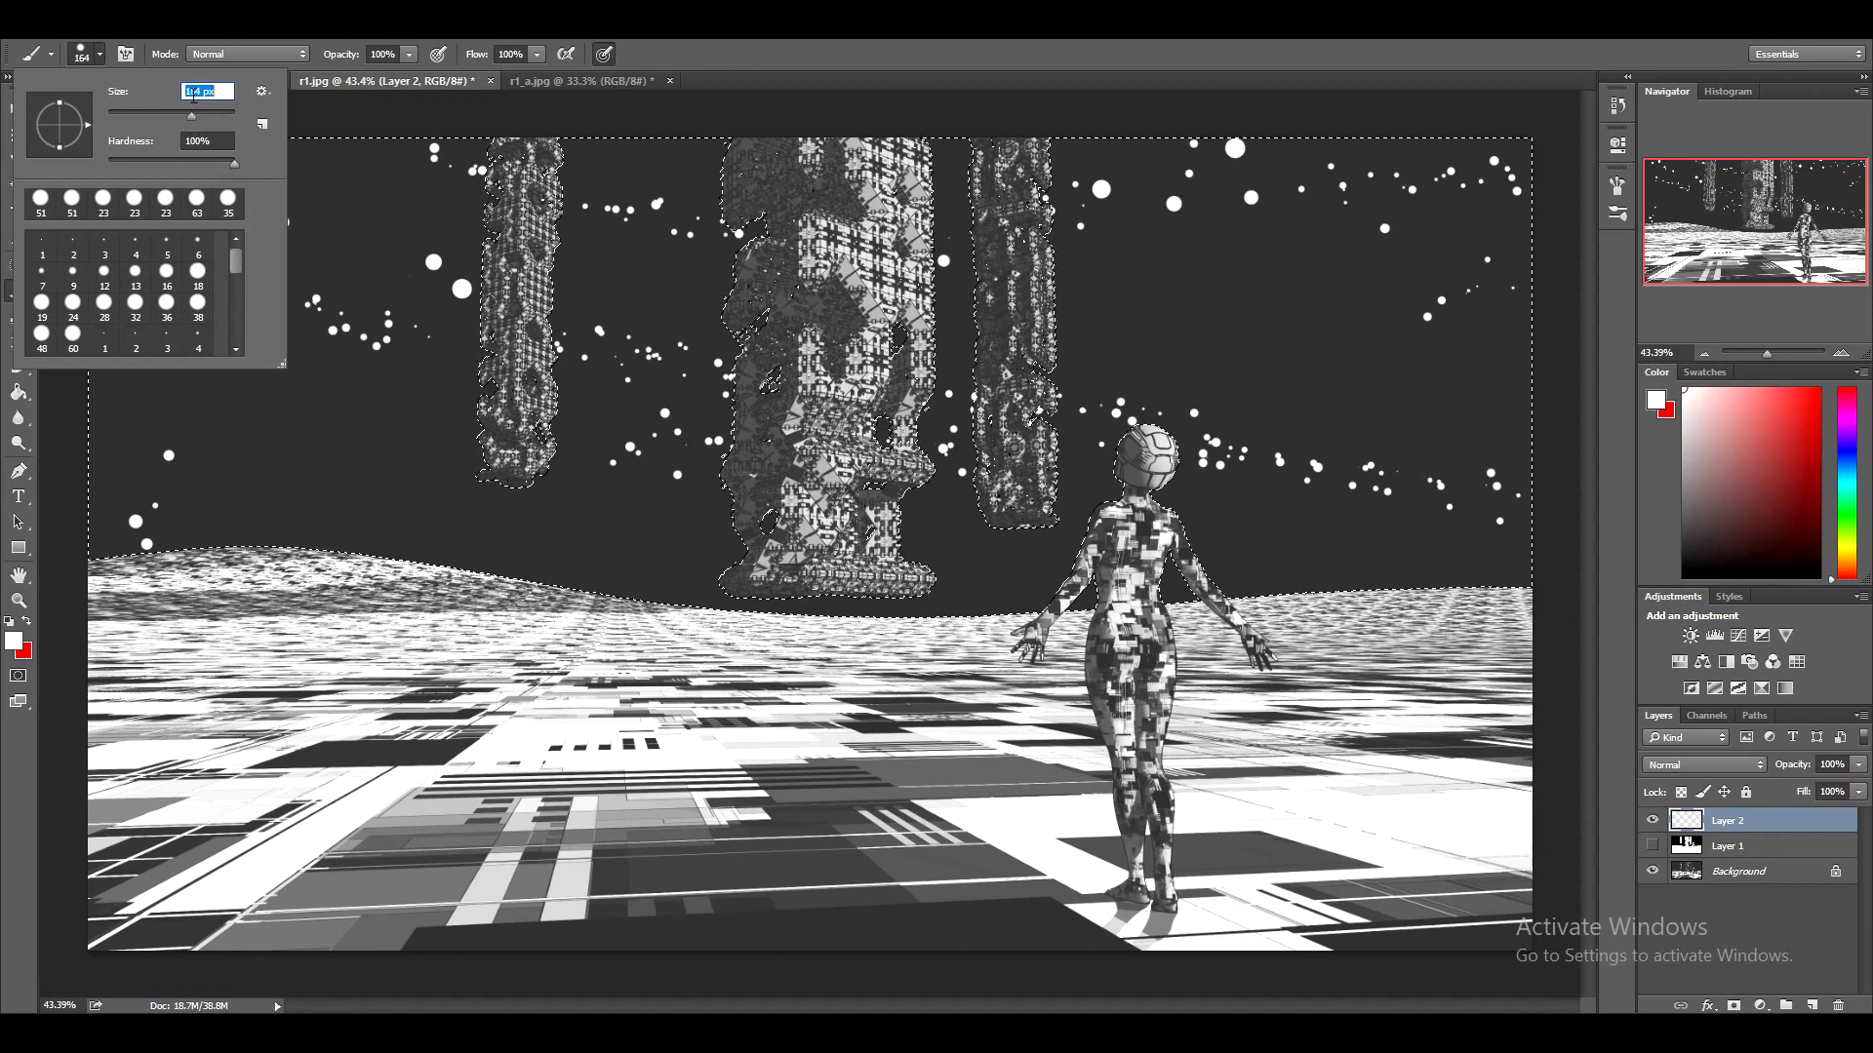
key(Return)
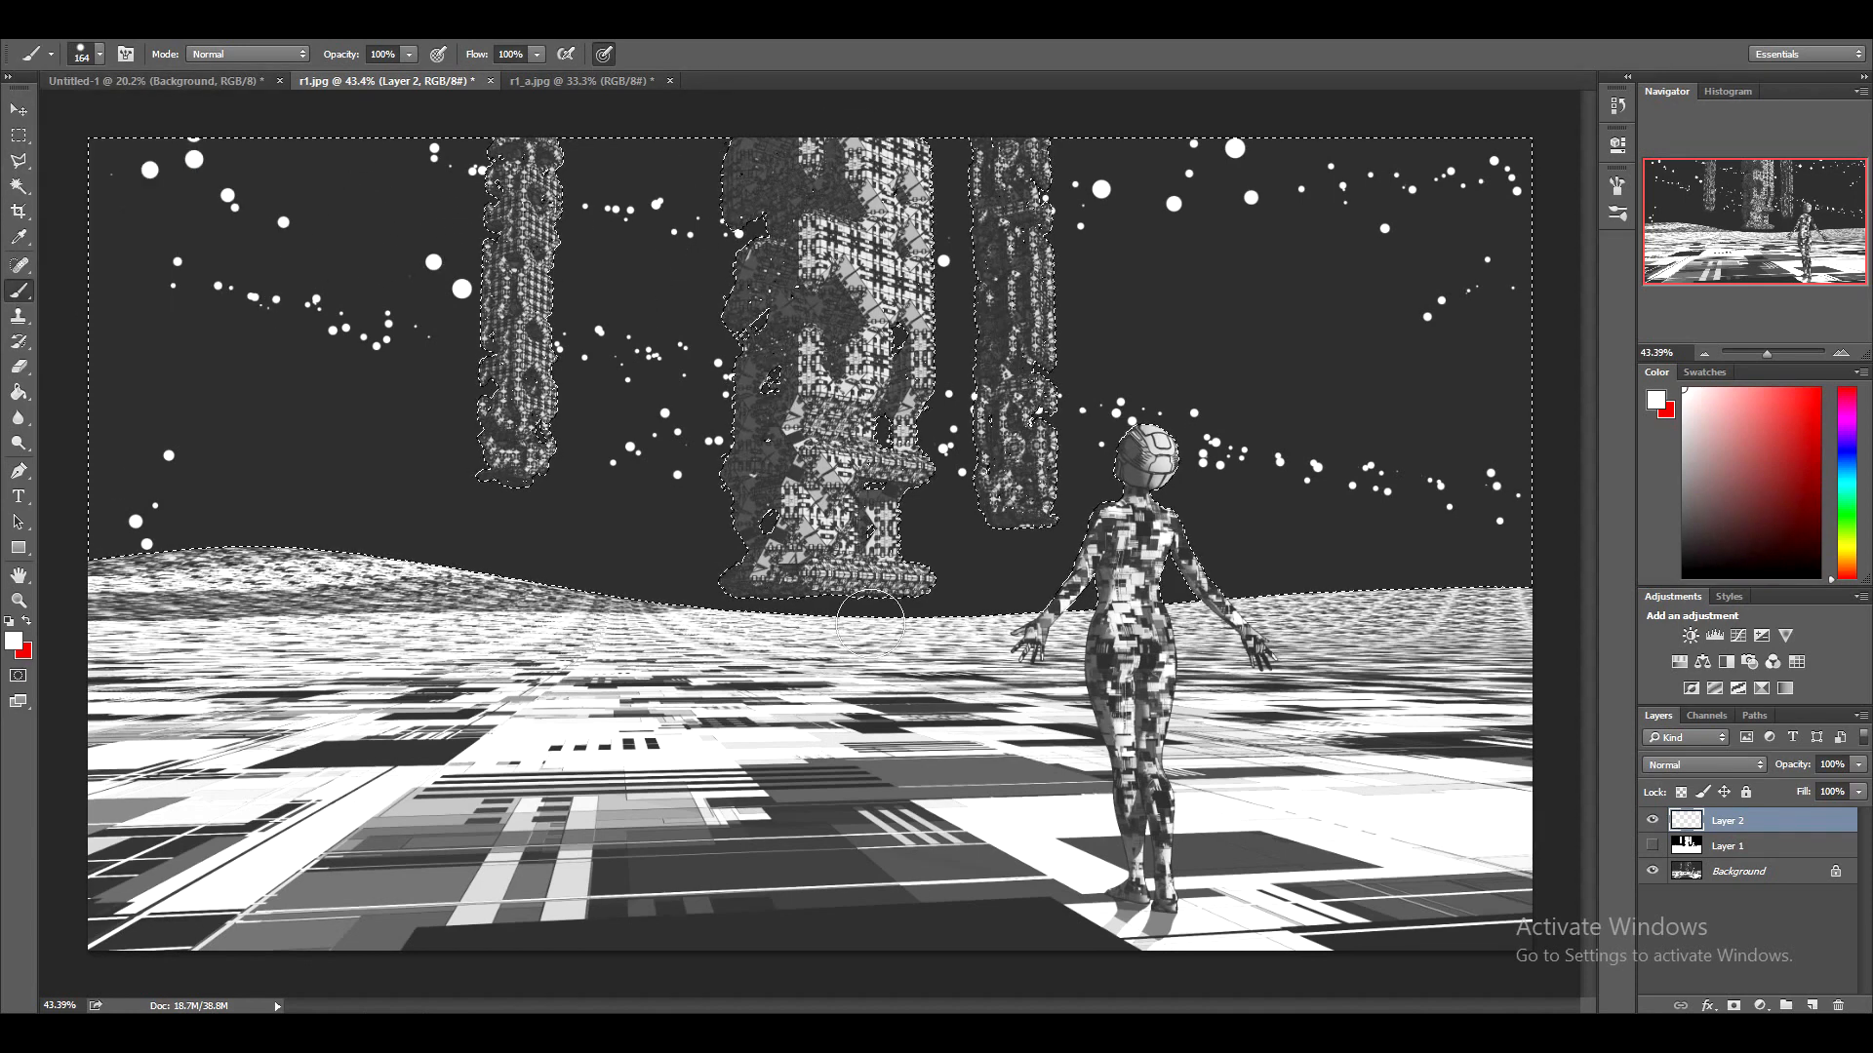
drag(878, 107, 878, 731)
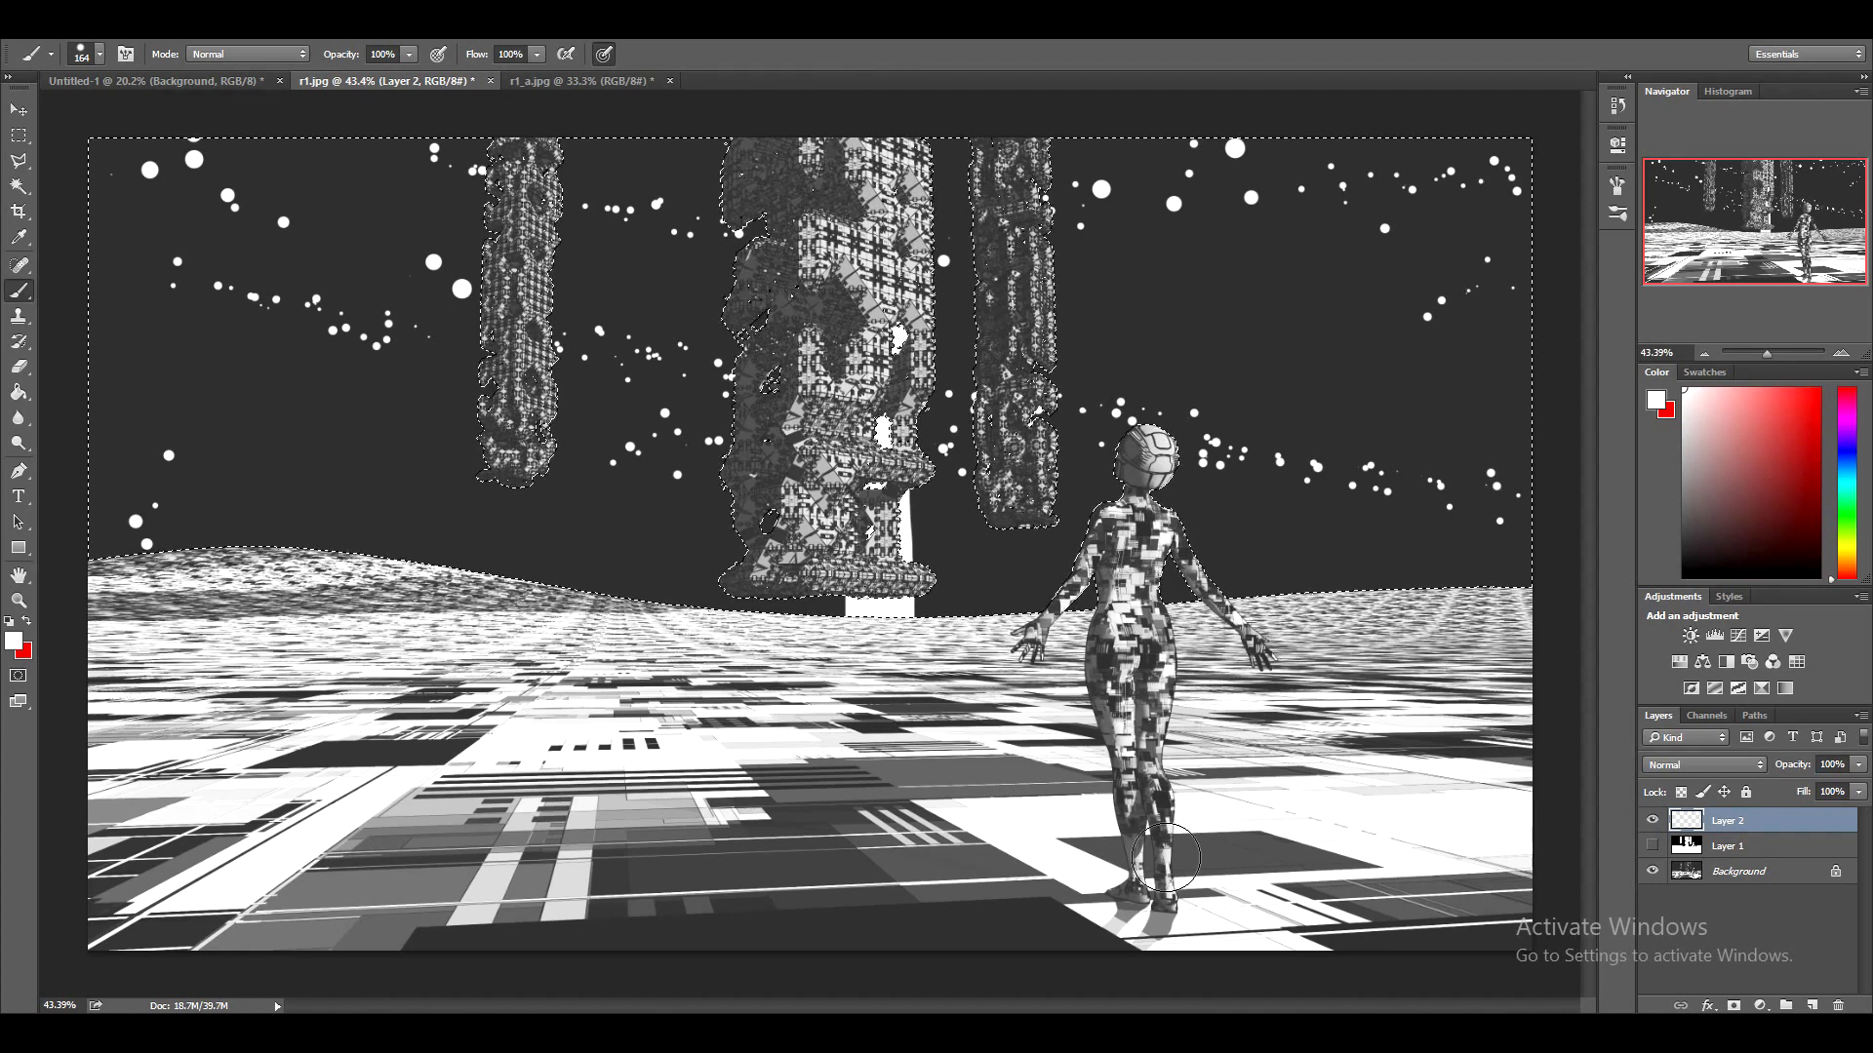
key(ctrl+z)
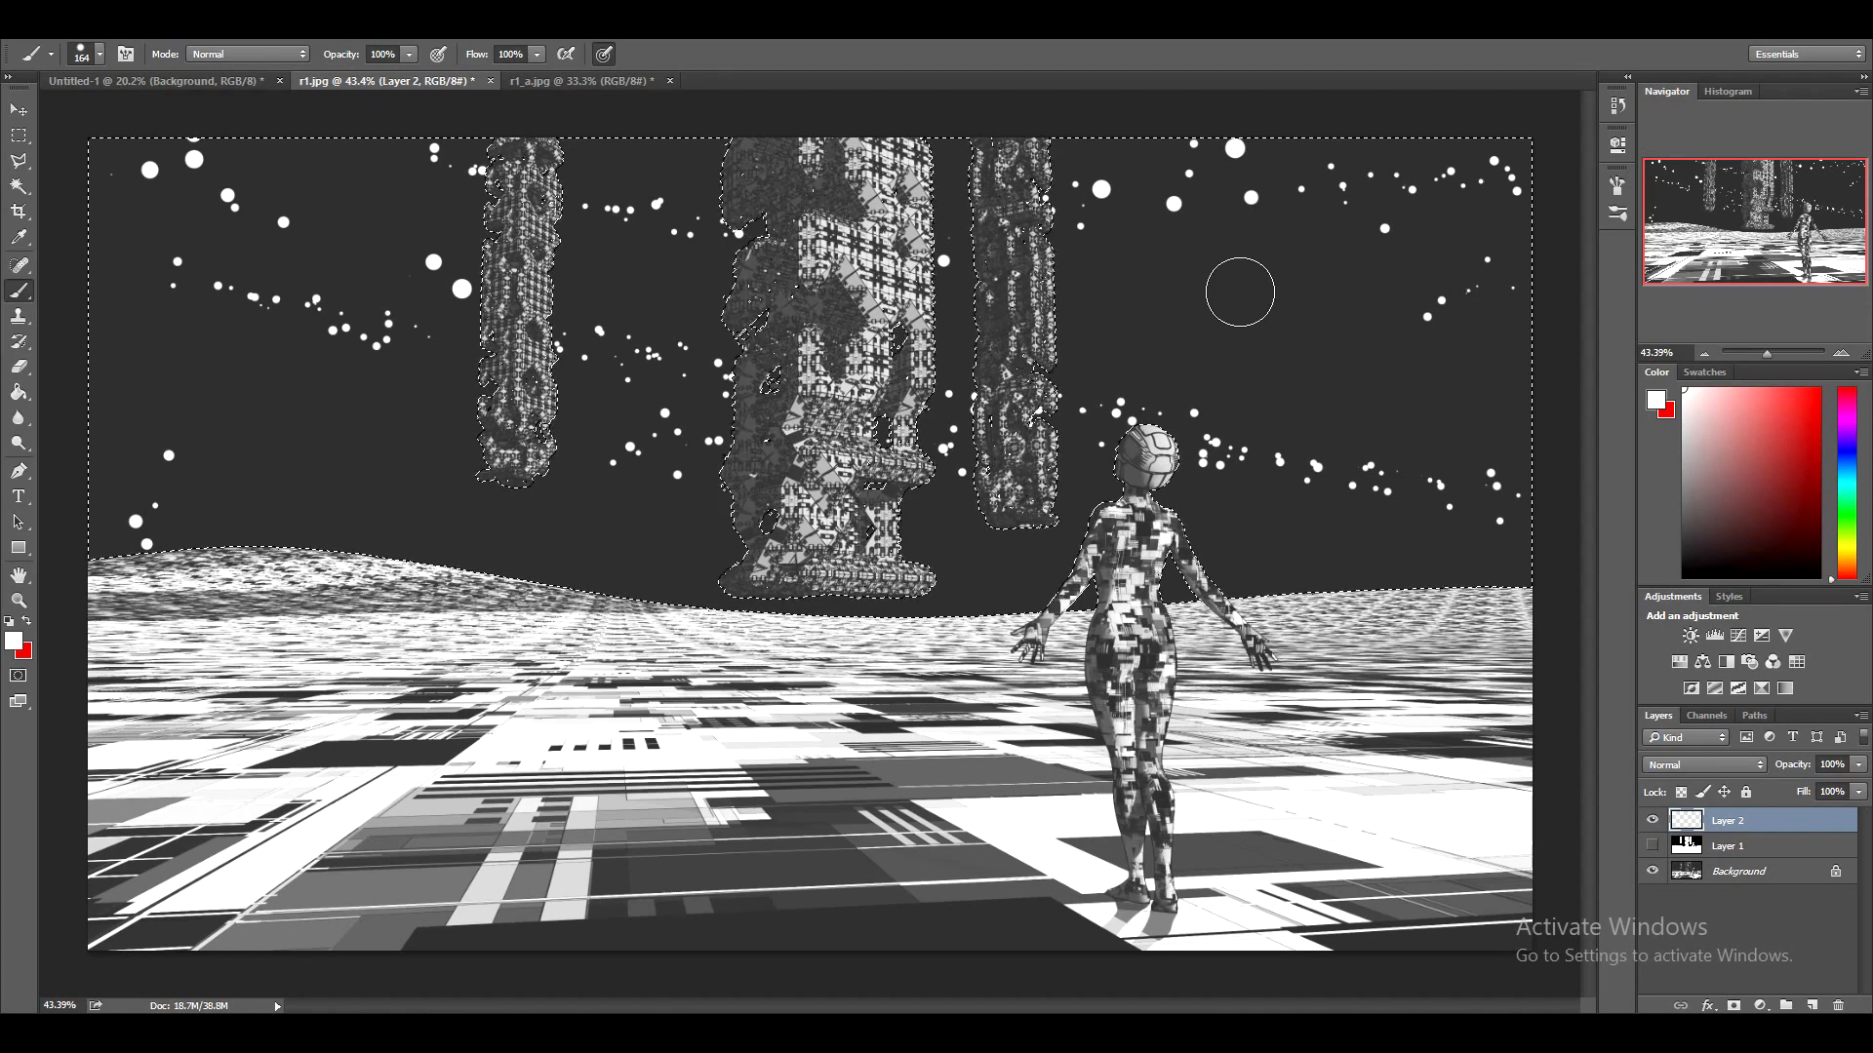
click(1240, 292)
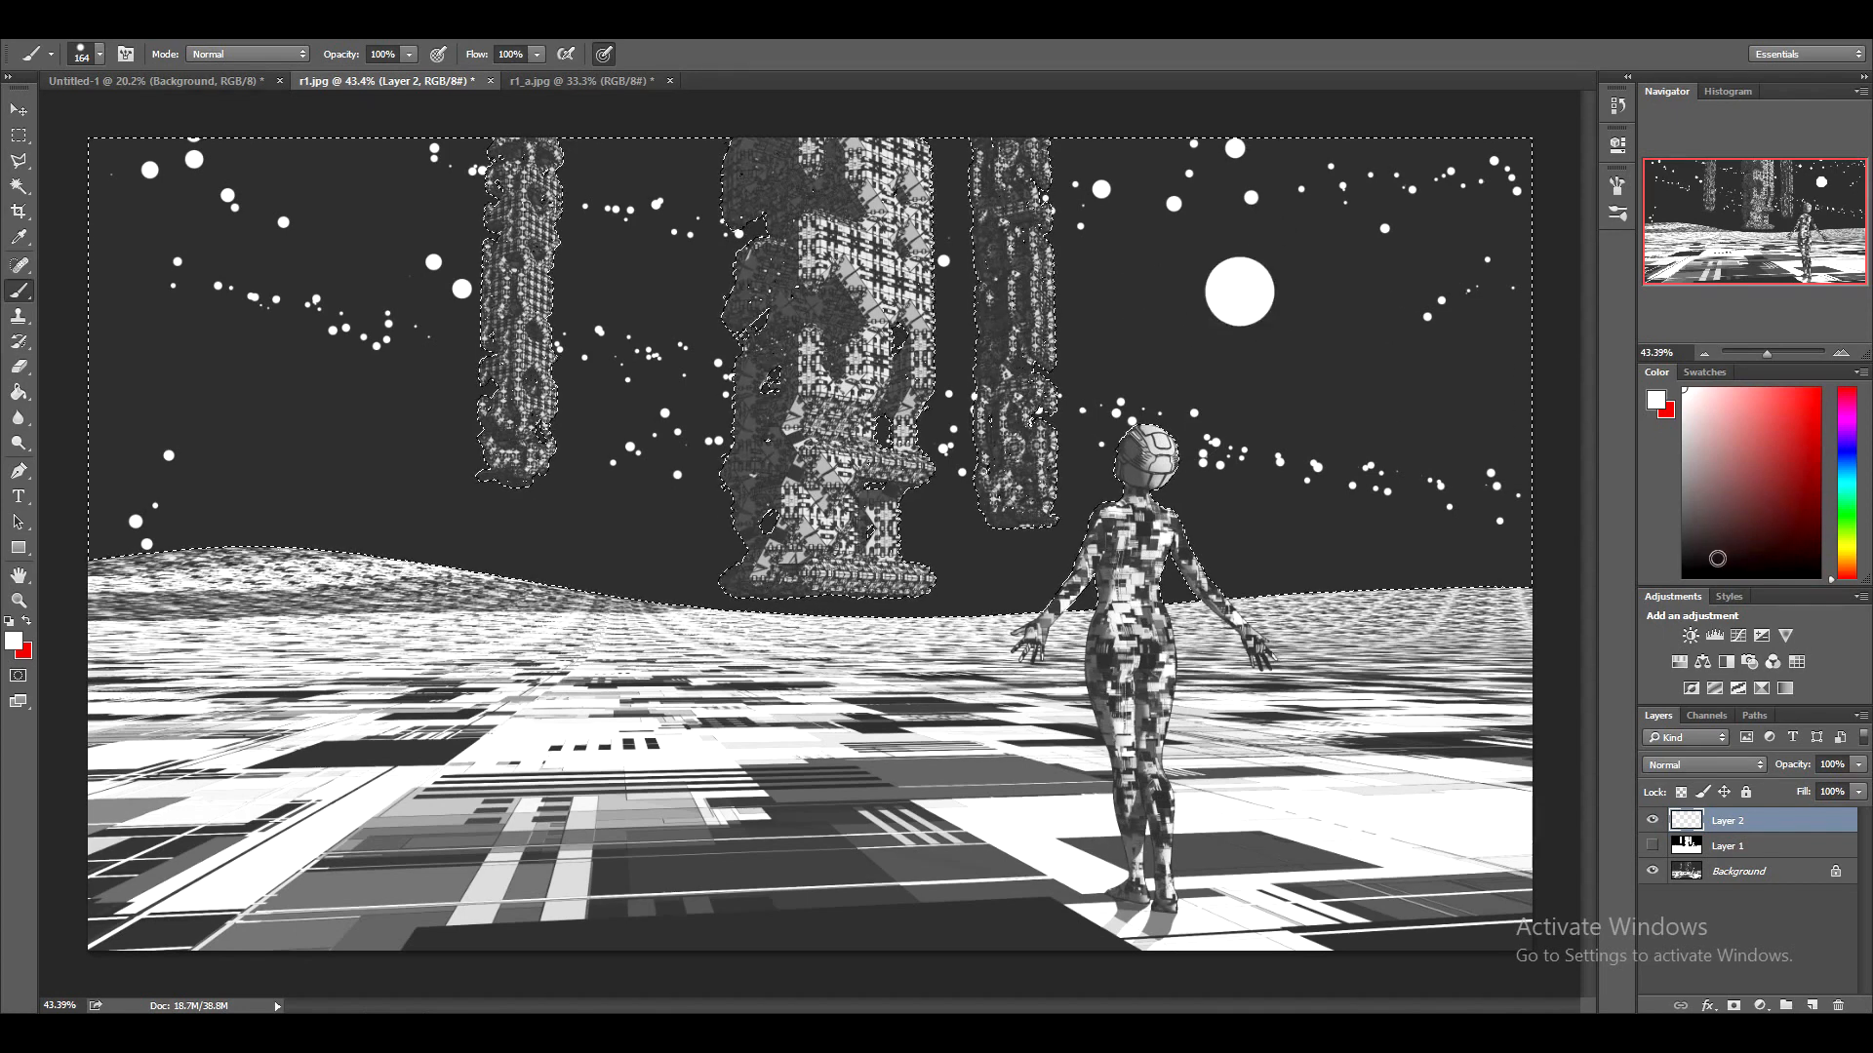
key(ctrl+d)
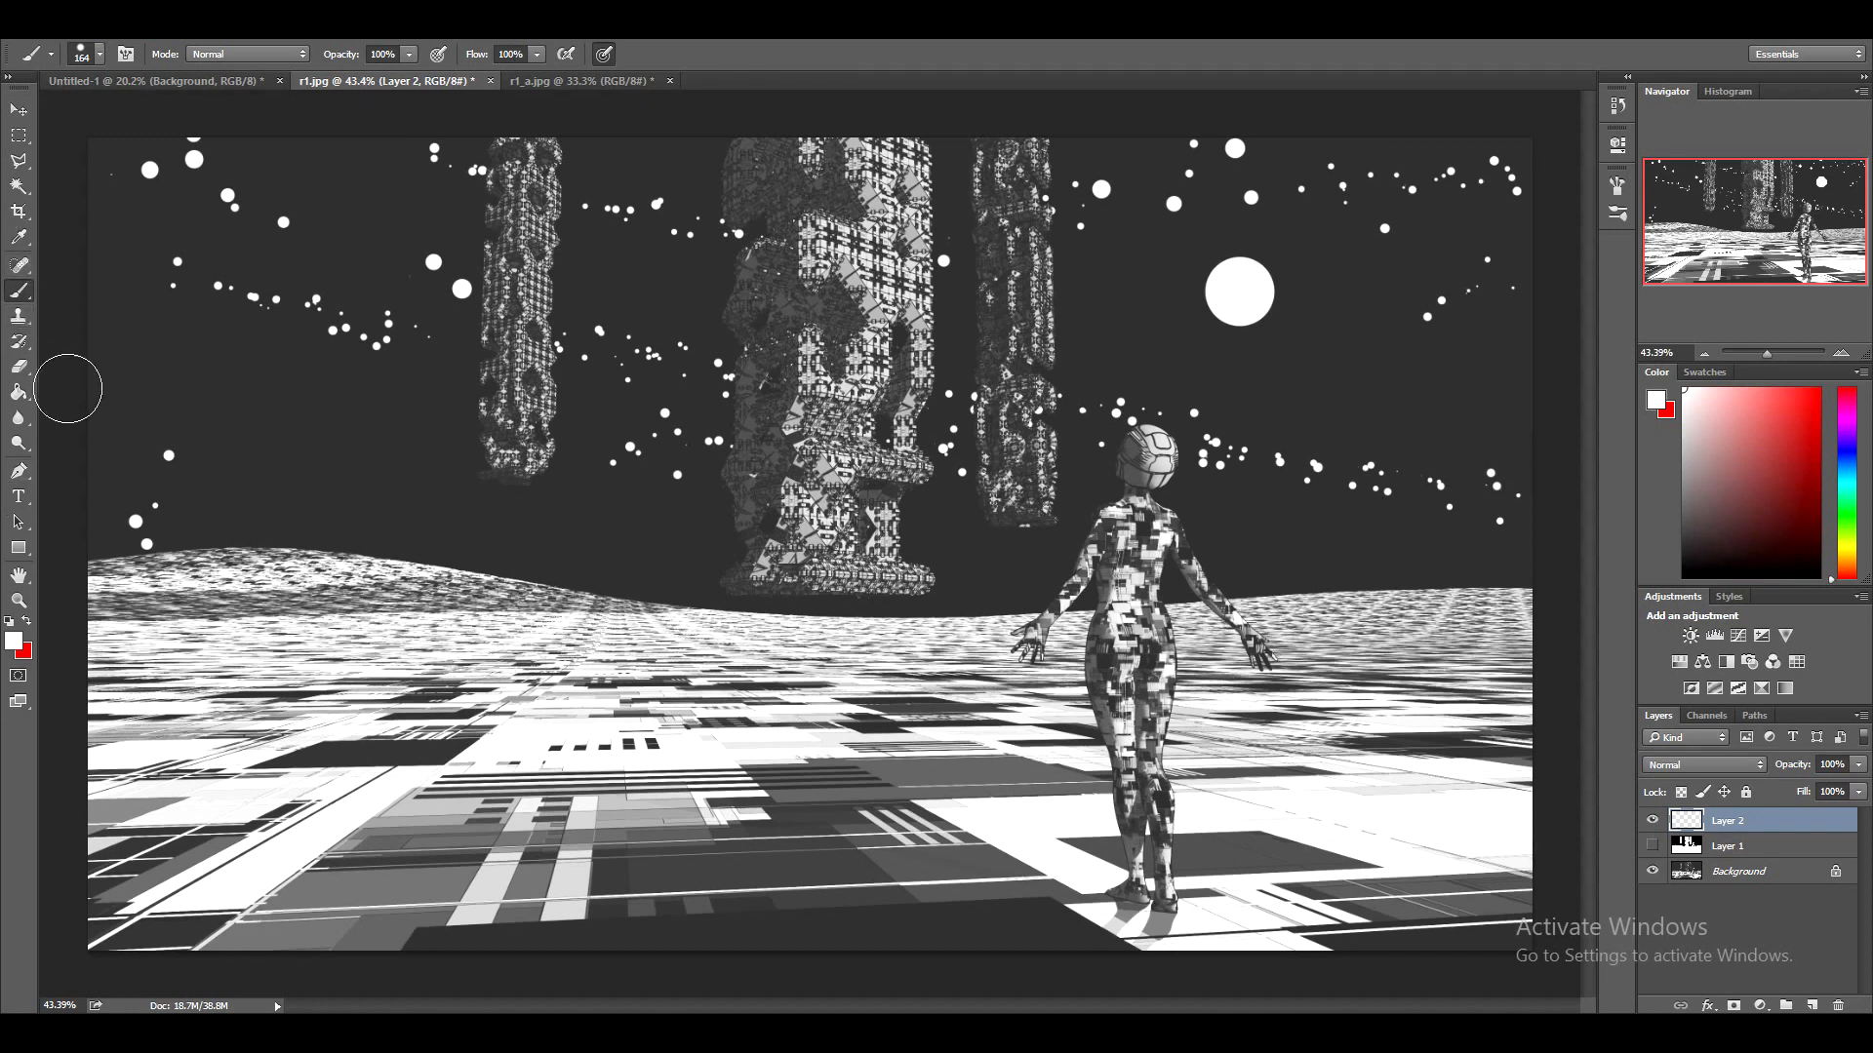
Lower the opacity of Layer 2 to 68%
click(1858, 765)
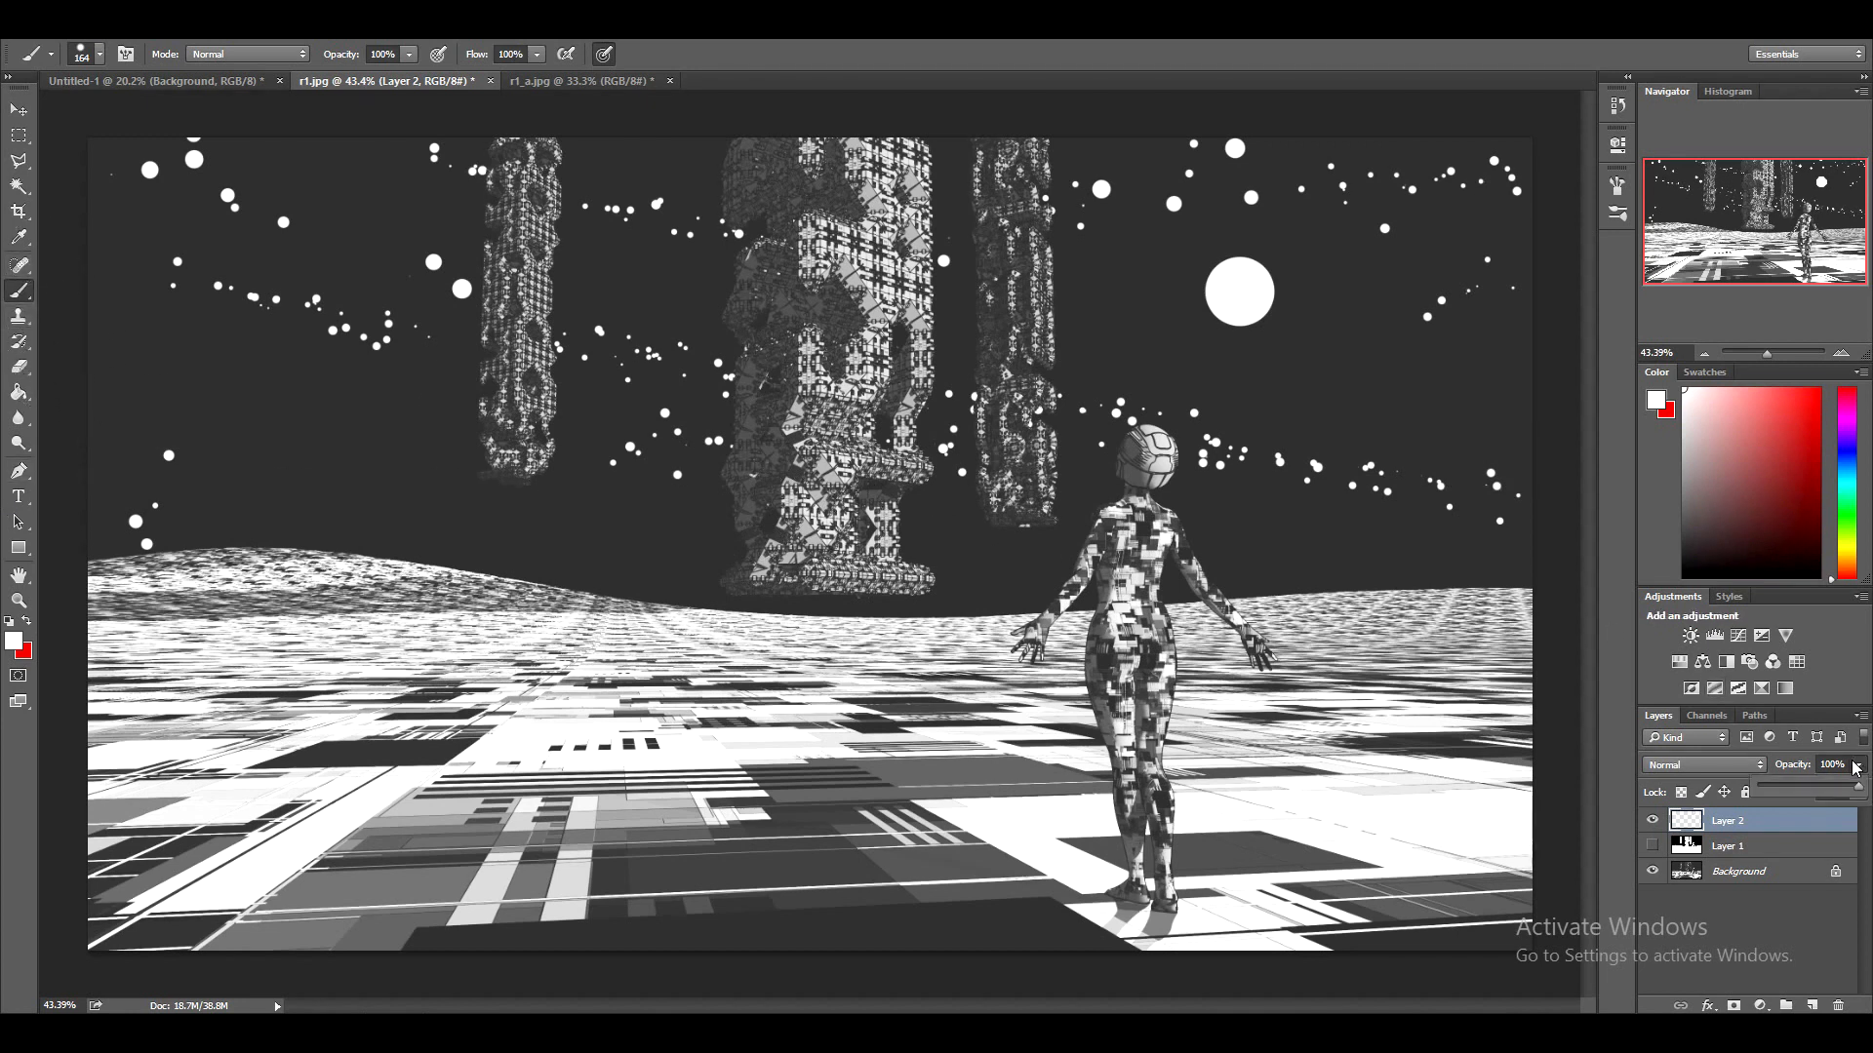
drag(1810, 792, 1806, 793)
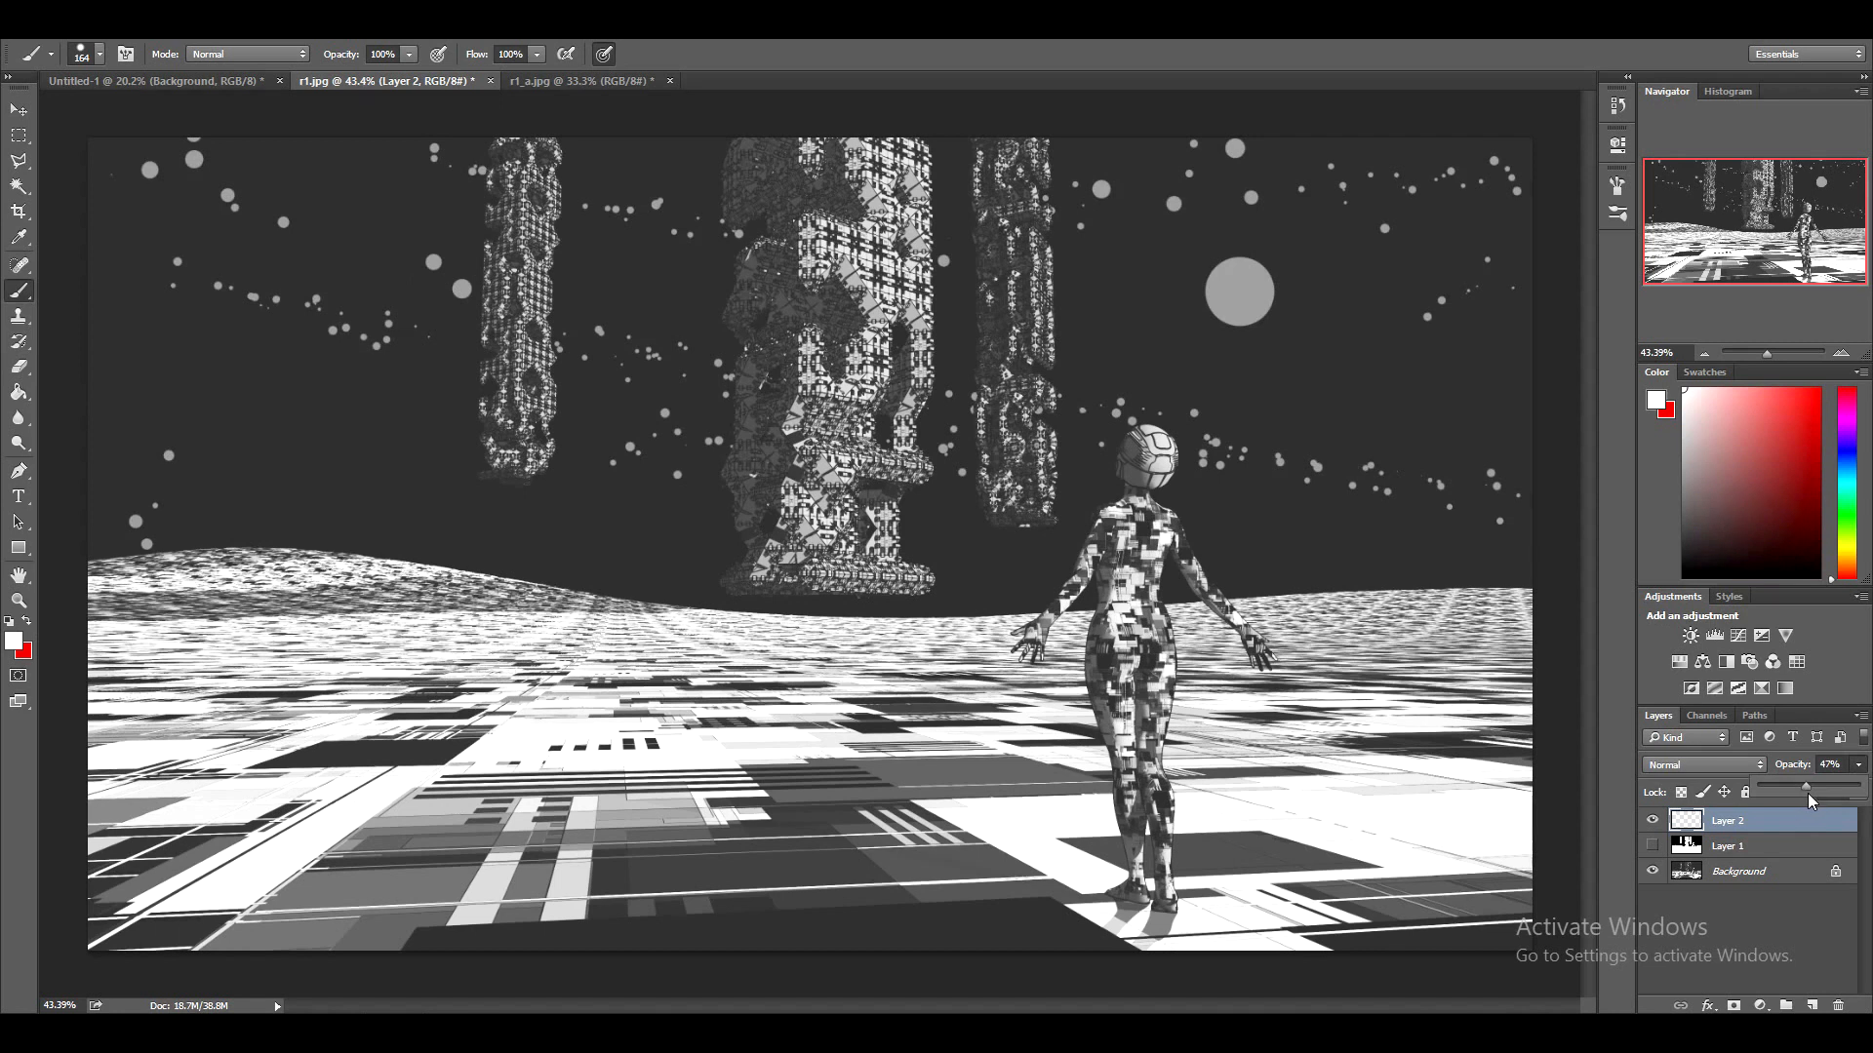
drag(1820, 786, 1825, 787)
click(1859, 765)
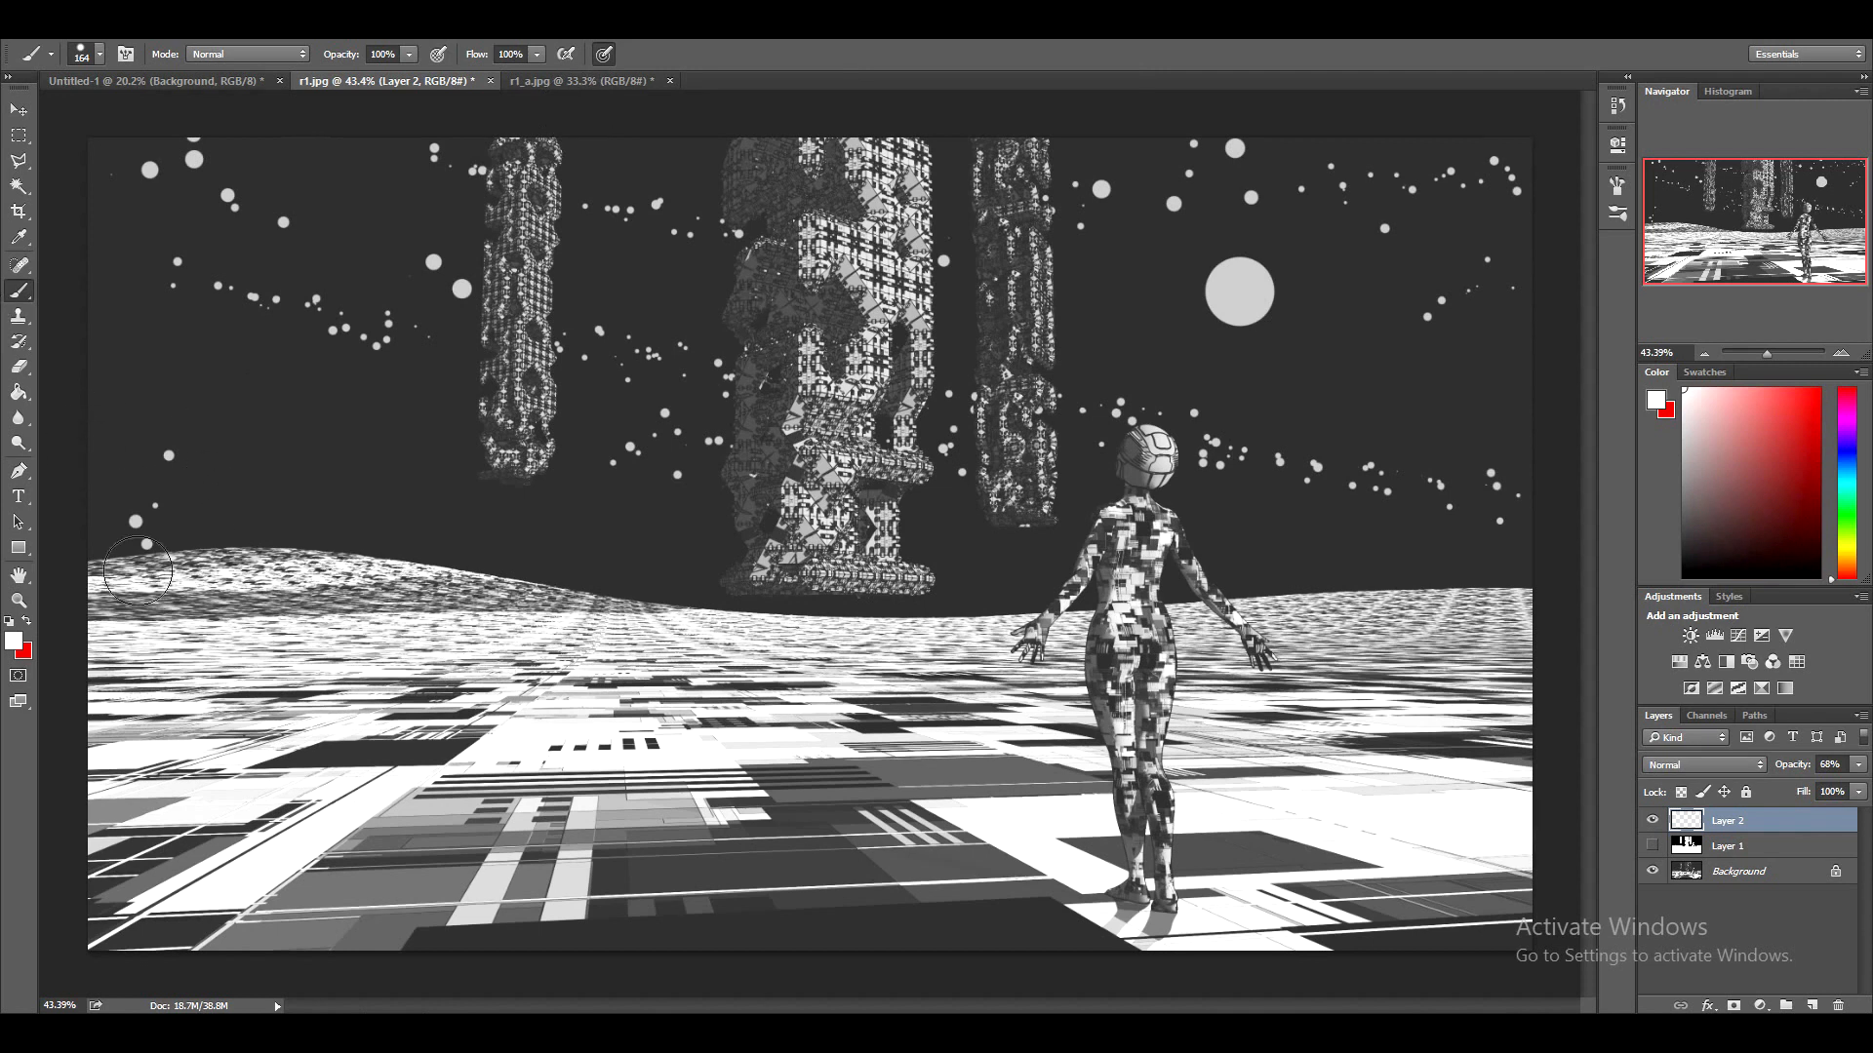
Set the Eraser to 100% opacity and erase the dots touching the left hill and the left tower's edge
click(19, 367)
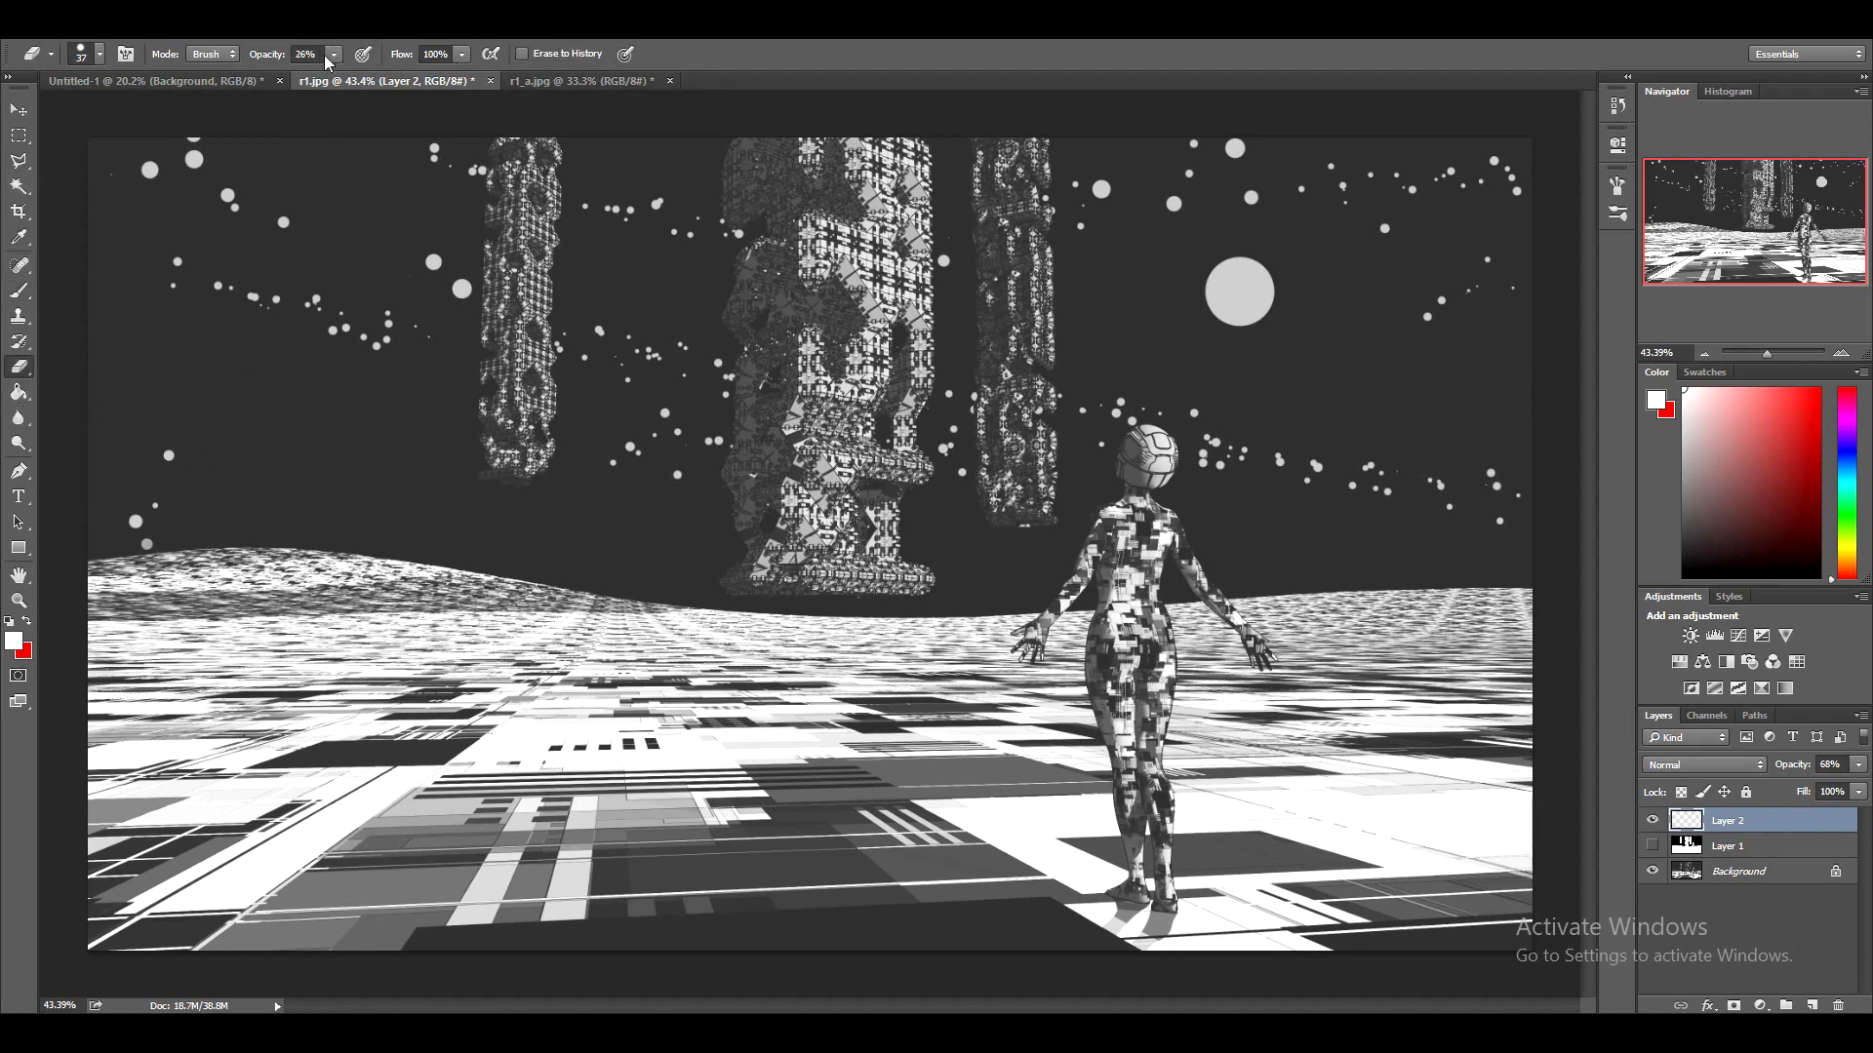
drag(332, 55, 446, 88)
drag(155, 544, 115, 552)
click(129, 522)
click(143, 525)
drag(451, 289, 466, 284)
drag(485, 170, 466, 177)
Select the Background layer and sample the dark sky colour as the brush's foreground colour
click(1746, 873)
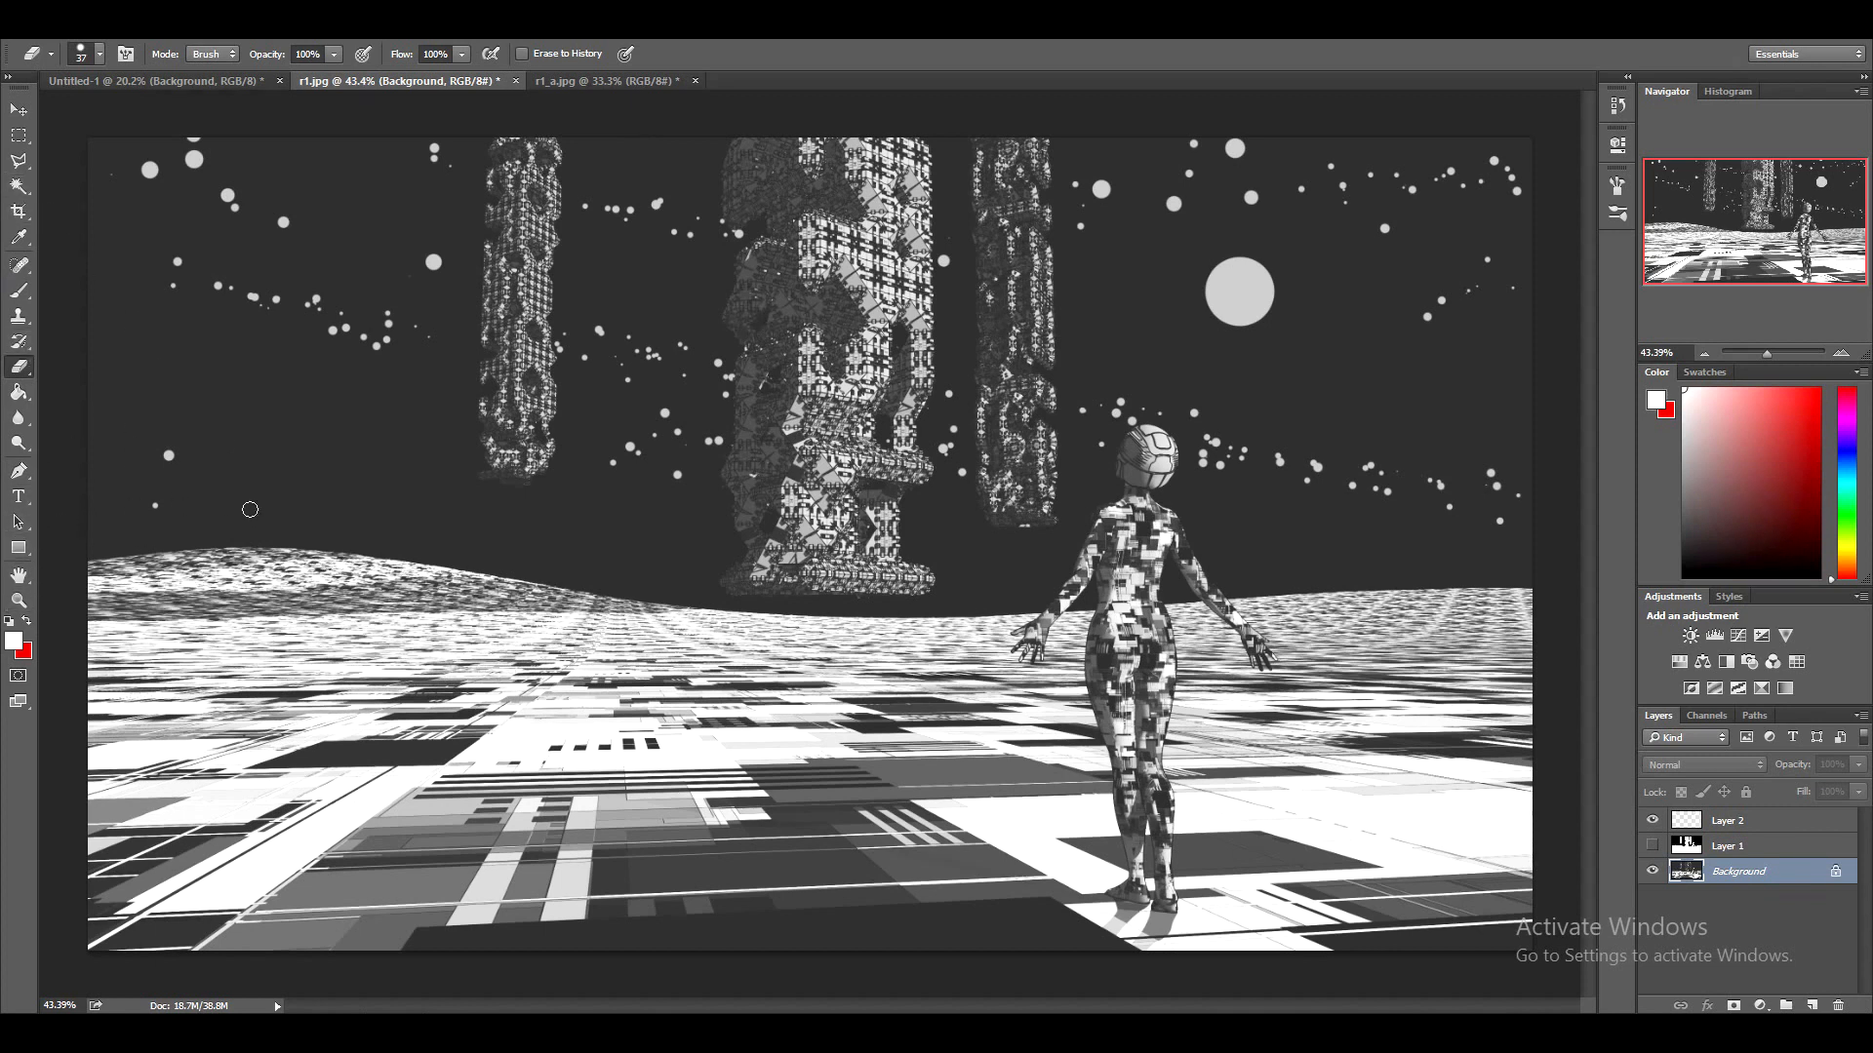
key(b)
alt+click(302, 448)
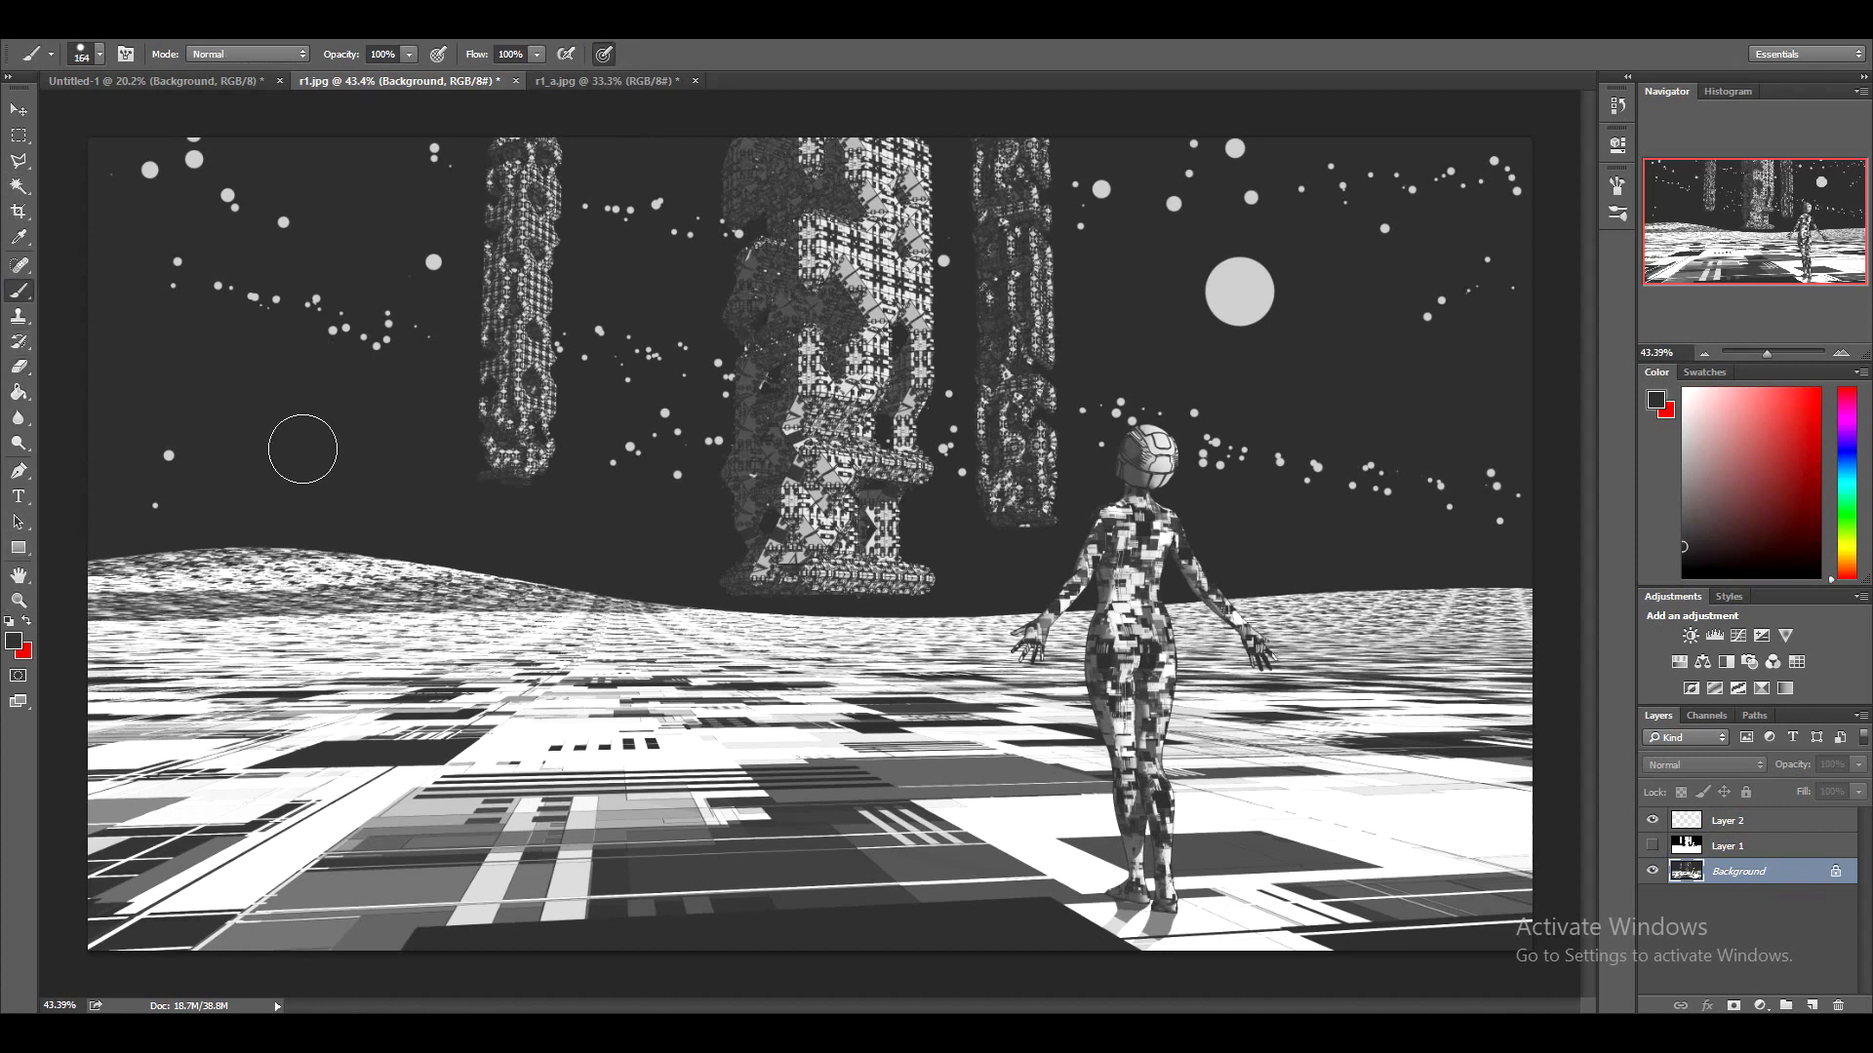
Outline the two outer towers with the Polygonal Lasso as one combined selection and add a new layer above the Background
click(19, 161)
click(464, 130)
click(462, 504)
click(561, 520)
click(580, 112)
click(468, 125)
shift+click(954, 122)
click(964, 551)
click(1032, 551)
click(1076, 537)
click(1080, 101)
click(954, 125)
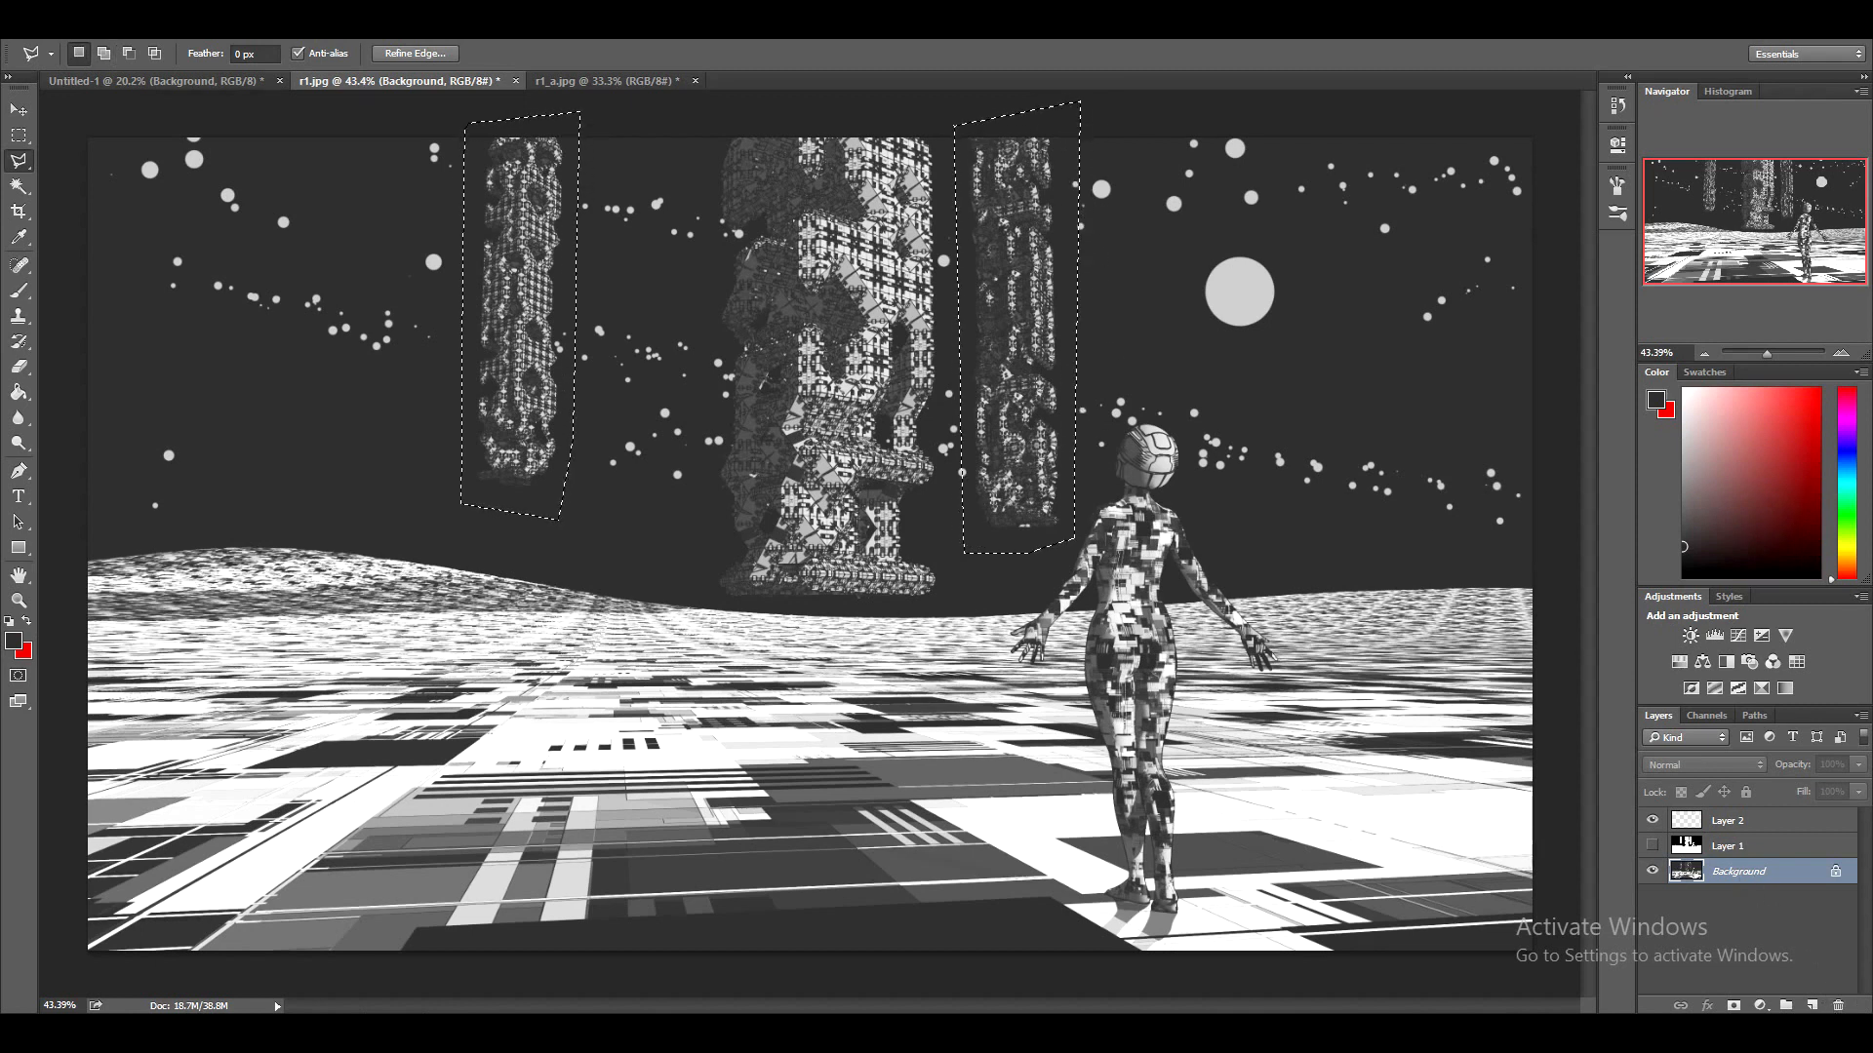
click(1812, 1006)
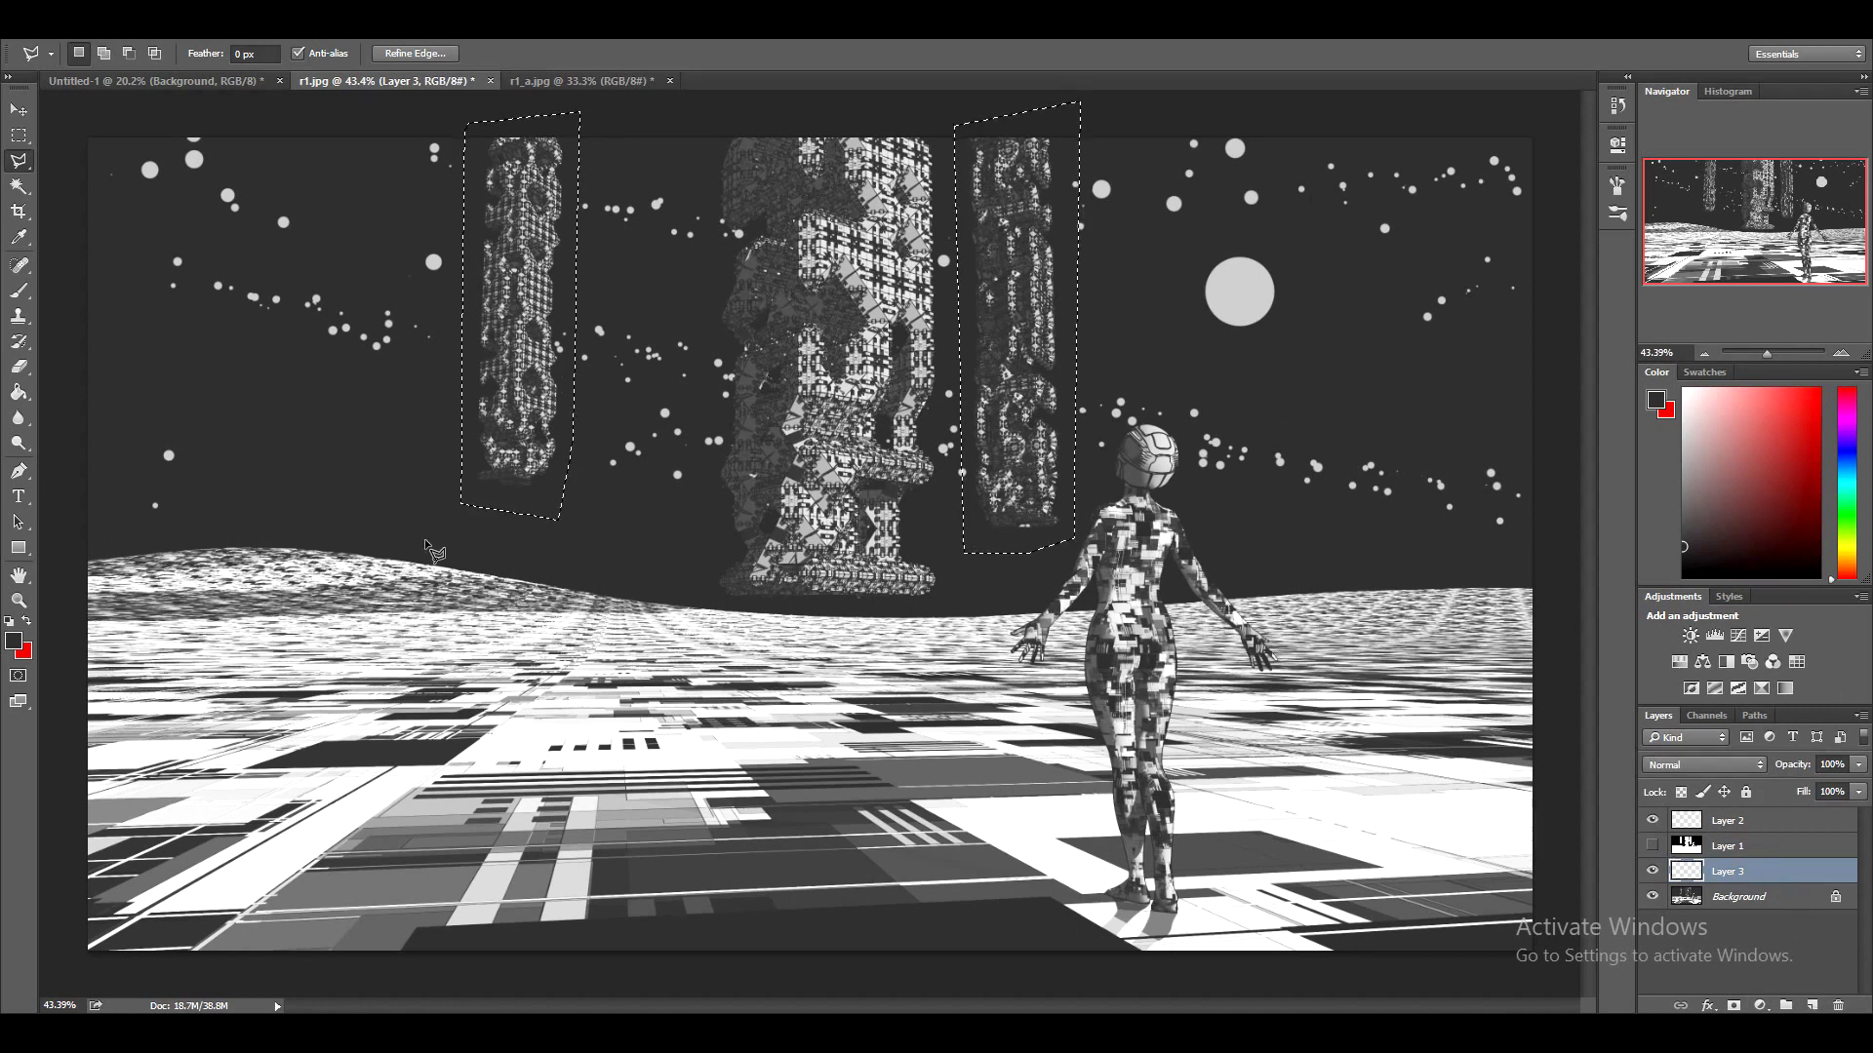
Fill the selected areas over the two outer towers on Layer 3 with the dark foreground colour and clear the selection
key(shift+F5)
key(Return)
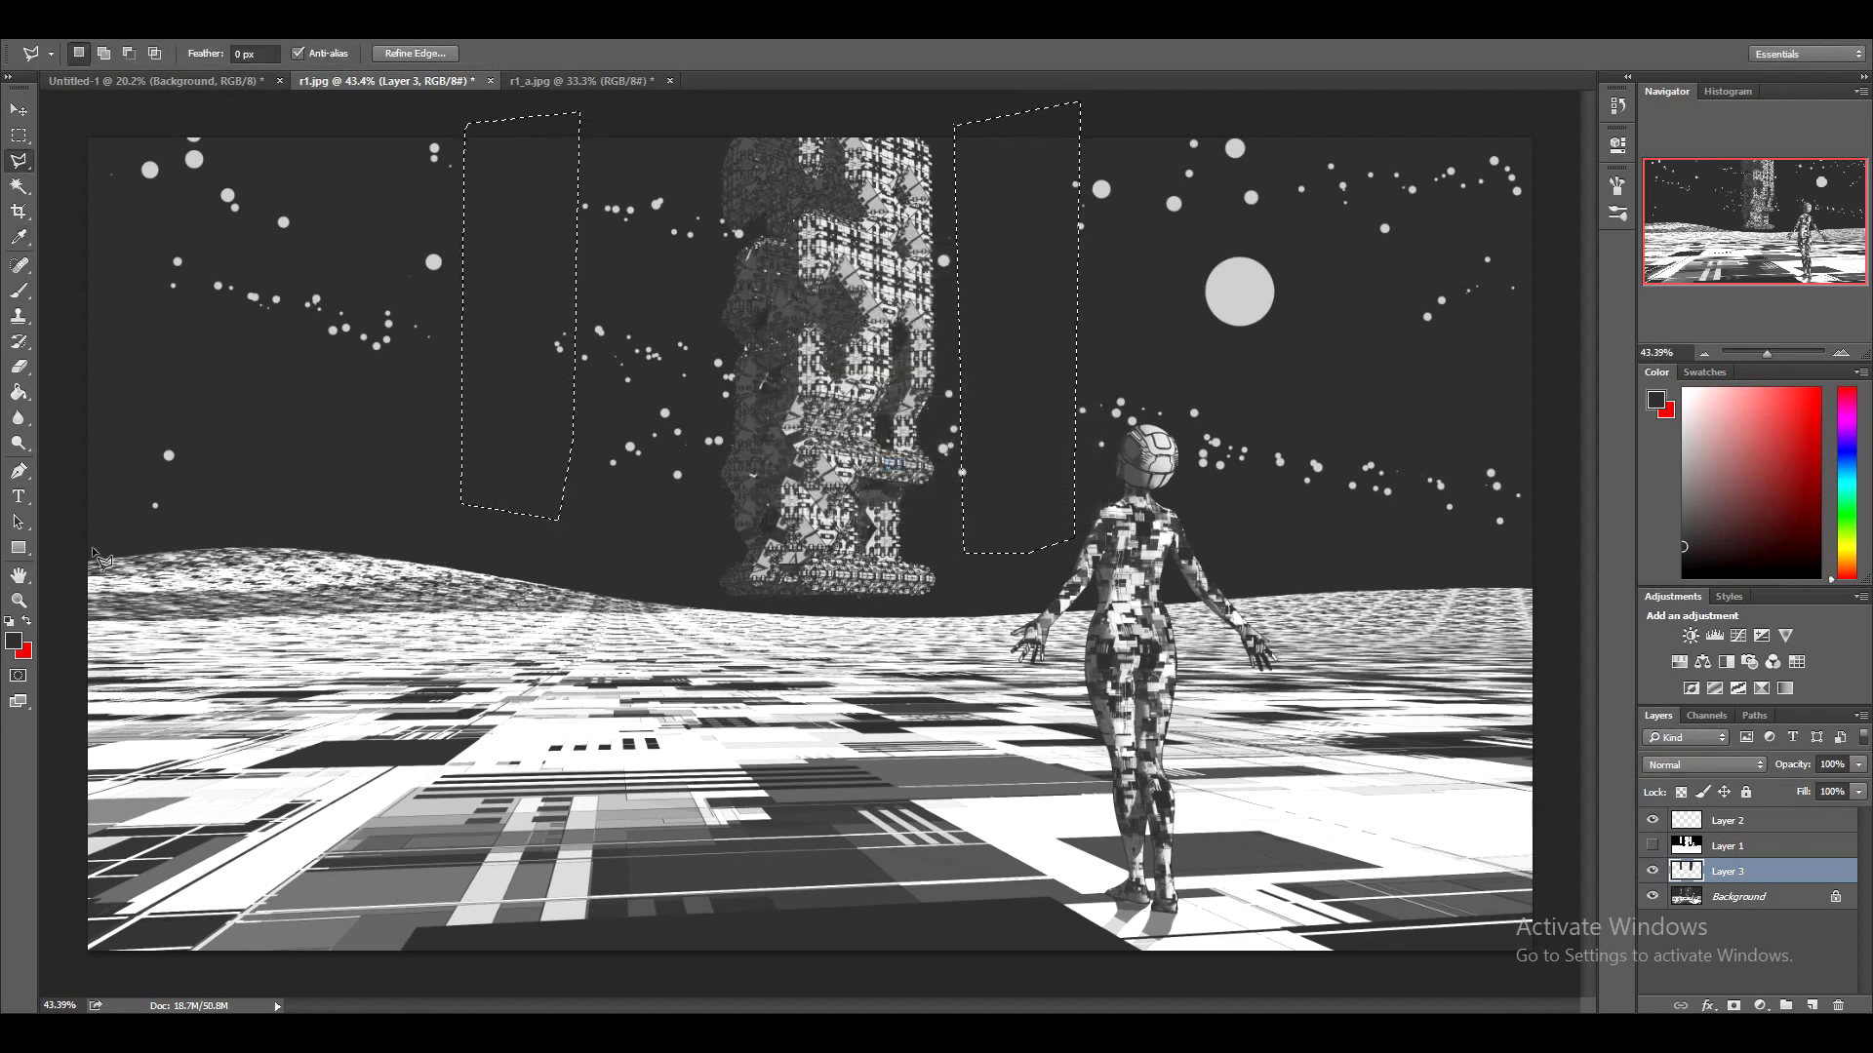
key(ctrl+d)
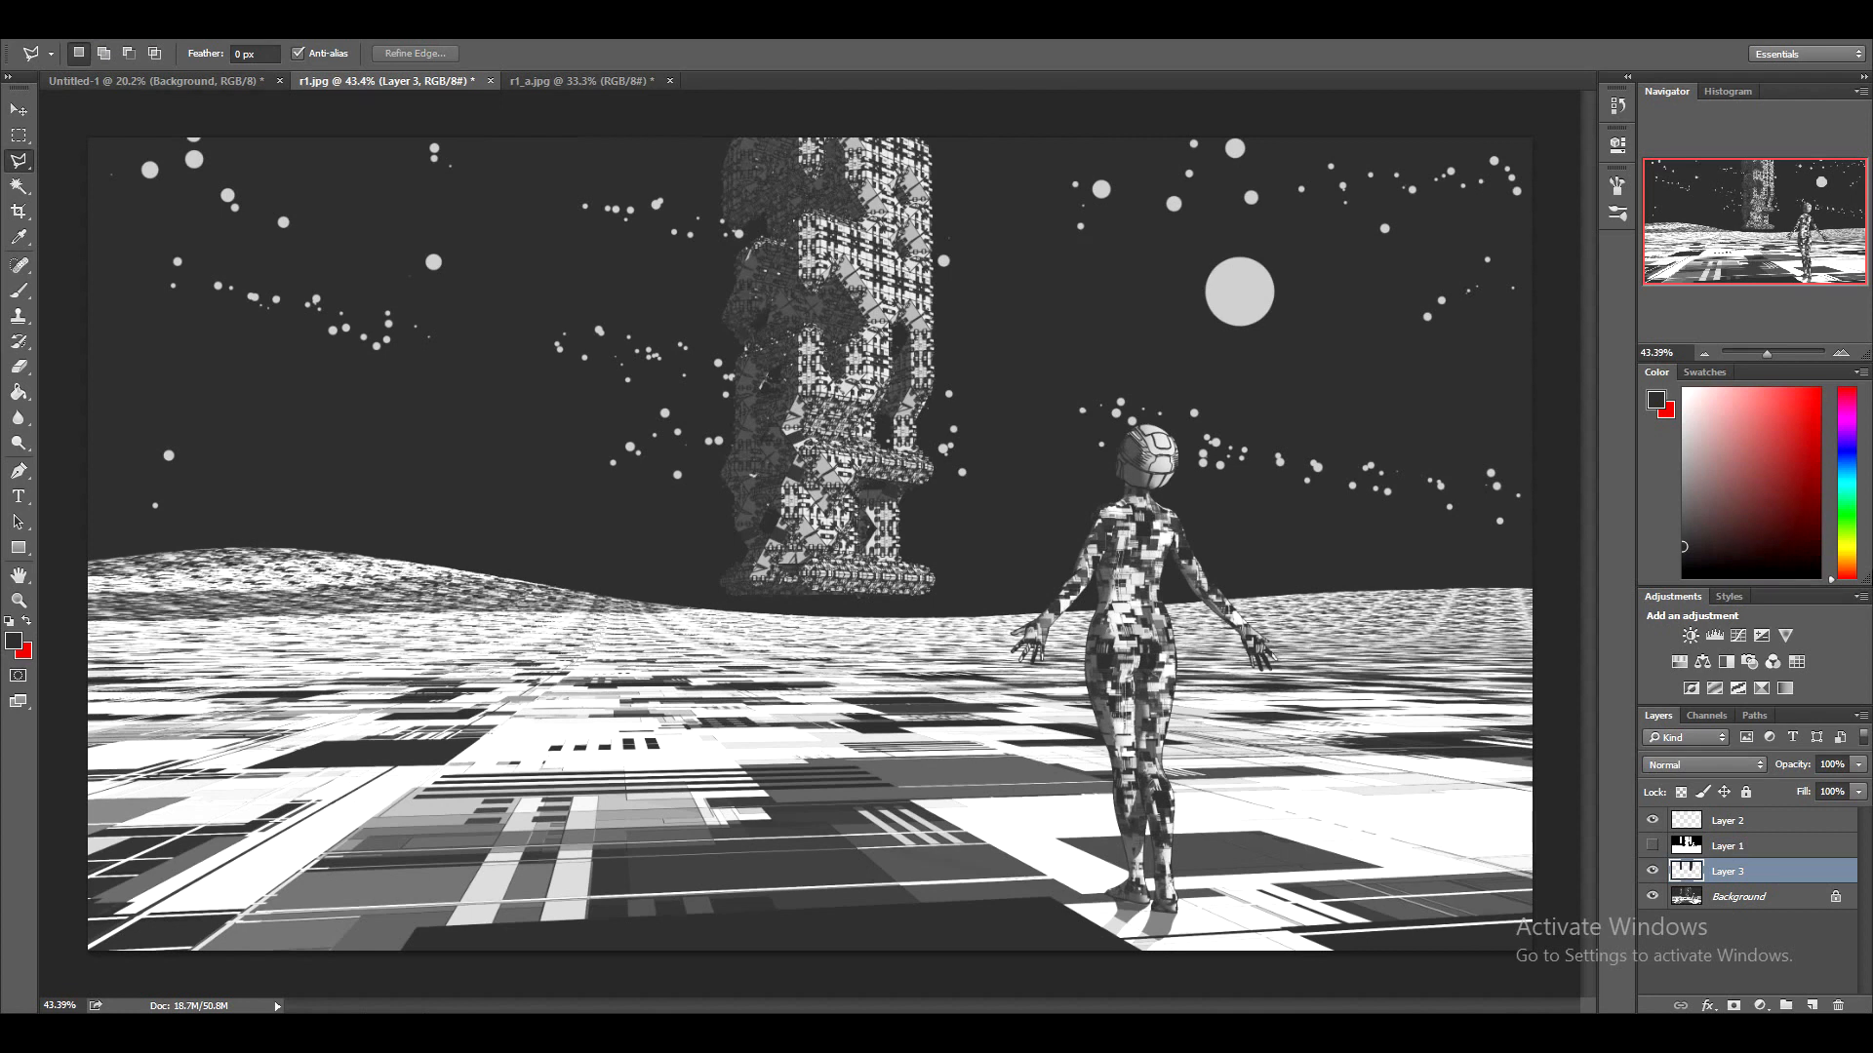
Lower the opacity of Layer 3 to 62% so the two outer towers show faintly through the dark fill
click(1756, 766)
key(Escape)
click(1858, 765)
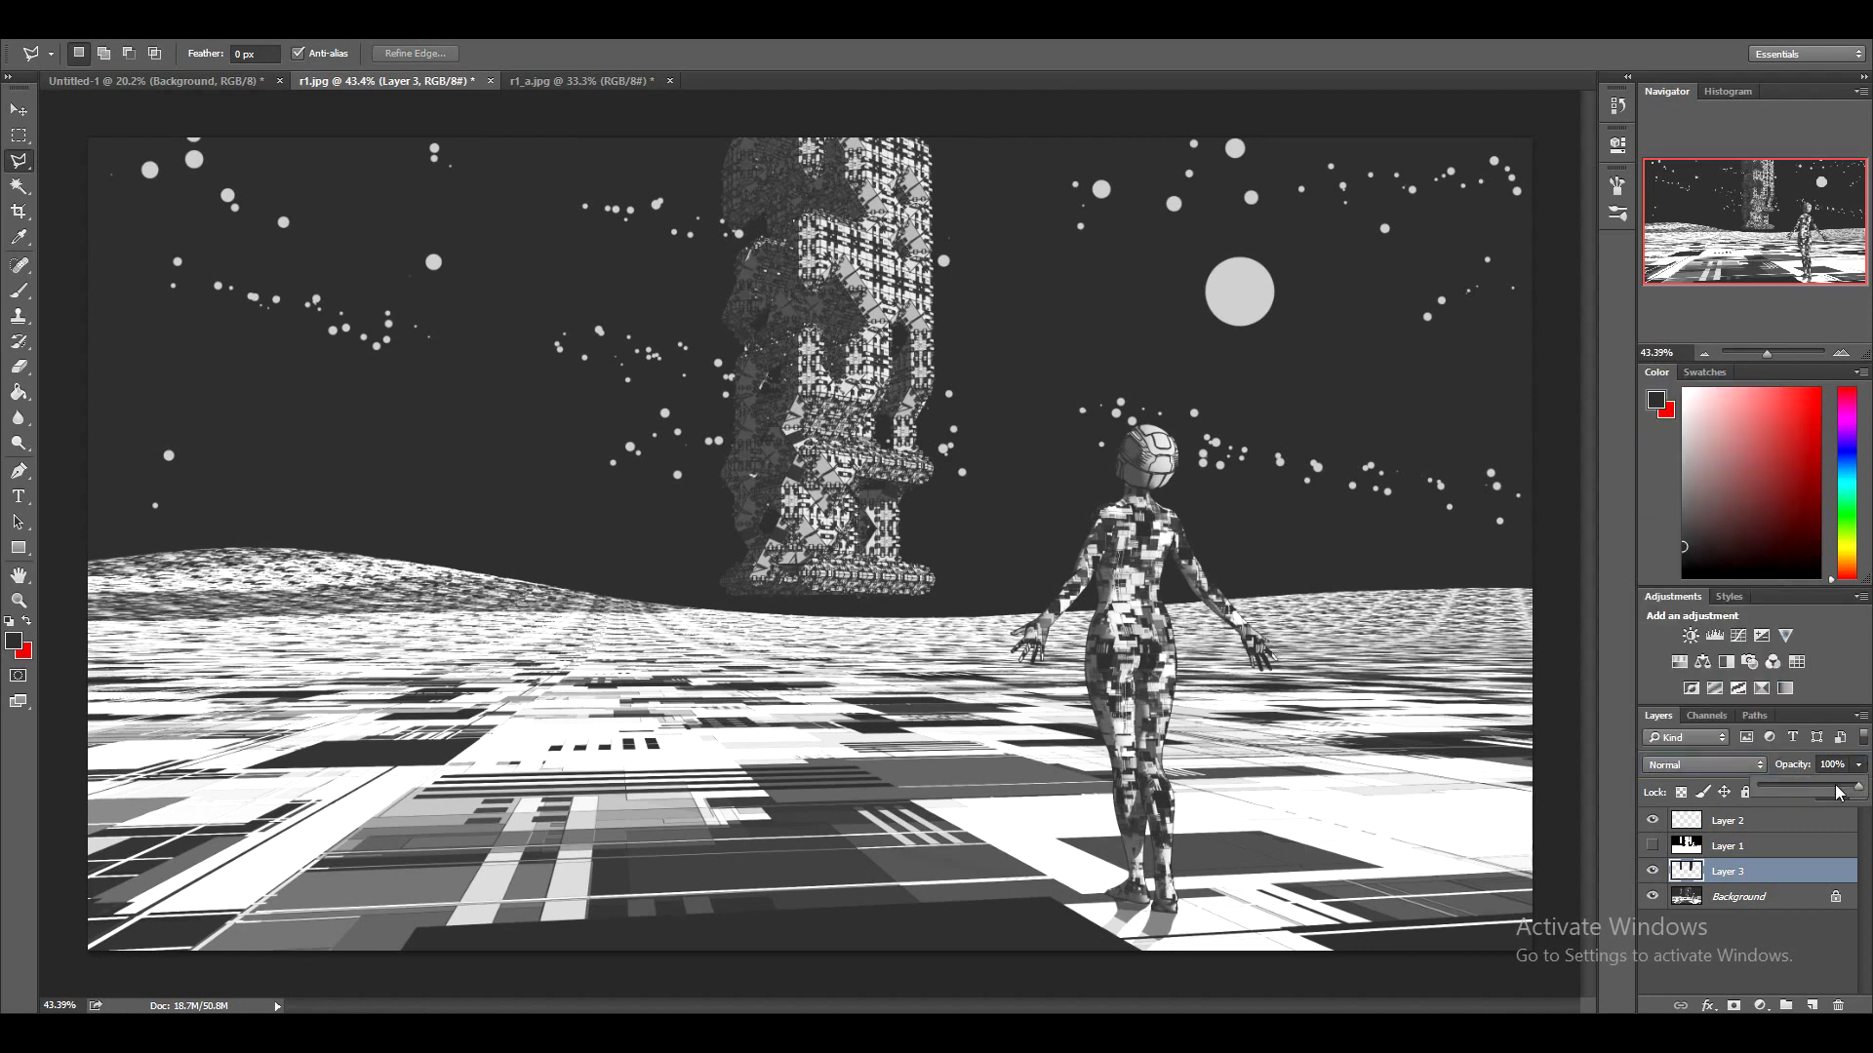
mouse_move(1810, 792)
mouse_down()
mouse_move(1777, 798)
mouse_move(1812, 782)
mouse_up()
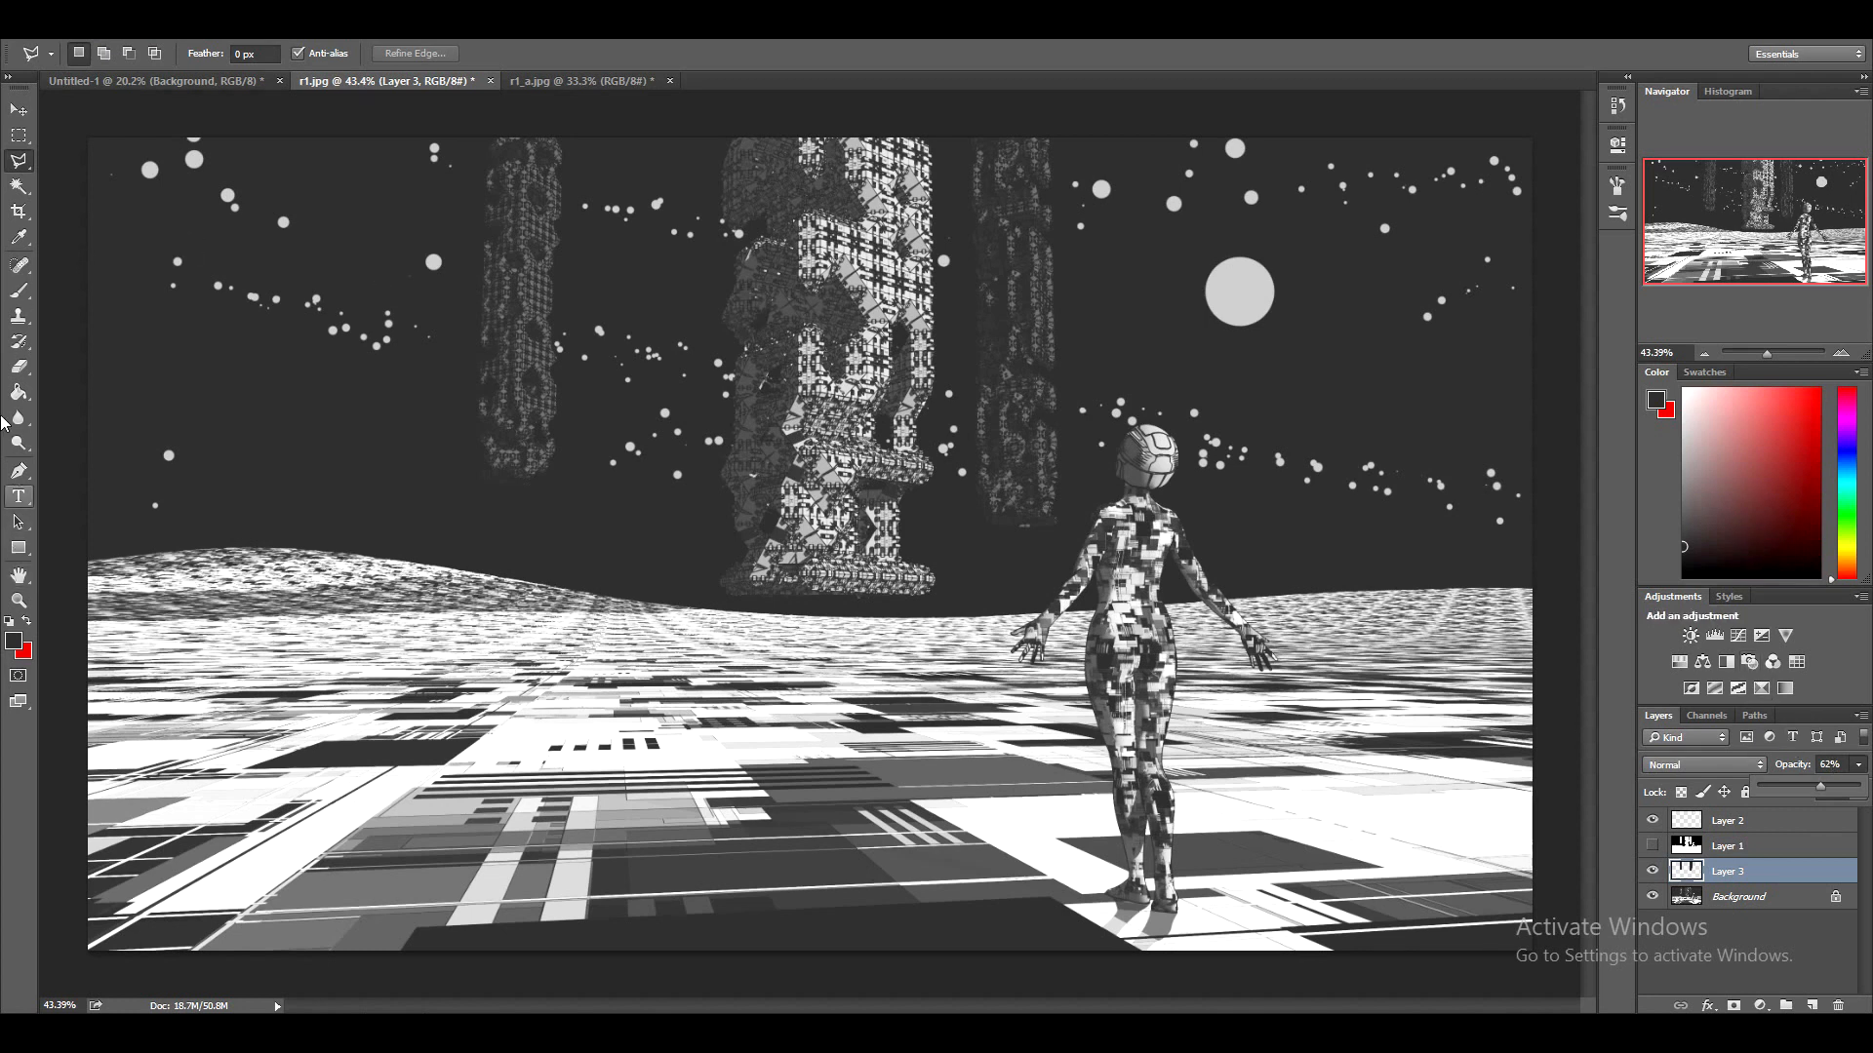
Choose the Brush, add a new layer and move it above Layer 2 to the top of the stack
click(20, 292)
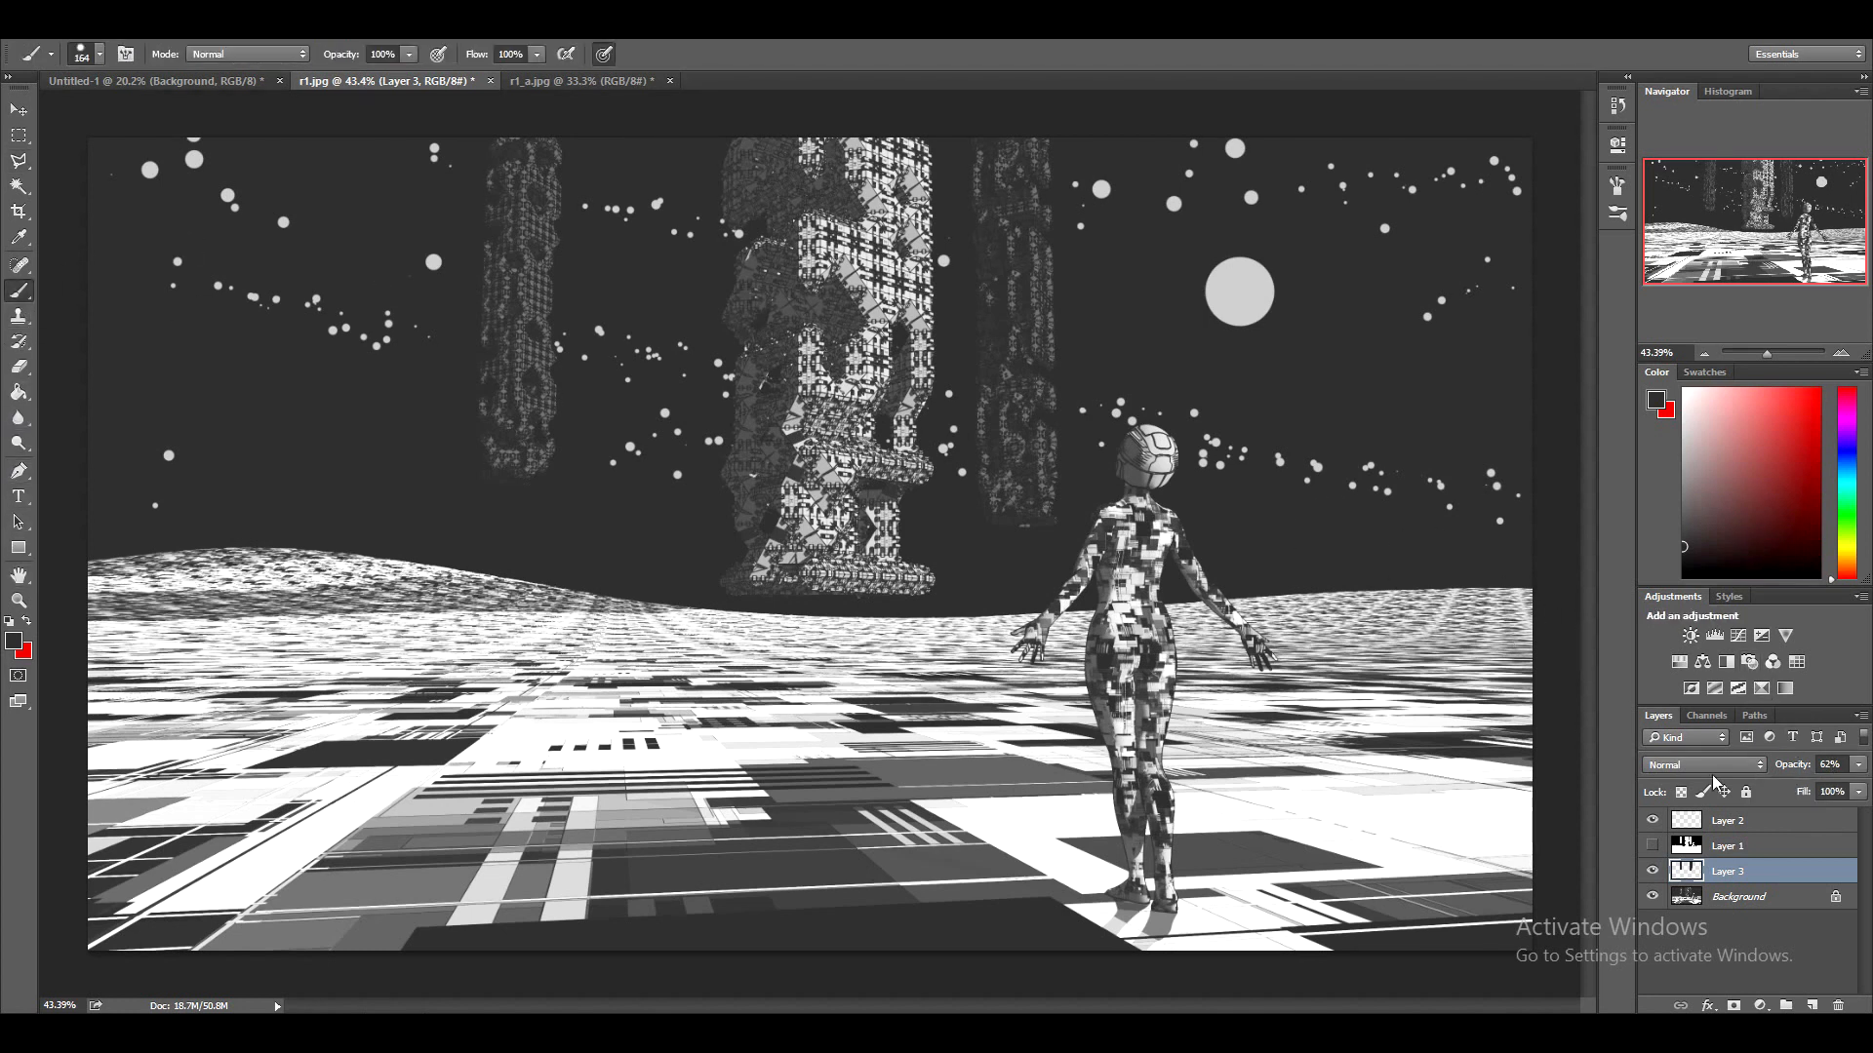
click(1812, 1005)
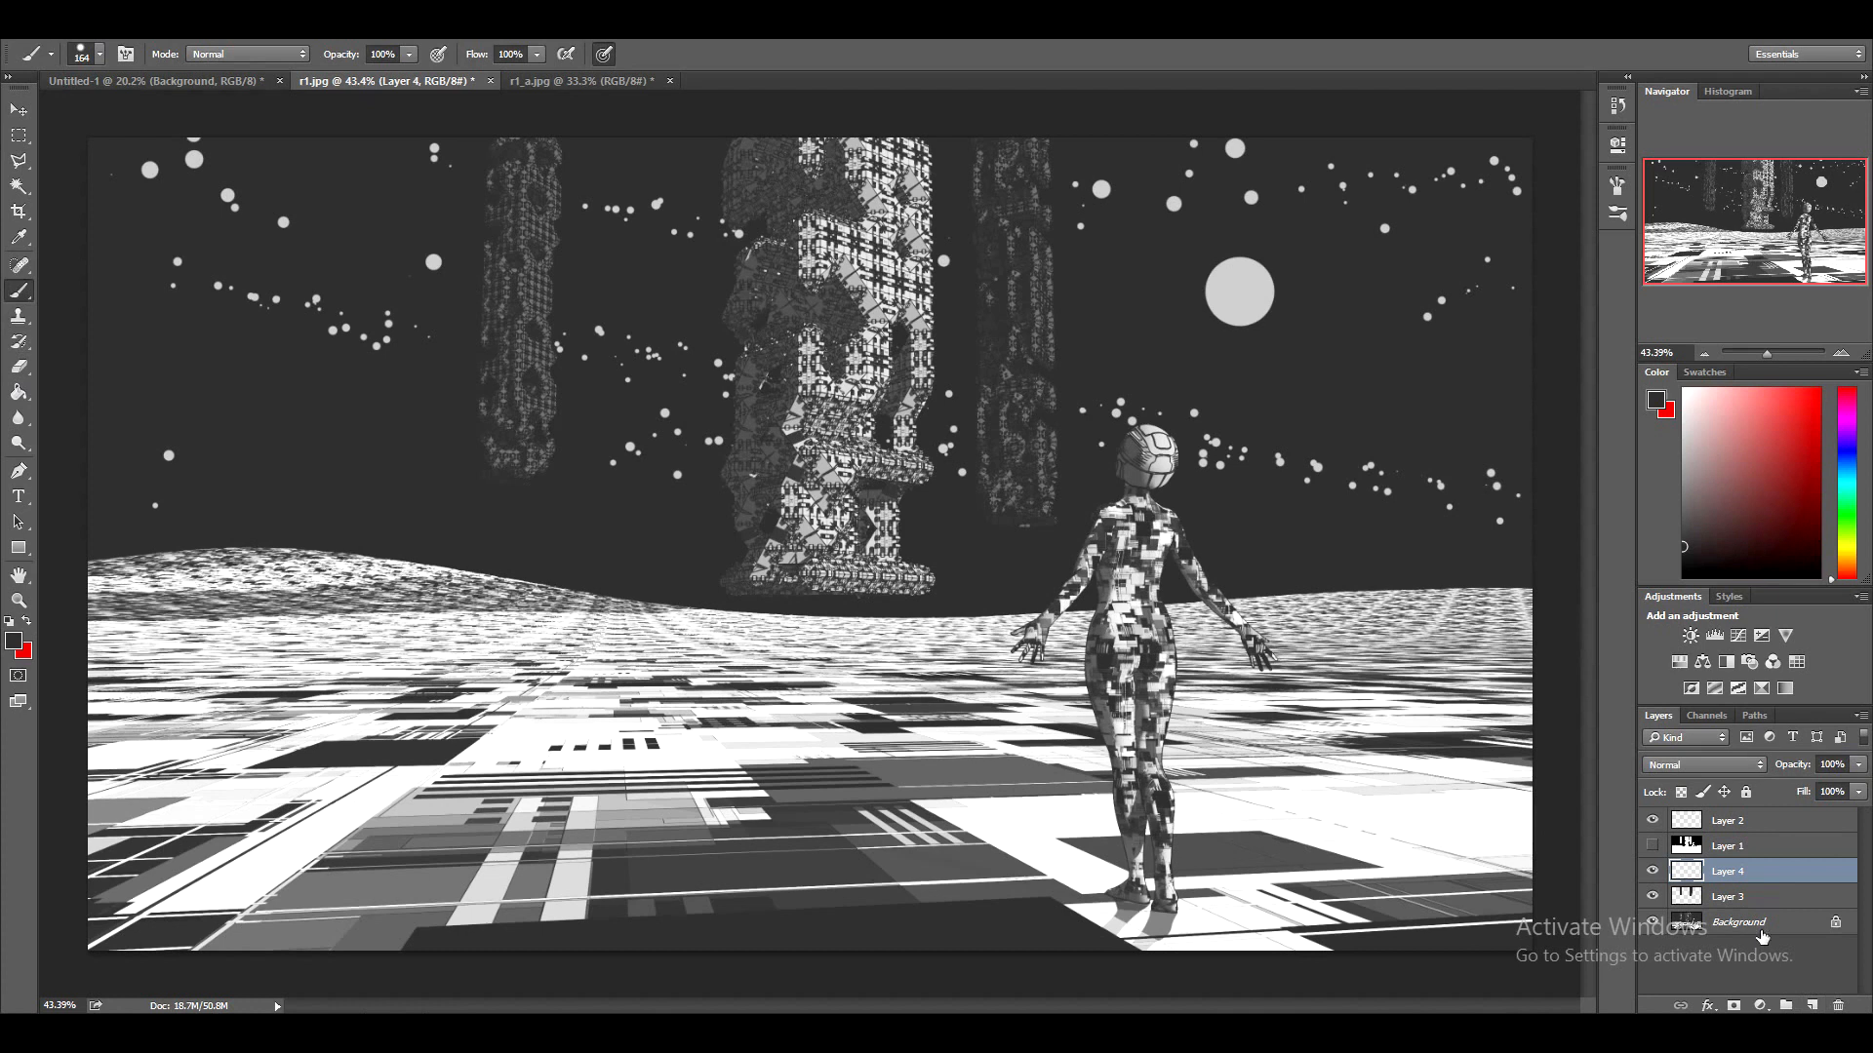
drag(1731, 873, 1746, 818)
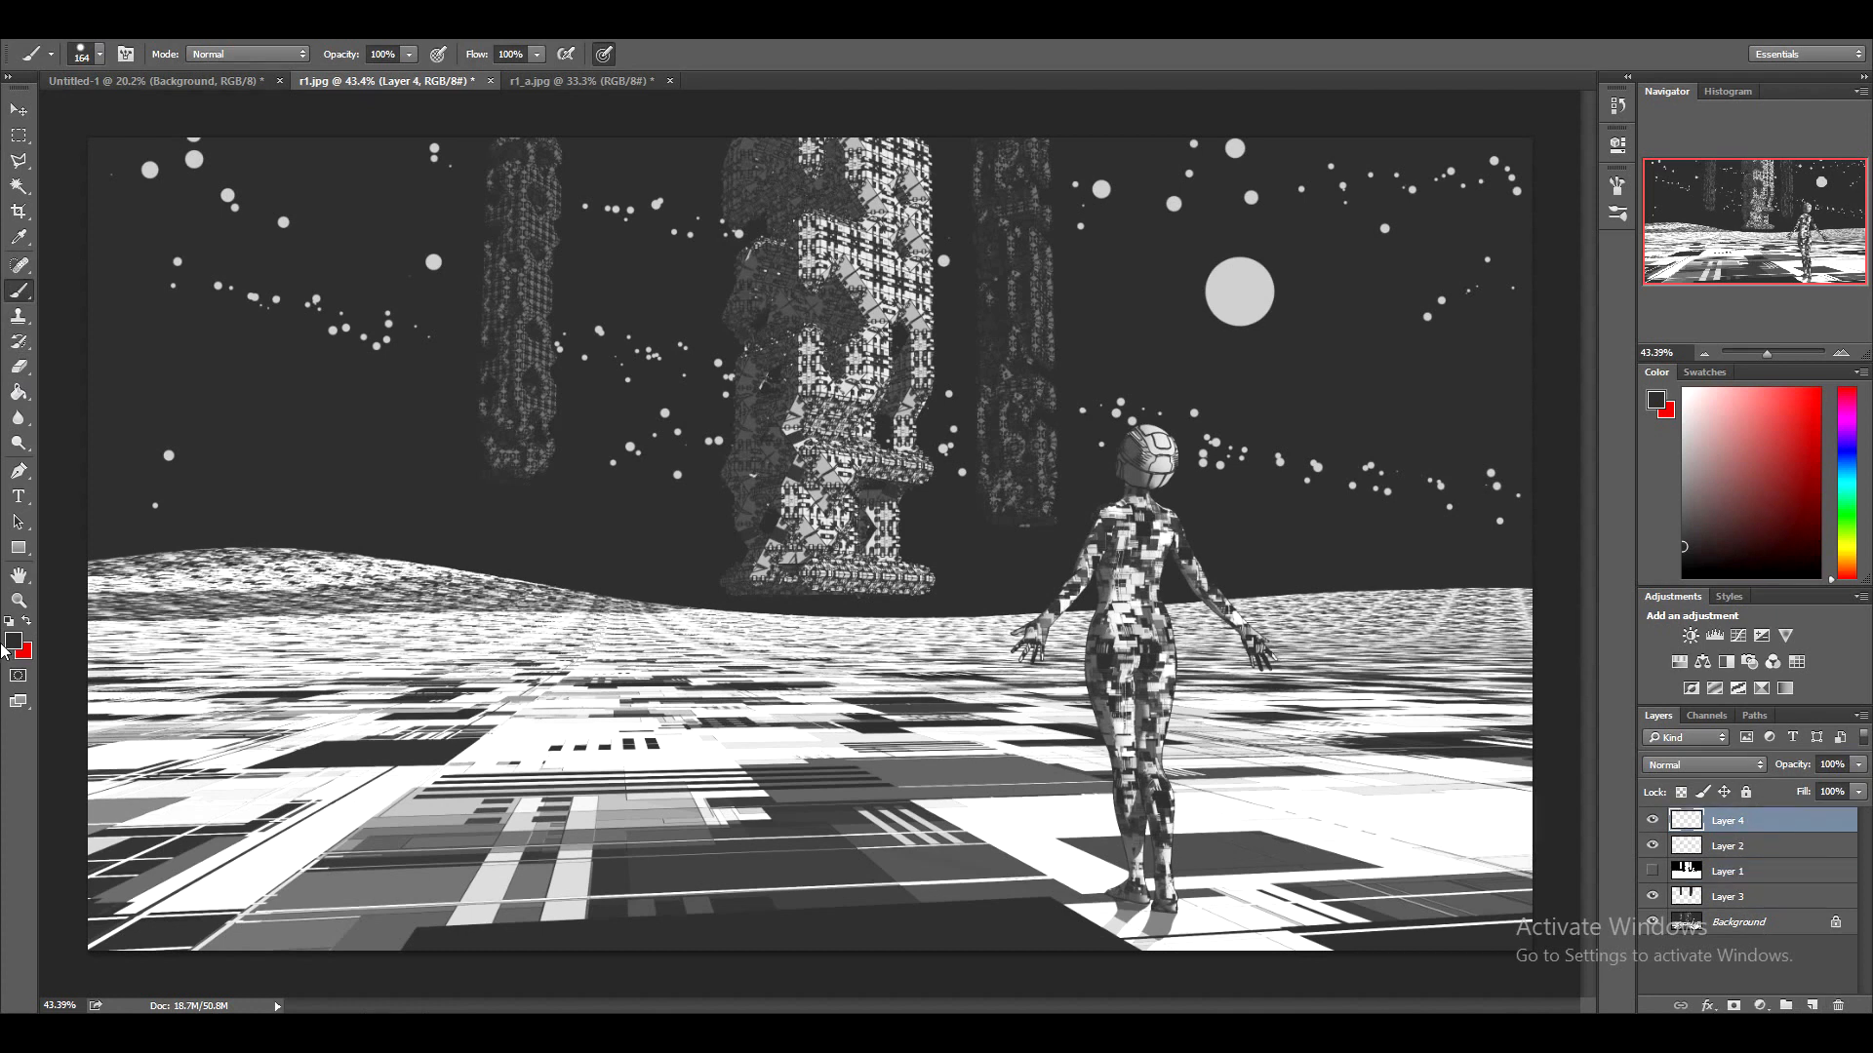
Set the foreground colour to white and paint a 74 px dot in the centre of the moon on Layer 4
click(13, 642)
click(810, 257)
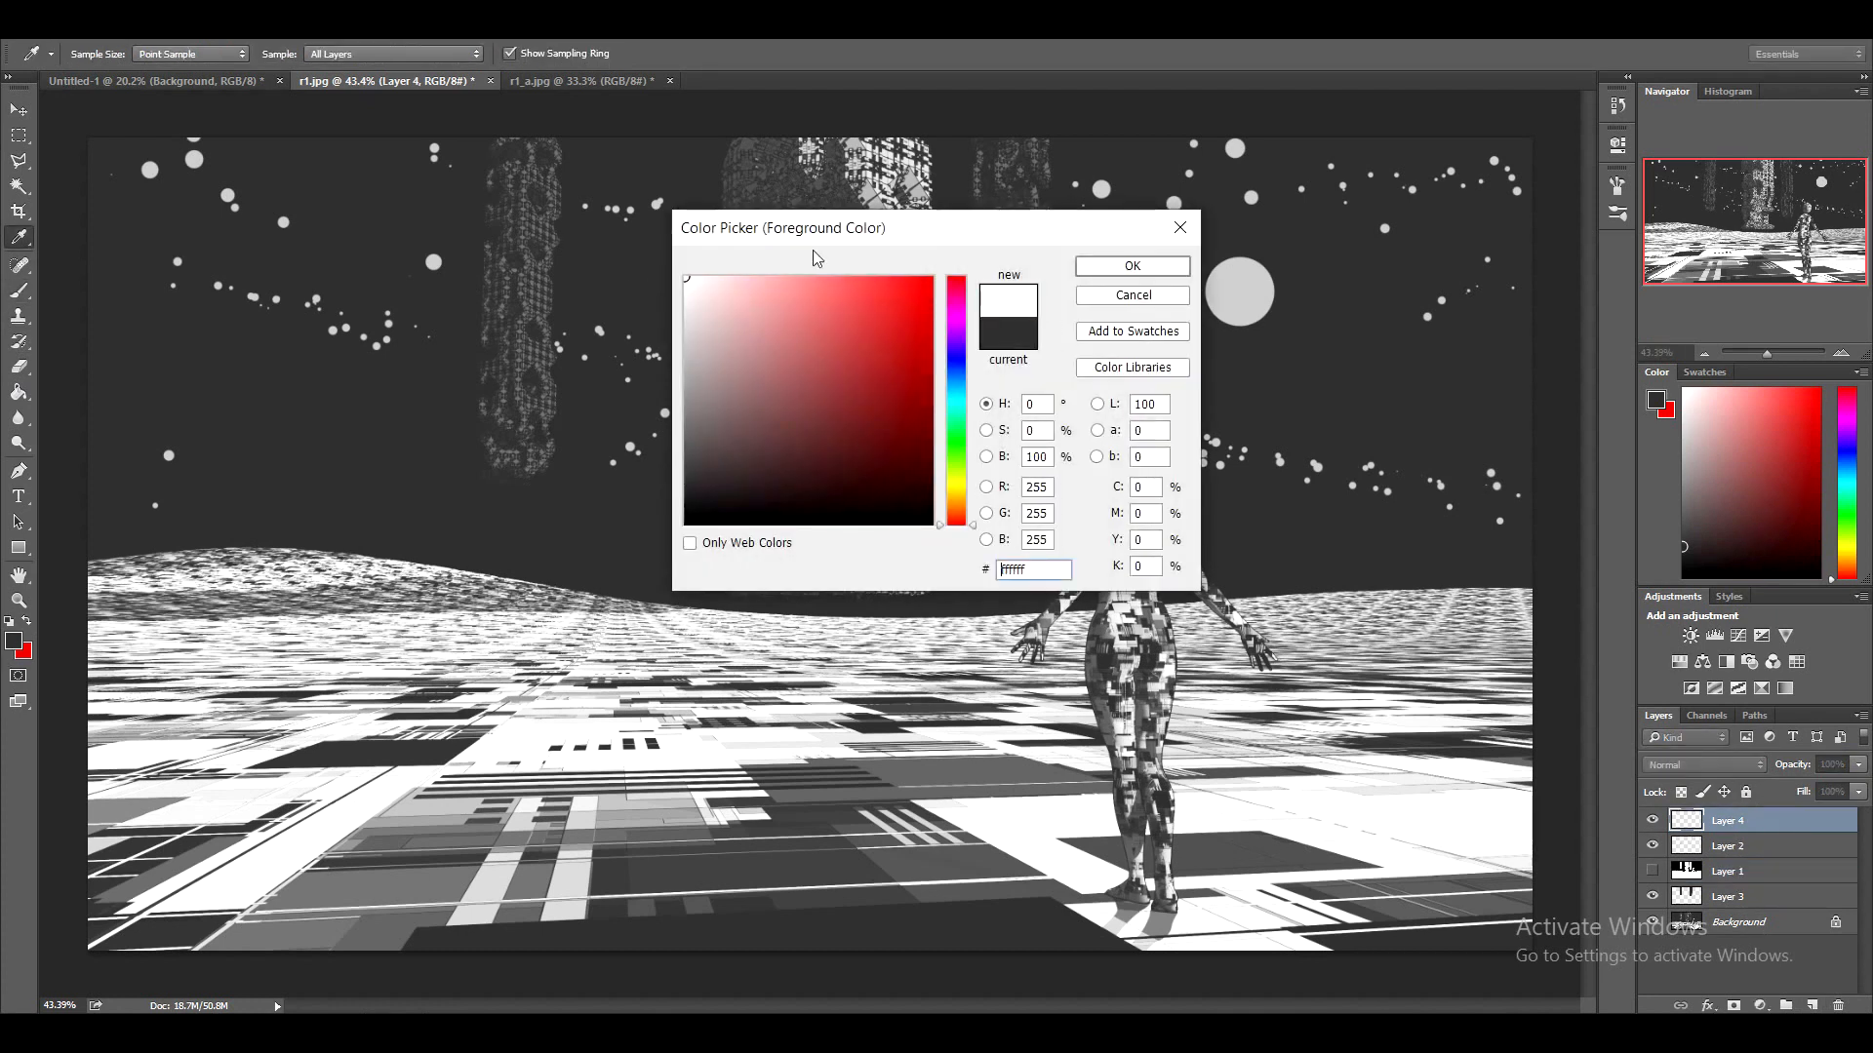
click(1136, 269)
click(1245, 293)
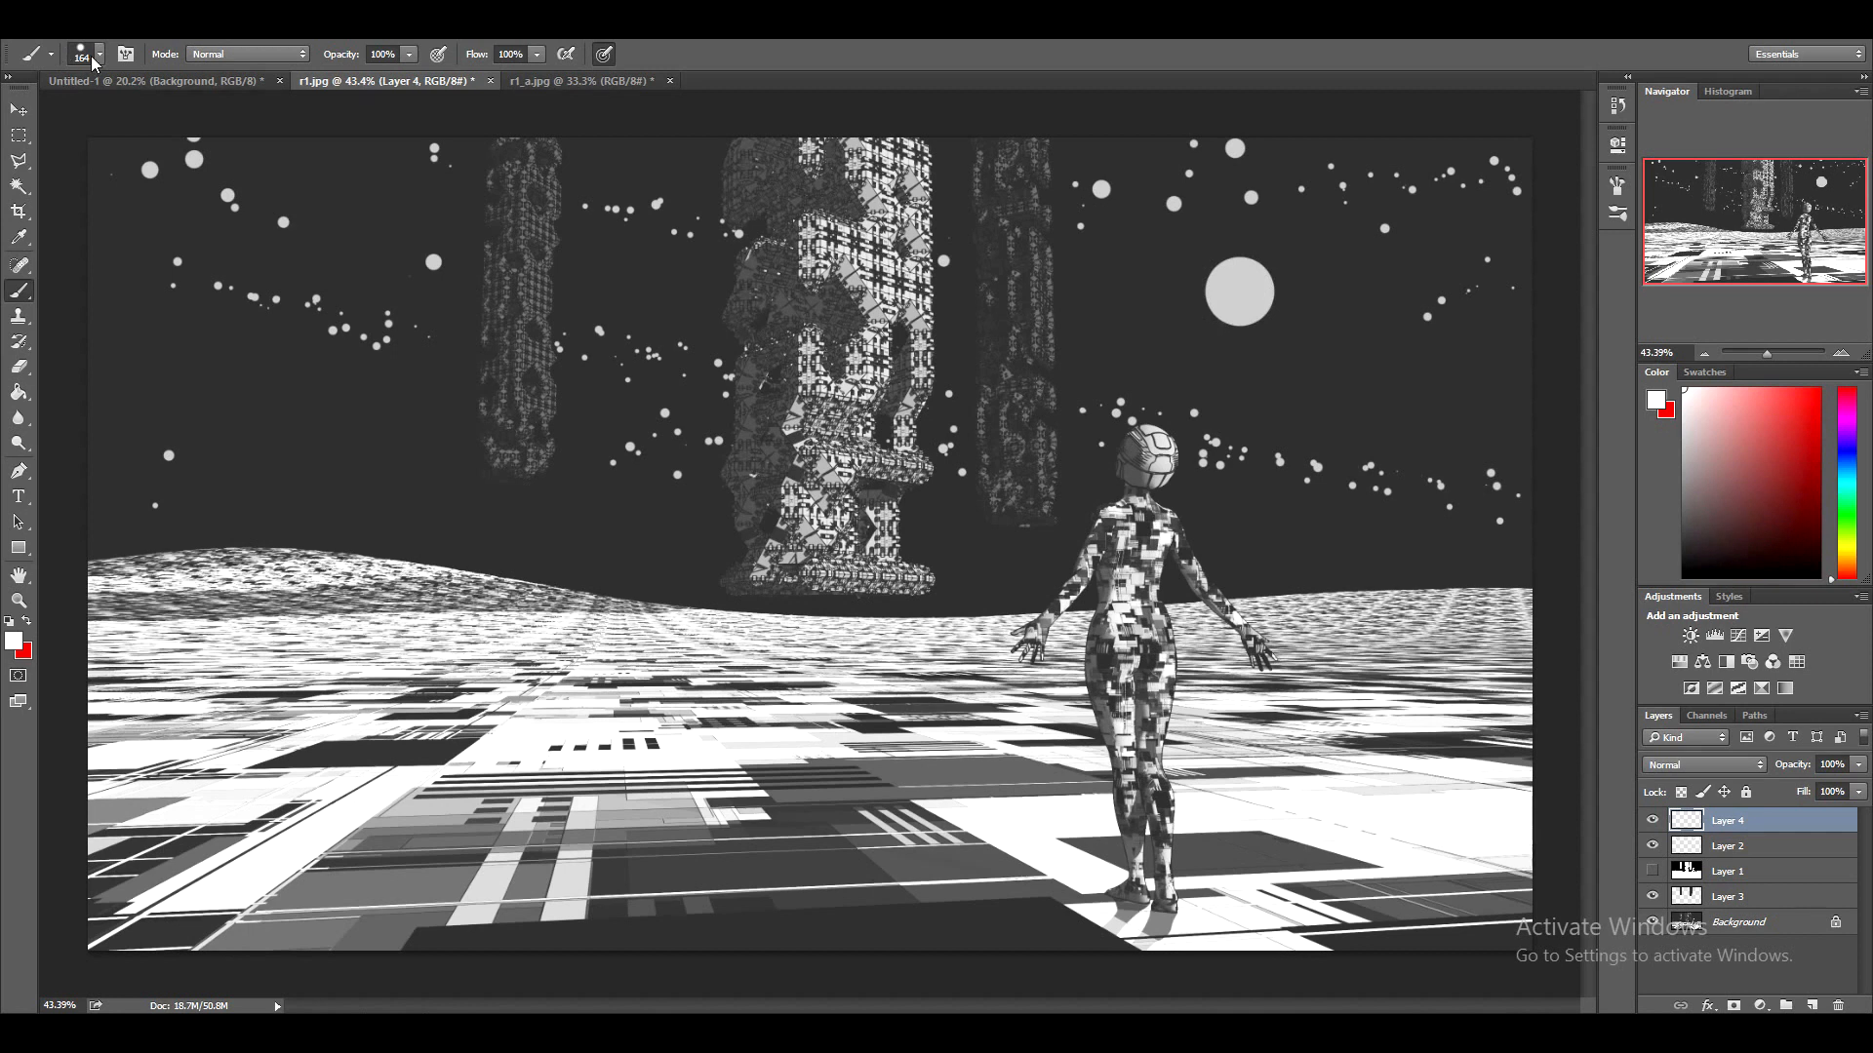
click(98, 54)
click(154, 115)
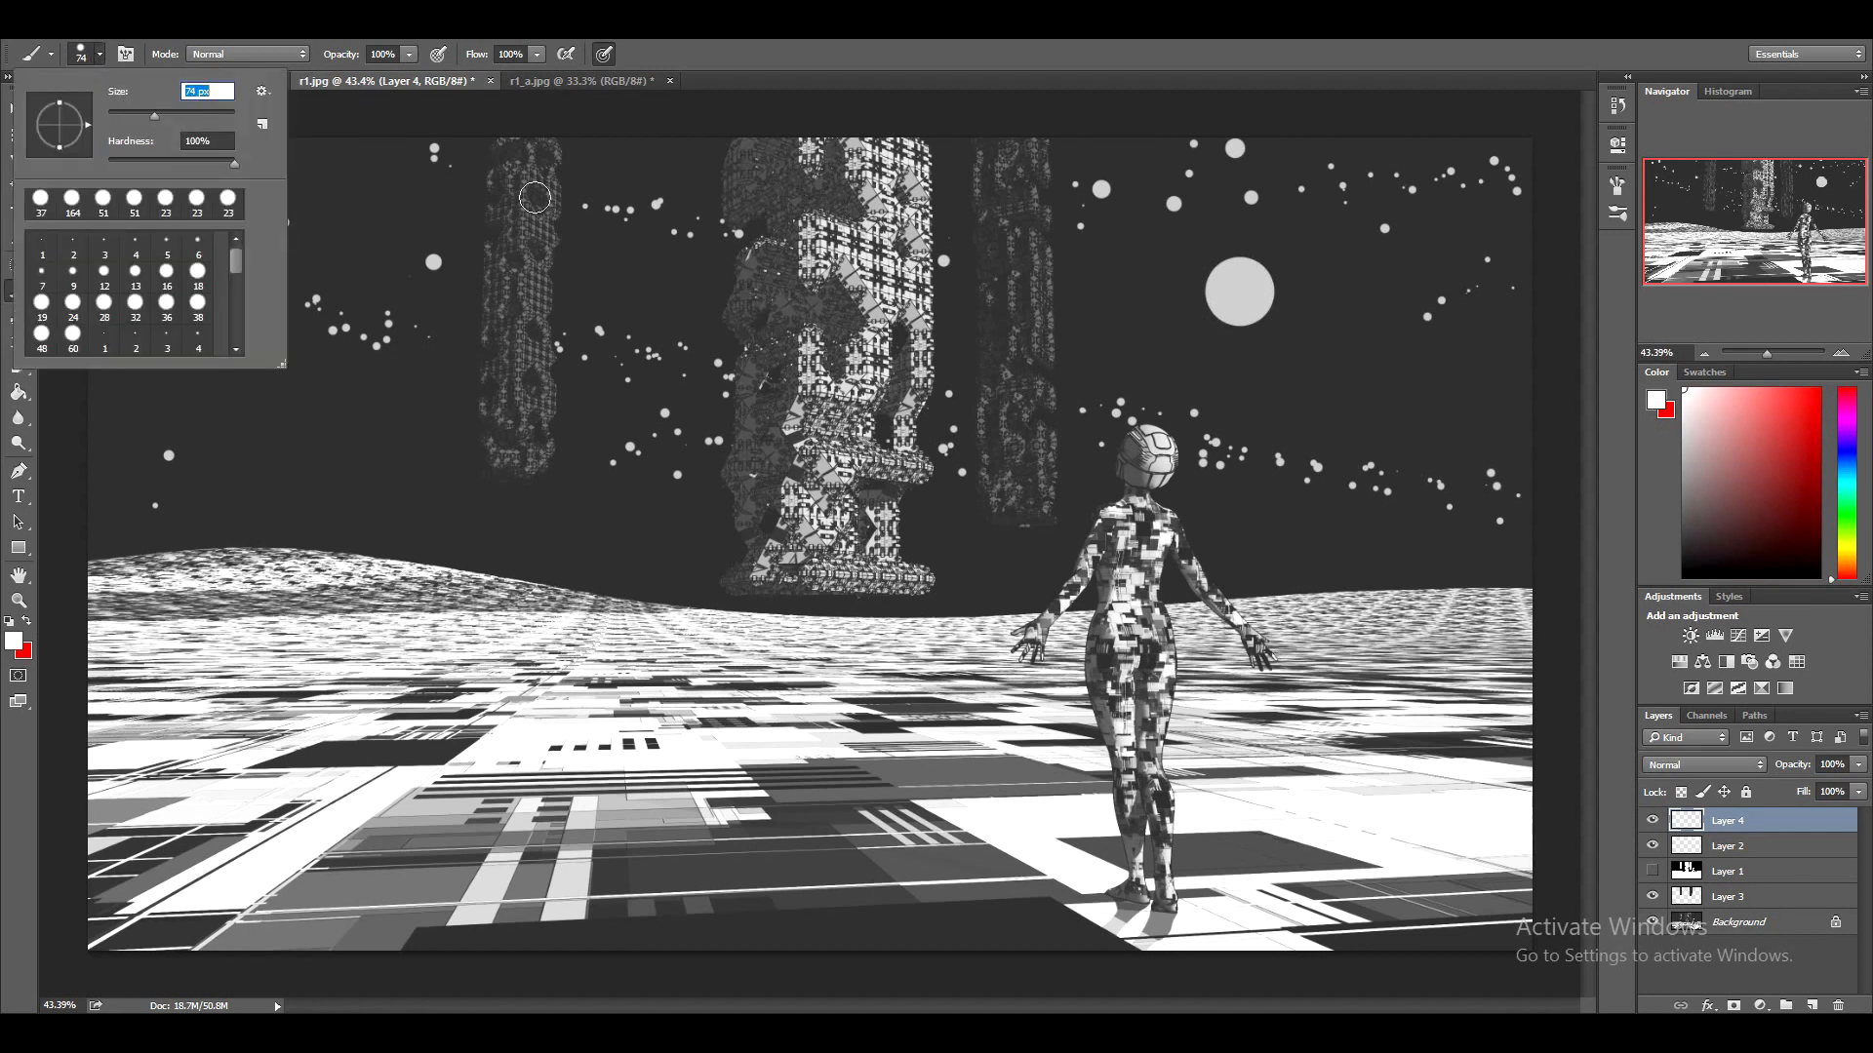
click(1239, 290)
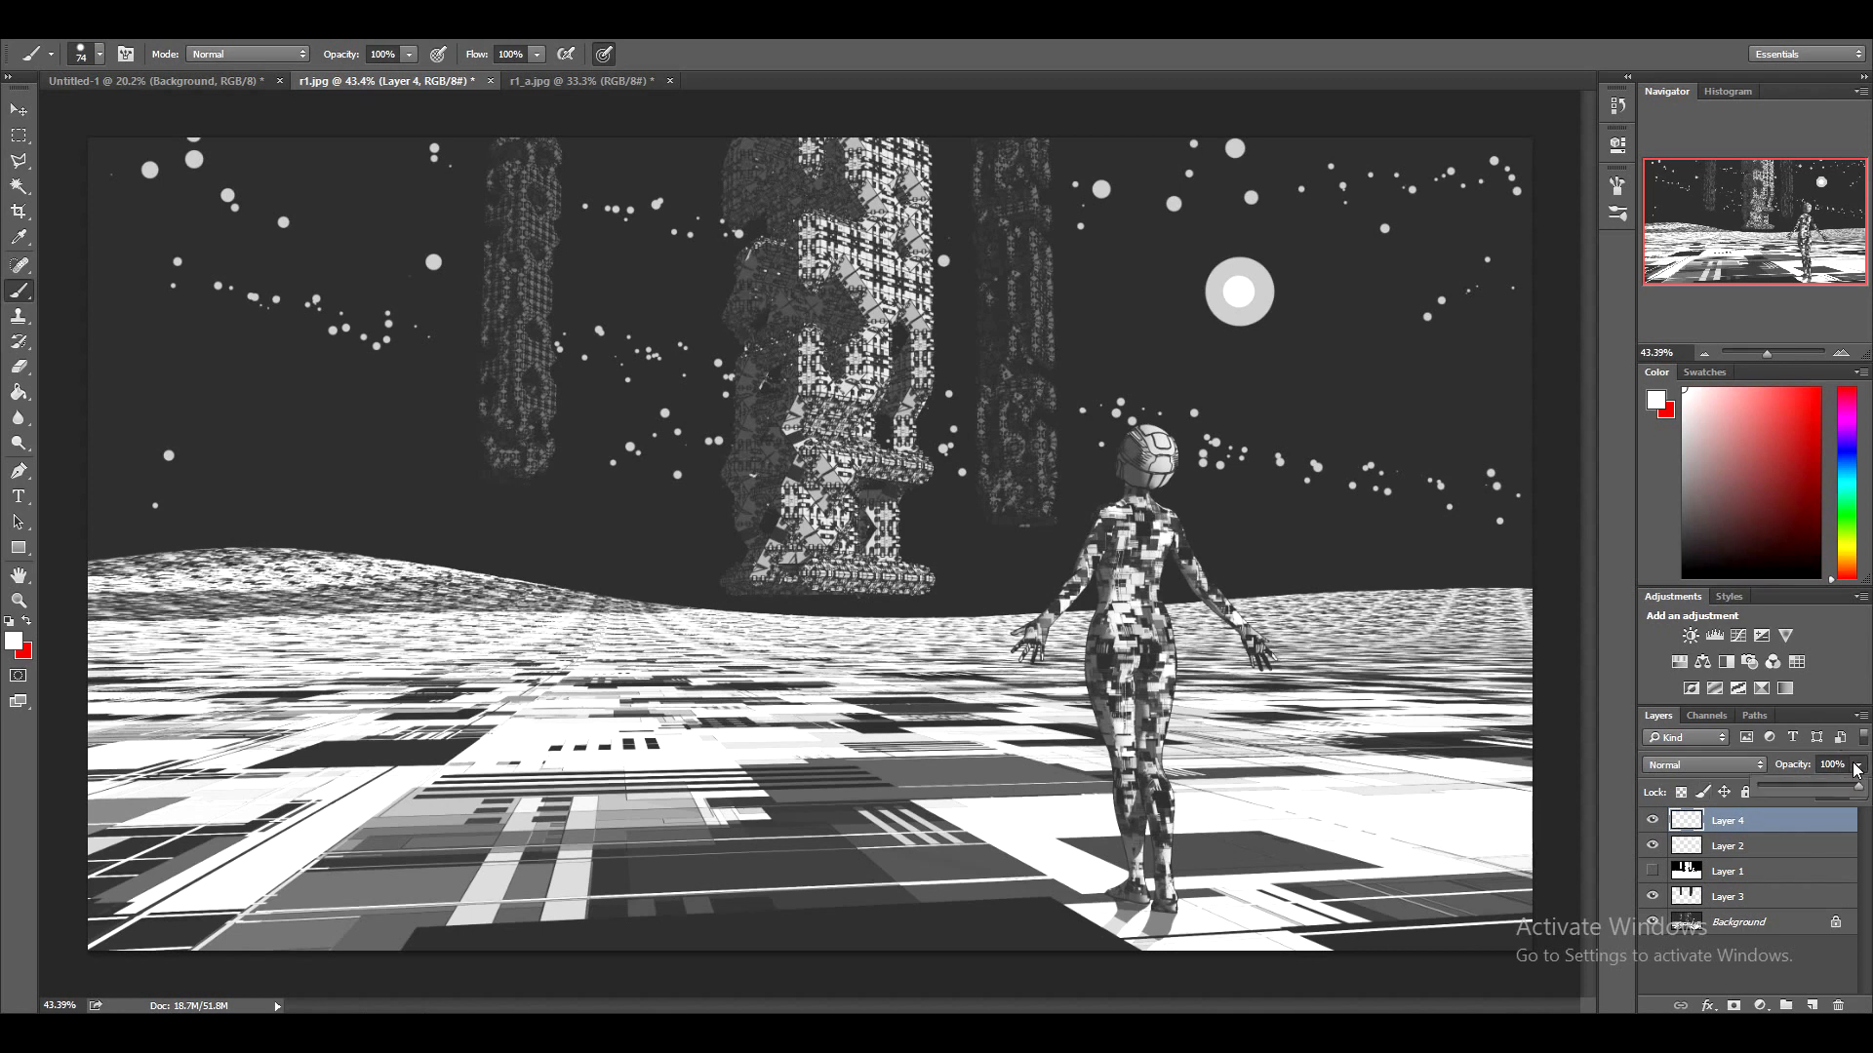
Lower the opacity of Layer 2 with the sky dots and moon to 48%
click(1742, 848)
click(1859, 765)
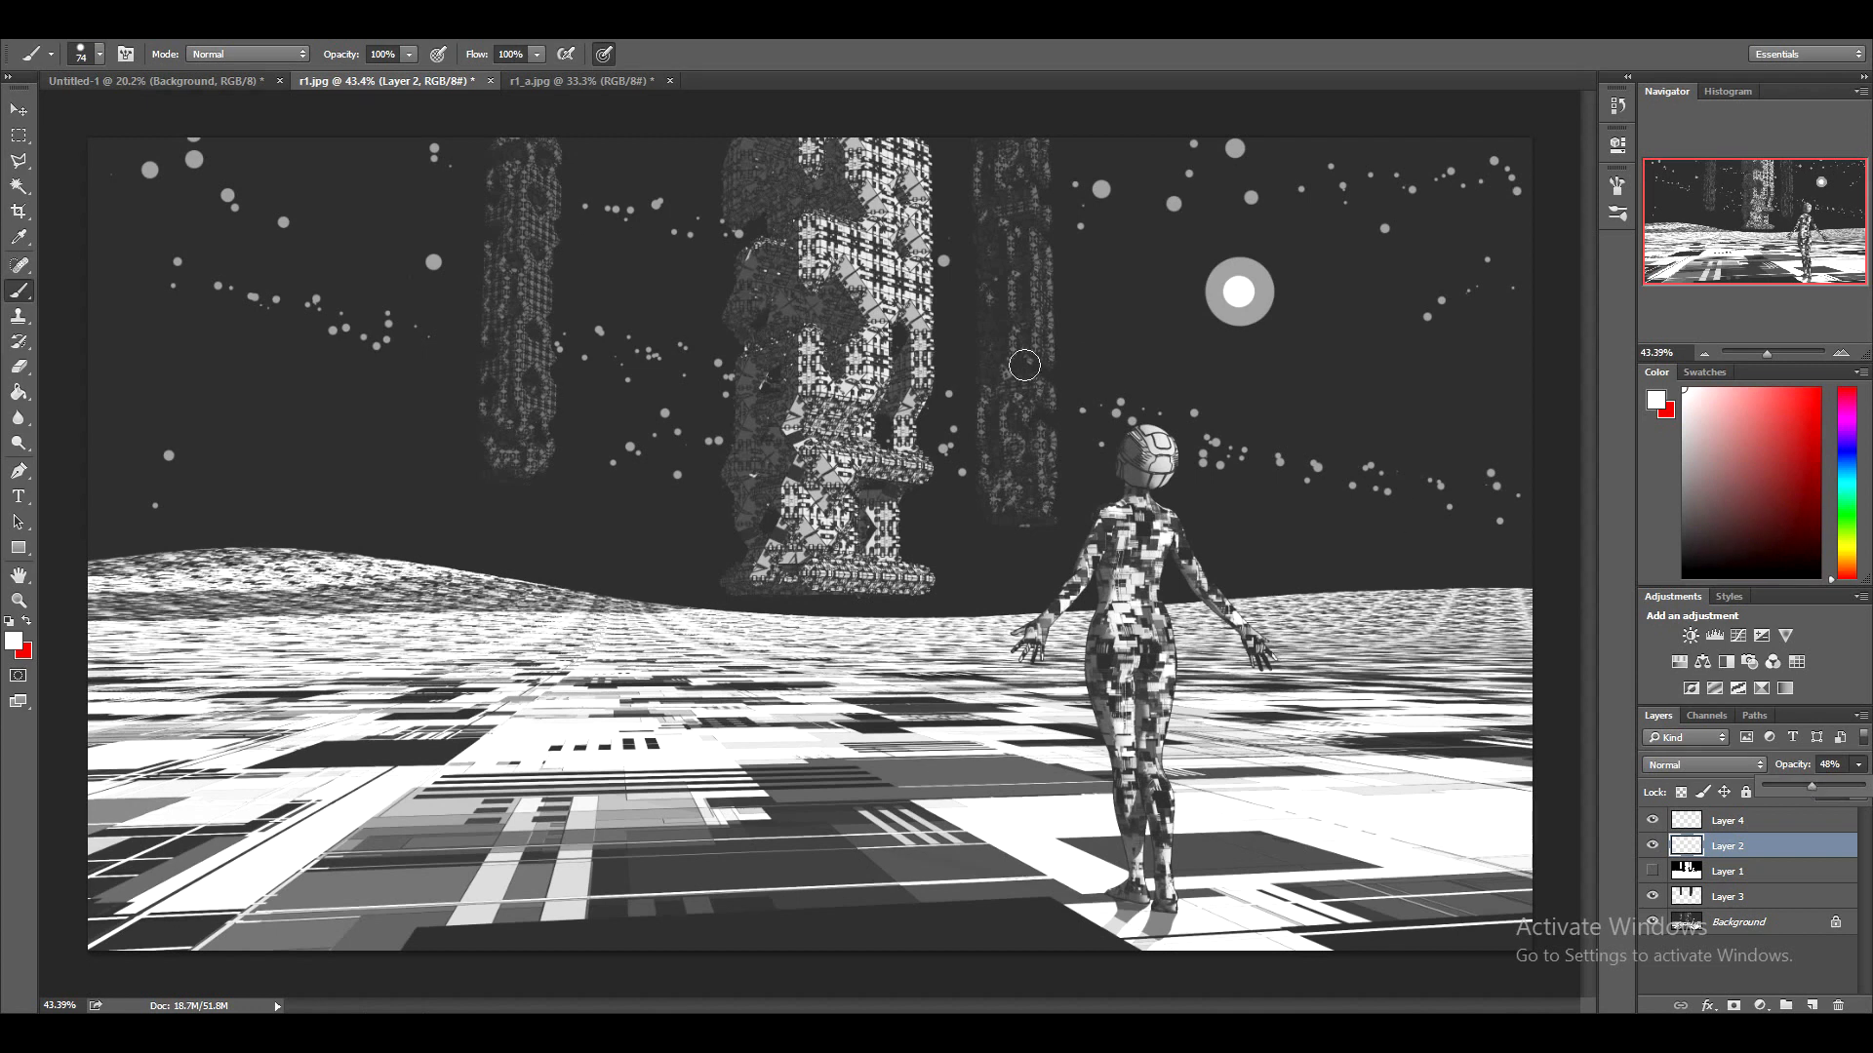
click(1258, 37)
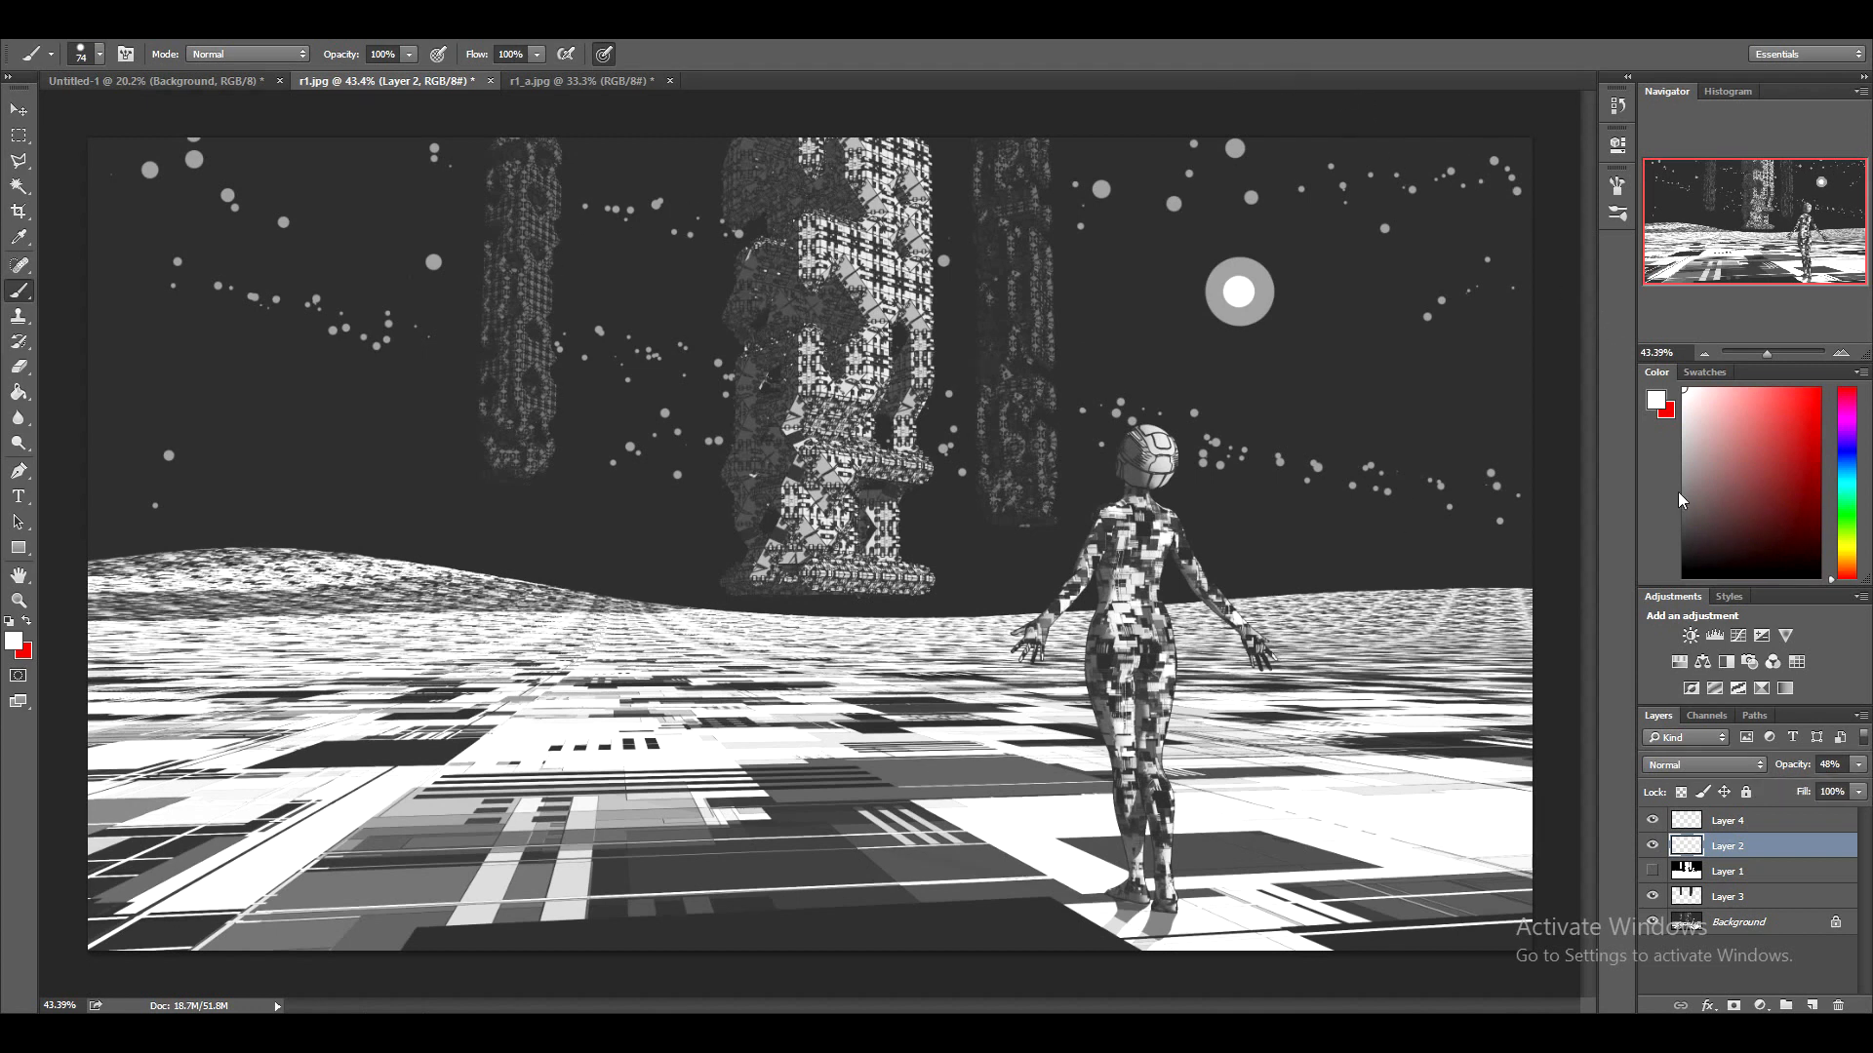
Lower the opacity of Layer 4 with the moon's inner disc to 41%
click(1746, 821)
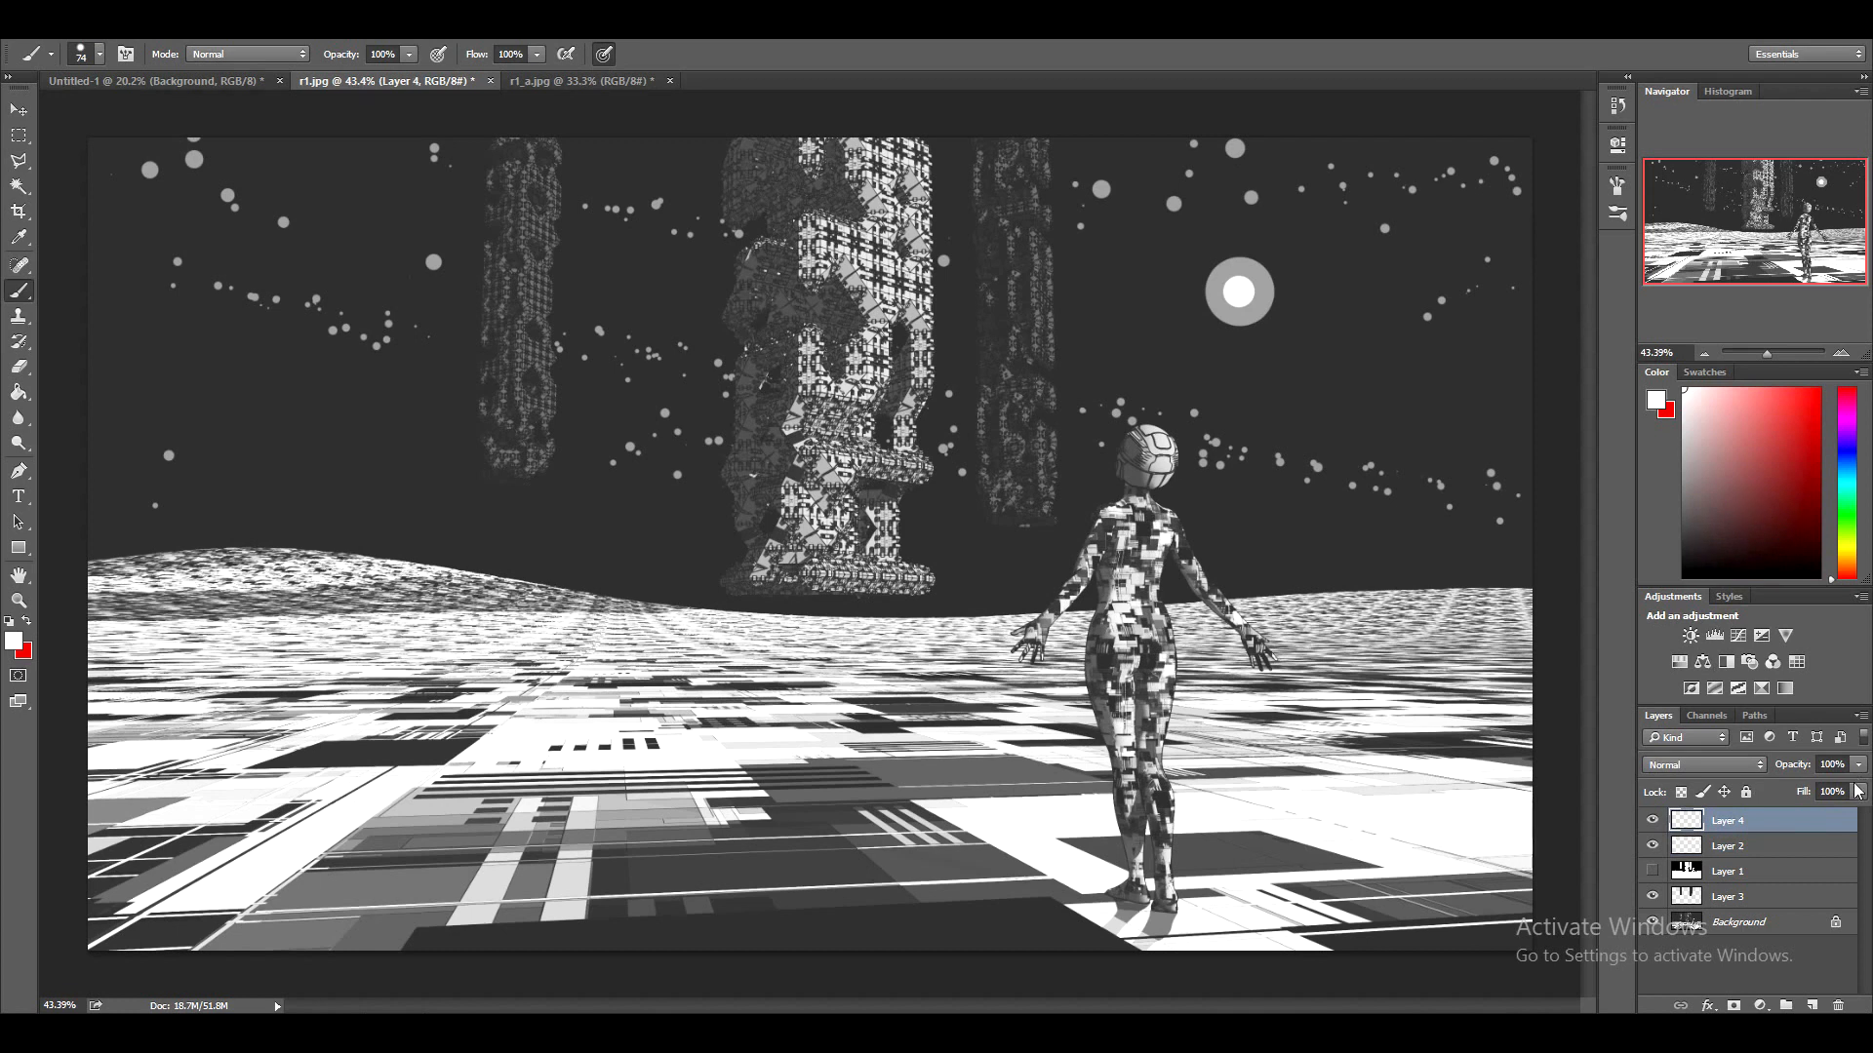
click(1858, 791)
drag(1805, 787, 1800, 788)
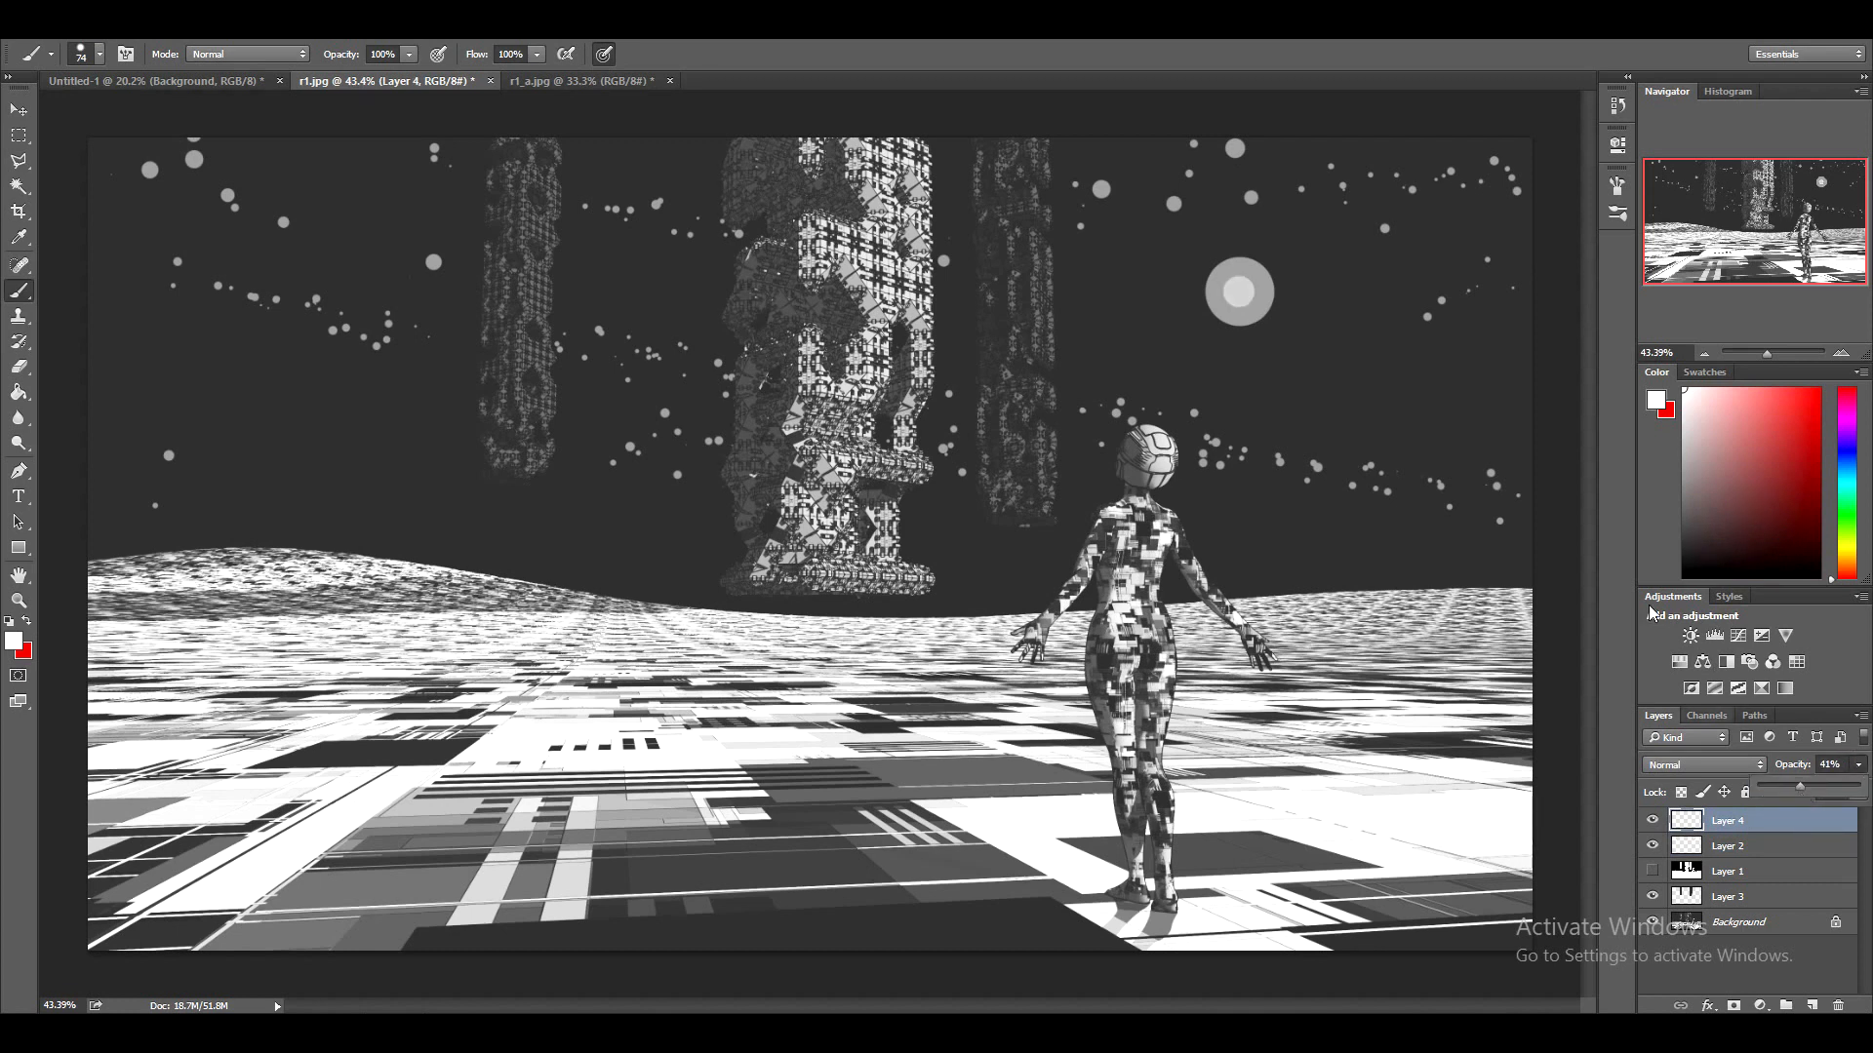
Delete Layer 4 with the moon's inner disc
click(1707, 353)
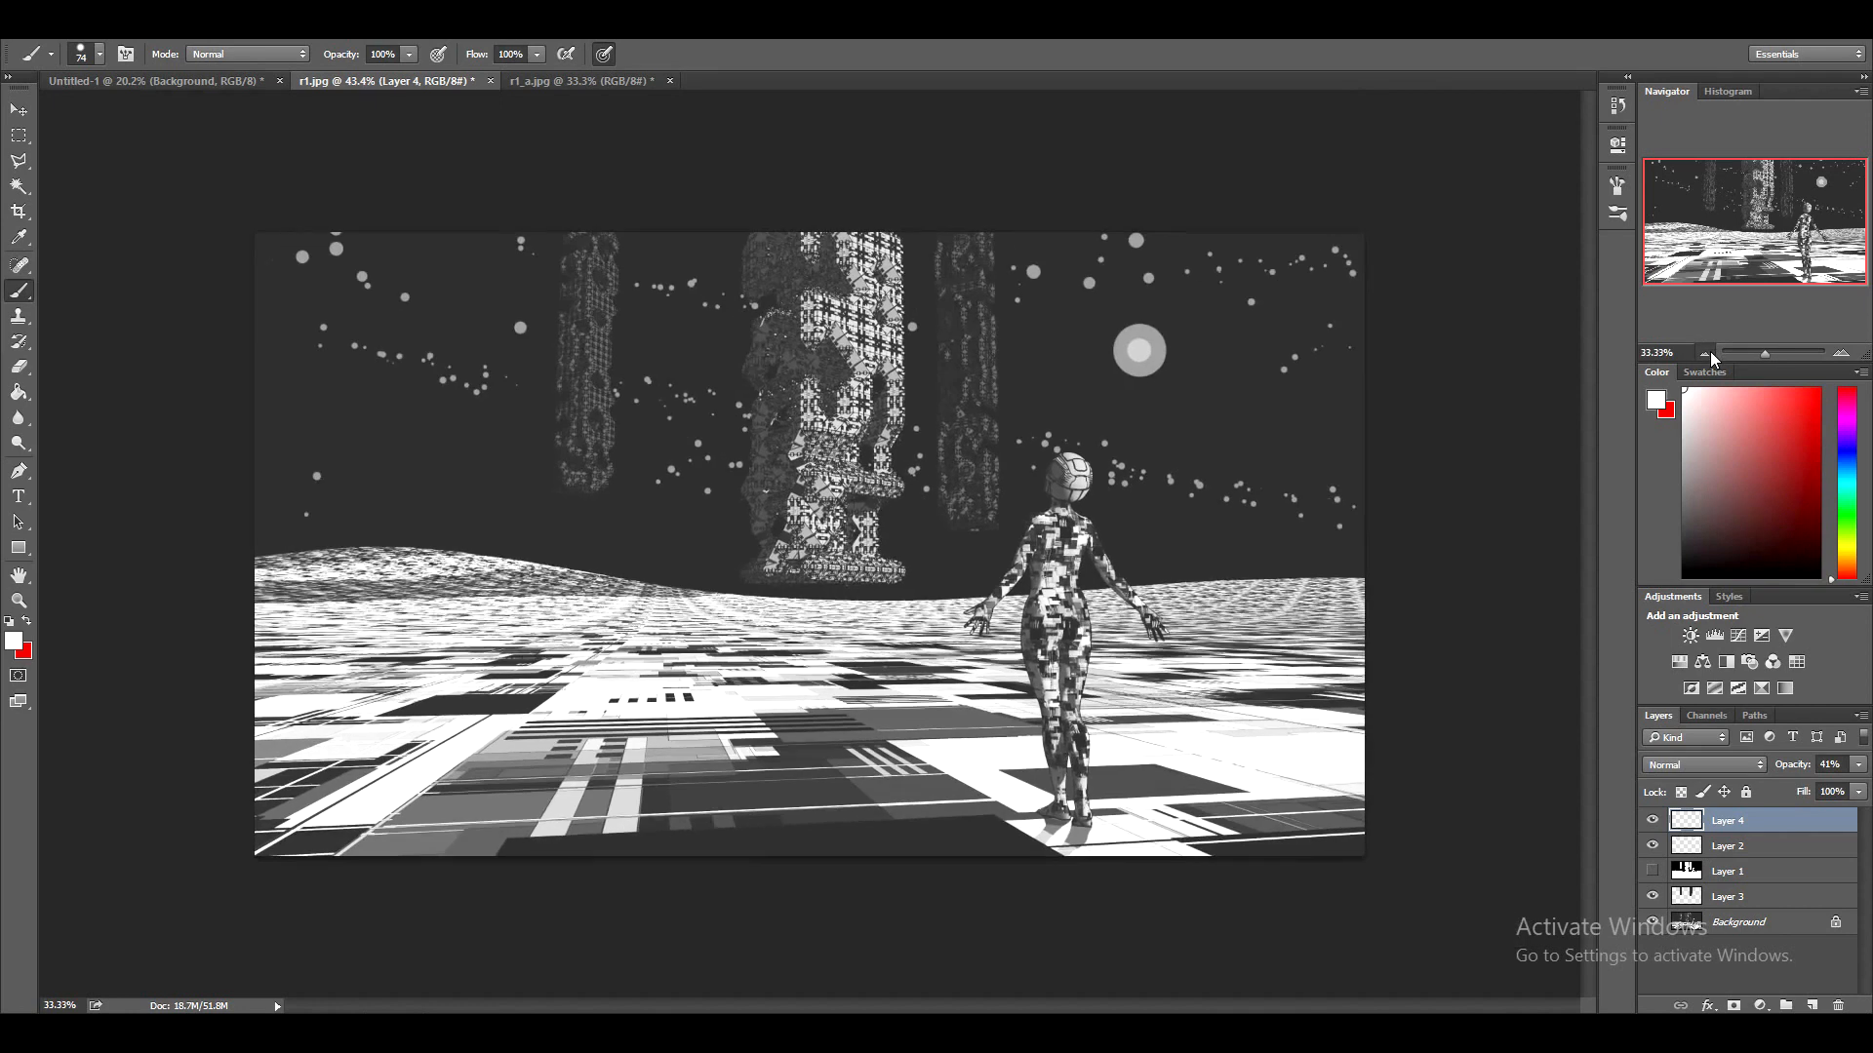
click(1708, 354)
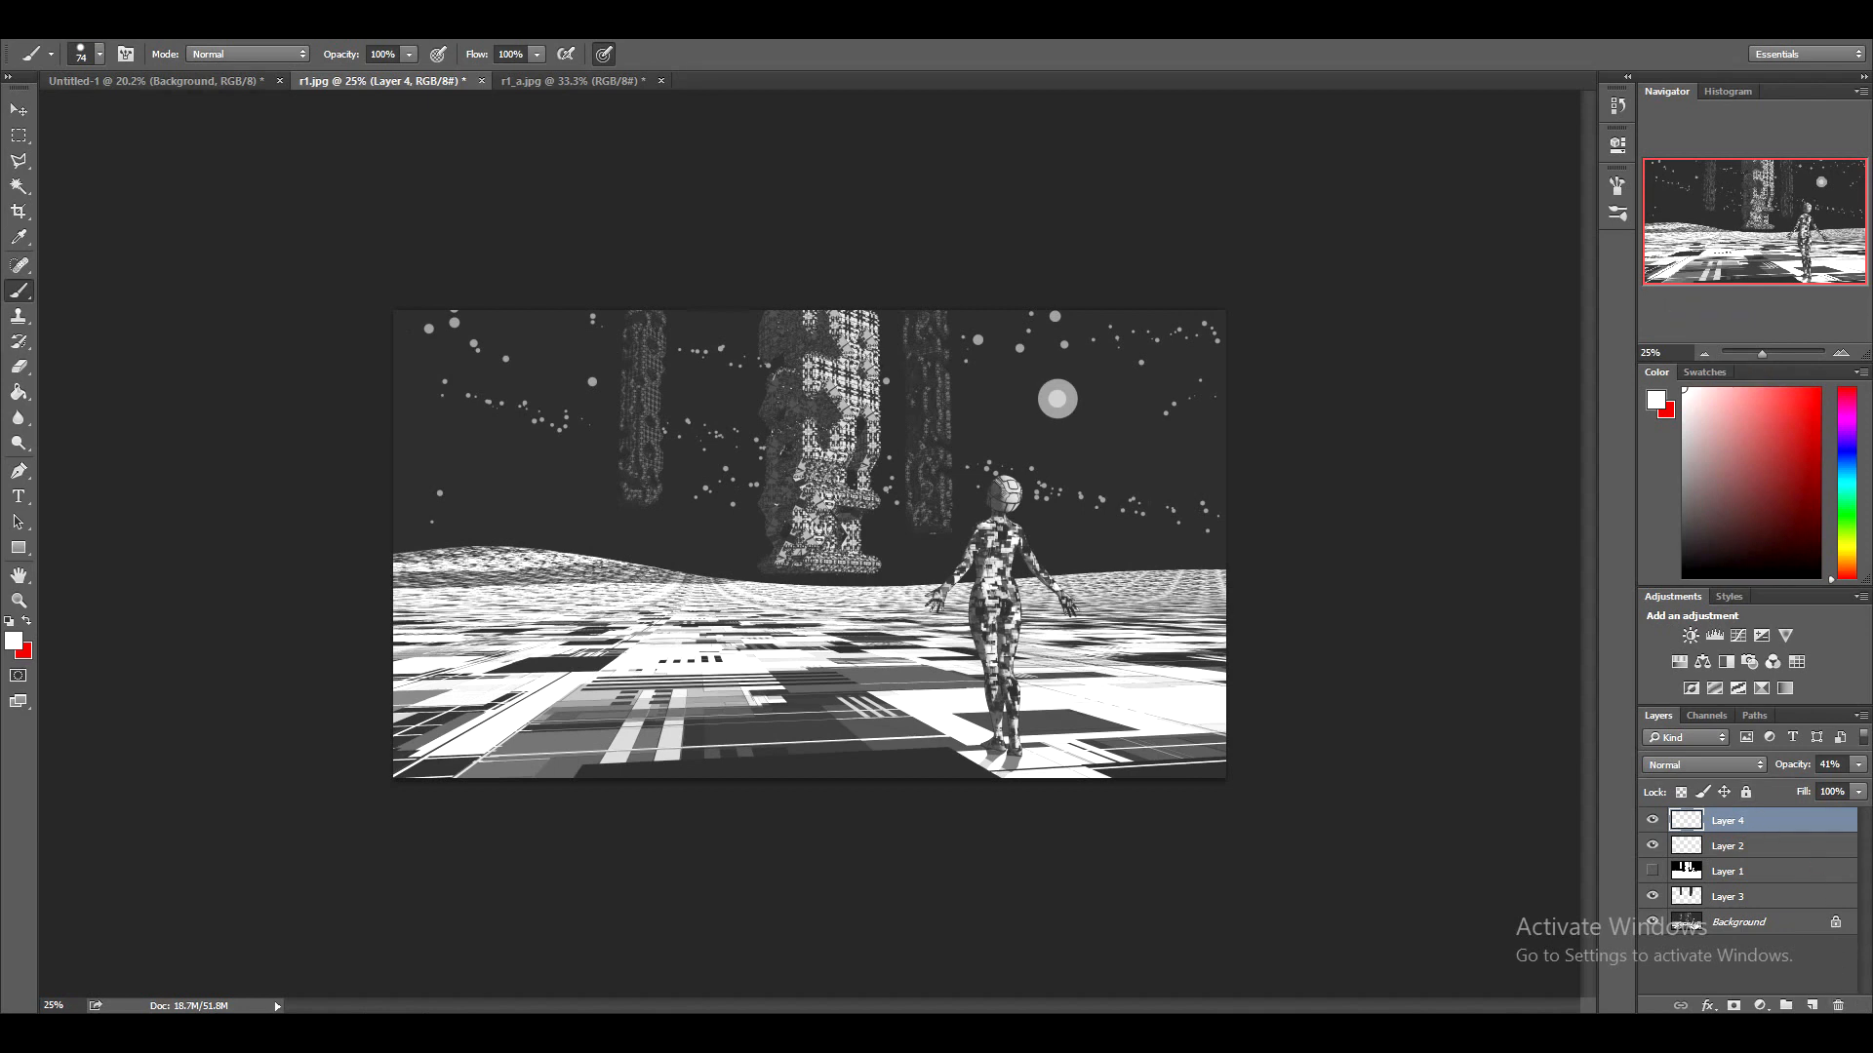
click(1838, 1005)
click(883, 402)
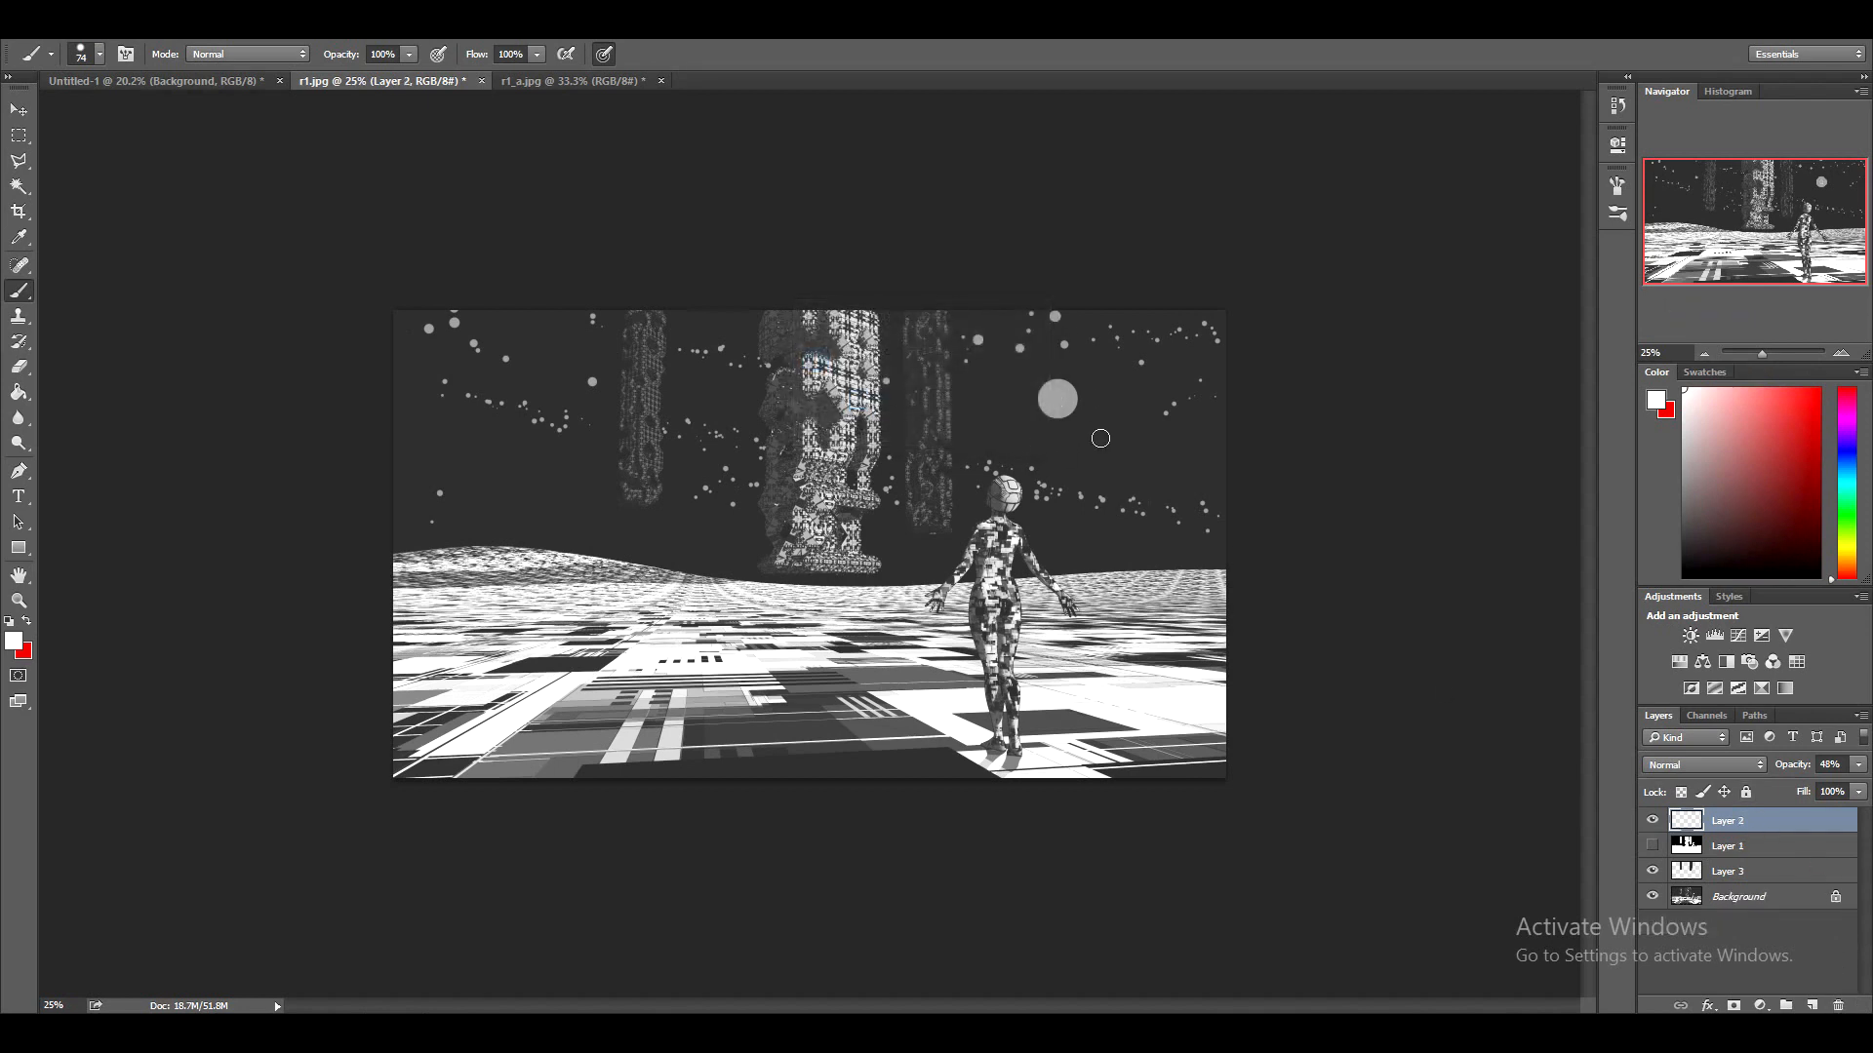
Sample the dark sky colour with the Brush and paint over the moon on Layer 2 until it is fully covered
alt+scroll(1100, 438, up, 3)
key(e)
key(b)
alt+click(1275, 358)
drag(1288, 309, 1010, 310)
drag(1010, 324, 1342, 324)
key(ctrl+alt+z)
key(ctrl+alt+z)
drag(1151, 338, 1438, 338)
mouse_move(1185, 288)
mouse_down()
mouse_move(1266, 286)
mouse_move(1168, 306)
mouse_up()
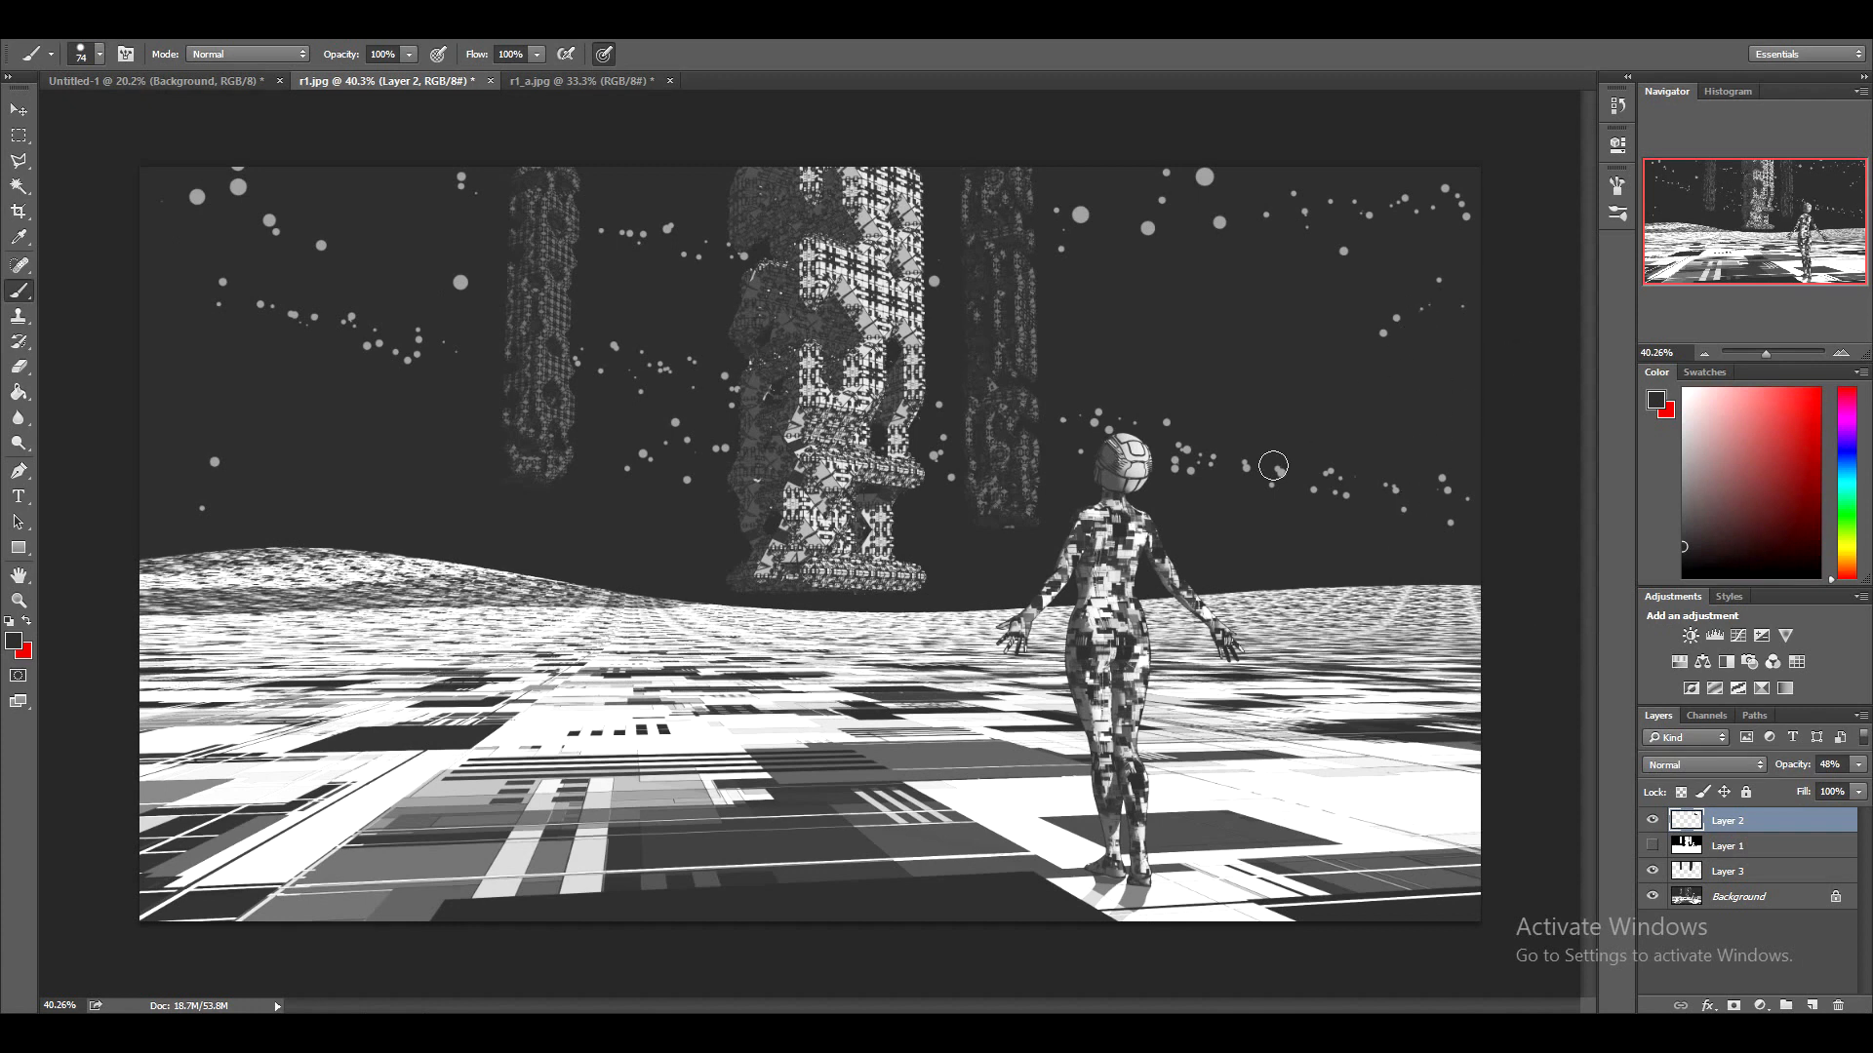
Try painting the dark sky colour over dots at the right side of the sky and around the central tower
mouse_move(1482, 492)
mouse_down()
mouse_move(1443, 465)
mouse_move(1412, 488)
mouse_up()
drag(1427, 187, 1464, 213)
mouse_move(727, 355)
mouse_down()
mouse_move(736, 417)
mouse_move(738, 223)
mouse_up()
click(752, 436)
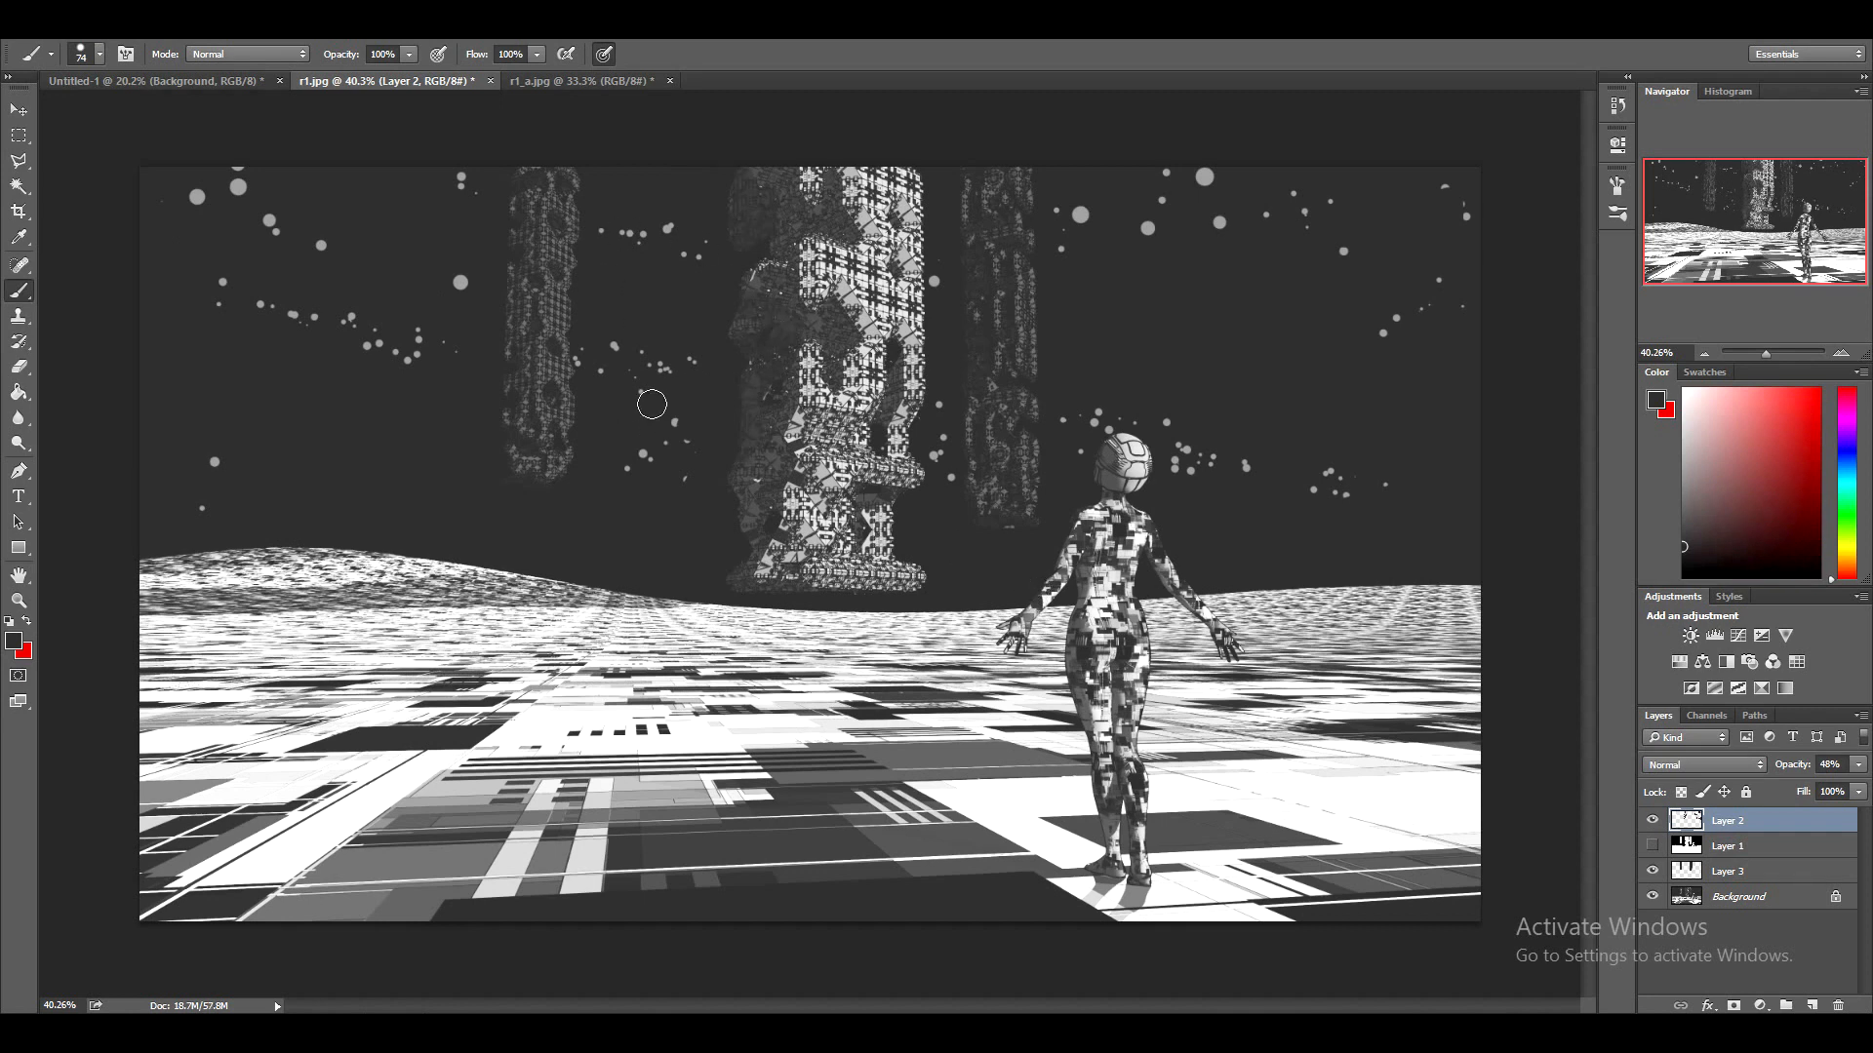
mouse_move(826, 370)
mouse_down()
mouse_move(872, 359)
mouse_move(885, 280)
mouse_move(780, 239)
mouse_move(777, 274)
mouse_up()
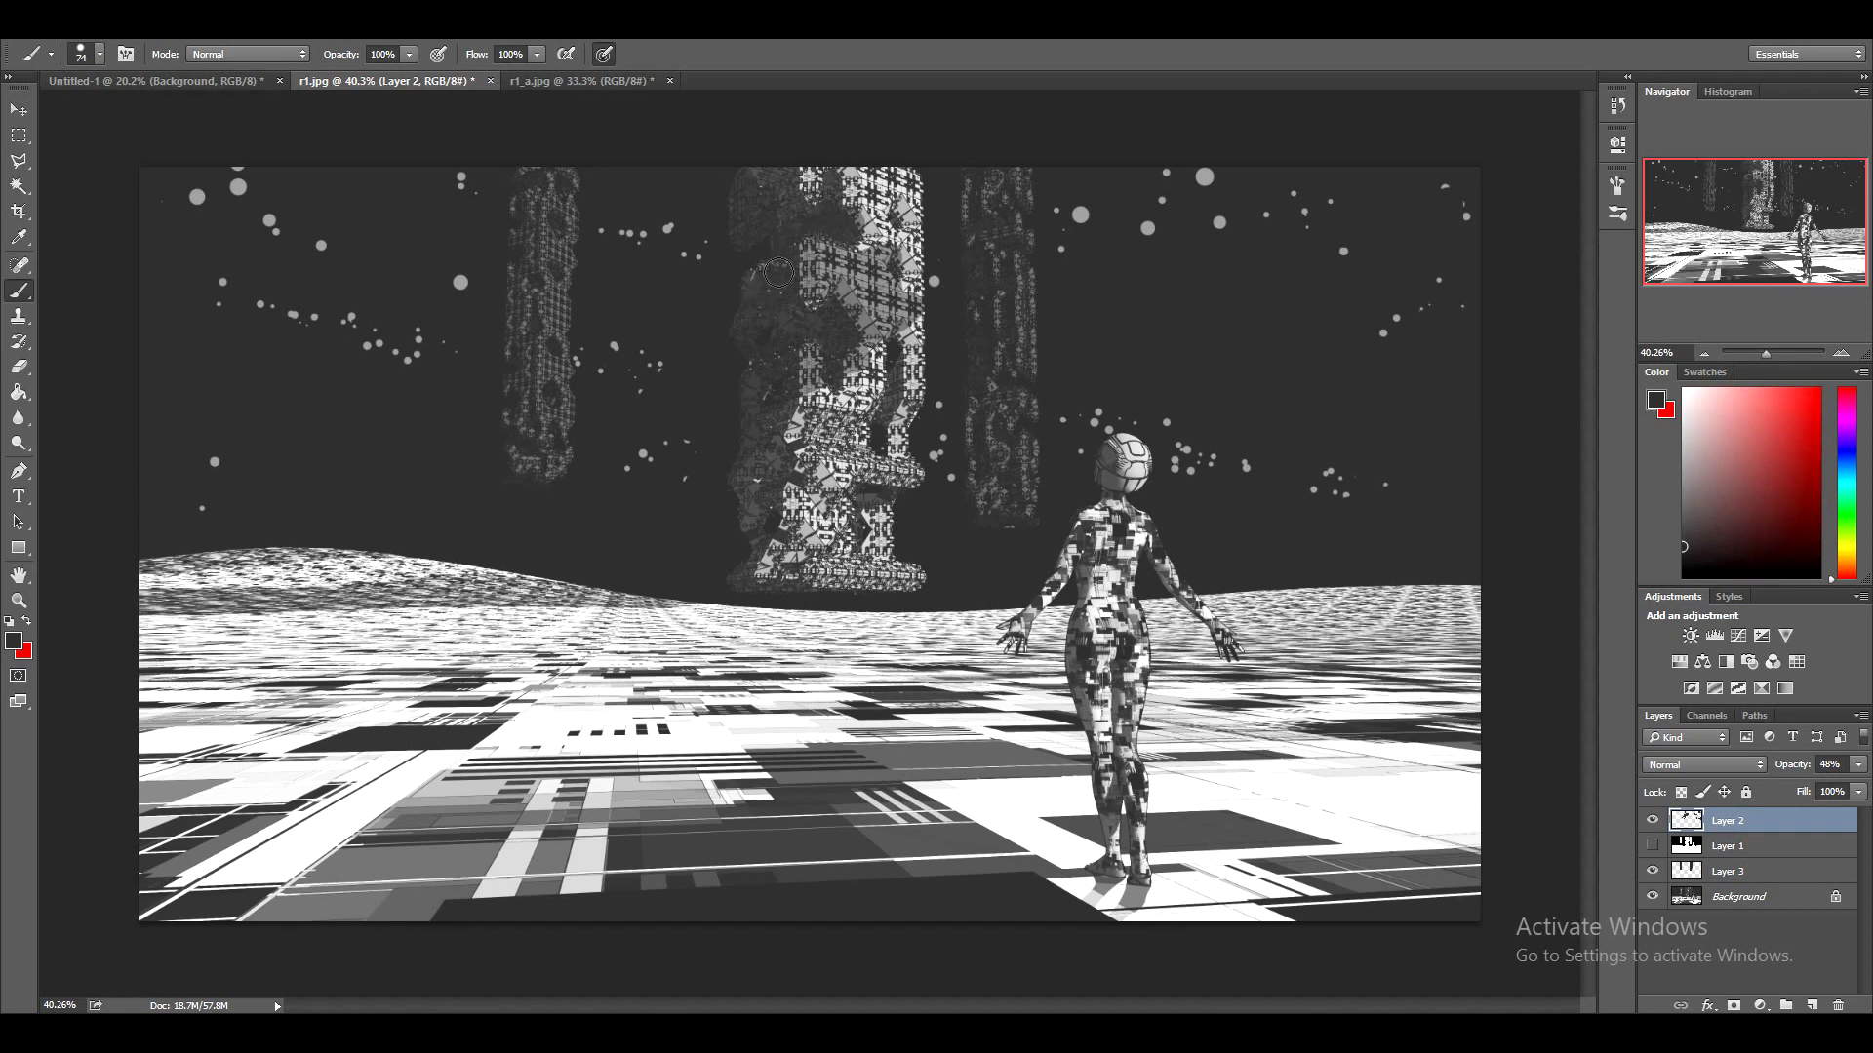
Compare the image with Layer 2 hidden and shown, and undo the dark strokes over the dots and the central tower
click(1652, 824)
click(1651, 824)
click(1651, 824)
click(1651, 825)
click(1651, 824)
click(1651, 824)
key(ctrl+alt+z)
key(ctrl+alt+z)
key(ctrl+alt+z)
key(ctrl+alt+z)
key(ctrl+alt+z)
key(ctrl+alt+z)
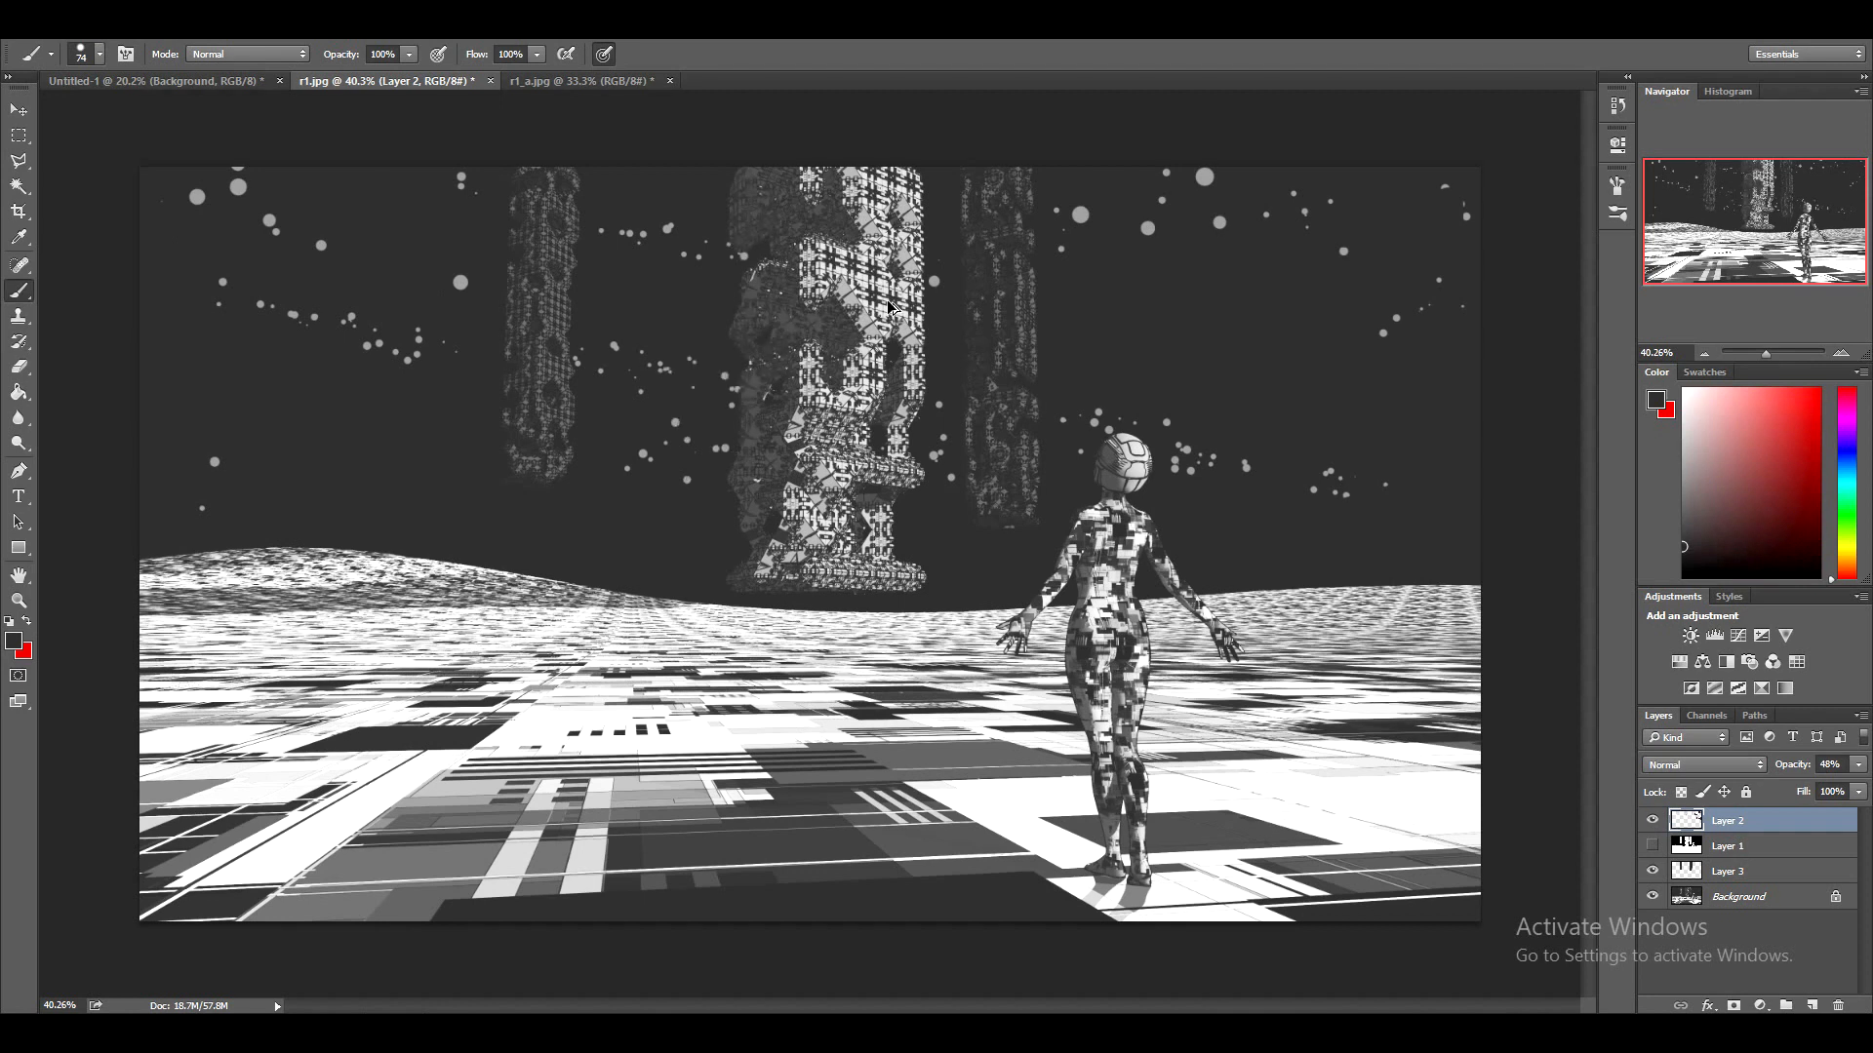
key(ctrl+alt+z)
Enlarge the Eraser to 80 px and erase the dots touching the central tower and some of those beside it on Layer 2
click(19, 368)
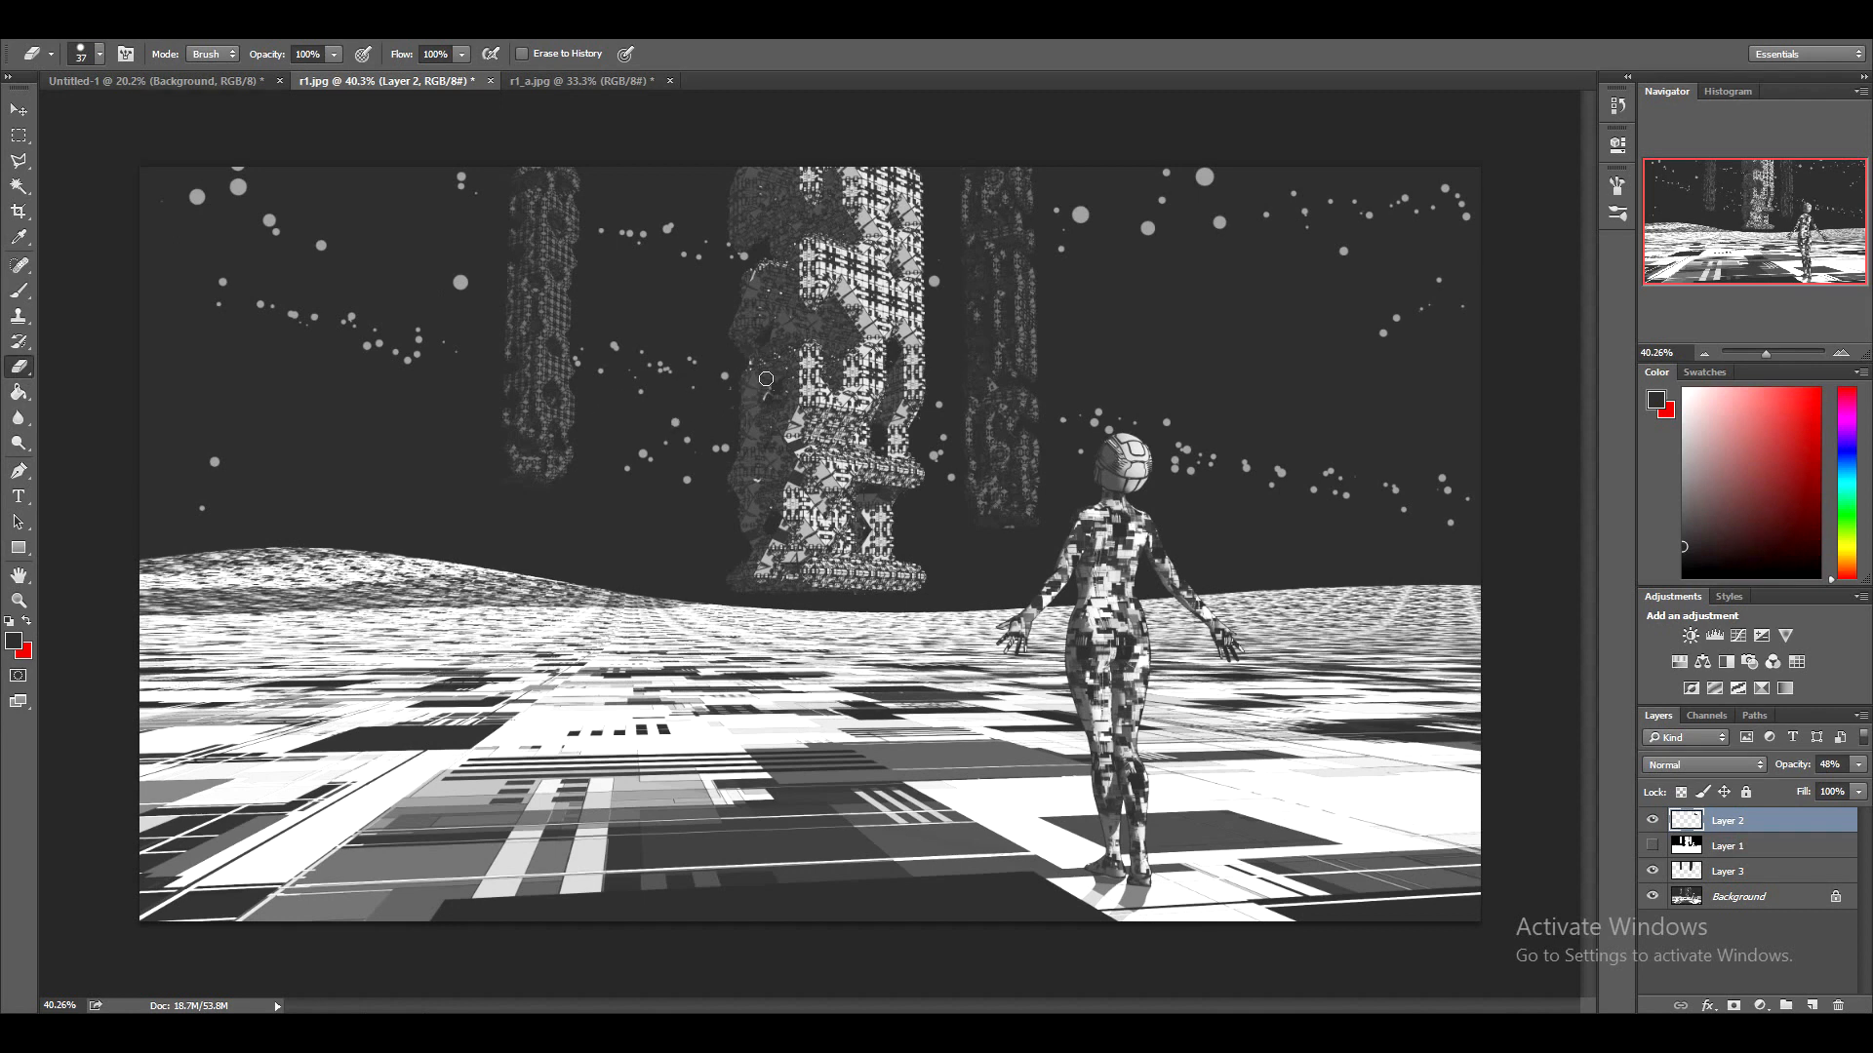
drag(749, 458, 722, 448)
key(bracketright)
key(bracketright)
key(bracketright)
key(bracketright)
drag(654, 373, 691, 372)
click(948, 403)
Erase scattered dots around the figure's head, across the right sky and in the upper-left sky to thin them out
drag(1327, 466, 1271, 505)
mouse_move(1142, 427)
mouse_down()
mouse_move(1190, 401)
mouse_move(1065, 453)
mouse_up()
drag(1365, 229, 1458, 210)
drag(1207, 161, 1220, 192)
drag(327, 182, 194, 192)
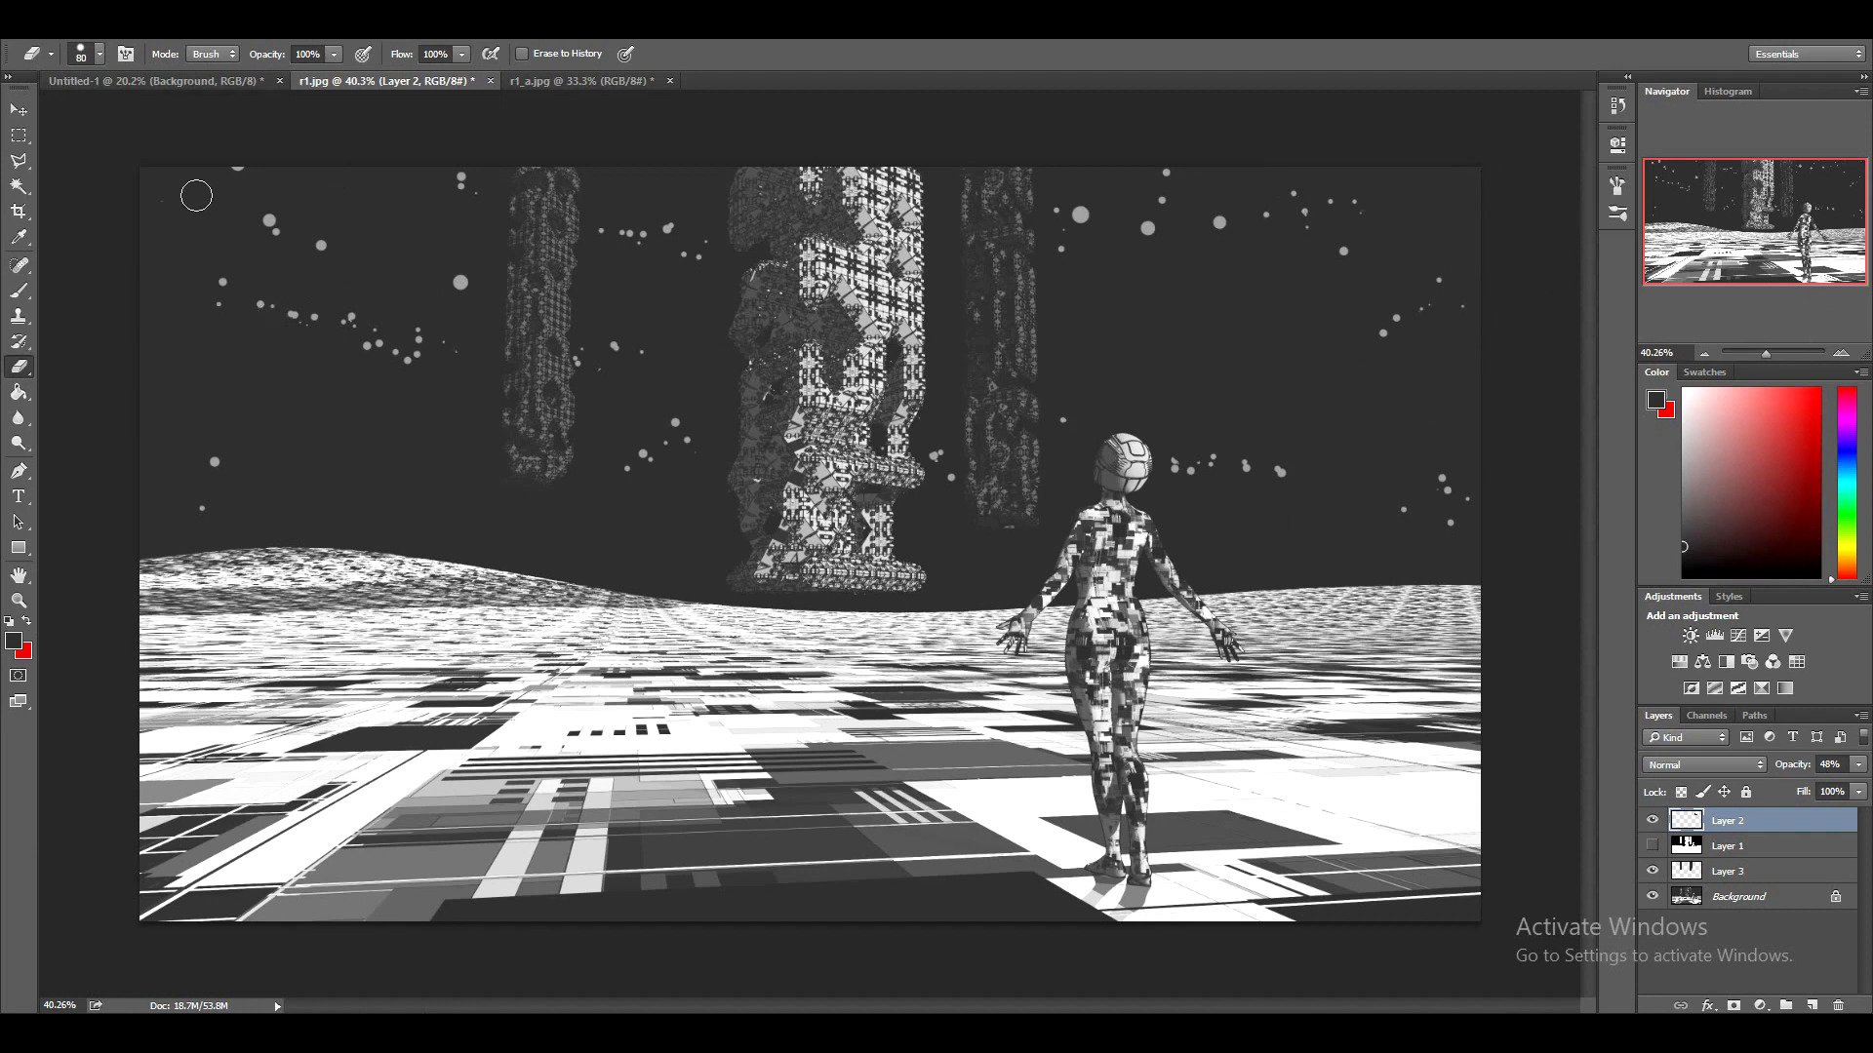
click(371, 347)
Add a new layer above Layer 2 and set the foreground colour to white
click(1811, 1006)
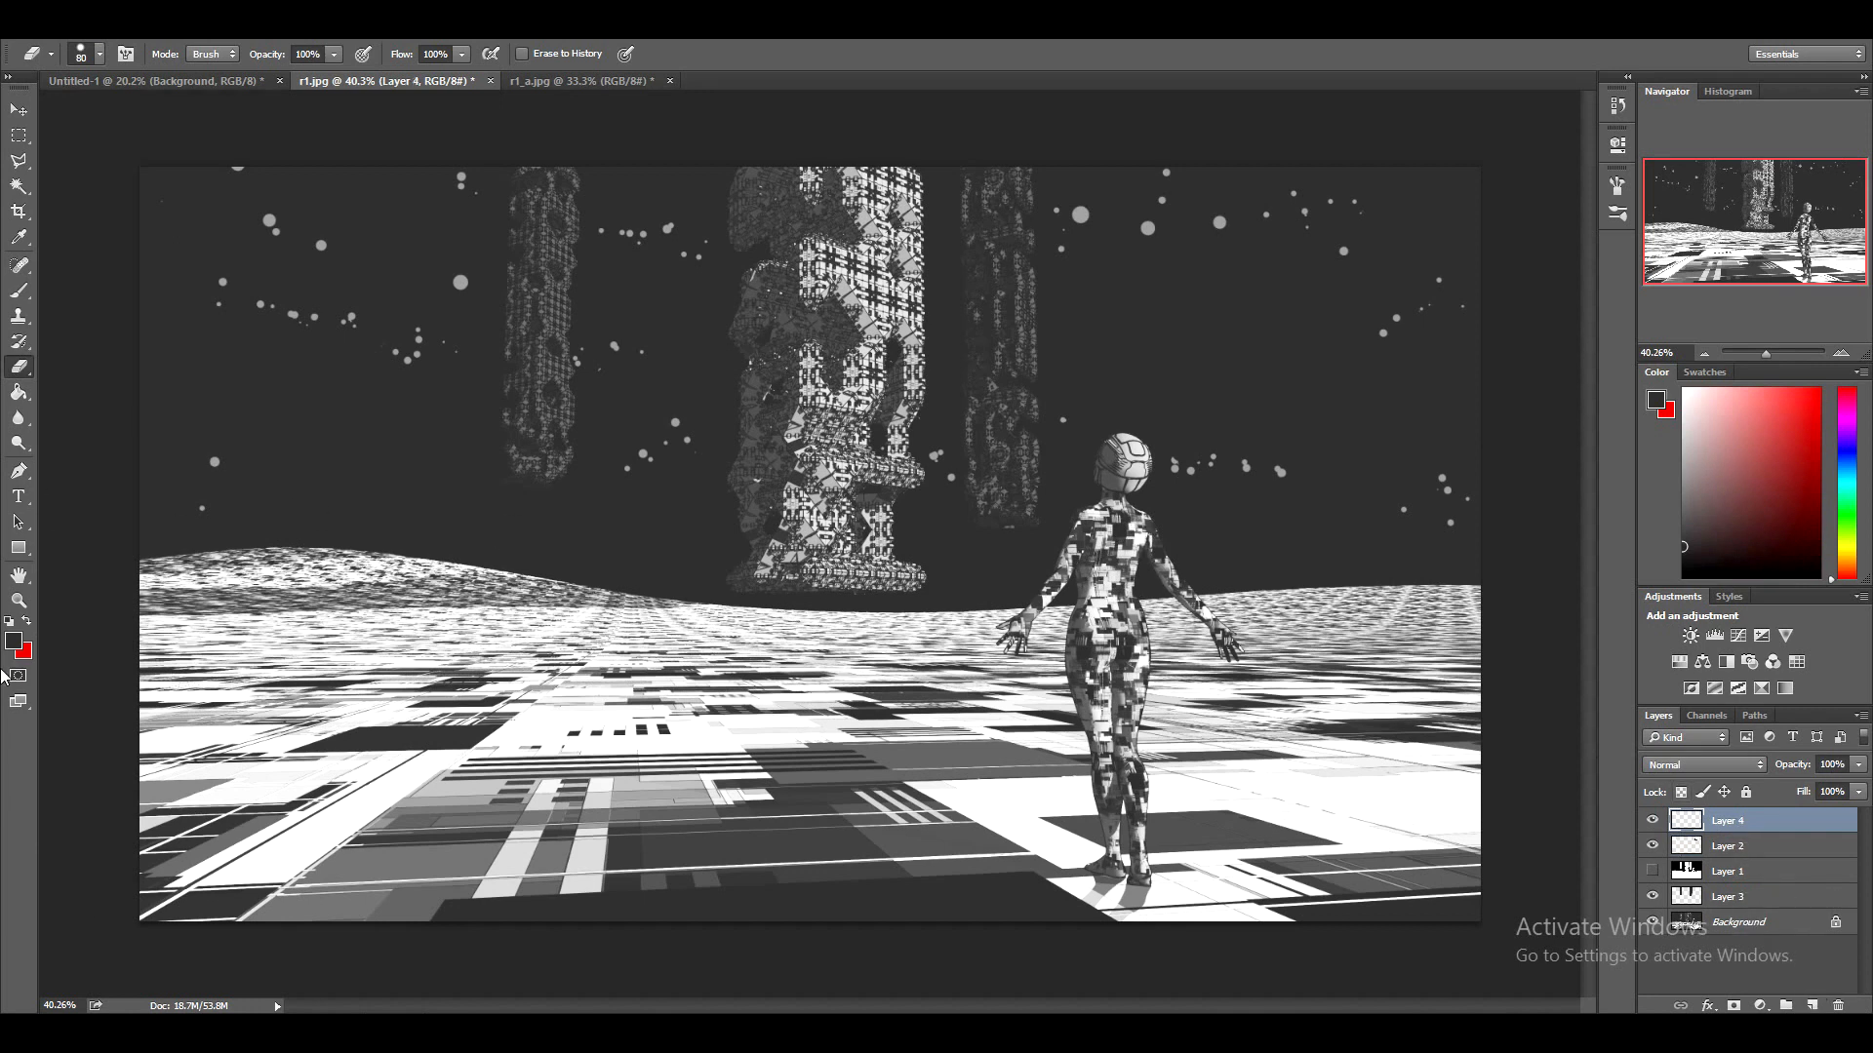
click(12, 642)
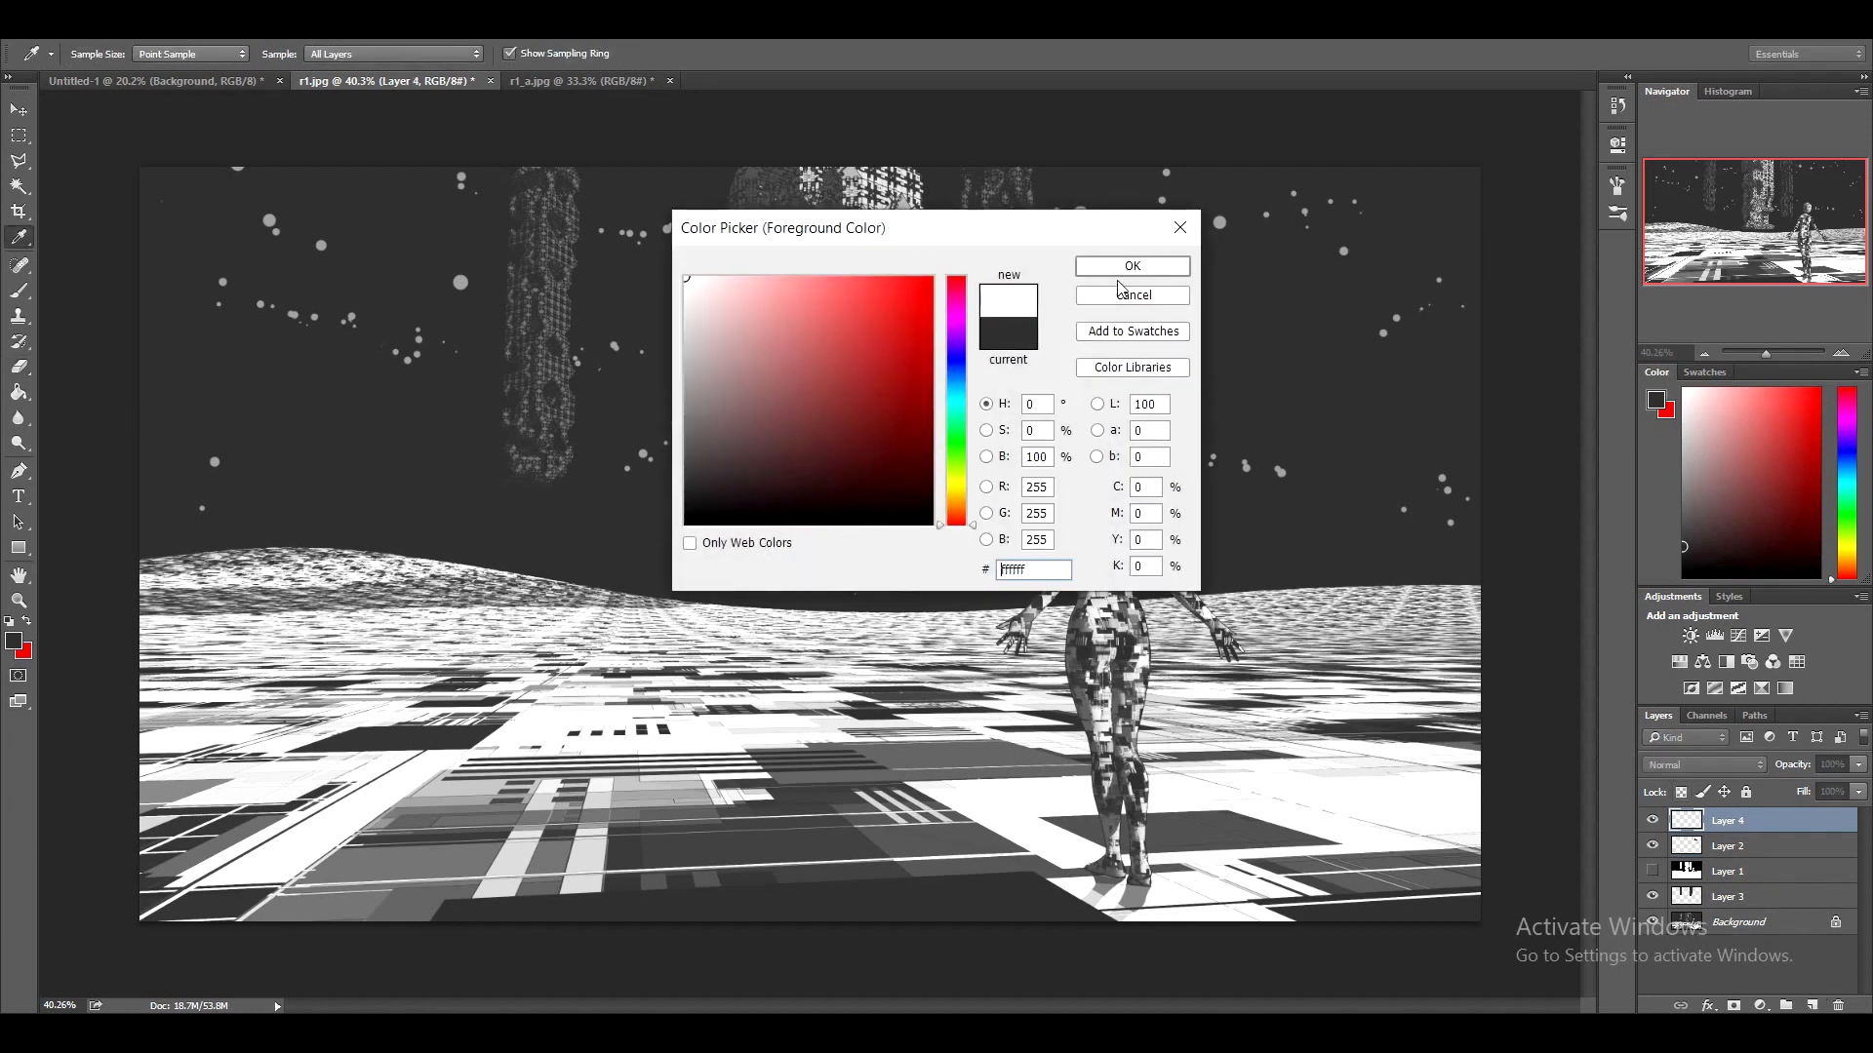
key(Return)
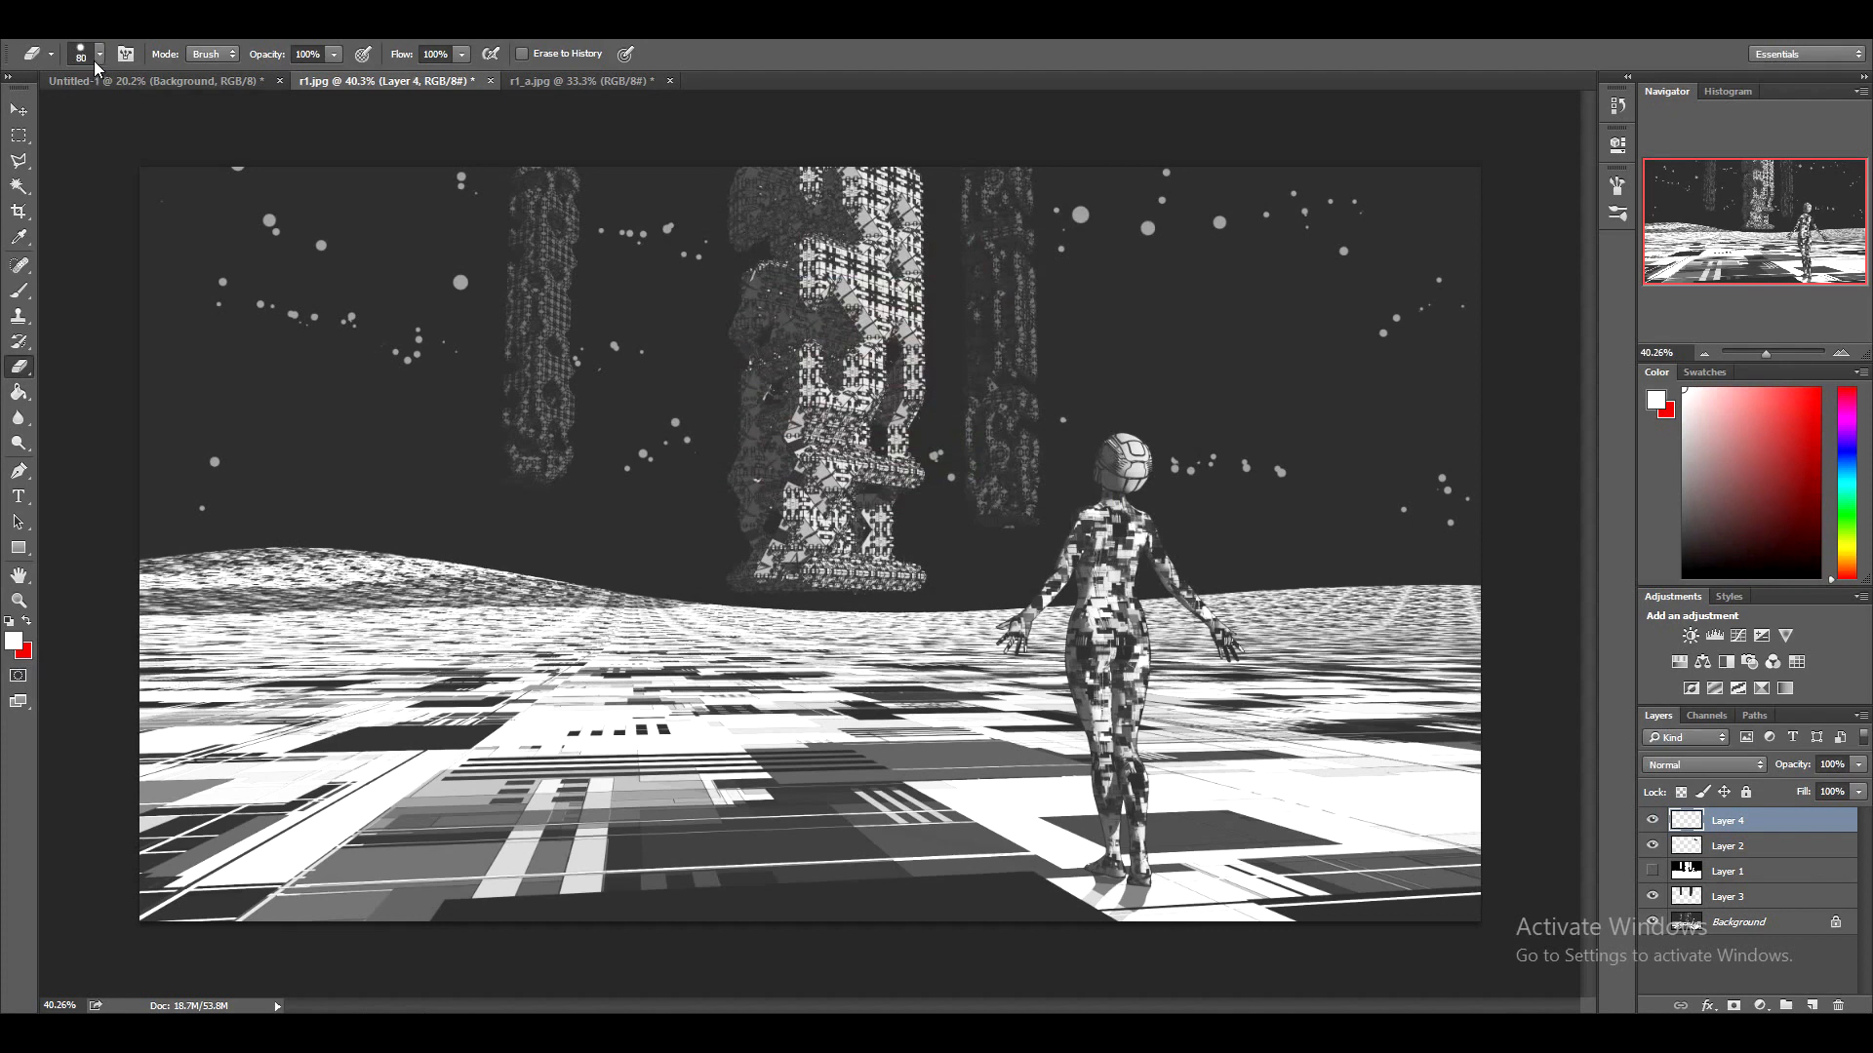
Open the Eraser's detailed brush settings and set its tip spacing to 1000%
click(98, 56)
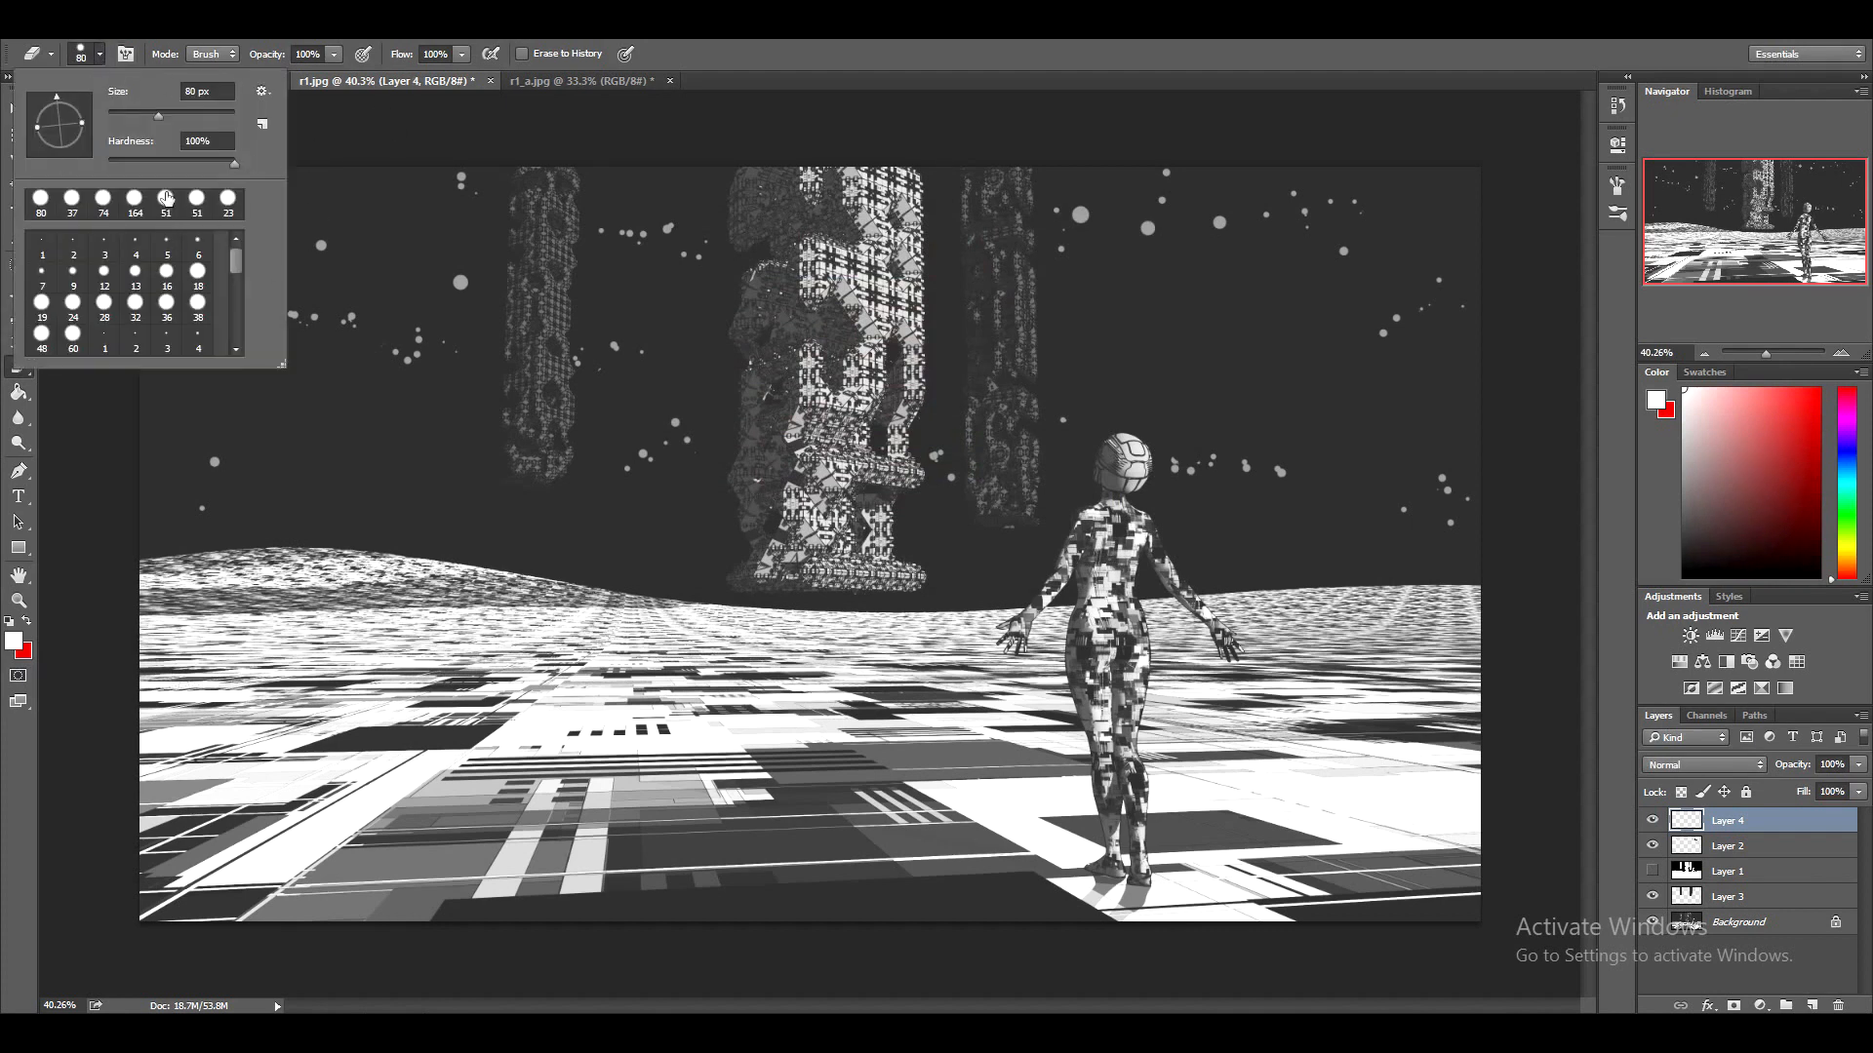
click(262, 93)
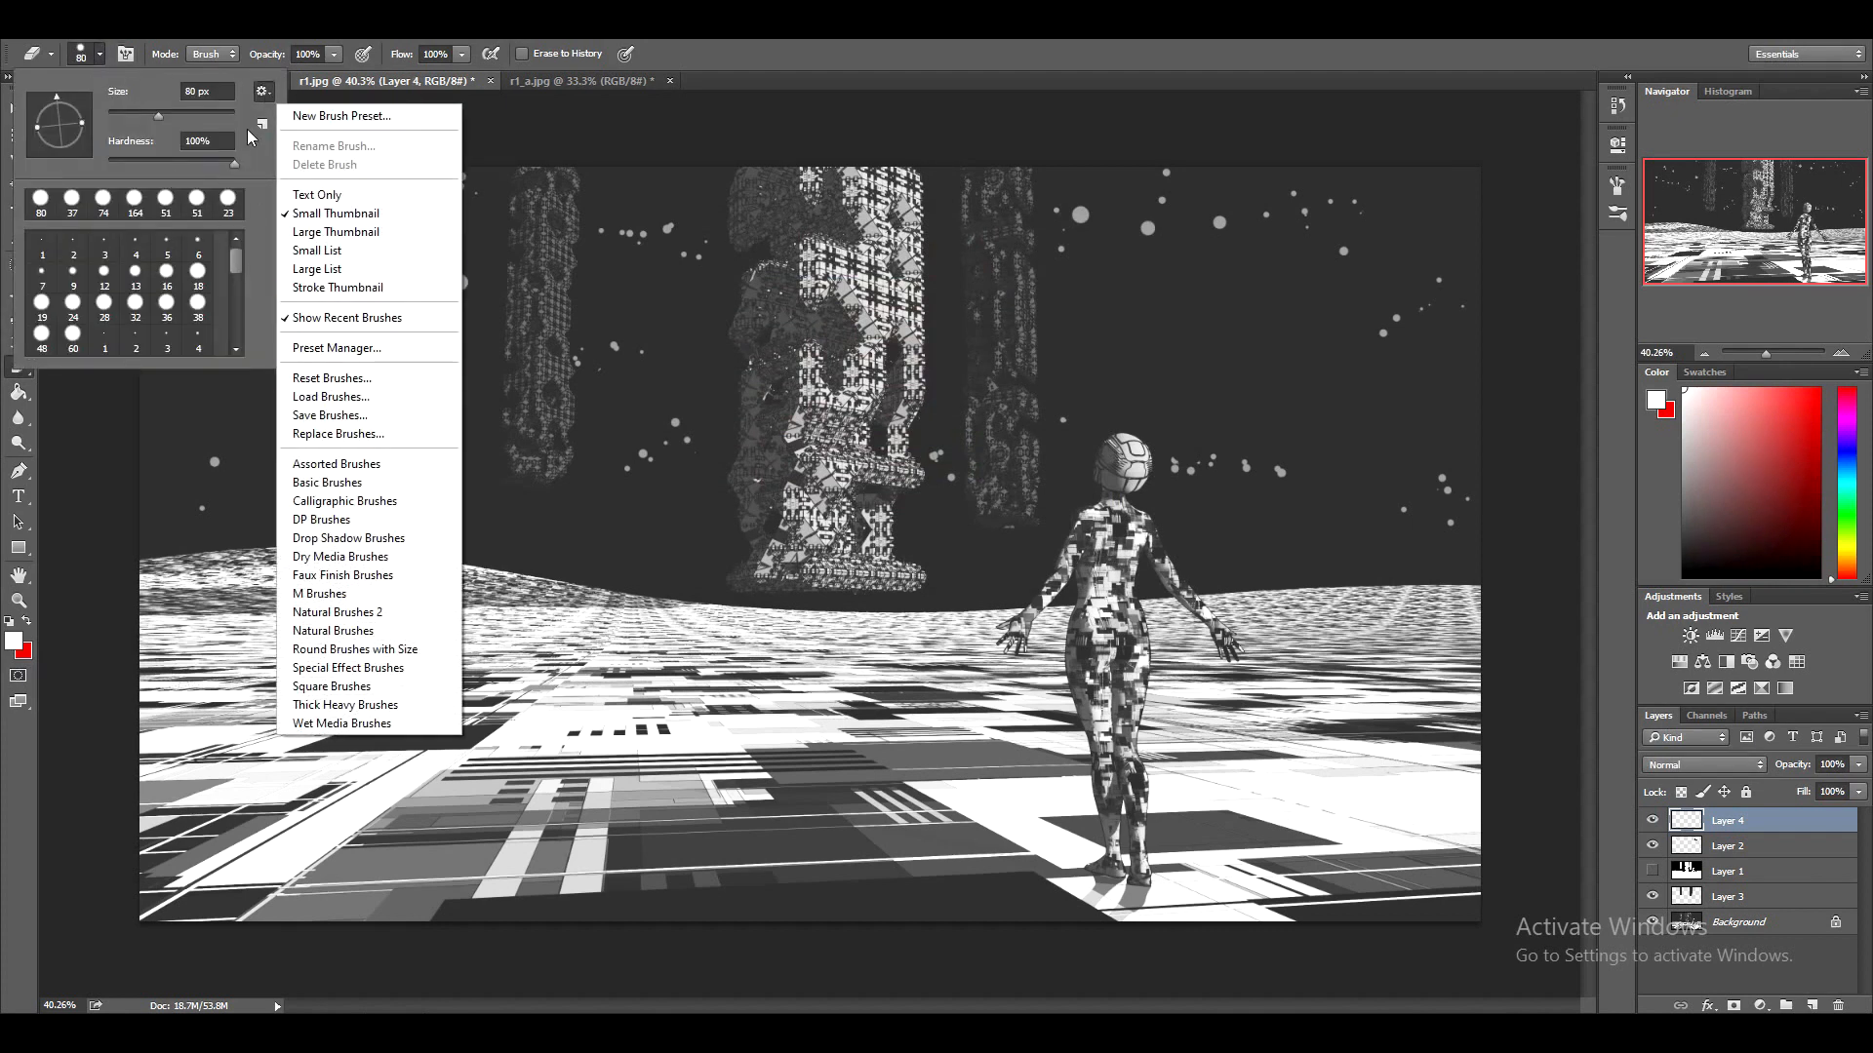
click(262, 92)
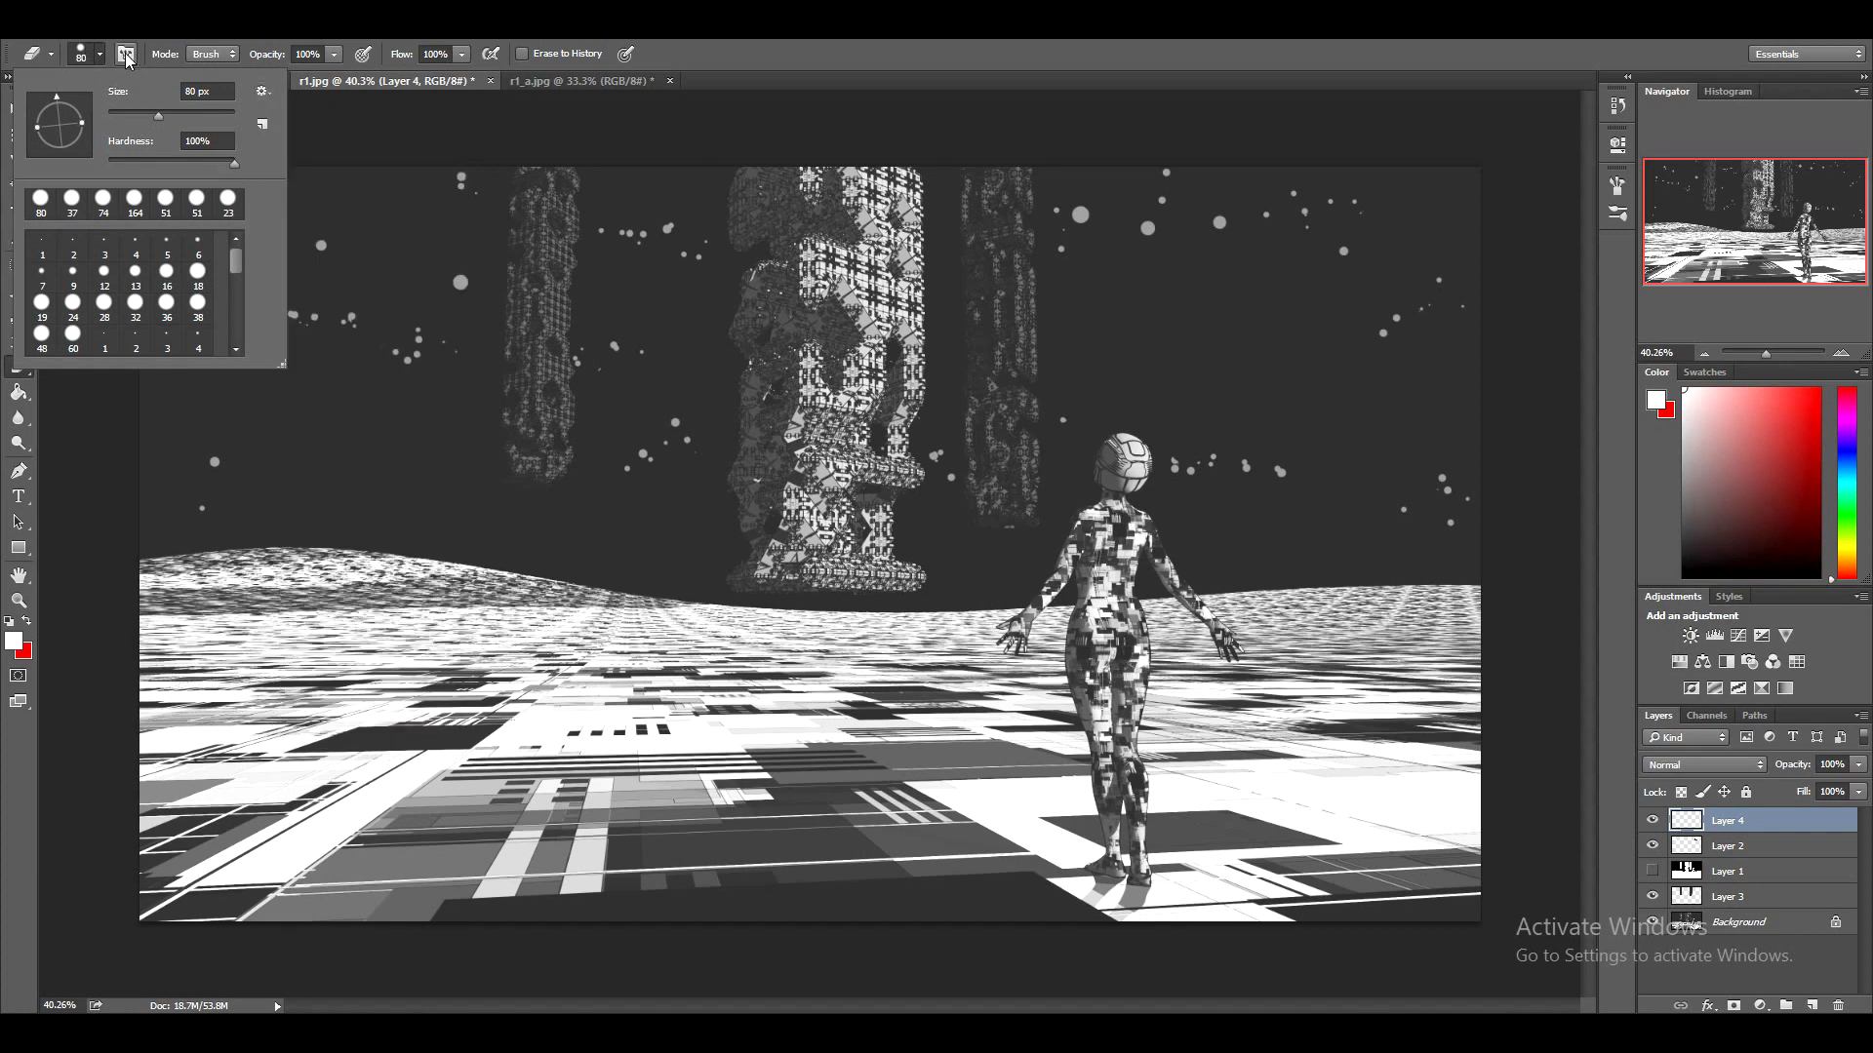
click(126, 54)
drag(1448, 509, 1669, 528)
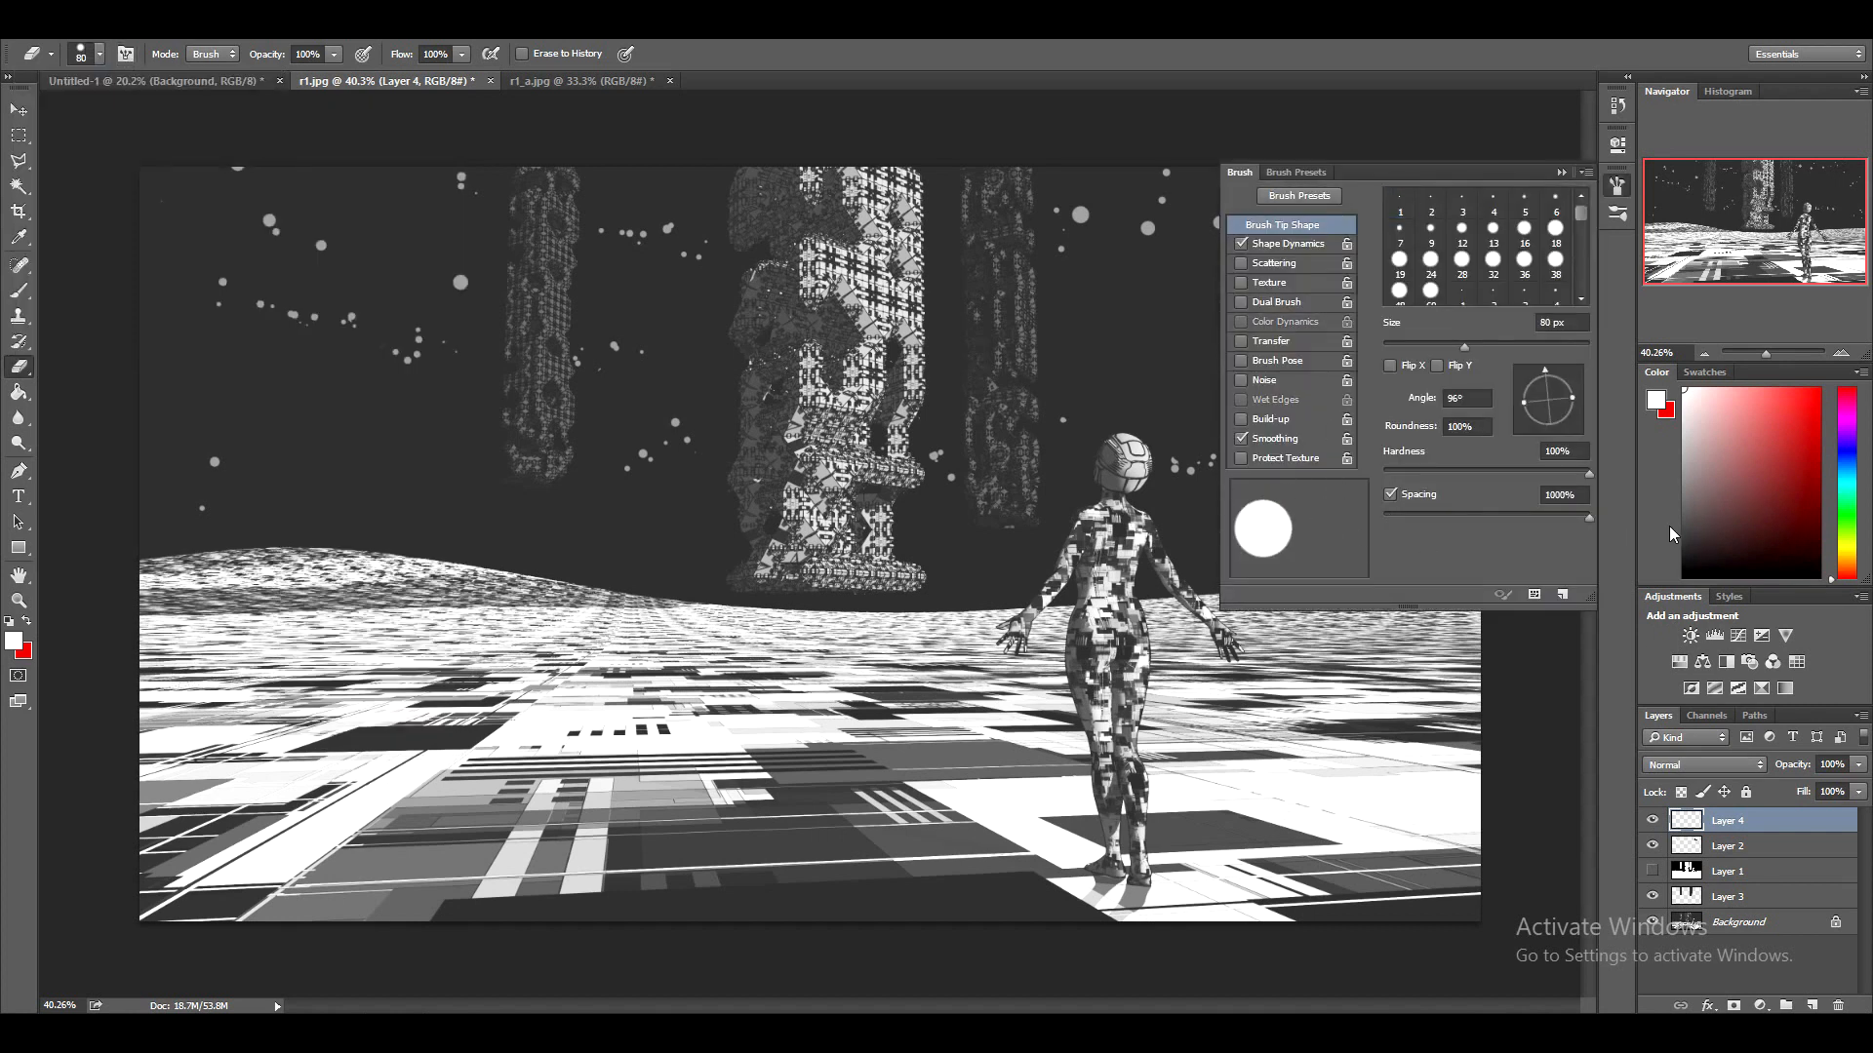
Enable Scattering on the Eraser with a 1000% scatter on both axes, leaving Dual Brush off
click(1257, 265)
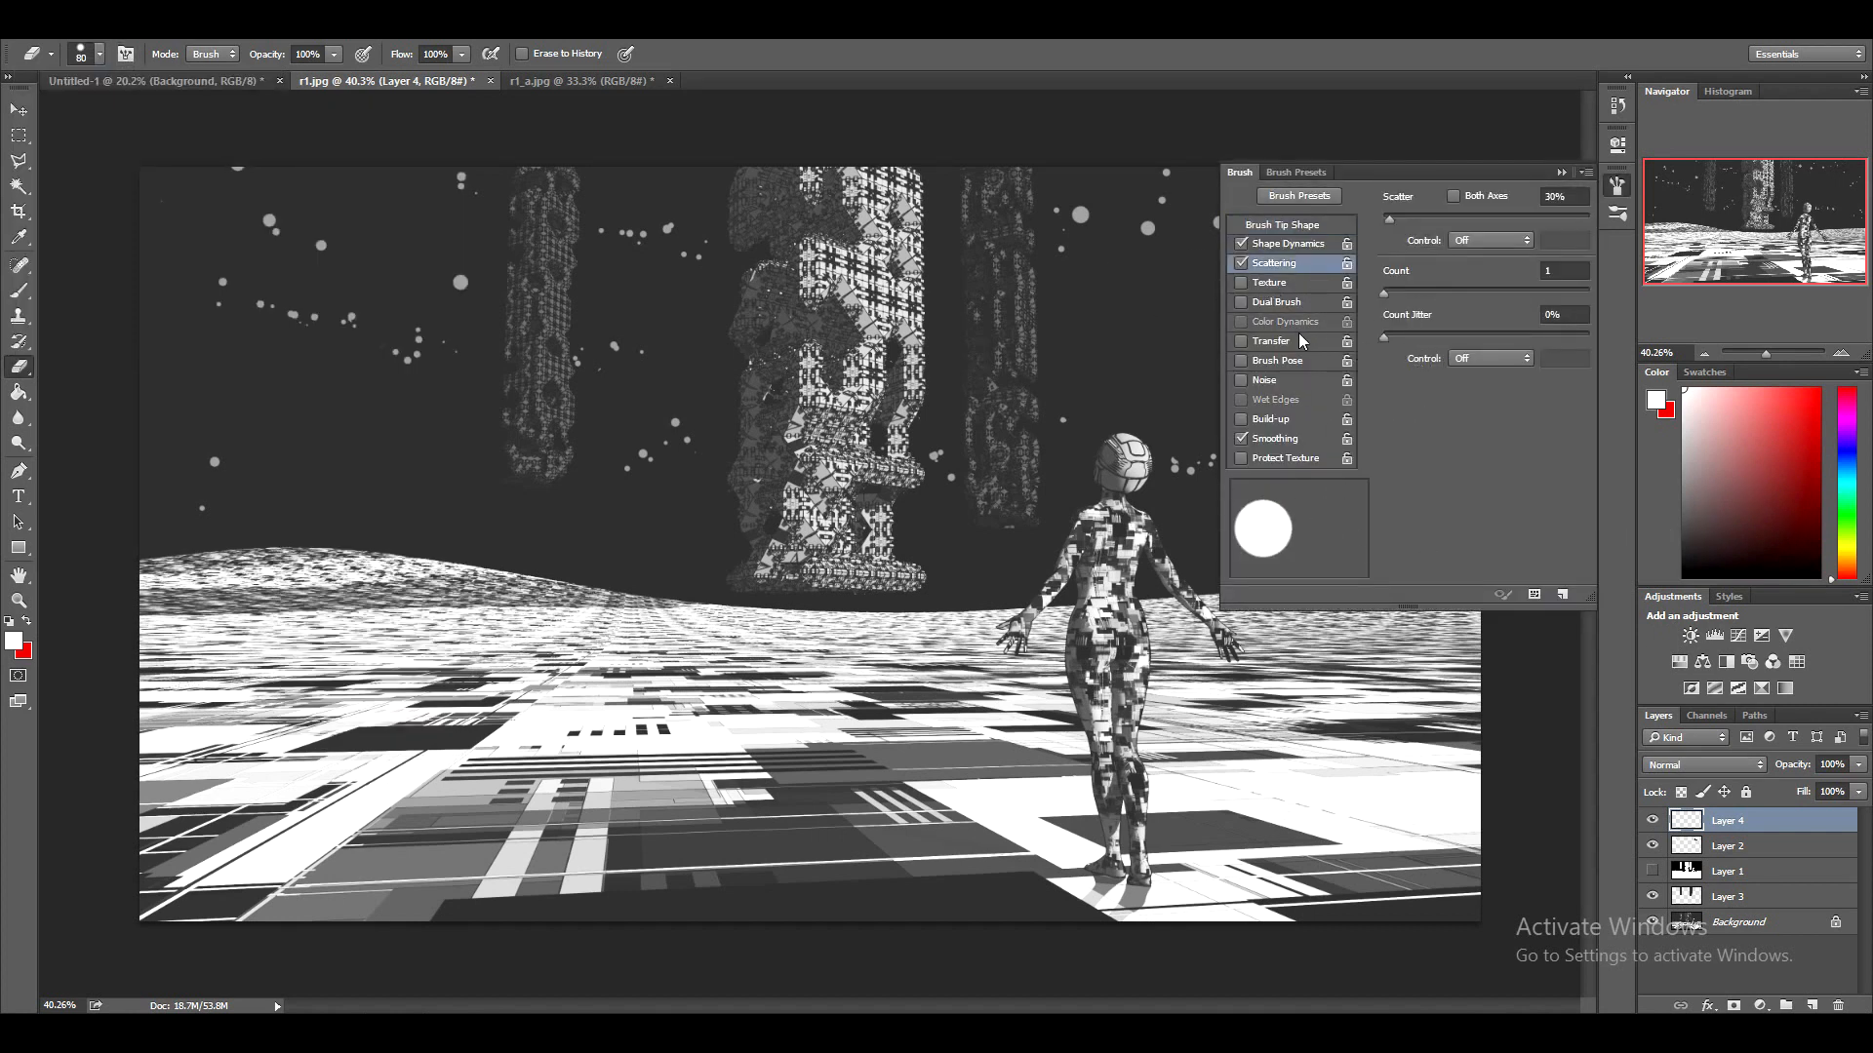
click(1251, 303)
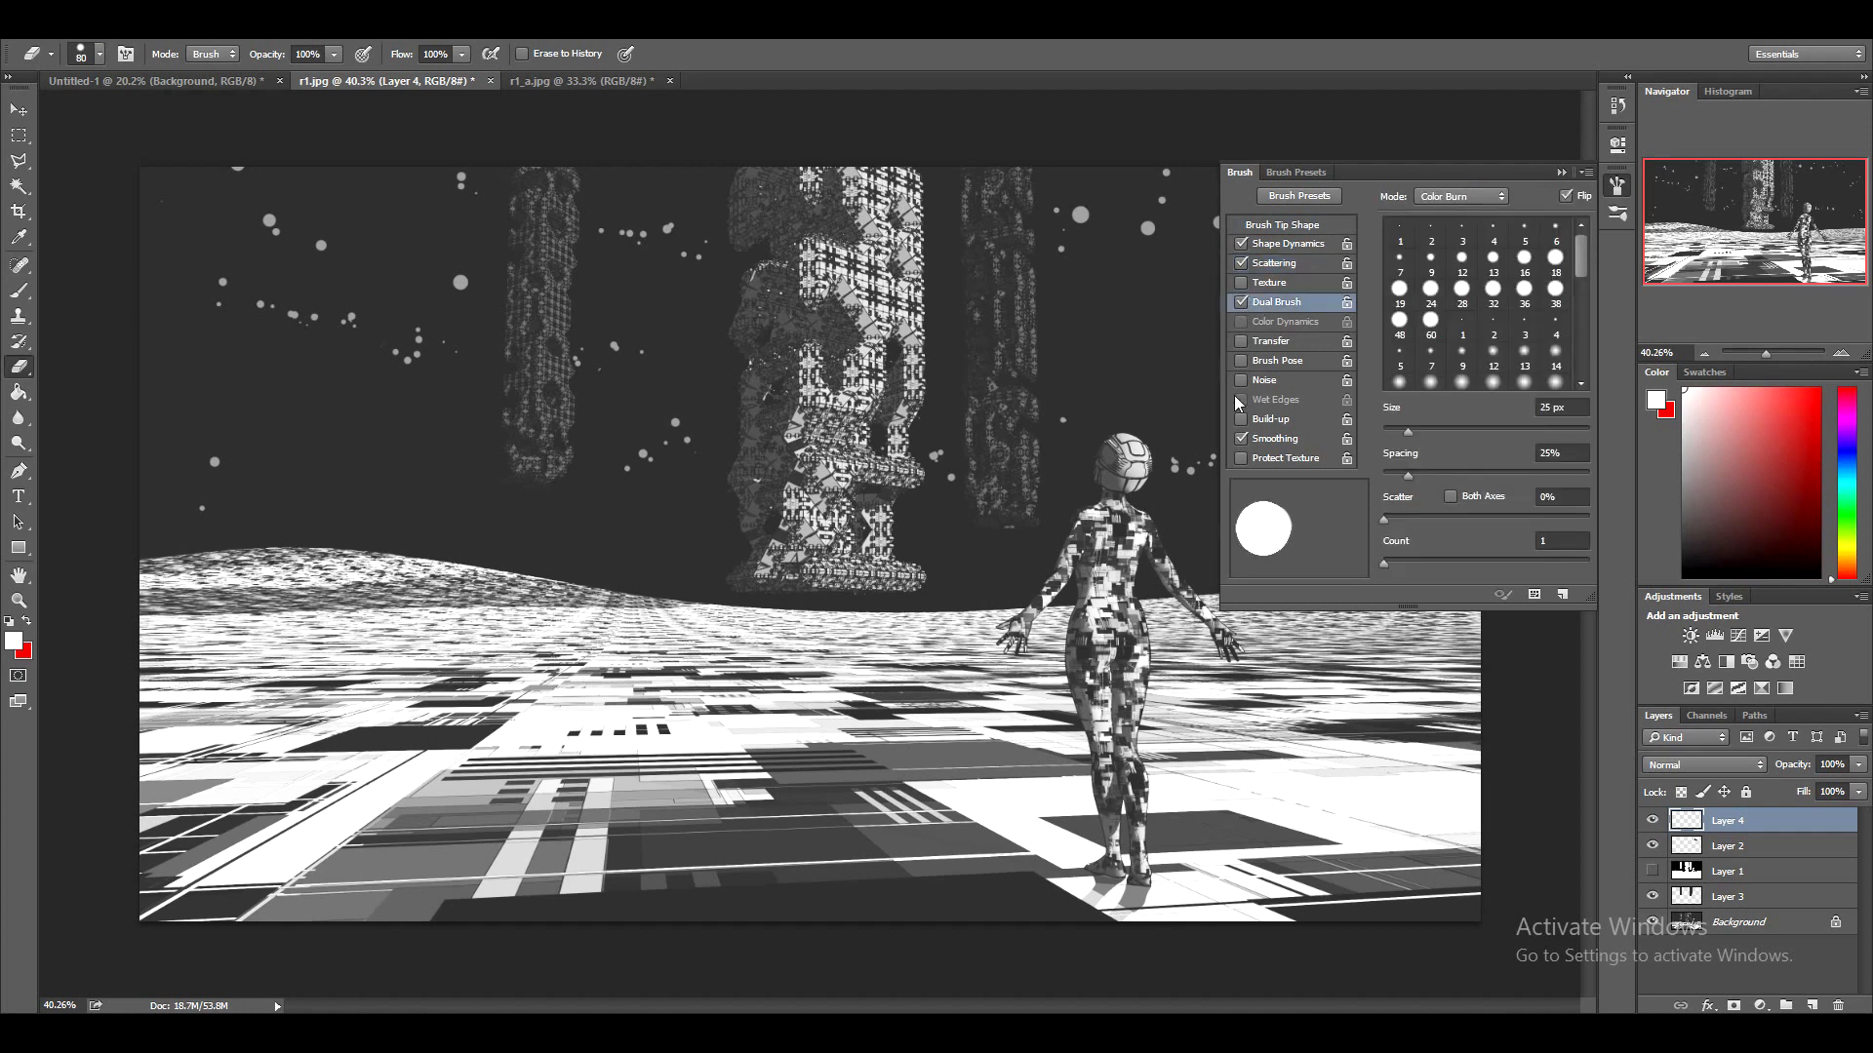
click(1239, 302)
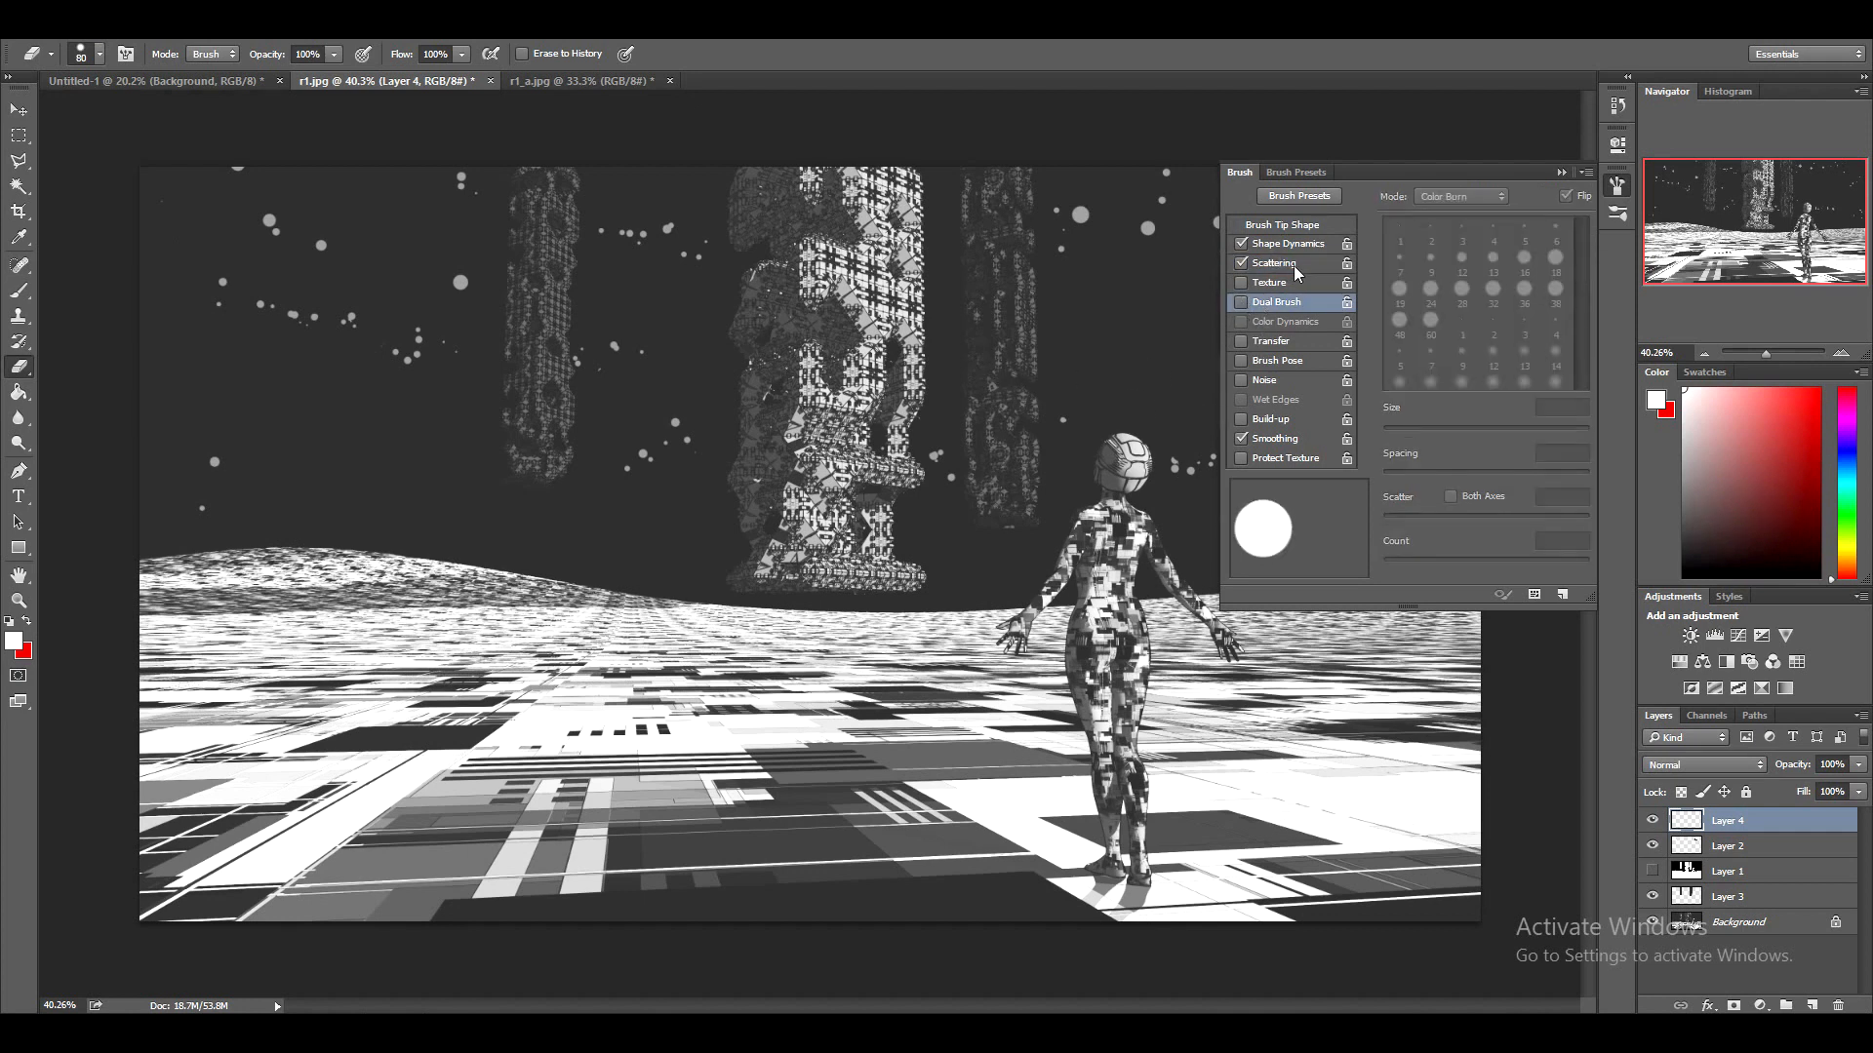
click(1295, 248)
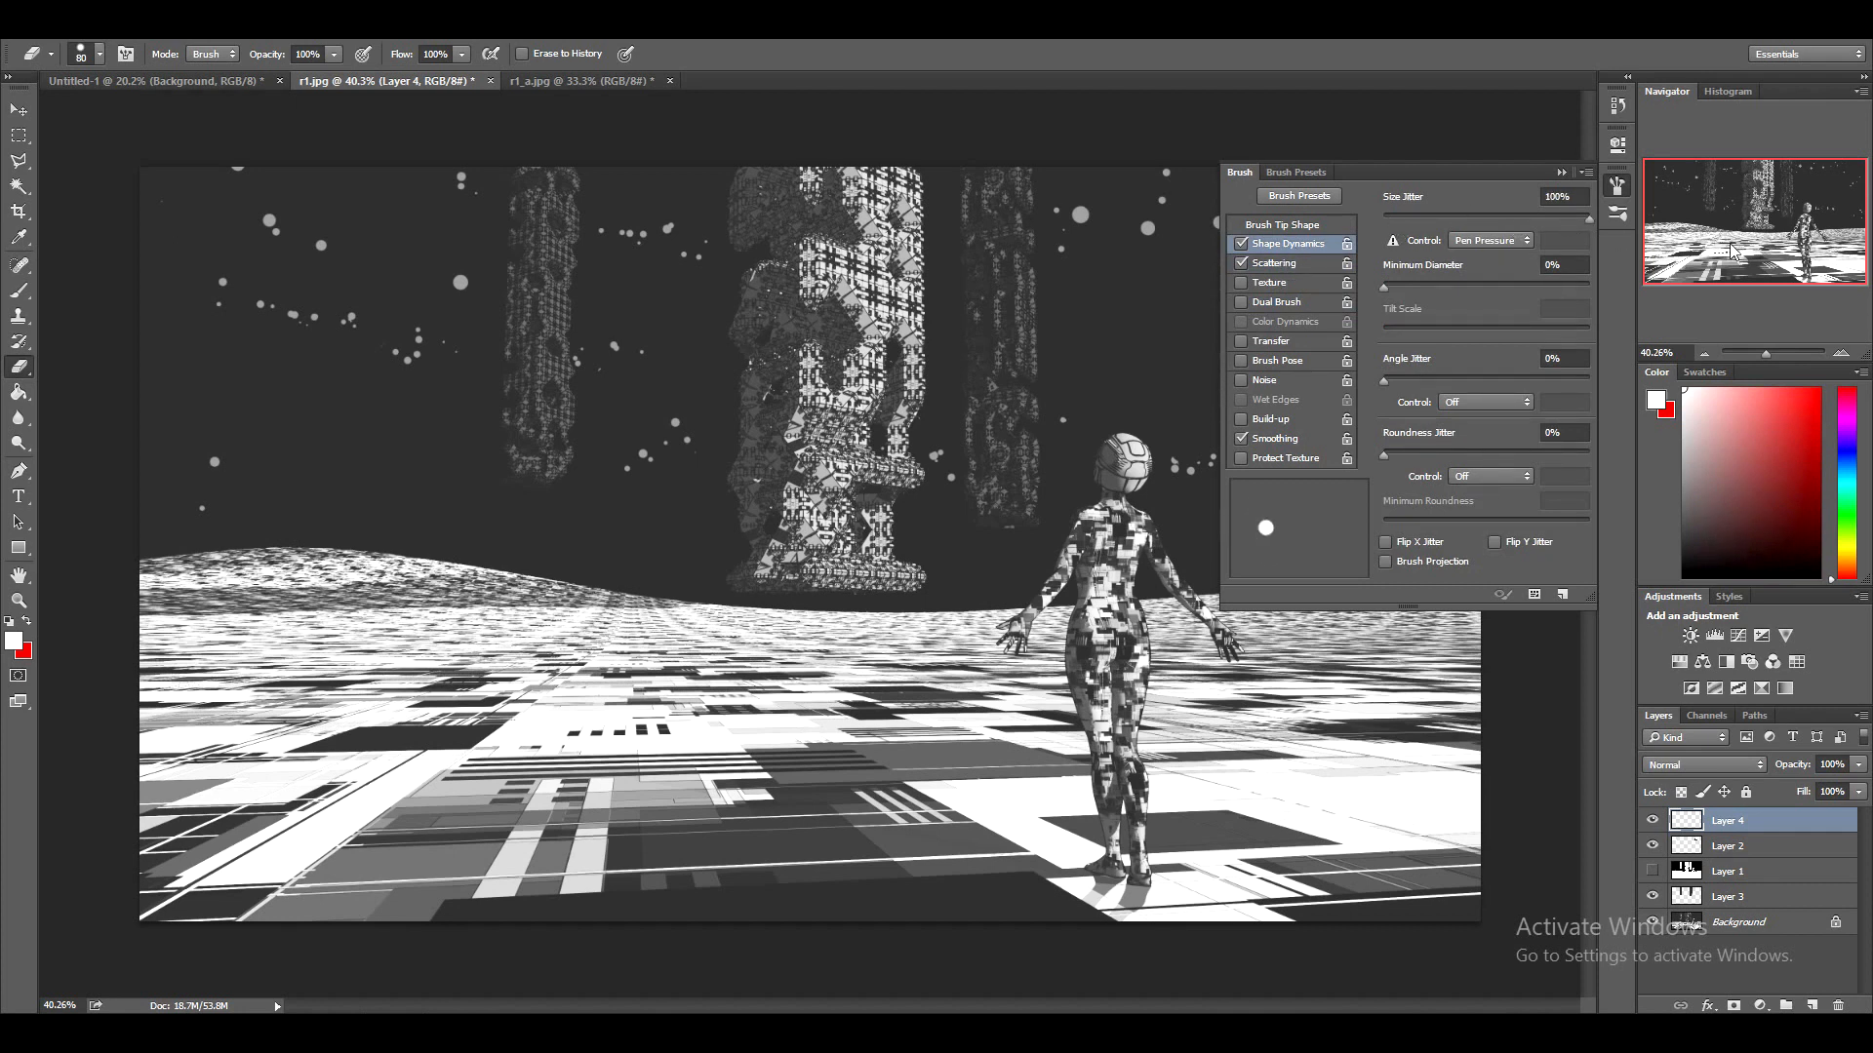
click(1268, 262)
drag(1389, 219, 1590, 219)
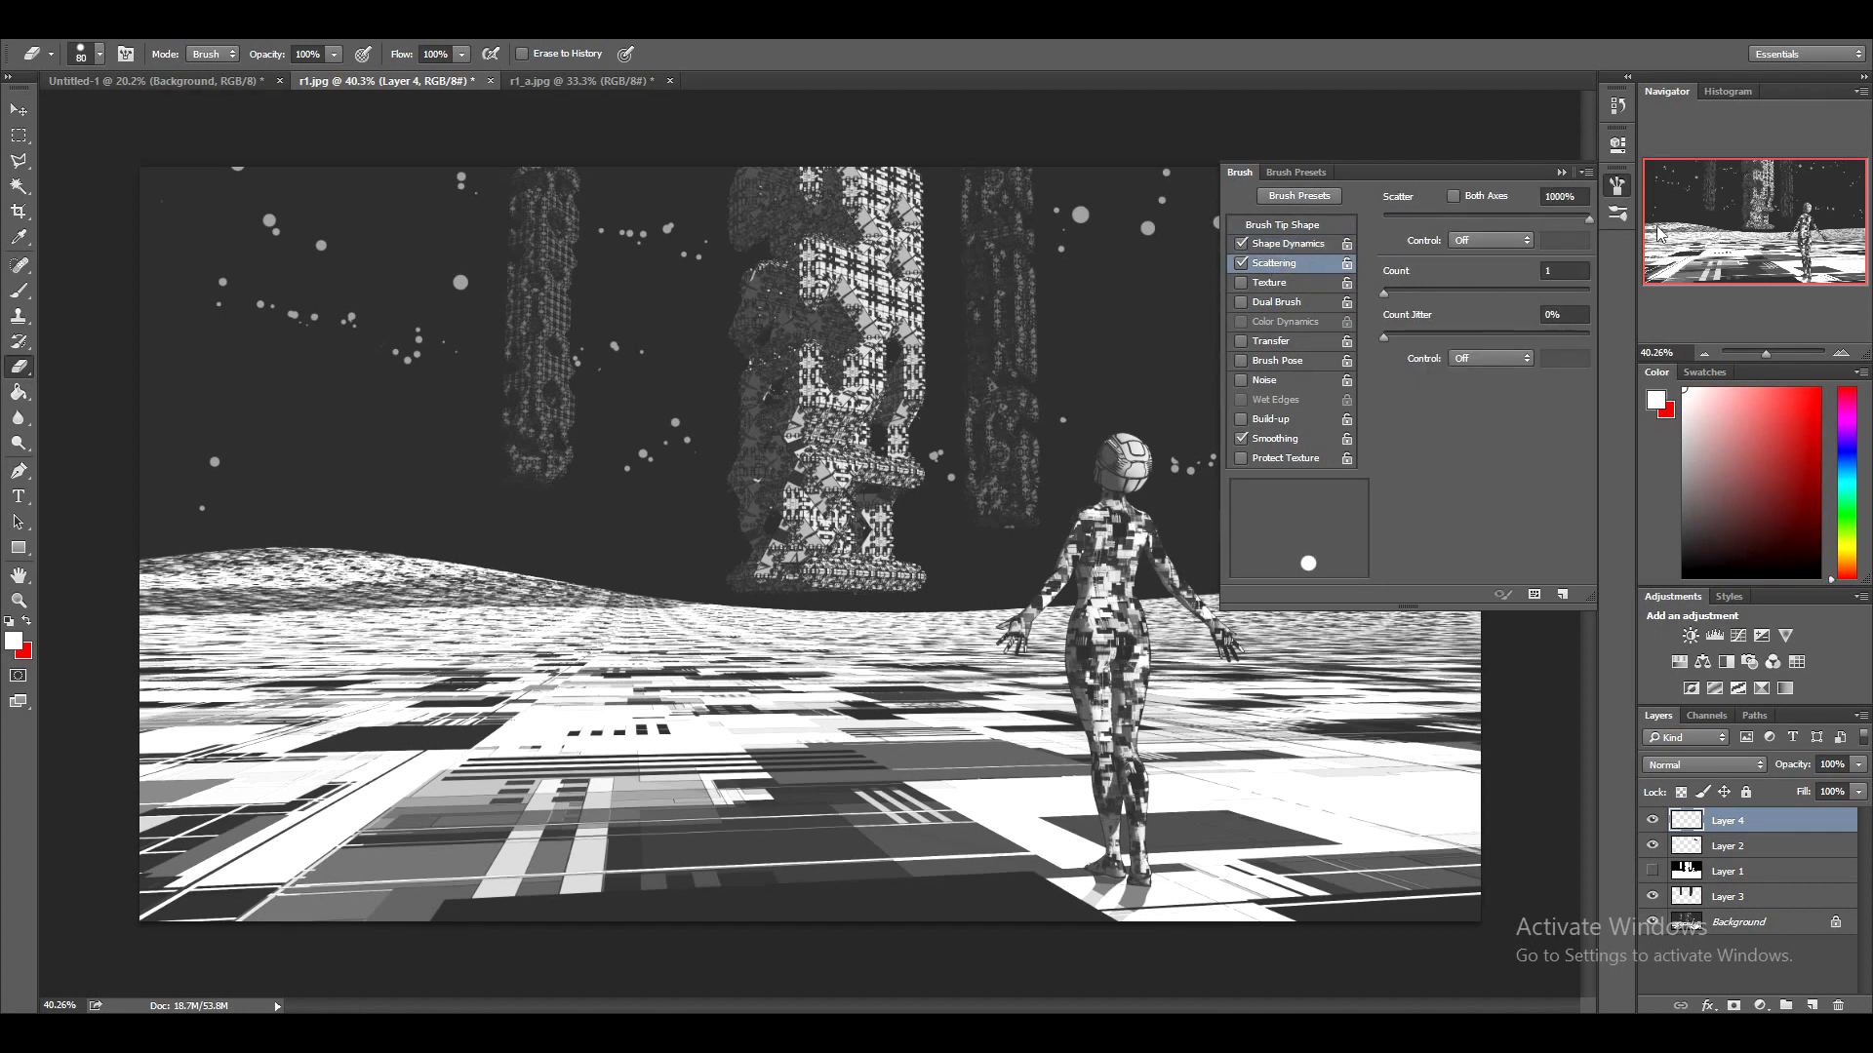
click(1454, 196)
click(1562, 173)
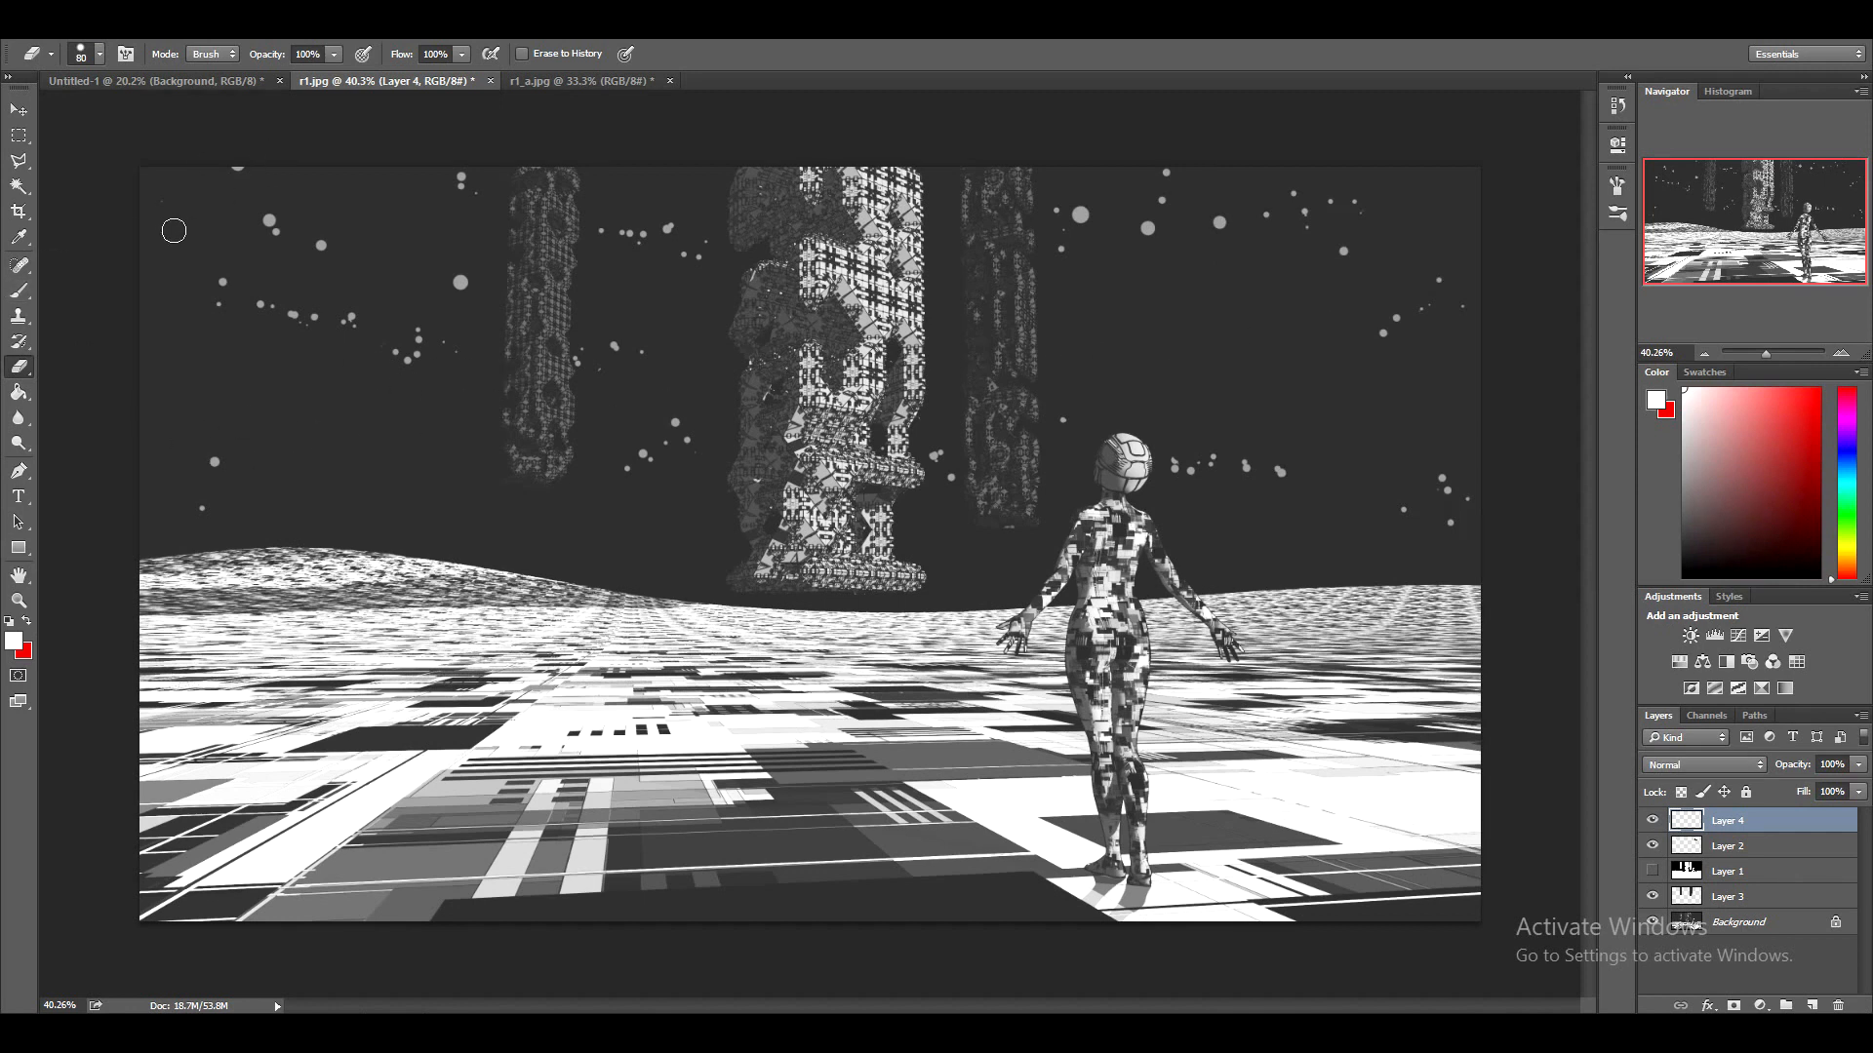
Switch to the Brush tool, enable Scattering, and set its size jitter to 100% and tip spacing to 1000%
click(20, 290)
click(125, 53)
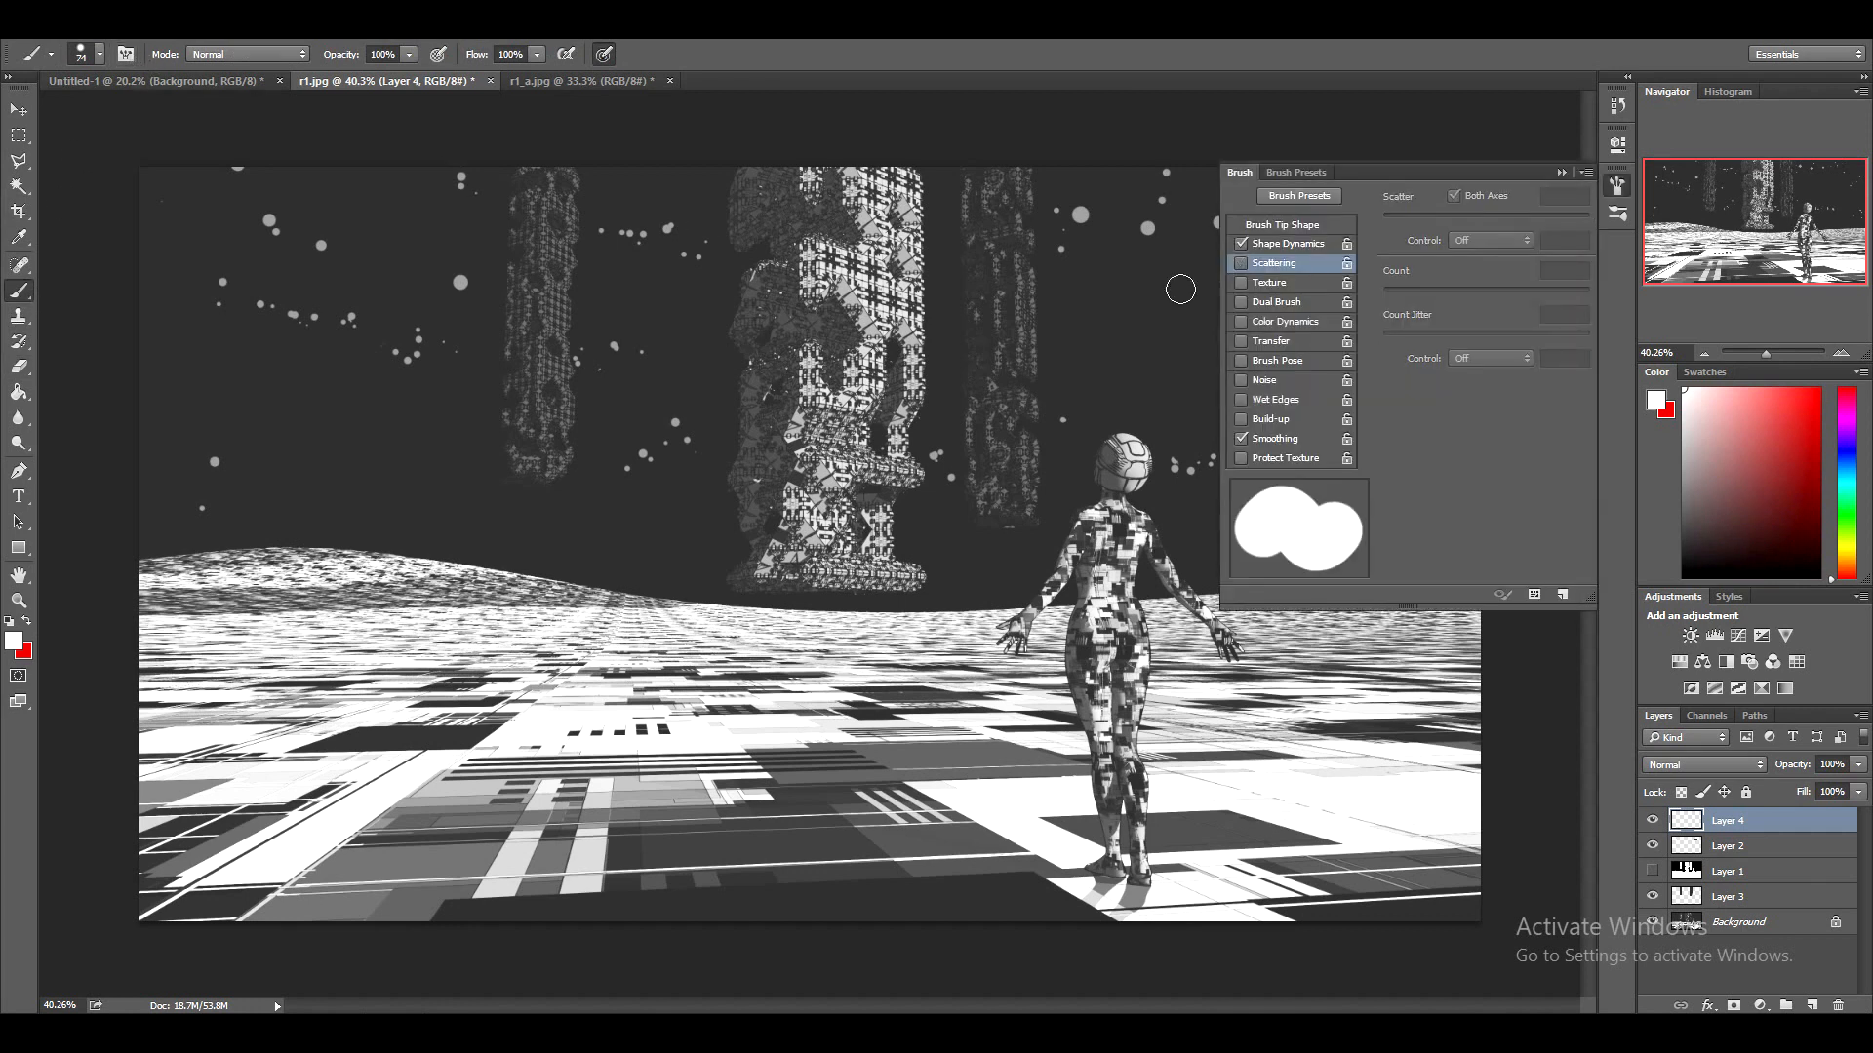
click(1241, 264)
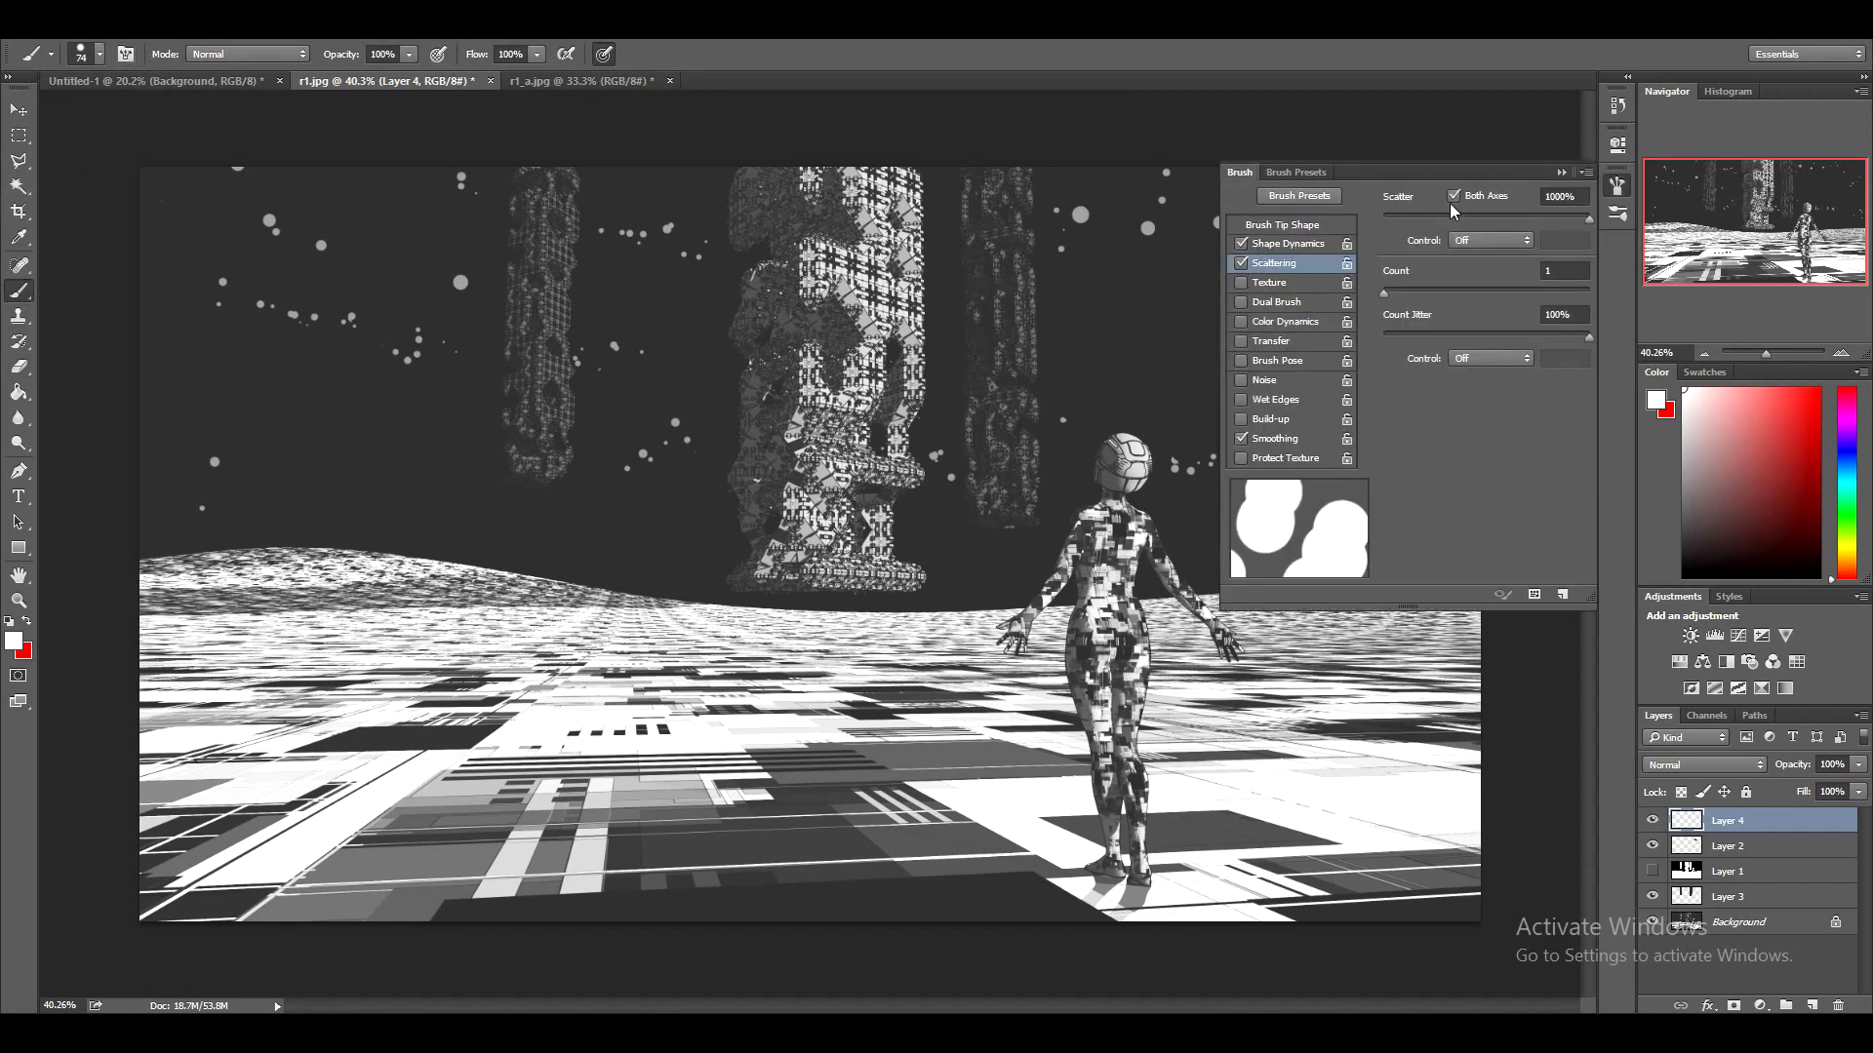
click(1290, 244)
mouse_move(1383, 219)
mouse_down()
mouse_move(1485, 214)
mouse_move(1678, 263)
mouse_up()
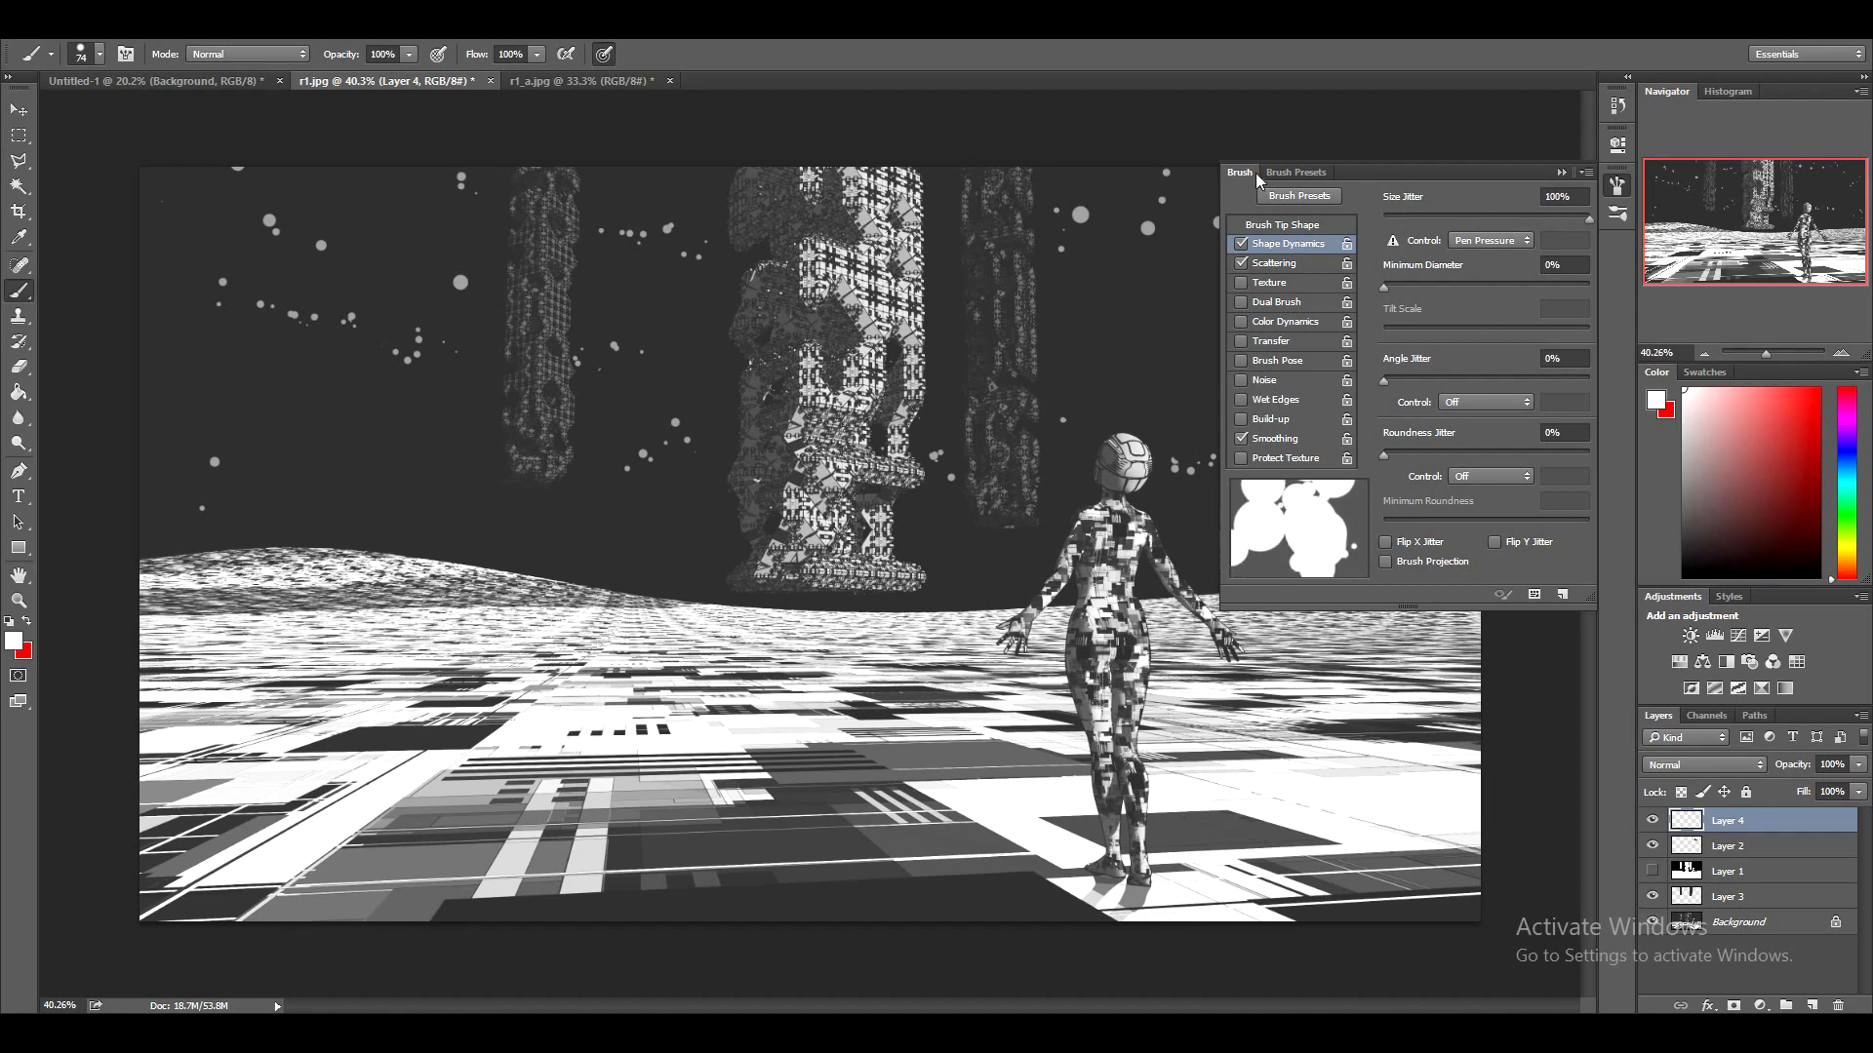
click(1287, 225)
drag(1392, 517, 1595, 517)
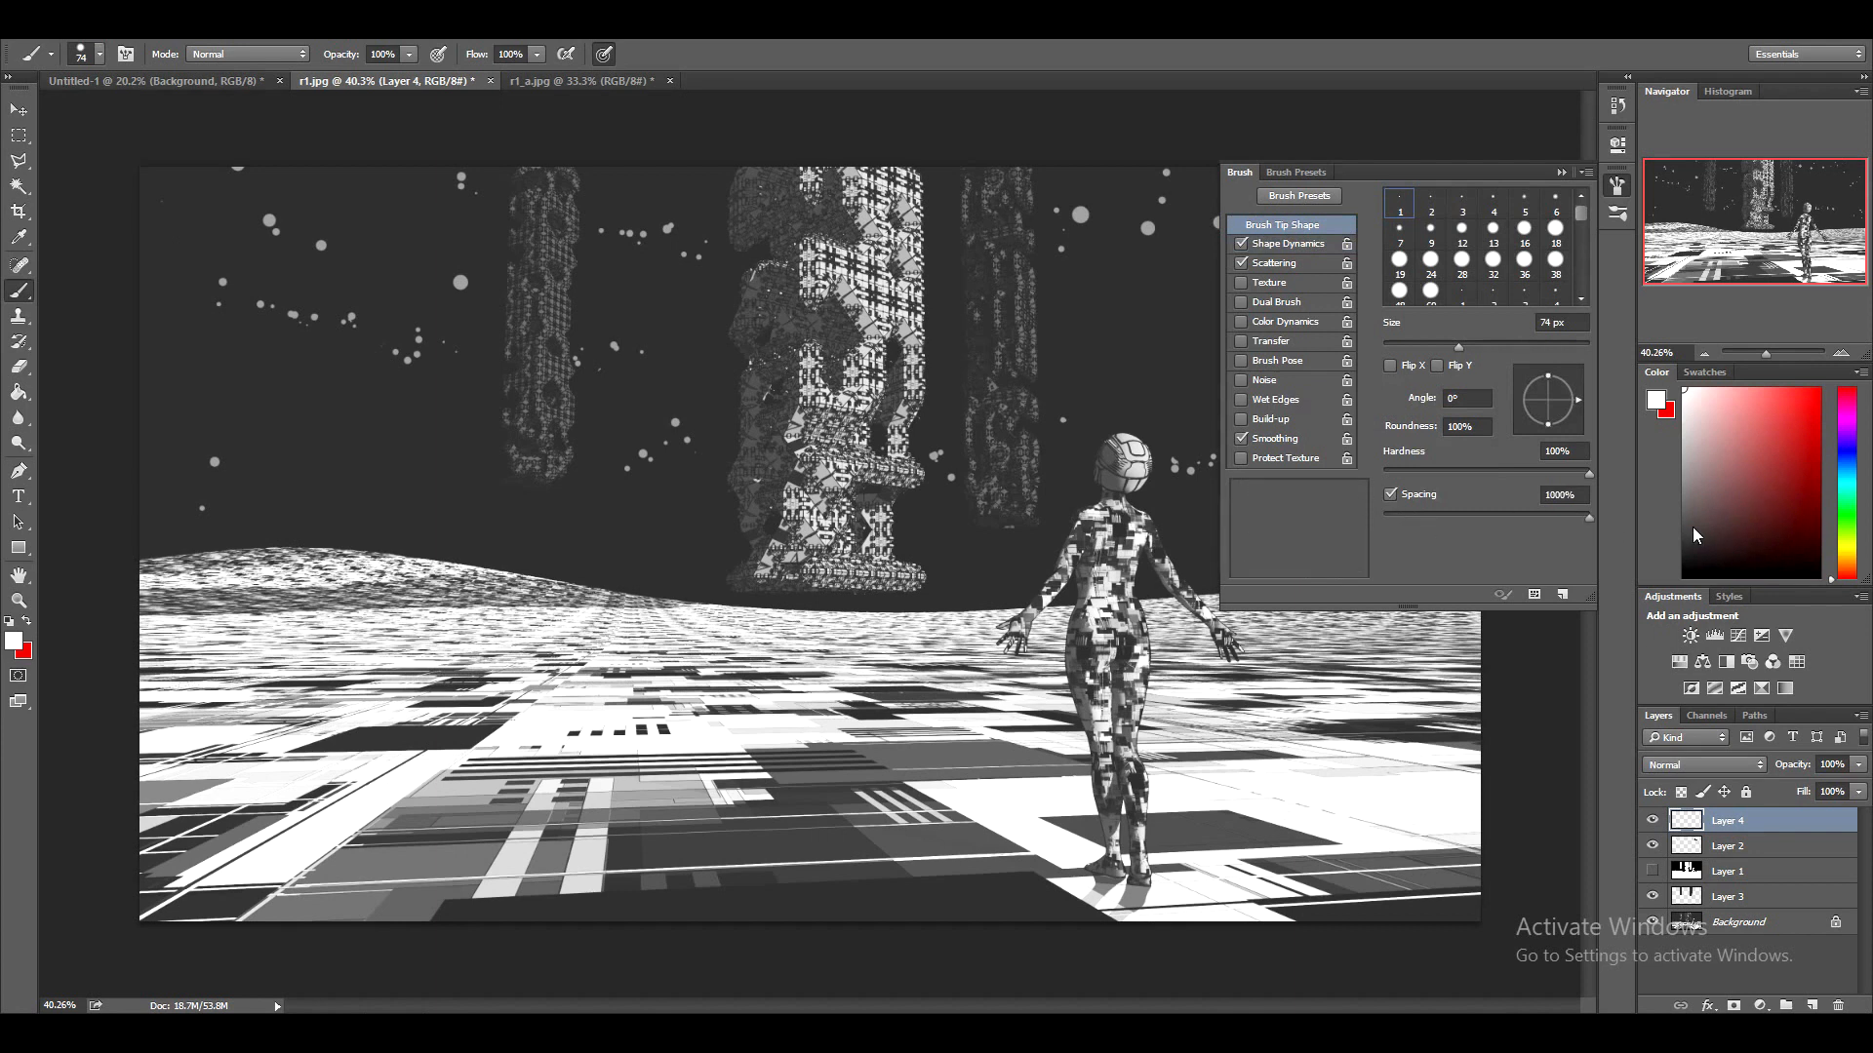
Paint a test stroke of large scattered dots across the sky on Layer 4 and undo it
mouse_move(433, 285)
mouse_down()
mouse_move(966, 321)
mouse_move(1073, 351)
mouse_up()
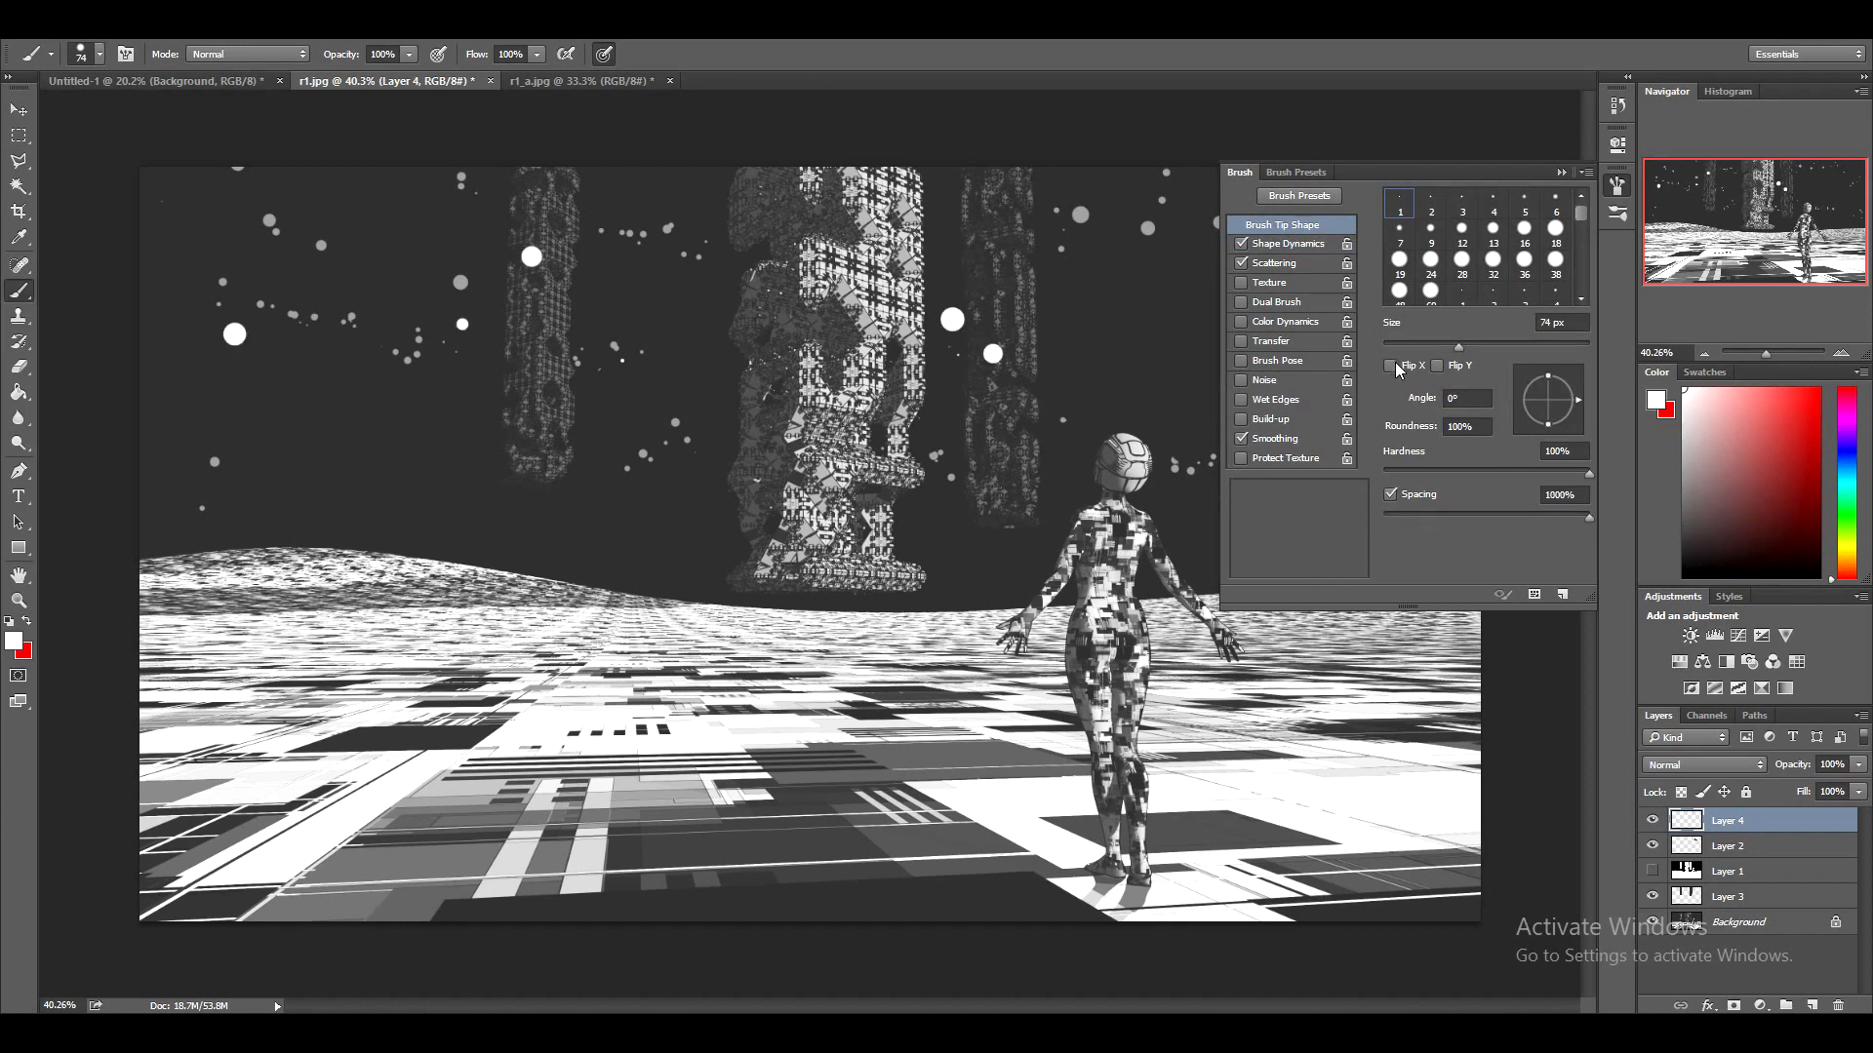
click(1562, 172)
key(ctrl+alt+z)
key(ctrl+alt+z)
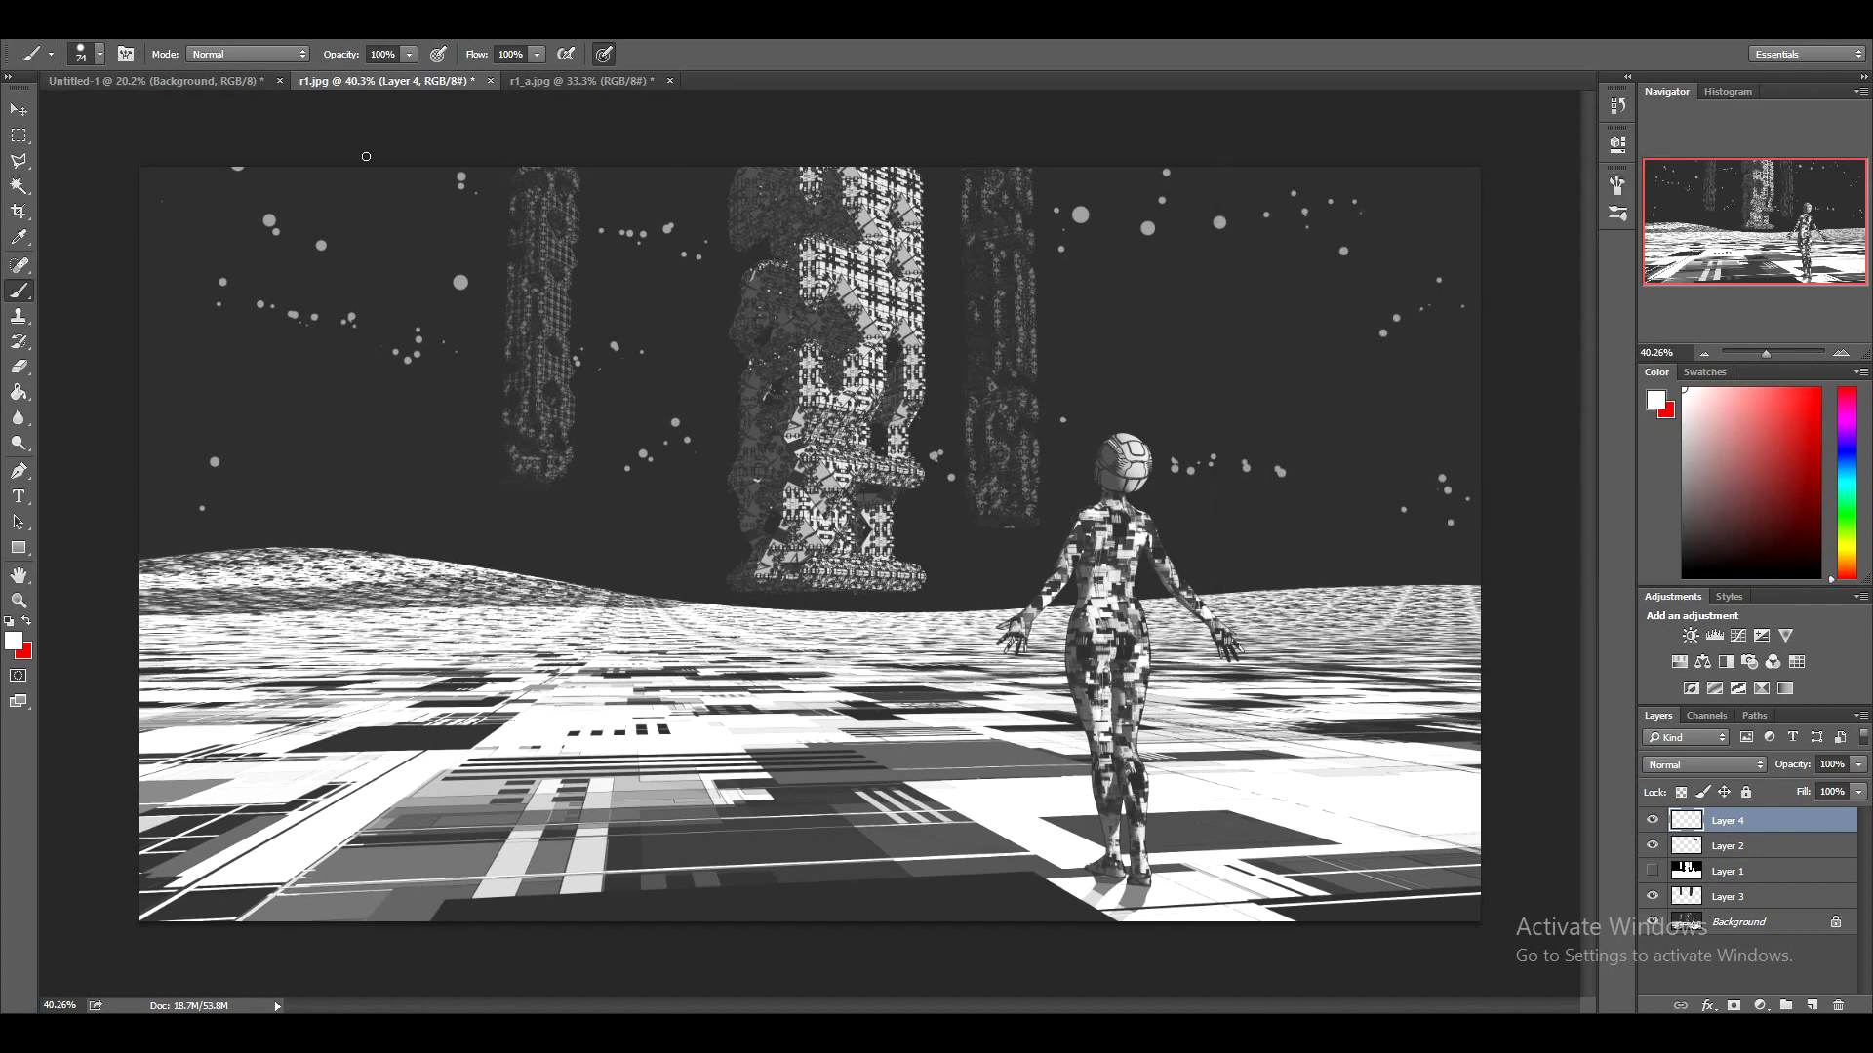
Reduce the brush size to 15 px and paint small scattered white dots across the whole sky on Layer 4
click(100, 53)
drag(107, 121, 117, 121)
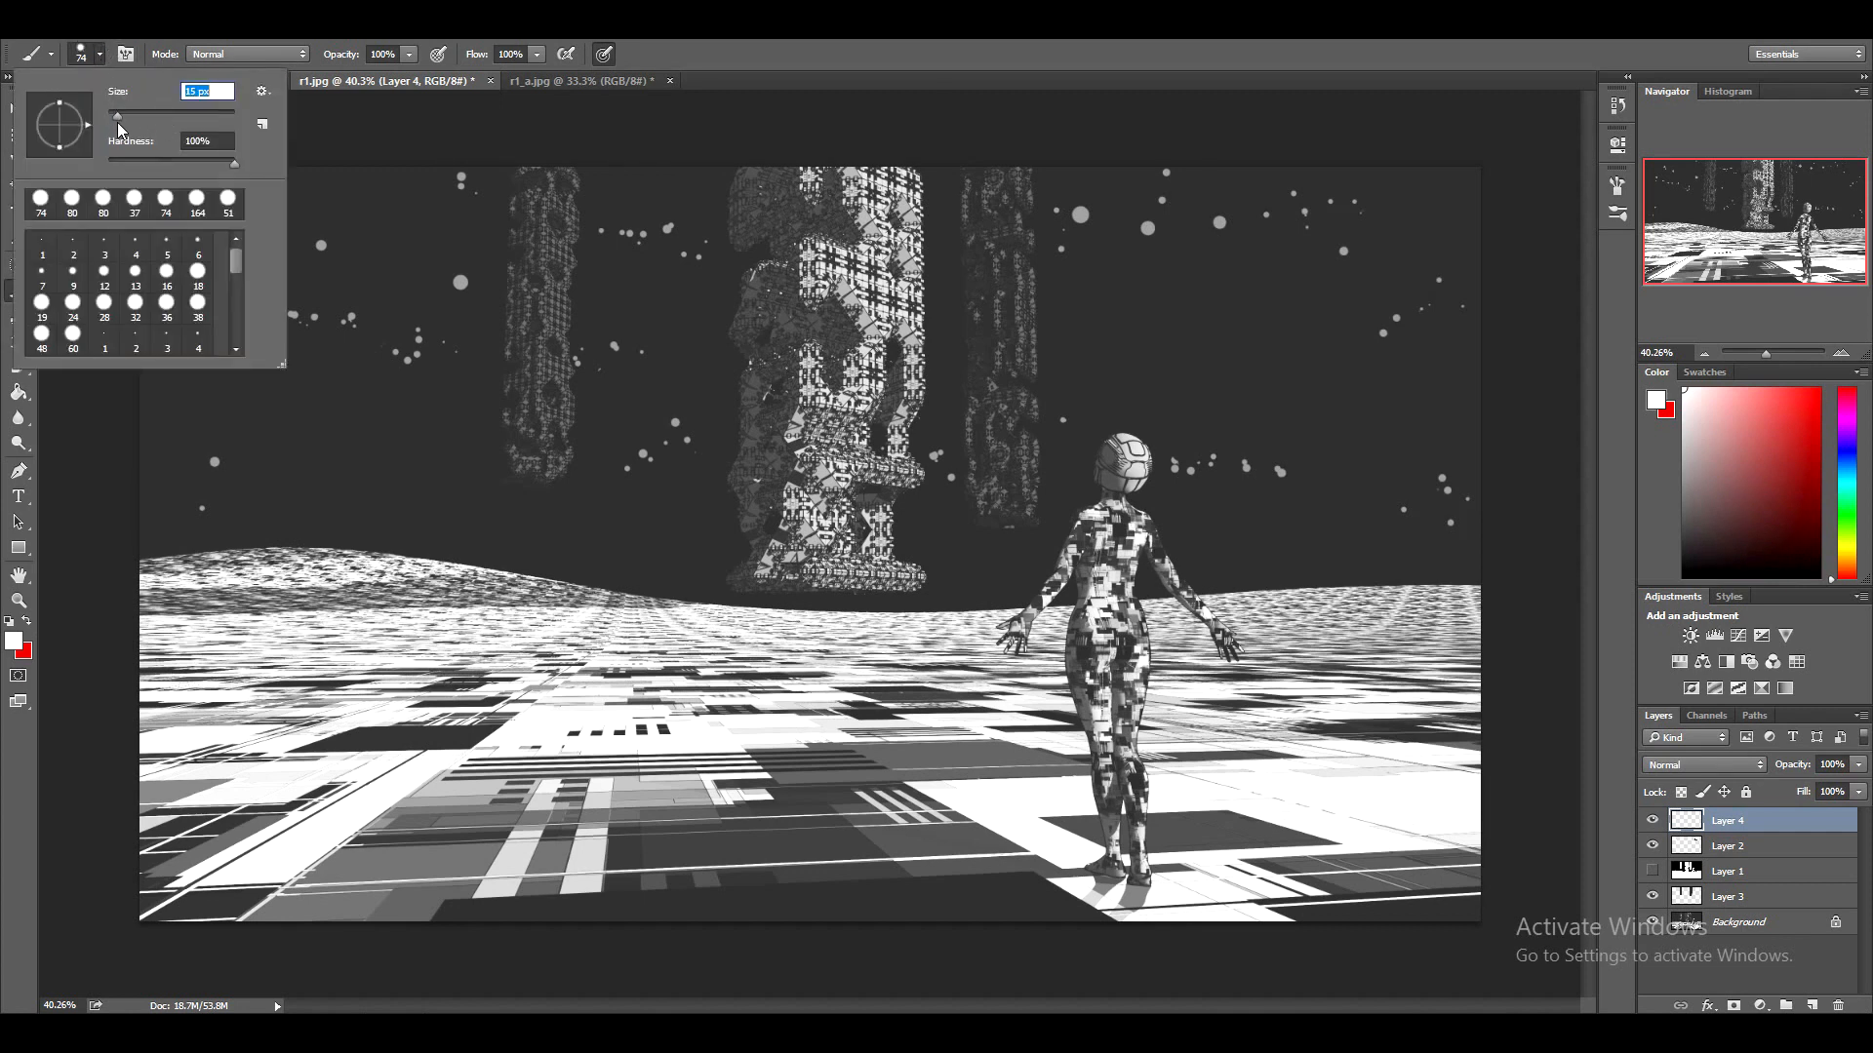
click(302, 478)
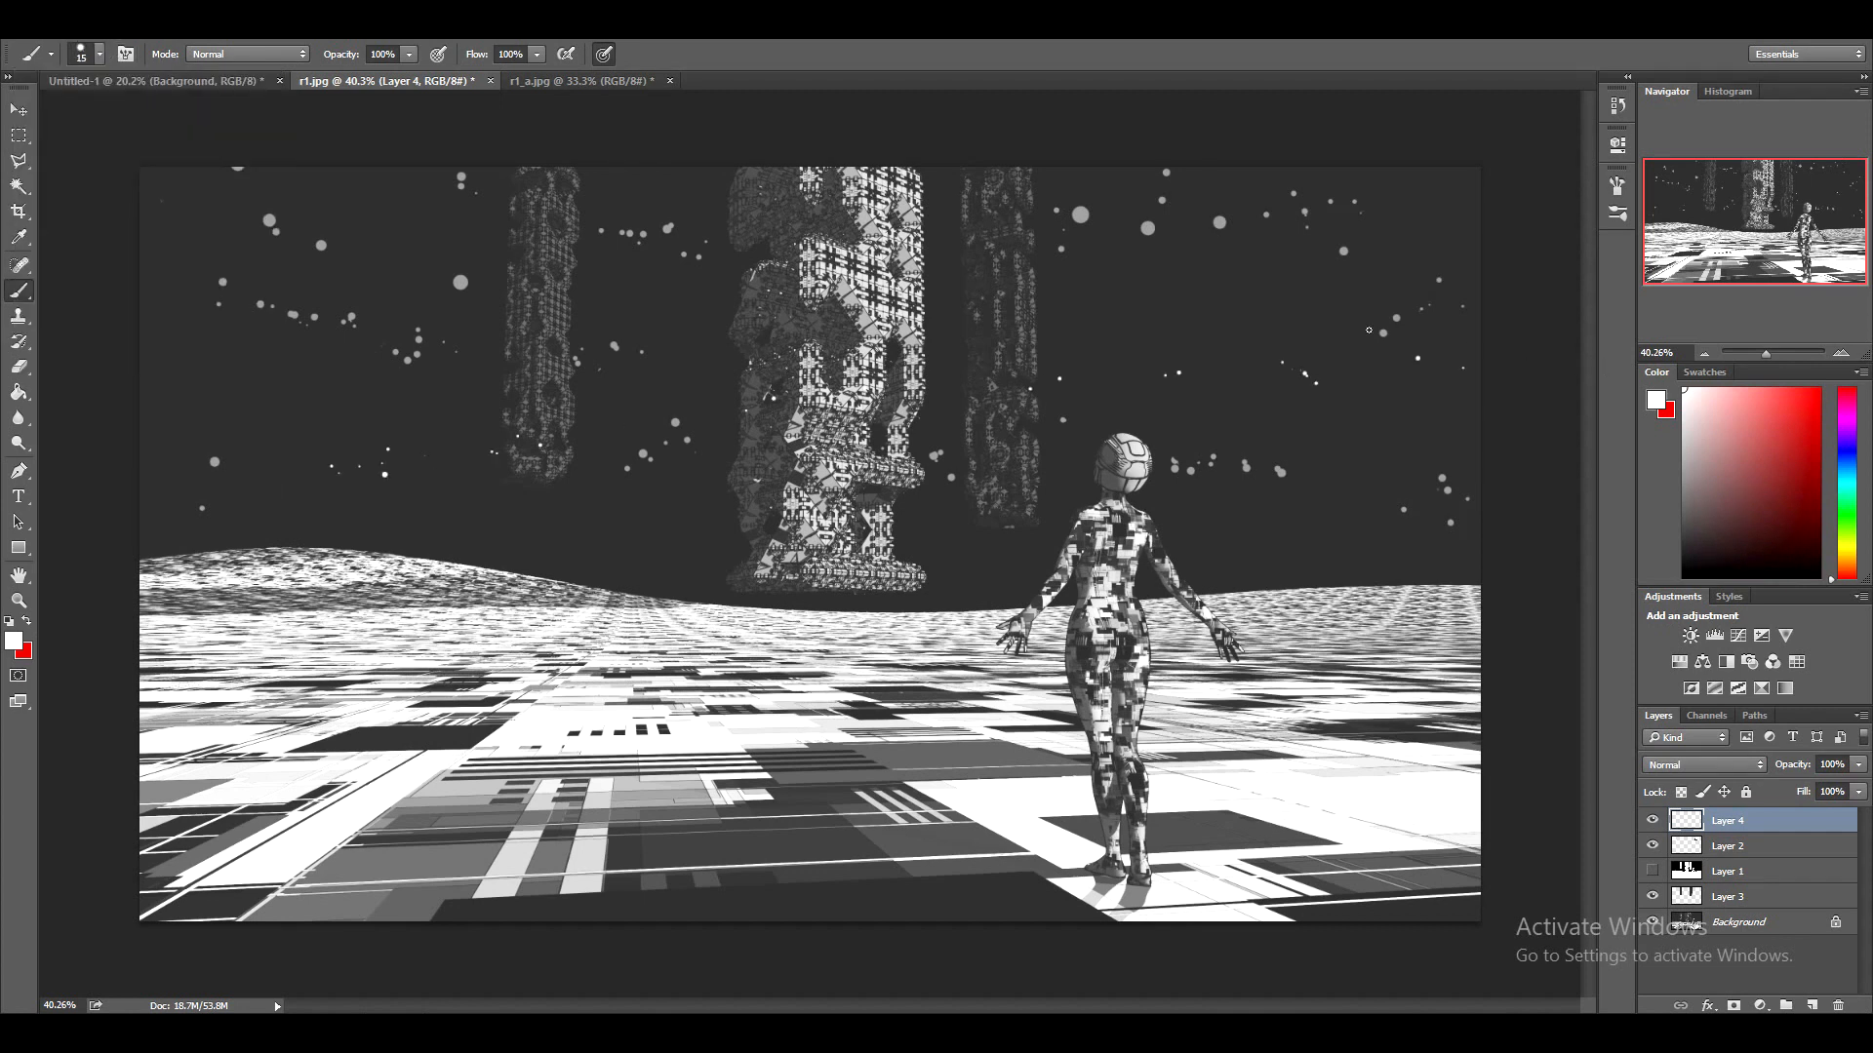
drag(1320, 176, 1048, 226)
drag(731, 320, 410, 388)
drag(232, 373, 292, 327)
Switch to the Eraser, enlarge it to 150 px, and disable its Scattering and Shape Dynamics
click(18, 367)
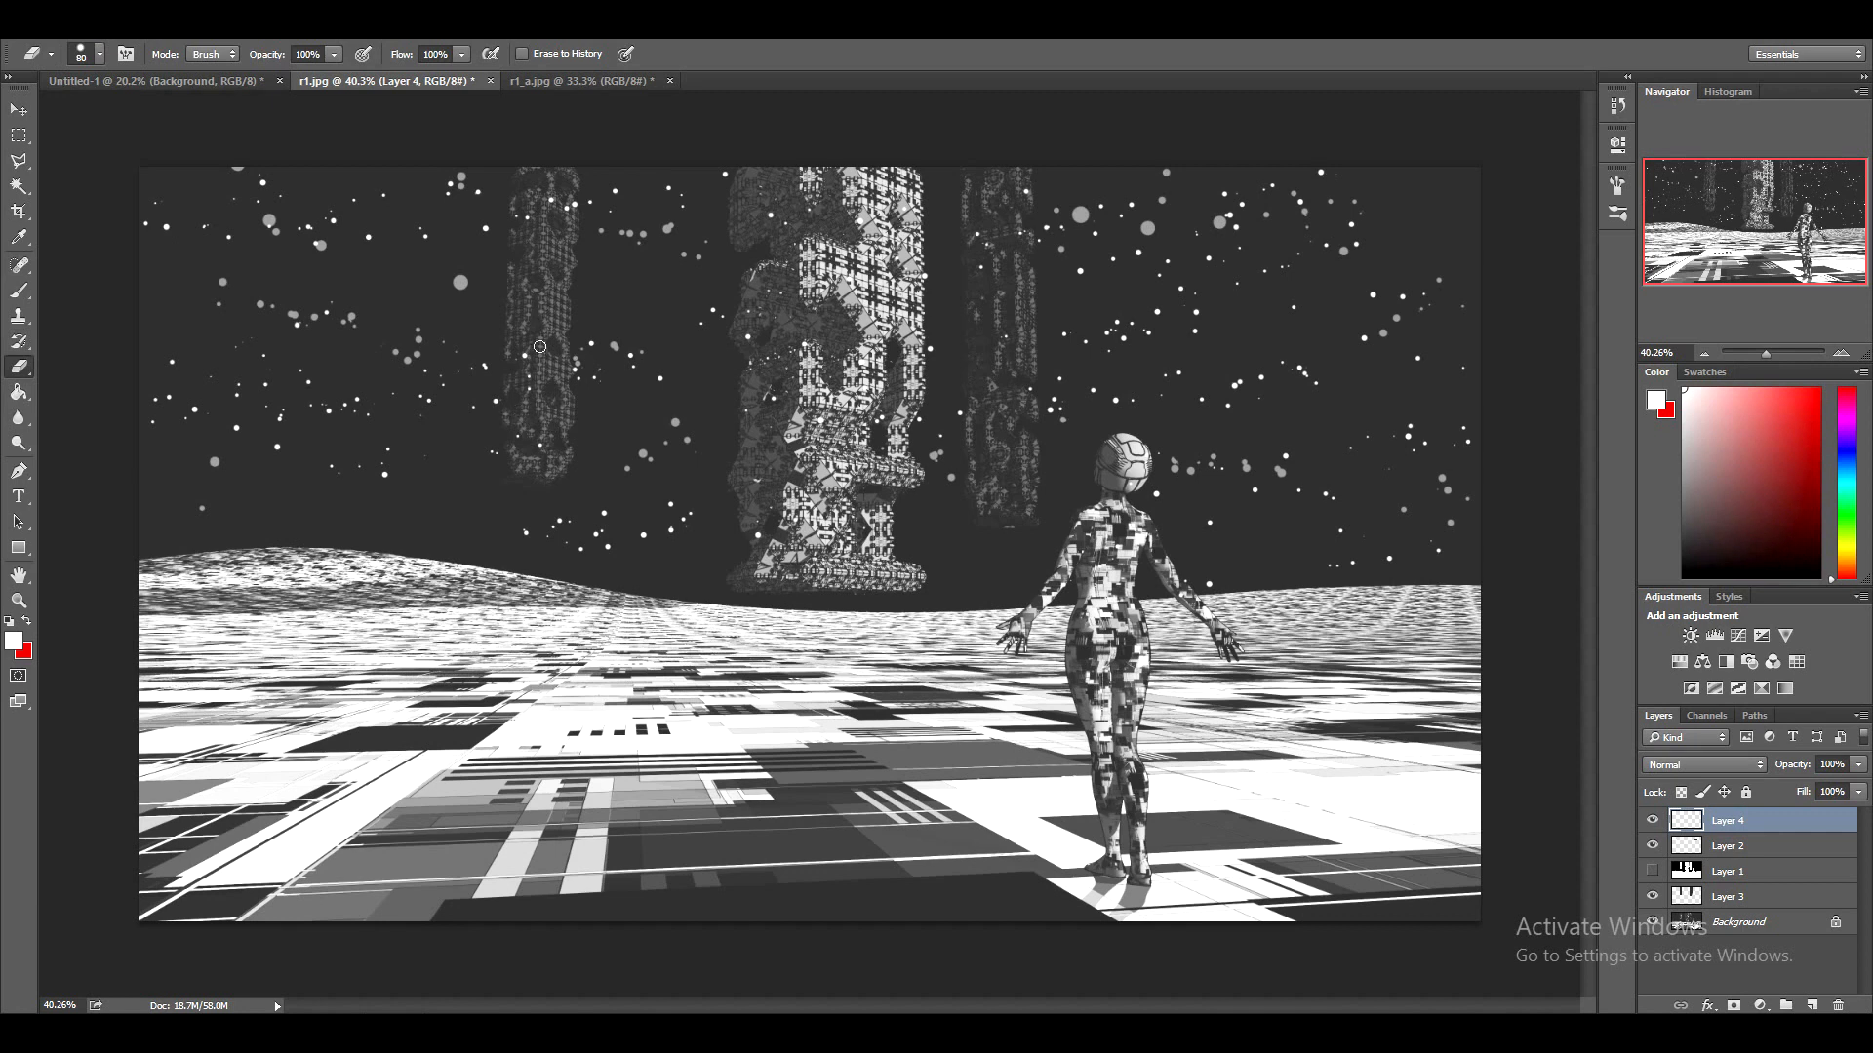
key(bracketright)
key(bracketright)
key(bracketright)
key(bracketright)
click(101, 54)
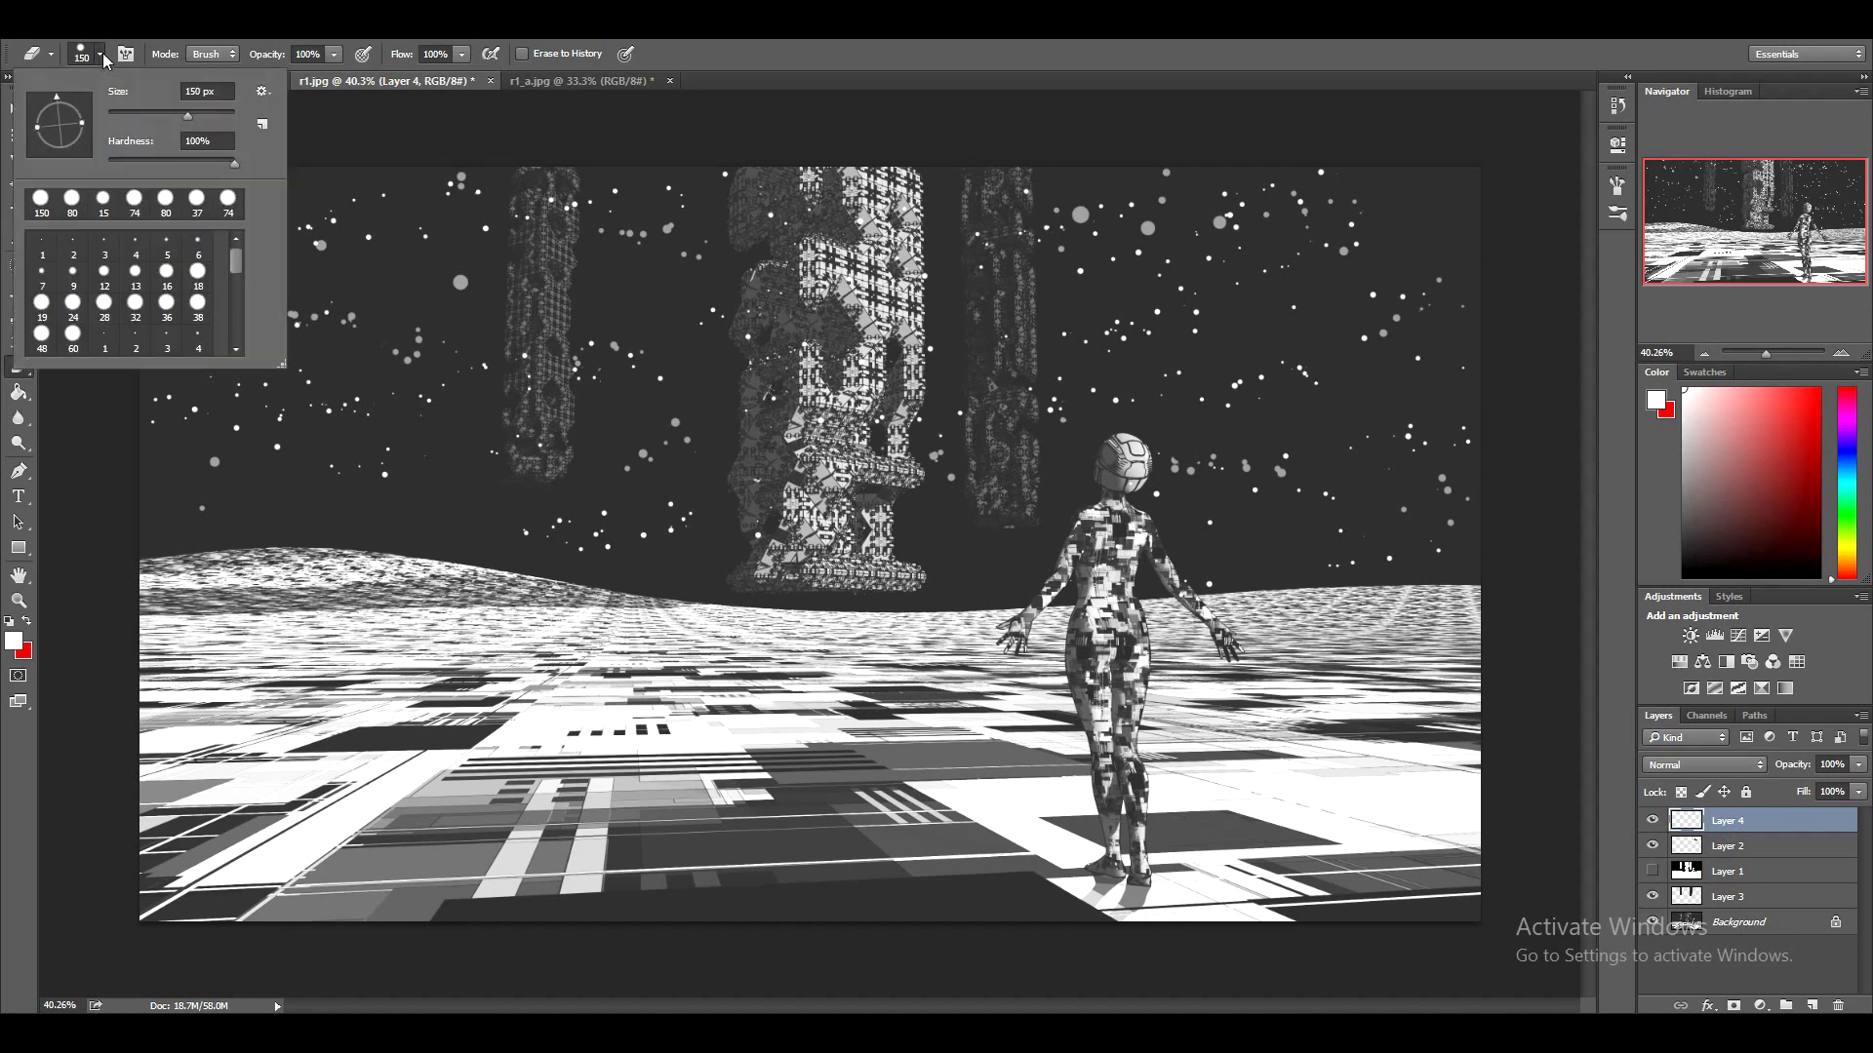
click(125, 57)
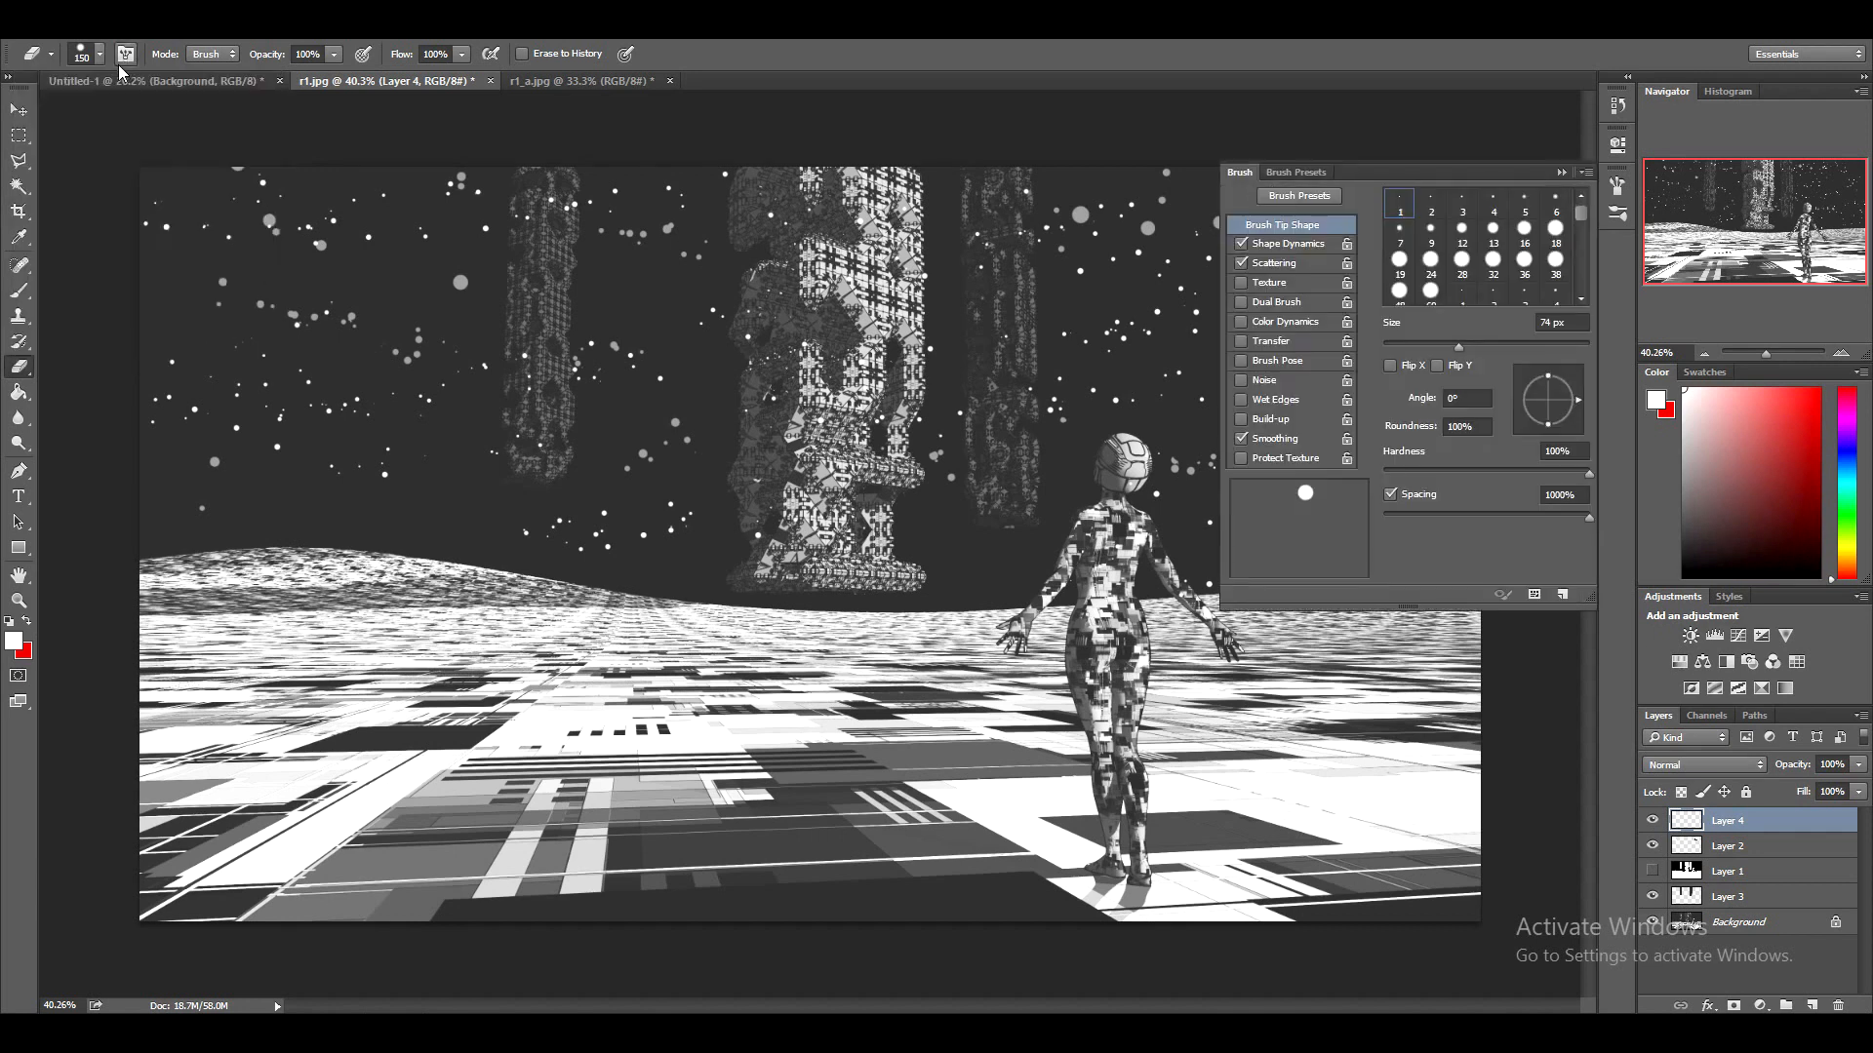
click(1240, 261)
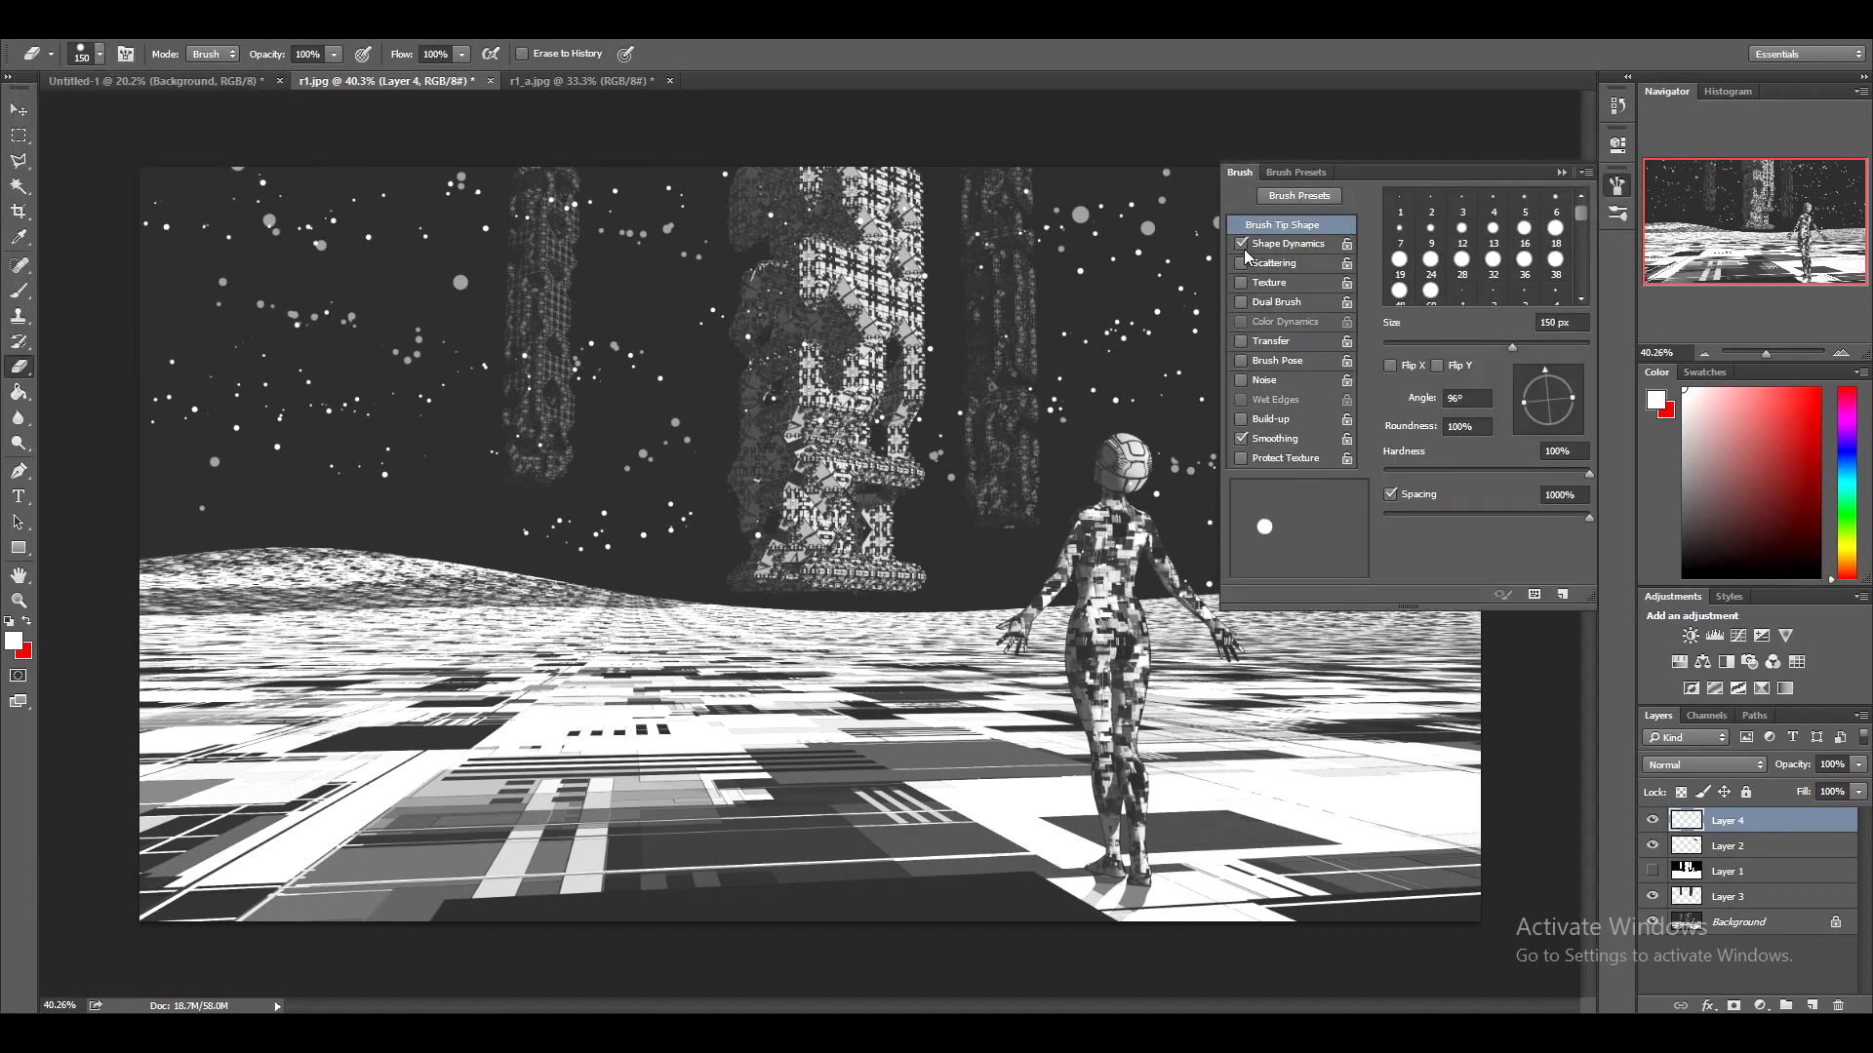
click(1241, 244)
click(1562, 172)
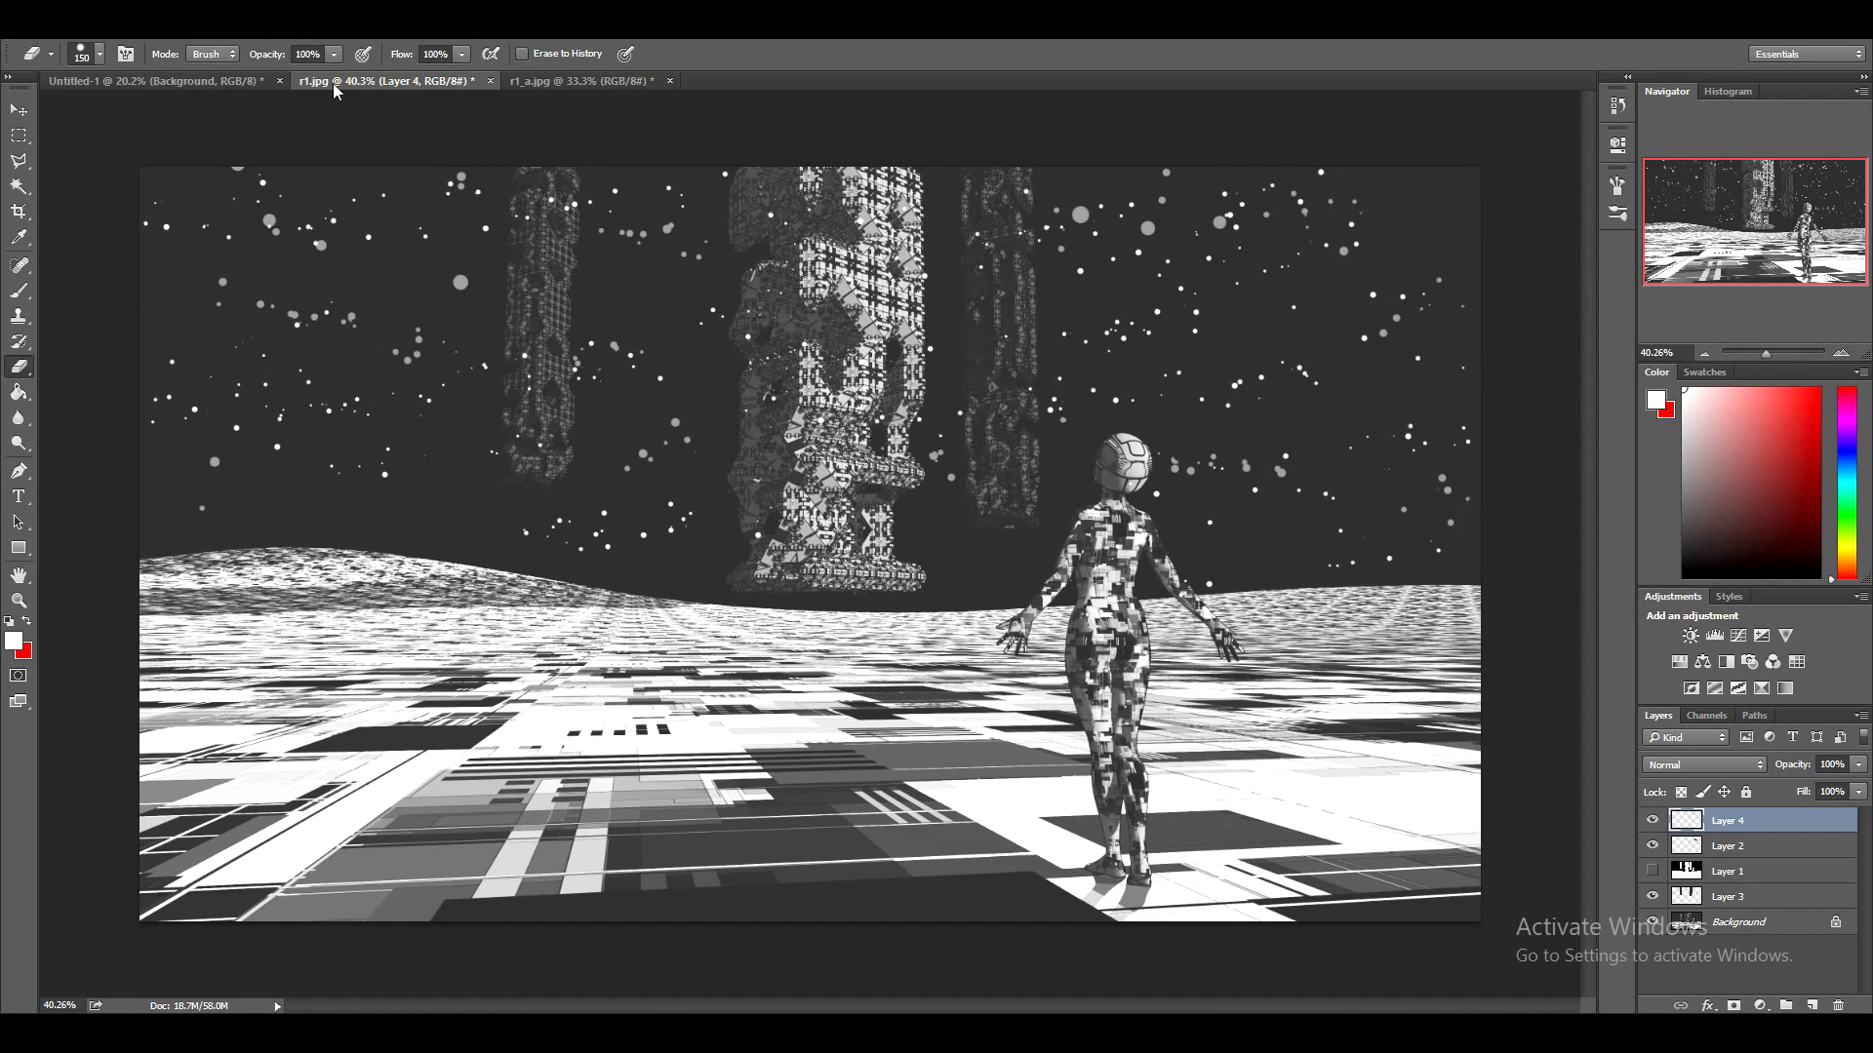
Choose a continuous hard round preset for the Eraser, enlarge it to 100 px, and erase the small dots covering the towers
click(125, 54)
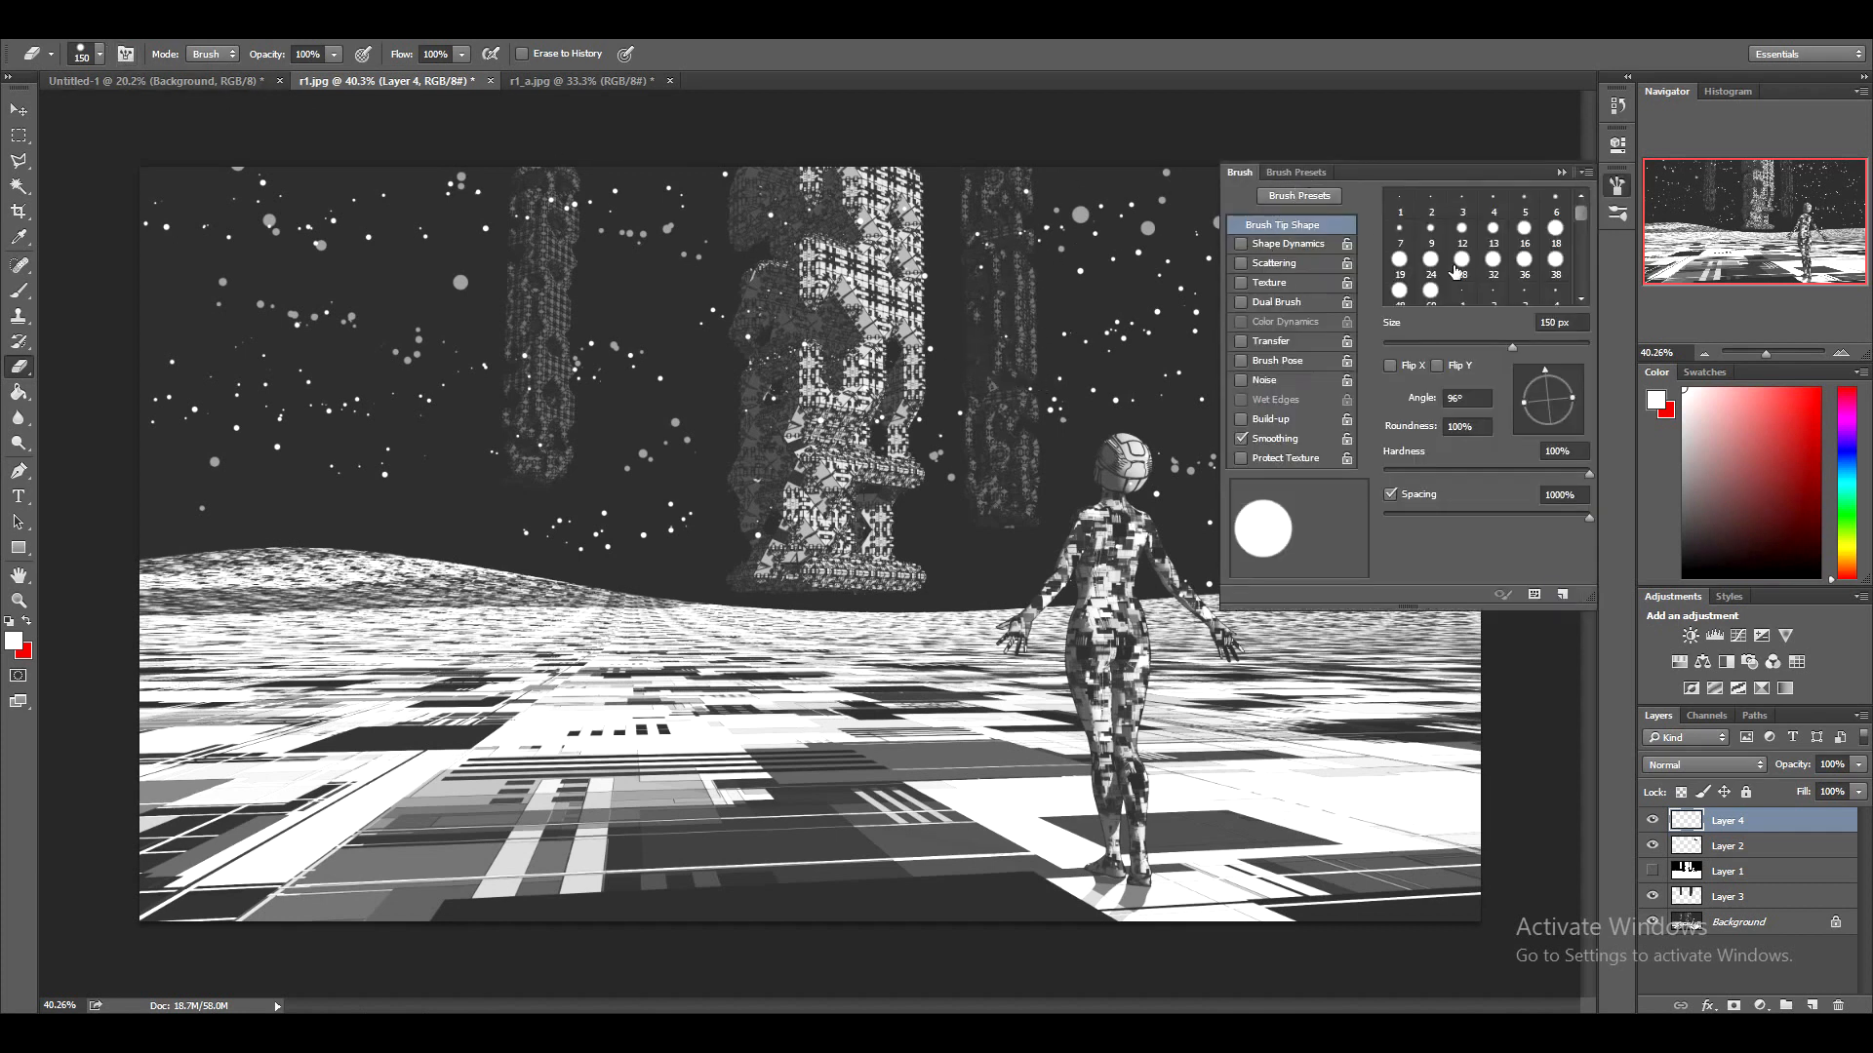
click(1297, 198)
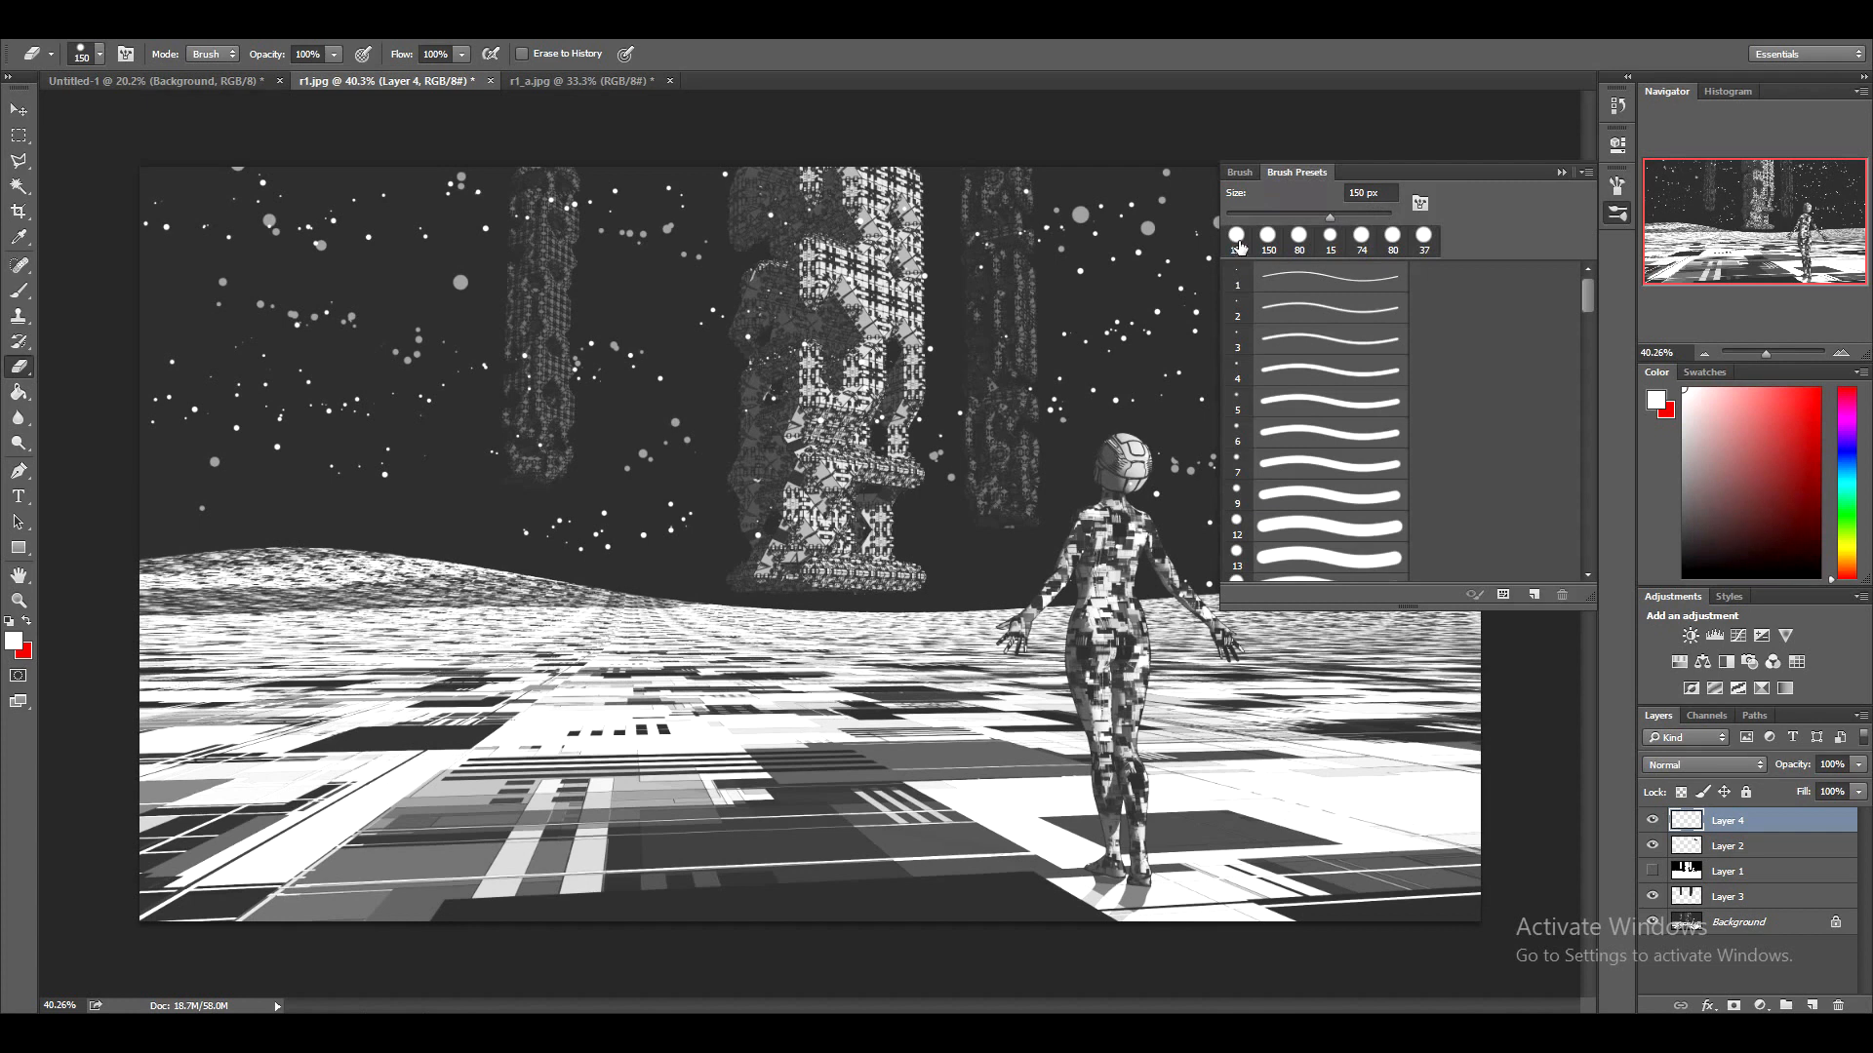
click(1307, 527)
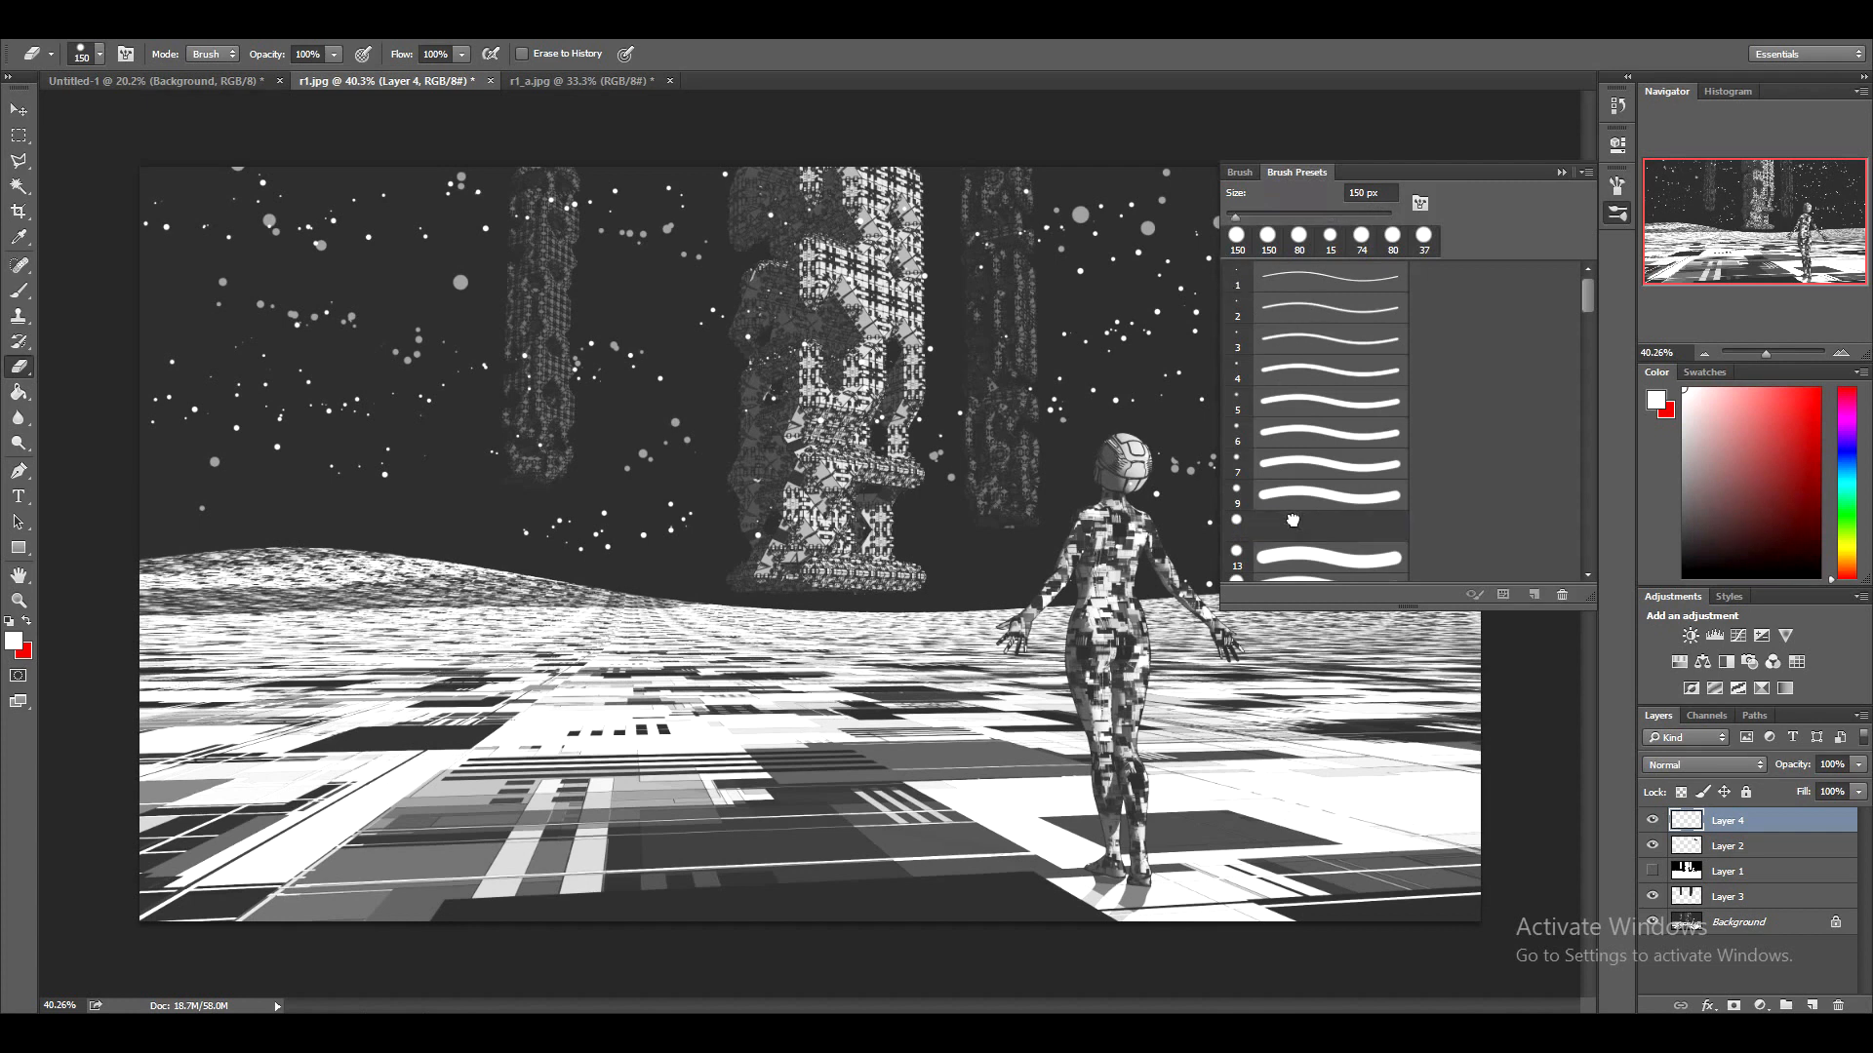
click(1560, 172)
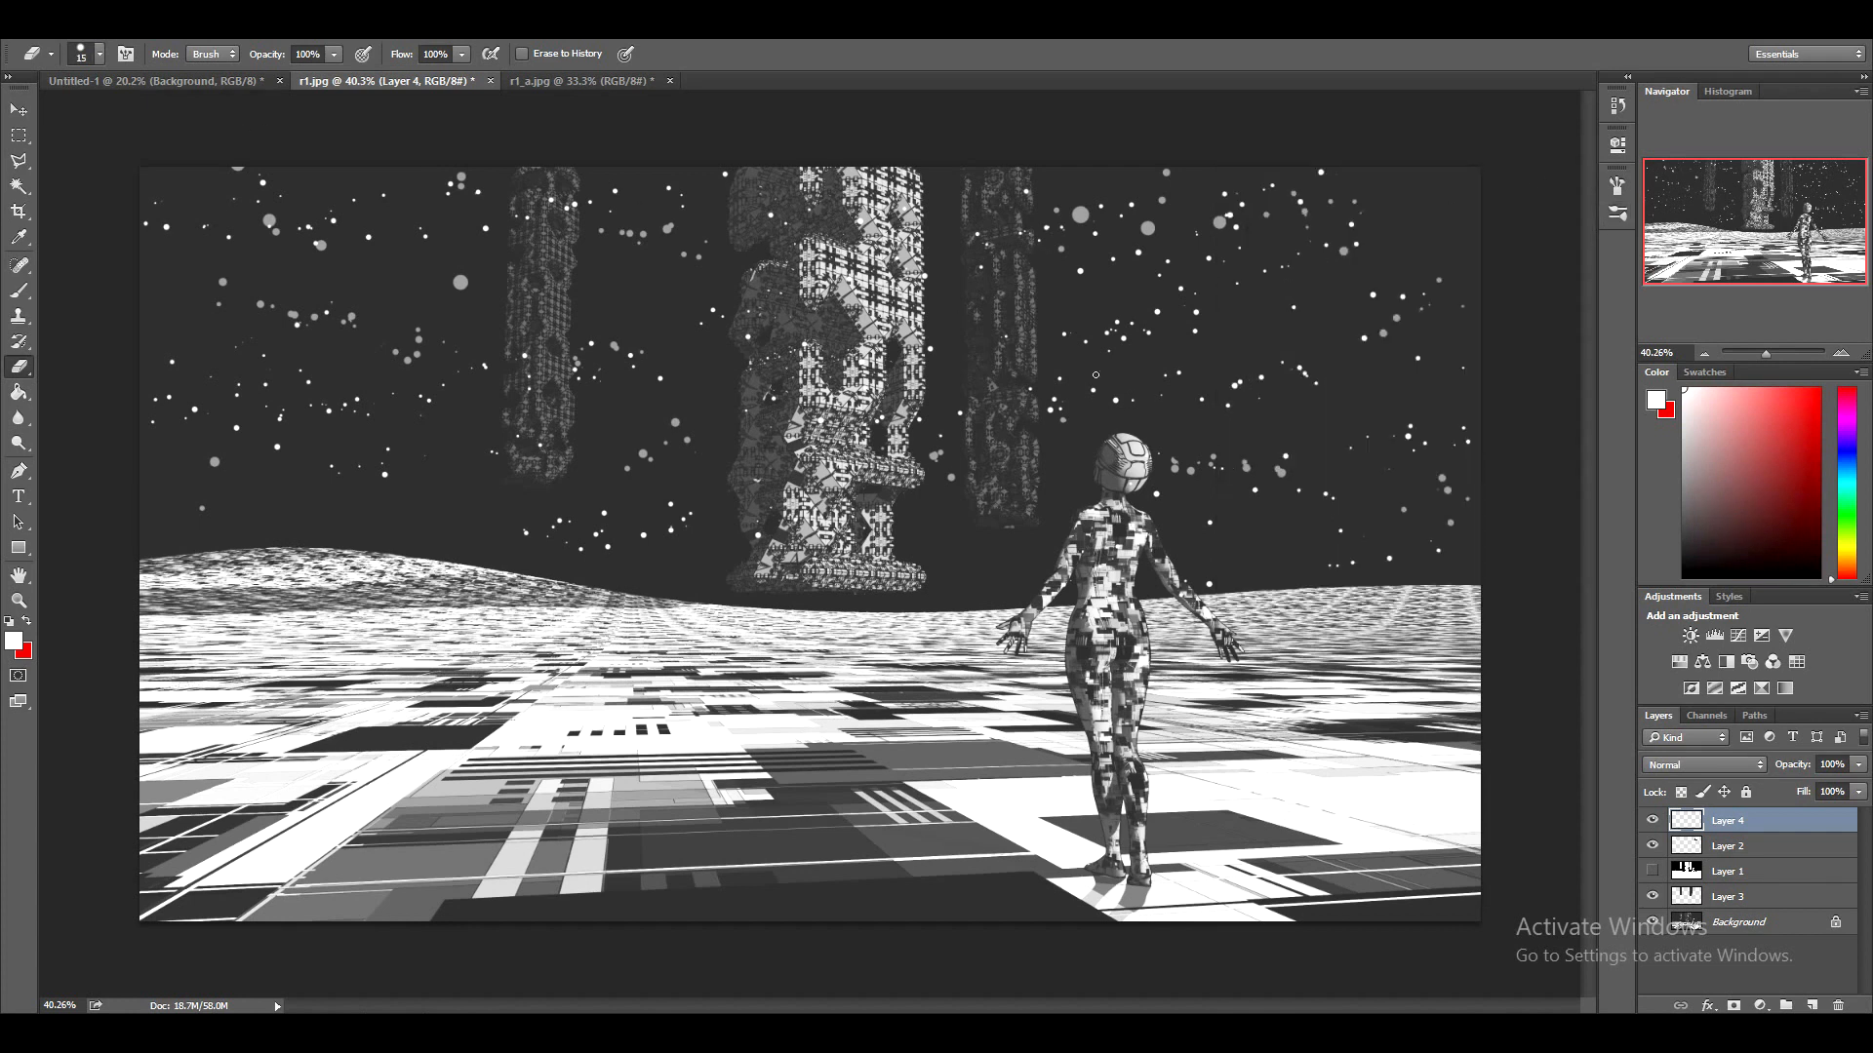
key(bracketright)
key(bracketright)
key(bracketright)
key(bracketright)
key(bracketright)
key(bracketright)
key(bracketright)
key(bracketright)
key(bracketright)
Lower Layer 4's opacity to 38% and adjust the opacity of Layer 2
click(1858, 792)
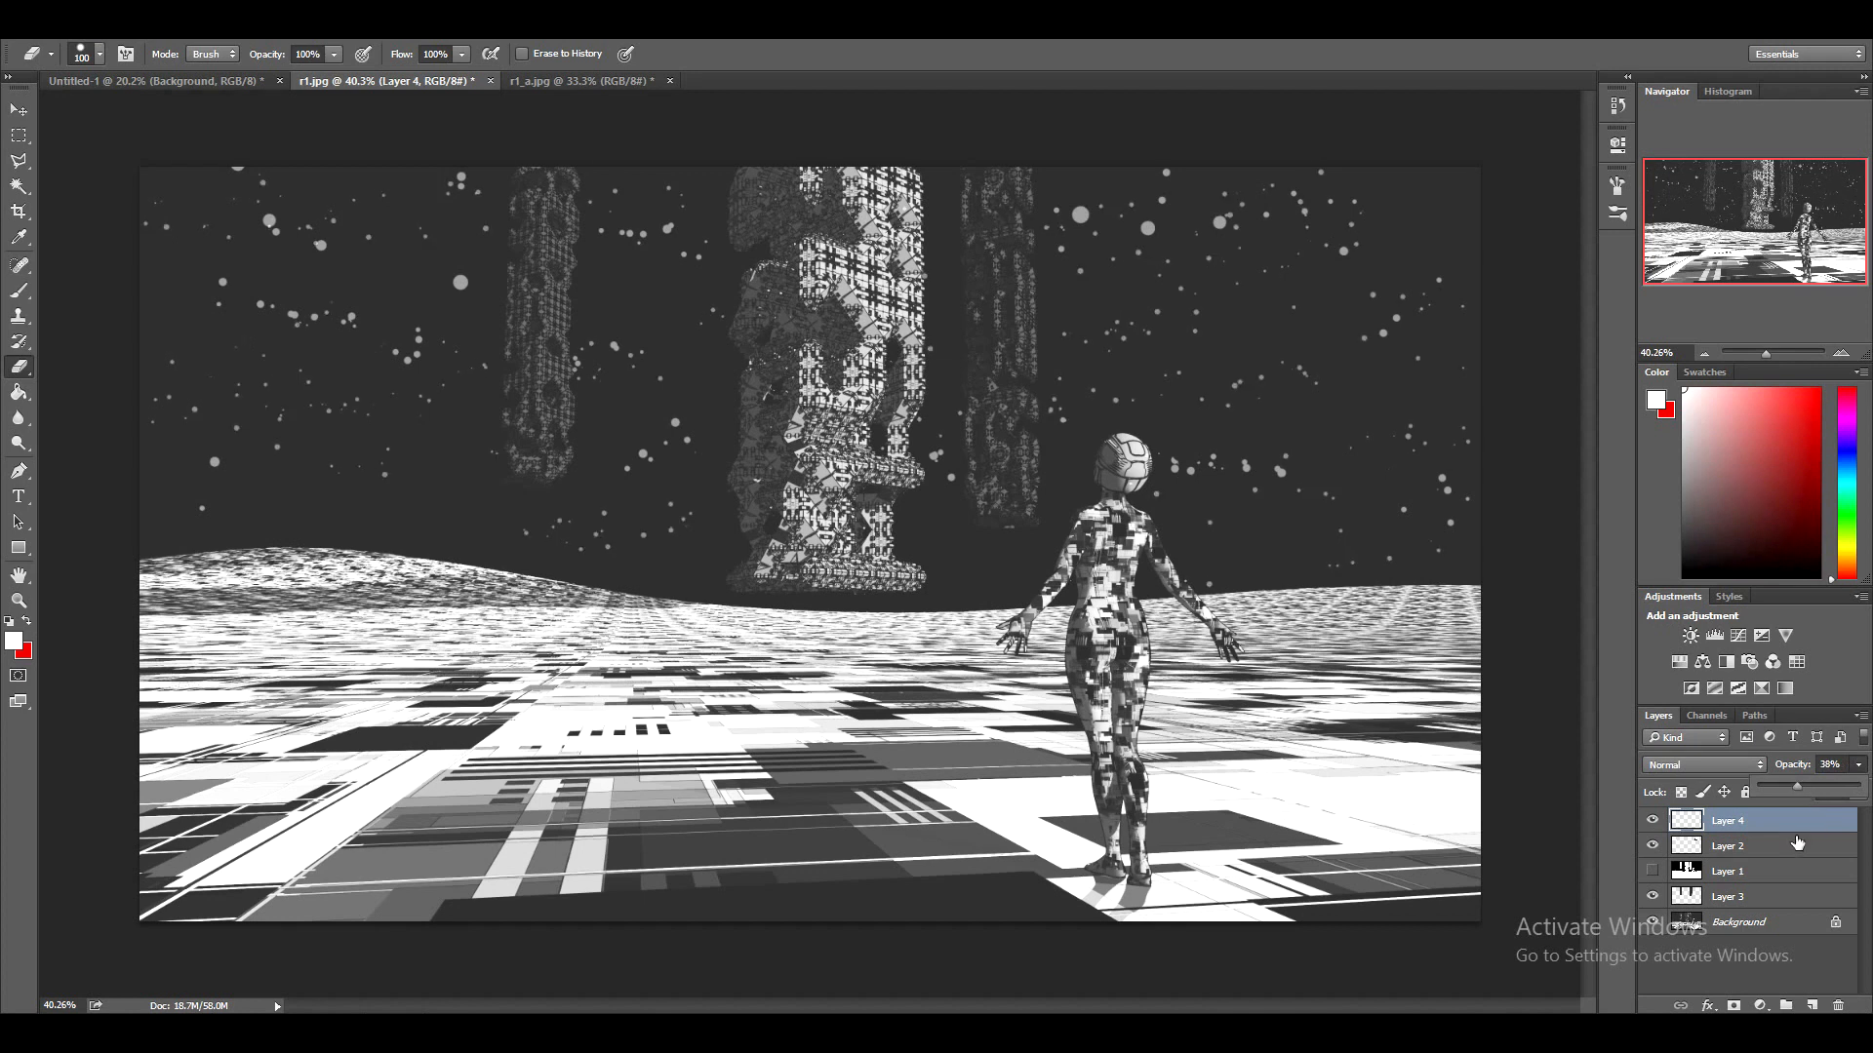
click(1768, 848)
click(1857, 765)
click(1834, 789)
drag(1833, 792, 1828, 792)
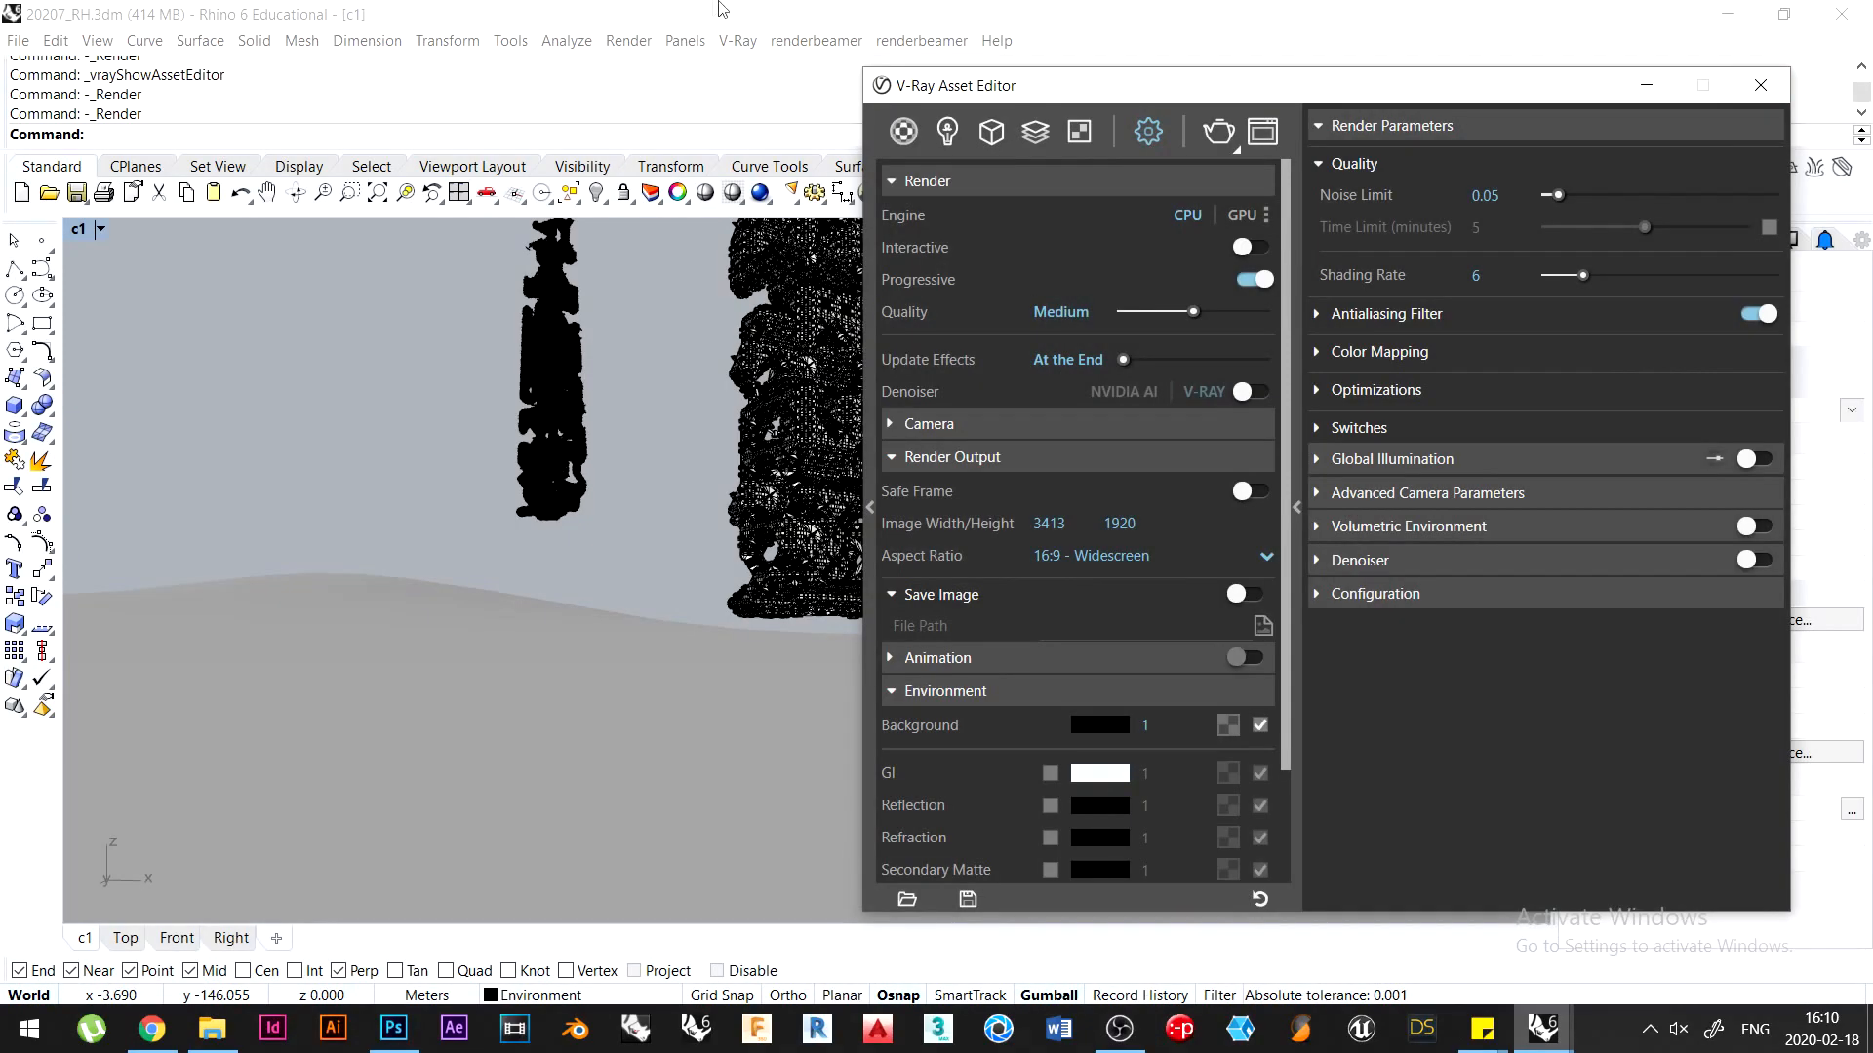
Switch to Rhino and delete the outer tower mesh on the left of the central tower
click(723, 9)
click(543, 366)
key(Delete)
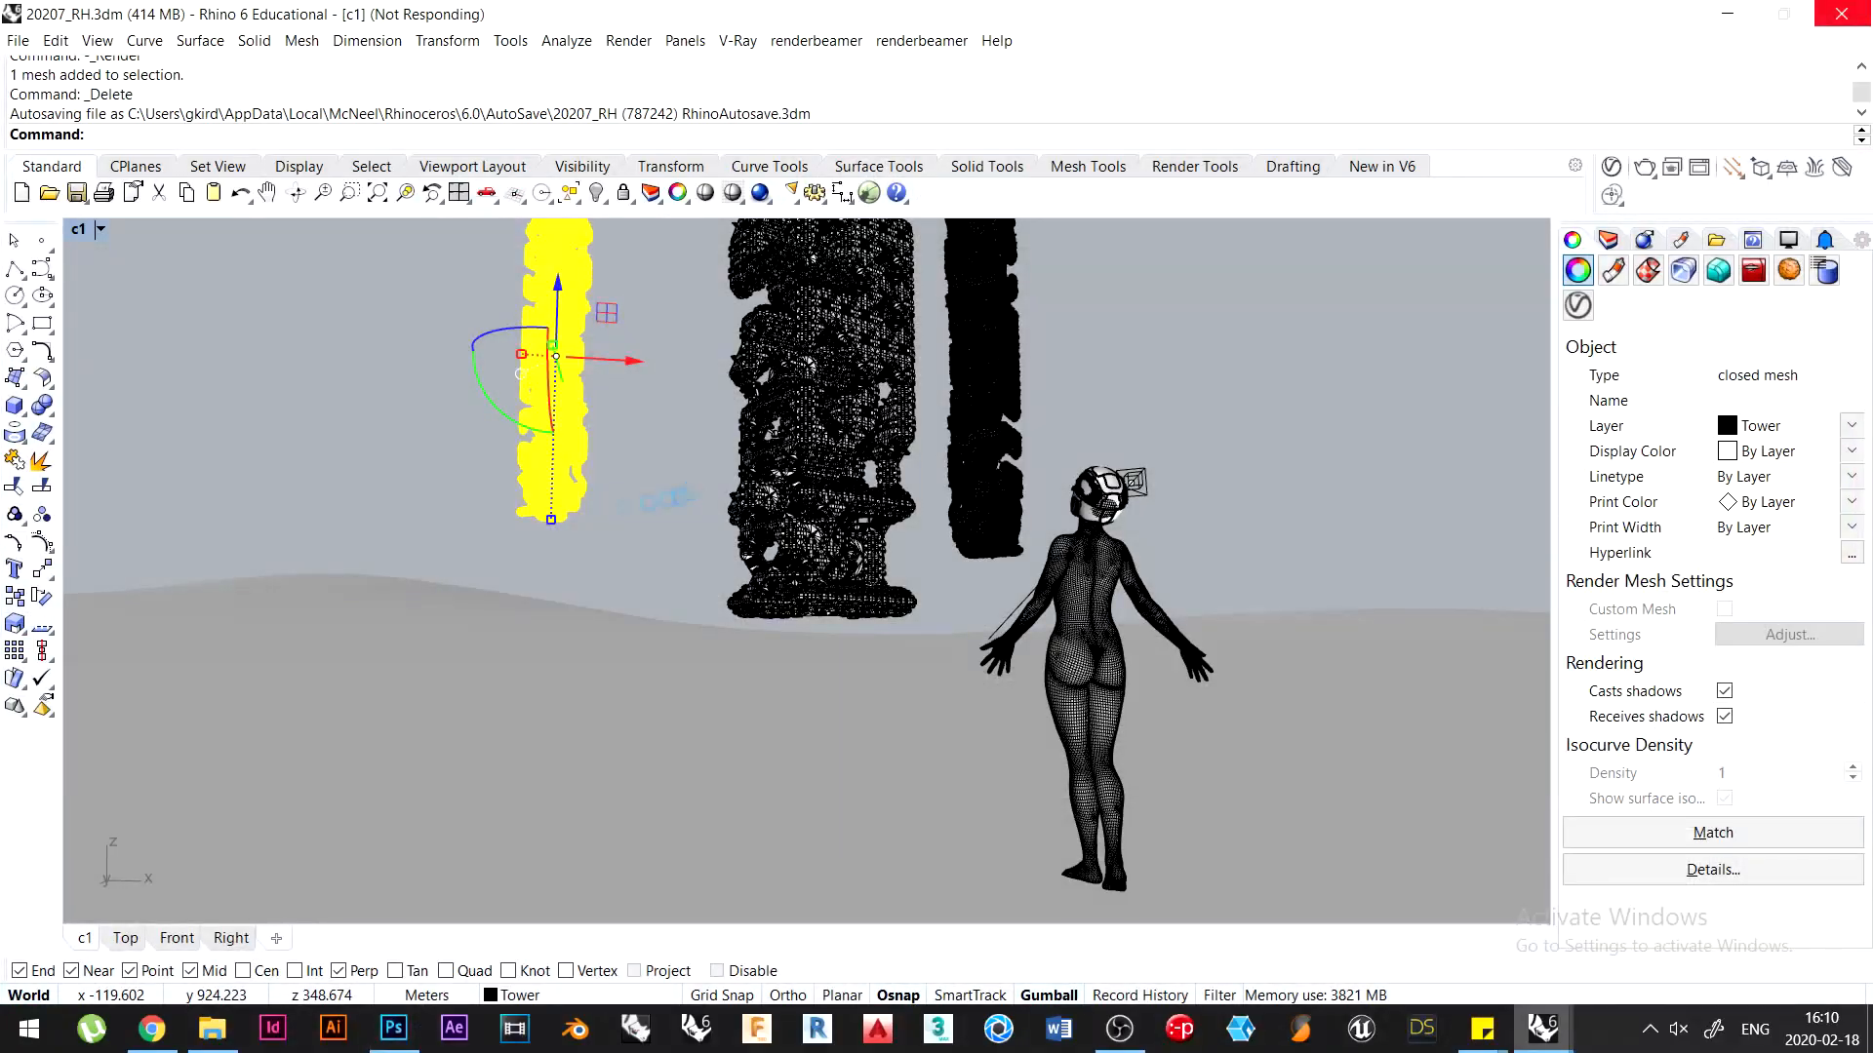
Switch to Photoshop and place the r1_finish image over the upper-left panel of the Untitled-1 layout
click(393, 1029)
click(211, 1028)
drag(1324, 414, 527, 332)
drag(673, 419, 555, 178)
key(Return)
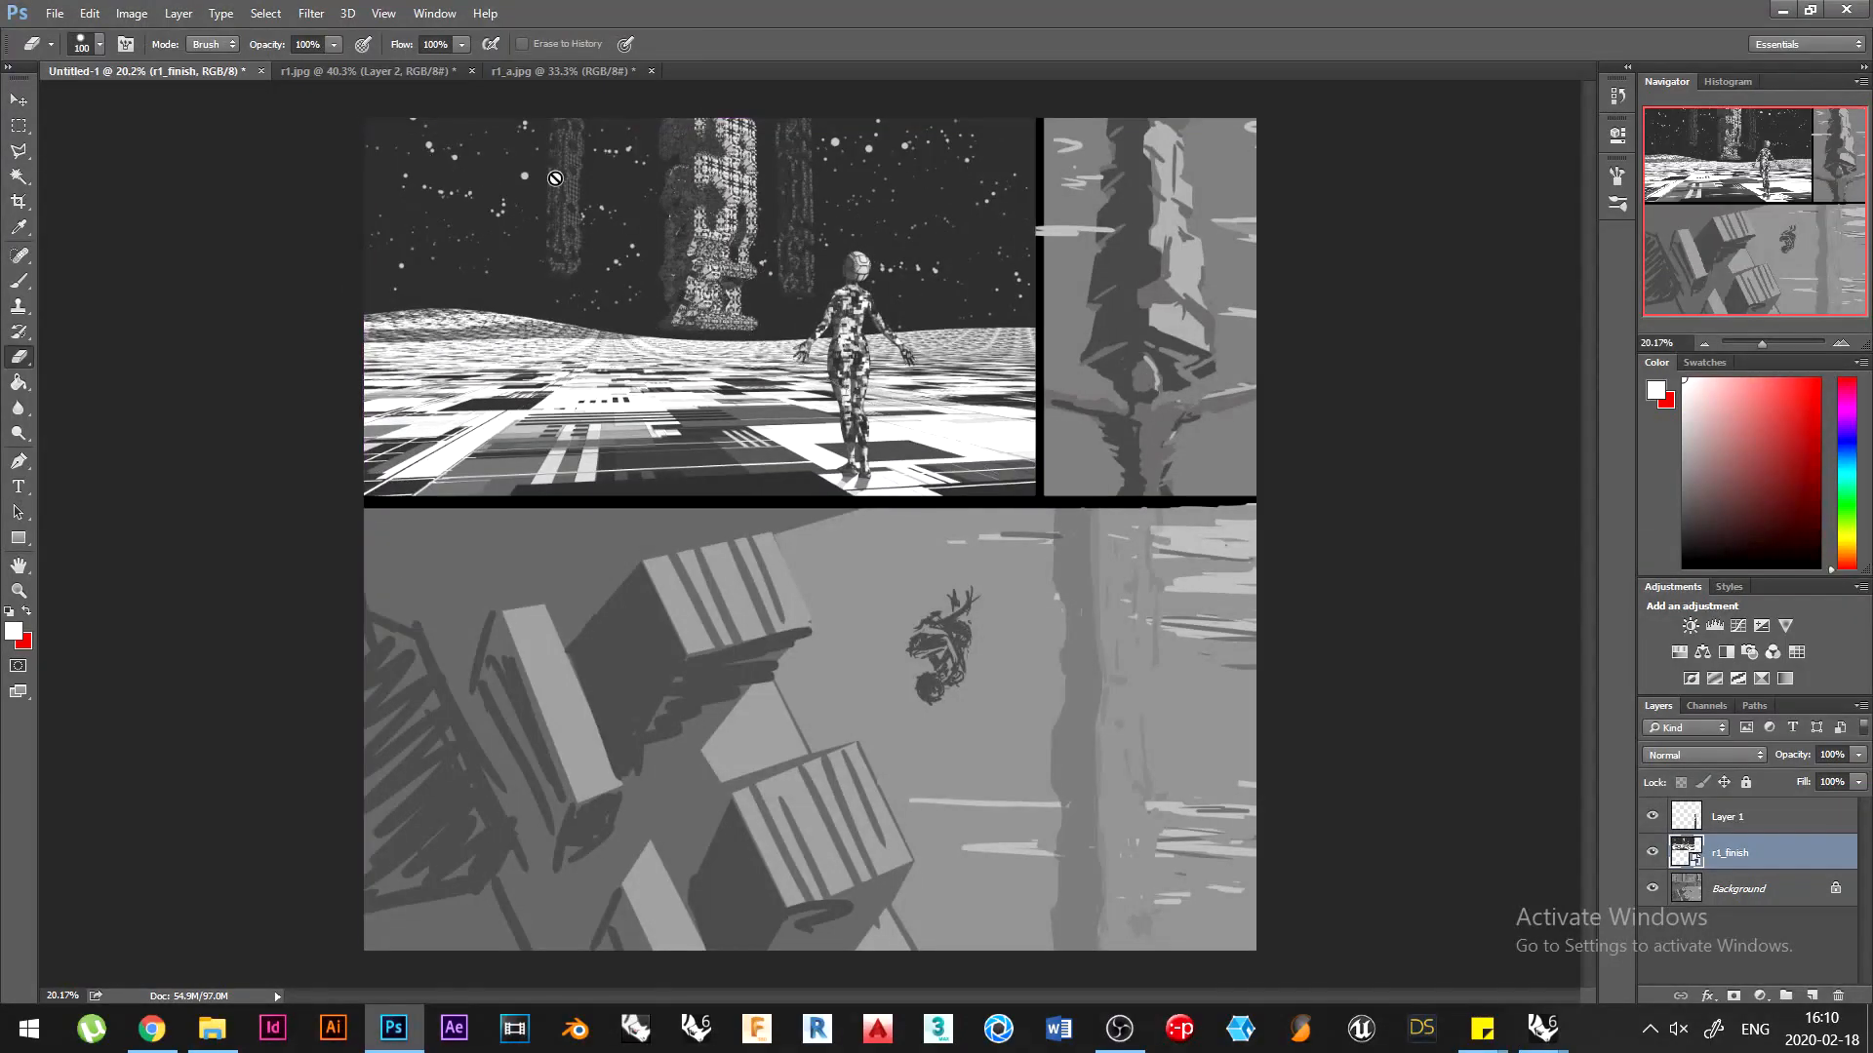
Compare the layout with the r1_finish layer hidden and shown
click(1653, 853)
click(1652, 852)
click(1652, 853)
click(1653, 852)
click(1661, 856)
click(1661, 856)
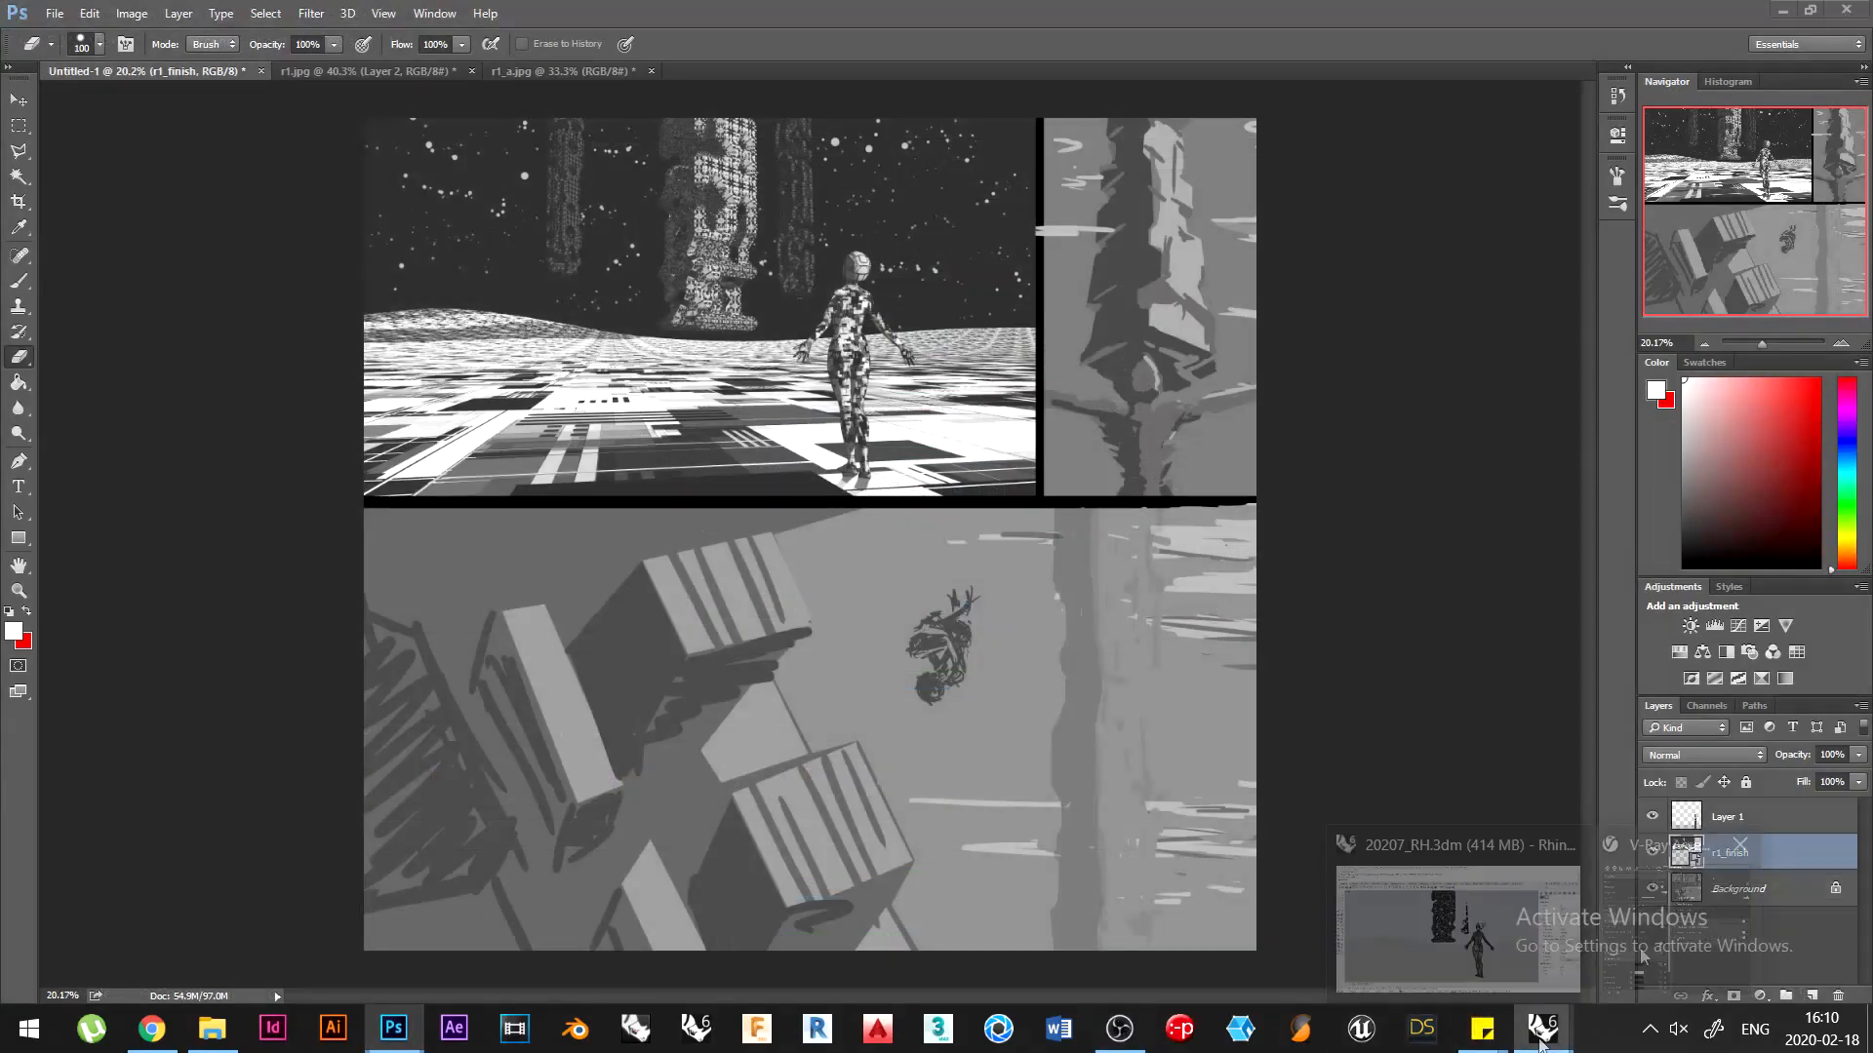
Switch back to Rhino and delete the outer tower mesh on the right of the central tower
click(1542, 1028)
click(996, 417)
key(Delete)
Select the standing figure with its helmet parts in the c1 view and hide them
right_drag(1028, 481, 1405, 586)
drag(814, 224, 1179, 805)
text(Hide)
key(Return)
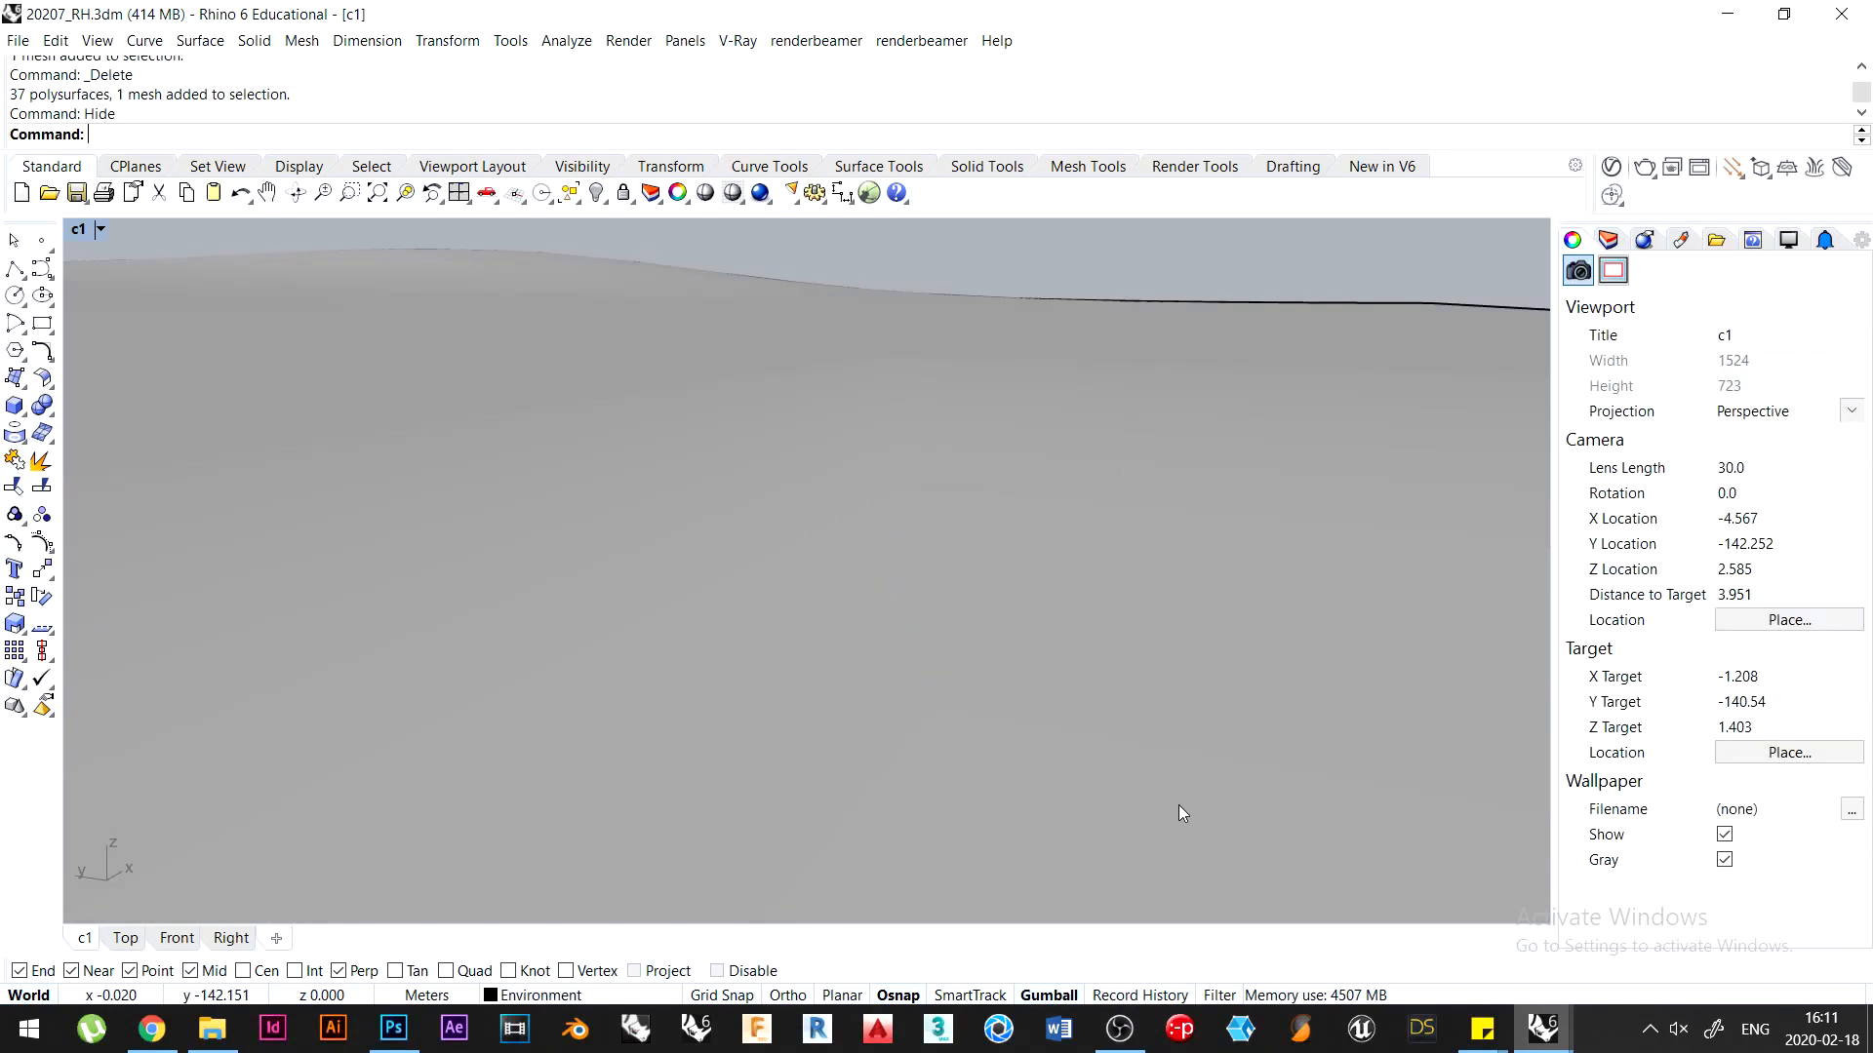
scroll(745, 613, down, 5)
click(1612, 166)
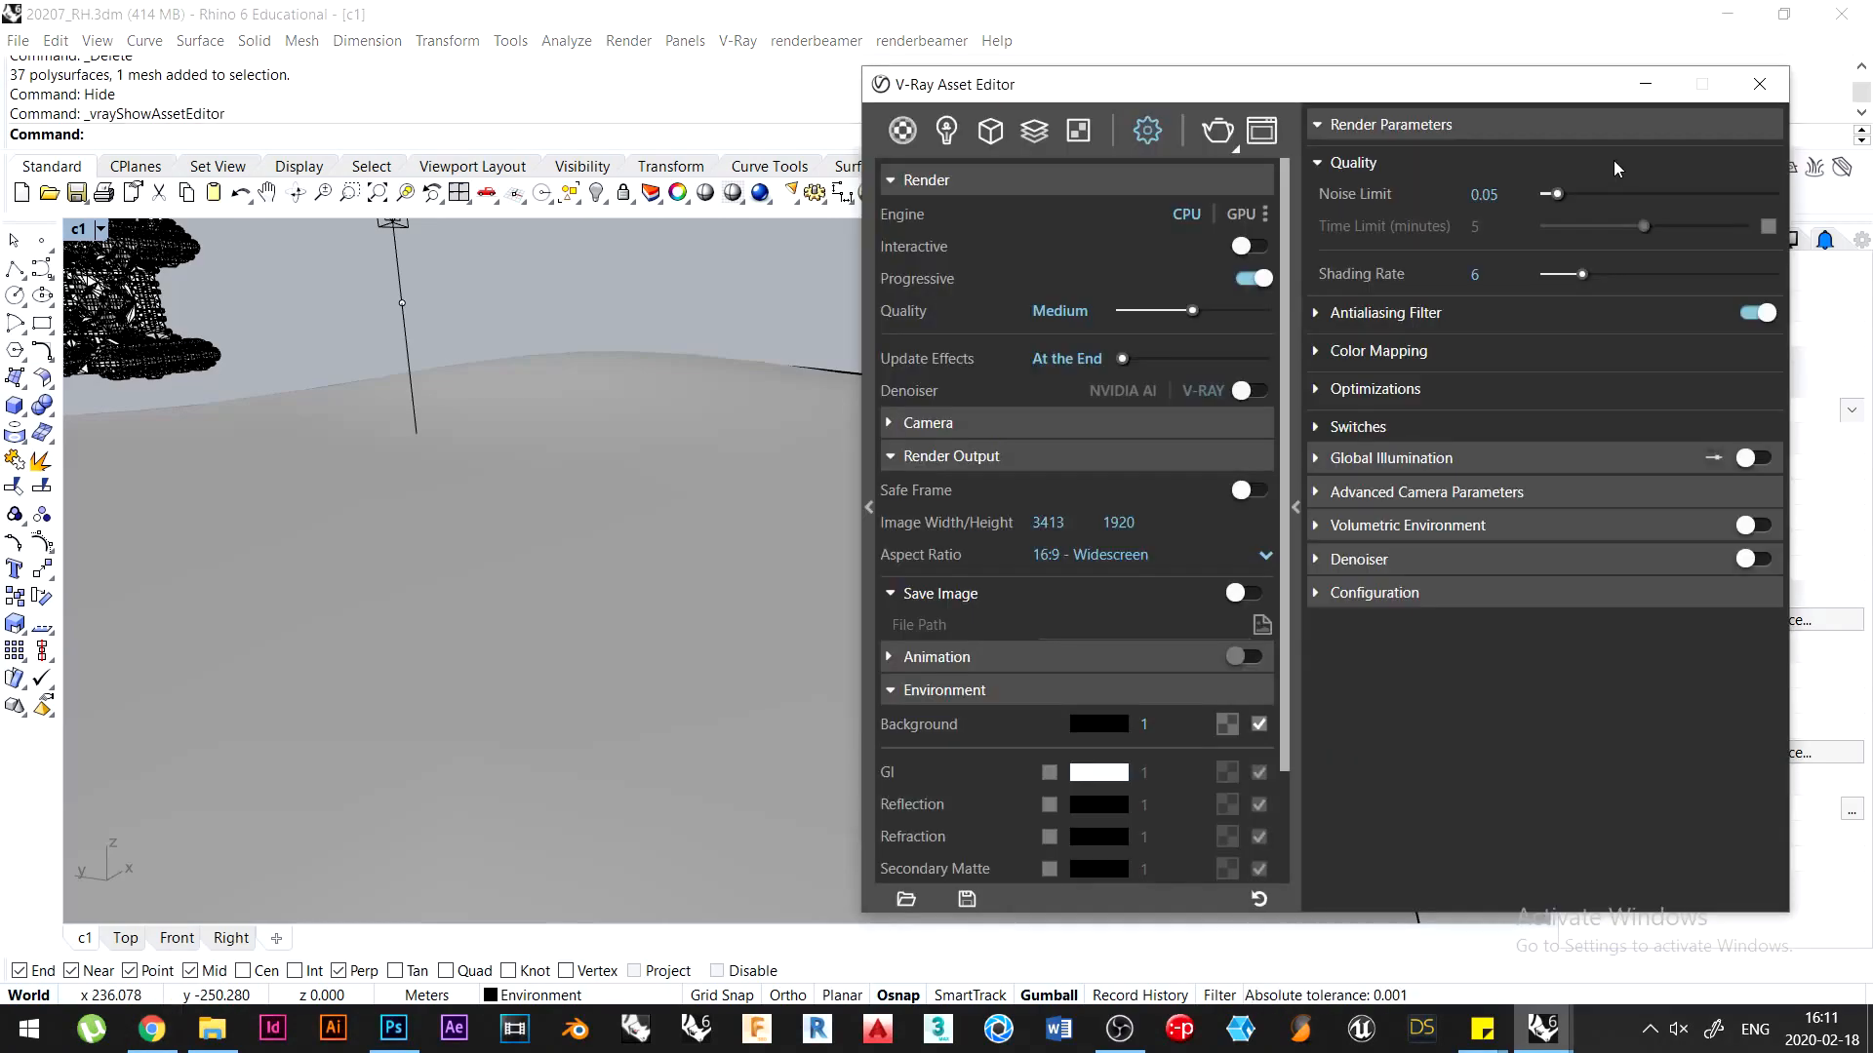
click(1760, 84)
Turn on the F2 layer under Figures, select its figure, and zoom to it with ZS
click(1759, 441)
click(1754, 436)
text(ZS)
key(Return)
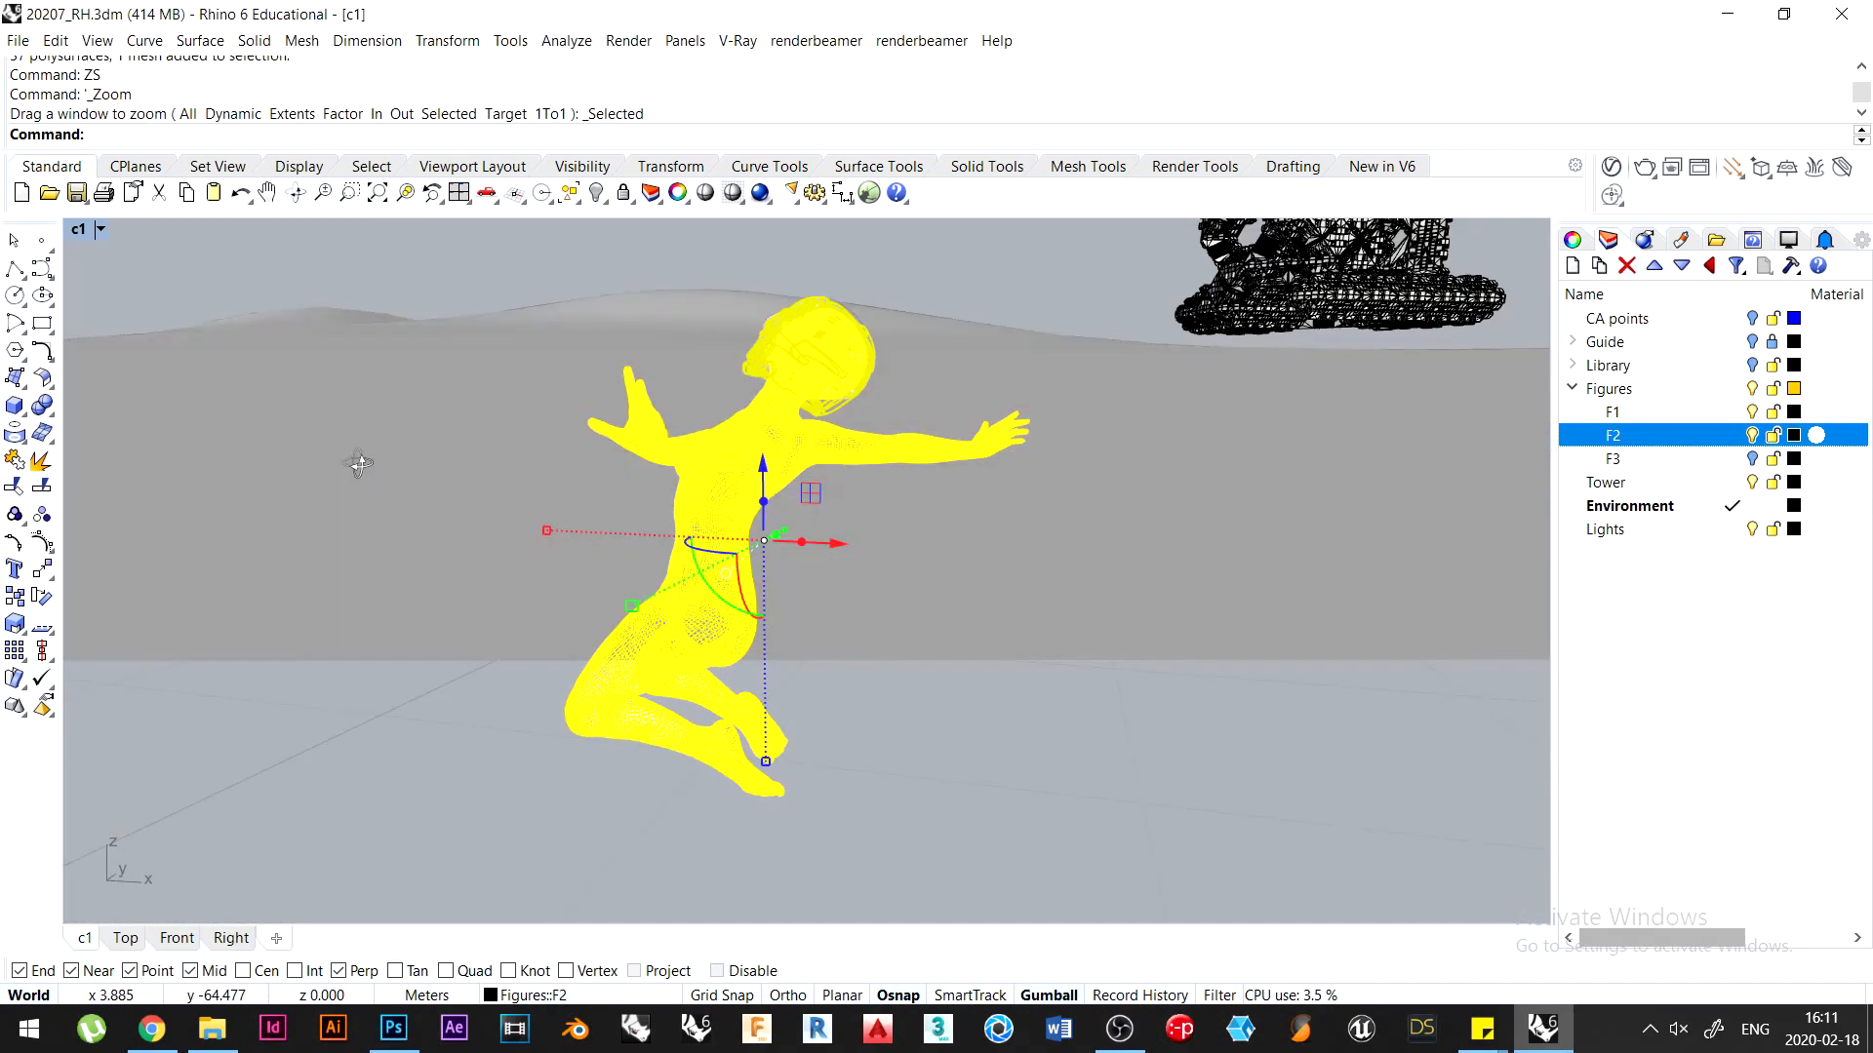
Move the F2 figure upward and rotate it by -90 degrees about its vertical axis
right_drag(359, 465, 429, 503)
scroll(764, 682, down, 6)
drag(759, 574, 807, 247)
right_drag(808, 249, 795, 556)
click(691, 585)
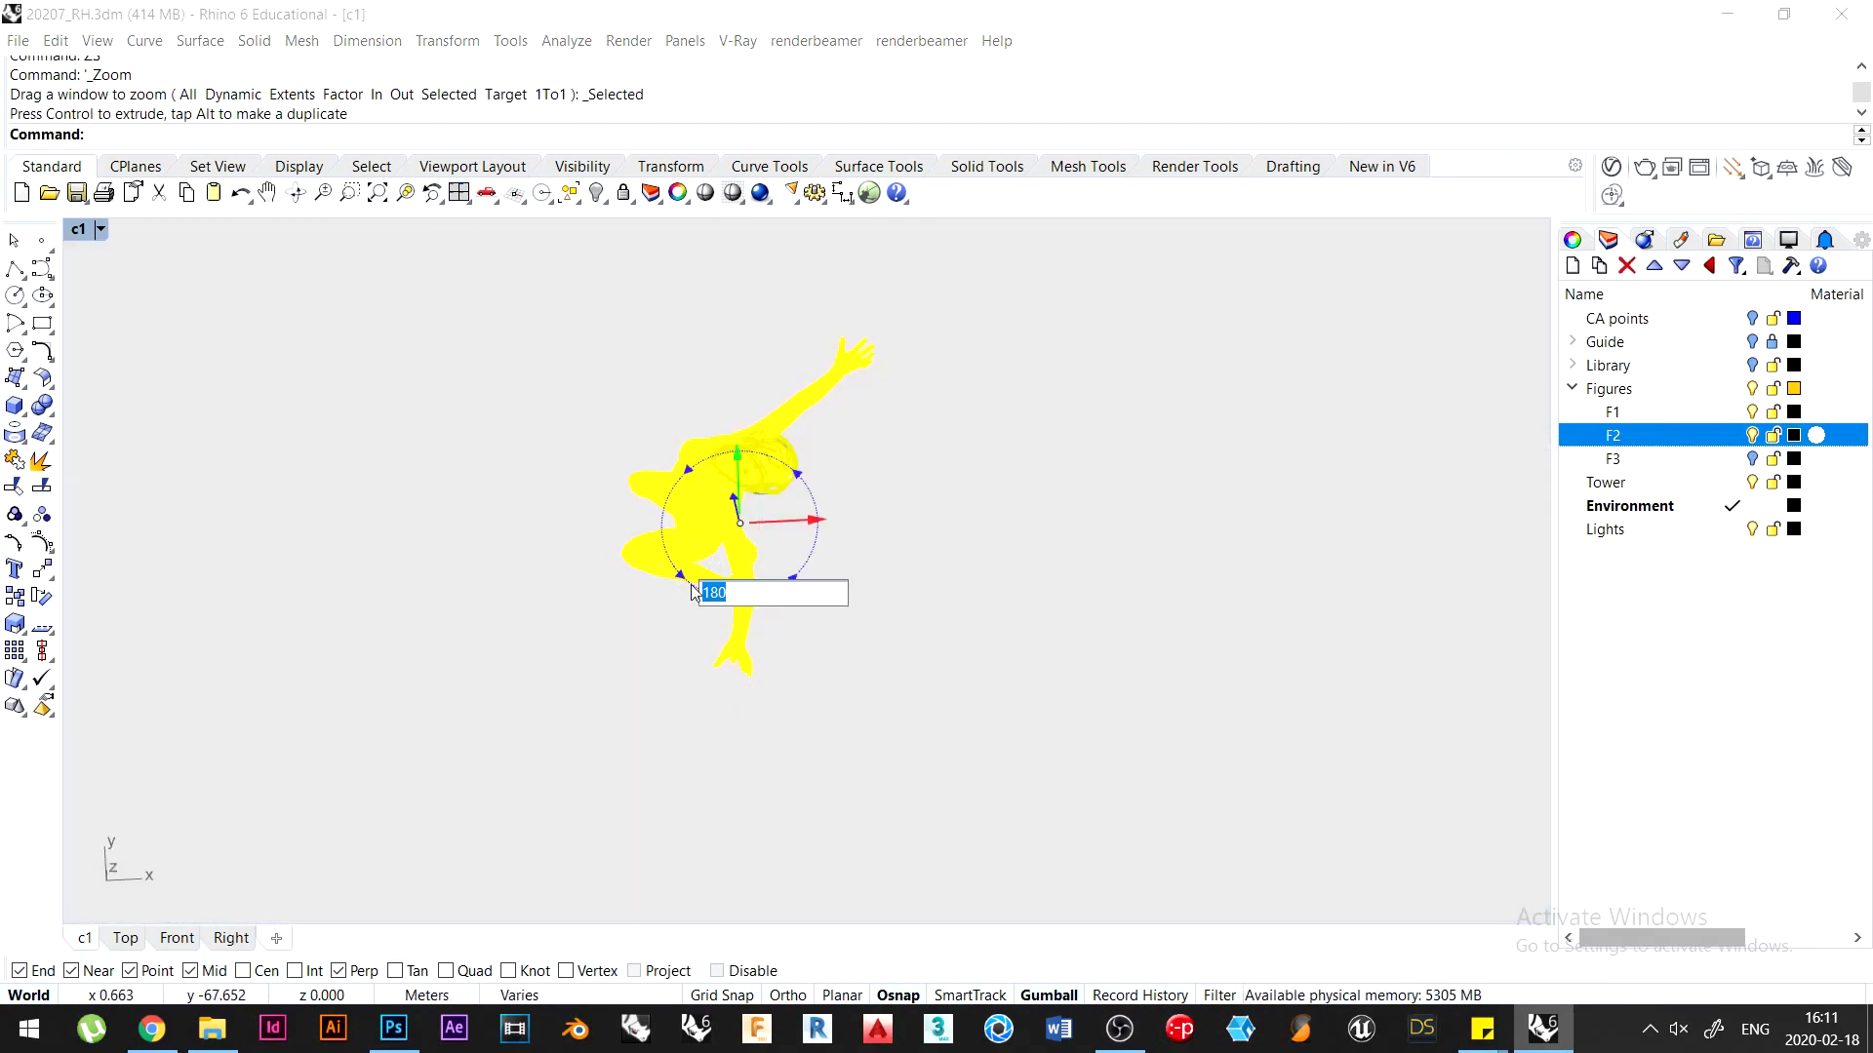
text(-90)
key(Return)
Select the ground surface beneath the figure and hide it with the Hide command
click(1203, 477)
scroll(1203, 477, down, 9)
text(Hide)
key(Return)
Select the F2 figure, zoom to it with ZS, and frame it from behind and below against the tower
scroll(822, 632, down, 15)
right_drag(823, 632, 1209, 556)
scroll(876, 567, up, 3)
click(876, 566)
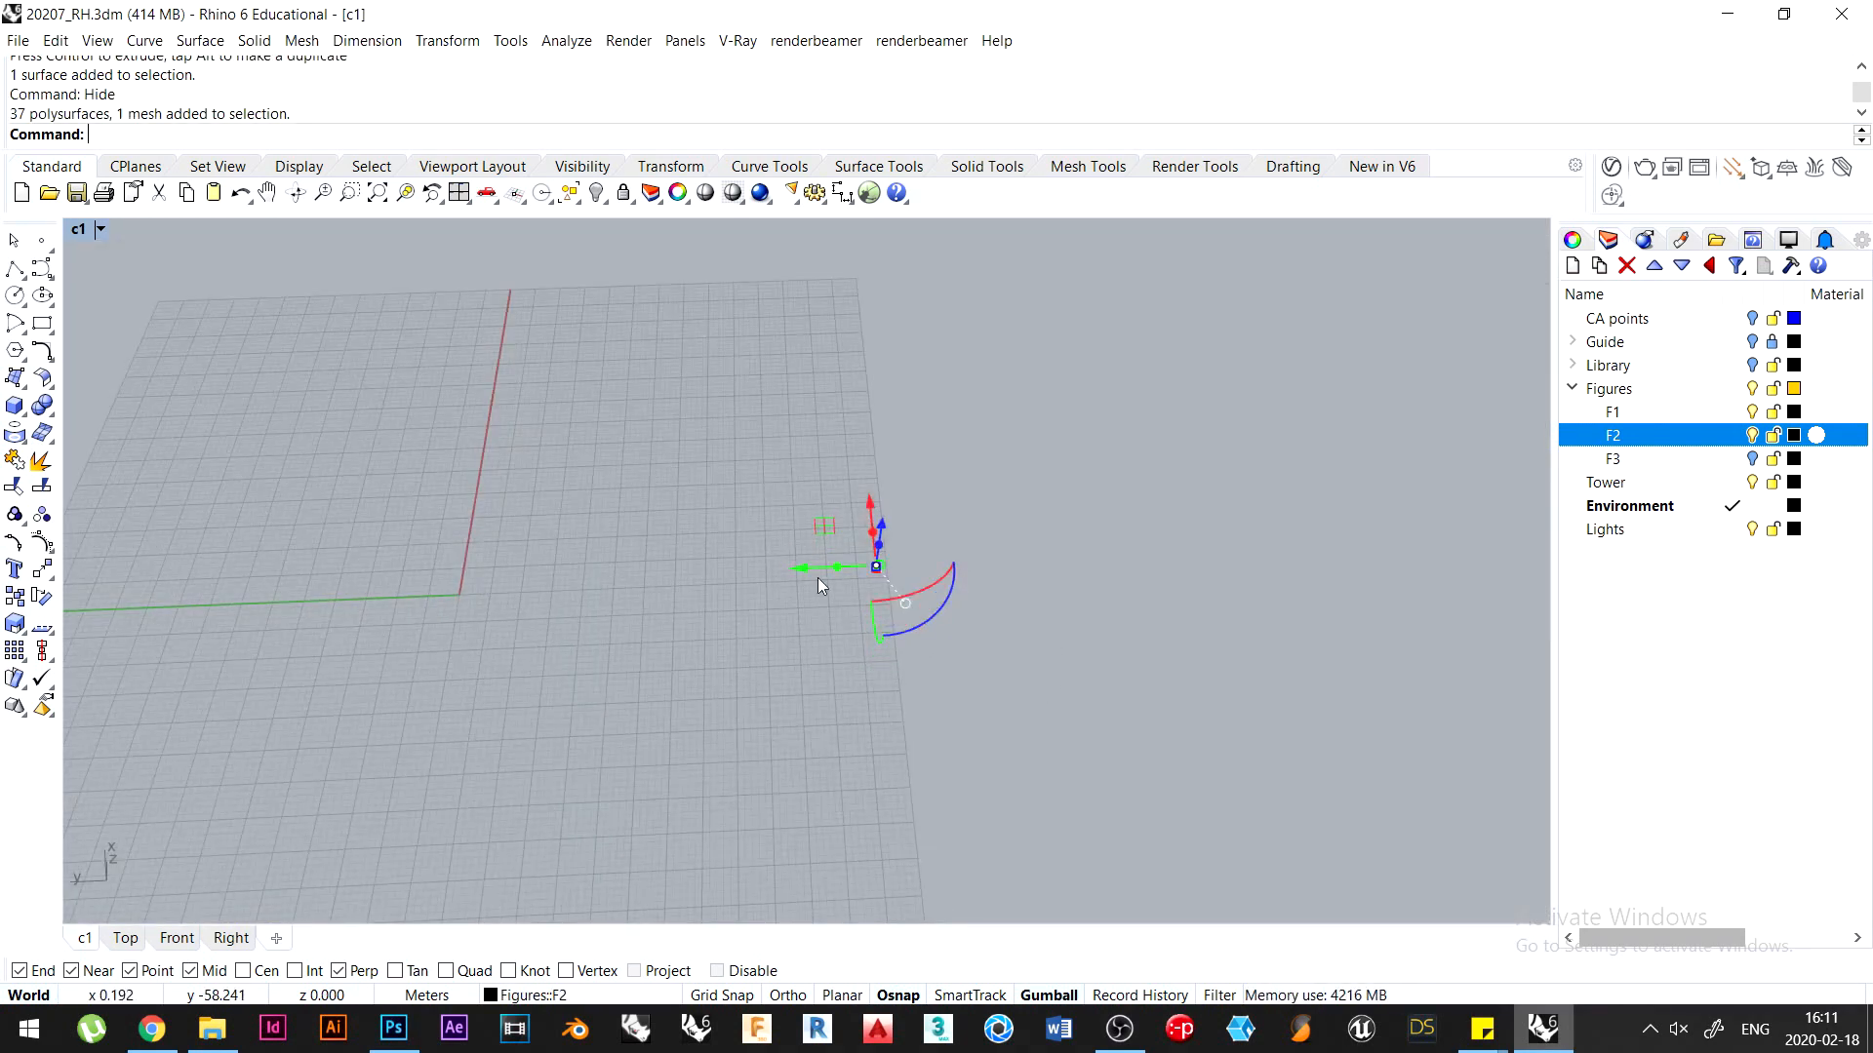
right_drag(817, 577, 933, 758)
text(ZS)
key(Return)
scroll(1003, 482, down, 10)
scroll(933, 758, down, 8)
drag(849, 846, 900, 859)
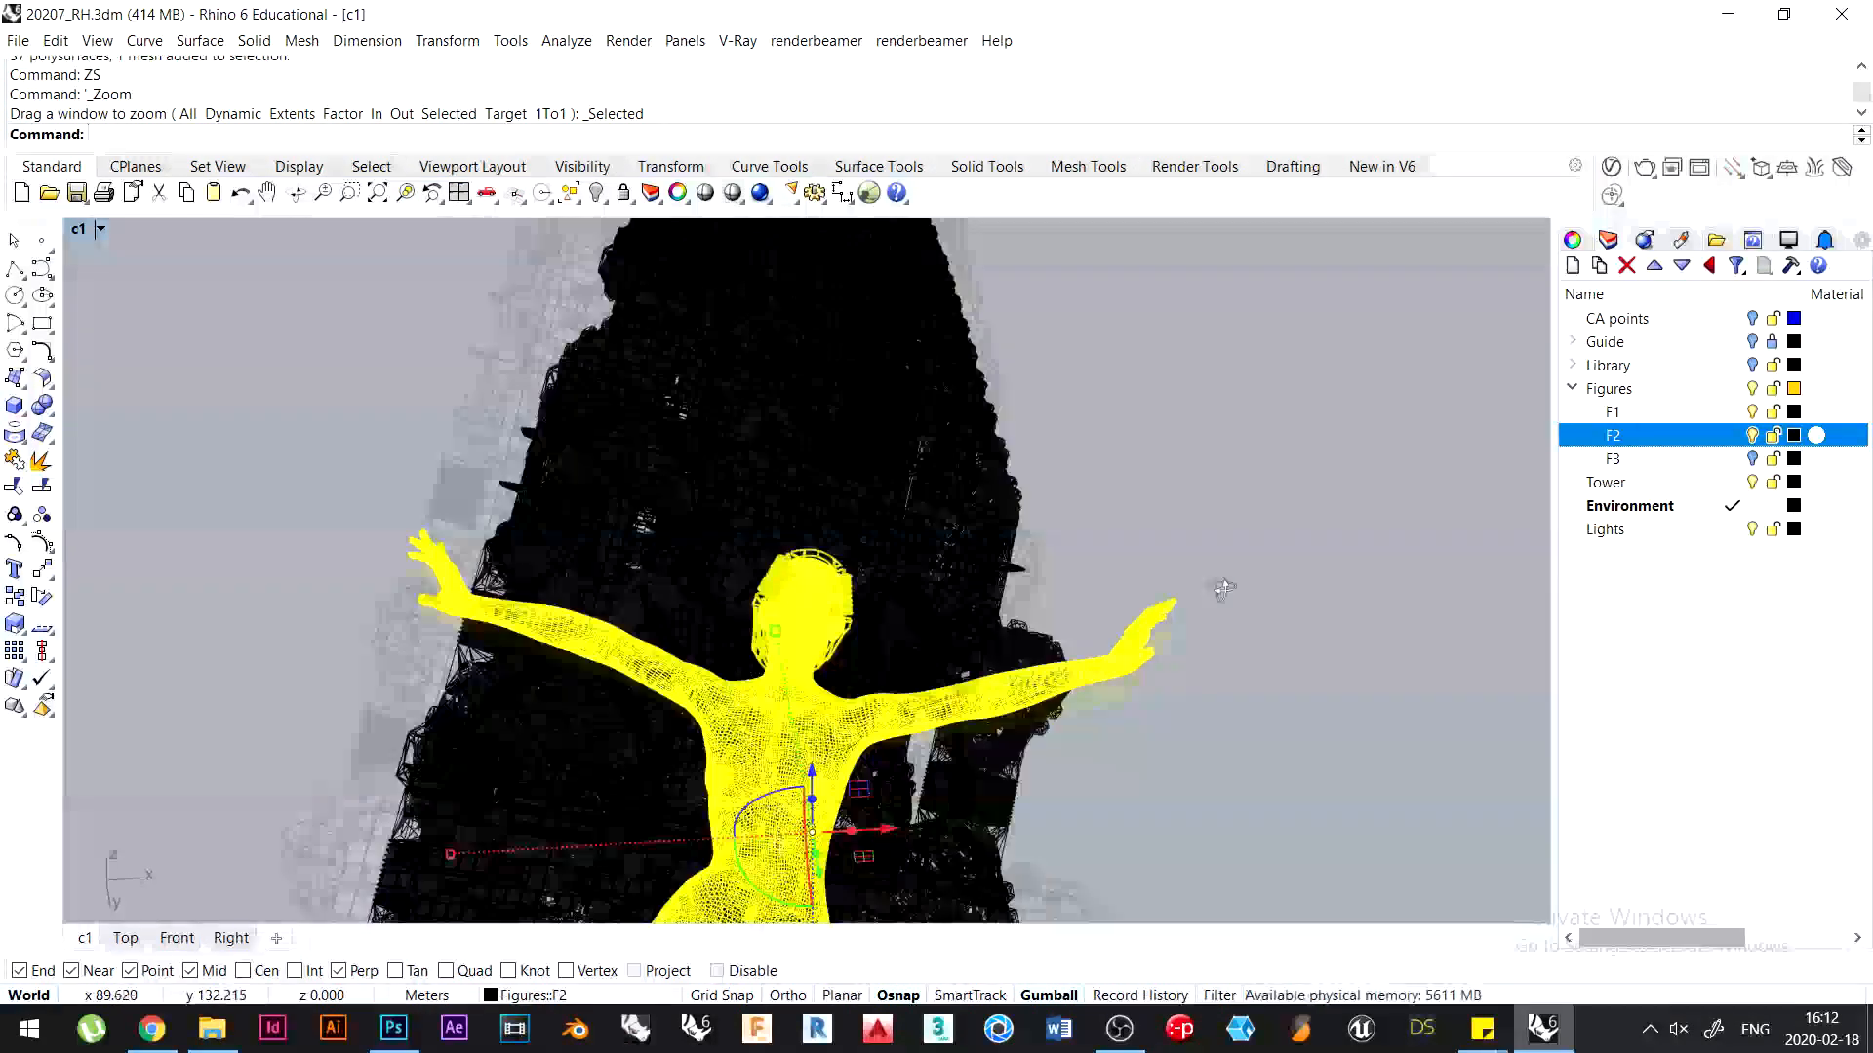
right_drag(1220, 589, 1185, 621)
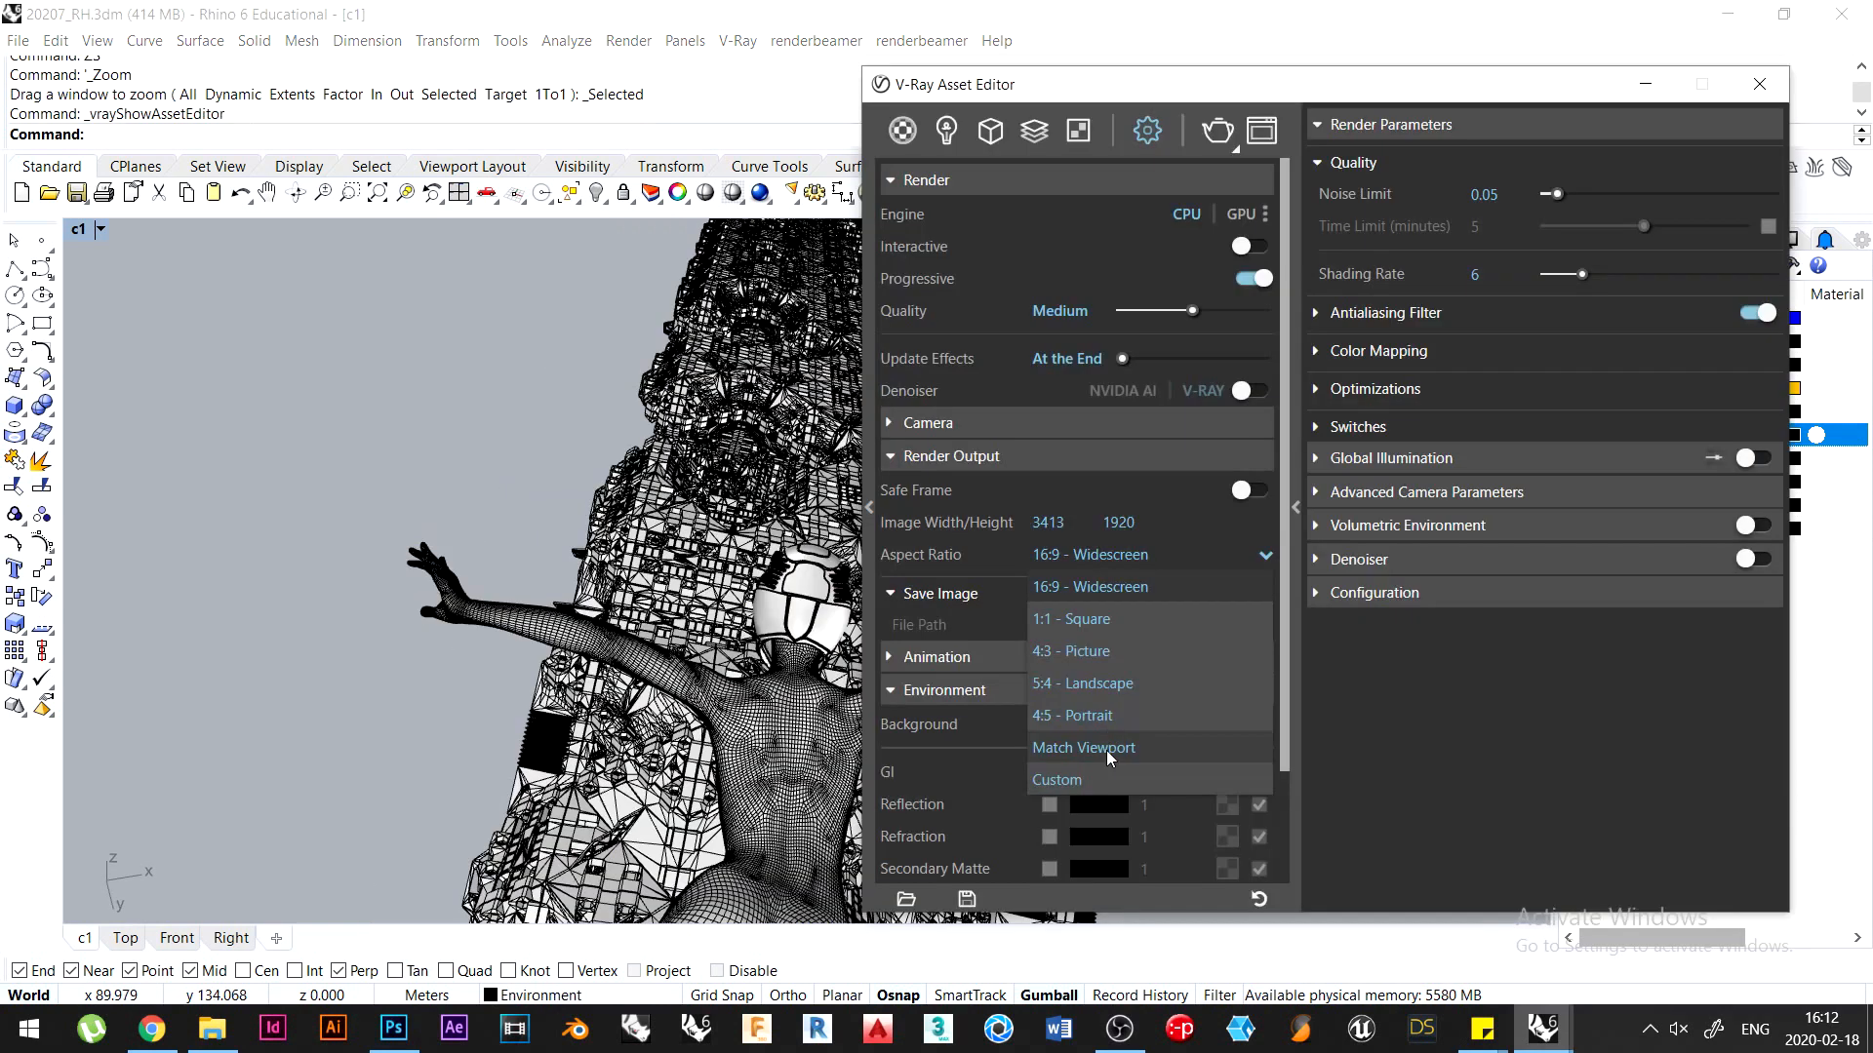
Set the V-Ray output aspect ratio to Custom and show the RGB color channel in the frame buffer
click(1072, 766)
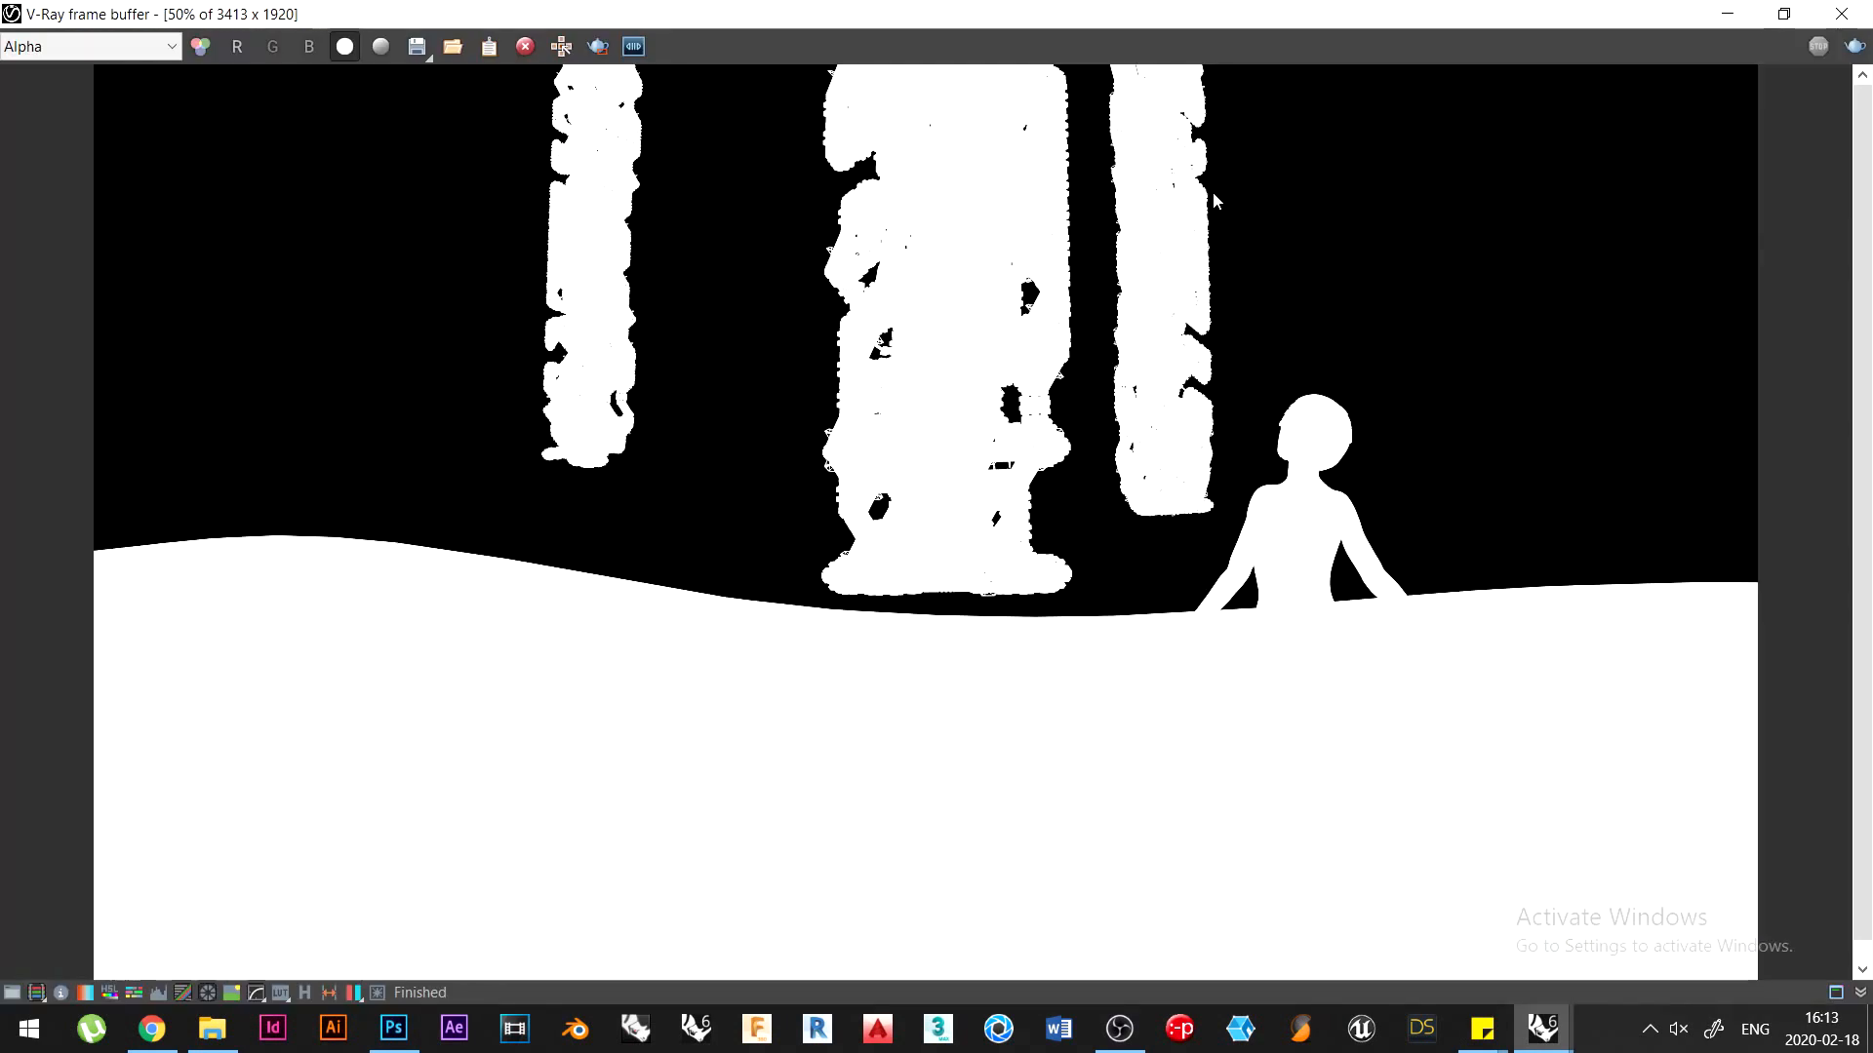
click(88, 46)
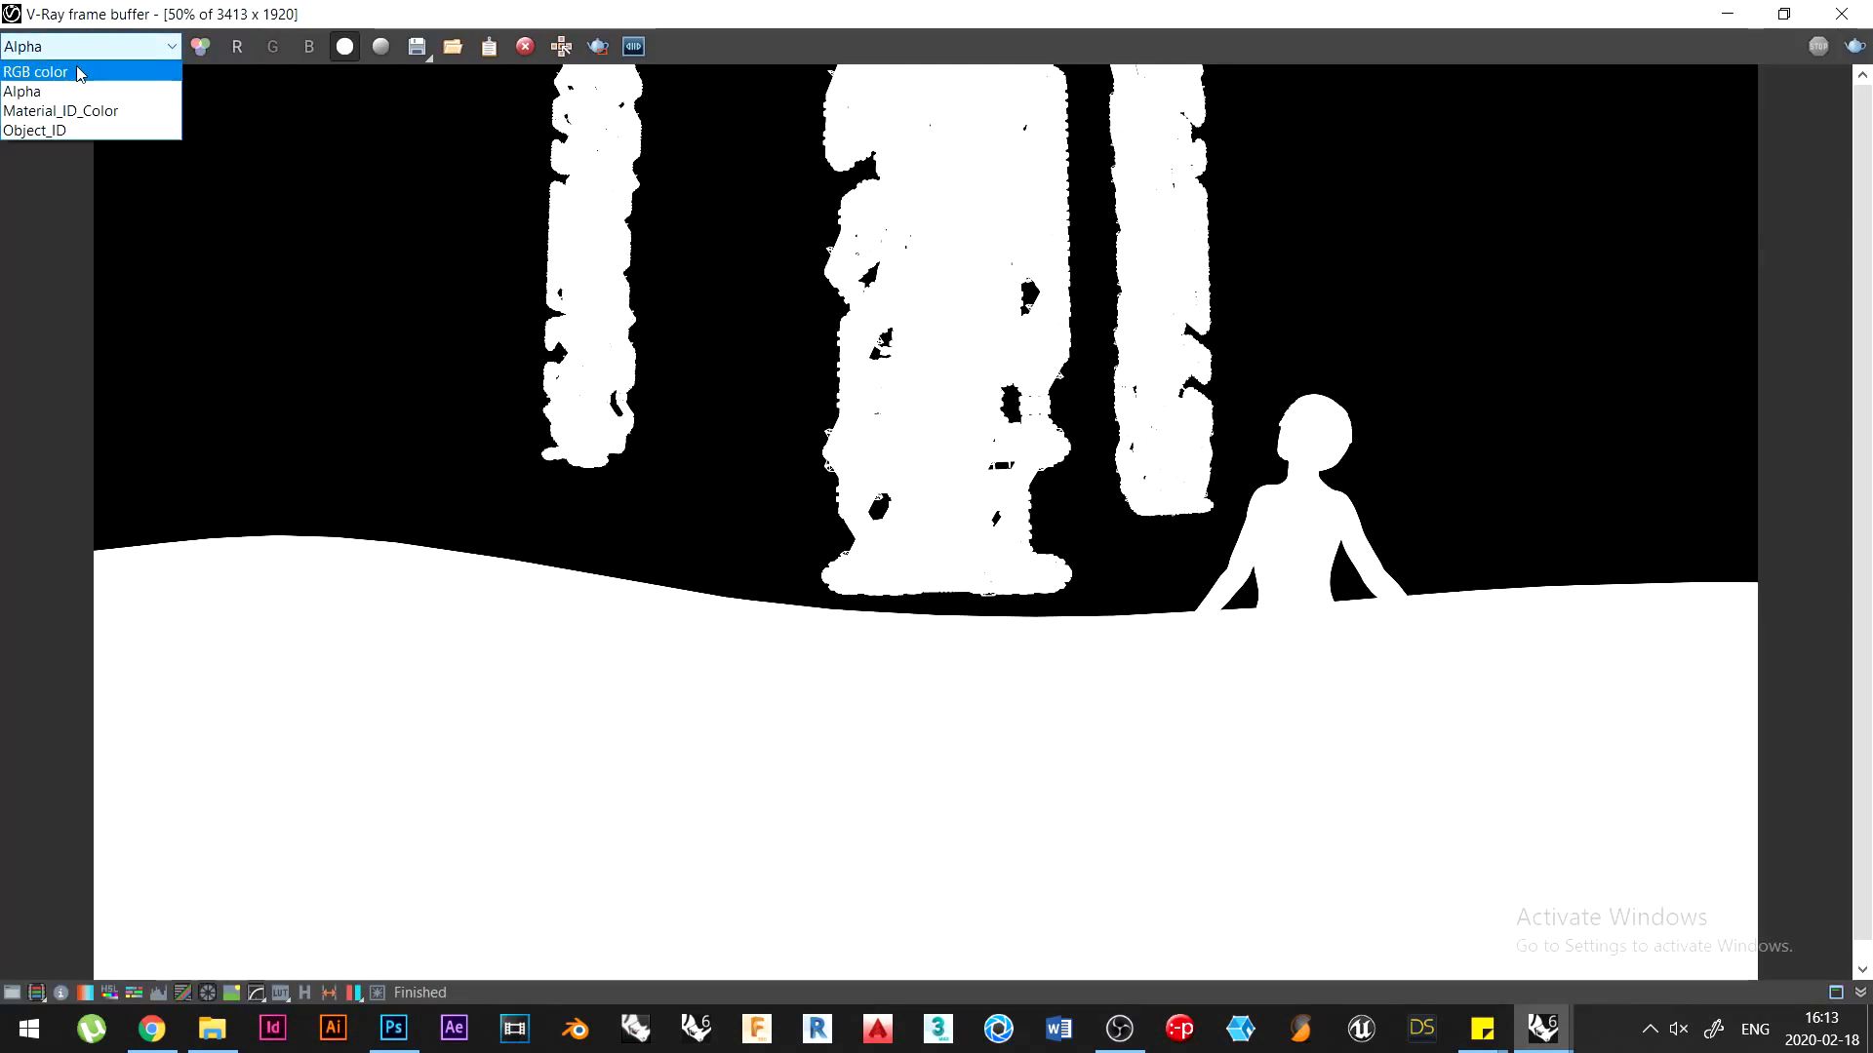
click(35, 72)
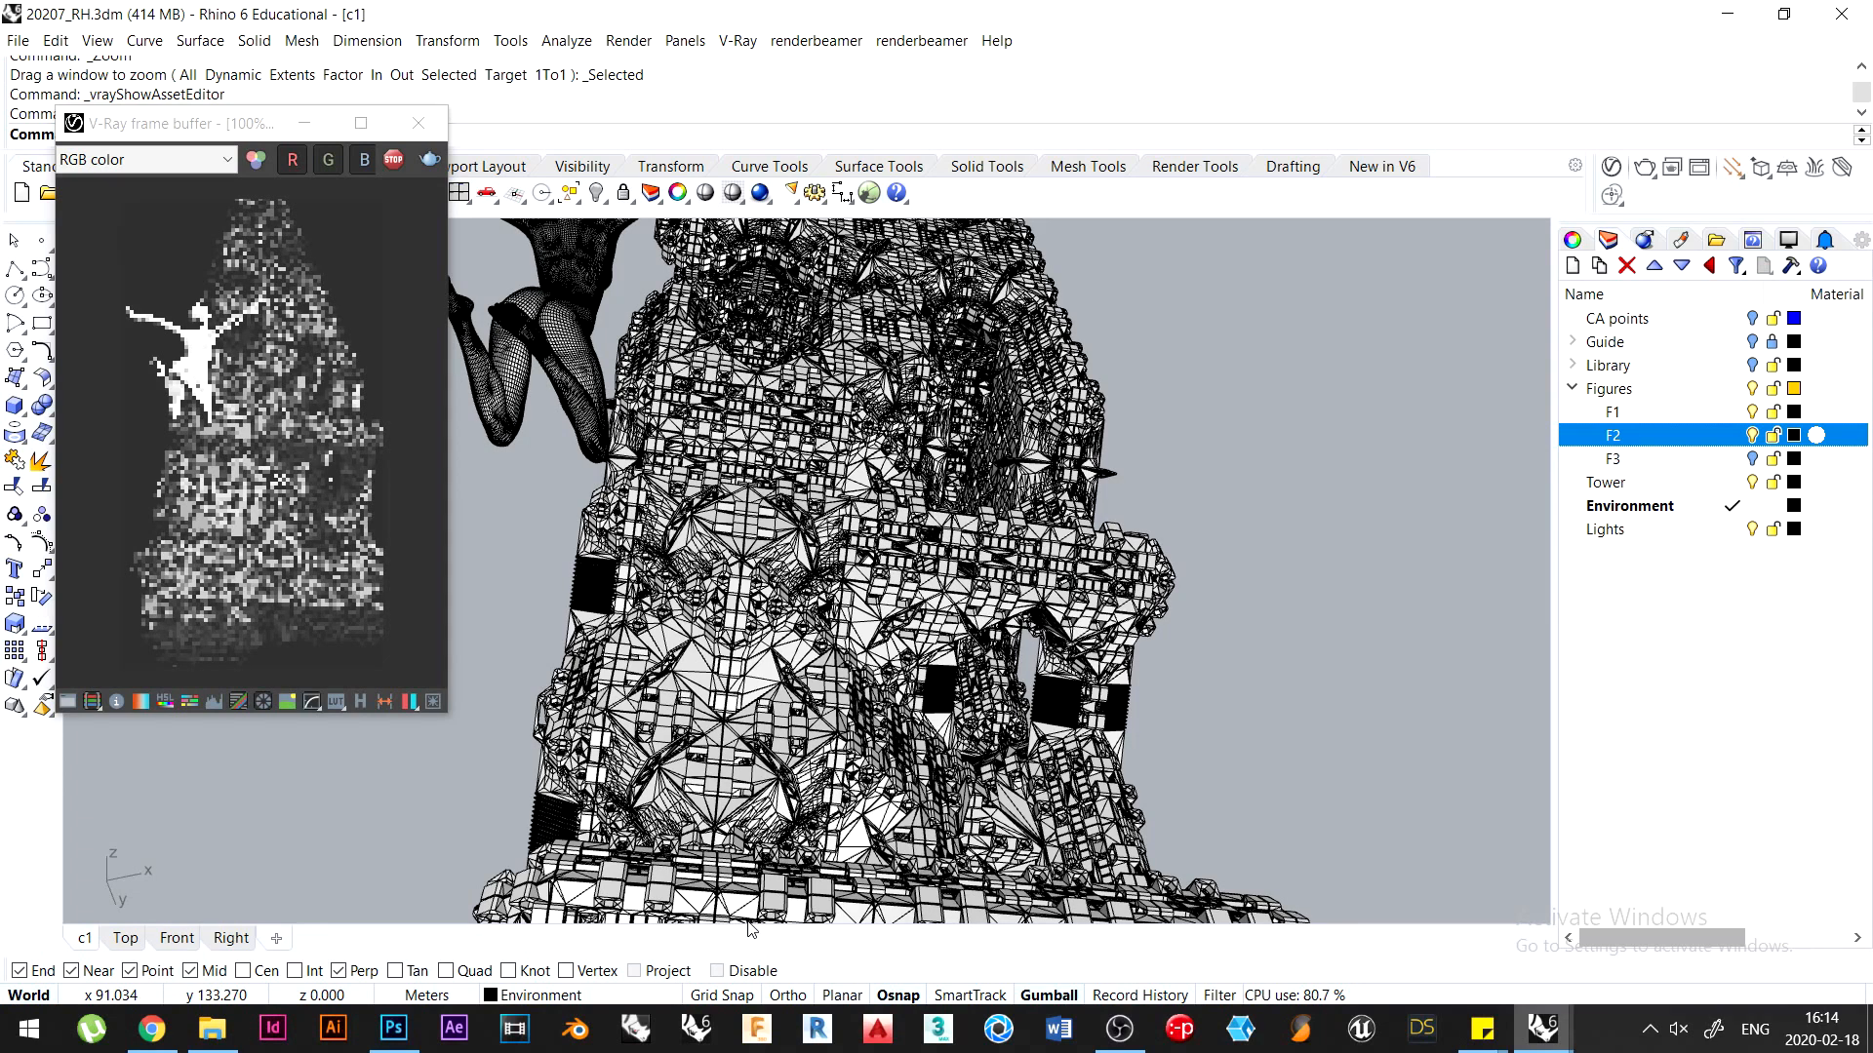
Orbit the c1 view against the interactive render until the tower is framed frontally from below, and close the frame buffer
right_drag(751, 922, 683, 820)
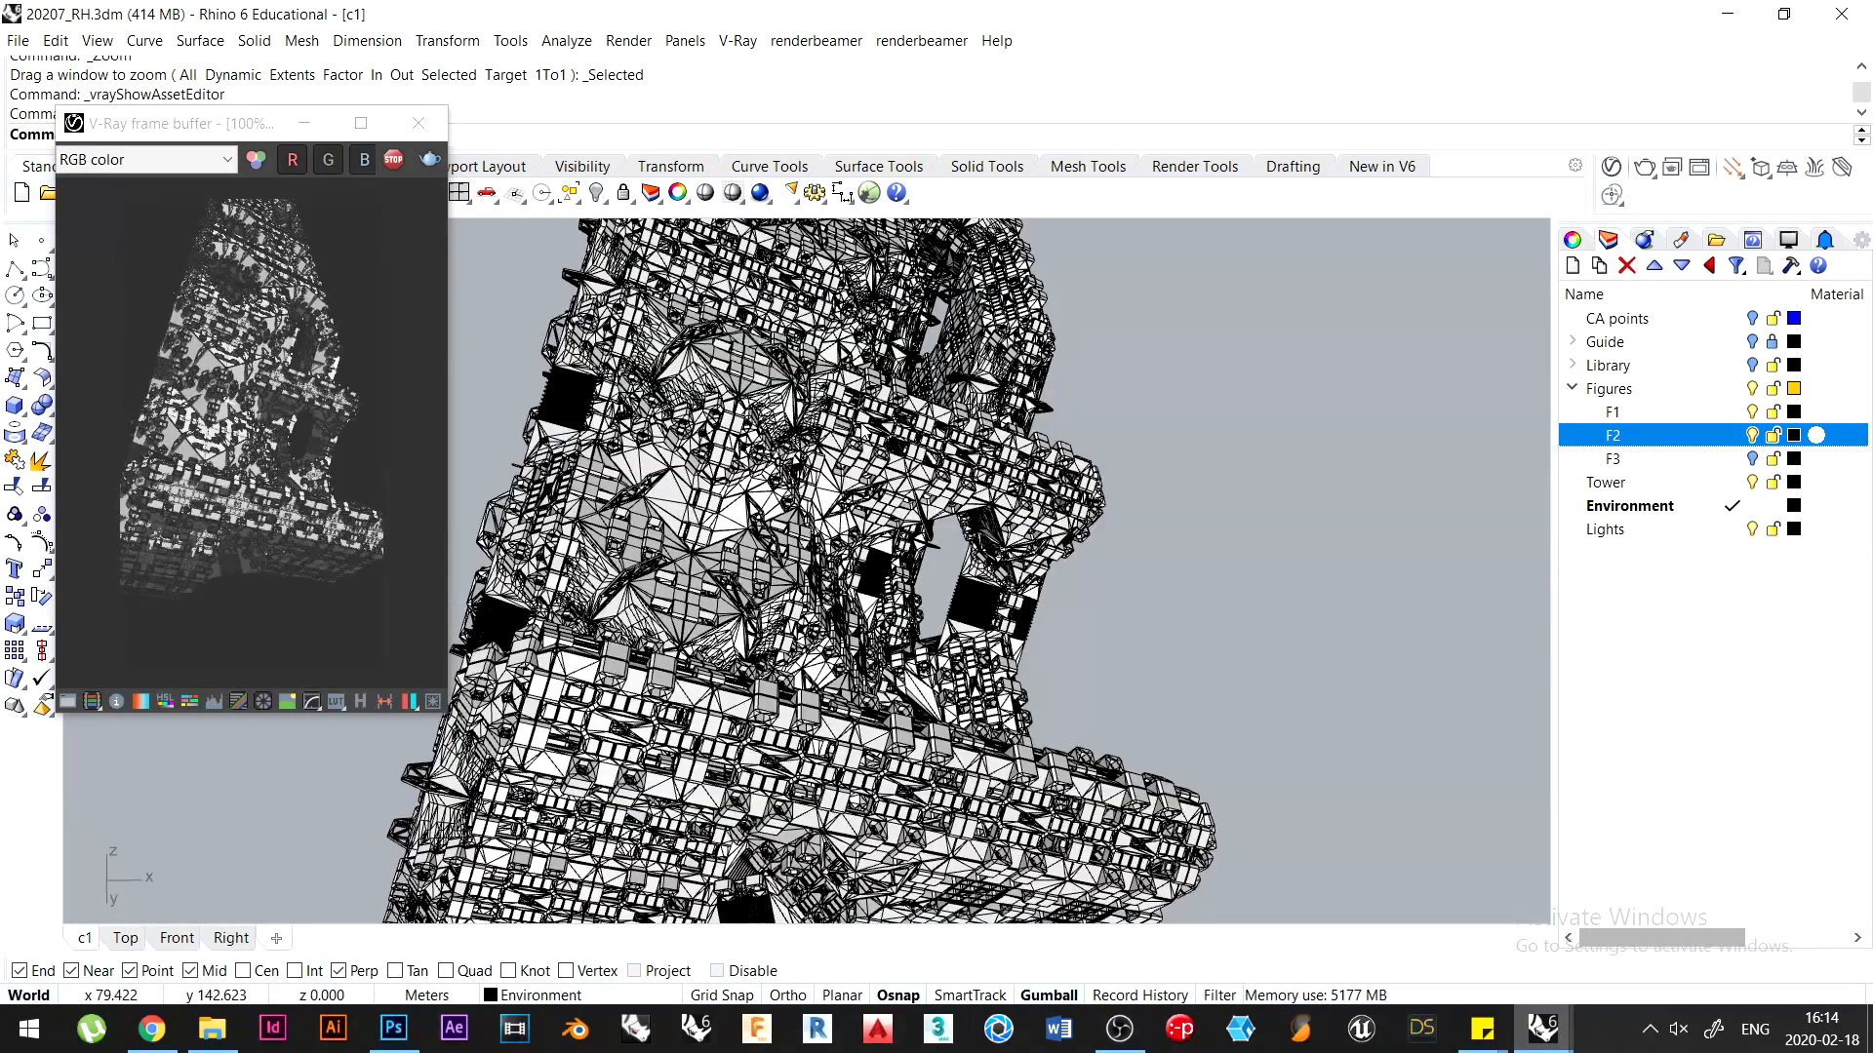
right_drag(851, 371, 861, 413)
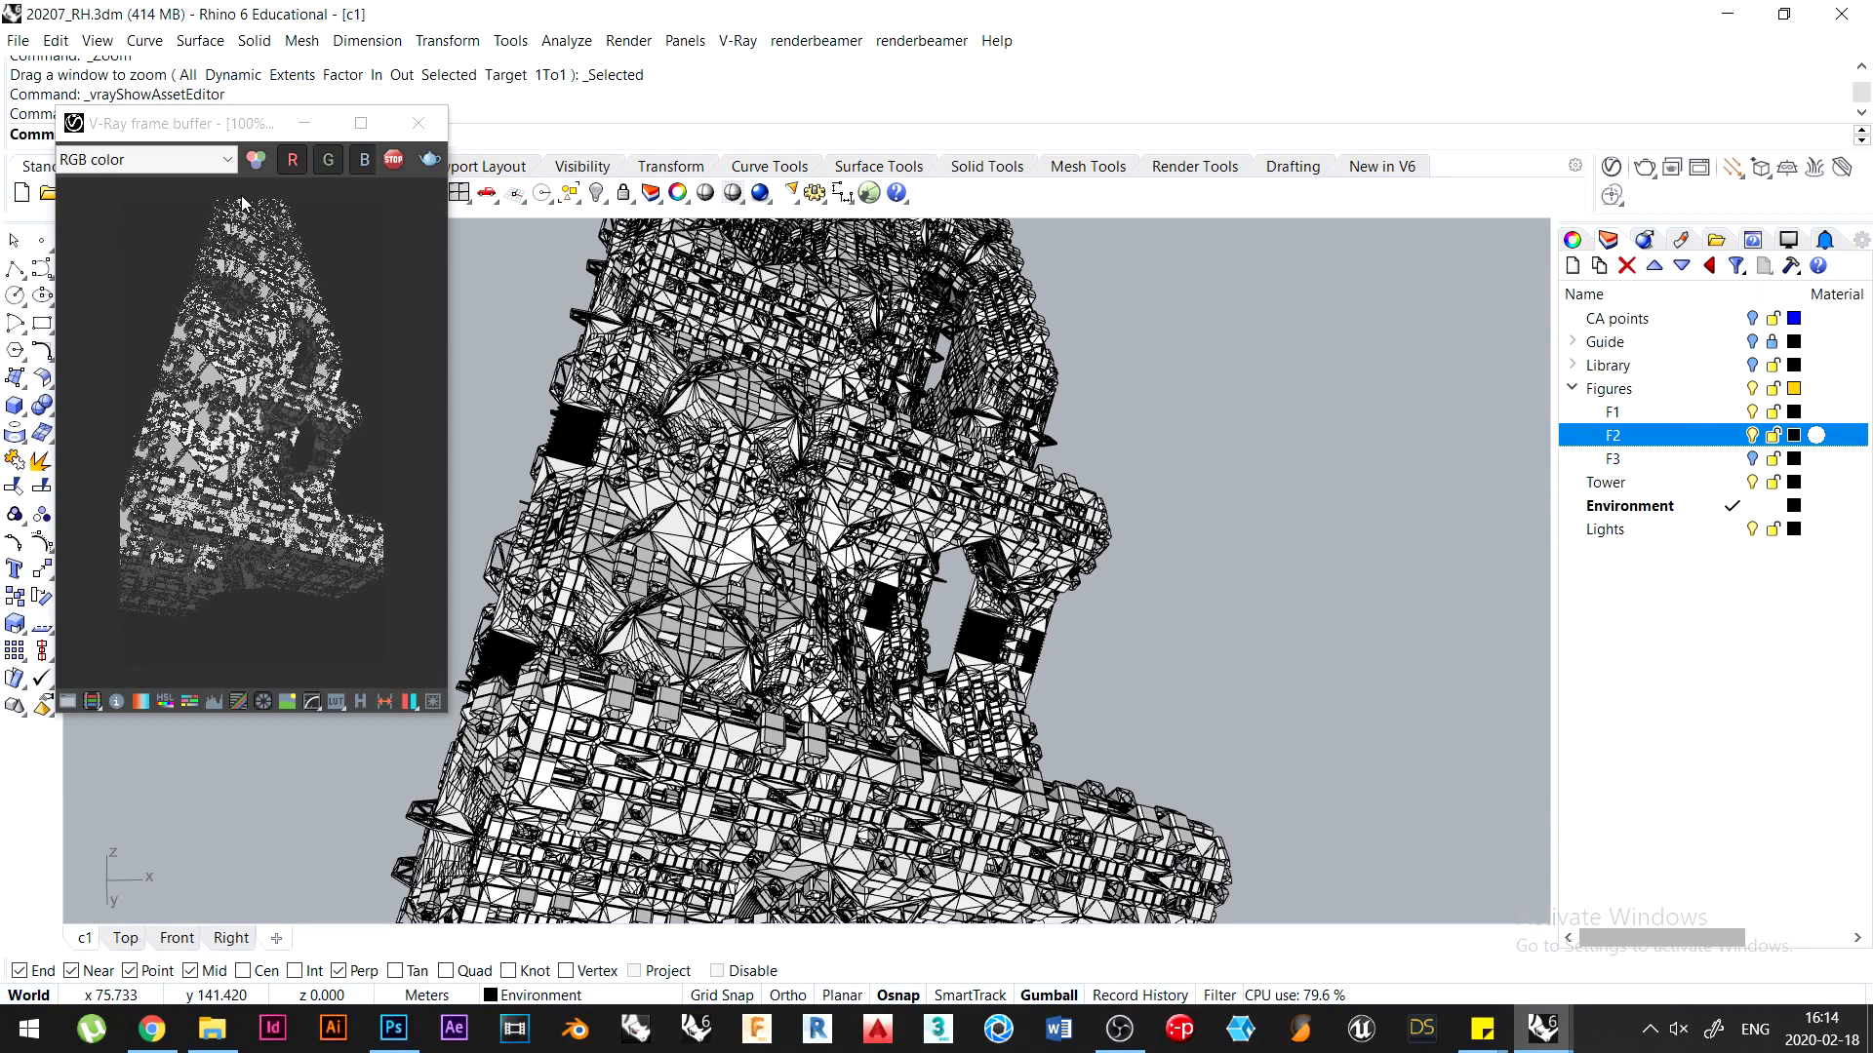
right_drag(917, 487, 981, 532)
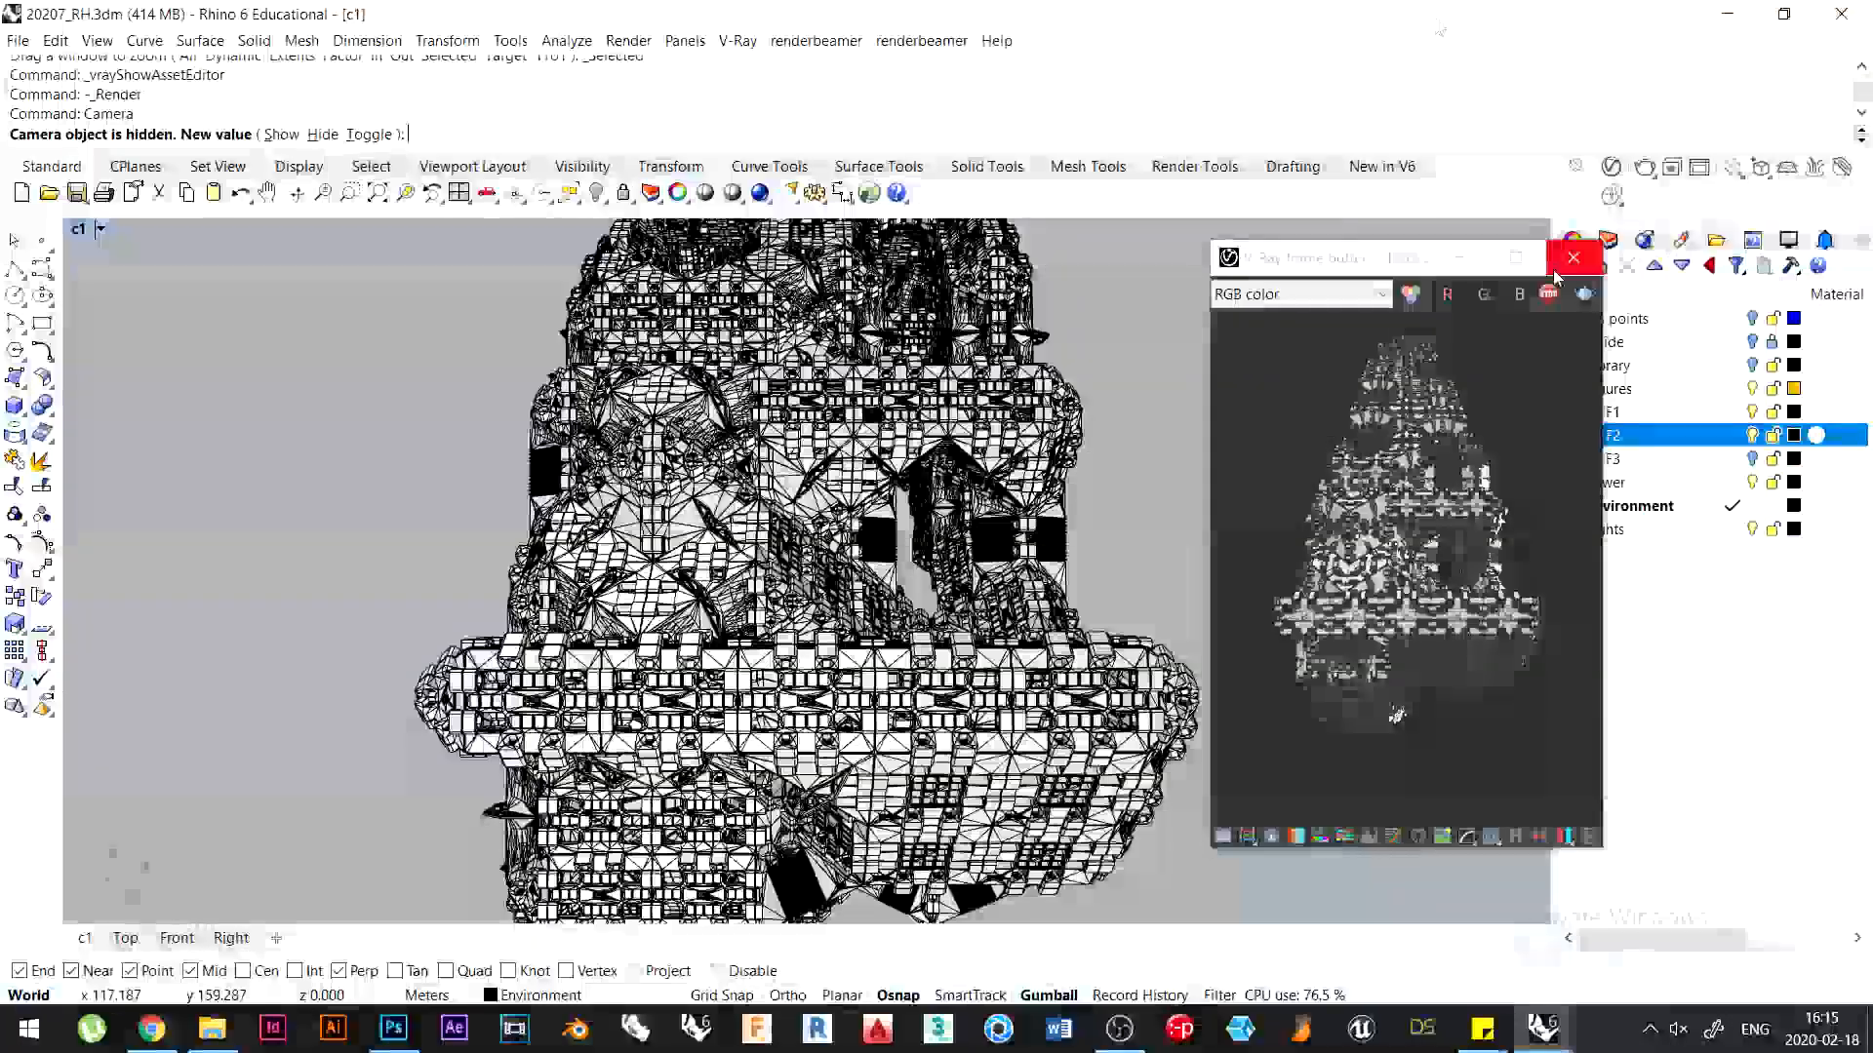
click(1563, 259)
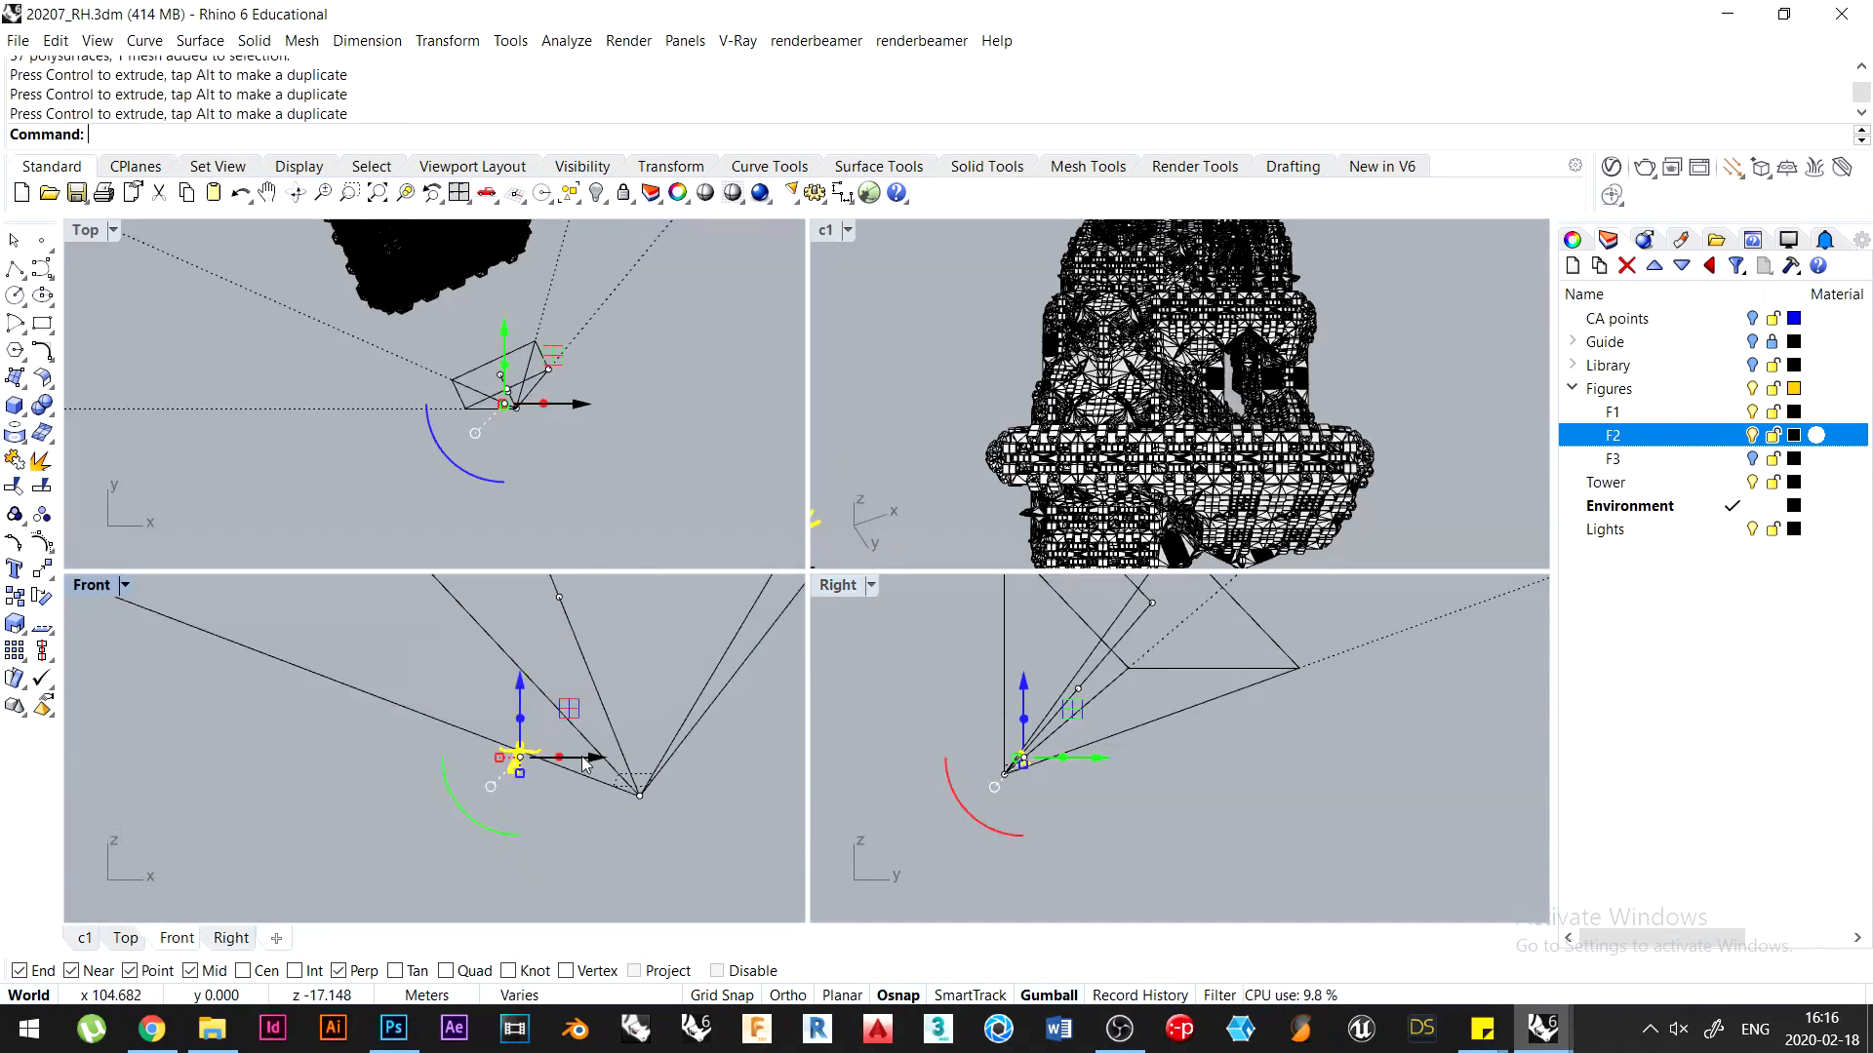
Move the F2 figure in the Front and Top viewports until it stands centred before the tower's base in the c1 view
drag(581, 759, 612, 765)
drag(615, 770, 616, 770)
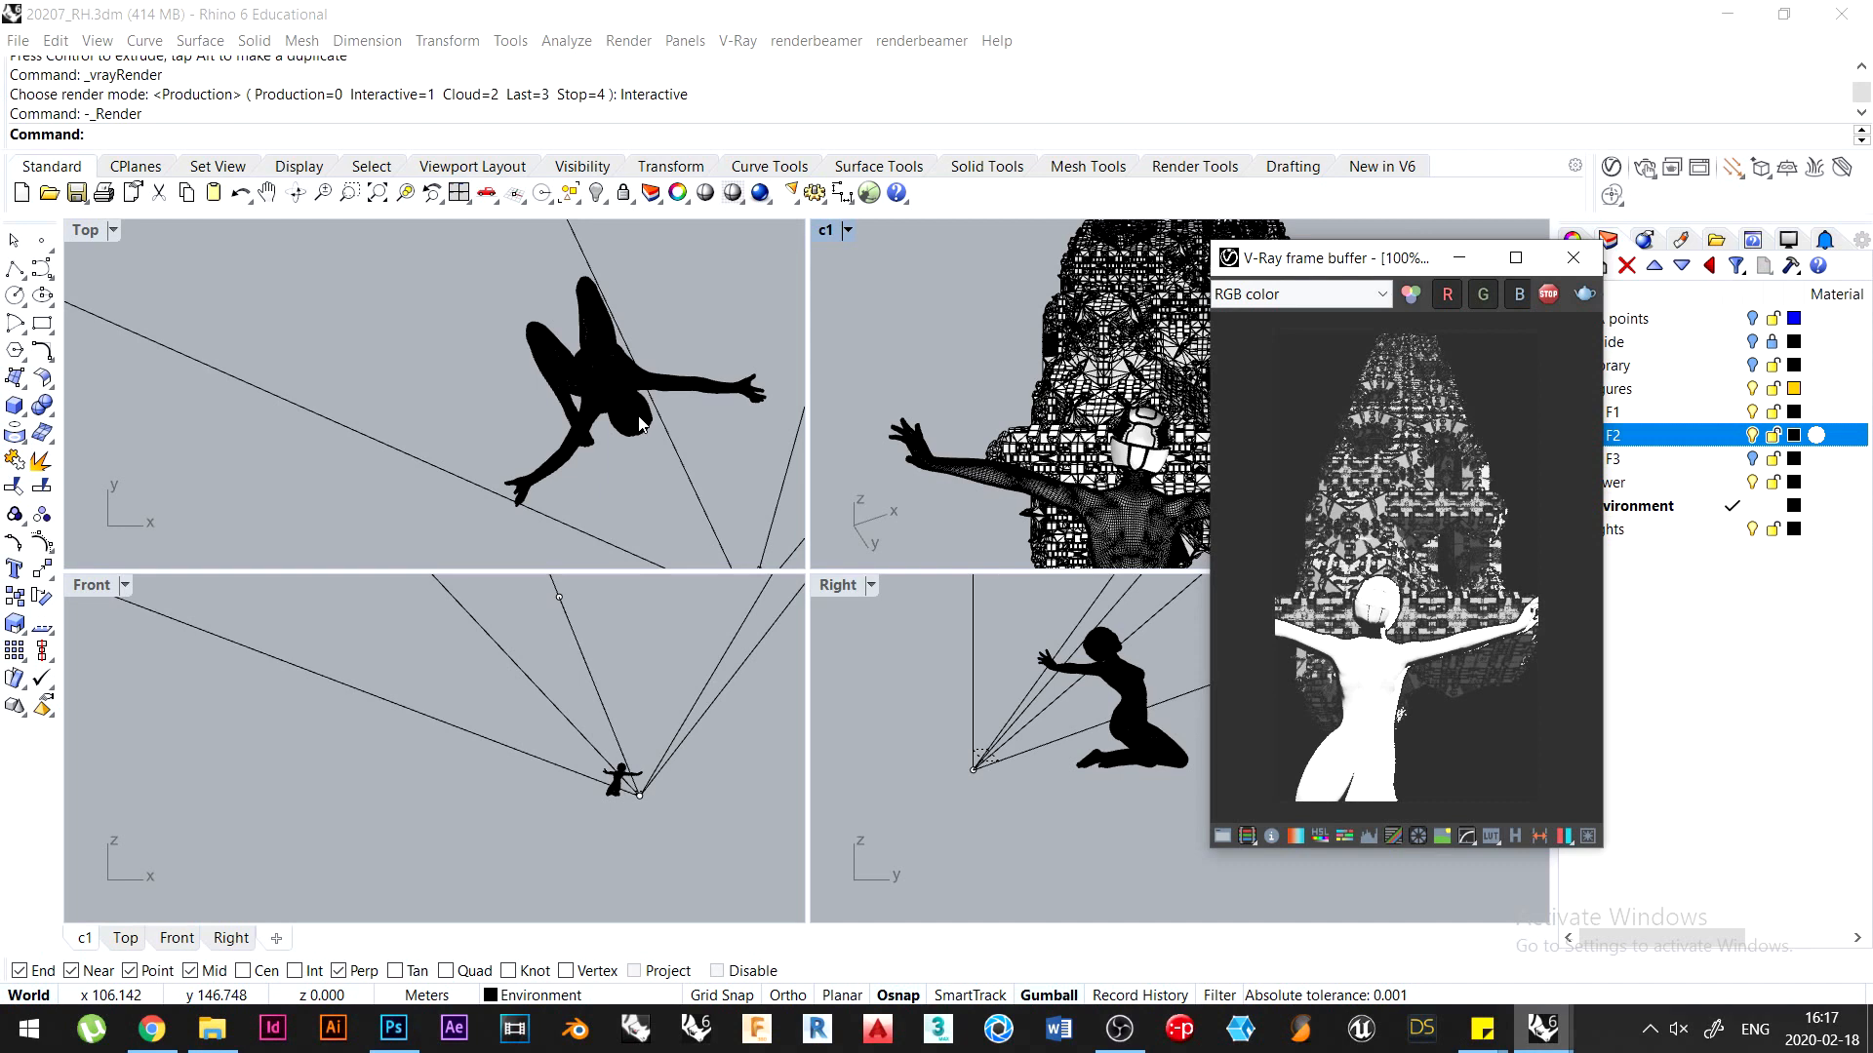
drag(641, 424, 636, 356)
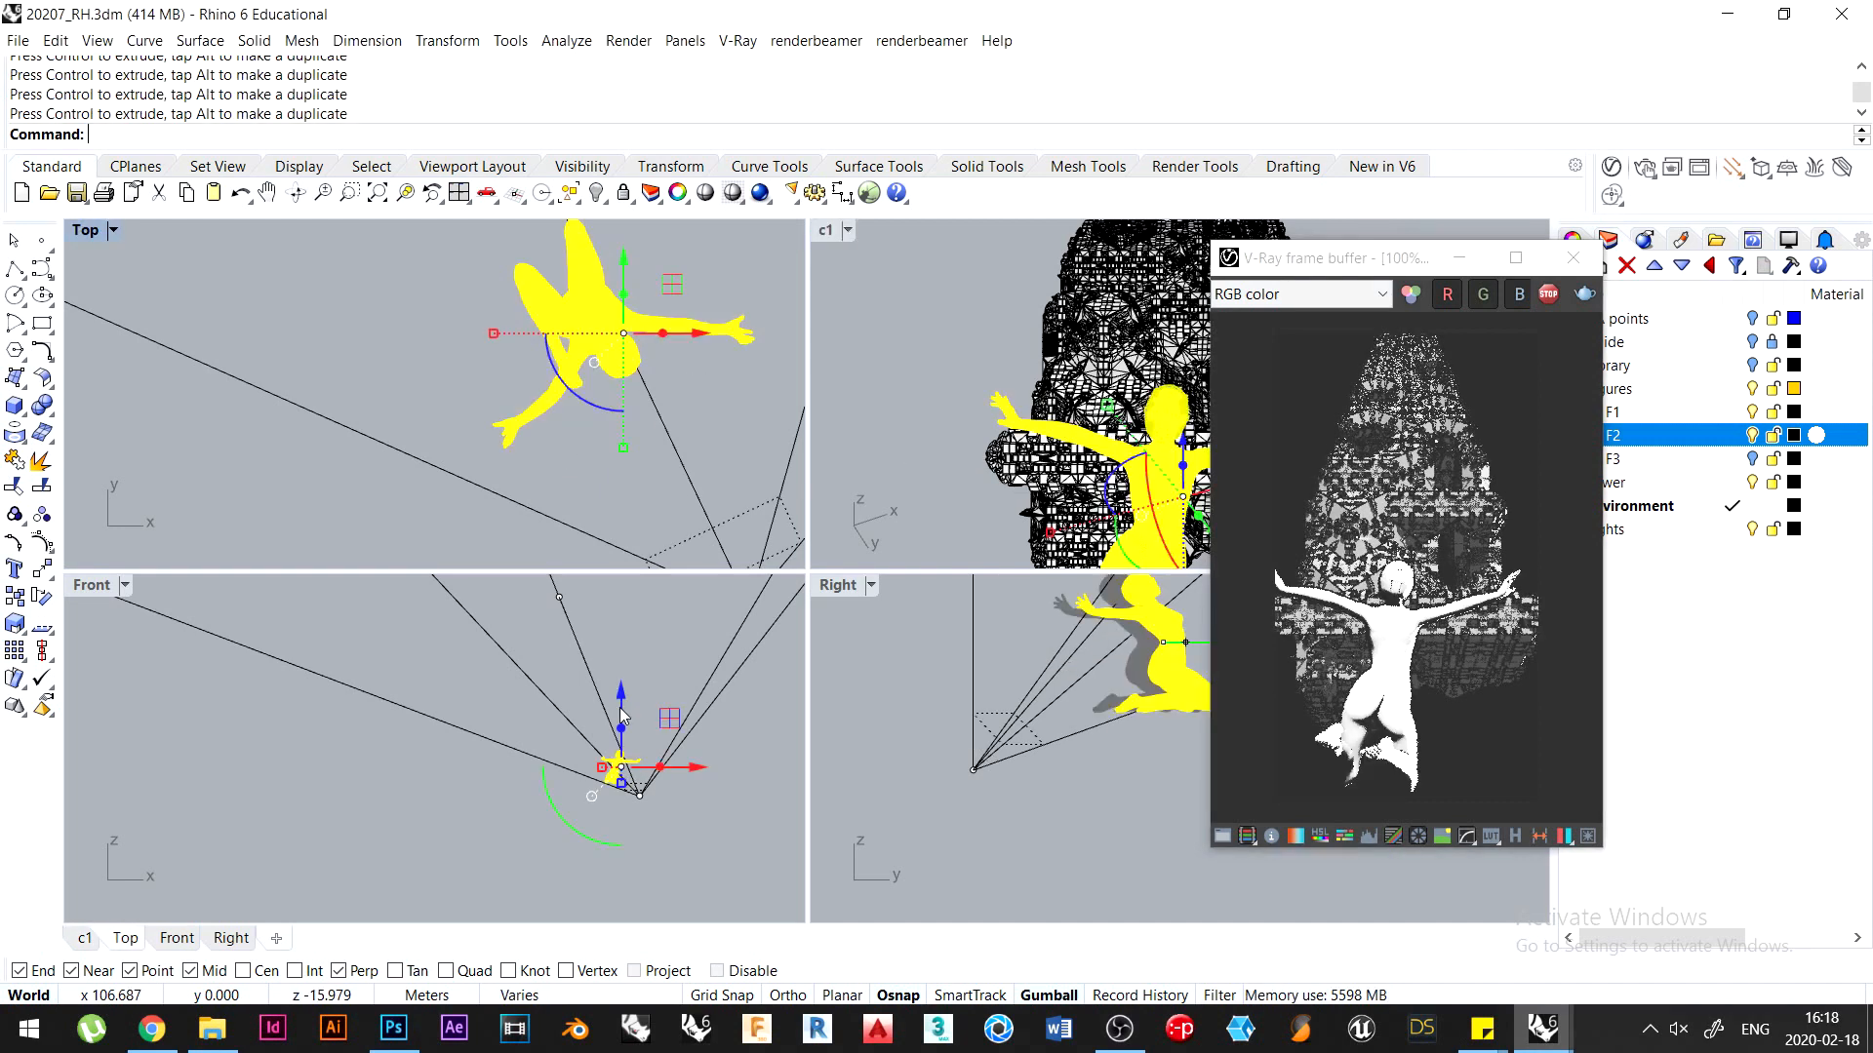
drag(628, 703, 664, 655)
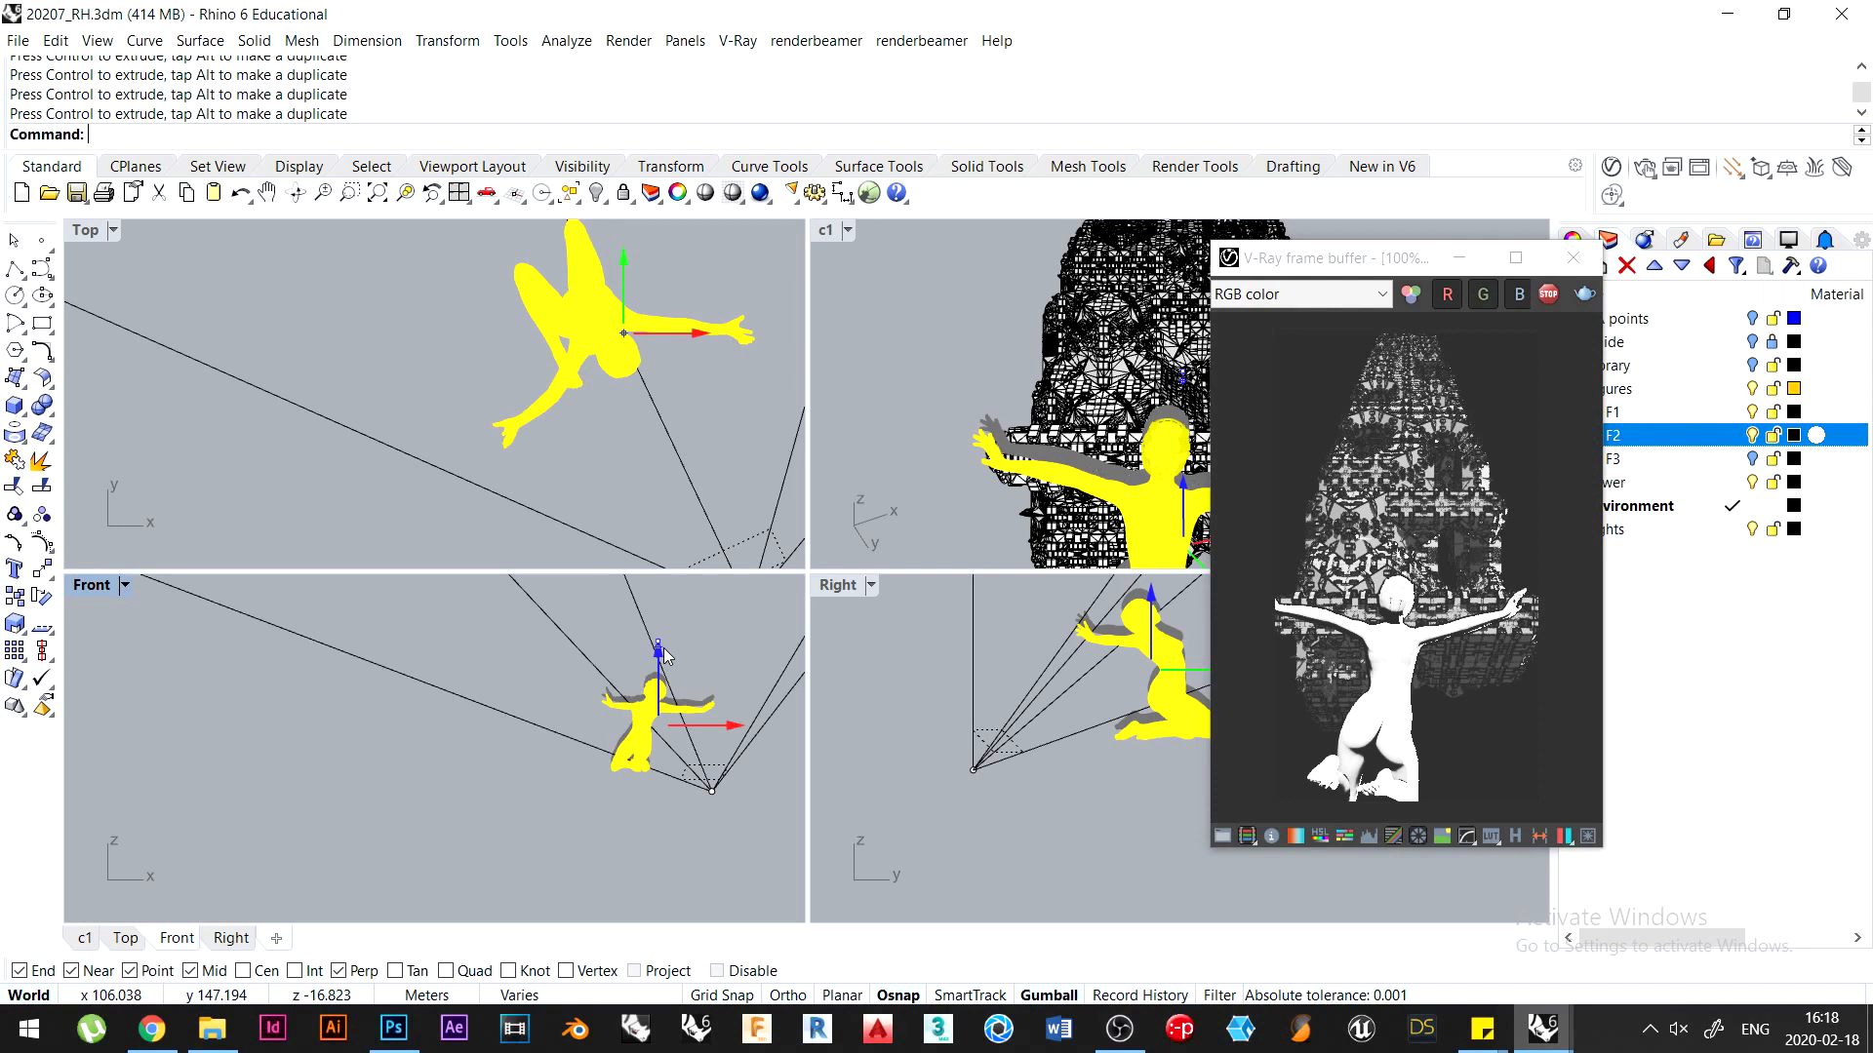
drag(663, 648, 663, 653)
drag(674, 382, 639, 331)
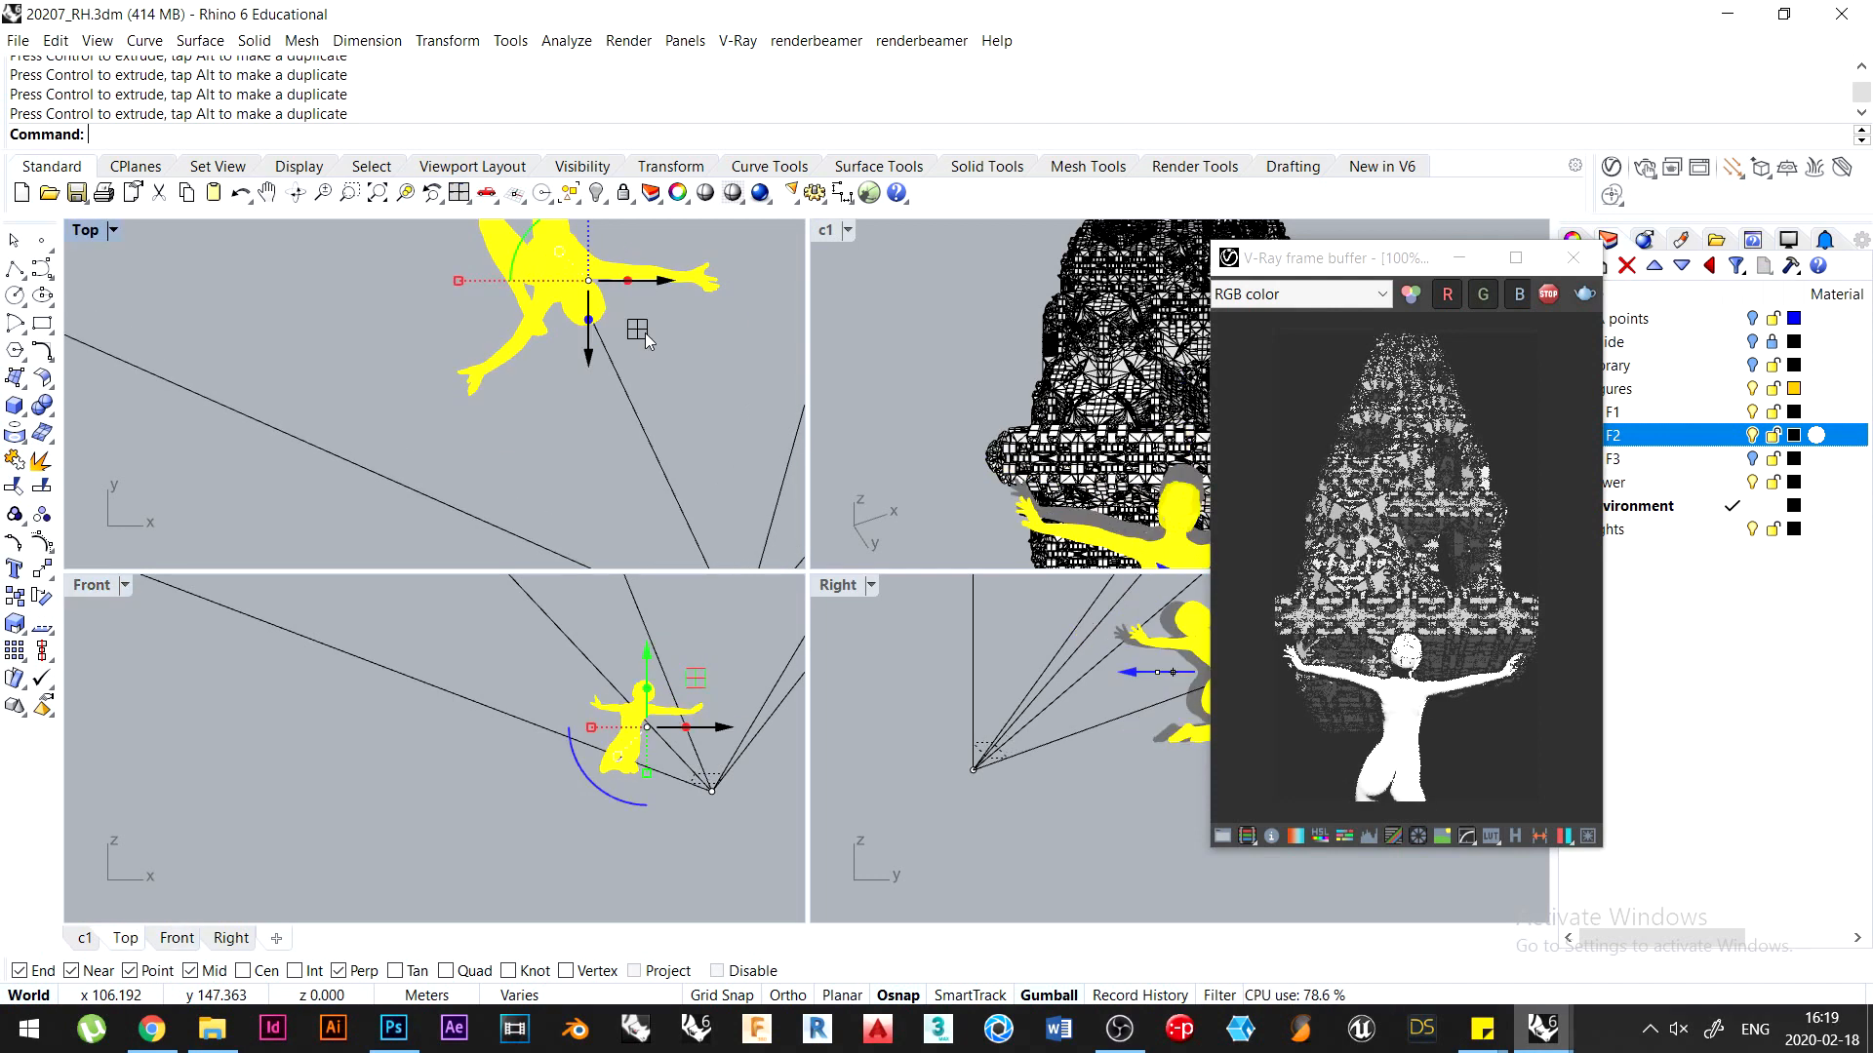
drag(647, 683, 648, 673)
scroll(655, 720, up, 4)
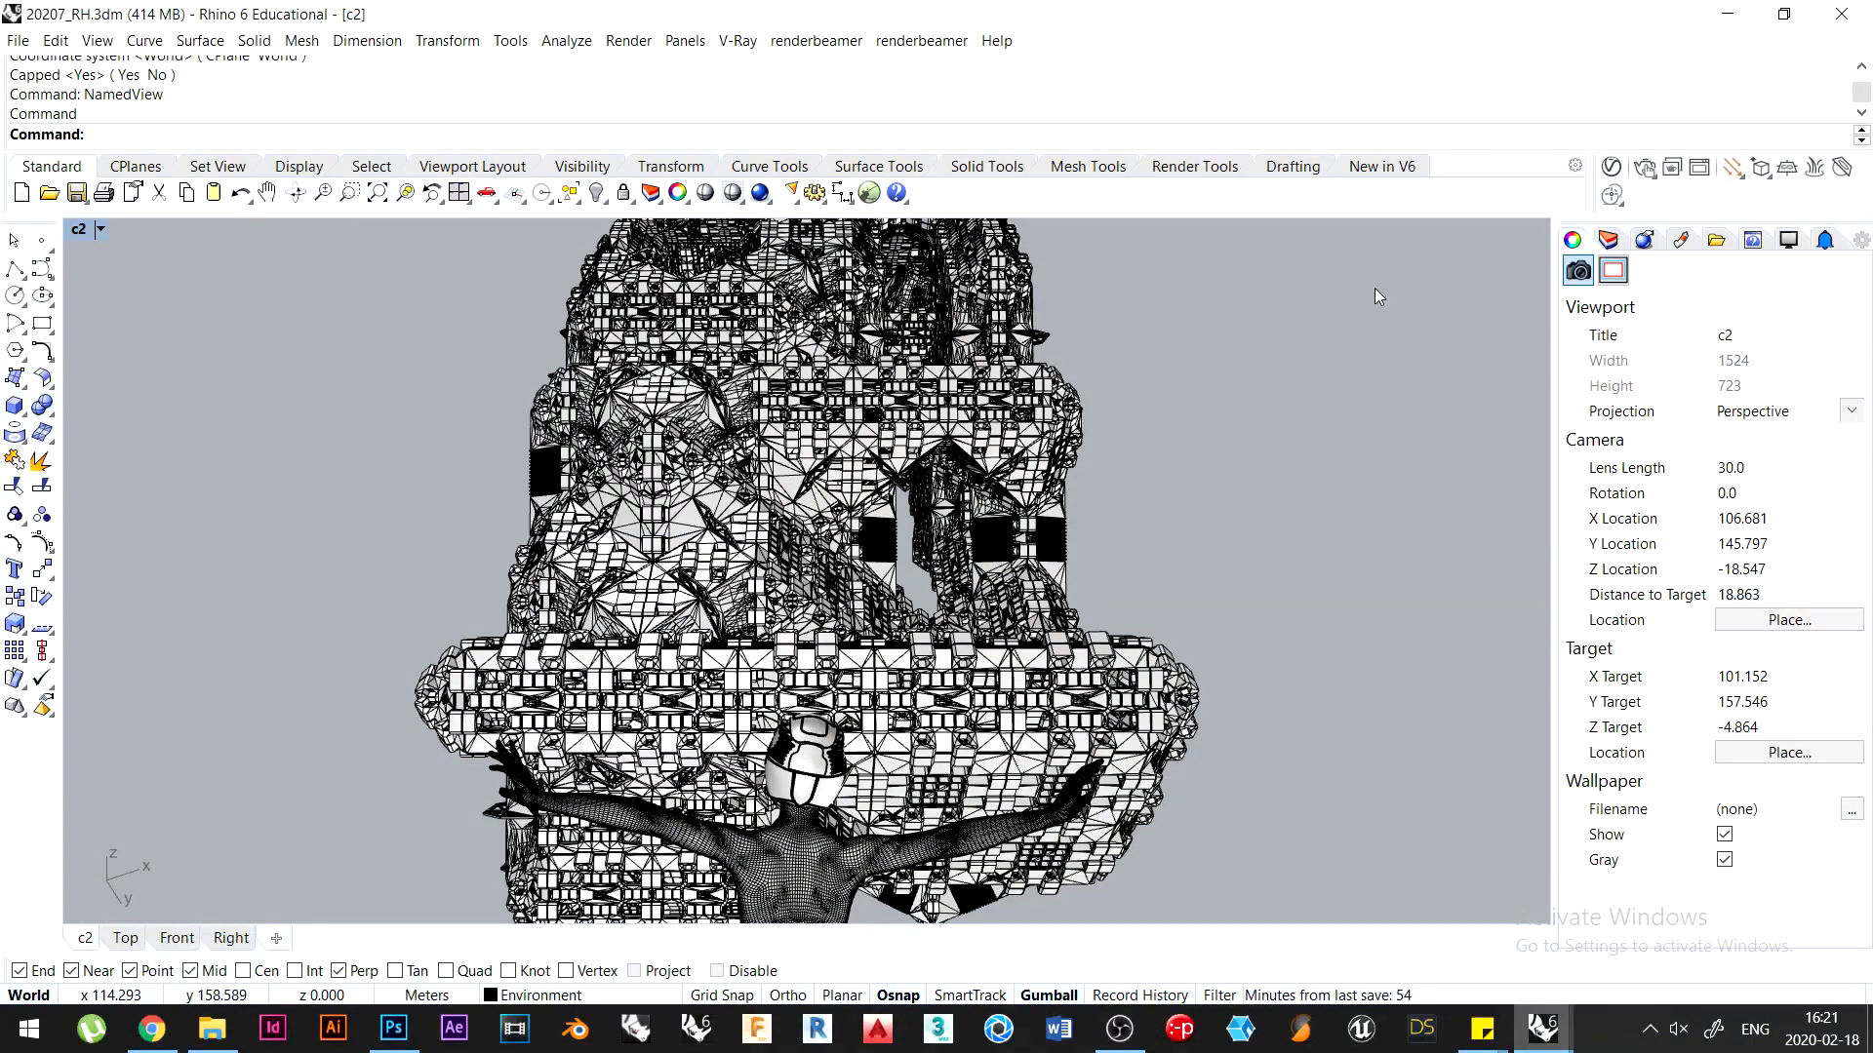
Render the c2 view and save the RGB color image as the JPEG file r2 in the Tut_2020_7 folder
click(1613, 165)
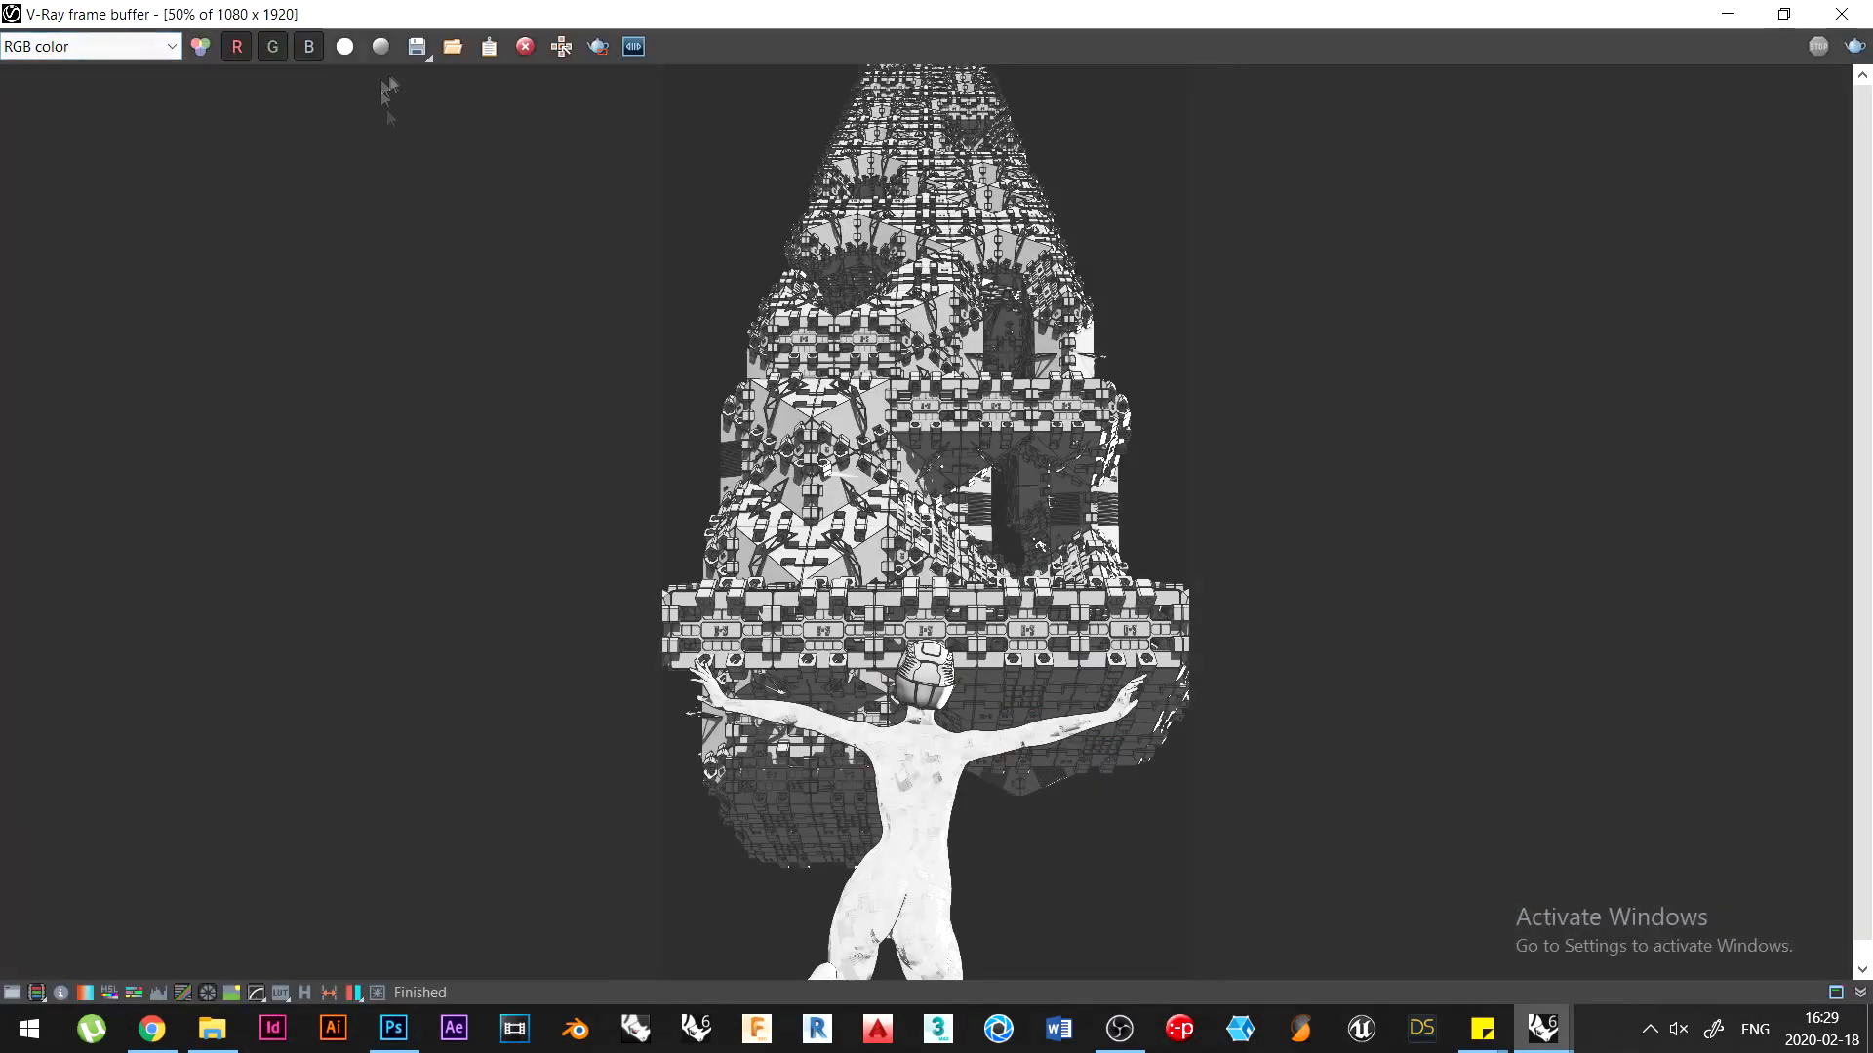
click(87, 46)
click(455, 567)
click(250, 696)
click(334, 568)
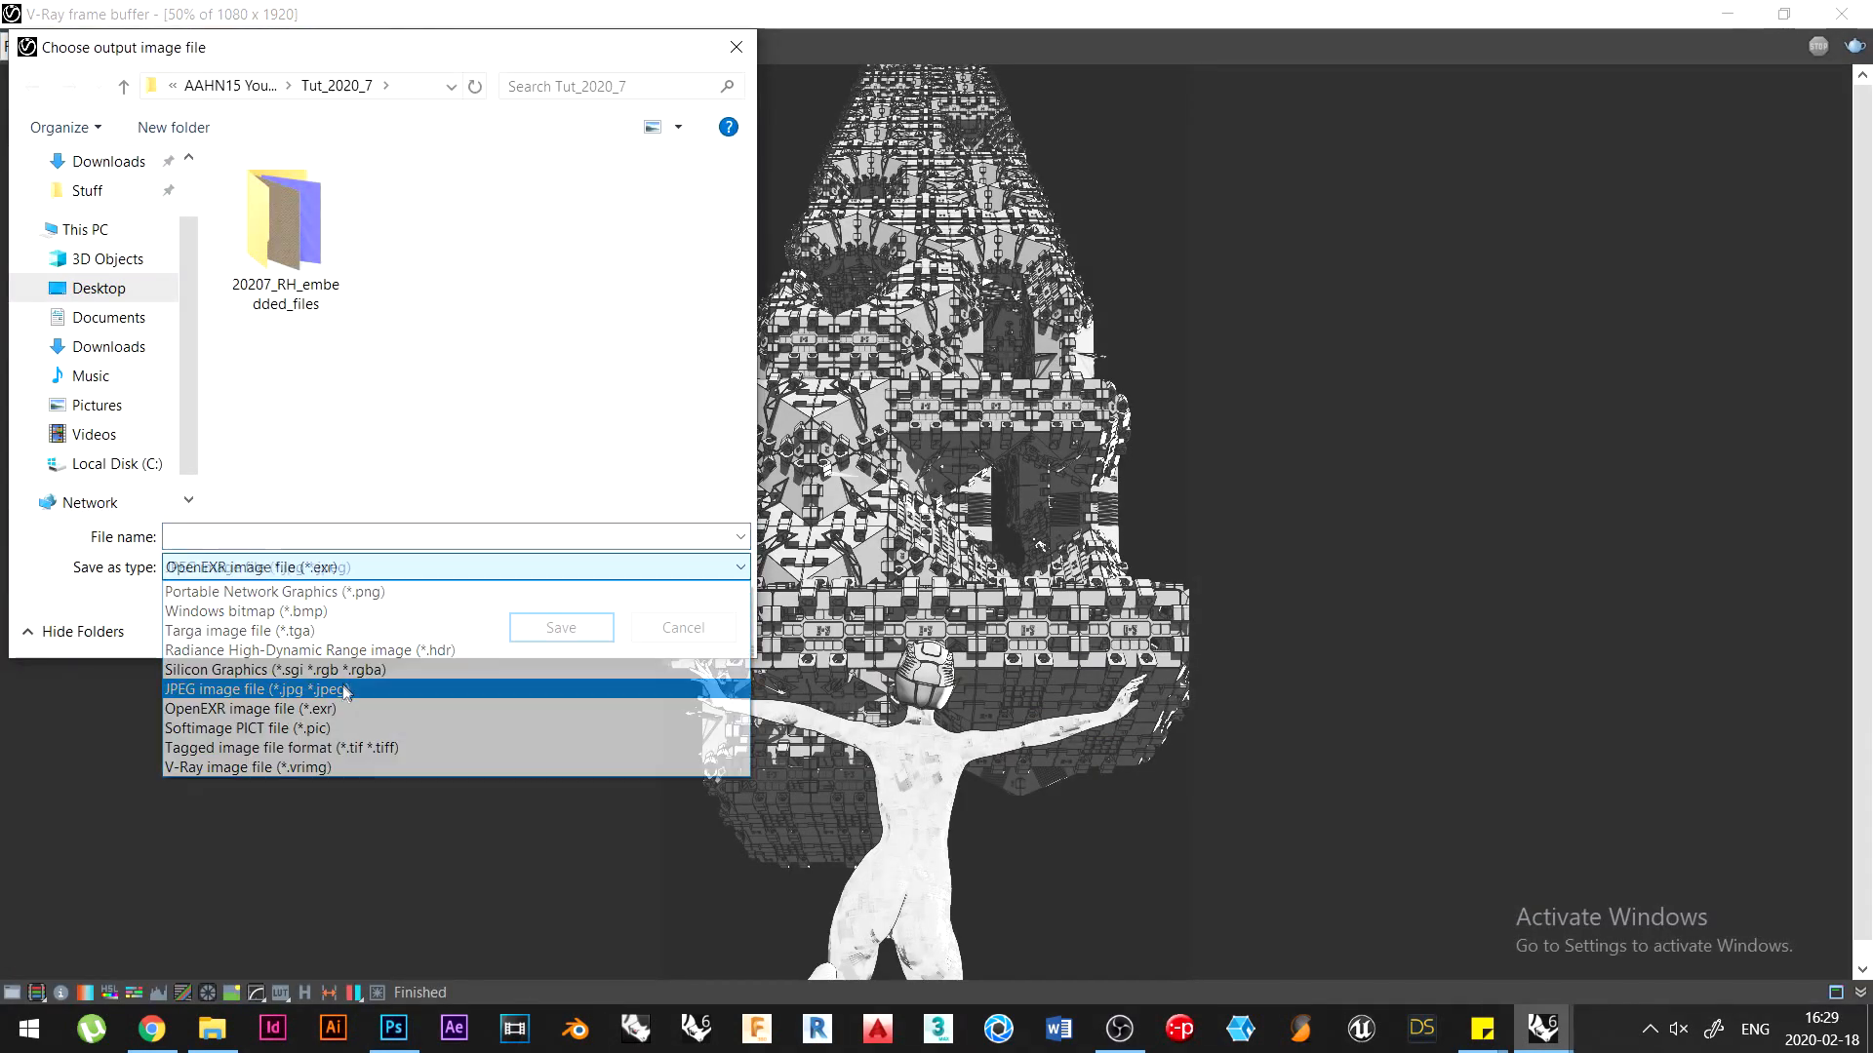
click(343, 690)
click(411, 533)
text(r)
key(Return)
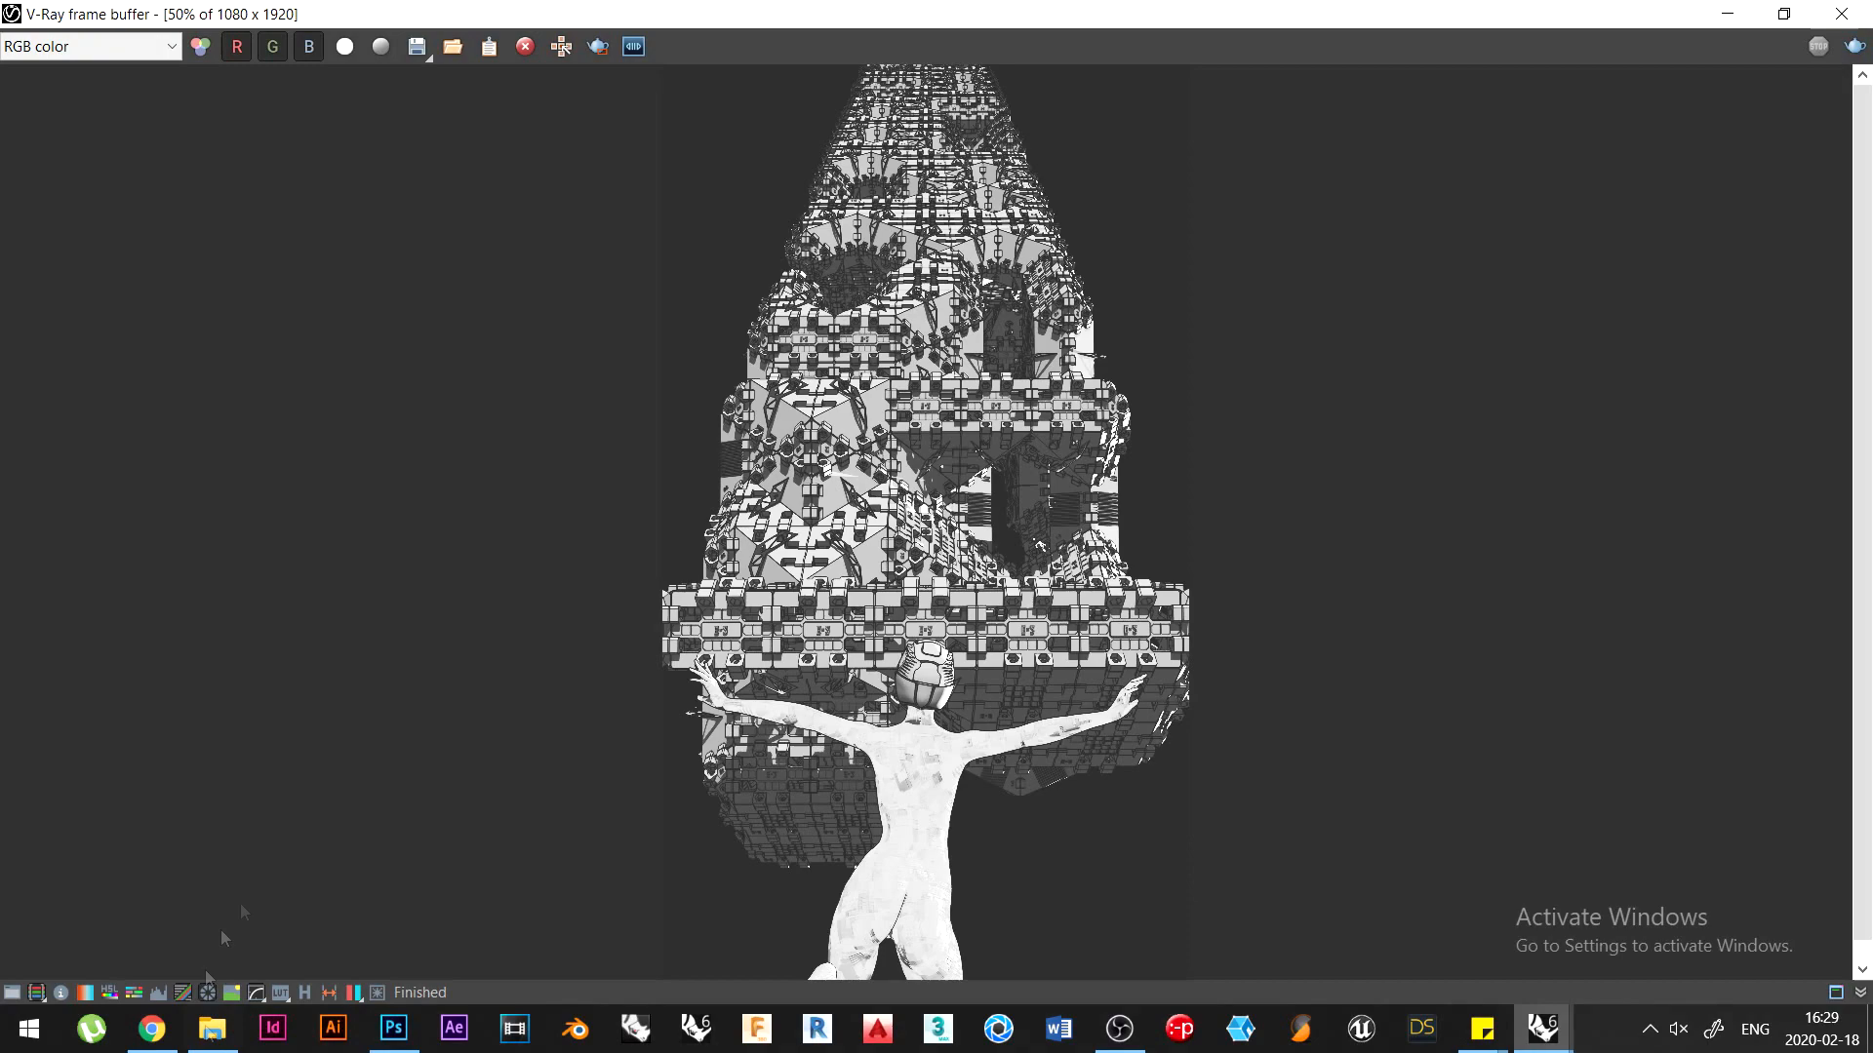
Switch to Photoshop, close r1.jpg without saving, and open r2.jpg from the project folder
click(394, 1029)
click(647, 71)
click(966, 390)
click(471, 73)
click(966, 390)
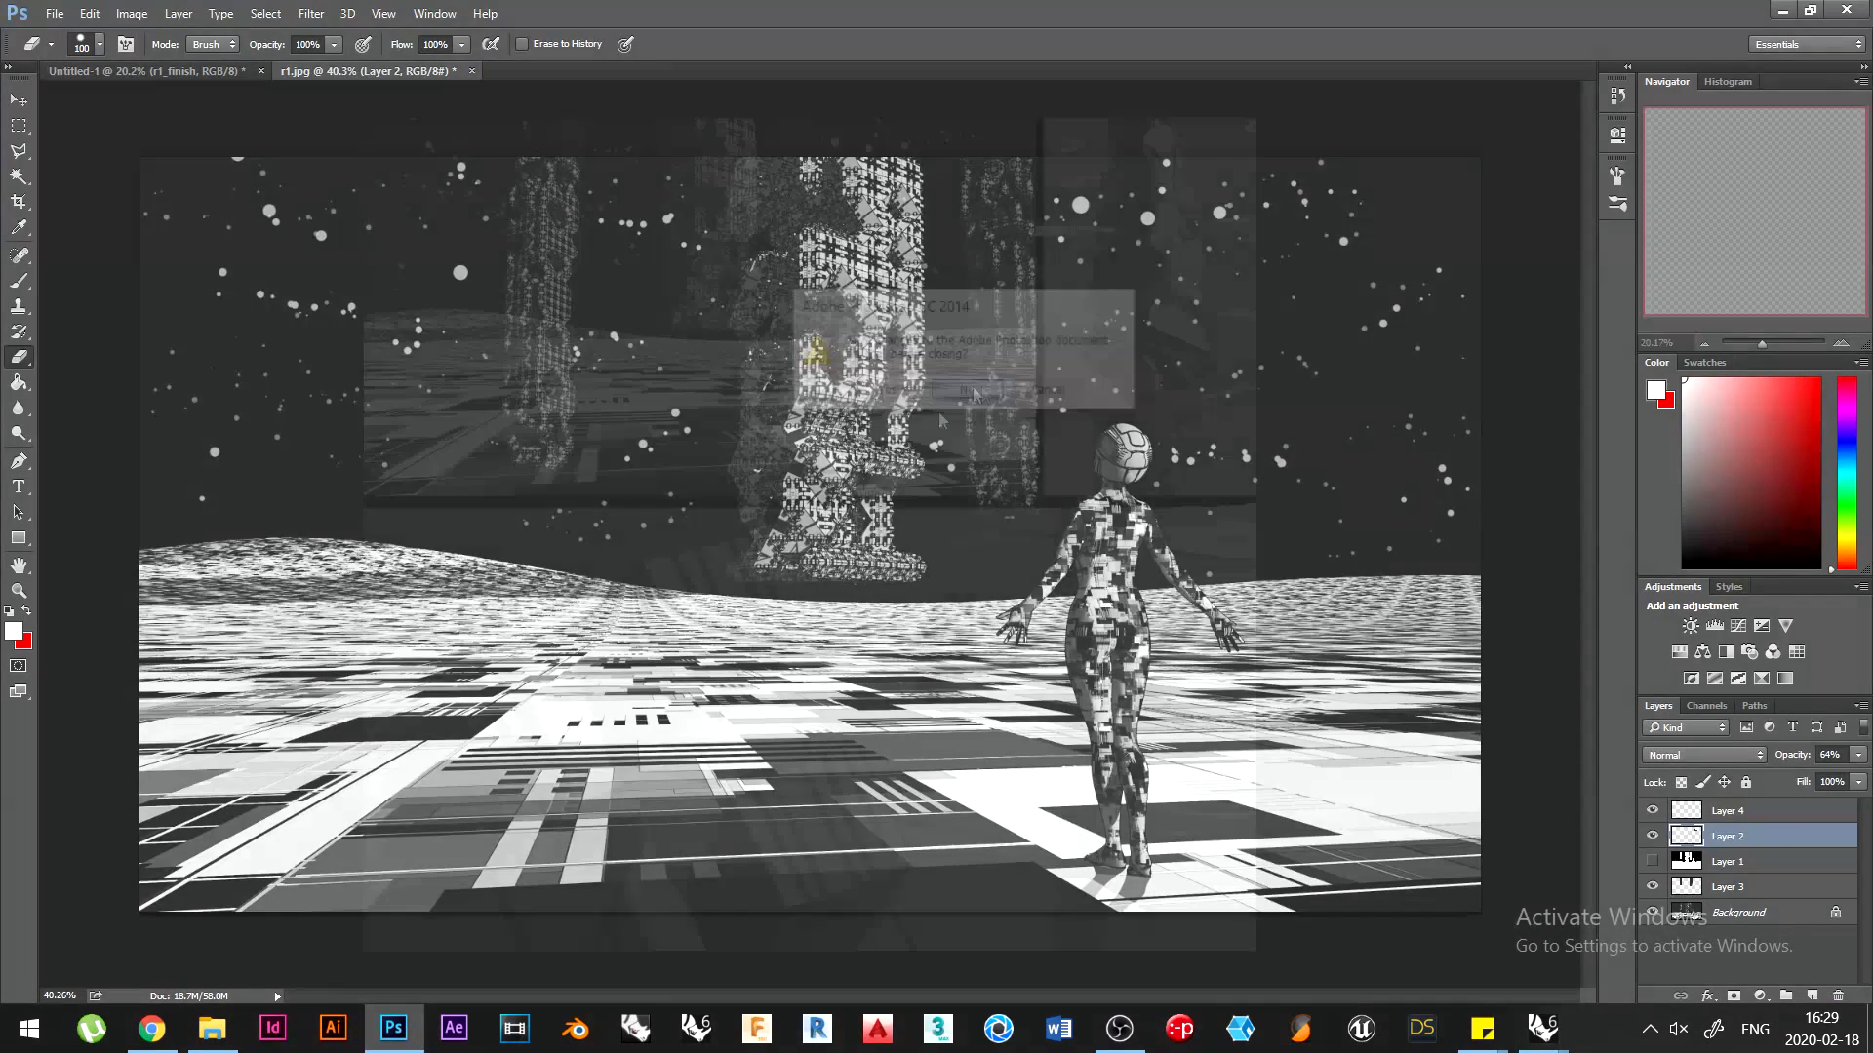
click(212, 1029)
drag(1312, 440, 552, 68)
Outline the figure's helmet with a closed Polygonal Lasso selection
alt+scroll(806, 639, up, 12)
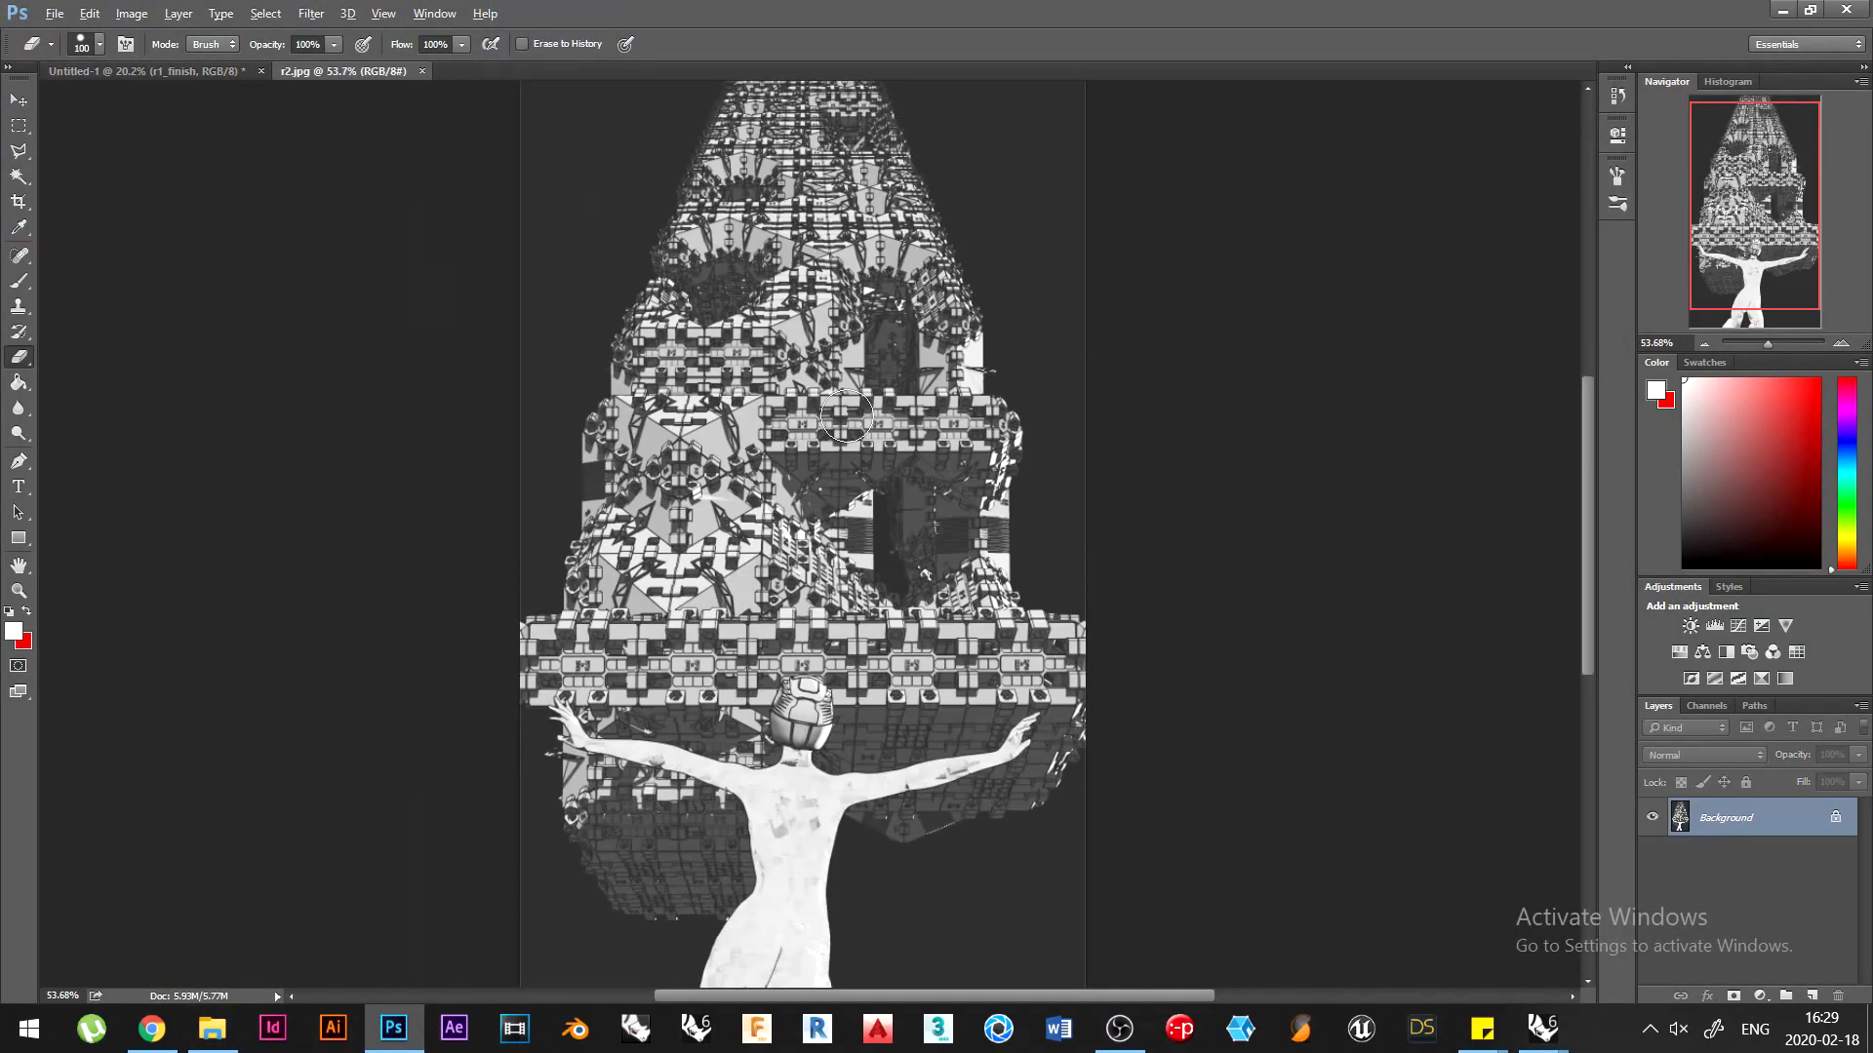
click(18, 151)
alt+scroll(692, 695, up, 2)
click(727, 717)
click(671, 704)
click(638, 616)
click(637, 455)
click(650, 436)
click(729, 234)
click(777, 216)
click(868, 195)
click(929, 202)
click(1023, 256)
click(1049, 285)
click(1081, 307)
click(1091, 408)
click(1096, 514)
click(1087, 546)
click(1083, 612)
click(1041, 689)
click(997, 741)
click(967, 759)
click(911, 747)
click(831, 747)
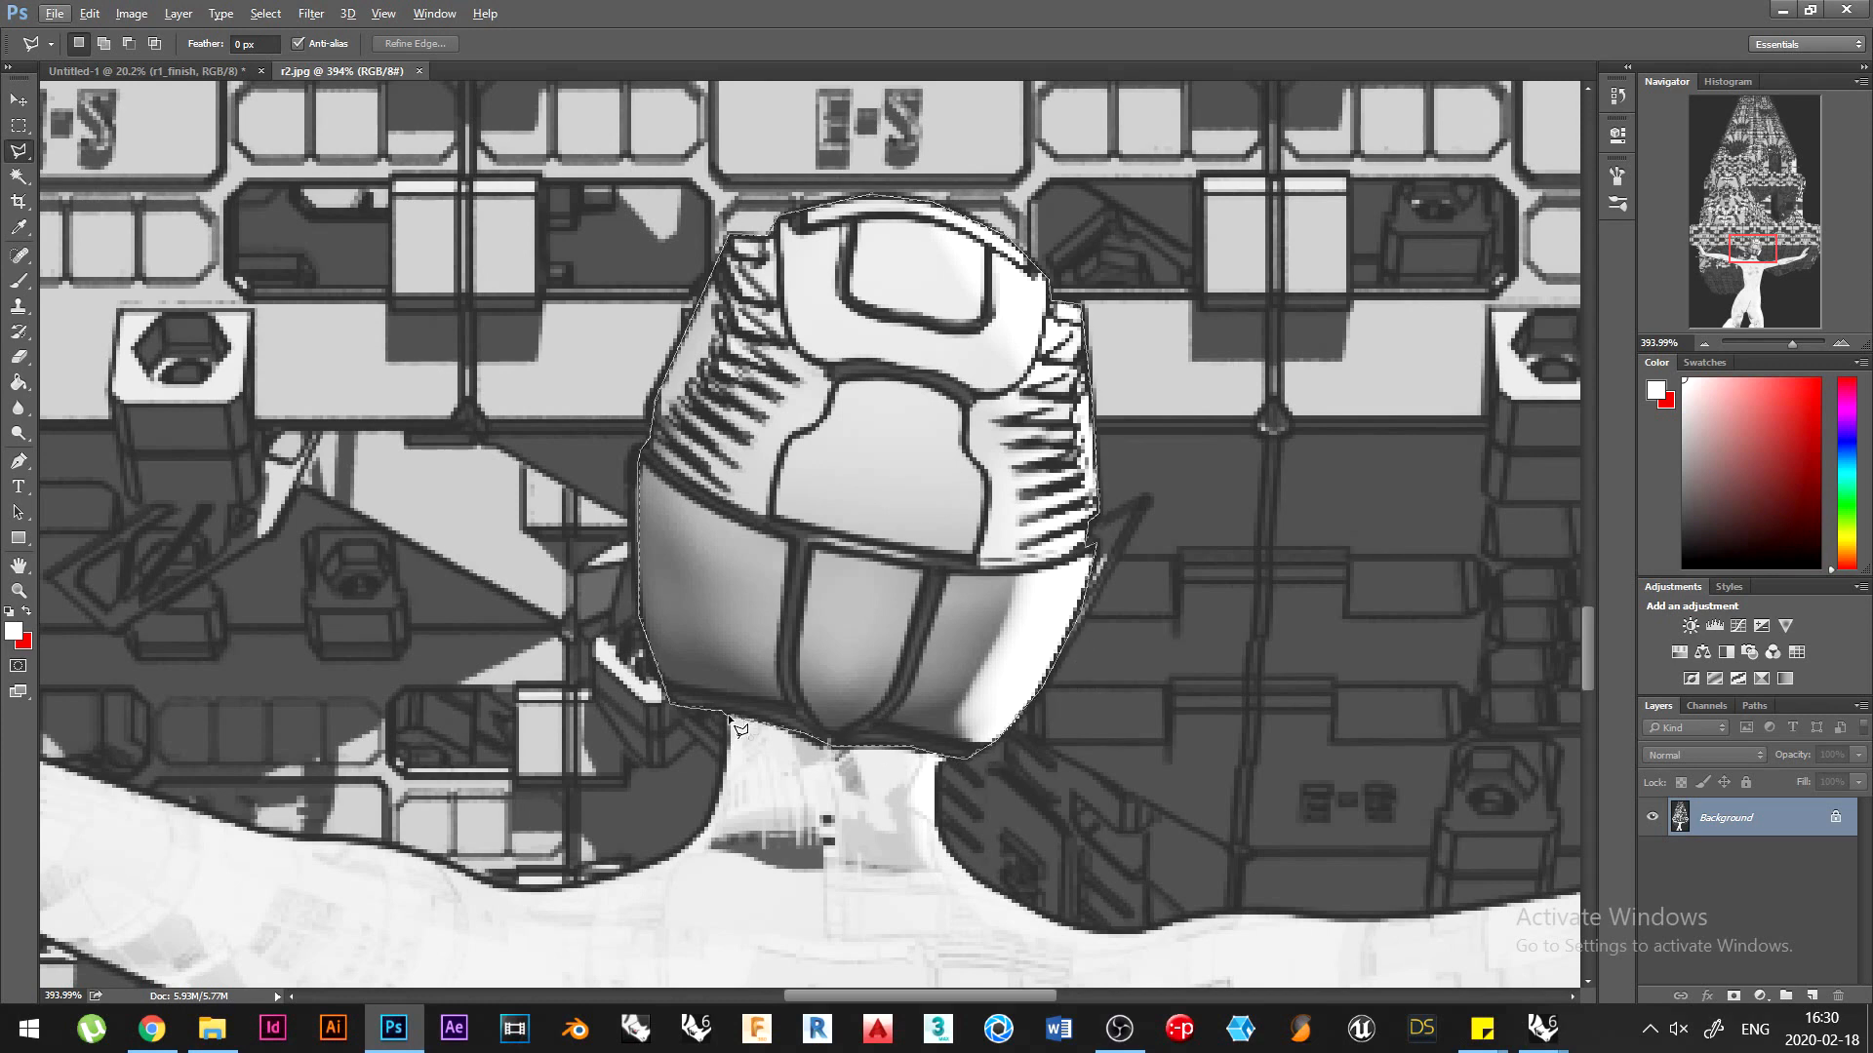
click(669, 703)
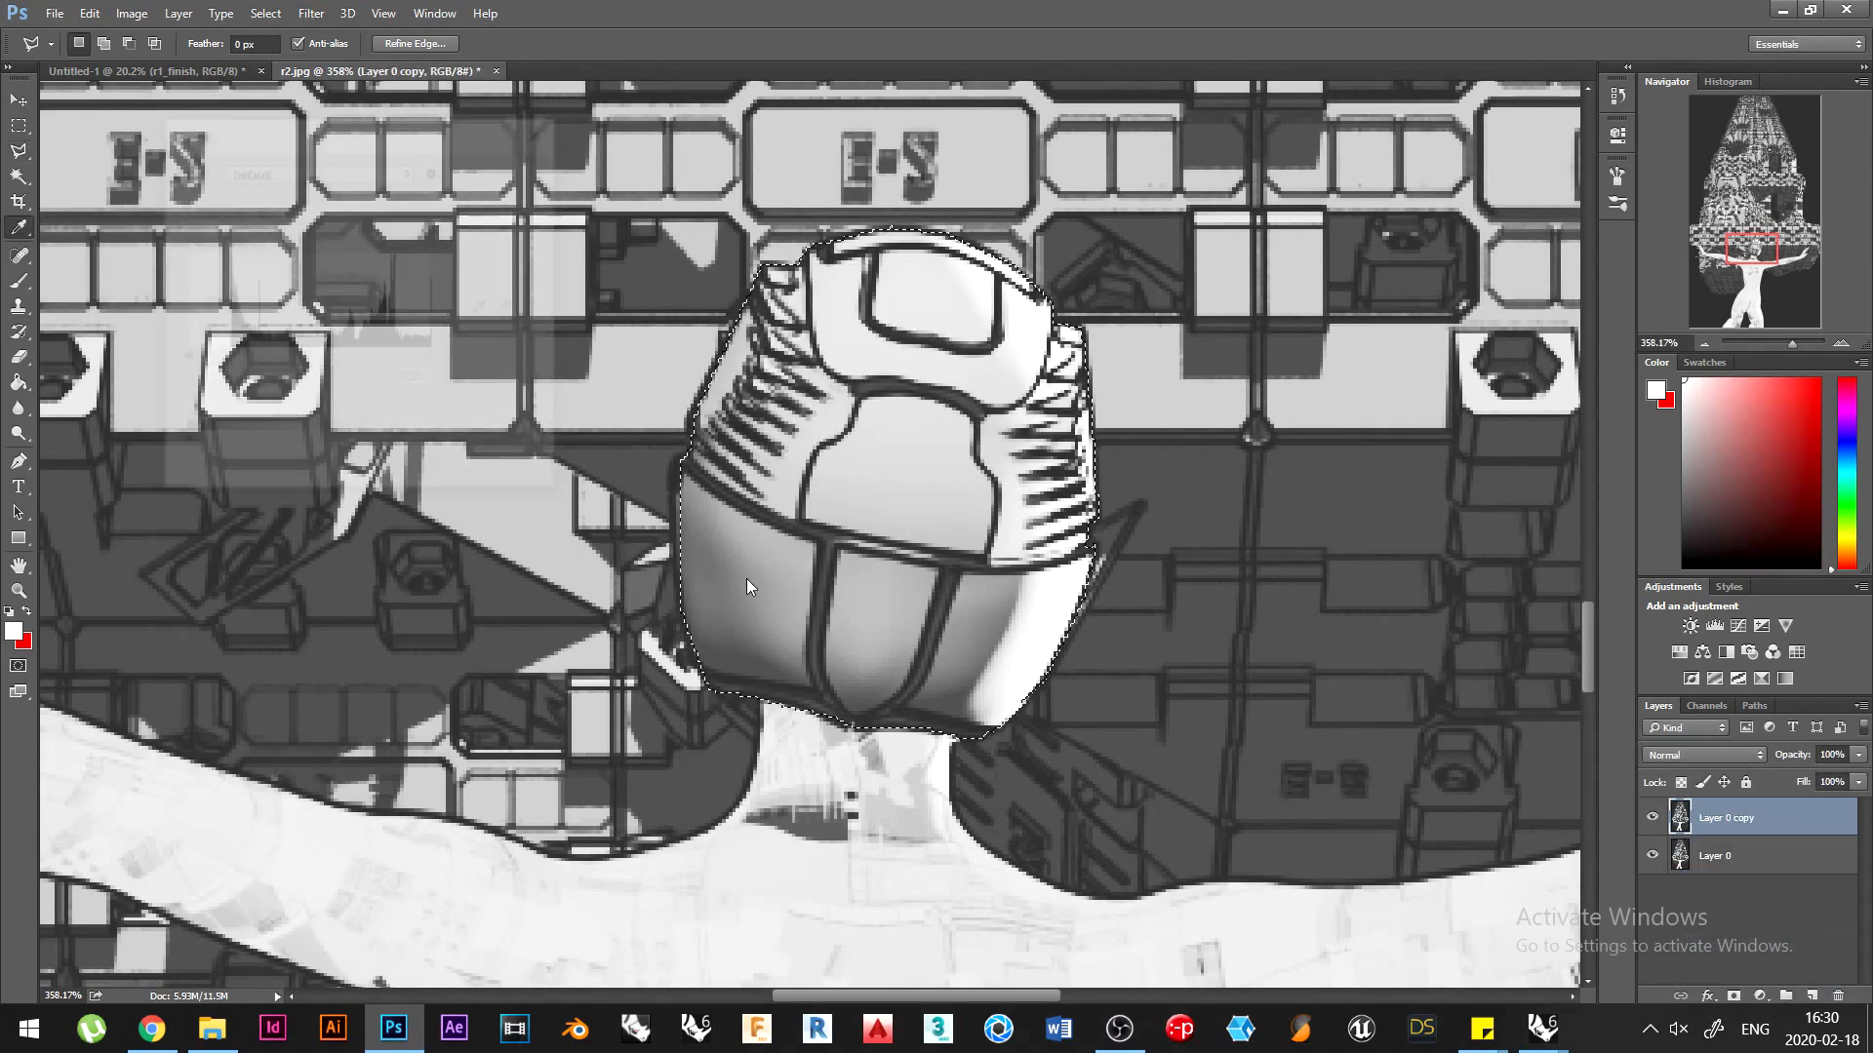
Brighten the selected helmet on Layer 0 copy with Levels inputs 80, 2.86 and 220 and output black 73, and deselect it
key(ctrl+l)
drag(185, 357, 264, 367)
drag(434, 356, 282, 356)
drag(186, 441, 257, 452)
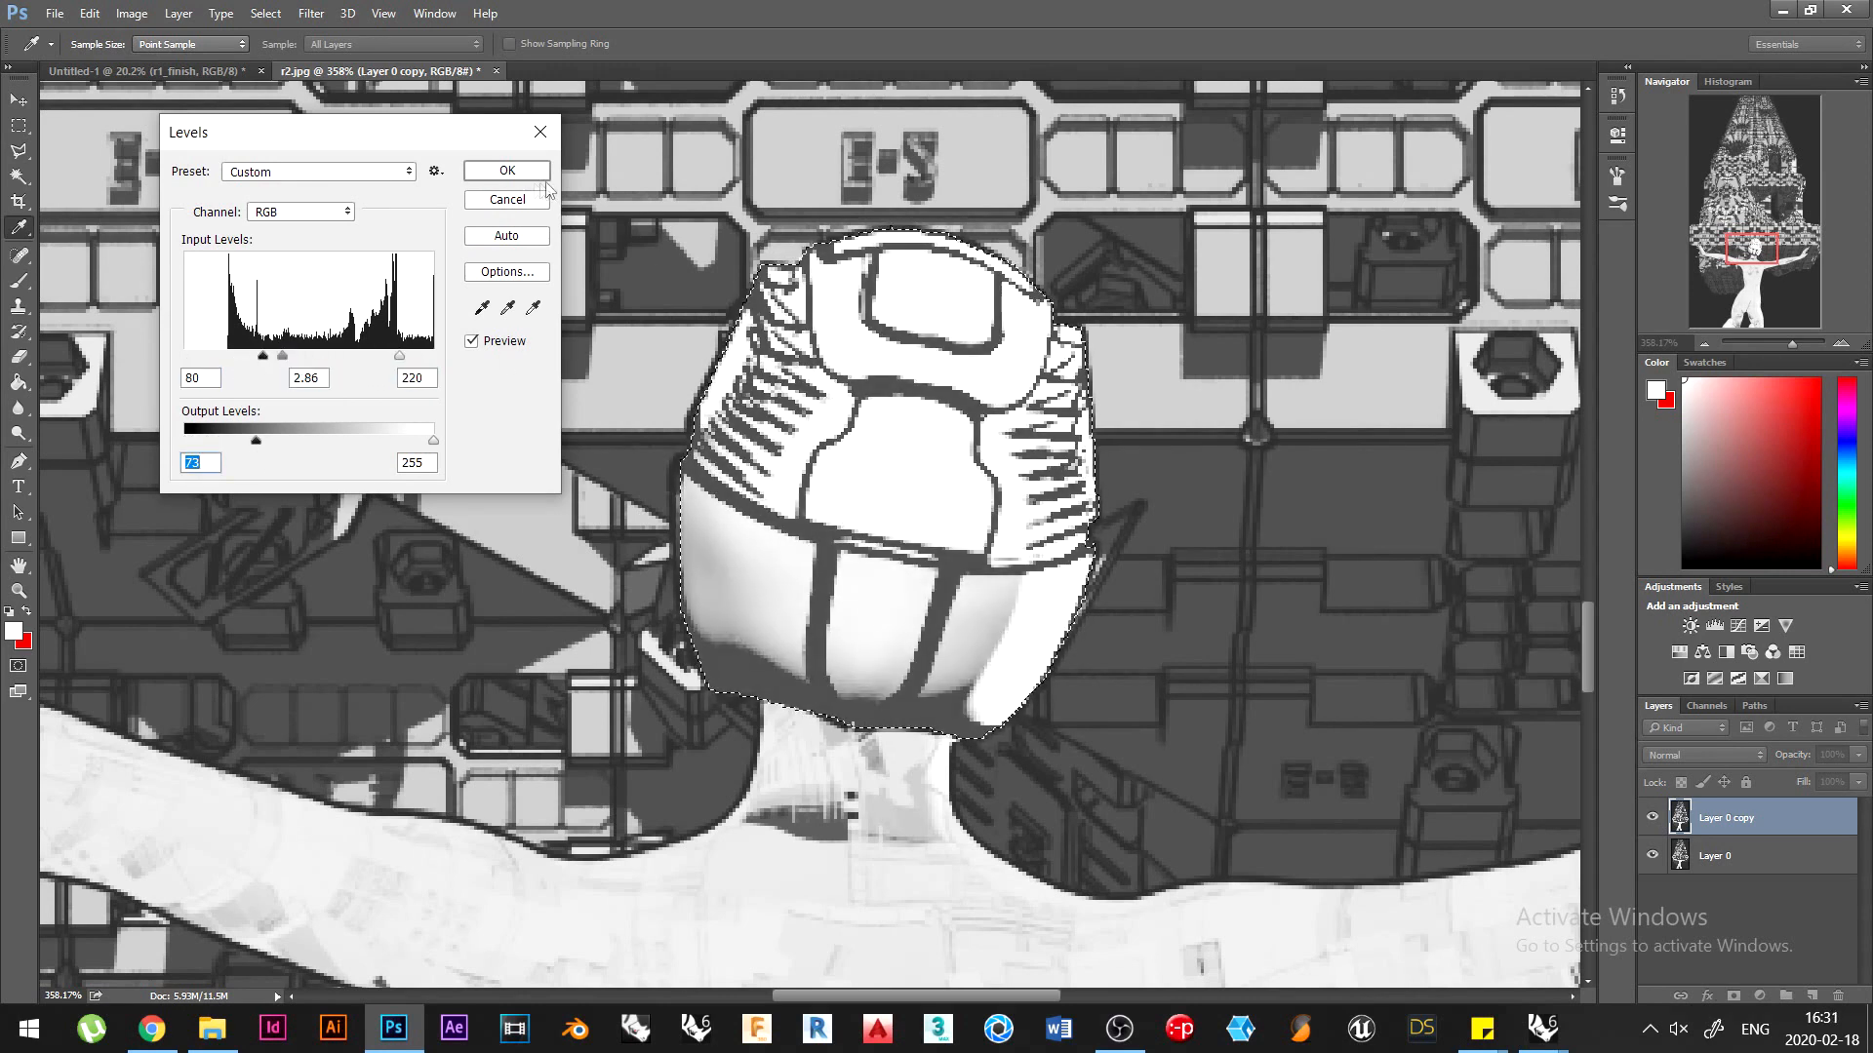
click(536, 176)
key(ctrl+d)
Compare the whole image with the Layer 0 copy layer hidden and shown
alt+scroll(939, 392, down, 10)
click(1654, 820)
click(1653, 820)
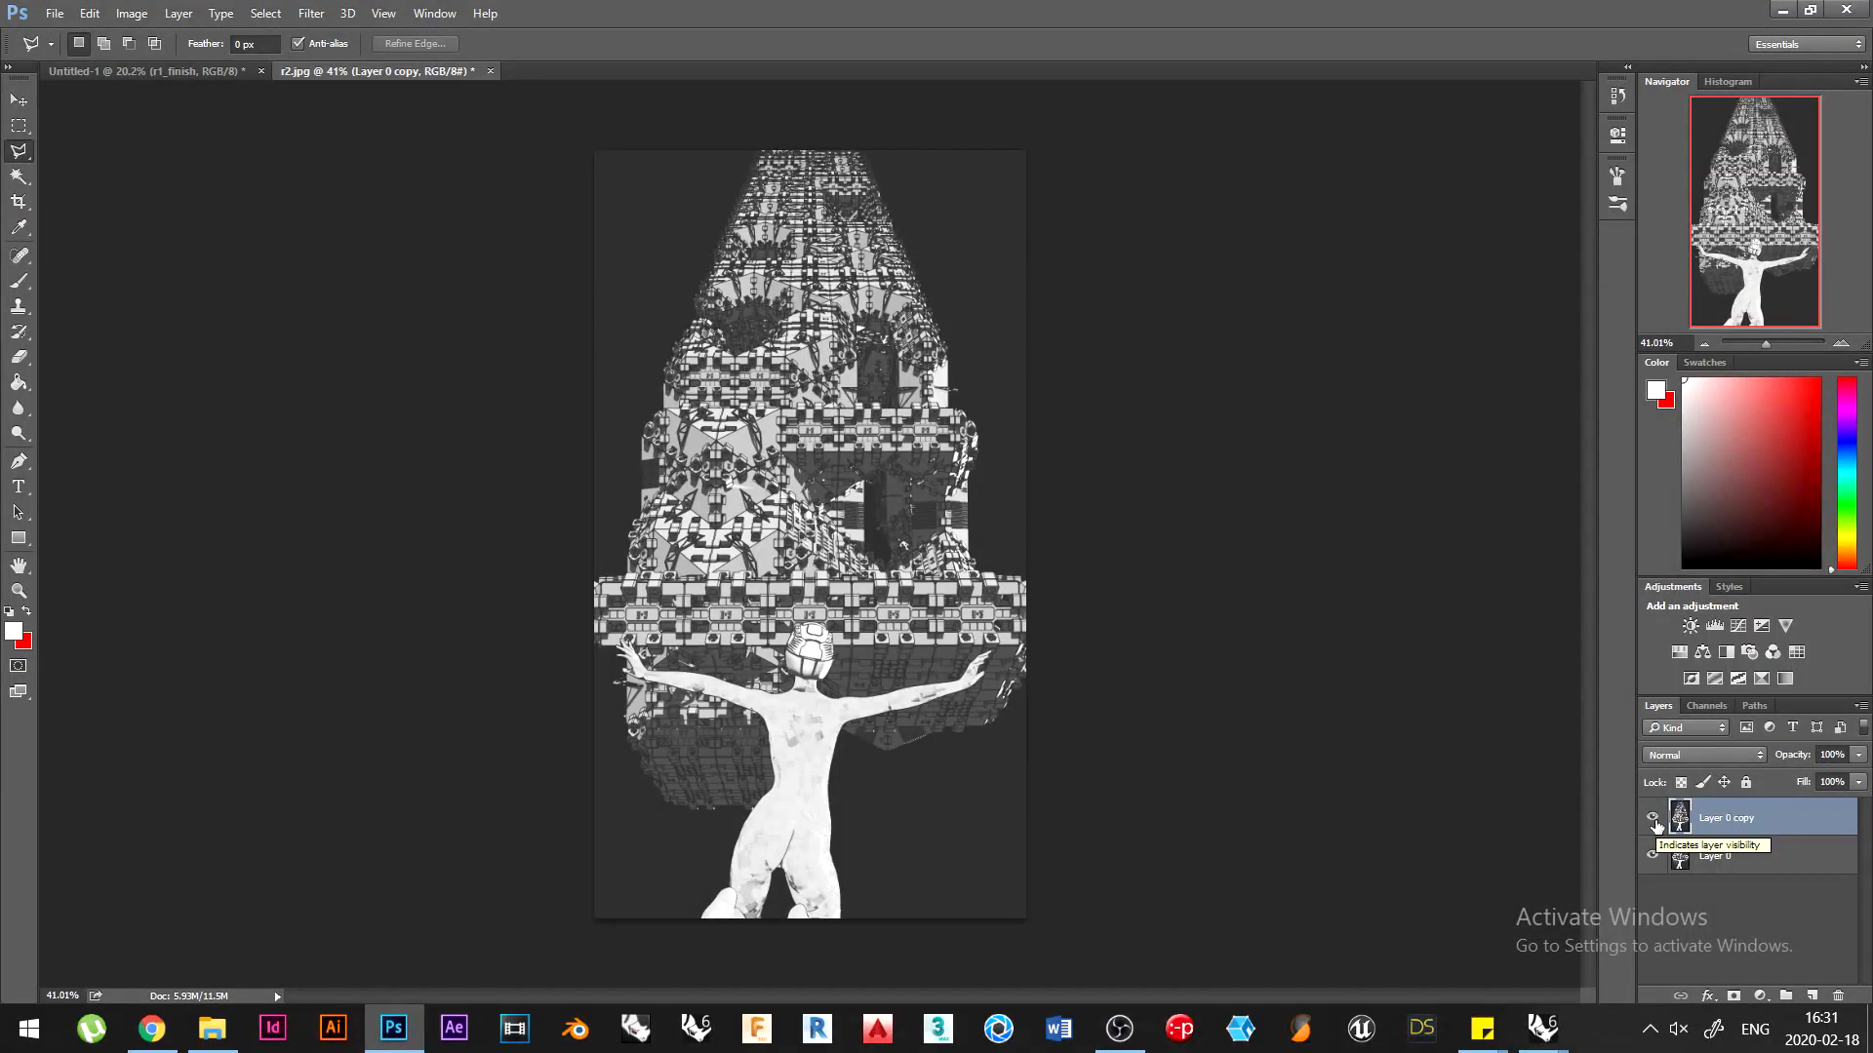
Sample the dark background as the foreground color and set the Gradient tool to a foreground-to-transparent gradient
alt+scroll(712, 268, up, 6)
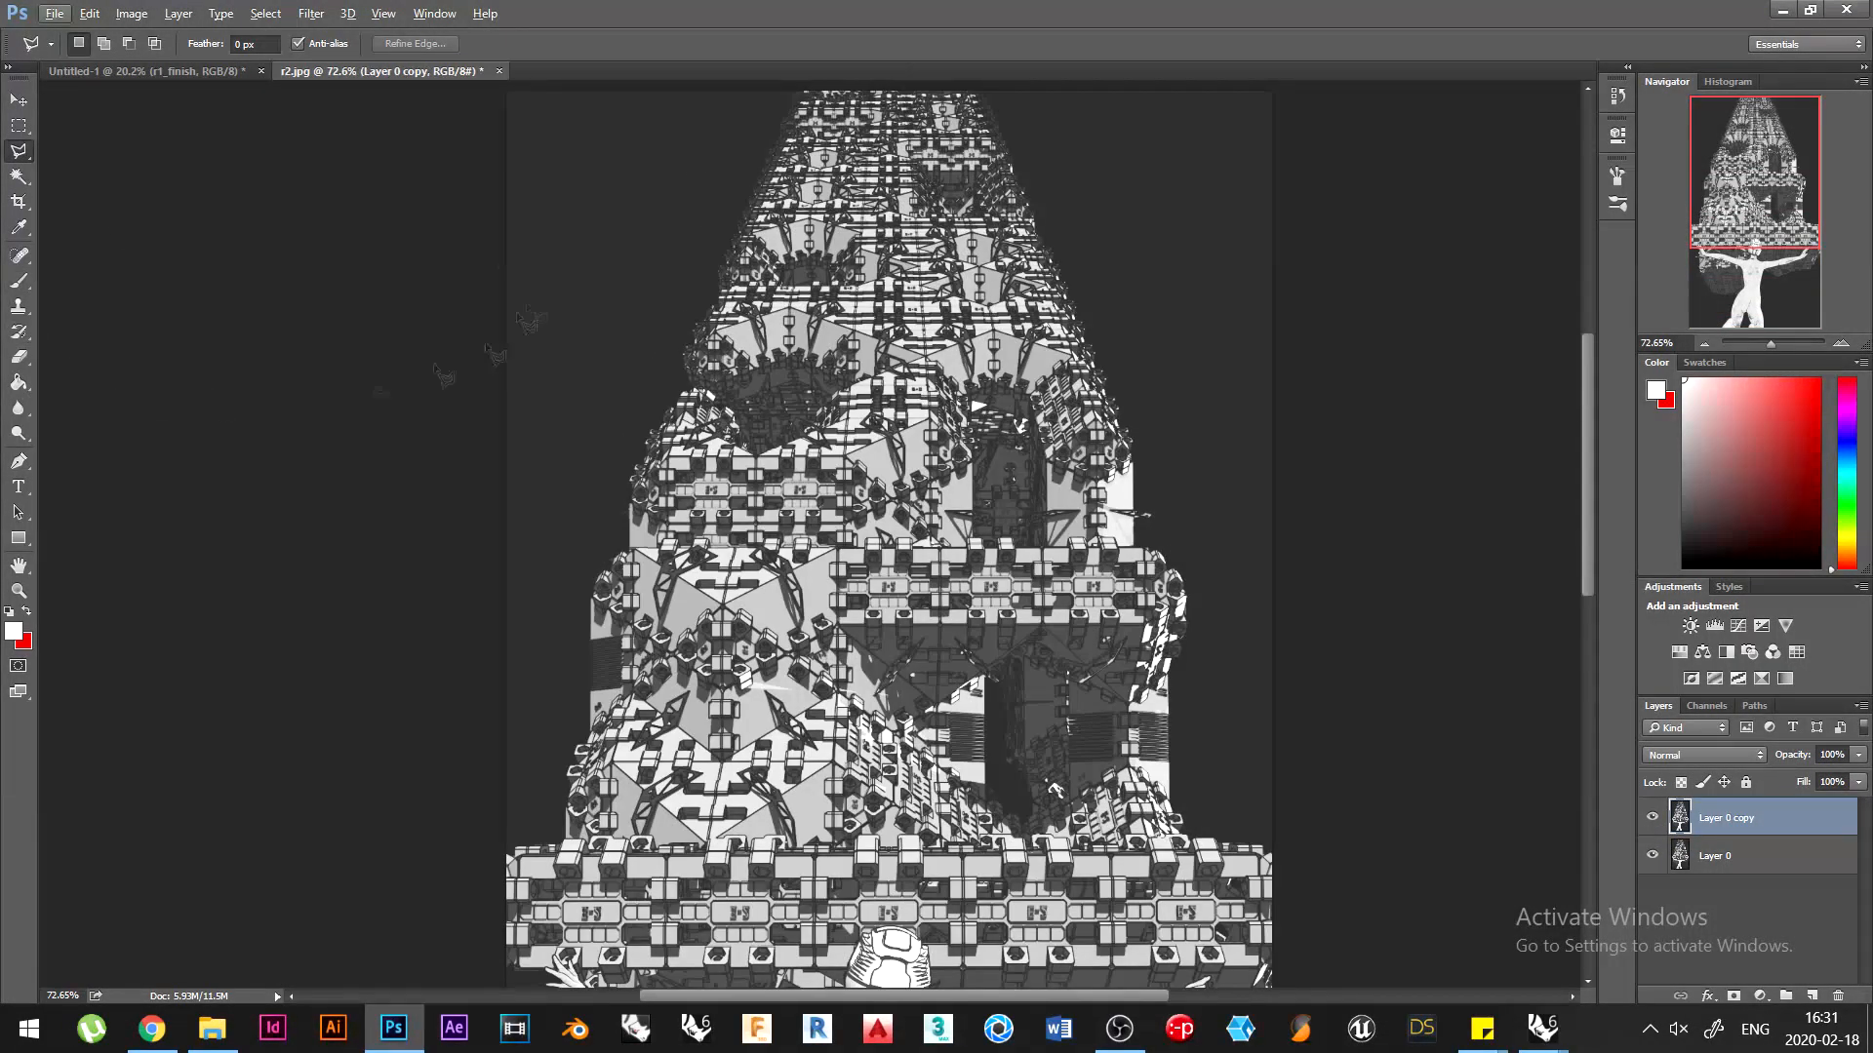
click(18, 281)
alt+click(599, 212)
click(18, 382)
click(88, 379)
drag(803, 90, 807, 609)
key(ctrl+z)
click(142, 44)
double_click(72, 86)
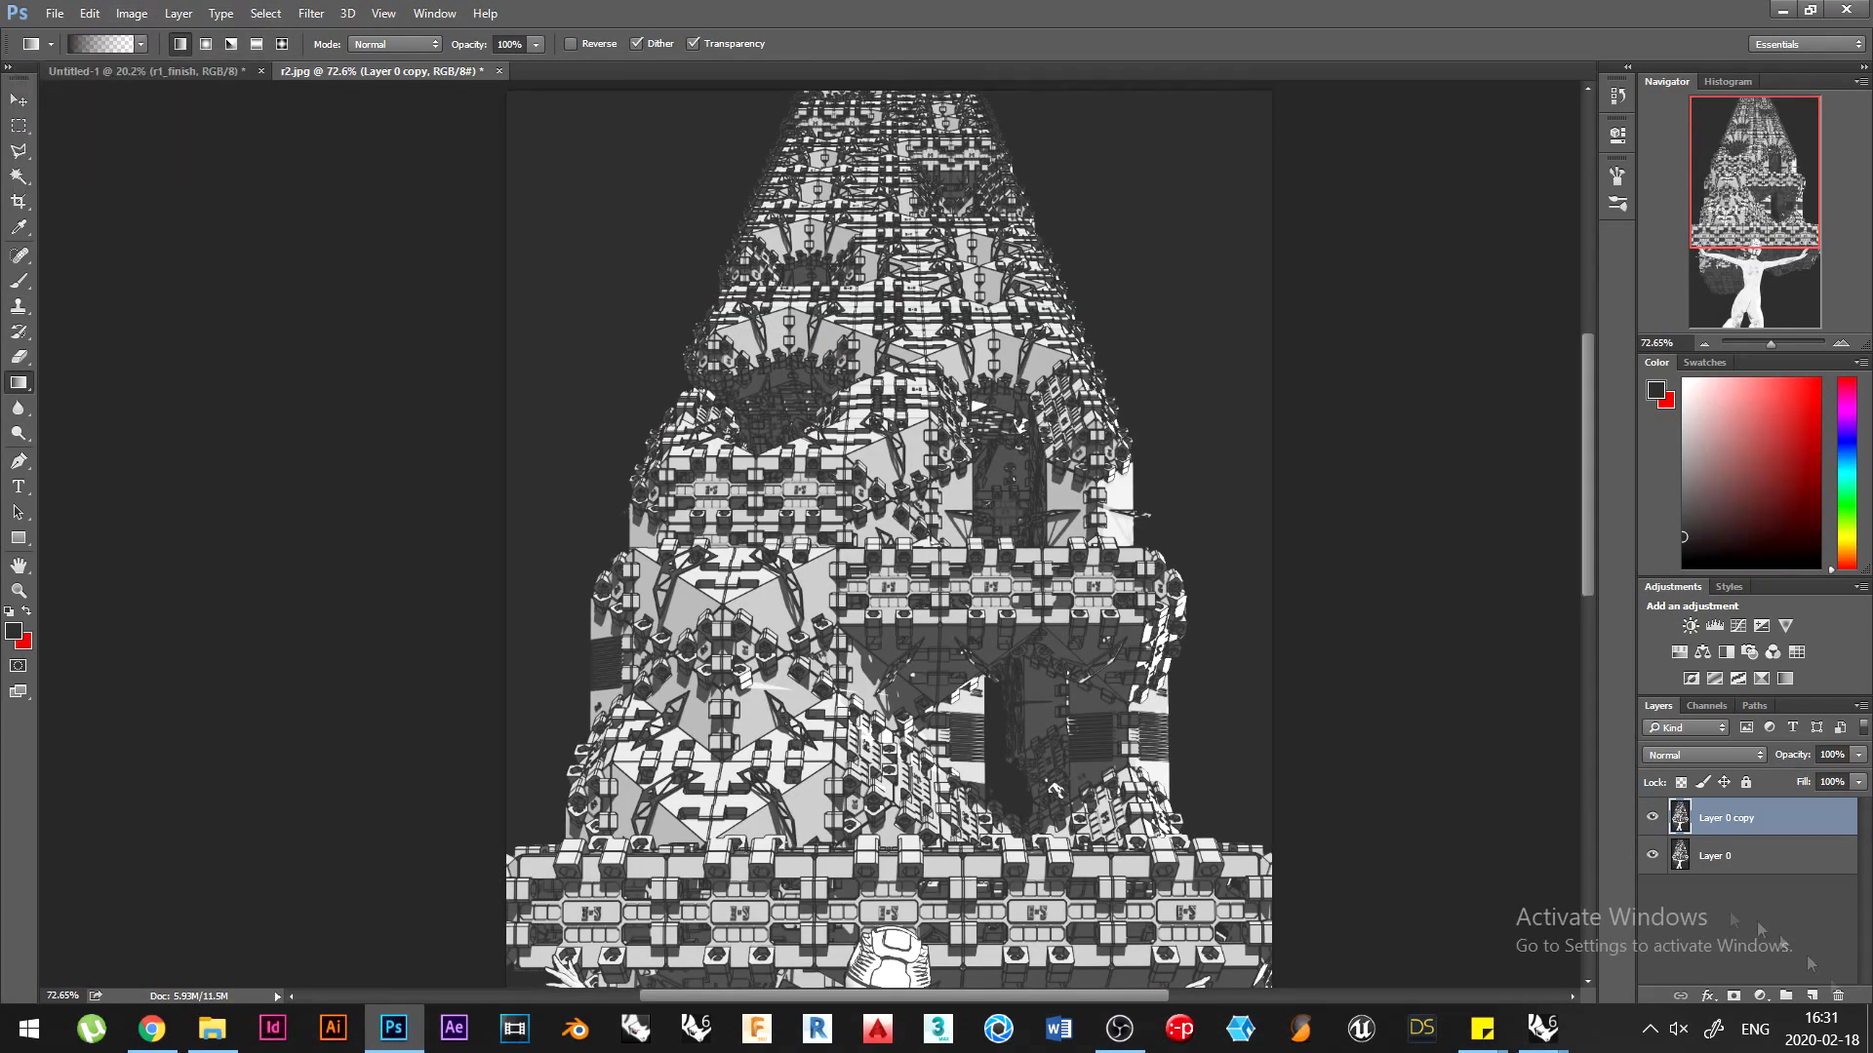
Draw a straight vertical gradient over the tower's upper part on a new layer and lower its opacity to 50%
key(ctrl+alt+shift+n)
shift+drag(947, 91, 948, 708)
drag(1858, 756, 1803, 771)
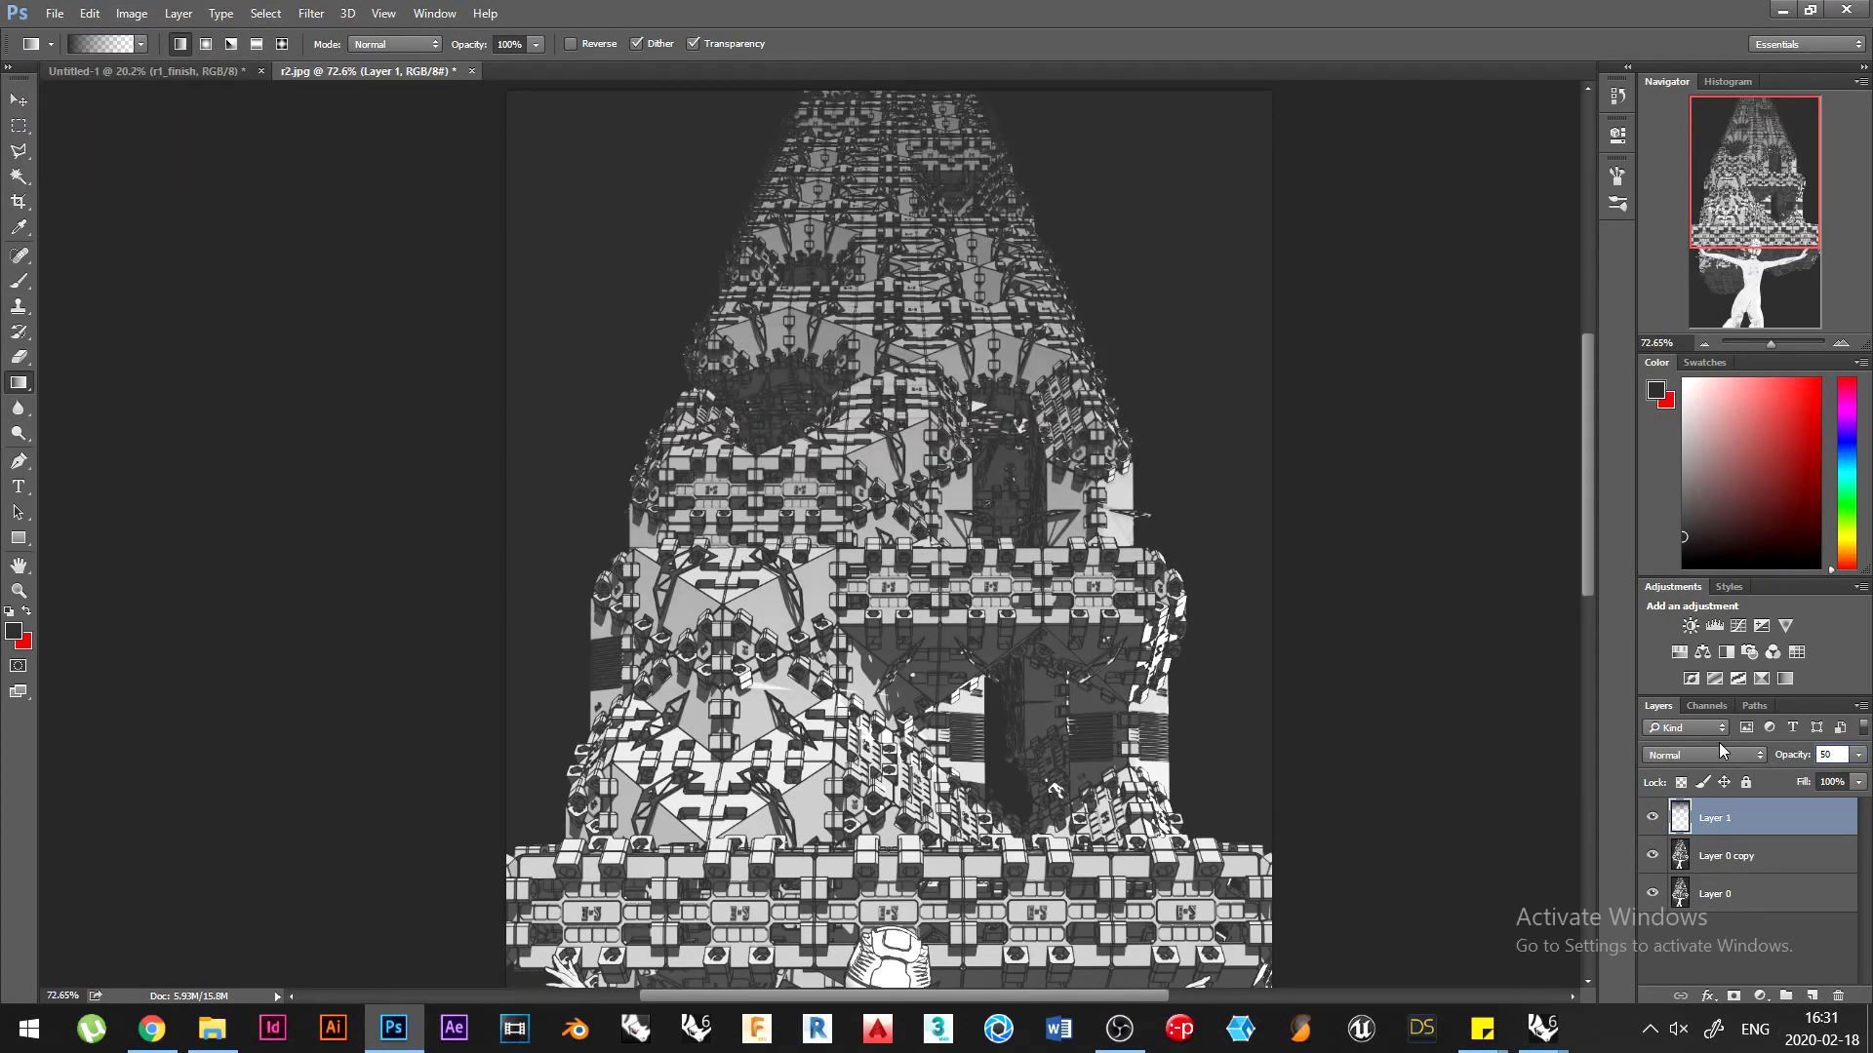
Fine-tune the gradient layer's opacity to 36% while viewing the whole image
click(1799, 848)
click(1705, 343)
click(1705, 343)
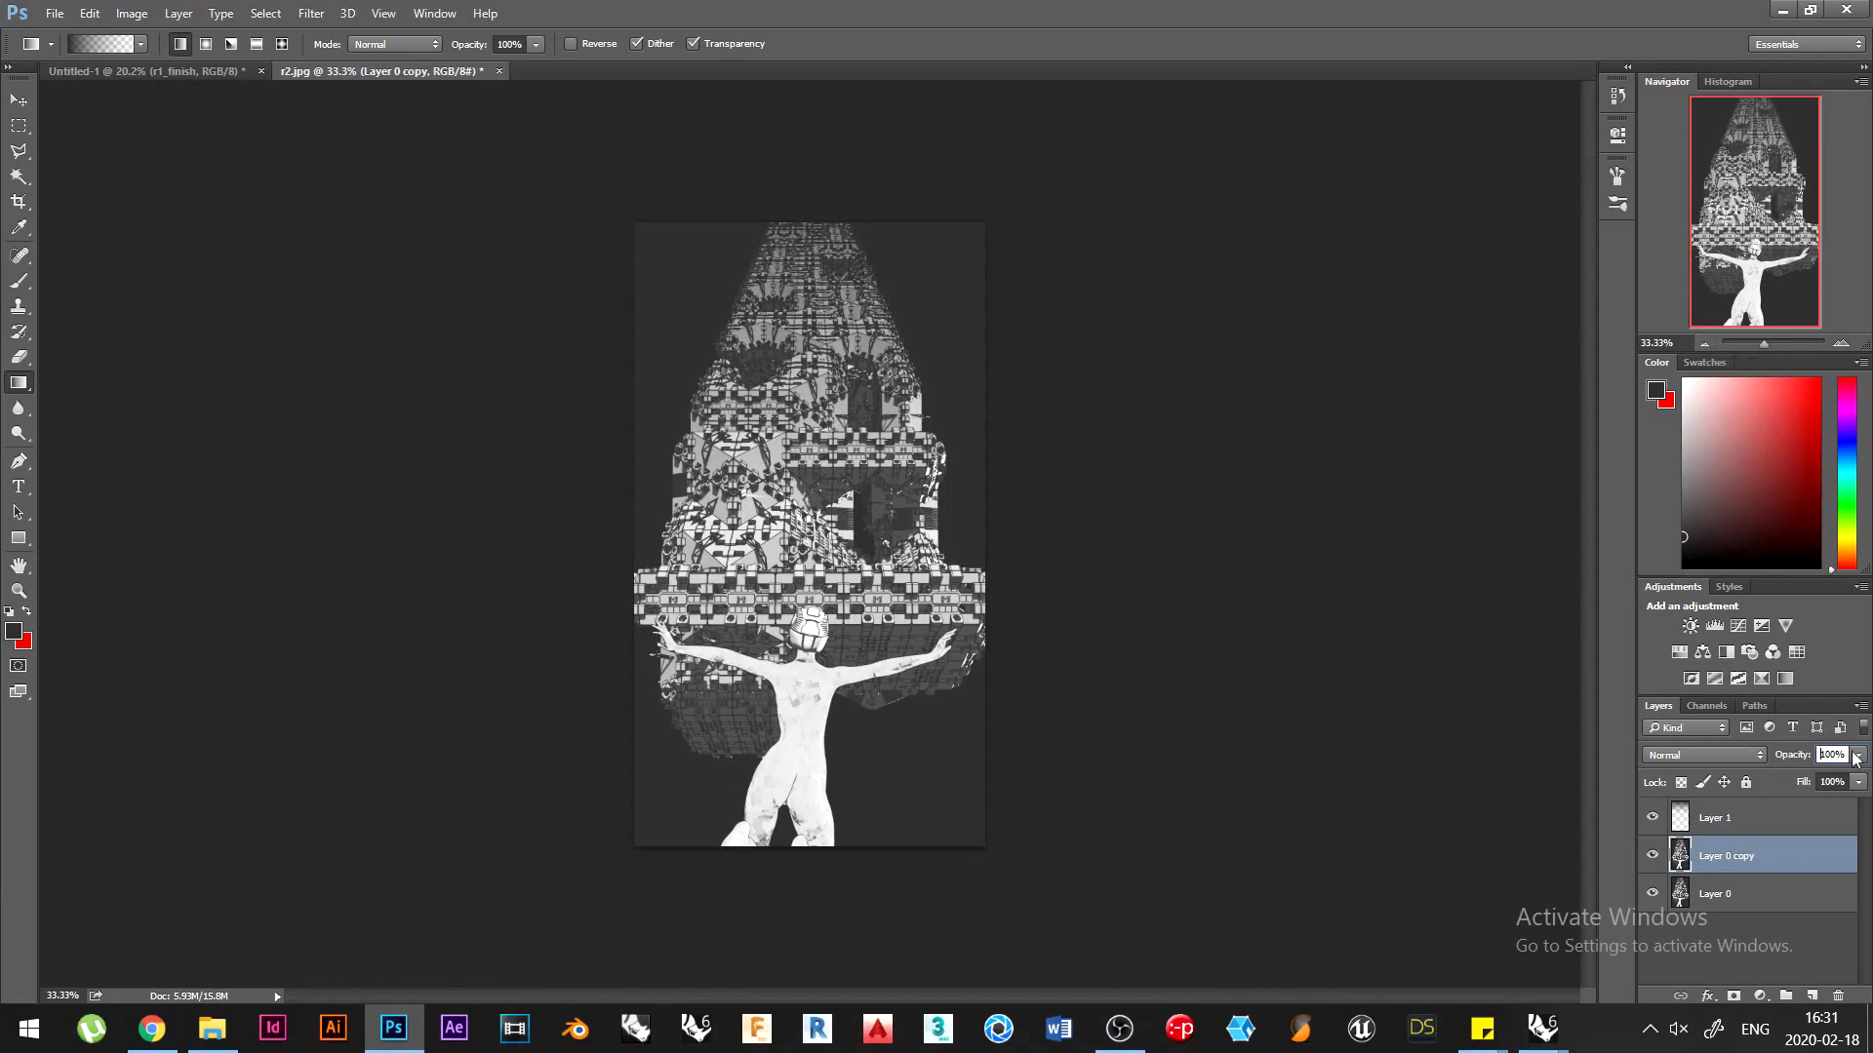
click(1756, 817)
drag(1858, 755, 1802, 786)
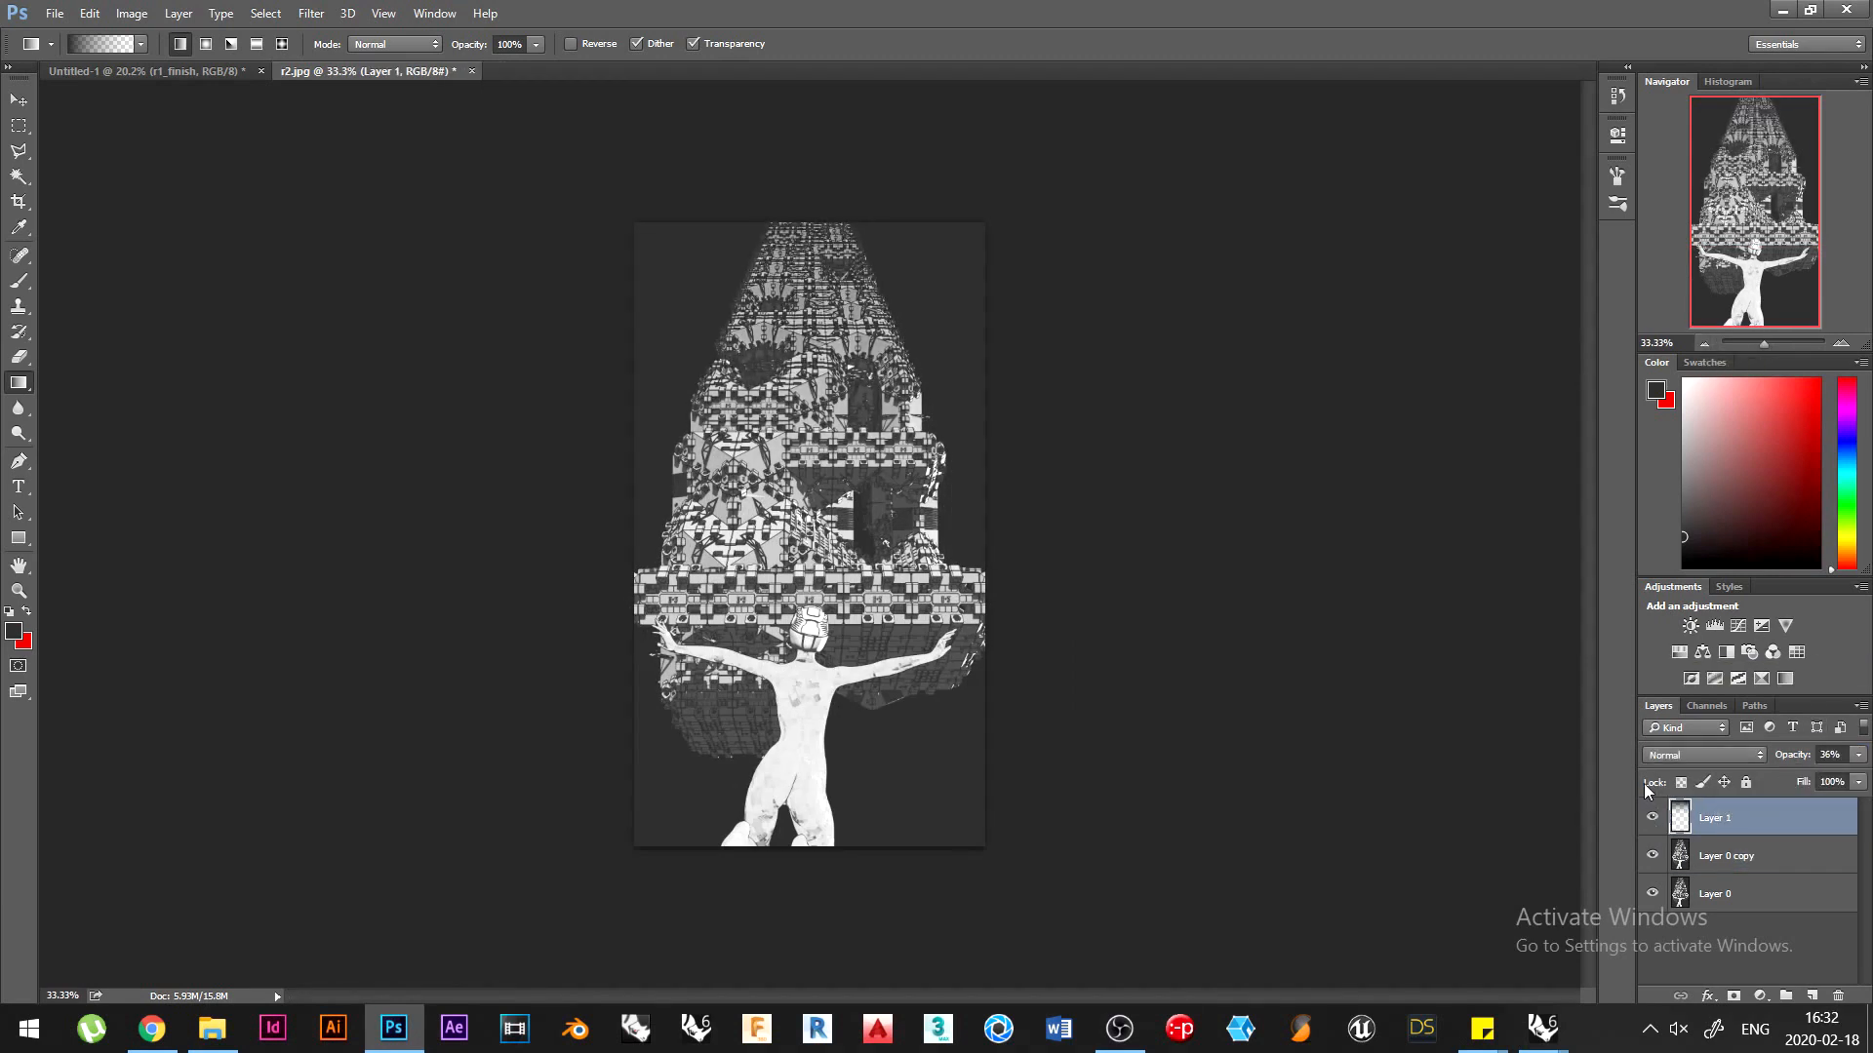
Save the finished image as a JPEG with quality 11 and the Baseline Optimized format
key(ctrl+shift+s)
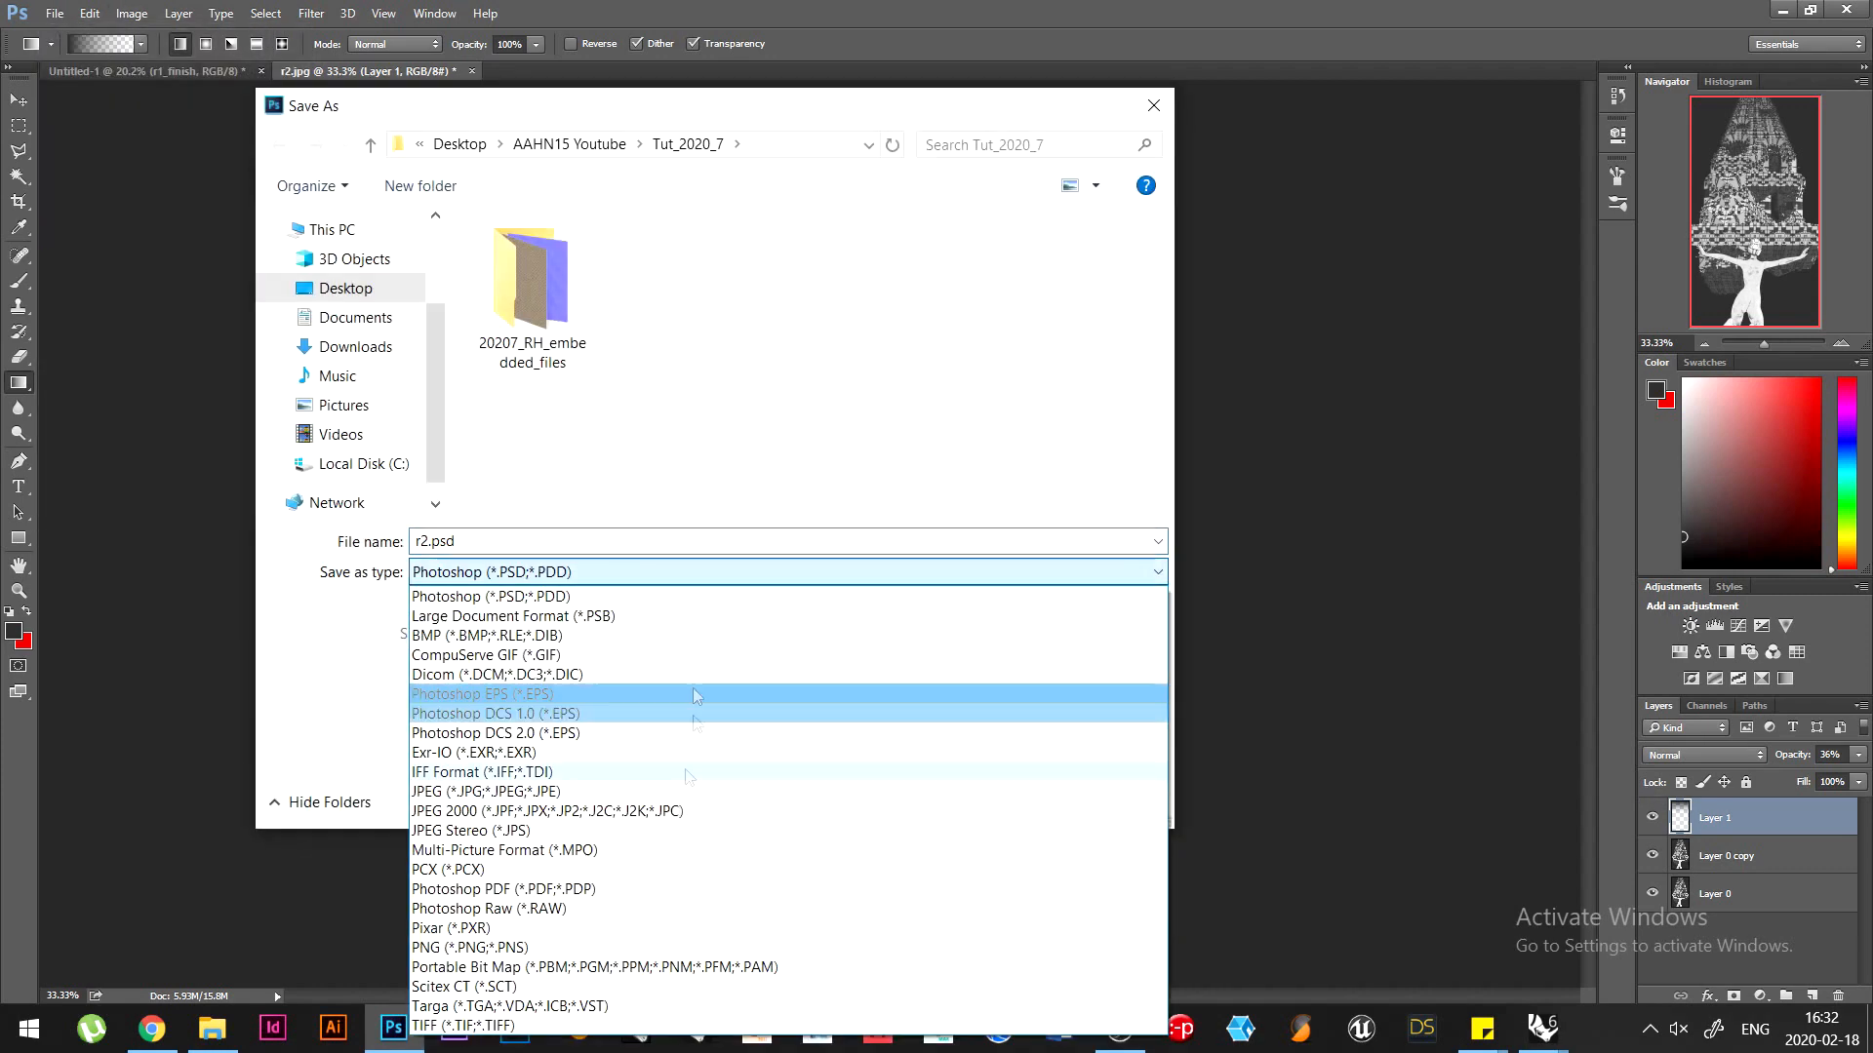
click(951, 297)
key(Return)
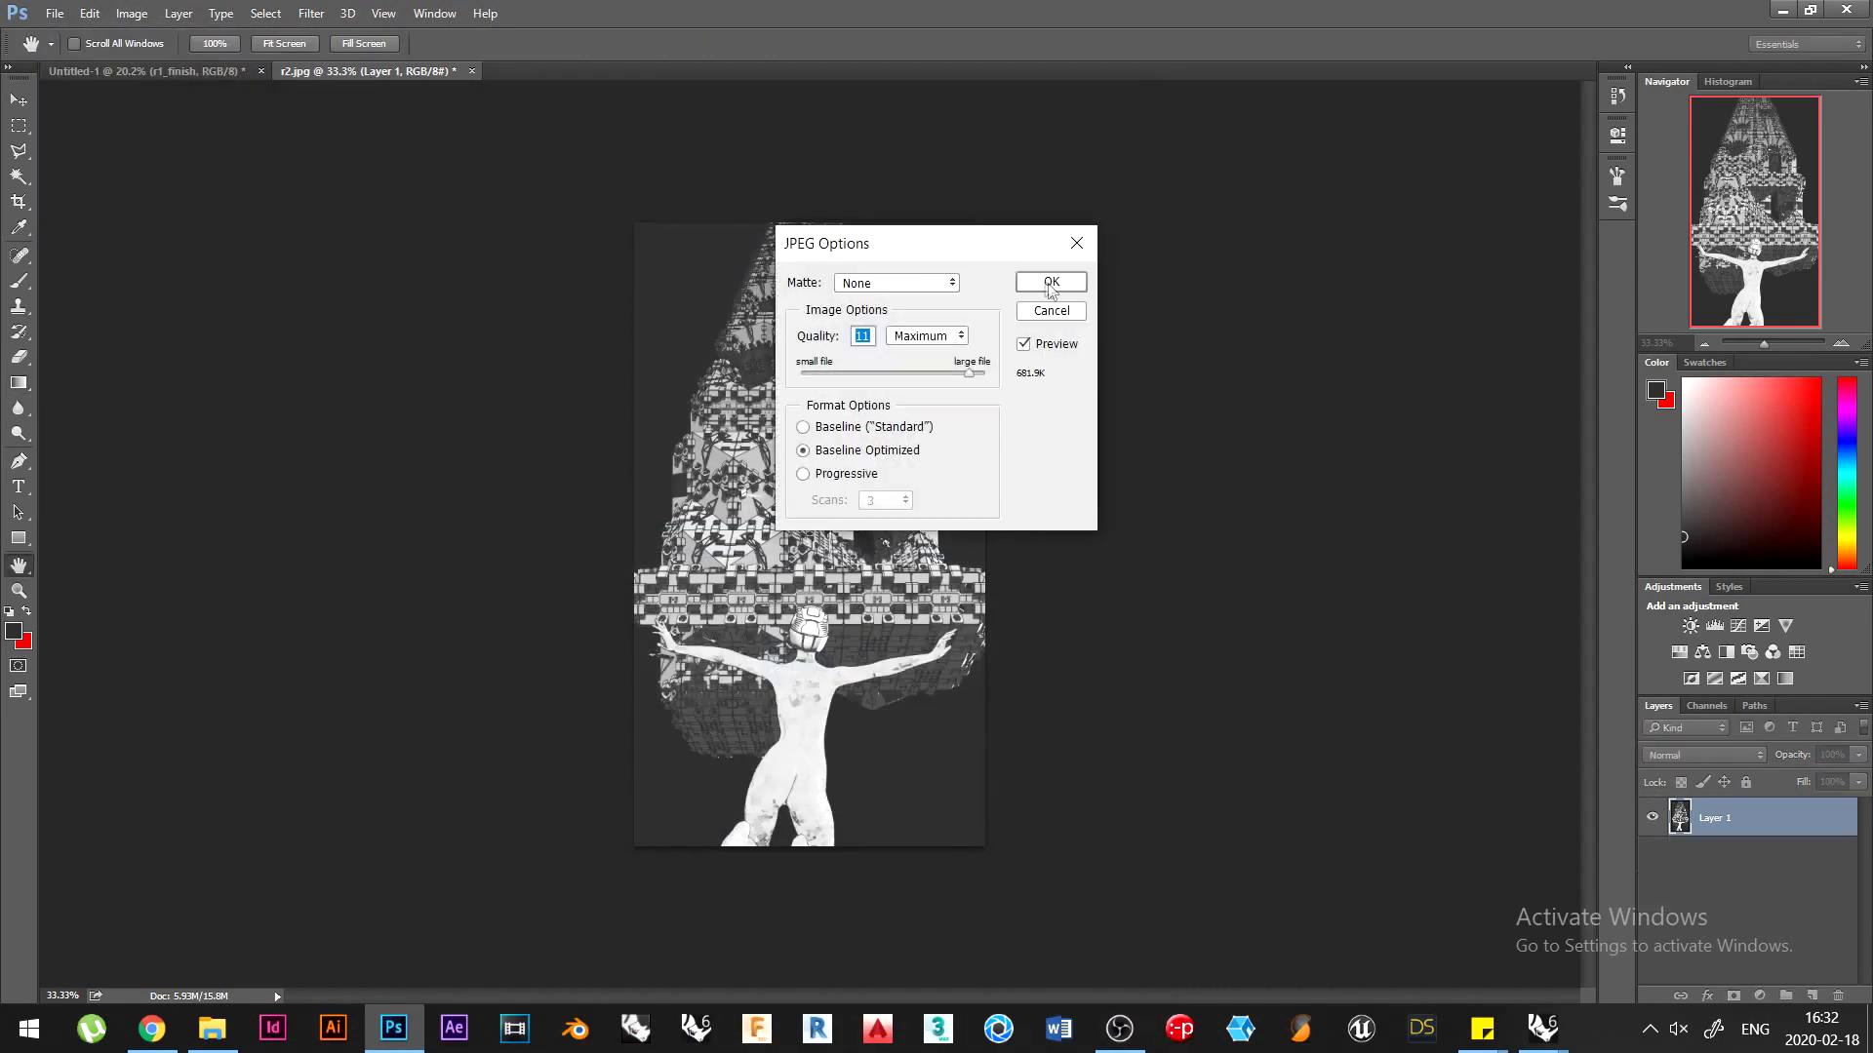
key(Return)
Copy the entire merged image into the Untitled-1 layout and place it in the upper-right panel
right_click(1762, 829)
click(1540, 621)
key(ctrl+a)
key(ctrl+c)
click(161, 71)
key(ctrl+v)
ctrl+drag(819, 581, 1143, 364)
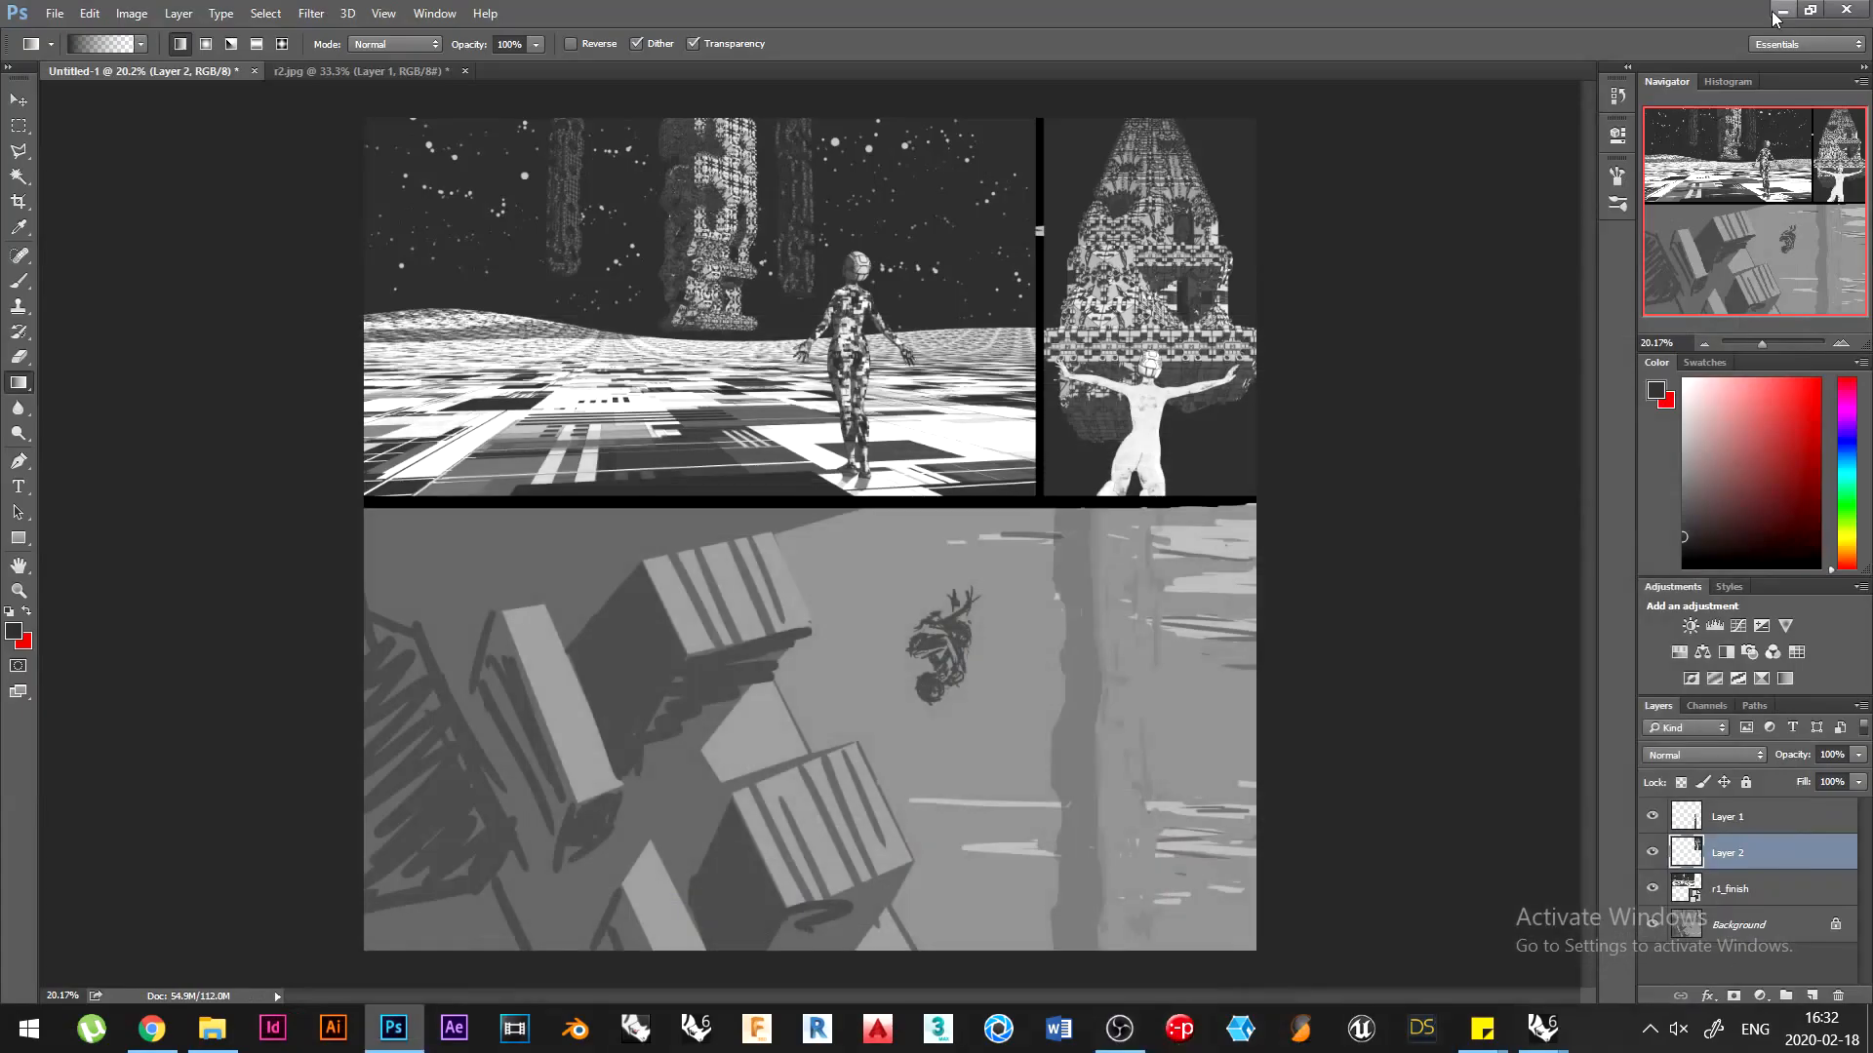
Switch to Rhino, clear the selection, set the c2 viewport to Perspective view and zoom to the figure with outstretched arms
click(1550, 1038)
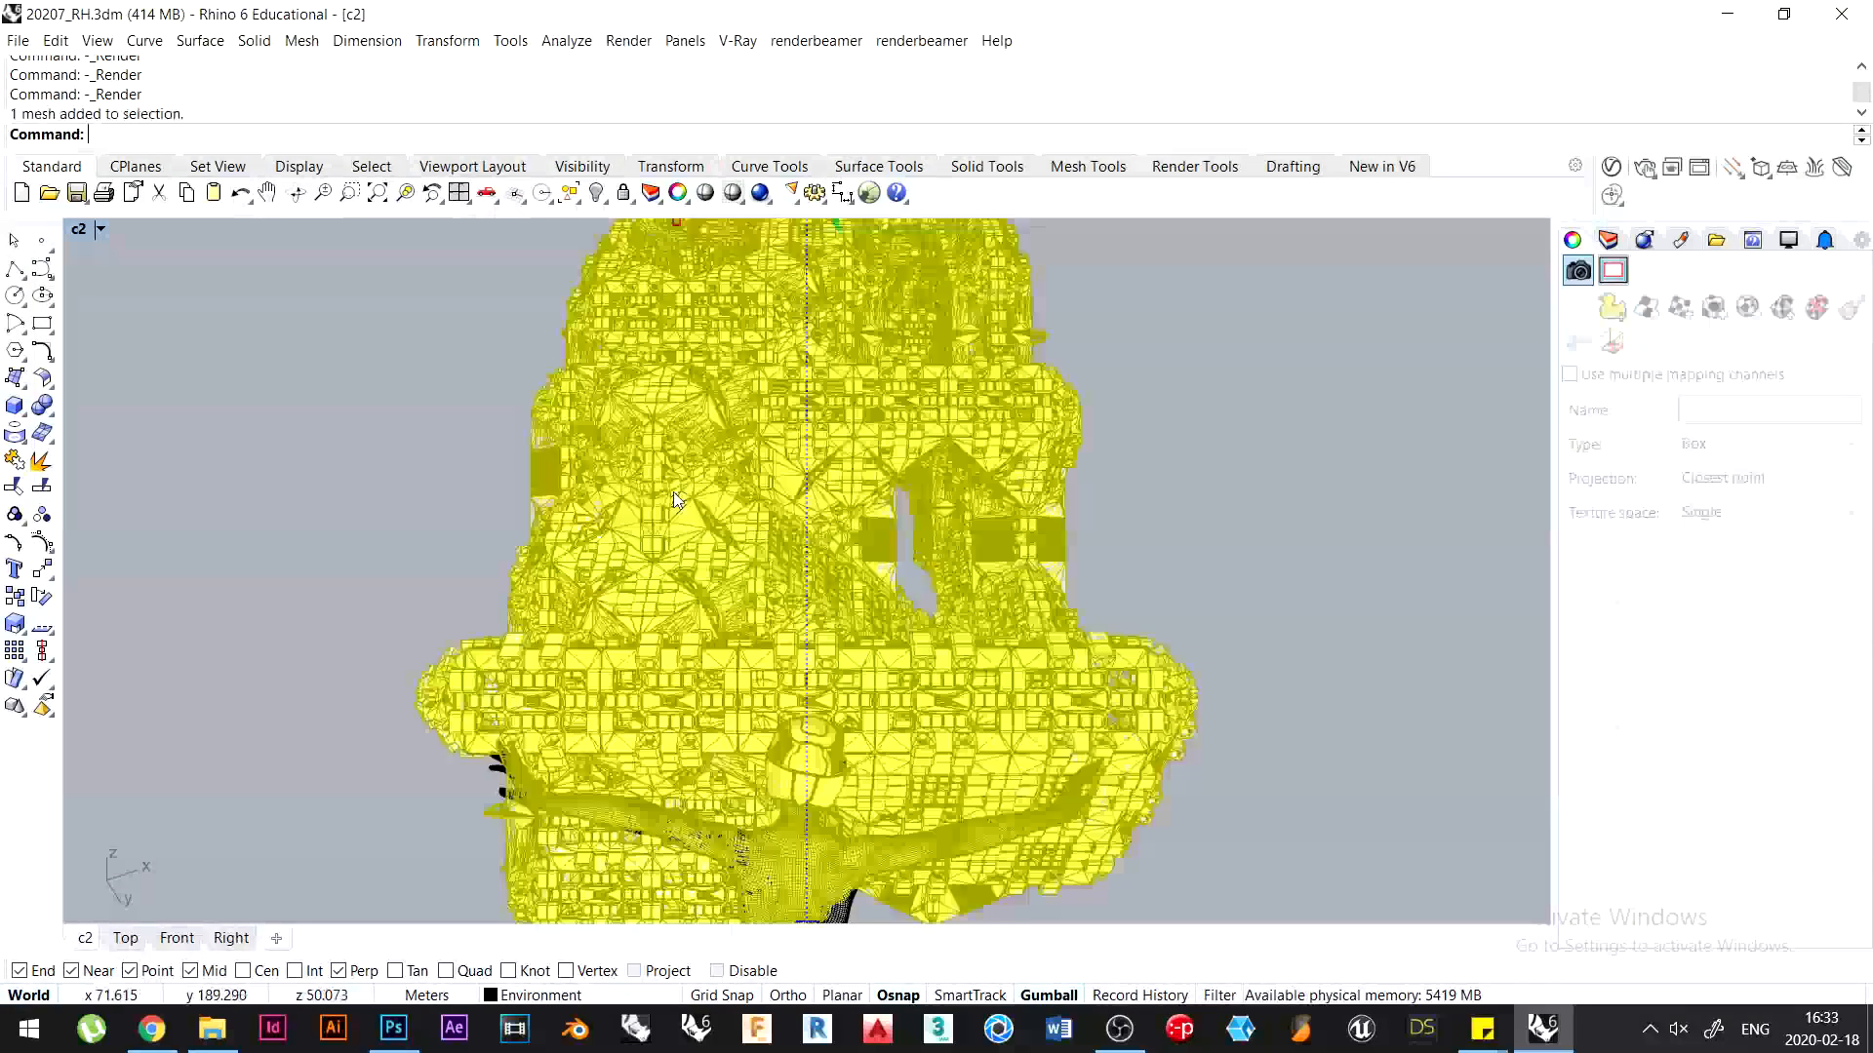
click(944, 534)
click(99, 228)
mouse_move(195, 653)
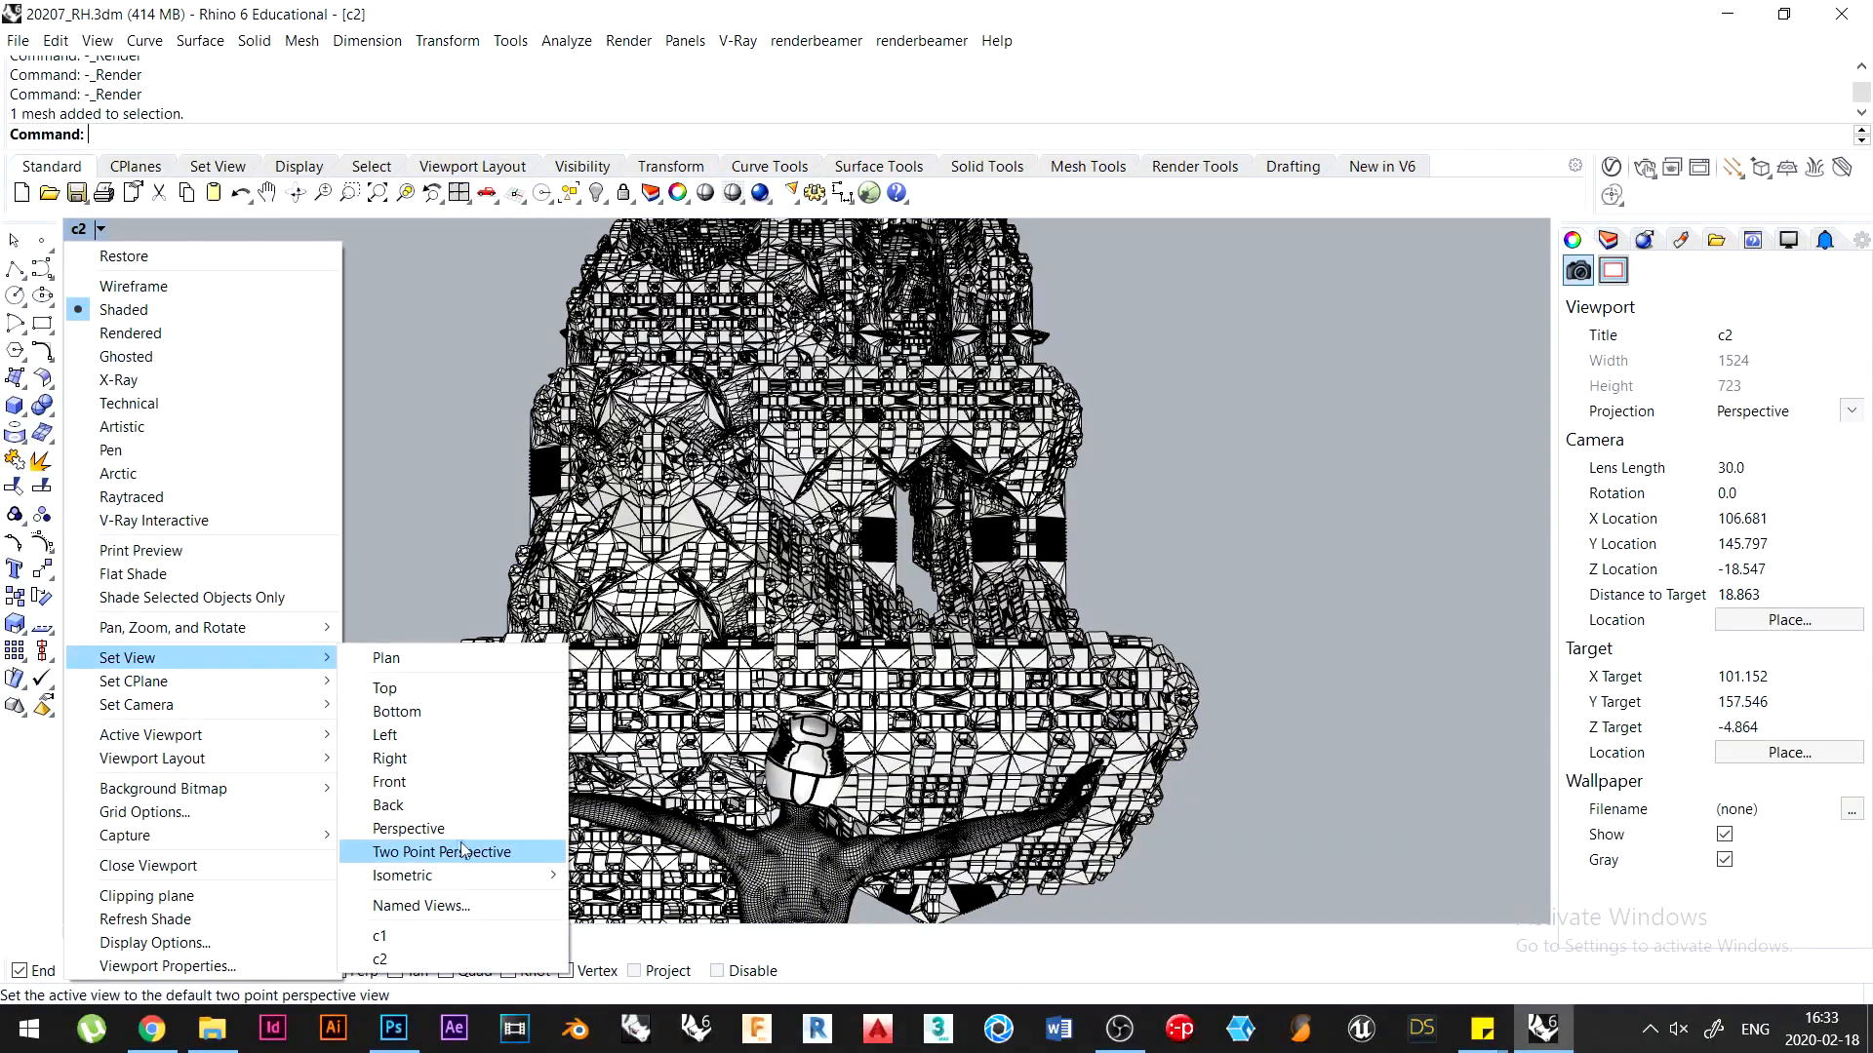
click(439, 848)
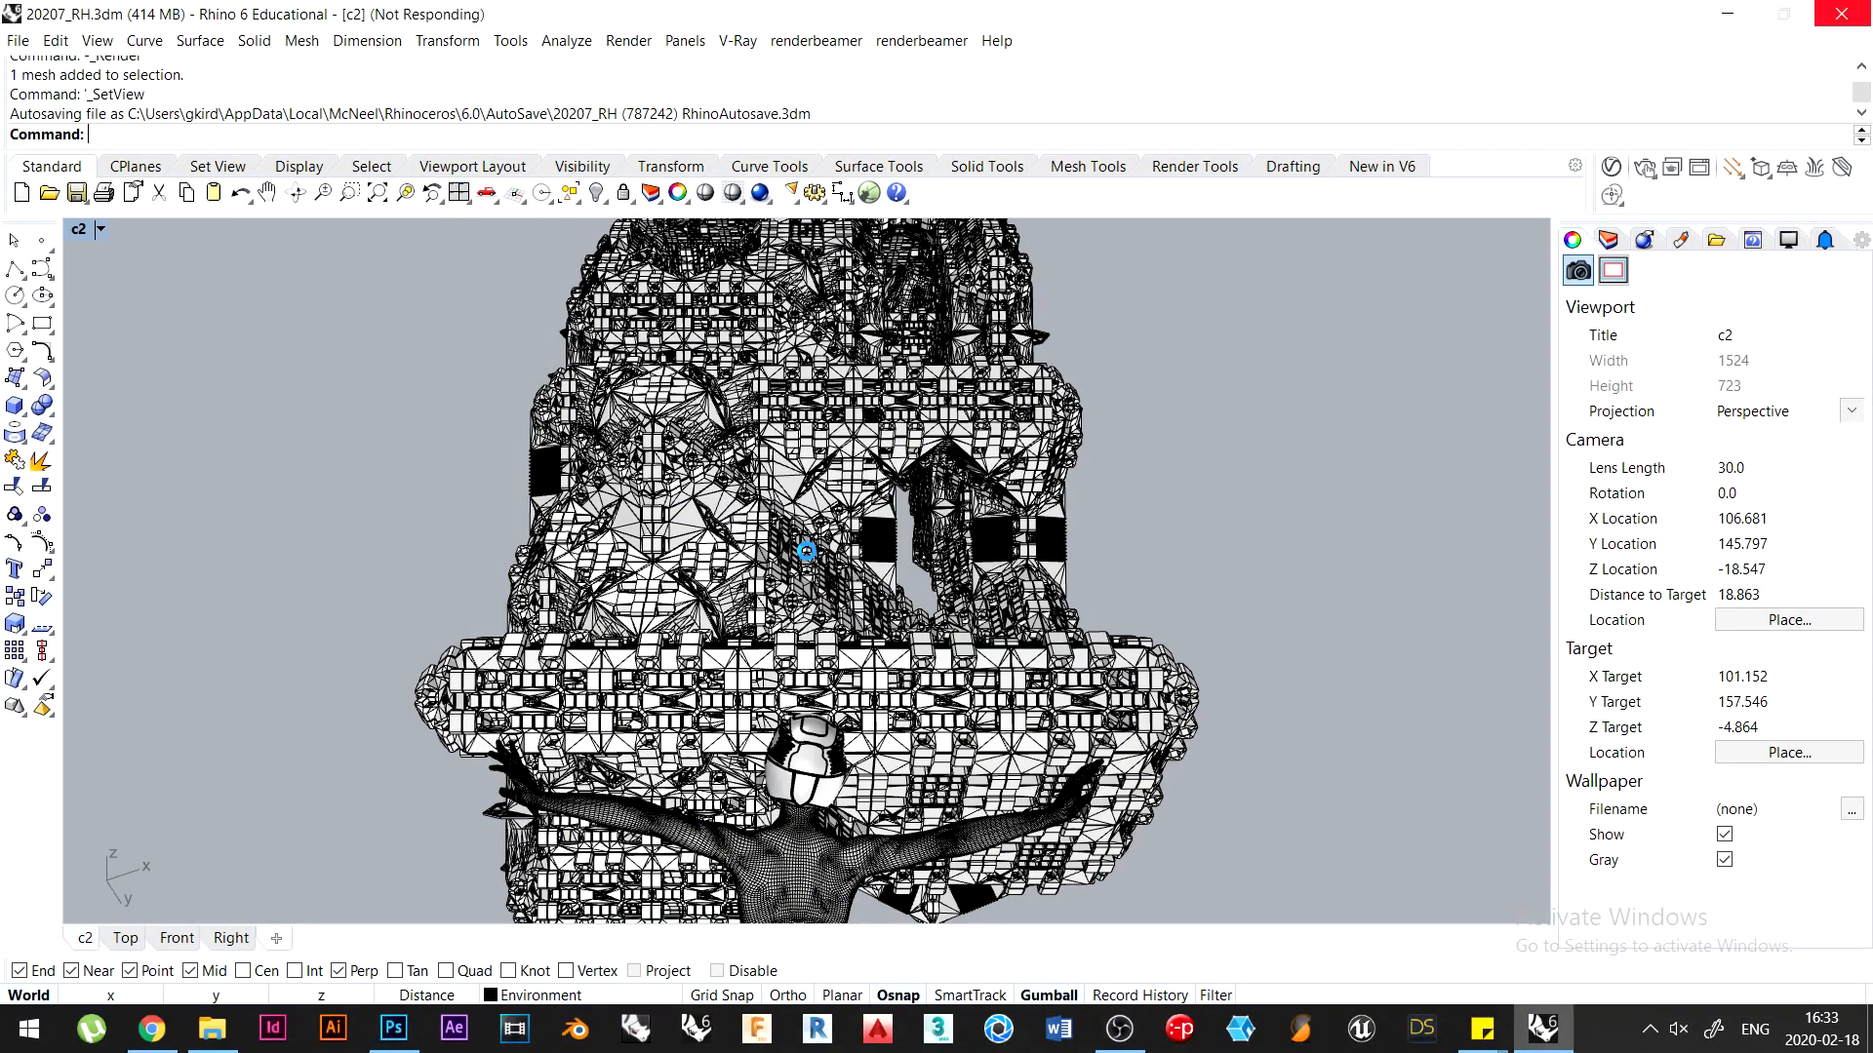
drag(717, 593, 864, 811)
text(zs)
key(Return)
key(Escape)
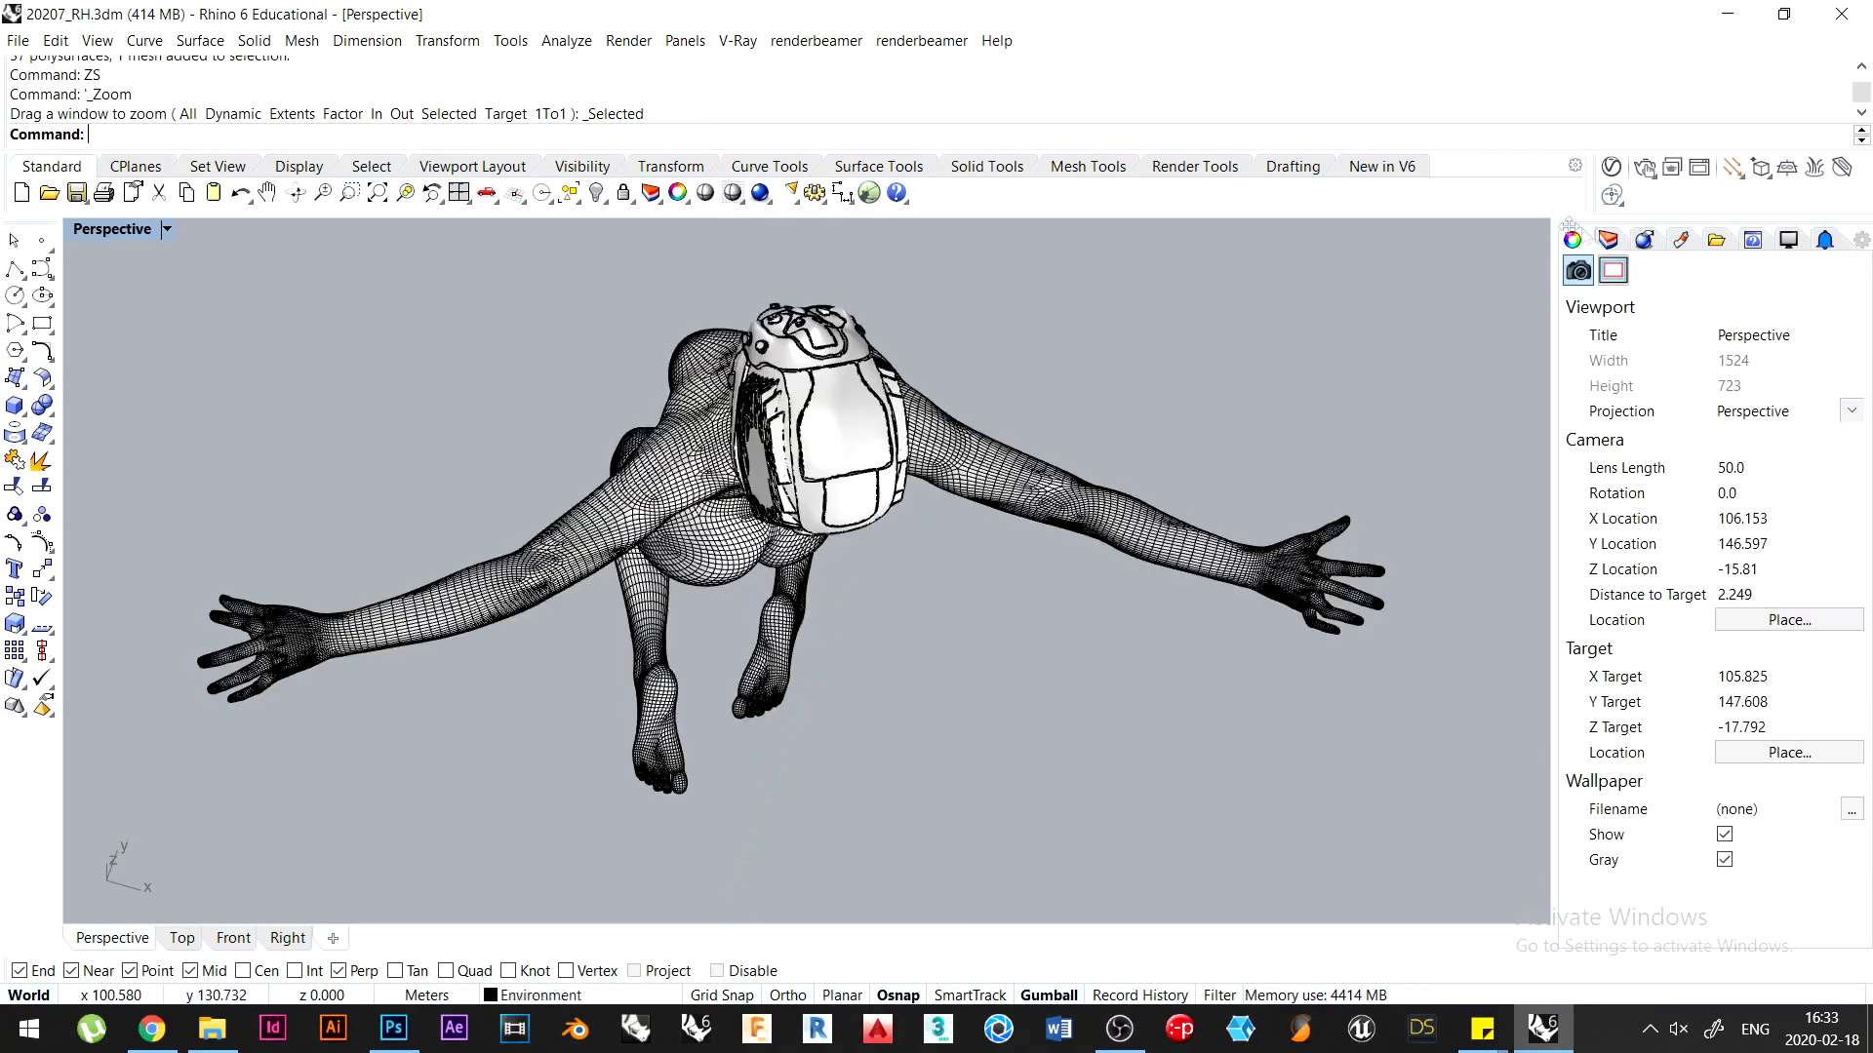
Hide figure layer F2, show layer F3 and zoom to the F3 figure
click(1608, 240)
click(1753, 436)
click(1752, 460)
key(ctrl+a)
text(zs)
key(Return)
Select the F3 figure and raise it vertically next to the tower
drag(611, 651, 707, 741)
right_drag(875, 687, 1120, 655)
right_drag(877, 694, 723, 627)
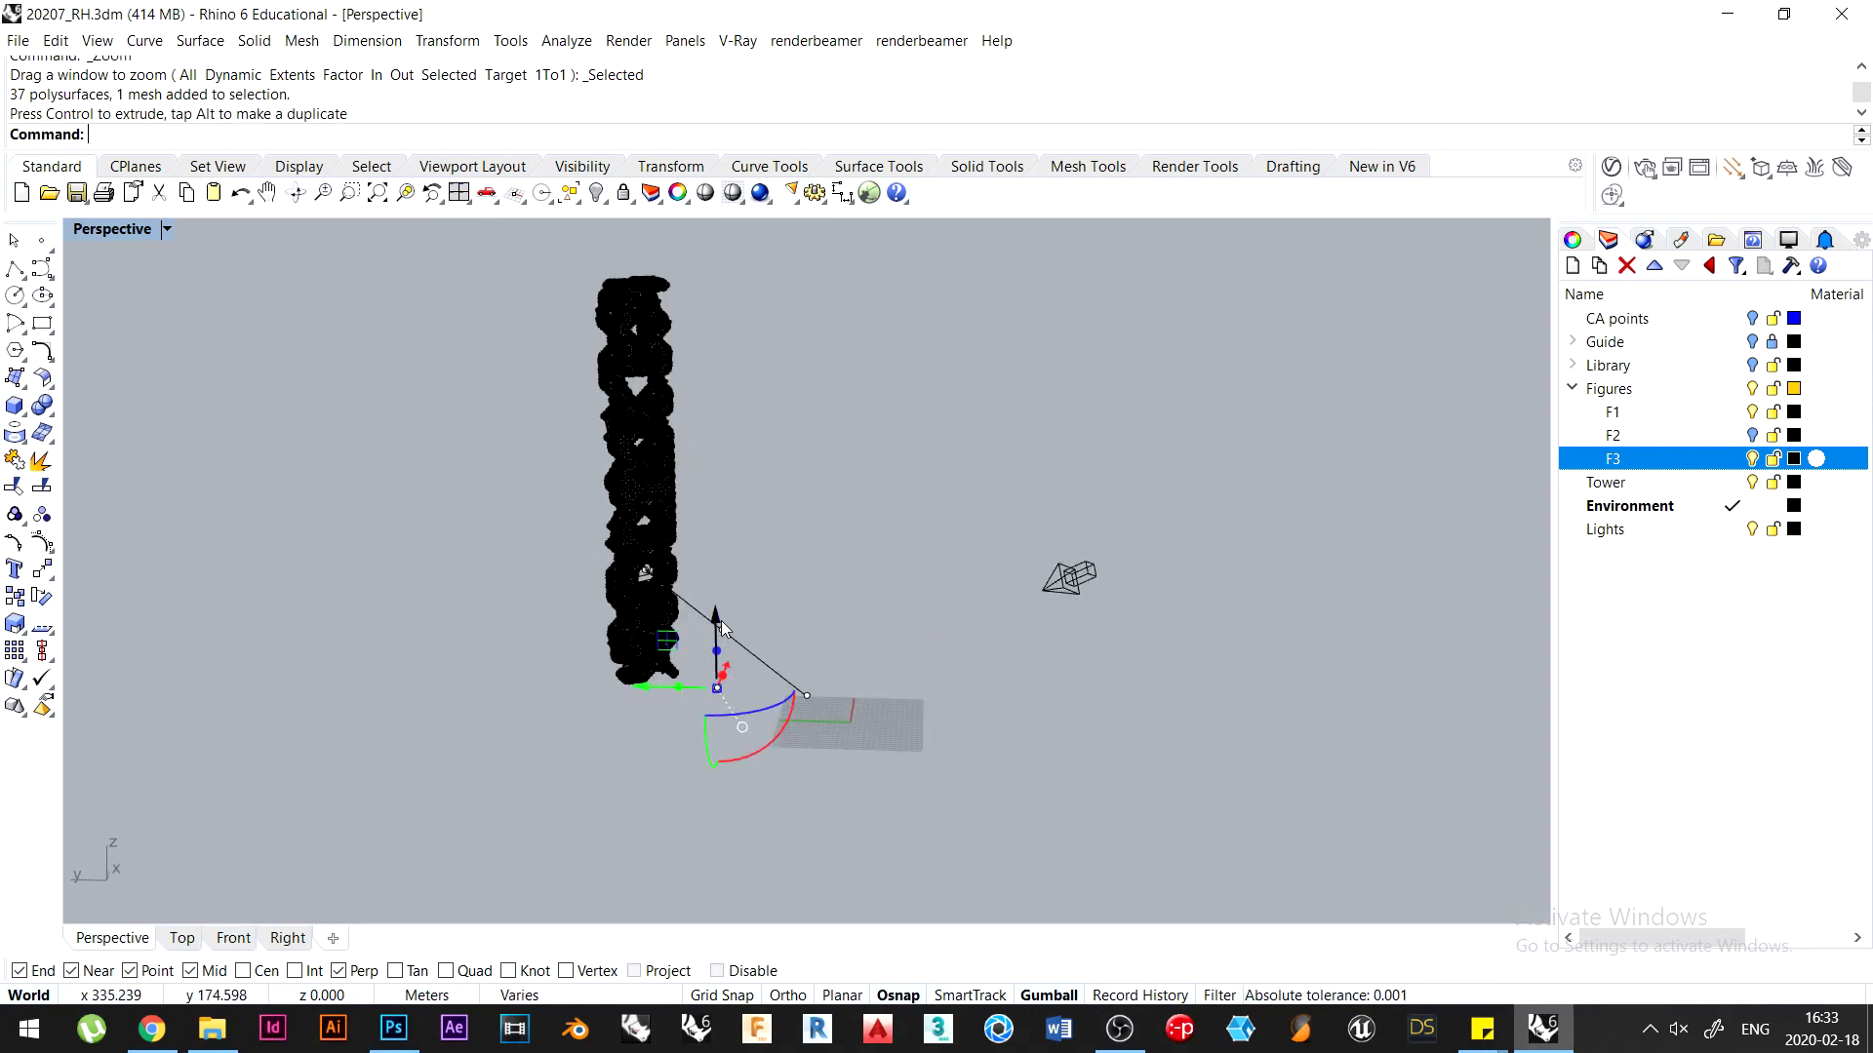
drag(717, 624, 721, 585)
scroll(727, 625, up, 10)
right_drag(1133, 819, 1109, 747)
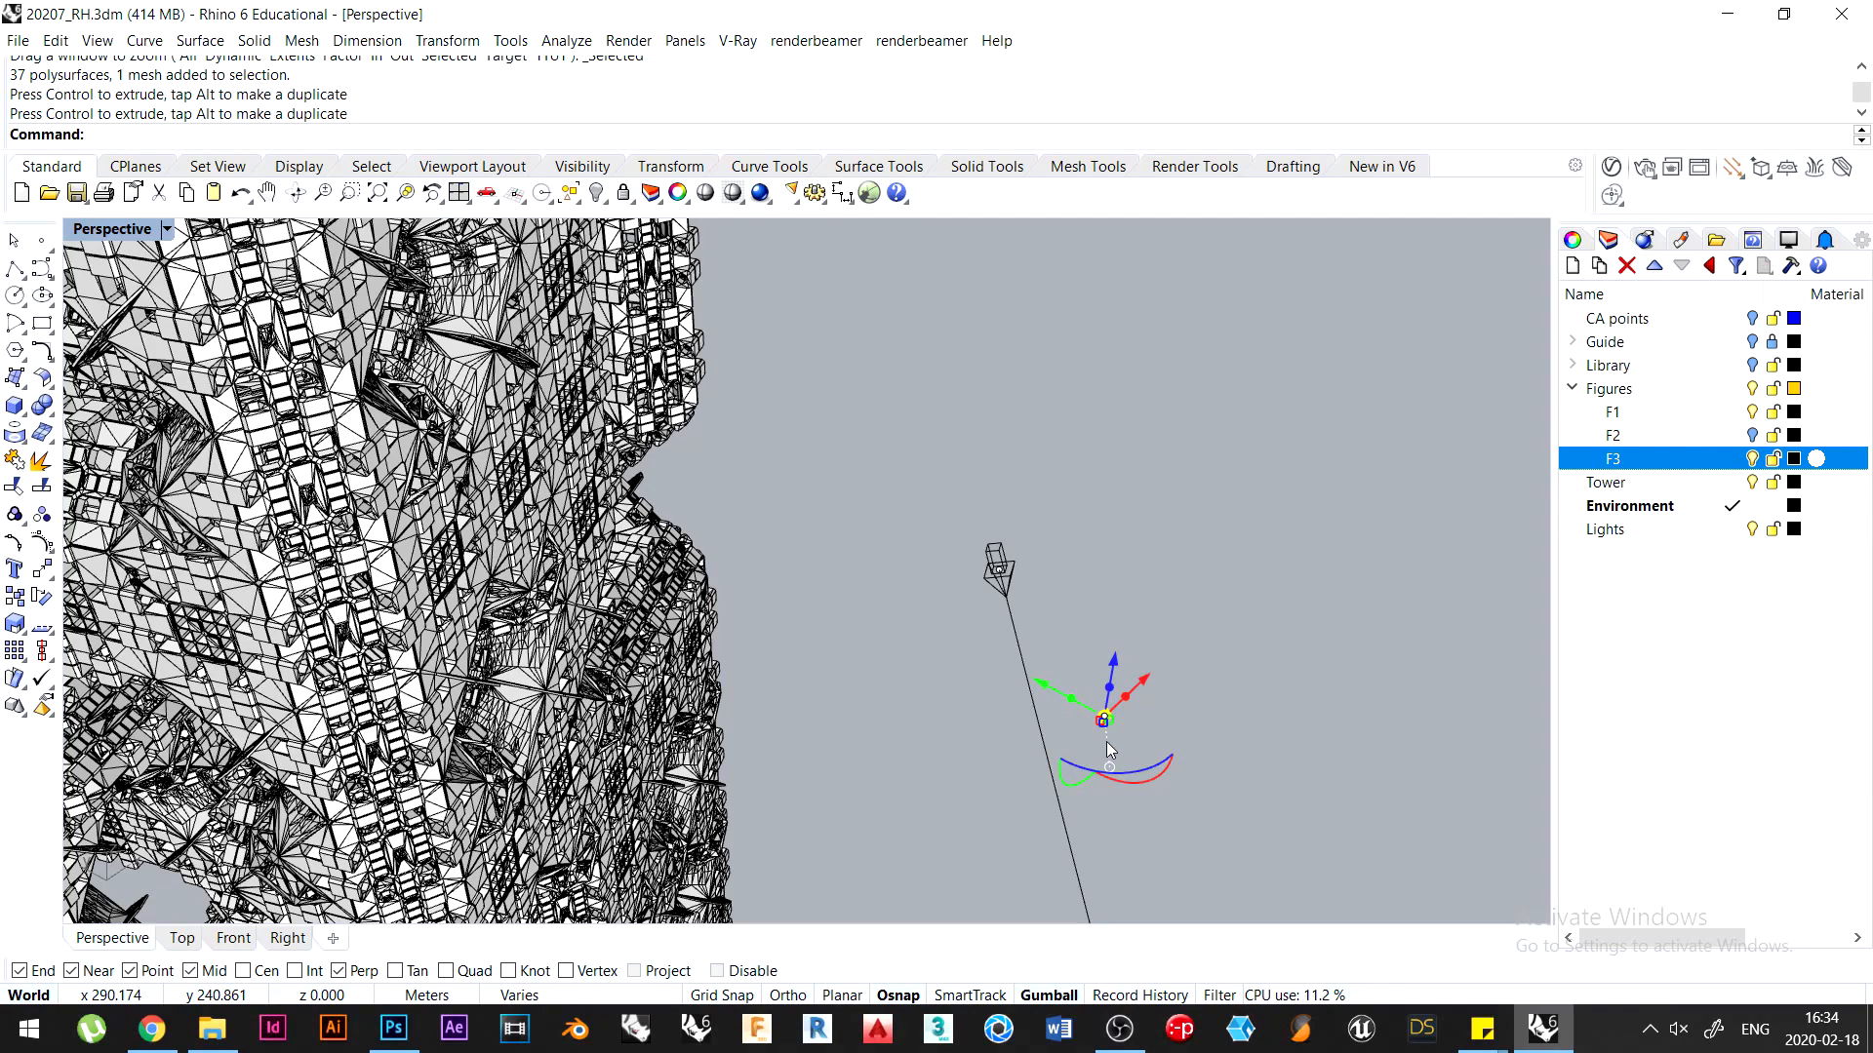
Check the layout sketch in Photoshop and shift the F3 figure horizontally along the tower's facade
click(394, 1029)
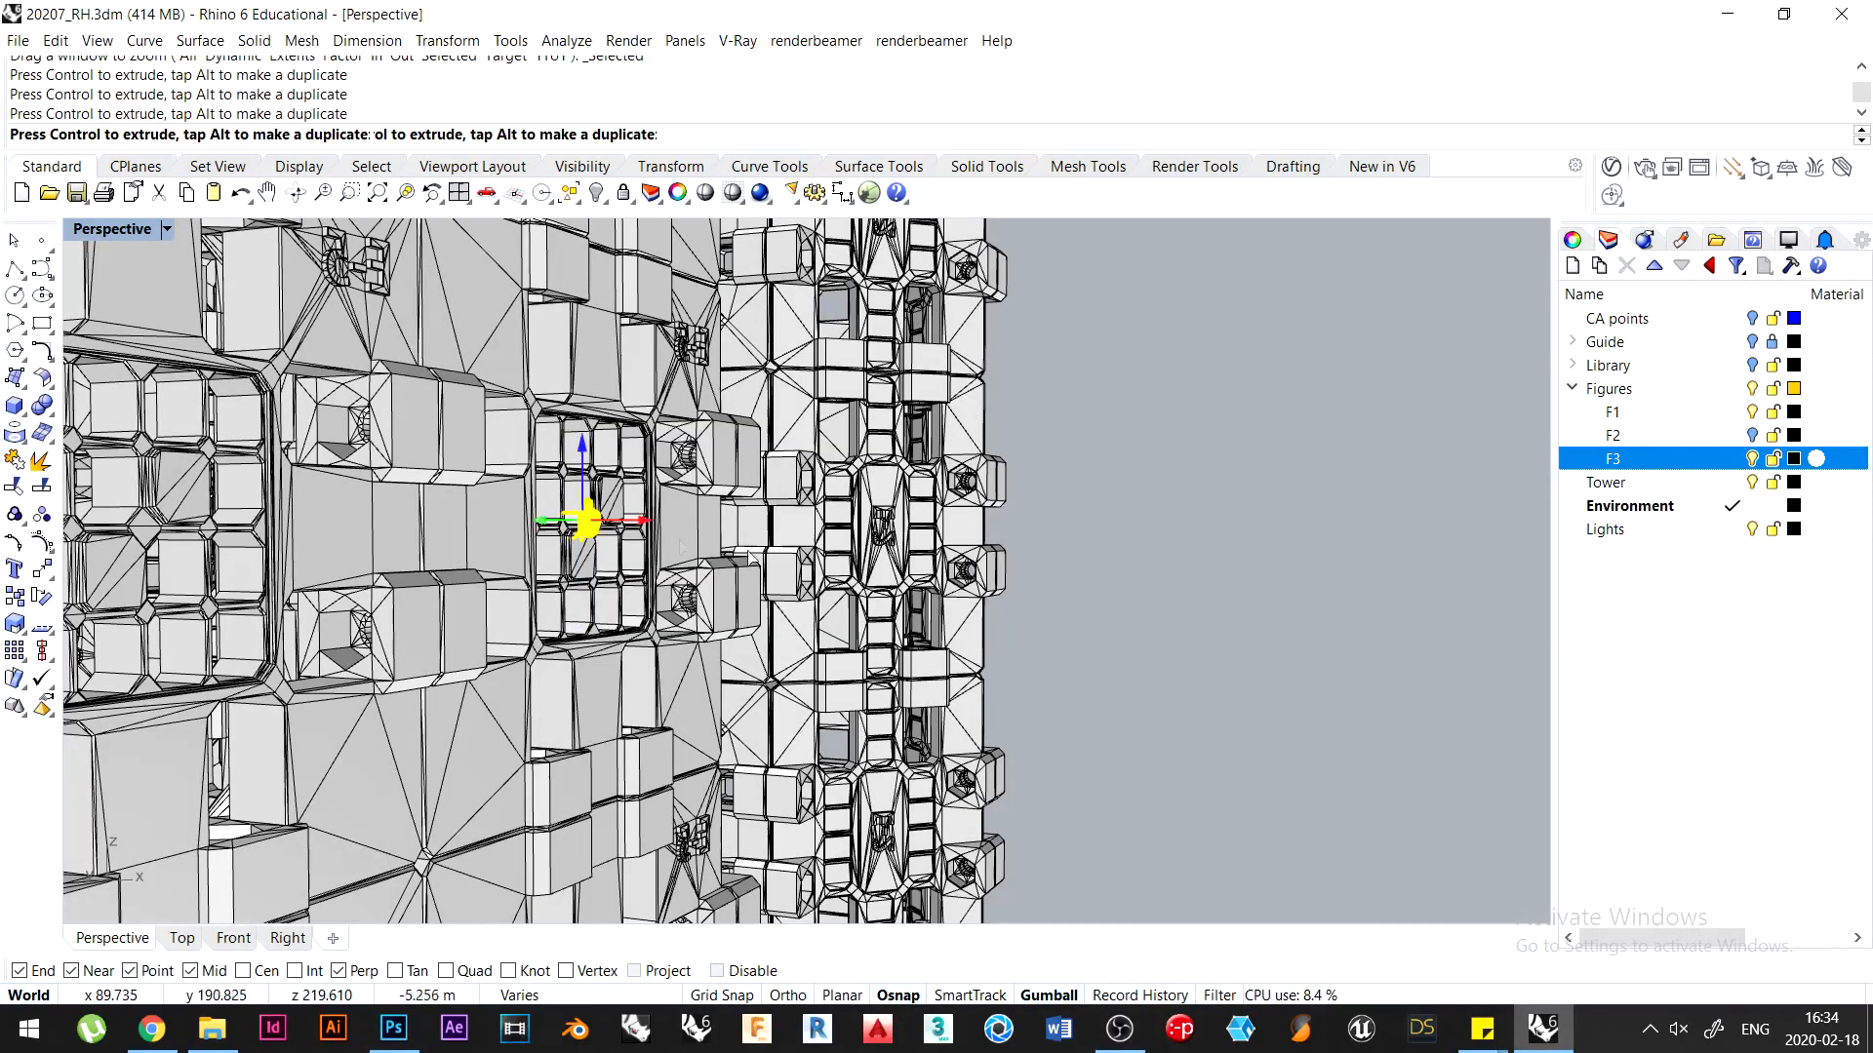
drag(535, 519, 789, 519)
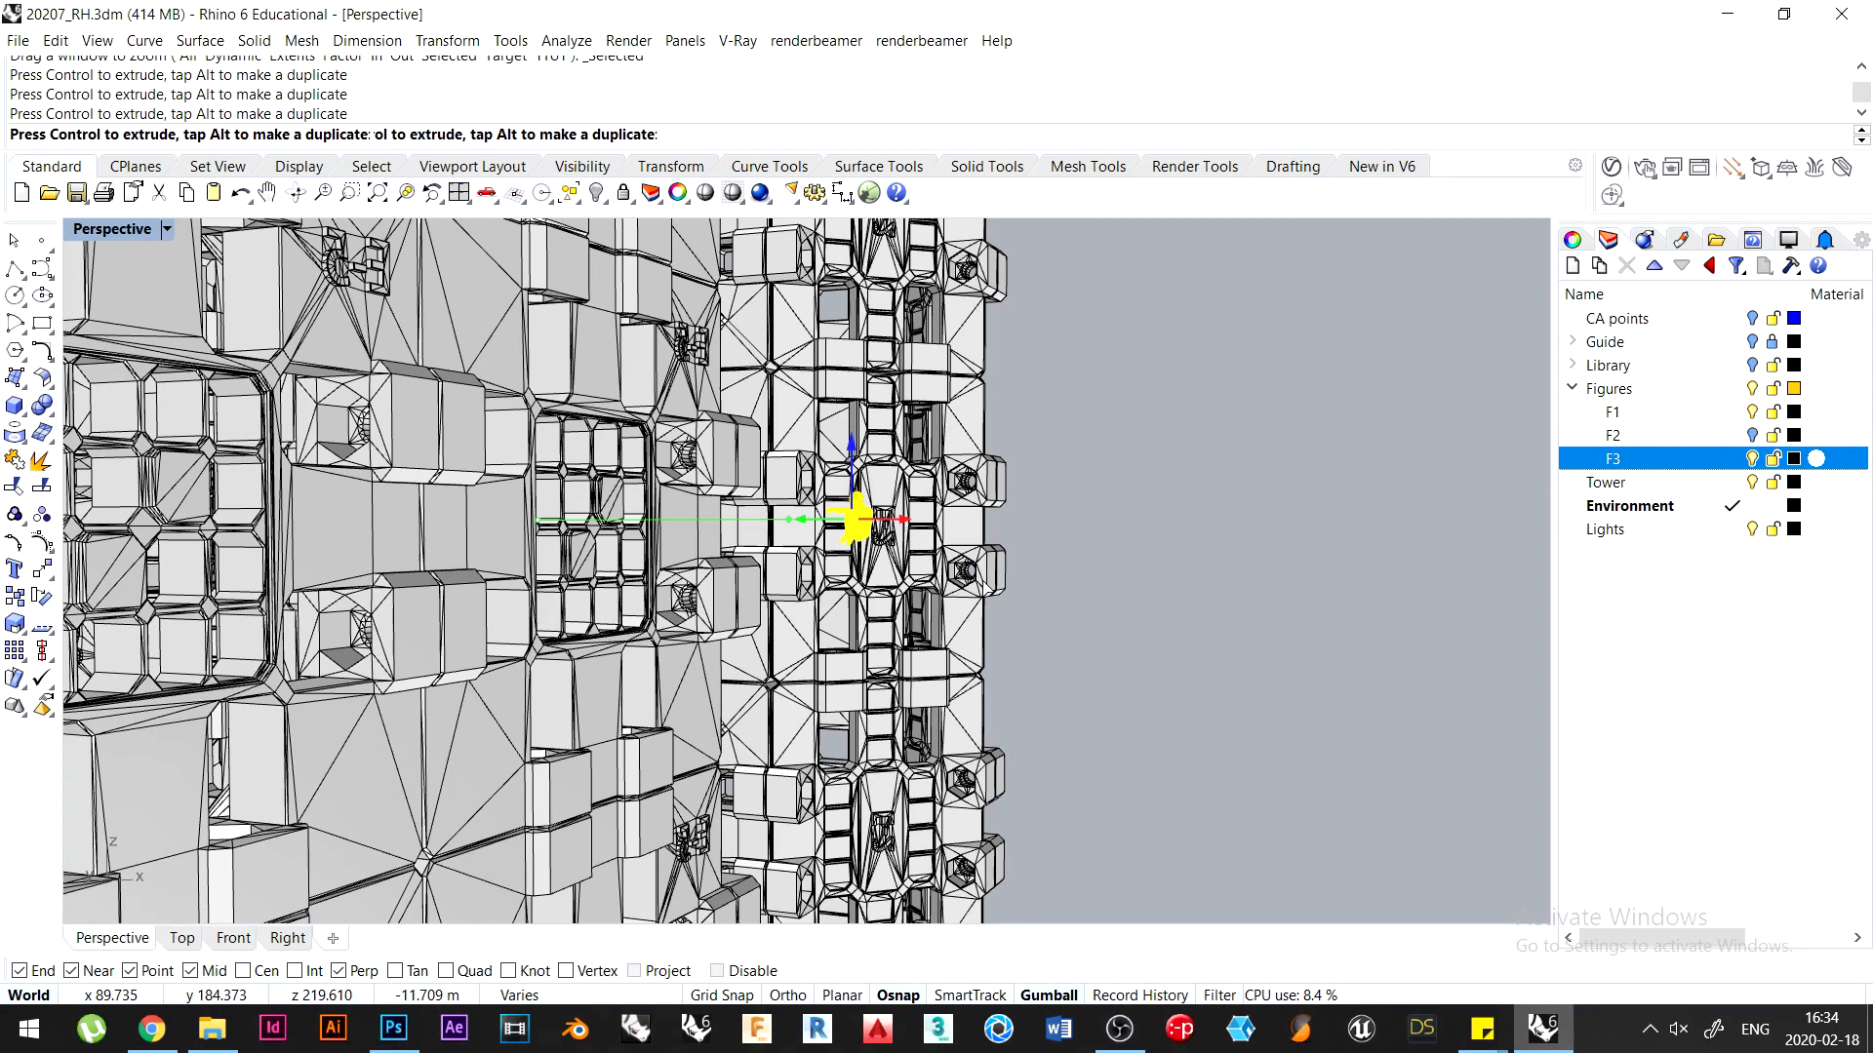
drag(568, 355, 162, 384)
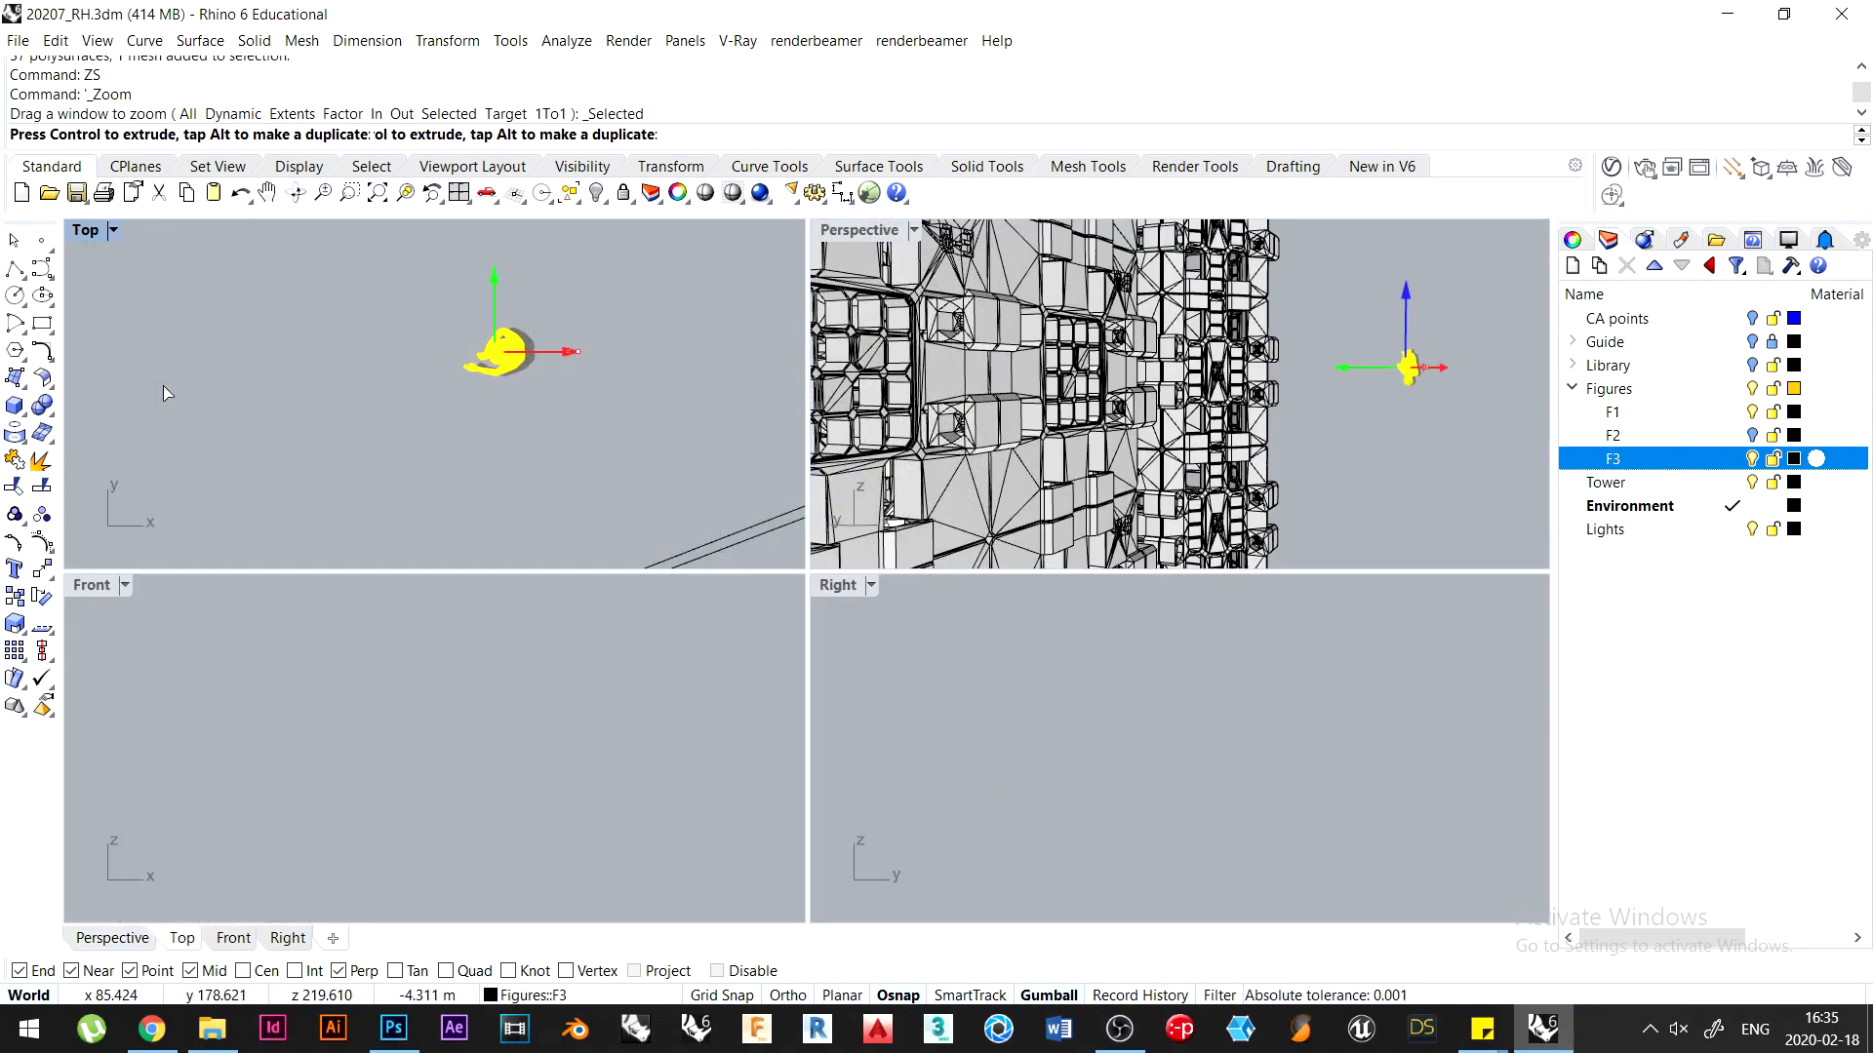
scroll(338, 378, down, 15)
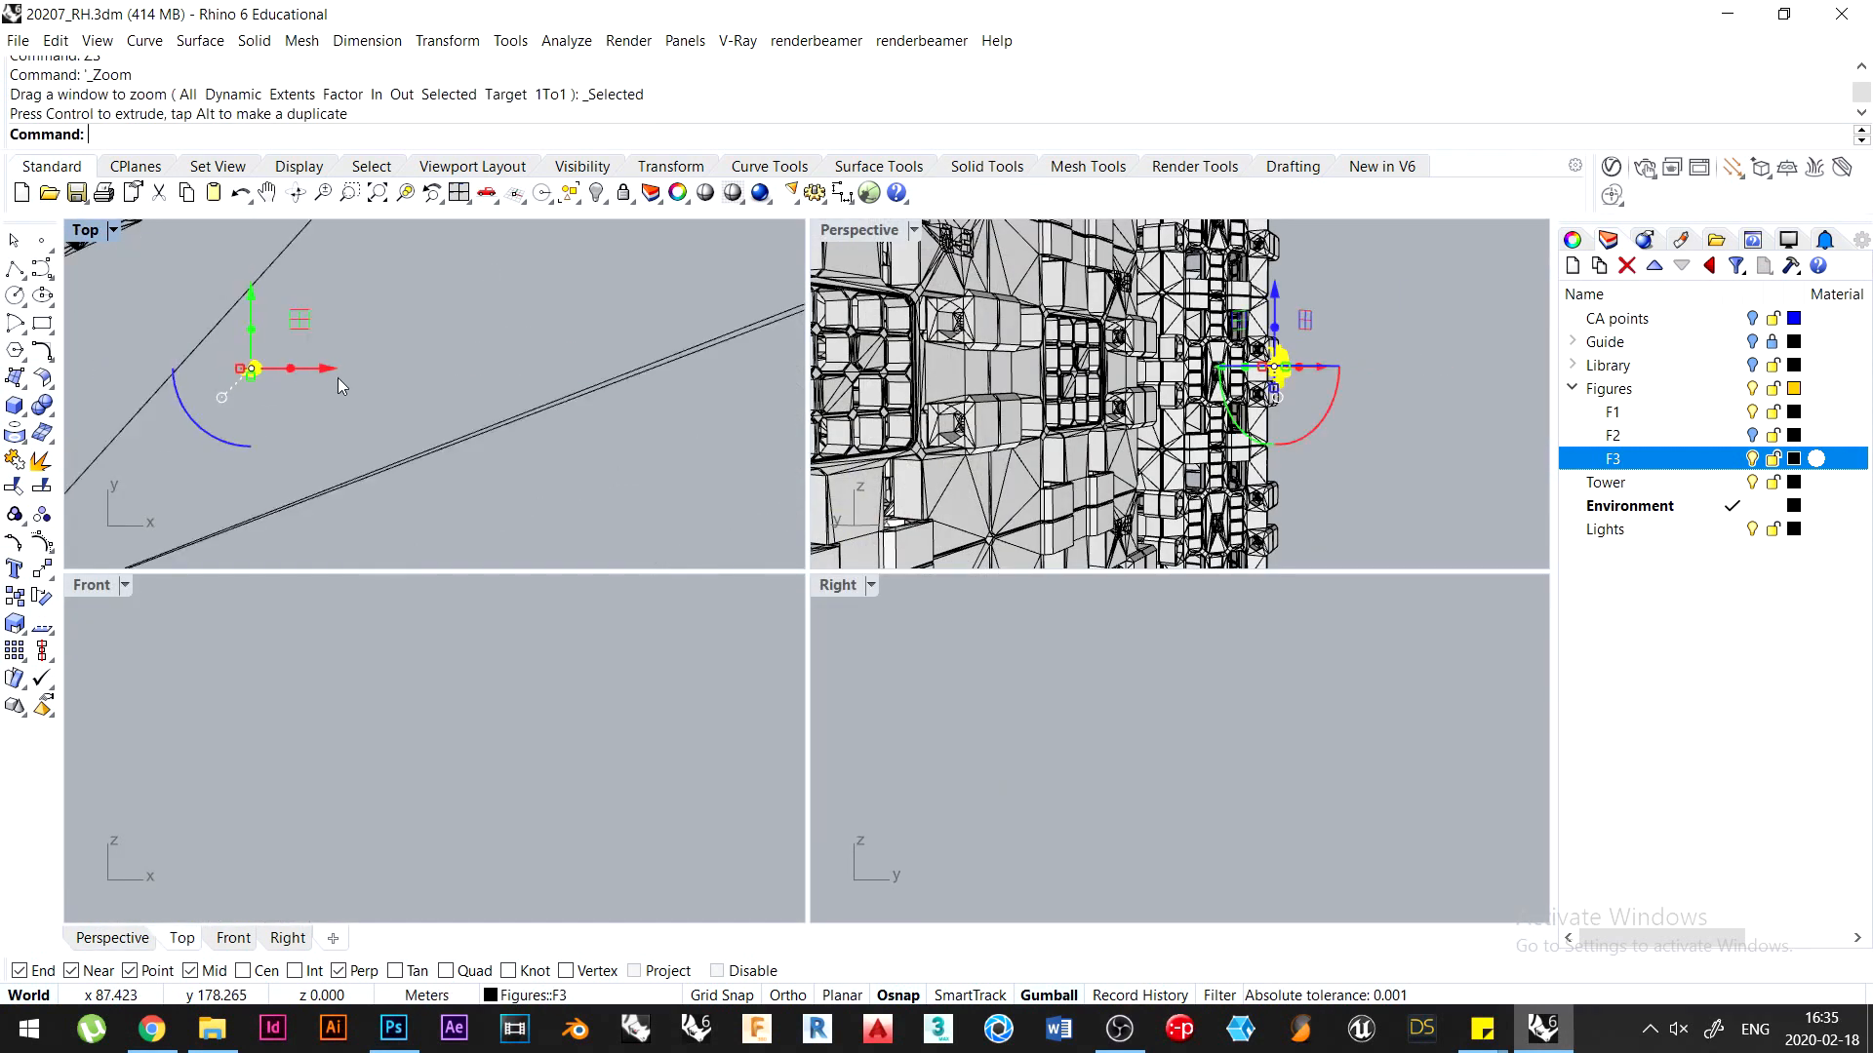
right_drag(486, 341, 528, 322)
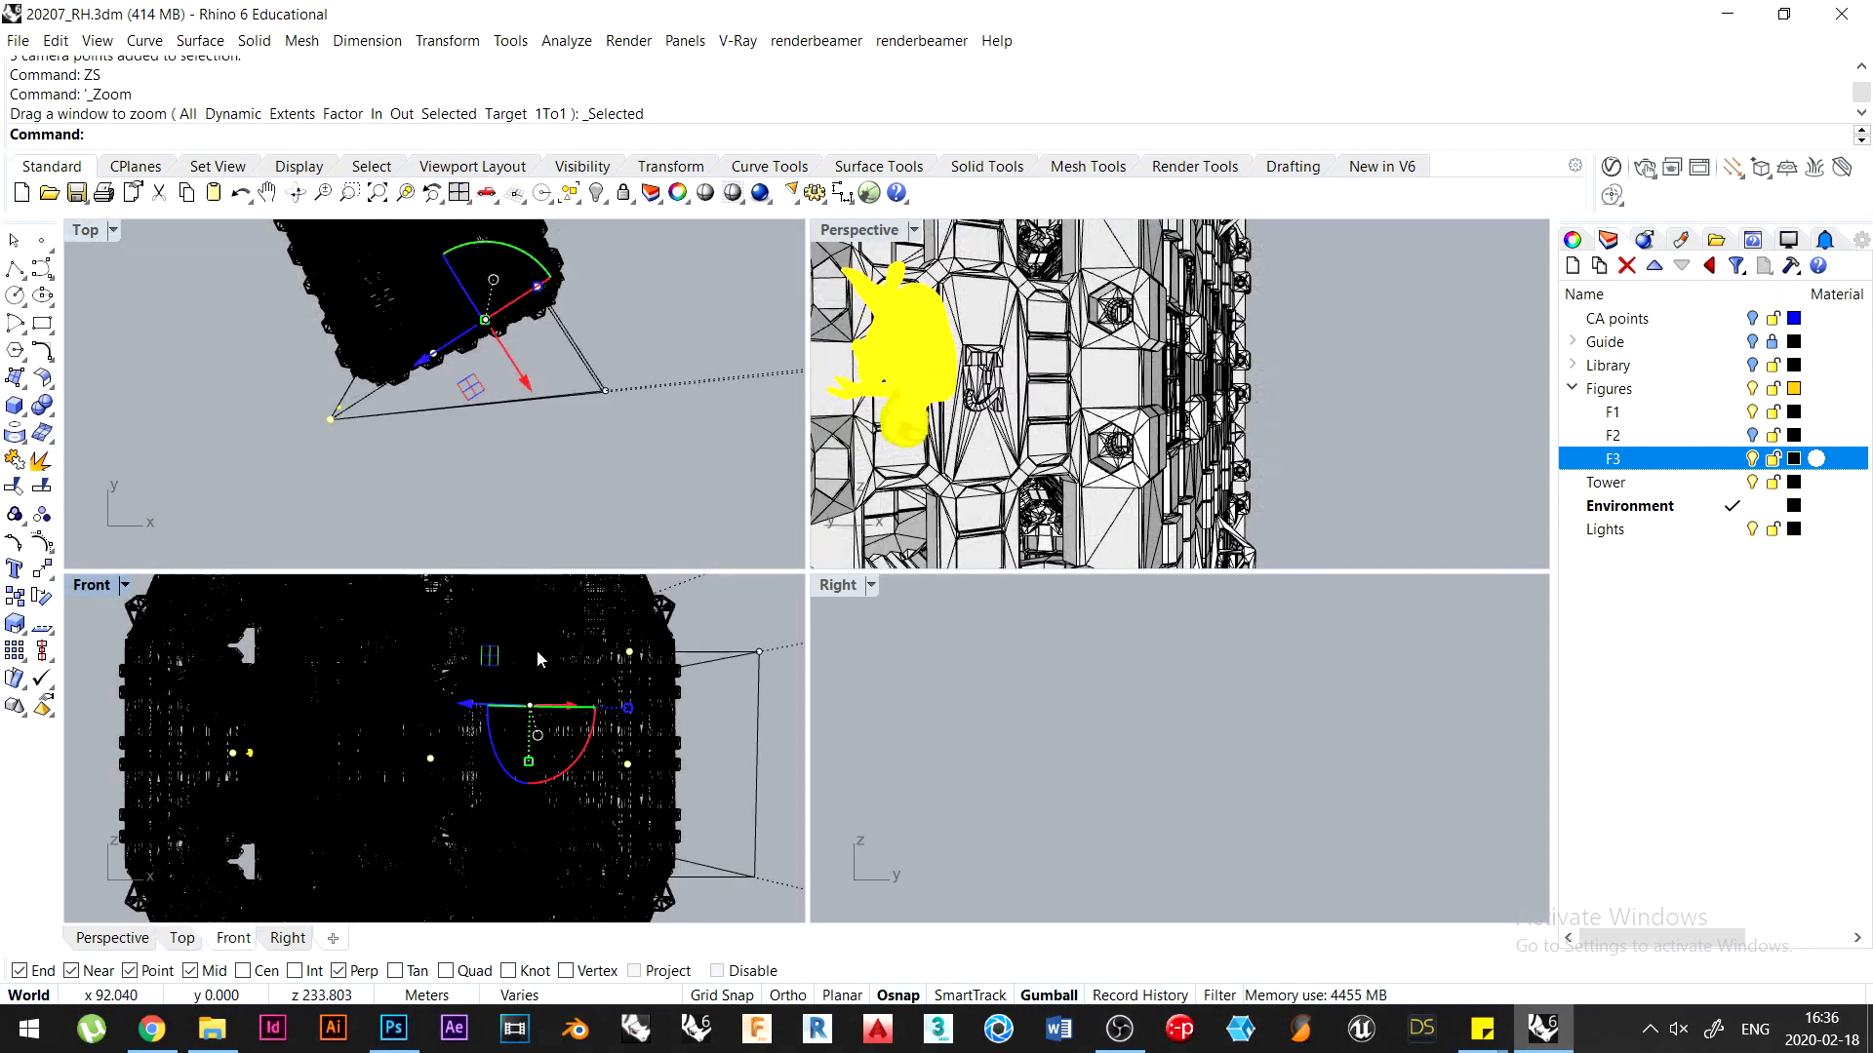
Lower the camera points in the Front view and shift the figure together with its camera point in the Top view
drag(537, 650, 542, 721)
scroll(541, 723, down, 12)
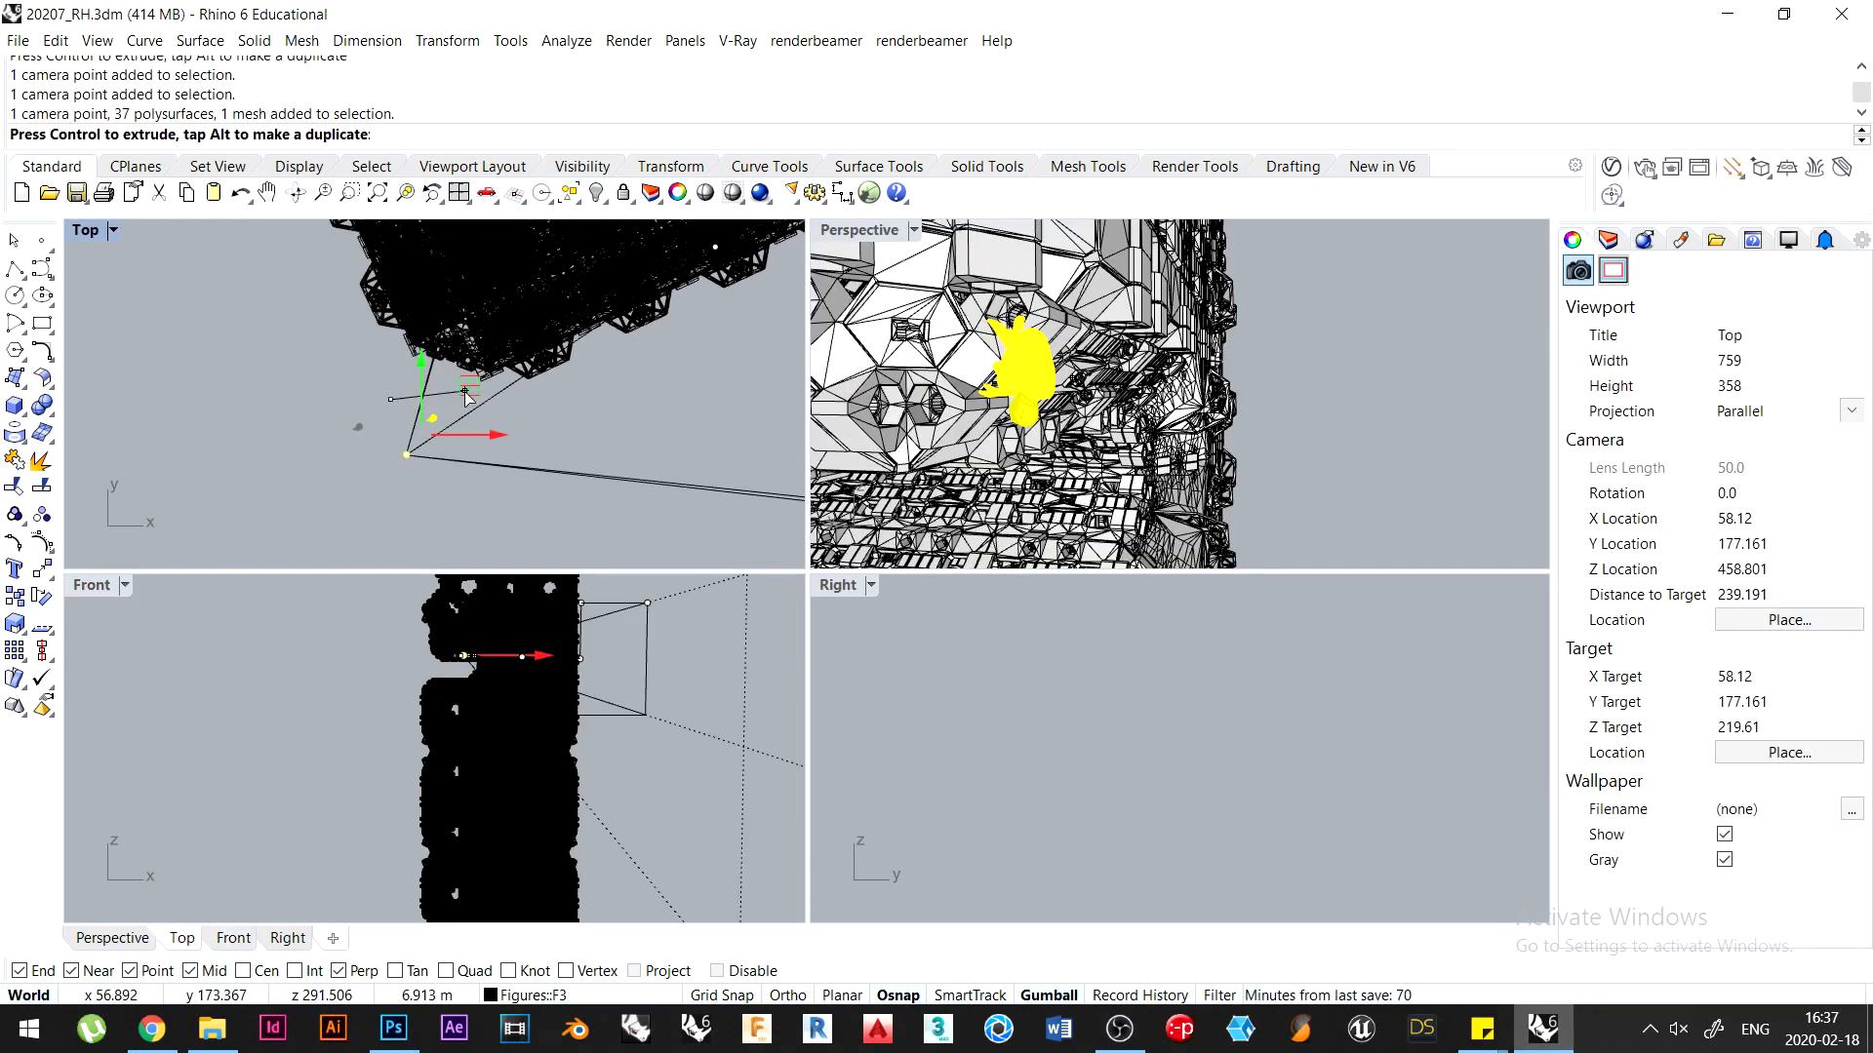
drag(465, 391, 466, 393)
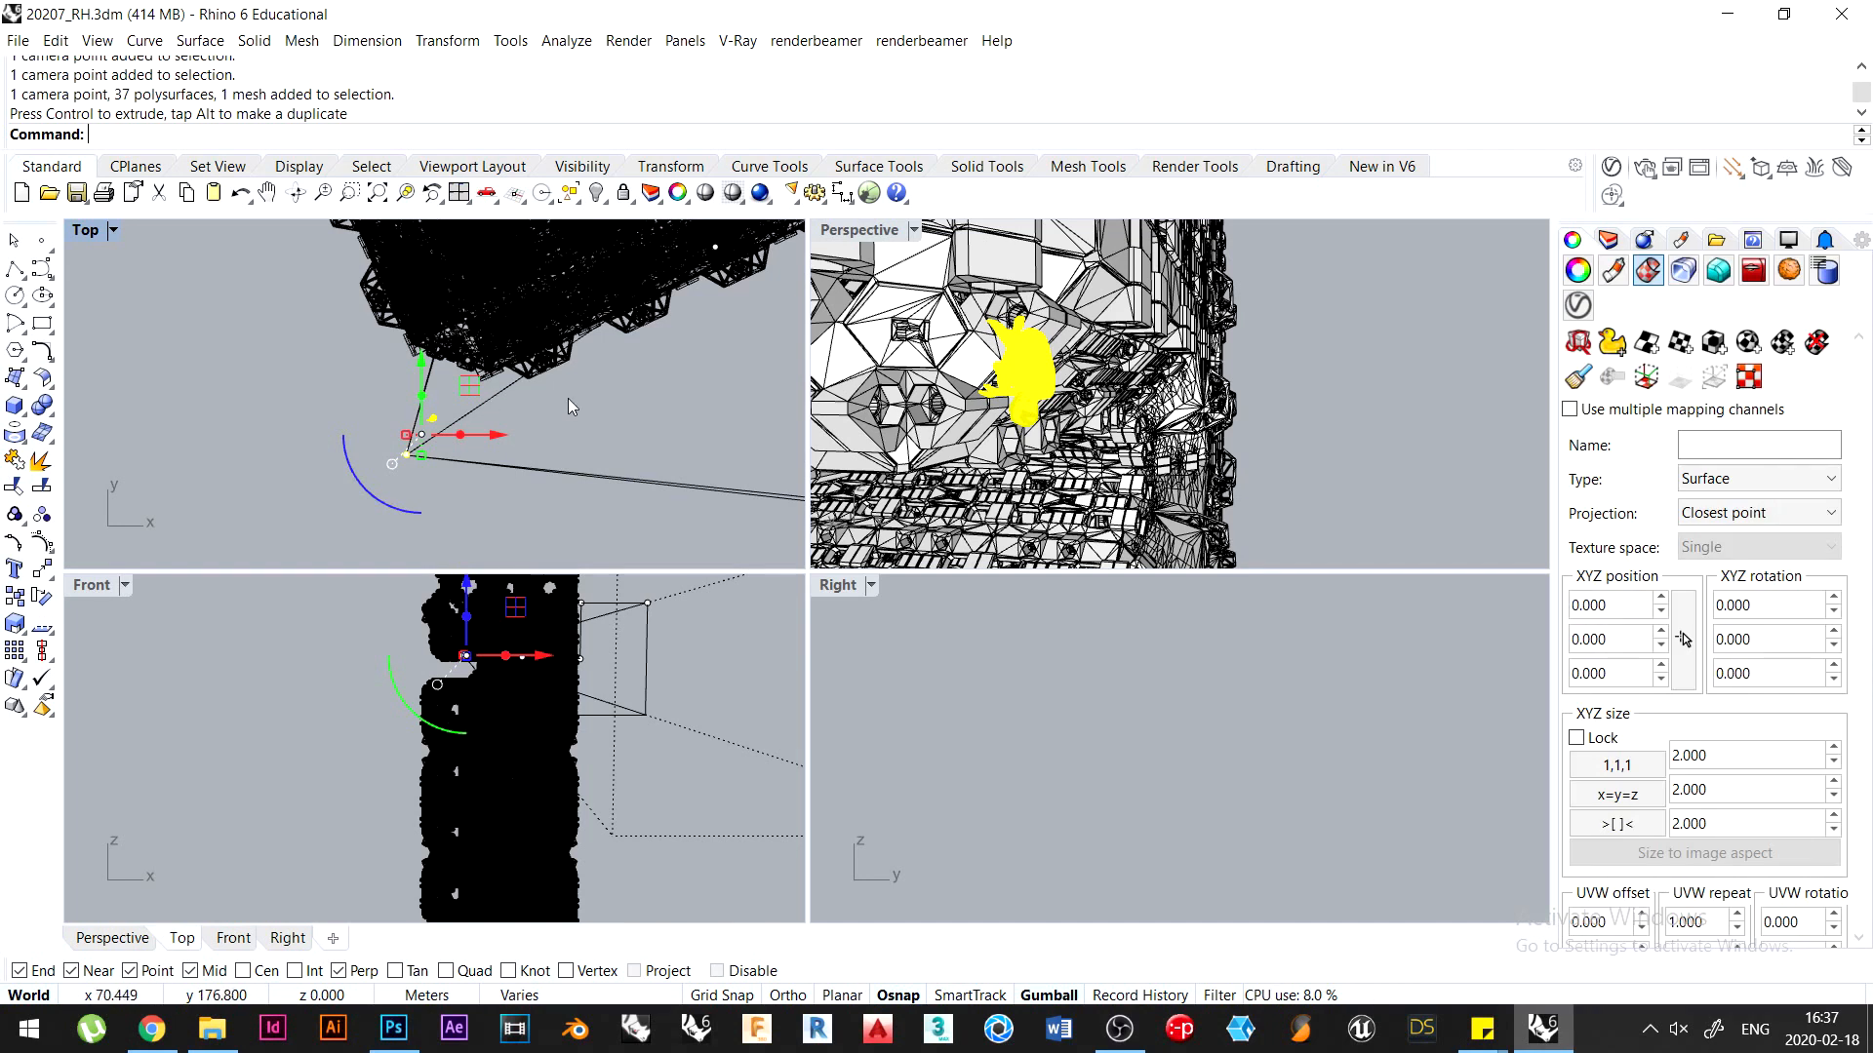
scroll(568, 398, down, 8)
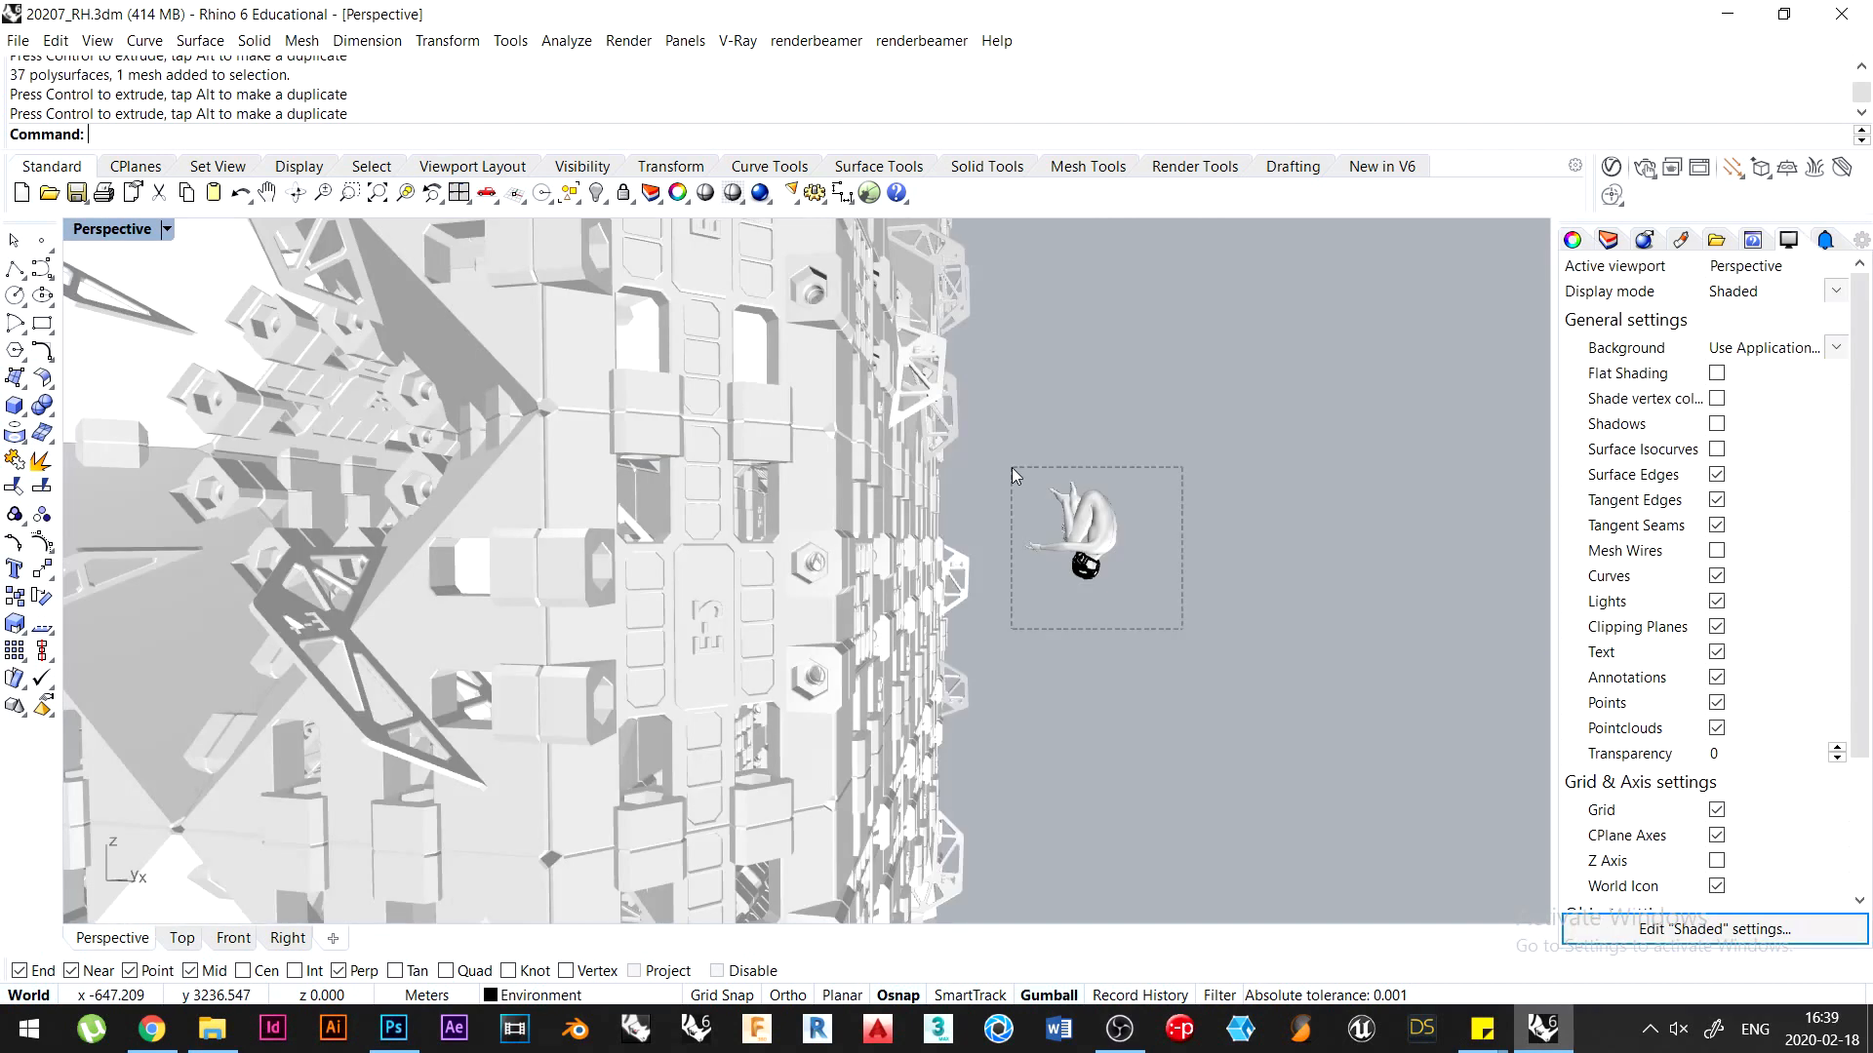
Compare the view with the layout sketch and reposition the second tower behind the falling figure
drag(1012, 469, 1011, 469)
click(414, 1034)
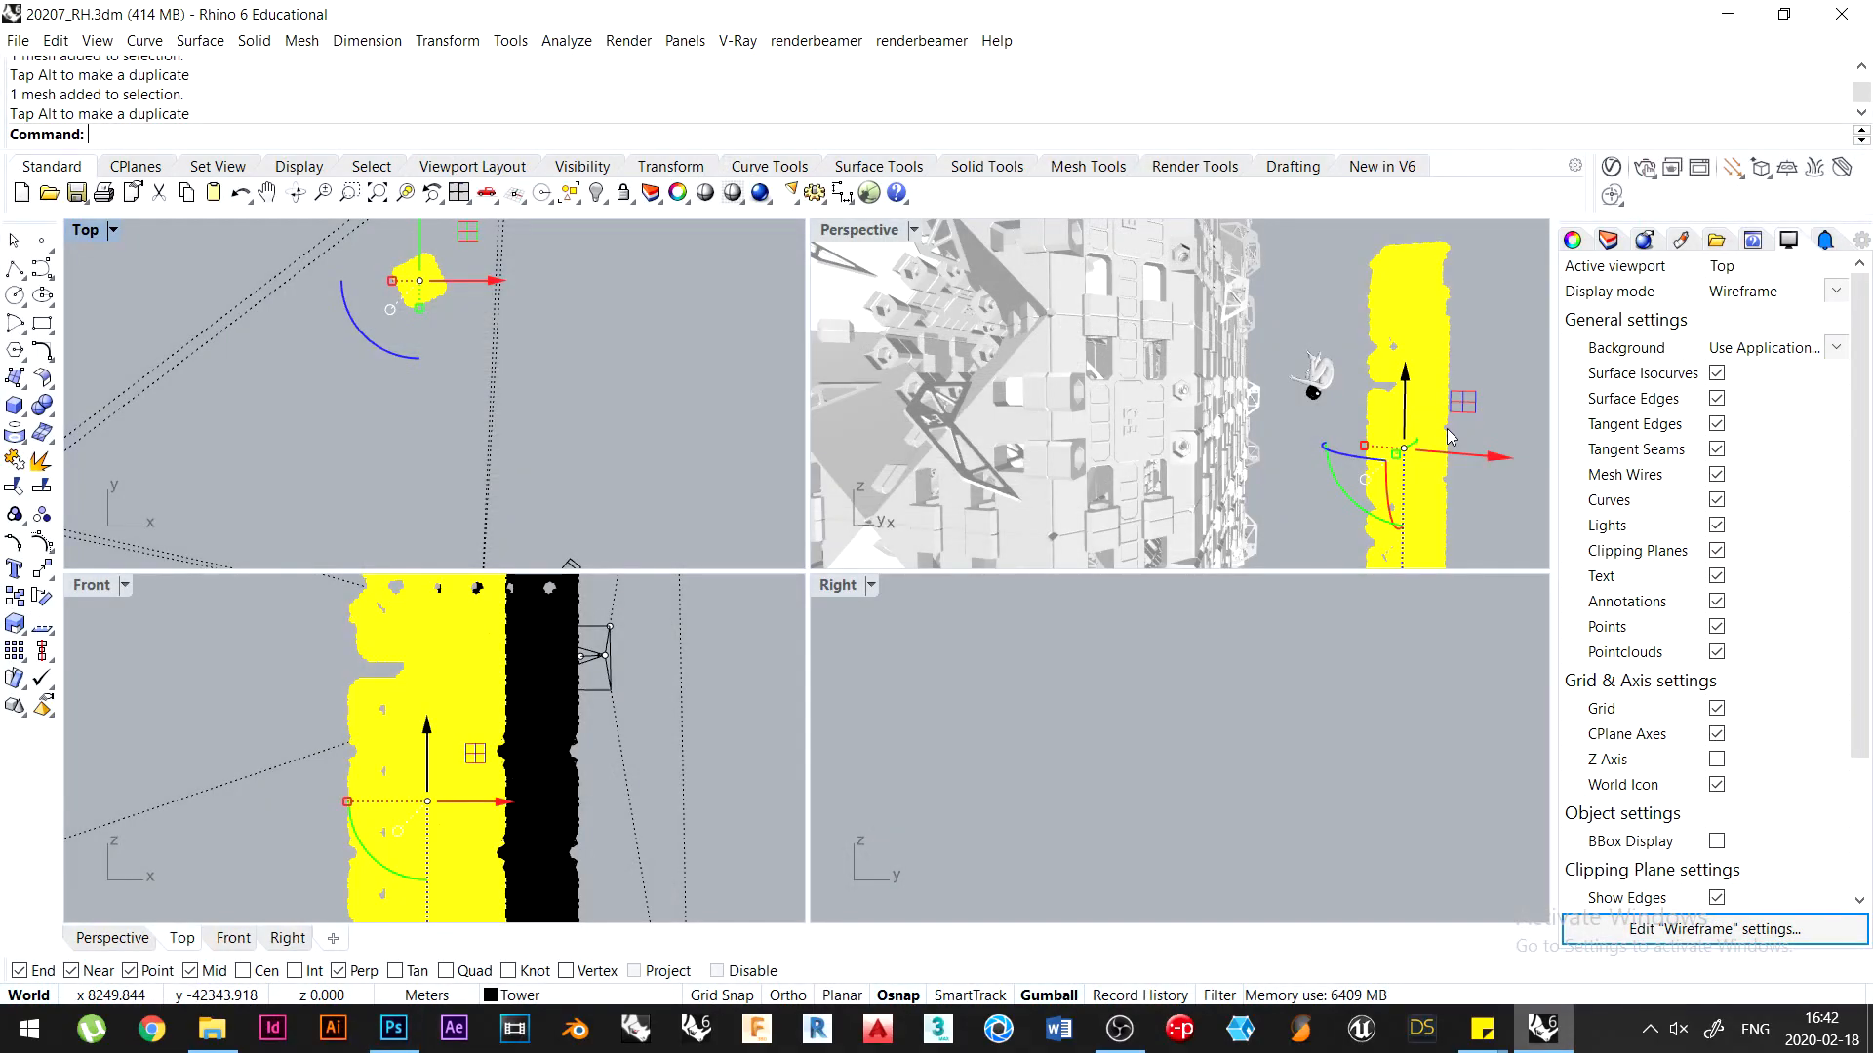
drag(1448, 429, 1409, 346)
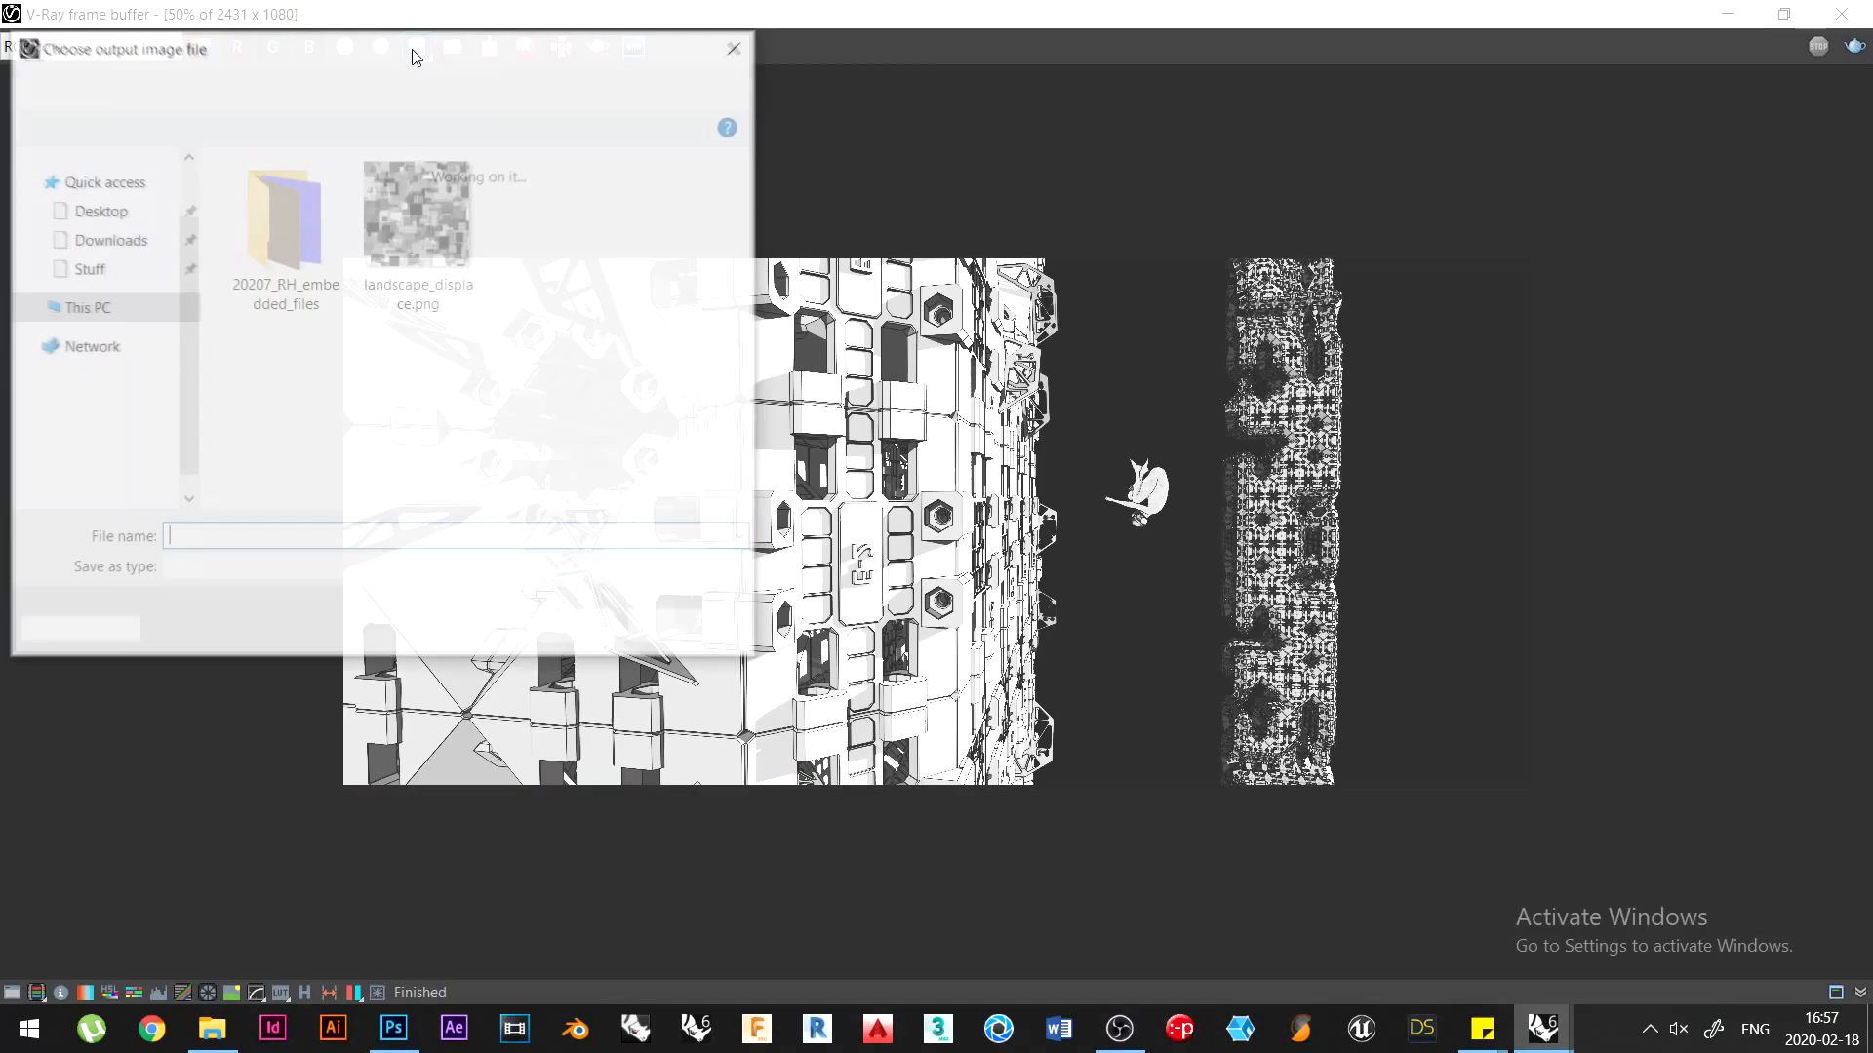
Save the finished V-Ray render as the JPEG file r3.jpg
click(683, 567)
click(752, 690)
click(413, 534)
key(Escape)
Show the render's Alpha channel and save it as r3_a.jpg
click(29, 46)
click(29, 78)
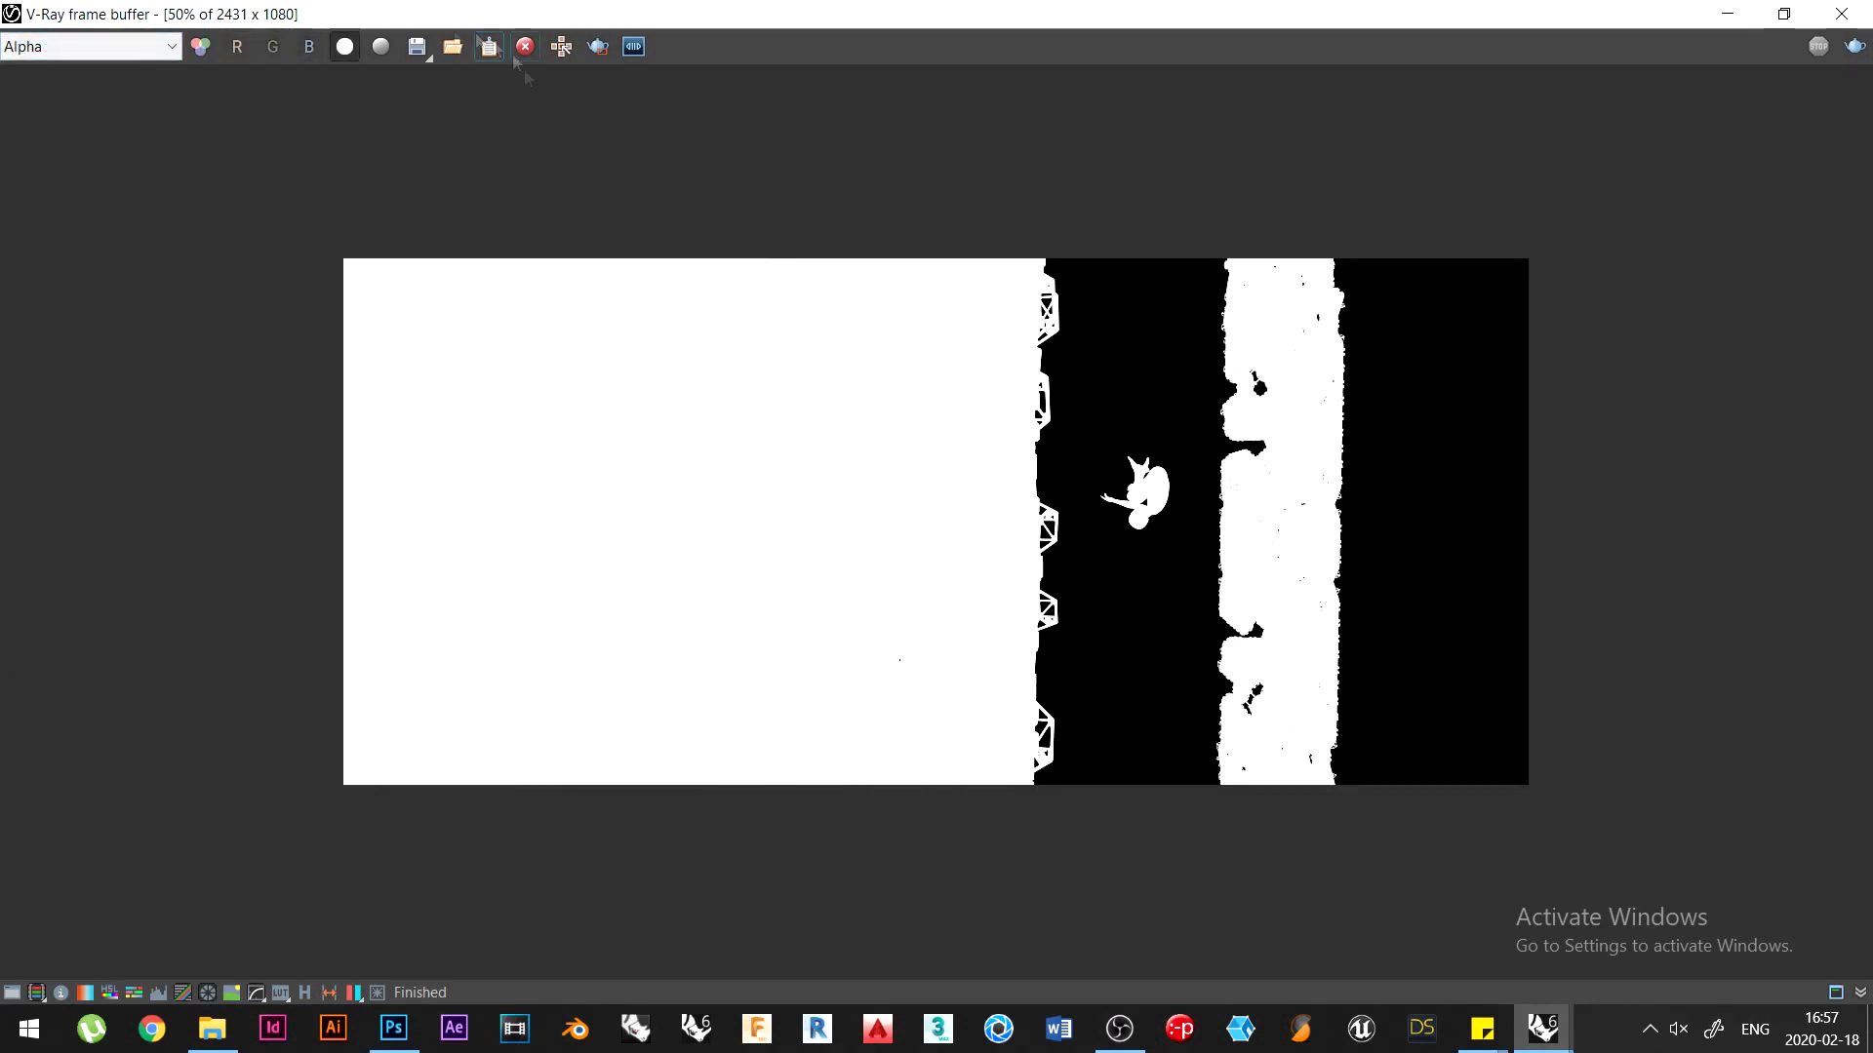
click(413, 49)
click(449, 565)
click(449, 677)
text(r1_a)
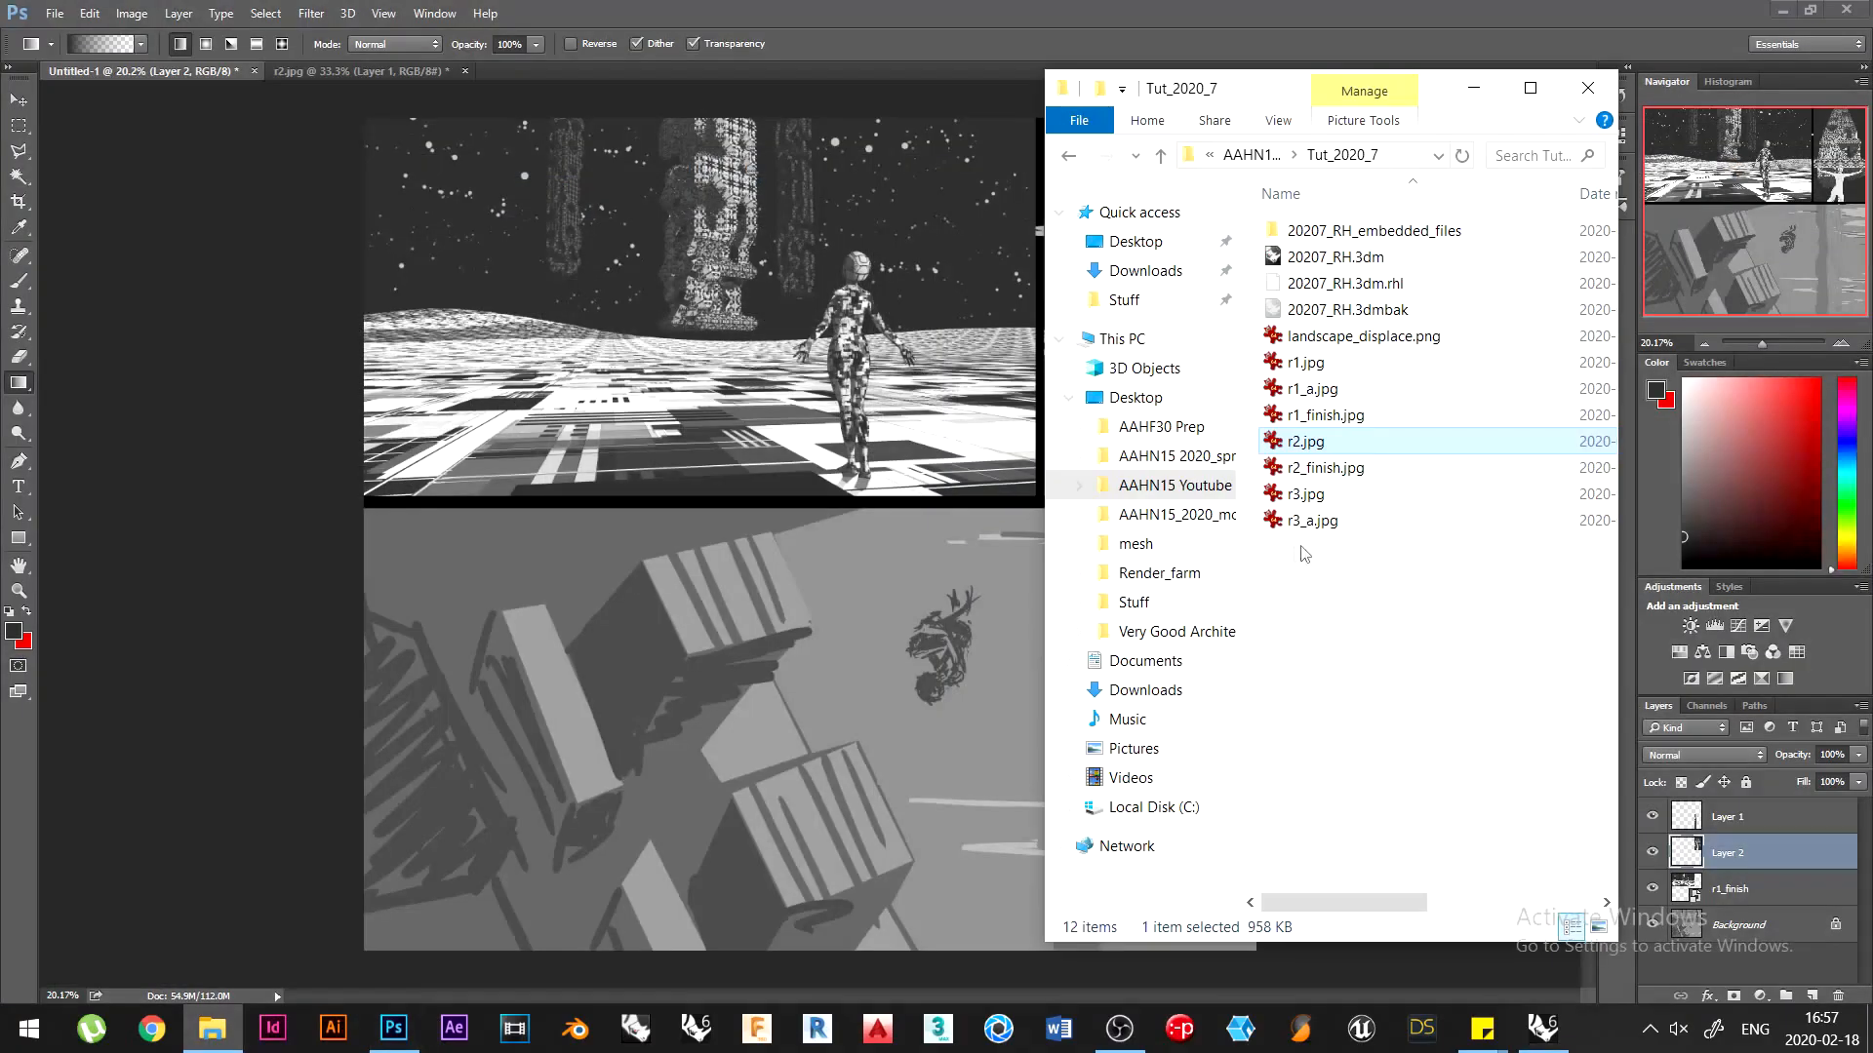
Open r3.jpg and r3_a.jpg in Photoshop and transfer the whole alpha image onto a new layer in r3.jpg
click(1200, 488)
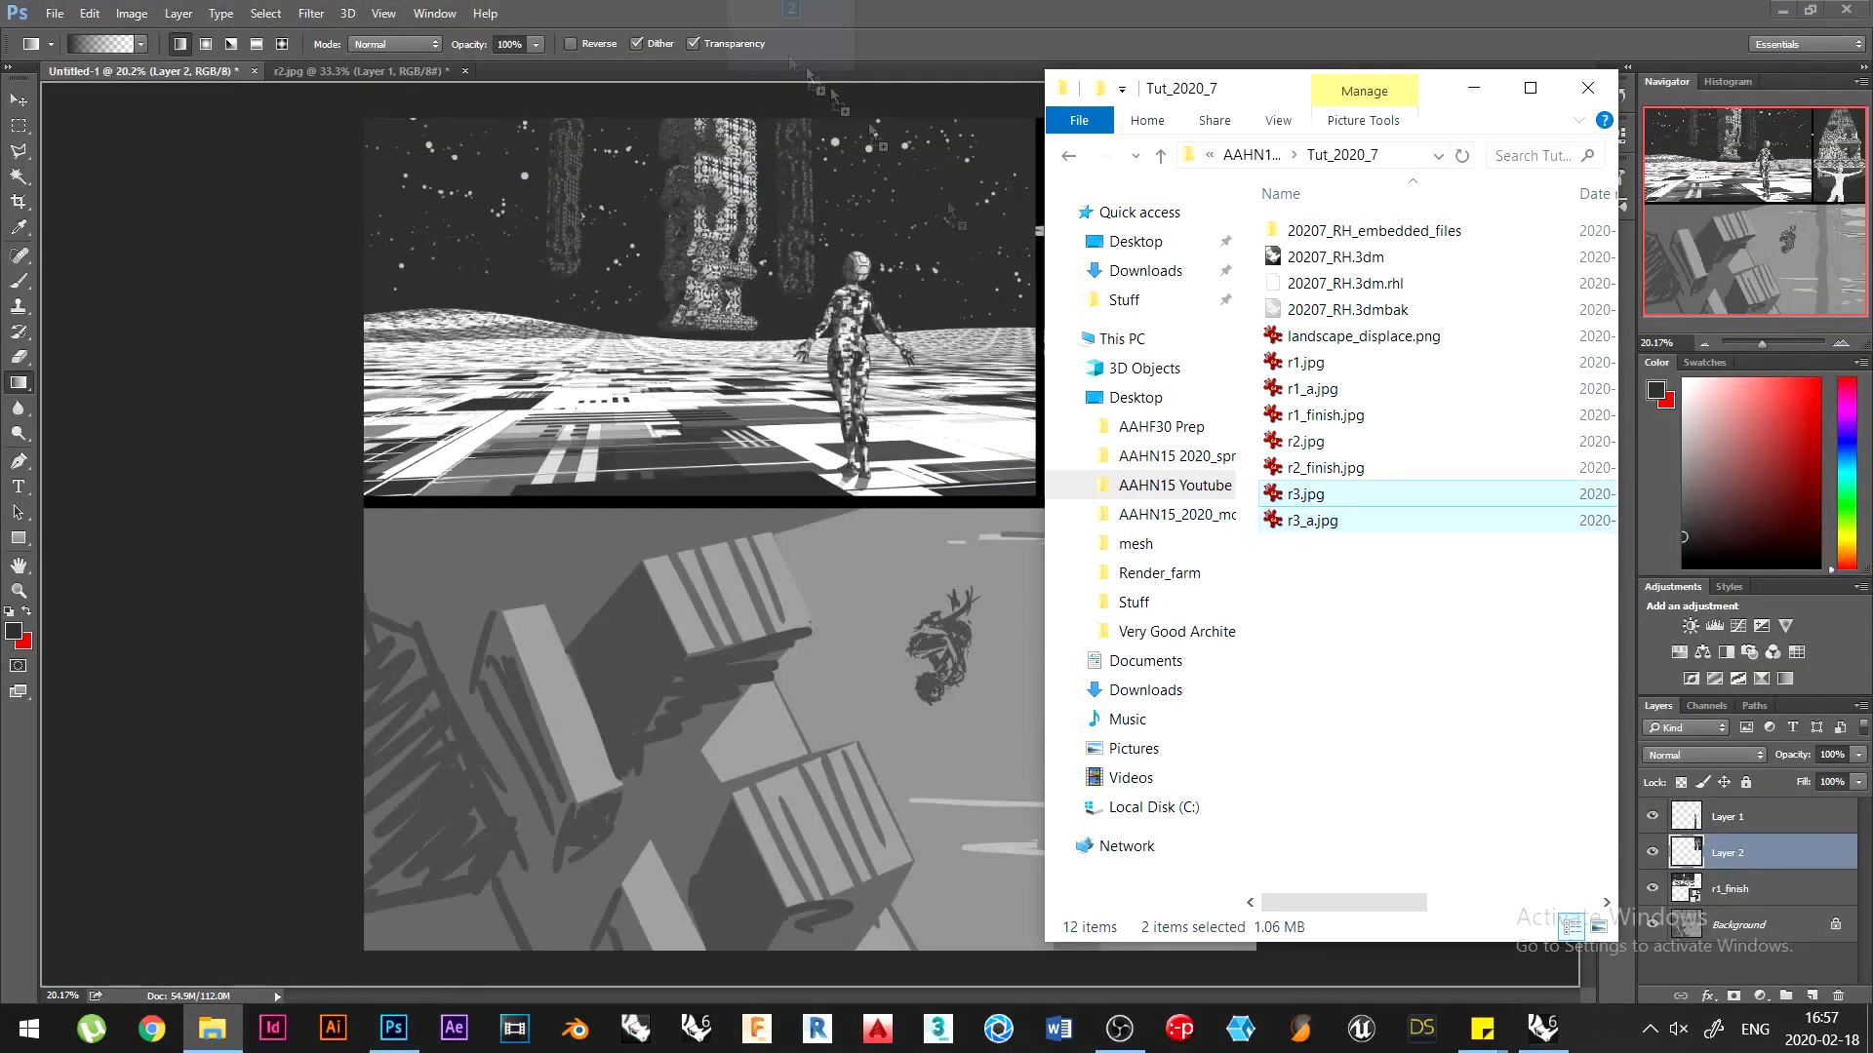
click(523, 75)
click(677, 73)
key(ctrl+a)
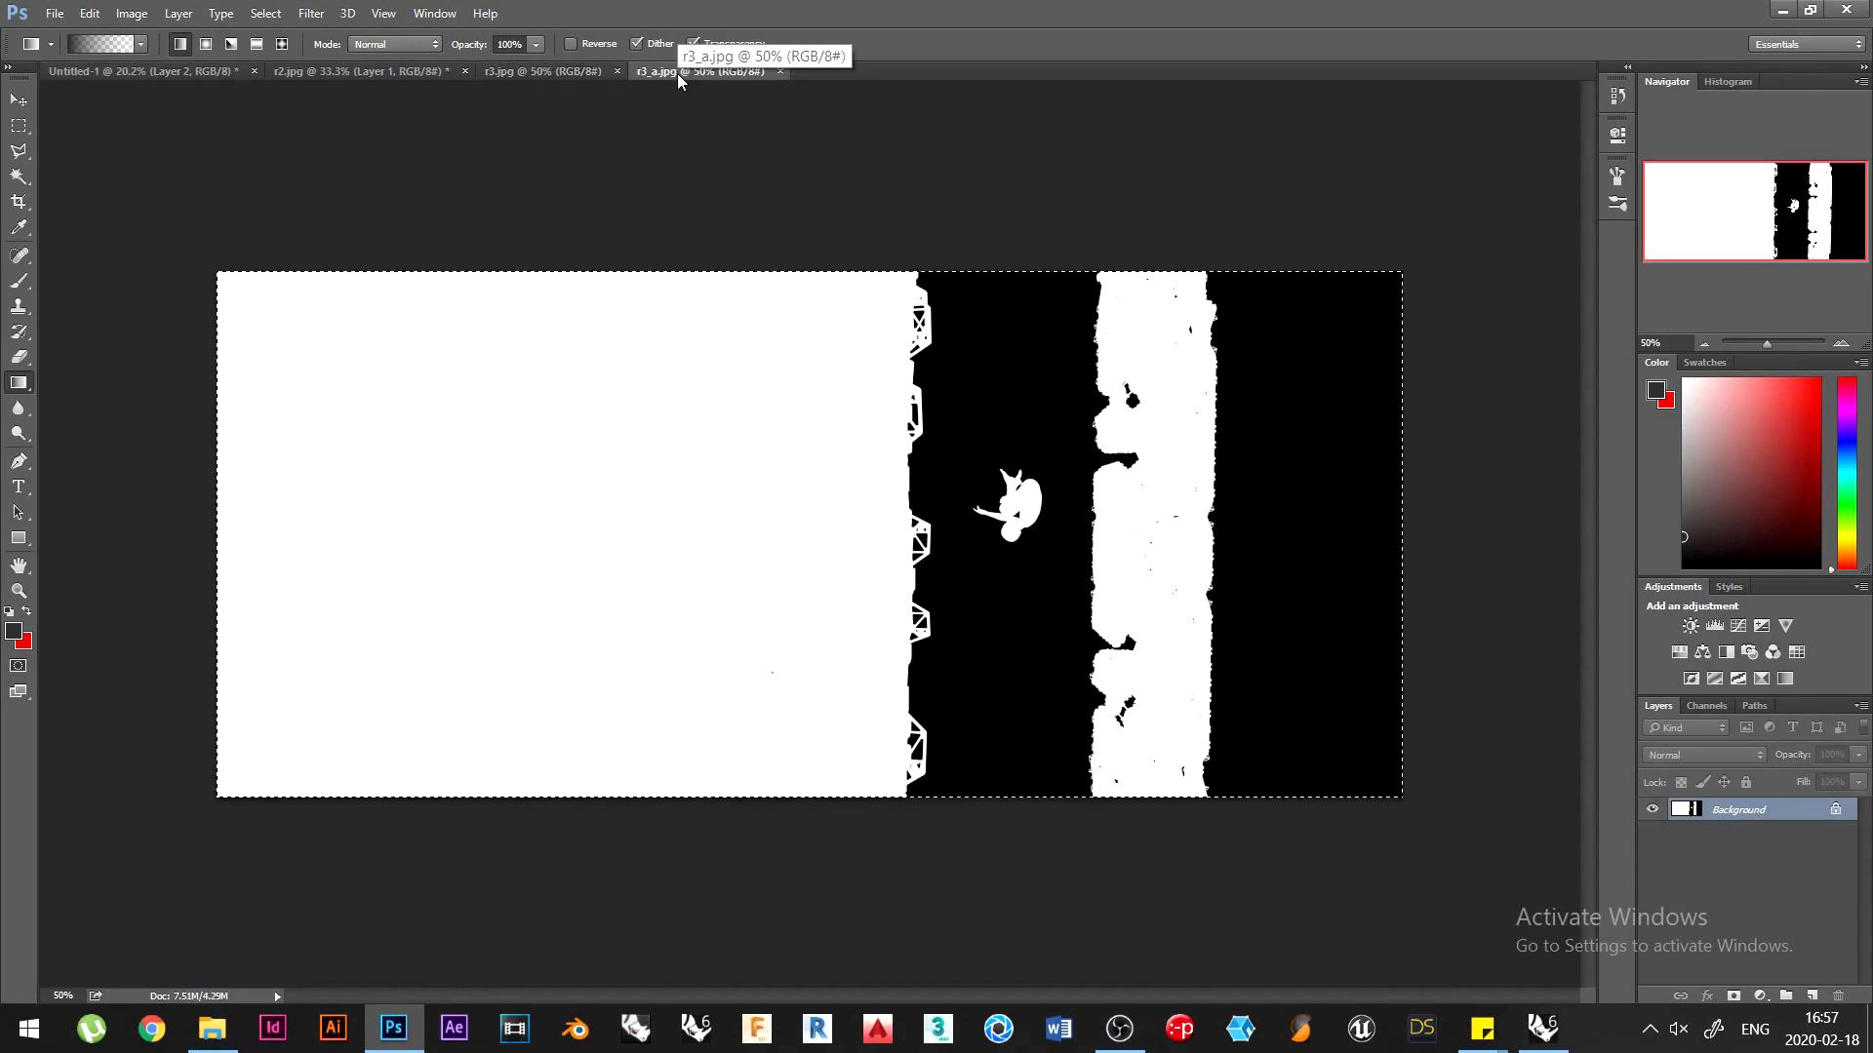
key(ctrl+x)
click(575, 72)
key(ctrl+v)
Select the falling figure's silhouette on the alpha layer with the Magic Wand and hide that layer
alt+scroll(868, 308, up, 3)
key(w)
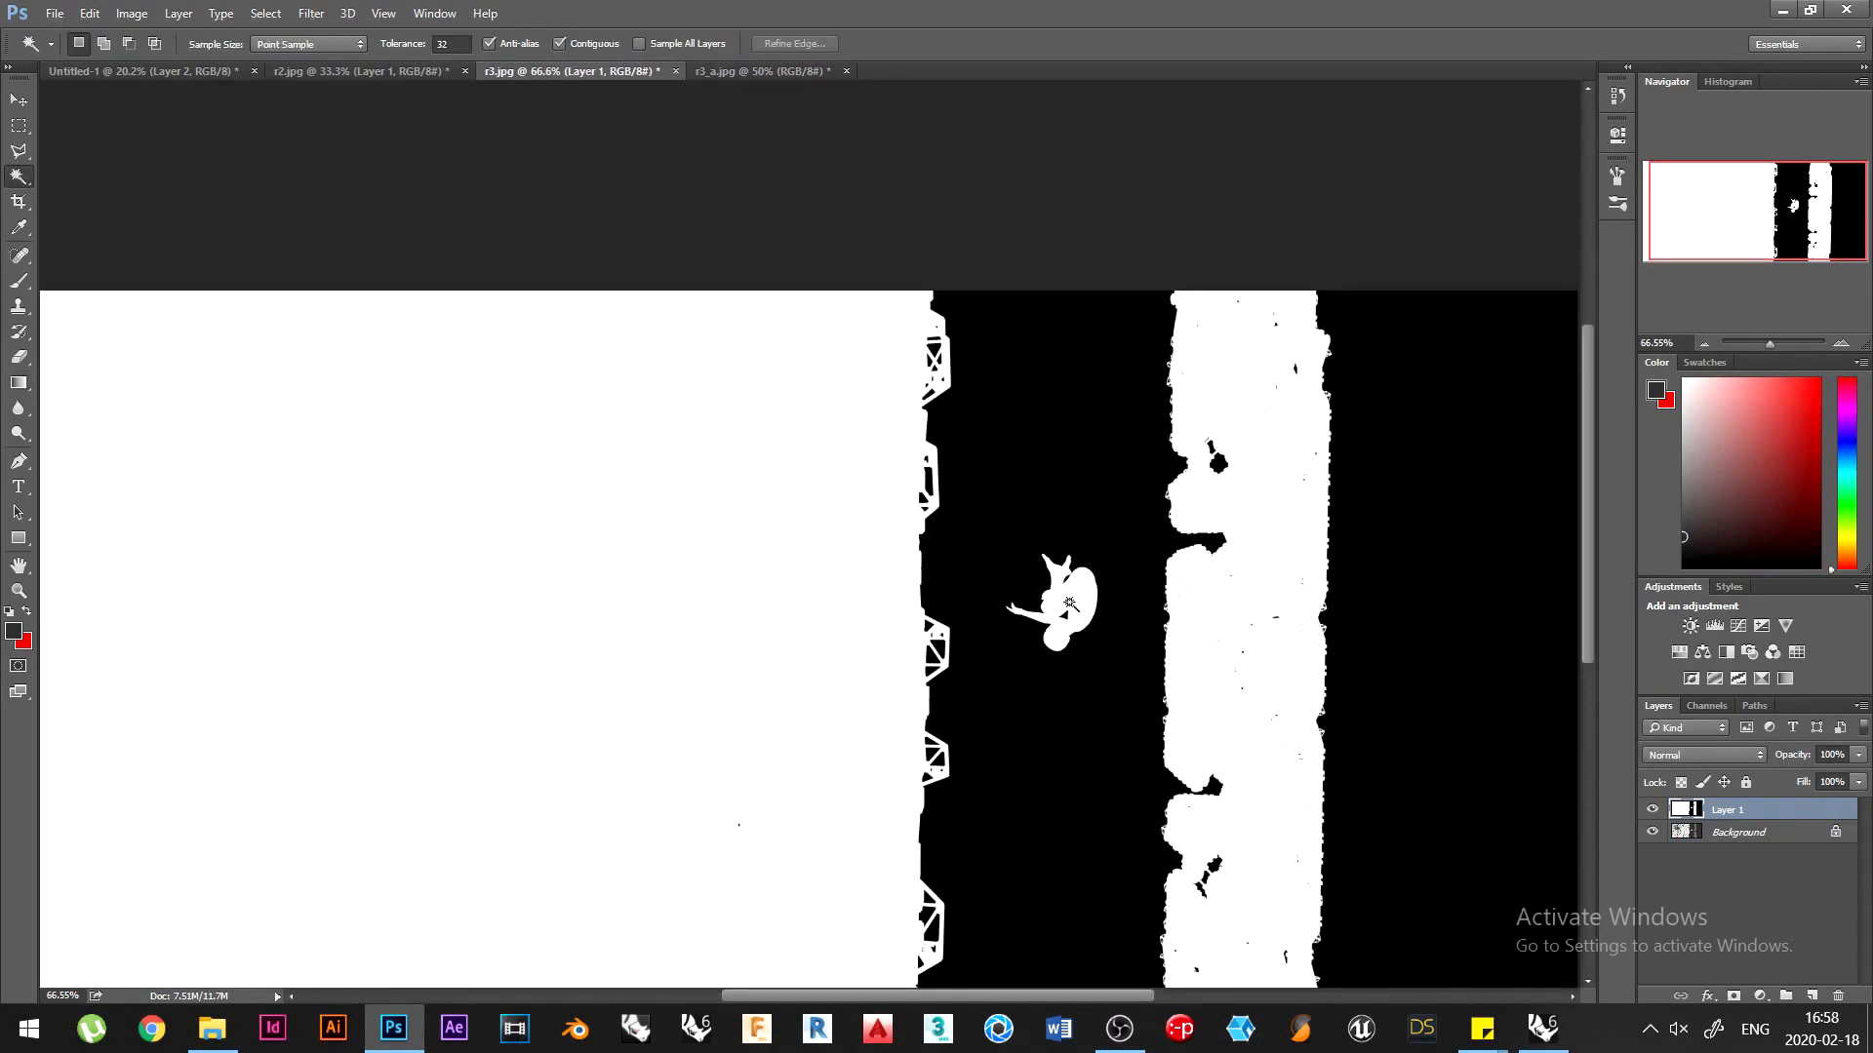
click(1084, 619)
alt+scroll(1087, 621, up, 5)
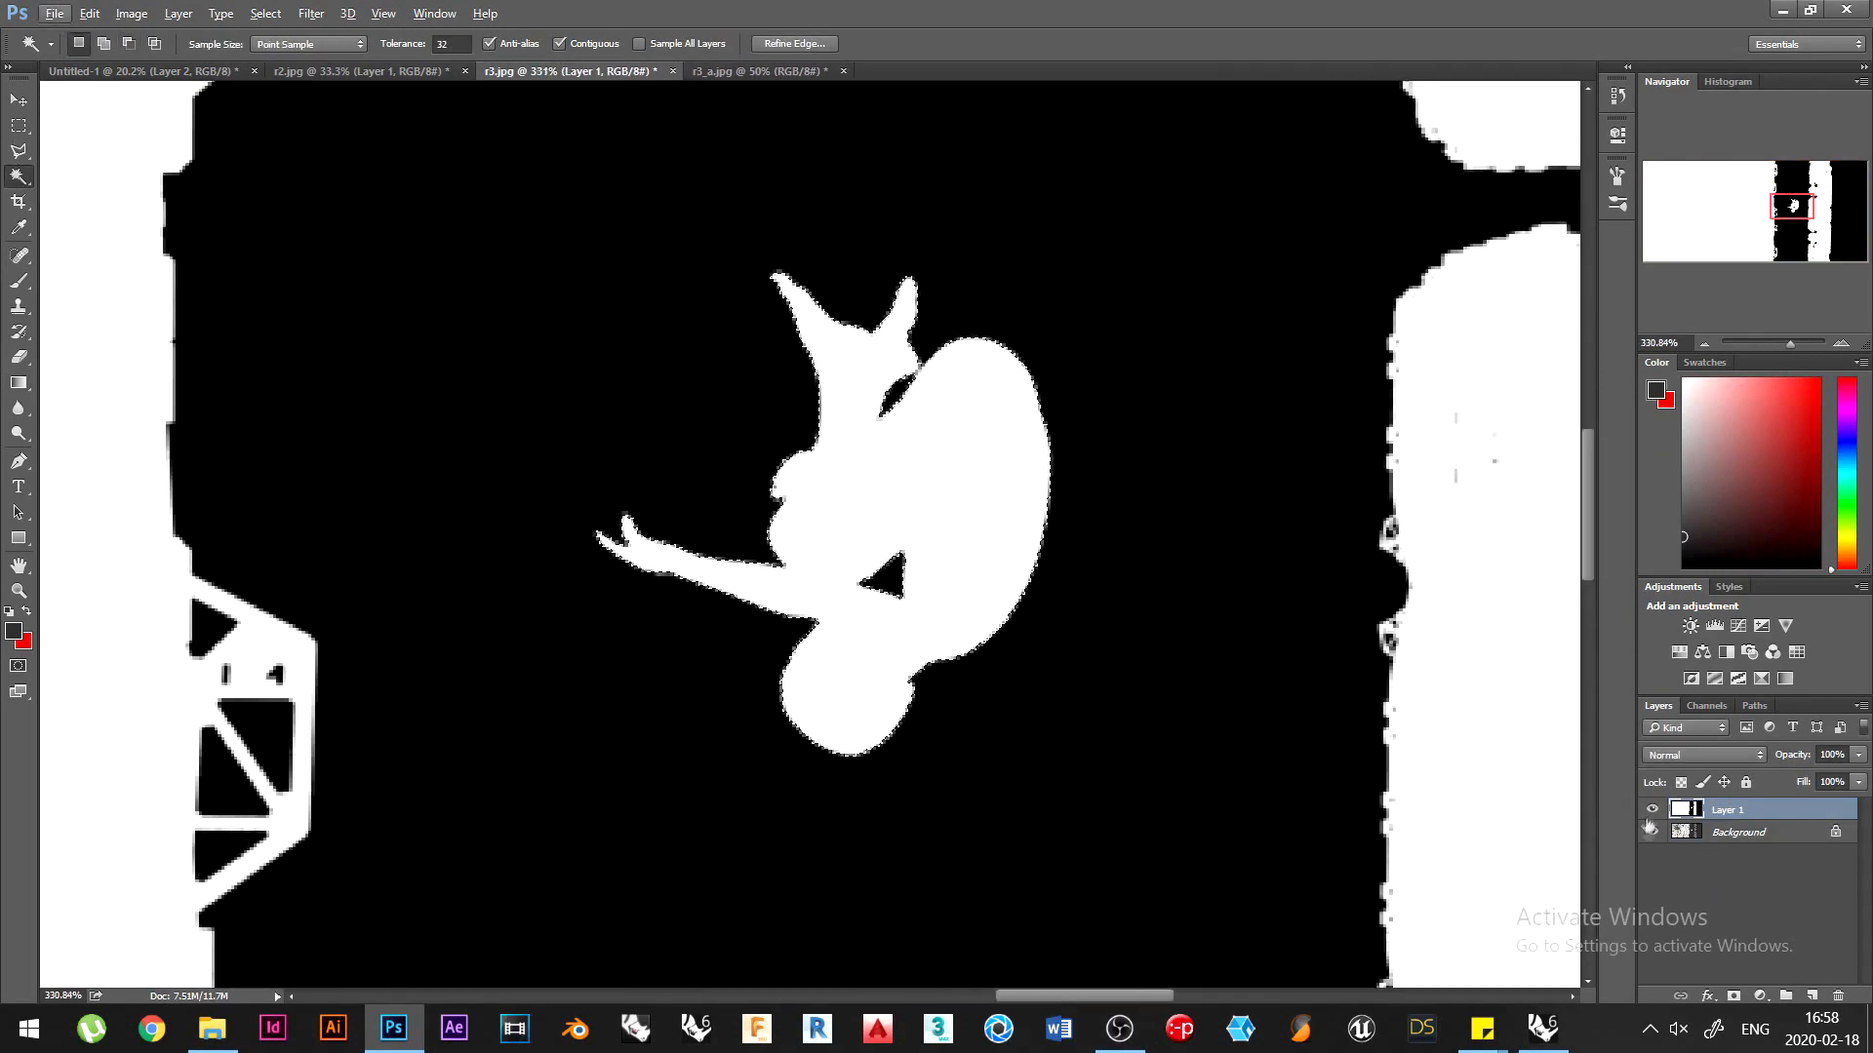
click(1651, 809)
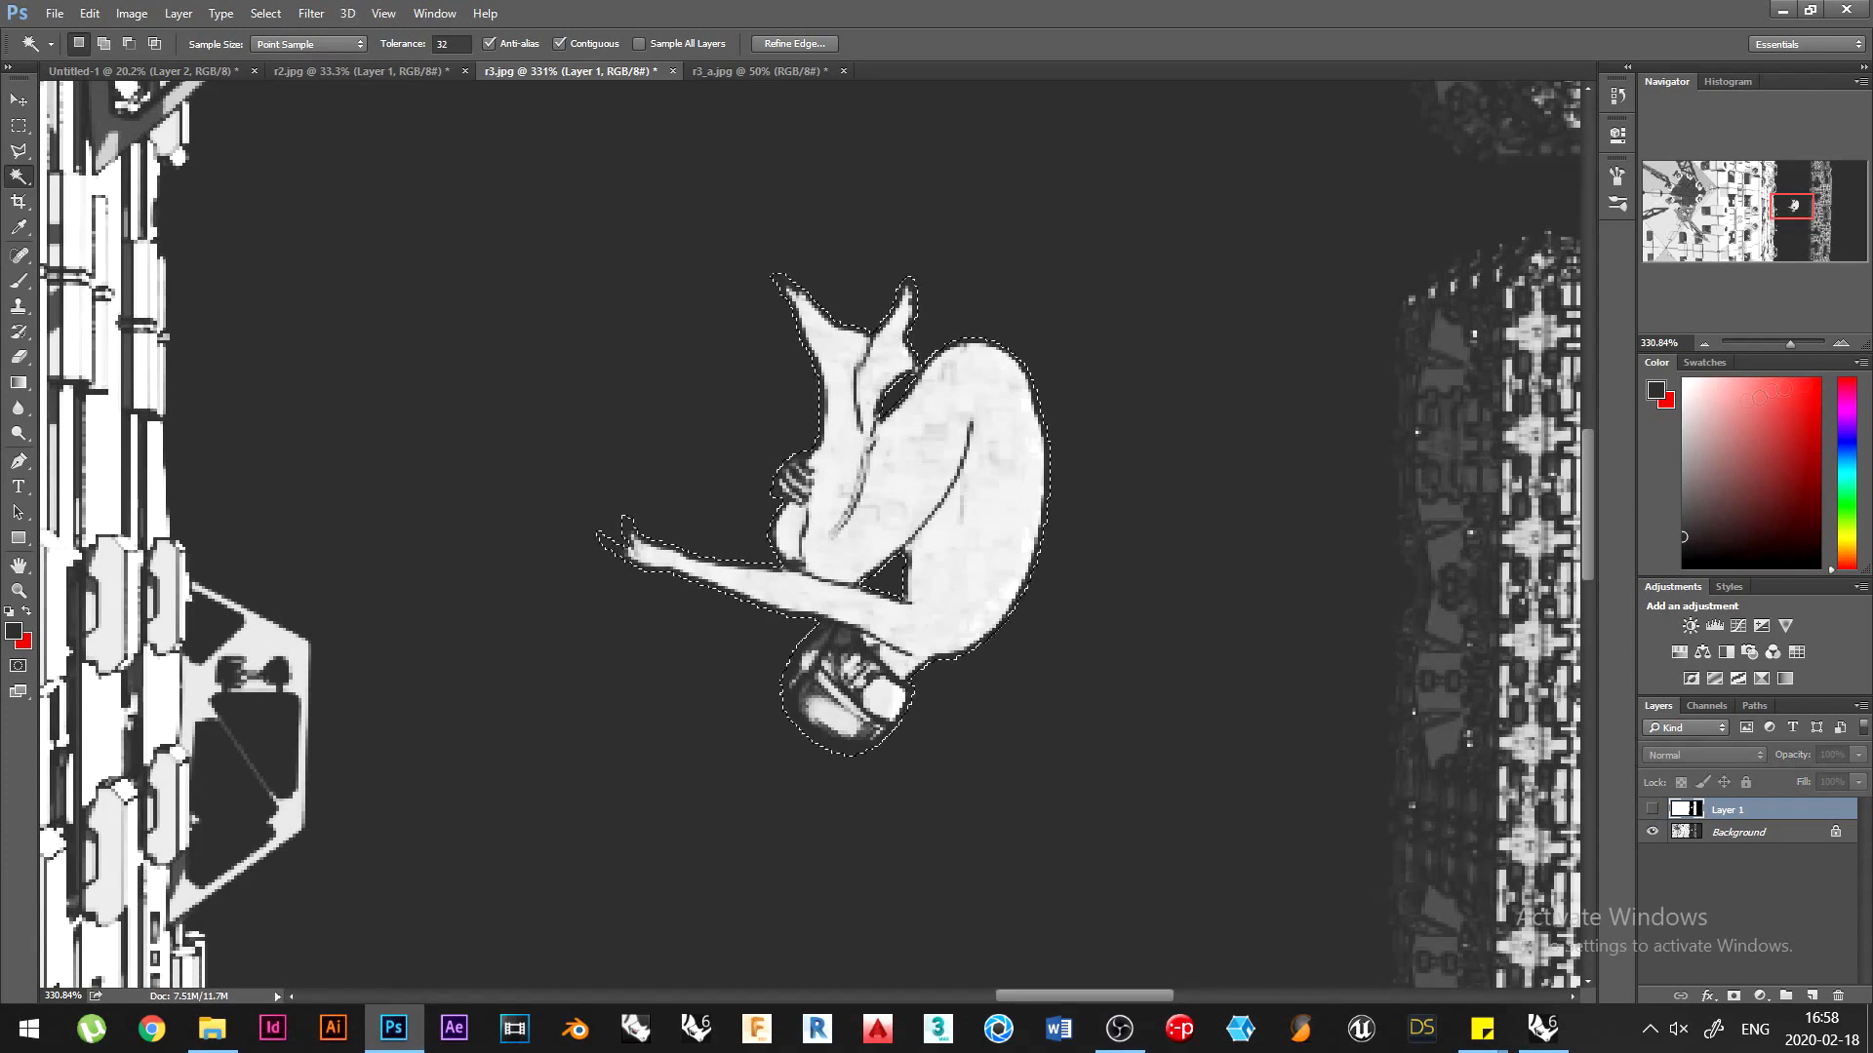
Copy the selected figure from the Background onto its own layer and strengthen its contrast with Levels
click(1702, 830)
key(ctrl+l)
drag(184, 356, 227, 356)
drag(433, 356, 331, 371)
key(Return)
key(ctrl+j)
mouse_move(978, 513)
ctrl+mouse_down()
mouse_move(1009, 538)
mouse_move(971, 512)
ctrl+mouse_up()
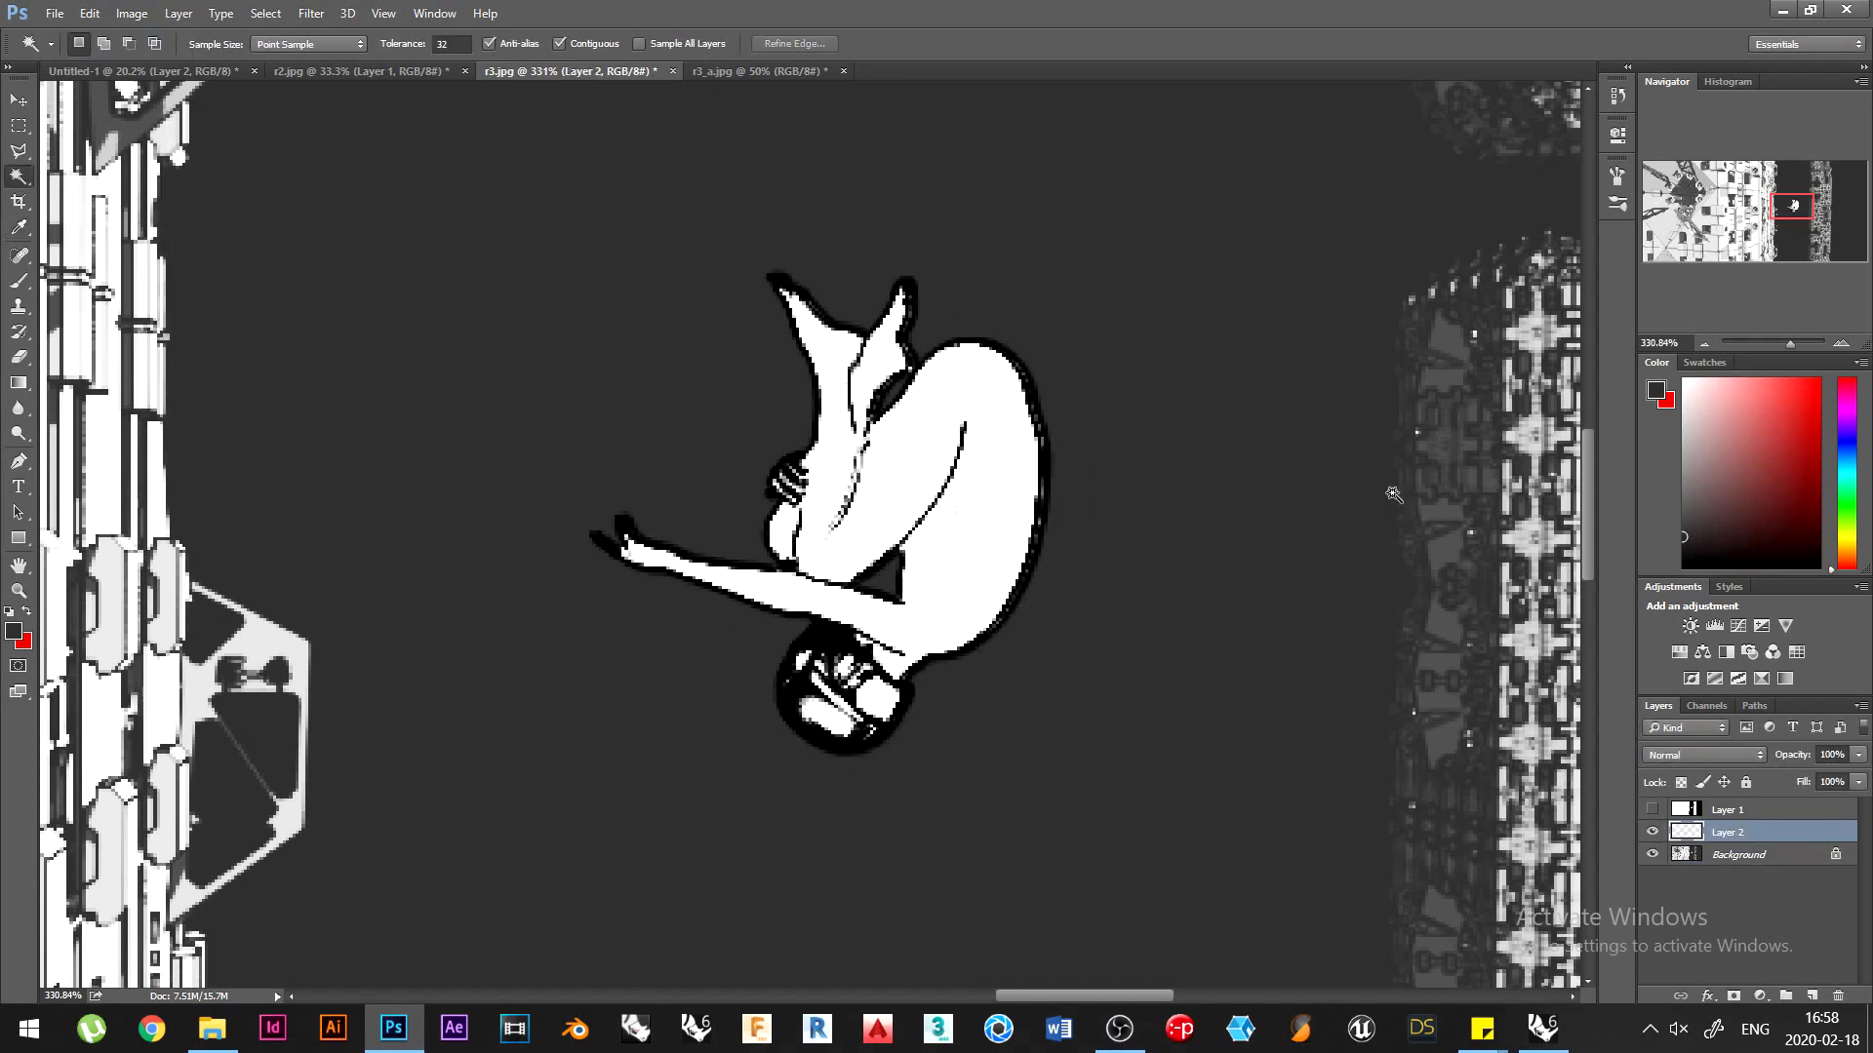
Try the Multiply and Screen blend modes on the figure copy
click(1702, 755)
click(1660, 423)
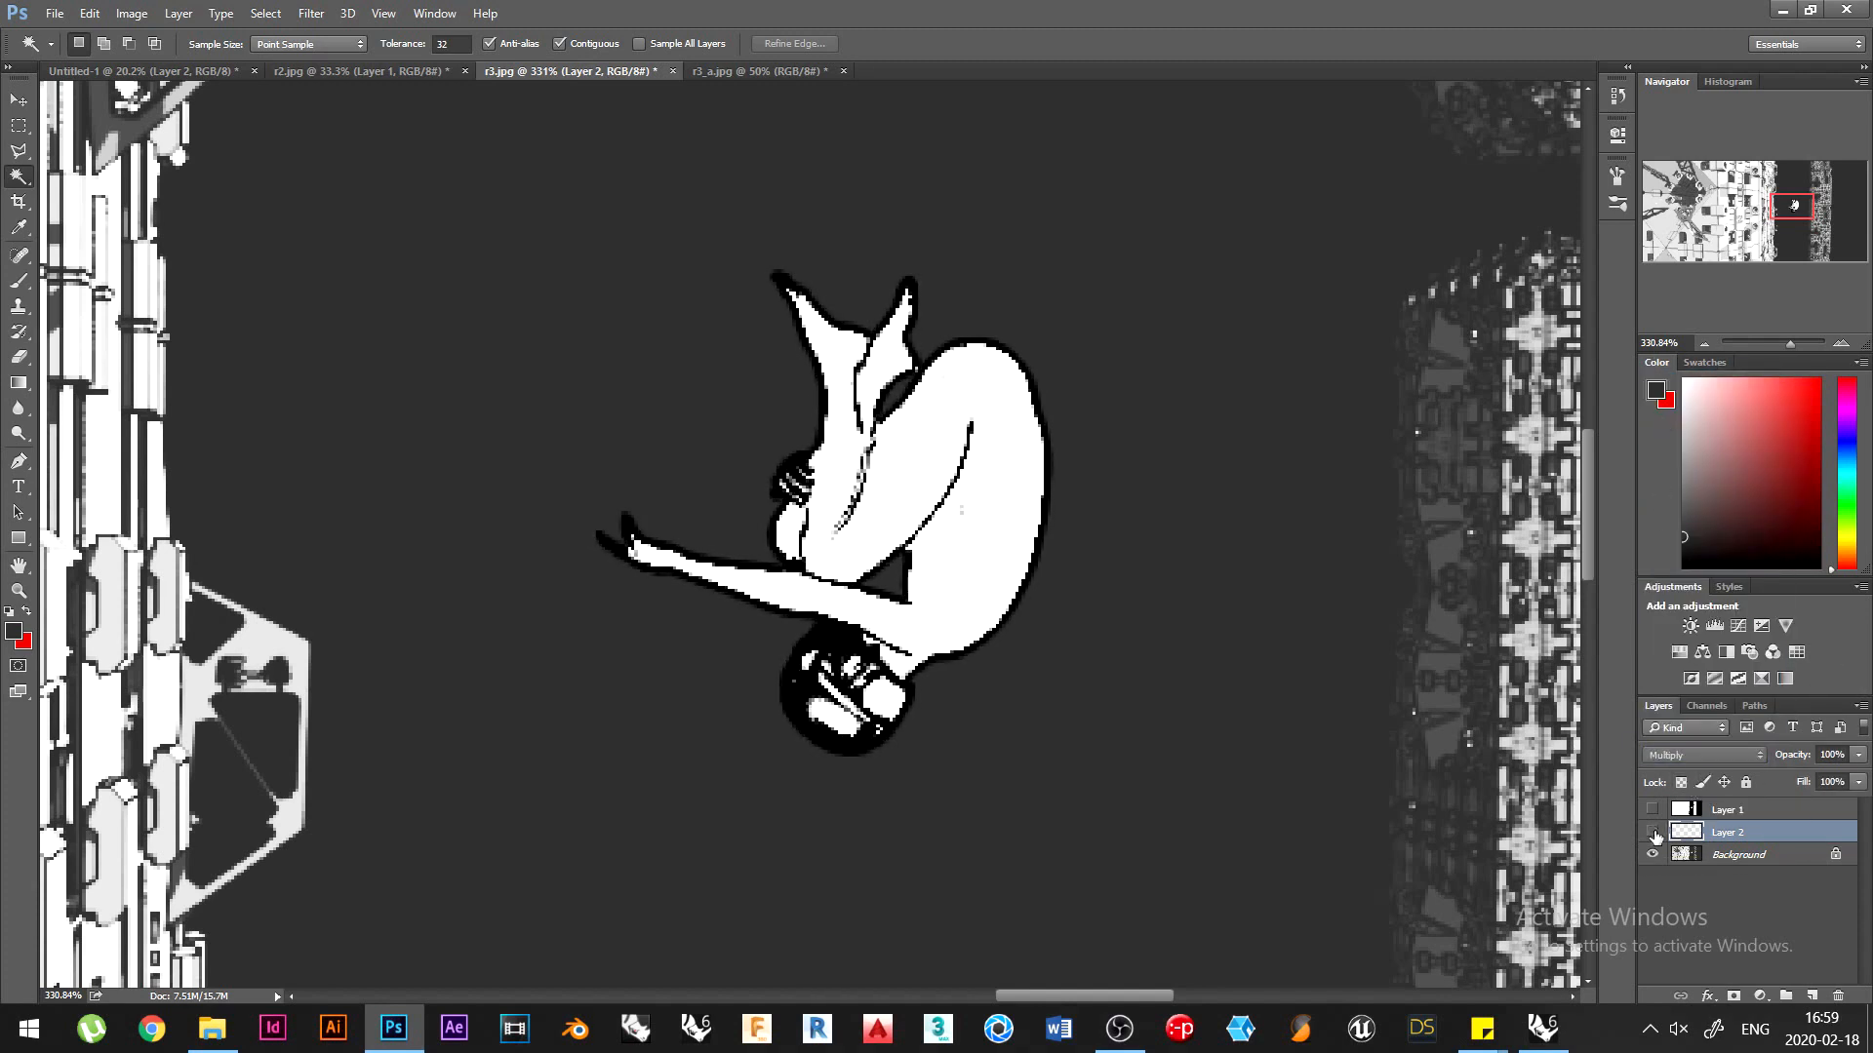
click(1702, 755)
click(1658, 493)
Apply a Gaussian Blur with a radius of about 4.9 pixels to the figure copy
click(312, 13)
mouse_move(547, 219)
click(639, 293)
click(1294, 414)
click(1312, 414)
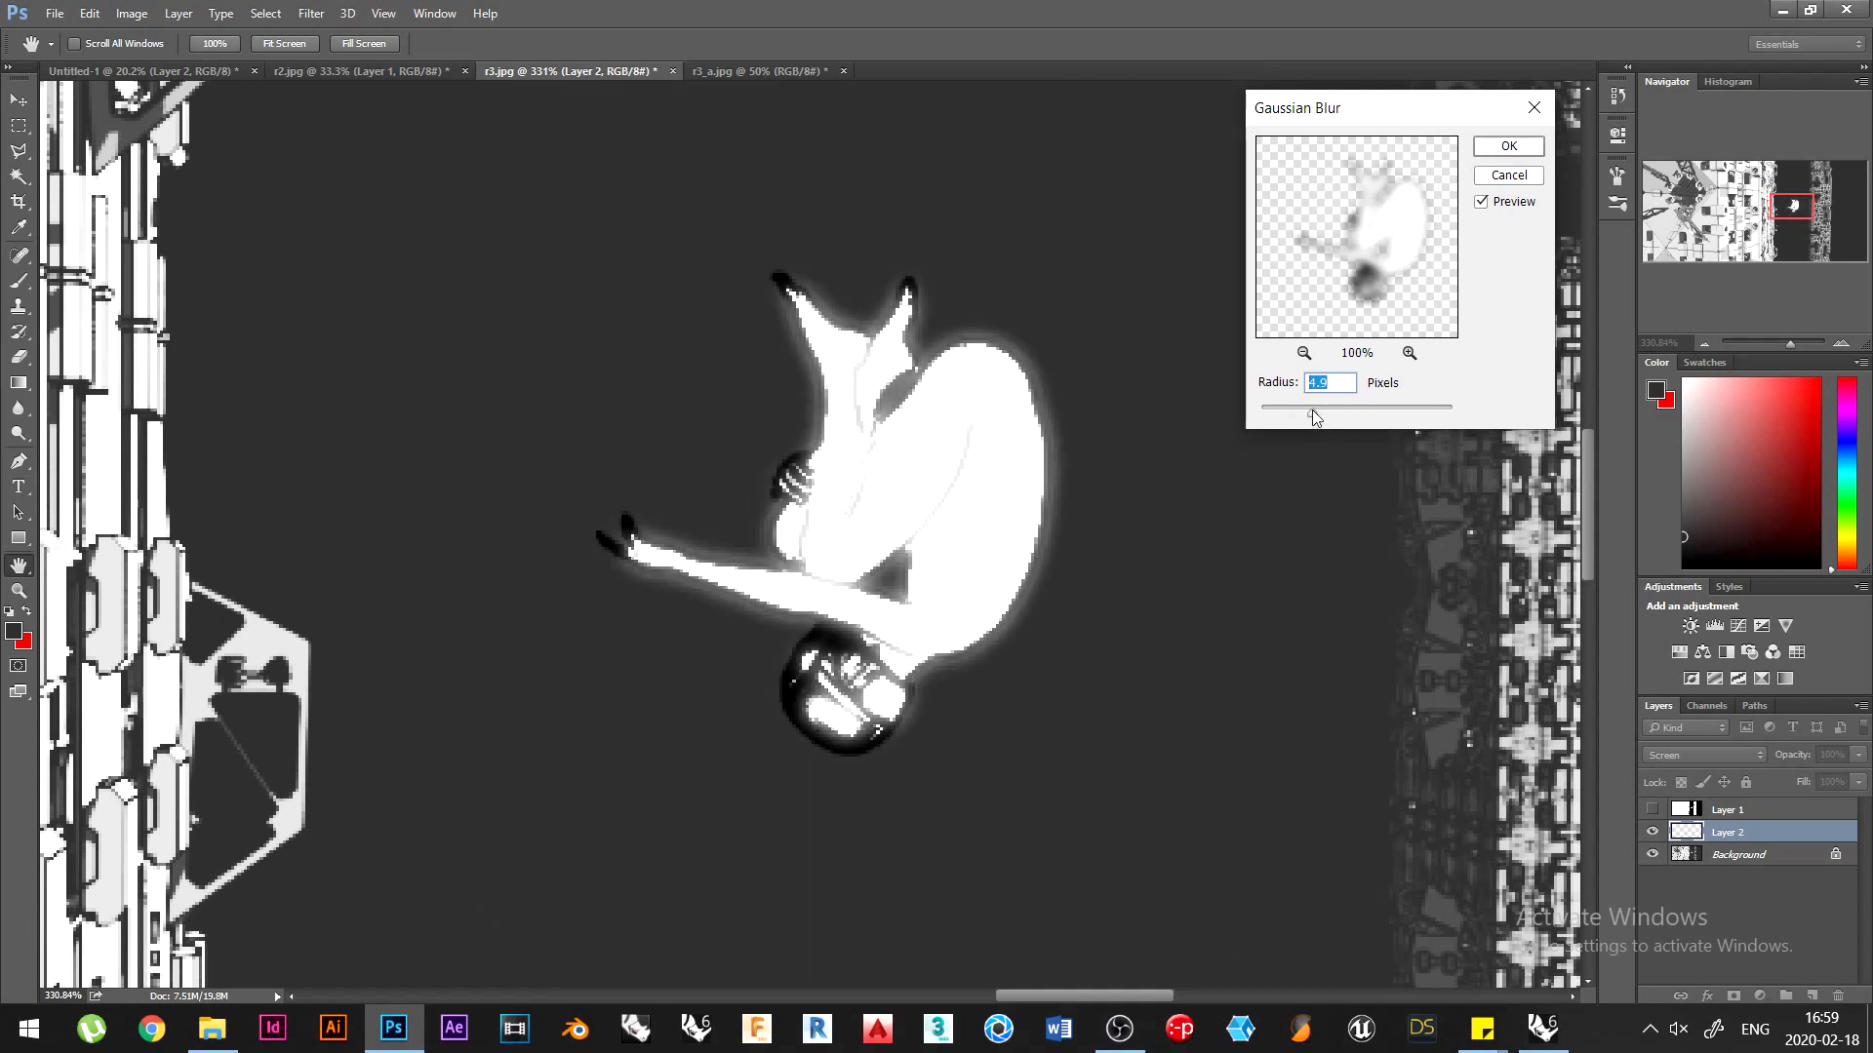
click(1509, 148)
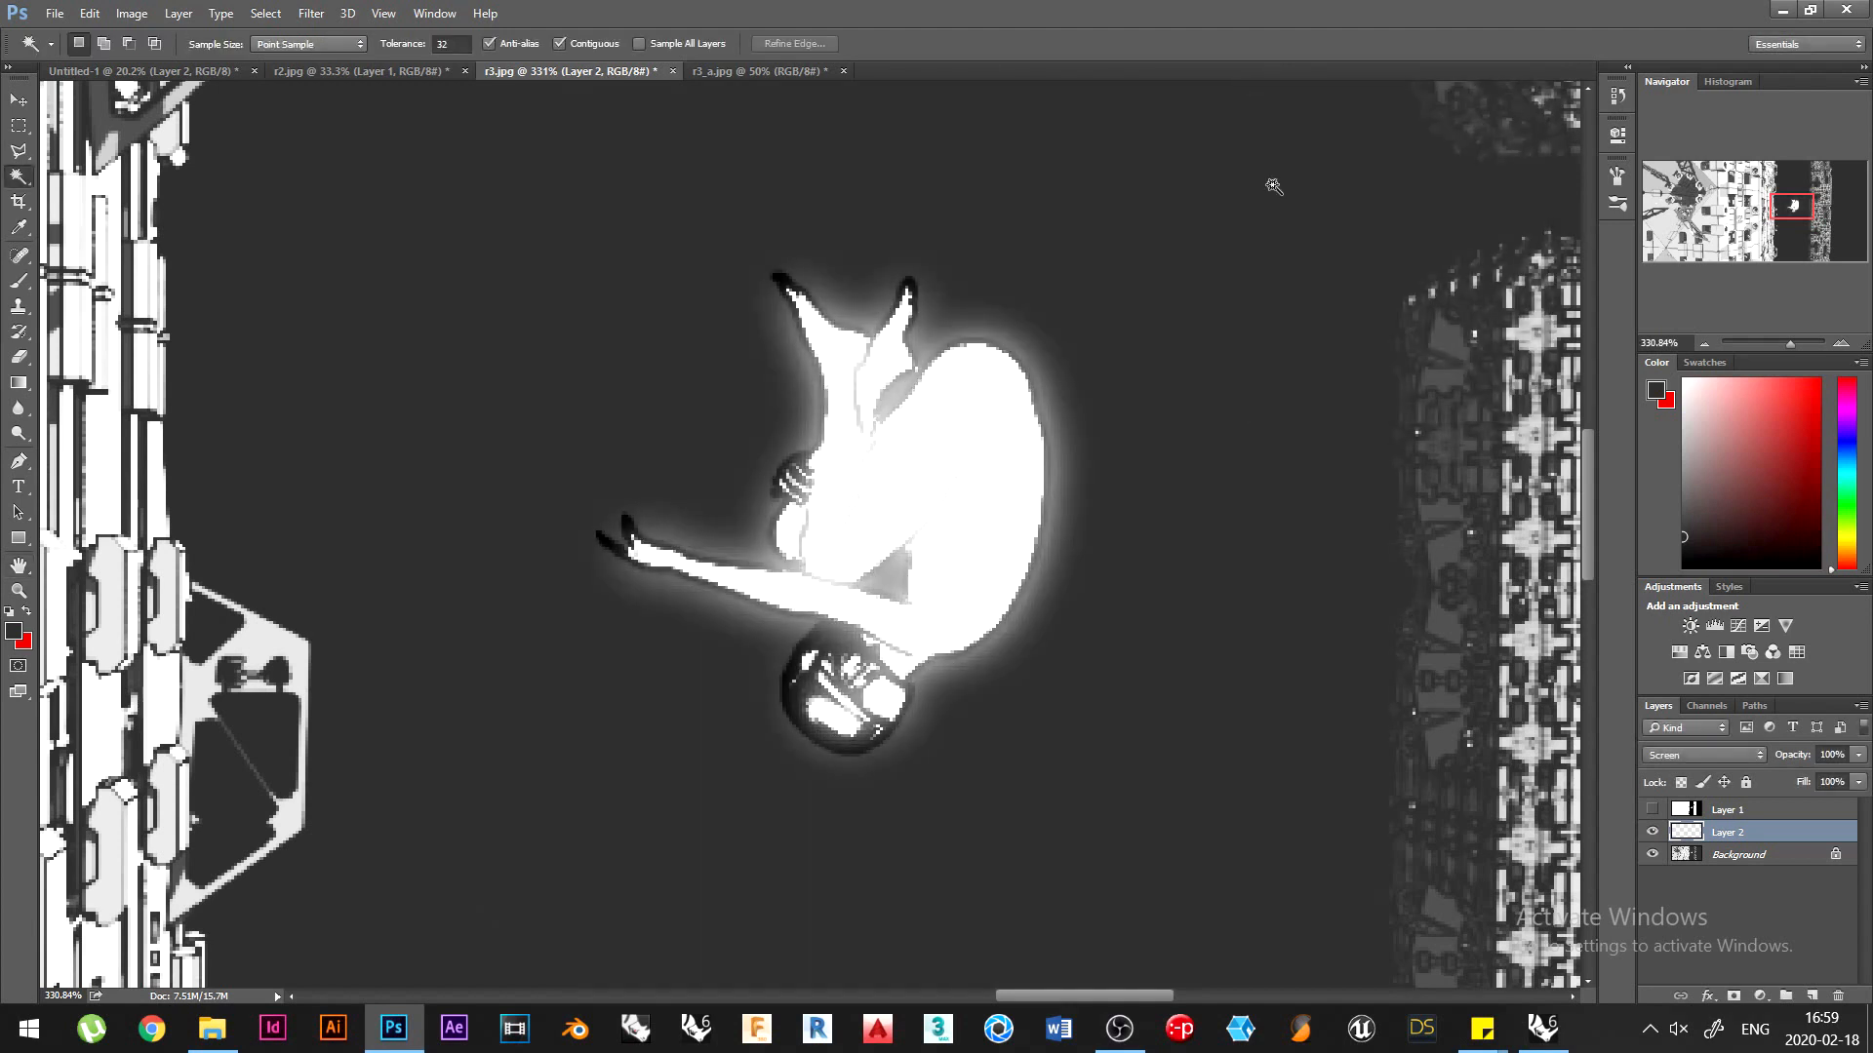
Try a Levels adjustment and the Soft Light blend mode on the blurred figure layer
key(ctrl+l)
drag(186, 443, 425, 444)
click(533, 175)
click(1709, 757)
click(1699, 550)
click(1655, 836)
click(1704, 755)
click(1706, 566)
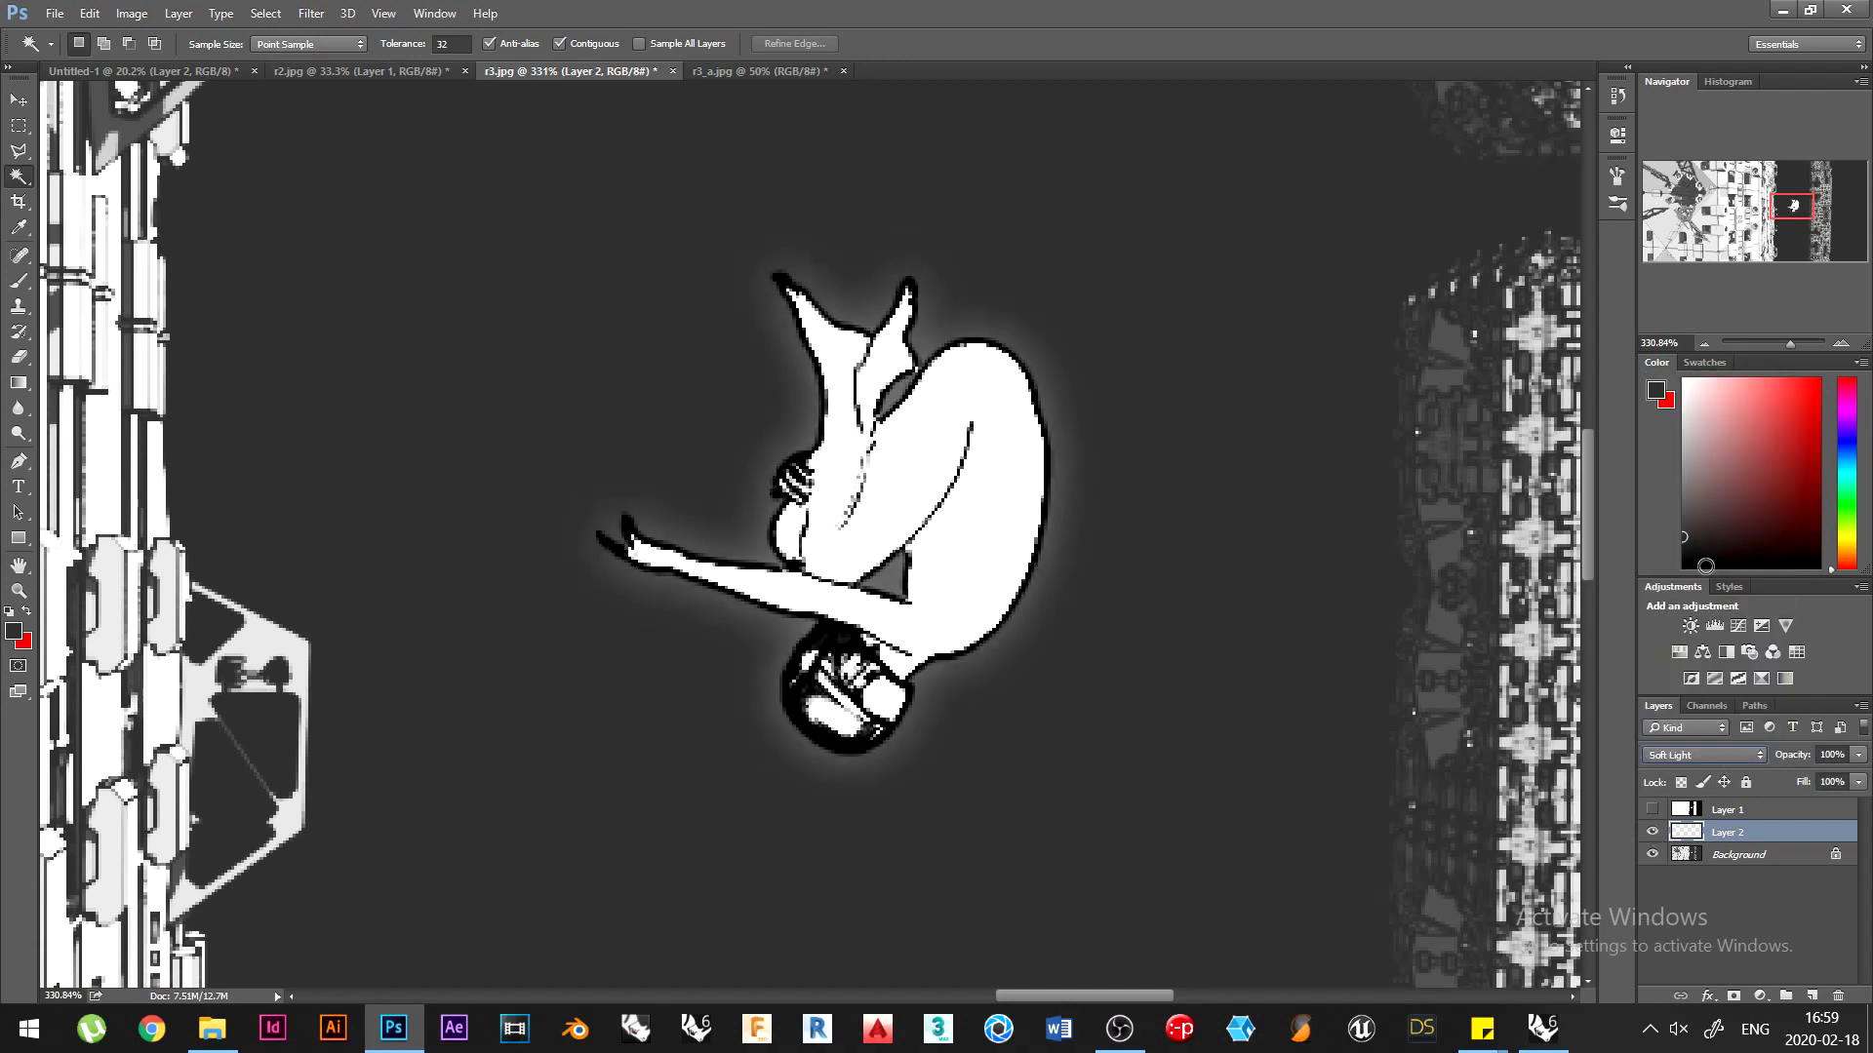
click(1651, 837)
click(1707, 346)
click(1706, 346)
click(1707, 346)
click(1707, 346)
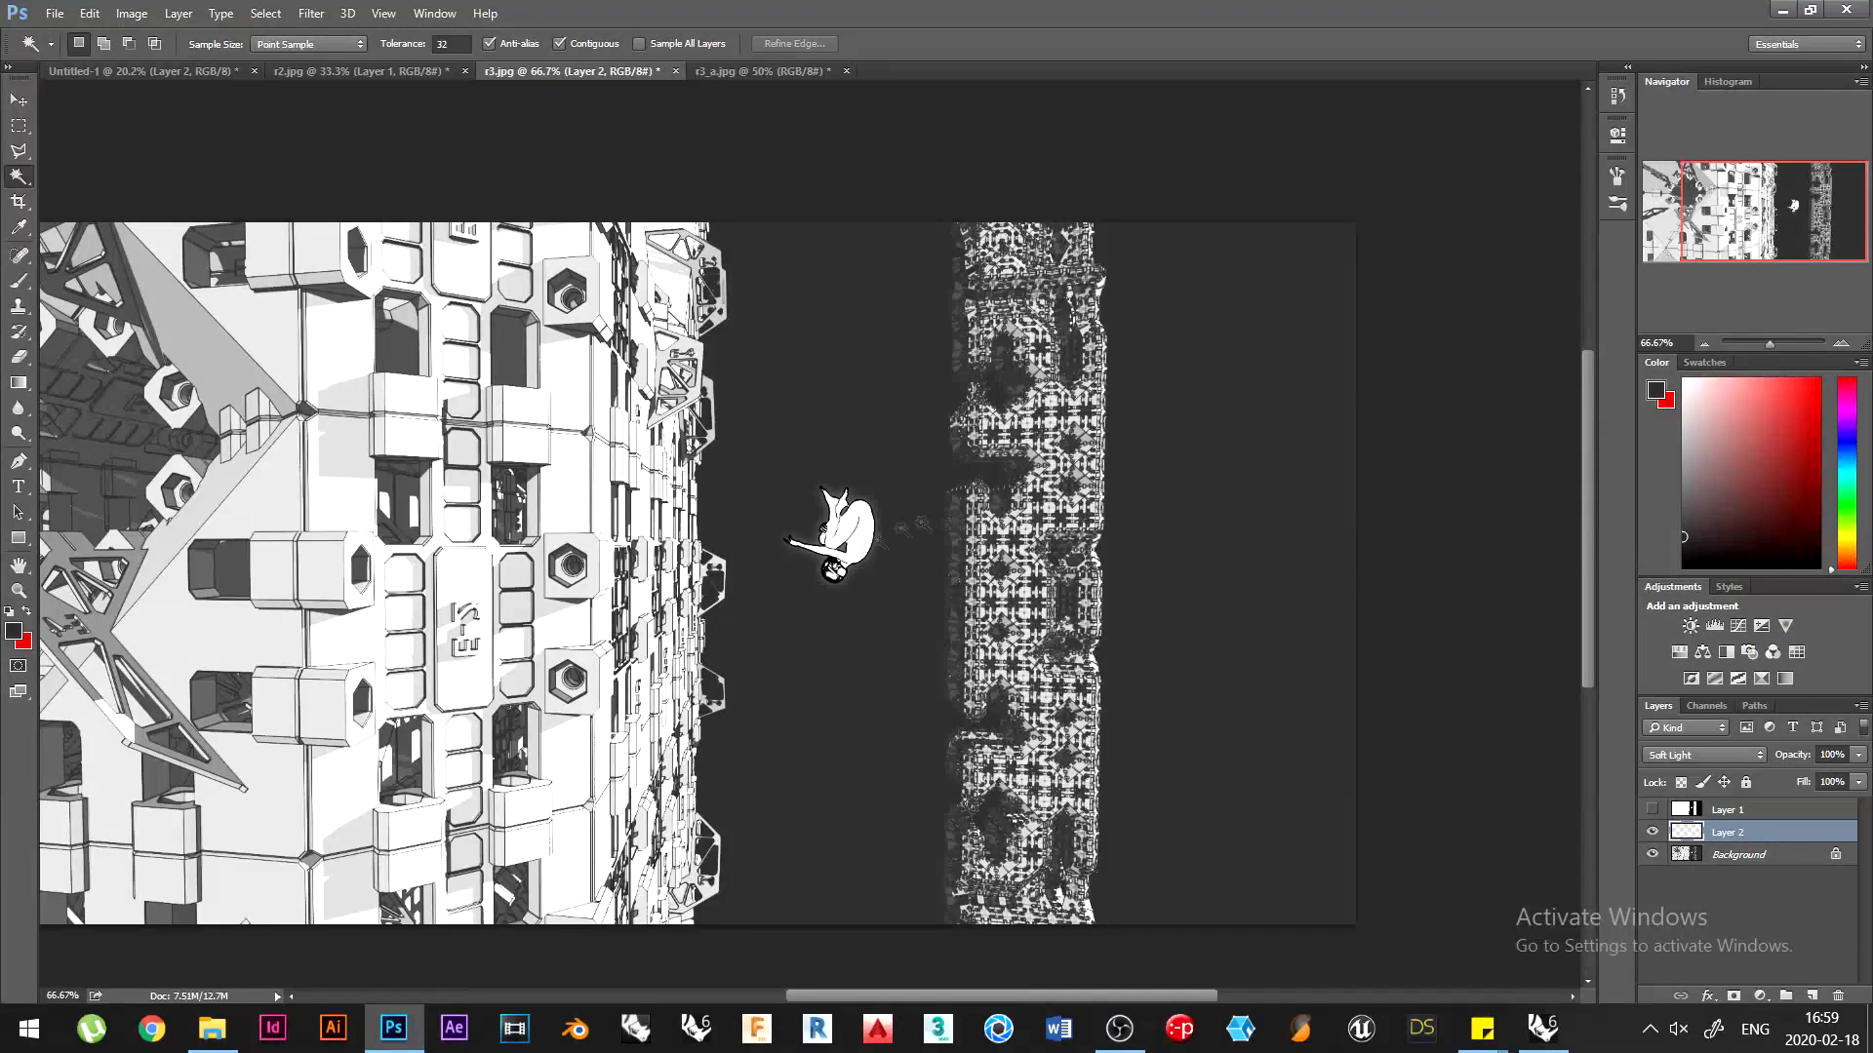
Undo the blur, Levels and blend mode edits, keeping only the plain figure copy on its layer
alt+scroll(839, 558, up, 3)
alt+scroll(839, 558, up, 4)
key(ctrl+alt+z)
key(ctrl+alt+z)
key(ctrl+alt+z)
key(ctrl+alt+z)
key(ctrl+alt+z)
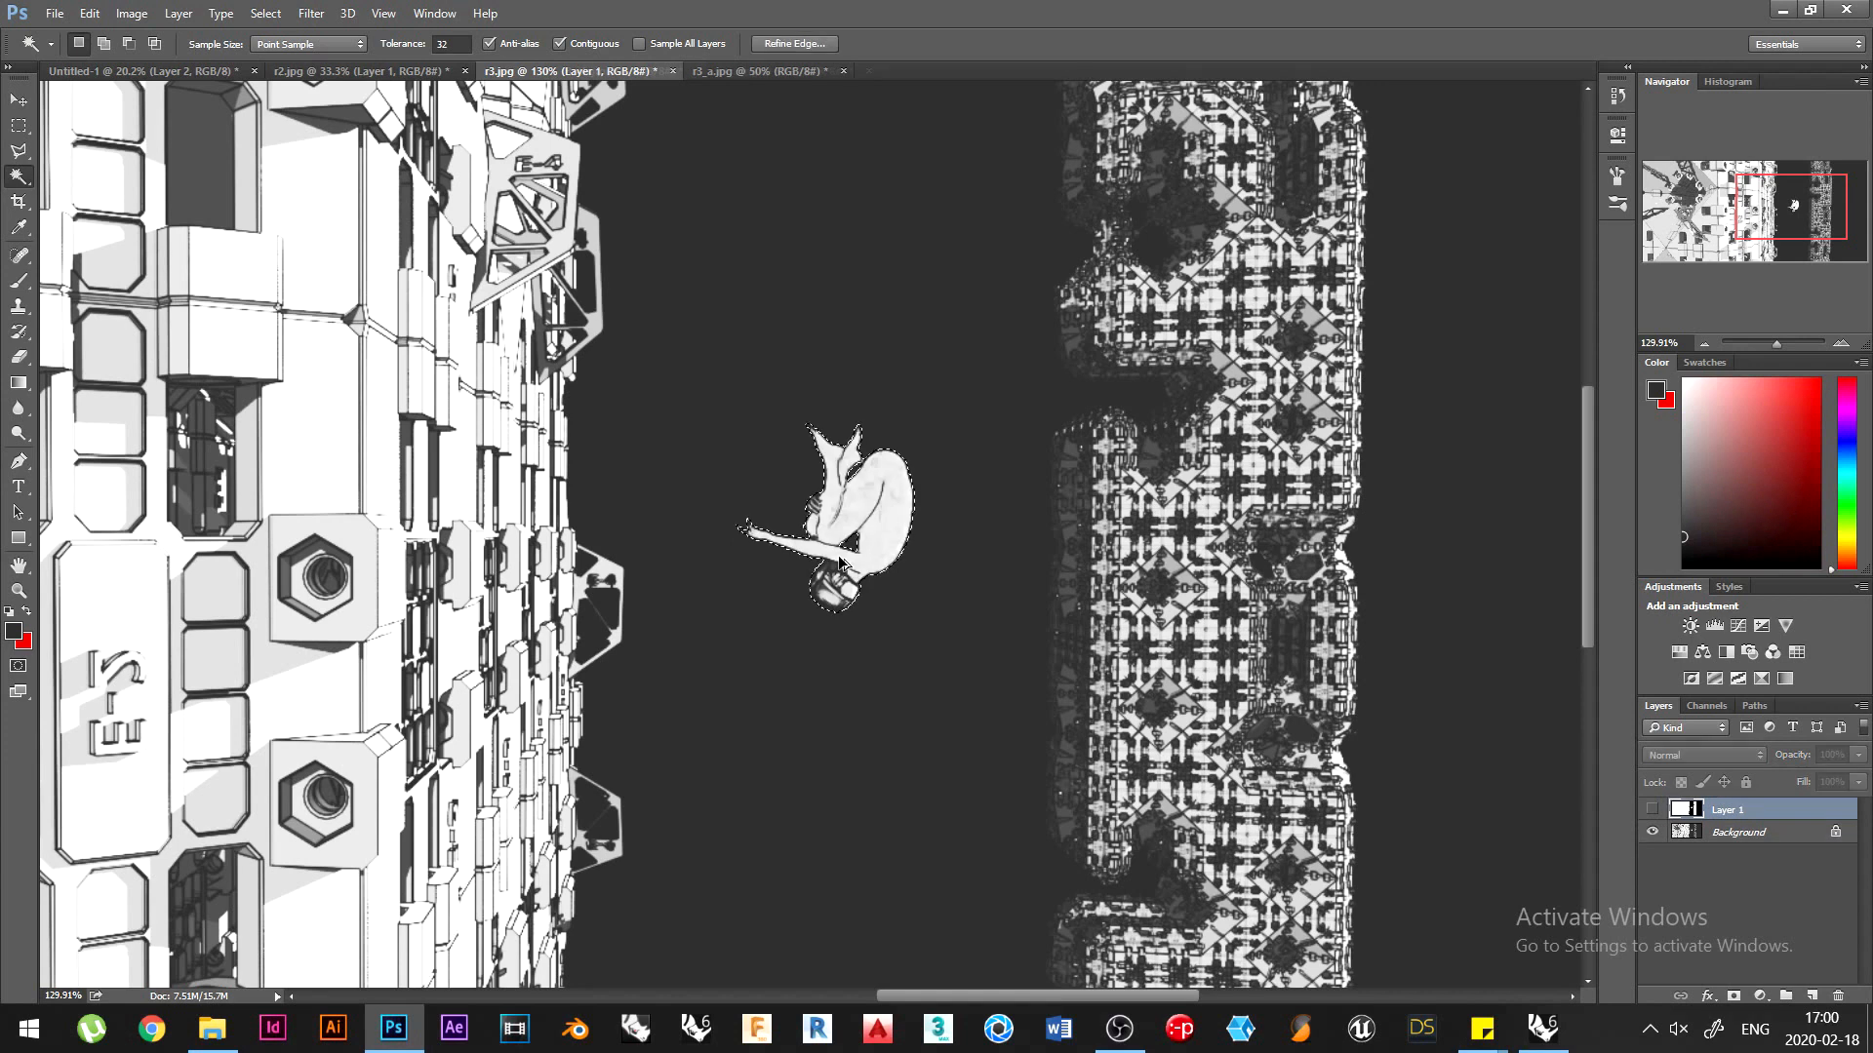
key(ctrl+shift+z)
key(ctrl+shift+z)
Brighten the highlights of the figure copy with Levels
key(ctrl+l)
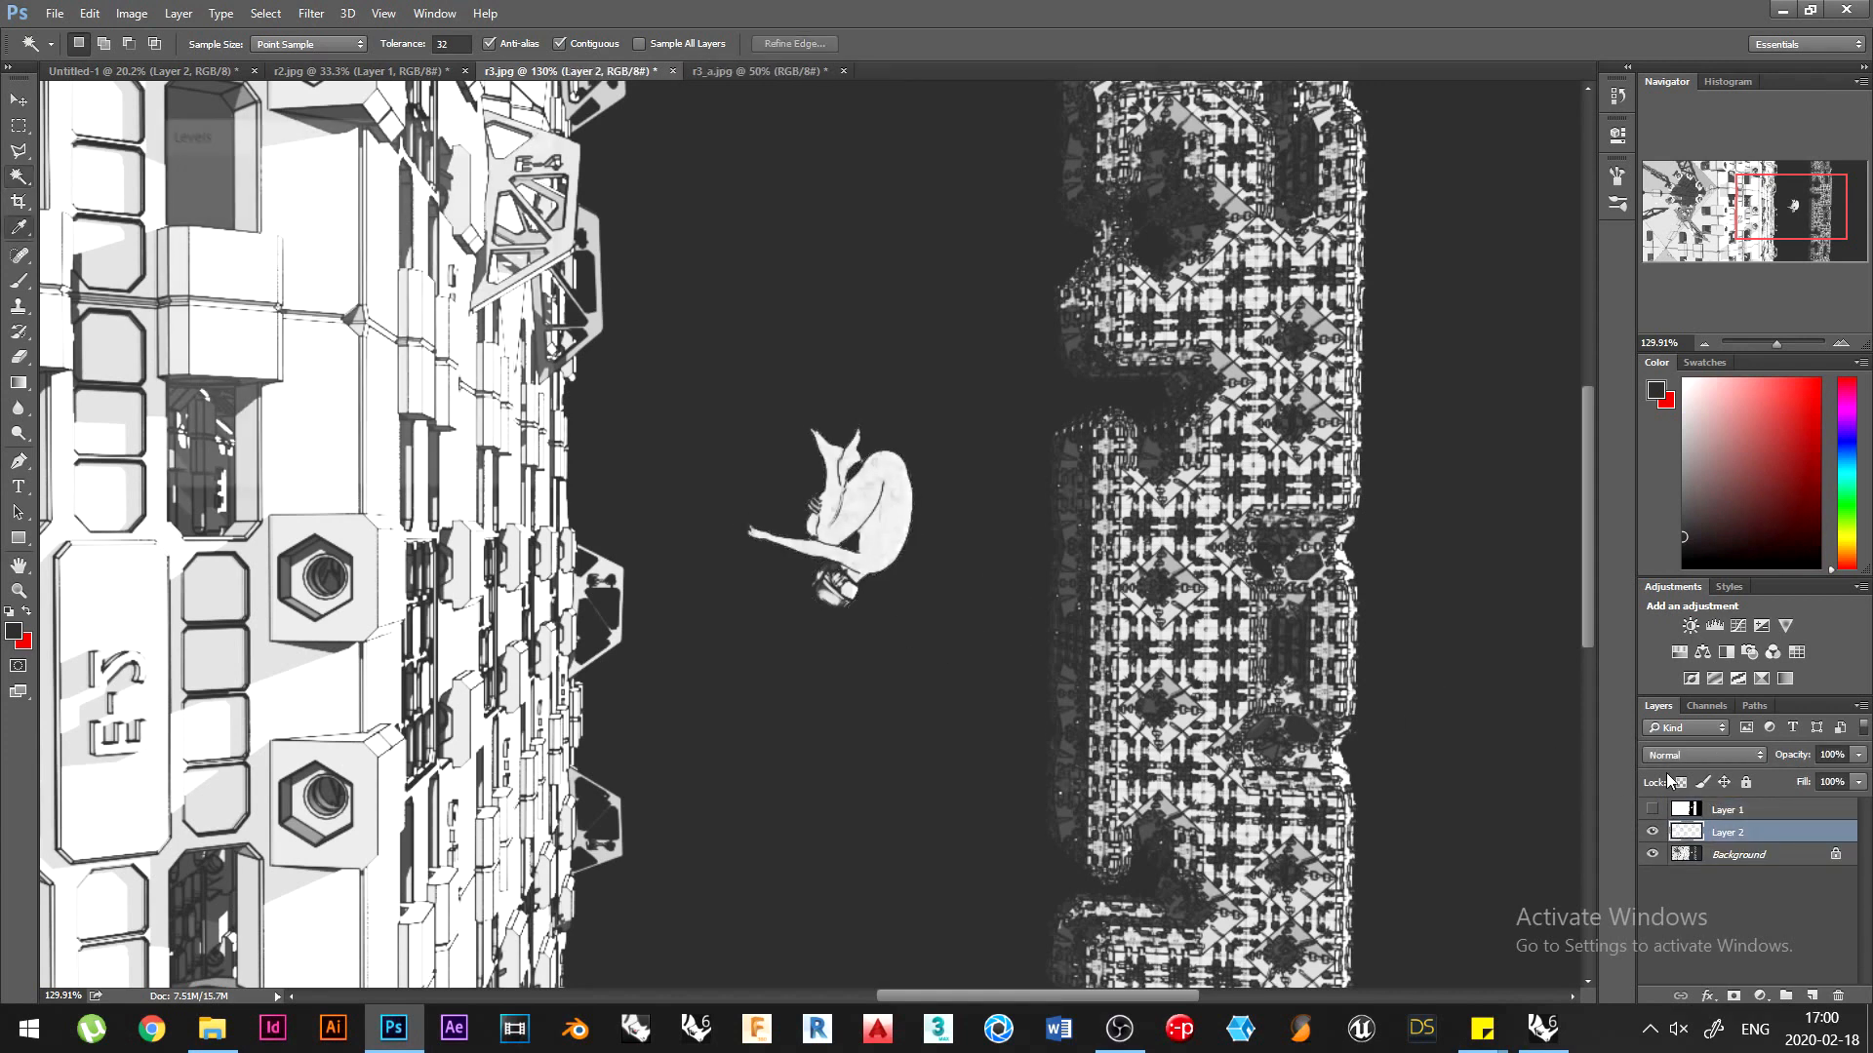
drag(430, 359, 396, 359)
key(Return)
Apply a vertical Motion Blur to the figure copy and set its blend mode to Soft Light
click(312, 13)
mouse_move(429, 219)
click(618, 329)
drag(1071, 532, 1176, 534)
click(1305, 222)
alt+scroll(971, 395, down, 1)
key(w)
click(1705, 755)
click(1679, 564)
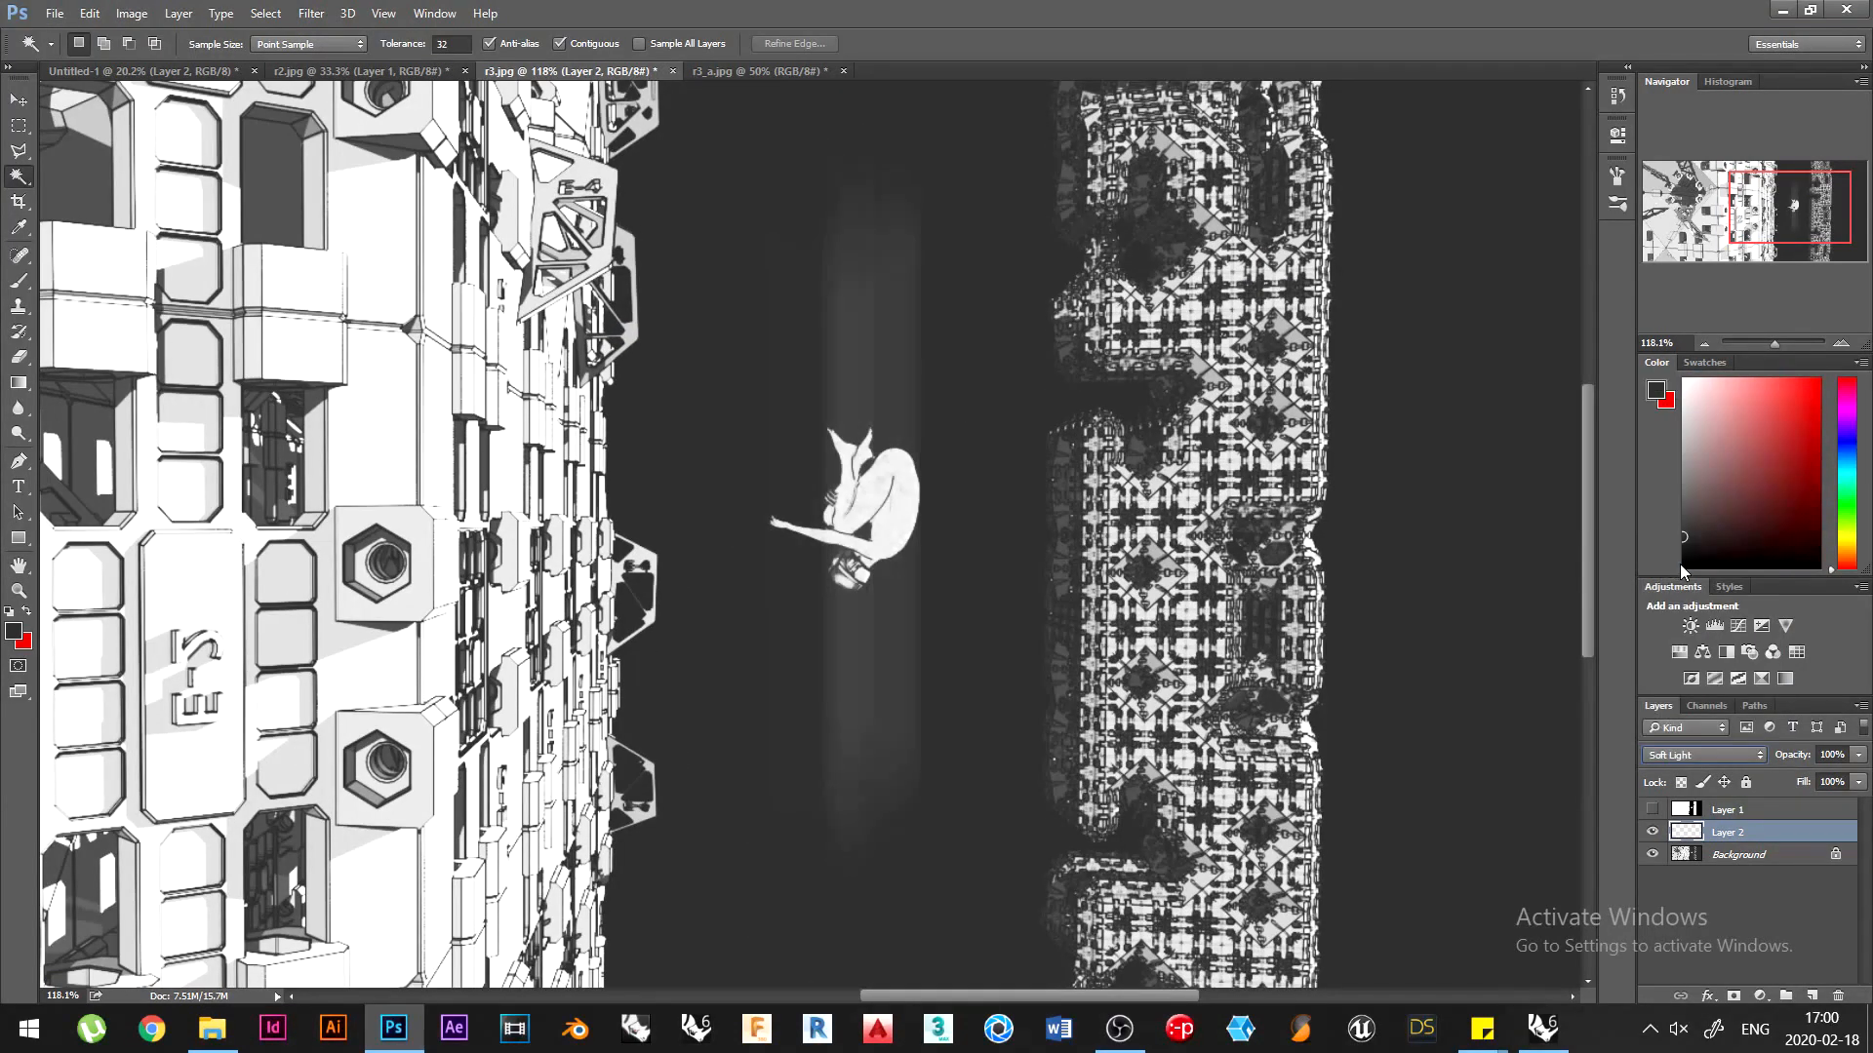
Set up a soft Eraser with 0% hardness and a size of 500 px
key(e)
click(99, 44)
key(Escape)
alt+scroll(953, 355, down, 4)
click(99, 44)
drag(146, 105, 226, 106)
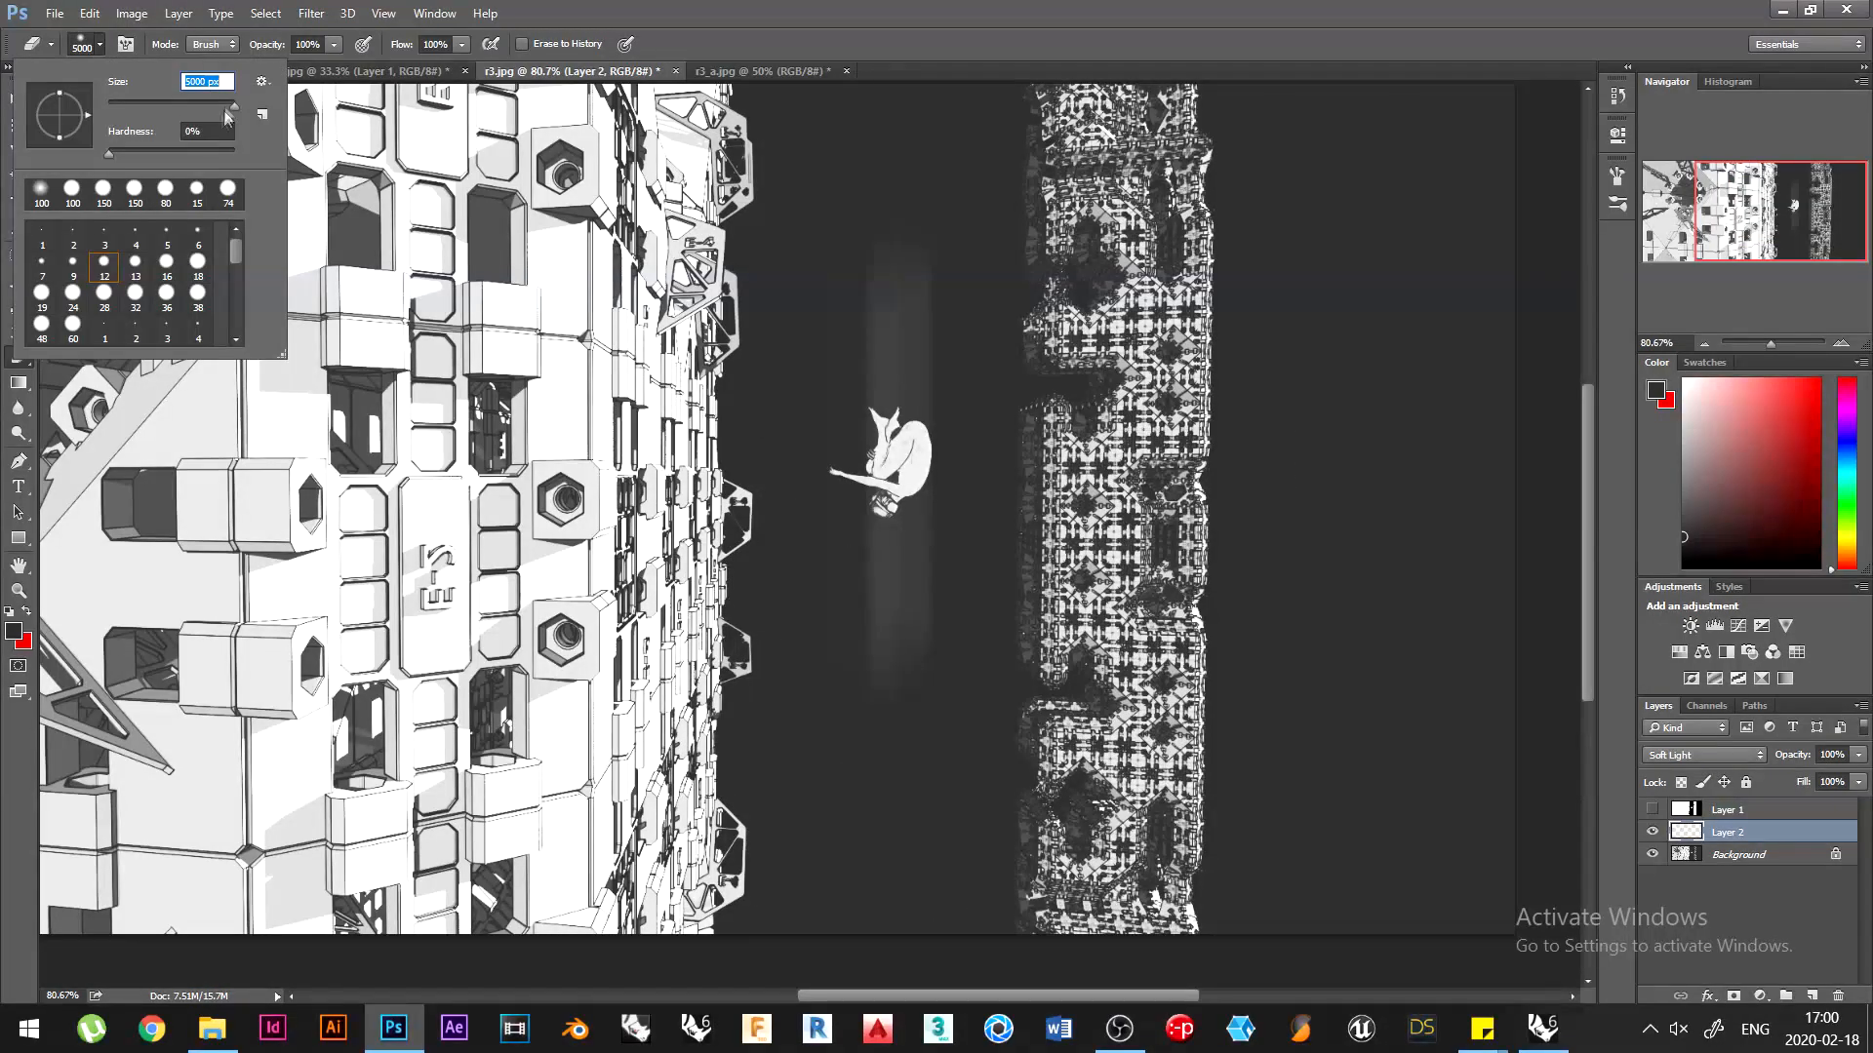
key(bracketleft)
key(Return)
key(bracketleft)
key(bracketleft)
key(bracketleft)
key(bracketleft)
key(bracketleft)
key(bracketleft)
key(bracketleft)
key(bracketleft)
key(bracketleft)
key(bracketleft)
key(bracketleft)
alt+scroll(1435, 376, down, 6)
Lower the motion-blurred figure layer's opacity to 50%
click(1858, 756)
drag(1858, 767, 1807, 778)
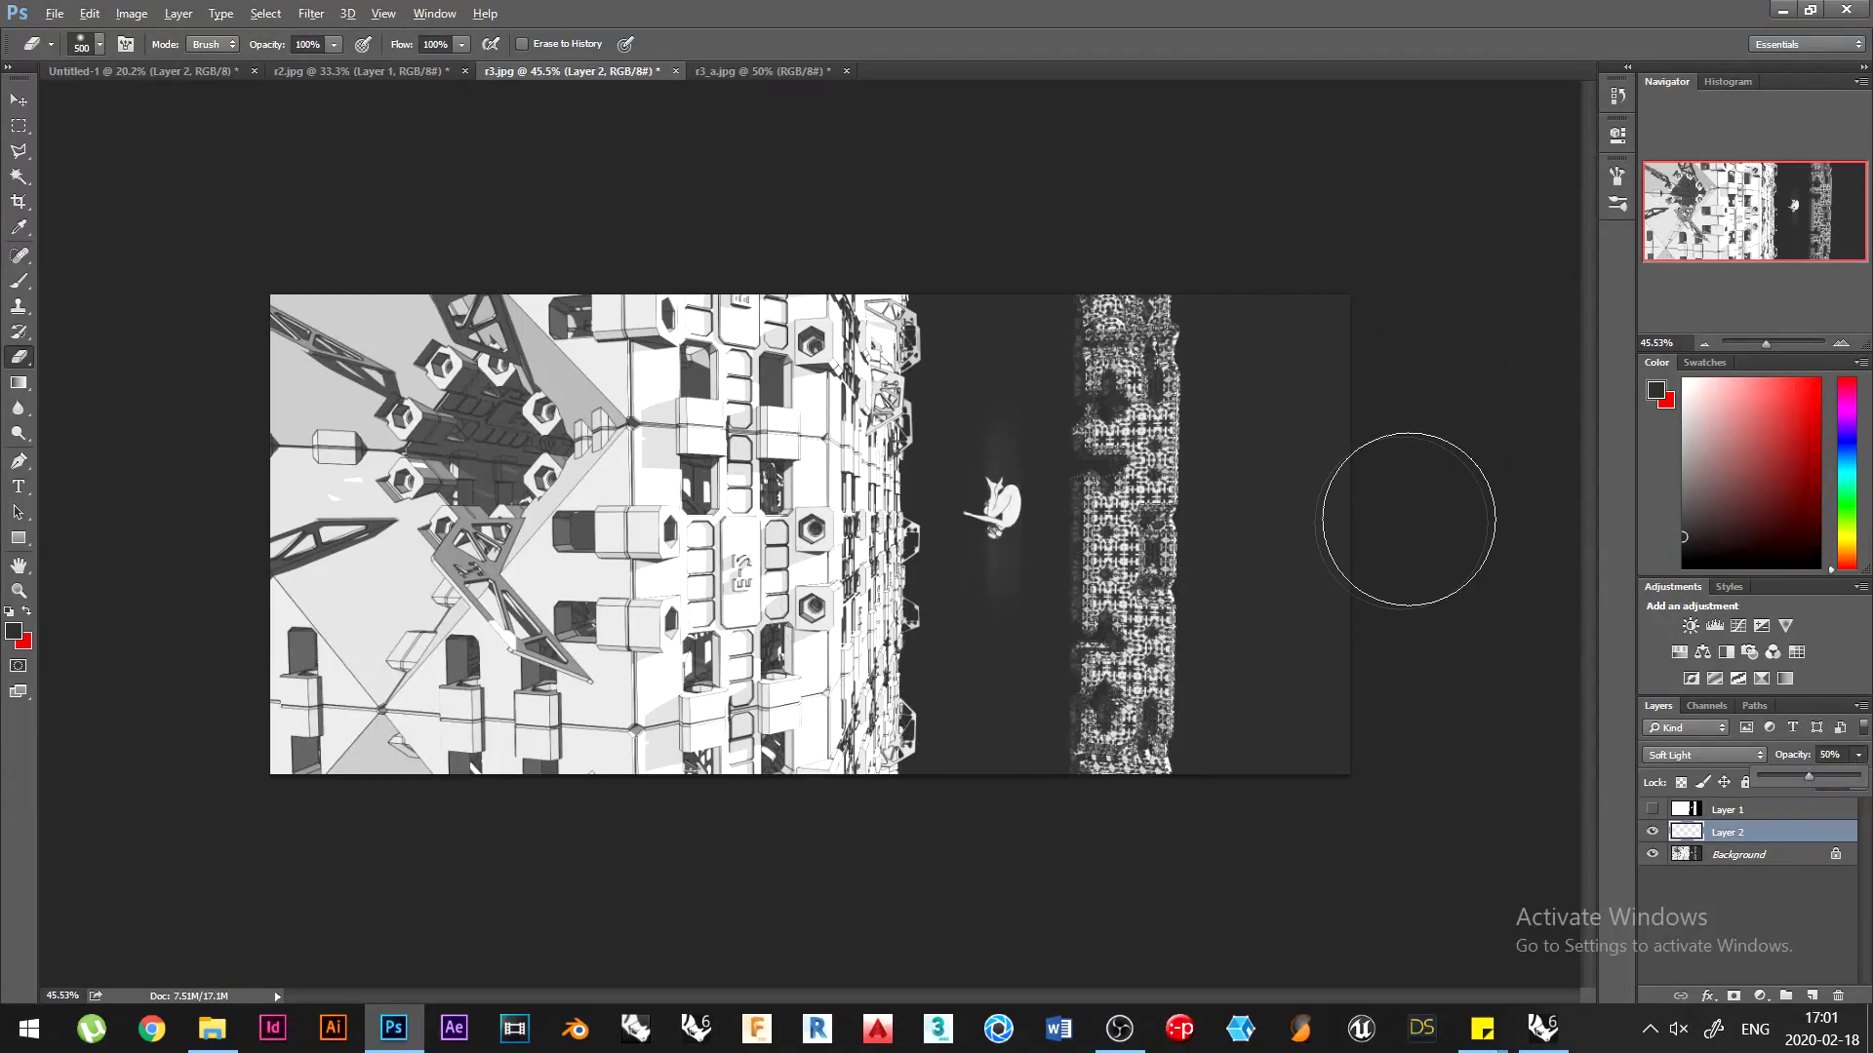
alt+scroll(1409, 517, up, 2)
On a new layer directly above the background, fill a full-height rectangle around the patterned tower with the dark foreground colour
key(ctrl+shift+alt+n)
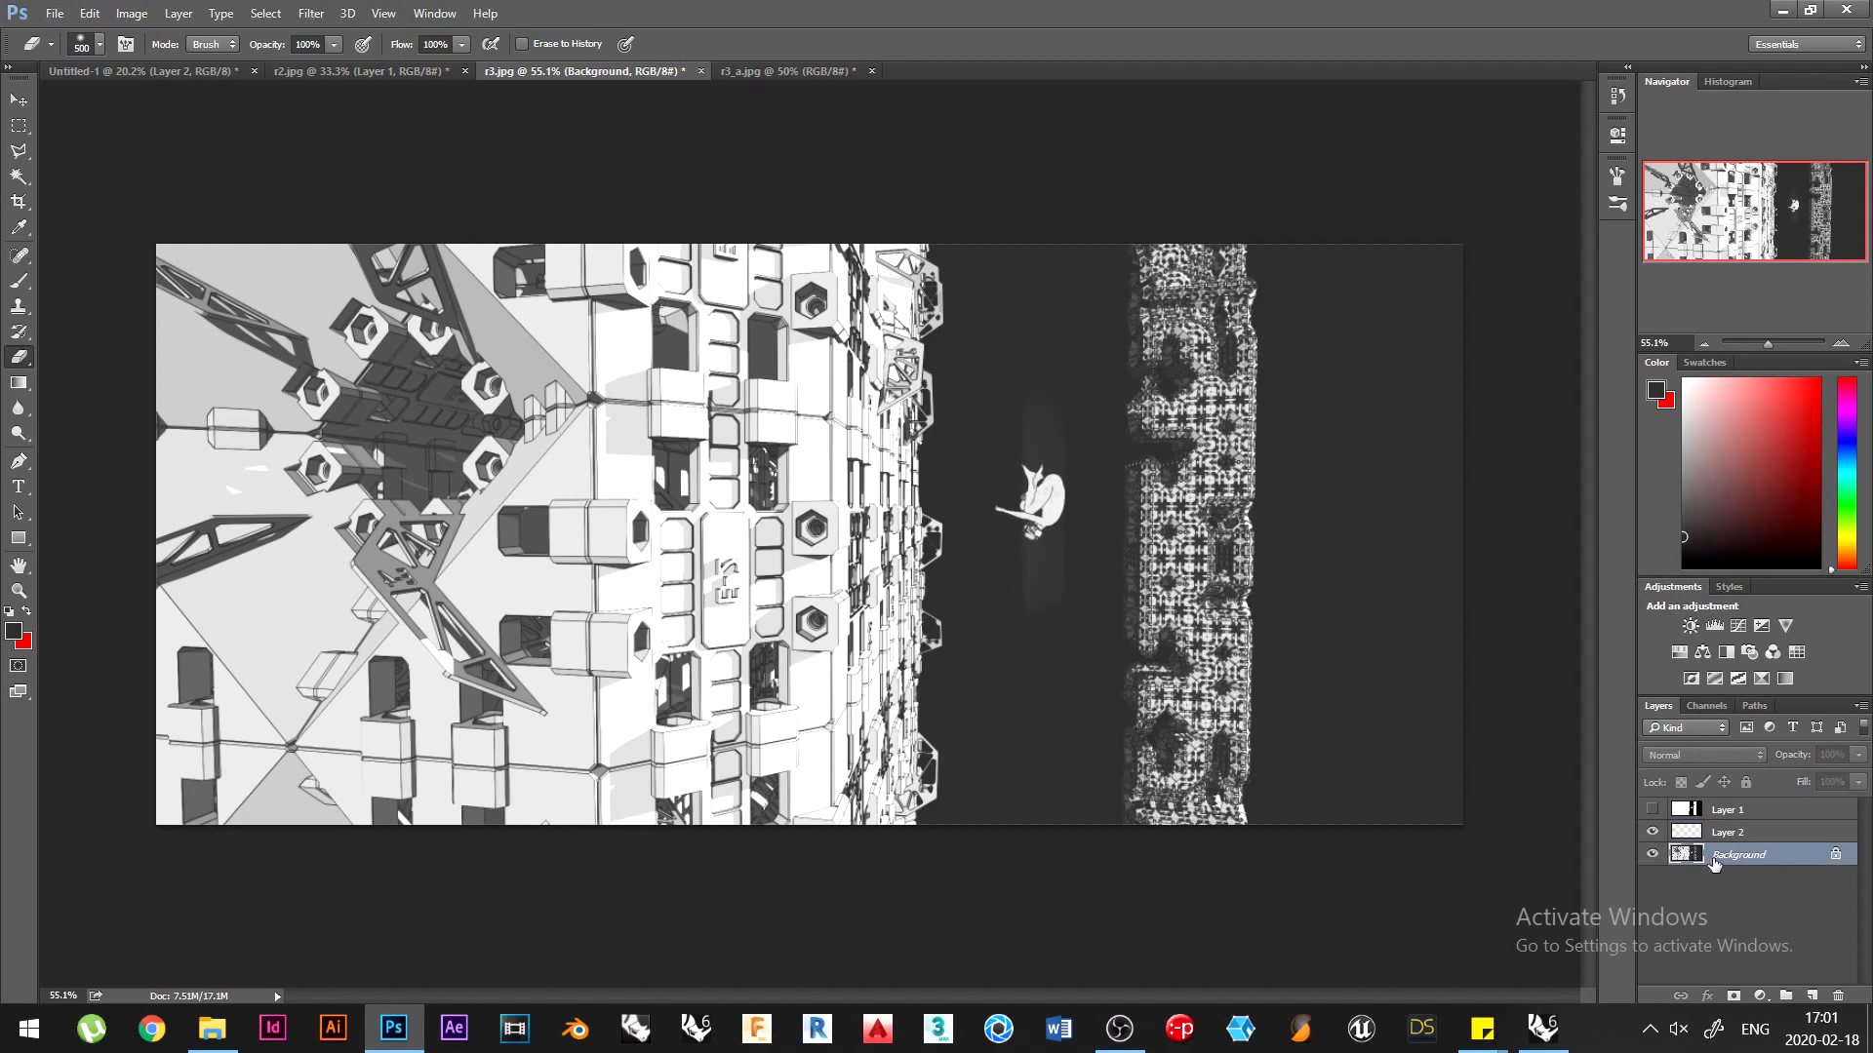
key(m)
drag(1424, 243, 1075, 825)
key(b)
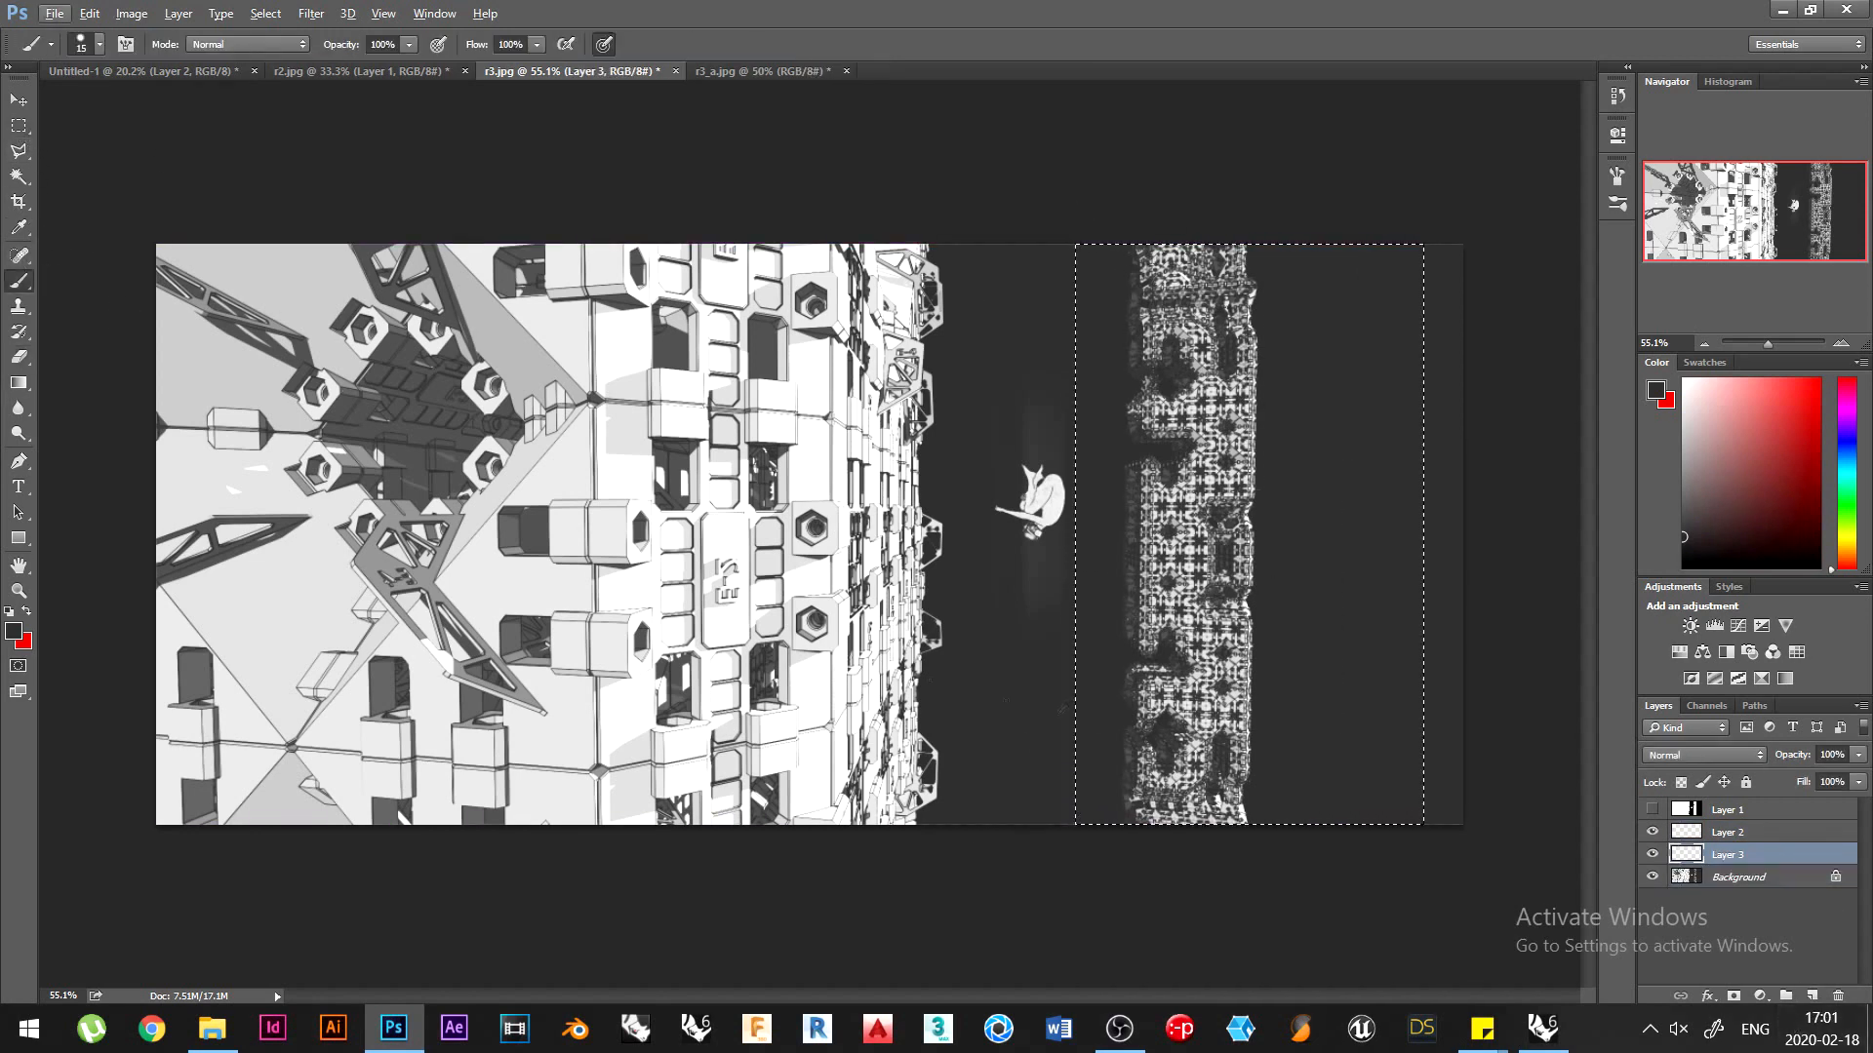
key(alt+BackSpace)
key(ctrl+d)
Lower the dark rectangle layer's opacity to 41% and compare the tower with and without it
drag(1858, 755, 1801, 777)
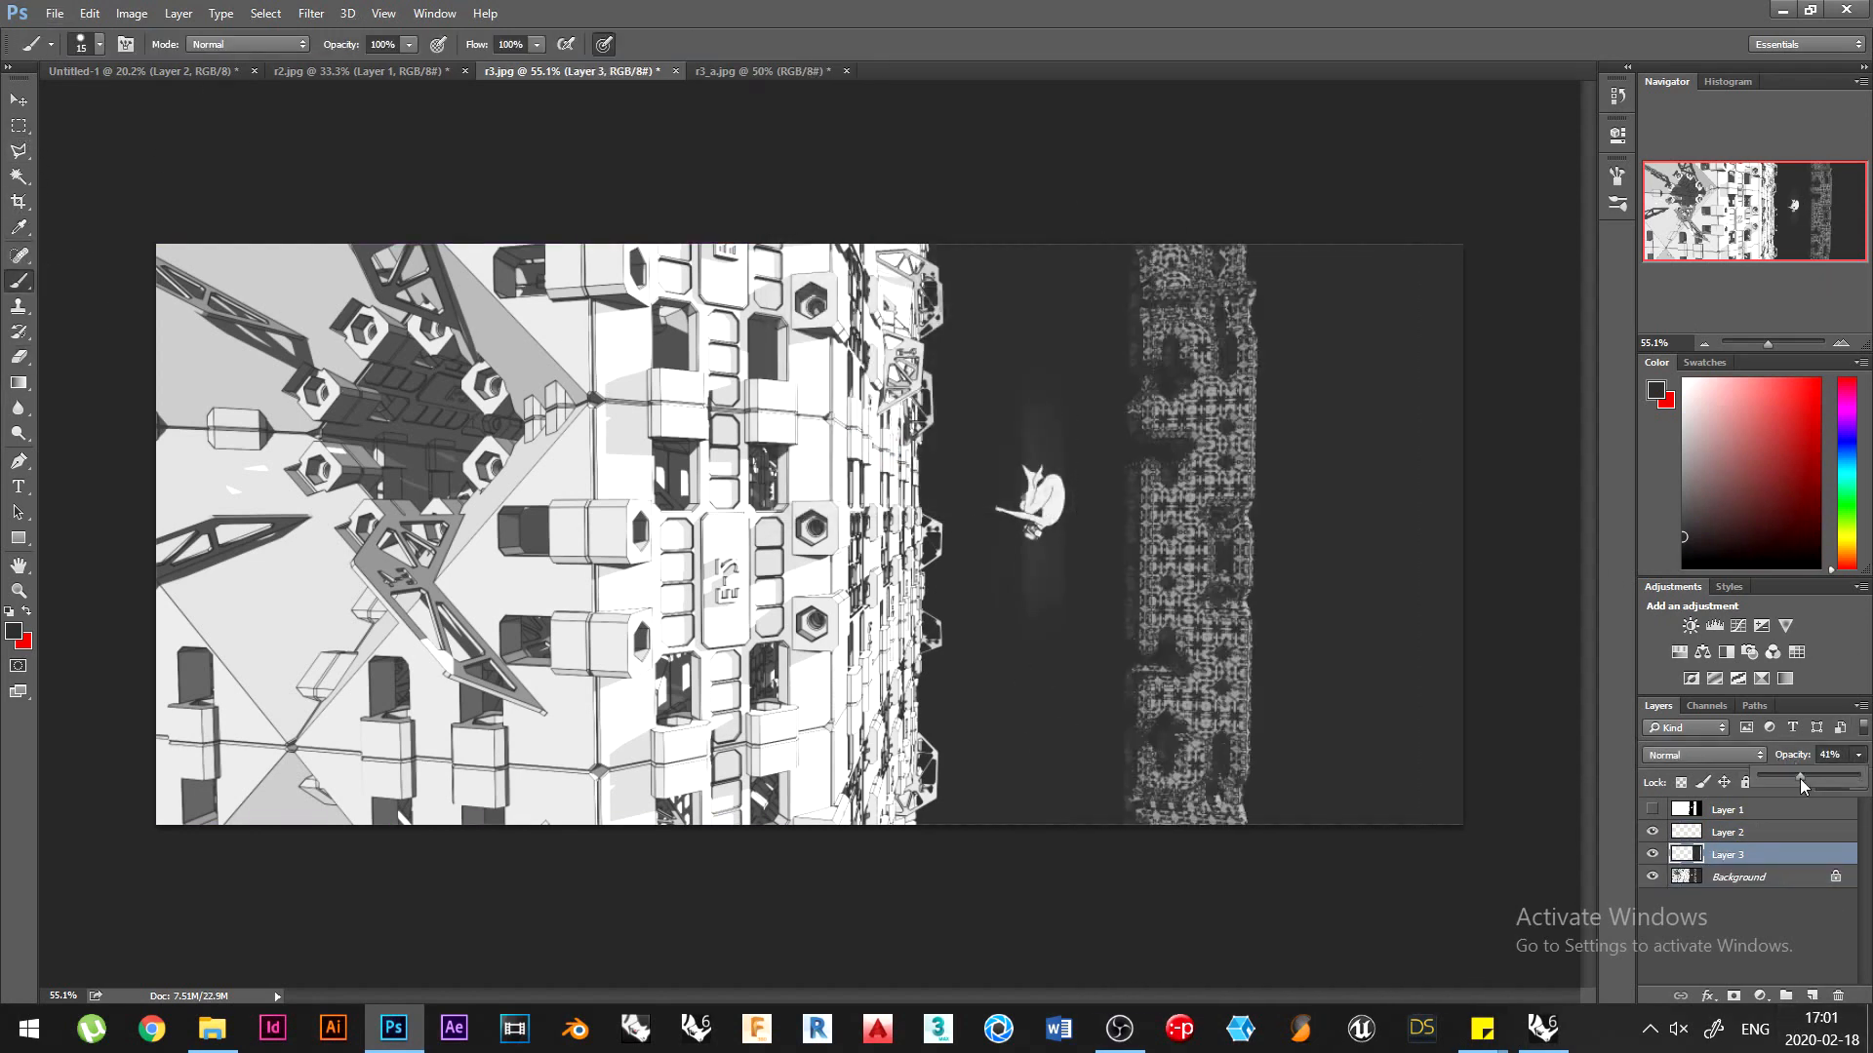
click(1652, 855)
click(1652, 854)
Save the retouched falling-figure image as a JPEG named r3_finish
key(ctrl+shift+s)
click(547, 572)
click(546, 791)
drag(466, 542, 432, 542)
key(BackSpace)
key(BackSpace)
text(_finish)
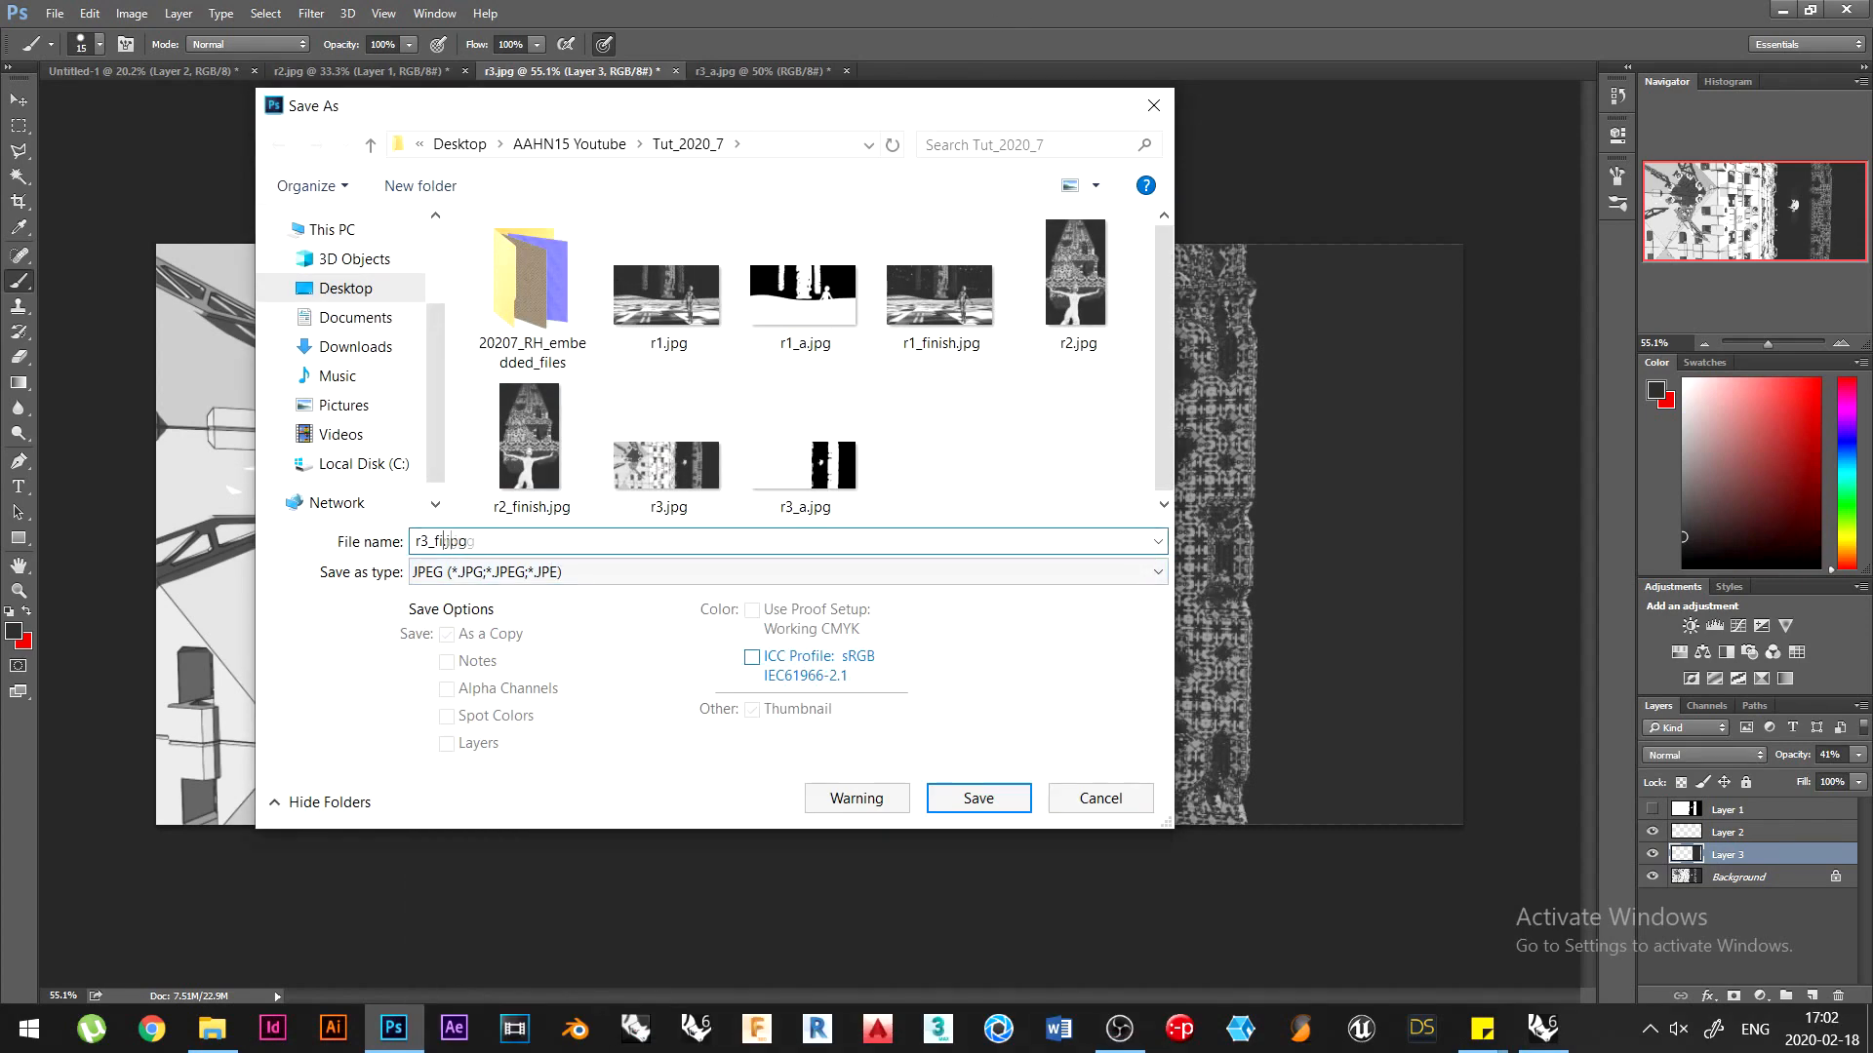
key(Return)
key(Return)
Flatten the falling-figure image, discarding its hidden layer, and copy the whole picture
right_click(1746, 834)
click(1533, 646)
click(884, 391)
key(ctrl+a)
key(ctrl+c)
Paste the falling-figure picture into the Untitled-1 comic layout and scale it to fill the lower panel
click(117, 71)
key(ctrl+v)
ctrl+drag(829, 522, 622, 600)
key(ctrl+t)
mouse_move(841, 718)
shift+mouse_down()
mouse_move(1258, 868)
mouse_move(1274, 908)
shift+mouse_up()
key(Return)
Crop the layout's canvas to the lower edge of the falling-figure panel
click(18, 202)
drag(810, 951, 810, 928)
key(Return)
Check the layout's layers by toggling their visibility and move Layer 1 beneath the r1_finish layer
click(1652, 852)
click(1652, 852)
click(1654, 819)
click(1653, 819)
click(1653, 819)
drag(1707, 820, 1710, 931)
click(1652, 889)
click(1651, 888)
click(1651, 852)
click(1651, 853)
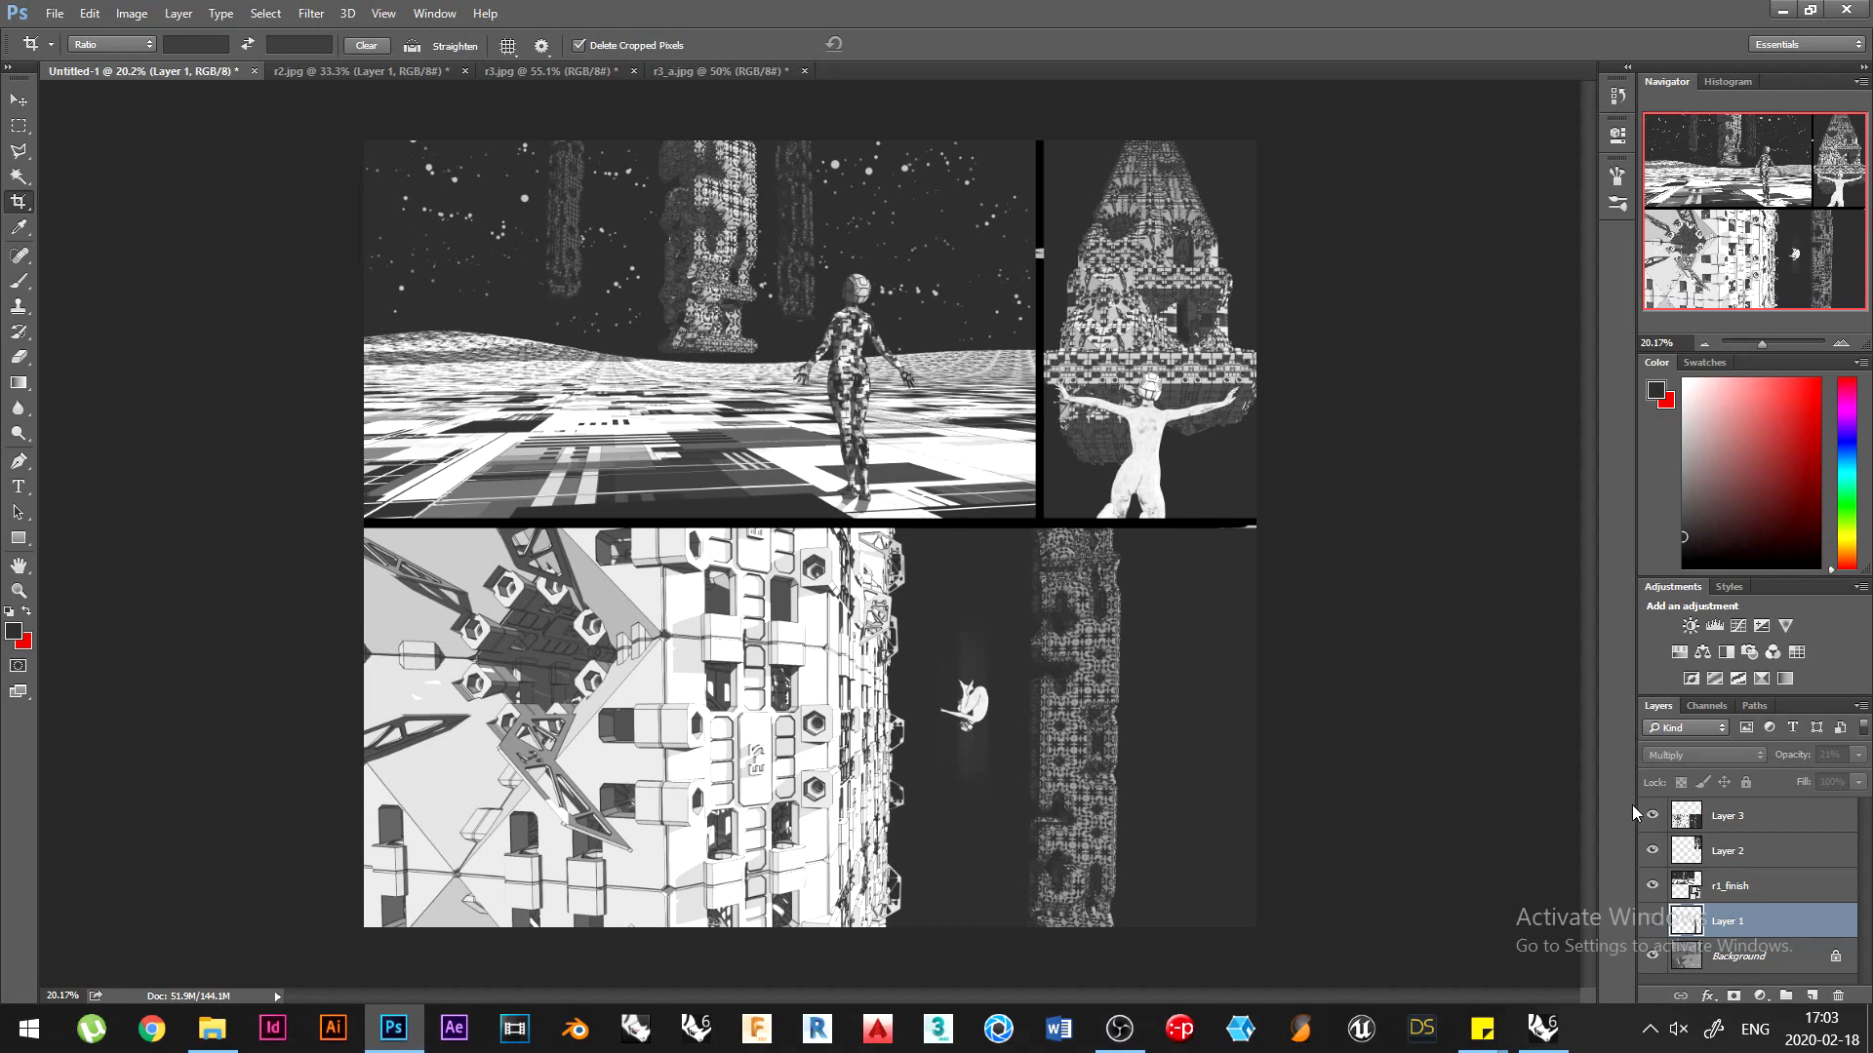
click(54, 14)
click(1664, 825)
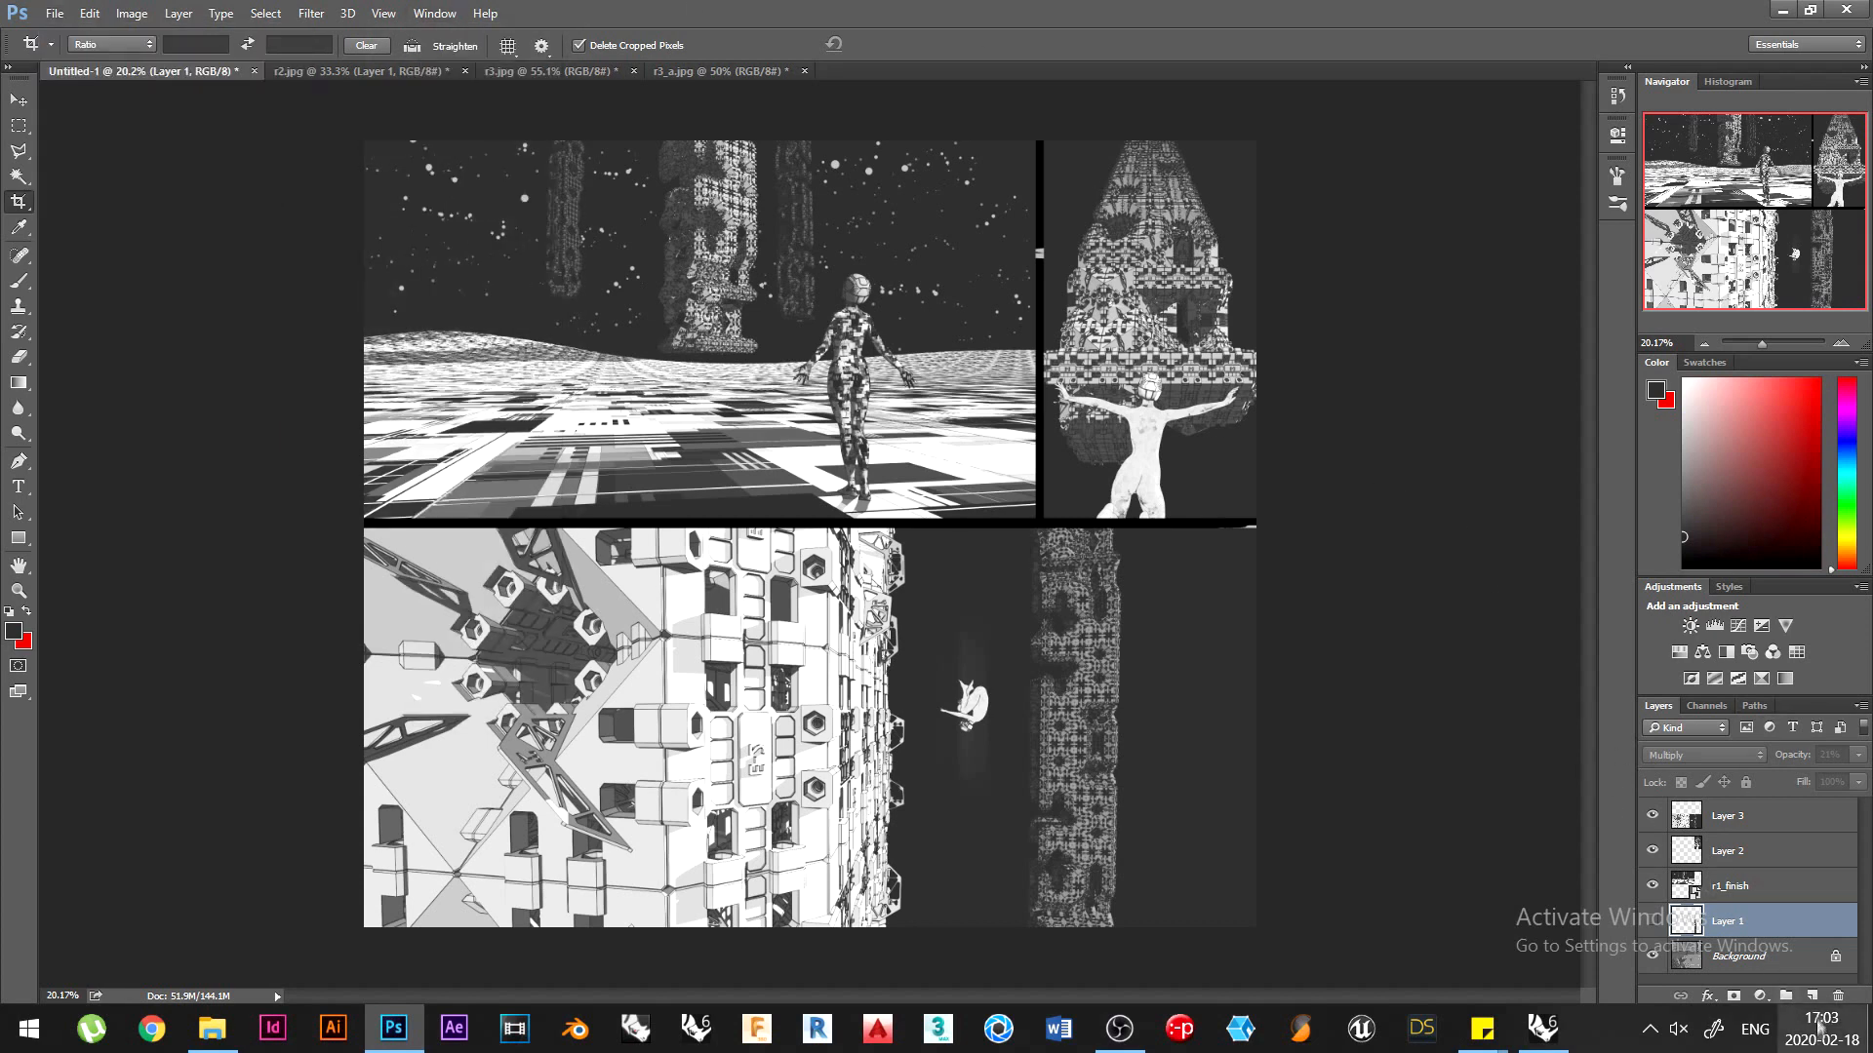
Add a new layer beneath the panel pictures and fill it with the dark foreground colour as the gutter background
click(1813, 996)
drag(1754, 919, 1755, 928)
key(shift+F5)
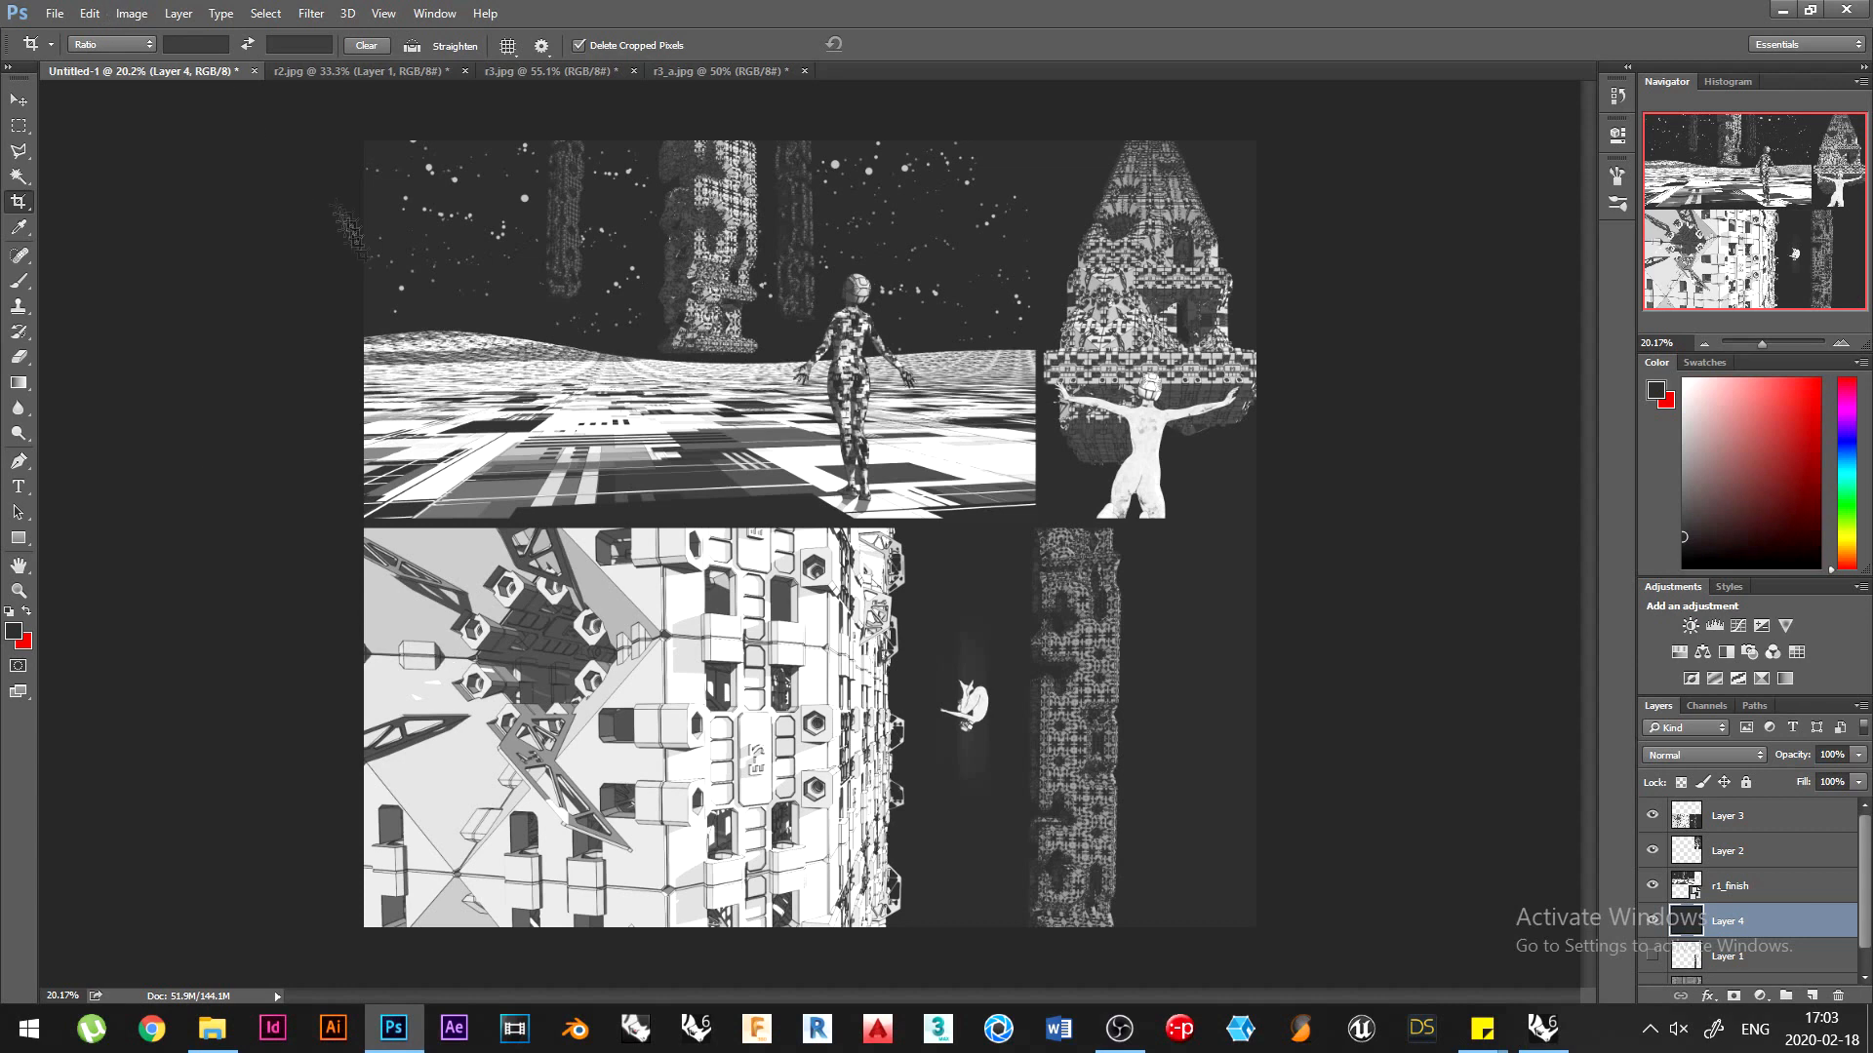
Make red the foreground colour and add an empty layer on top of all panel pictures
click(1833, 339)
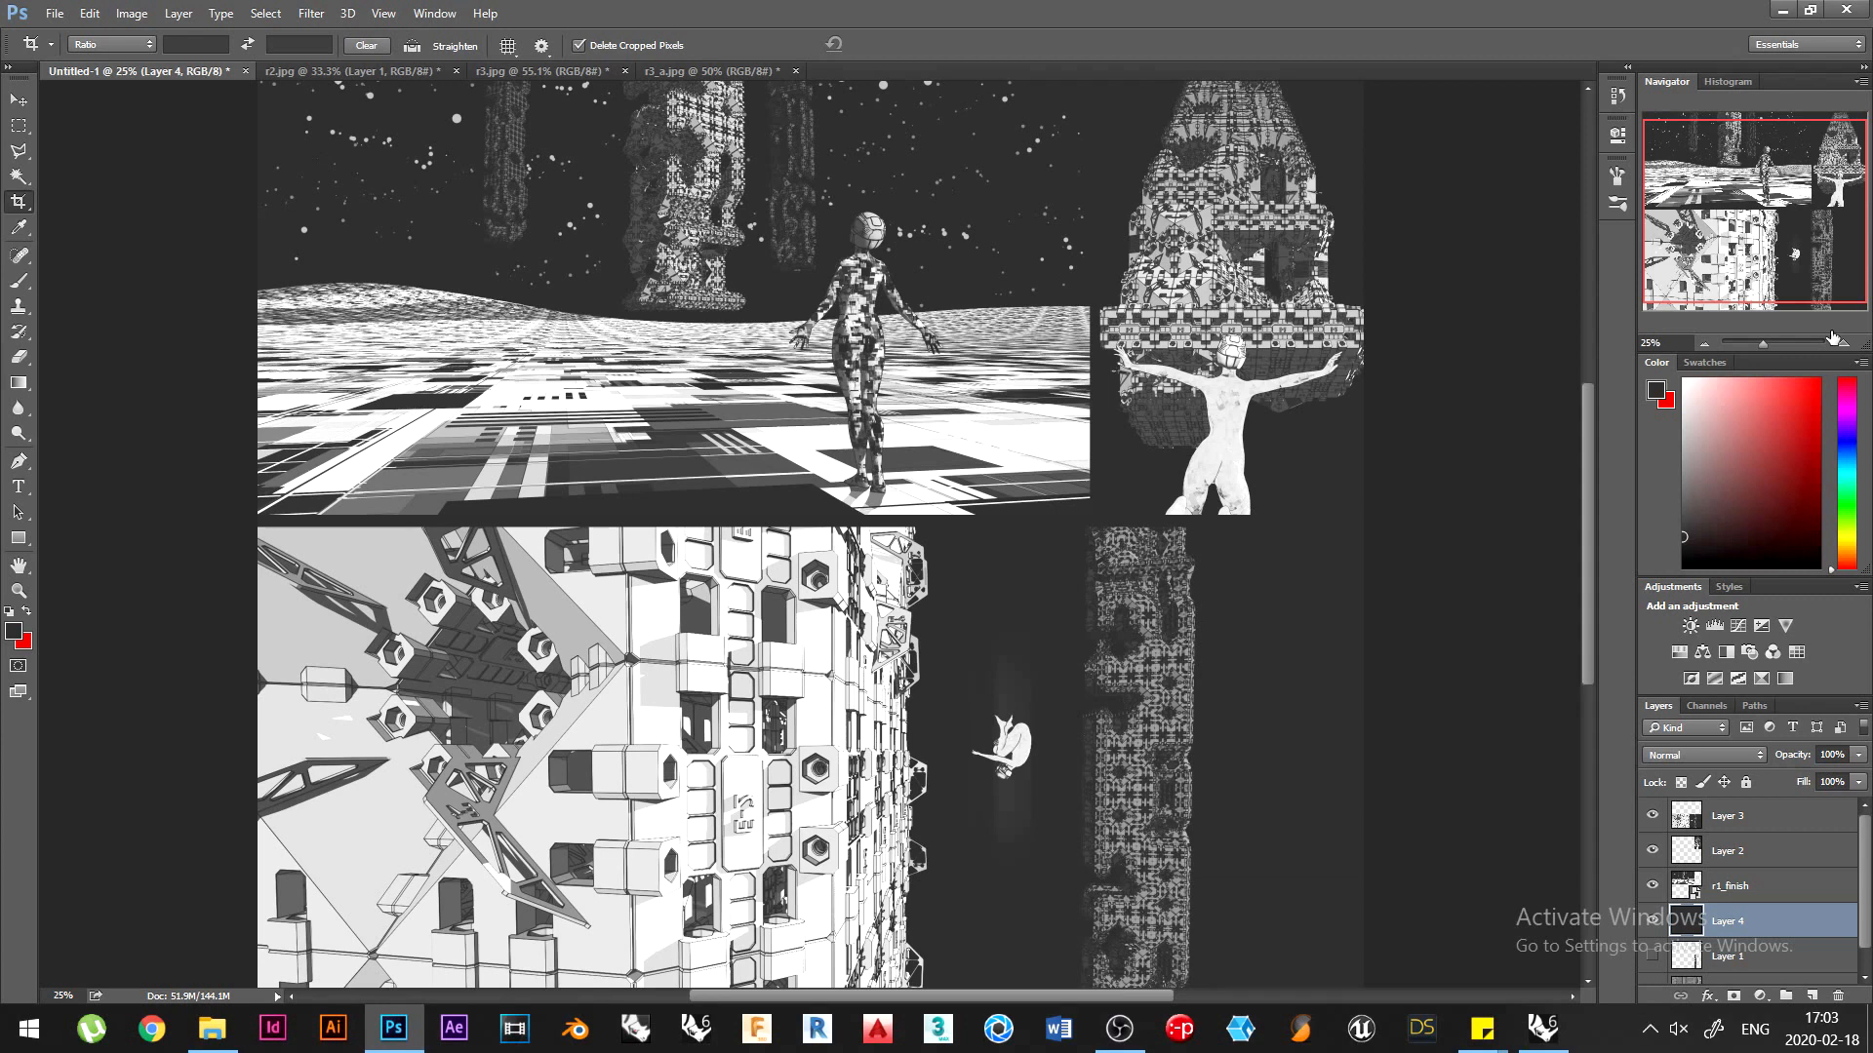
key(x)
click(1758, 822)
click(1812, 996)
Activate the Brush tool and choose a different brush preset for handwriting
click(19, 282)
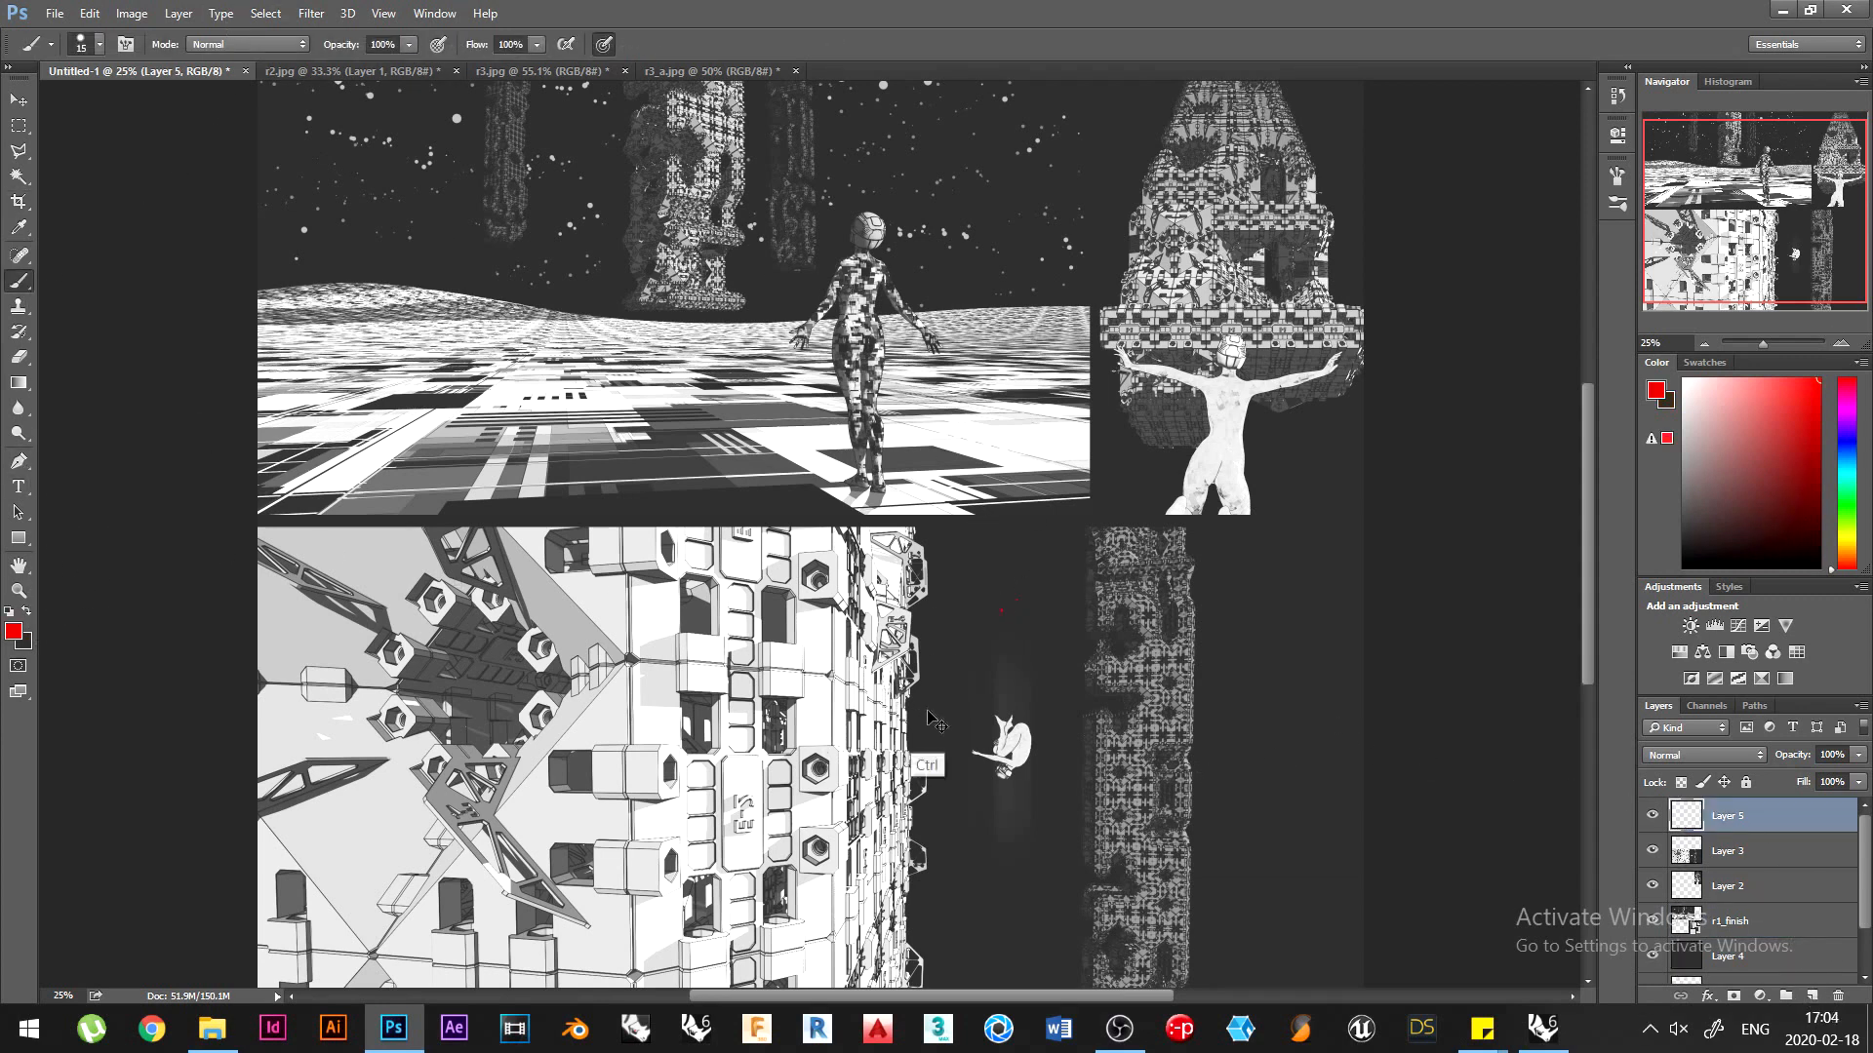
click(99, 45)
click(125, 44)
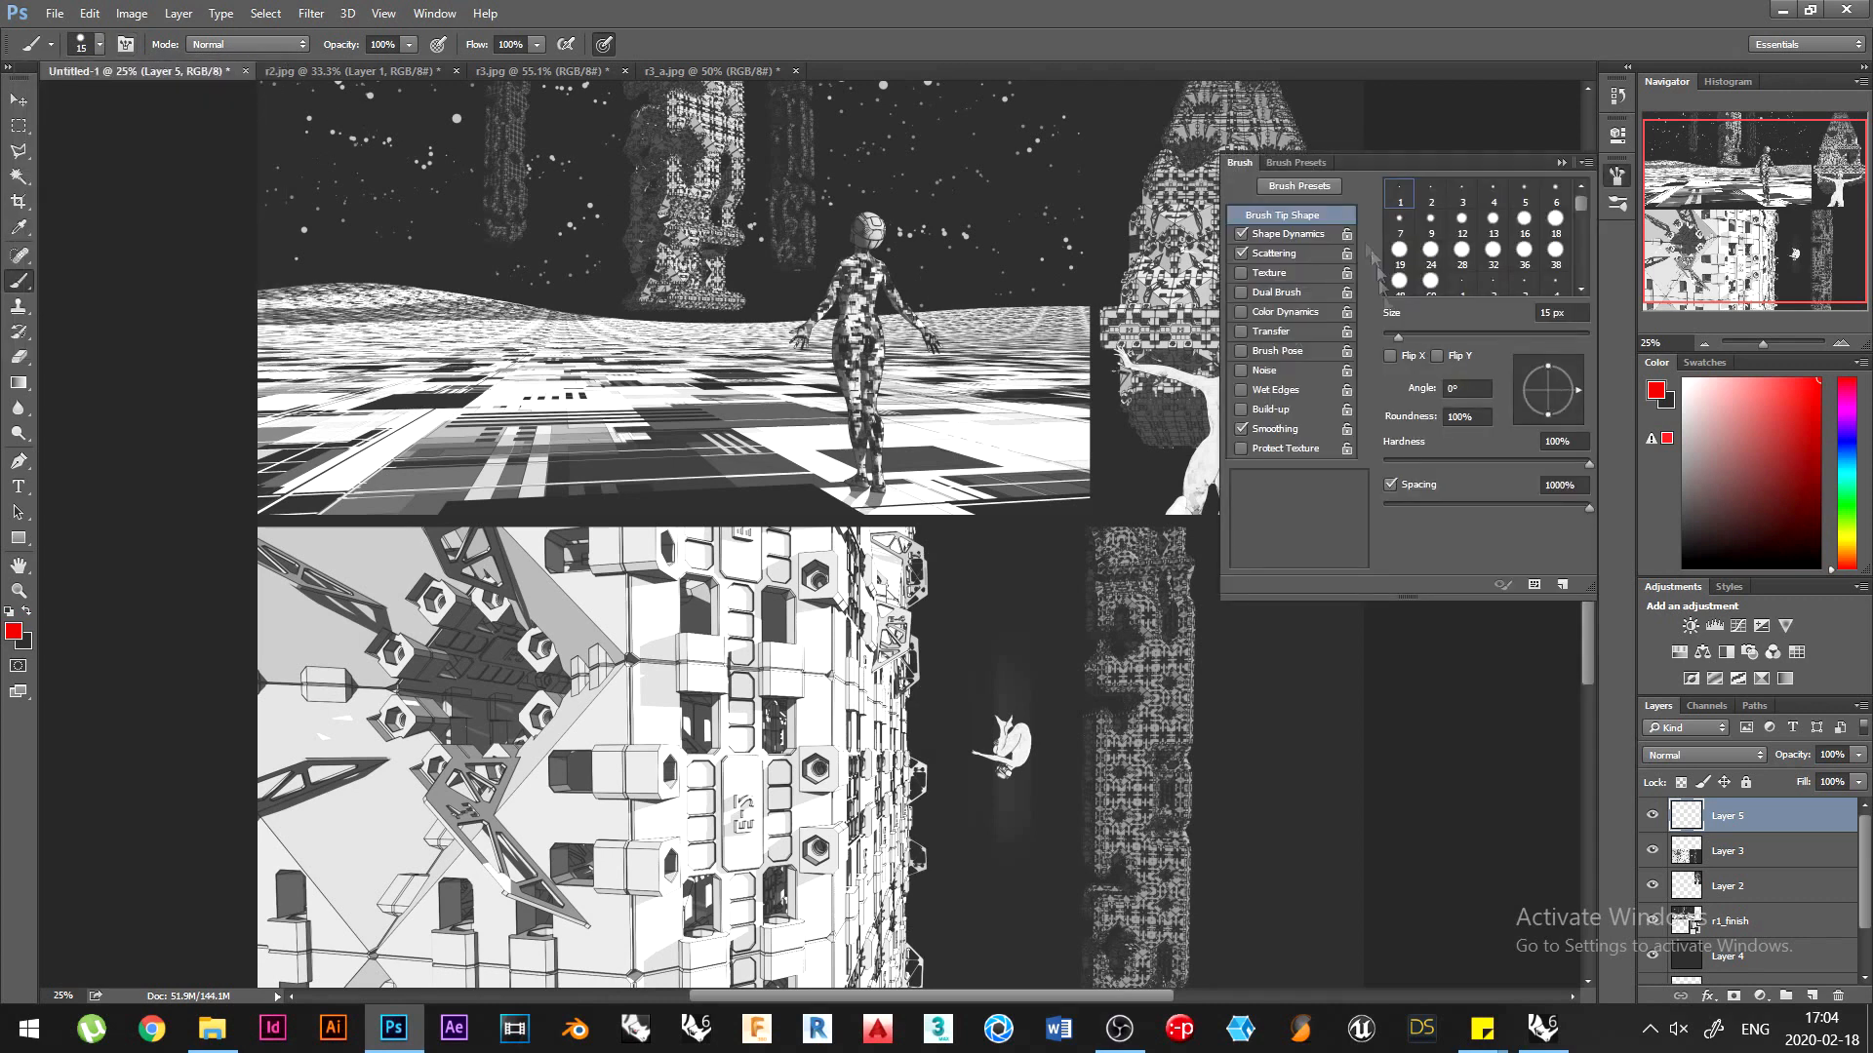
click(1296, 162)
click(1332, 391)
click(99, 44)
Handwrite "Weeeeee" in red beside the falling figure with a 25 px brush, undoing unwanted strokes
mouse_move(886, 589)
mouse_down()
mouse_move(1165, 648)
mouse_move(1246, 613)
mouse_up()
key(F5)
key(bracketright)
key(bracketright)
key(ctrl+alt+z)
key(ctrl+alt+z)
key(ctrl+alt+z)
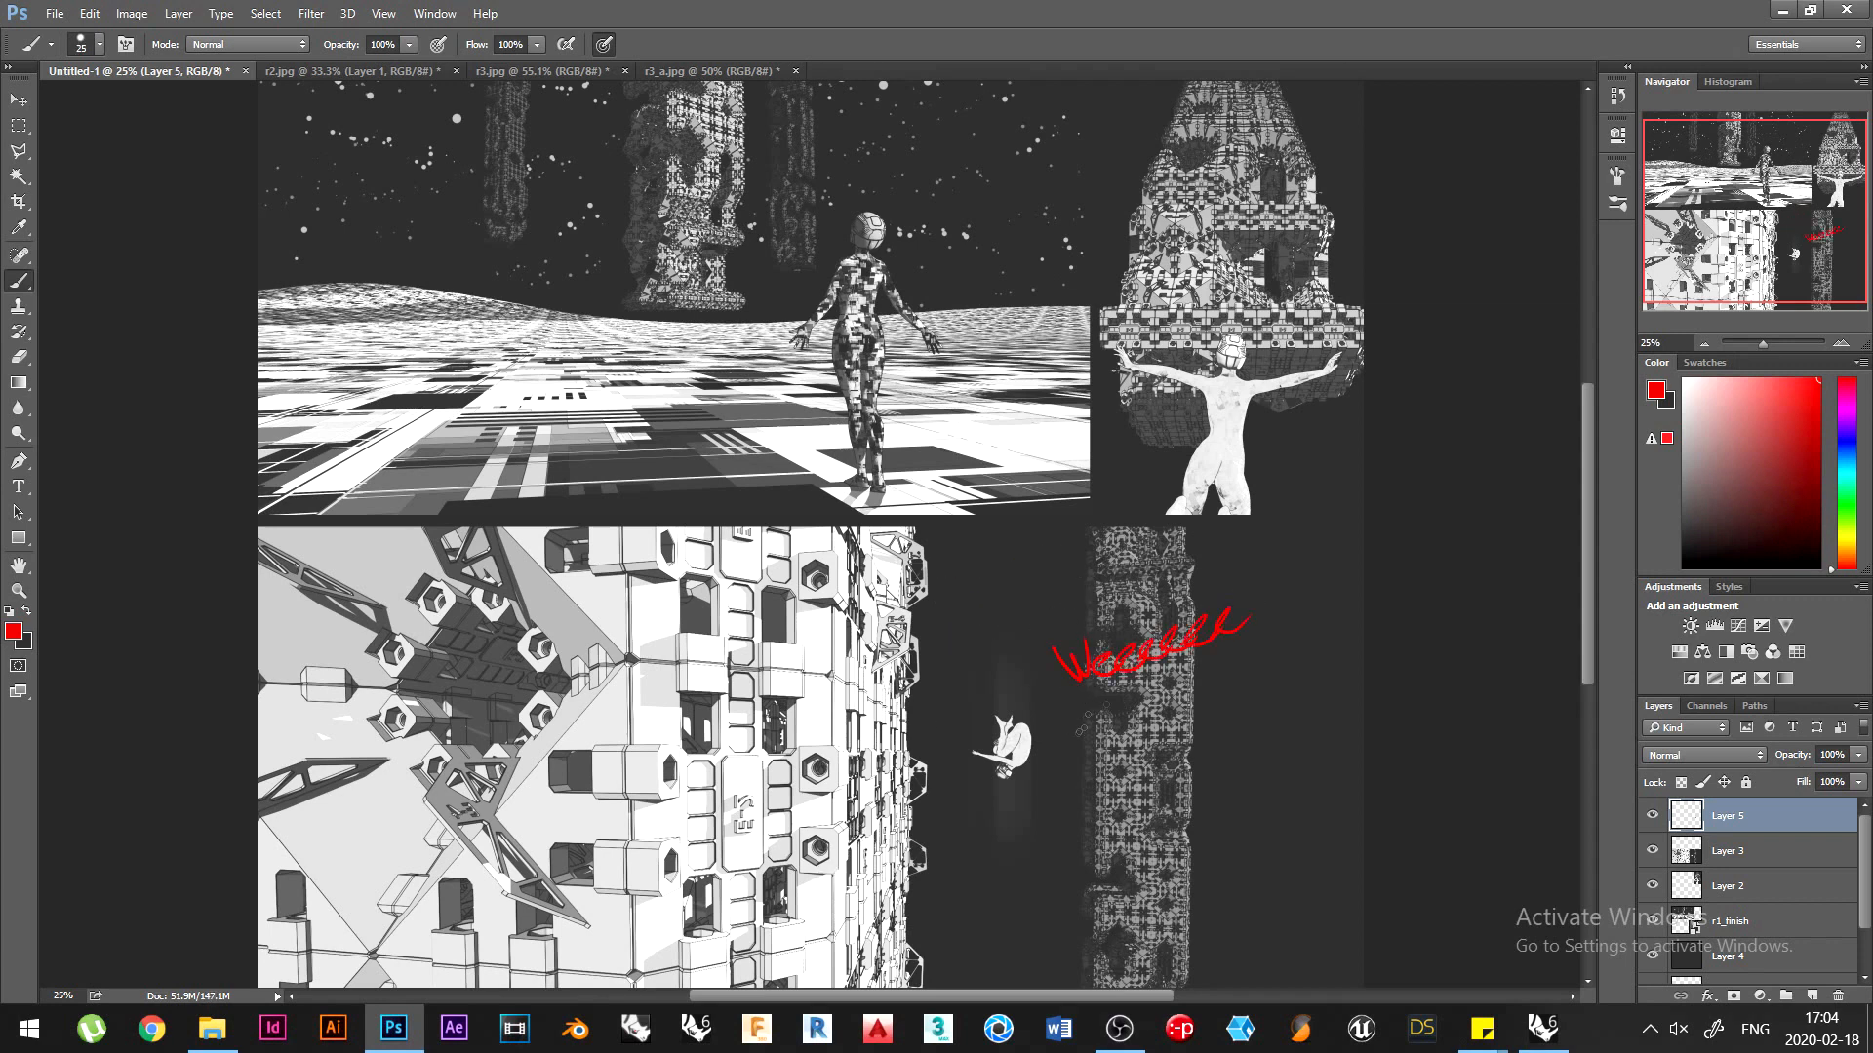
Draw a red speech bubble around the handwritten word with its tail pointing at the falling figure
drag(1135, 689, 1038, 730)
key(ctrl+z)
key(ctrl+z)
Try handwriting "Praise the" in red over the ground of the upper wide panel, and undo the strokes
mouse_move(316, 330)
mouse_down()
mouse_move(308, 381)
mouse_move(376, 395)
mouse_move(497, 360)
mouse_move(449, 375)
mouse_up()
mouse_move(556, 327)
mouse_down()
mouse_move(561, 402)
mouse_move(648, 366)
mouse_up()
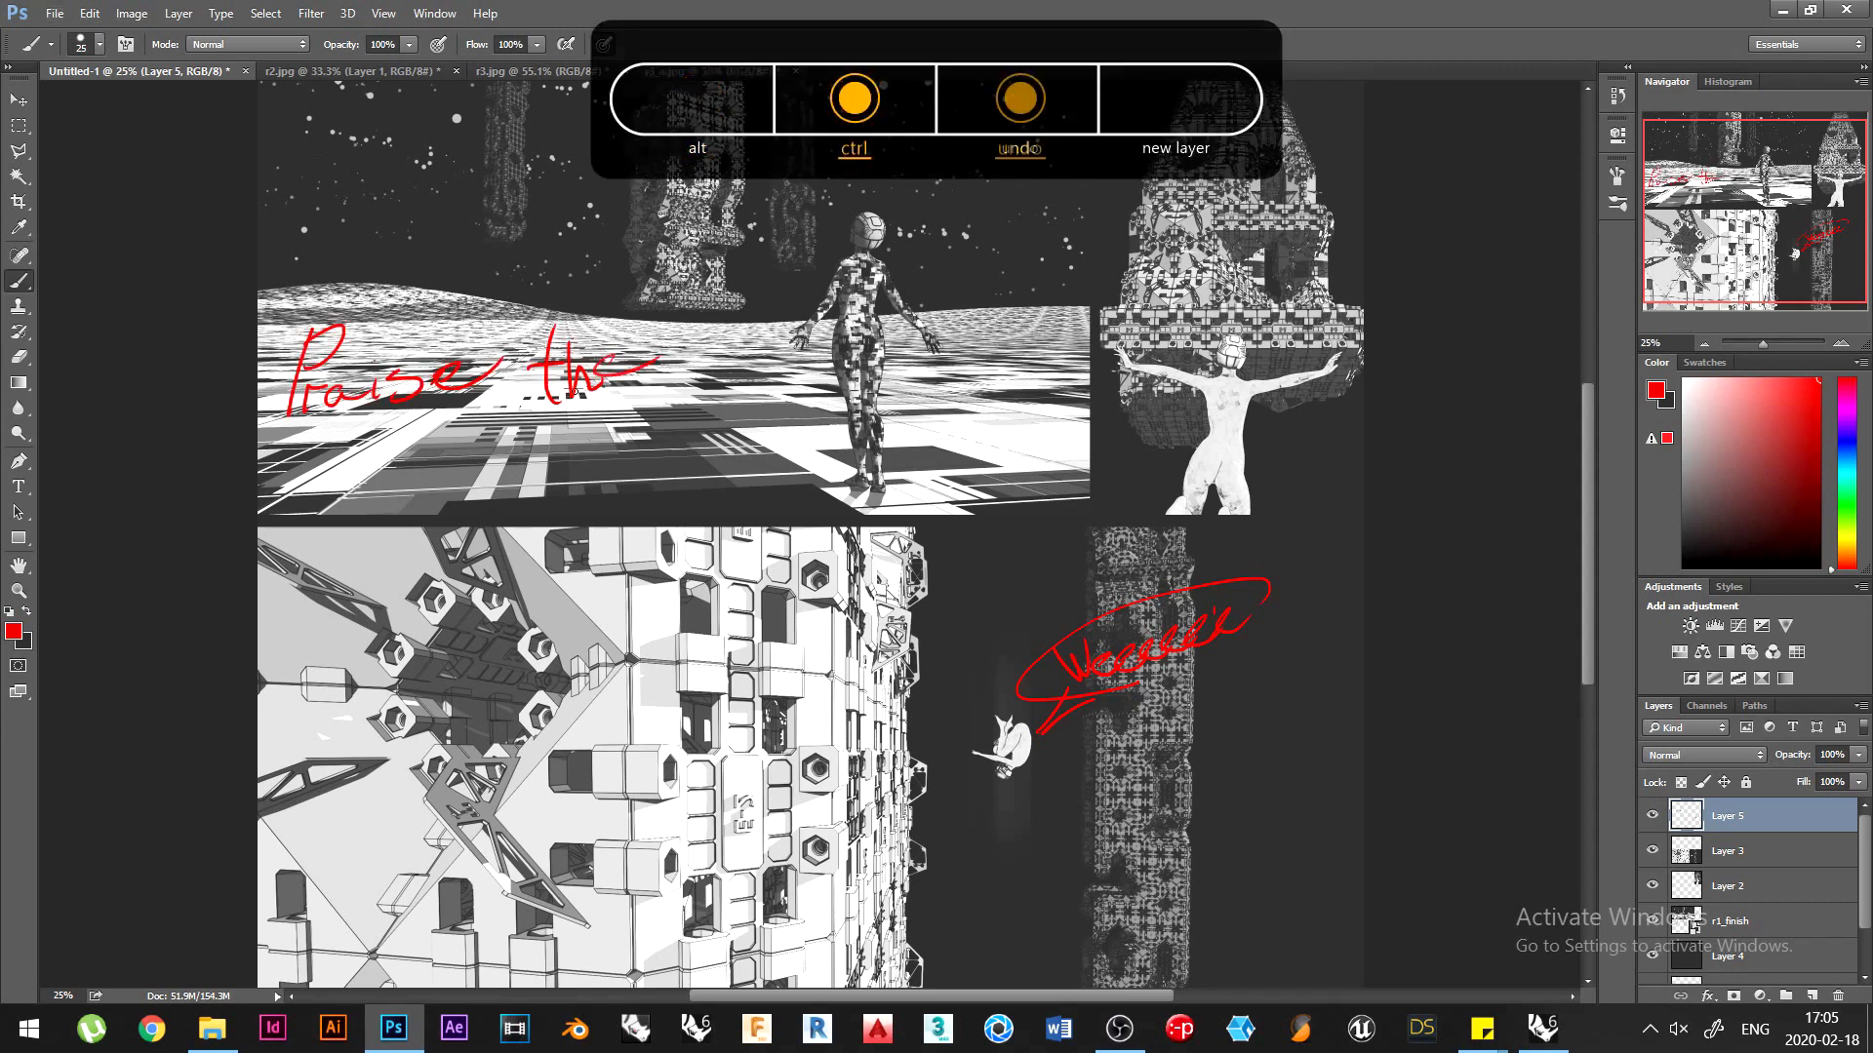
key(ctrl+z)
drag(576, 332, 582, 416)
mouse_move(584, 392)
mouse_down()
mouse_move(645, 376)
mouse_move(582, 412)
mouse_move(640, 375)
mouse_up()
key(ctrl+z)
key(ctrl+z)
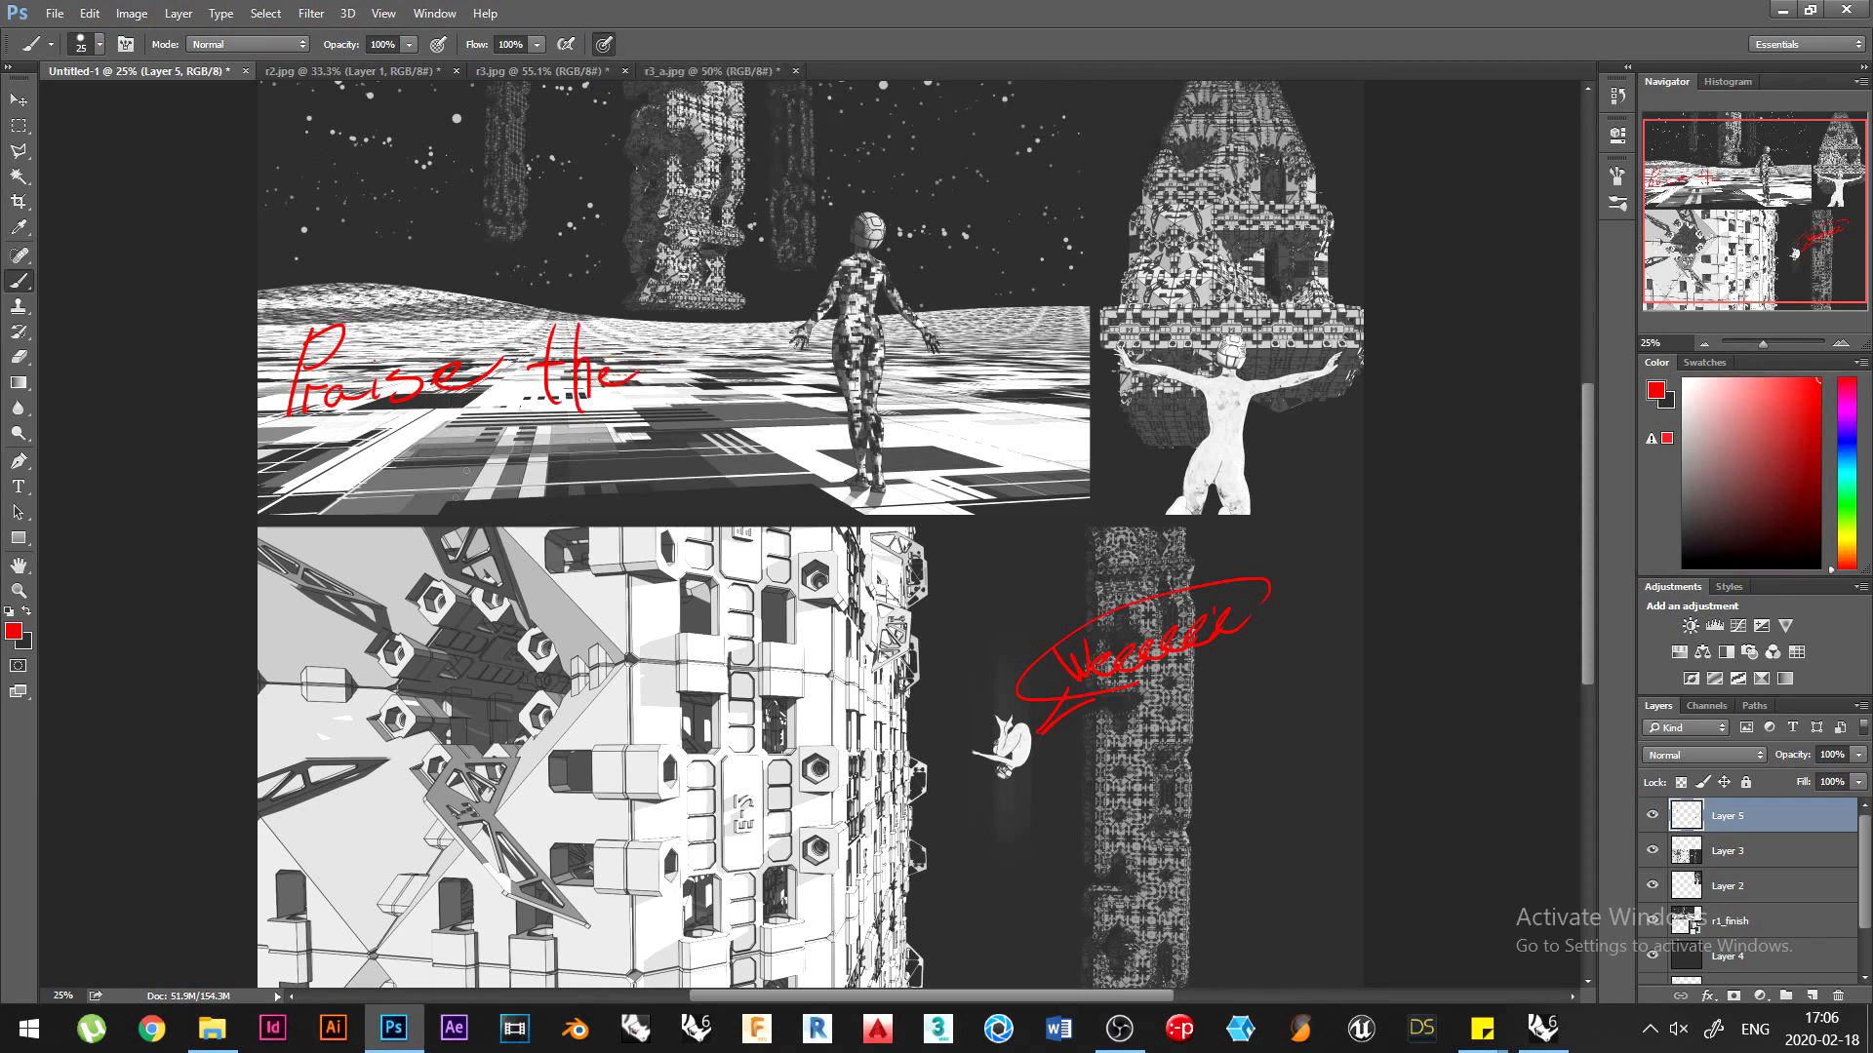
key(ctrl+z)
key(ctrl+z)
key(ctrl+z)
key(ctrl+z)
key(ctrl+z)
key(ctrl+z)
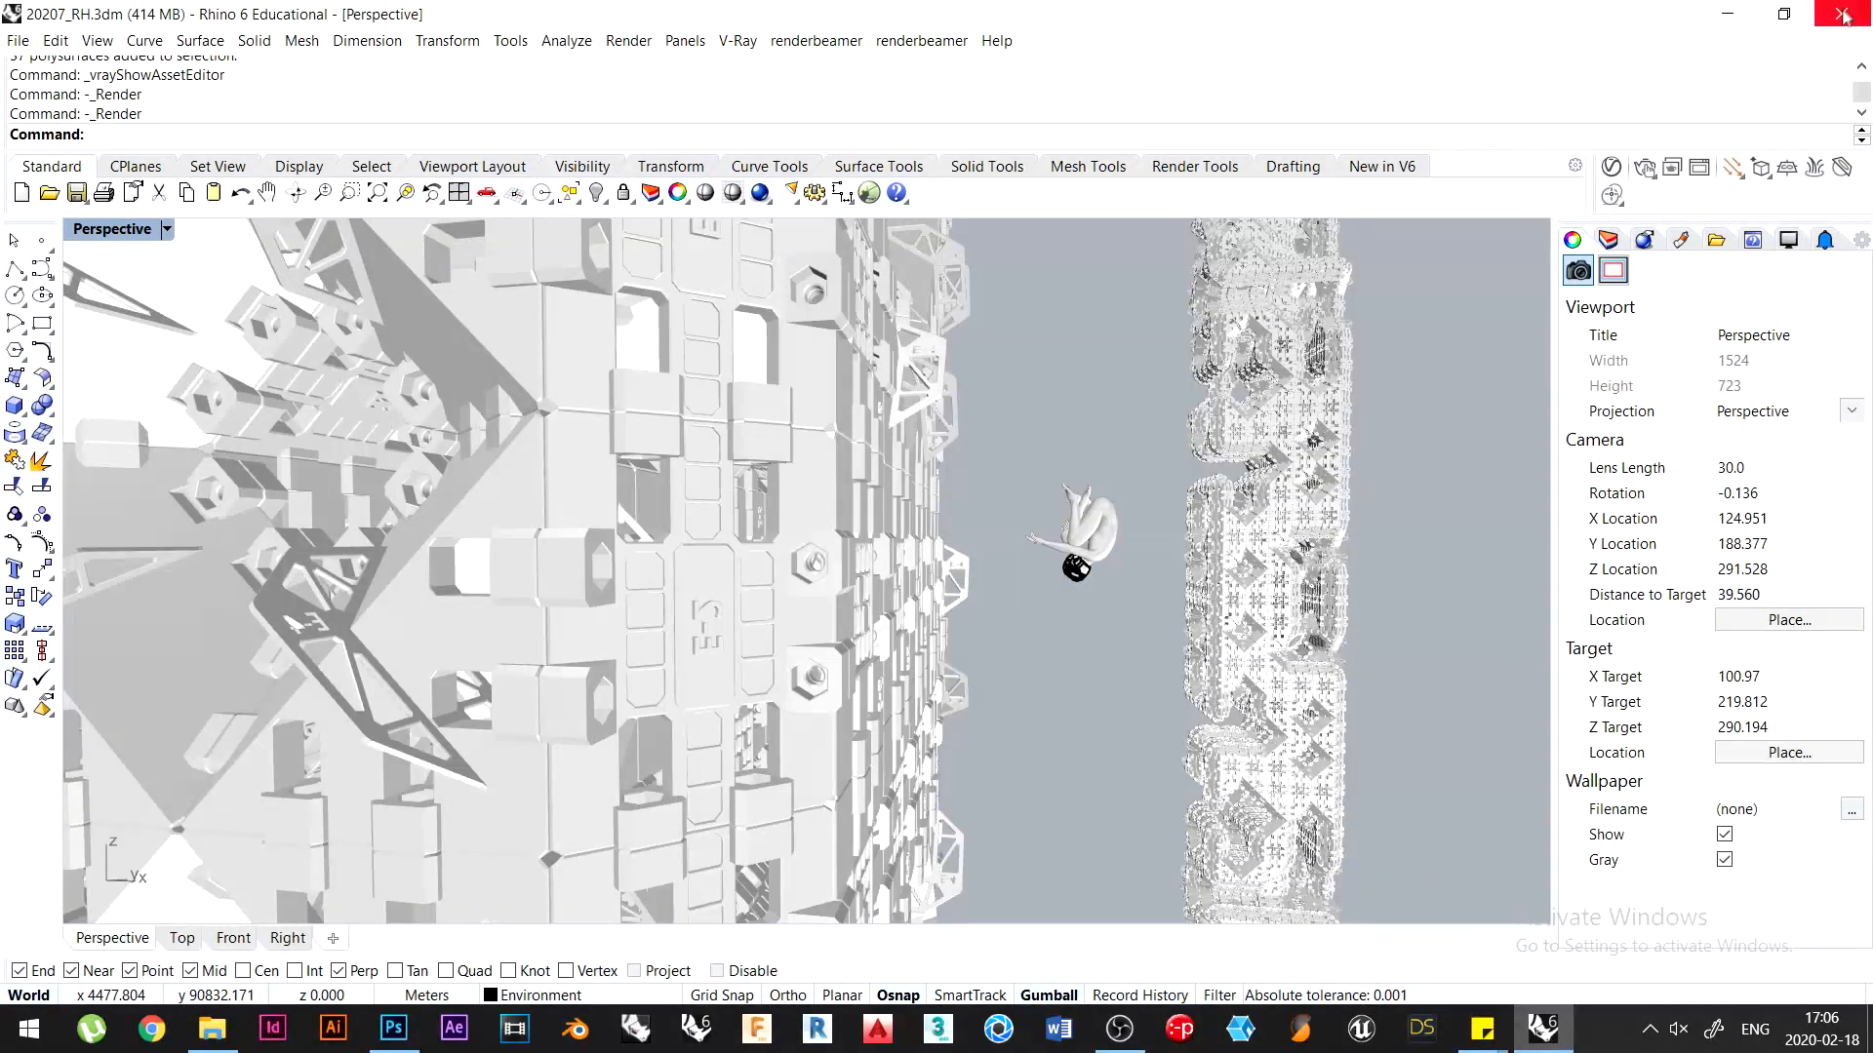
Switch to Rhino and close it without saving the changes to 20207_RH.3dm
key(alt+F4)
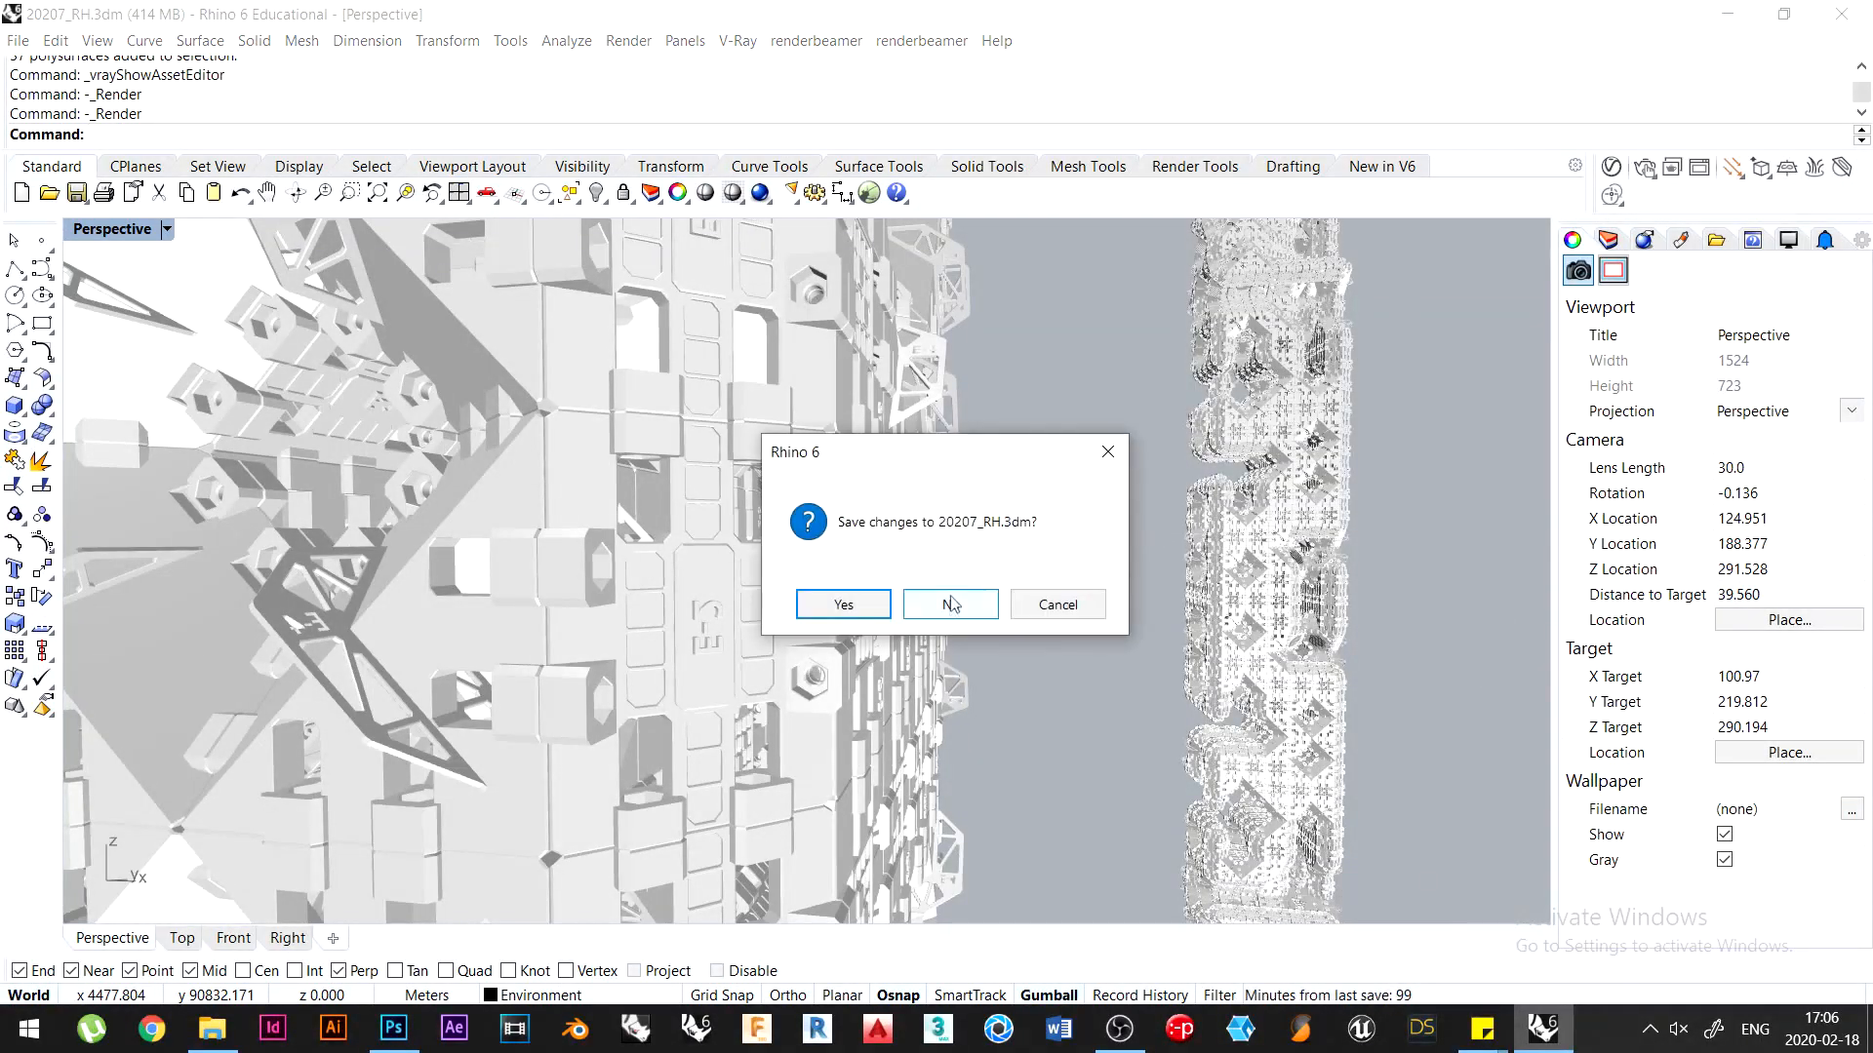
click(951, 604)
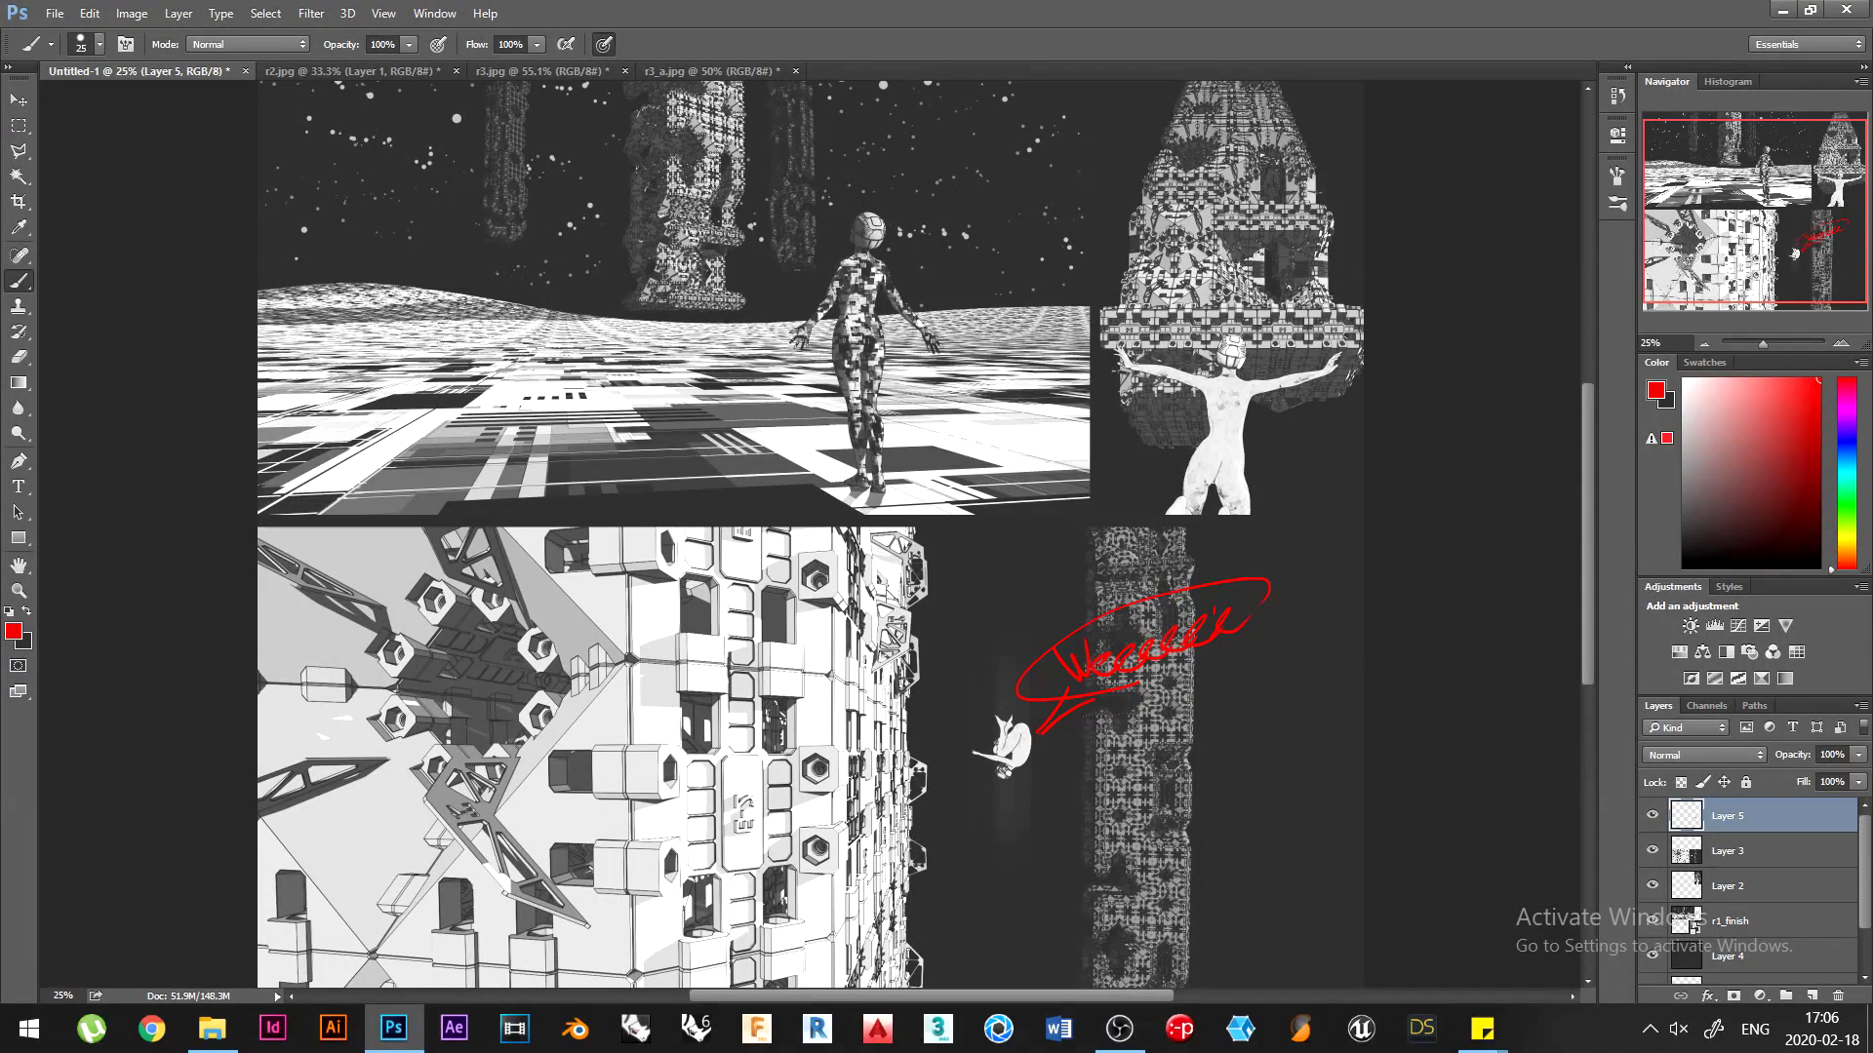
In Photoshop, handwrite "ALL HAIL THE ELEVATOR!" in red on two lines over the ground of the upper wide panel
drag(305, 387, 420, 385)
drag(454, 337, 449, 379)
drag(463, 378, 490, 375)
mouse_move(511, 339)
mouse_down()
mouse_move(509, 374)
mouse_move(562, 368)
mouse_up()
drag(349, 422, 339, 458)
mouse_move(323, 426)
mouse_down()
mouse_move(366, 415)
mouse_move(422, 458)
mouse_move(526, 404)
mouse_move(629, 400)
mouse_move(761, 441)
mouse_up()
drag(759, 371, 755, 413)
click(763, 435)
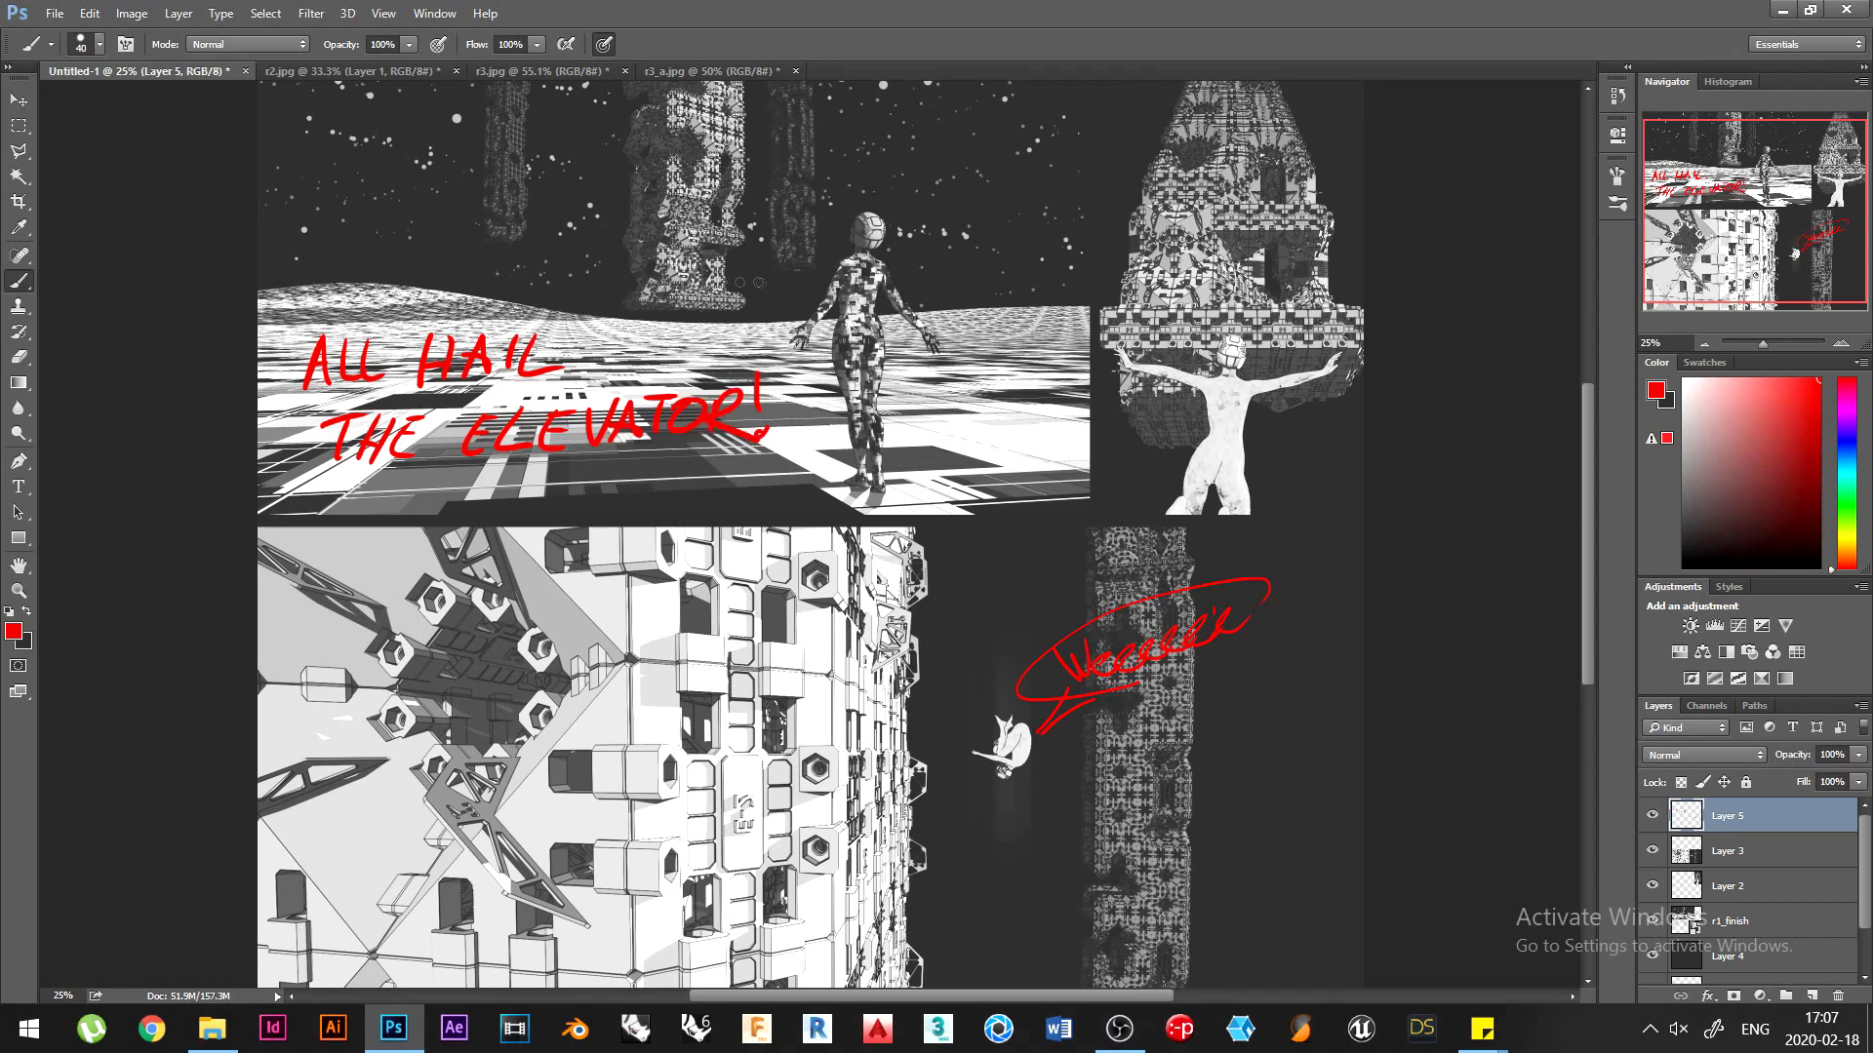
mouse_move(542, 327)
mouse_down()
mouse_move(410, 478)
mouse_move(780, 371)
mouse_up()
key(ctrl+z)
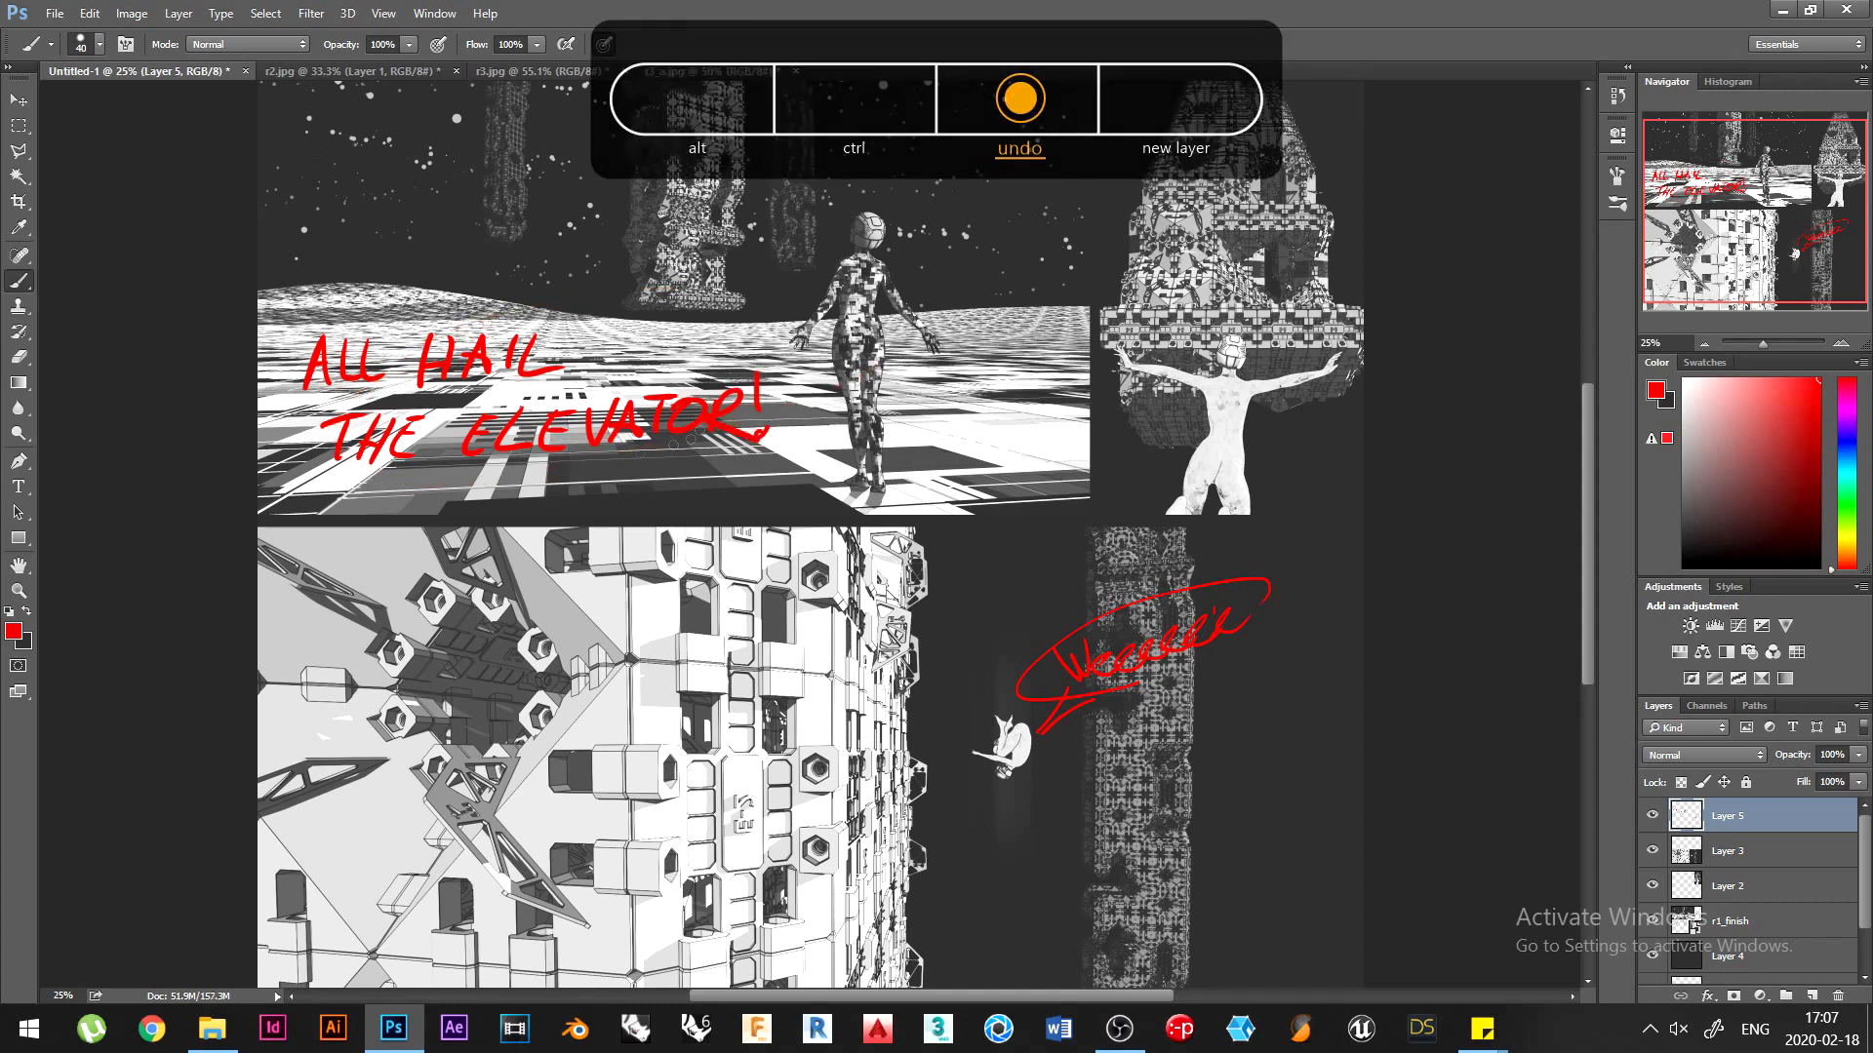
Move the "ALL HAIL THE ELEVATOR!" lettering into the sky above the walking figure and shrink it to about 57% width and 46% height
click(18, 125)
drag(274, 315, 1098, 170)
key(ctrl+t)
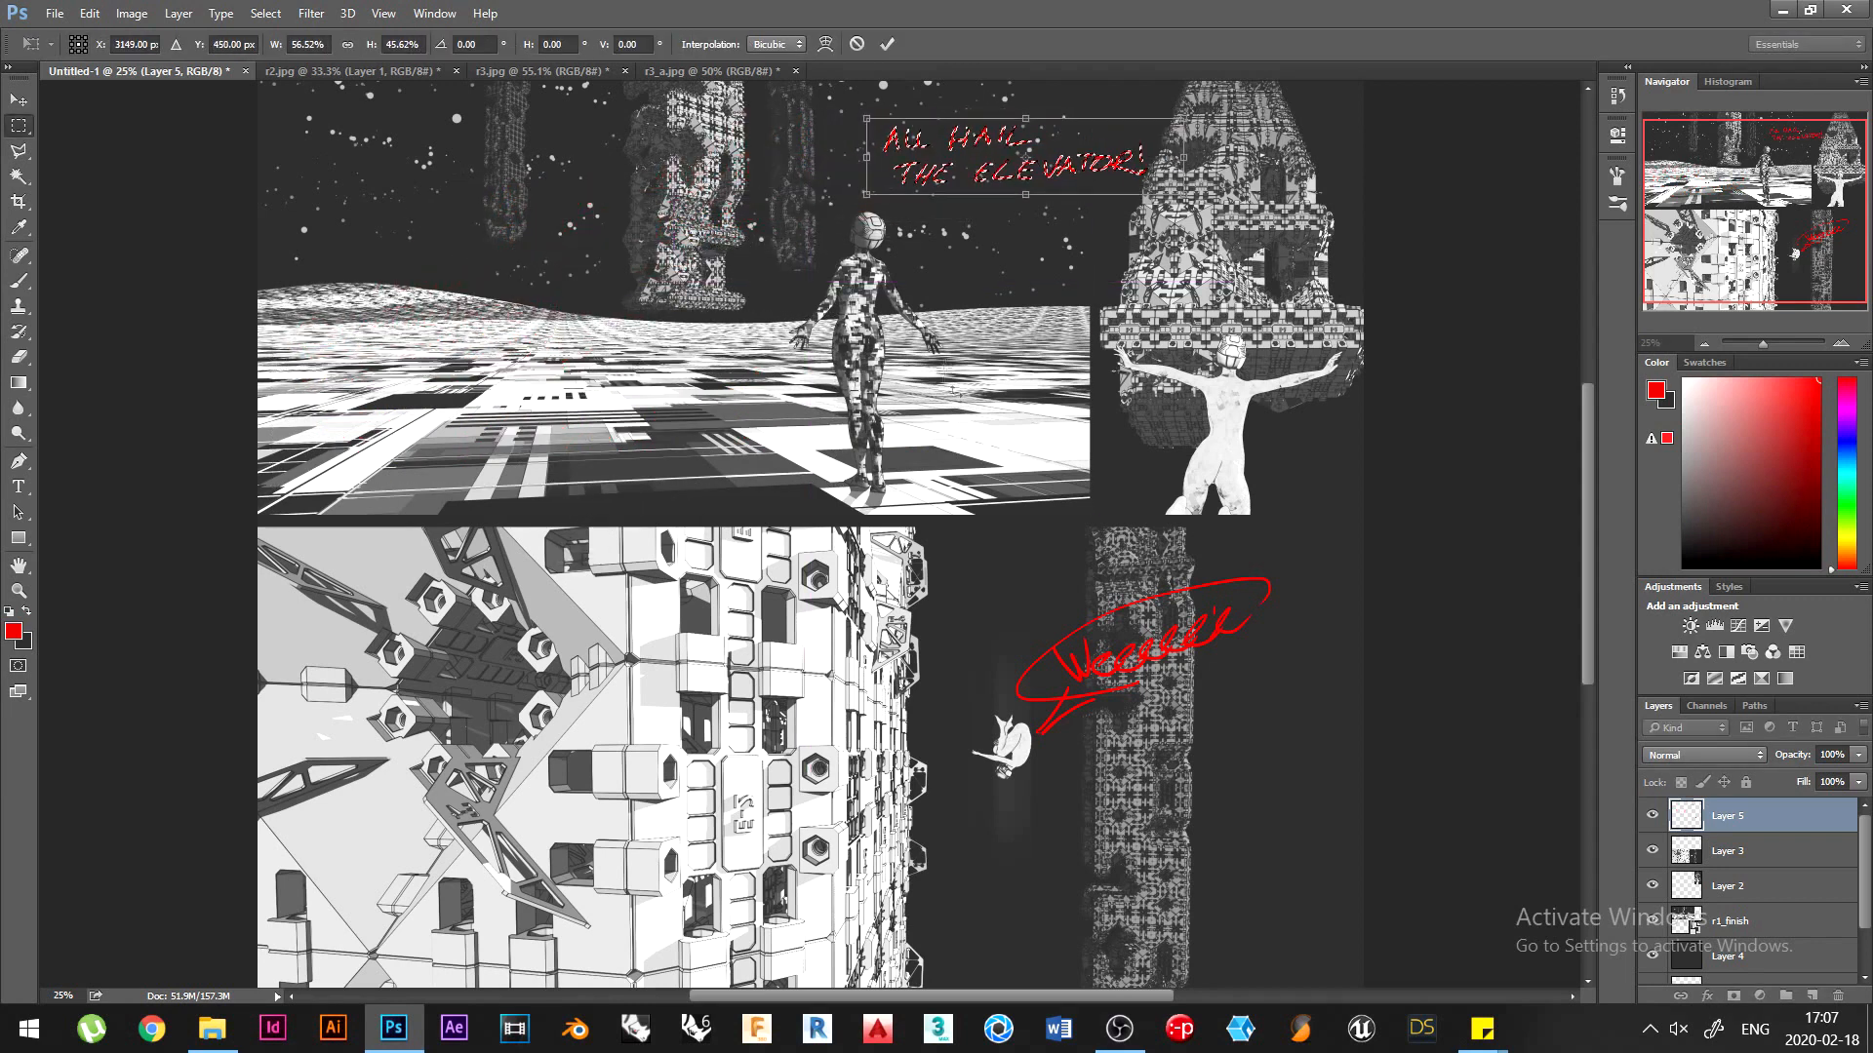
key(Return)
Draw a red oval speech bubble around the elevator lettering, with one tail towards each of the two upper figures
click(18, 280)
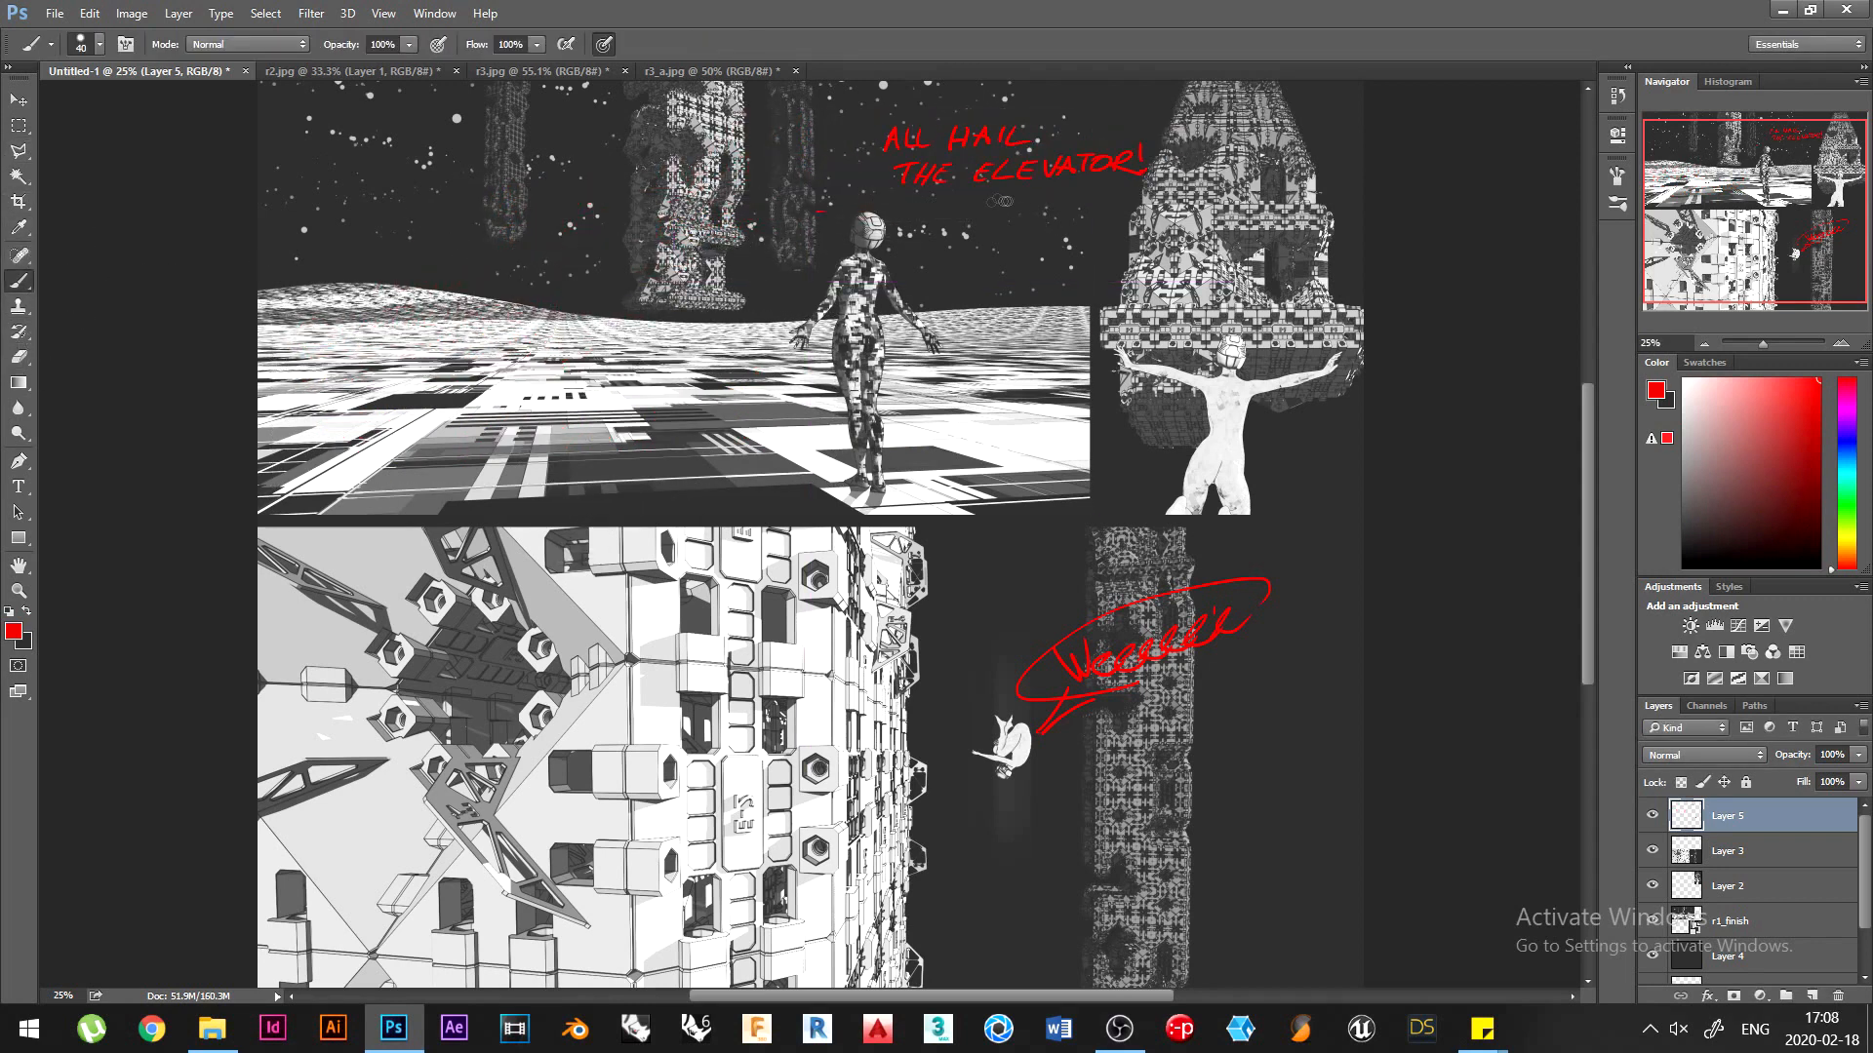
drag(1000, 200, 988, 187)
key(ctrl+z)
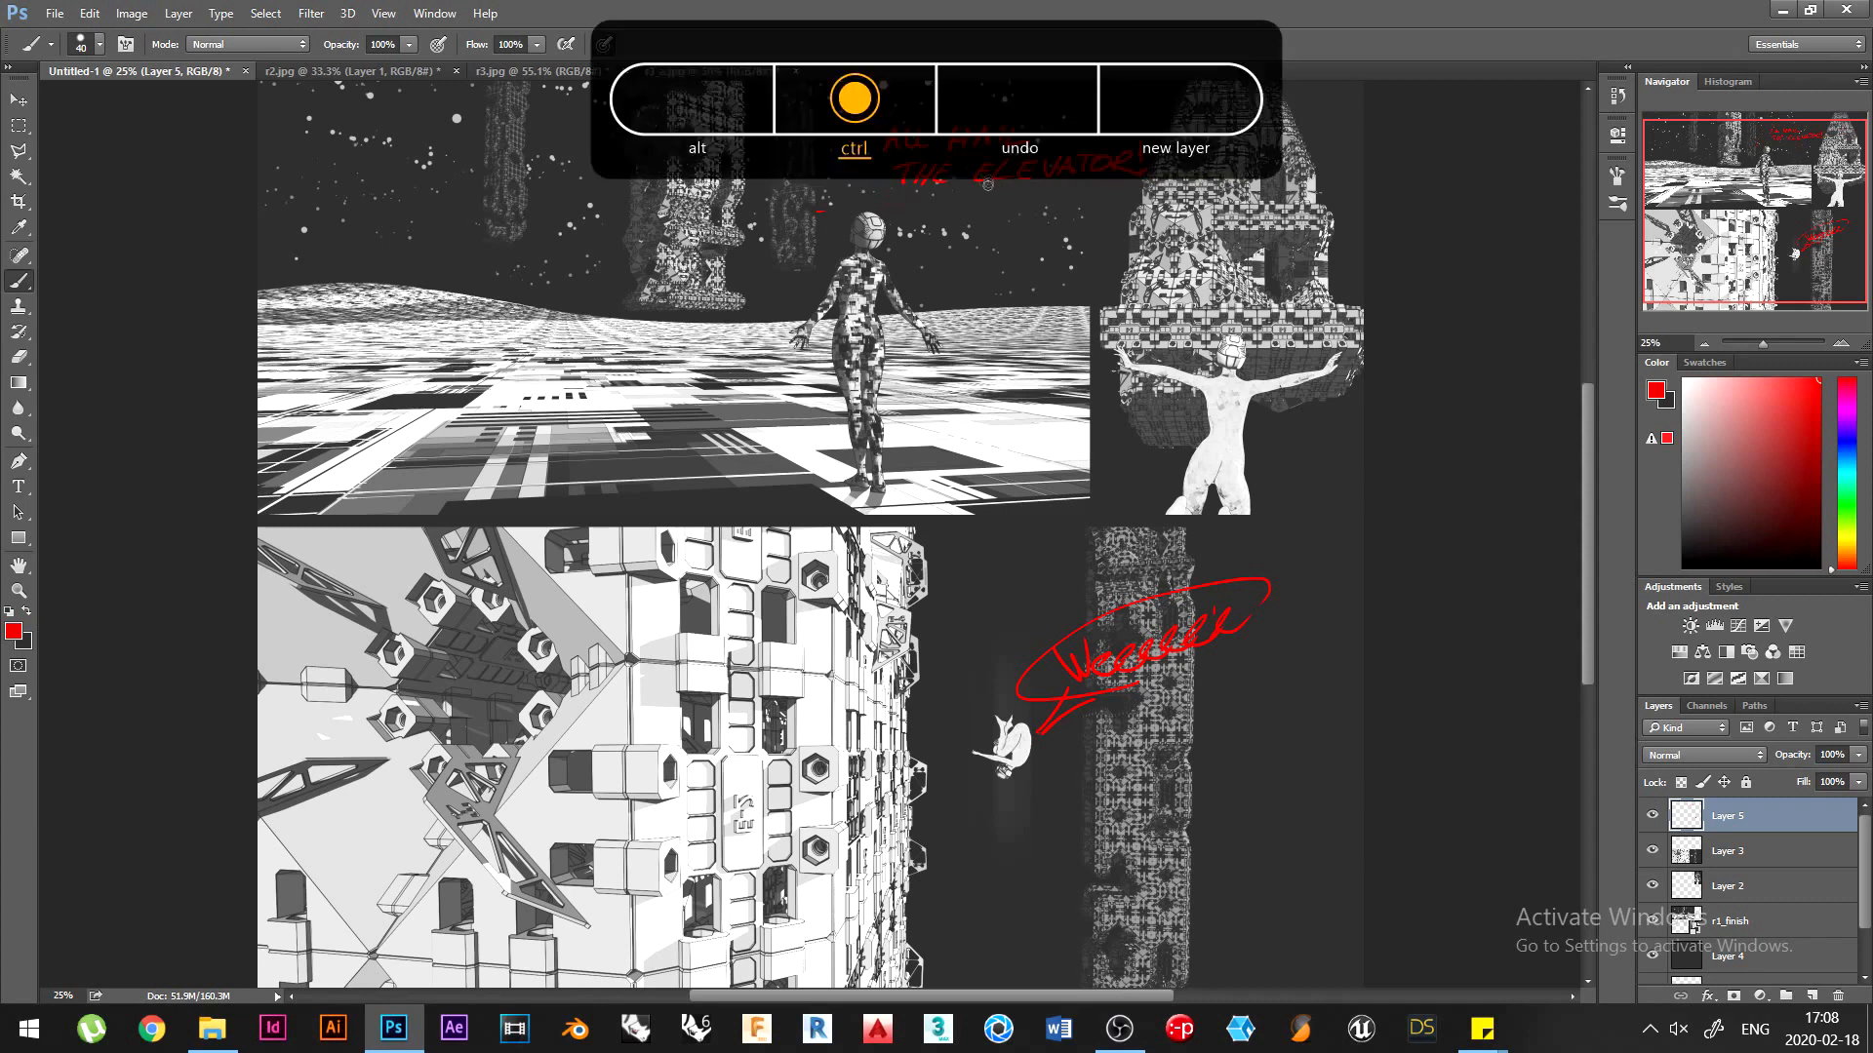
key(ctrl+z)
key(ctrl+z)
mouse_move(1019, 193)
mouse_down()
mouse_move(785, 173)
mouse_move(941, 209)
mouse_up()
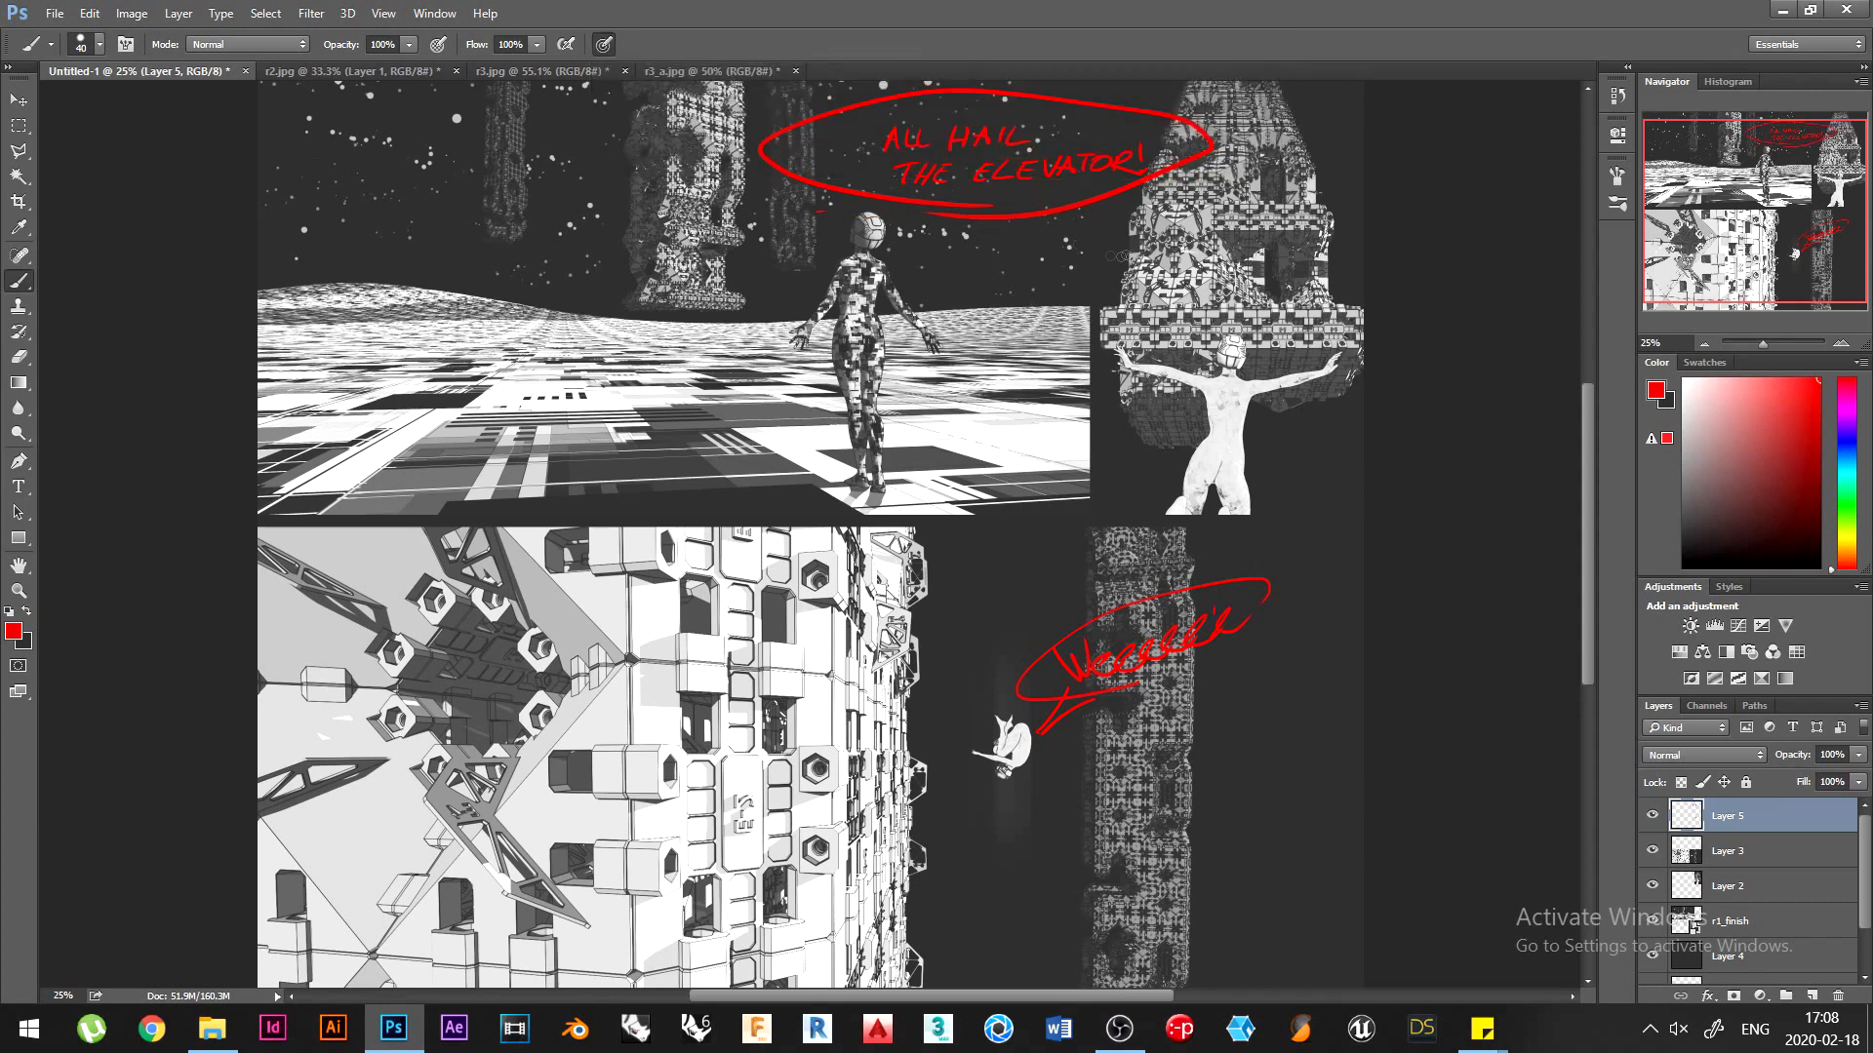
drag(1097, 205, 1143, 208)
drag(943, 218, 975, 225)
Save the finished comic layout as a JPEG named r123_f
click(55, 13)
click(146, 230)
click(788, 571)
click(634, 791)
text(r123_f)
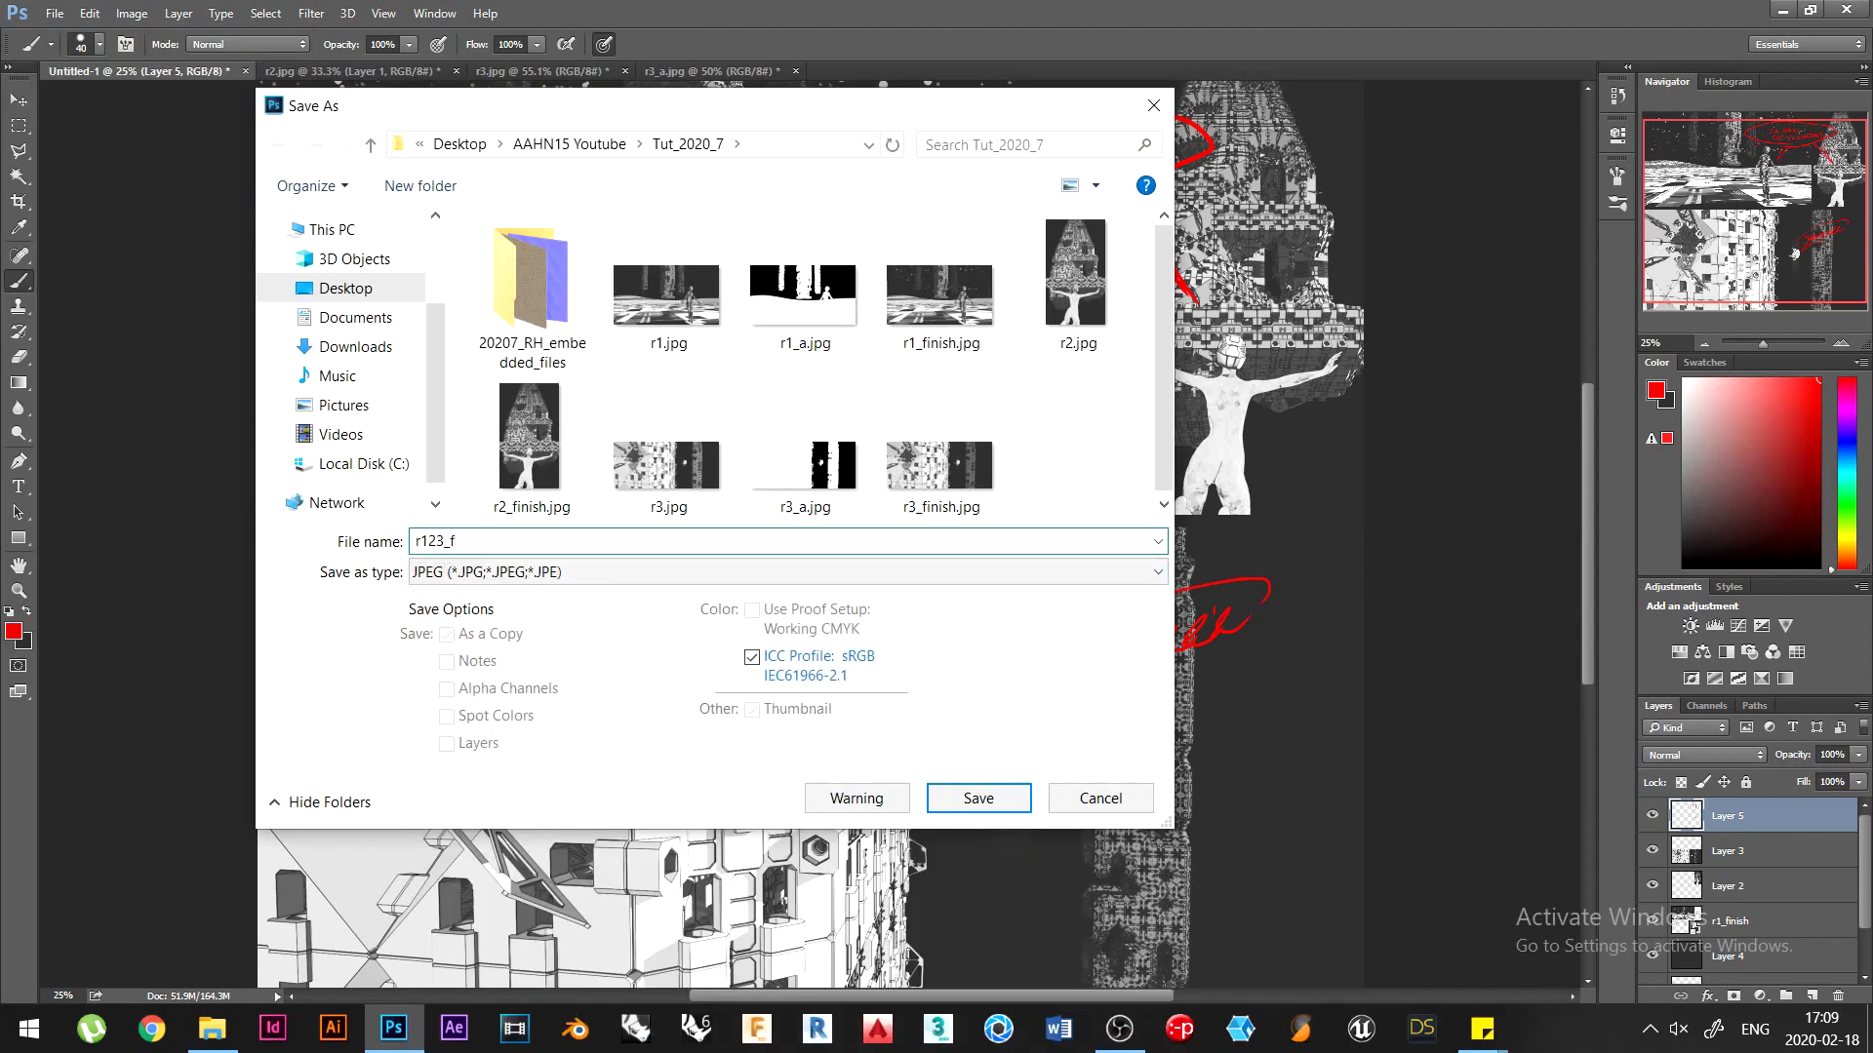
key(Return)
click(1063, 283)
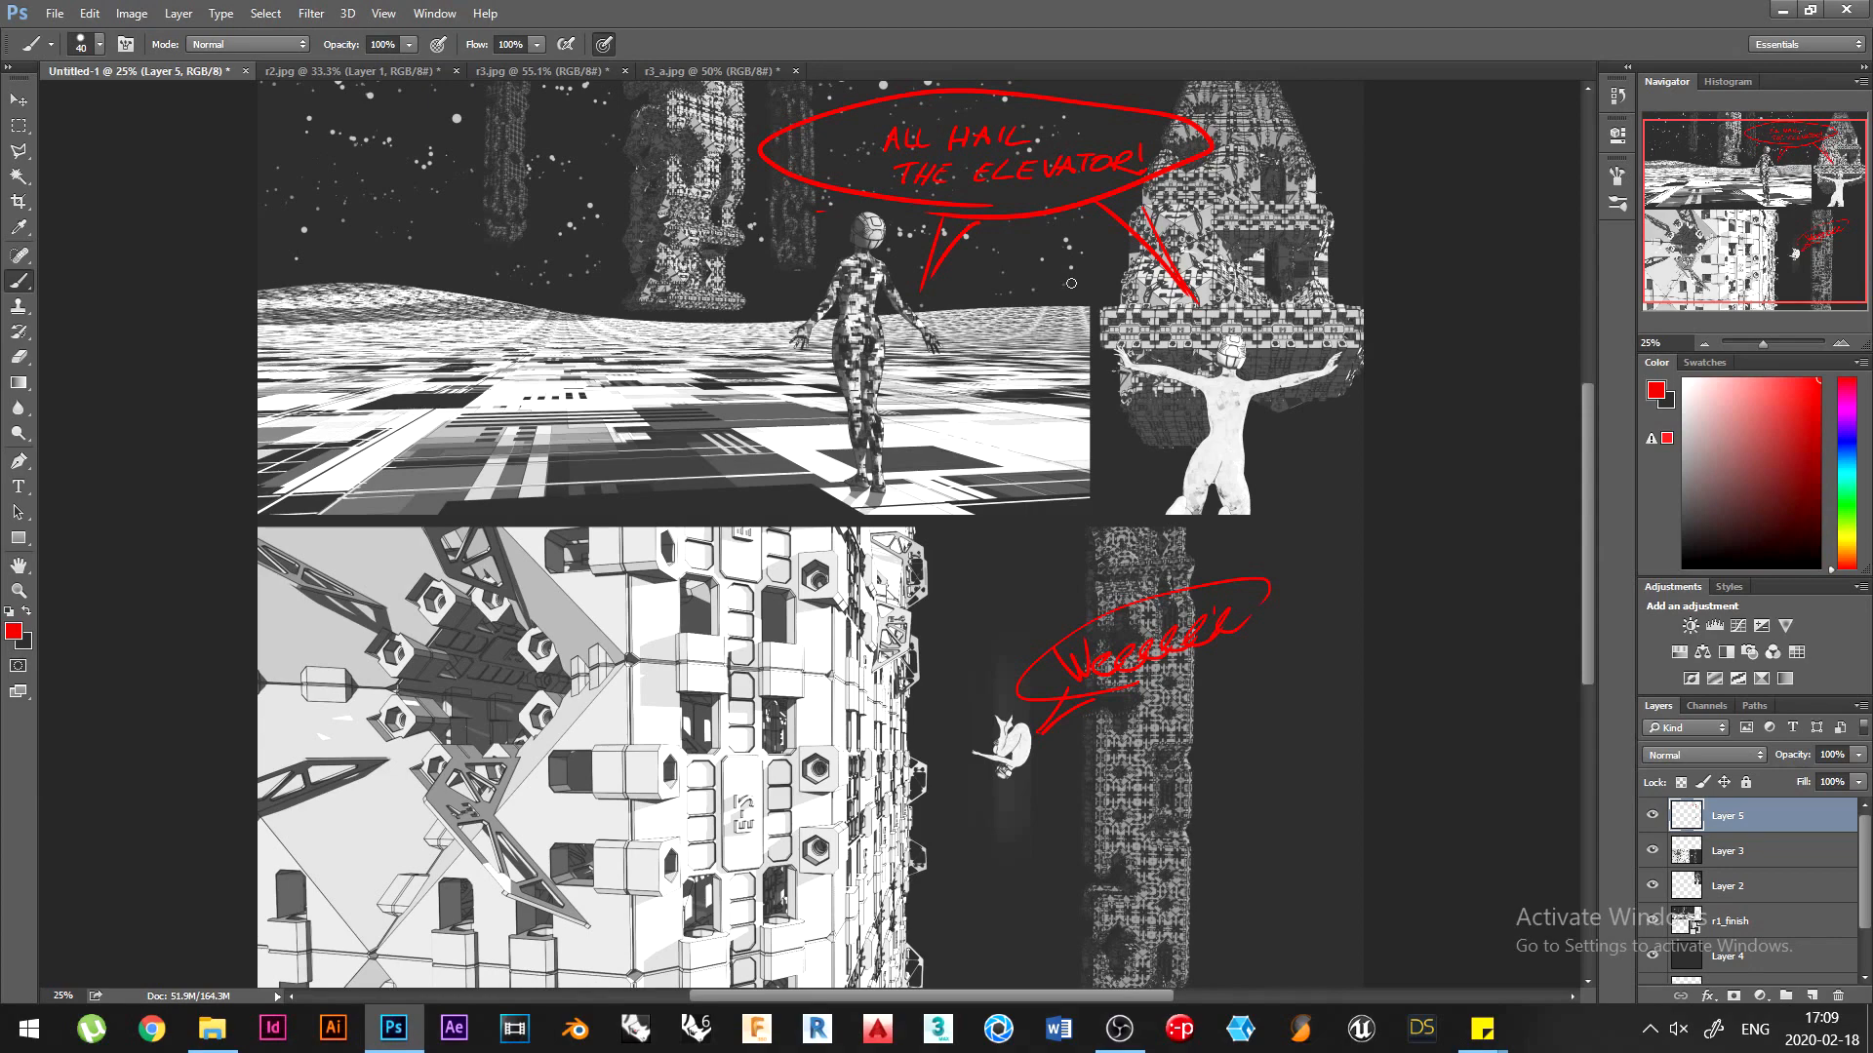